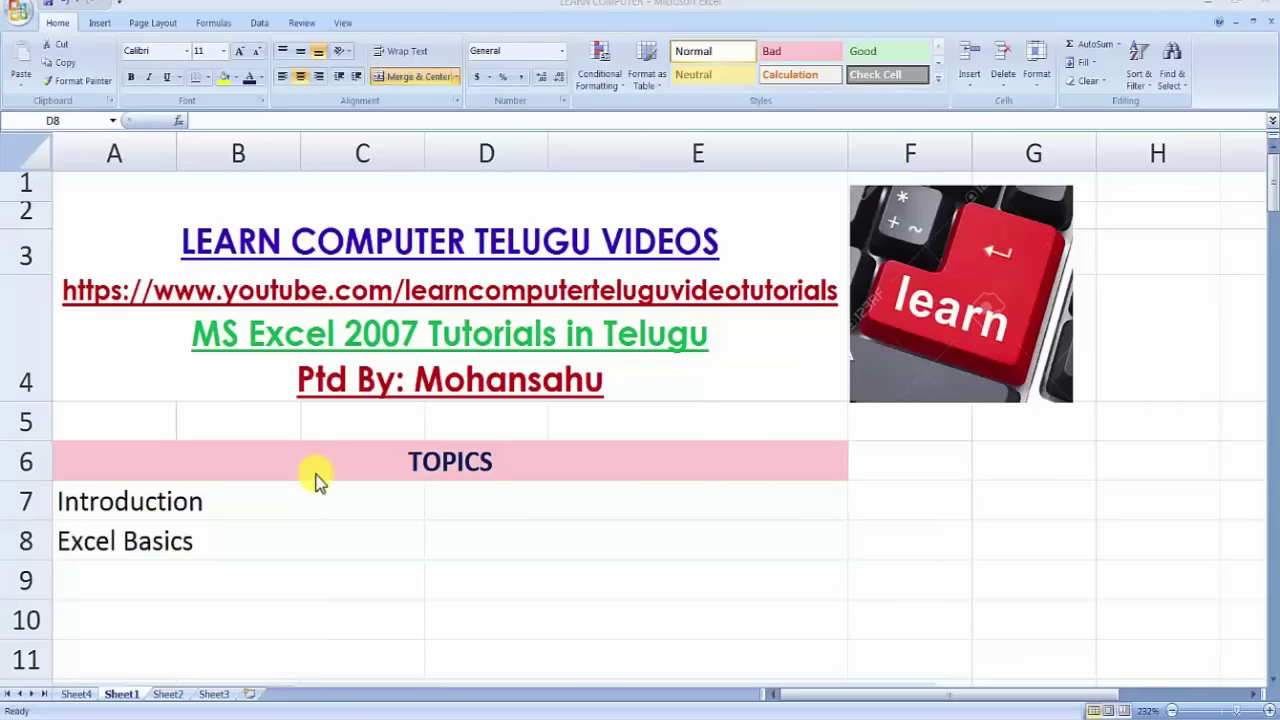
Step: Select D8:E8, then move the invoice data picture and undo the move
{"action": "left_click", "coordinate": [335, 518]}
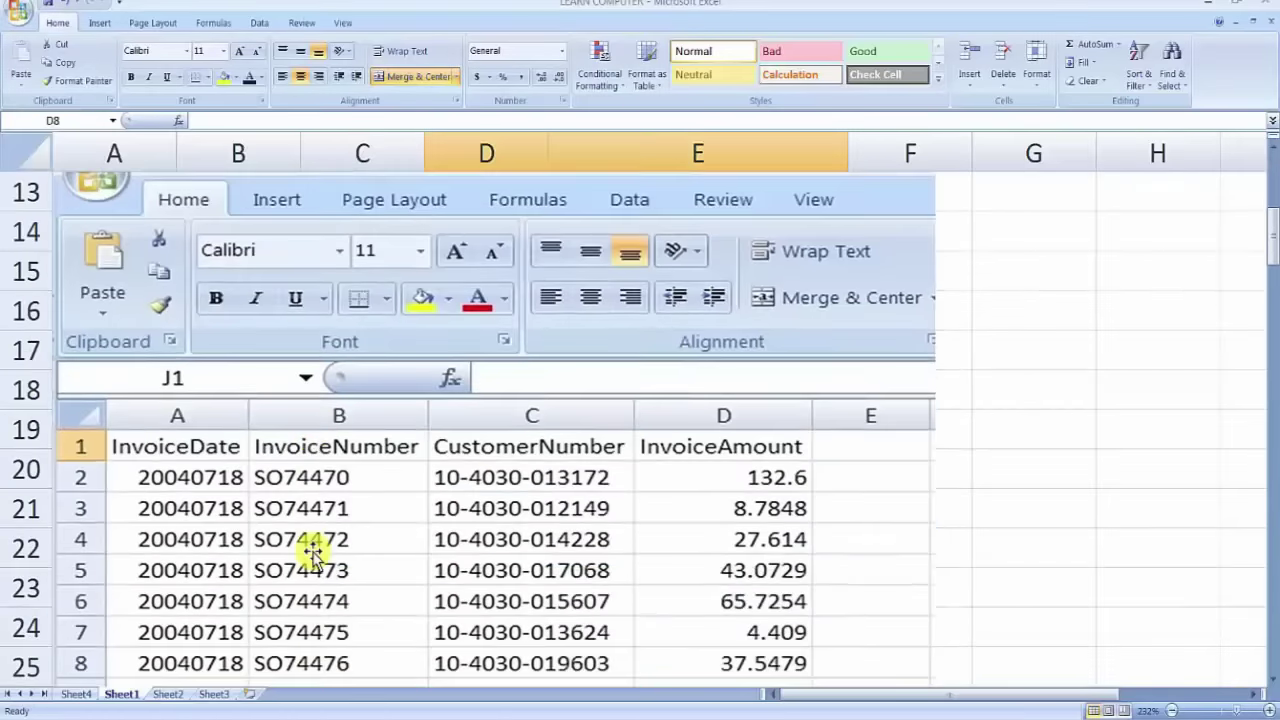
{"action": "scroll", "coordinate": [312, 553], "scroll_direction": "down", "scroll_amount": 1}
{"action": "left_click_drag", "start_coordinate": [112, 310], "coordinate": [234, 354]}
{"action": "key", "text": "ctrl+z"}
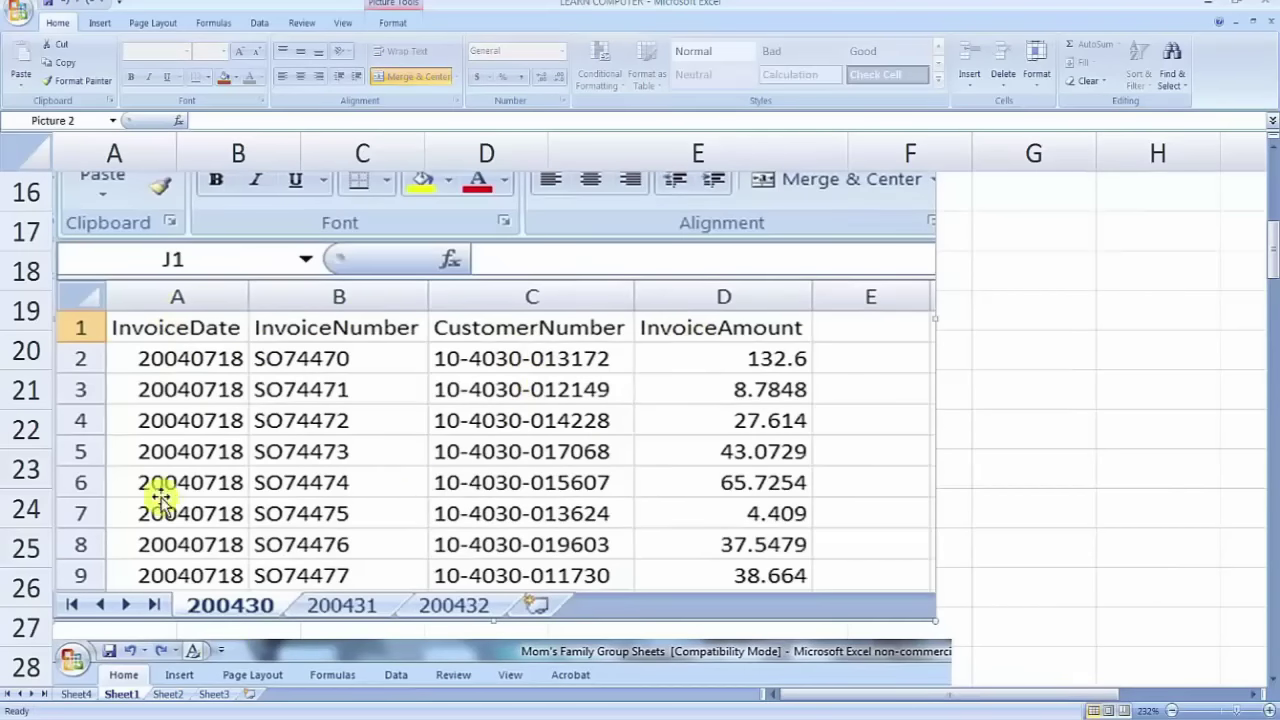
Step: Scroll through the sheet and select the Introduction and Excel Basics topic cells in rows 7–8
{"action": "scroll", "coordinate": [245, 513], "scroll_direction": "down", "scroll_amount": 5}
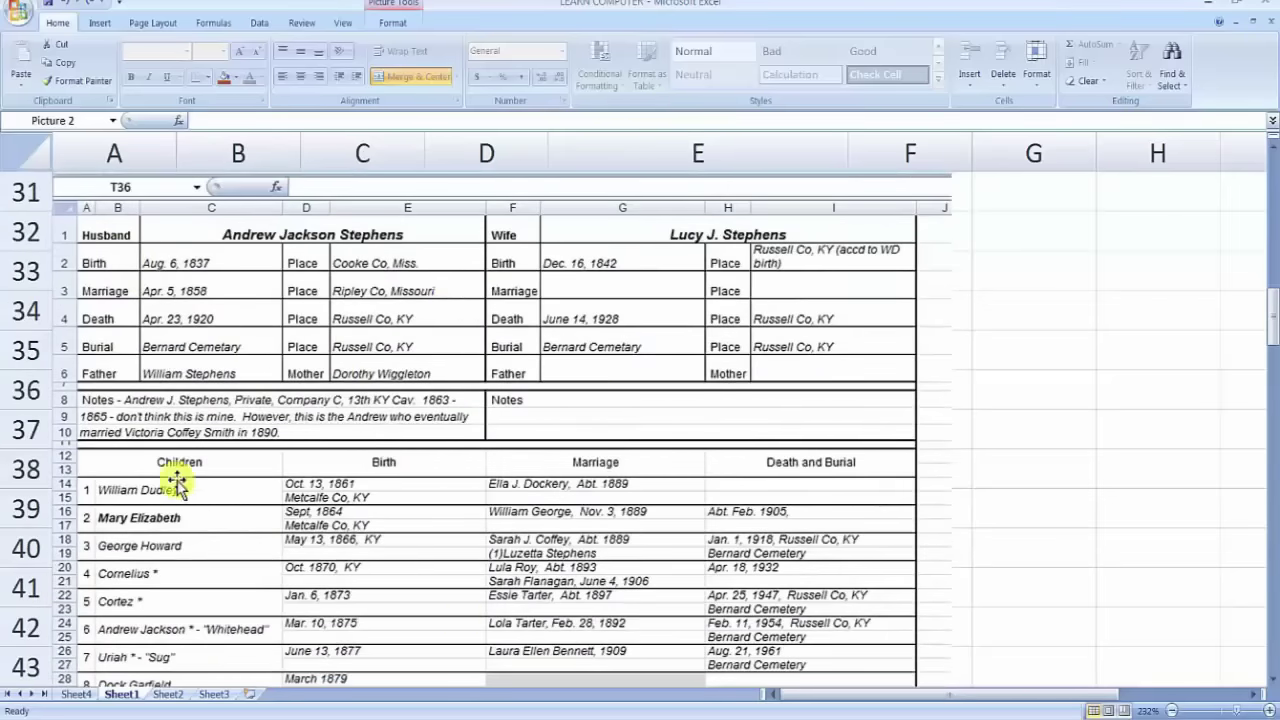
{"action": "scroll", "coordinate": [270, 517], "scroll_direction": "down", "scroll_amount": 5}
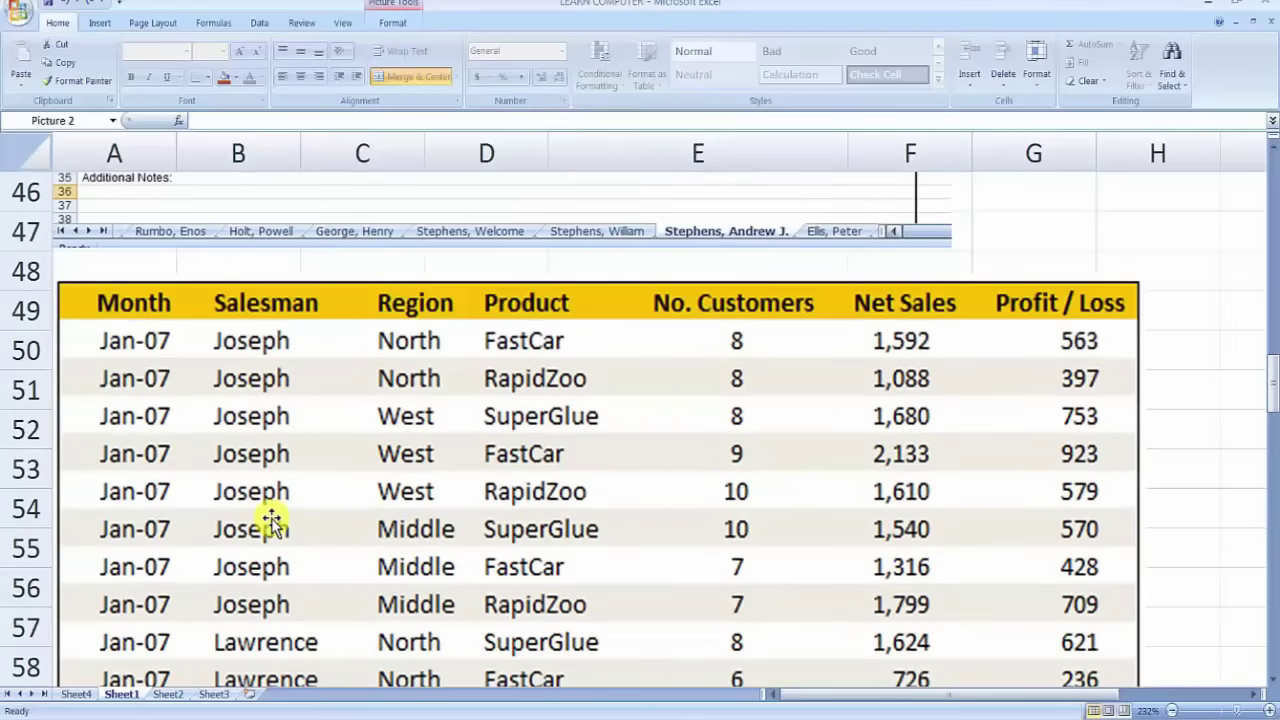
{"action": "scroll", "coordinate": [225, 445], "scroll_direction": "down", "scroll_amount": 1}
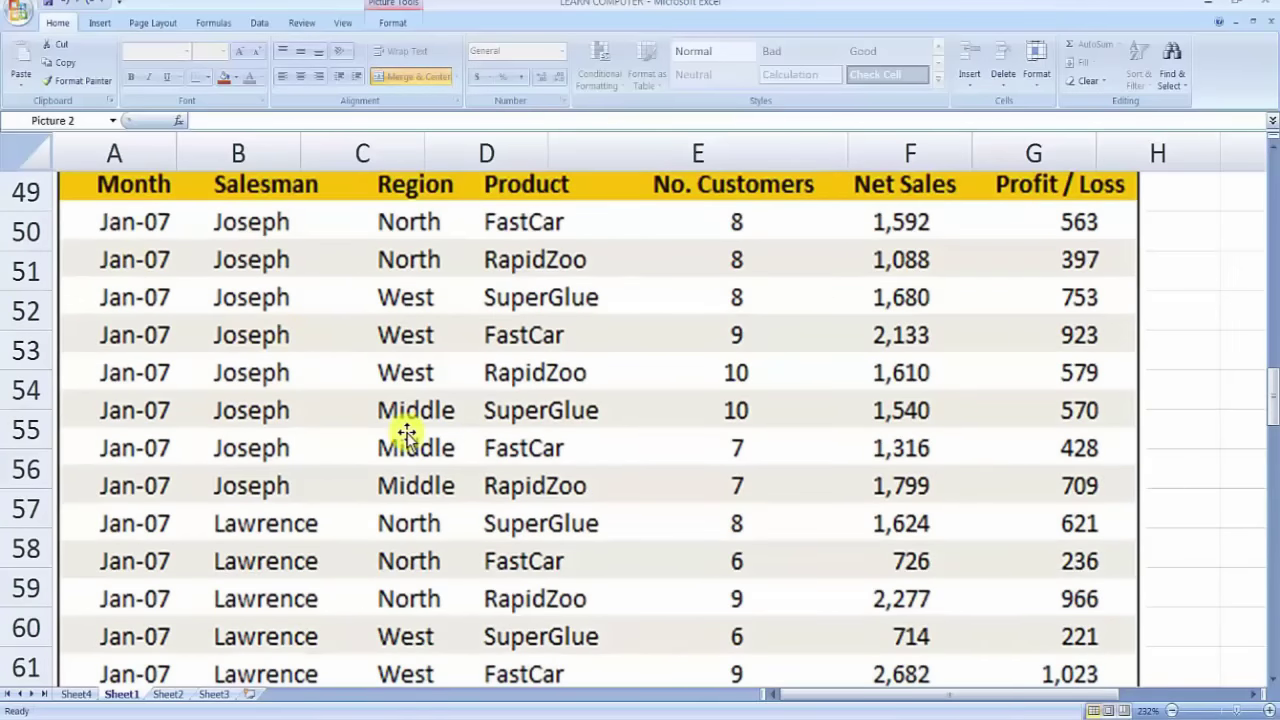
{"action": "scroll", "coordinate": [514, 400], "scroll_direction": "down", "scroll_amount": 2}
{"action": "scroll", "coordinate": [497, 365], "scroll_direction": "down", "scroll_amount": 2}
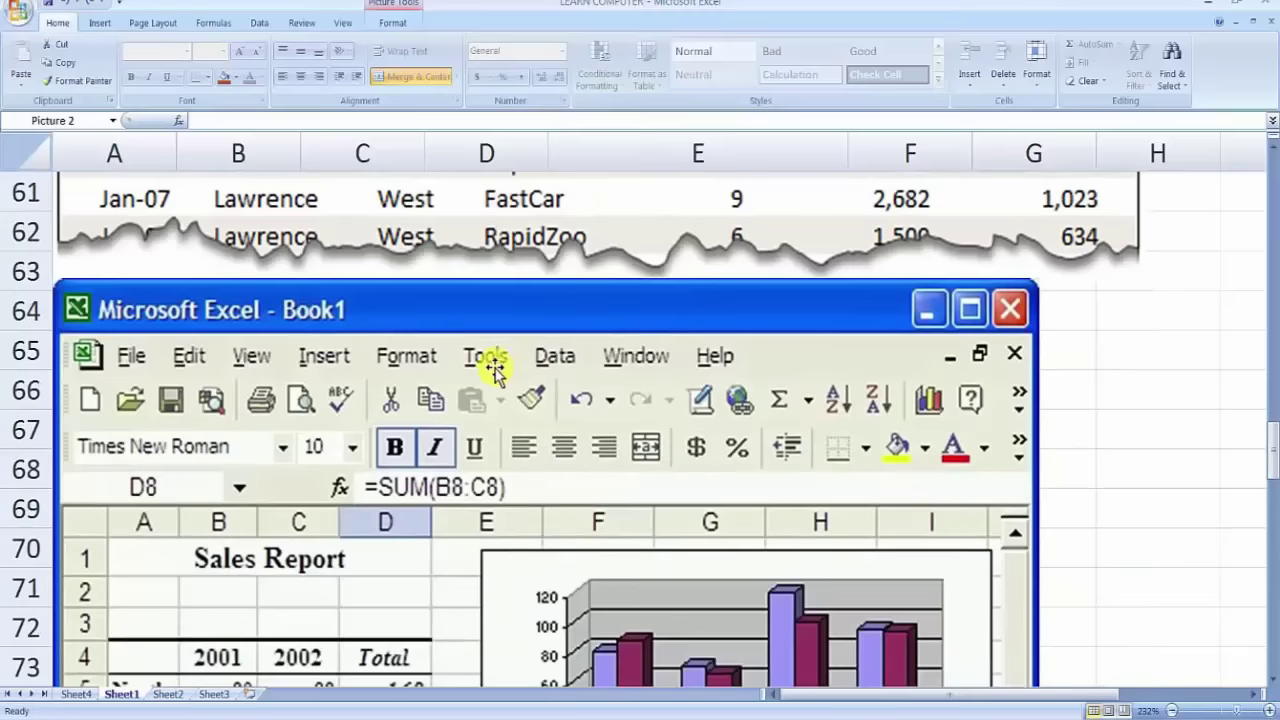
{"action": "scroll", "coordinate": [495, 368], "scroll_direction": "down", "scroll_amount": 5}
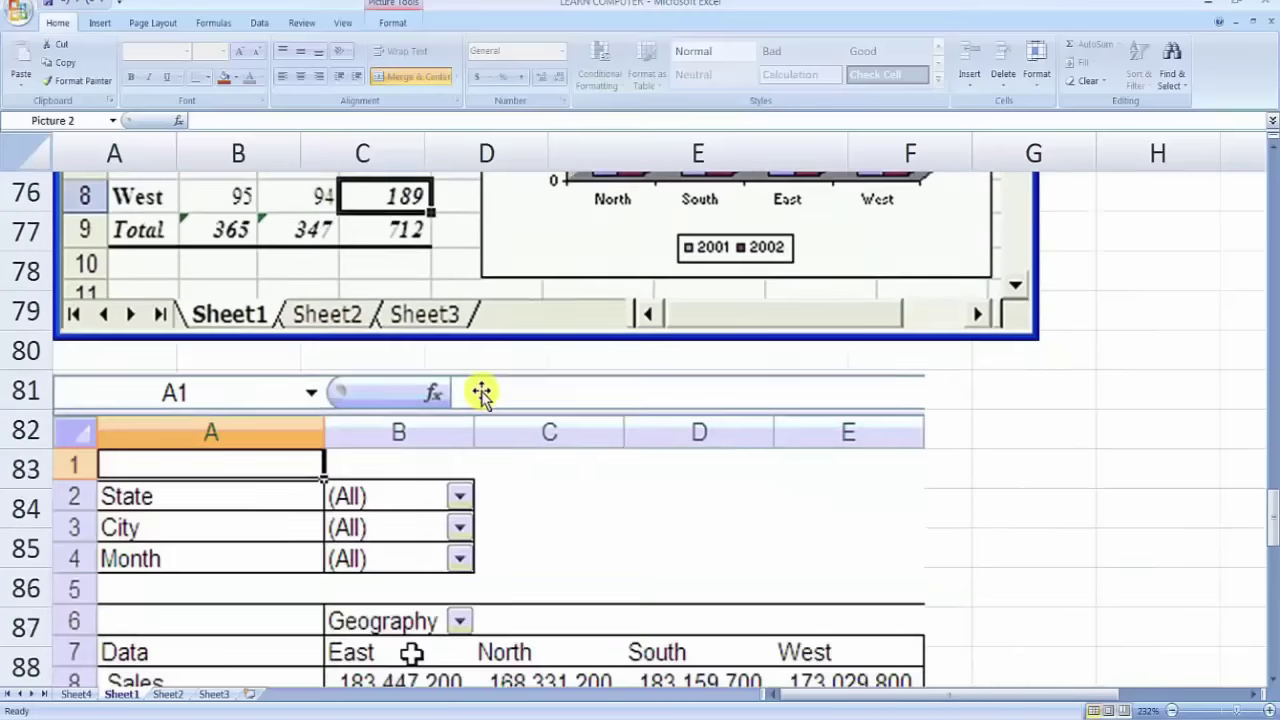
{"action": "scroll", "coordinate": [480, 391], "scroll_direction": "down", "scroll_amount": 2}
{"action": "scroll", "coordinate": [480, 391], "scroll_direction": "down", "scroll_amount": 1}
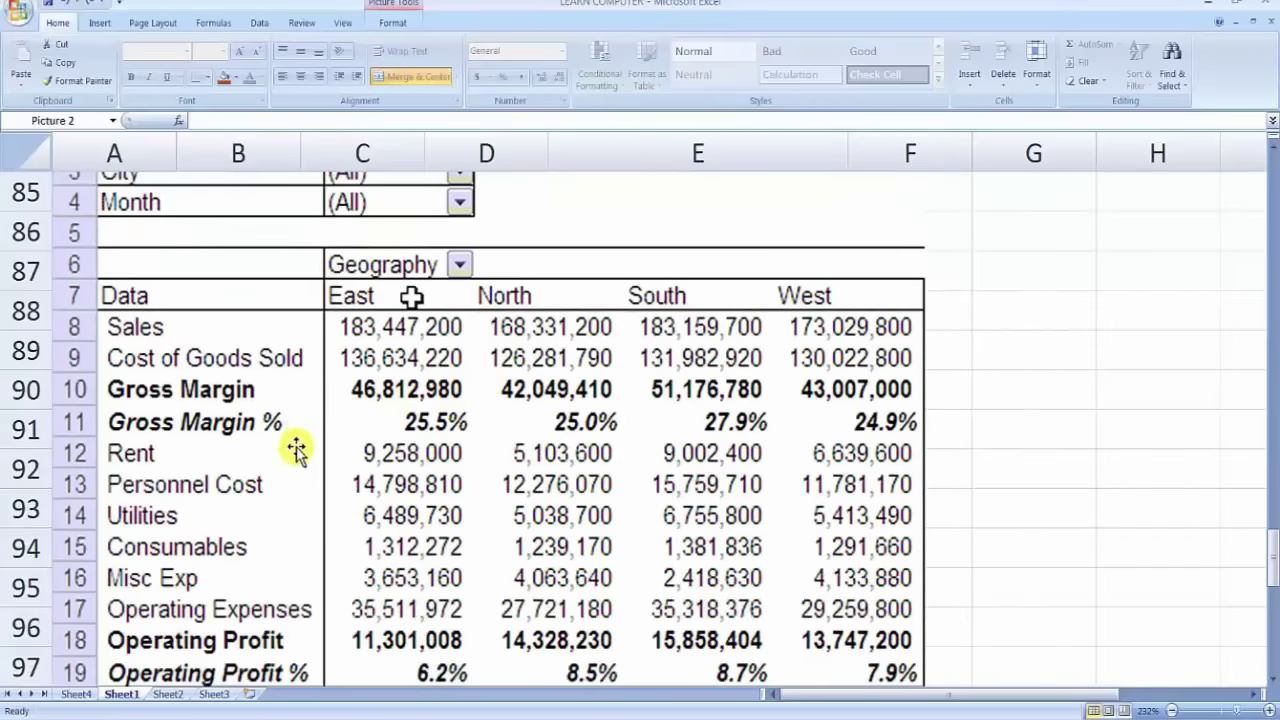
{"action": "scroll", "coordinate": [296, 450], "scroll_direction": "down", "scroll_amount": 5}
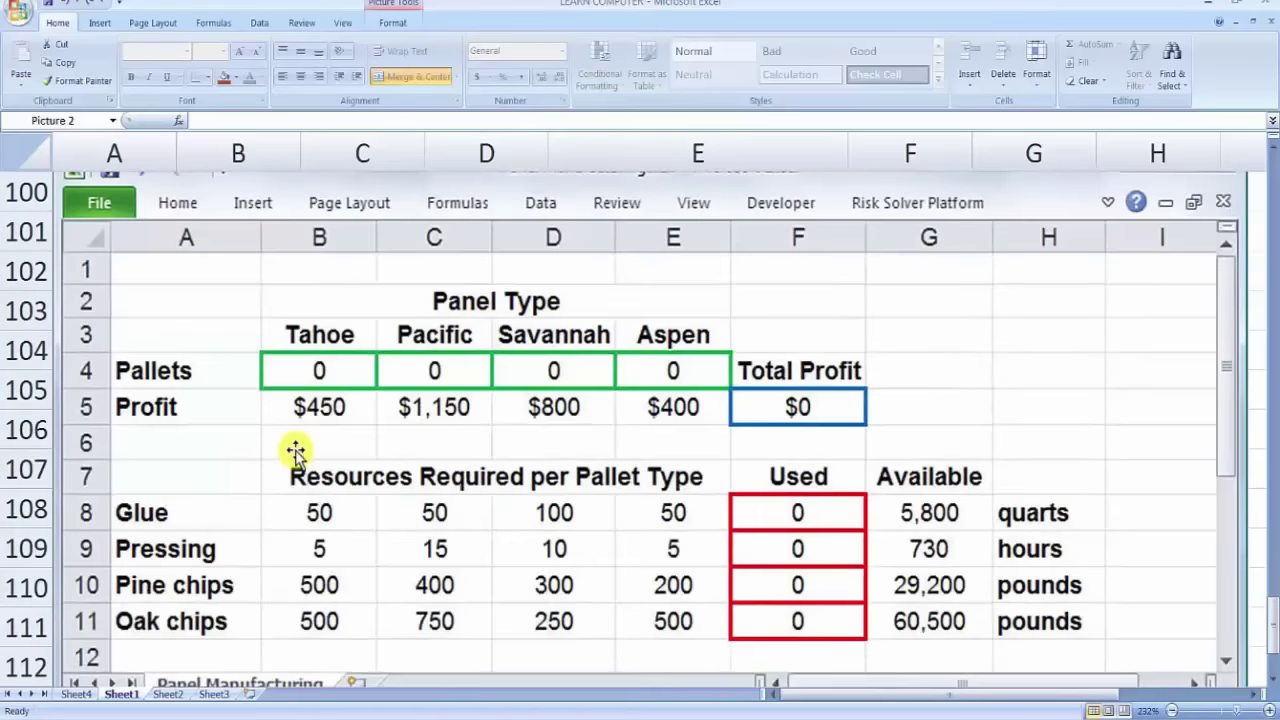
{"action": "scroll", "coordinate": [296, 450], "scroll_direction": "down", "scroll_amount": 2}
{"action": "scroll", "coordinate": [296, 450], "scroll_direction": "up", "scroll_amount": 2}
{"action": "scroll", "coordinate": [296, 450], "scroll_direction": "down", "scroll_amount": 6}
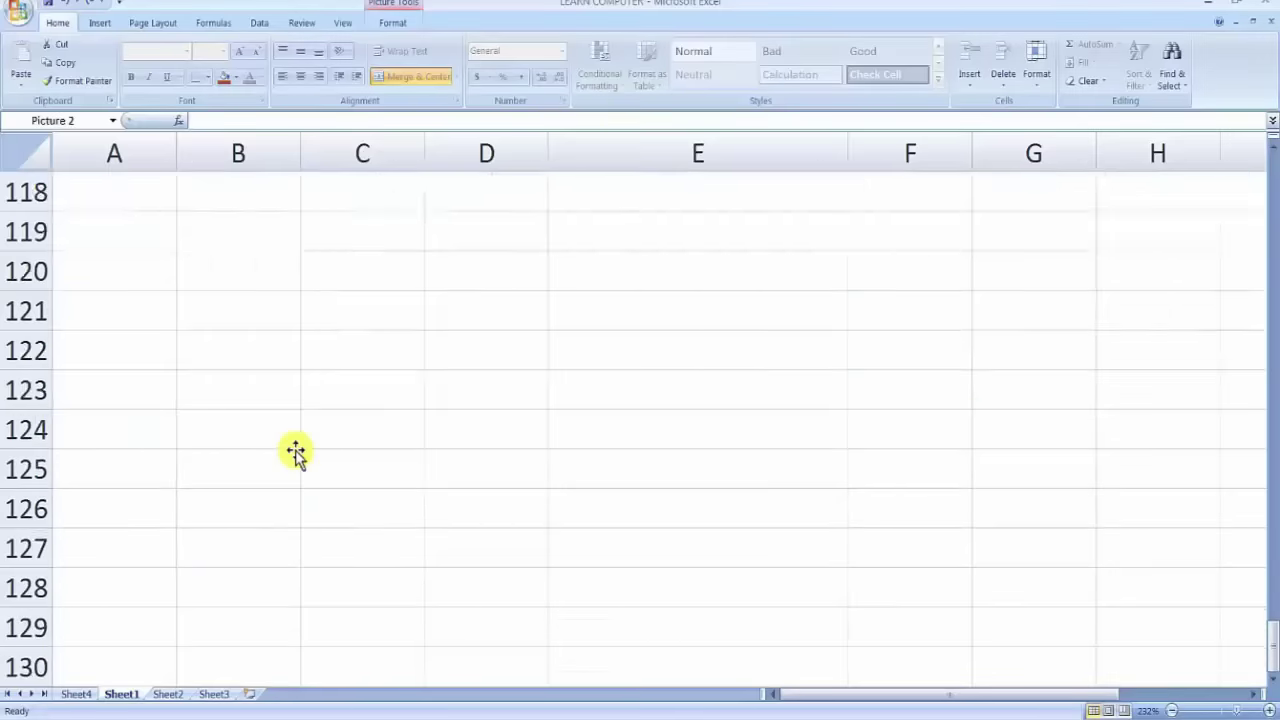
{"action": "scroll", "coordinate": [296, 450], "scroll_direction": "up", "scroll_amount": 17}
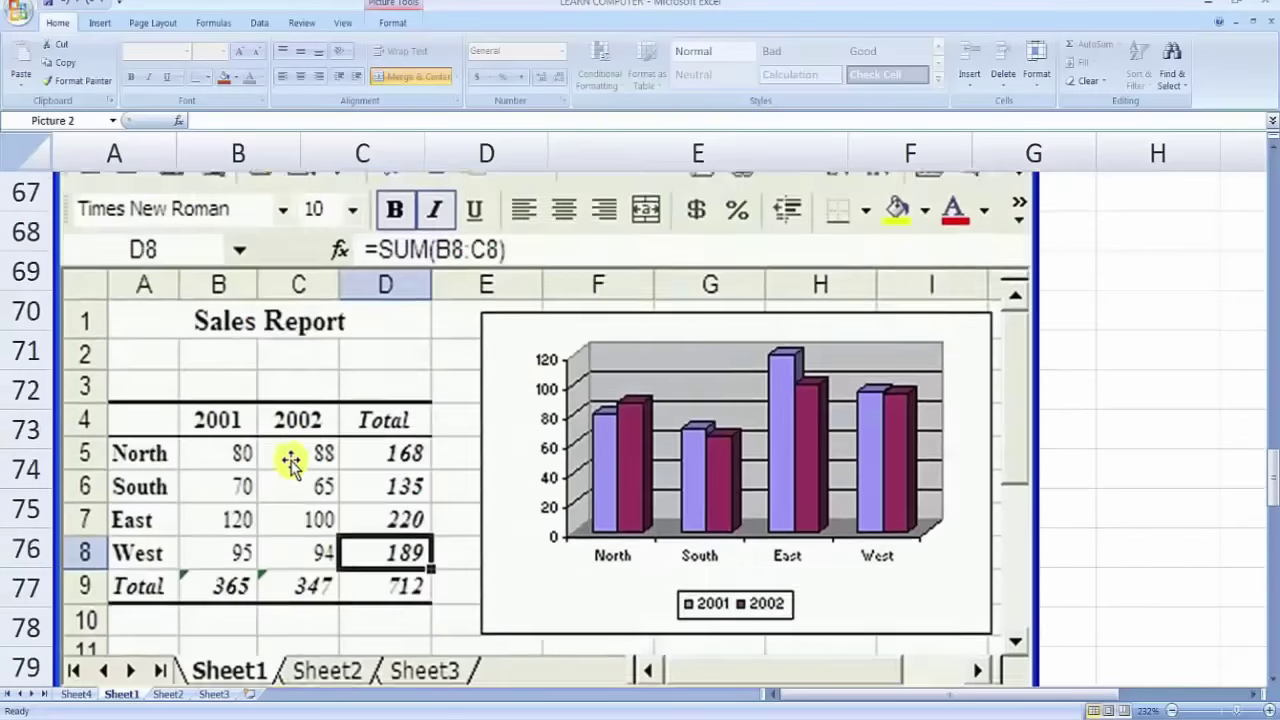
{"action": "scroll", "coordinate": [290, 460], "scroll_direction": "up", "scroll_amount": 11}
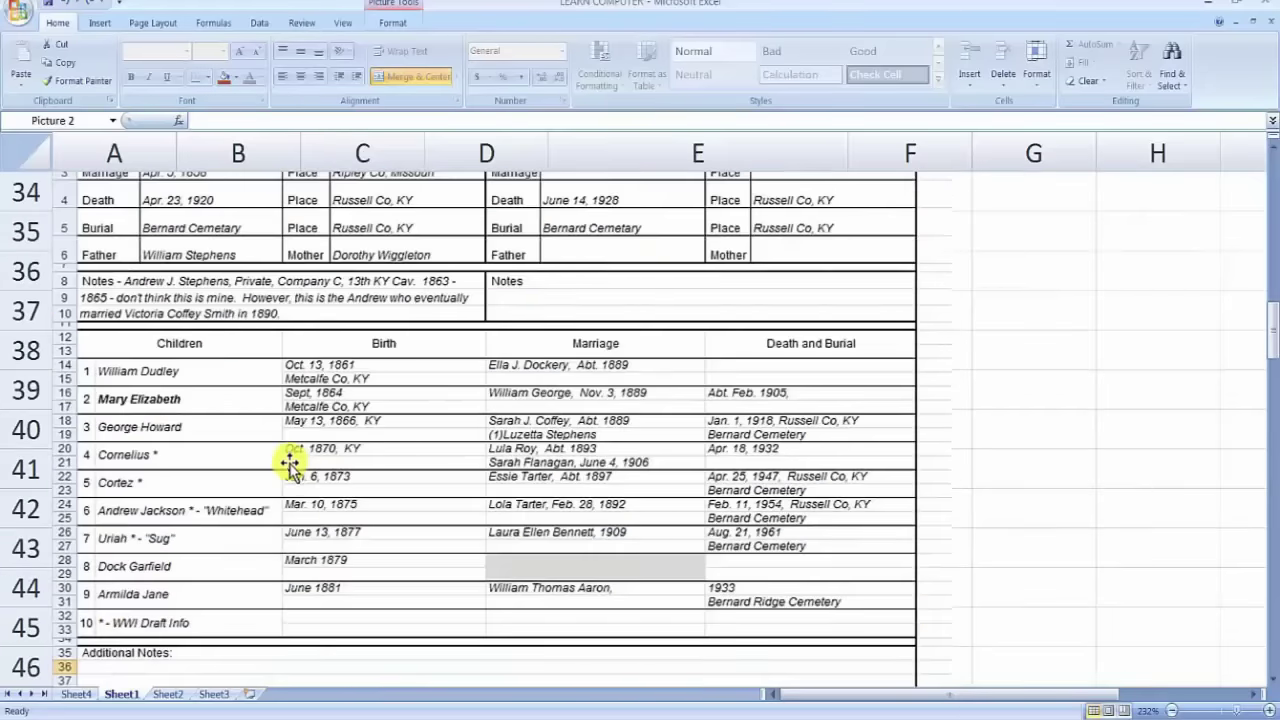
{"action": "scroll", "coordinate": [290, 462], "scroll_direction": "up", "scroll_amount": 5}
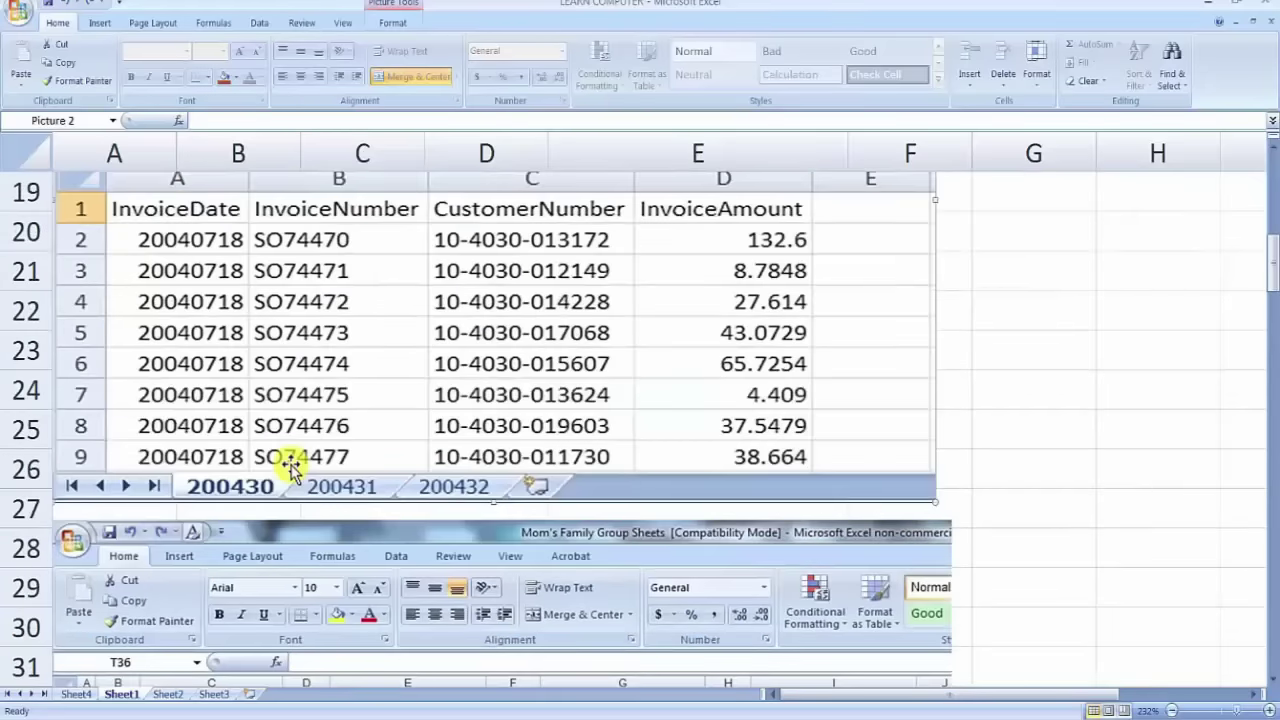
{"action": "scroll", "coordinate": [290, 464], "scroll_direction": "up", "scroll_amount": 2}
{"action": "scroll", "coordinate": [290, 462], "scroll_direction": "up", "scroll_amount": 4}
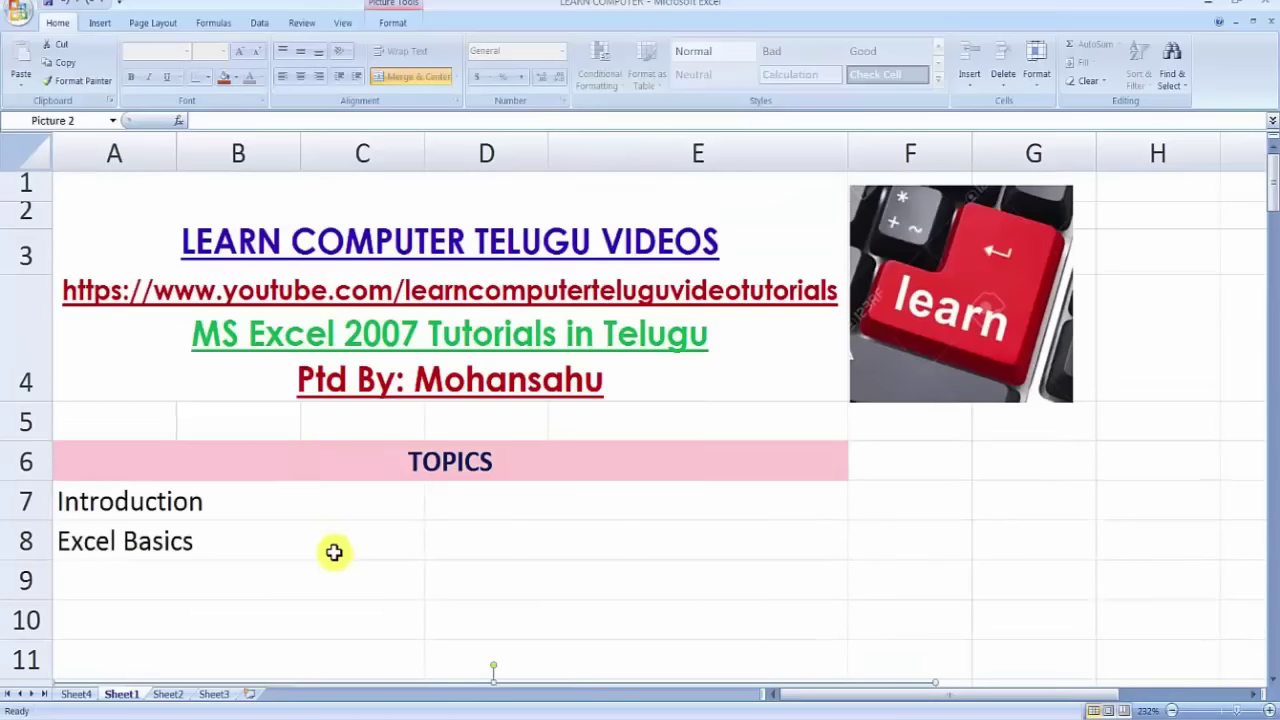
{"action": "scroll", "coordinate": [334, 552], "scroll_direction": "down", "scroll_amount": 2}
{"action": "scroll", "coordinate": [334, 554], "scroll_direction": "up", "scroll_amount": 2}
{"action": "left_click", "coordinate": [245, 506]}
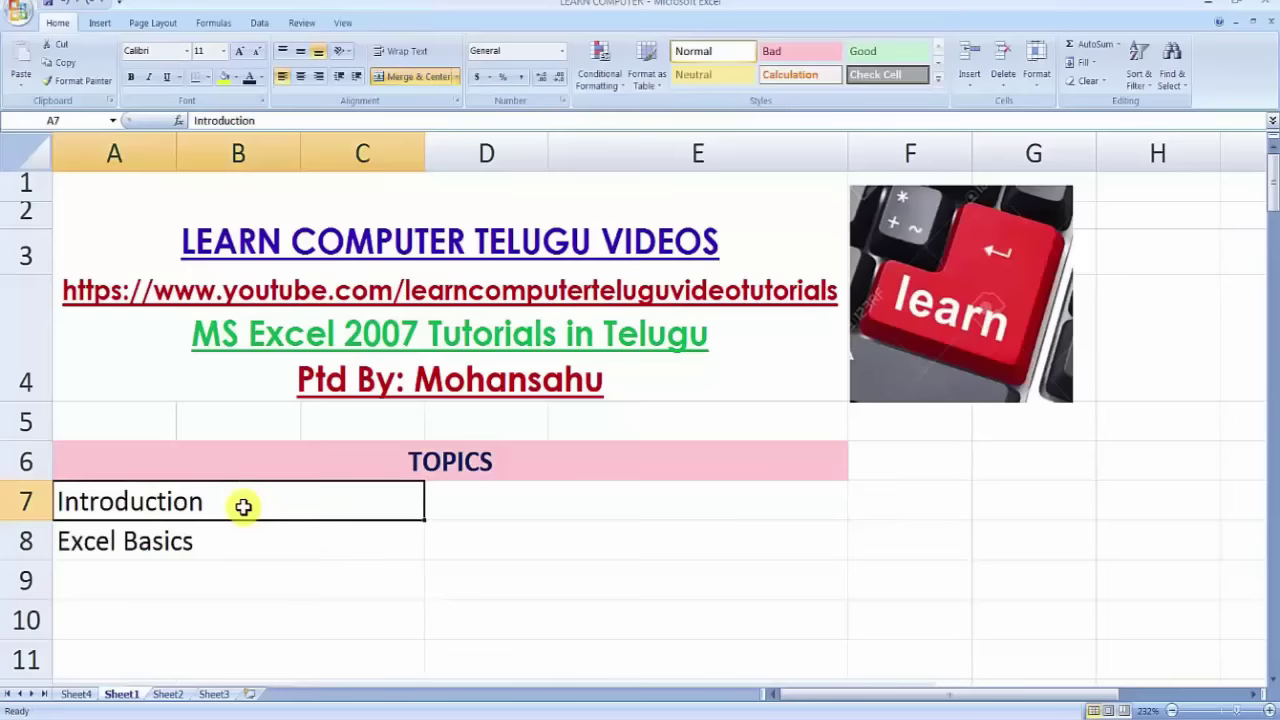
{"action": "left_click", "coordinate": [285, 540]}
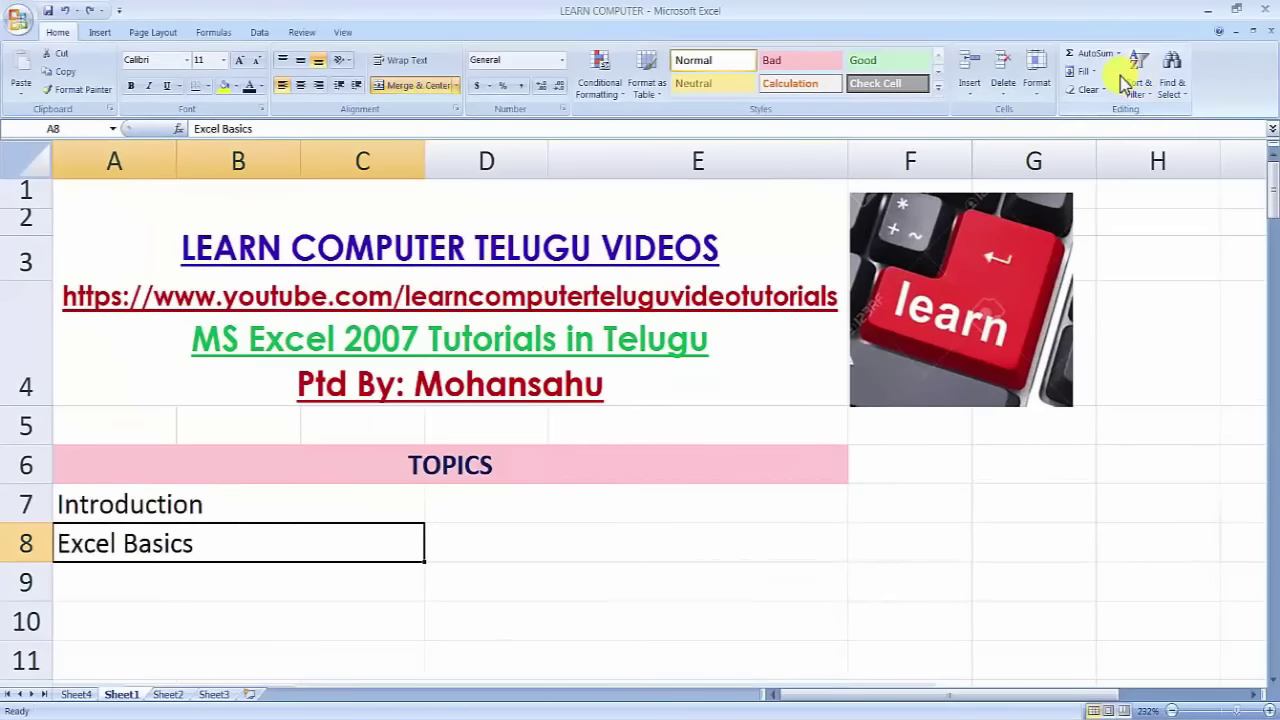
Step: Minimize the workbook, close Explorer, then launch and close Excel 2007 from All Programs > Microsoft Office
{"action": "left_click", "coordinate": [1212, 14]}
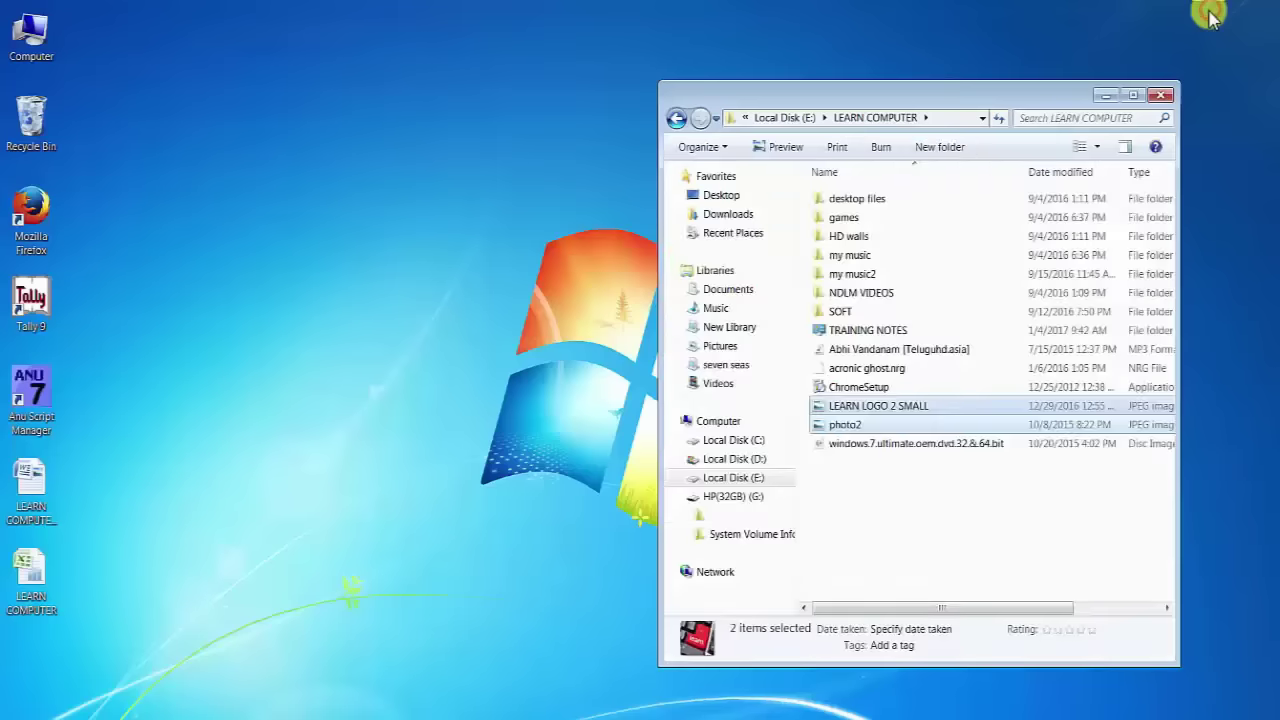
{"action": "left_click", "coordinate": [1159, 88]}
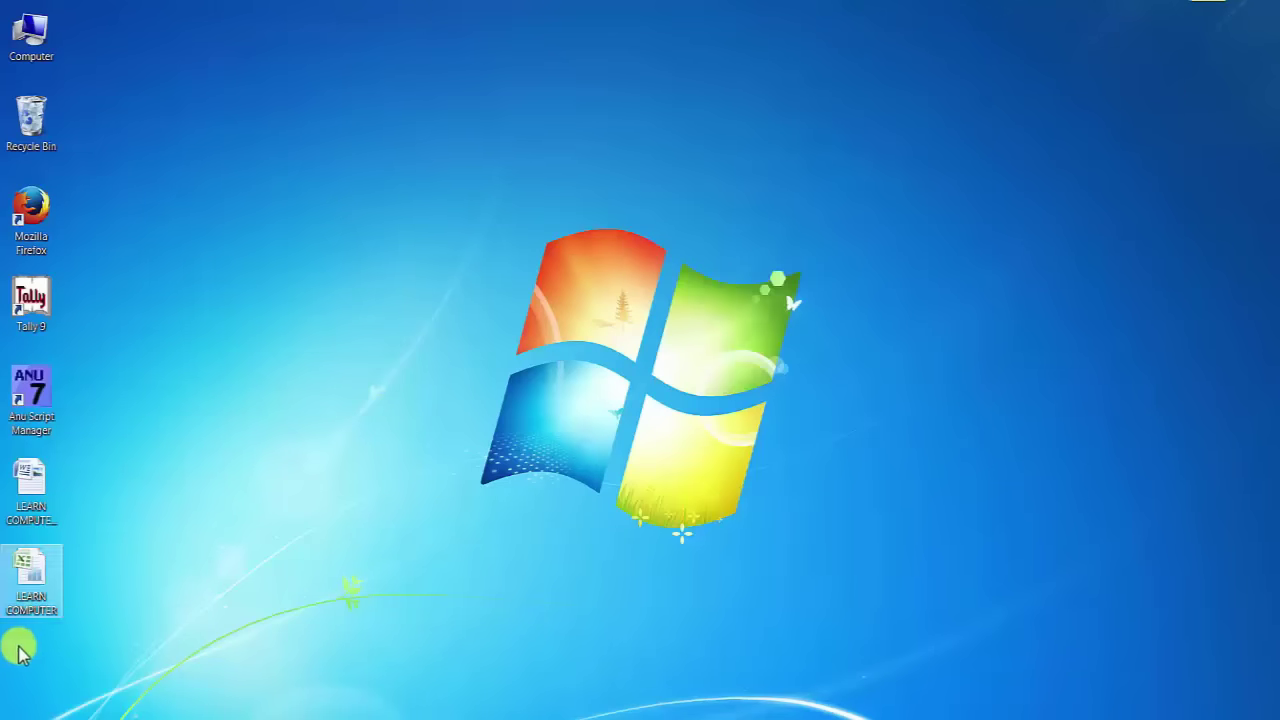
{"action": "left_click", "coordinate": [24, 706]}
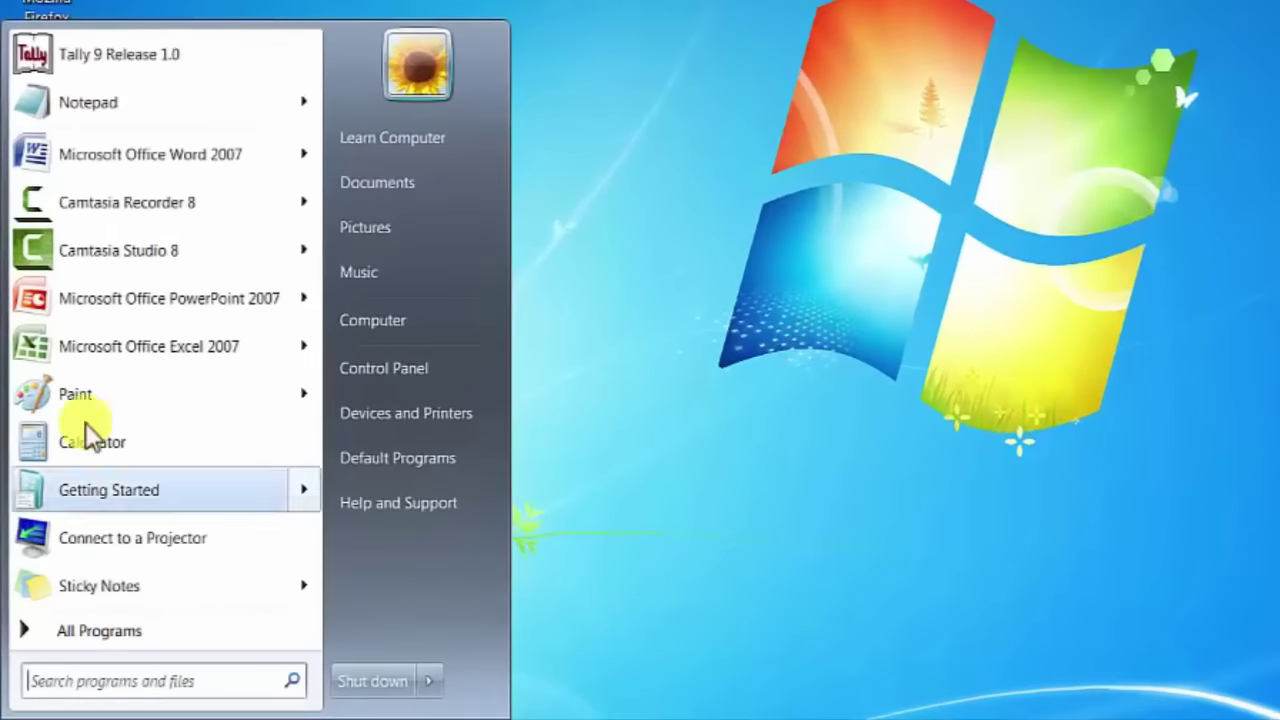
{"action": "left_click", "coordinate": [107, 631]}
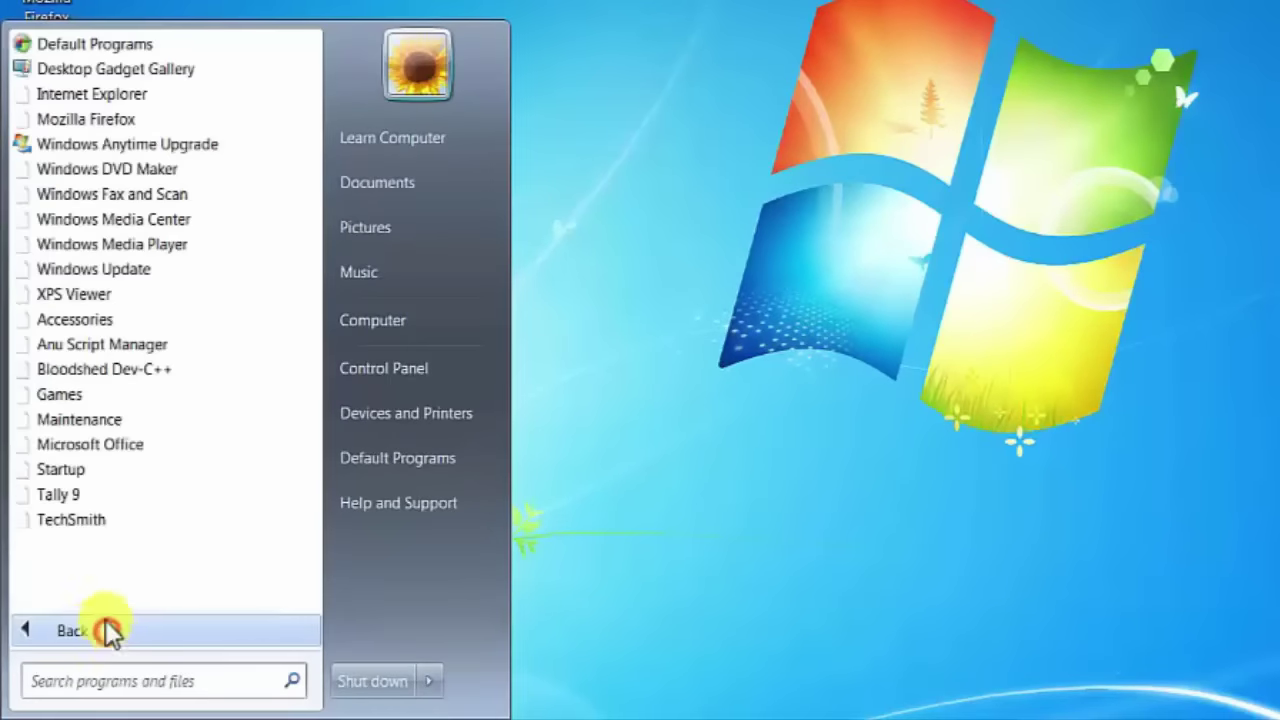
{"action": "left_click", "coordinate": [84, 448]}
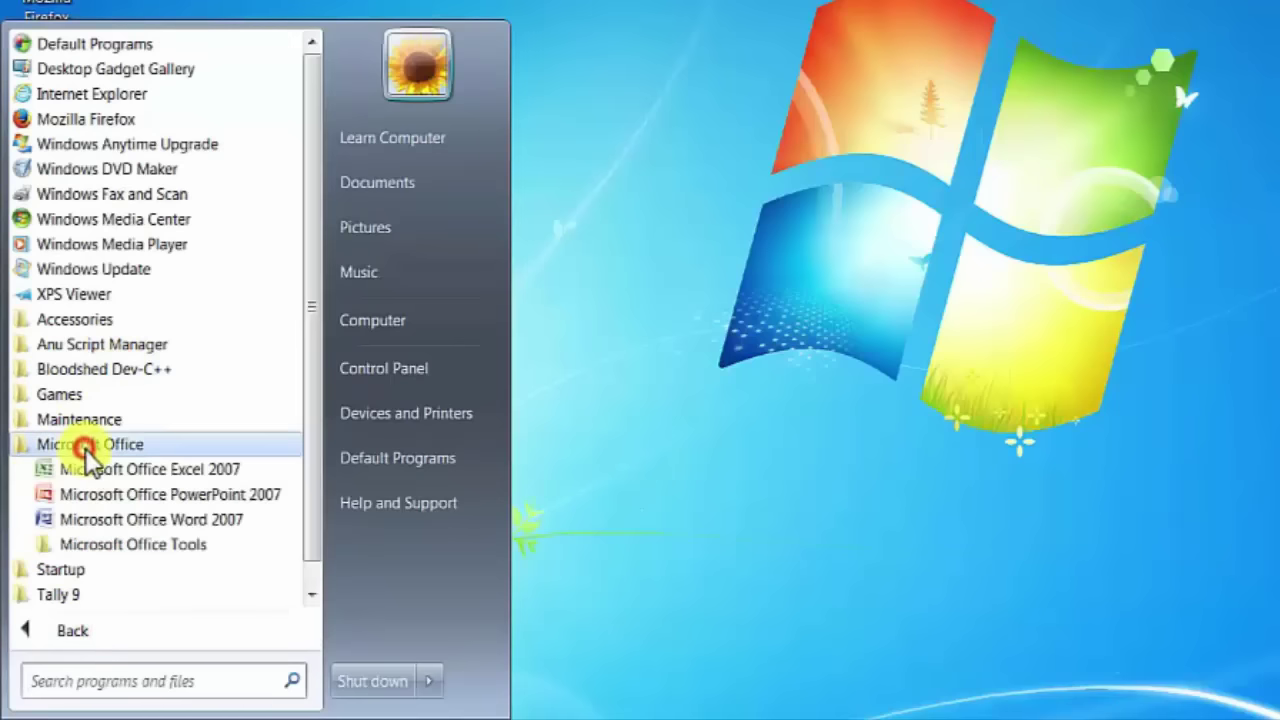
{"action": "left_click", "coordinate": [218, 472]}
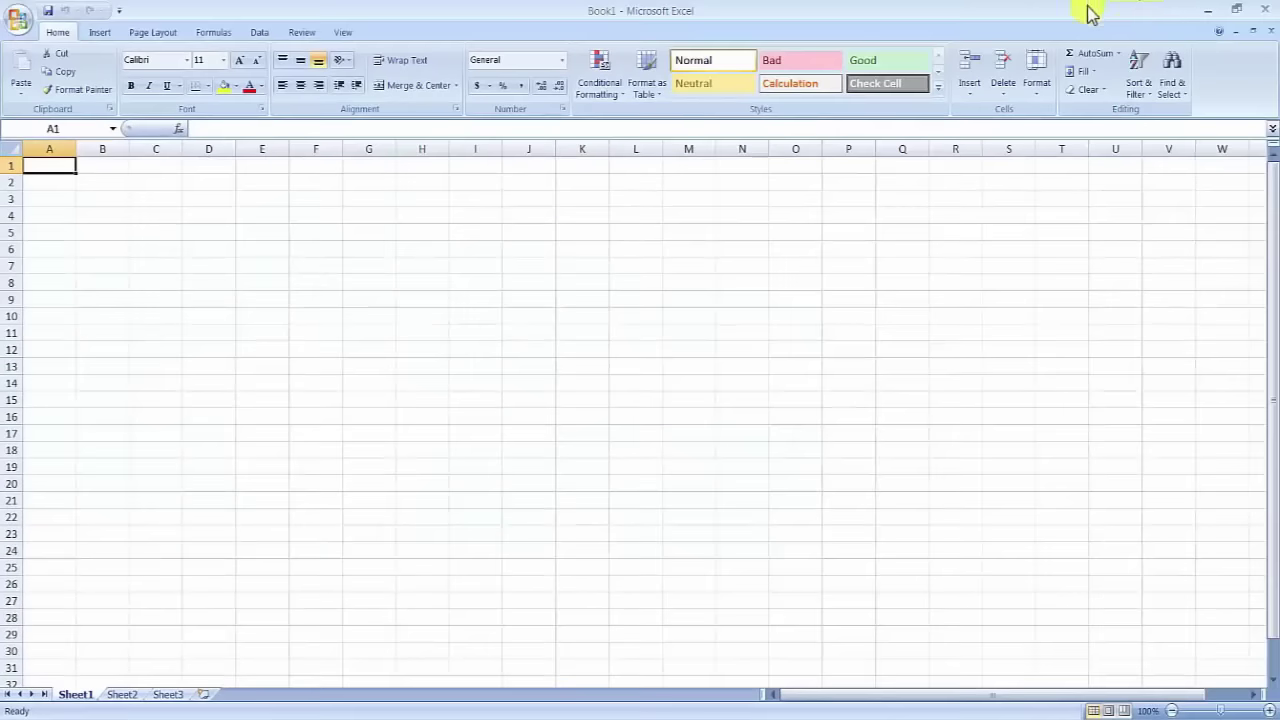
{"action": "left_click", "coordinate": [1272, 10]}
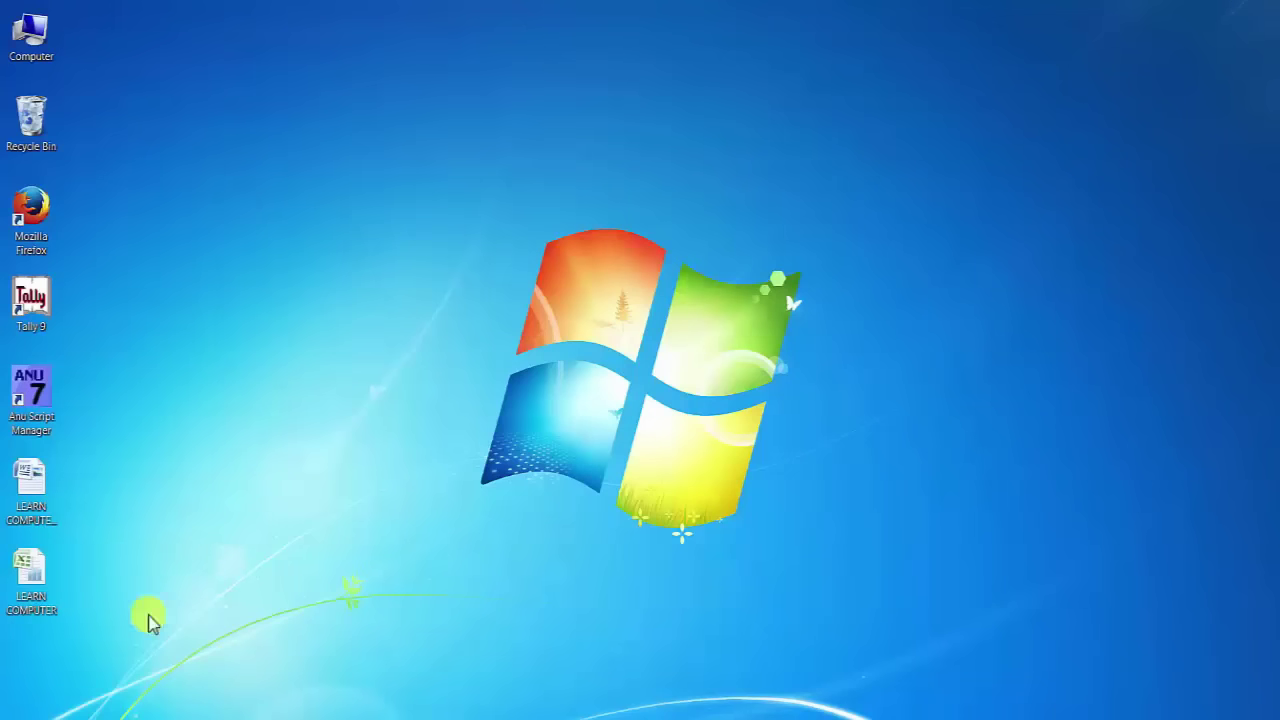
Step: Launch Excel through the Run command by entering excel, then close the blank window
{"action": "left_click", "coordinate": [47, 705]}
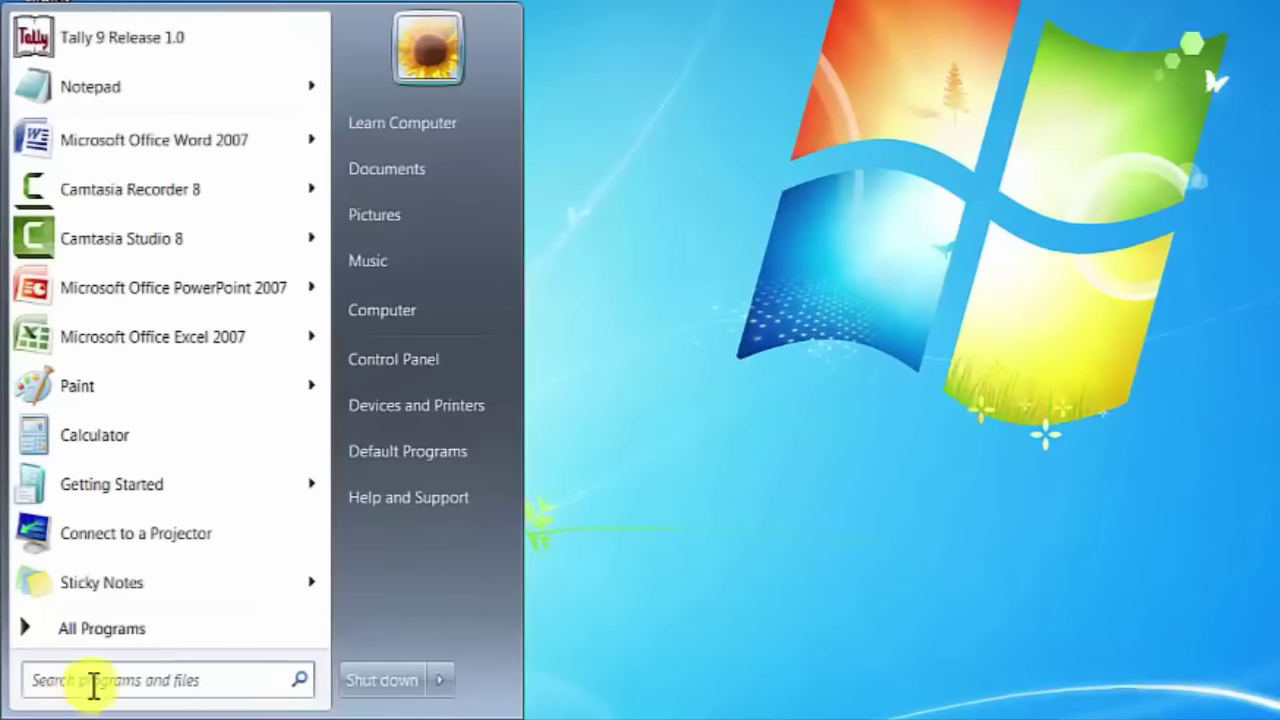
{"action": "left_click", "coordinate": [91, 684]}
{"action": "type", "text": "run"}
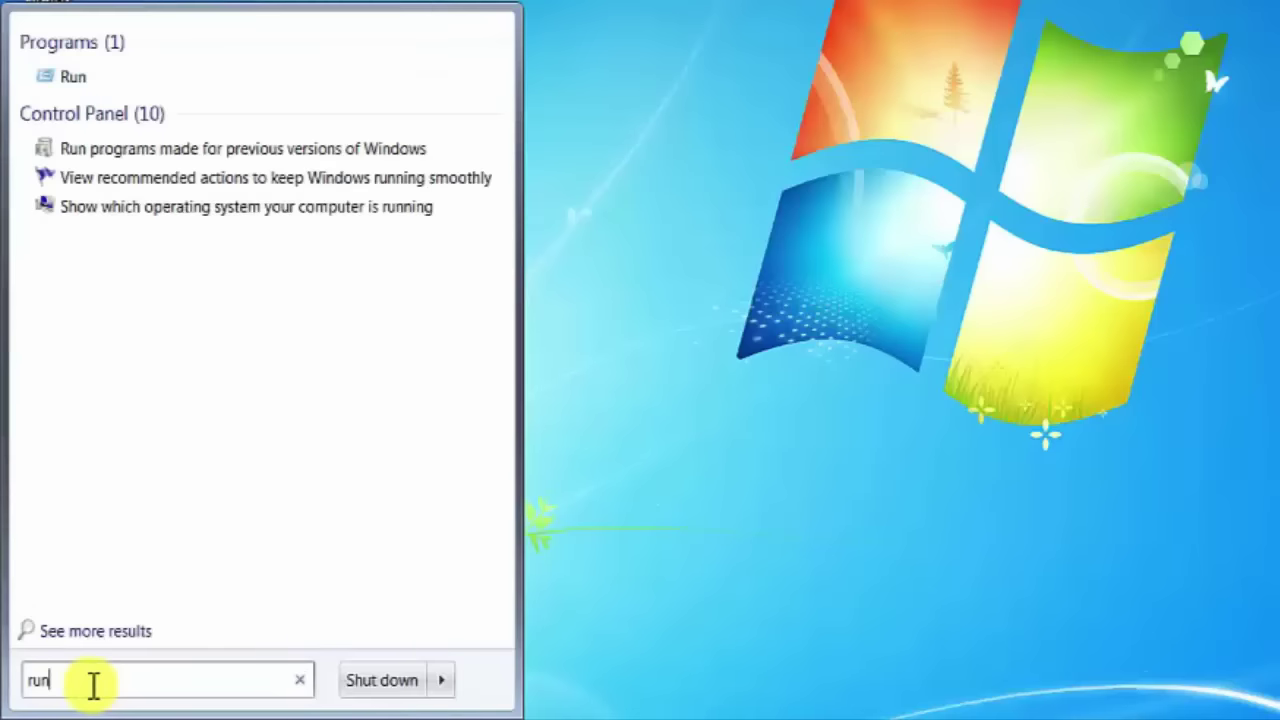
{"action": "key", "text": "Return"}
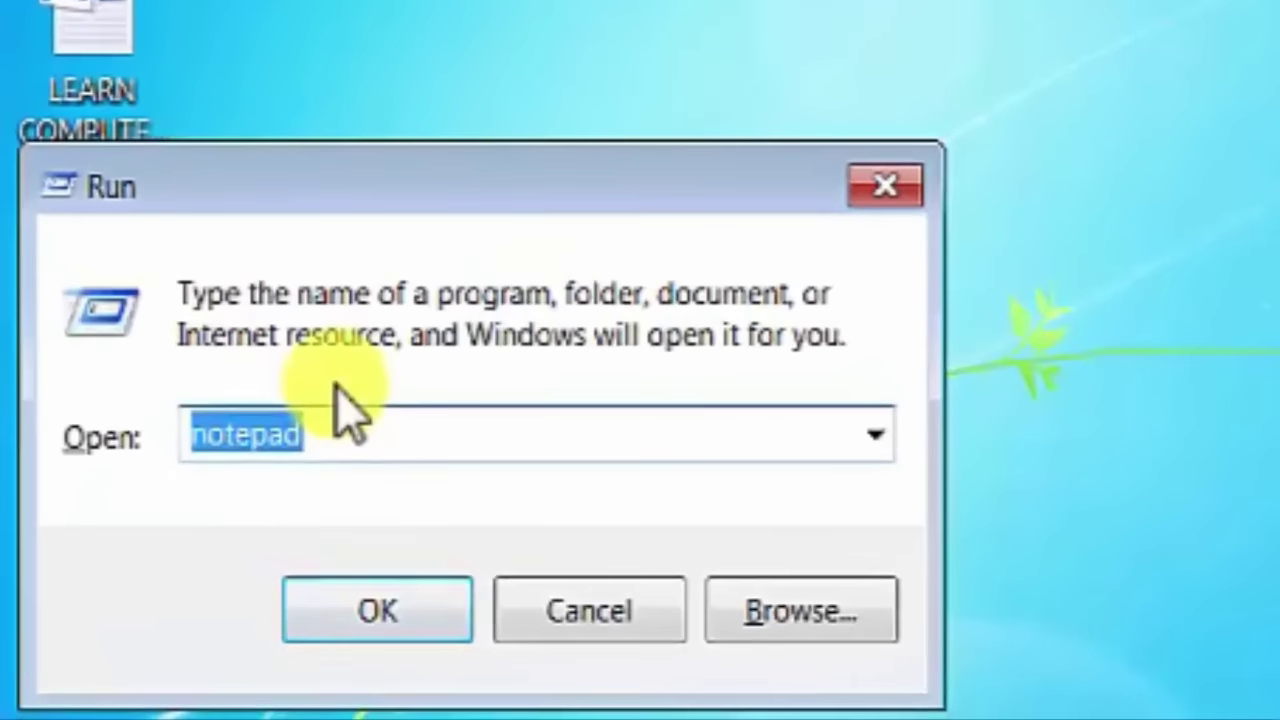
{"action": "type", "text": "excel"}
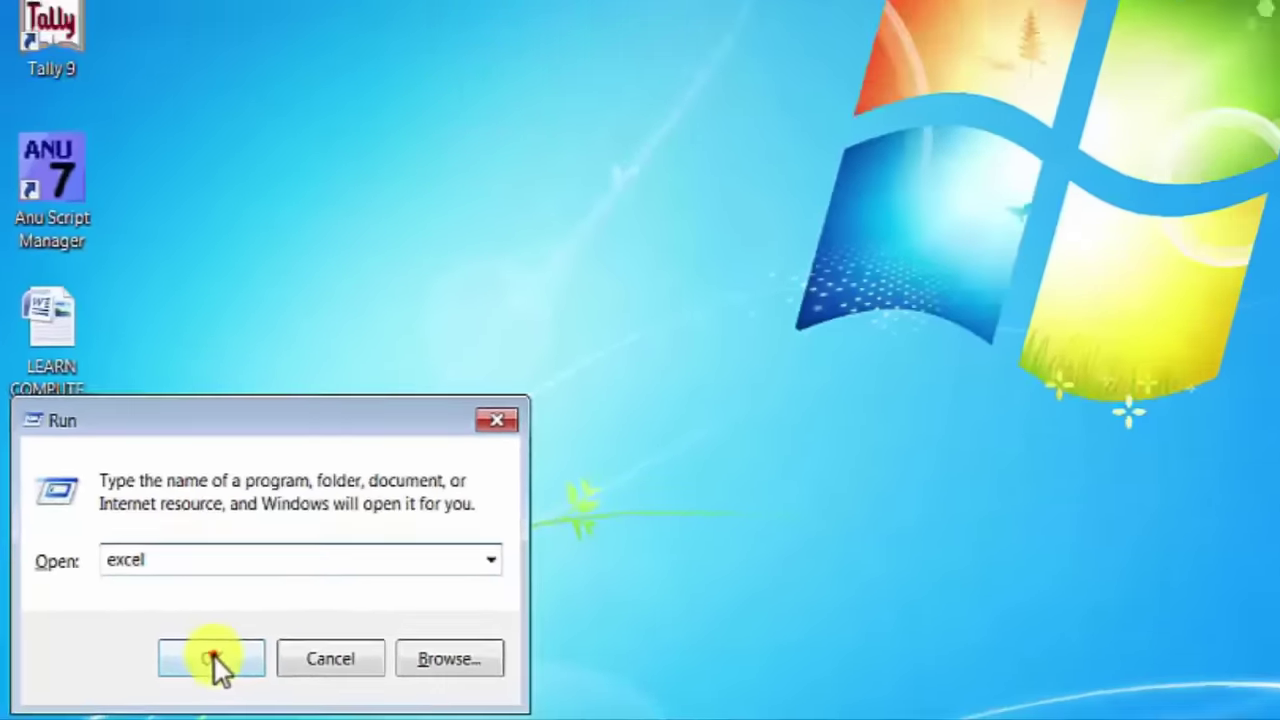
{"action": "left_click", "coordinate": [335, 622]}
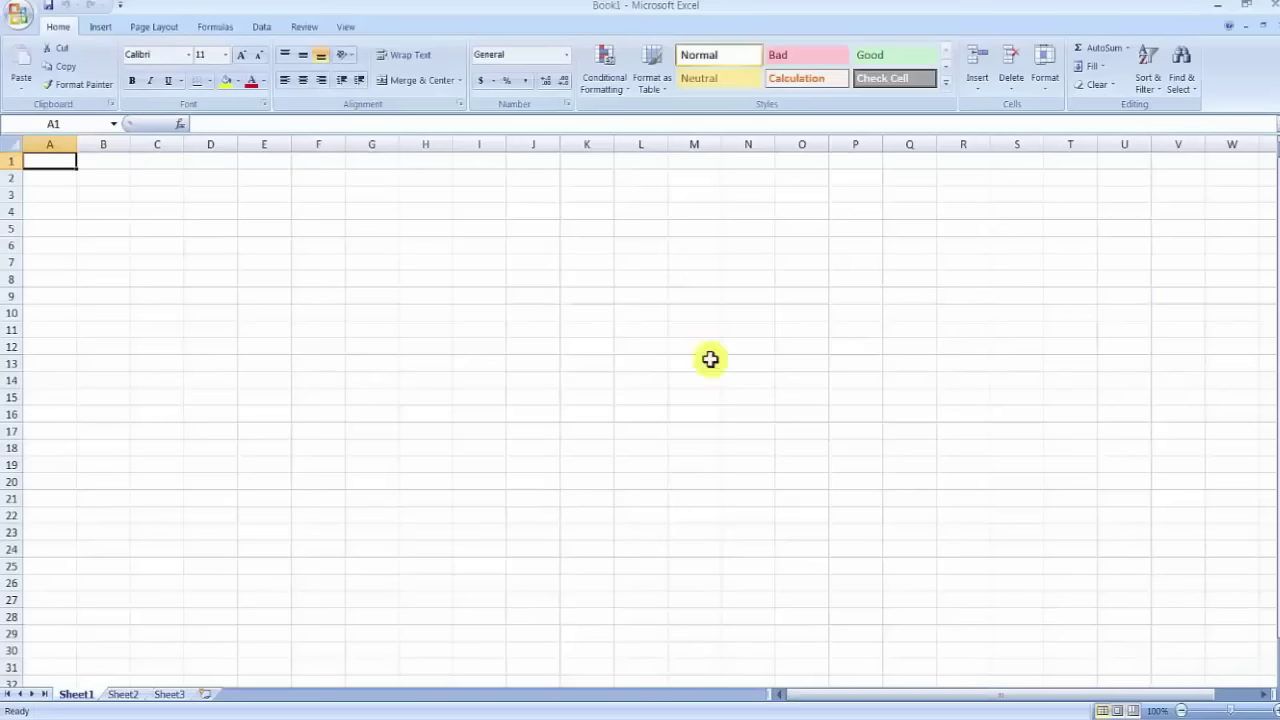
{"action": "left_click", "coordinate": [1273, 5]}
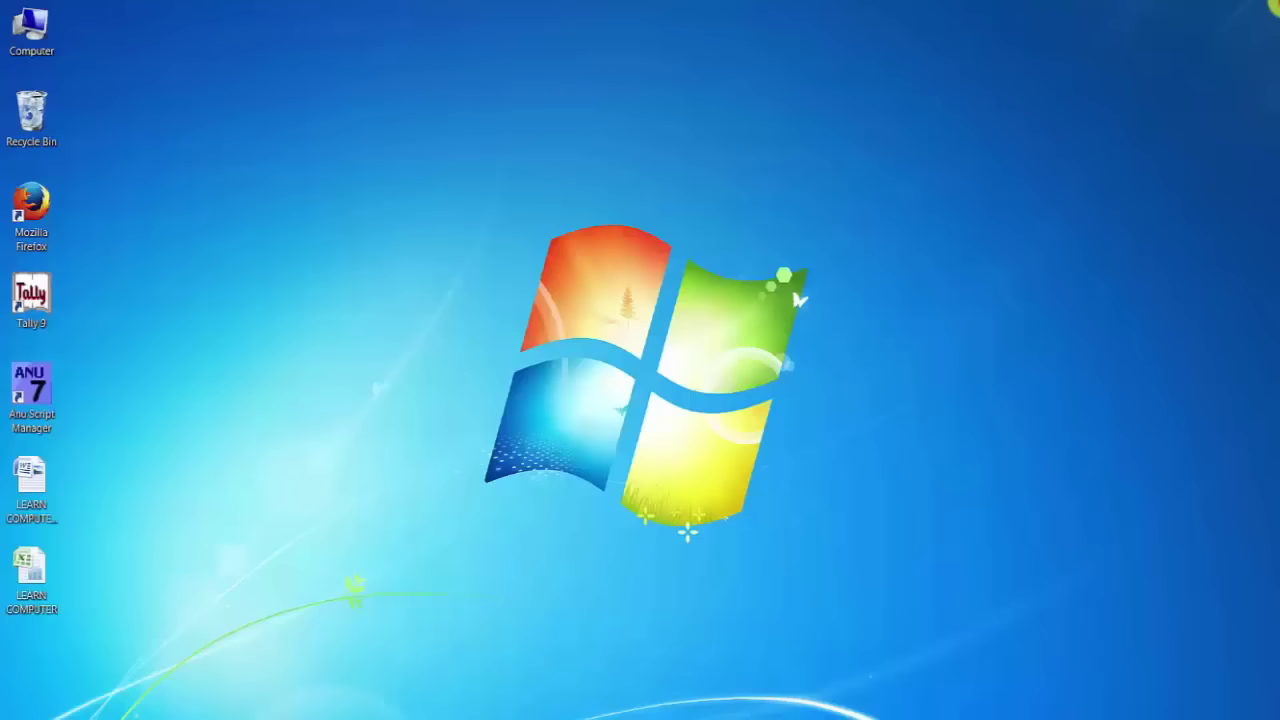
Step: Search the Start menu for 'excel' to list Excel 2007 and matching files
{"action": "left_click", "coordinate": [48, 704]}
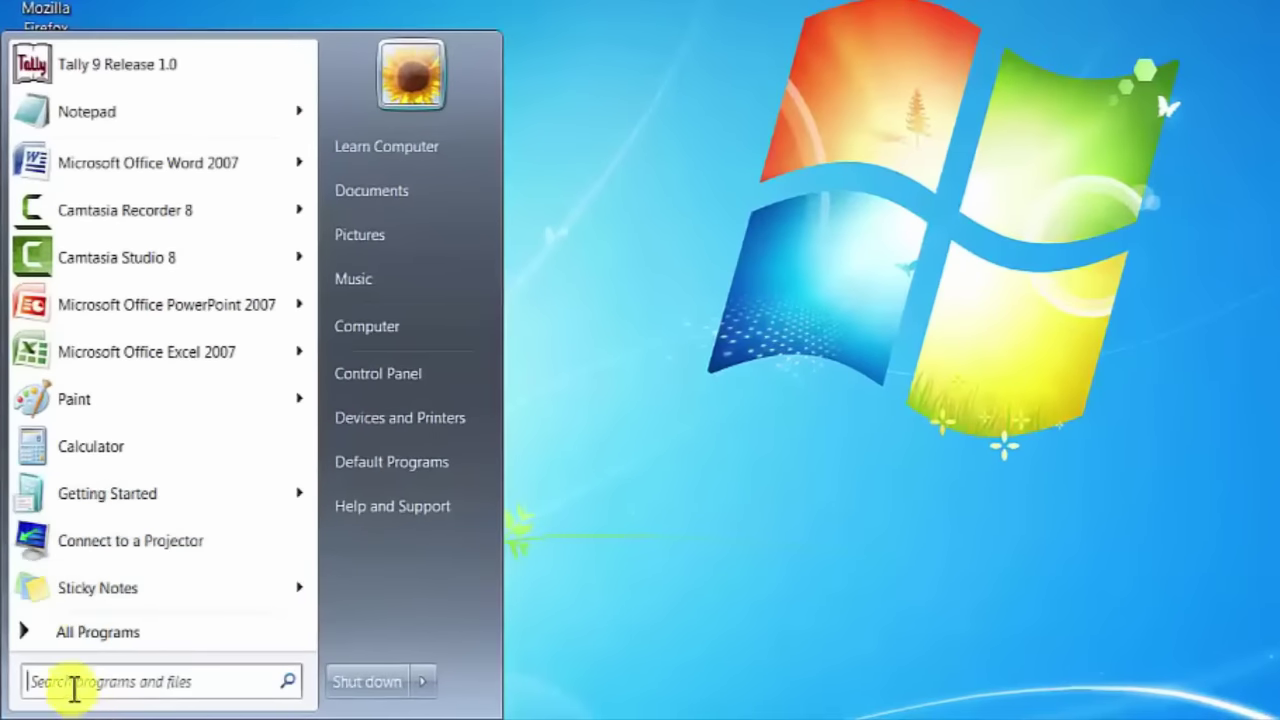
{"action": "left_click", "coordinate": [66, 683]}
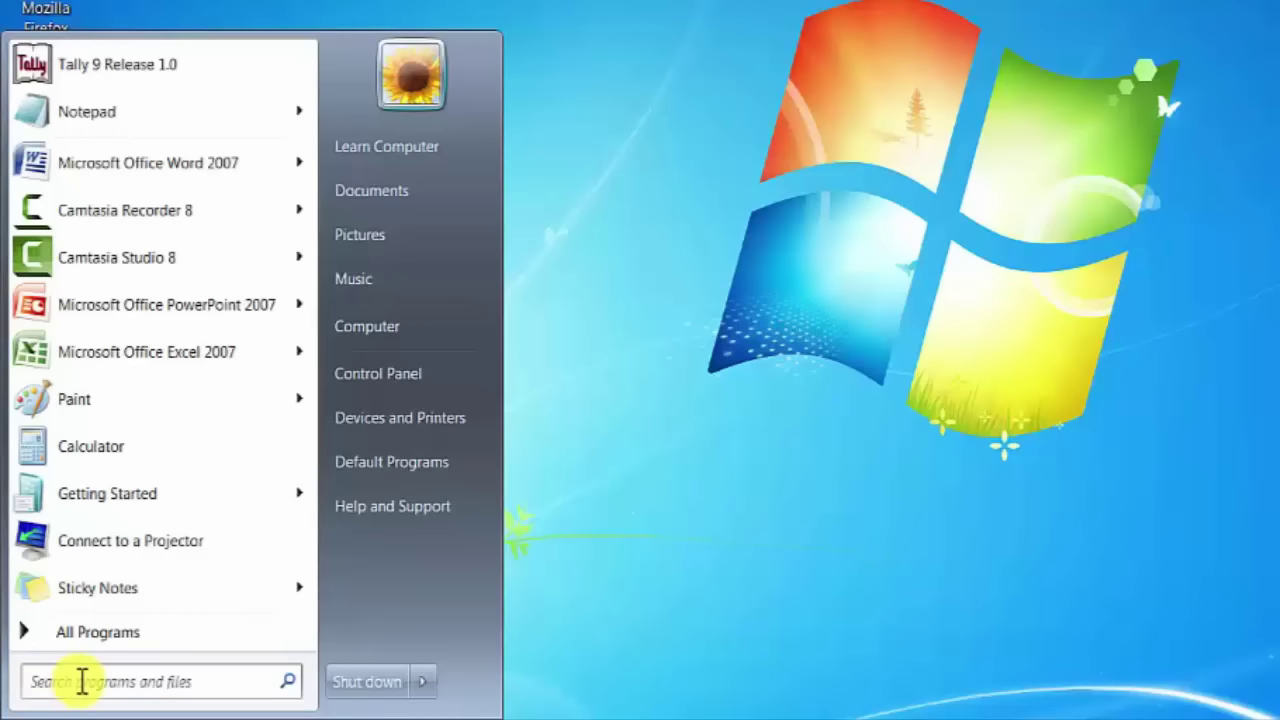
{"action": "type", "text": "excell"}
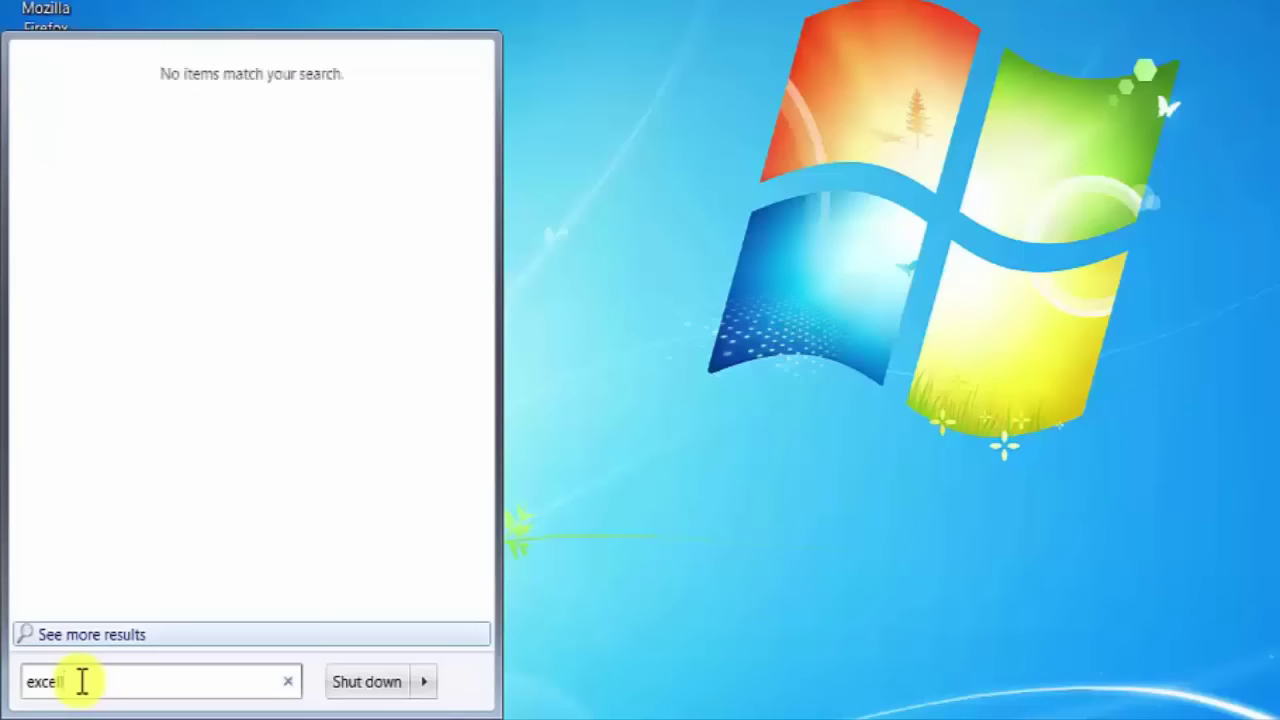
{"action": "key", "text": "BackSpace"}
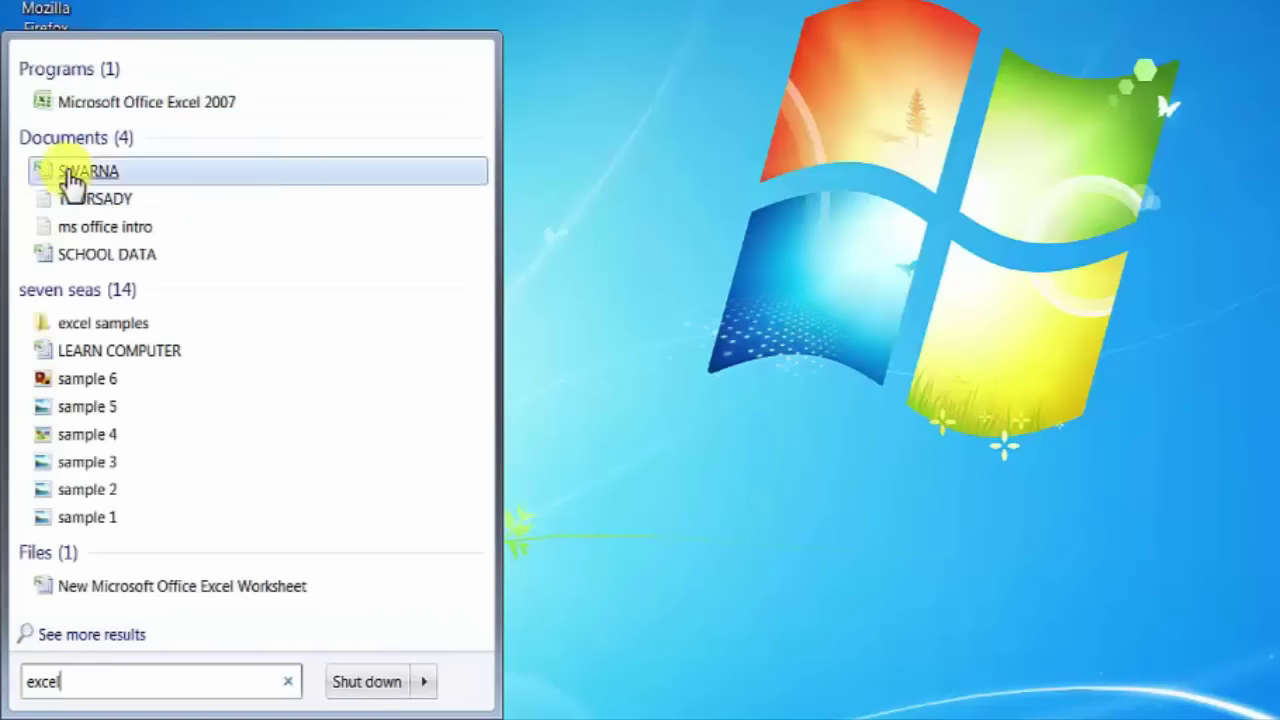
Step: Launch Excel 2007 from the search results and add Open to the Quick Access Toolbar
{"action": "left_click", "coordinate": [130, 104]}
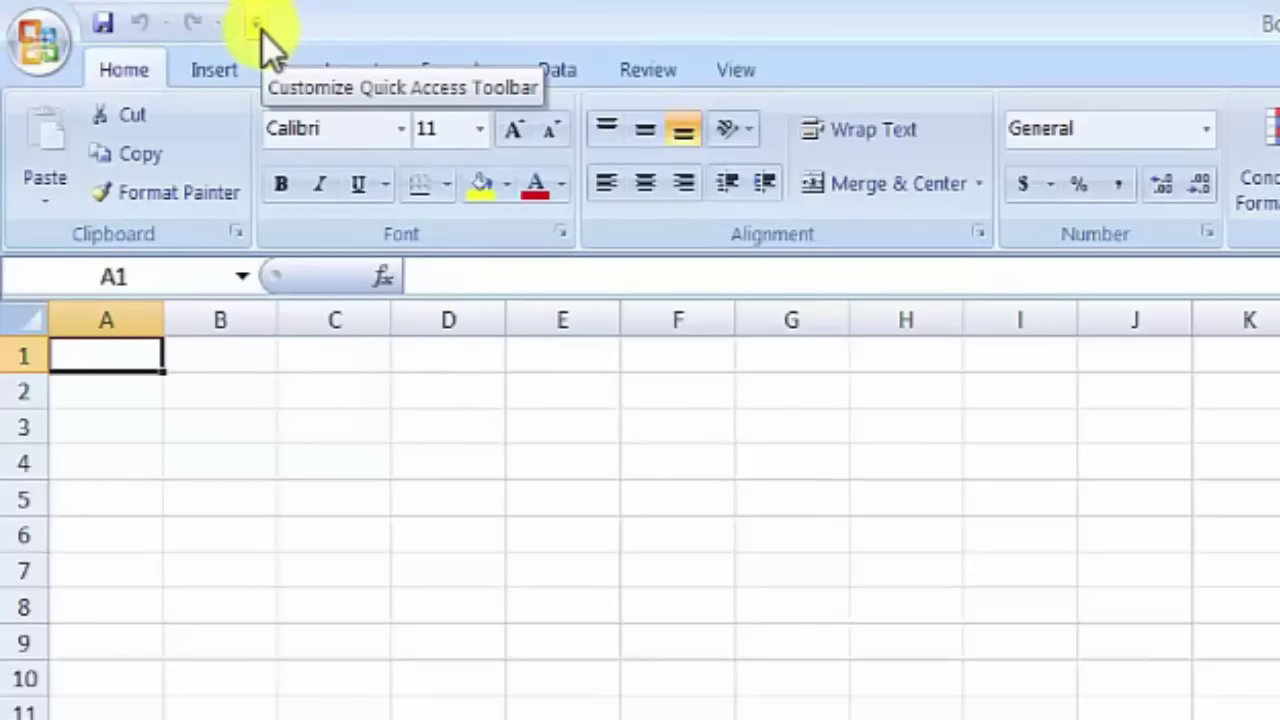
{"action": "left_click", "coordinate": [259, 31]}
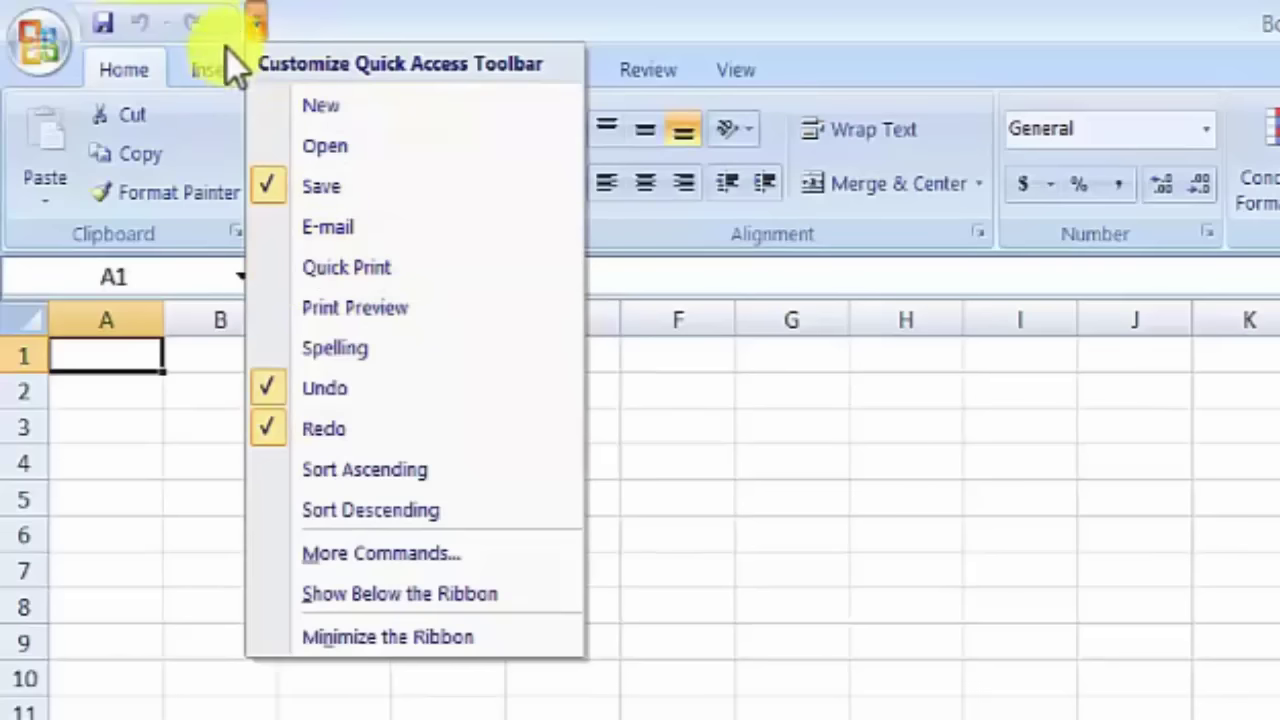
{"action": "left_click", "coordinate": [296, 146]}
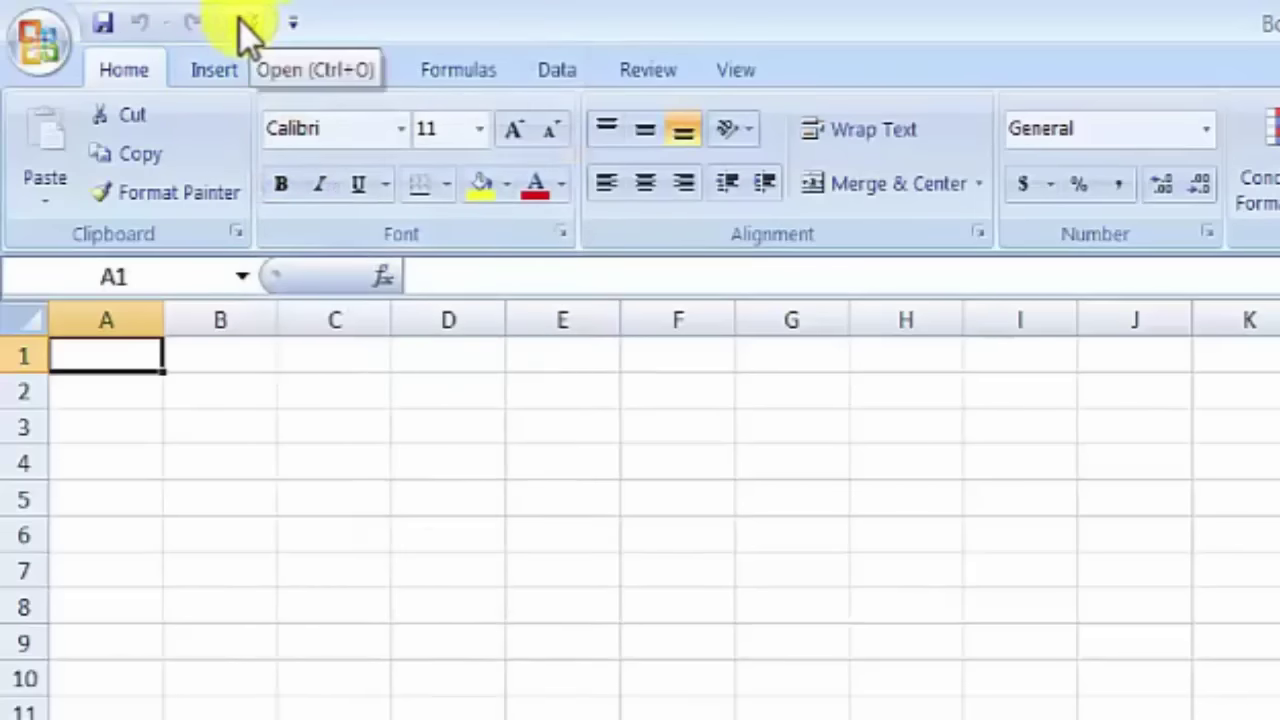
{"action": "left_click", "coordinate": [290, 22]}
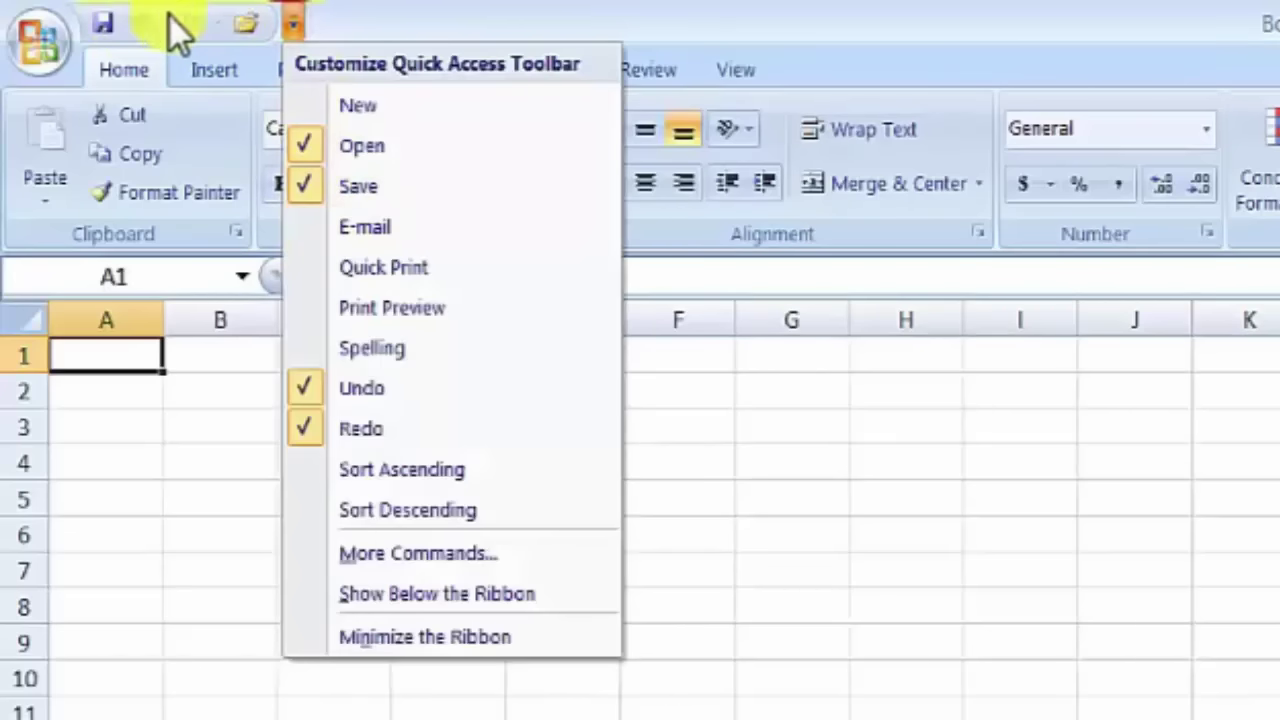
{"action": "left_click", "coordinate": [400, 18]}
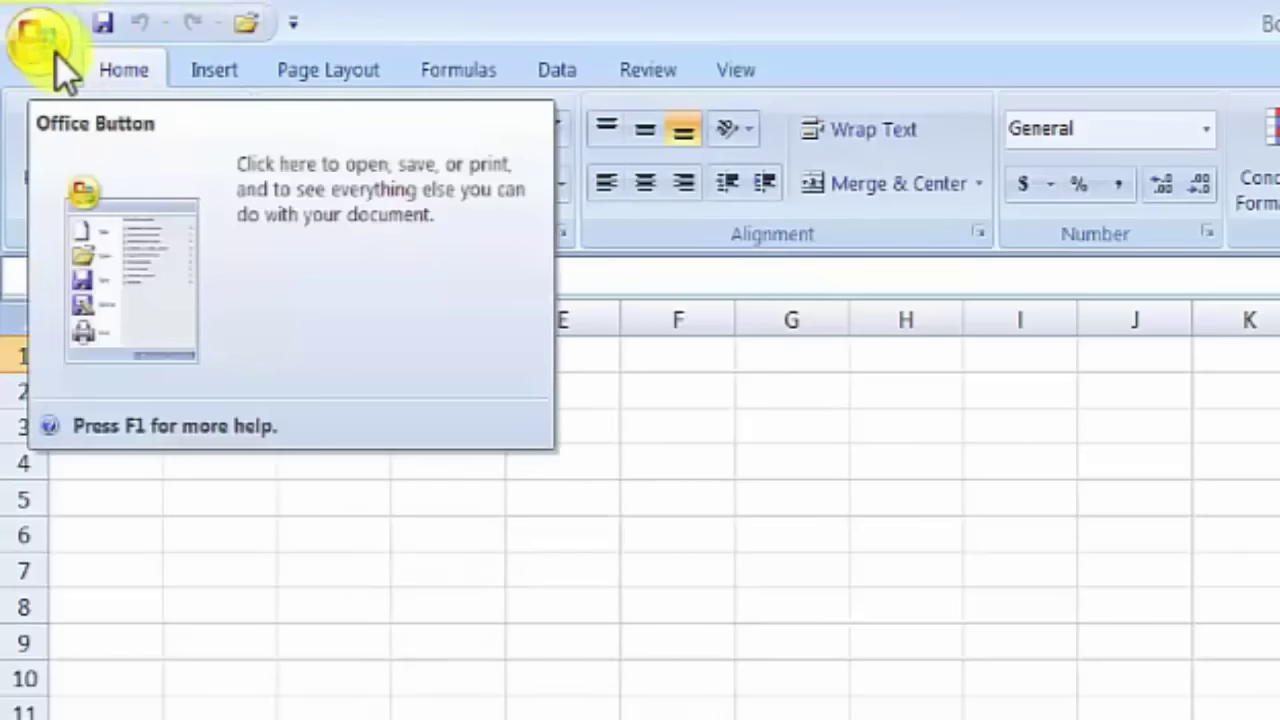
{"action": "left_click", "coordinate": [130, 72]}
{"action": "left_click", "coordinate": [216, 74]}
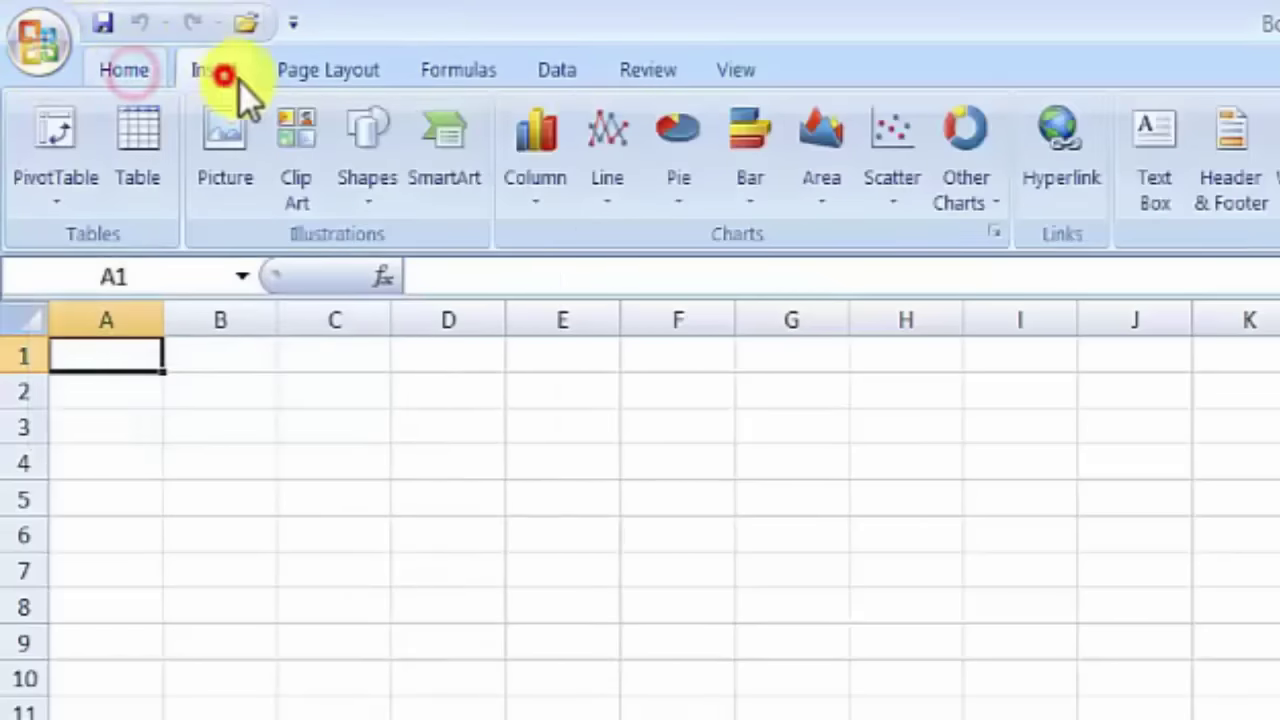
{"action": "left_click", "coordinate": [322, 77]}
{"action": "left_click", "coordinate": [457, 73]}
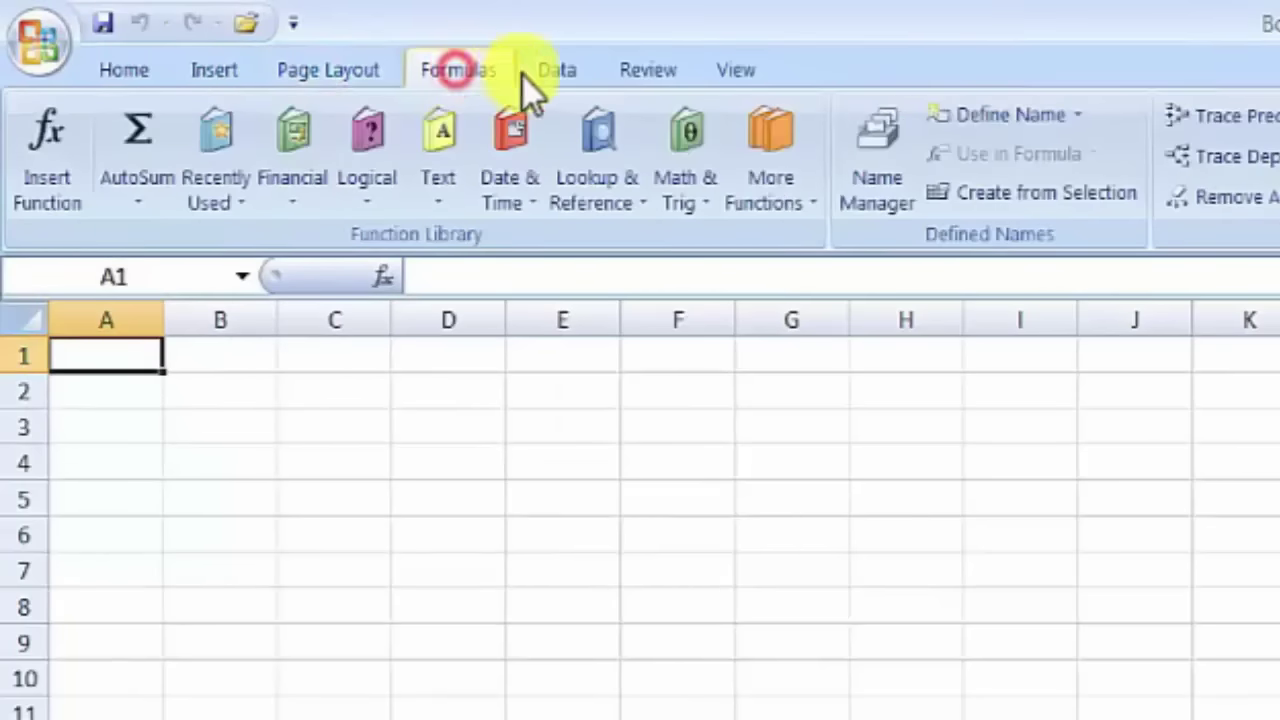
{"action": "left_click", "coordinate": [562, 73]}
{"action": "left_click", "coordinate": [648, 72]}
{"action": "left_click", "coordinate": [737, 70]}
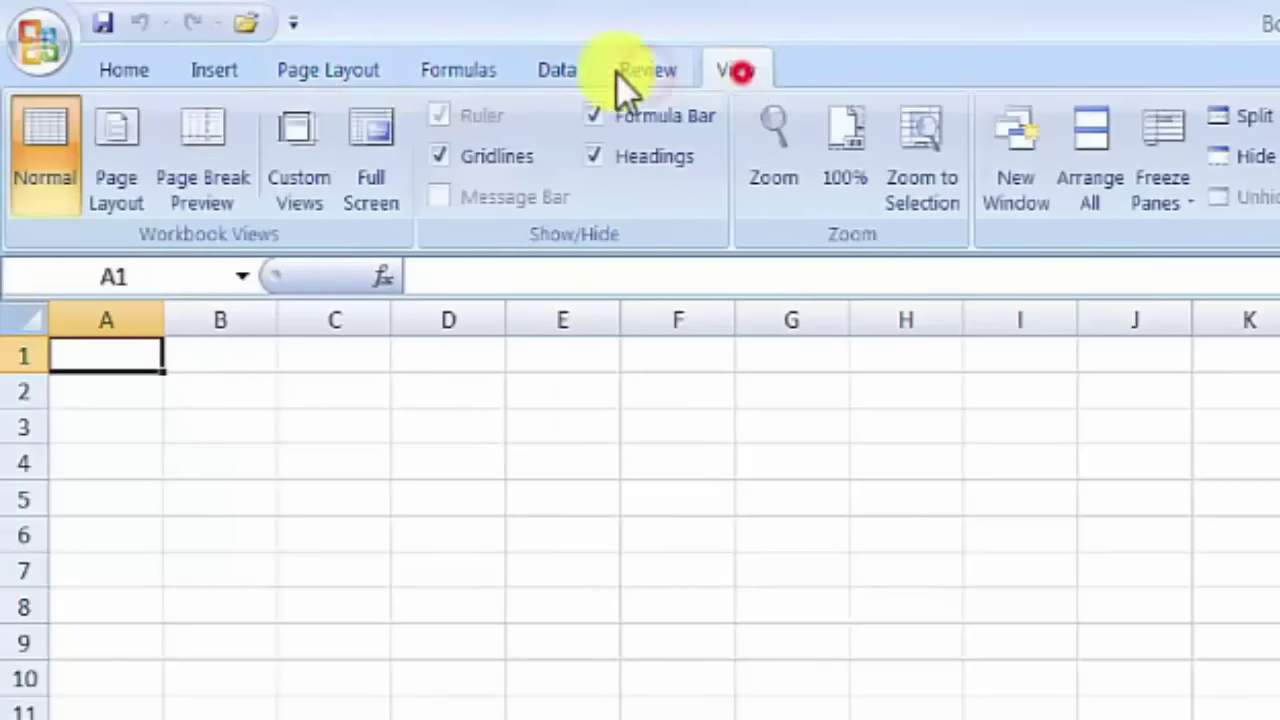
{"action": "left_click", "coordinate": [136, 72]}
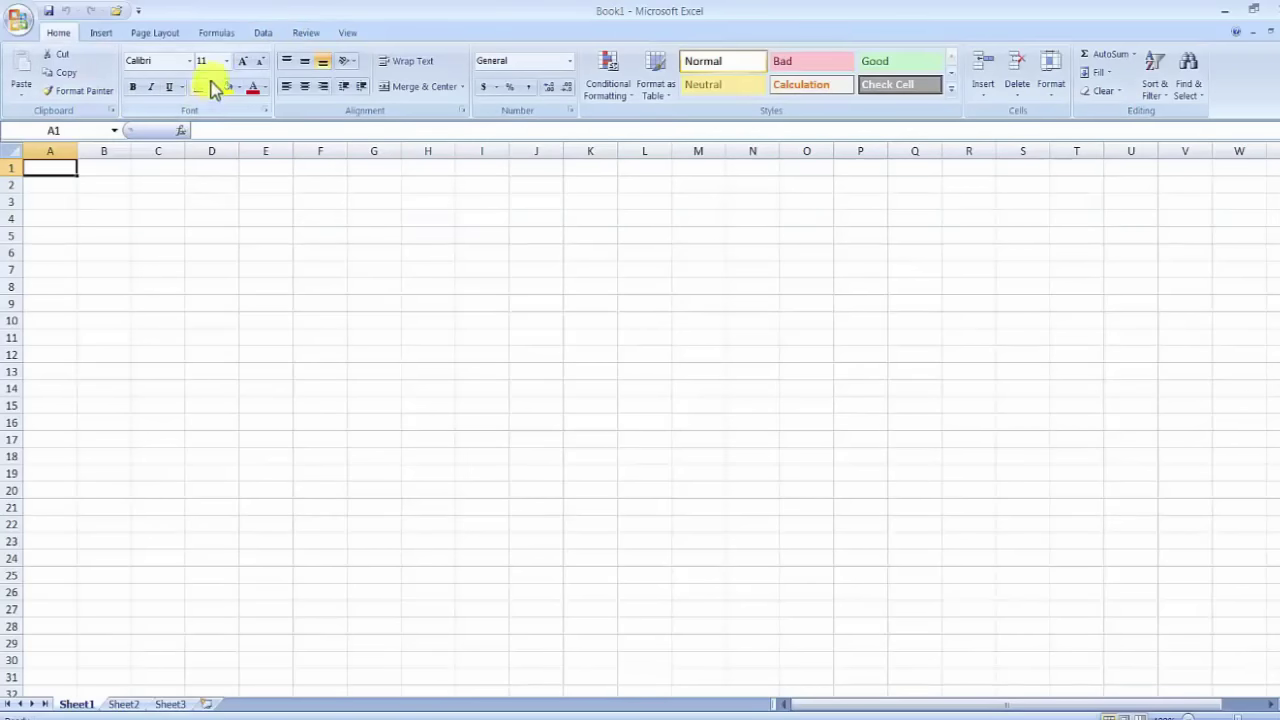
{"action": "left_click", "coordinate": [100, 36]}
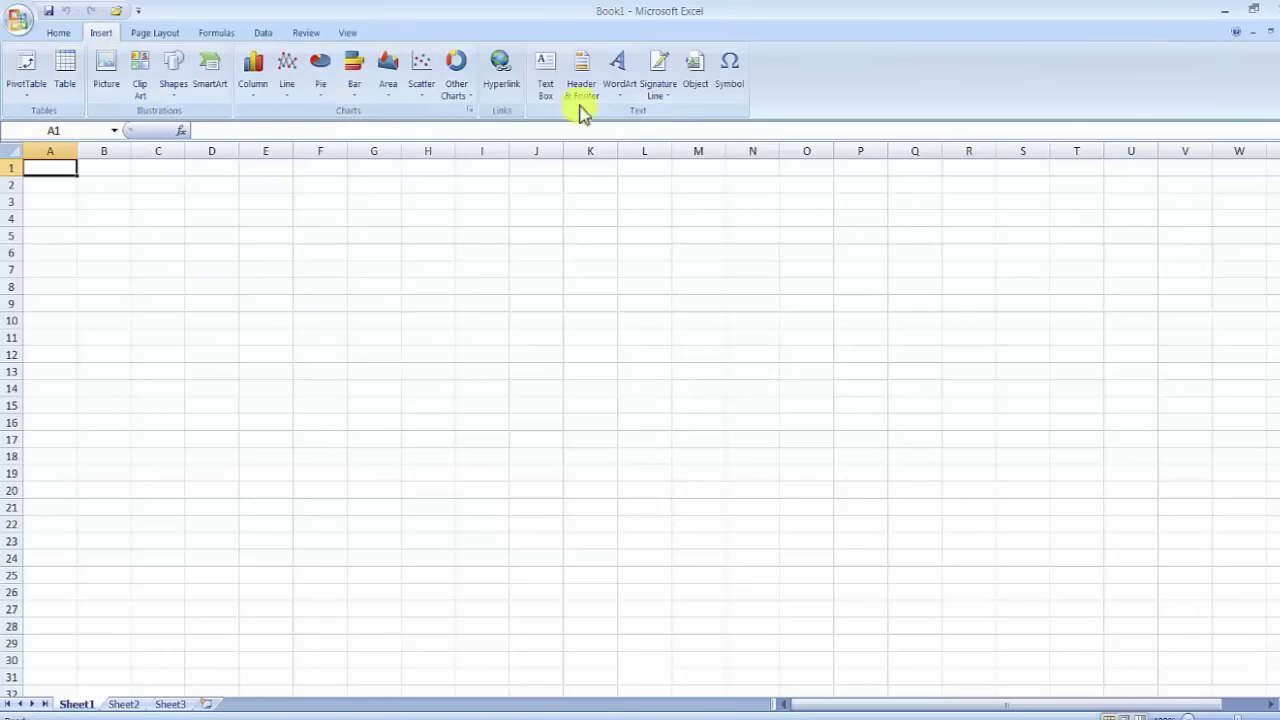
{"action": "left_click", "coordinate": [160, 35]}
{"action": "left_click", "coordinate": [225, 36]}
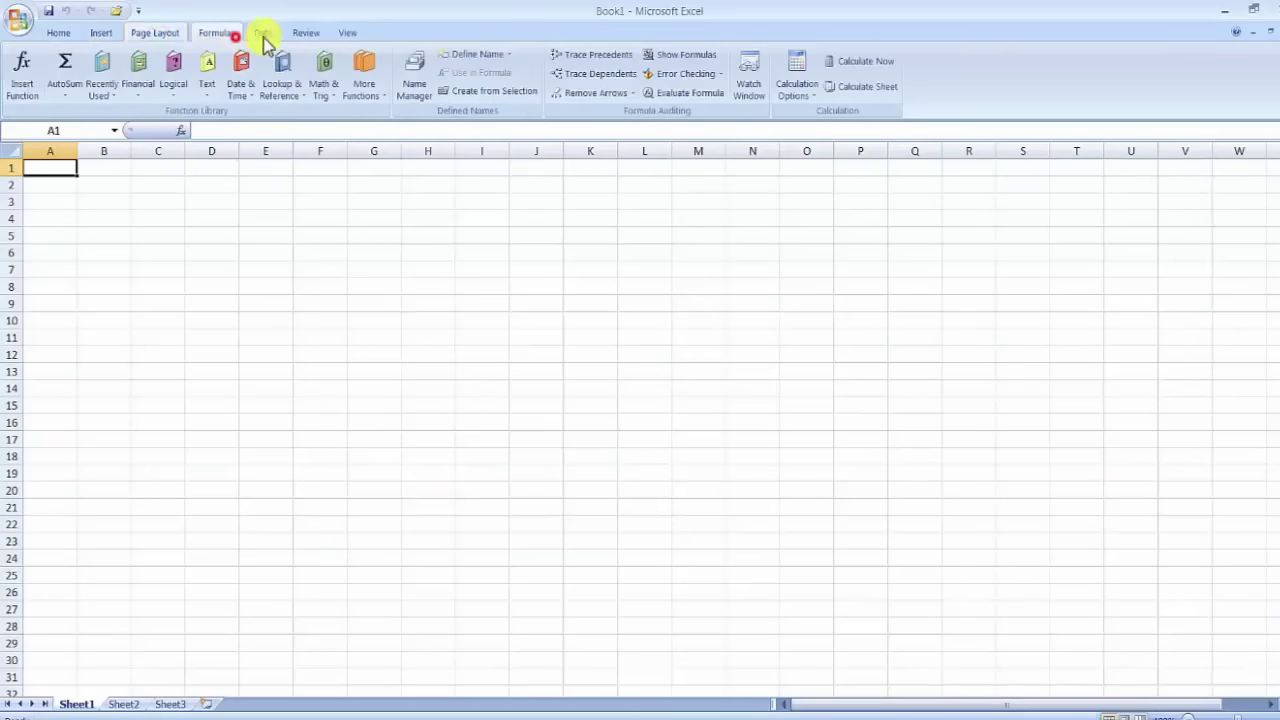
{"action": "left_click", "coordinate": [273, 34]}
{"action": "left_click", "coordinate": [306, 34]}
{"action": "left_click", "coordinate": [347, 33]}
{"action": "left_click", "coordinate": [60, 33]}
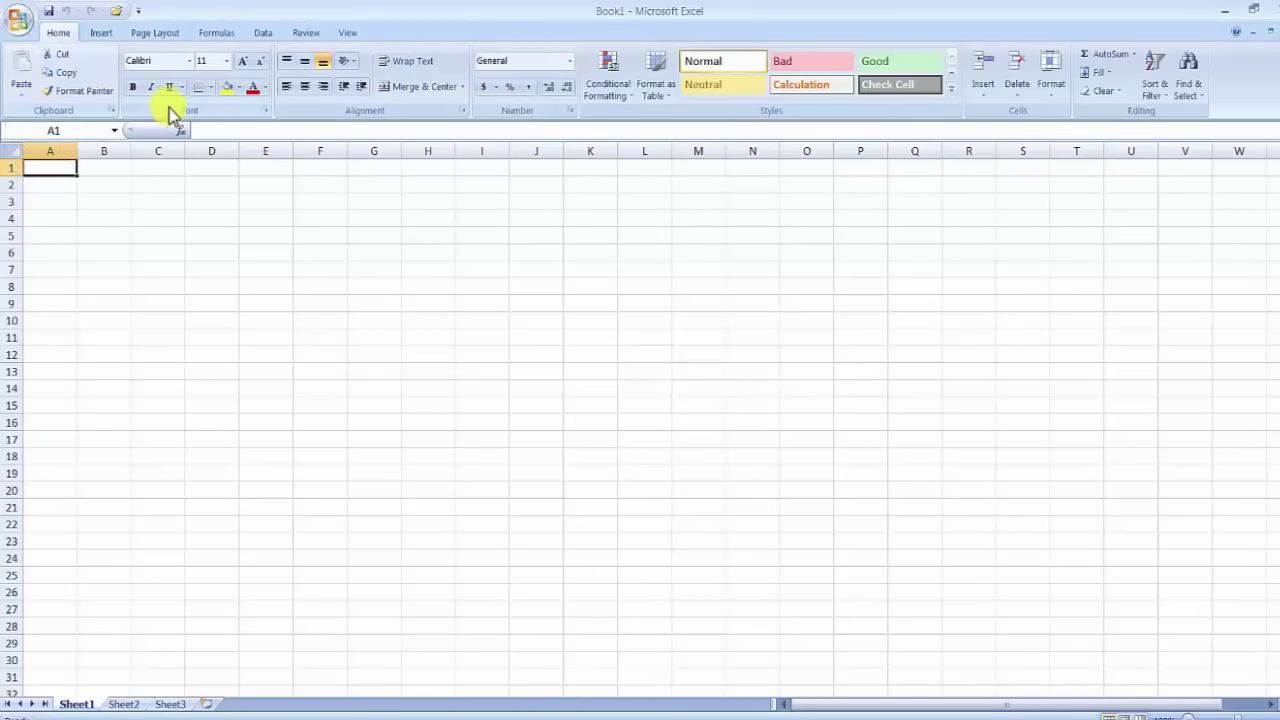
{"action": "left_click", "coordinate": [48, 25]}
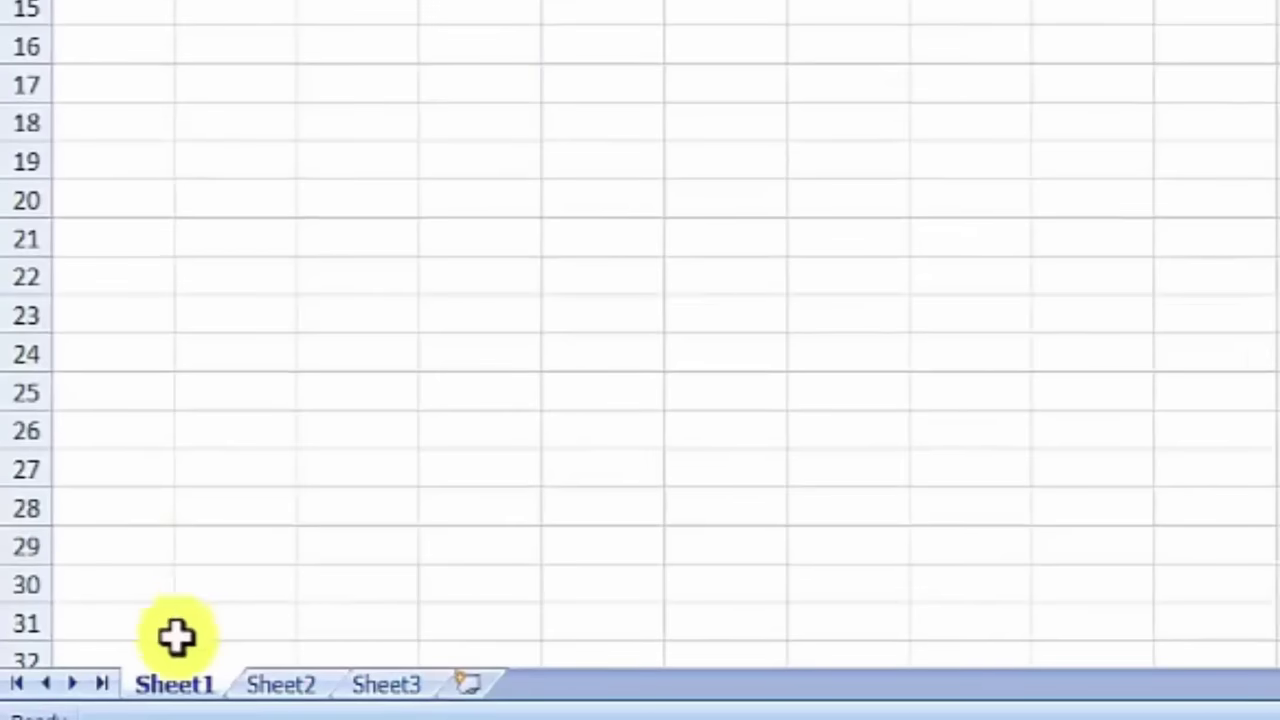
Step: Switch between the Sheet1, Sheet2 and Sheet3 tabs, finishing on Sheet3 with D6 selected
{"action": "left_click", "coordinate": [76, 702]}
{"action": "left_click", "coordinate": [275, 686]}
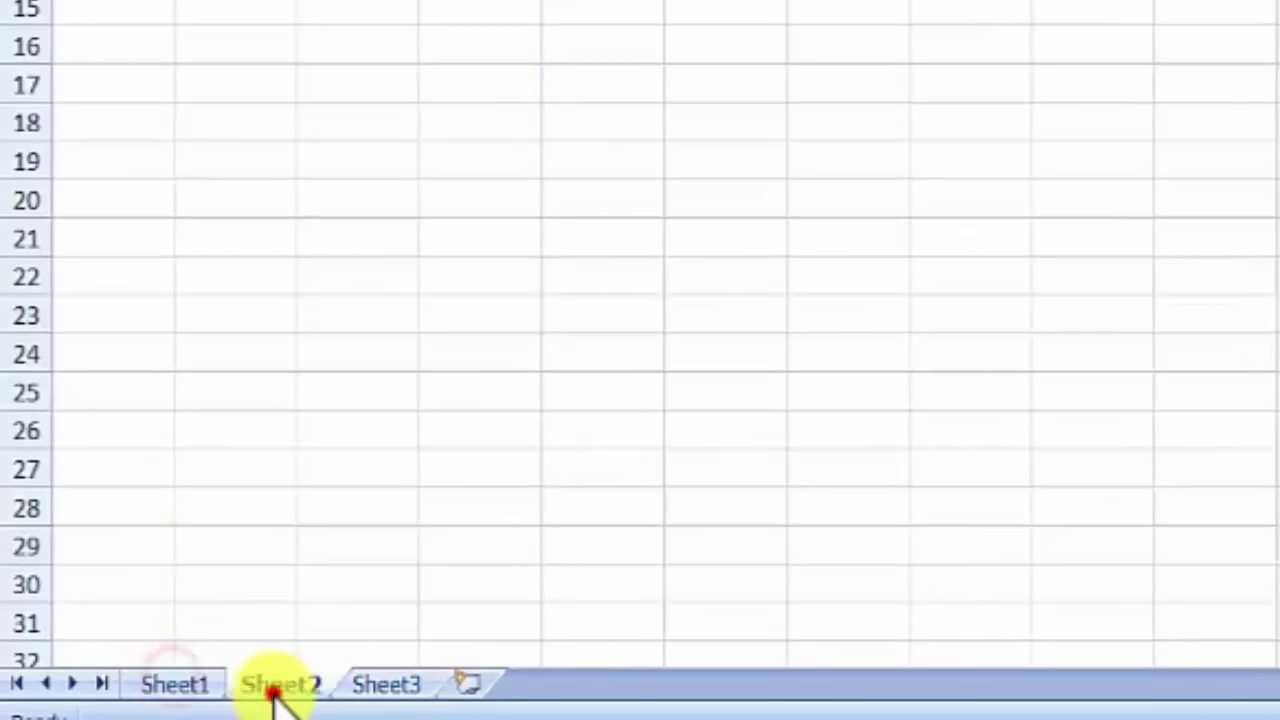
{"action": "left_click", "coordinate": [415, 690]}
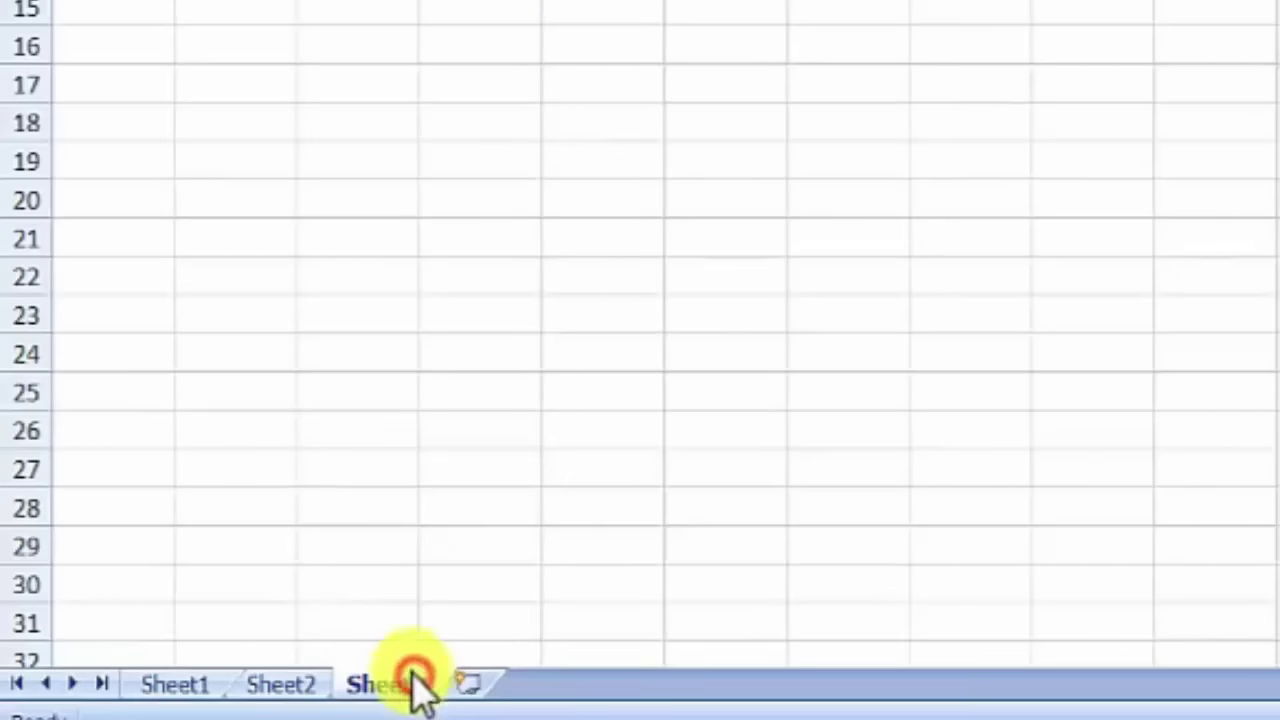
{"action": "left_click", "coordinate": [175, 690]}
{"action": "left_click", "coordinate": [270, 690]}
{"action": "left_click", "coordinate": [386, 690]}
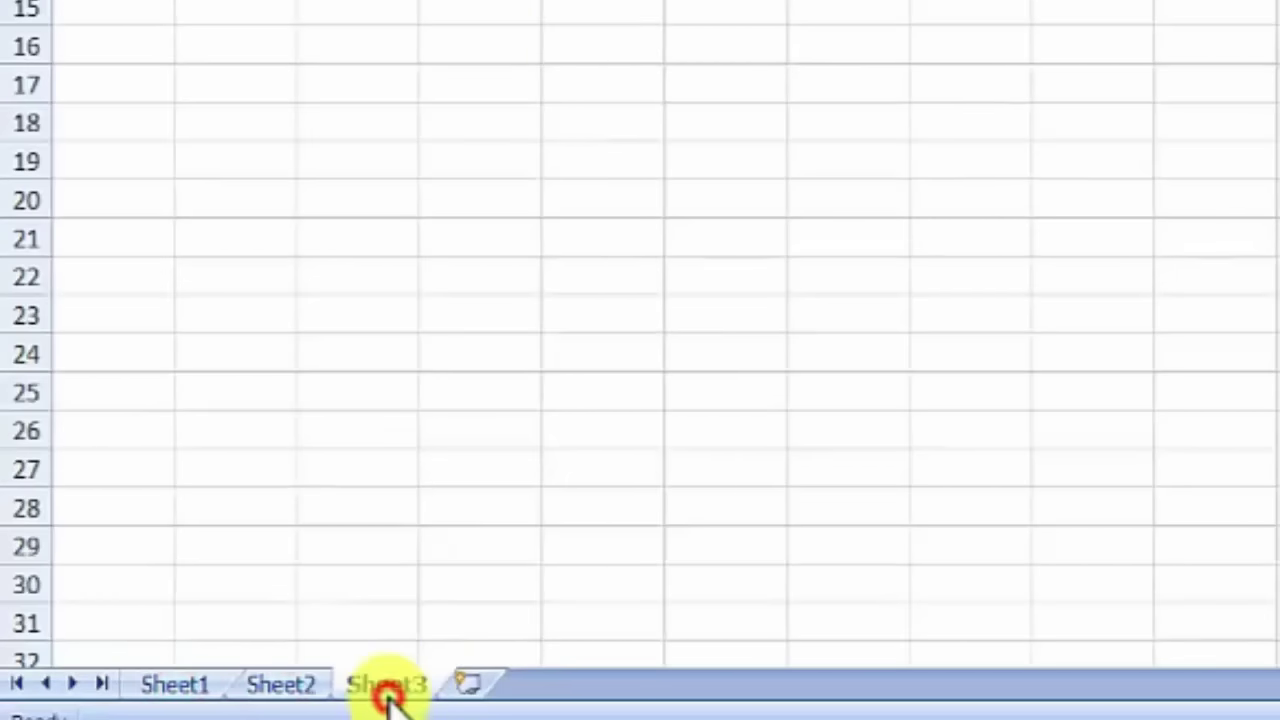
{"action": "left_click", "coordinate": [184, 684]}
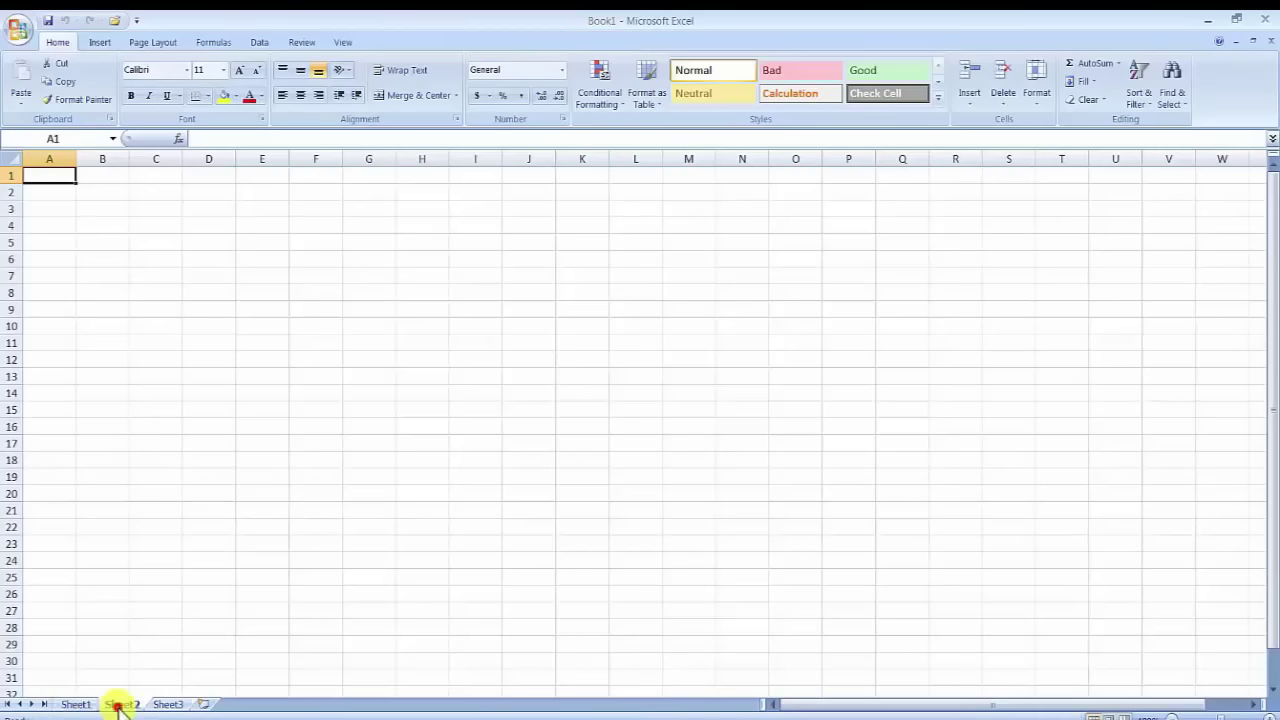
{"action": "left_click", "coordinate": [118, 706]}
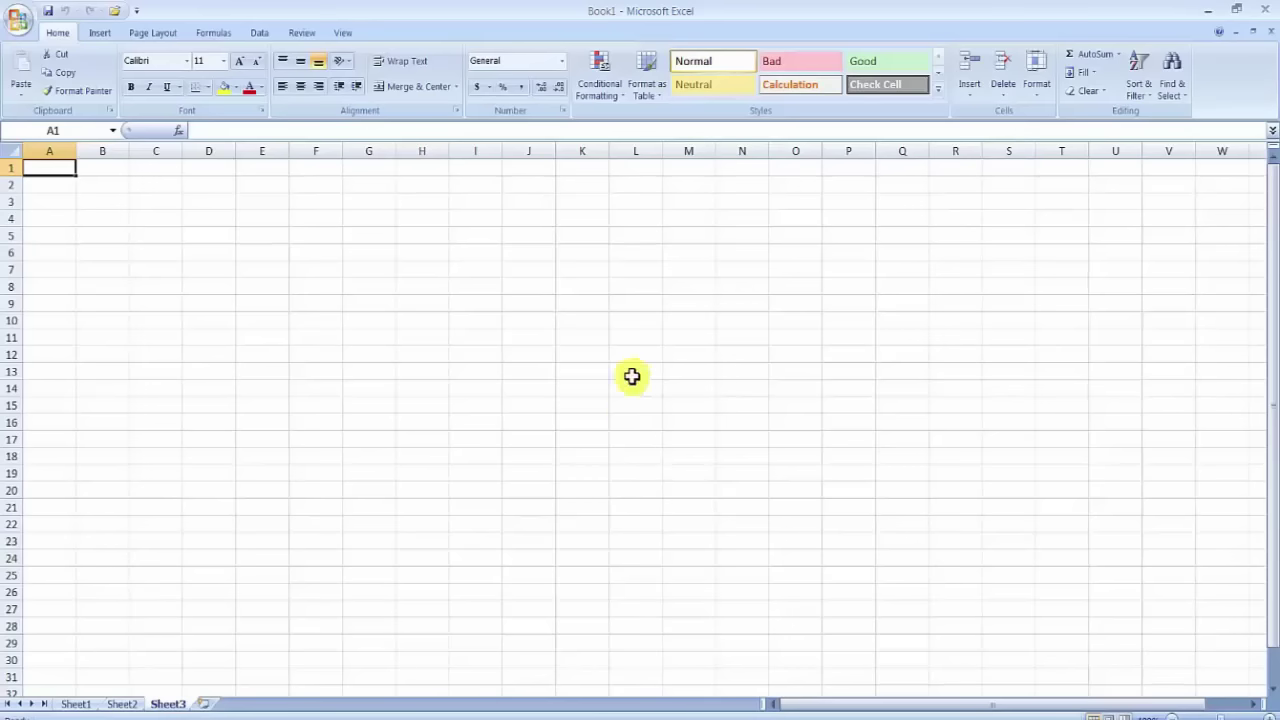
{"action": "left_click", "coordinate": [204, 250]}
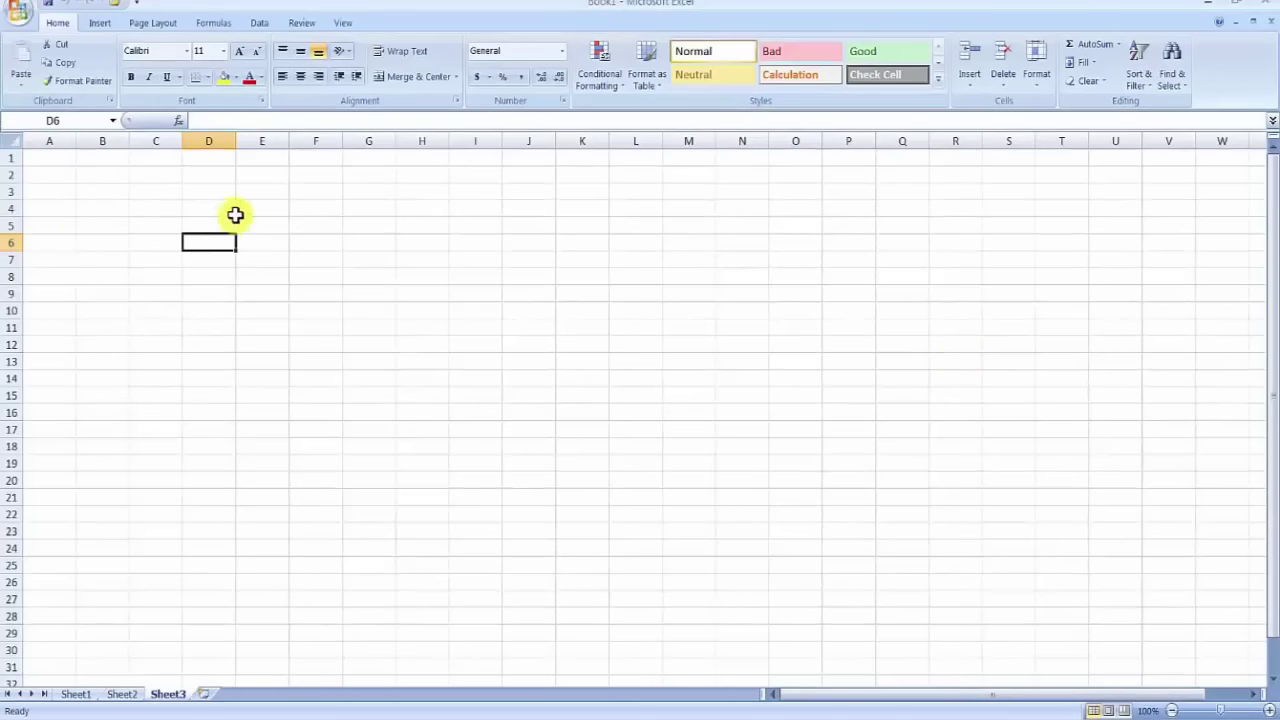
Step: Return to Sheet1, discard a started 'co' entry in F10, and zoom in
{"action": "left_click", "coordinate": [72, 694]}
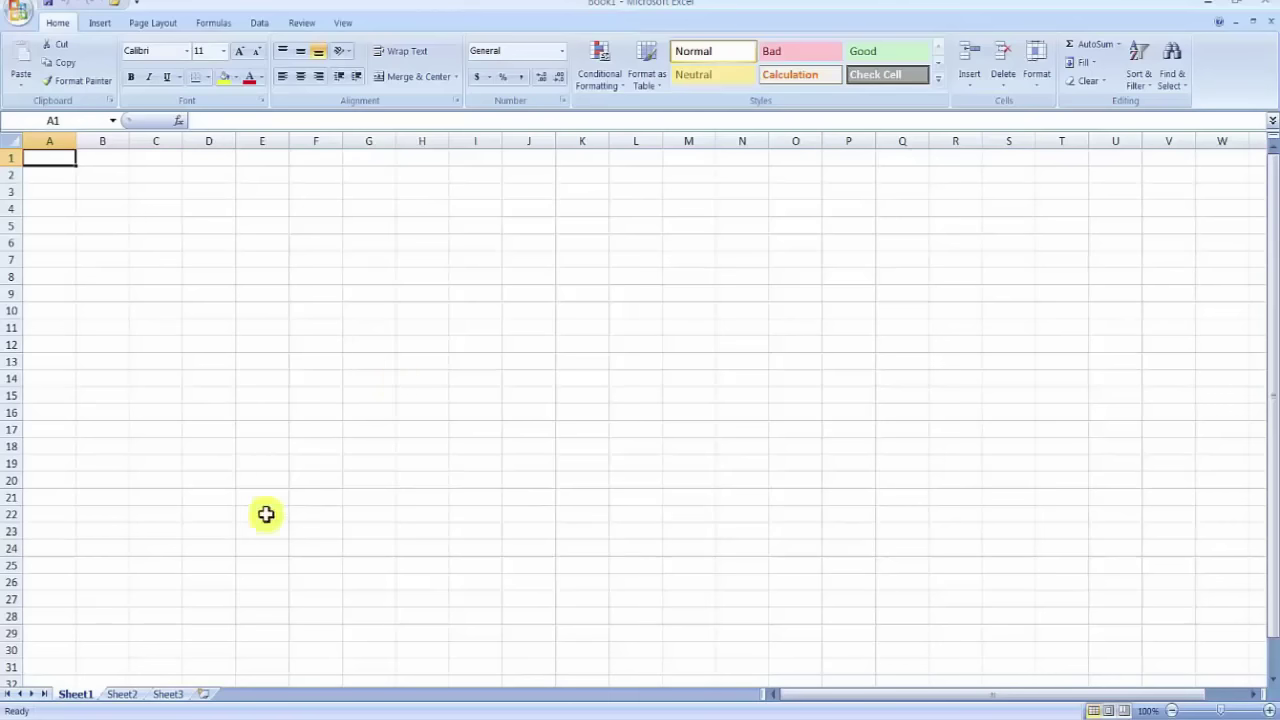
{"action": "left_click", "coordinate": [78, 693]}
{"action": "left_click", "coordinate": [321, 355]}
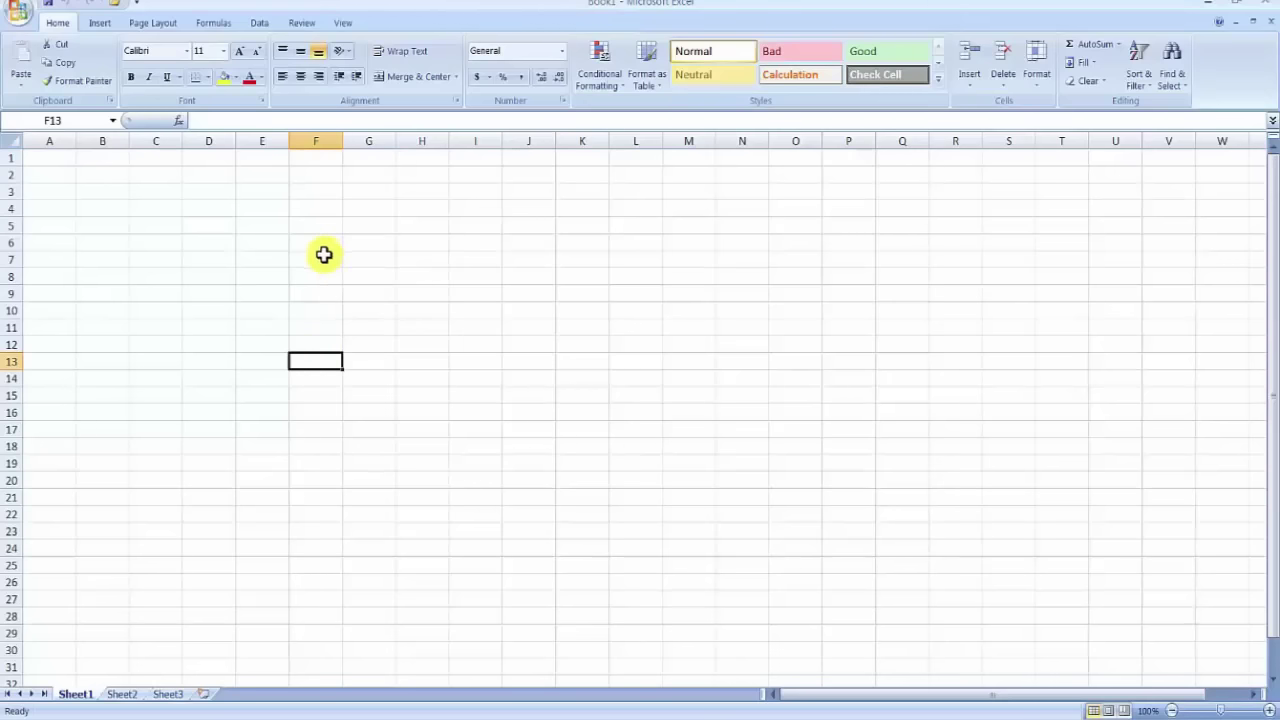
{"action": "left_click", "coordinate": [311, 310]}
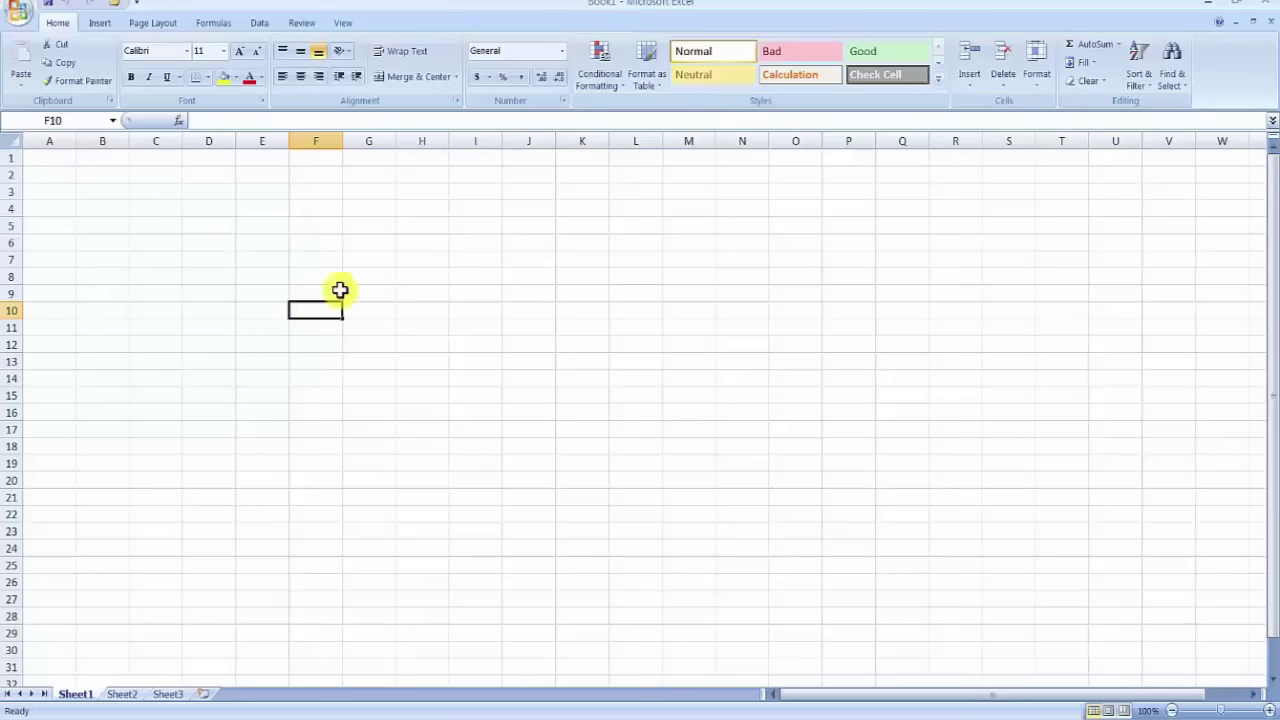
{"action": "type", "text": "co"}
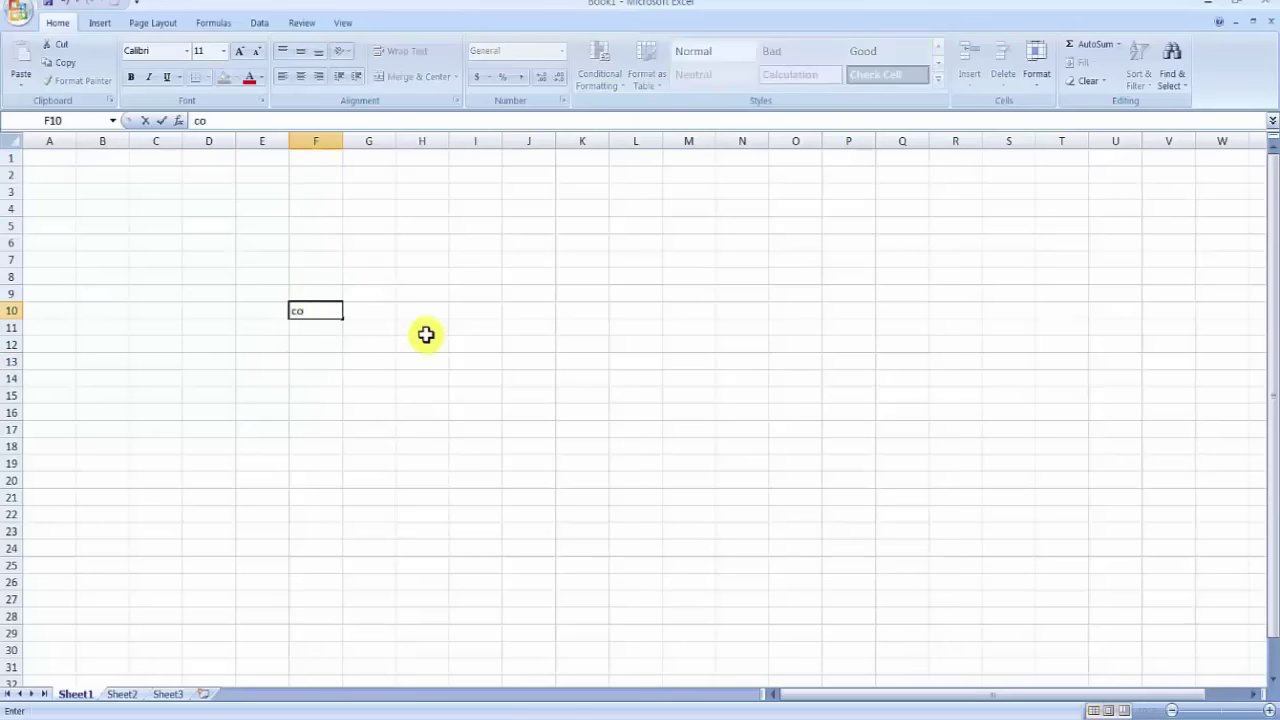
{"action": "key", "text": "Escape"}
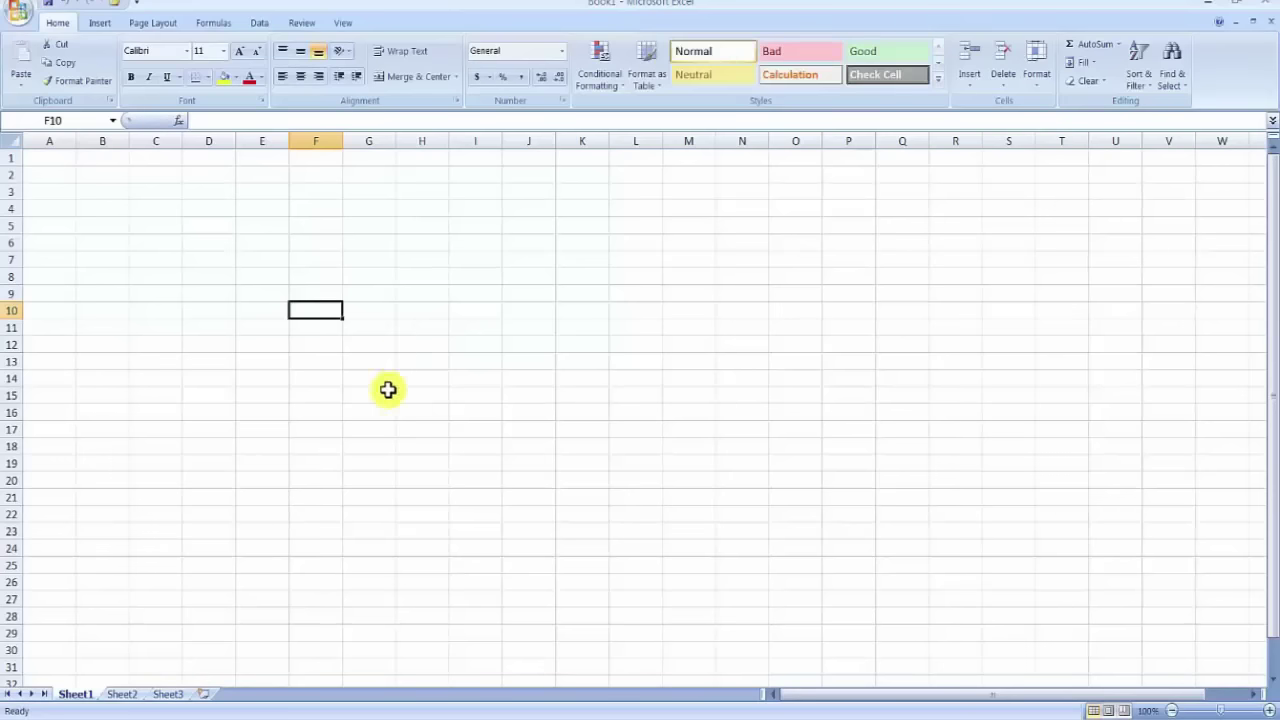
{"action": "left_click", "coordinate": [1268, 710]}
Step: Zoom in further and enter the labels coulumns, rows and cells in C4, C5 and C6
{"action": "left_click", "coordinate": [1268, 710]}
{"action": "left_click", "coordinate": [1268, 710]}
{"action": "left_click", "coordinate": [1268, 710]}
{"action": "left_click", "coordinate": [1268, 710]}
{"action": "left_click", "coordinate": [1268, 710]}
{"action": "left_click", "coordinate": [1268, 710]}
{"action": "left_click", "coordinate": [1268, 710]}
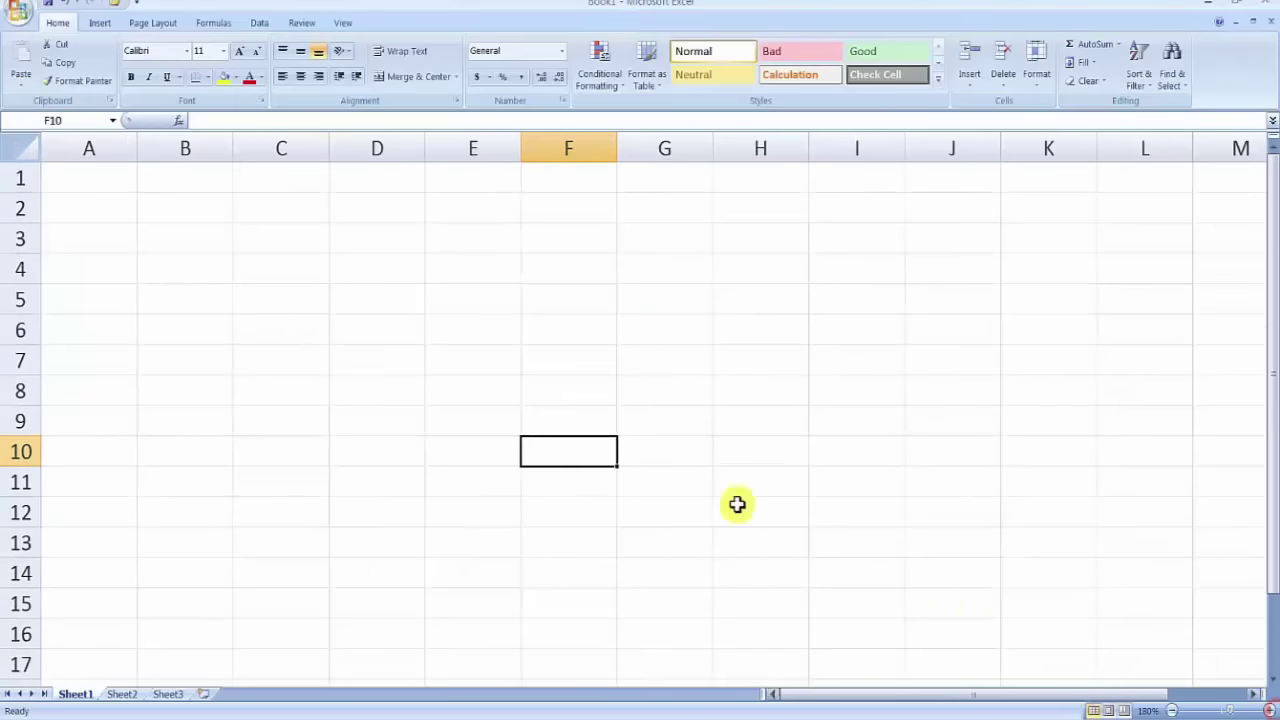
{"action": "left_click", "coordinate": [257, 262]}
{"action": "type", "text": "coulumns"}
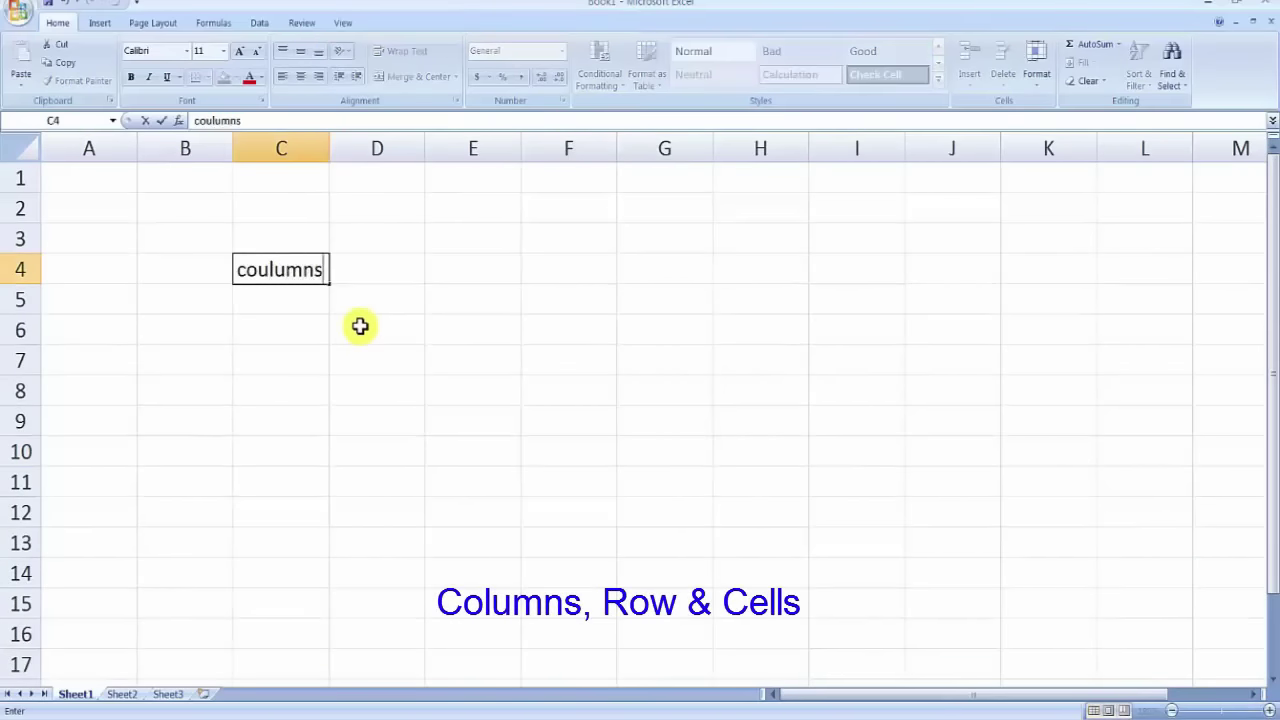
{"action": "key", "text": "Return"}
{"action": "type", "text": "row"}
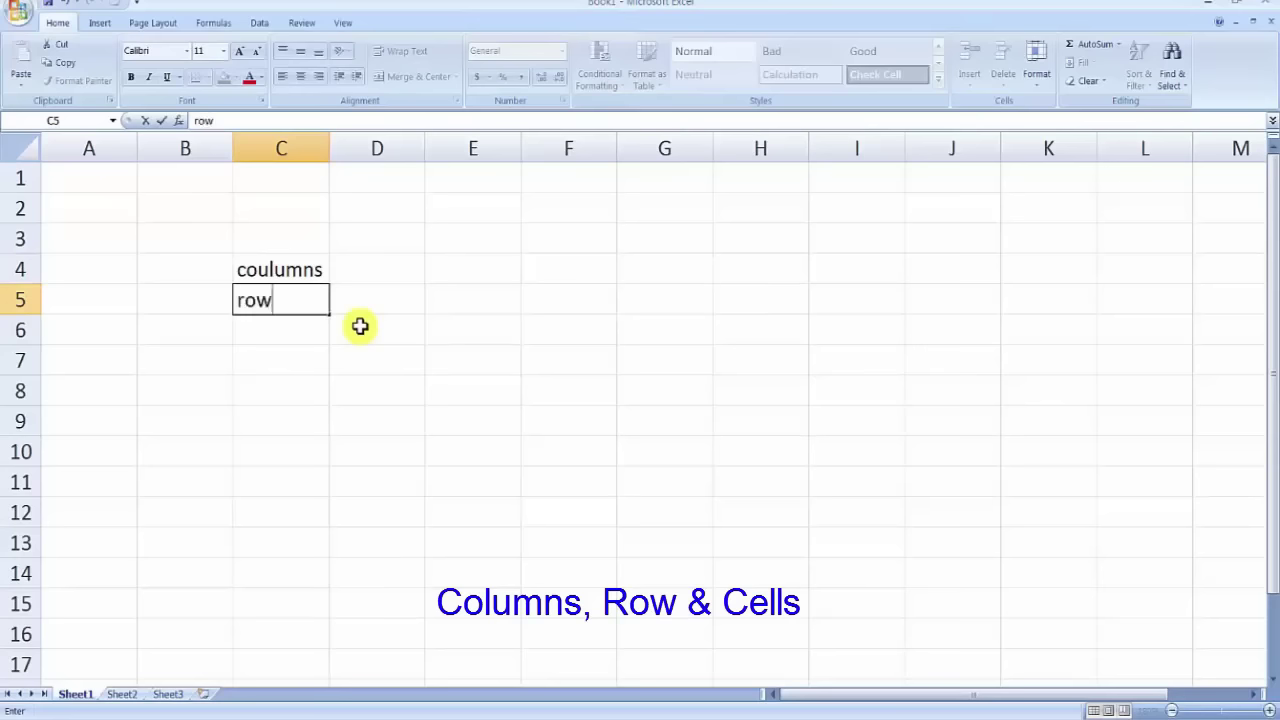
{"action": "type", "text": "s"}
{"action": "key", "text": "Return"}
{"action": "type", "text": "cells"}
{"action": "key", "text": "Return"}
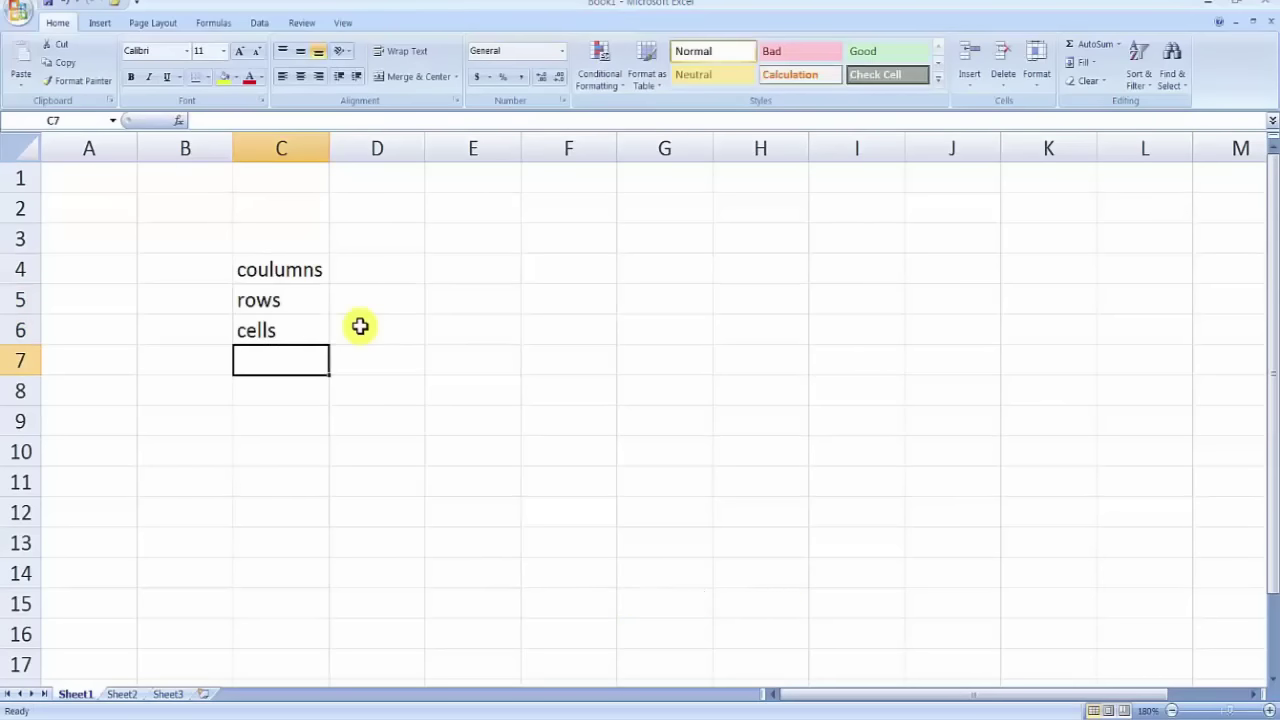
Step: Practice selecting column C and ranges D1:D6, E1:E9, F1:F6, A4:D4, B5:E6, A8:E9
{"action": "left_click", "coordinate": [257, 269]}
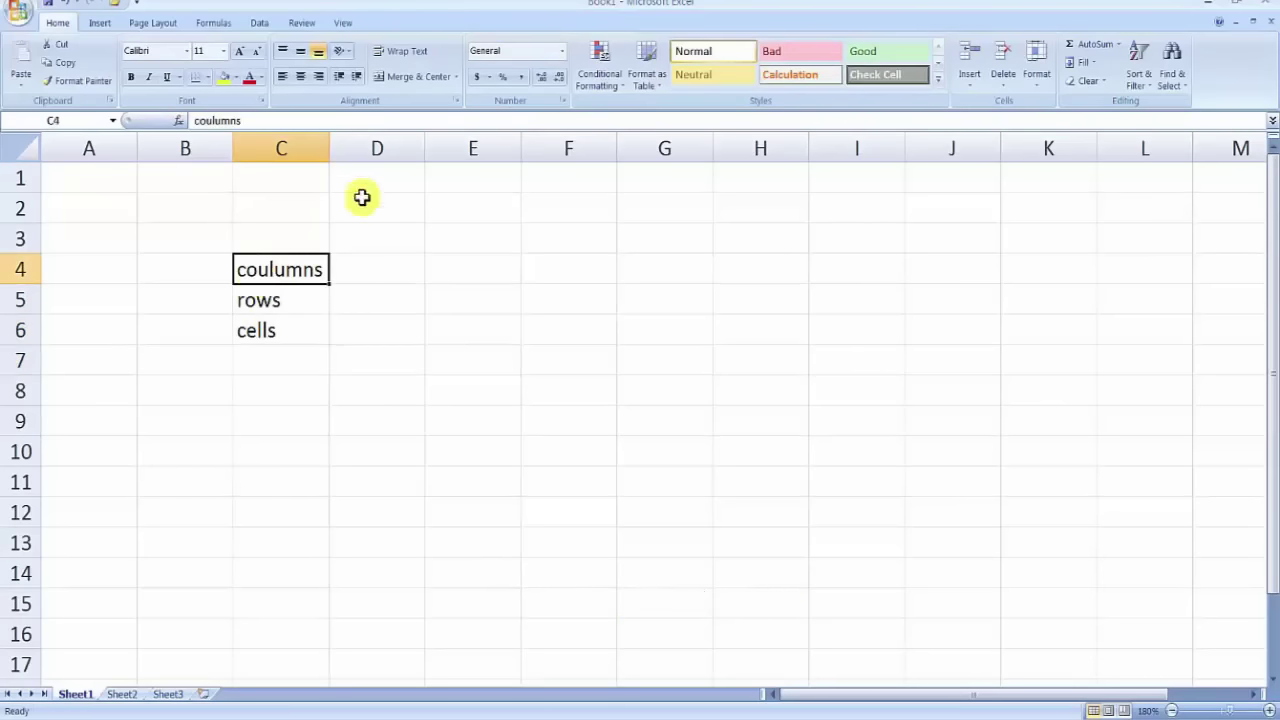
{"action": "left_click", "coordinate": [277, 153]}
{"action": "left_click_drag", "start_coordinate": [377, 189], "coordinate": [377, 330]}
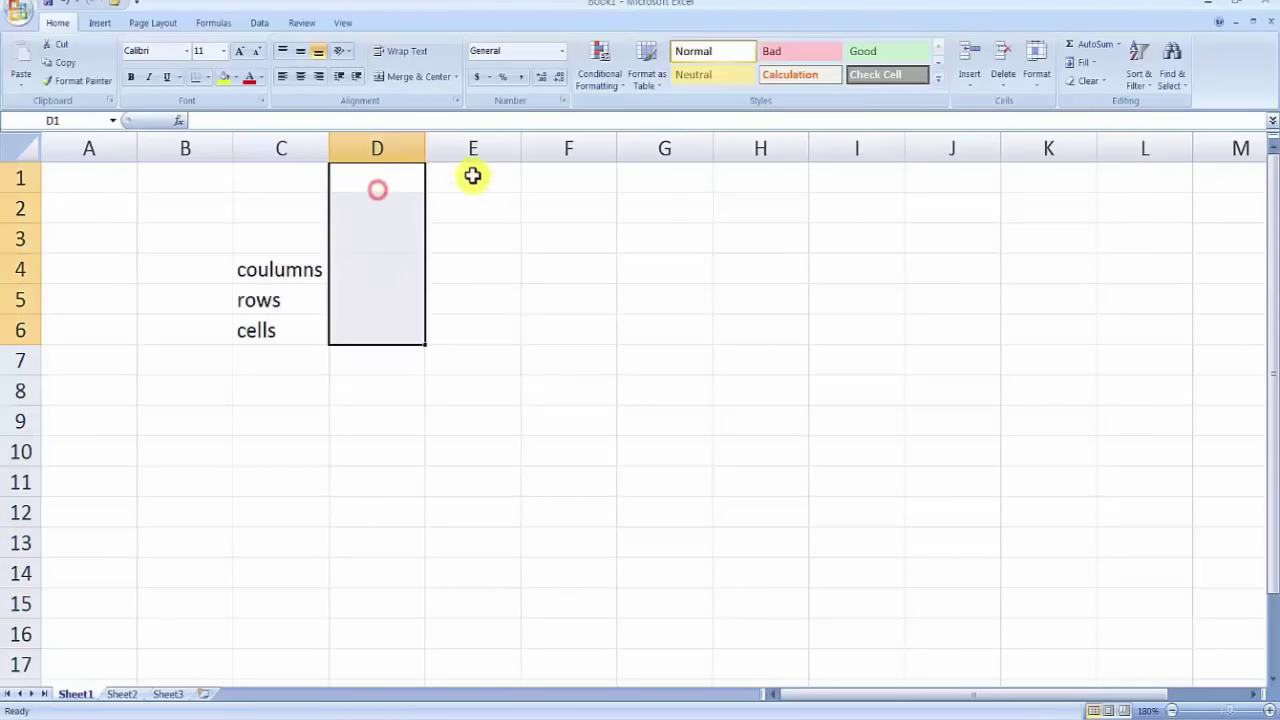
{"action": "left_click_drag", "start_coordinate": [473, 177], "coordinate": [473, 420]}
{"action": "left_click_drag", "start_coordinate": [586, 182], "coordinate": [583, 340]}
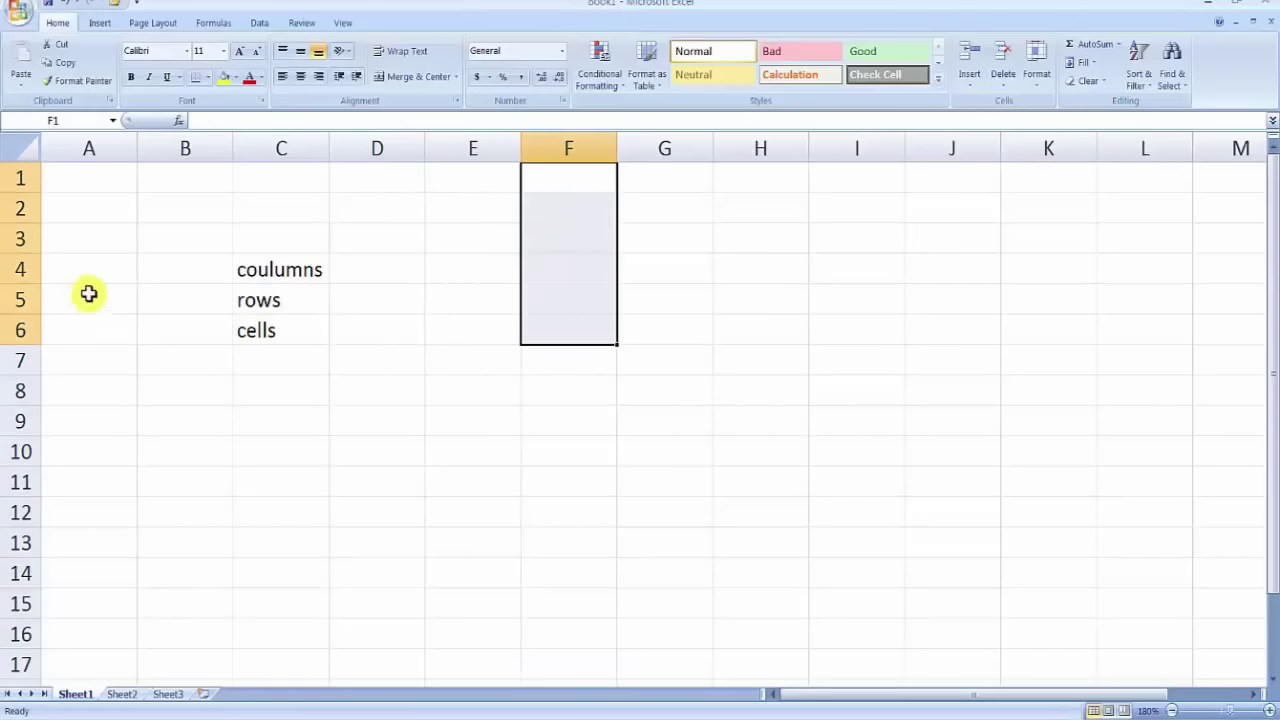
{"action": "left_click", "coordinate": [60, 266]}
{"action": "left_click_drag", "start_coordinate": [160, 265], "coordinate": [377, 269]}
{"action": "left_click_drag", "start_coordinate": [149, 300], "coordinate": [473, 330]}
{"action": "left_click_drag", "start_coordinate": [106, 397], "coordinate": [484, 407]}
{"action": "left_click", "coordinate": [463, 355]}
{"action": "left_click", "coordinate": [274, 335]}
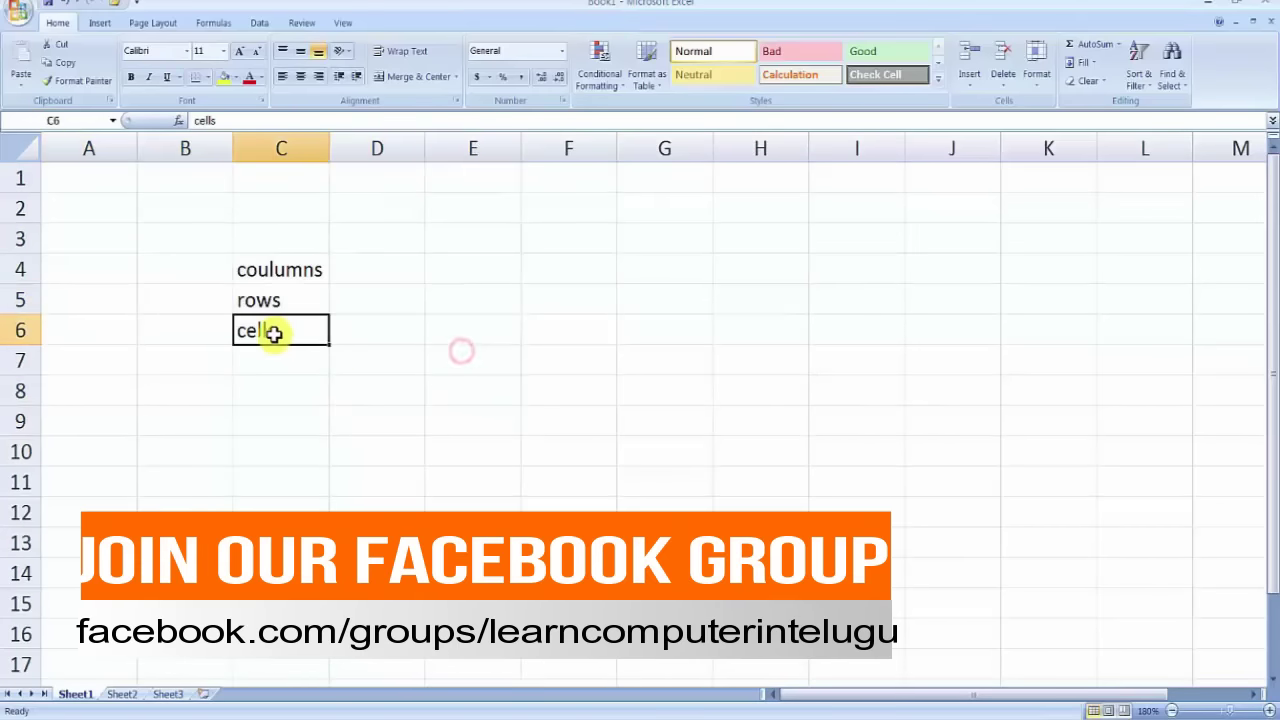
{"action": "left_click", "coordinate": [471, 292]}
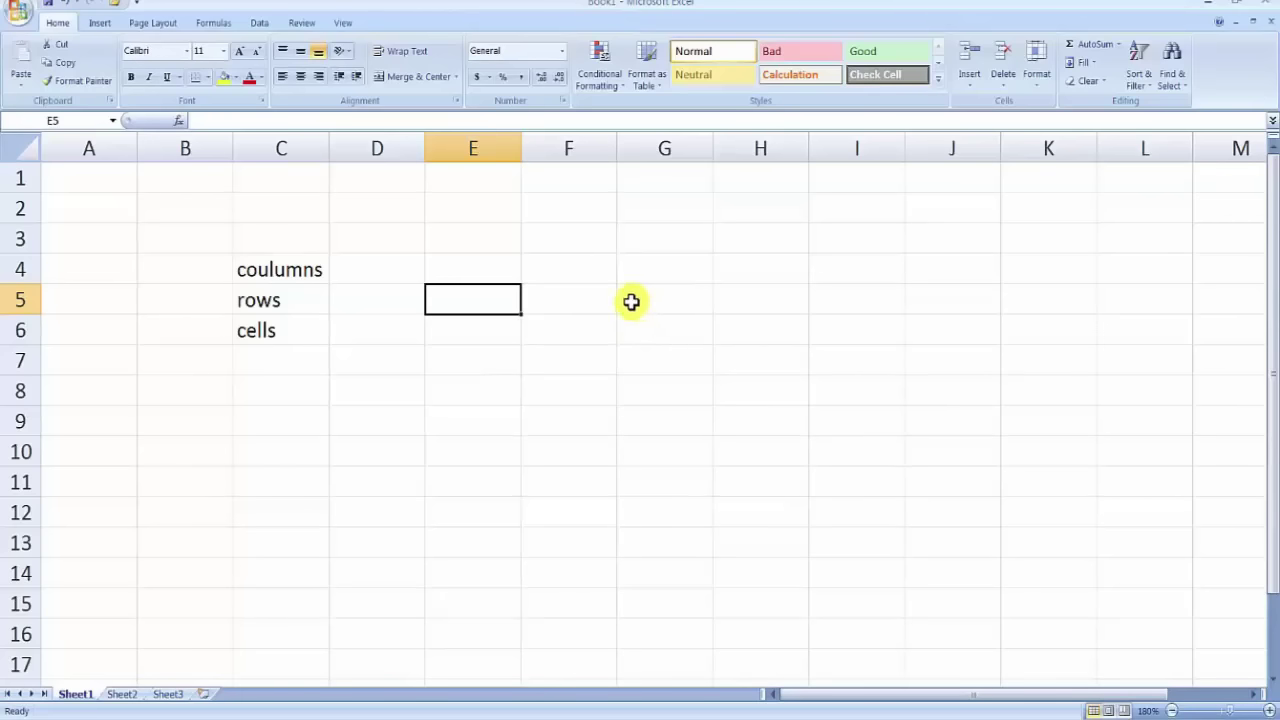
{"action": "left_click", "coordinate": [592, 300]}
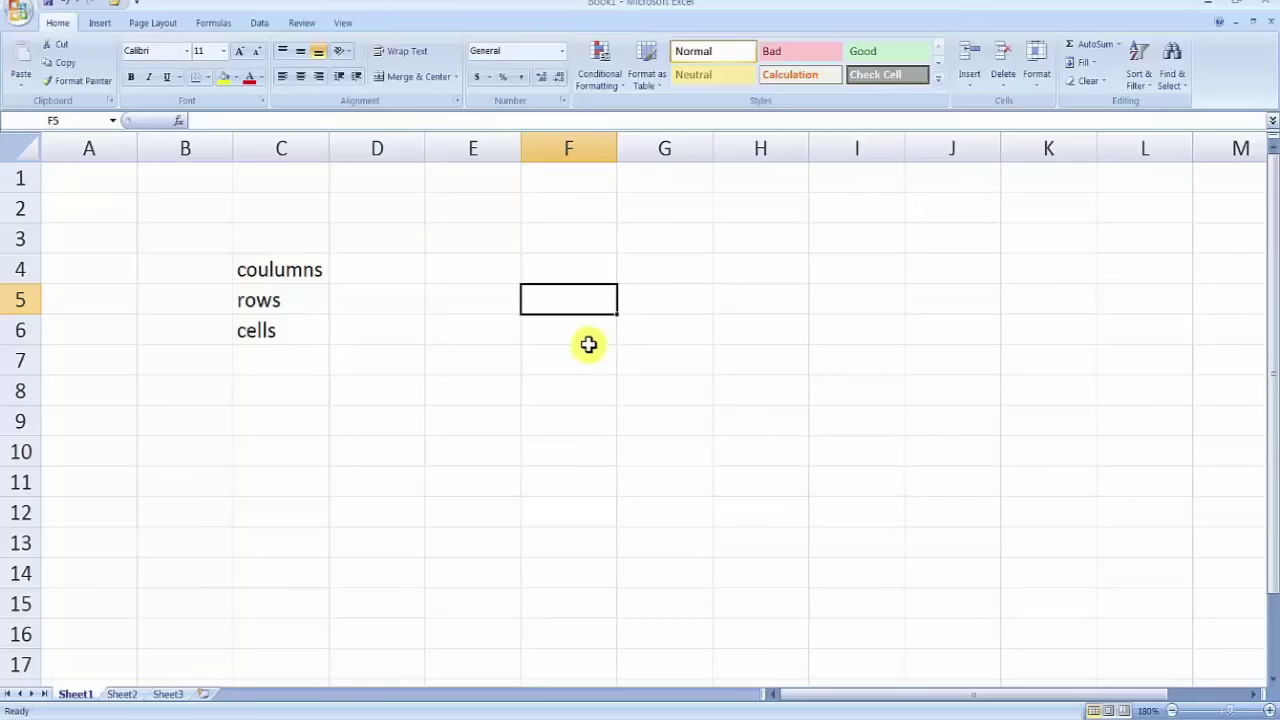
{"action": "type", "text": "learn"}
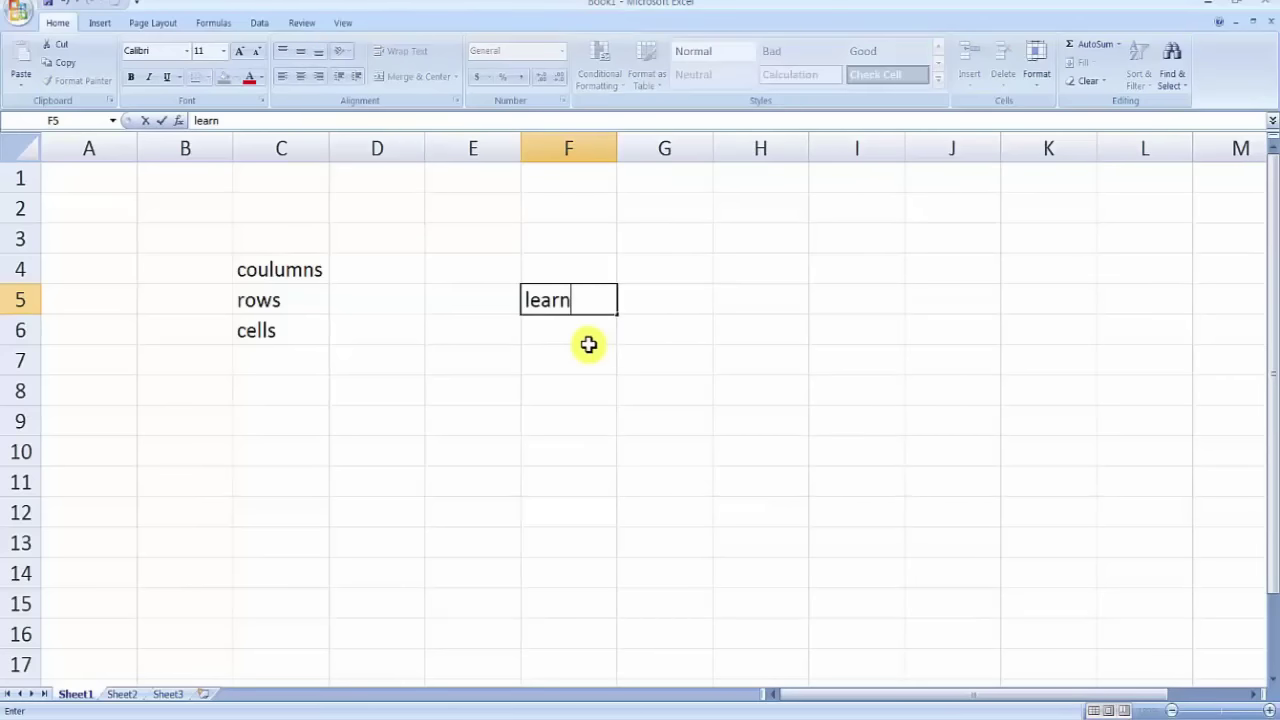
{"action": "type", "text": " computer"}
{"action": "key", "text": "Return"}
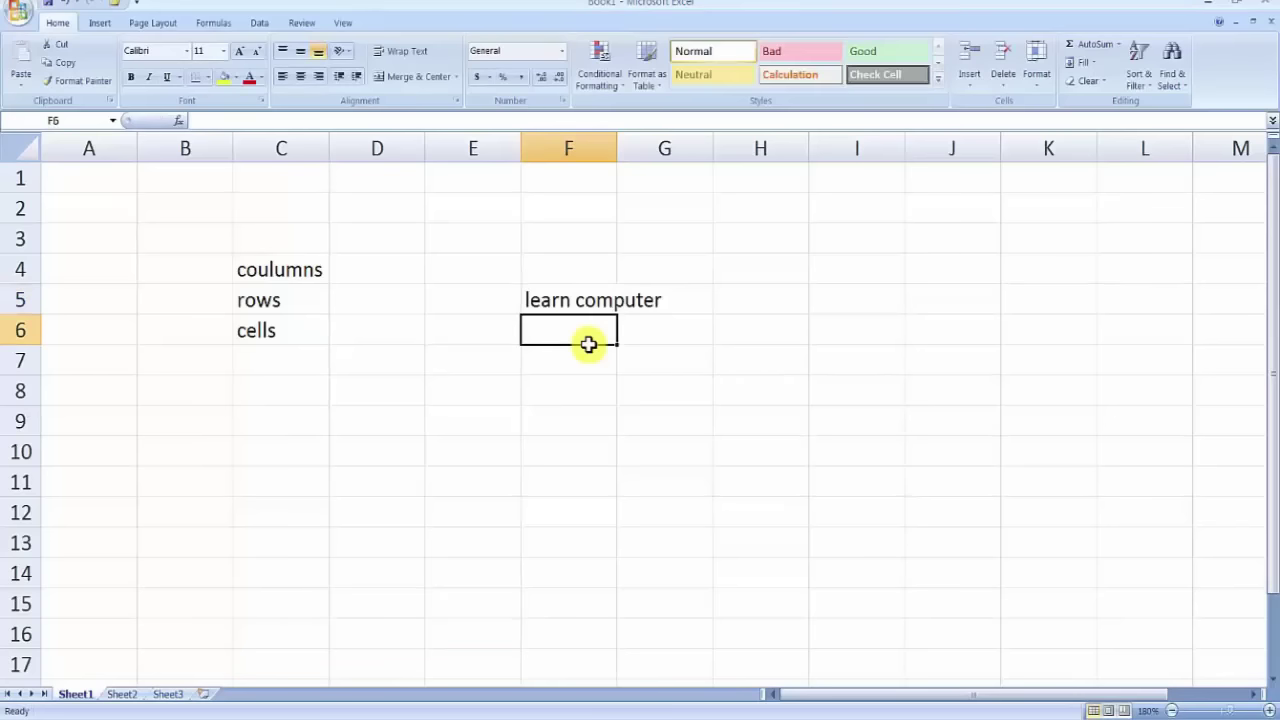
{"action": "left_click", "coordinate": [692, 391]}
{"action": "left_click", "coordinate": [776, 369]}
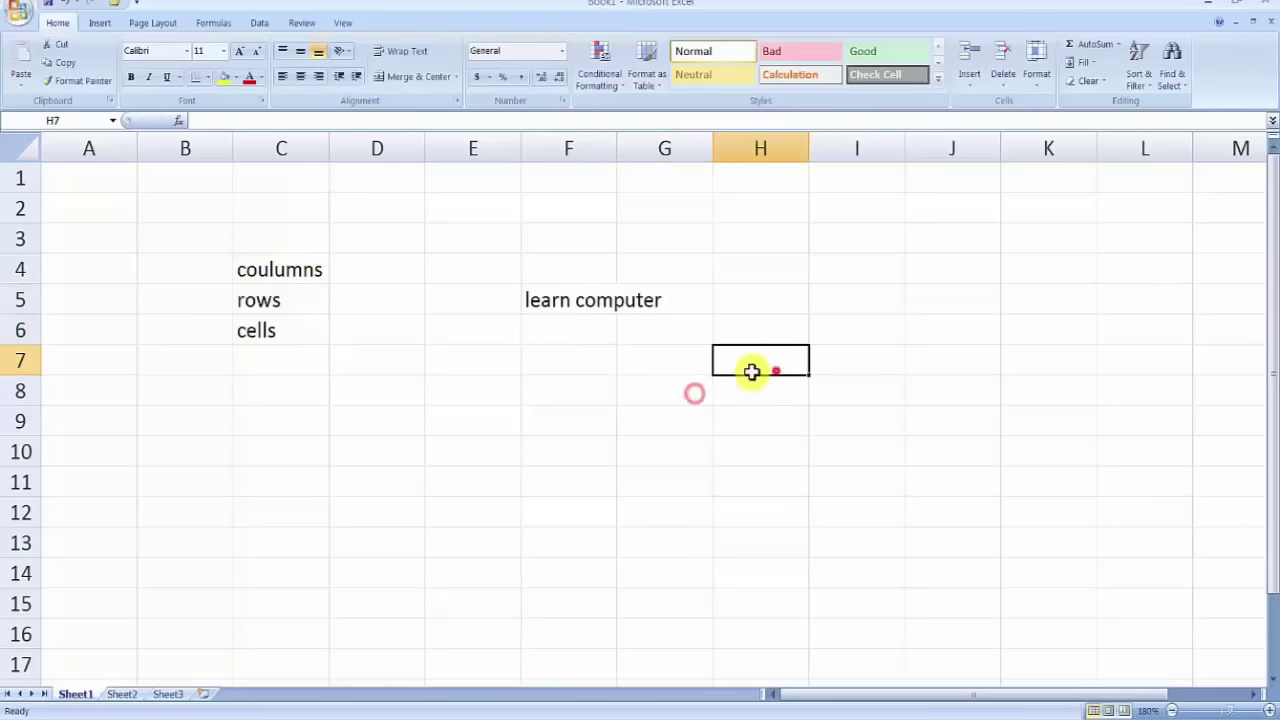
{"action": "left_click", "coordinate": [517, 398]}
{"action": "type", "text": "fsdf"}
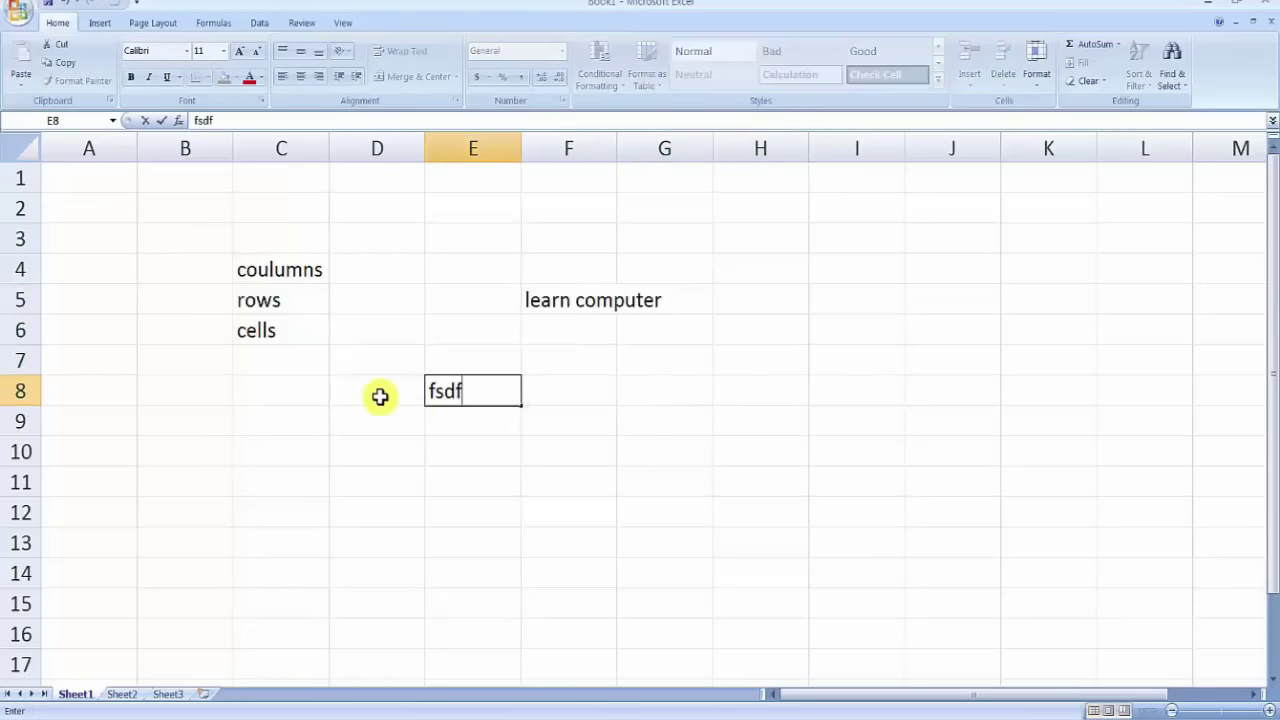
{"action": "left_click", "coordinate": [571, 387]}
{"action": "type", "text": "fdf"}
{"action": "left_click", "coordinate": [709, 349]}
{"action": "type", "text": "dff"}
{"action": "left_click", "coordinate": [711, 301]}
{"action": "type", "text": "fds"}
{"action": "left_click", "coordinate": [724, 270]}
{"action": "type", "text": "df"}
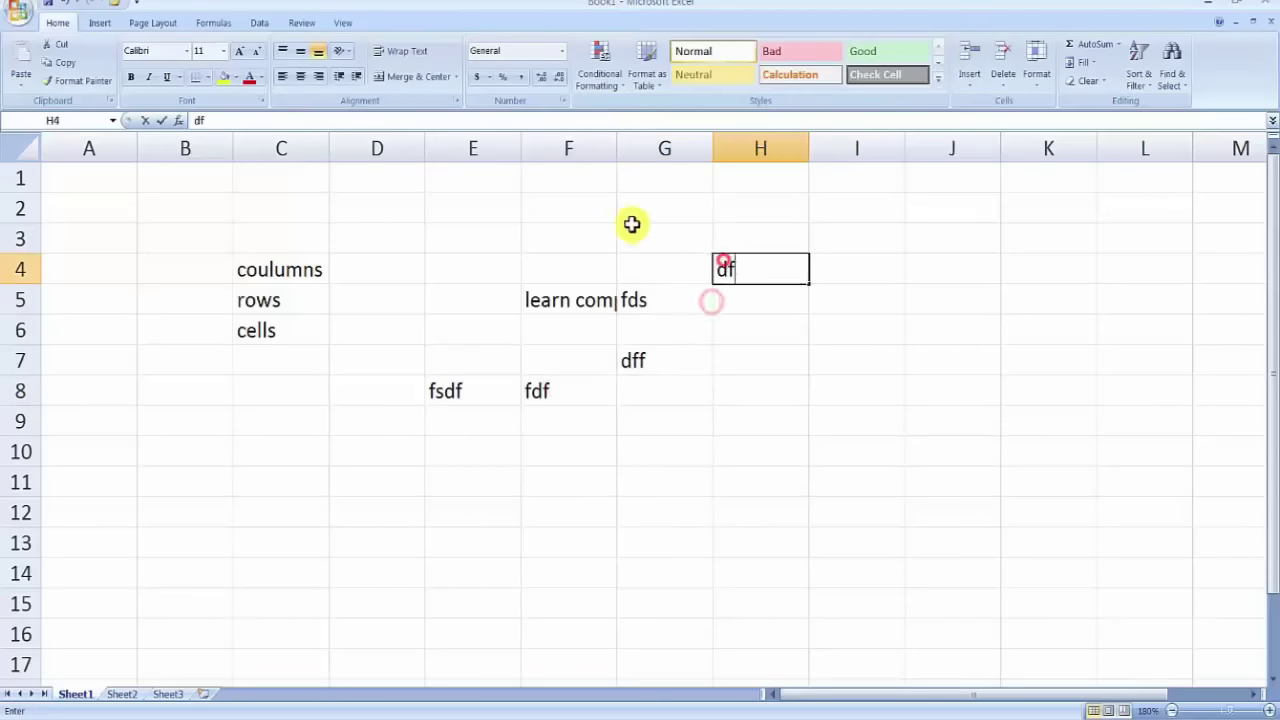
{"action": "left_click", "coordinate": [632, 223]}
{"action": "type", "text": "fs"}
{"action": "left_click", "coordinate": [466, 262]}
{"action": "type", "text": "sdfs"}
{"action": "left_click", "coordinate": [434, 306]}
{"action": "type", "text": "fsdf"}
{"action": "left_click", "coordinate": [694, 336]}
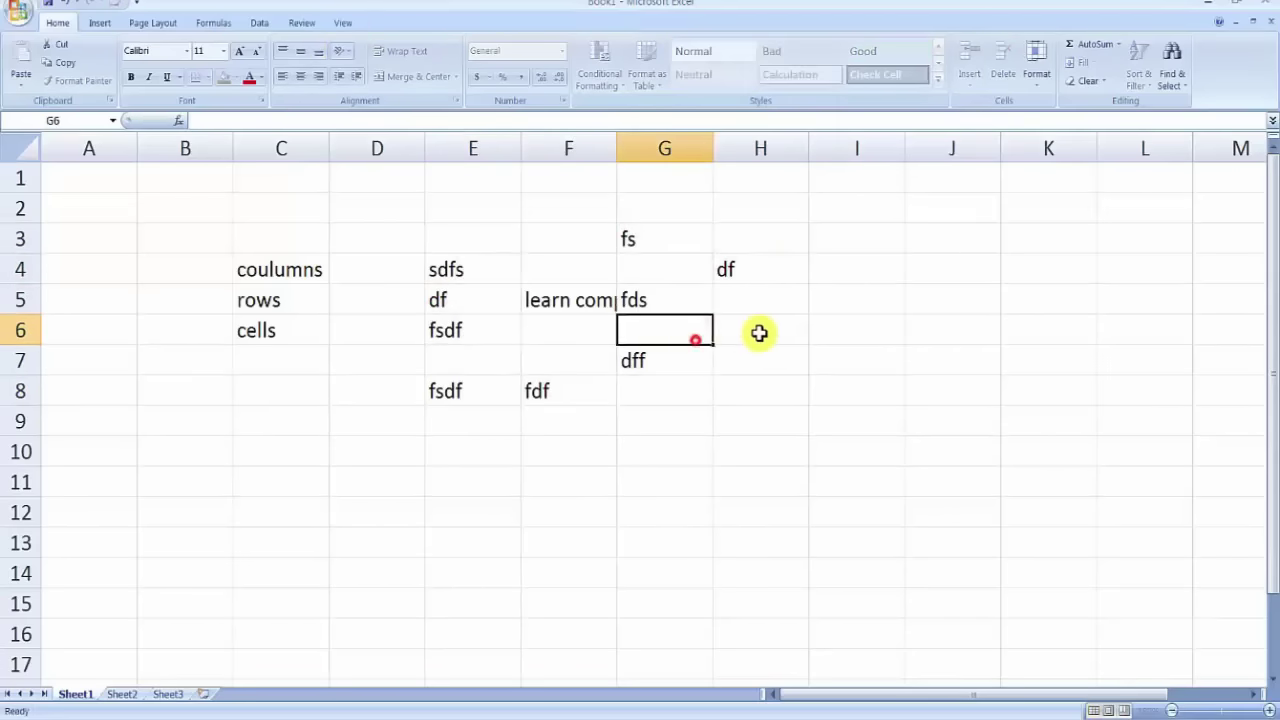
{"action": "type", "text": "dff"}
{"action": "left_click", "coordinate": [763, 334]}
{"action": "type", "text": "dfd"}
{"action": "left_click", "coordinate": [669, 384]}
{"action": "type", "text": "dff"}
{"action": "left_click", "coordinate": [541, 418]}
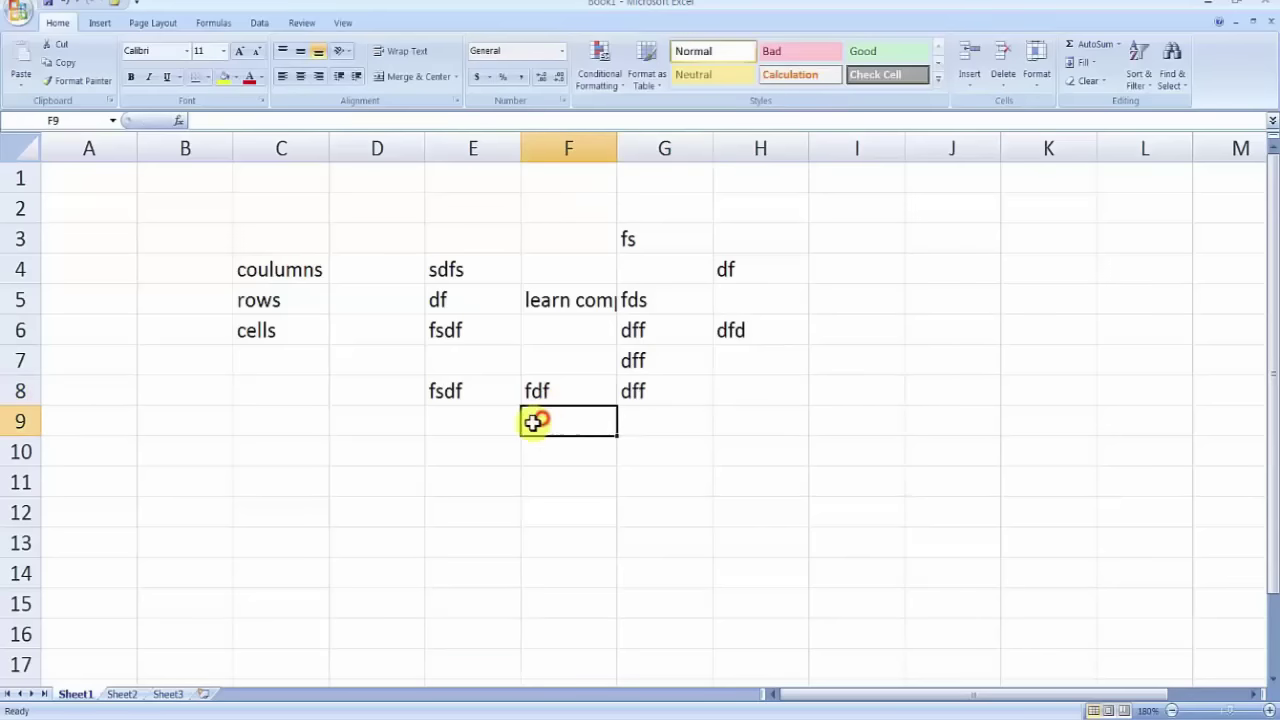
{"action": "left_click_drag", "start_coordinate": [398, 250], "coordinate": [786, 437]}
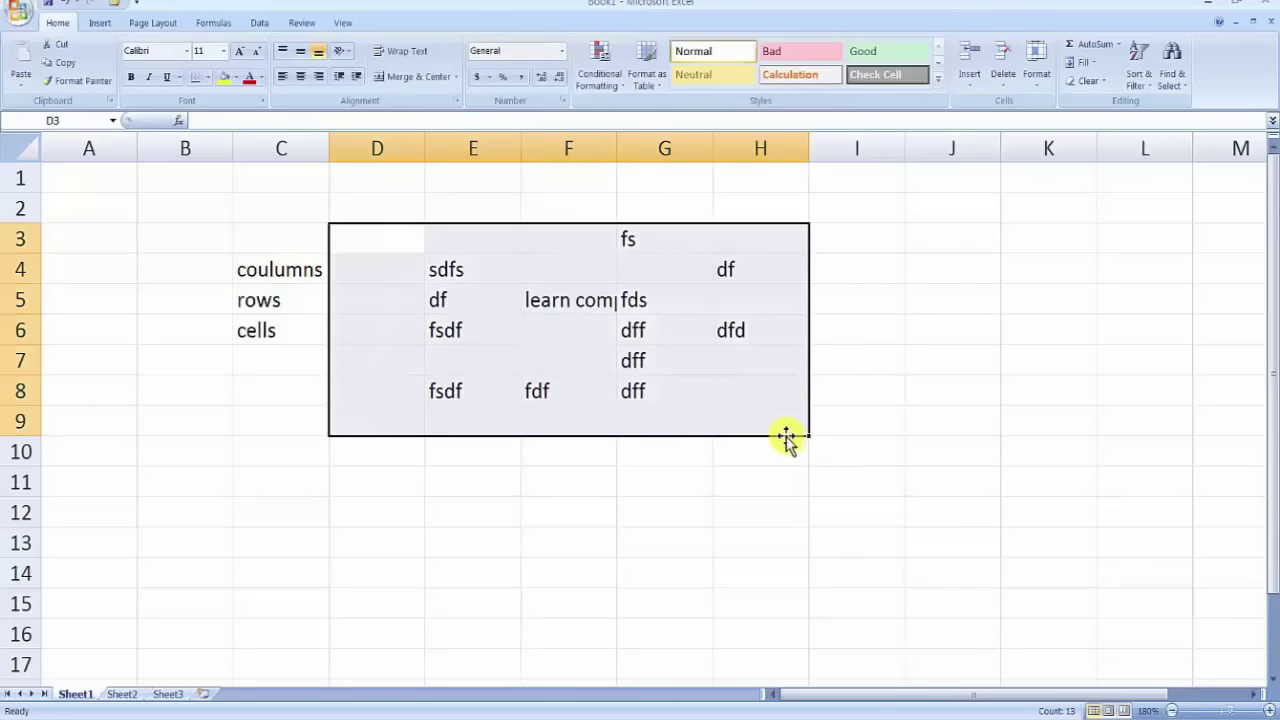
{"action": "key", "text": "Delete"}
{"action": "left_click", "coordinate": [465, 515]}
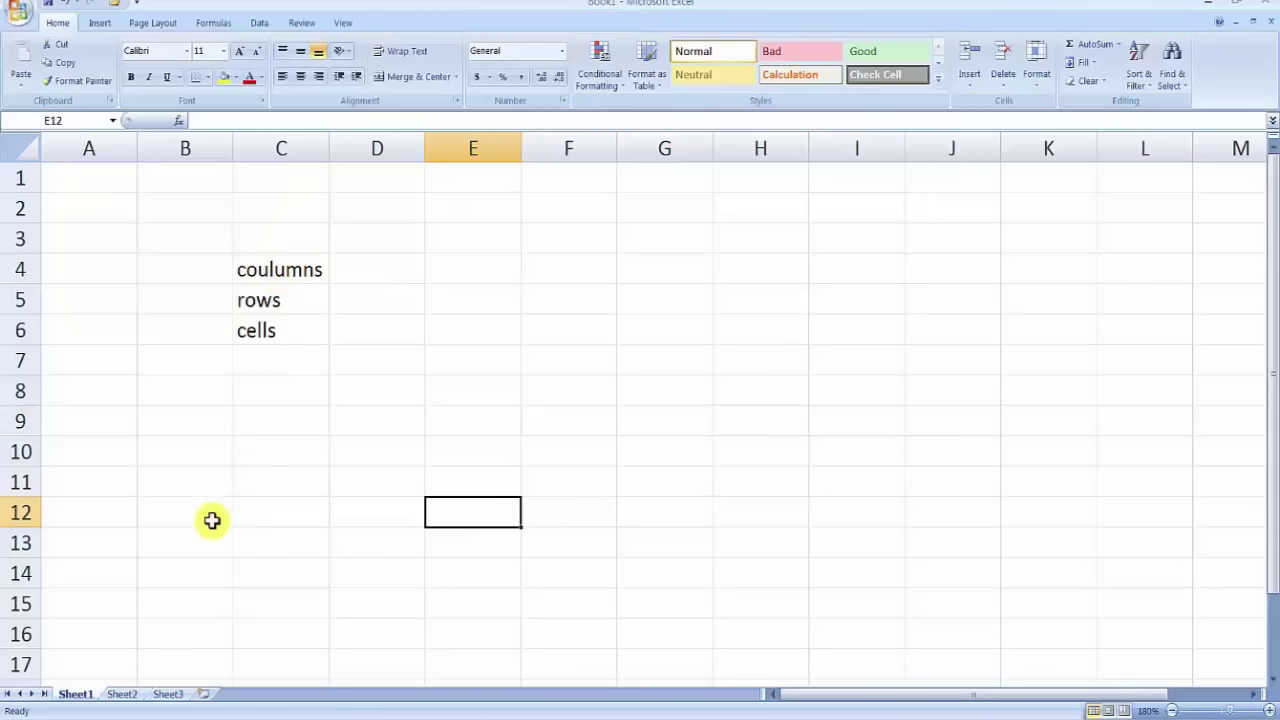
{"action": "left_click", "coordinate": [273, 337]}
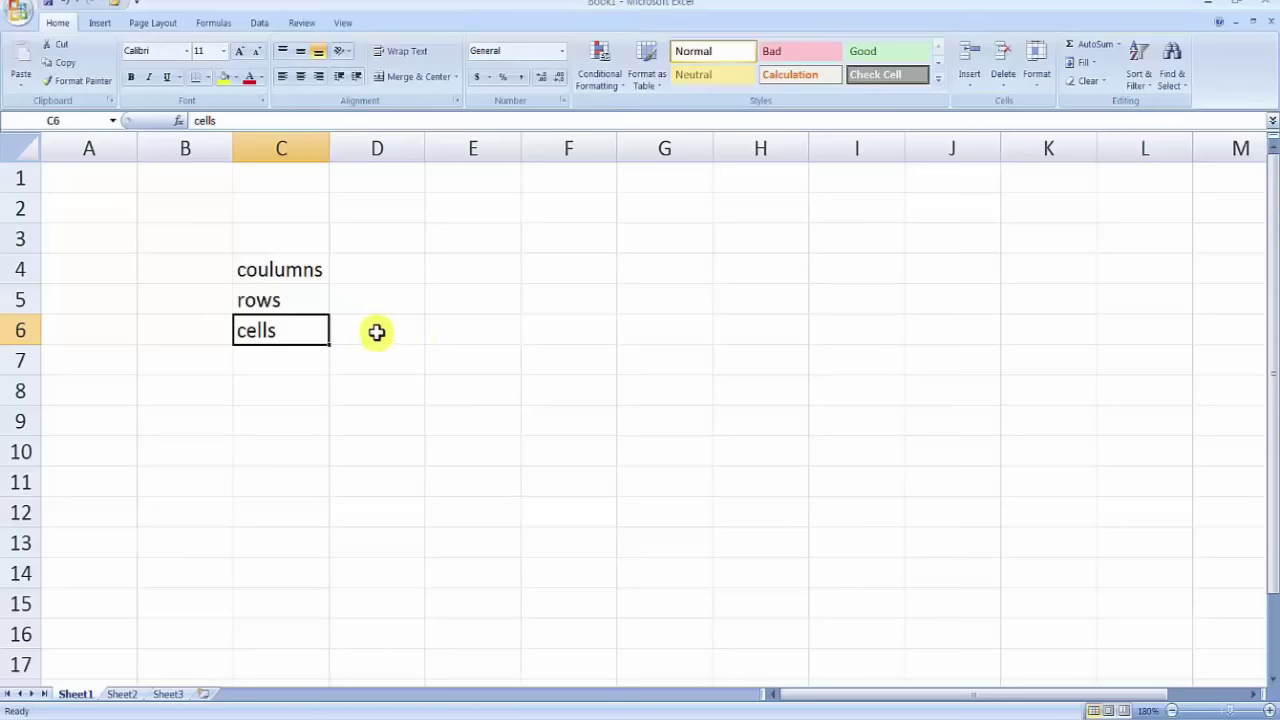
{"action": "left_click", "coordinate": [406, 337]}
{"action": "left_click", "coordinate": [451, 334]}
{"action": "left_click", "coordinate": [547, 333]}
{"action": "left_click", "coordinate": [578, 331]}
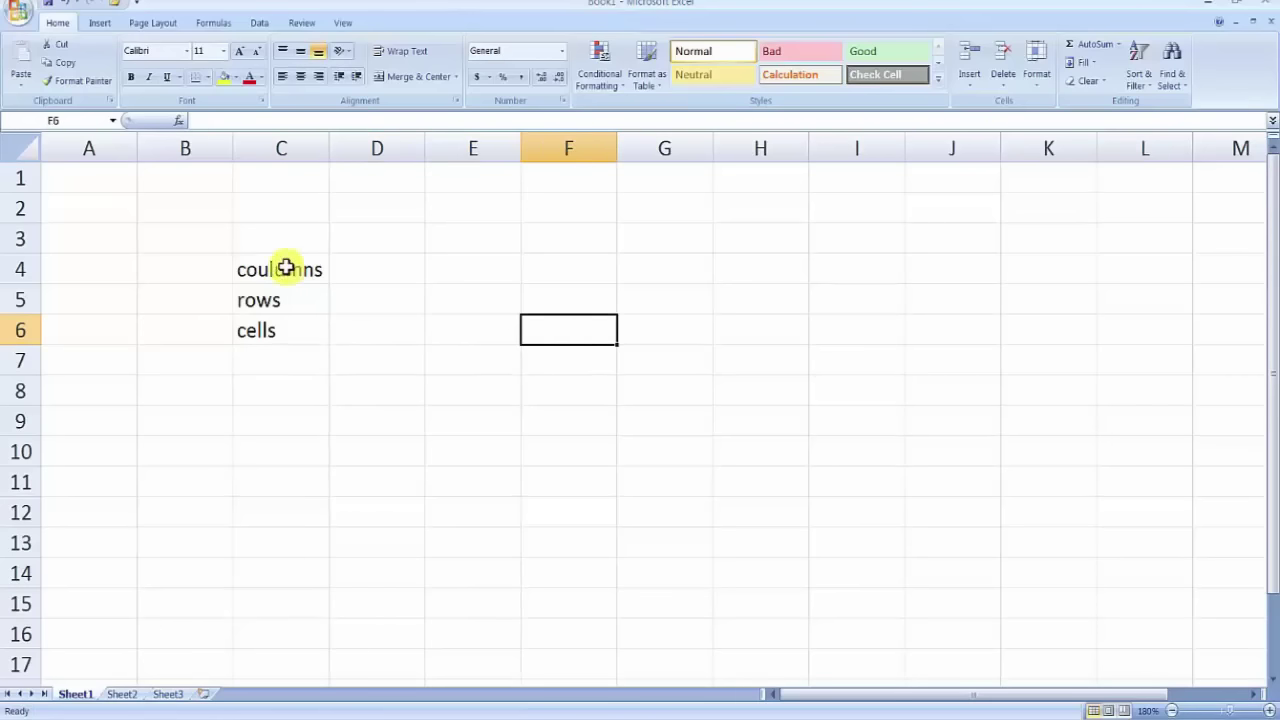
{"action": "left_click_drag", "start_coordinate": [282, 267], "coordinate": [280, 326]}
{"action": "left_click", "coordinate": [366, 360]}
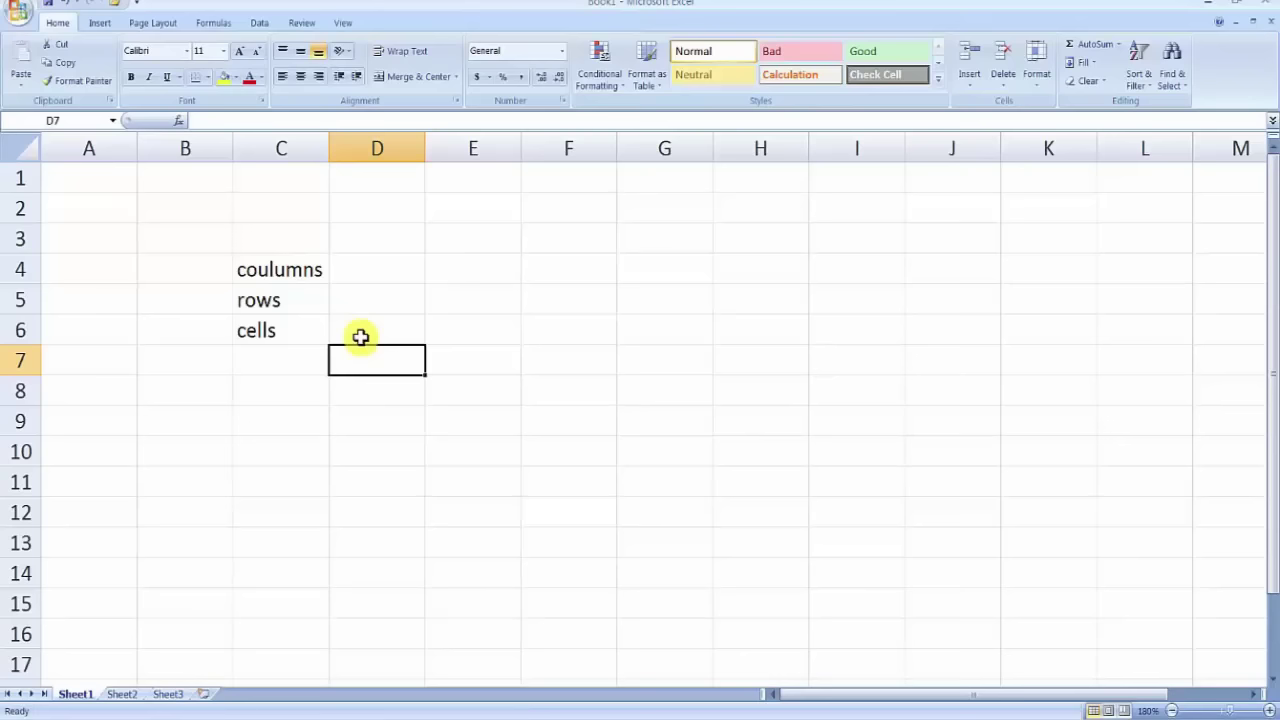
{"action": "left_click", "coordinate": [283, 265]}
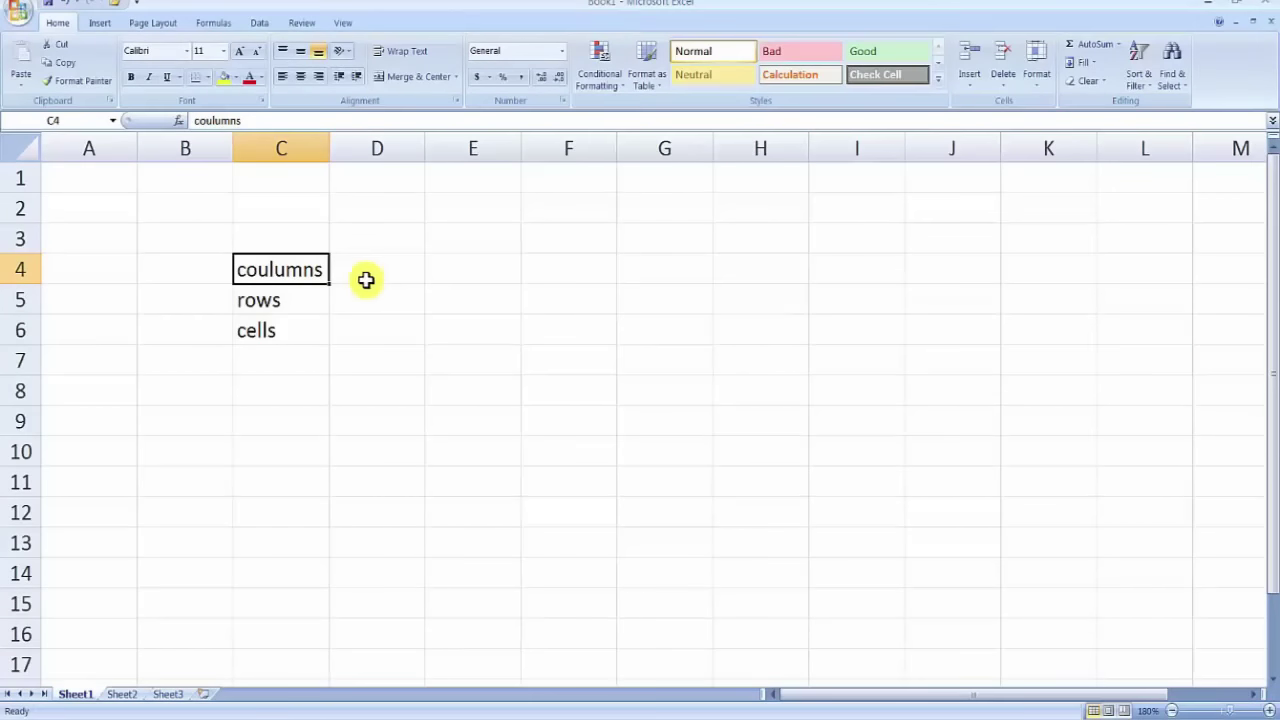
{"action": "left_click", "coordinate": [279, 300]}
{"action": "left_click", "coordinate": [277, 330]}
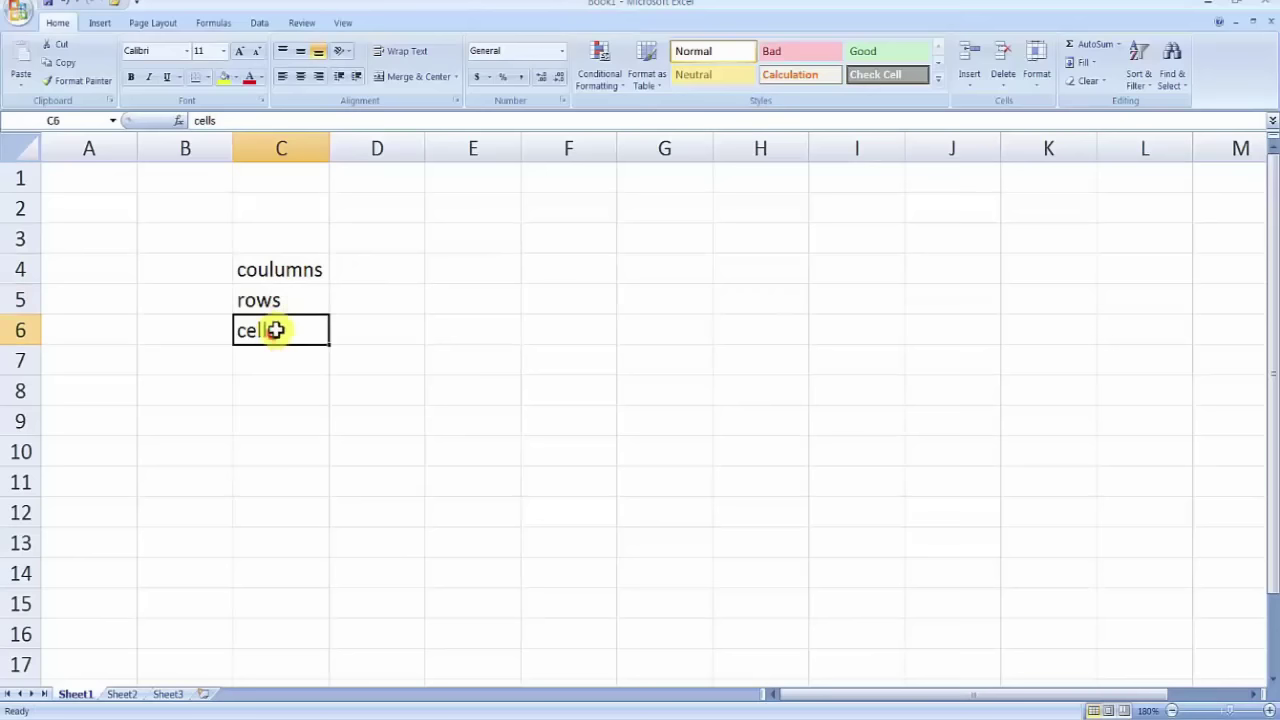
{"action": "left_click", "coordinate": [344, 272]}
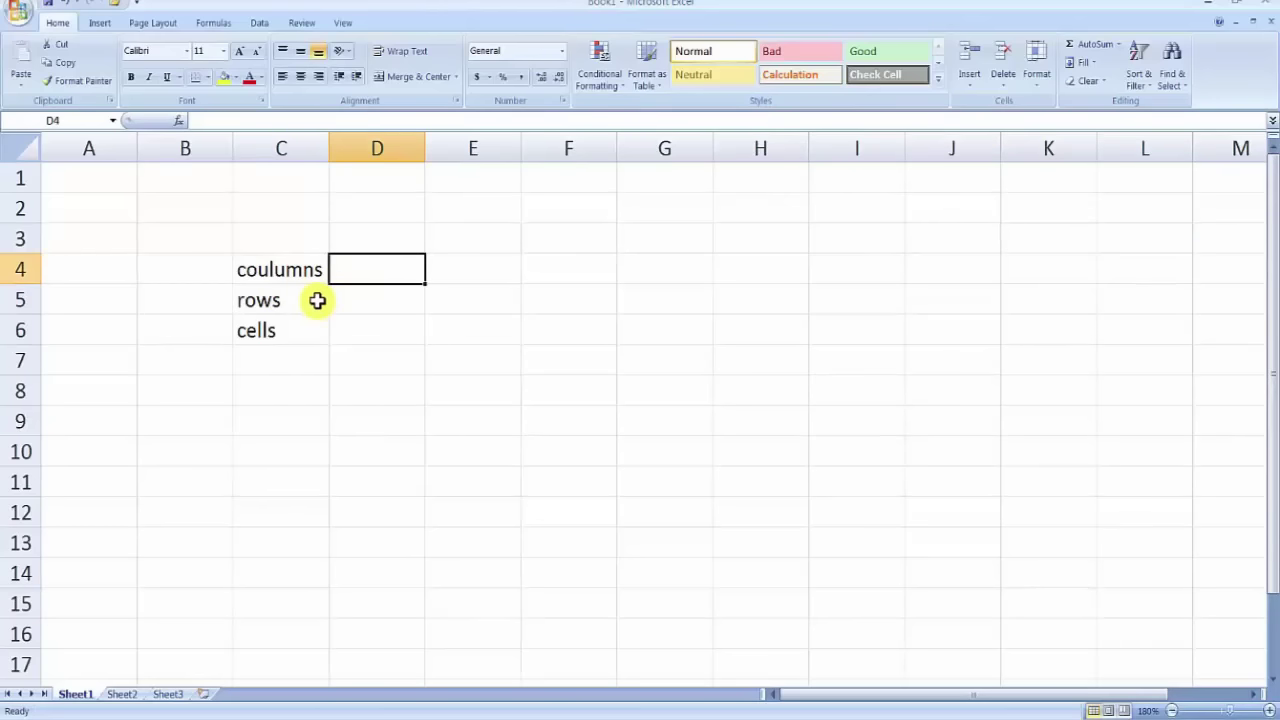
{"action": "type", "text": "65536"}
{"action": "key", "text": "Return"}
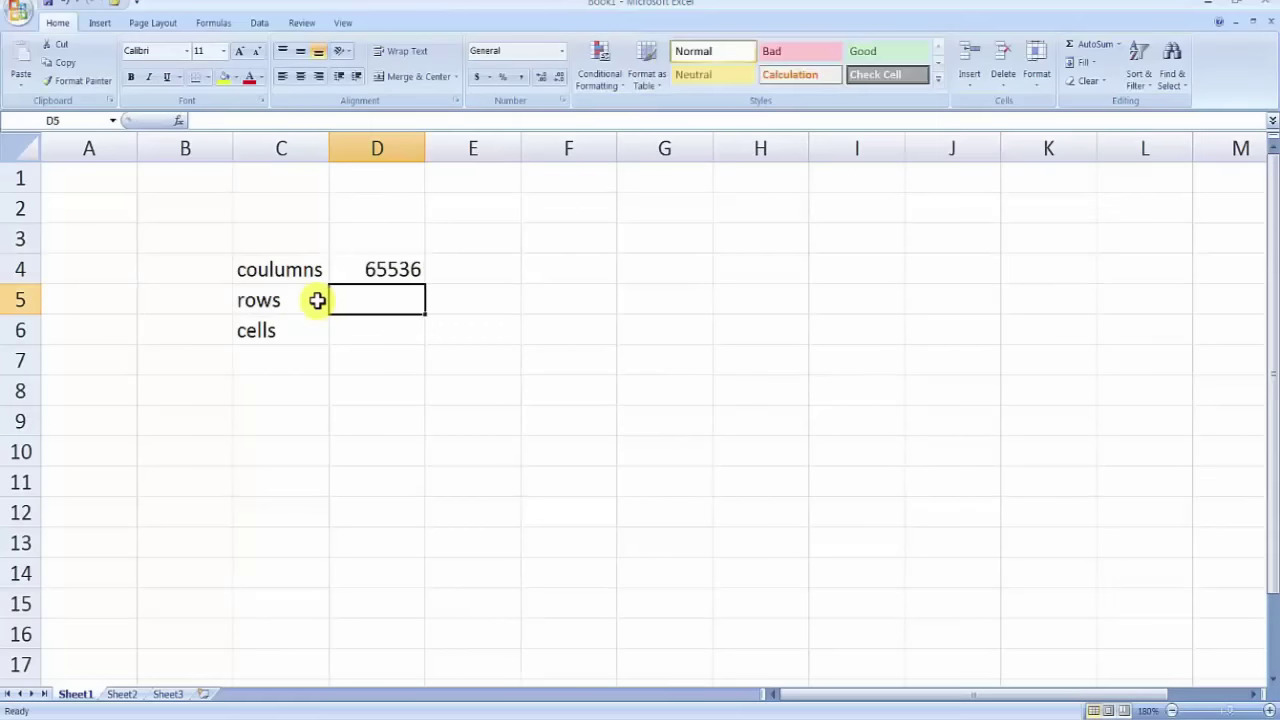
{"action": "type", "text": "1048576"}
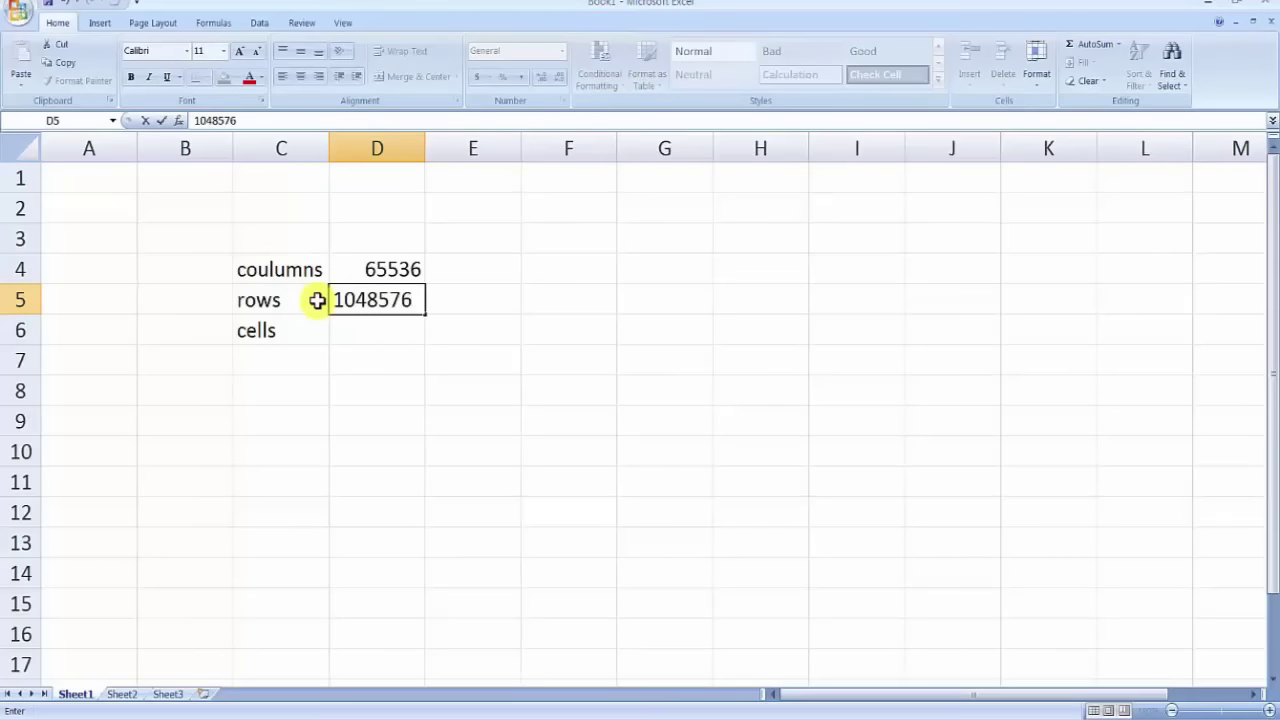
{"action": "key", "text": "Return"}
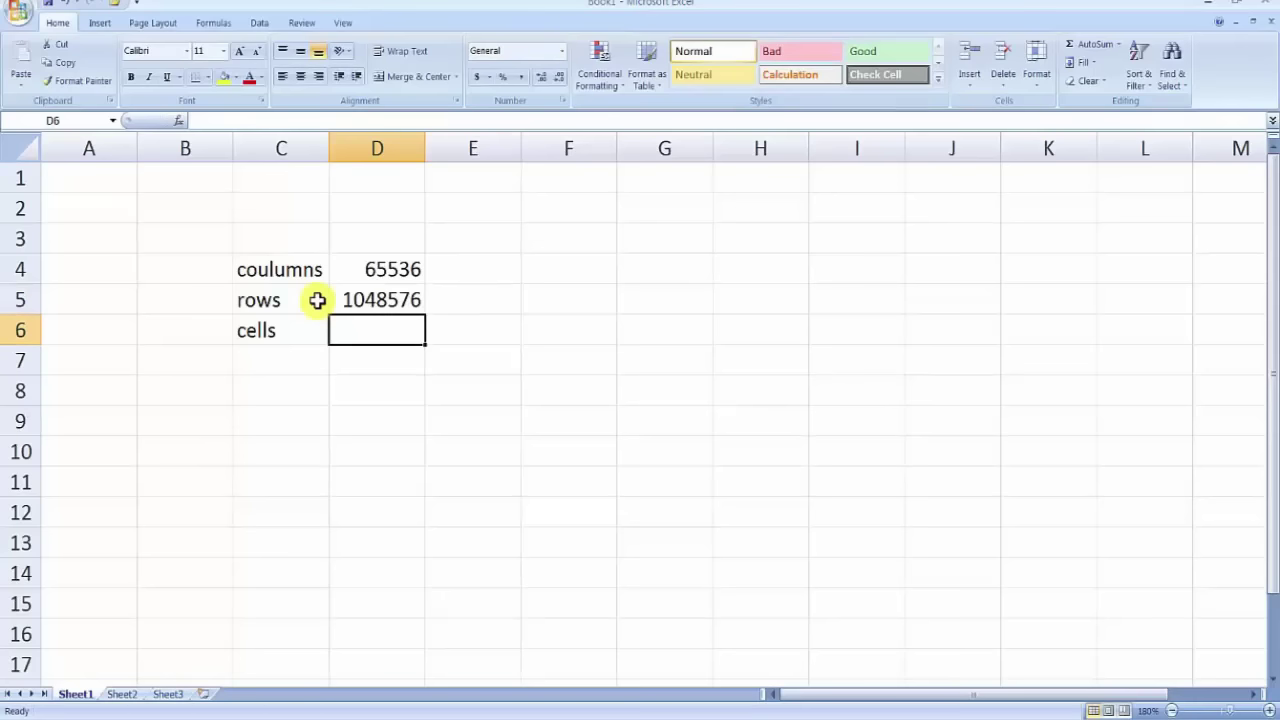
{"action": "left_click", "coordinate": [106, 172]}
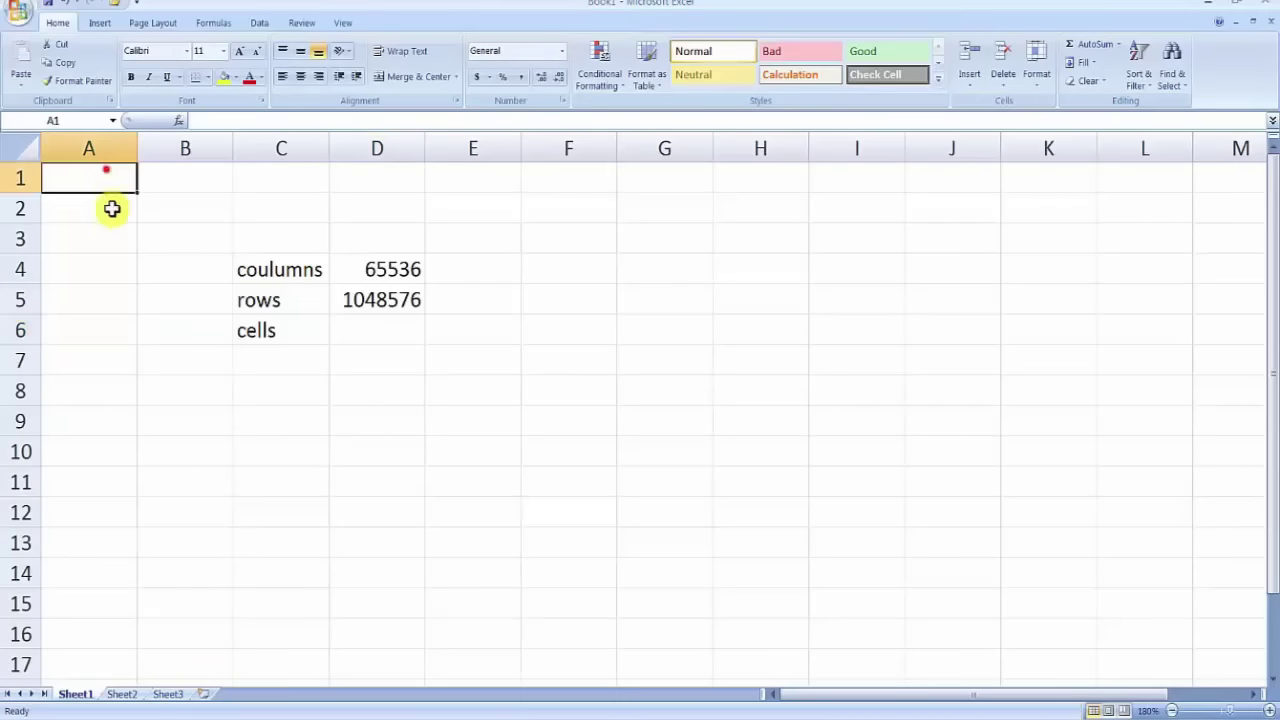
{"action": "left_click_drag", "start_coordinate": [106, 172], "coordinate": [100, 330]}
{"action": "left_click_drag", "start_coordinate": [183, 185], "coordinate": [183, 392]}
{"action": "left_click_drag", "start_coordinate": [260, 189], "coordinate": [215, 445]}
{"action": "left_click_drag", "start_coordinate": [511, 183], "coordinate": [510, 329]}
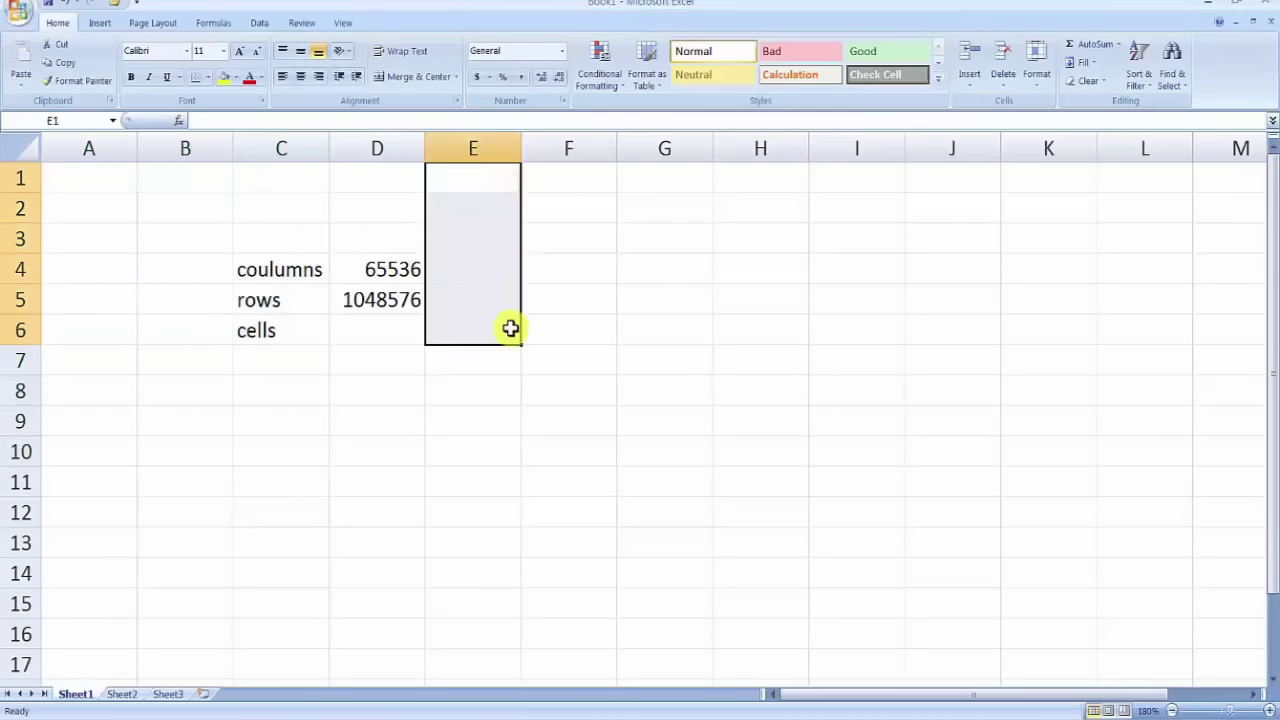
{"action": "left_click_drag", "start_coordinate": [69, 229], "coordinate": [280, 270]}
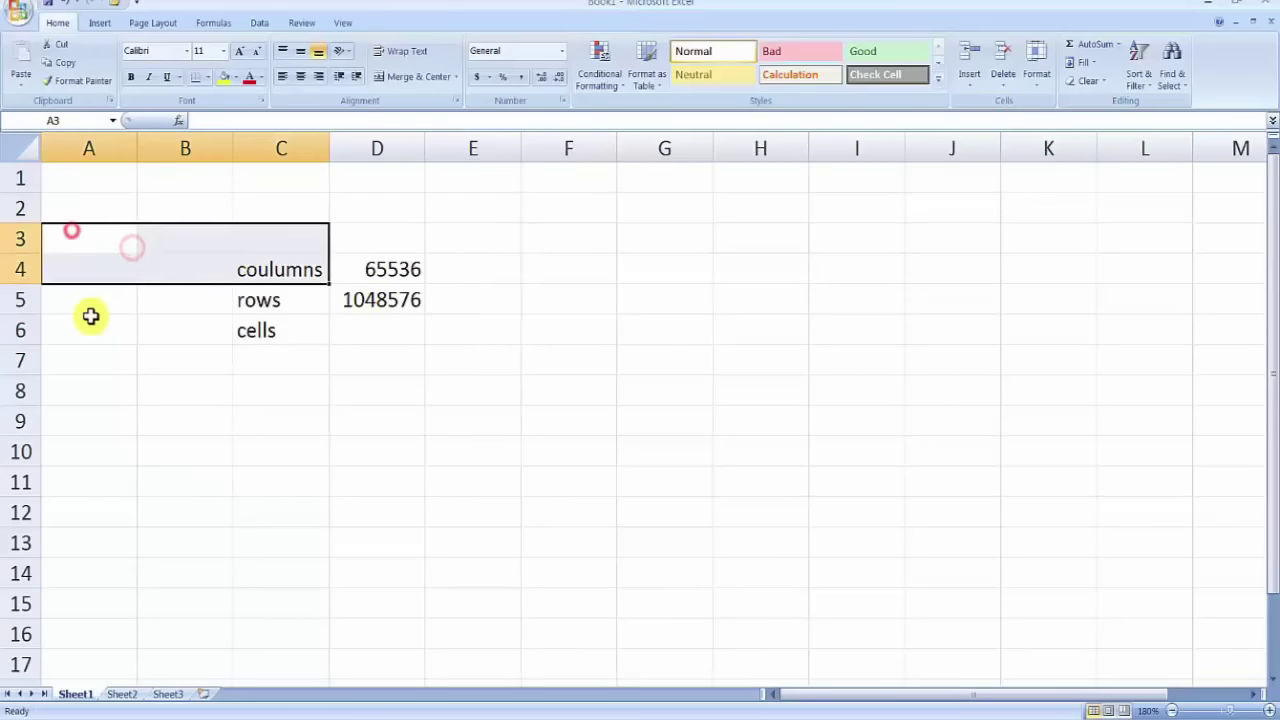
{"action": "left_click_drag", "start_coordinate": [94, 386], "coordinate": [760, 475]}
{"action": "left_click", "coordinate": [267, 305]}
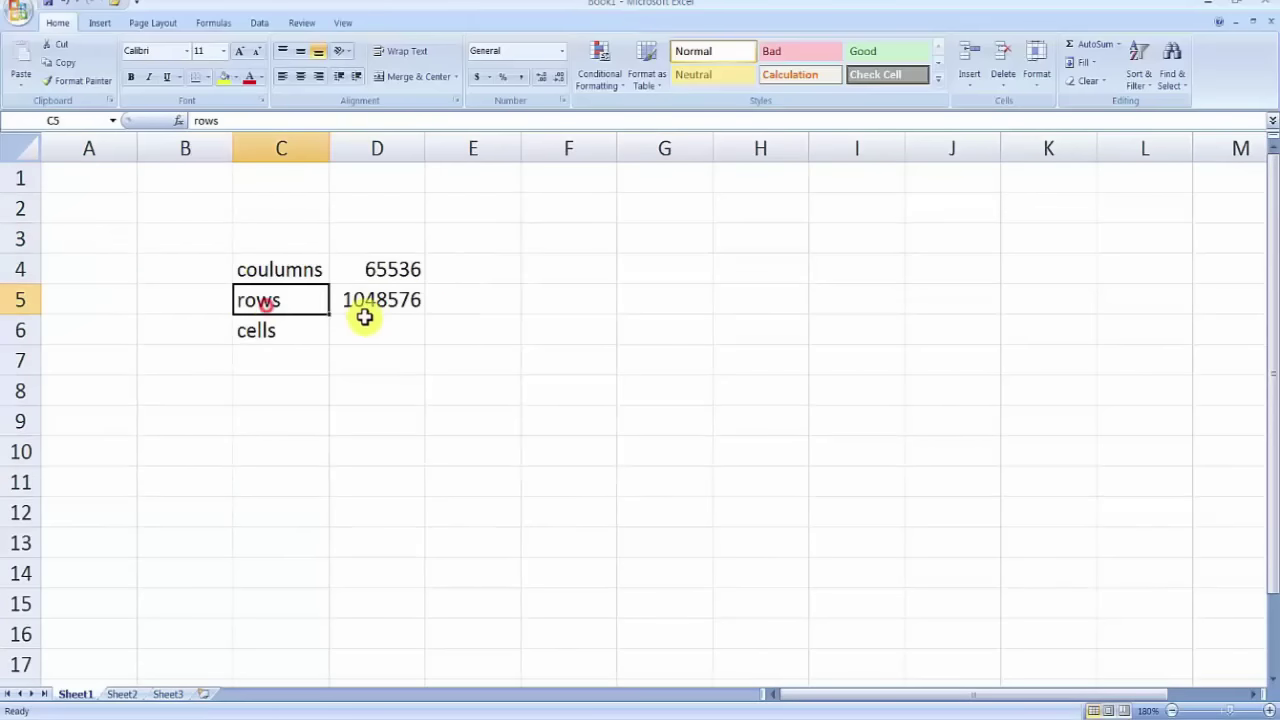
{"action": "left_click", "coordinate": [364, 317]}
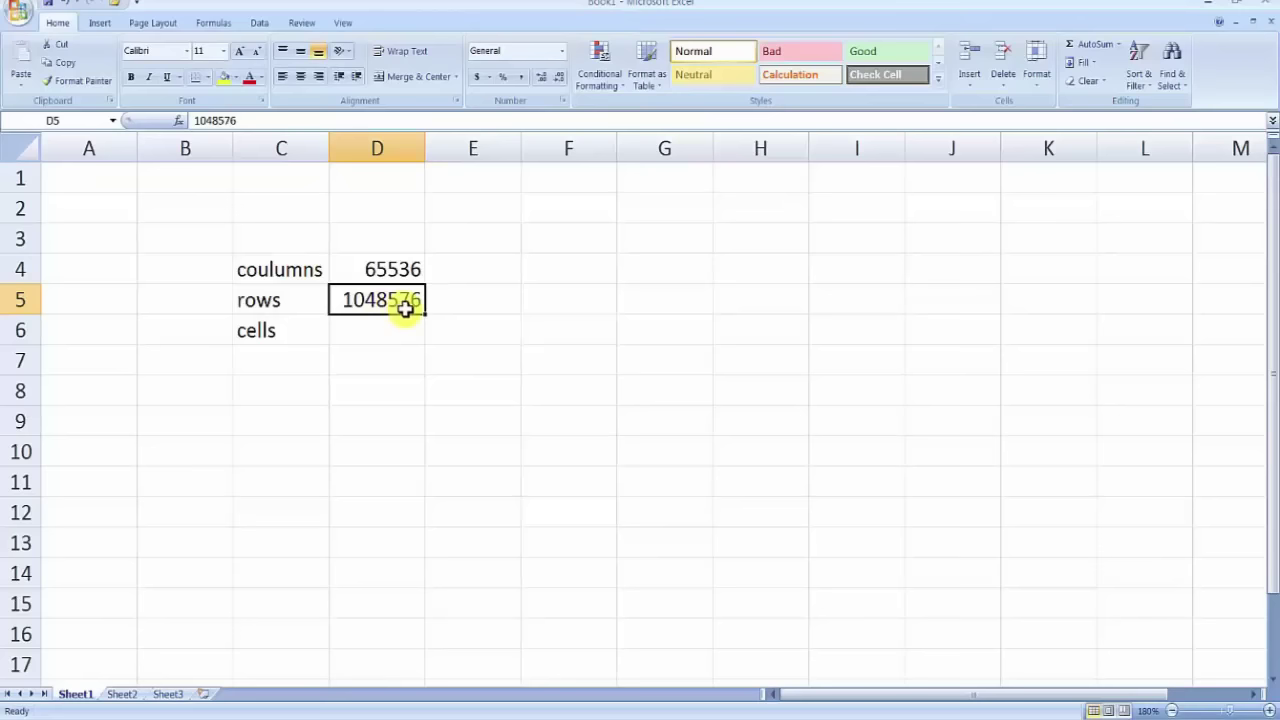
{"action": "left_click", "coordinate": [380, 330]}
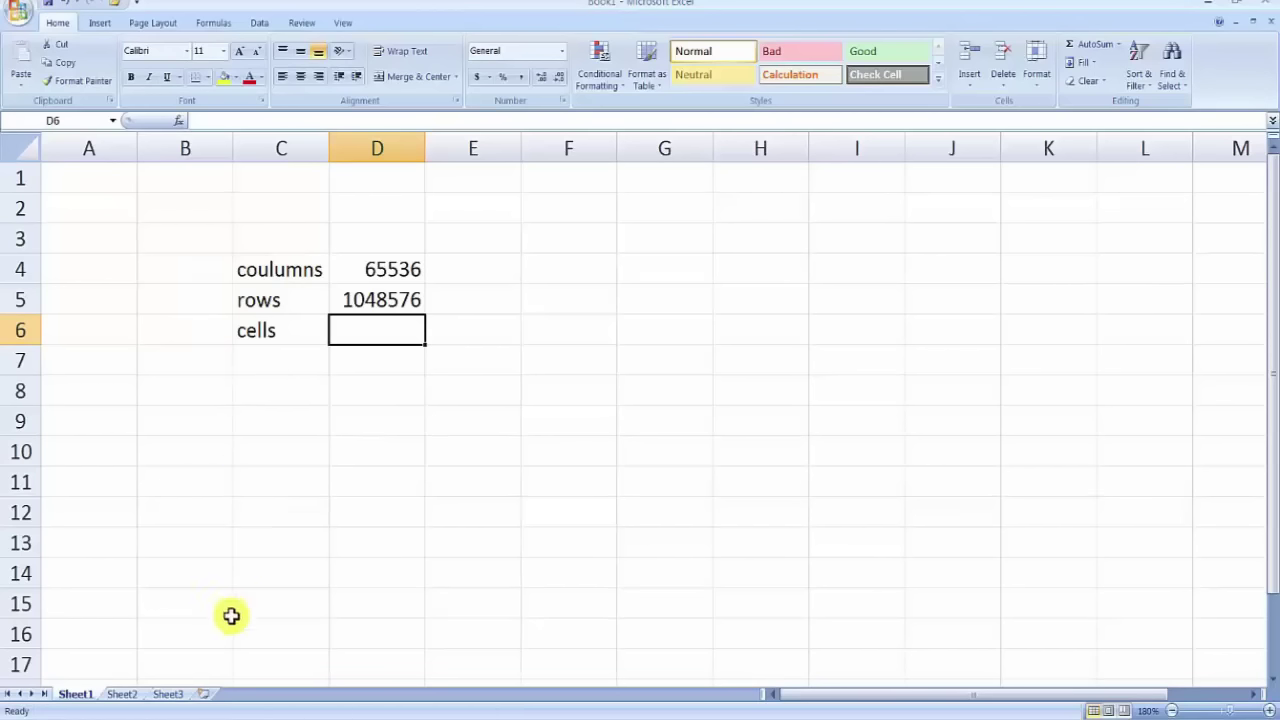
{"action": "left_click", "coordinate": [122, 700]}
{"action": "left_click", "coordinate": [166, 695]}
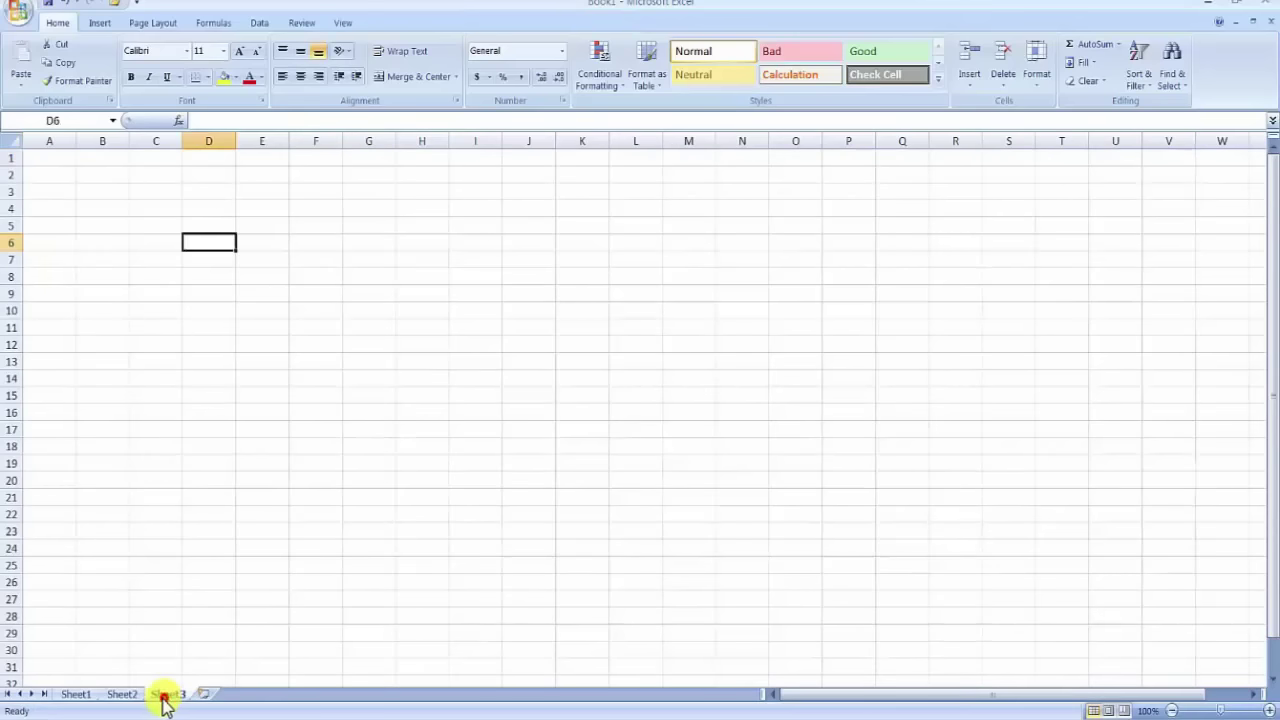
{"action": "left_click", "coordinate": [78, 695]}
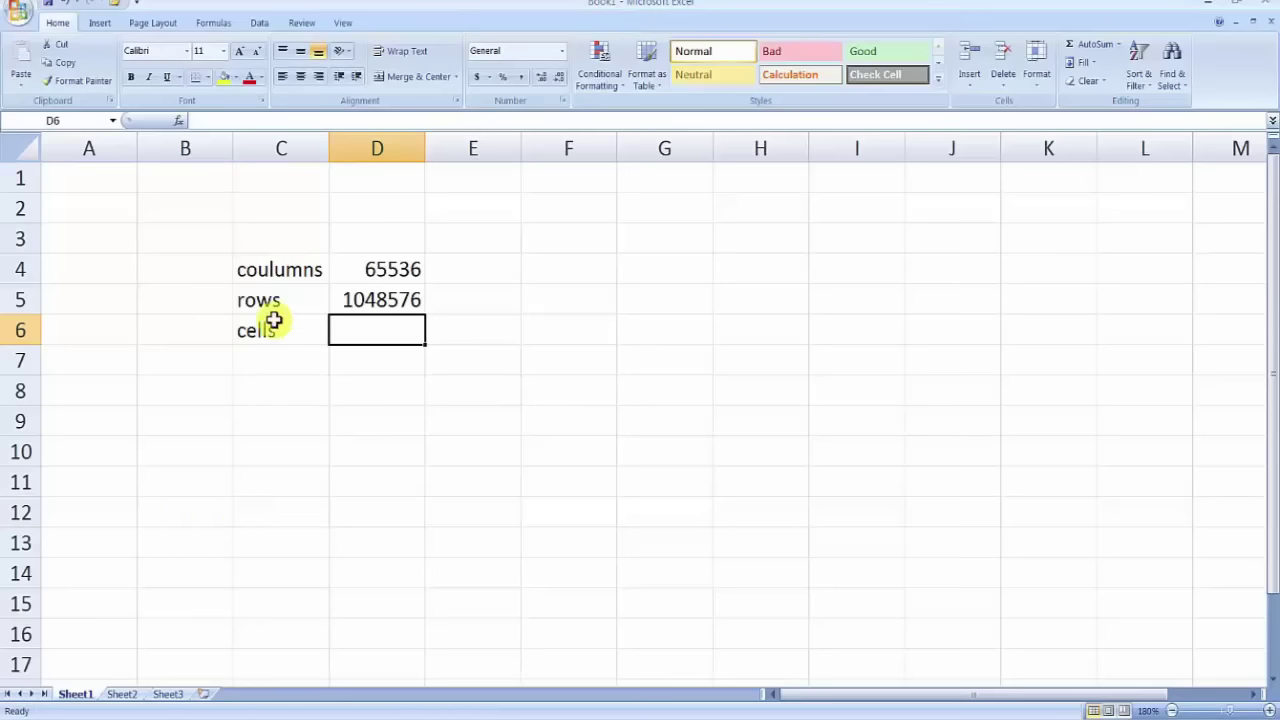
{"action": "left_click_drag", "start_coordinate": [247, 272], "coordinate": [247, 328]}
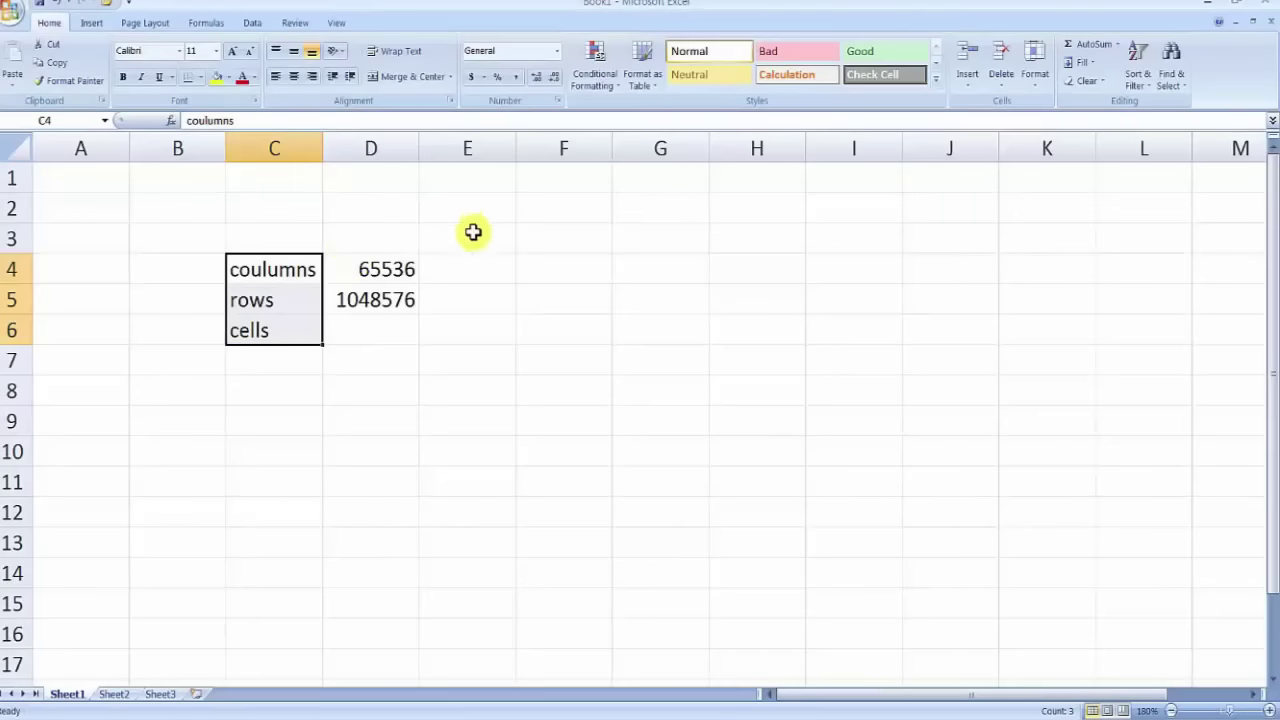
{"action": "left_click", "coordinate": [473, 232]}
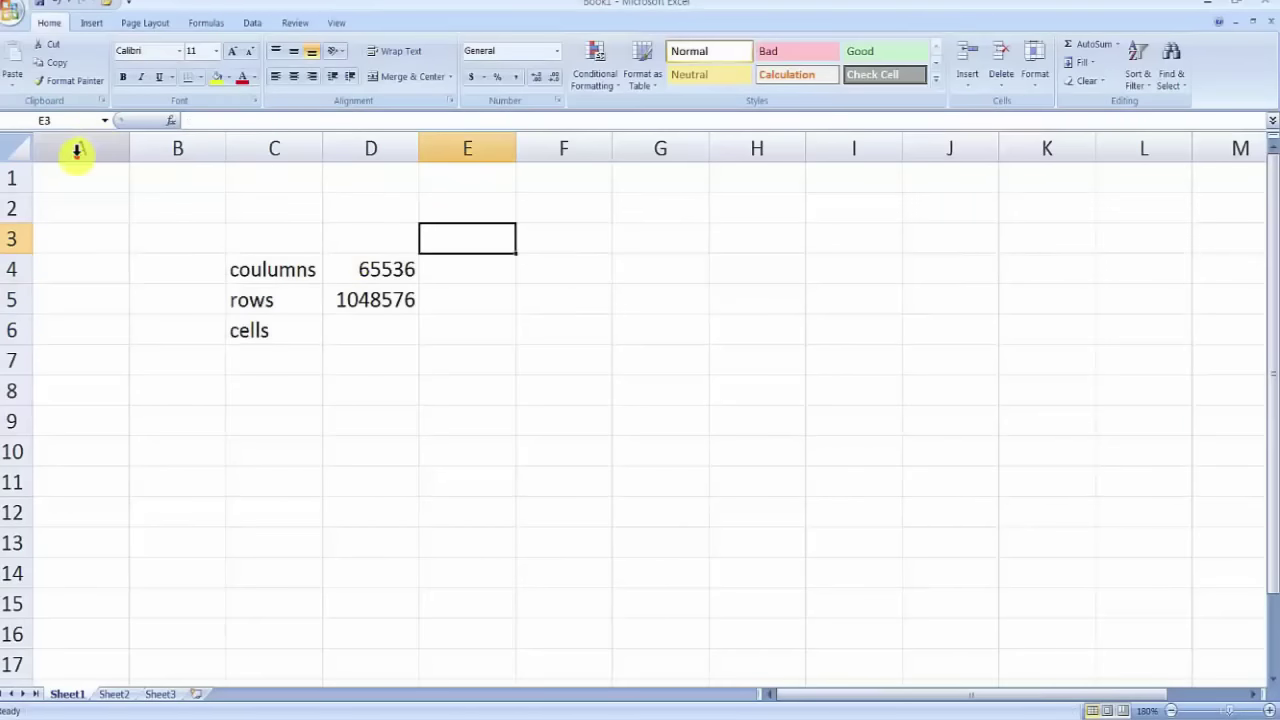
{"action": "left_click", "coordinate": [77, 149]}
{"action": "left_click", "coordinate": [156, 148]}
{"action": "left_click", "coordinate": [271, 148]}
{"action": "left_click", "coordinate": [360, 148]}
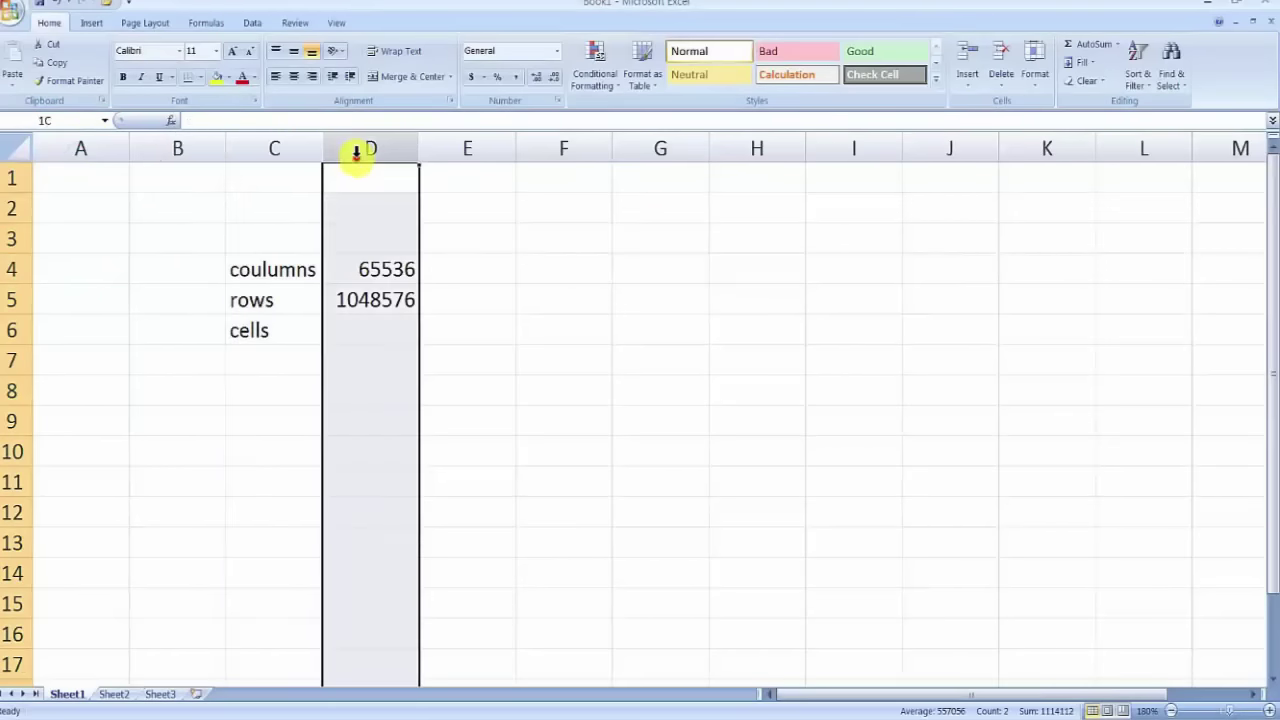
{"action": "left_click", "coordinate": [466, 148]}
{"action": "left_click_drag", "start_coordinate": [86, 176], "coordinate": [68, 300]}
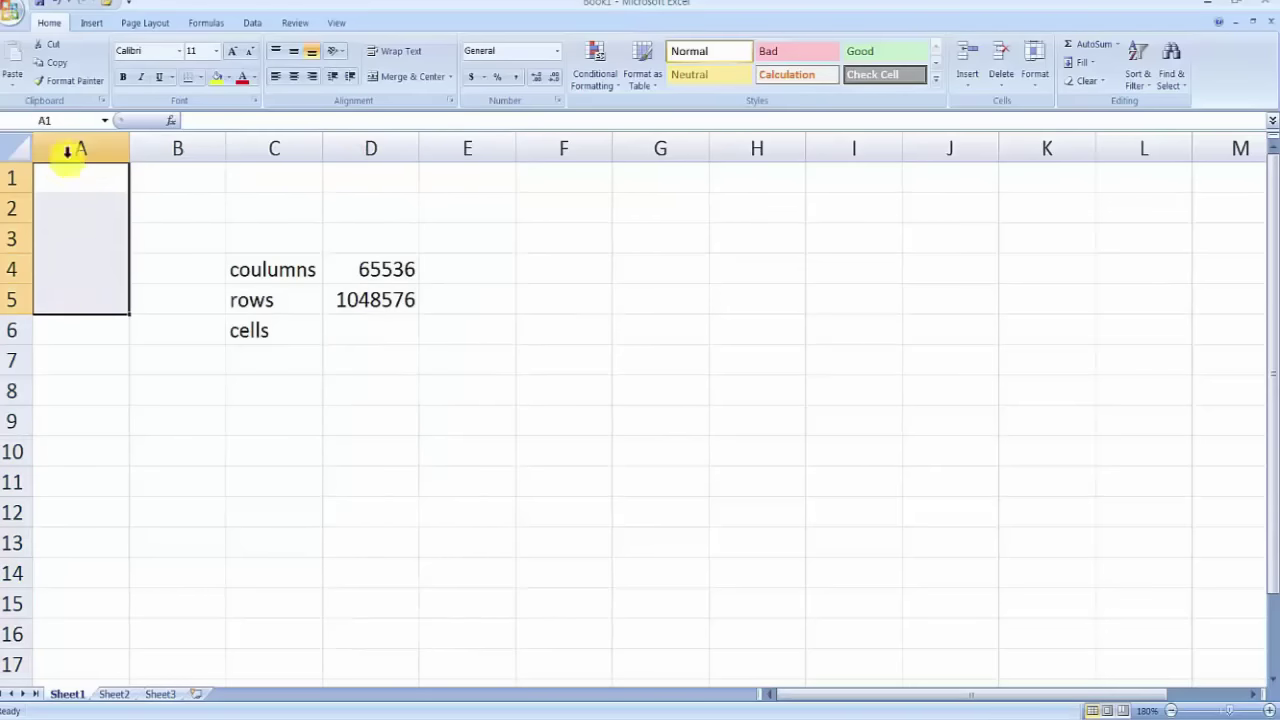
{"action": "left_click", "coordinate": [166, 148]}
{"action": "left_click", "coordinate": [279, 149]}
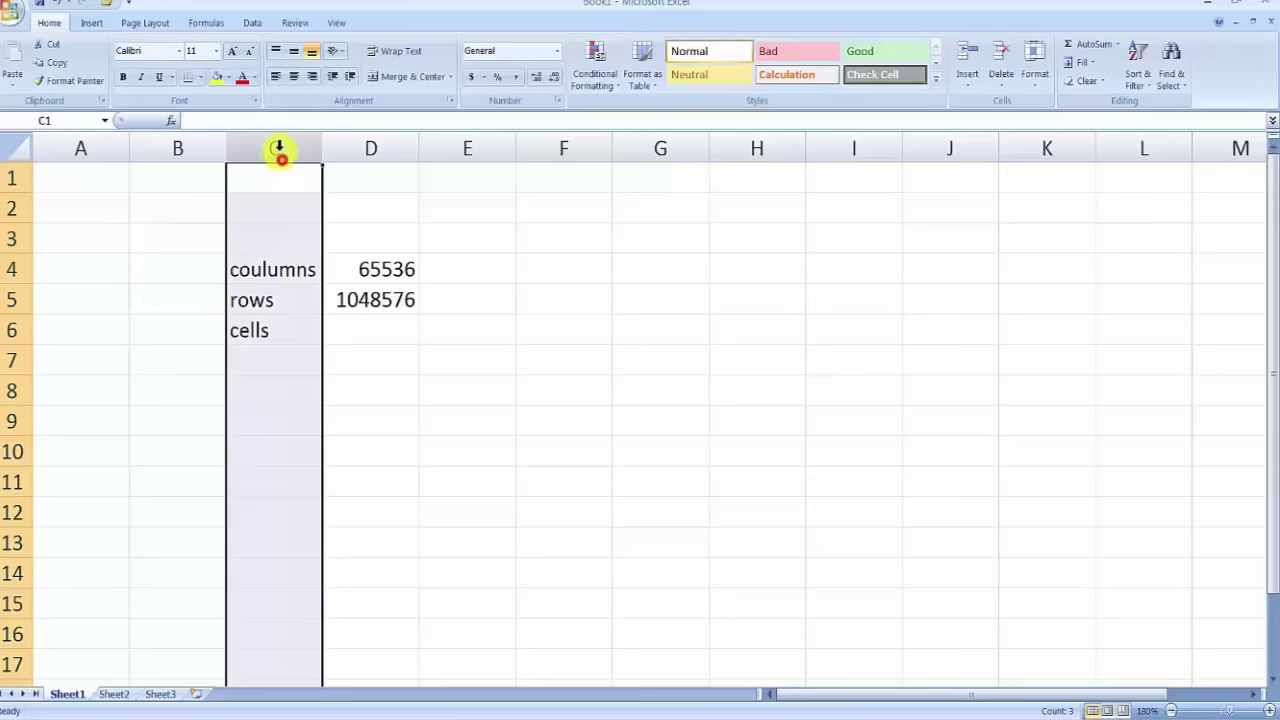
{"action": "left_click", "coordinate": [375, 148]}
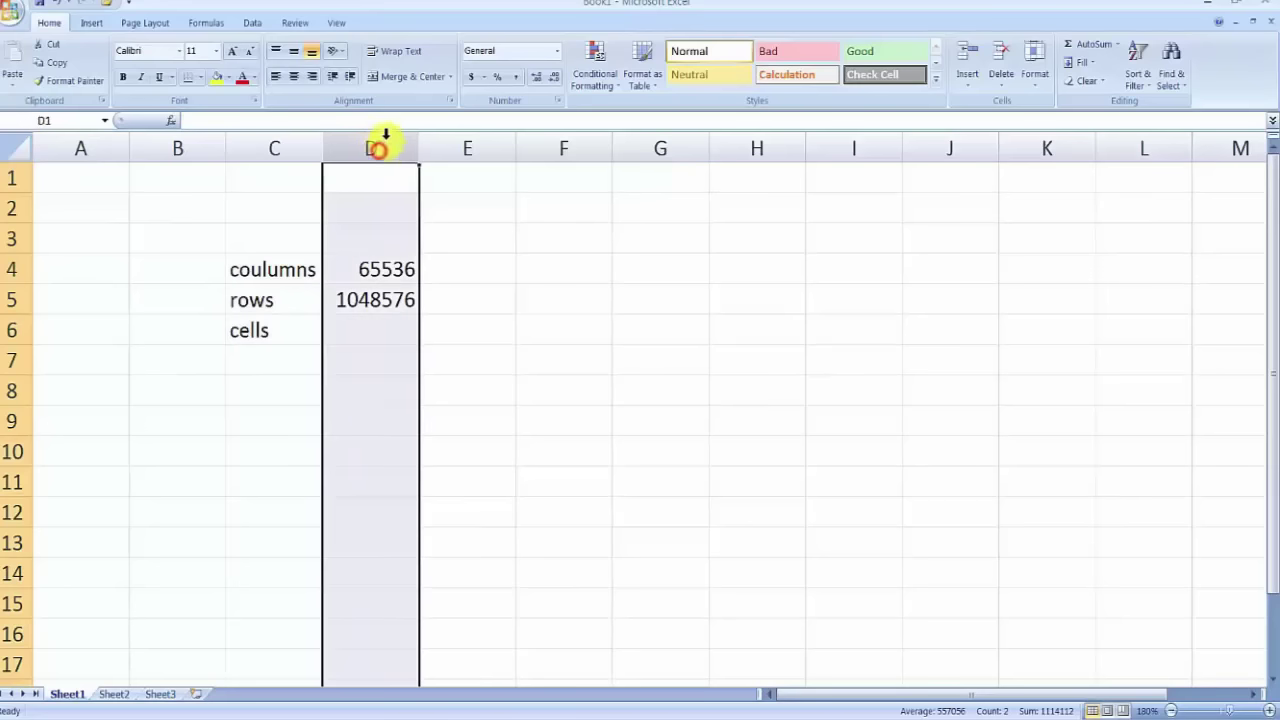
{"action": "left_click", "coordinate": [467, 149]}
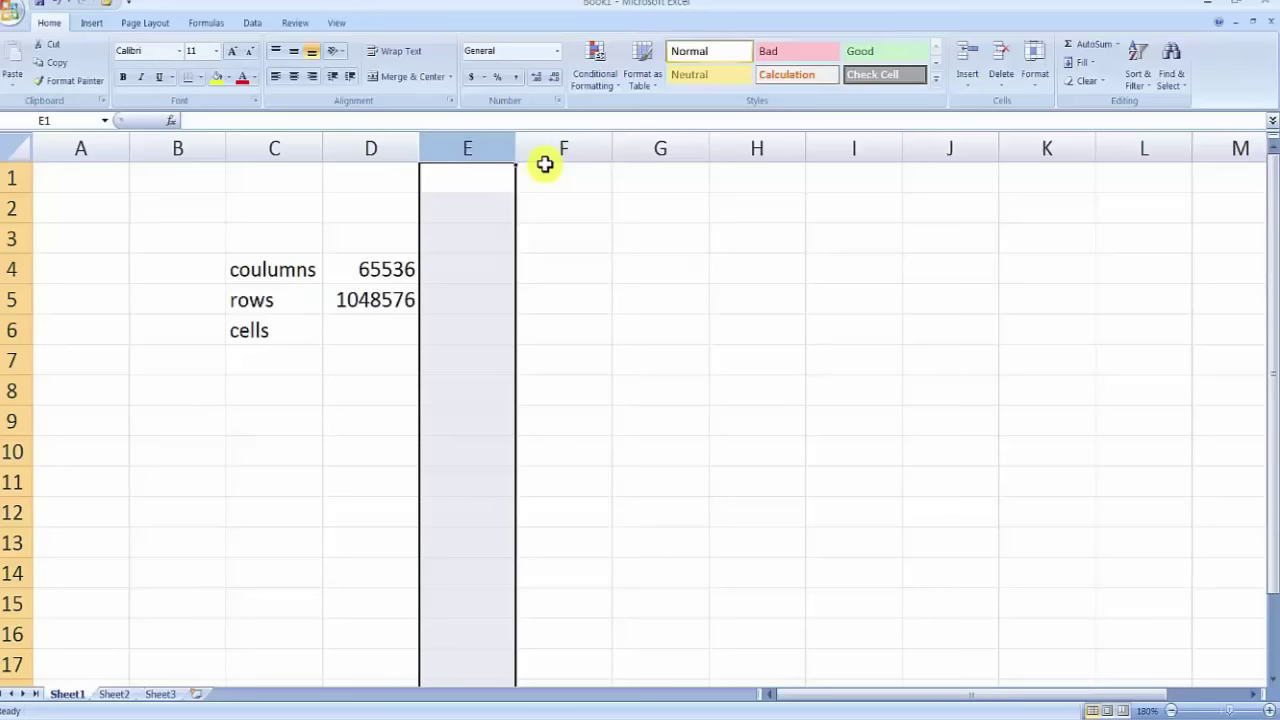
{"action": "left_click", "coordinate": [11, 239]}
{"action": "left_click", "coordinate": [11, 178]}
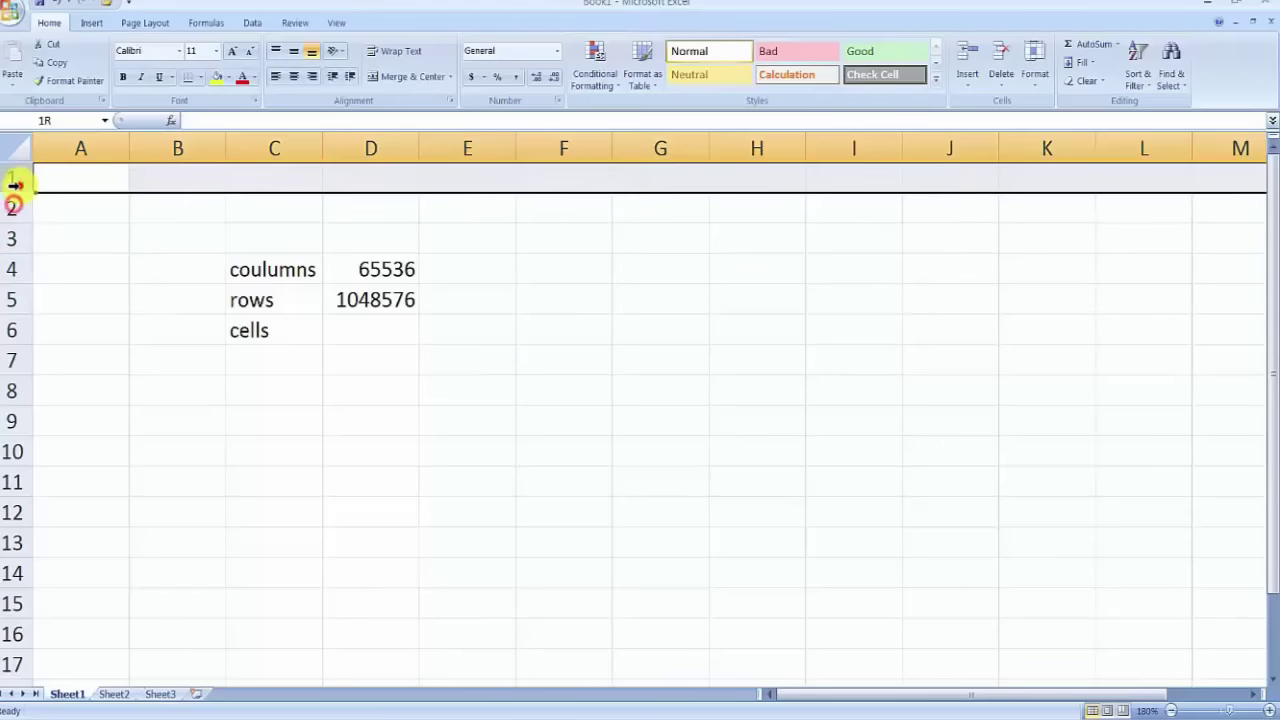
{"action": "left_click", "coordinate": [274, 272]}
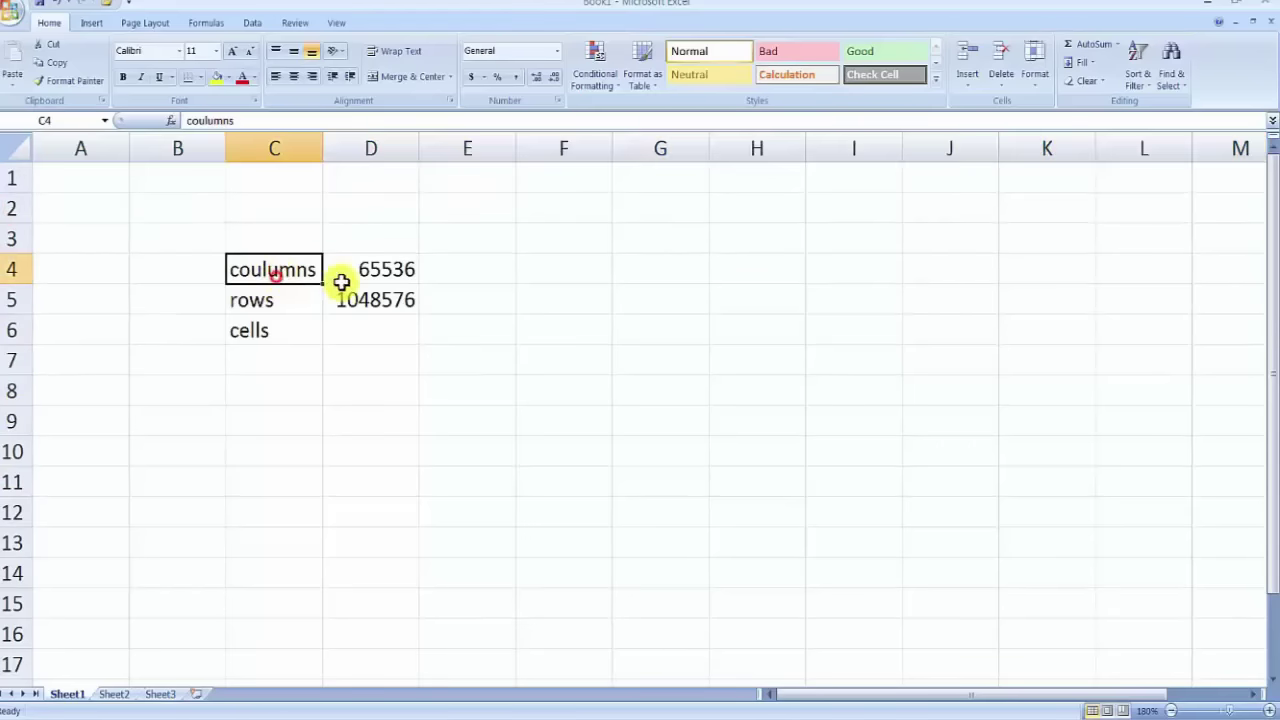
{"action": "left_click", "coordinate": [352, 277]}
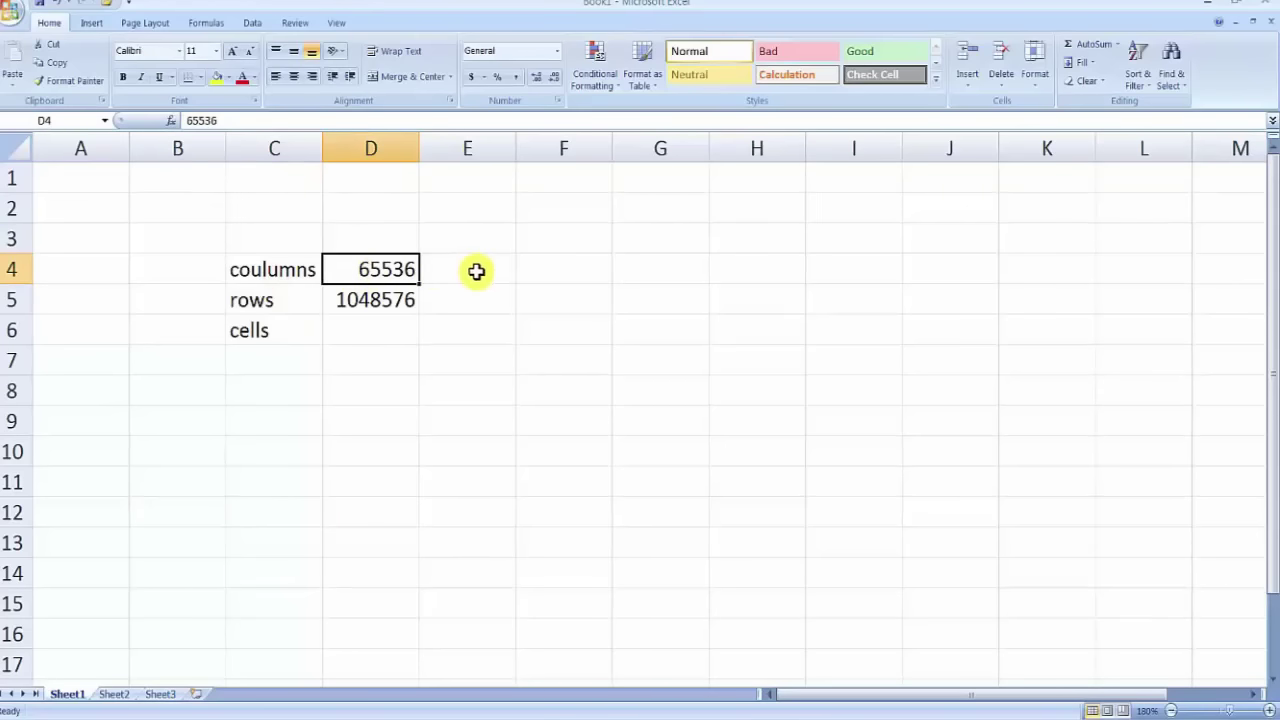
{"action": "left_click", "coordinate": [475, 271]}
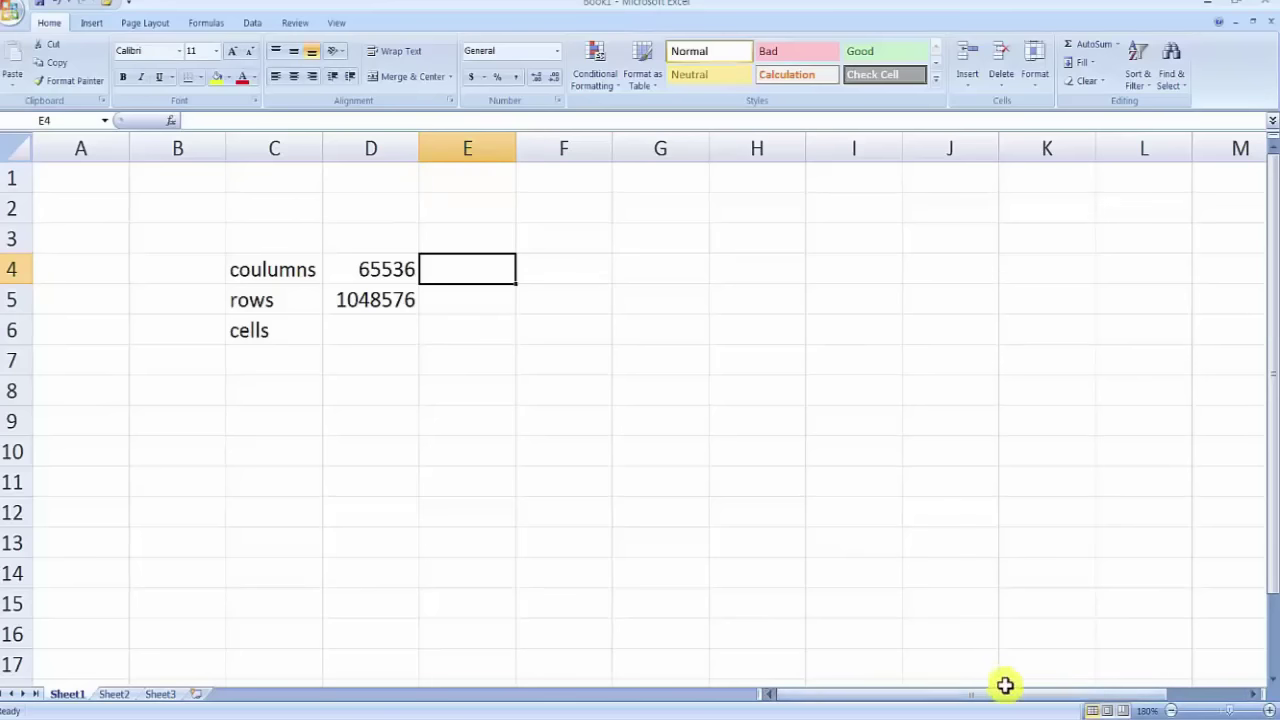
{"action": "left_click_drag", "start_coordinate": [1023, 695], "coordinate": [1232, 686]}
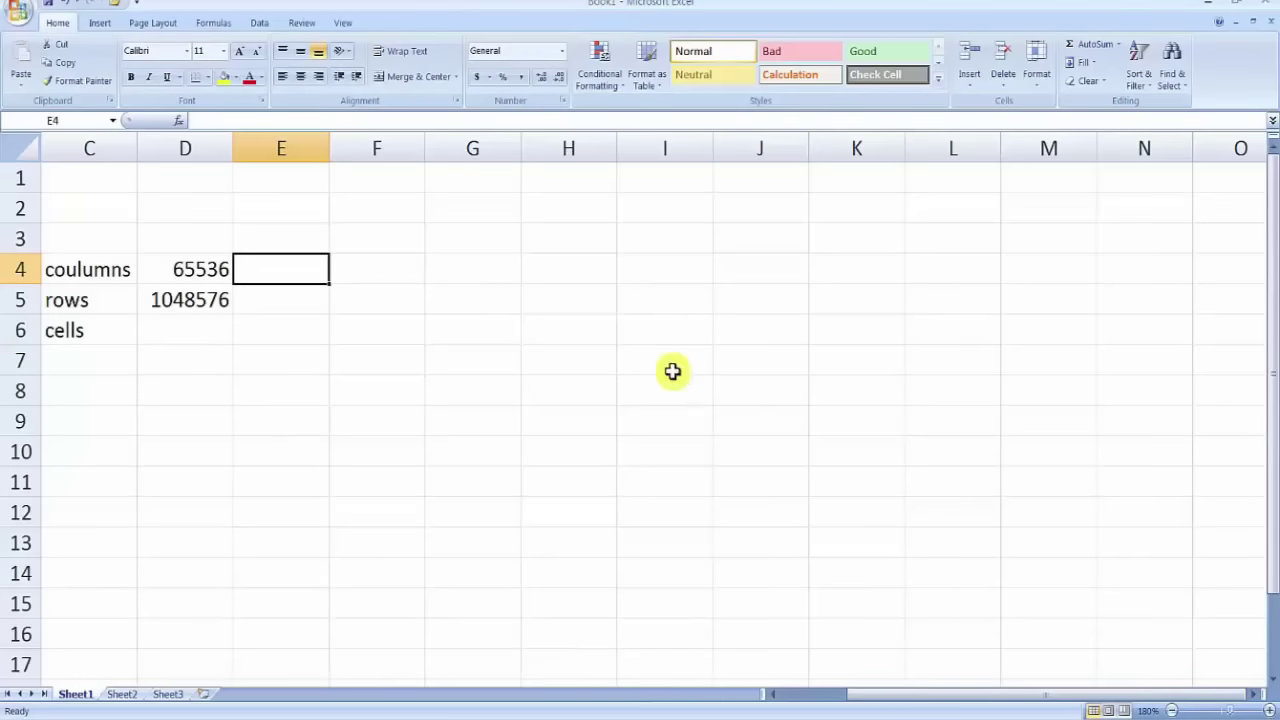
{"action": "key", "text": "Up"}
{"action": "key", "text": "Right"}
{"action": "key", "text": "Right"}
{"action": "key", "text": "Right"}
{"action": "key", "text": "Right"}
{"action": "key", "text": "Right"}
{"action": "key", "text": "Right"}
{"action": "key", "text": "Right"}
{"action": "key", "text": "Right"}
{"action": "key", "text": "Right"}
{"action": "key", "text": "Right"}
{"action": "key", "text": "Right"}
{"action": "key", "text": "Right"}
{"action": "key", "text": "Right"}
{"action": "key", "text": "Right"}
{"action": "key", "text": "Right"}
{"action": "key", "text": "Right"}
{"action": "key", "text": "Right"}
{"action": "key", "text": "Right"}
{"action": "key", "text": "Right"}
{"action": "key", "text": "Right"}
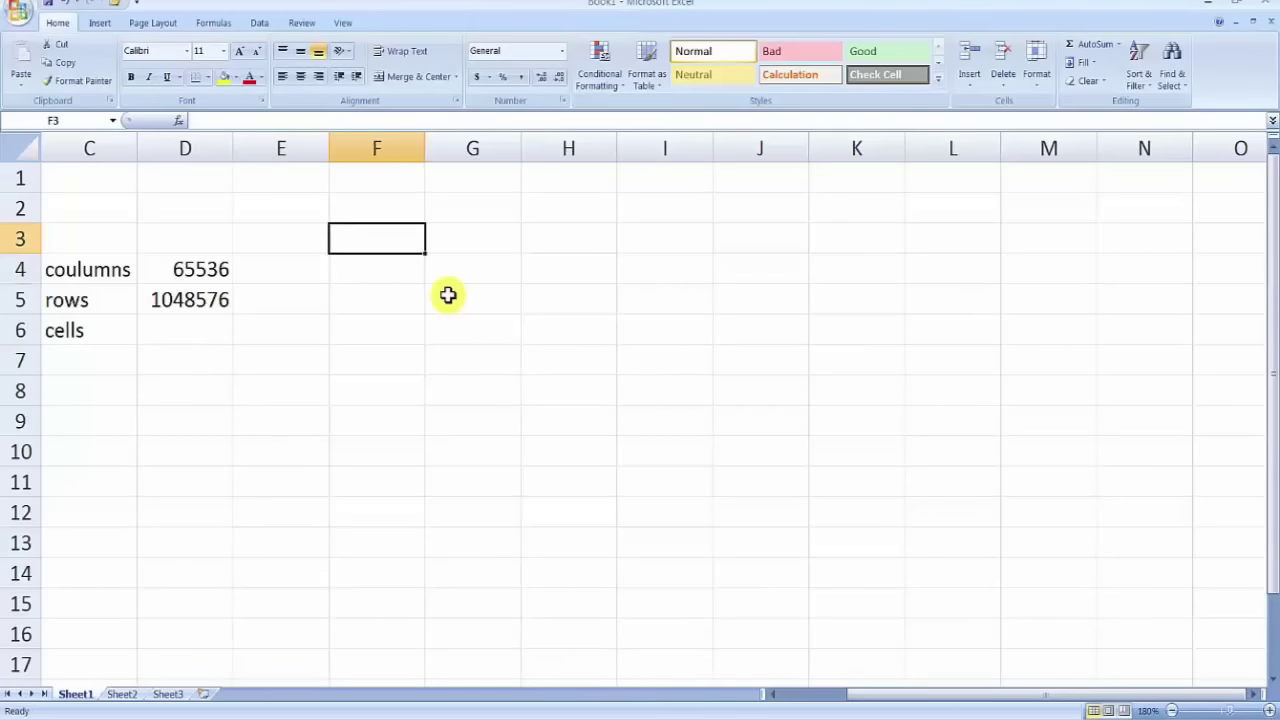
{"action": "key", "text": "Right"}
{"action": "key", "text": "Right"}
{"action": "key", "text": "Right"}
{"action": "key", "text": "Right"}
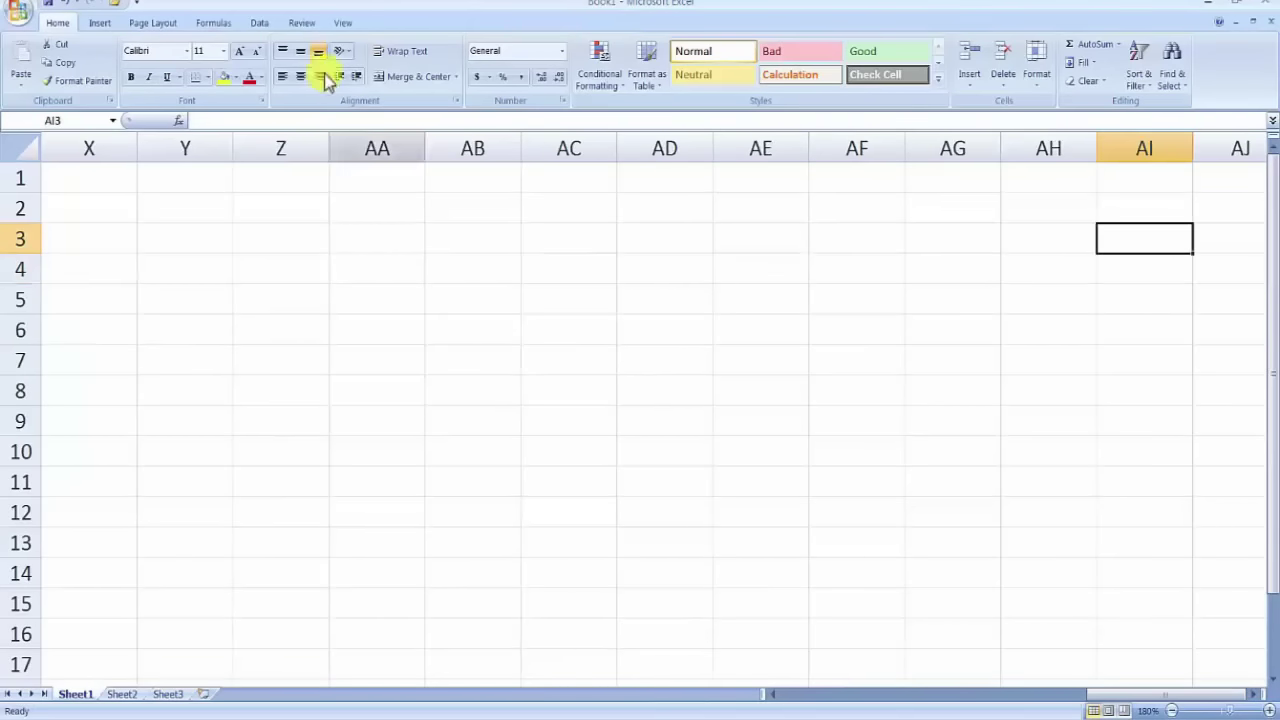
{"action": "left_click", "coordinate": [281, 152]}
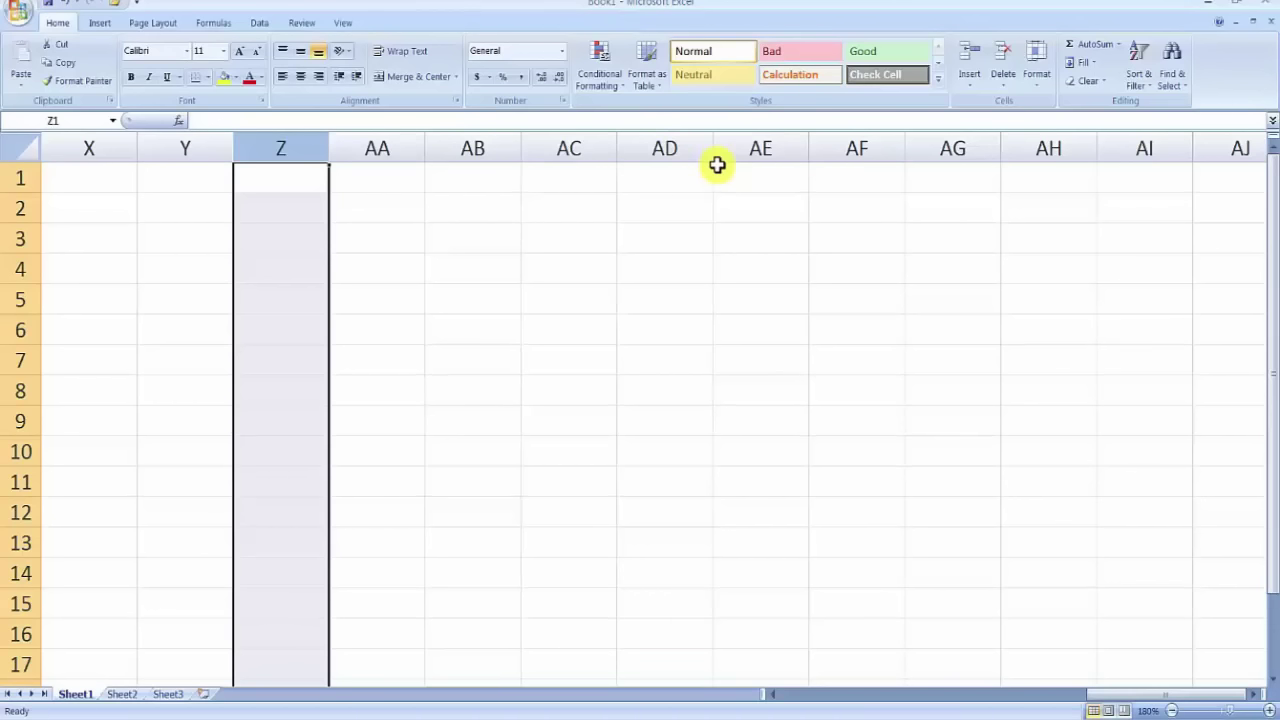
{"action": "left_click_drag", "start_coordinate": [1112, 697], "coordinate": [765, 705]}
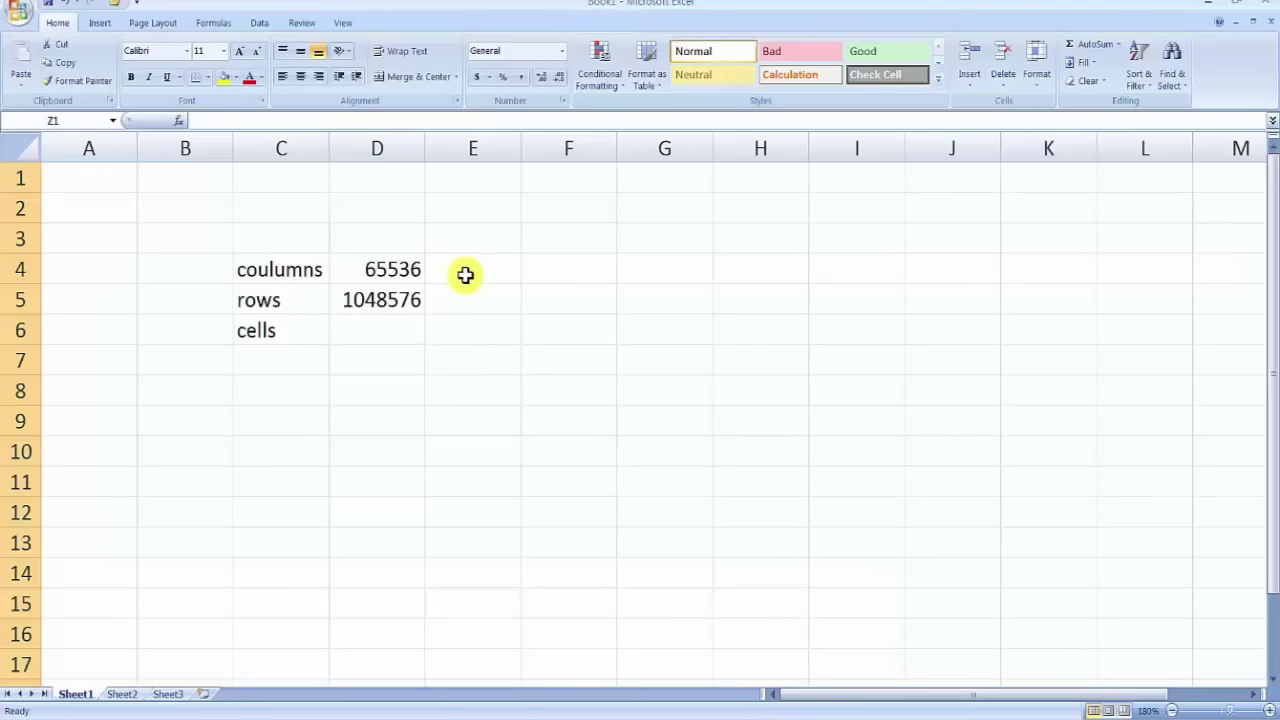
Step: Enter 'a-z, aa - zz , aaa-xfd' in F4, then move among nearby cells with arrow keys
{"action": "left_click", "coordinate": [544, 272]}
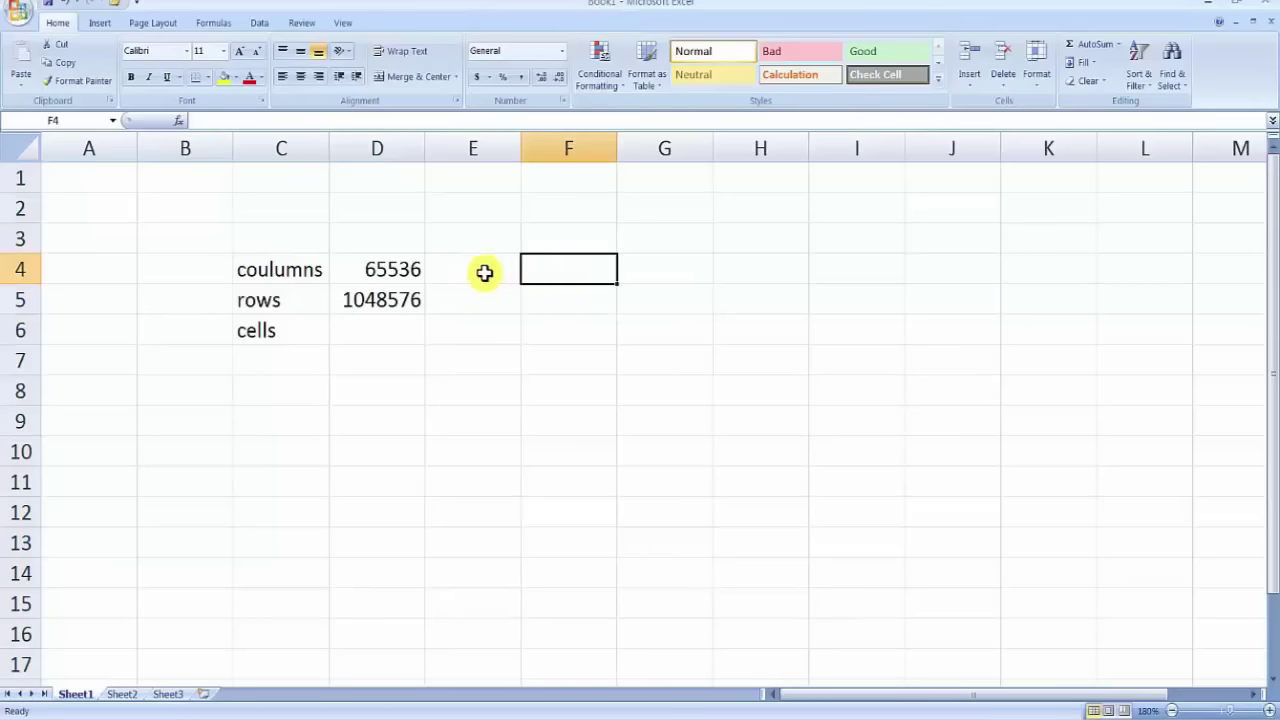
{"action": "type", "text": "a"}
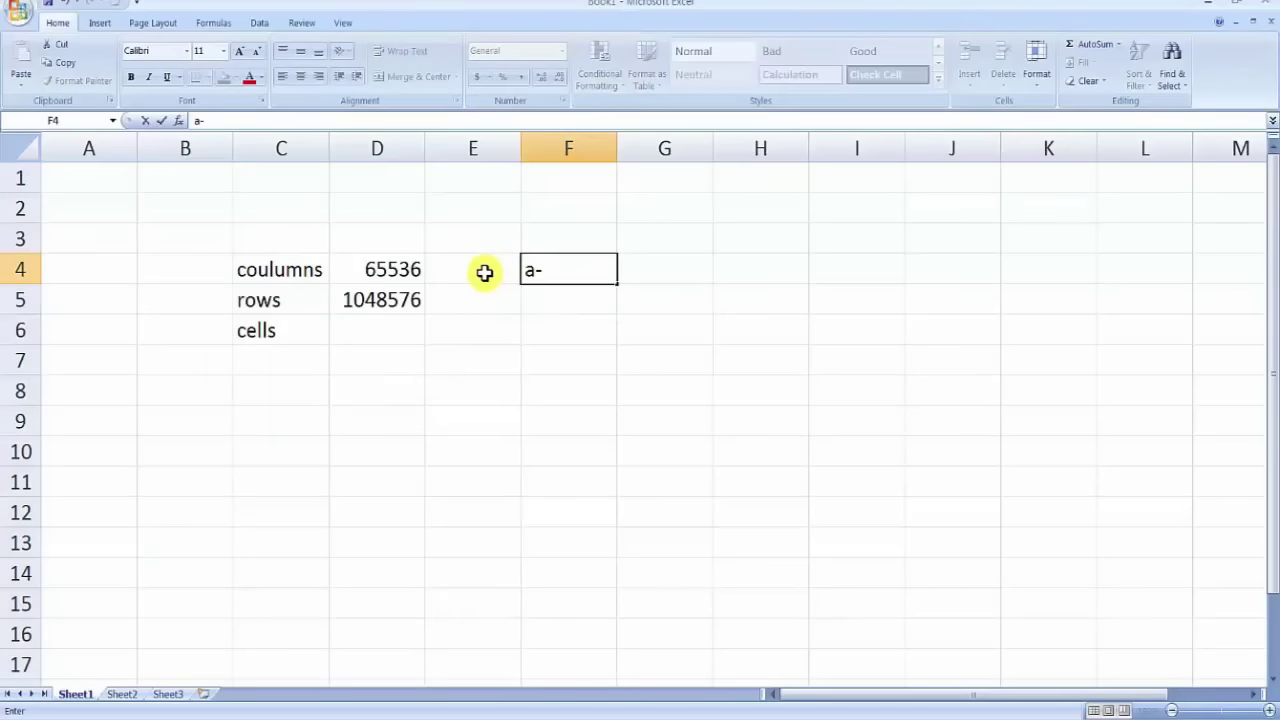
{"action": "type", "text": "-z, aa - zz , a"}
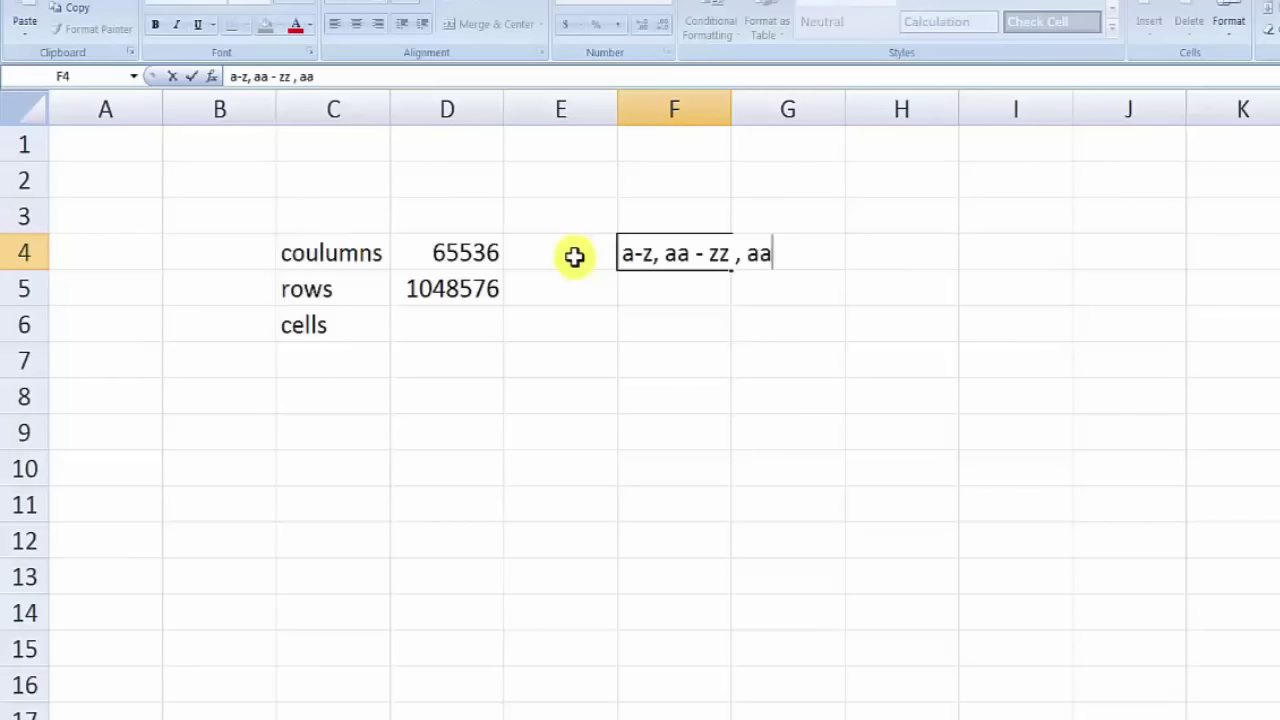
{"action": "type", "text": "a-xfd"}
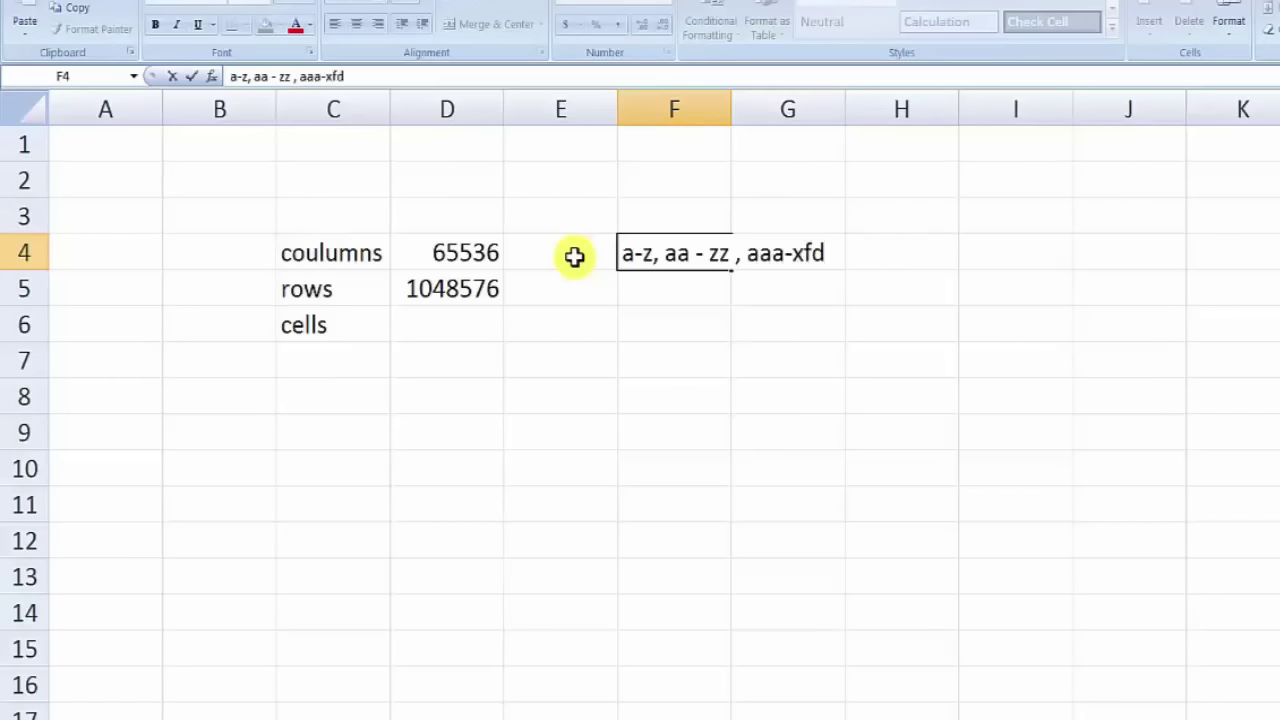
{"action": "key", "text": "Return"}
{"action": "key", "text": "Up"}
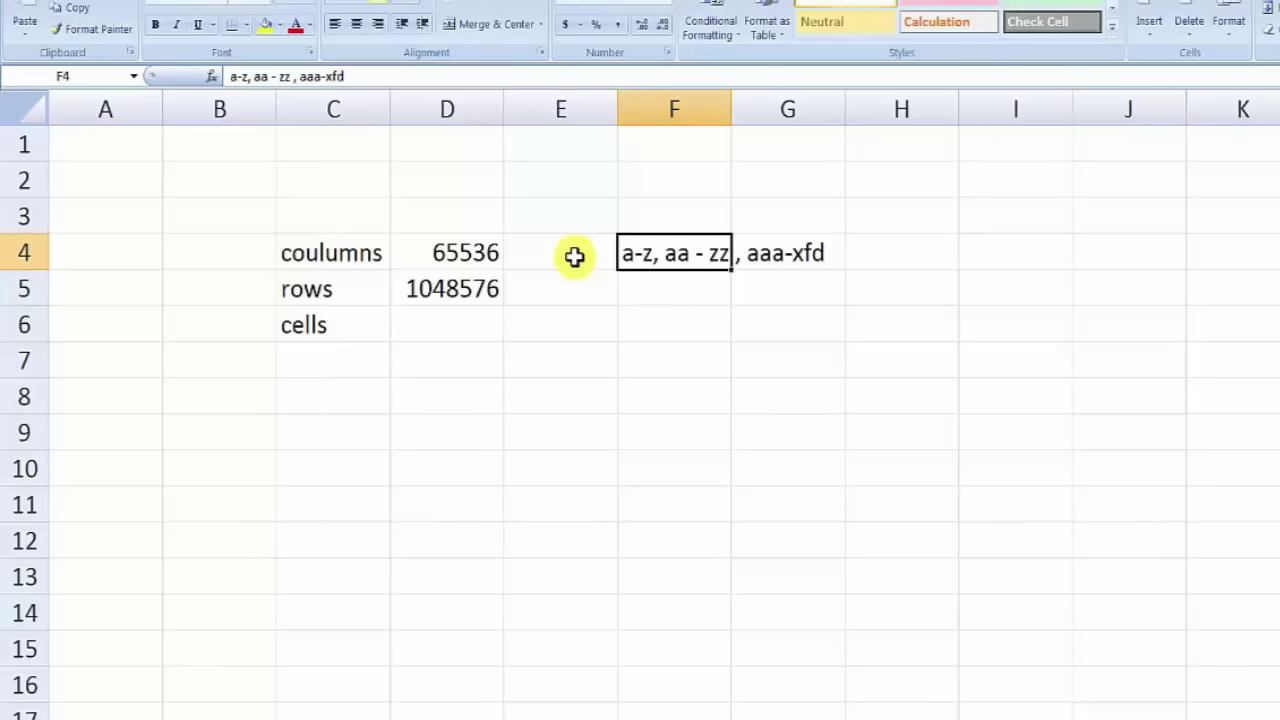
{"action": "key", "text": "Up"}
{"action": "key", "text": "Down"}
{"action": "key", "text": "Right"}
{"action": "key", "text": "Right"}
{"action": "key", "text": "Left"}
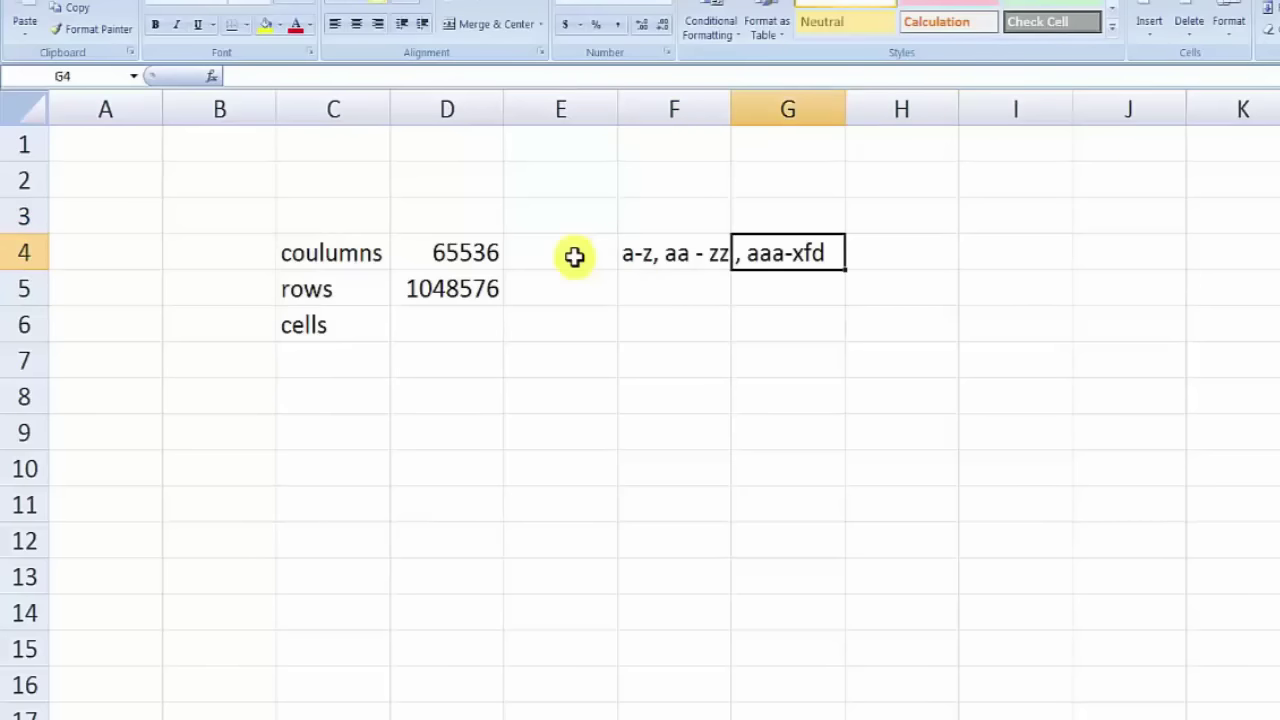
{"action": "key", "text": "Up"}
{"action": "key", "text": "Up"}
{"action": "key", "text": "Up"}
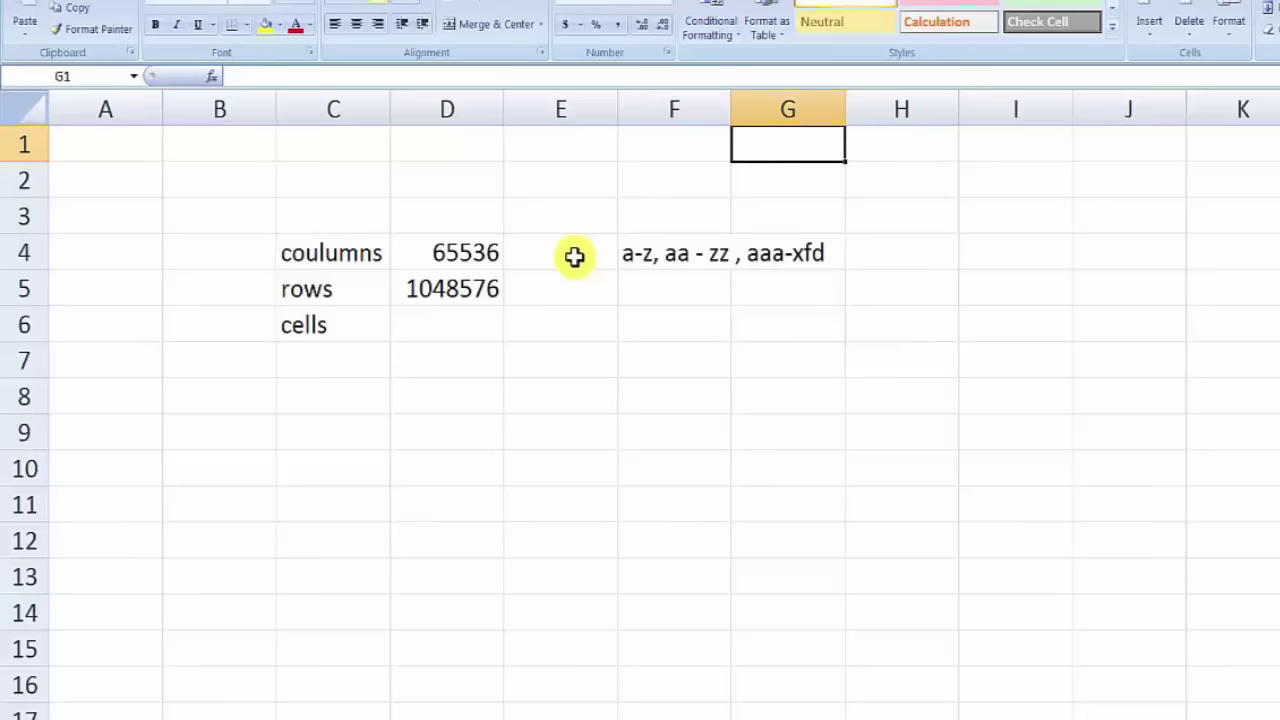
{"action": "key", "text": "Right"}
{"action": "key", "text": "Right"}
{"action": "key", "text": "Right"}
{"action": "key", "text": "Right"}
{"action": "key", "text": "Right"}
{"action": "key", "text": "Down"}
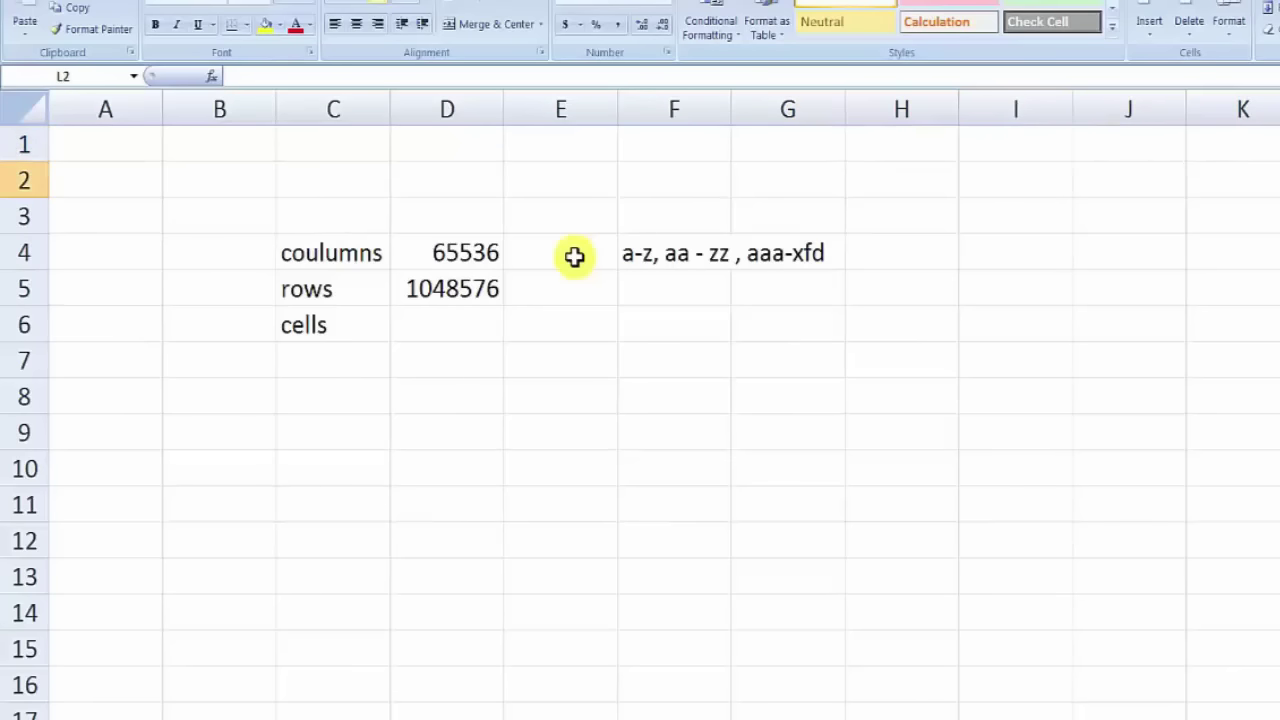
{"action": "key", "text": "Right"}
{"action": "key", "text": "Right"}
{"action": "key", "text": "Right"}
{"action": "key", "text": "Right"}
{"action": "key", "text": "Right"}
{"action": "key", "text": "Right"}
{"action": "key", "text": "Right"}
{"action": "key", "text": "Right"}
{"action": "key", "text": "Right"}
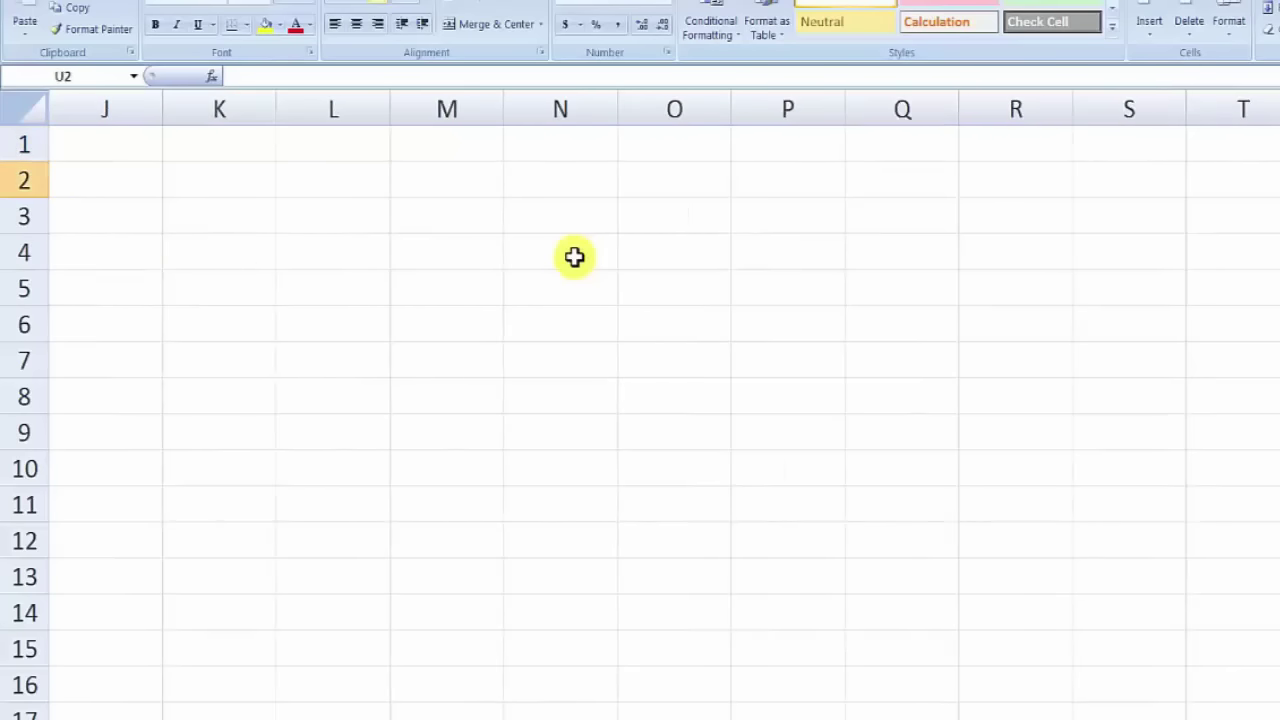
{"action": "key", "text": "Right"}
{"action": "key", "text": "Right"}
{"action": "key", "text": "Left"}
{"action": "key", "text": "Left"}
{"action": "key", "text": "Left"}
{"action": "key", "text": "Left"}
{"action": "key", "text": "Left"}
{"action": "key", "text": "Left"}
{"action": "key", "text": "Left"}
{"action": "key", "text": "Left"}
{"action": "key", "text": "Left"}
{"action": "key", "text": "Left"}
{"action": "key", "text": "Left"}
{"action": "key", "text": "Left"}
{"action": "key", "text": "Left"}
{"action": "key", "text": "Left"}
{"action": "key", "text": "Left"}
{"action": "key", "text": "Left"}
{"action": "key", "text": "Left"}
{"action": "key", "text": "Left"}
{"action": "key", "text": "Left"}
{"action": "key", "text": "Left"}
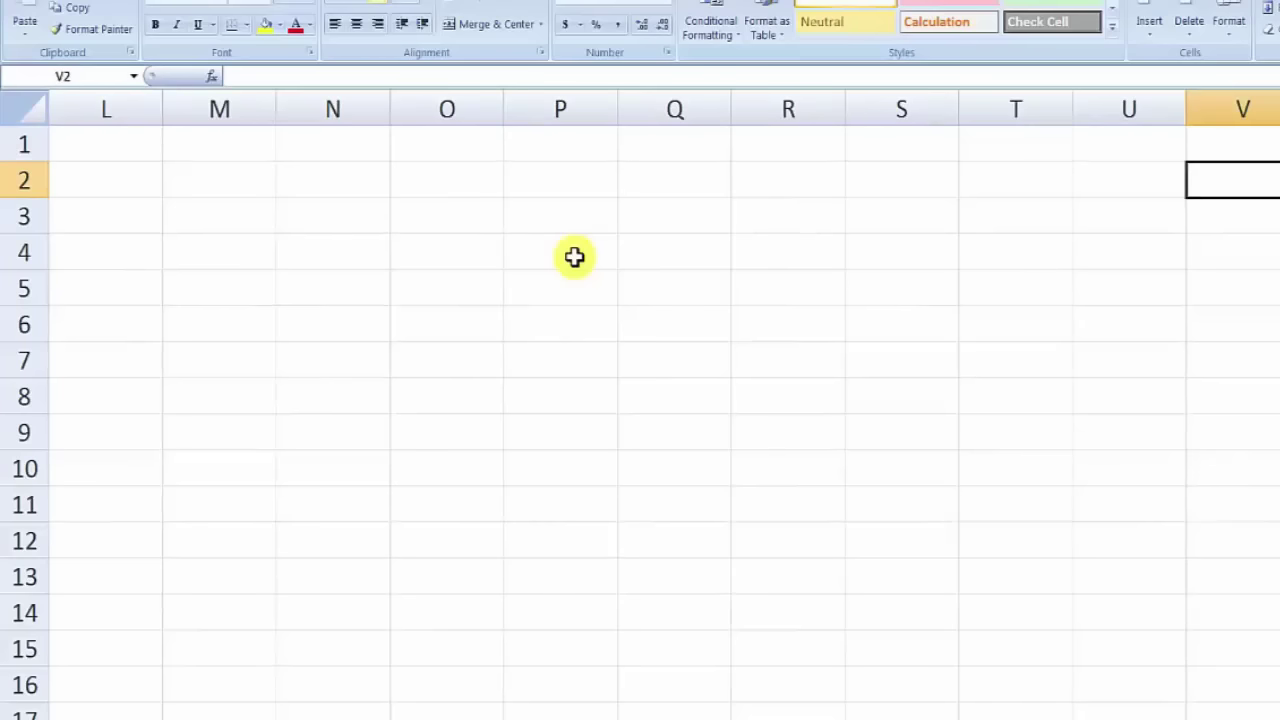
{"action": "key", "text": "Down"}
{"action": "key", "text": "Down"}
{"action": "key", "text": "Down"}
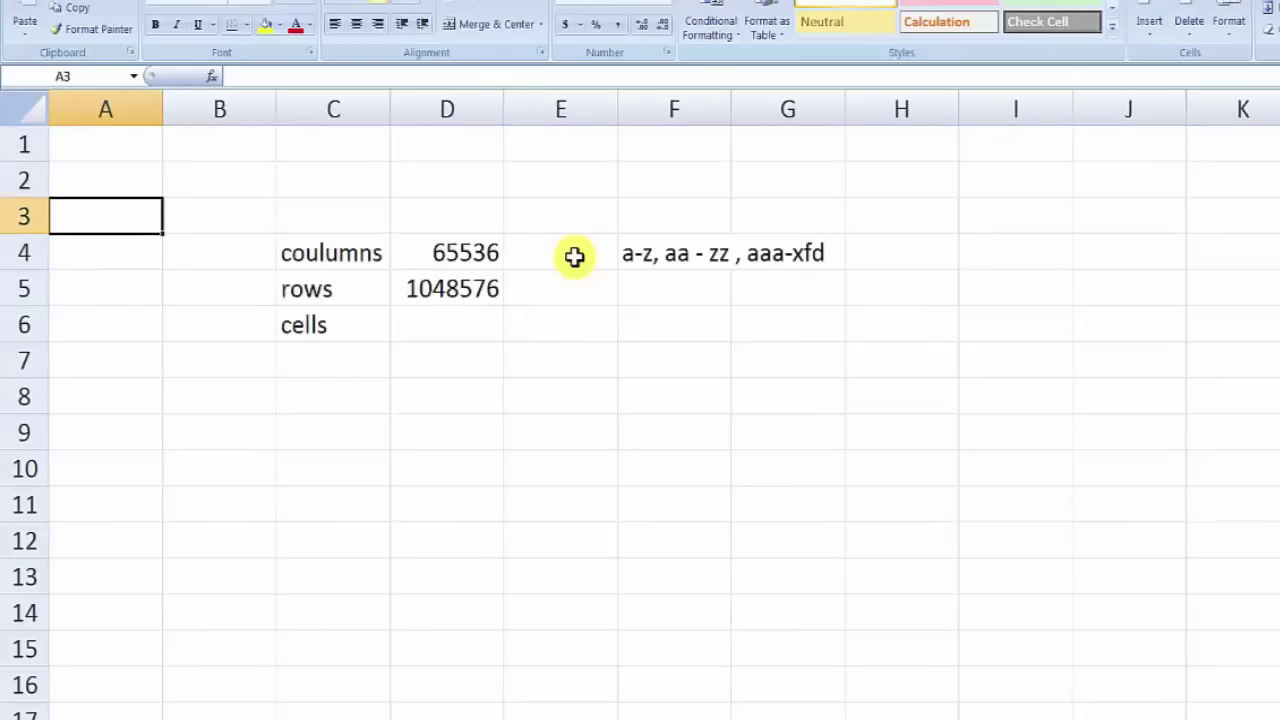
{"action": "key", "text": "Right"}
{"action": "key", "text": "Right"}
{"action": "key", "text": "Right"}
{"action": "key", "text": "Down"}
{"action": "key", "text": "Right"}
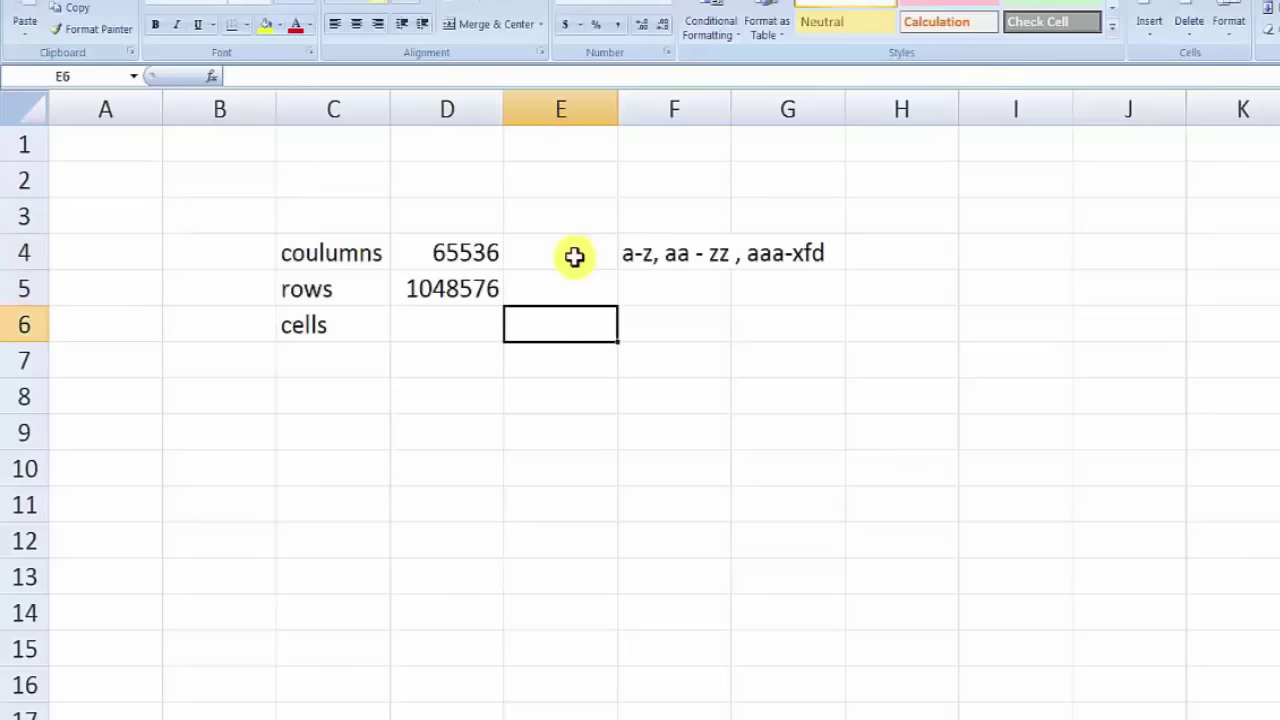
{"action": "key", "text": "Right"}
{"action": "key", "text": "Right"}
{"action": "key", "text": "Down"}
{"action": "key", "text": "Left"}
{"action": "key", "text": "Up"}
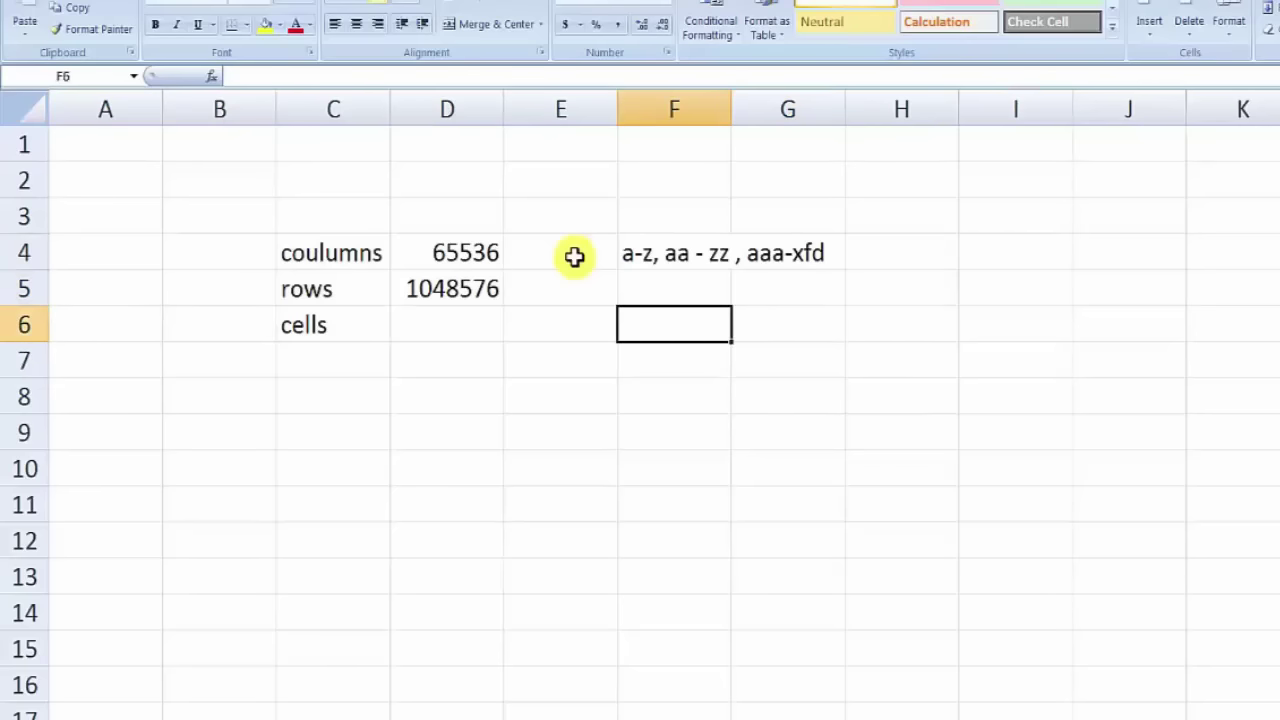
{"action": "key", "text": "Right"}
{"action": "key", "text": "Left"}
{"action": "key", "text": "Up"}
{"action": "key", "text": "Right"}
{"action": "key", "text": "Right"}
{"action": "key", "text": "Right"}
{"action": "key", "text": "Down"}
{"action": "key", "text": "Down"}
{"action": "key", "text": "Down"}
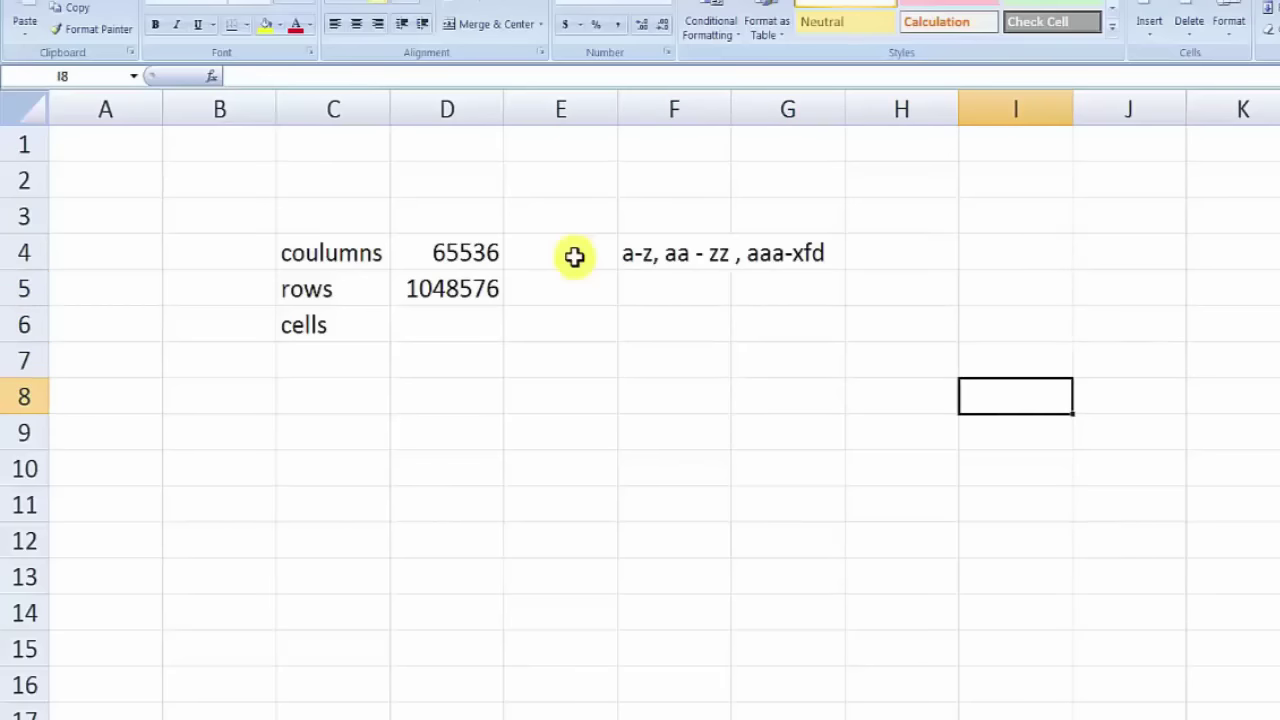
{"action": "key", "text": "Up"}
{"action": "key", "text": "Up"}
{"action": "key", "text": "Up"}
{"action": "key", "text": "Down"}
{"action": "key", "text": "Down"}
{"action": "key", "text": "Left"}
{"action": "key", "text": "Left"}
{"action": "key", "text": "Right"}
{"action": "key", "text": "Right"}
{"action": "key", "text": "Right"}
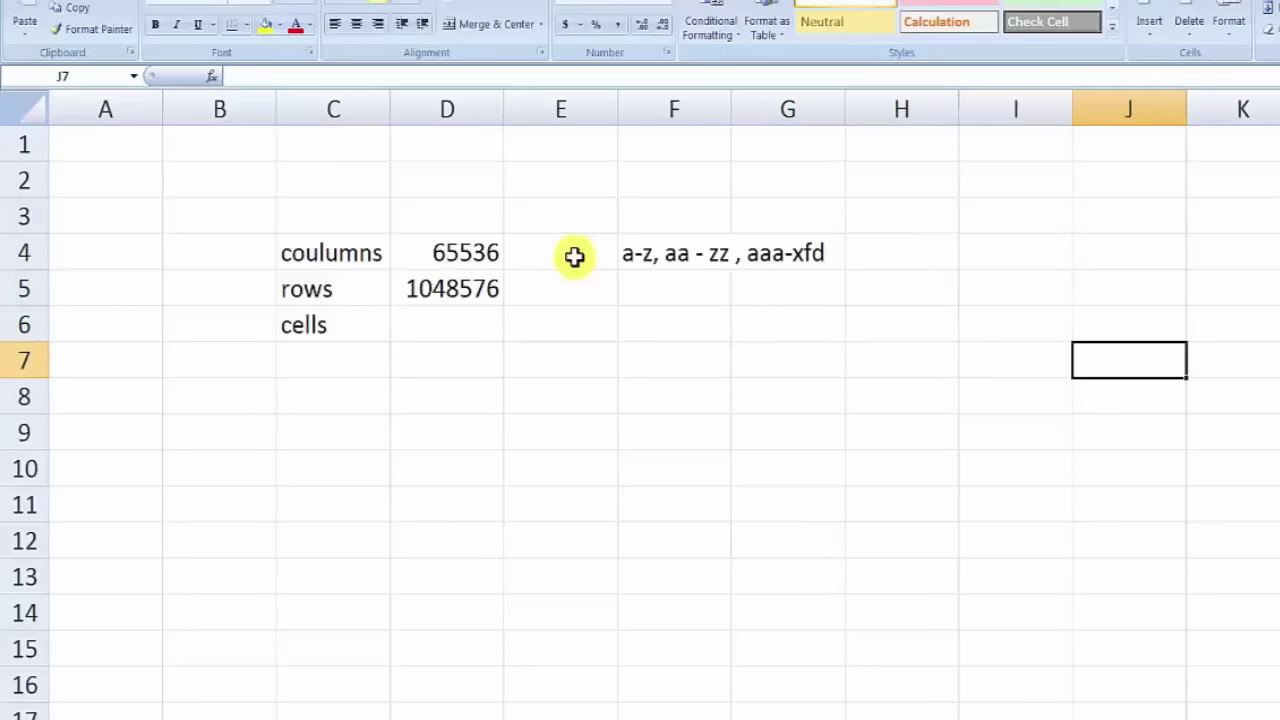
{"action": "key", "text": "Up"}
{"action": "key", "text": "Up"}
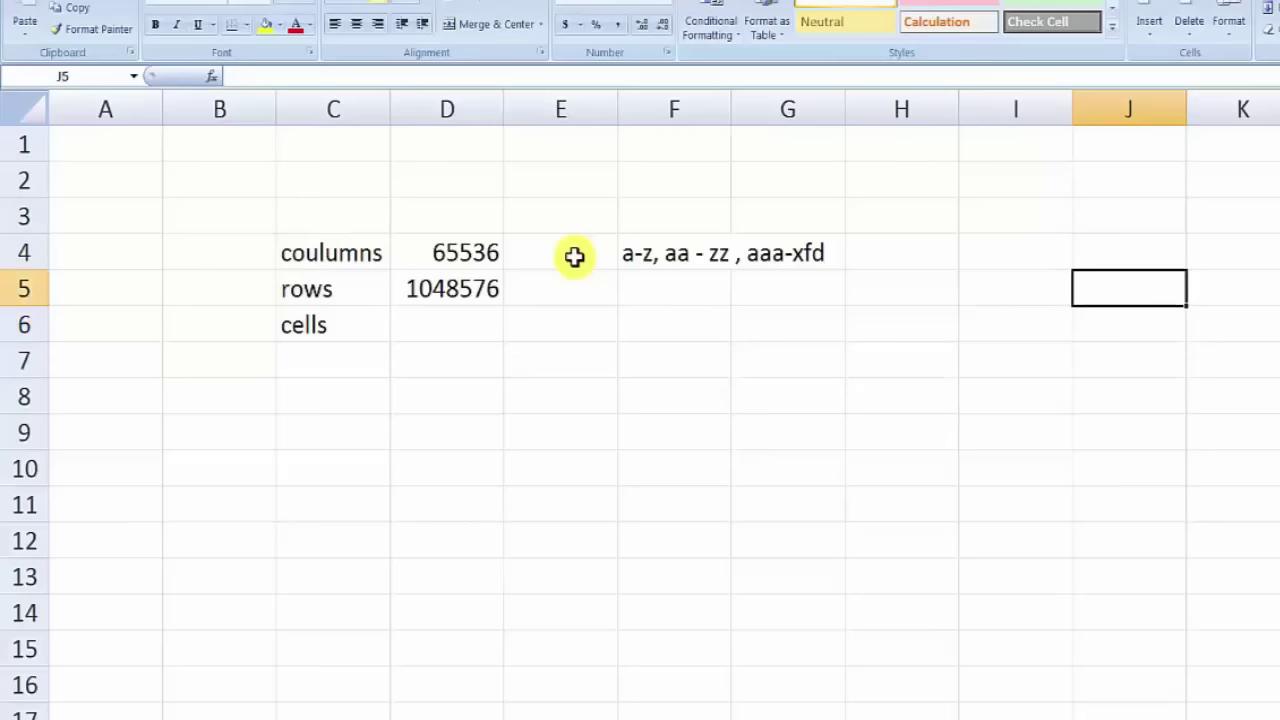
{"action": "left_click", "coordinate": [728, 571]}
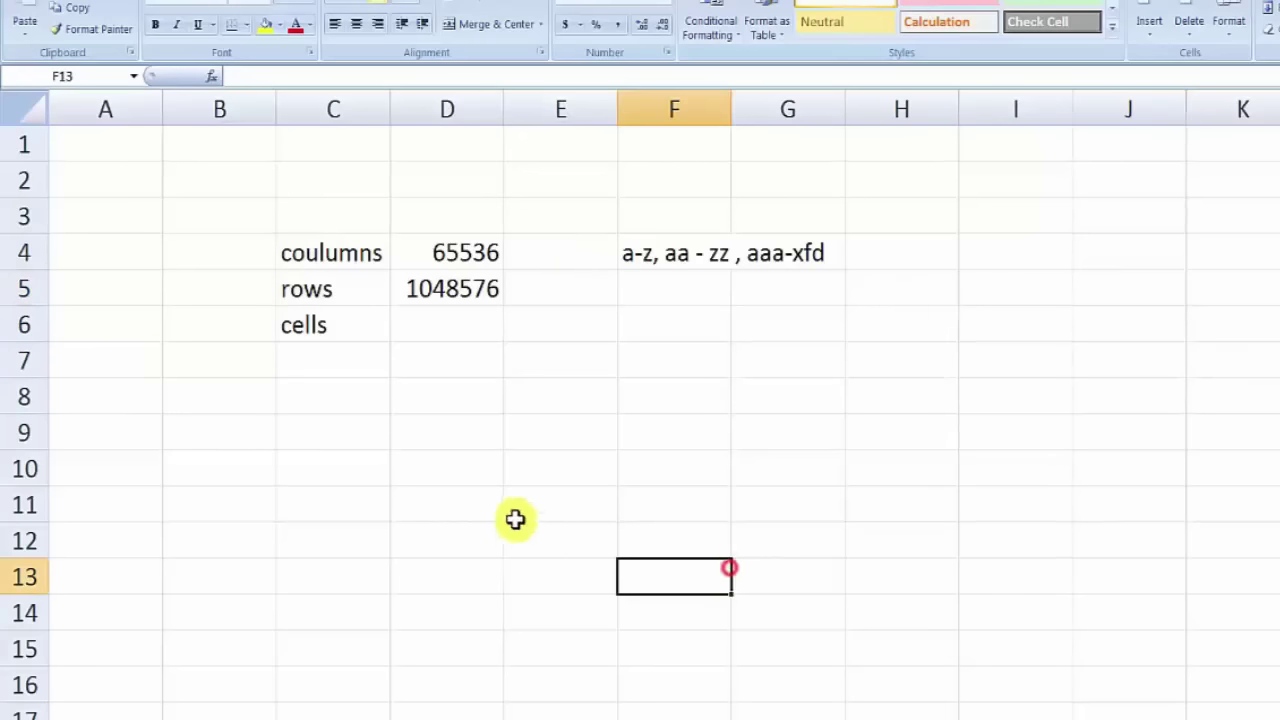
{"action": "left_click", "coordinate": [515, 519]}
{"action": "left_click", "coordinate": [971, 391]}
{"action": "left_click", "coordinate": [1163, 409]}
{"action": "left_click", "coordinate": [748, 398]}
{"action": "left_click", "coordinate": [652, 391]}
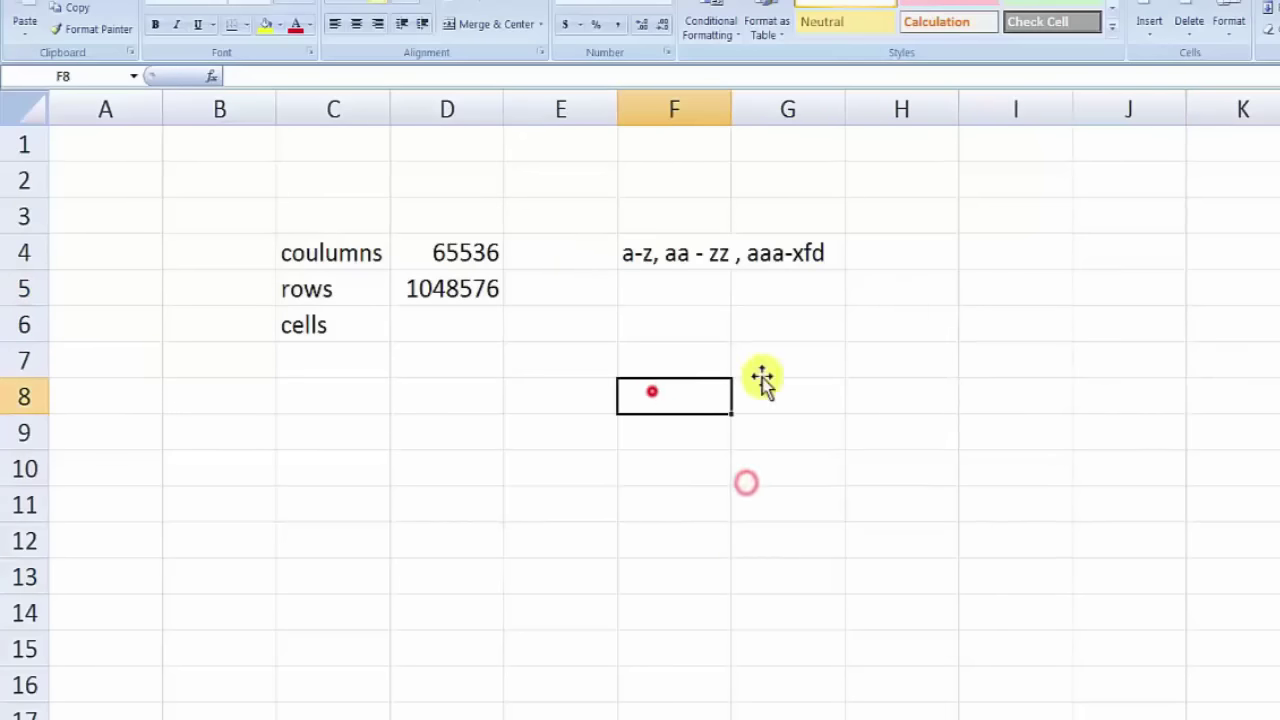
{"action": "left_click", "coordinate": [886, 255]}
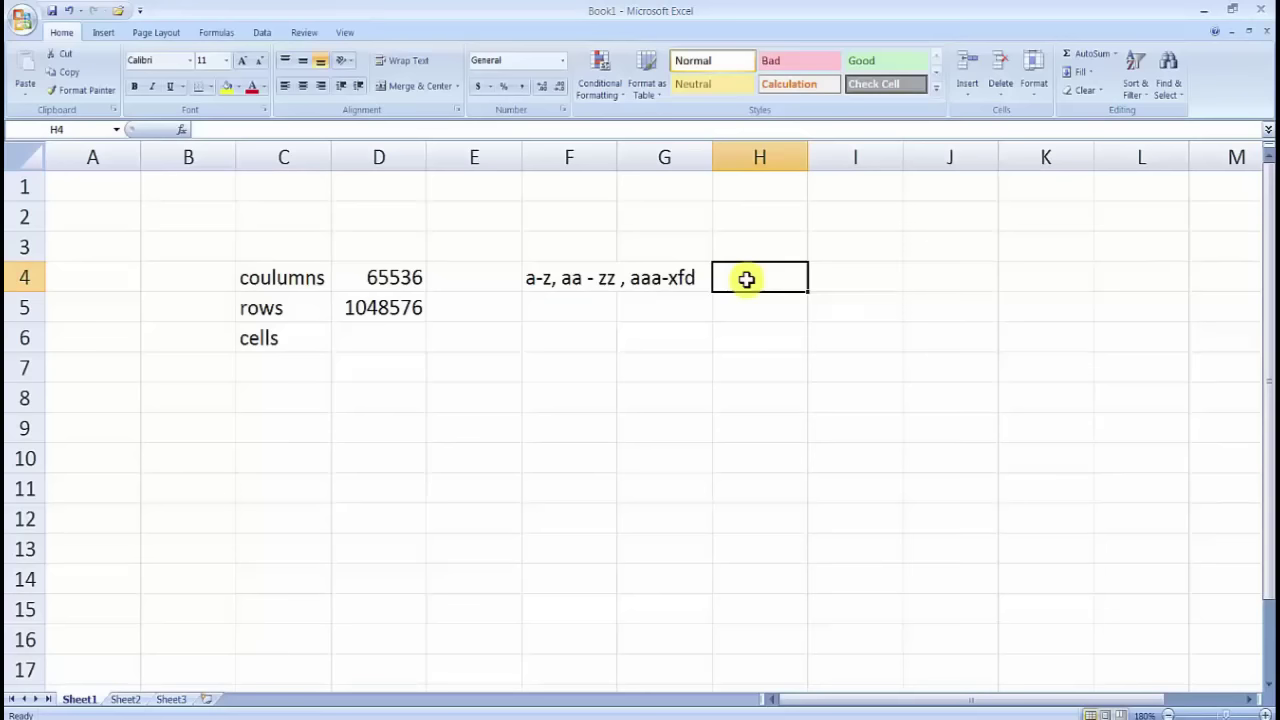
{"action": "key", "text": "Right"}
{"action": "key", "text": "Right"}
{"action": "key", "text": "Right"}
{"action": "key", "text": "Right"}
{"action": "key", "text": "Right"}
{"action": "key", "text": "Right"}
{"action": "key", "text": "Right"}
{"action": "key", "text": "Right"}
{"action": "key", "text": "Right"}
{"action": "key", "text": "Right"}
{"action": "key", "text": "Right"}
{"action": "key", "text": "Right"}
{"action": "key", "text": "Right"}
{"action": "key", "text": "Right"}
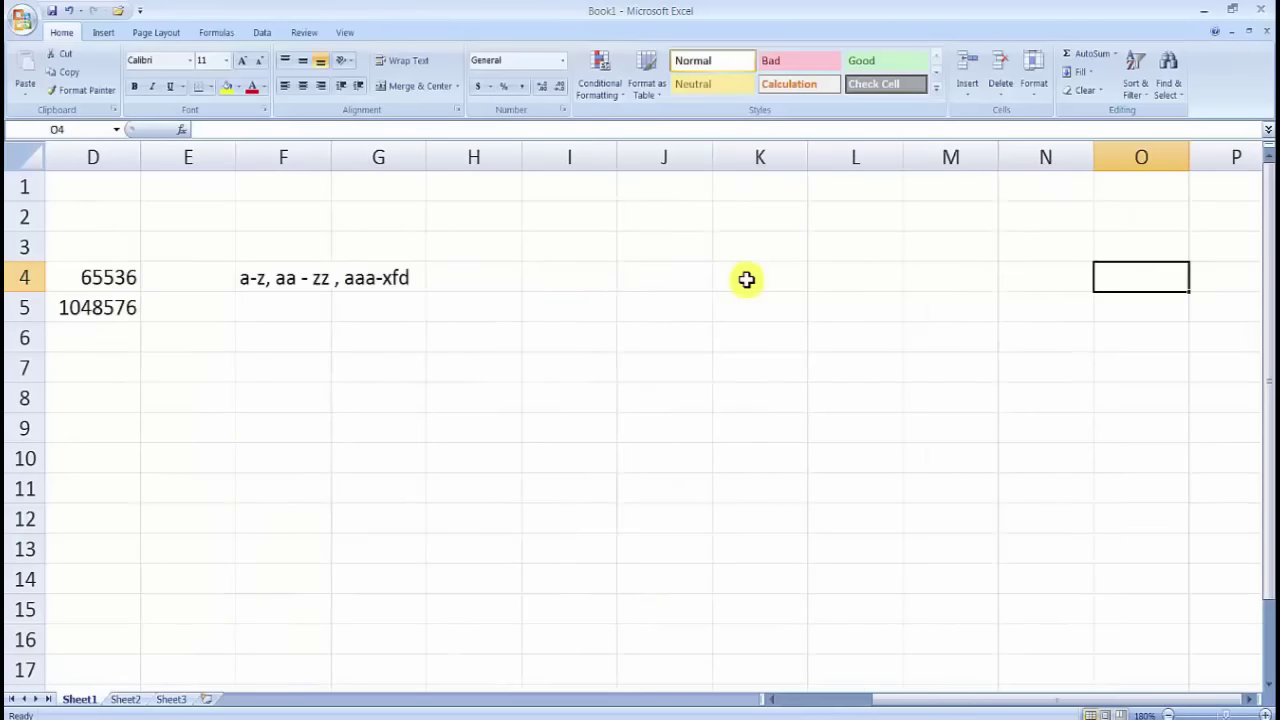
{"action": "key", "text": "Right"}
{"action": "key", "text": "Right"}
{"action": "key", "text": "Right"}
{"action": "key", "text": "Right"}
{"action": "key", "text": "Right"}
{"action": "key", "text": "Right"}
{"action": "key", "text": "Right"}
{"action": "key", "text": "Right"}
{"action": "key", "text": "Right"}
{"action": "key", "text": "Right"}
{"action": "key", "text": "Right"}
{"action": "key", "text": "Right"}
{"action": "key", "text": "Right"}
{"action": "key", "text": "Right"}
{"action": "key", "text": "Right"}
{"action": "key", "text": "Right"}
{"action": "key", "text": "Right"}
{"action": "key", "text": "Right"}
{"action": "key", "text": "Right"}
{"action": "key", "text": "Right"}
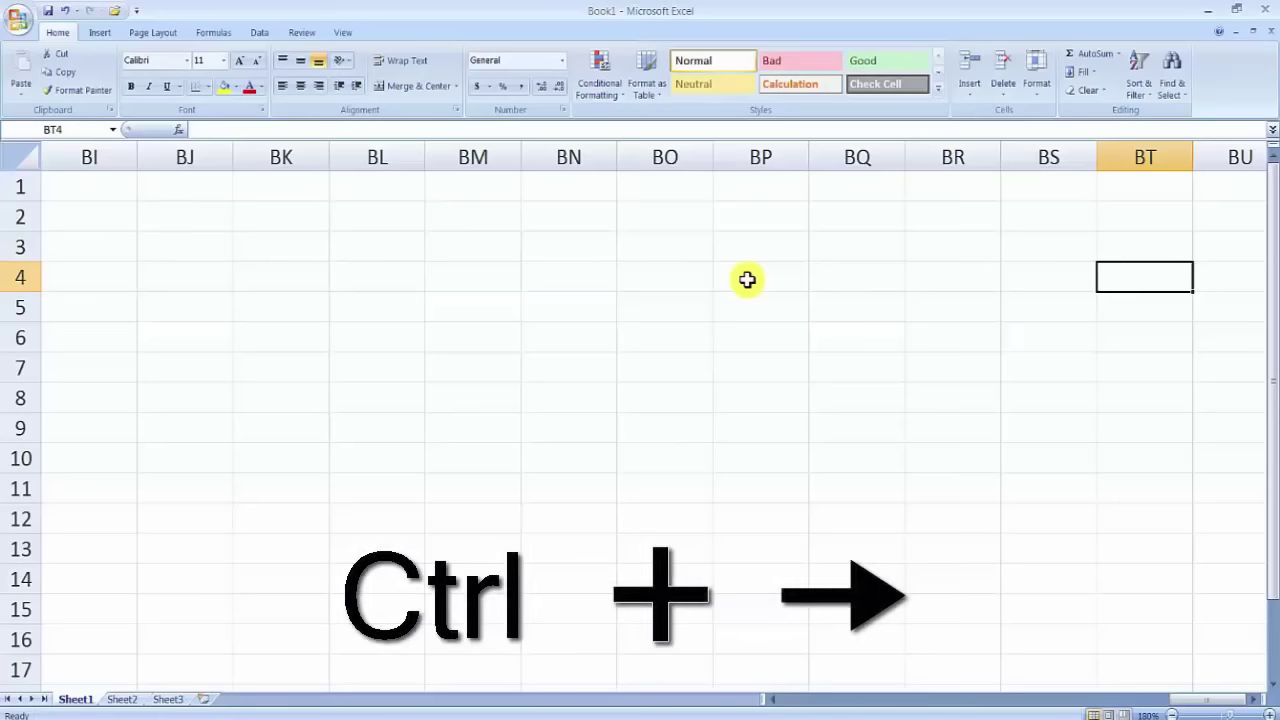
{"action": "key", "text": "ctrl+Right"}
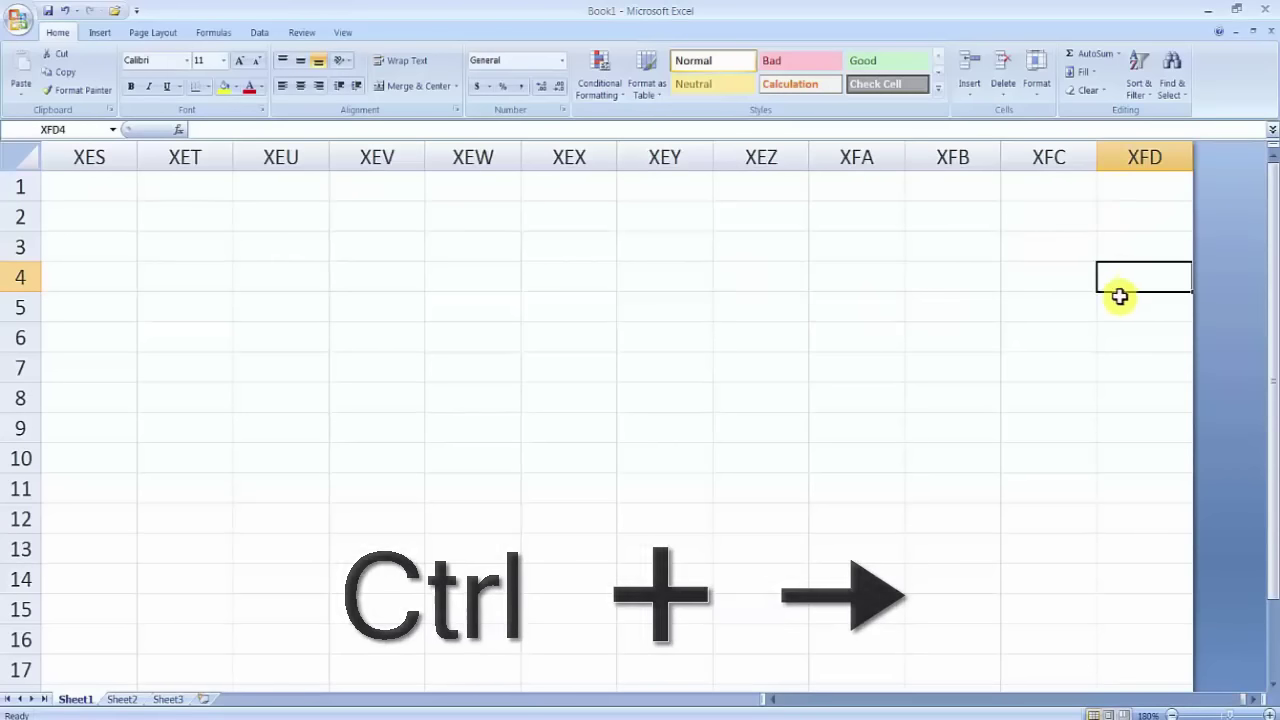
{"action": "left_click", "coordinate": [1119, 191]}
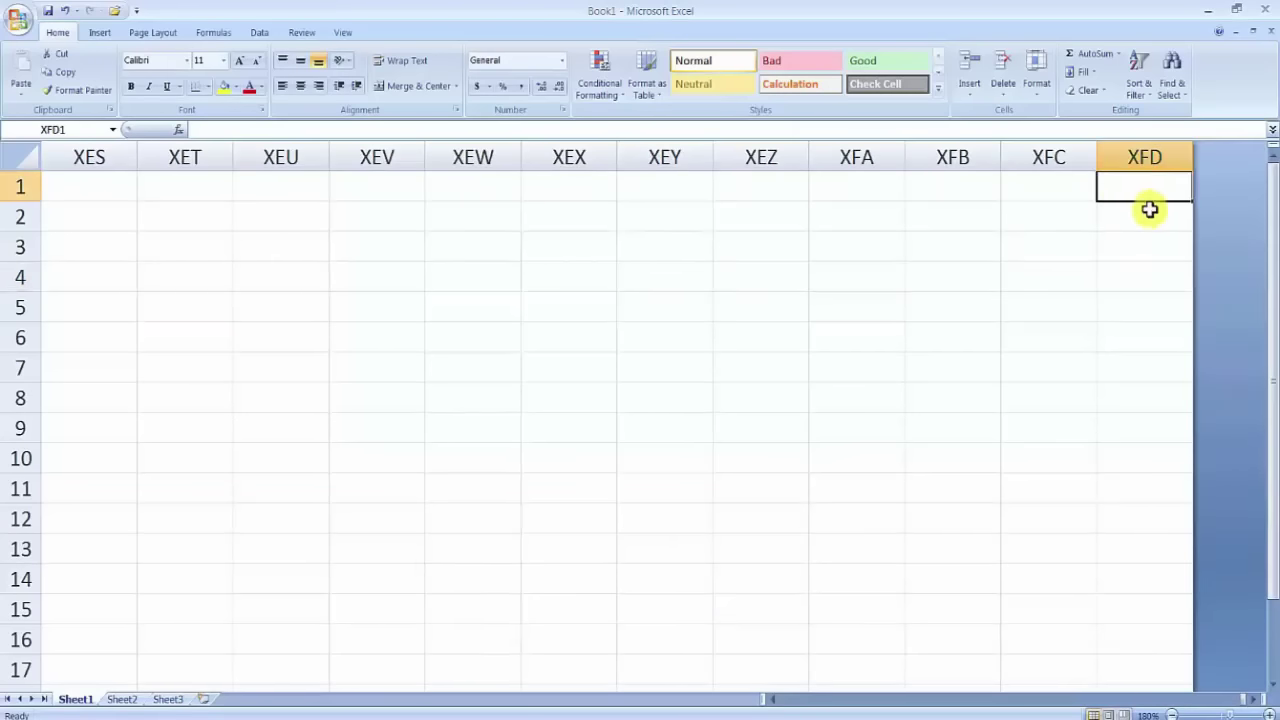
{"action": "key", "text": "ctrl+Left"}
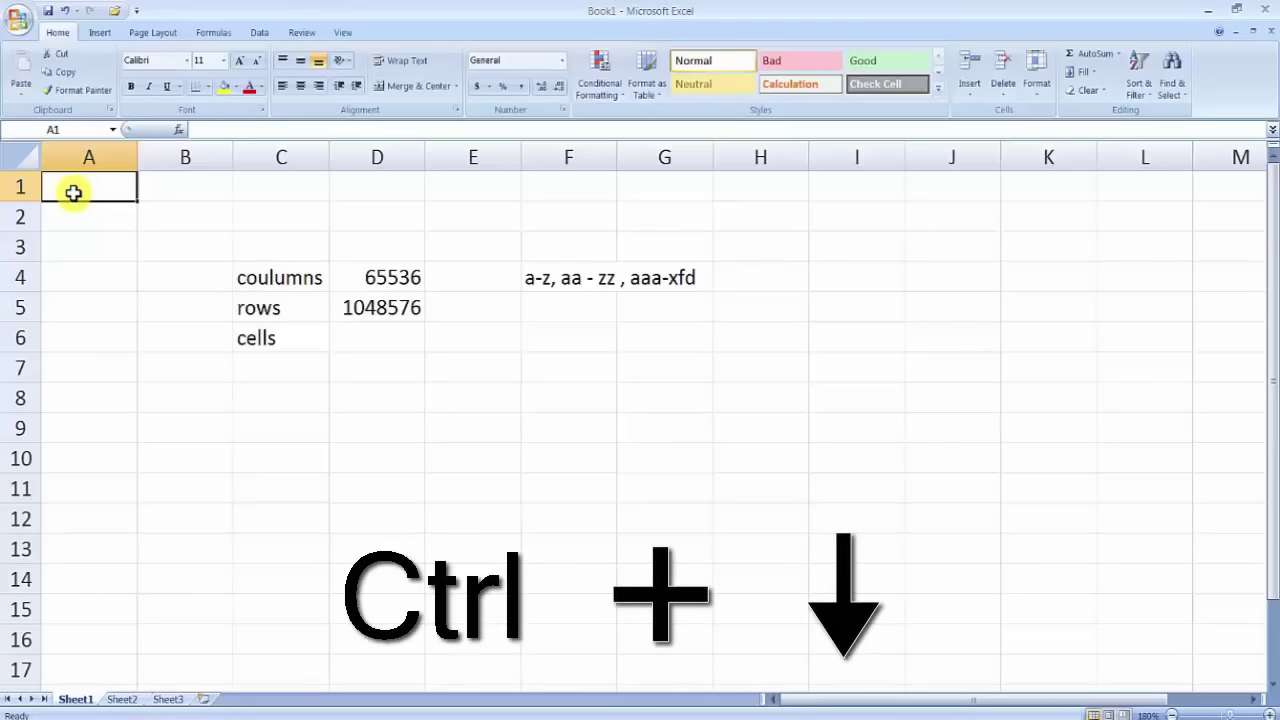
{"action": "key", "text": "ctrl+Down"}
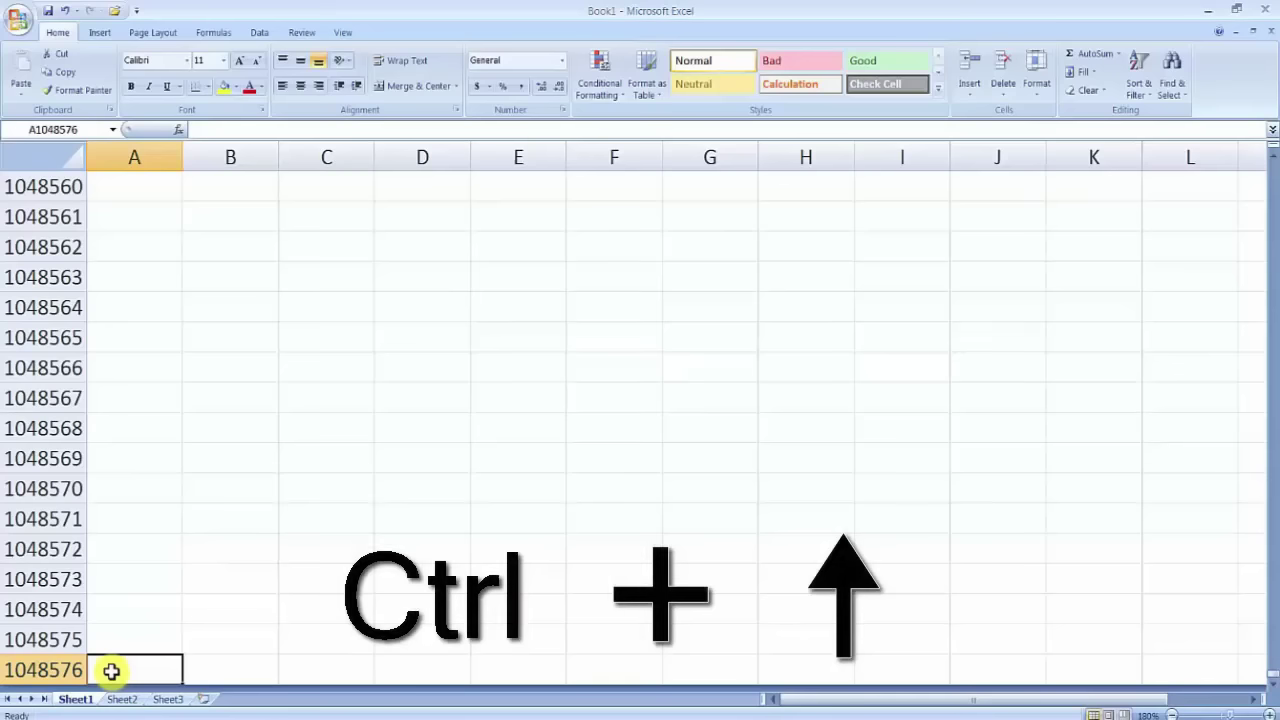
{"action": "key", "text": "ctrl+Up"}
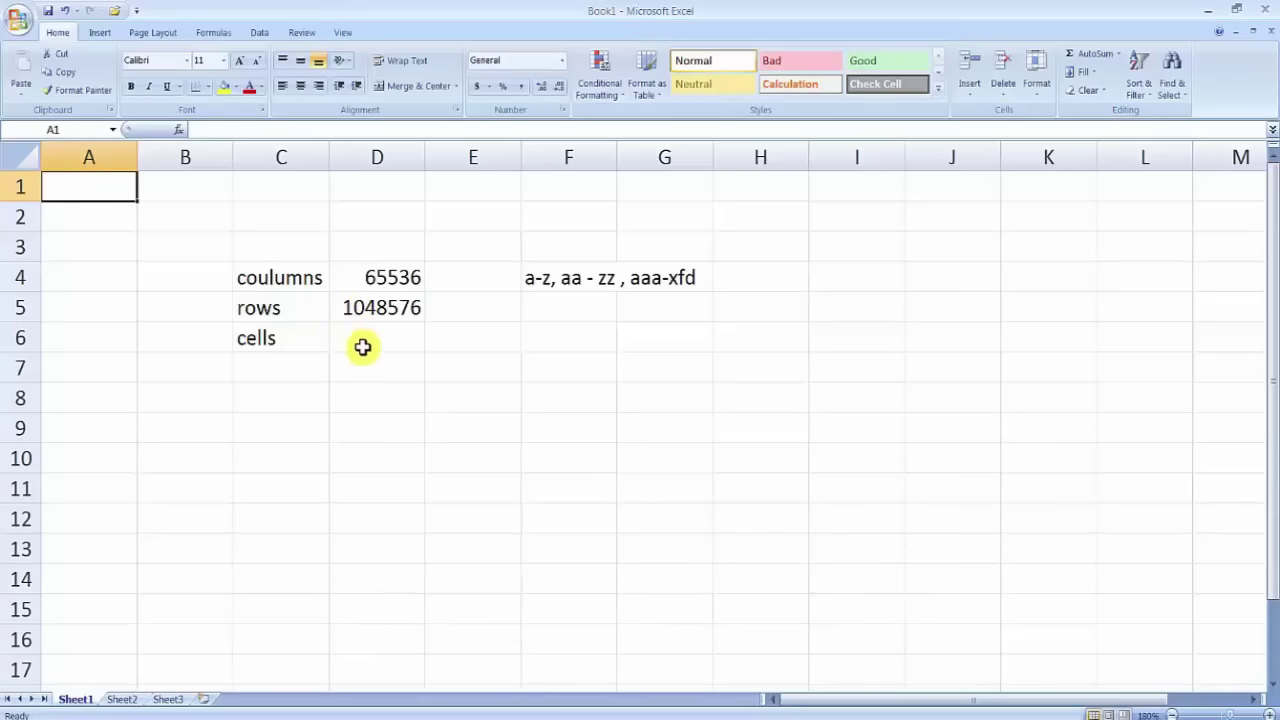
{"action": "left_click", "coordinate": [363, 345]}
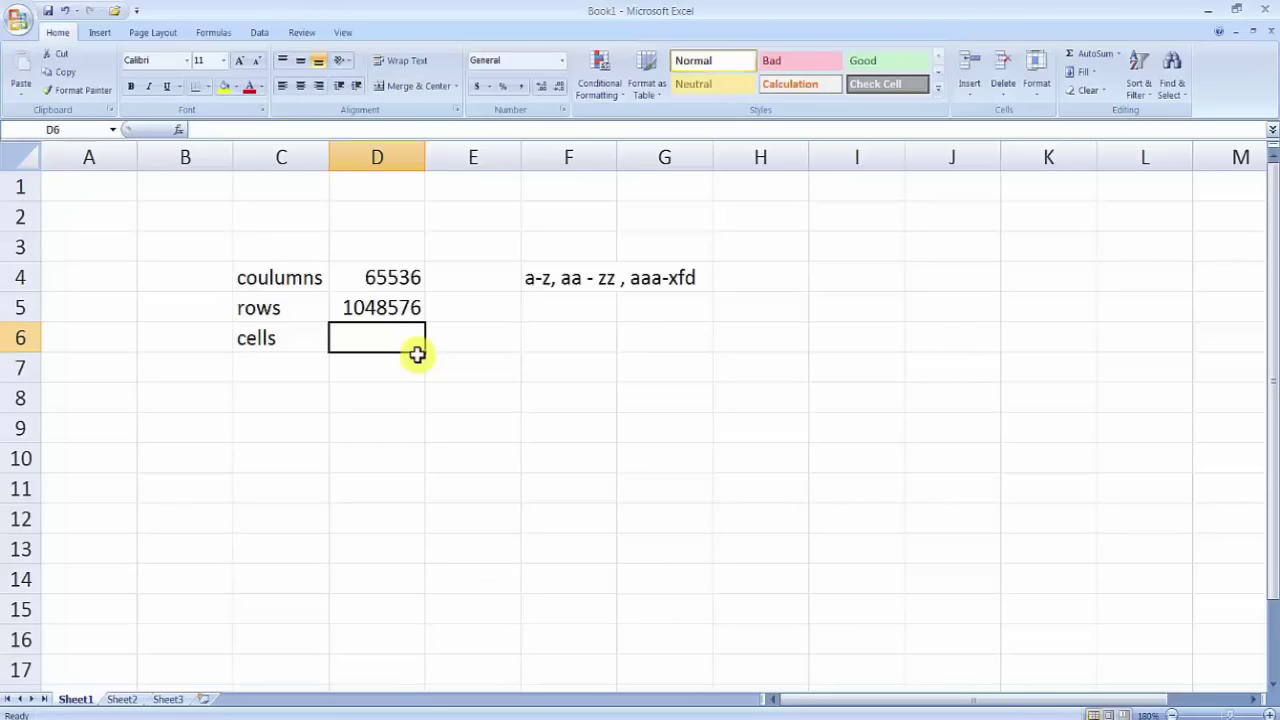
{"action": "left_click", "coordinate": [67, 192]}
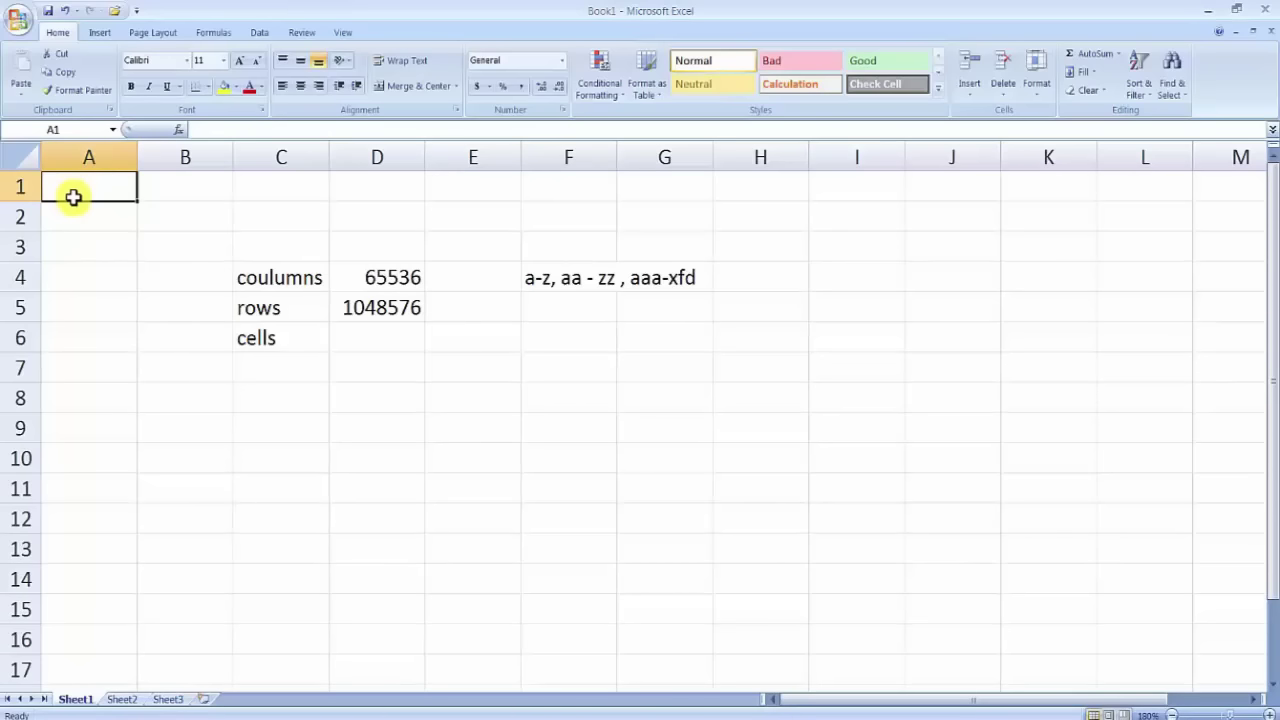
{"action": "key", "text": "ctrl+Down"}
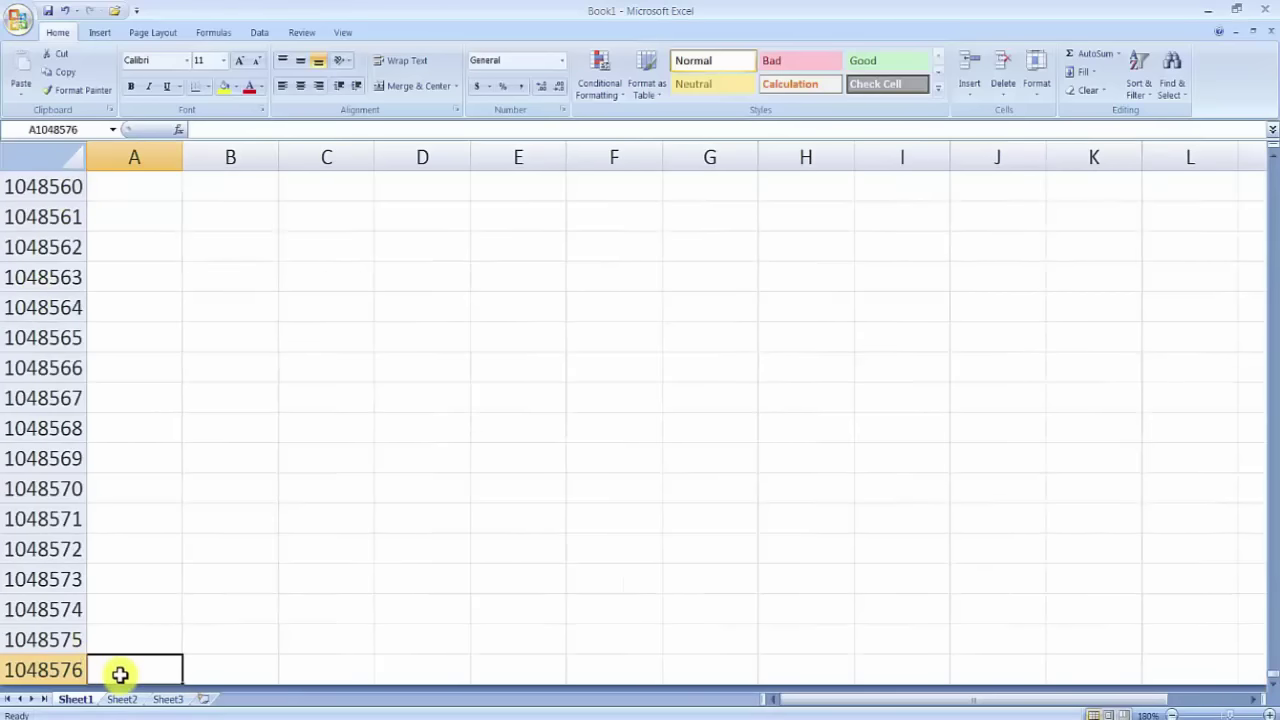
{"action": "key", "text": "ctrl+Right"}
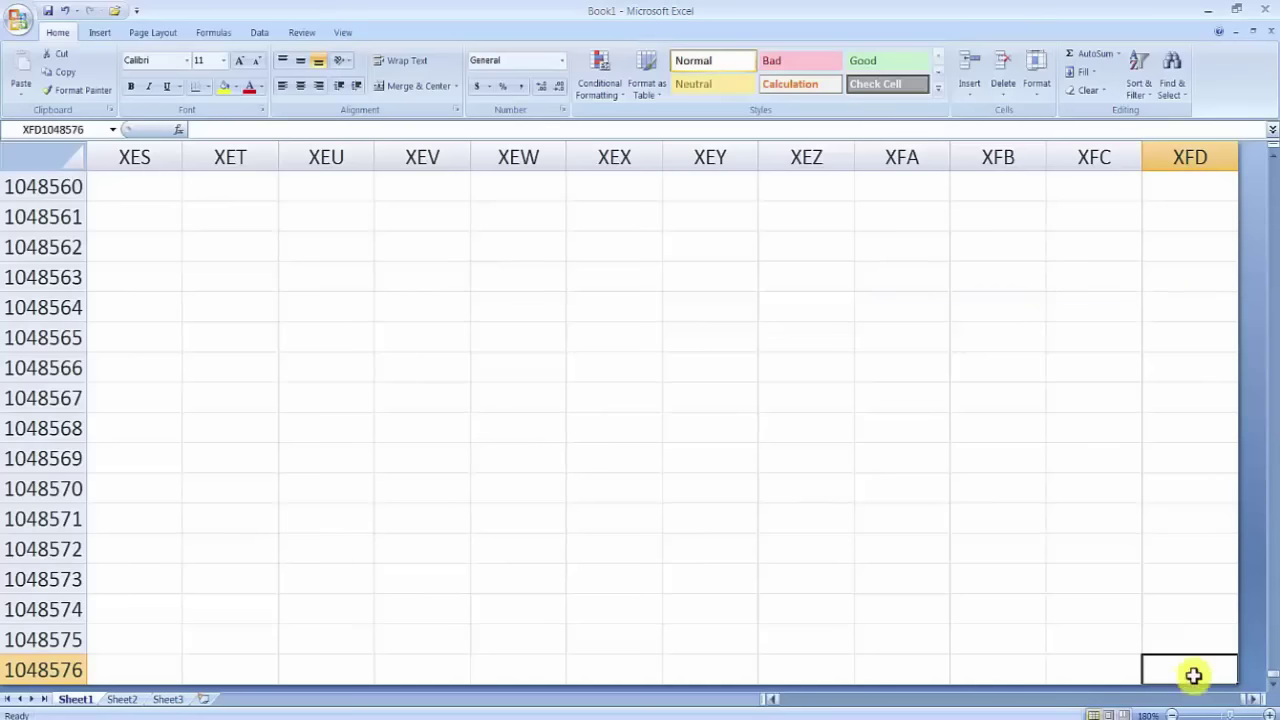
{"action": "left_click", "coordinate": [1254, 699]}
{"action": "left_click", "coordinate": [1270, 680]}
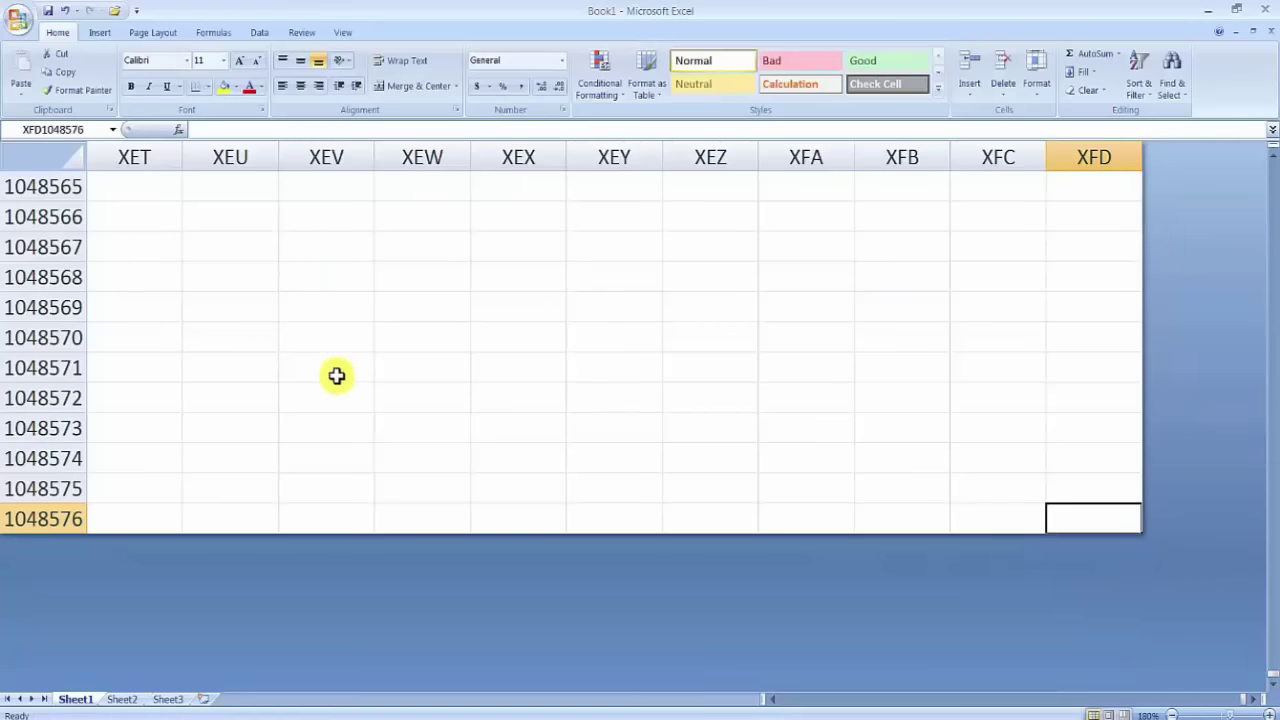
{"action": "key", "text": "Home"}
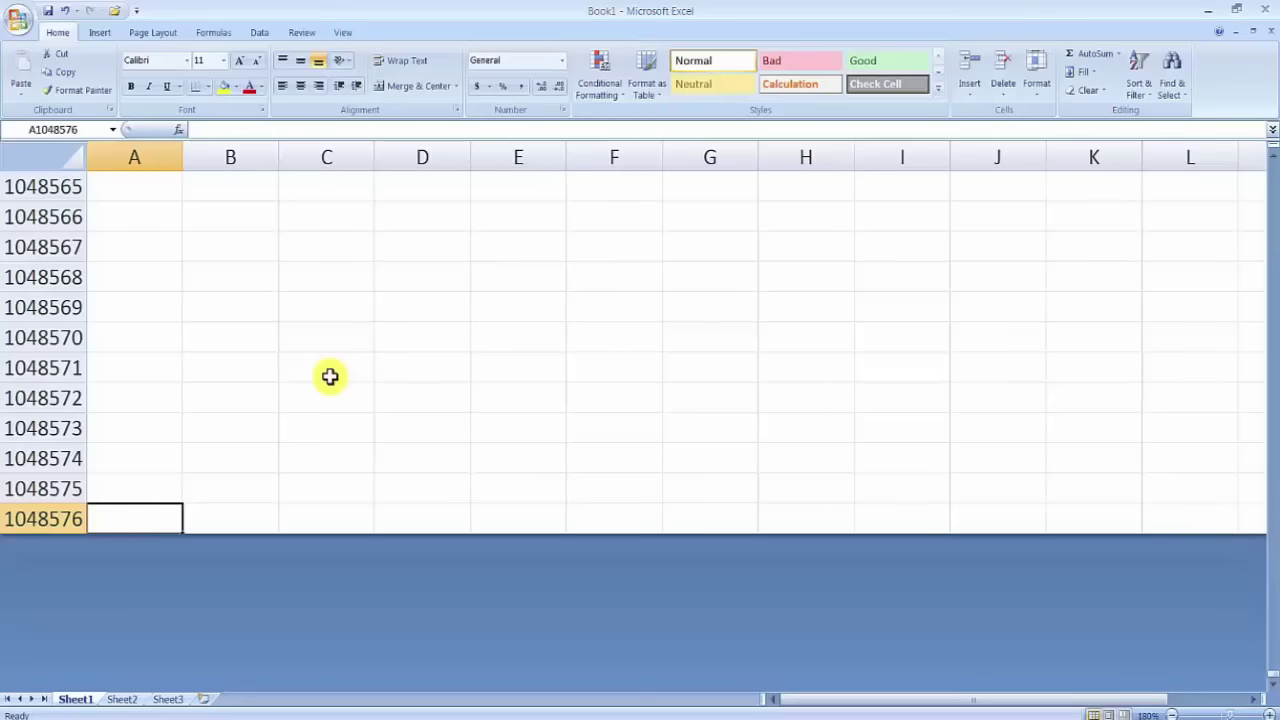
{"action": "key", "text": "ctrl+Home"}
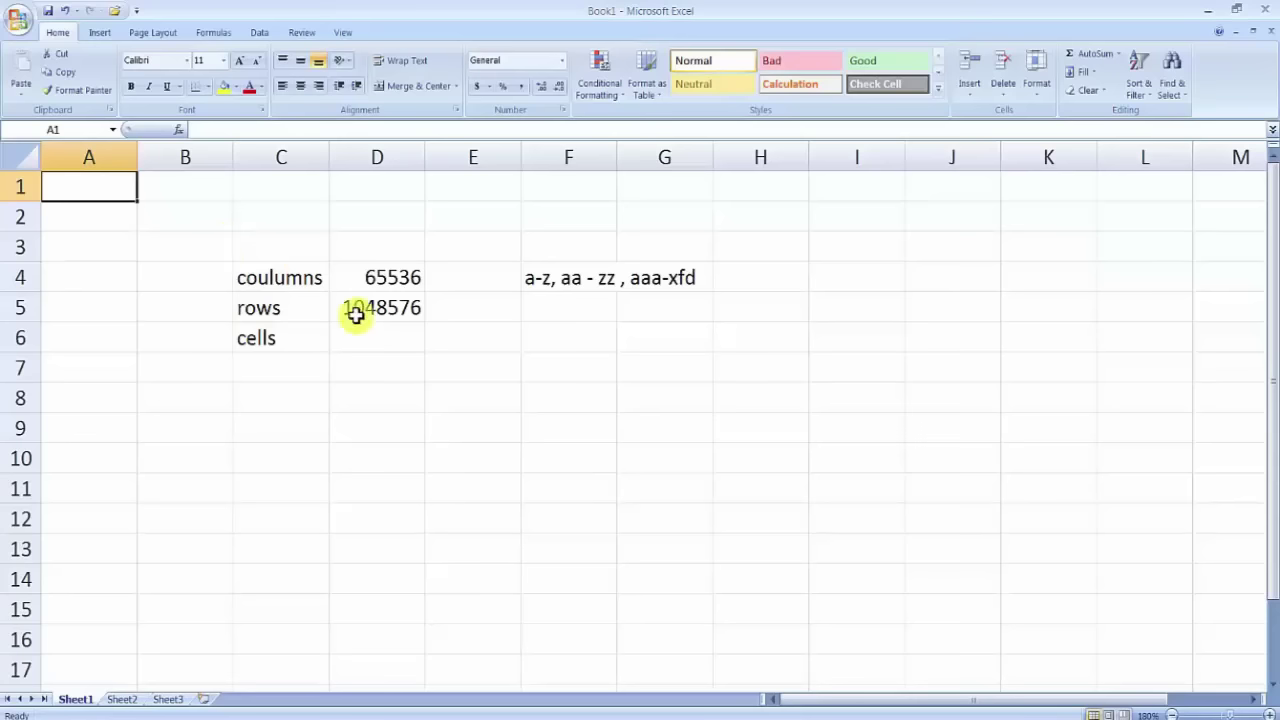
{"action": "left_click", "coordinate": [374, 338]}
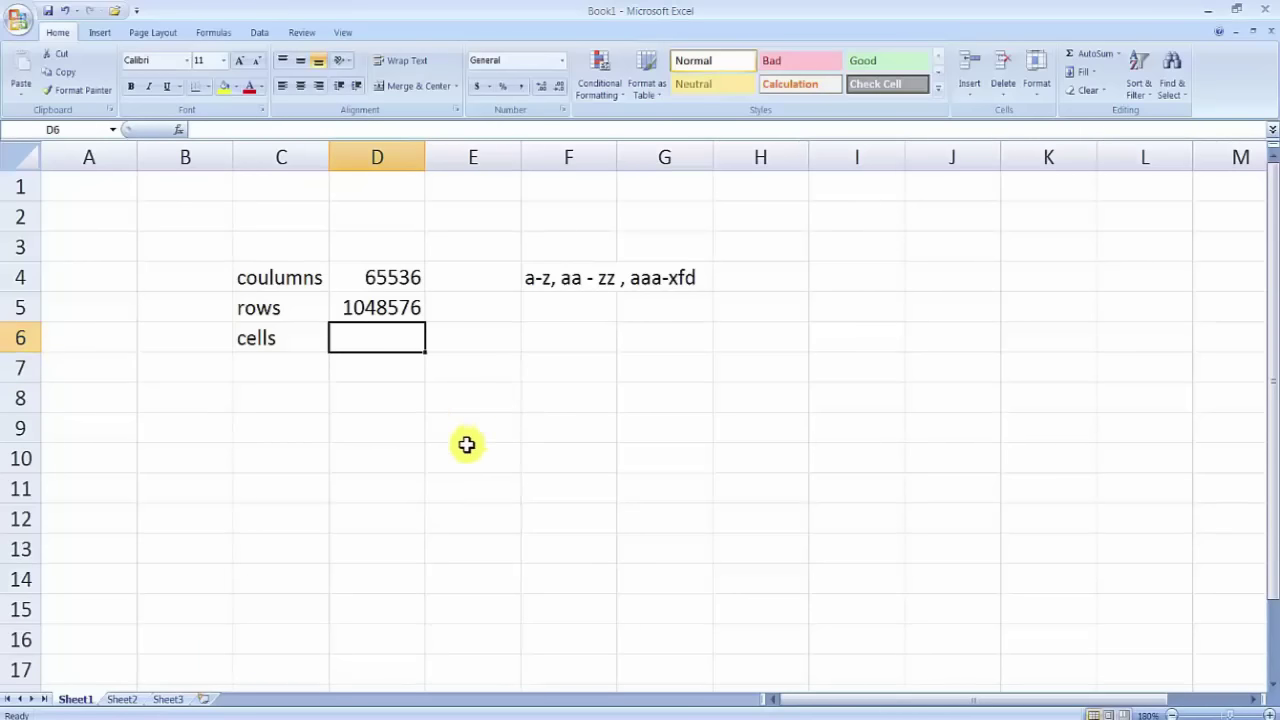
Step: Enter the address labels h6 in cell H6 and f13 in cell F13
{"action": "left_click", "coordinate": [762, 338]}
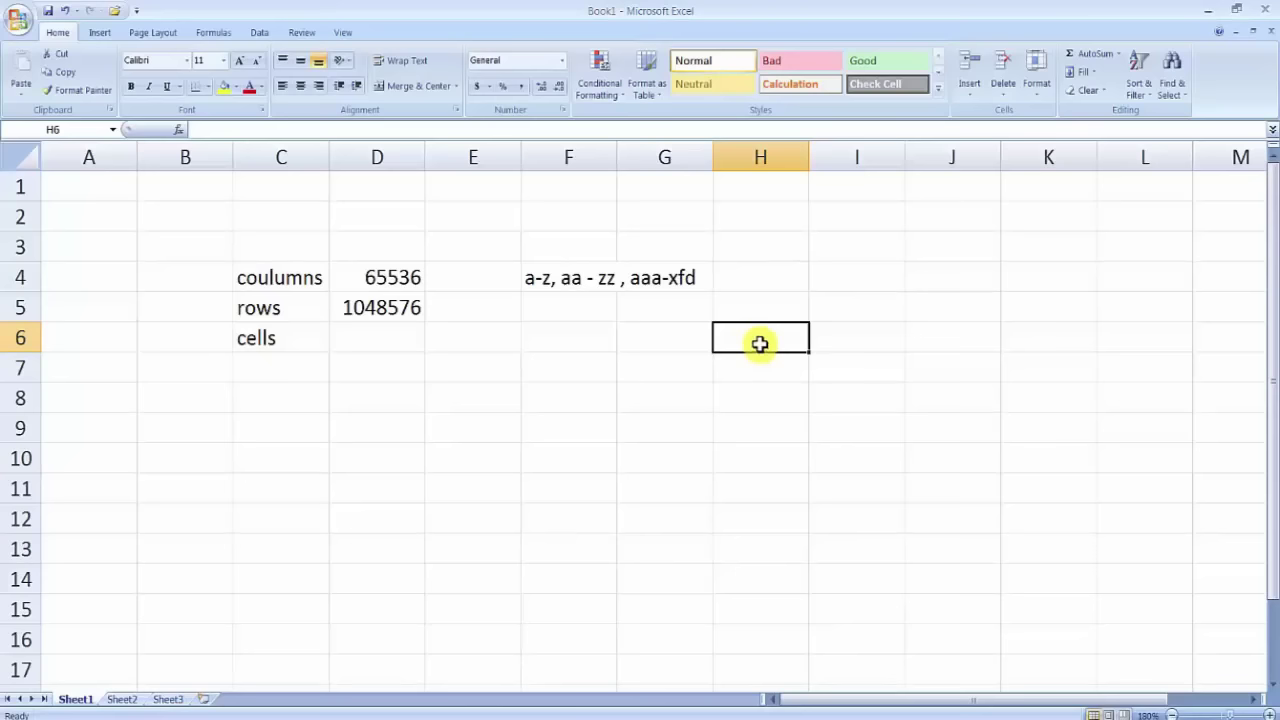
{"action": "type", "text": "h6"}
{"action": "key", "text": "Return"}
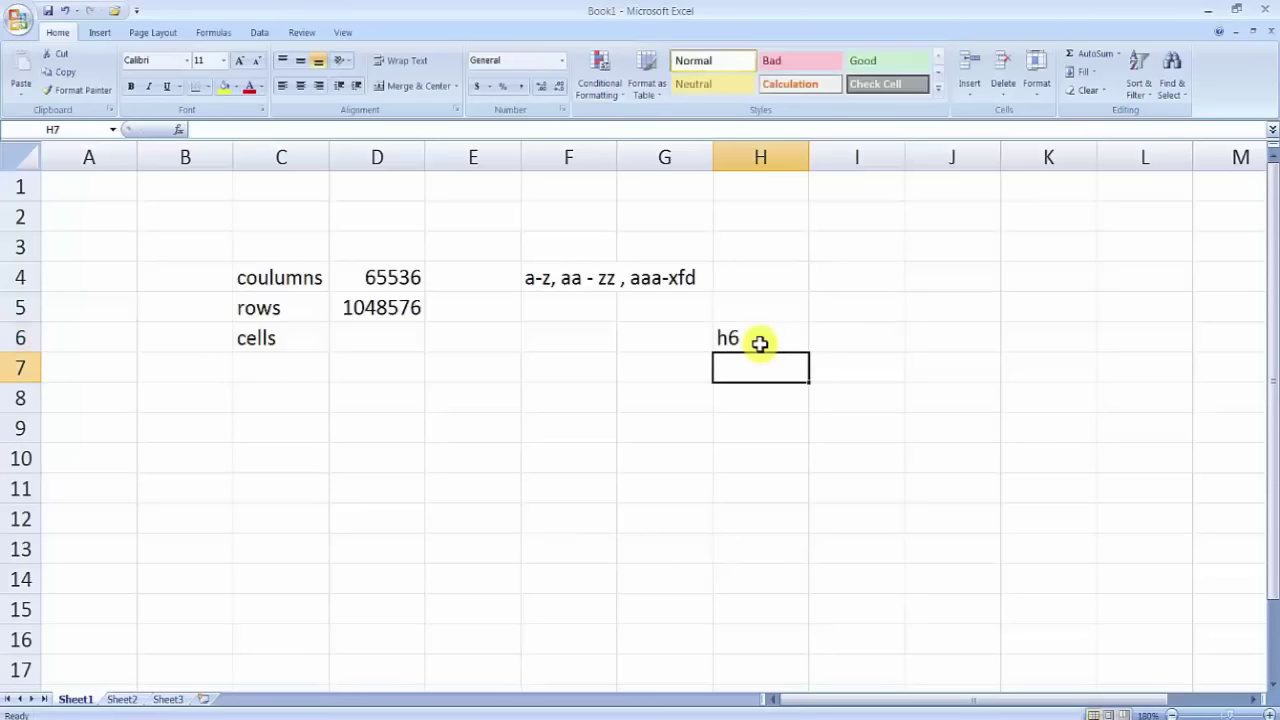
{"action": "left_click", "coordinate": [758, 343]}
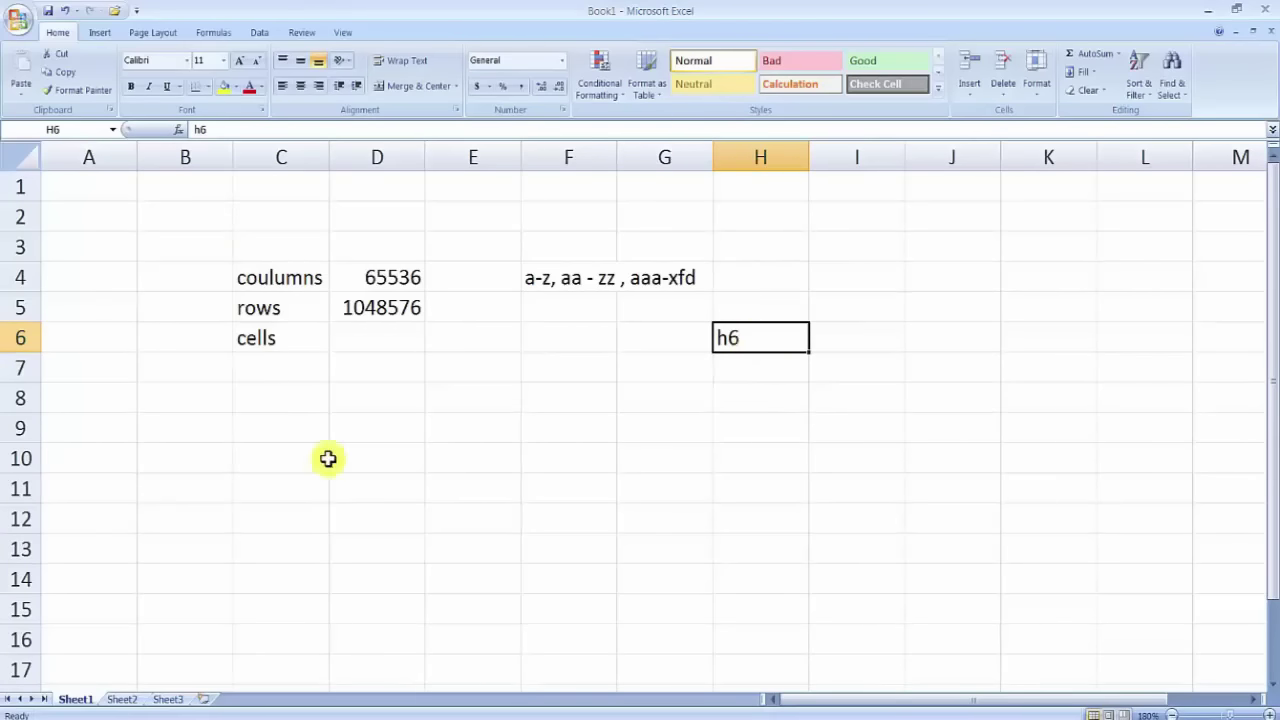
{"action": "left_click", "coordinate": [570, 539]}
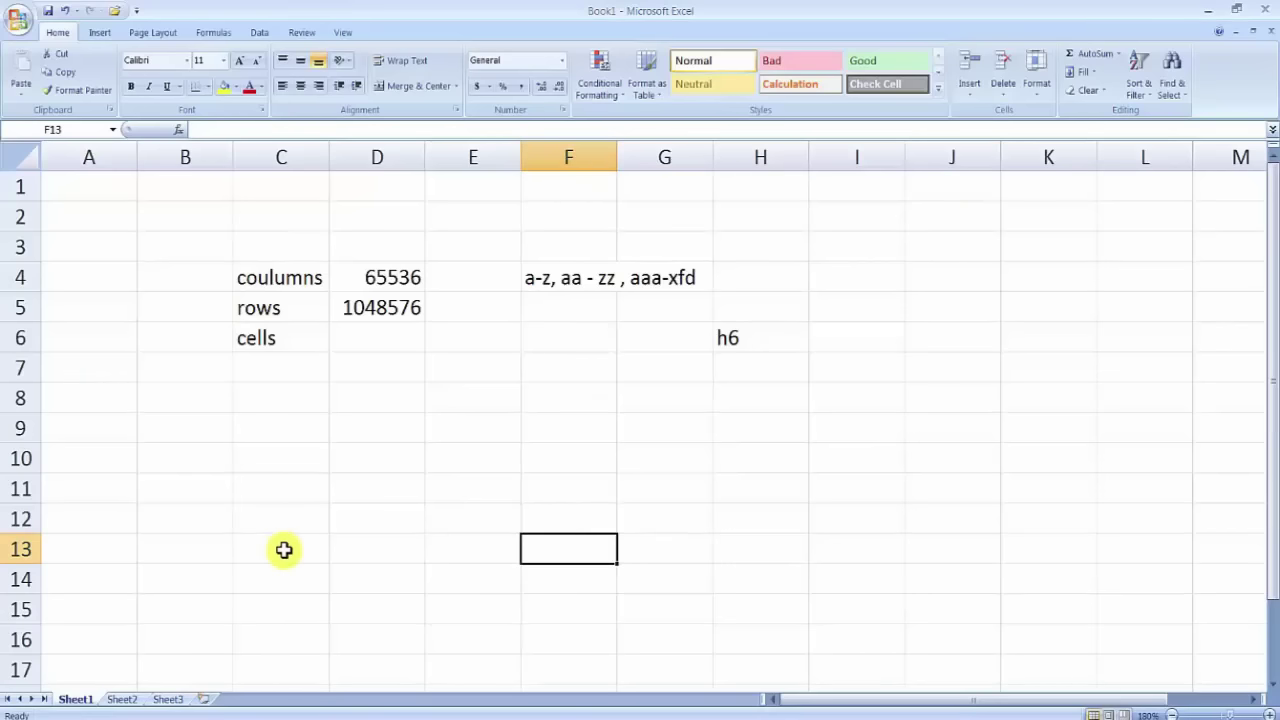
{"action": "type", "text": "f13"}
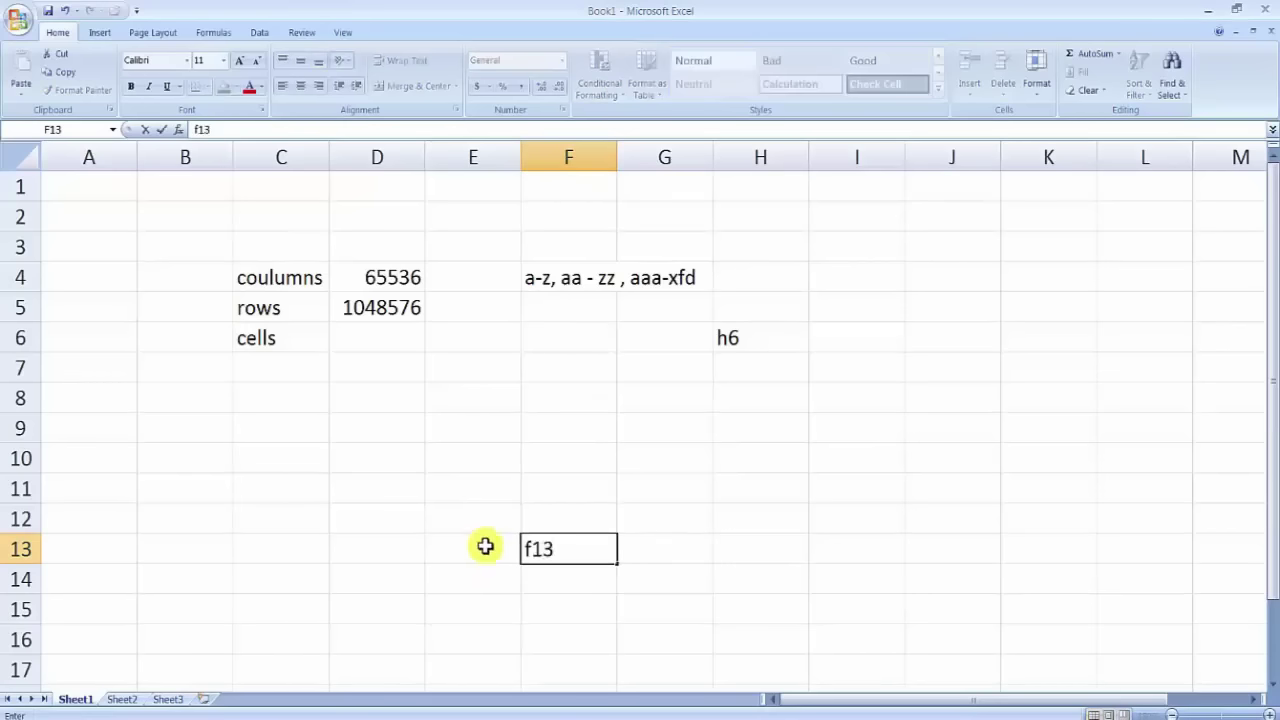
{"action": "left_click", "coordinate": [80, 188]}
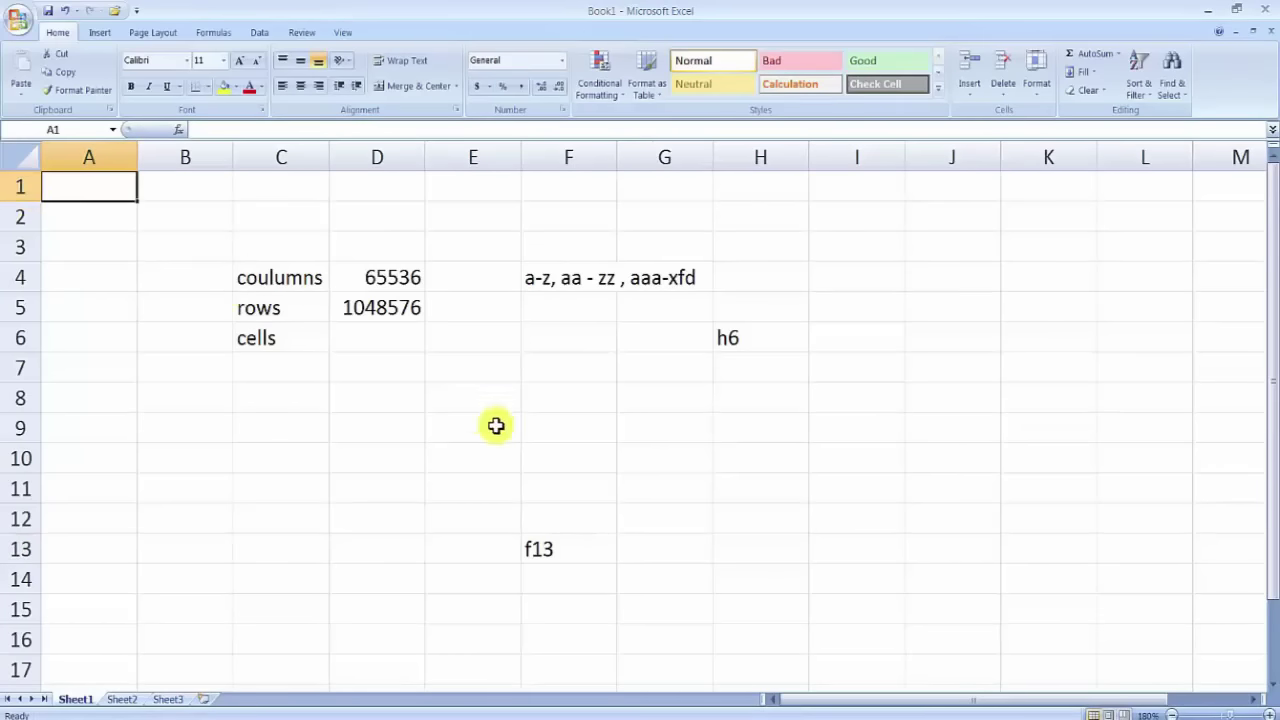
Step: Enter f10 in cell F10, then select cells A1 and K14
{"action": "left_click", "coordinate": [568, 458]}
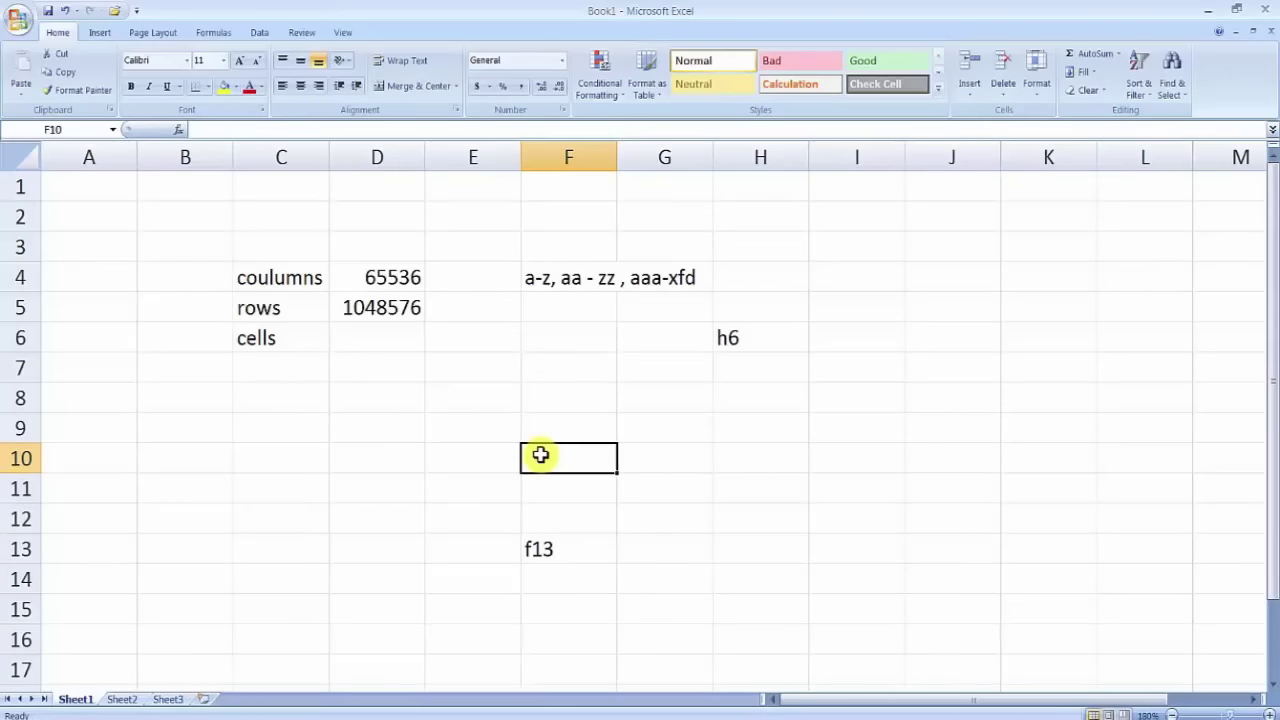
{"action": "type", "text": "g"}
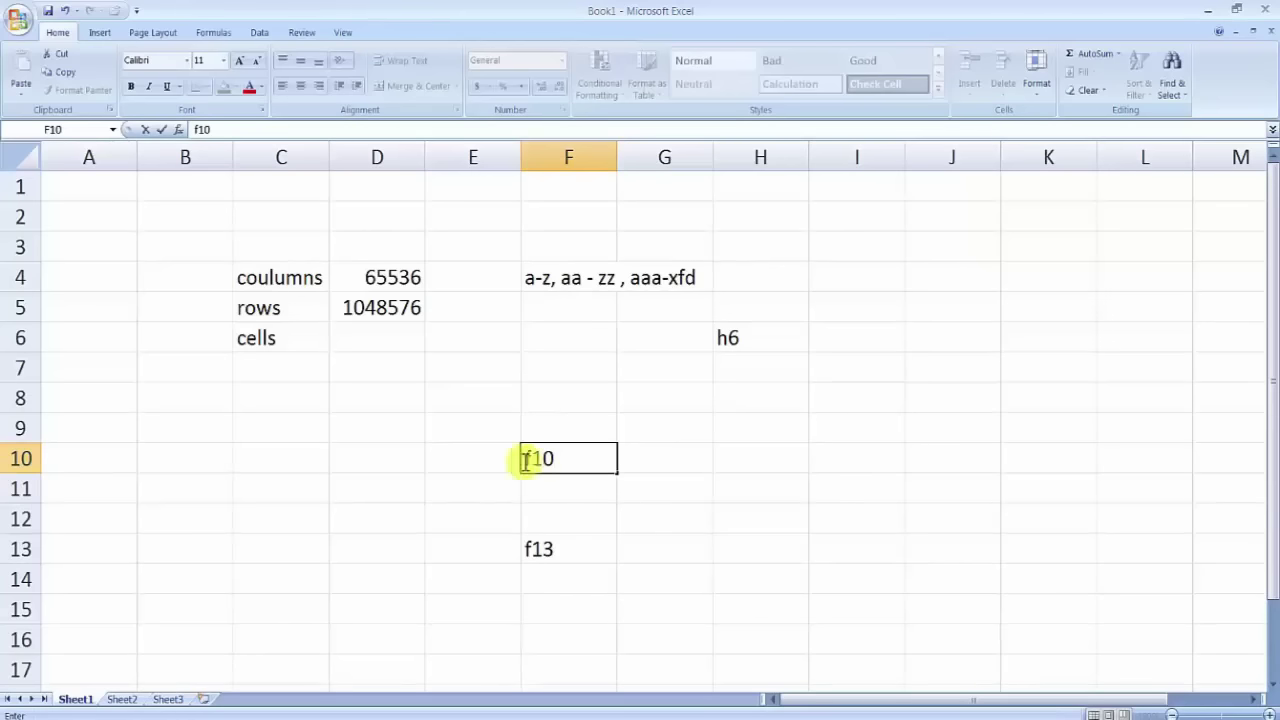
{"action": "left_click", "coordinate": [630, 458]}
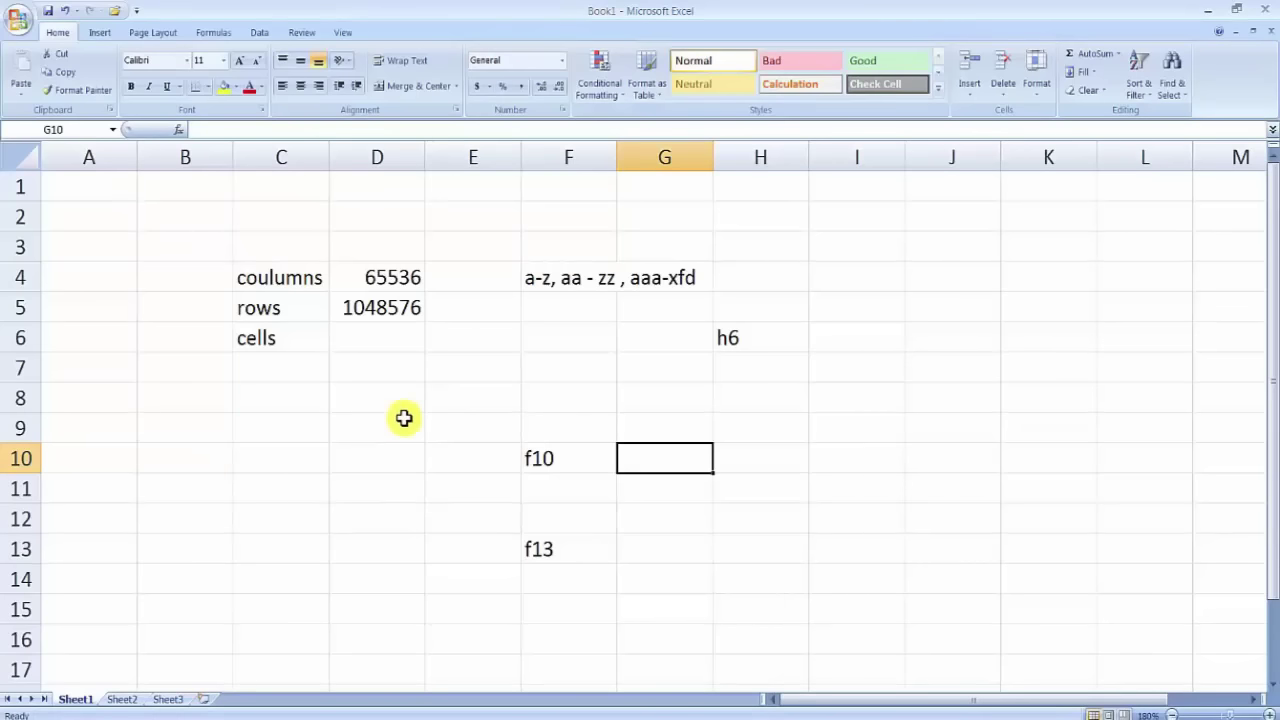
{"action": "left_click", "coordinate": [83, 187]}
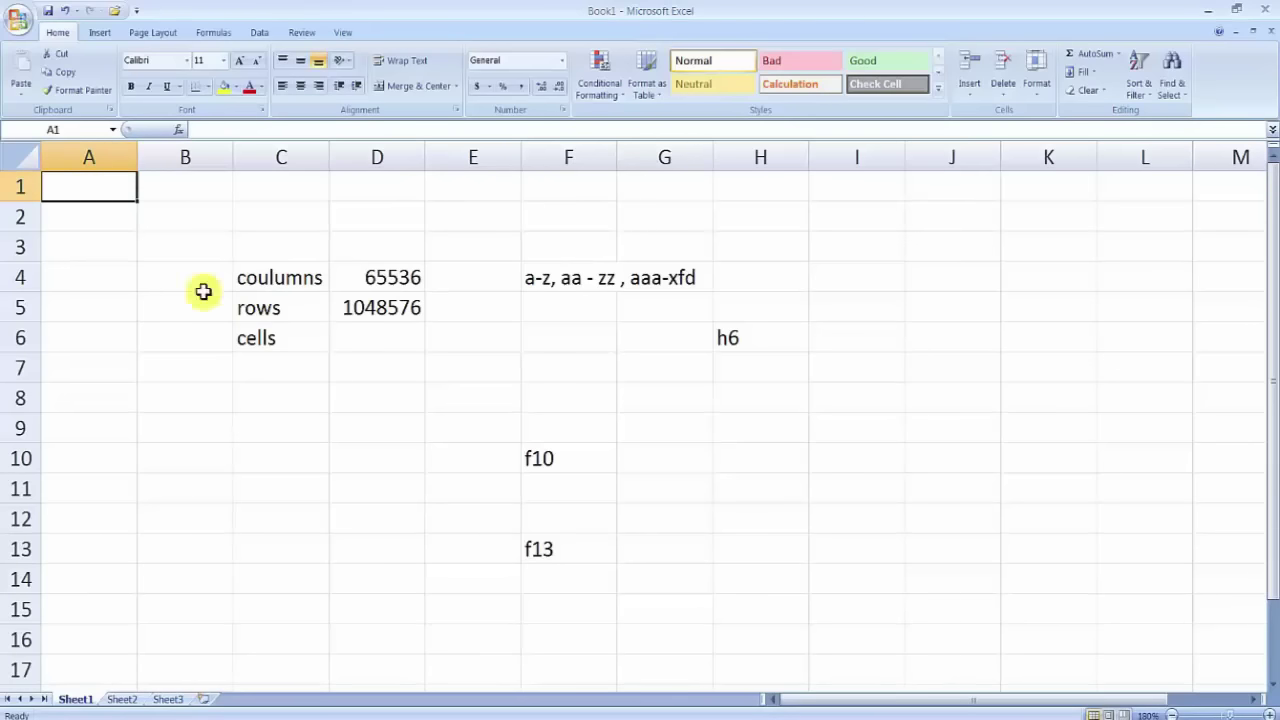
{"action": "left_click", "coordinate": [1065, 578]}
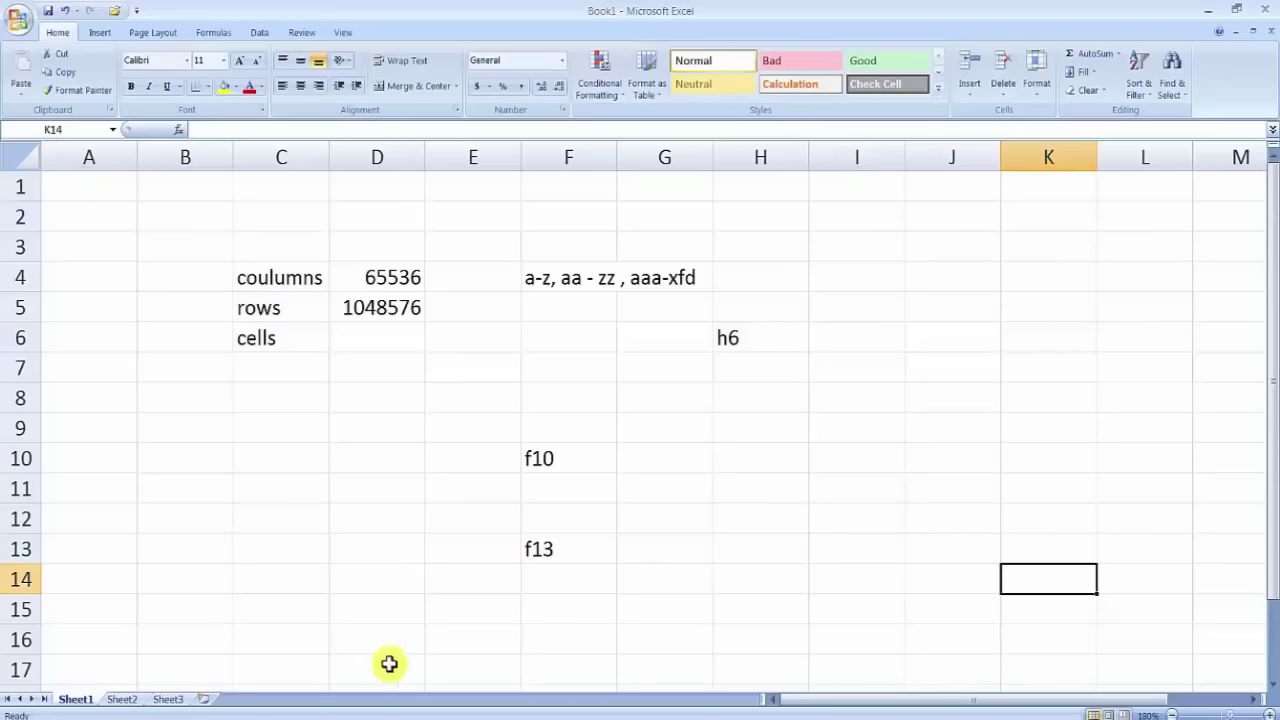
{"action": "key", "text": "XF86Calculator"}
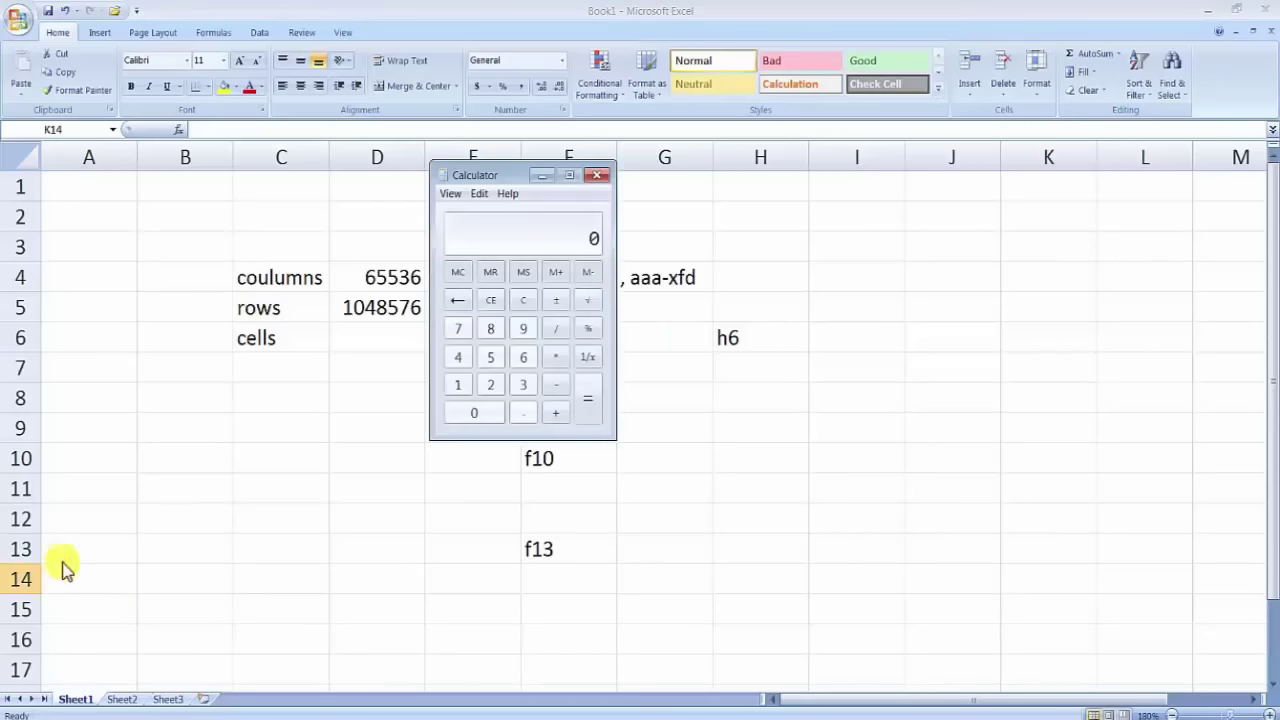
{"action": "key", "text": "alt+F4"}
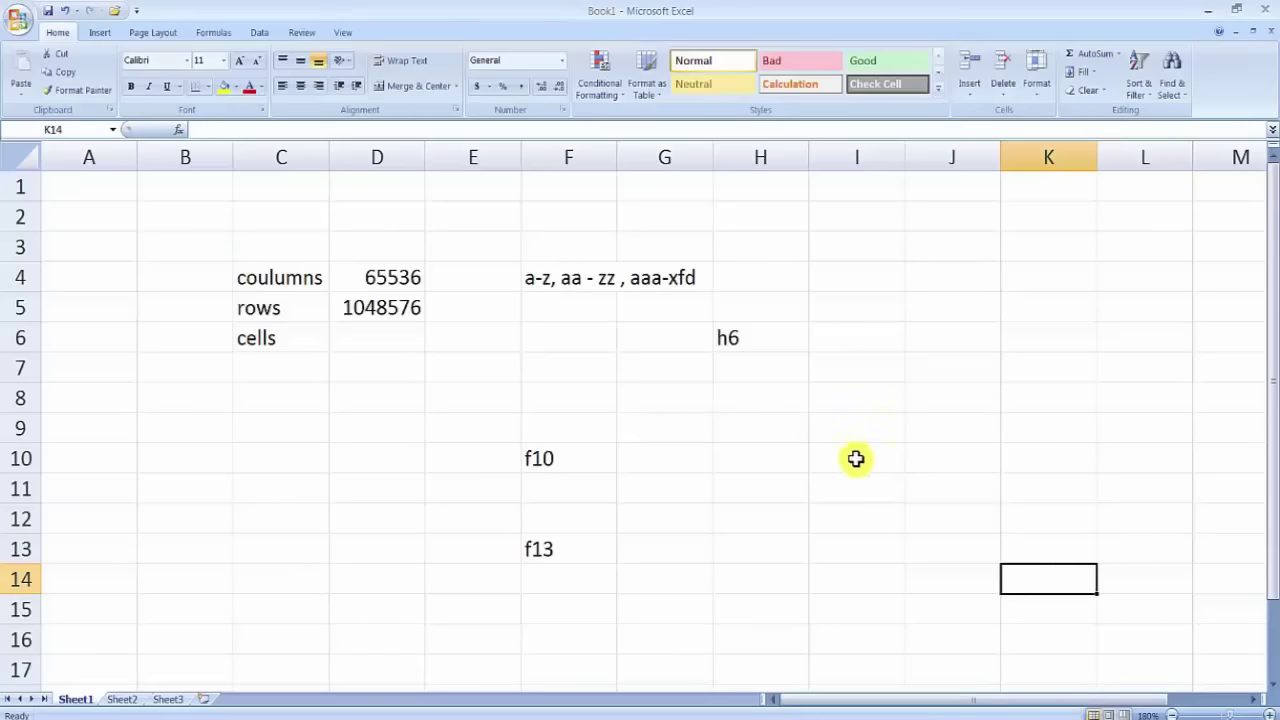
{"action": "left_click", "coordinate": [860, 428]}
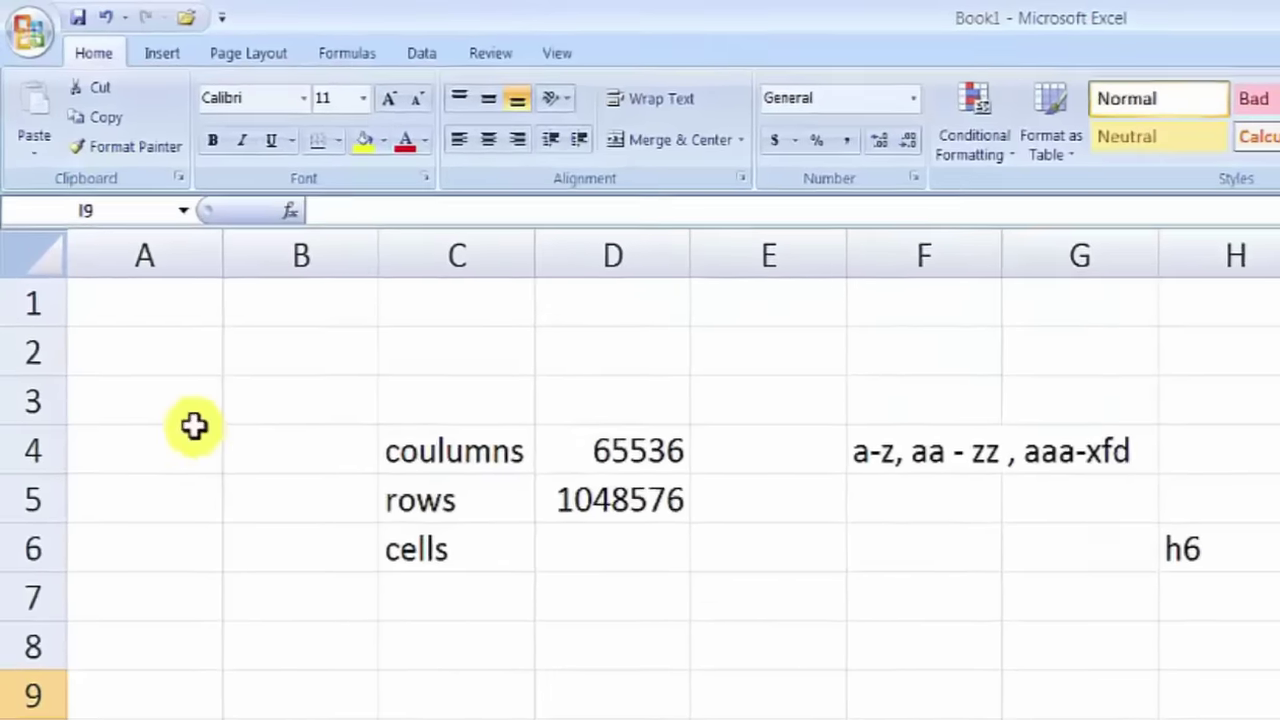
{"action": "left_click", "coordinate": [155, 328]}
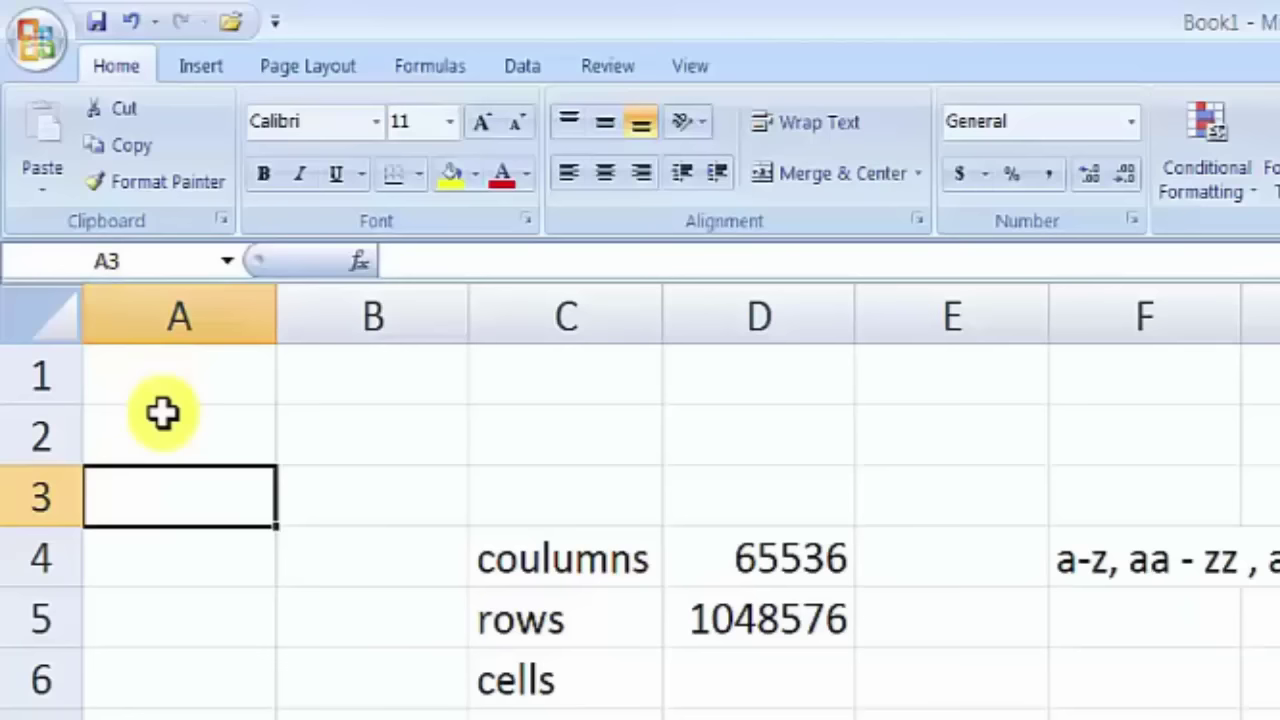
{"action": "left_click", "coordinate": [132, 260]}
{"action": "type", "text": "az"}
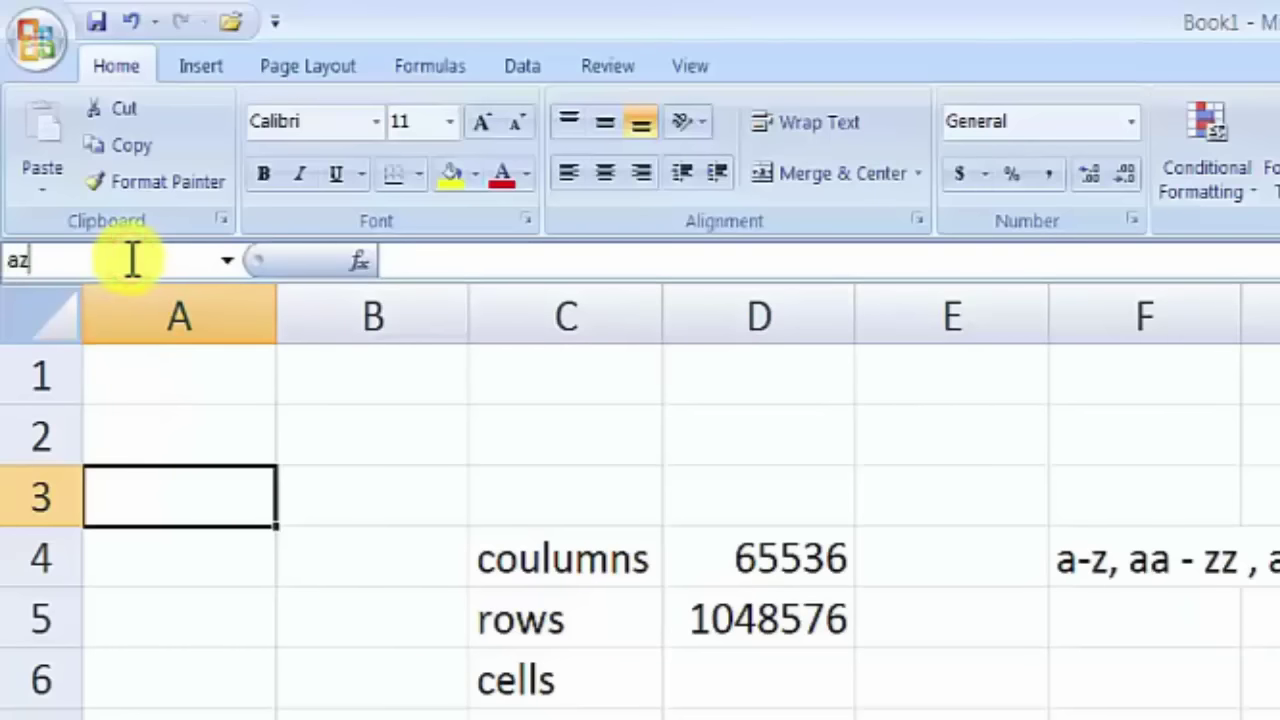
{"action": "type", "text": "200"}
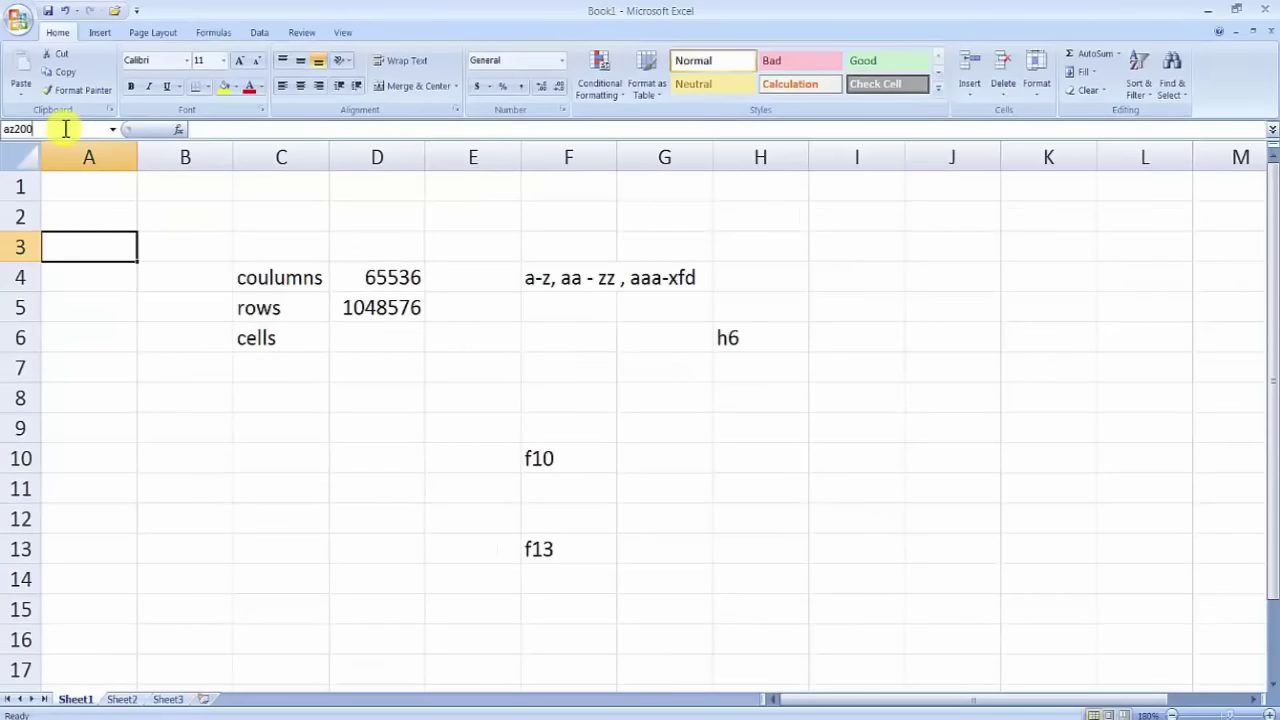
{"action": "key", "text": "Return"}
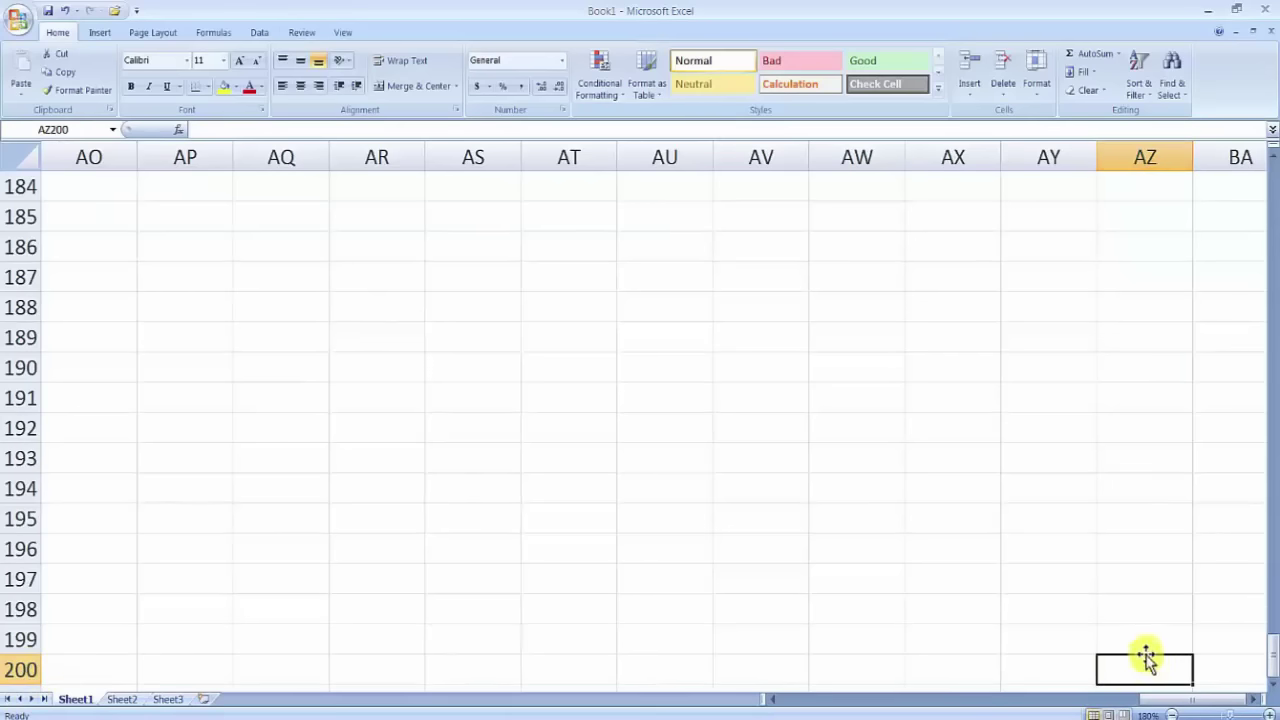
{"action": "left_click", "coordinate": [86, 130]}
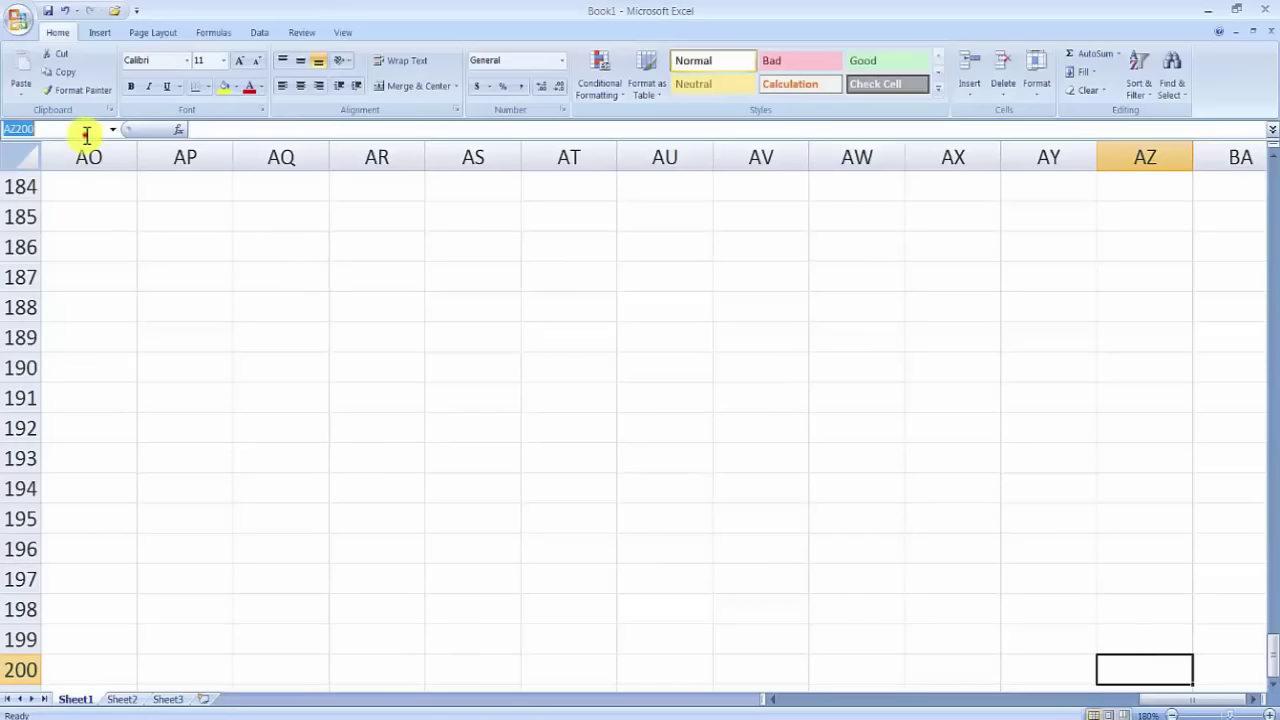
{"action": "type", "text": "a1"}
{"action": "key", "text": "Return"}
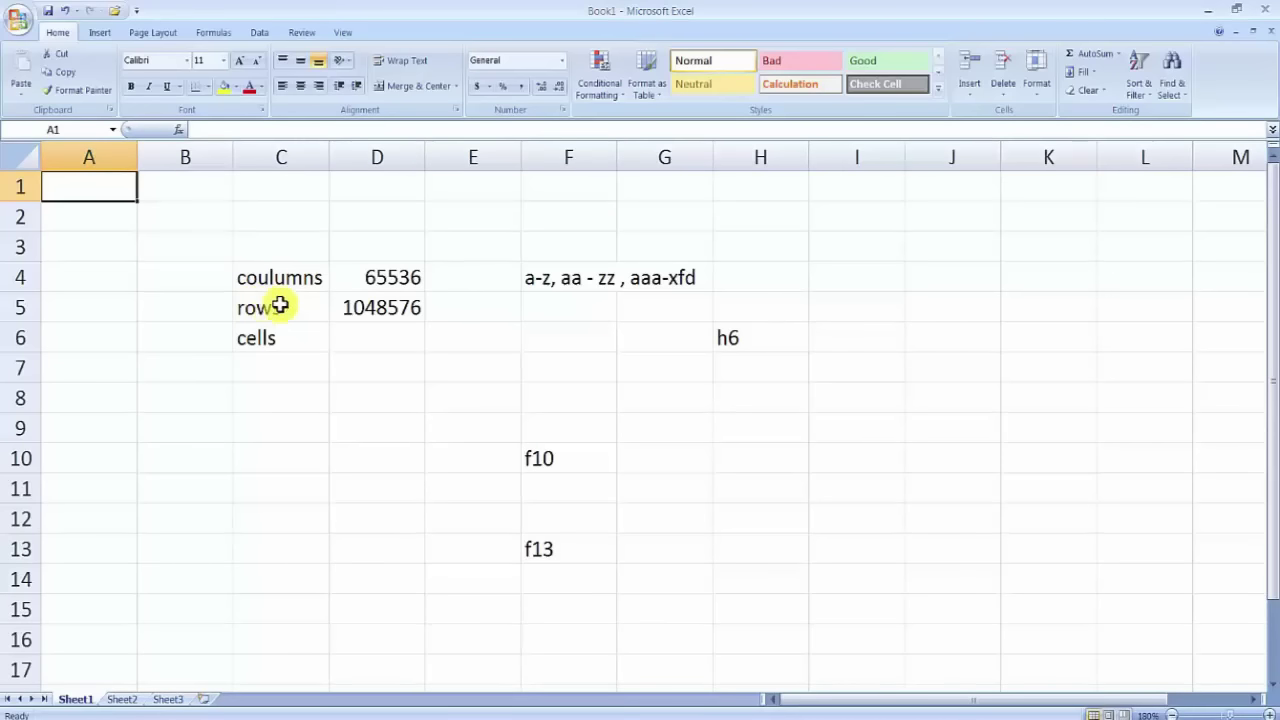
Step: Review the notes by selecting C4:C6, D4, F4, D5, F5 and D6 in turn
{"action": "left_click", "coordinate": [261, 280]}
{"action": "left_click", "coordinate": [263, 310]}
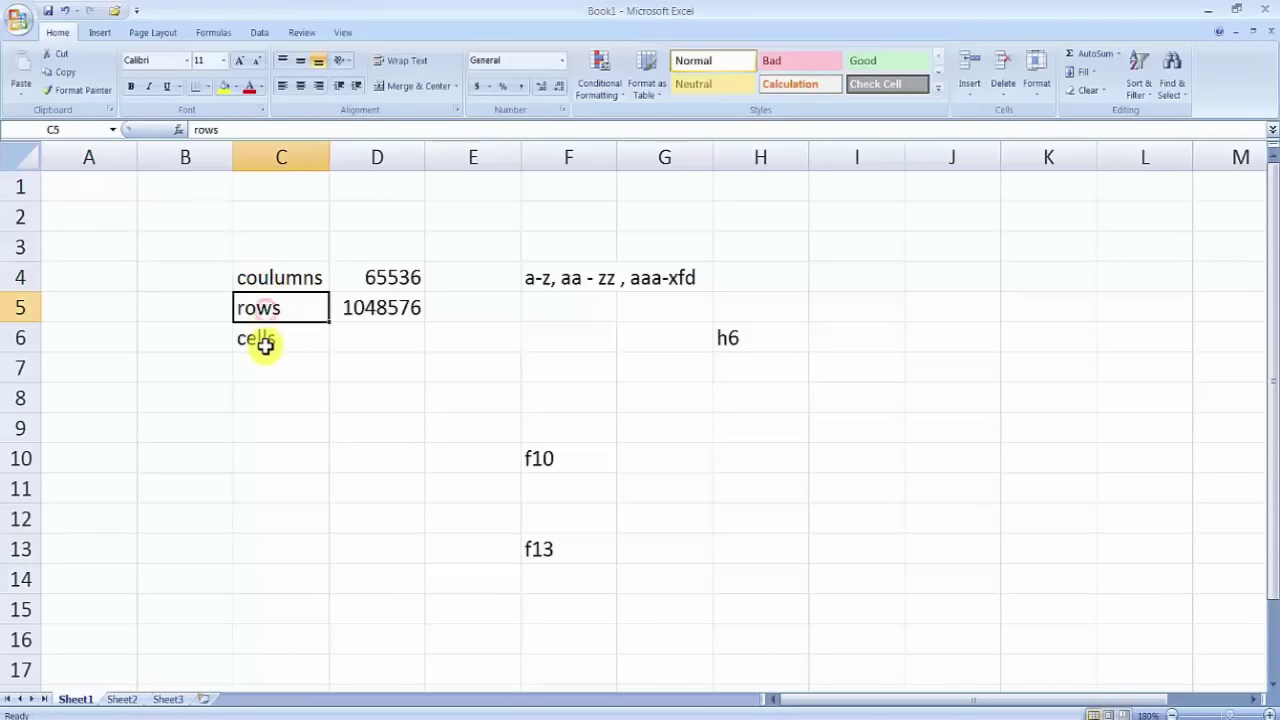
{"action": "left_click", "coordinate": [264, 343]}
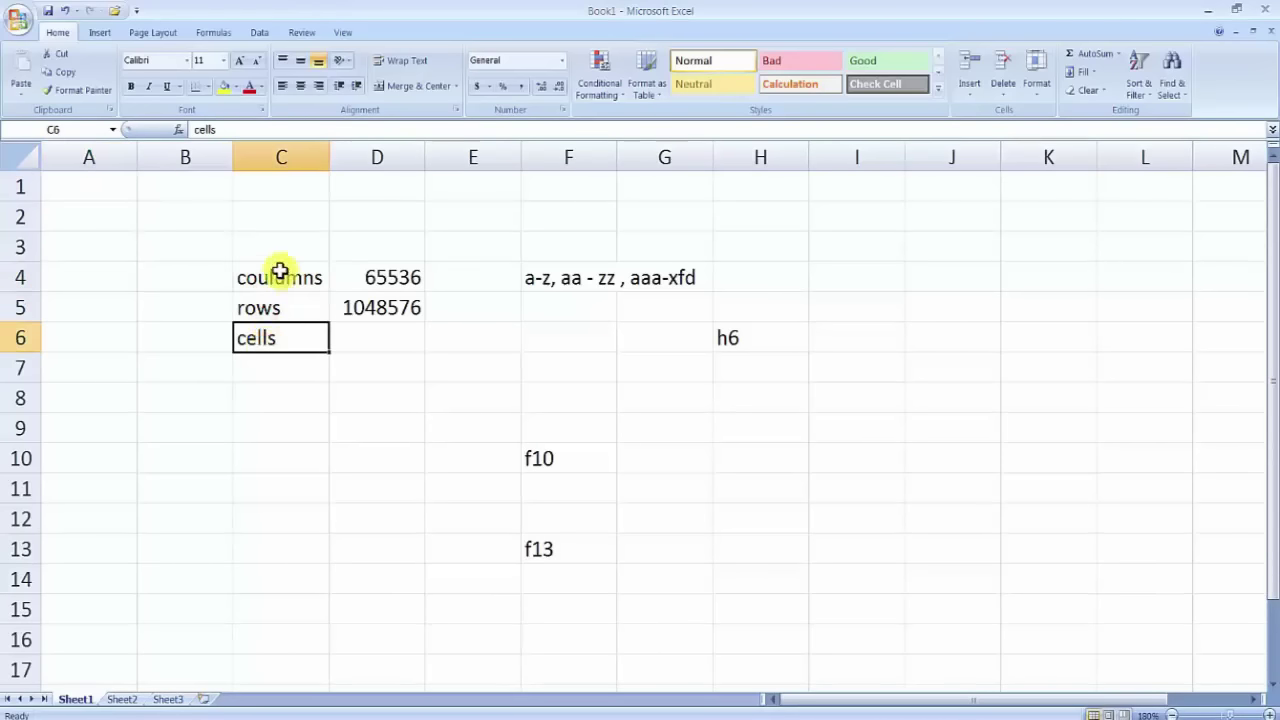
{"action": "left_click", "coordinate": [371, 279]}
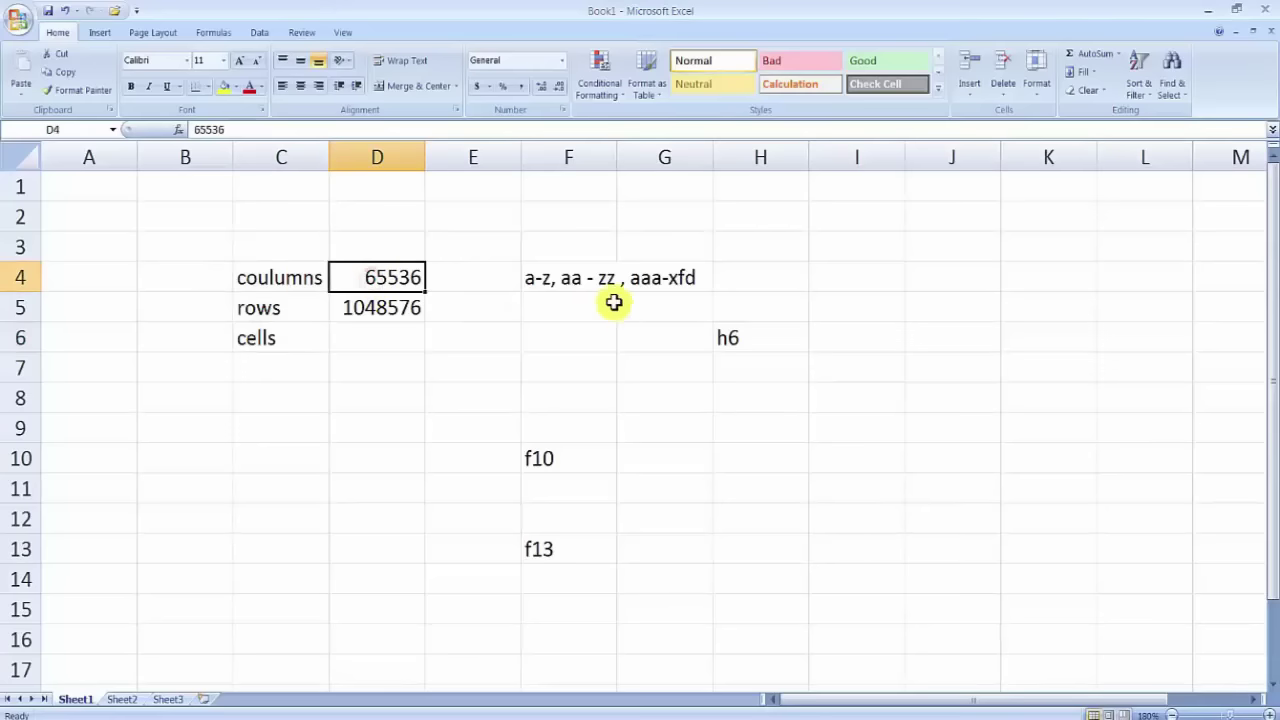
{"action": "left_click", "coordinate": [536, 277]}
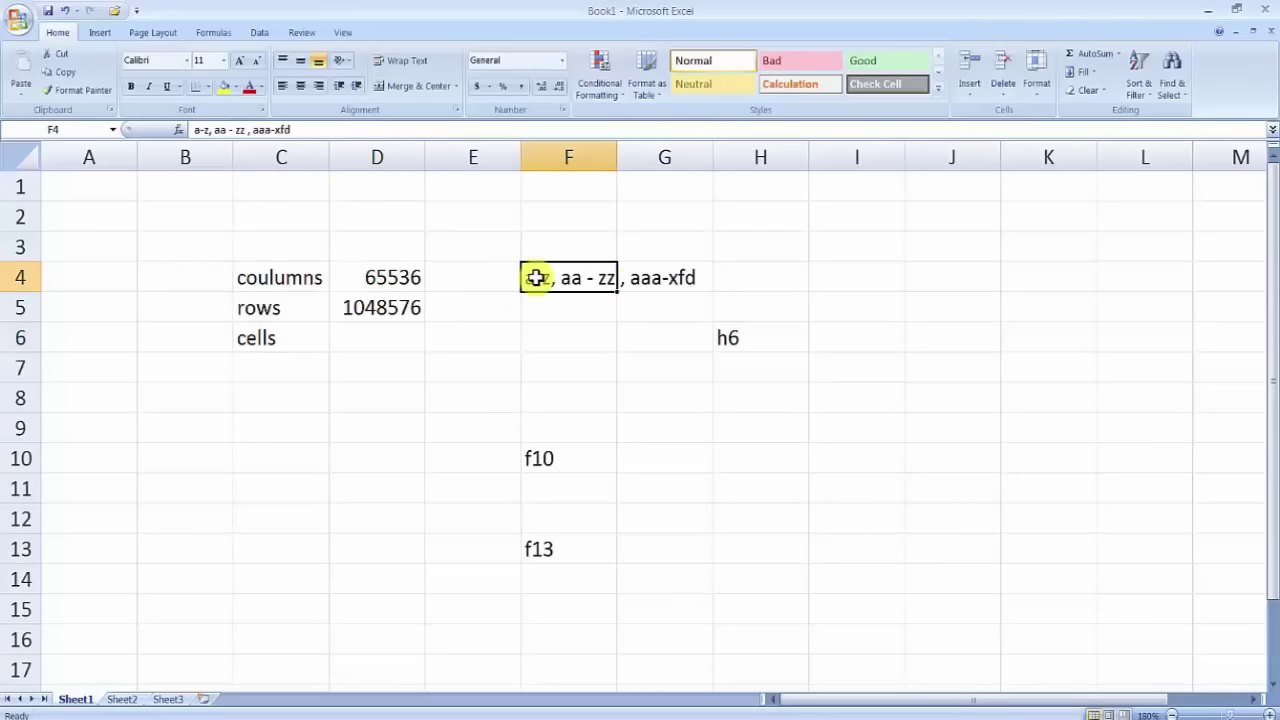
{"action": "left_click", "coordinate": [352, 309]}
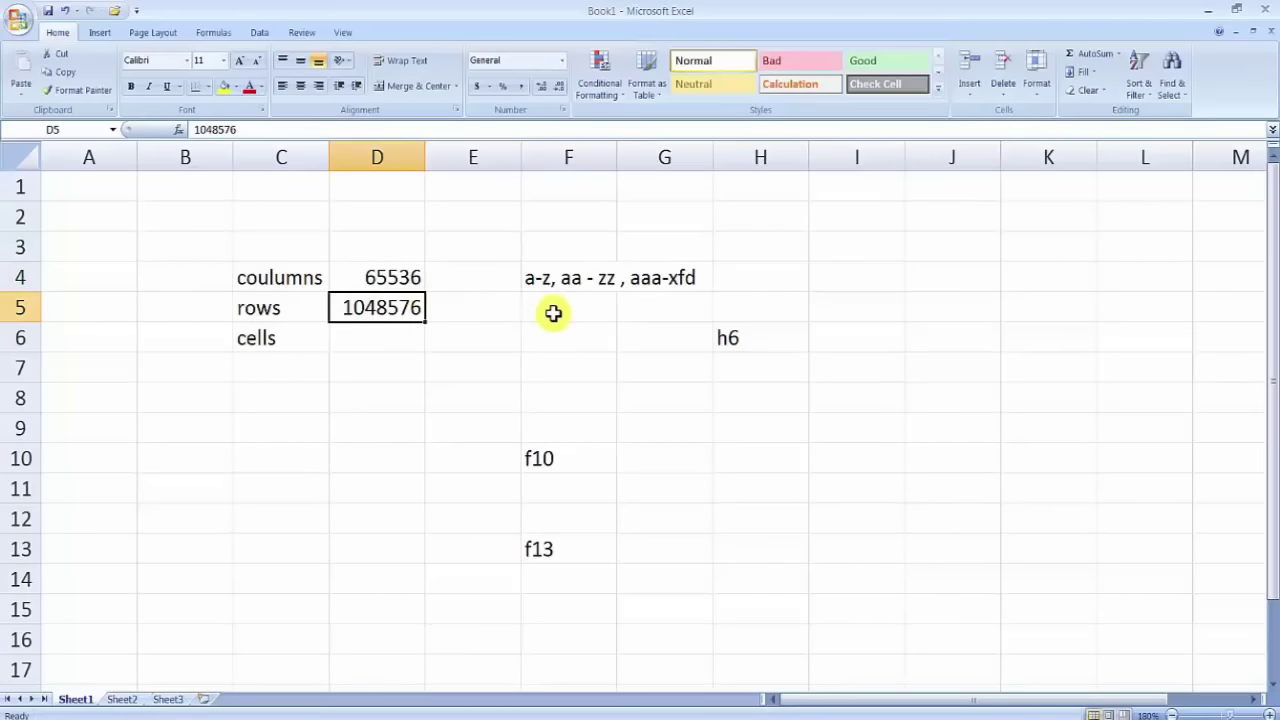
{"action": "left_click", "coordinate": [551, 312]}
{"action": "left_click", "coordinate": [261, 350]}
{"action": "left_click", "coordinate": [348, 343]}
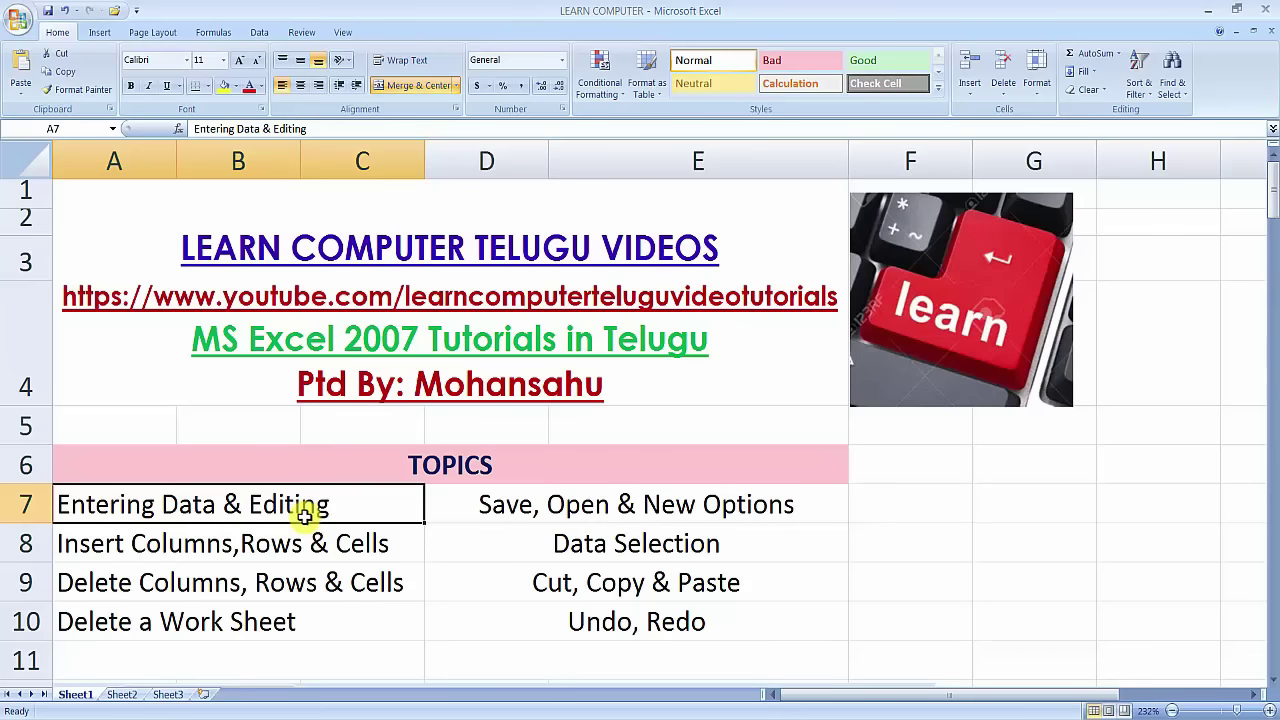
Step: Point out each topic: Insert/Delete Columns, Rows & Cells, Delete a Work Sheet, Save/Open/New, Data Selection, Cut/Copy/Paste, Undo/Redo
{"action": "left_click", "coordinate": [268, 546]}
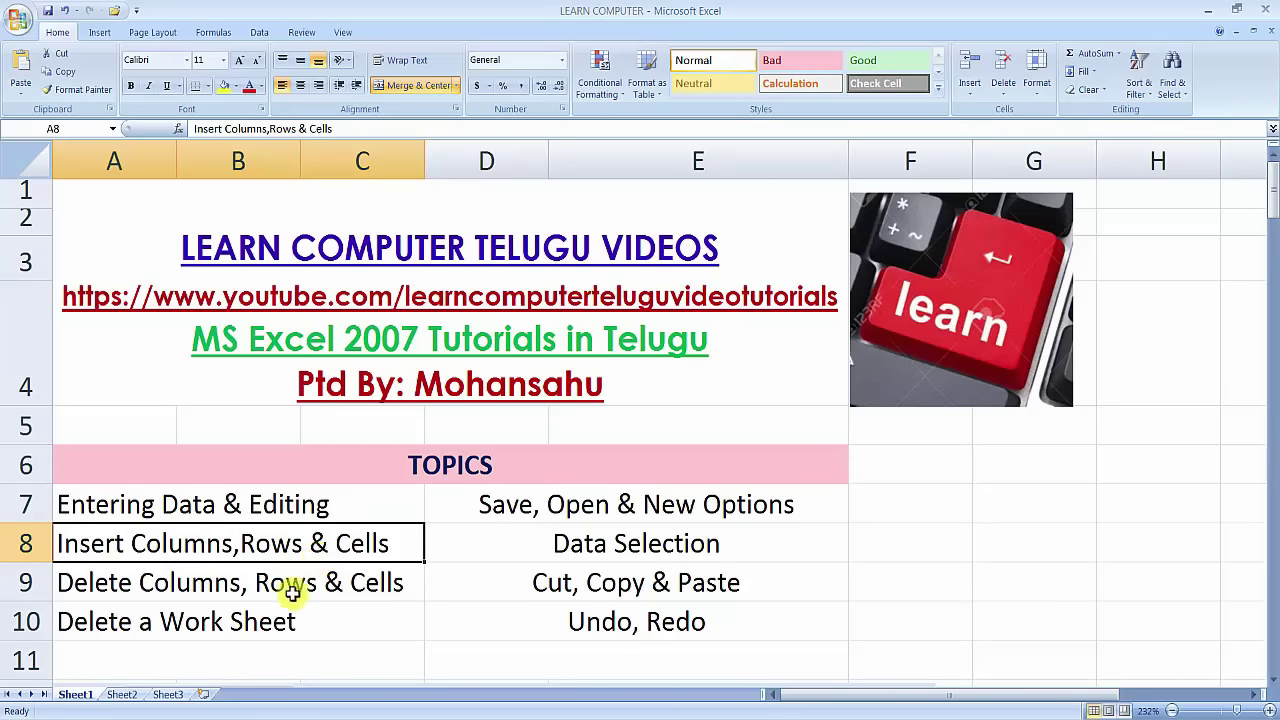
{"action": "left_click", "coordinate": [230, 588]}
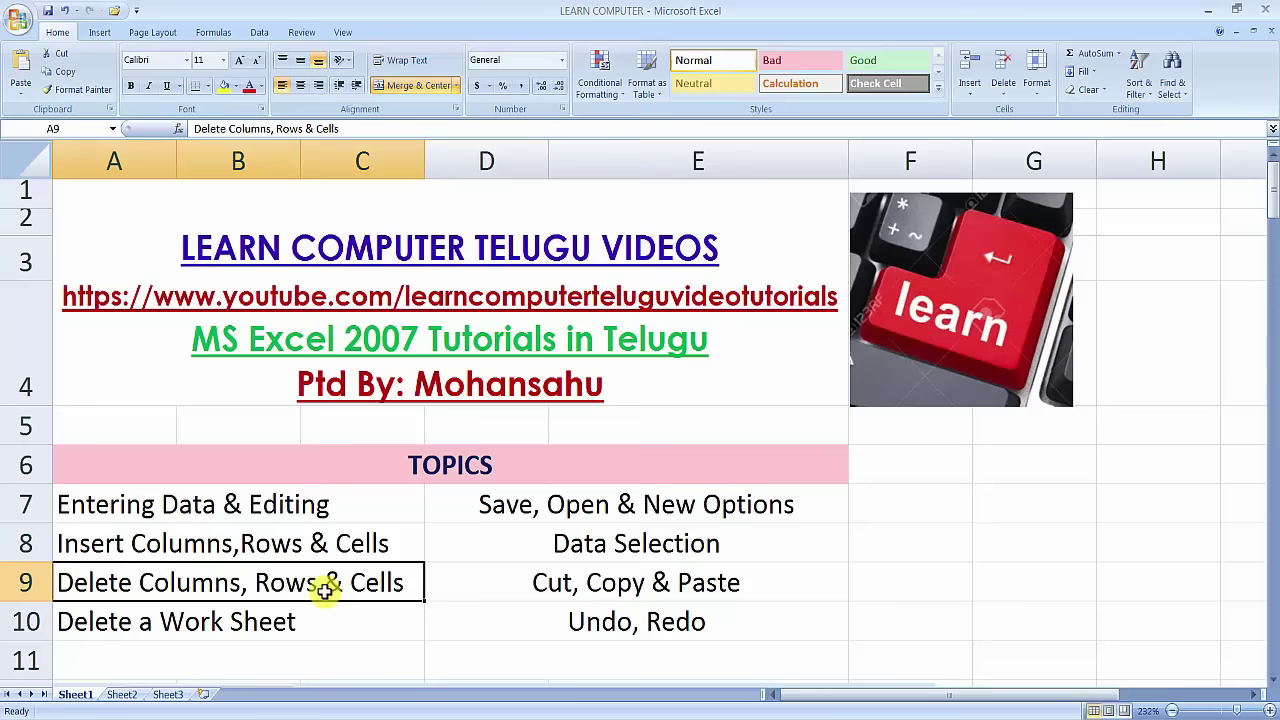
{"action": "left_click", "coordinate": [214, 624]}
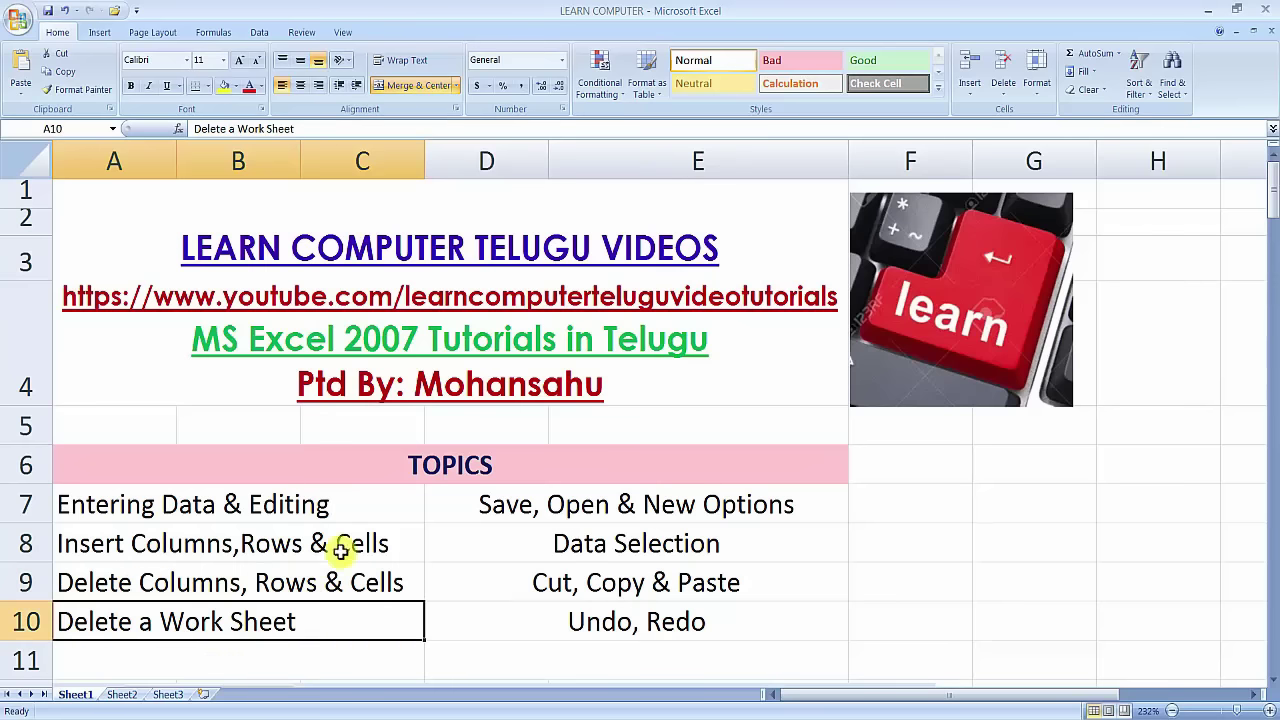
{"action": "left_click", "coordinate": [487, 508]}
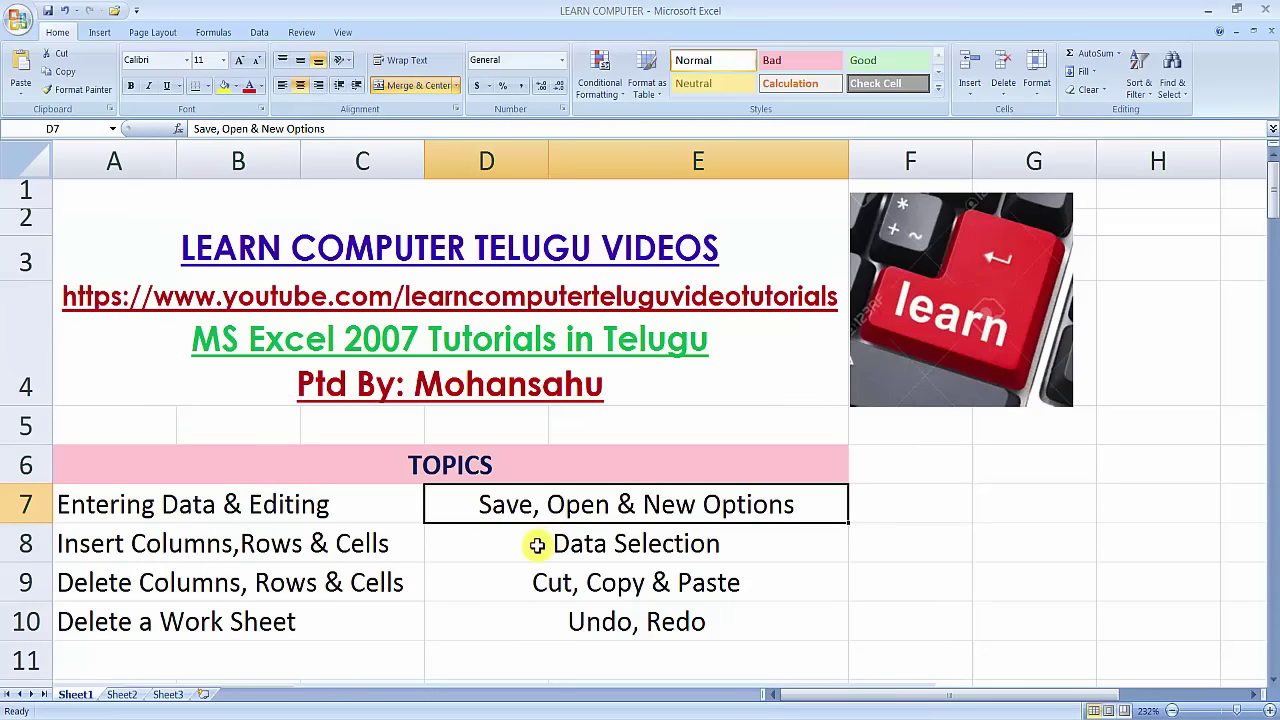
{"action": "left_click", "coordinate": [537, 545]}
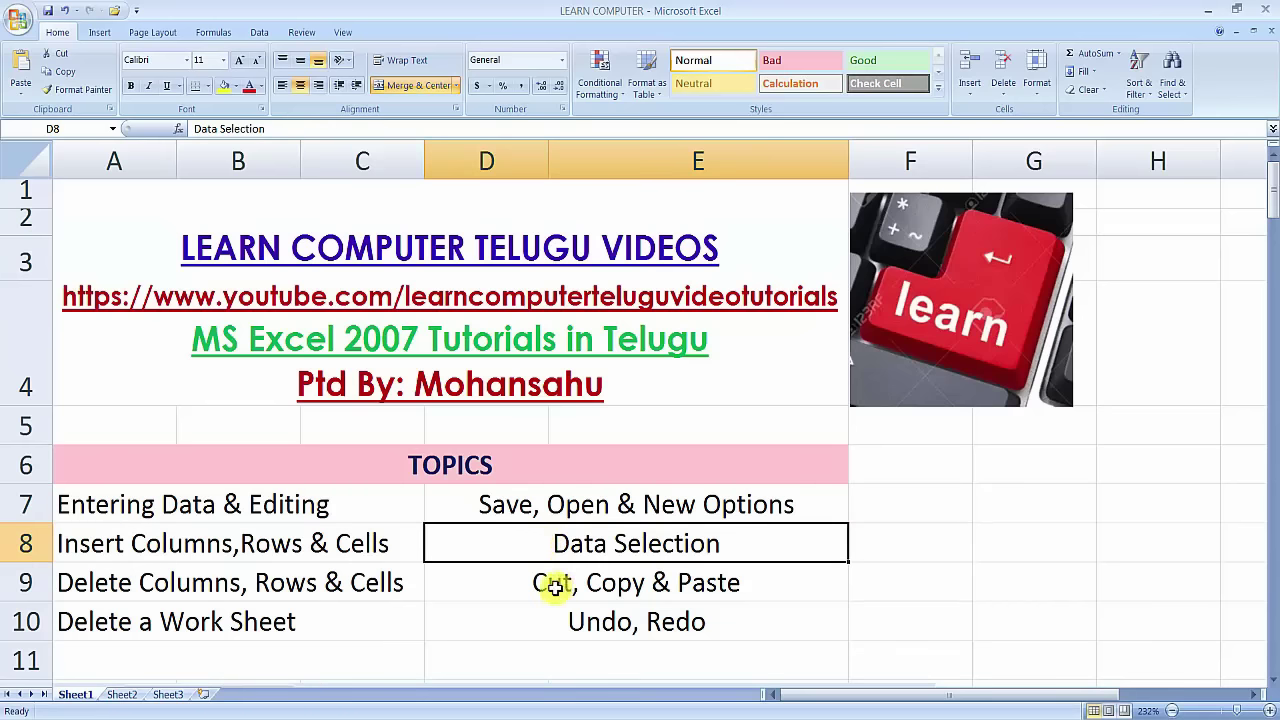
{"action": "left_click", "coordinate": [552, 585]}
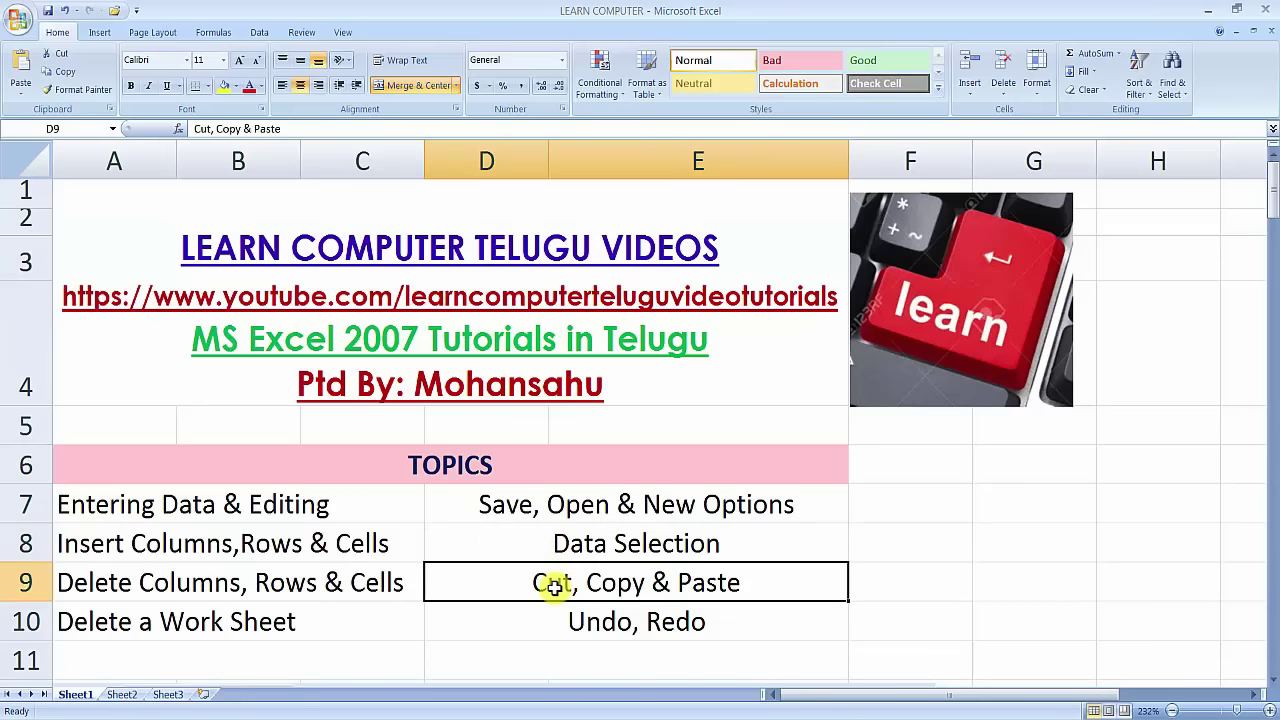
{"action": "left_click", "coordinate": [655, 626]}
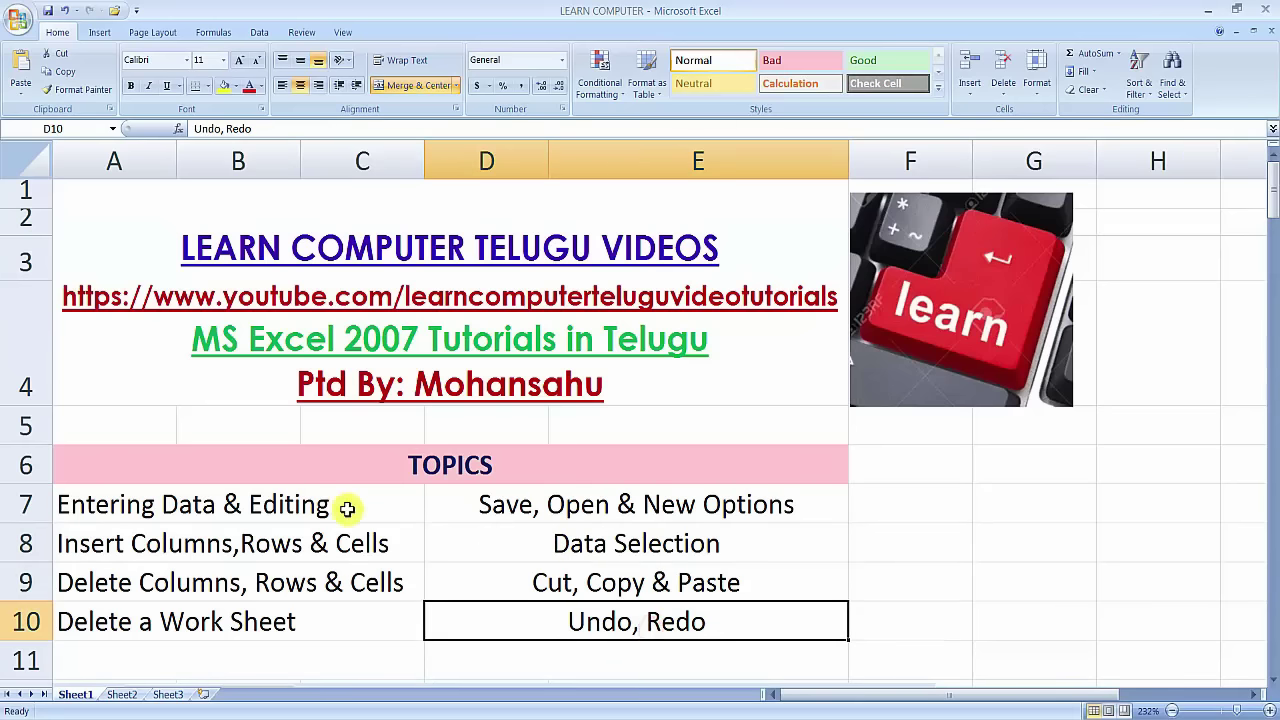
Step: Select the topics list A7:E10, narrow it back to A7, and move to blank Sheet2
{"action": "left_click", "coordinate": [107, 508]}
{"action": "left_click_drag", "start_coordinate": [107, 508], "coordinate": [580, 617]}
{"action": "left_click", "coordinate": [110, 505]}
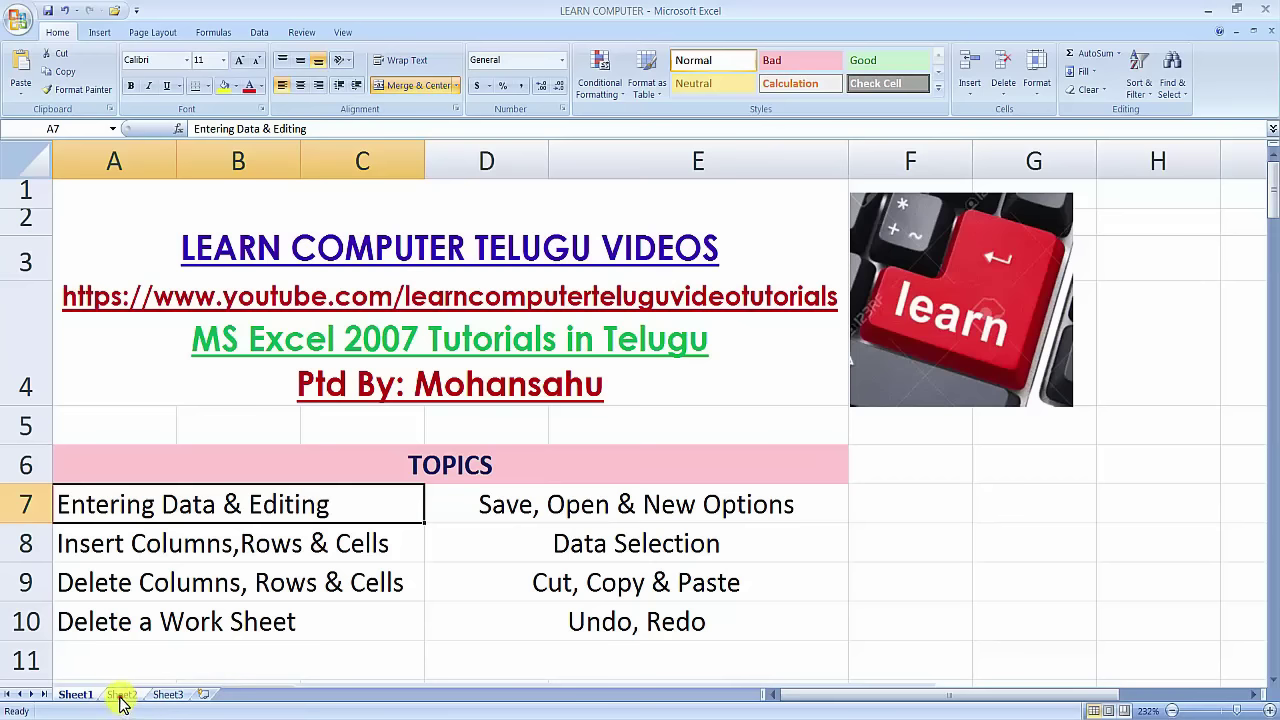
{"action": "left_click", "coordinate": [121, 698]}
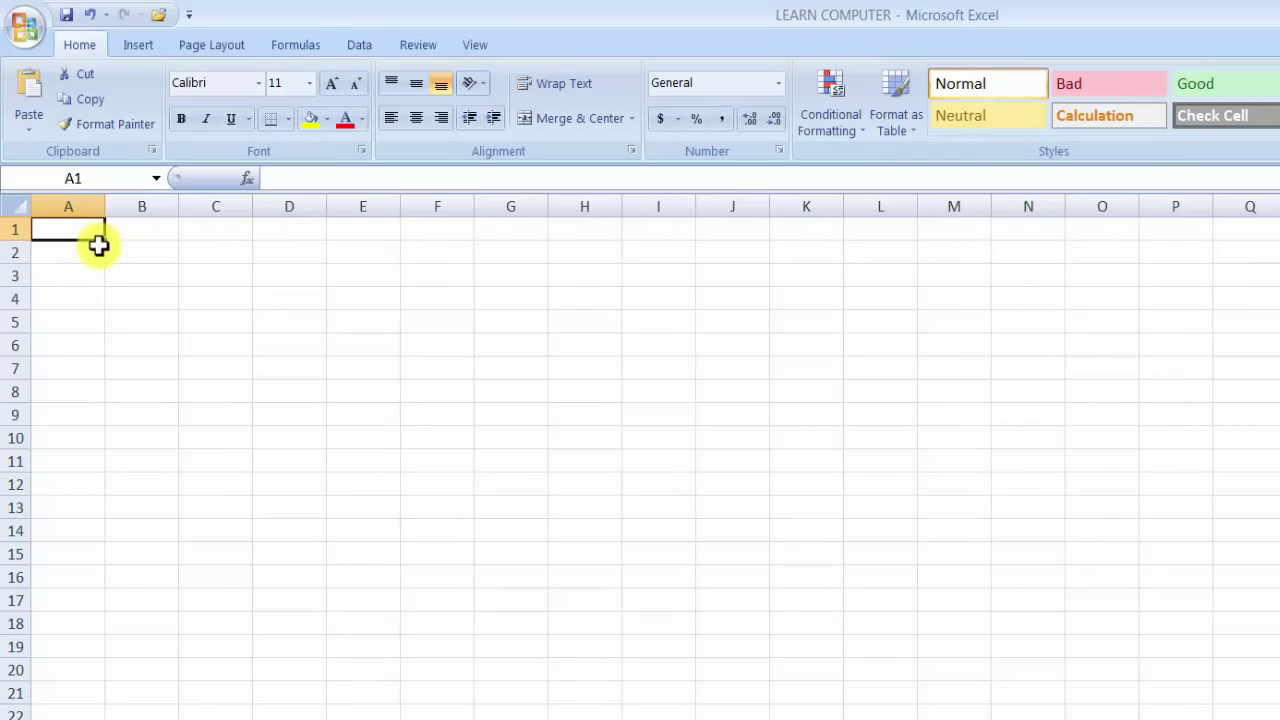
Step: Enter the headers S.NO, NAME and SALARY across A1:C1
{"action": "type", "text": "S"}
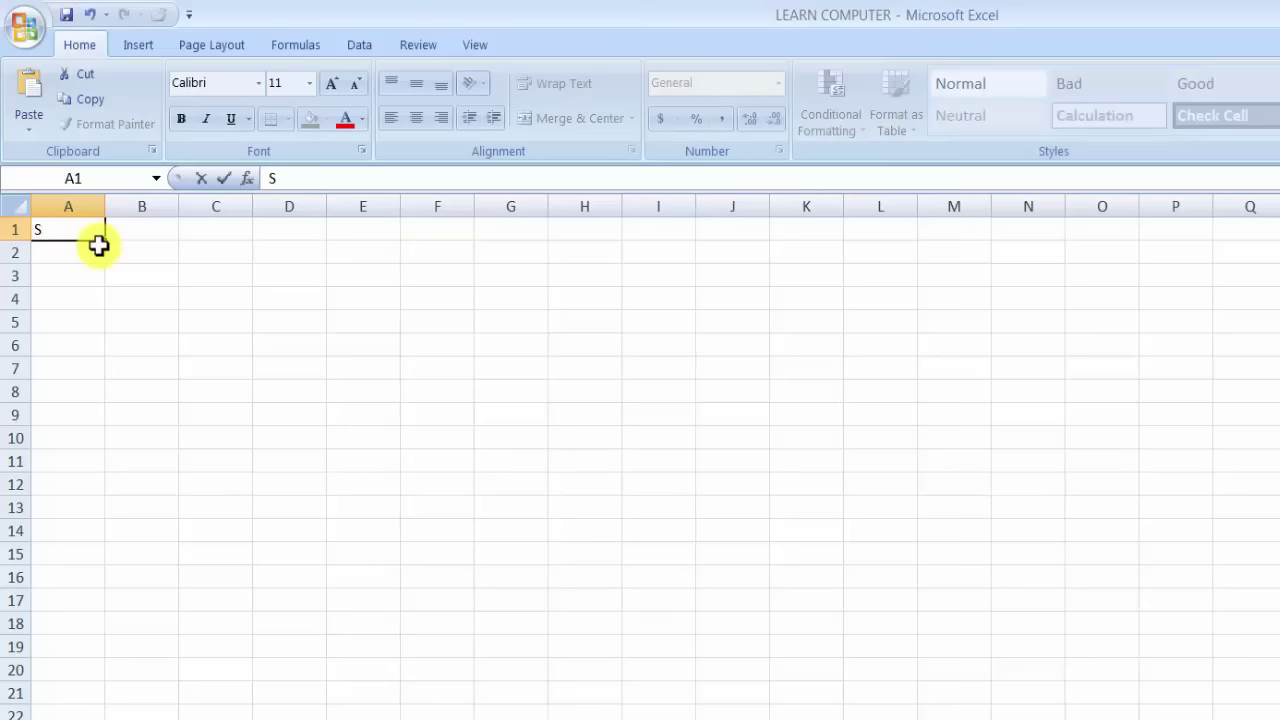
{"action": "type", "text": ".NOP"}
{"action": "key", "text": "BackSpace"}
{"action": "key", "text": "Tab"}
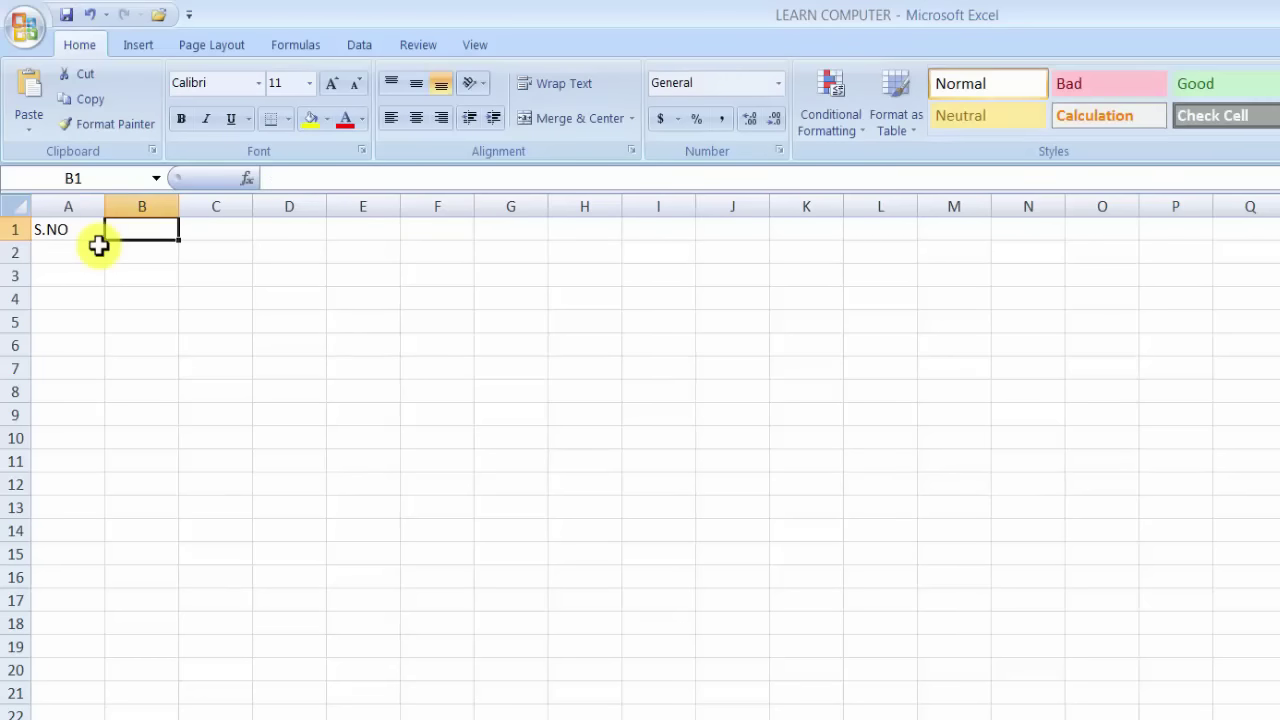
{"action": "type", "text": "NAME"}
{"action": "key", "text": "Tab"}
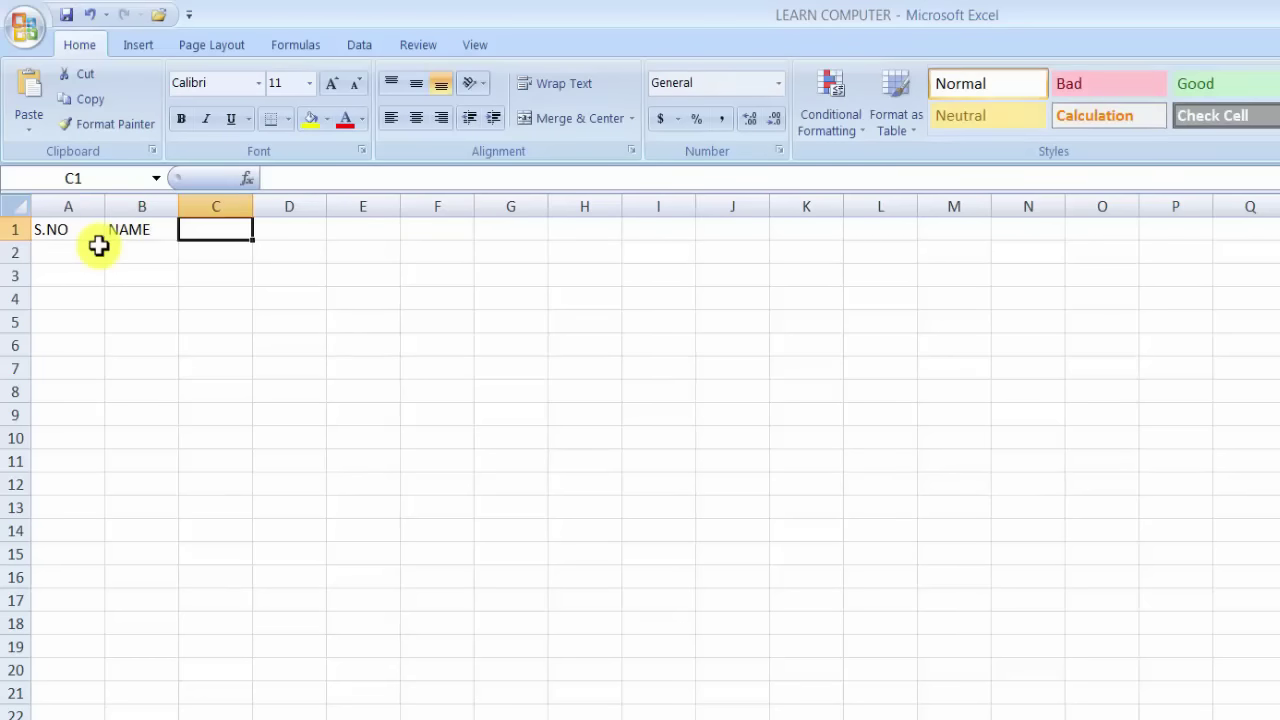
{"action": "type", "text": "C"}
{"action": "key", "text": "BackSpace"}
{"action": "type", "text": "S"}
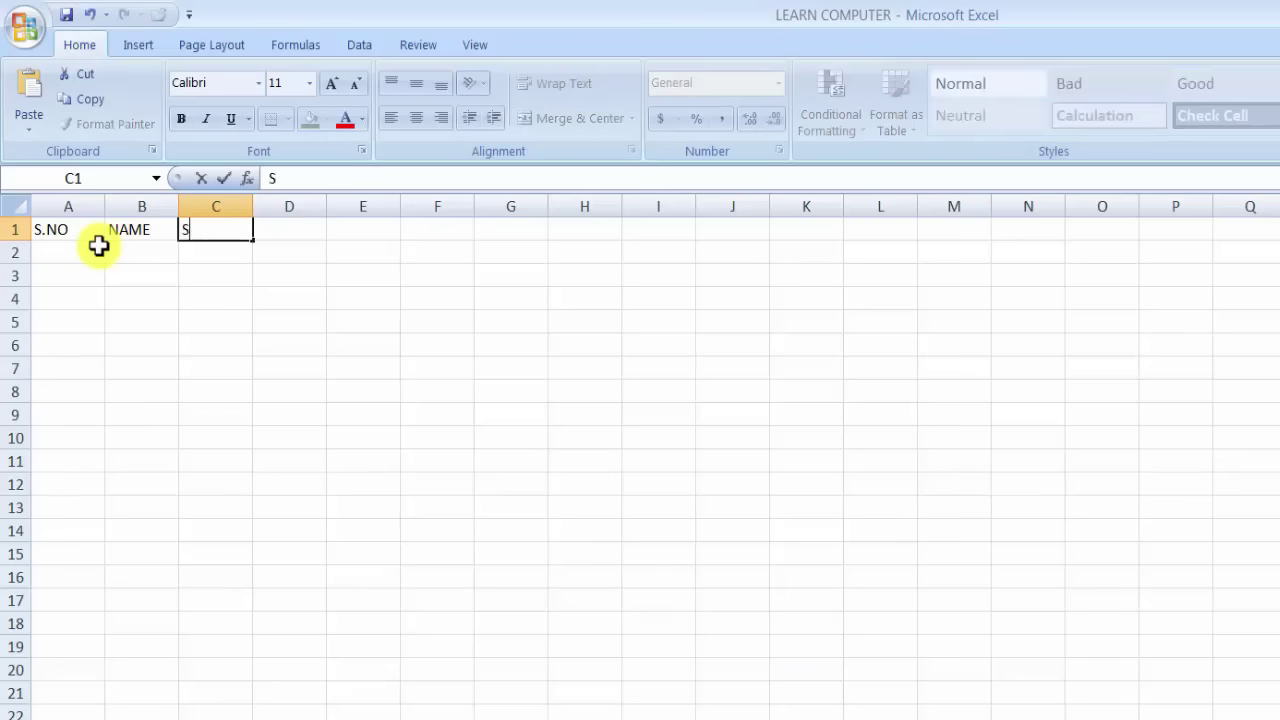
{"action": "type", "text": "ALARY"}
{"action": "key", "text": "Tab"}
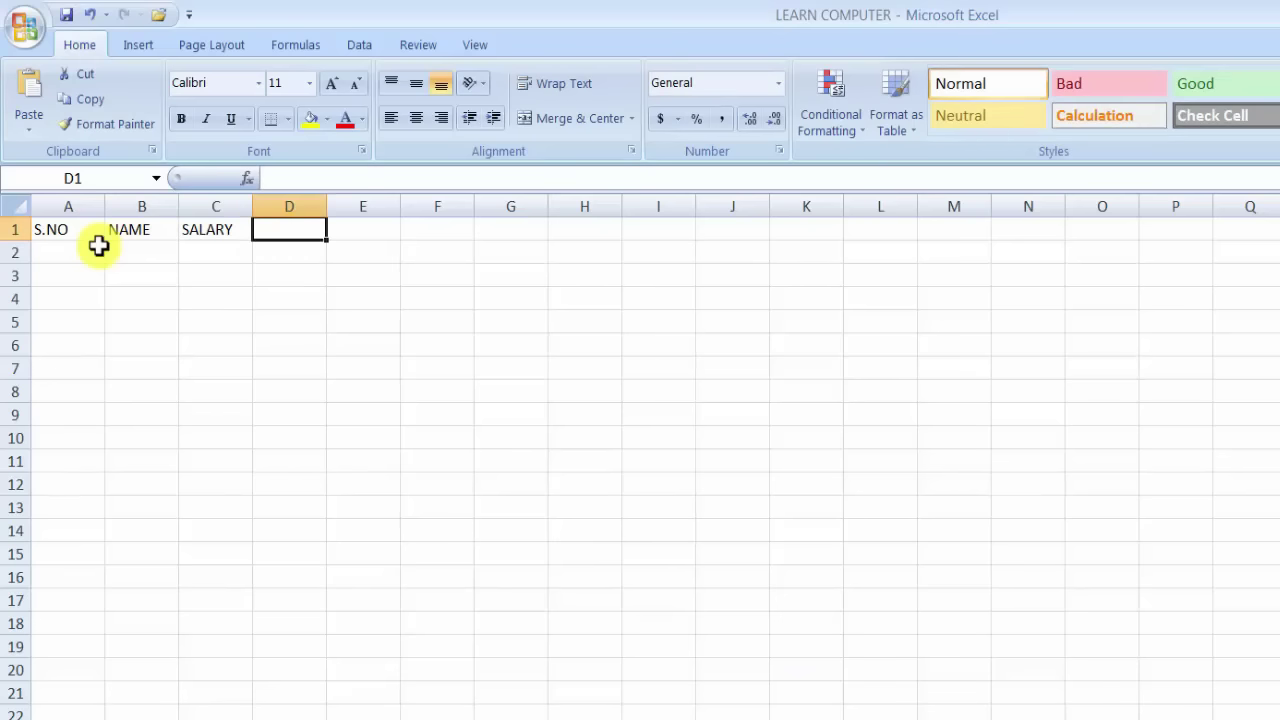
Step: Add the TAX and TAX AMOUNT headers in D1:E1 and clear stray autocomplete text from A2
{"action": "type", "text": "TAXT"}
{"action": "key", "text": "BackSpace"}
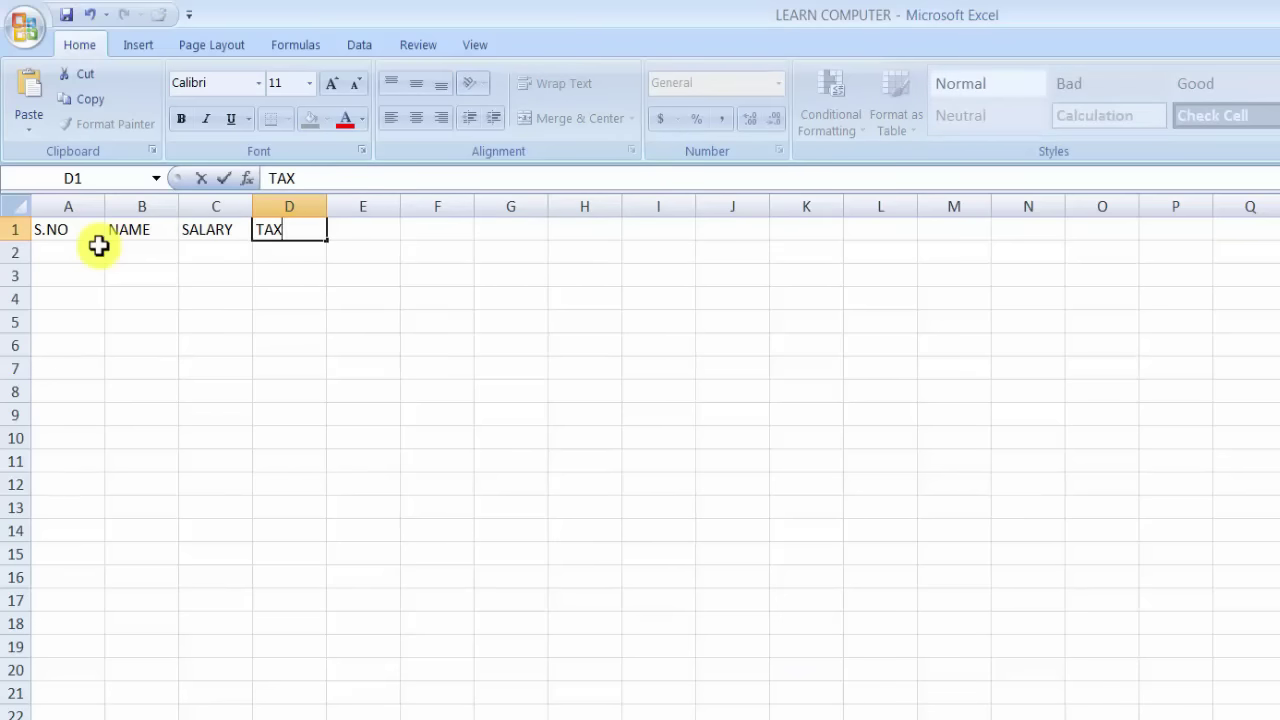
{"action": "key", "text": "Tab"}
{"action": "type", "text": "TAX "}
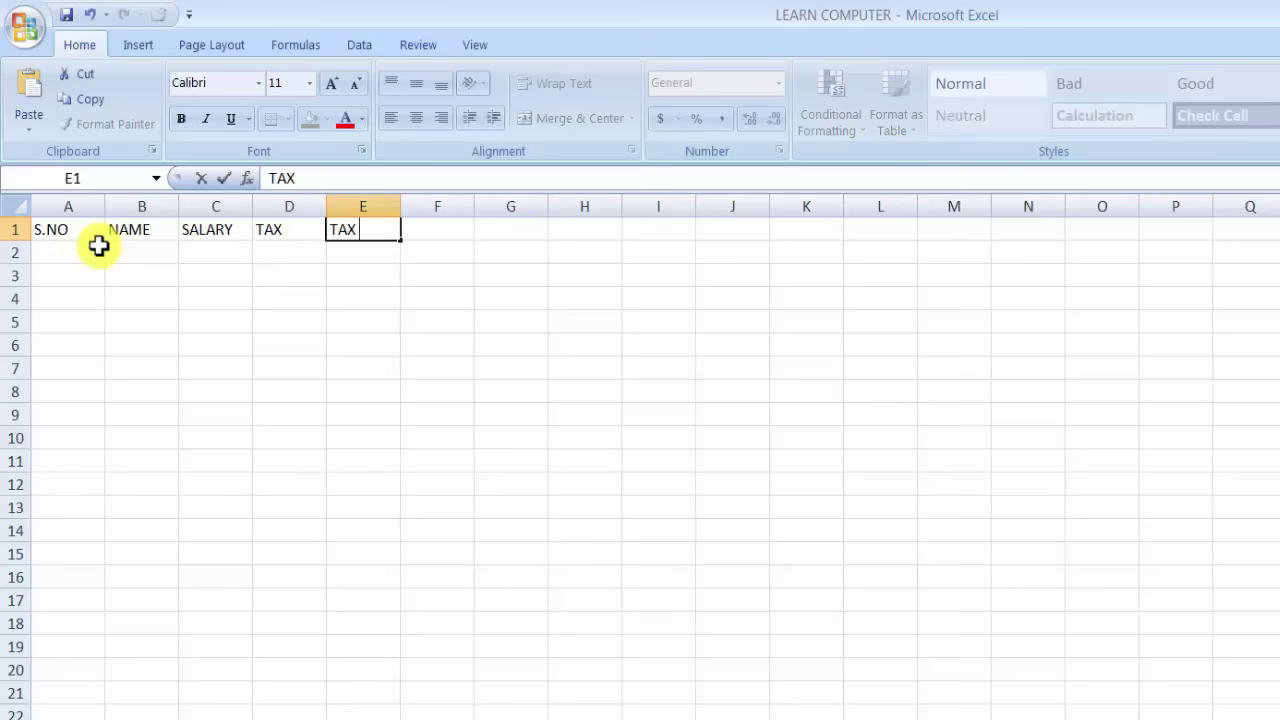
{"action": "type", "text": "AMOUNT"}
{"action": "key", "text": "Return"}
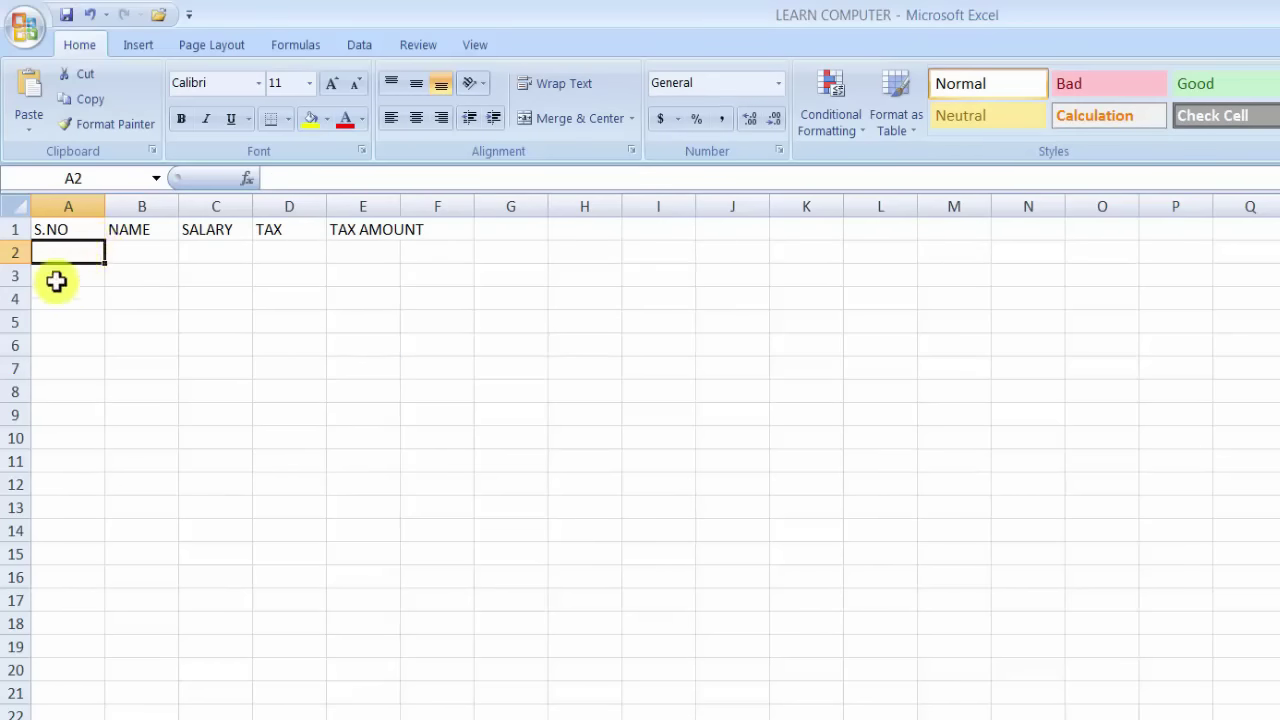
{"action": "type", "text": "S"}
{"action": "key", "text": "BackSpace"}
{"action": "key", "text": "BackSpace"}
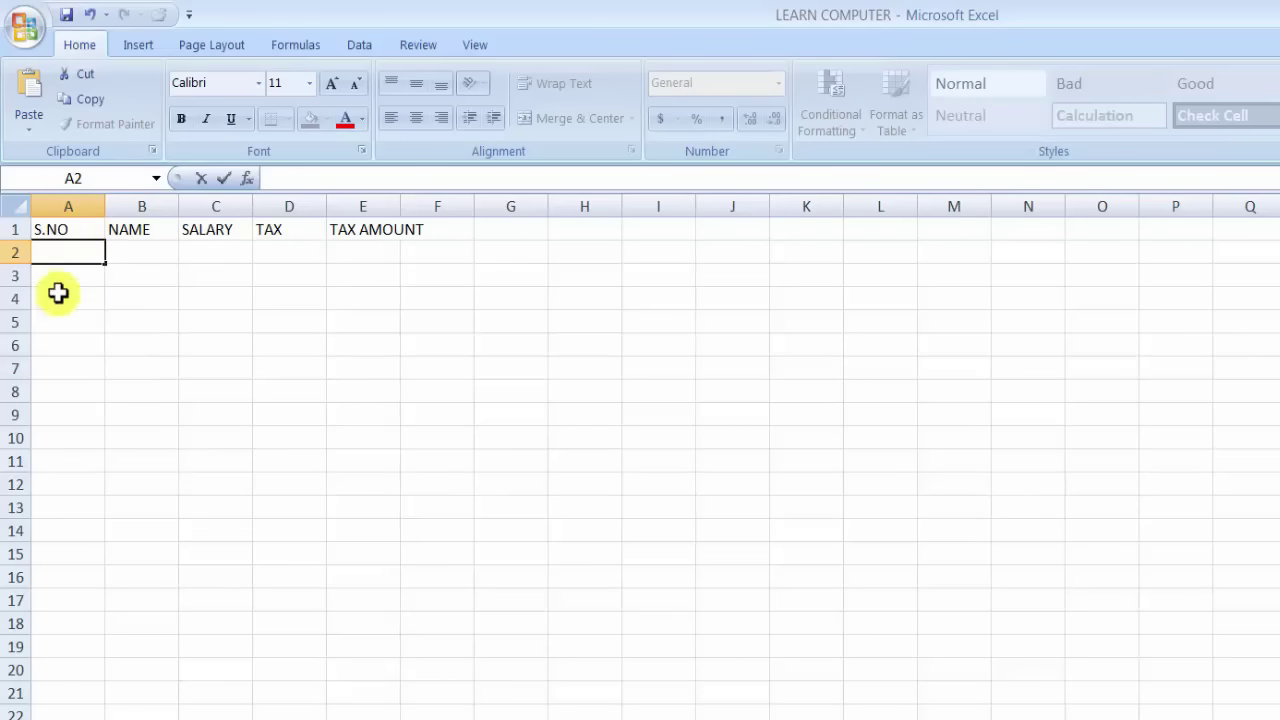
Step: Reselect cell A2 and zoom the sheet in step by step to 180%
{"action": "left_click", "coordinate": [69, 280]}
{"action": "left_click", "coordinate": [63, 252]}
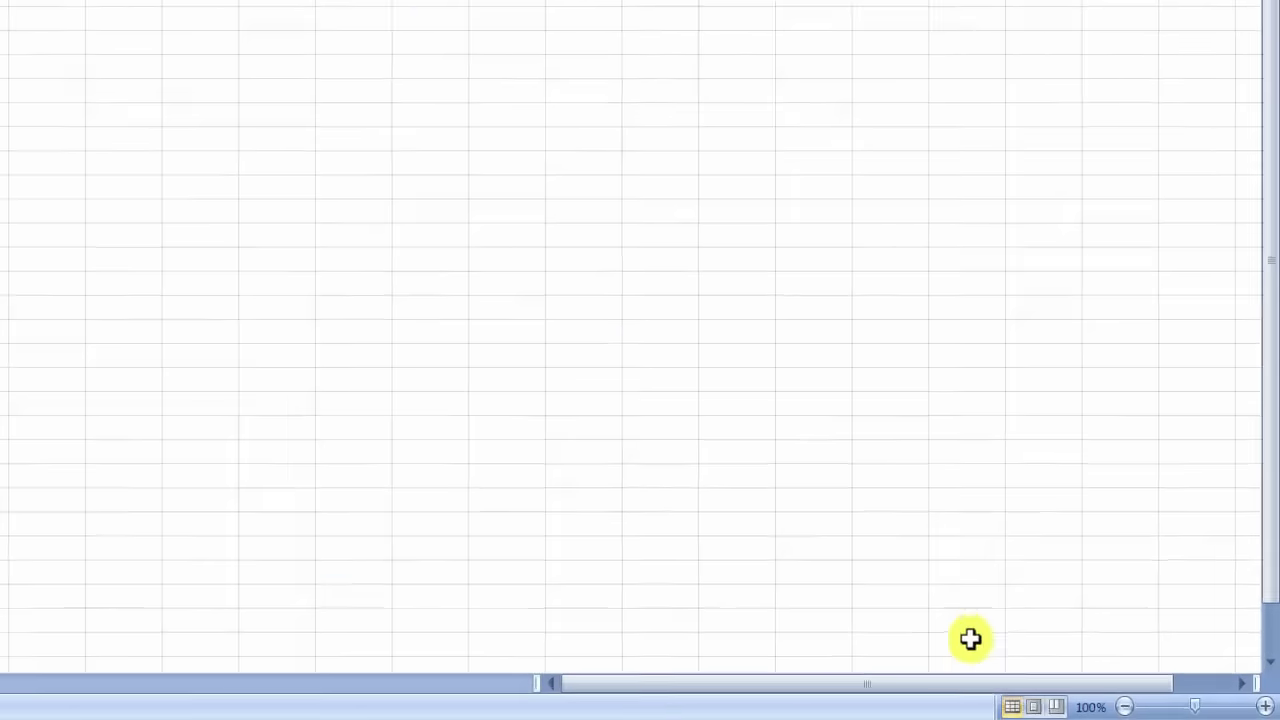
{"action": "left_click", "coordinate": [1260, 703]}
{"action": "left_click", "coordinate": [1260, 703]}
{"action": "left_click", "coordinate": [1260, 703]}
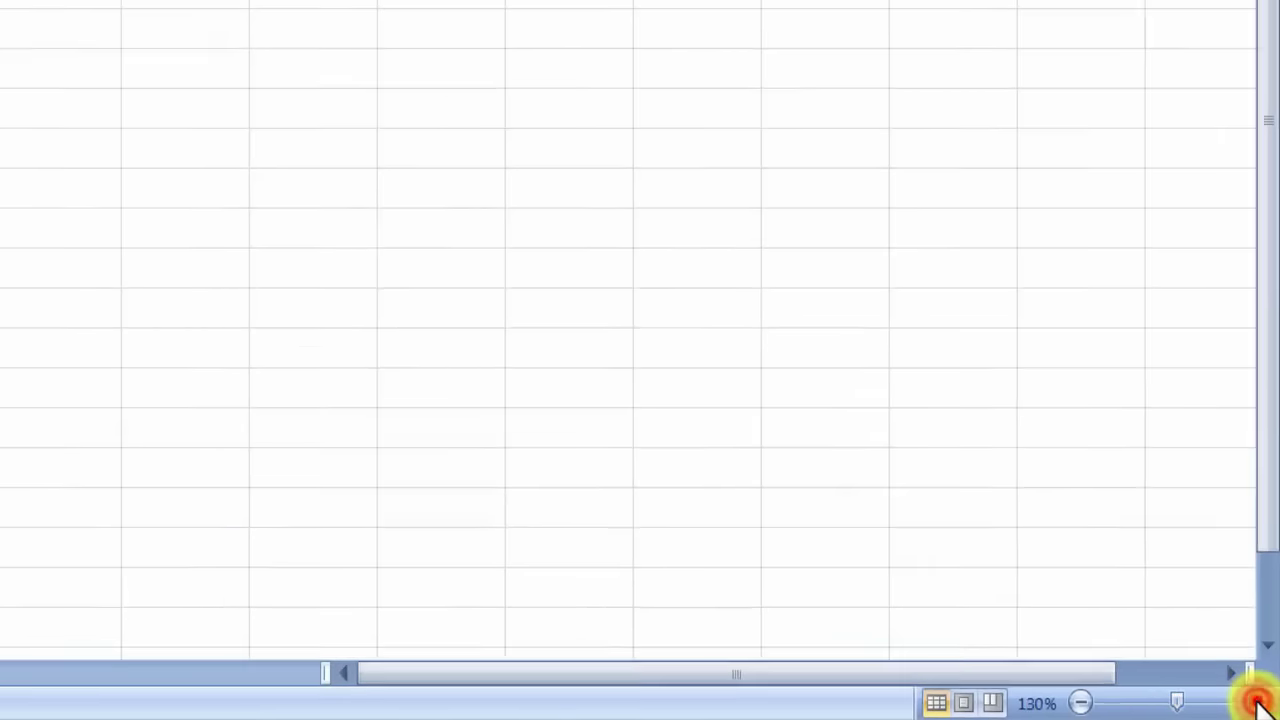
{"action": "left_click", "coordinate": [1260, 703]}
{"action": "left_click", "coordinate": [1260, 703]}
{"action": "left_click", "coordinate": [1260, 703]}
{"action": "left_click", "coordinate": [1267, 709]}
{"action": "left_click", "coordinate": [1267, 709]}
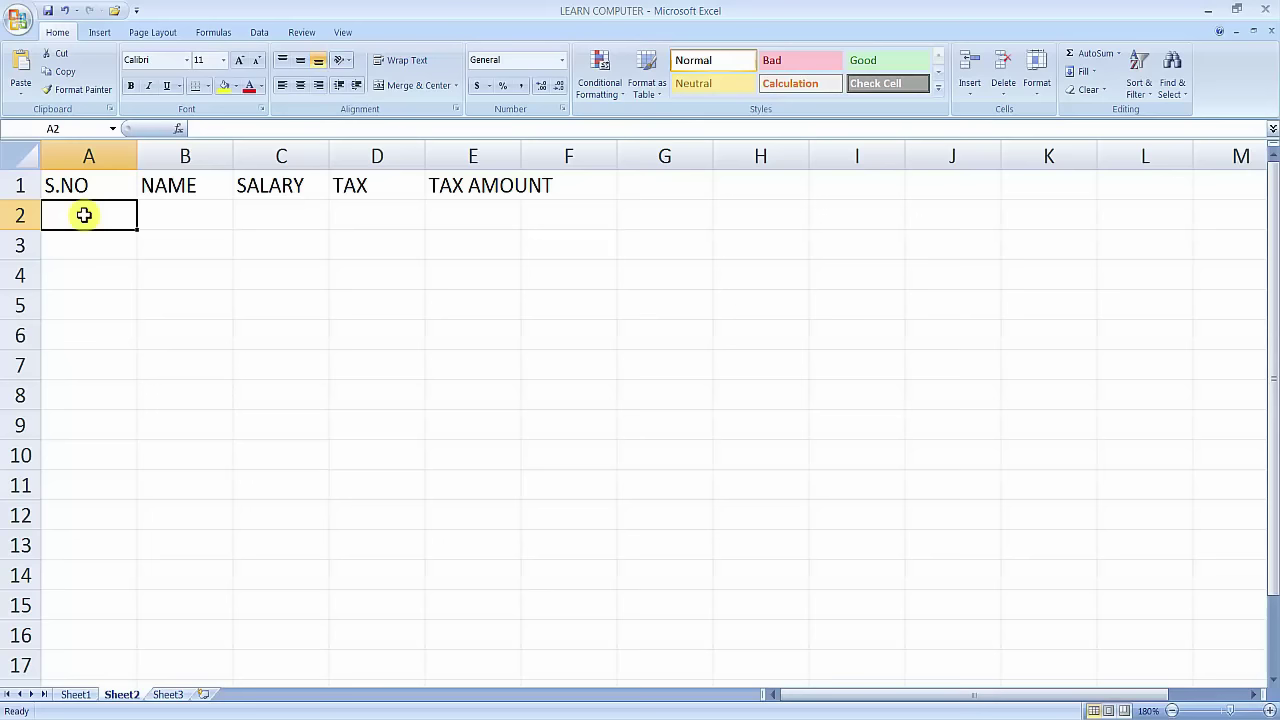
Step: Enter 1 and 2 in A2:A3 and fill the S.NO series down to row 233 (1–232)
{"action": "type", "text": "1"}
{"action": "key", "text": "Return"}
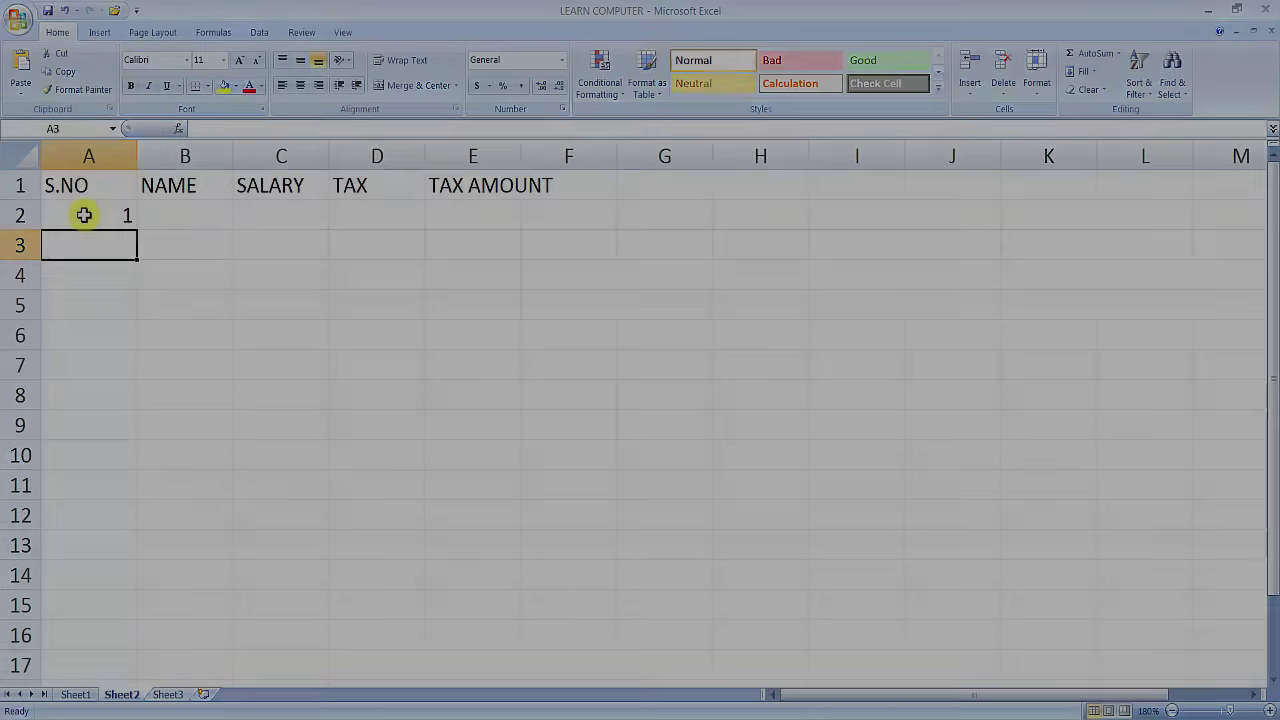
{"action": "type", "text": "2"}
{"action": "key", "text": "Return"}
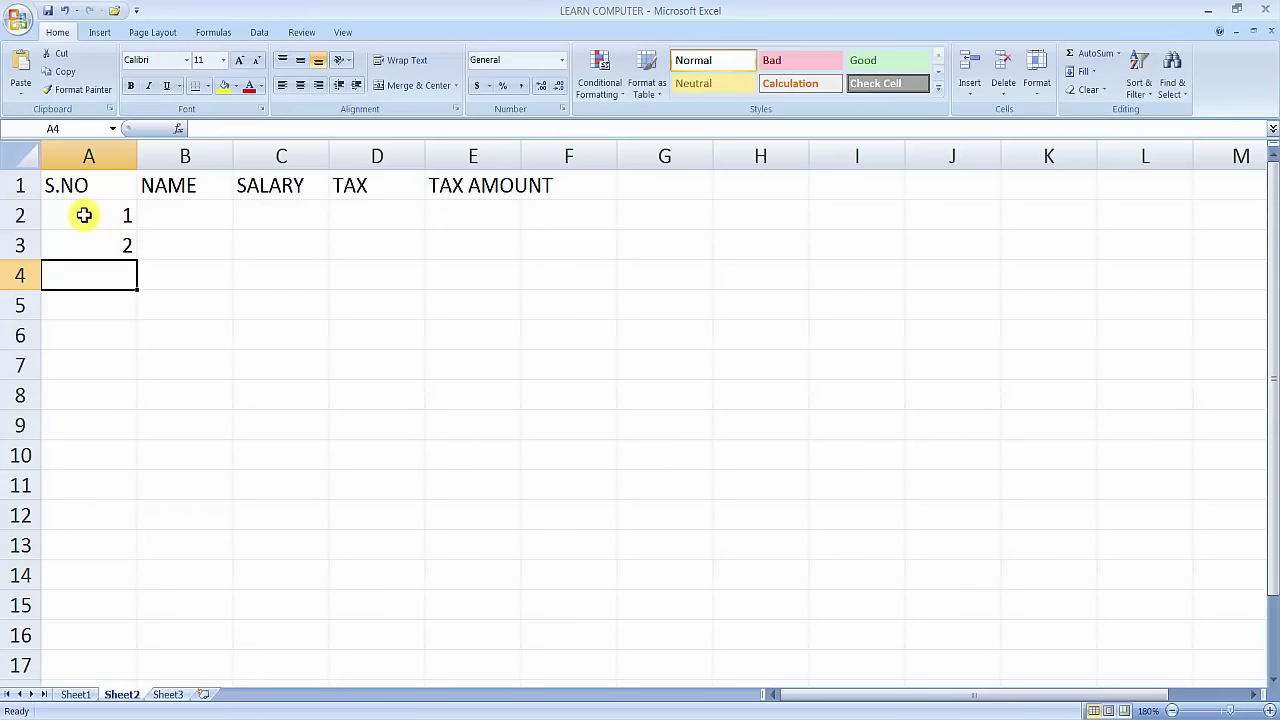
{"action": "left_click_drag", "start_coordinate": [84, 215], "coordinate": [89, 245]}
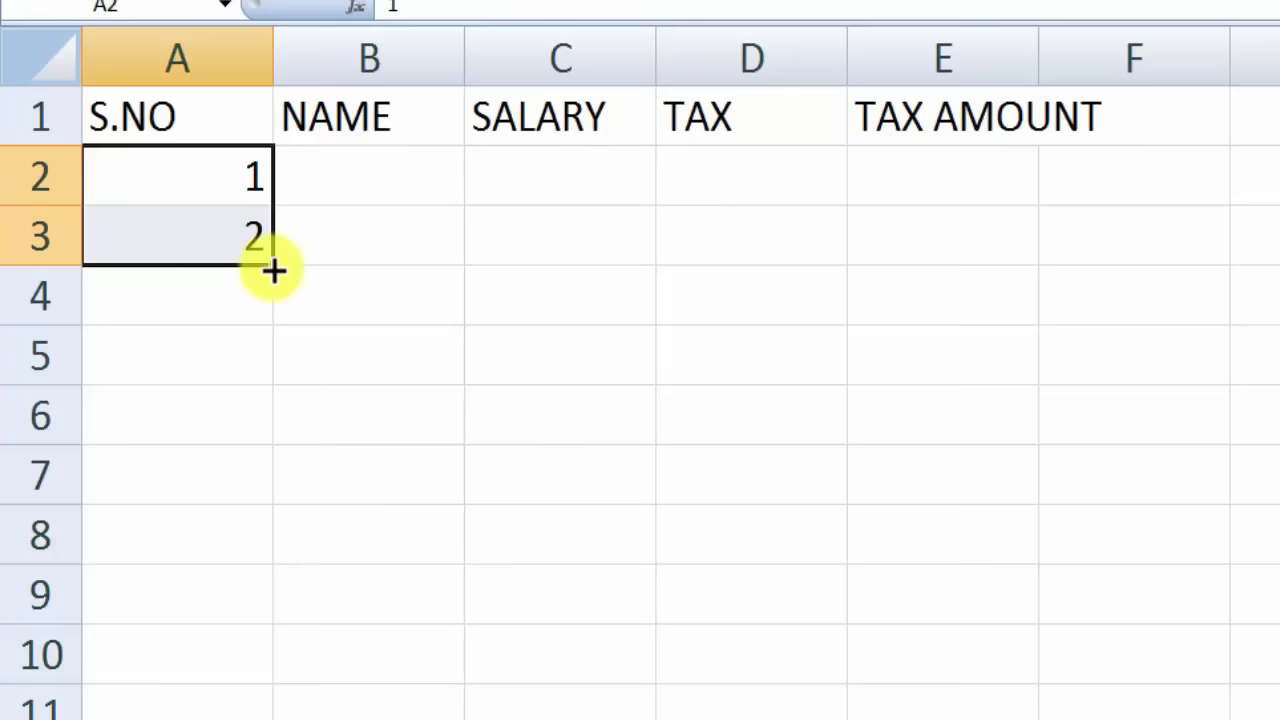
{"action": "left_click_drag", "start_coordinate": [273, 268], "coordinate": [370, 478]}
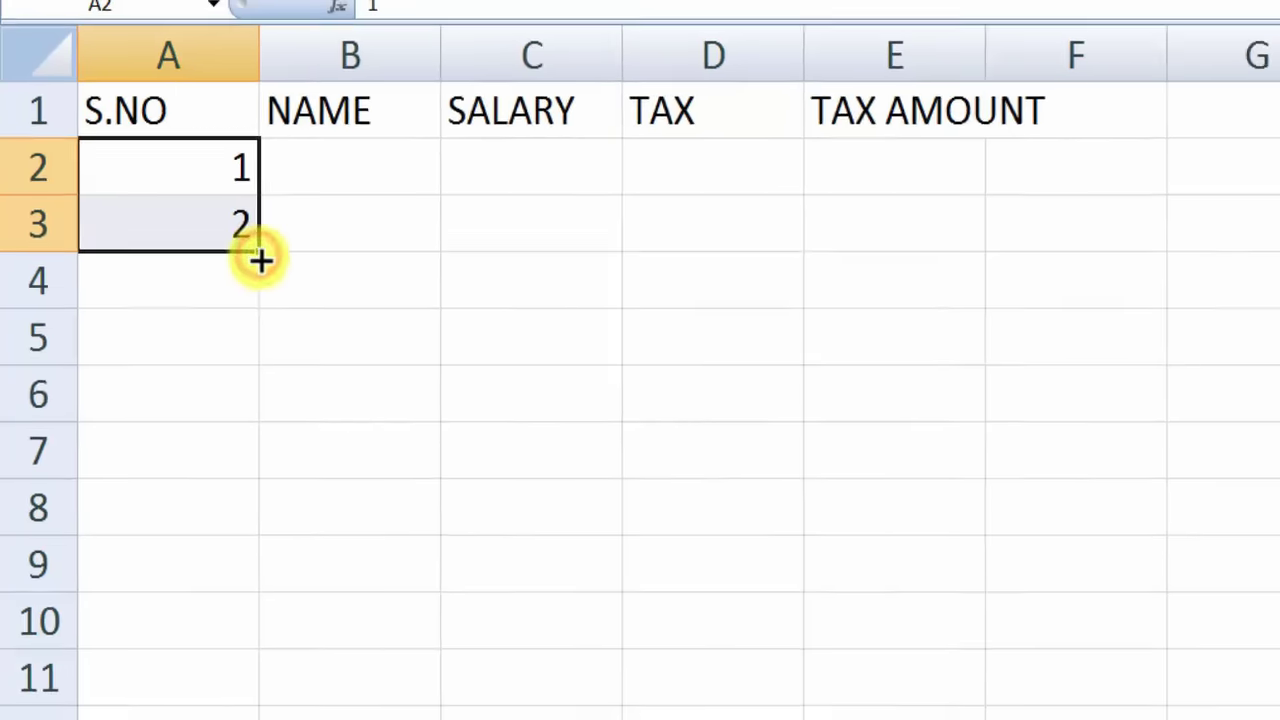
{"action": "left_click_drag", "start_coordinate": [228, 293], "coordinate": [120, 716]}
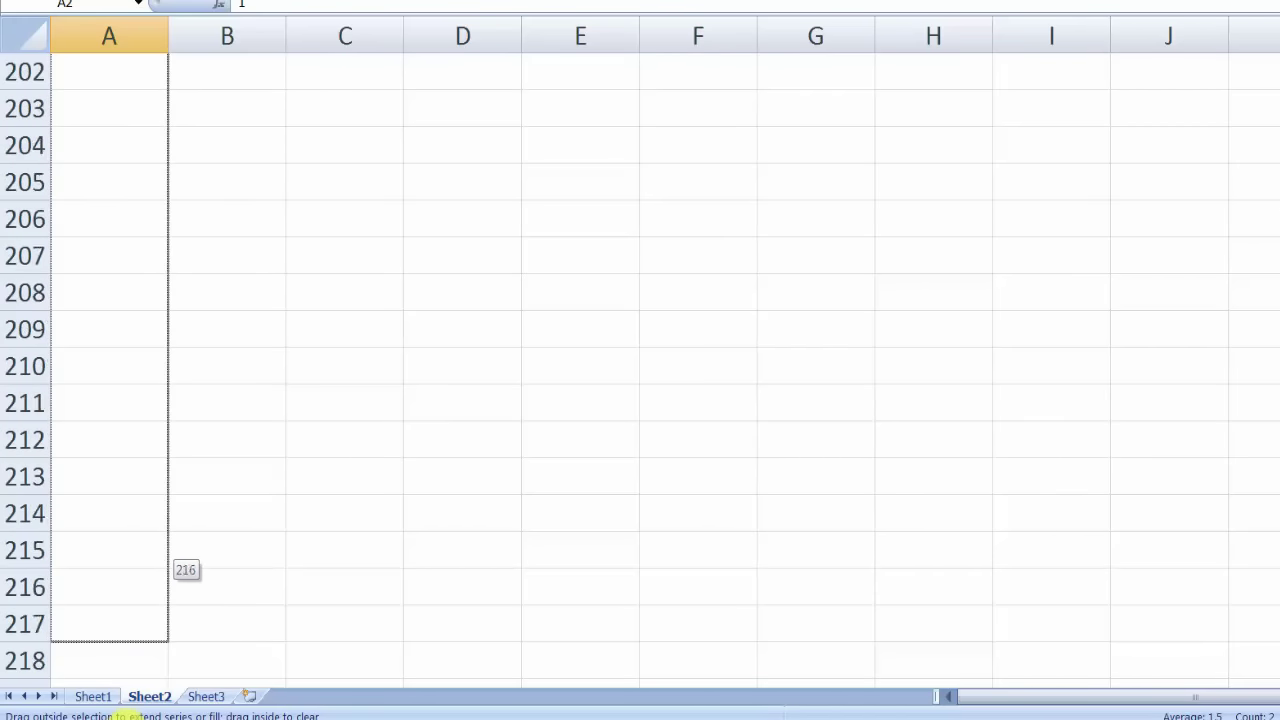
{"action": "left_click_drag", "start_coordinate": [120, 716], "coordinate": [120, 716]}
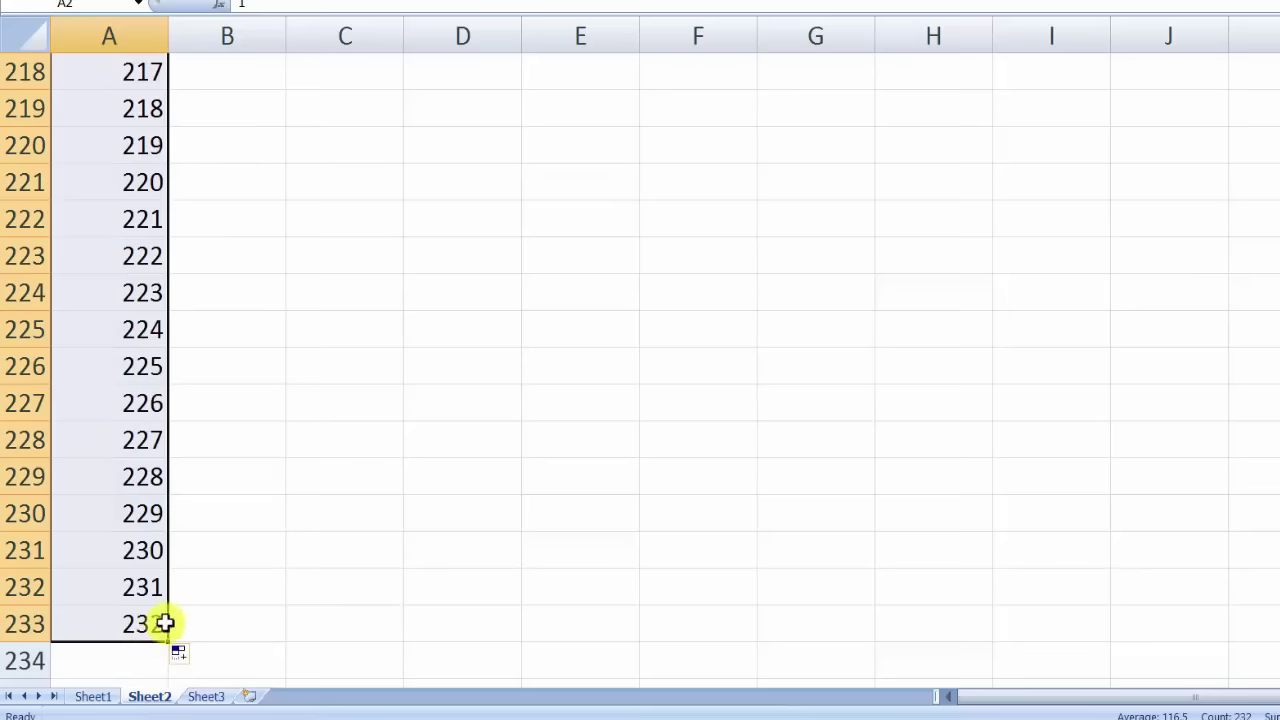
{"action": "scroll", "coordinate": [165, 623], "scroll_direction": "up", "scroll_amount": 20}
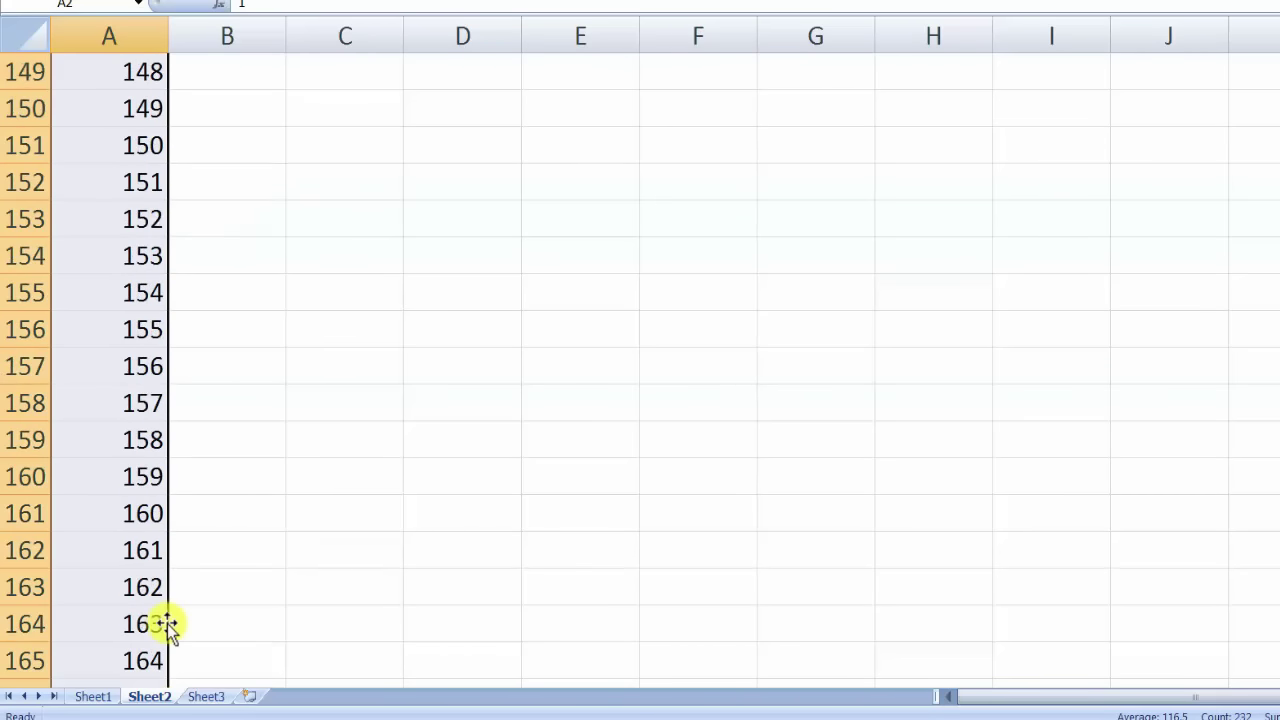
{"action": "scroll", "coordinate": [165, 623], "scroll_direction": "up", "scroll_amount": 19}
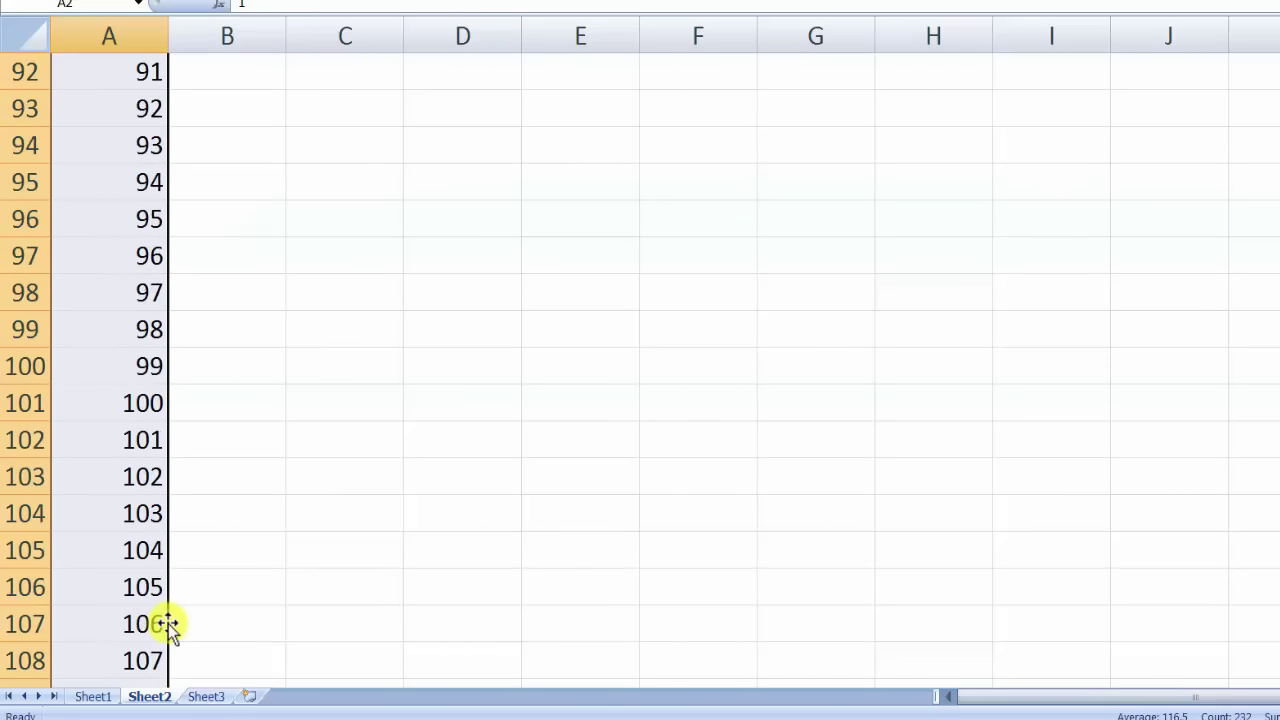
{"action": "scroll", "coordinate": [165, 623], "scroll_direction": "up", "scroll_amount": 15}
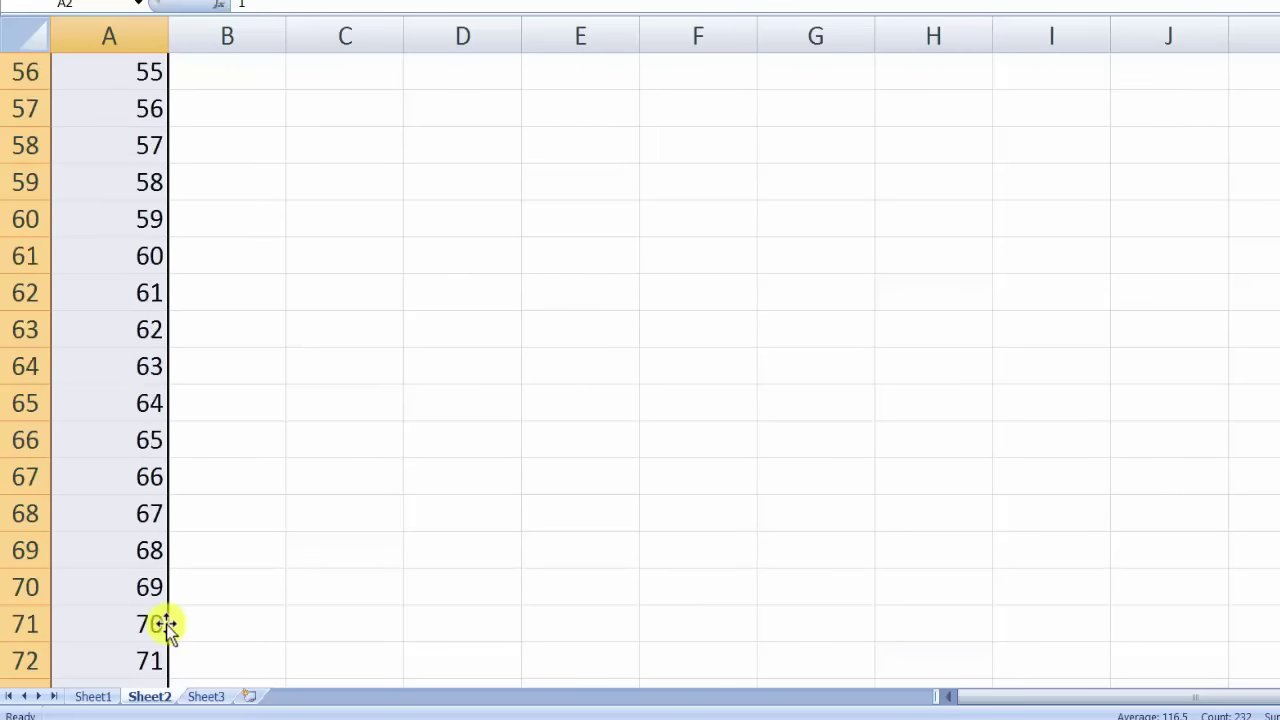
{"action": "scroll", "coordinate": [165, 623], "scroll_direction": "up", "scroll_amount": 15}
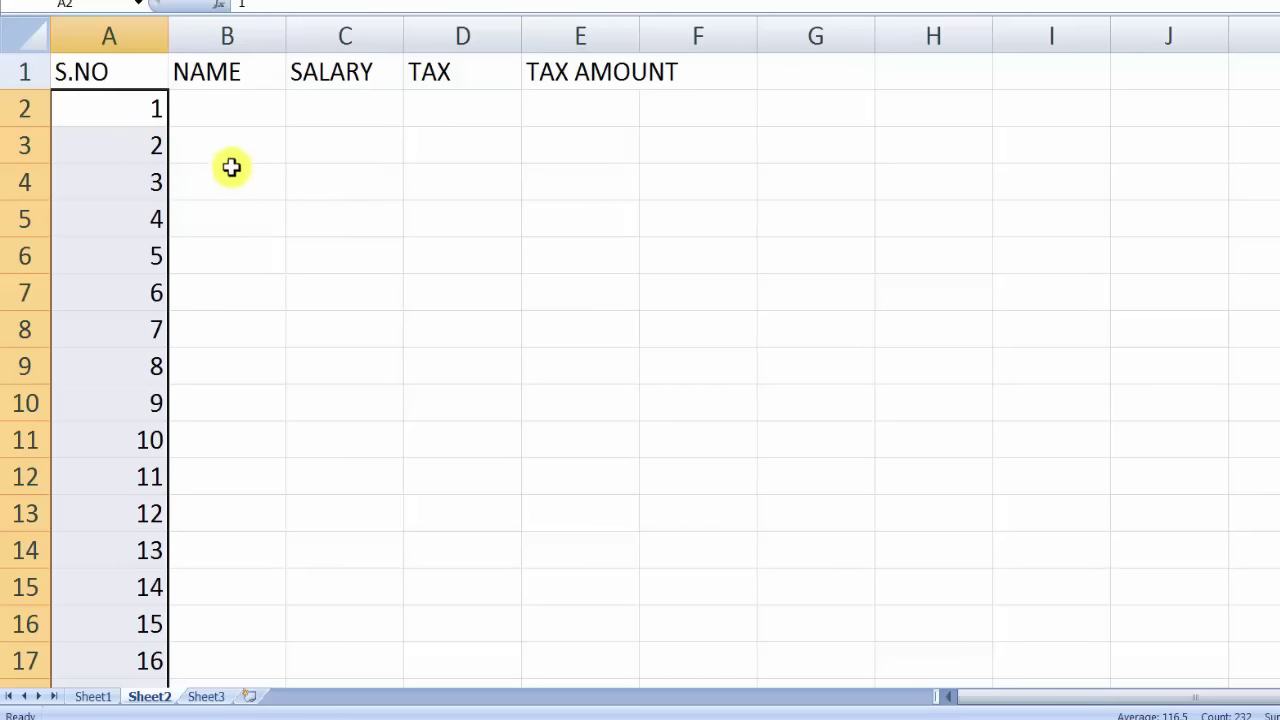
Step: Clear column A, re-enter 1 in A2, and try copying the lone 1 down to A12, then undo
{"action": "key", "text": "Delete"}
{"action": "left_click", "coordinate": [108, 117]}
{"action": "type", "text": "1"}
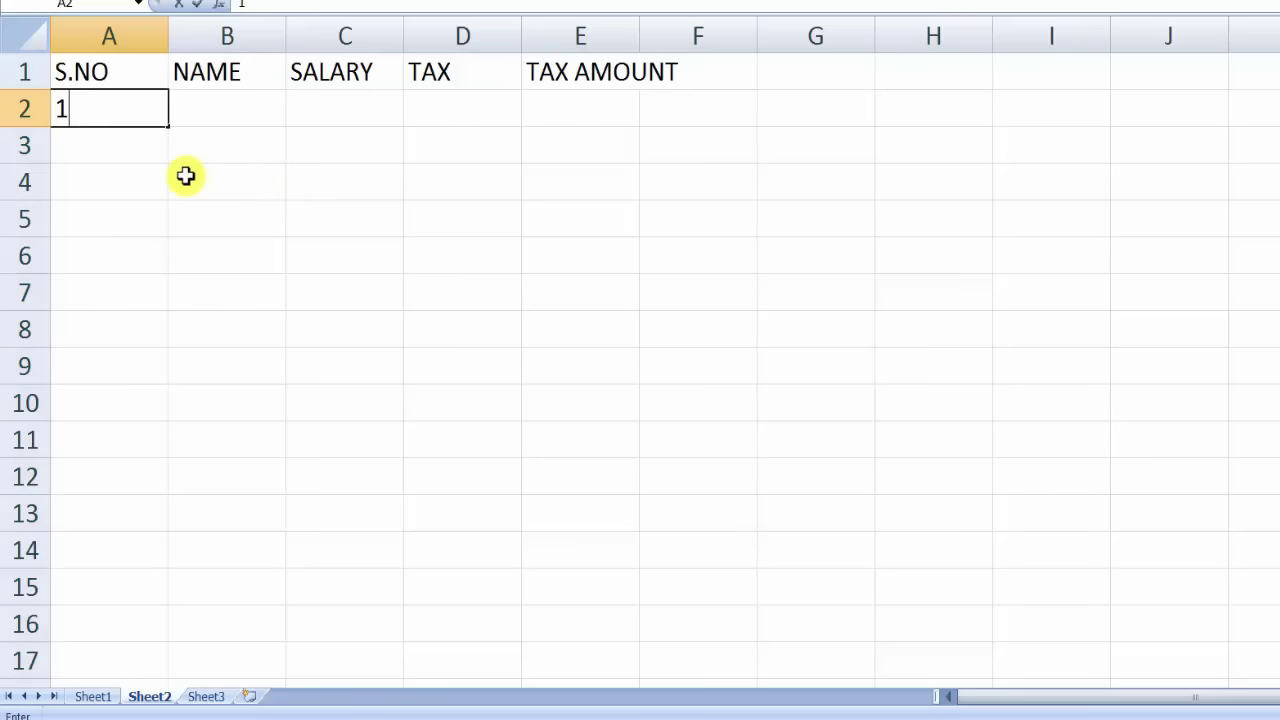
{"action": "key", "text": "Return"}
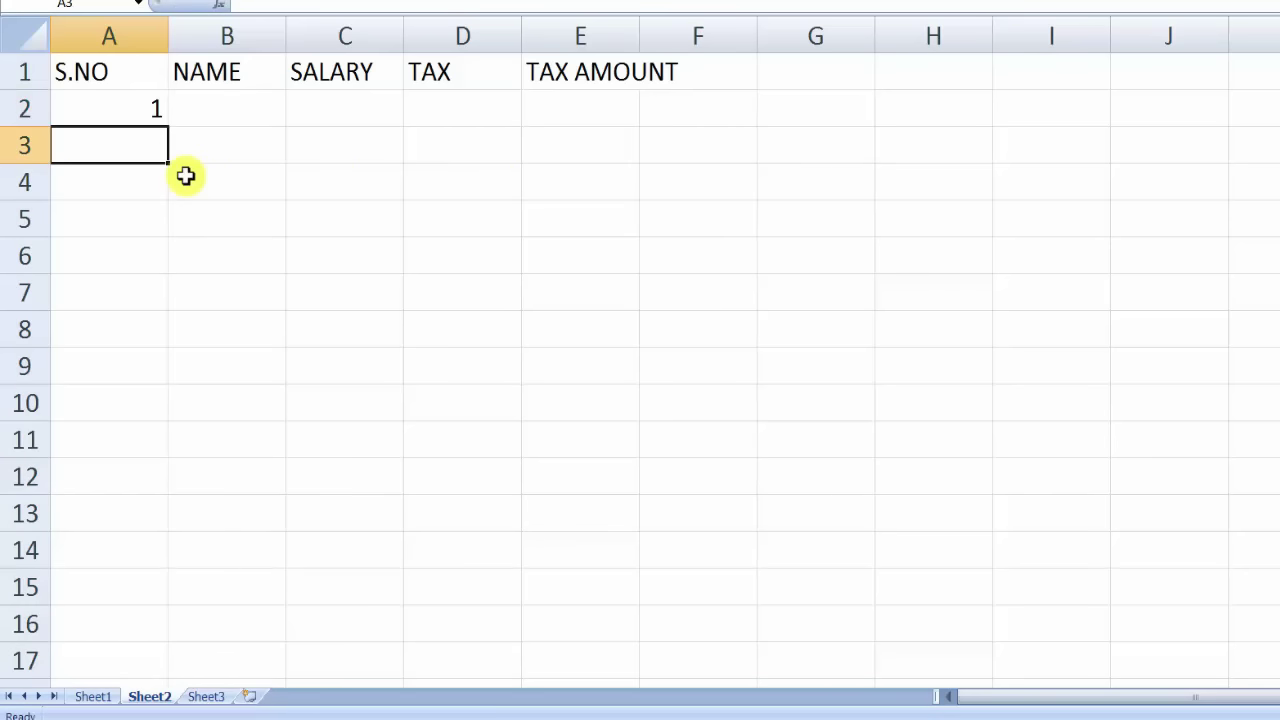
{"action": "type", "text": "2"}
{"action": "key", "text": "Return"}
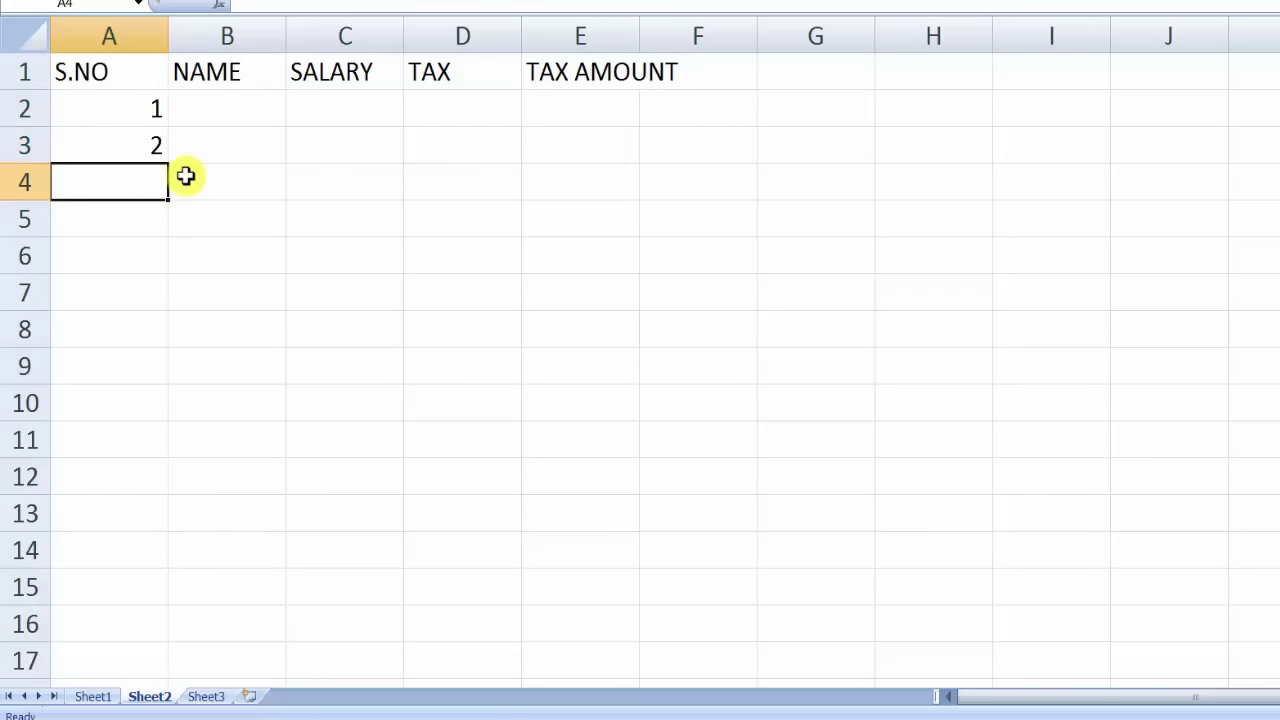
{"action": "left_click", "coordinate": [136, 145]}
{"action": "key", "text": "Delete"}
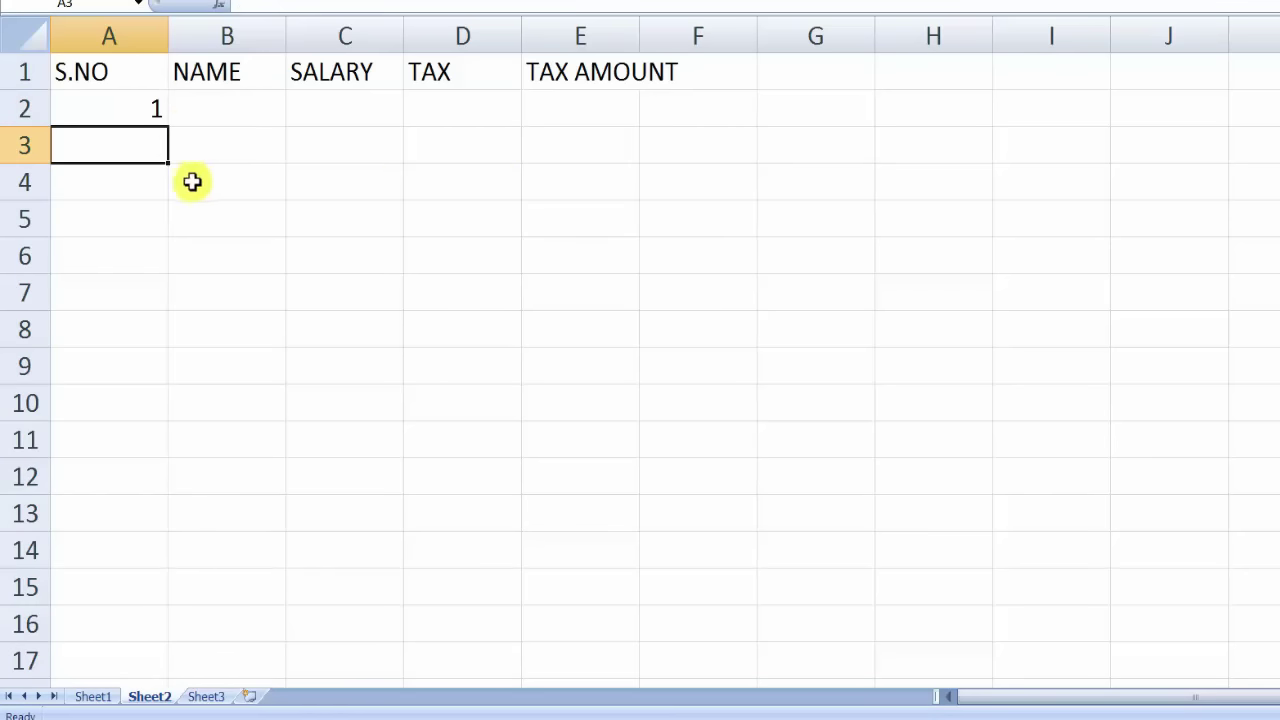
{"action": "left_click", "coordinate": [115, 120]}
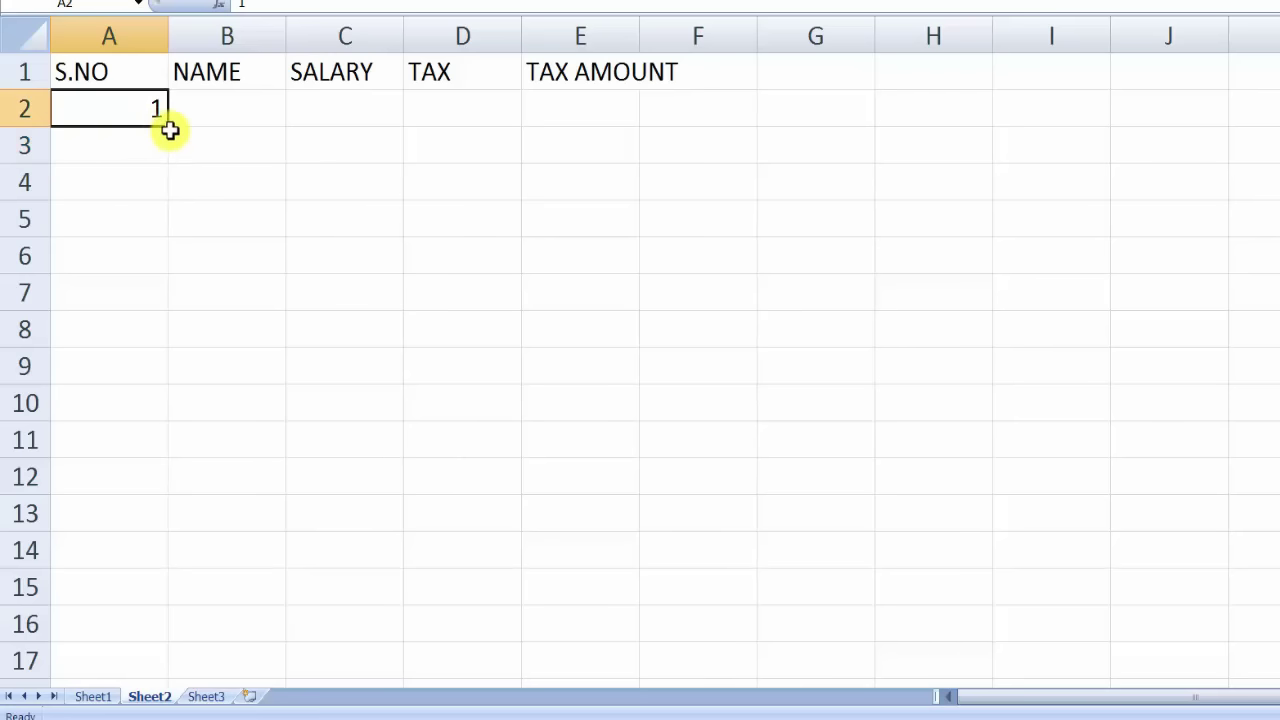
{"action": "left_click_drag", "start_coordinate": [171, 128], "coordinate": [165, 481]}
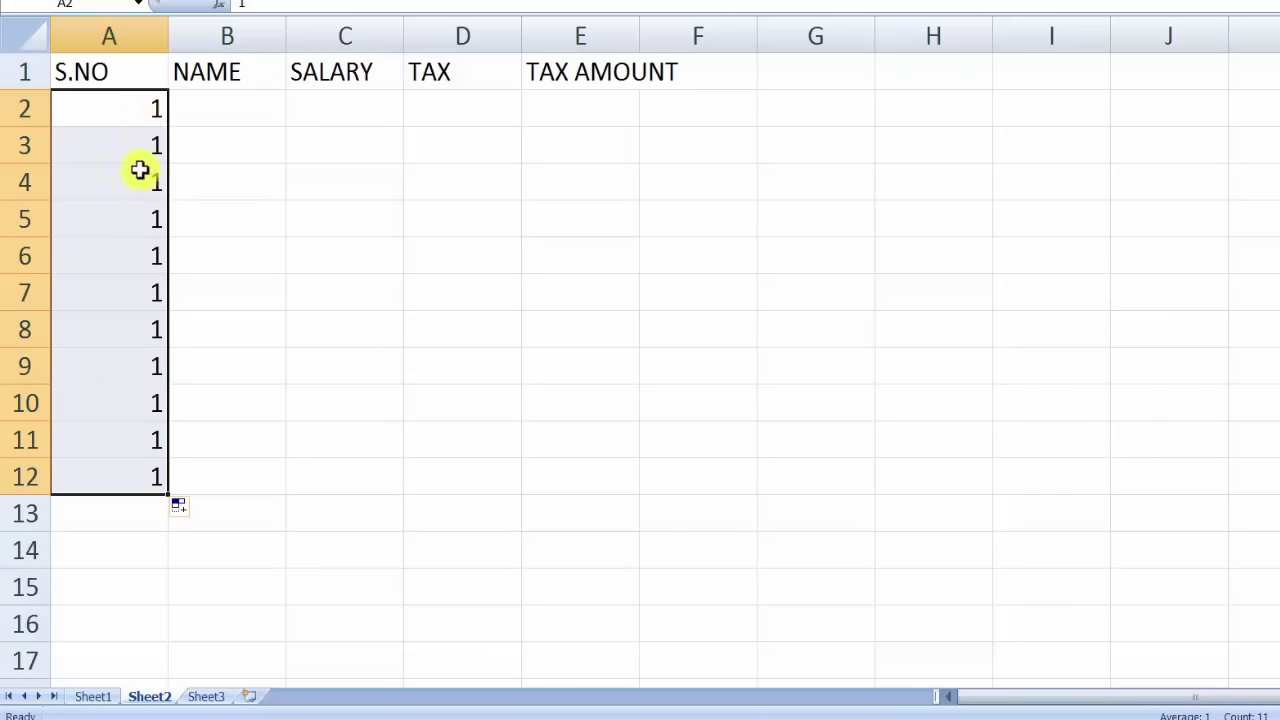
{"action": "key", "text": "ctrl+z"}
Step: Put 2 back in A3 and fill A2:A3 down as serial numbers 1–11 through A12
{"action": "left_click", "coordinate": [134, 154]}
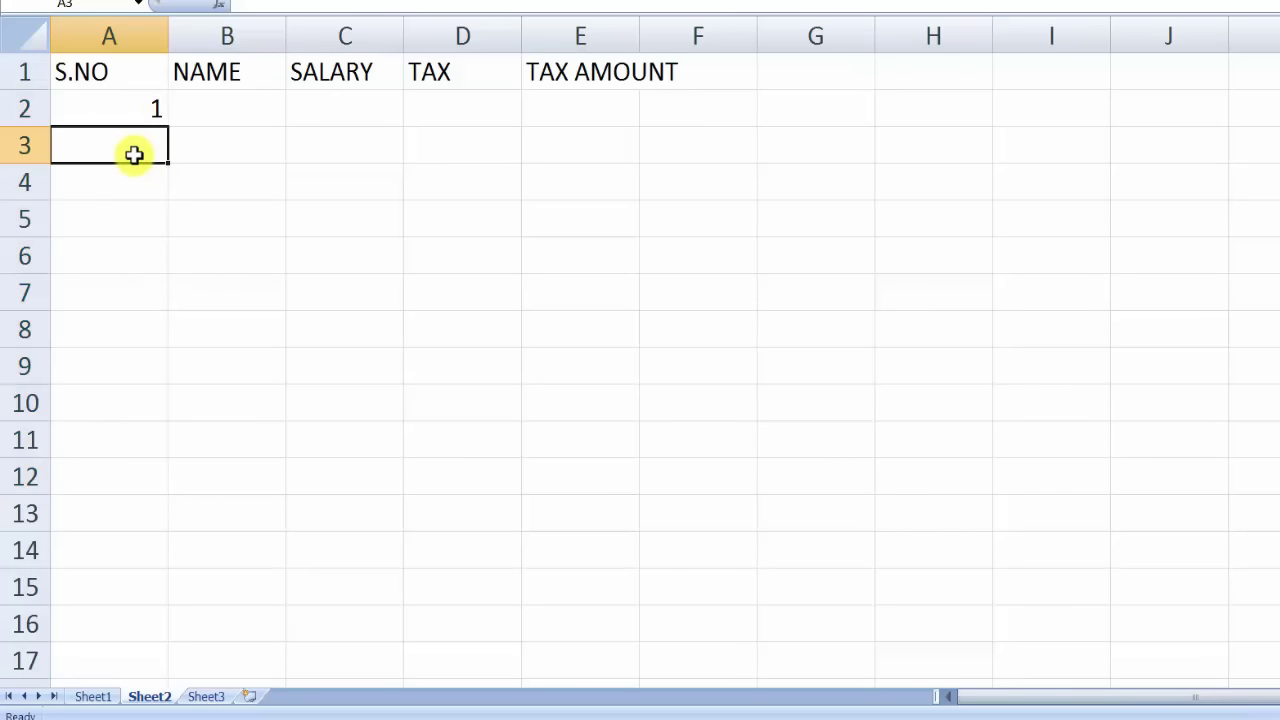
{"action": "type", "text": "2"}
{"action": "key", "text": "Return"}
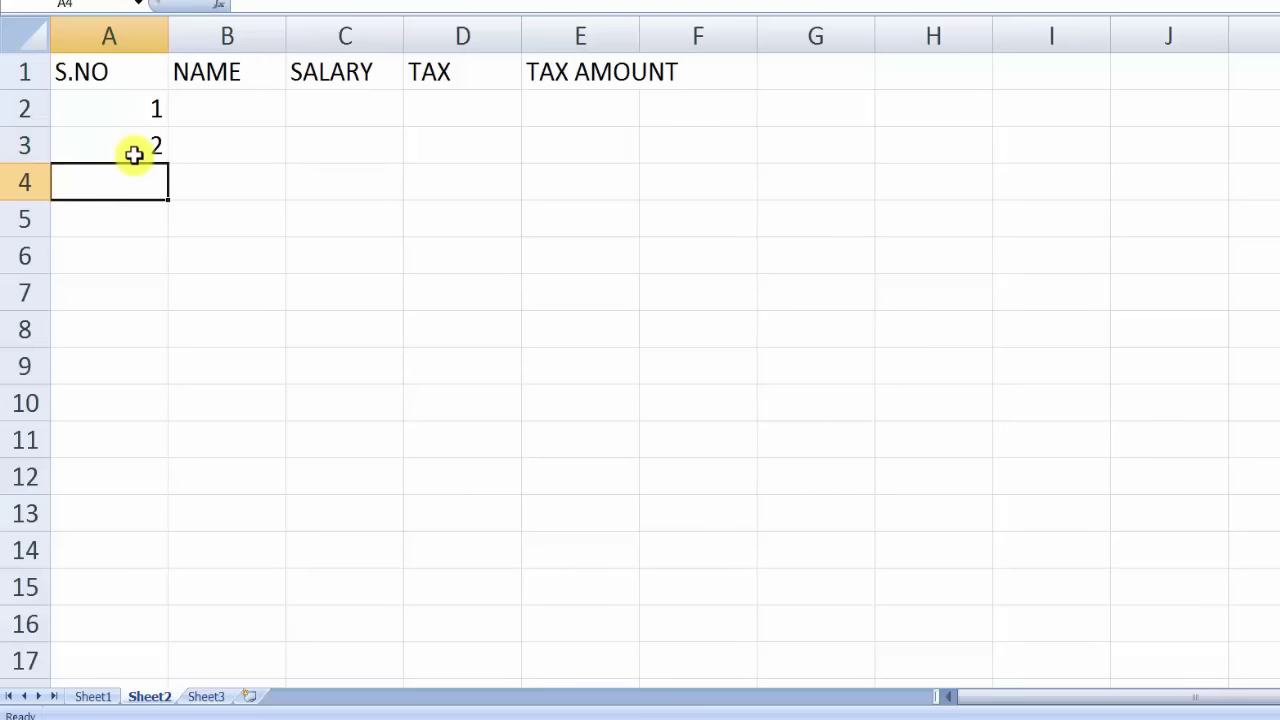
{"action": "left_click_drag", "start_coordinate": [117, 117], "coordinate": [112, 145]}
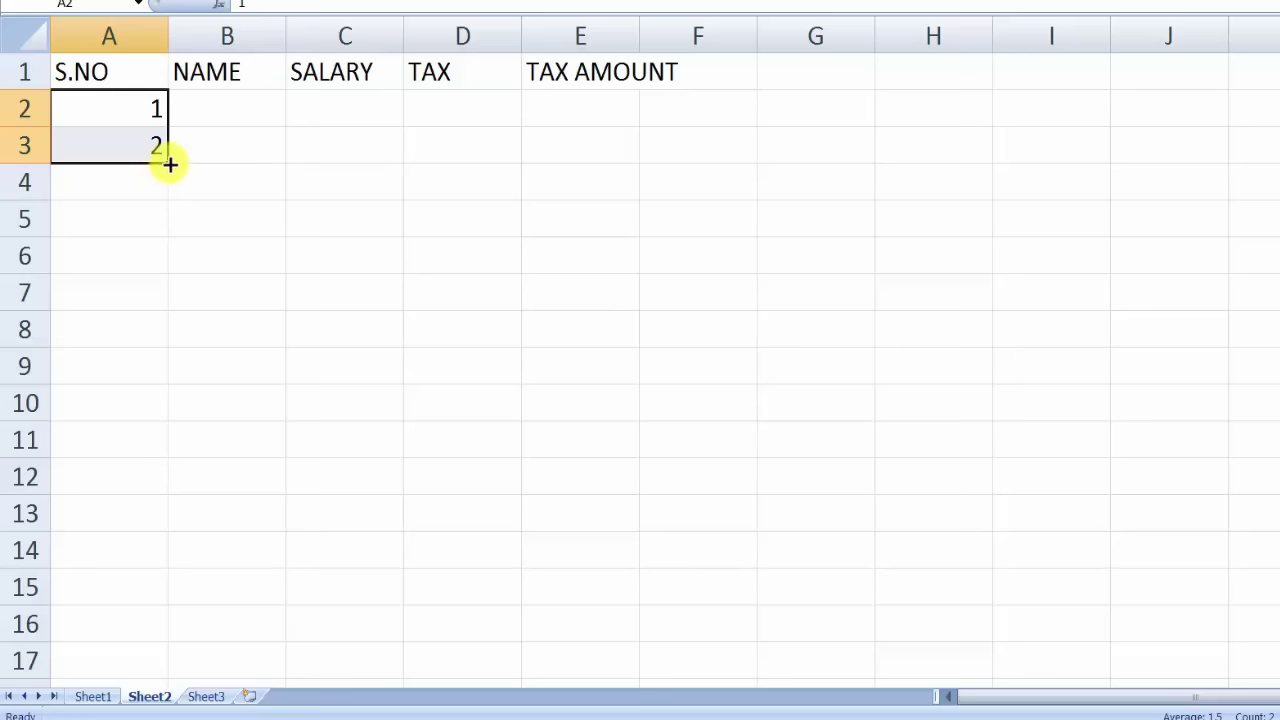
{"action": "left_click_drag", "start_coordinate": [170, 164], "coordinate": [157, 477]}
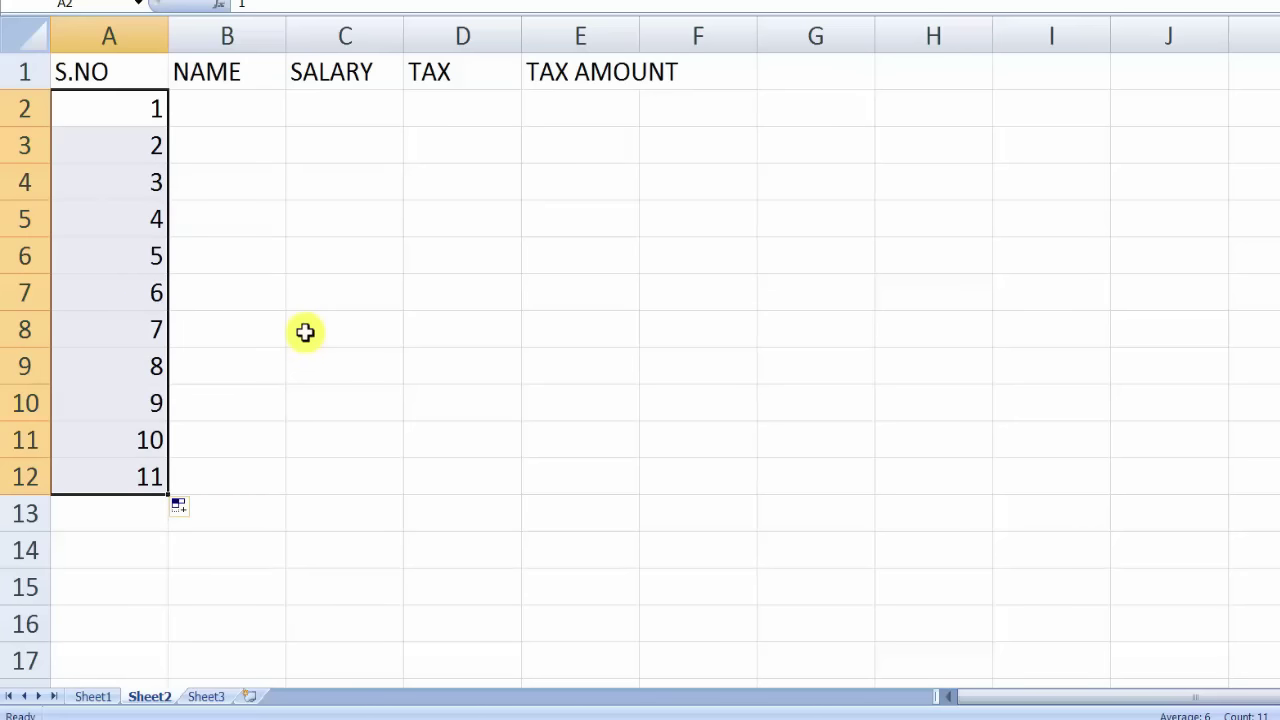
Step: Enter 1 in C4 under SALARY and copy it down to C11
{"action": "left_click", "coordinate": [331, 184]}
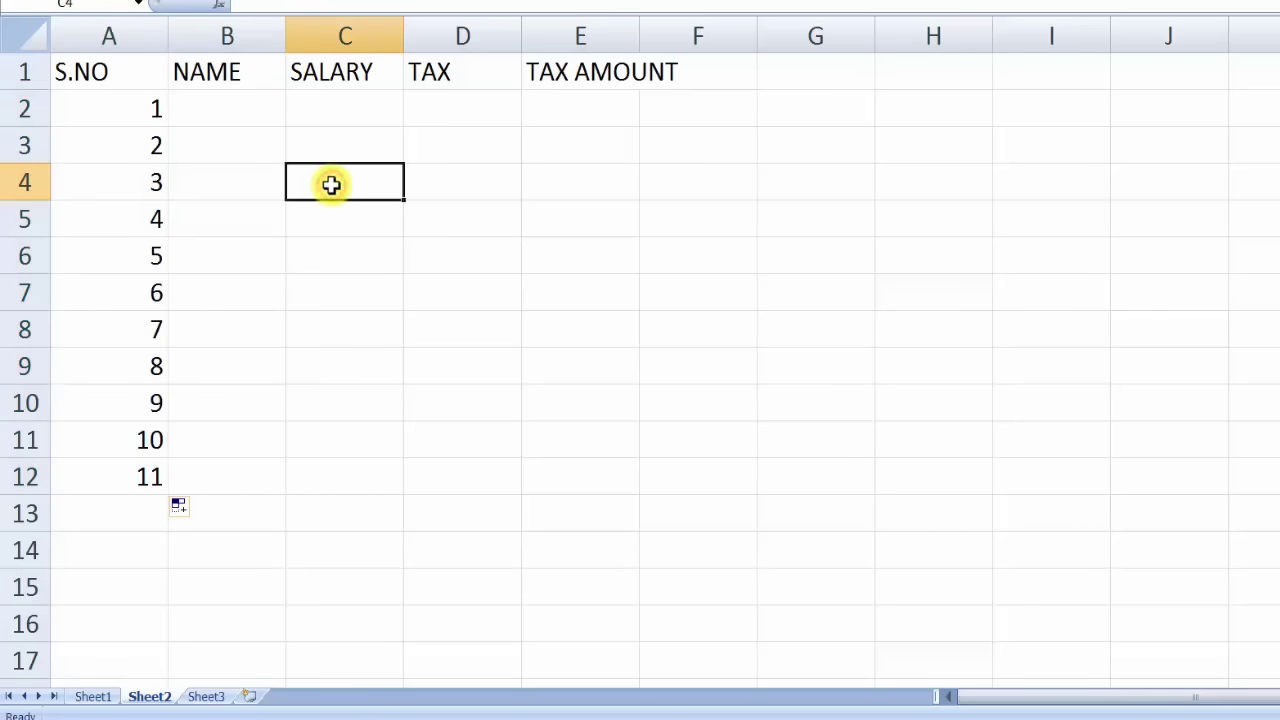
{"action": "type", "text": "1"}
{"action": "key", "text": "Return"}
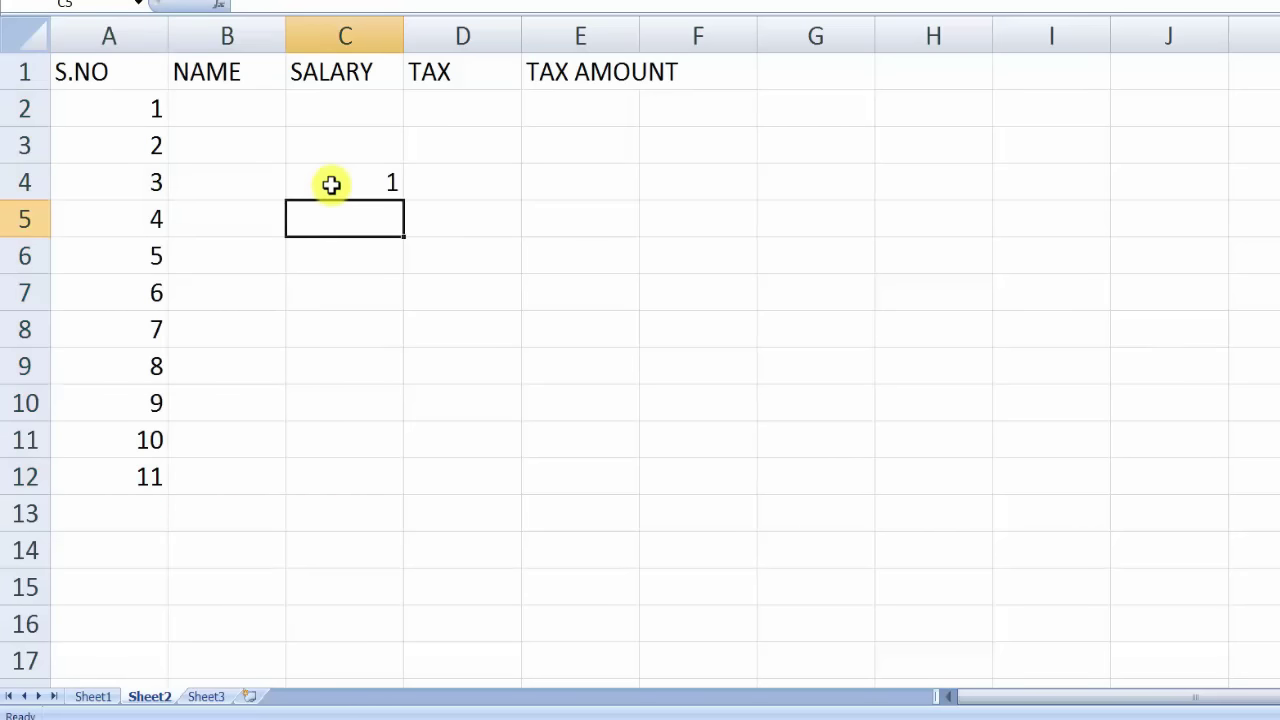
{"action": "left_click", "coordinate": [387, 182]}
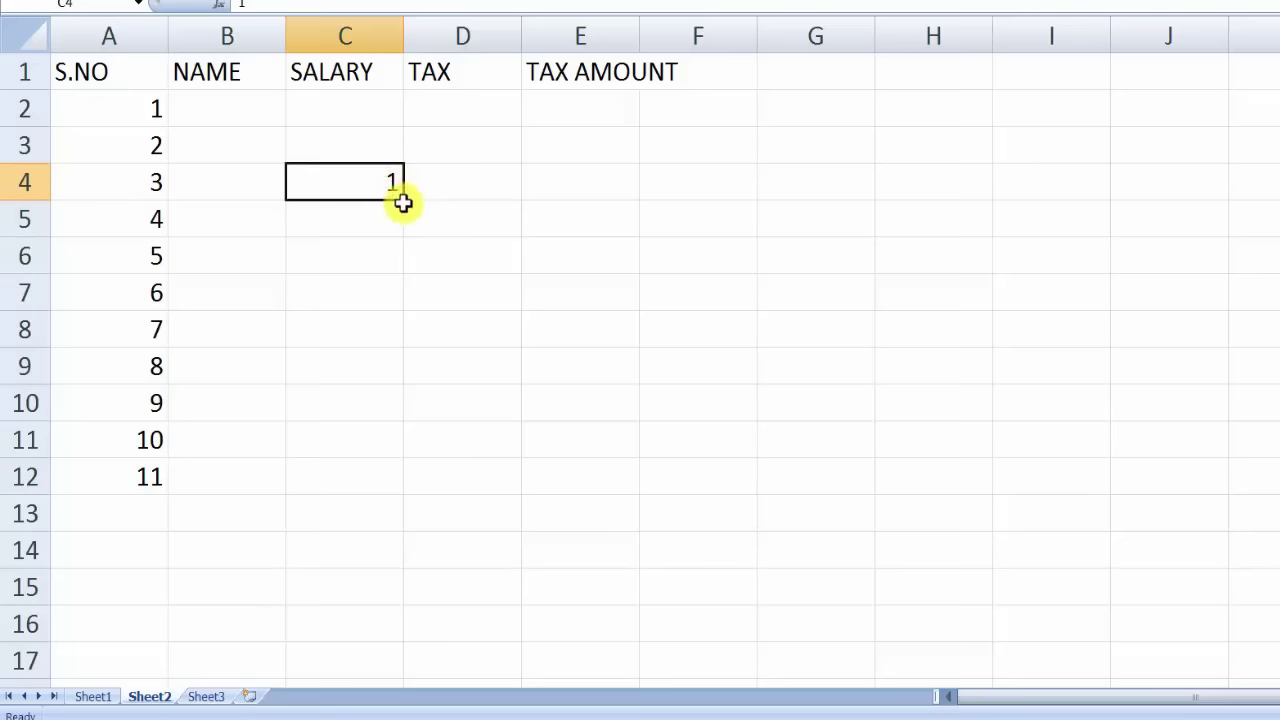
{"action": "left_click", "coordinate": [406, 202]}
{"action": "left_click", "coordinate": [371, 181]}
{"action": "left_click_drag", "start_coordinate": [403, 199], "coordinate": [400, 445]}
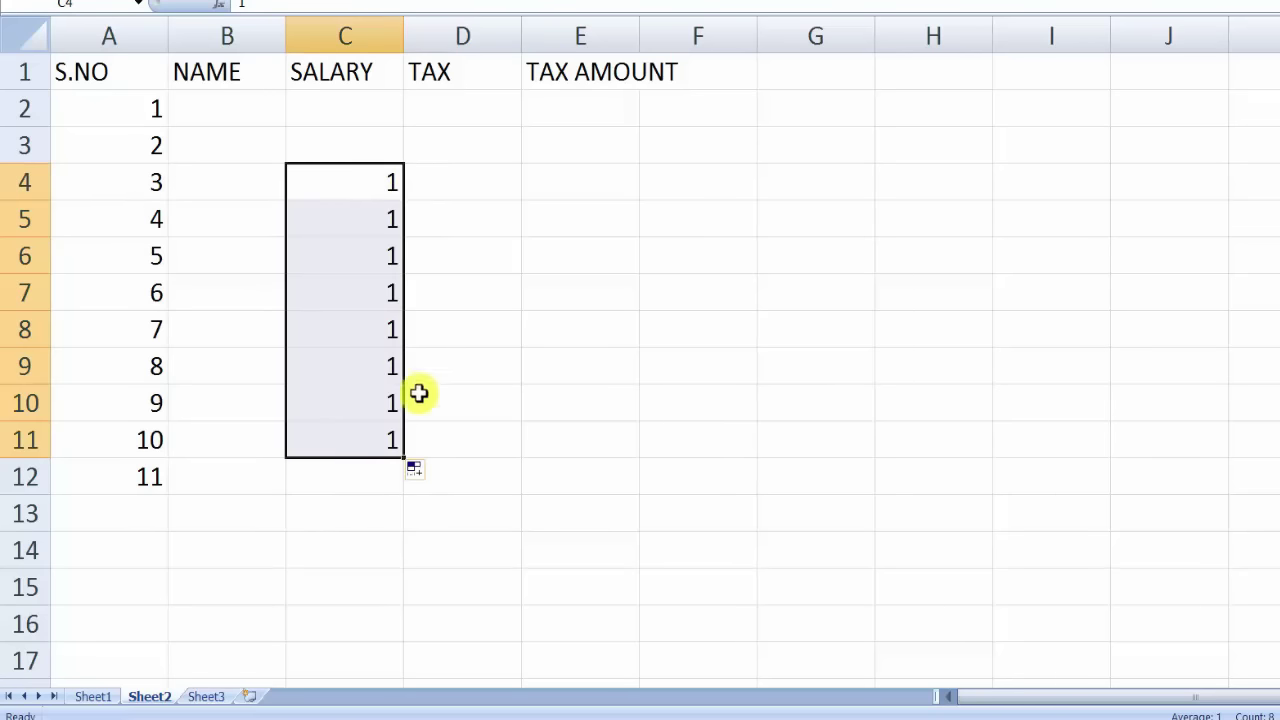
Step: Enter 1 in D4 and extend it as a 1–9 series to D12, then make column C a 1–8 series
{"action": "left_click", "coordinate": [430, 181]}
{"action": "type", "text": "1"}
{"action": "key", "text": "Return"}
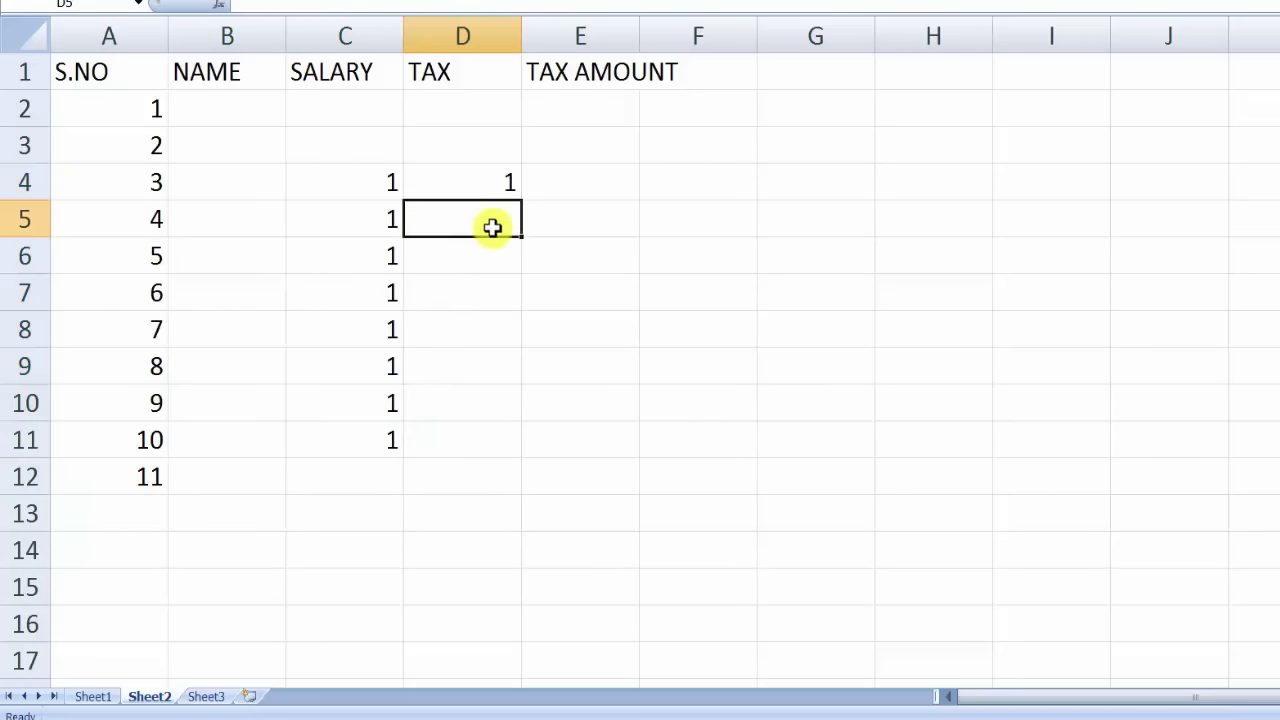
{"action": "left_click", "coordinate": [485, 182]}
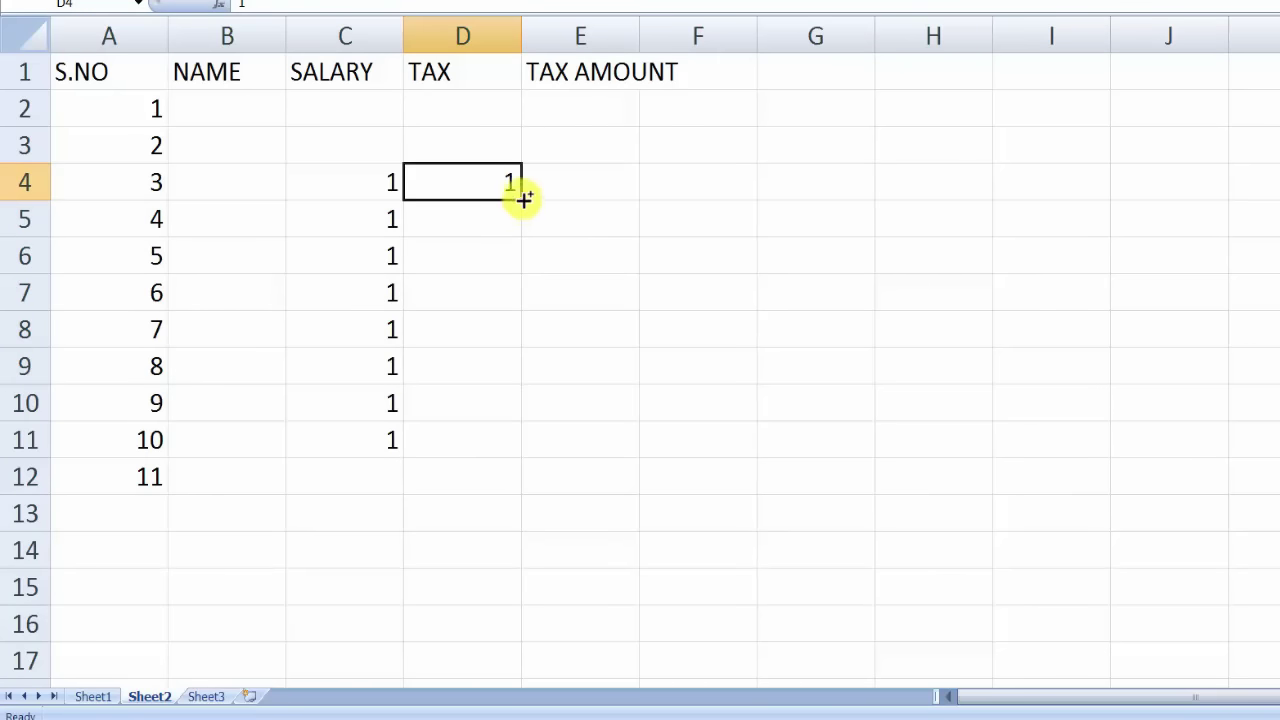
{"action": "left_click_drag", "start_coordinate": [523, 200], "coordinate": [499, 504]}
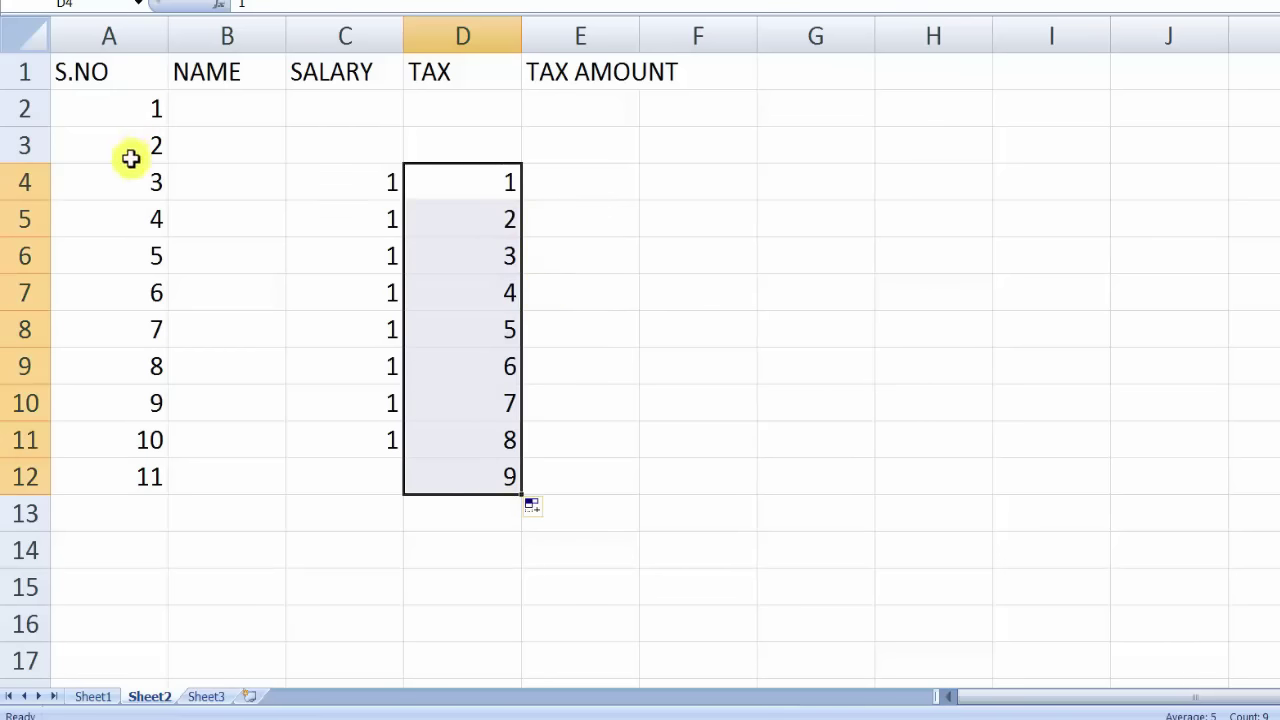
{"action": "left_click", "coordinate": [352, 181]}
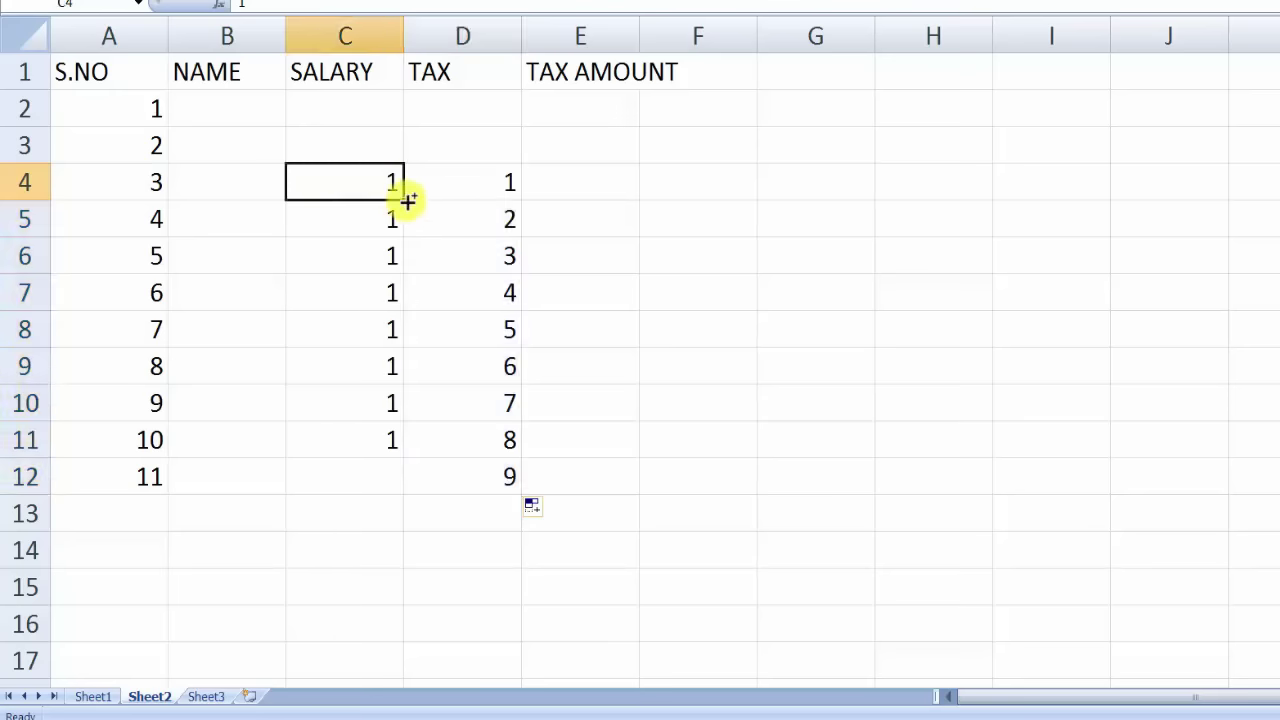
{"action": "left_click_drag", "start_coordinate": [404, 200], "coordinate": [382, 452]}
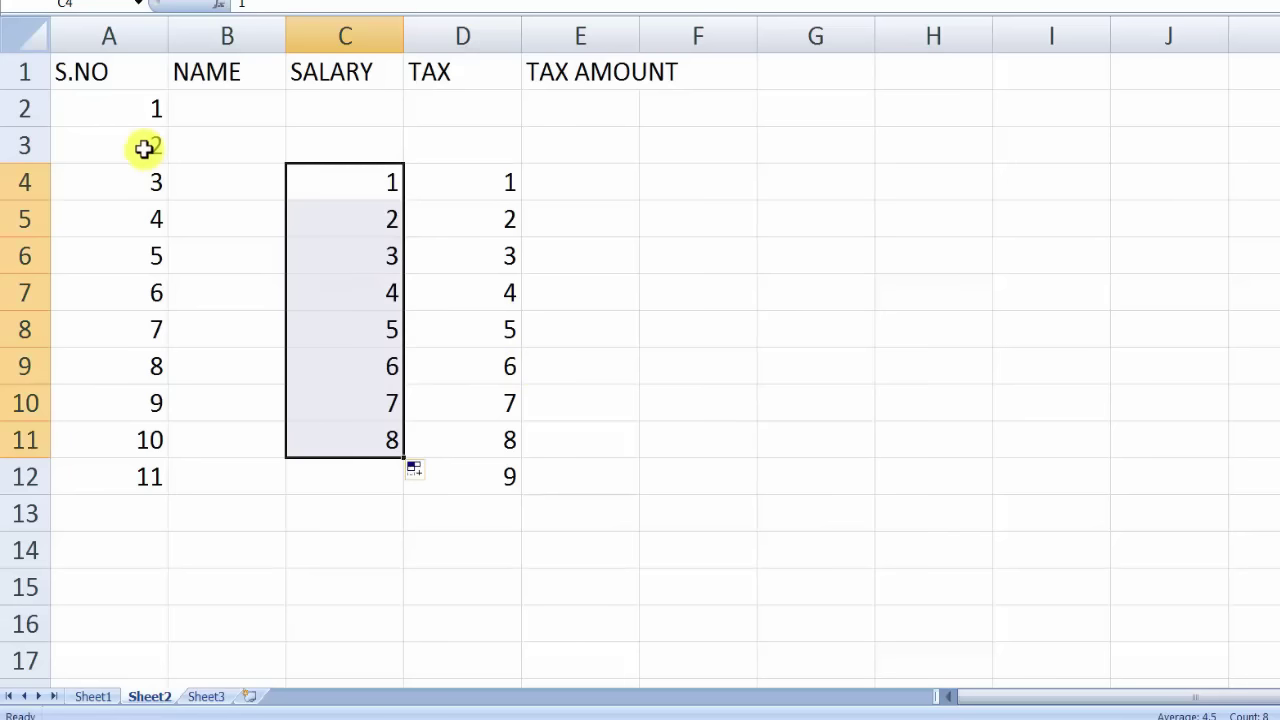
Step: Clear the practice values in B3:F13 and reselect cell C4
{"action": "left_click_drag", "start_coordinate": [216, 150], "coordinate": [651, 517]}
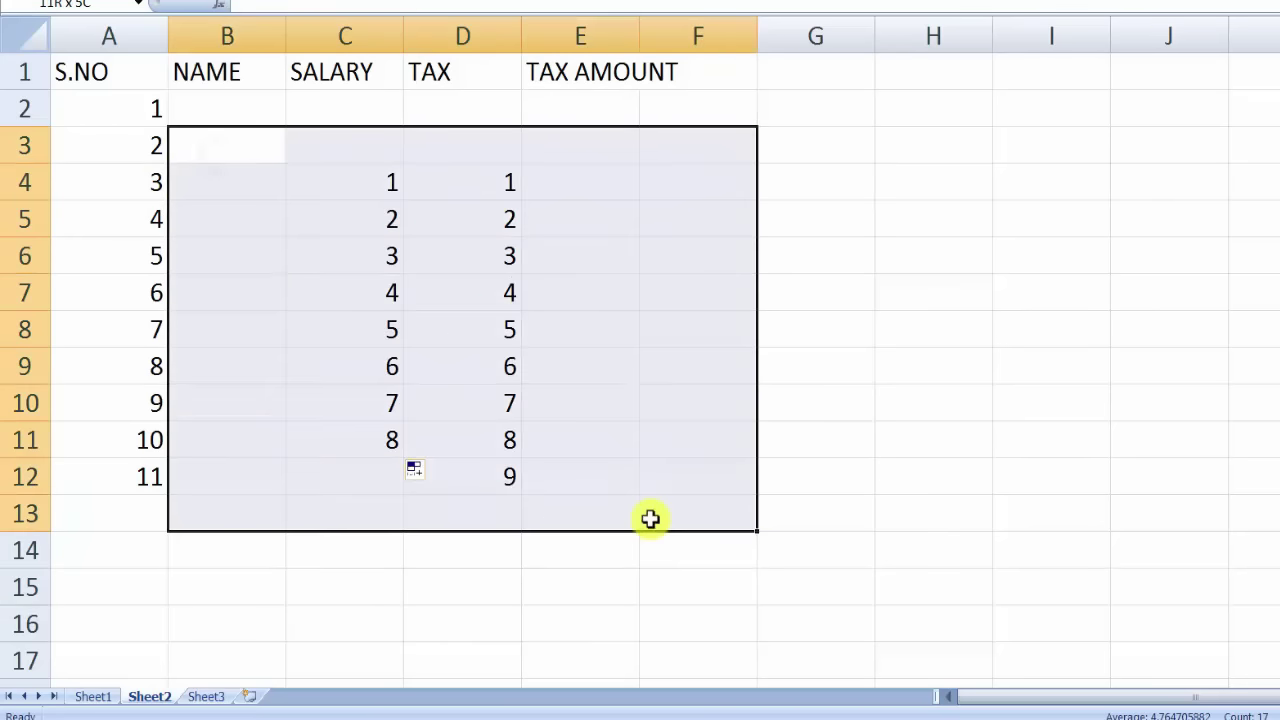
{"action": "key", "text": "Delete"}
{"action": "left_click", "coordinate": [254, 182]}
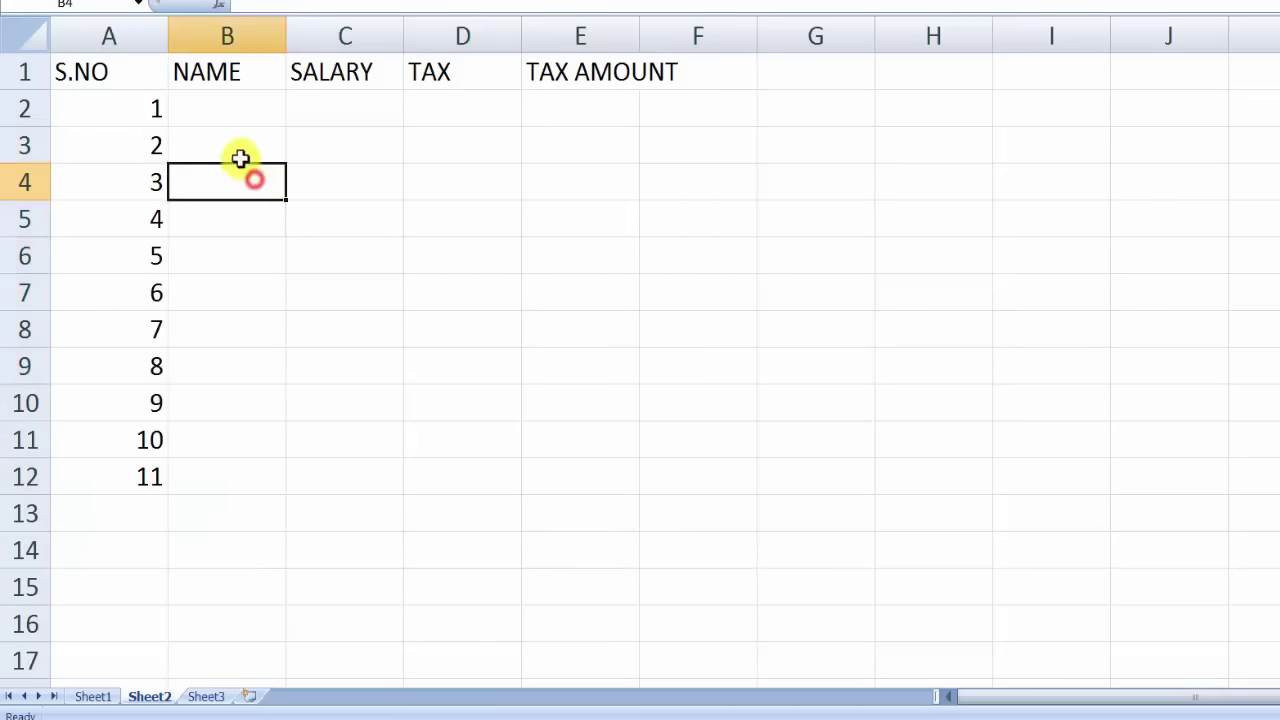
{"action": "left_click", "coordinate": [243, 157]}
{"action": "left_click", "coordinate": [327, 186]}
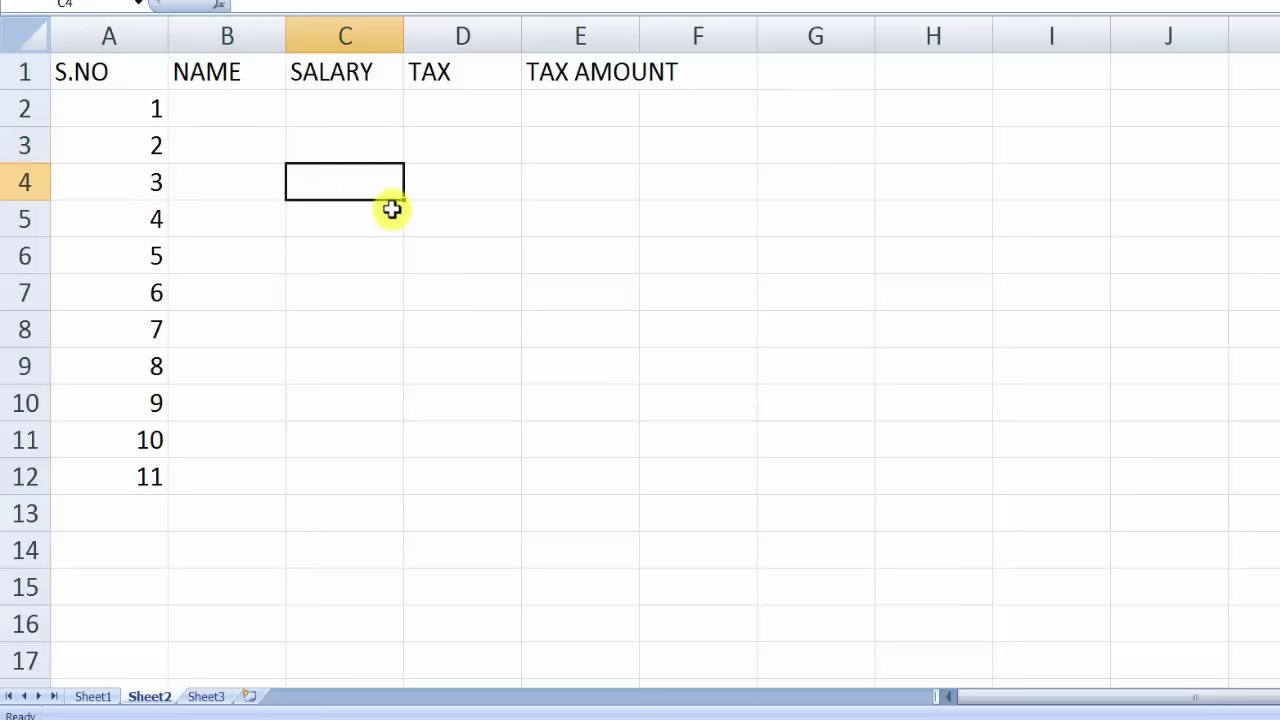
Step: Enter 1 and 3 in C4:C5 and fill the odd-number series 1–21 down to C14
{"action": "type", "text": "1"}
{"action": "key", "text": "Return"}
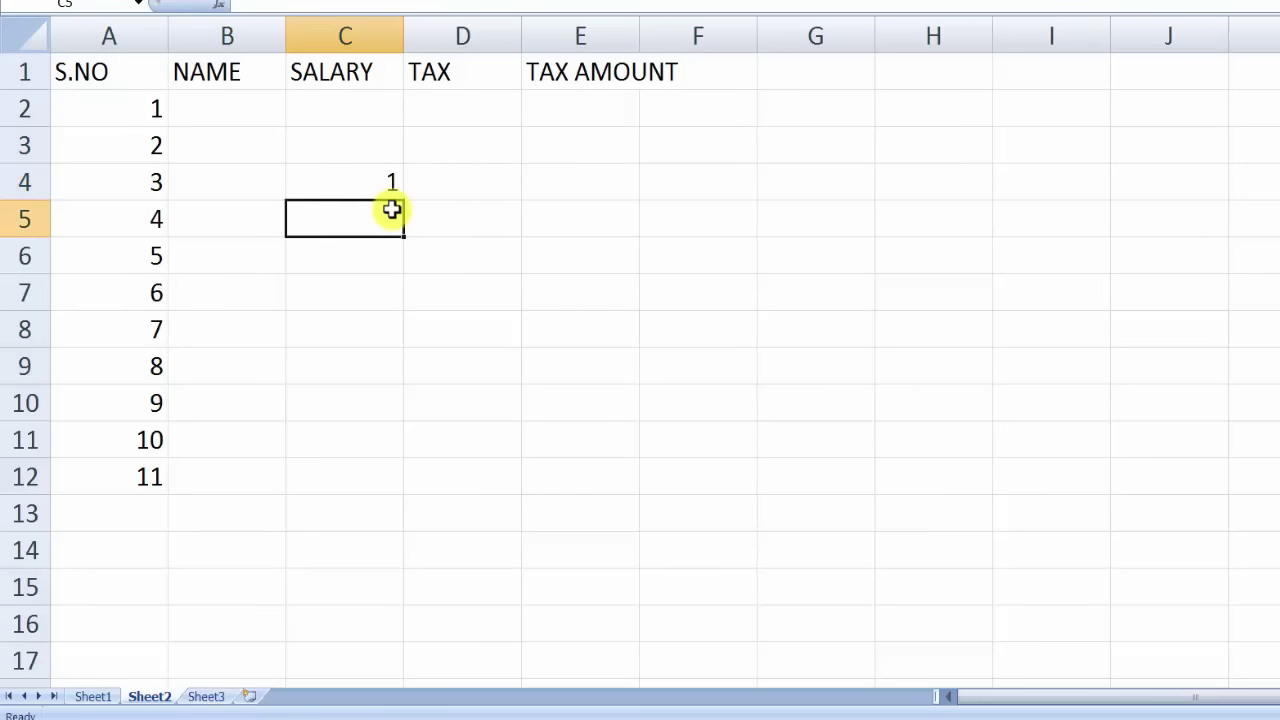
{"action": "type", "text": "2"}
{"action": "key", "text": "Return"}
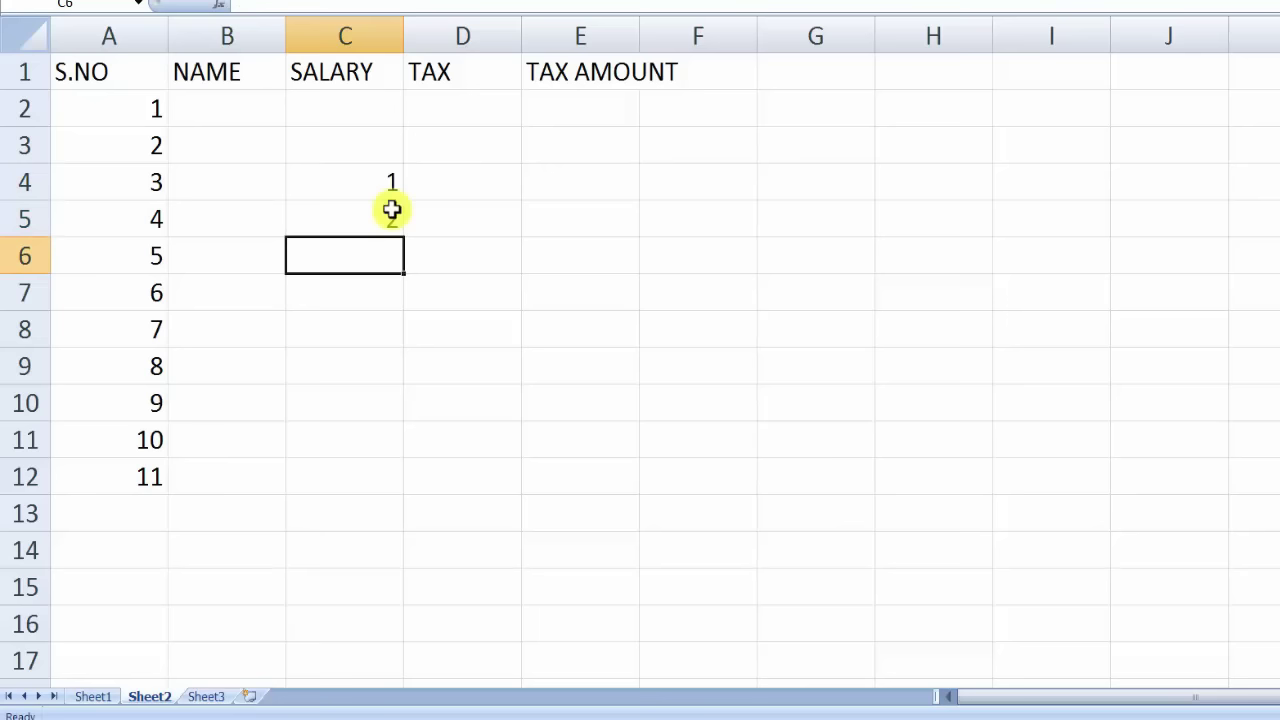
{"action": "left_click", "coordinate": [381, 219]}
{"action": "type", "text": "3"}
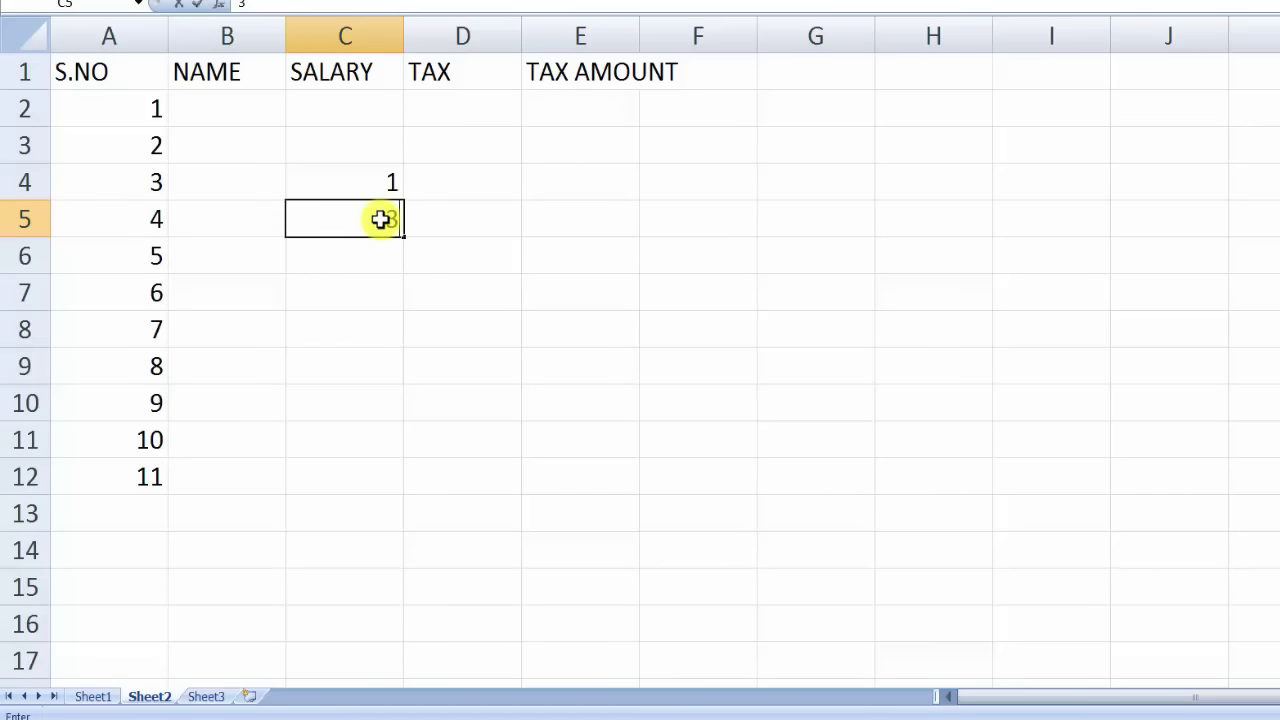
{"action": "key", "text": "Return"}
{"action": "left_click_drag", "start_coordinate": [366, 180], "coordinate": [367, 215]}
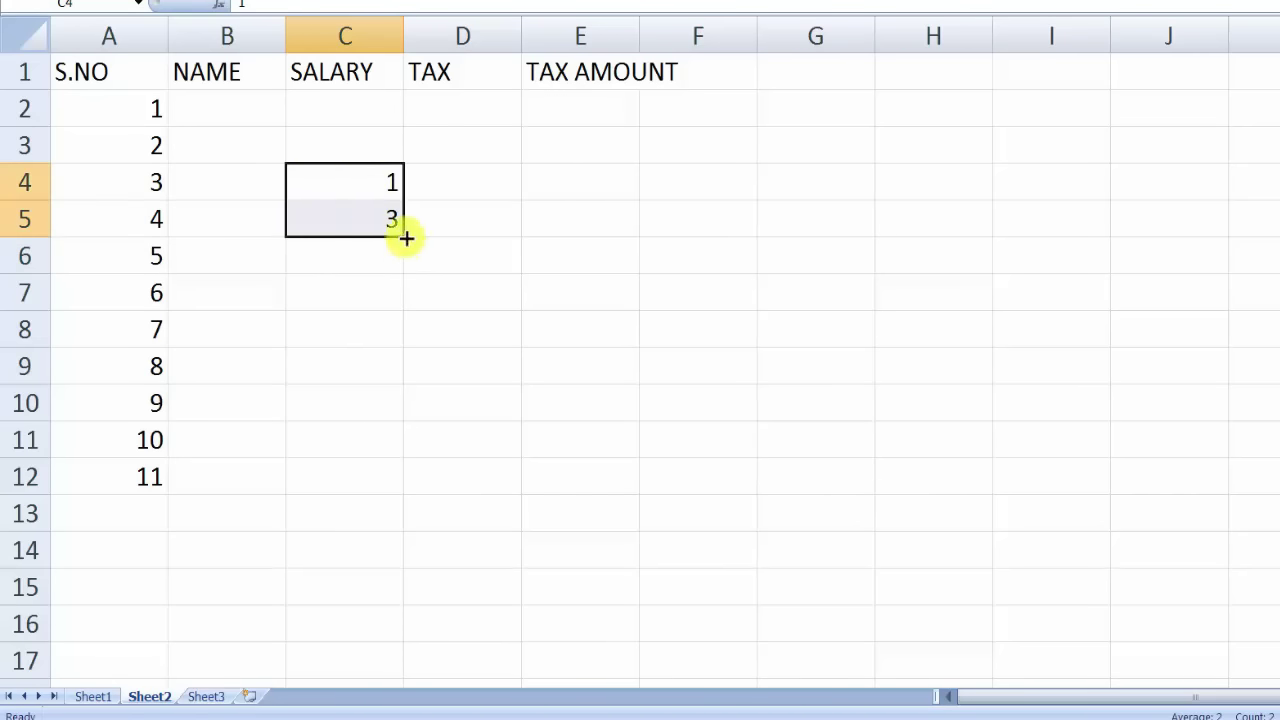
{"action": "left_click_drag", "start_coordinate": [406, 239], "coordinate": [397, 583]}
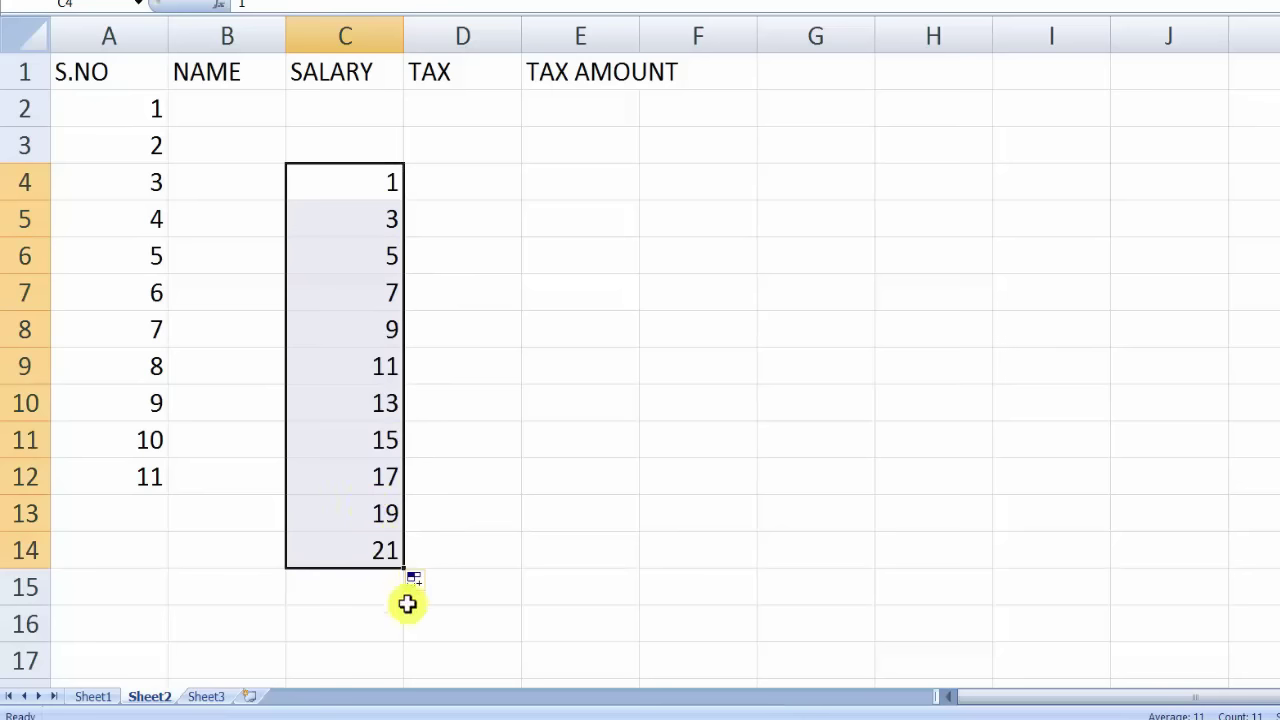
Step: Enter 2 and 4 in D4:D5 and fill the even-number series 2–22 down to D14
{"action": "left_click", "coordinate": [443, 191]}
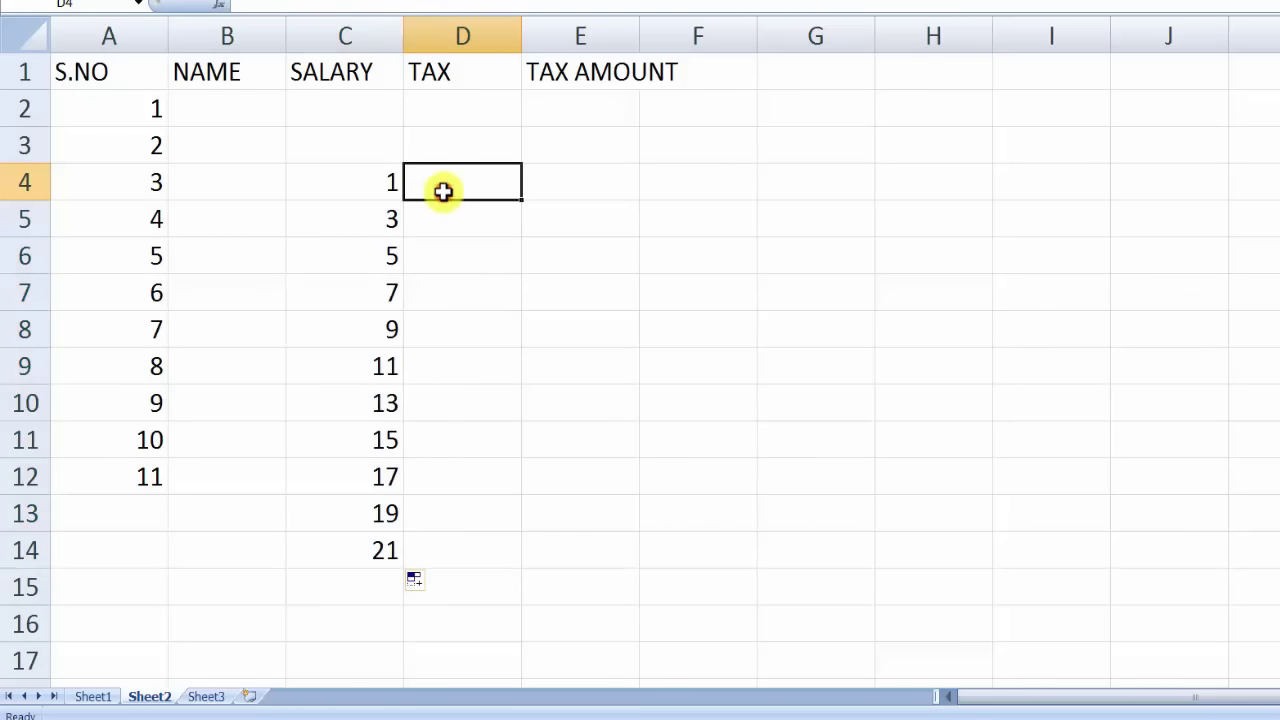
{"action": "type", "text": "2"}
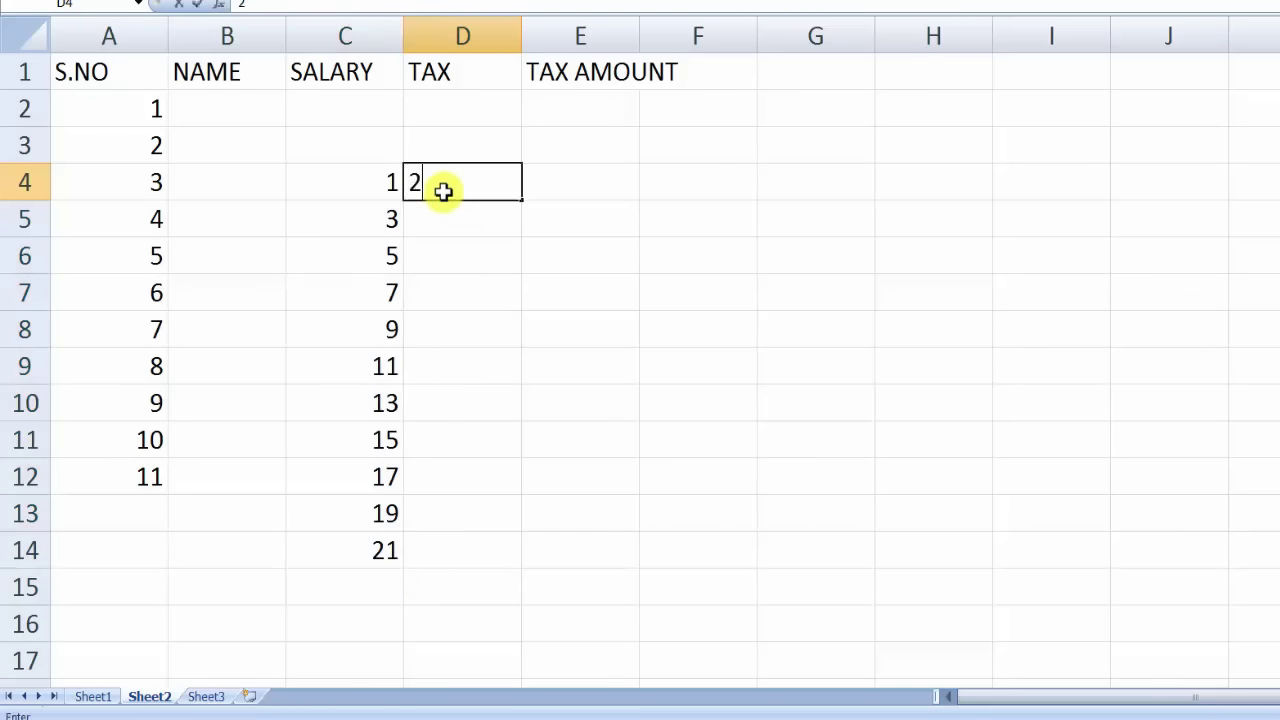
{"action": "key", "text": "Return"}
{"action": "type", "text": "4"}
{"action": "key", "text": "Return"}
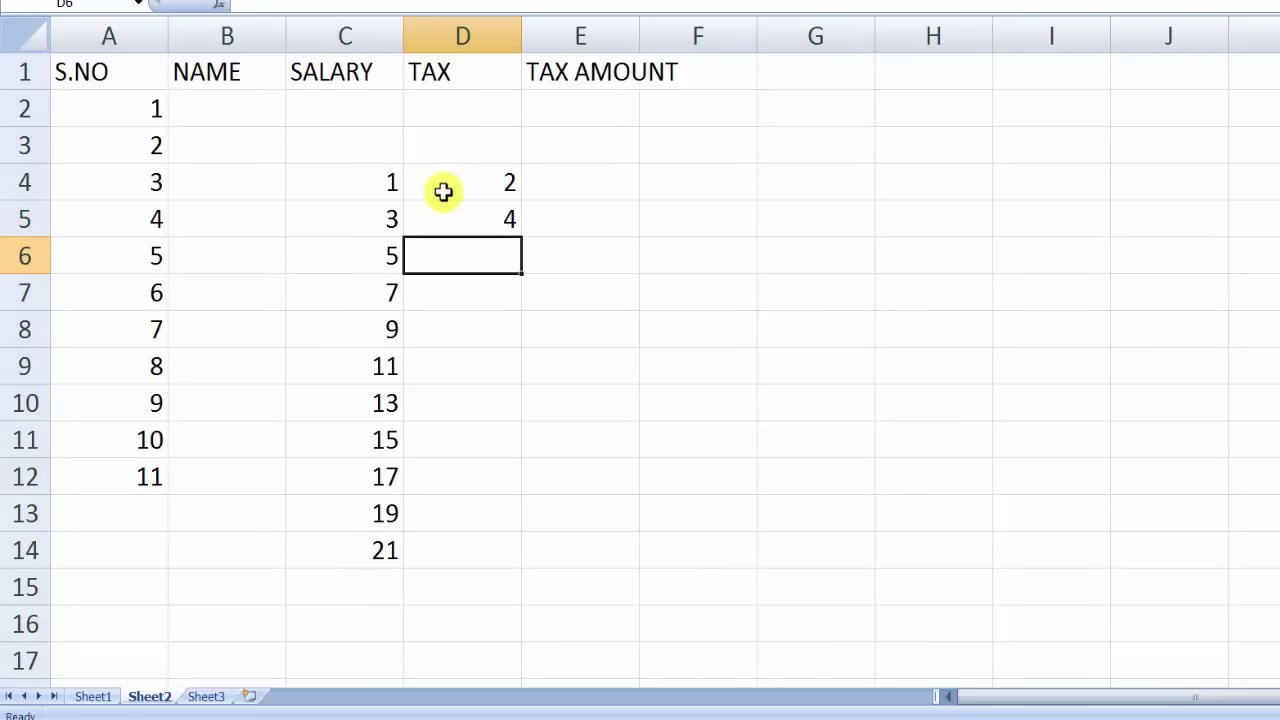
{"action": "left_click_drag", "start_coordinate": [466, 192], "coordinate": [471, 220]}
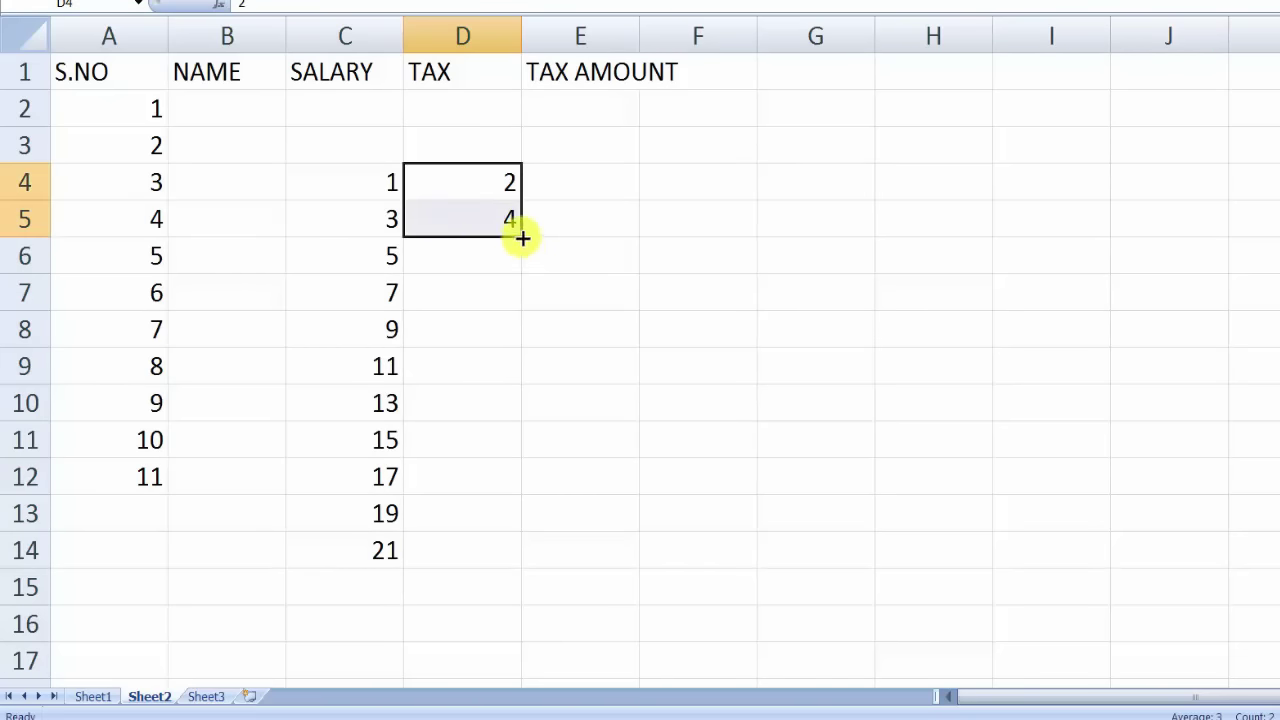
{"action": "left_click_drag", "start_coordinate": [522, 238], "coordinate": [522, 238]}
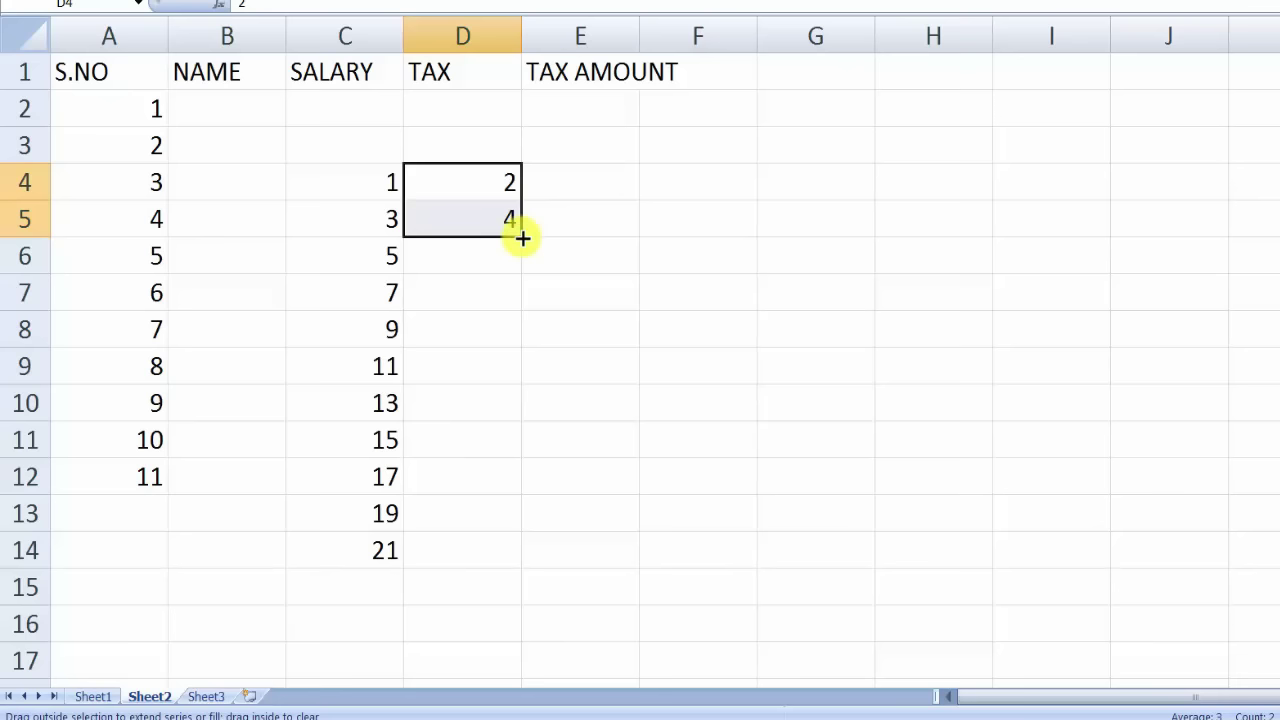
{"action": "left_click_drag", "start_coordinate": [522, 240], "coordinate": [512, 574]}
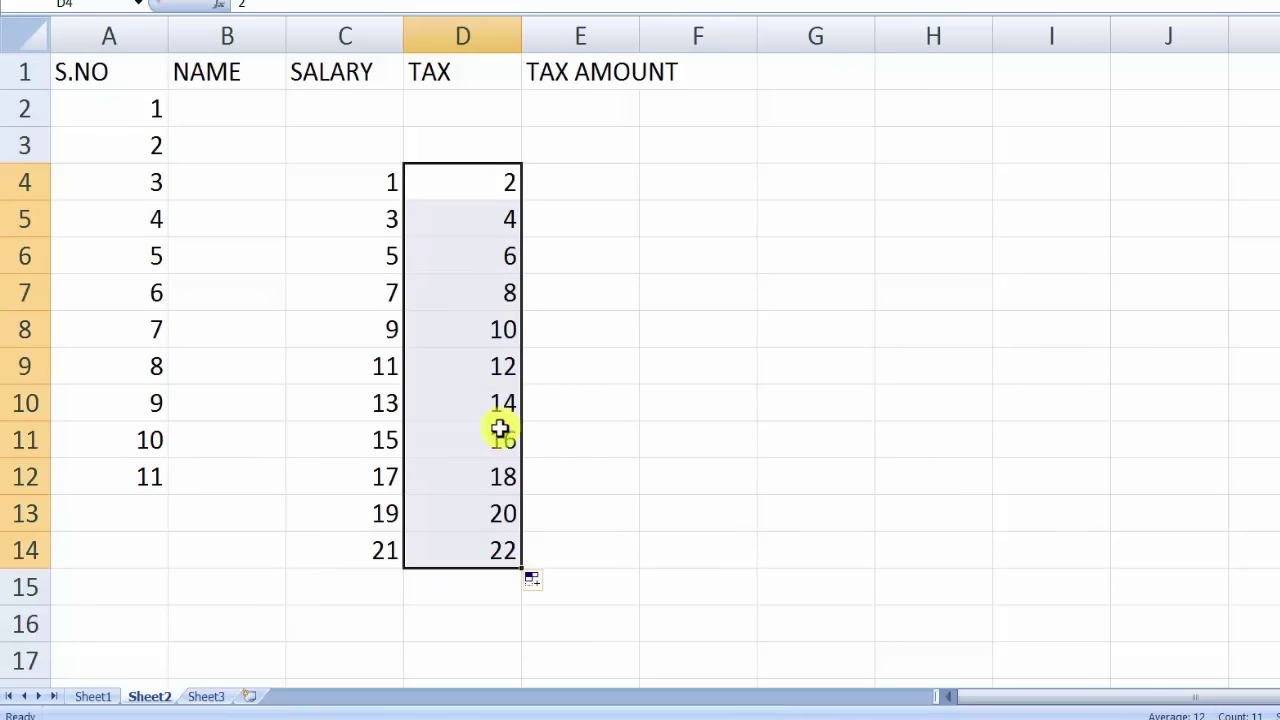
Step: Enter 1 and 5 in E4:E5 and extend the series 1, 5, 9 … 41 down to E14
{"action": "left_click", "coordinate": [578, 190]}
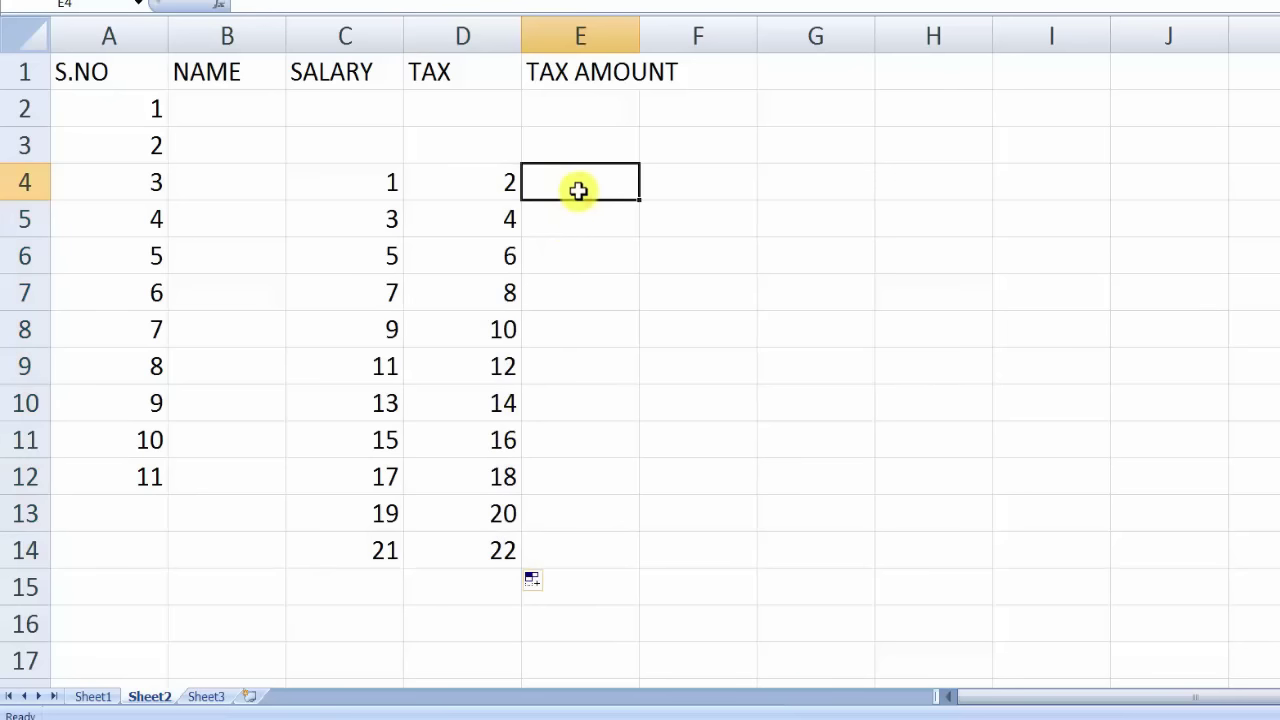
{"action": "type", "text": "1"}
{"action": "key", "text": "Return"}
{"action": "type", "text": "5"}
{"action": "key", "text": "Return"}
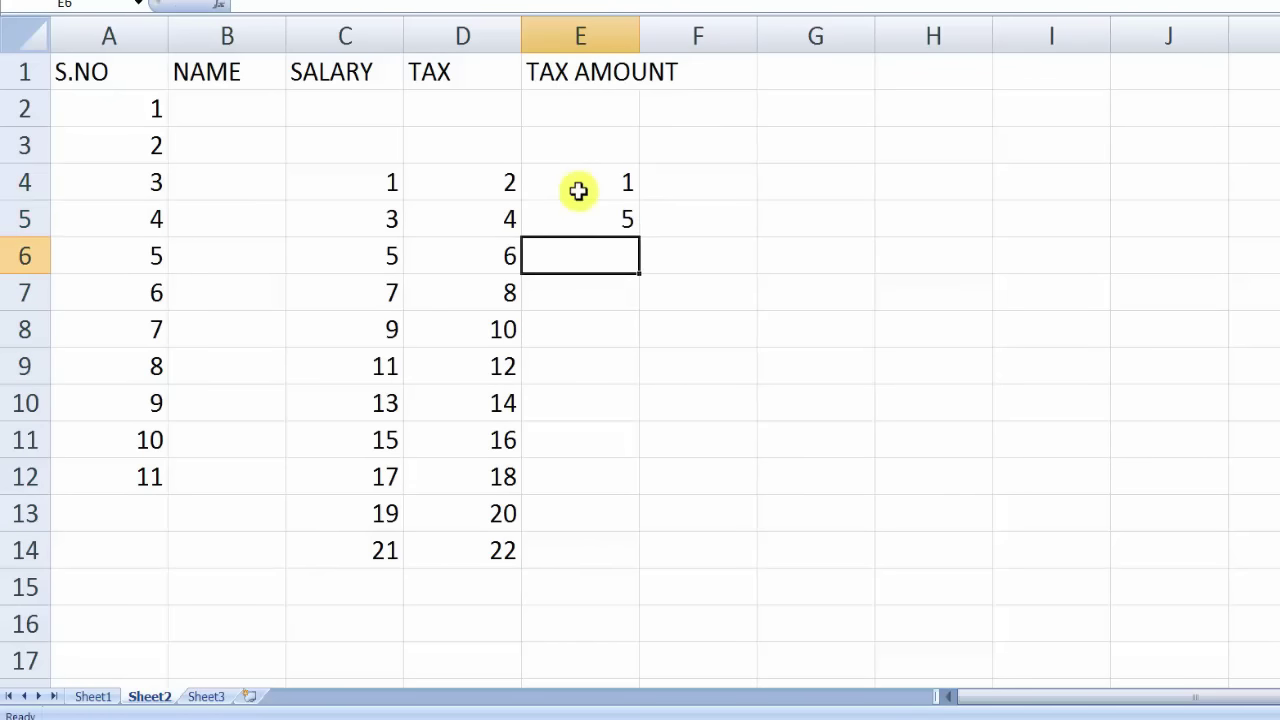
{"action": "left_click_drag", "start_coordinate": [577, 190], "coordinate": [597, 566]}
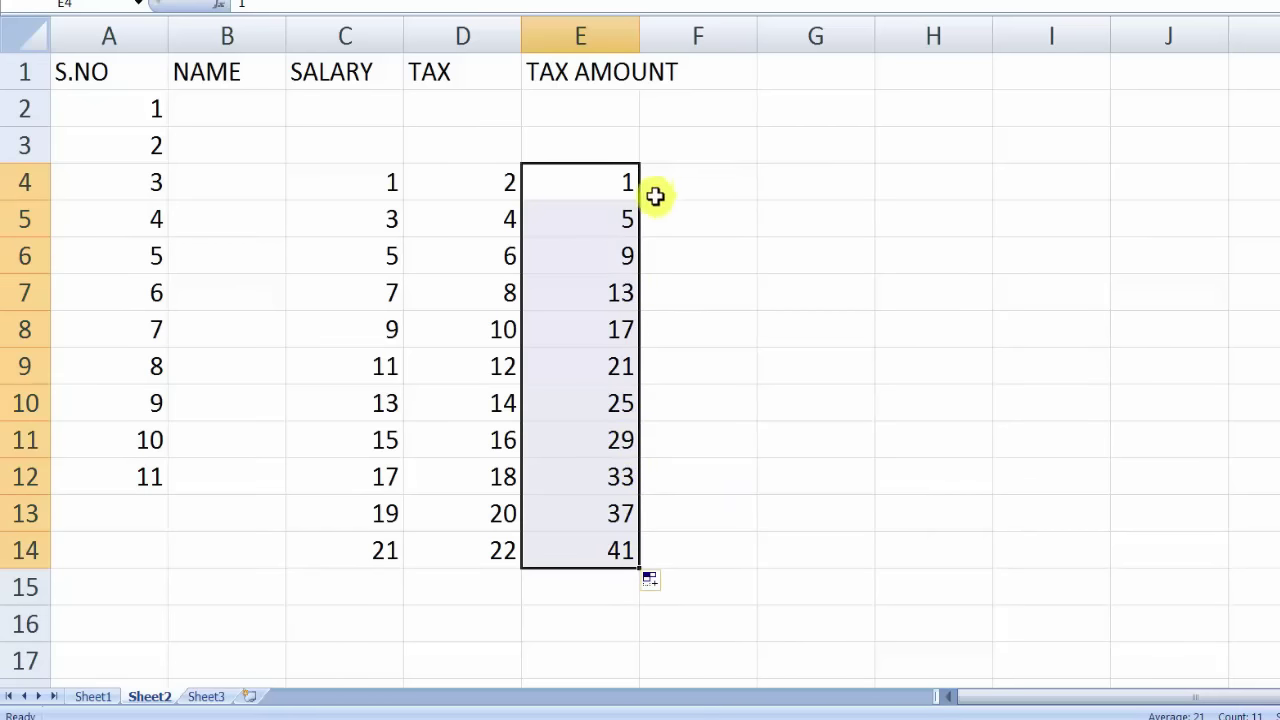
{"action": "left_click", "coordinate": [684, 185]}
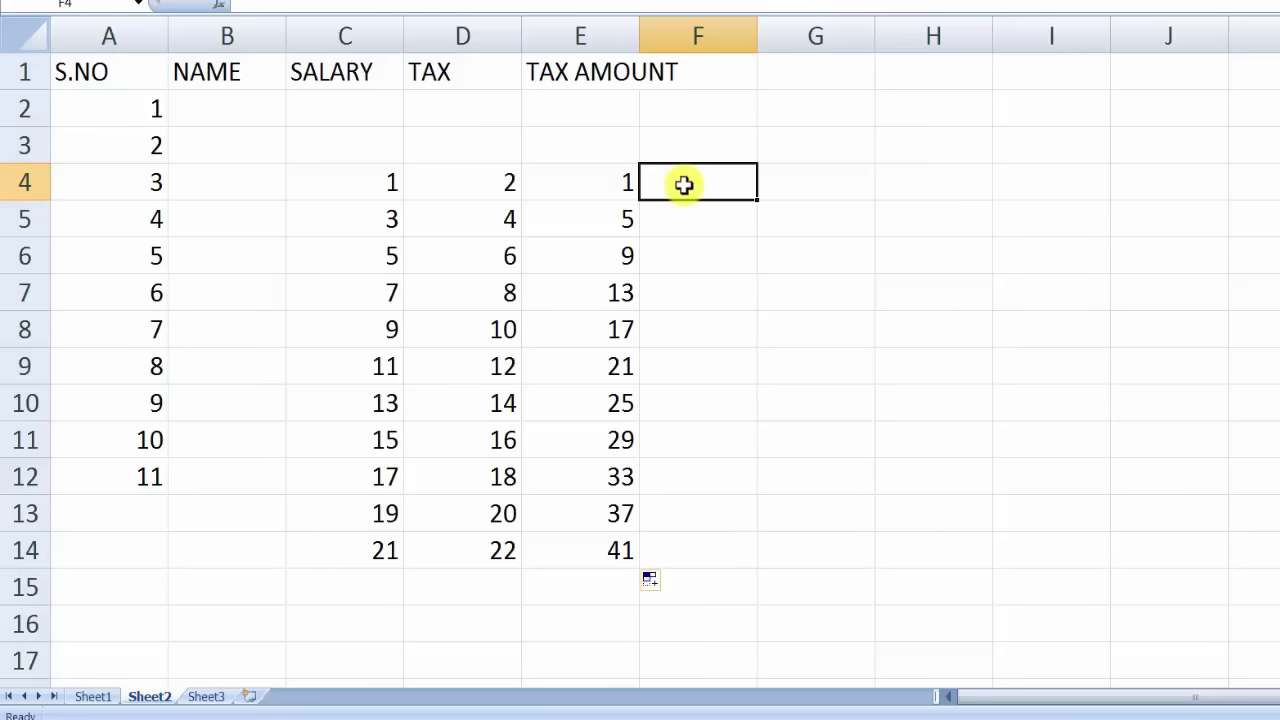
Step: Enter SUNDAY in F4 and fill full day names down to F13
{"action": "type", "text": "SUNDAY"}
{"action": "key", "text": "Return"}
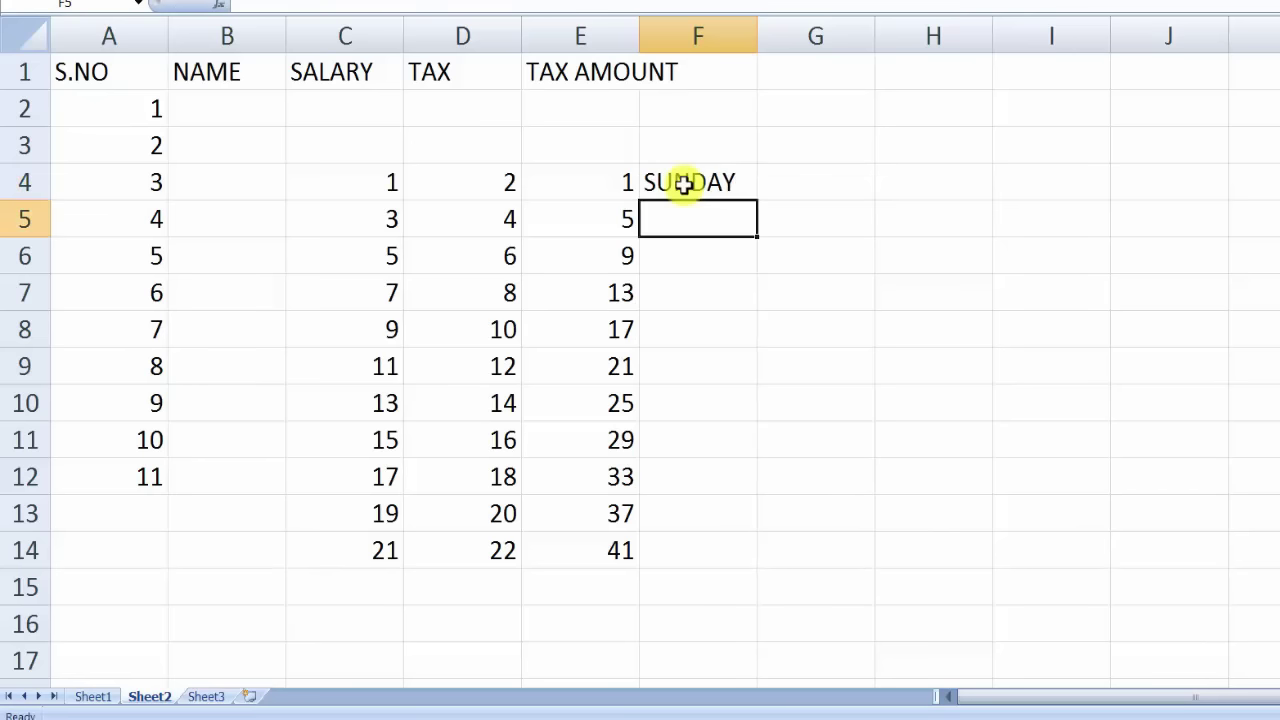
{"action": "left_click", "coordinate": [684, 184]}
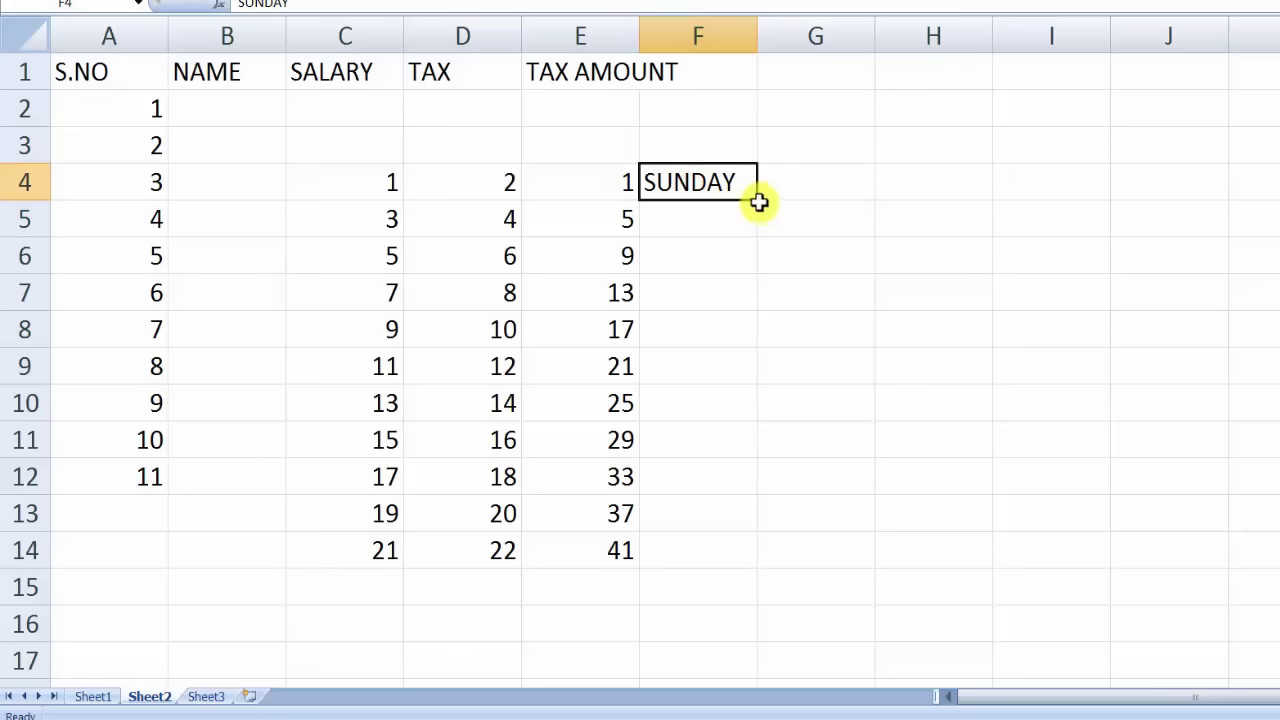
{"action": "left_click_drag", "start_coordinate": [758, 202], "coordinate": [727, 513]}
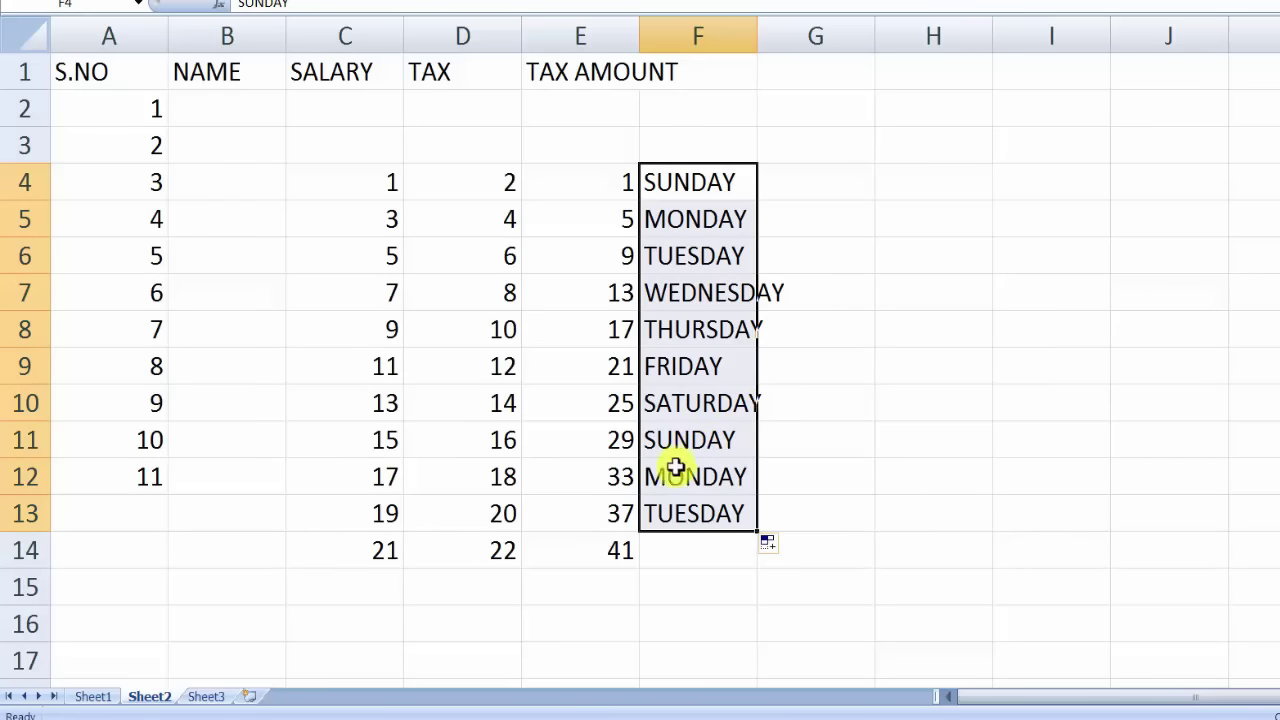
Step: Enter SUN in G4 and fill abbreviated weekdays SUN–TUE down to G13
{"action": "left_click", "coordinate": [818, 190]}
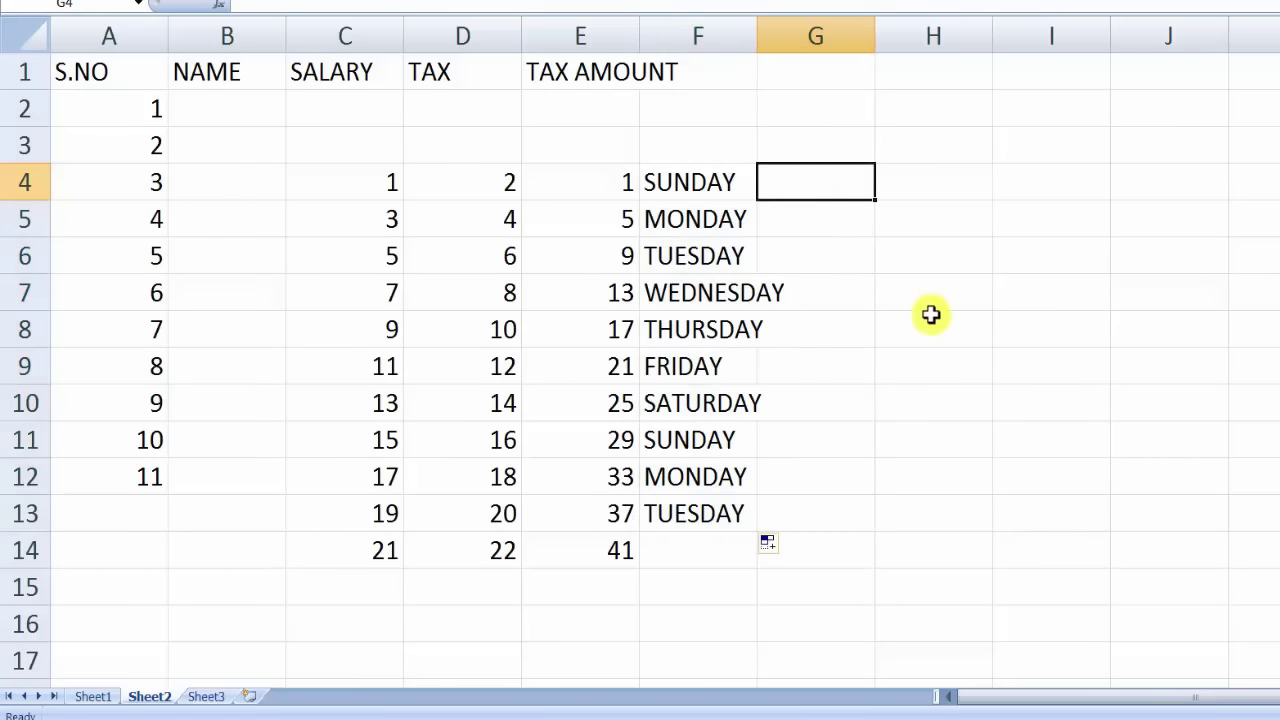
{"action": "type", "text": "SUN"}
{"action": "key", "text": "Return"}
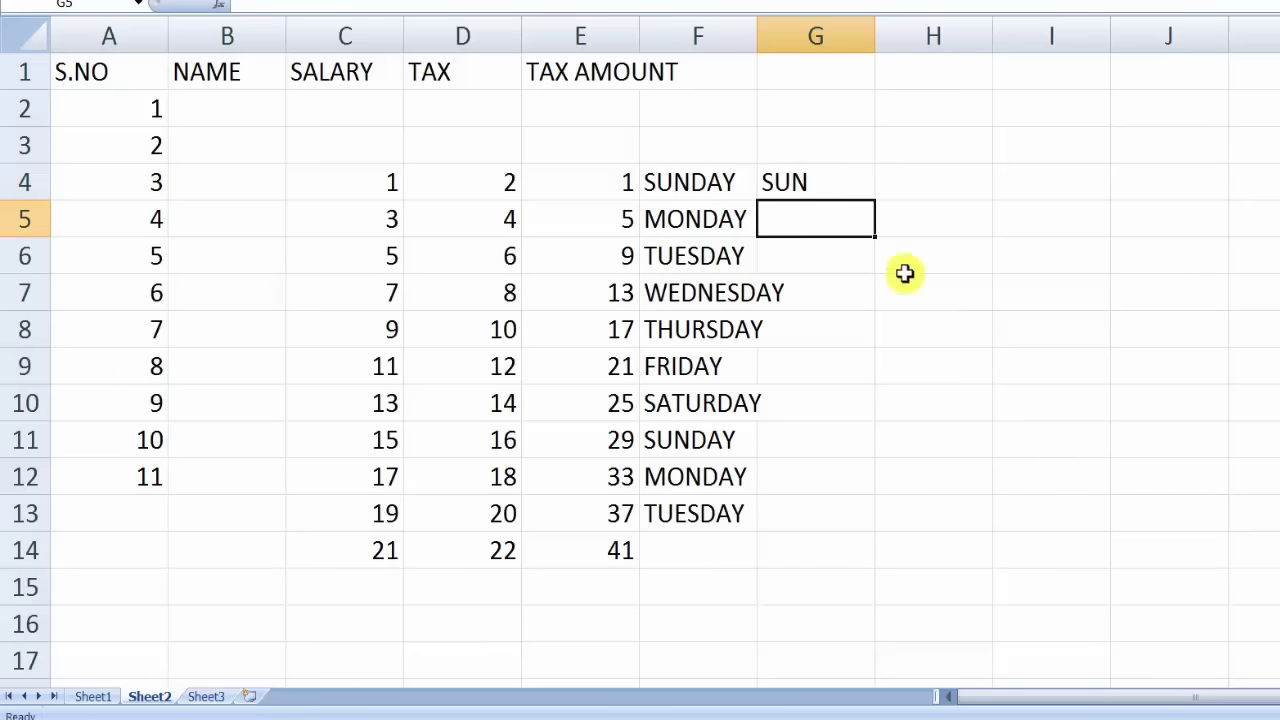
{"action": "left_click", "coordinate": [806, 186]}
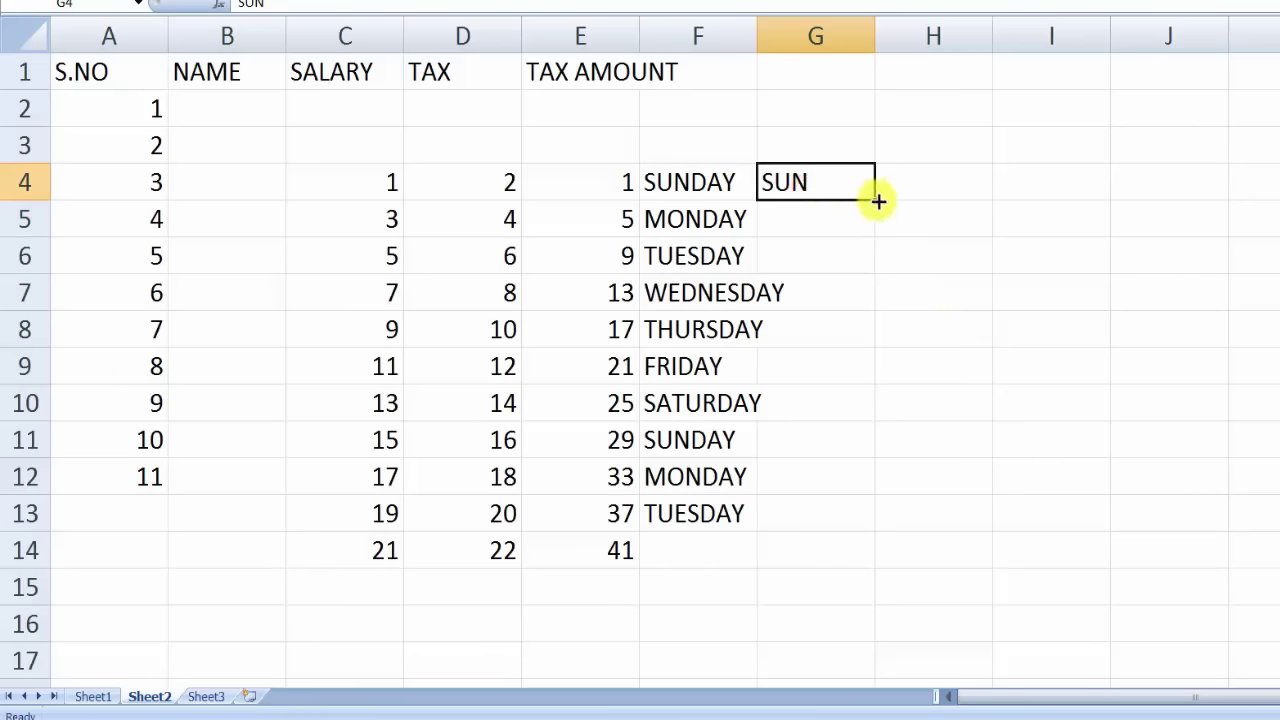
{"action": "left_click_drag", "start_coordinate": [878, 201], "coordinate": [854, 535]}
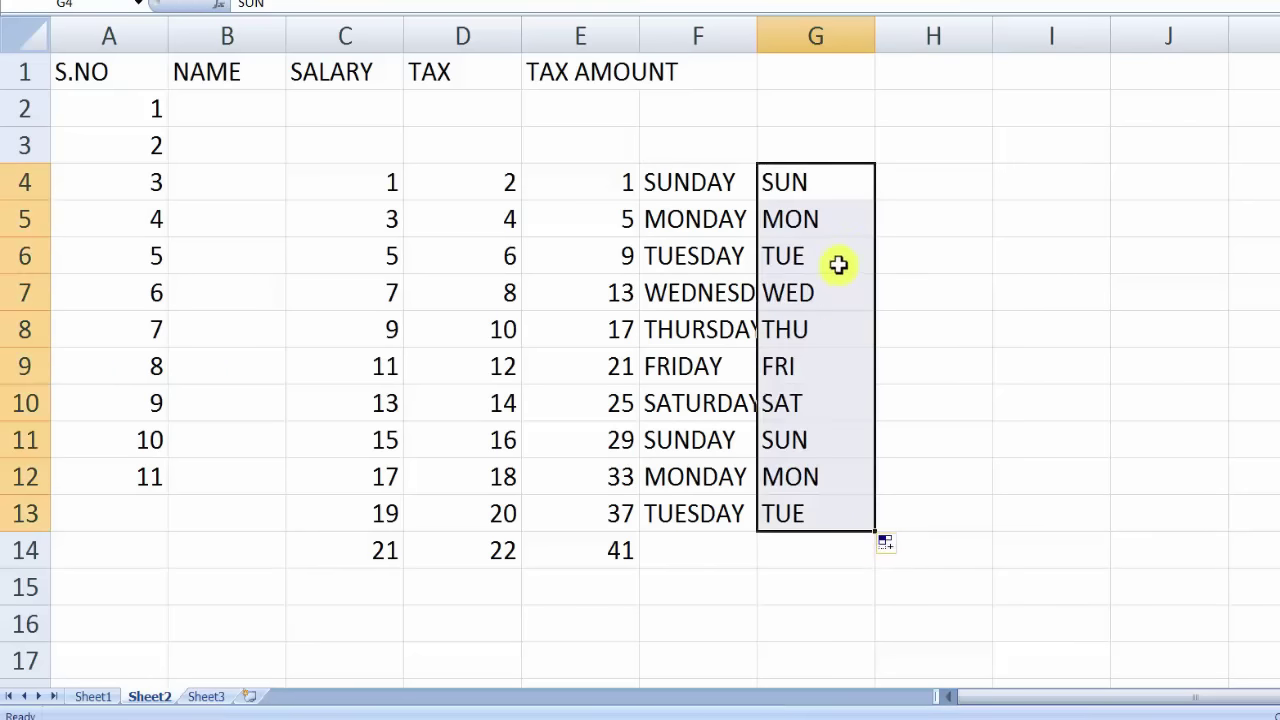
{"action": "left_click", "coordinate": [940, 185]}
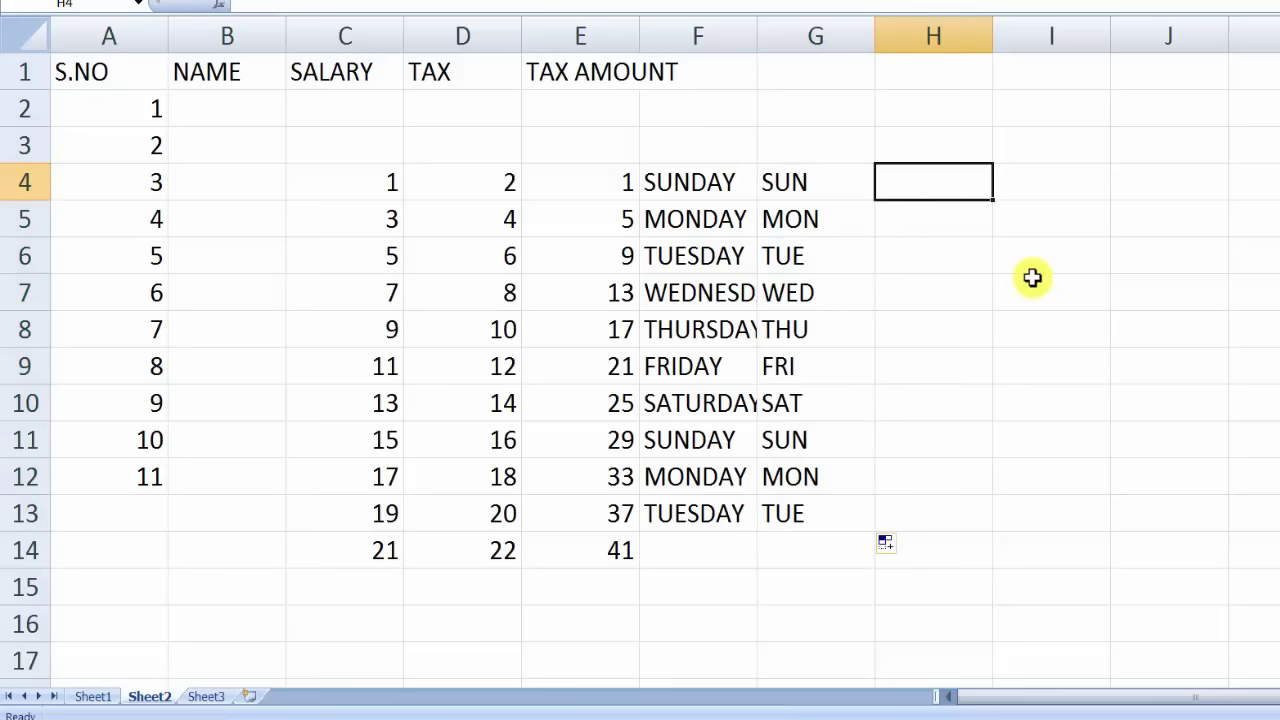
Step: Fill H4:H13 with JANUARY through OCTOBER and column I from JAN down to DEC
{"action": "type", "text": "JANUARY"}
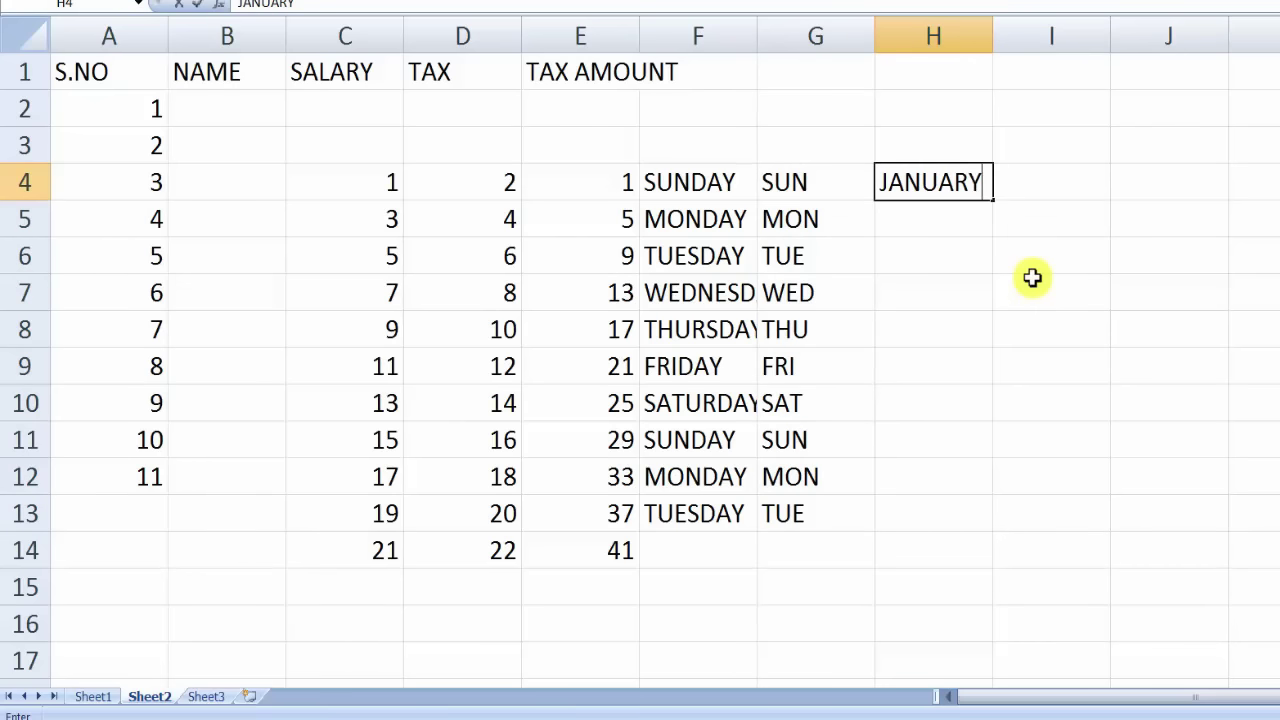
{"action": "key", "text": "Return"}
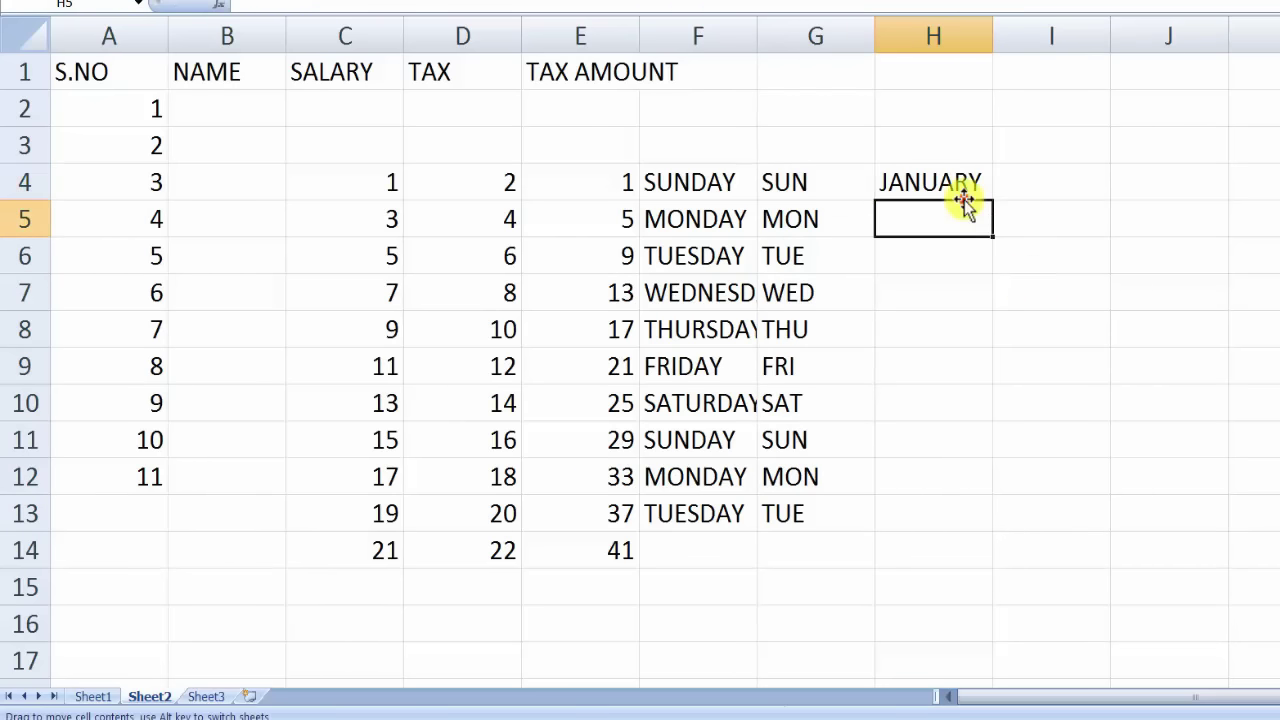
{"action": "left_click", "coordinate": [978, 187]}
{"action": "left_click_drag", "start_coordinate": [990, 203], "coordinate": [920, 535]}
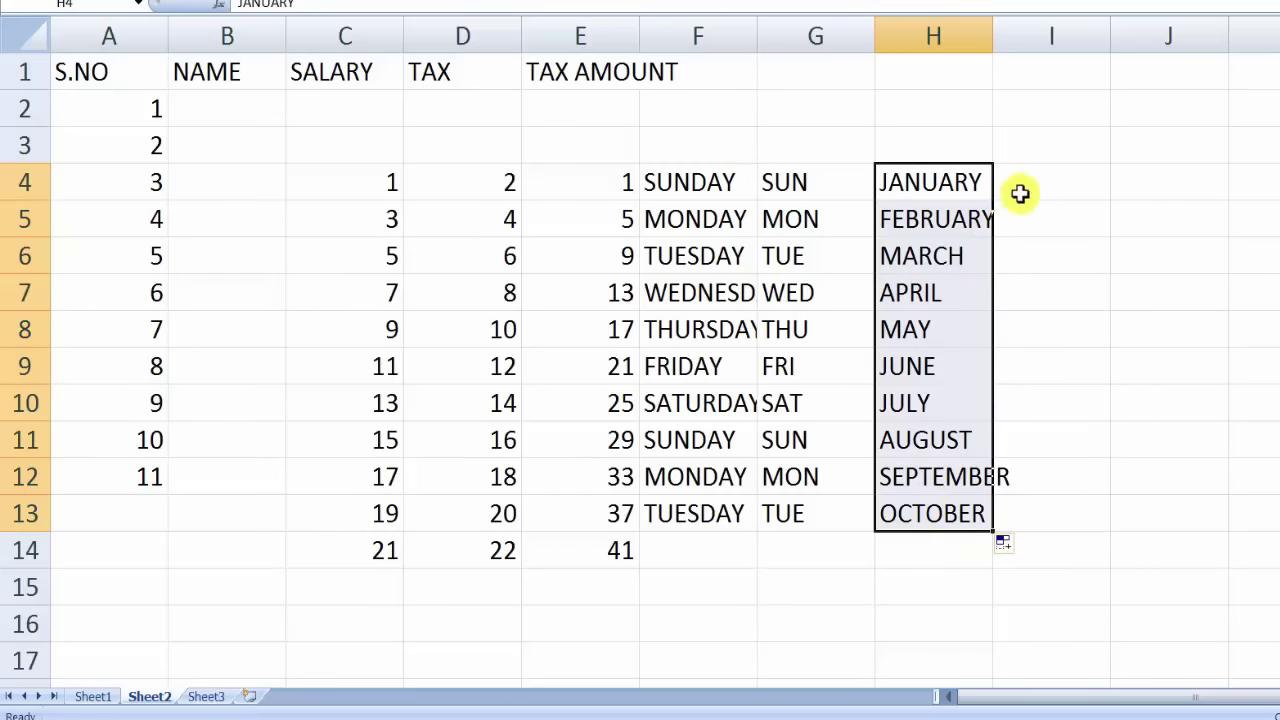
{"action": "left_click", "coordinate": [1042, 190]}
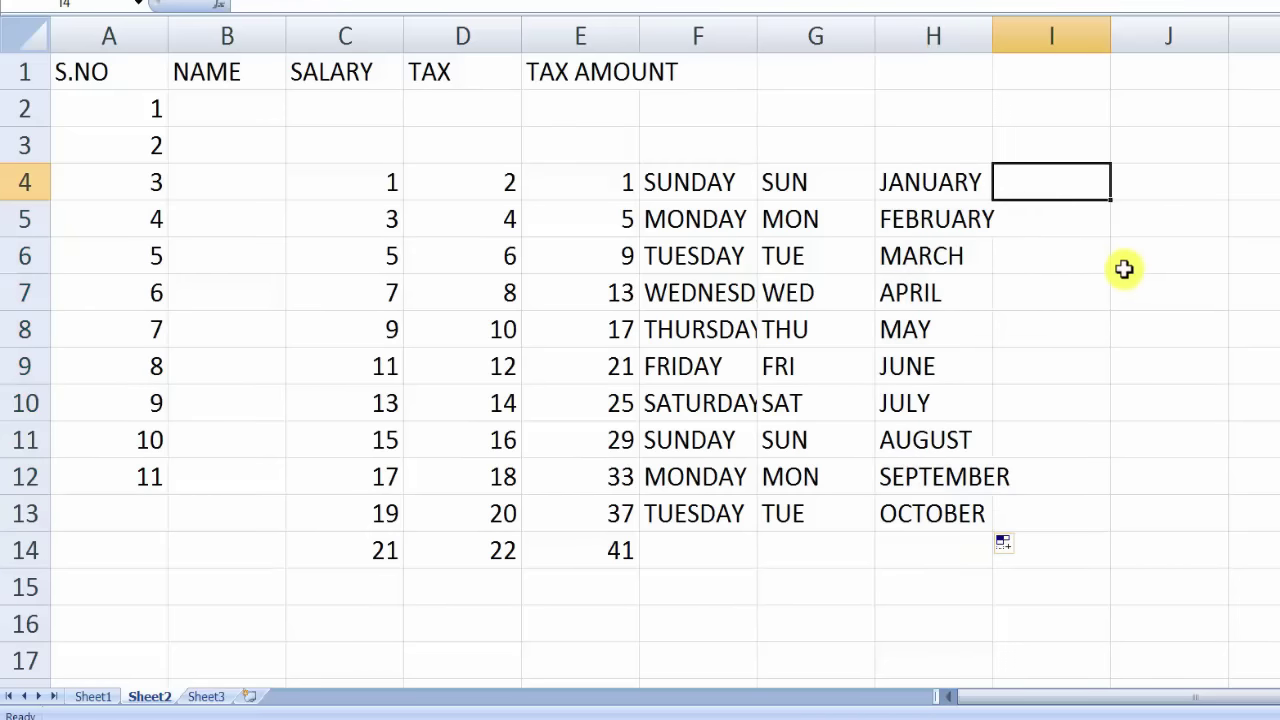
{"action": "type", "text": "JAN"}
{"action": "key", "text": "Return"}
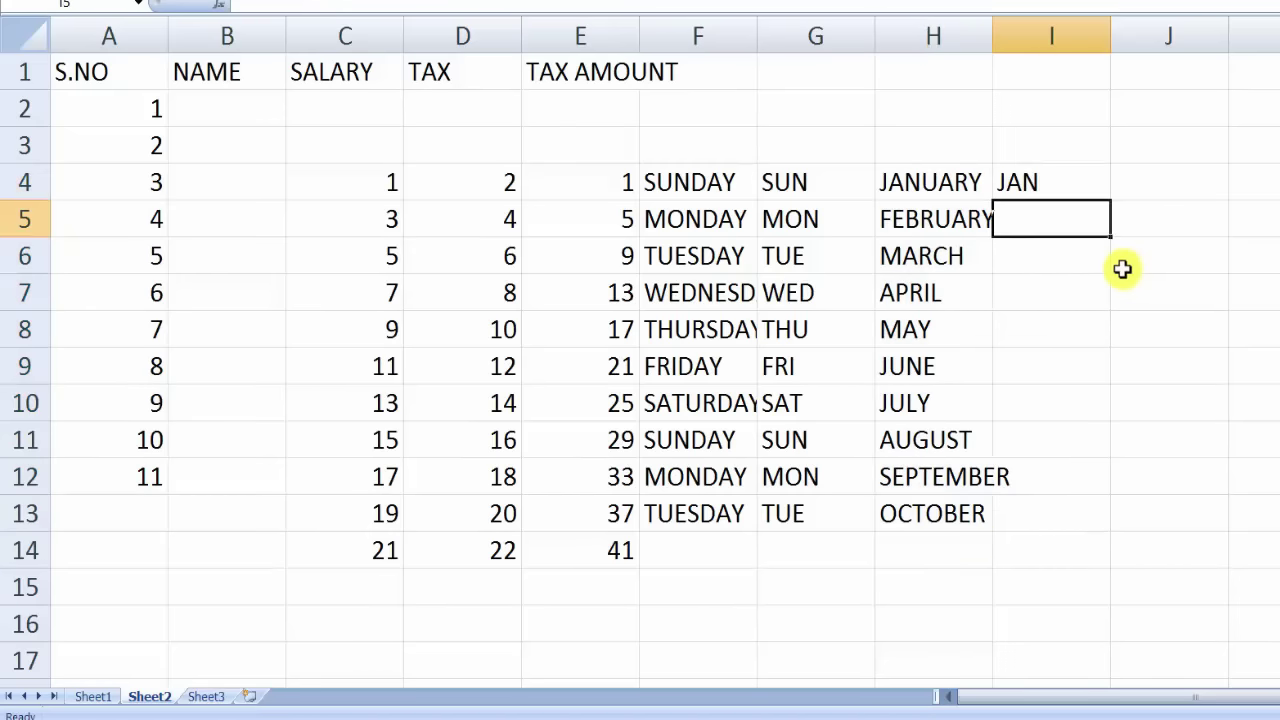
{"action": "left_click", "coordinate": [1062, 187]}
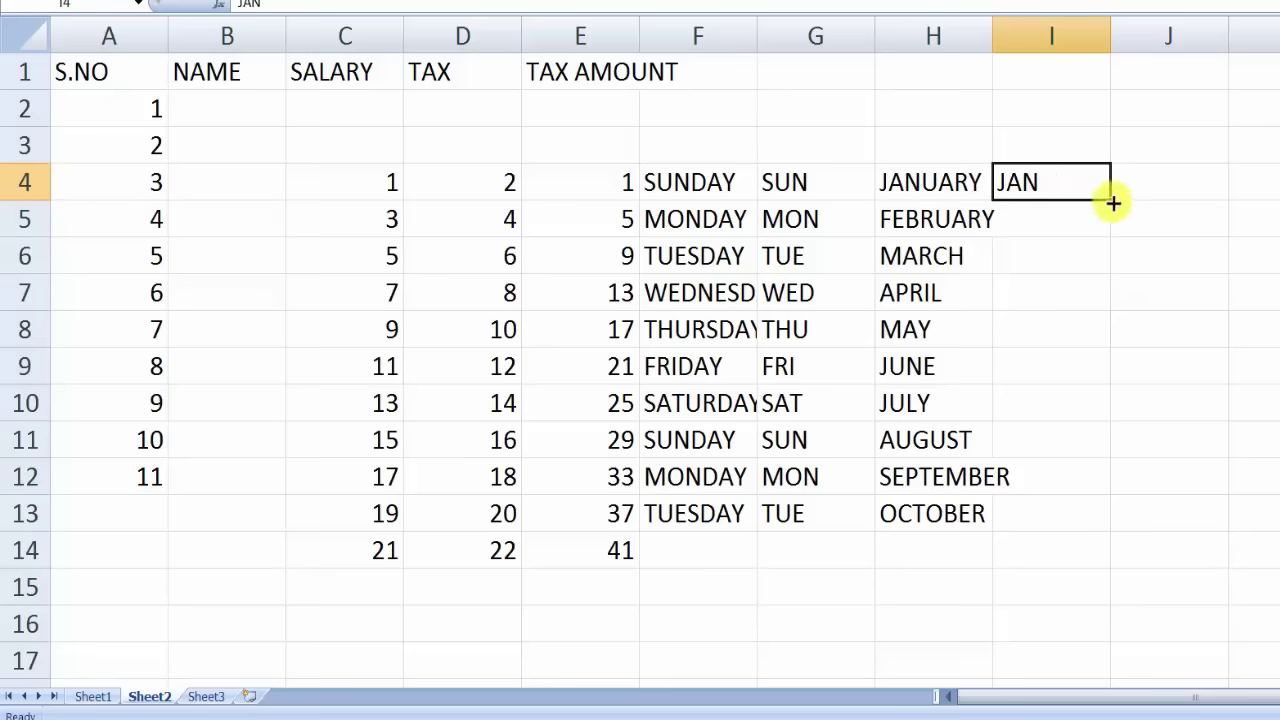
{"action": "left_click_drag", "start_coordinate": [1110, 200], "coordinate": [1071, 591]}
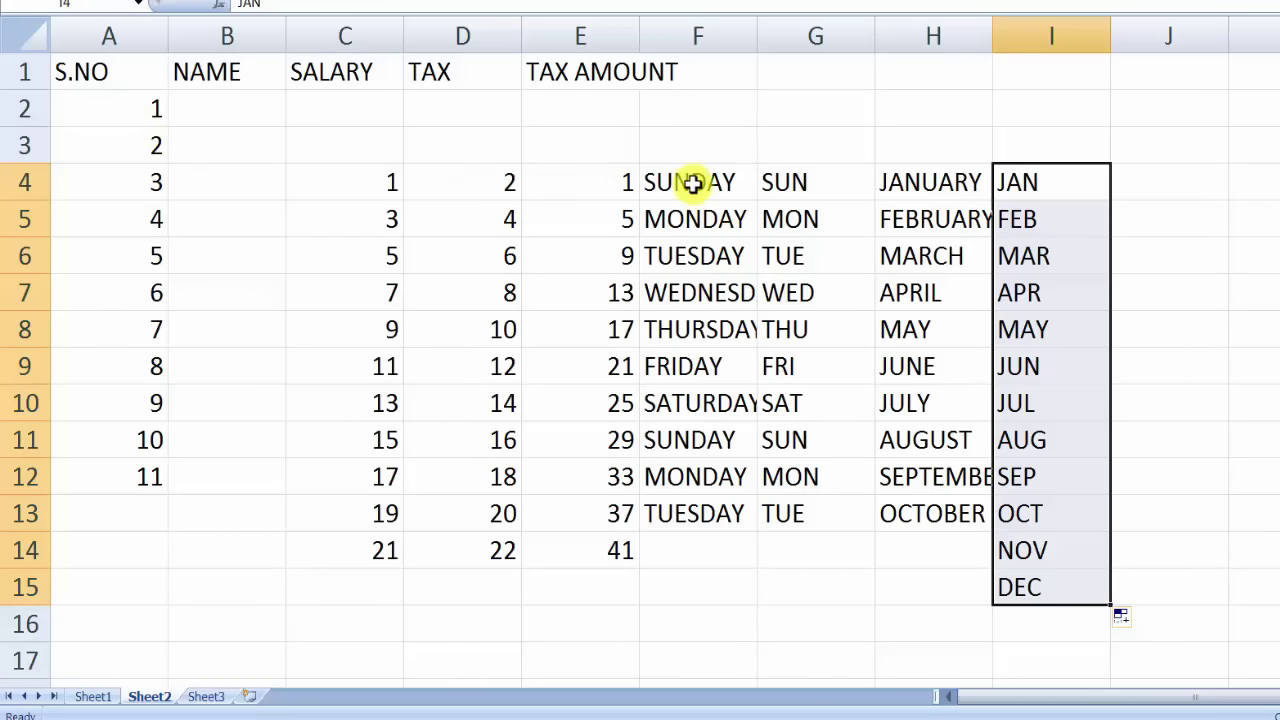
Step: Select the weekday and month entries, then select the whole demo data block from C3 to J16
{"action": "left_click_drag", "start_coordinate": [693, 183], "coordinate": [694, 293]}
{"action": "left_click", "coordinate": [918, 188]}
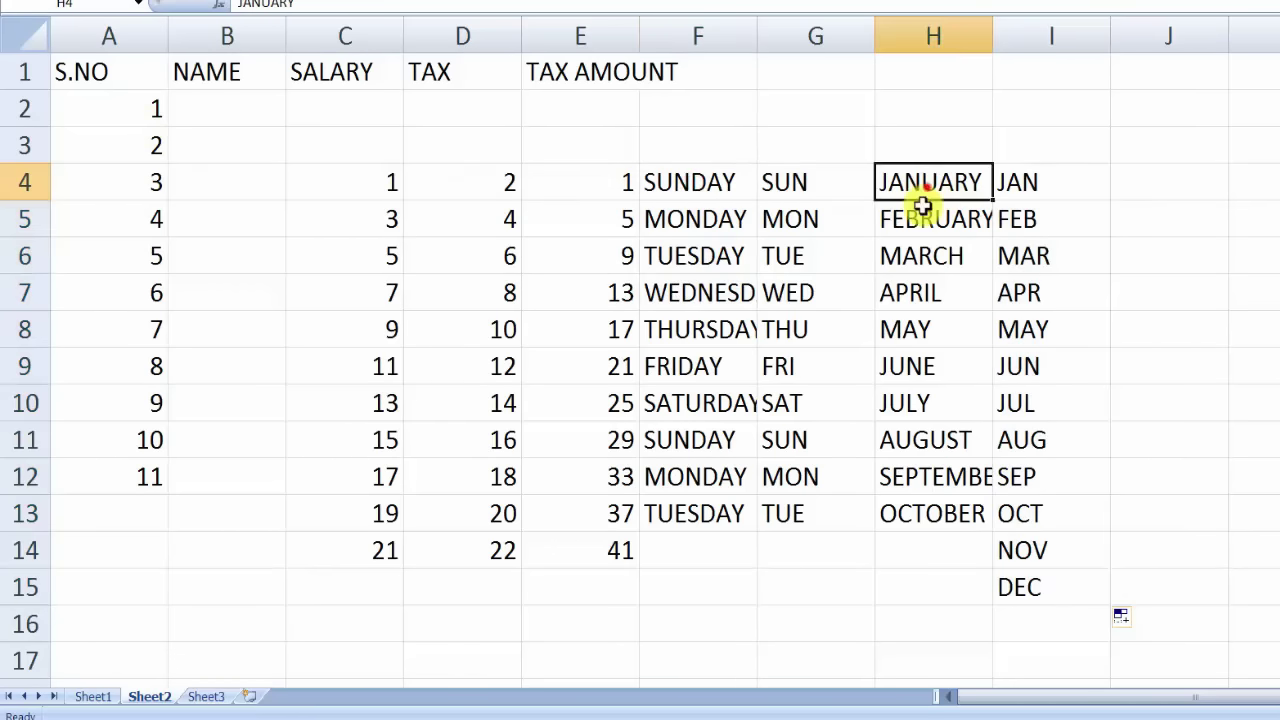
{"action": "left_click_drag", "start_coordinate": [924, 195], "coordinate": [883, 388]}
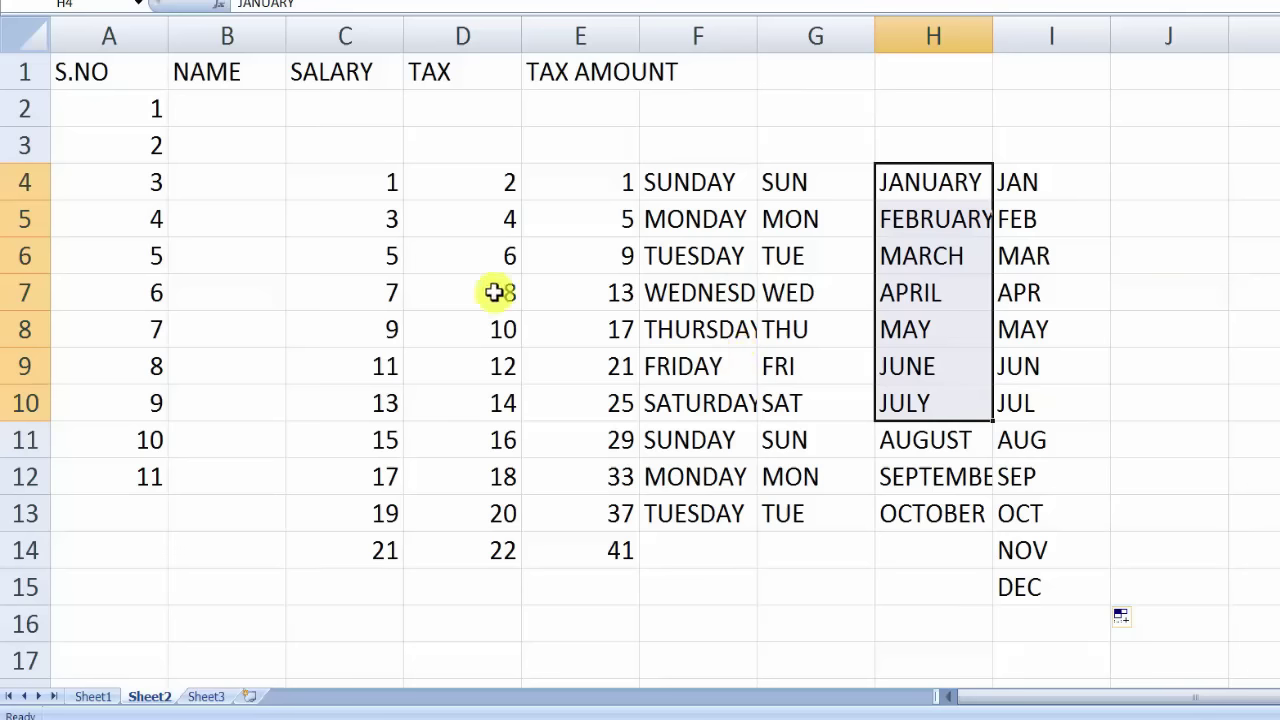
{"action": "left_click_drag", "start_coordinate": [287, 158], "coordinate": [1108, 606]}
{"action": "key", "text": "Delete"}
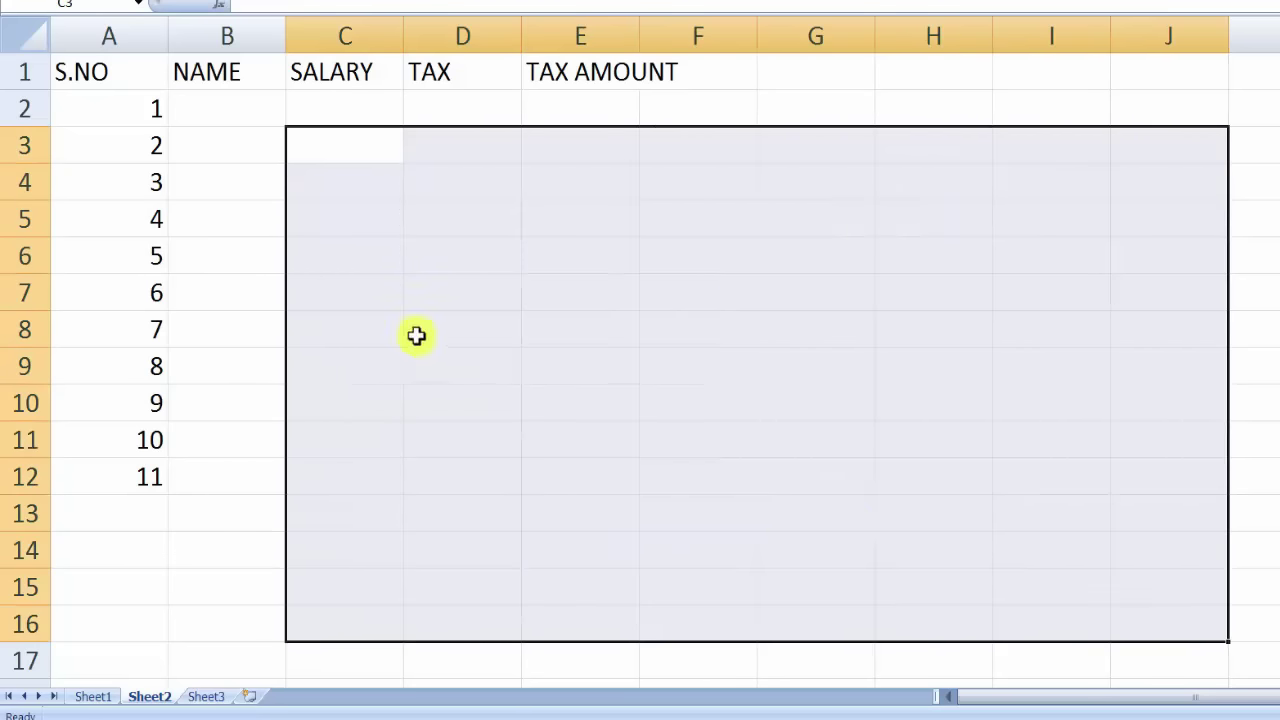
{"action": "left_click", "coordinate": [200, 108]}
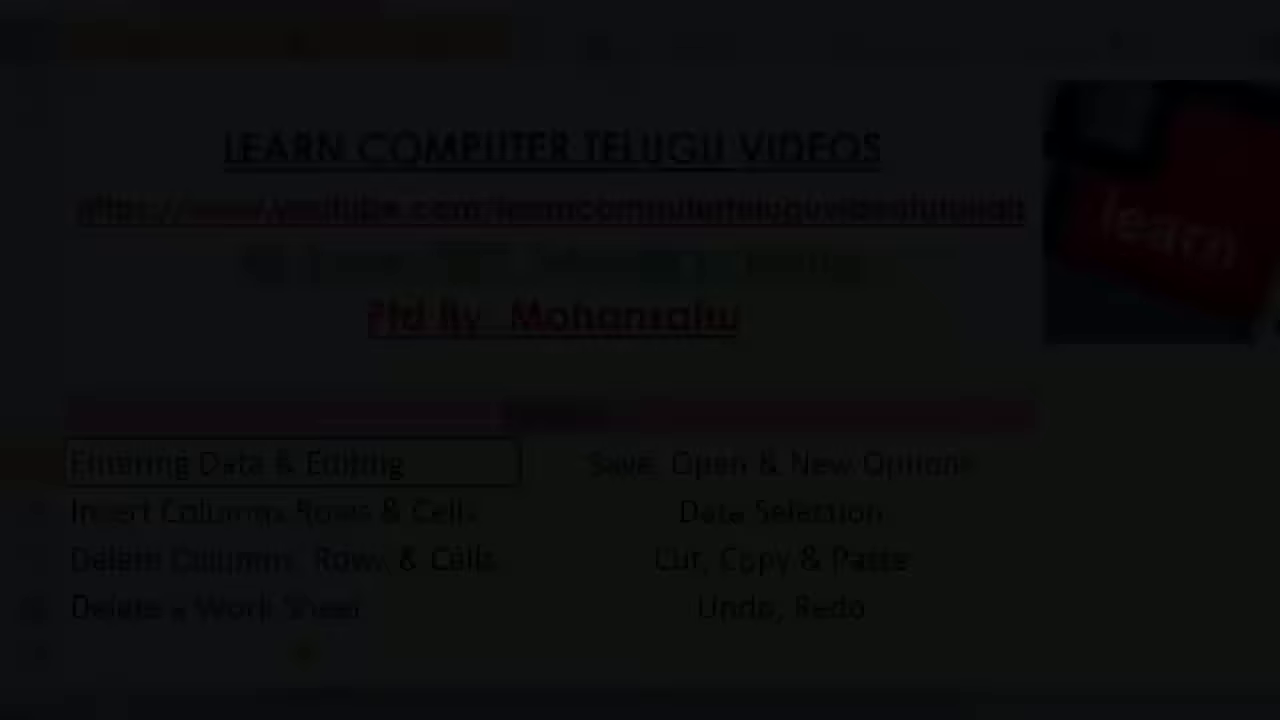
{"action": "left_click", "coordinate": [160, 696]}
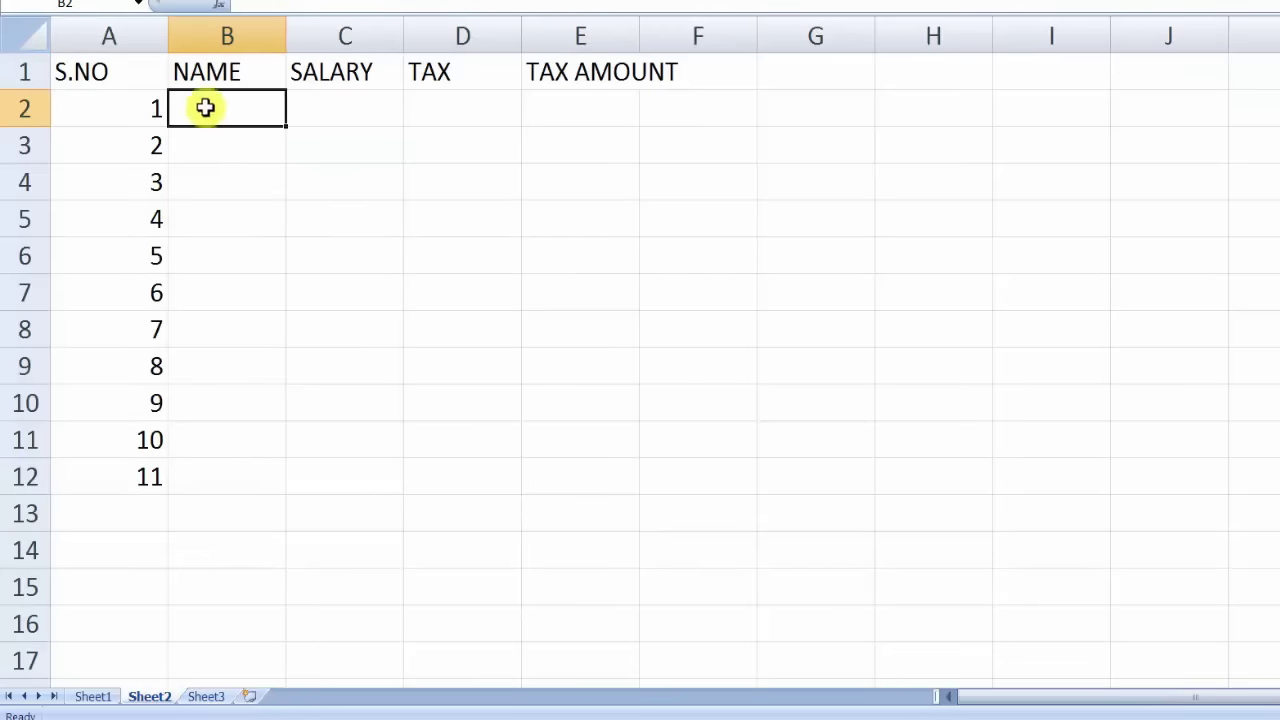
Step: Fill B2:B5 with four first names beside serial numbers 1–4, ending with B5 selected
{"action": "type", "text": "RAJU"}
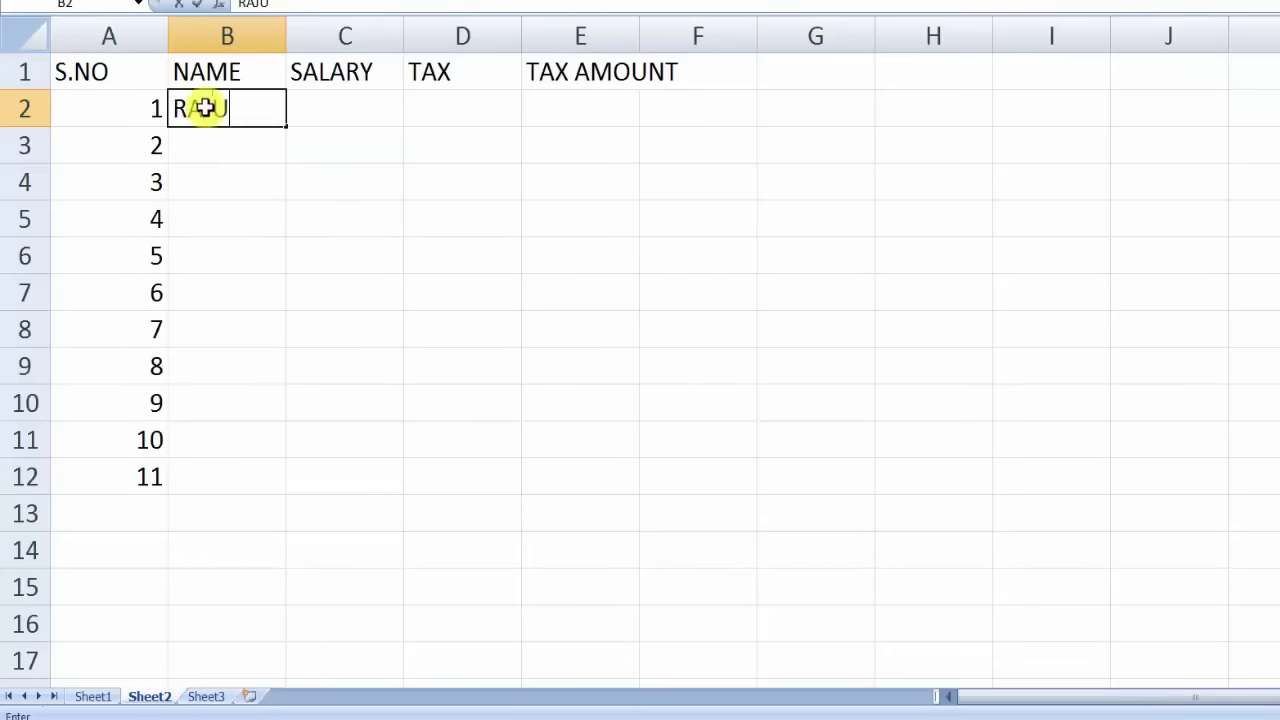
{"action": "key", "text": "Return"}
{"action": "type", "text": "RAJ"}
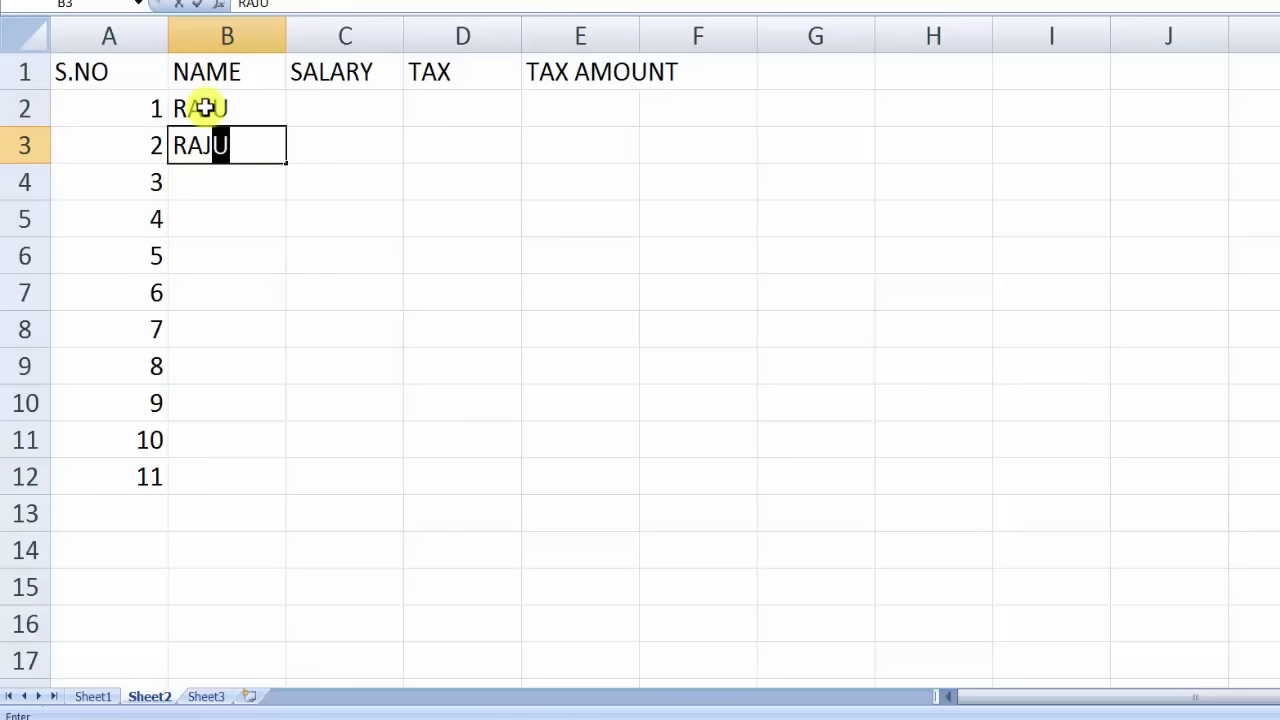
{"action": "type", "text": "ESH"}
{"action": "key", "text": "Return"}
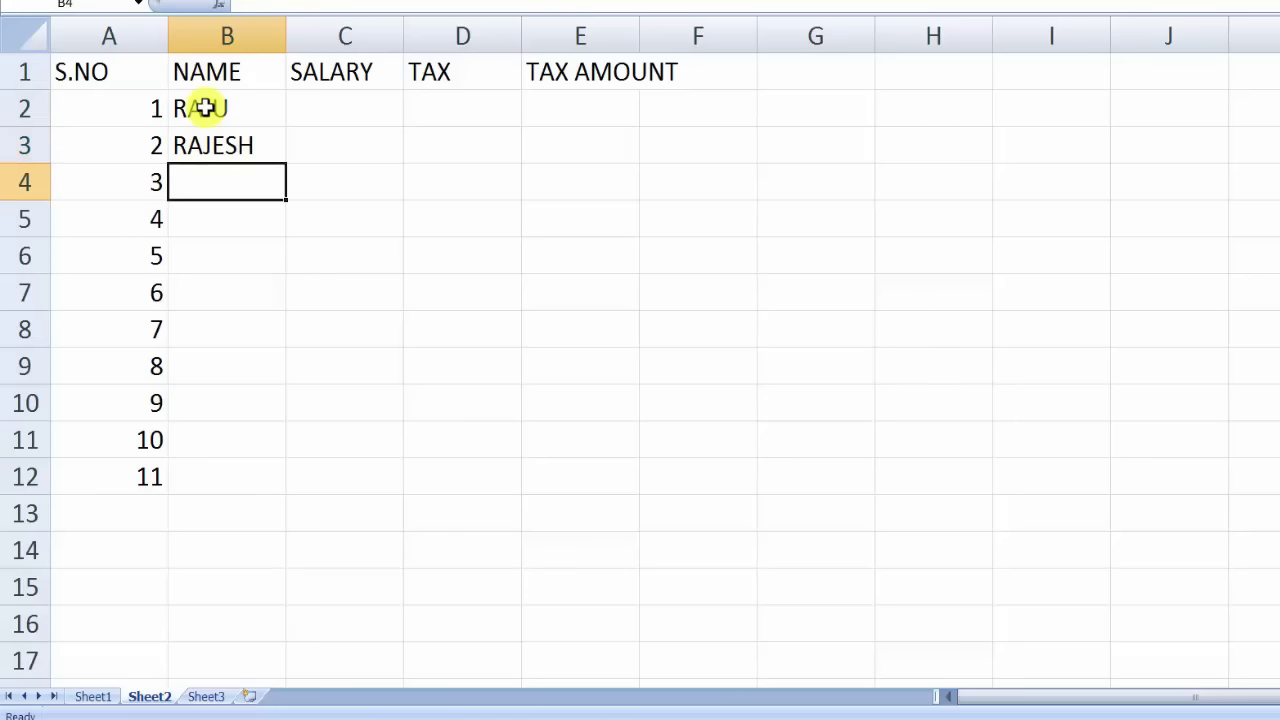
{"action": "type", "text": "MAHESH"}
{"action": "key", "text": "Return"}
{"action": "type", "text": "SUR"}
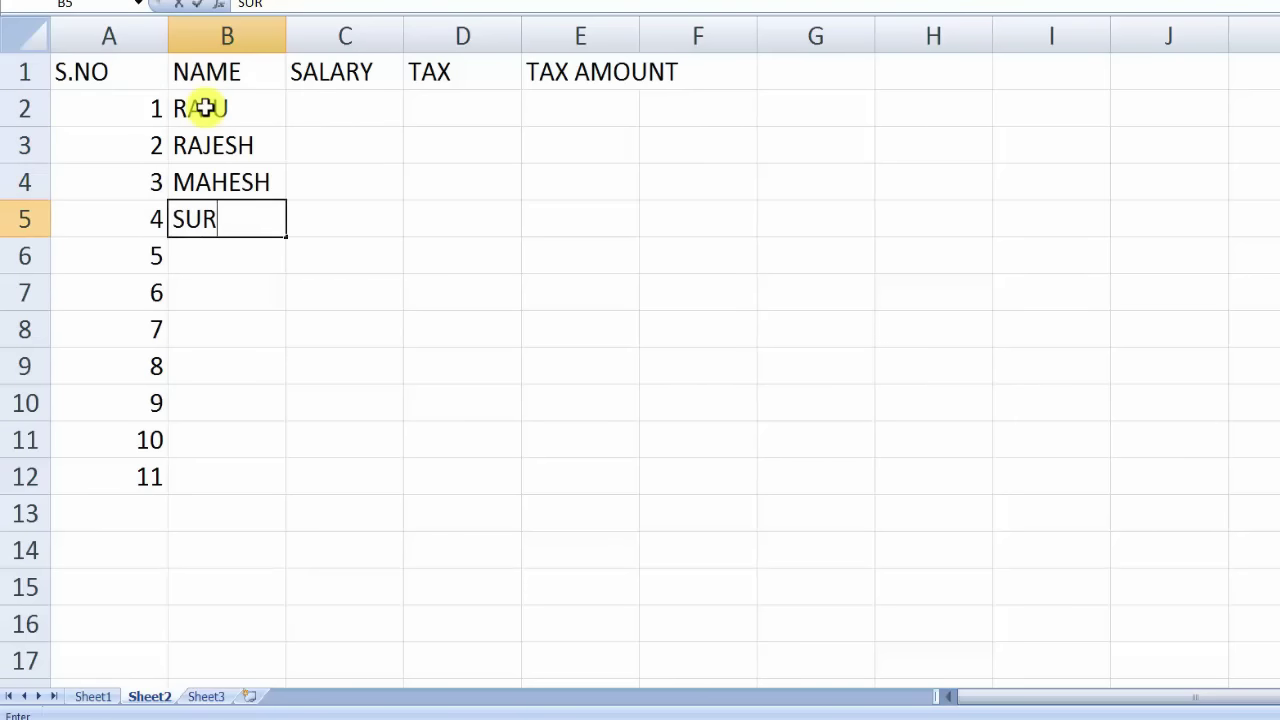
{"action": "type", "text": "ESH"}
{"action": "key", "text": "Return"}
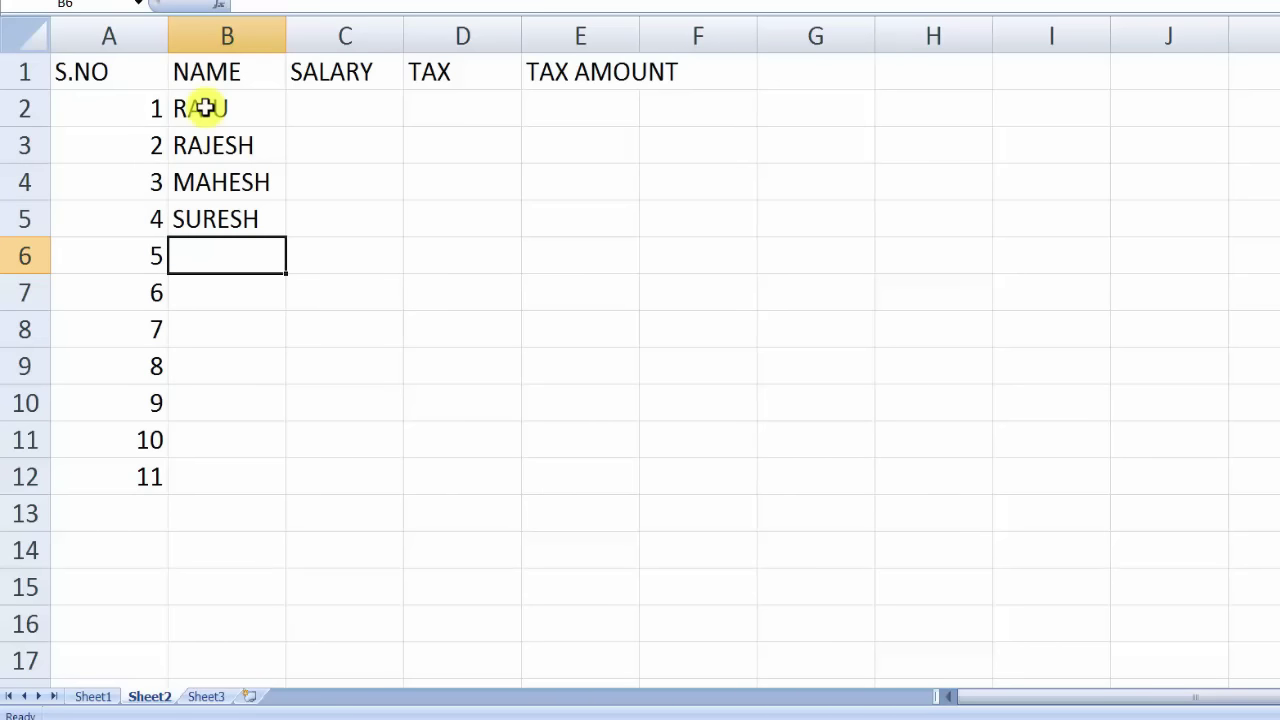
{"action": "key", "text": "Up"}
{"action": "key", "text": "Up"}
{"action": "key", "text": "Up"}
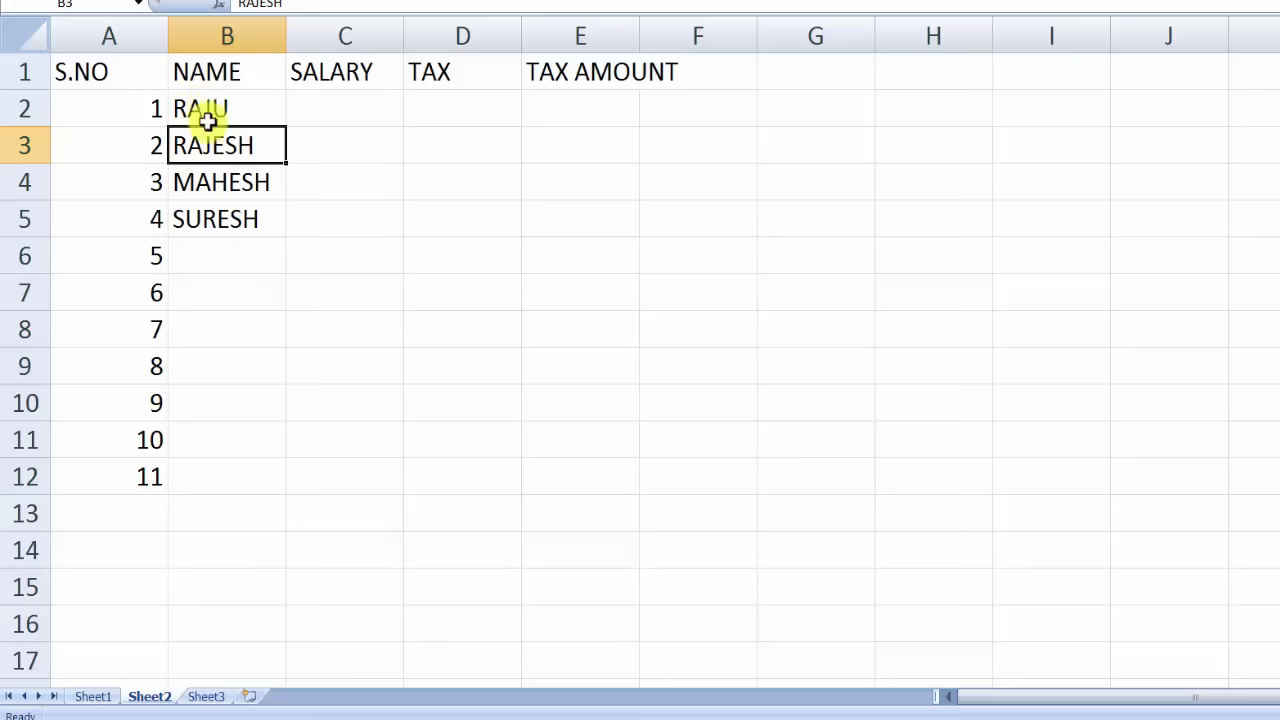
{"action": "left_click", "coordinate": [205, 219]}
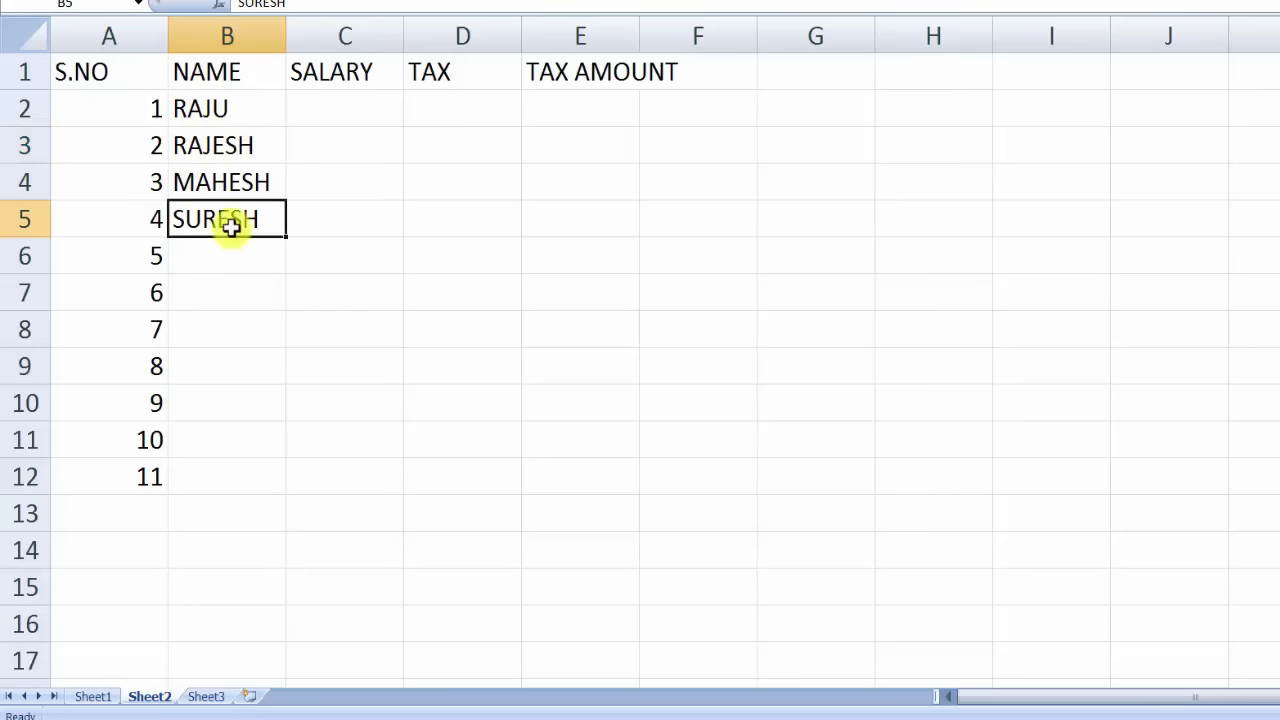
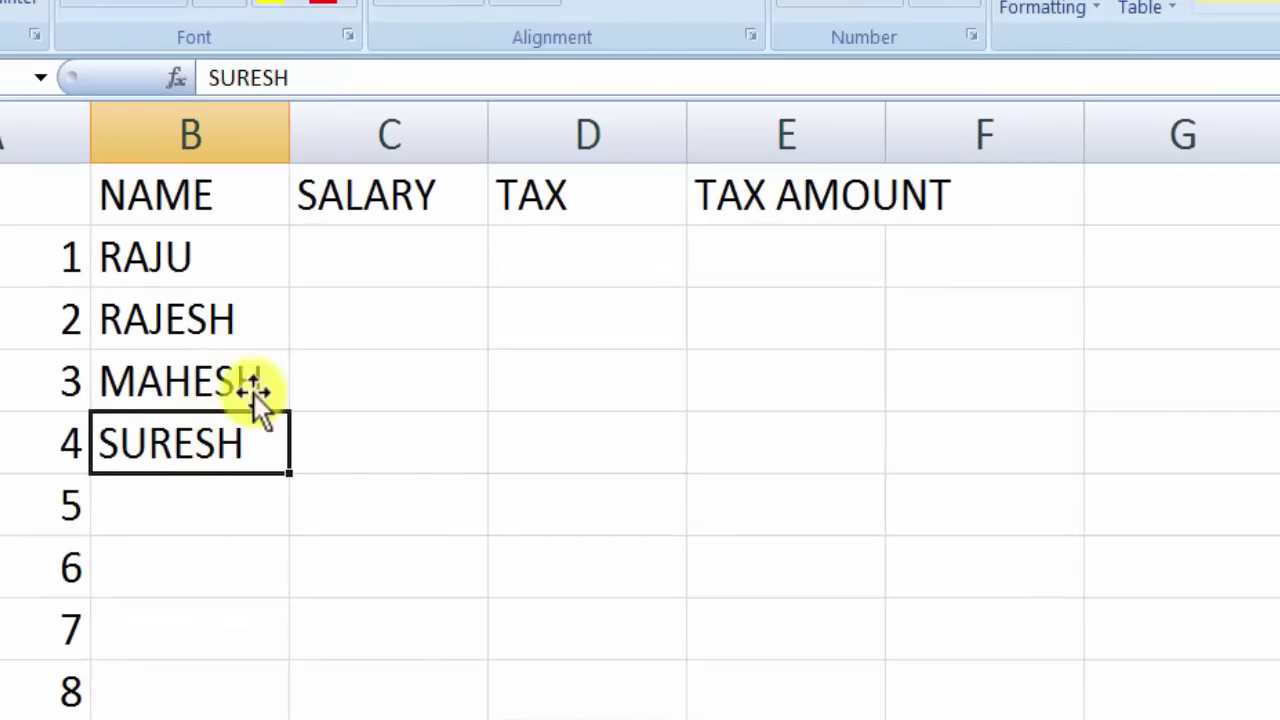
Step: Add a surname to the fourth employee's name, correcting the mistyped letter
{"action": "left_click", "coordinate": [298, 77]}
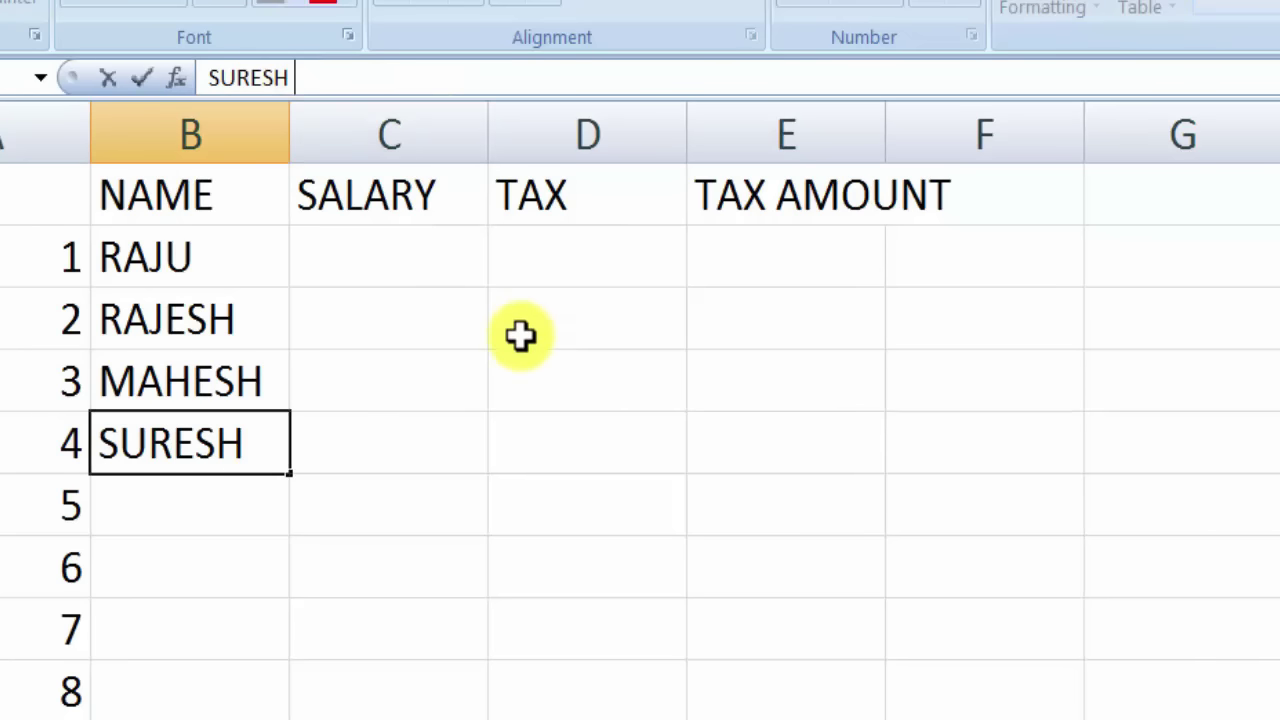
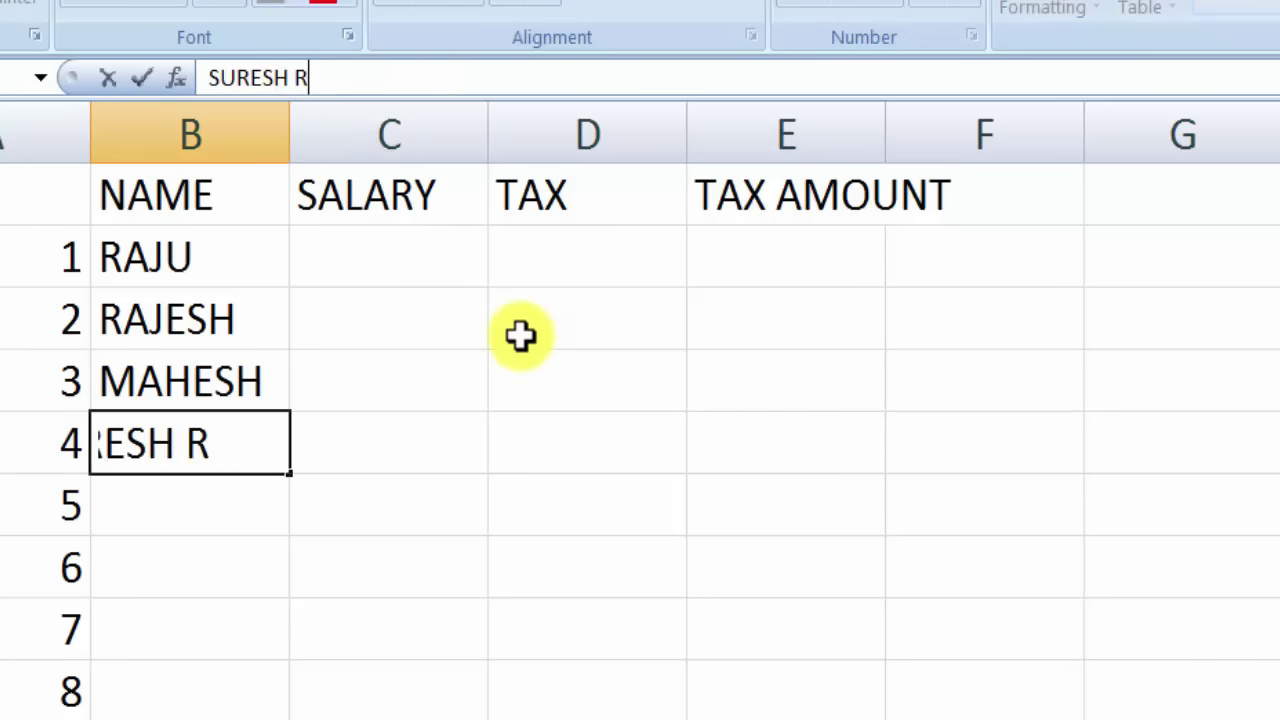
{"action": "key", "text": "Return"}
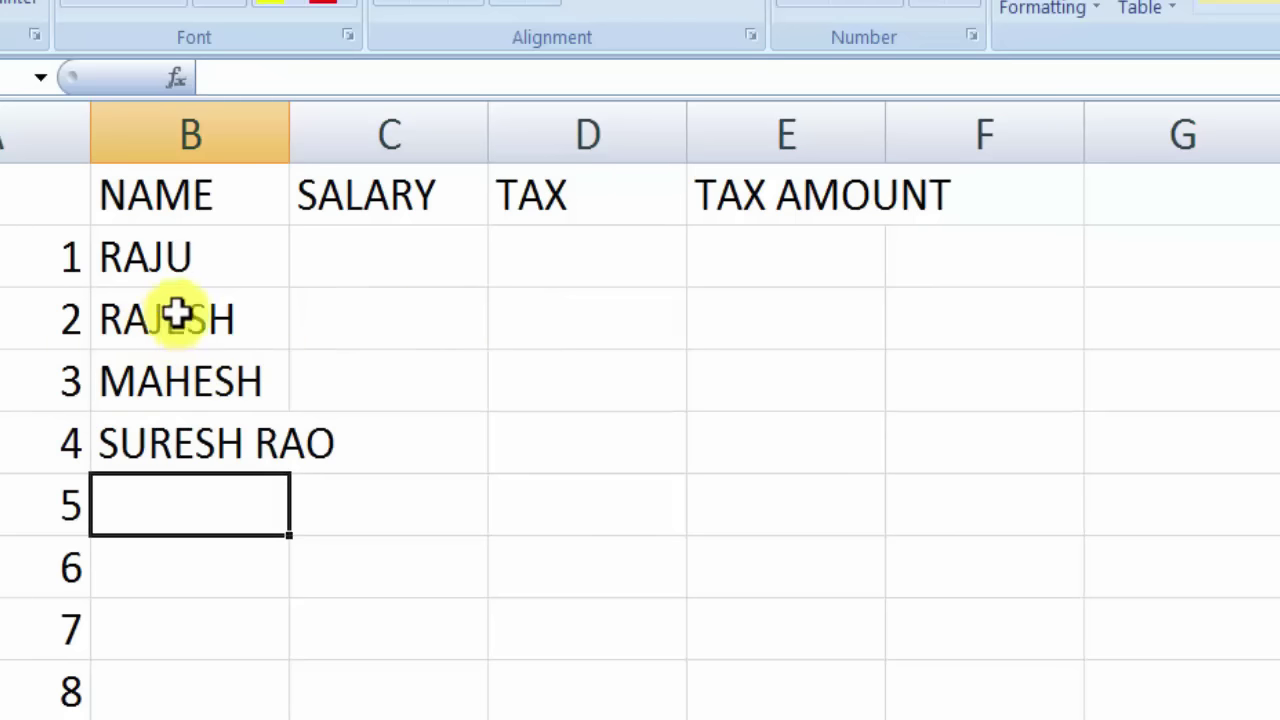
Step: Append a surname to the first employee's name in the NAME column
{"action": "left_click", "coordinate": [150, 255]}
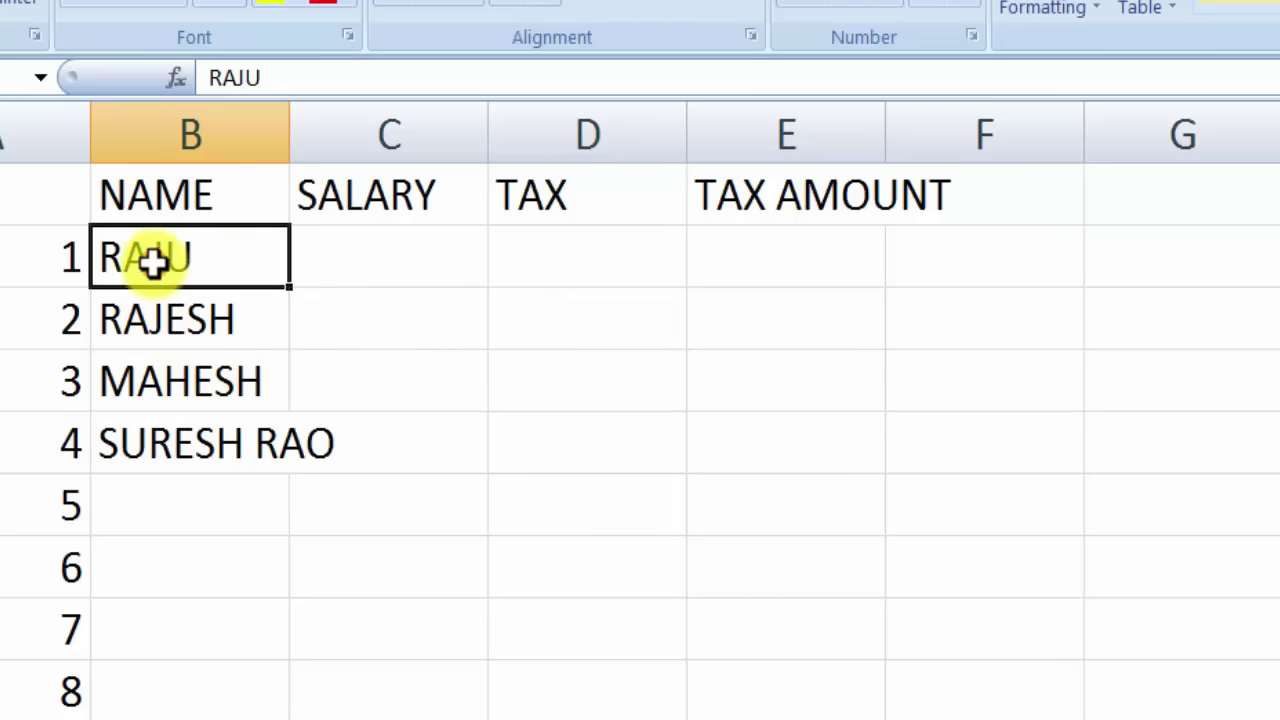
{"action": "double_click", "coordinate": [202, 258]}
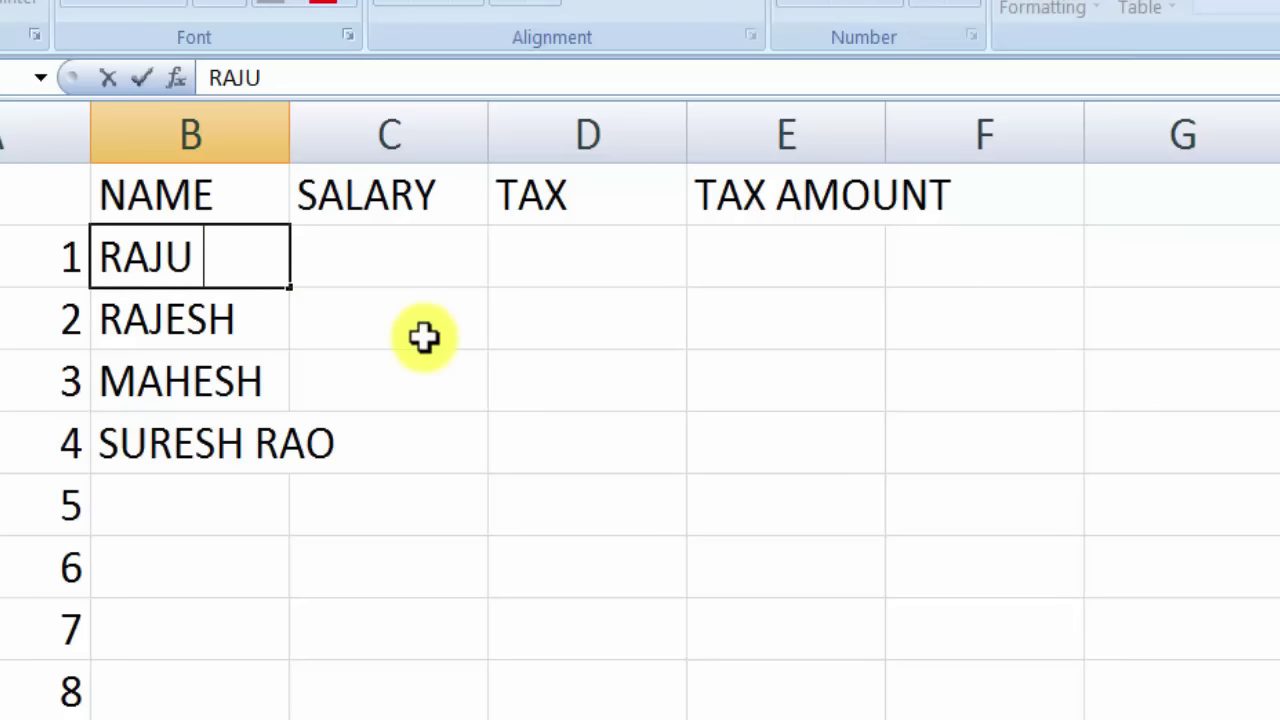
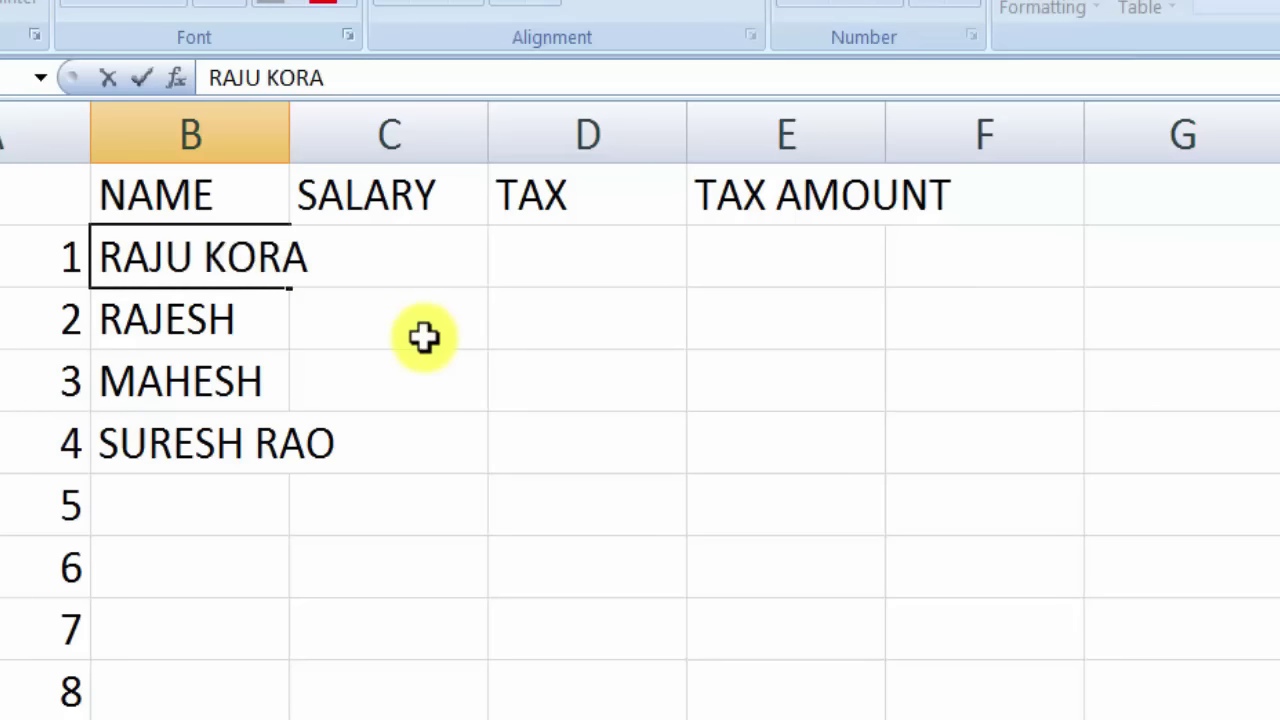
{"action": "key", "text": "Return"}
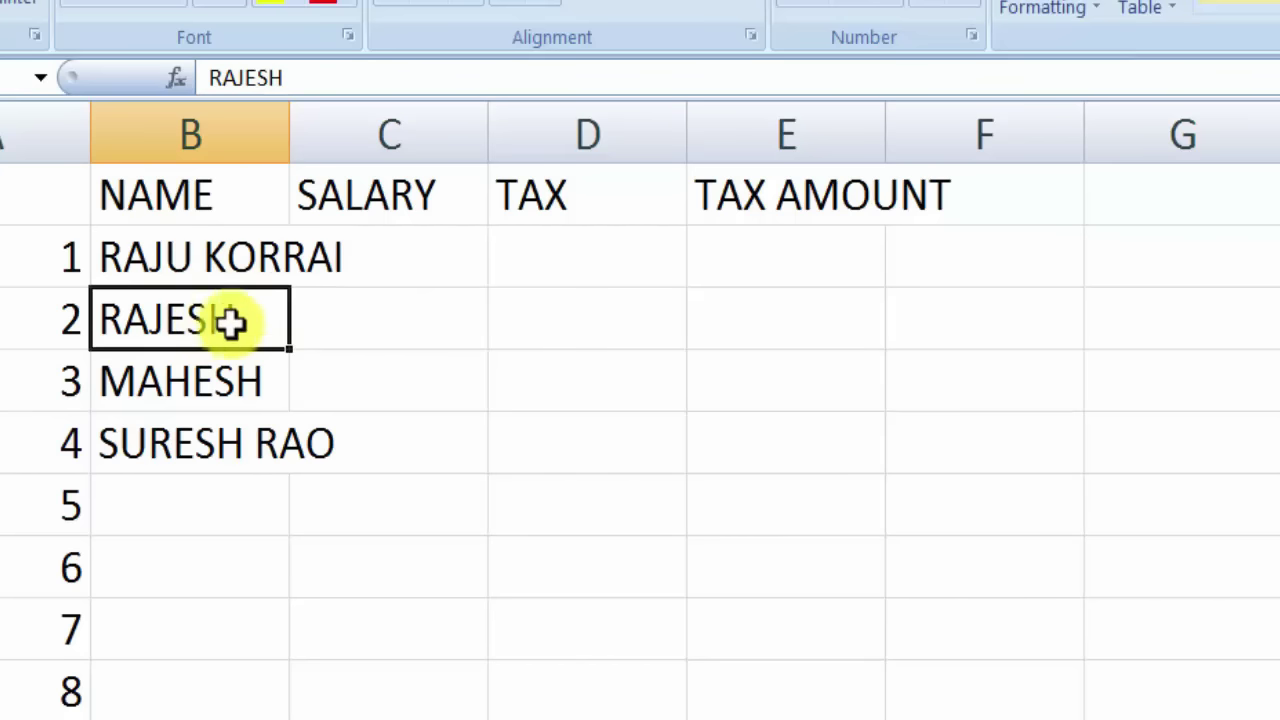
Step: Append a surname to the second employee's name and remove the stray trailing T
{"action": "key", "text": "F2"}
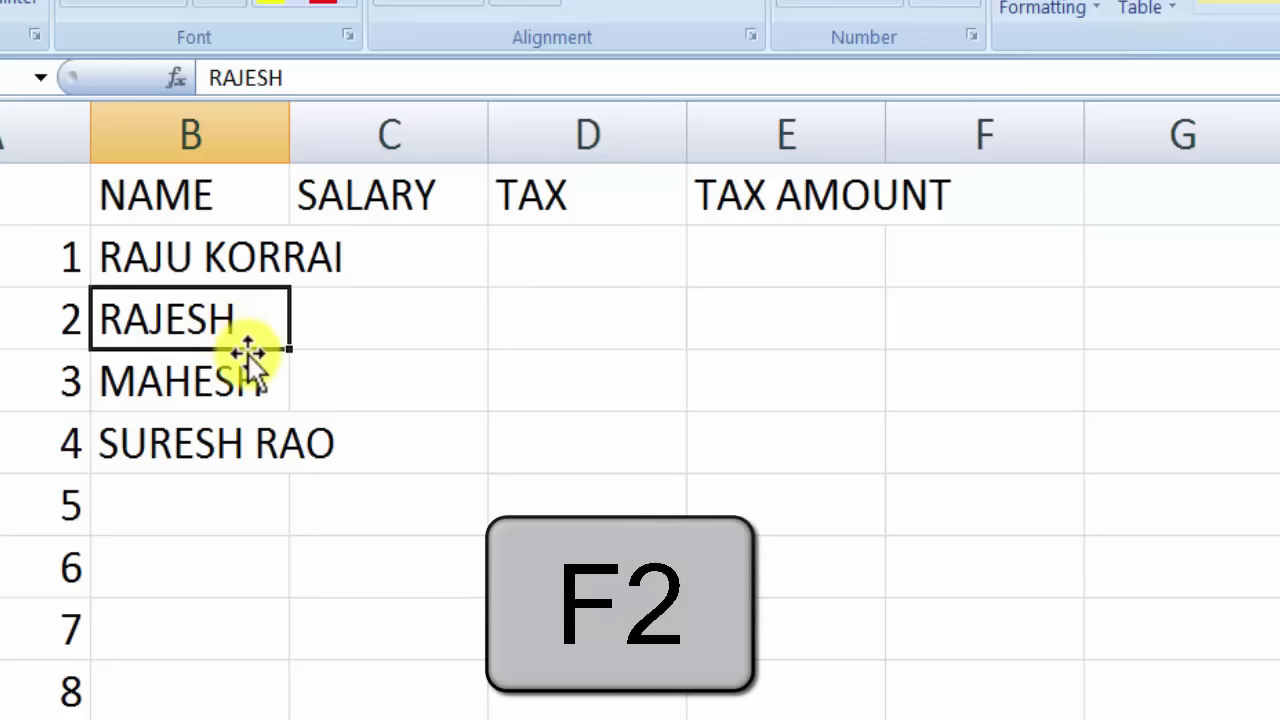
{"action": "key", "text": "F2"}
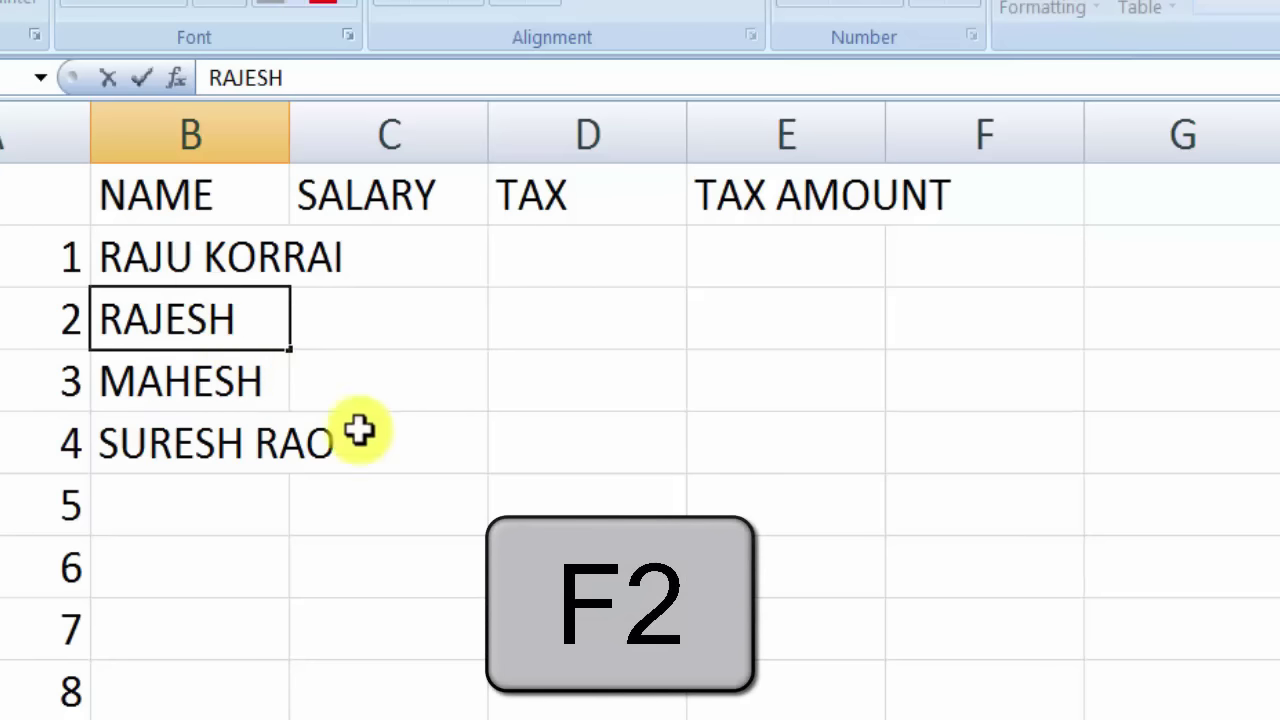
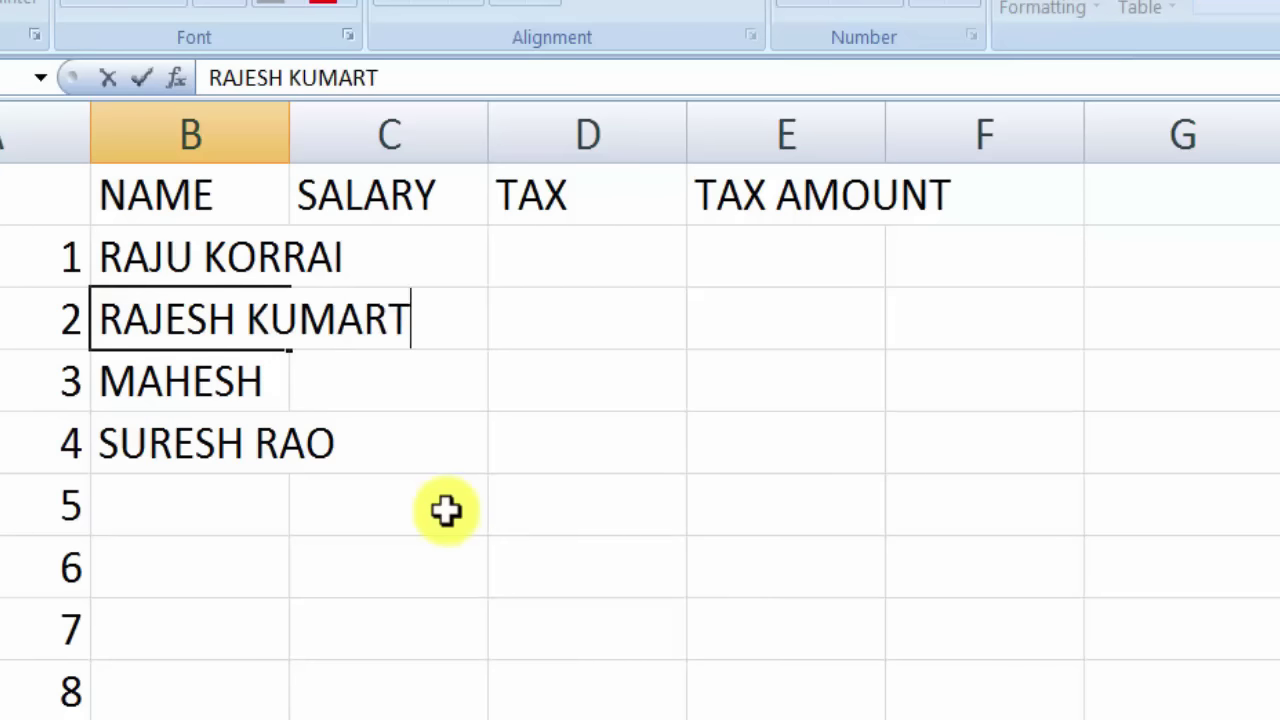
{"action": "key", "text": "Return"}
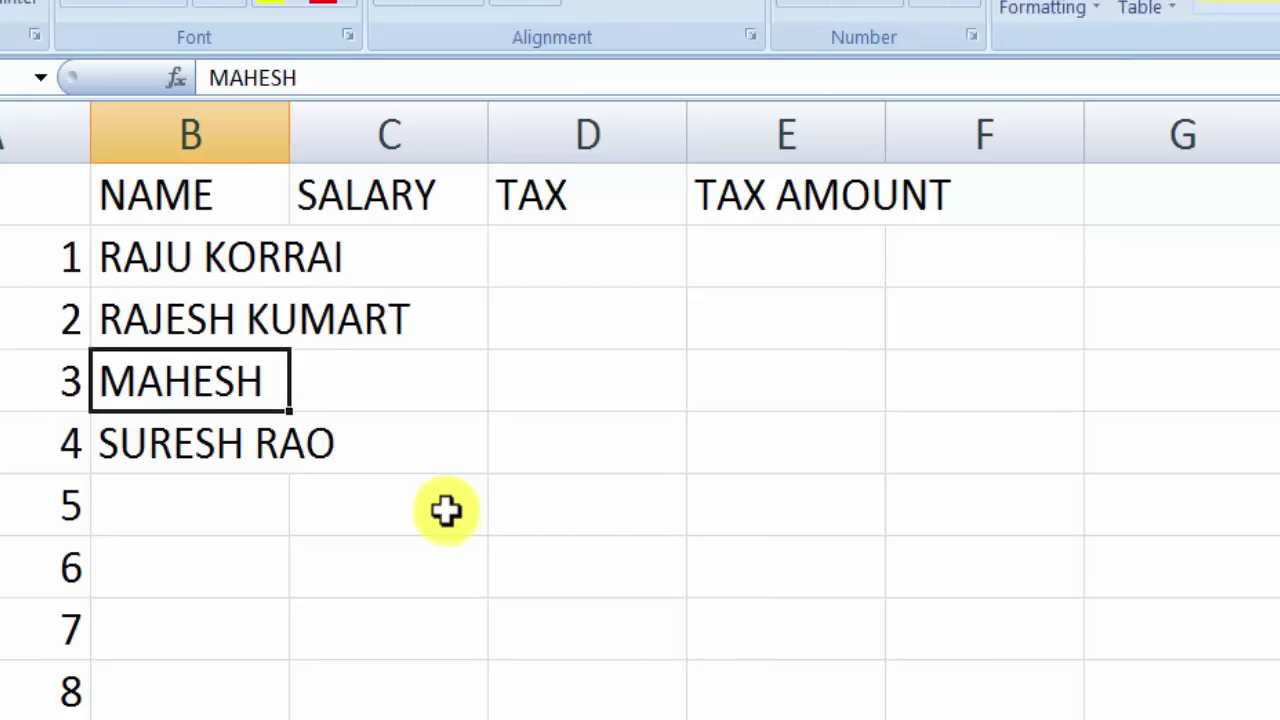
{"action": "key", "text": "Up"}
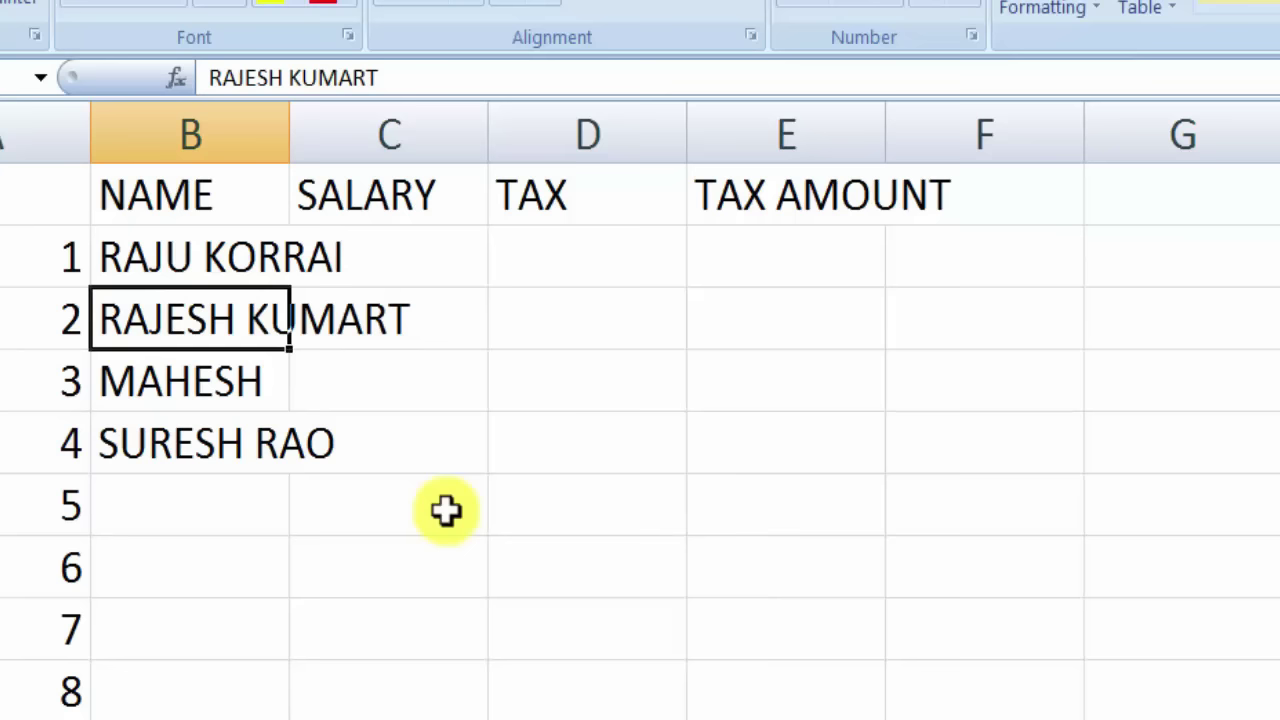
{"action": "key", "text": "F2"}
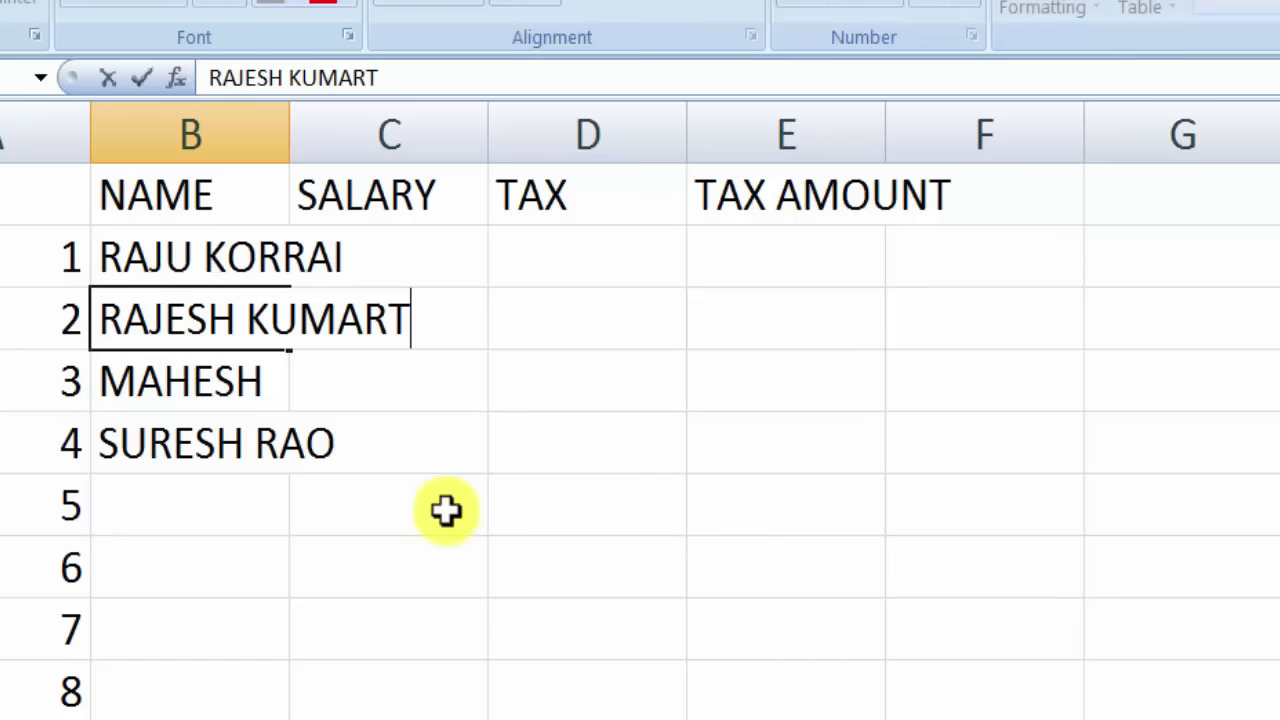
{"action": "key", "text": "BackSpace"}
{"action": "key", "text": "Return"}
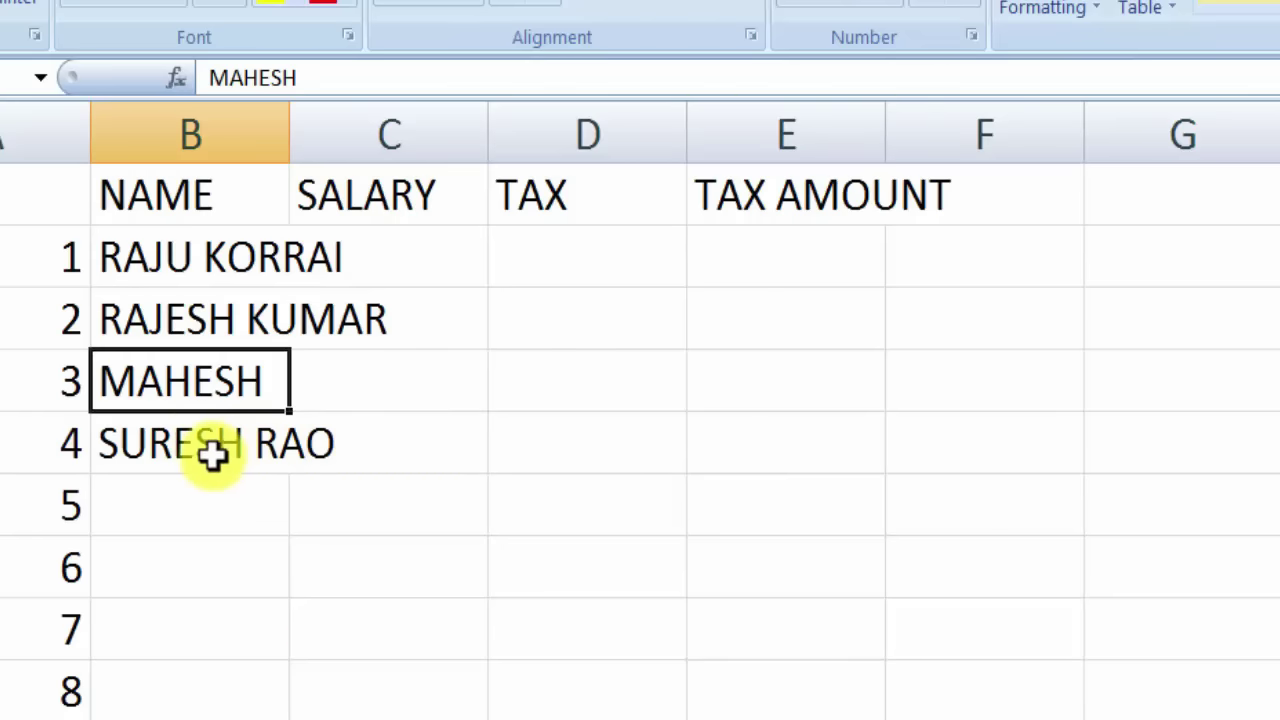
{"action": "left_click", "coordinate": [212, 453]}
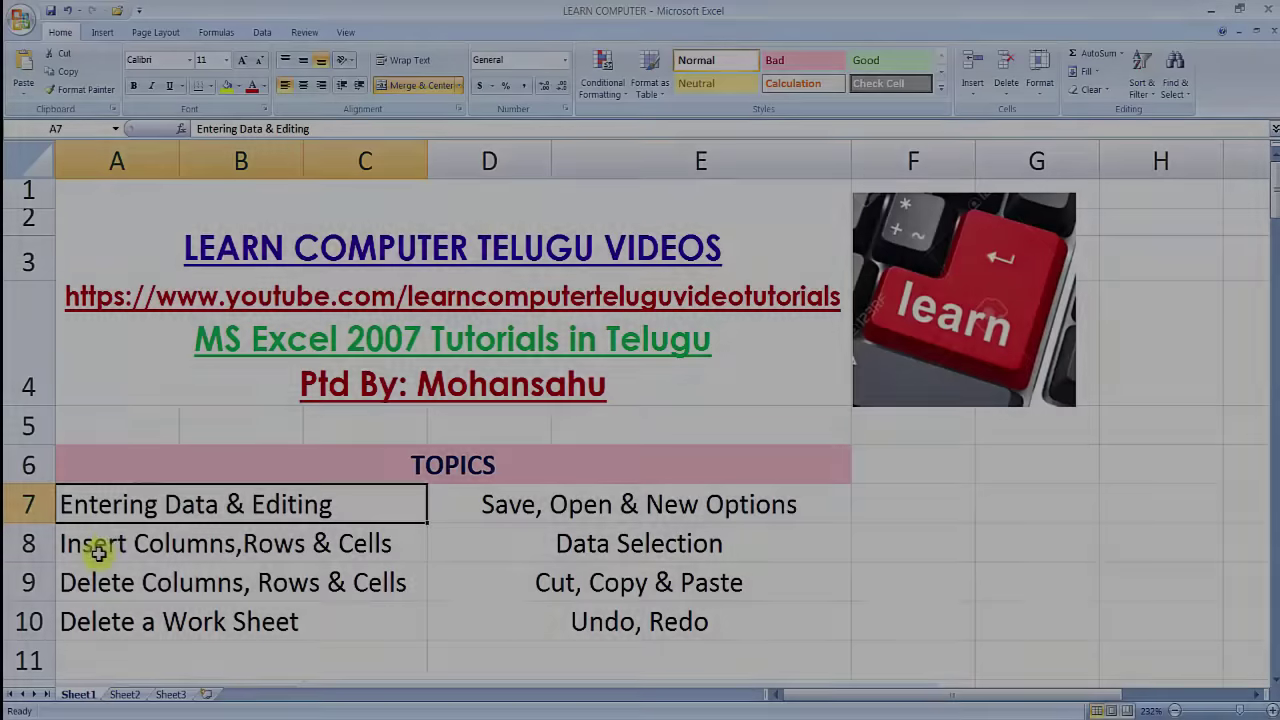
{"action": "left_click", "coordinate": [100, 540]}
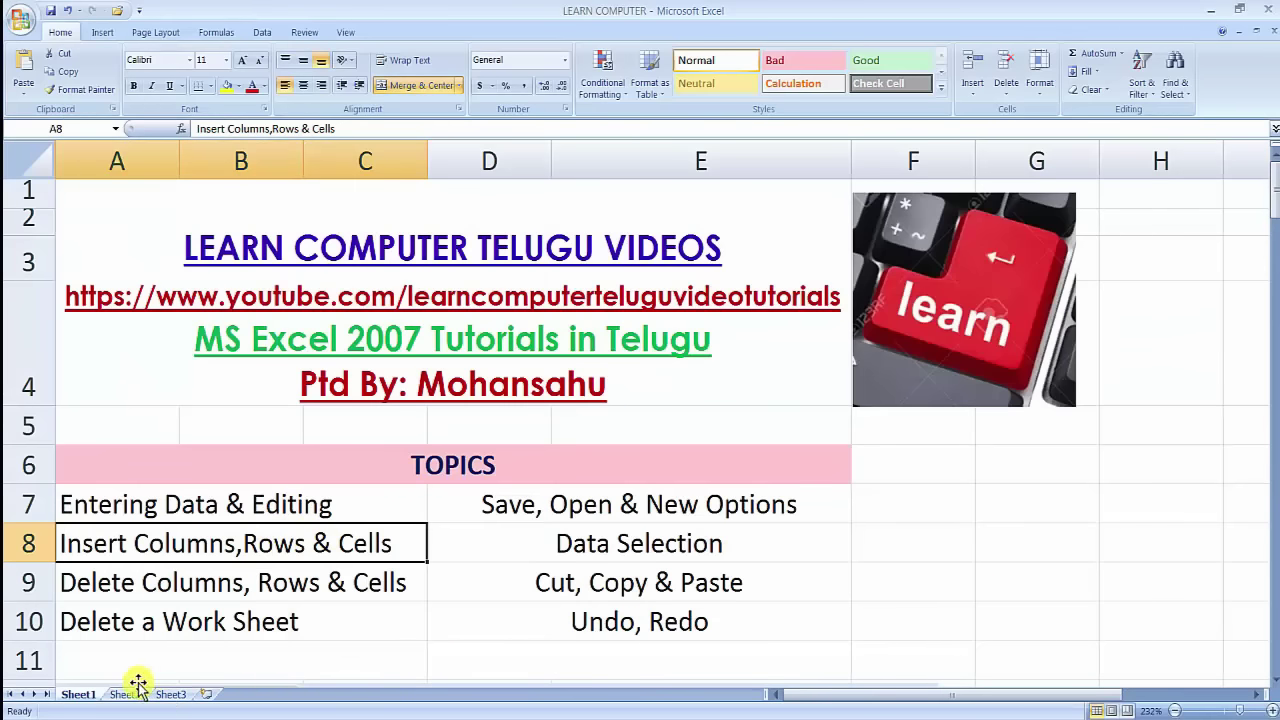
{"action": "left_click", "coordinate": [136, 690]}
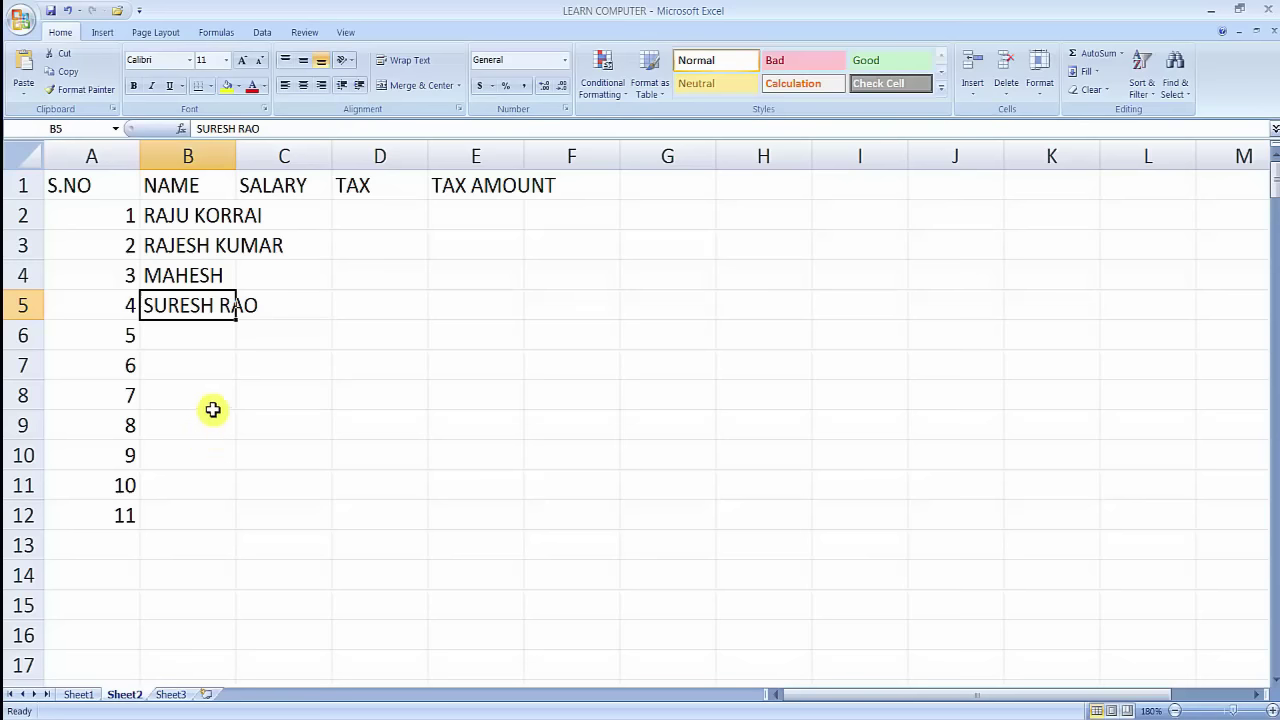
Step: Enter salaries 10000, 20000, 15000 and 12000 in the SALARY column
{"action": "key", "text": "ctrl+Up"}
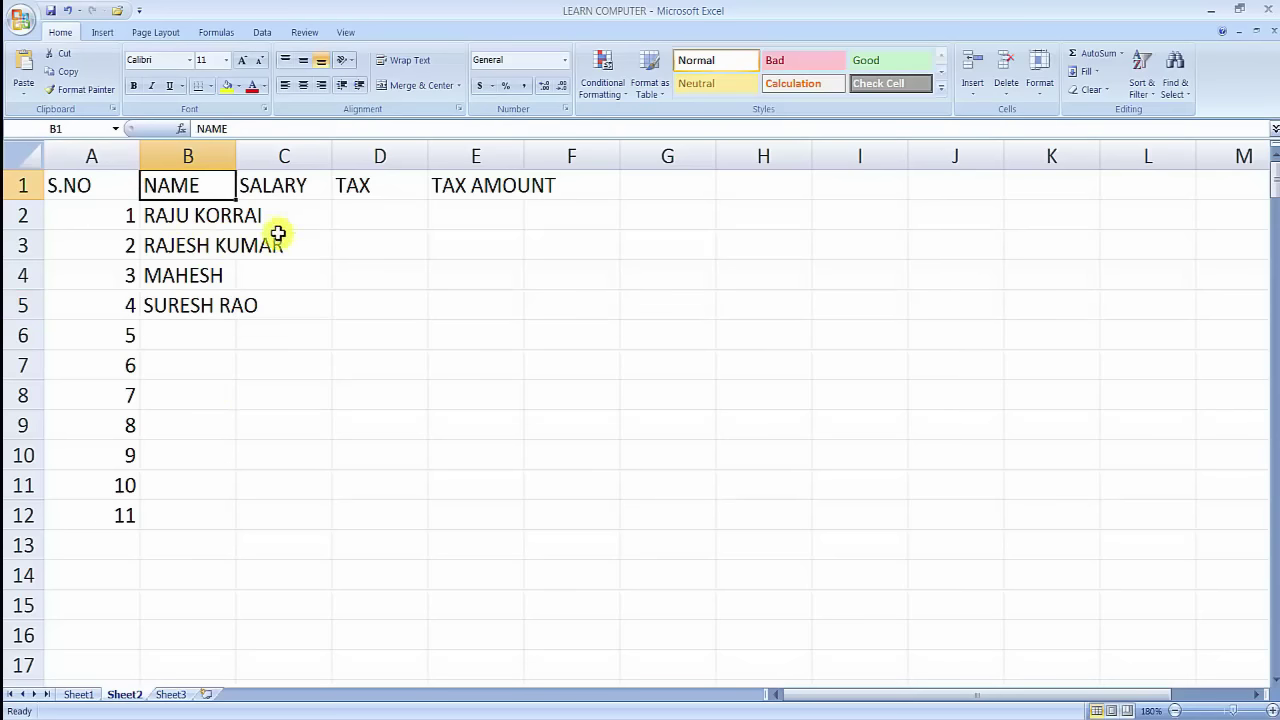
{"action": "left_click", "coordinate": [368, 186]}
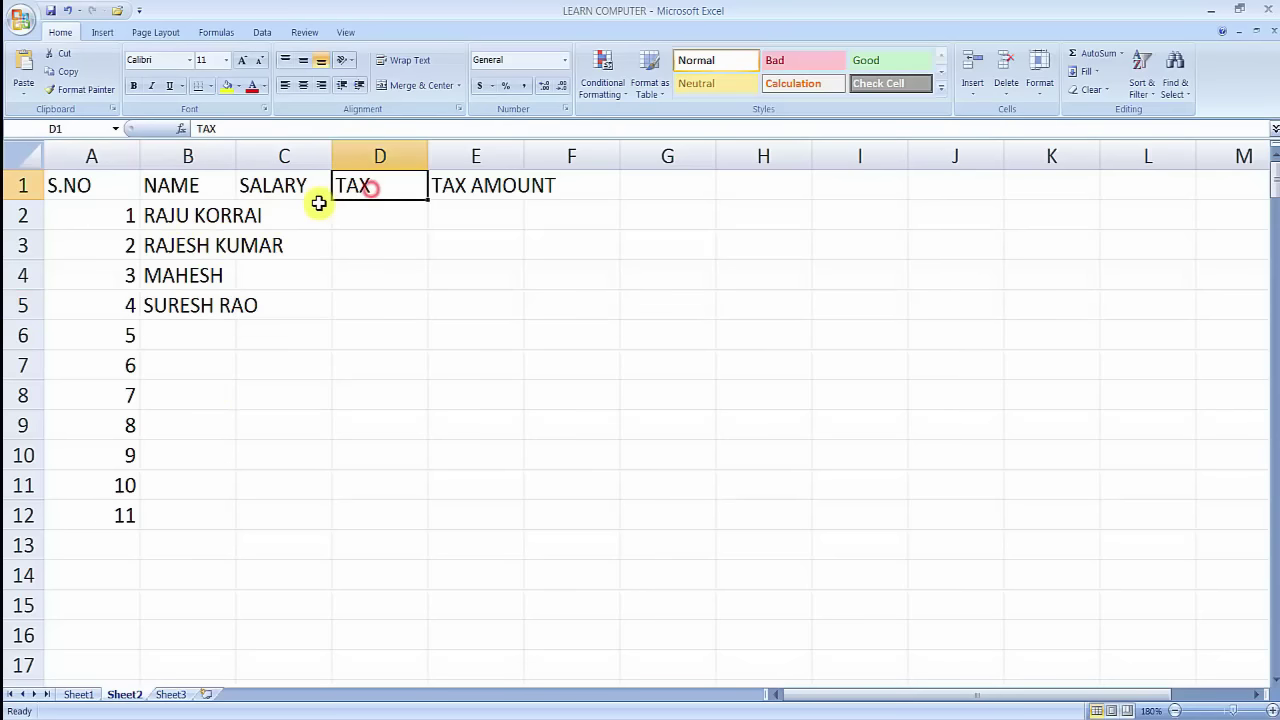
{"action": "left_click", "coordinate": [294, 210]}
{"action": "left_click", "coordinate": [273, 189]}
{"action": "left_click", "coordinate": [283, 217]}
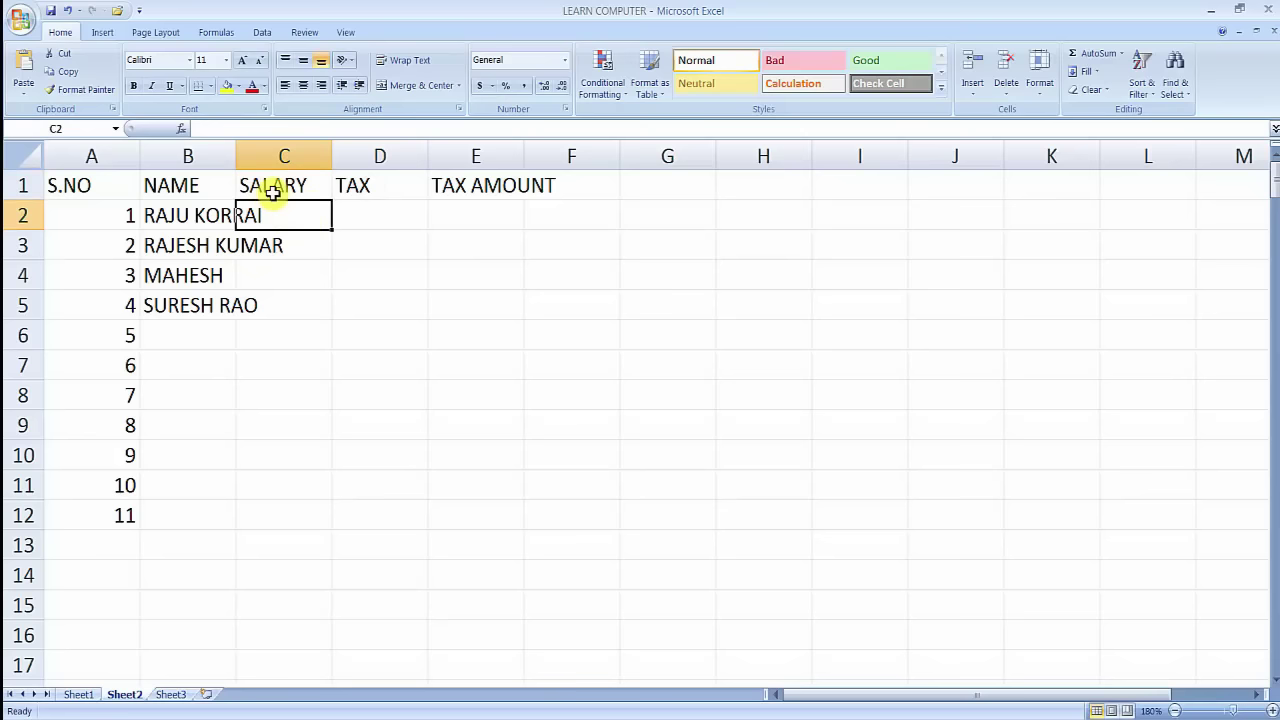
{"action": "type", "text": "10000"}
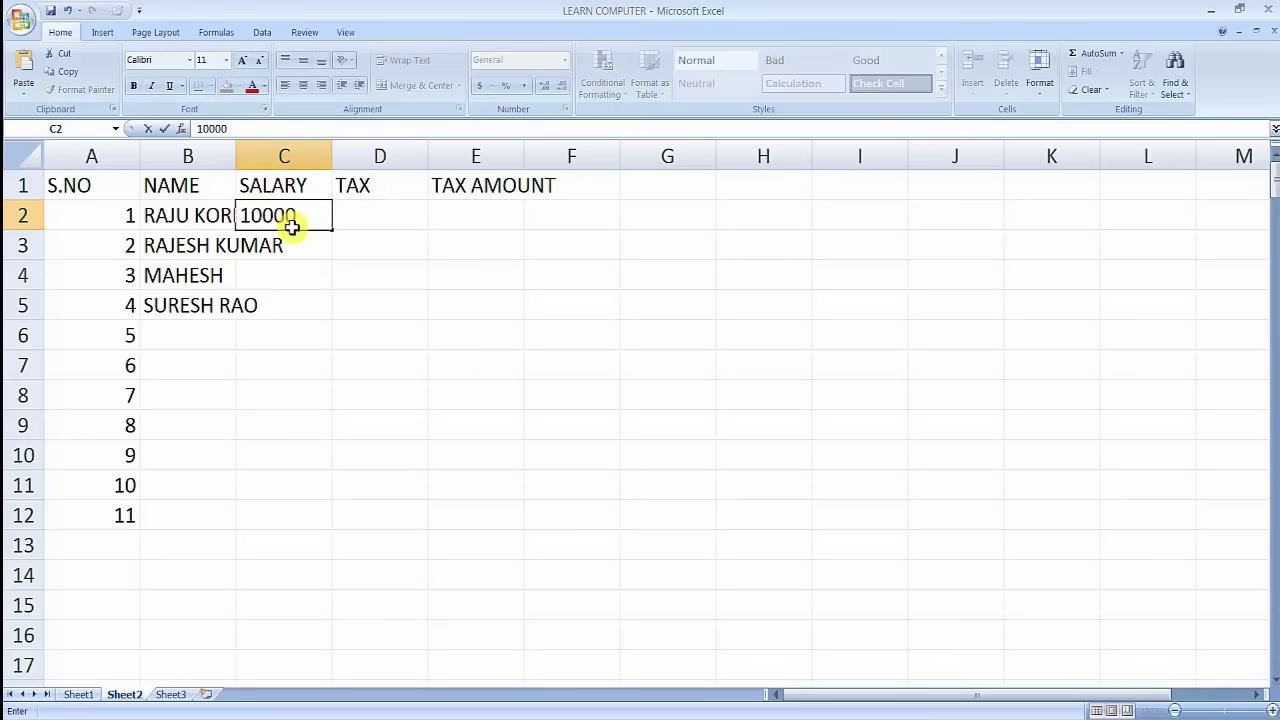
{"action": "key", "text": "Return"}
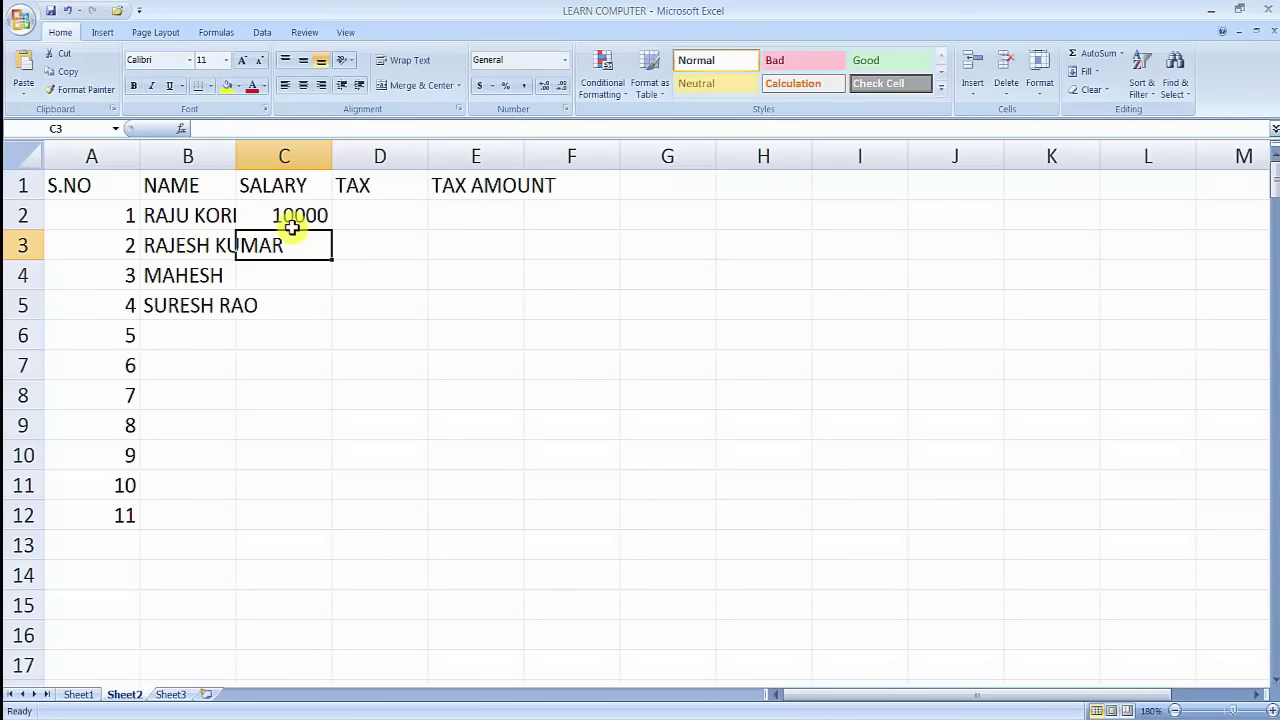
{"action": "type", "text": "20000"}
{"action": "key", "text": "Return"}
{"action": "type", "text": "15000"}
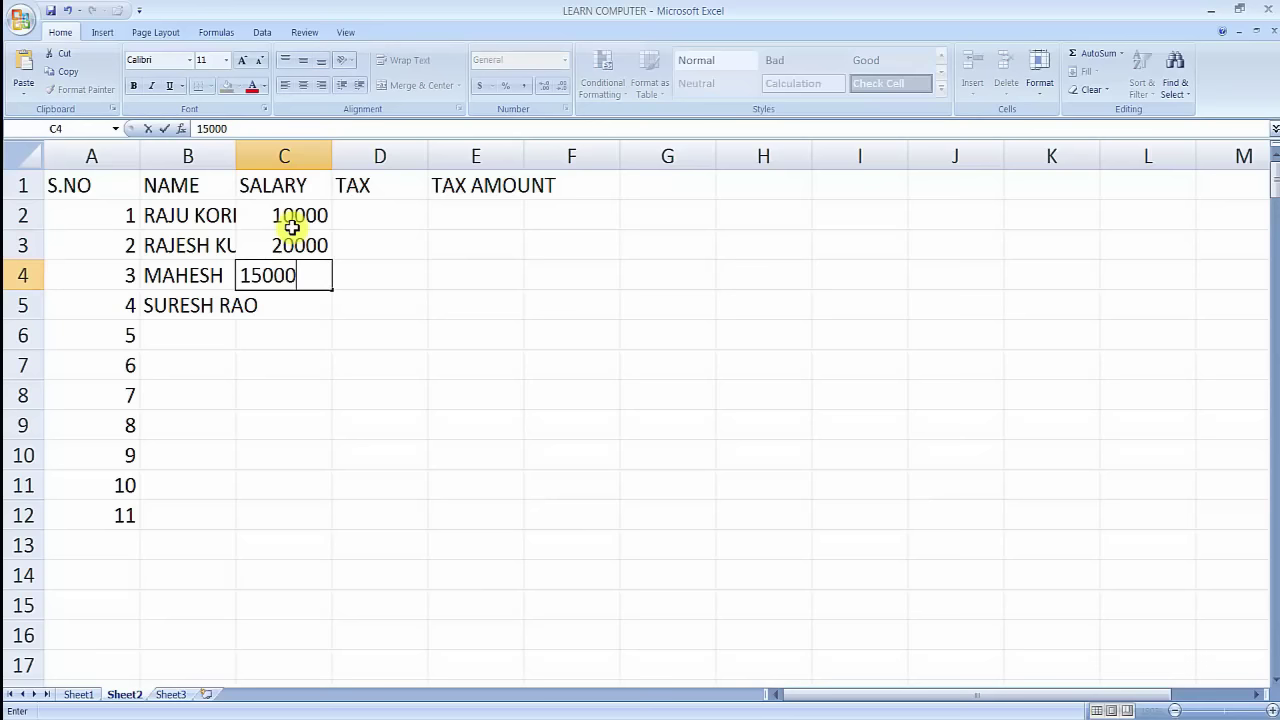
{"action": "key", "text": "Return"}
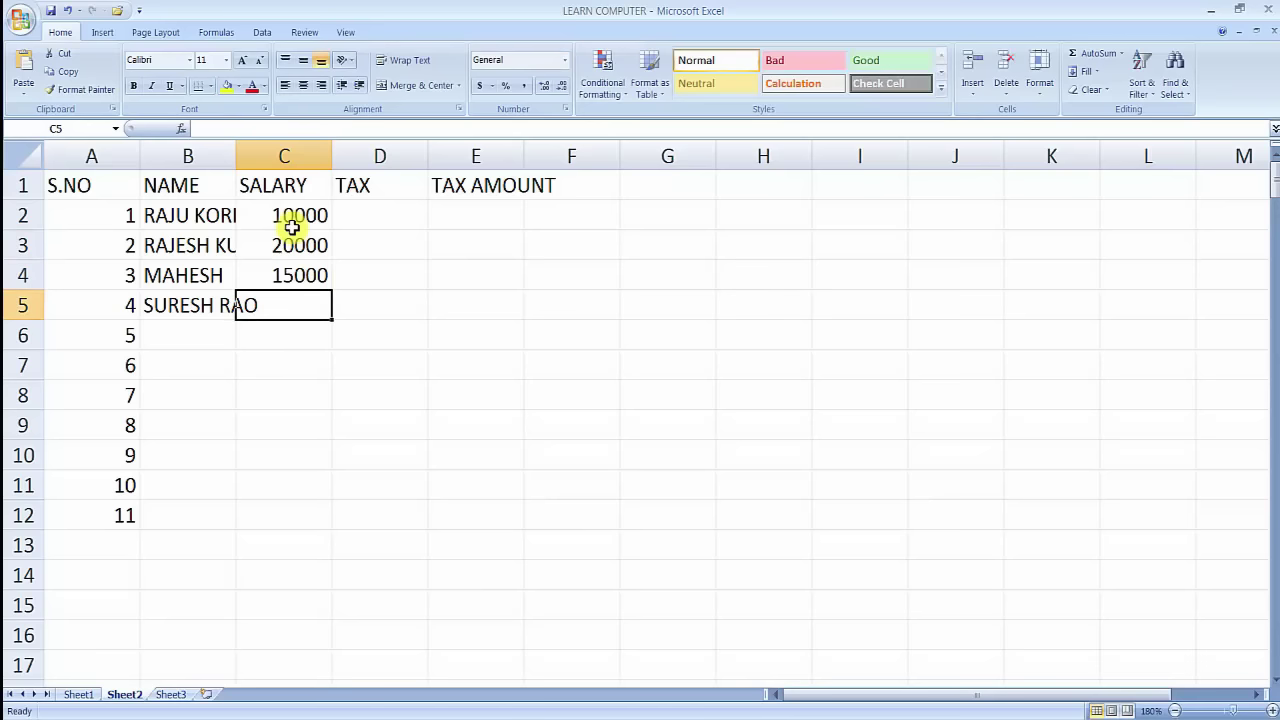
{"action": "type", "text": "12000"}
{"action": "key", "text": "Return"}
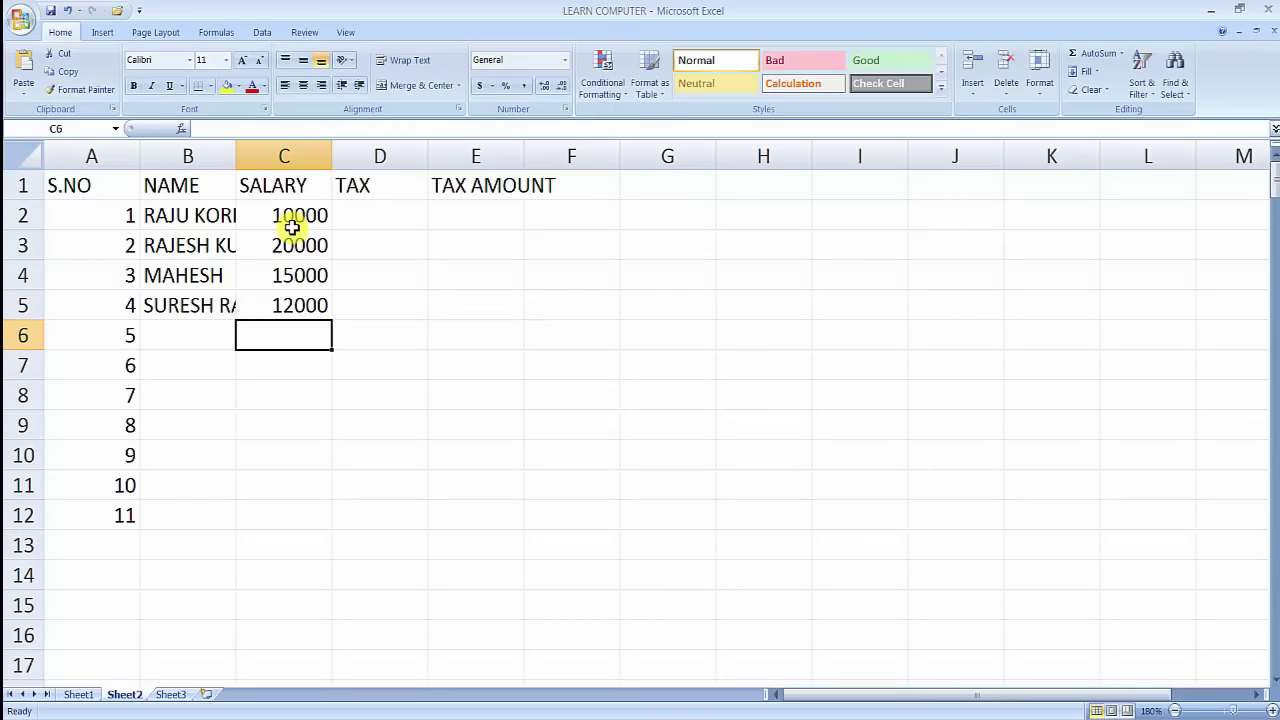
Step: Enter tax rates 10%, 12%, 15% and 12% in the TAX column, ending at B1
{"action": "key", "text": "Up"}
{"action": "key", "text": "Up"}
{"action": "key", "text": "Up"}
{"action": "key", "text": "Up"}
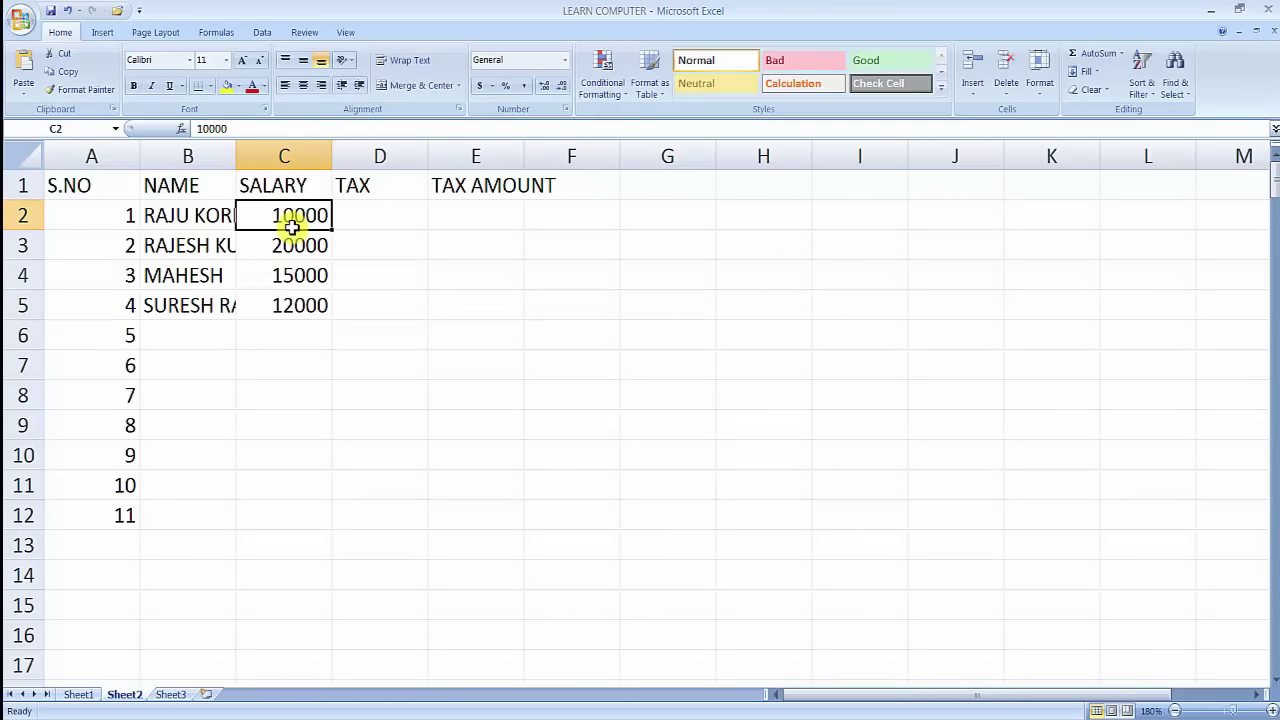
{"action": "key", "text": "Right"}
{"action": "type", "text": "1"}
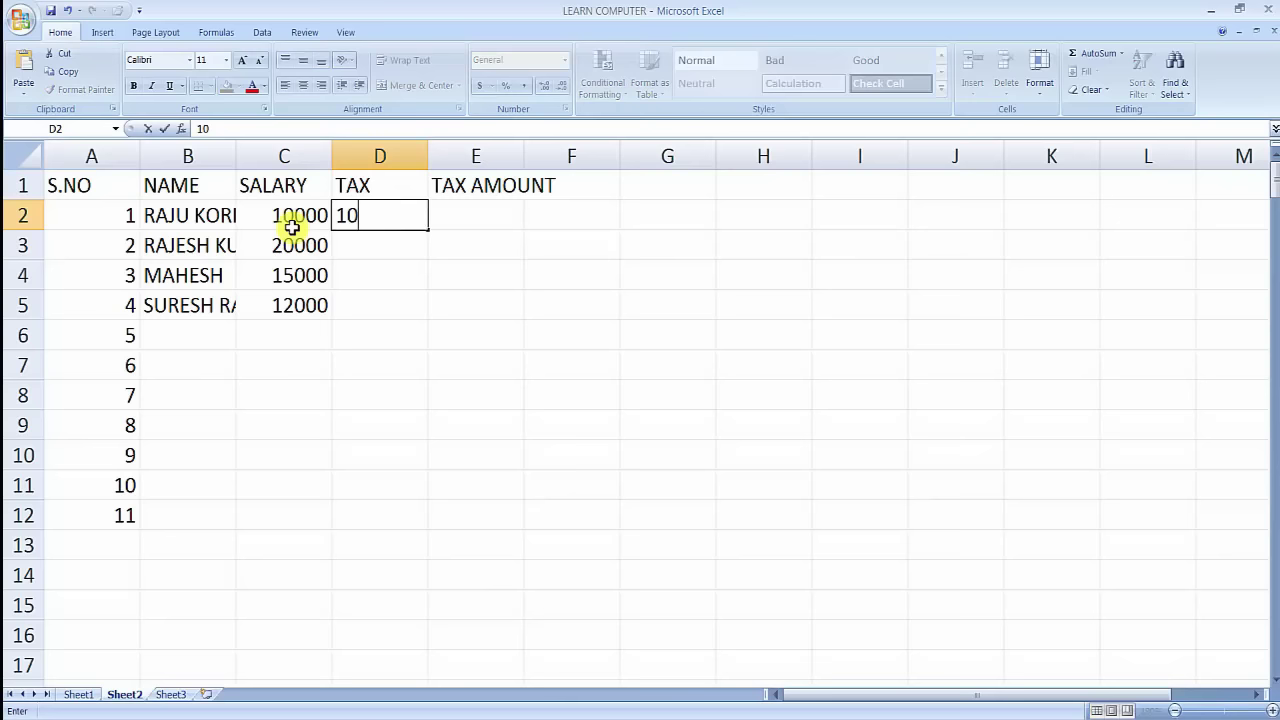
{"action": "key", "text": "Return"}
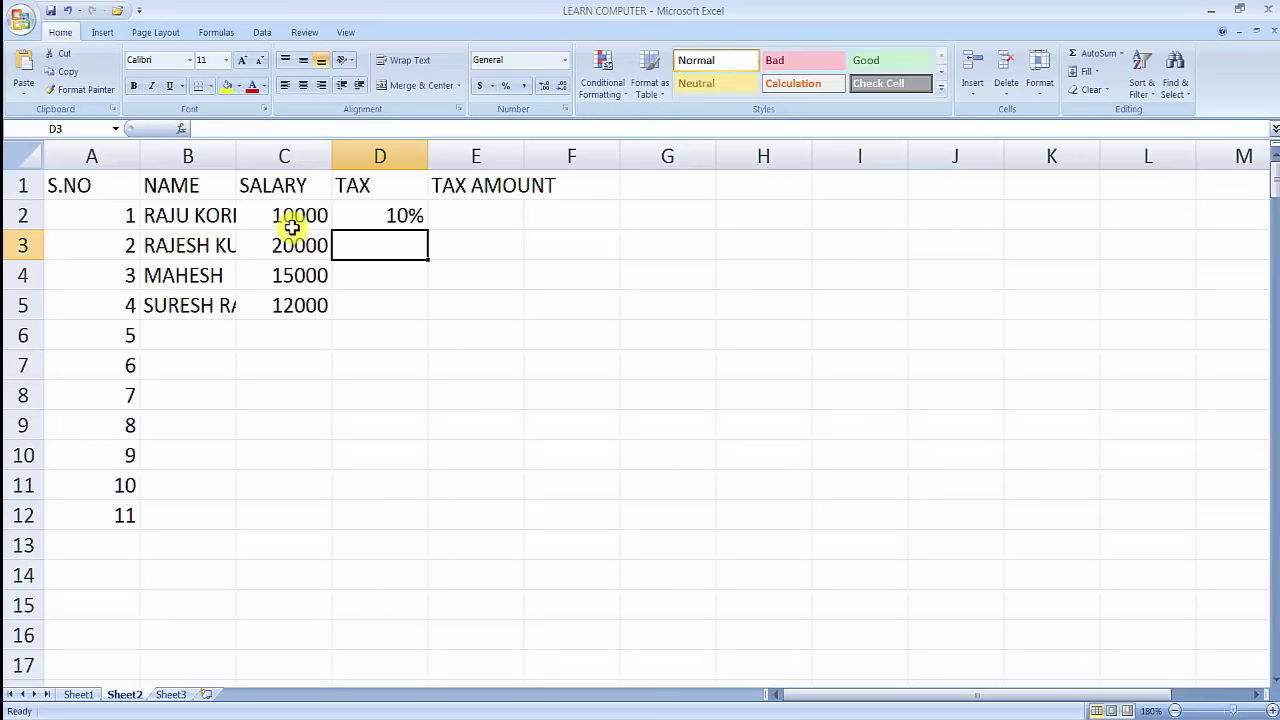
{"action": "type", "text": "12"}
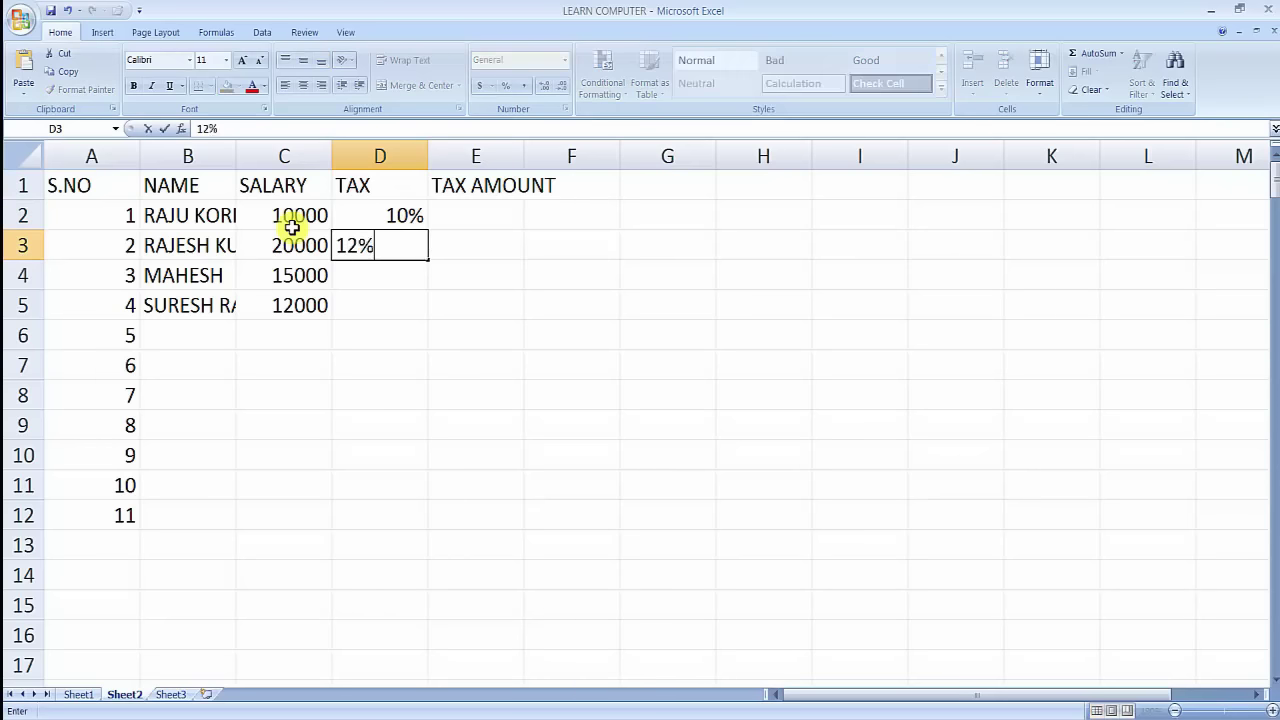
{"action": "key", "text": "Return"}
{"action": "type", "text": "15"}
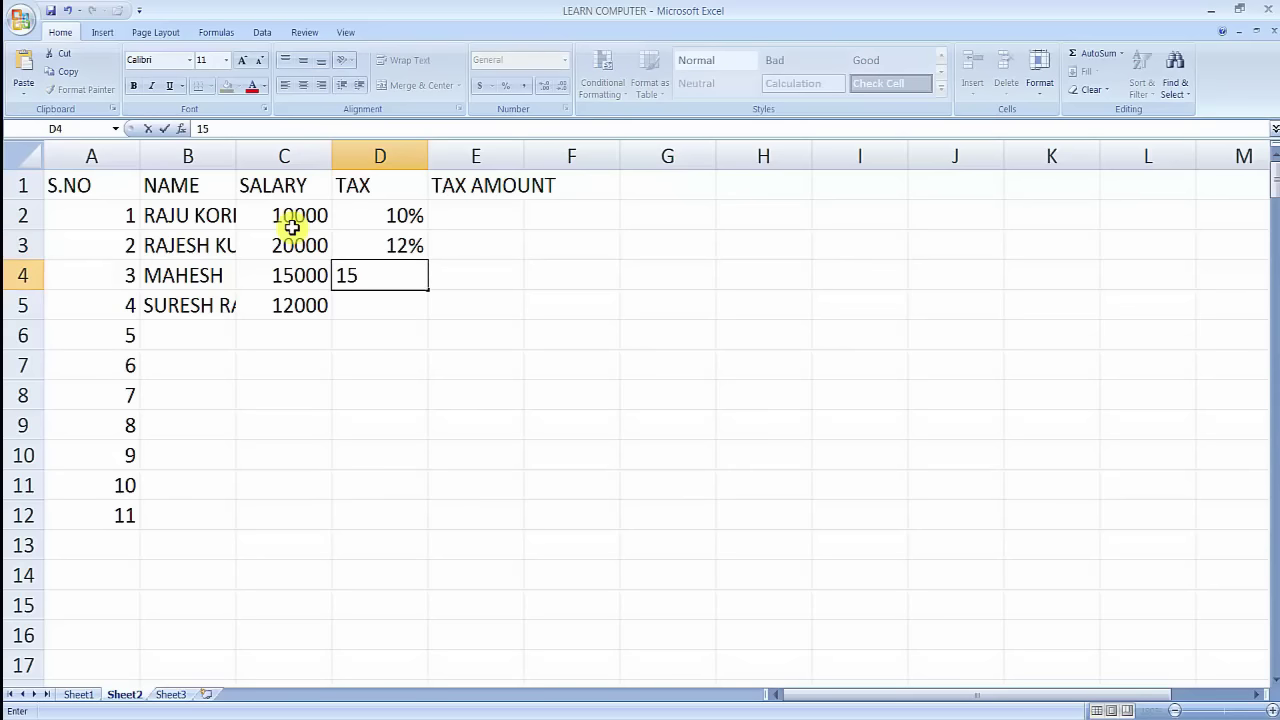
{"action": "type", "text": "%"}
{"action": "key", "text": "Return"}
{"action": "type", "text": "12"}
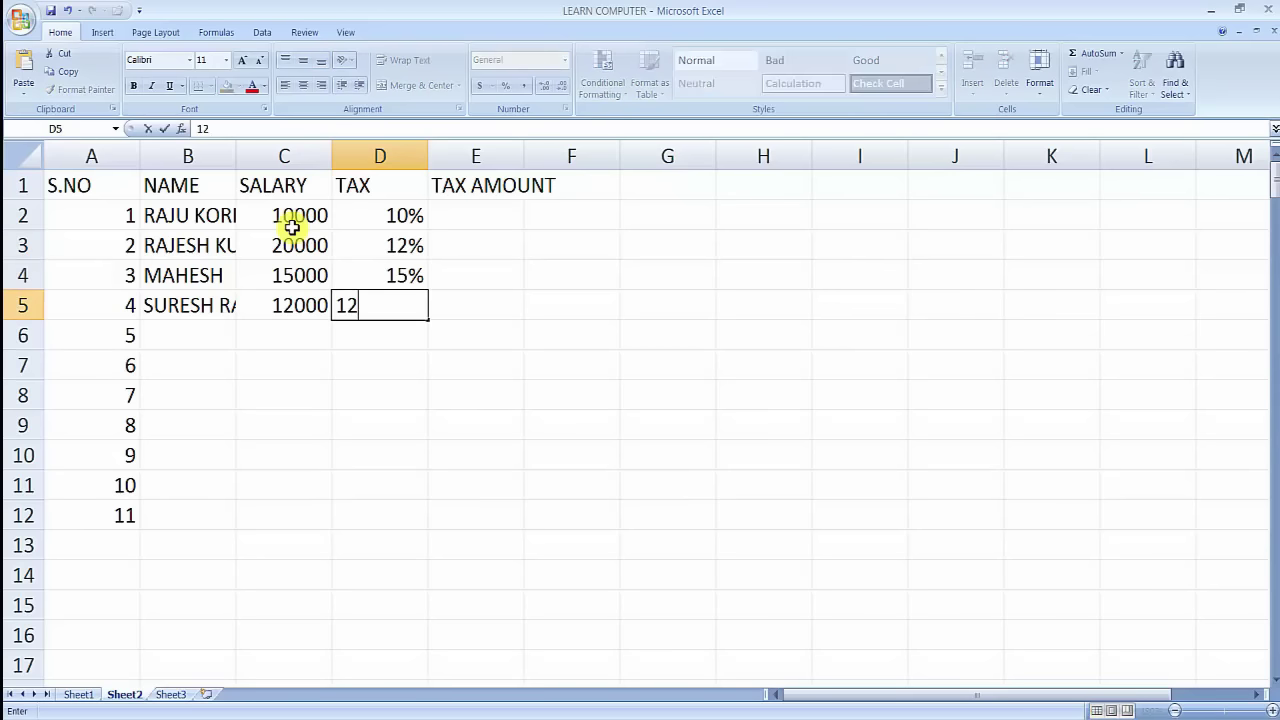
{"action": "type", "text": "%"}
{"action": "key", "text": "Return"}
{"action": "key", "text": "Up"}
{"action": "key", "text": "Up"}
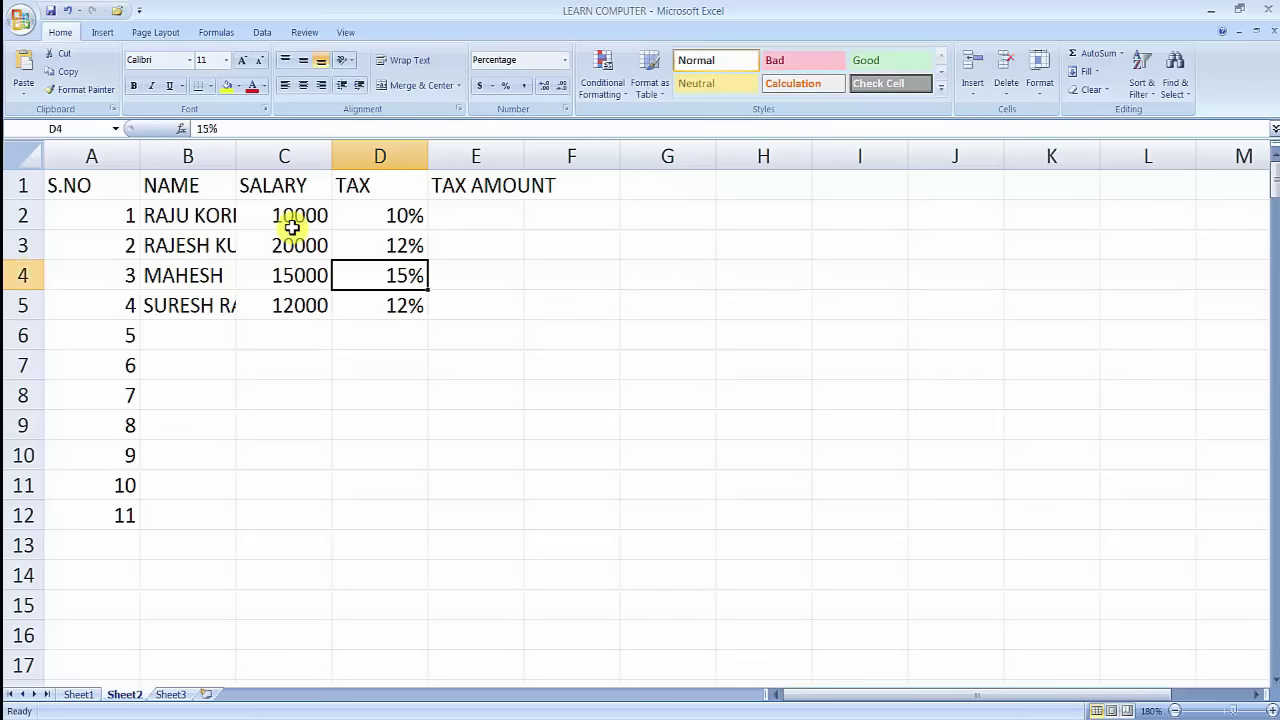
{"action": "key", "text": "Up"}
{"action": "key", "text": "Up"}
{"action": "key", "text": "Left"}
{"action": "key", "text": "Left"}
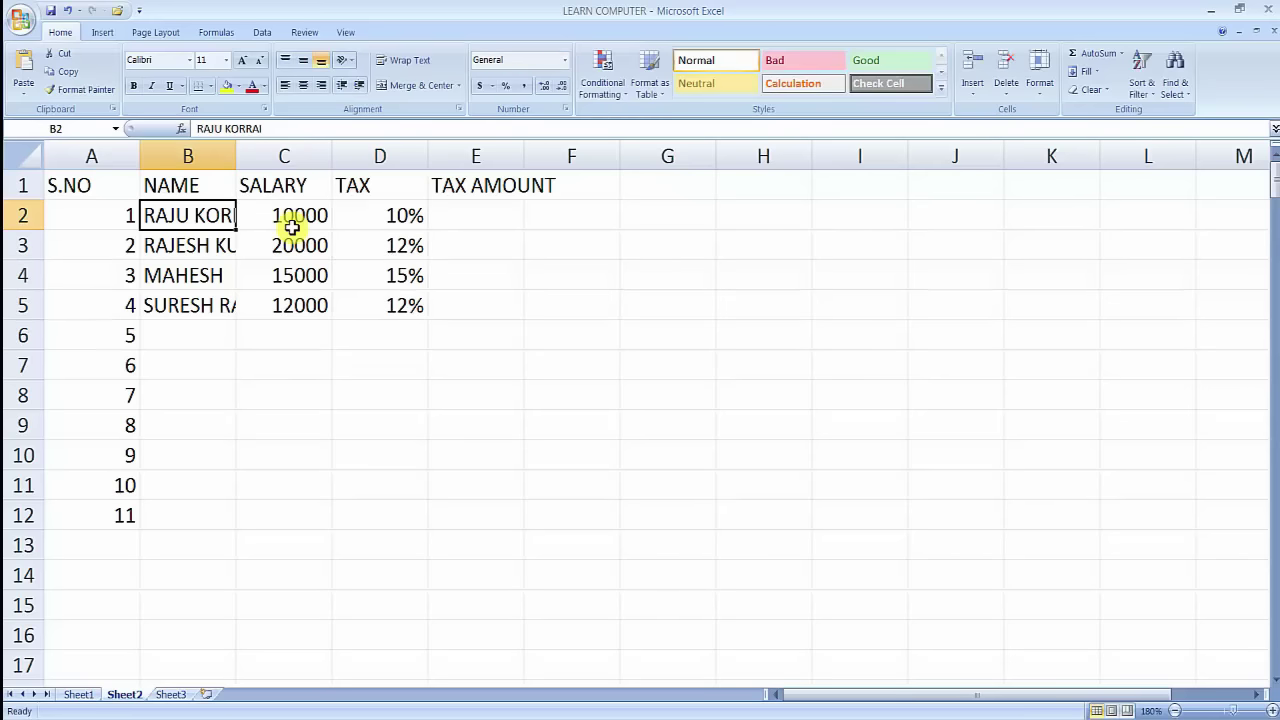
{"action": "key", "text": "Up"}
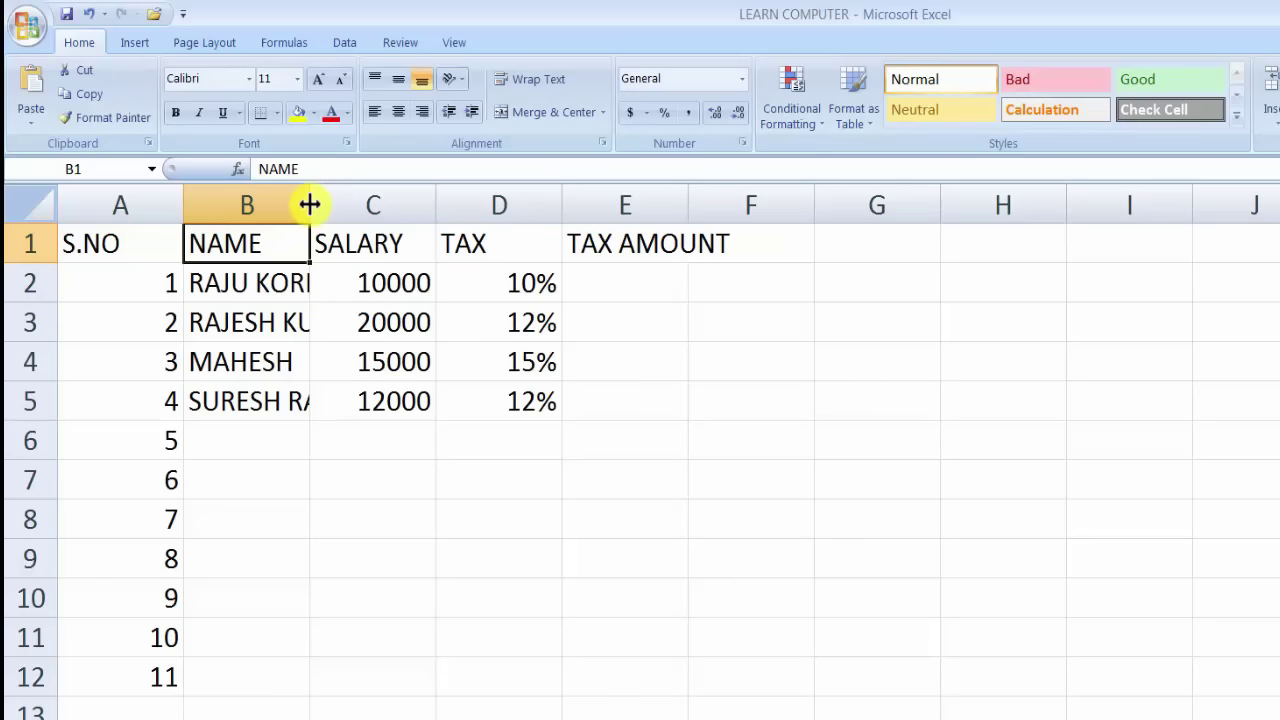
Step: Widen column B for full names and narrow the SALARY, TAX and S.NO columns
{"action": "left_click_drag", "start_coordinate": [309, 204], "coordinate": [310, 204]}
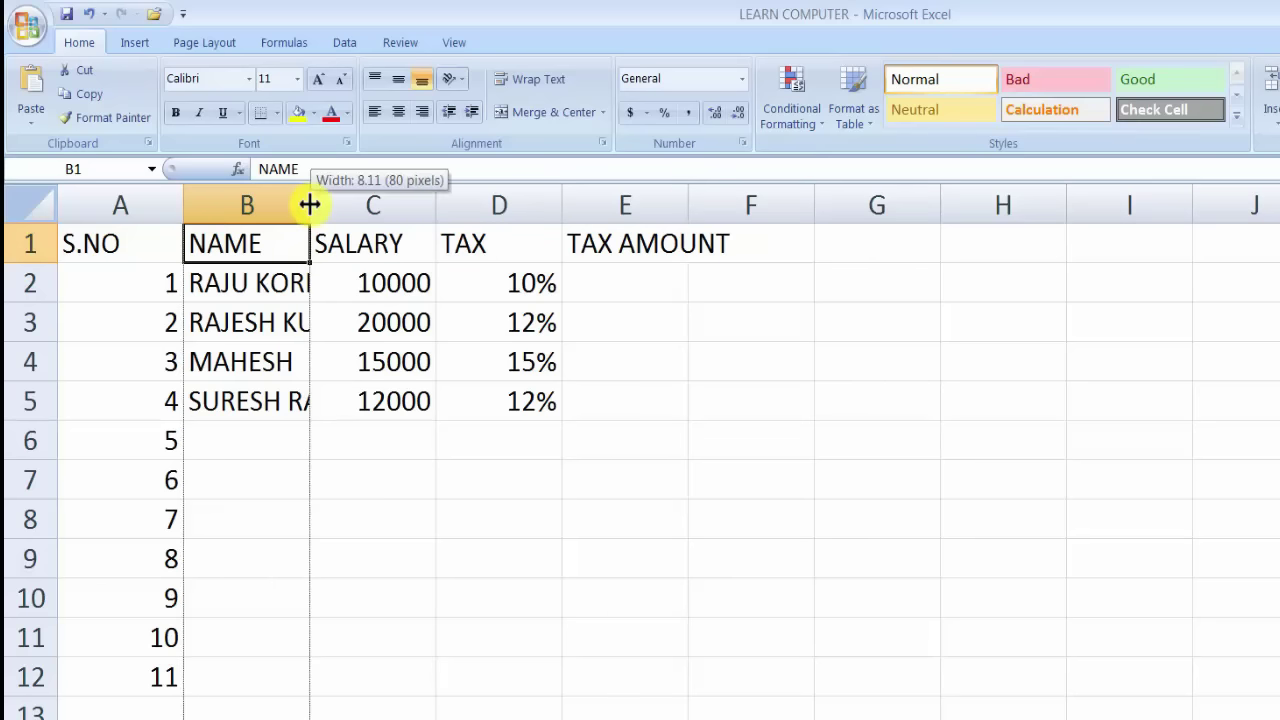
{"action": "left_click_drag", "start_coordinate": [309, 204], "coordinate": [410, 232]}
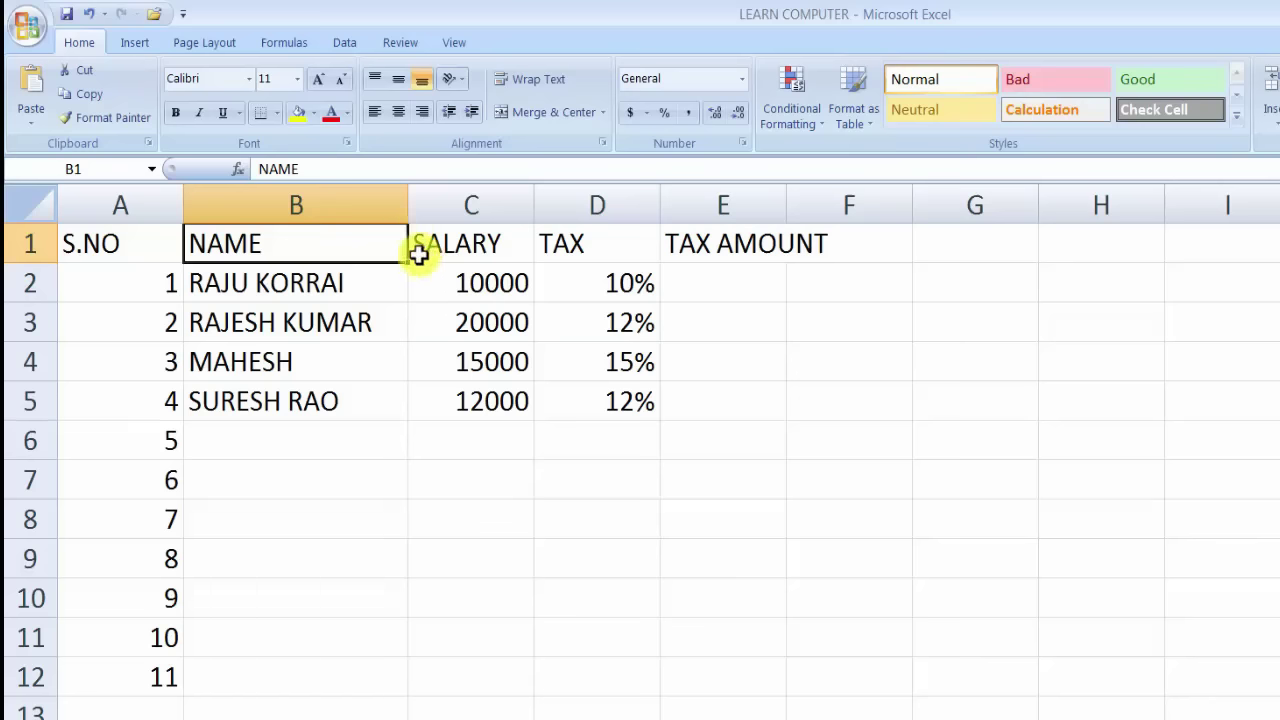
{"action": "left_click_drag", "start_coordinate": [532, 206], "coordinate": [599, 210]}
{"action": "left_click", "coordinate": [732, 200]}
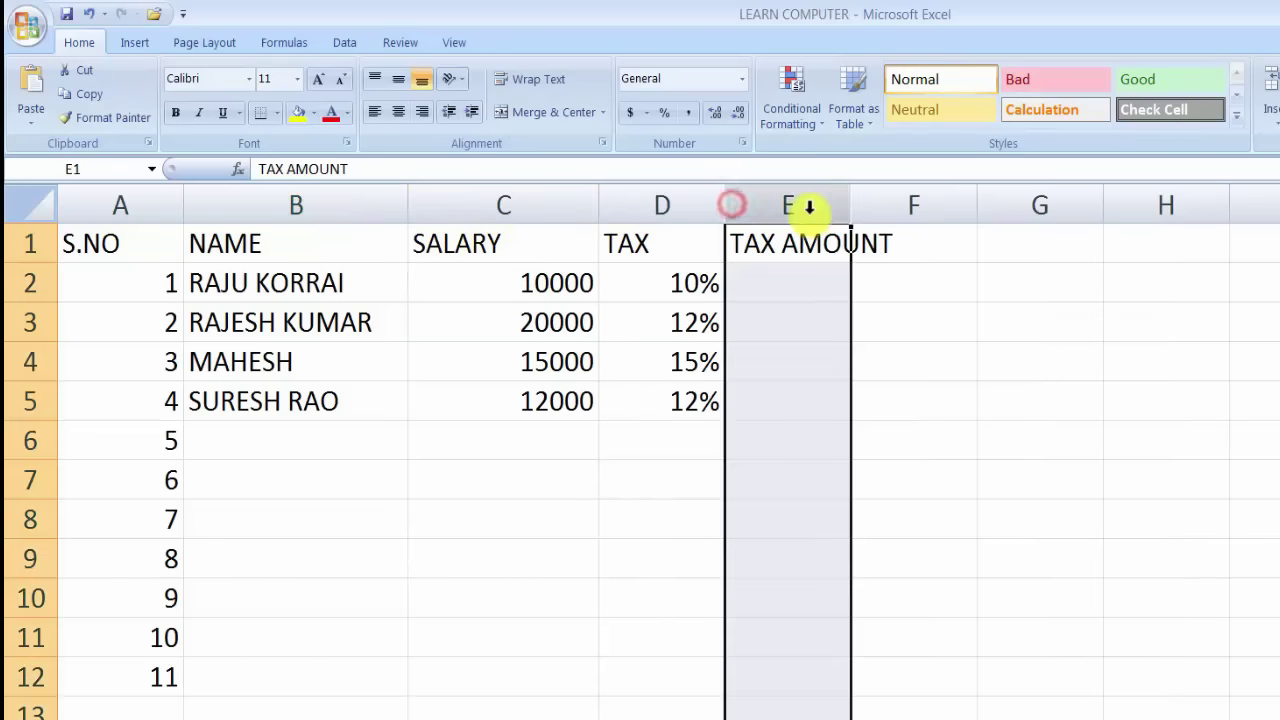
{"action": "left_click", "coordinate": [720, 200]}
{"action": "left_click_drag", "start_coordinate": [726, 201], "coordinate": [690, 214]}
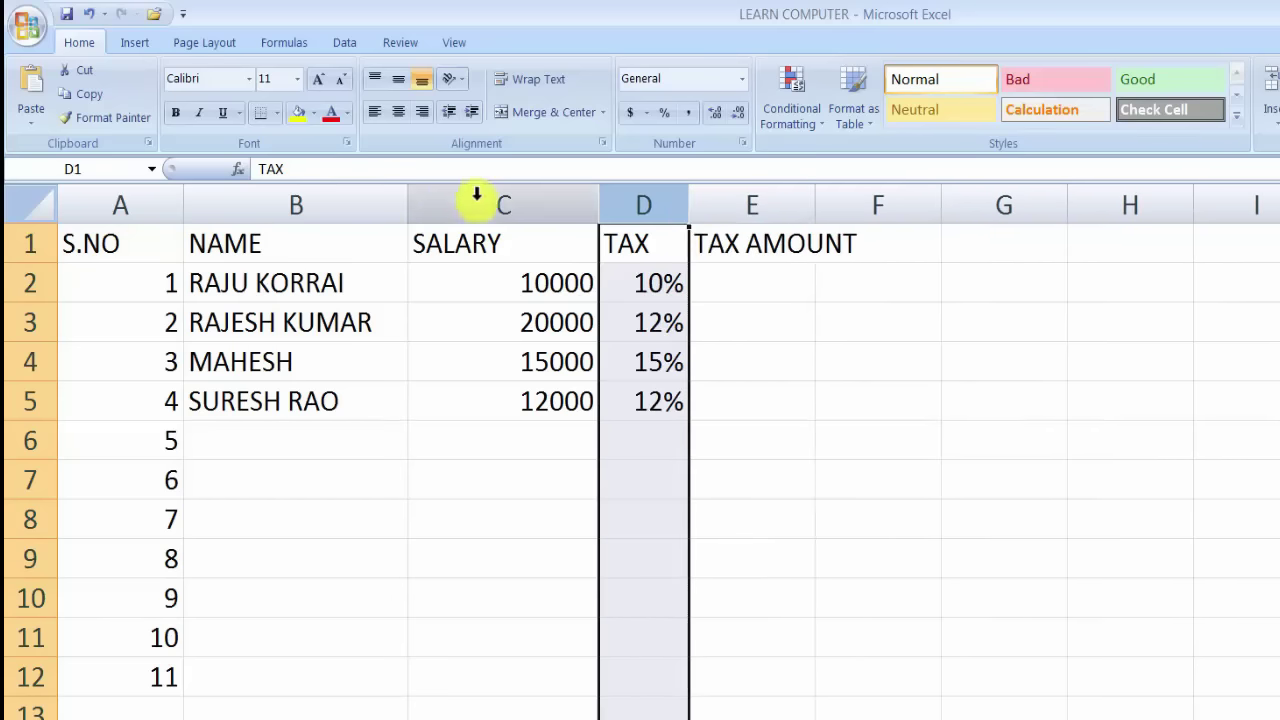
{"action": "left_click_drag", "start_coordinate": [601, 204], "coordinate": [534, 215]}
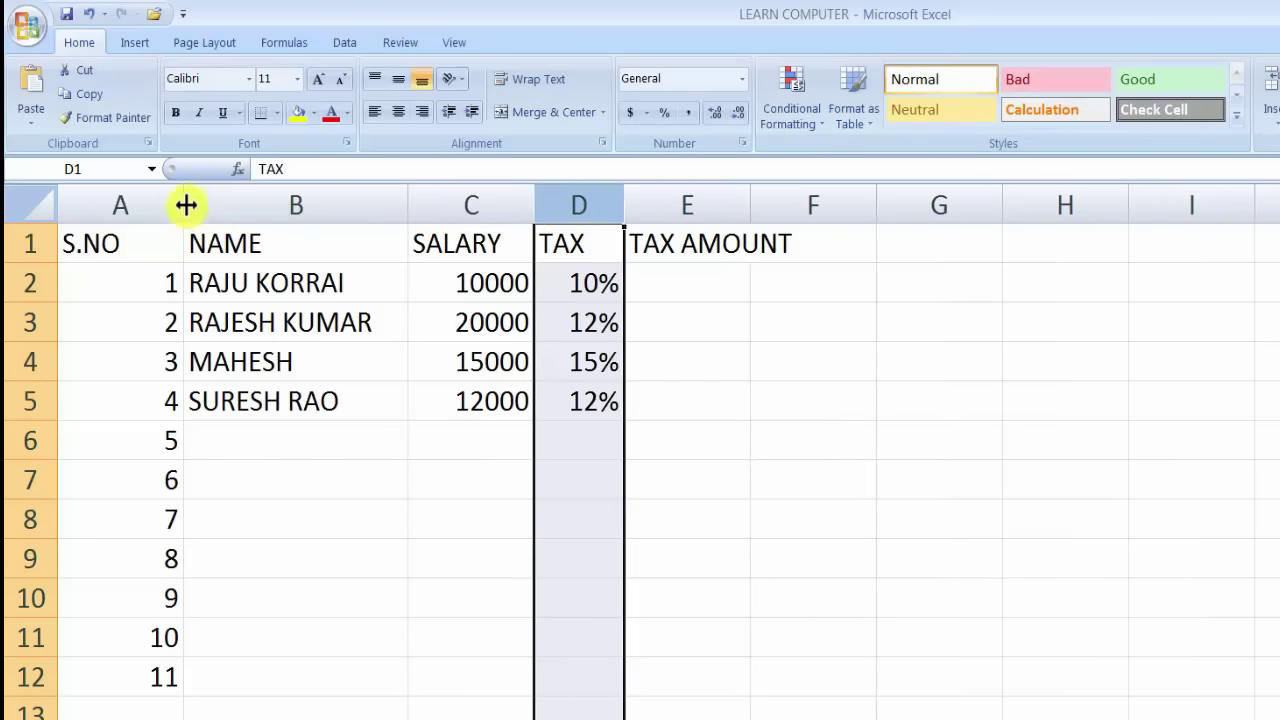
{"action": "left_click_drag", "start_coordinate": [184, 206], "coordinate": [155, 214]}
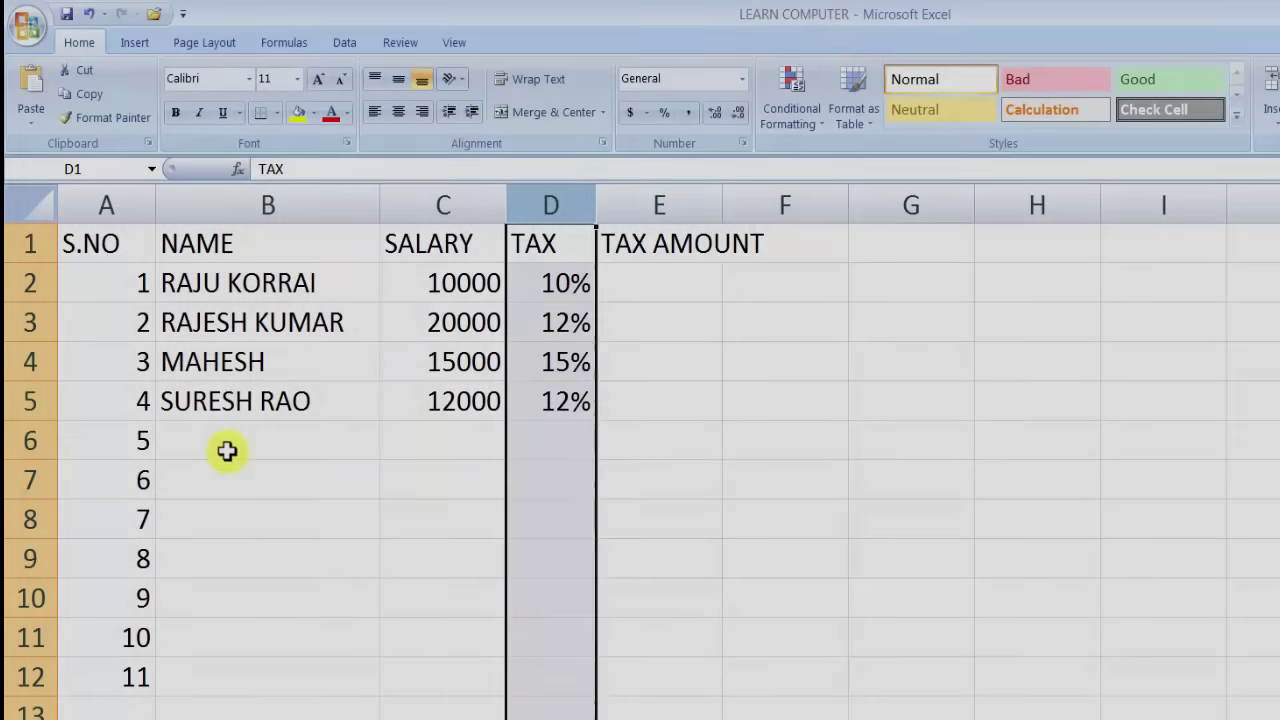
{"action": "left_click", "coordinate": [227, 451]}
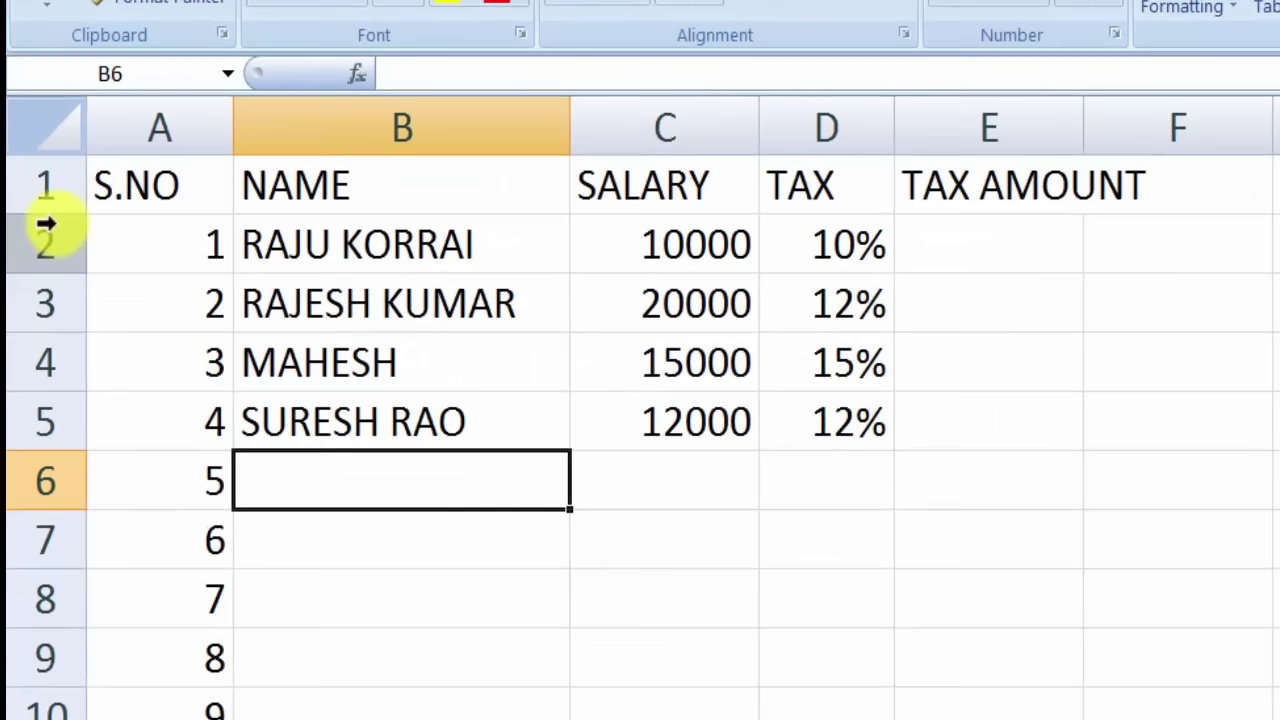
Step: Make row 1, holding the S.NO to TAX AMOUNT headers, taller than the data rows
{"action": "left_click_drag", "start_coordinate": [18, 233], "coordinate": [45, 223]}
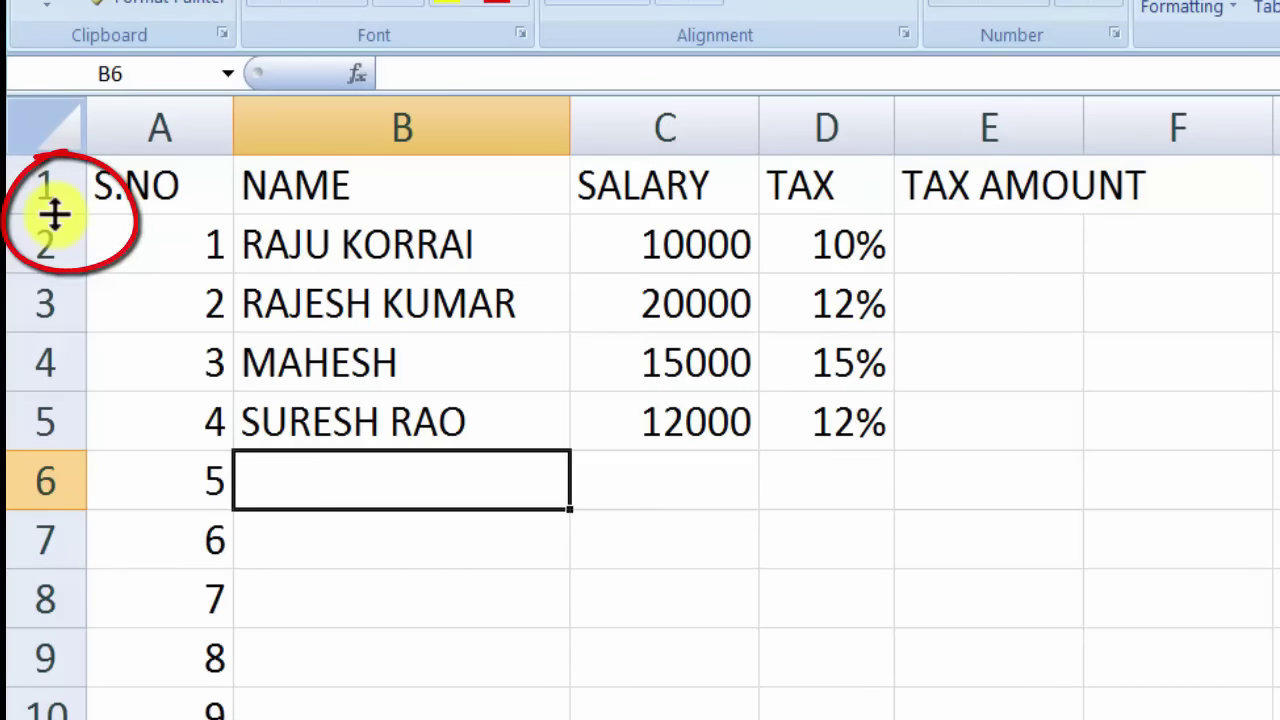
{"action": "left_click_drag", "start_coordinate": [55, 213], "coordinate": [52, 237]}
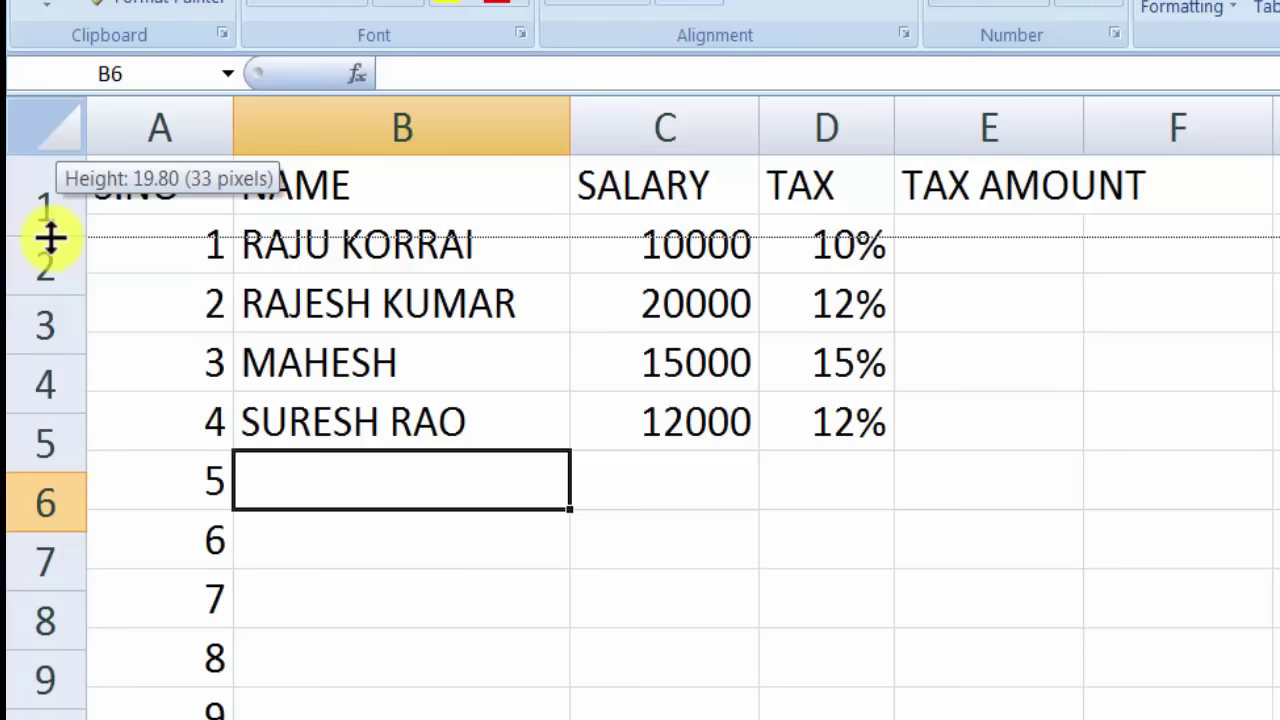
{"action": "left_click_drag", "start_coordinate": [52, 237], "coordinate": [49, 257]}
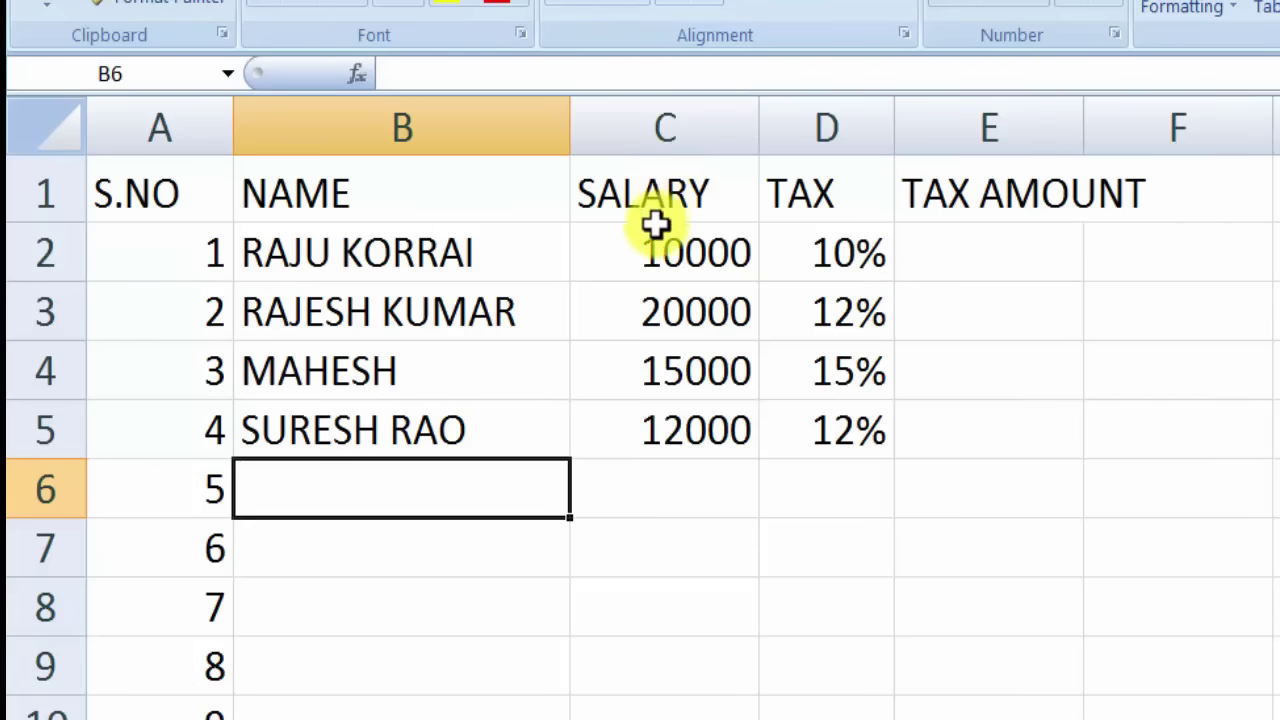
{"action": "left_click", "coordinate": [318, 200]}
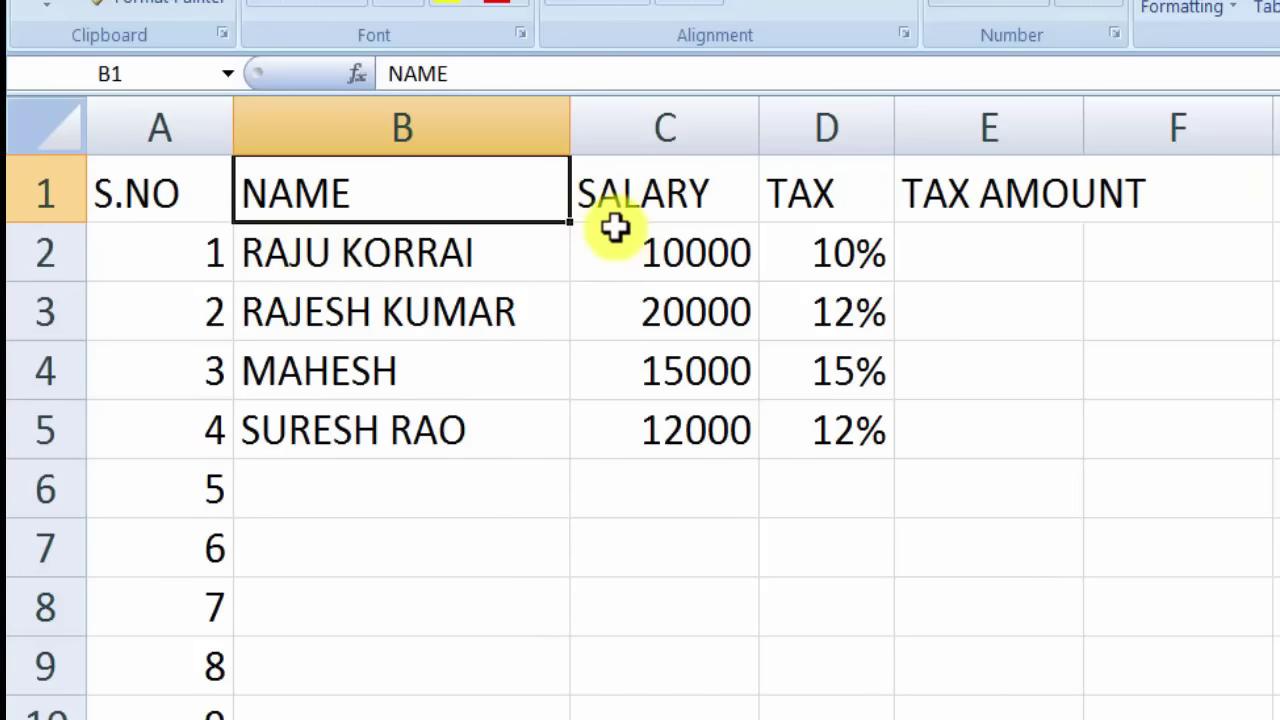
{"action": "left_click", "coordinate": [660, 197]}
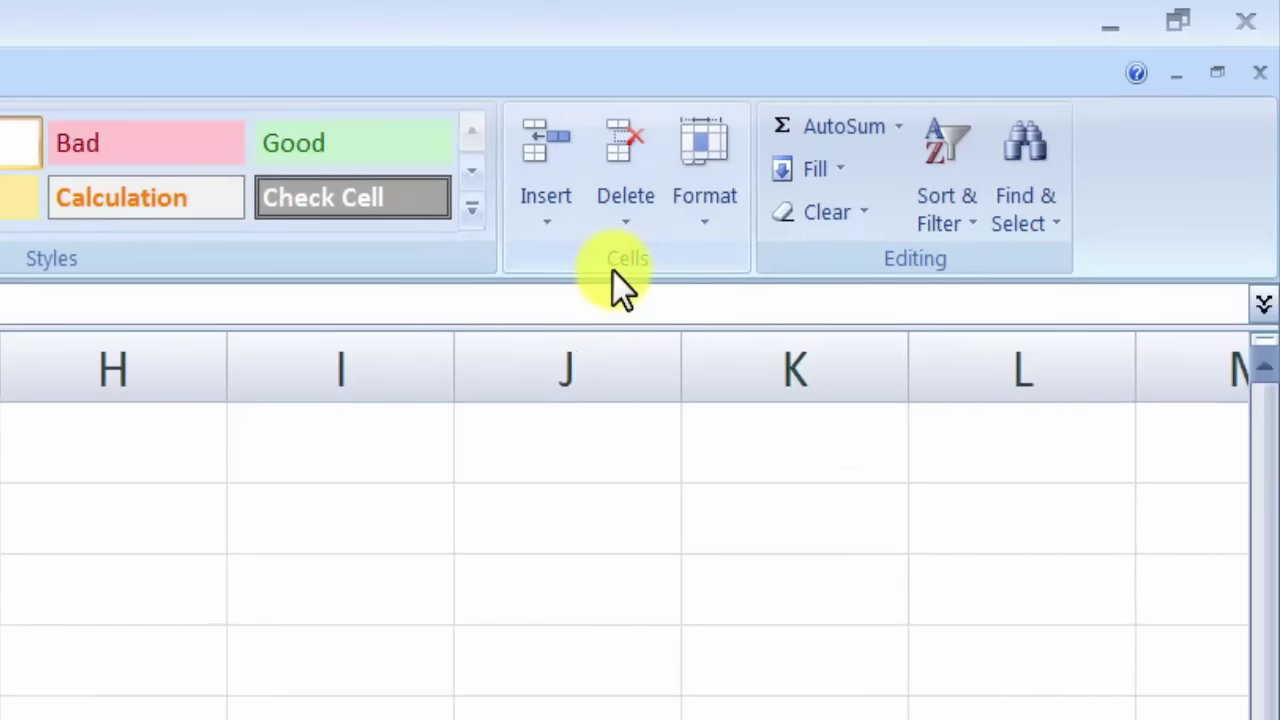
Step: Insert a blank sheet column at C, just before the SALARY column
{"action": "left_click", "coordinate": [546, 224]}
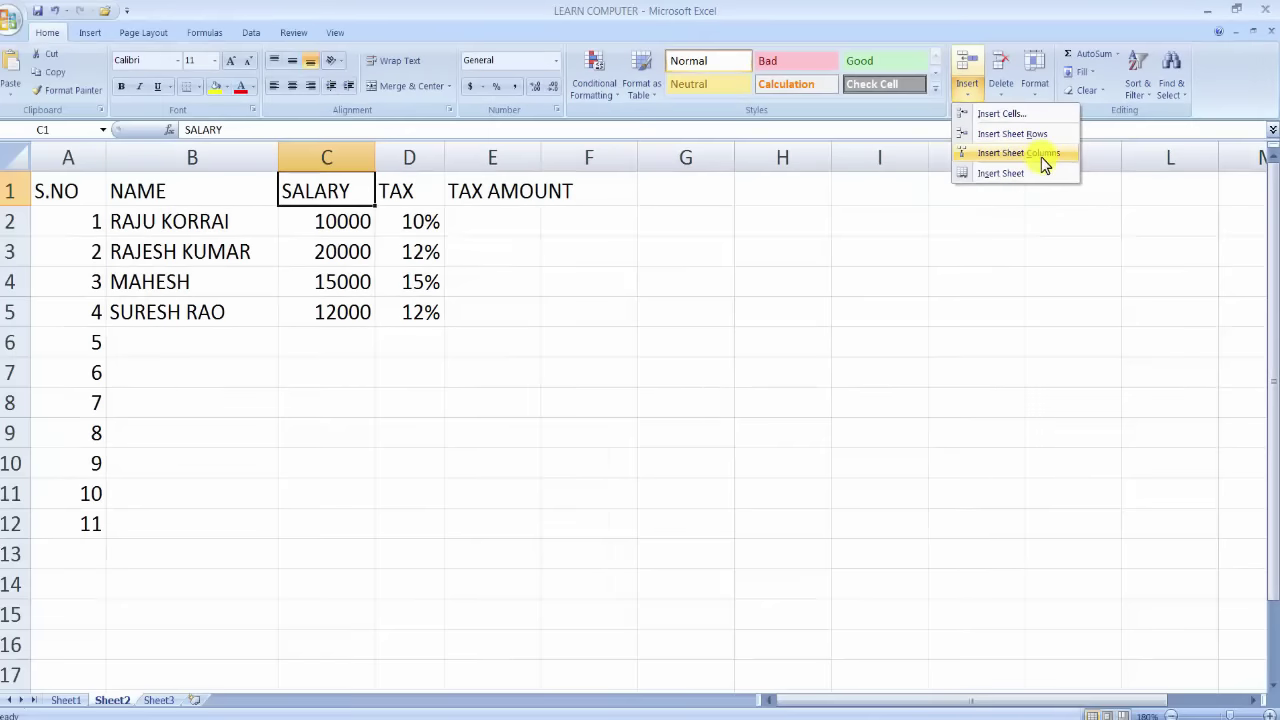
{"action": "left_click", "coordinate": [1044, 162]}
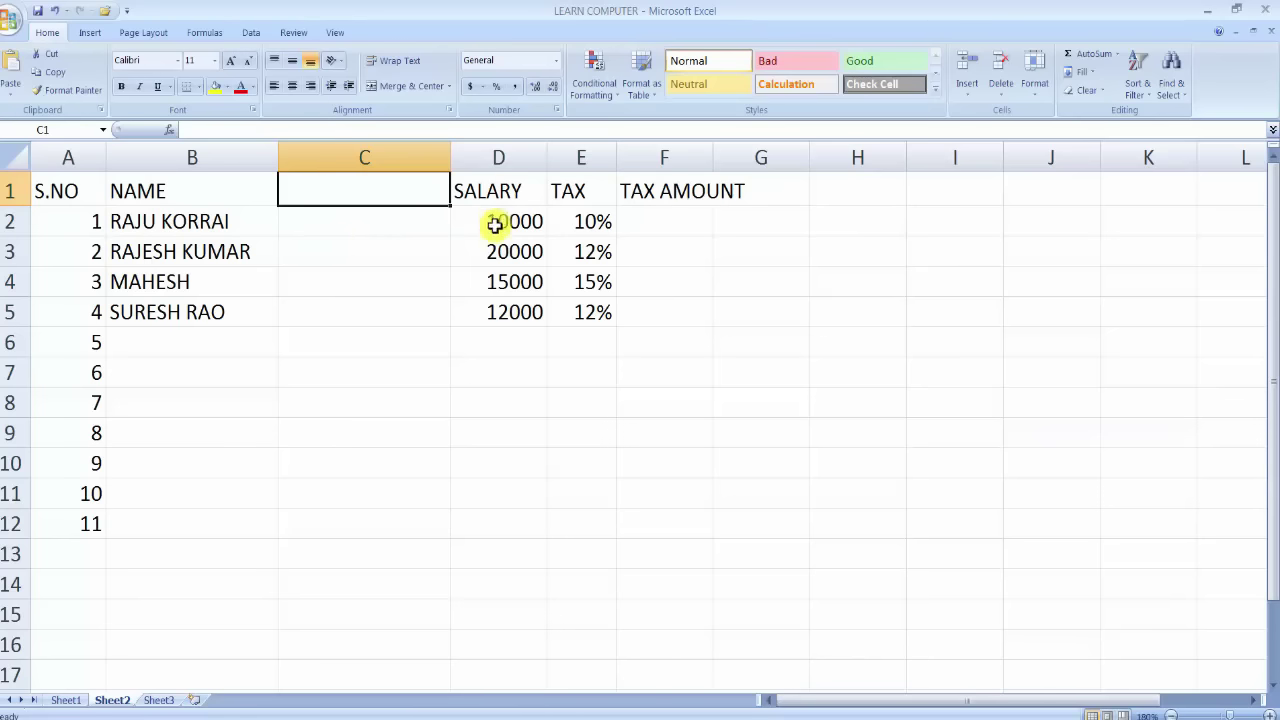
Step: Put the EMP CODE heading in the new column's header cell C1
{"action": "left_click", "coordinate": [494, 225]}
{"action": "left_click", "coordinate": [497, 250]}
{"action": "left_click", "coordinate": [400, 191]}
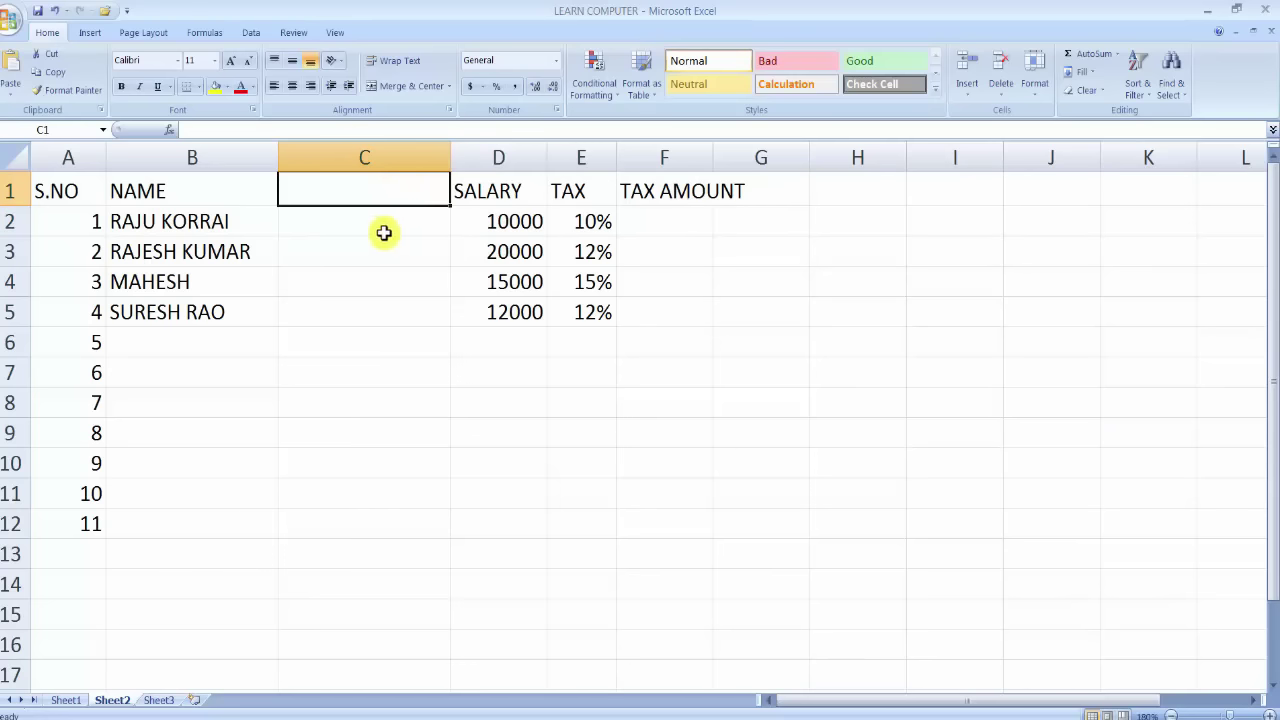
{"action": "left_click", "coordinate": [154, 223]}
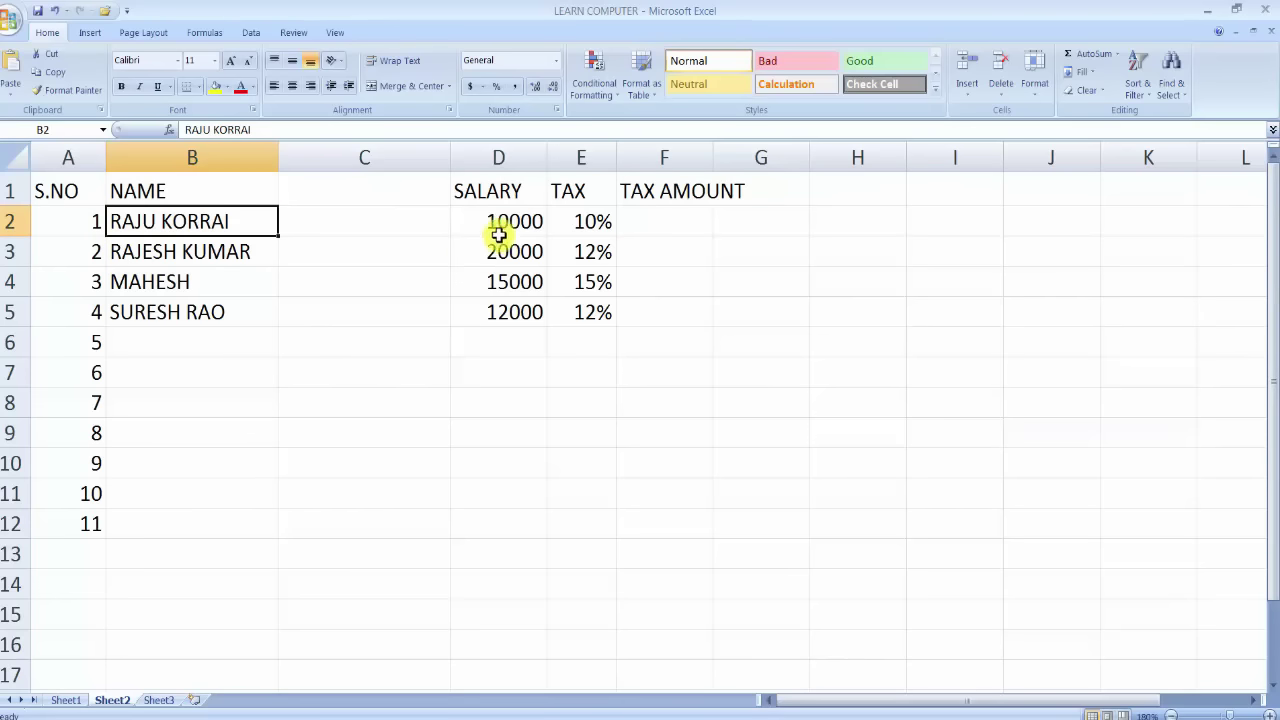
{"action": "left_click", "coordinate": [486, 191]}
{"action": "left_click", "coordinate": [484, 224]}
{"action": "left_click", "coordinate": [490, 252]}
{"action": "left_click", "coordinate": [488, 284]}
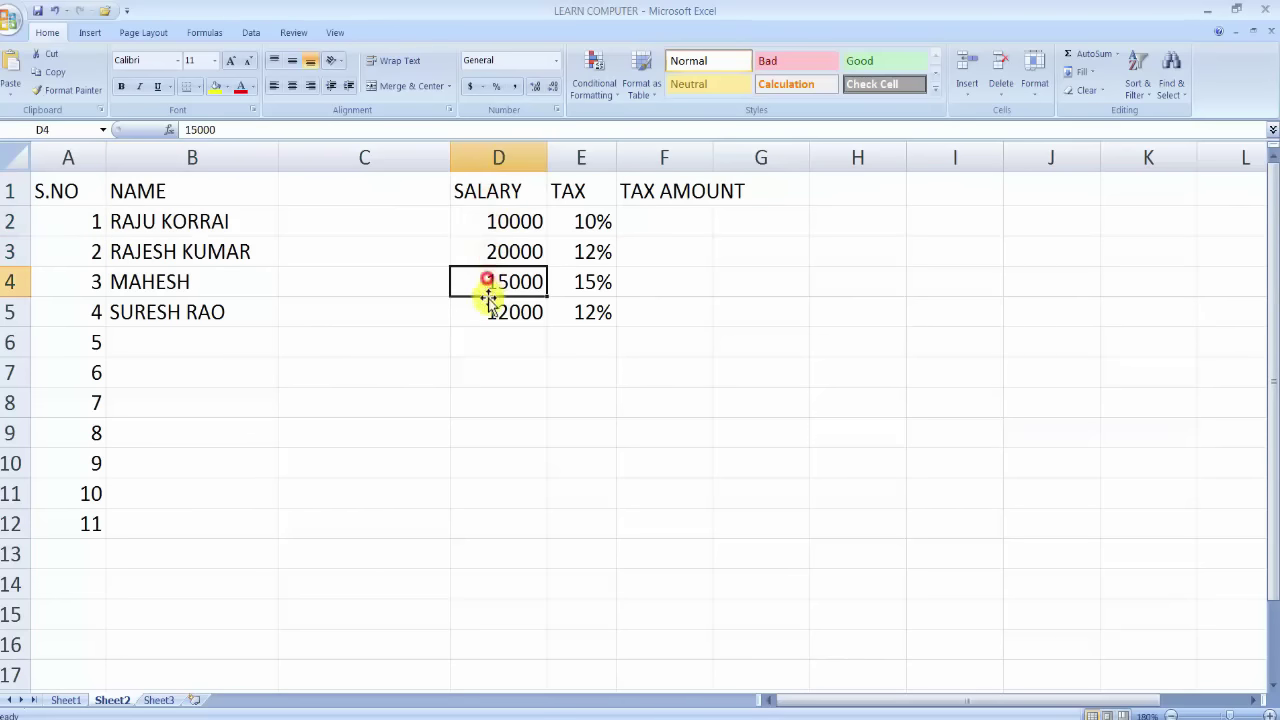
{"action": "left_click", "coordinate": [488, 312]}
{"action": "left_click", "coordinate": [466, 245]}
{"action": "left_click", "coordinate": [467, 224]}
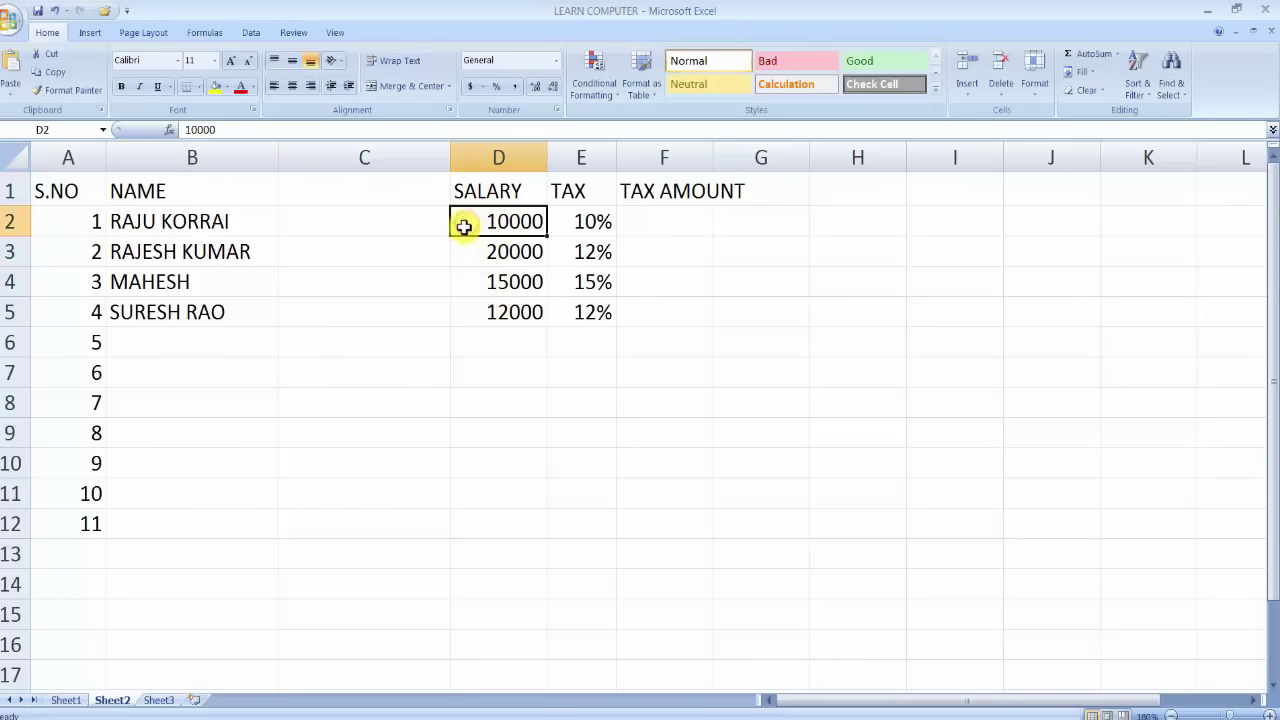
{"action": "left_click", "coordinate": [338, 194]}
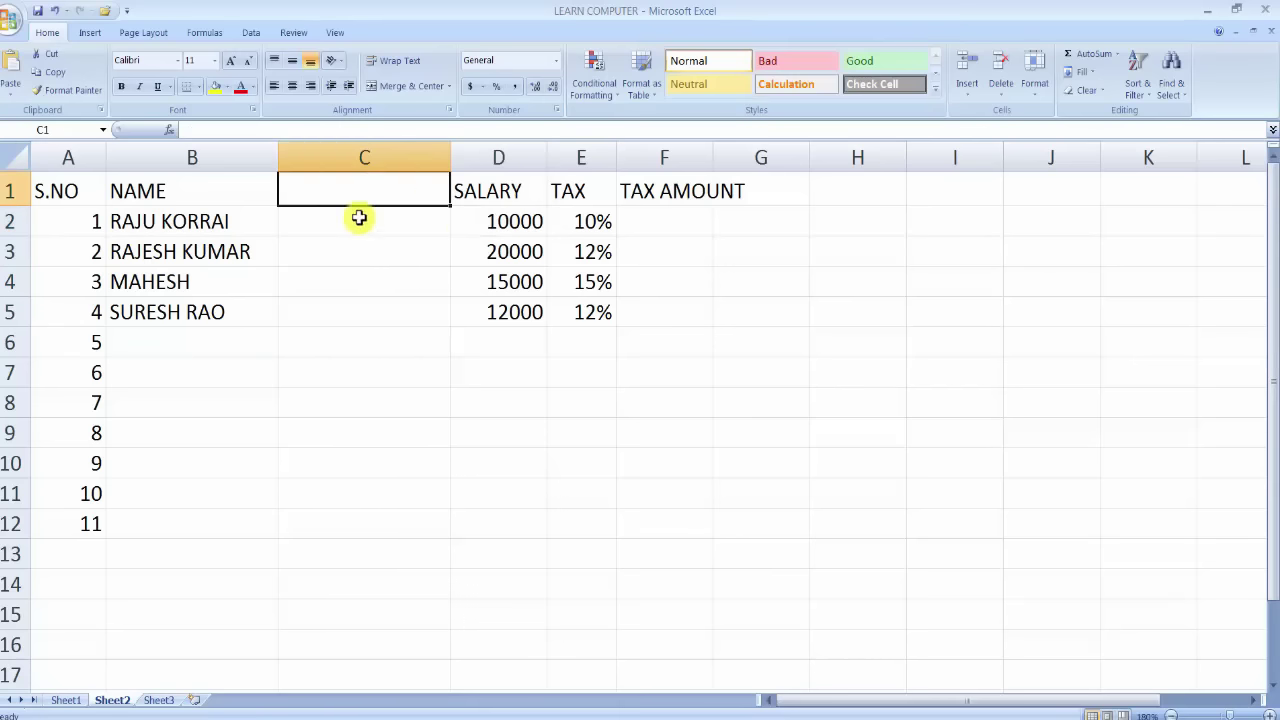
{"action": "type", "text": "E"}
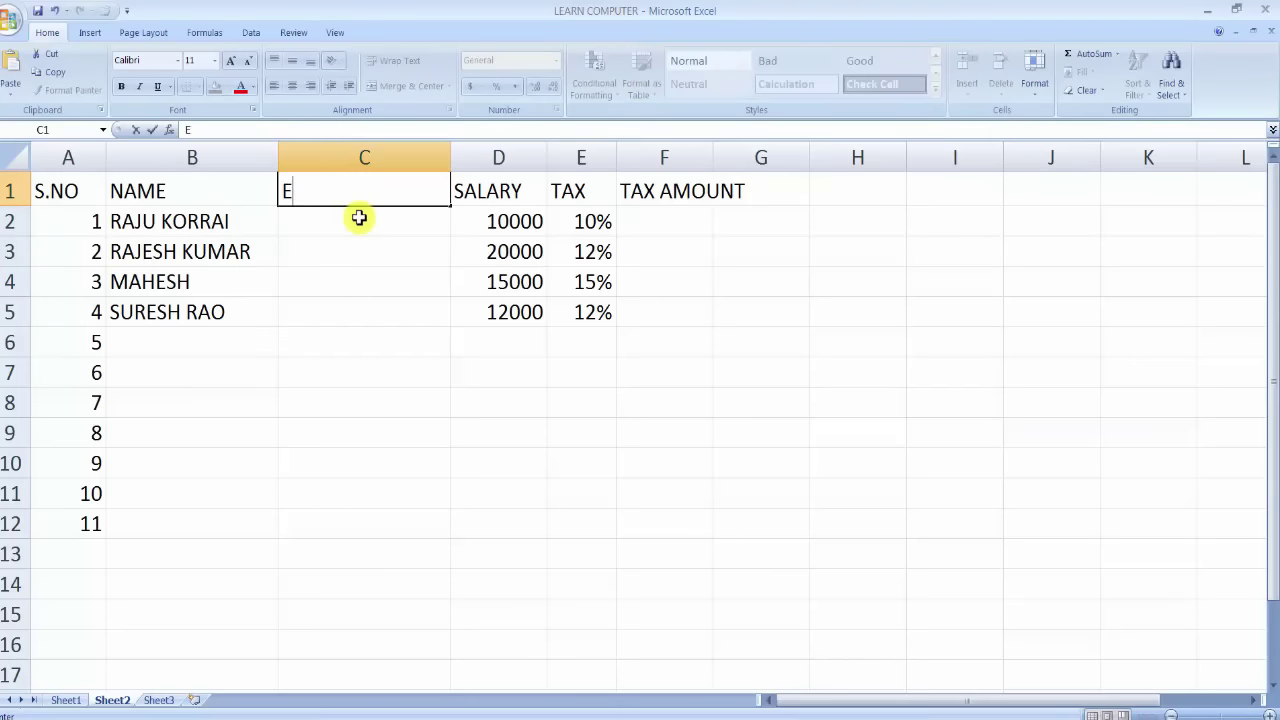
{"action": "type", "text": "XP COD"}
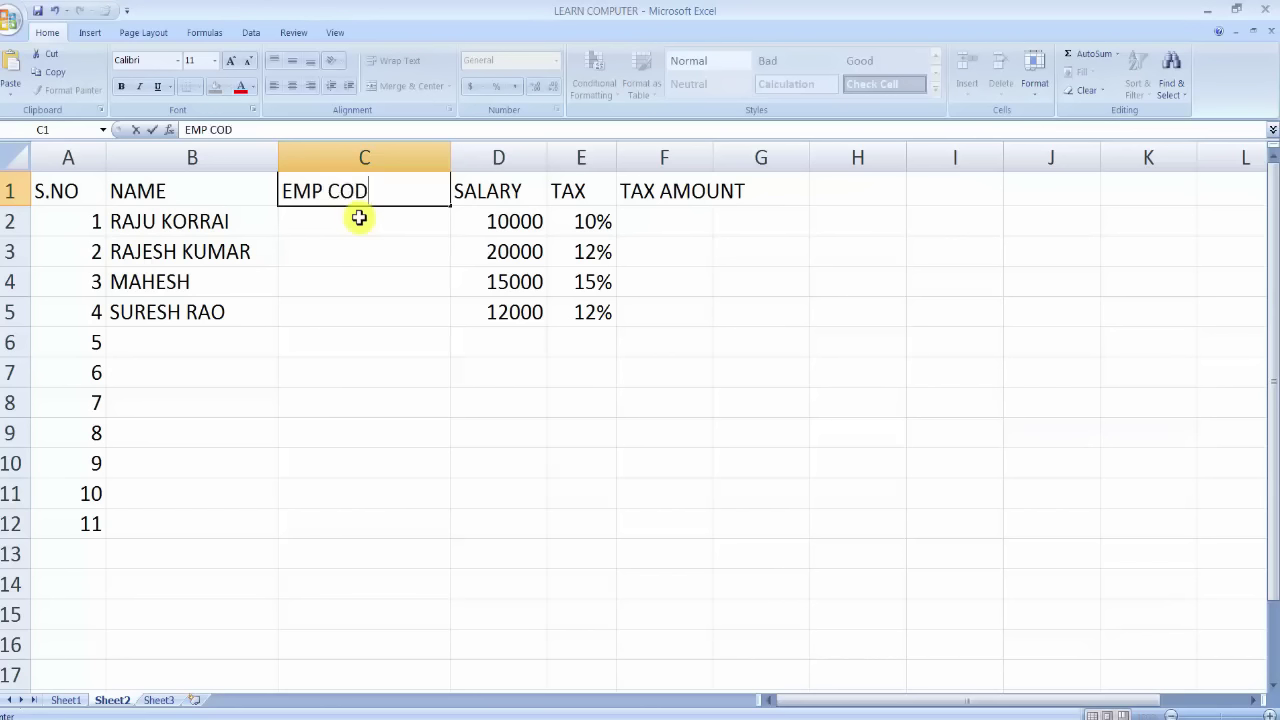
{"action": "type", "text": "E"}
{"action": "key", "text": "Return"}
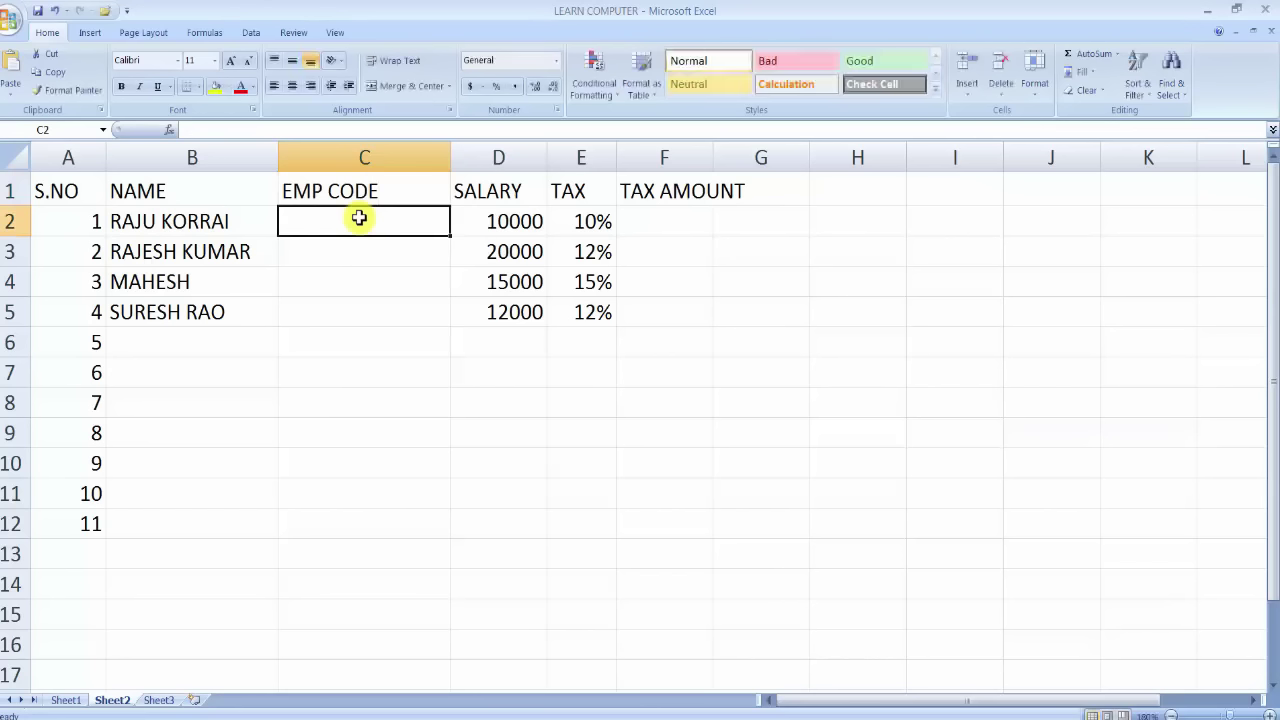
{"action": "type", "text": "EXP"}
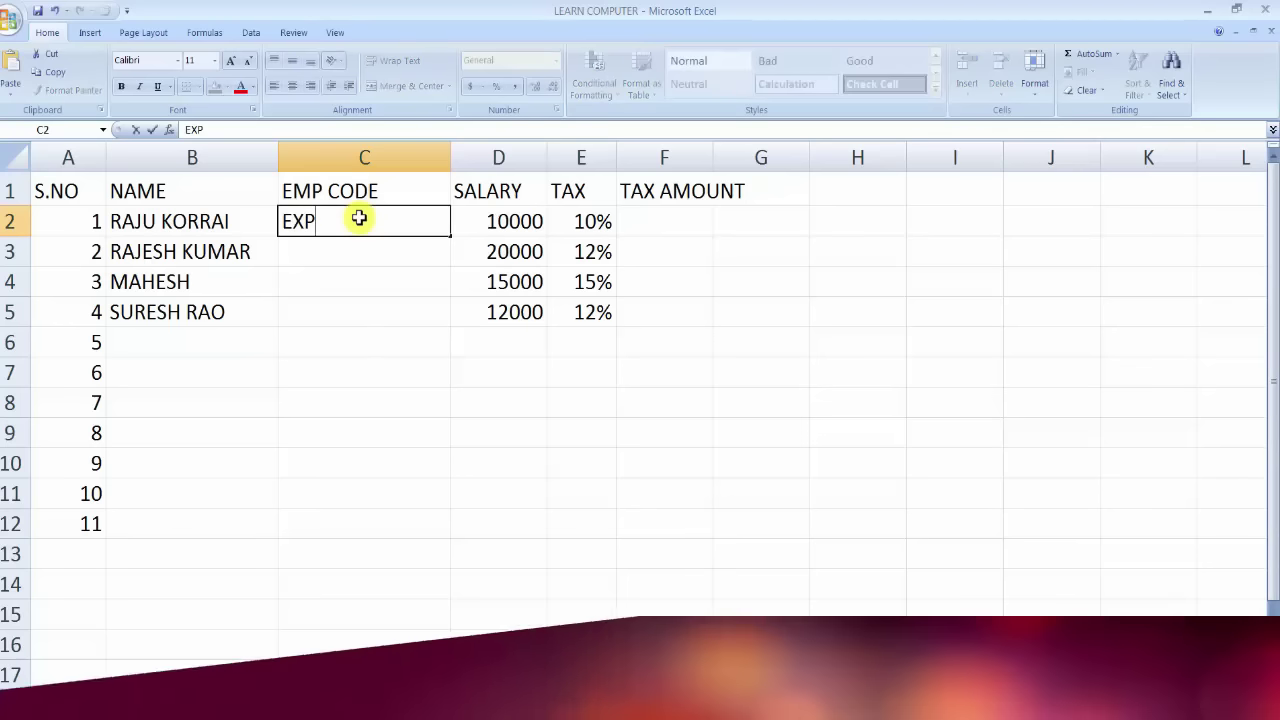
Step: Enter employee codes EMP 01 in C2 and EMP 02 in C3, fixing typos
{"action": "key", "text": "BackSpace"}
{"action": "key", "text": "BackSpace"}
{"action": "type", "text": "C"}
{"action": "key", "text": "BackSpace"}
{"action": "type", "text": "M"}
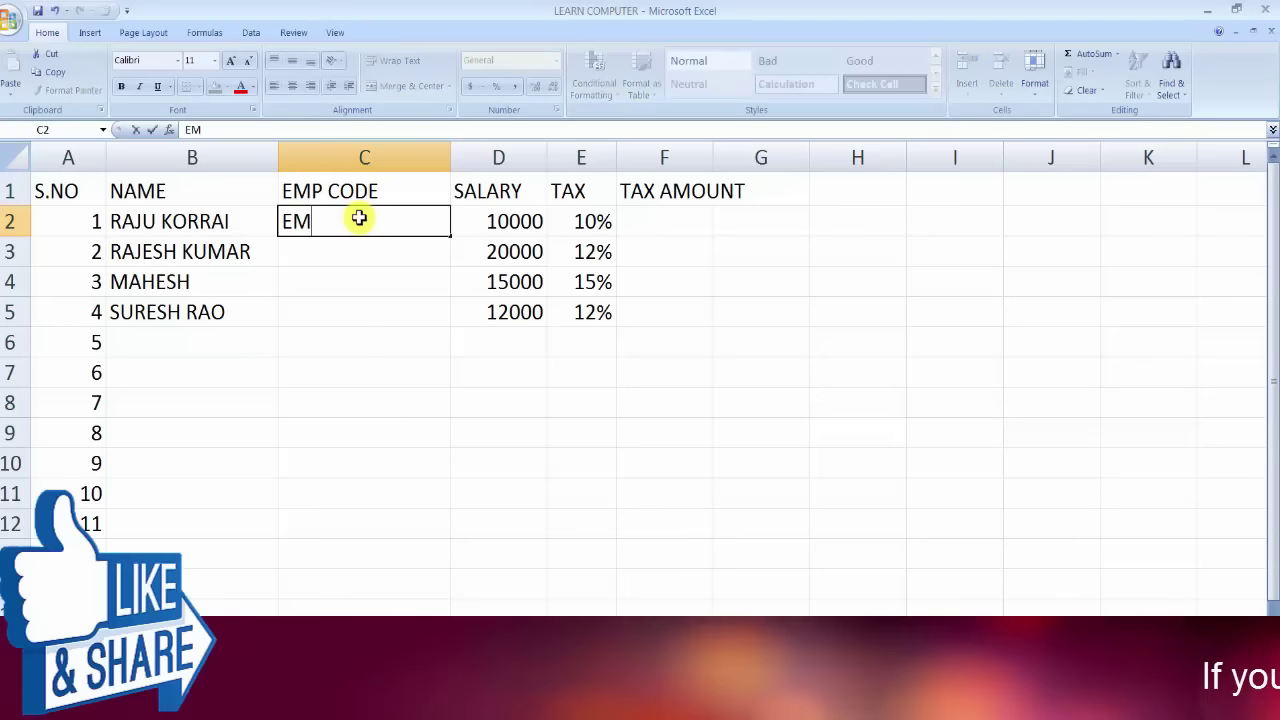
{"action": "type", "text": "P 01"}
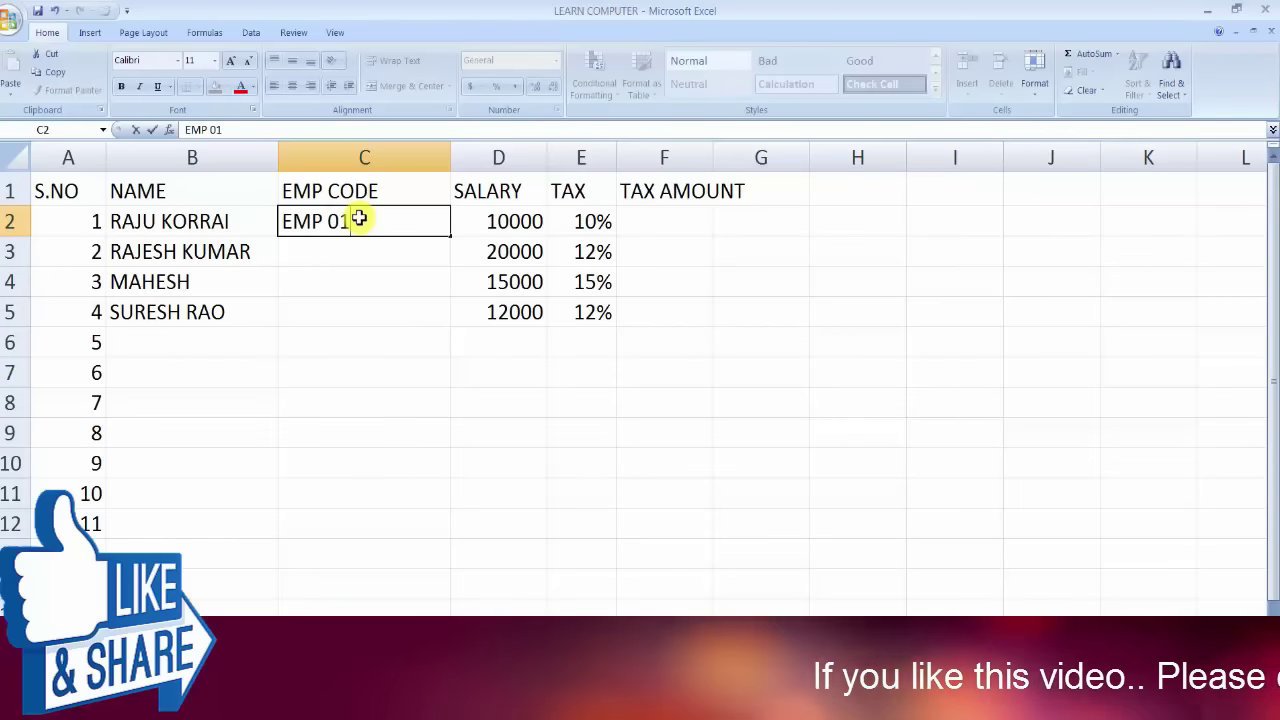
{"action": "key", "text": "Return"}
{"action": "type", "text": "EXP"}
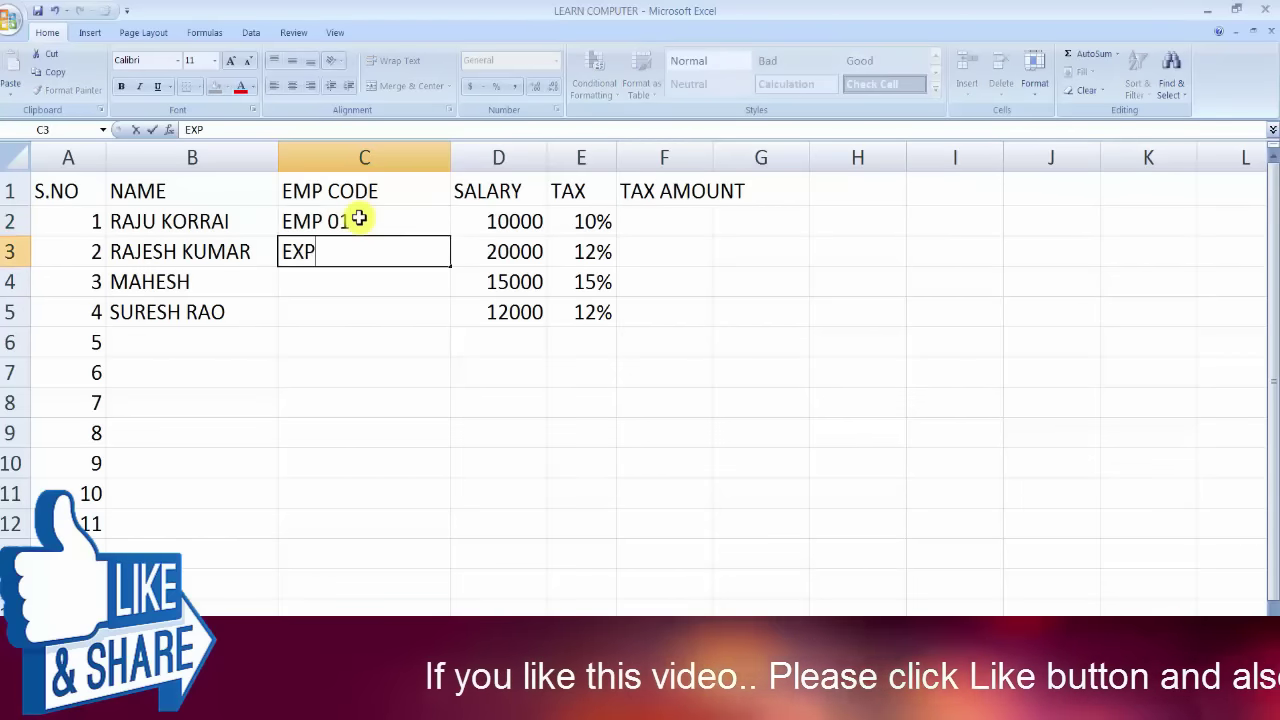
{"action": "key", "text": "BackSpace"}
{"action": "key", "text": "BackSpace"}
{"action": "type", "text": "C"}
{"action": "key", "text": "BackSpace"}
{"action": "type", "text": "M"}
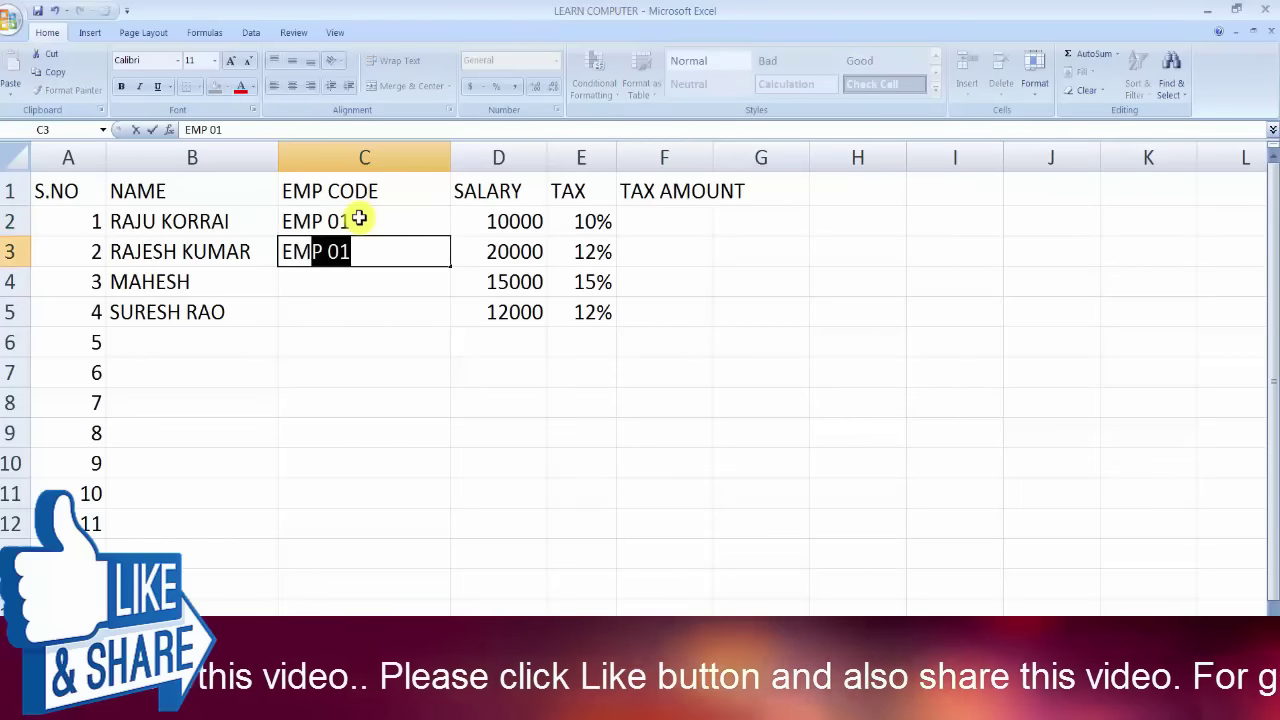
{"action": "type", "text": "P 02"}
{"action": "key", "text": "Return"}
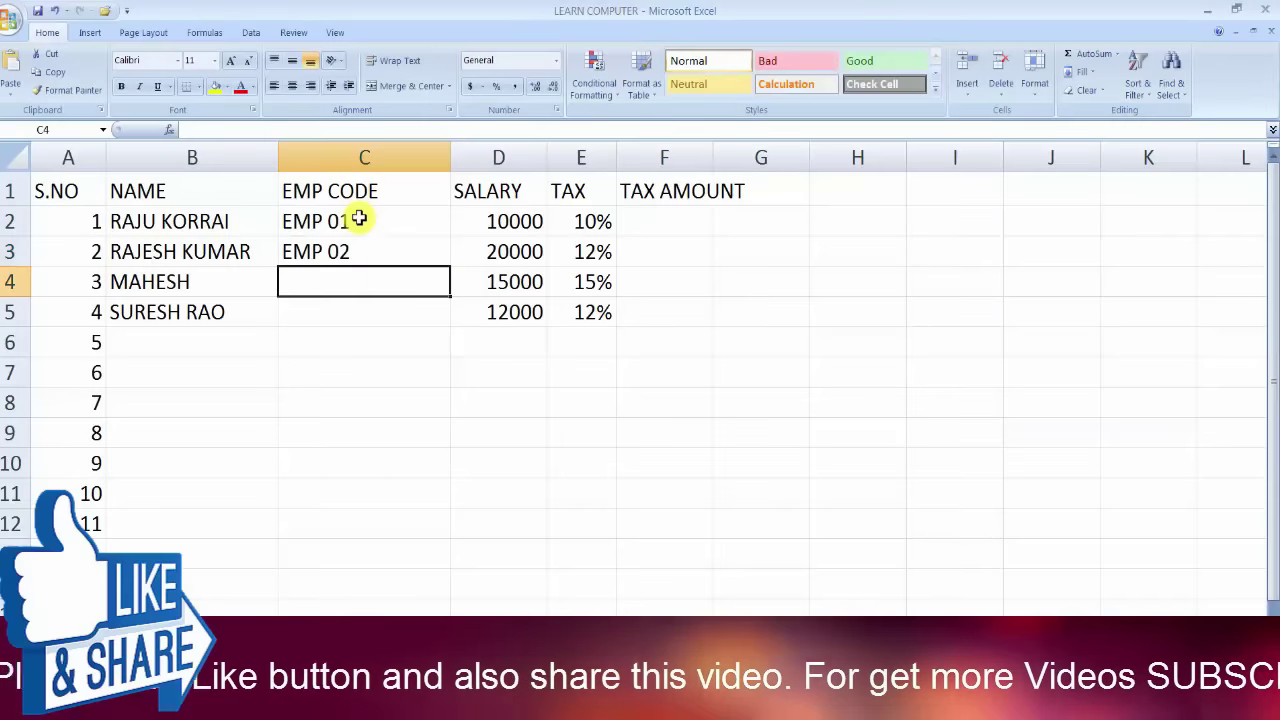
Step: Fill EMP 03 and EMP 04 down to C5 and narrow column C to fit
{"action": "left_click", "coordinate": [326, 229]}
{"action": "left_click_drag", "start_coordinate": [326, 236], "coordinate": [441, 323]}
{"action": "key", "text": "ctrl+z"}
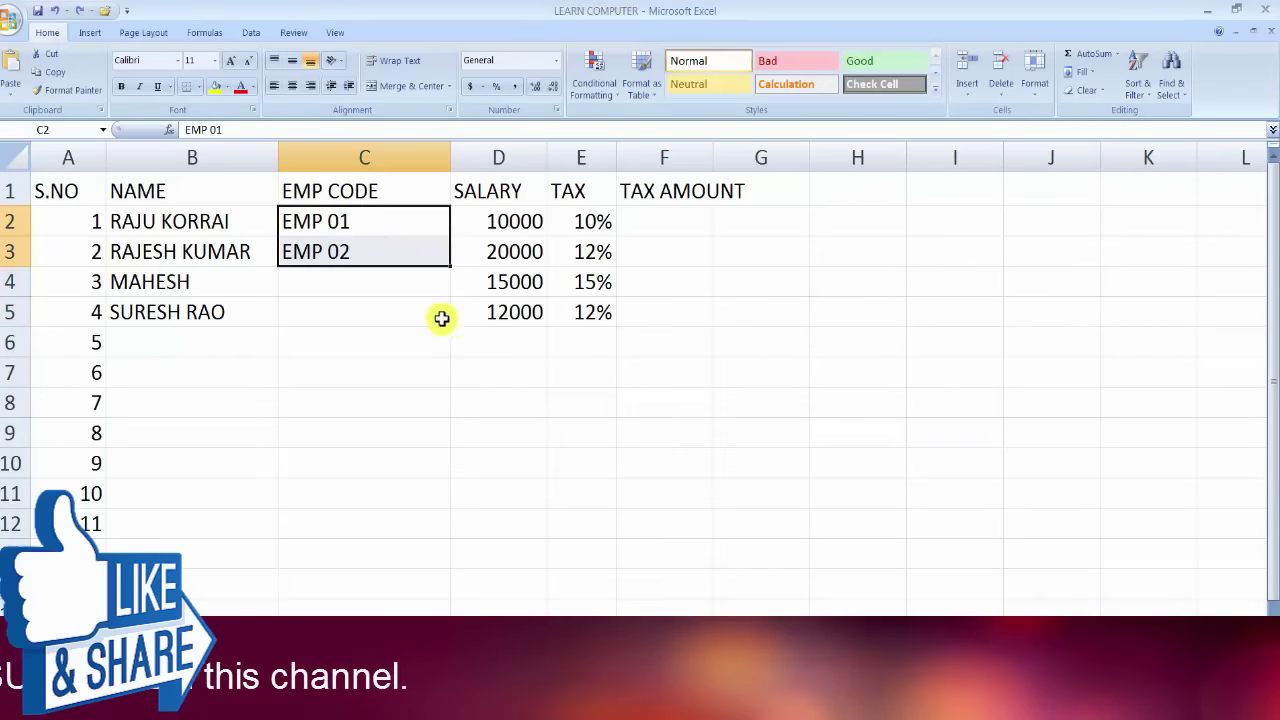
{"action": "left_click_drag", "start_coordinate": [450, 267], "coordinate": [437, 325]}
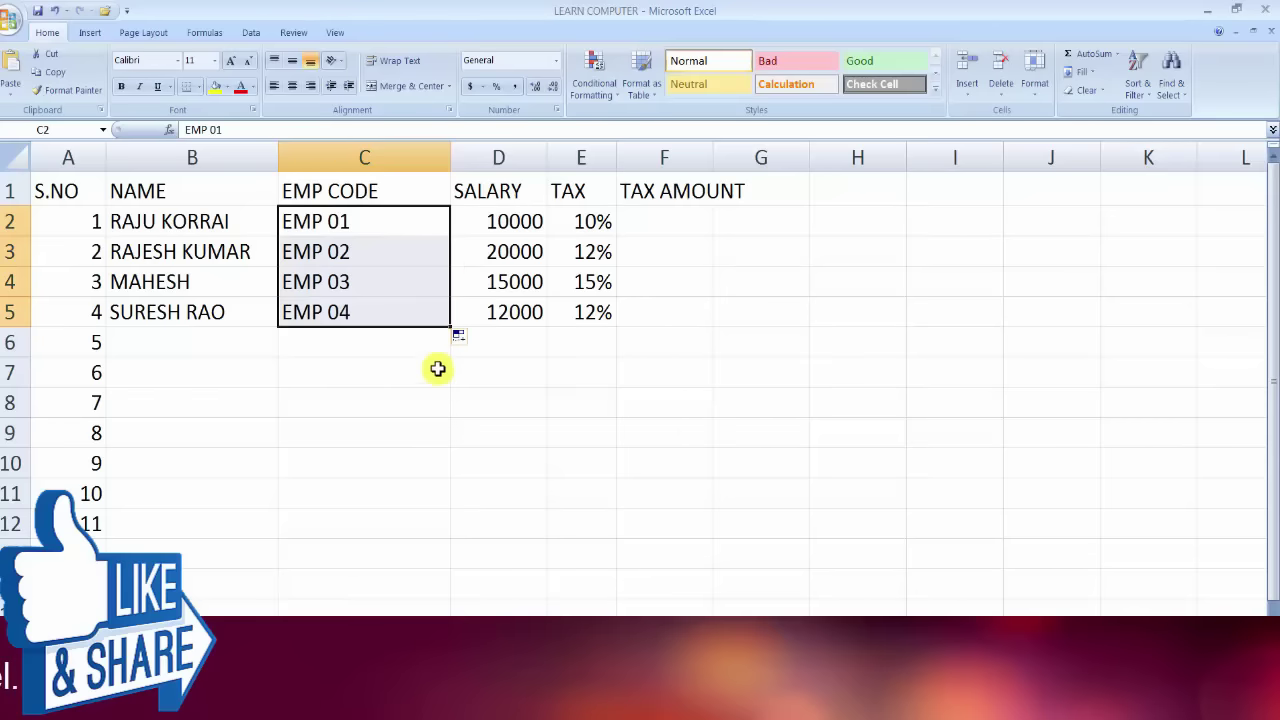
{"action": "left_click", "coordinate": [434, 371]}
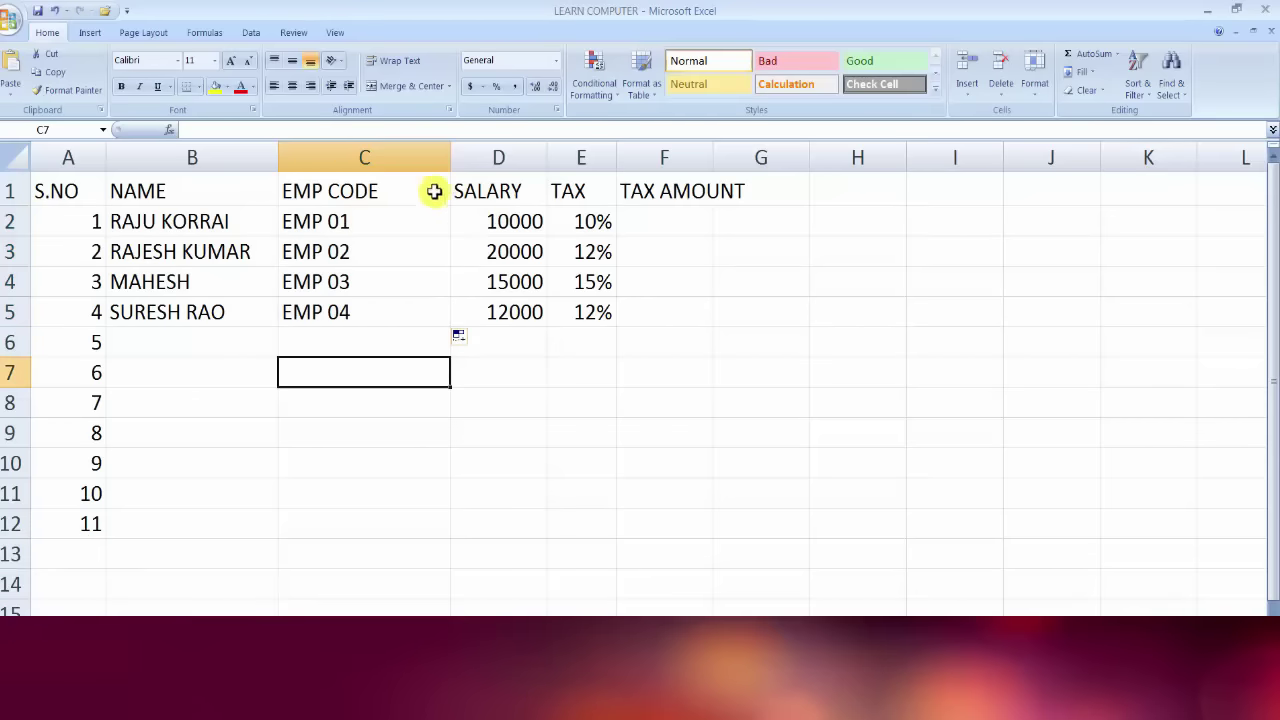
{"action": "left_click_drag", "start_coordinate": [450, 162], "coordinate": [395, 160]}
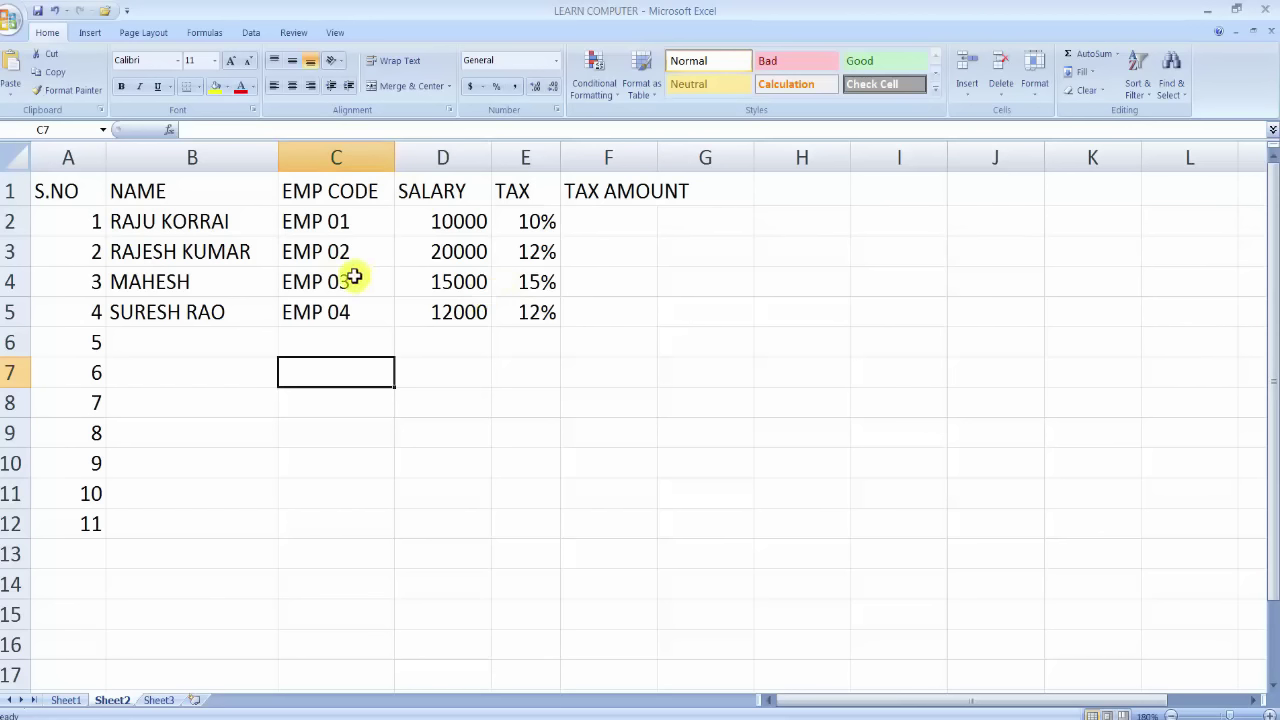
Step: Insert a blank sheet row above the header row, shifting the table down to row 2
{"action": "left_click", "coordinate": [73, 196]}
{"action": "left_click", "coordinate": [174, 192]}
{"action": "left_click", "coordinate": [323, 194]}
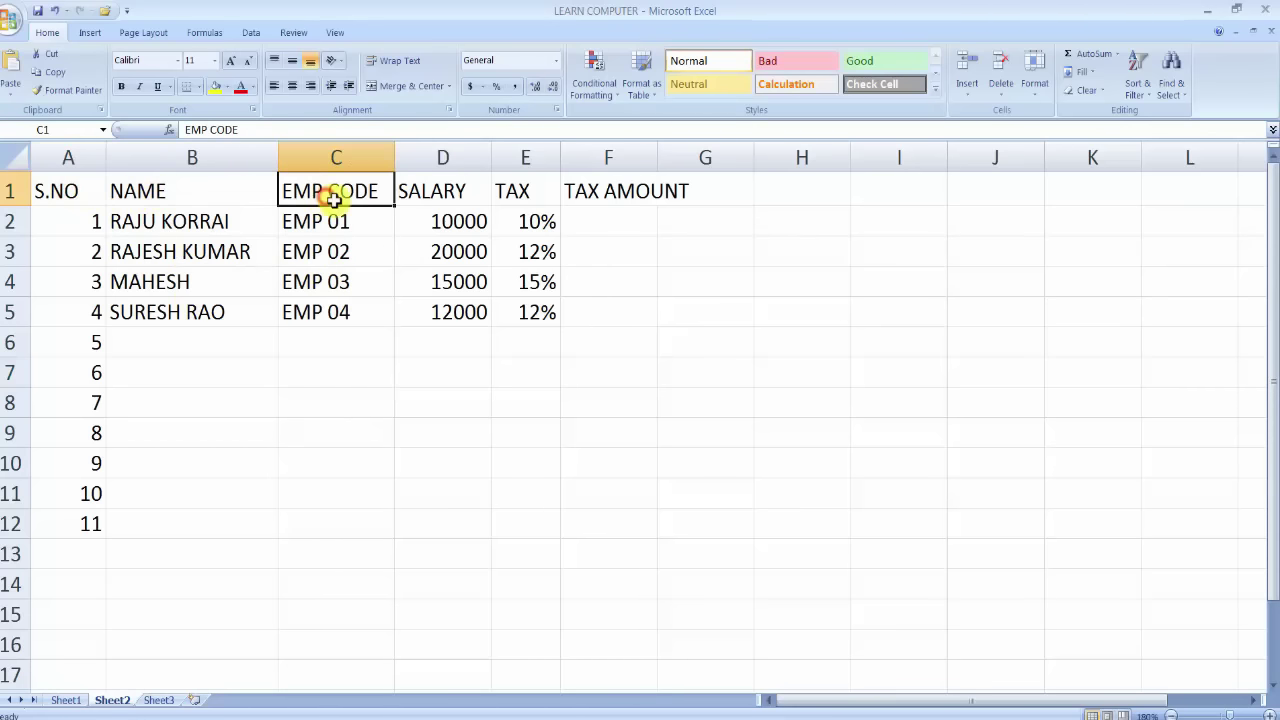
{"action": "left_click", "coordinate": [407, 197]}
{"action": "left_click", "coordinate": [514, 194]}
{"action": "left_click", "coordinate": [591, 191]}
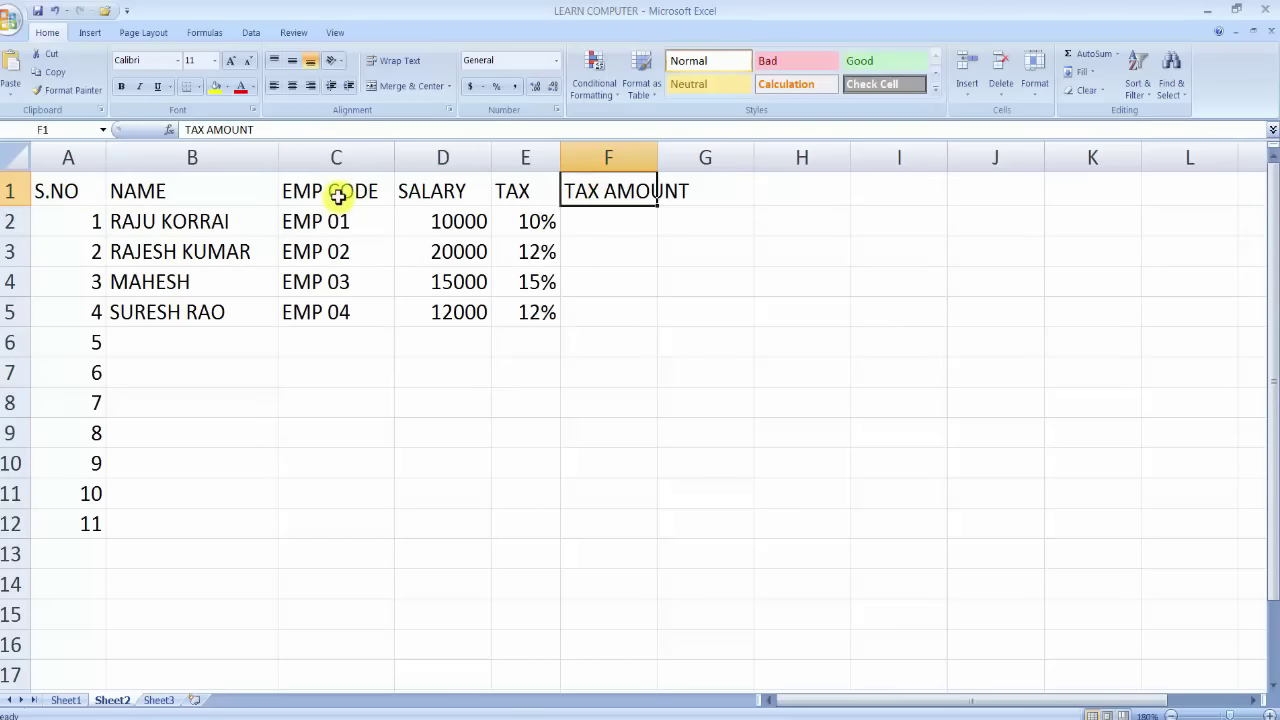
{"action": "left_click", "coordinate": [80, 193]}
{"action": "left_click", "coordinate": [145, 191]}
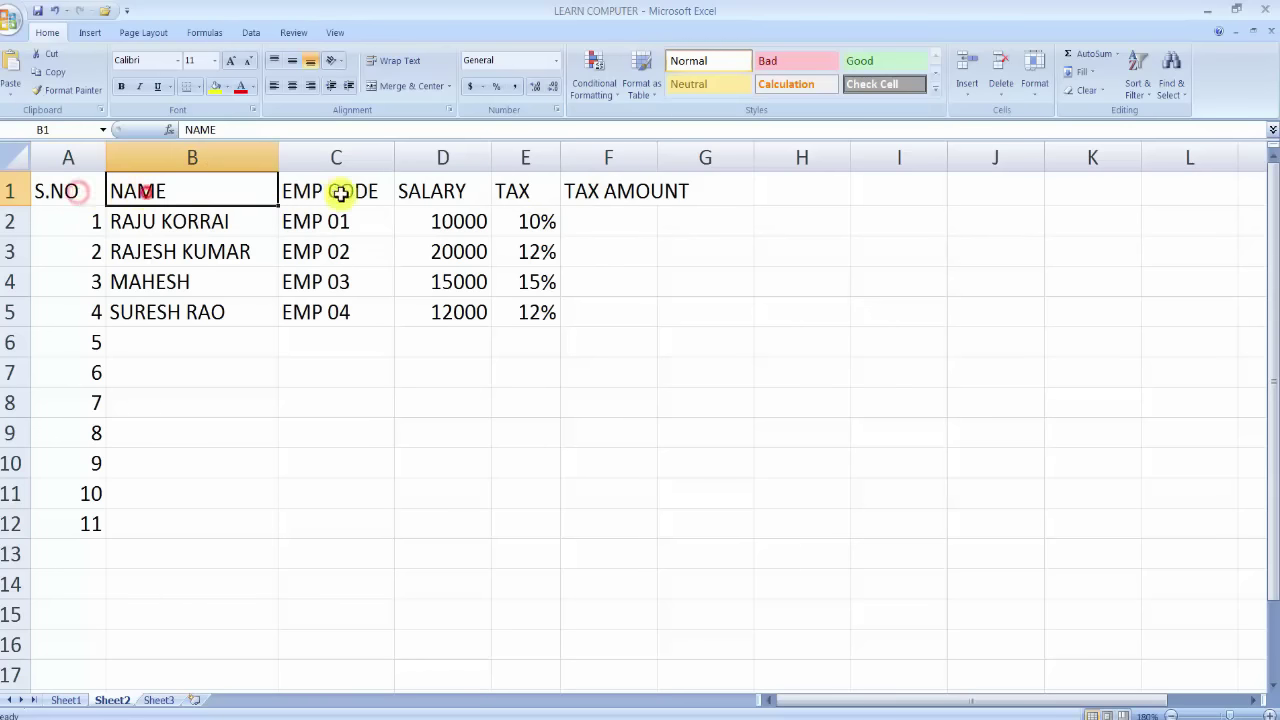
{"action": "left_click", "coordinate": [338, 192]}
{"action": "left_click", "coordinate": [466, 195]}
{"action": "left_click", "coordinate": [566, 188]}
{"action": "left_click", "coordinate": [522, 195]}
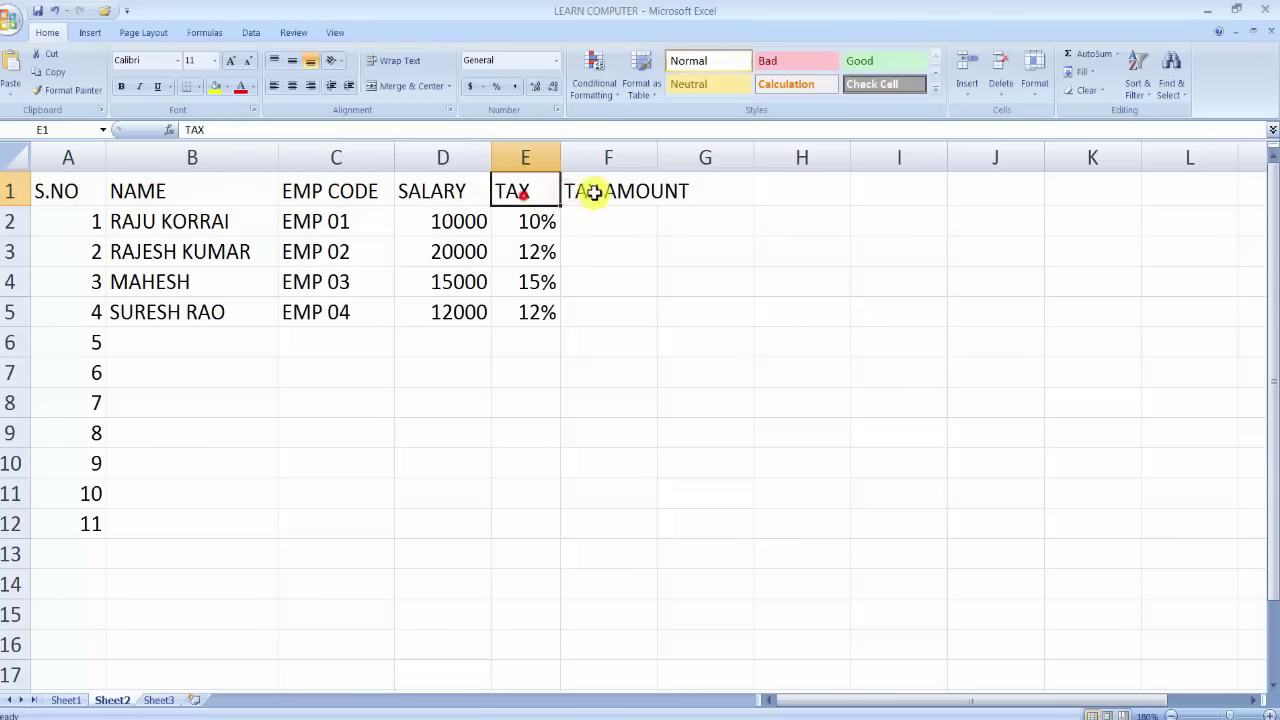
{"action": "left_click", "coordinate": [603, 193]}
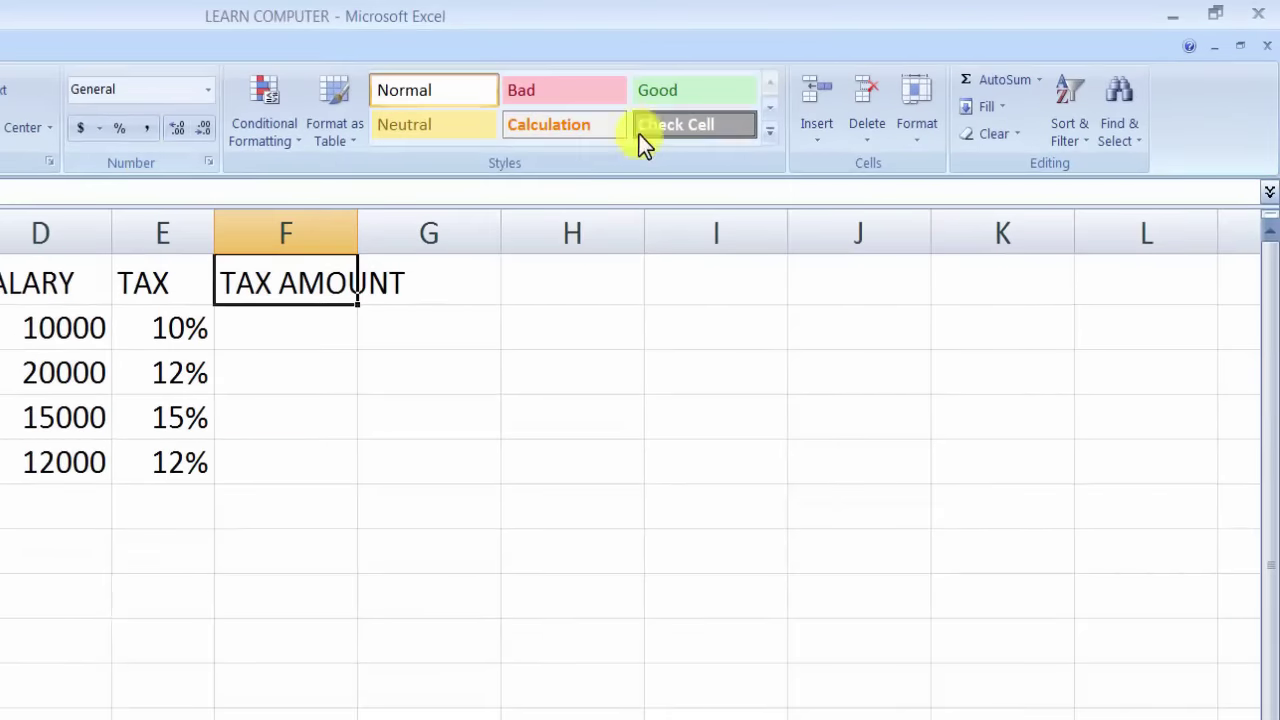
{"action": "left_click", "coordinate": [820, 132]}
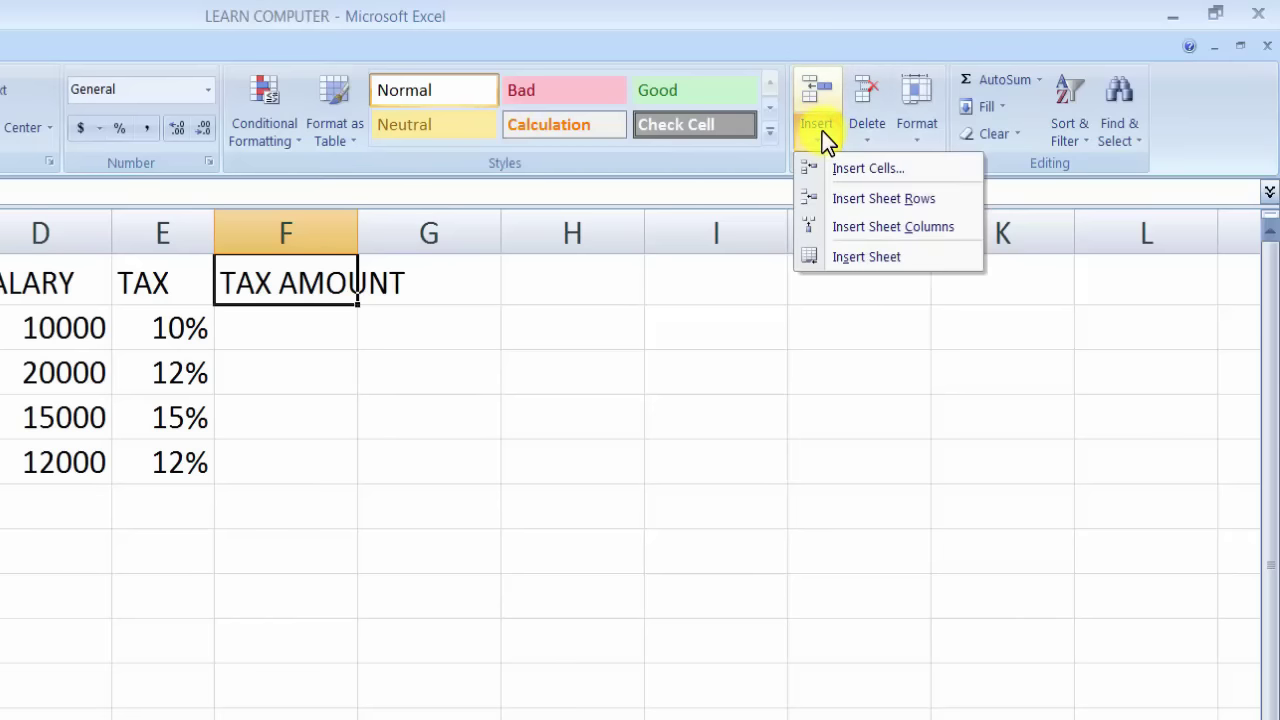
{"action": "left_click", "coordinate": [905, 198]}
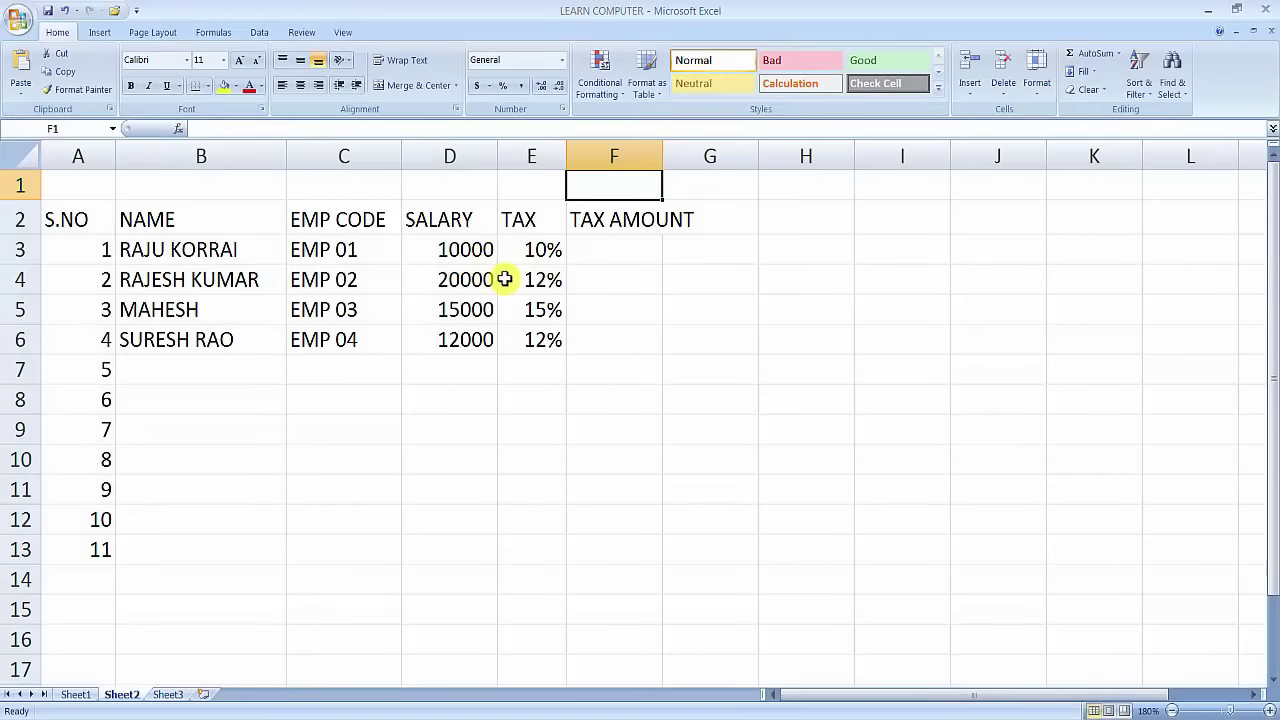
{"action": "scroll", "coordinate": [520, 295], "scroll_direction": "down", "scroll_amount": 1}
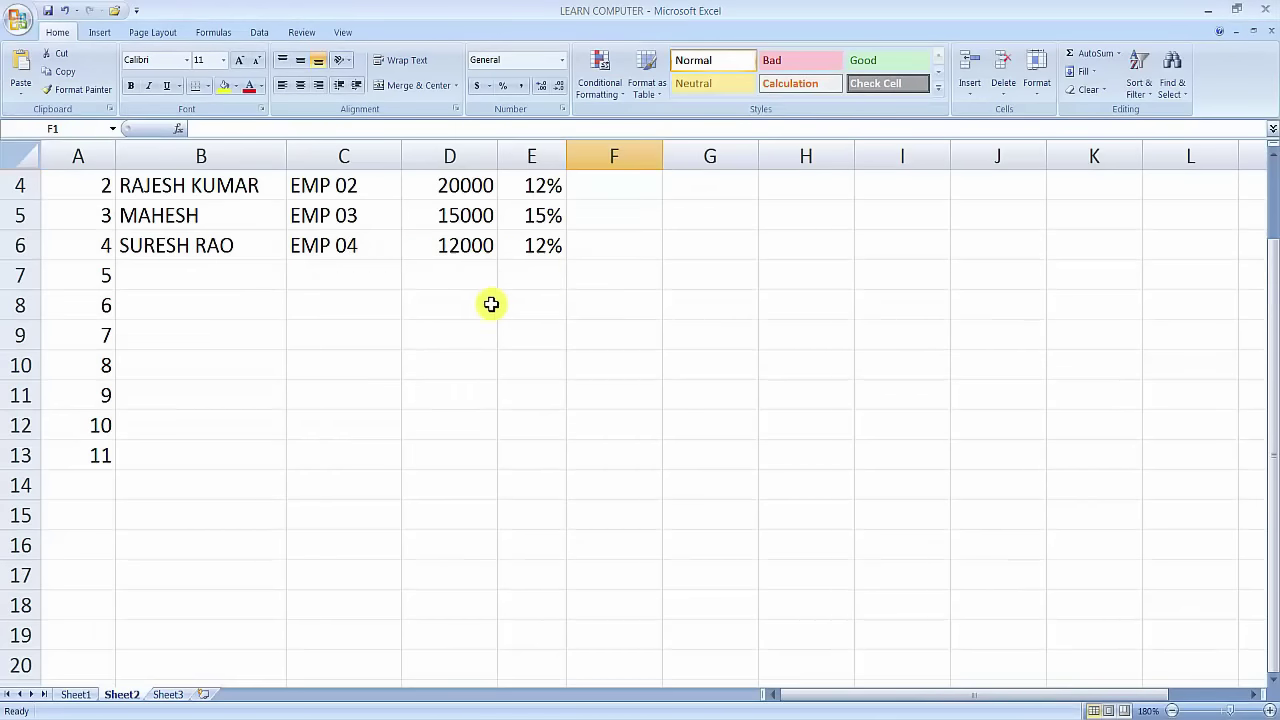
{"action": "scroll", "coordinate": [495, 298], "scroll_direction": "up", "scroll_amount": 1}
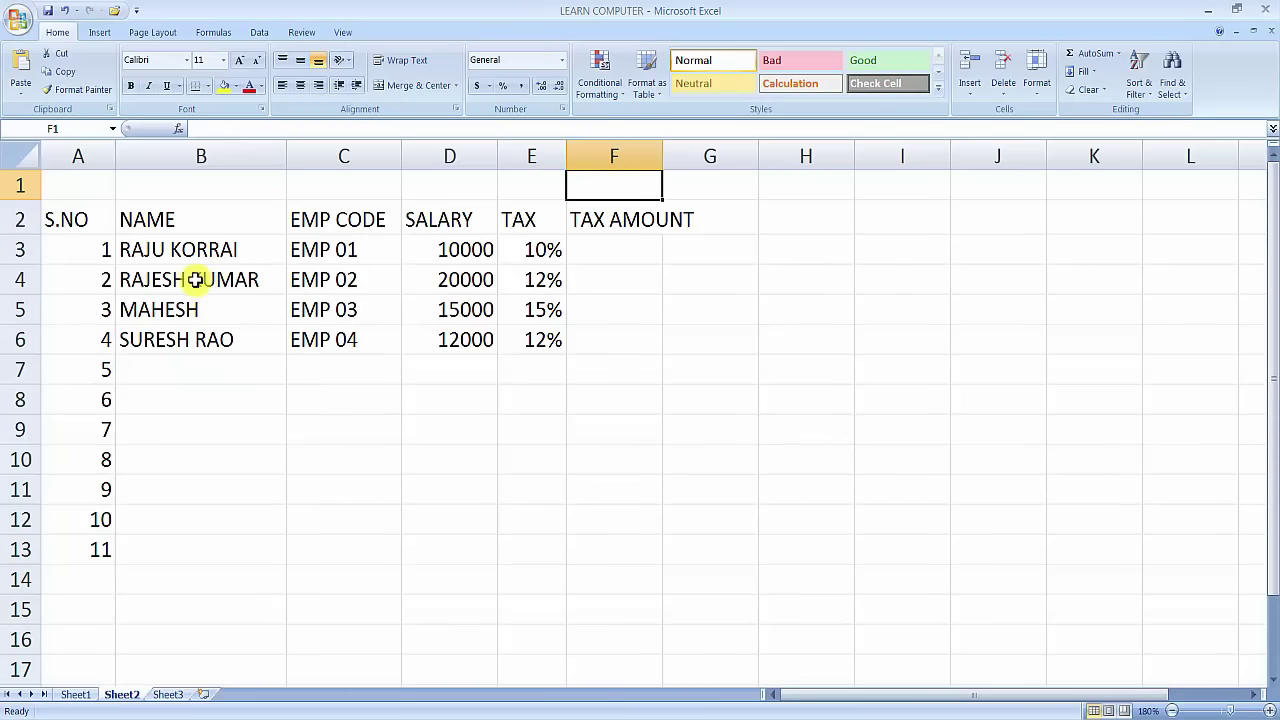
{"action": "left_click", "coordinate": [195, 281]}
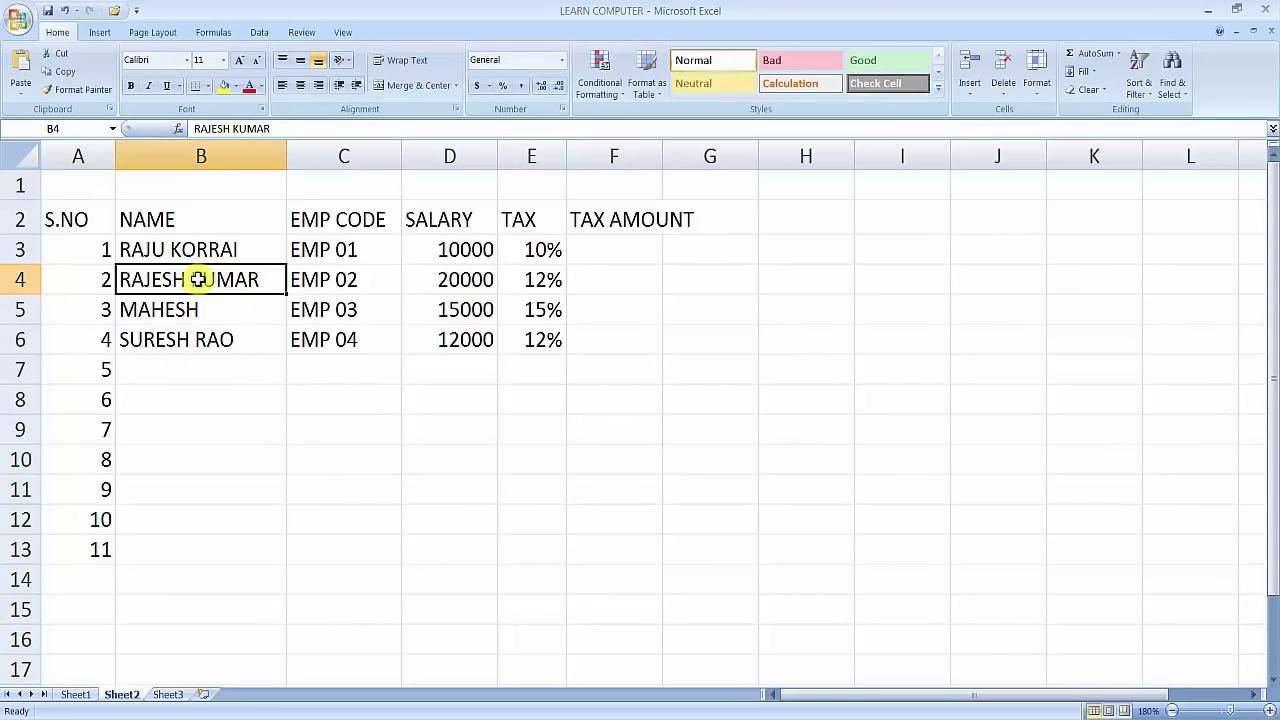
{"action": "left_click", "coordinate": [970, 86]}
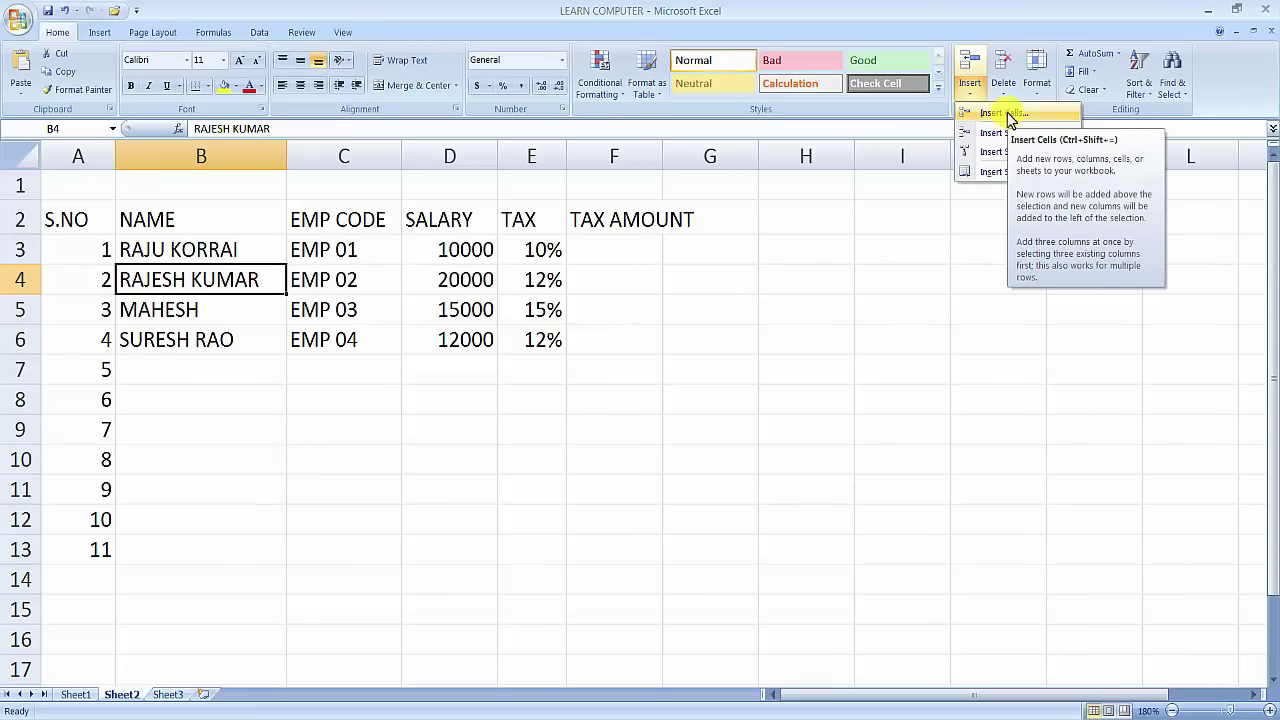
{"action": "left_click", "coordinate": [997, 114]}
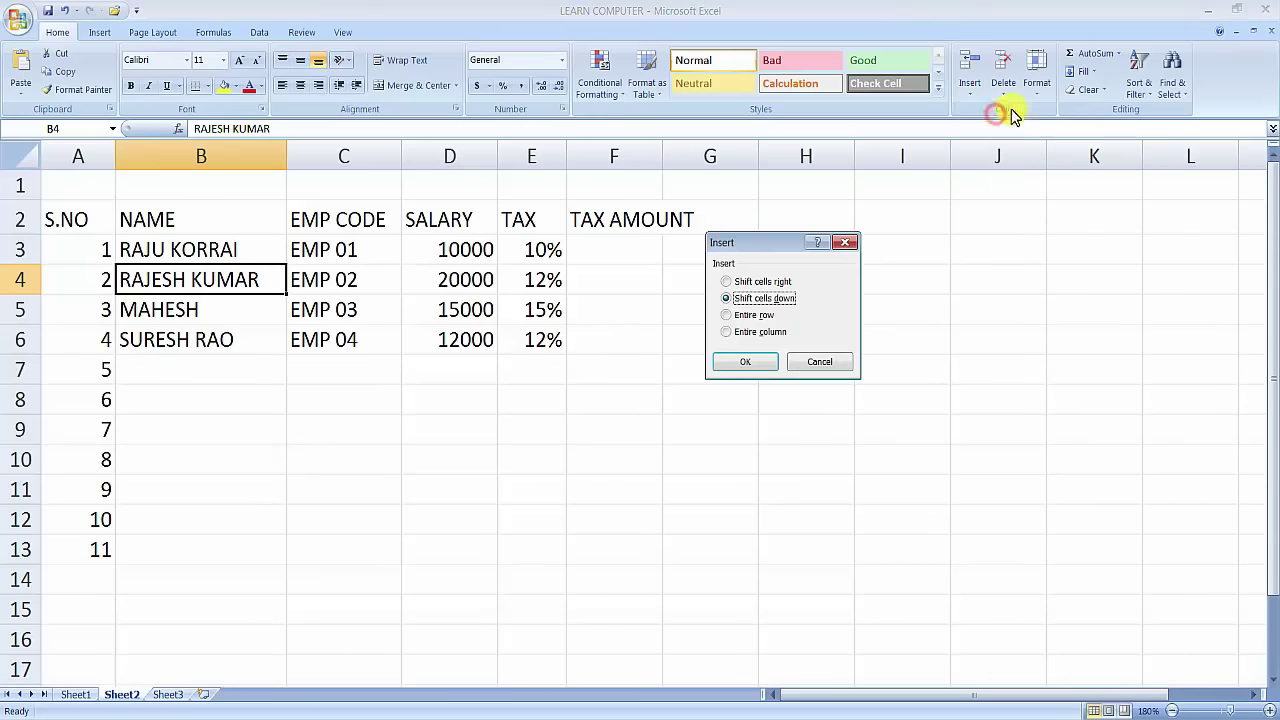
{"action": "left_click_drag", "start_coordinate": [760, 245], "coordinate": [556, 297]}
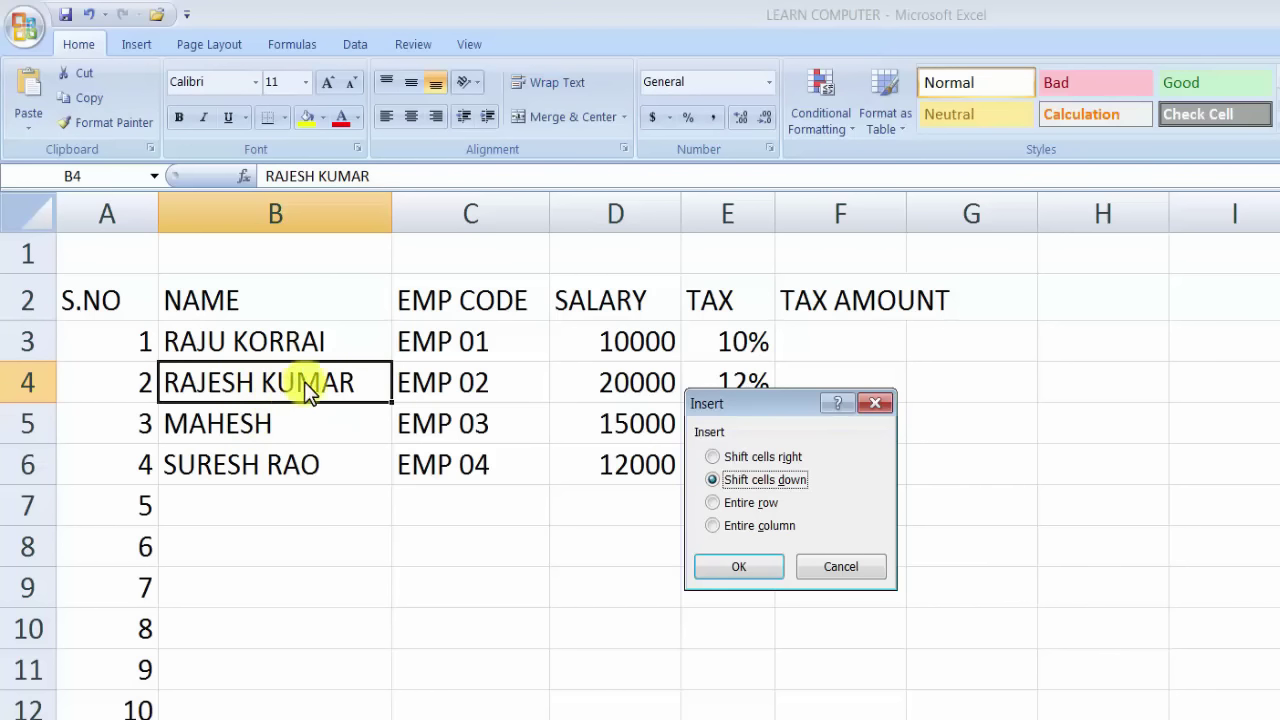
{"action": "left_click", "coordinate": [712, 456]}
{"action": "left_click", "coordinate": [749, 572]}
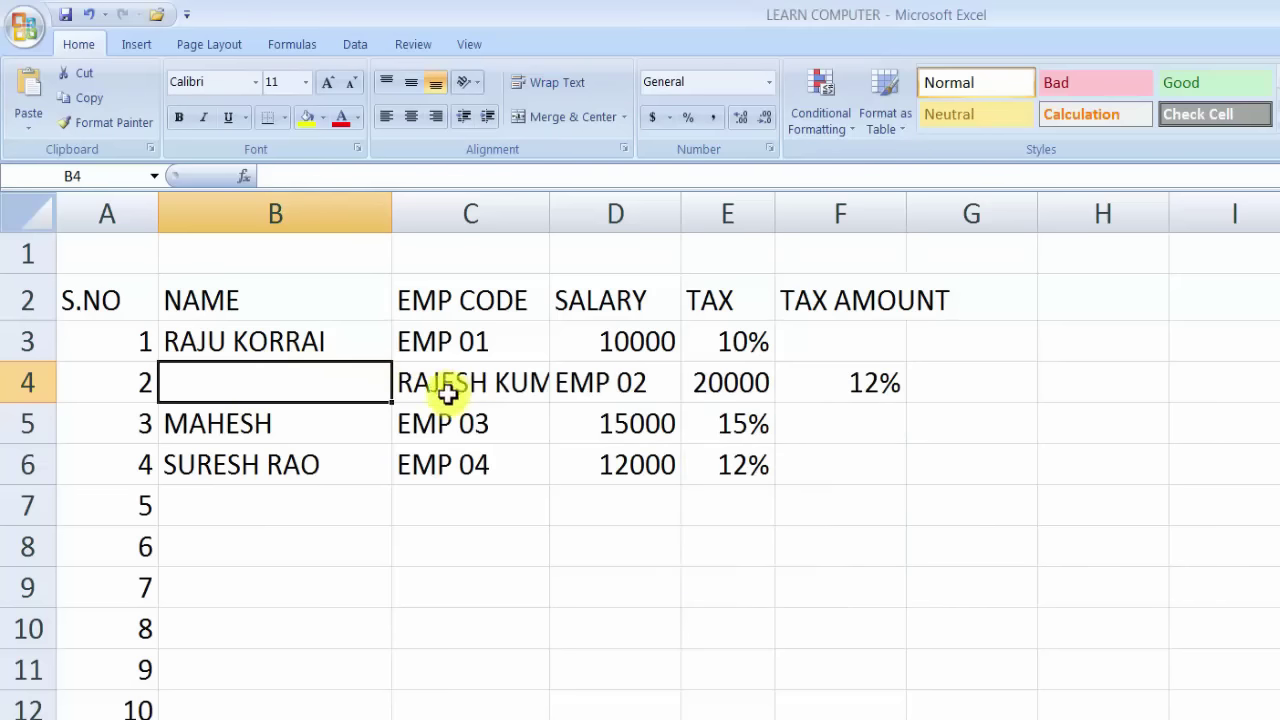
{"action": "key", "text": "ctrl+z"}
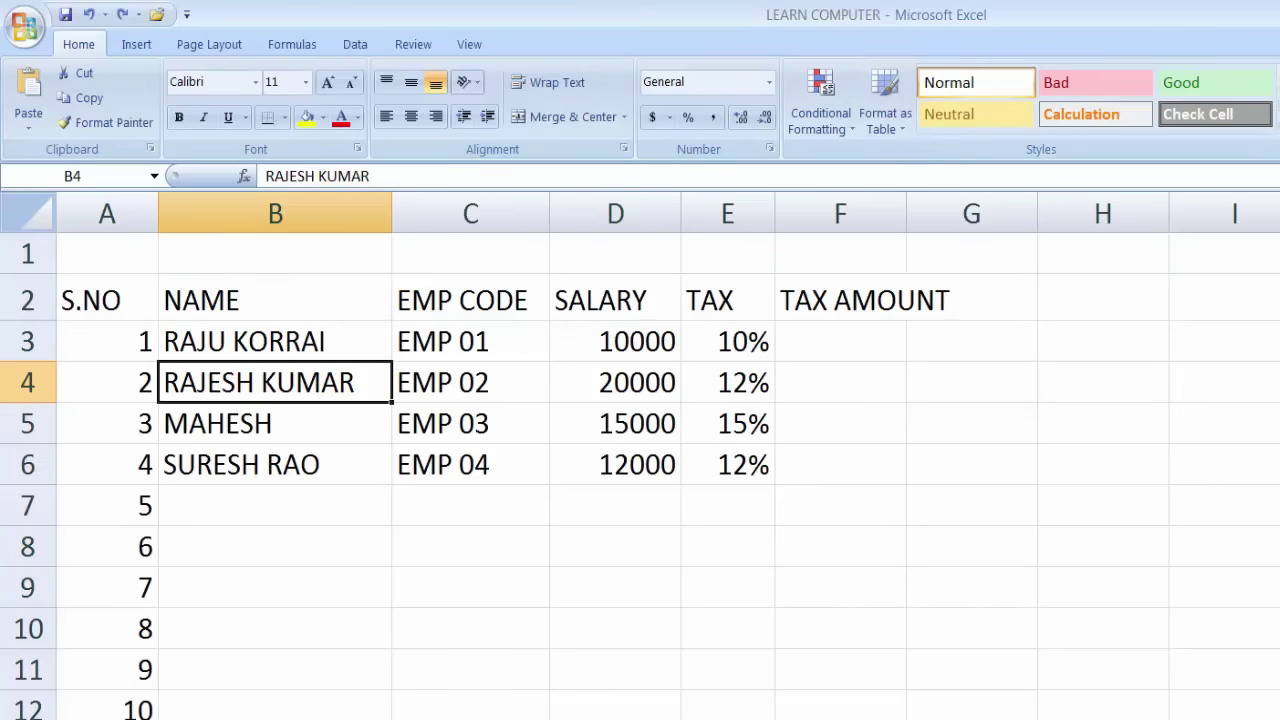
Step: Insert a cell at B4 shifting cells down, then undo the insertion
{"action": "key", "text": "ctrl+shift+plus"}
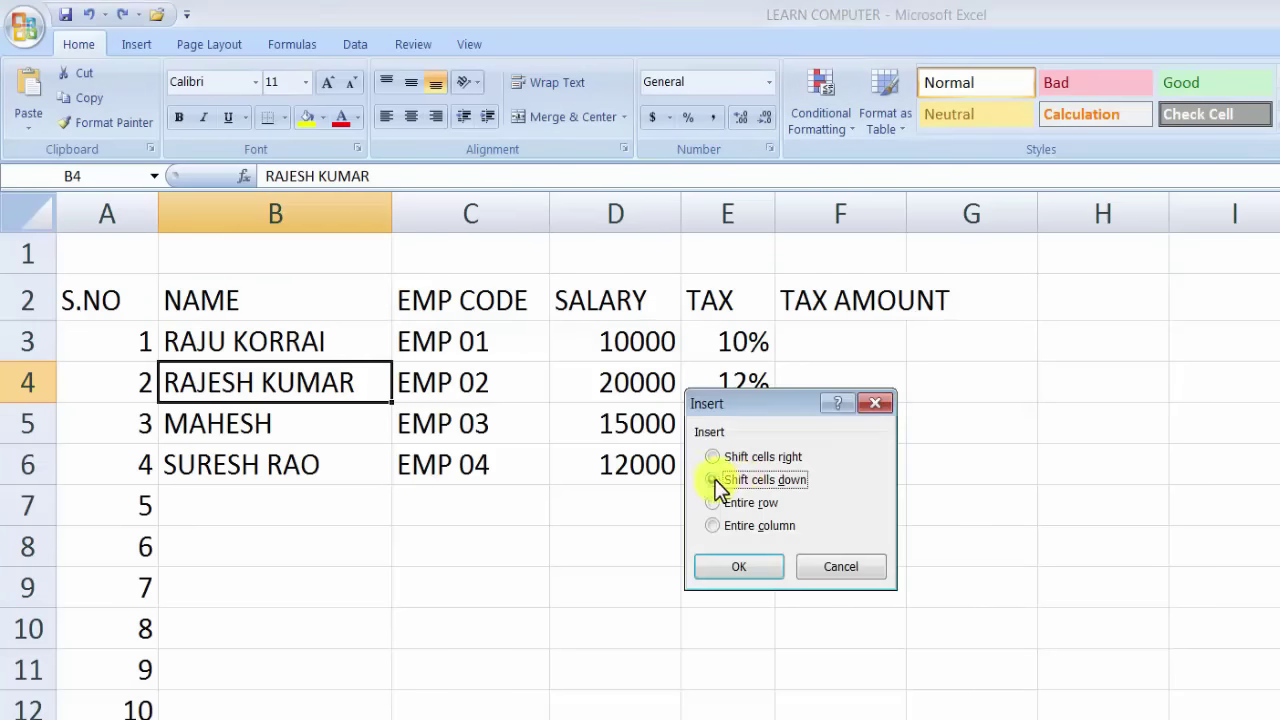
{"action": "left_click", "coordinate": [737, 568]}
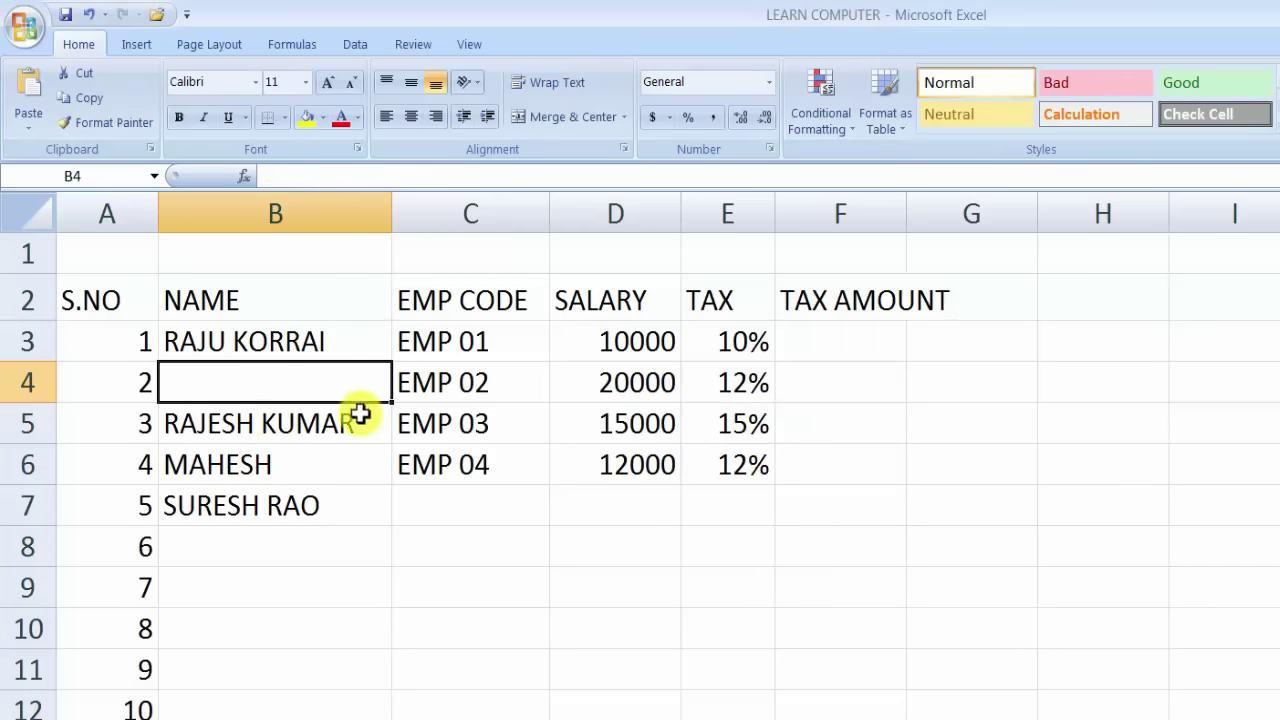
{"action": "key", "text": "ctrl+z"}
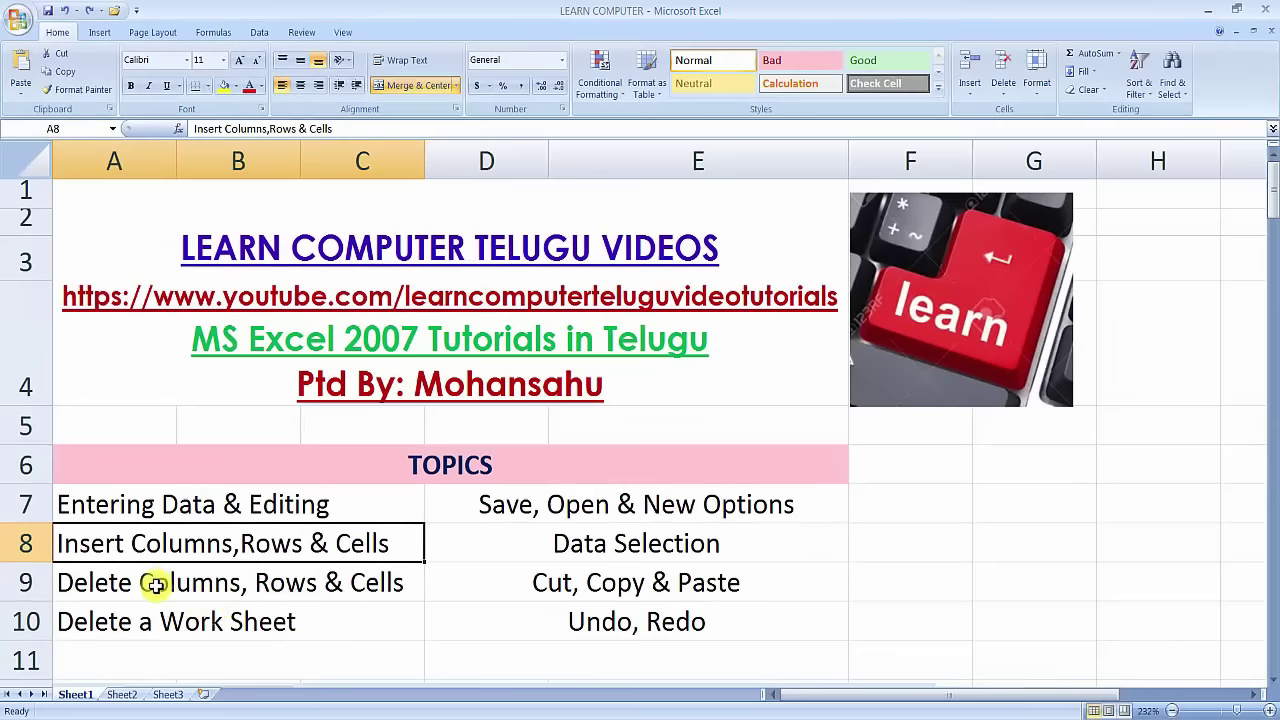
Step: Switch between Sheet1 and Sheet2, ending on Sheet2 with A7:A13 and B8:G14 selected
{"action": "left_click", "coordinate": [157, 586]}
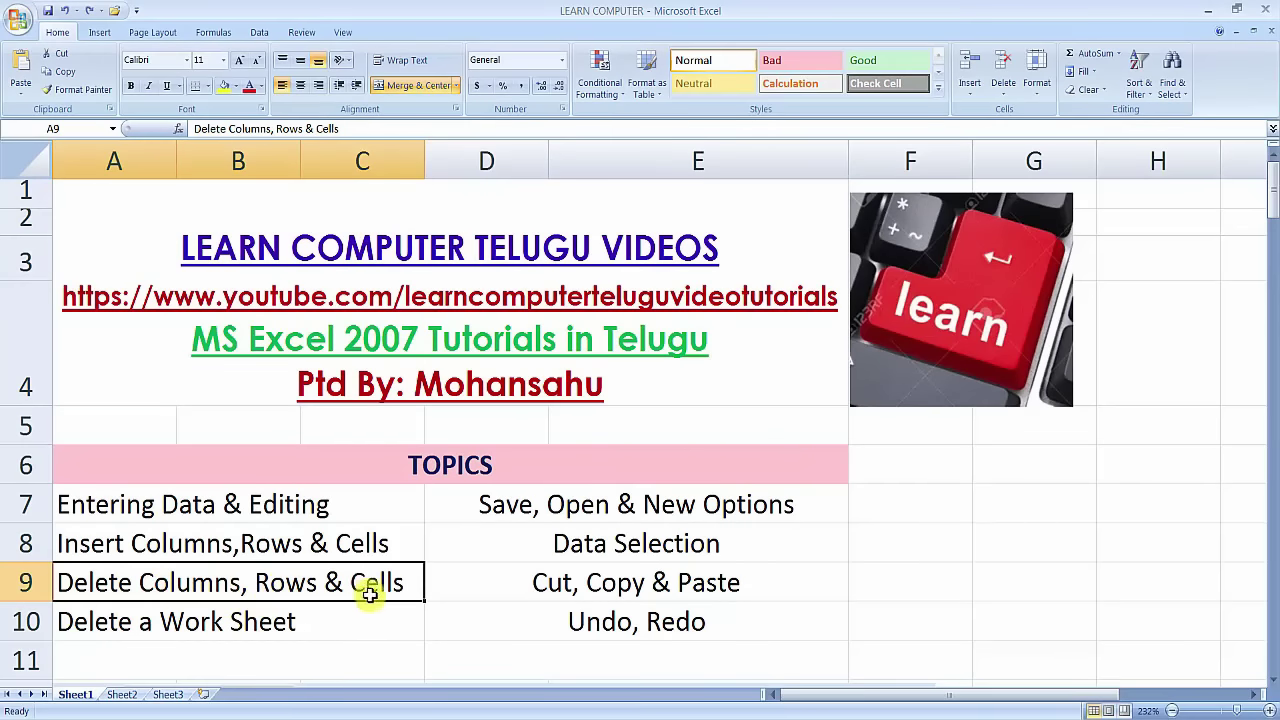
{"action": "left_click", "coordinate": [130, 700]}
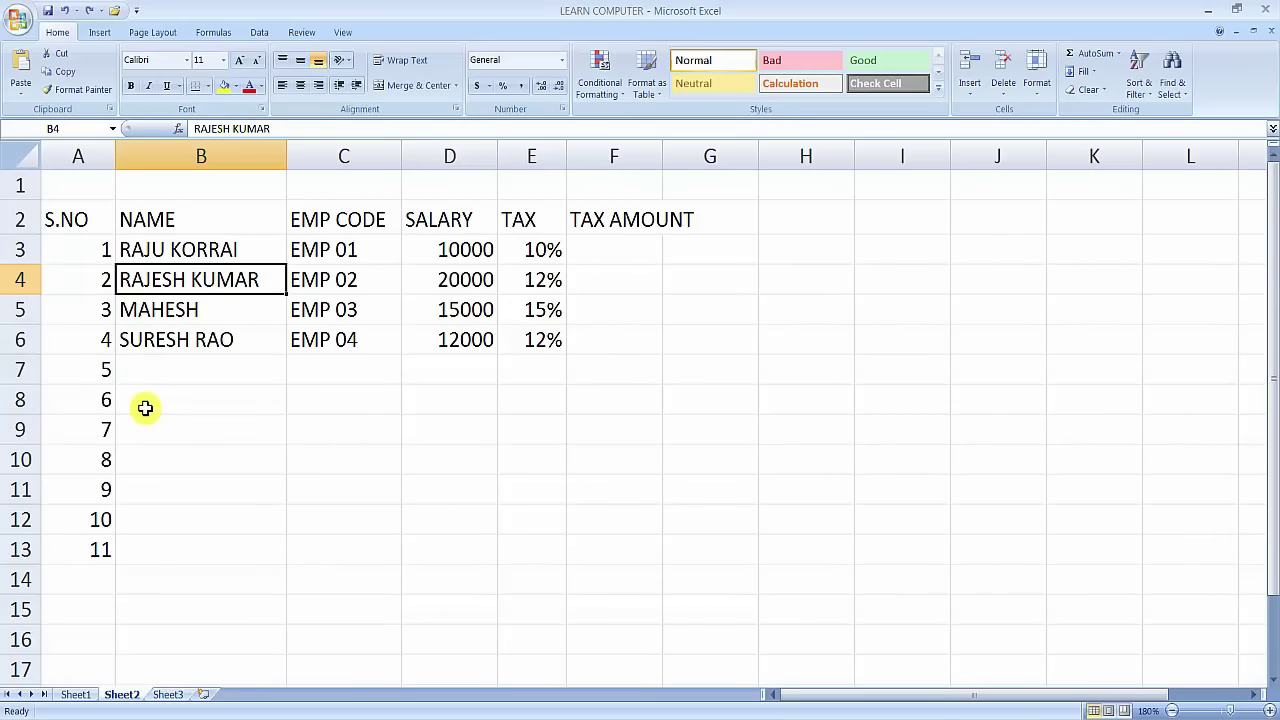
{"action": "left_click", "coordinate": [76, 695]}
{"action": "left_click", "coordinate": [118, 697]}
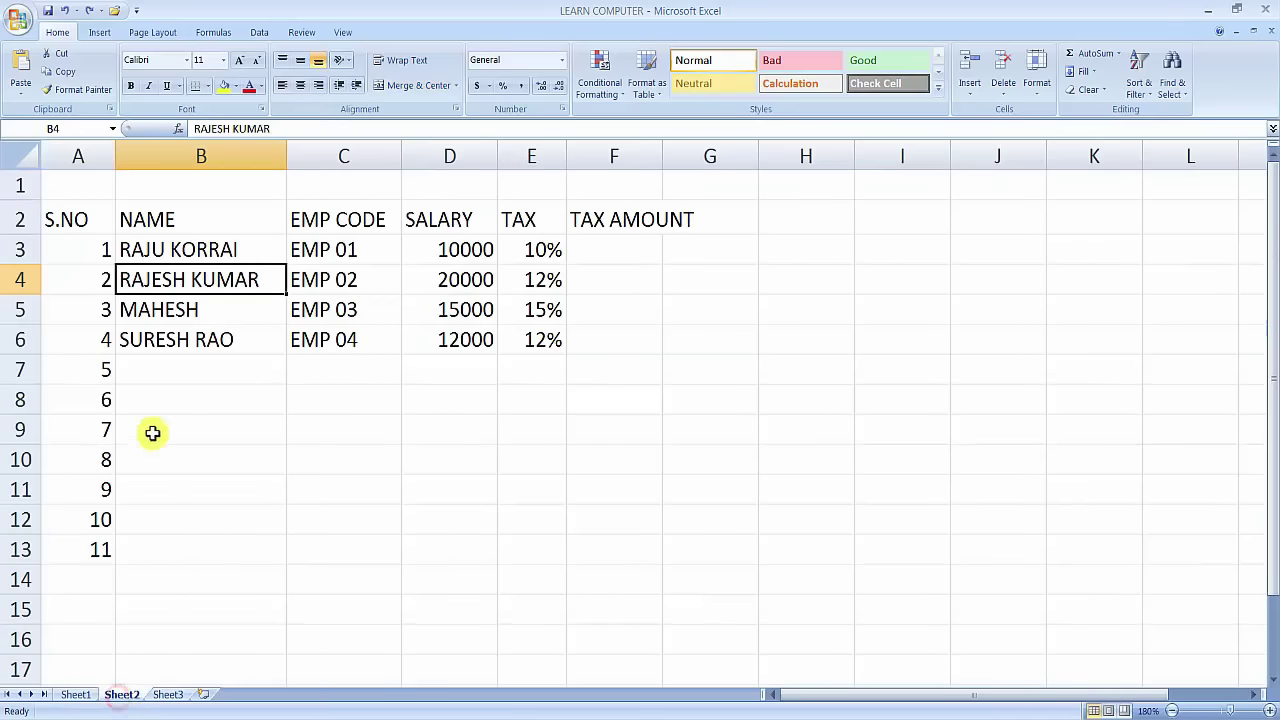
{"action": "left_click", "coordinate": [76, 694]}
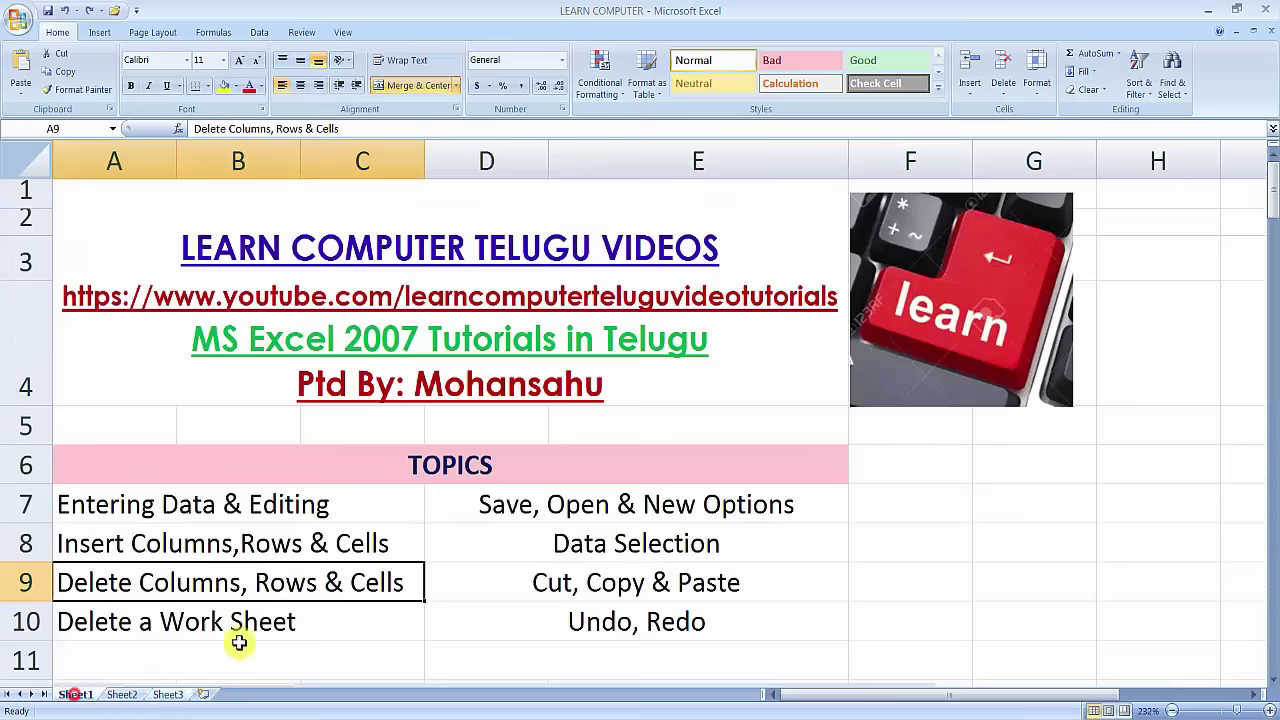
{"action": "left_click", "coordinate": [602, 543]}
{"action": "left_click", "coordinate": [260, 582]}
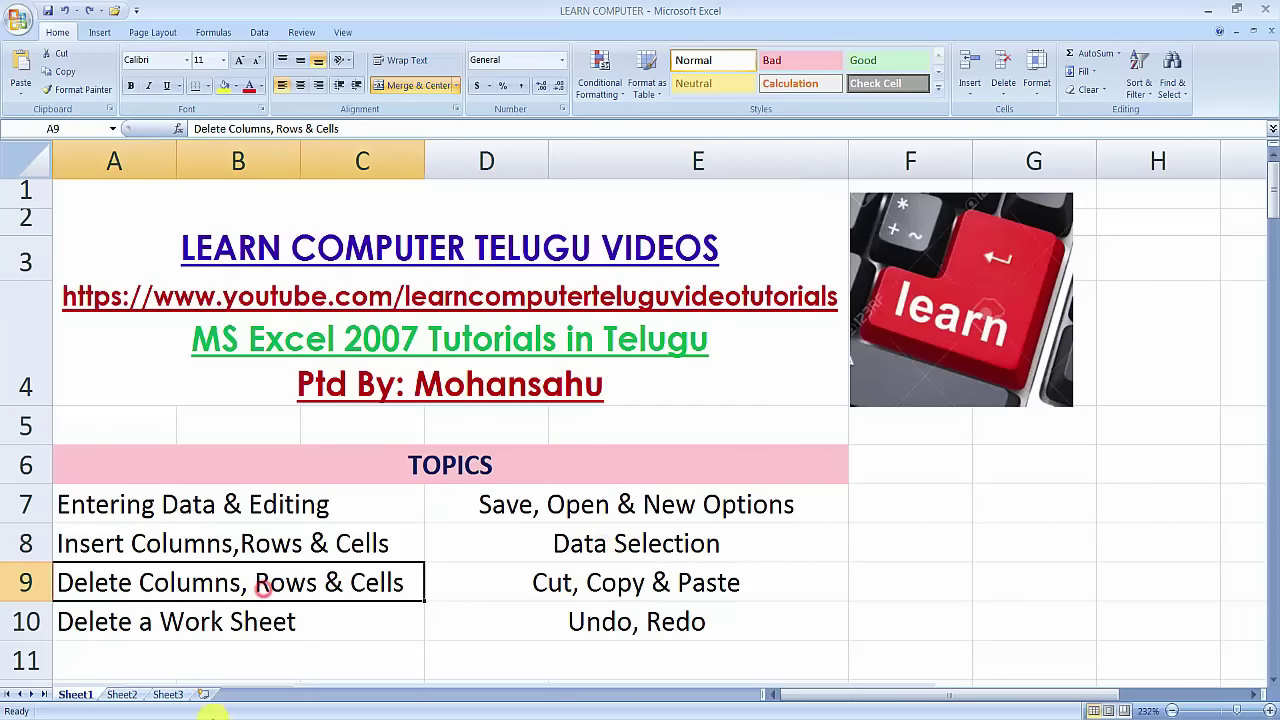
{"action": "left_click", "coordinate": [120, 694]}
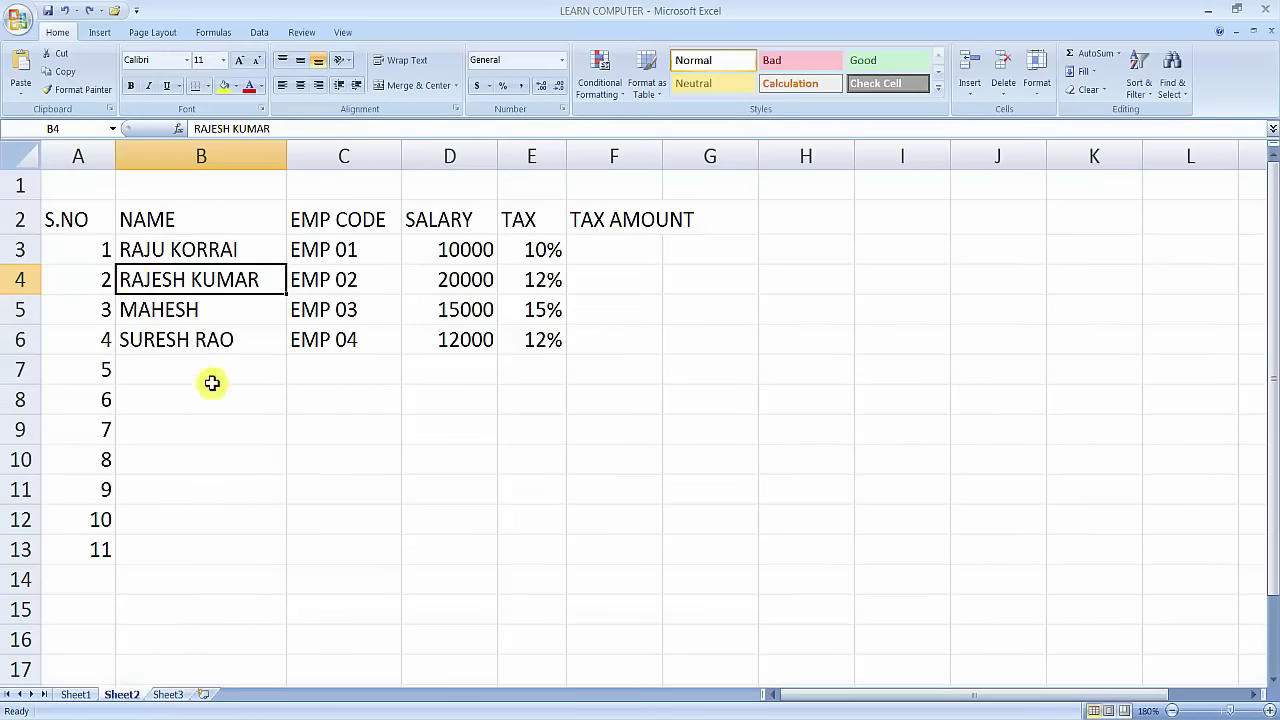
{"action": "left_click_drag", "start_coordinate": [92, 374], "coordinate": [110, 540]}
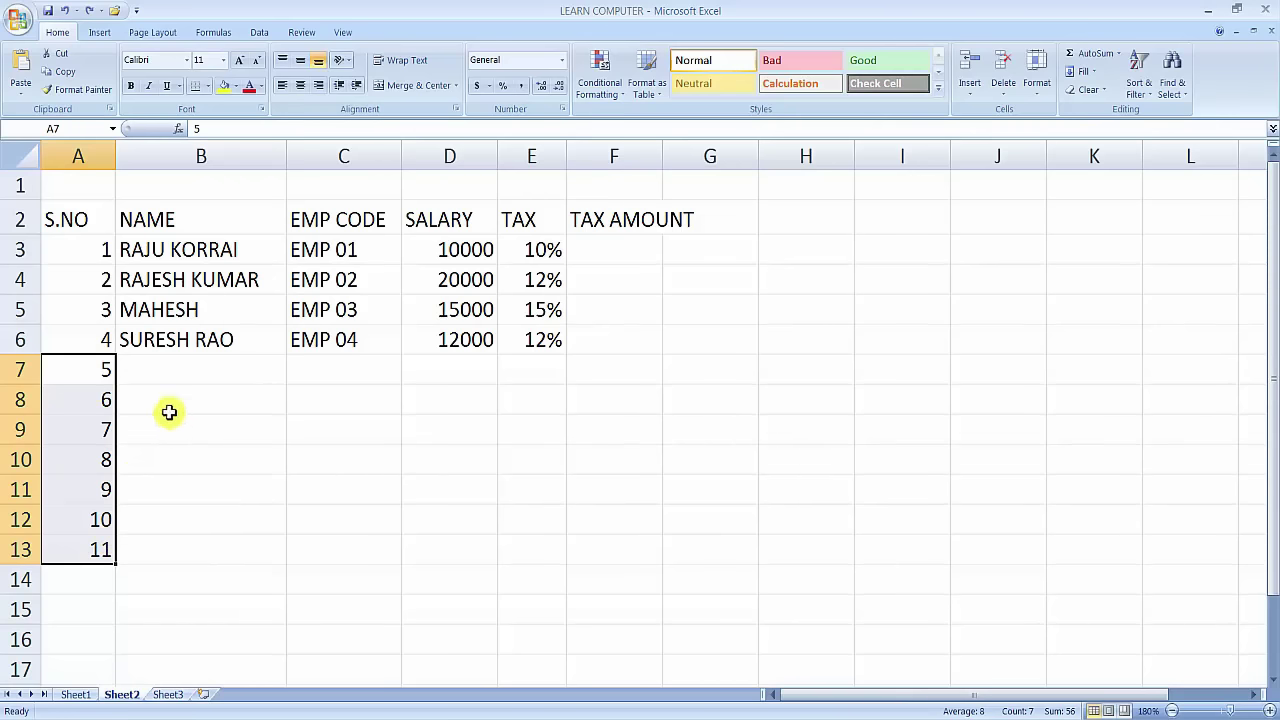
{"action": "left_click_drag", "start_coordinate": [166, 409], "coordinate": [736, 582]}
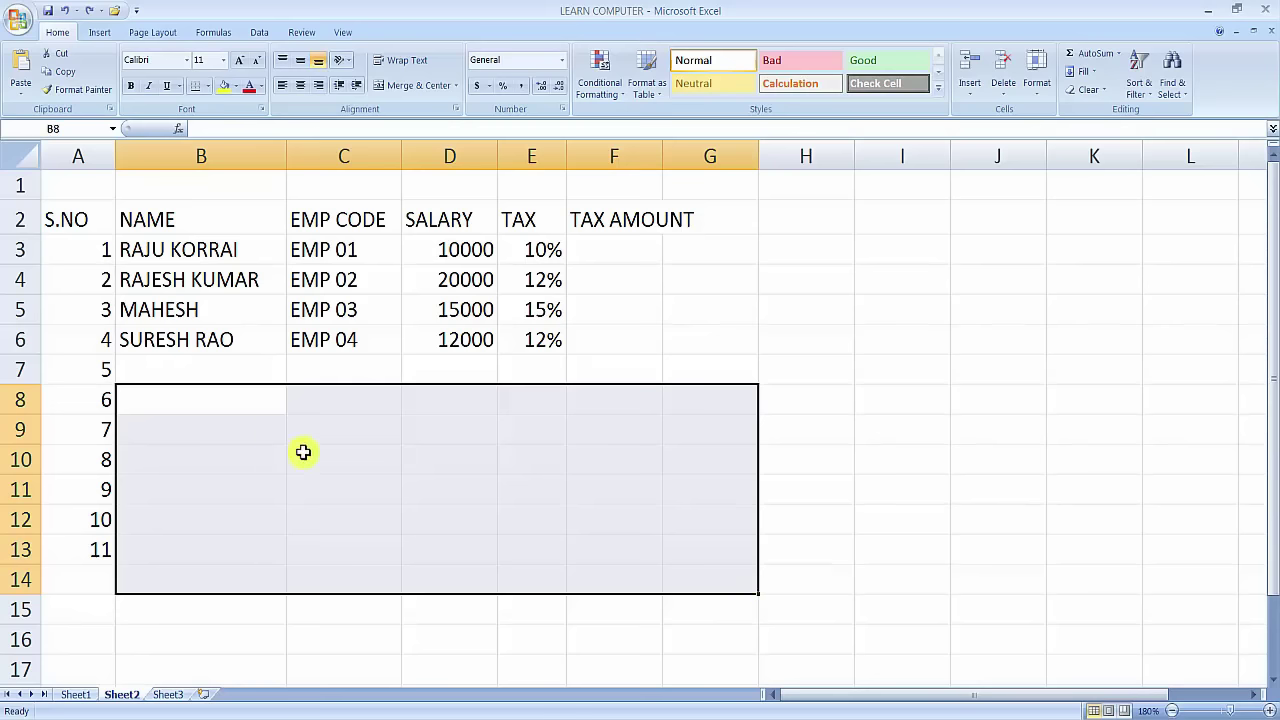
Step: Clear serial numbers 5 to 11 from range A7:D13 below the four employee rows
{"action": "left_click_drag", "start_coordinate": [71, 372], "coordinate": [666, 569]}
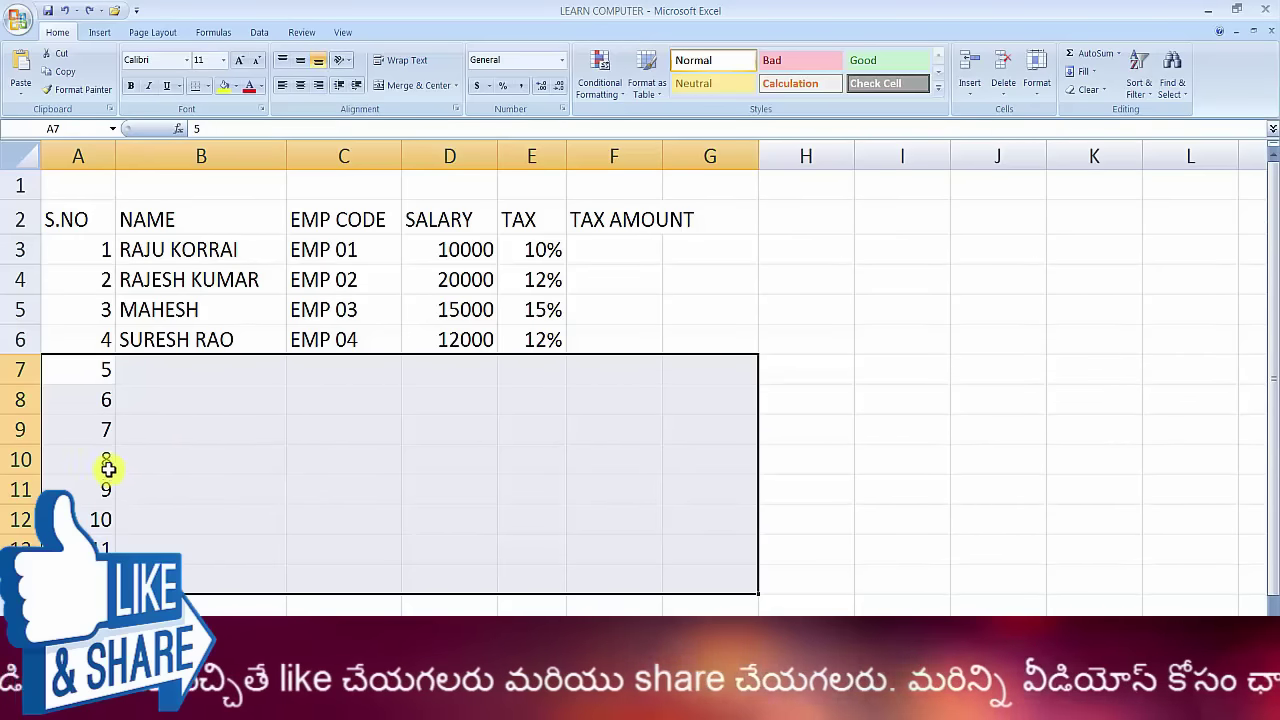
{"action": "key", "text": "Delete"}
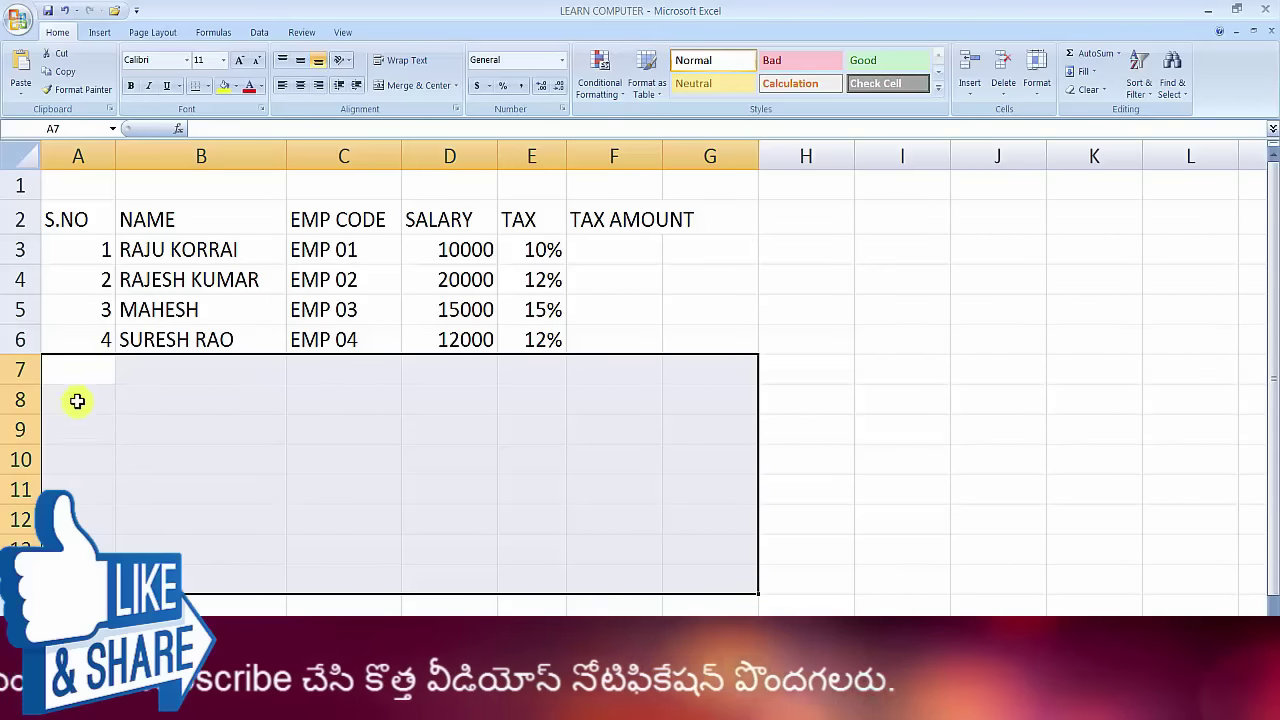
{"action": "left_click", "coordinate": [814, 403]}
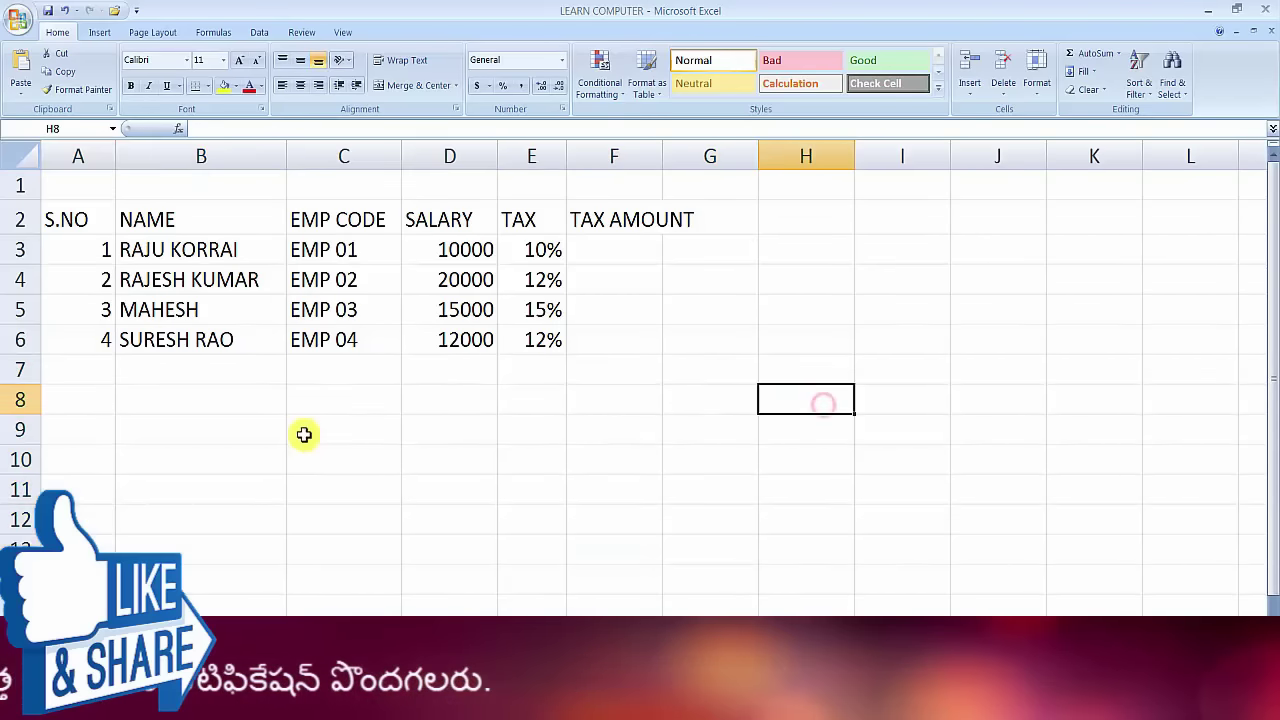
{"action": "left_click", "coordinate": [83, 366]}
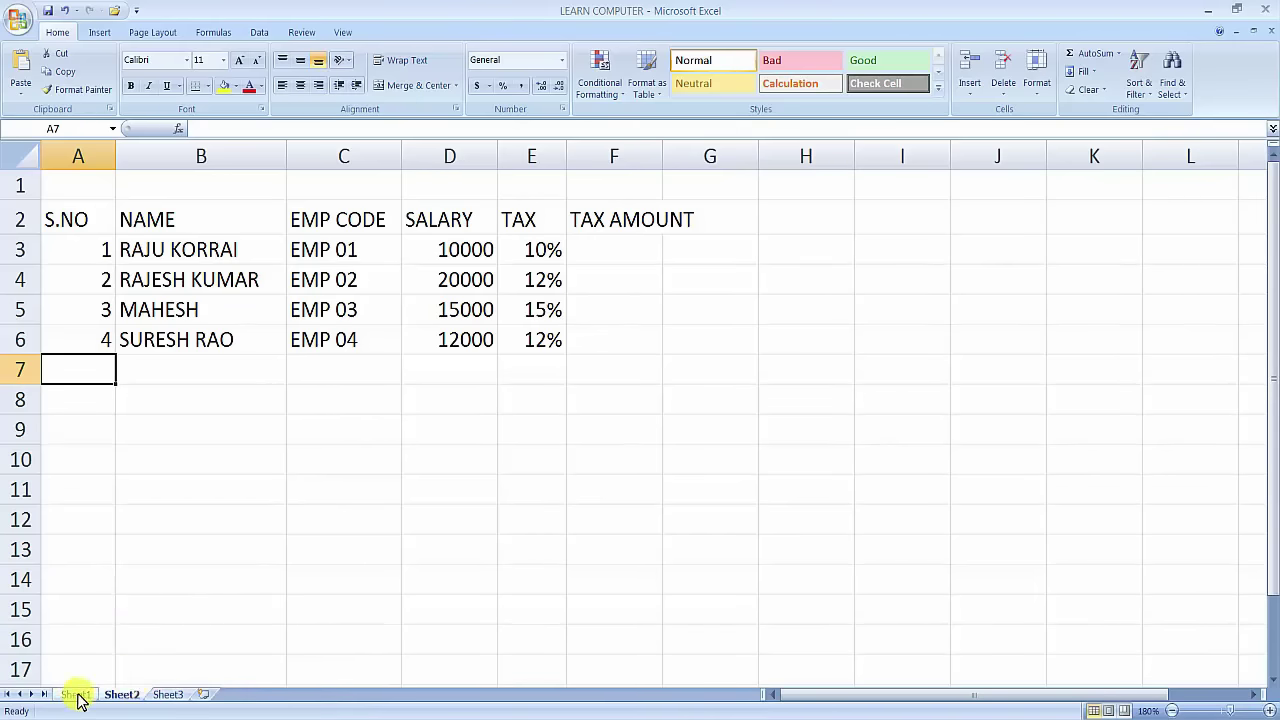
Step: Delete column C (EMP CODE) on Sheet2, shifting SALARY, TAX and TAX AMOUNT into columns C–E
{"action": "left_click", "coordinate": [76, 695]}
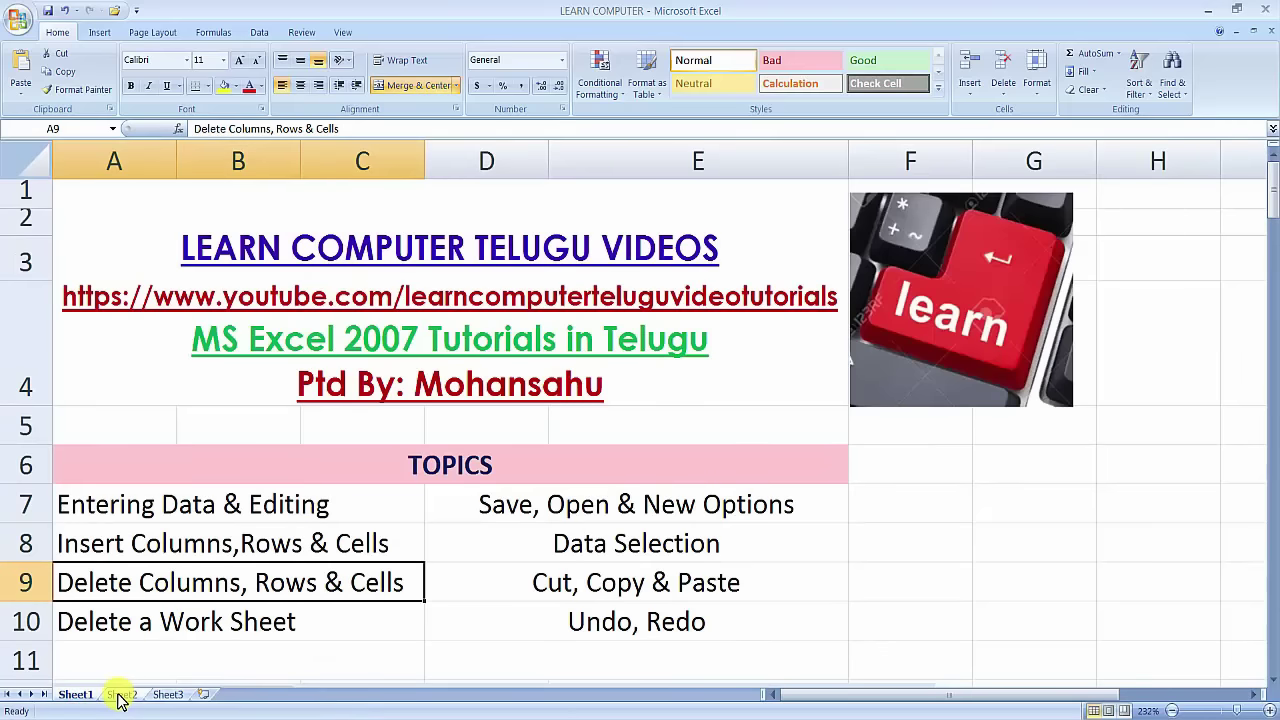
{"action": "left_click", "coordinate": [120, 695]}
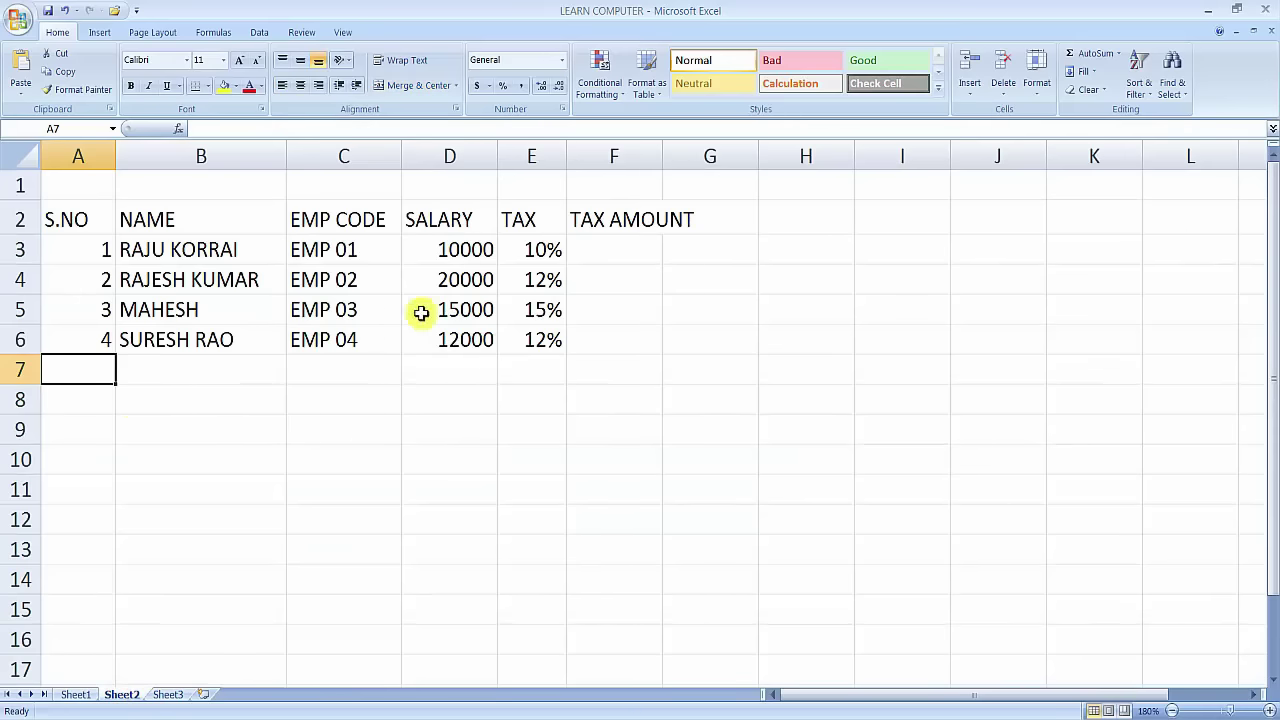
{"action": "left_click", "coordinate": [614, 219]}
{"action": "left_click", "coordinate": [335, 220]}
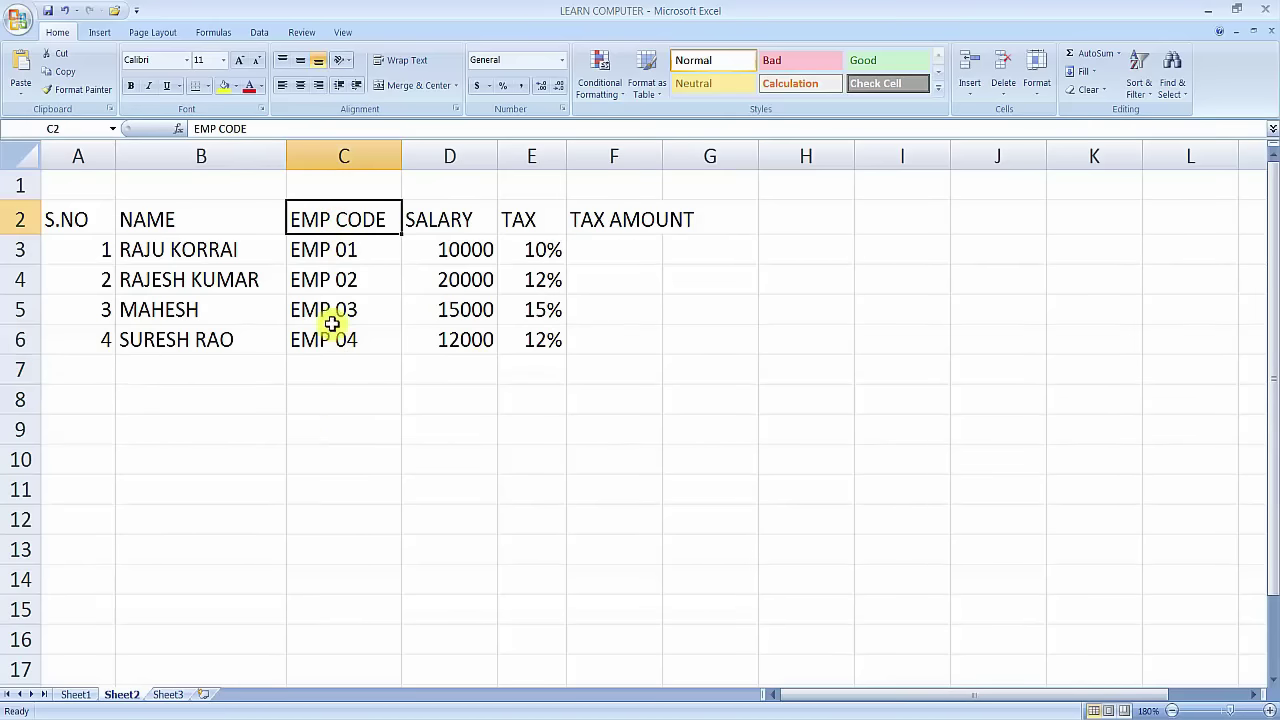
{"action": "left_click", "coordinate": [335, 249]}
{"action": "left_click", "coordinate": [334, 186]}
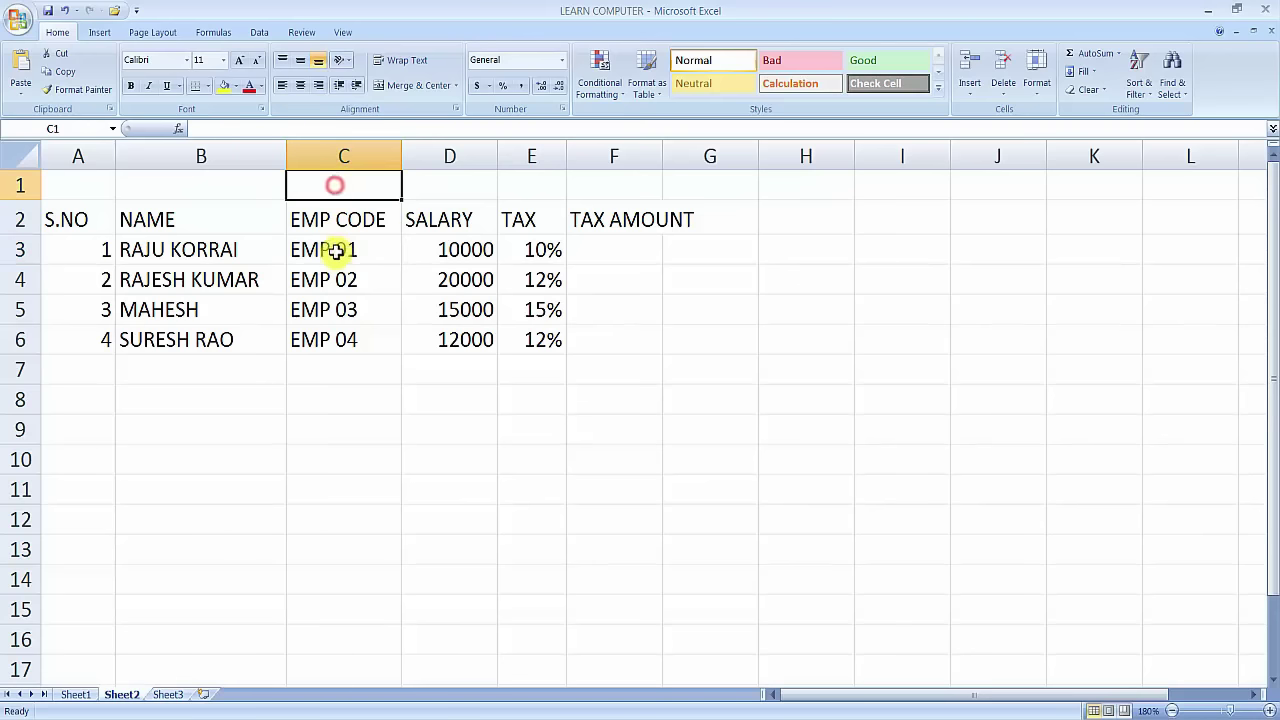
{"action": "left_click", "coordinate": [335, 249]}
{"action": "left_click", "coordinate": [347, 308]}
{"action": "left_click", "coordinate": [337, 362]}
{"action": "left_click", "coordinate": [336, 342]}
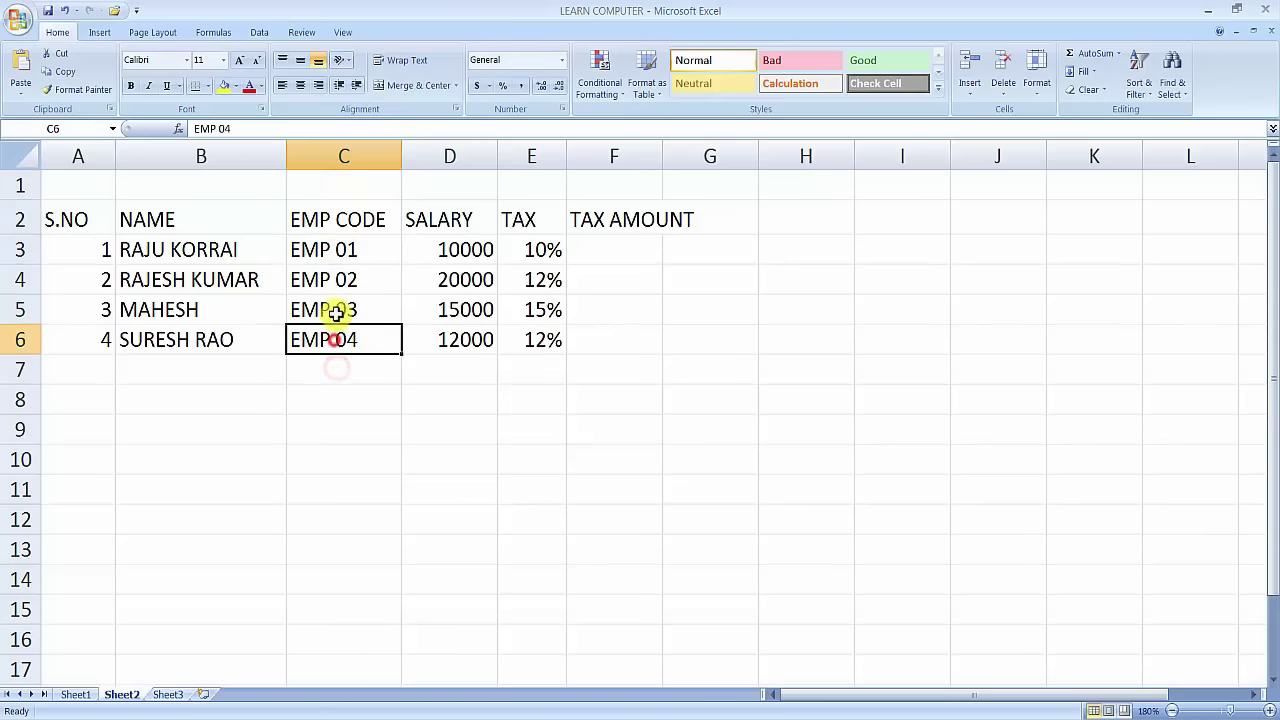
{"action": "left_click", "coordinate": [337, 315]}
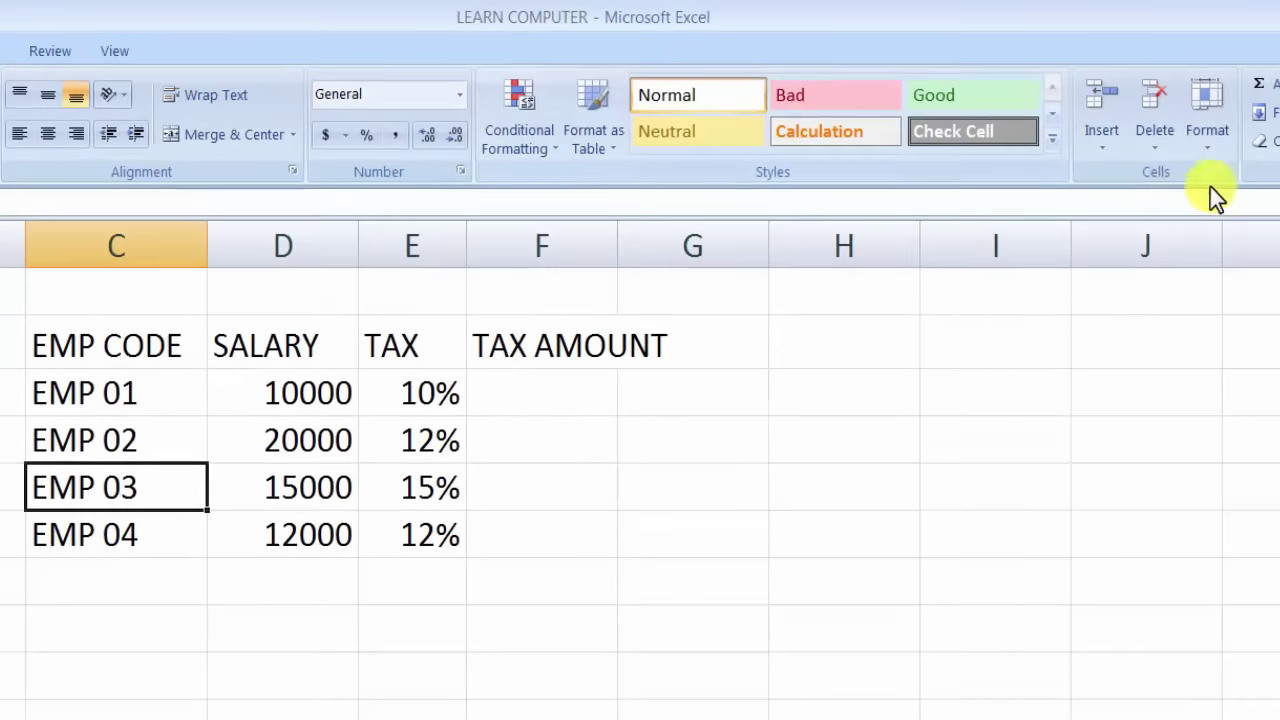
{"action": "left_click", "coordinate": [1155, 140]}
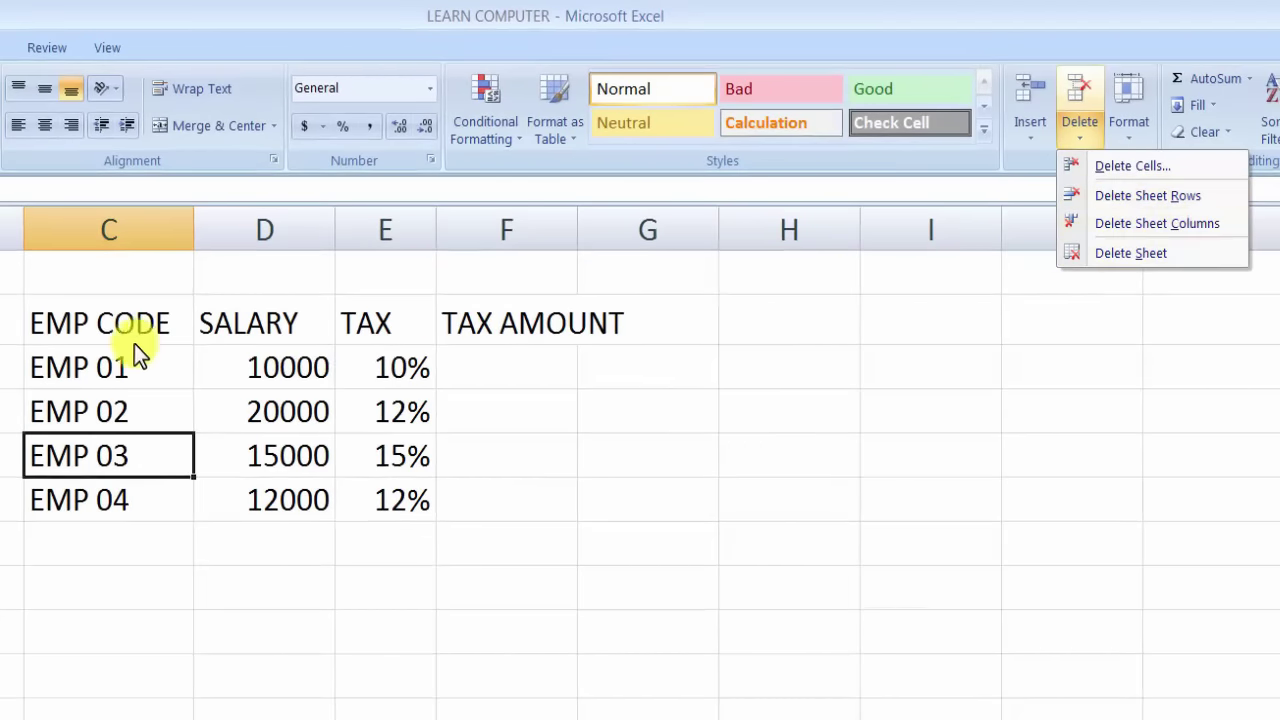
{"action": "left_click", "coordinate": [1172, 225]}
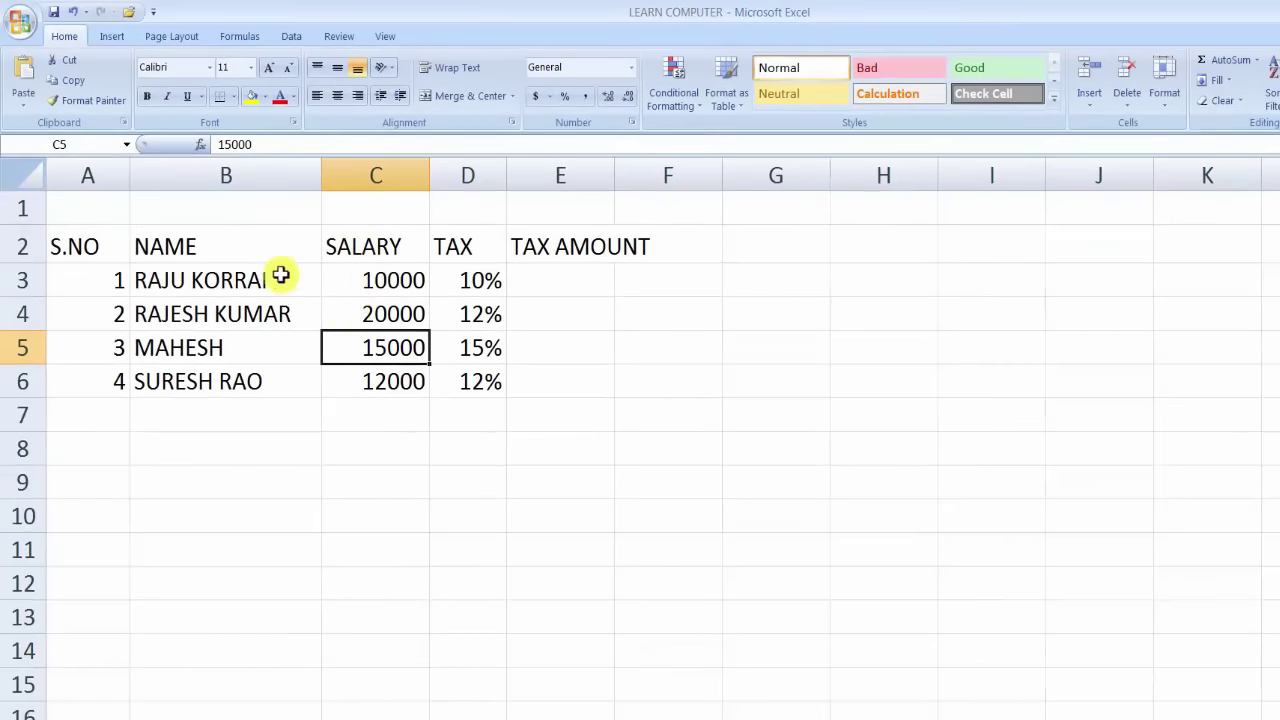
Step: Delete the blank row 1 so the headings start at row 1 and the four employees fill rows 2–5
{"action": "left_click_drag", "start_coordinate": [80, 243], "coordinate": [560, 272]}
{"action": "left_click", "coordinate": [136, 208]}
{"action": "left_click", "coordinate": [94, 209]}
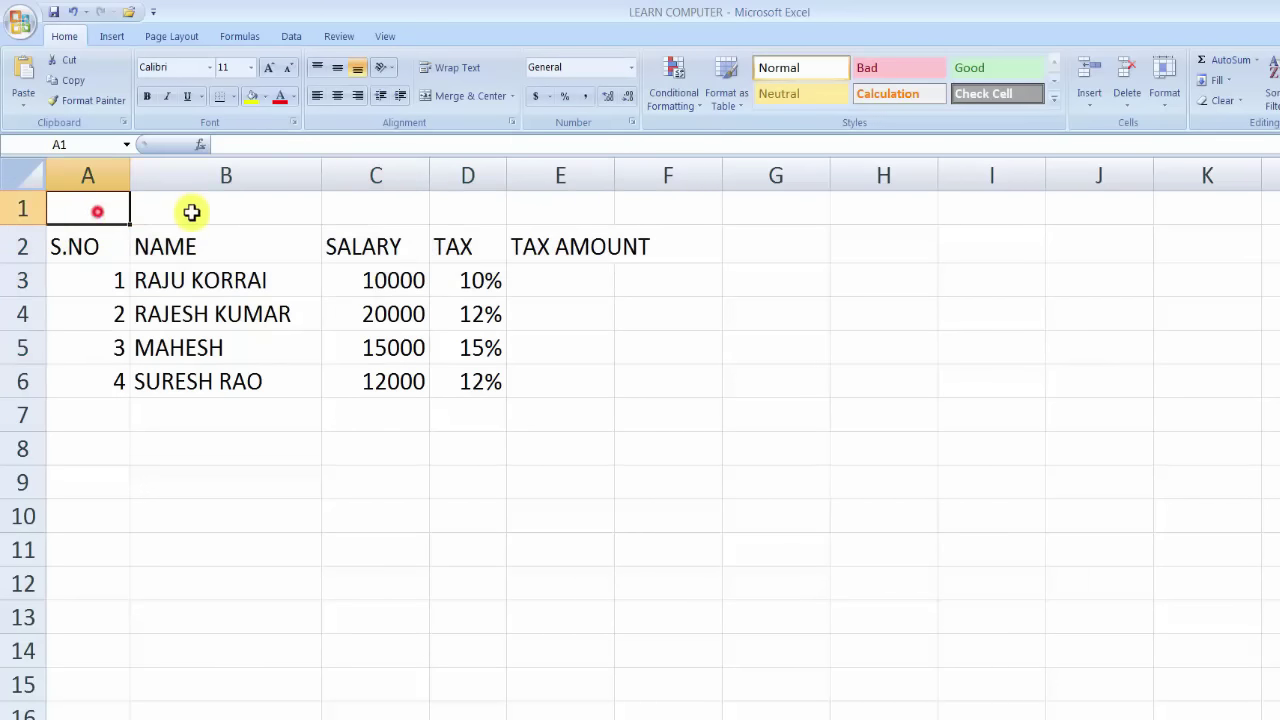
{"action": "left_click", "coordinate": [223, 209]}
{"action": "left_click", "coordinate": [394, 215]}
{"action": "left_click", "coordinate": [488, 200]}
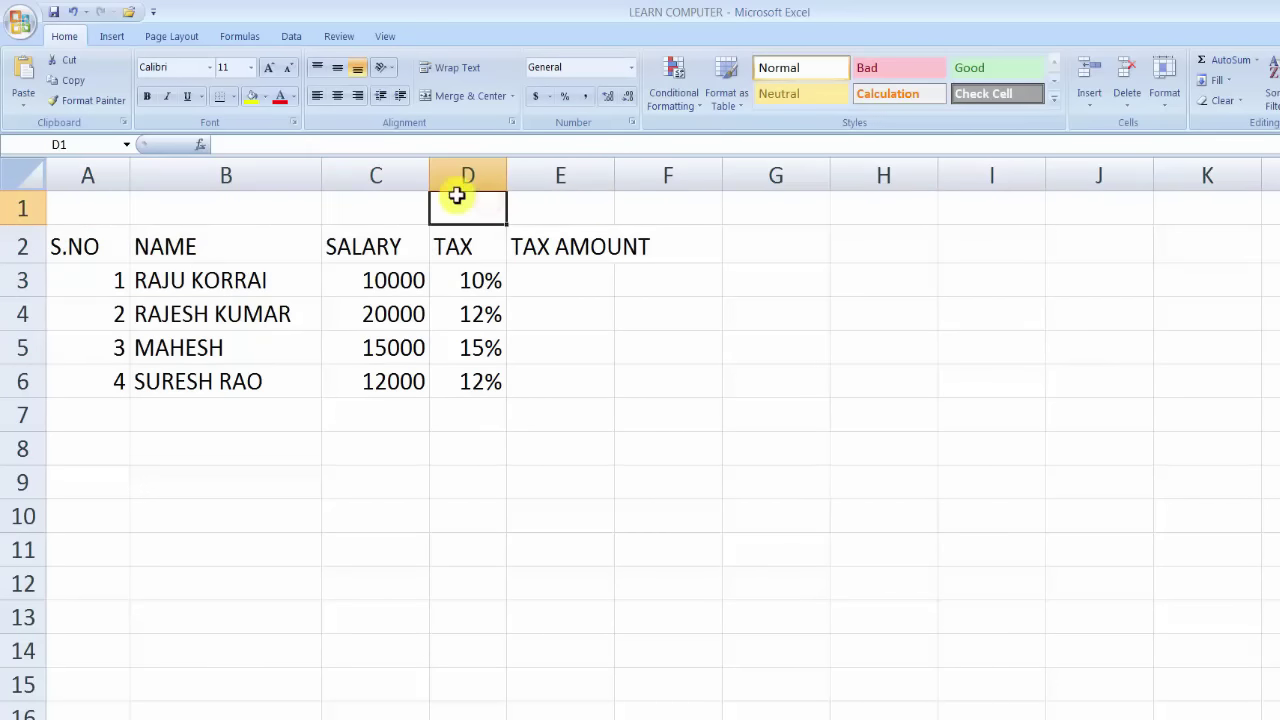
{"action": "left_click", "coordinate": [96, 218]}
{"action": "left_click", "coordinate": [193, 216]}
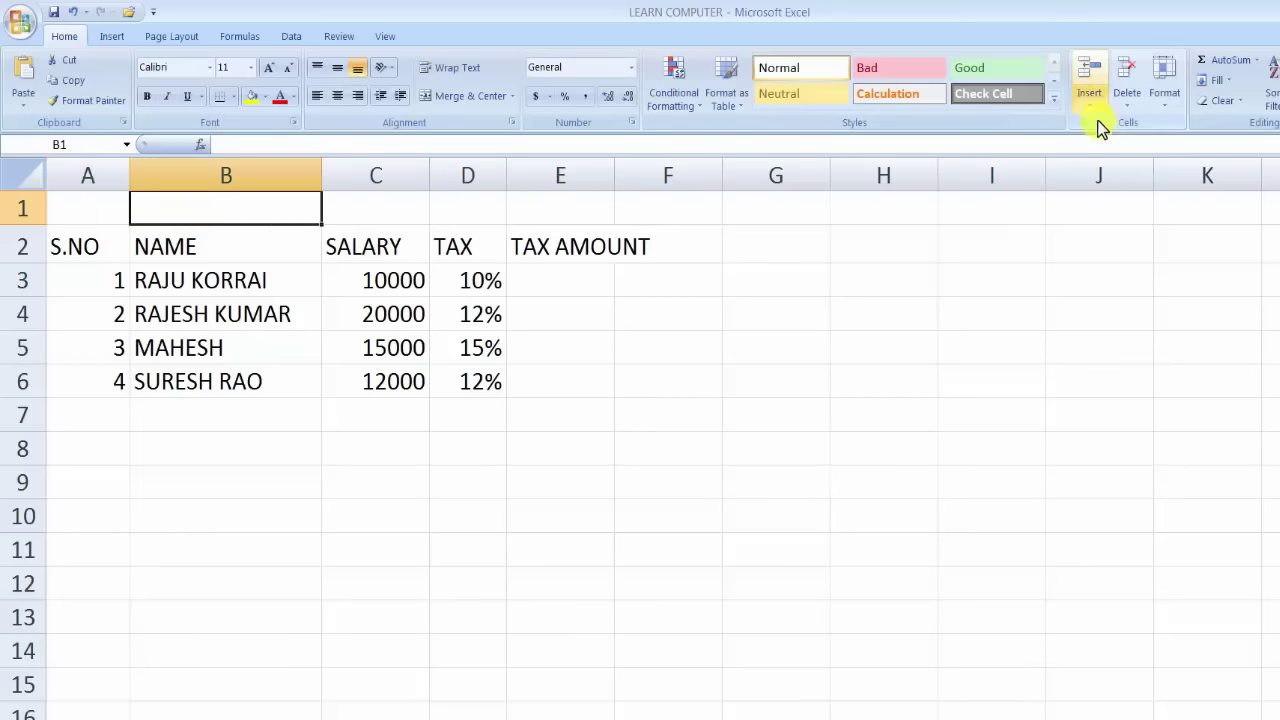
{"action": "left_click", "coordinate": [1138, 104]}
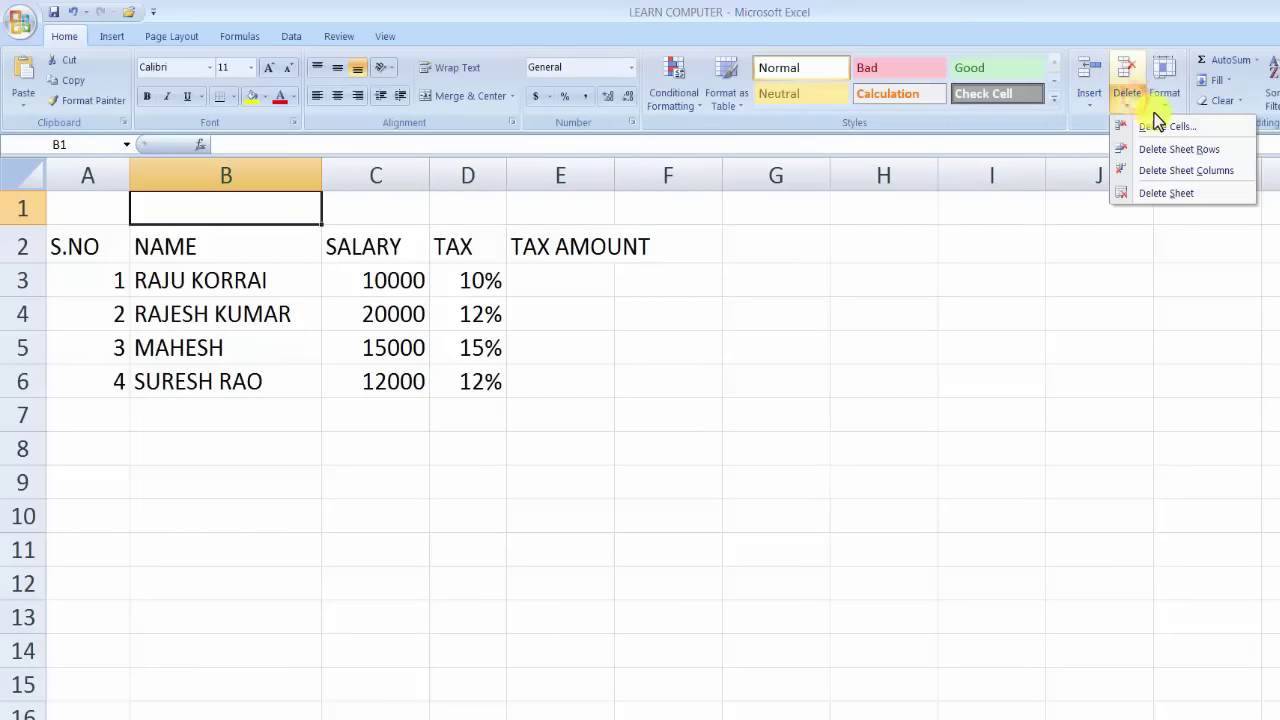
{"action": "left_click", "coordinate": [1185, 151]}
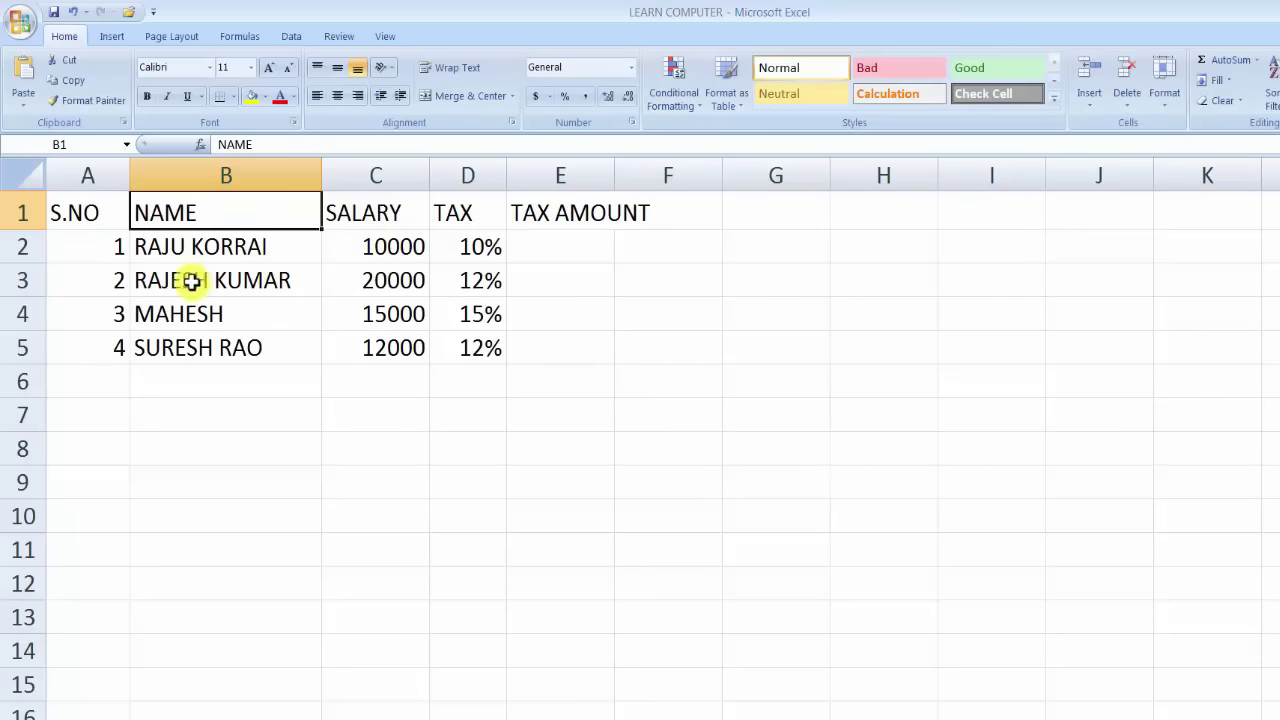
{"action": "left_click", "coordinate": [203, 283]}
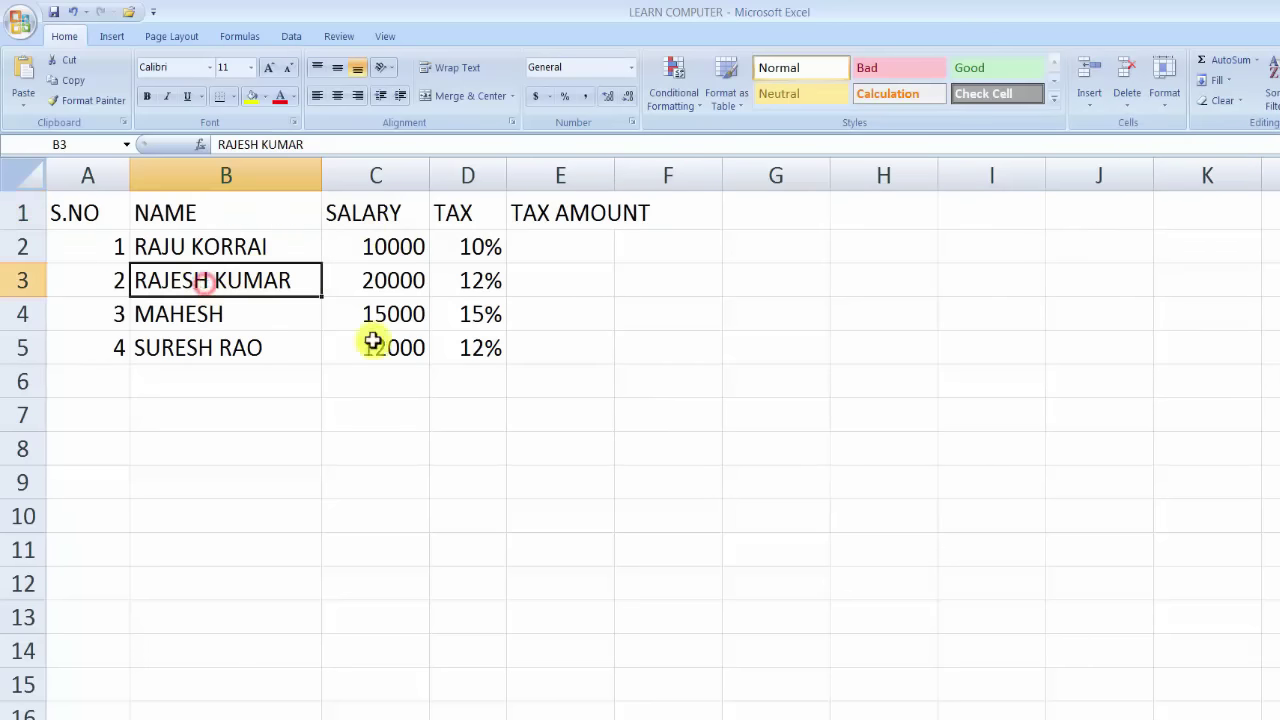
{"action": "left_click", "coordinate": [1130, 100]}
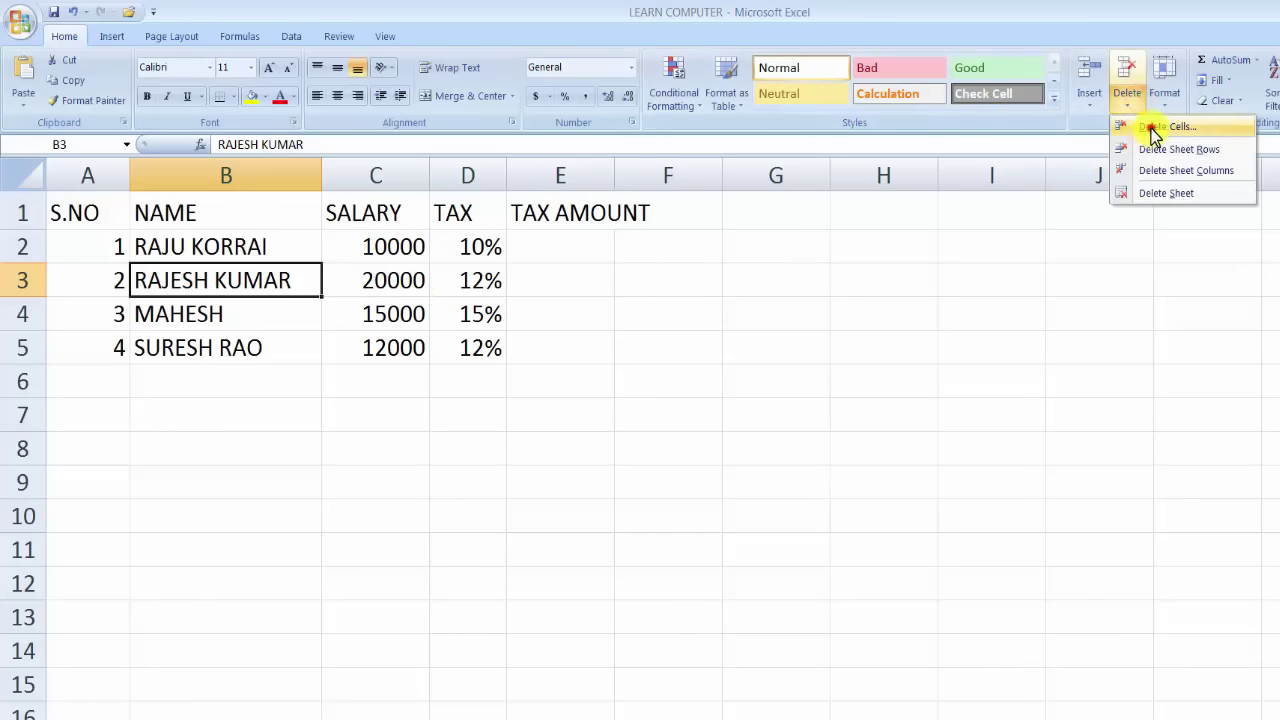
{"action": "left_click", "coordinate": [1160, 127]}
{"action": "left_click_drag", "start_coordinate": [620, 331], "coordinate": [491, 271]}
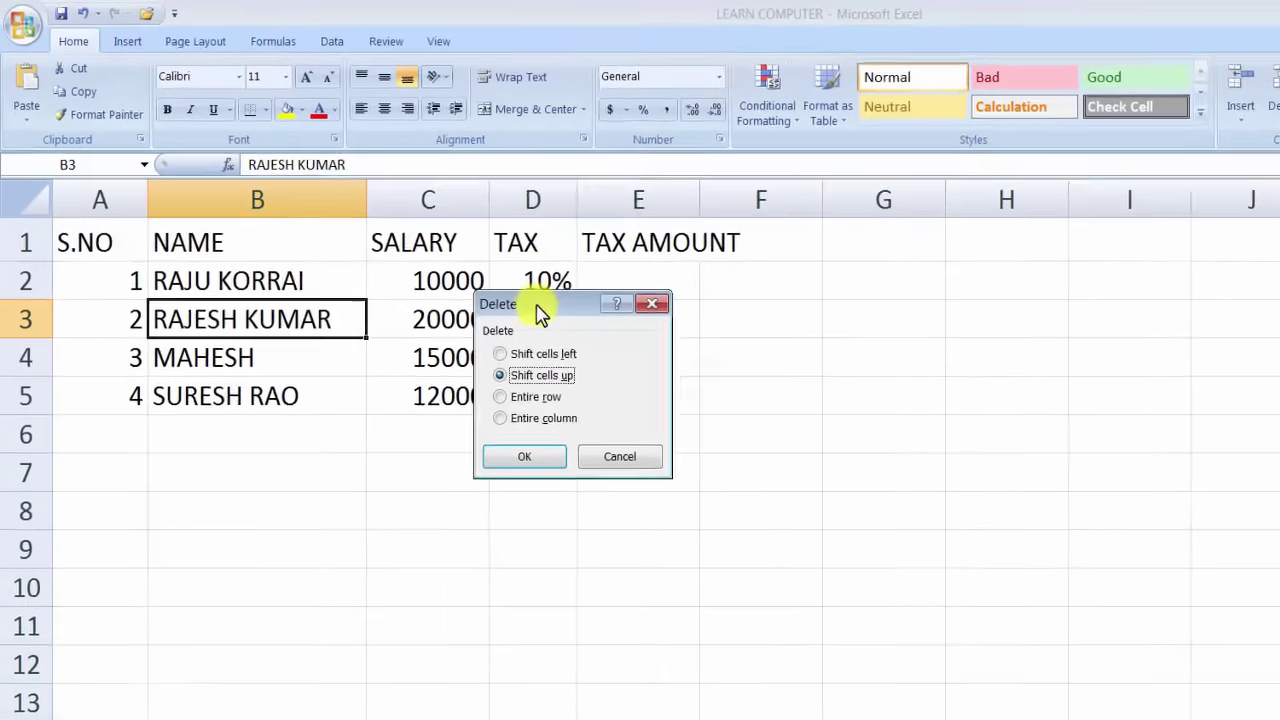
{"action": "left_click_drag", "start_coordinate": [540, 313], "coordinate": [645, 322]}
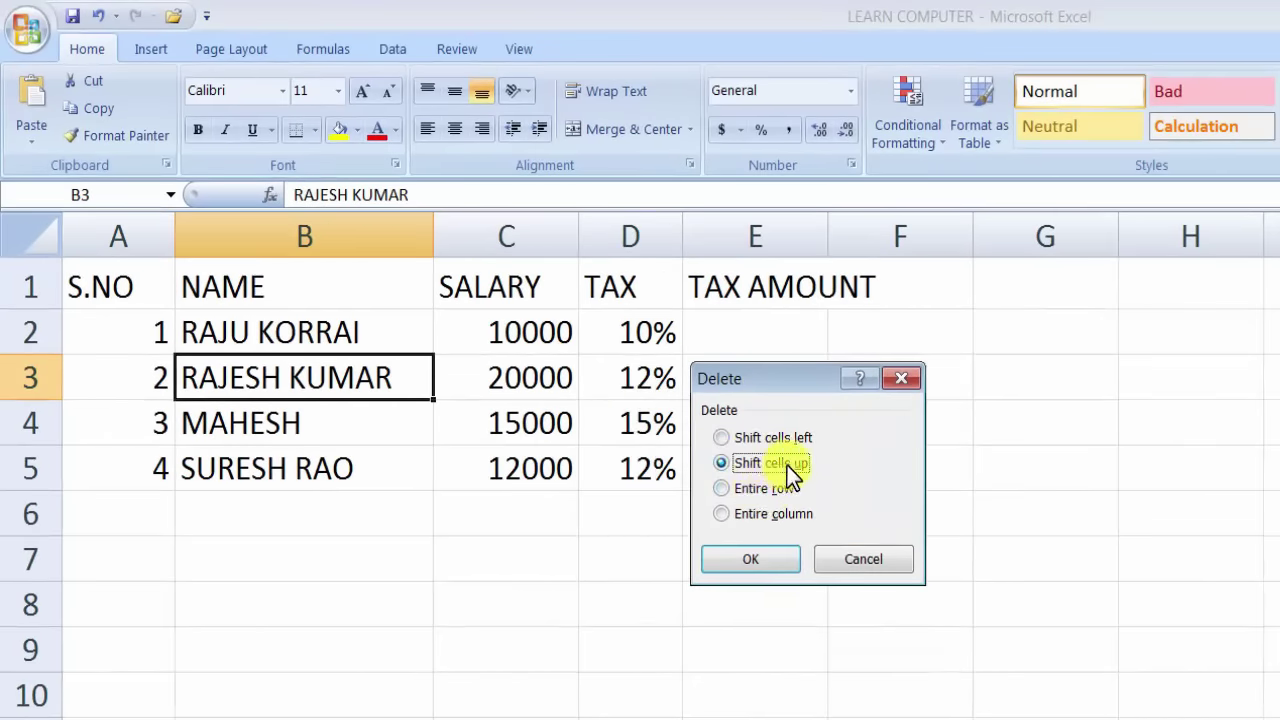
{"action": "left_click", "coordinate": [724, 439]}
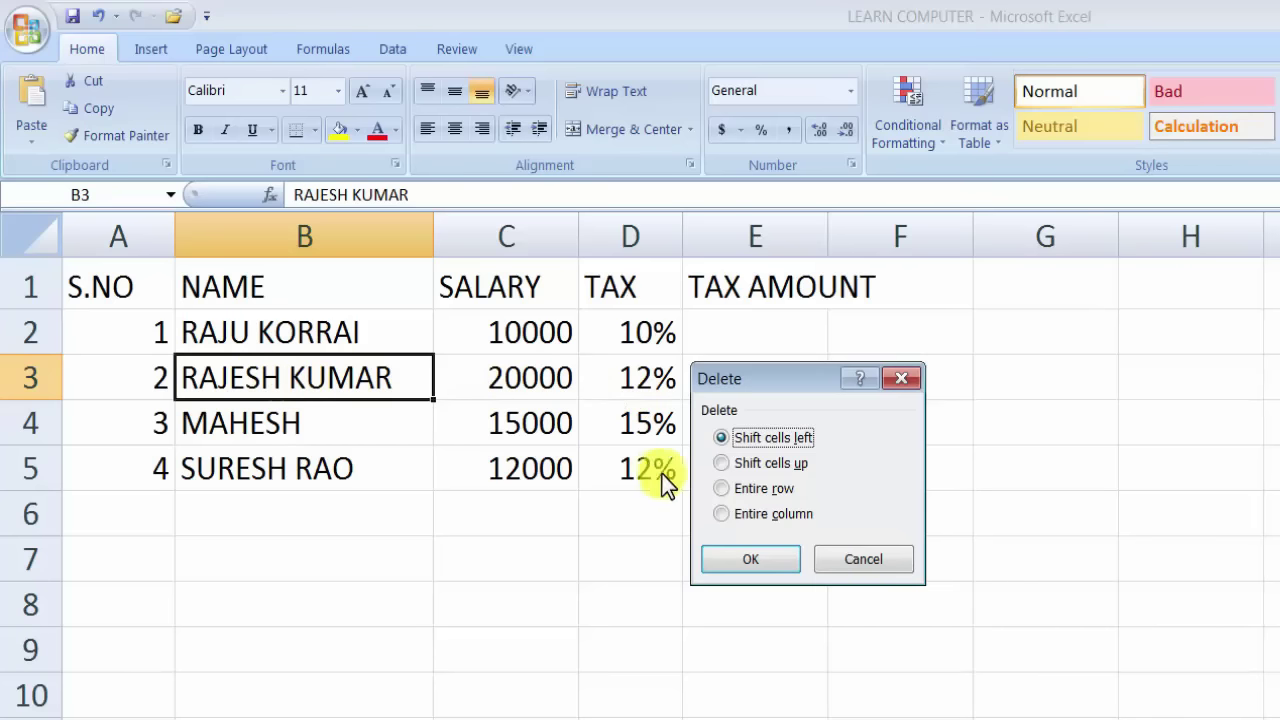
{"action": "left_click", "coordinate": [721, 464]}
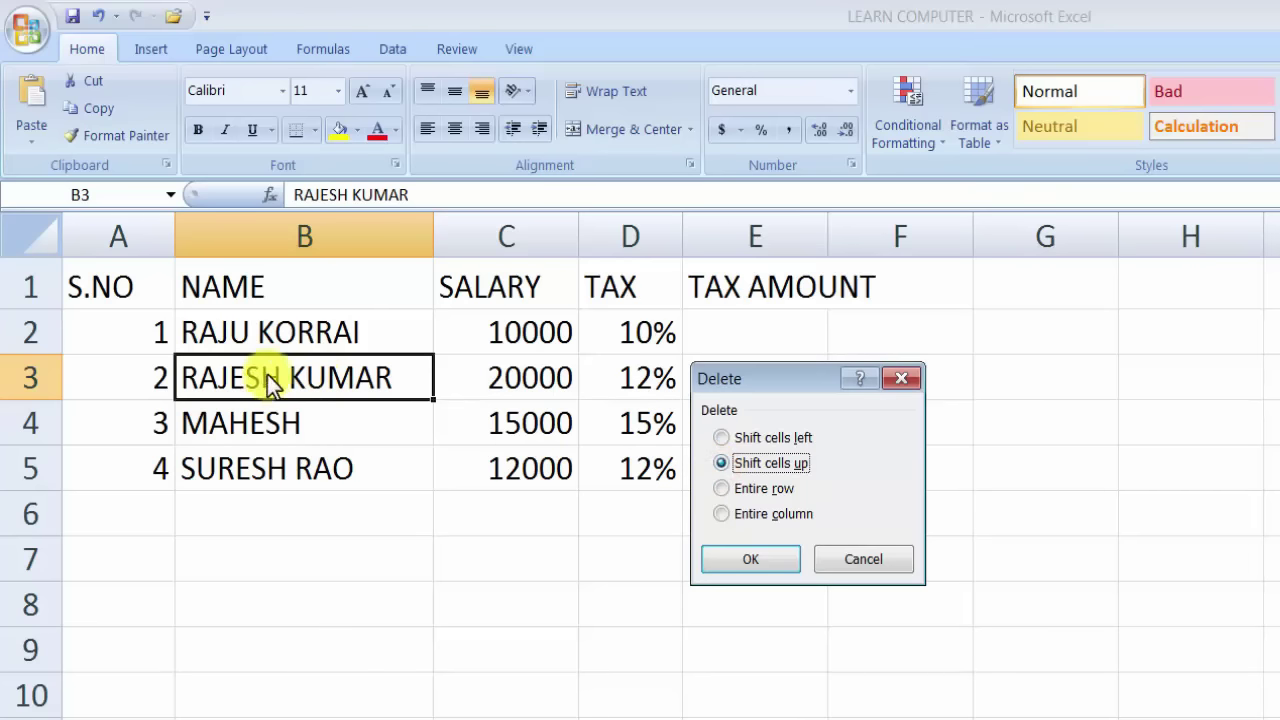
{"action": "left_click", "coordinate": [724, 440]}
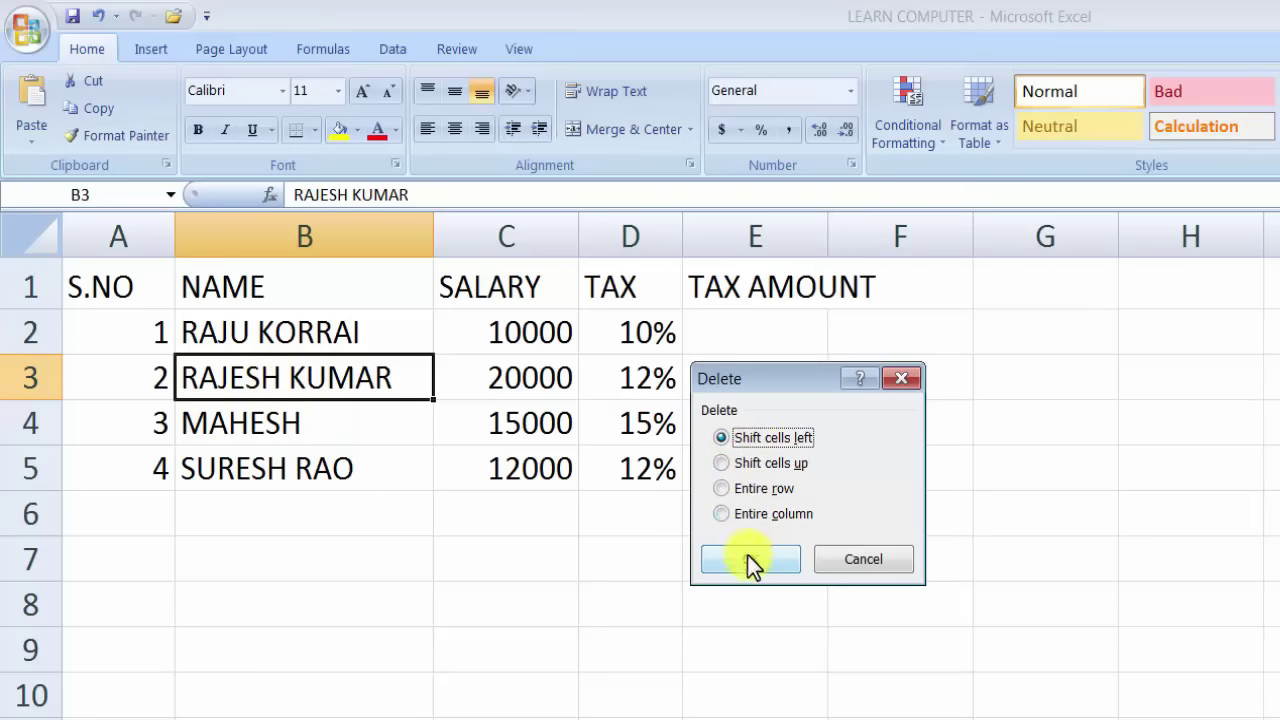
{"action": "left_click", "coordinate": [750, 559]}
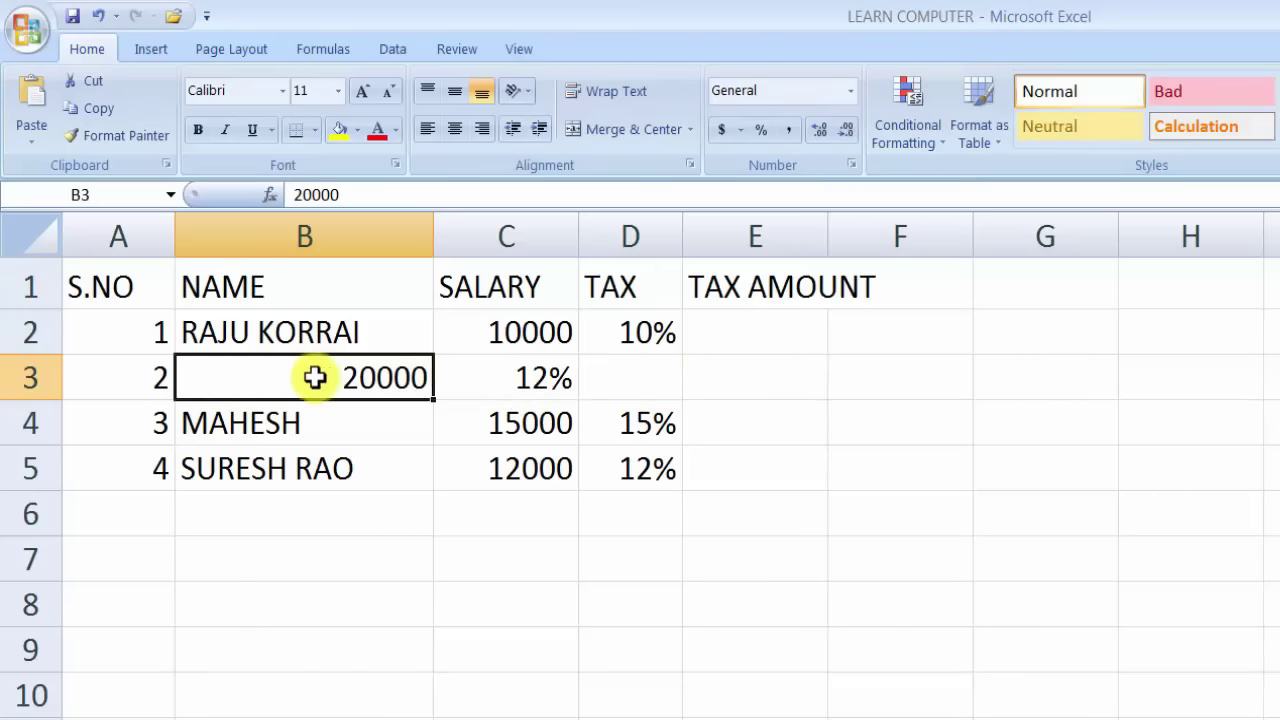
{"action": "key", "text": "ctrl+z"}
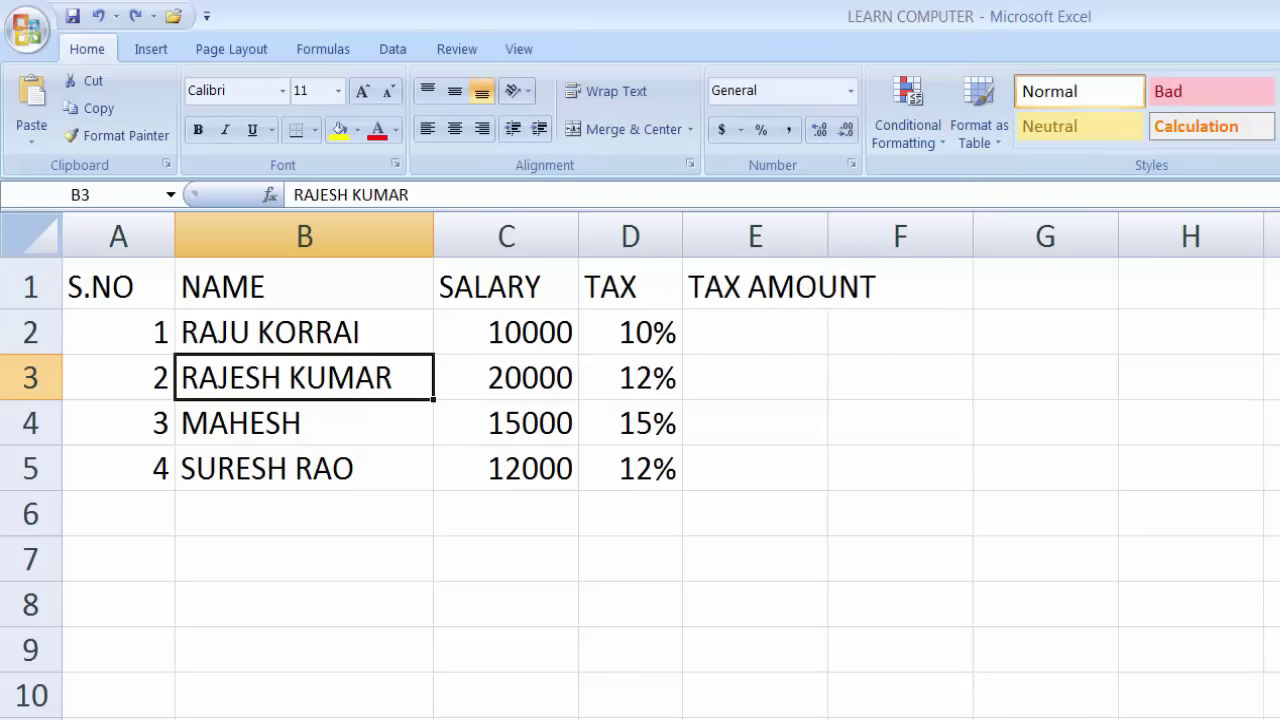
{"action": "key", "text": "ctrl+minus"}
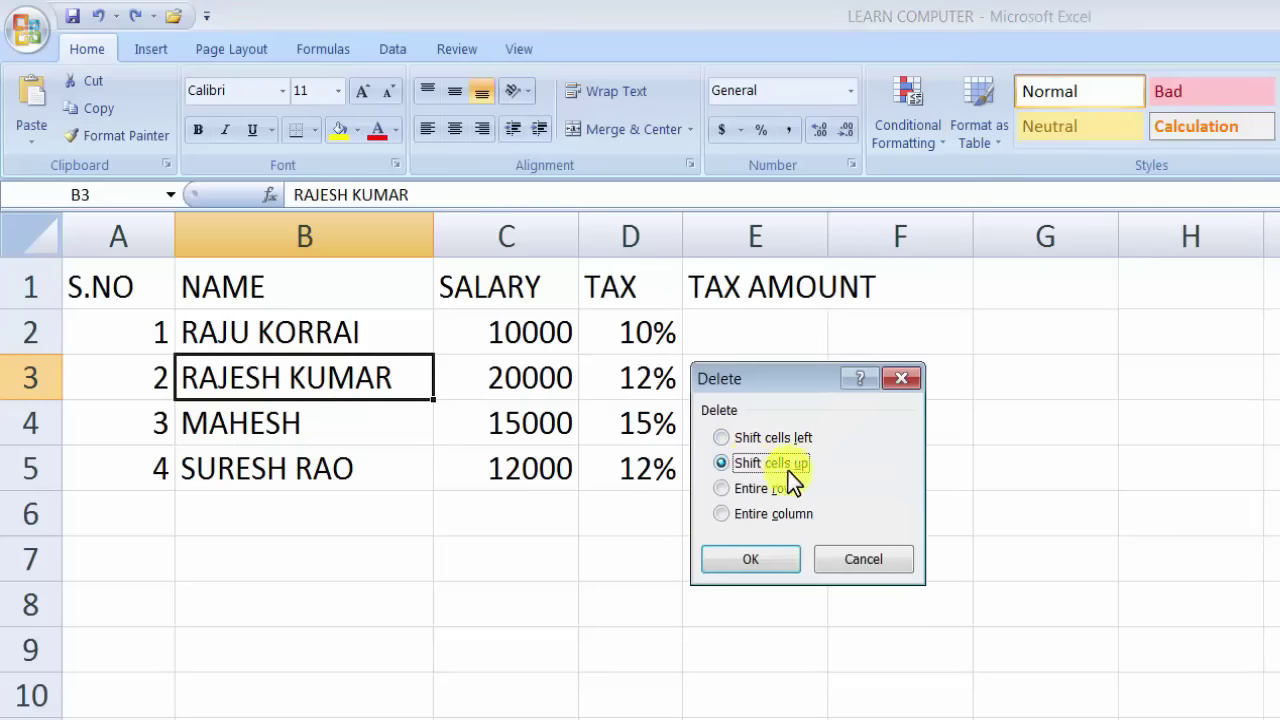
{"action": "left_click", "coordinate": [748, 560]}
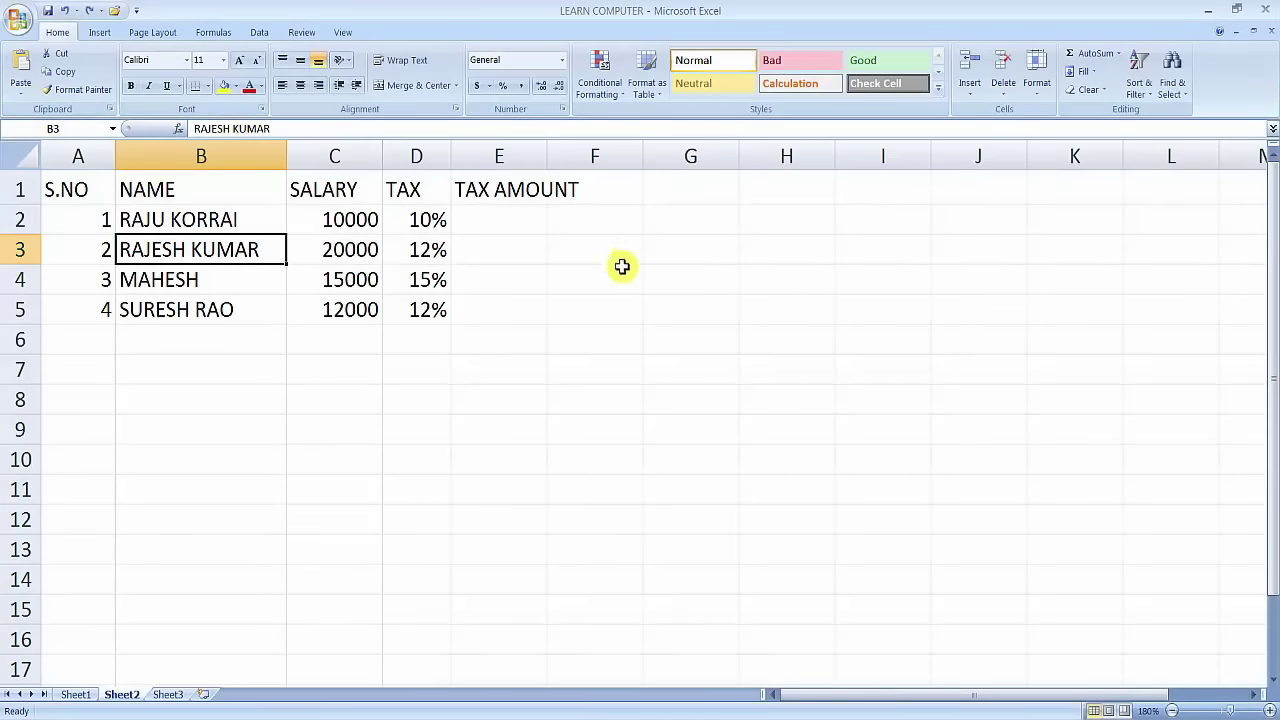
Step: From Sheet2, insert a new blank worksheet, Sheet4, placed ahead of Sheet2 and Sheet3
{"action": "left_click", "coordinate": [970, 90]}
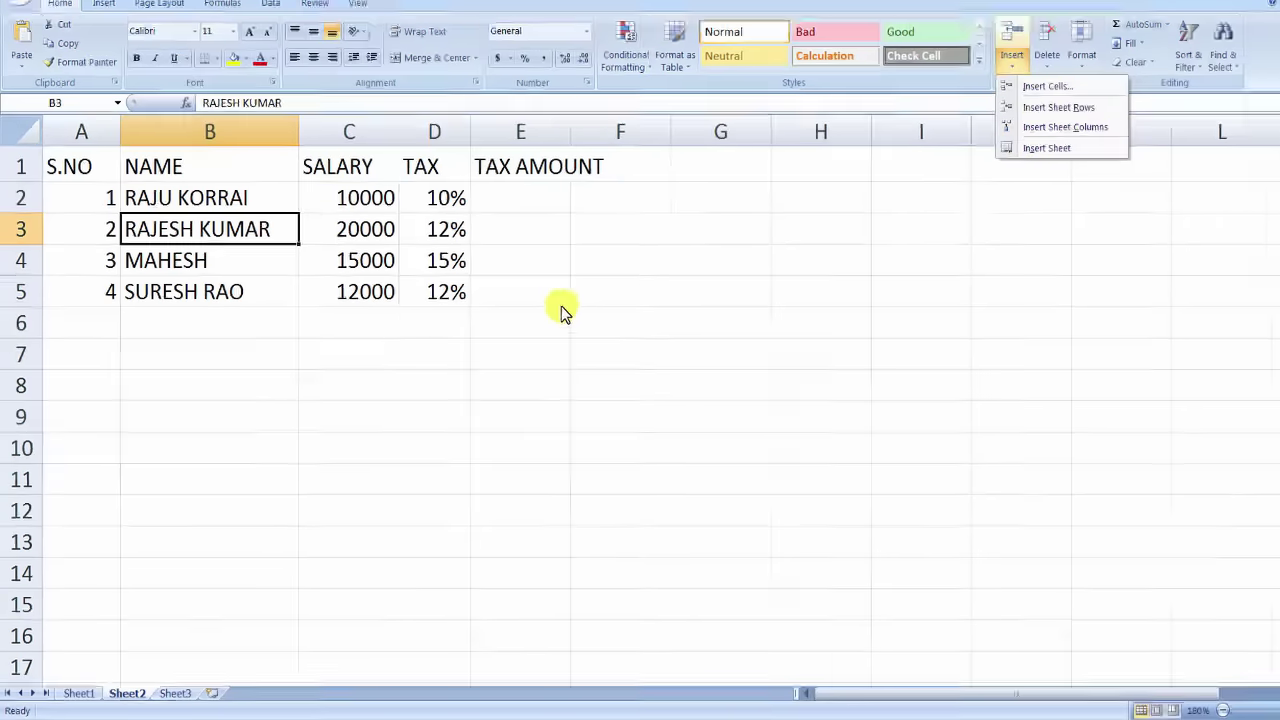
{"action": "left_click", "coordinate": [536, 322]}
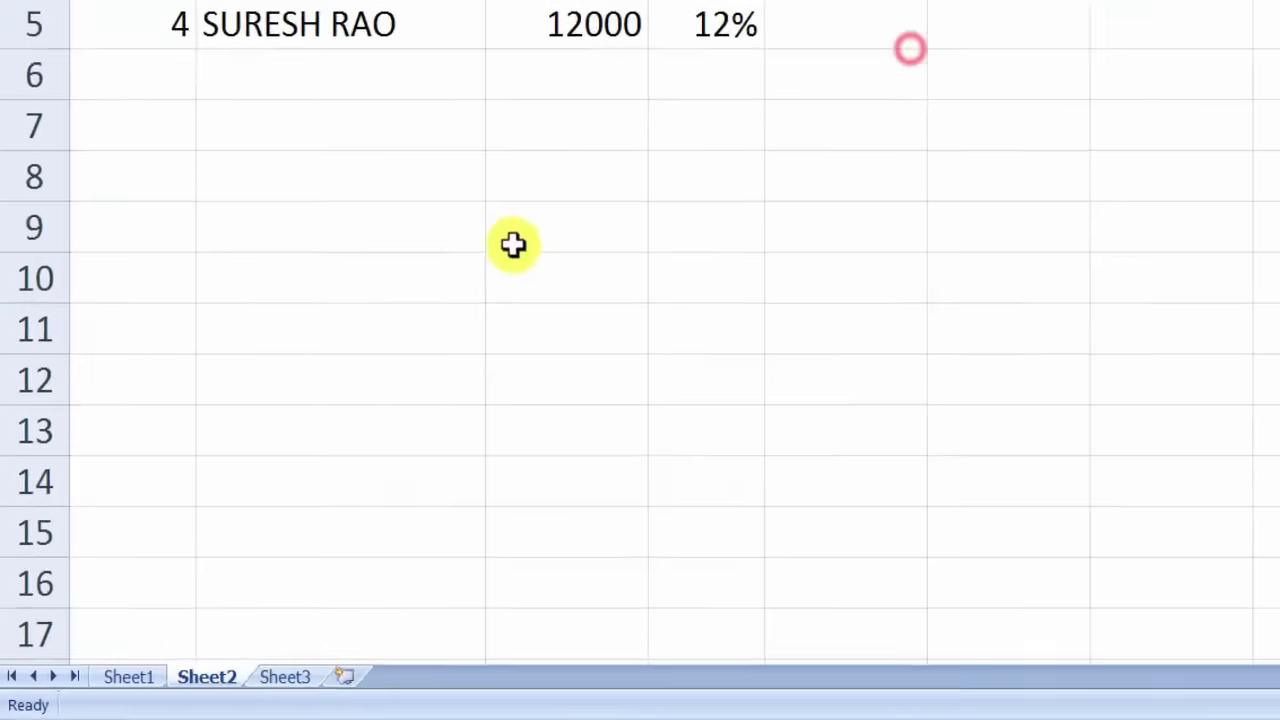
{"action": "left_click", "coordinate": [190, 660]}
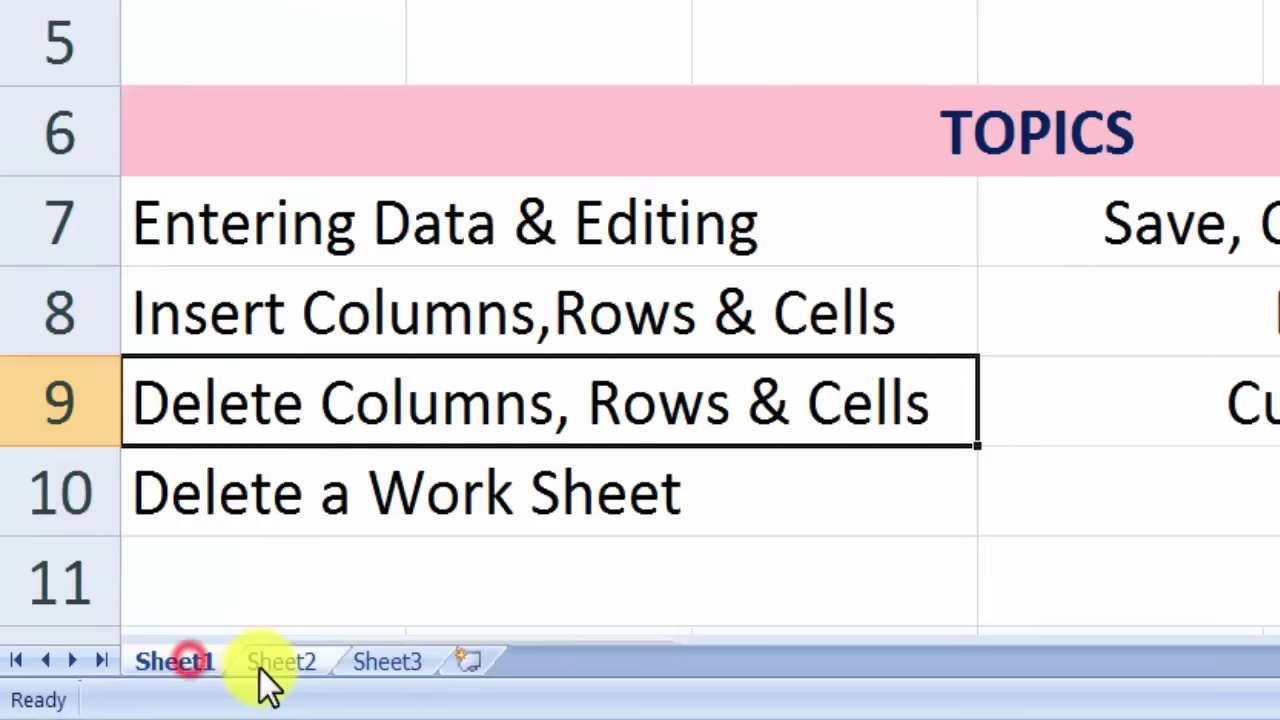
{"action": "left_click", "coordinate": [262, 666]}
{"action": "left_click", "coordinate": [376, 668]}
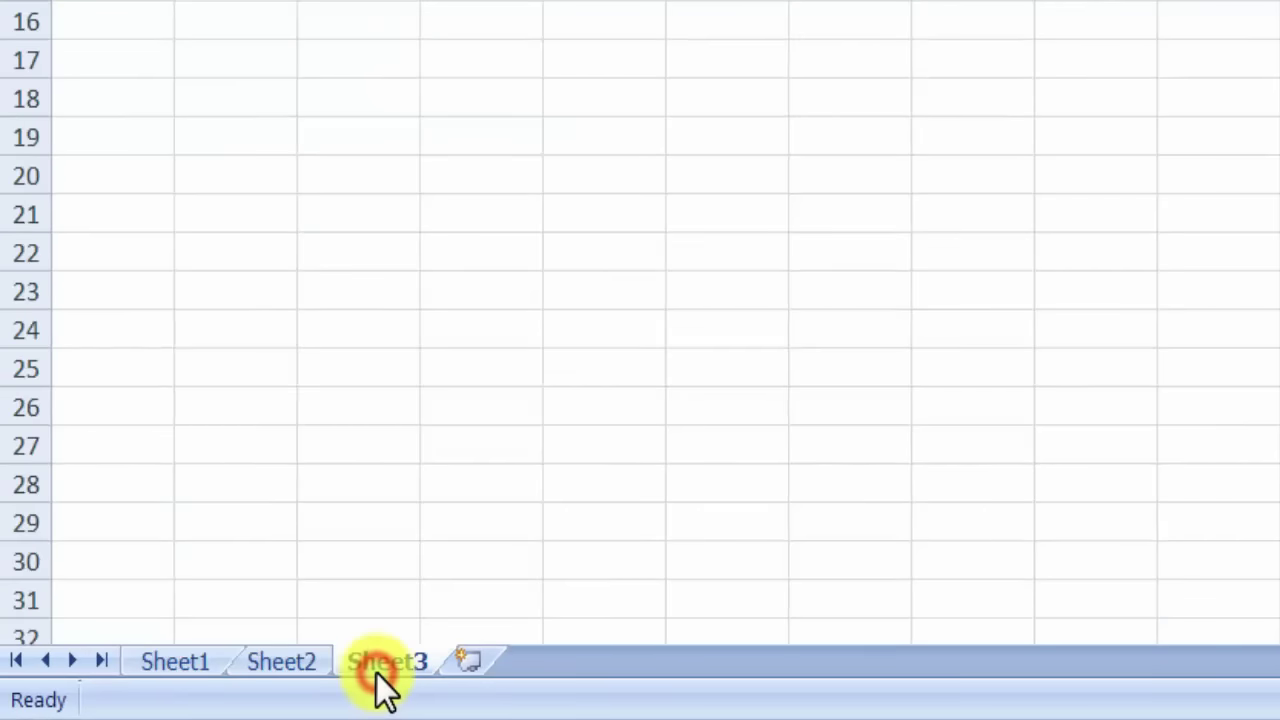
{"action": "left_click", "coordinate": [287, 666]}
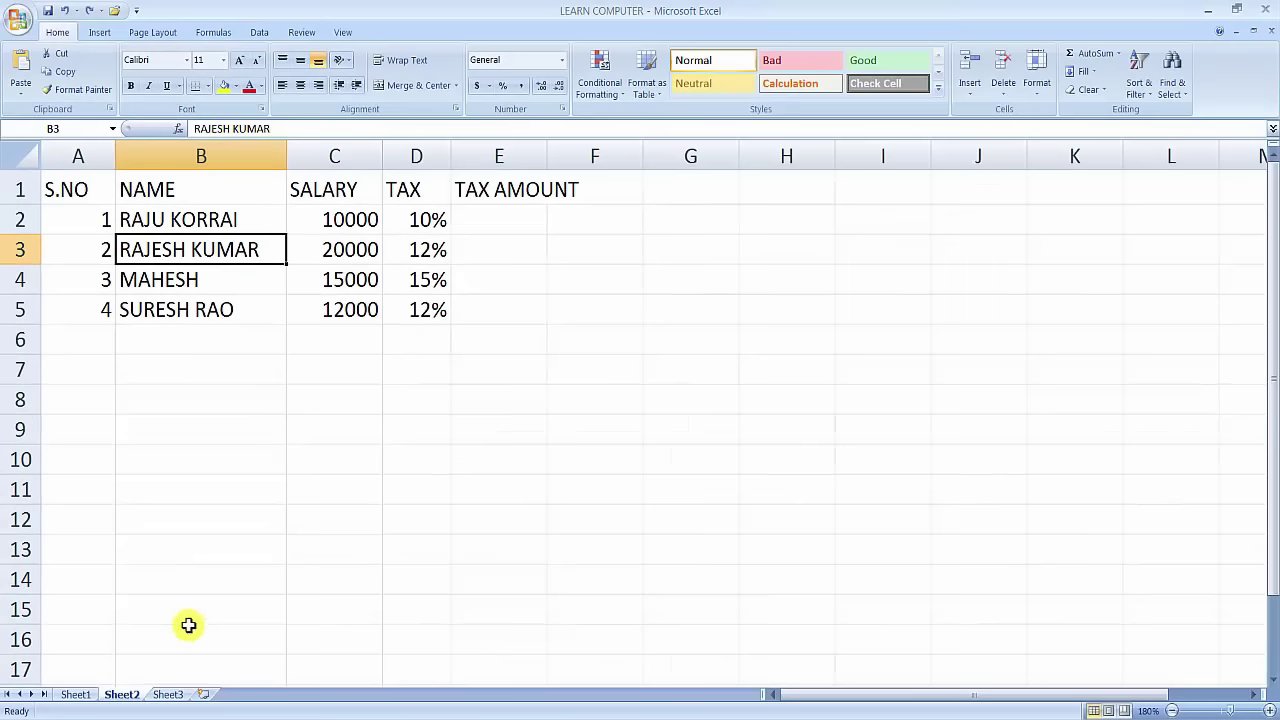
{"action": "left_click", "coordinate": [970, 89]}
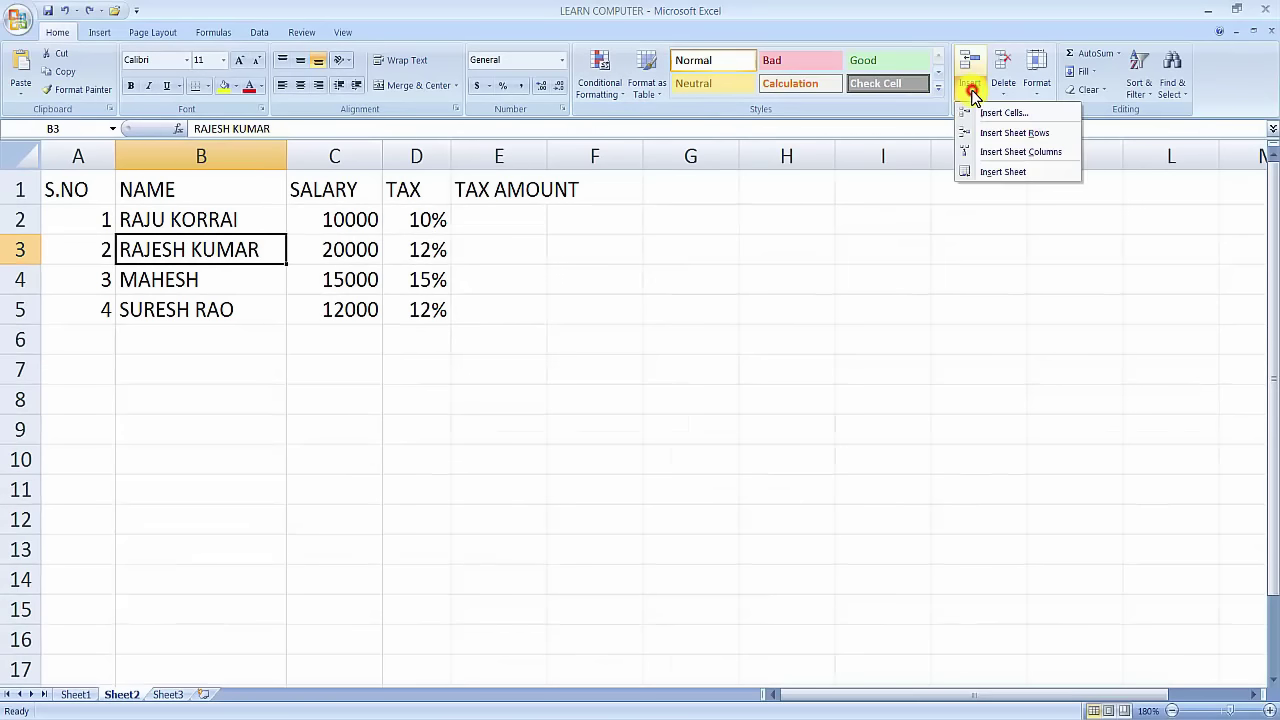
{"action": "left_click", "coordinate": [991, 175]}
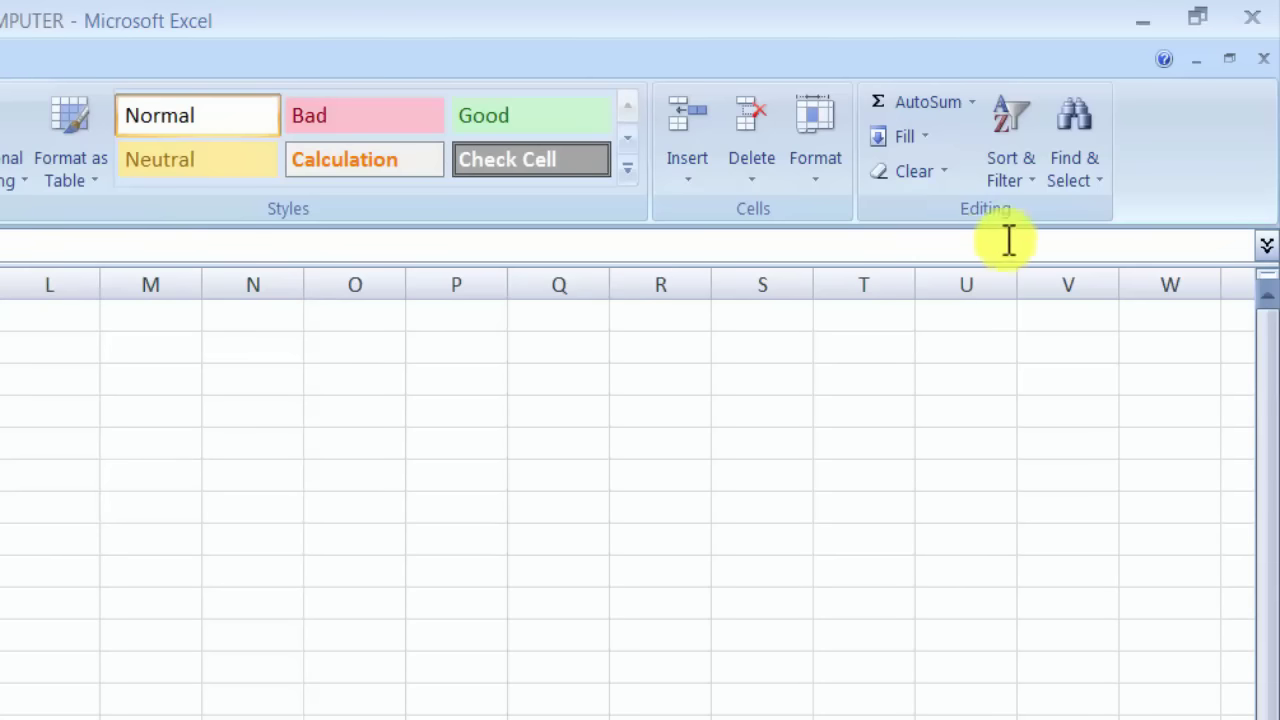
Step: Delete the empty Sheet4, then cancel an attempted deletion of Sheet2 to keep its salary table
{"action": "left_click", "coordinate": [757, 180]}
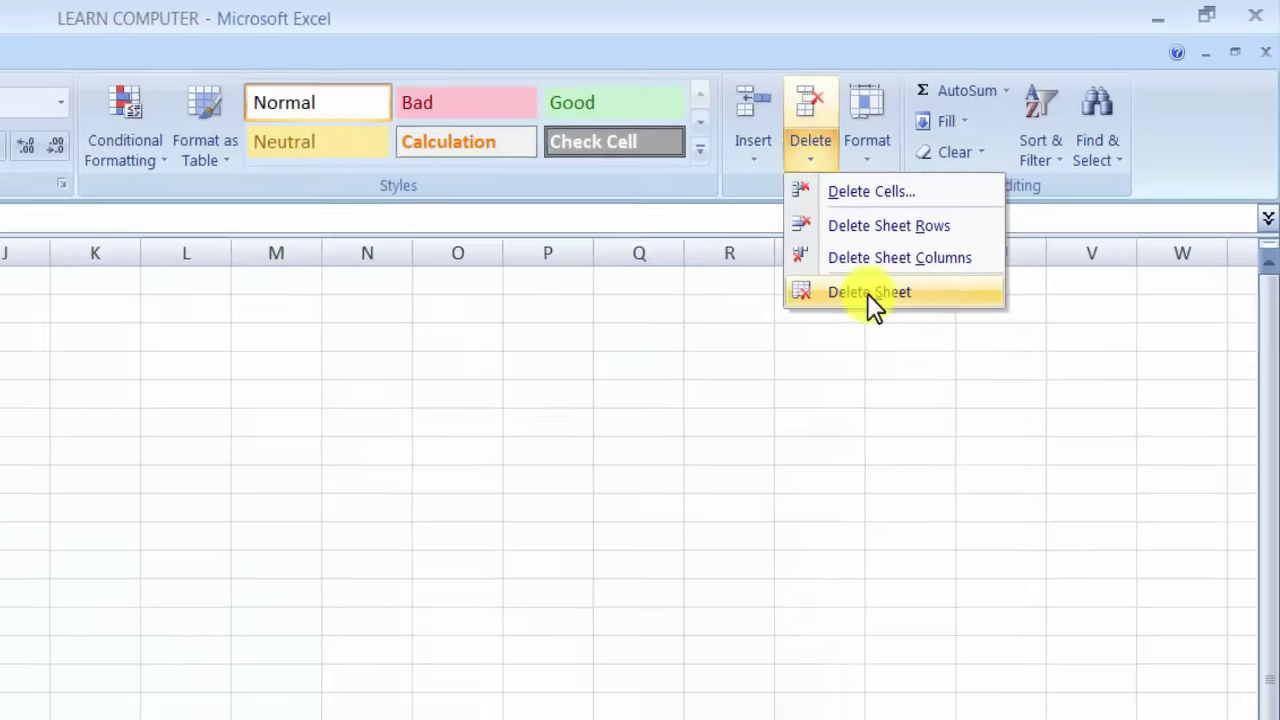
{"action": "left_click", "coordinate": [817, 333]}
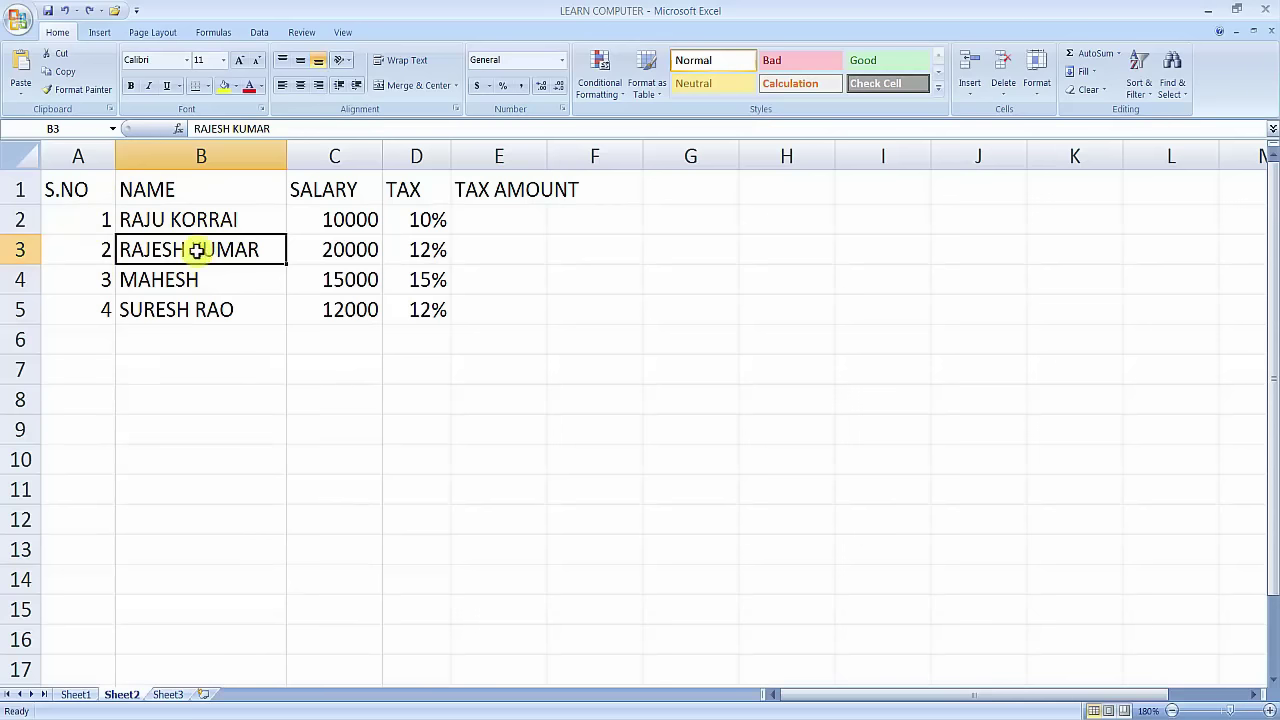
{"action": "left_click", "coordinate": [1005, 96]}
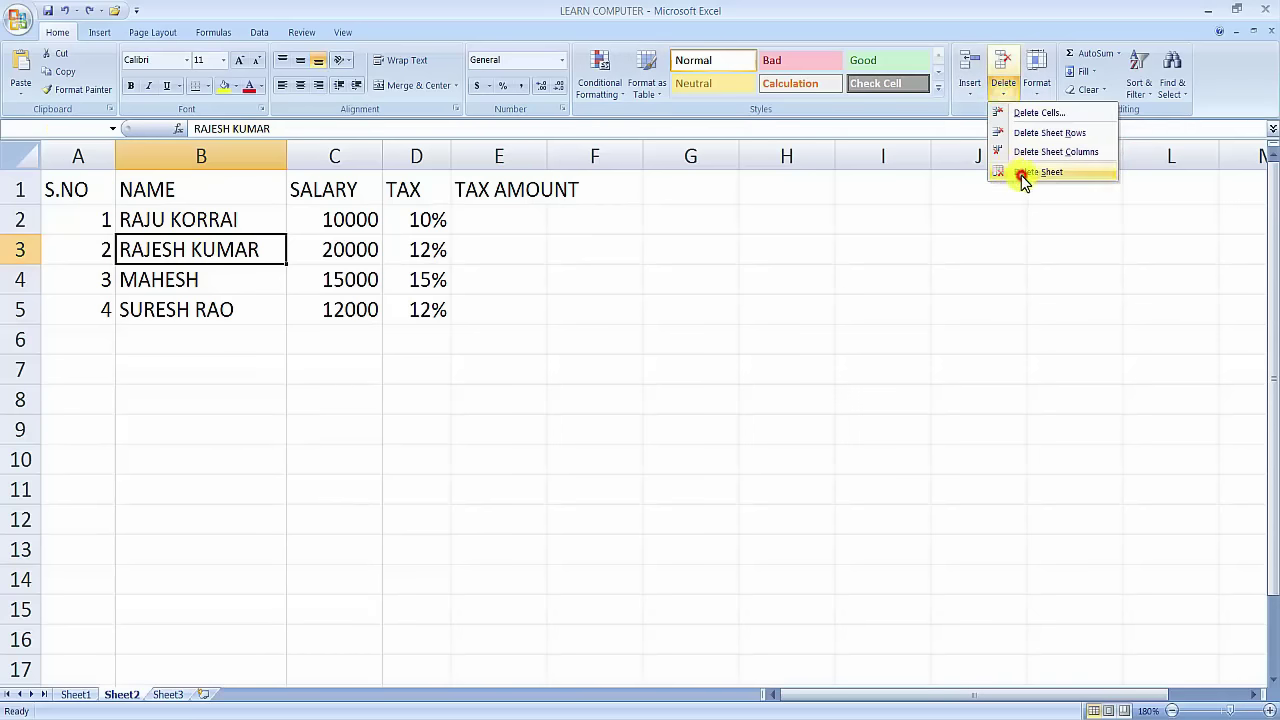
{"action": "left_click", "coordinate": [1024, 175]}
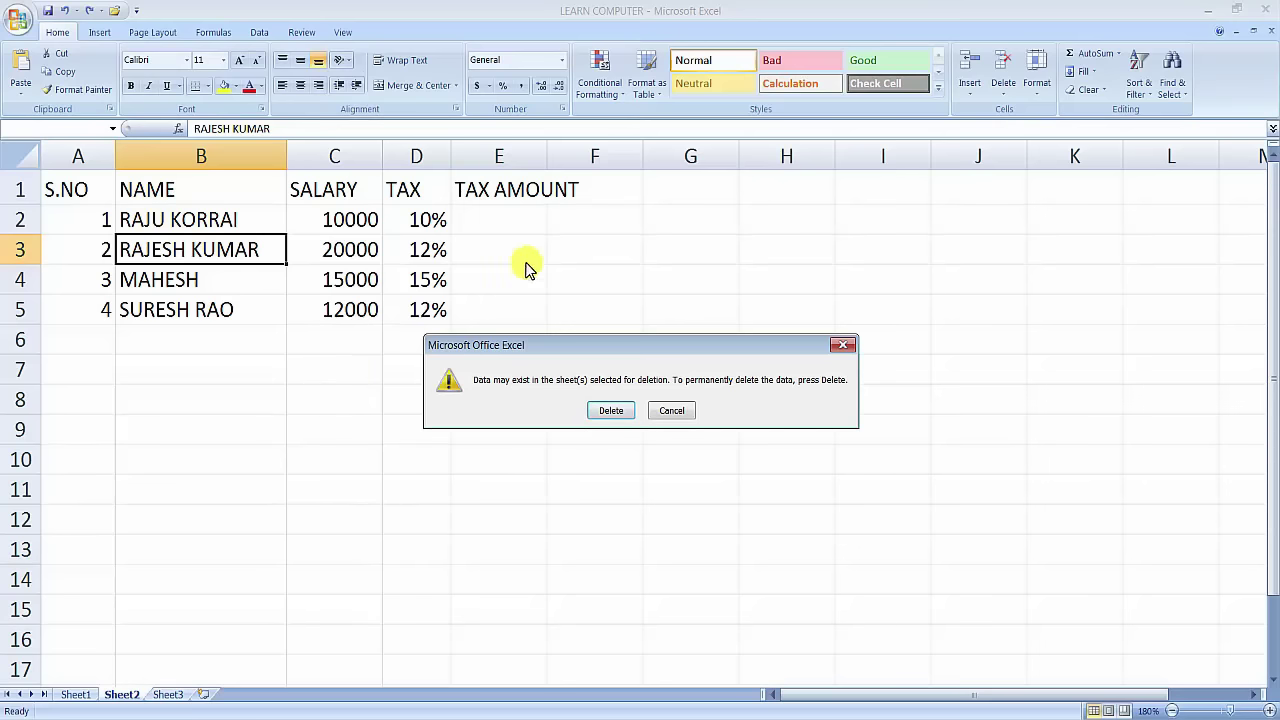
{"action": "left_click", "coordinate": [674, 412]}
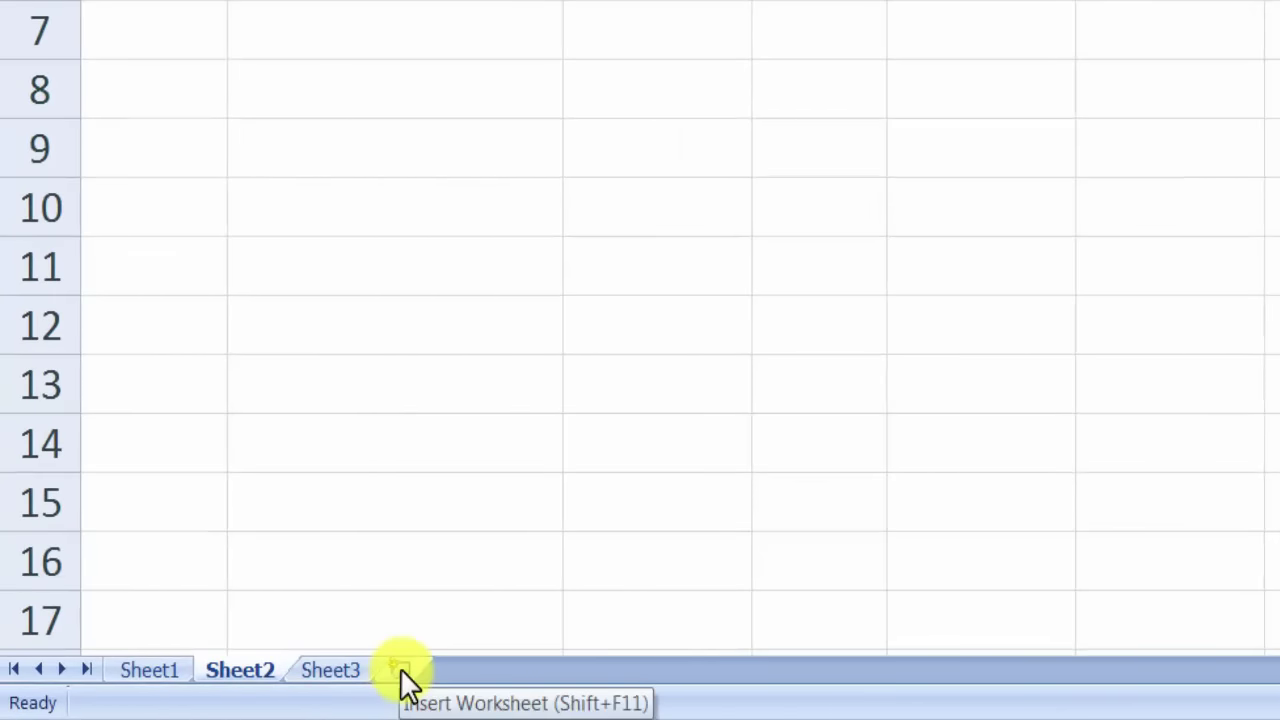
Step: Add blank worksheets Sheet5 and Sheet6, the second via Shift+F11, then show Sheet1
{"action": "left_click", "coordinate": [400, 668]}
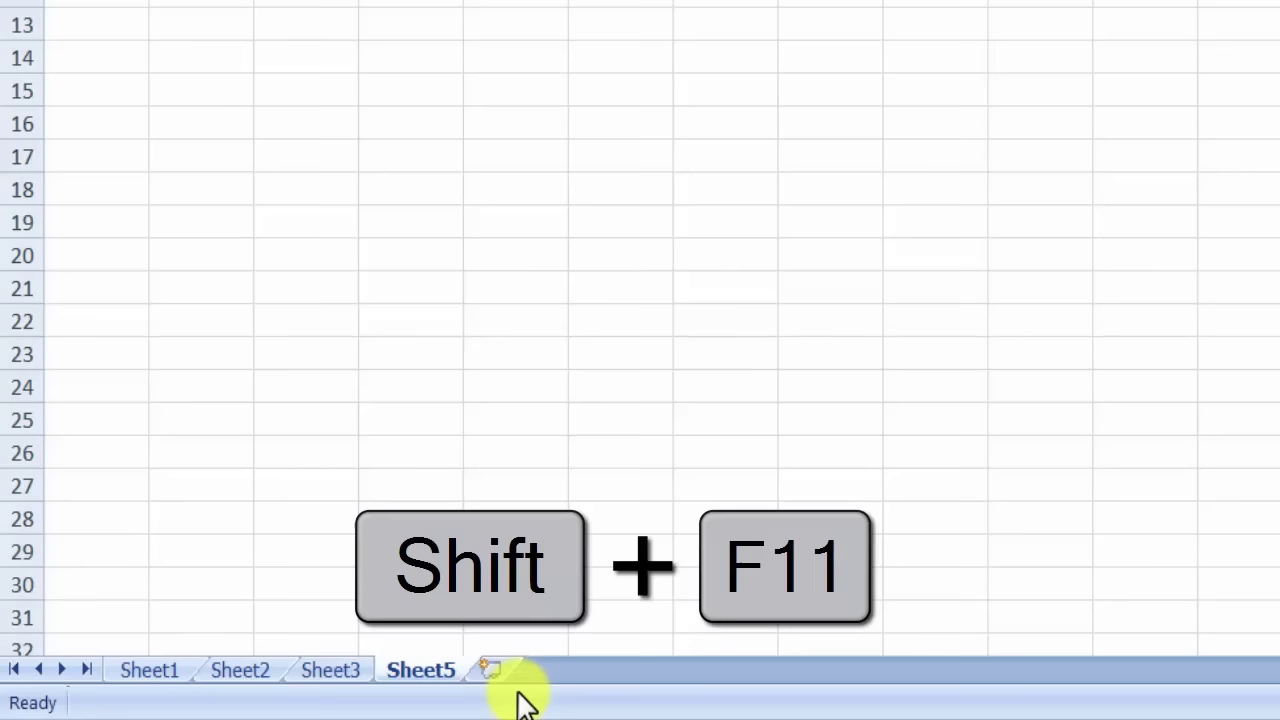
{"action": "key", "text": "shift+F11"}
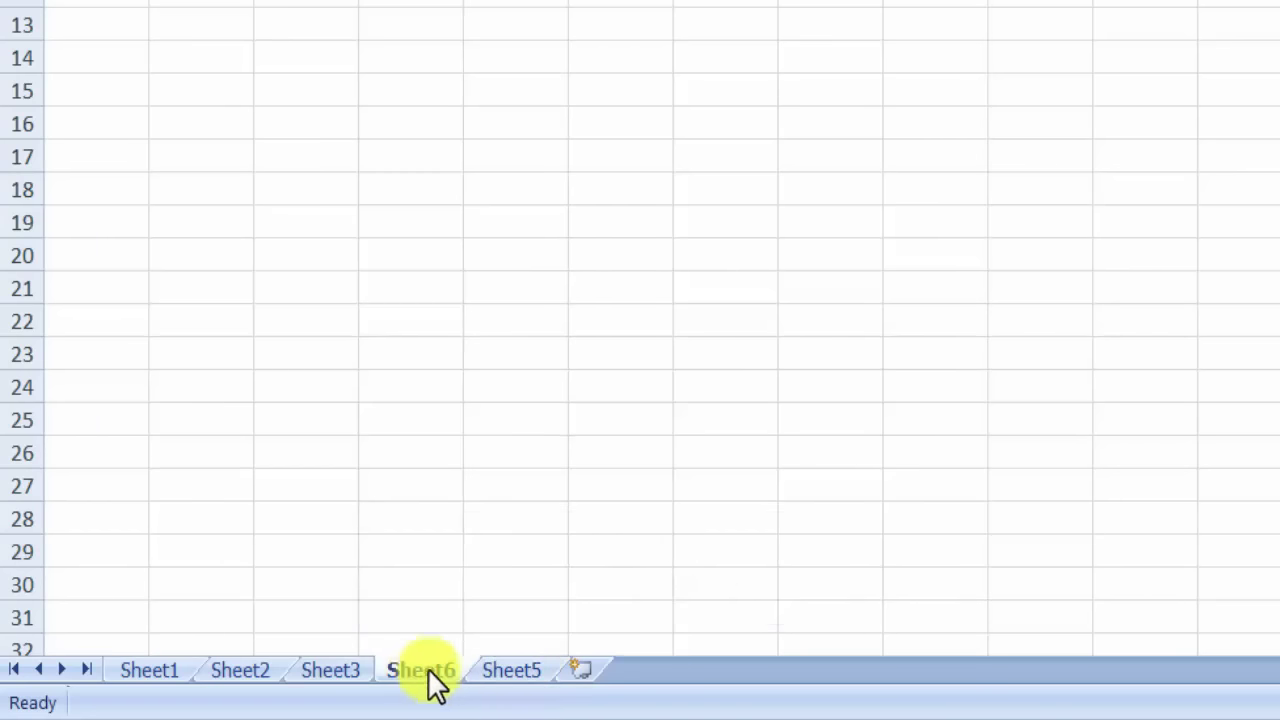
{"action": "left_click", "coordinate": [140, 670]}
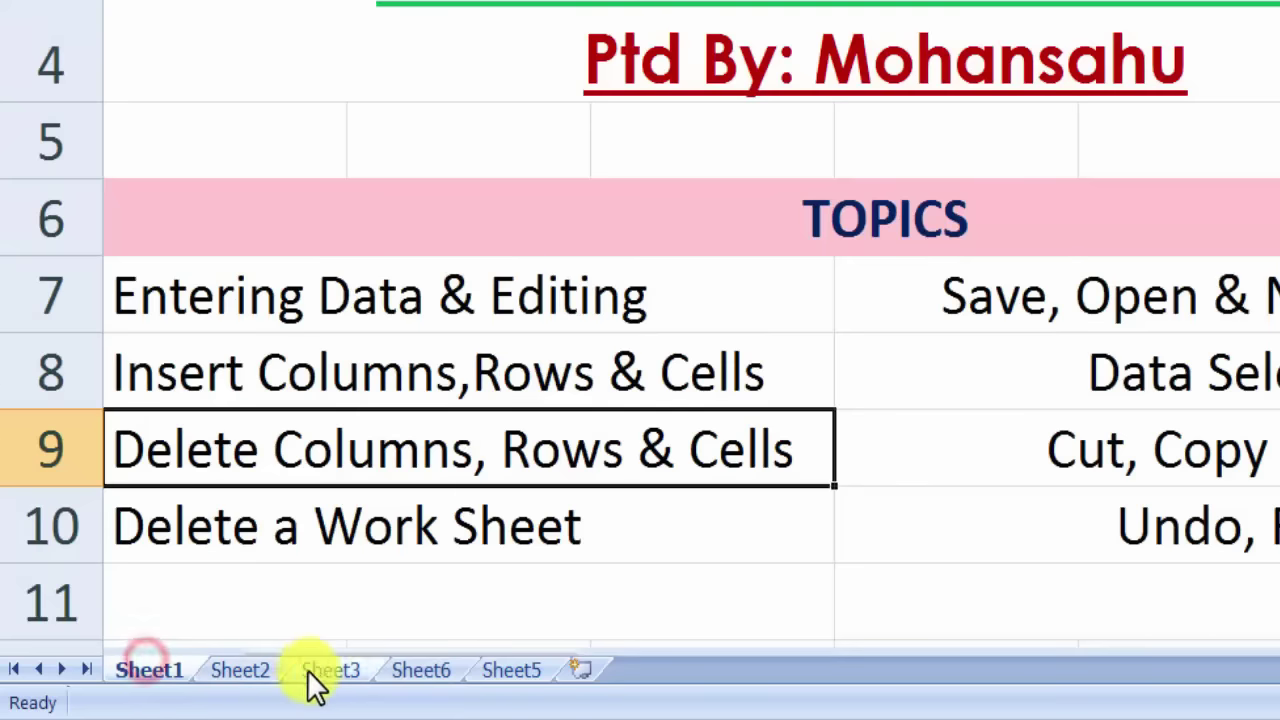
Step: Select the 'Delete a Work Sheet' and 'Save, Open & New Options' topic cells, then show Sheet6
{"action": "left_click", "coordinate": [388, 545]}
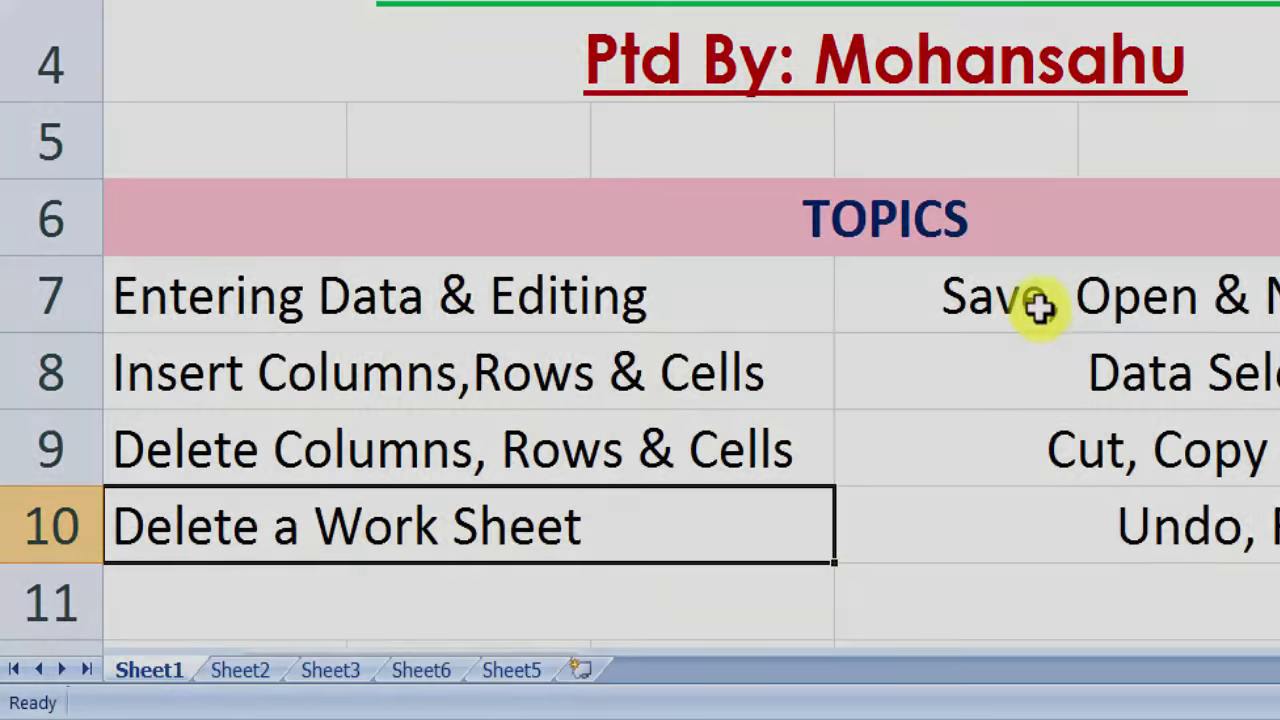
{"action": "left_click", "coordinate": [1037, 306]}
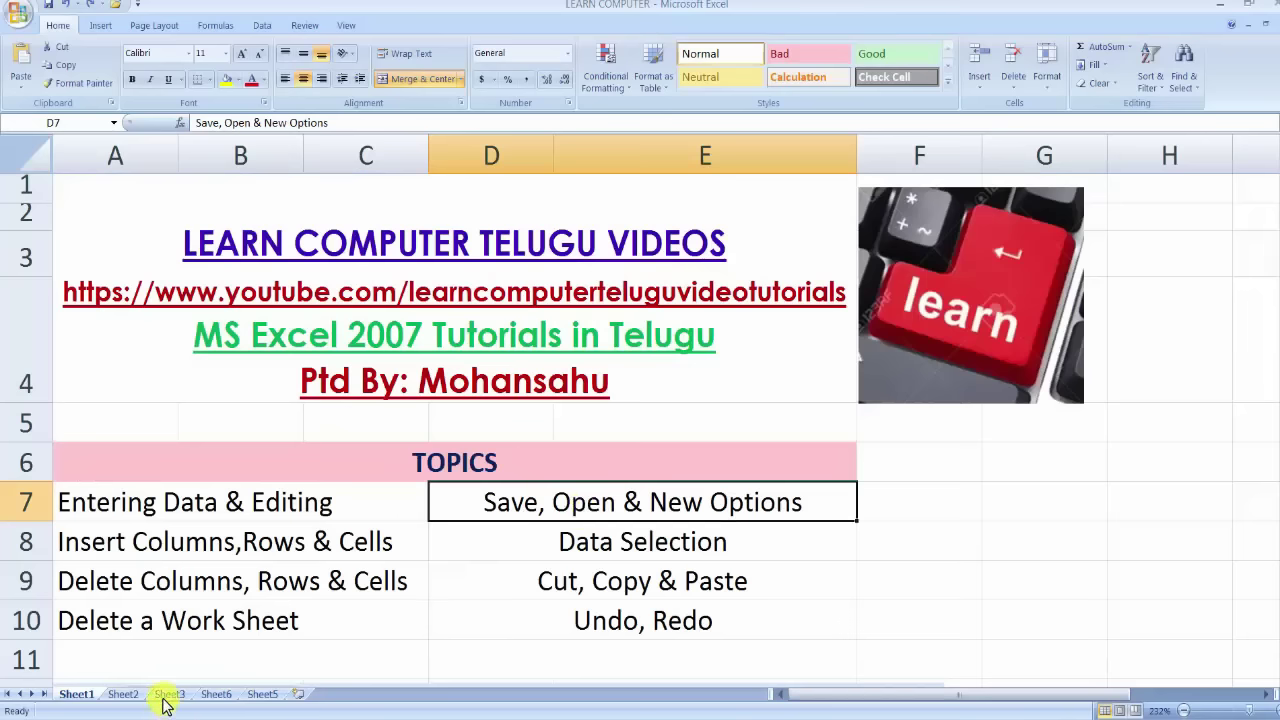
{"action": "left_click", "coordinate": [206, 694]}
Step: On Sheet2, select cell A5 and save the LEARN COMPUTER workbook
{"action": "left_click", "coordinate": [123, 694]}
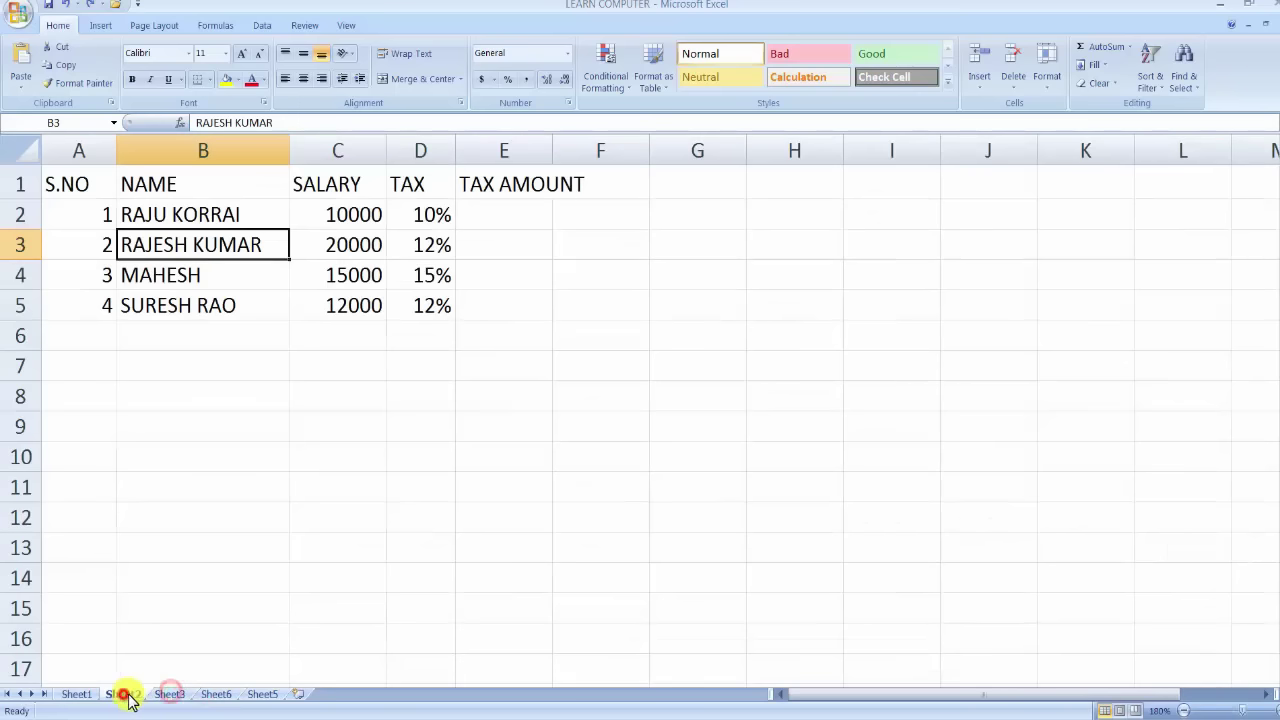
{"action": "left_click", "coordinate": [89, 295]}
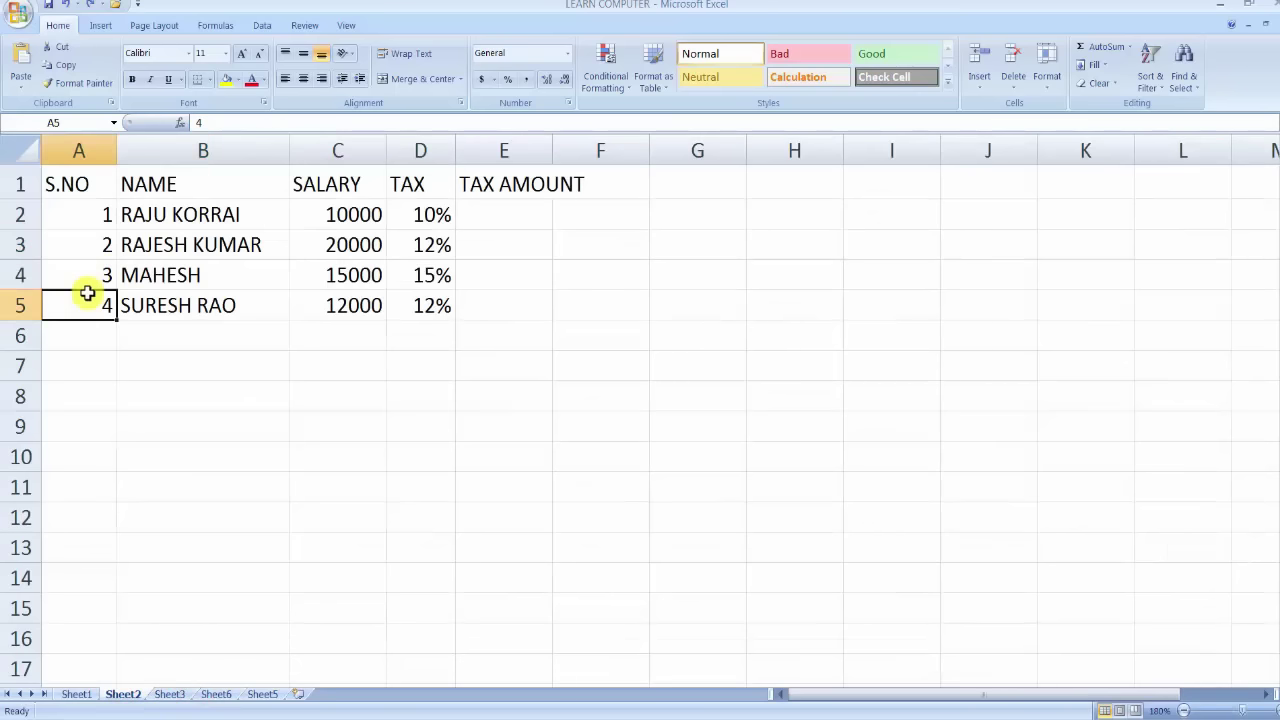
{"action": "left_click", "coordinate": [22, 16]}
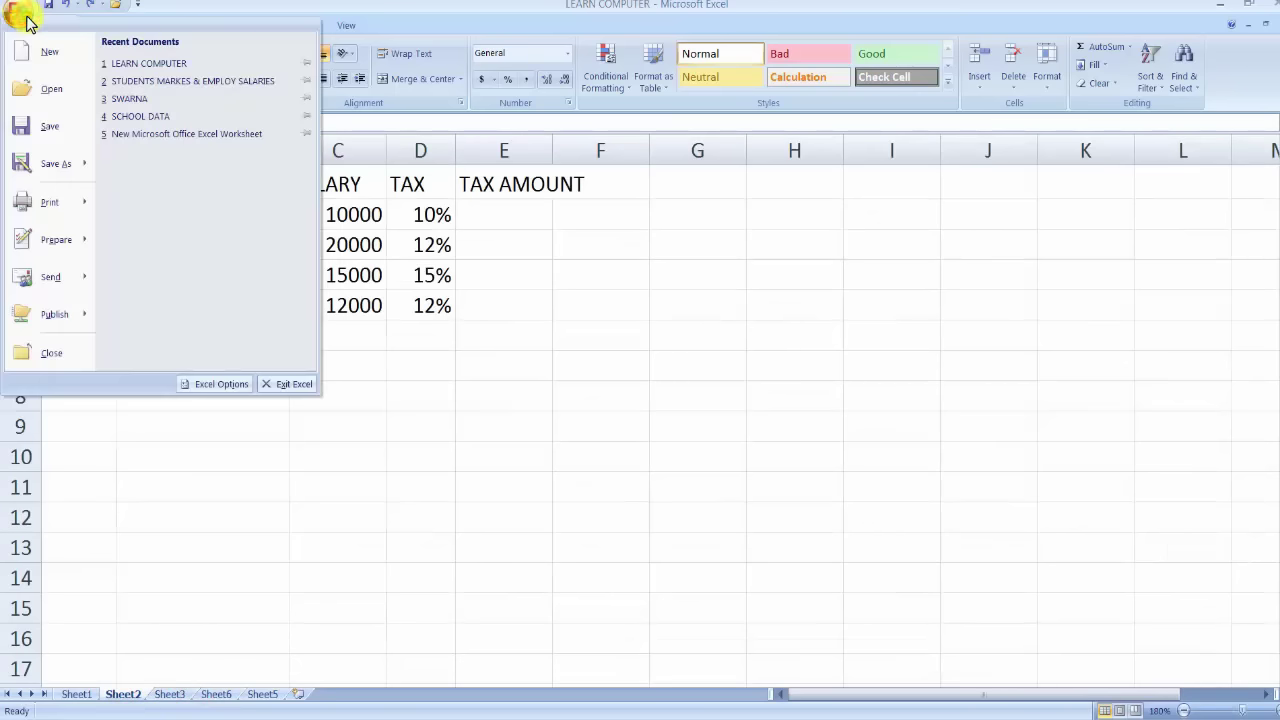
{"action": "left_click", "coordinate": [43, 128]}
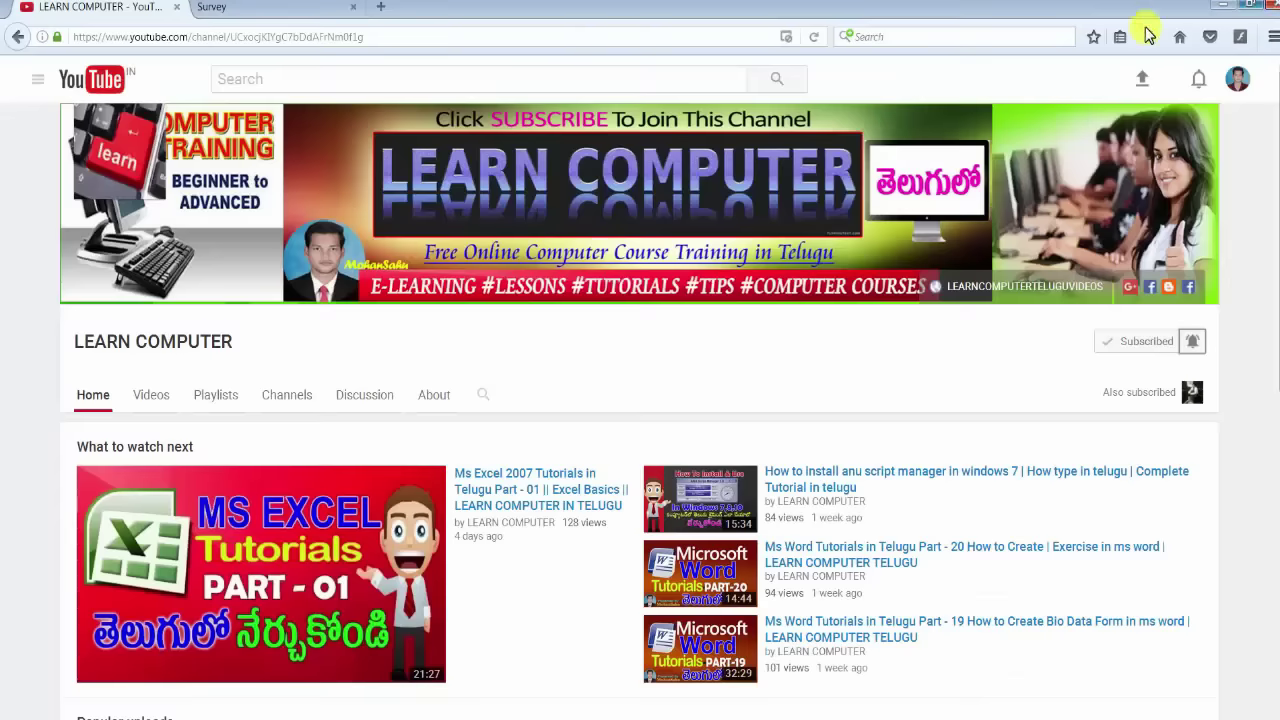
Step: Minimise Firefox and open the LEARN COMPUTER workbook from its desktop icon
{"action": "left_click", "coordinate": [1230, 6]}
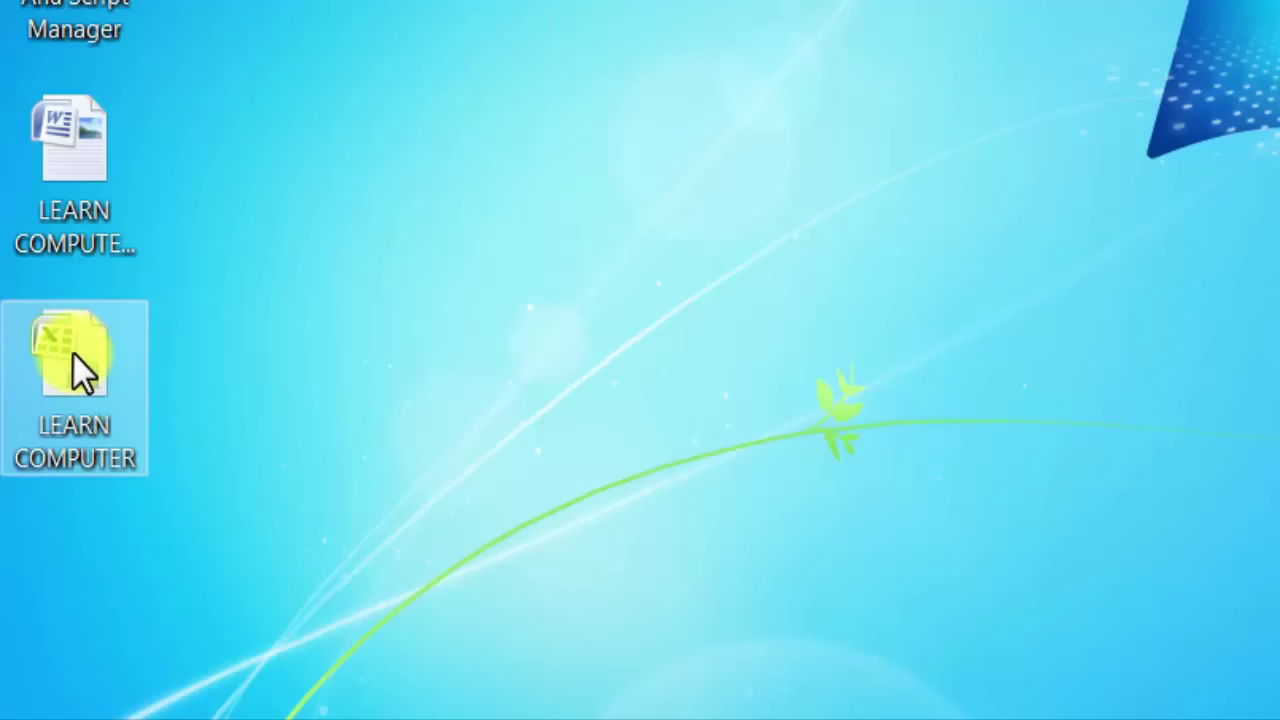
{"action": "double_click", "coordinate": [74, 376]}
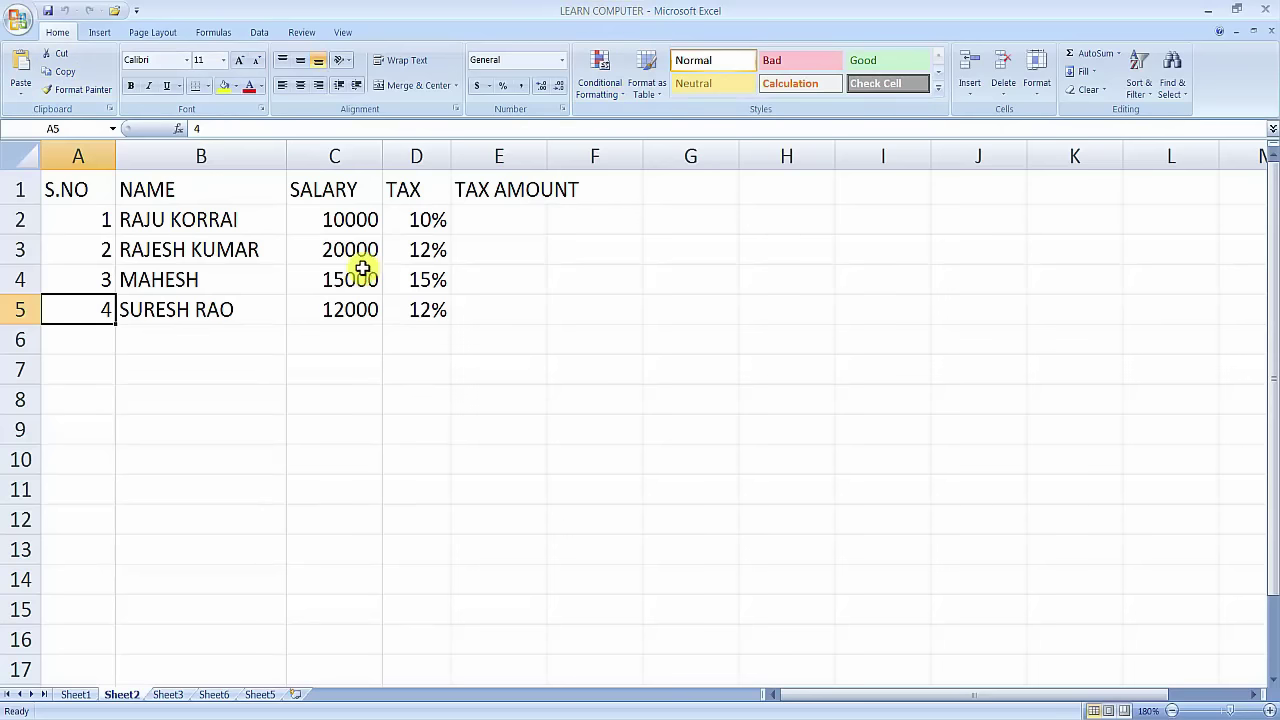
{"action": "left_click", "coordinate": [19, 22]}
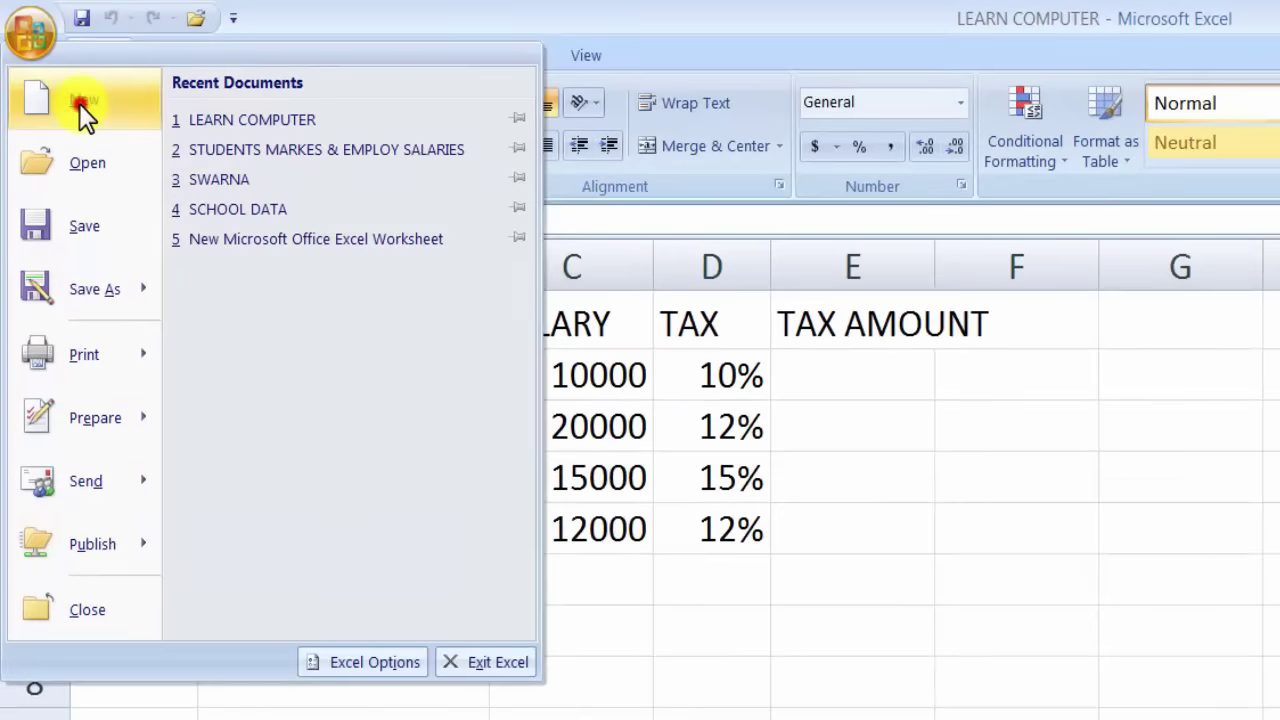
{"action": "left_click", "coordinate": [45, 58]}
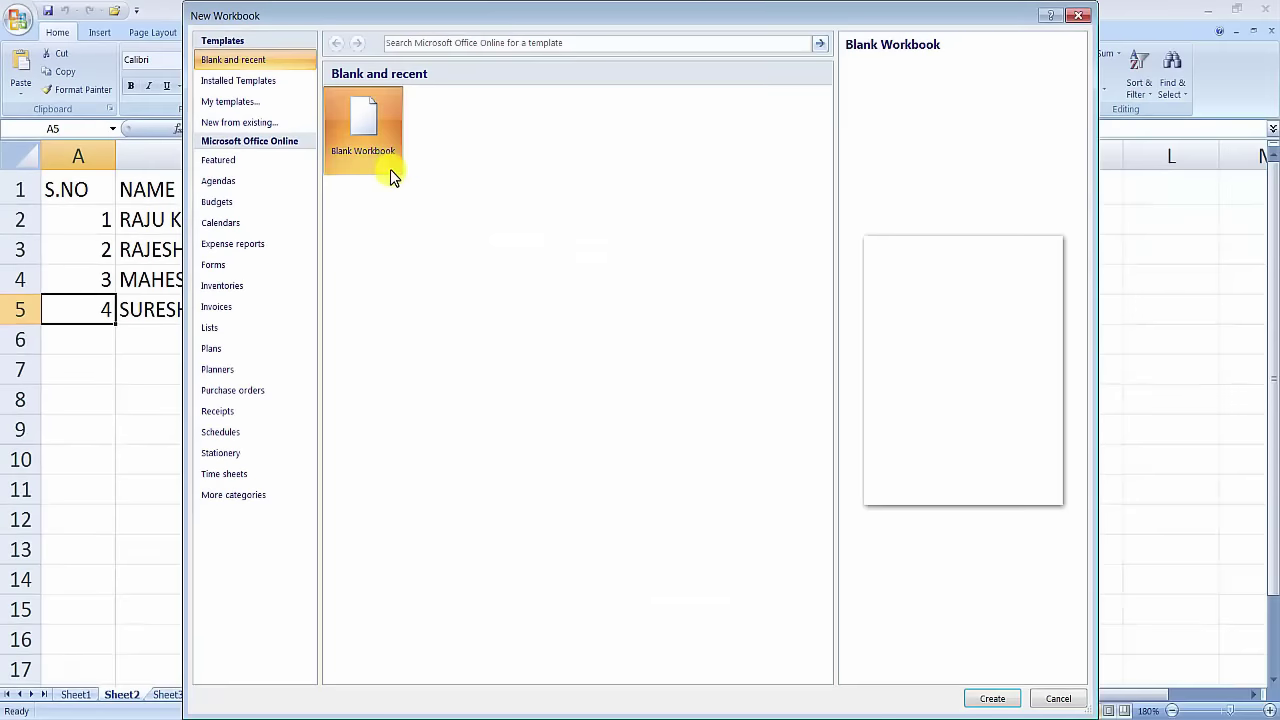
{"action": "left_click", "coordinate": [990, 699]}
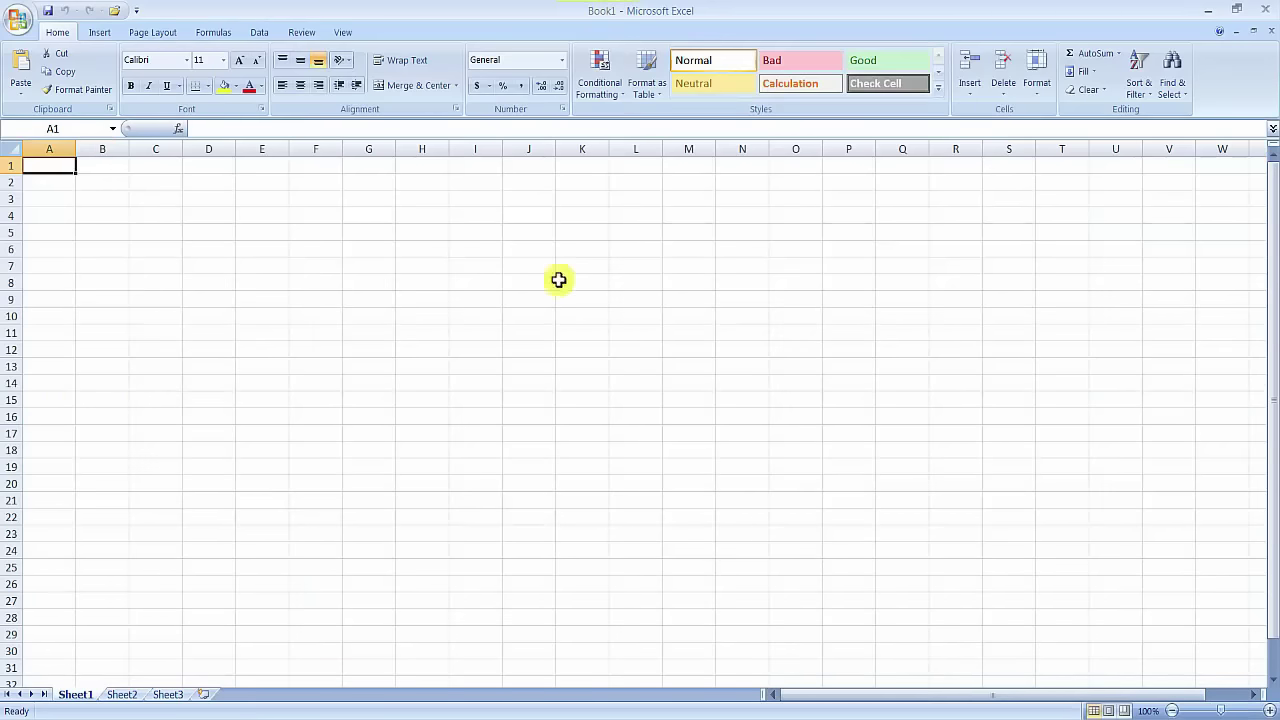
{"action": "key", "text": "ctrl+n"}
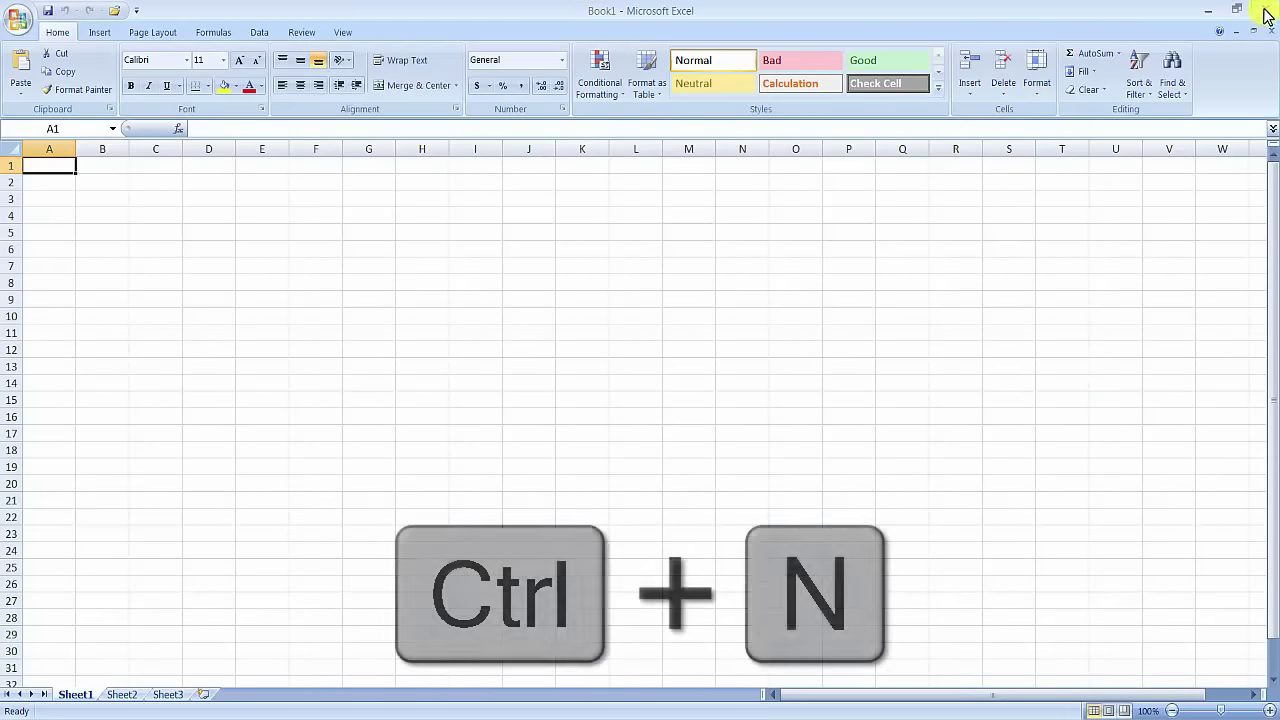
{"action": "left_click", "coordinate": [1266, 10]}
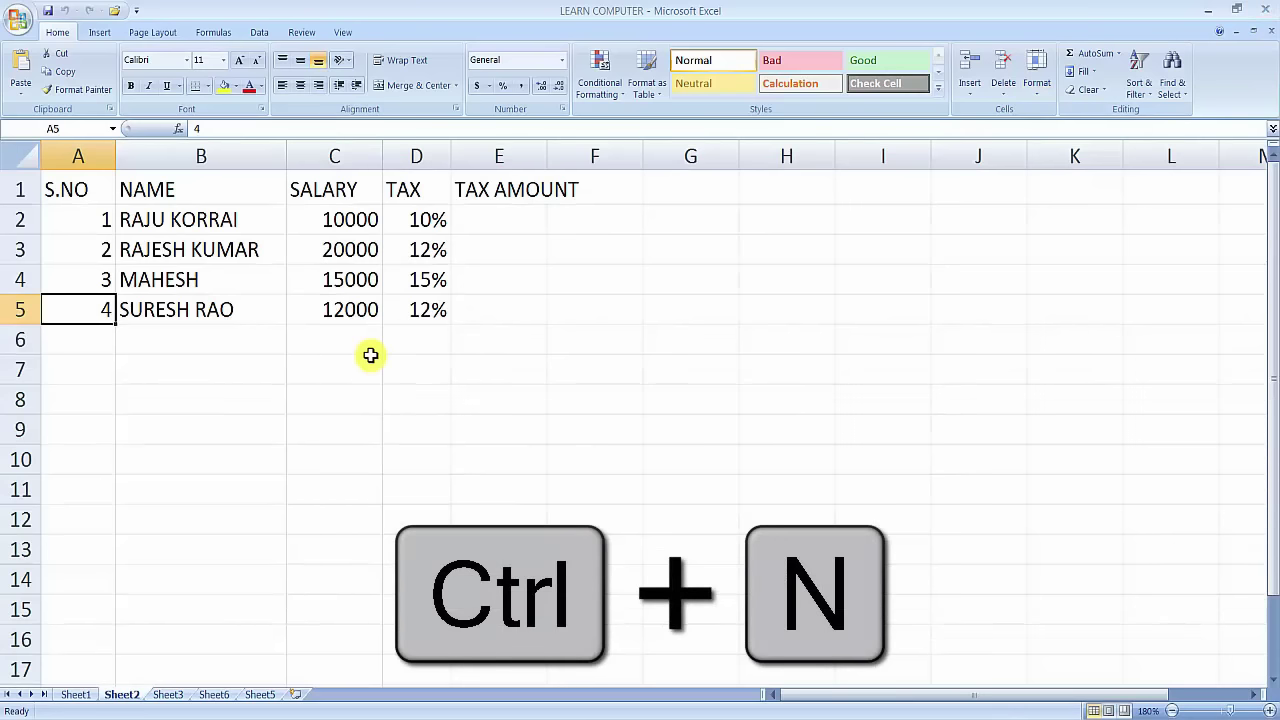
{"action": "key", "text": "ctrl+n"}
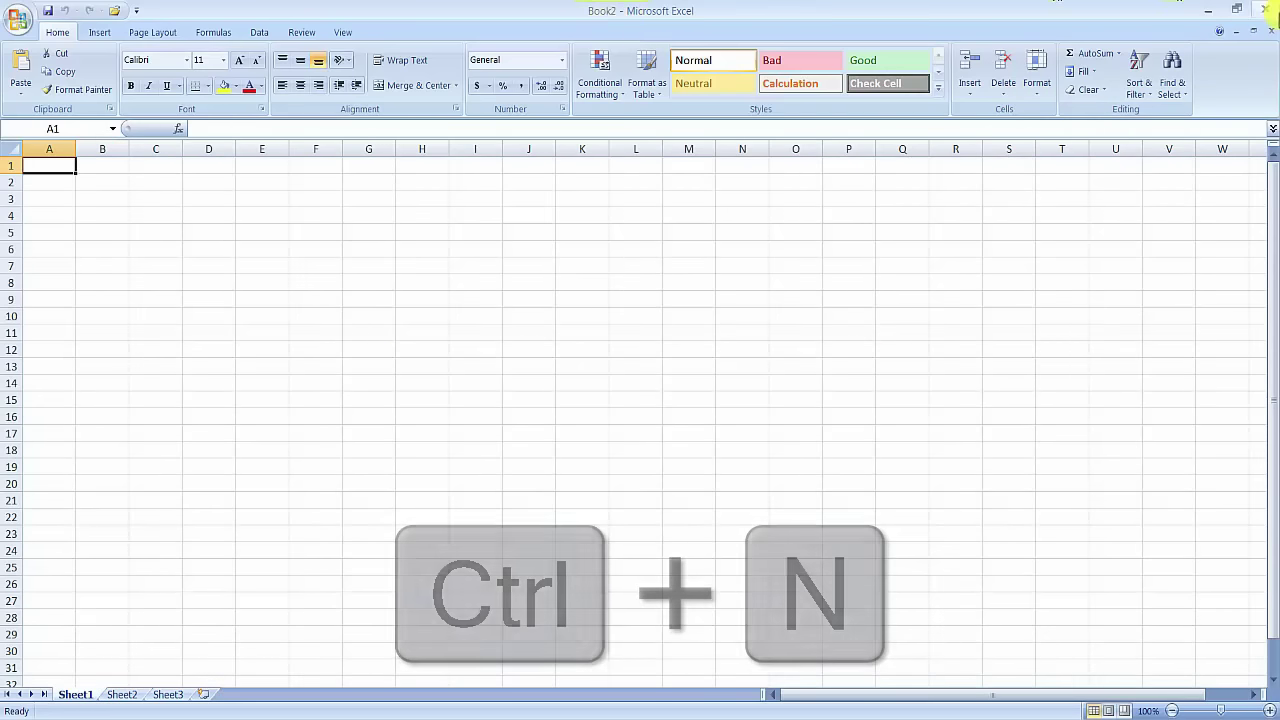
{"action": "left_click", "coordinate": [1266, 10]}
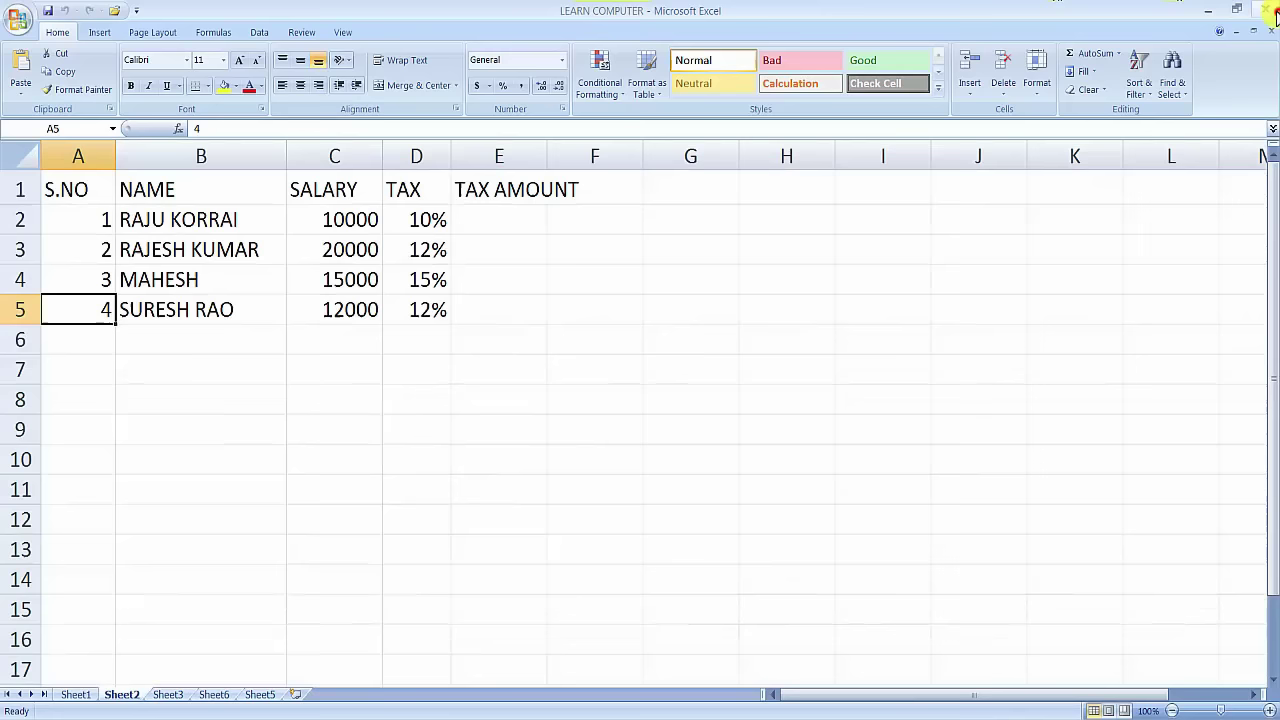
Step: Bring up the Open dialog, reposition it down and right, then close it
{"action": "left_click", "coordinate": [17, 22]}
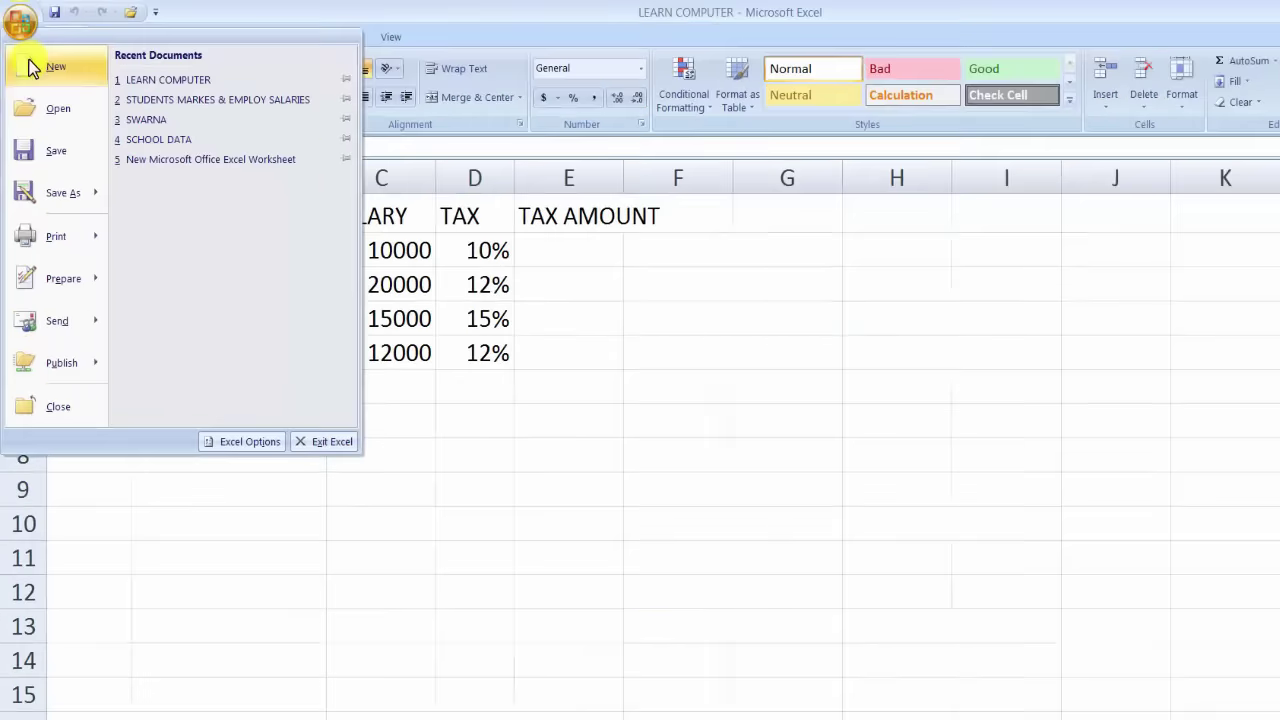
{"action": "key", "text": "Escape"}
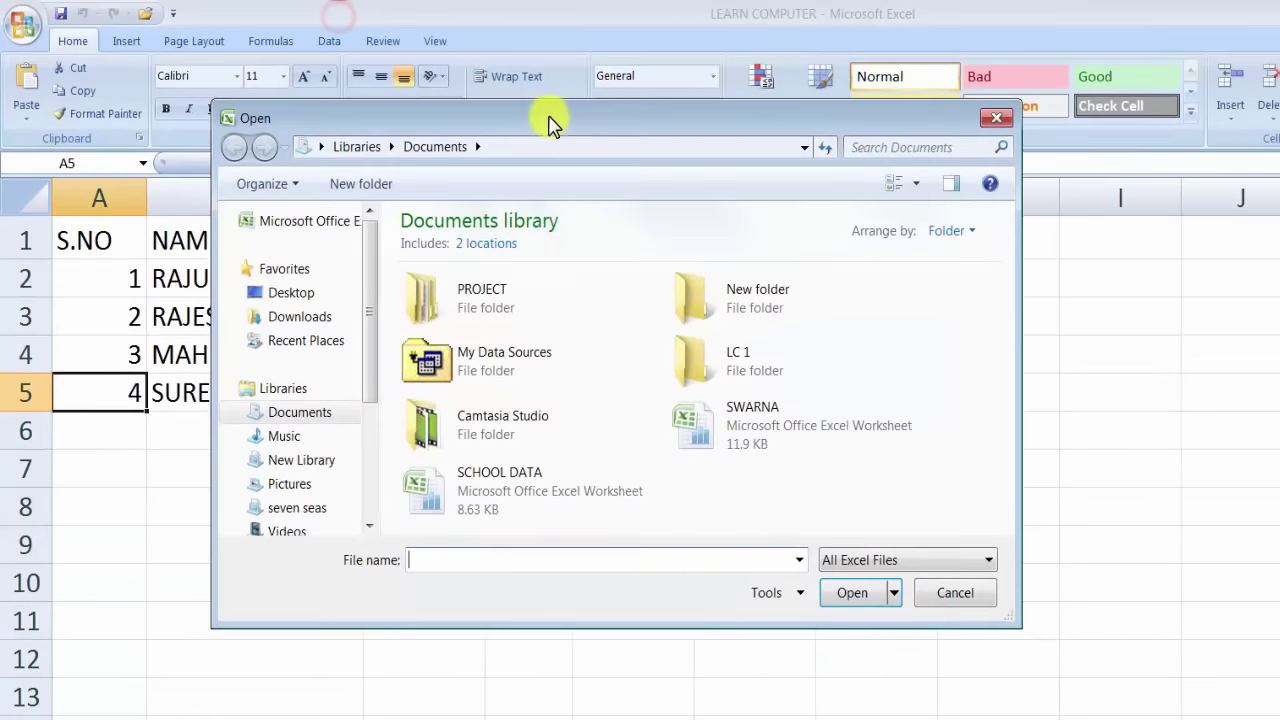
{"action": "left_click_drag", "start_coordinate": [549, 114], "coordinate": [549, 116]}
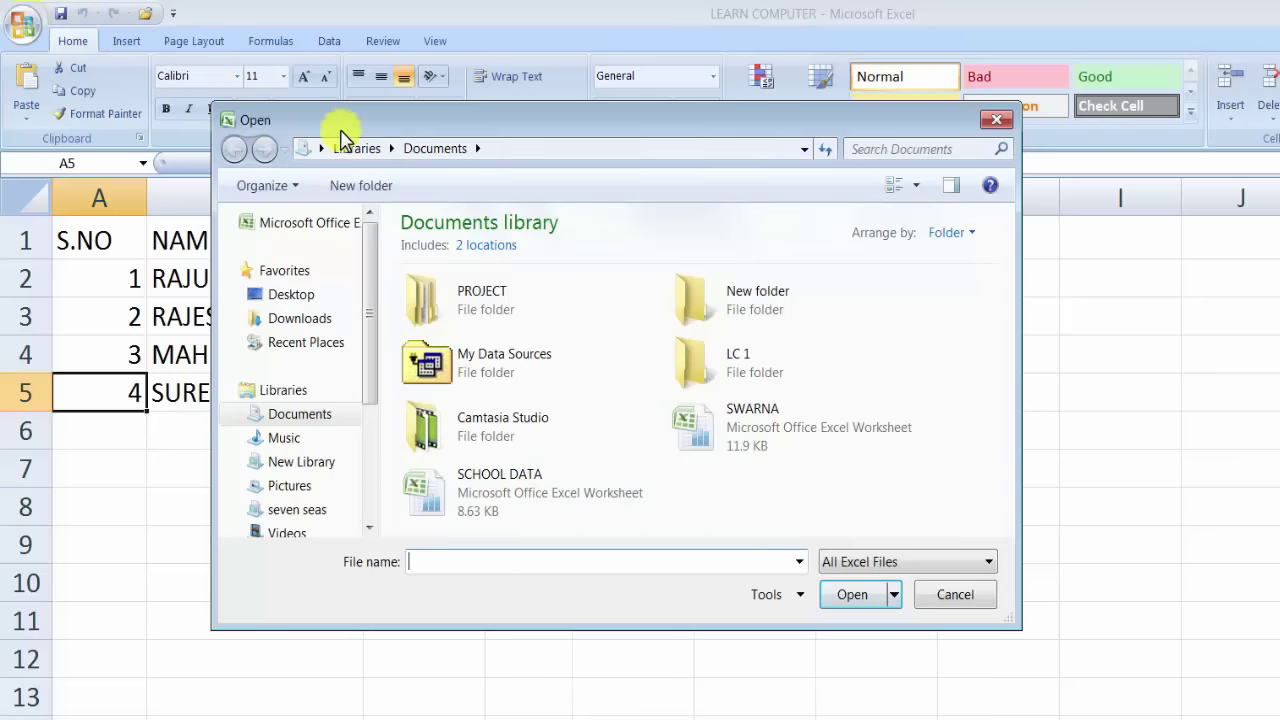
{"action": "left_click_drag", "start_coordinate": [373, 130], "coordinate": [415, 185]}
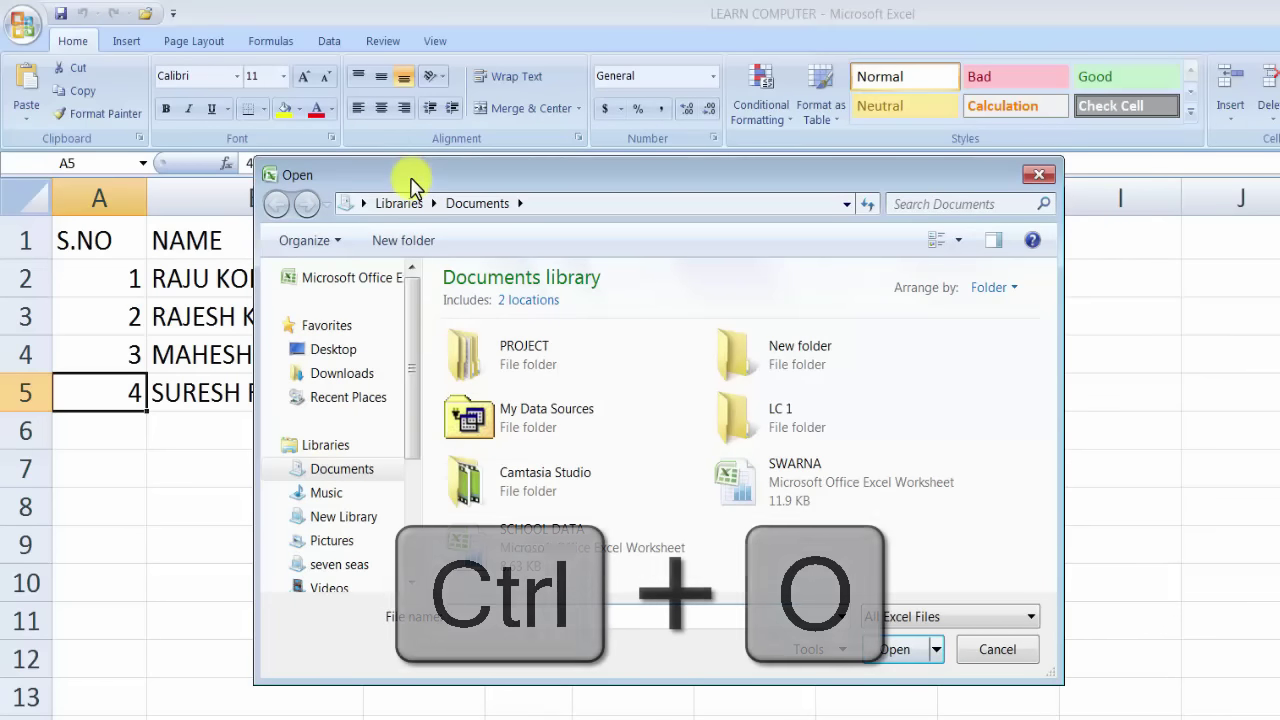
{"action": "left_click", "coordinate": [1037, 175]}
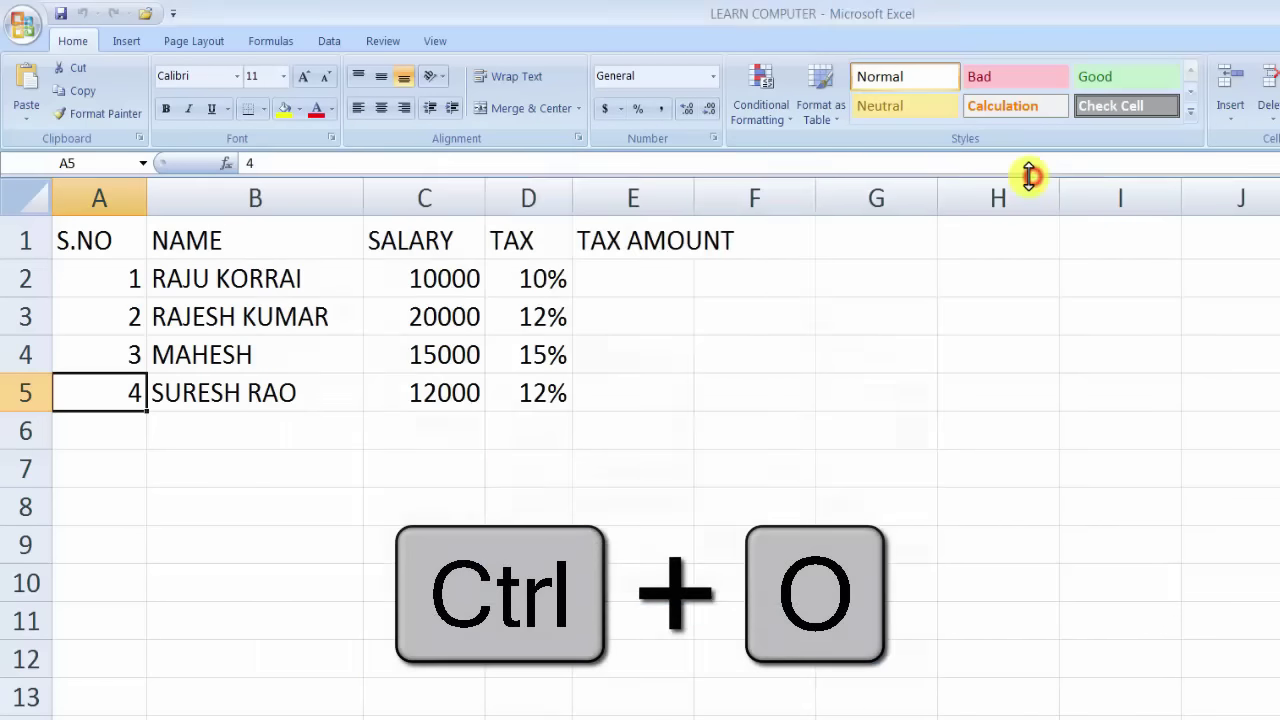
Step: Open the SCHOOL DATA workbook from the Documents library, then save with Ctrl+S
{"action": "key", "text": "ctrl+o"}
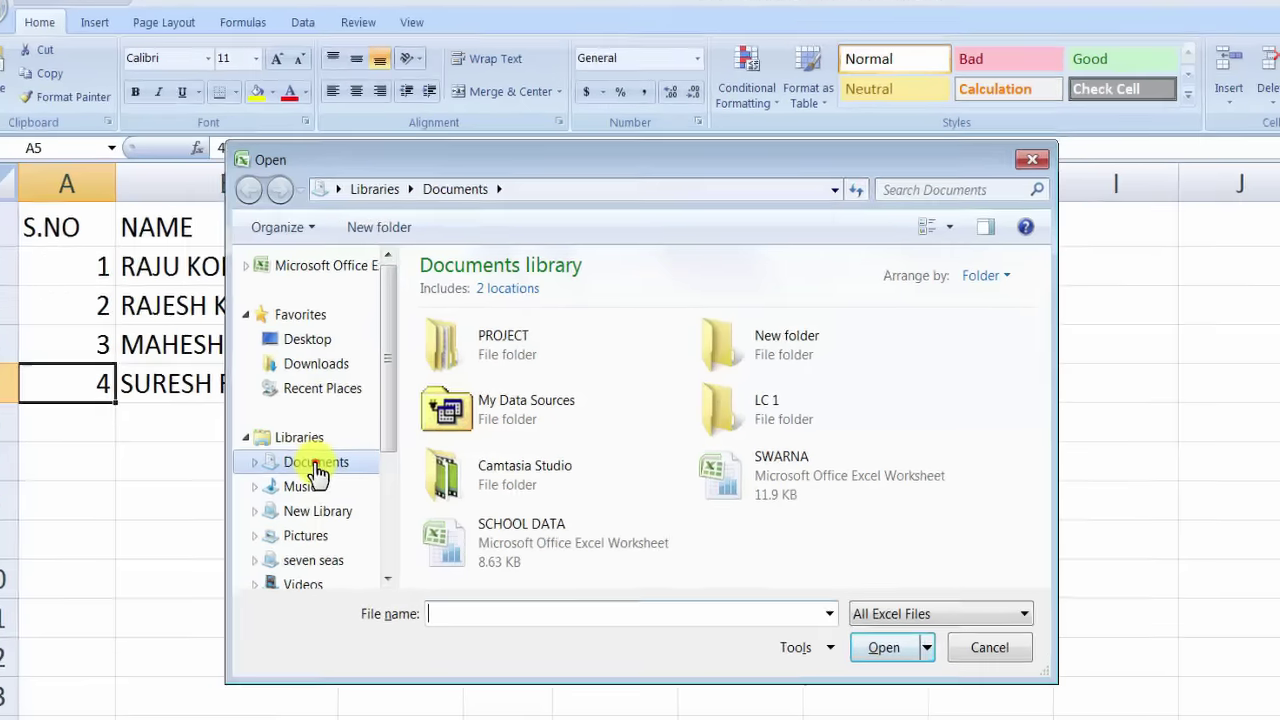
{"action": "left_click", "coordinate": [344, 474]}
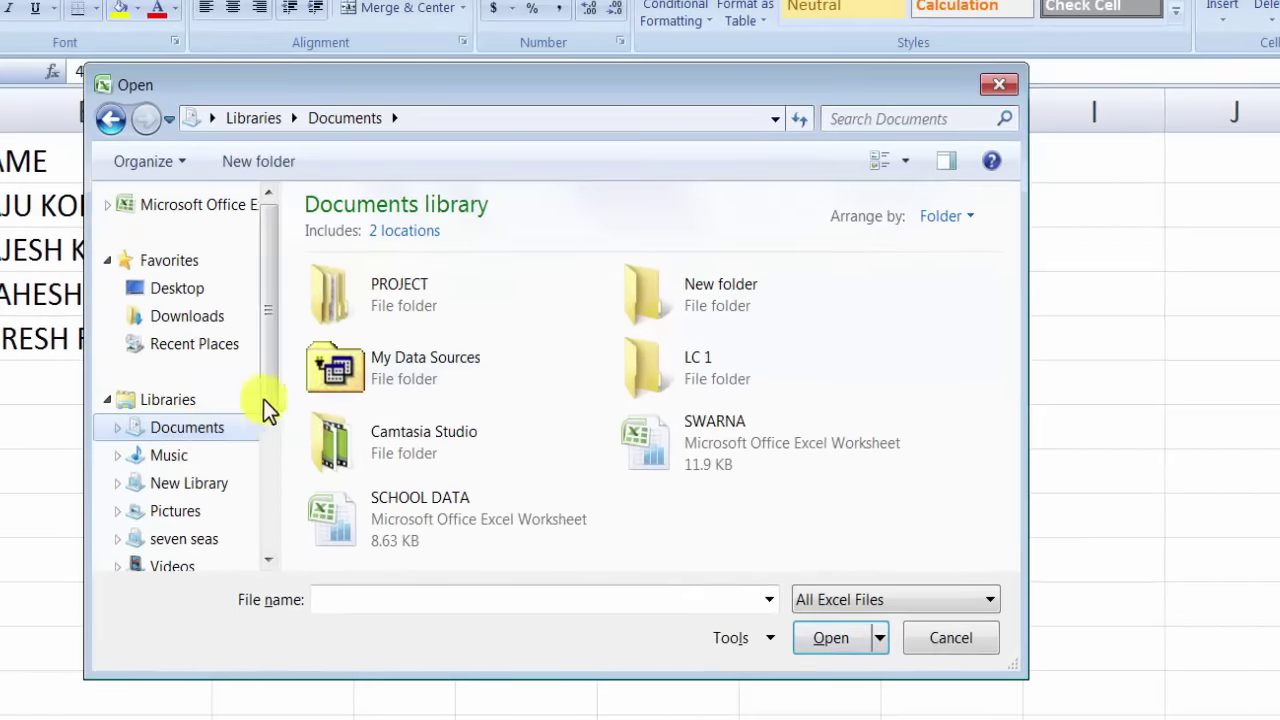
{"action": "left_click", "coordinate": [684, 447]}
{"action": "left_click", "coordinate": [444, 516]}
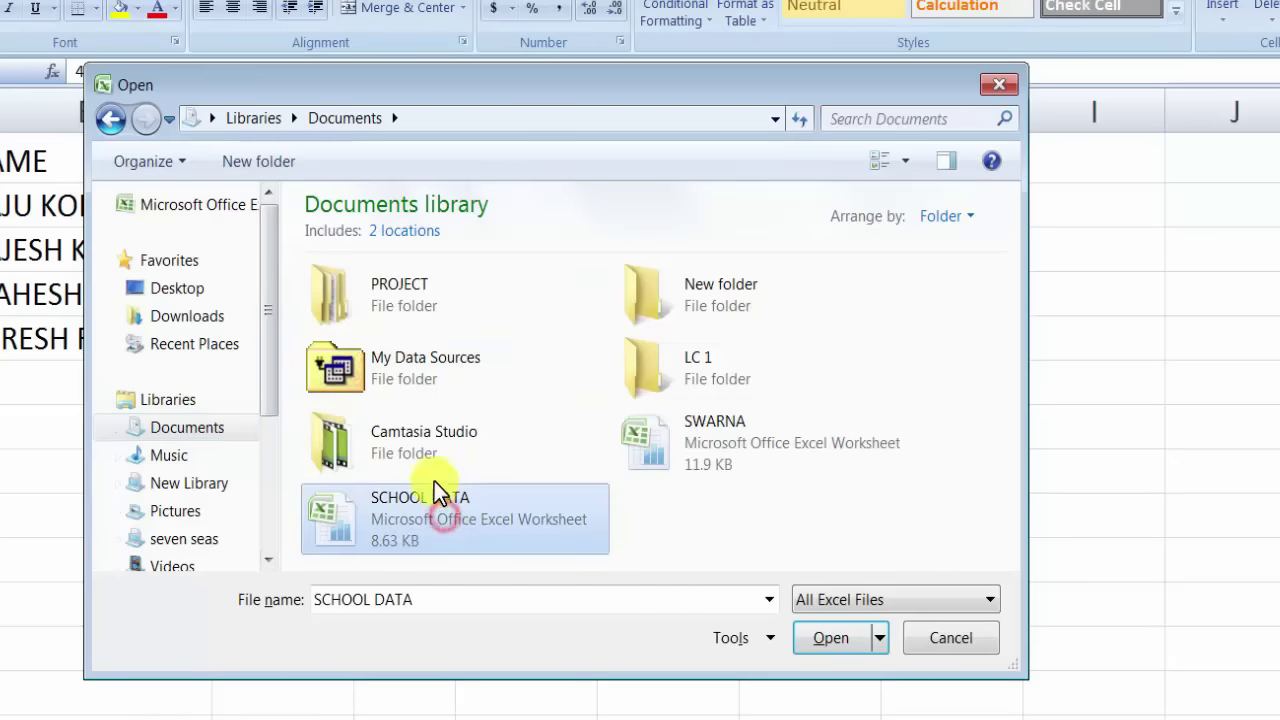
{"action": "left_click", "coordinate": [833, 640]}
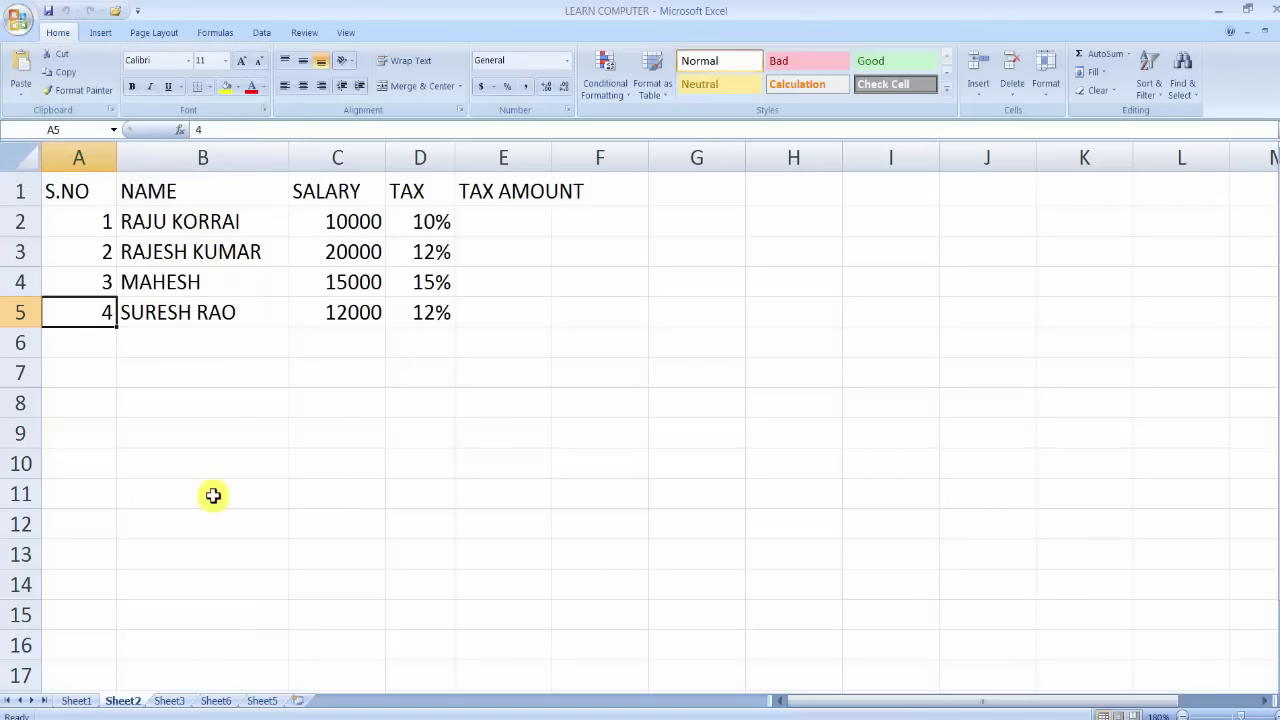
{"action": "key", "text": "ctrl+s"}
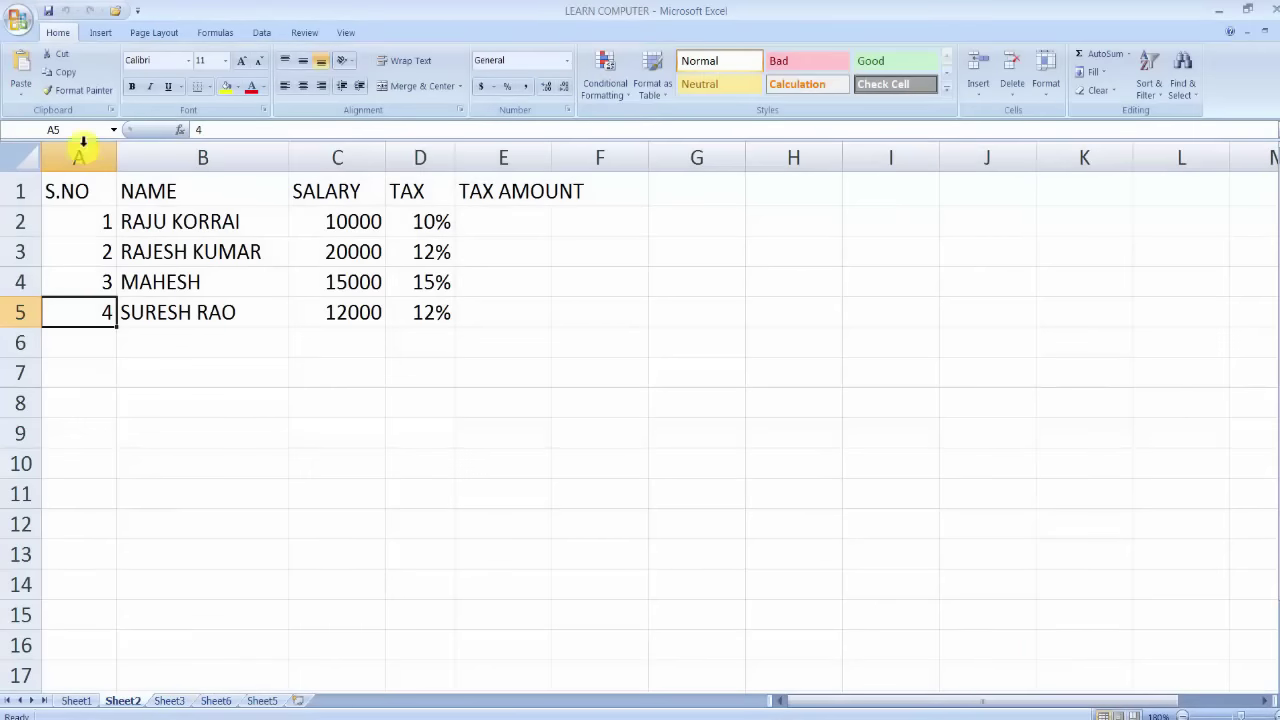
Step: Save a copy to the Desktop as Excel Workbook 'LEARN COMPUTER 2'
{"action": "left_click", "coordinate": [16, 28]}
{"action": "mouse_move", "coordinate": [50, 170]}
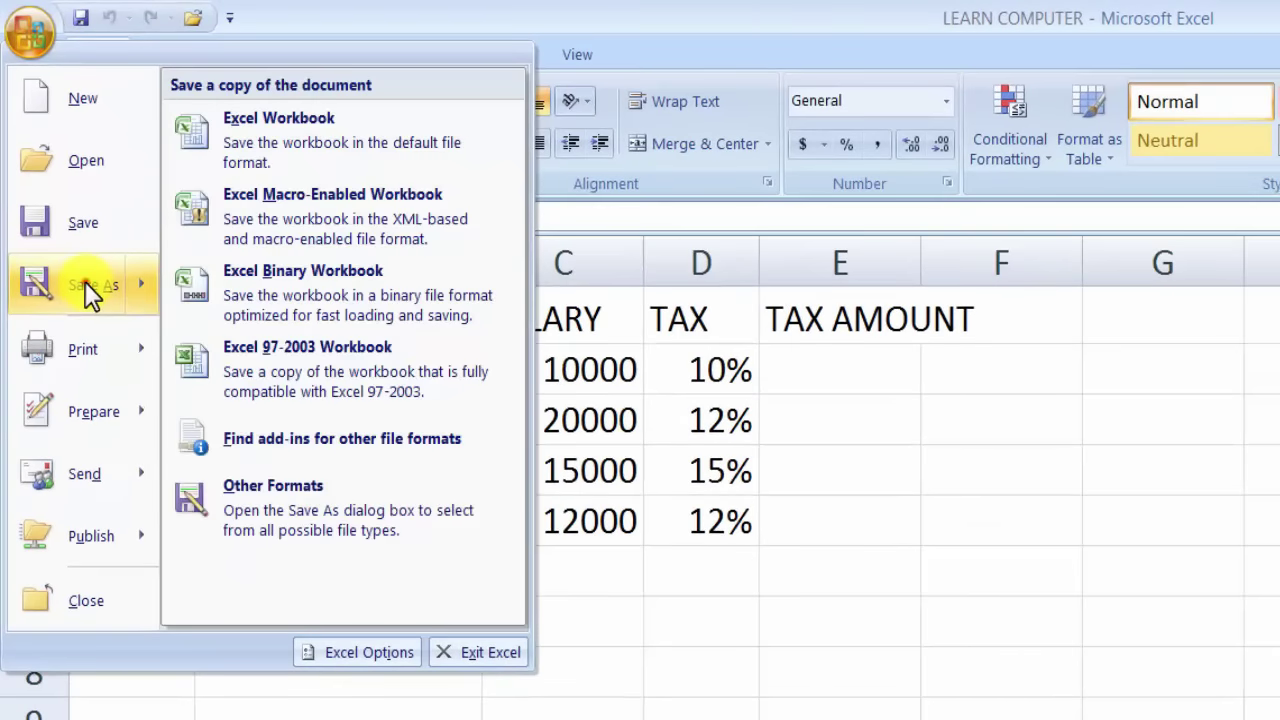
{"action": "left_click", "coordinate": [85, 285]}
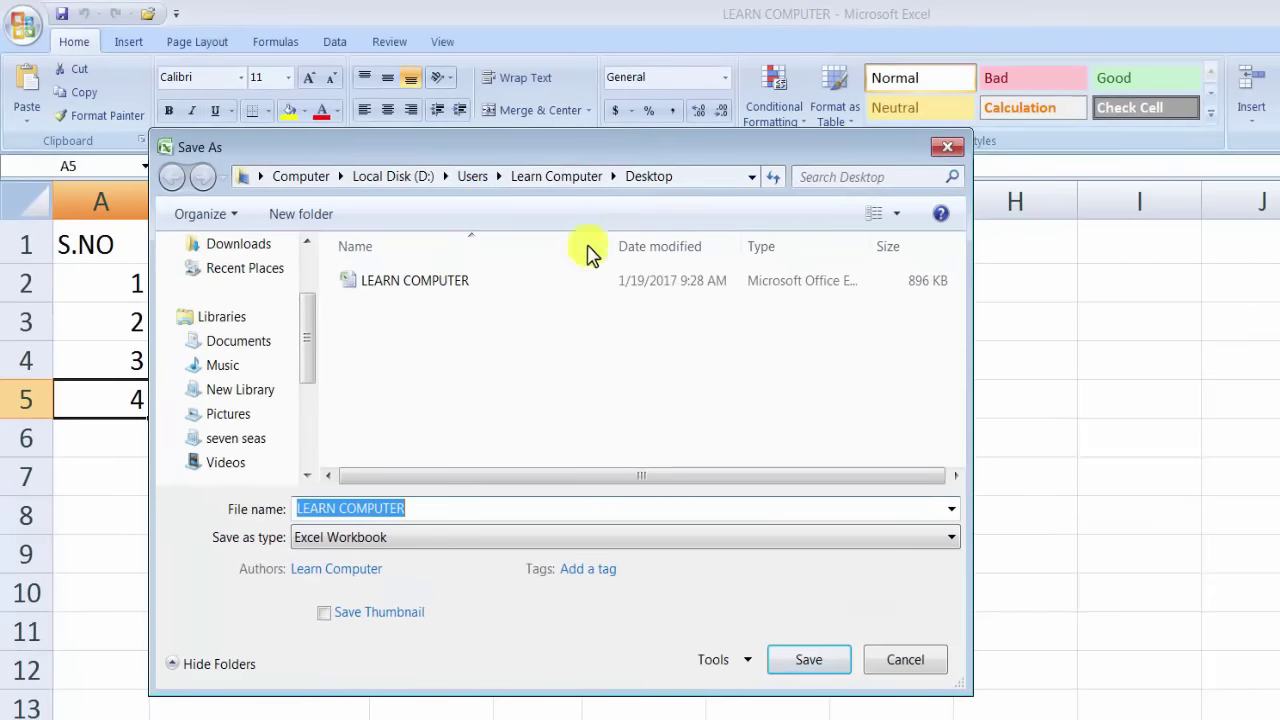
{"action": "left_click", "coordinate": [410, 507]}
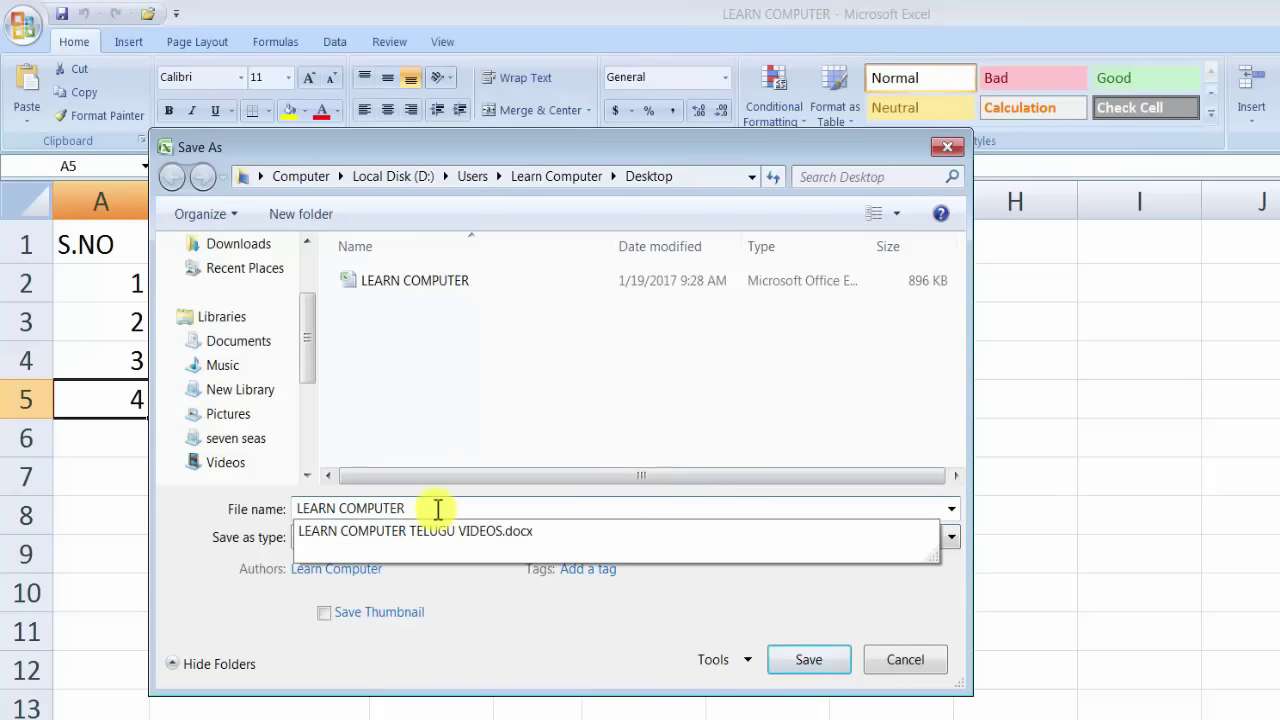
{"action": "type", "text": "2"}
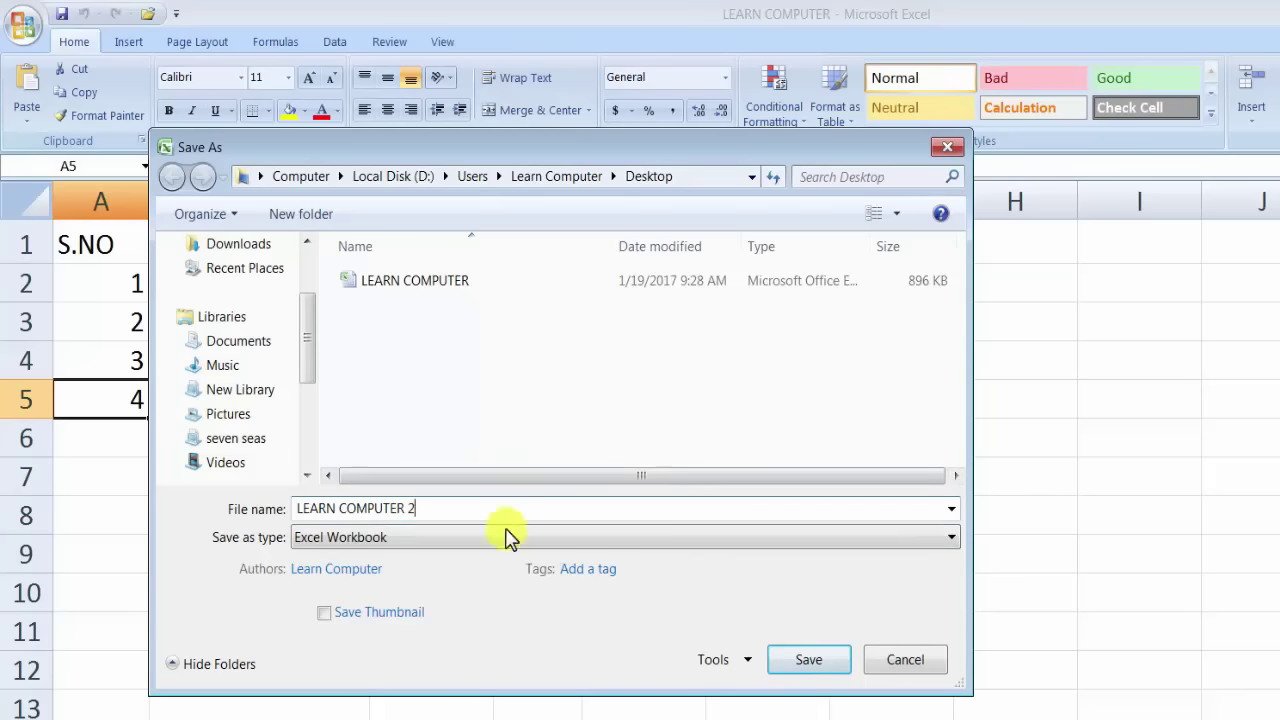
{"action": "left_click", "coordinate": [806, 662]}
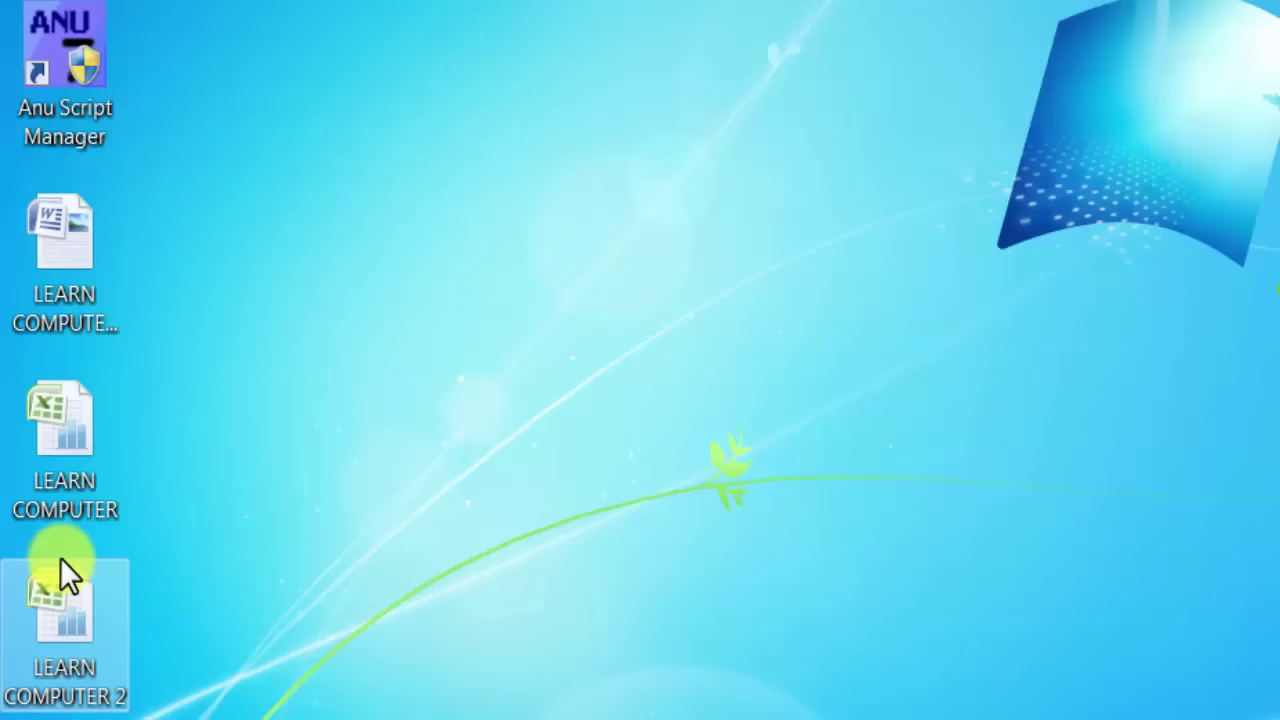
Step: Reopen the LEARN COMPUTER workbook from the desktop and dismiss the Save As dialog unsaved
{"action": "double_click", "coordinate": [60, 476]}
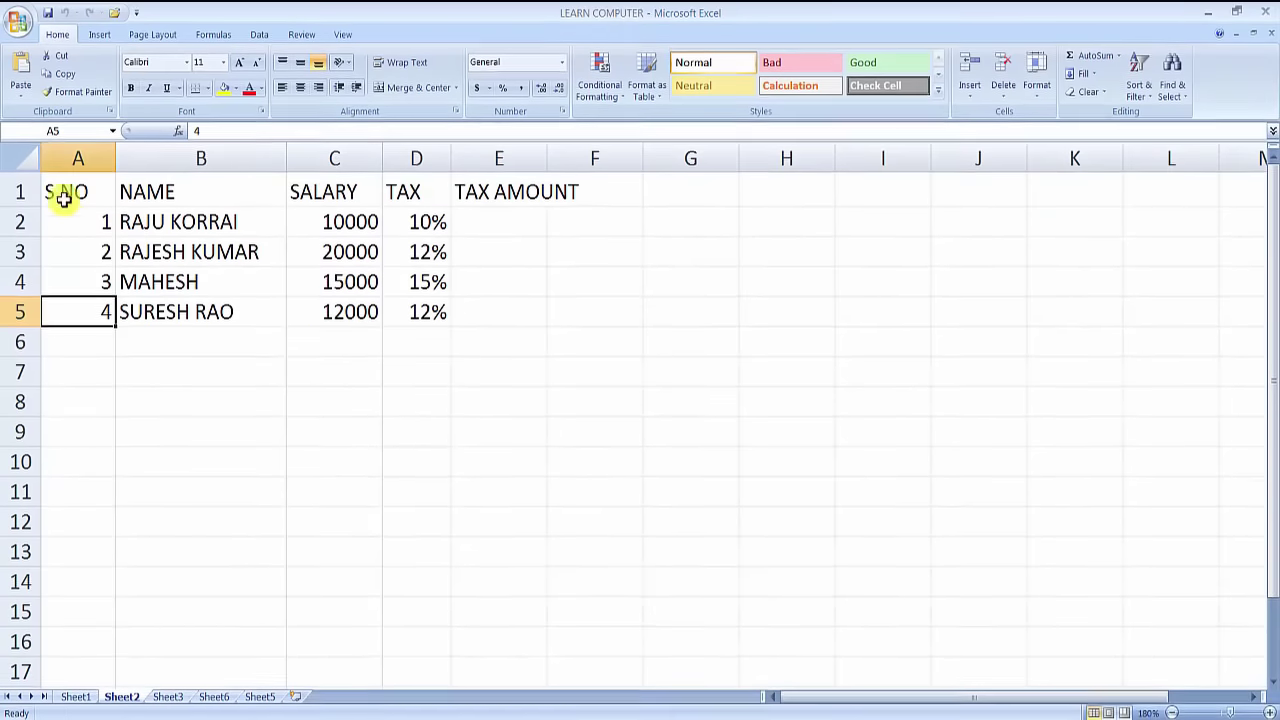
{"action": "key", "text": "F12"}
{"action": "left_click", "coordinate": [19, 24]}
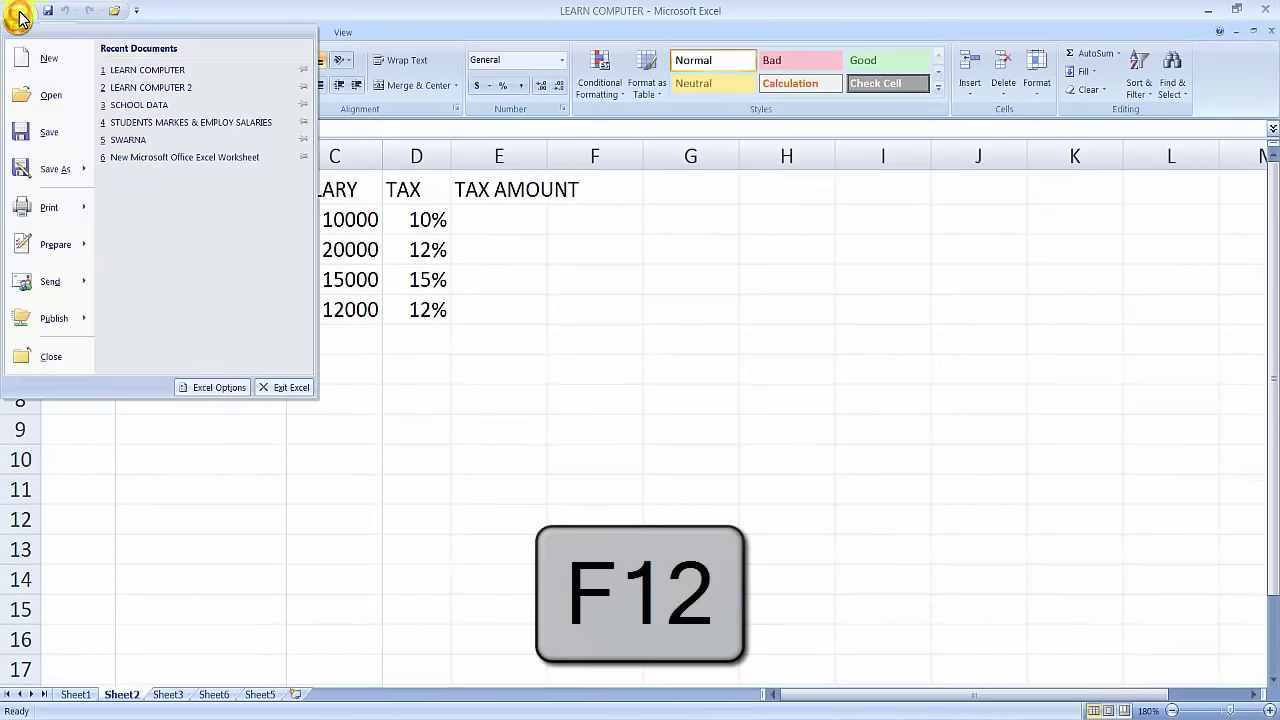
{"action": "mouse_move", "coordinate": [55, 169]}
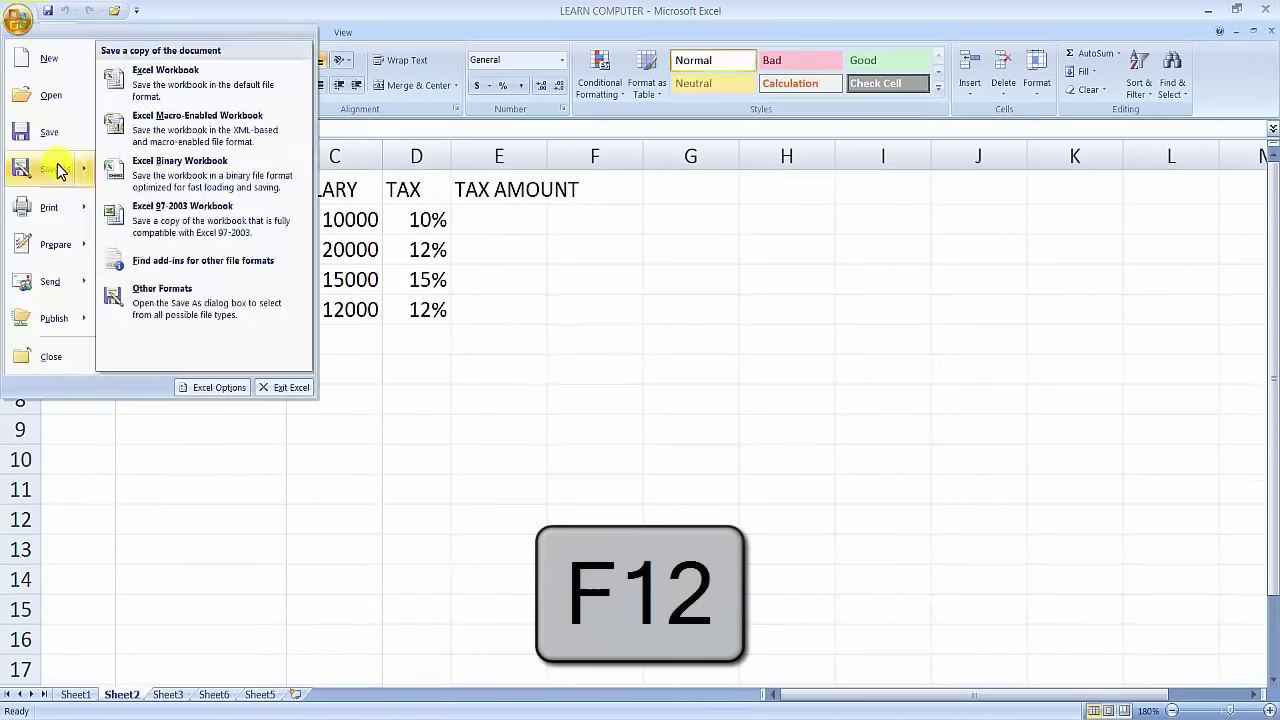
{"action": "left_click", "coordinate": [412, 422]}
{"action": "key", "text": "F12"}
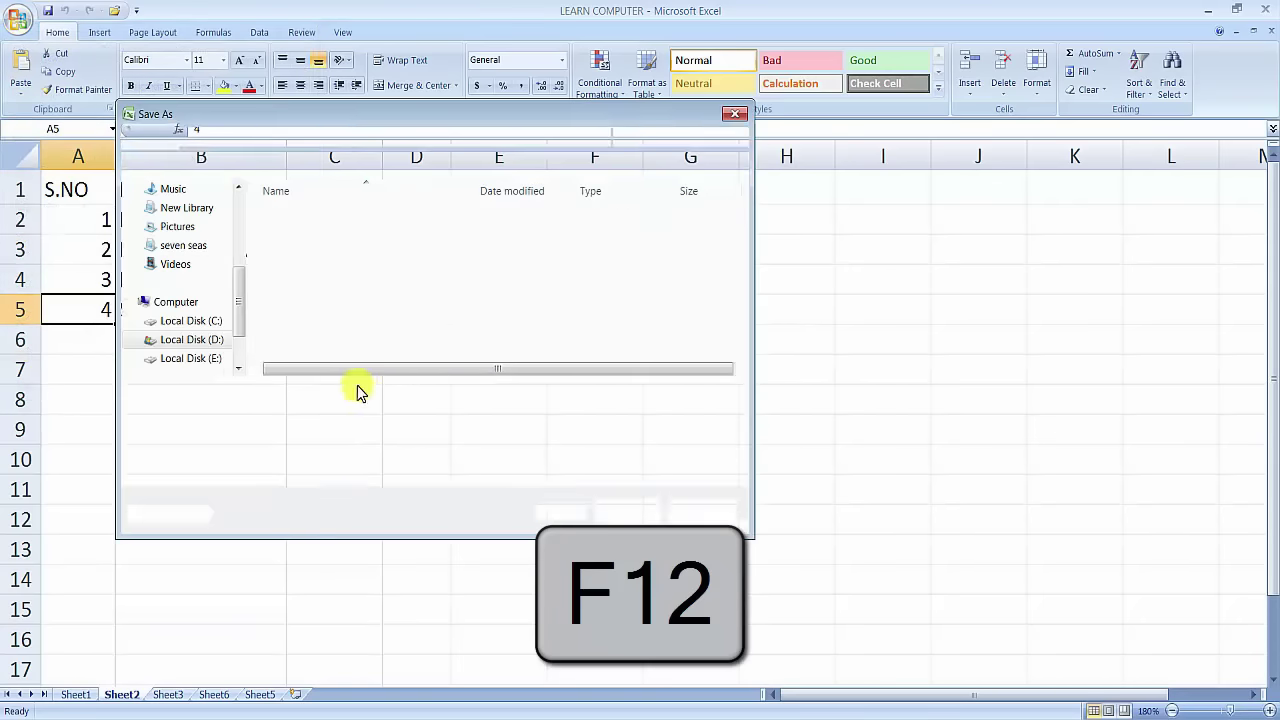
{"action": "left_click", "coordinate": [734, 114]}
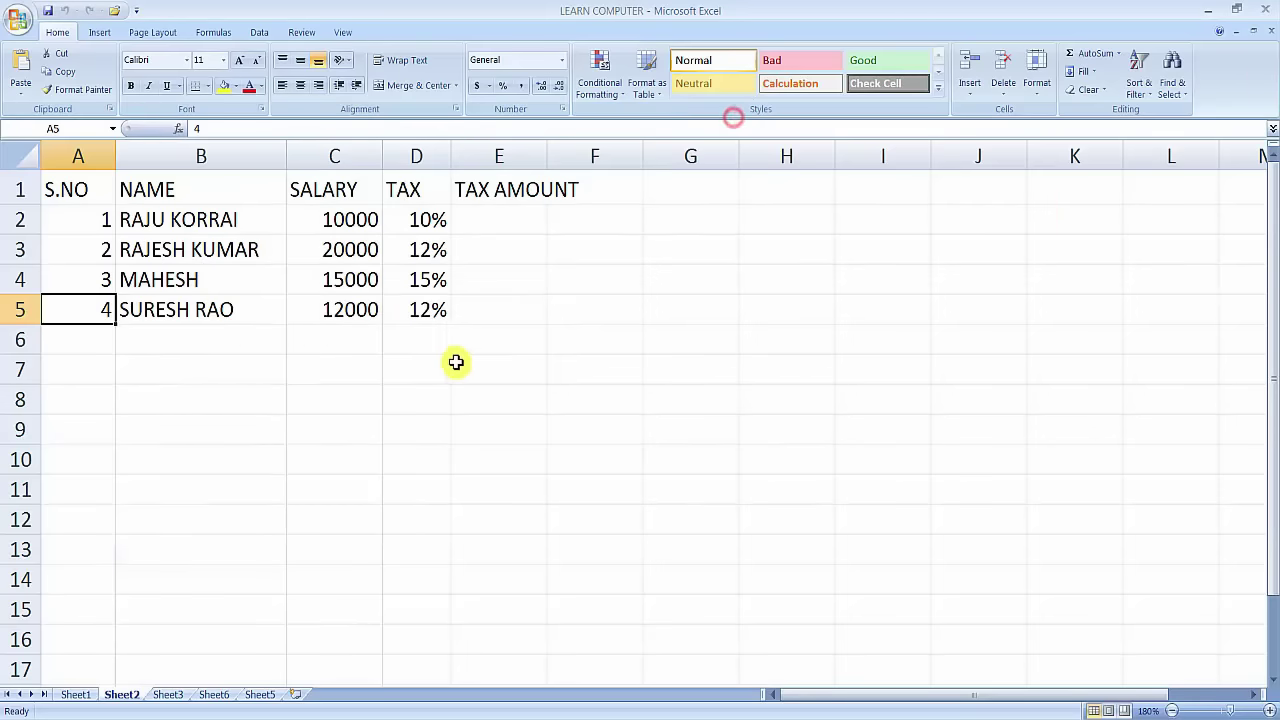
{"action": "left_click", "coordinate": [76, 695]}
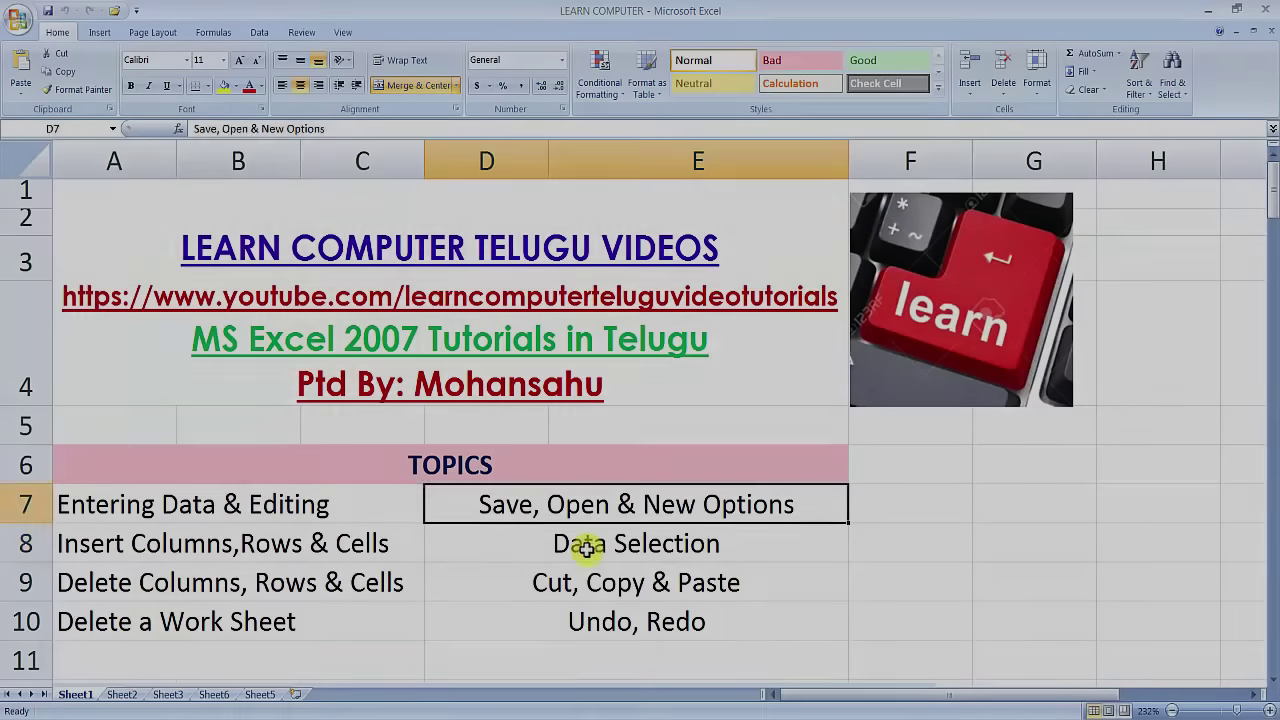
{"action": "left_click", "coordinate": [586, 548]}
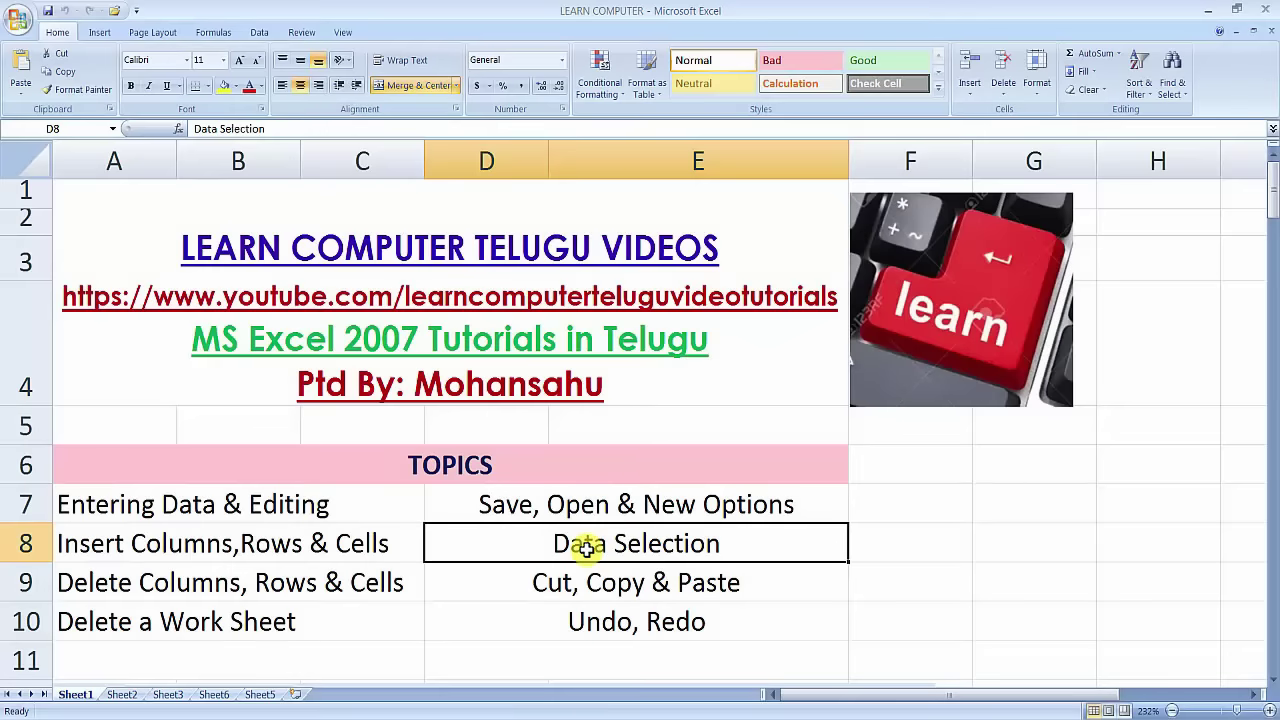
{"action": "key", "text": "alt+Tab"}
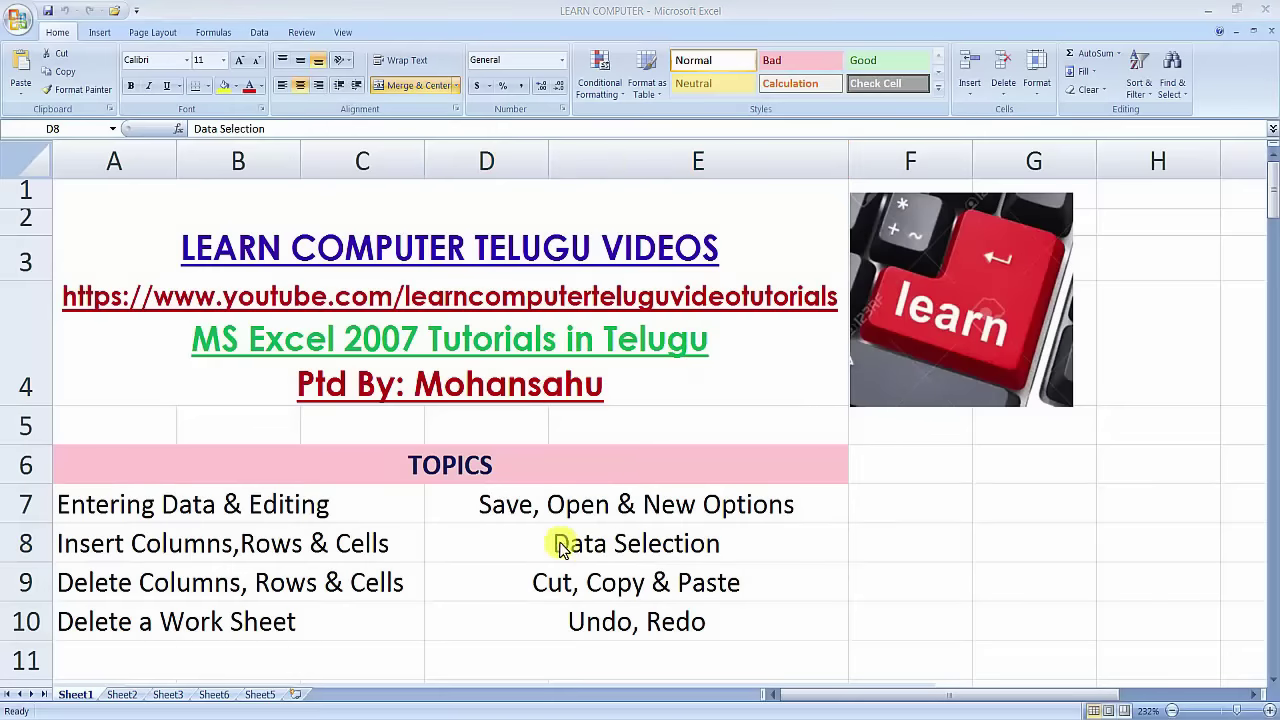
{"action": "key", "text": "alt+Tab"}
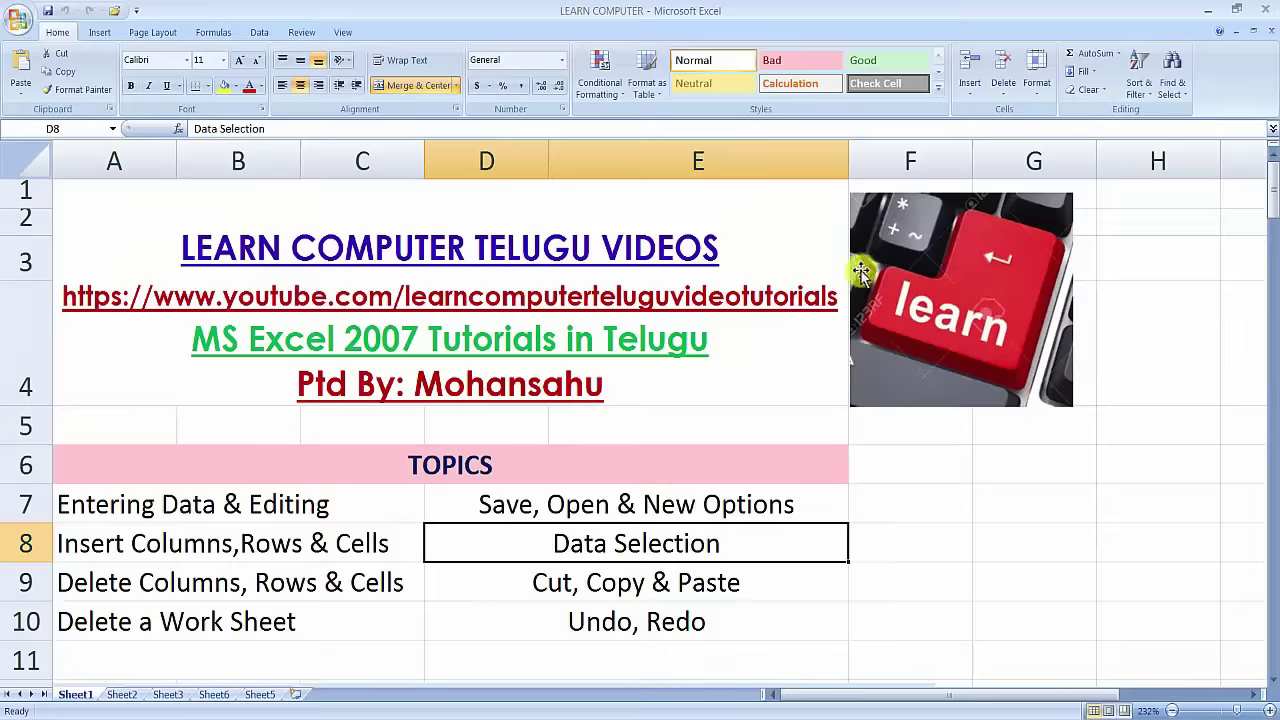
{"action": "left_click", "coordinate": [120, 694]}
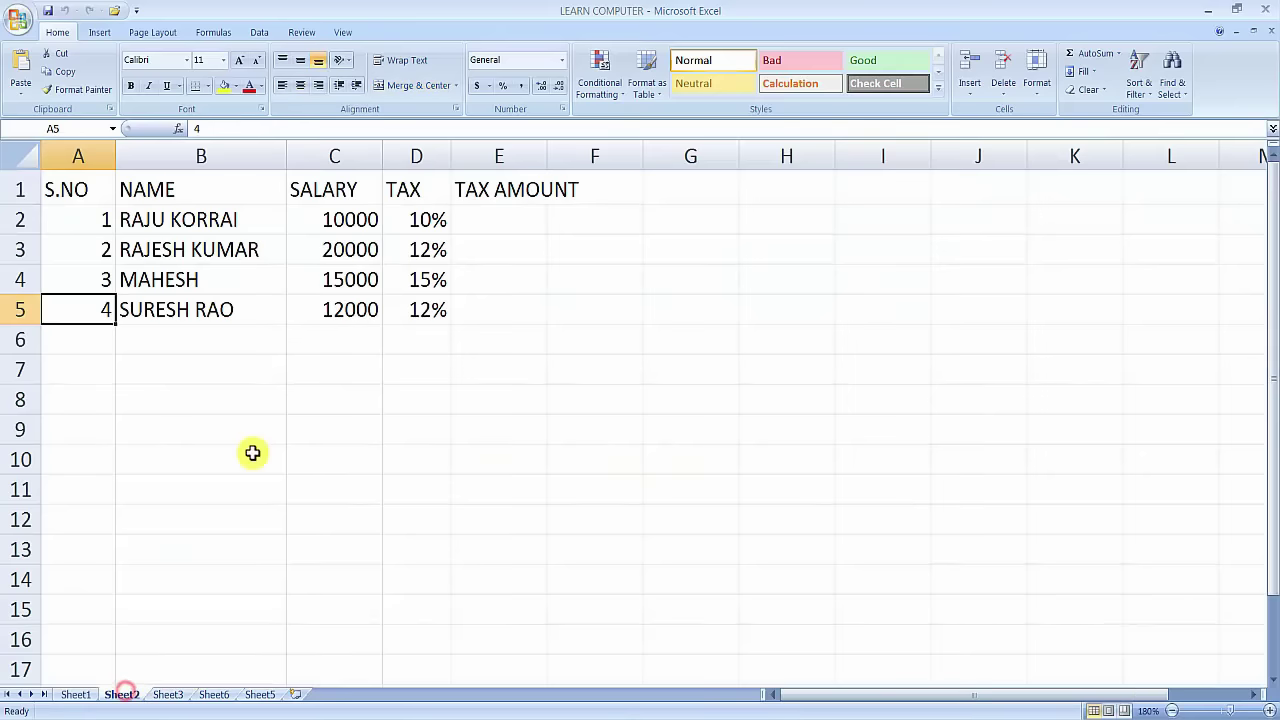
{"action": "left_click_drag", "start_coordinate": [72, 188], "coordinate": [669, 337]}
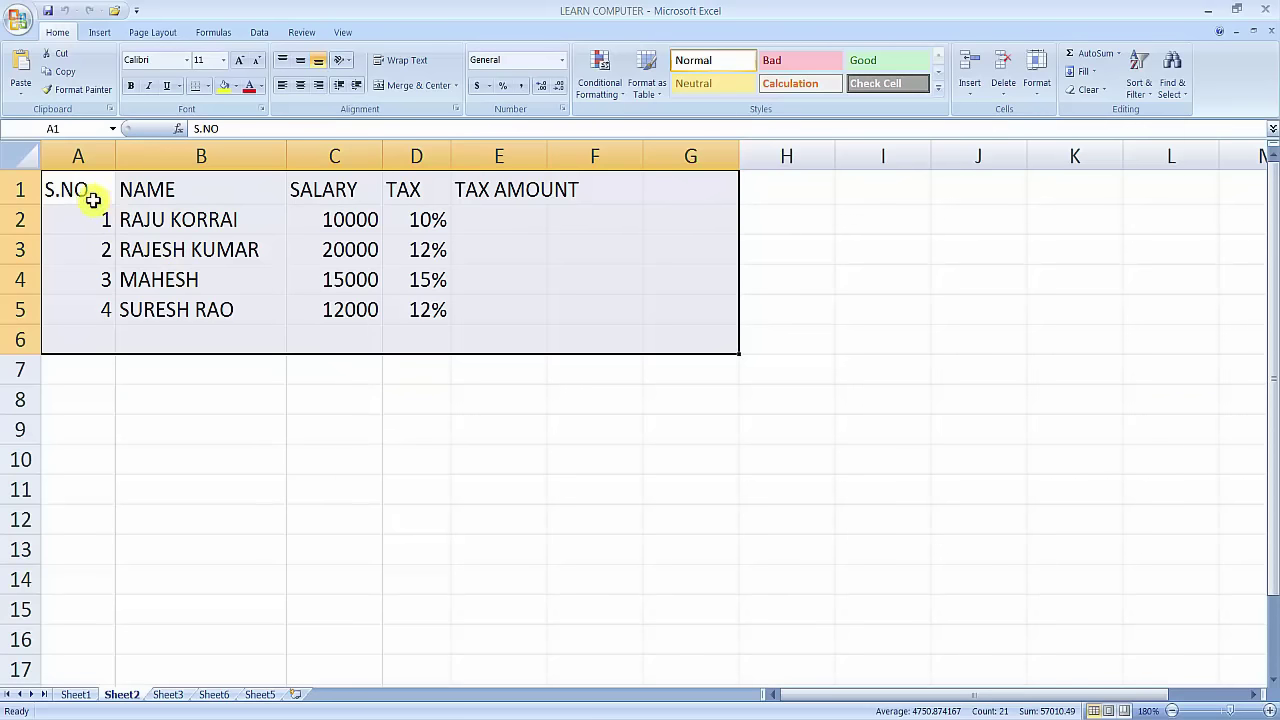
{"action": "left_click", "coordinate": [207, 395]}
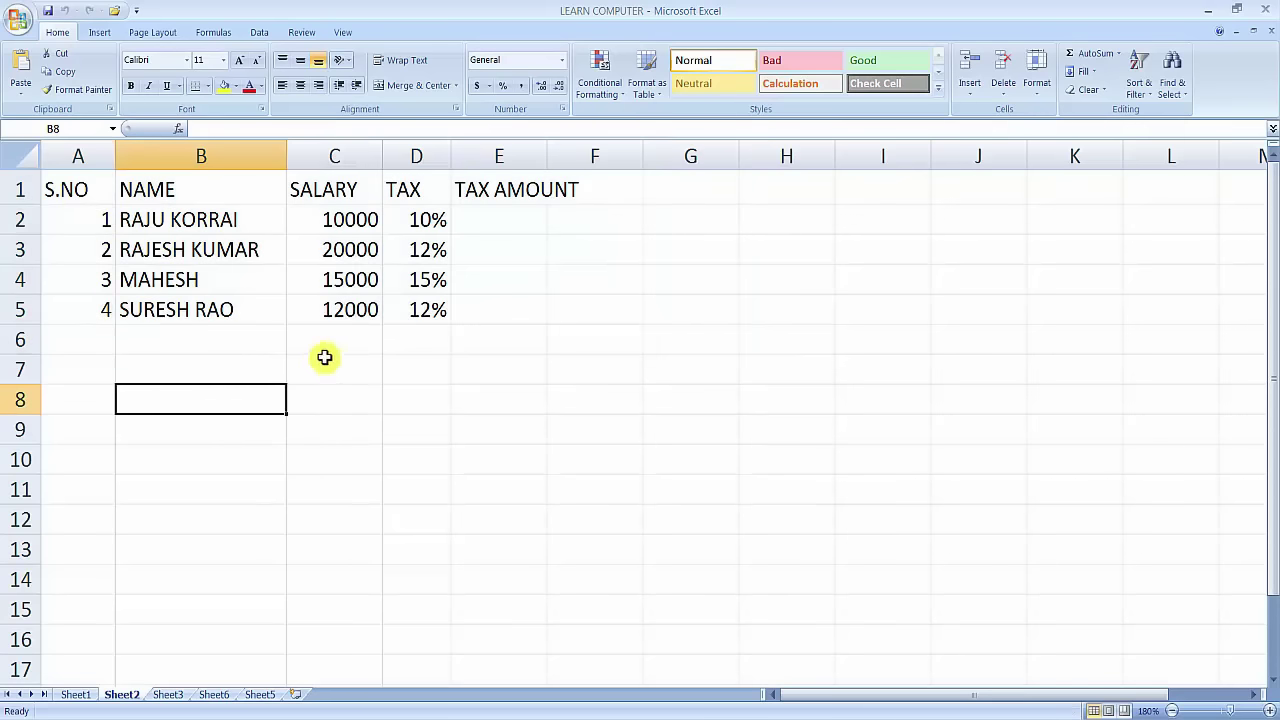
Step: Practise selecting blocks C7:J14, B10:F15 and E2:G12, then return to cell B10
{"action": "left_click_drag", "start_coordinate": [325, 357], "coordinate": [948, 582]}
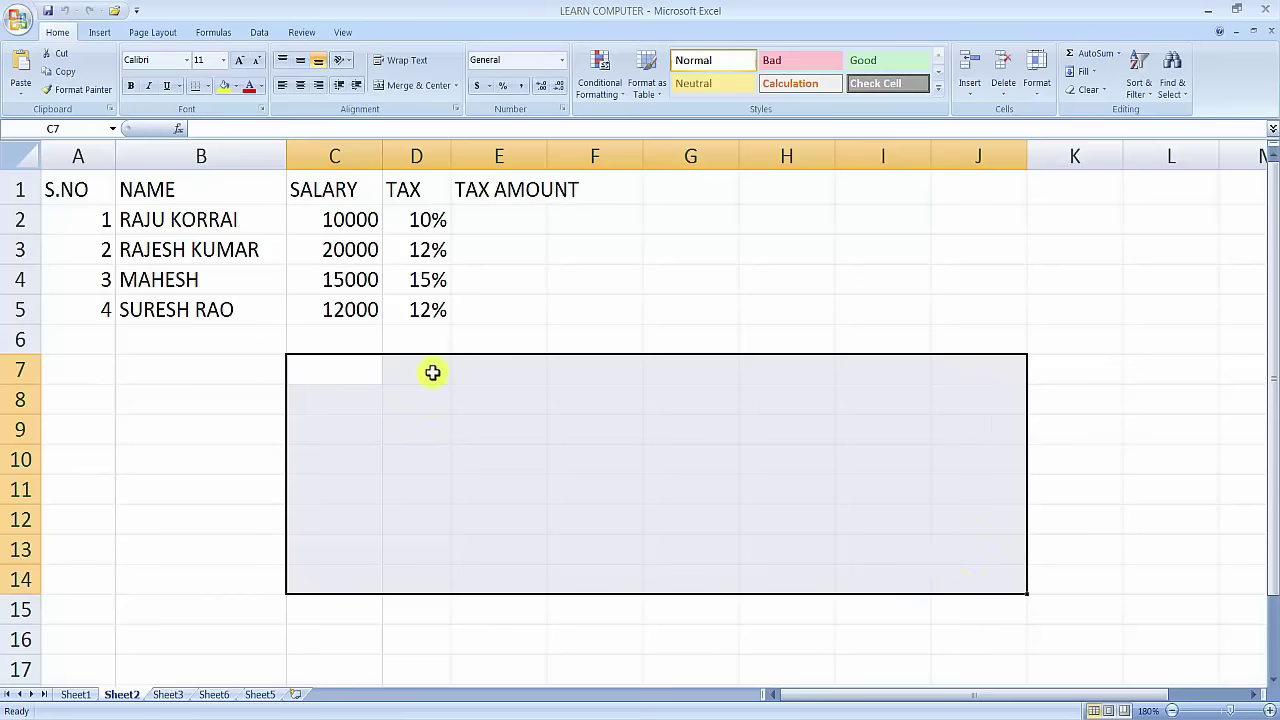
{"action": "left_click_drag", "start_coordinate": [177, 371], "coordinate": [357, 511]}
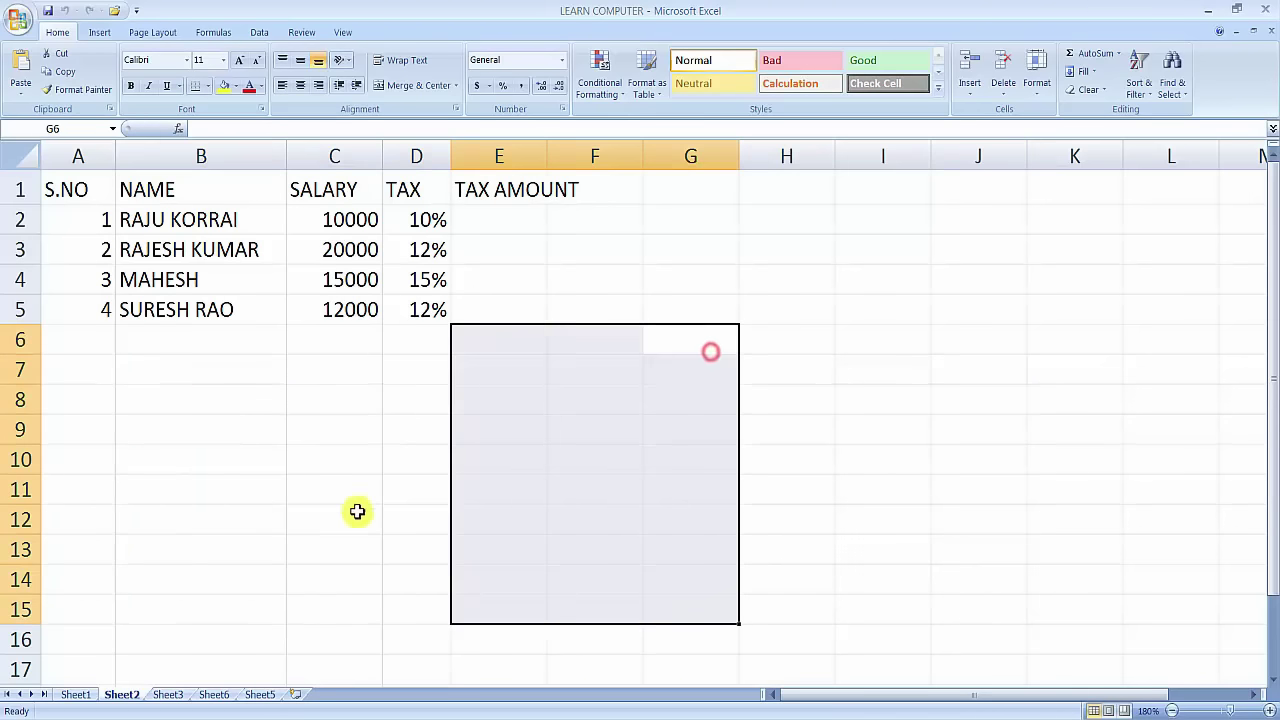
{"action": "left_click_drag", "start_coordinate": [275, 448], "coordinate": [580, 610]}
{"action": "left_click_drag", "start_coordinate": [526, 226], "coordinate": [697, 508]}
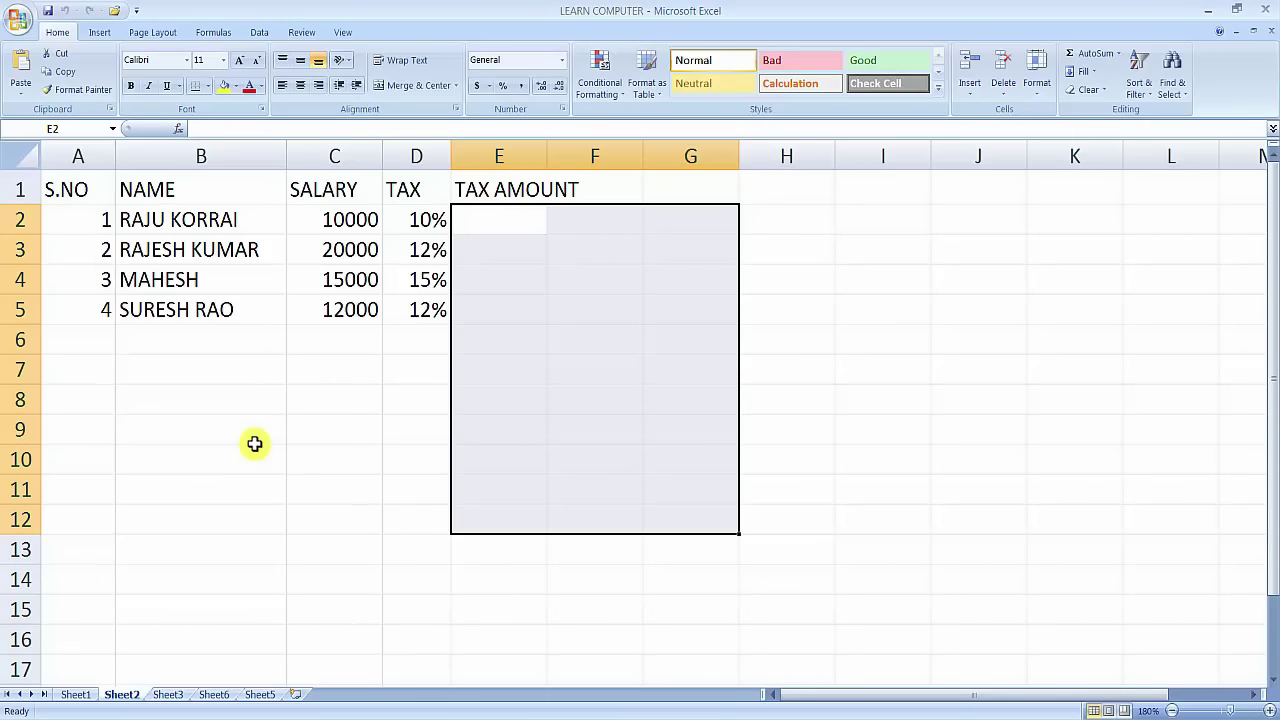
{"action": "left_click", "coordinate": [258, 447]}
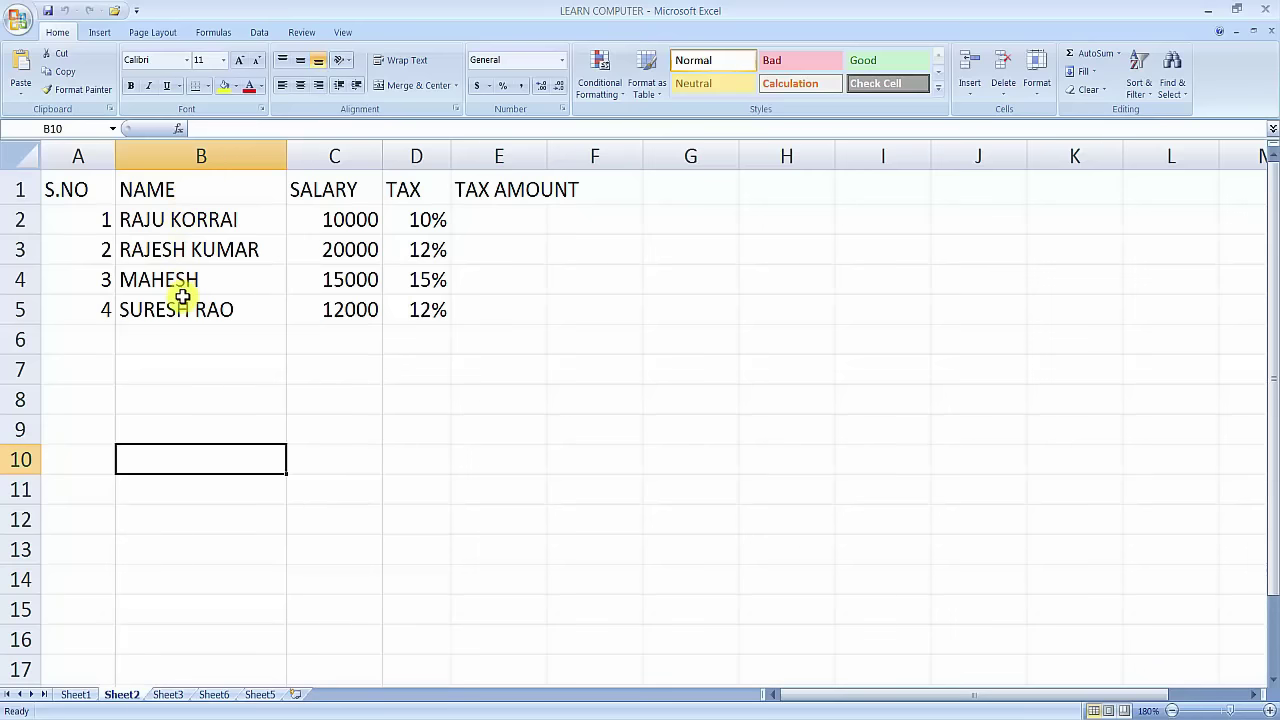
Step: Drag-select column B from B1 down to row 95, then clear the selection at B8
{"action": "left_click_drag", "start_coordinate": [177, 189], "coordinate": [170, 693]}
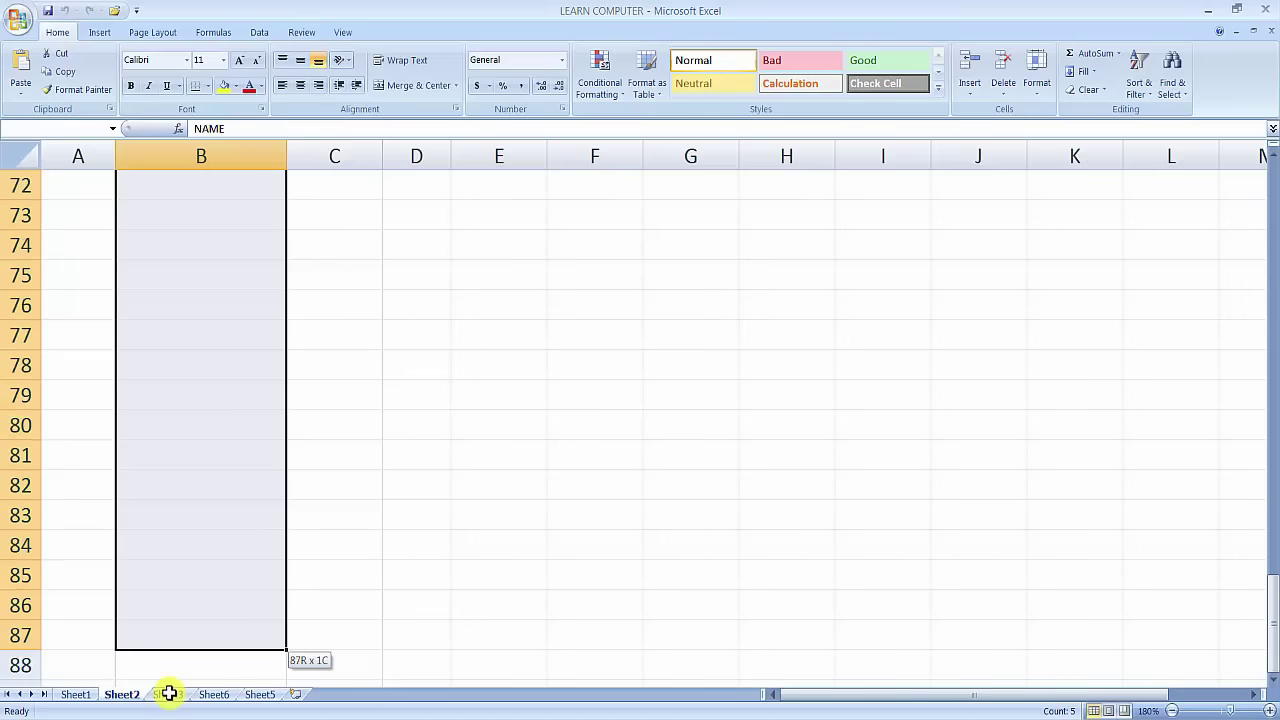
{"action": "left_click_drag", "start_coordinate": [171, 690], "coordinate": [172, 688]}
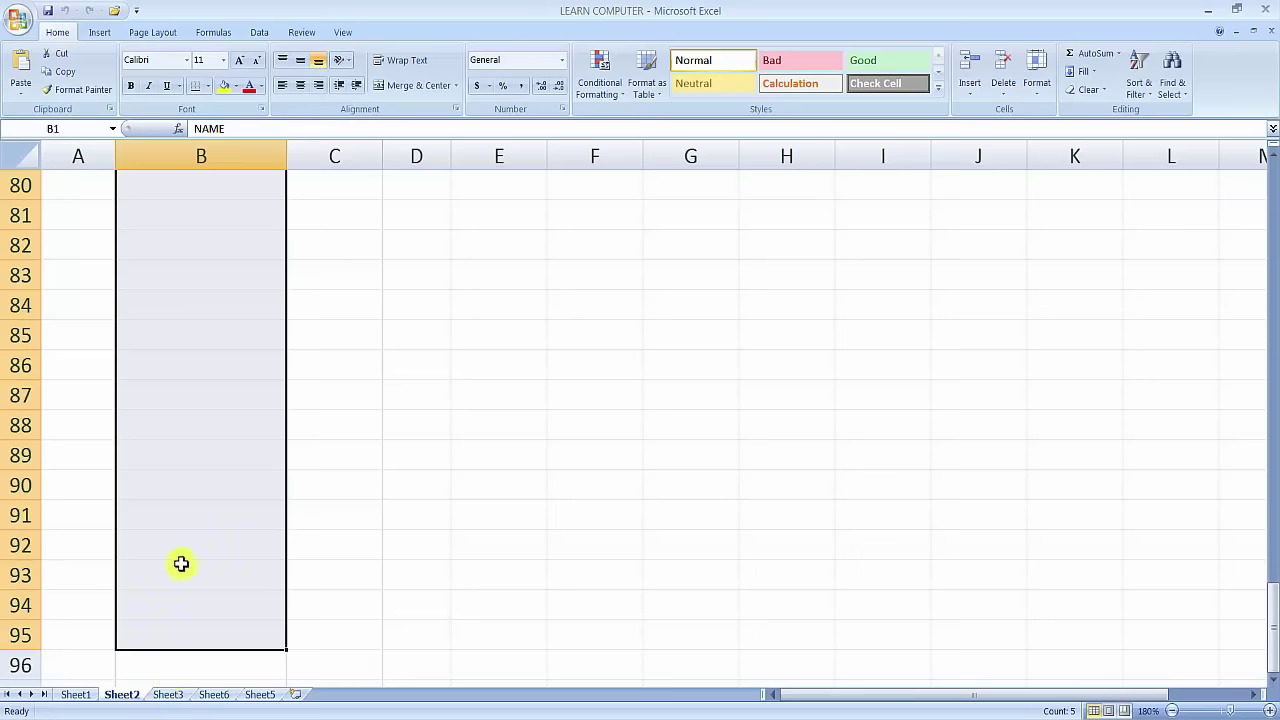
{"action": "scroll", "coordinate": [187, 553], "scroll_direction": "up", "scroll_amount": 6}
{"action": "scroll", "coordinate": [189, 550], "scroll_direction": "up", "scroll_amount": 12}
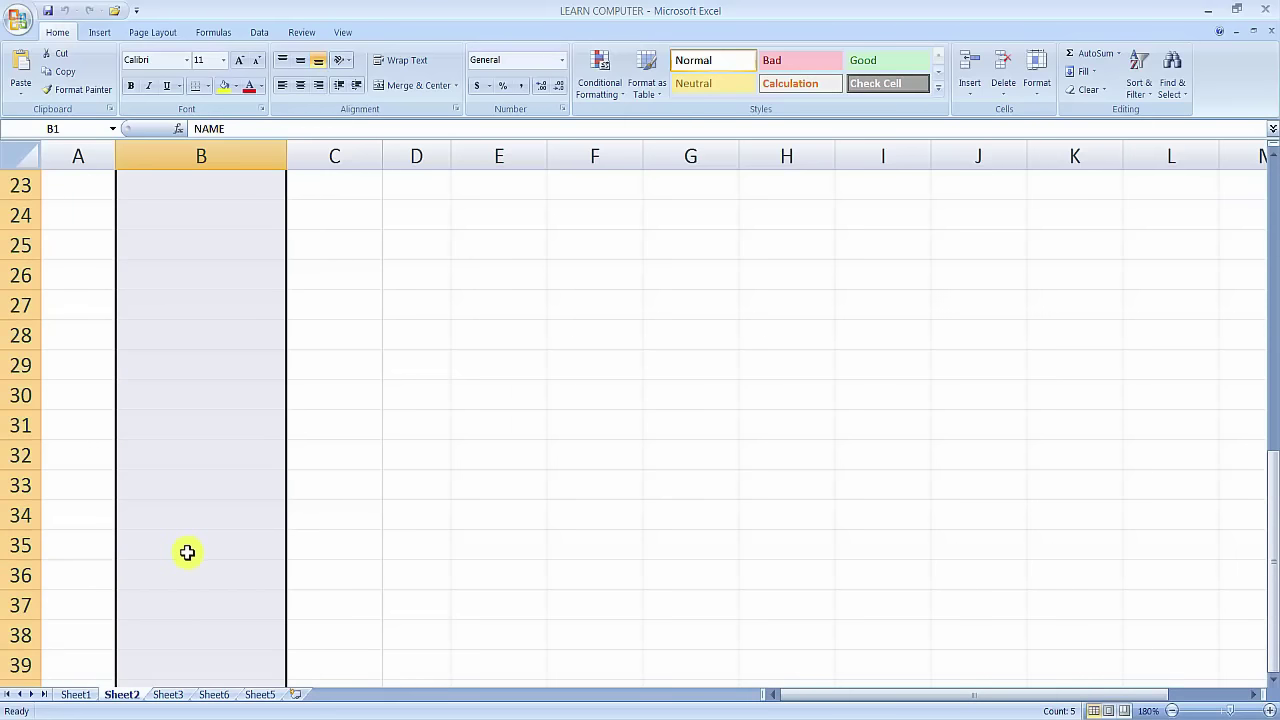
{"action": "left_click", "coordinate": [354, 479]}
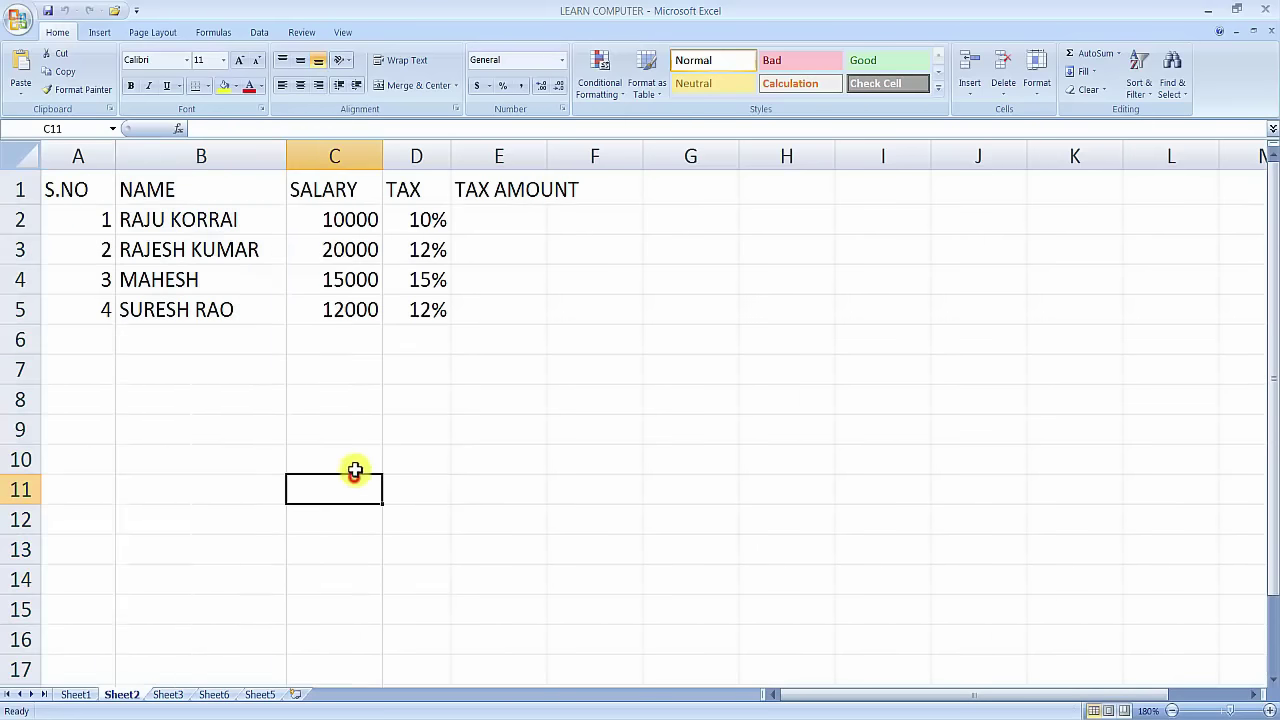
{"action": "left_click", "coordinate": [221, 399]}
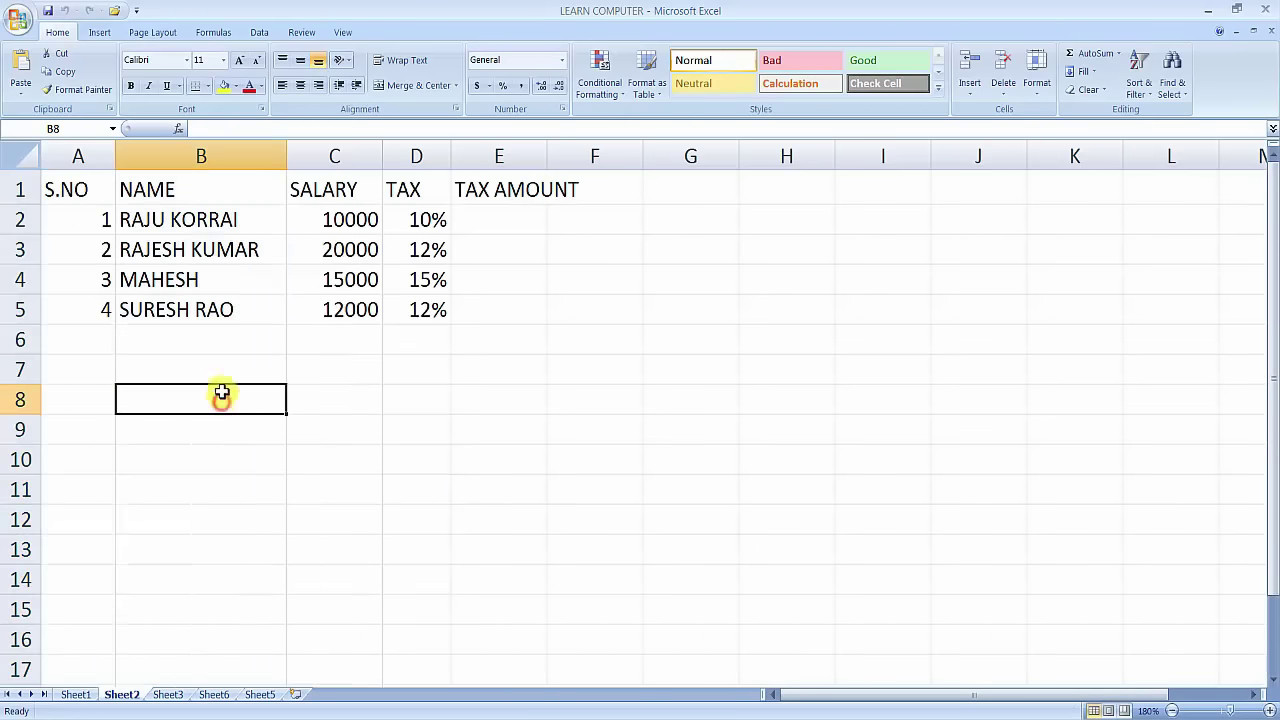
Step: Select the whole NAME column B from its header and scroll to confirm it
{"action": "left_click", "coordinate": [199, 156]}
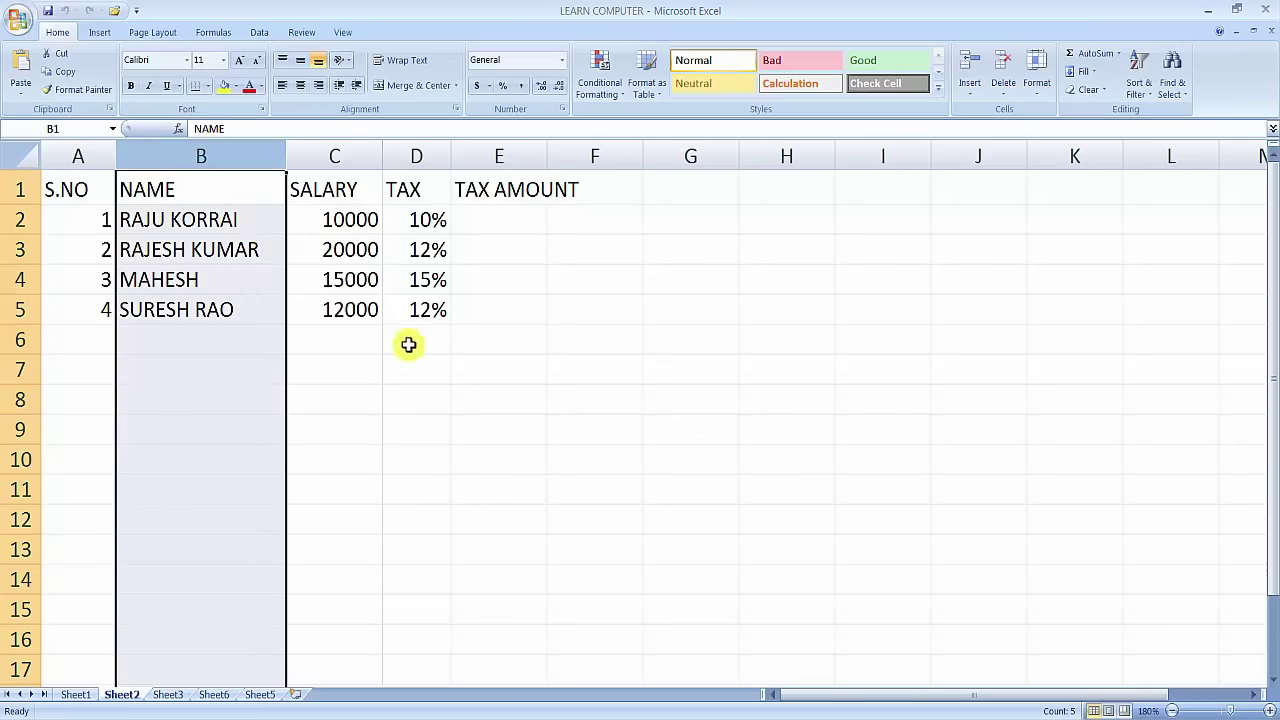
{"action": "scroll", "coordinate": [166, 417], "scroll_direction": "down", "scroll_amount": 4}
{"action": "scroll", "coordinate": [166, 417], "scroll_direction": "down", "scroll_amount": 7}
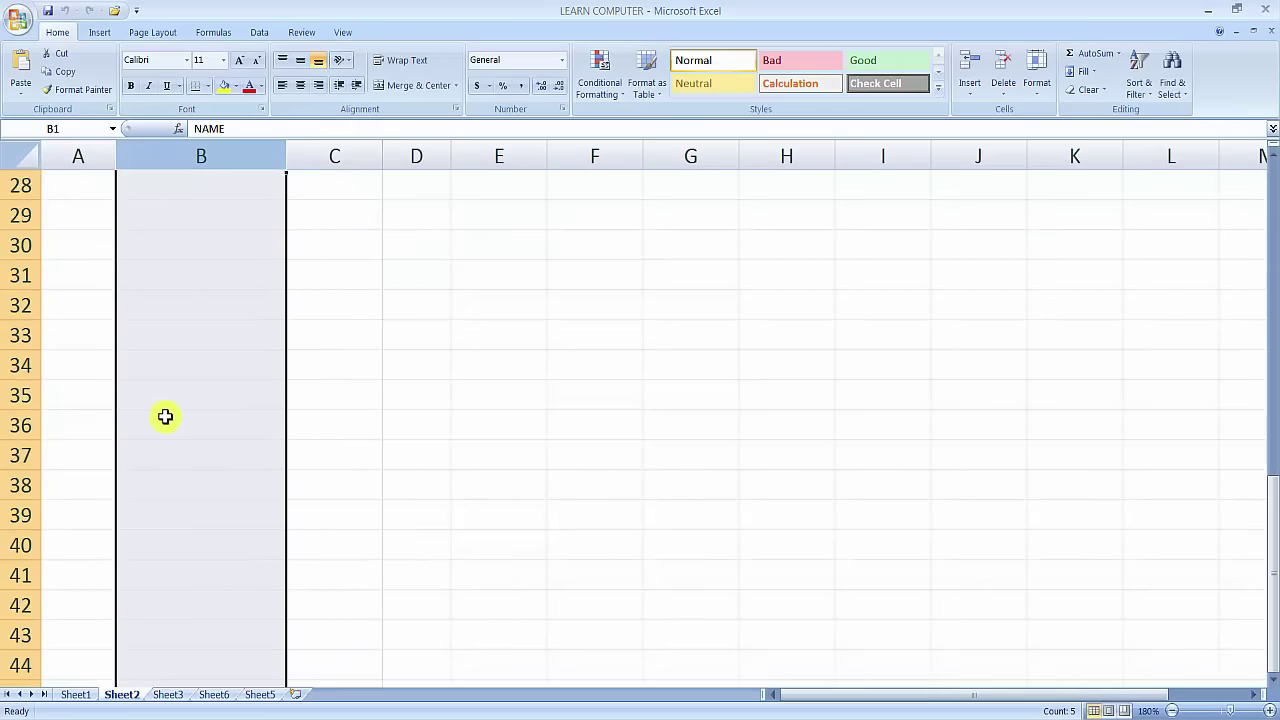
{"action": "scroll", "coordinate": [174, 420], "scroll_direction": "up", "scroll_amount": 11}
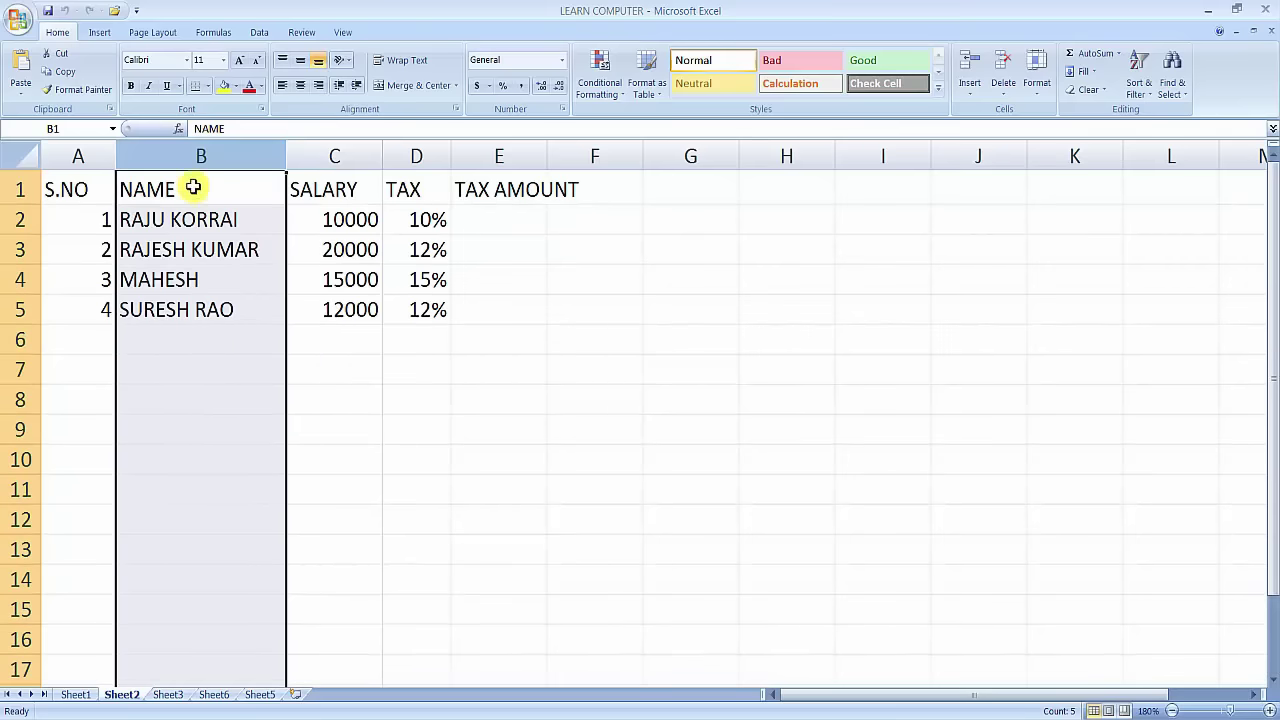
Step: Fill column B yellow and check it reaches the last row with Ctrl+Down and Ctrl+Up
{"action": "left_click", "coordinate": [224, 87]}
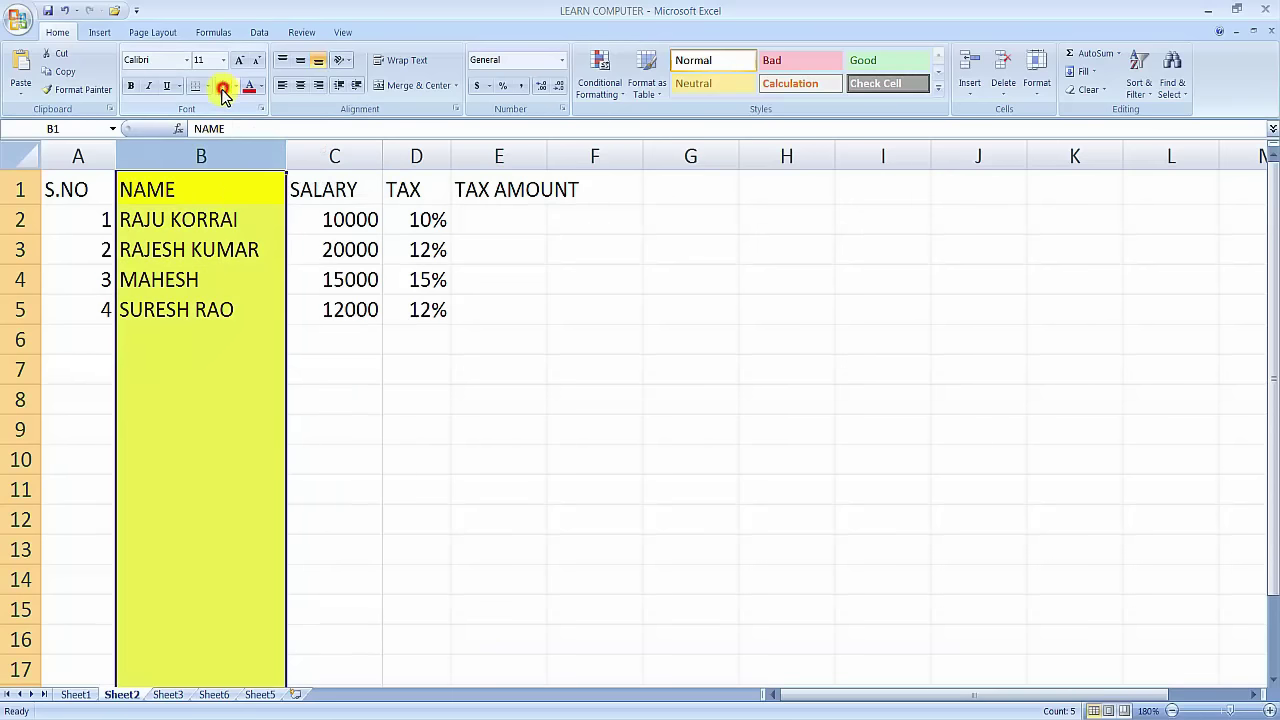
{"action": "left_click", "coordinate": [170, 201]}
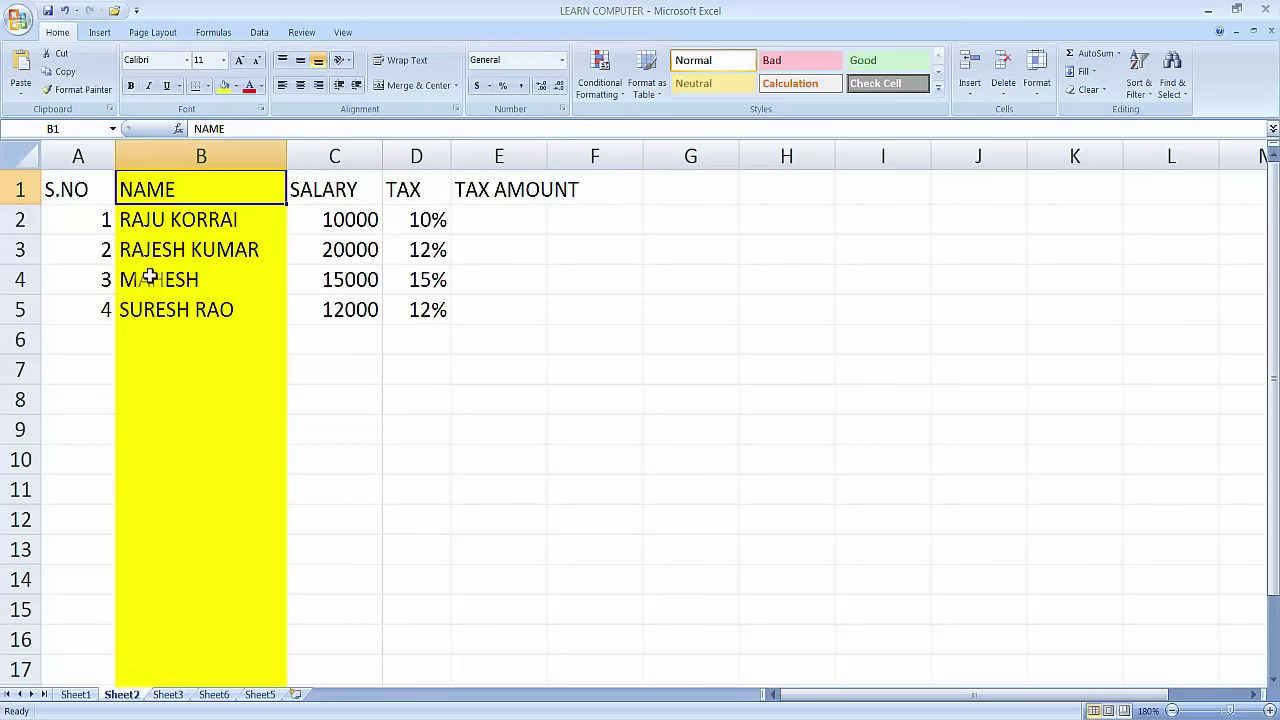
{"action": "key", "text": "ctrl+Down"}
{"action": "key", "text": "ctrl+Down"}
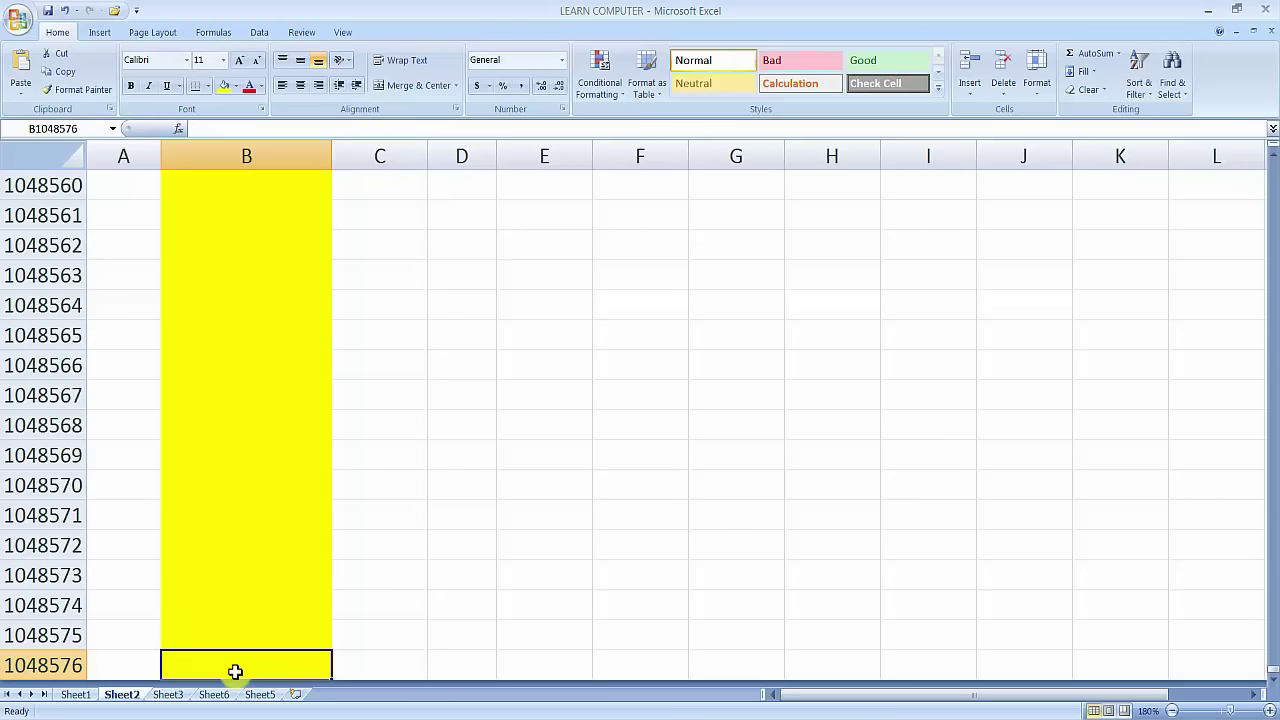
{"action": "key", "text": "ctrl+Up"}
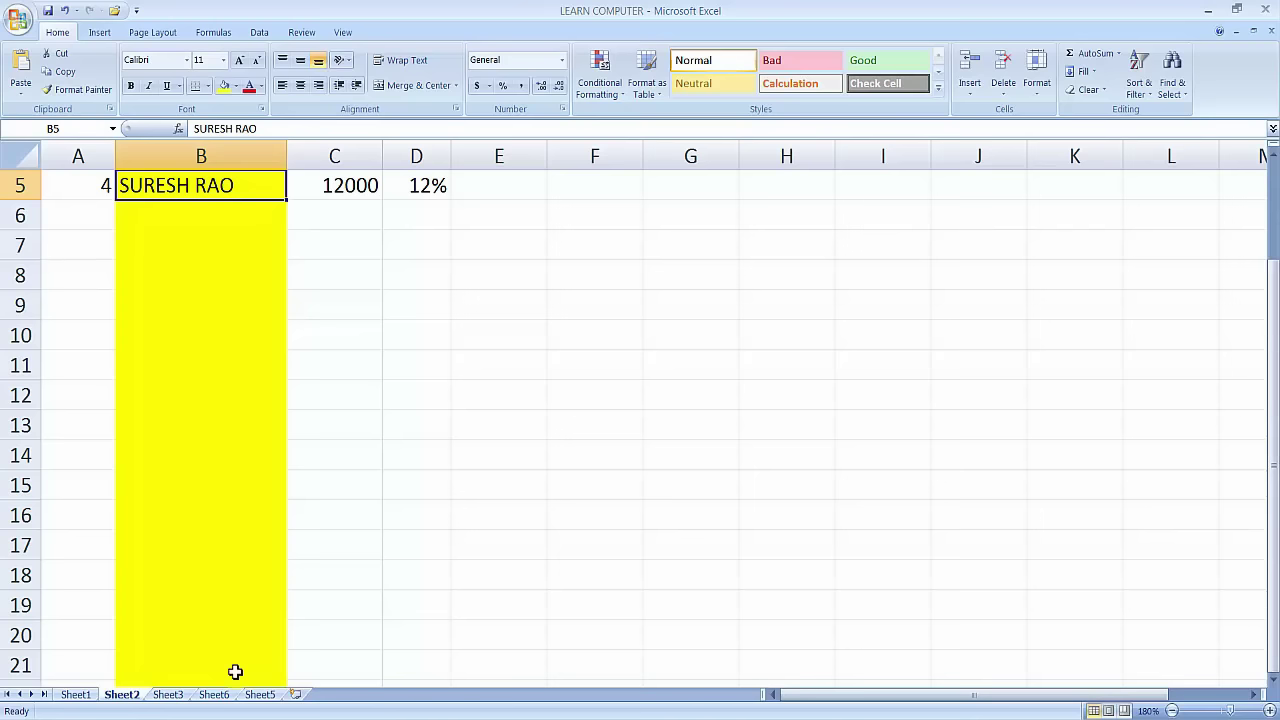
{"action": "scroll", "coordinate": [235, 672], "scroll_direction": "up", "scroll_amount": 2}
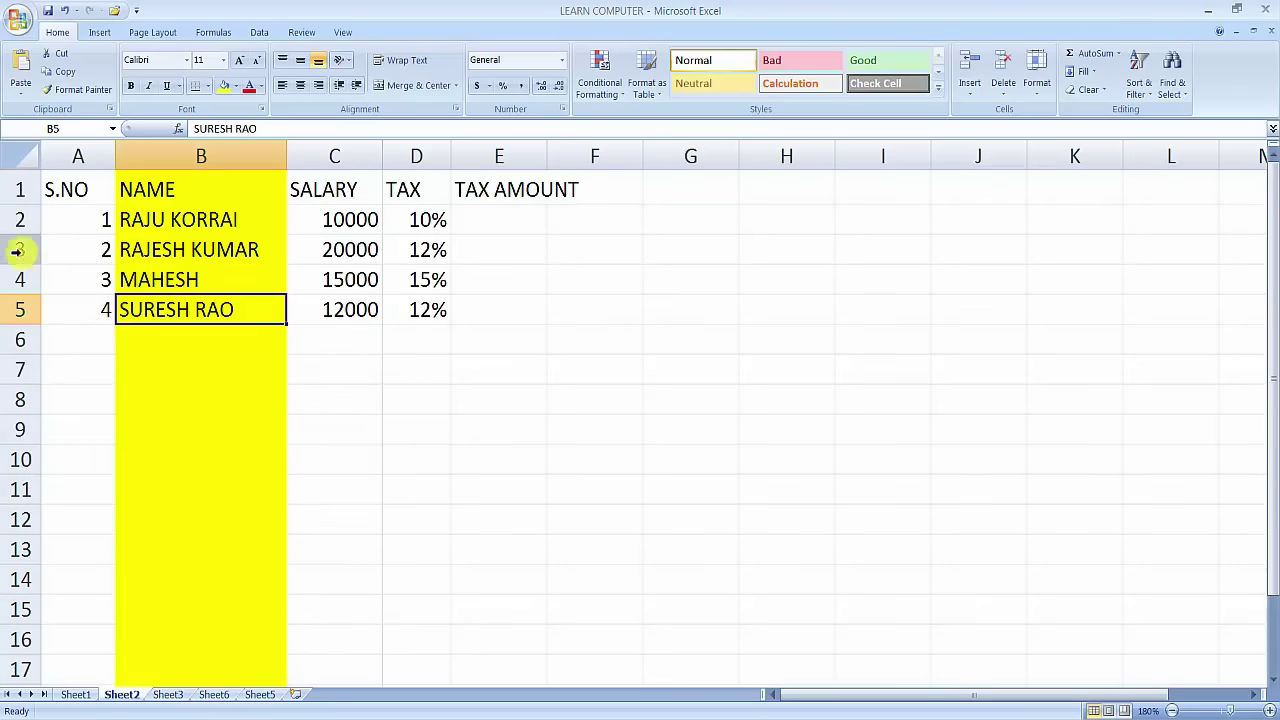
Step: Fill header row 1 dark red and confirm it extends to the last column
{"action": "left_click", "coordinate": [15, 189]}
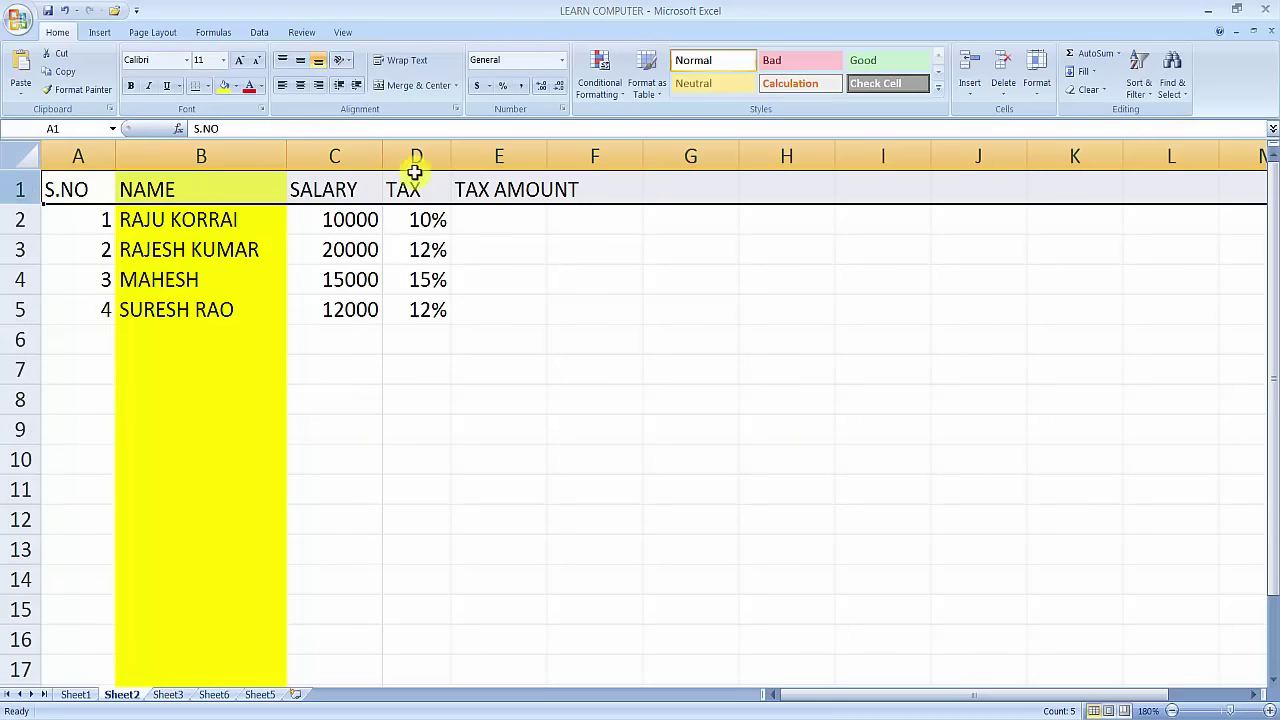
{"action": "left_click", "coordinate": [236, 86]}
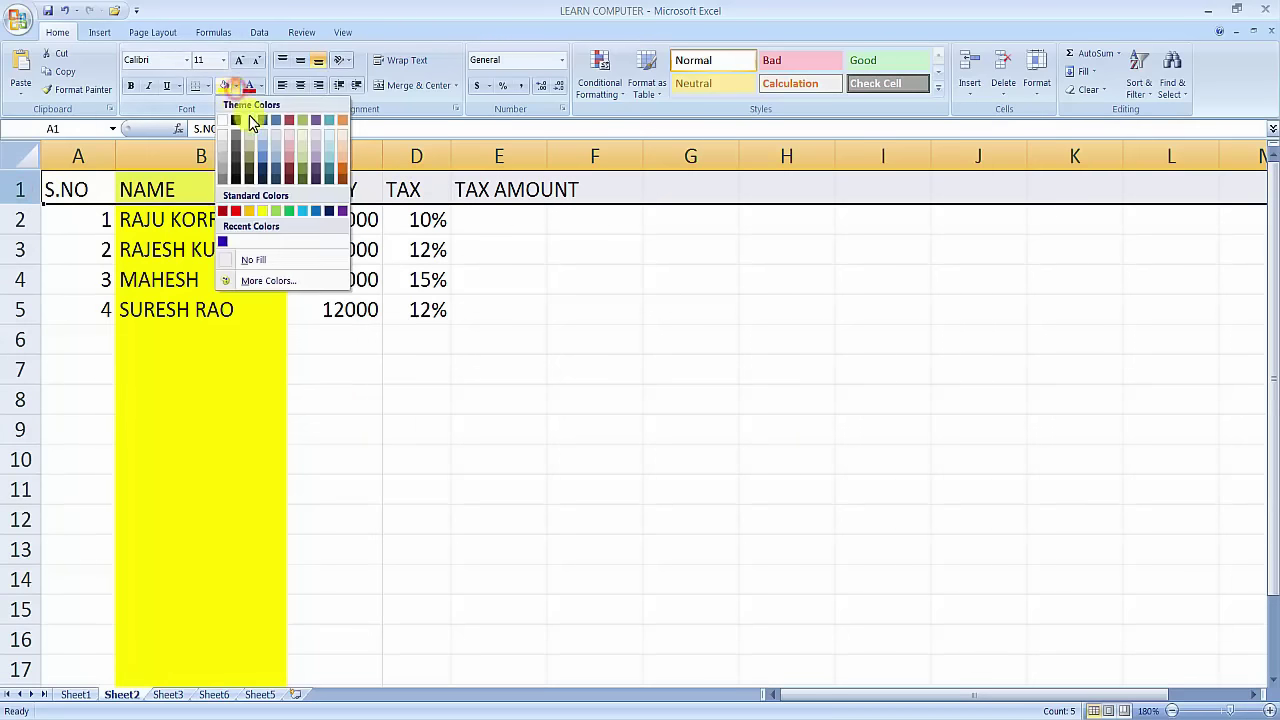
{"action": "left_click", "coordinate": [288, 121]}
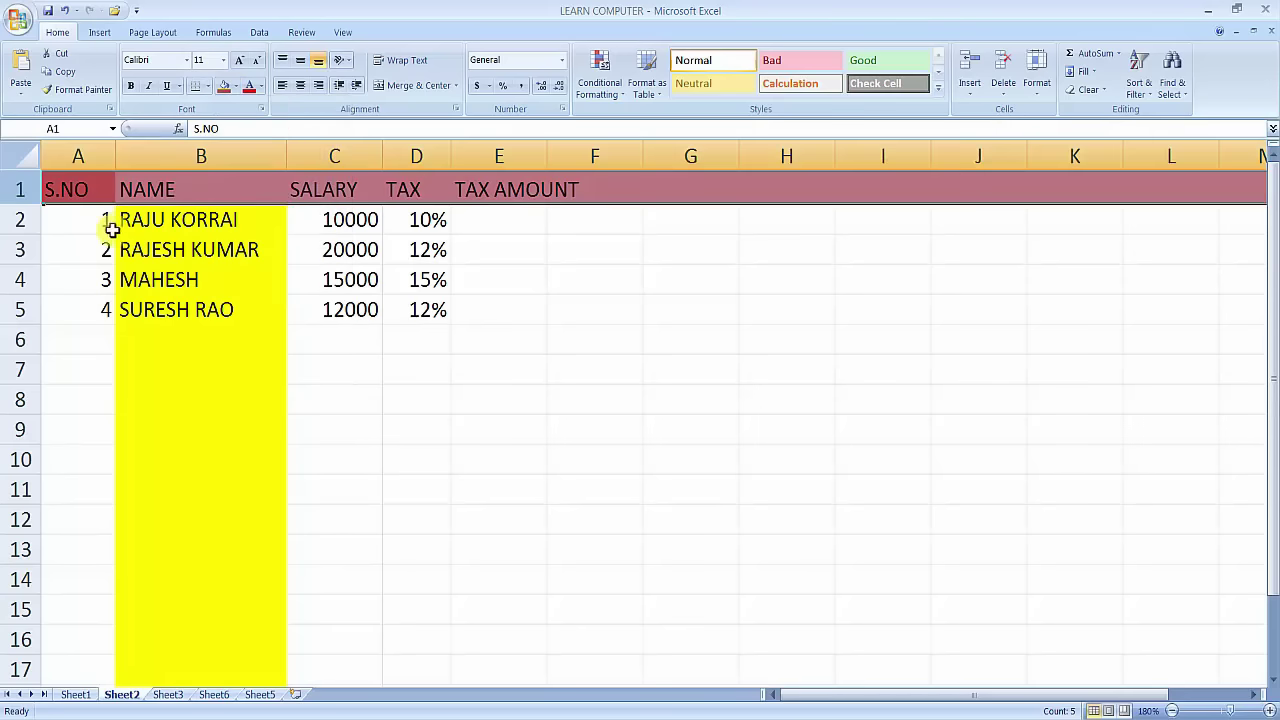
{"action": "left_click", "coordinate": [80, 215]}
{"action": "left_click", "coordinate": [71, 191]}
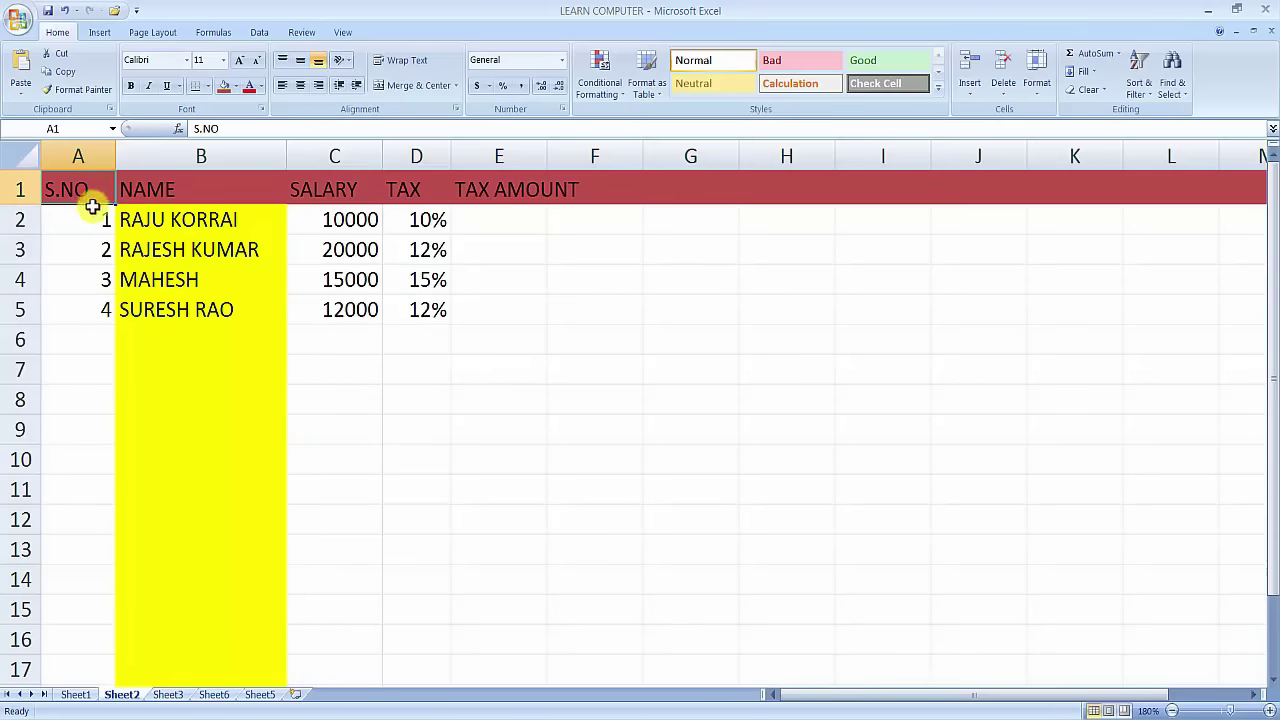
{"action": "key", "text": "ctrl+Right"}
{"action": "key", "text": "ctrl+Right"}
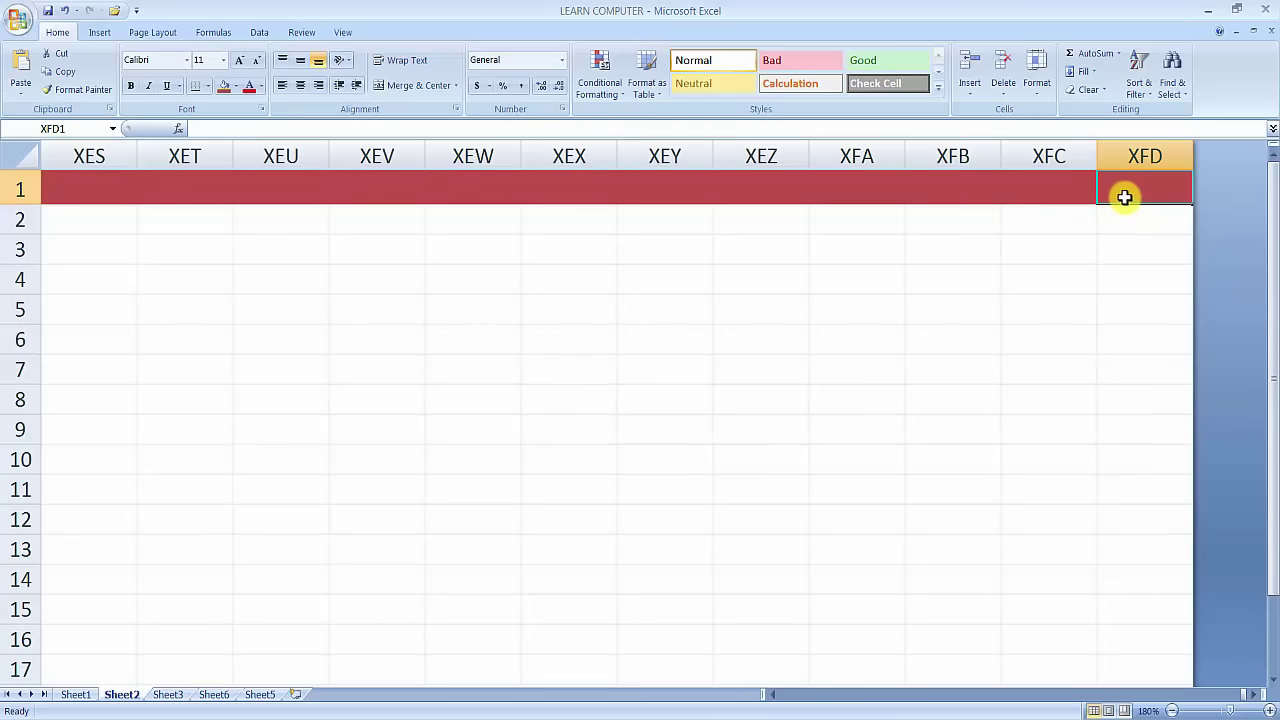
{"action": "key", "text": "ctrl+Left"}
{"action": "key", "text": "ctrl+Left"}
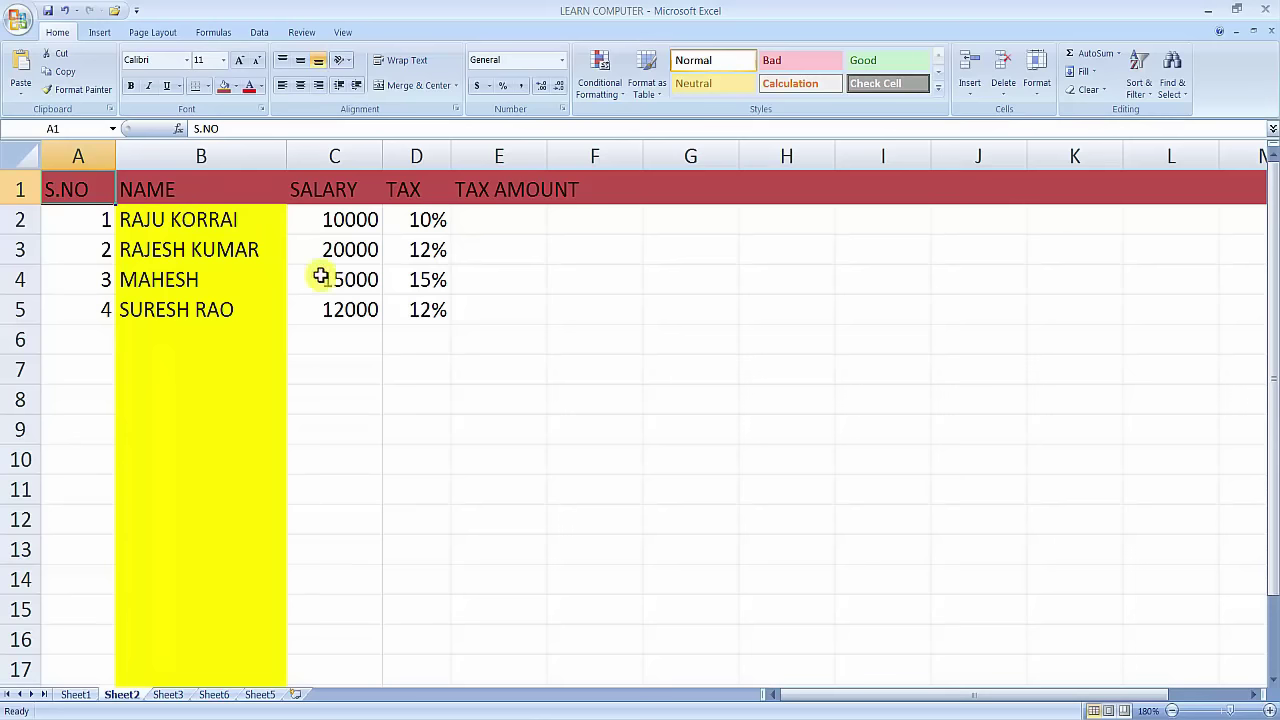
{"action": "left_click", "coordinate": [27, 156]}
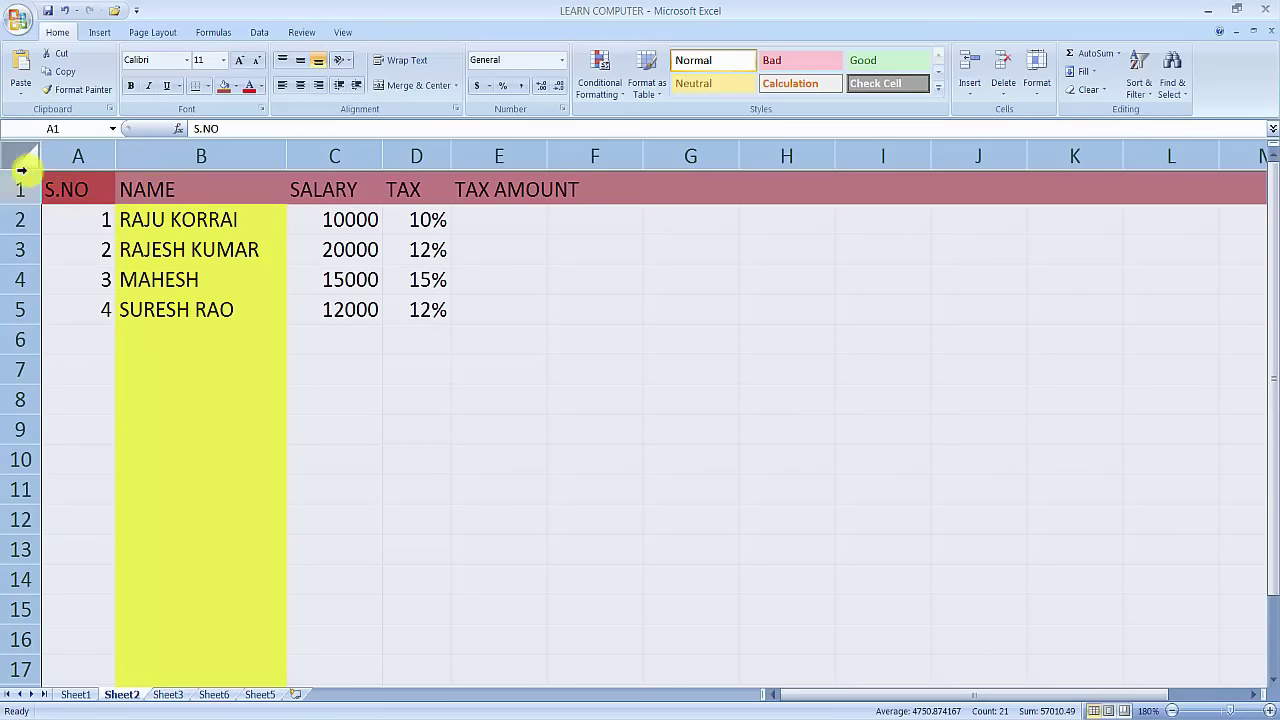
{"action": "left_click", "coordinate": [389, 349]}
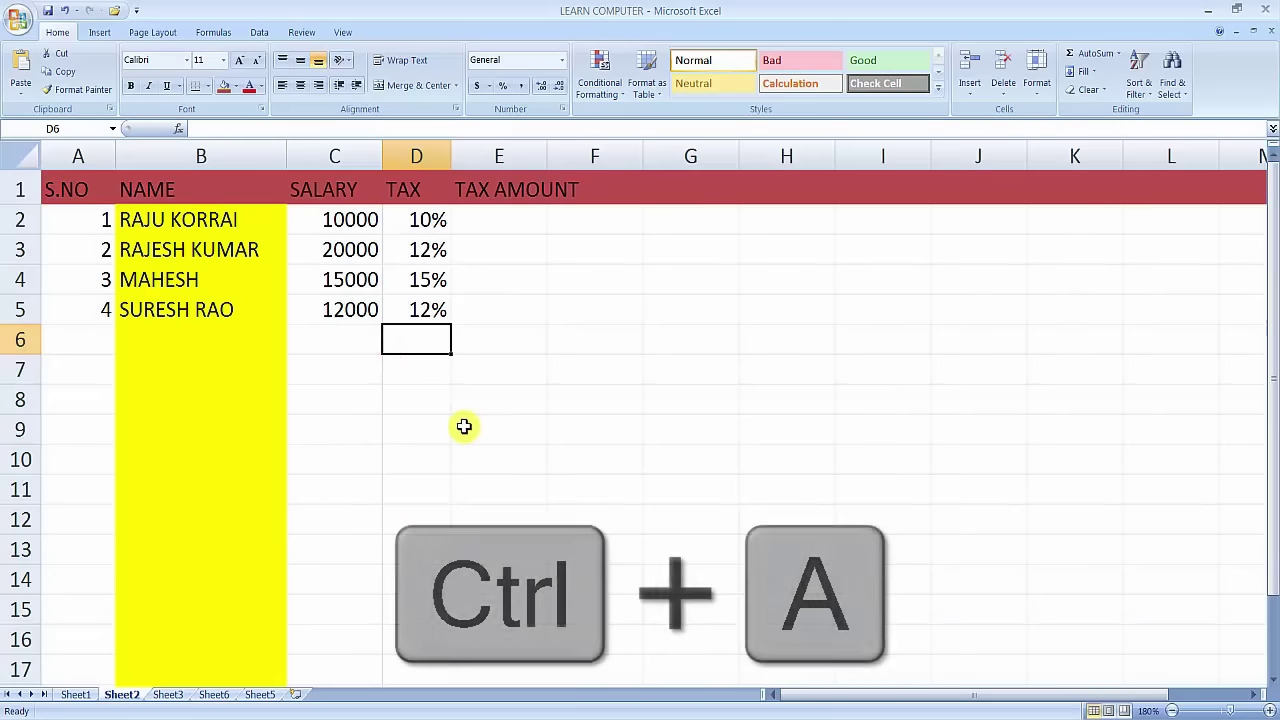
{"action": "key", "text": "ctrl+a"}
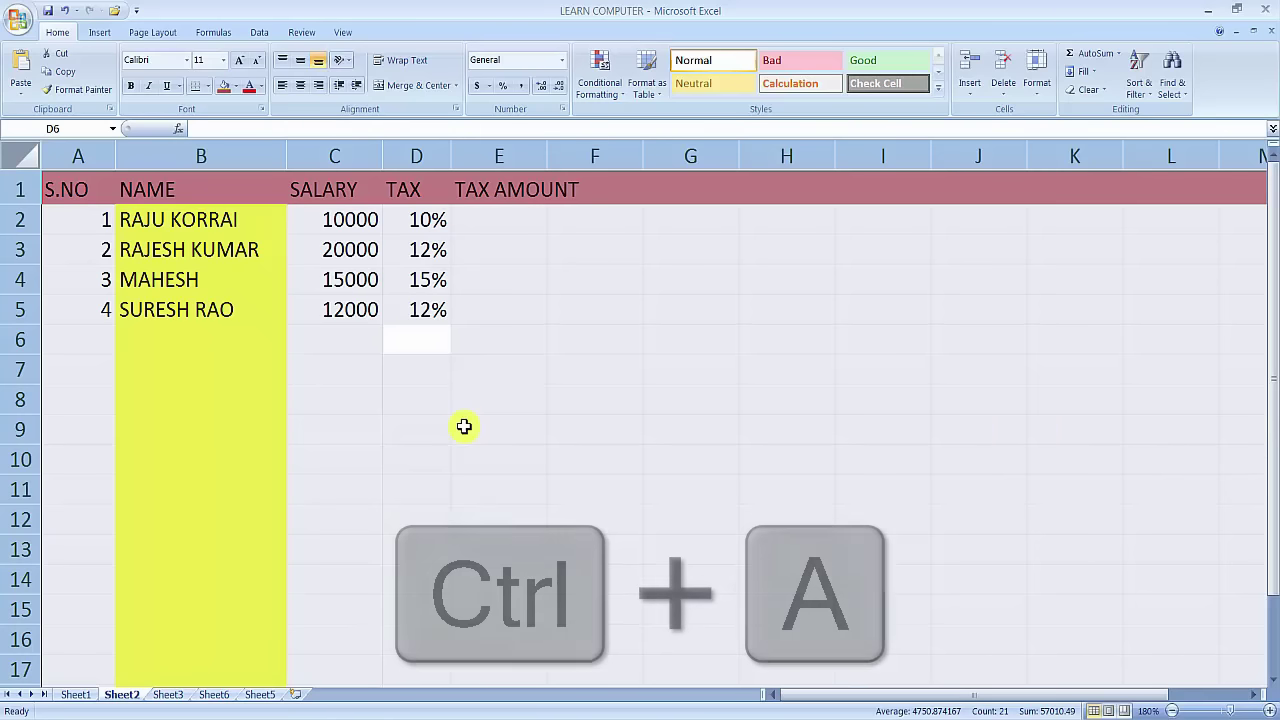
{"action": "left_click", "coordinate": [304, 347]}
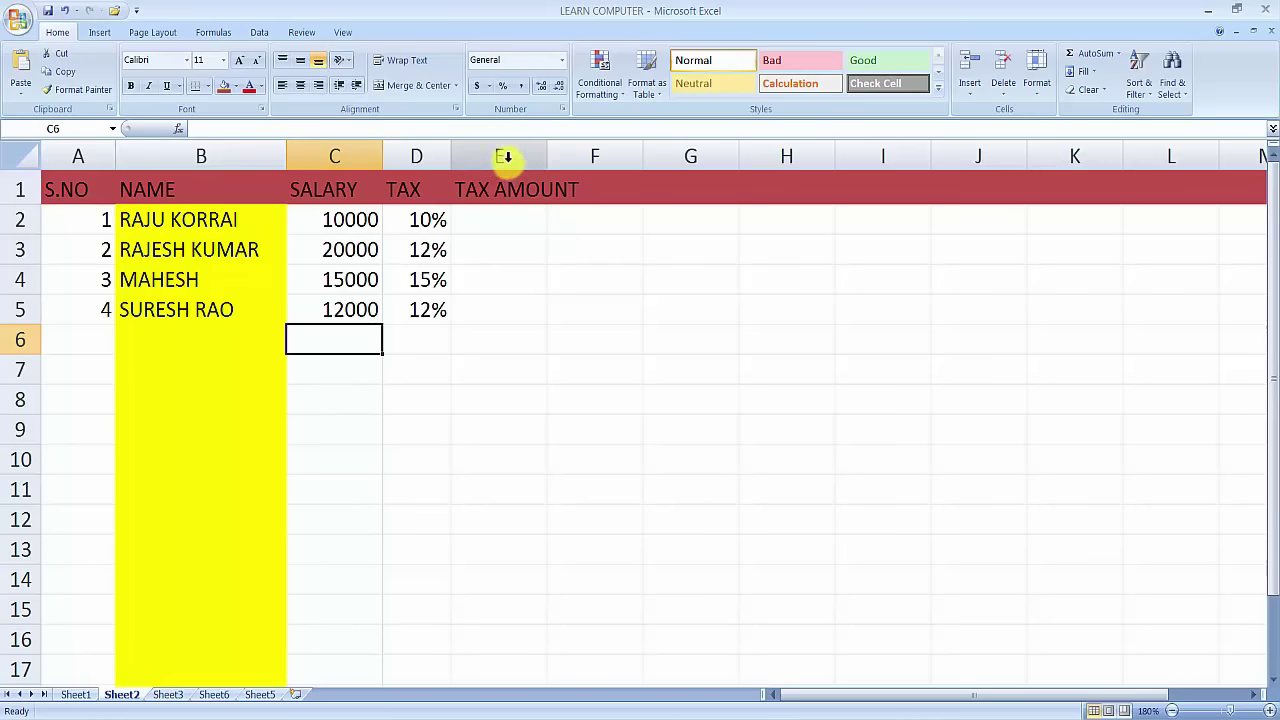
Step: Fill columns E to G, including TAX AMOUNT, with light green, then select row 5
{"action": "left_click_drag", "start_coordinate": [504, 157], "coordinate": [690, 157]}
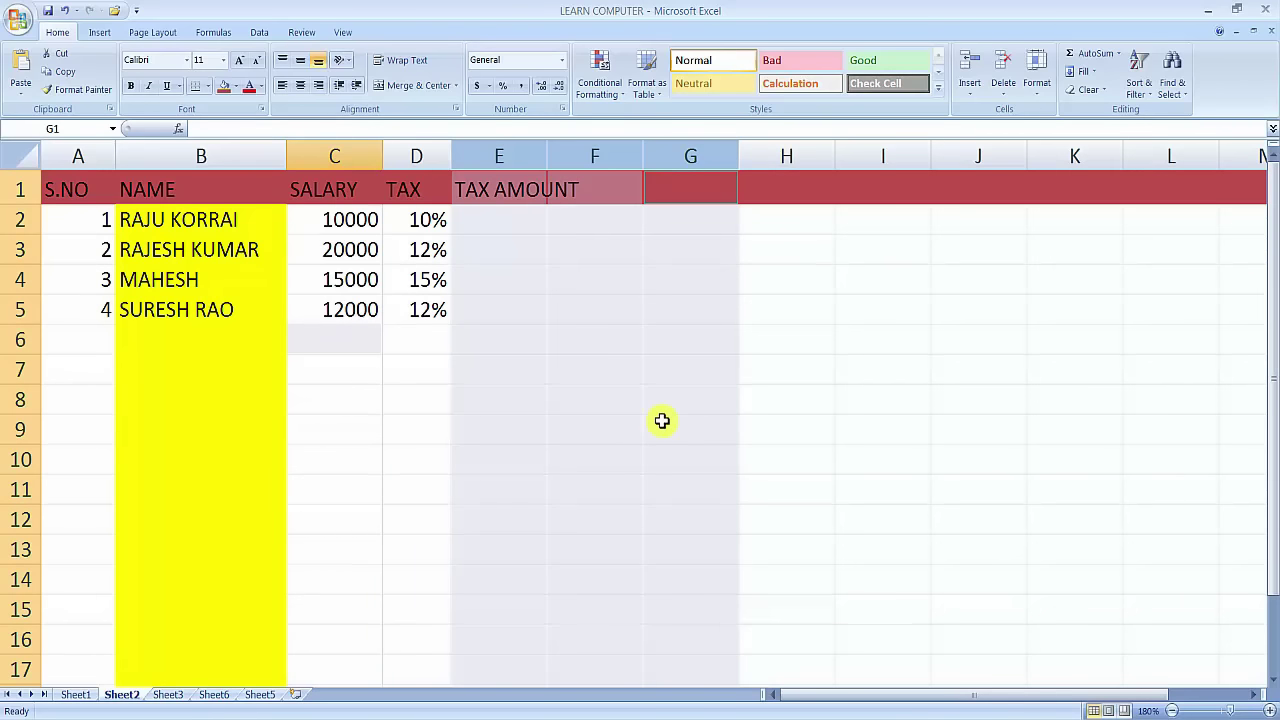
{"action": "left_click", "coordinate": [234, 88]}
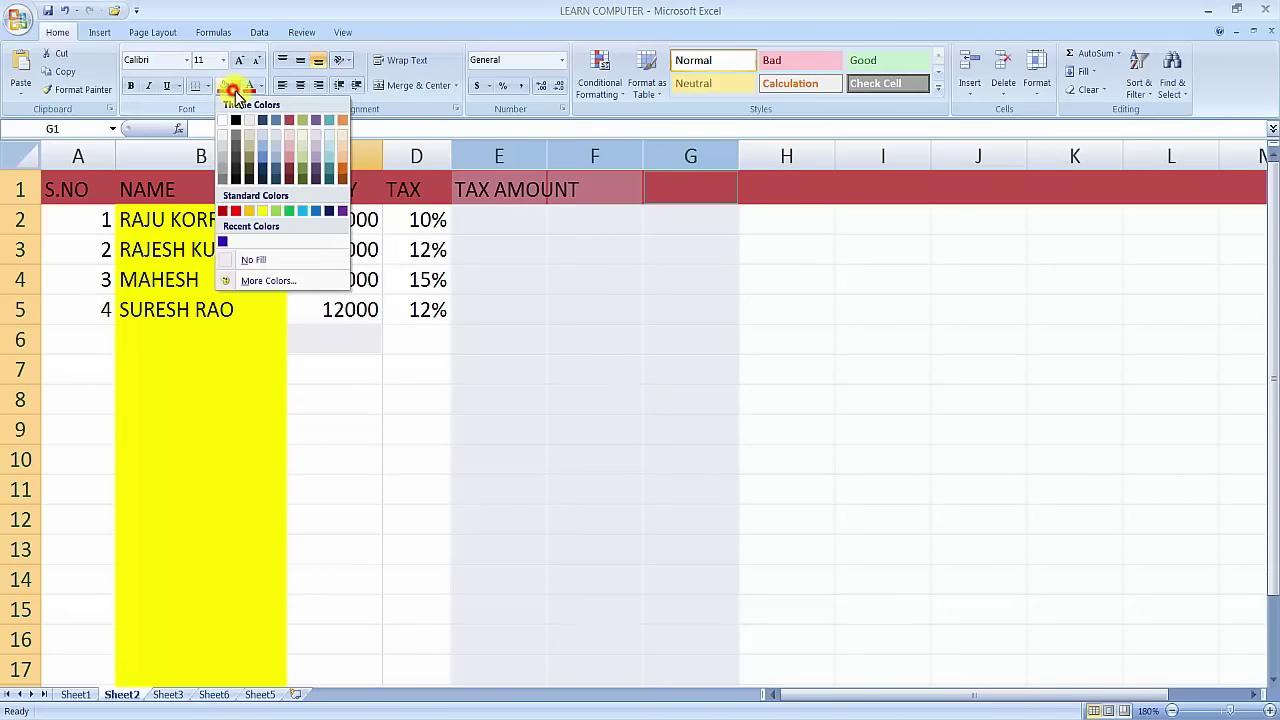
{"action": "left_click", "coordinate": [278, 212]}
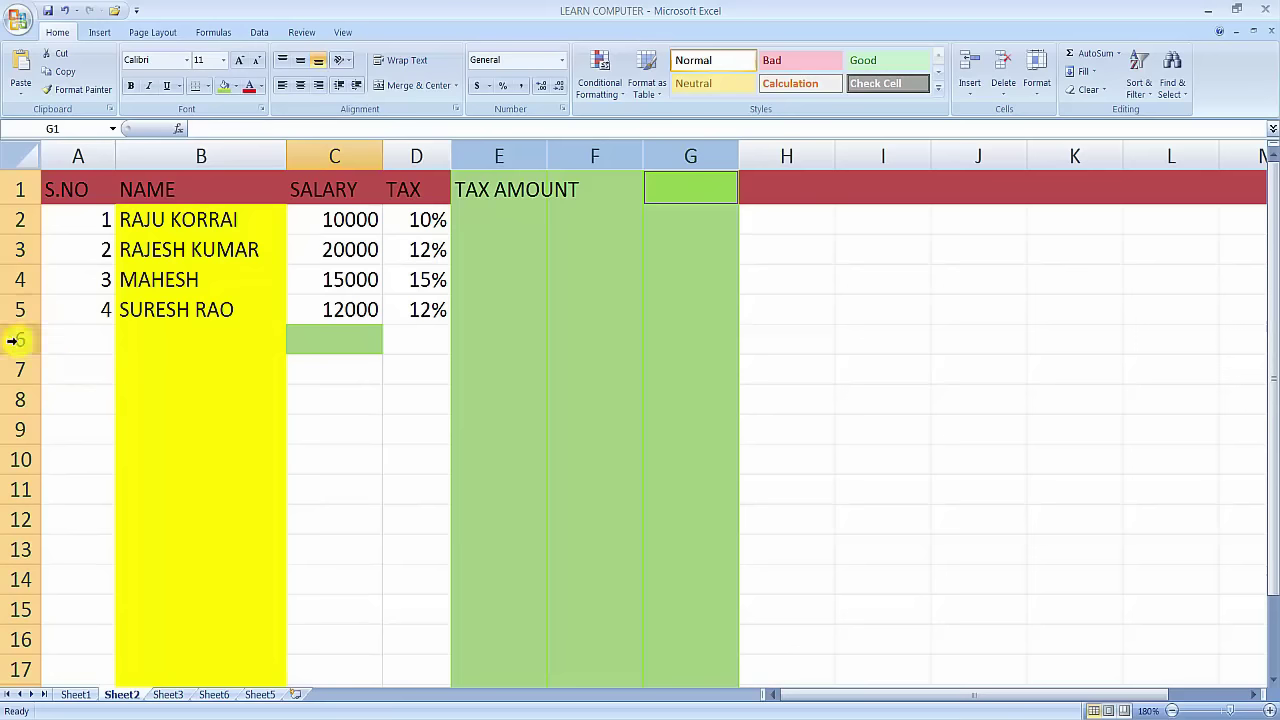
{"action": "left_click", "coordinate": [22, 318]}
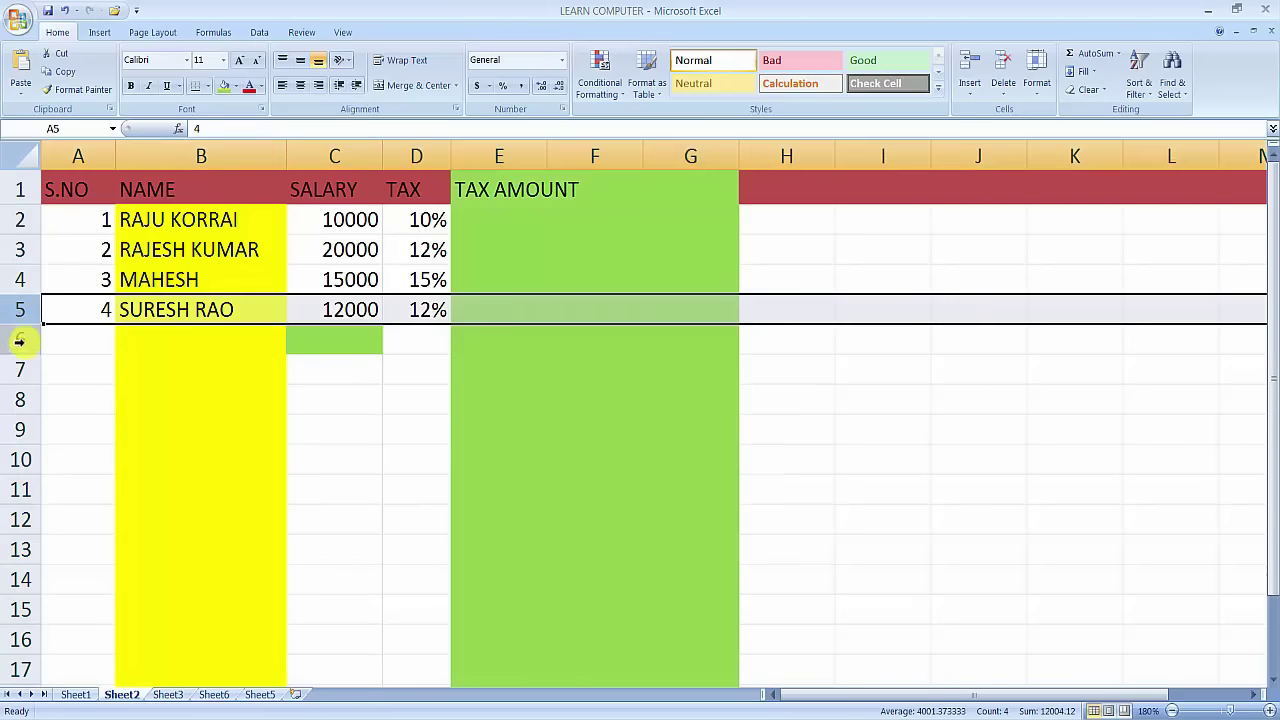
Step: Extend the selection to rows 5–7 and fill them black
{"action": "left_click", "coordinate": [19, 340], "text": "ctrl"}
{"action": "left_click", "coordinate": [20, 368], "text": "ctrl"}
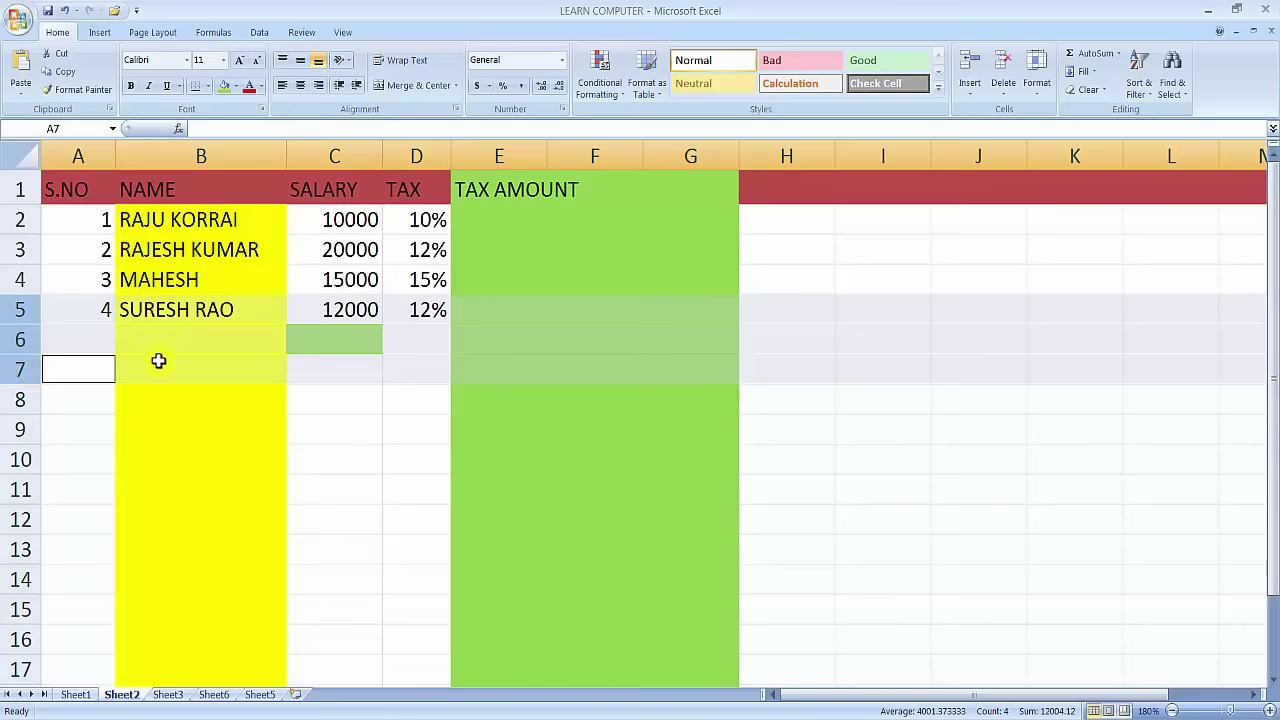
{"action": "left_click", "coordinate": [236, 86]}
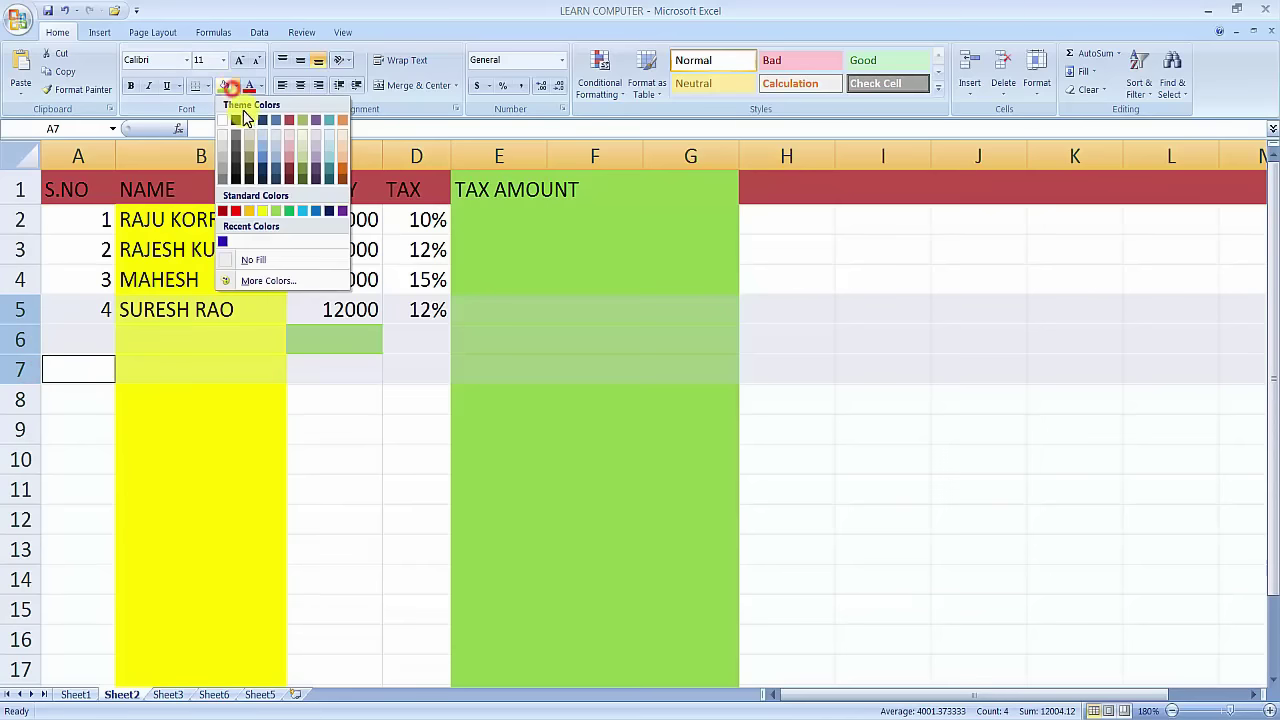
{"action": "left_click", "coordinate": [240, 128]}
{"action": "left_click", "coordinate": [373, 457]}
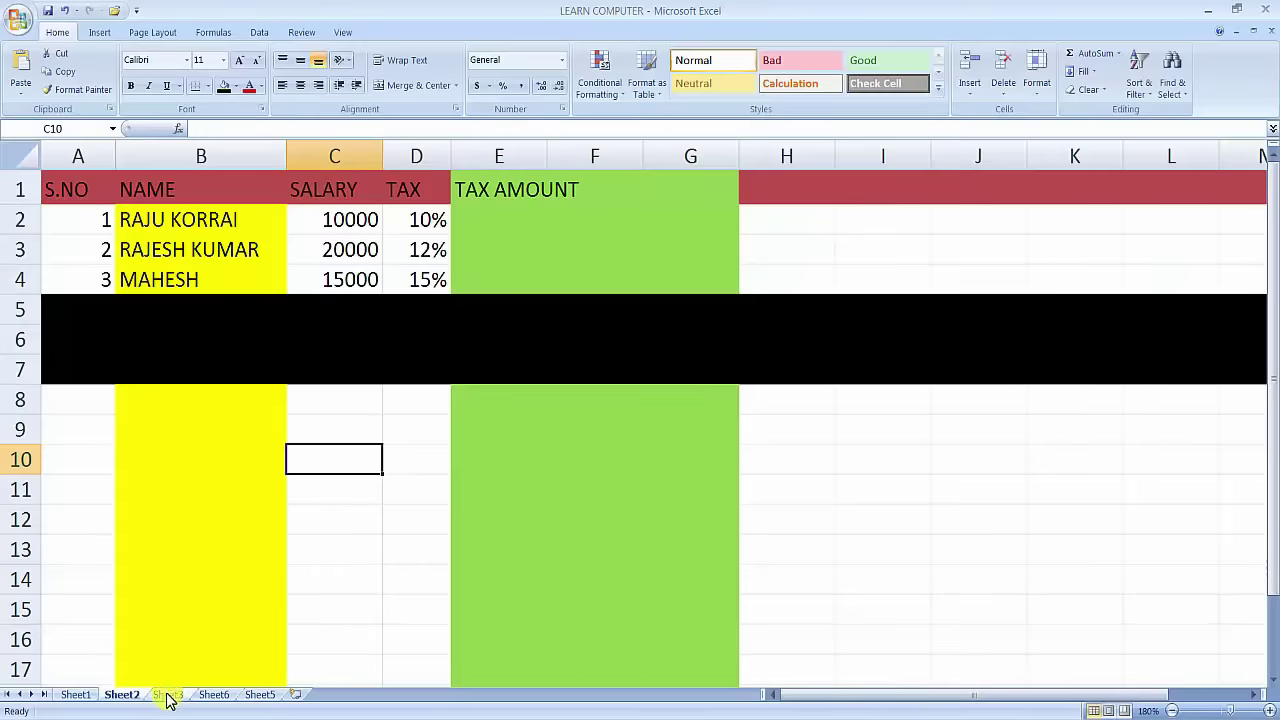
{"action": "left_click", "coordinate": [165, 694]}
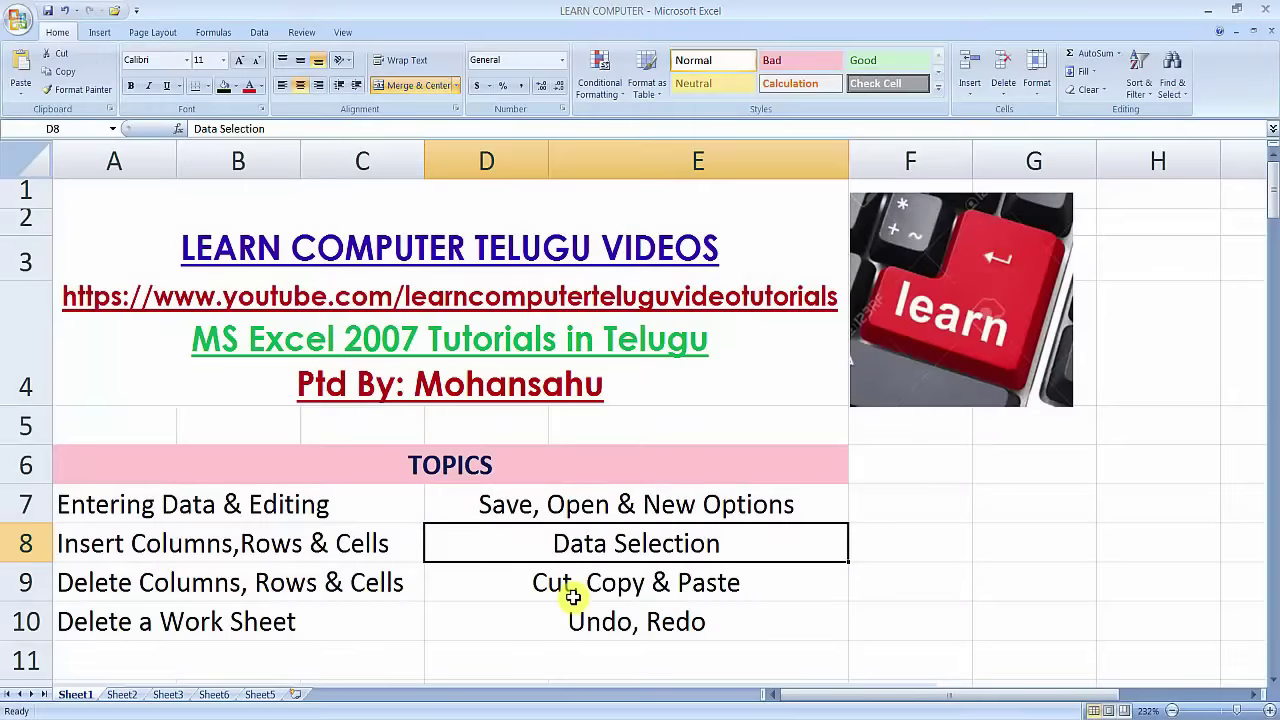
{"action": "left_click", "coordinate": [580, 590]}
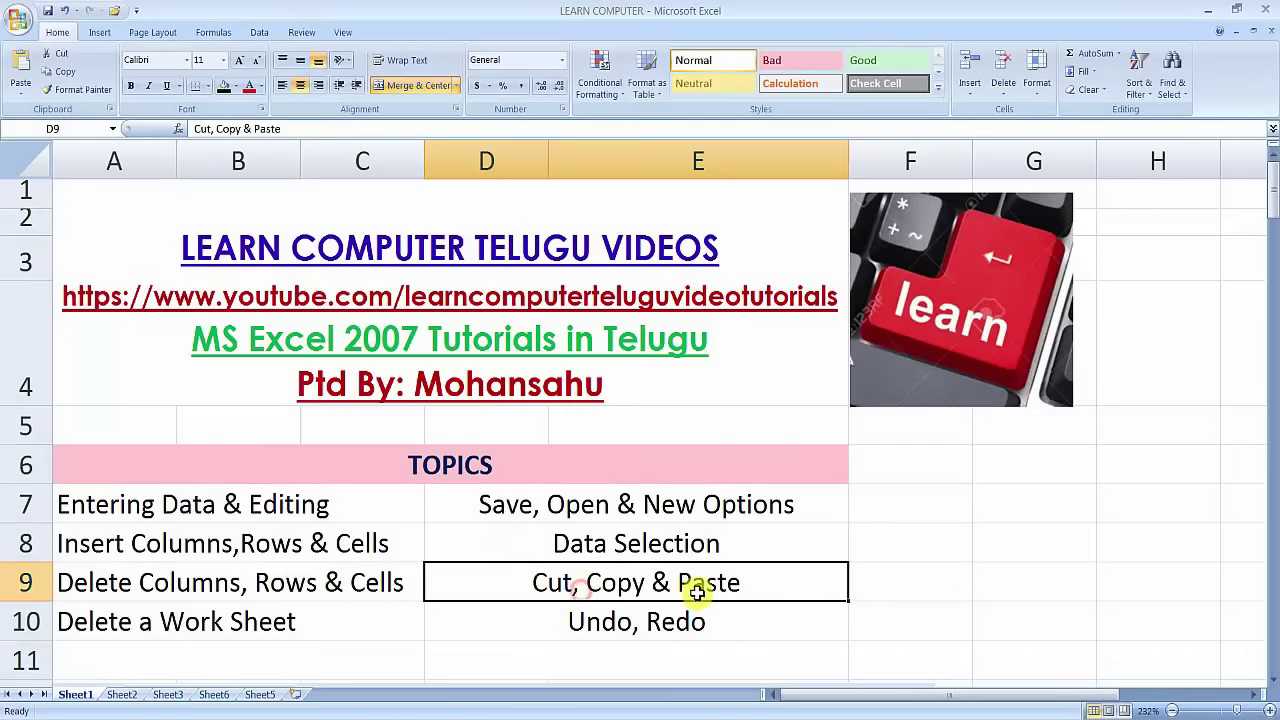
{"action": "left_click", "coordinate": [606, 626]}
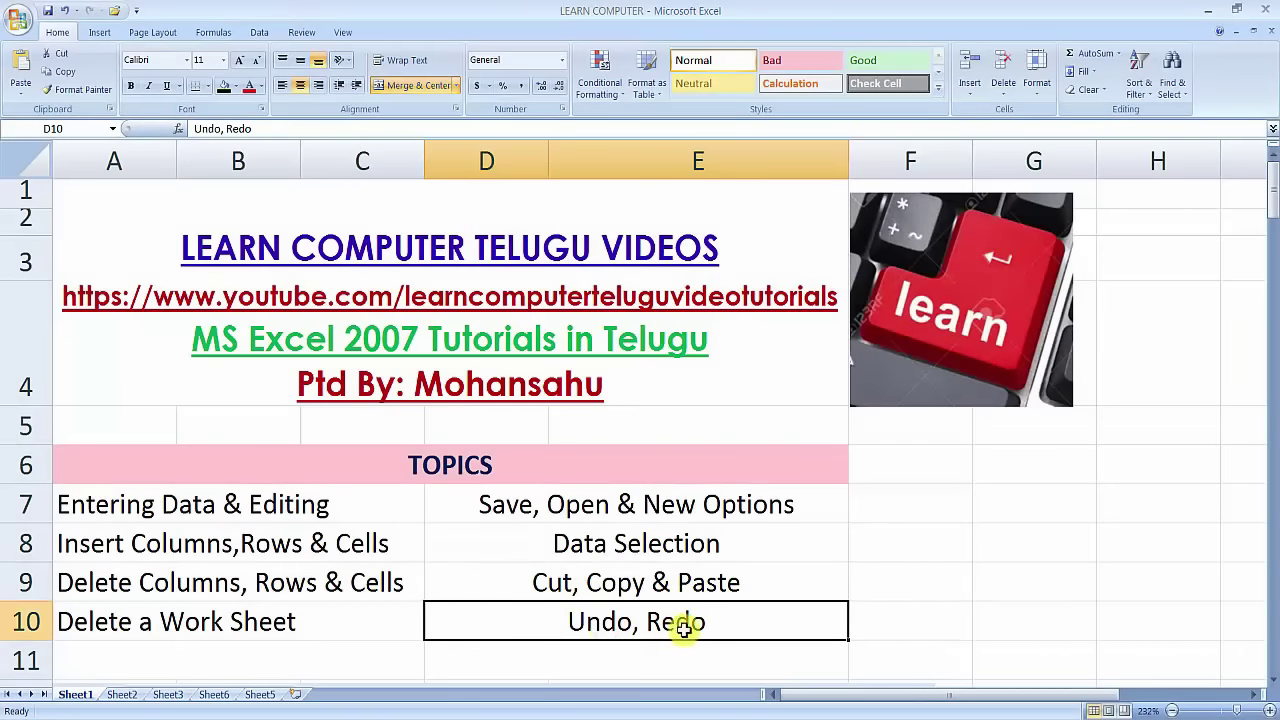
{"action": "key", "text": "alt+Tab"}
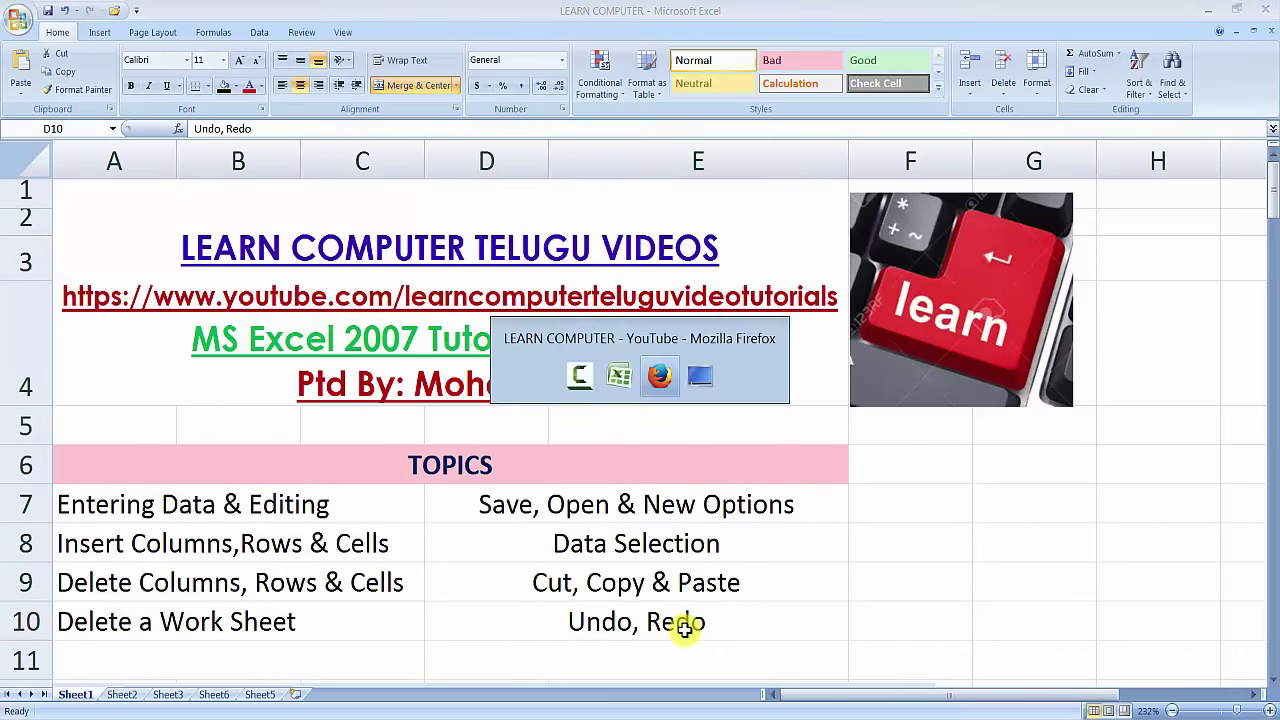
{"action": "left_click", "coordinate": [122, 694]}
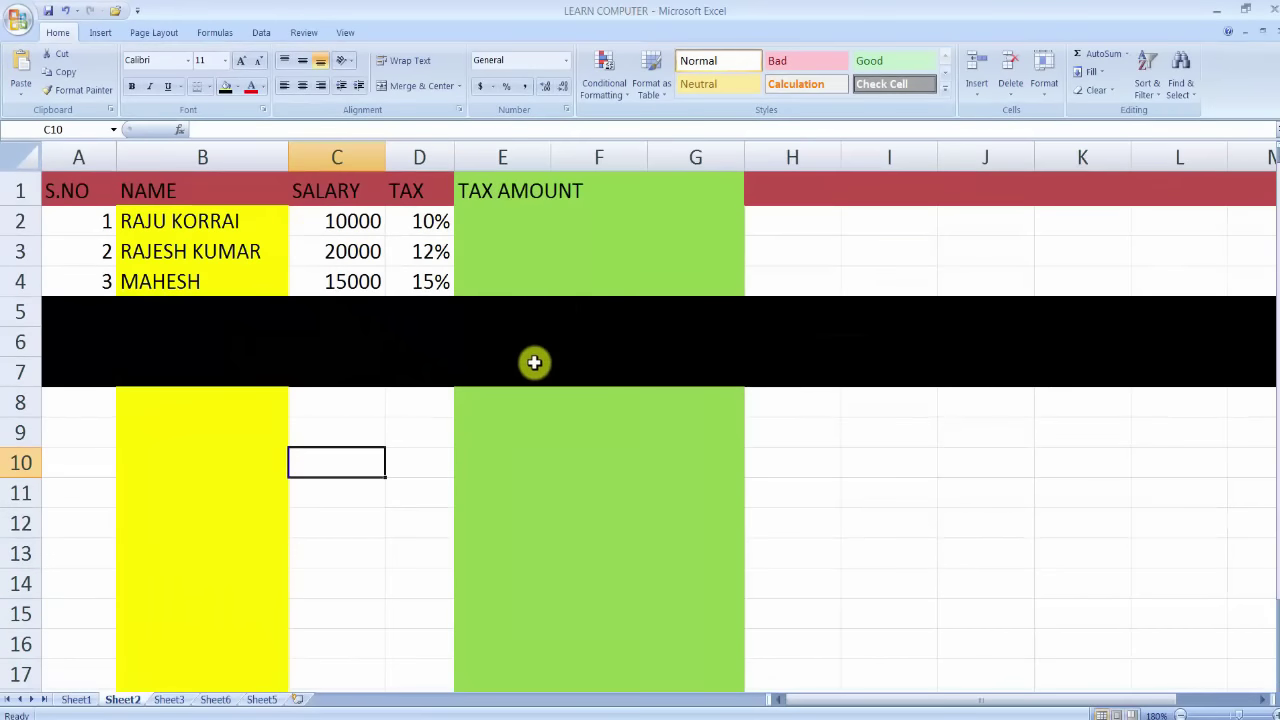
{"action": "left_click", "coordinate": [68, 11]}
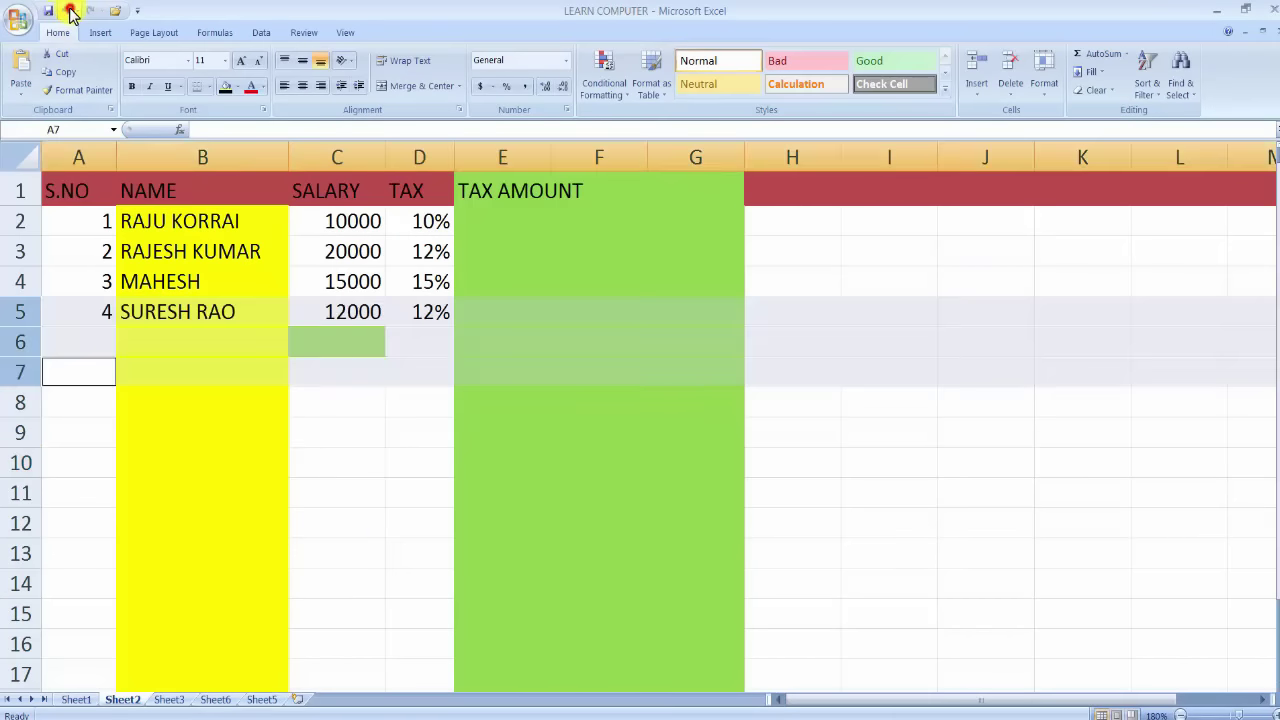
{"action": "left_click", "coordinate": [68, 11]}
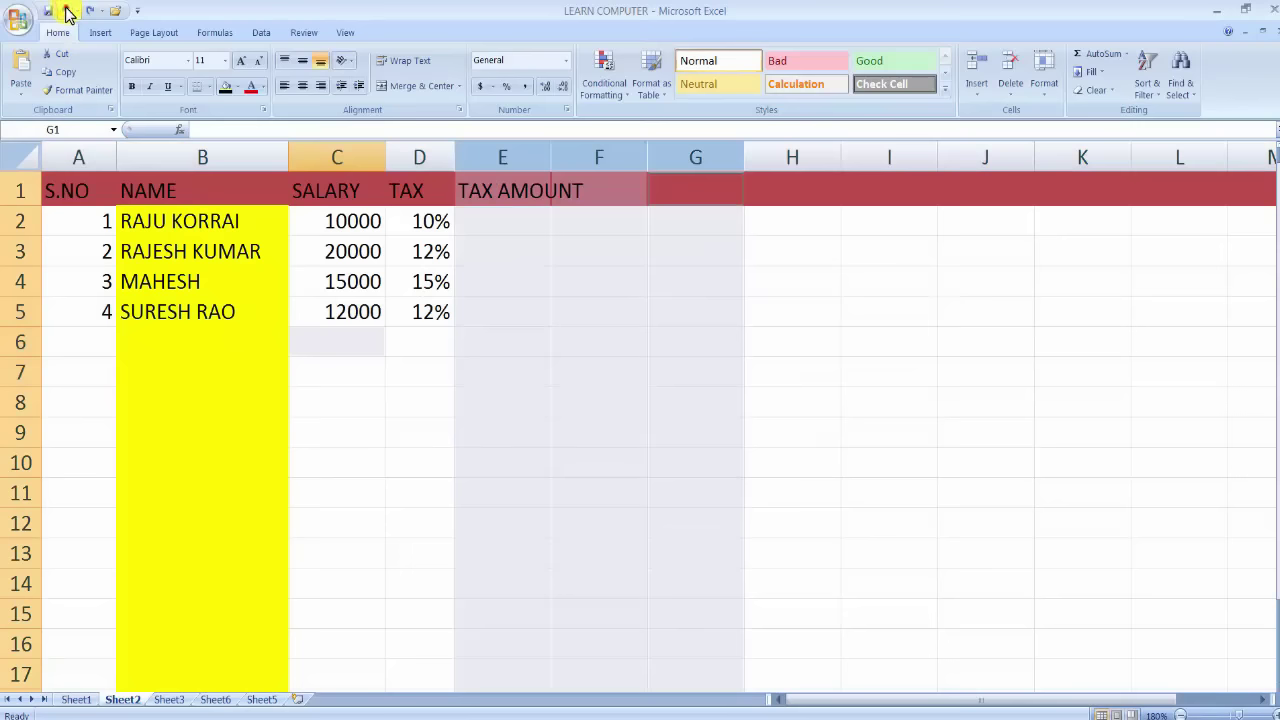
{"action": "left_click", "coordinate": [68, 11]}
{"action": "left_click", "coordinate": [68, 11]}
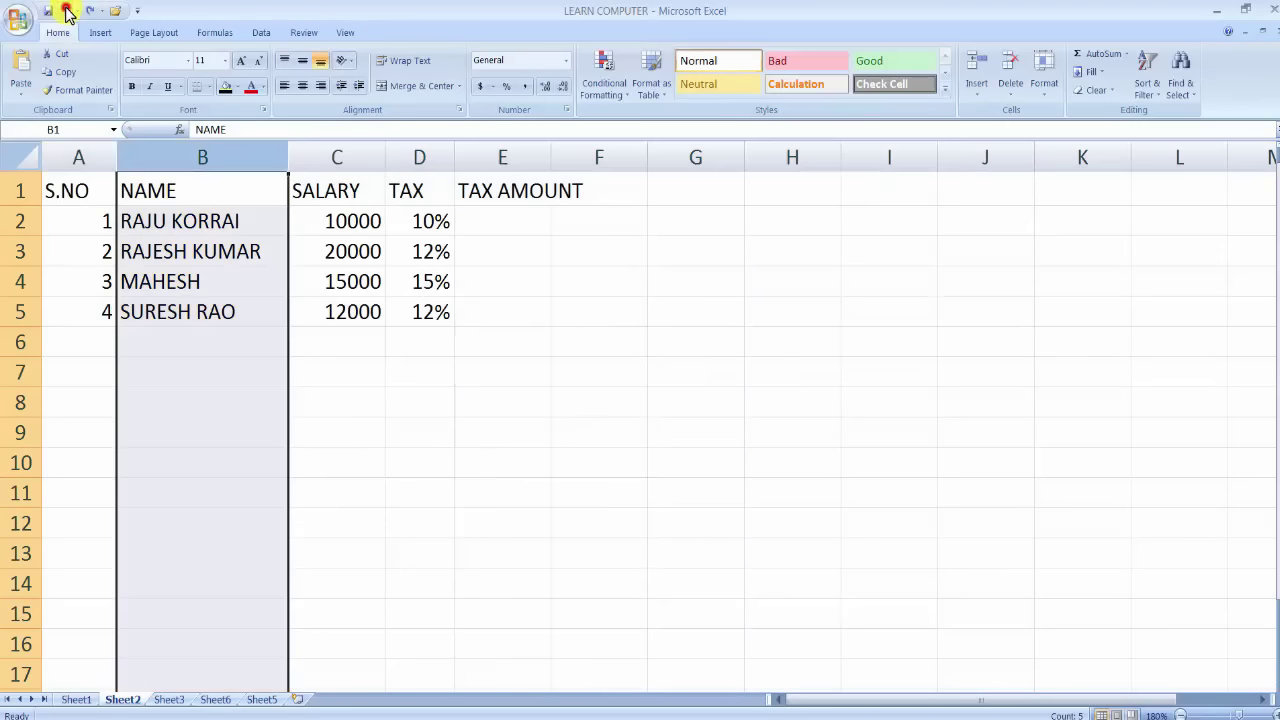
{"action": "left_click", "coordinate": [327, 382]}
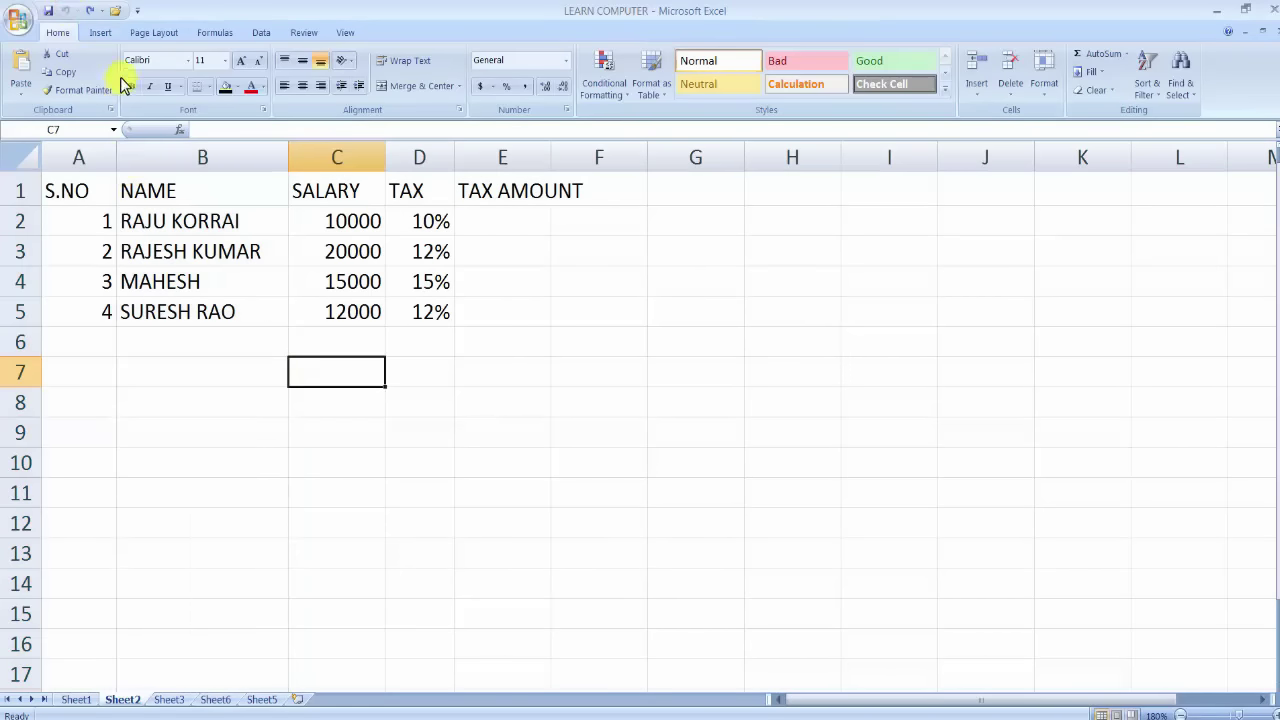
{"action": "left_click", "coordinate": [90, 12]}
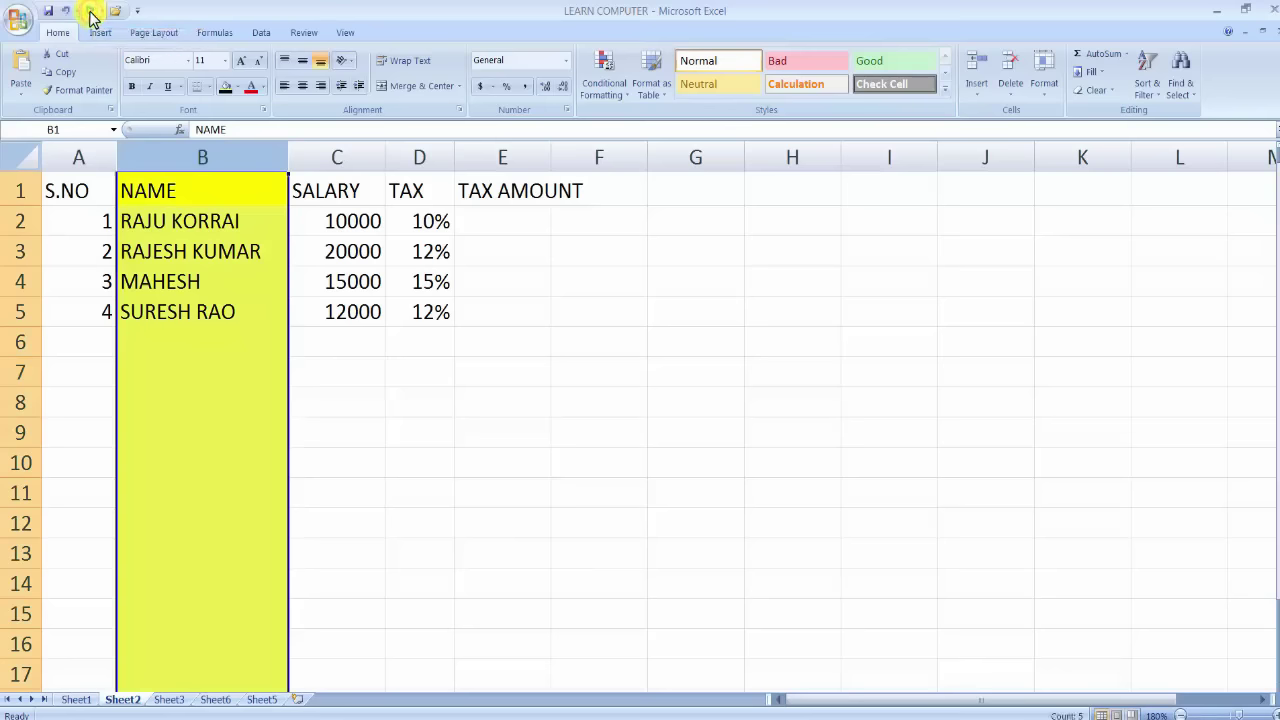
{"action": "left_click", "coordinate": [90, 12]}
{"action": "left_click", "coordinate": [90, 12]}
{"action": "left_click", "coordinate": [90, 12]}
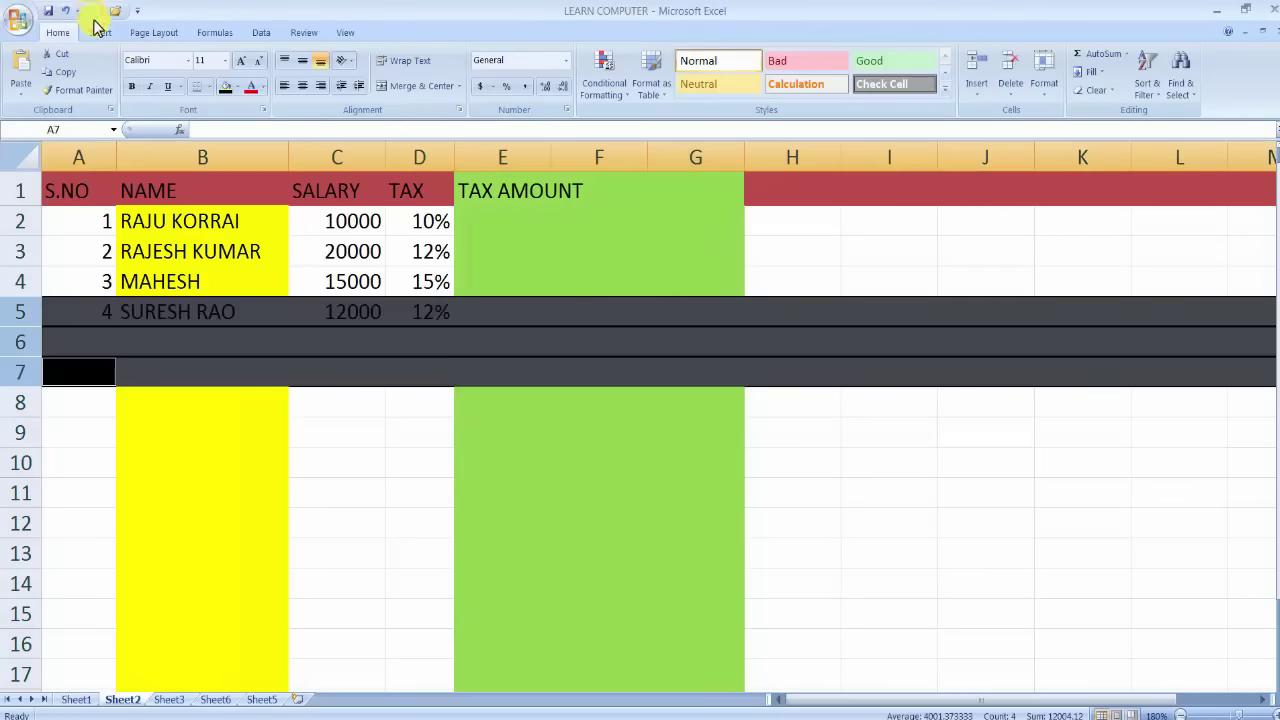
Step: Undo the colour fills, redo them, then undo them all again
{"action": "left_click", "coordinate": [334, 410]}
{"action": "key", "text": "ctrl+z"}
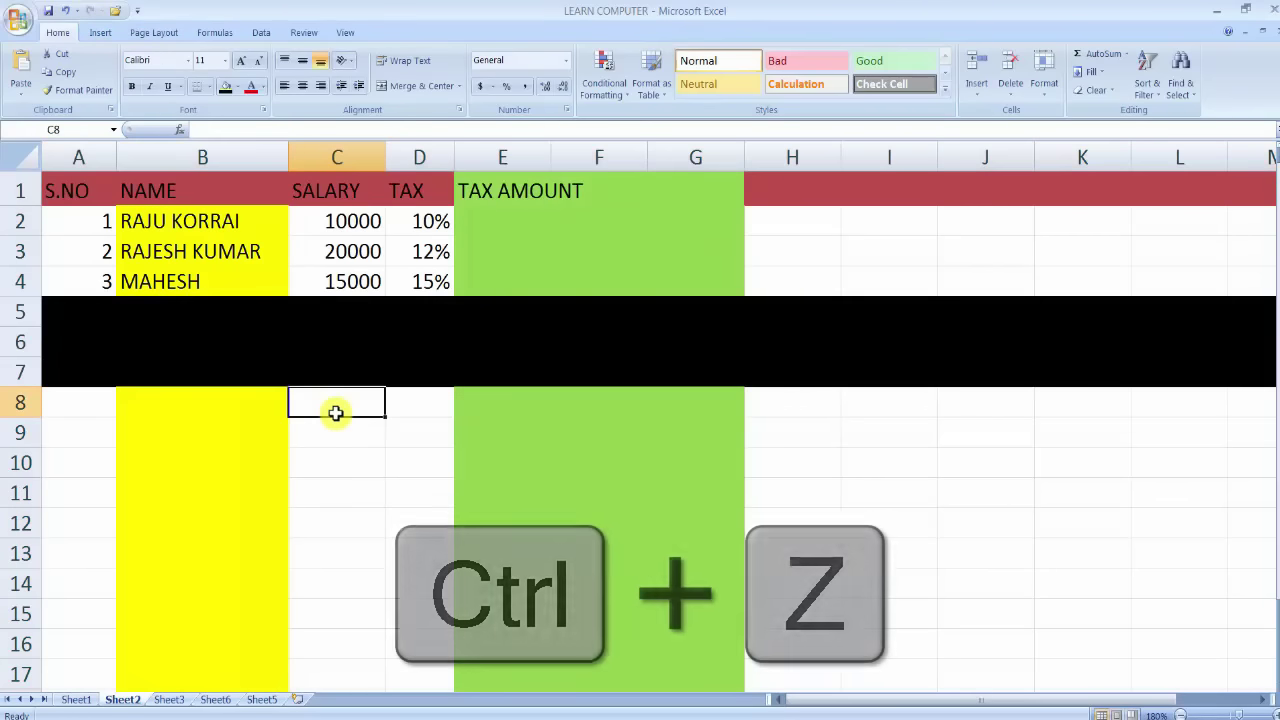
{"action": "key", "text": "ctrl+z"}
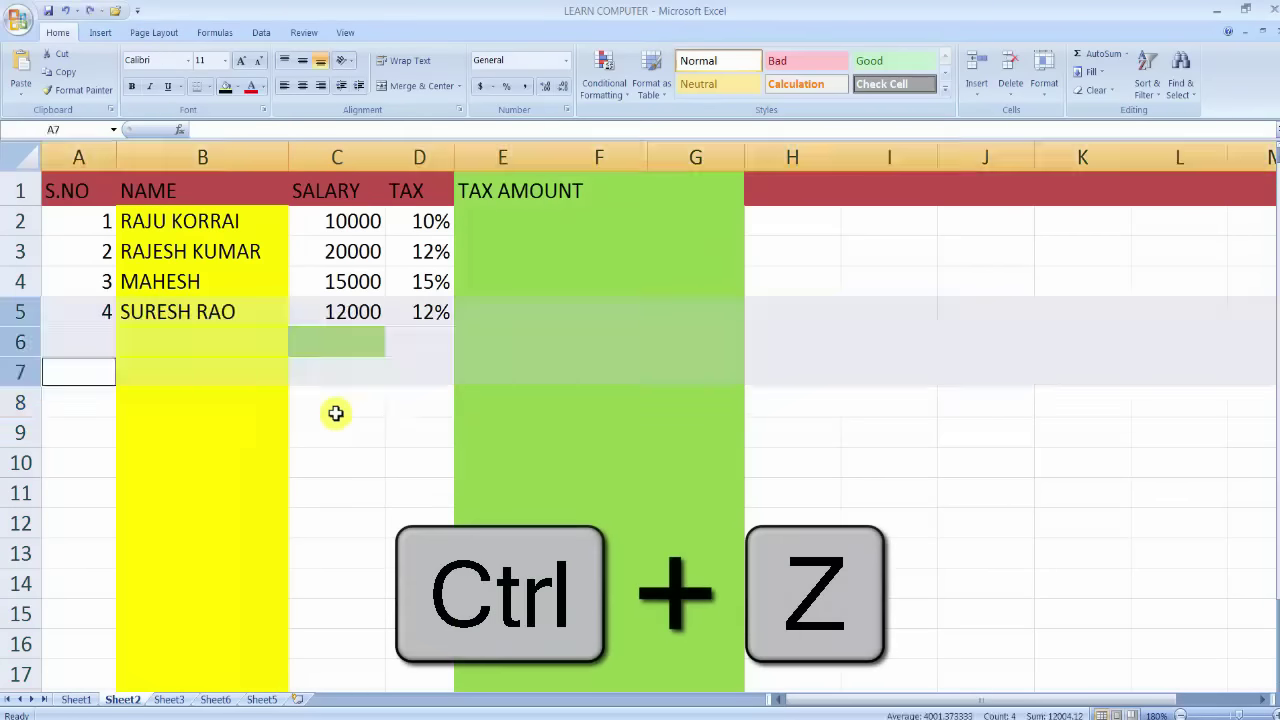
{"action": "key", "text": "ctrl+z"}
{"action": "key", "text": "ctrl+z"}
{"action": "key", "text": "ctrl+z"}
{"action": "key", "text": "ctrl+z"}
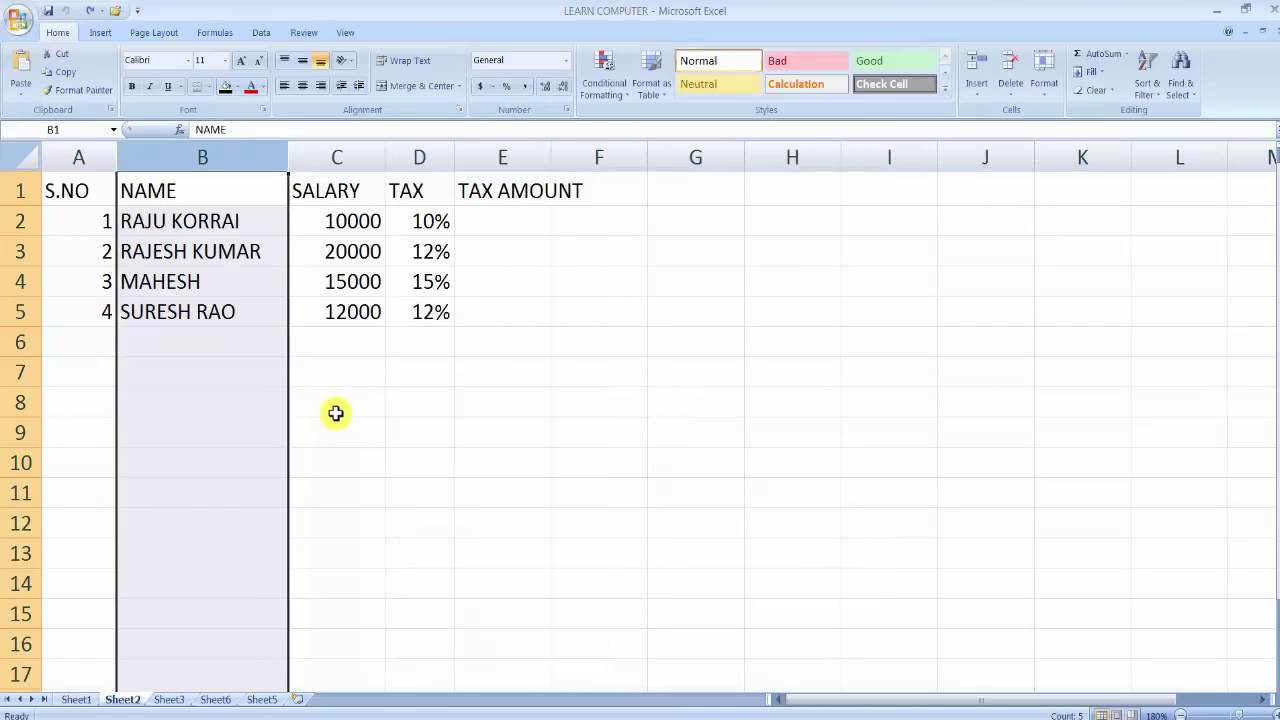
{"action": "key", "text": "ctrl+y"}
{"action": "key", "text": "ctrl+y"}
{"action": "key", "text": "ctrl+y"}
{"action": "key", "text": "ctrl+y"}
{"action": "key", "text": "ctrl+y"}
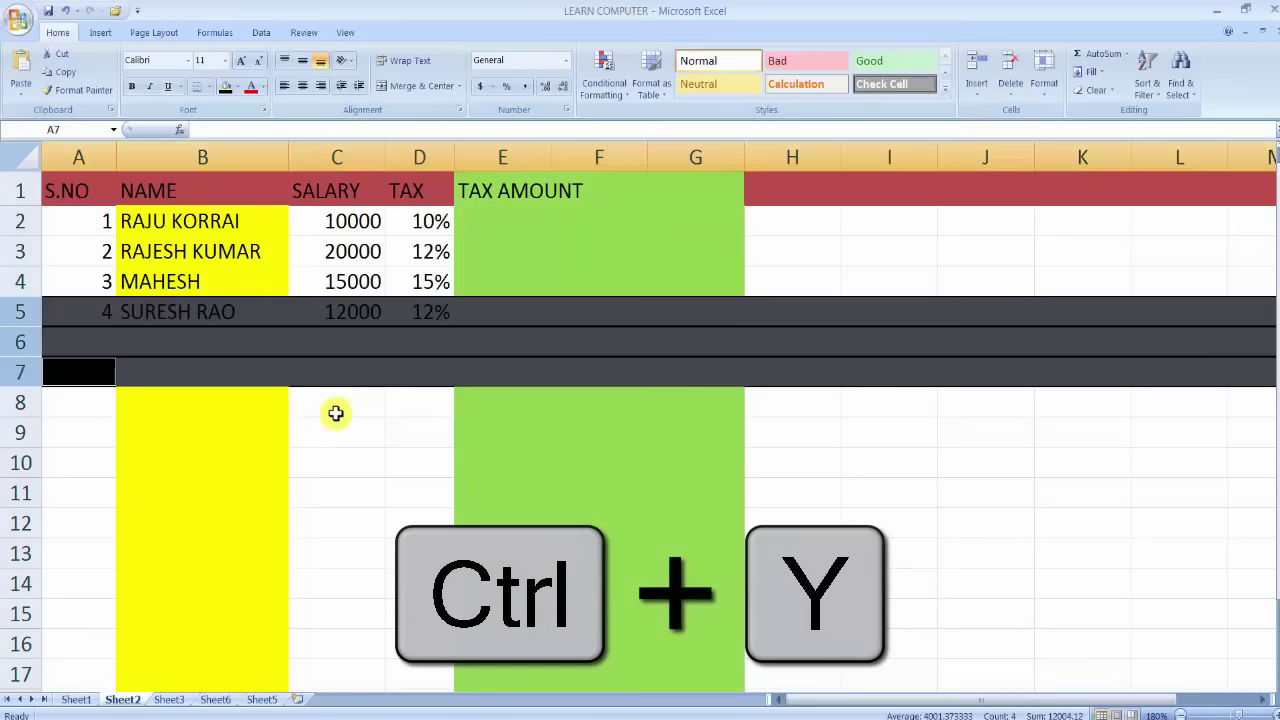
{"action": "key", "text": "ctrl+z"}
{"action": "key", "text": "ctrl+z"}
{"action": "key", "text": "ctrl+z"}
{"action": "key", "text": "ctrl+z"}
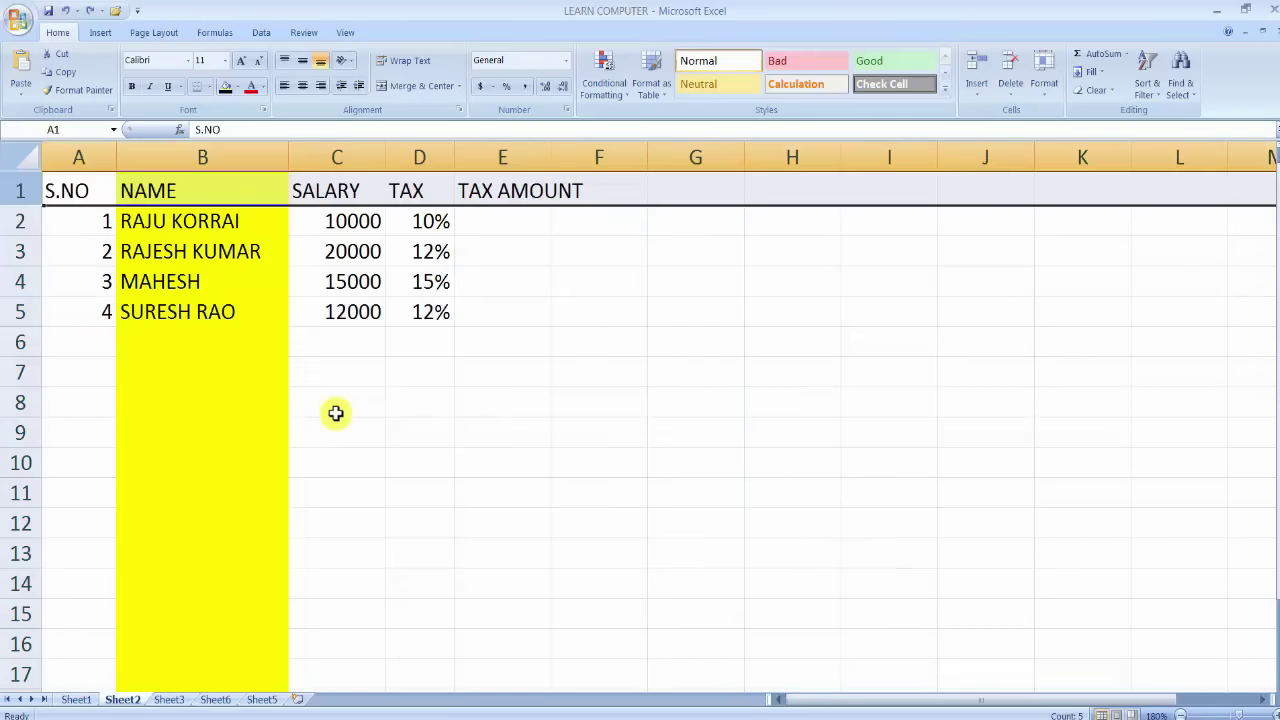
{"action": "key", "text": "ctrl+z"}
{"action": "key", "text": "ctrl+z"}
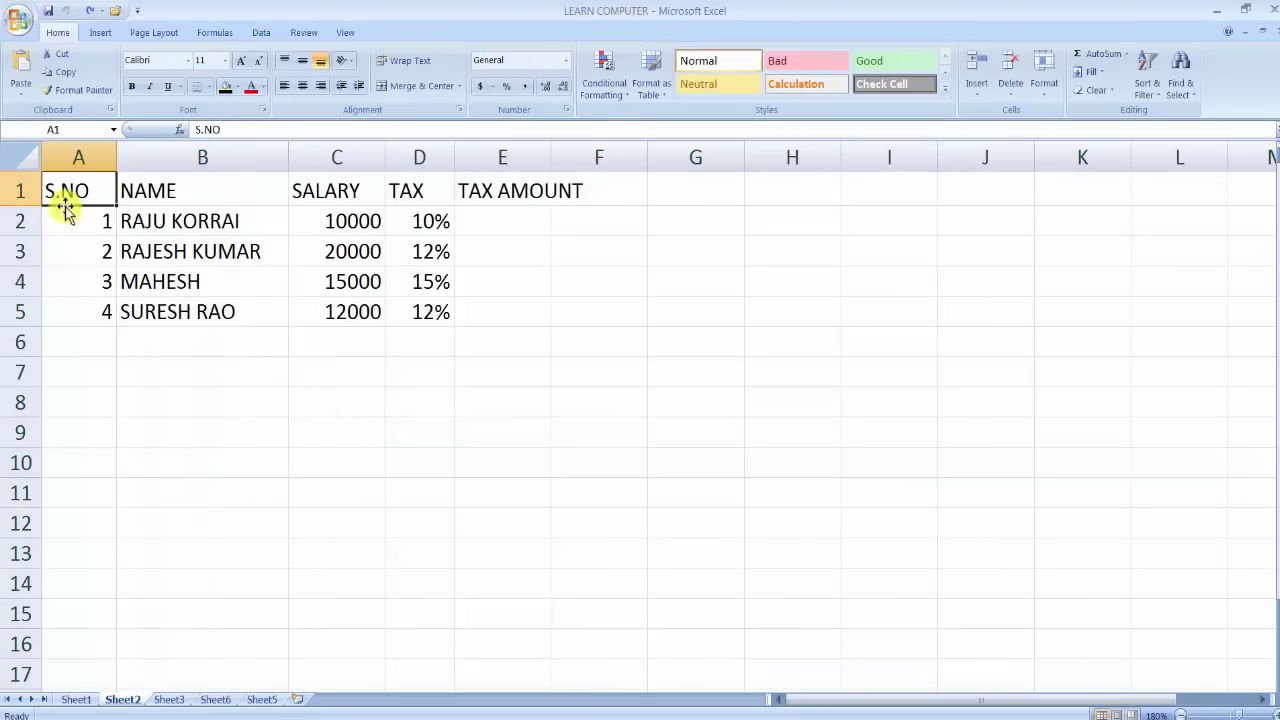
Step: Delete the A1:E6 table contents, then undo to restore the data
{"action": "left_click_drag", "start_coordinate": [66, 200], "coordinate": [547, 334]}
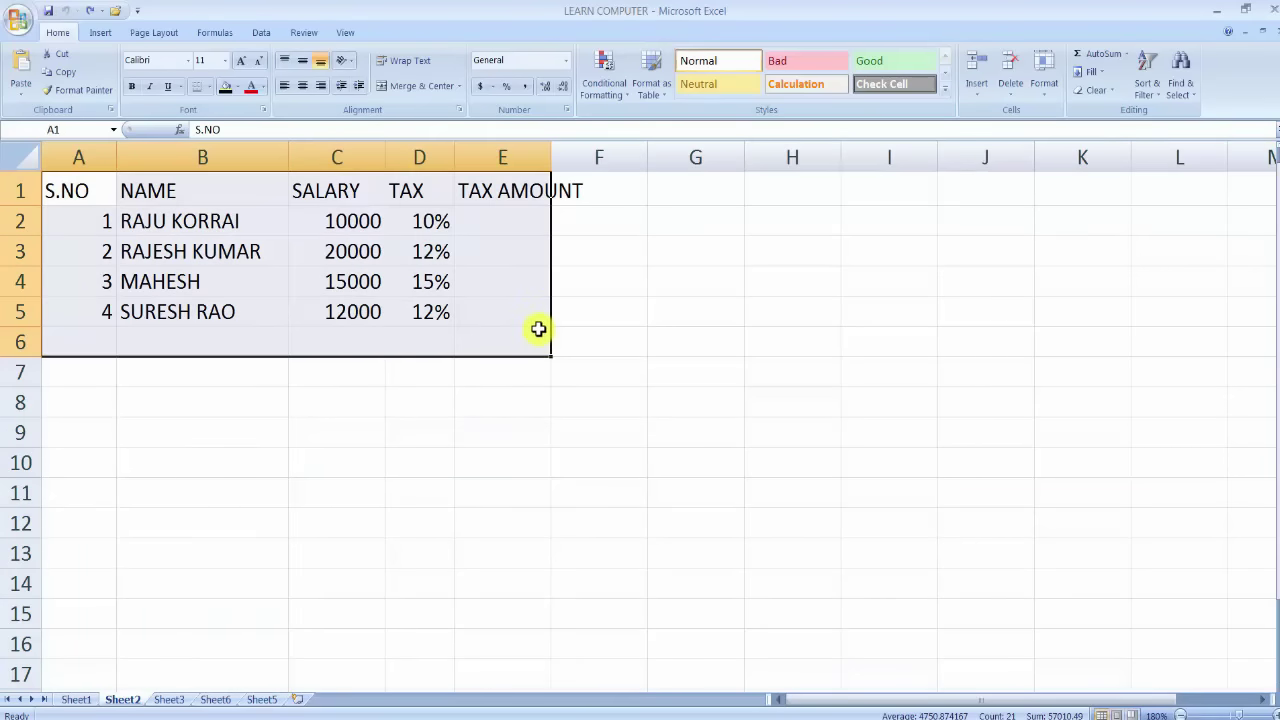
{"action": "key", "text": "Delete"}
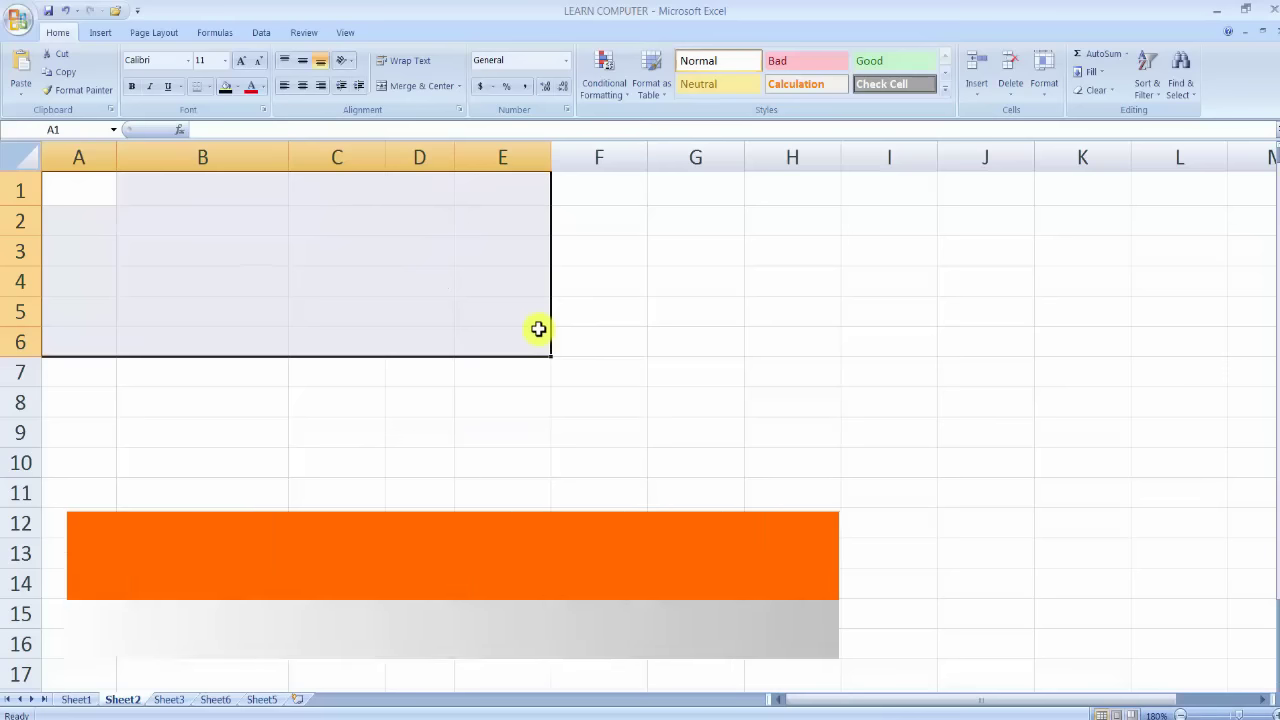
{"action": "key", "text": "ctrl+z"}
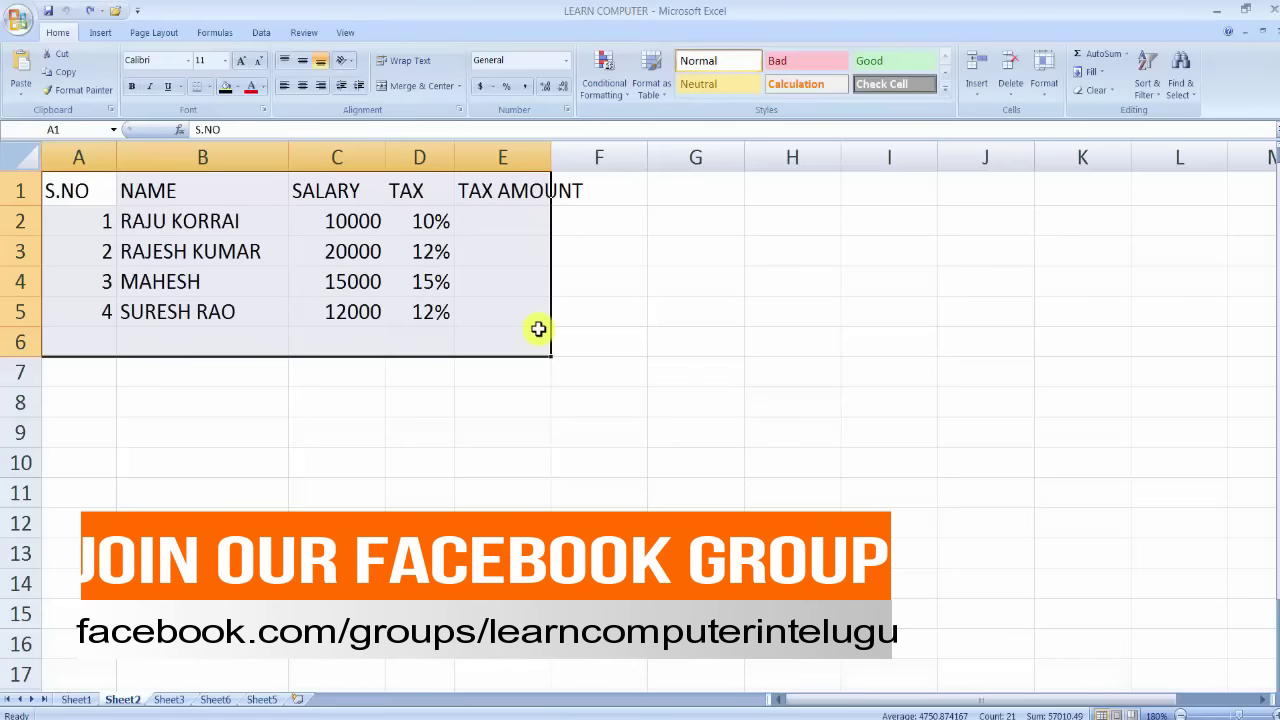
{"action": "key", "text": "shift+BackSpace"}
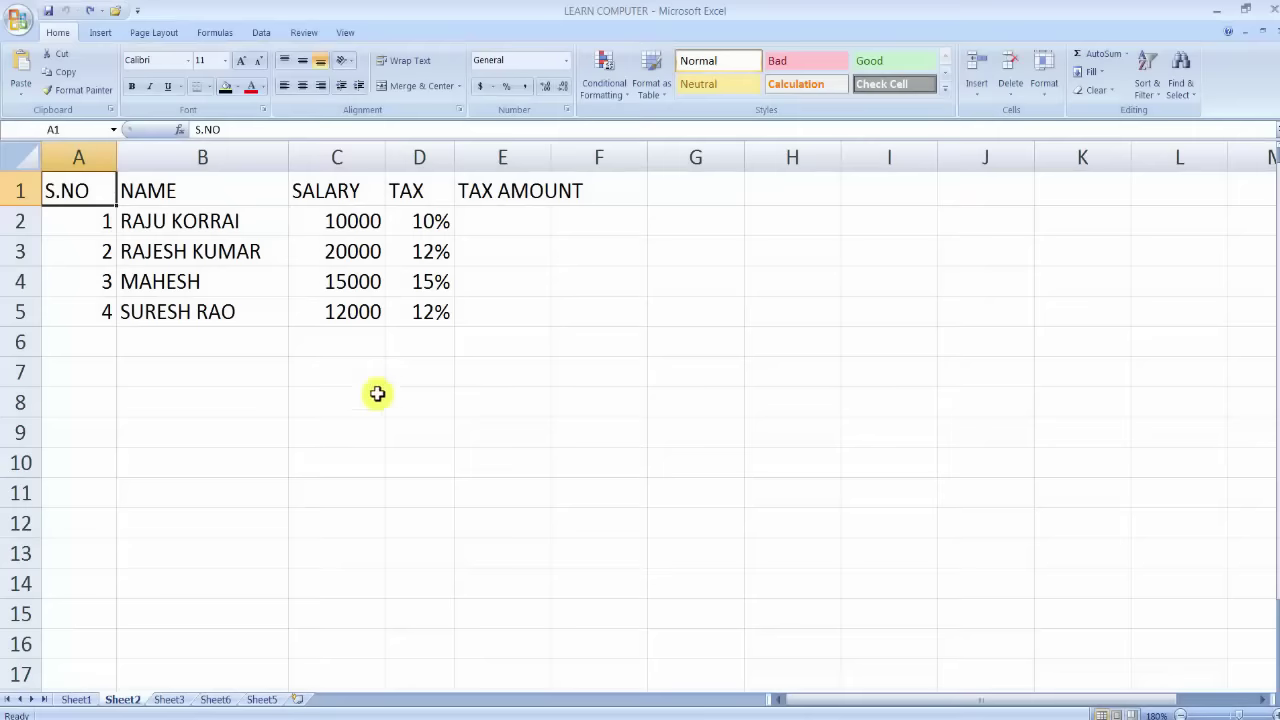
{"action": "key", "text": "alt"}
{"action": "left_click", "coordinate": [76, 699]}
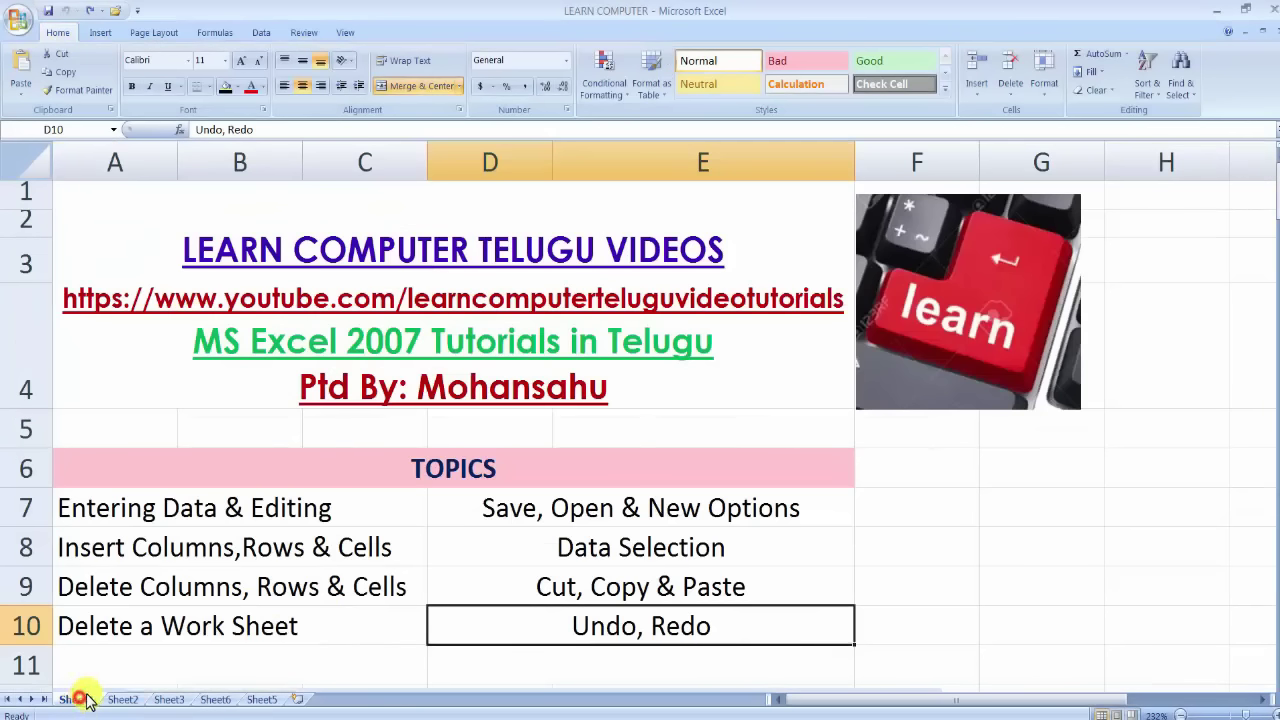
{"action": "left_click", "coordinate": [523, 586]}
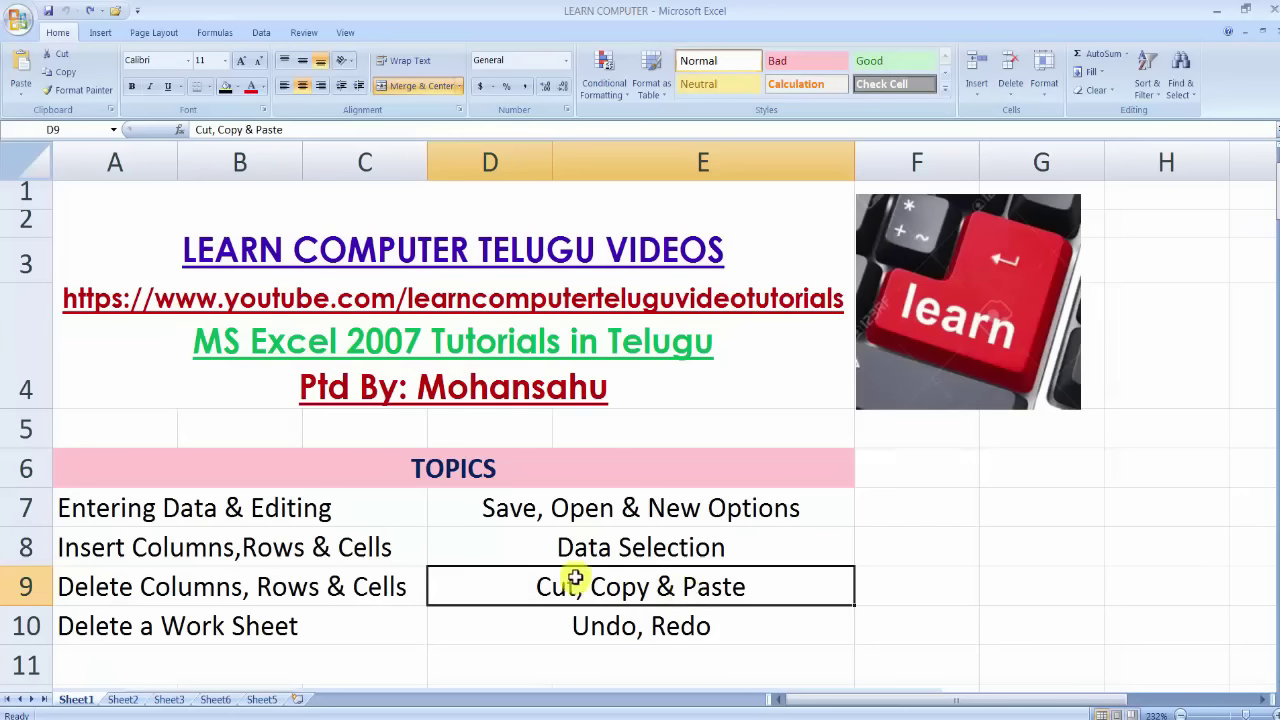
{"action": "left_click", "coordinate": [122, 699]}
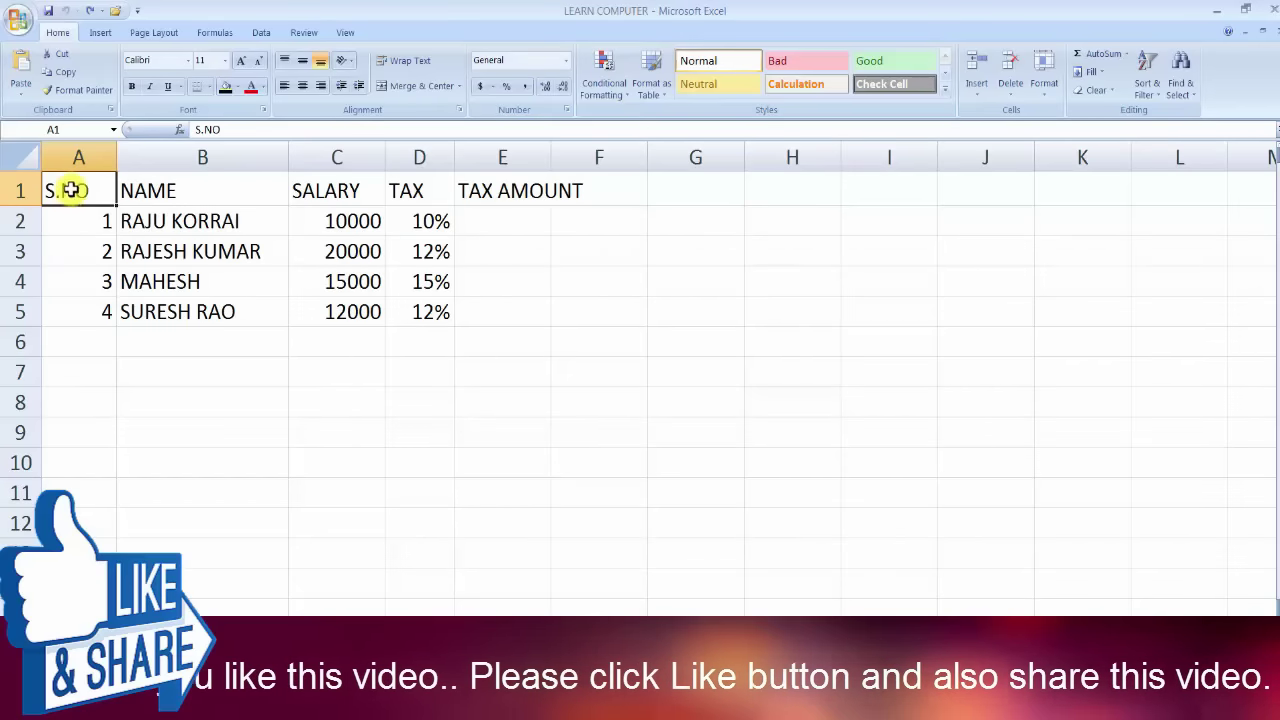
Step: Select the salary table A1:E5 and cut it to the clipboard
{"action": "left_click_drag", "start_coordinate": [71, 189], "coordinate": [458, 303]}
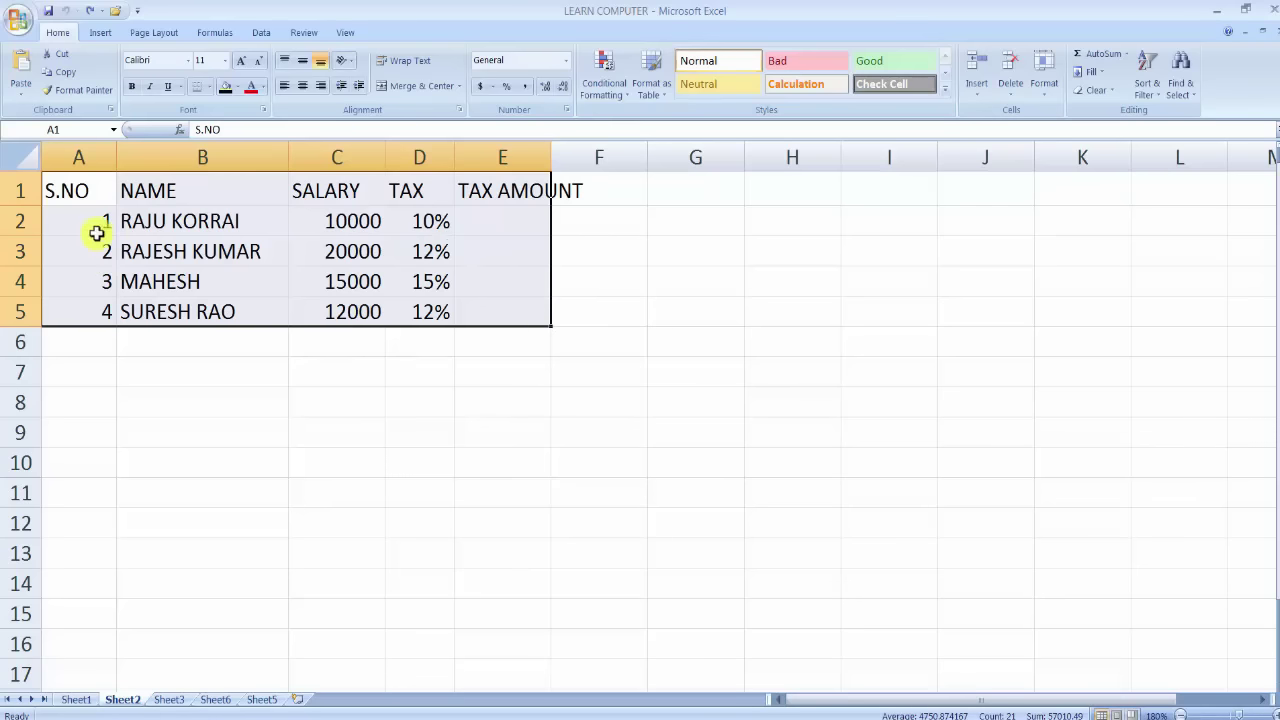
{"action": "left_click", "coordinate": [303, 360]}
{"action": "left_click", "coordinate": [76, 196]}
{"action": "left_click_drag", "start_coordinate": [76, 196], "coordinate": [531, 312]}
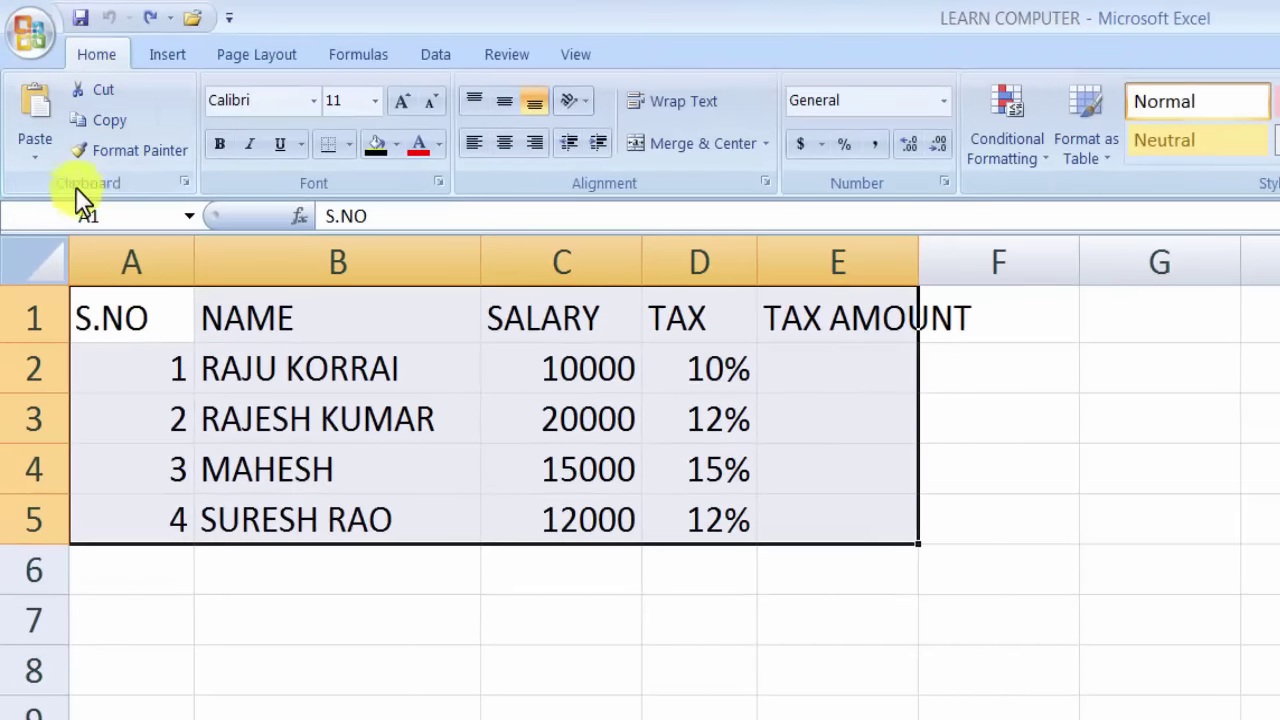
{"action": "left_click", "coordinate": [108, 91]}
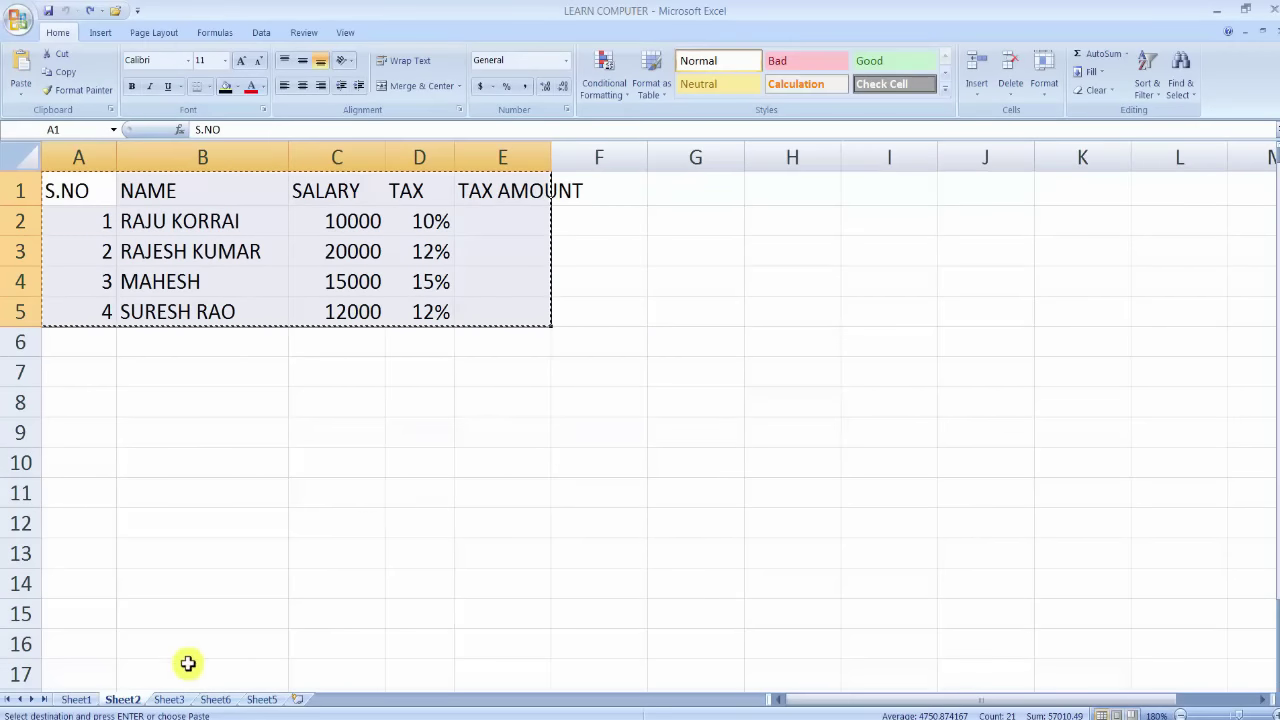
Step: Paste the cut salary table at A1 of Sheet3, then return to Sheet2
{"action": "left_click", "coordinate": [166, 697]}
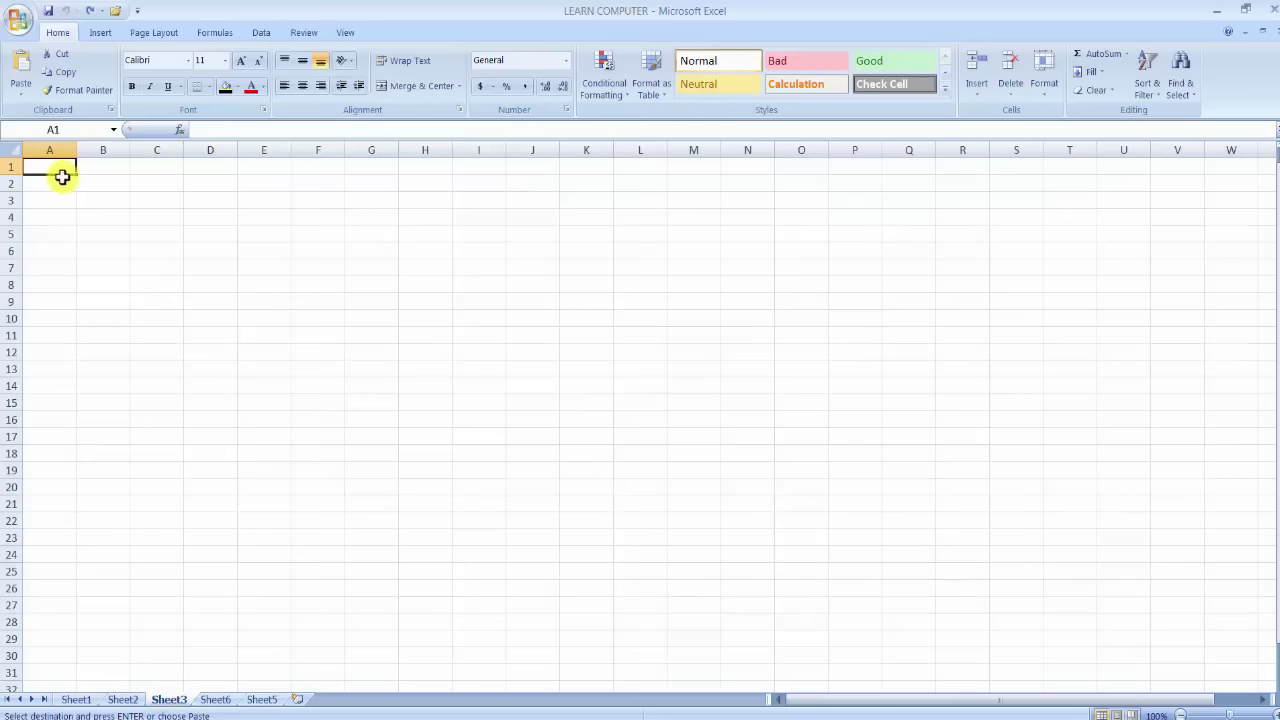
{"action": "left_click", "coordinate": [62, 168]}
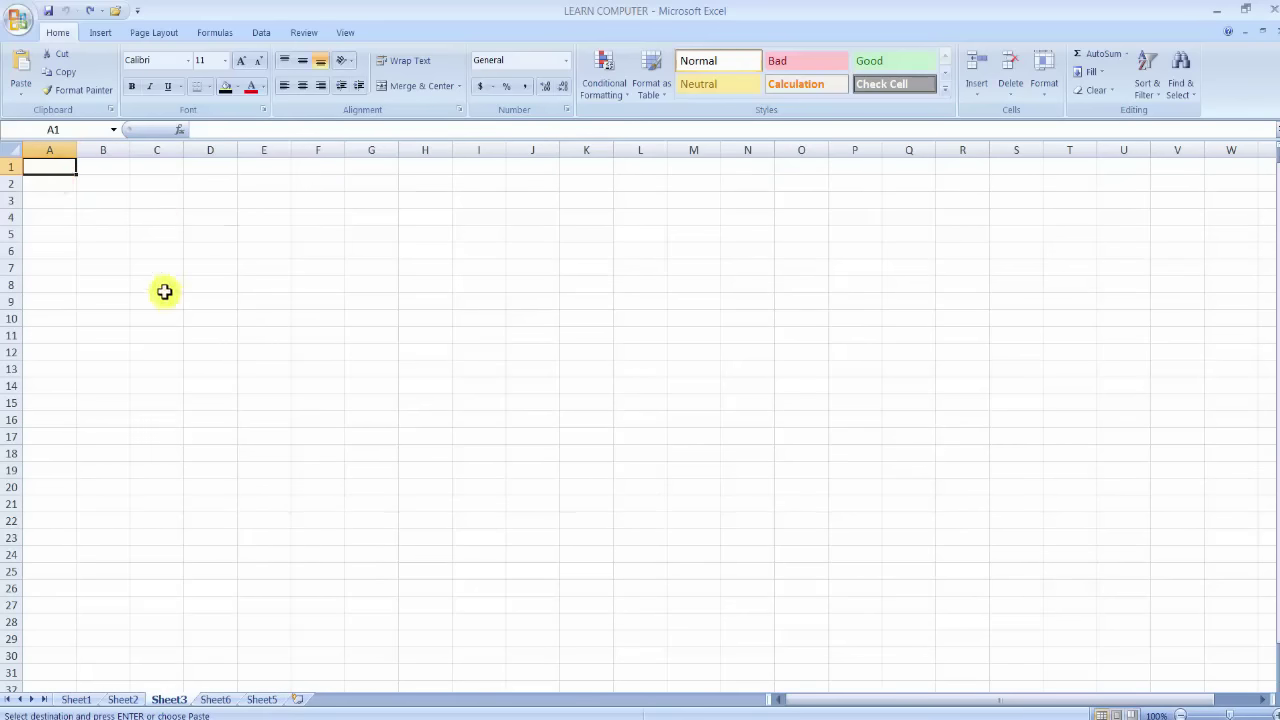
{"action": "left_click", "coordinate": [220, 290]}
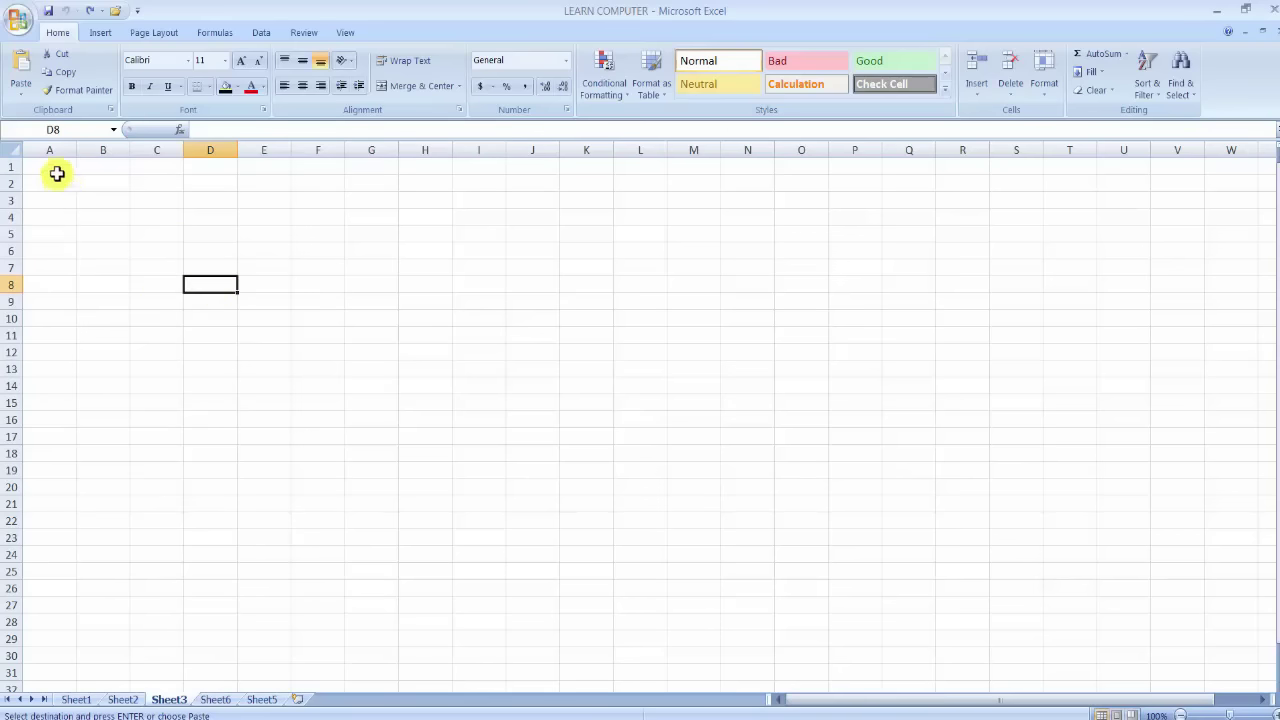
{"action": "left_click", "coordinate": [48, 170]}
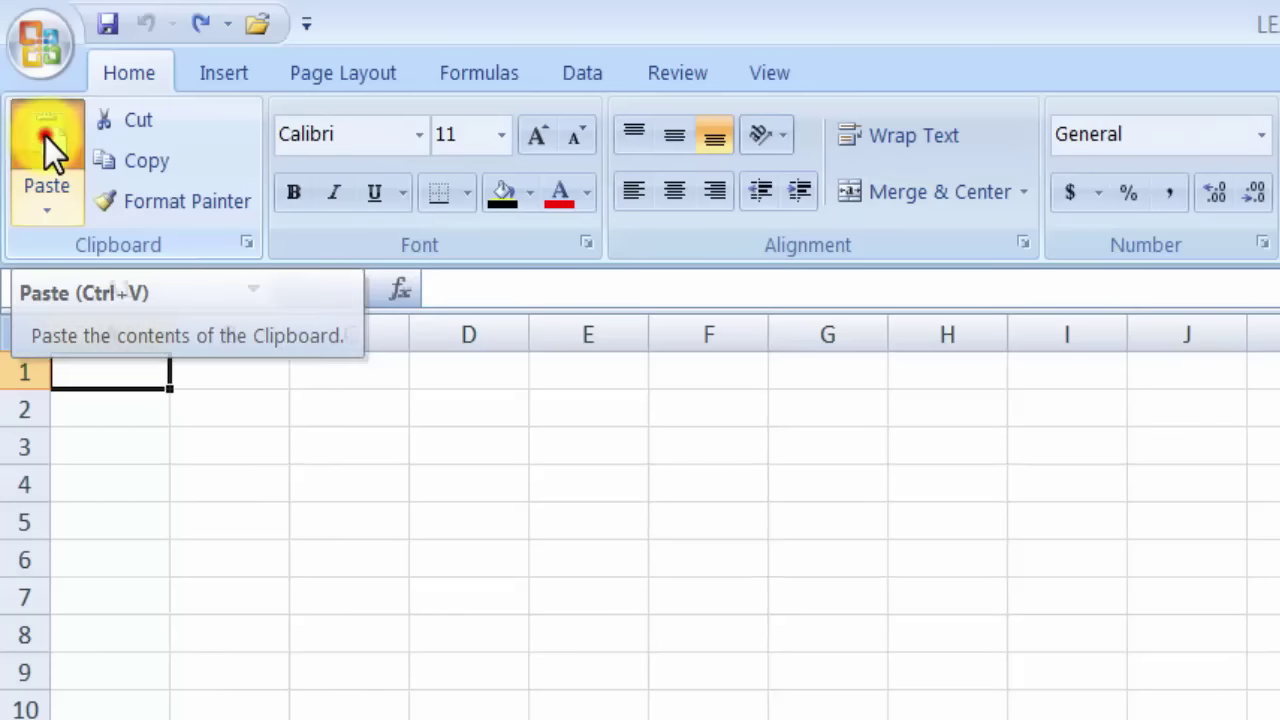
{"action": "left_click", "coordinate": [45, 136]}
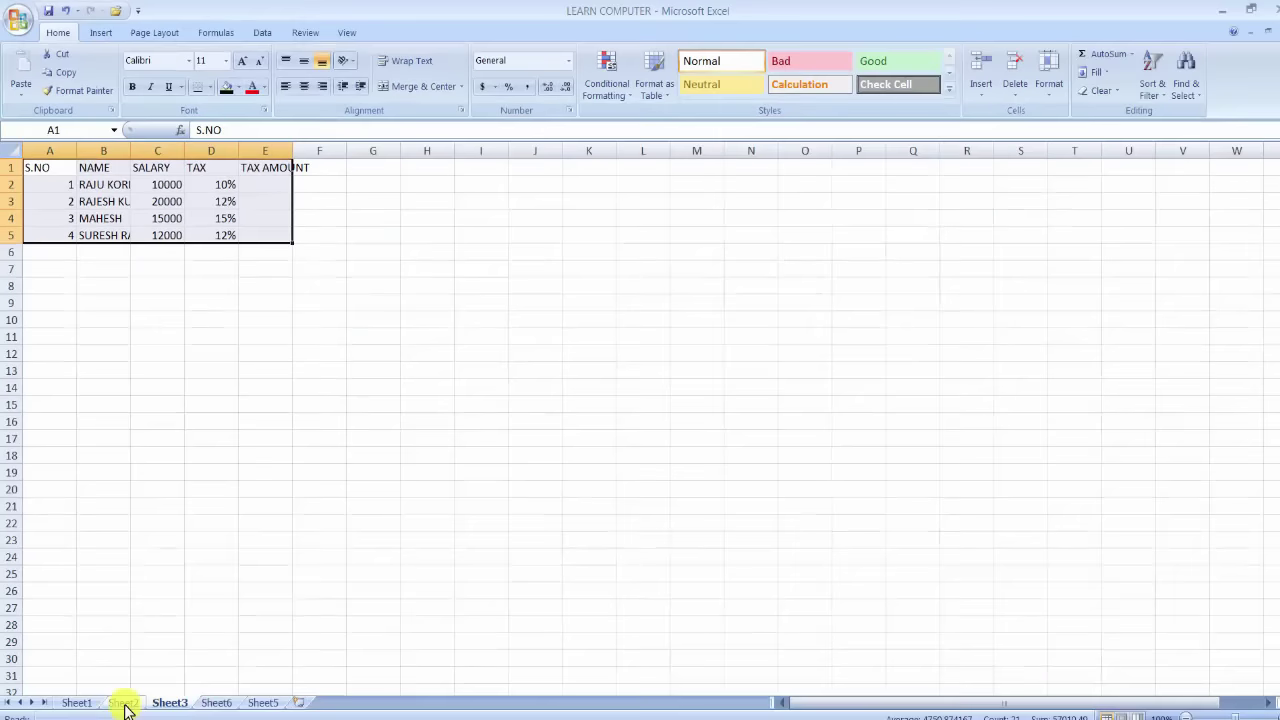
{"action": "left_click", "coordinate": [123, 703]}
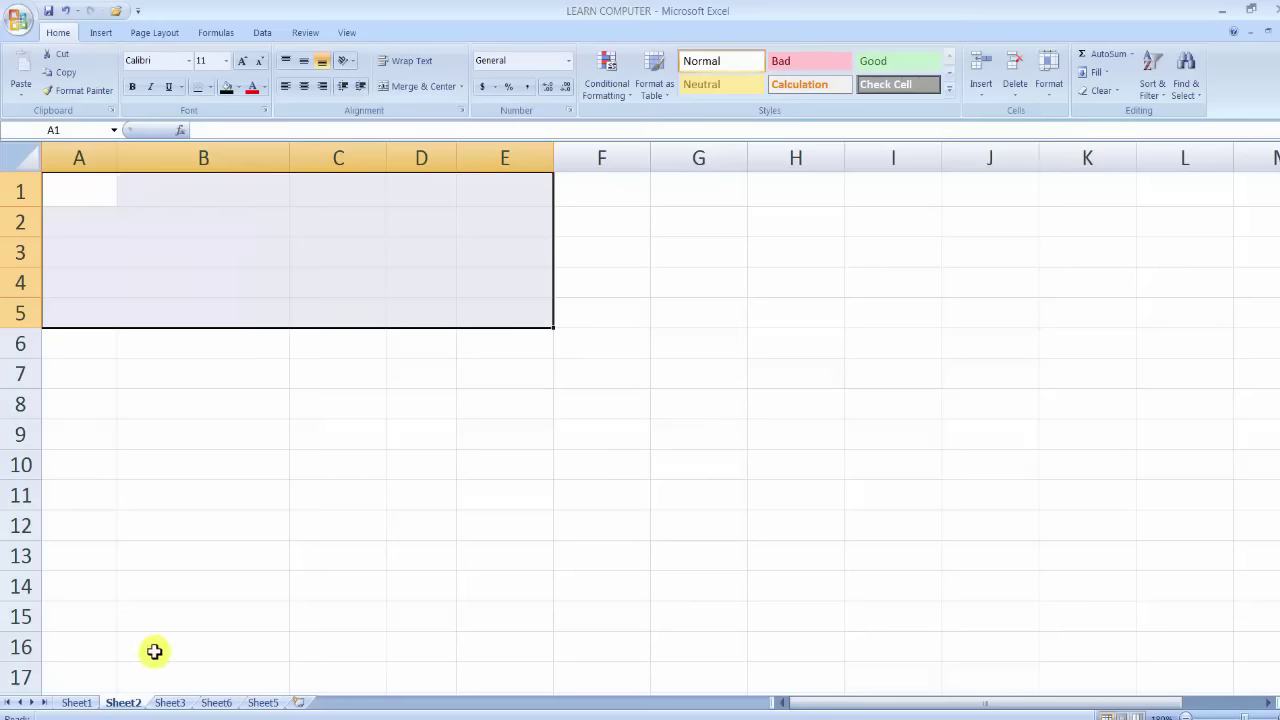
Step: Switch back and forth between Sheet3 and Sheet2 to compare them, ending on Sheet2 with Ctrl+V
{"action": "left_click", "coordinate": [169, 702]}
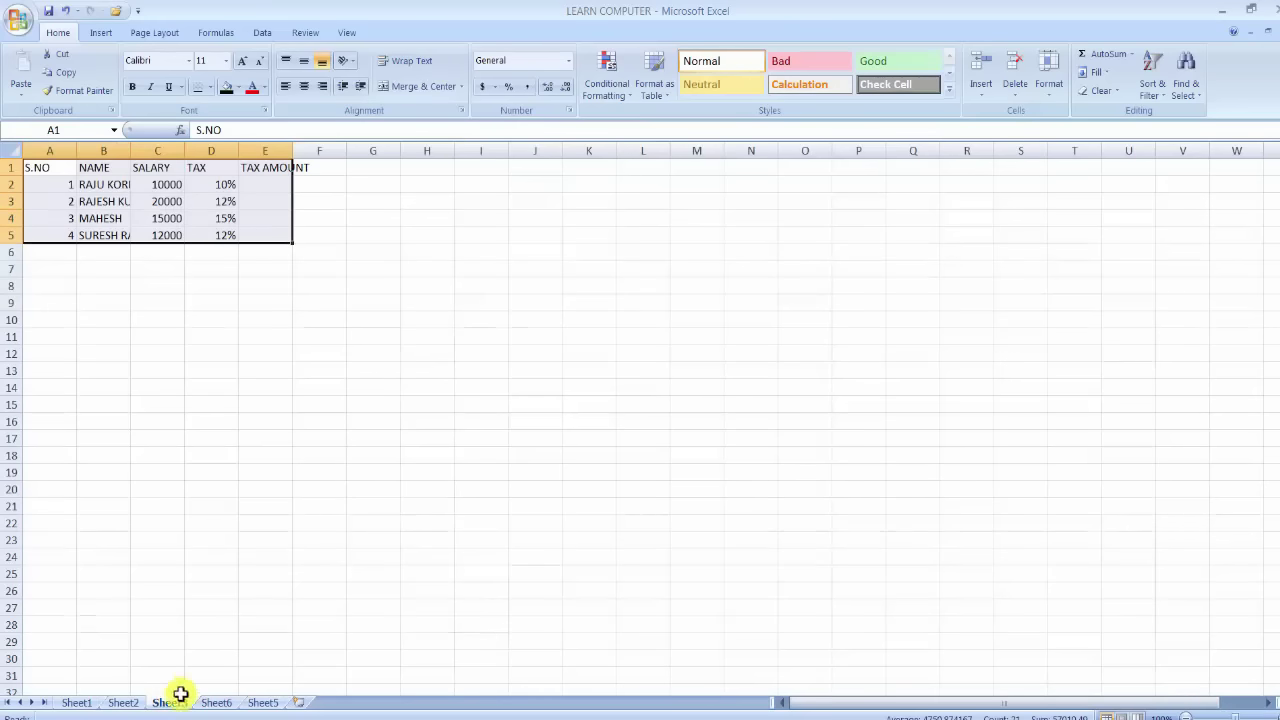
{"action": "left_click", "coordinate": [124, 702]}
{"action": "left_click", "coordinate": [170, 703]}
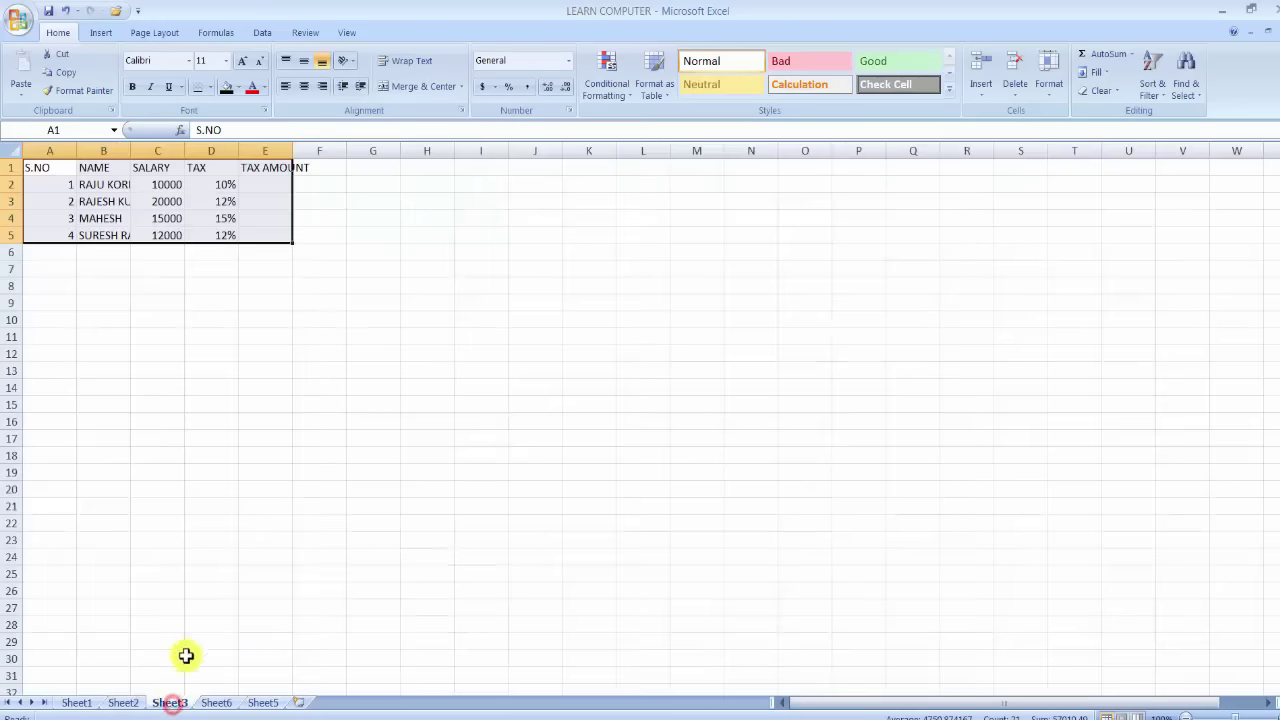
{"action": "left_click", "coordinate": [126, 702]}
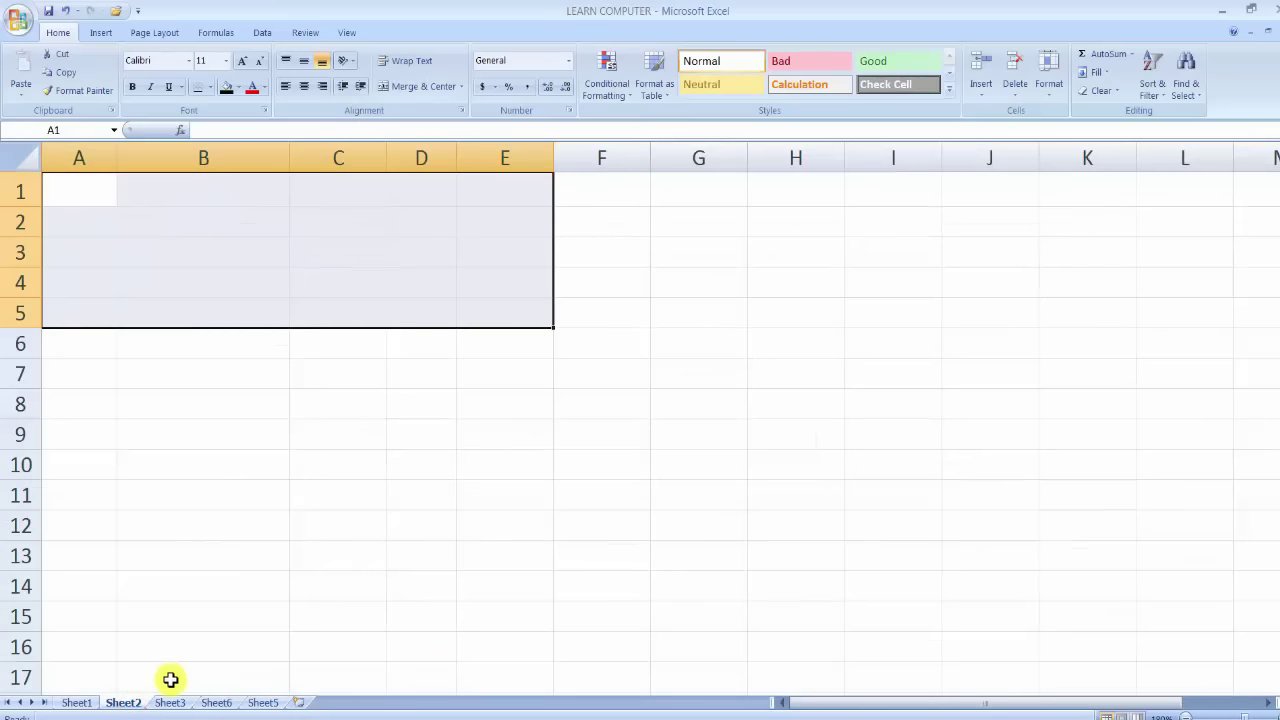
{"action": "left_click", "coordinate": [170, 703]}
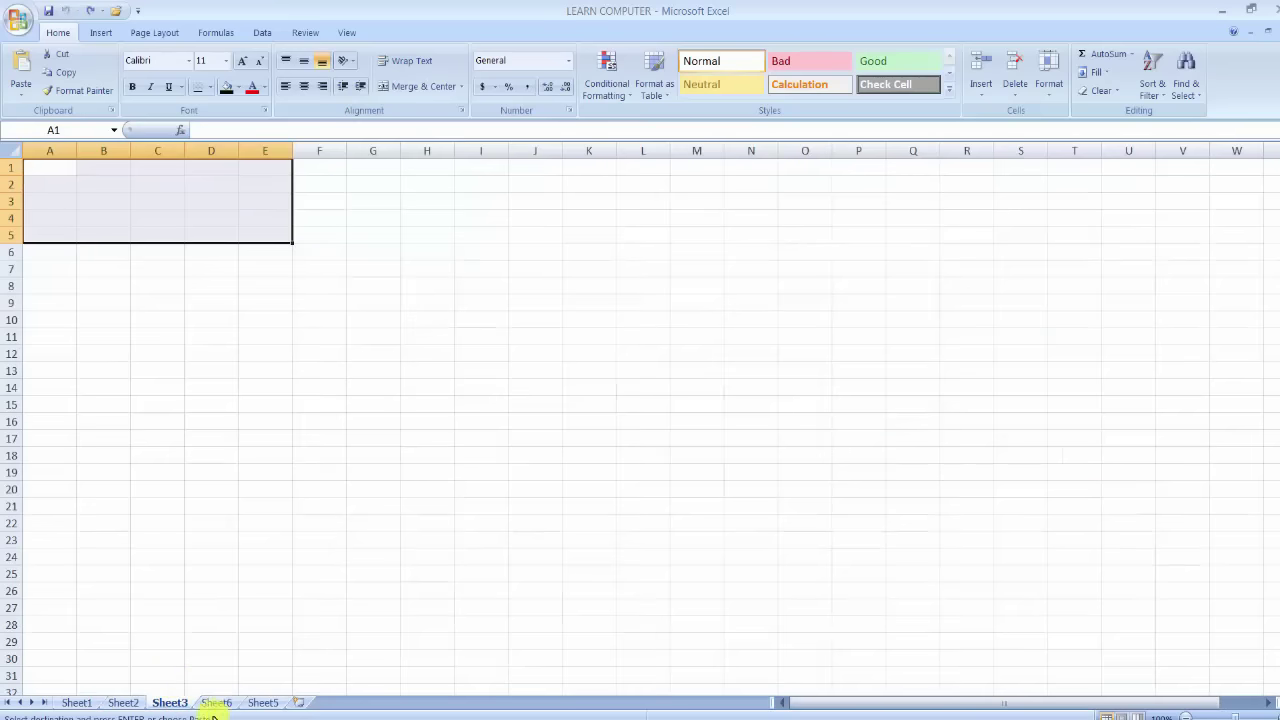
{"action": "left_click", "coordinate": [124, 702]}
{"action": "key", "text": "ctrl+v"}
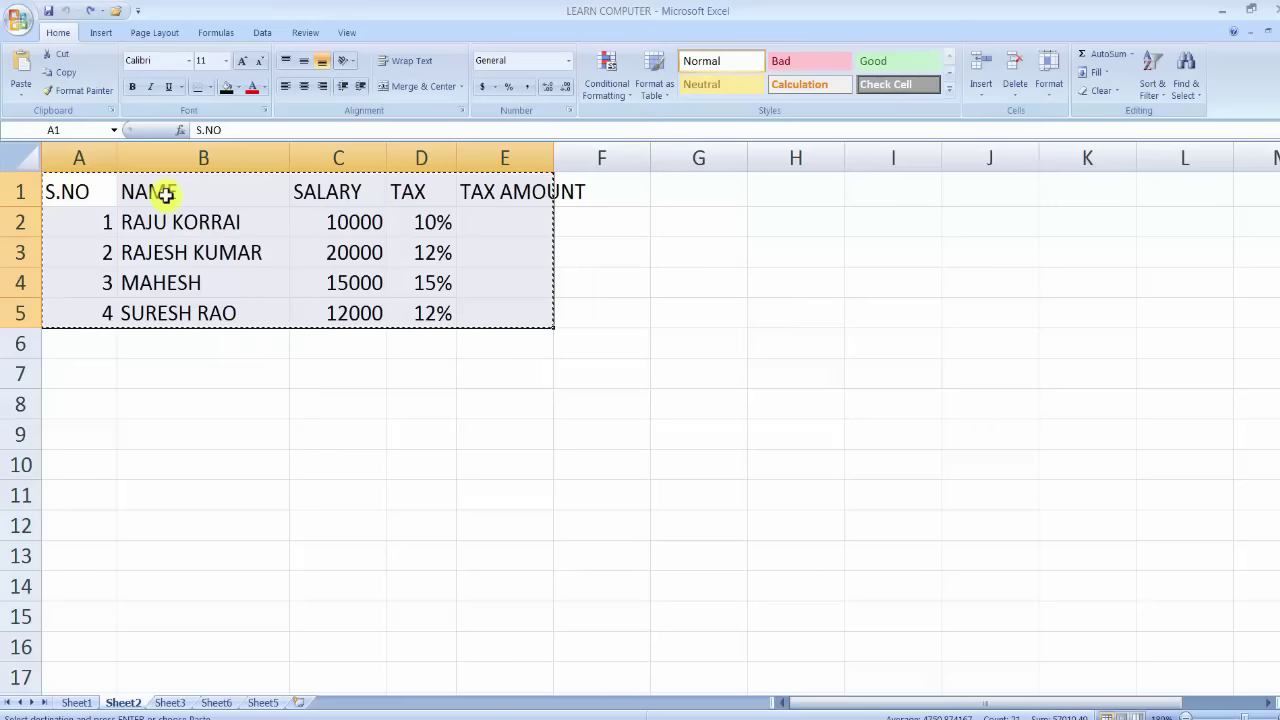
{"action": "left_click_drag", "start_coordinate": [223, 362], "coordinate": [215, 345]}
{"action": "key", "text": "Escape"}
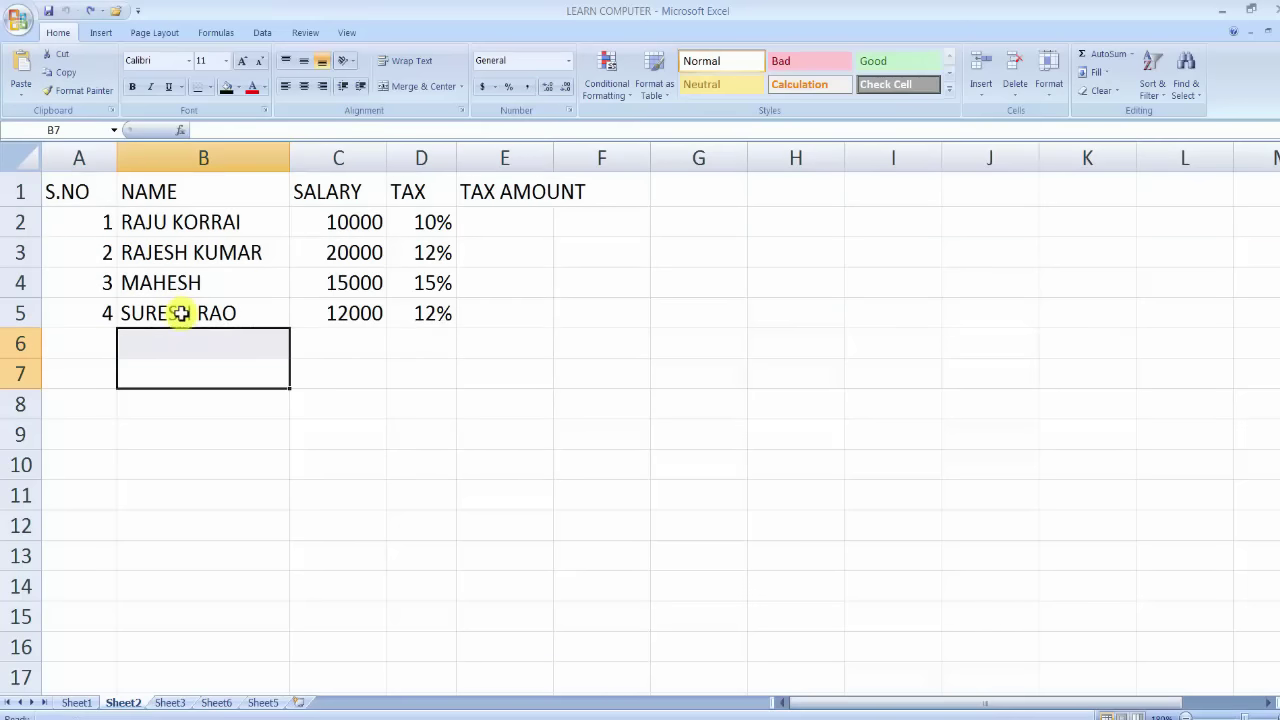
{"action": "left_click_drag", "start_coordinate": [62, 193], "coordinate": [534, 314]}
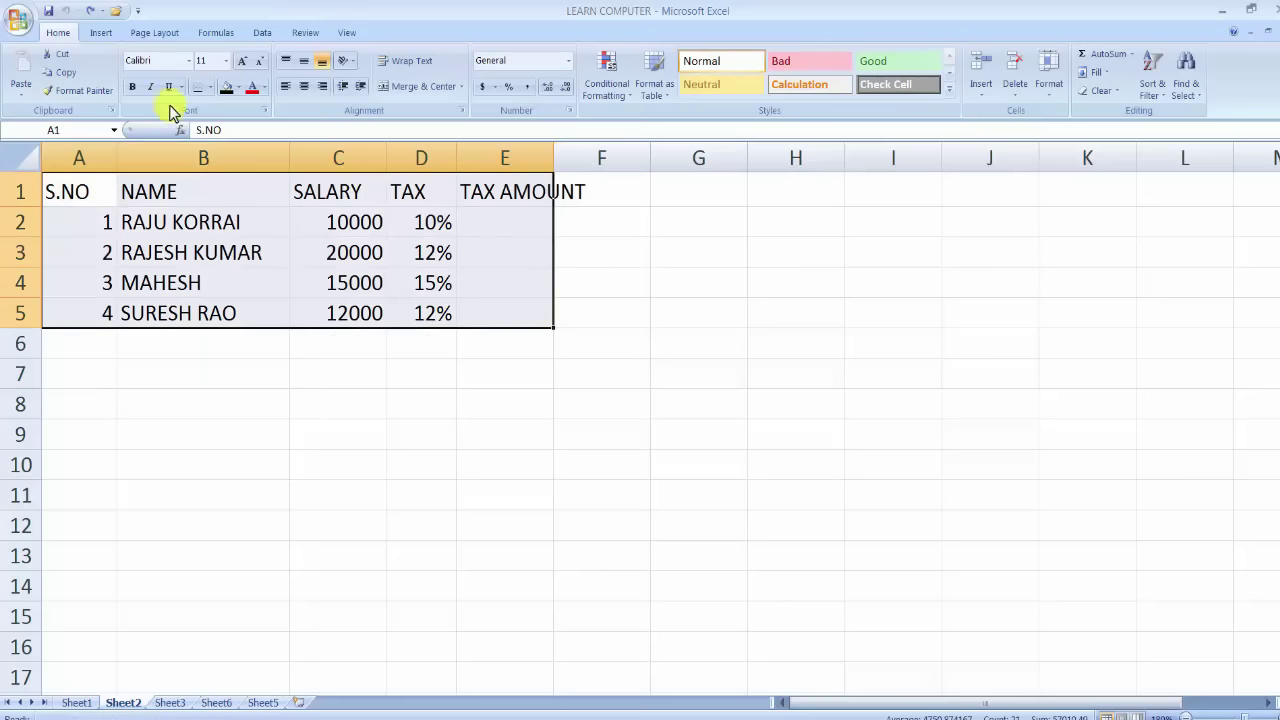
{"action": "left_click", "coordinate": [65, 56]}
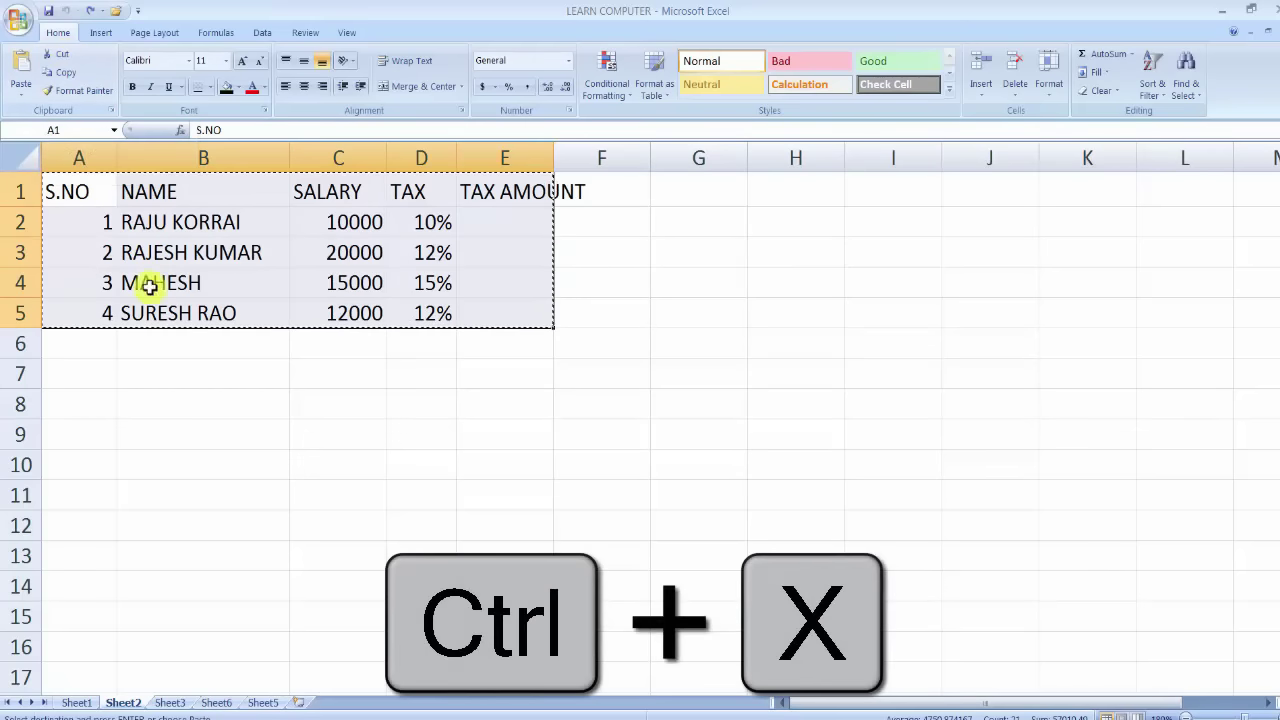
{"action": "left_click", "coordinate": [80, 437]}
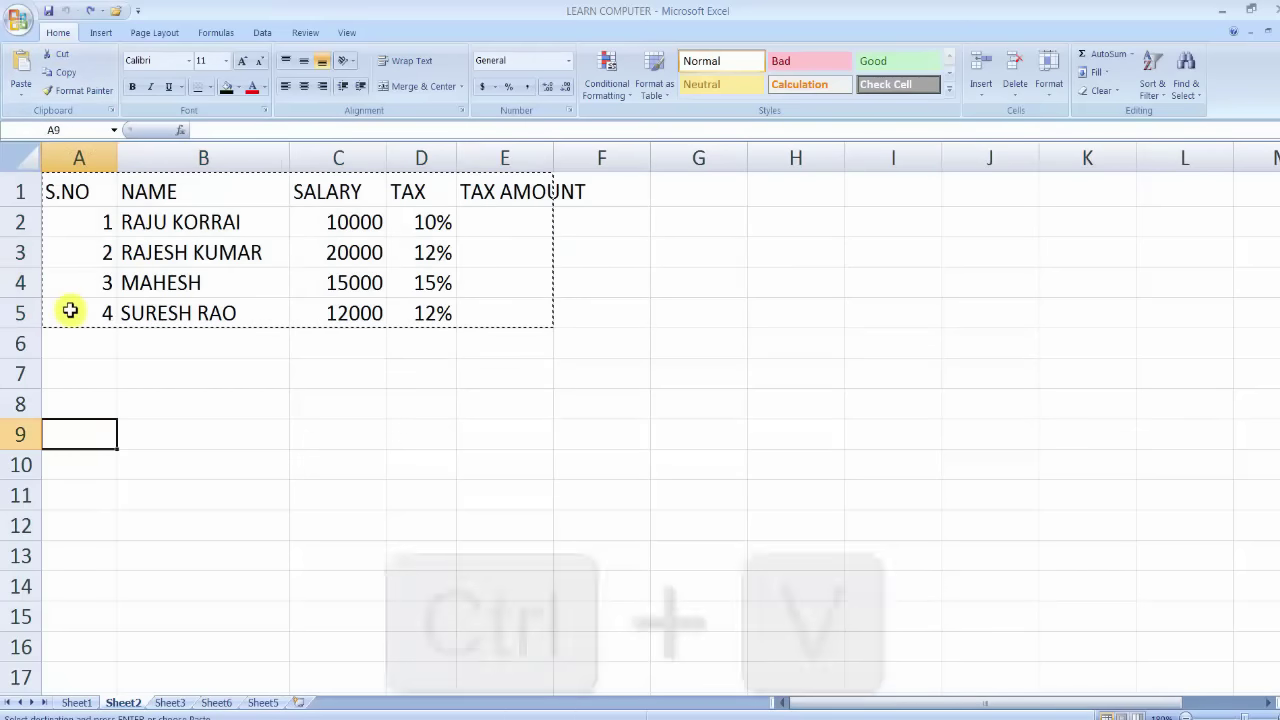
{"action": "key", "text": "ctrl+v"}
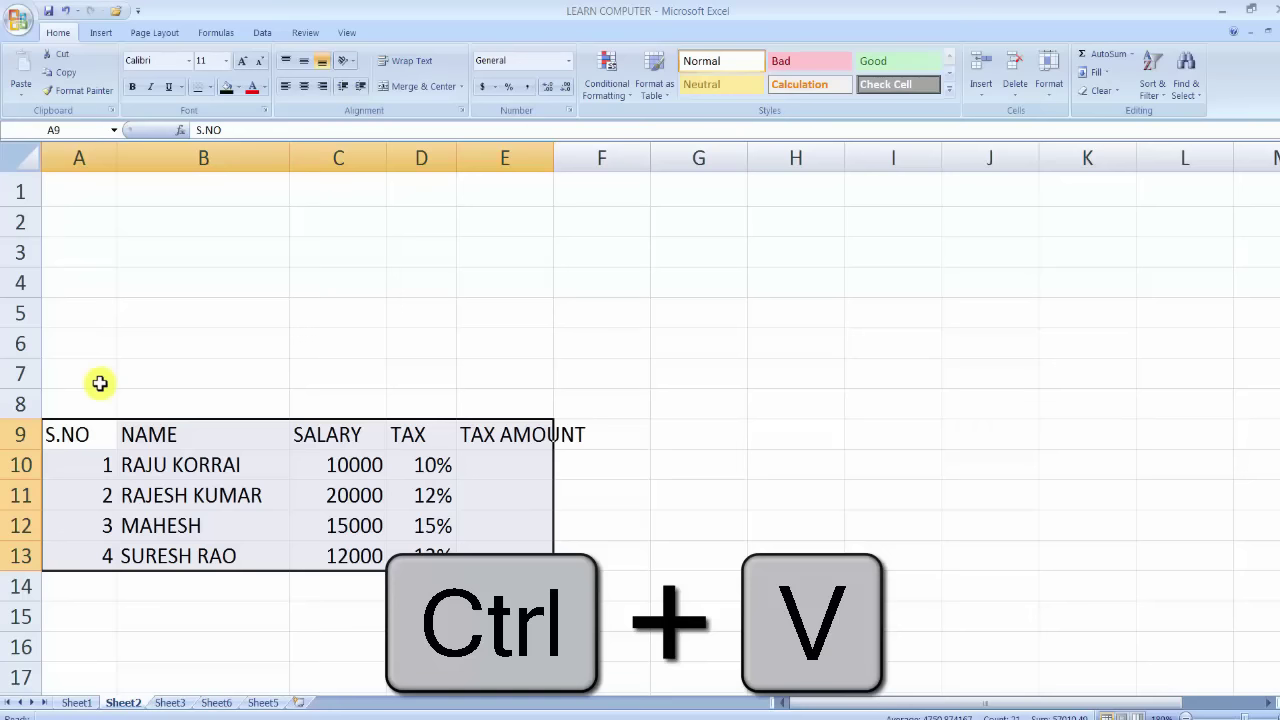
{"action": "key", "text": "ctrl+z"}
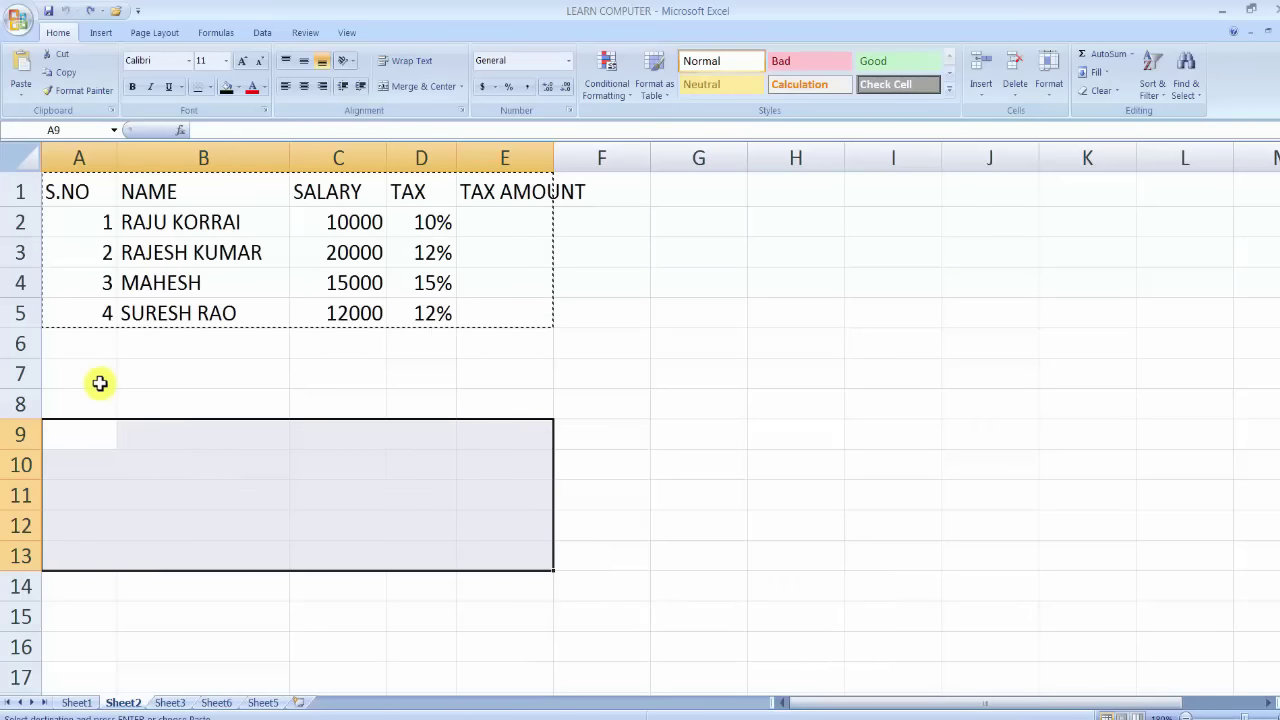
{"action": "key", "text": "Escape"}
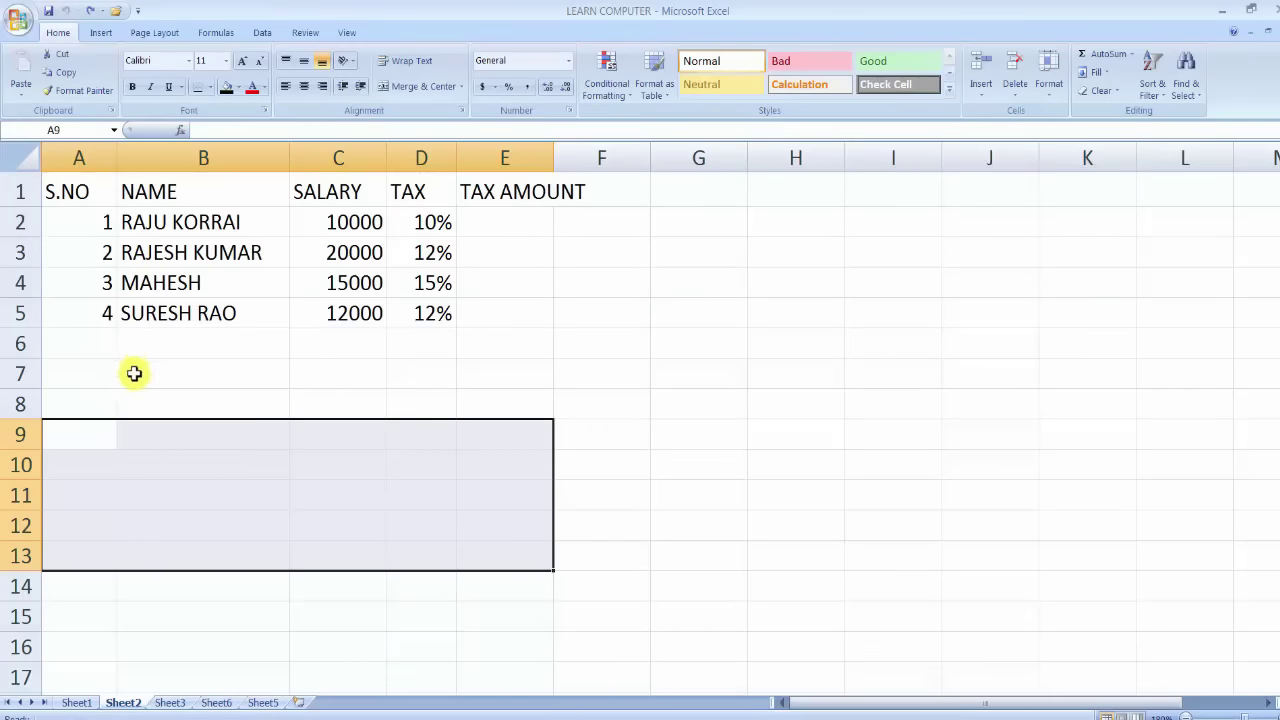
{"action": "left_click", "coordinate": [207, 336]}
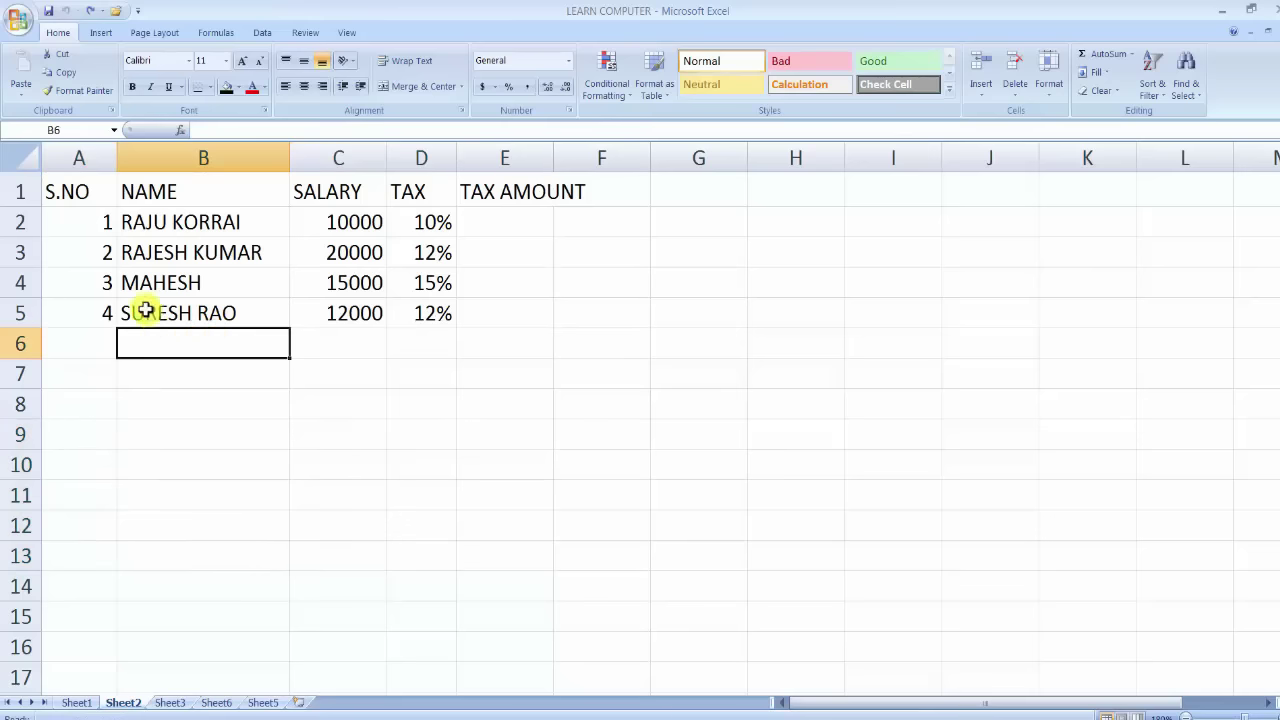
Step: Copy the salary table A1:E5 and paste copies at A9, G9 and G1
{"action": "left_click_drag", "start_coordinate": [63, 194], "coordinate": [477, 320]}
{"action": "left_click", "coordinate": [70, 77]}
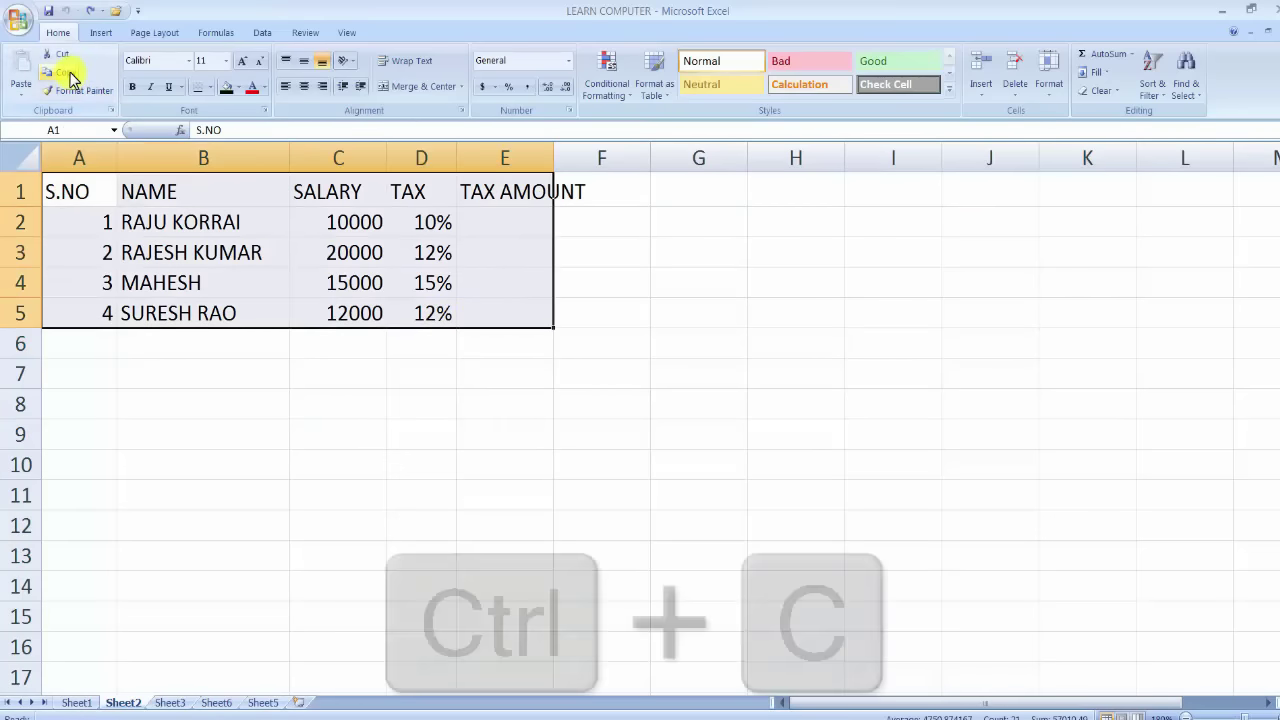
{"action": "left_click", "coordinate": [70, 77]}
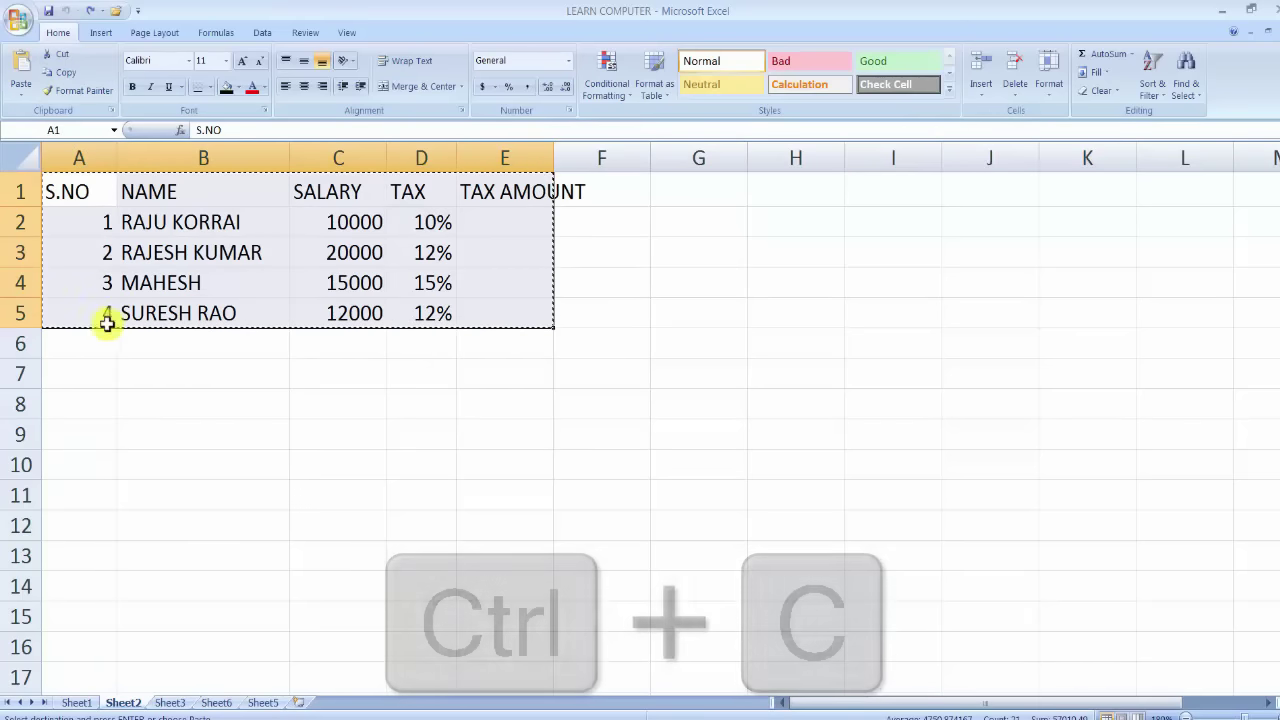
{"action": "left_click", "coordinate": [76, 430]}
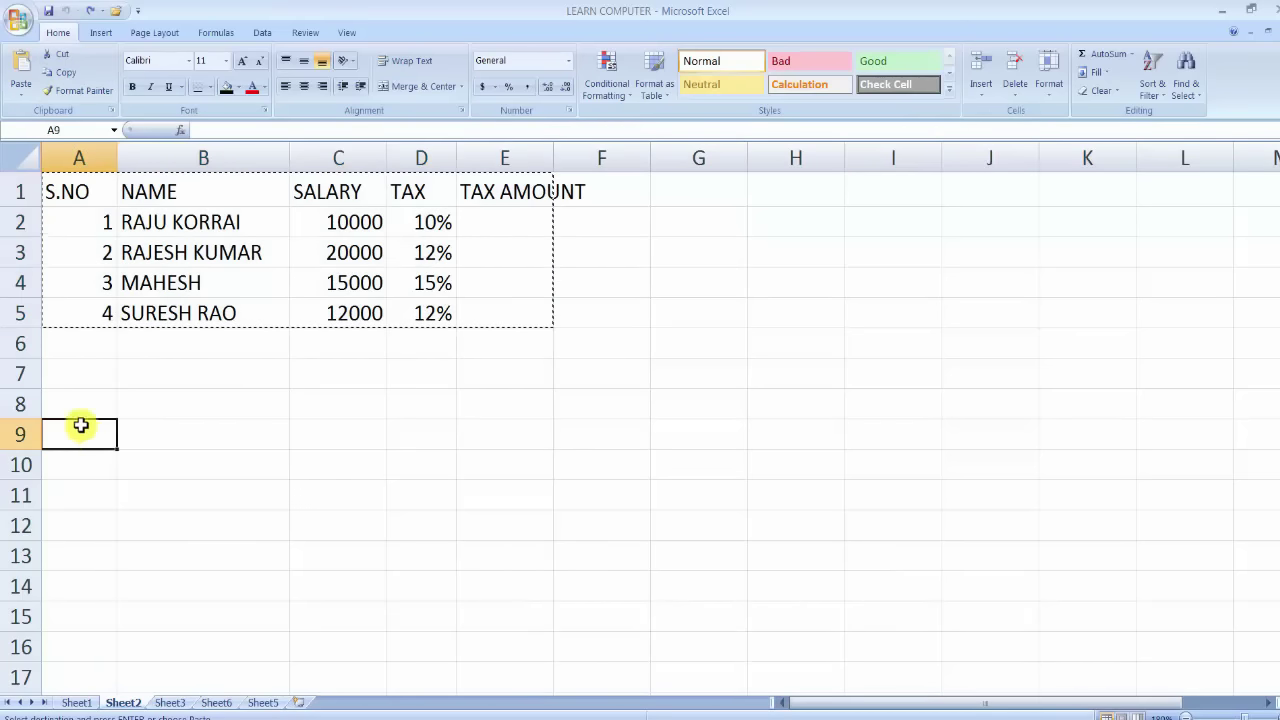
{"action": "left_click", "coordinate": [21, 70]}
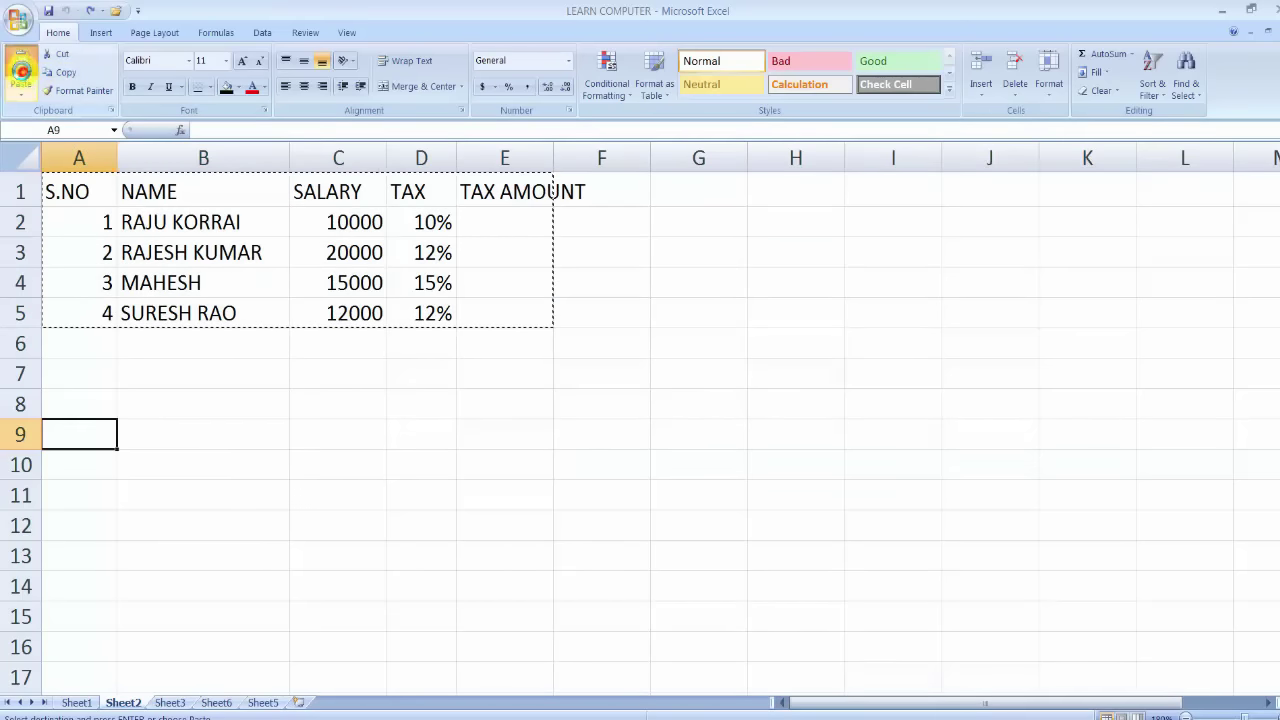
{"action": "left_click", "coordinate": [720, 437]}
{"action": "left_click", "coordinate": [21, 66]}
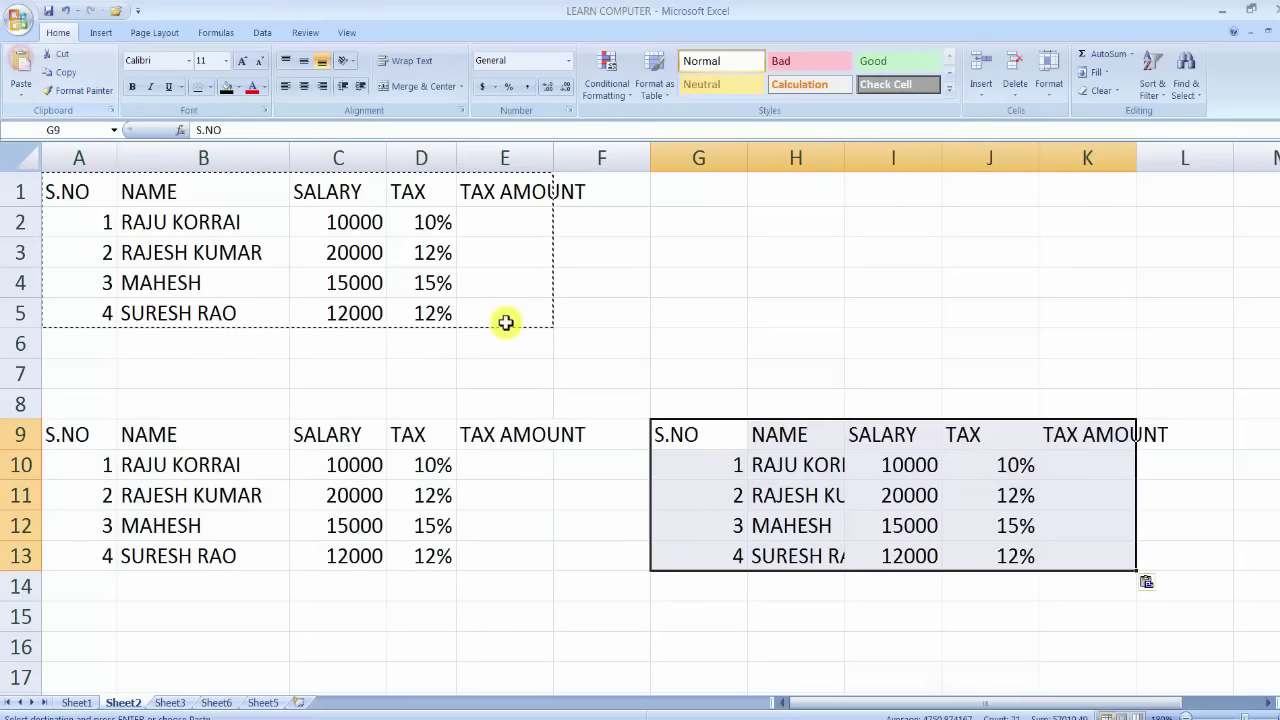
{"action": "left_click", "coordinate": [719, 196]}
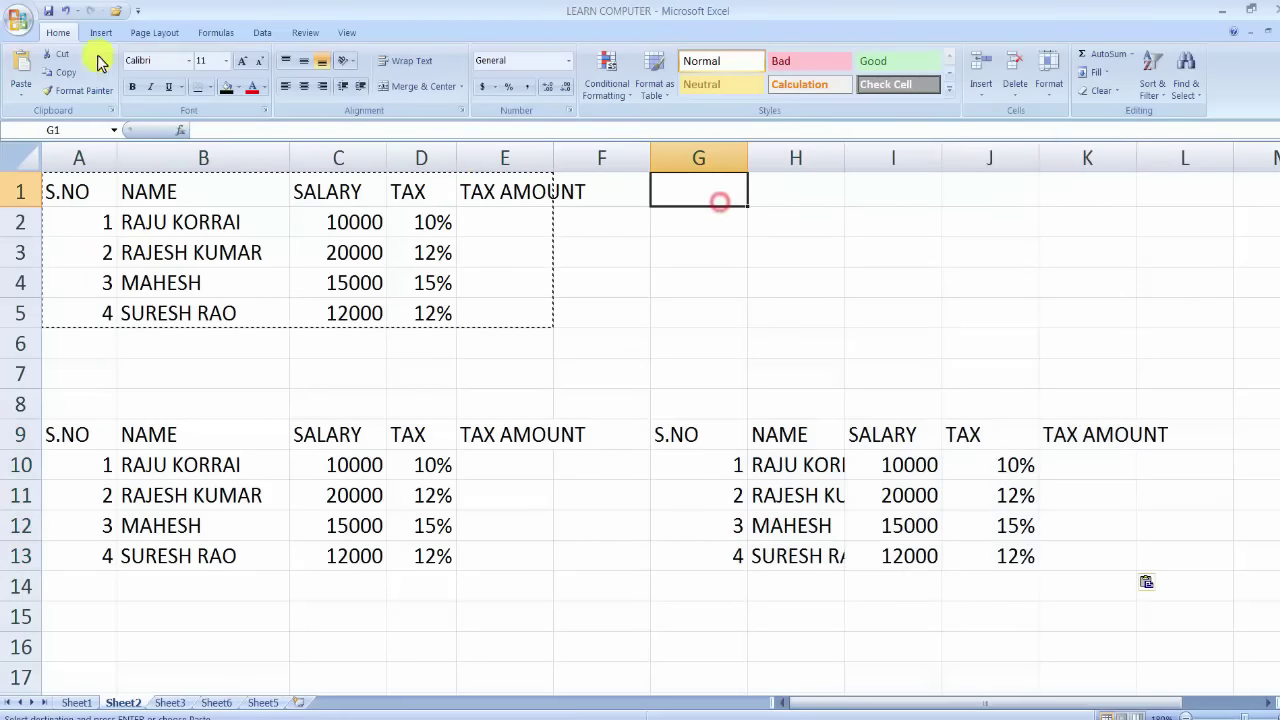
{"action": "left_click", "coordinate": [22, 66]}
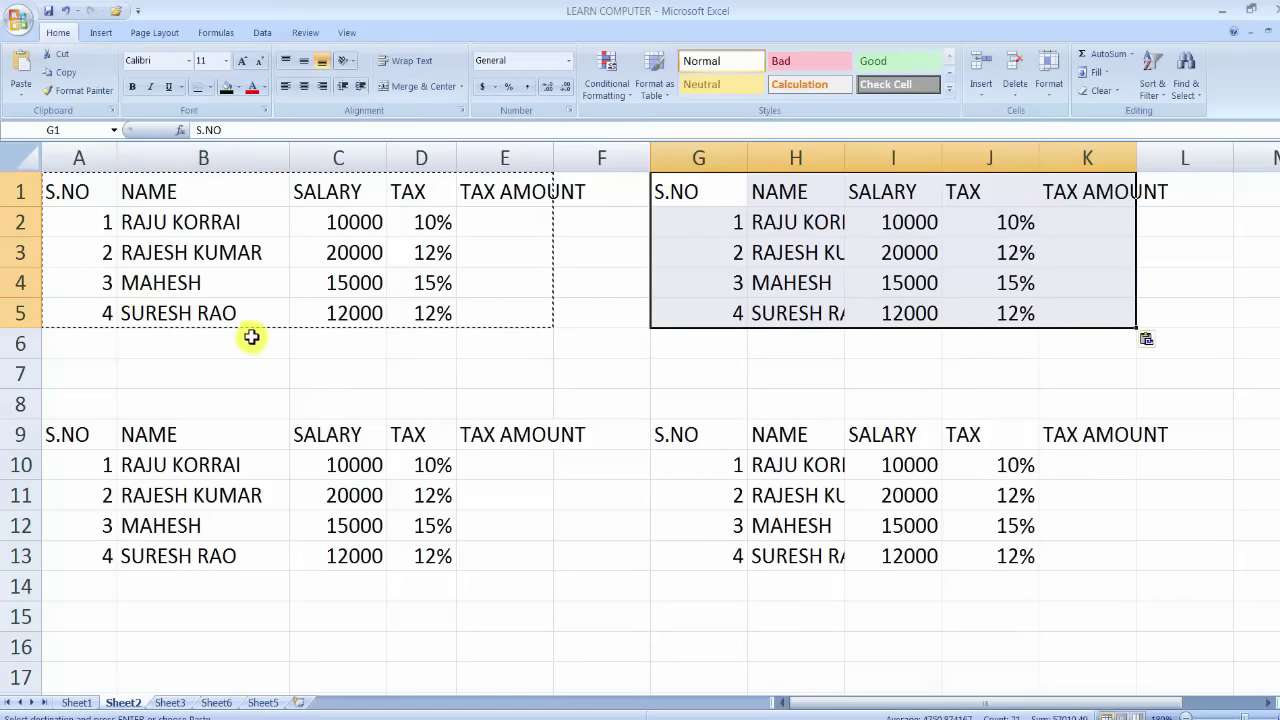
Step: Paste another copy at A1 of Sheet3, then return to Sheet2
{"action": "left_click", "coordinate": [170, 702]}
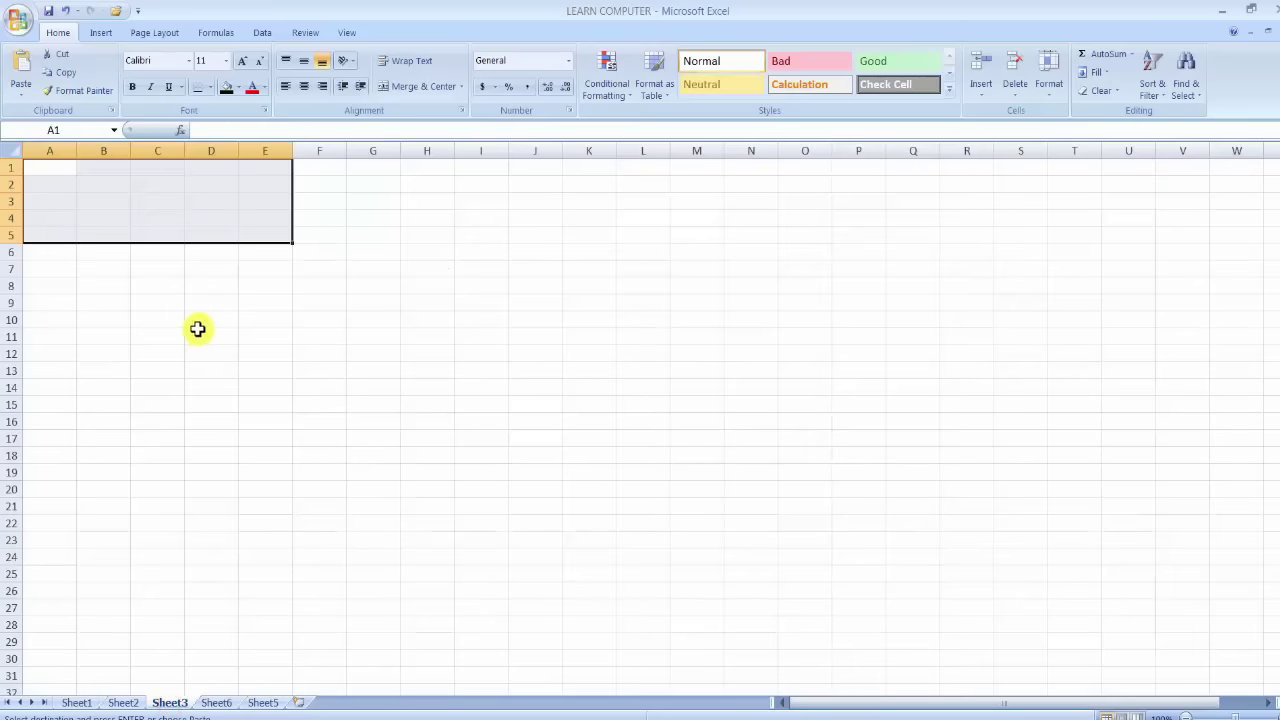
{"action": "key", "text": "ctrl+v"}
{"action": "left_click", "coordinate": [254, 338]}
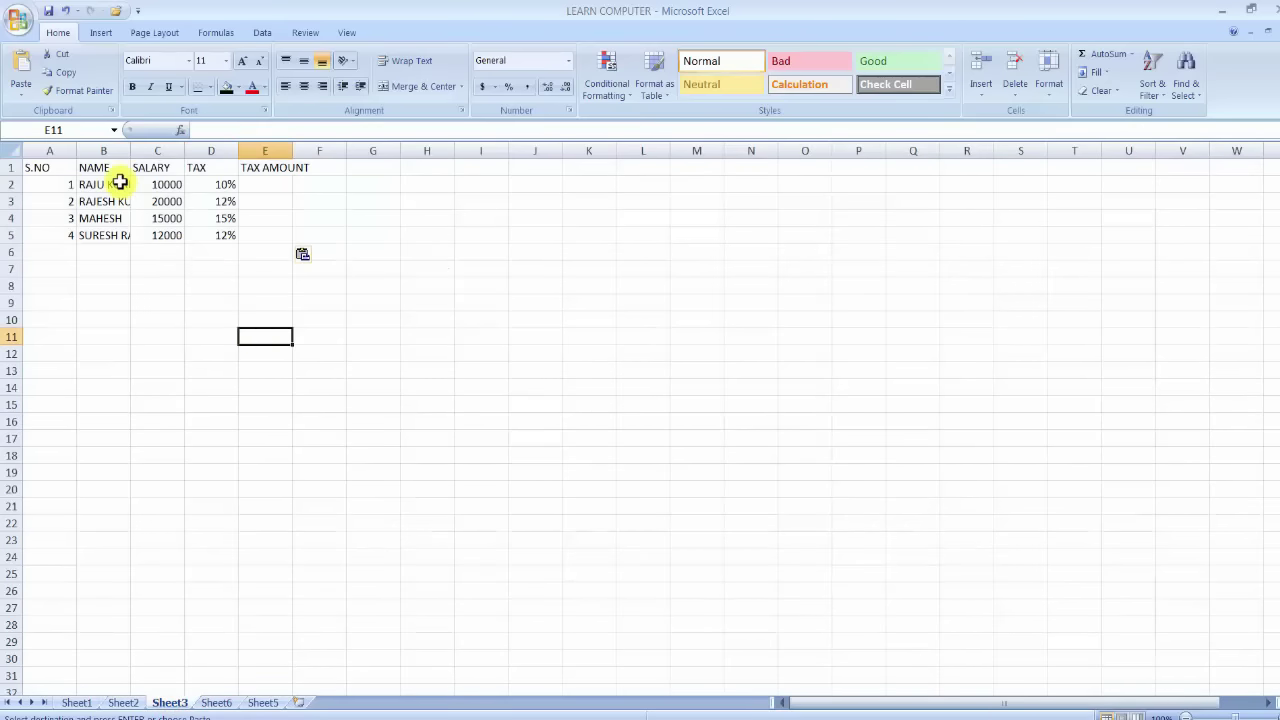
{"action": "left_click", "coordinate": [130, 703]}
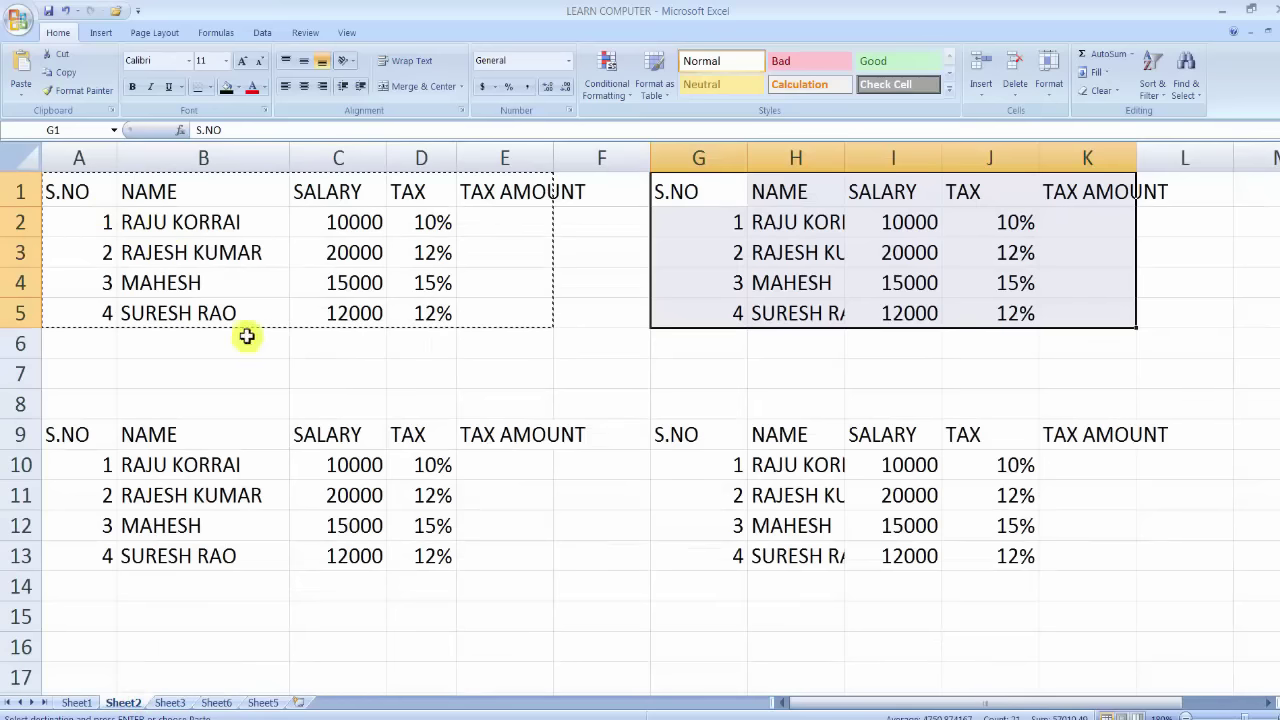
Step: Clear the copy border around the original table and switch to Sheet1's topics list
{"action": "key", "text": "Escape"}
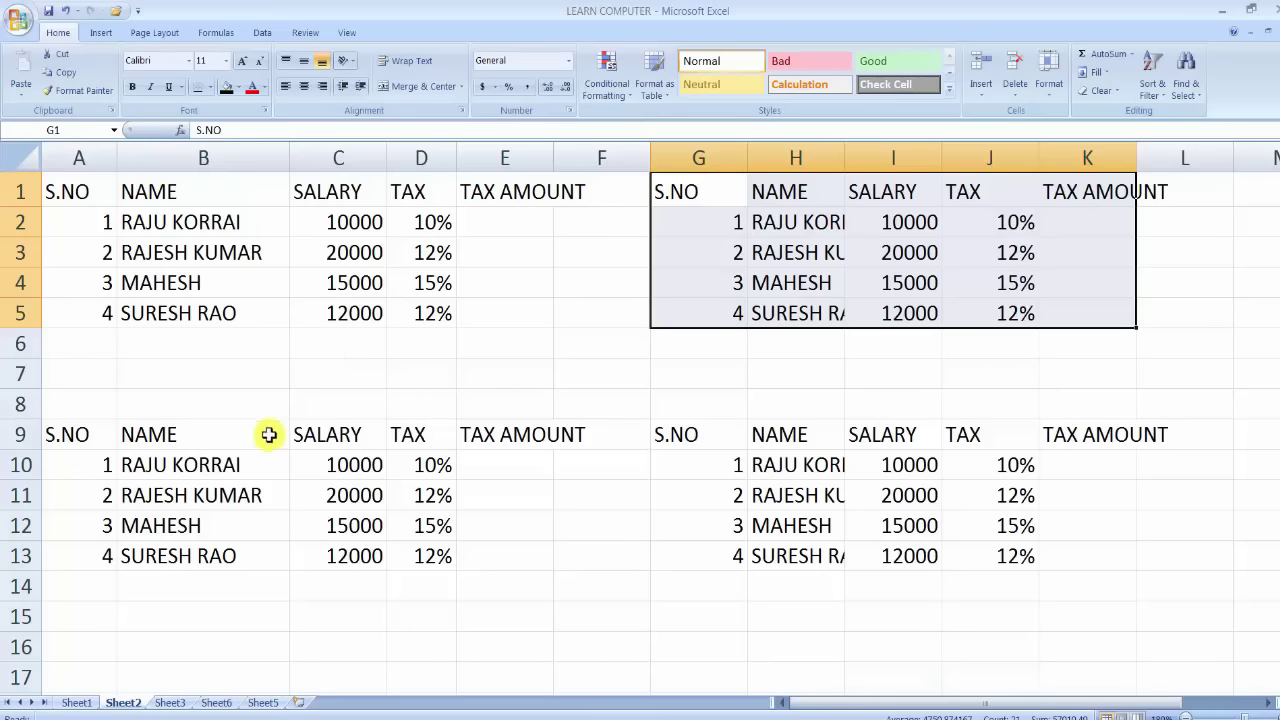
{"action": "left_click", "coordinate": [77, 702]}
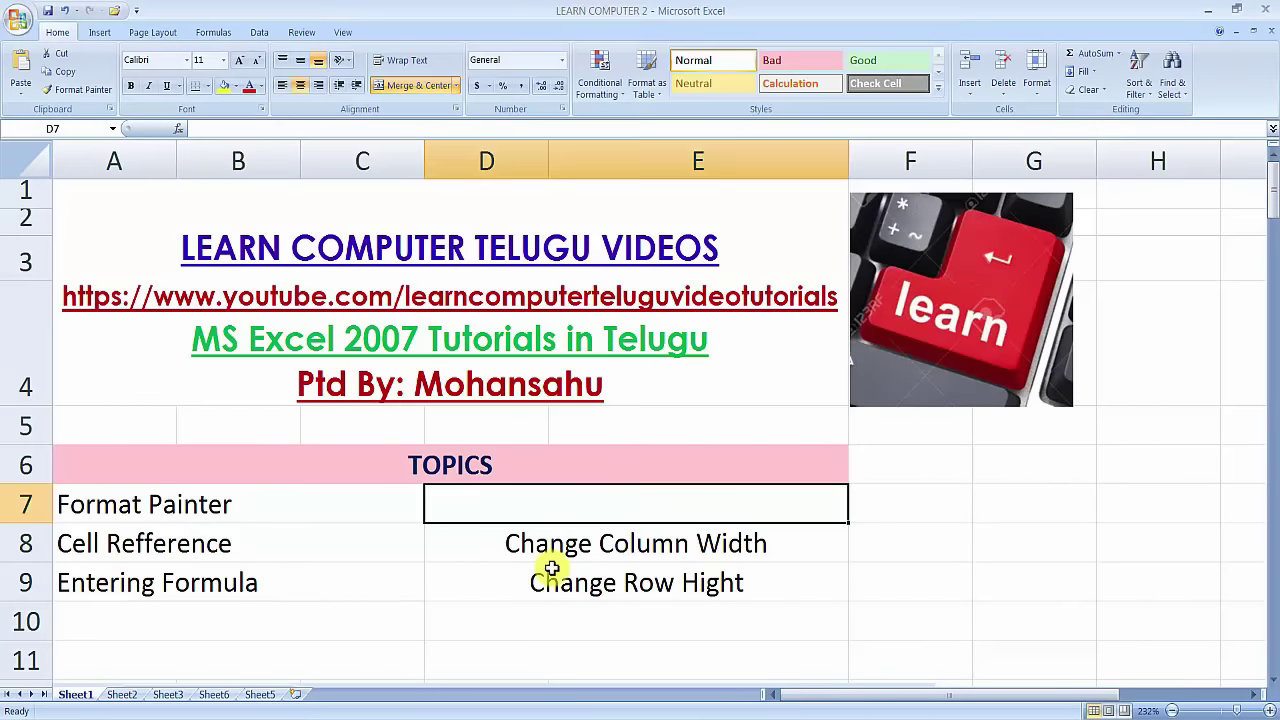
{"action": "left_click", "coordinate": [544, 556]}
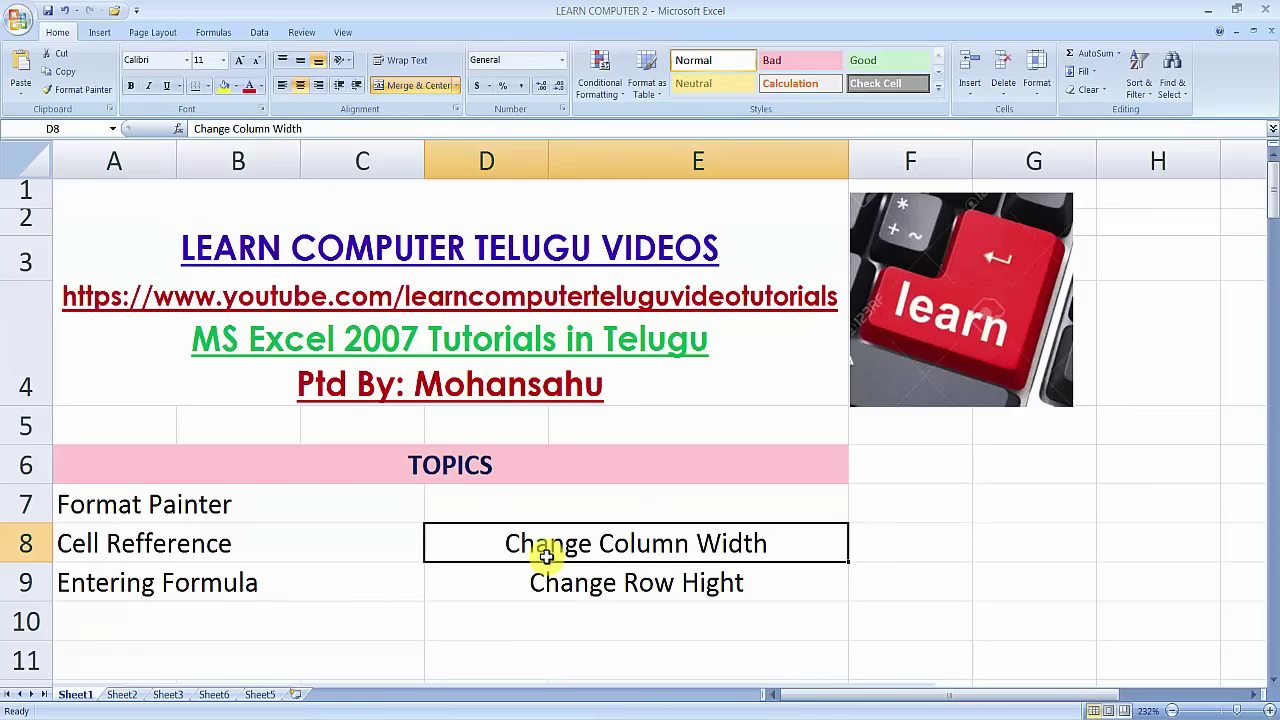
{"action": "left_click", "coordinate": [584, 590]}
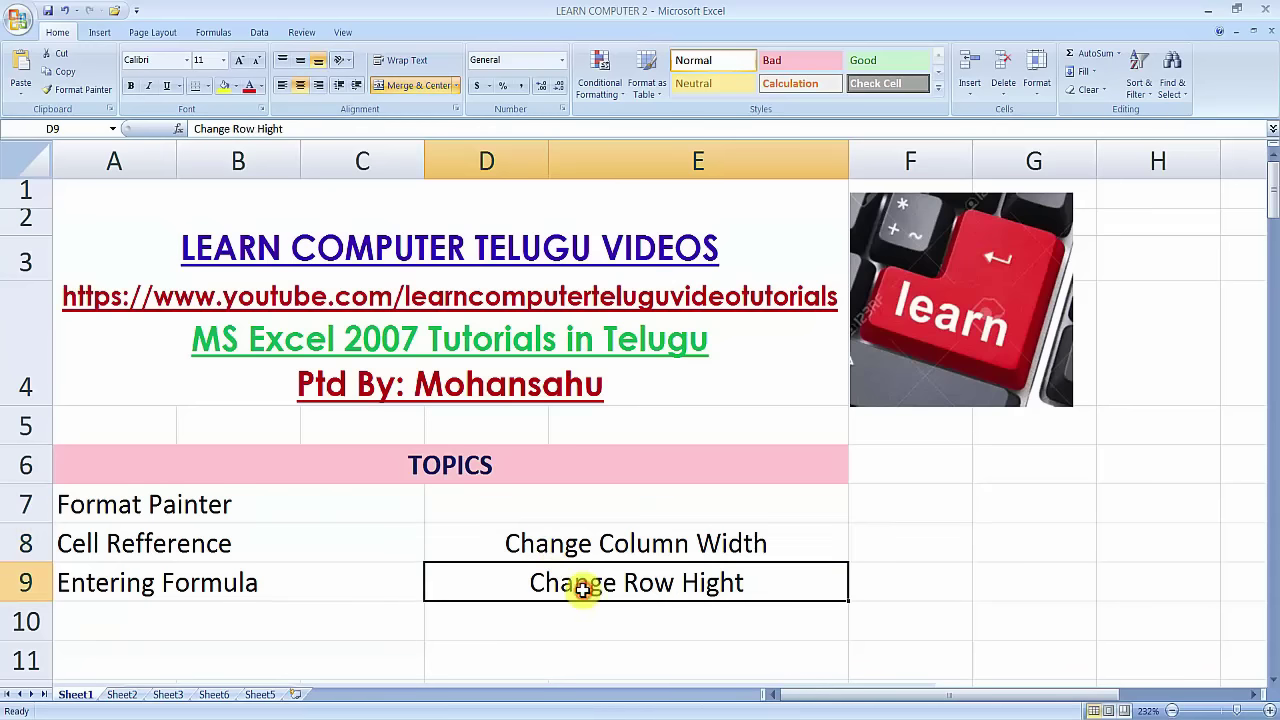
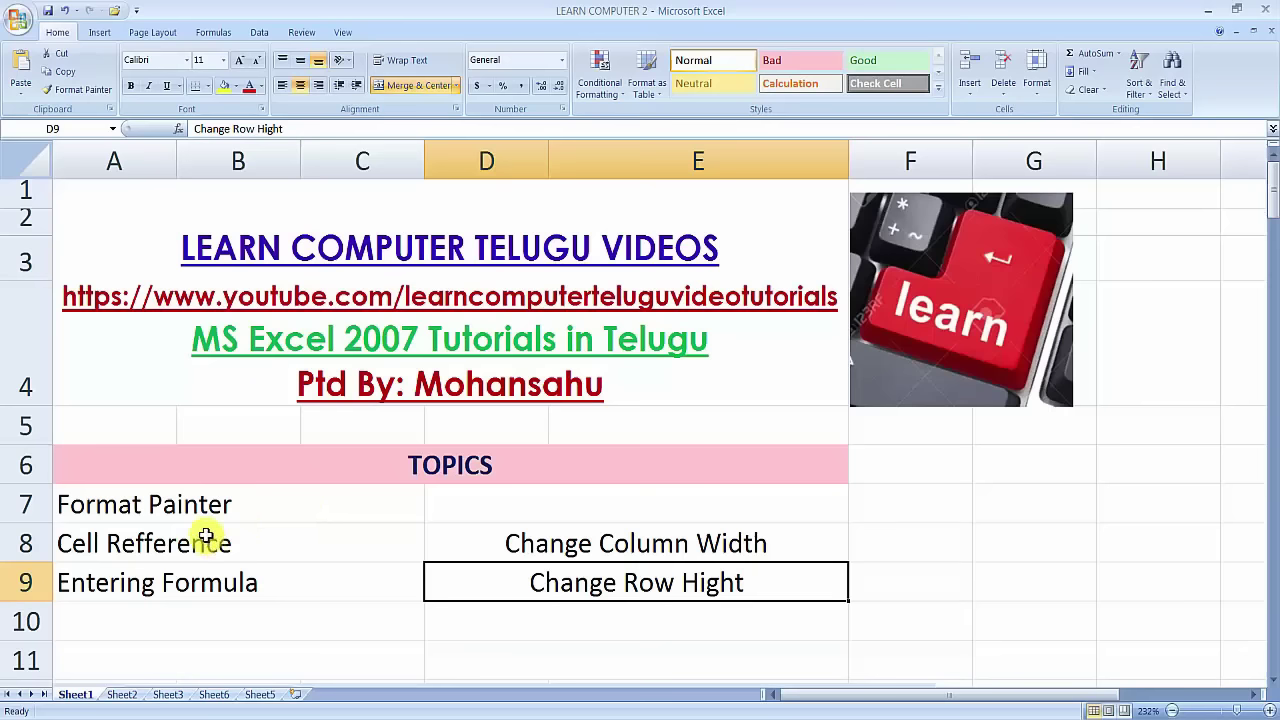
Step: Copy the pink TOPICS heading format onto D10:E10 with Format Painter, then undo it
{"action": "left_click", "coordinate": [177, 513]}
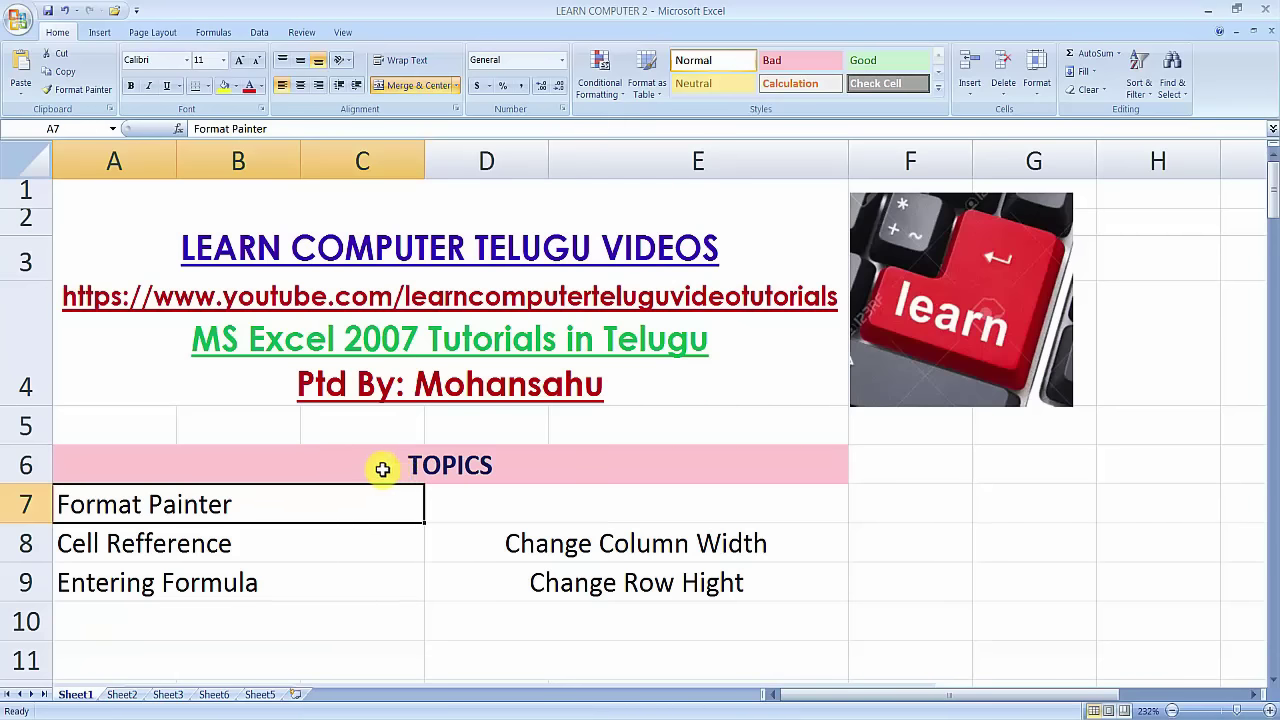
{"action": "left_click", "coordinate": [382, 469]}
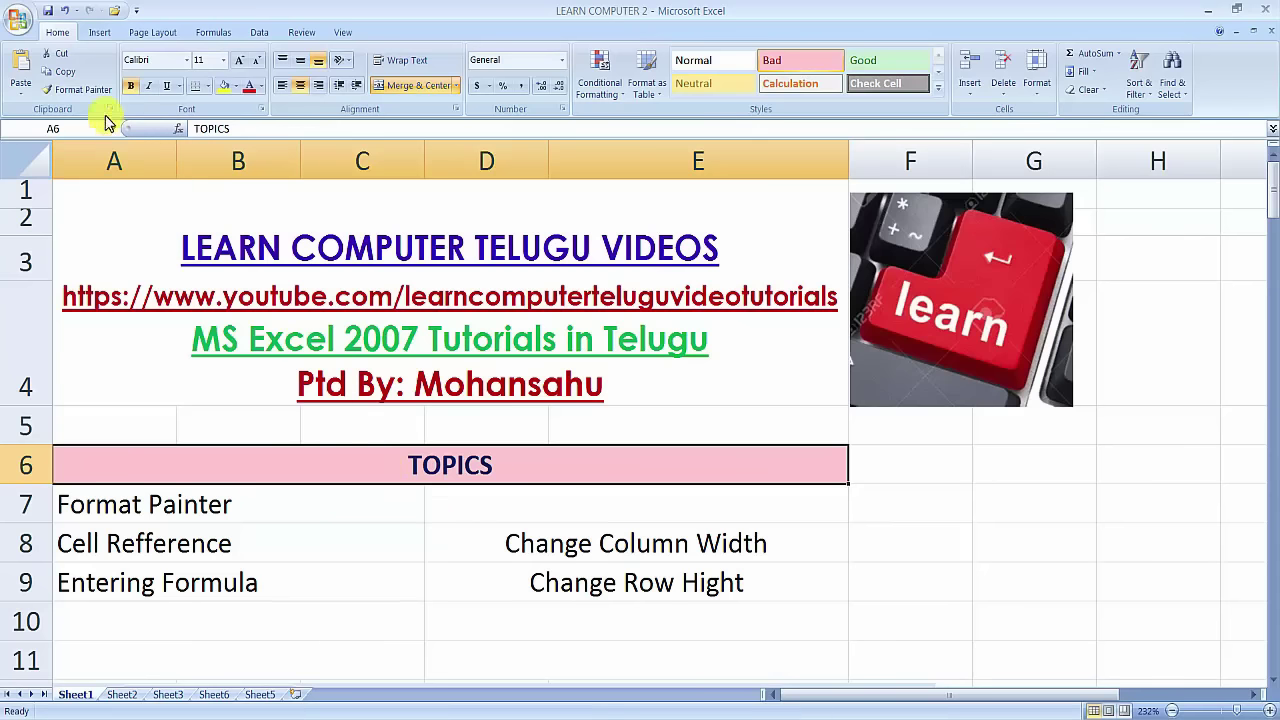
{"action": "left_click", "coordinate": [78, 91]}
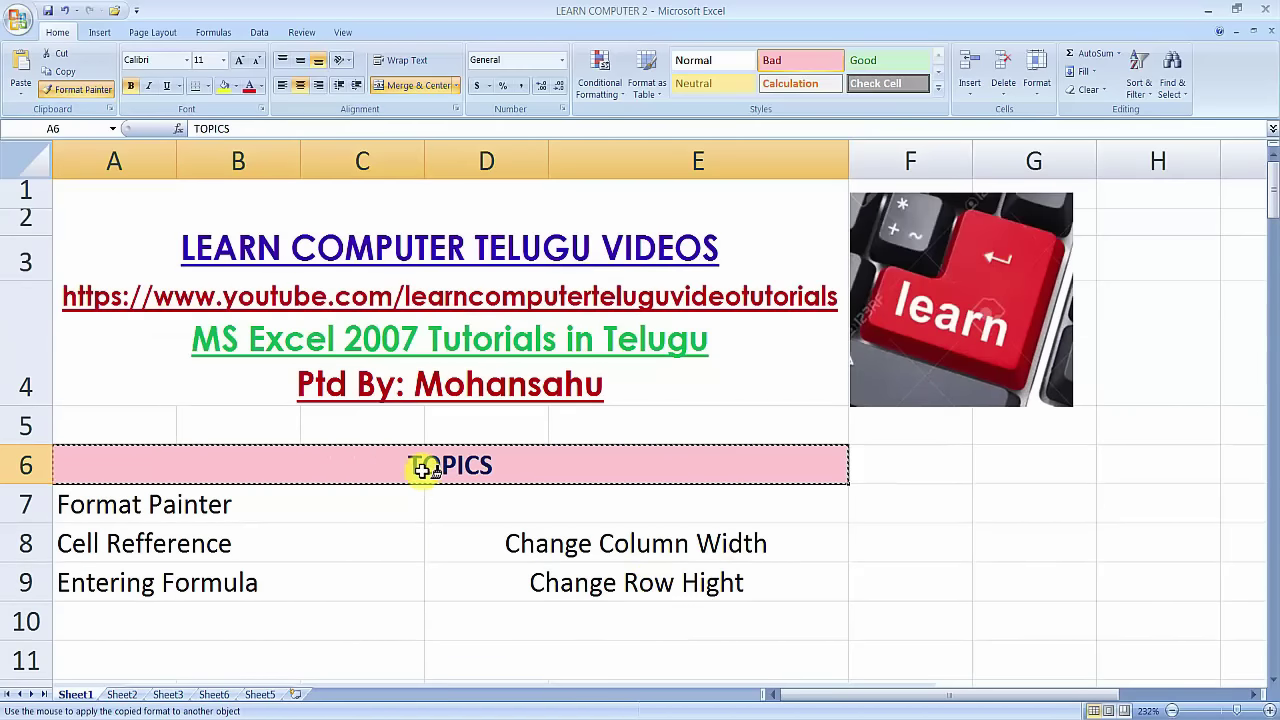
{"action": "left_click", "coordinate": [453, 623]}
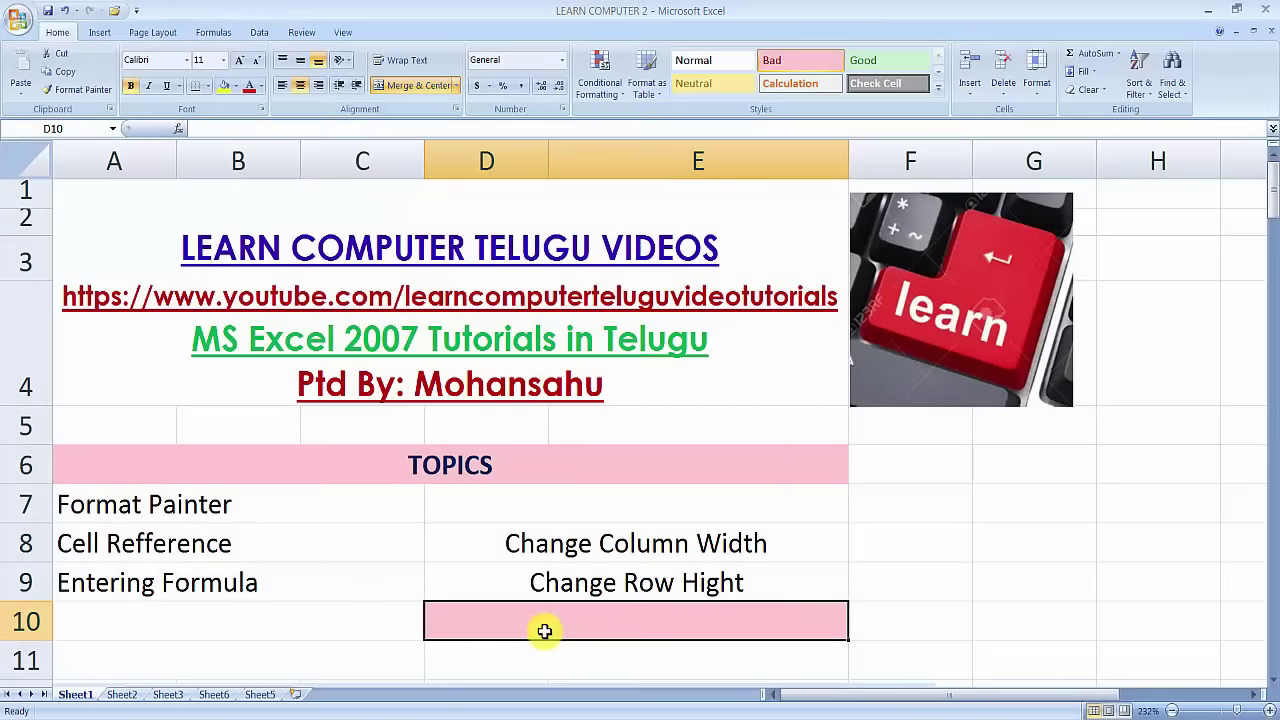
{"action": "key", "text": "ctrl+z"}
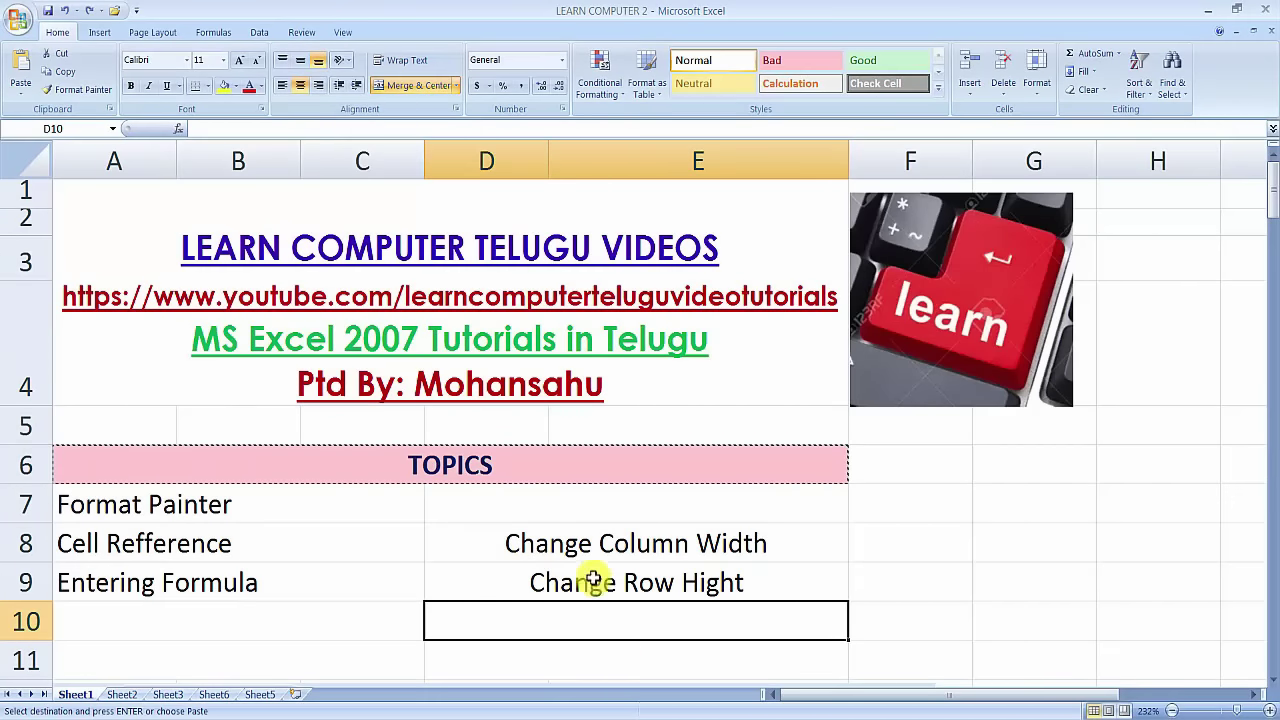
{"action": "key", "text": "Escape"}
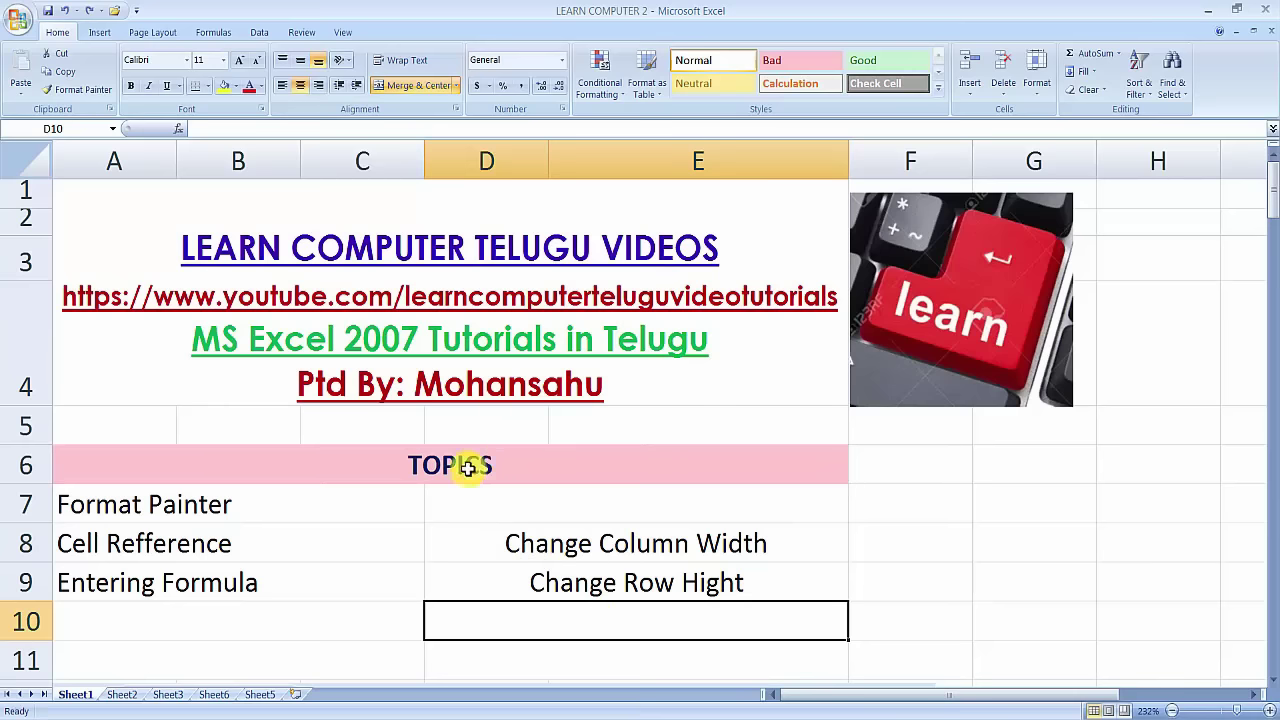
Step: Move to the Cell Reference topic and enter the address C8 in cell C8
{"action": "left_click", "coordinate": [171, 549]}
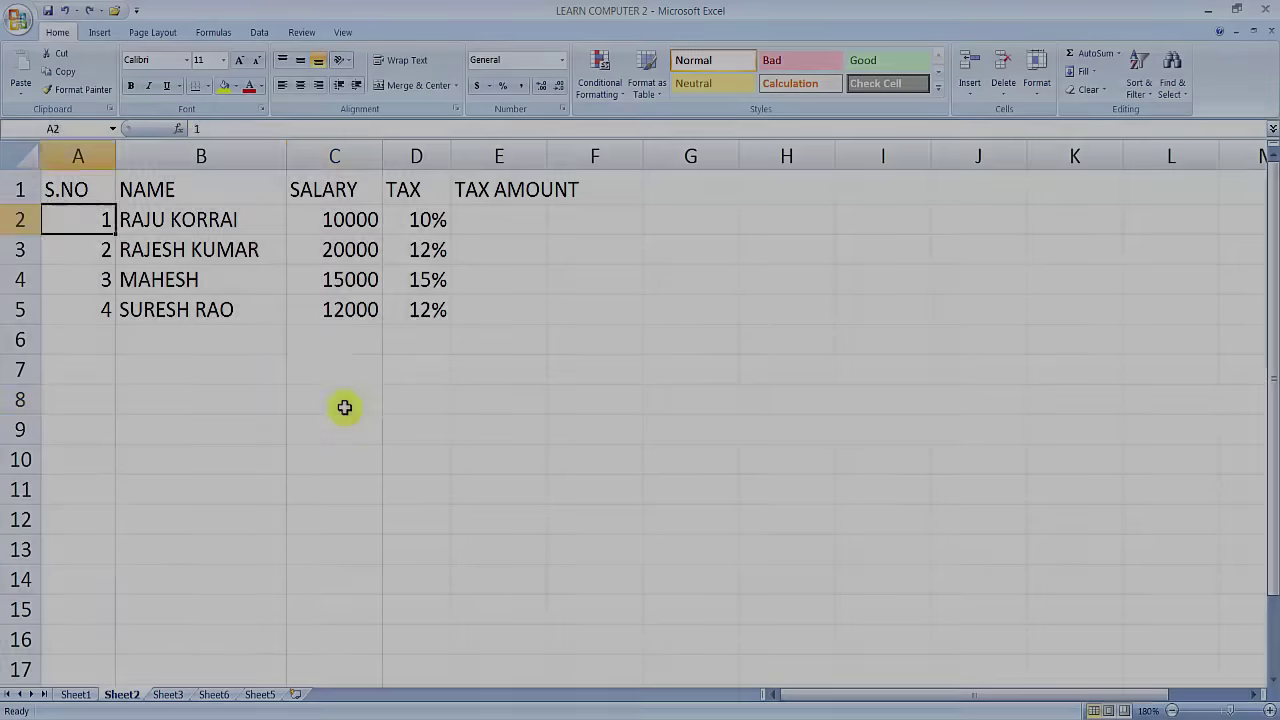
{"action": "left_click", "coordinate": [344, 405]}
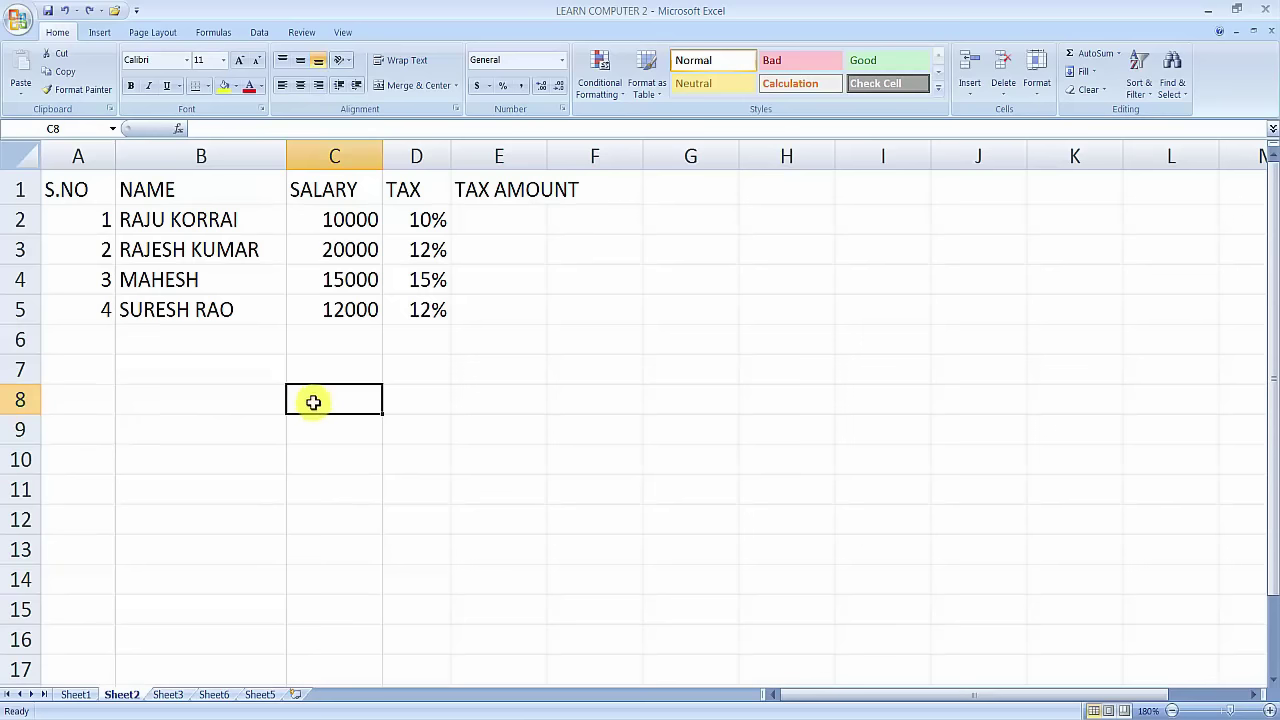
{"action": "type", "text": "C8"}
{"action": "key", "text": "Tab"}
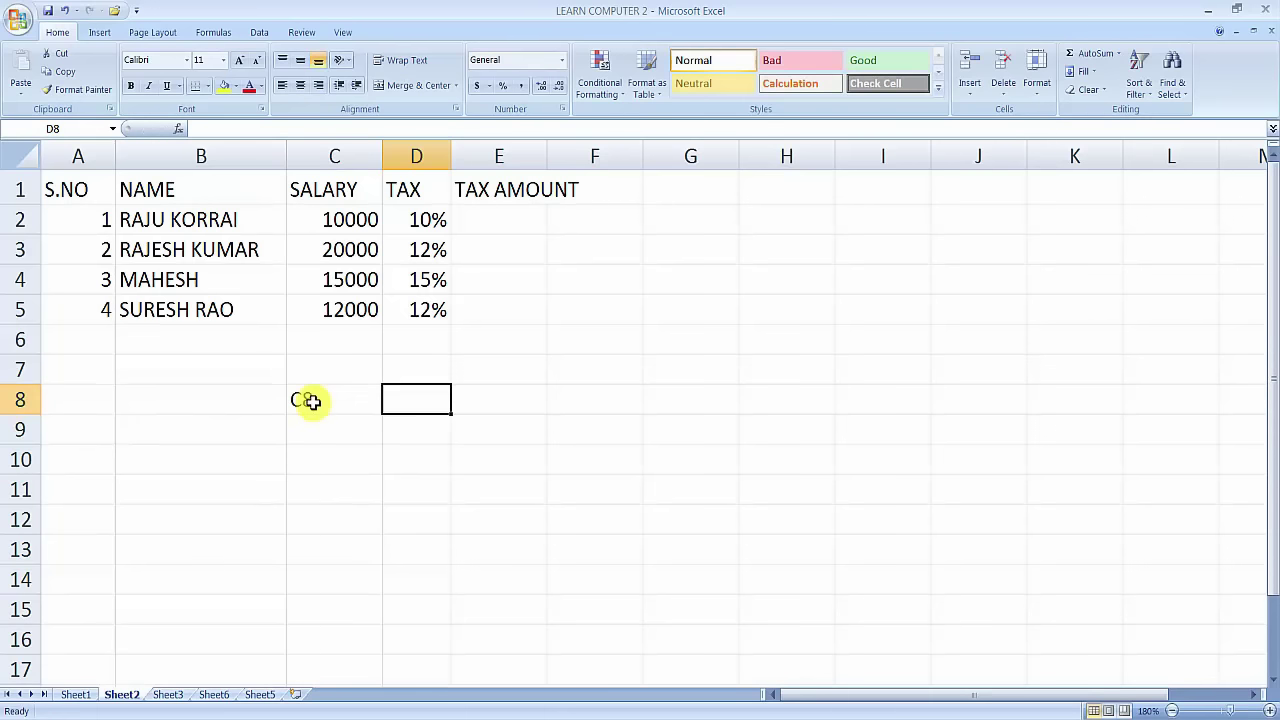
{"action": "left_click", "coordinate": [312, 401]}
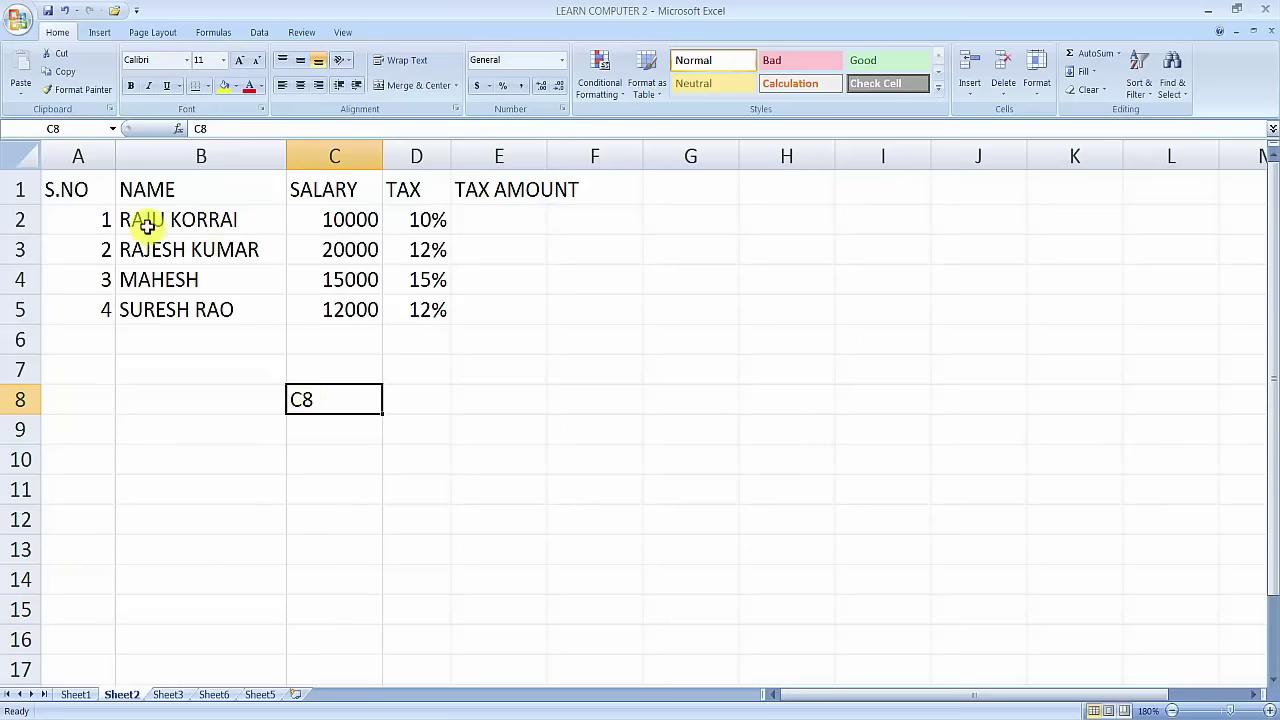
Step: Enter the last cell address XFD1048576 in cell C9
{"action": "left_click", "coordinate": [72, 191]}
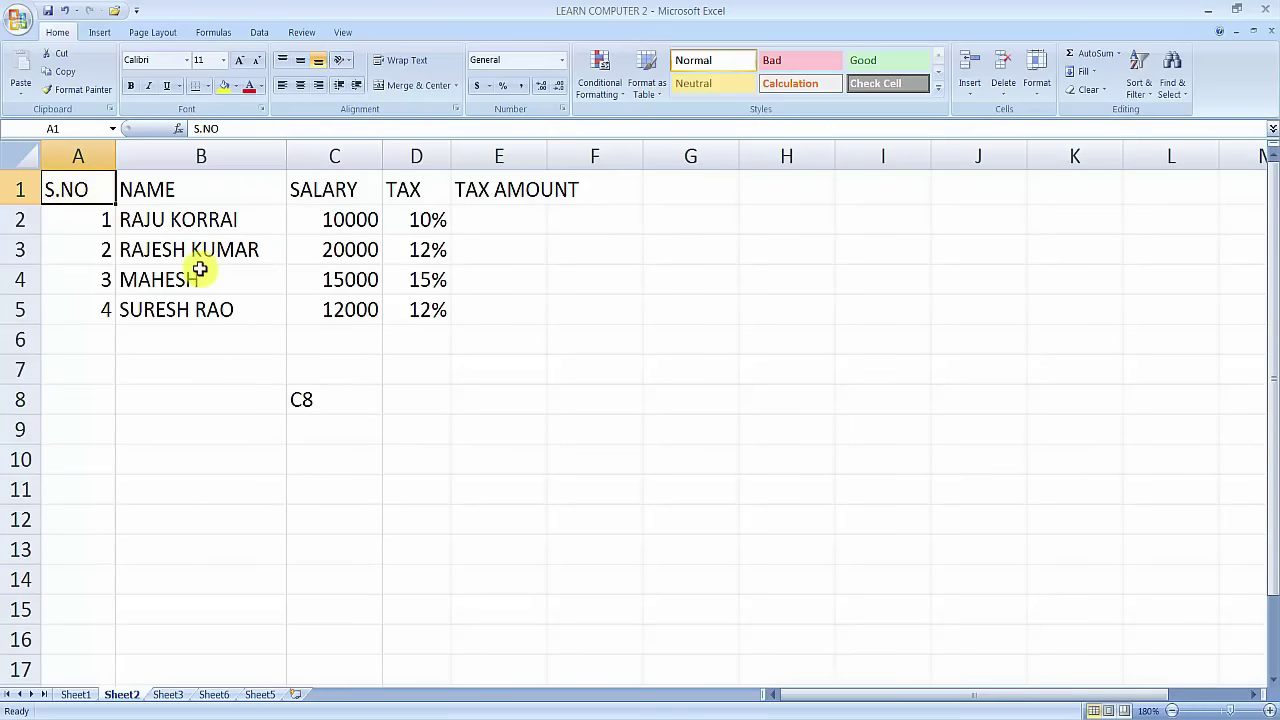
{"action": "left_click", "coordinate": [362, 432]}
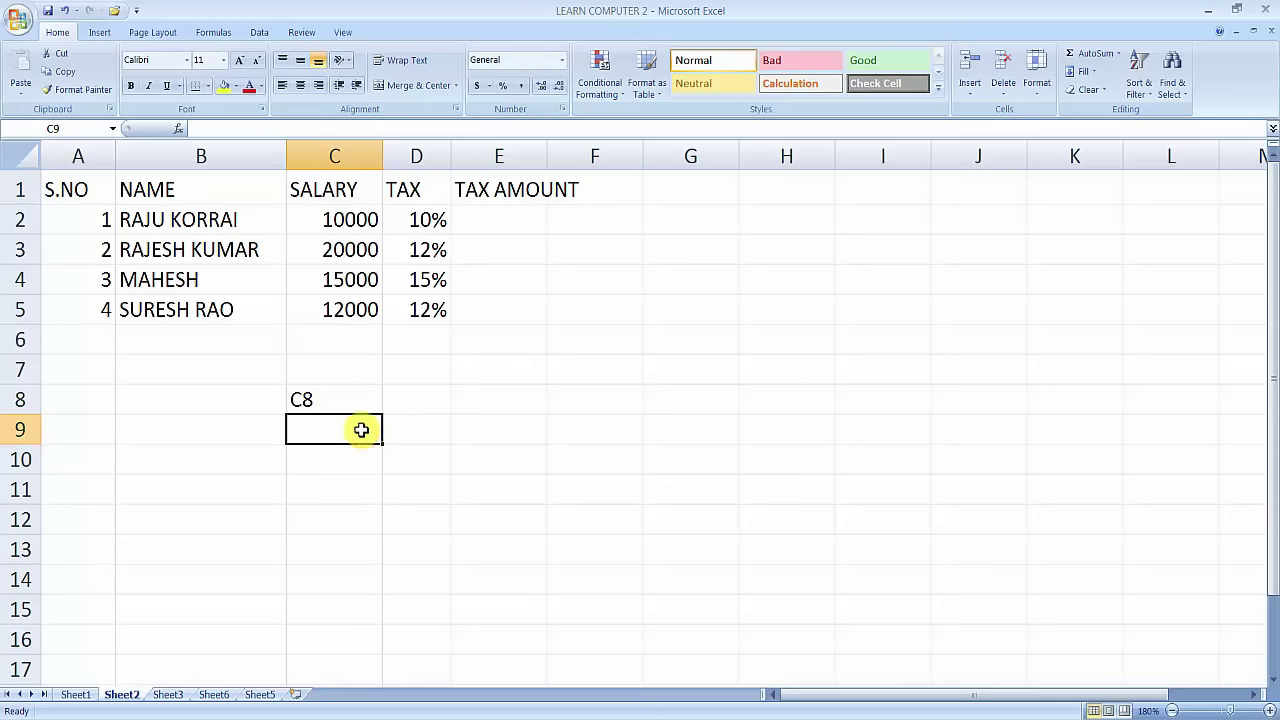
{"action": "type", "text": "XFD"}
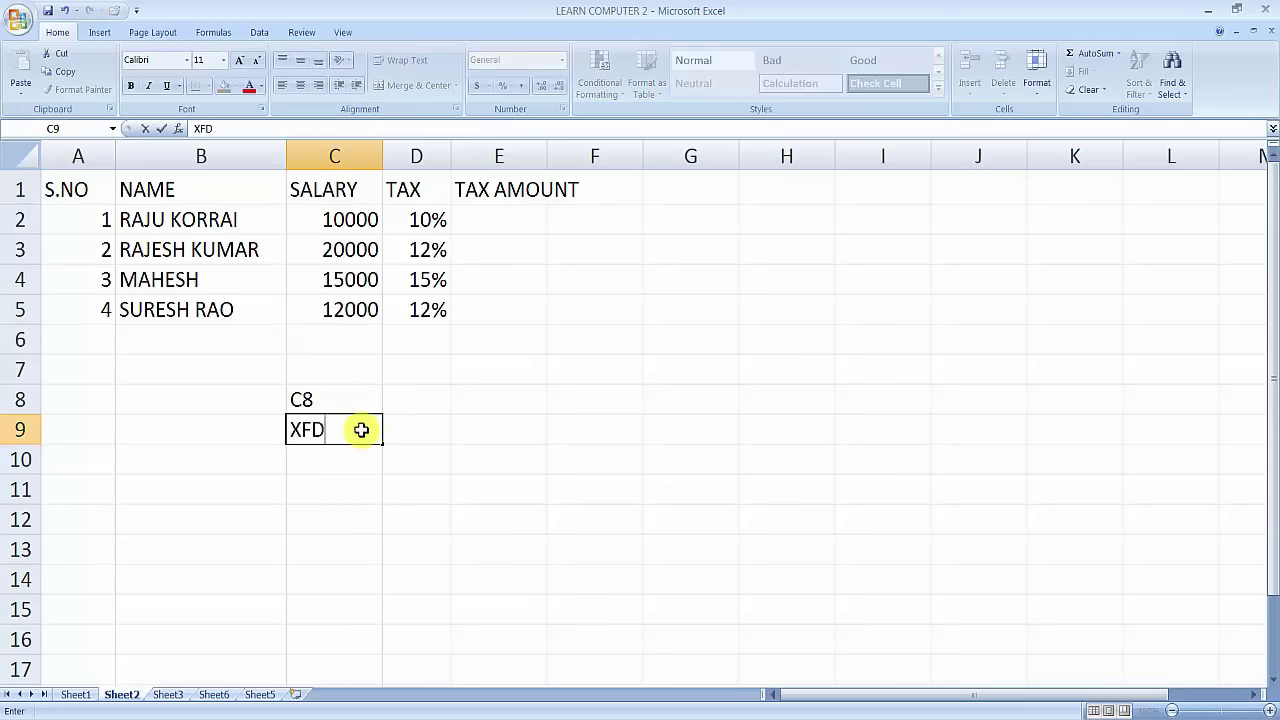
{"action": "type", "text": "10484"}
{"action": "type", "text": "576"}
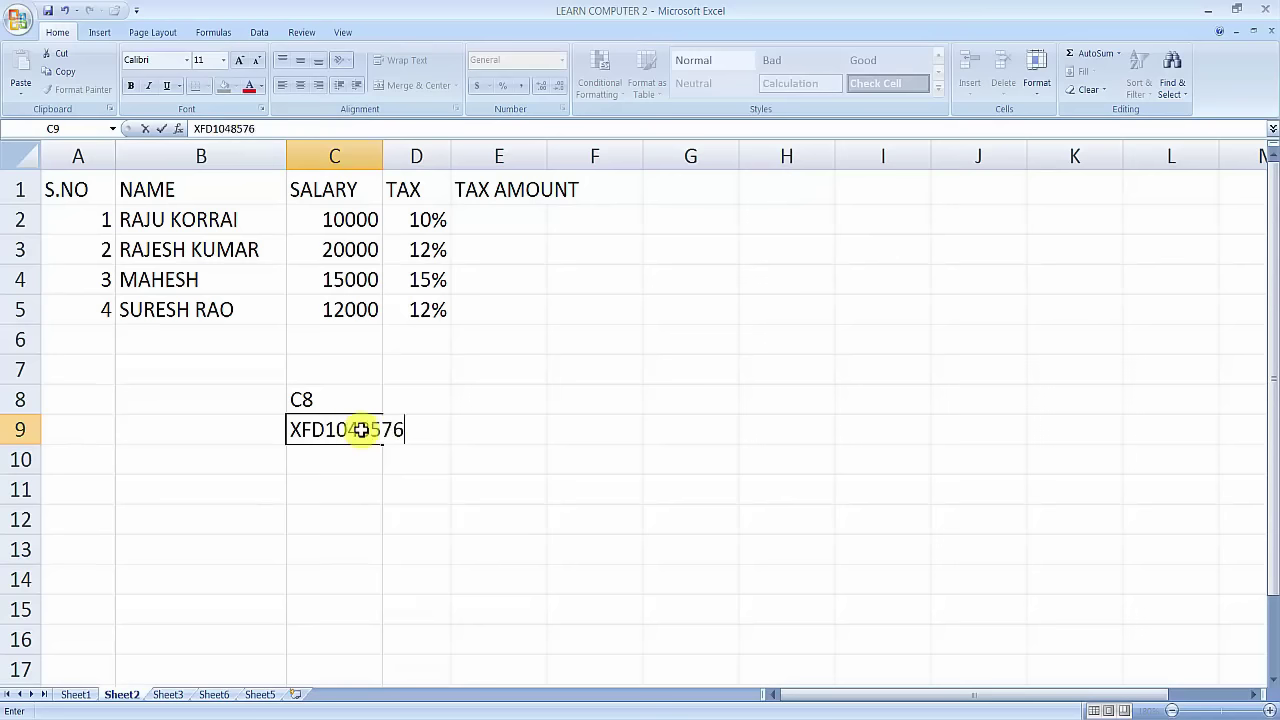
{"action": "key", "text": "Return"}
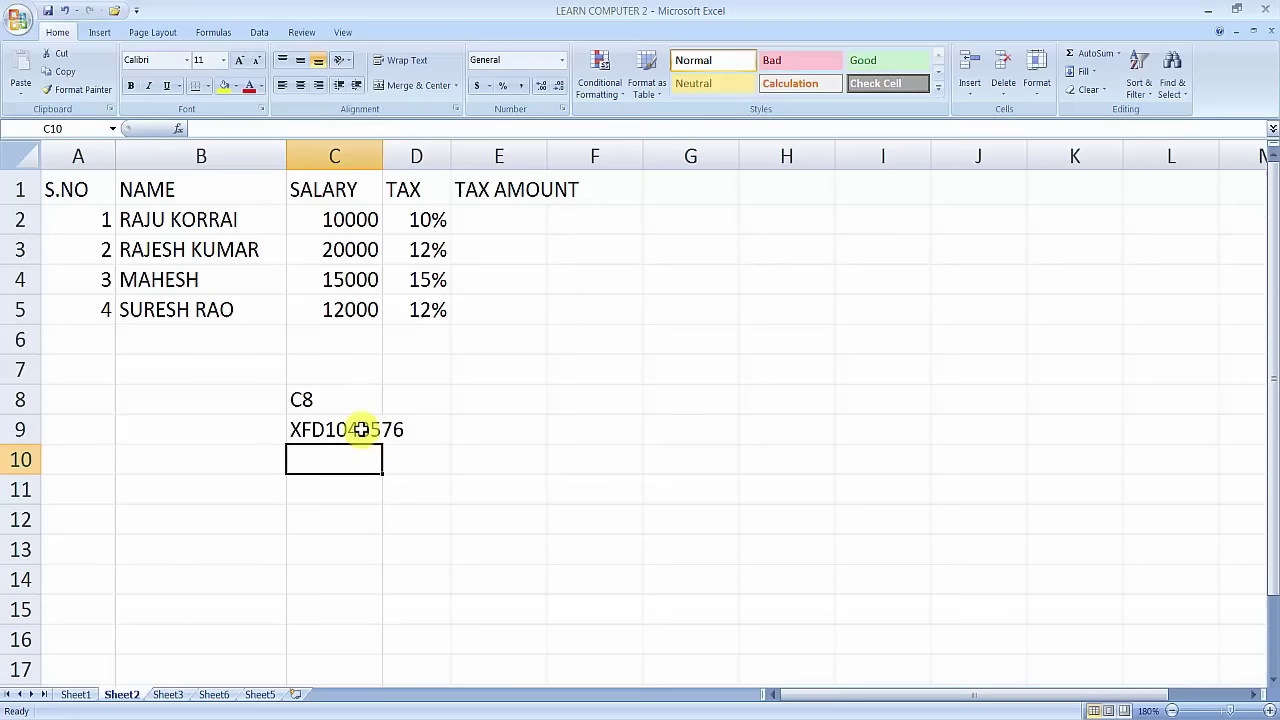
{"action": "left_click", "coordinate": [306, 433]}
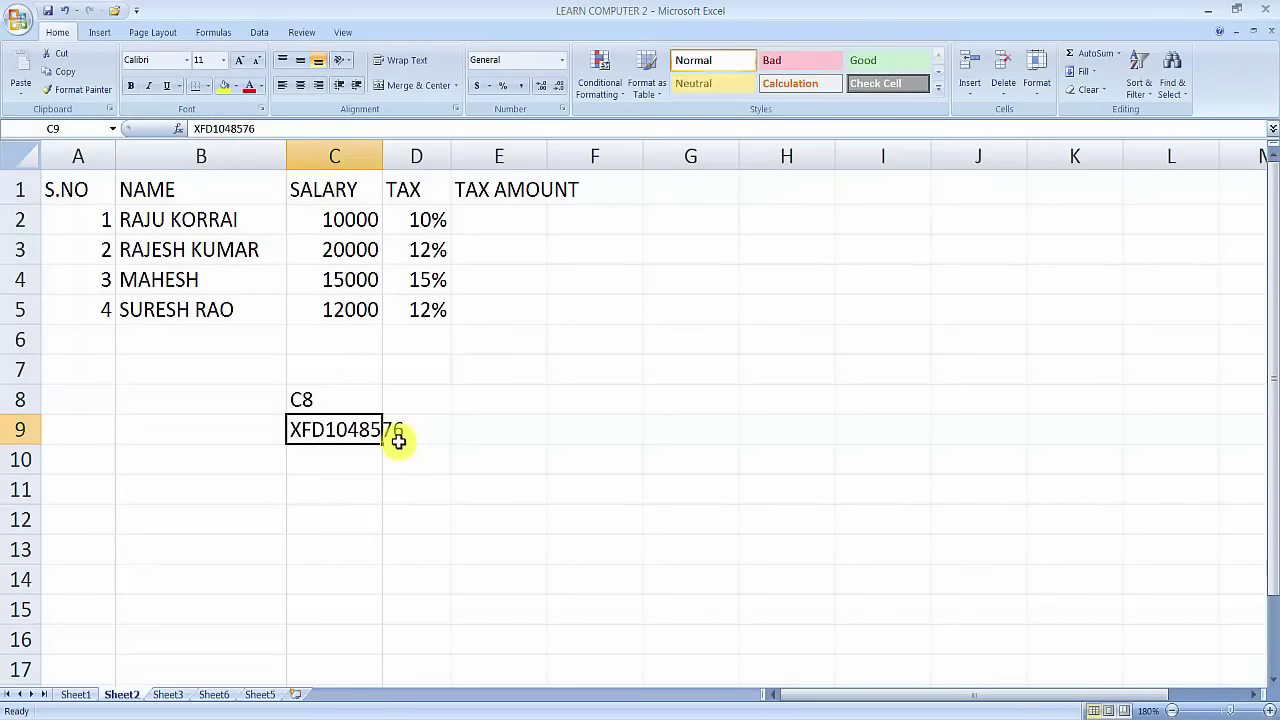
{"action": "left_click", "coordinate": [489, 406]}
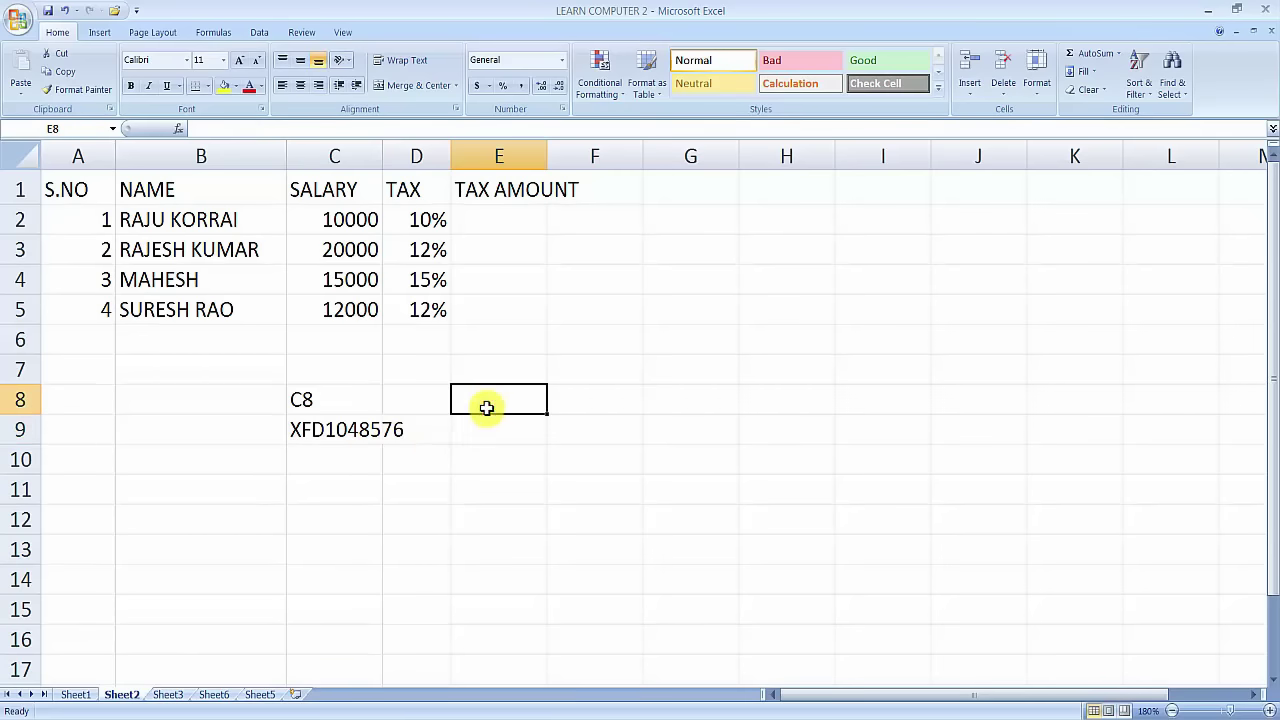
Step: Label cell E8 RELATIVE REF and cell E9 ABSOLUTE REF
{"action": "type", "text": "RELAT"}
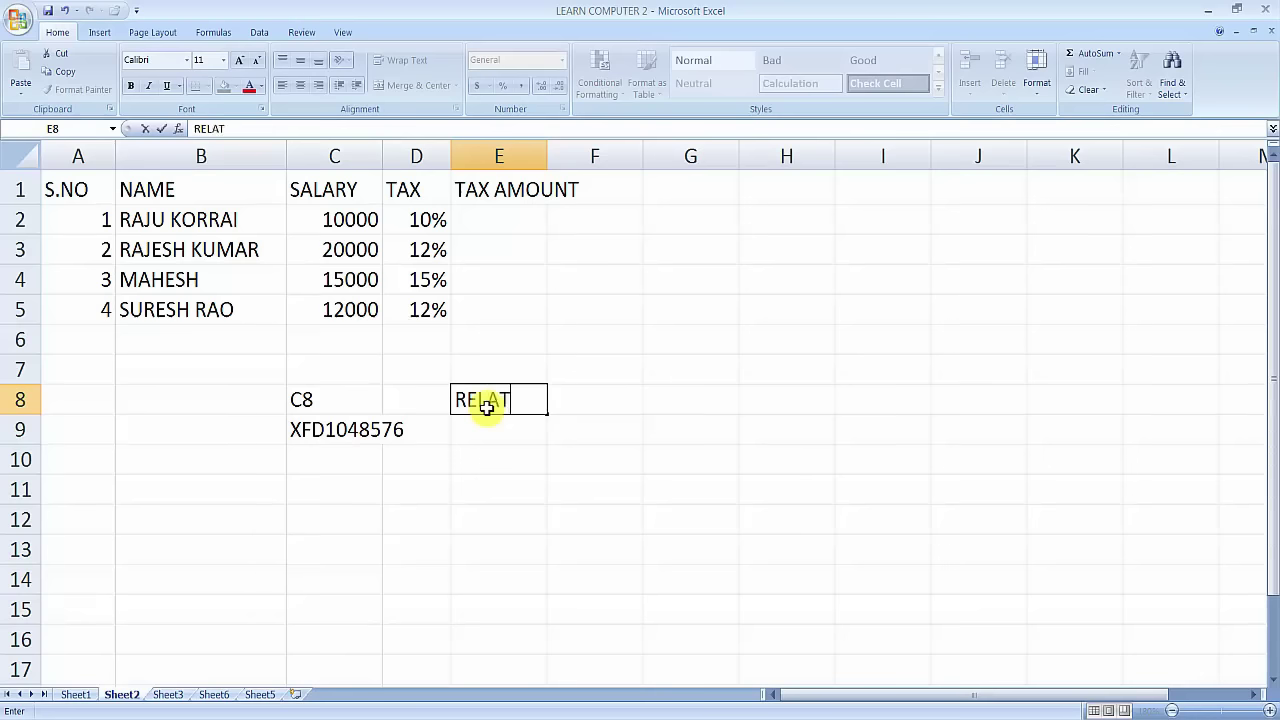
{"action": "type", "text": "IVE REF"}
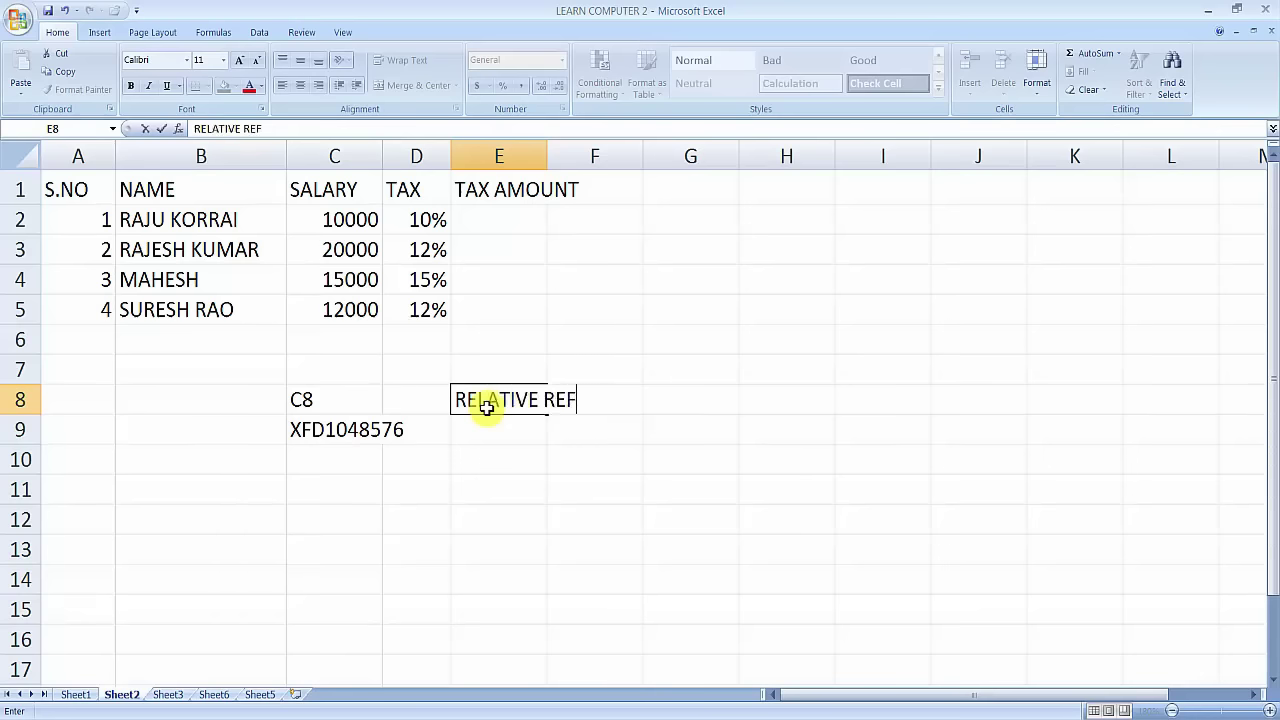
{"action": "key", "text": "Return"}
{"action": "type", "text": "ABS"}
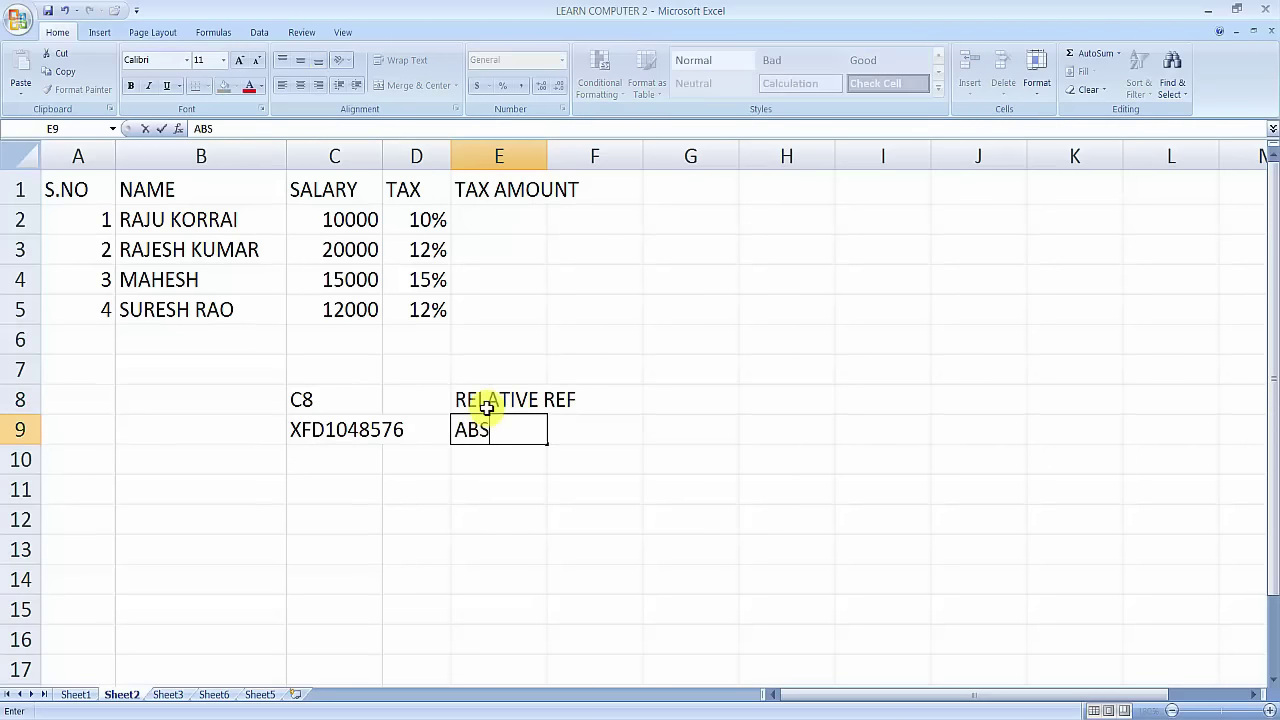
{"action": "type", "text": "OLUTE REF"}
{"action": "key", "text": "Return"}
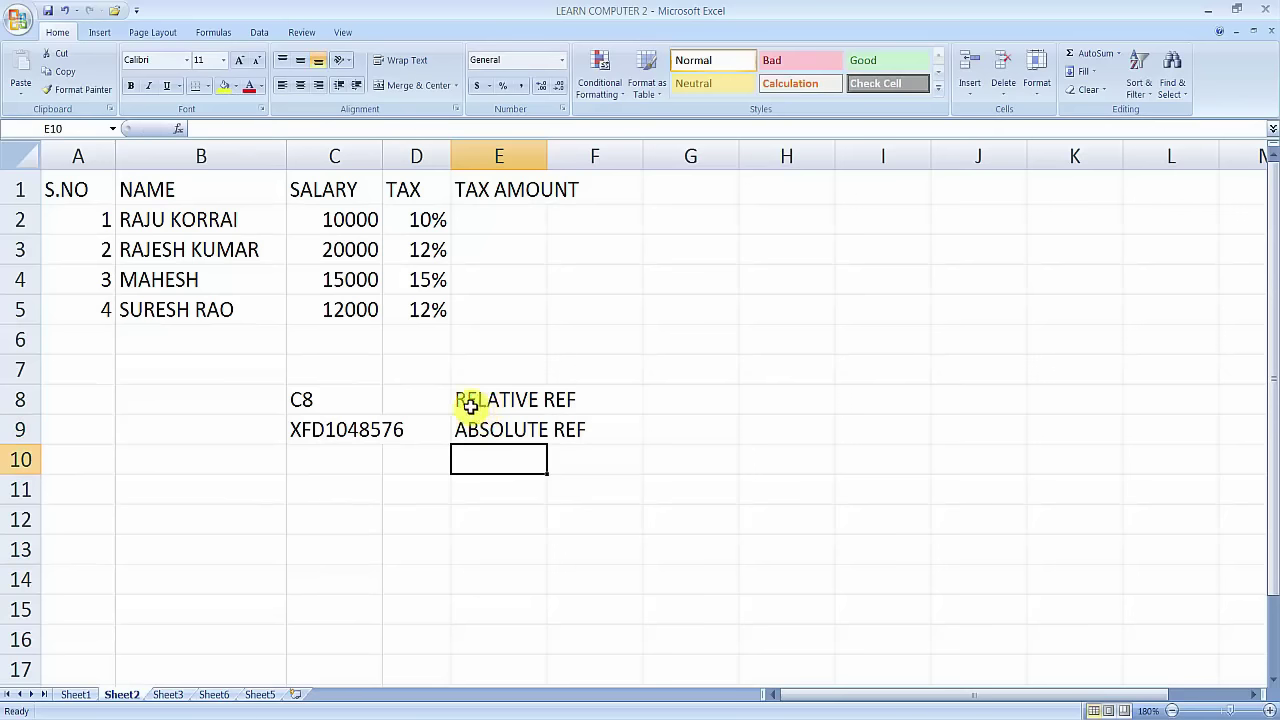
{"action": "left_click", "coordinate": [469, 402]}
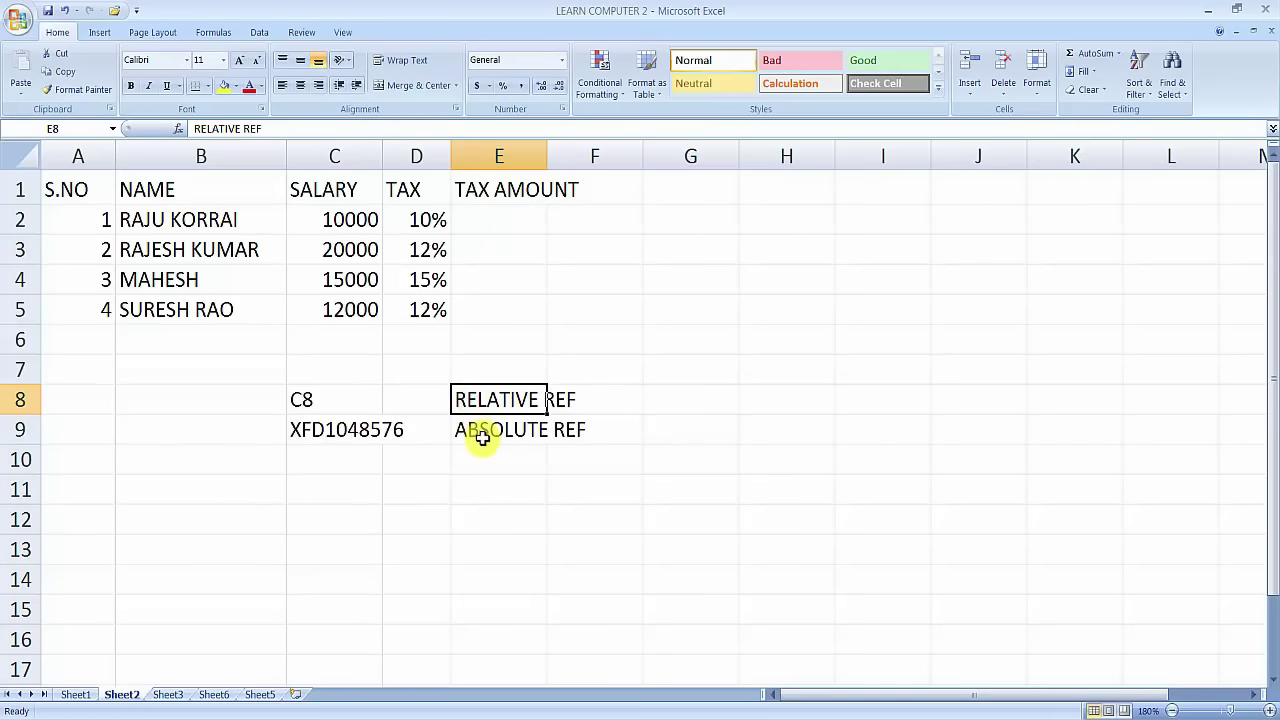
{"action": "left_click", "coordinate": [480, 434]}
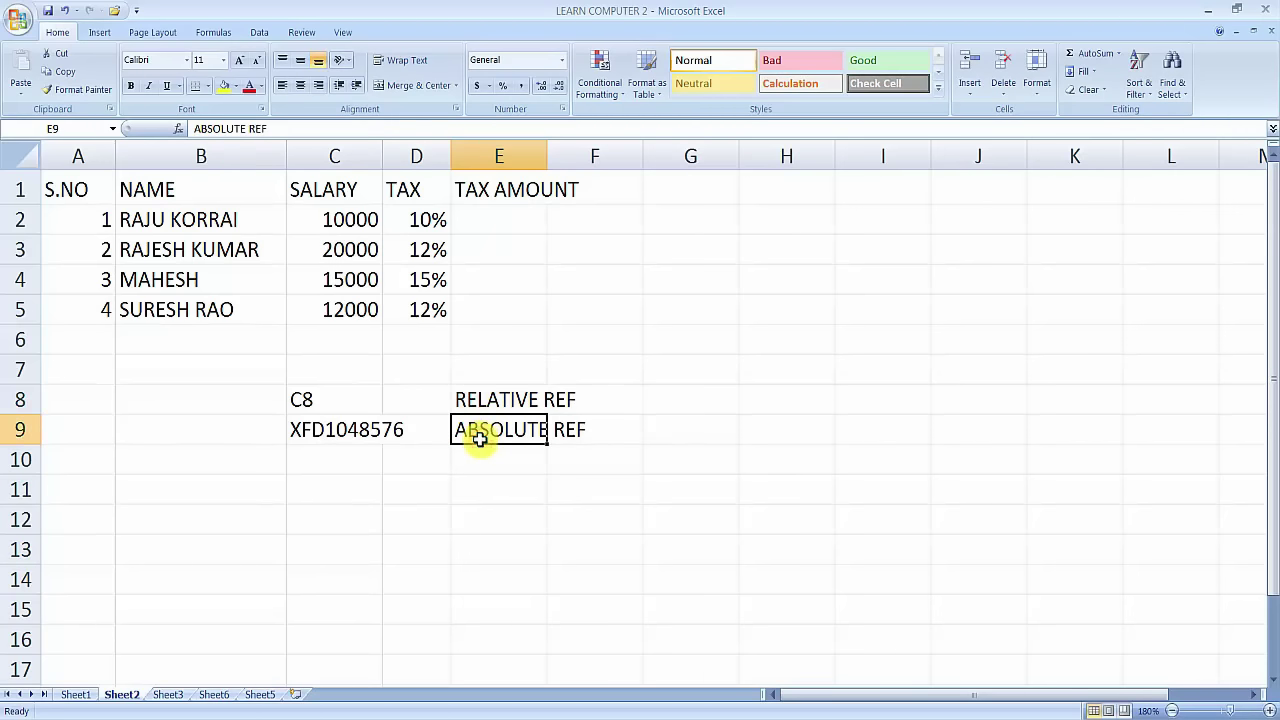
{"action": "left_click", "coordinate": [510, 395]}
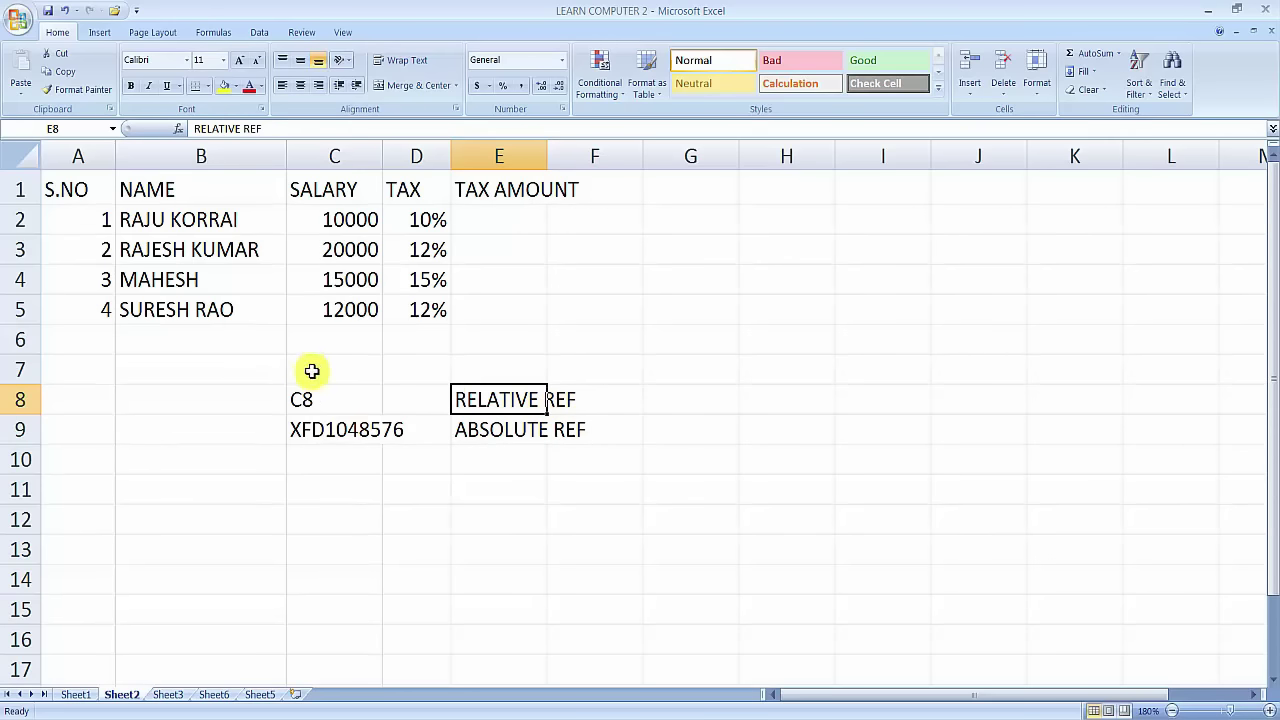
Step: Enter the relative reference example A1,B1,B6 in cell G8
{"action": "left_click", "coordinate": [659, 403]}
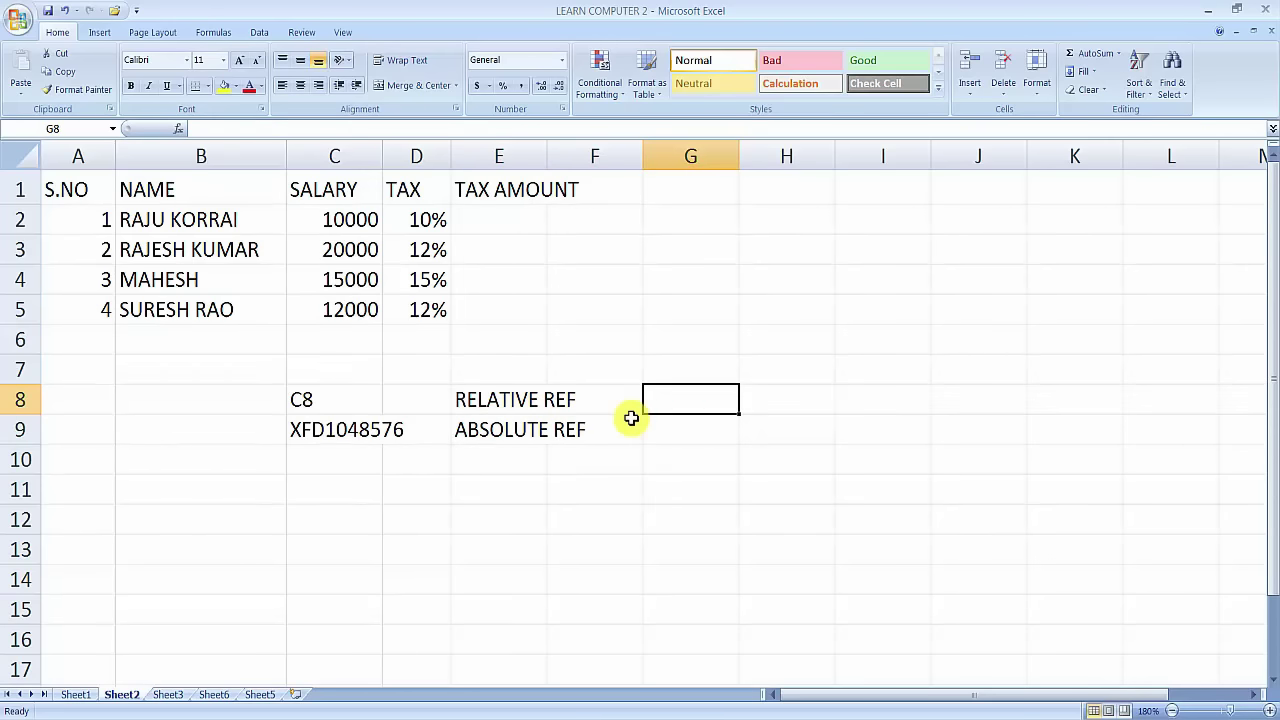
{"action": "type", "text": "Z"}
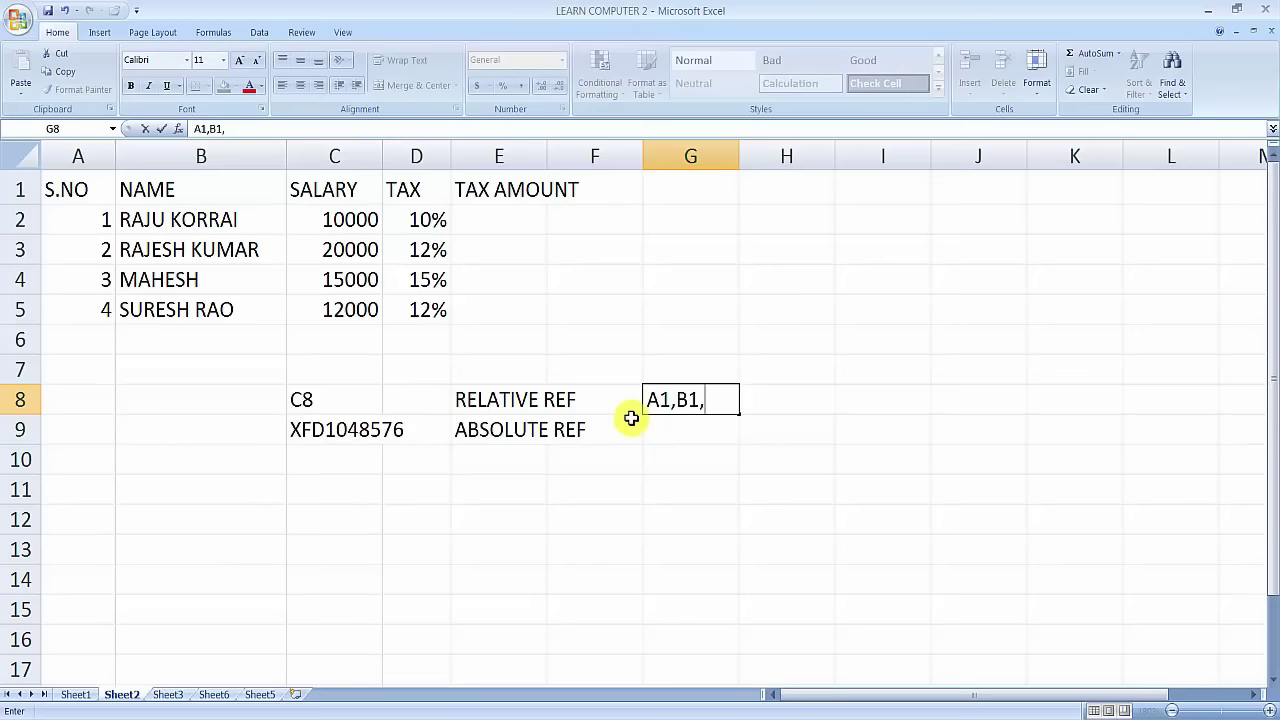
{"action": "type", "text": "B6"}
{"action": "key", "text": "Return"}
{"action": "key", "text": "Up"}
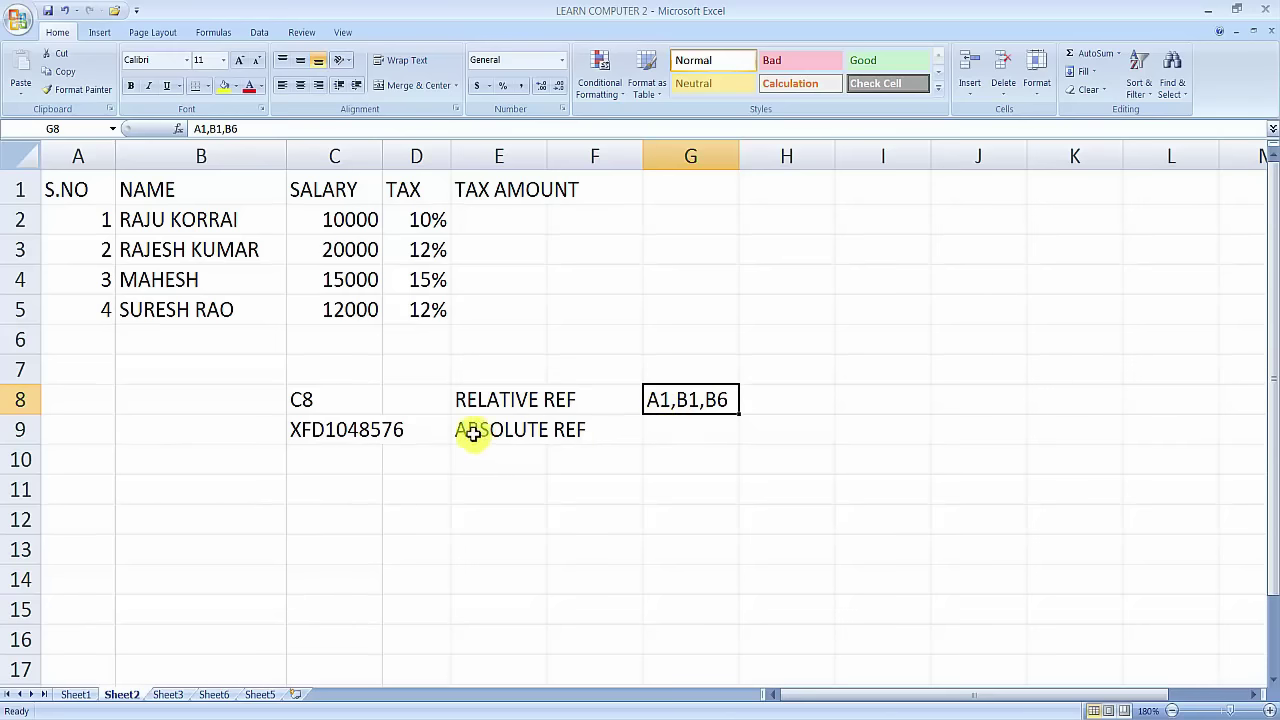
{"action": "left_click", "coordinate": [658, 428]}
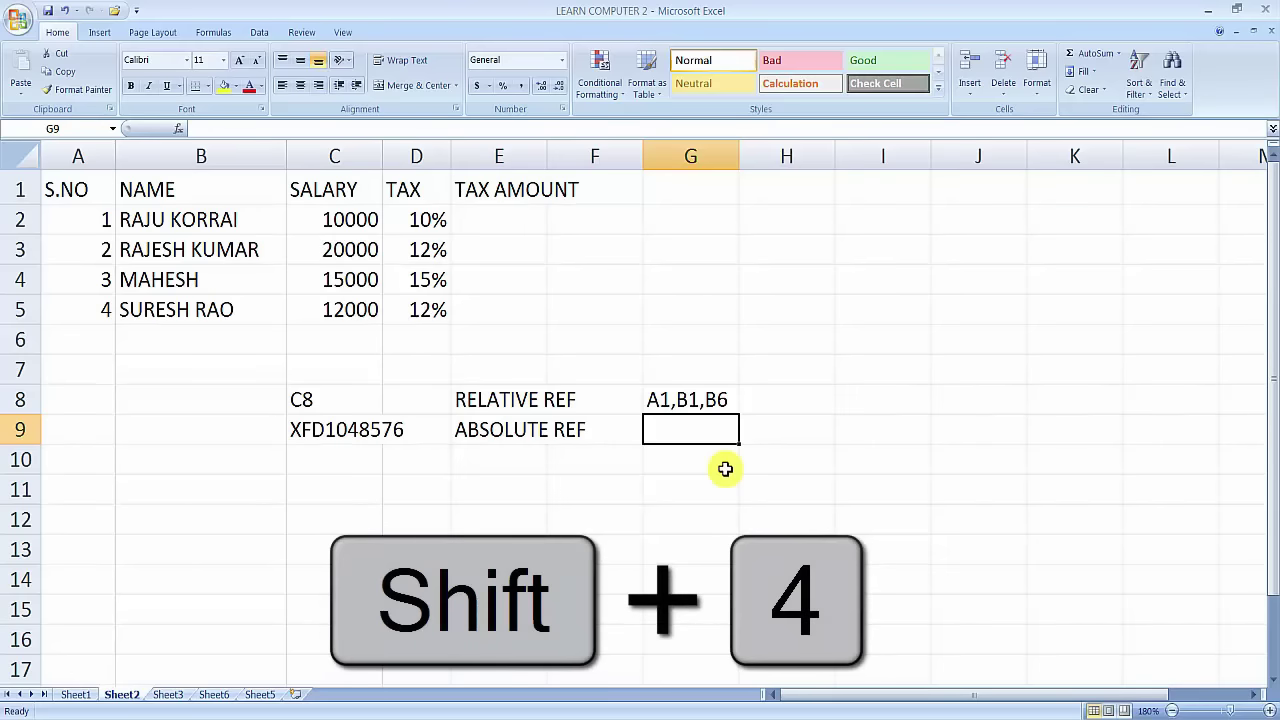
Step: Enter the absolute example $A$1, $B$1 in G9 and compare it with G8's relative example
{"action": "type", "text": "$"}
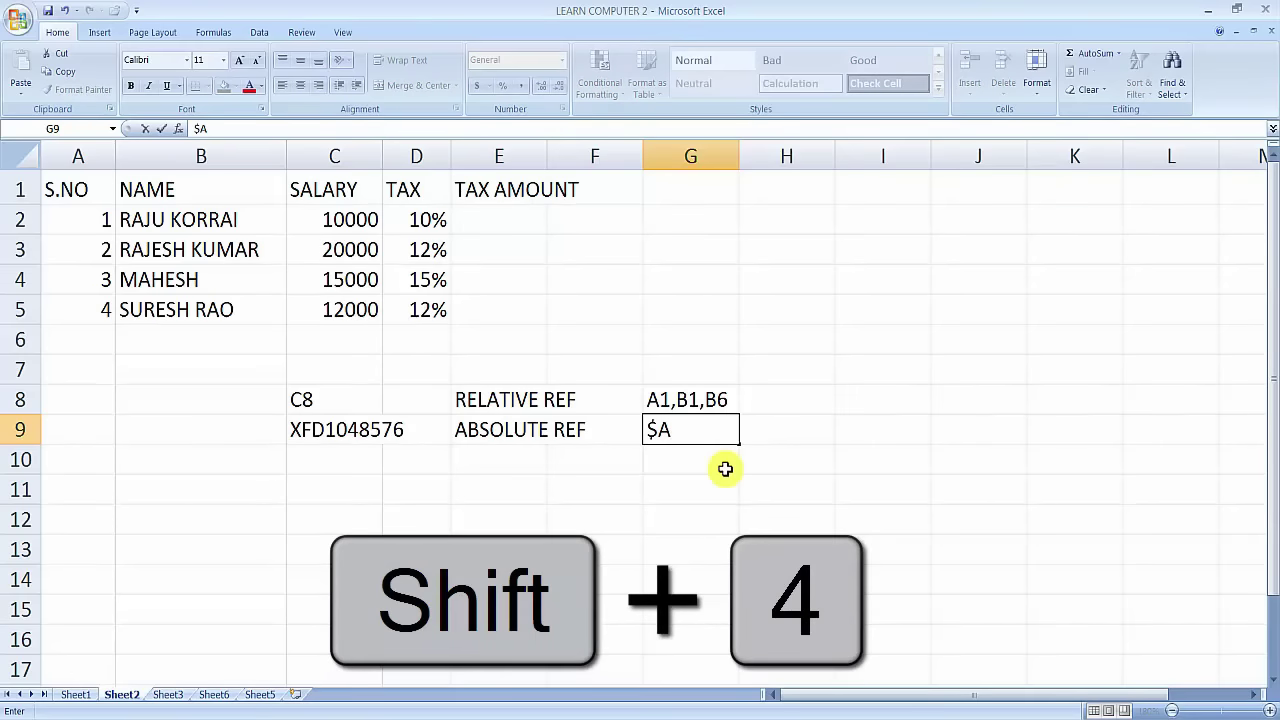
{"action": "type", "text": "A$1"}
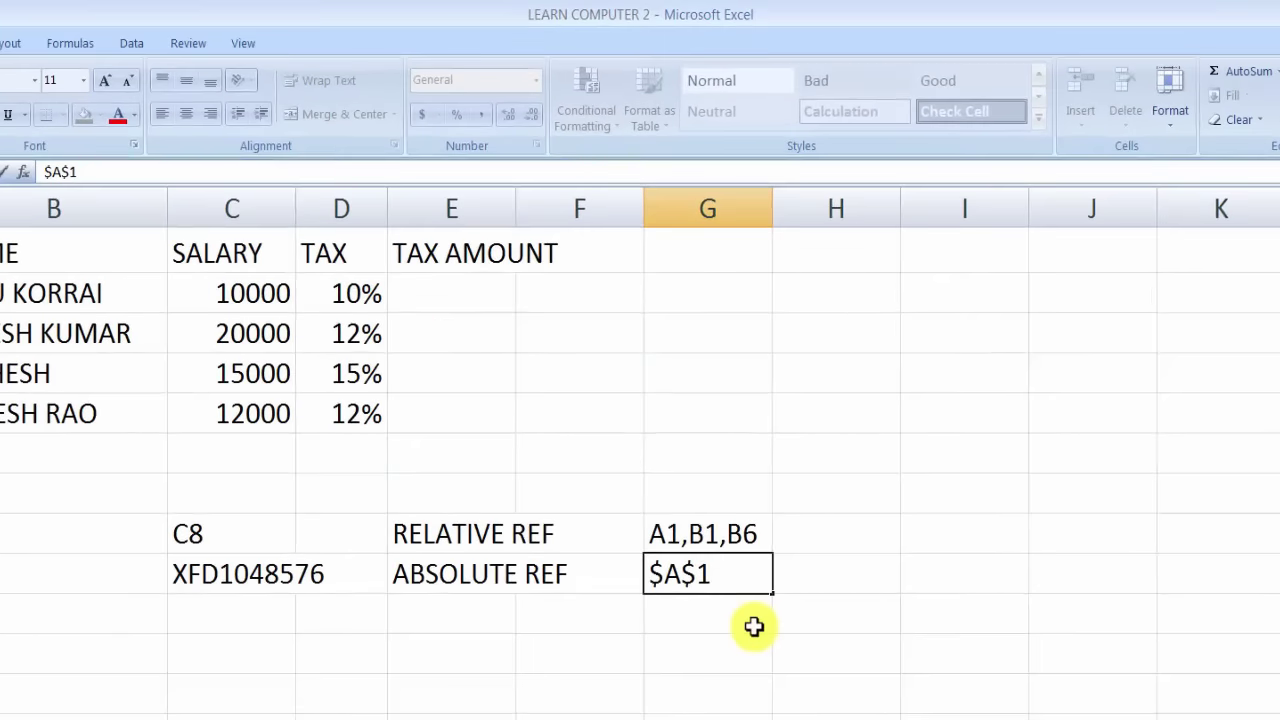
{"action": "left_click", "coordinate": [665, 539]}
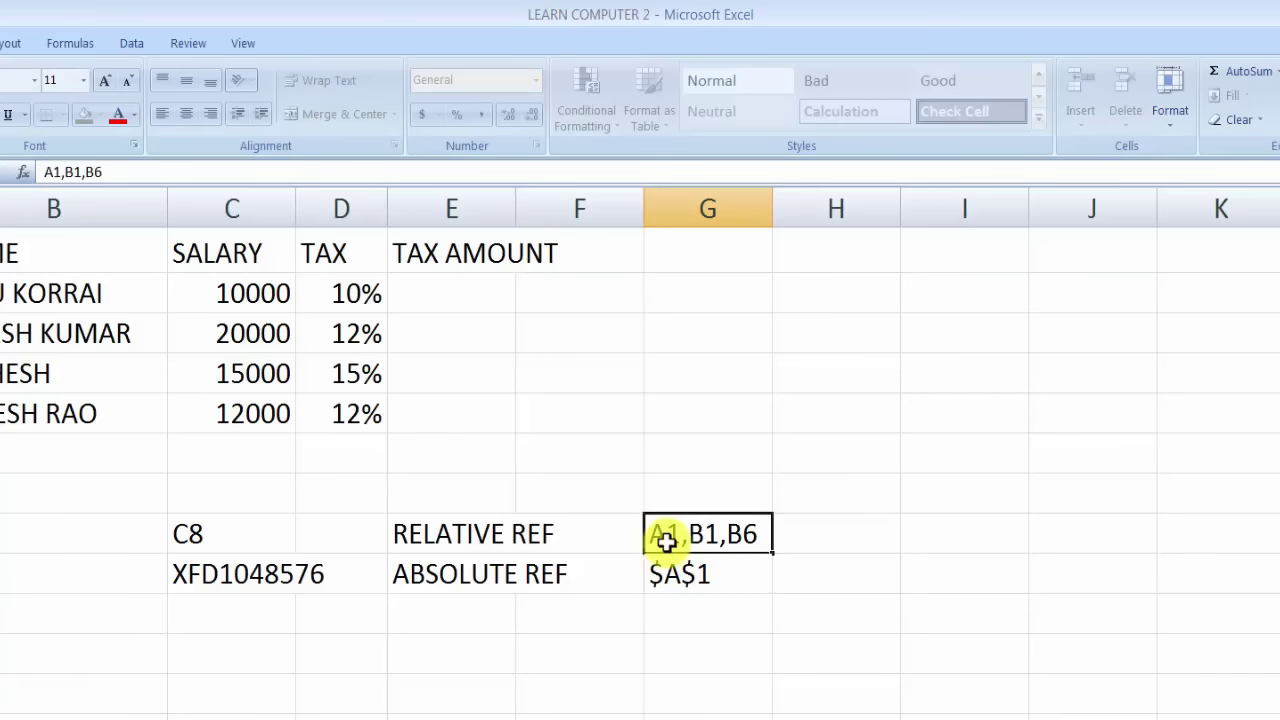
{"action": "left_click", "coordinate": [668, 578]}
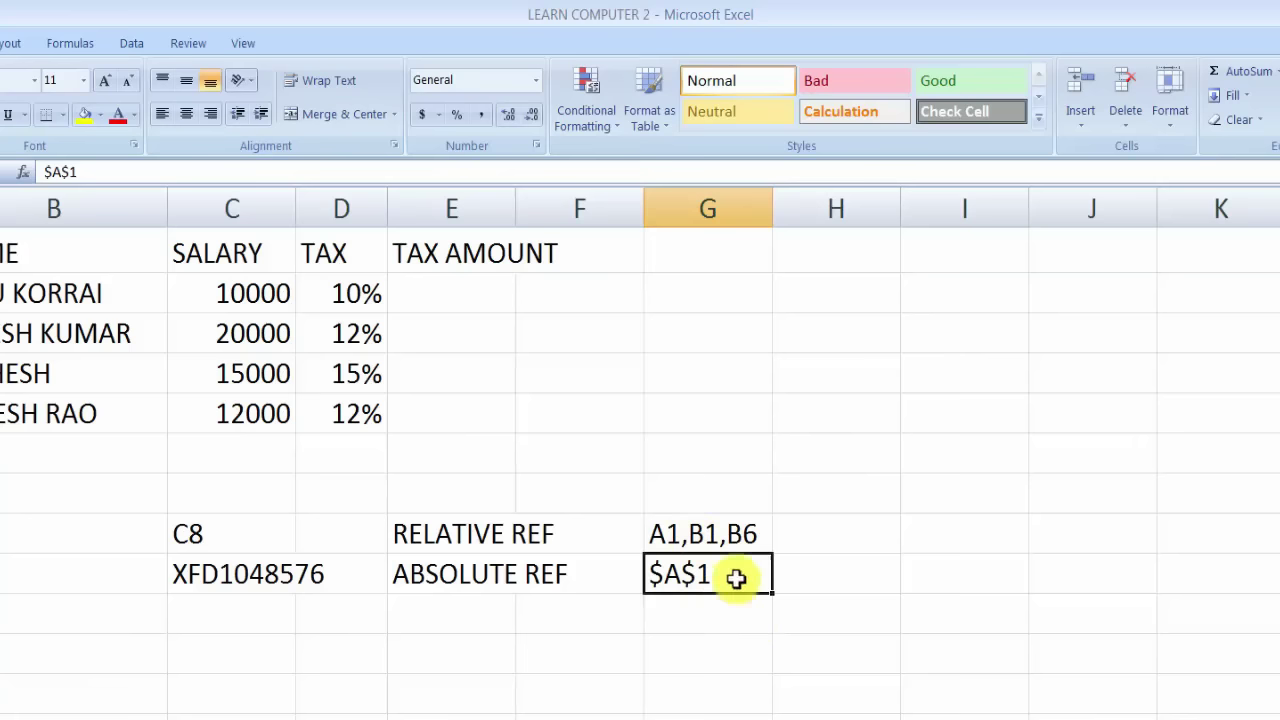
{"action": "key", "text": "F2"}
{"action": "type", "text": ", $B$"}
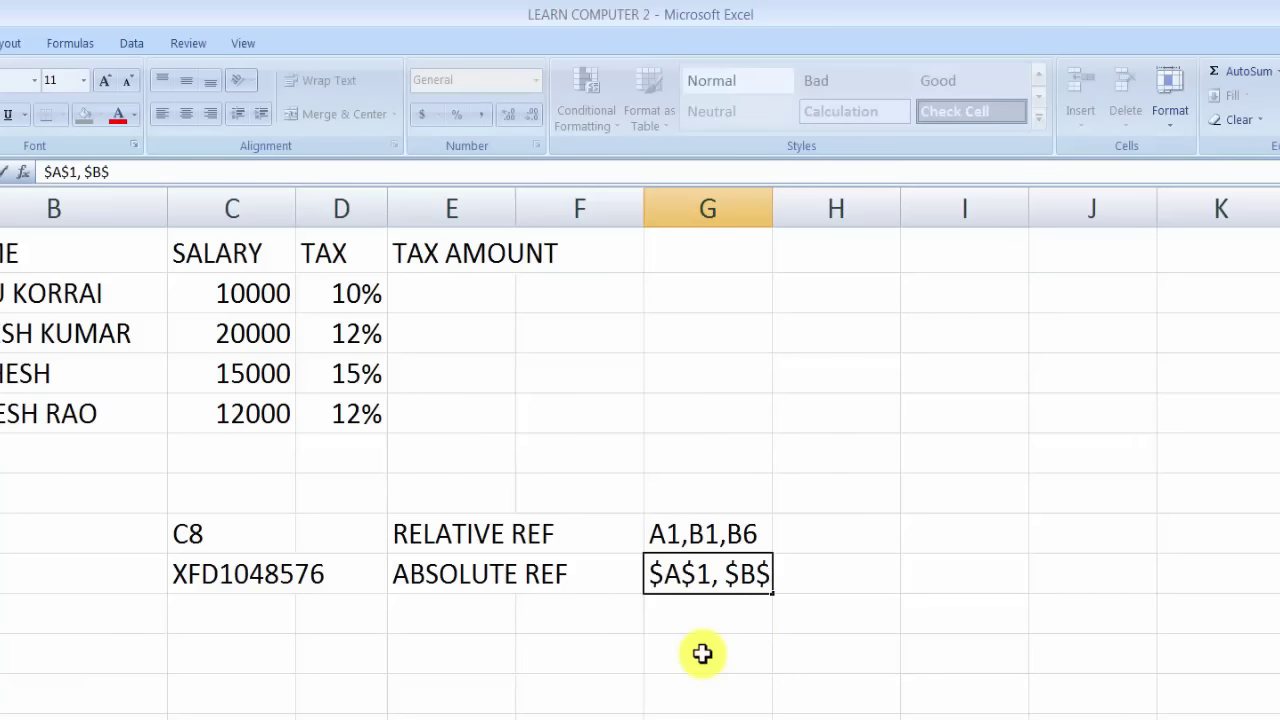
{"action": "type", "text": "1"}
{"action": "key", "text": "Return"}
{"action": "key", "text": "Up"}
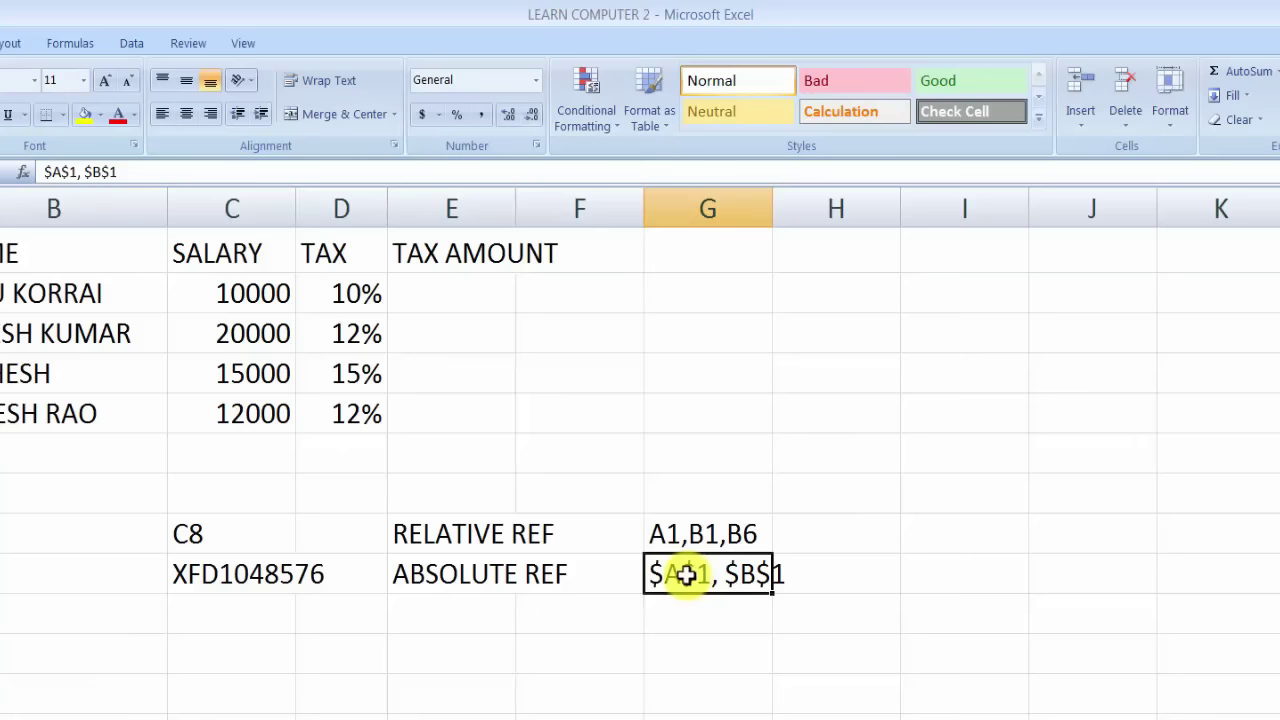
{"action": "left_click", "coordinate": [663, 534]}
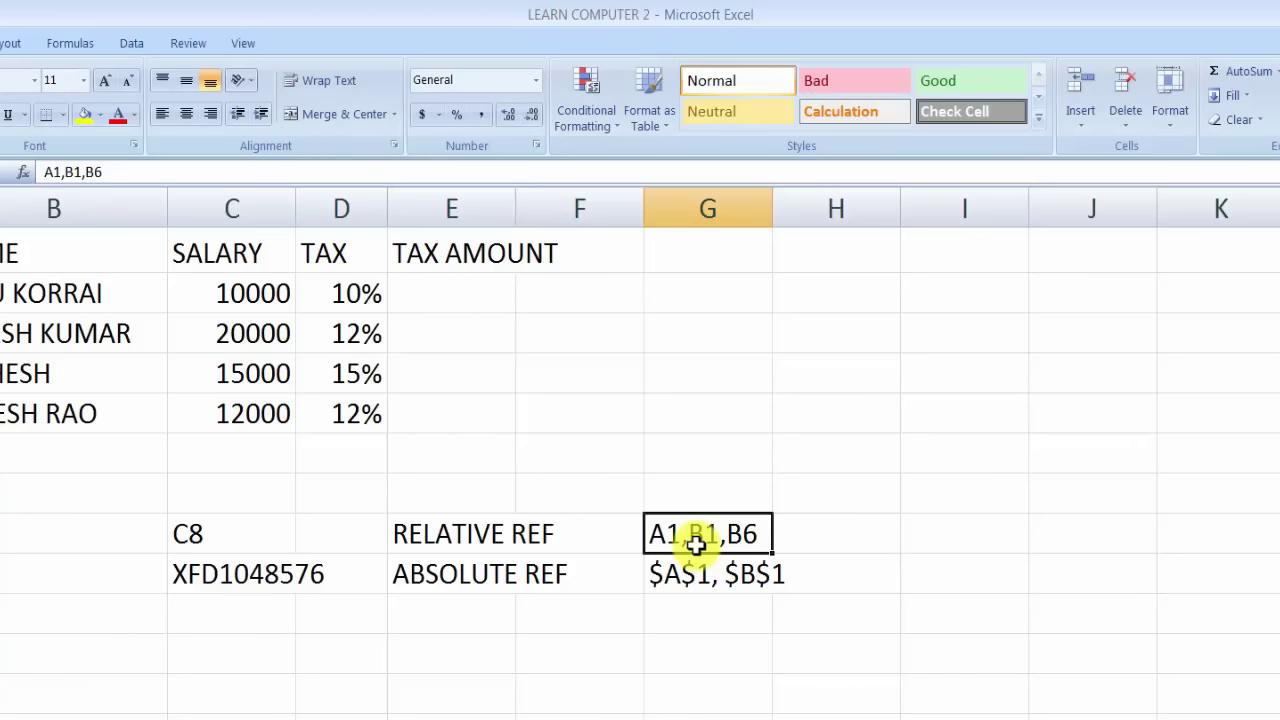
{"action": "left_click", "coordinate": [563, 580]}
{"action": "left_click", "coordinate": [697, 573]}
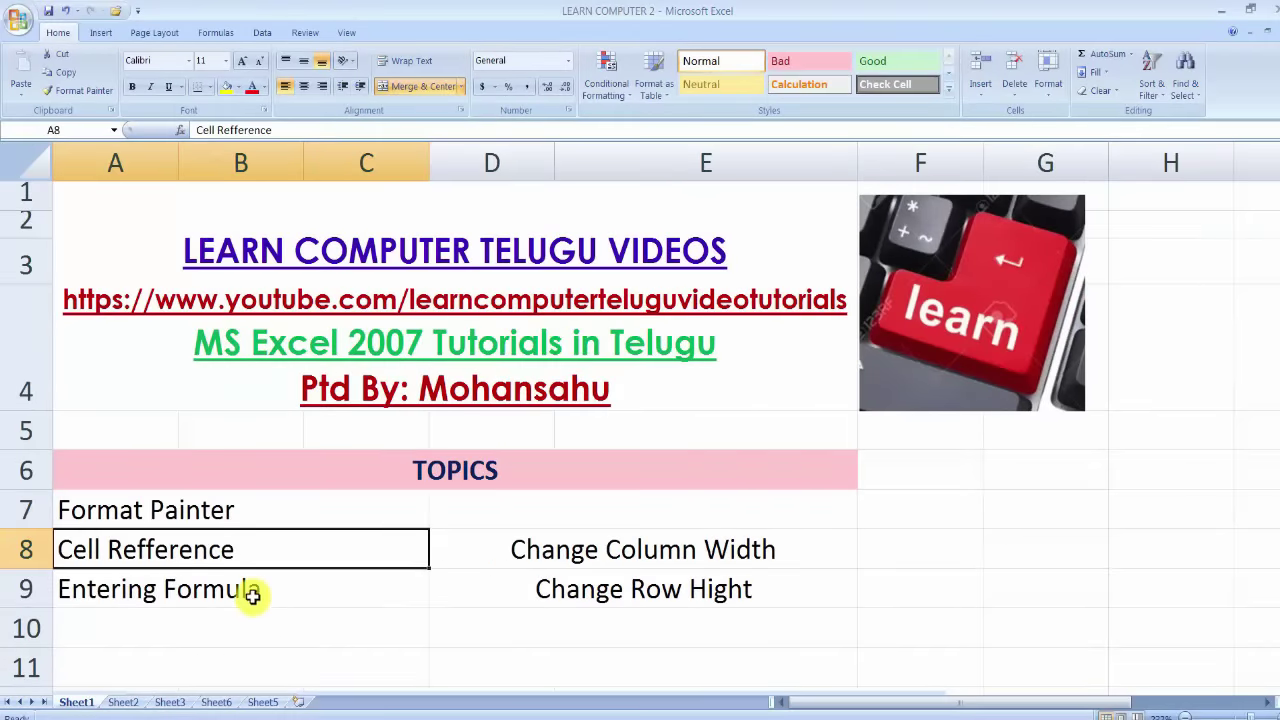
Step: Select the Entering Formula topic, then go to Sheet2's salary table and pick cell F4
{"action": "left_click", "coordinate": [252, 595]}
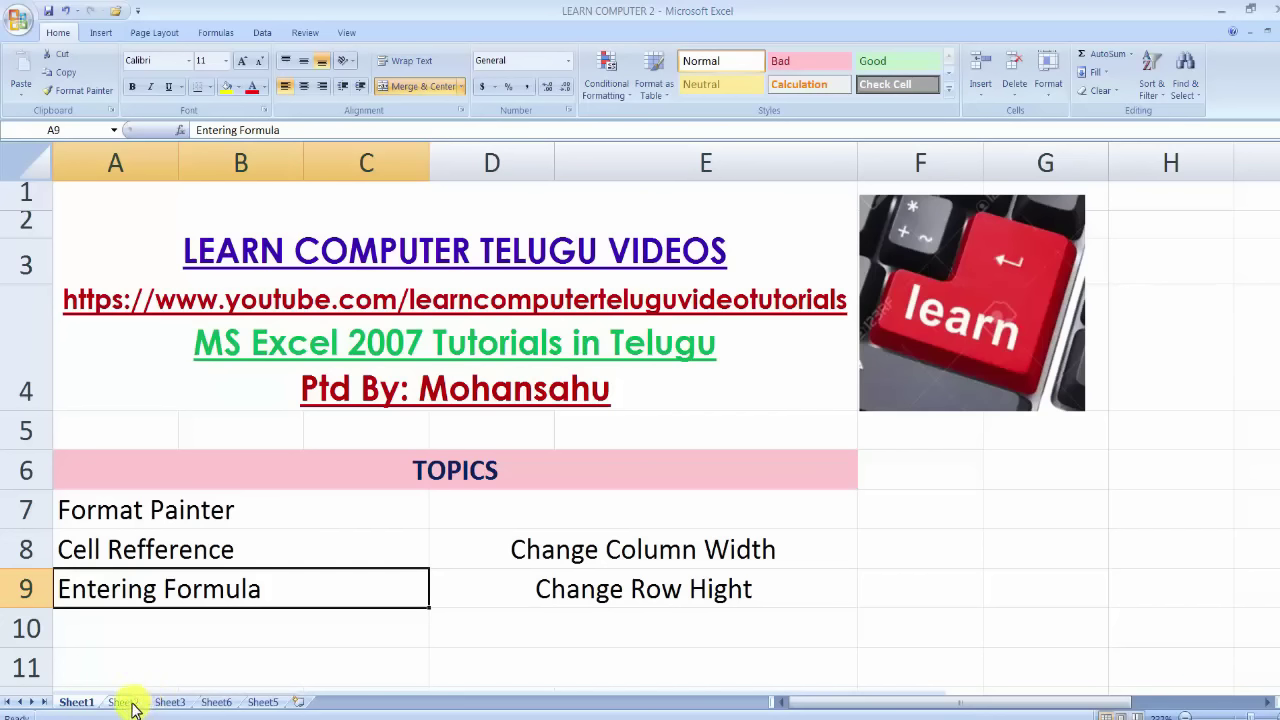
{"action": "left_click", "coordinate": [140, 704]}
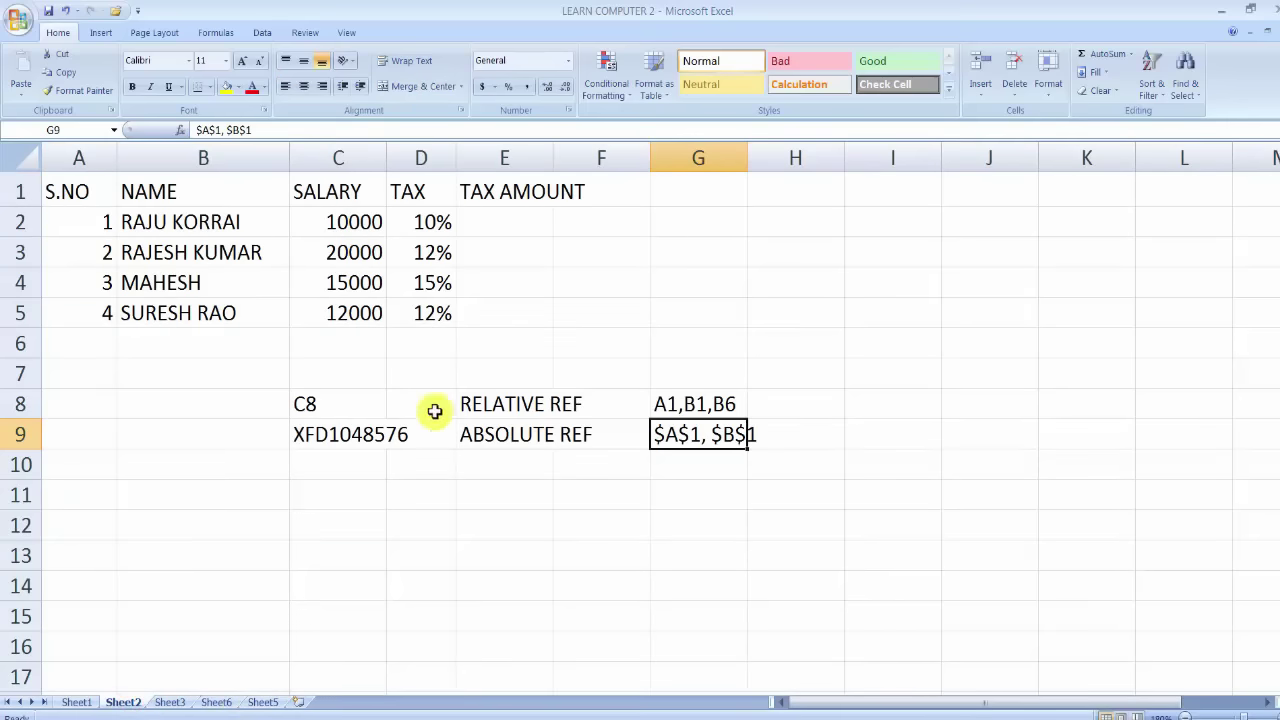
{"action": "left_click", "coordinate": [583, 289]}
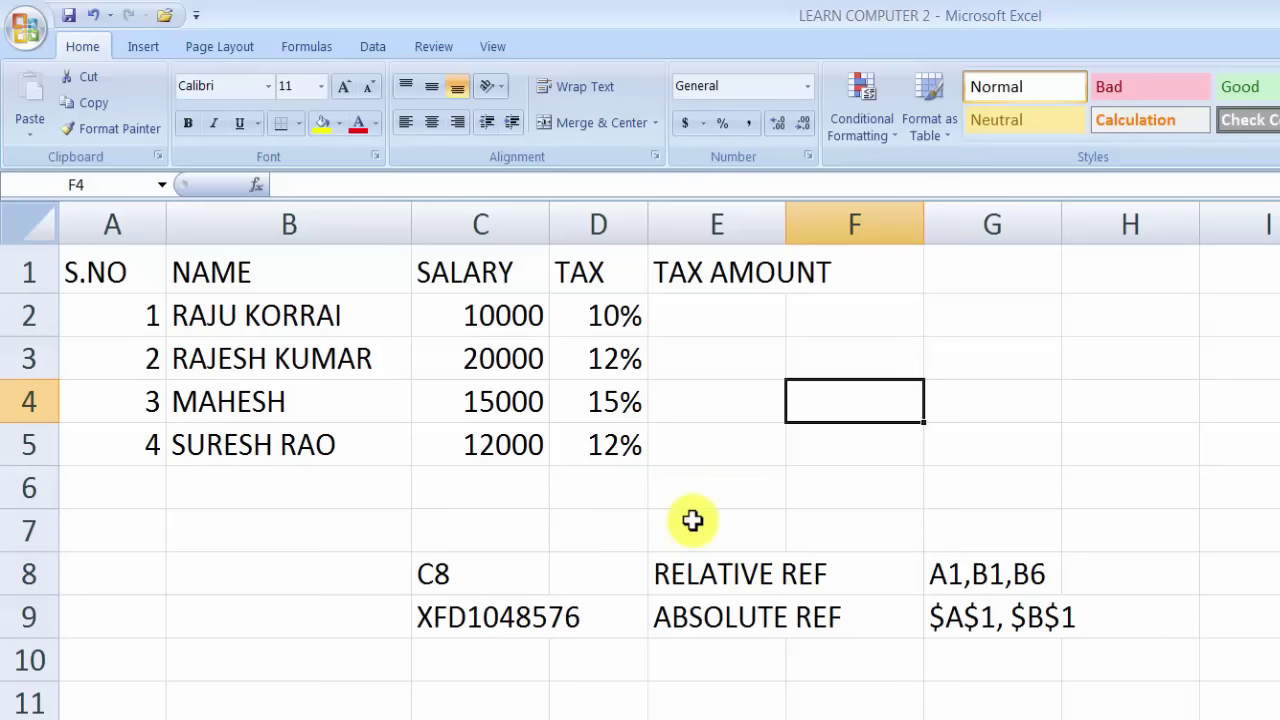
Step: Enter 2+2 as text in F4 and the formula =2+2 in F5, then compare them
{"action": "type", "text": "2+2"}
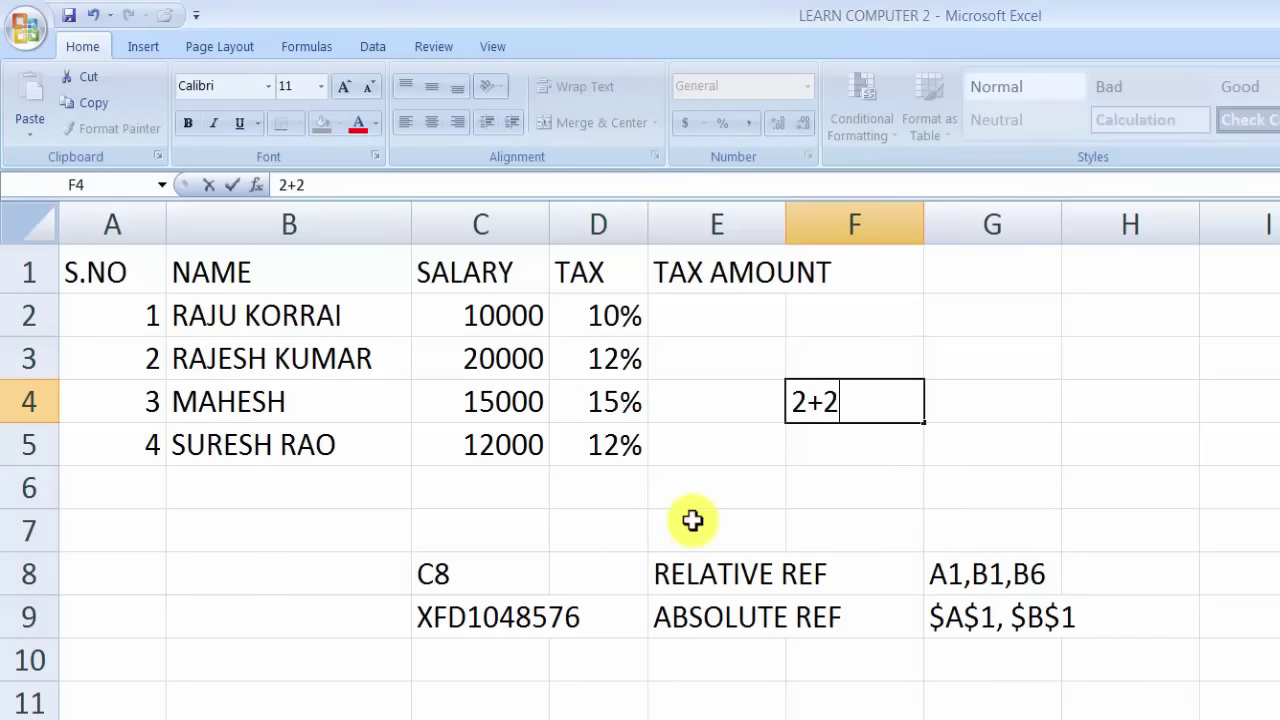
{"action": "key", "text": "Return"}
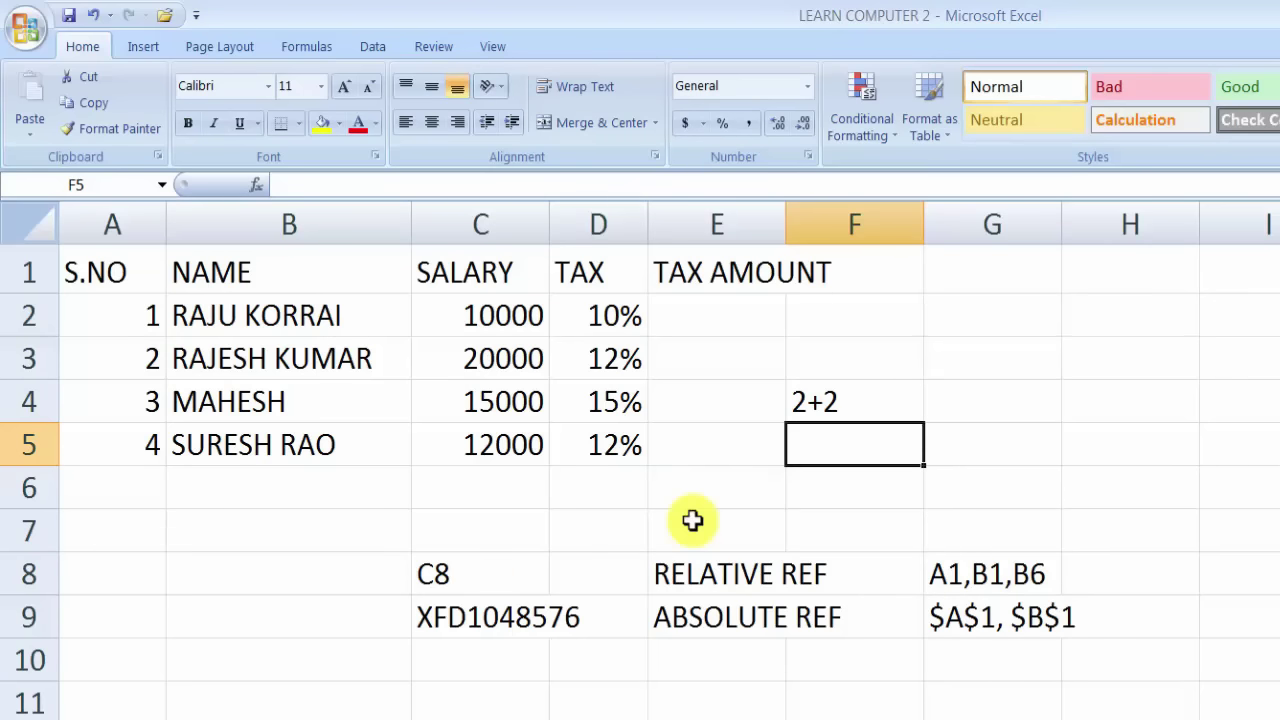
{"action": "type", "text": "="}
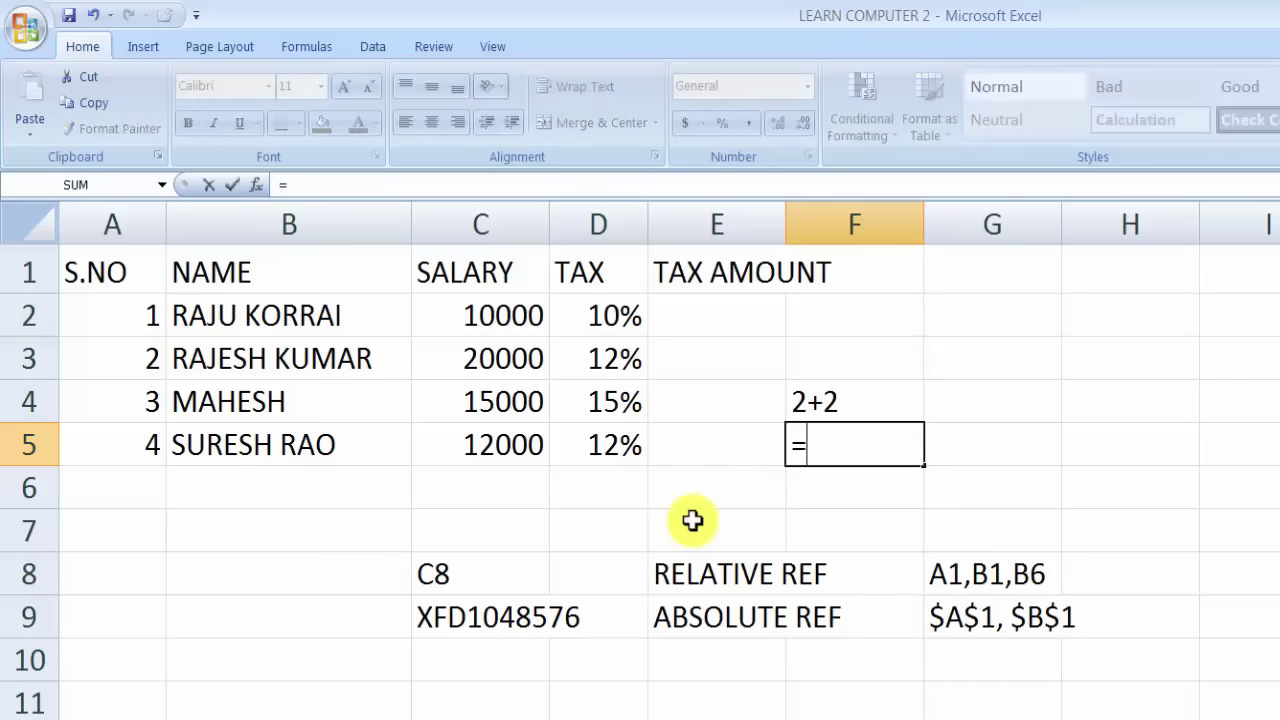
{"action": "type", "text": "2+2"}
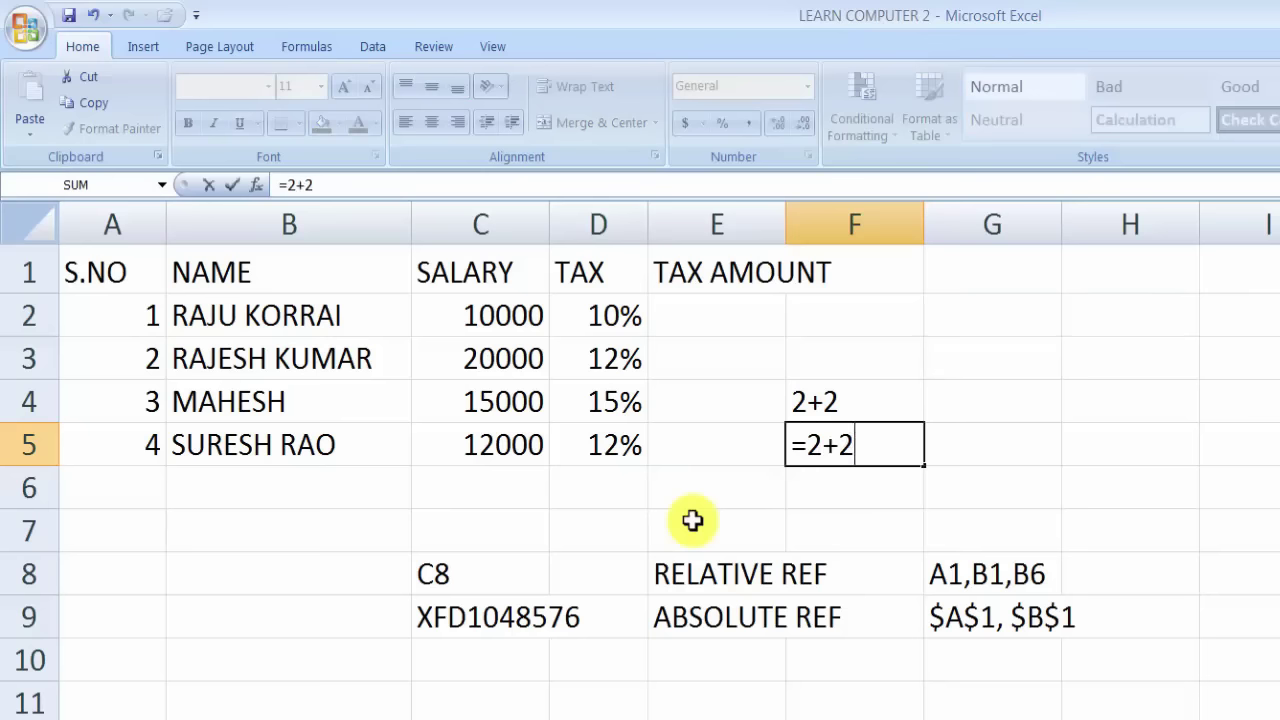
{"action": "key", "text": "Return"}
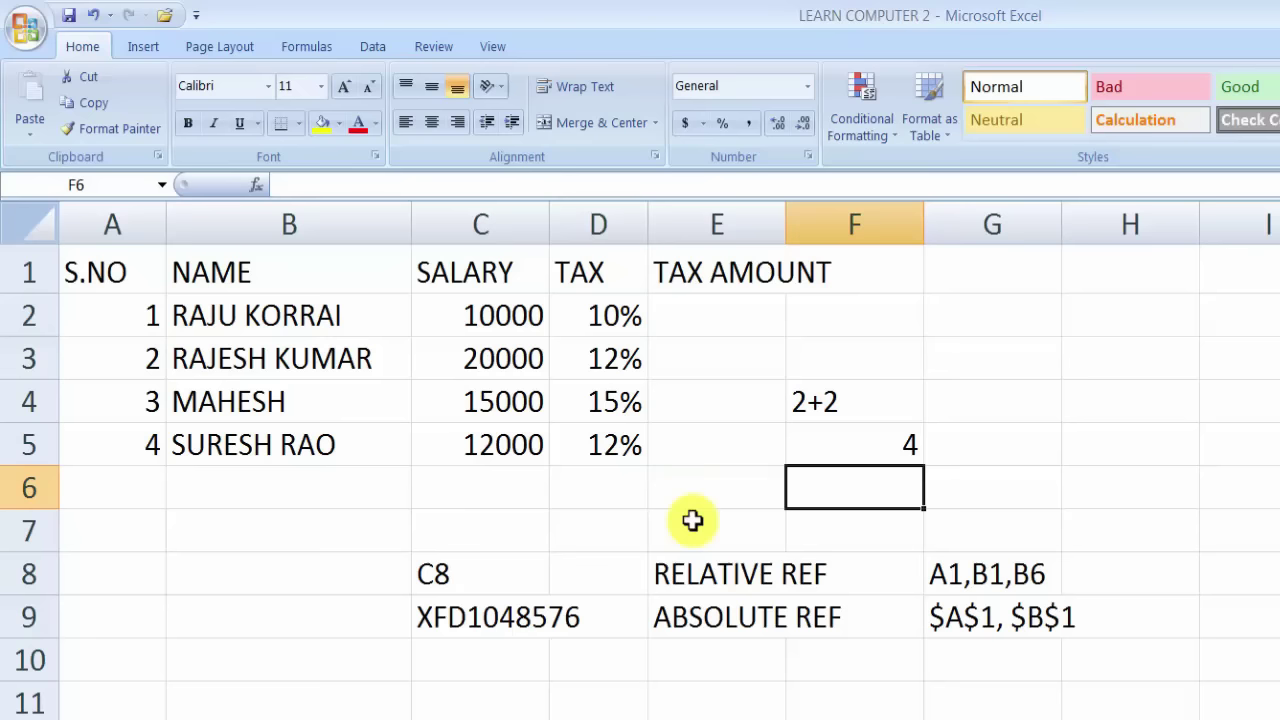
{"action": "left_click", "coordinate": [853, 457]}
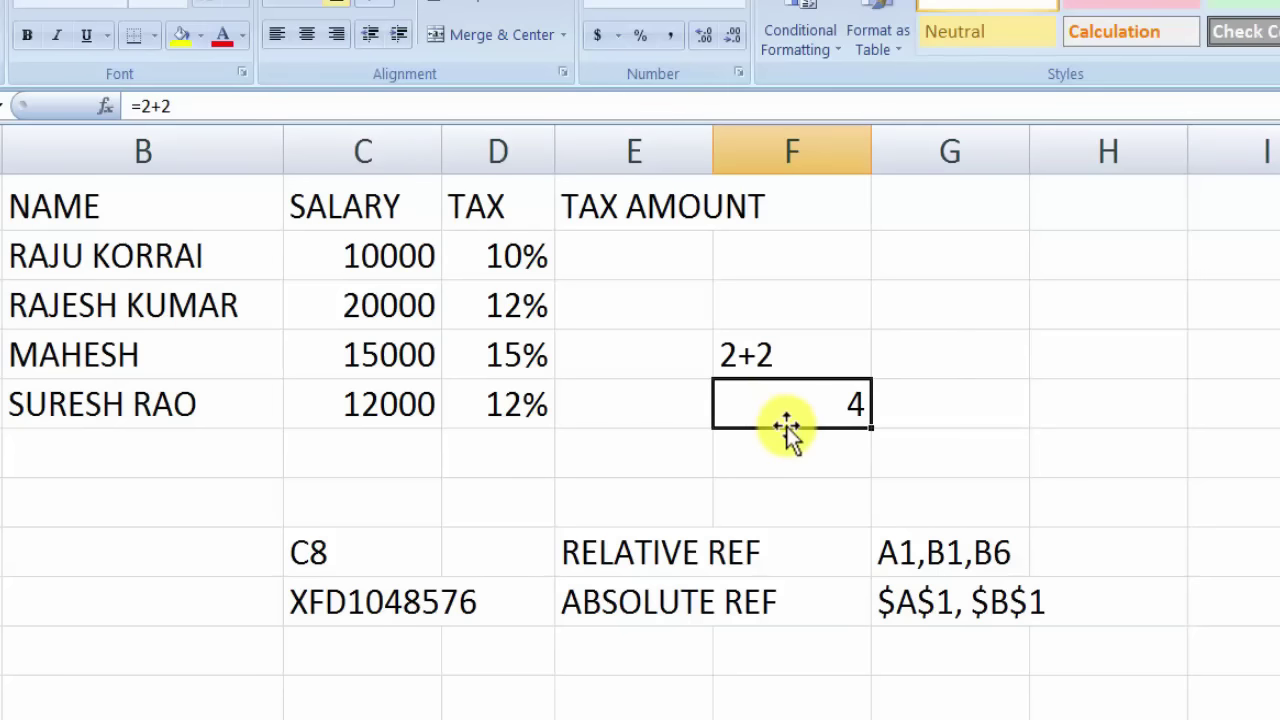
{"action": "left_click", "coordinate": [749, 353]}
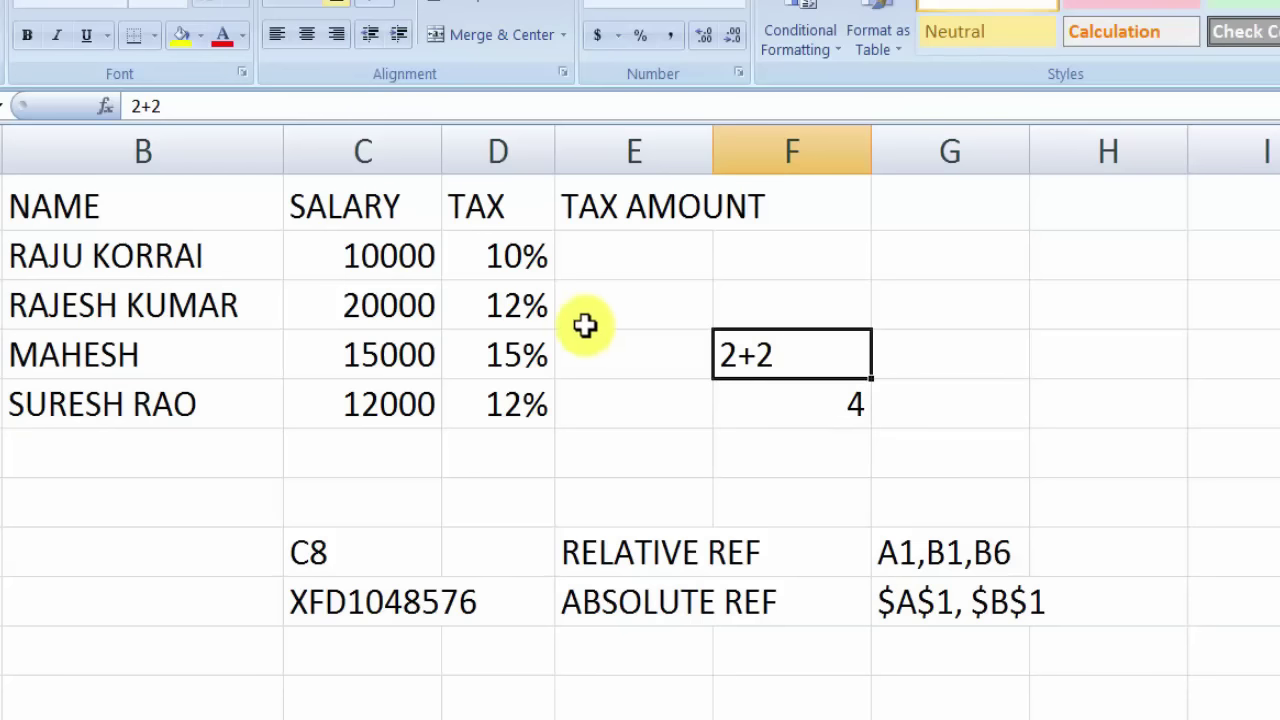
{"action": "left_click", "coordinate": [766, 403]}
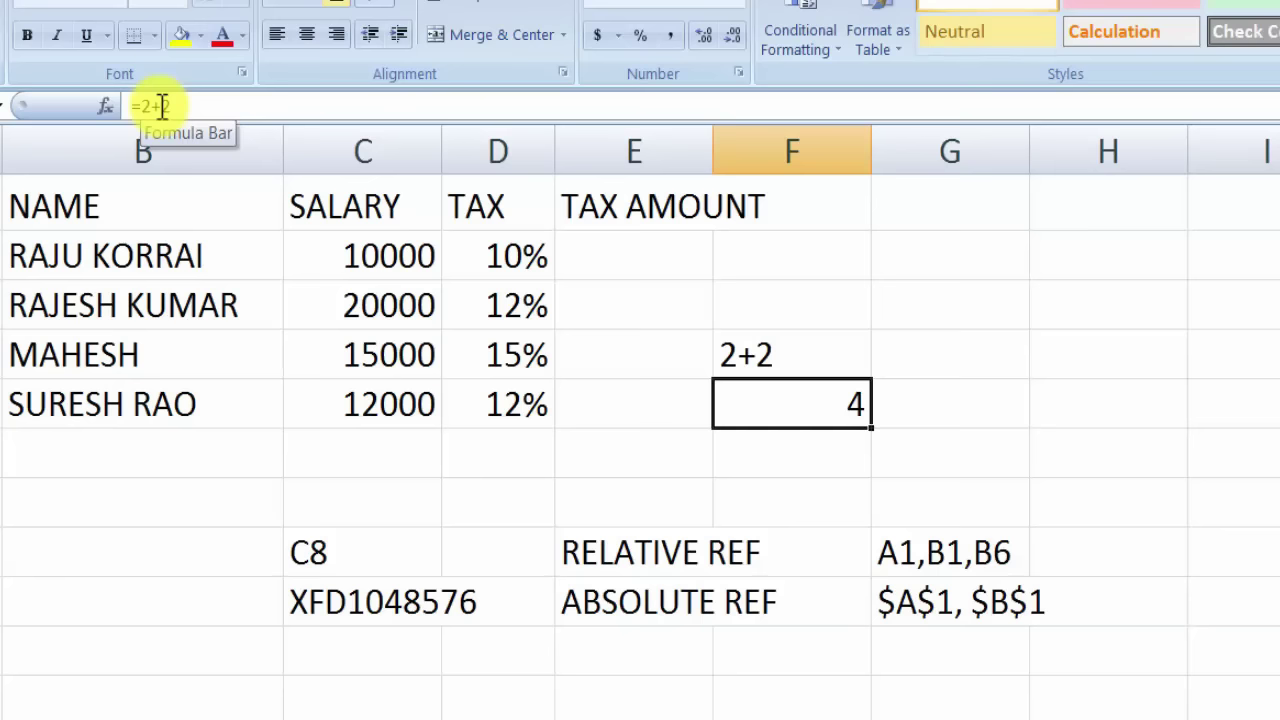
{"action": "left_click", "coordinate": [924, 362]}
Step: Enter the formulas =3*2 in G4, =5/2 in G5 and =50+50 in H5
{"action": "type", "text": "="}
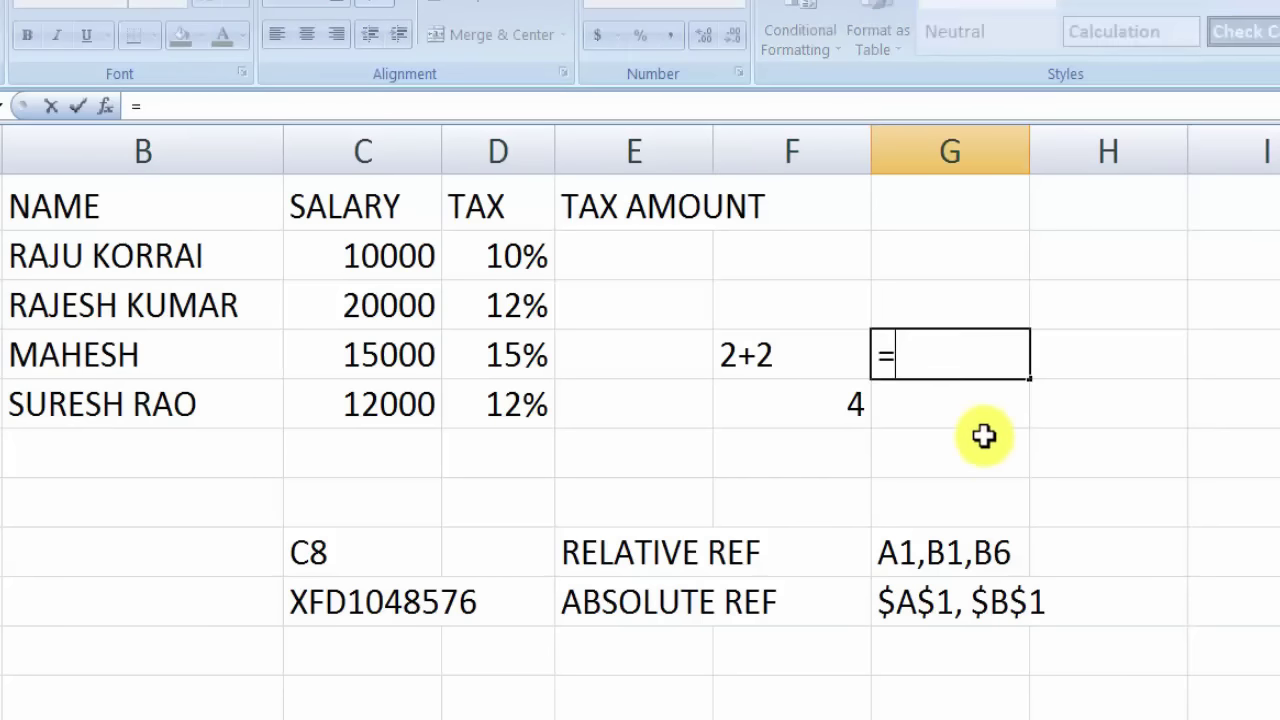
{"action": "type", "text": "3*2"}
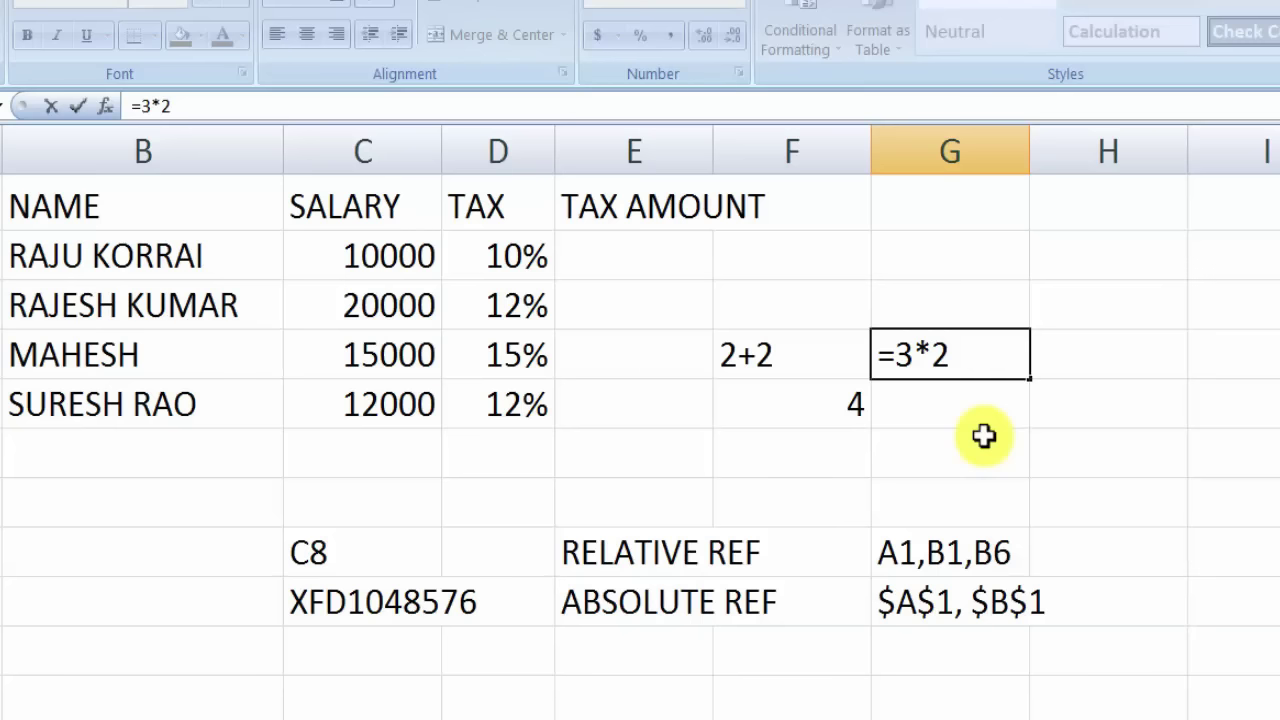
{"action": "key", "text": "Return"}
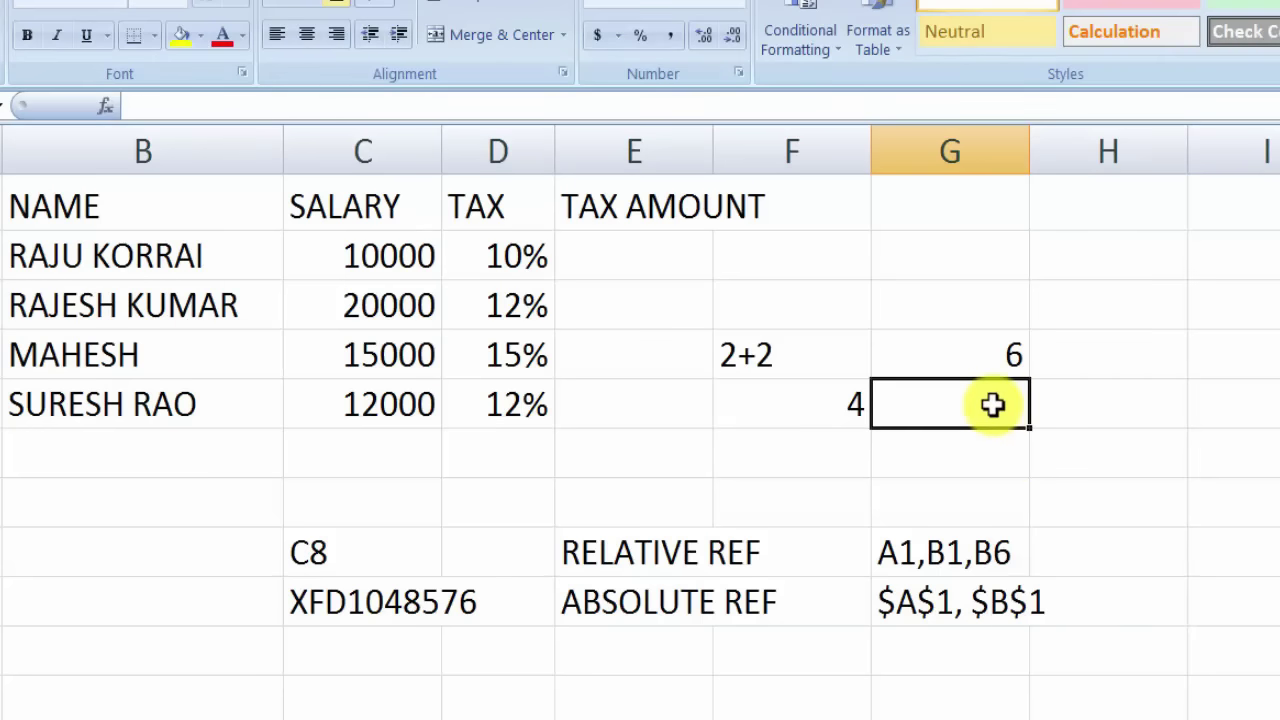
{"action": "type", "text": "="}
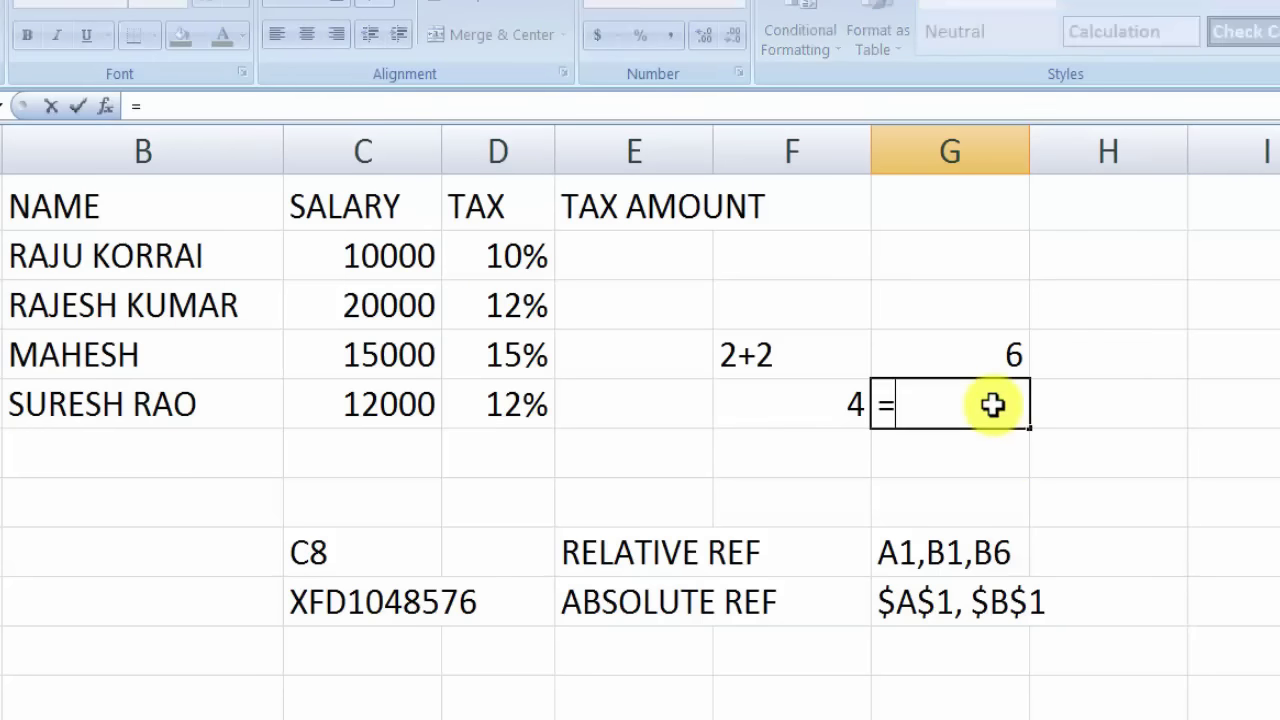
{"action": "type", "text": "5/2"}
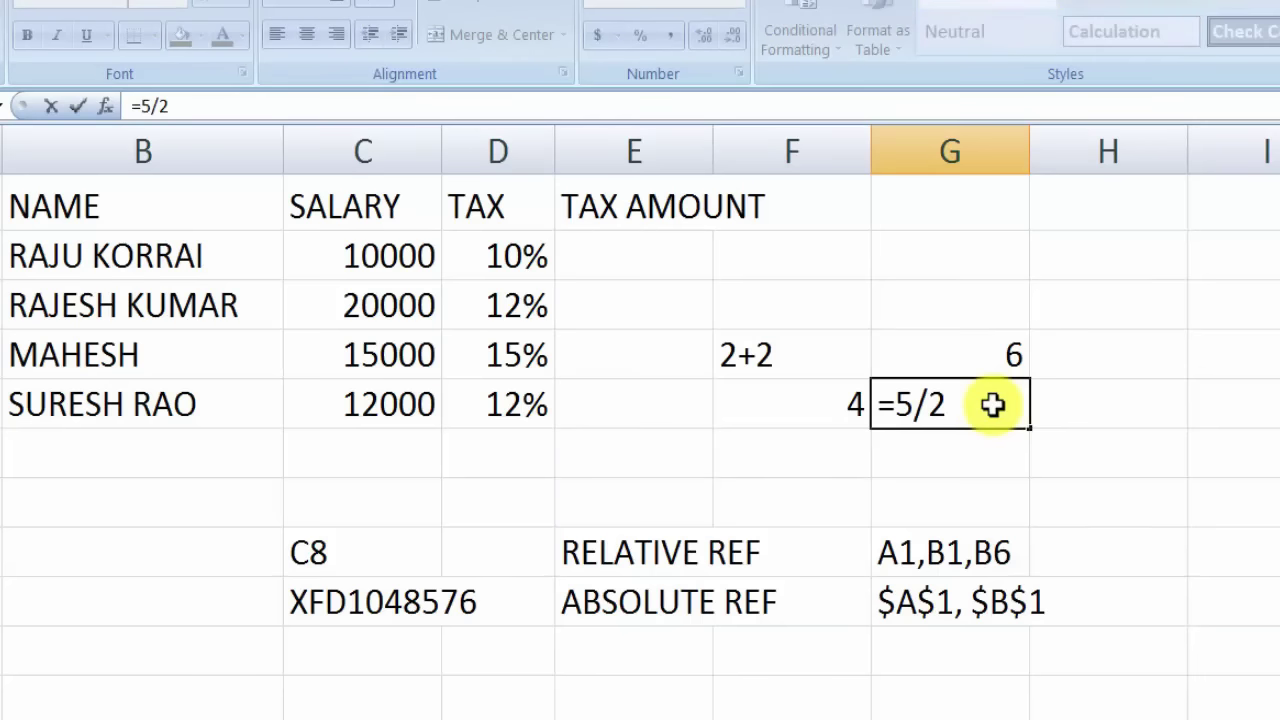
{"action": "key", "text": "Return"}
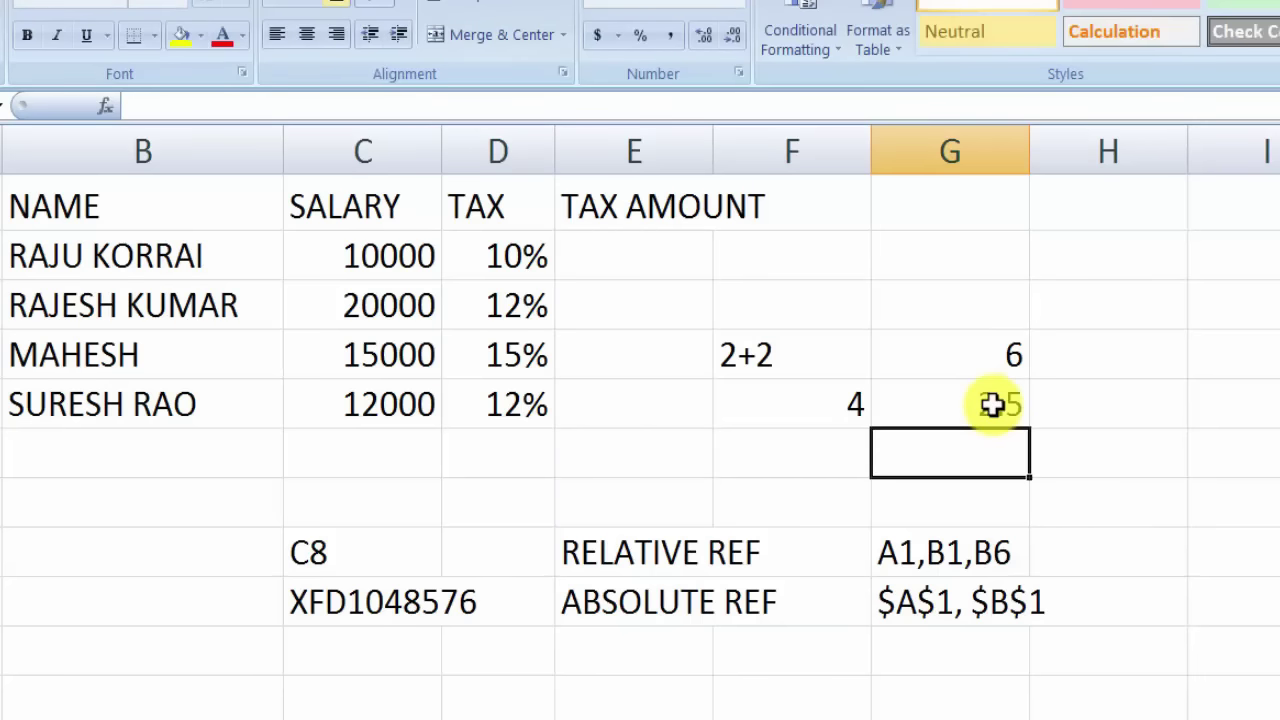
{"action": "left_click", "coordinate": [974, 414]}
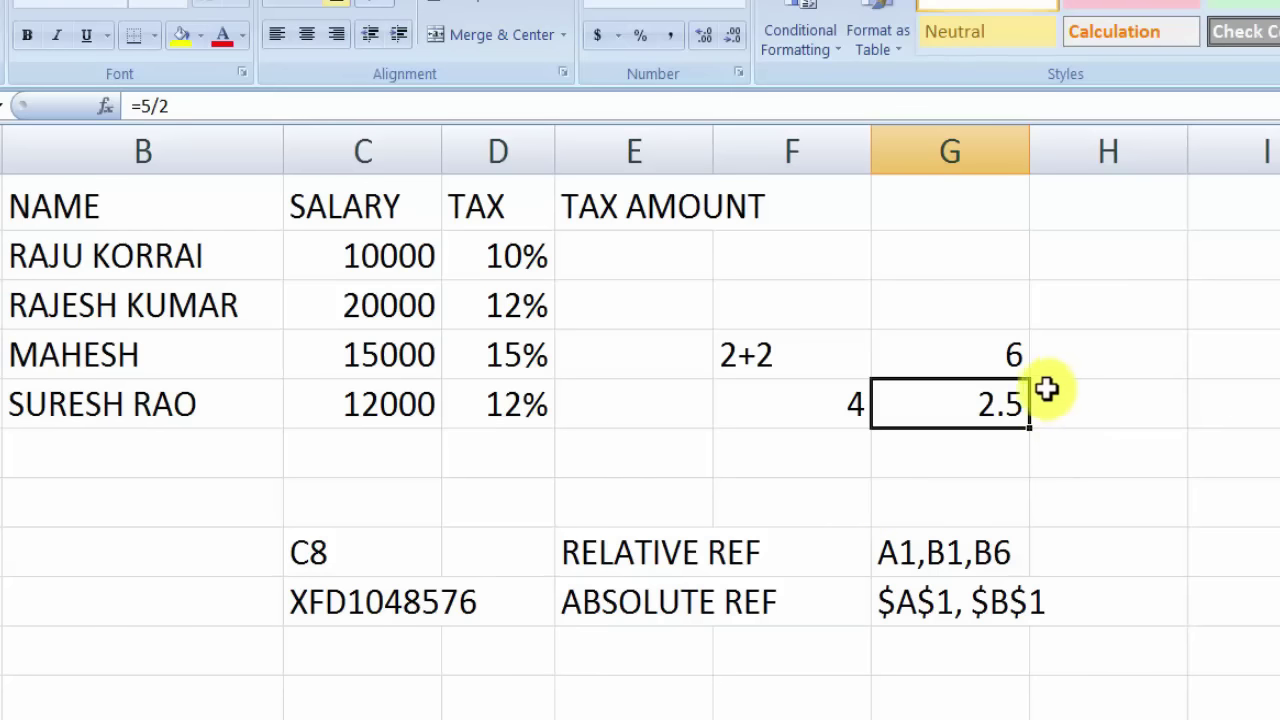
{"action": "left_click", "coordinate": [1110, 430]}
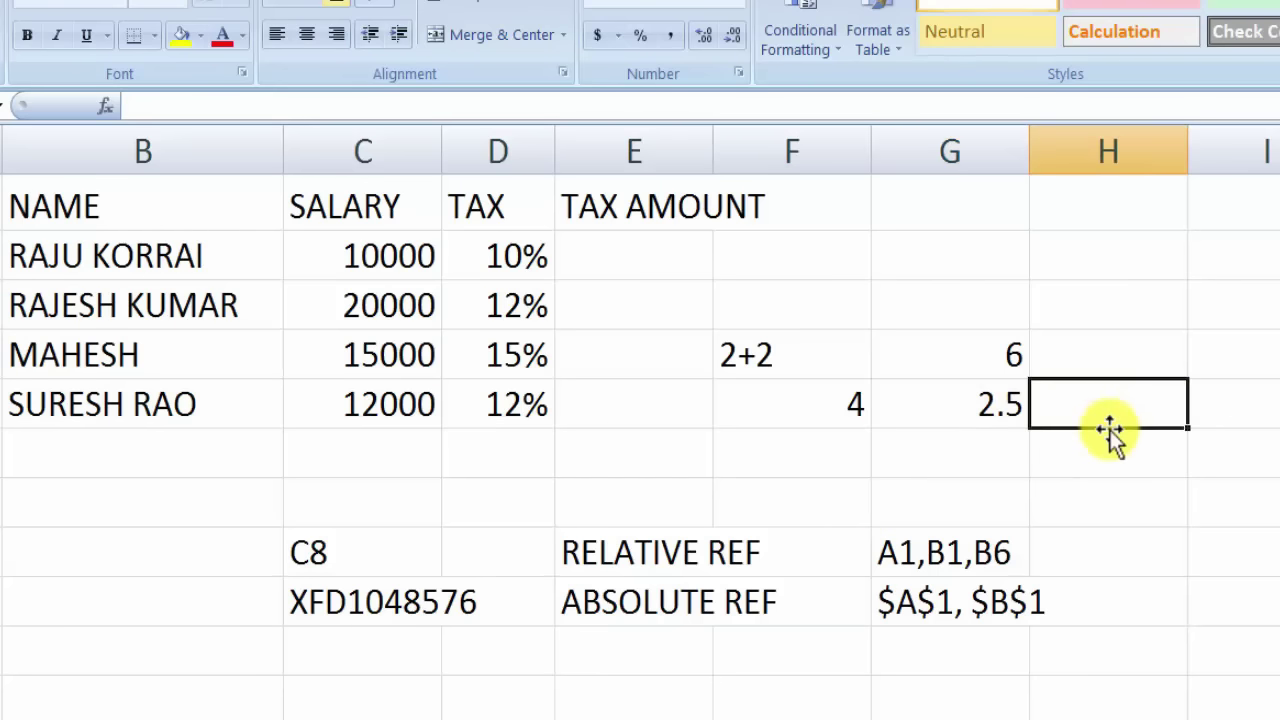
{"action": "type", "text": "=50"}
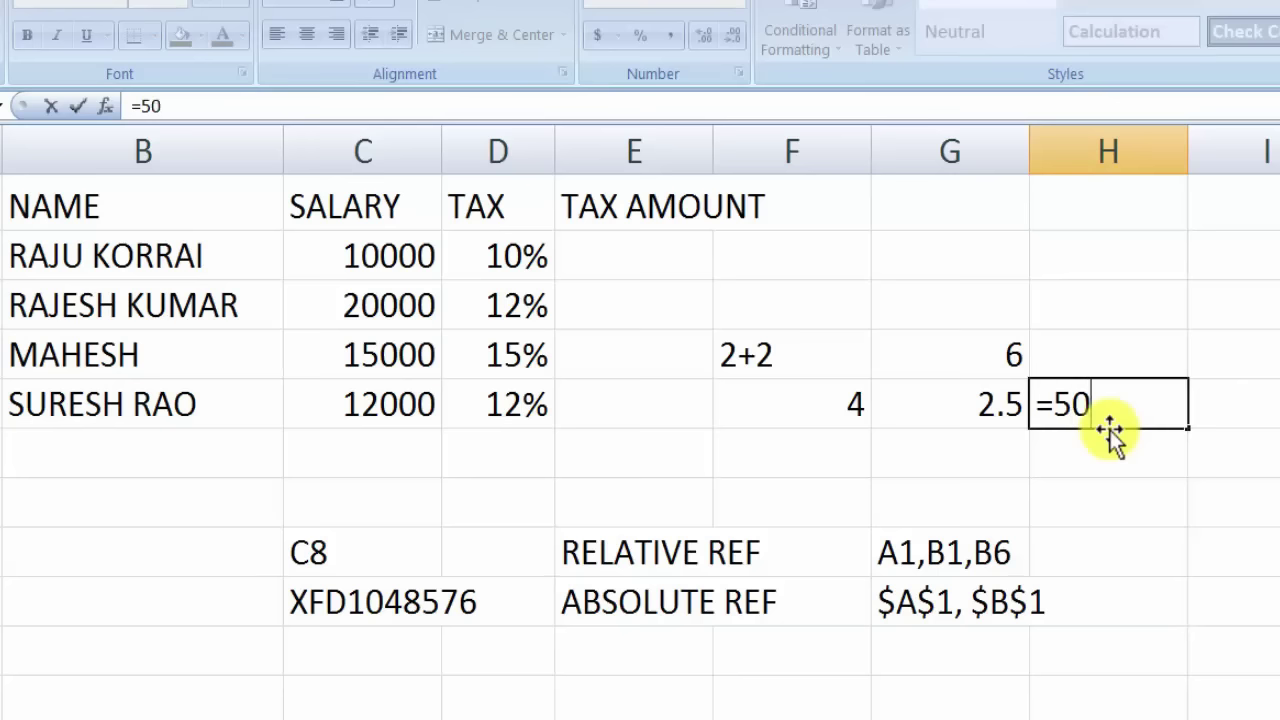
{"action": "type", "text": "+50"}
{"action": "key", "text": "Return"}
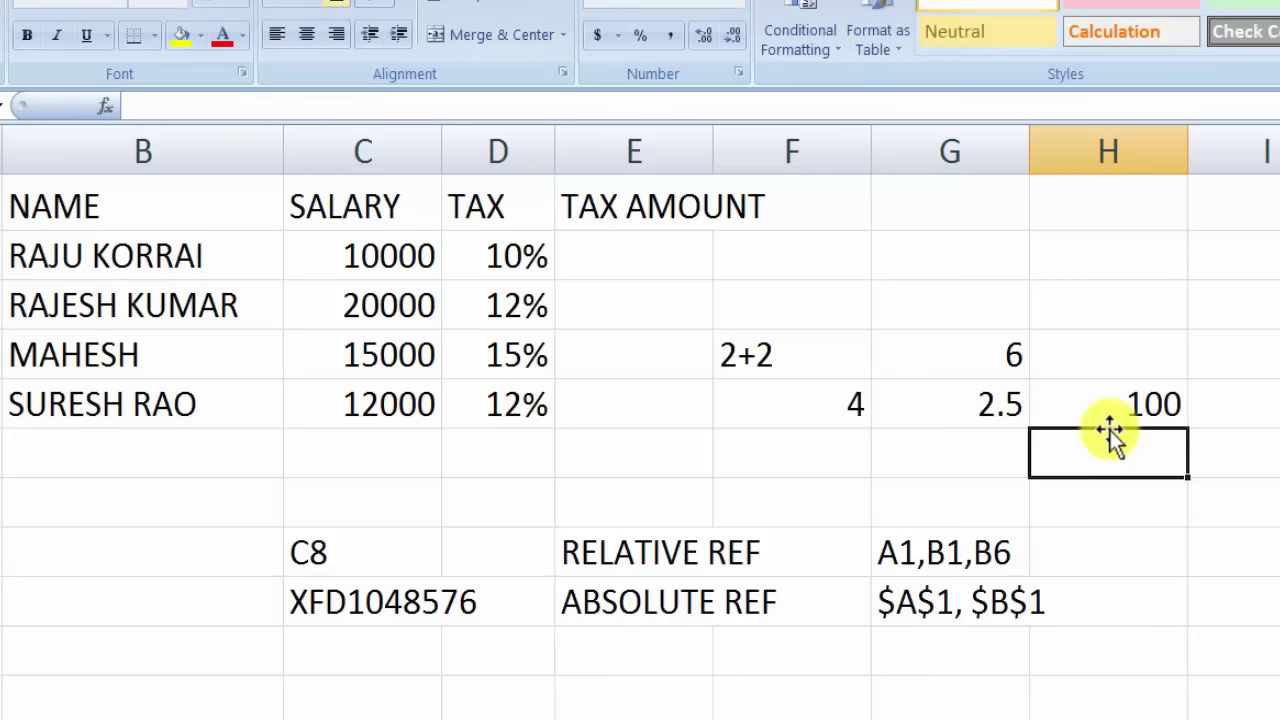
{"action": "left_click_drag", "start_coordinate": [688, 350], "coordinate": [1134, 434]}
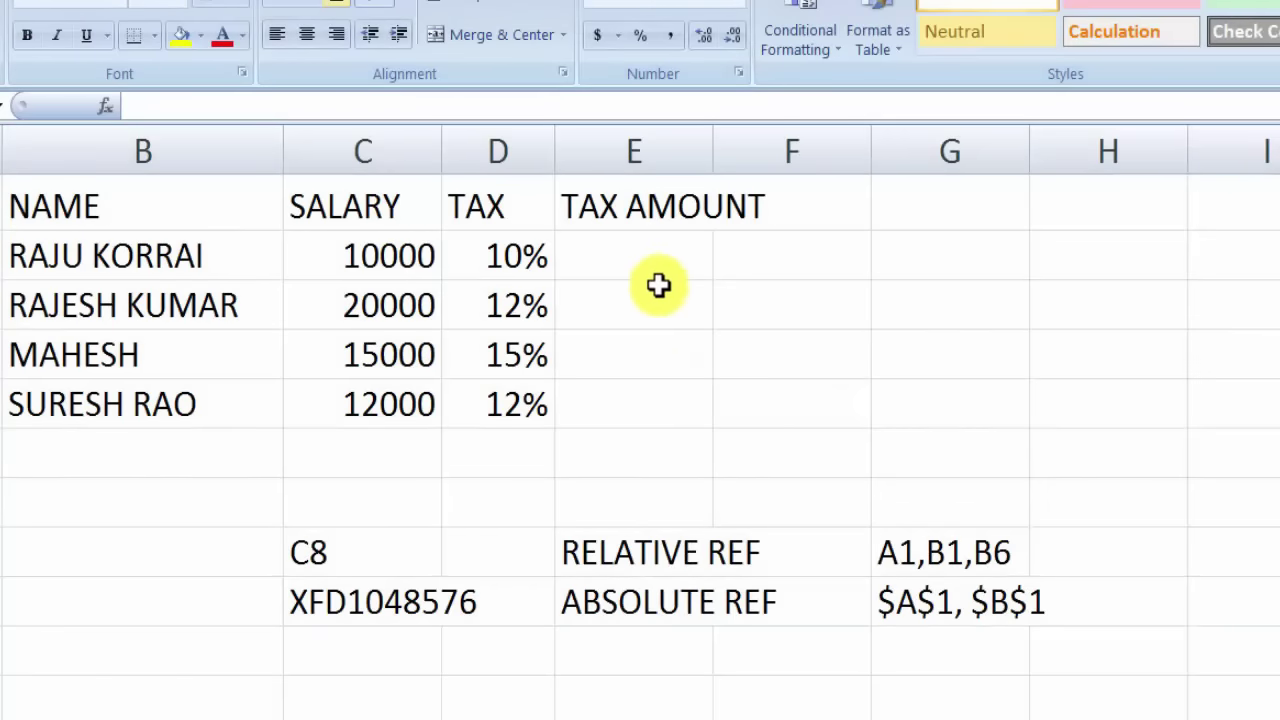
{"action": "left_click", "coordinate": [600, 260]}
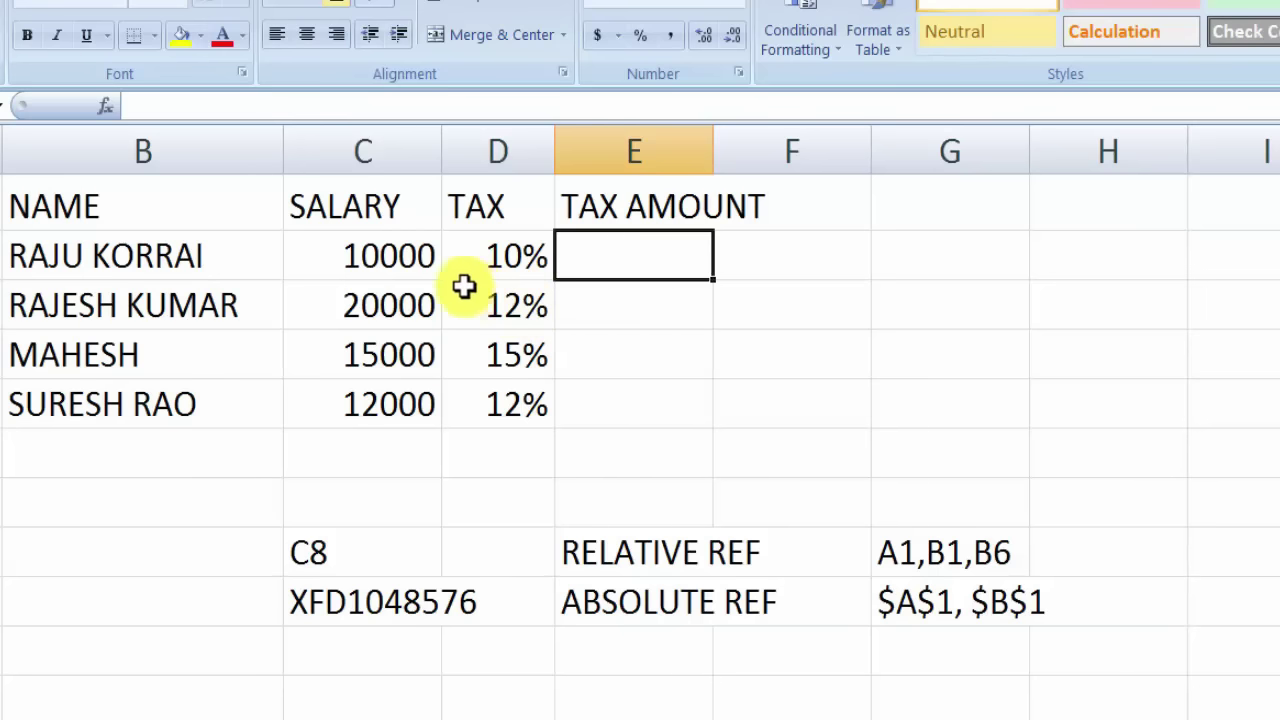
{"action": "left_click", "coordinate": [362, 260]}
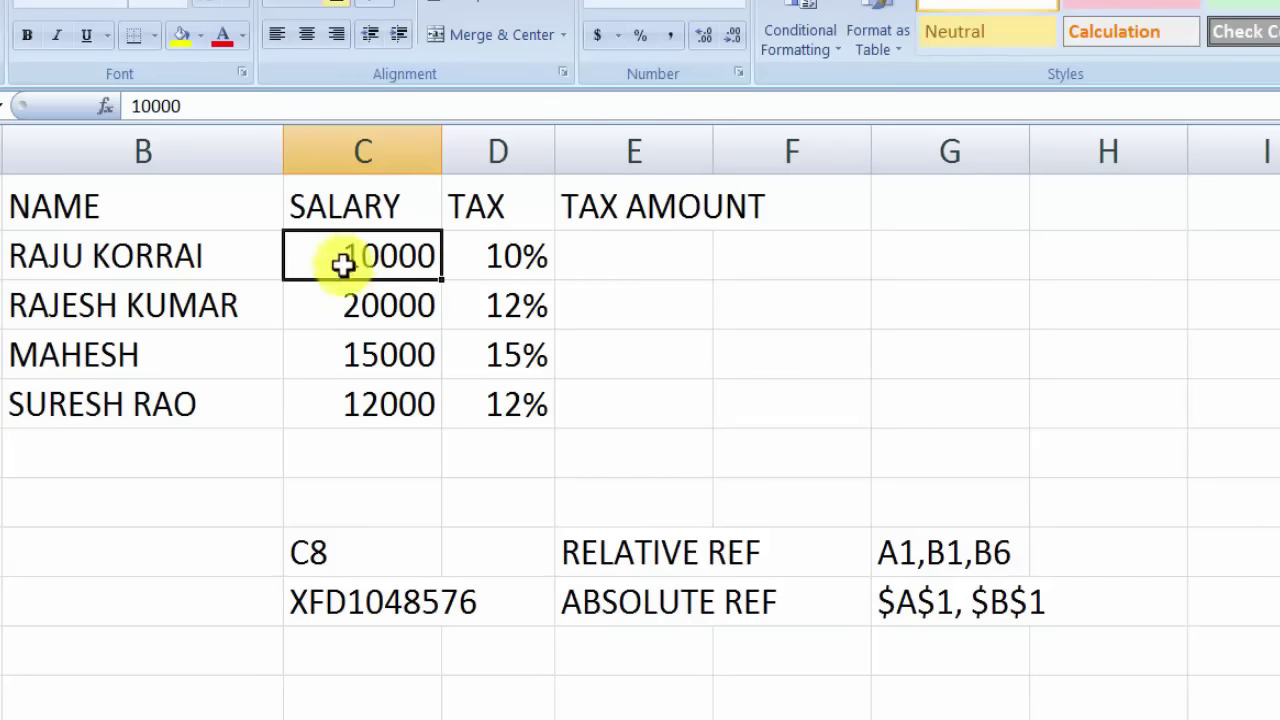
{"action": "left_click", "coordinate": [497, 255]}
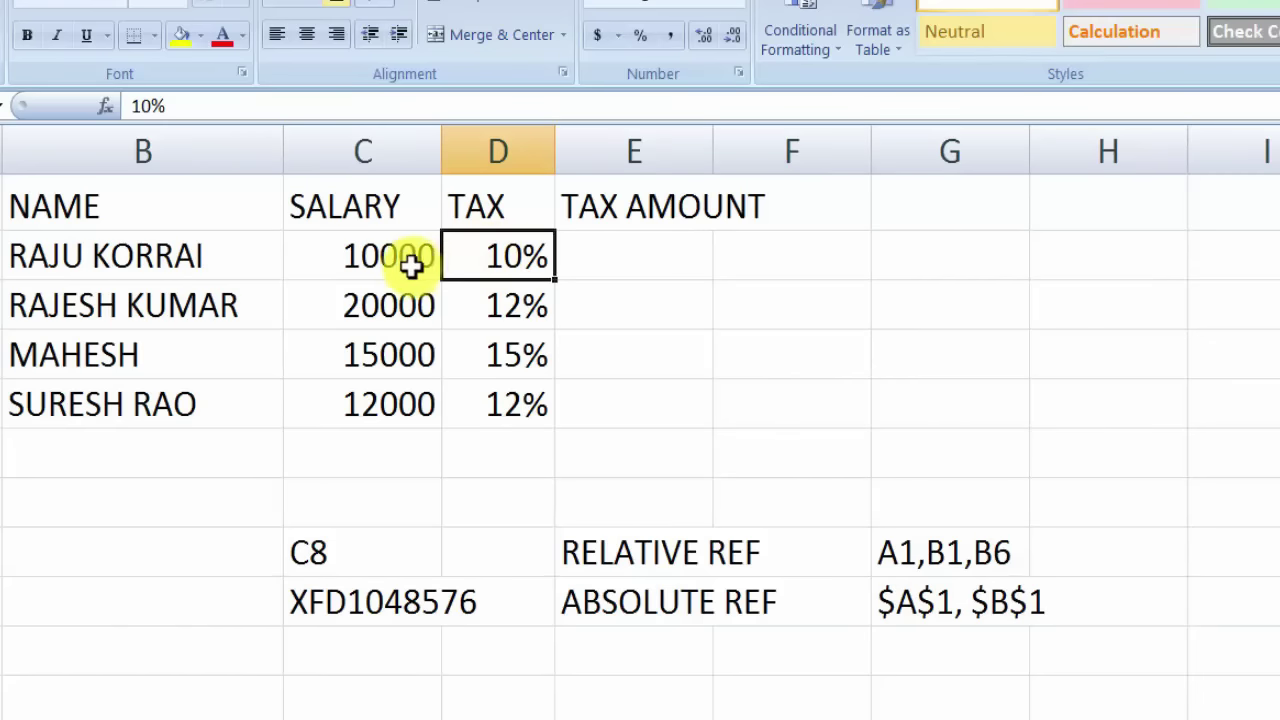
{"action": "left_click", "coordinate": [420, 262]}
{"action": "left_click", "coordinate": [500, 257]}
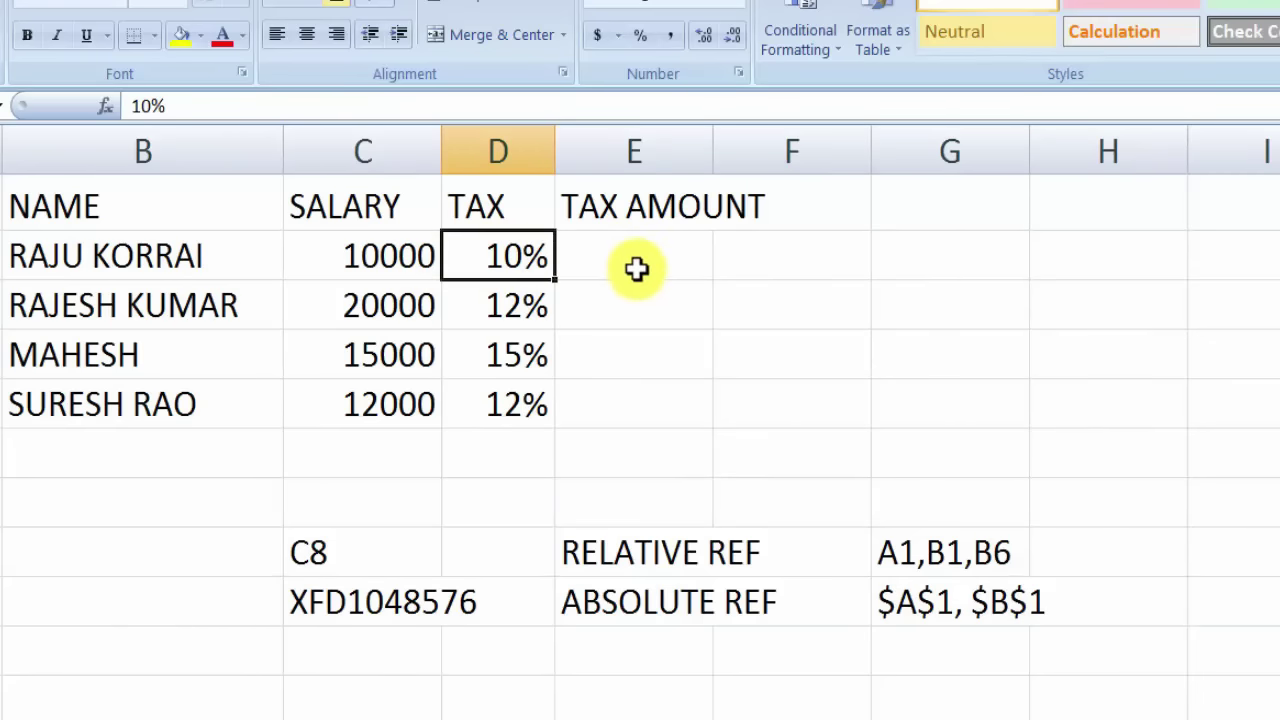
{"action": "left_click", "coordinate": [637, 268]}
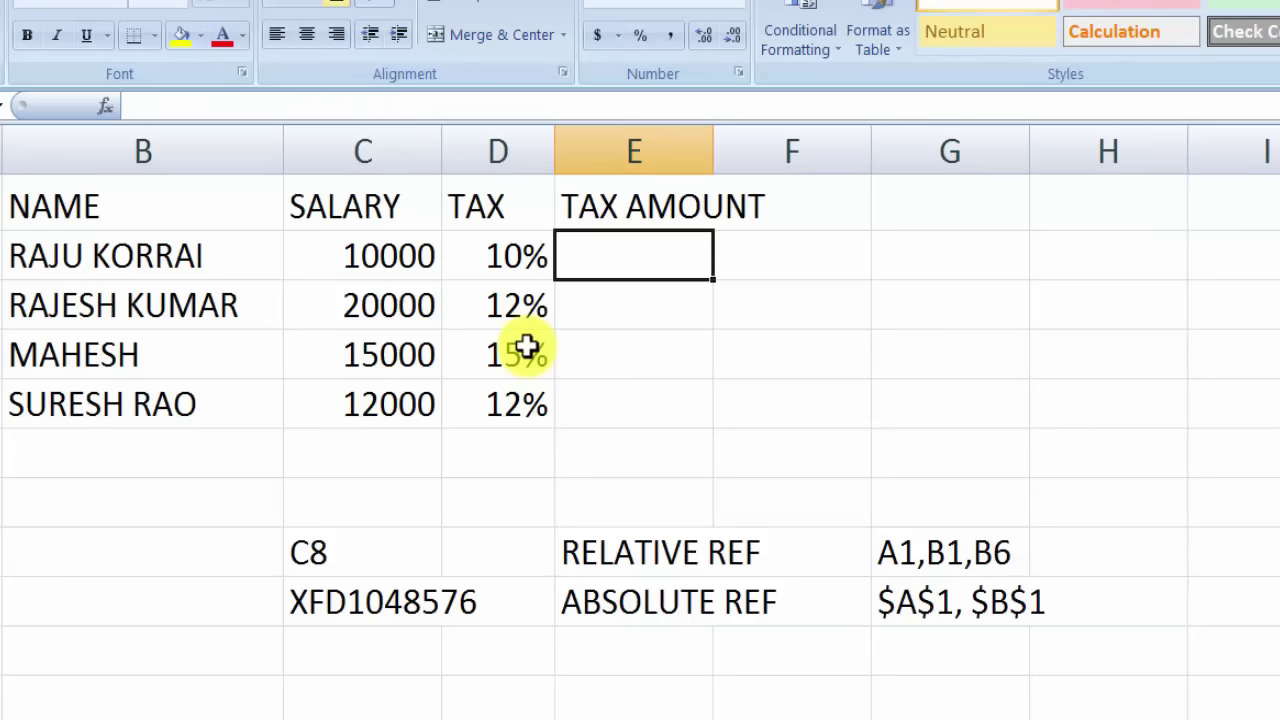
Step: Enter =10000*10% in the first TAX AMOUNT cell, giving 1000, and review the column
{"action": "type", "text": "="}
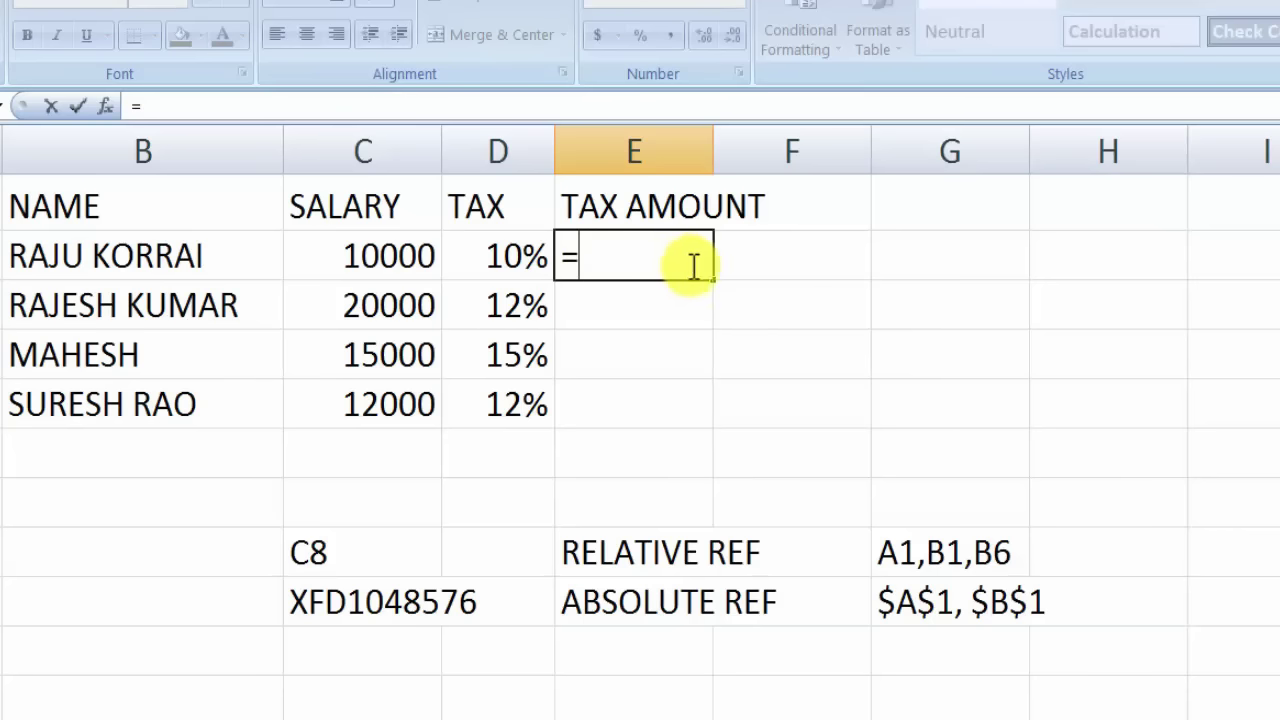
{"action": "type", "text": "10000*"}
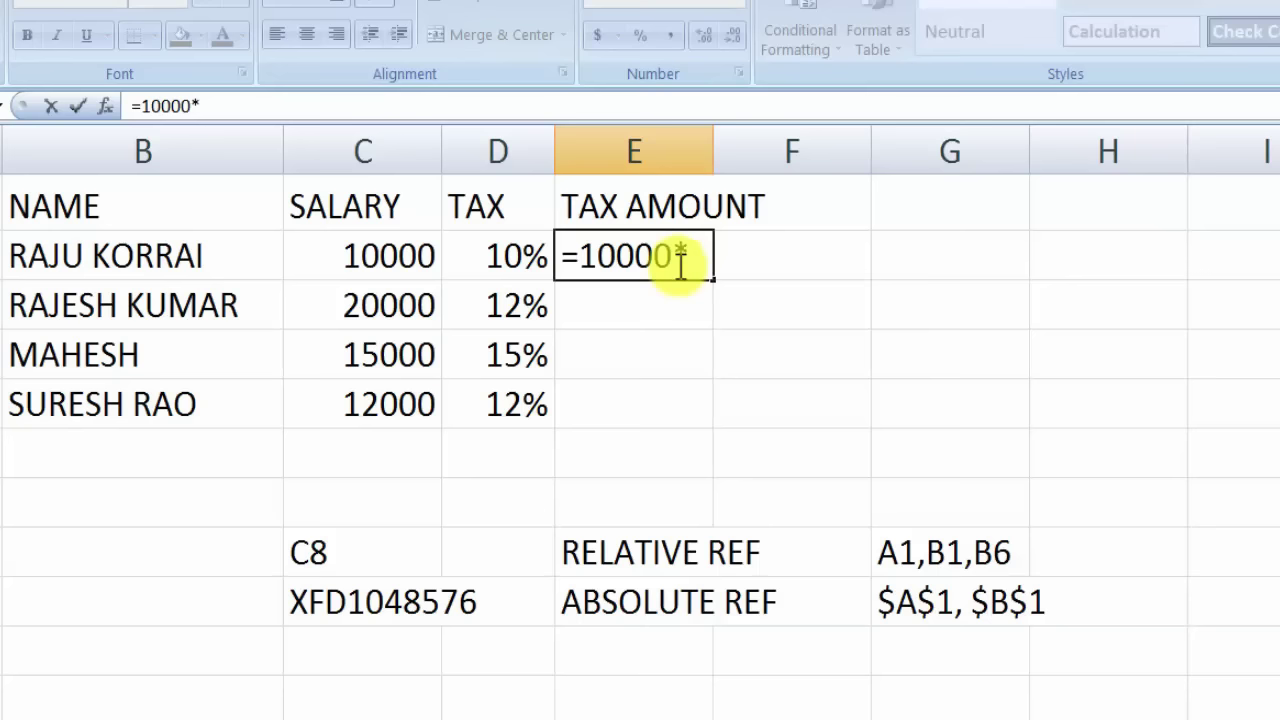
{"action": "type", "text": "10%"}
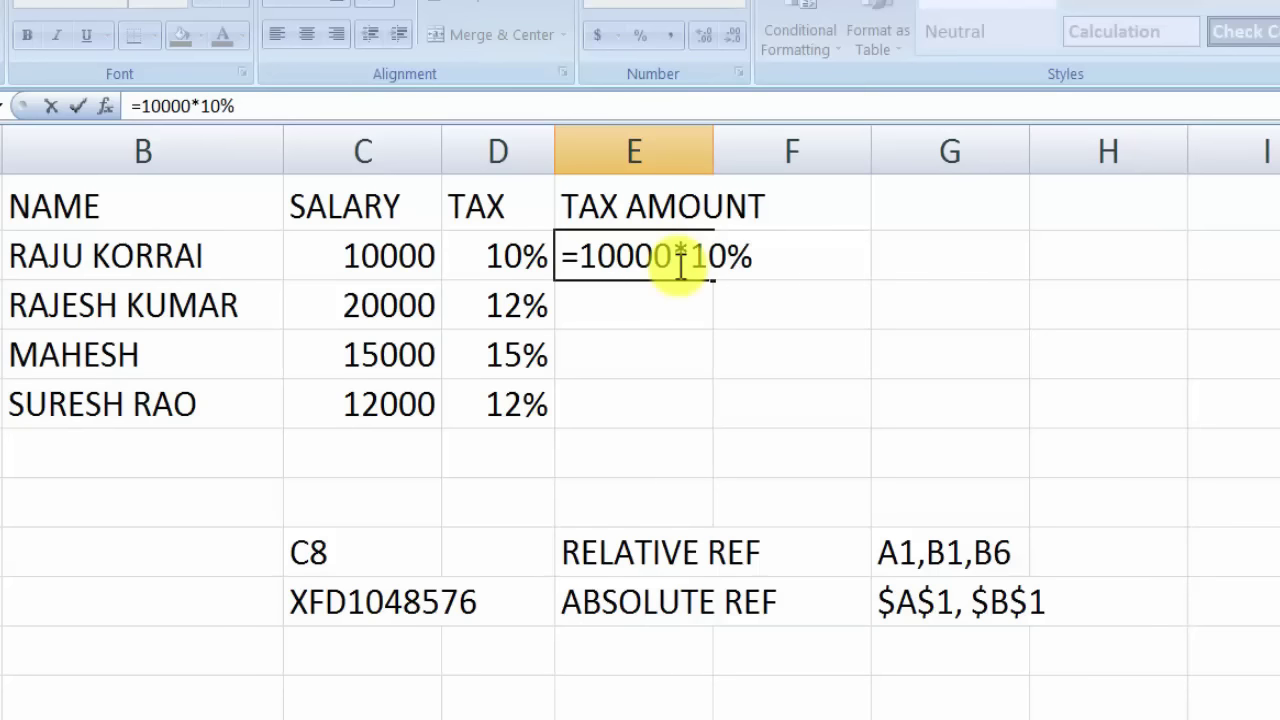
{"action": "key", "text": "Return"}
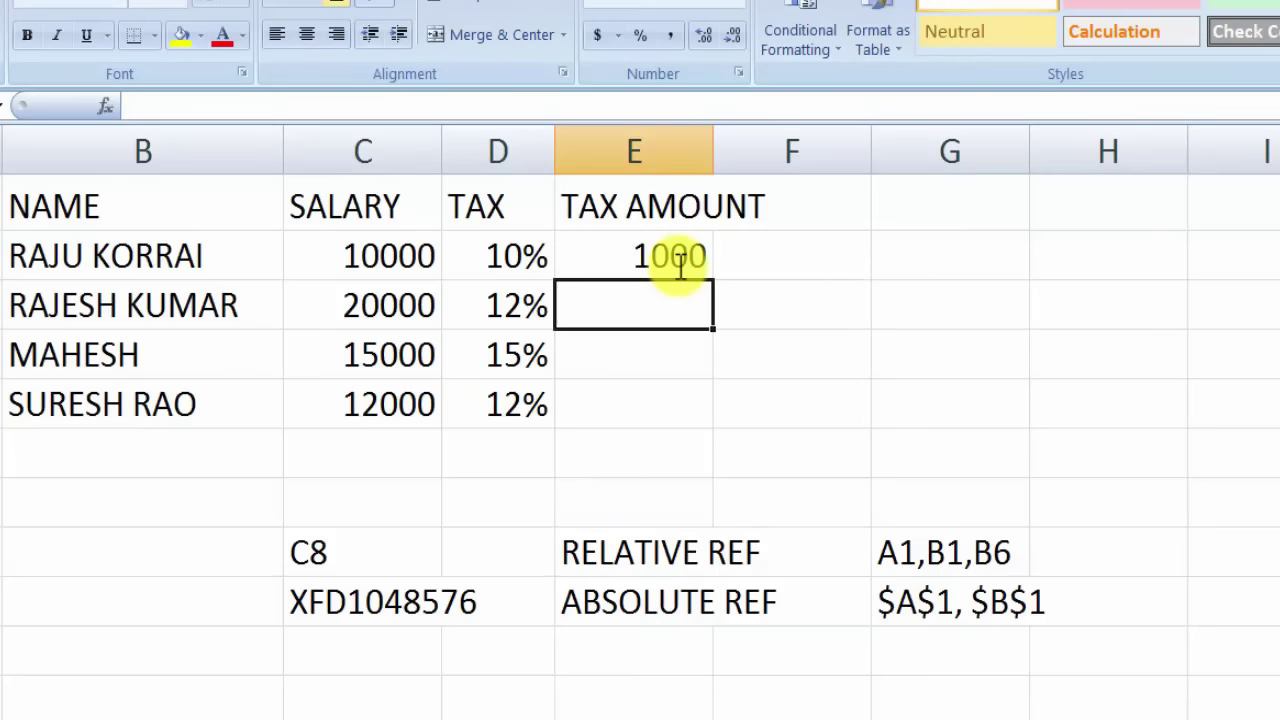
{"action": "left_click", "coordinate": [636, 260]}
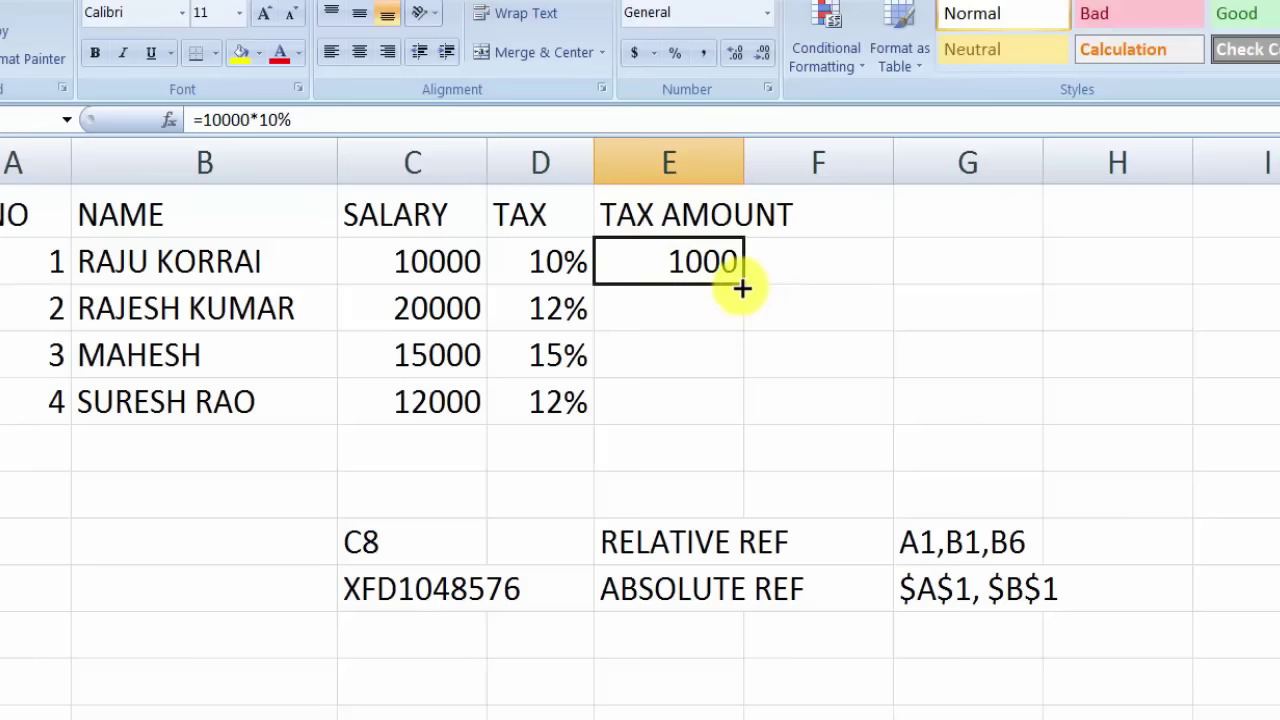
{"action": "left_click", "coordinate": [651, 309]}
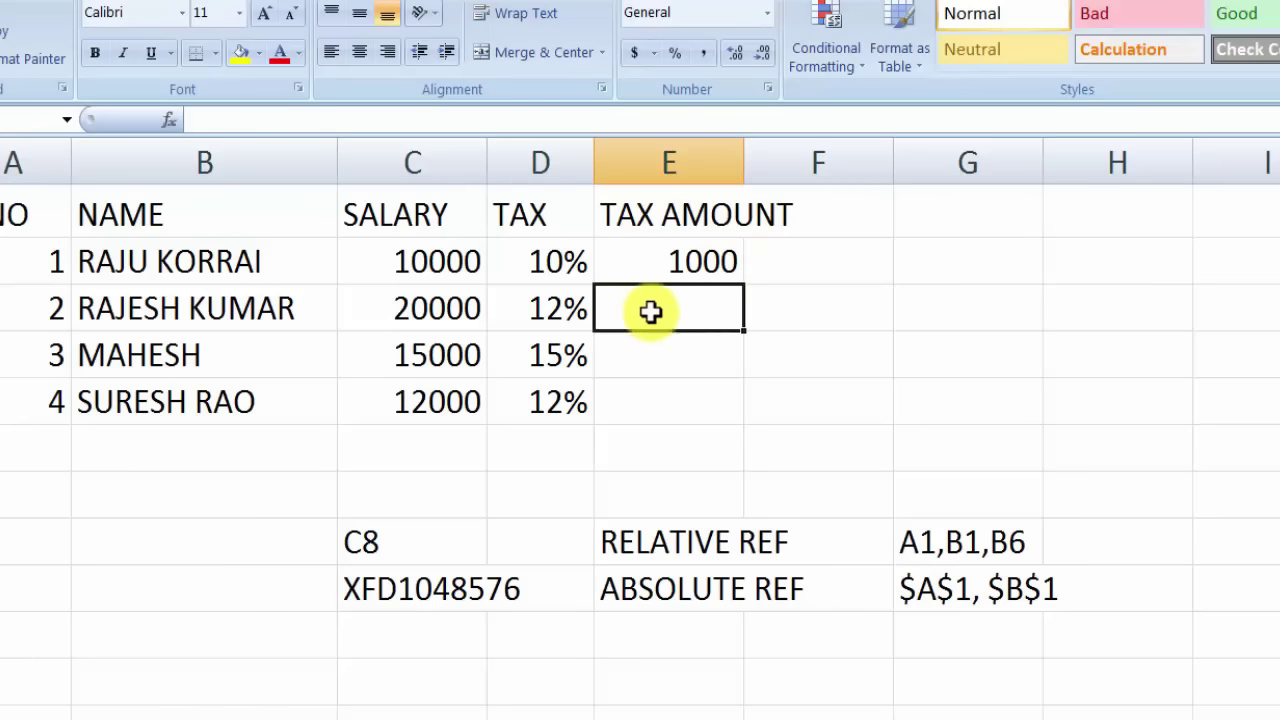
{"action": "left_click", "coordinate": [651, 351]}
{"action": "left_click", "coordinate": [652, 394]}
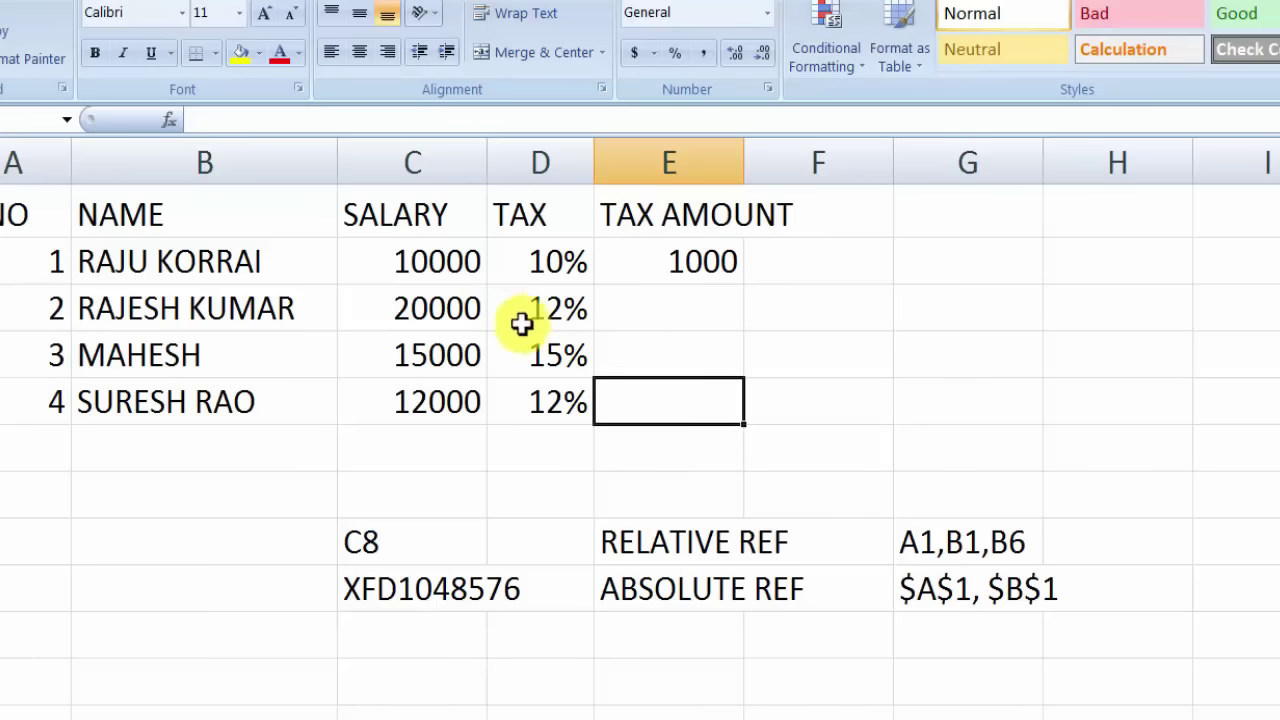
{"action": "left_click", "coordinate": [695, 297]}
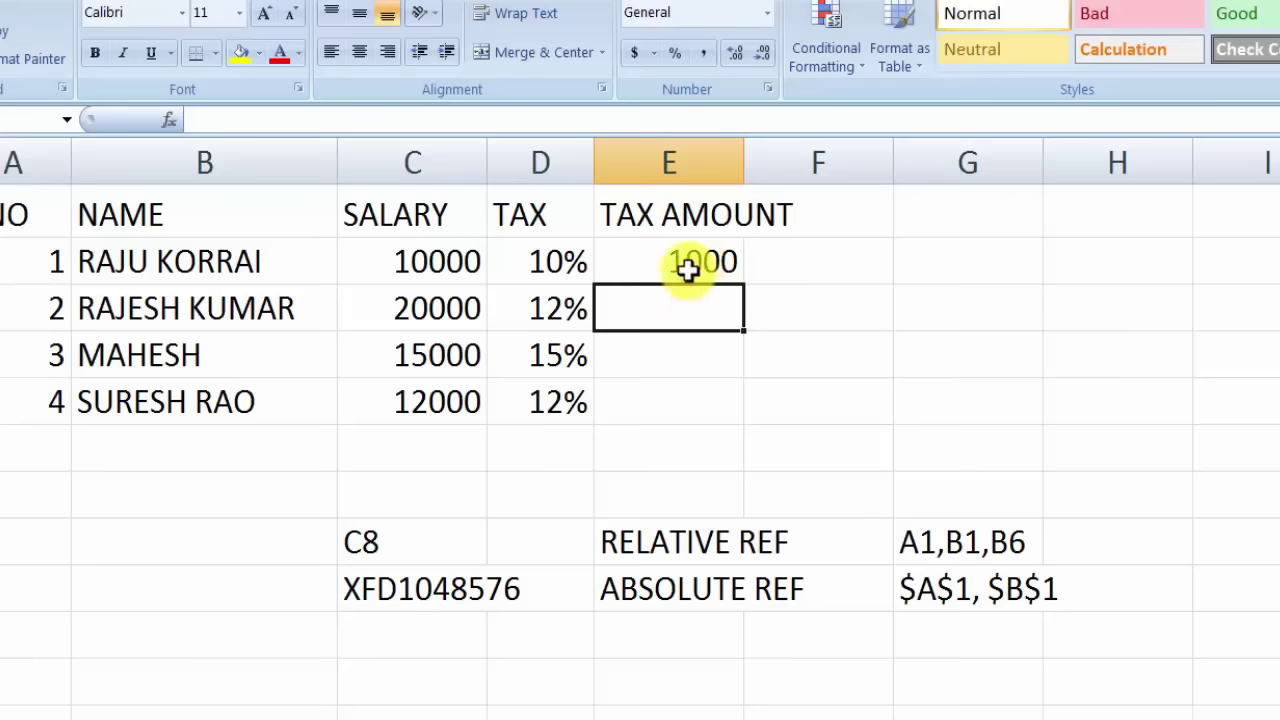
{"action": "left_click", "coordinate": [692, 264]}
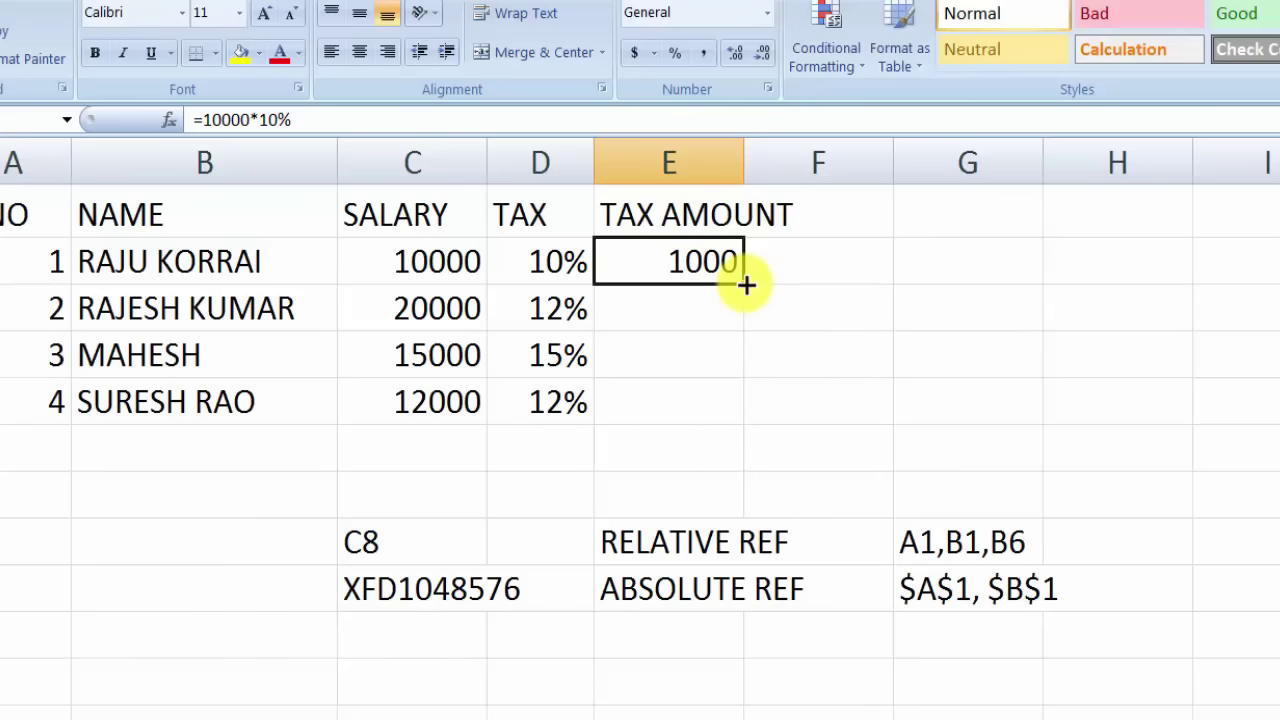
Step: Fill =10000*10% down all four TAX AMOUNT rows, then open the first cell's formula for editing
{"action": "left_click_drag", "start_coordinate": [745, 284], "coordinate": [734, 411]}
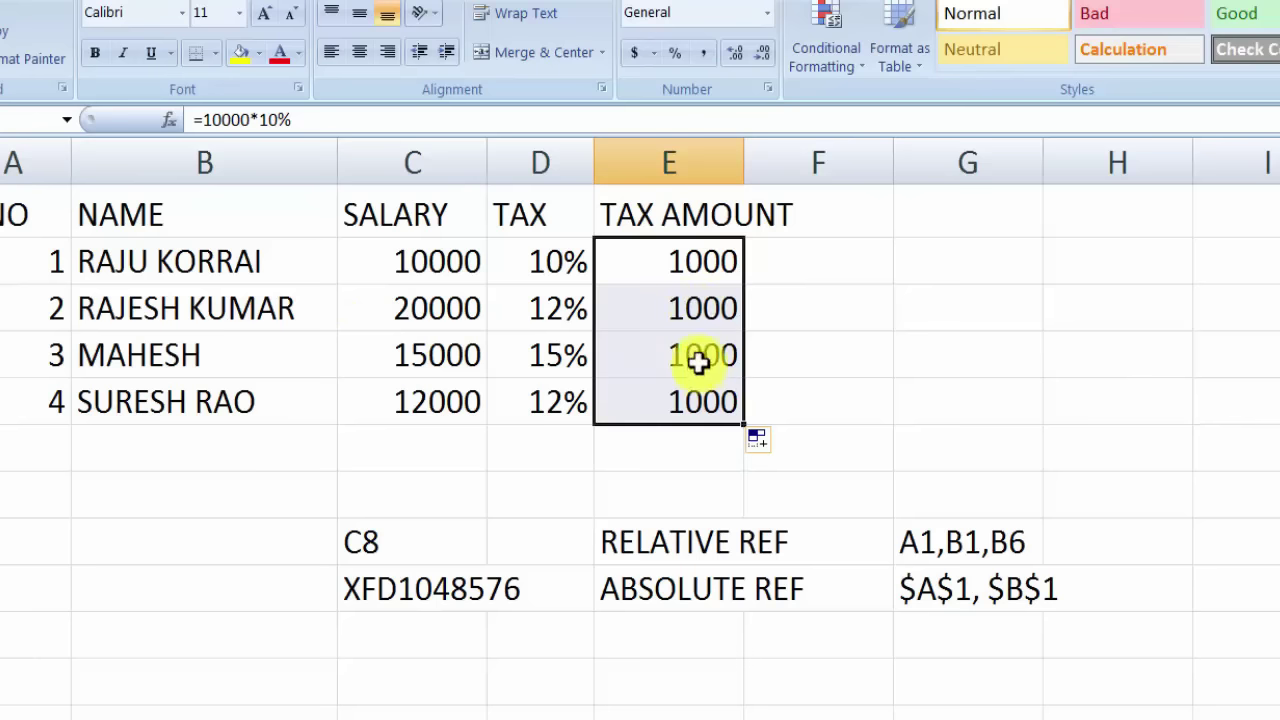
{"action": "left_click", "coordinate": [660, 265]}
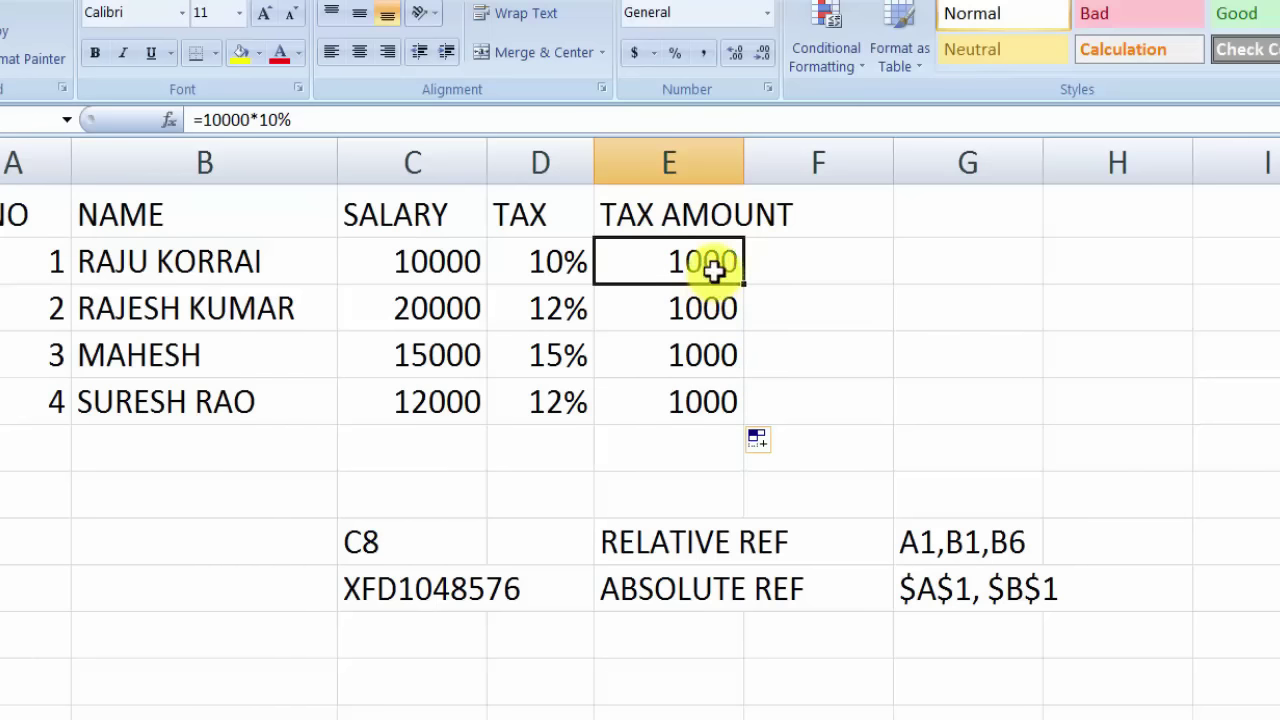
{"action": "double_click", "coordinate": [712, 268]}
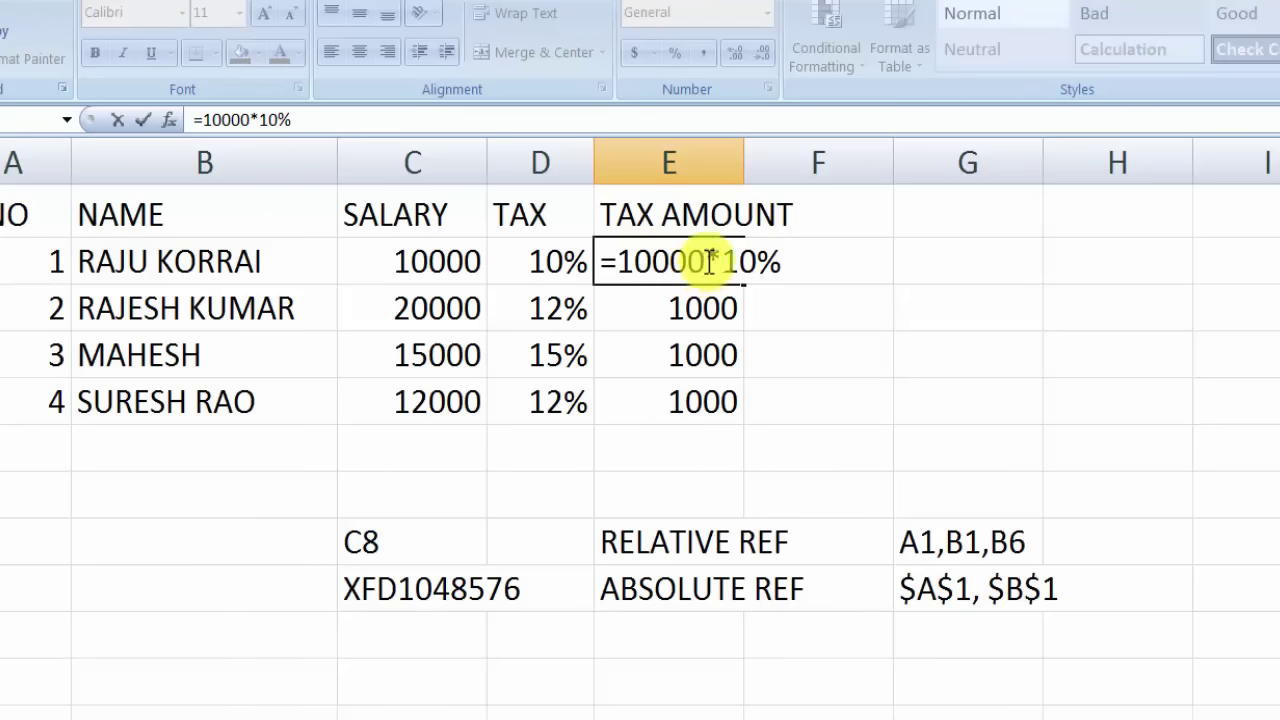
Step: Replace 10000 and 10% in the first tax formula with cell references, making it =C2*D2
{"action": "left_click", "coordinate": [706, 261]}
{"action": "key", "text": "BackSpace"}
{"action": "key", "text": "BackSpace"}
{"action": "key", "text": "BackSpace"}
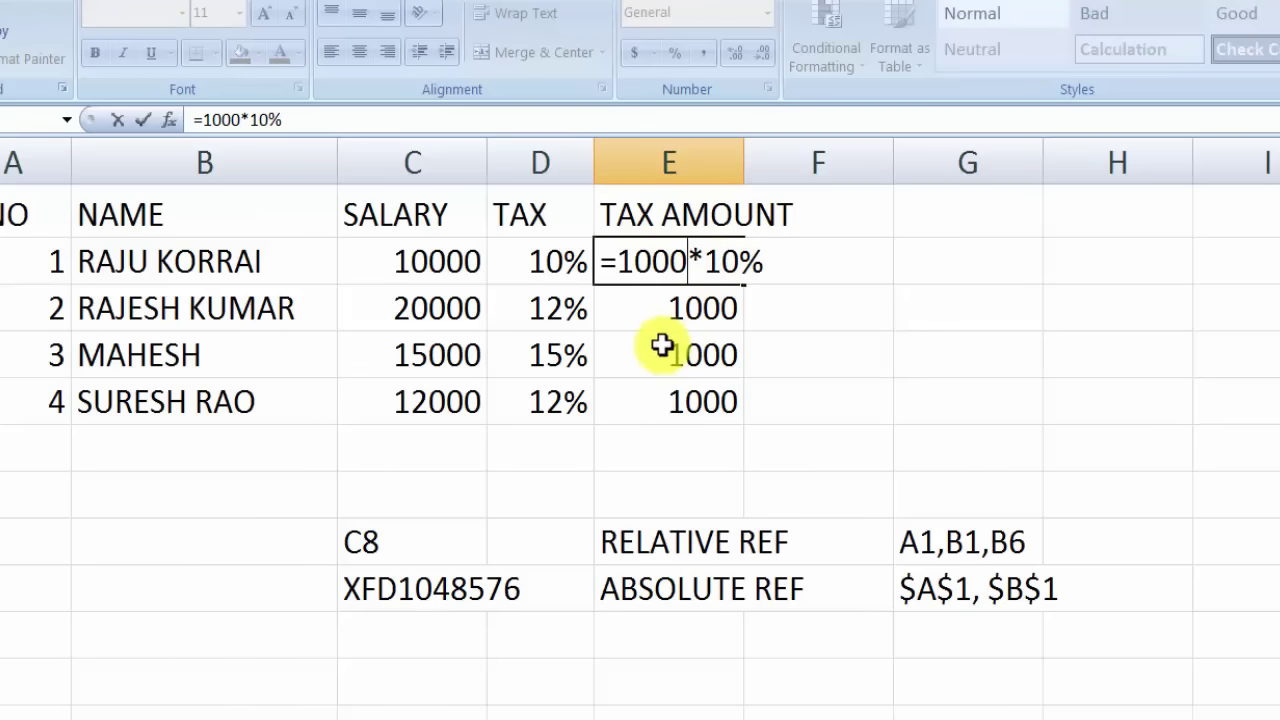
{"action": "key", "text": "BackSpace"}
{"action": "key", "text": "BackSpace"}
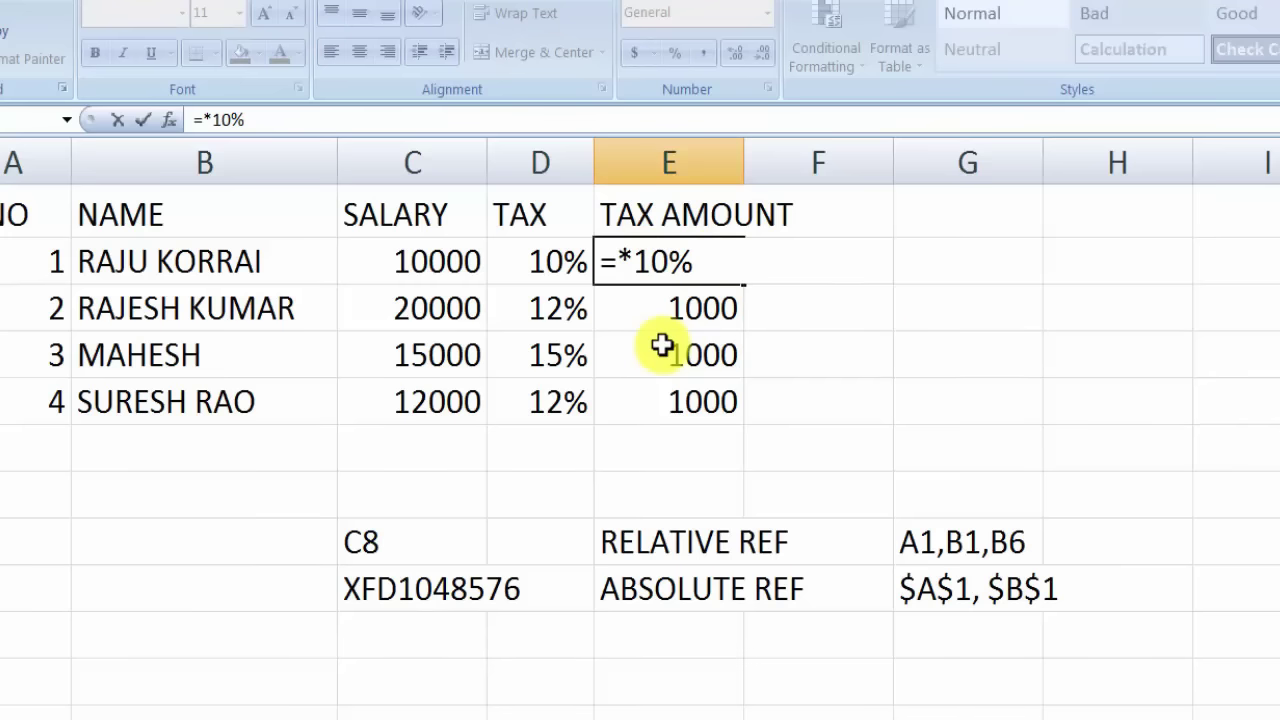
{"action": "left_click", "coordinate": [448, 262]}
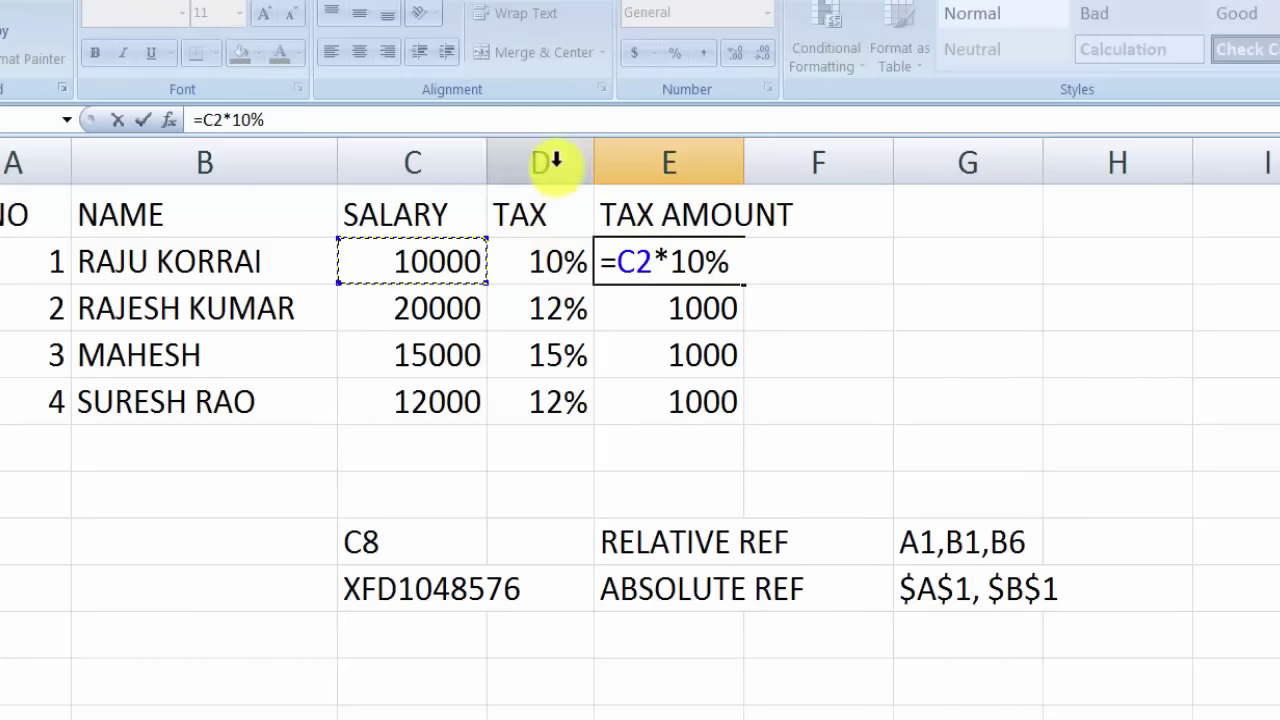
{"action": "left_click", "coordinate": [716, 262]}
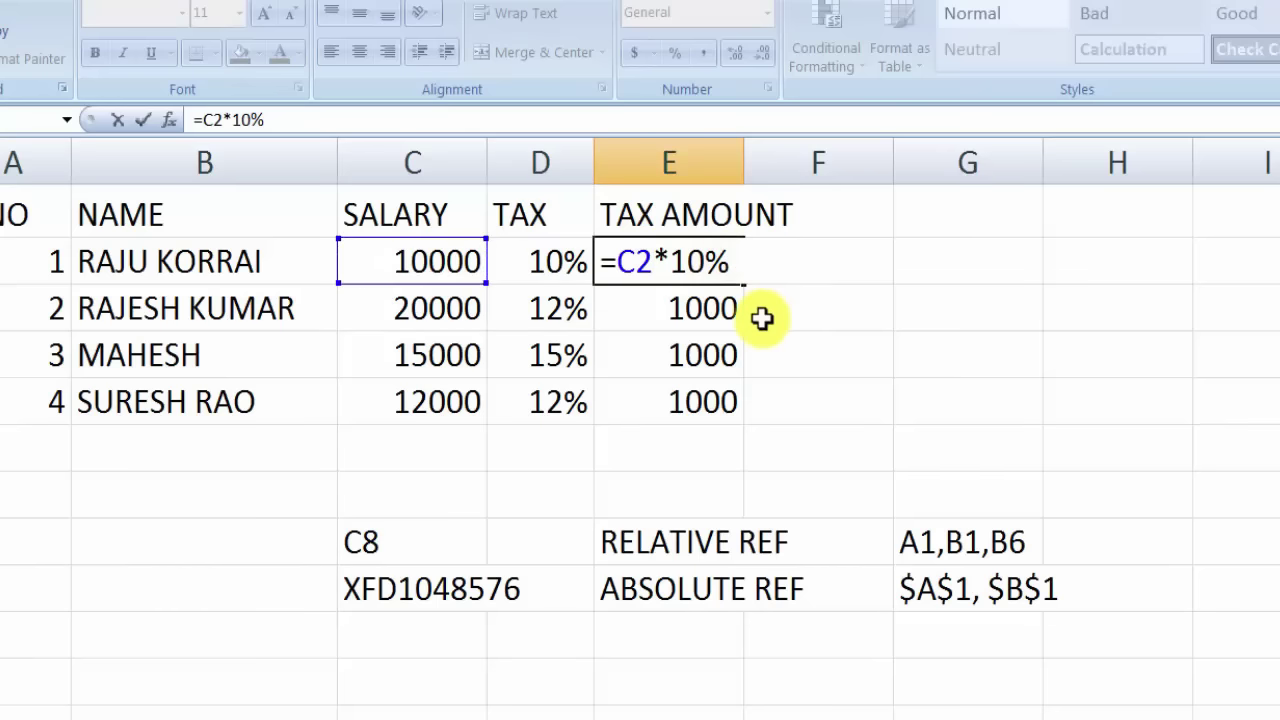
{"action": "key", "text": "BackSpace"}
{"action": "key", "text": "BackSpace"}
{"action": "key", "text": "BackSpace"}
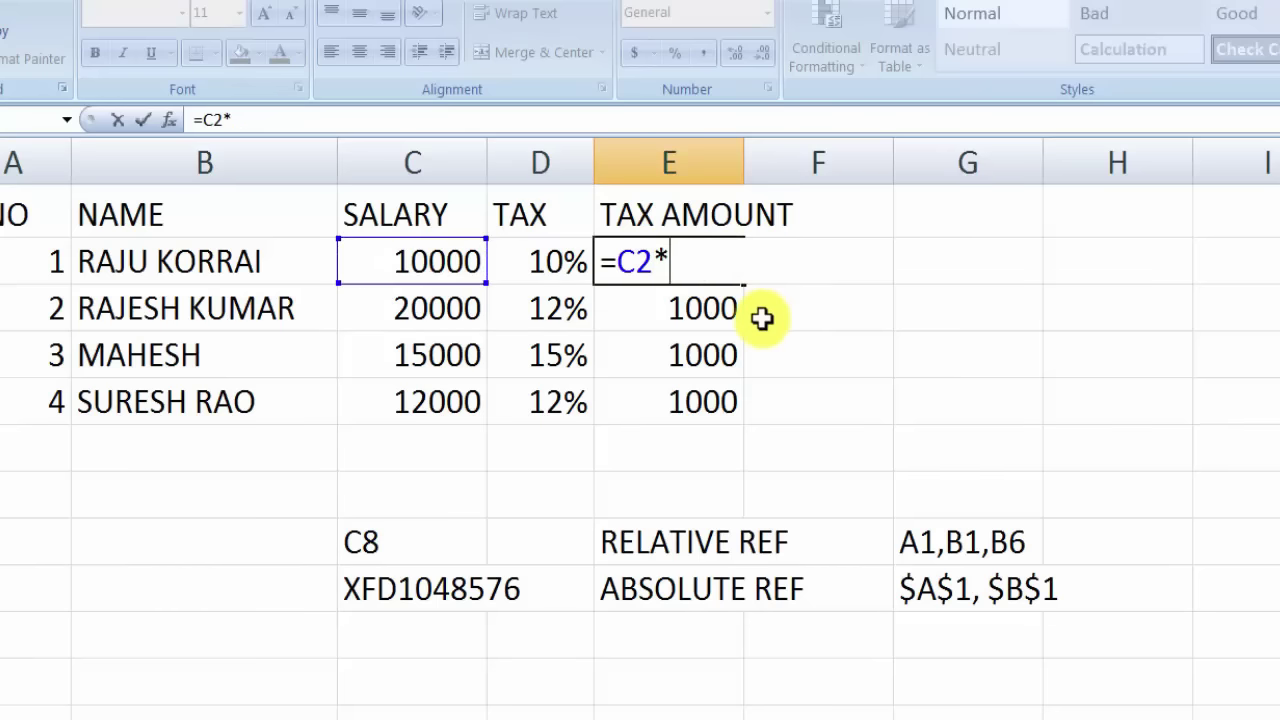
{"action": "type", "text": "D2"}
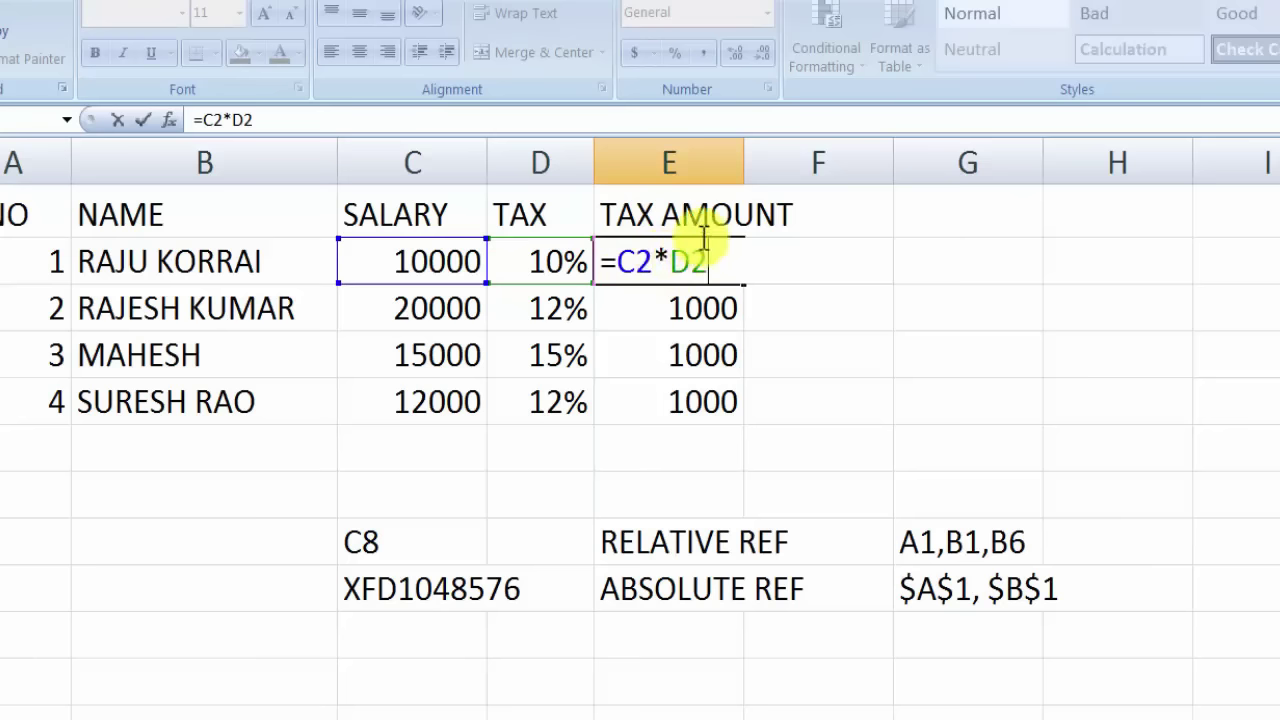
{"action": "key", "text": "Return"}
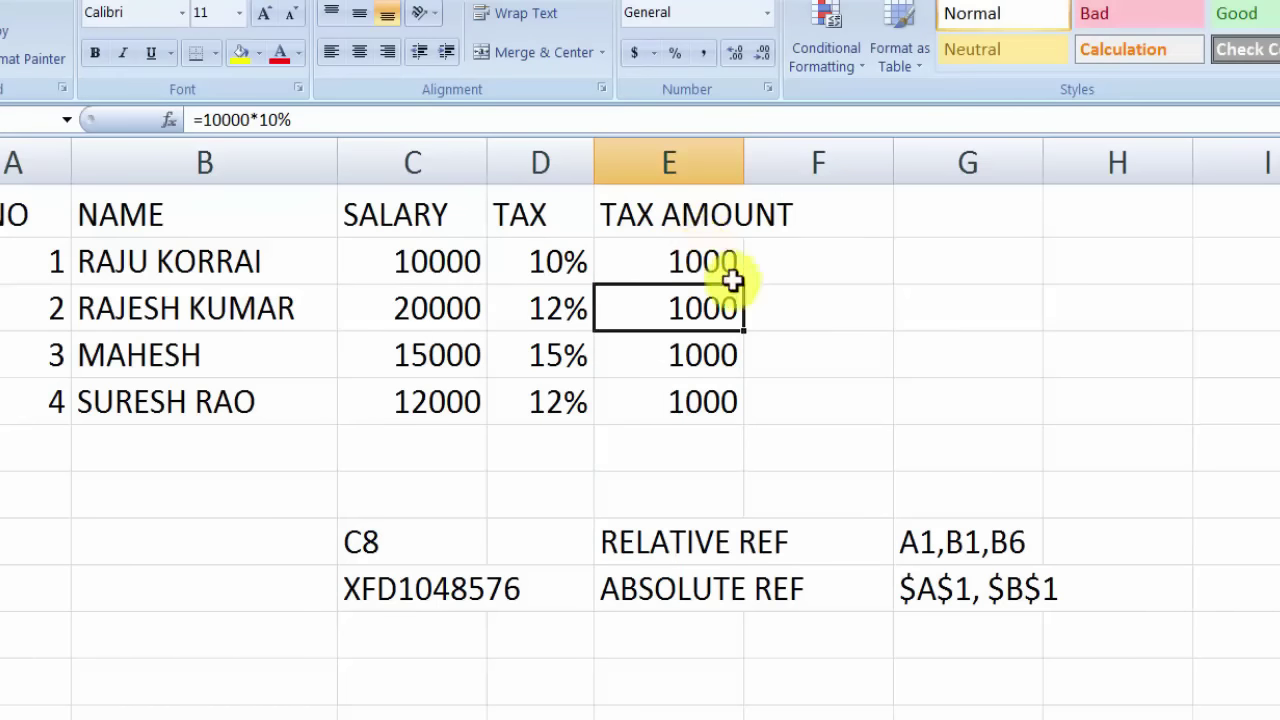
{"action": "left_click", "coordinate": [692, 265]}
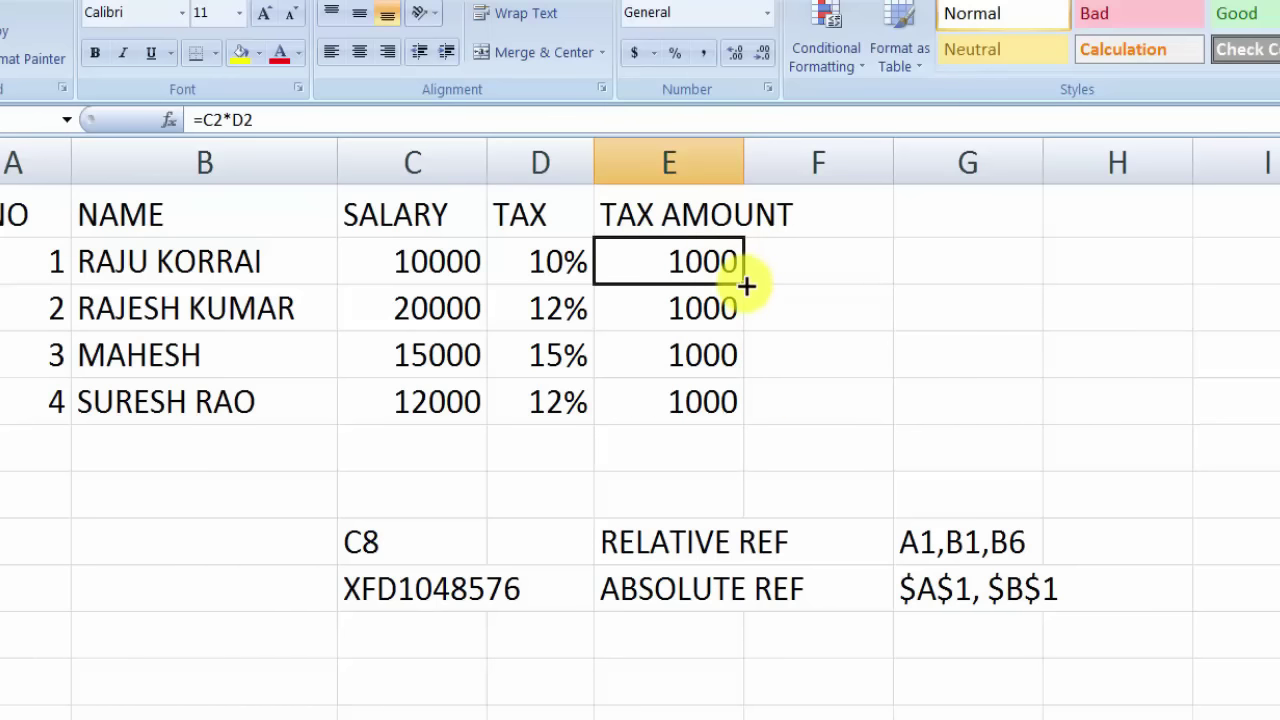
Step: Fill =C2*D2 down the TAX AMOUNT column, giving 1000, 2400, 2250 and 1440
{"action": "left_click_drag", "start_coordinate": [746, 286], "coordinate": [740, 412]}
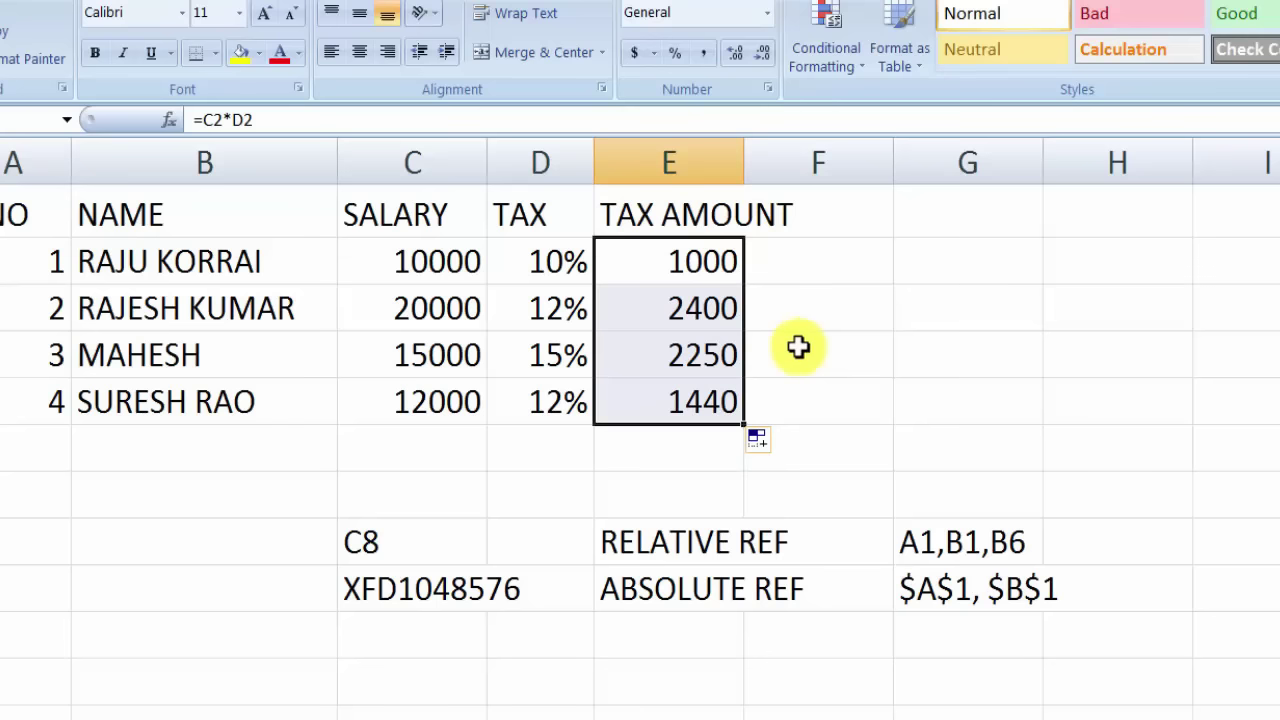
{"action": "left_click", "coordinate": [696, 316]}
{"action": "left_click", "coordinate": [702, 400]}
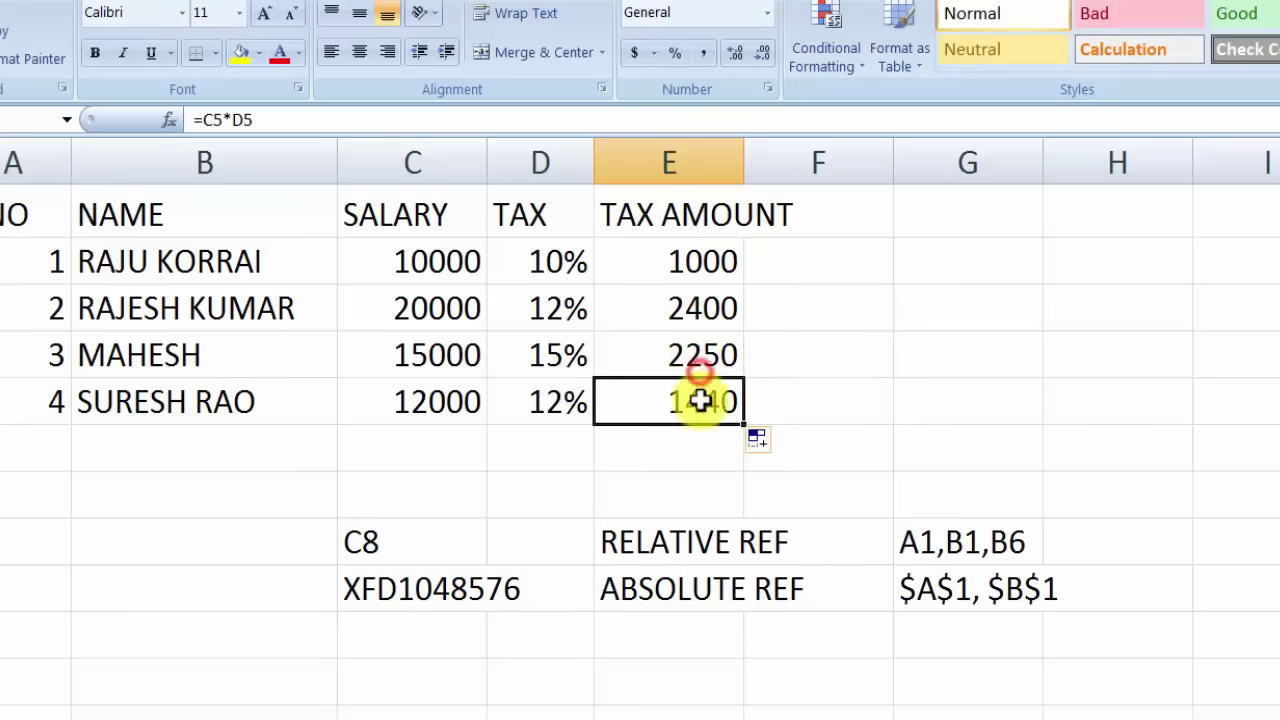
{"action": "left_click", "coordinate": [829, 352]}
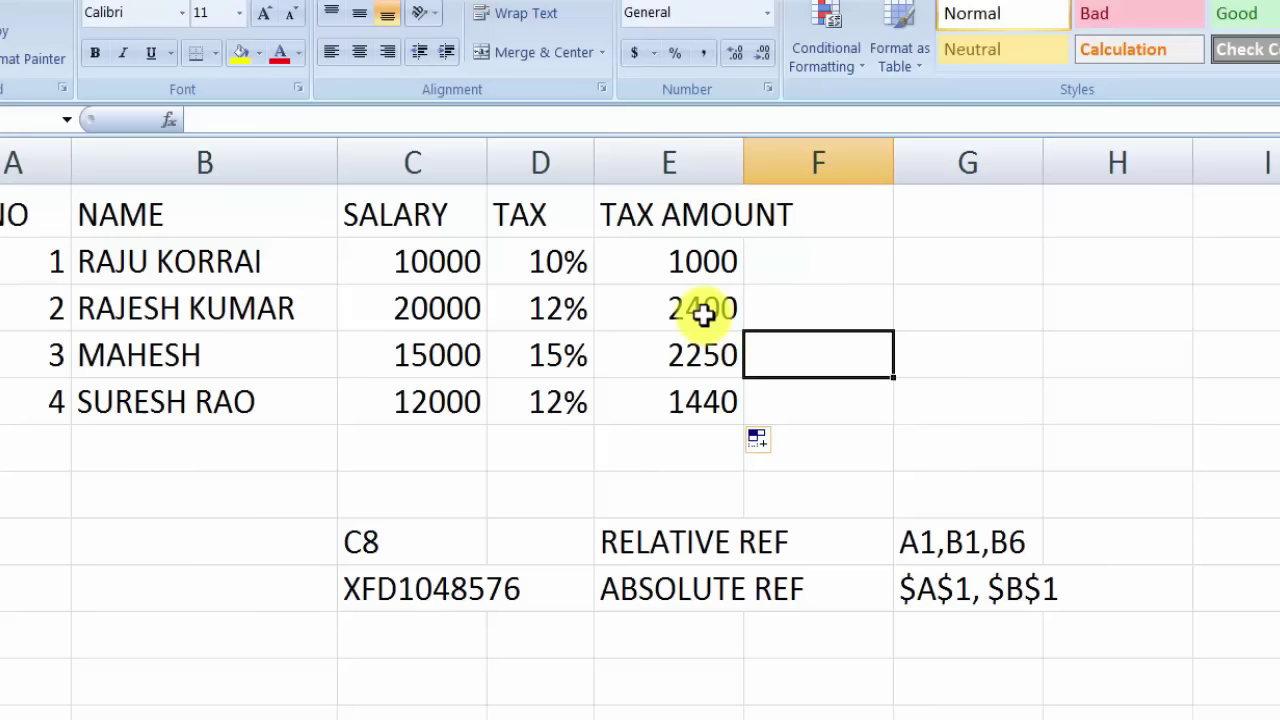
{"action": "left_click", "coordinate": [690, 264]}
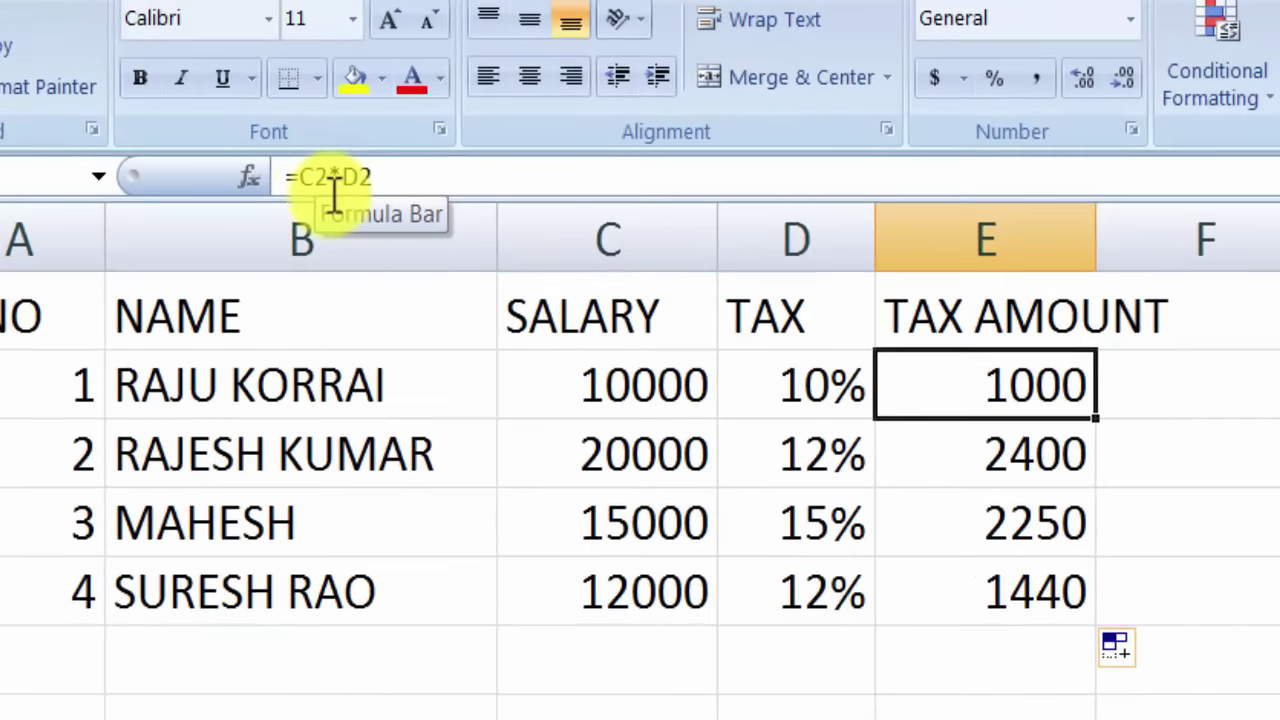
{"action": "left_click", "coordinate": [938, 476]}
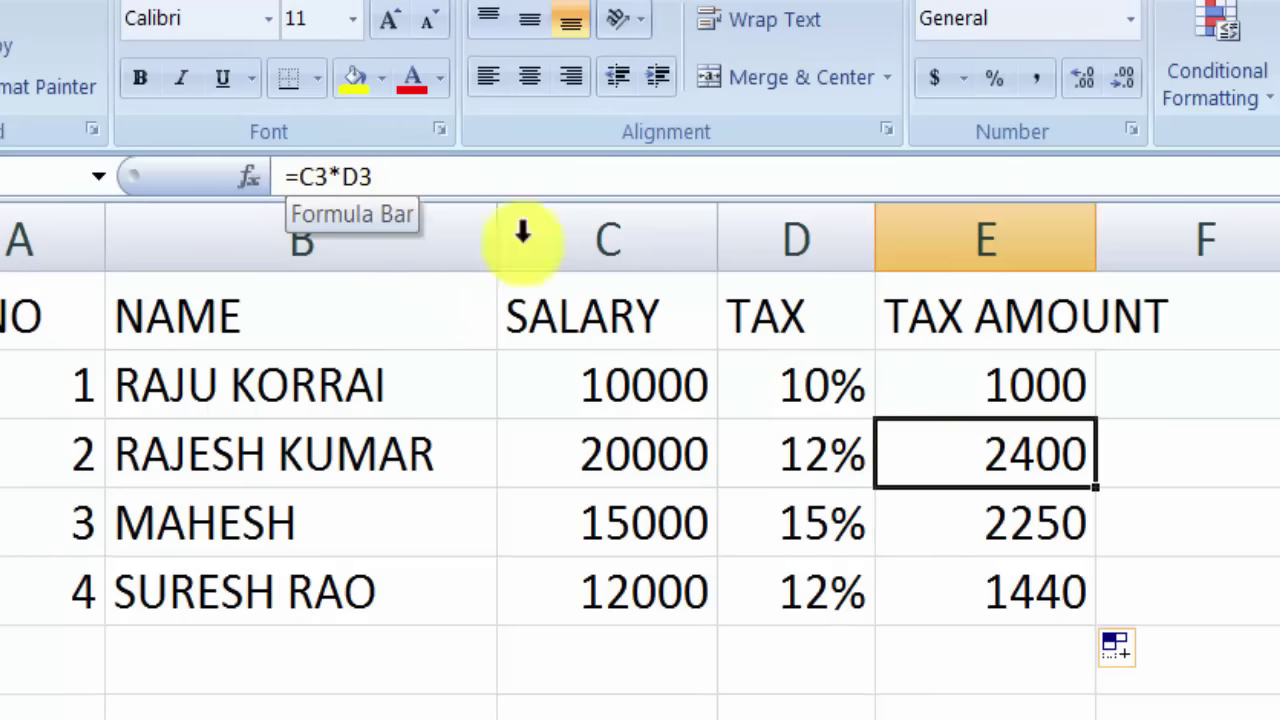
{"action": "left_click", "coordinate": [995, 530]}
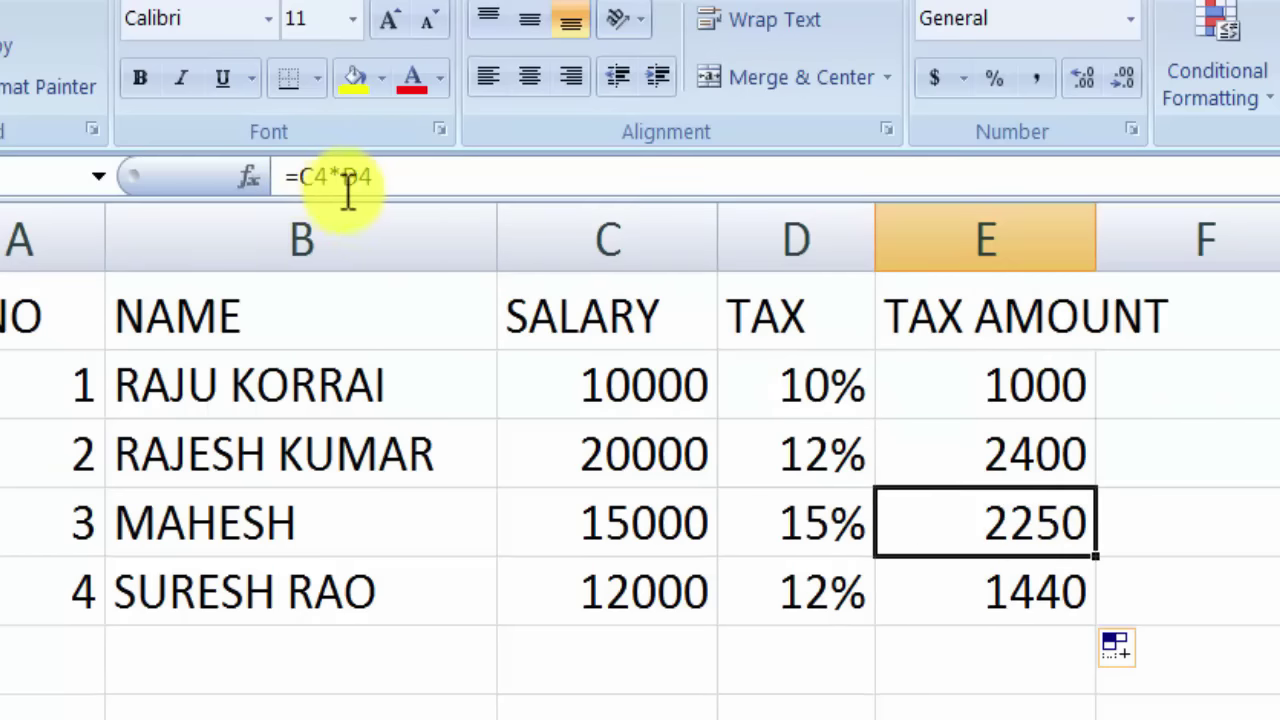
{"action": "left_click", "coordinate": [975, 590]}
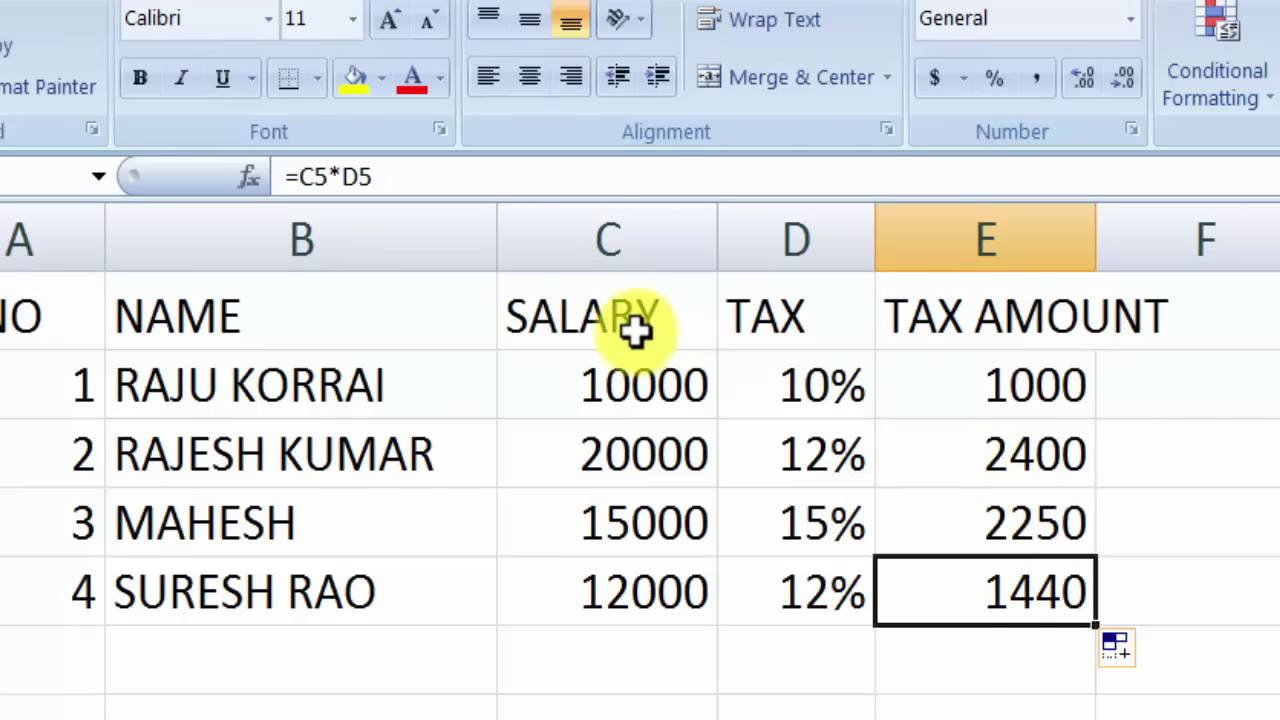
{"action": "left_click", "coordinate": [1025, 402]}
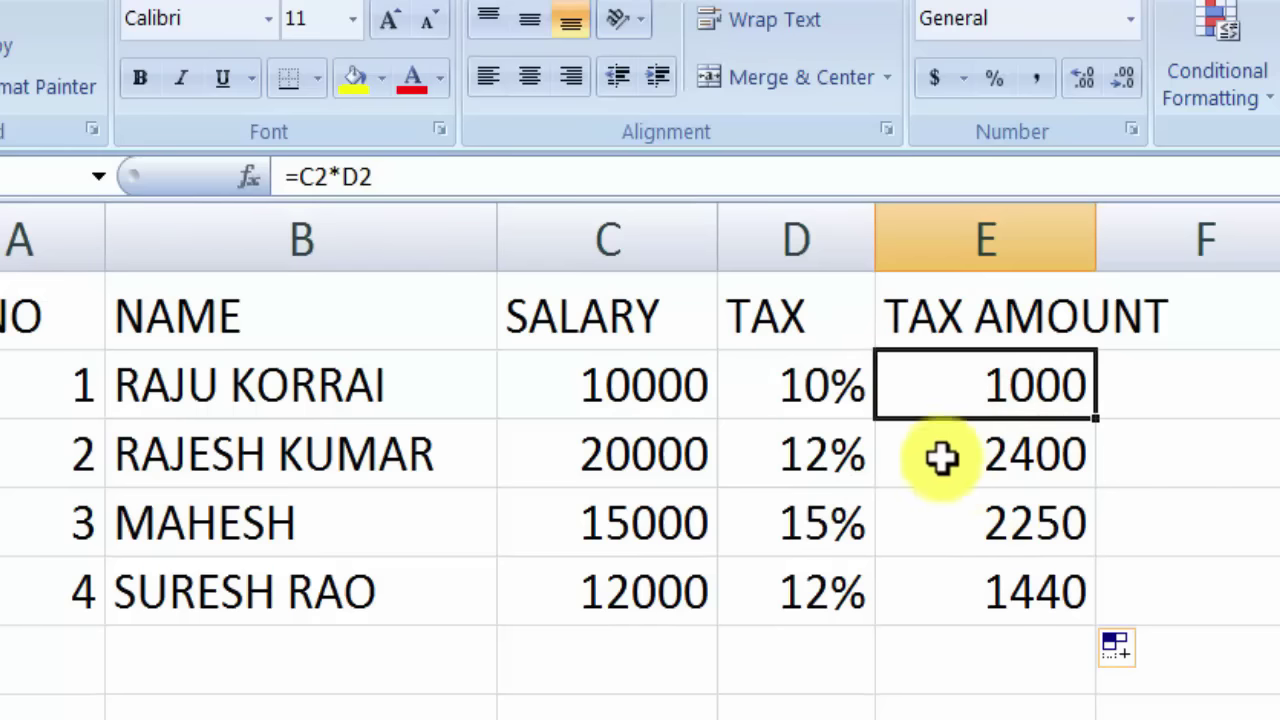
{"action": "left_click", "coordinate": [975, 462]}
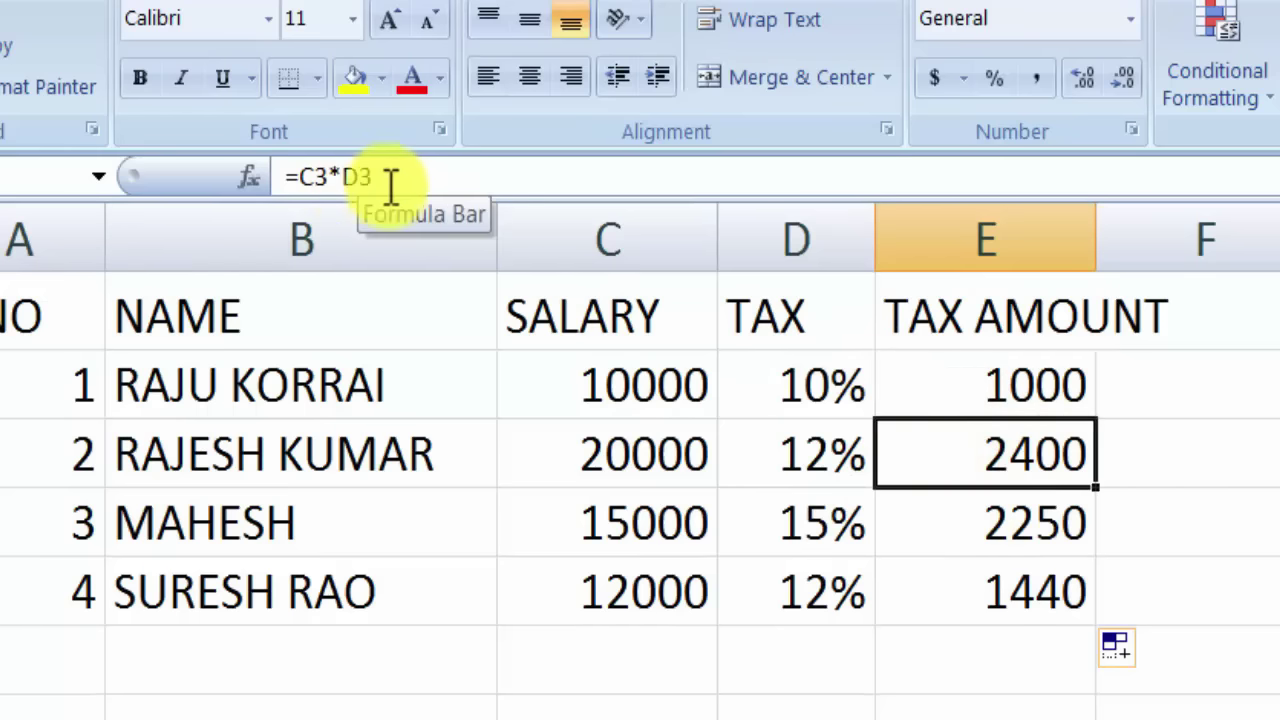
{"action": "left_click", "coordinate": [975, 532]}
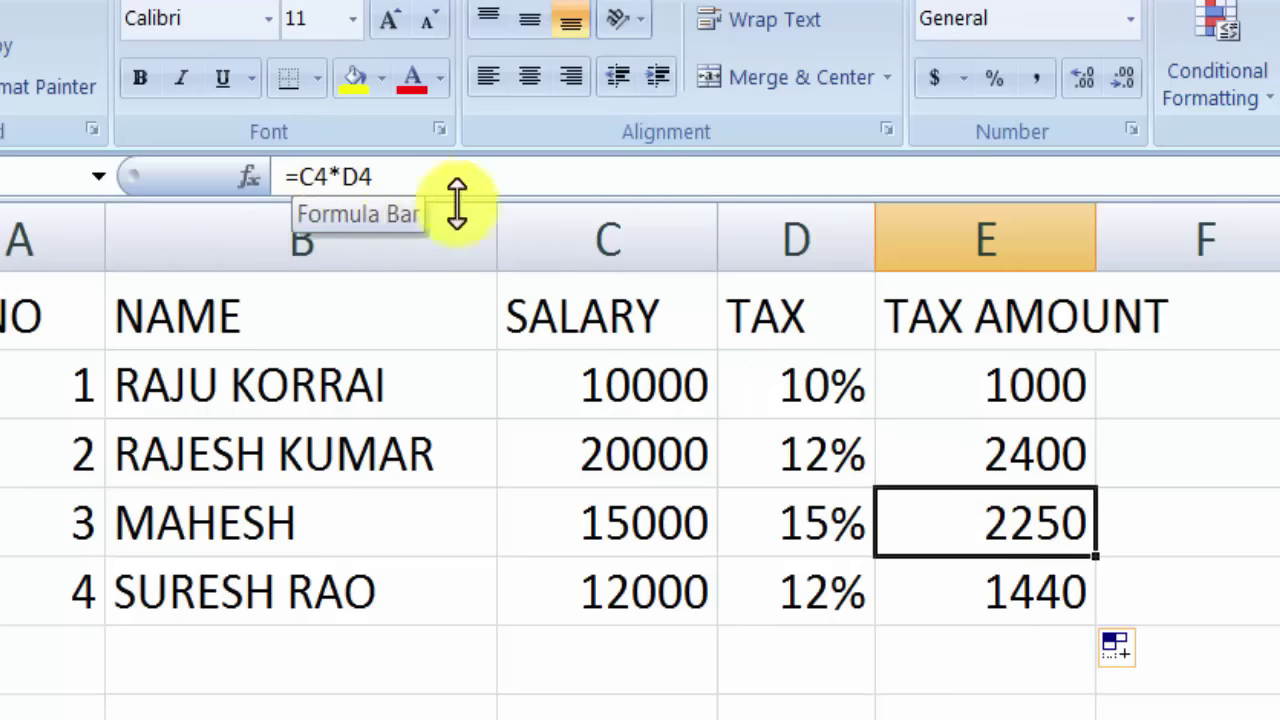
{"action": "left_click", "coordinate": [1005, 603]}
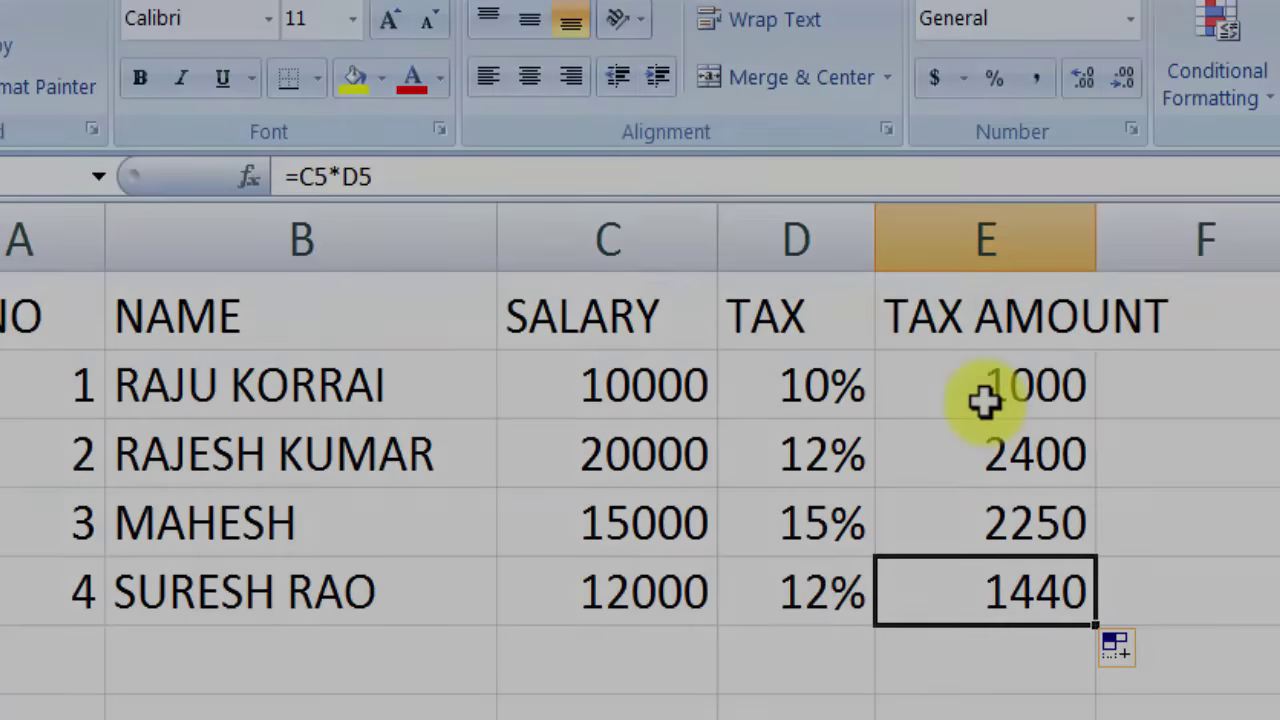
{"action": "left_click", "coordinate": [985, 400]}
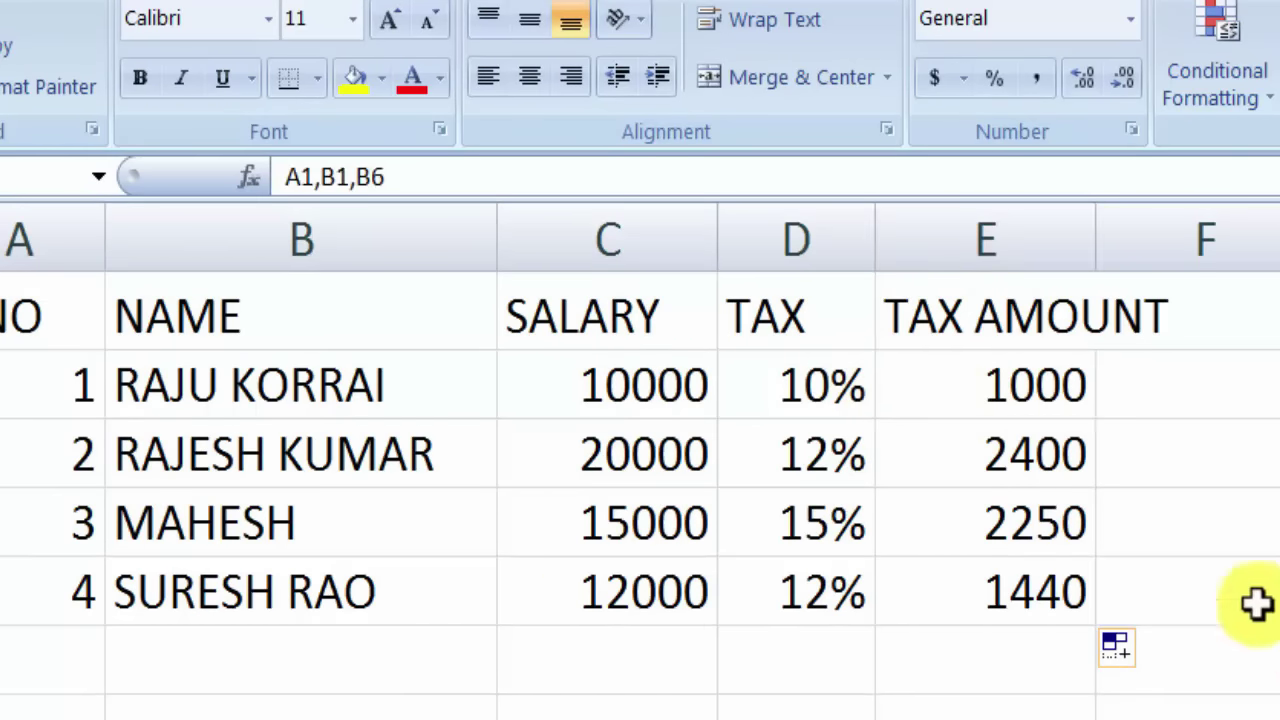
{"action": "left_click", "coordinate": [980, 426]}
{"action": "left_click", "coordinate": [958, 383]}
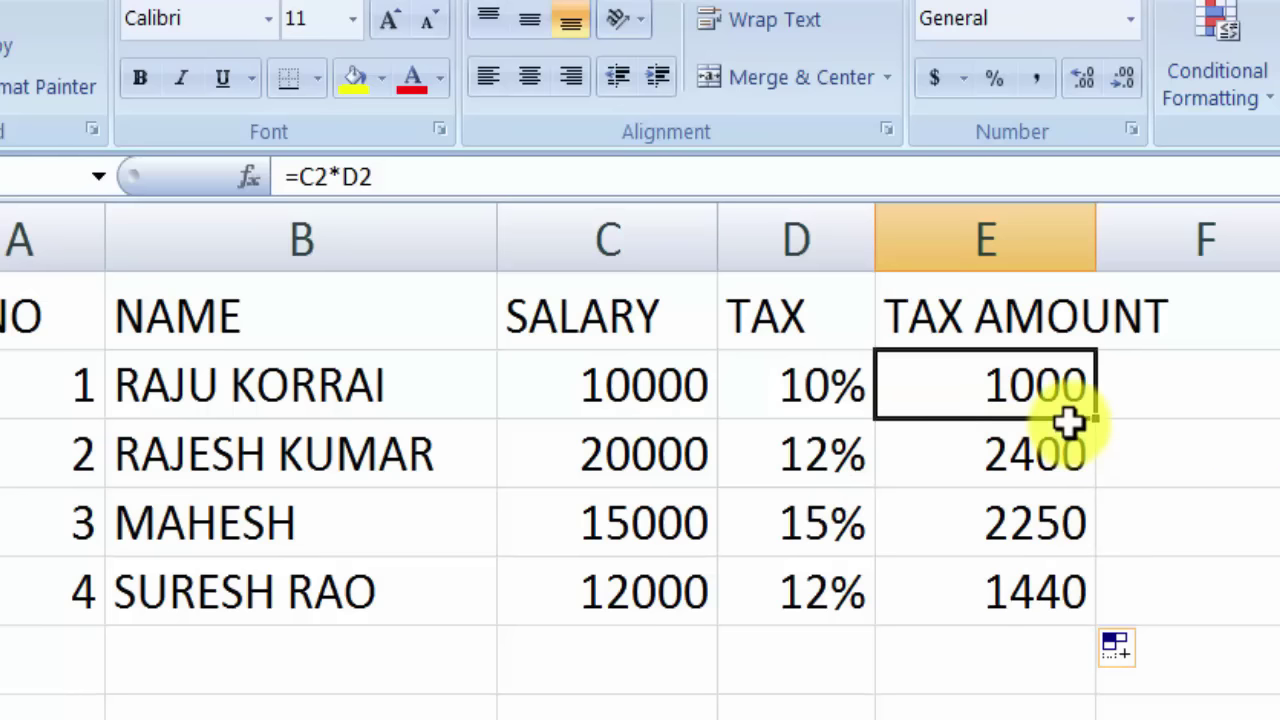
{"action": "left_click", "coordinate": [1023, 506]}
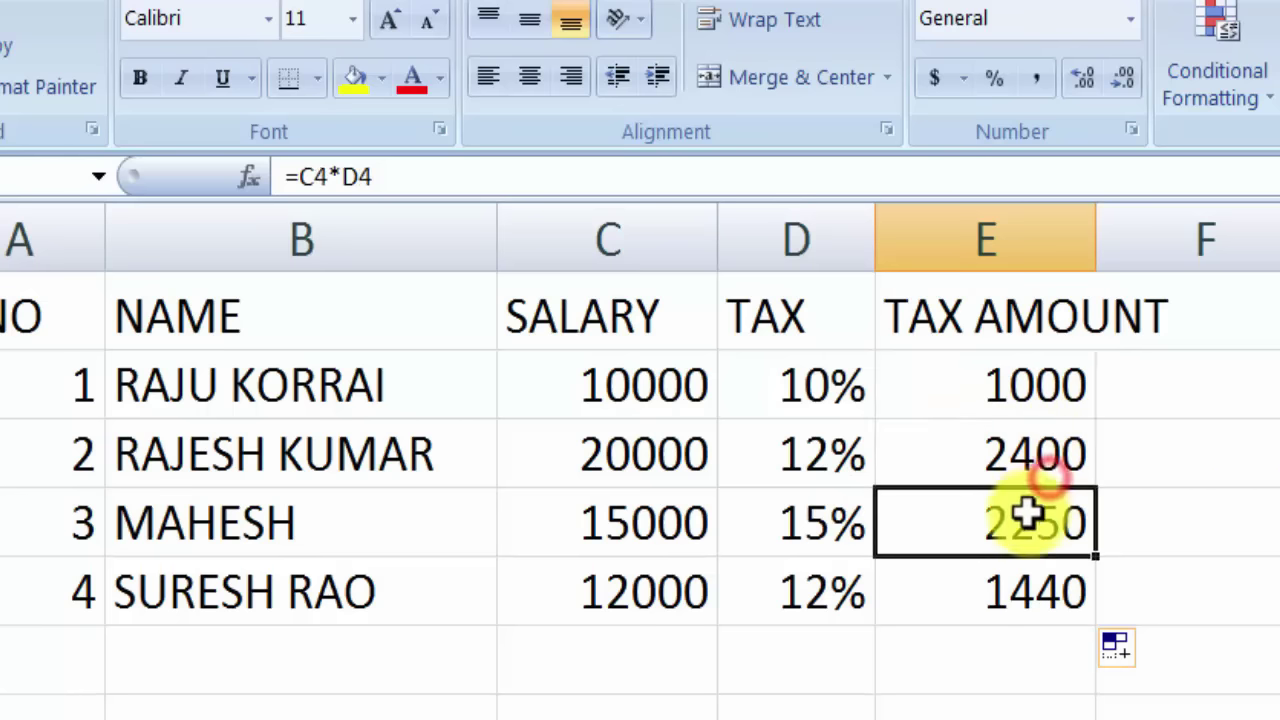
{"action": "left_click", "coordinate": [1025, 597]}
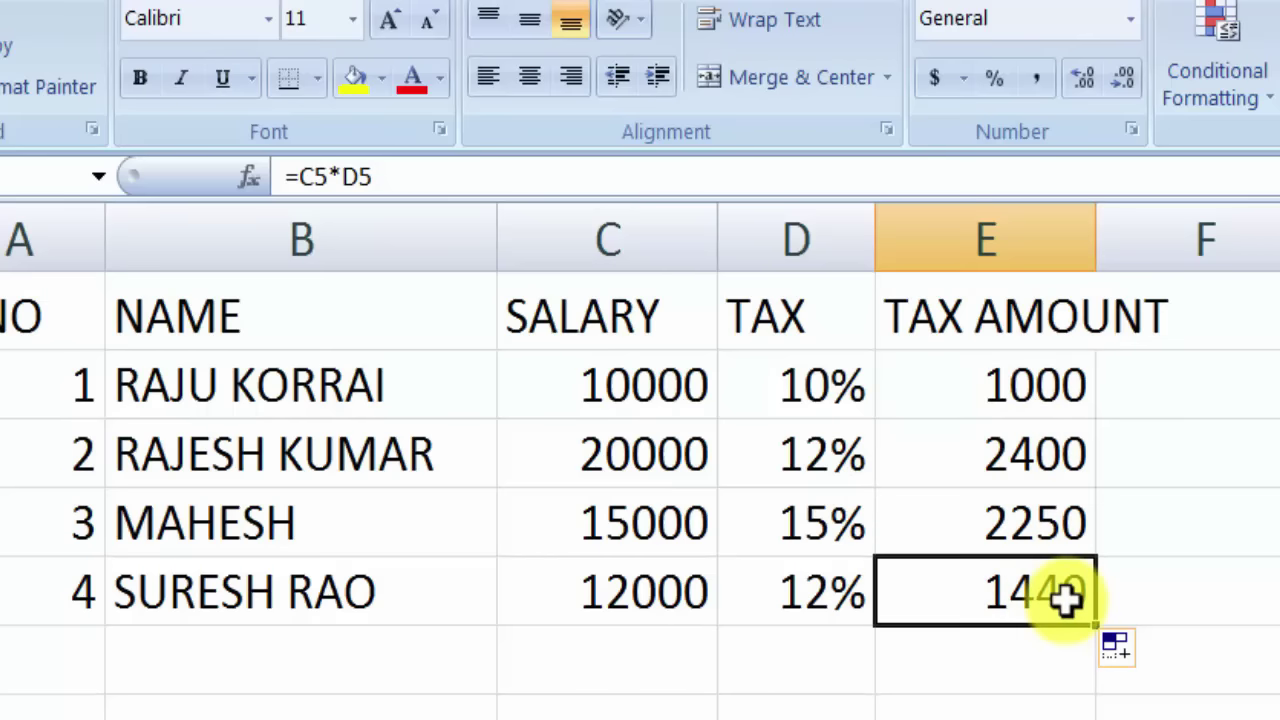
{"action": "left_click", "coordinate": [1042, 402]}
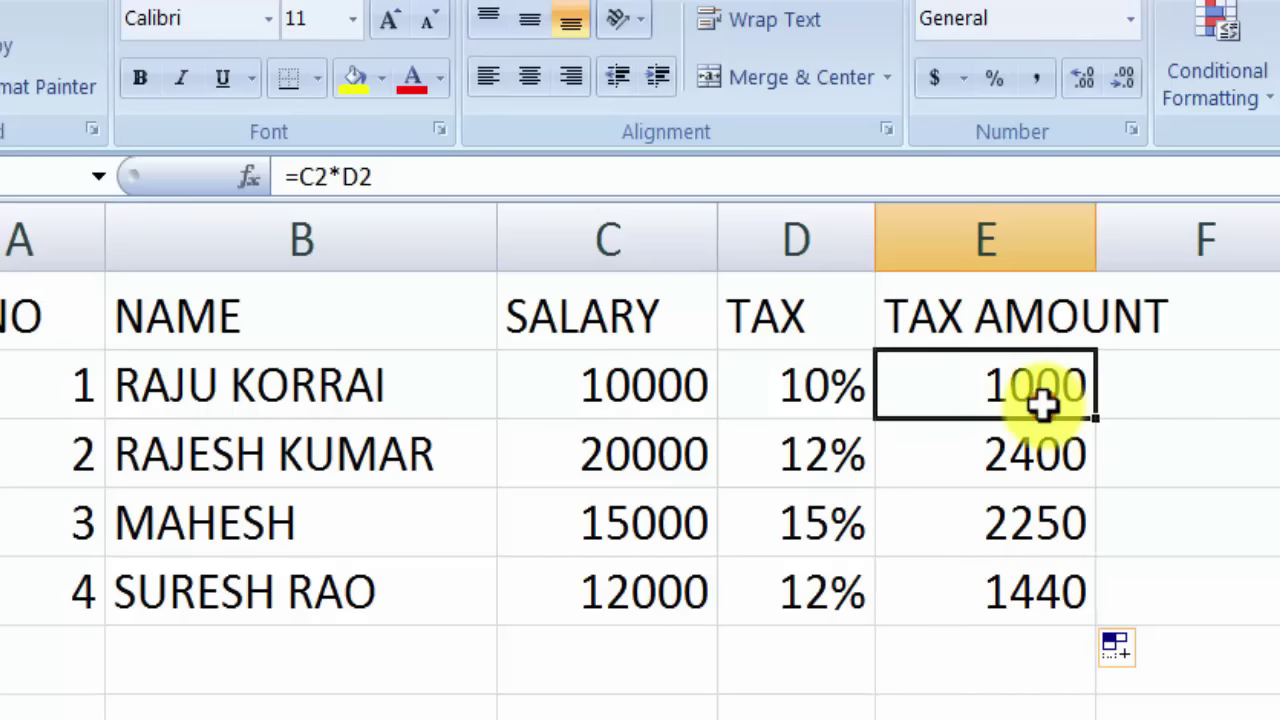
{"action": "left_click", "coordinate": [1248, 388]}
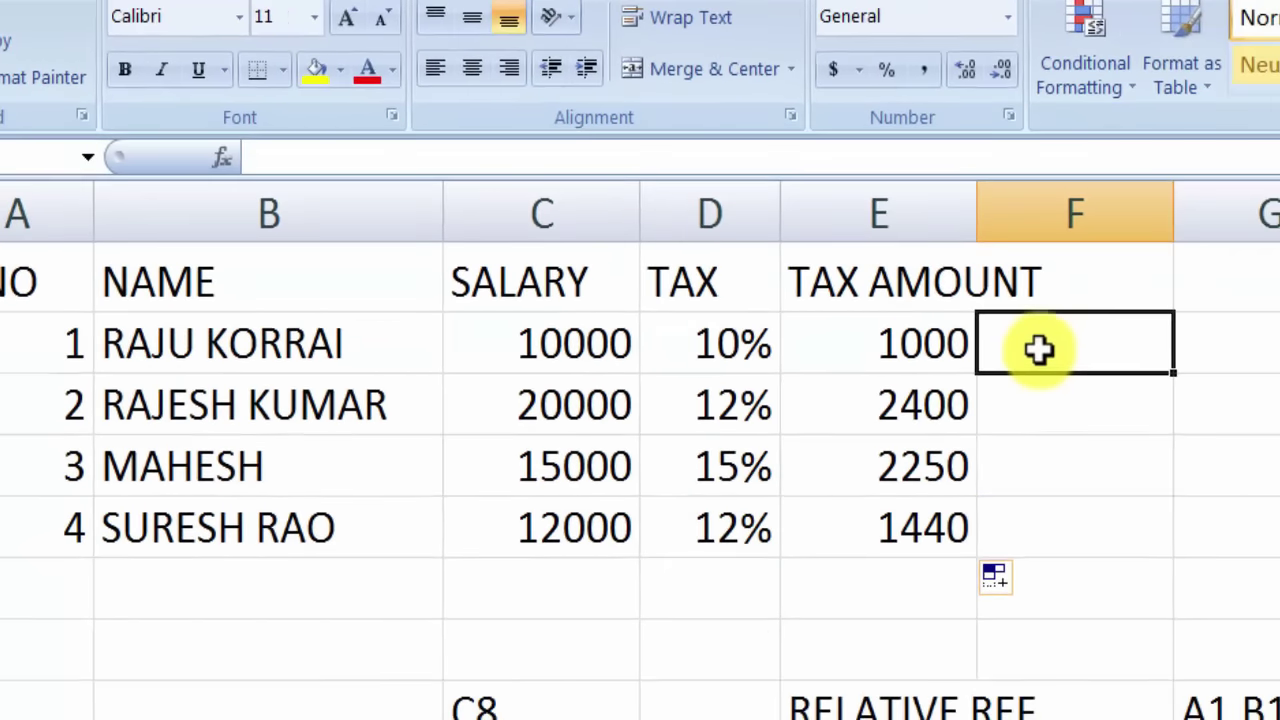
{"action": "left_click_drag", "start_coordinate": [907, 337], "coordinate": [887, 540]}
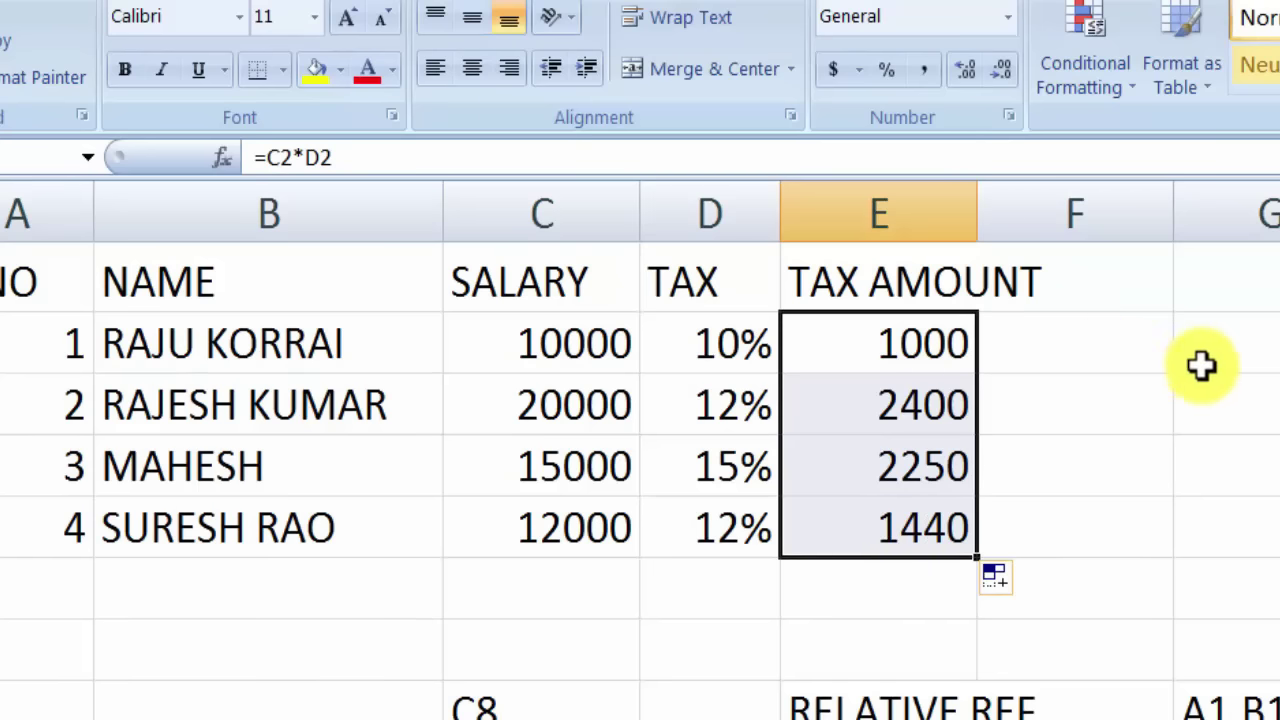
{"action": "left_click", "coordinate": [1093, 350]}
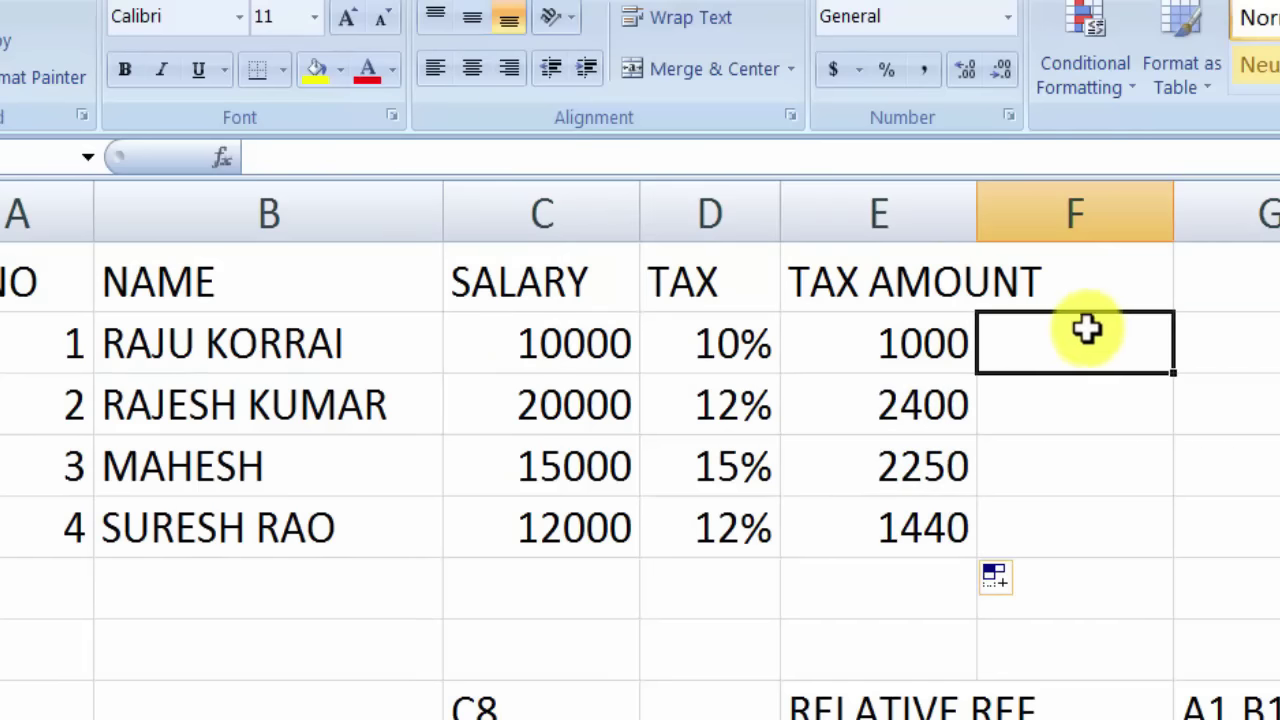
Step: Enter the absolute formula =$C$2*$D$2 in F2, giving 1000, and reselect F2 to view it
{"action": "type", "text": "=$C"}
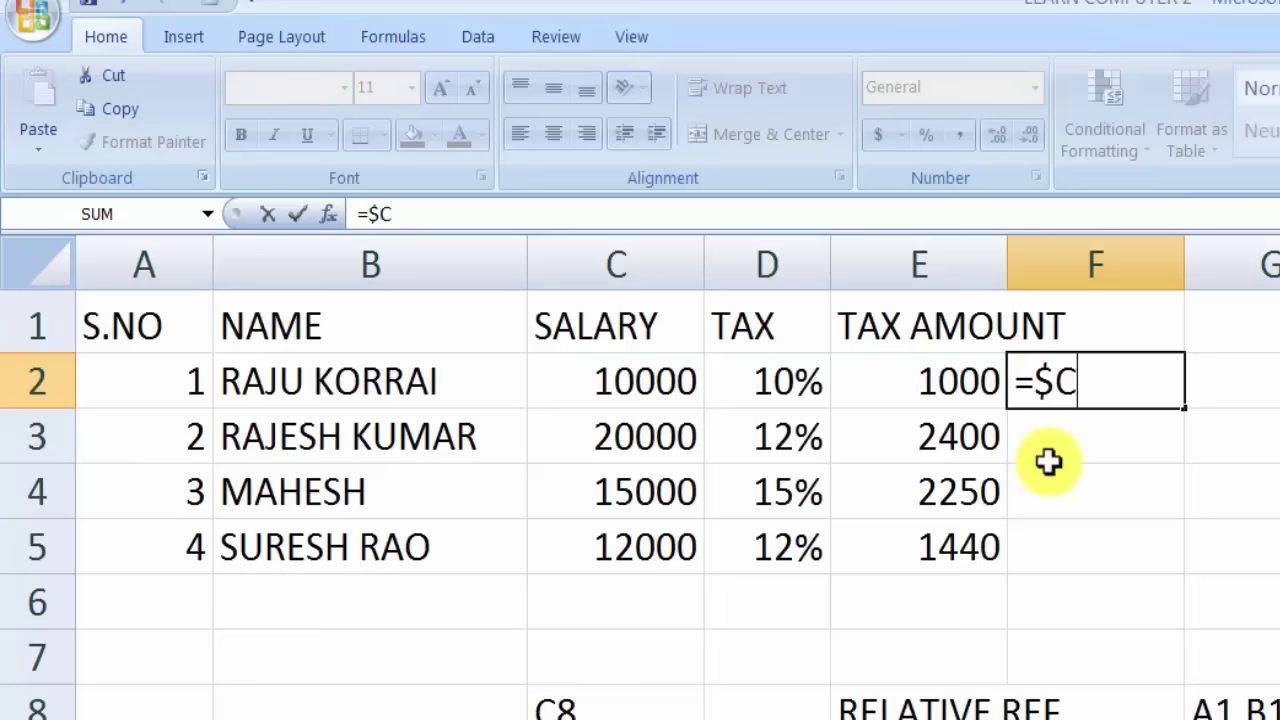
{"action": "type", "text": "$2*$D$"}
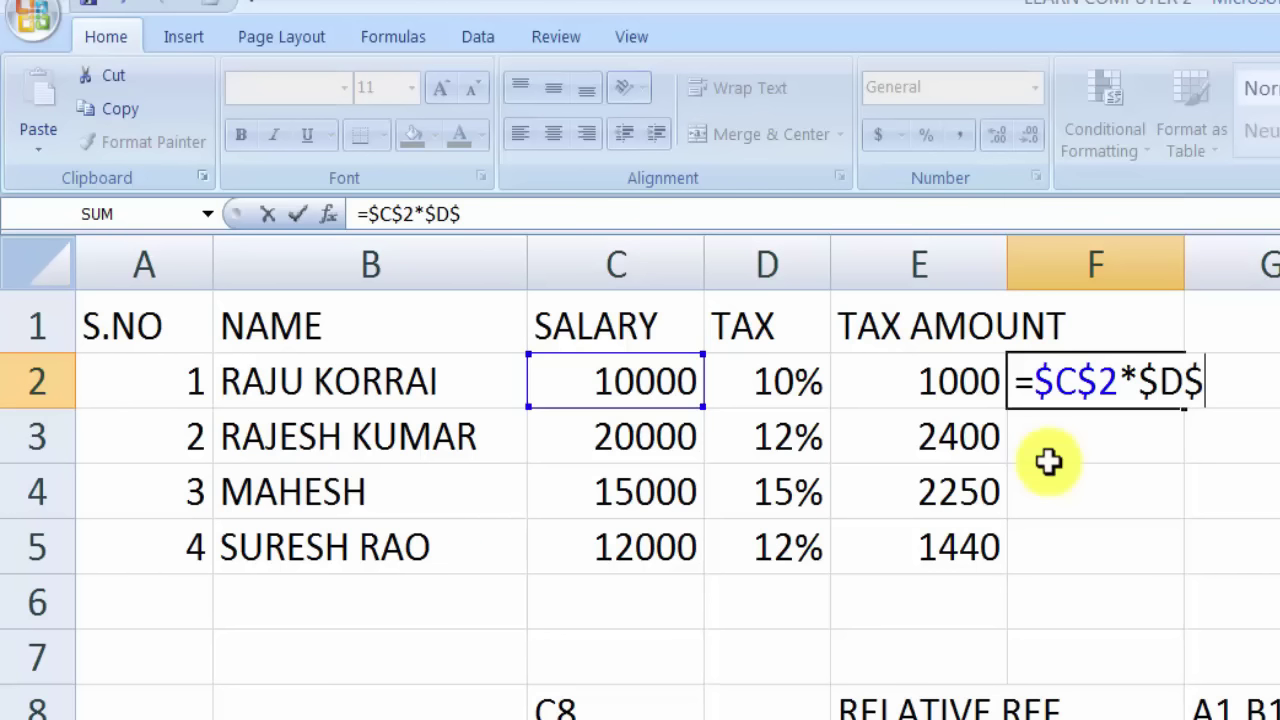
{"action": "type", "text": "2"}
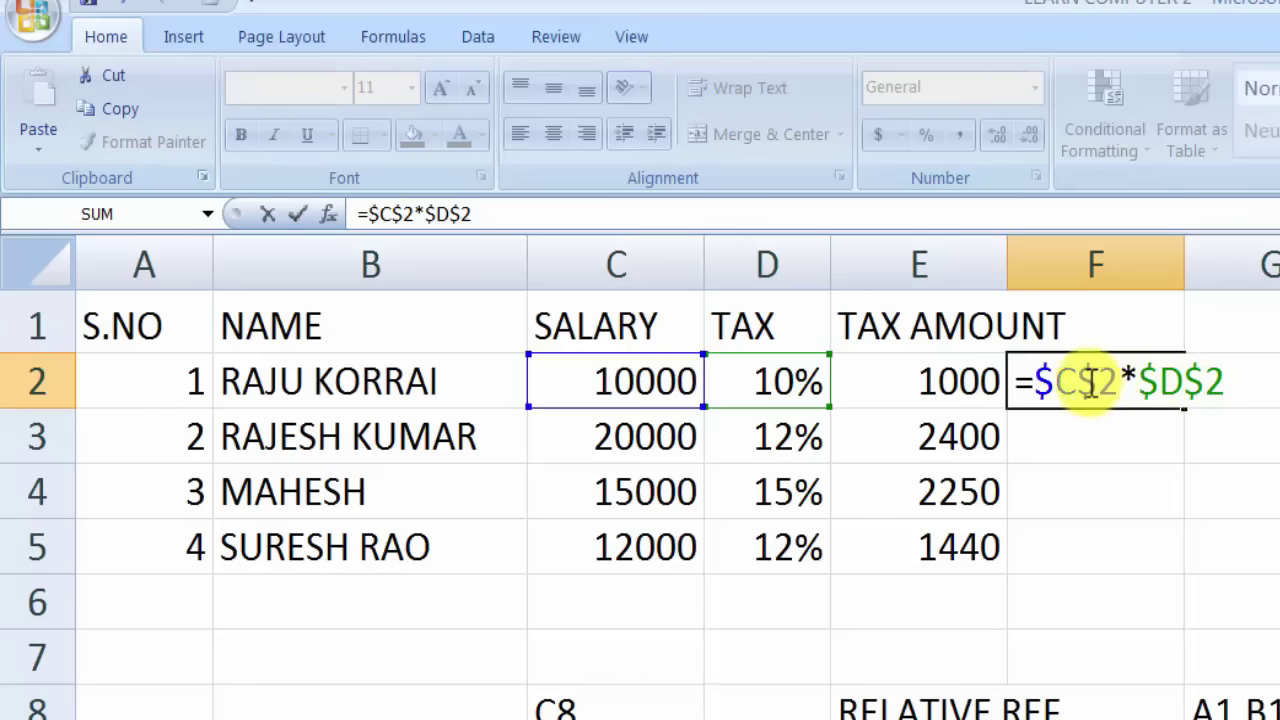
{"action": "key", "text": "Return"}
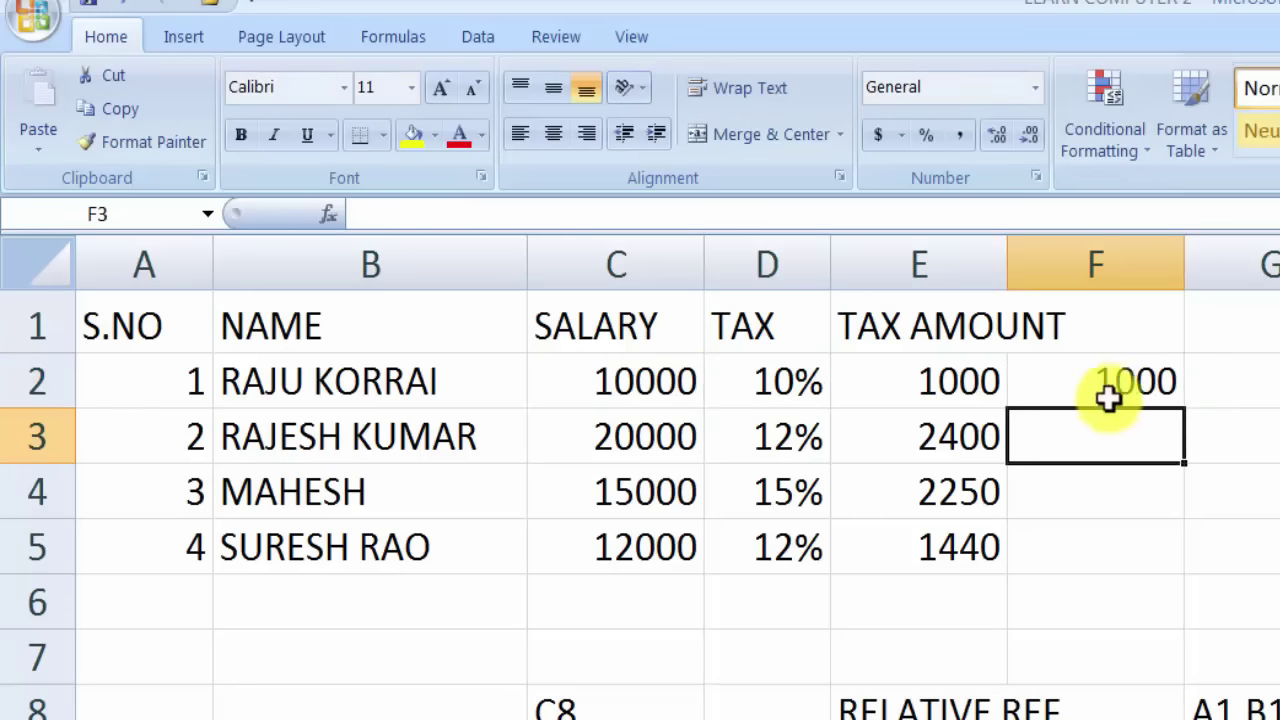
{"action": "left_click", "coordinate": [1111, 397]}
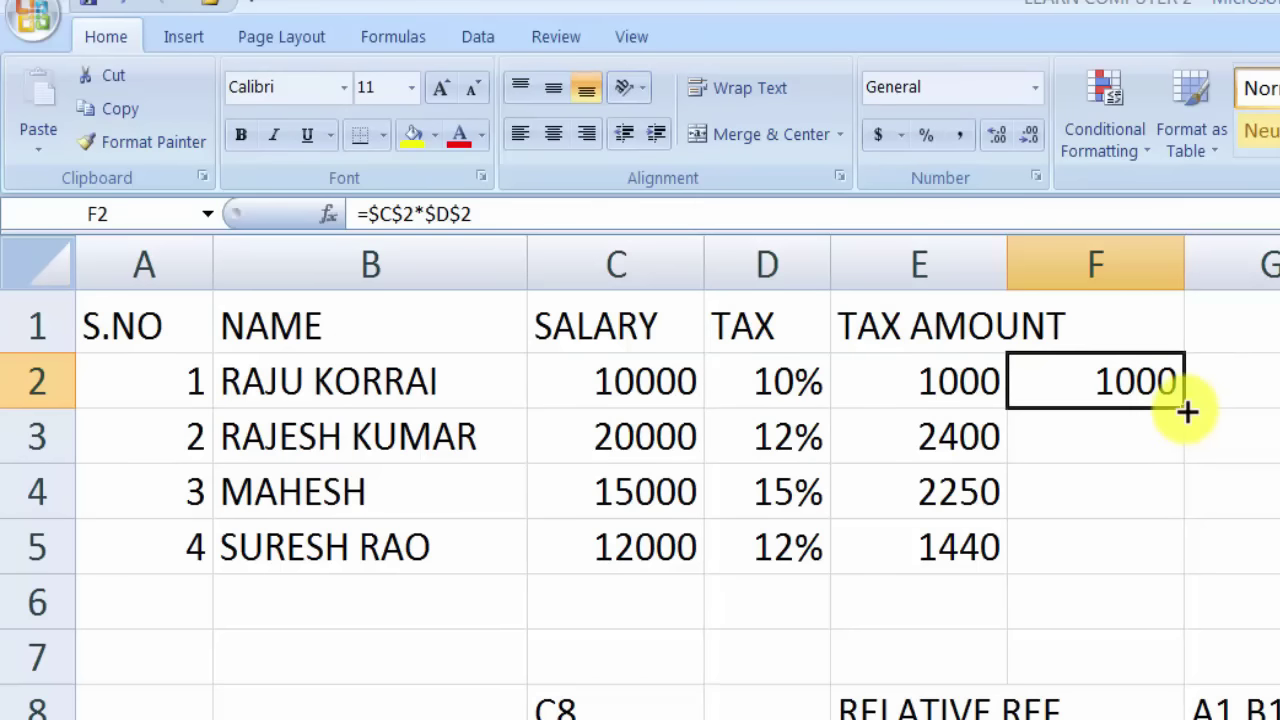
Step: Fill F2's absolute formula down to F5 and check that each copy keeps =$C$2*$D$2
{"action": "left_click_drag", "start_coordinate": [1185, 409], "coordinate": [1156, 579]}
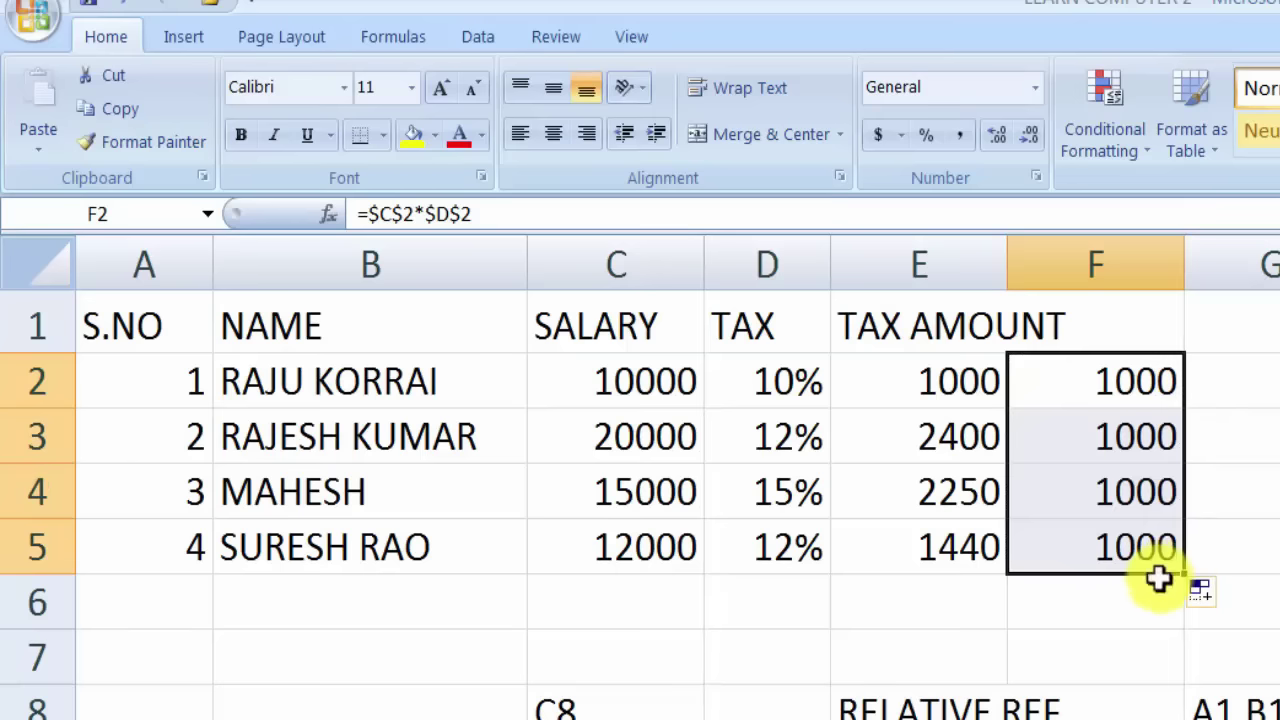
{"action": "left_click", "coordinate": [1080, 429]}
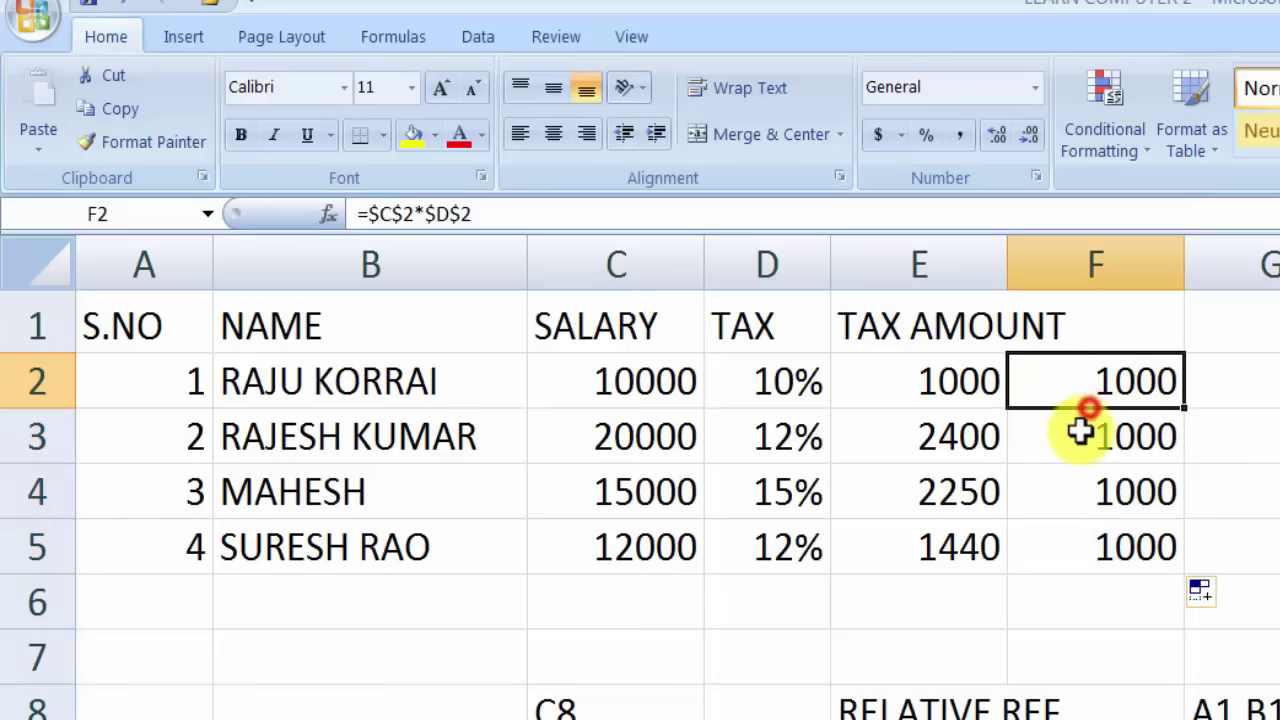
{"action": "left_click", "coordinate": [1094, 477]}
{"action": "left_click", "coordinate": [1090, 548]}
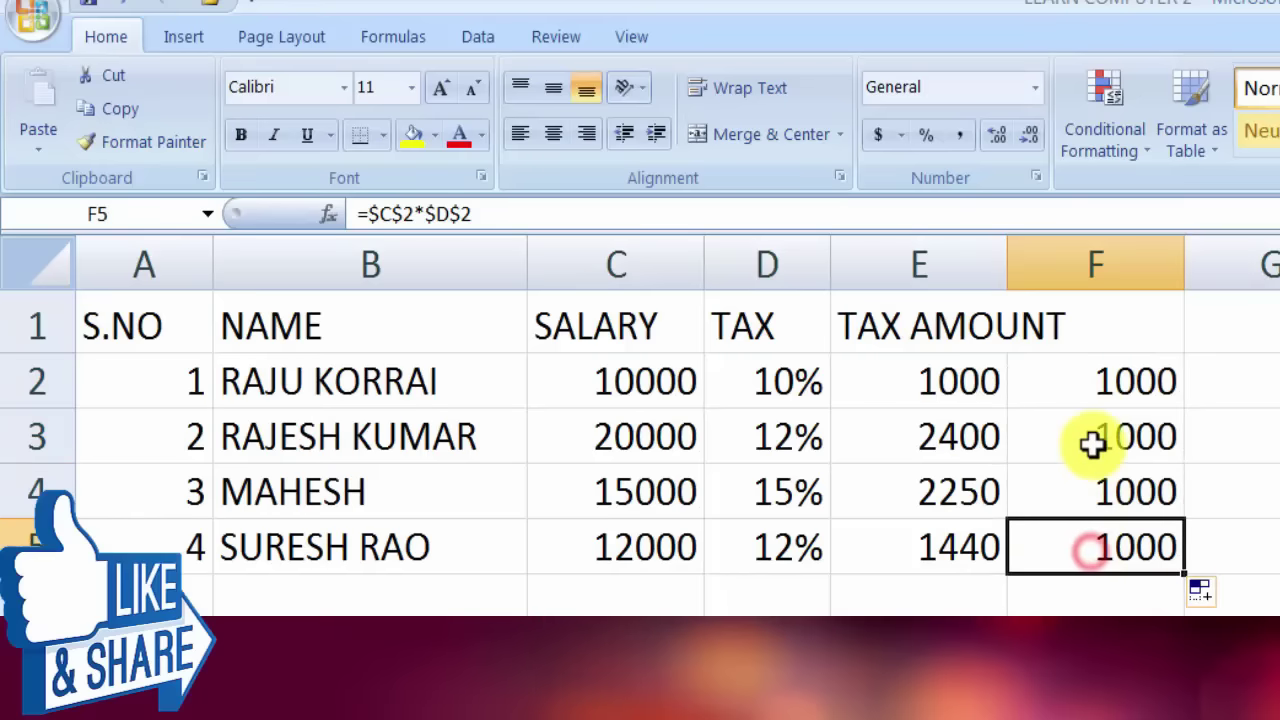
{"action": "left_click", "coordinate": [1090, 395]}
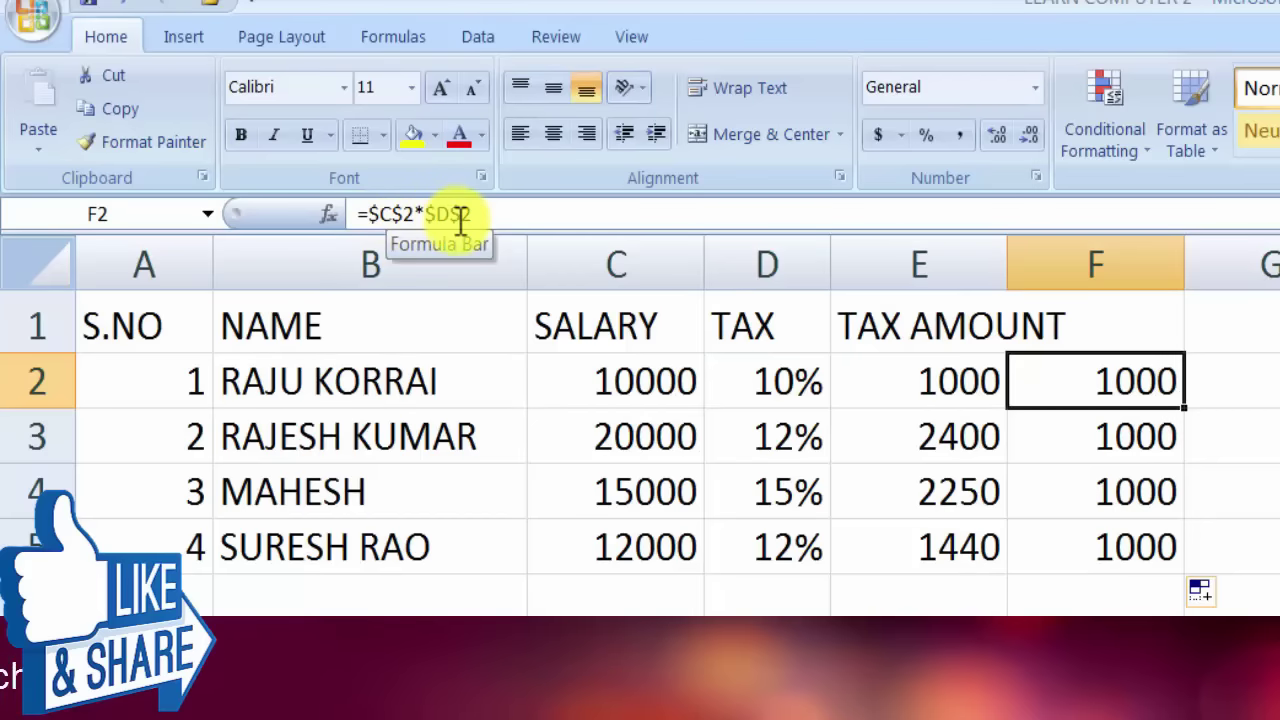
{"action": "left_click", "coordinate": [1074, 446]}
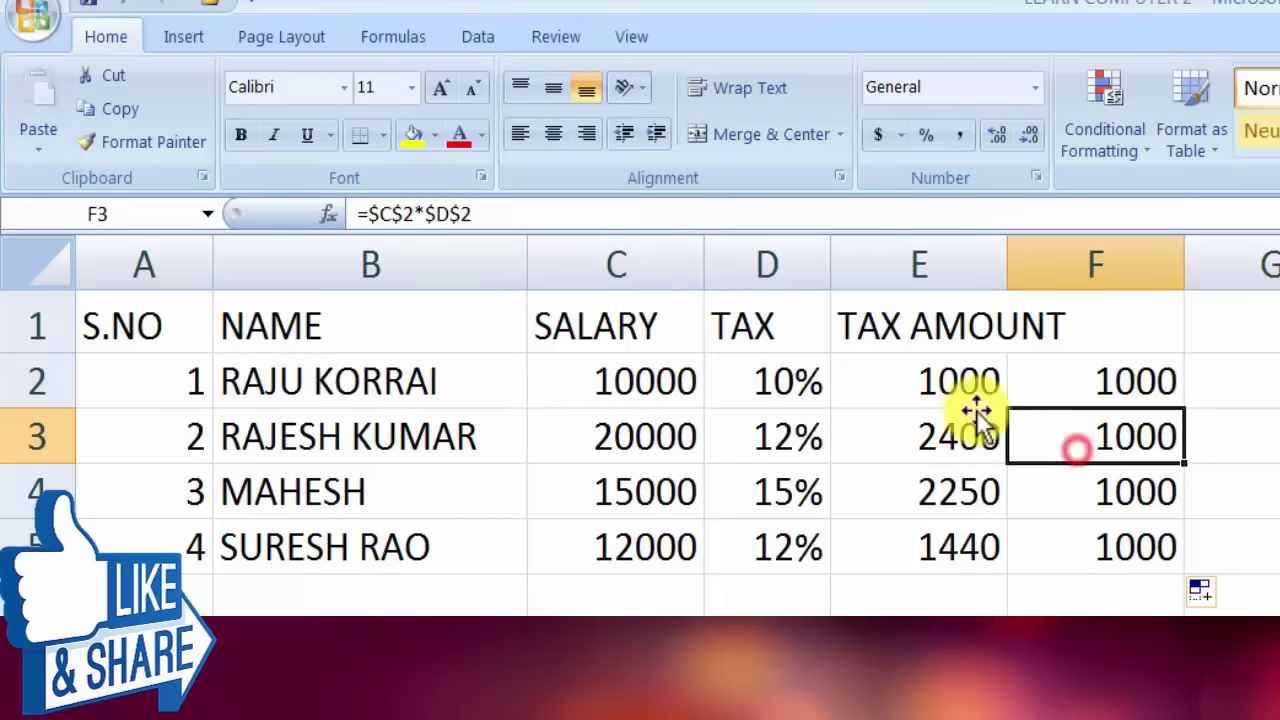
{"action": "left_click", "coordinate": [1051, 494]}
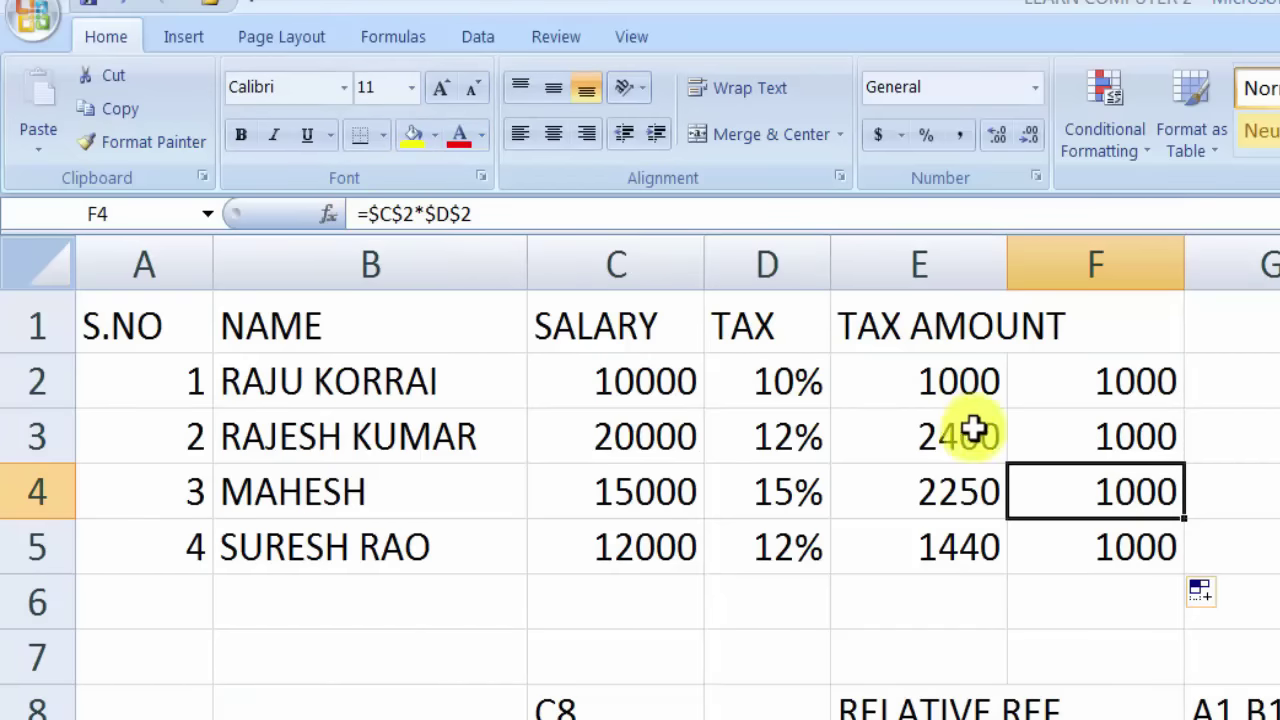
{"action": "left_click", "coordinate": [1100, 443]}
{"action": "left_click", "coordinate": [1094, 494]}
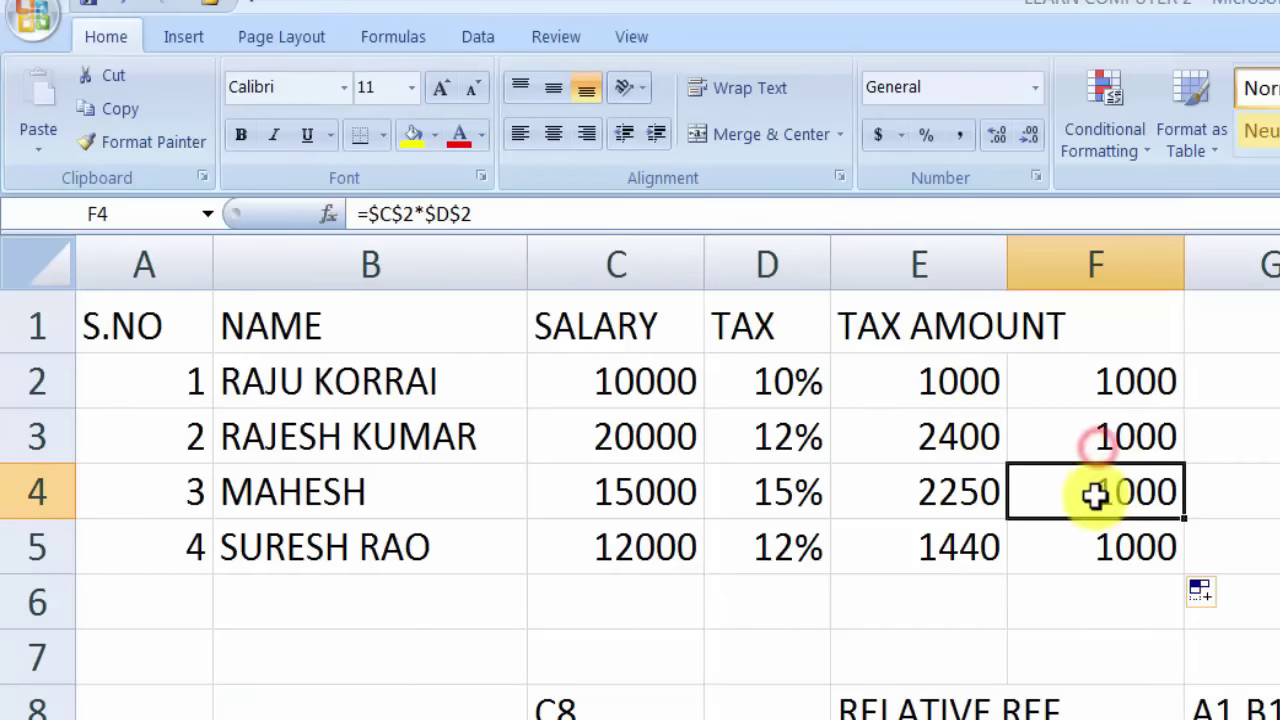
{"action": "left_click", "coordinate": [1088, 548]}
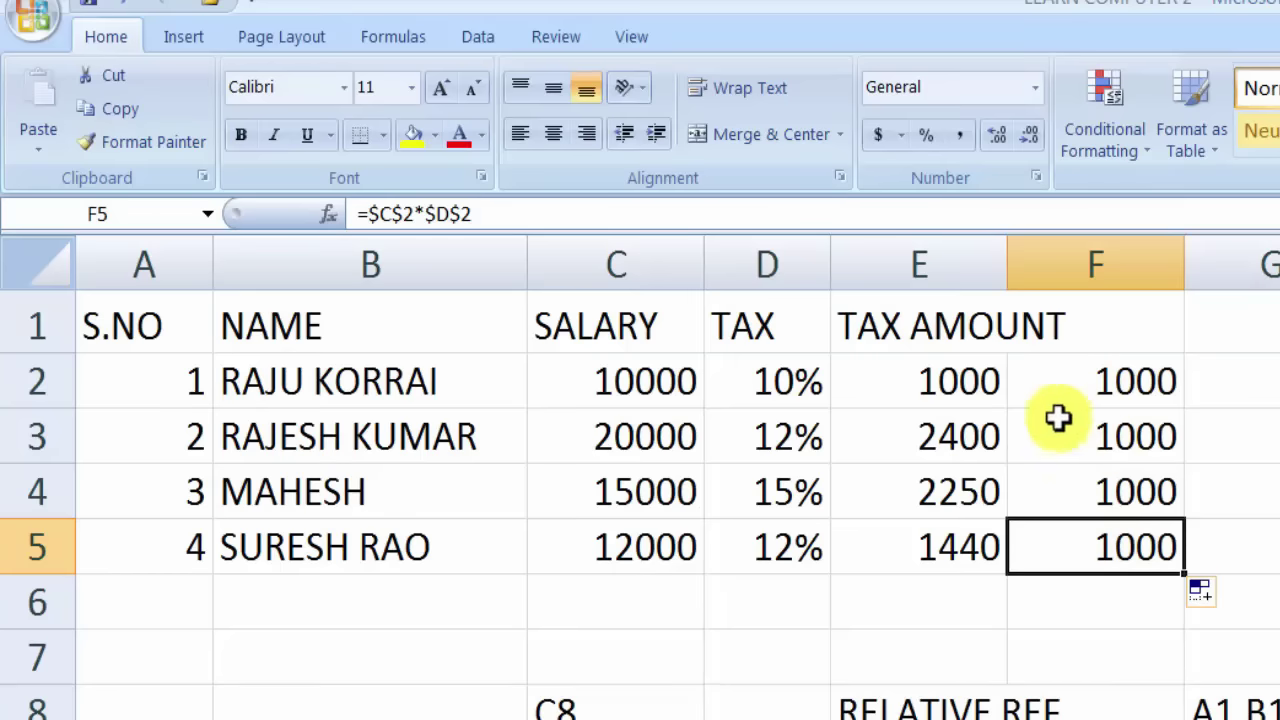
Step: Compare with the relative formulas in E2:E5 and point out the RELATIVE REF and ABSOLUTE REF notes
{"action": "left_click", "coordinate": [975, 398]}
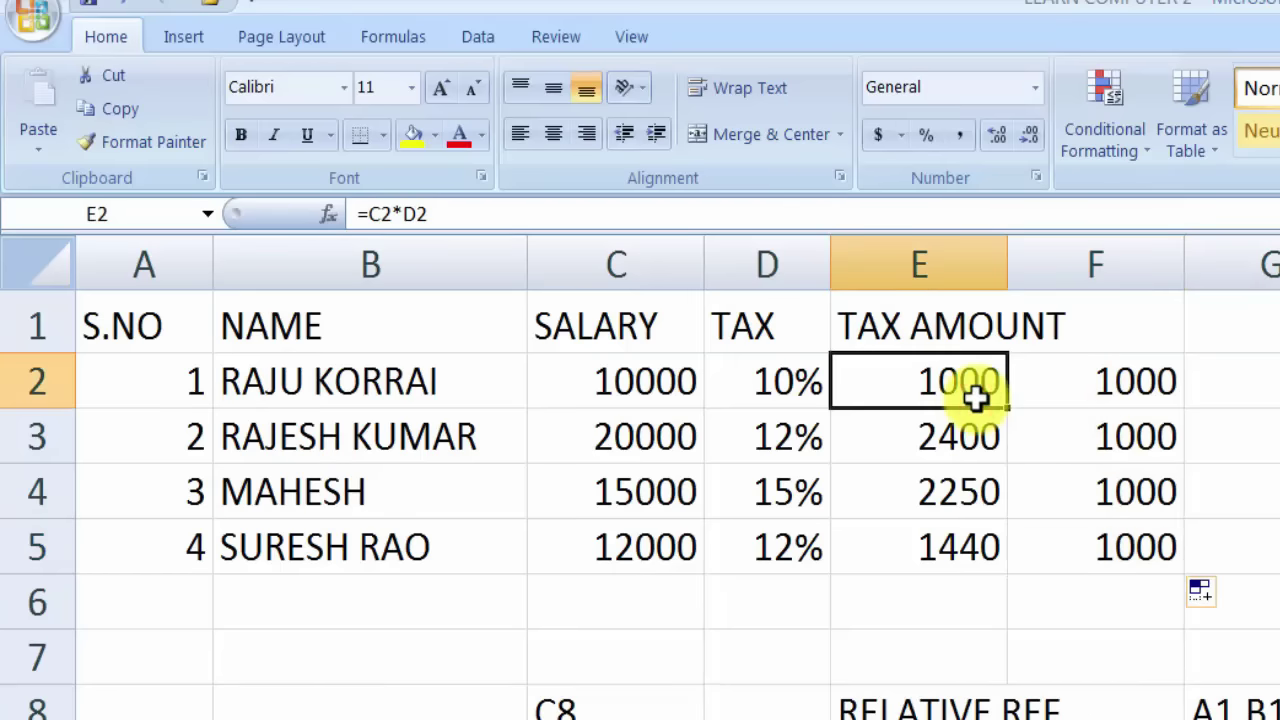
{"action": "left_click", "coordinate": [960, 434]}
{"action": "left_click", "coordinate": [957, 491]}
{"action": "left_click", "coordinate": [950, 542]}
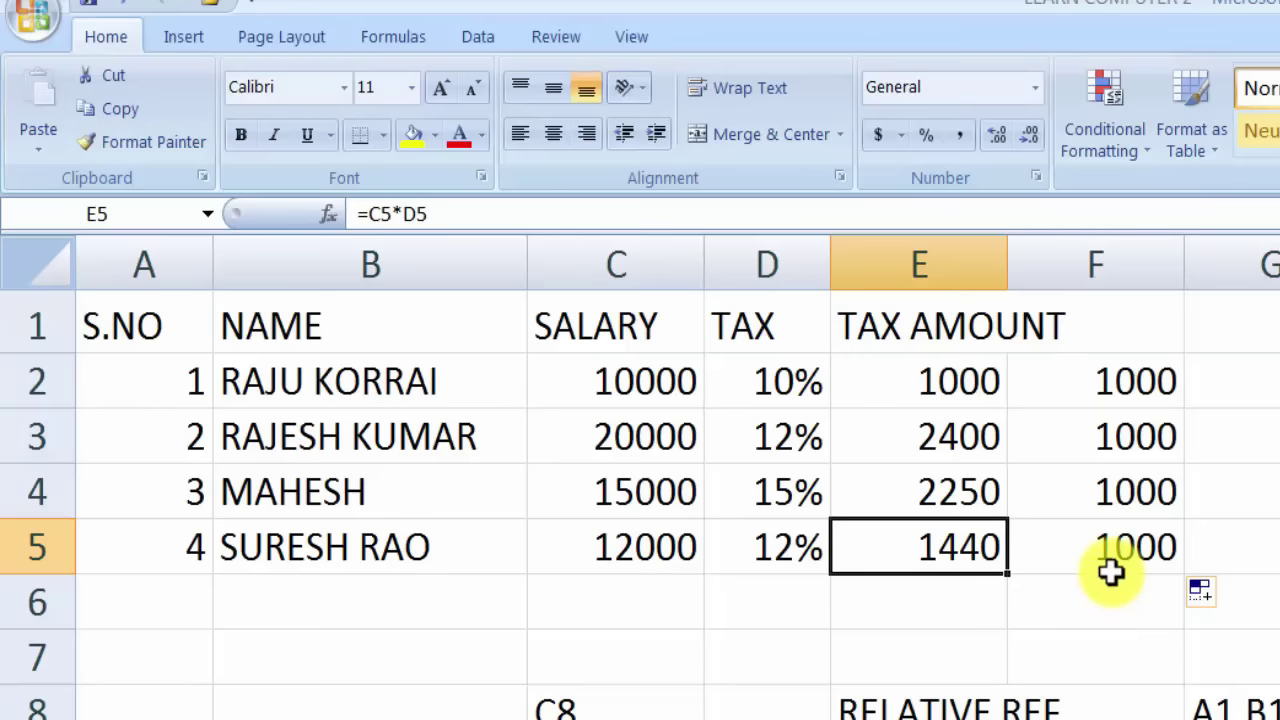
{"action": "left_click", "coordinate": [951, 705]}
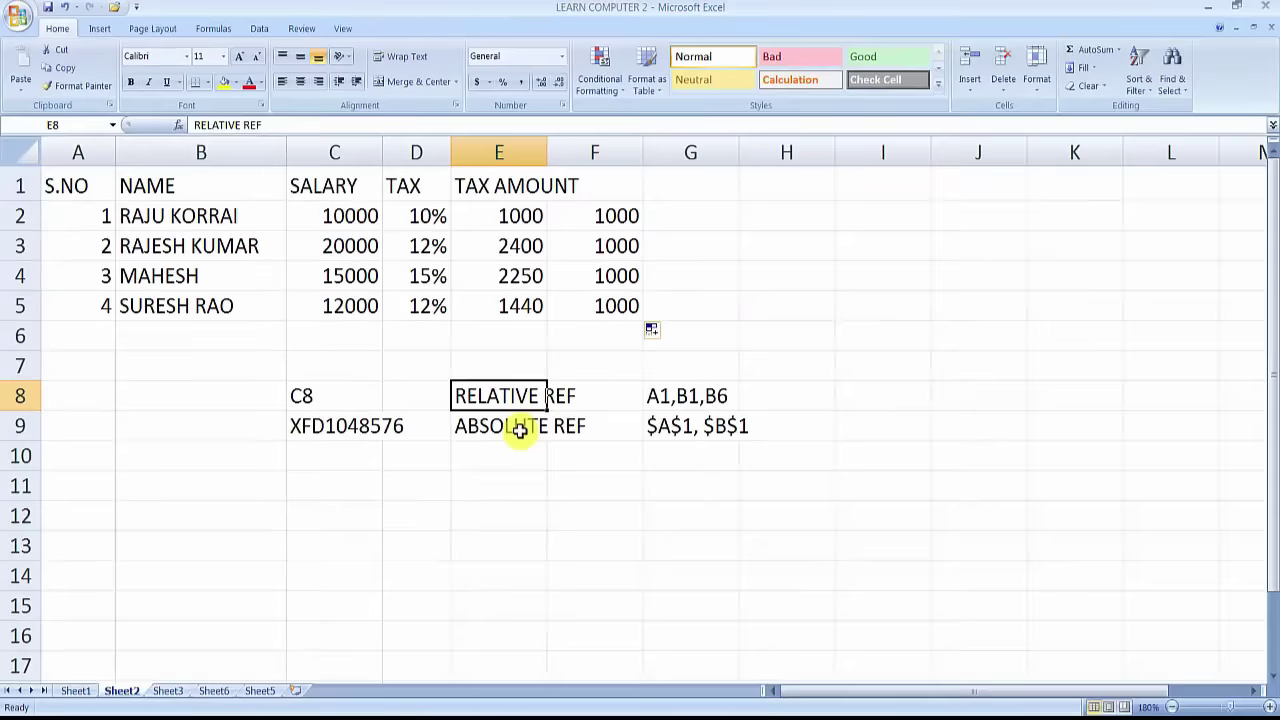
{"action": "left_click", "coordinate": [795, 645]}
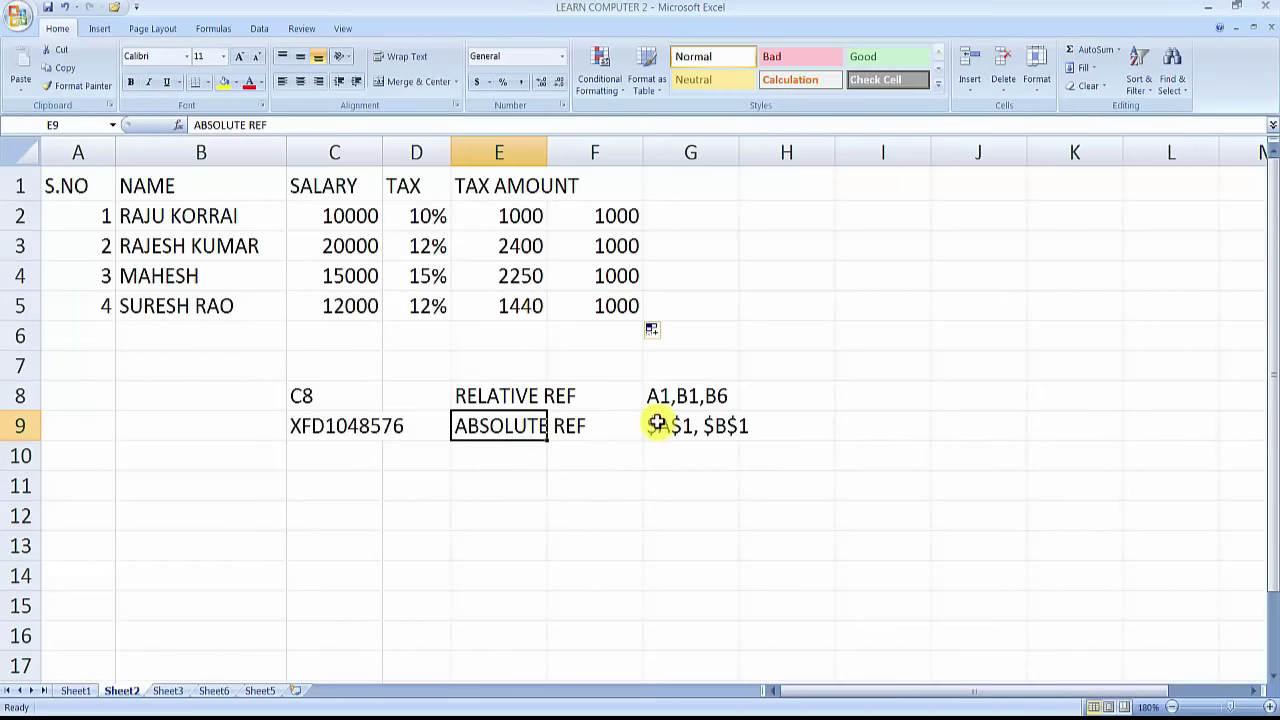
Step: Highlight E2:E5 and F2:F5, then delete the 1000 values from F2:F5
{"action": "left_click_drag", "start_coordinate": [511, 216], "coordinate": [533, 306]}
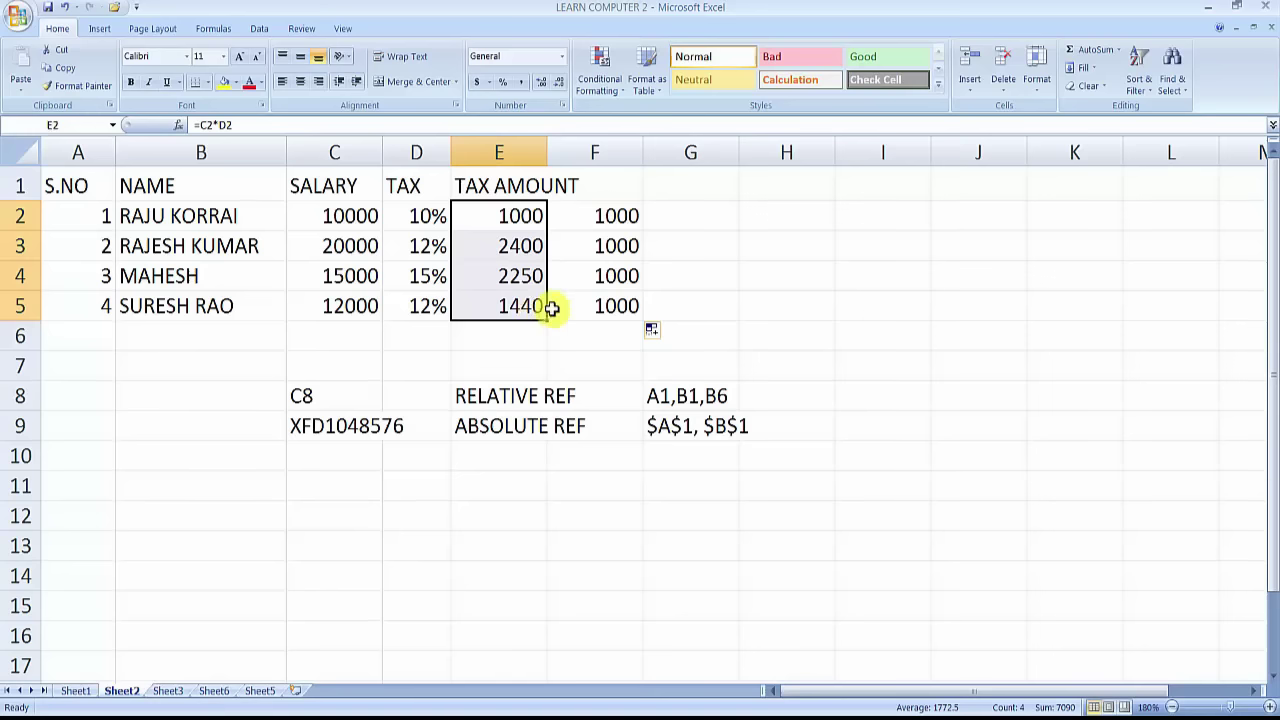
{"action": "left_click_drag", "start_coordinate": [605, 225], "coordinate": [610, 313]}
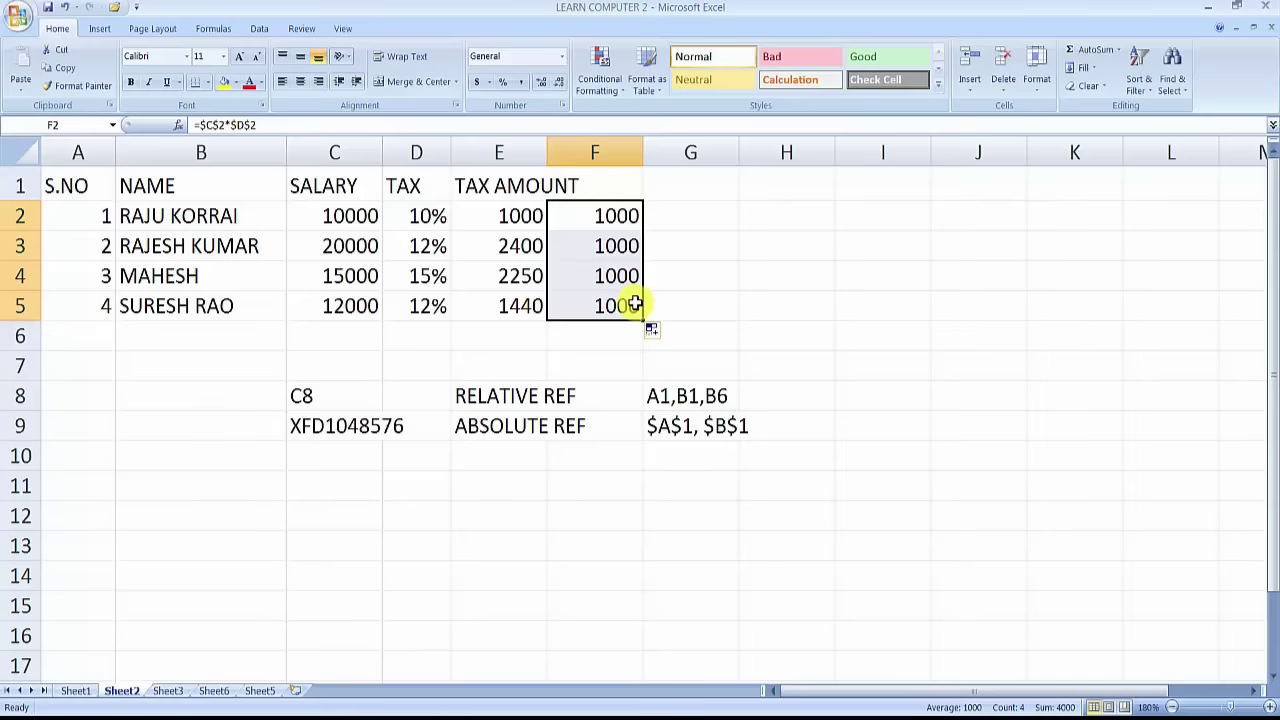
{"action": "key", "text": "Delete"}
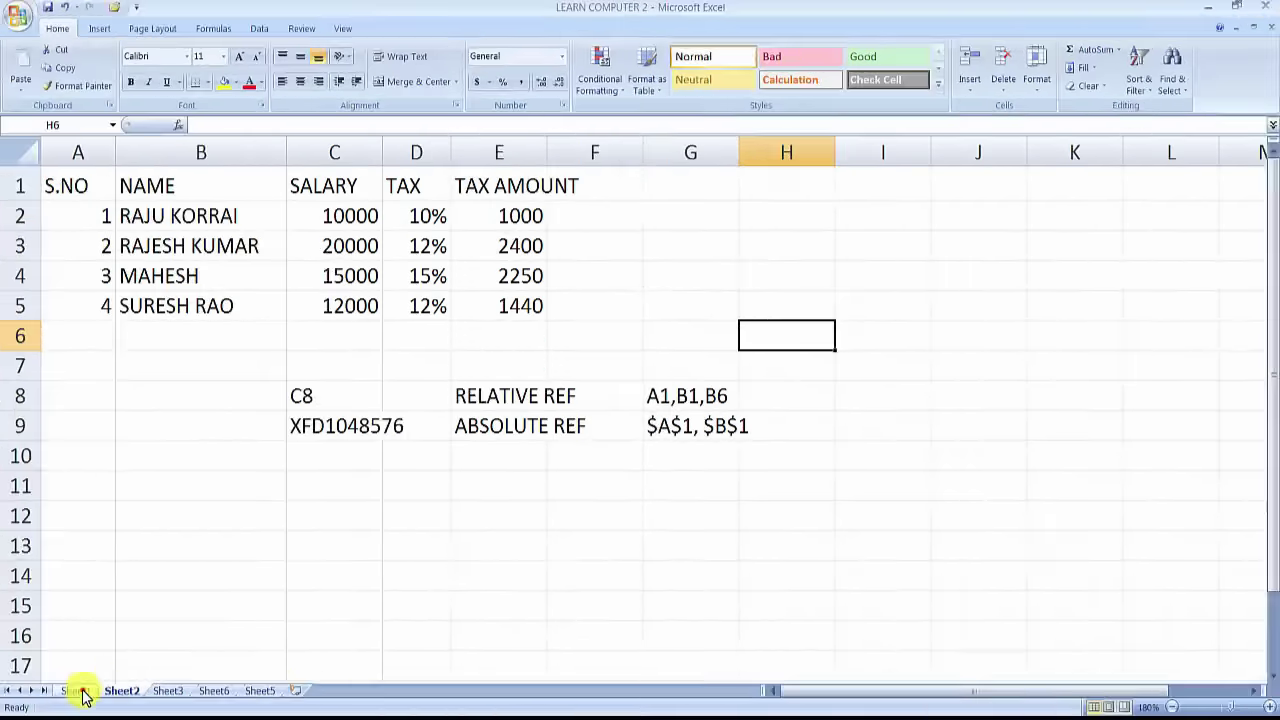
Step: Return to Sheet1 and point out the Change Column Width and Change Row Hight topics
{"action": "left_click", "coordinate": [76, 691]}
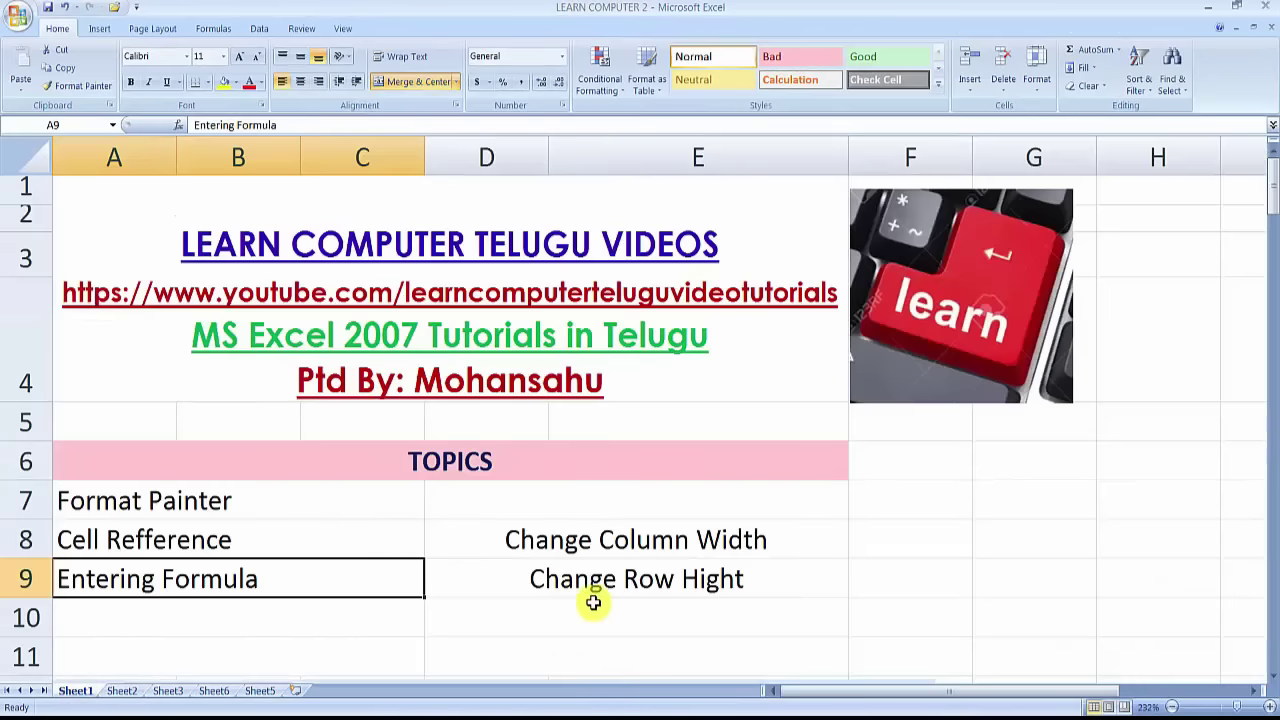
{"action": "left_click", "coordinate": [550, 546]}
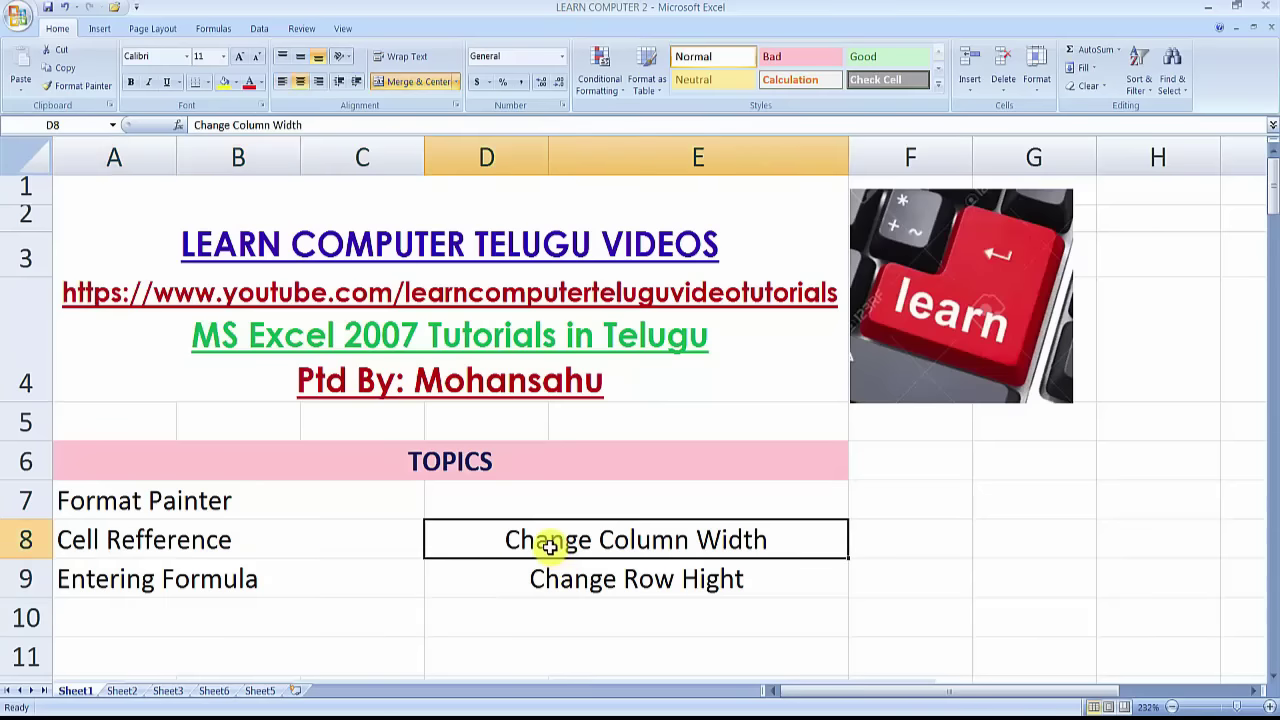
{"action": "left_click", "coordinate": [609, 592]}
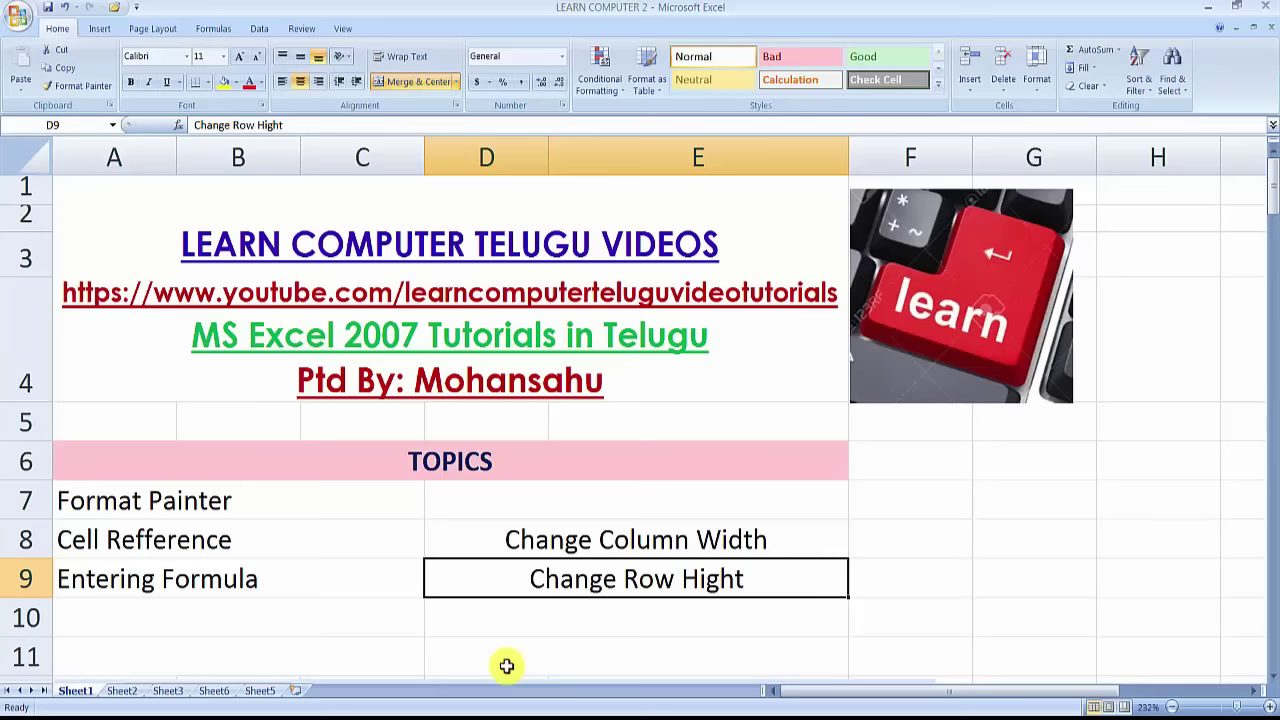
Step: On the Sheet3 marks sheet, widen the NAME column B and narrow the S.NO column A
{"action": "left_click", "coordinate": [165, 691]}
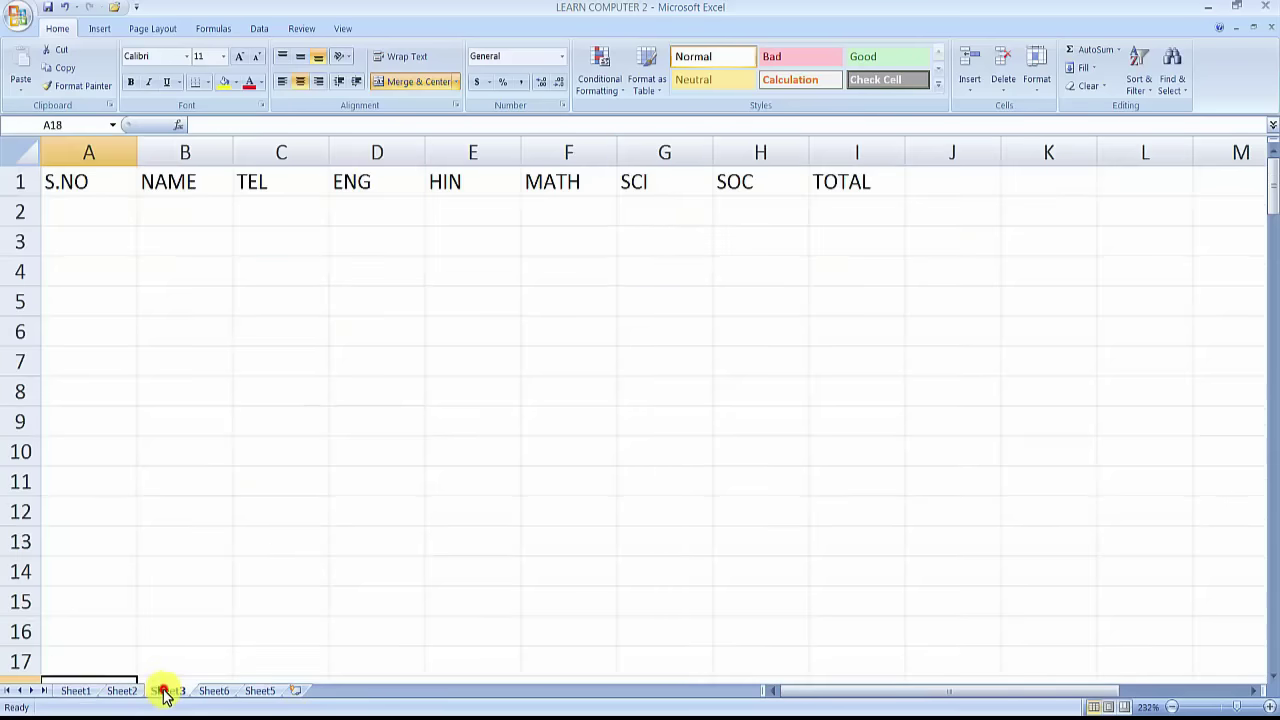
{"action": "left_click", "coordinate": [214, 691]}
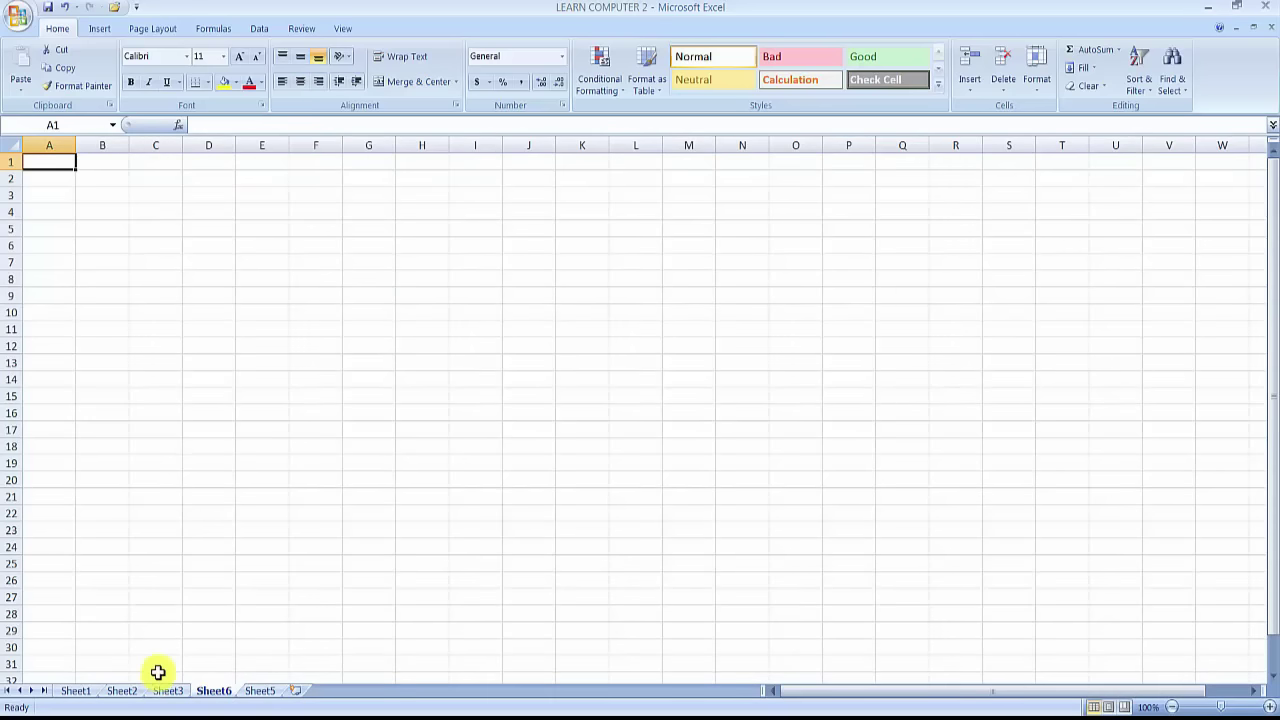
{"action": "left_click", "coordinate": [166, 691]}
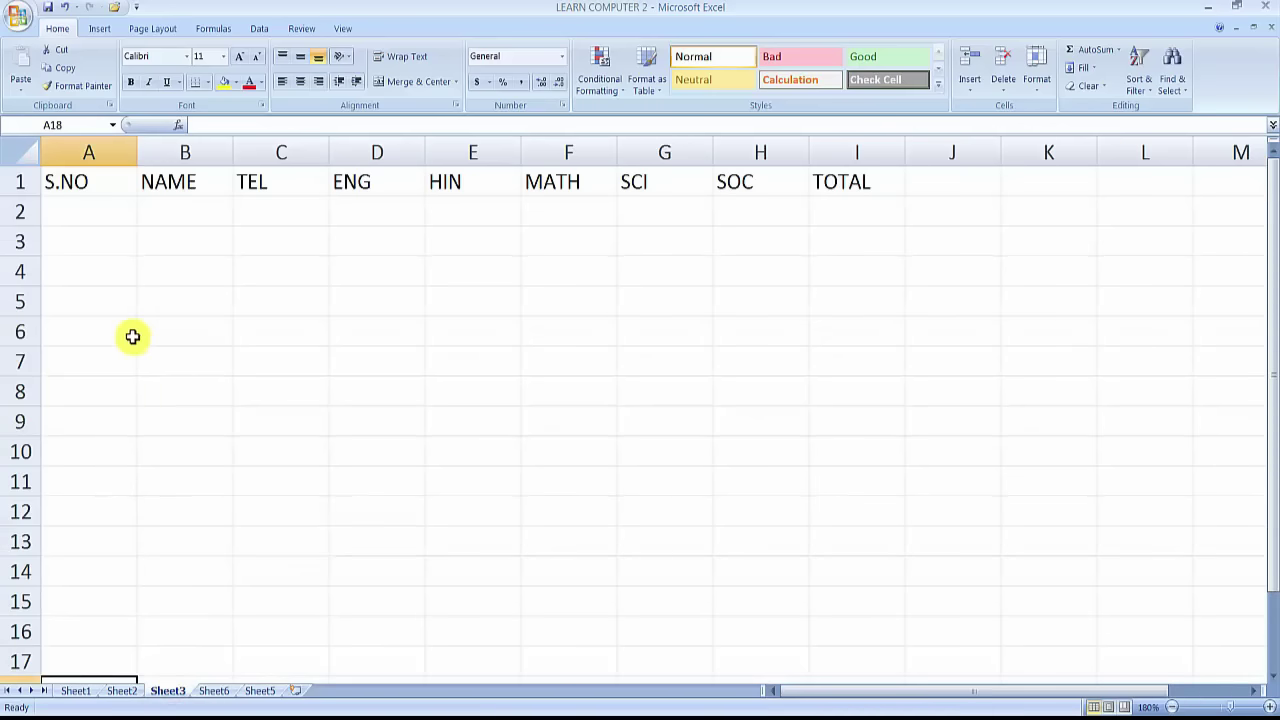
{"action": "left_click", "coordinate": [83, 214]}
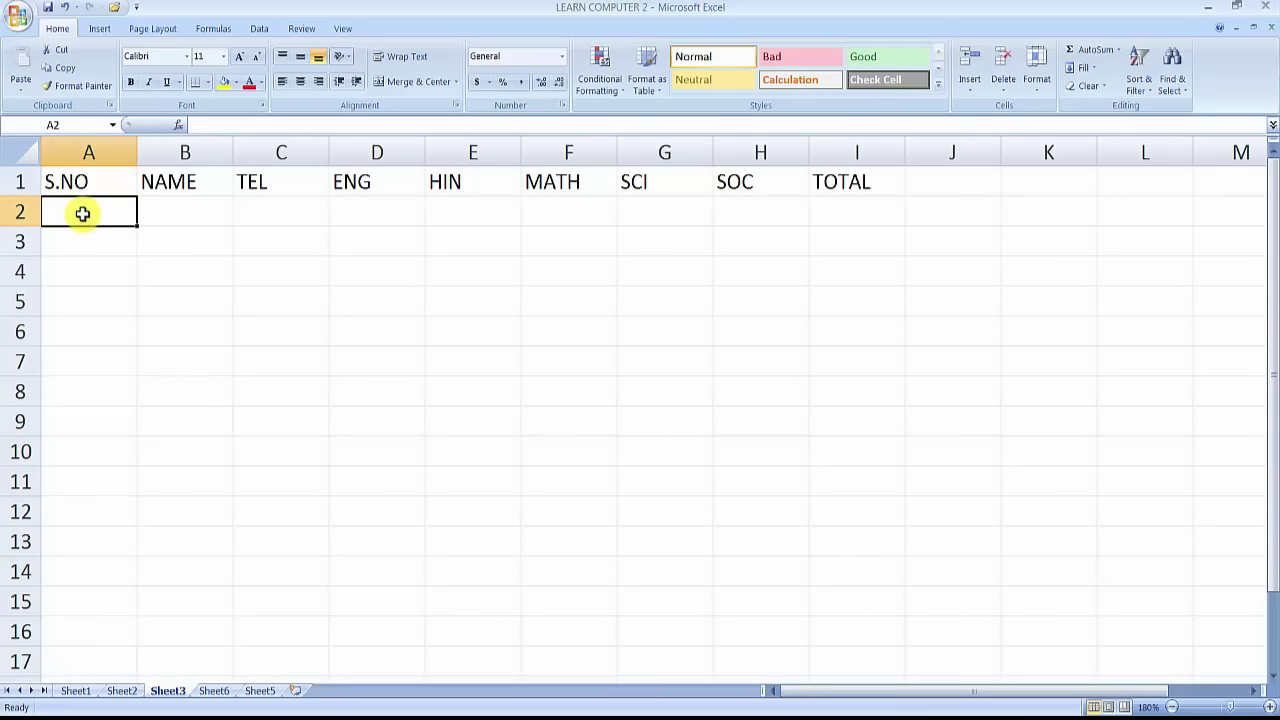
{"action": "left_click", "coordinate": [166, 213]}
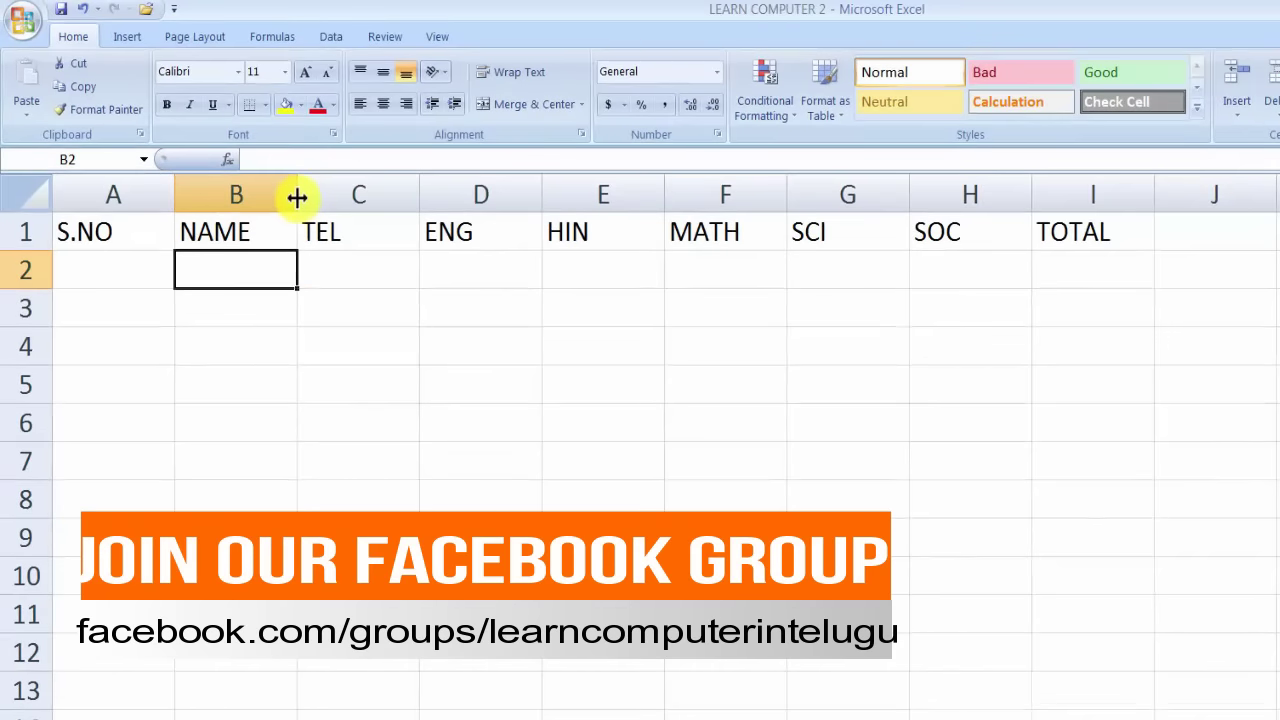
{"action": "left_click_drag", "start_coordinate": [294, 197], "coordinate": [452, 207]}
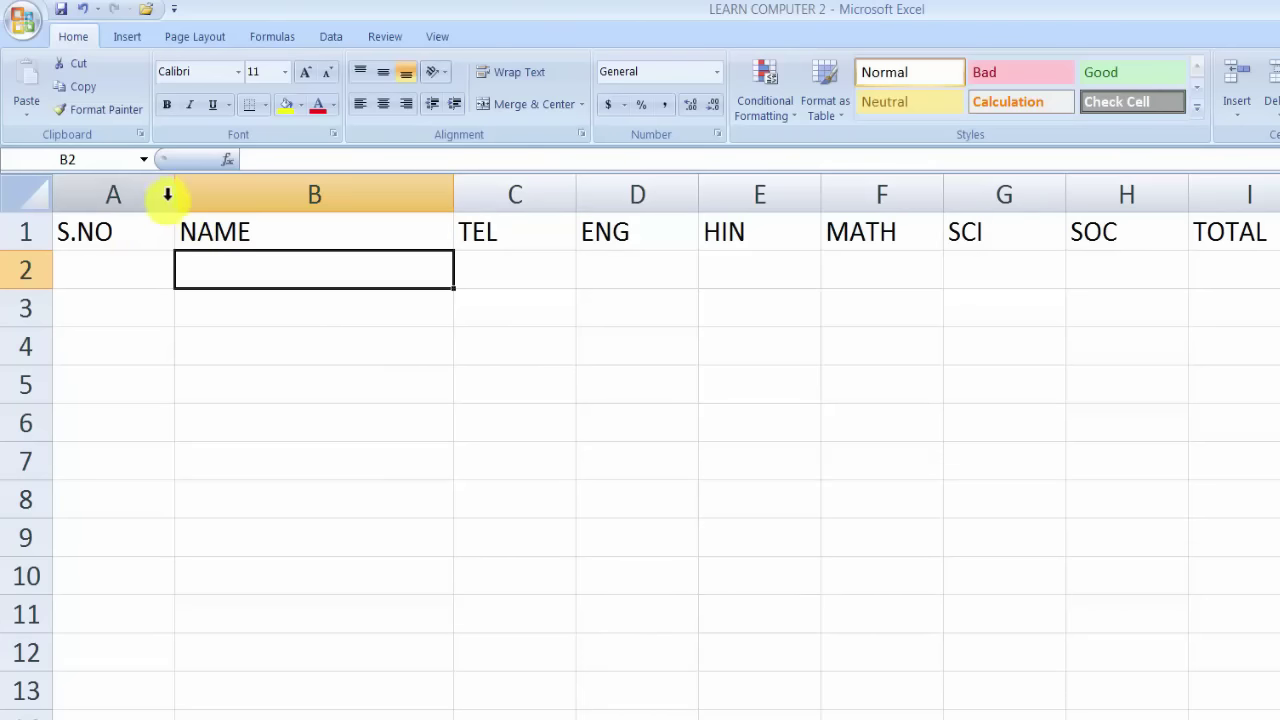
{"action": "left_click_drag", "start_coordinate": [171, 197], "coordinate": [117, 197]}
Step: Step through the cells under S.NO, TEL, ENG, HIN, MATH, SCI and SOC
{"action": "left_click", "coordinate": [82, 263]}
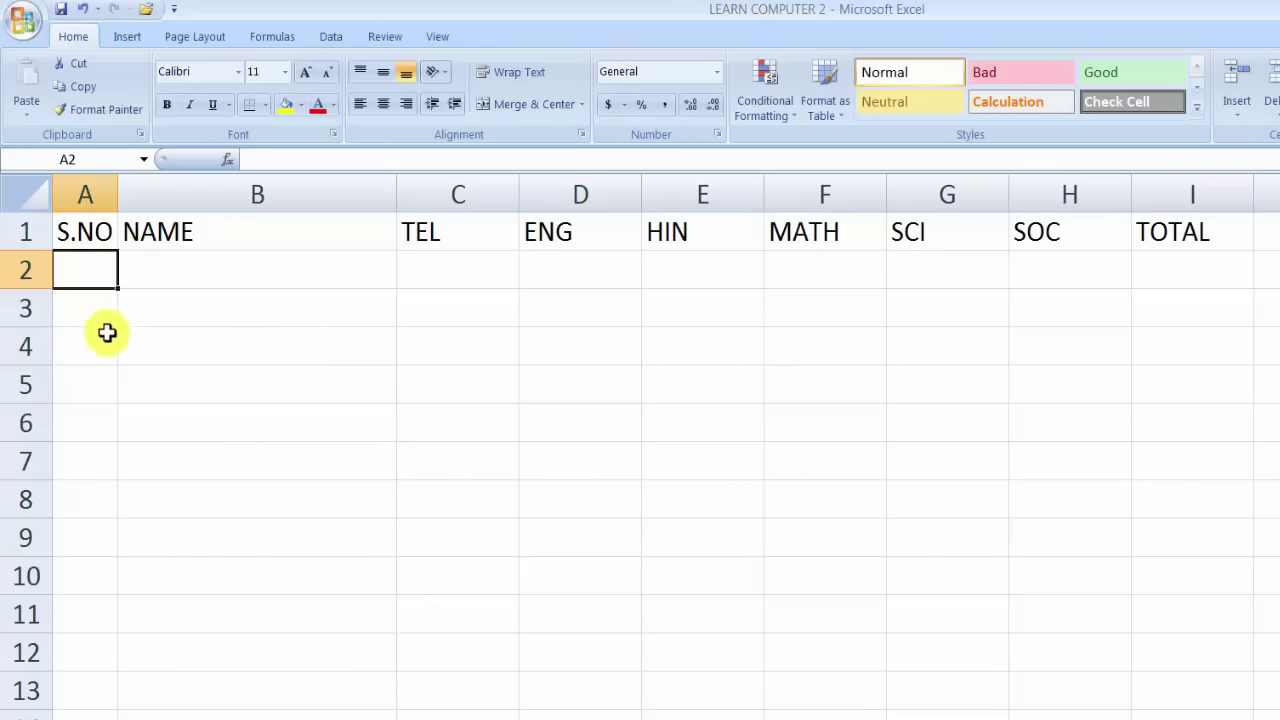
{"action": "left_click", "coordinate": [444, 257]}
{"action": "left_click", "coordinate": [583, 252]}
{"action": "left_click", "coordinate": [684, 264]}
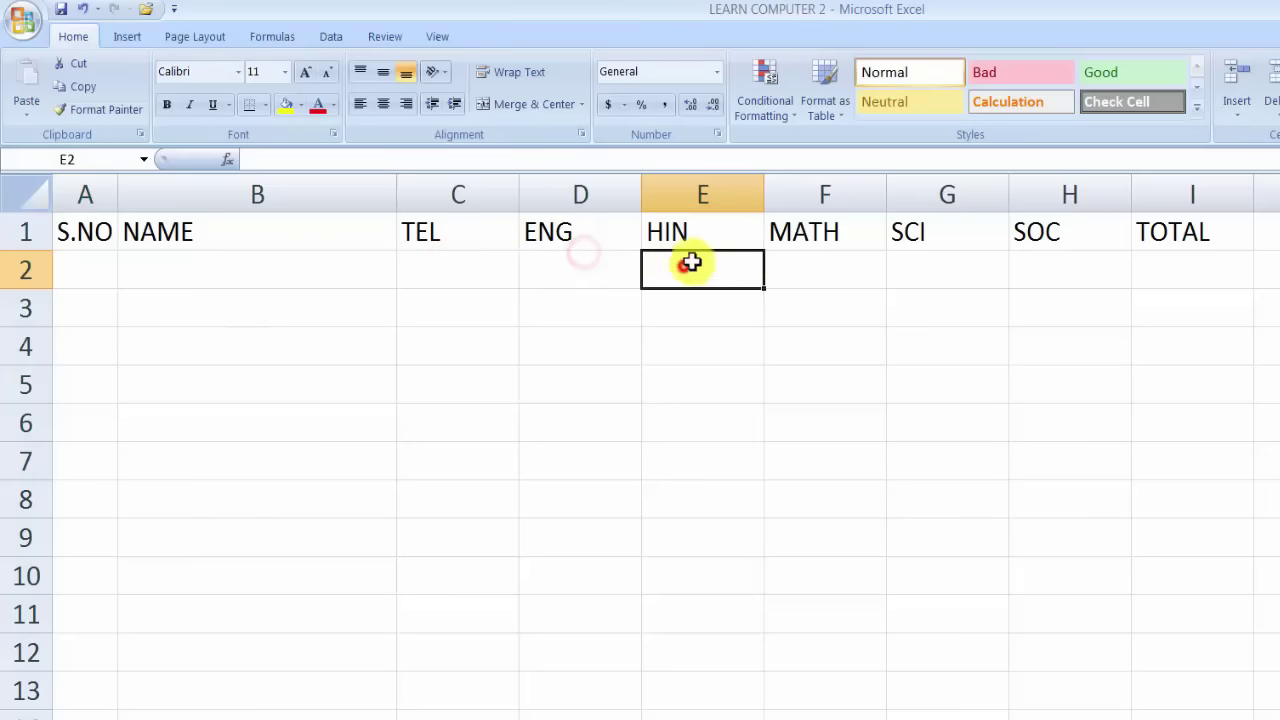
{"action": "left_click", "coordinate": [803, 265]}
{"action": "left_click", "coordinate": [915, 276]}
{"action": "left_click", "coordinate": [1043, 288]}
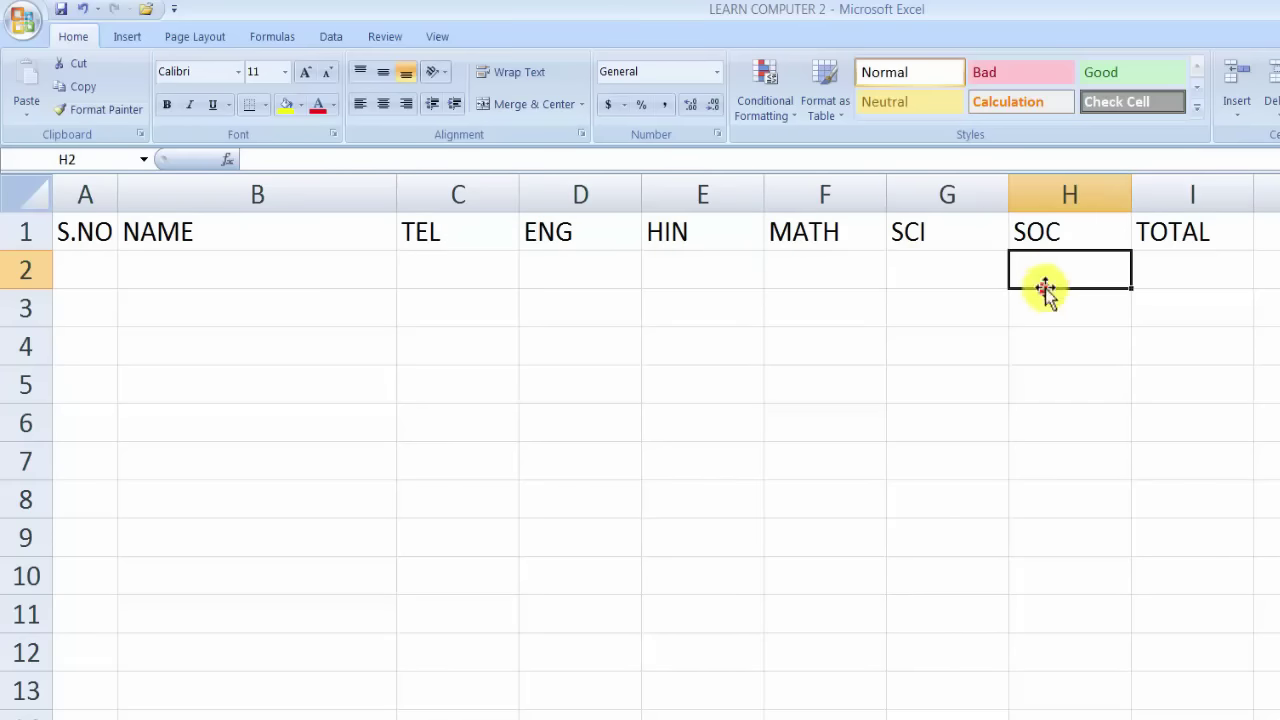
Step: Select the subject heading cells C1:H1, TEL through SOC
{"action": "left_click_drag", "start_coordinate": [477, 271], "coordinate": [1040, 282]}
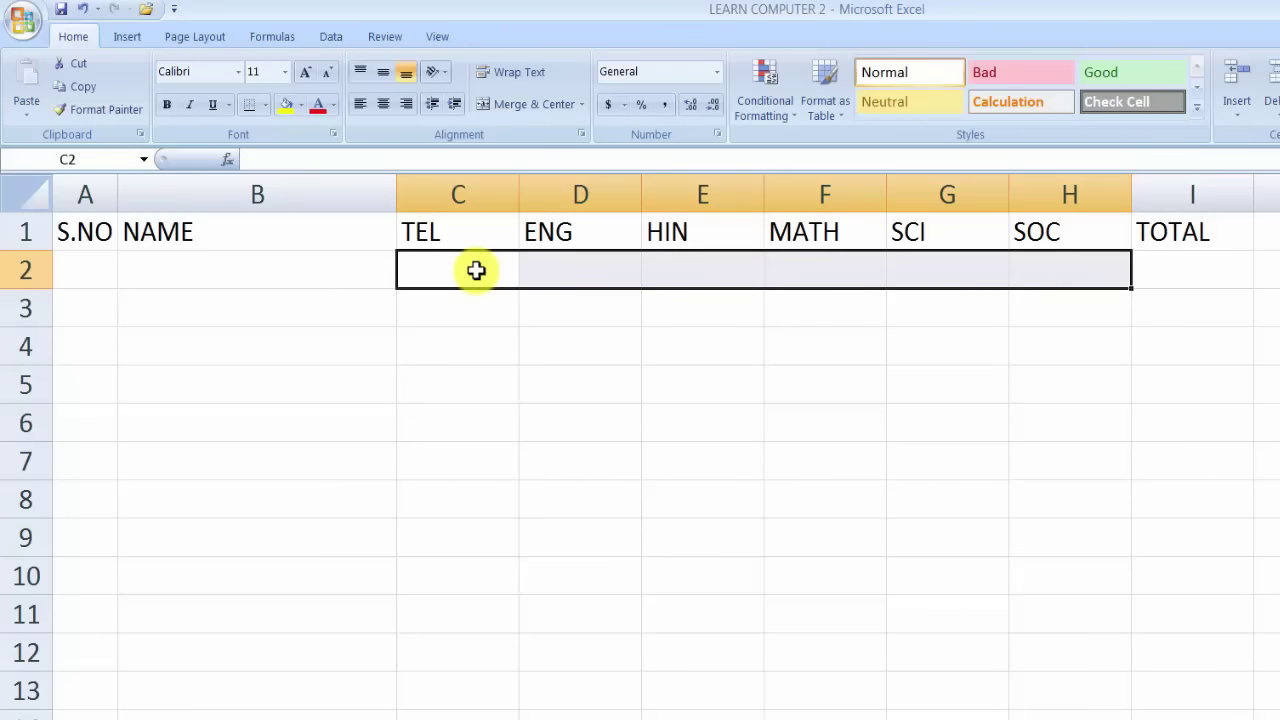
{"action": "left_click", "coordinate": [460, 268]}
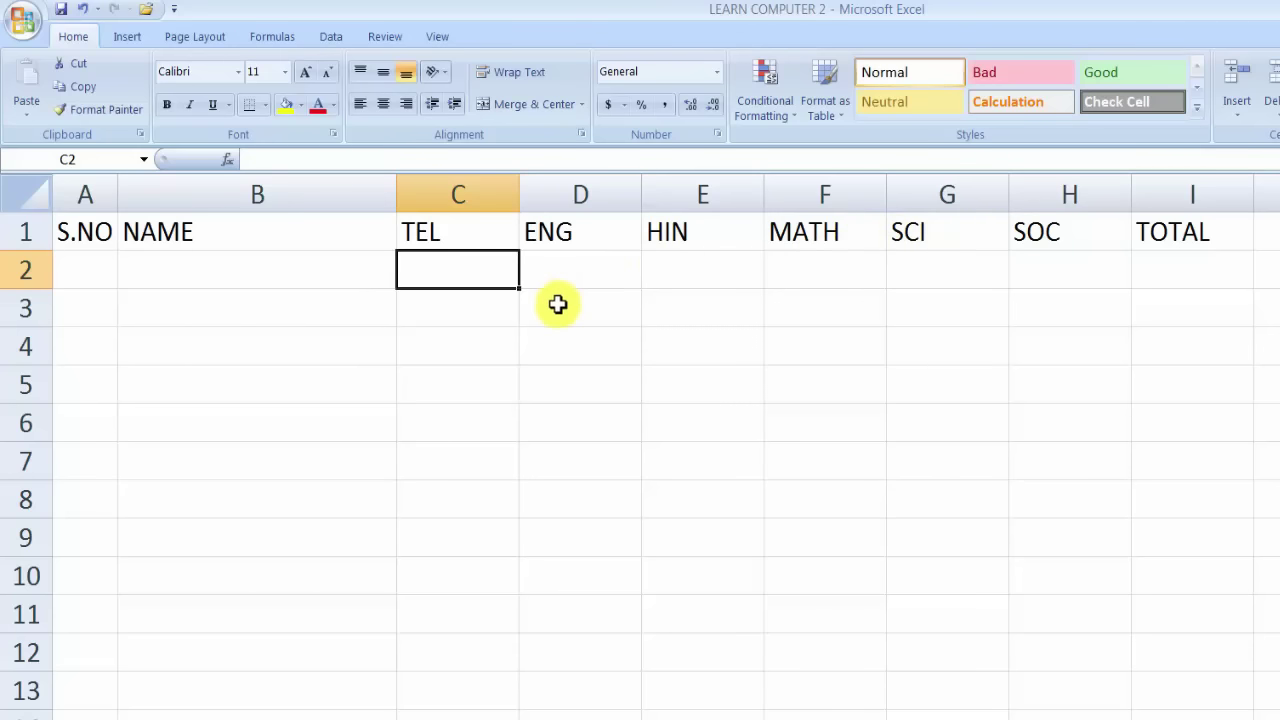
{"action": "left_click_drag", "start_coordinate": [421, 233], "coordinate": [1073, 248]}
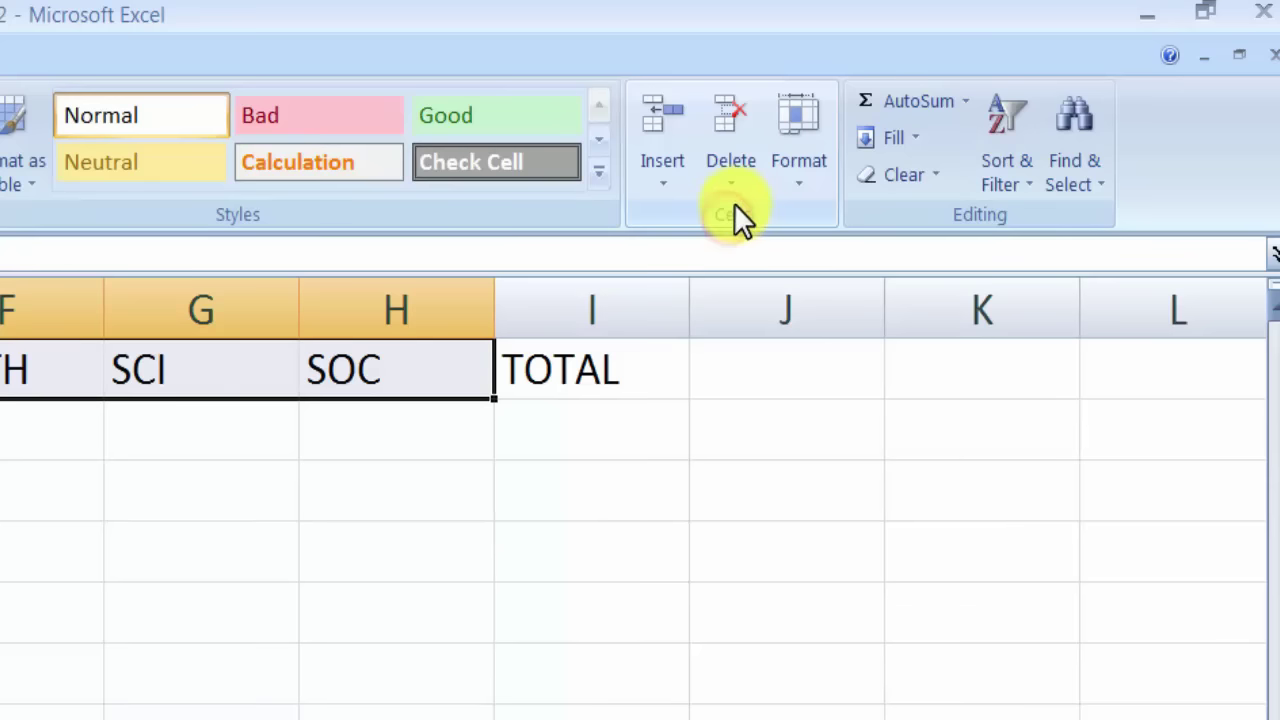
Step: Try a column width of 5 on the subject columns, check them, then undo it
{"action": "left_click", "coordinate": [791, 176]}
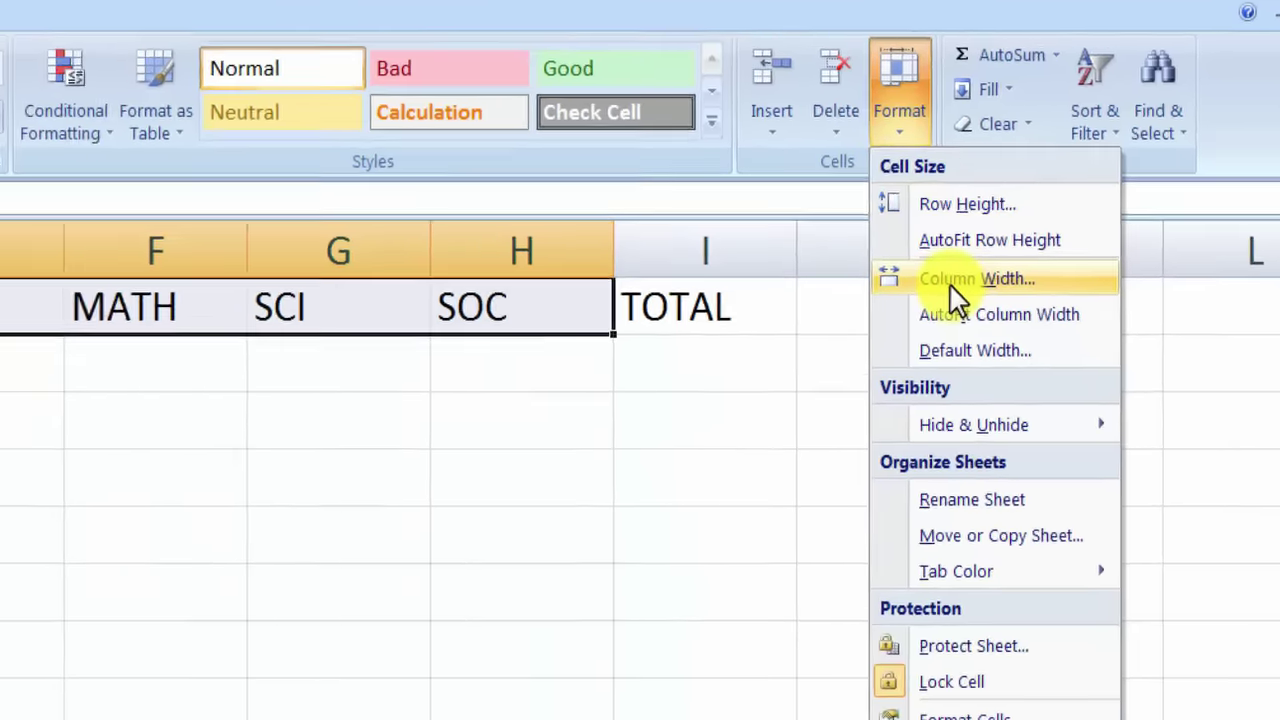
{"action": "left_click", "coordinate": [853, 340]}
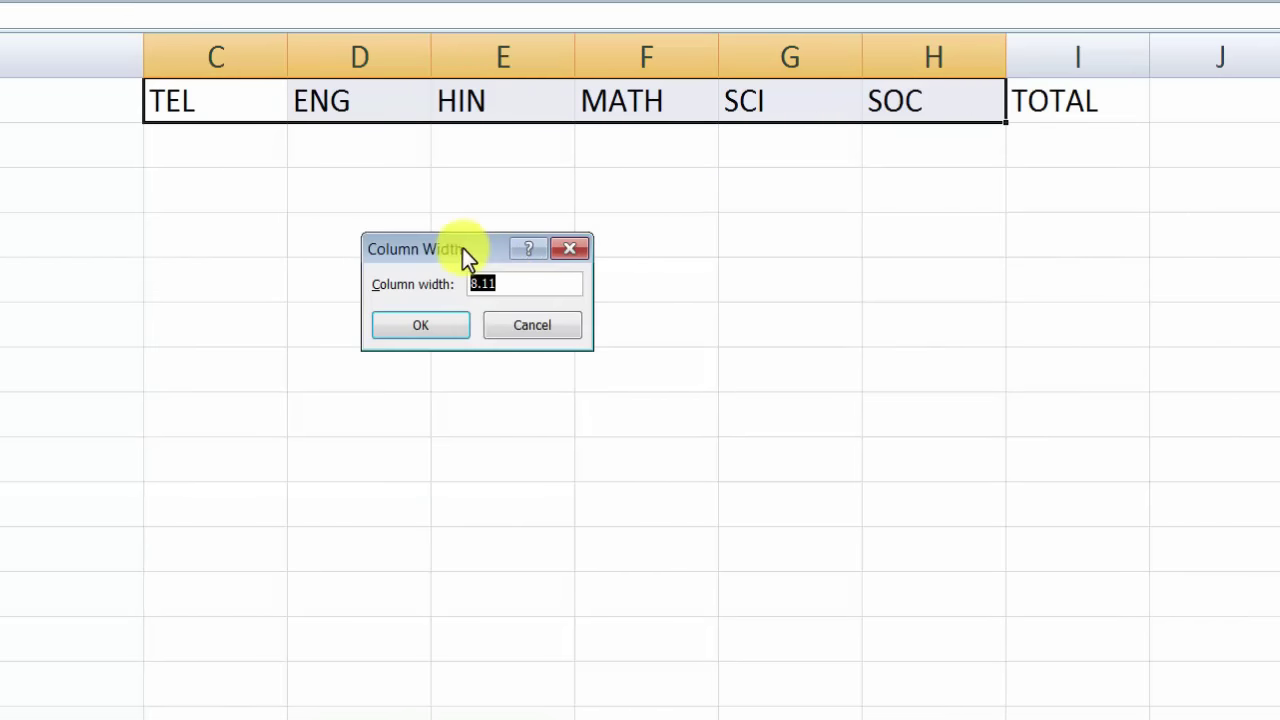
{"action": "left_click_drag", "start_coordinate": [462, 248], "coordinate": [486, 188]}
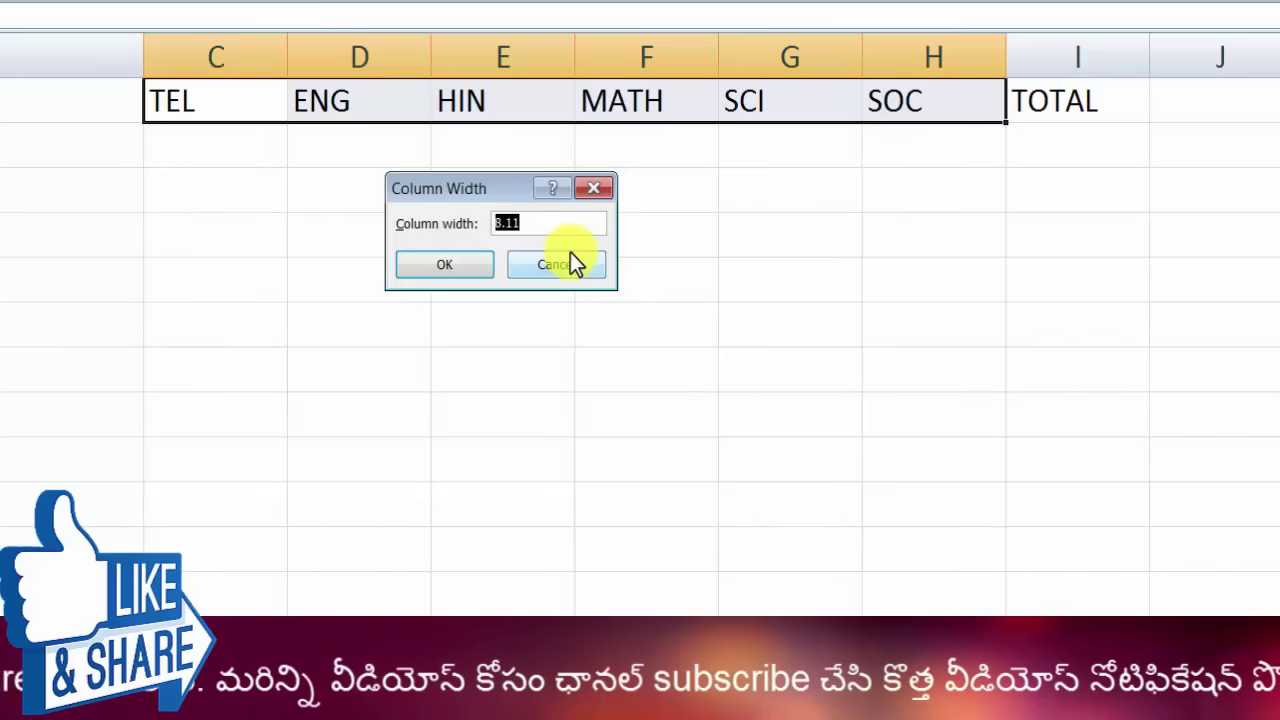
{"action": "type", "text": "5"}
{"action": "left_click", "coordinate": [452, 270]}
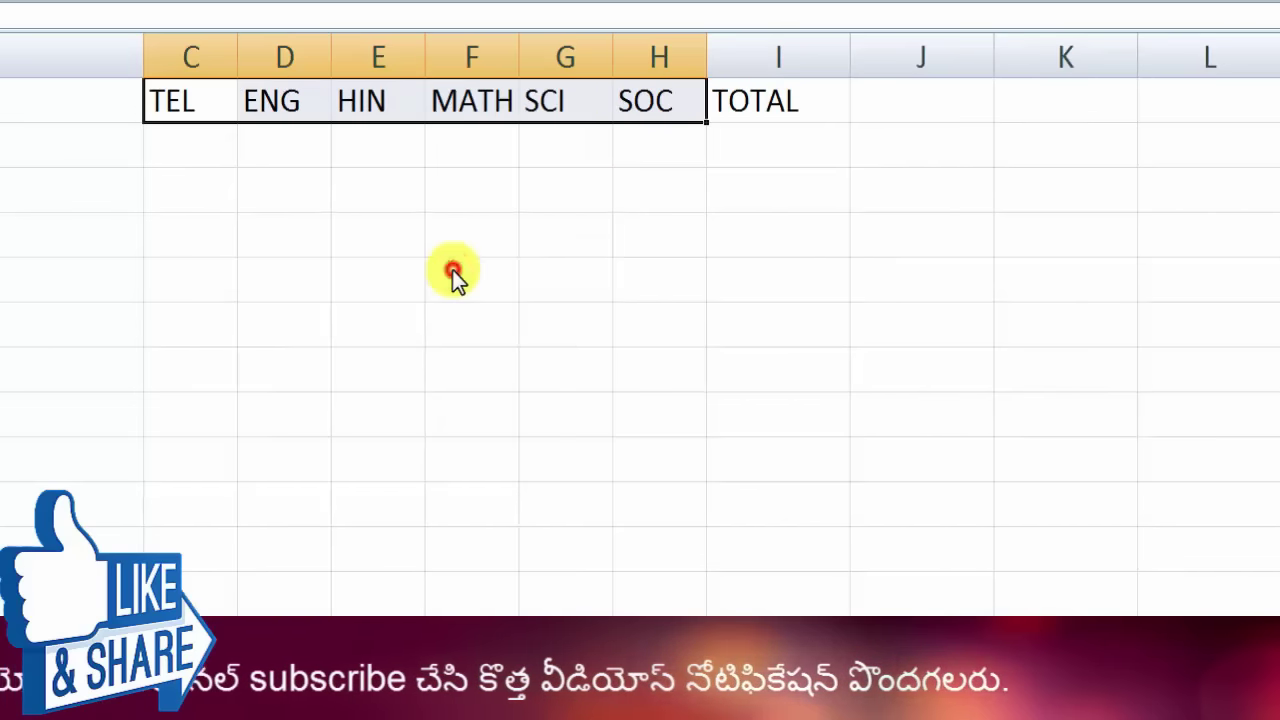
{"action": "left_click", "coordinate": [192, 146]}
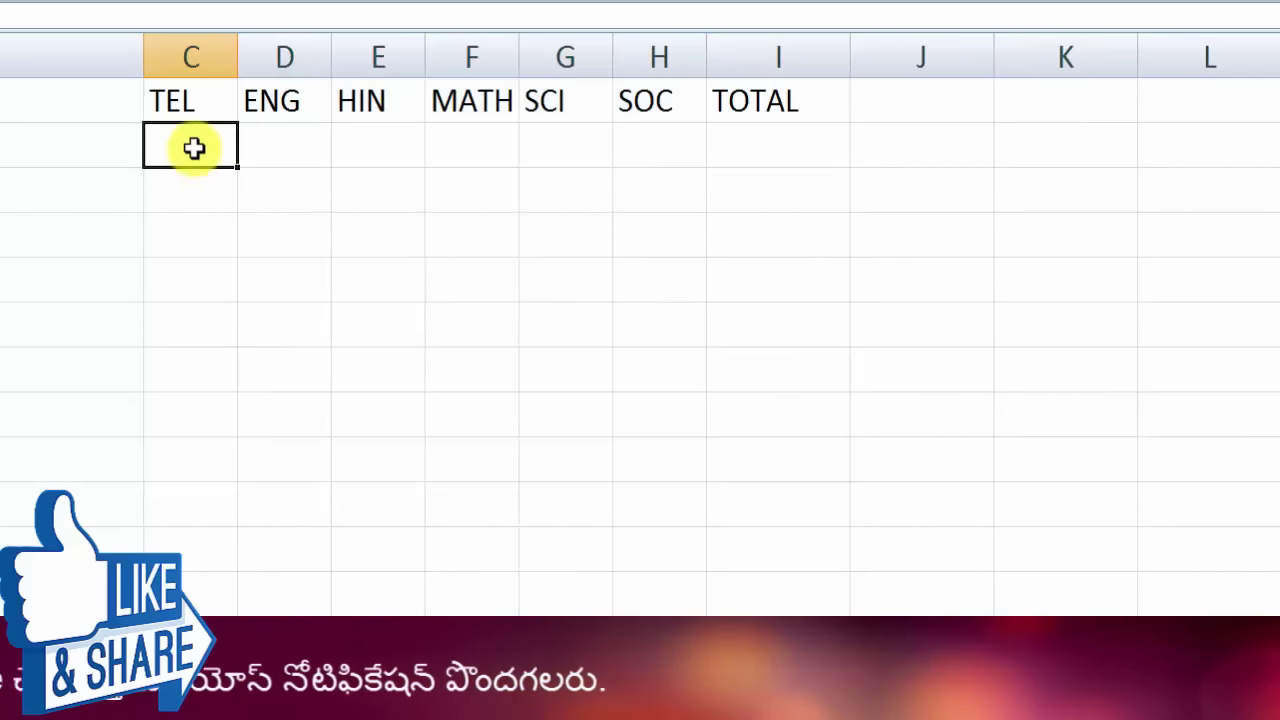
{"action": "left_click", "coordinate": [255, 143]}
{"action": "left_click", "coordinate": [386, 151]}
{"action": "left_click", "coordinate": [469, 151]}
{"action": "left_click", "coordinate": [543, 152]}
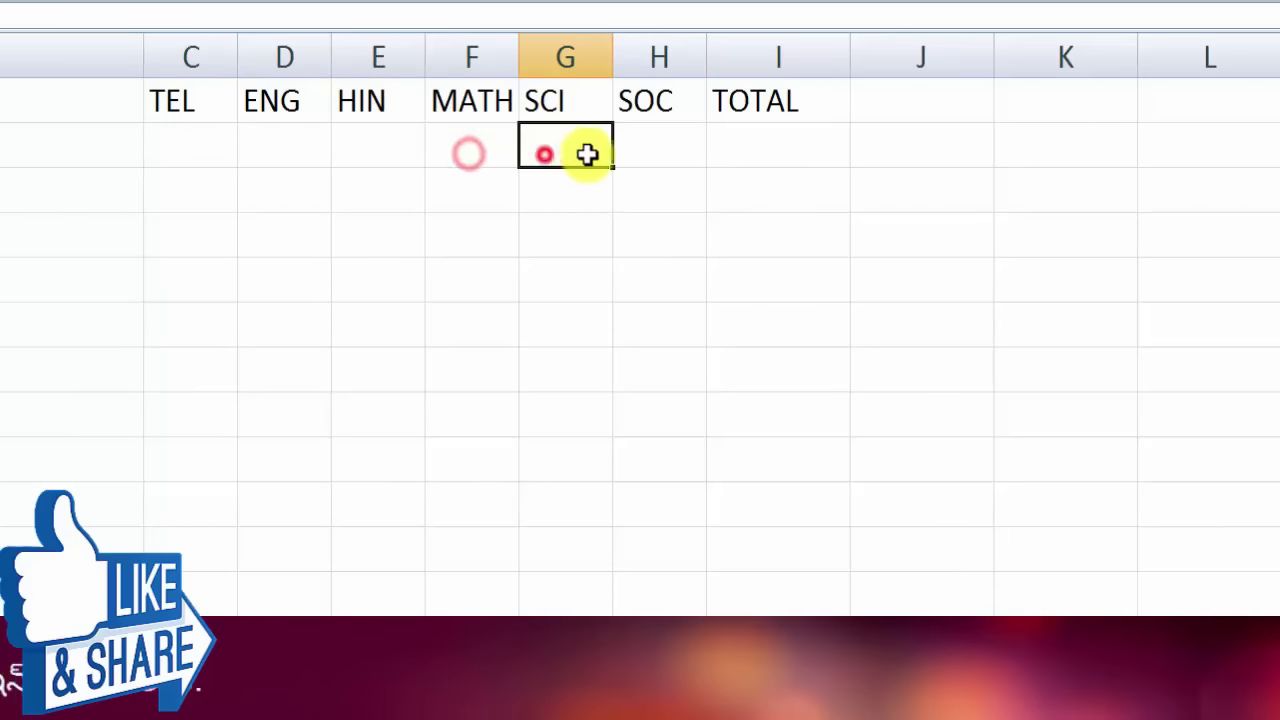
{"action": "left_click", "coordinate": [636, 153]}
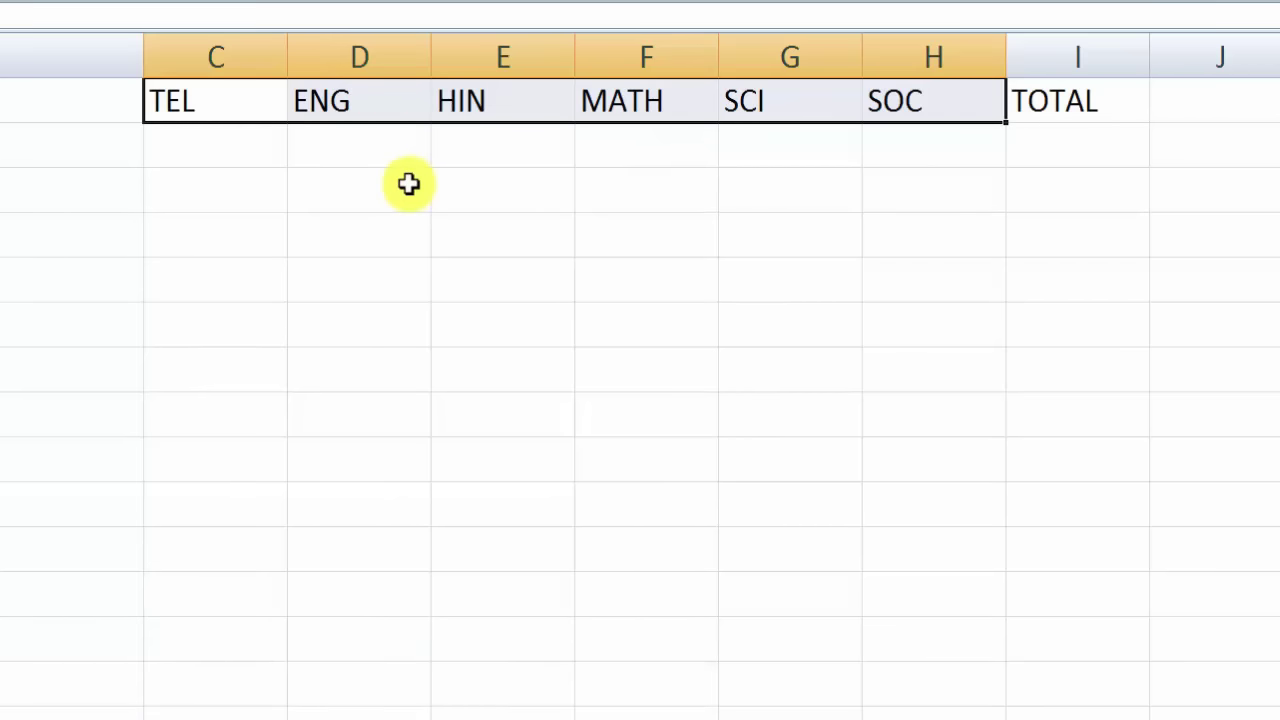
{"action": "key", "text": "ctrl+z"}
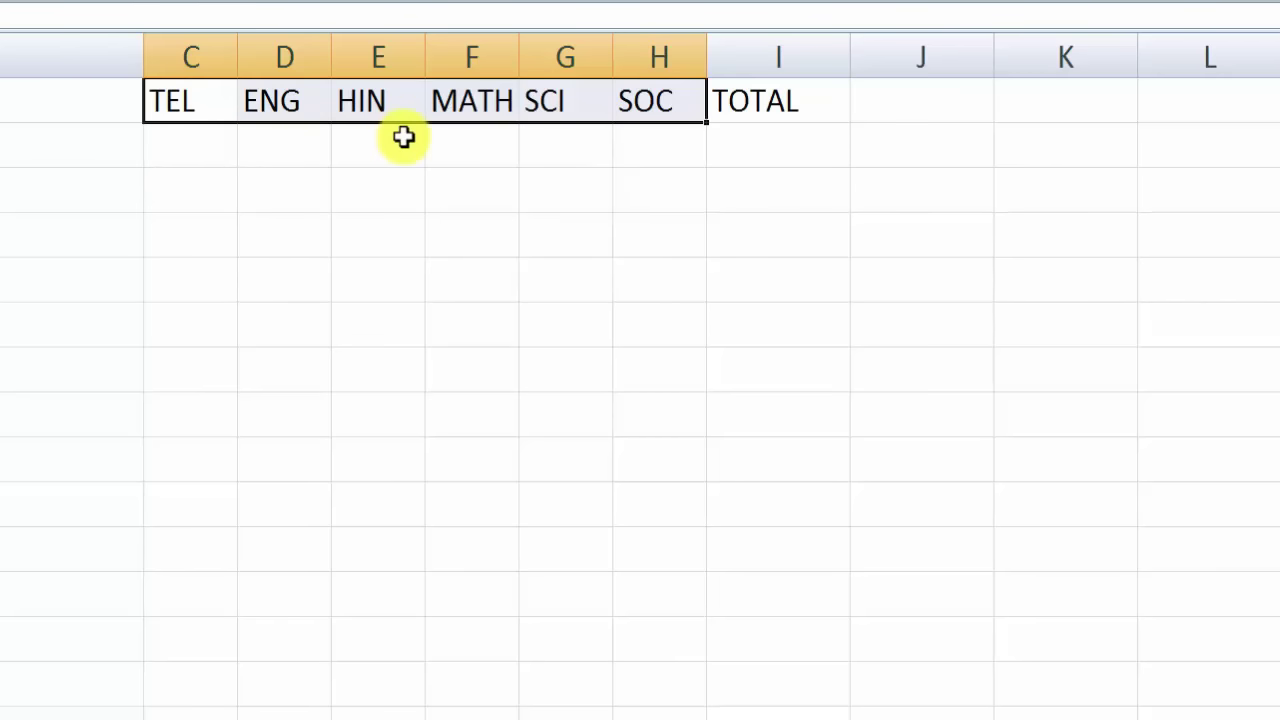
Step: Reselect the TEL–SOC headings and set their column width to 16
{"action": "left_click", "coordinate": [220, 146]}
{"action": "left_click_drag", "start_coordinate": [183, 106], "coordinate": [620, 130]}
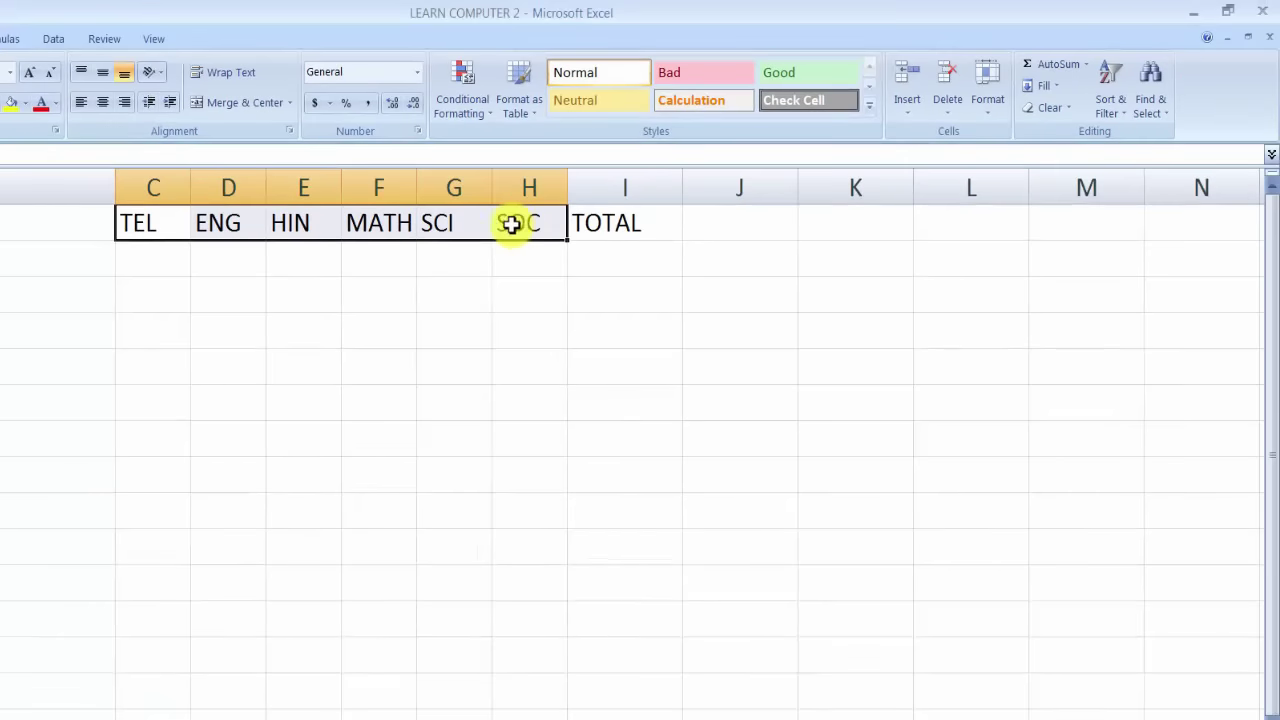
{"action": "left_click", "coordinate": [987, 90]}
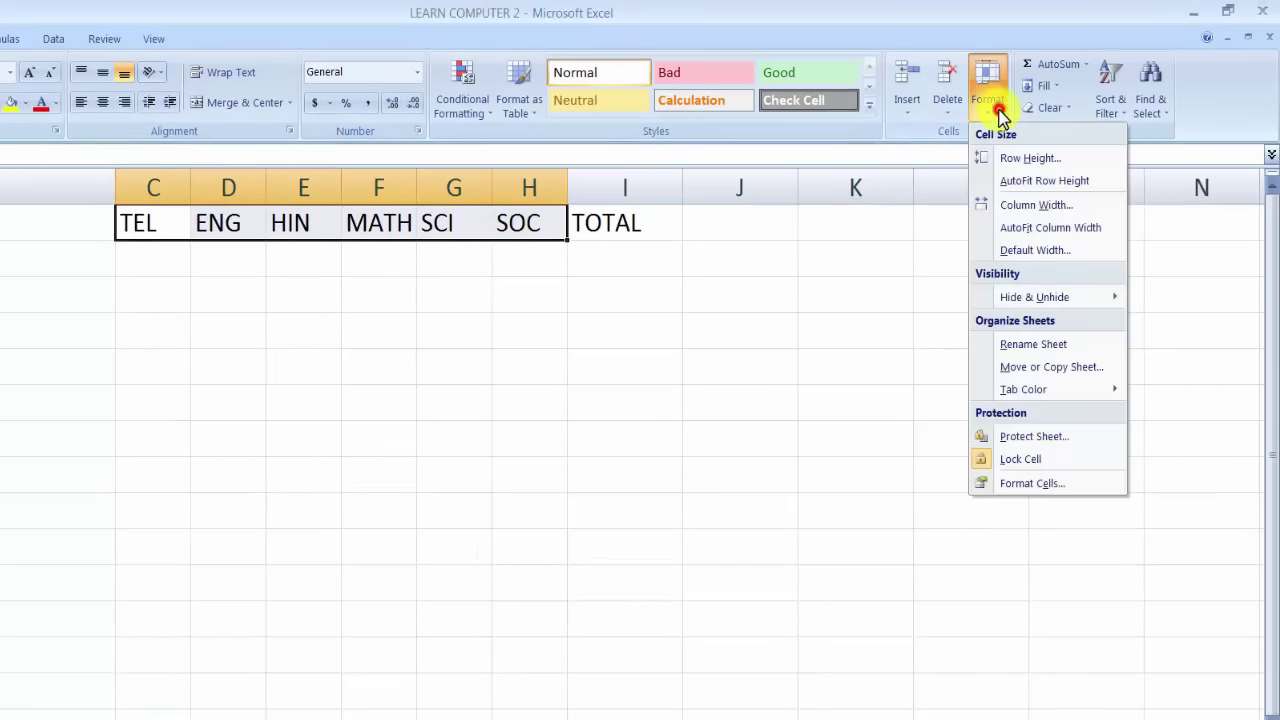
{"action": "left_click", "coordinate": [1020, 207]}
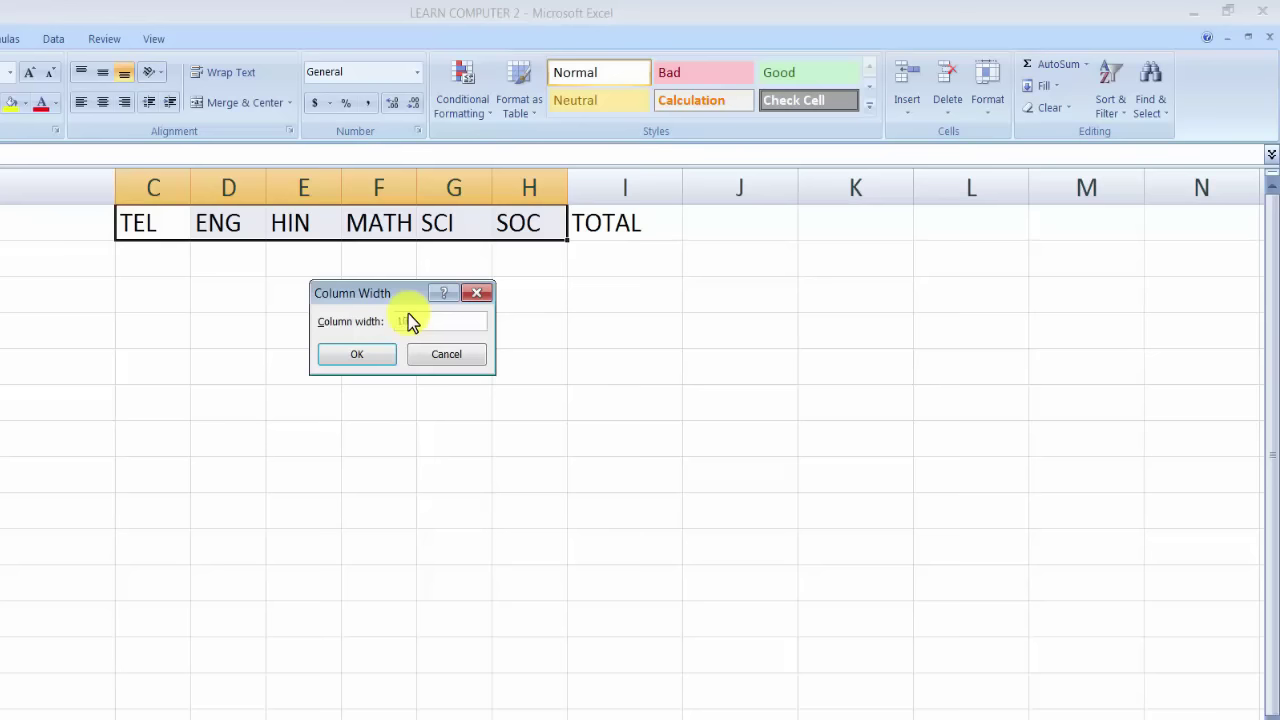
{"action": "type", "text": "16"}
{"action": "left_click", "coordinate": [362, 356]}
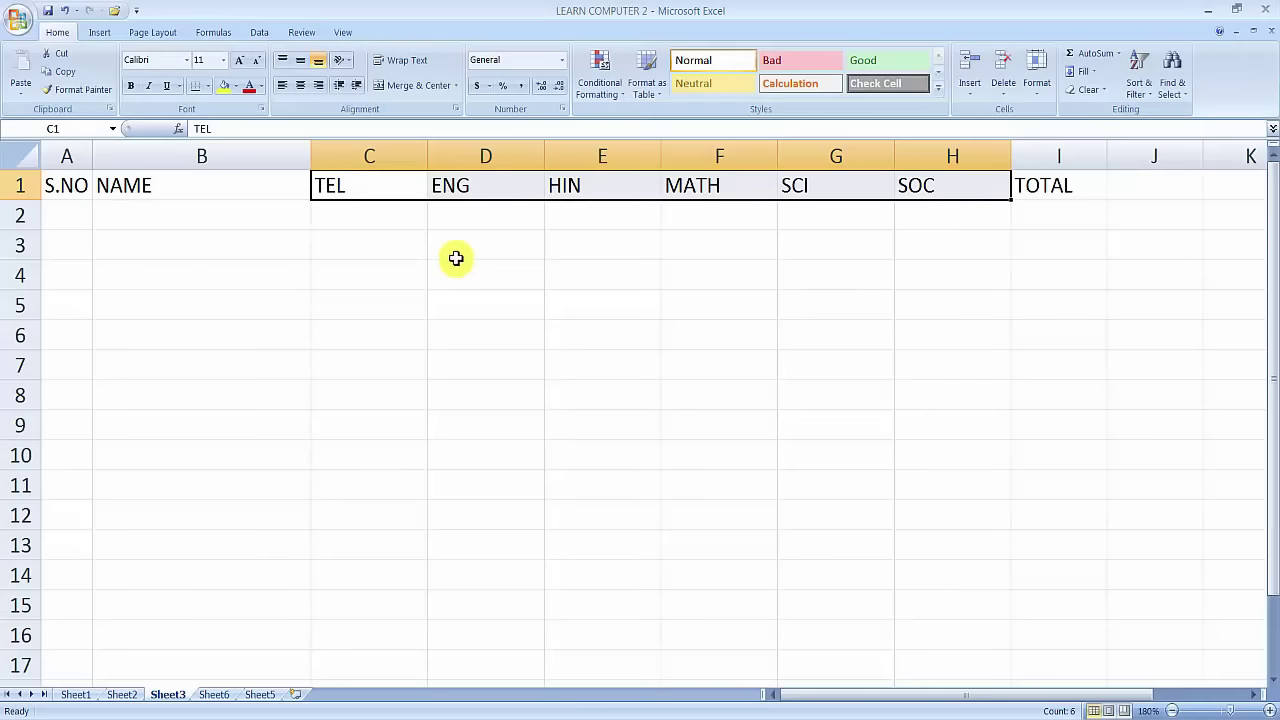
Step: Enter serial numbers 1, 2 and 3 in A2:A4 and select them
{"action": "left_click", "coordinate": [66, 220]}
{"action": "left_click_drag", "start_coordinate": [66, 222], "coordinate": [69, 276]}
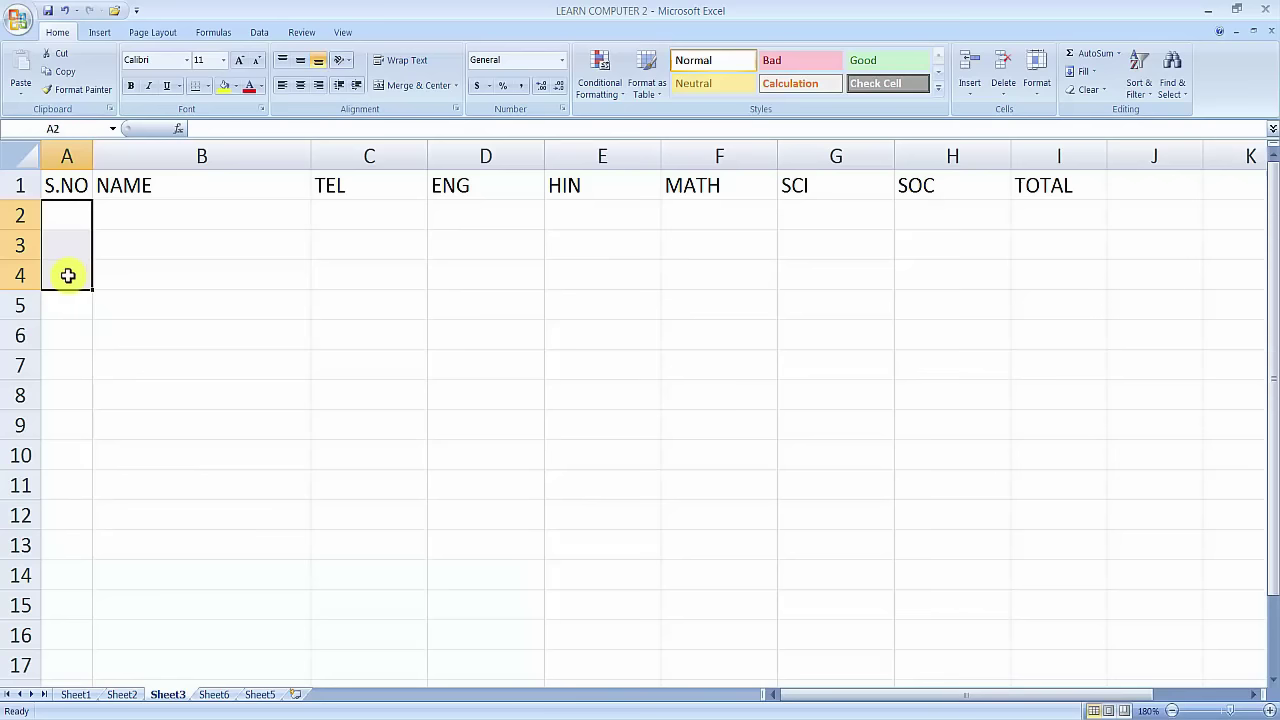
{"action": "left_click", "coordinate": [70, 220]}
{"action": "type", "text": "1"}
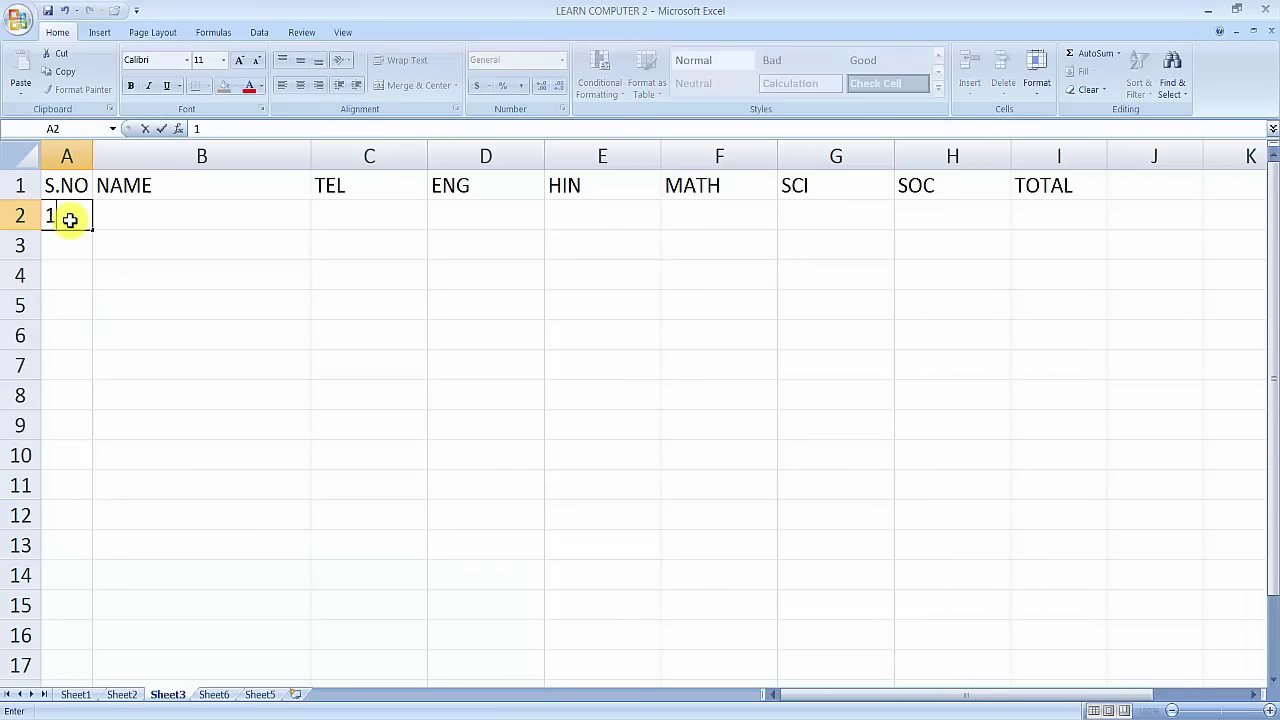
{"action": "key", "text": "Return"}
{"action": "type", "text": "2"}
{"action": "key", "text": "Return"}
{"action": "type", "text": "3"}
{"action": "key", "text": "Return"}
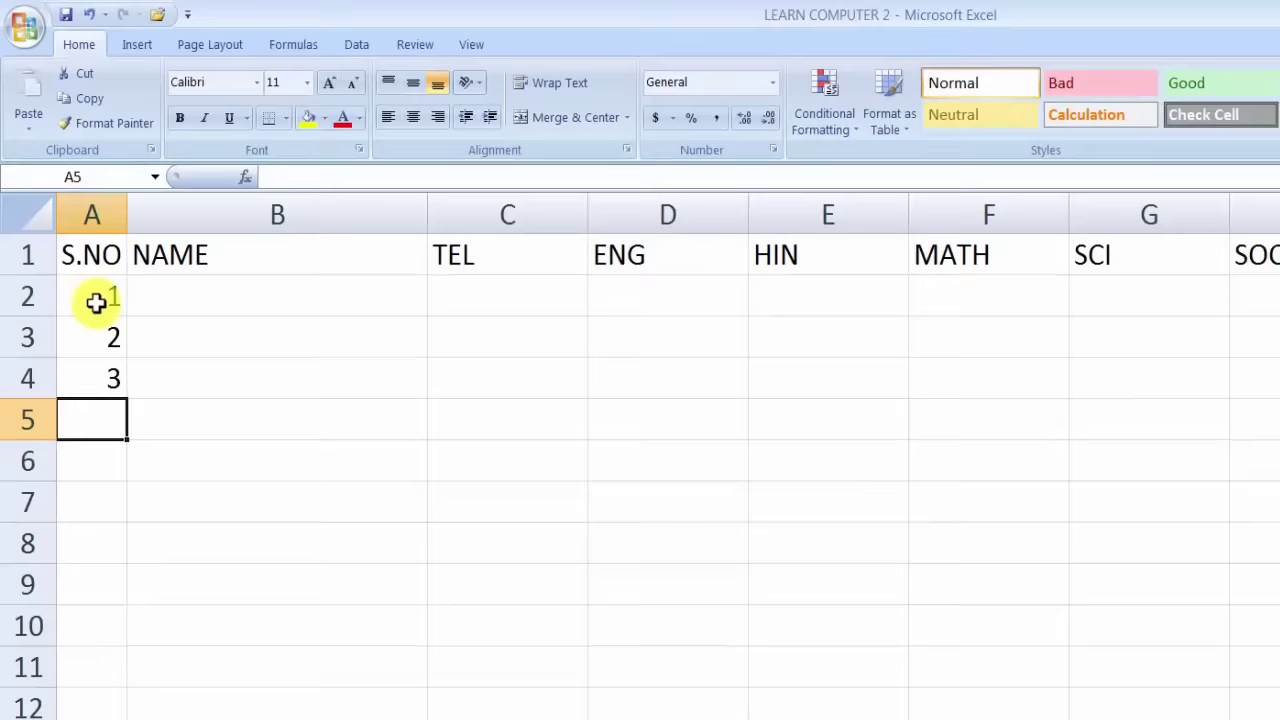
{"action": "left_click_drag", "start_coordinate": [77, 243], "coordinate": [73, 303]}
{"action": "left_click_drag", "start_coordinate": [101, 420], "coordinate": [102, 410]}
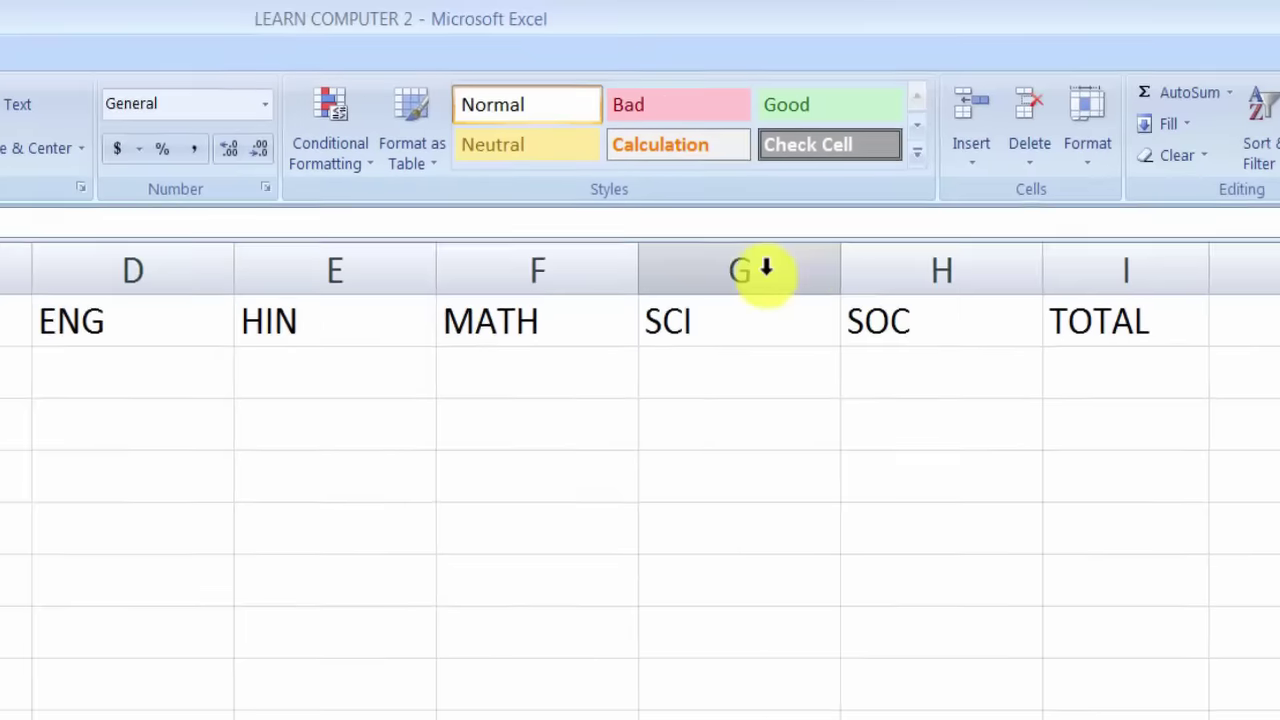
Step: Set rows 2–4 to a row height of 20, then raise it to 35
{"action": "left_click", "coordinate": [1095, 150]}
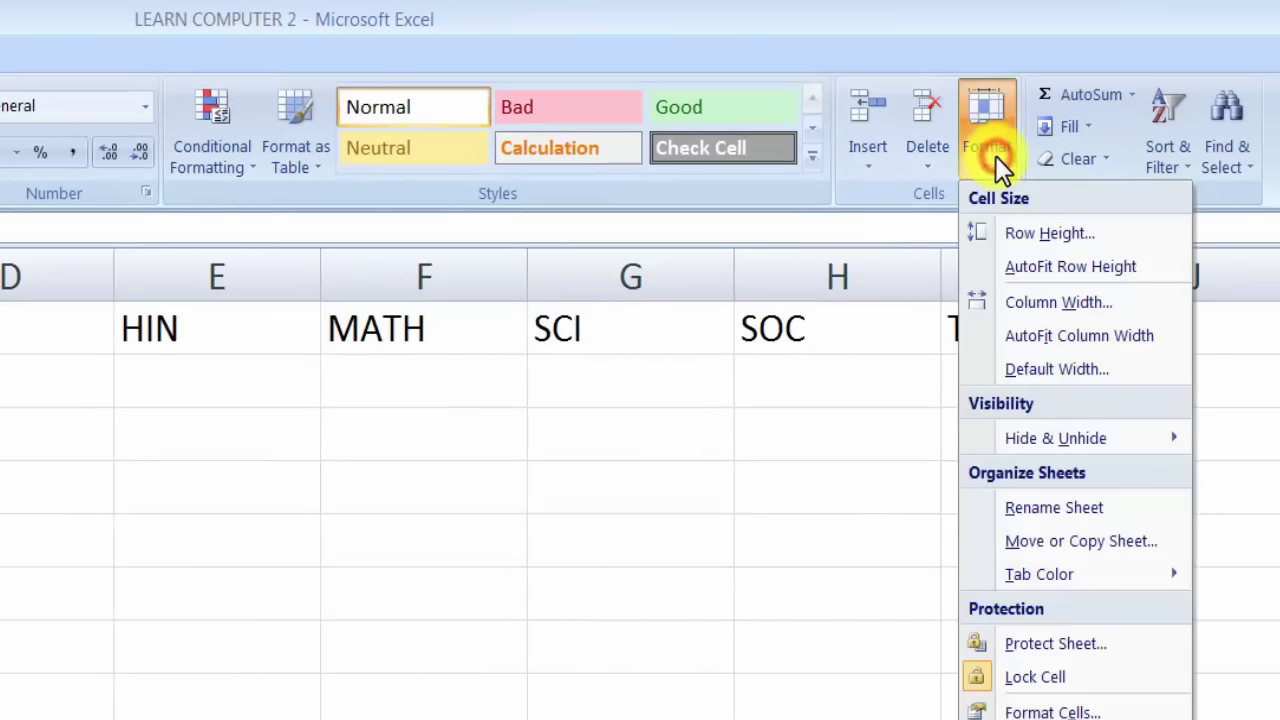
{"action": "left_click", "coordinate": [1044, 235]}
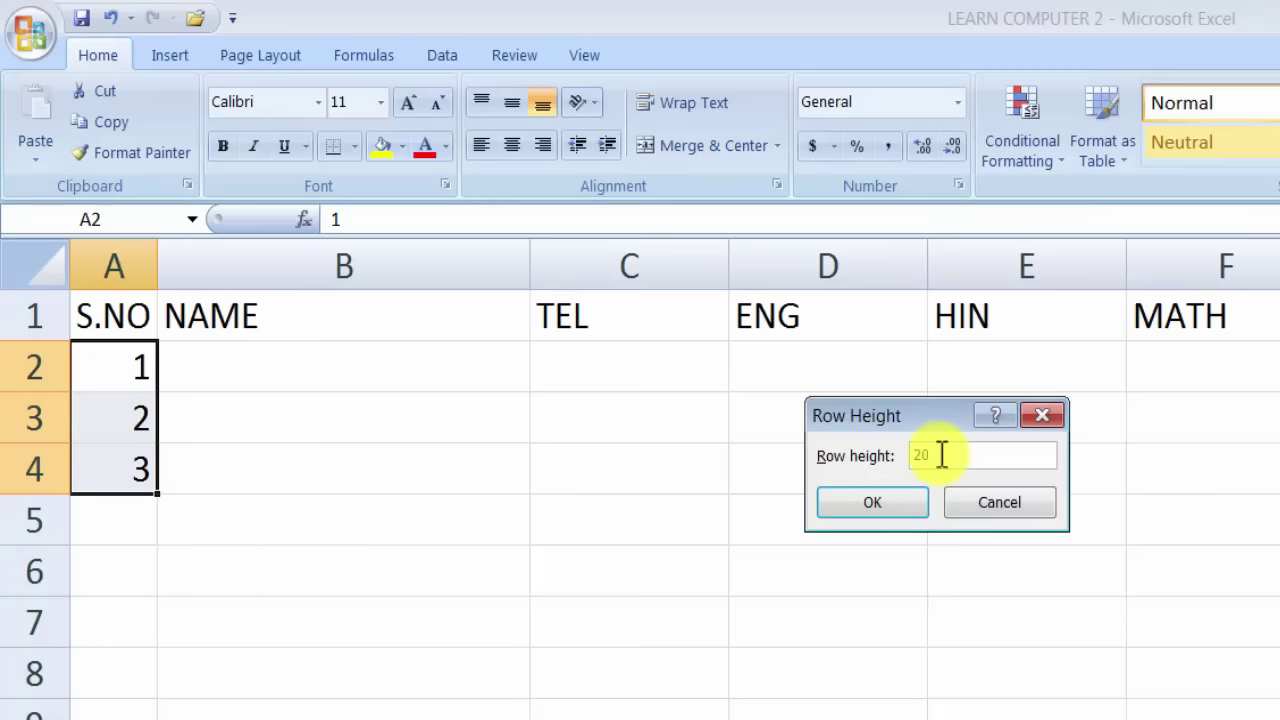
{"action": "left_click", "coordinate": [866, 508]}
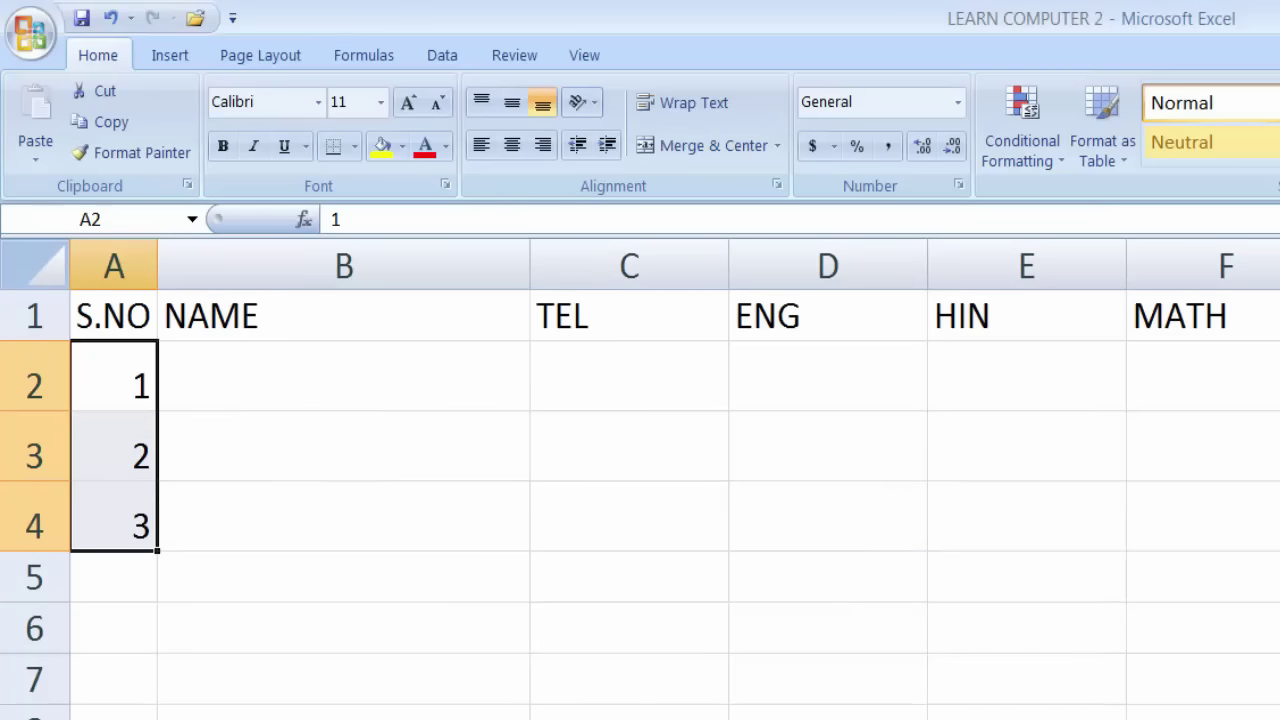
{"action": "key", "text": "alt+h"}
{"action": "key", "text": "o"}
{"action": "key", "text": "h"}
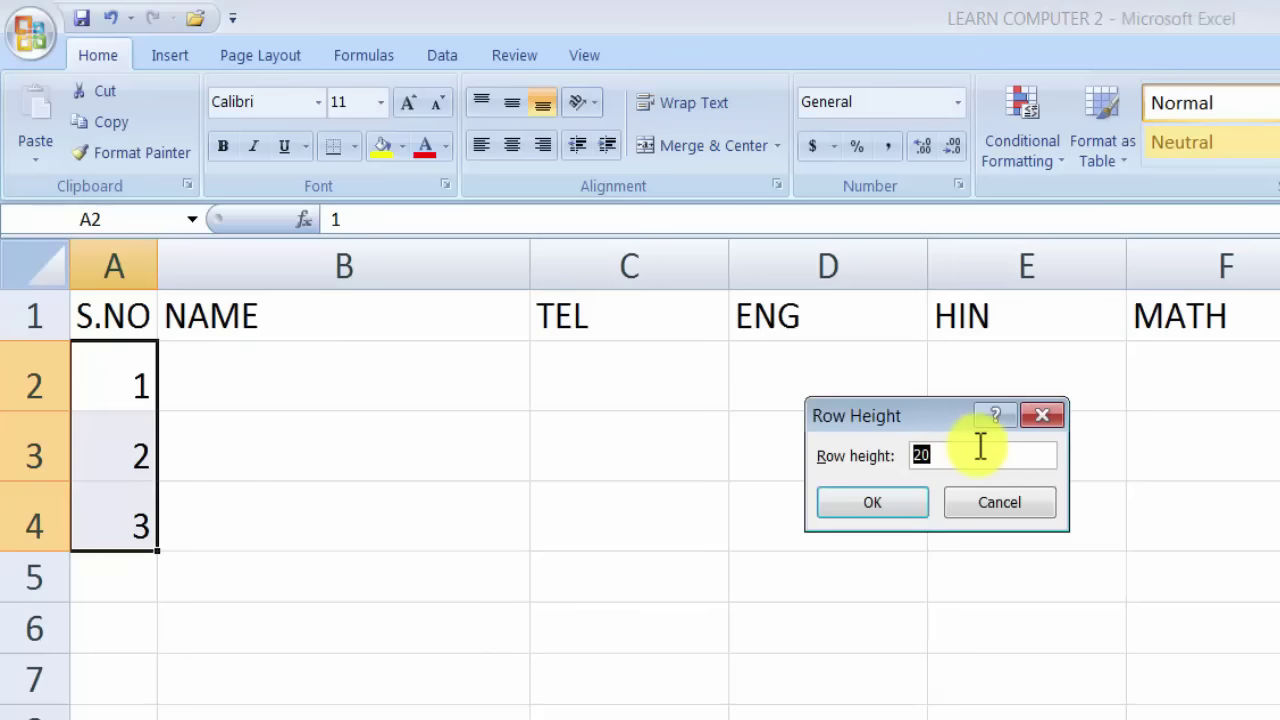
{"action": "left_click", "coordinate": [866, 510]}
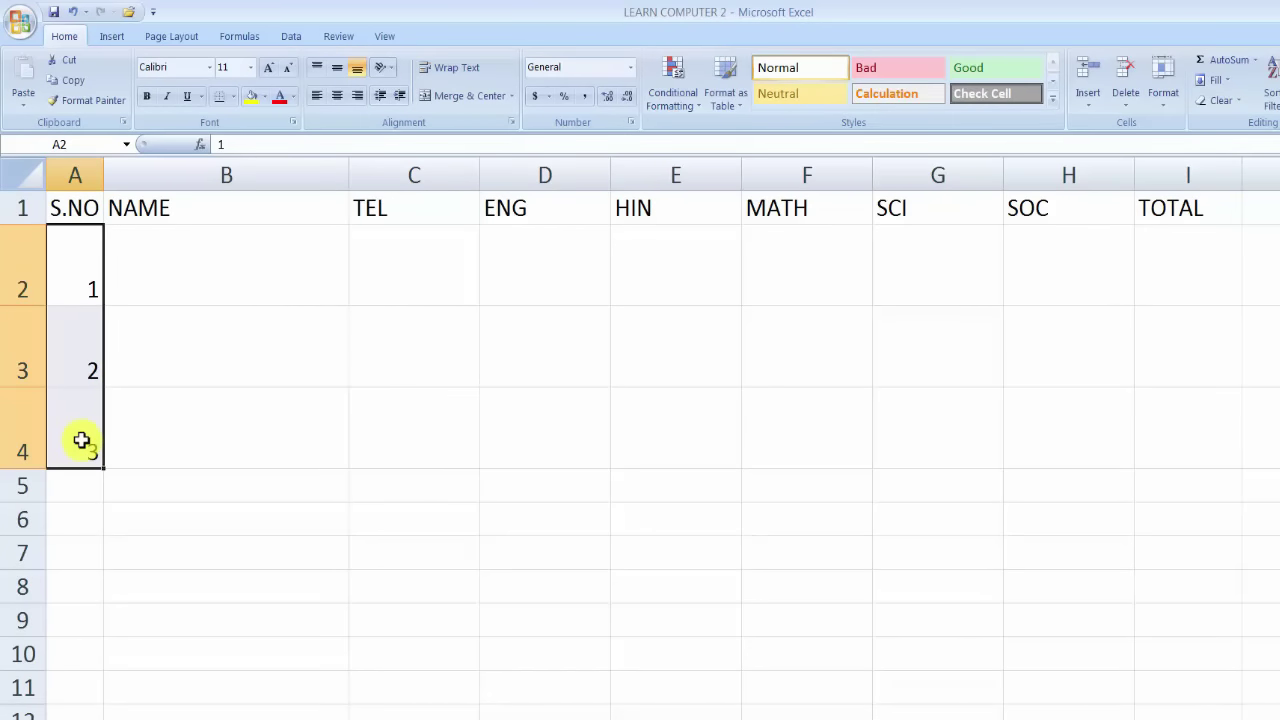
Step: Open the Row Height dialog for rows 2–4 twice and cancel both times without changes
{"action": "left_click", "coordinate": [214, 514]}
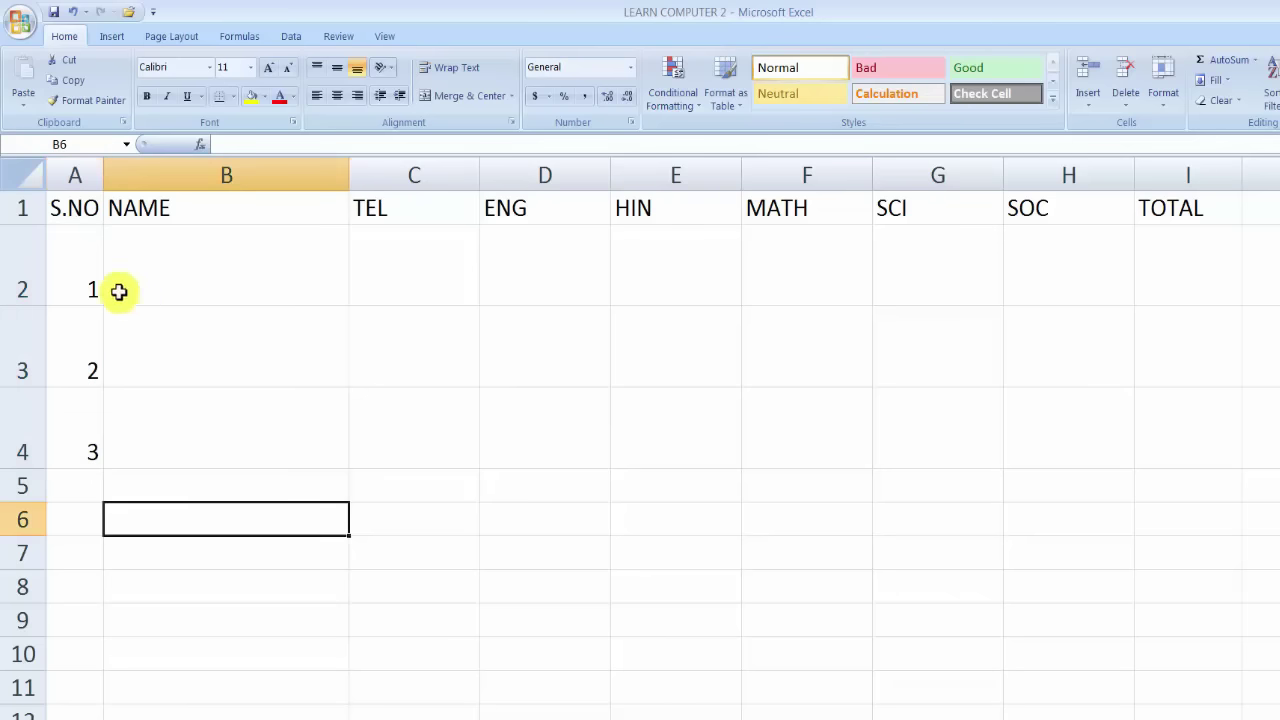
{"action": "left_click_drag", "start_coordinate": [92, 275], "coordinate": [92, 424]}
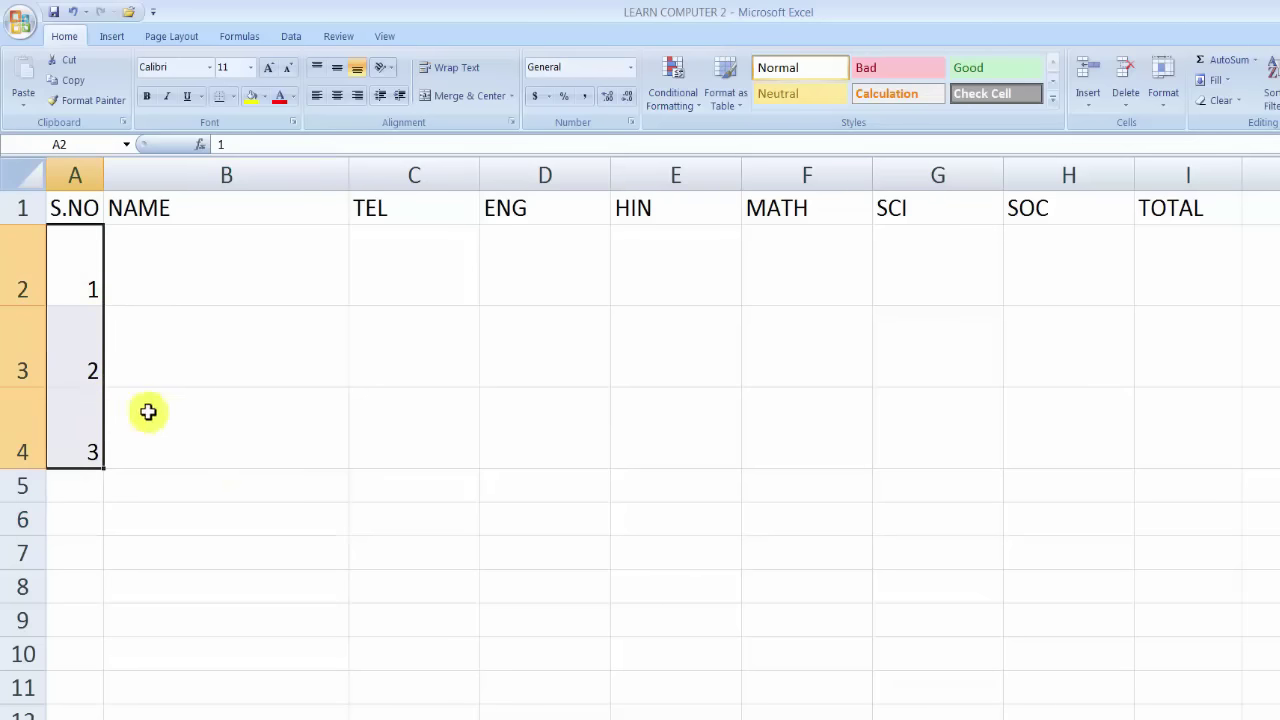
{"action": "left_click", "coordinate": [1164, 100]}
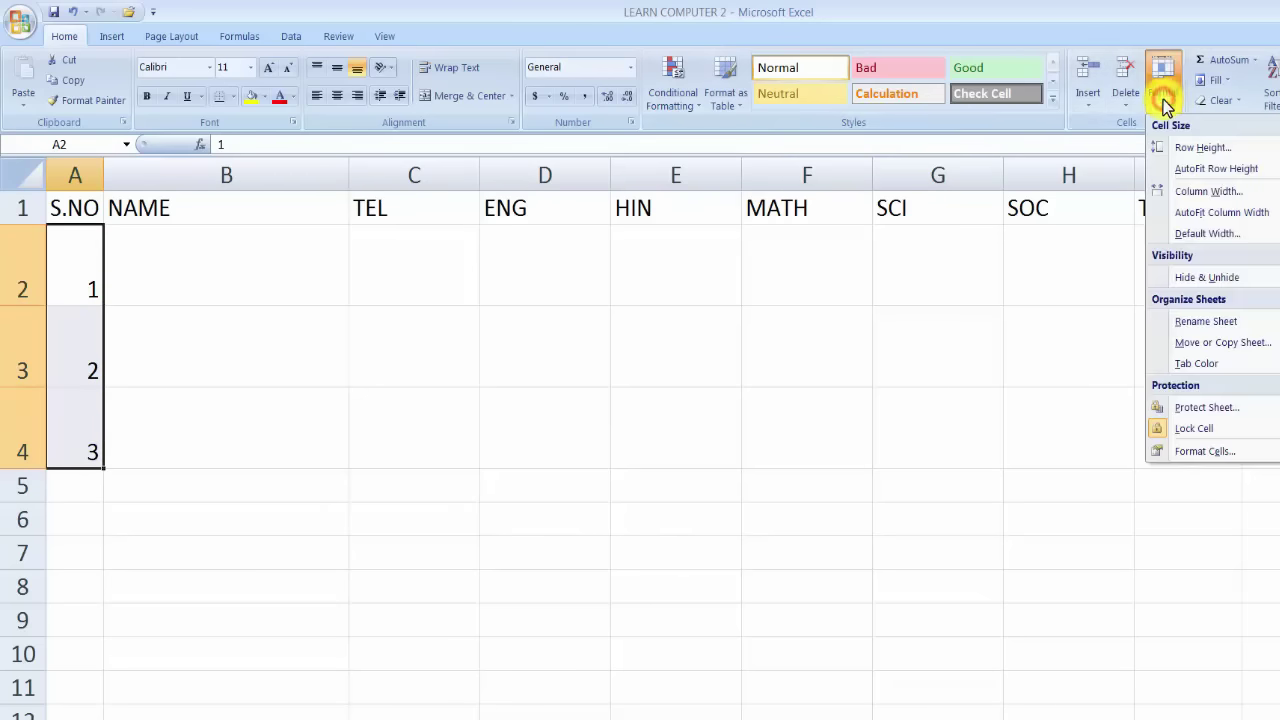
{"action": "left_click", "coordinate": [1205, 148]}
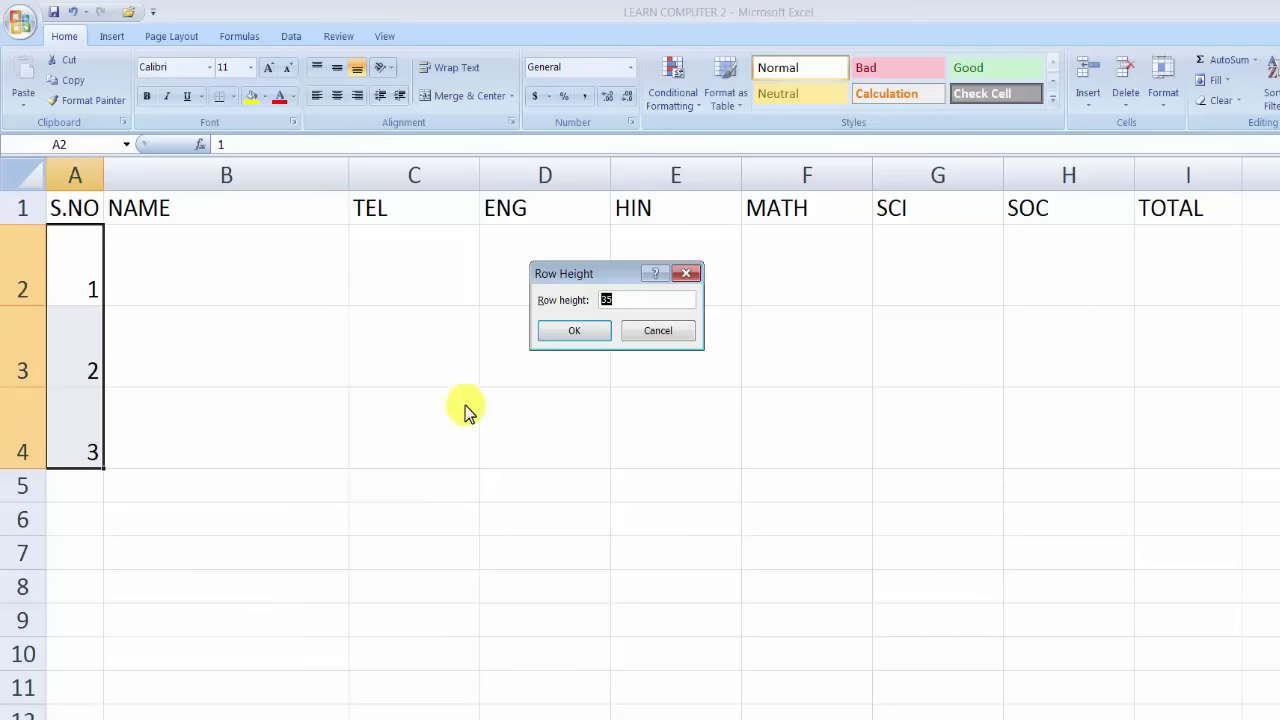
{"action": "left_click", "coordinate": [655, 333]}
{"action": "left_click", "coordinate": [137, 558]}
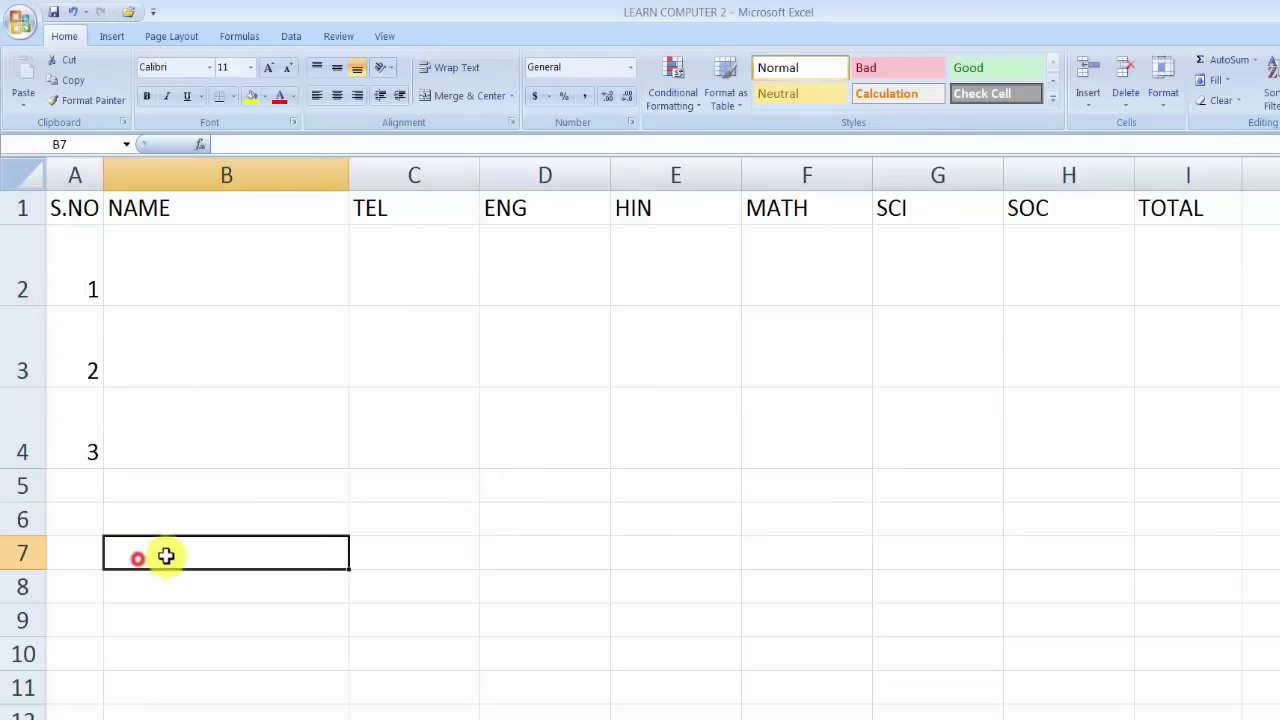
{"action": "left_click", "coordinate": [1163, 90]}
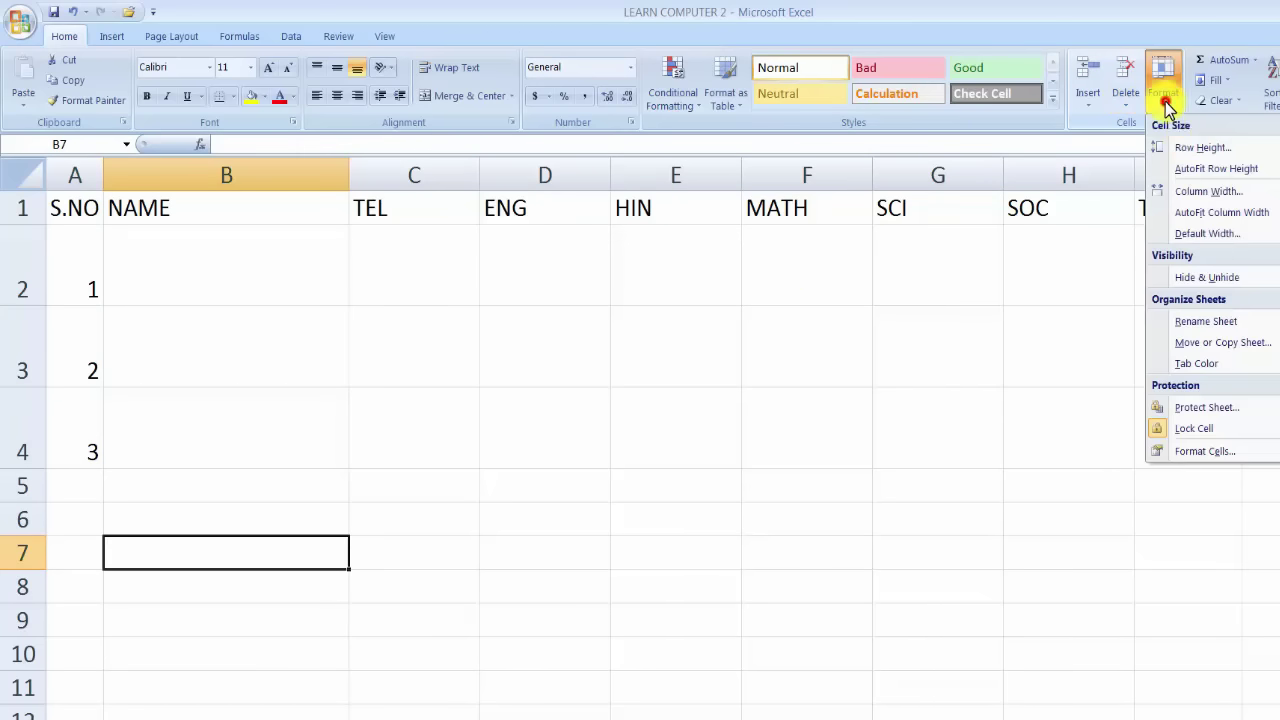
{"action": "left_click", "coordinate": [1188, 148]}
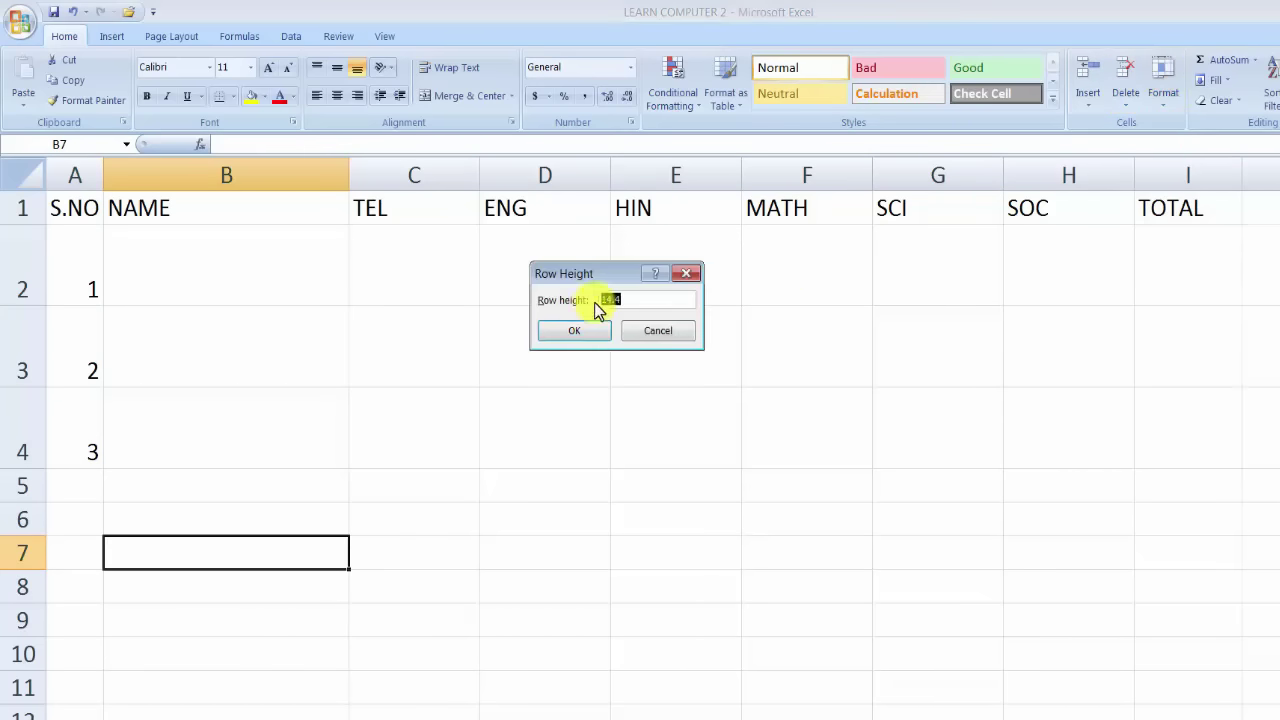
{"action": "left_click", "coordinate": [660, 333]}
Step: Reselect A2:A4 and set rows 2–4 to a row height of 14
{"action": "left_click_drag", "start_coordinate": [62, 262], "coordinate": [82, 425]}
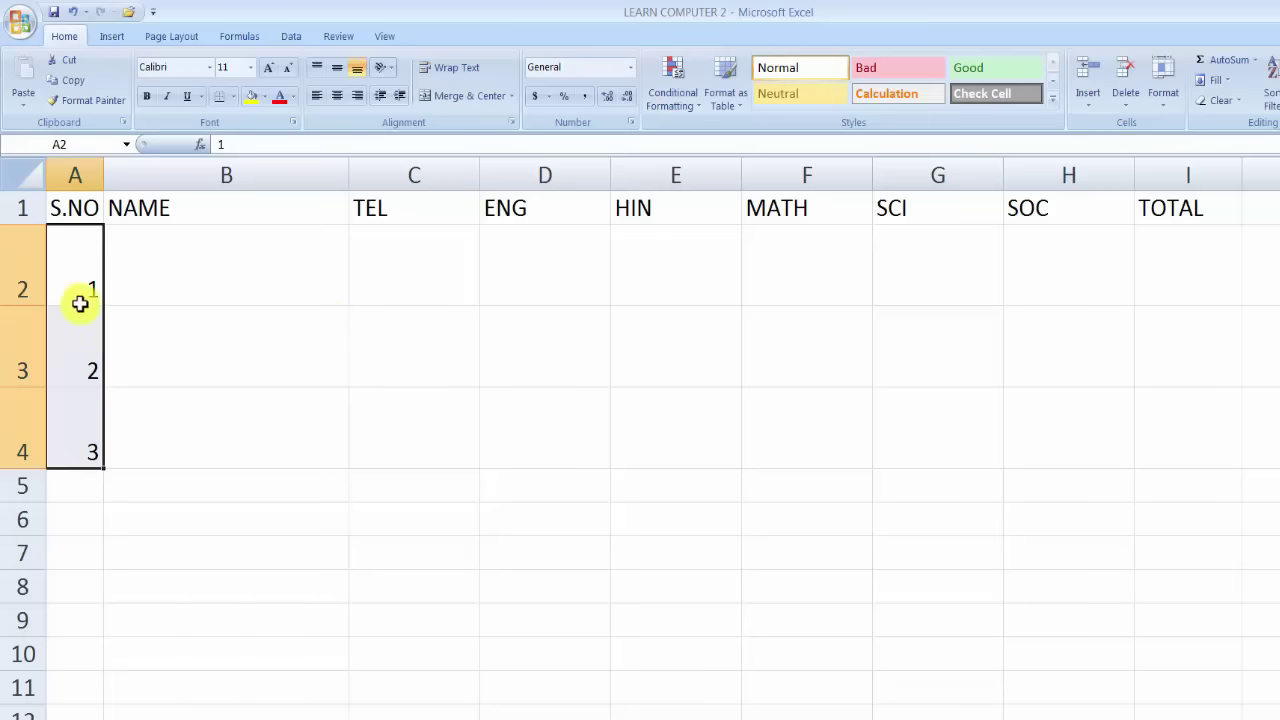
{"action": "left_click", "coordinate": [1163, 92]}
{"action": "left_click", "coordinate": [1195, 148]}
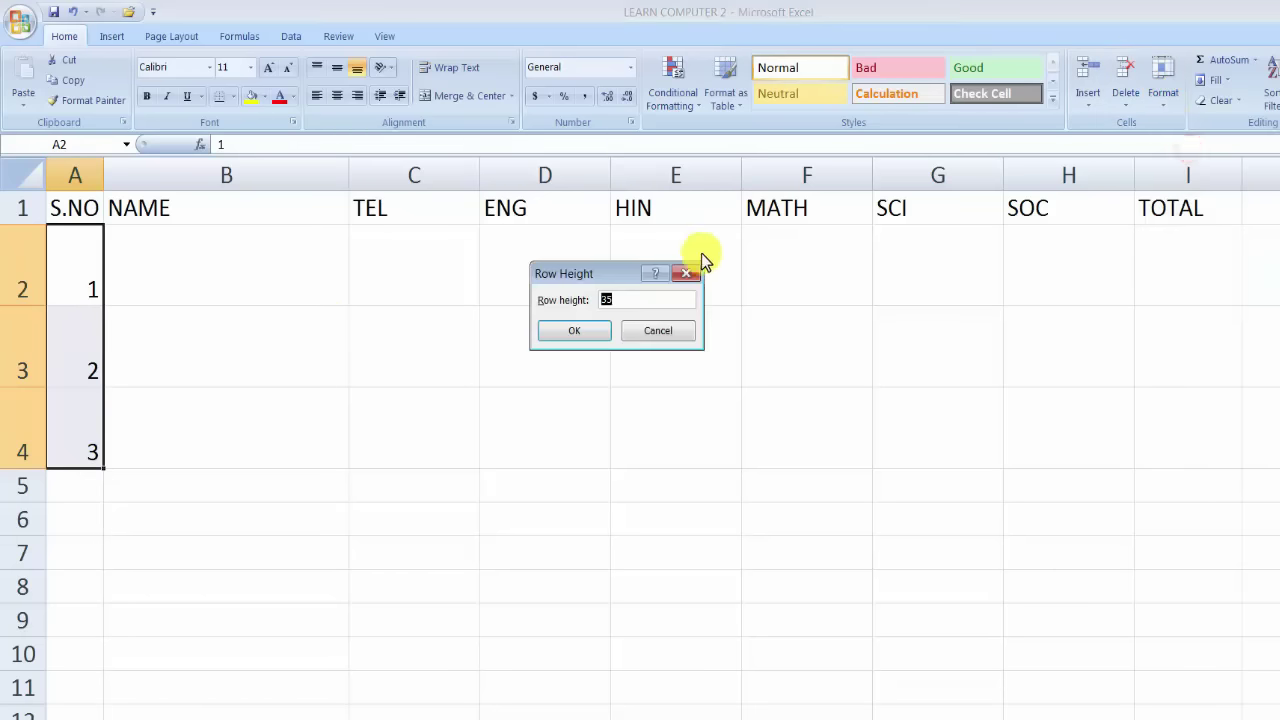
{"action": "type", "text": "14"}
{"action": "key", "text": "Return"}
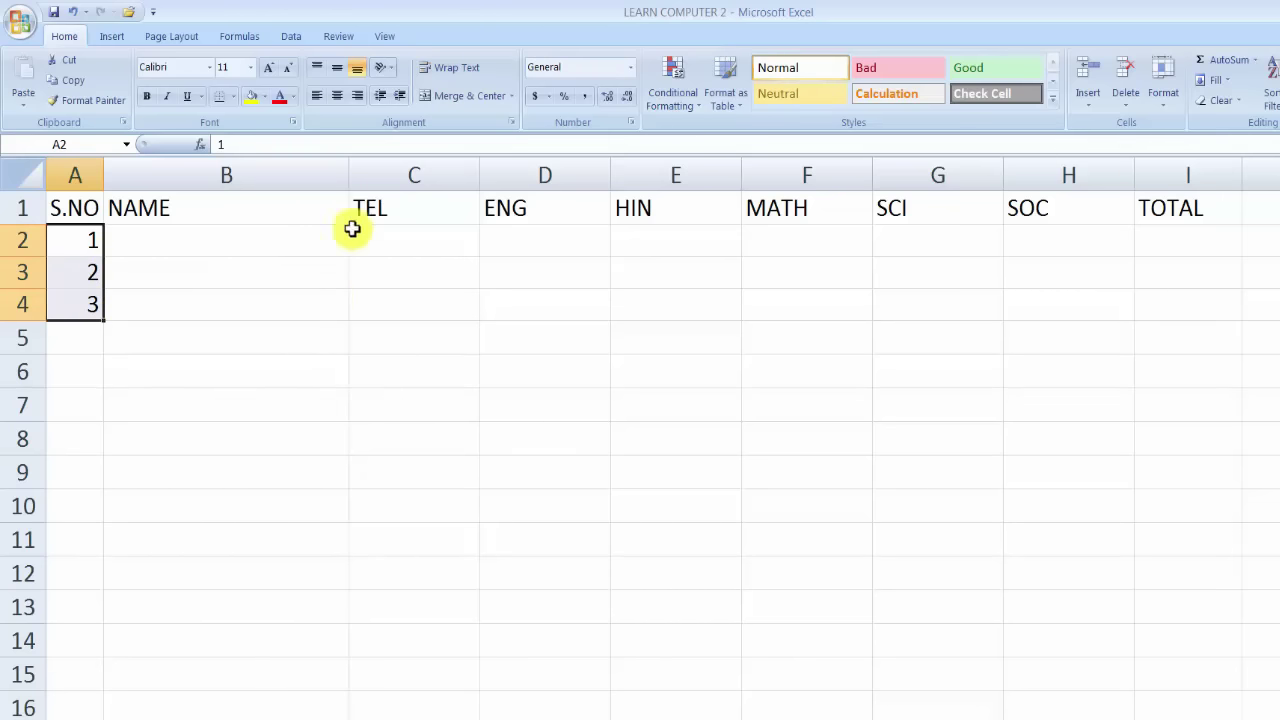
Step: Select the TEL–SOC headings C1:H1, then open and cancel the Standard Width dialog
{"action": "left_click_drag", "start_coordinate": [377, 214], "coordinate": [1030, 212]}
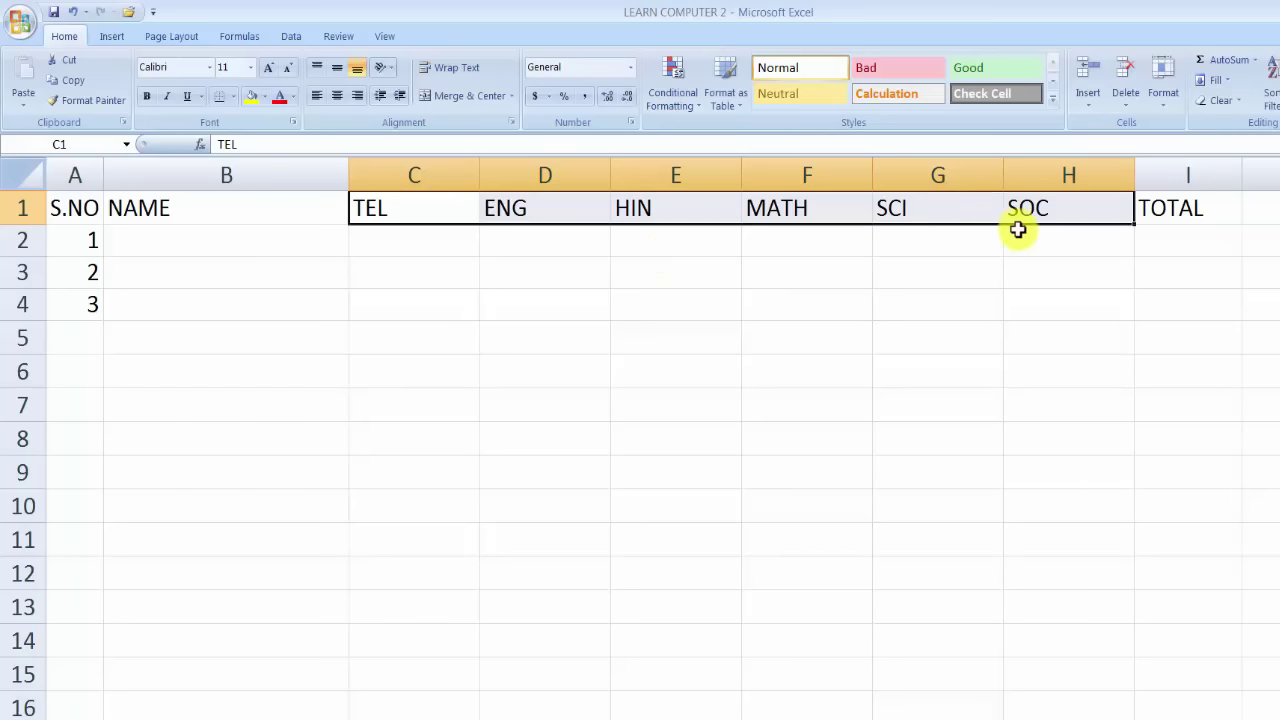
{"action": "left_click", "coordinate": [1162, 105]}
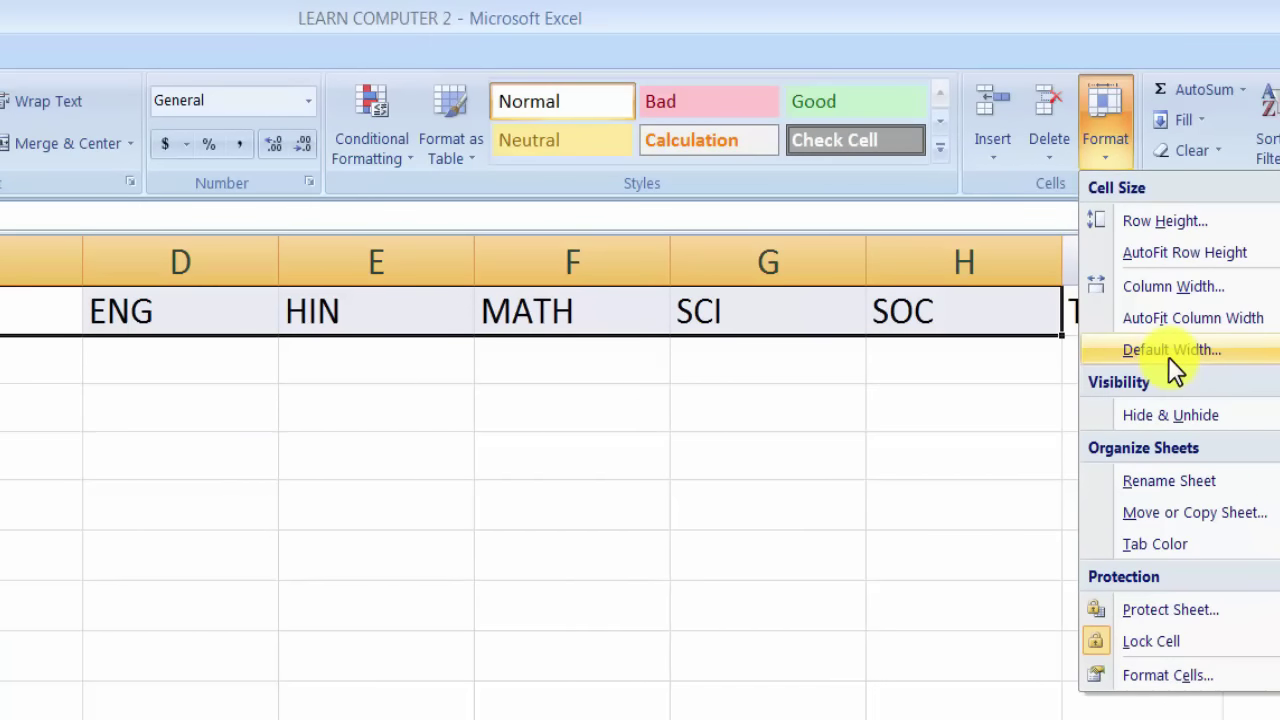
{"action": "left_click", "coordinate": [1168, 356]}
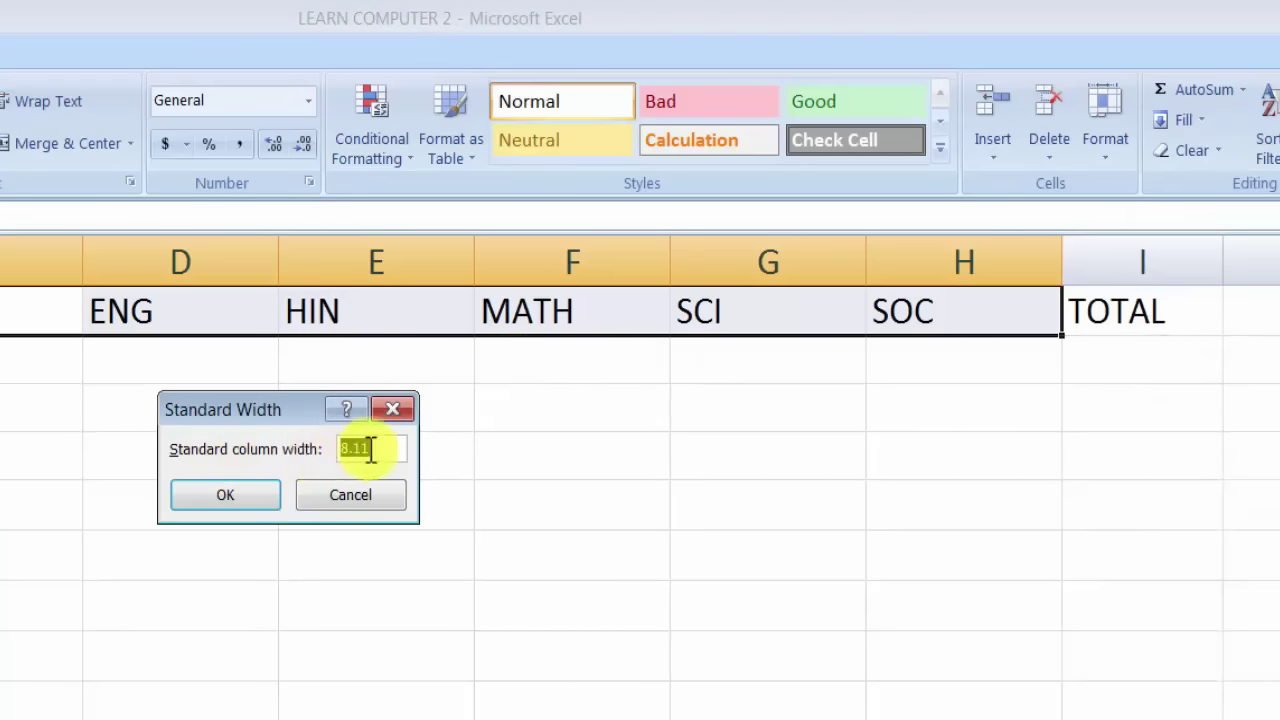
{"action": "left_click", "coordinate": [358, 501]}
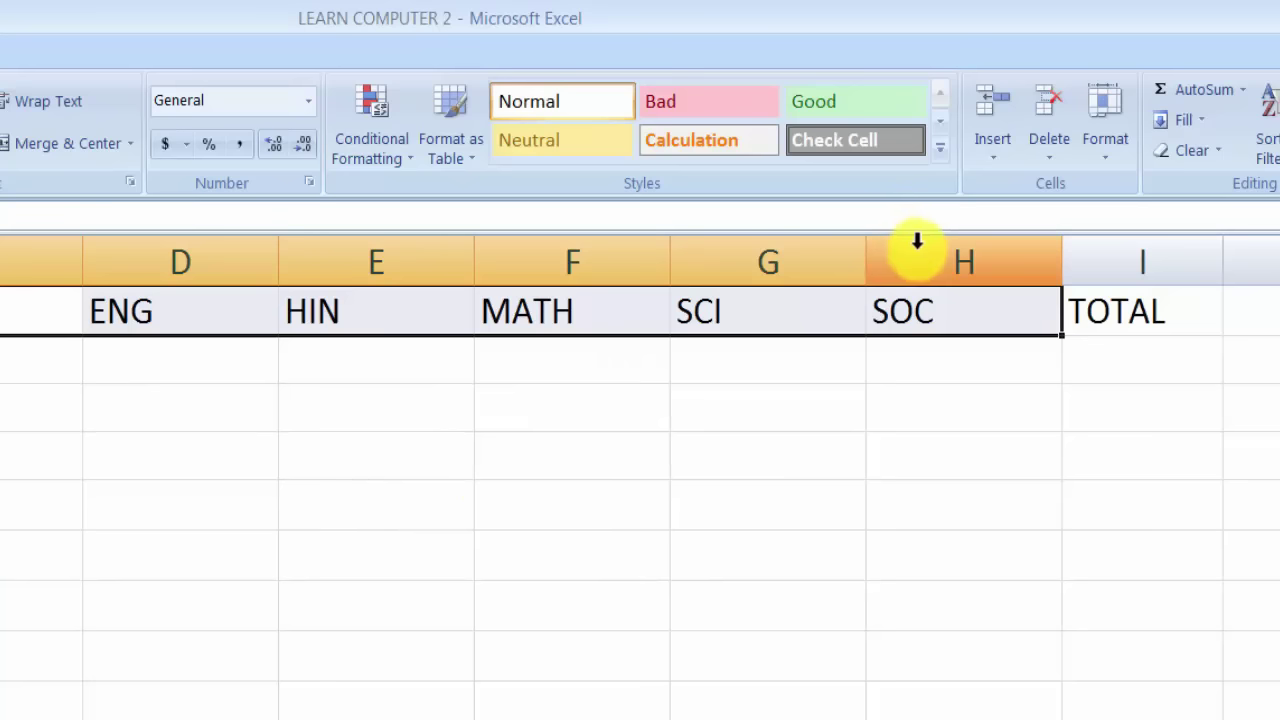
Step: Set columns C–H to a width of 8.11 and check each subject heading
{"action": "left_click", "coordinate": [1108, 150]}
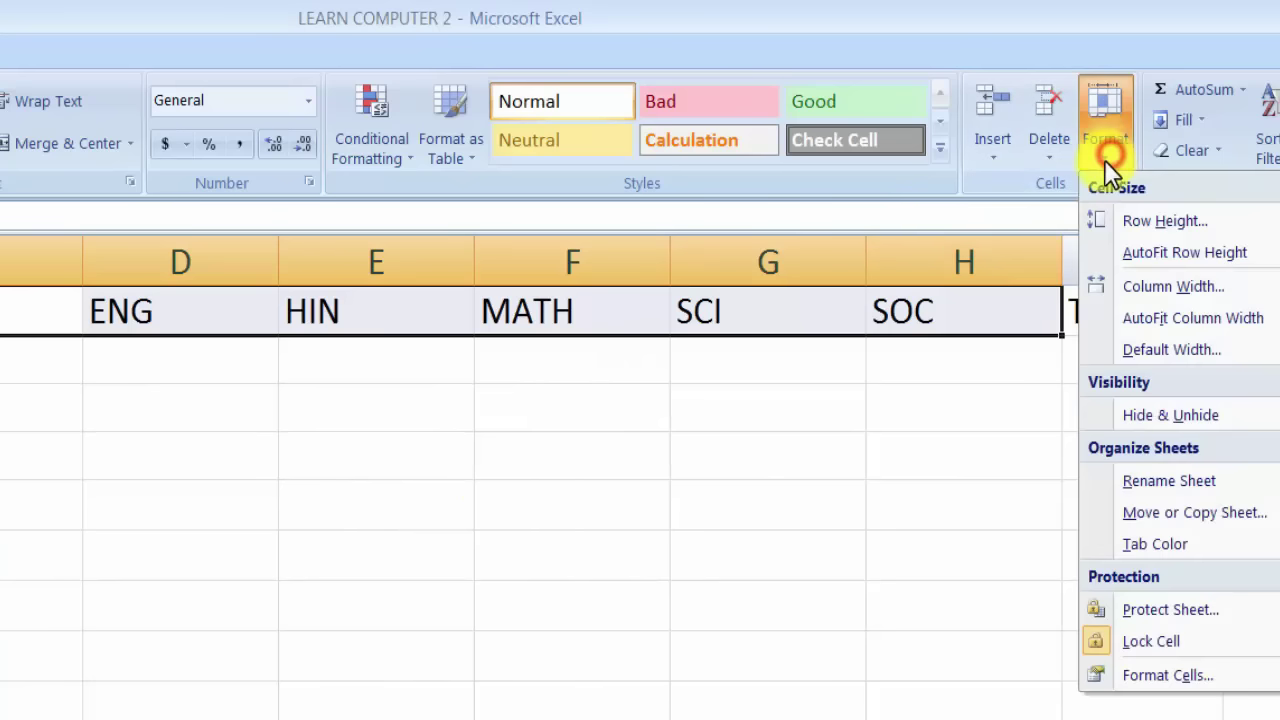
{"action": "left_click", "coordinate": [1141, 284]}
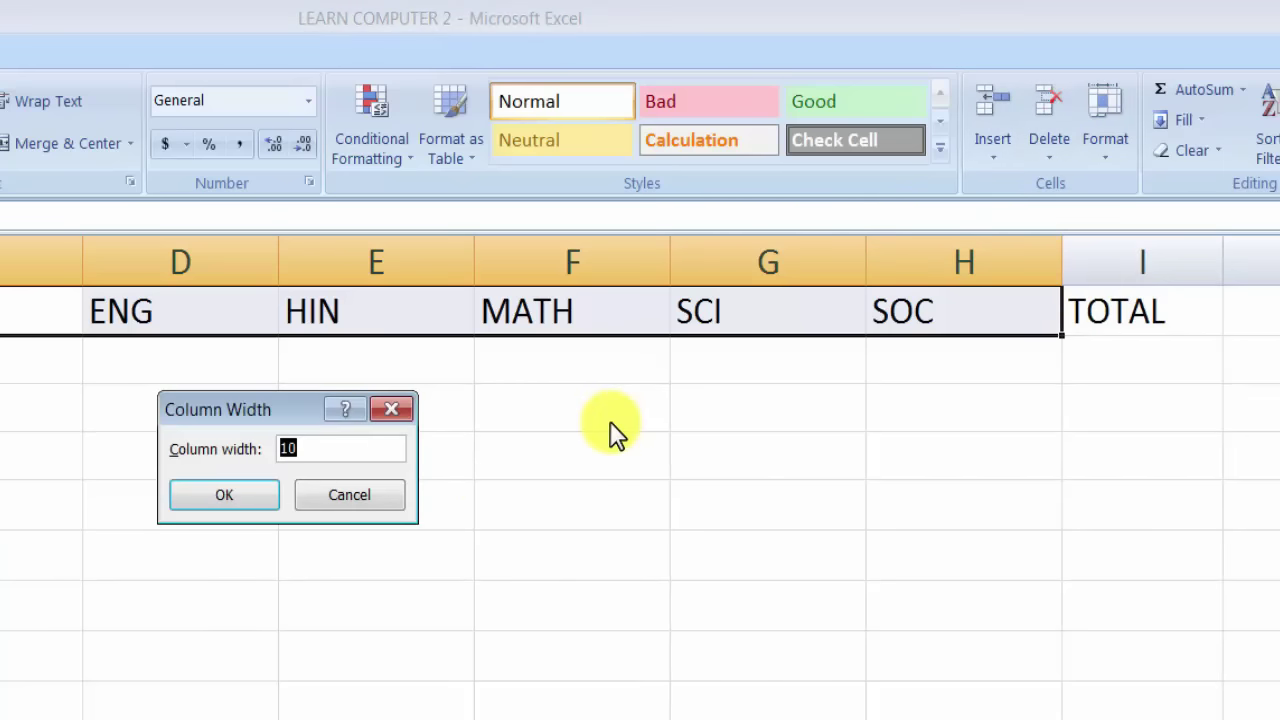
{"action": "type", "text": "8.11"}
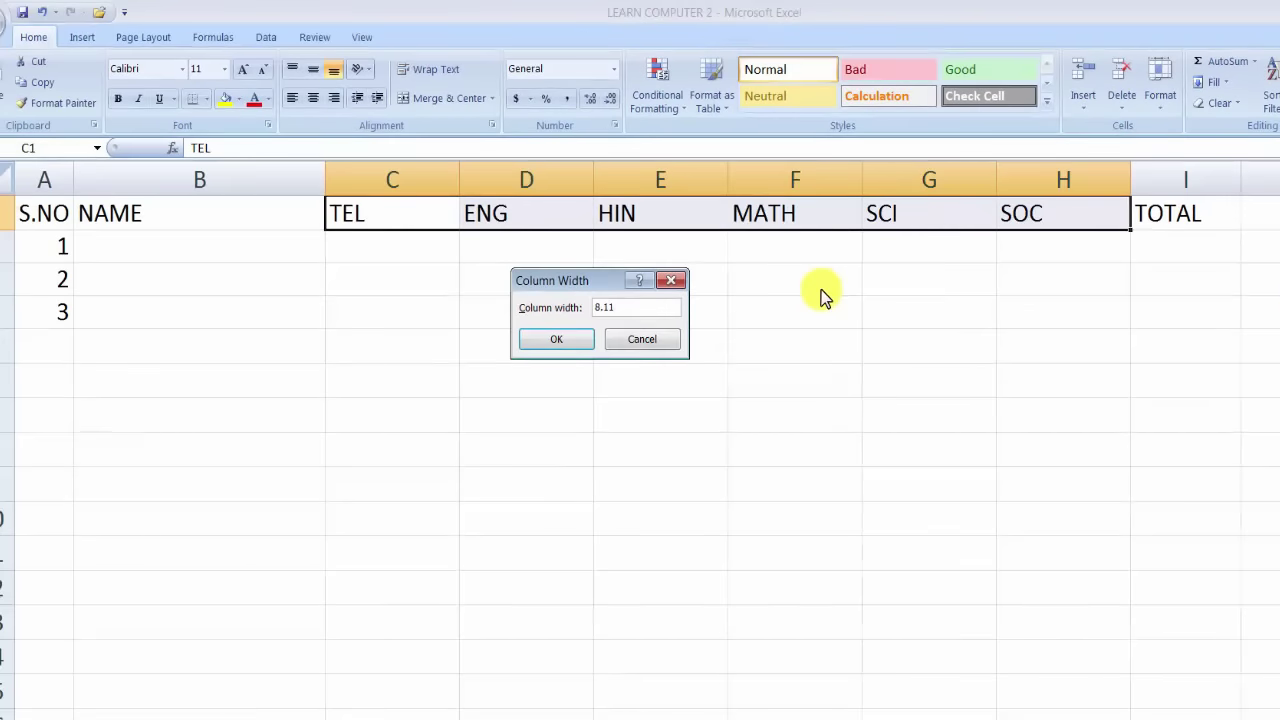
{"action": "left_click", "coordinate": [564, 343]}
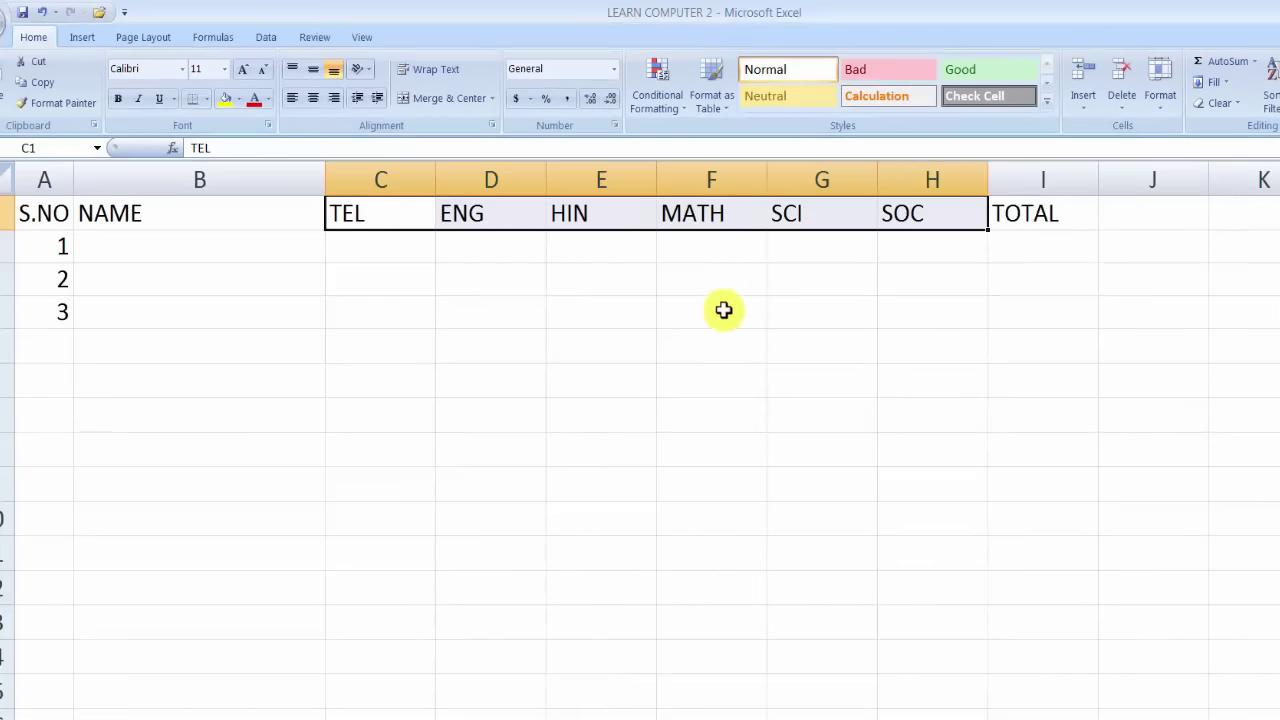
{"action": "left_click", "coordinate": [343, 217]}
{"action": "left_click", "coordinate": [511, 220]}
{"action": "left_click", "coordinate": [663, 220]}
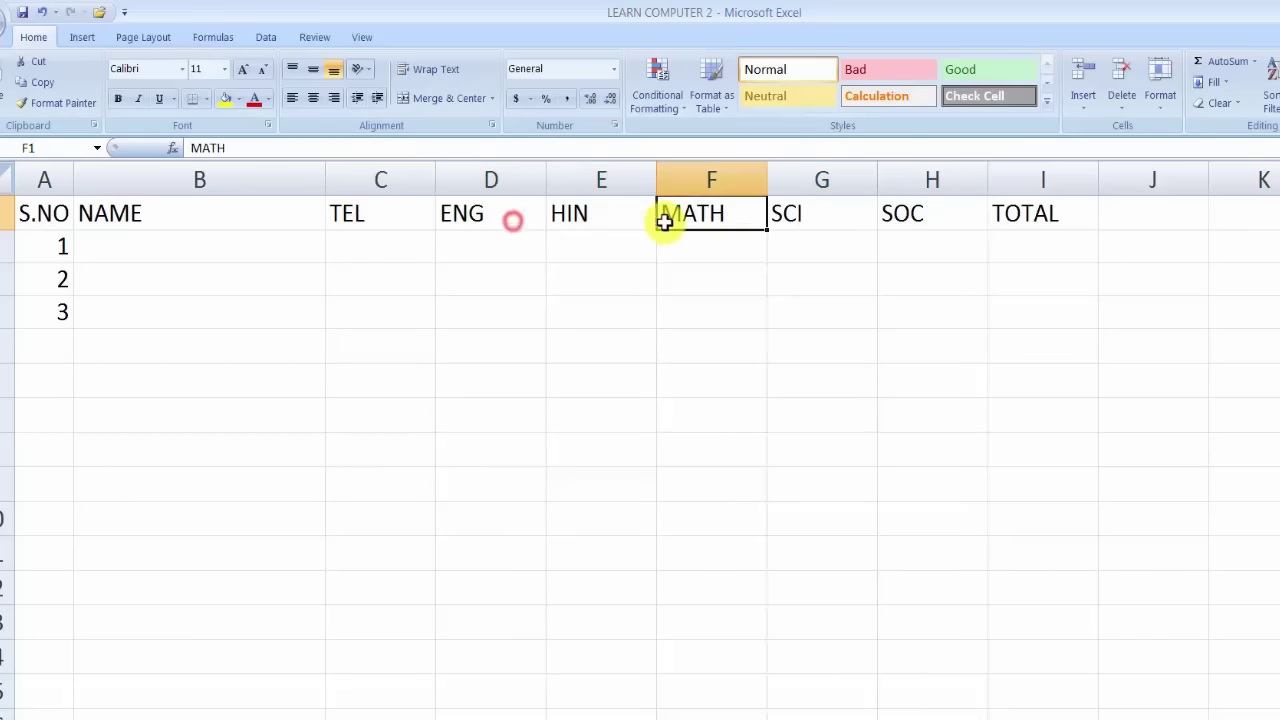
{"action": "left_click", "coordinate": [812, 222]}
{"action": "left_click", "coordinate": [898, 222]}
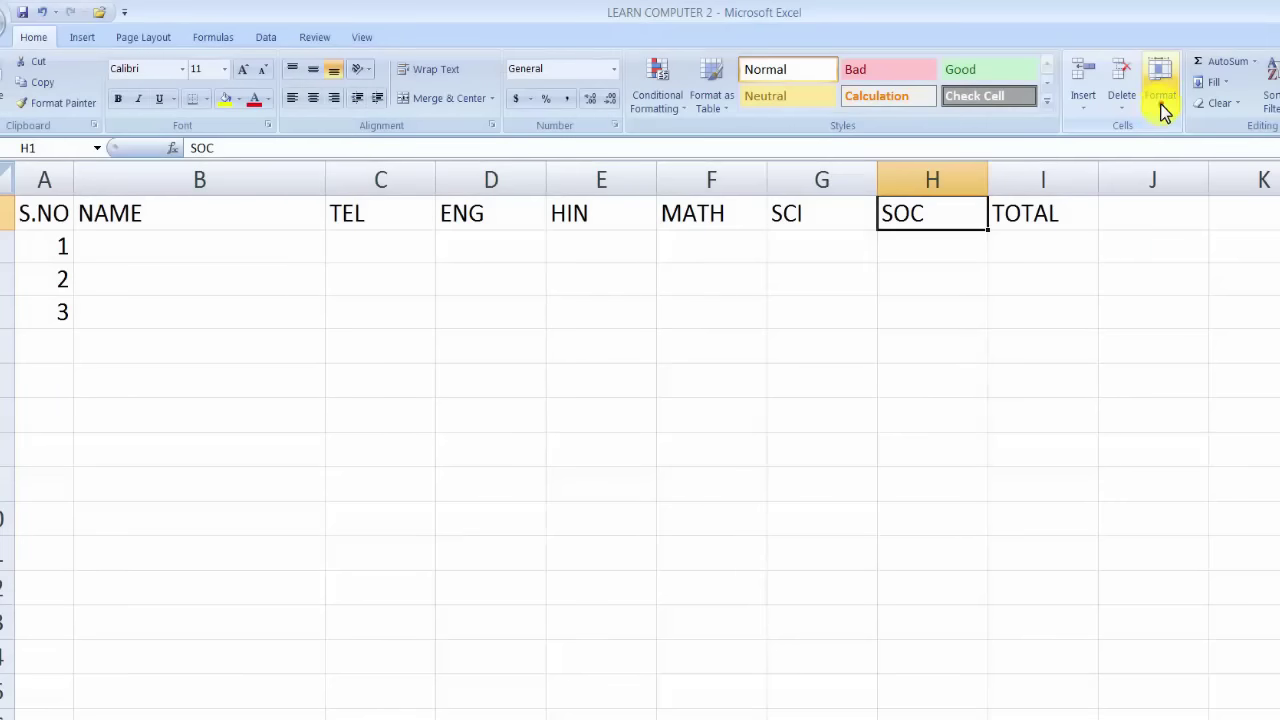
{"action": "left_click", "coordinate": [1162, 100]}
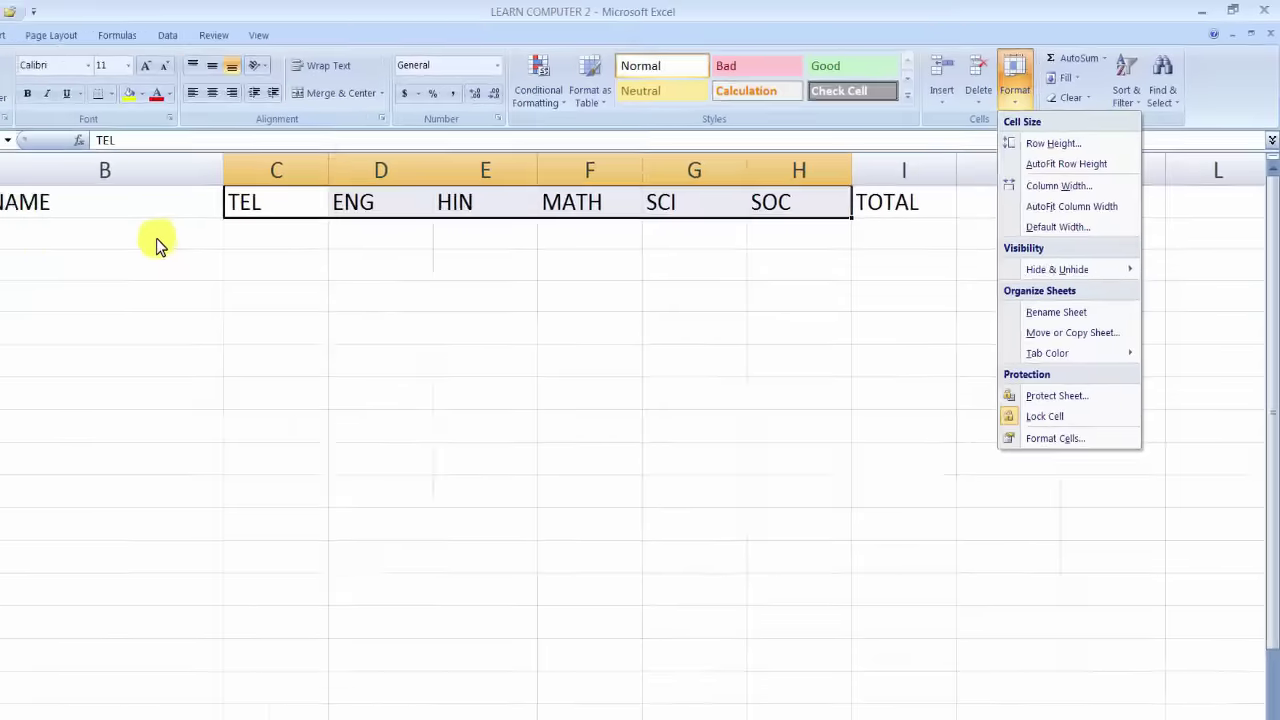
{"action": "left_click", "coordinate": [222, 215]}
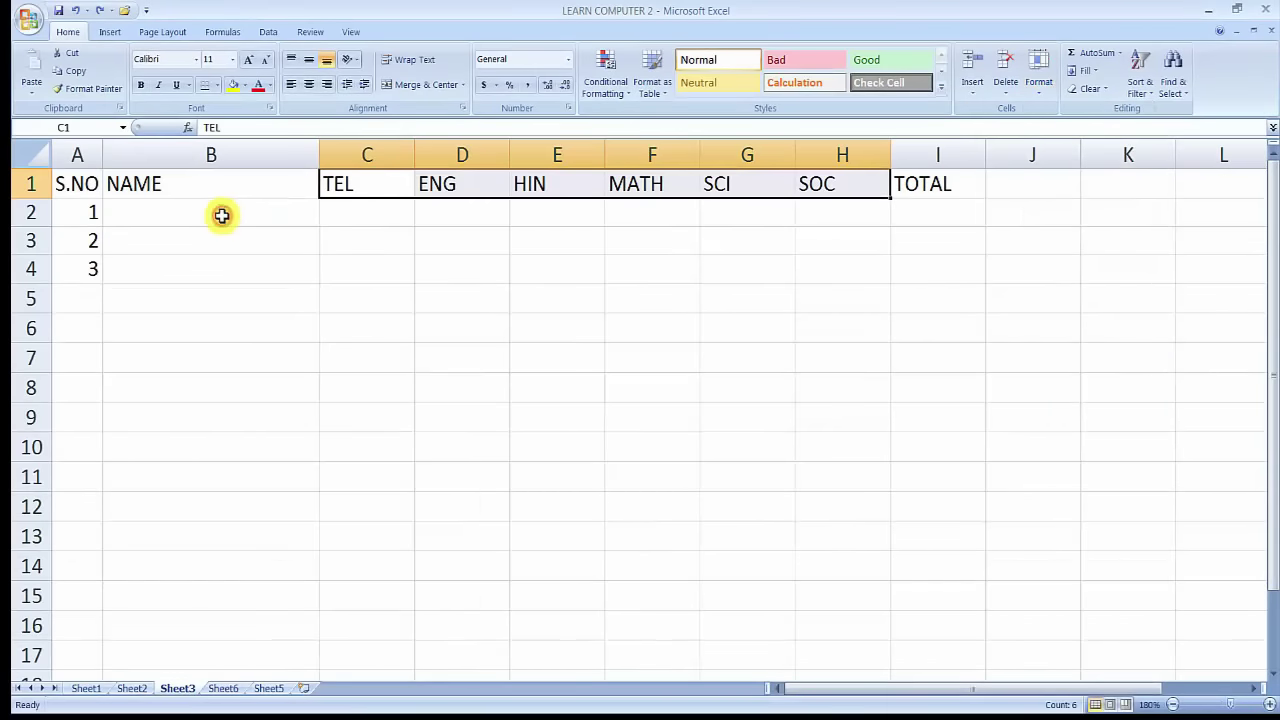
Step: Enter the first student's name in B2, fixing a missing letter, with marks 85, 74, 95, 84, 74, 87
{"action": "left_click", "coordinate": [222, 215]}
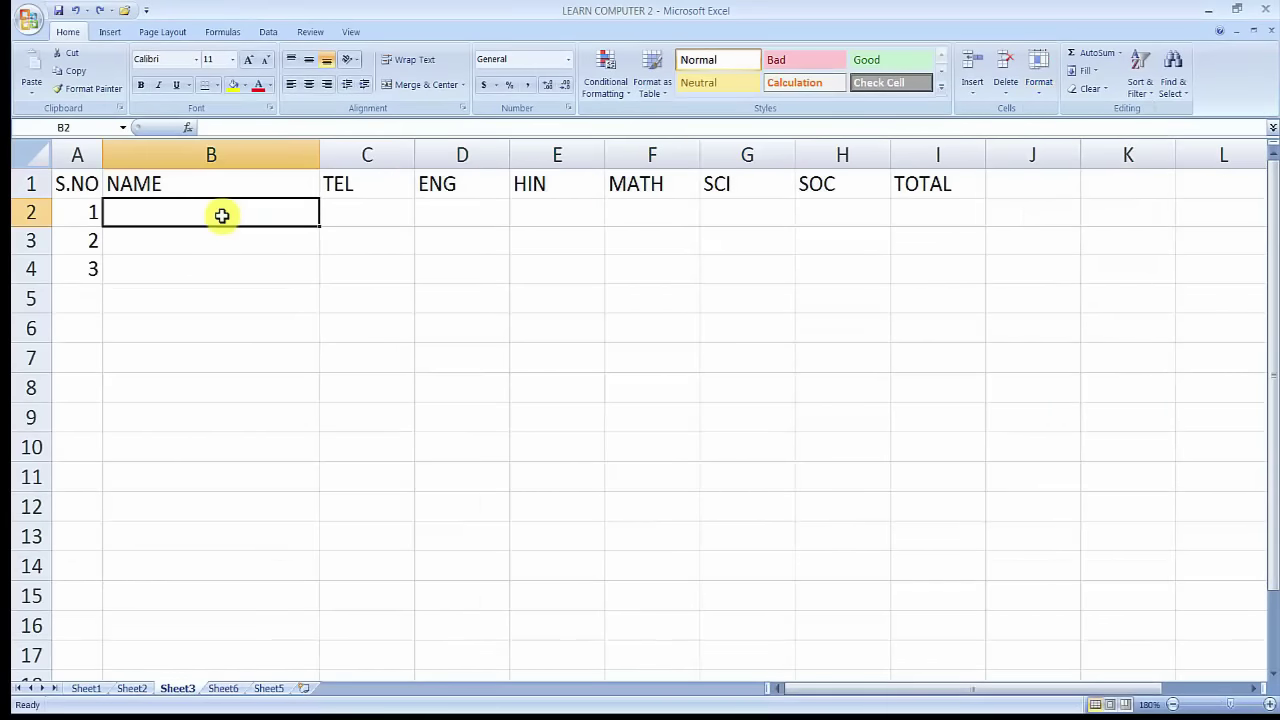
{"action": "type", "text": "K R"}
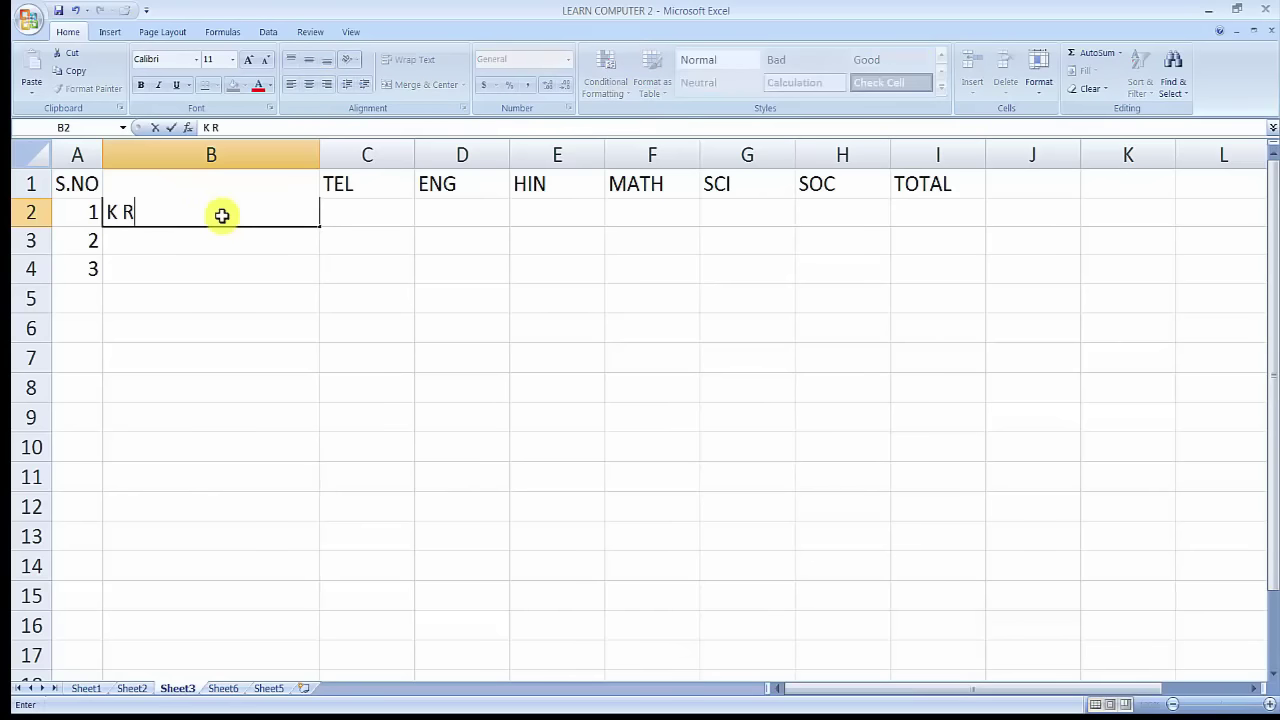
{"action": "type", "text": "AJESH"}
{"action": "key", "text": "Return"}
{"action": "left_click", "coordinate": [213, 215]}
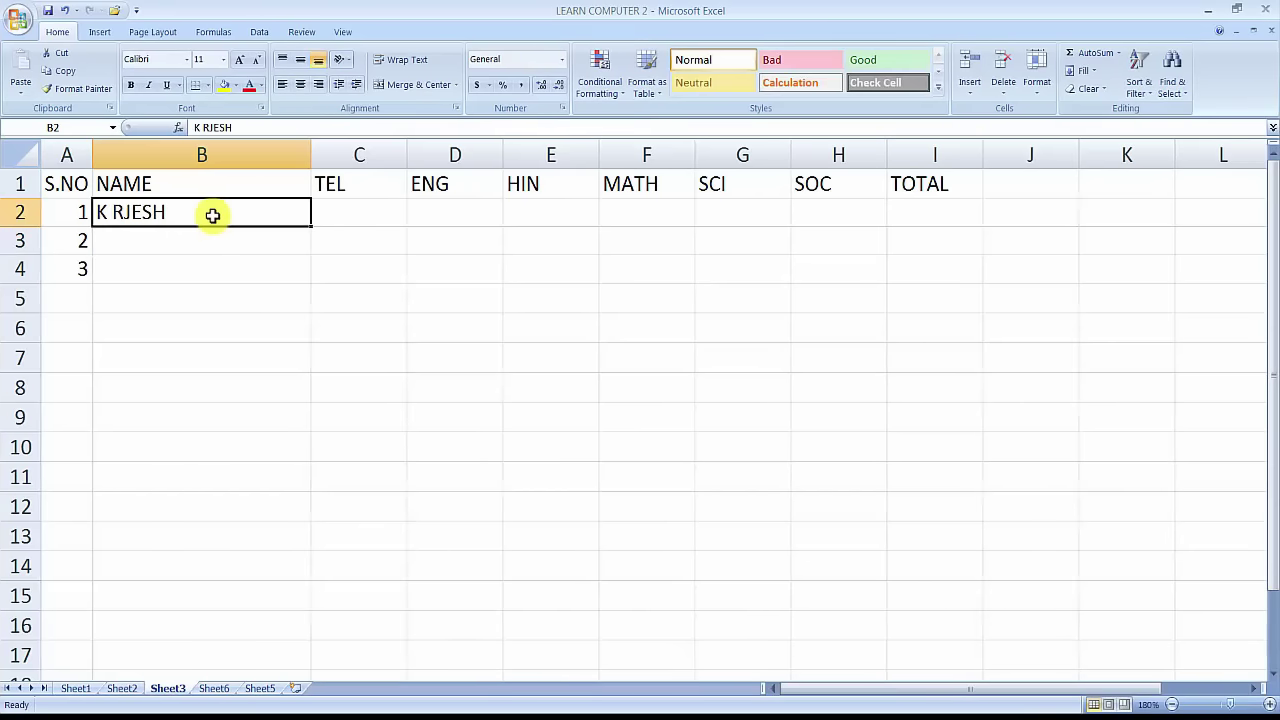
{"action": "double_click", "coordinate": [213, 215]}
{"action": "key", "text": "Left"}
{"action": "key", "text": "Left"}
{"action": "key", "text": "Left"}
{"action": "key", "text": "Left"}
{"action": "type", "text": "A"}
{"action": "key", "text": "Tab"}
{"action": "type", "text": "85\t74"}
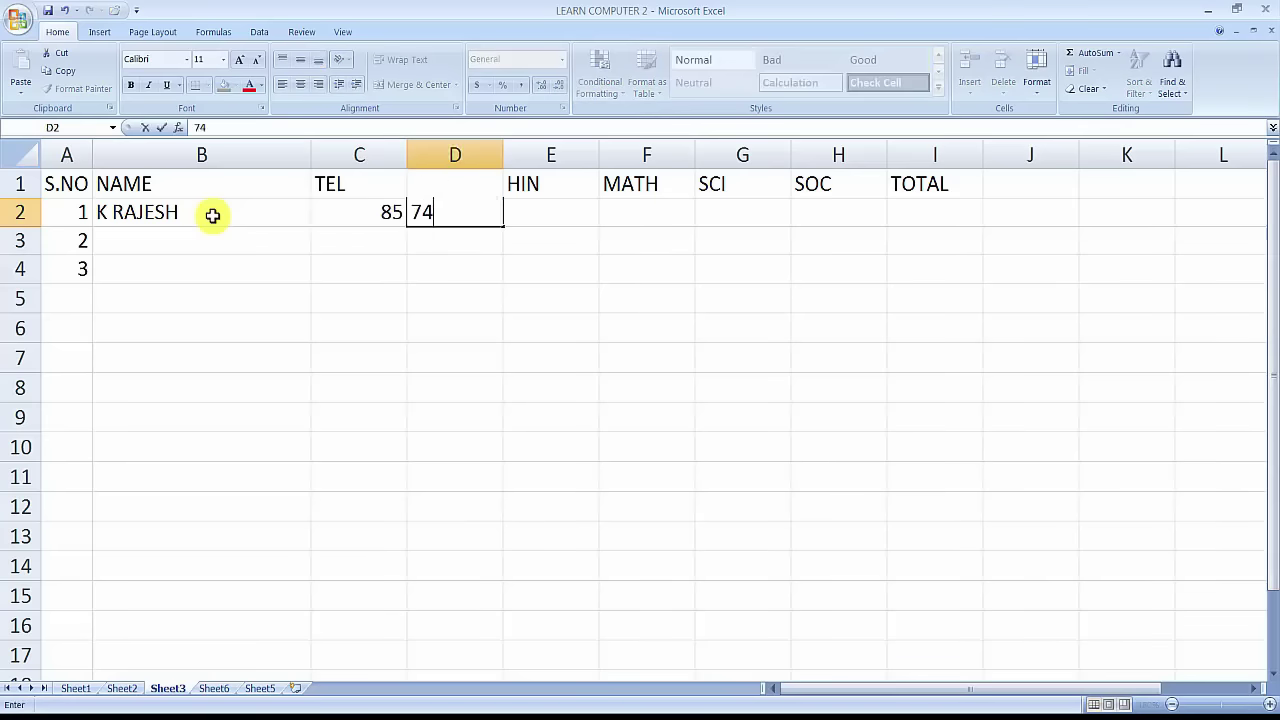
{"action": "key", "text": "Tab"}
{"action": "type", "text": "95\t84"}
{"action": "key", "text": "Tab"}
{"action": "type", "text": "74"}
{"action": "key", "text": "Tab"}
{"action": "type", "text": "87"}
Step: Fill row 3 with the second student's name and marks for all six subjects
{"action": "key", "text": "Left"}
{"action": "key", "text": "Left"}
{"action": "key", "text": "Left"}
{"action": "key", "text": "Left"}
{"action": "key", "text": "Left"}
{"action": "key", "text": "Left"}
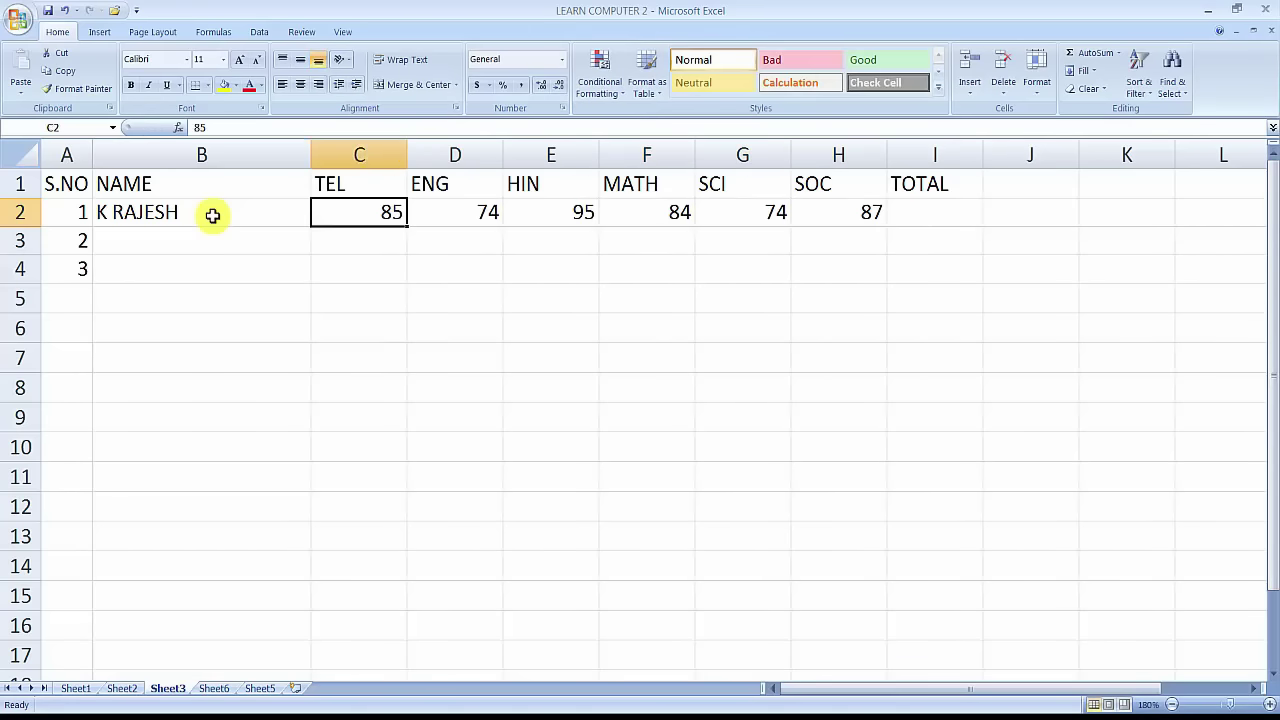
{"action": "key", "text": "Down"}
{"action": "key", "text": "Left"}
{"action": "type", "text": "74\t84\t74"}
{"action": "key", "text": "Left"}
{"action": "key", "text": "Left"}
{"action": "key", "text": "Left"}
{"action": "type", "text": "M M"}
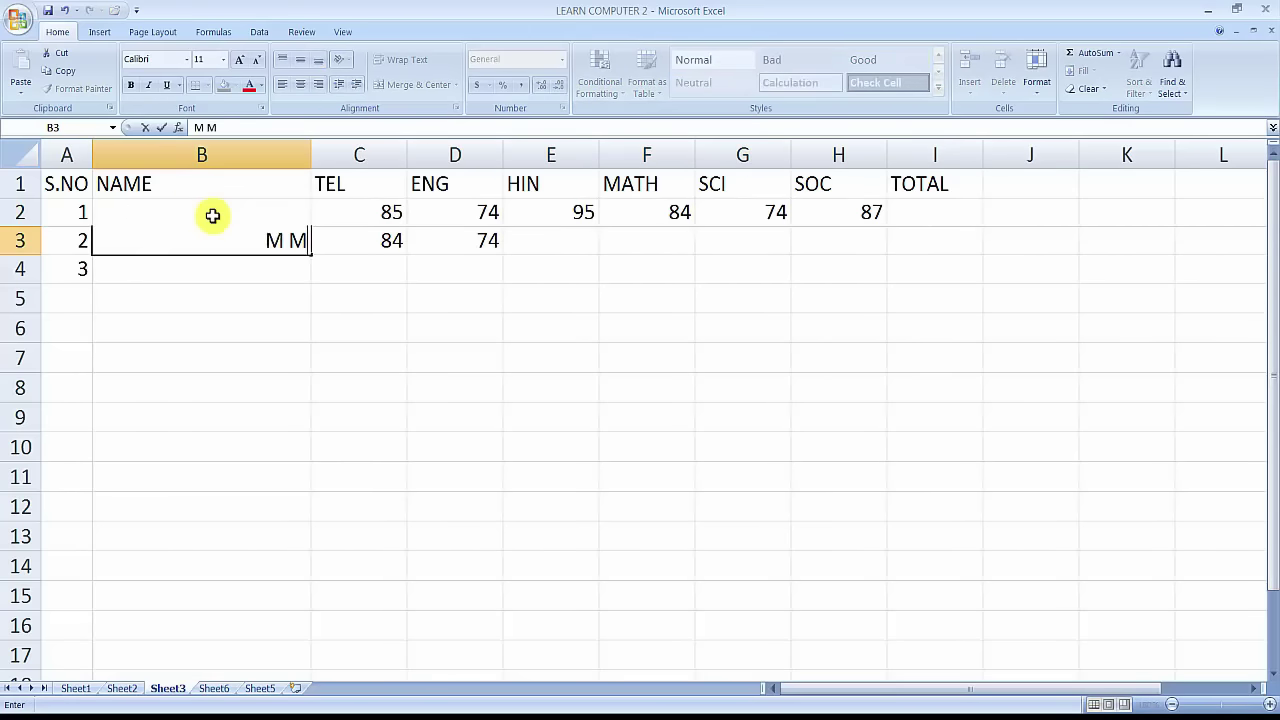
{"action": "type", "text": "AHESH"}
{"action": "key", "text": "Right"}
{"action": "key", "text": "Right"}
{"action": "key", "text": "Right"}
{"action": "type", "text": "95"}
{"action": "key", "text": "Tab"}
{"action": "type", "text": "74\t84\t74"}
{"action": "key", "text": "Tab"}
{"action": "key", "text": "Return"}
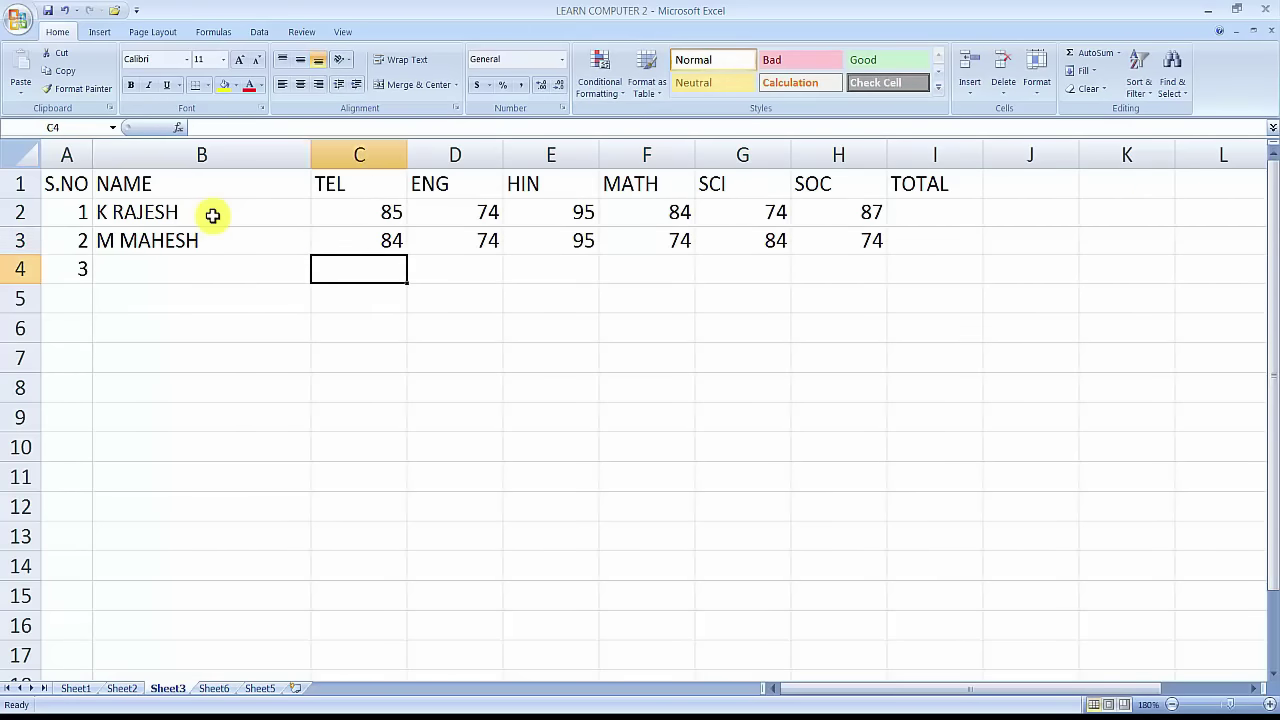
Step: Fill row 4 with the third student's name and marks for all six subjects
{"action": "key", "text": "Left"}
{"action": "type", "text": "95\t74"}
{"action": "key", "text": "Left"}
{"action": "key", "text": "Left"}
{"action": "type", "text": "S SURESH"}
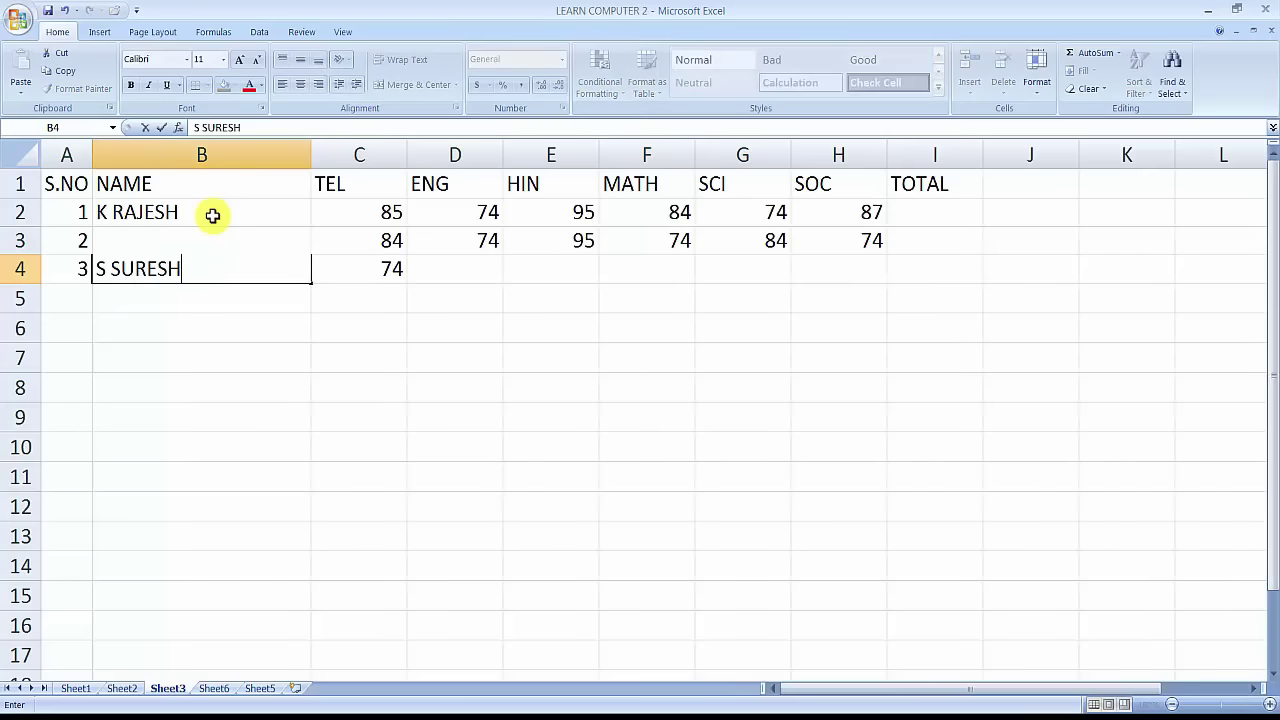
{"action": "key", "text": "Tab"}
{"action": "key", "text": "Tab"}
{"action": "type", "text": "95"}
{"action": "key", "text": "Tab"}
{"action": "type", "text": "74\t74"}
{"action": "key", "text": "Tab"}
{"action": "type", "text": "75\t84"}
{"action": "key", "text": "Tab"}
{"action": "key", "text": "Up"}
{"action": "key", "text": "Up"}
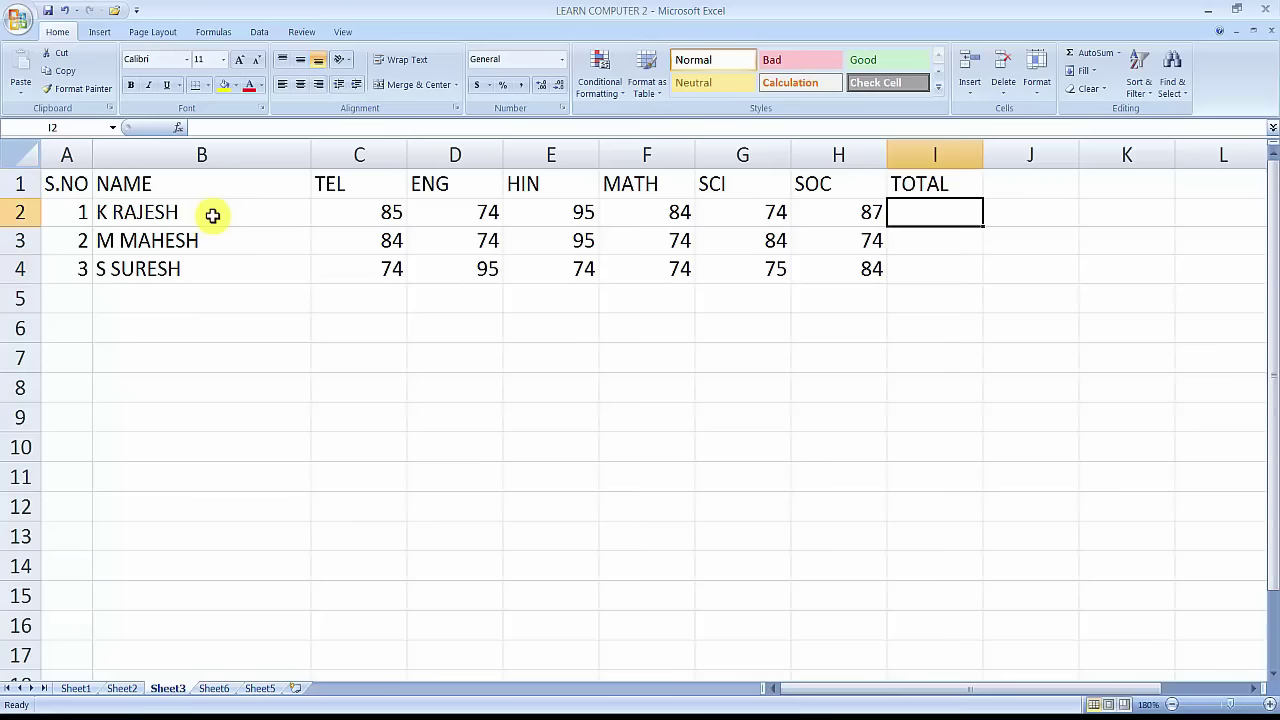
{"action": "key", "text": "Left"}
{"action": "key", "text": "Left"}
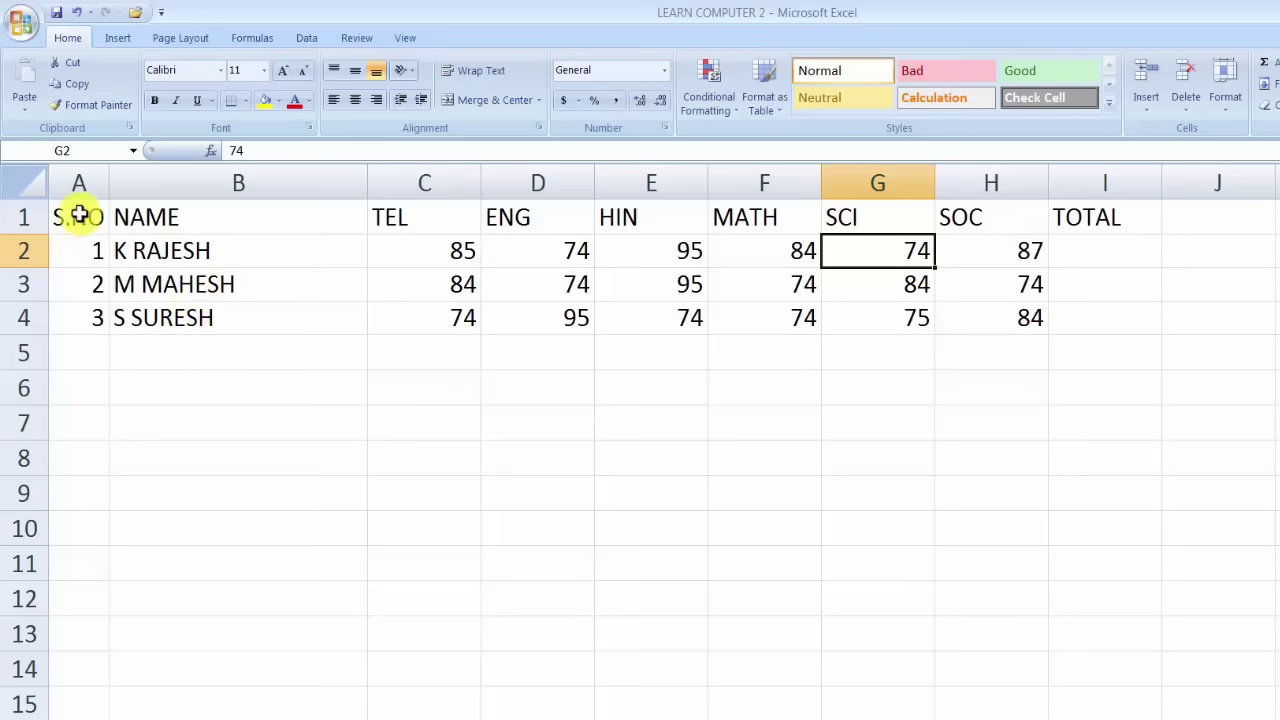
Step: Select the marks table A1:I4 and autofit its row heights
{"action": "left_click_drag", "start_coordinate": [83, 211], "coordinate": [1052, 331]}
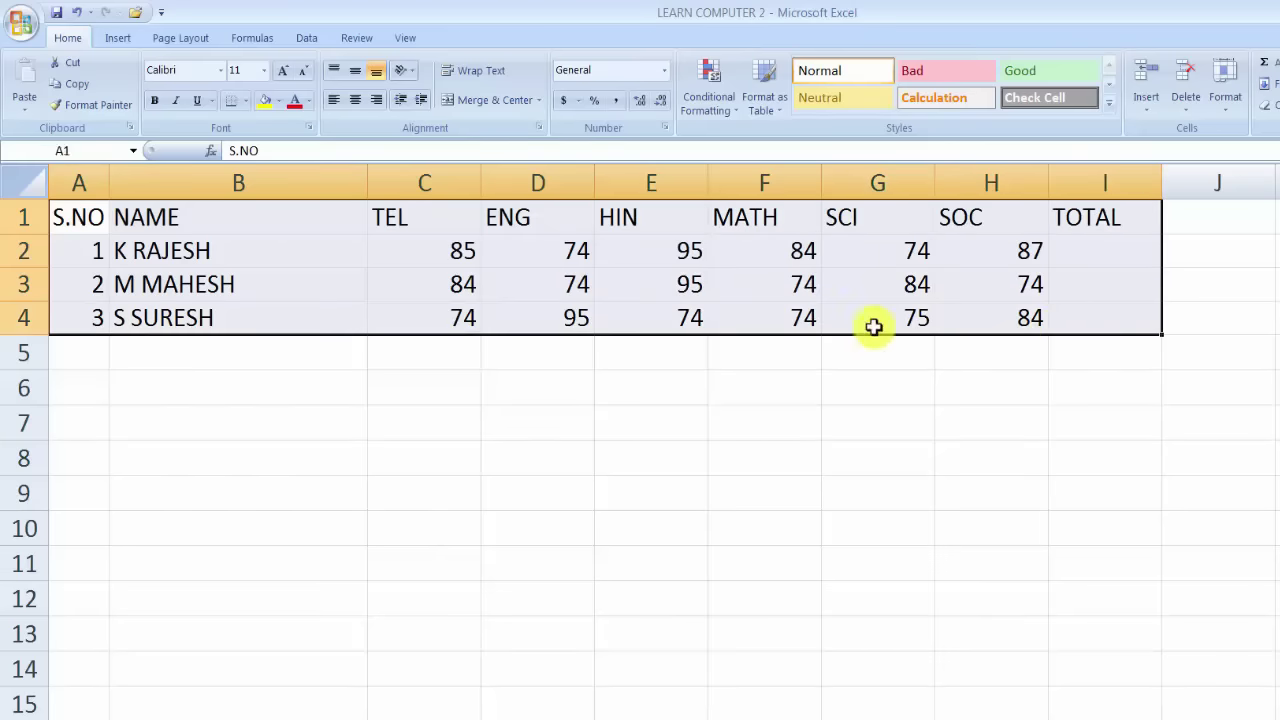
{"action": "left_click", "coordinate": [1220, 97]}
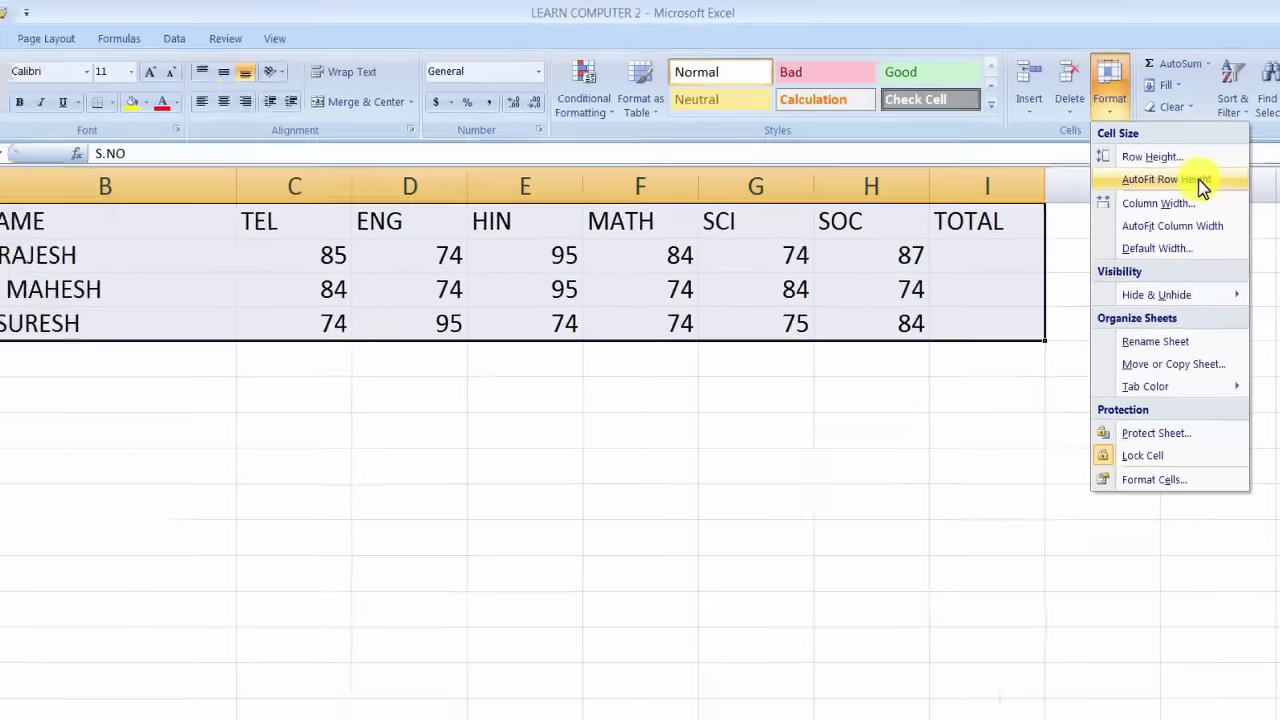
{"action": "left_click", "coordinate": [1166, 249]}
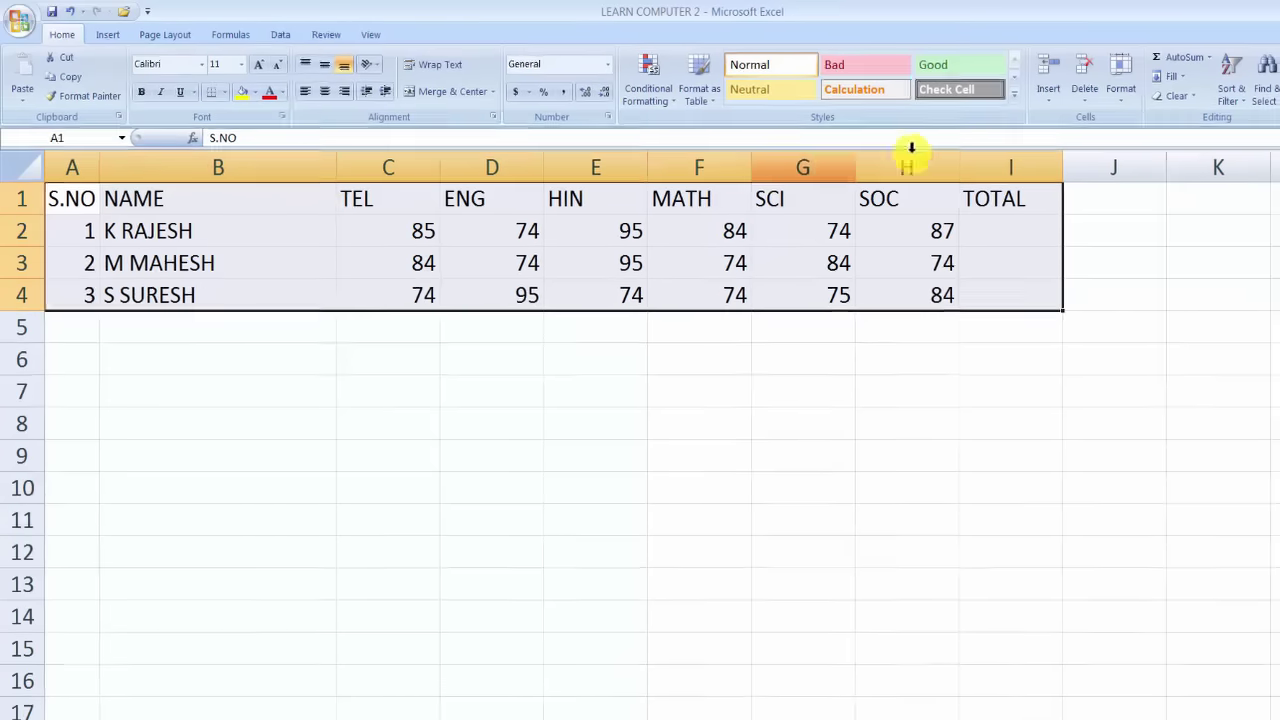
Step: Set rows 1–4 to a row height of 20, then autofit them back to their text
{"action": "left_click", "coordinate": [1126, 96]}
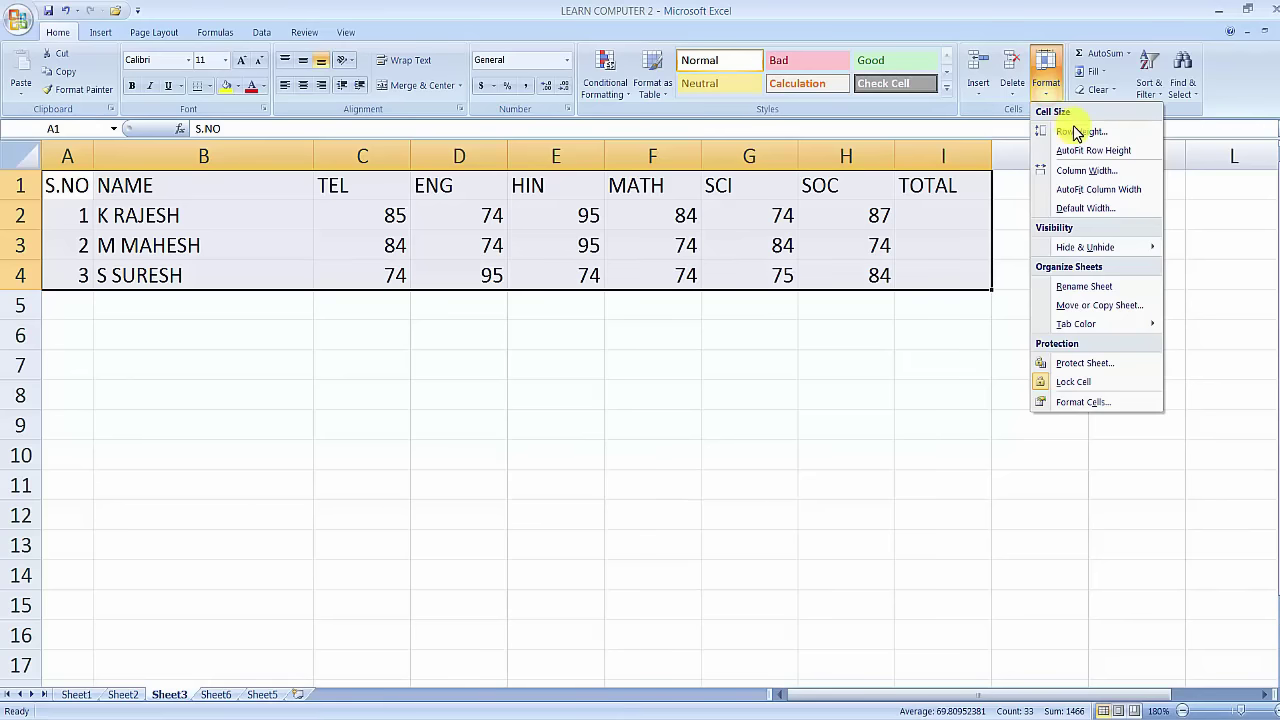
{"action": "left_click", "coordinate": [1072, 131]}
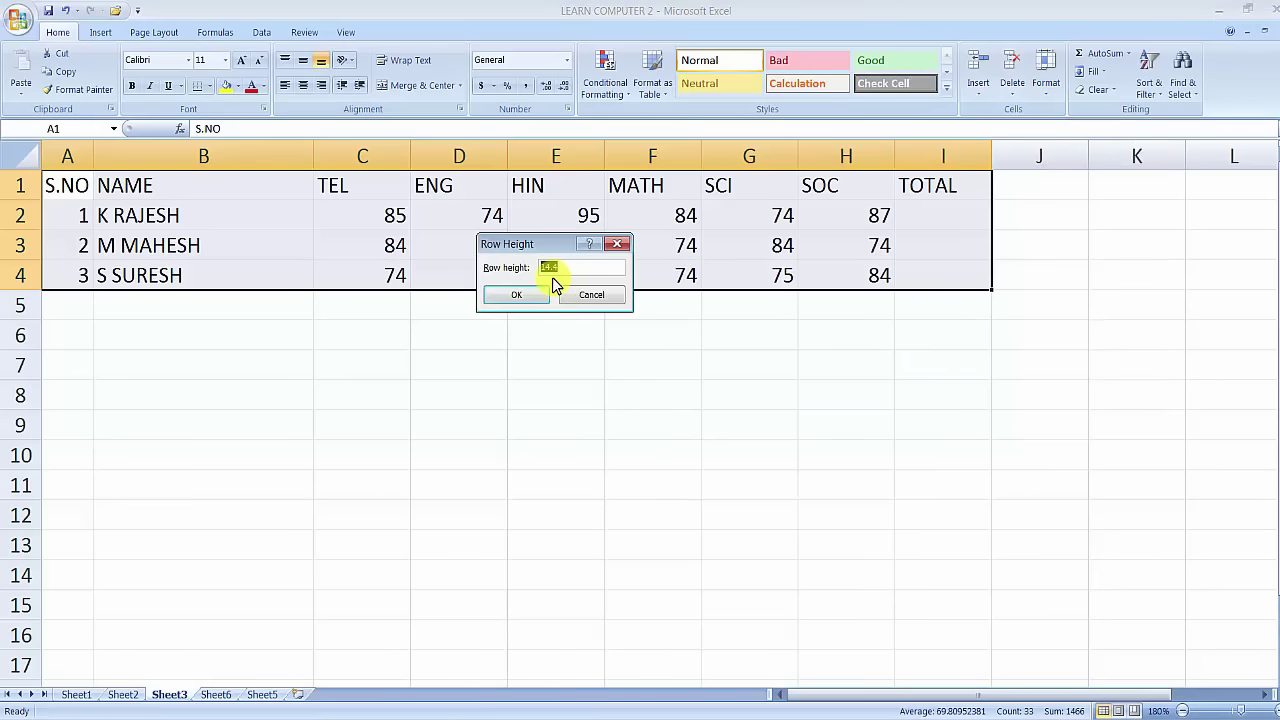
{"action": "type", "text": "20"}
{"action": "key", "text": "Return"}
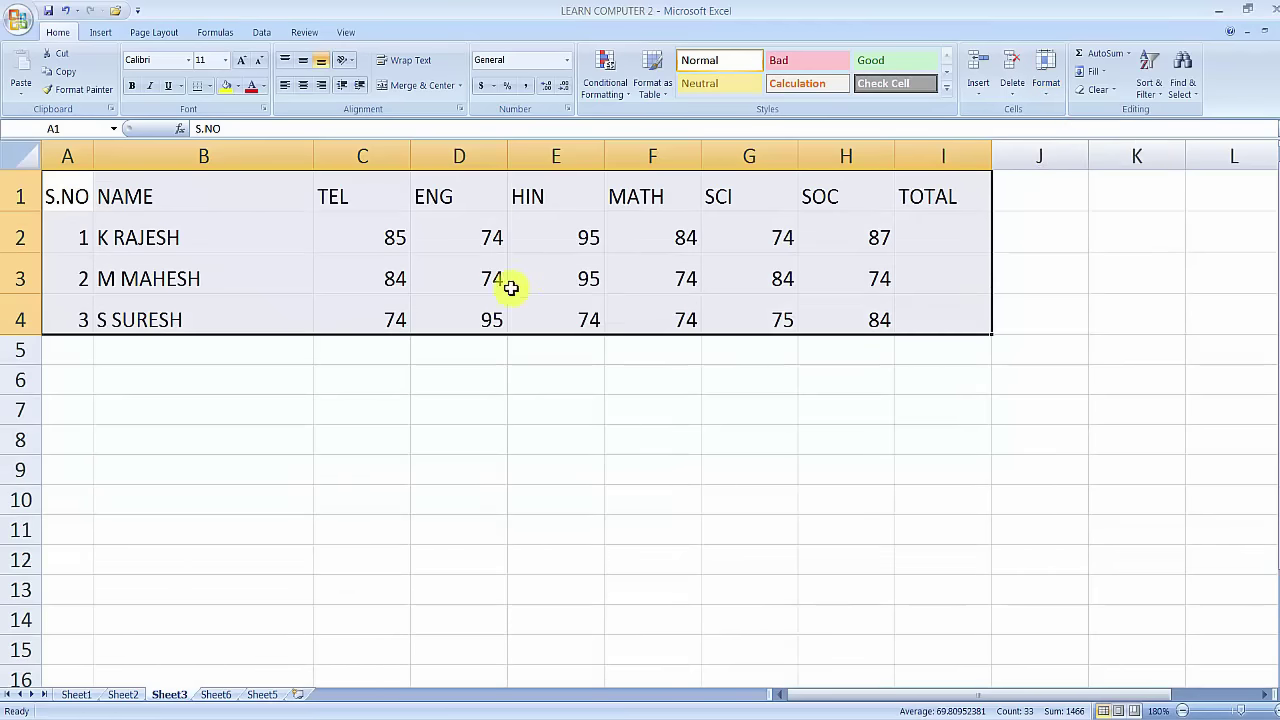
{"action": "left_click", "coordinate": [1048, 86]}
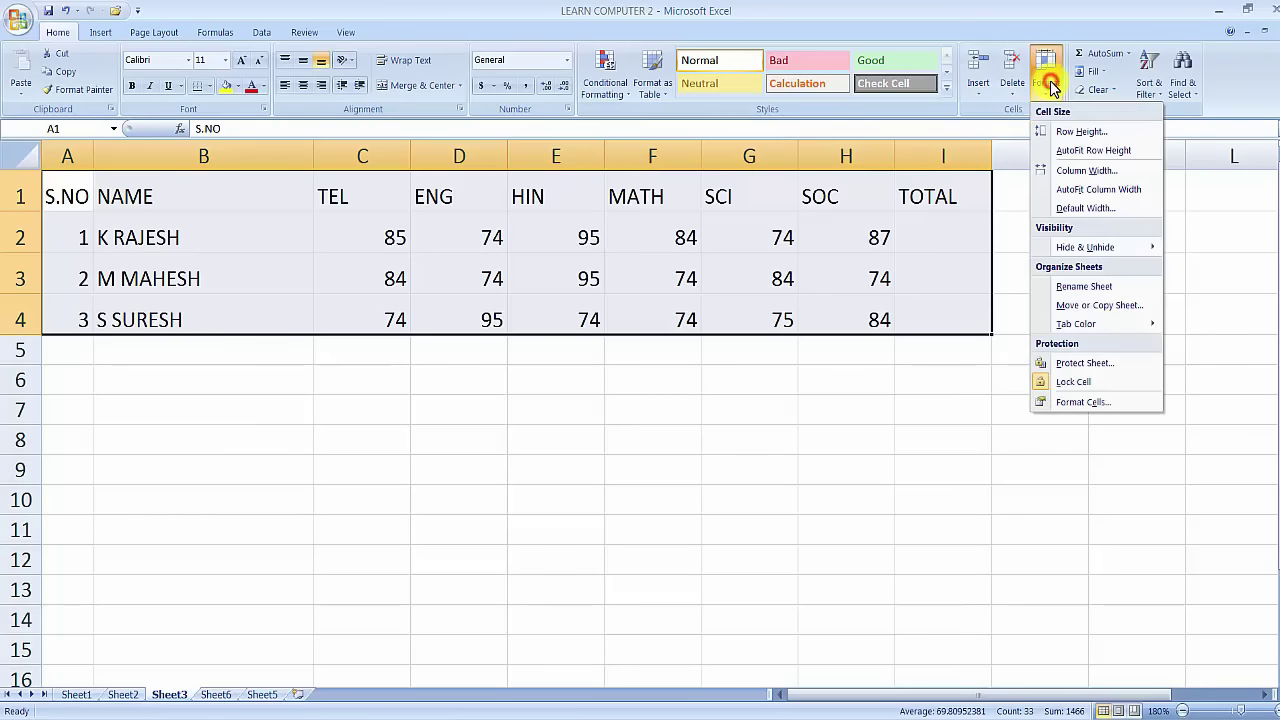
{"action": "left_click", "coordinate": [1080, 152]}
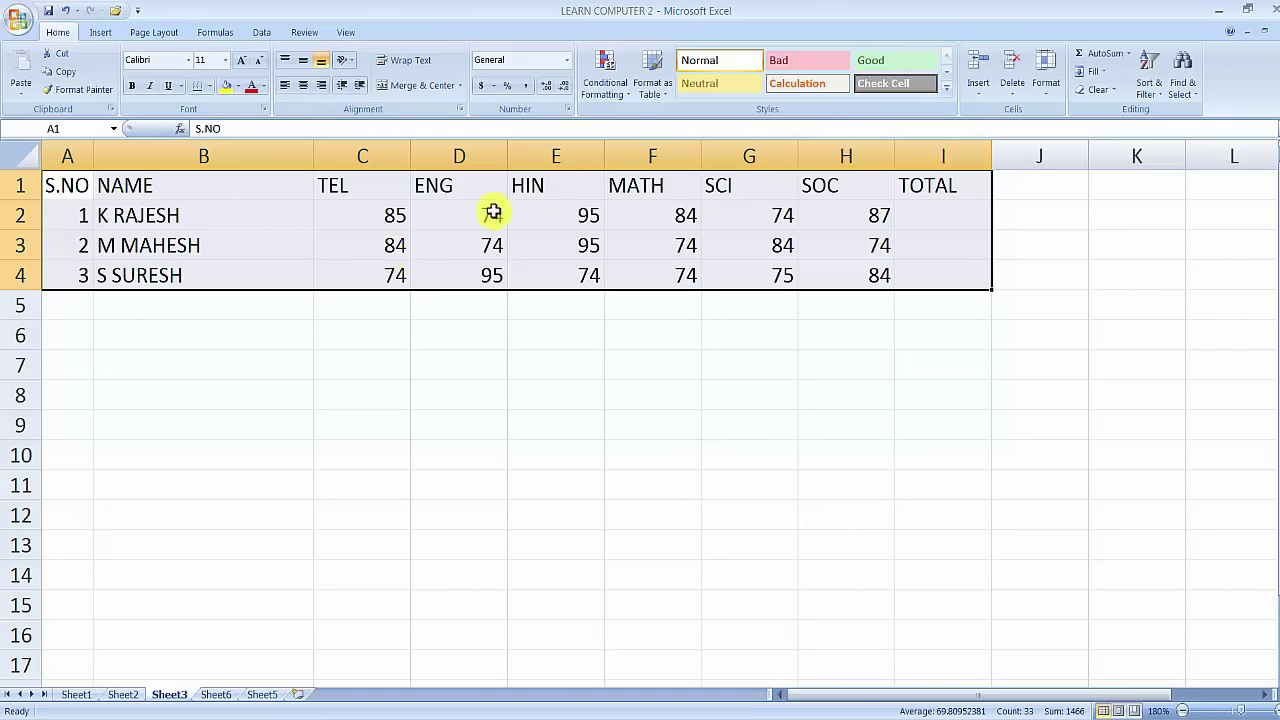
Step: Cancel the Column Width dialog, then autofit columns A–I to their contents
{"action": "left_click", "coordinate": [1046, 92]}
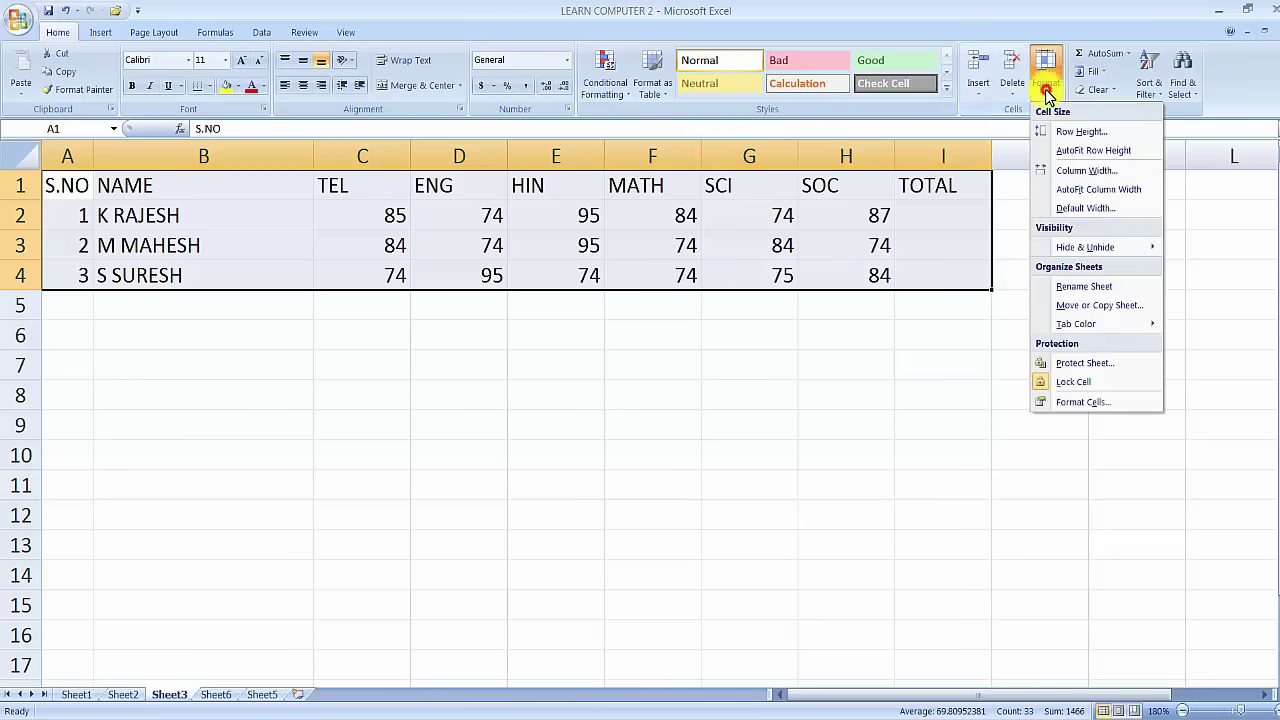
{"action": "left_click", "coordinate": [1081, 171]}
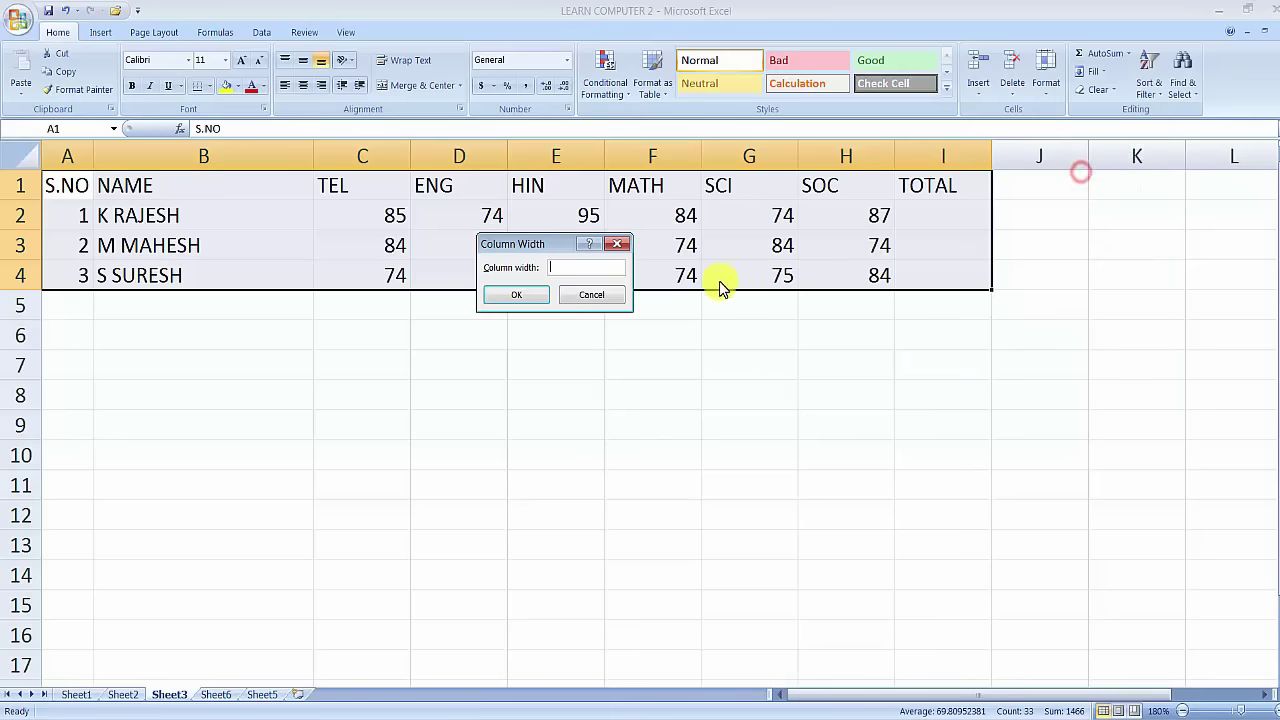
{"action": "left_click", "coordinate": [617, 244]}
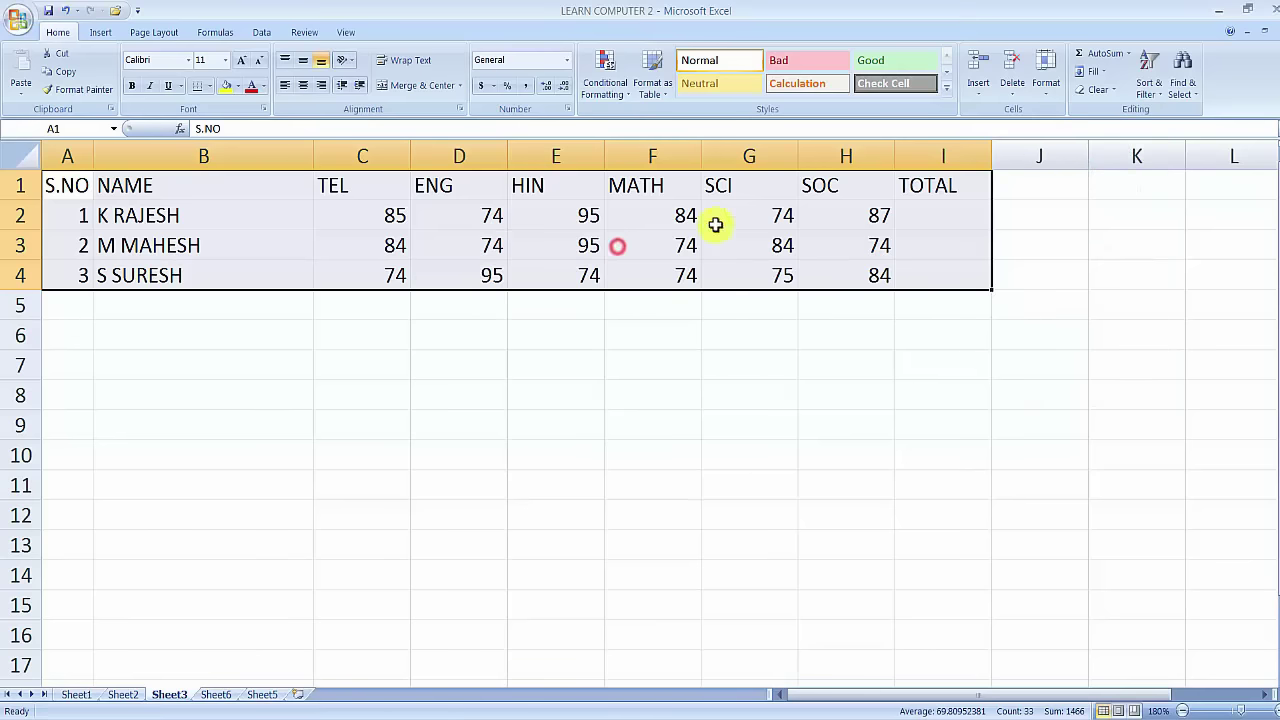
{"action": "left_click", "coordinate": [1046, 92]}
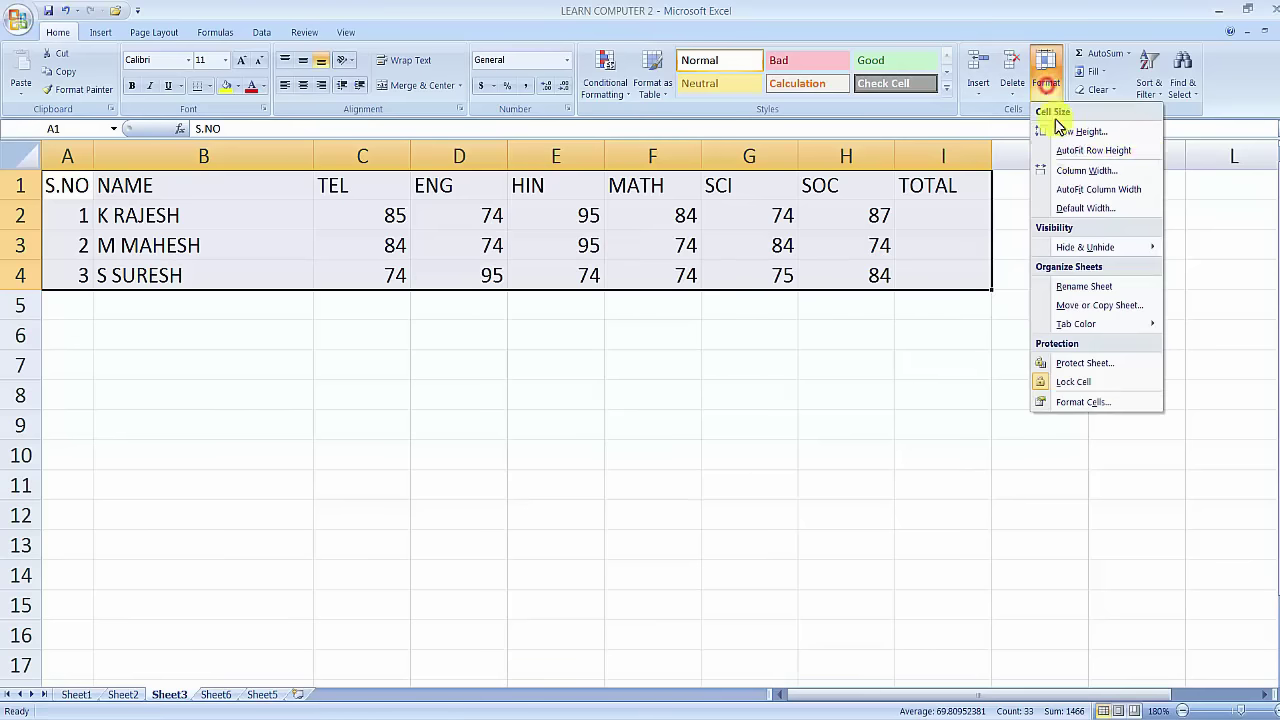
{"action": "left_click", "coordinate": [1113, 188]}
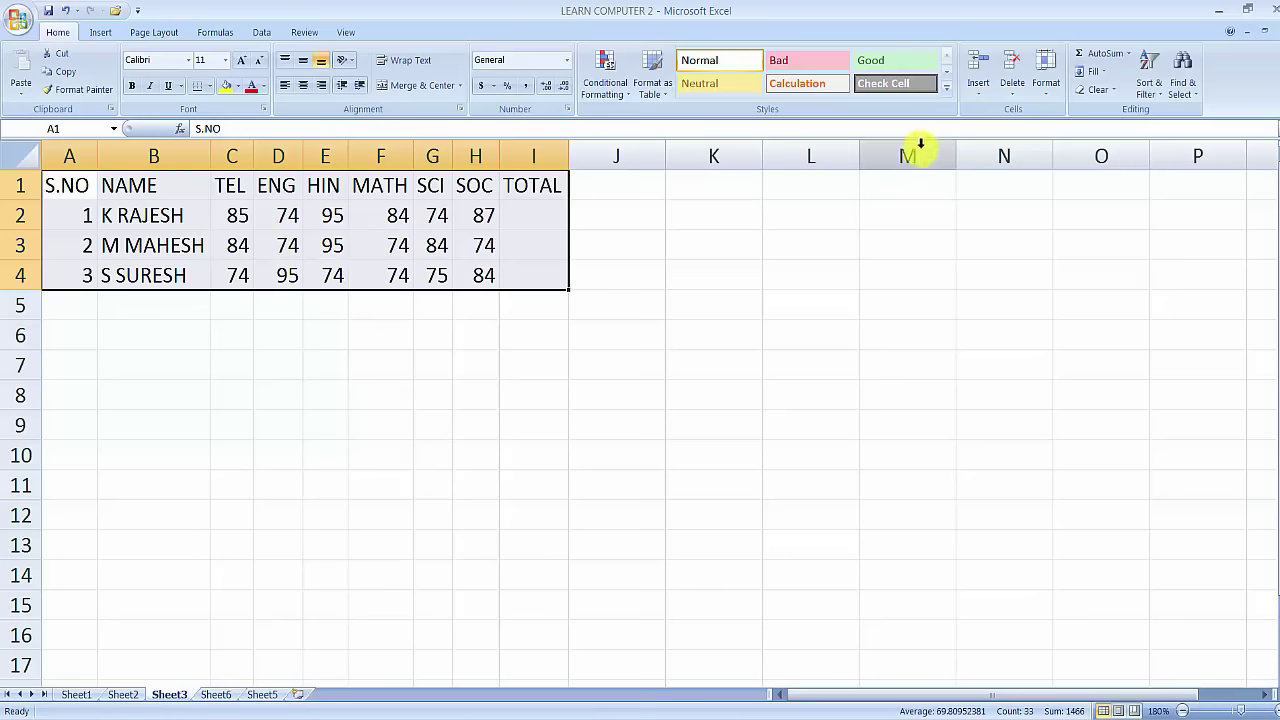
{"action": "left_click", "coordinate": [1042, 97]}
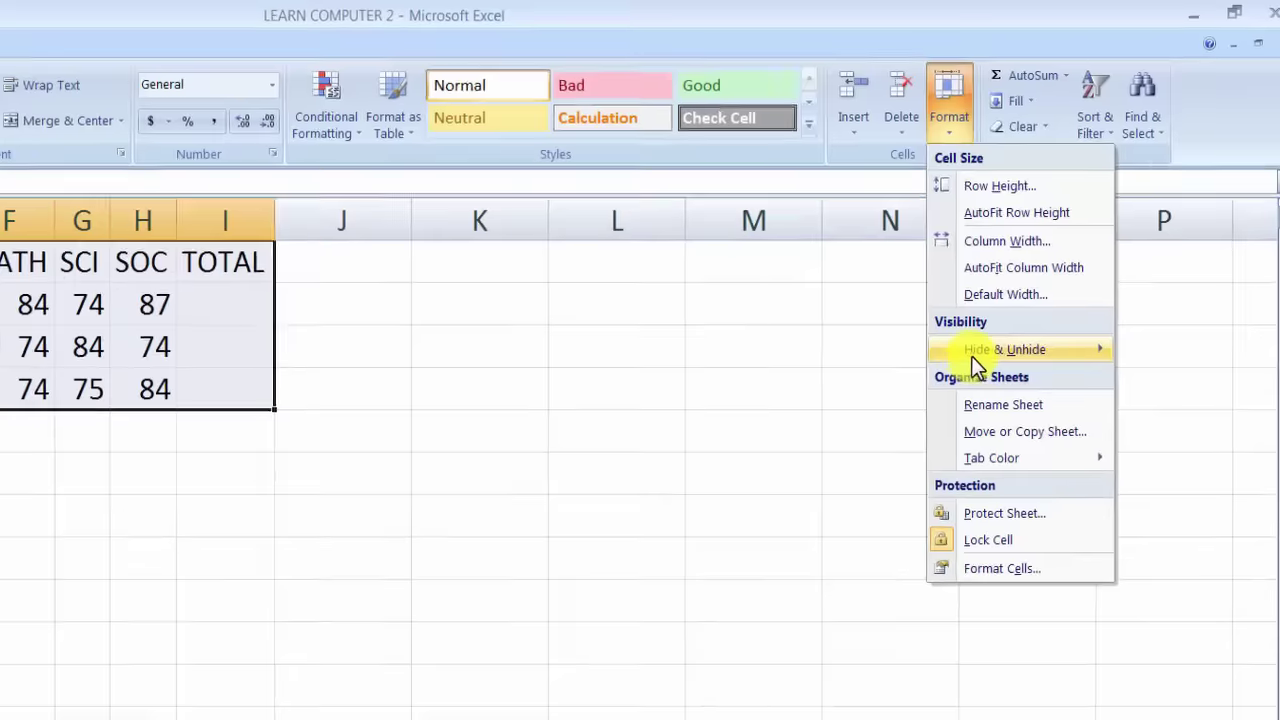
{"action": "mouse_move", "coordinate": [1055, 243]}
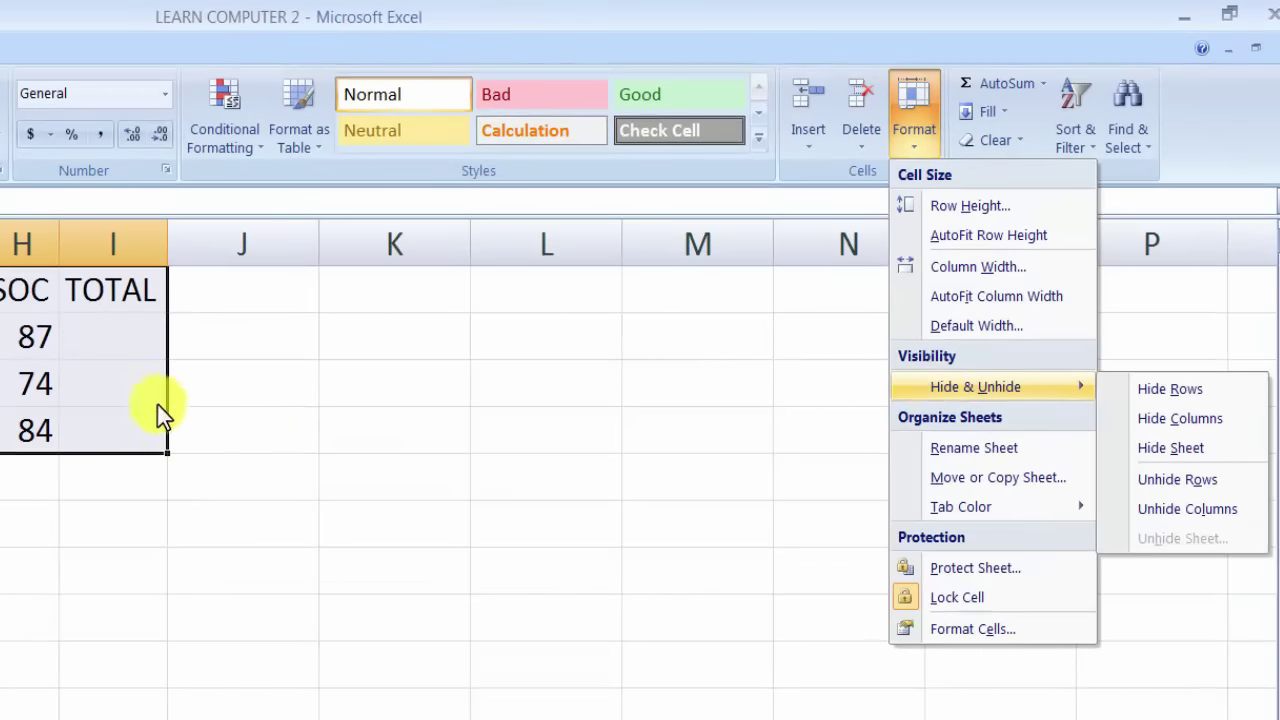
{"action": "left_click", "coordinate": [157, 432]}
{"action": "left_click", "coordinate": [172, 490]}
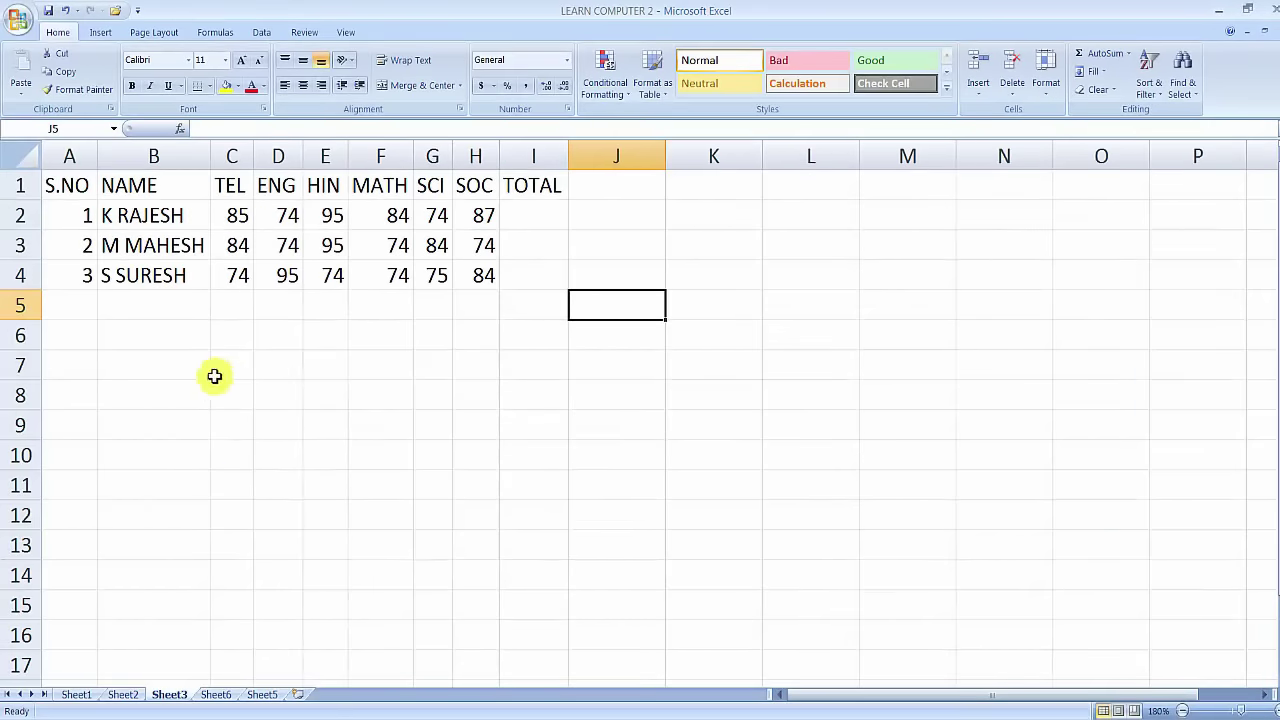
{"action": "left_click_drag", "start_coordinate": [63, 183], "coordinate": [494, 277]}
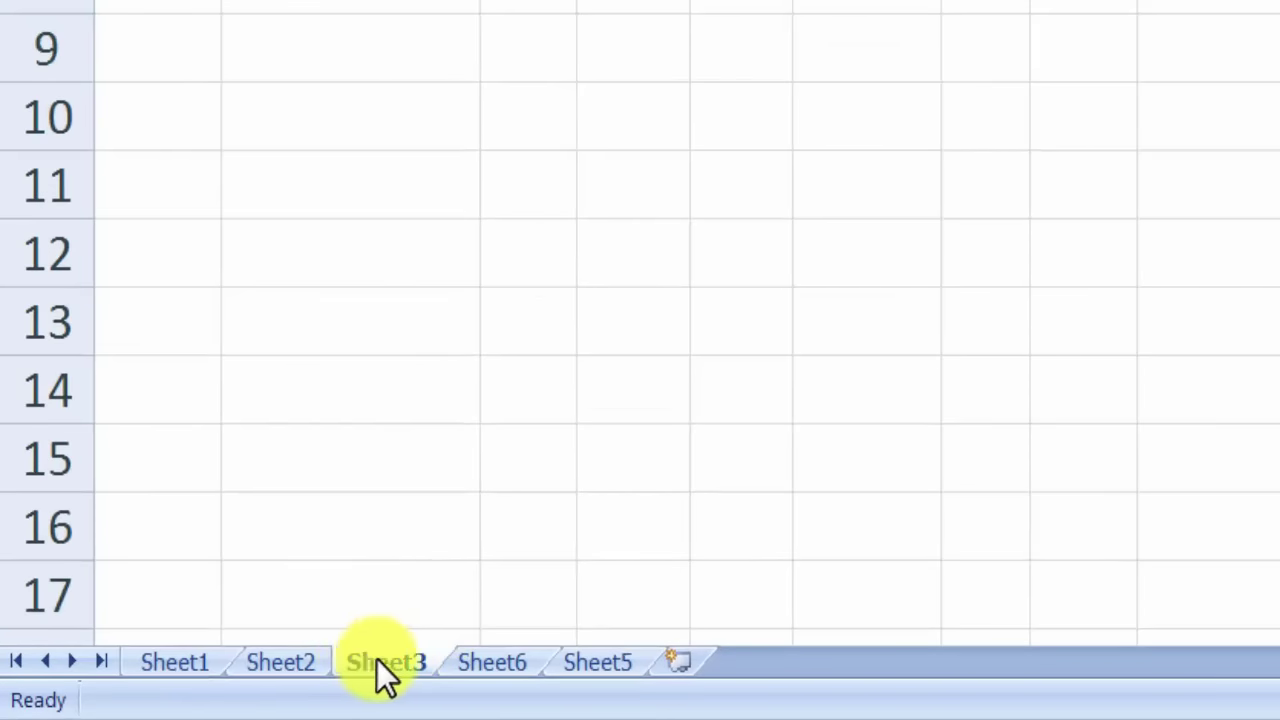
Step: Hide Sheet3, unhide it again from the sheet tab menu, and clear the table selection
{"action": "right_click", "coordinate": [381, 659]}
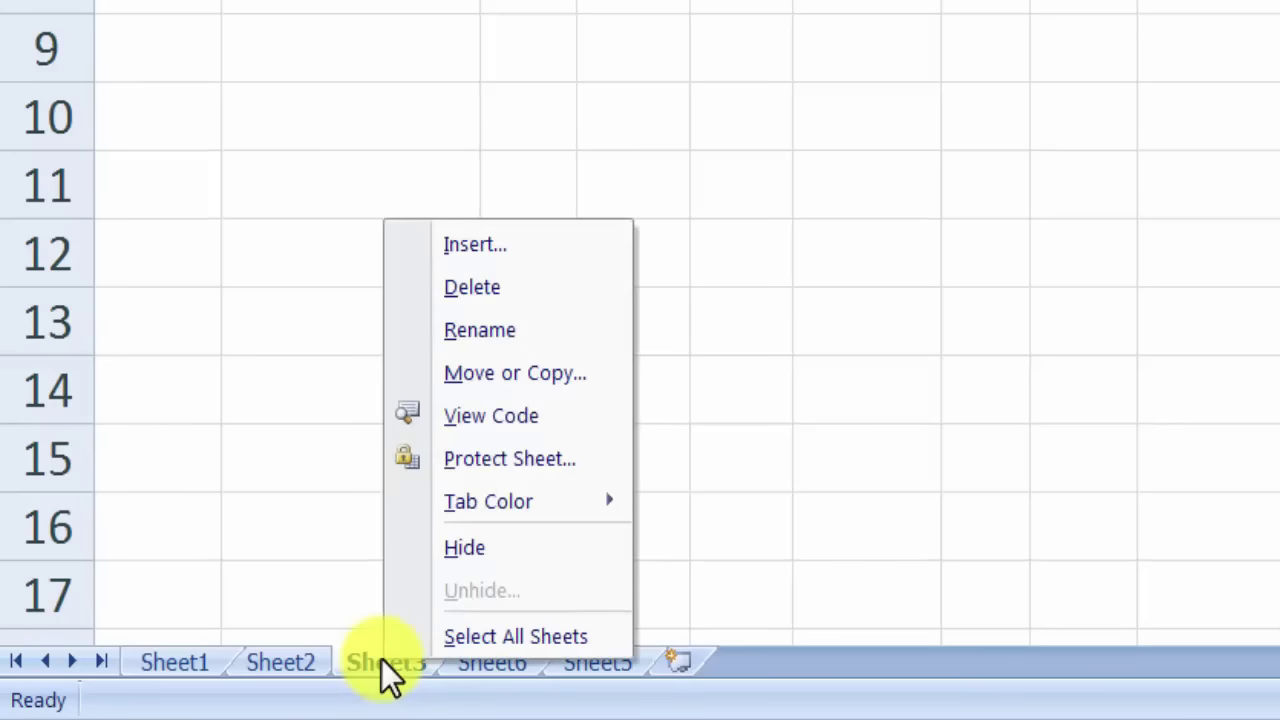
{"action": "left_click", "coordinate": [465, 552]}
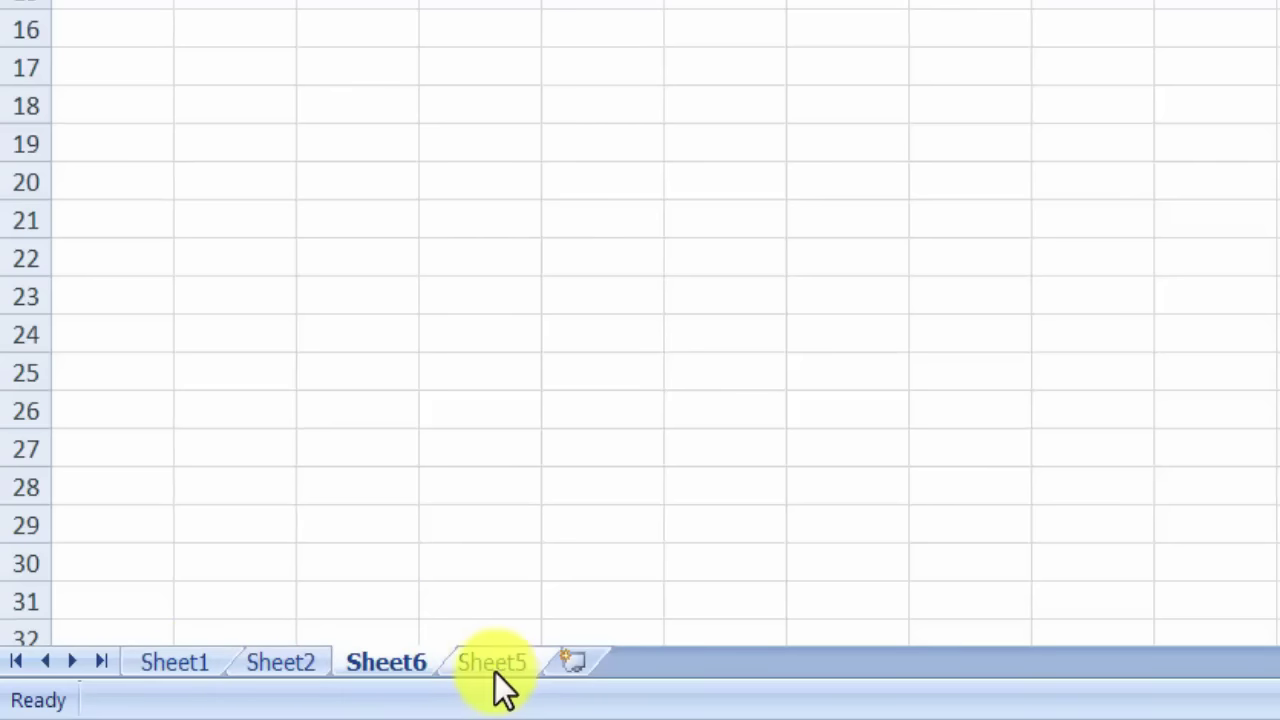
{"action": "right_click", "coordinate": [270, 662]}
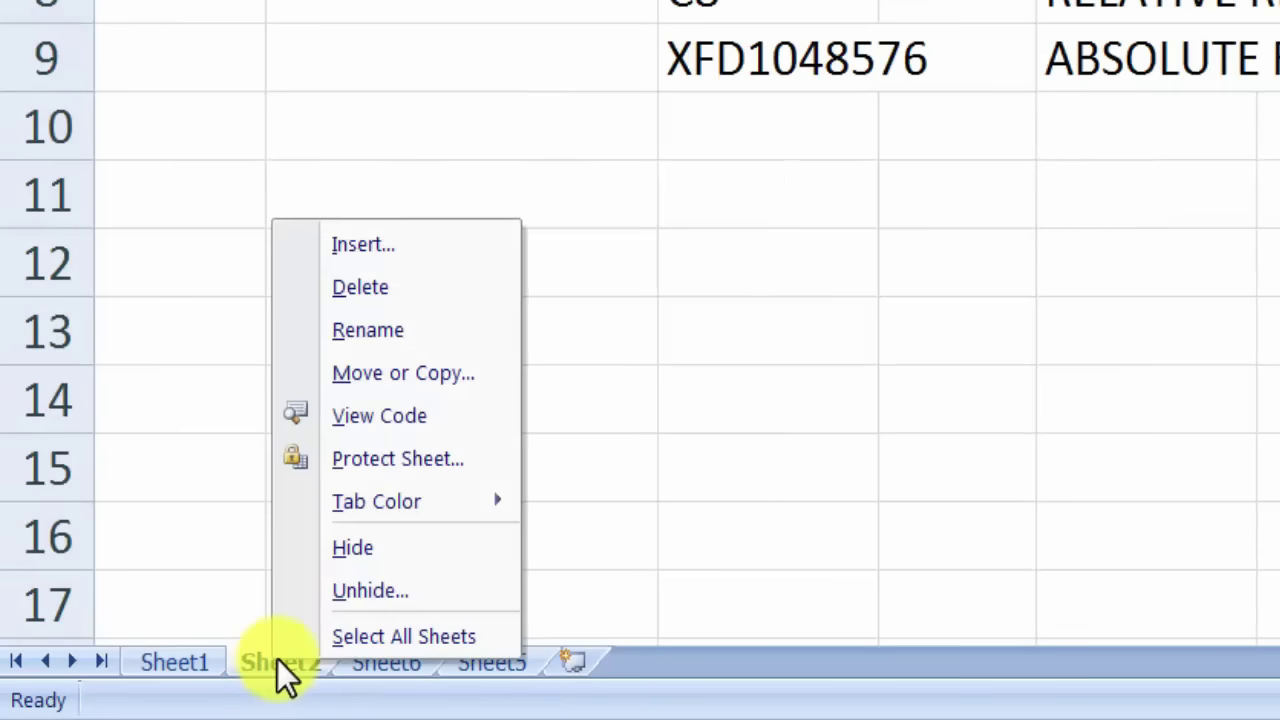
{"action": "left_click", "coordinate": [360, 592]}
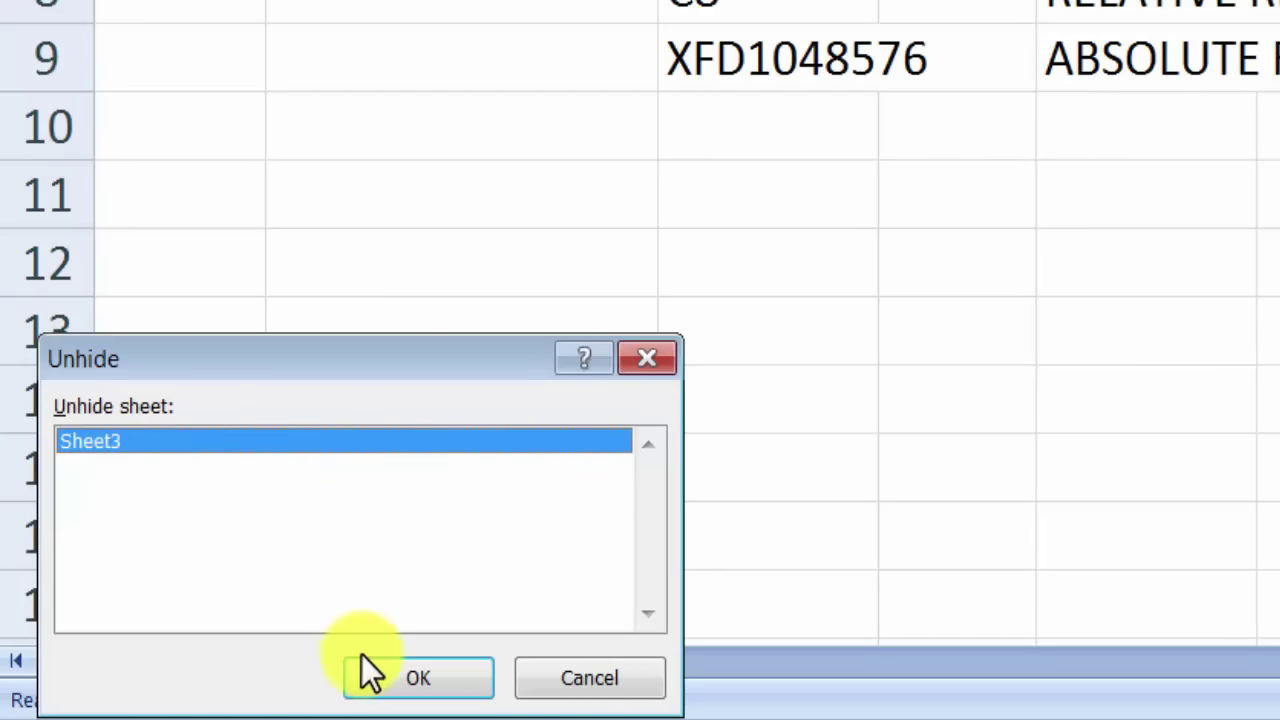
{"action": "left_click", "coordinate": [418, 678]}
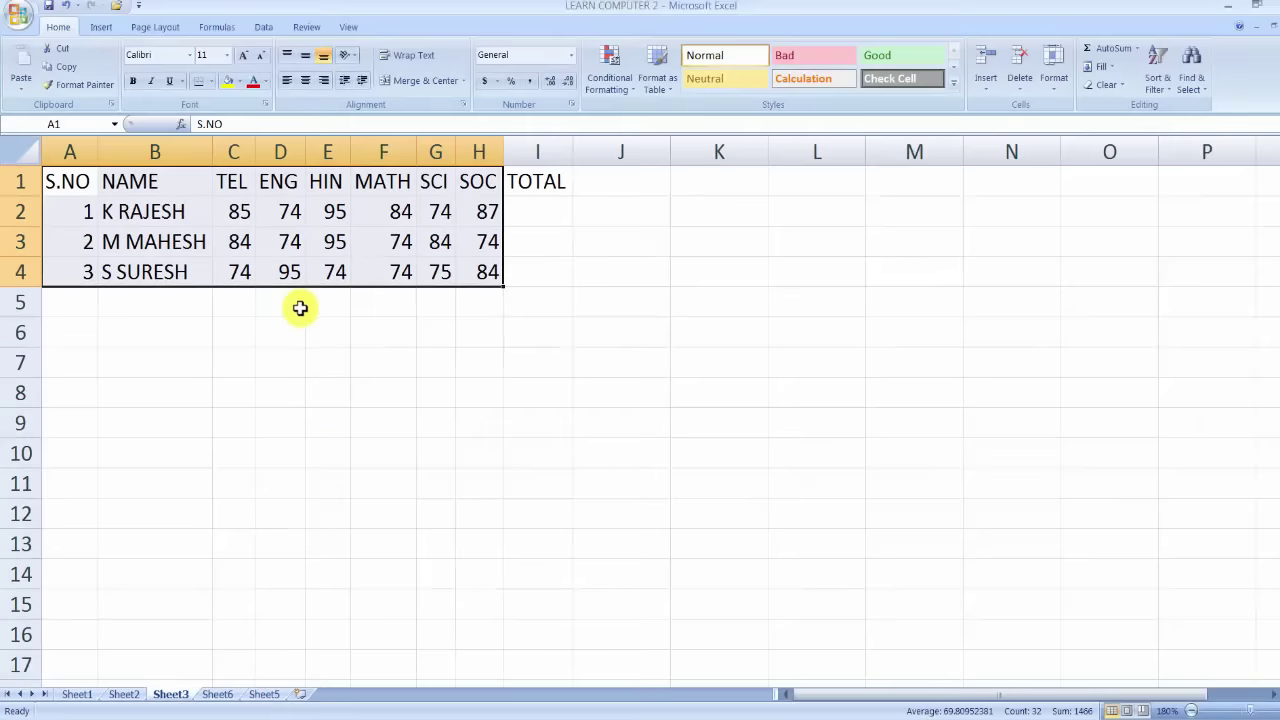
{"action": "left_click", "coordinate": [300, 308]}
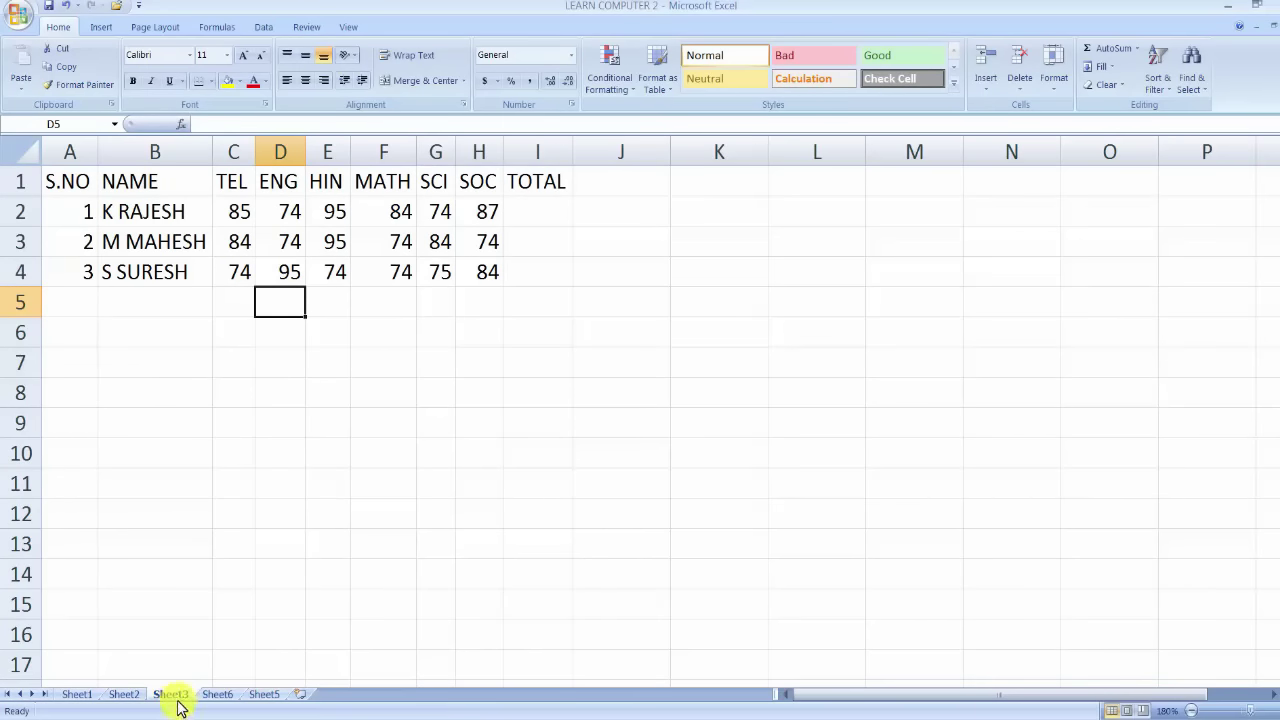
Step: Rename the Sheet3 tab to STUDENT MARKS using the tab's right-click Rename option
{"action": "right_click", "coordinate": [176, 700]}
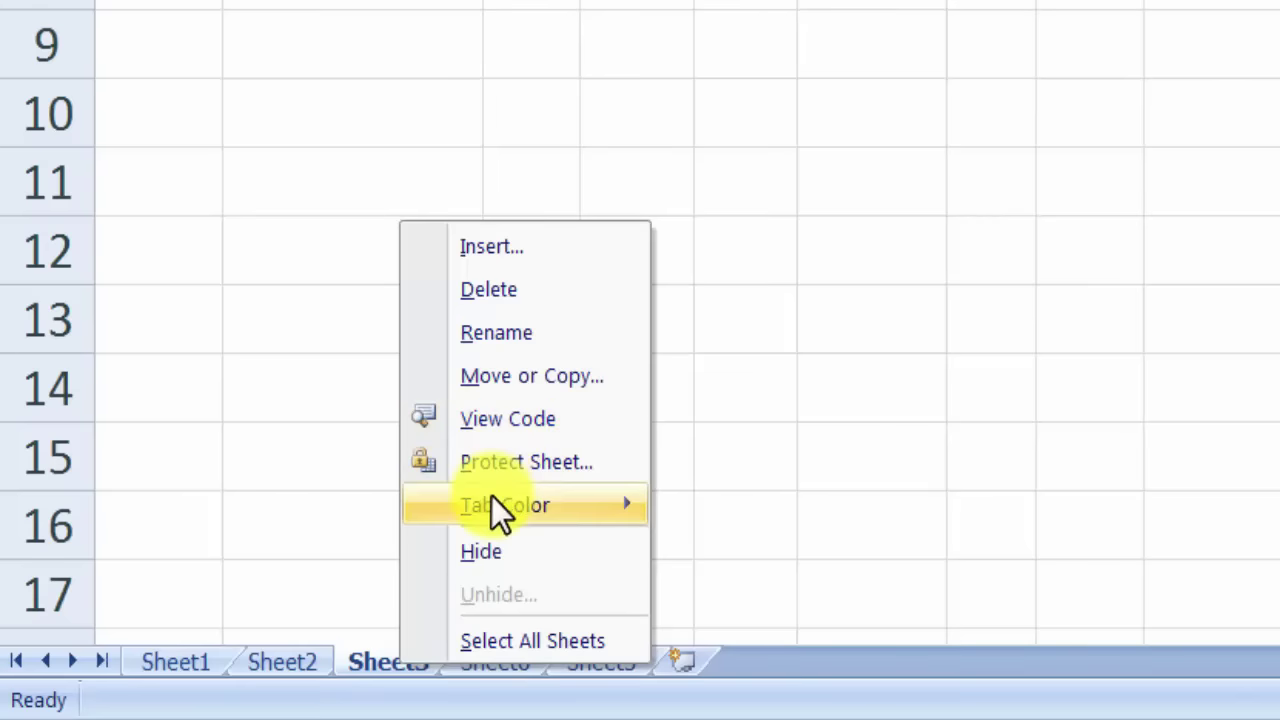
{"action": "left_click", "coordinate": [492, 336]}
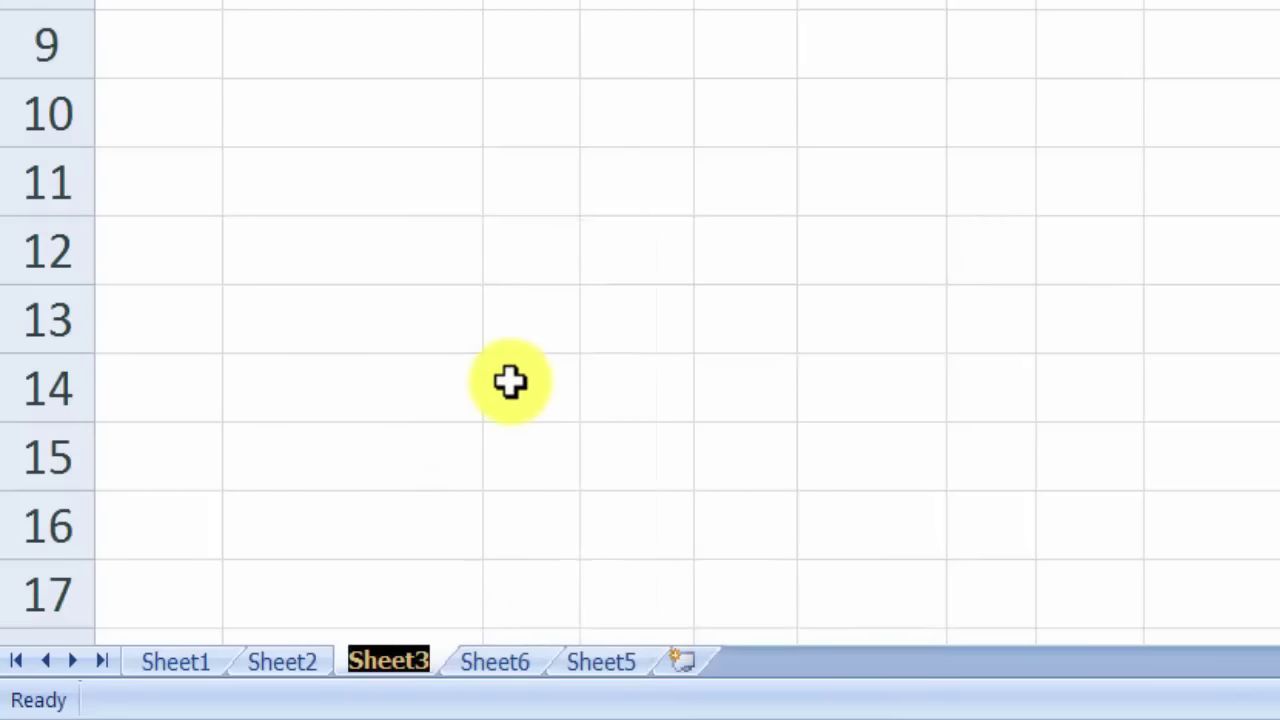
{"action": "type", "text": "STUDEN"}
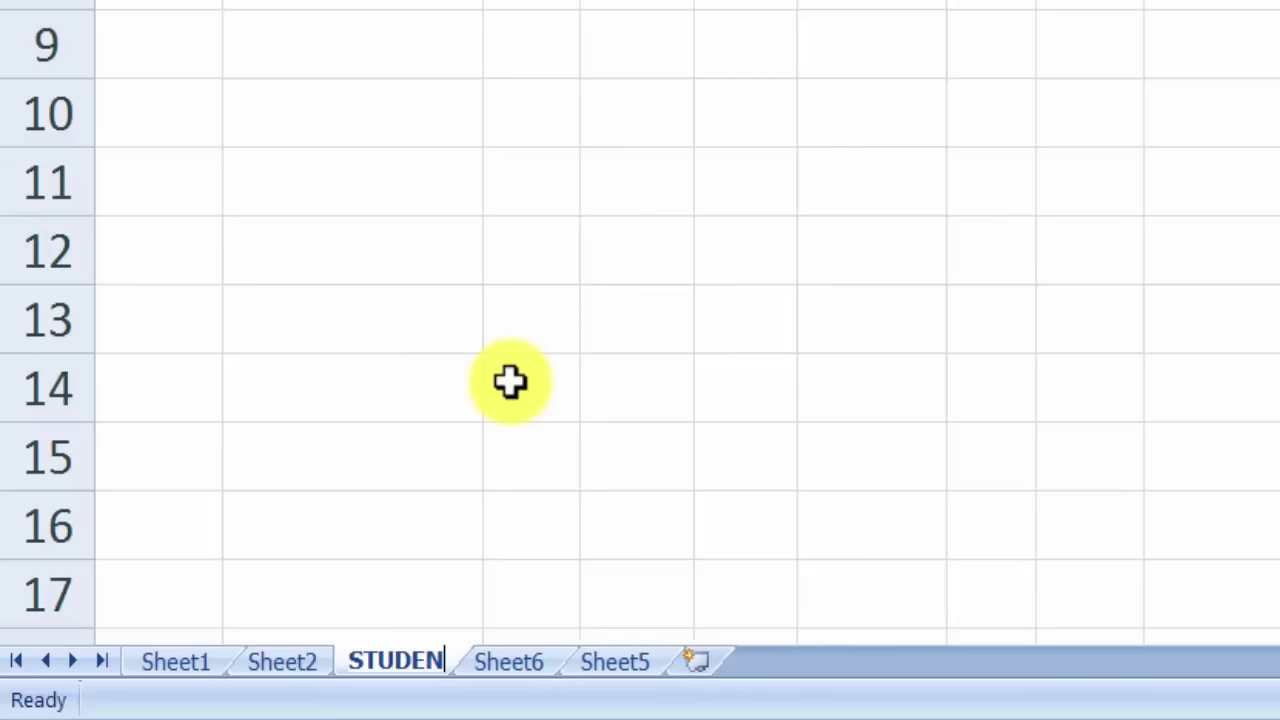
{"action": "type", "text": "T MARKS"}
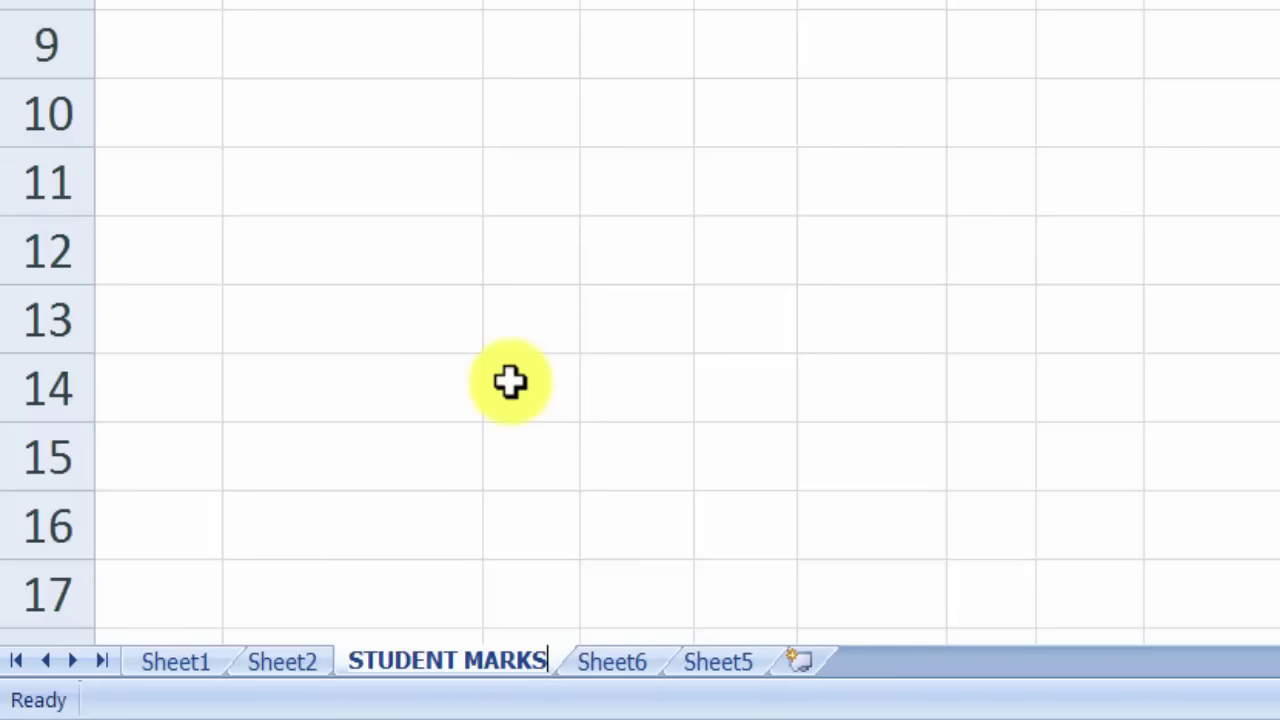
{"action": "key", "text": "Return"}
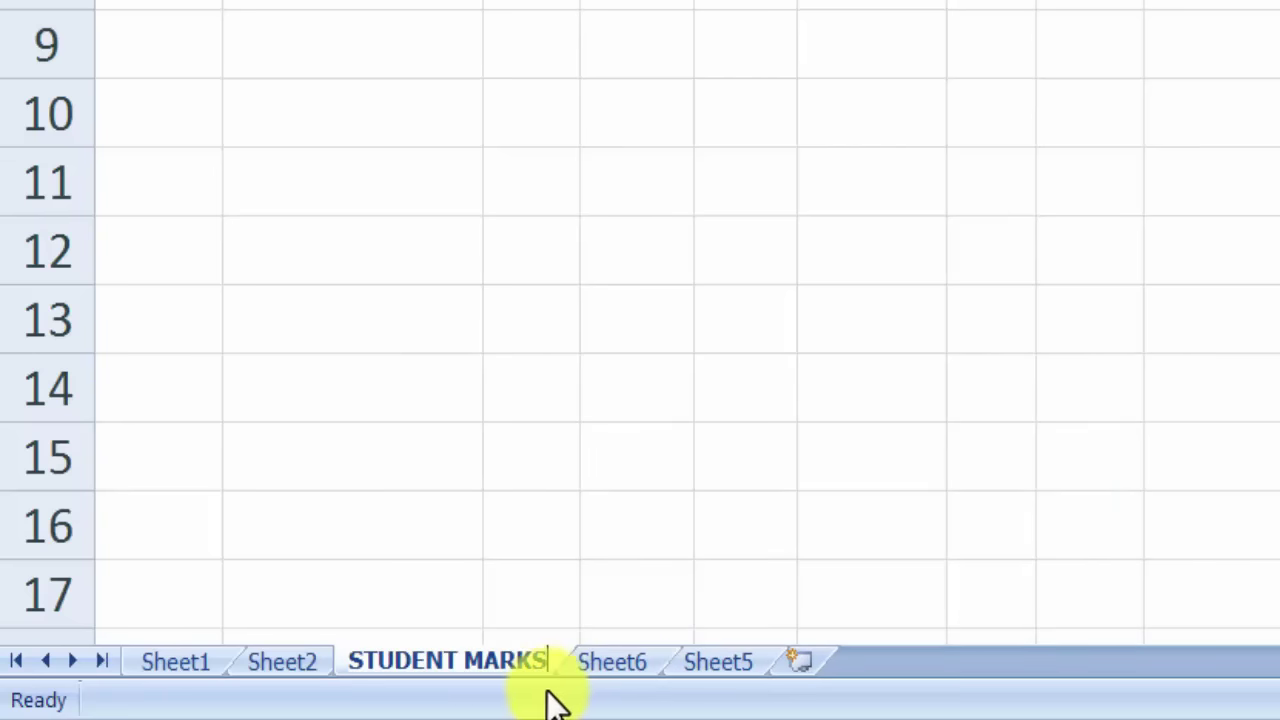
Step: Rename Sheet2 to SALARY via Home > Format > Rename Sheet, then return to STUDENT MARKS
{"action": "left_click", "coordinate": [291, 665]}
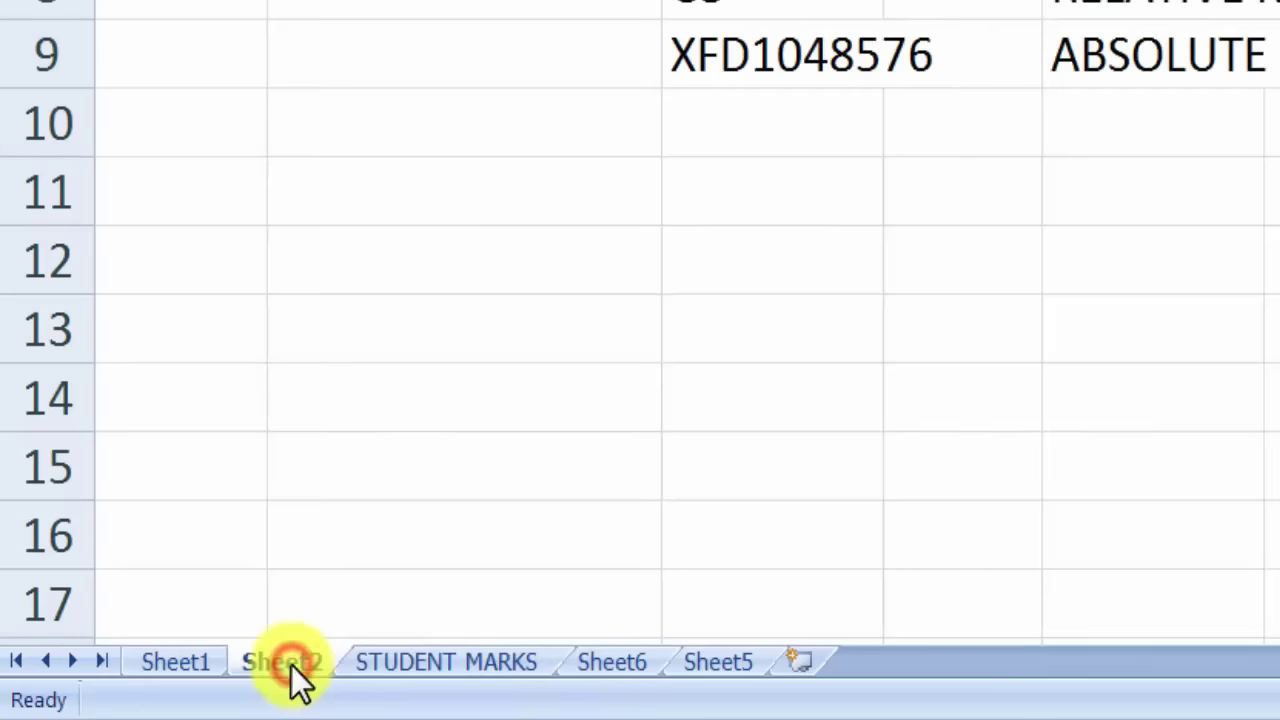
{"action": "right_click", "coordinate": [290, 664]}
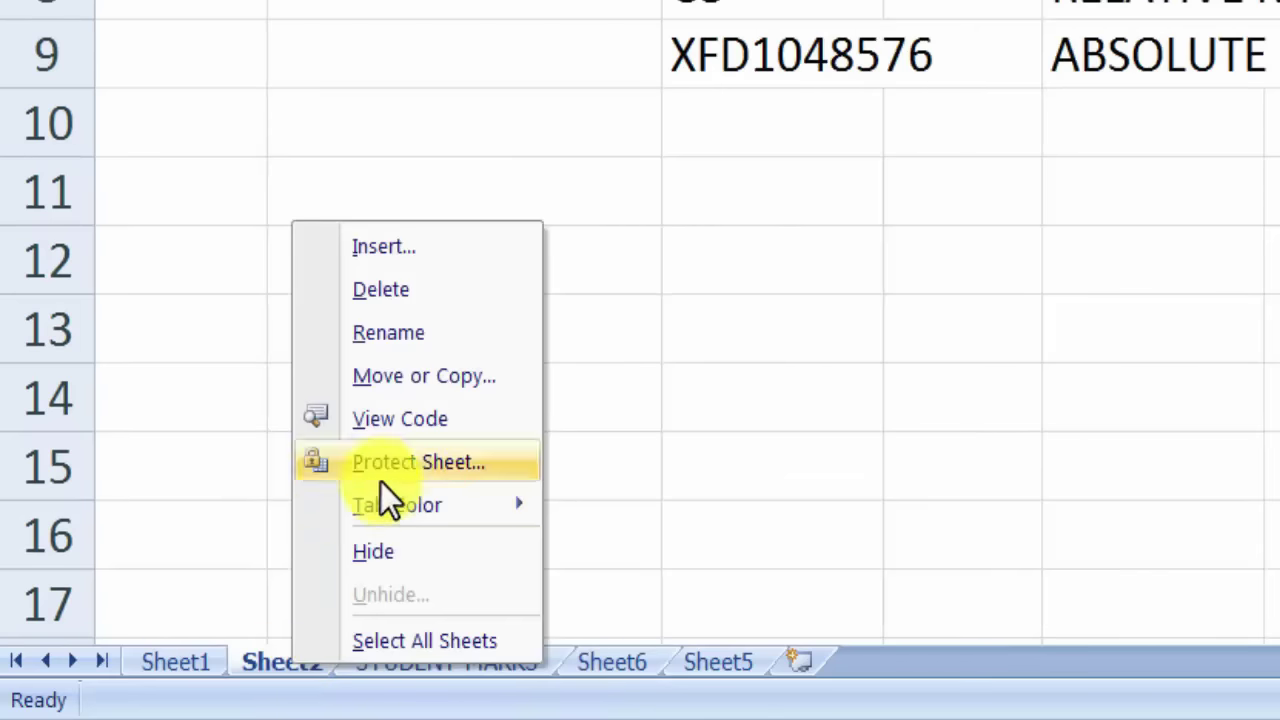
{"action": "left_click", "coordinate": [284, 664]}
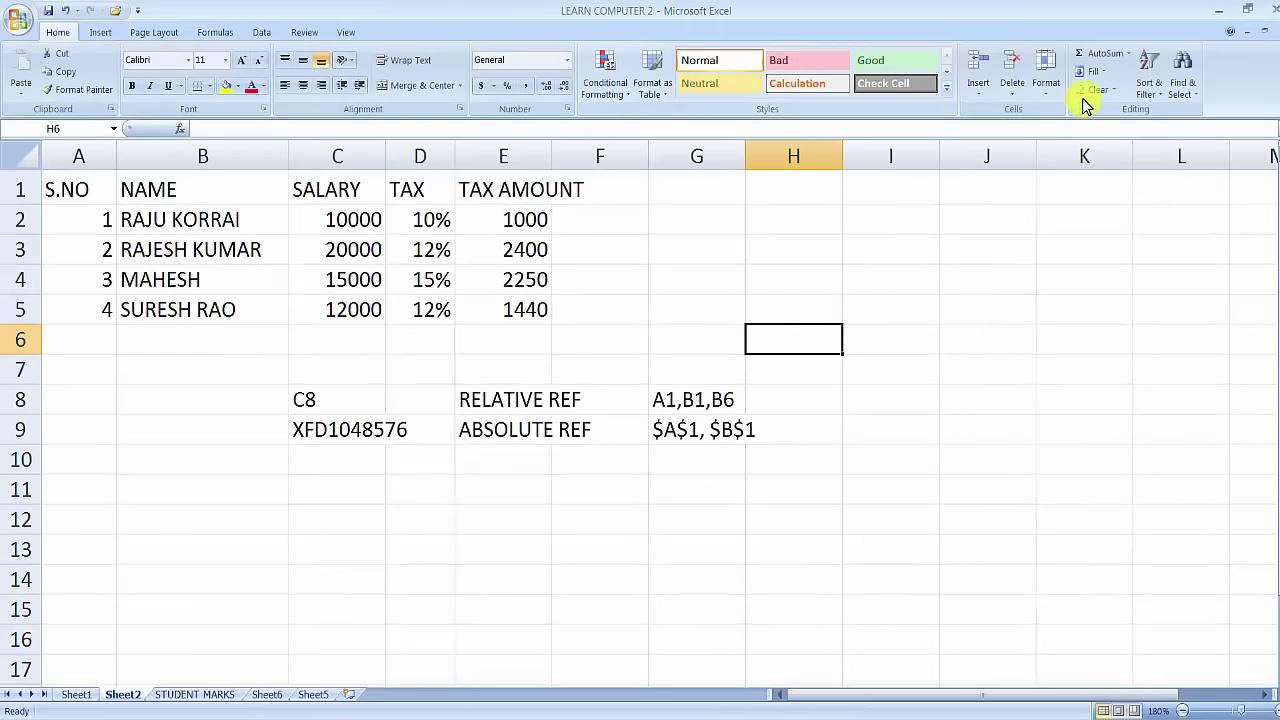
{"action": "left_click", "coordinate": [1046, 80]}
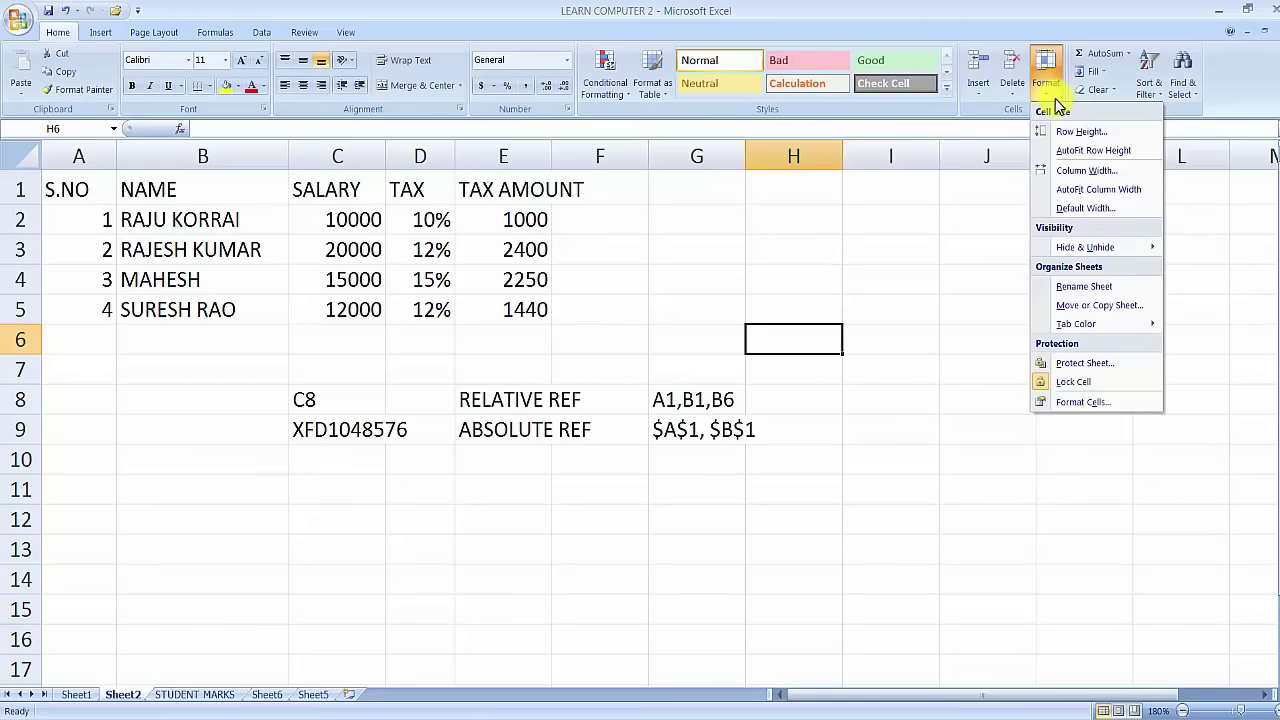
{"action": "left_click", "coordinate": [1082, 287]}
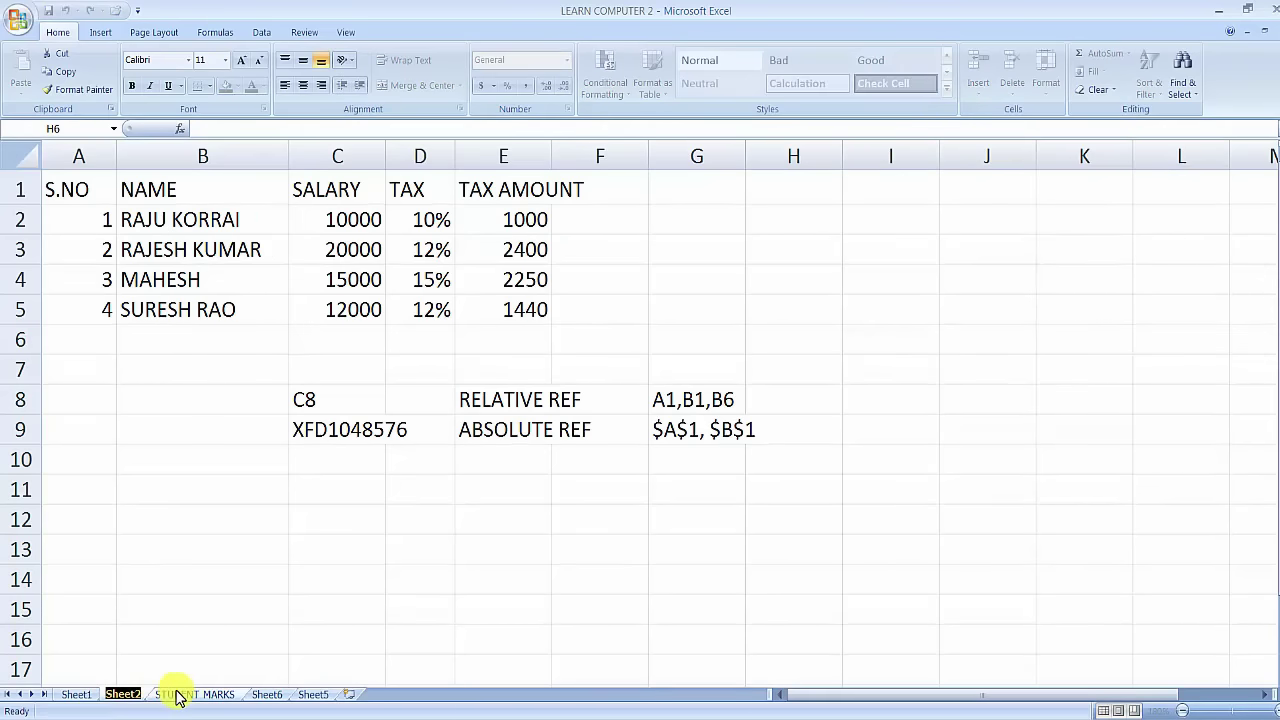
{"action": "type", "text": "SALARY"}
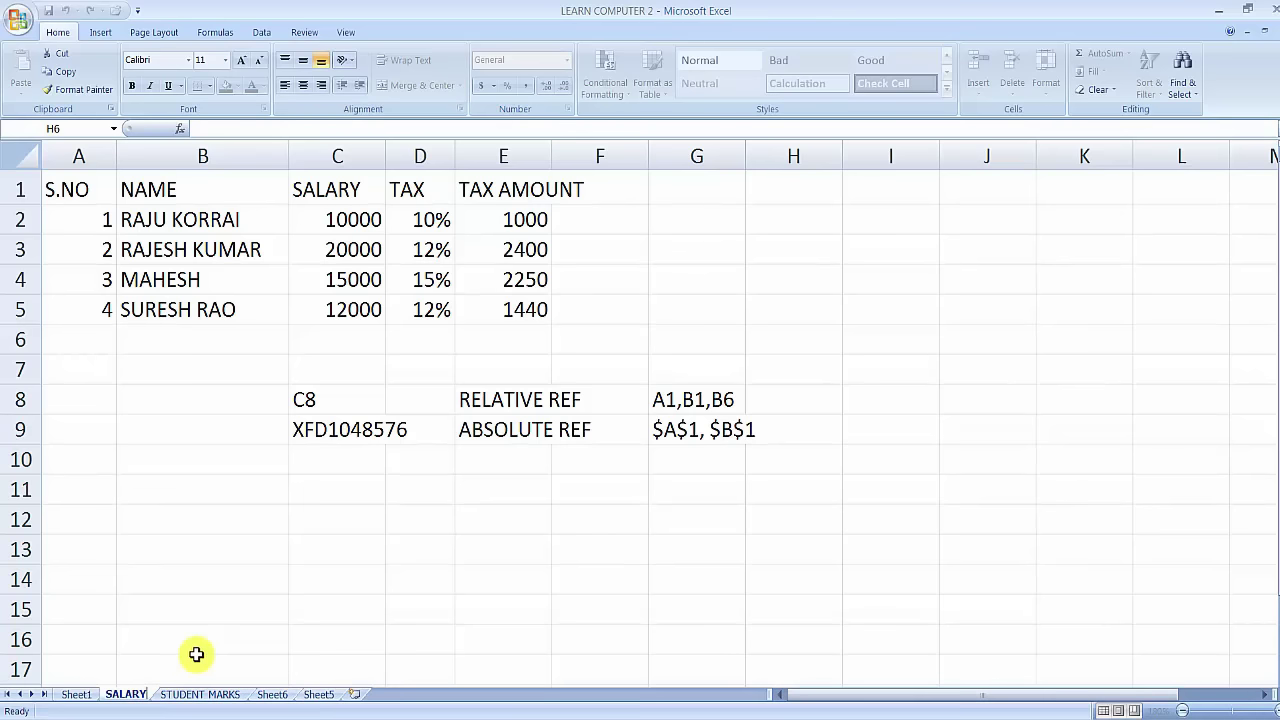
{"action": "left_click", "coordinate": [189, 663]}
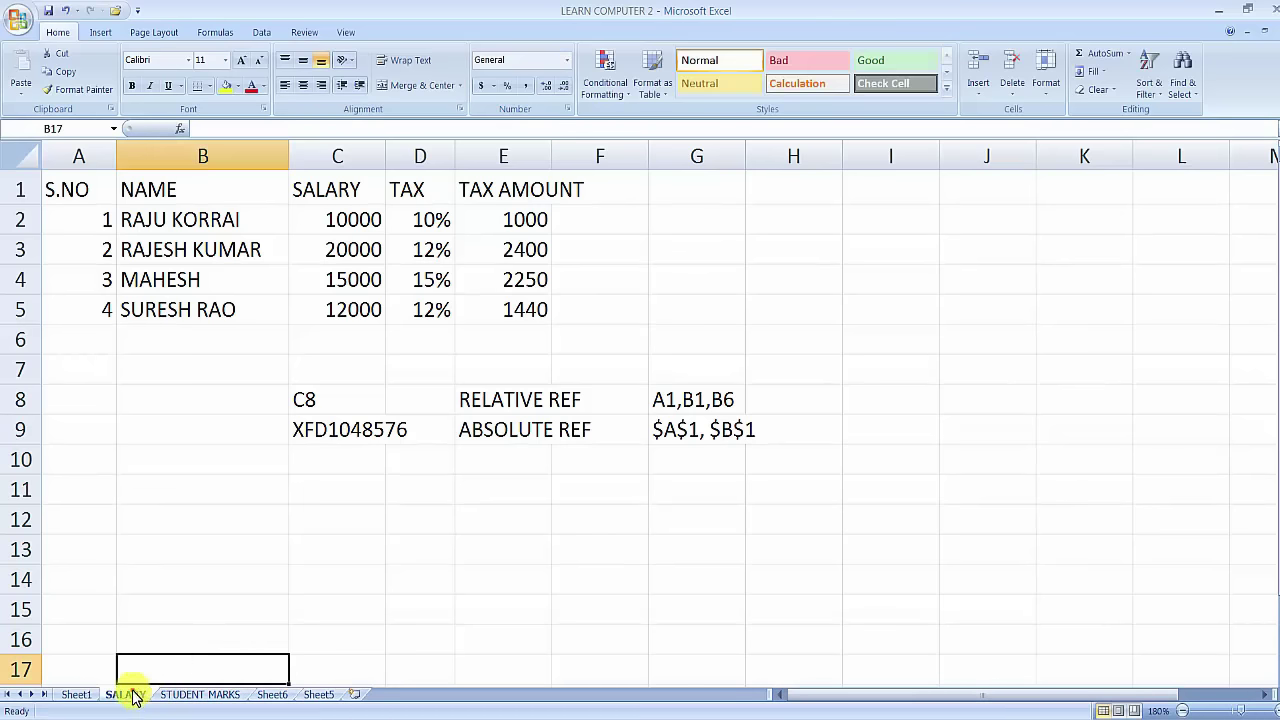
{"action": "left_click", "coordinate": [185, 698]}
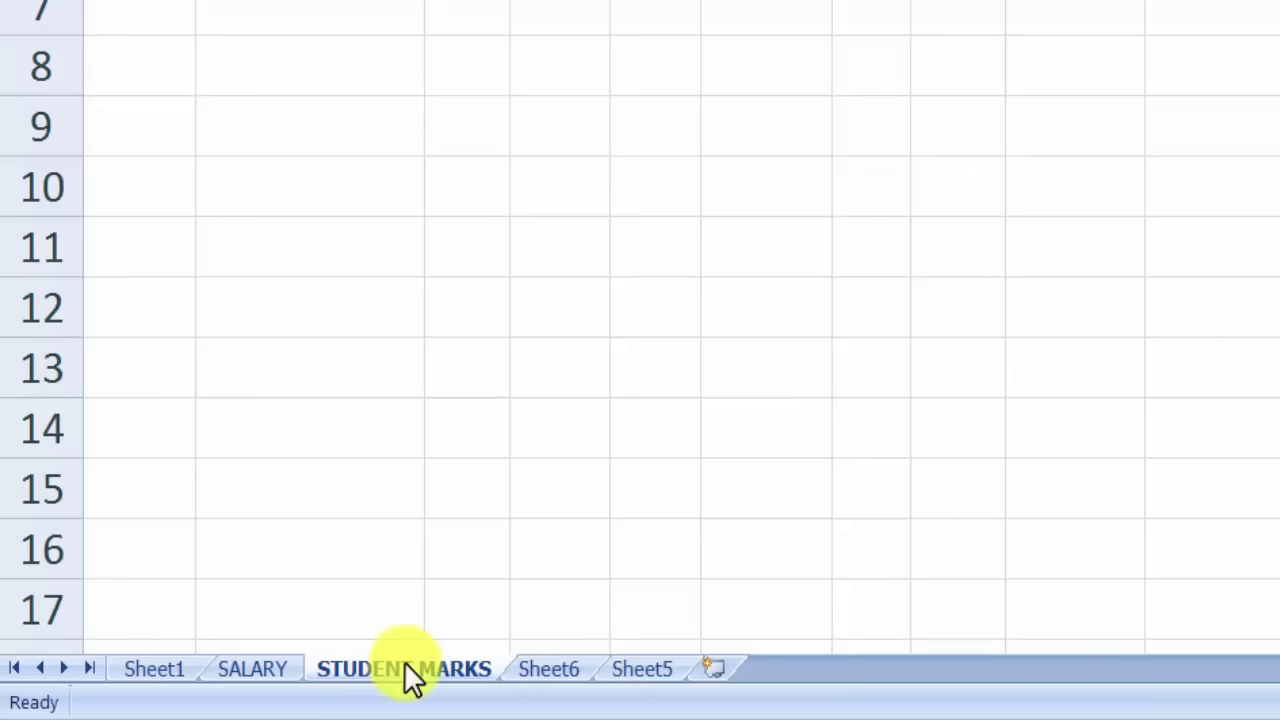
Step: Colour the STUDENT MARKS sheet tab light blue
{"action": "right_click", "coordinate": [420, 665]}
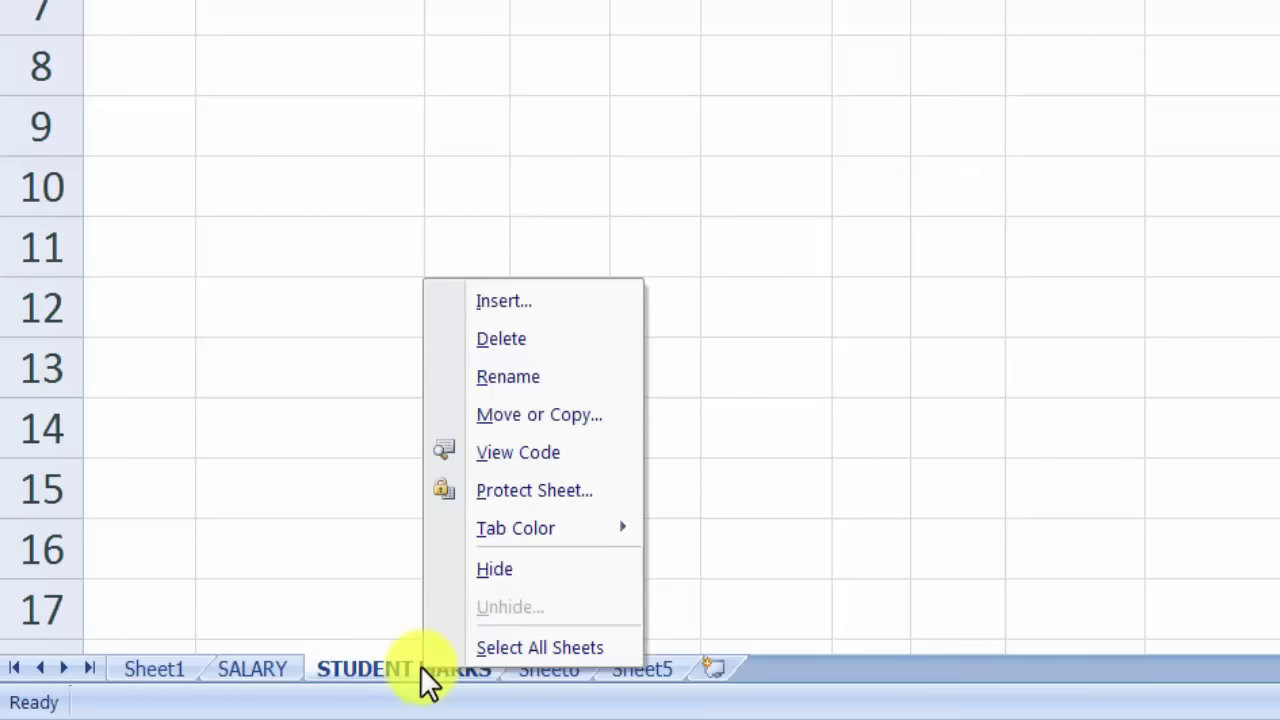
{"action": "mouse_move", "coordinate": [522, 518]}
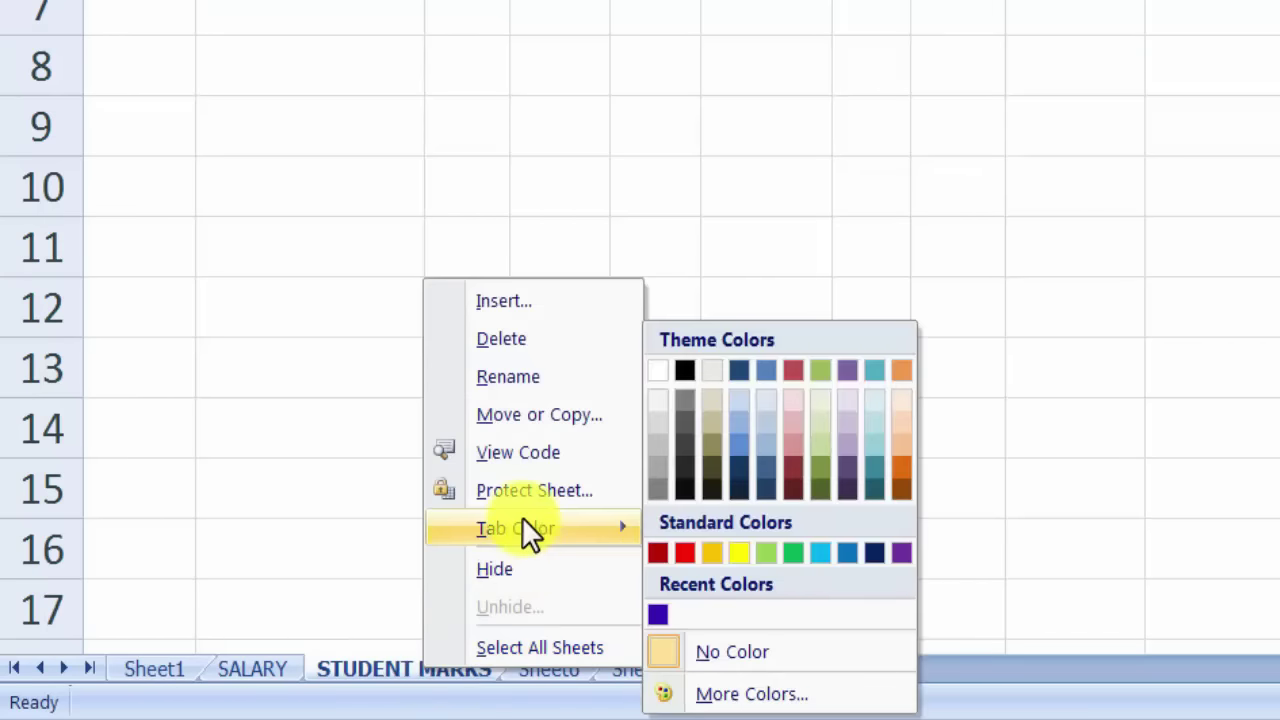
{"action": "left_click", "coordinate": [820, 549]}
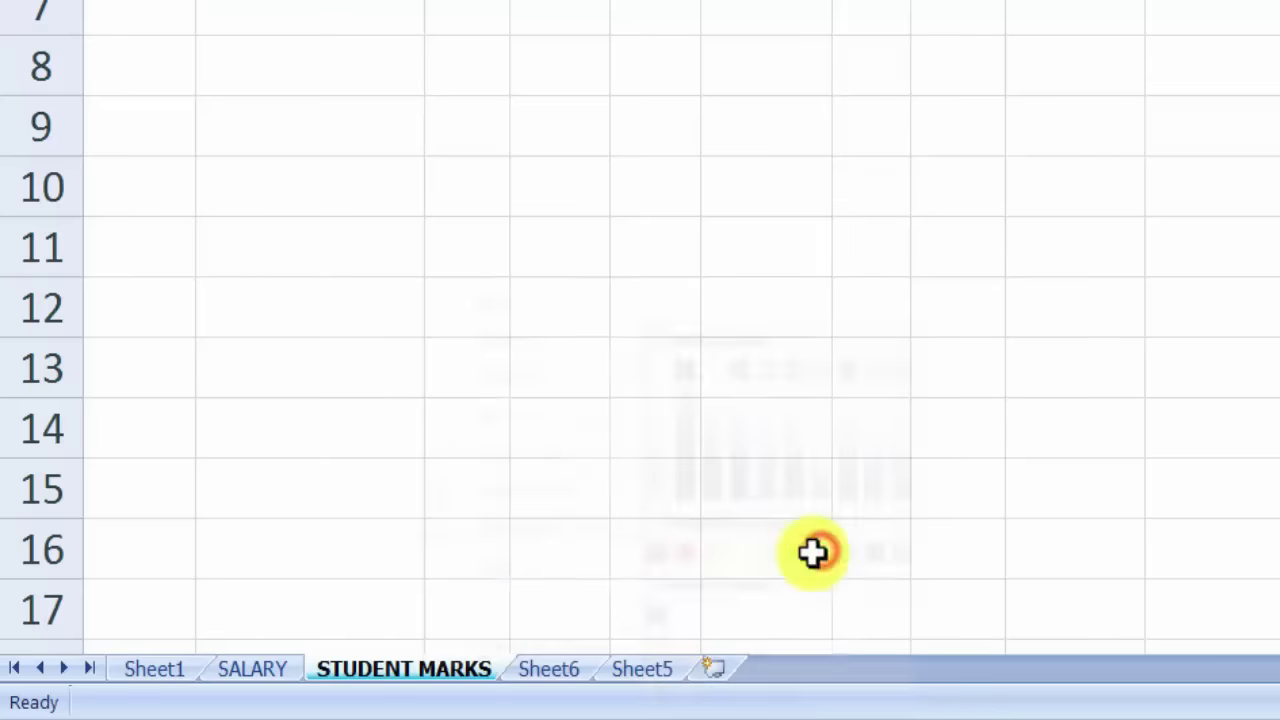
Step: Colour the SALARY sheet tab red, then show the Tab Color option under Home > Format
{"action": "right_click", "coordinate": [255, 667]}
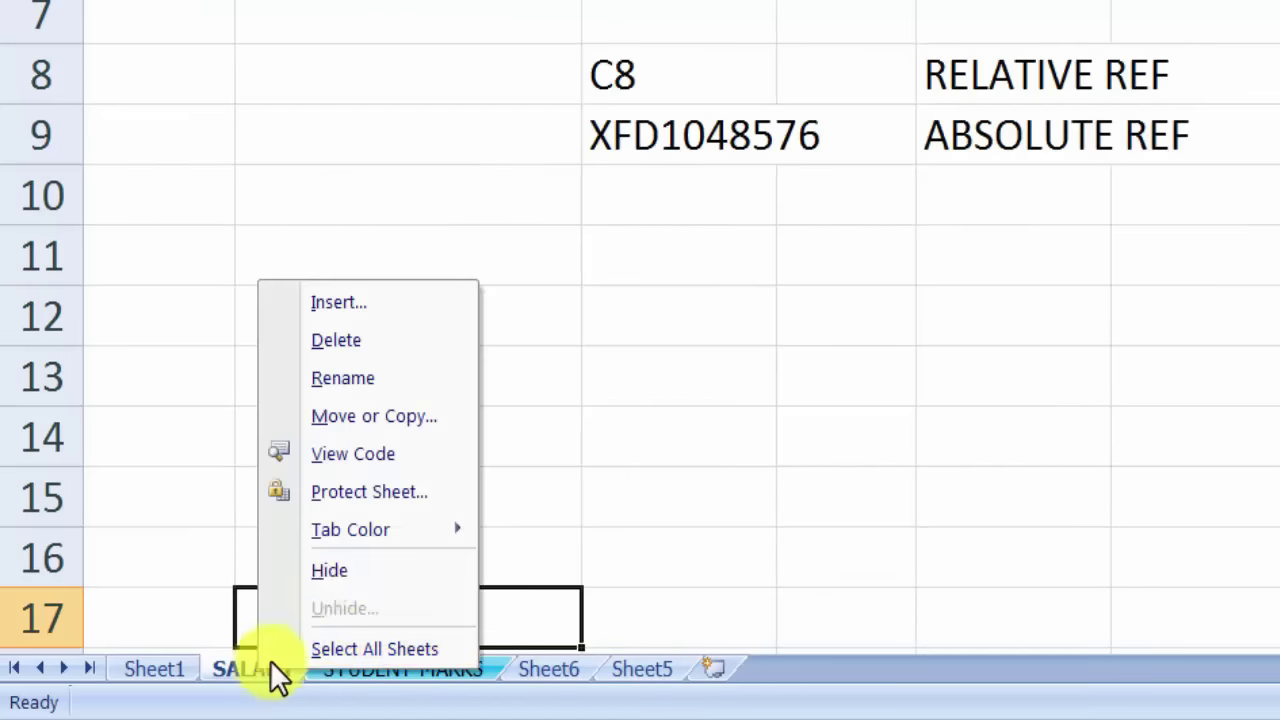
{"action": "mouse_move", "coordinate": [377, 536]}
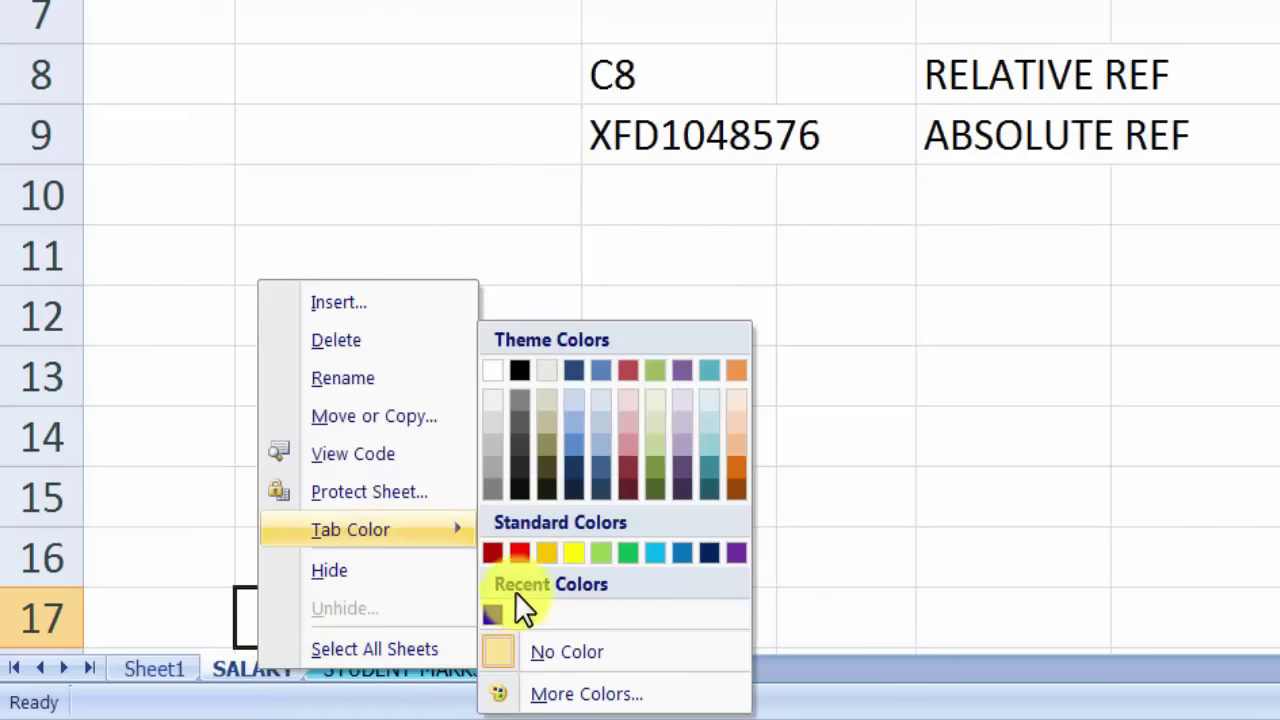
{"action": "left_click", "coordinate": [519, 552]}
{"action": "left_click", "coordinate": [394, 608]}
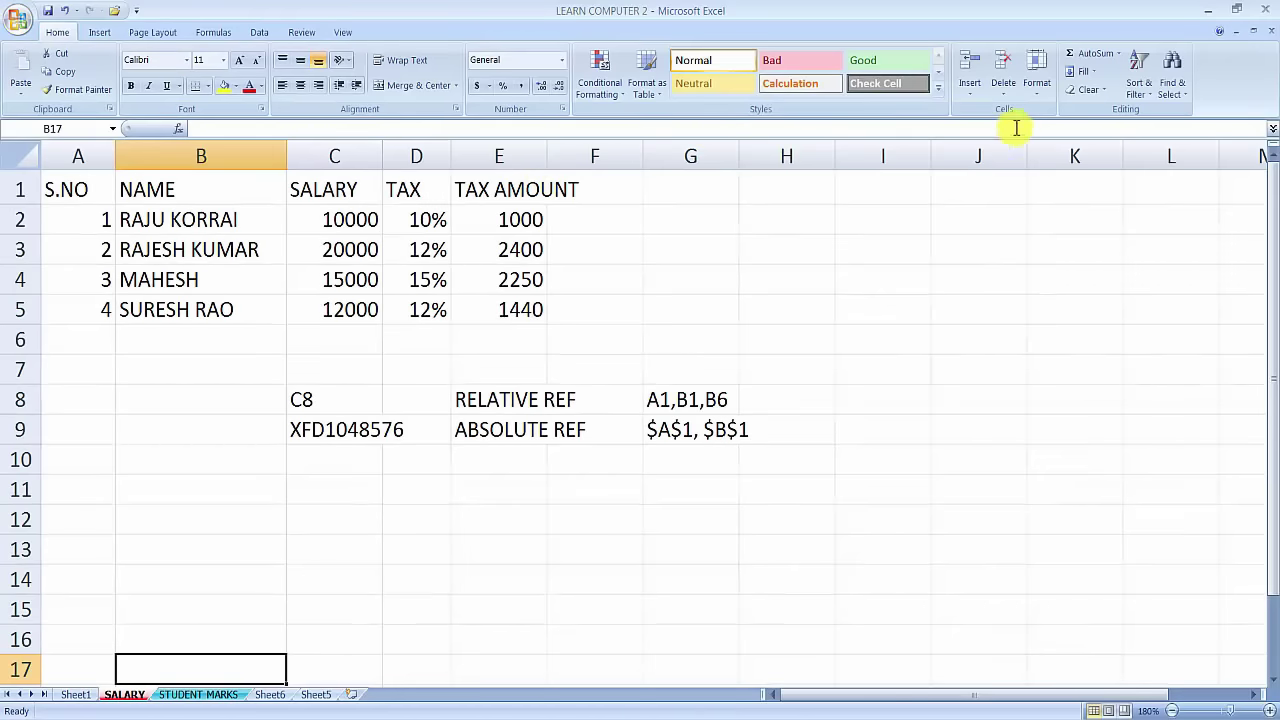
{"action": "left_click", "coordinate": [1038, 88]}
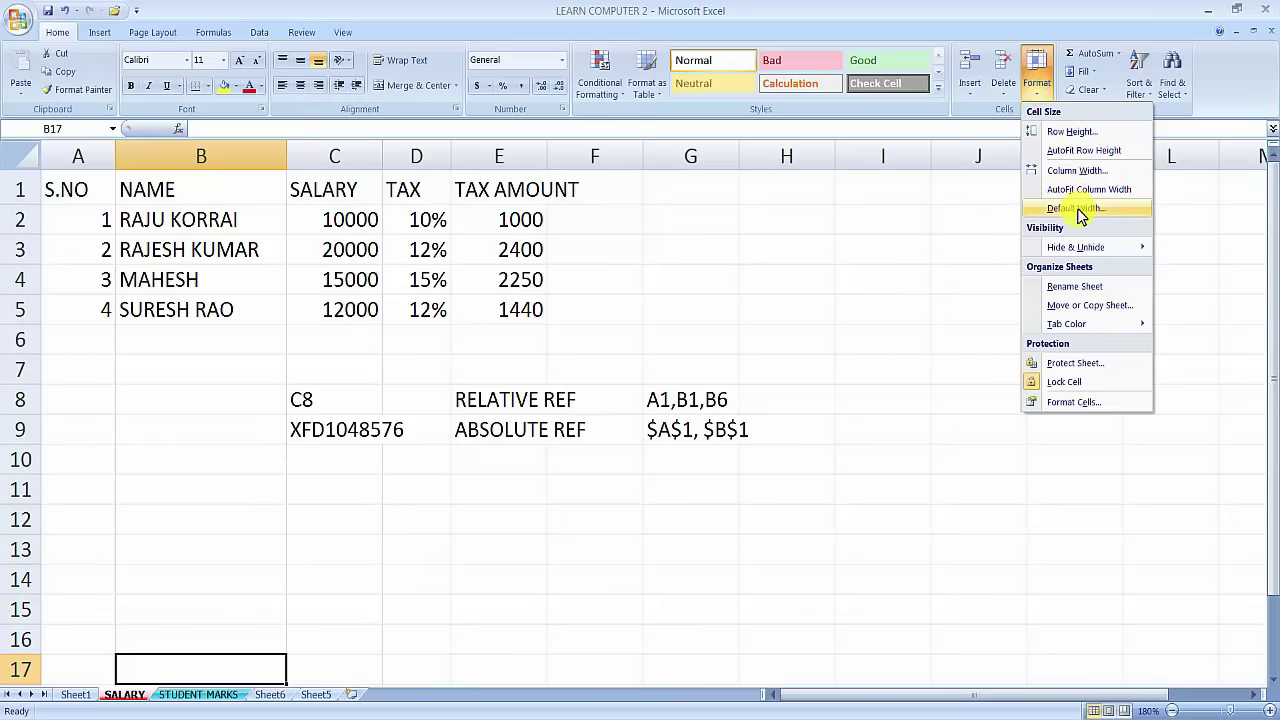
{"action": "mouse_move", "coordinate": [1076, 328]}
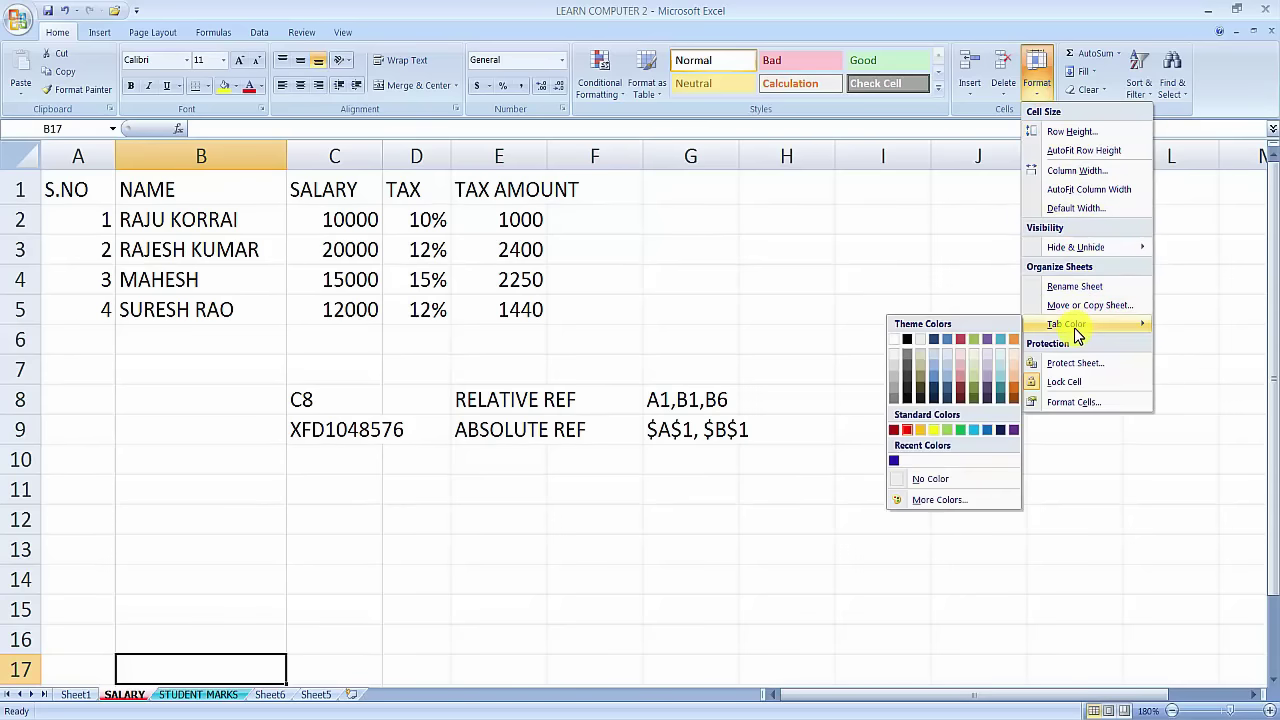
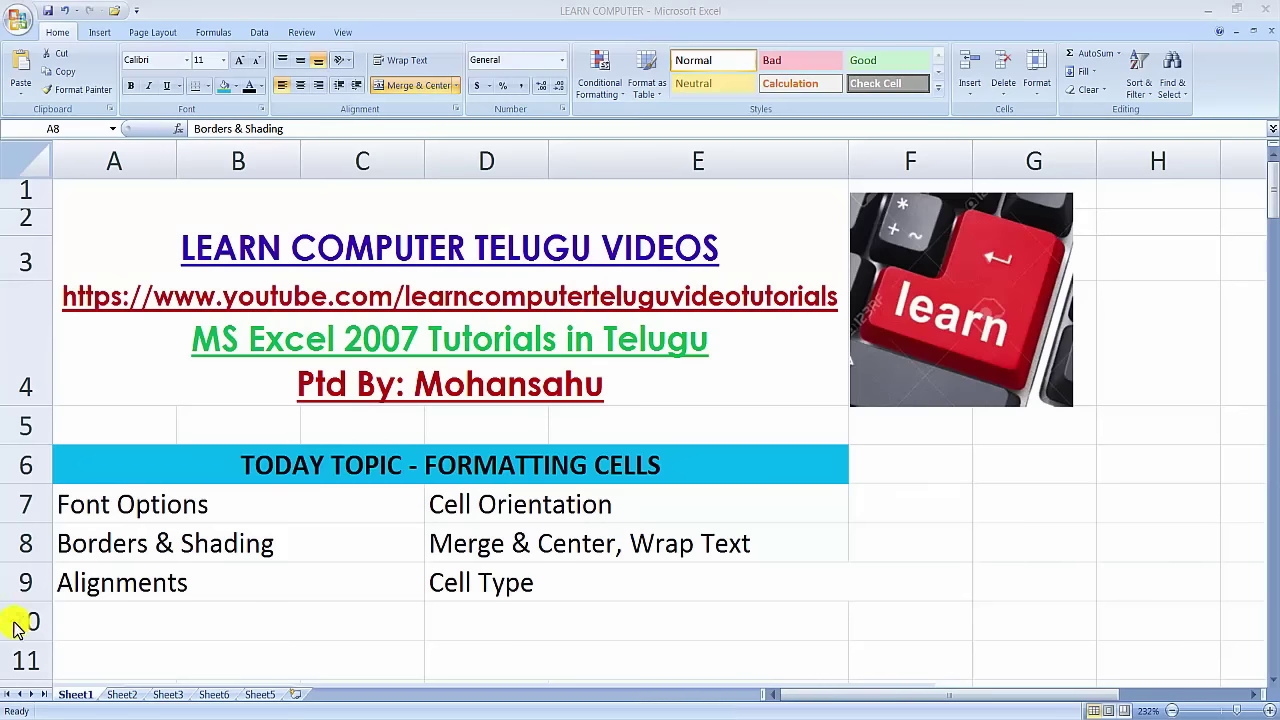
Step: Leave the Sheet1 topic list for Sheet2 and select the first salary table A1:E5
{"action": "left_click", "coordinate": [144, 507]}
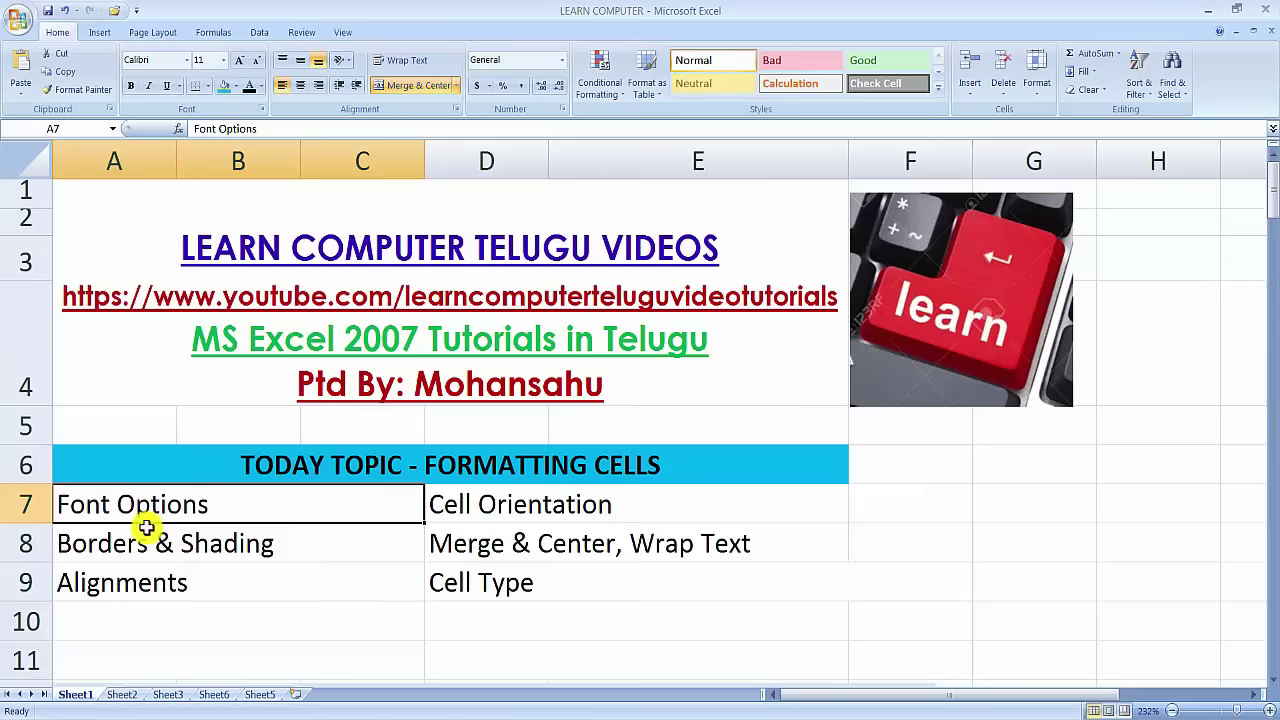
{"action": "left_click", "coordinate": [121, 694]}
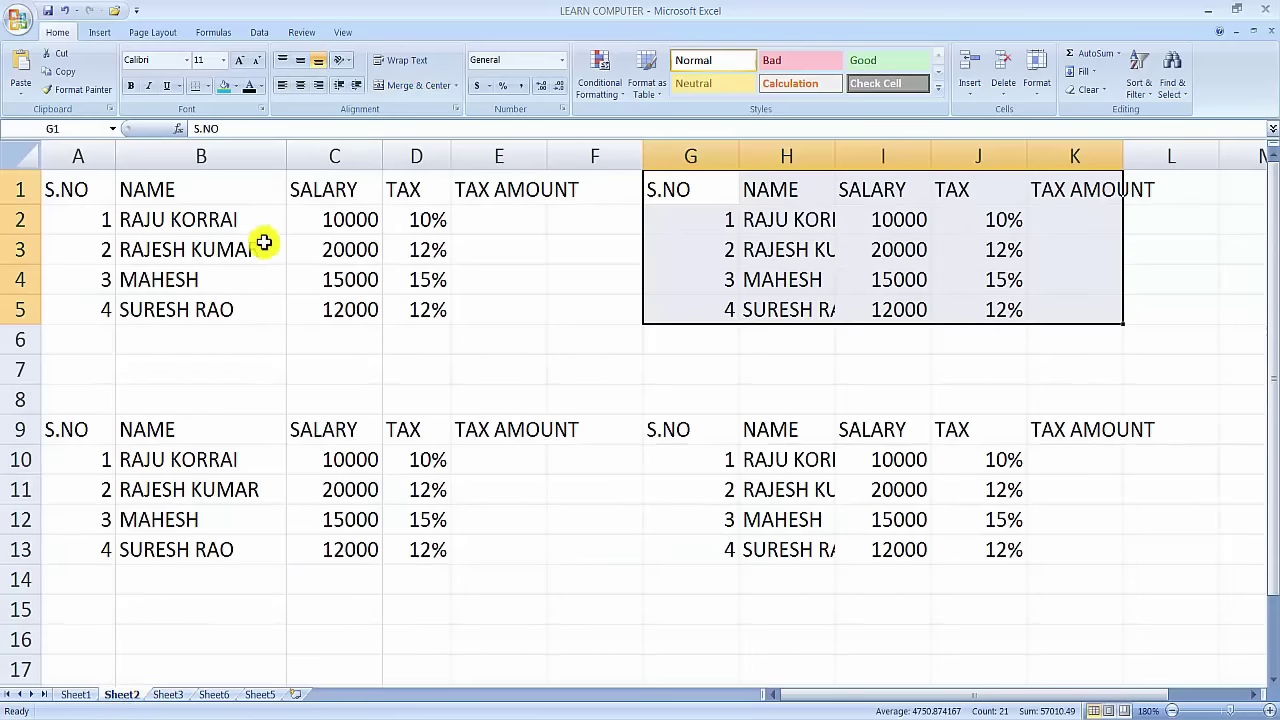
{"action": "left_click_drag", "start_coordinate": [52, 194], "coordinate": [540, 318]}
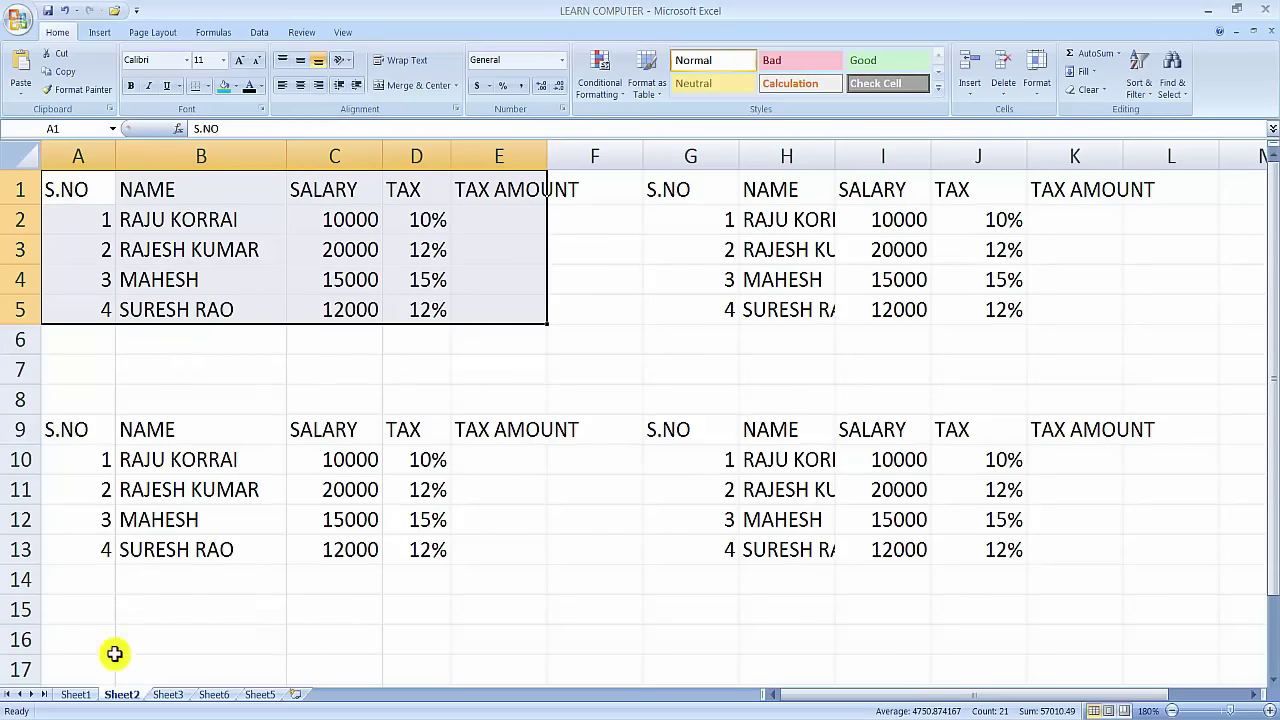
{"action": "left_click", "coordinate": [88, 694]}
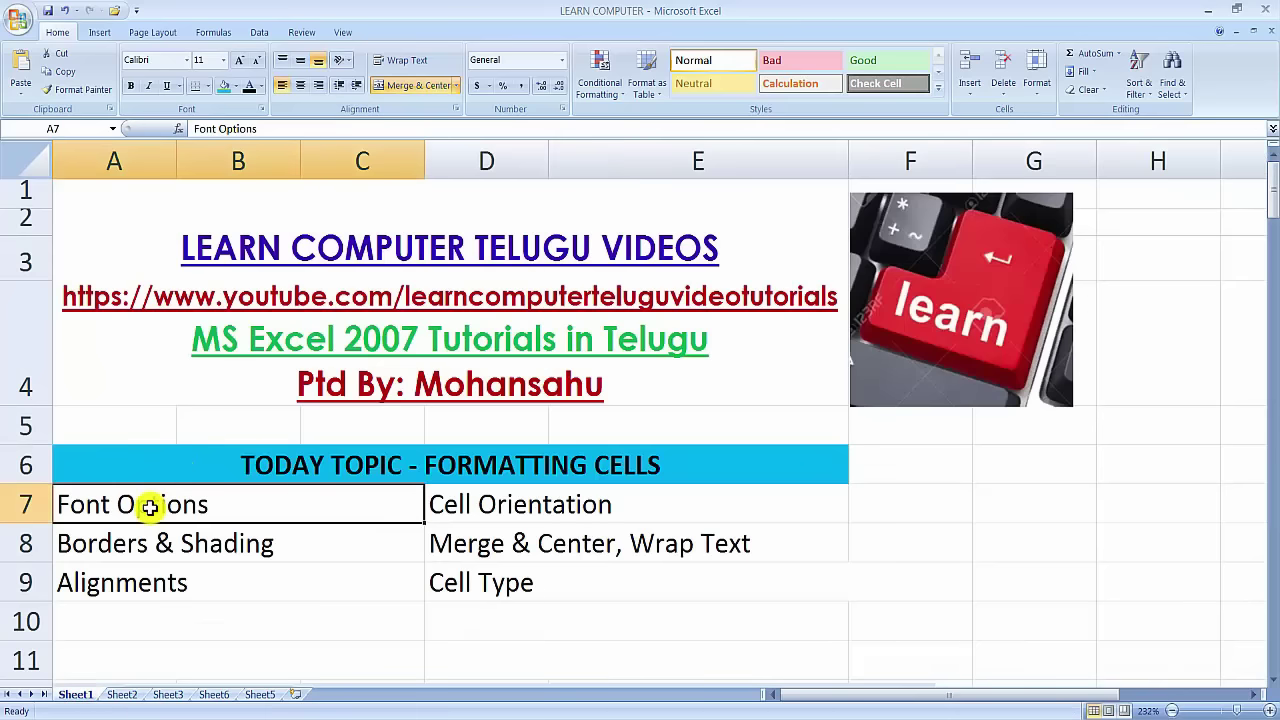
{"action": "left_click", "coordinate": [126, 694]}
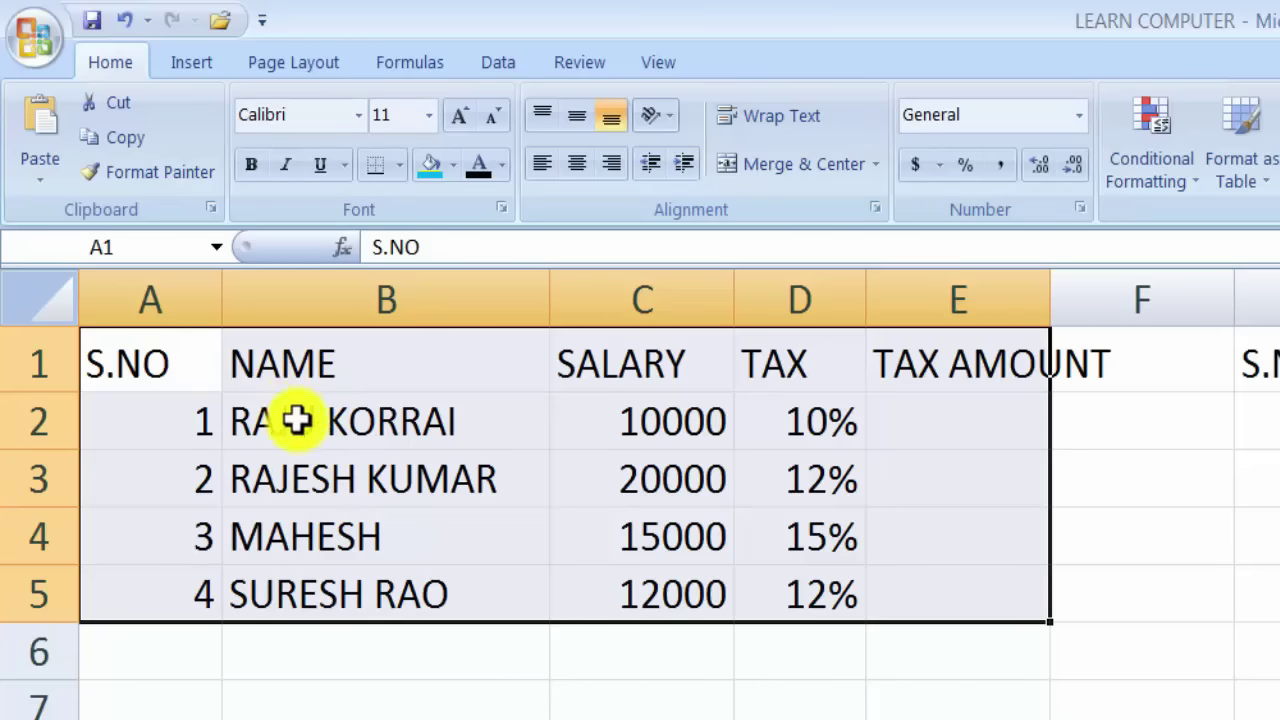
Step: Browse the font list for names B2:B5 without changing it, then autofit column H
{"action": "left_click_drag", "start_coordinate": [297, 421], "coordinate": [300, 610]}
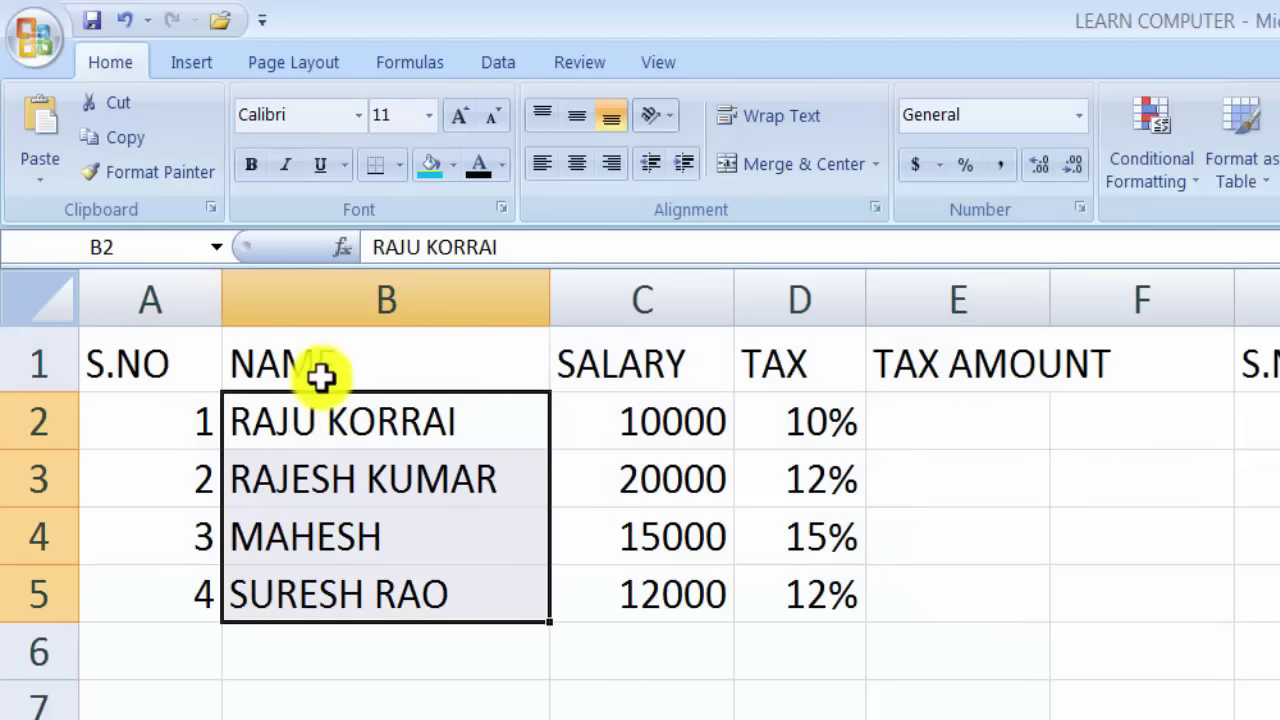
{"action": "left_click", "coordinate": [352, 115]}
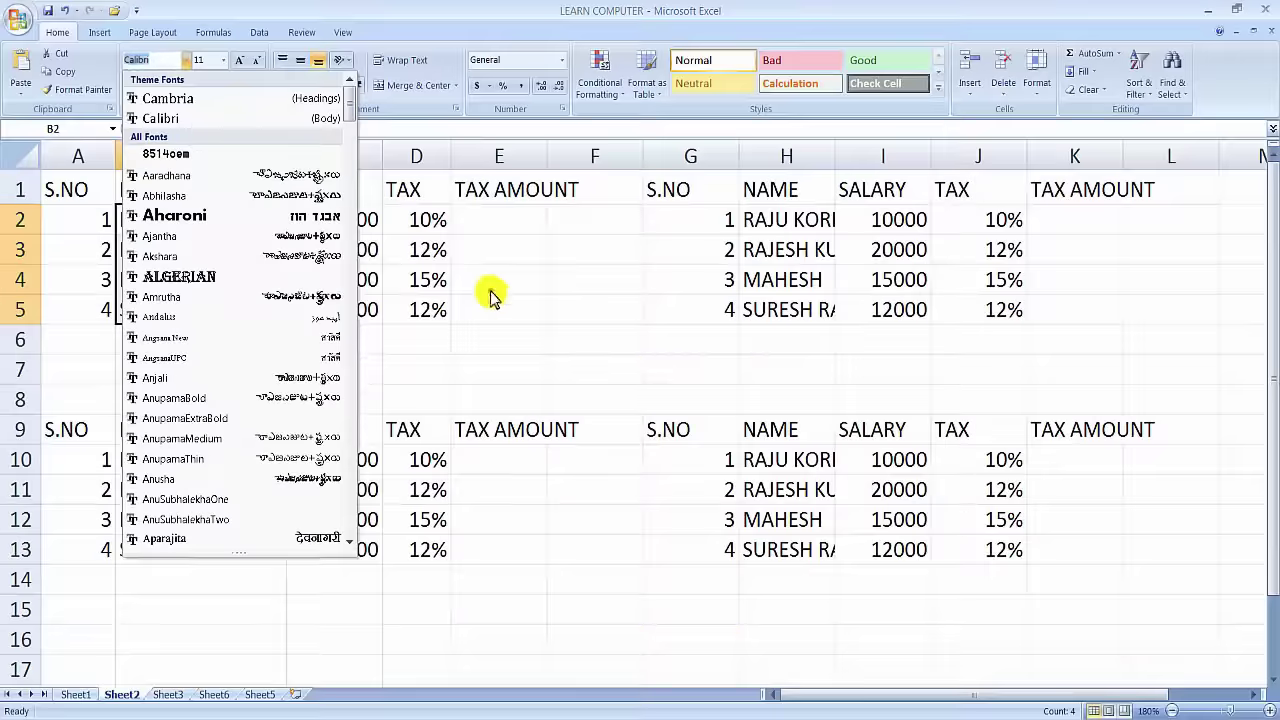
{"action": "left_click", "coordinate": [490, 295]}
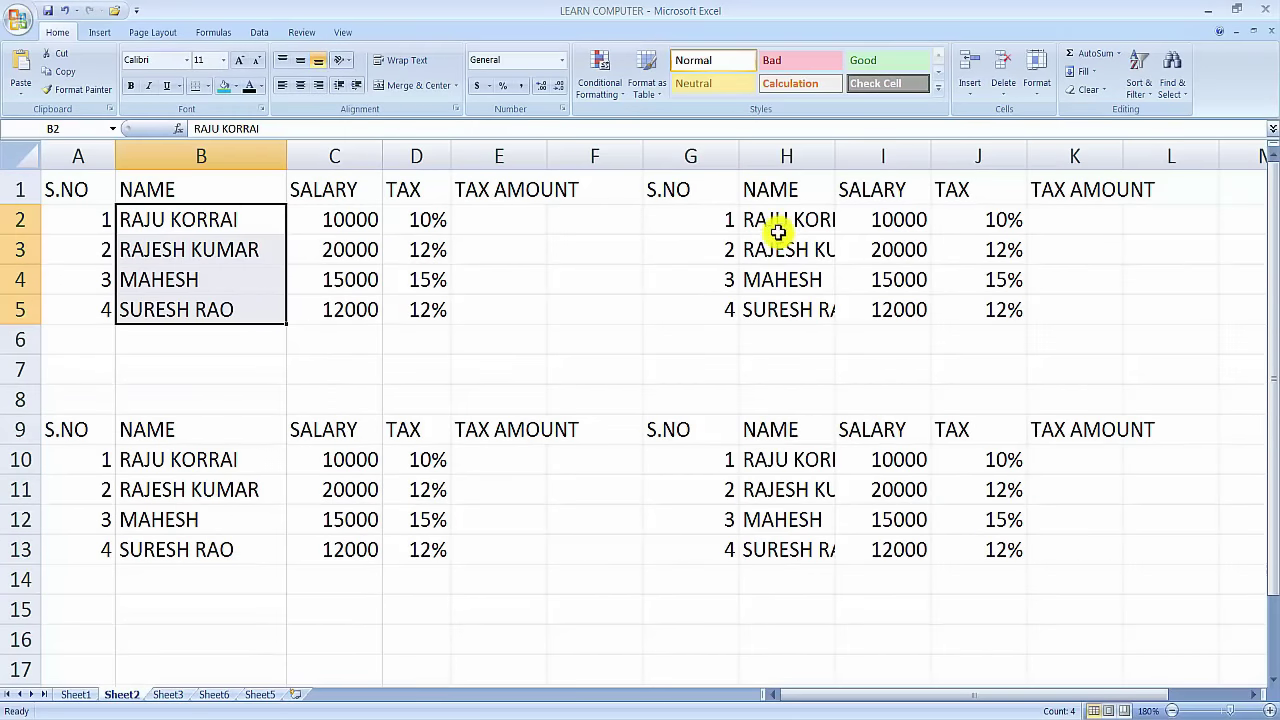
{"action": "double_click", "coordinate": [835, 158]}
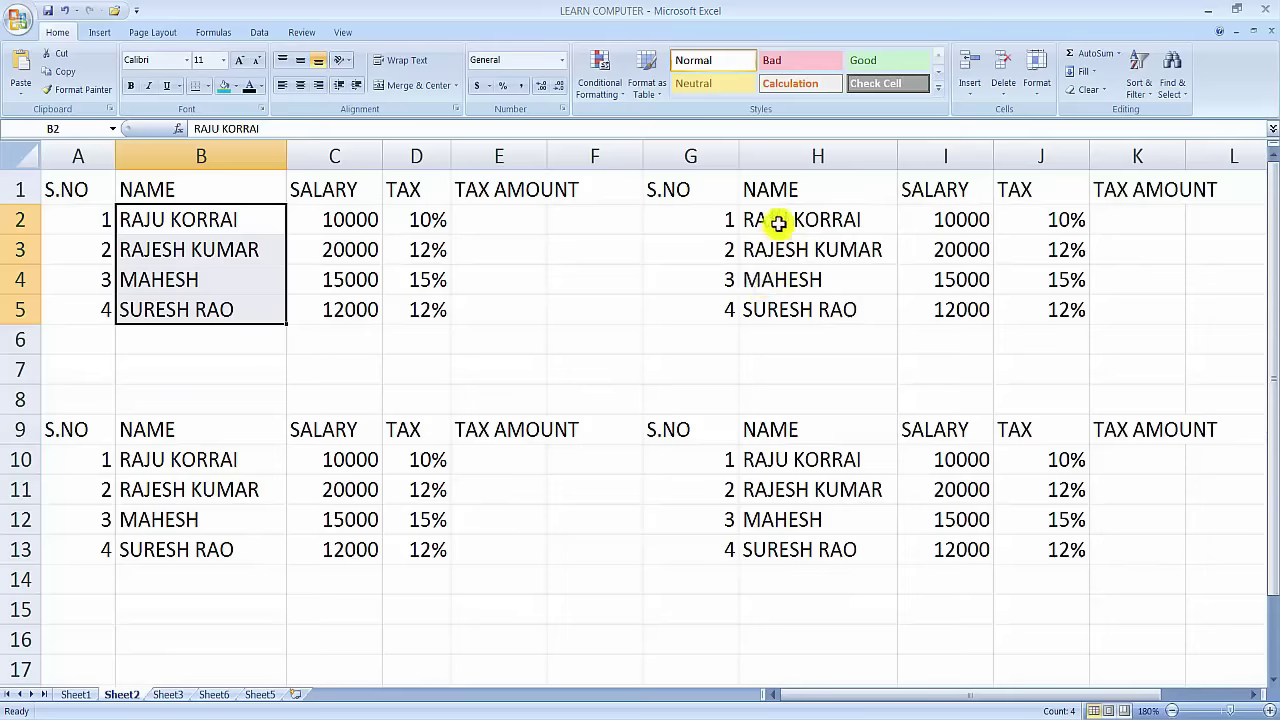
Step: Apply the Berlin Sans FB font to the names in H2:H5
{"action": "left_click_drag", "start_coordinate": [780, 220], "coordinate": [778, 310]}
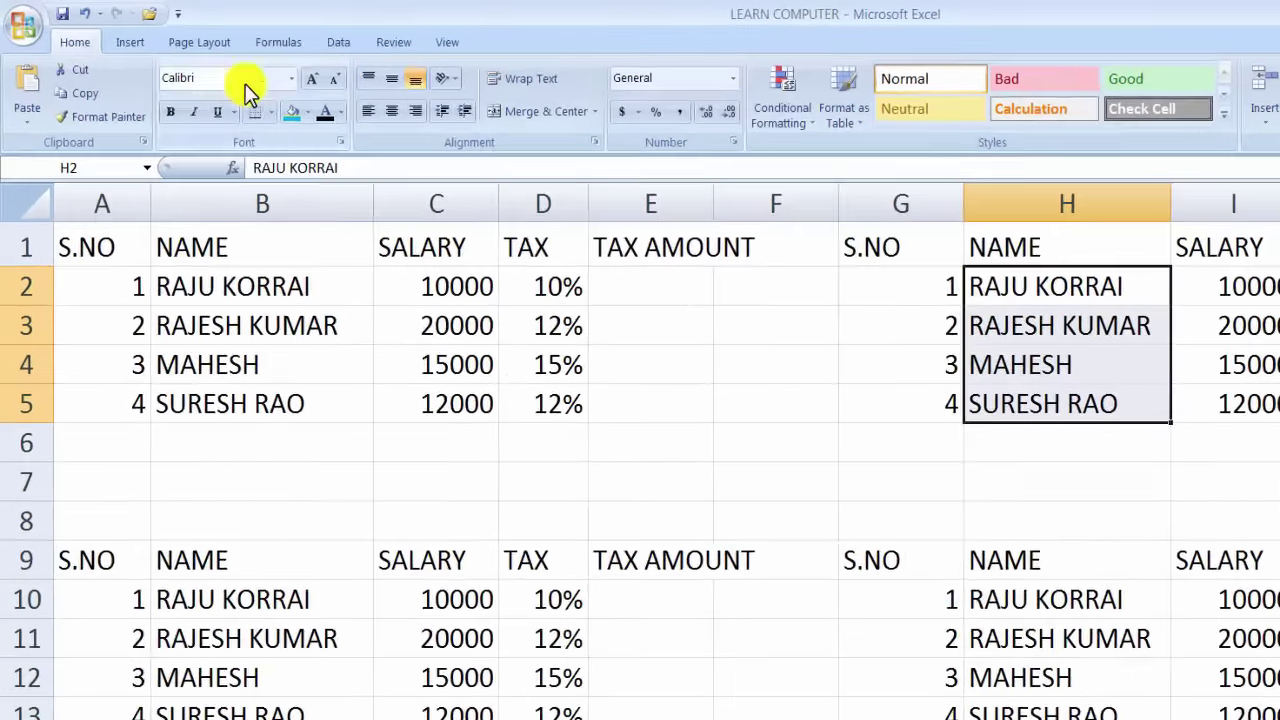
{"action": "left_click", "coordinate": [186, 61]}
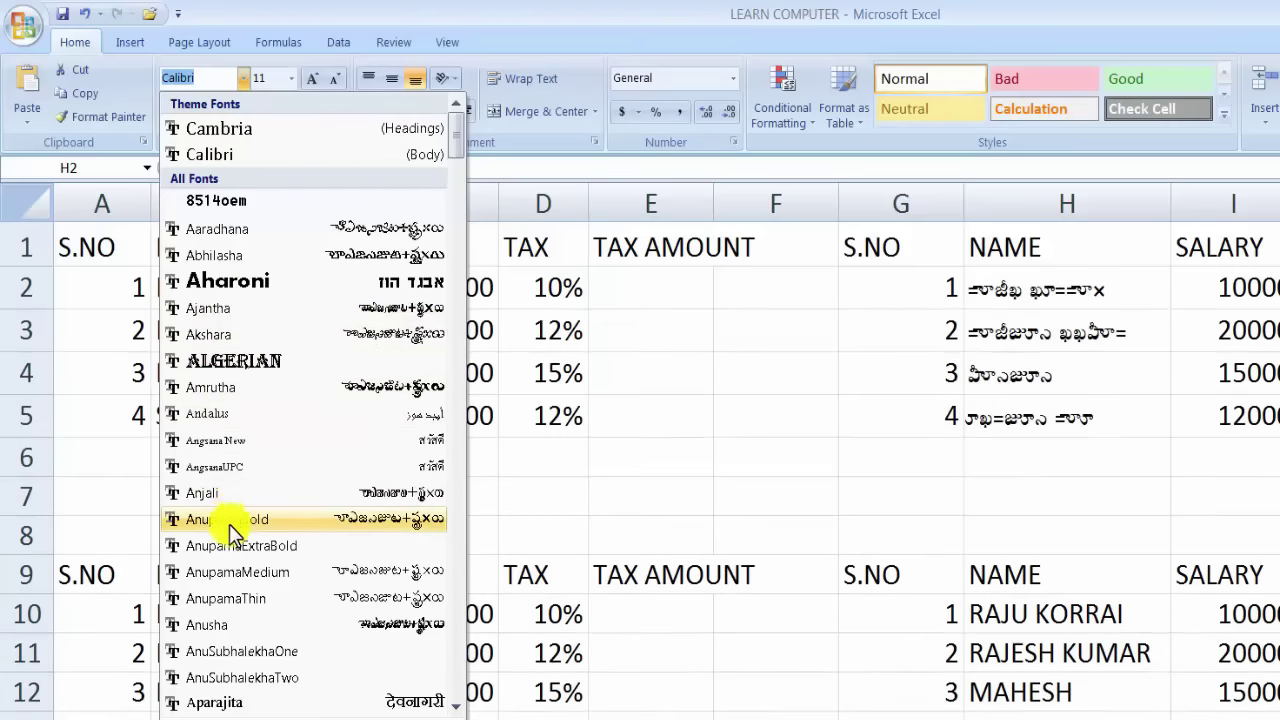
{"action": "scroll", "coordinate": [245, 522], "scroll_direction": "down", "scroll_amount": 2}
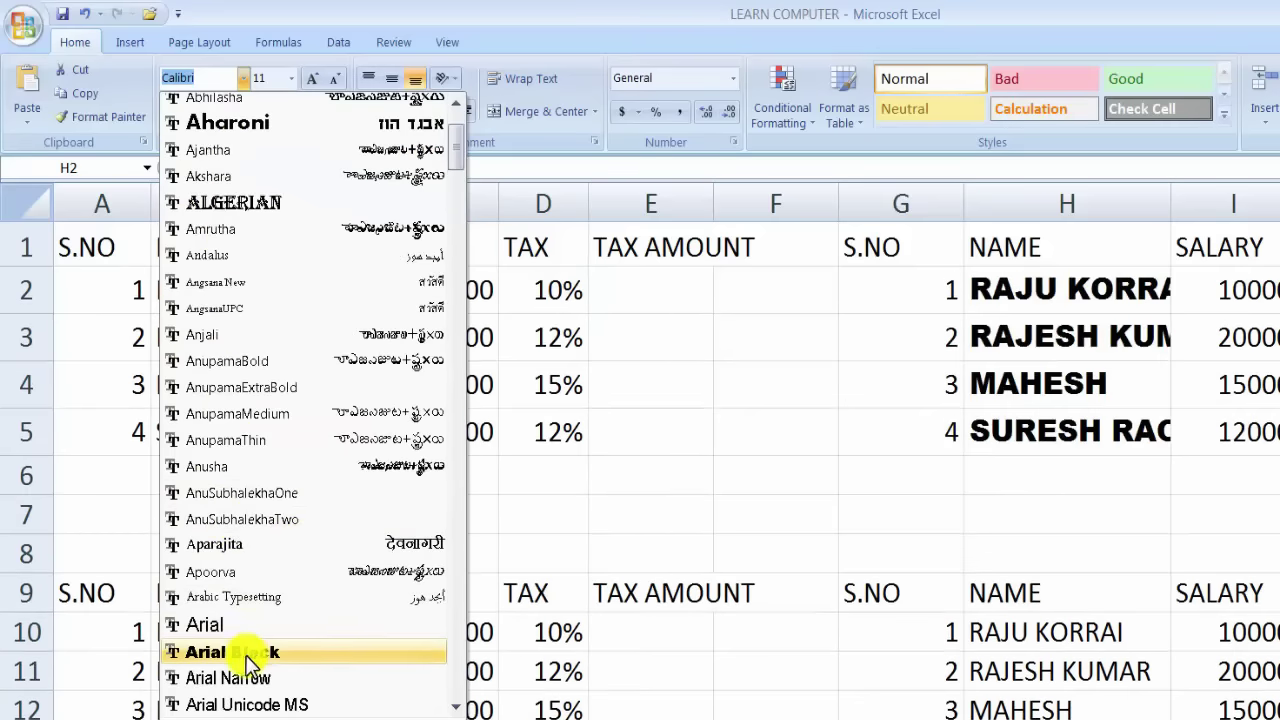
{"action": "scroll", "coordinate": [245, 620], "scroll_direction": "down", "scroll_amount": 4}
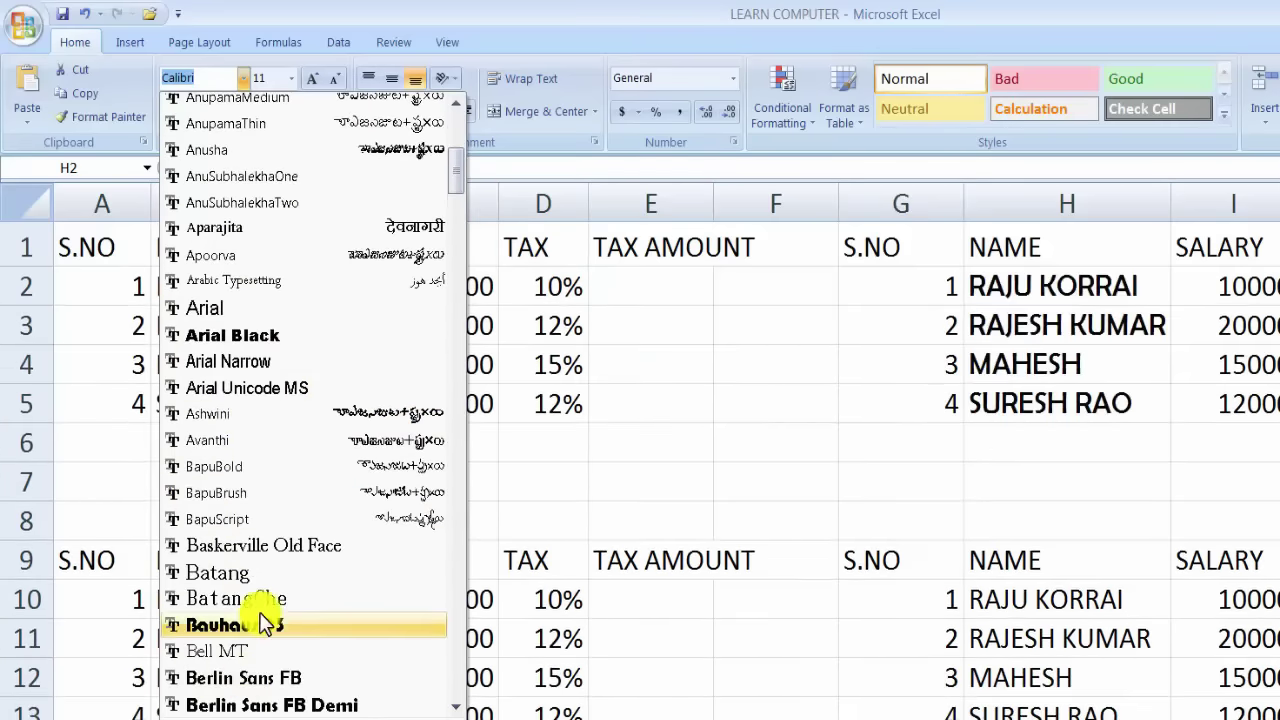
{"action": "scroll", "coordinate": [265, 625], "scroll_direction": "down", "scroll_amount": 2}
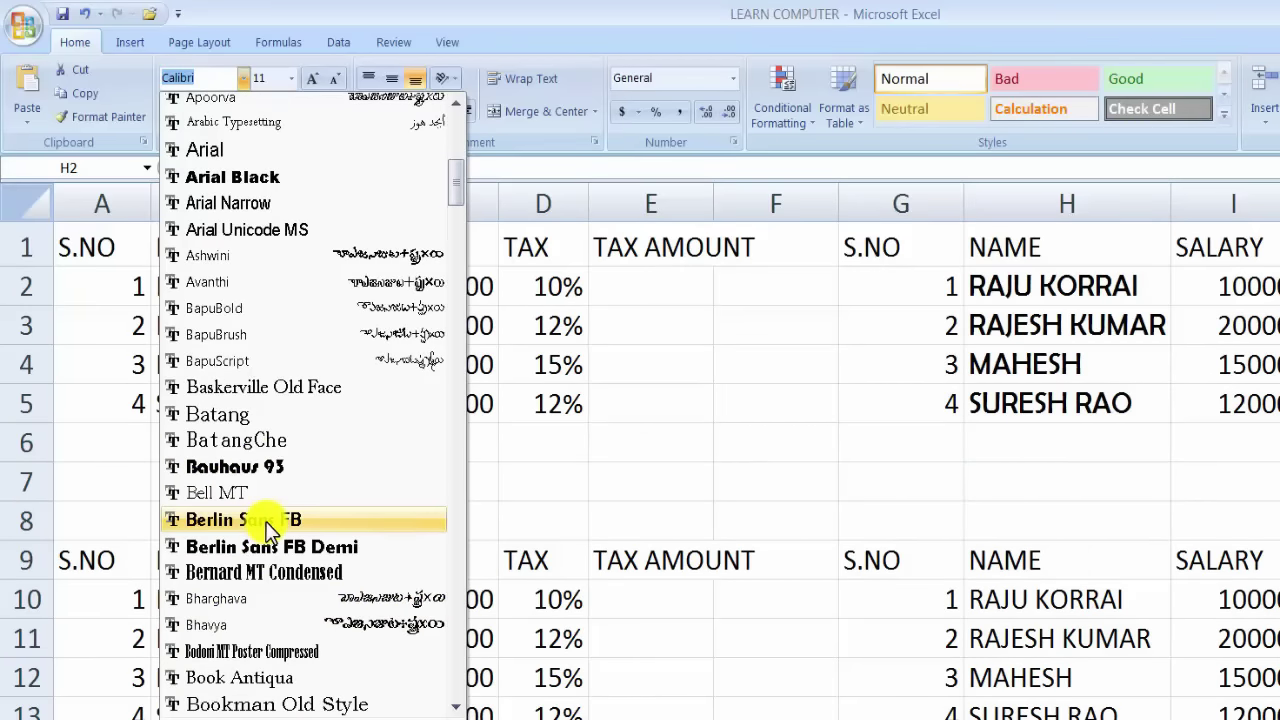
{"action": "left_click", "coordinate": [267, 524]}
{"action": "left_click", "coordinate": [1059, 445]}
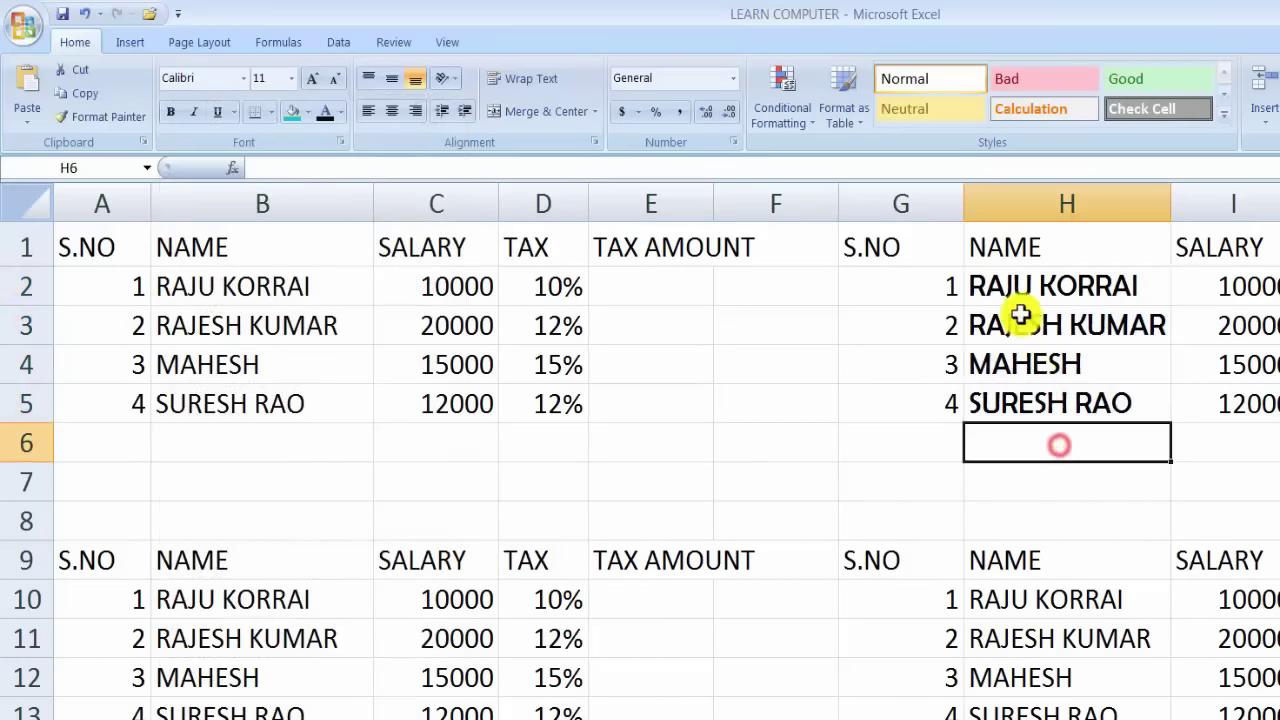
{"action": "left_click_drag", "start_coordinate": [1012, 298], "coordinate": [1002, 407]}
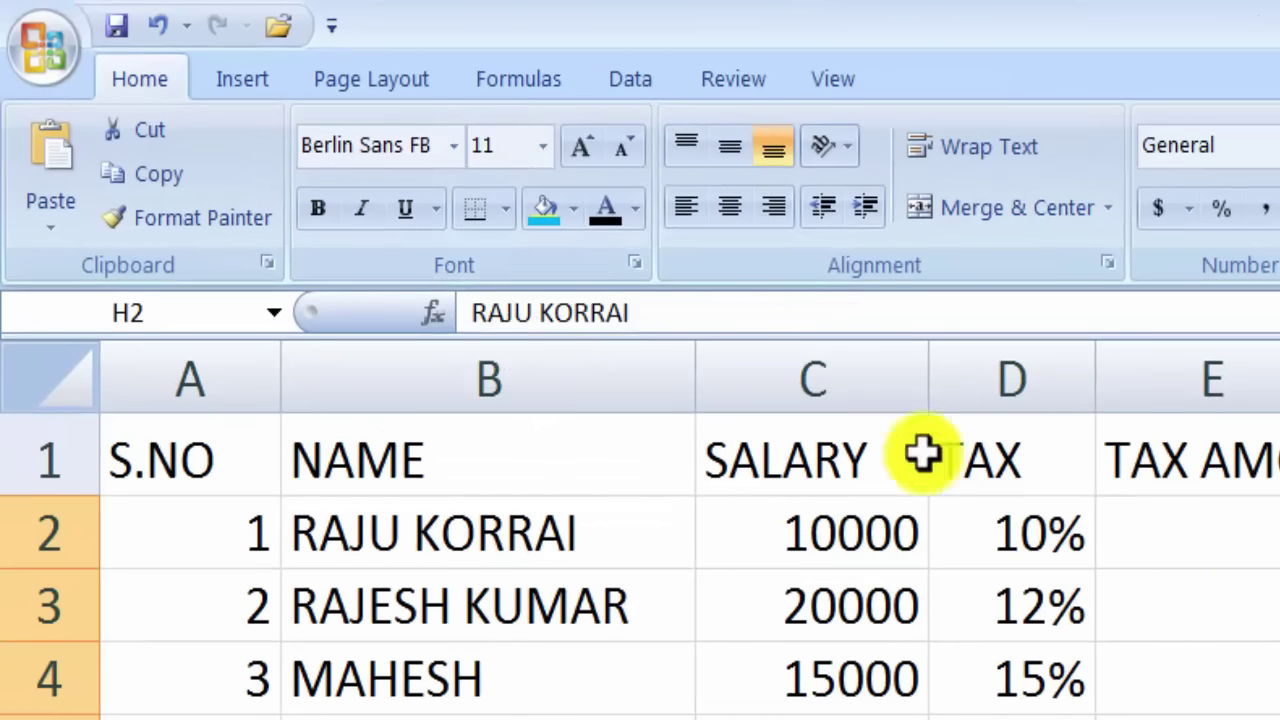
{"action": "left_click", "coordinate": [546, 150]}
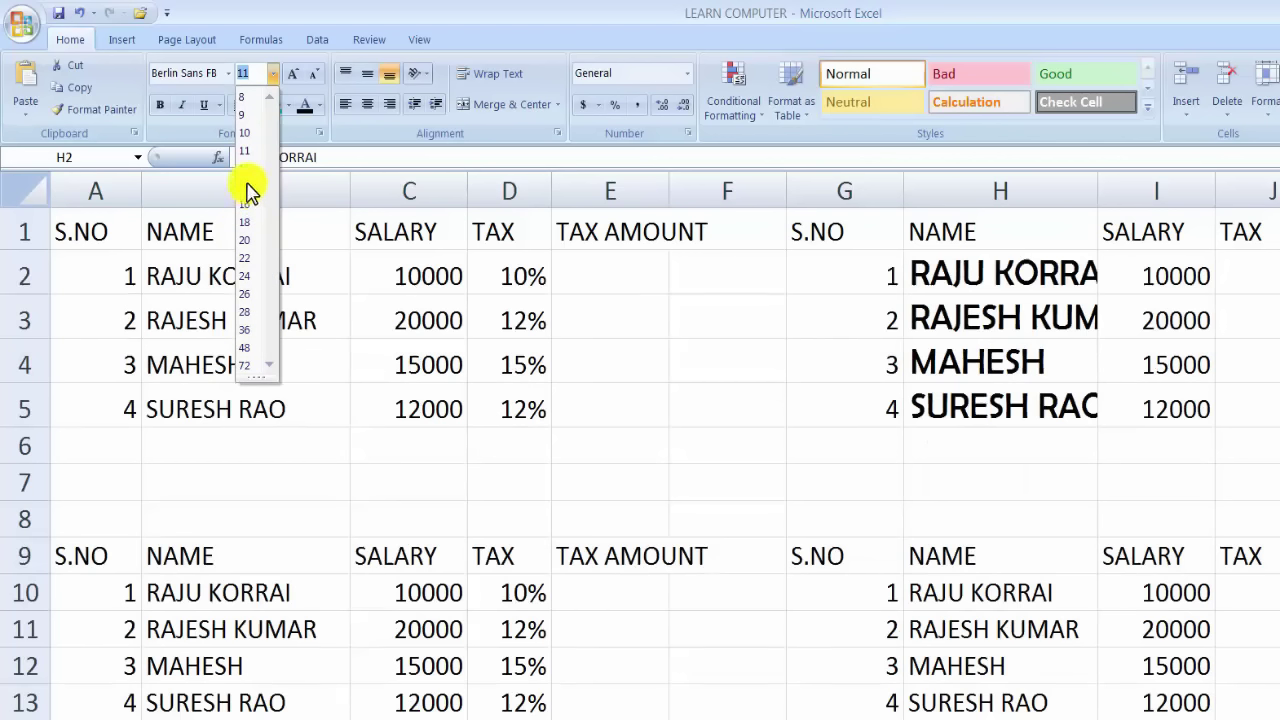
{"action": "left_click", "coordinate": [950, 408]}
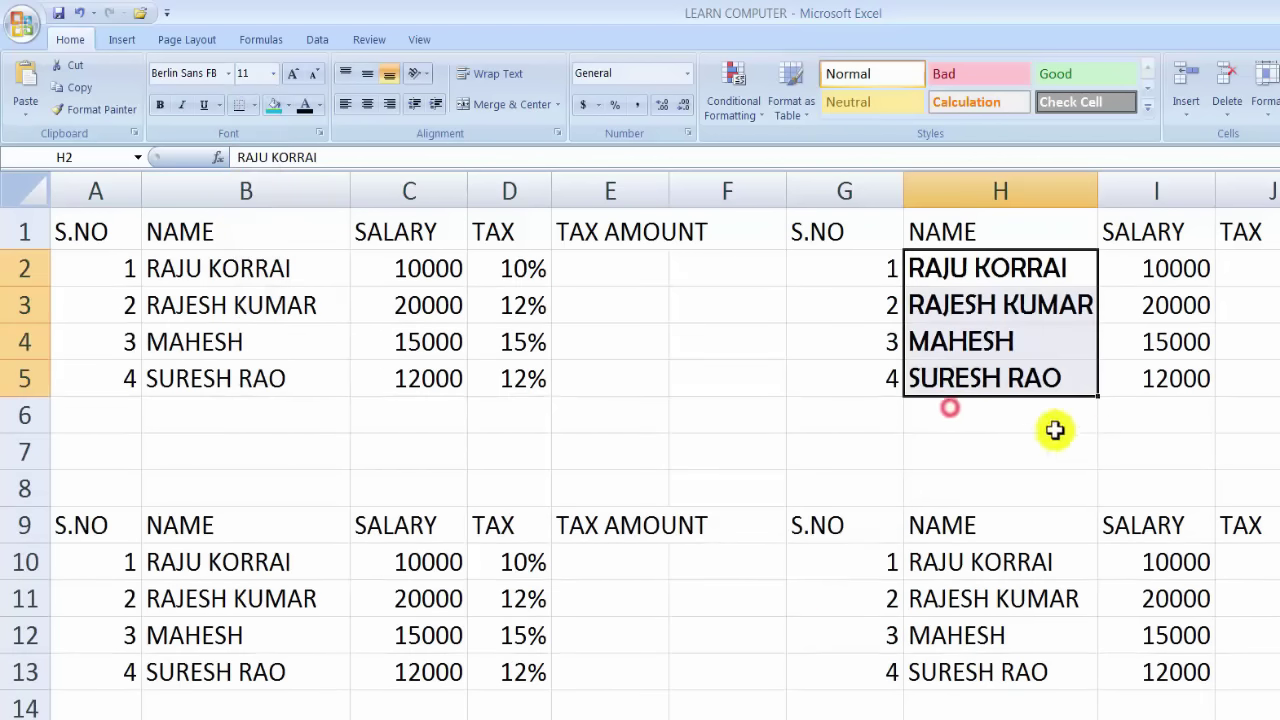
{"action": "left_click", "coordinate": [822, 336]}
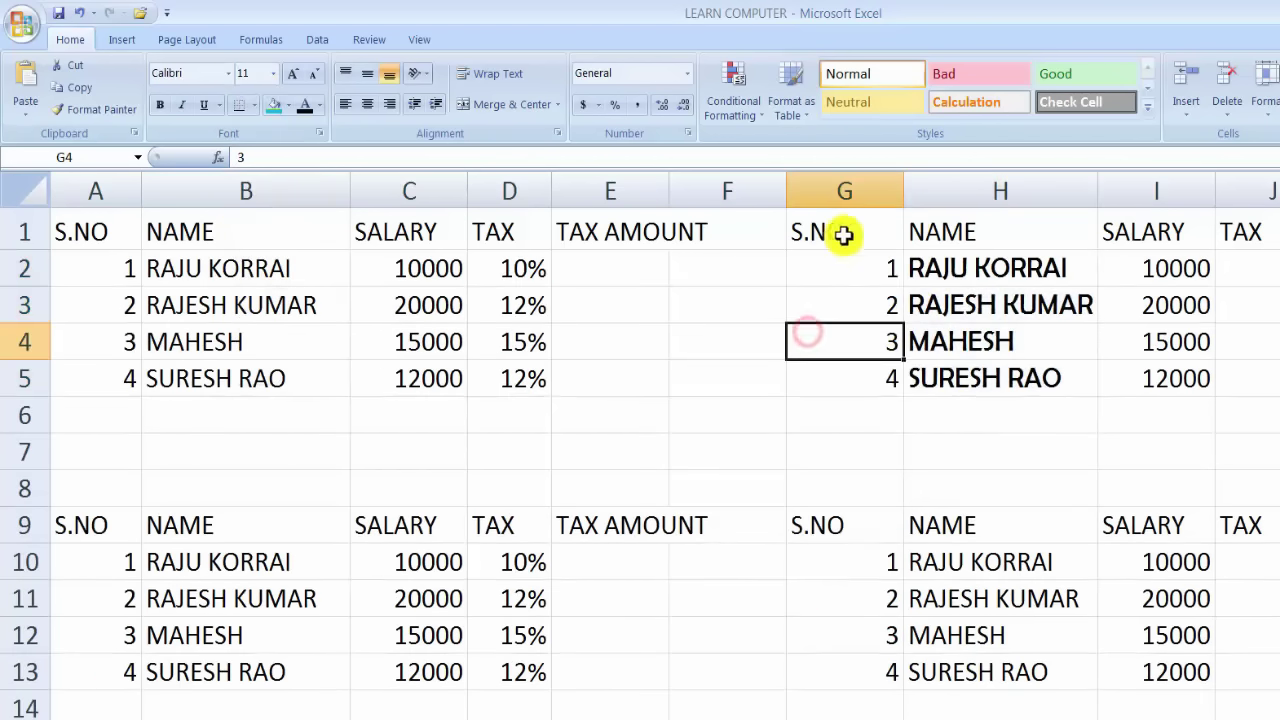
Step: Set the whole G1:K5 table to font size 14, then reduce it to 13
{"action": "left_click_drag", "start_coordinate": [827, 235], "coordinate": [1151, 297]}
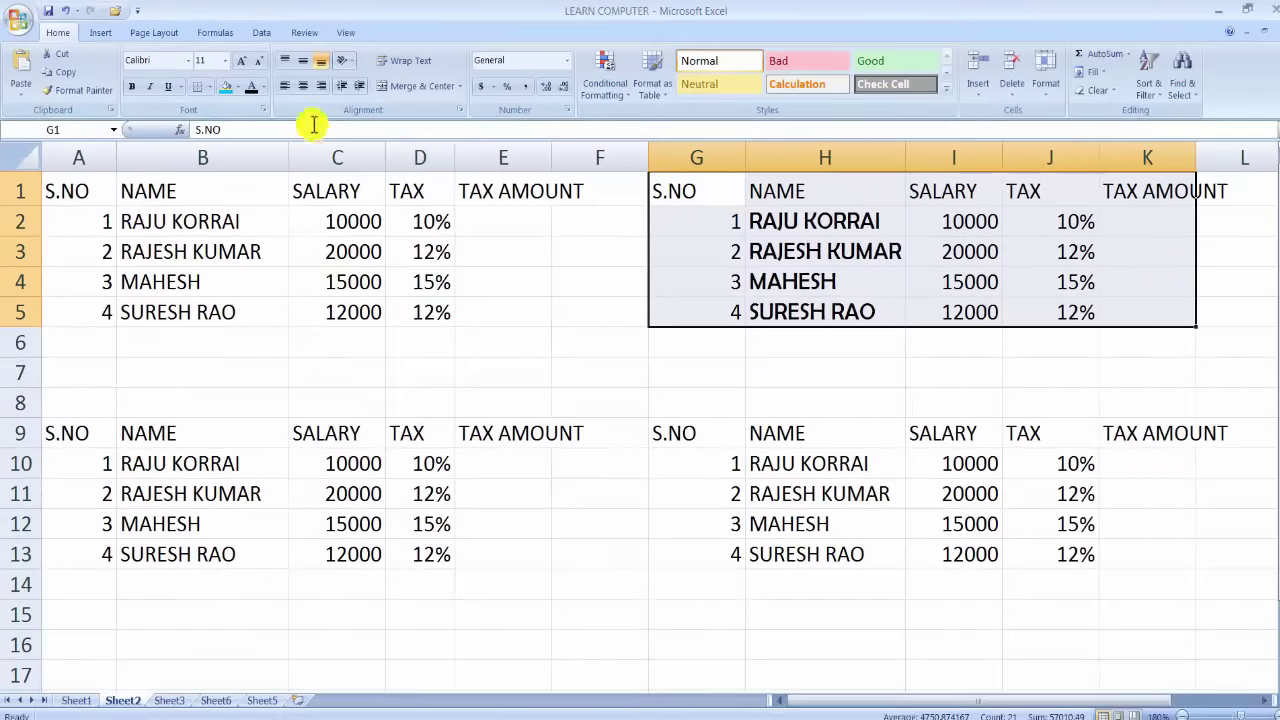
{"action": "left_click", "coordinate": [226, 61]}
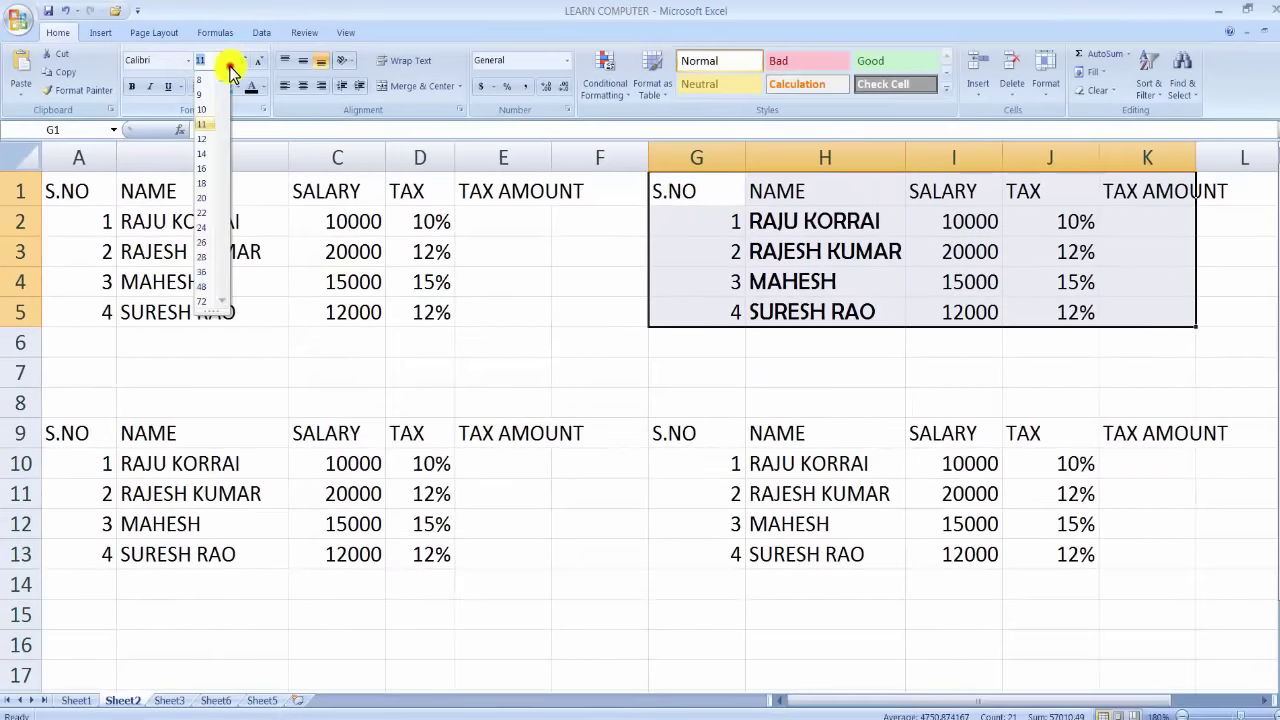
{"action": "left_click", "coordinate": [205, 155]}
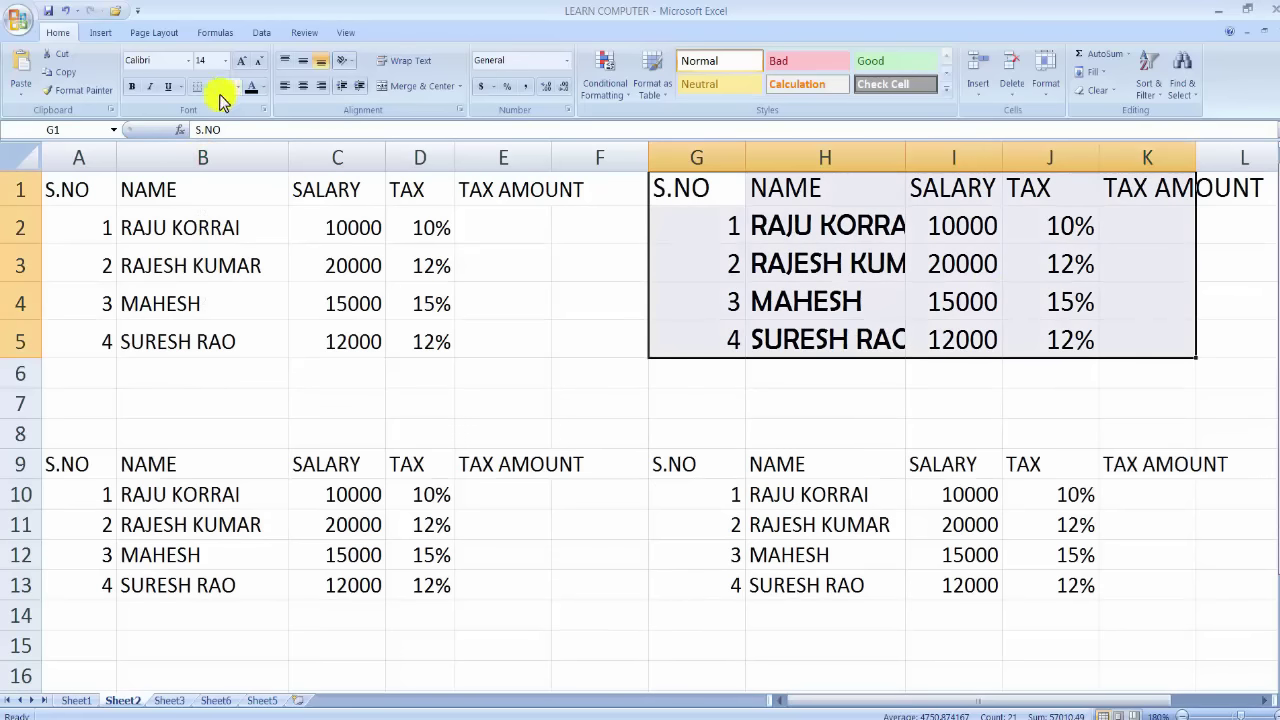
{"action": "left_click", "coordinate": [226, 62]}
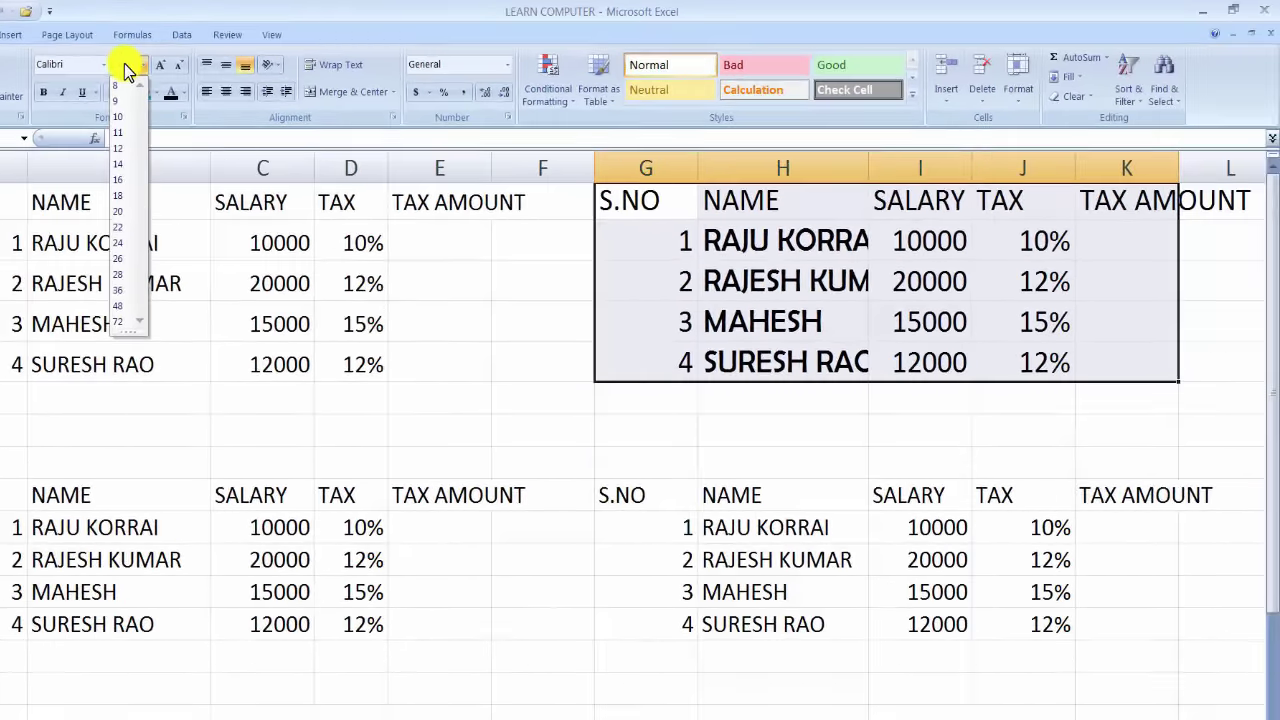
{"action": "left_click", "coordinate": [124, 63]}
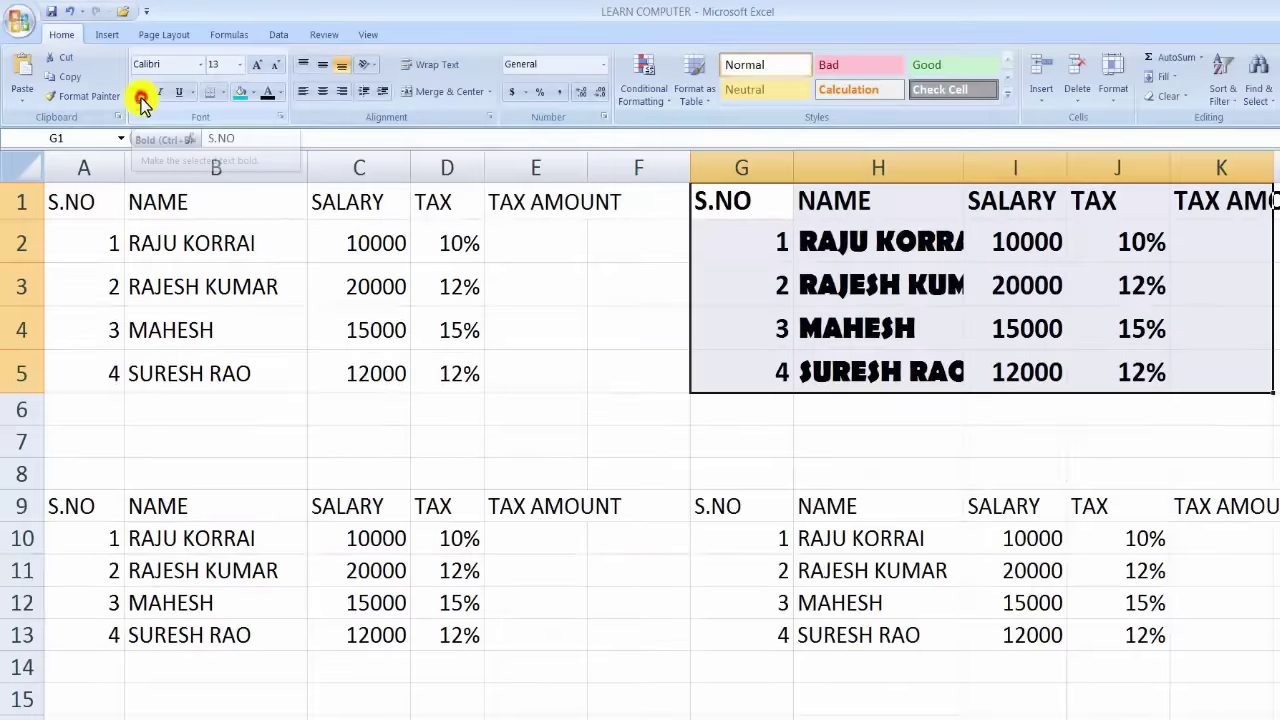
{"action": "left_click", "coordinate": [143, 100]}
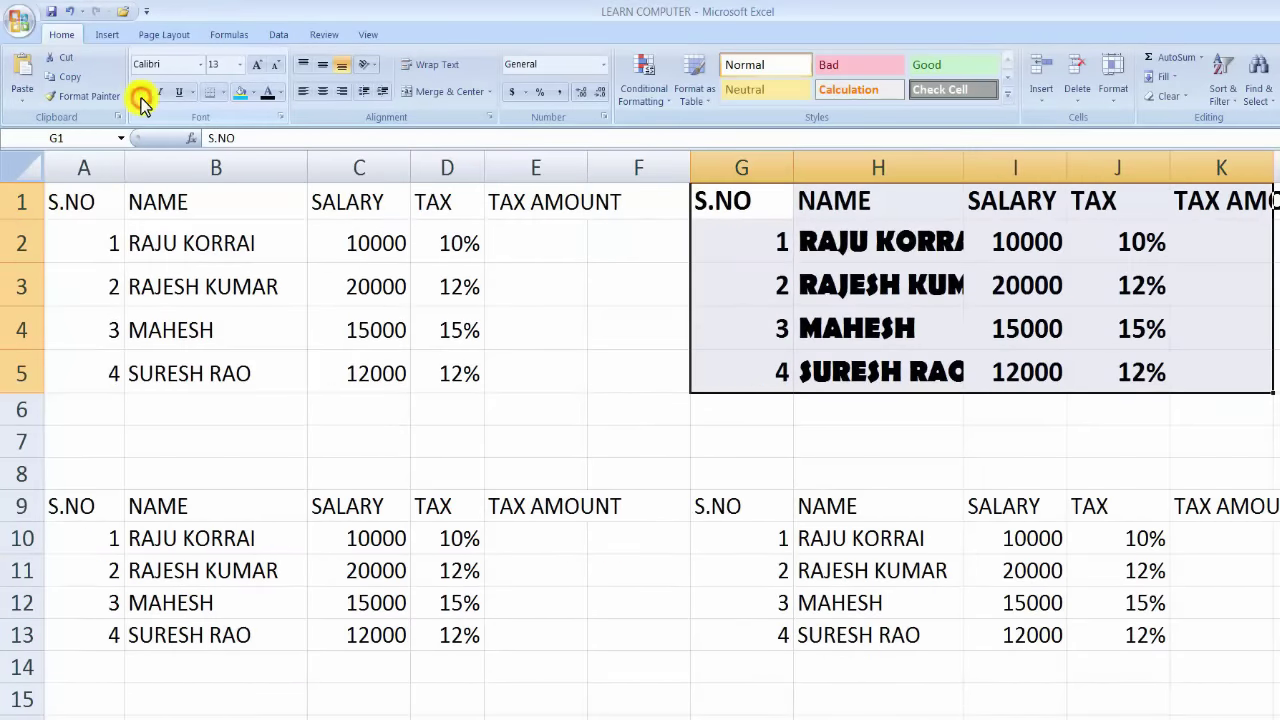
{"action": "left_click", "coordinate": [155, 97]}
{"action": "left_click", "coordinate": [155, 97]}
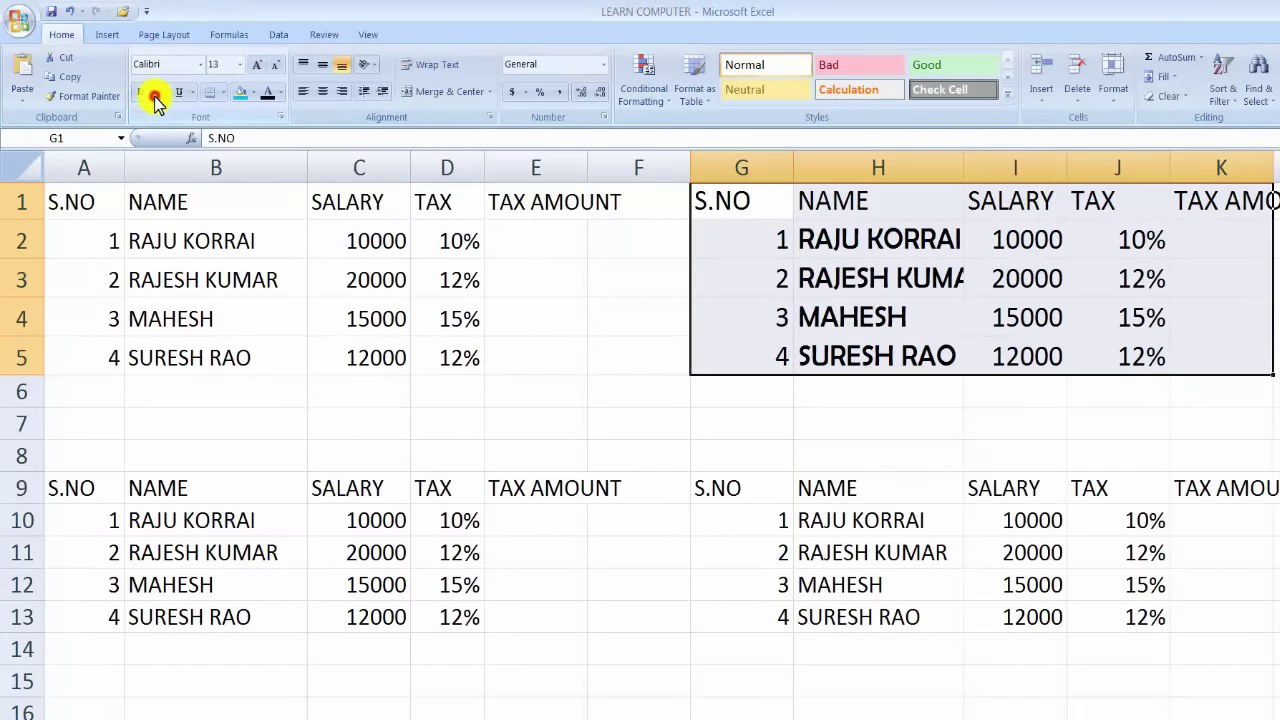
{"action": "left_click", "coordinate": [155, 97]}
{"action": "left_click", "coordinate": [157, 97]}
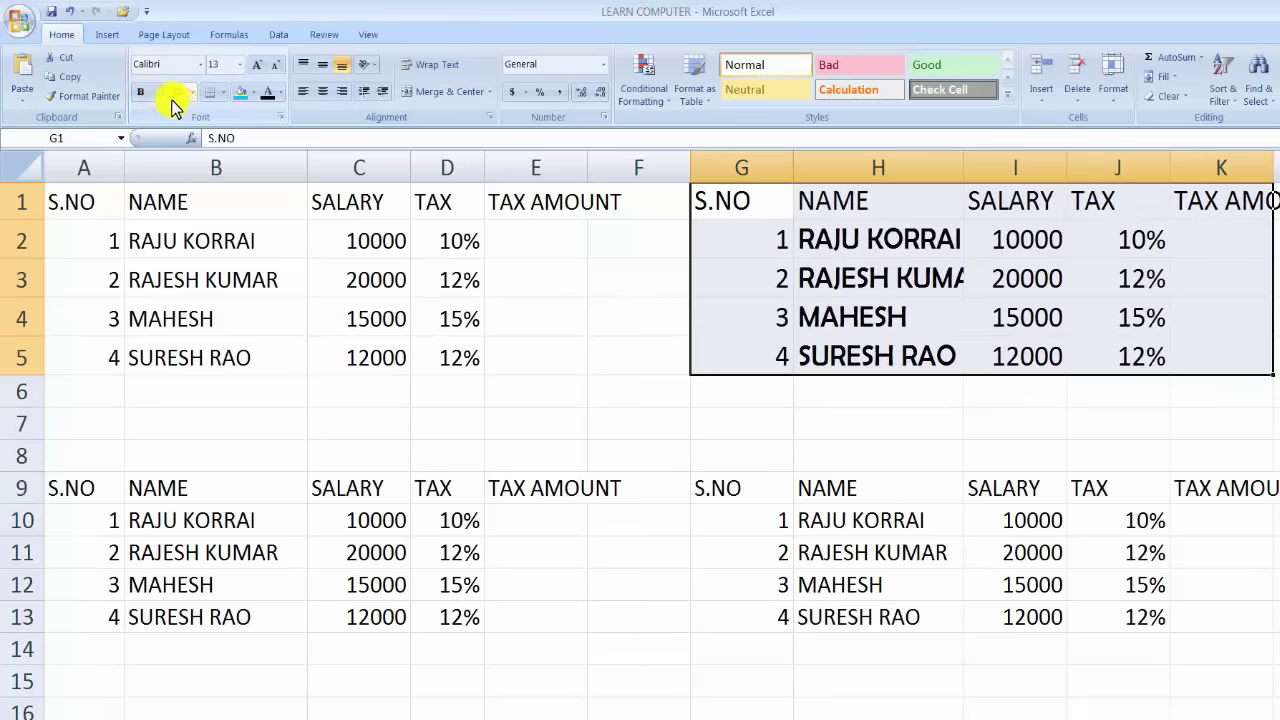
{"action": "left_click", "coordinate": [178, 97]}
{"action": "left_click", "coordinate": [178, 97]}
{"action": "left_click", "coordinate": [178, 97]}
{"action": "left_click", "coordinate": [178, 97]}
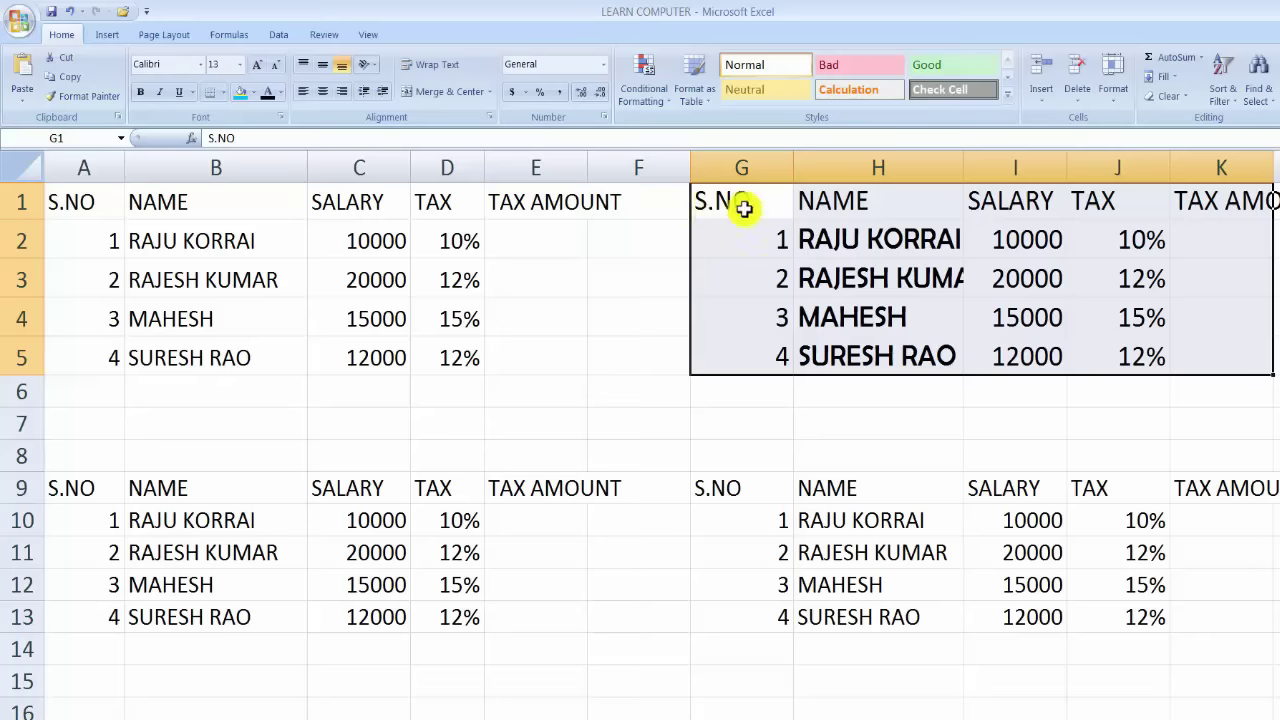
{"action": "left_click_drag", "start_coordinate": [744, 208], "coordinate": [1250, 212]}
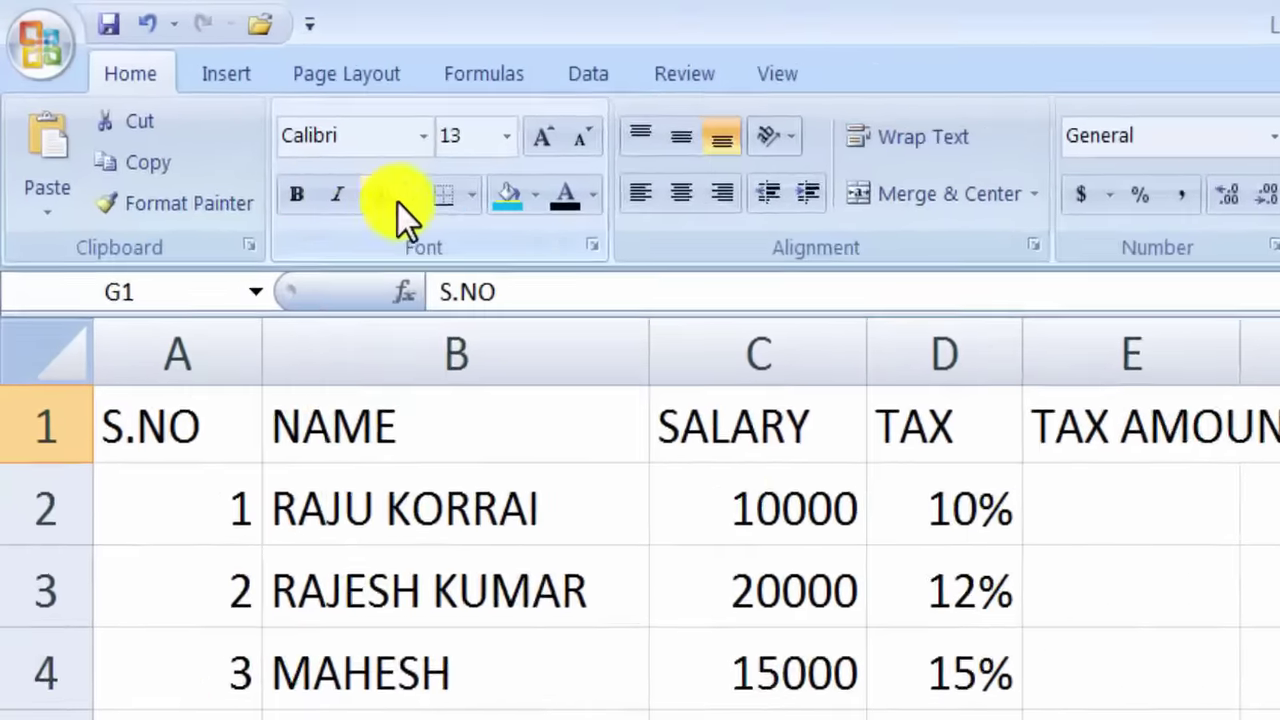
Step: Double-underline the G1:K1 header row, then remove the underline with Ctrl+U
{"action": "left_click", "coordinate": [406, 196]}
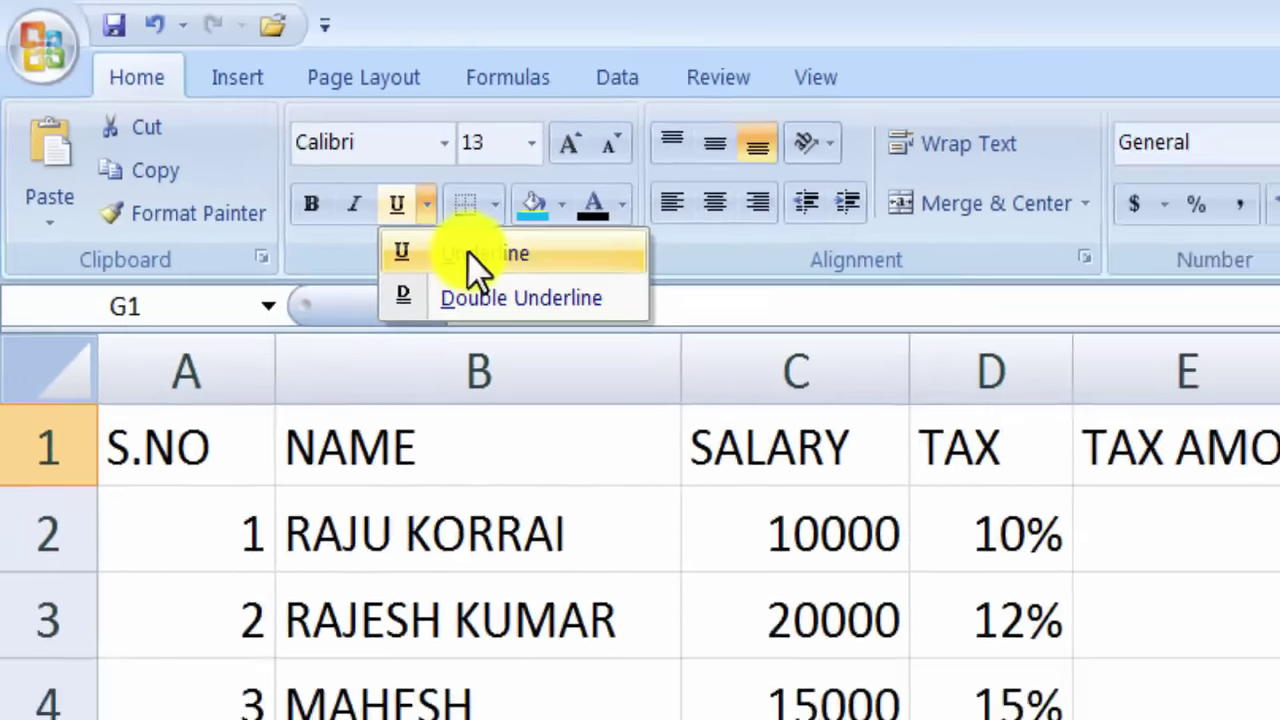
{"action": "left_click", "coordinate": [482, 256]}
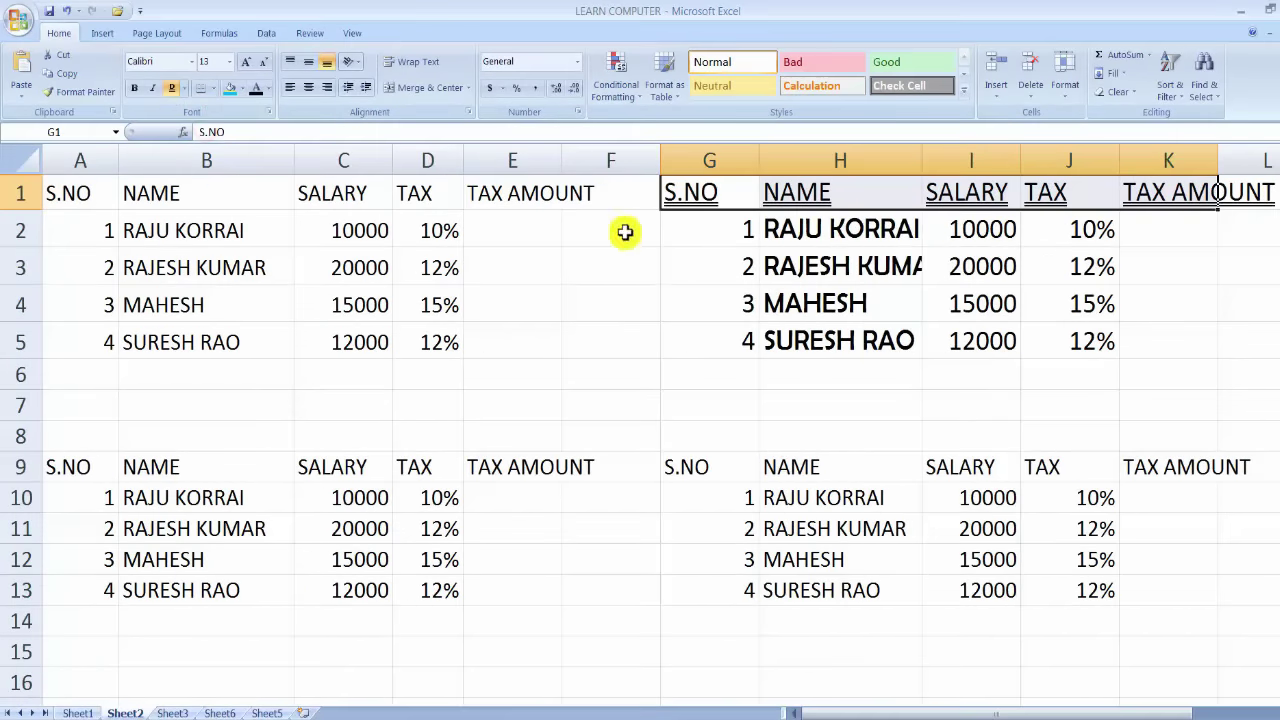
{"action": "left_click", "coordinate": [183, 88]}
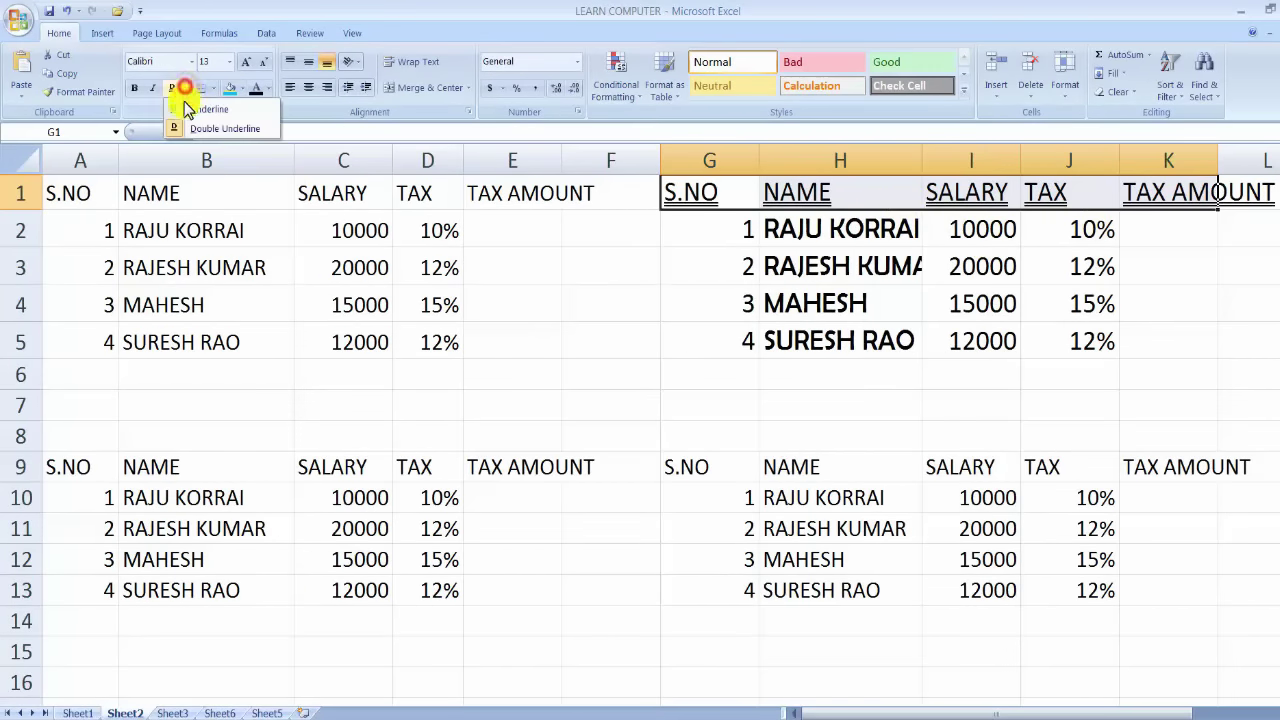
{"action": "left_click", "coordinate": [185, 95]}
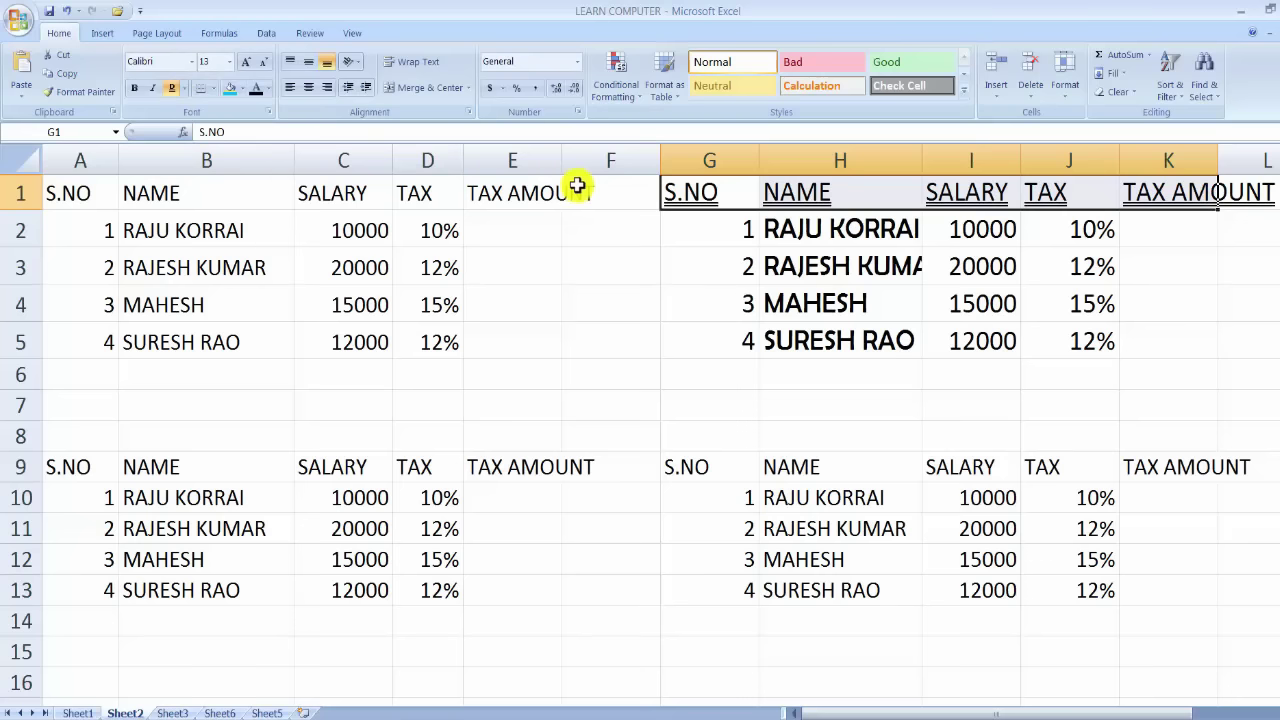
{"action": "key", "text": "ctrl+u"}
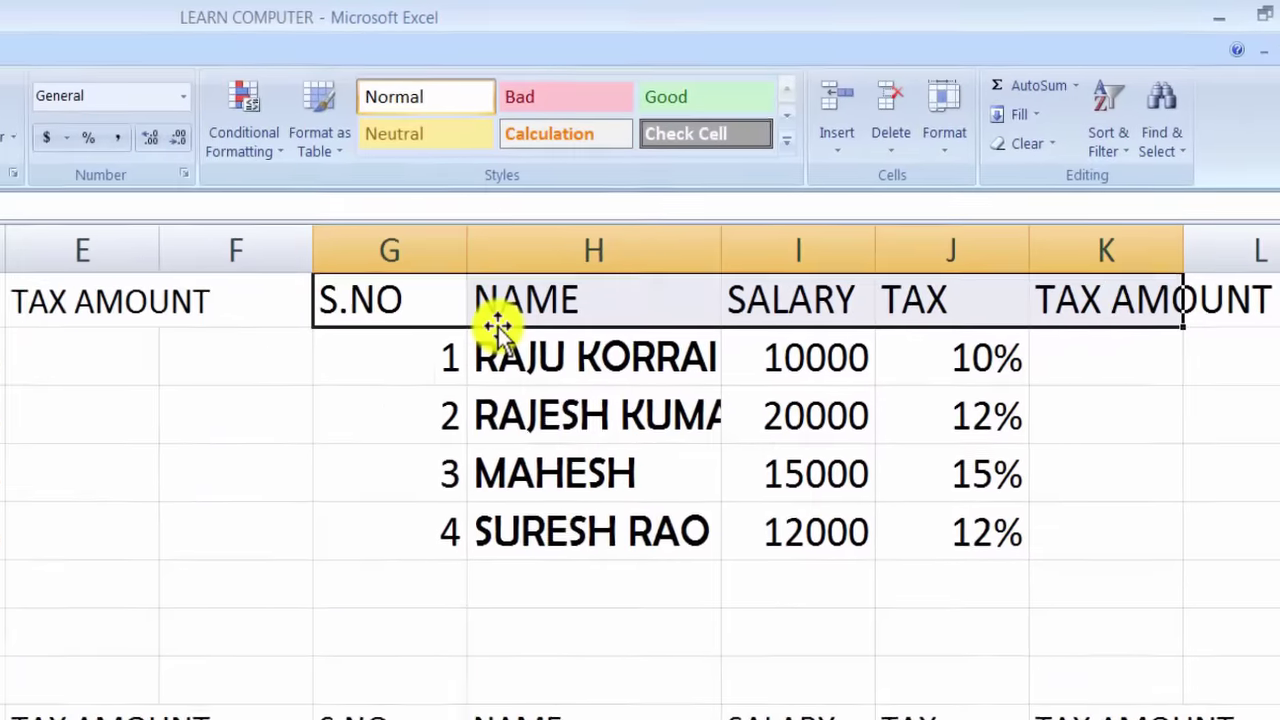
Step: Toggle bold, italic and underline on and off on the G1:K1 headers
{"action": "key", "text": "ctrl+b"}
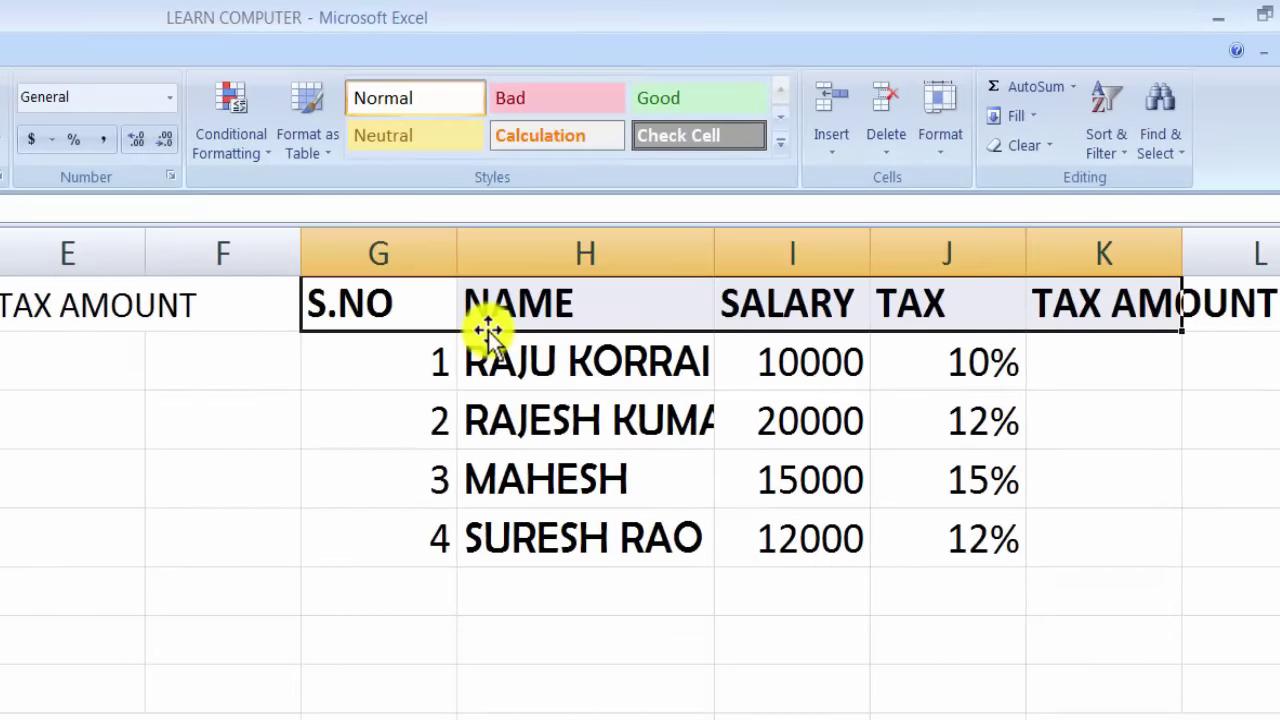
{"action": "key", "text": "ctrl+b"}
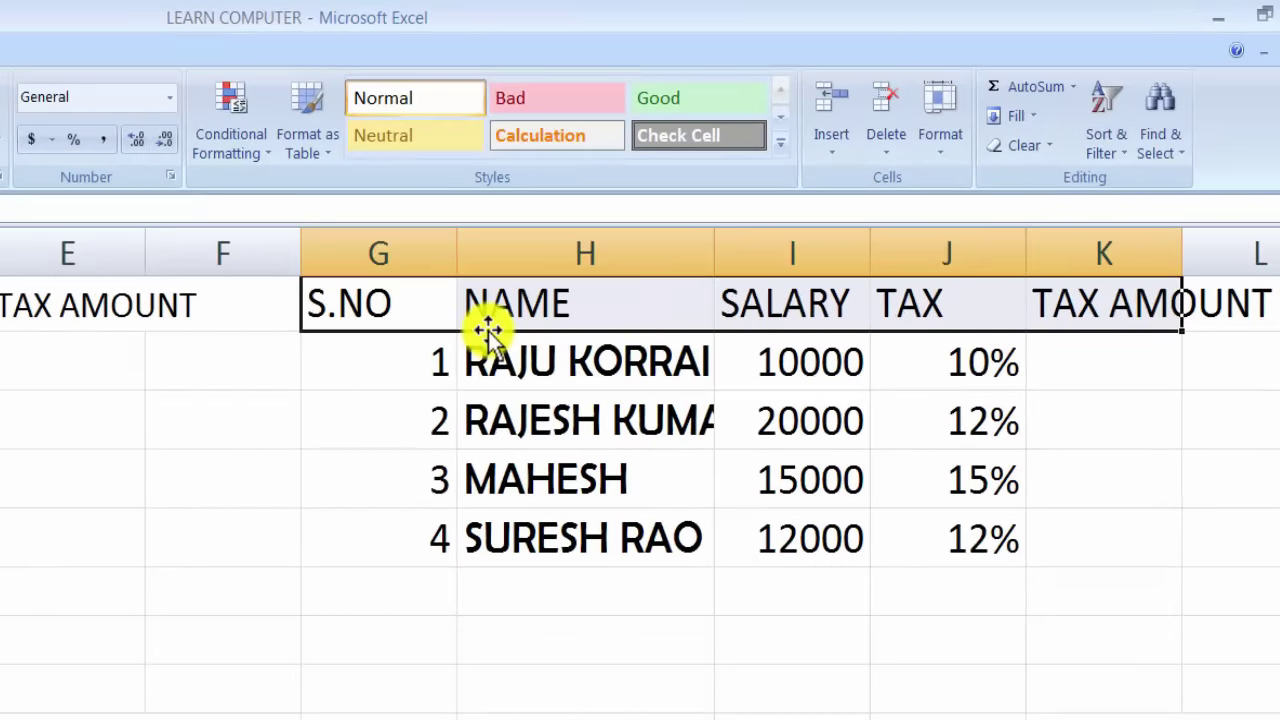
{"action": "key", "text": "ctrl+i"}
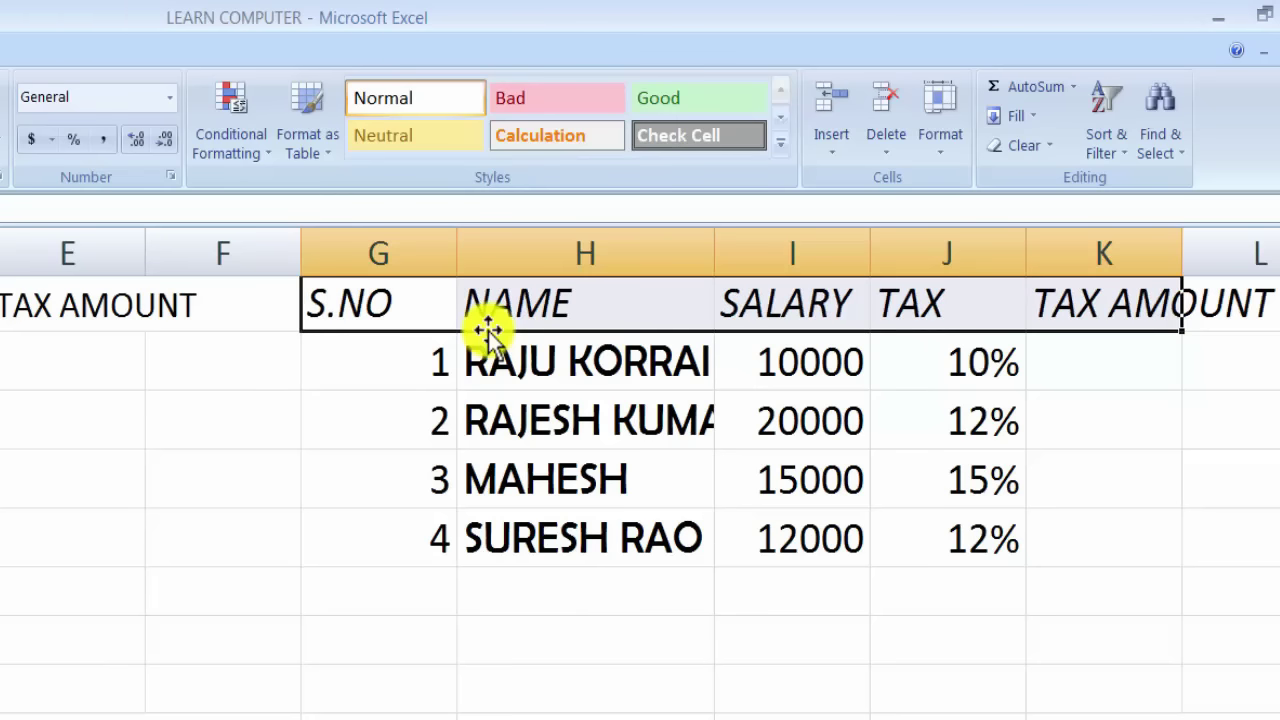
{"action": "key", "text": "ctrl+i"}
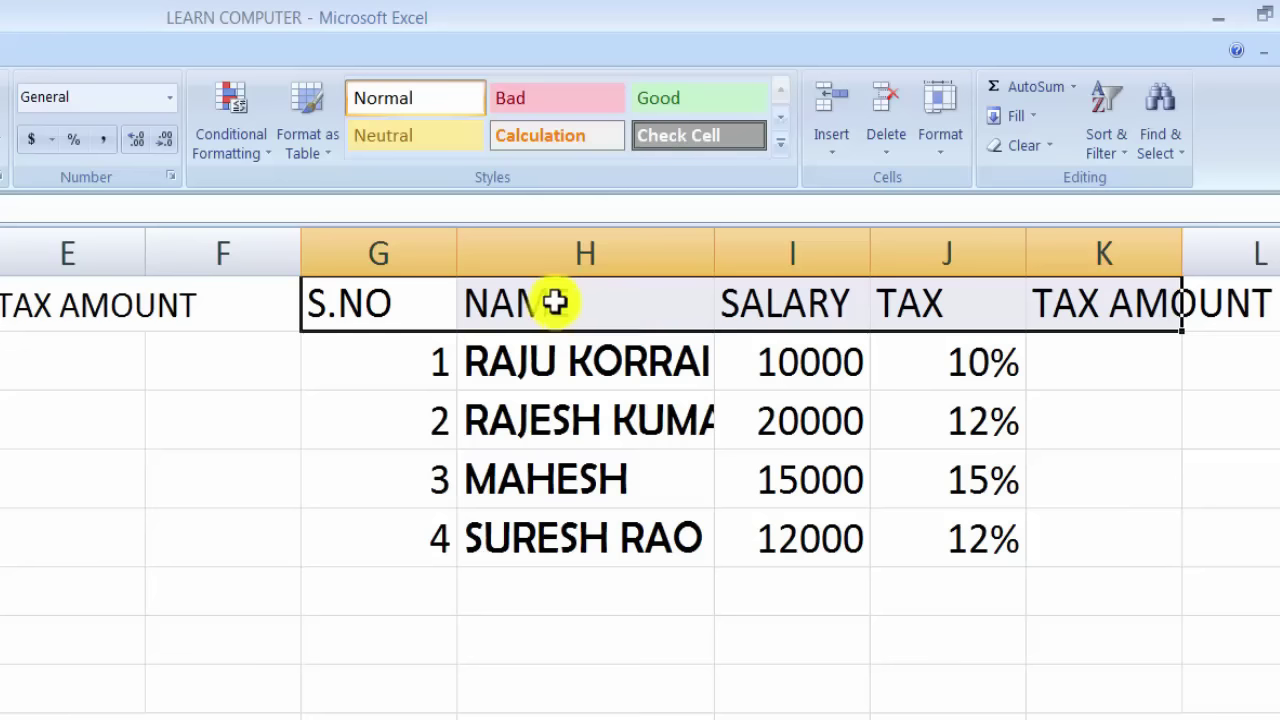
{"action": "key", "text": "ctrl+u"}
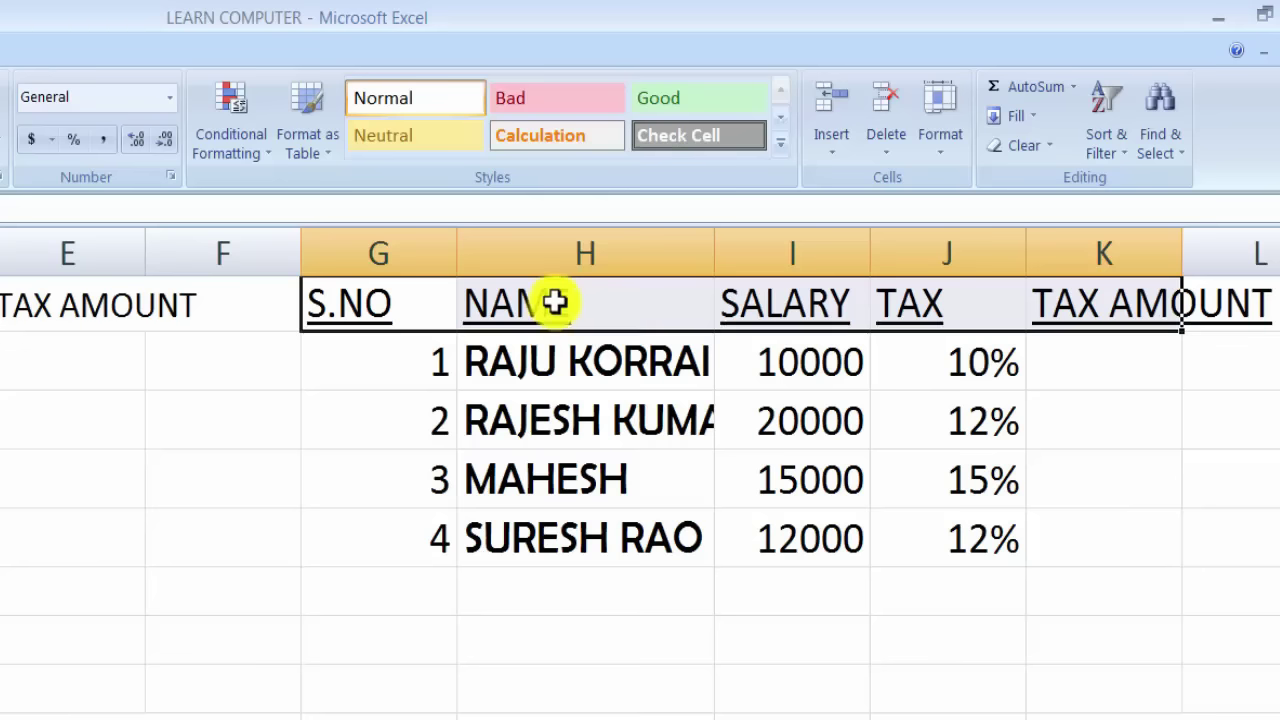
{"action": "key", "text": "ctrl+u"}
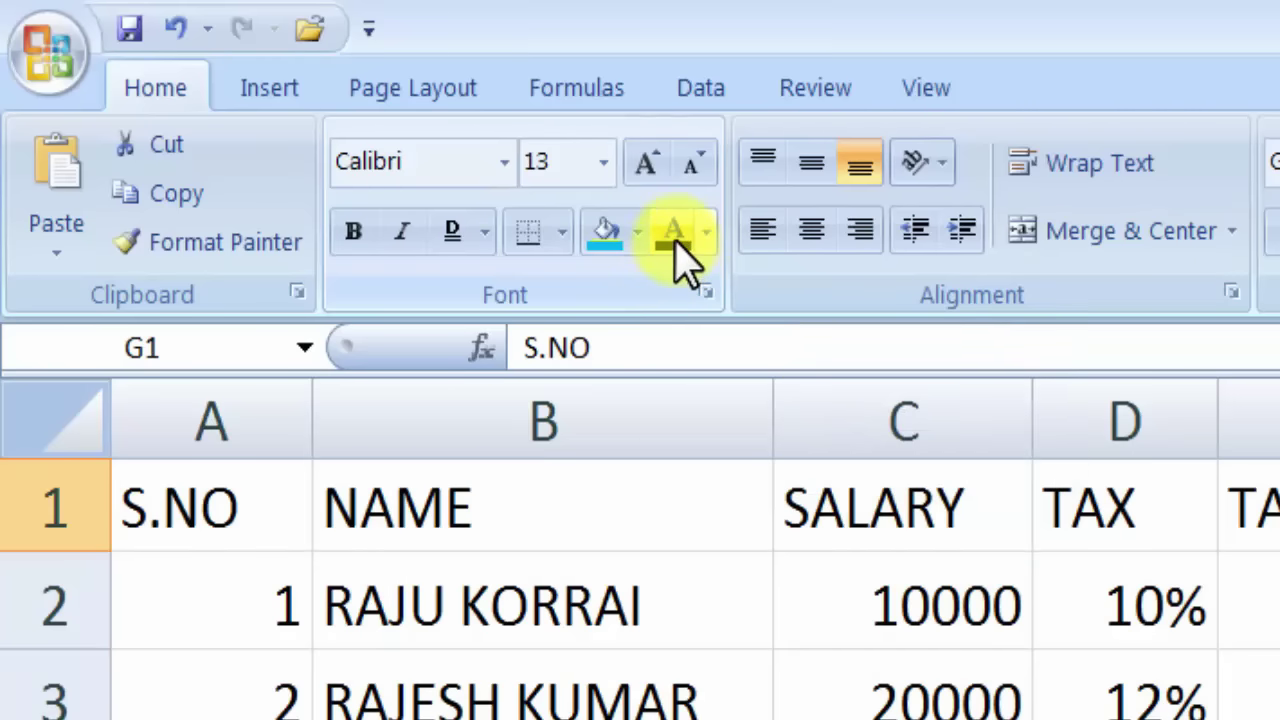
Step: Try pink, light cyan and light blue header text colours in More Colors
{"action": "left_click", "coordinate": [675, 240]}
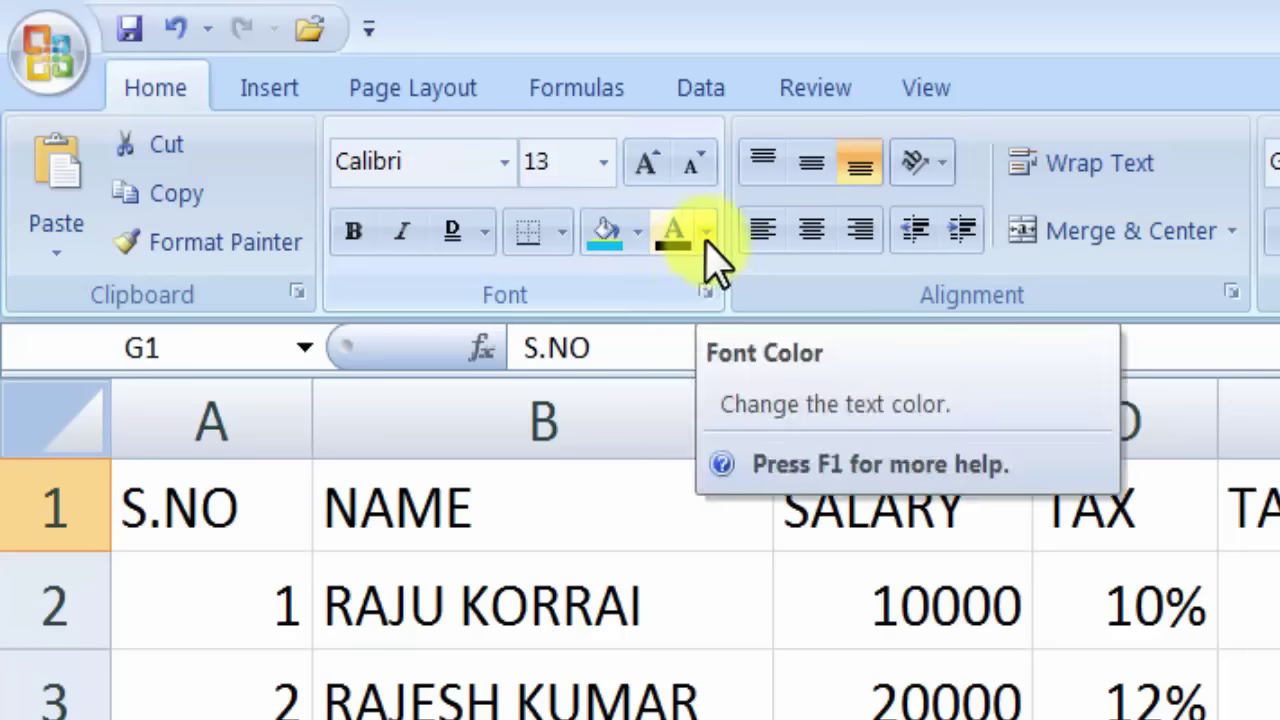
{"action": "left_click", "coordinate": [707, 238]}
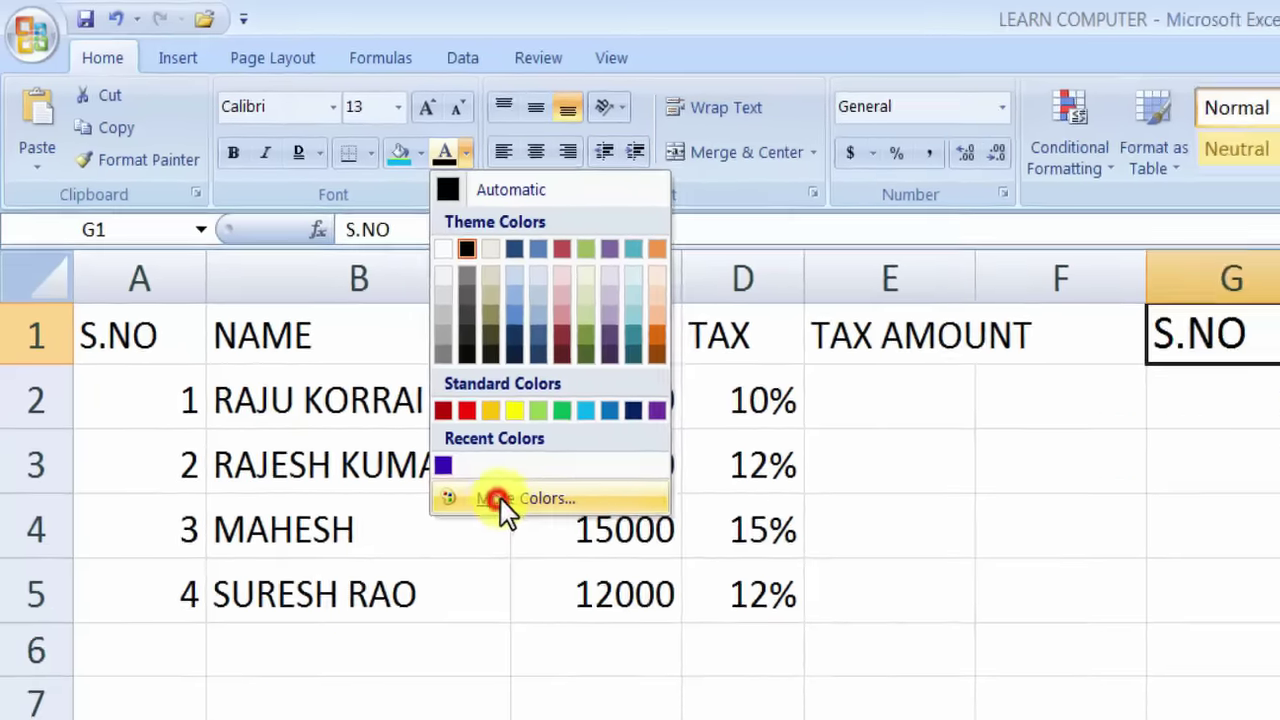
{"action": "left_click", "coordinate": [544, 549]}
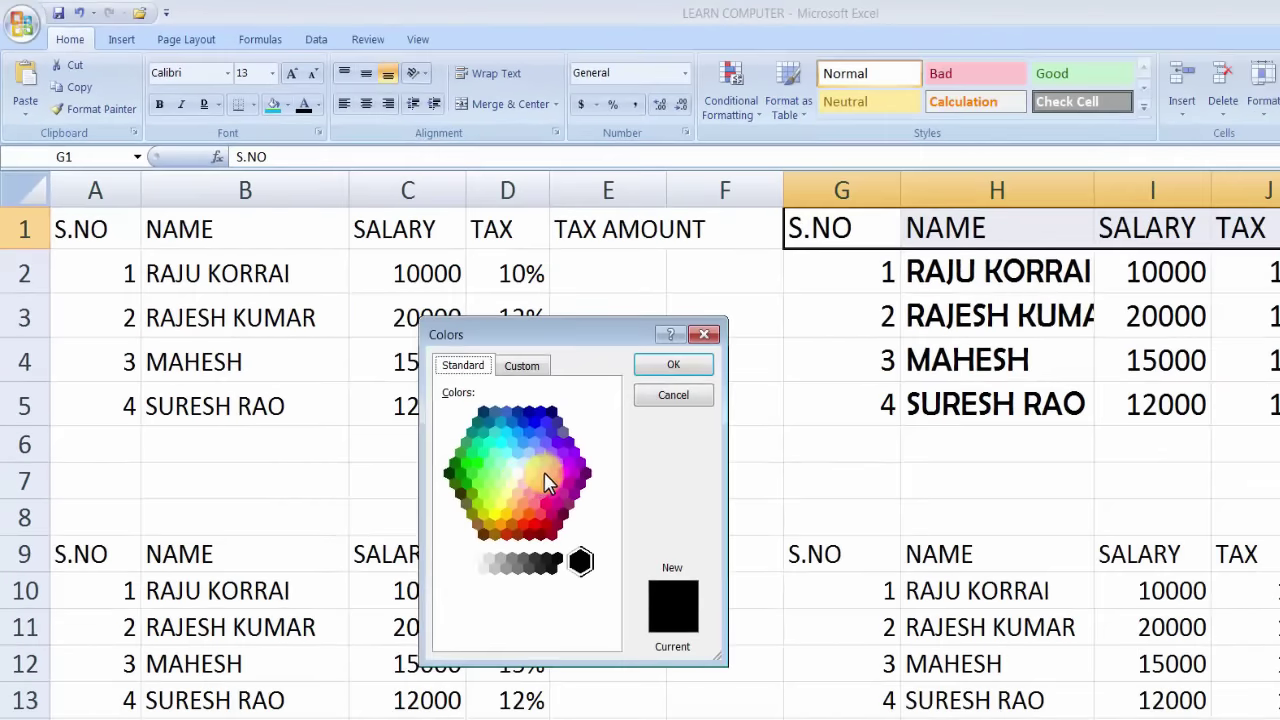
{"action": "left_click", "coordinate": [540, 475]}
{"action": "left_click", "coordinate": [510, 458]}
{"action": "left_click", "coordinate": [529, 452]}
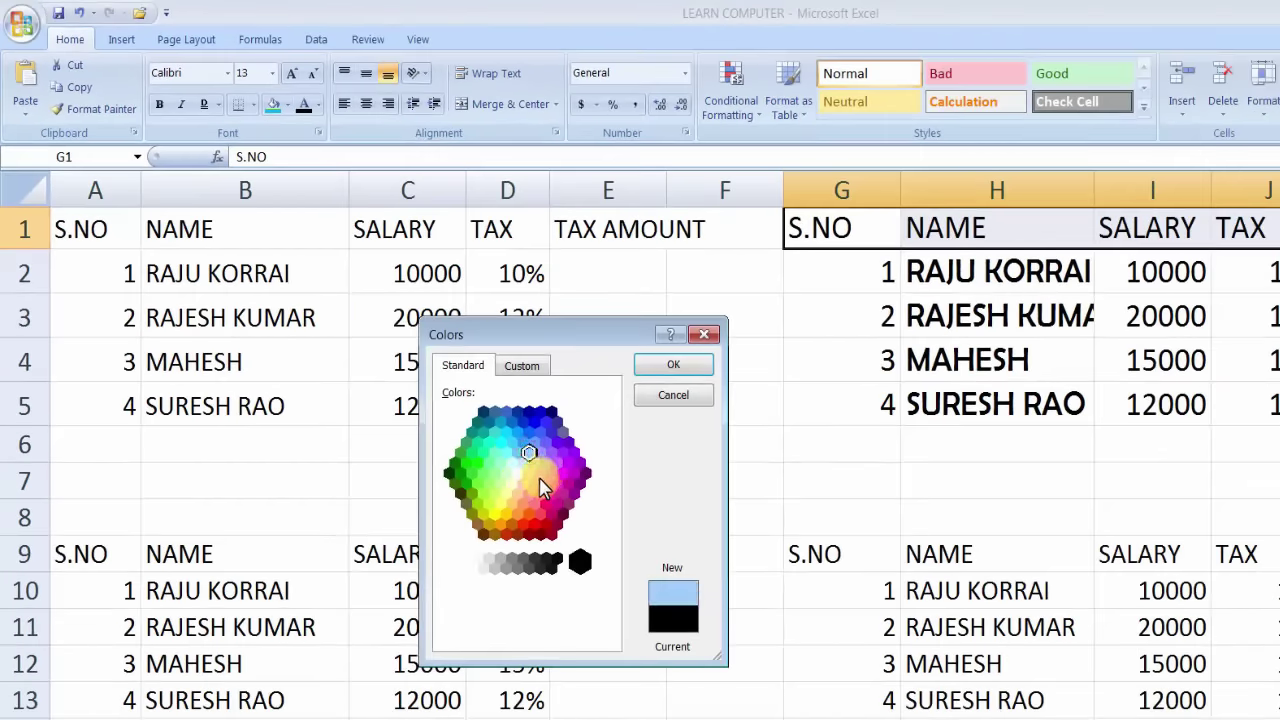
{"action": "left_click", "coordinate": [514, 478]}
Step: Apply a pale pink custom colour to the headers, then change them to purple
{"action": "left_click", "coordinate": [522, 365]}
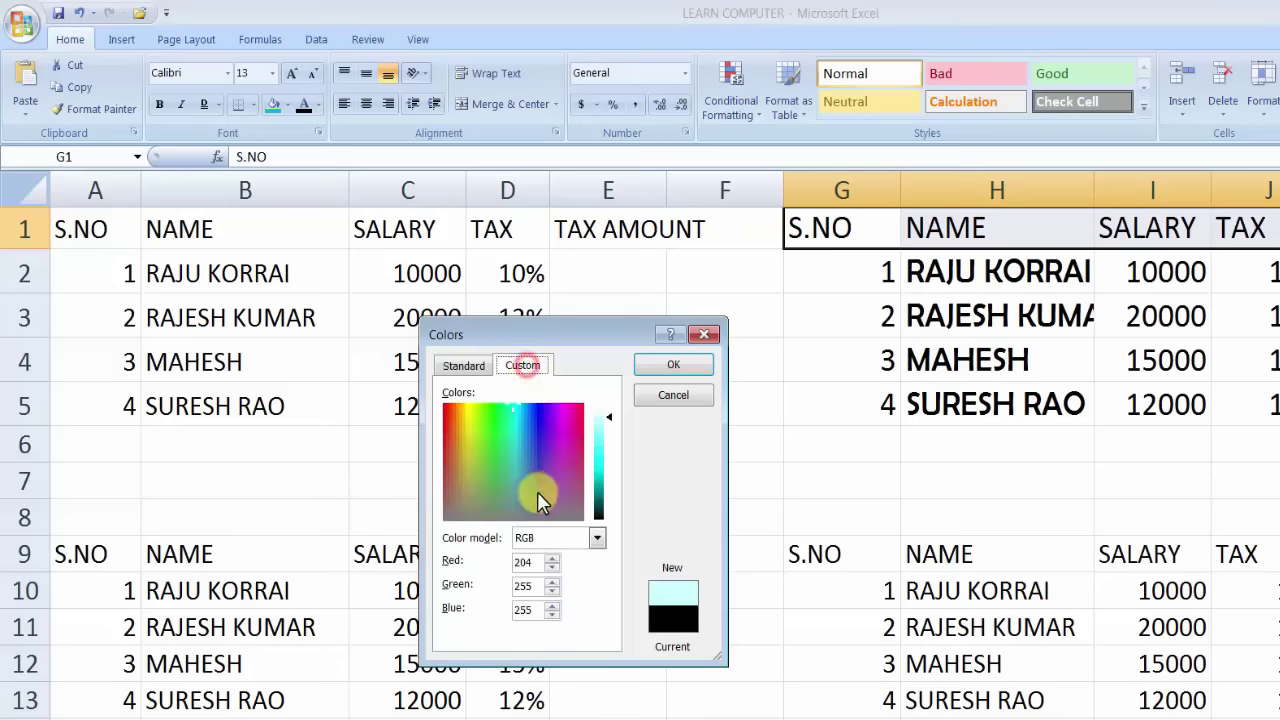
{"action": "left_click_drag", "start_coordinate": [537, 491], "coordinate": [509, 471]}
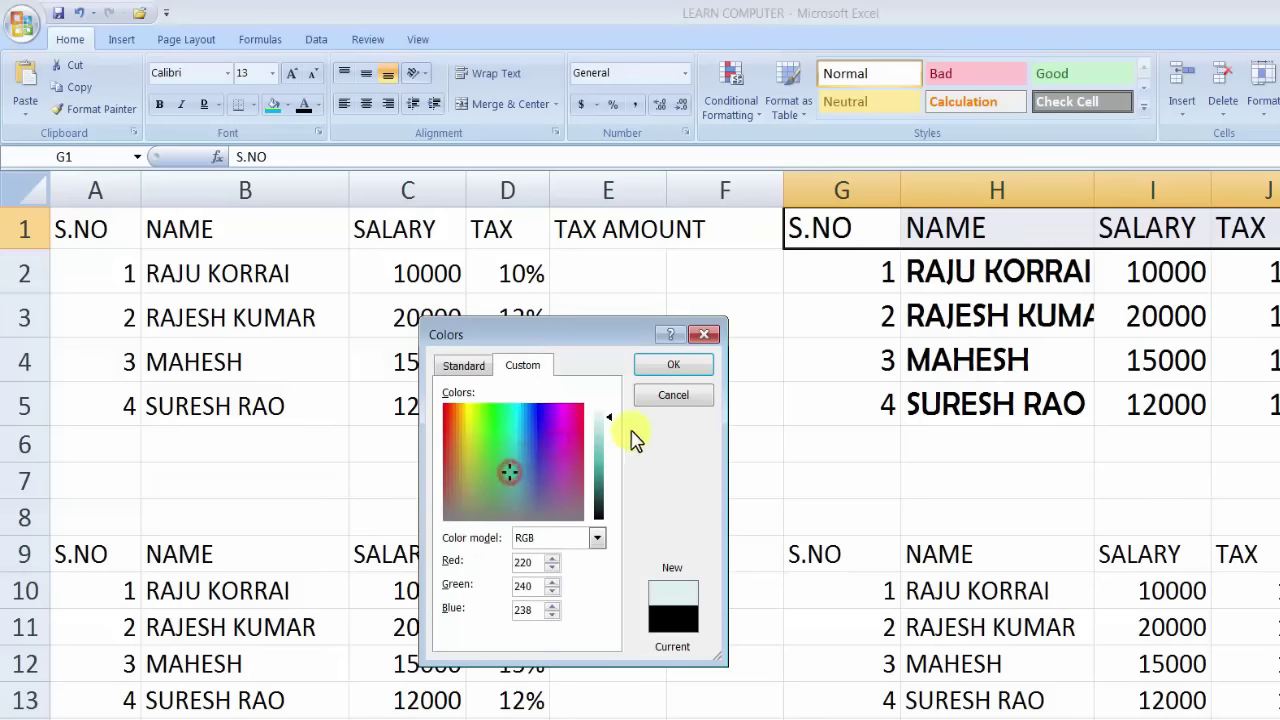
{"action": "left_click", "coordinate": [557, 432]}
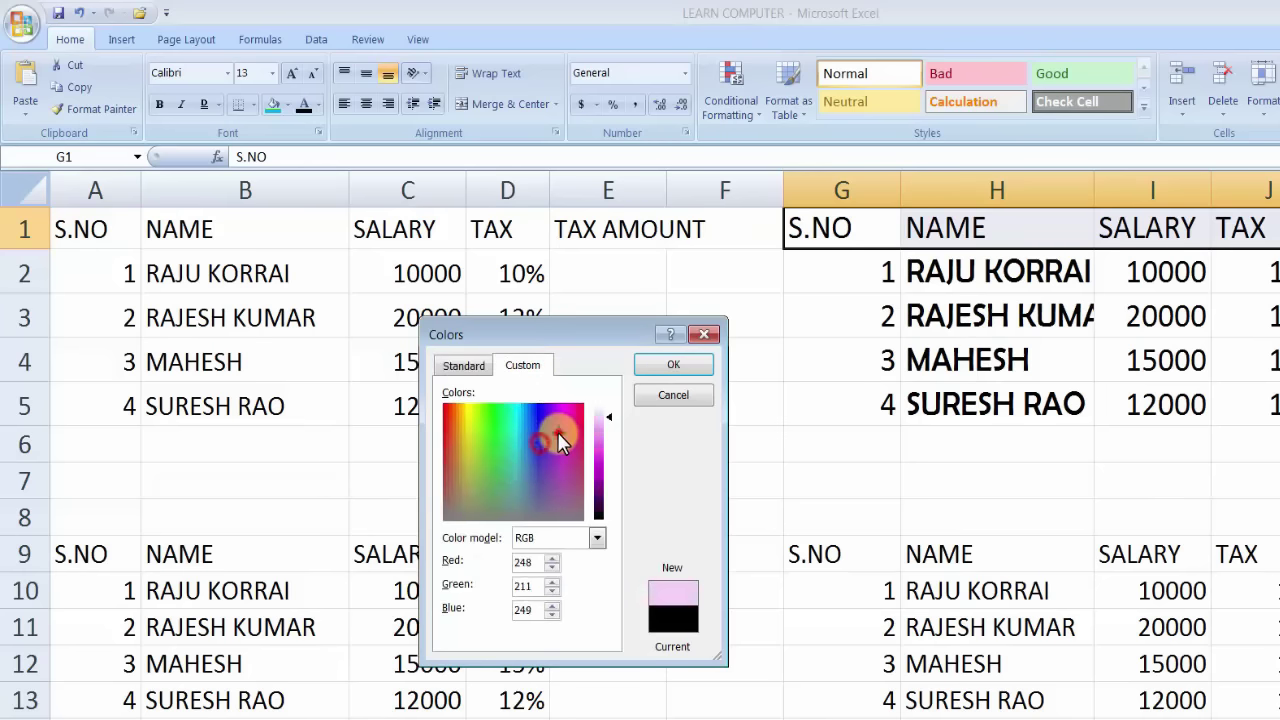
{"action": "left_click", "coordinate": [672, 368]}
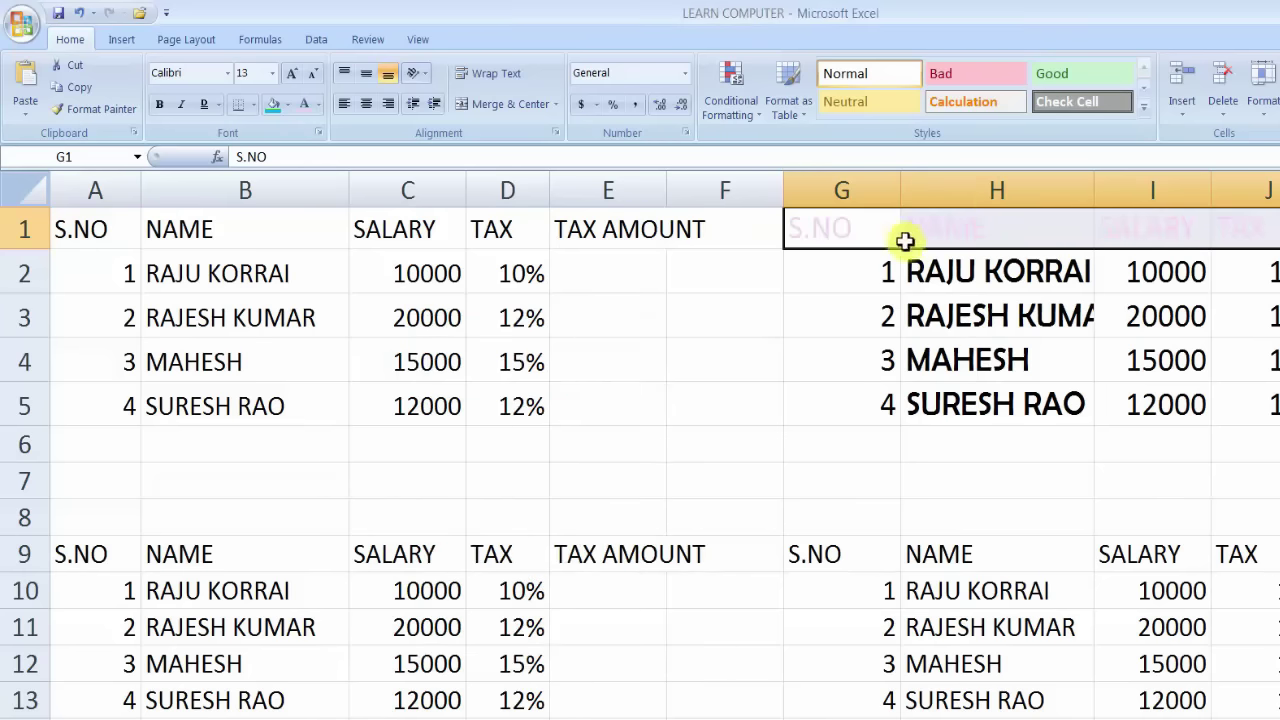
{"action": "left_click", "coordinate": [317, 106]}
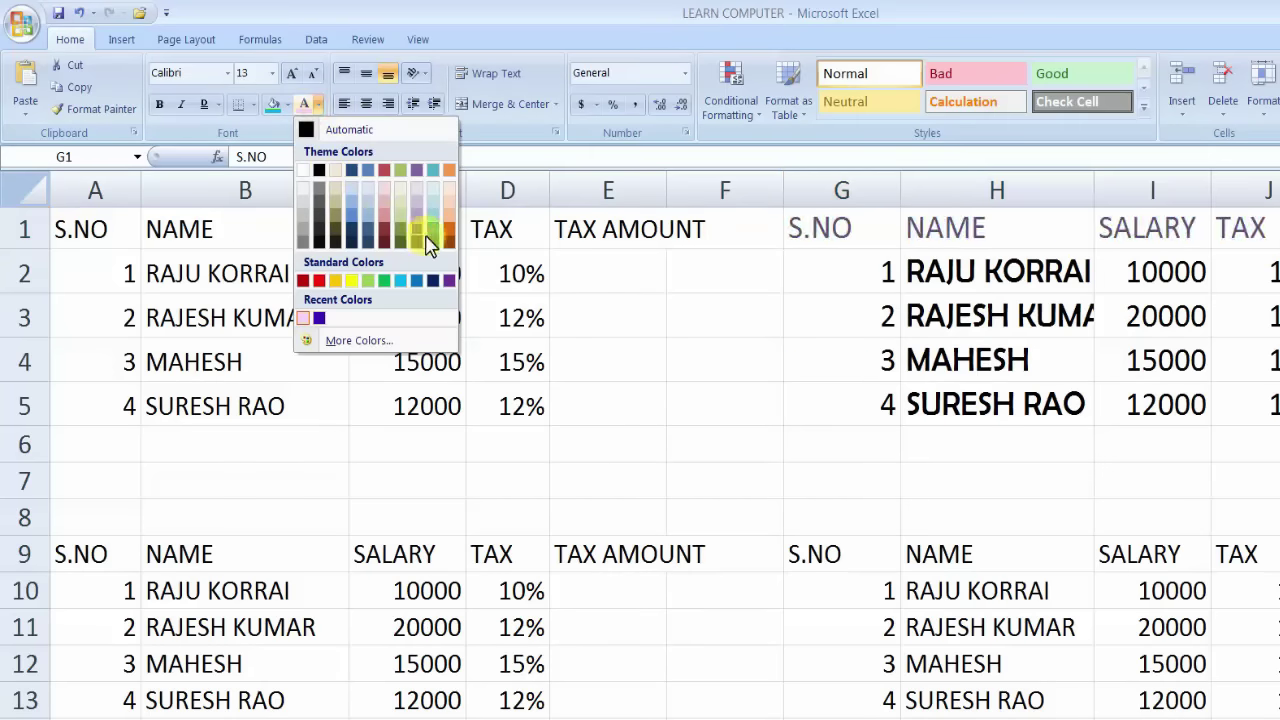
{"action": "left_click", "coordinate": [320, 313]}
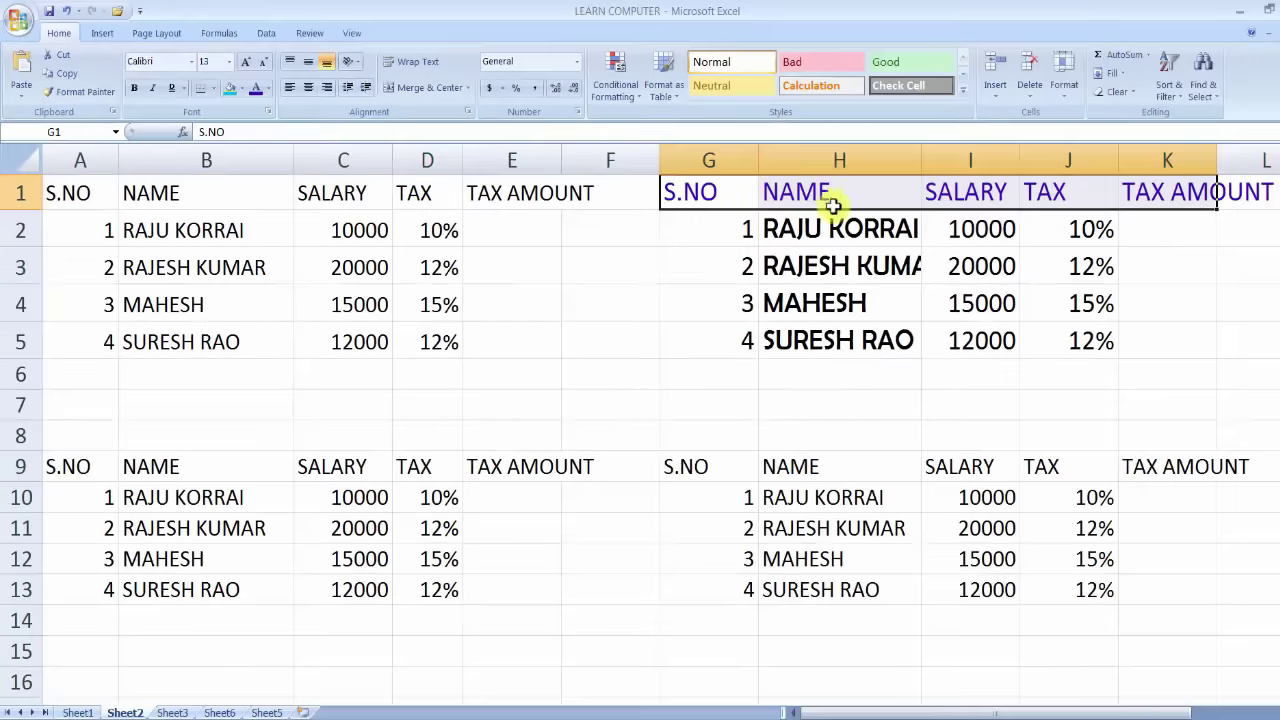
Step: Fill the G1:K1 header row with yellow
{"action": "left_click", "coordinate": [241, 90]}
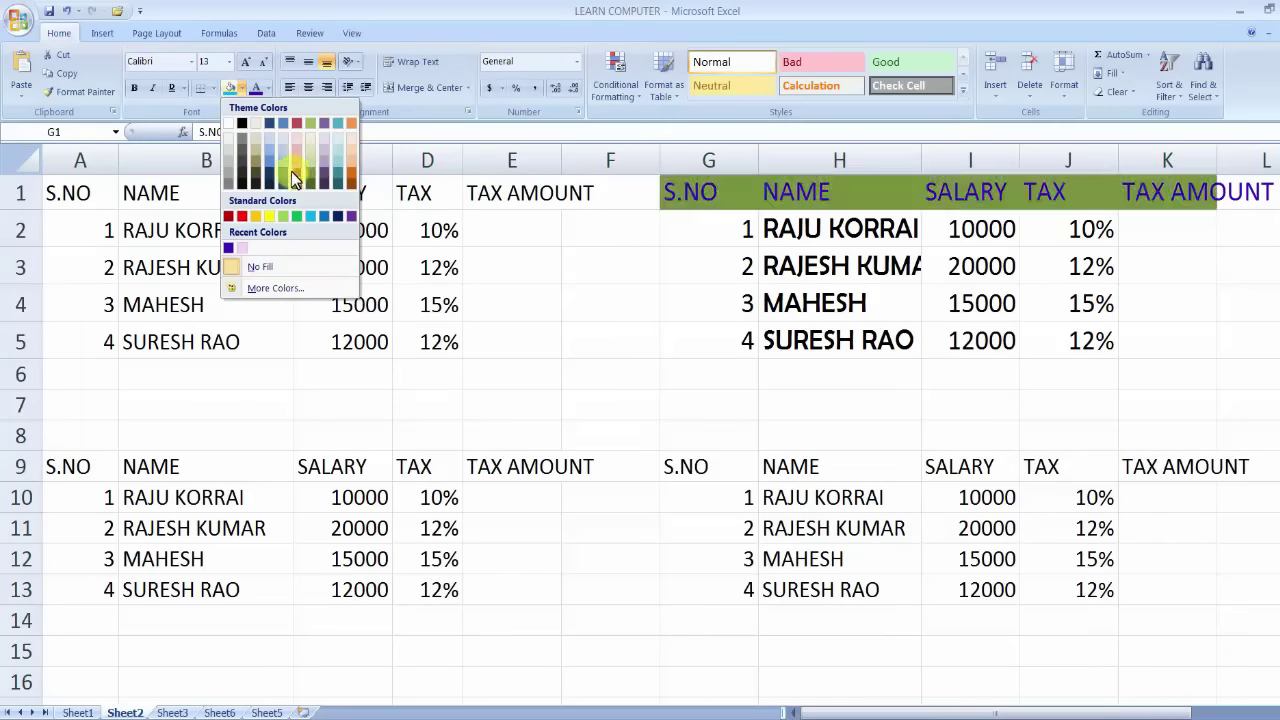
{"action": "left_click", "coordinate": [267, 216]}
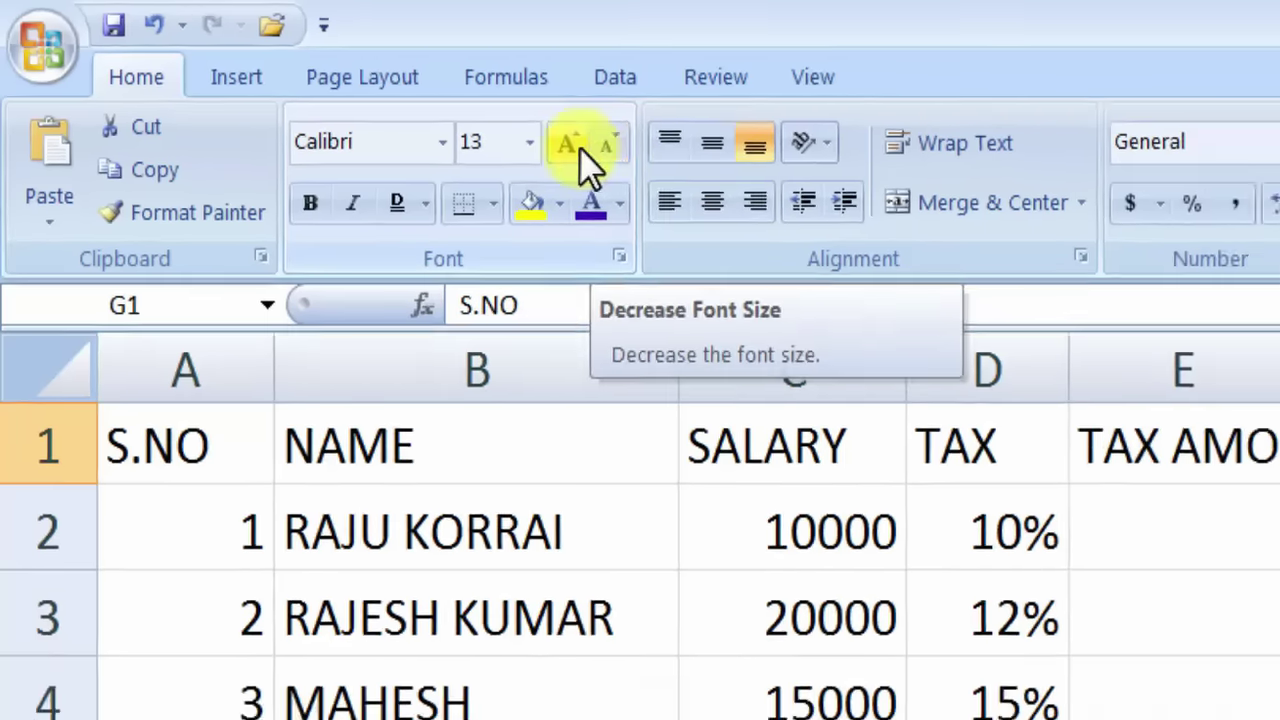
Step: Step the header font size up and down until it reads 14
{"action": "left_click", "coordinate": [566, 145]}
{"action": "left_click", "coordinate": [566, 145]}
{"action": "left_click", "coordinate": [566, 145]}
{"action": "left_click", "coordinate": [566, 145]}
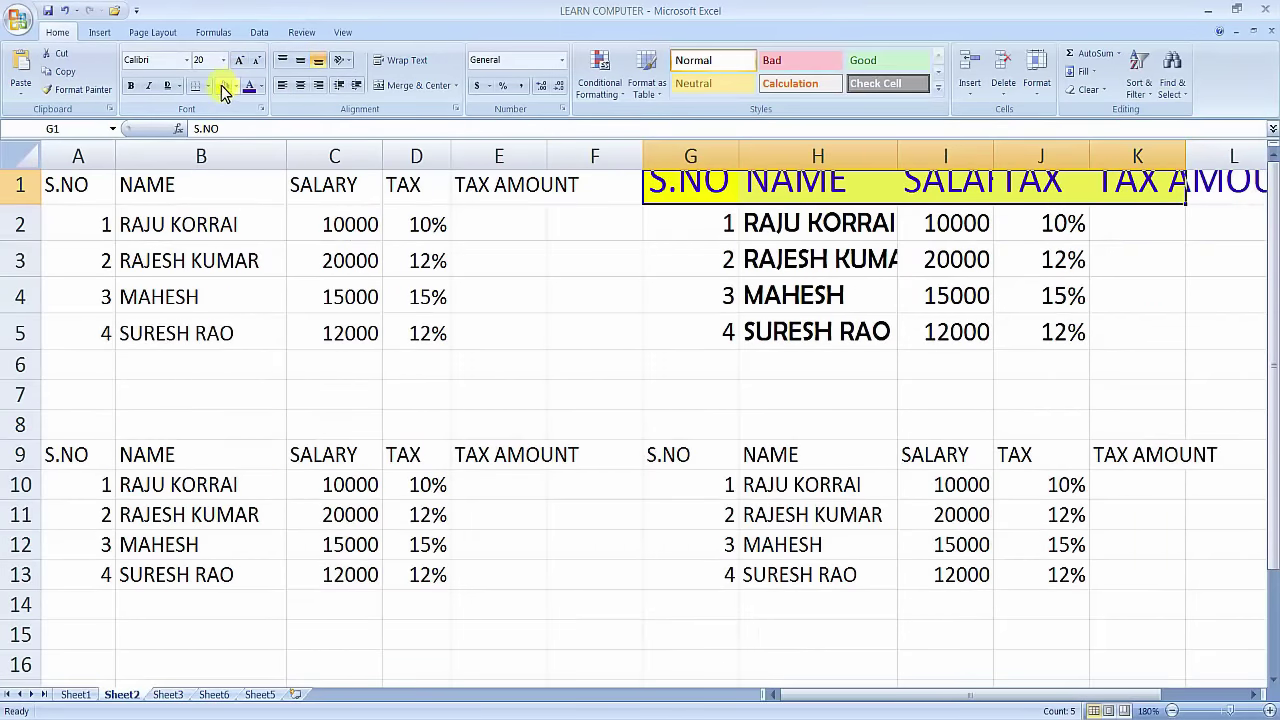
{"action": "left_click", "coordinate": [256, 64]}
{"action": "left_click", "coordinate": [256, 64]}
{"action": "left_click", "coordinate": [256, 64]}
{"action": "left_click", "coordinate": [256, 64]}
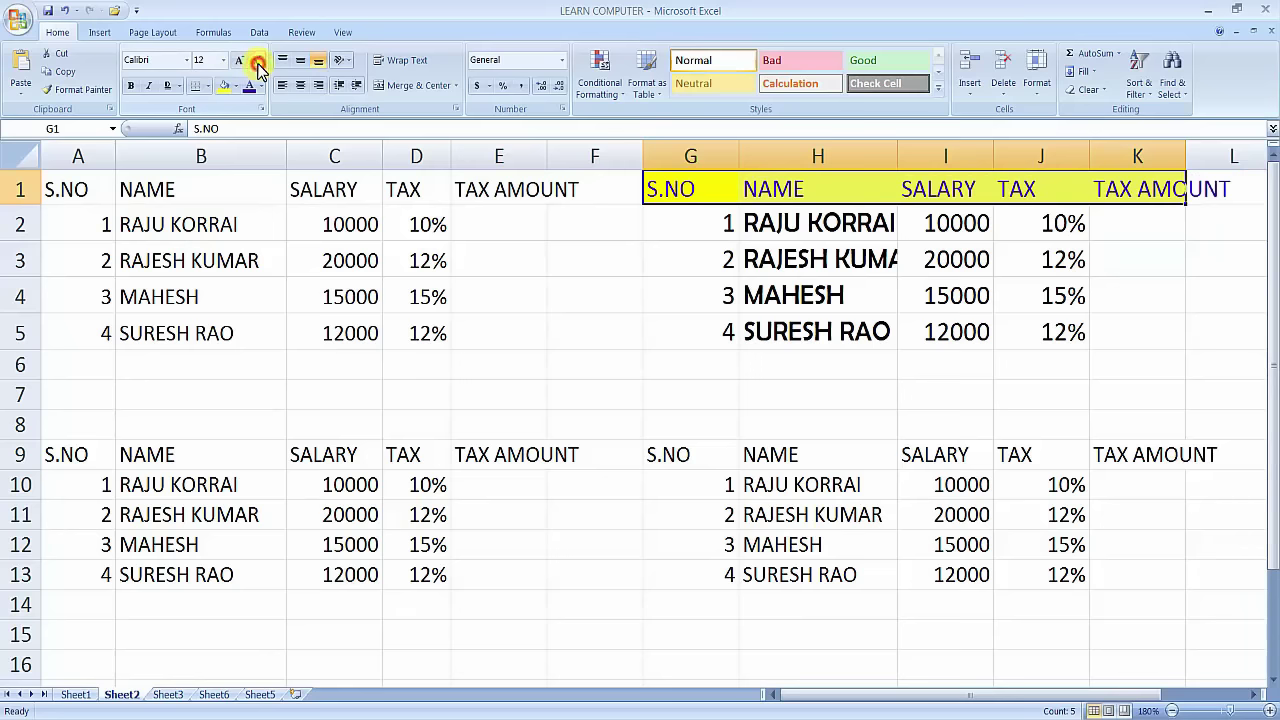
{"action": "left_click", "coordinate": [256, 64]}
{"action": "left_click", "coordinate": [240, 62]}
{"action": "left_click", "coordinate": [240, 62]}
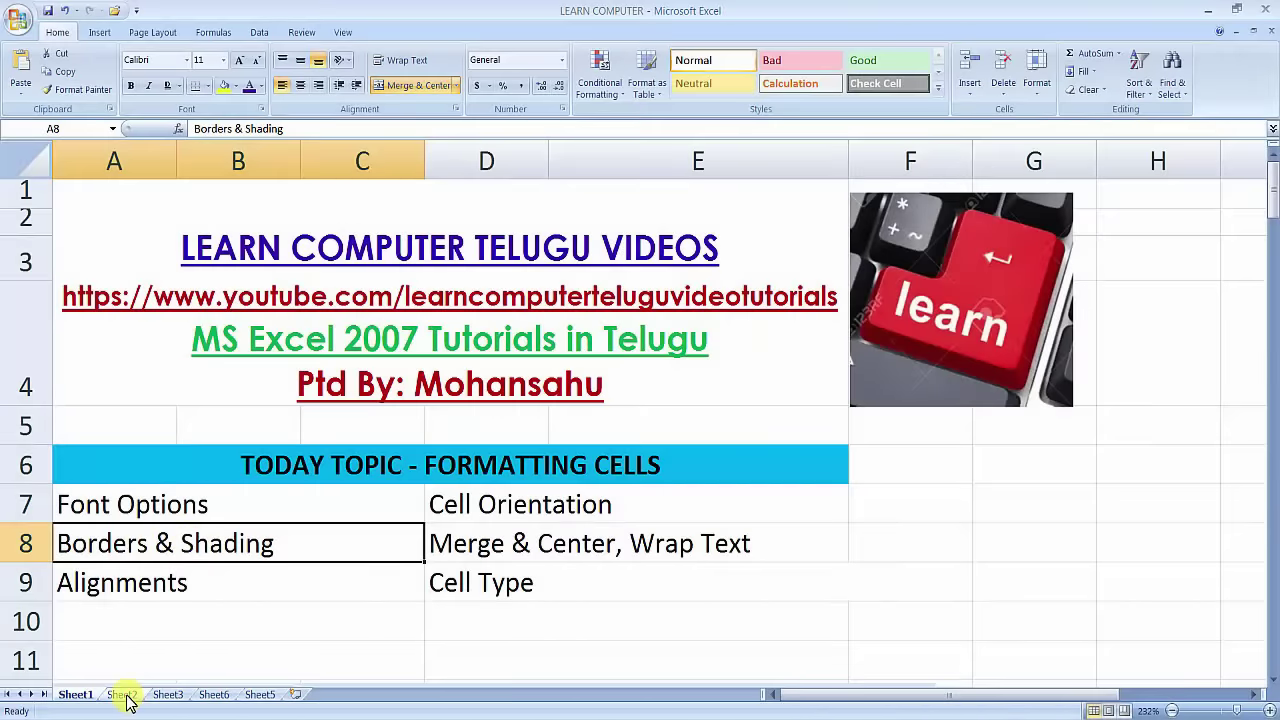
Step: Switch to Sheet2, deselect the headers and select the salary table A1:E5
{"action": "left_click", "coordinate": [124, 695]}
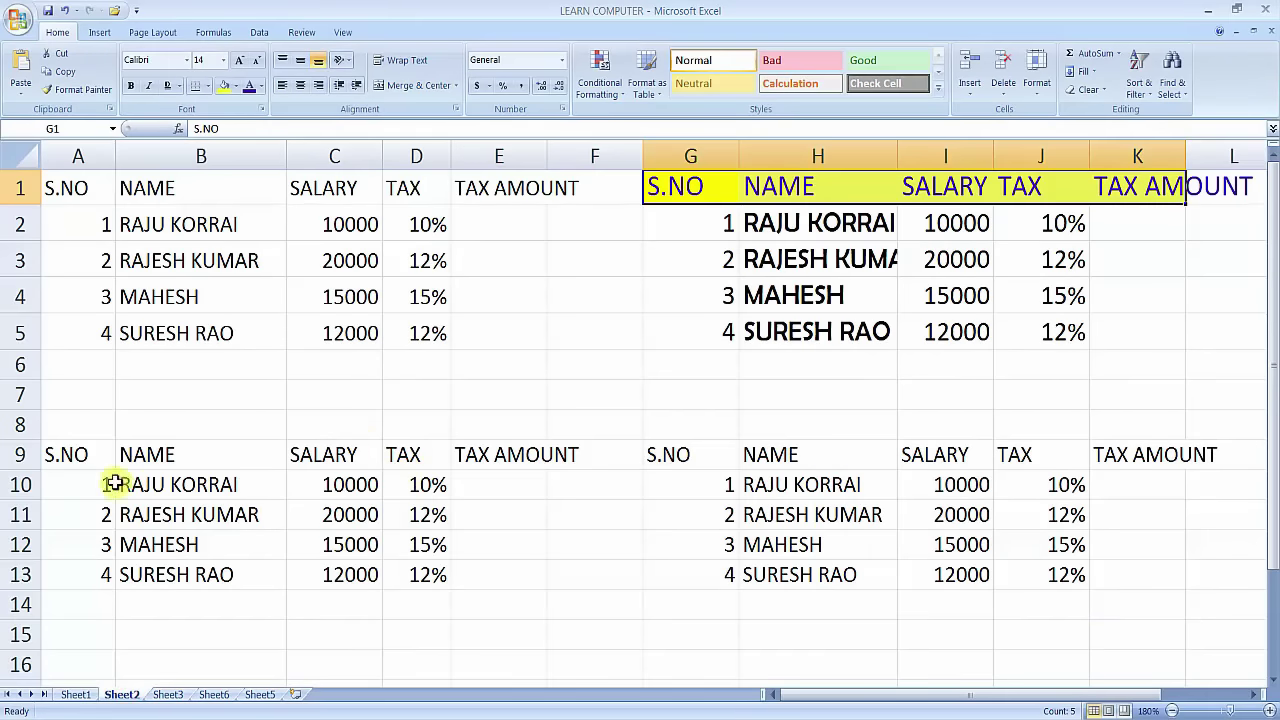
{"action": "left_click", "coordinate": [375, 417]}
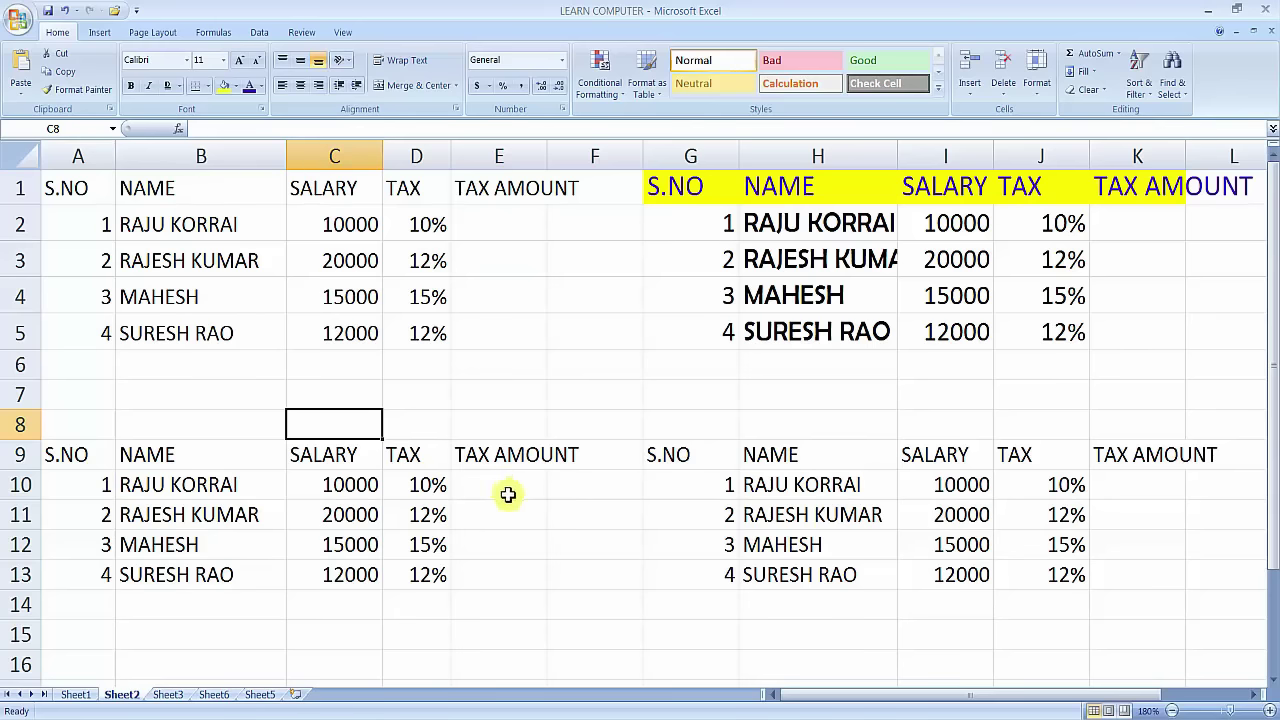
{"action": "scroll", "coordinate": [332, 510], "scroll_direction": "down", "scroll_amount": 2}
{"action": "scroll", "coordinate": [55, 273], "scroll_direction": "up", "scroll_amount": 2}
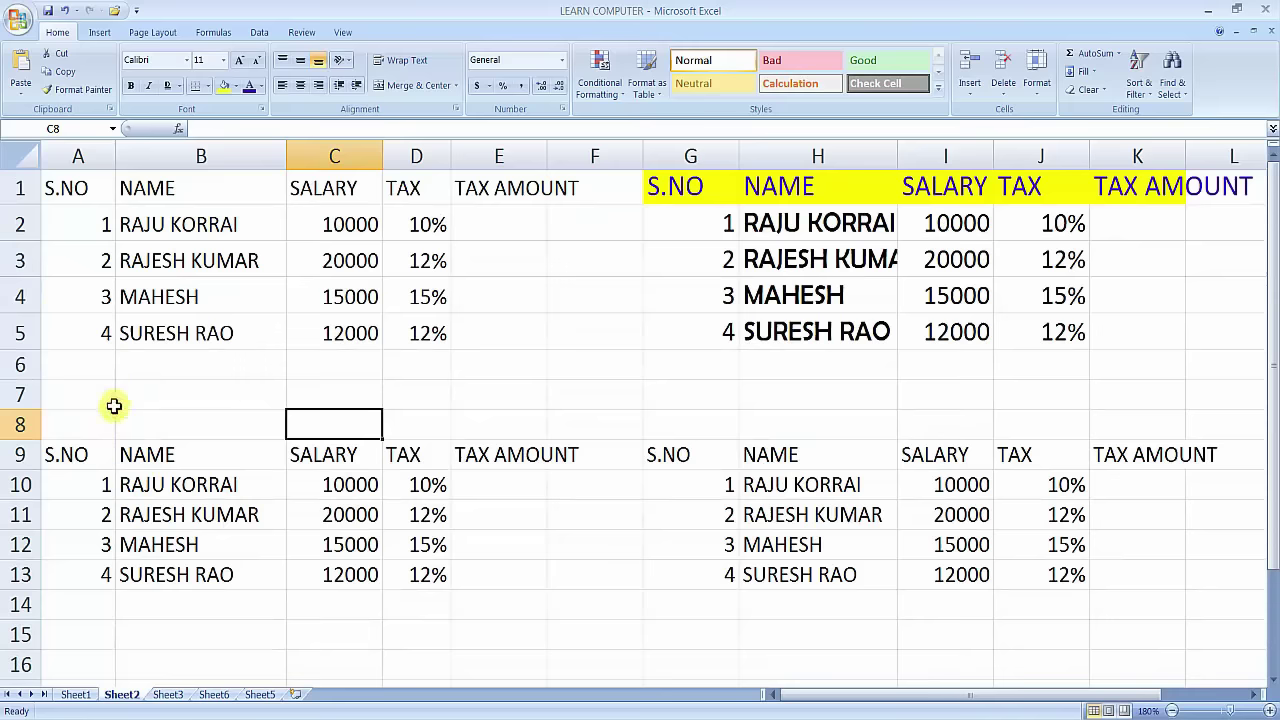
{"action": "left_click_drag", "start_coordinate": [48, 185], "coordinate": [493, 340]}
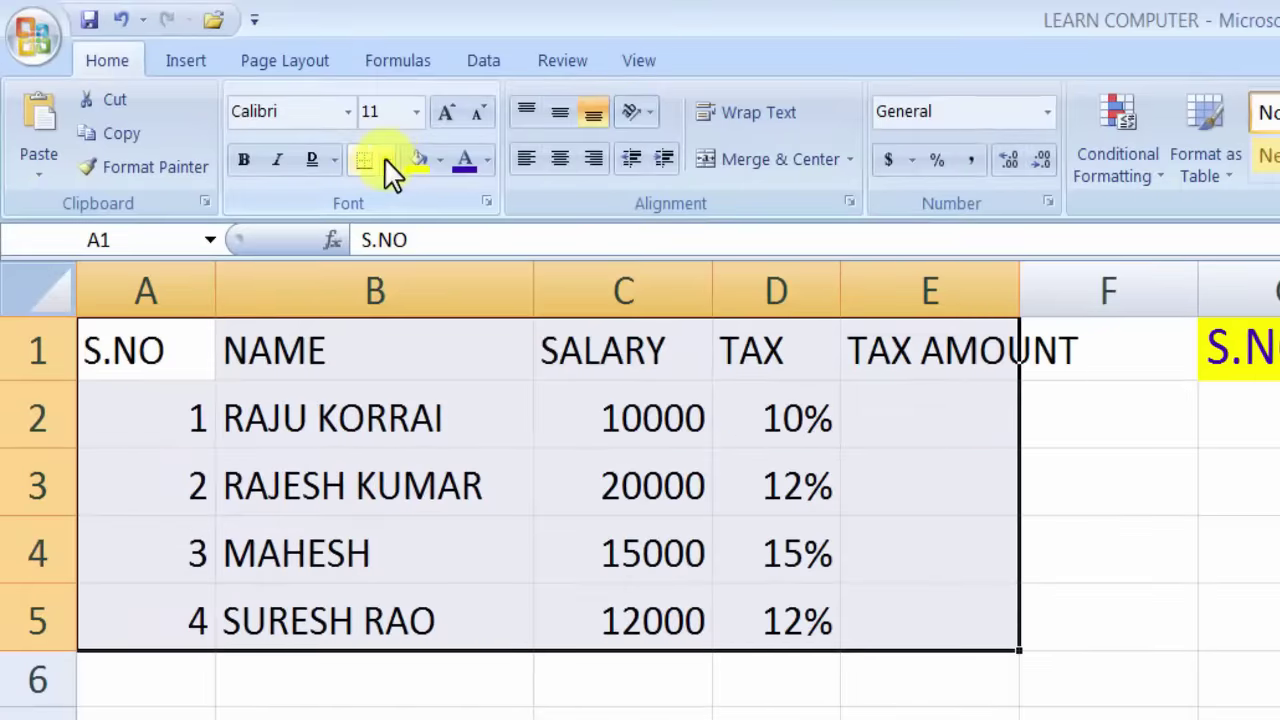
Step: Apply All Borders to every cell of the A1:E5 salary table
{"action": "left_click", "coordinate": [206, 87]}
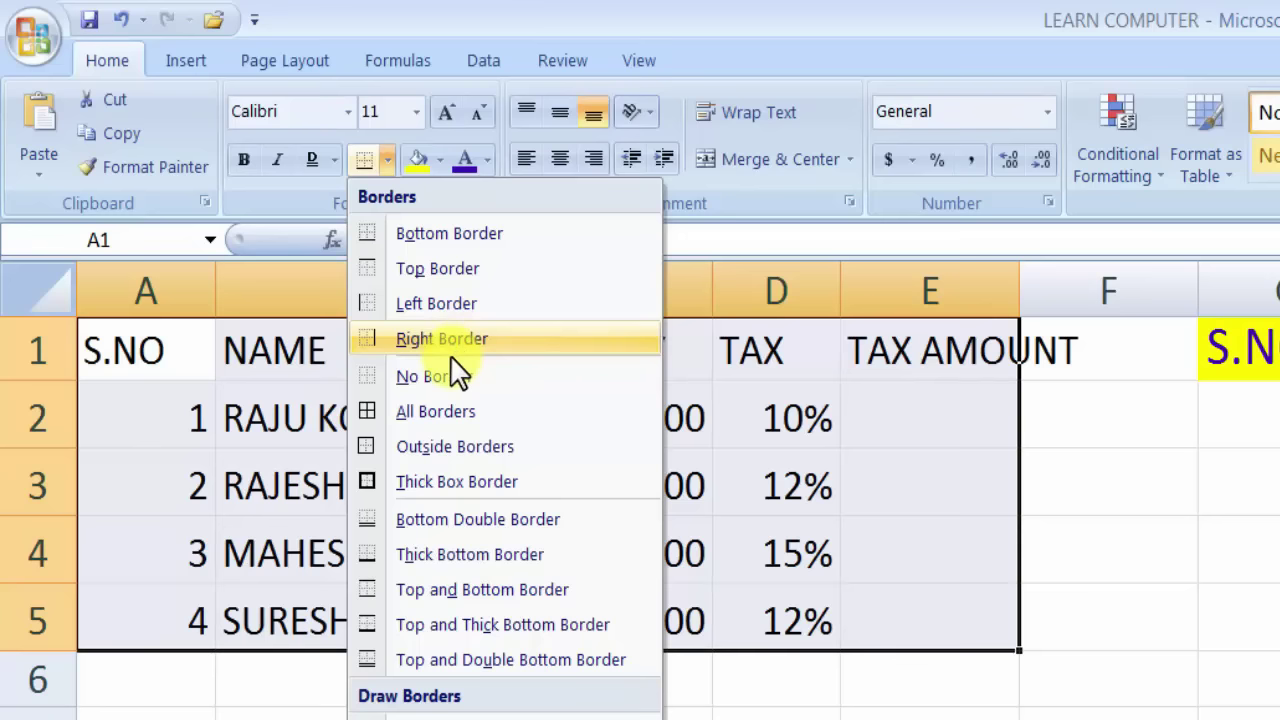
{"action": "left_click", "coordinate": [426, 410]}
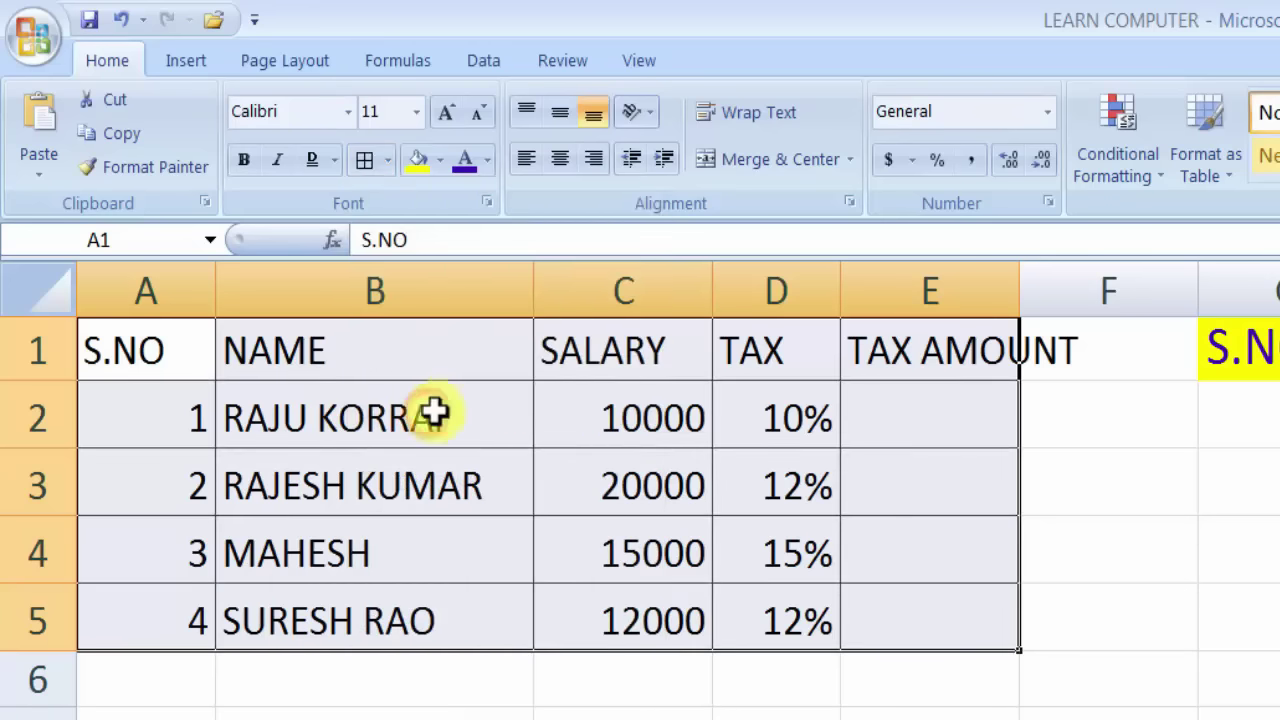
{"action": "left_click", "coordinate": [738, 696]}
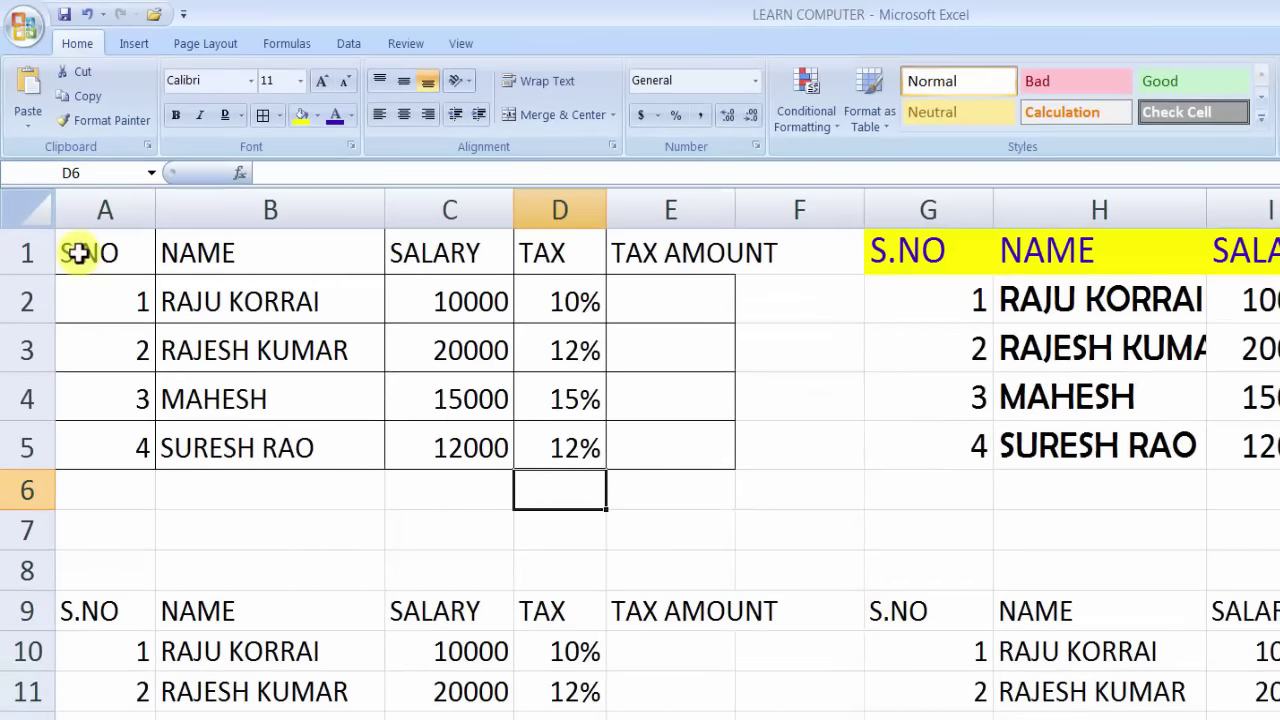
Step: Clear all borders from A1:E5 and give it an outside border instead
{"action": "left_click_drag", "start_coordinate": [77, 243], "coordinate": [652, 456]}
{"action": "left_click", "coordinate": [650, 558]}
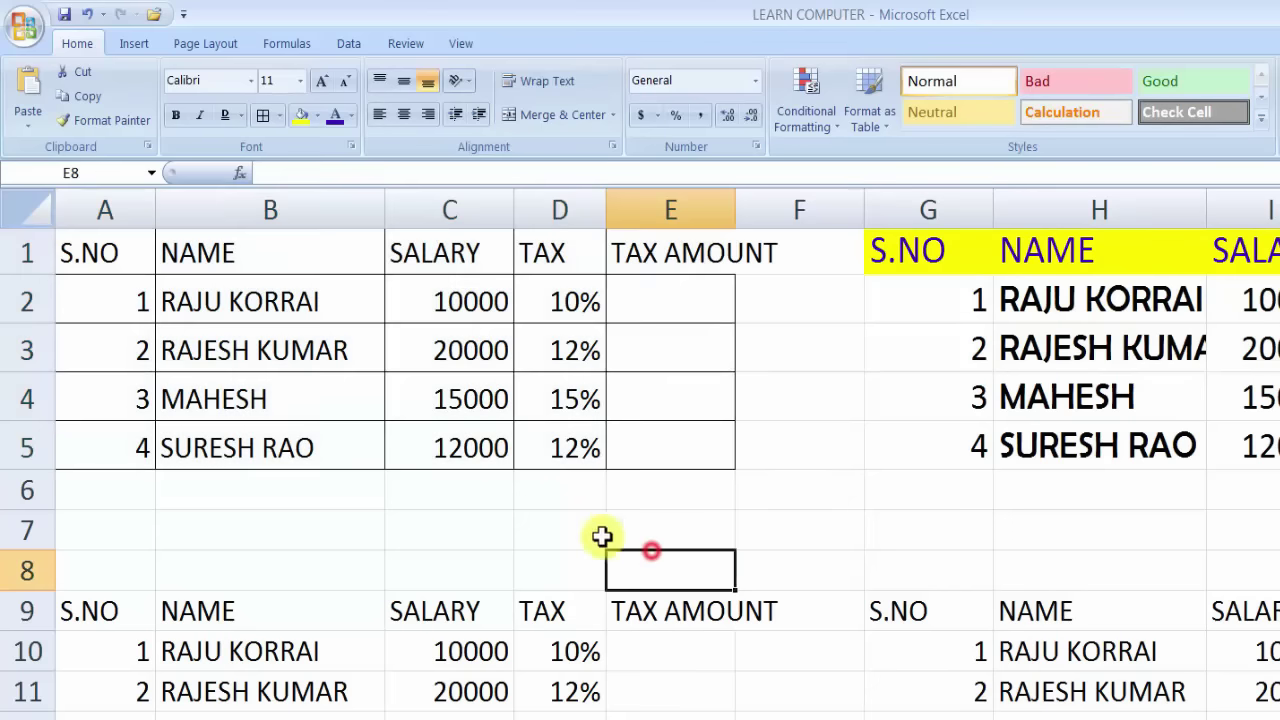
{"action": "left_click_drag", "start_coordinate": [104, 252], "coordinate": [663, 449]}
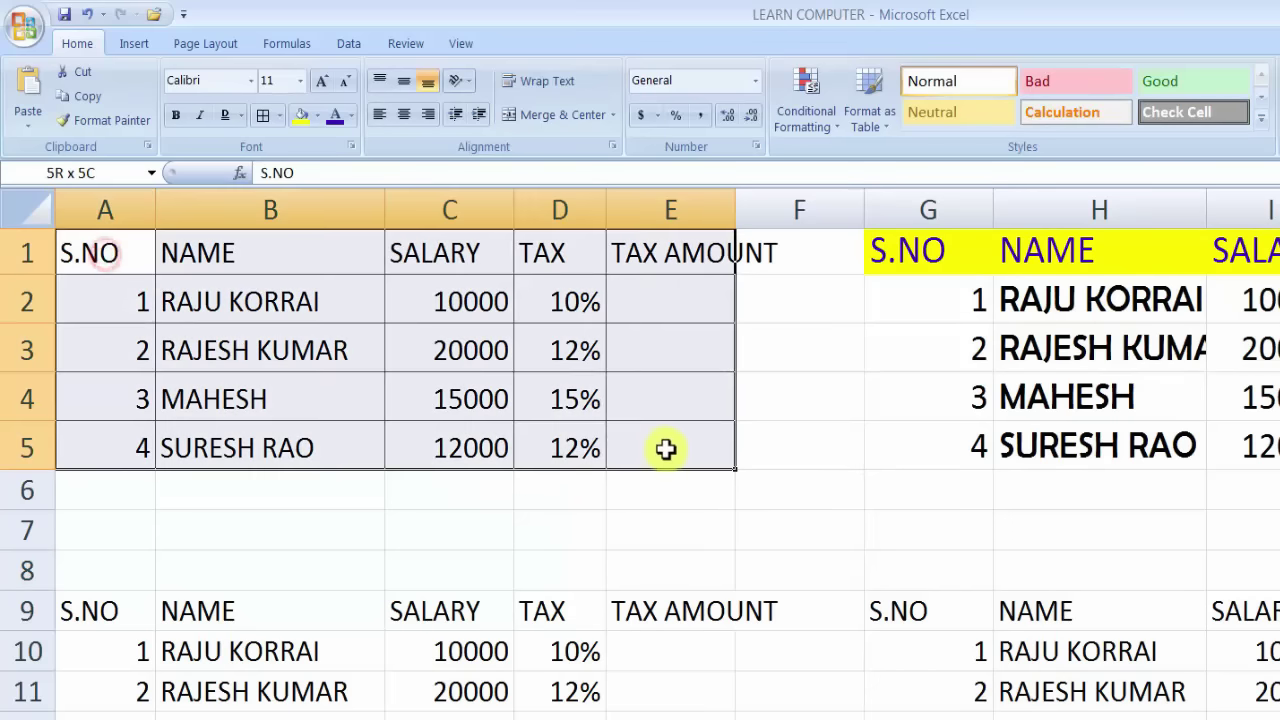
{"action": "left_click", "coordinate": [278, 117]}
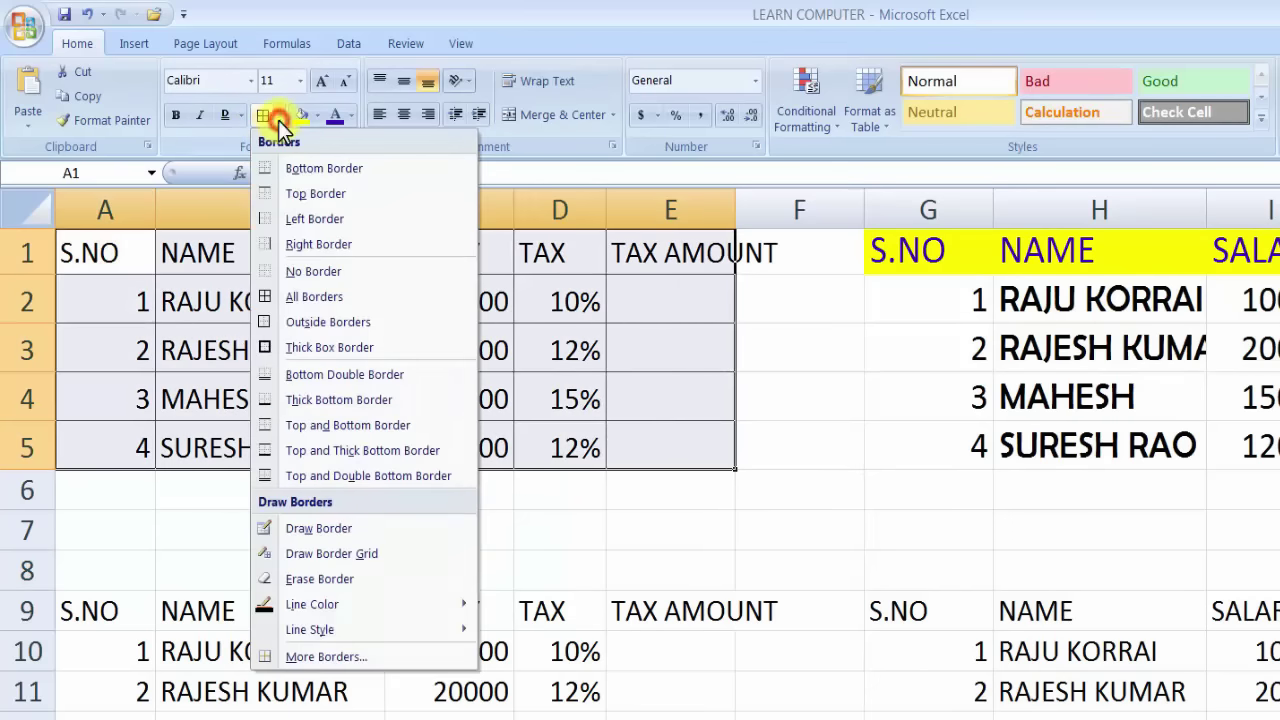
{"action": "left_click", "coordinate": [281, 278]}
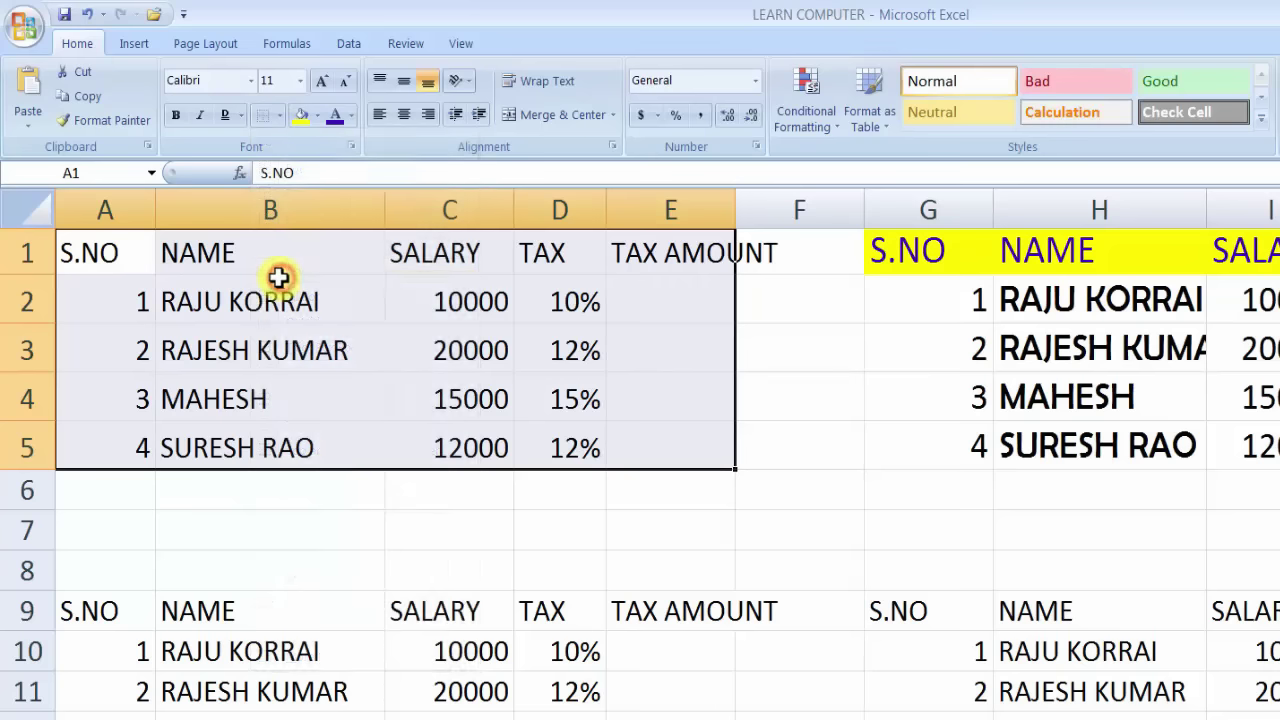
{"action": "left_click", "coordinate": [278, 122]}
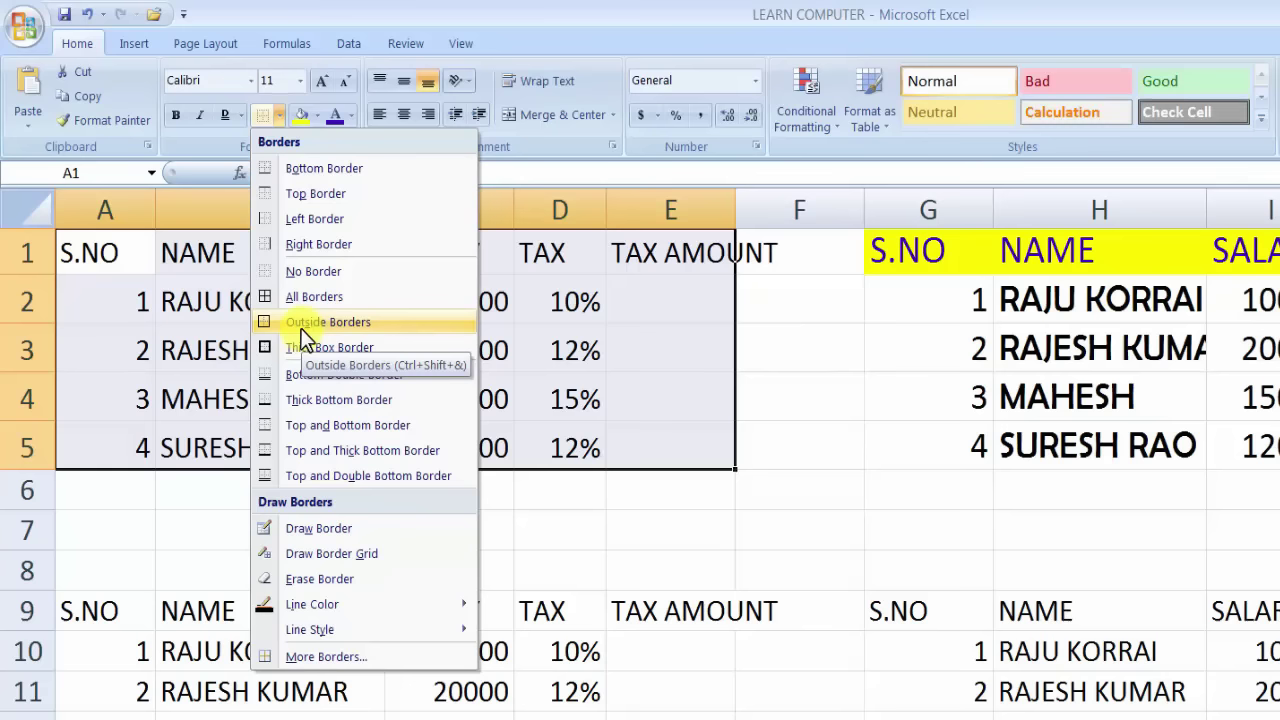
{"action": "left_click", "coordinate": [300, 326]}
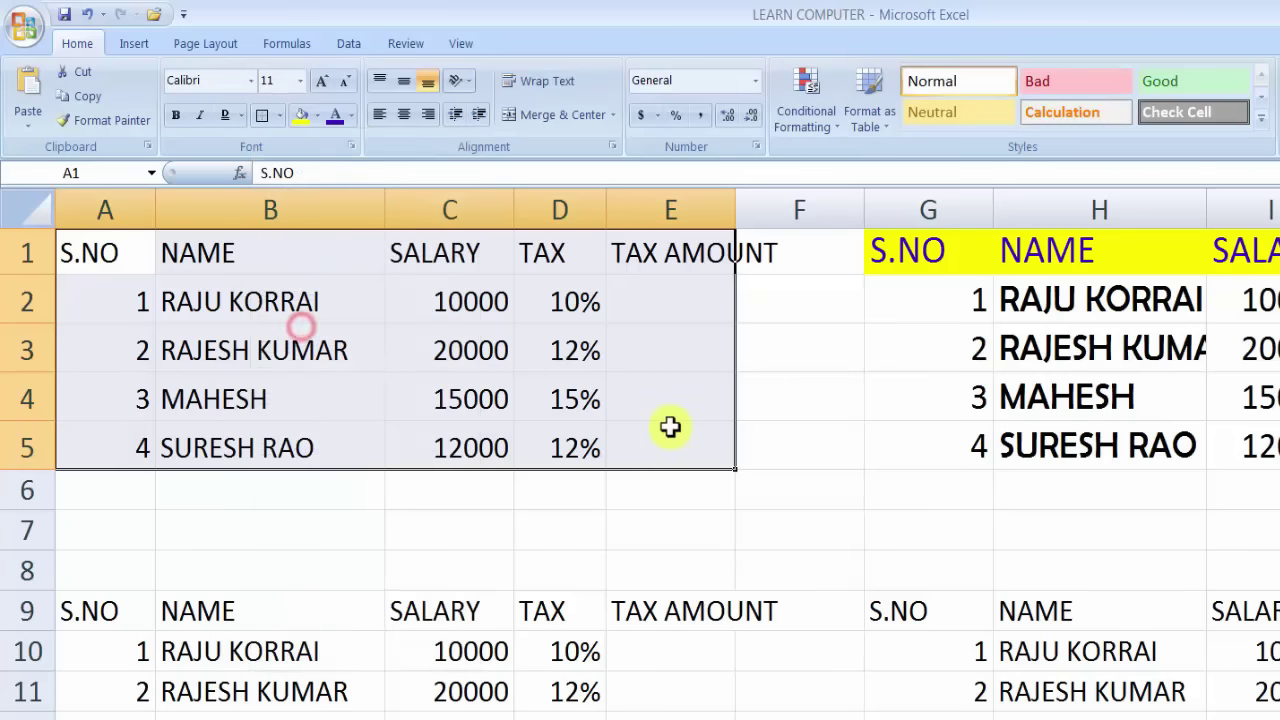
Step: Review the outline border, then begin selecting the lower table from A9
{"action": "left_click", "coordinate": [652, 432]}
{"action": "left_click", "coordinate": [623, 531]}
{"action": "left_click_drag", "start_coordinate": [88, 258], "coordinate": [623, 429]}
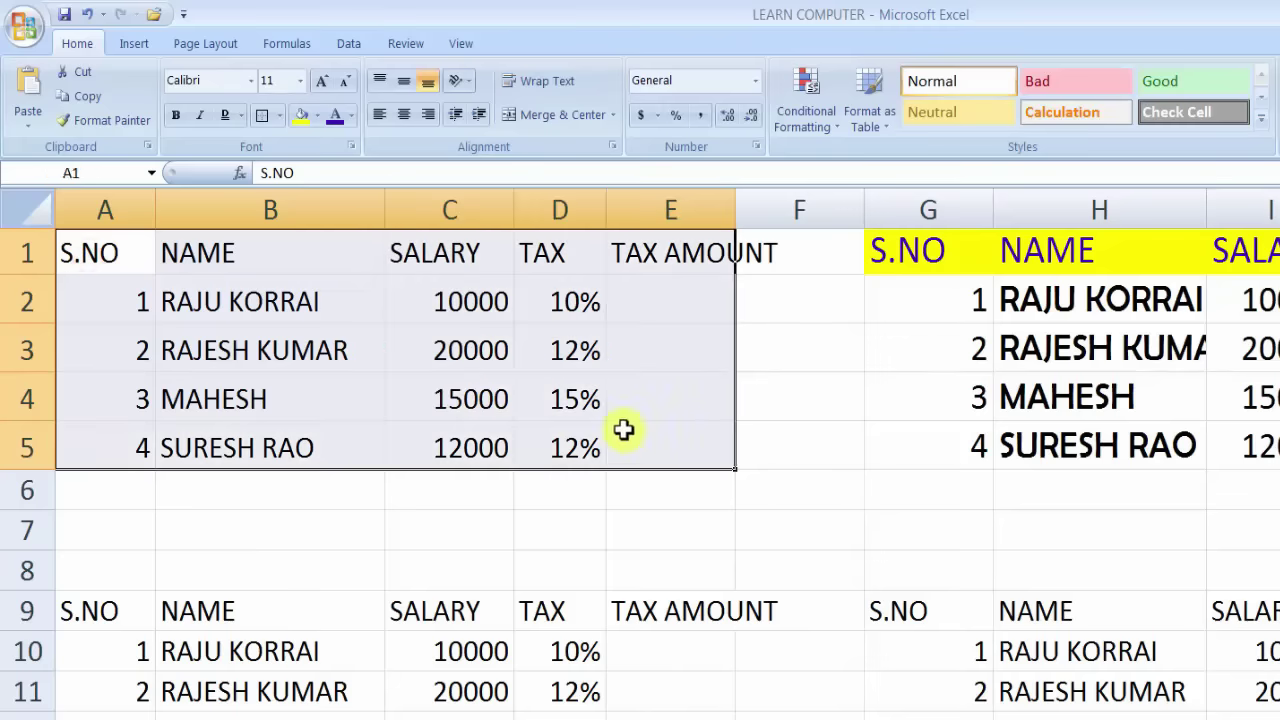
{"action": "left_click", "coordinate": [277, 116]}
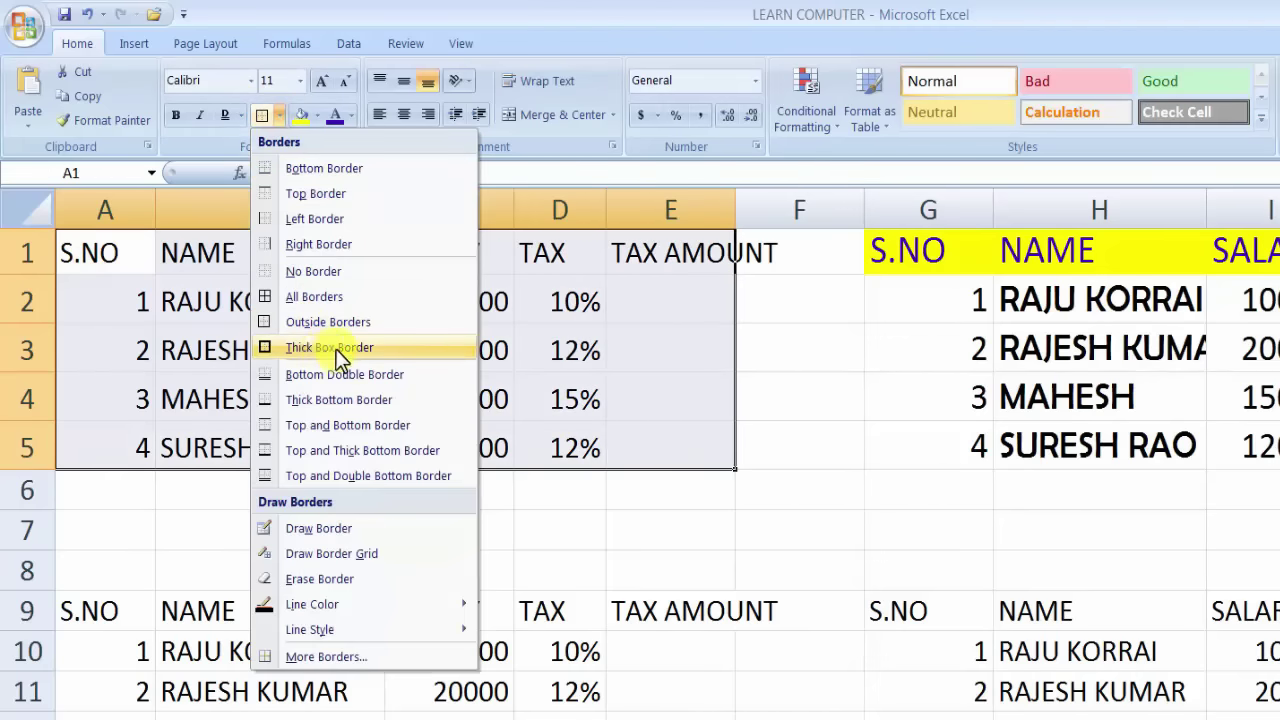
{"action": "left_click", "coordinate": [660, 628]}
{"action": "left_click_drag", "start_coordinate": [87, 611], "coordinate": [676, 719]}
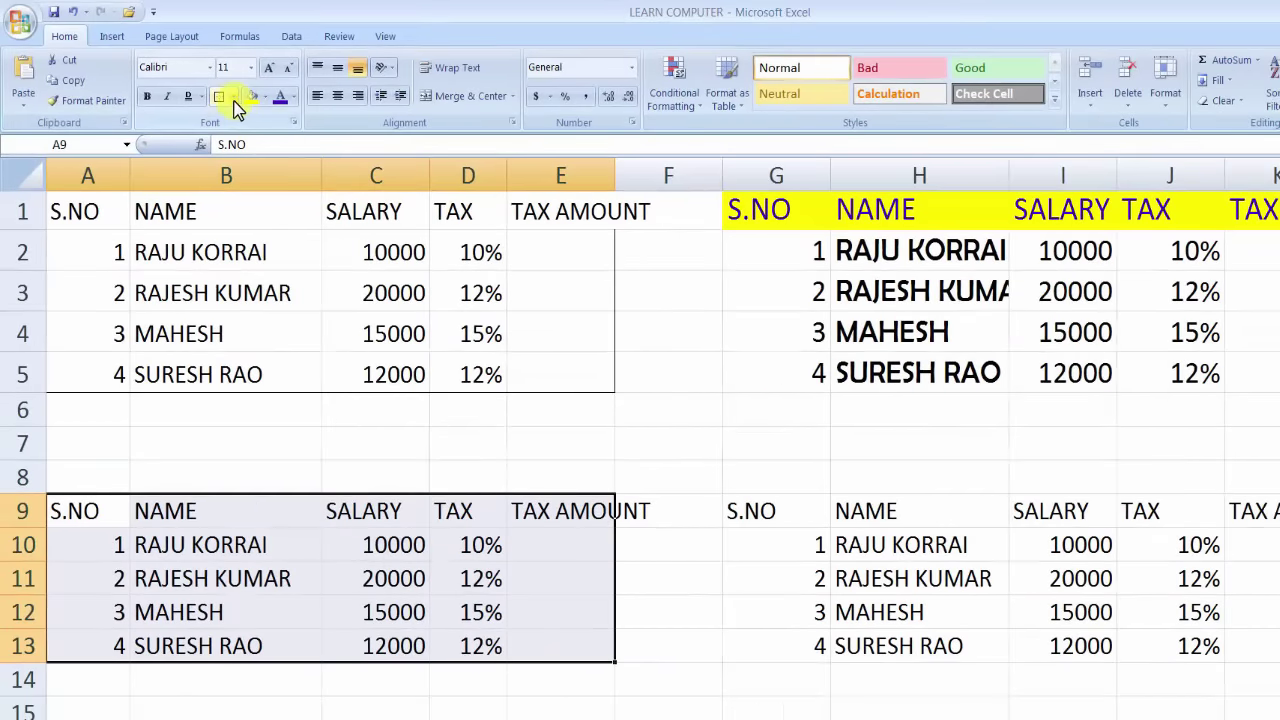
Step: Give the lower table A9:E13 an outside border
{"action": "left_click", "coordinate": [232, 97]}
{"action": "left_click", "coordinate": [251, 289]}
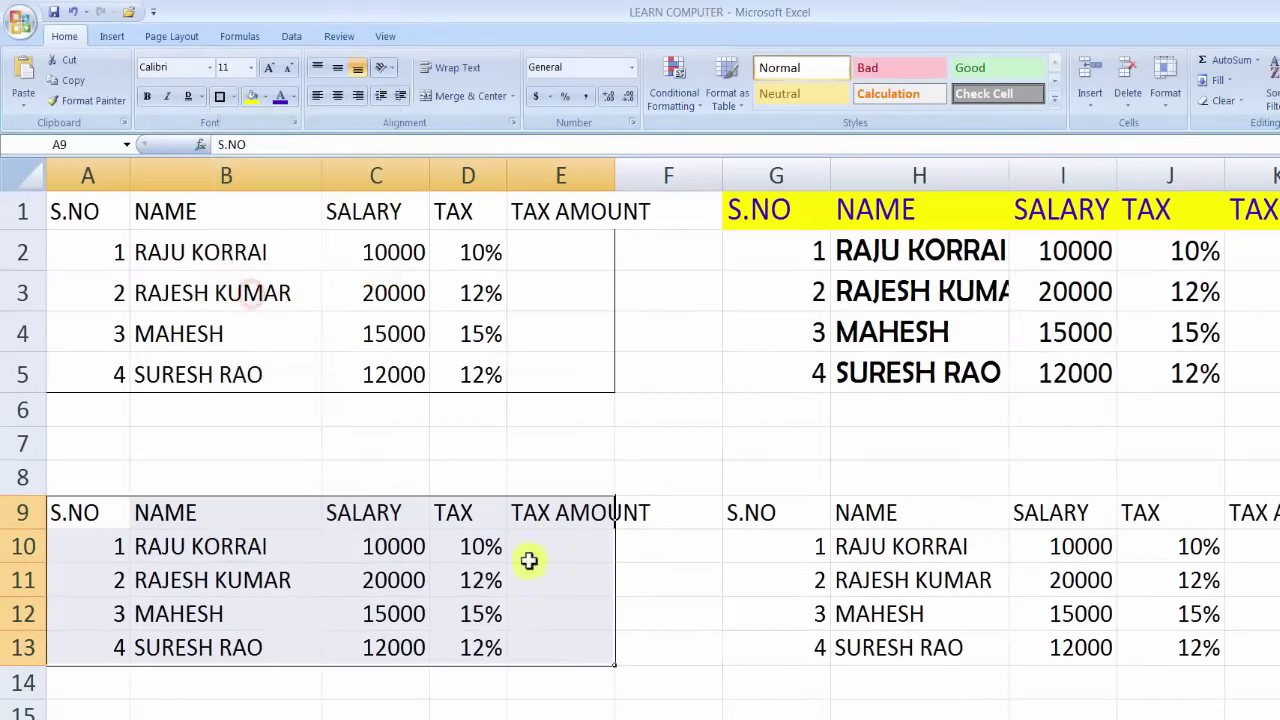
{"action": "left_click", "coordinate": [663, 648]}
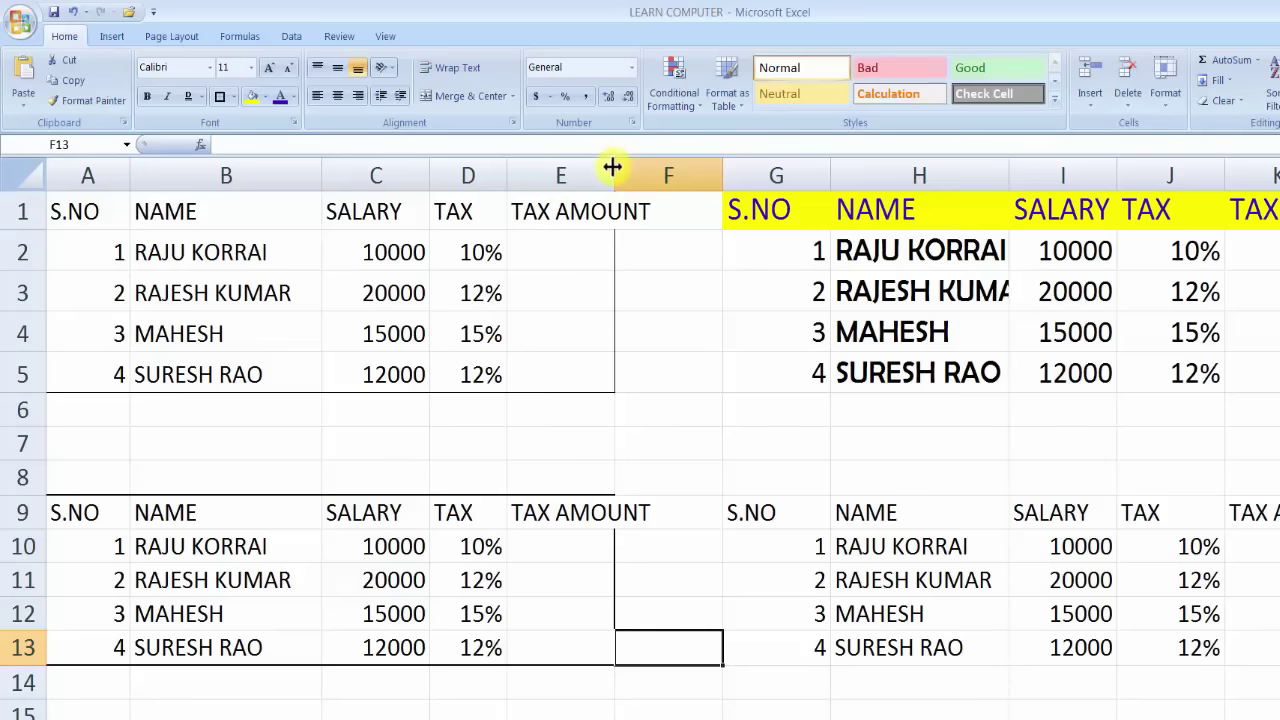
Step: Widen column E to fit TAX AMOUNT, then reselect the lower table A9:E13
{"action": "left_click_drag", "start_coordinate": [612, 168], "coordinate": [658, 174]}
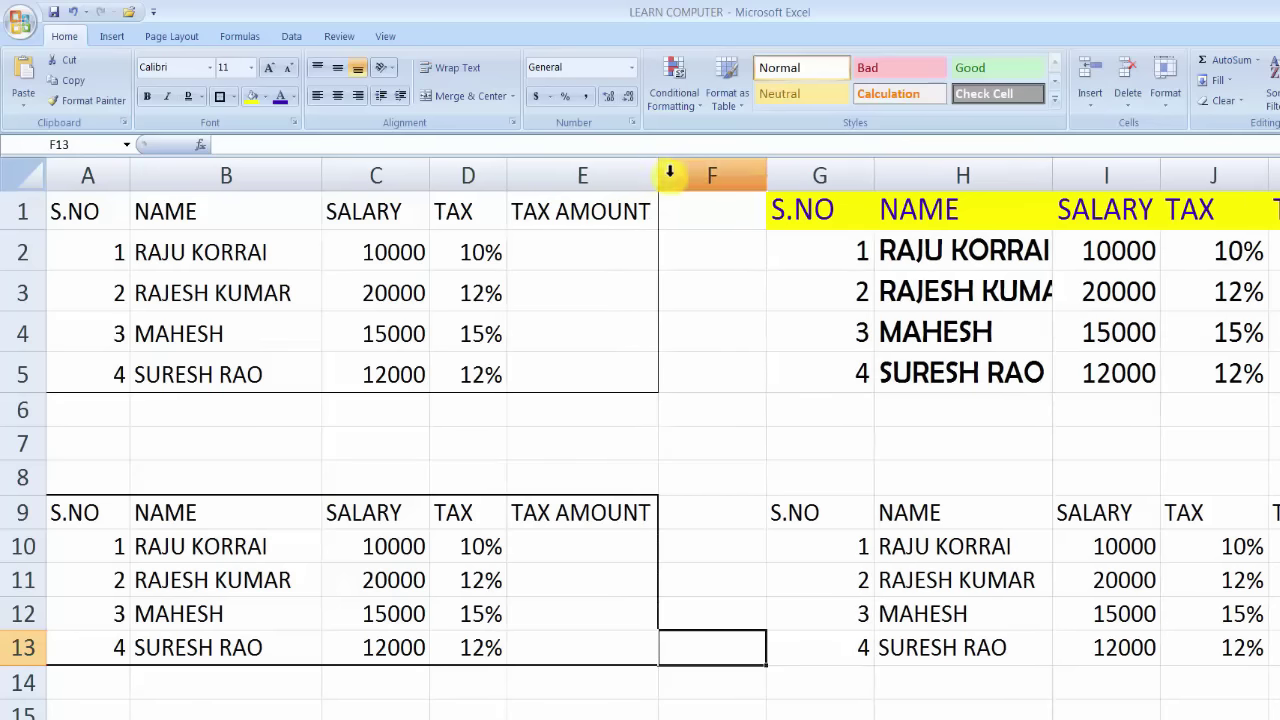
{"action": "left_click", "coordinate": [589, 593]}
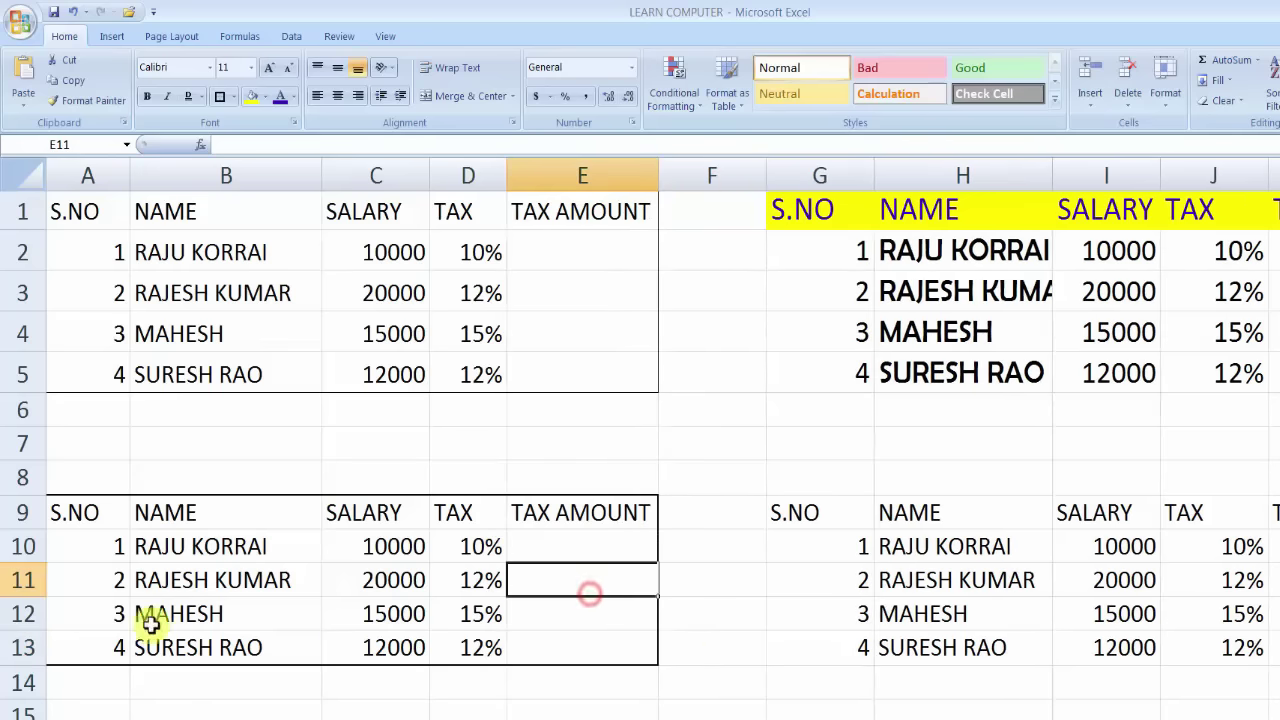
{"action": "left_click_drag", "start_coordinate": [63, 517], "coordinate": [578, 652]}
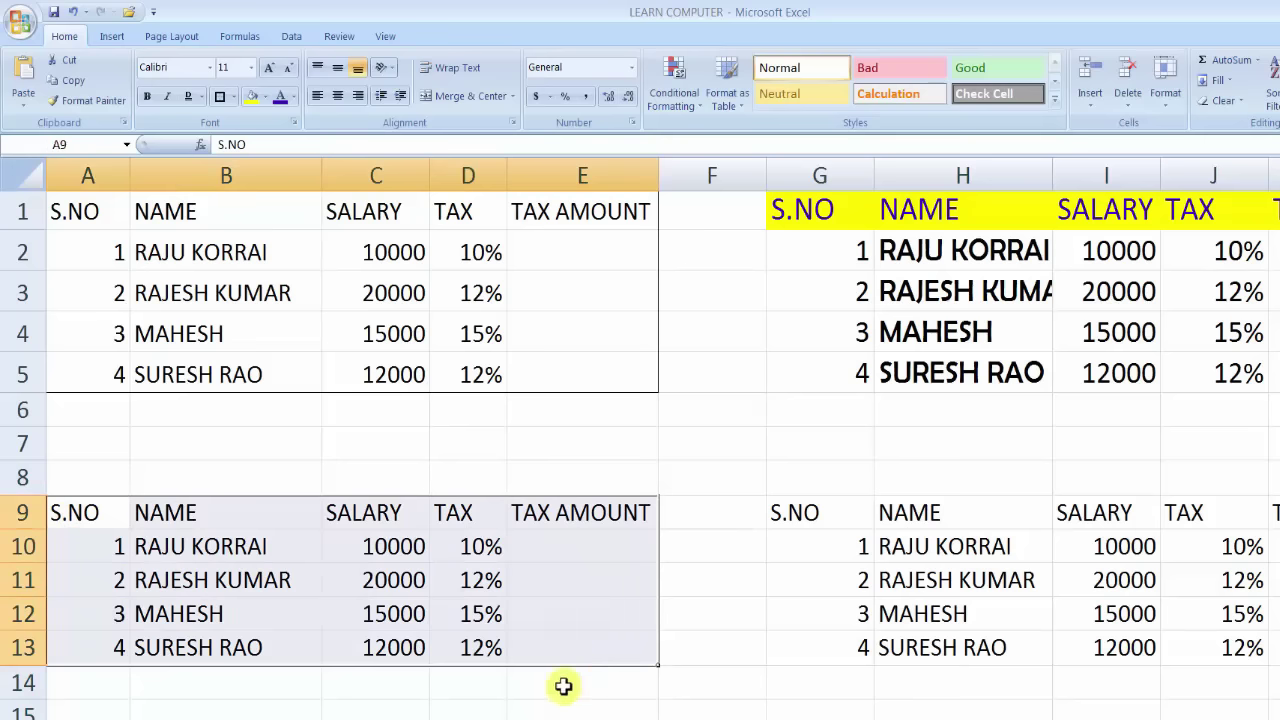
{"action": "left_click", "coordinate": [236, 98]}
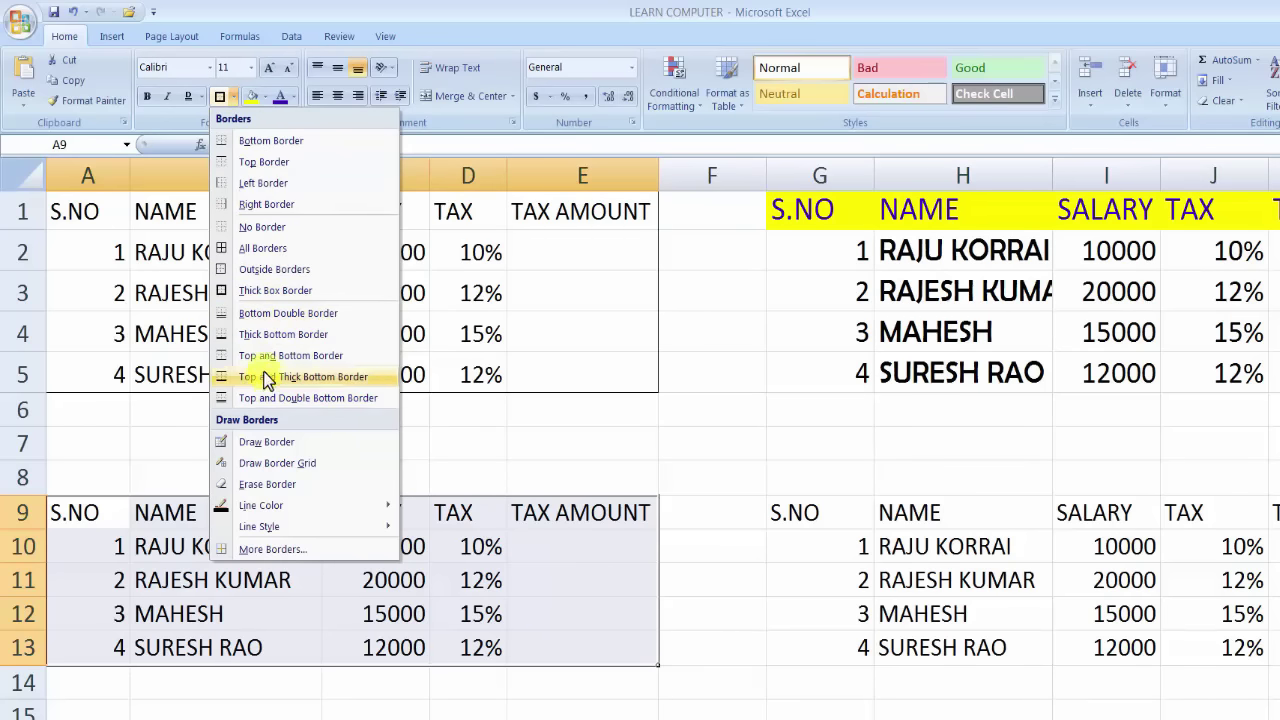
Step: Draw vertical border lines between columns A–E of the lower table, rows 9–13
{"action": "left_click", "coordinate": [266, 441]}
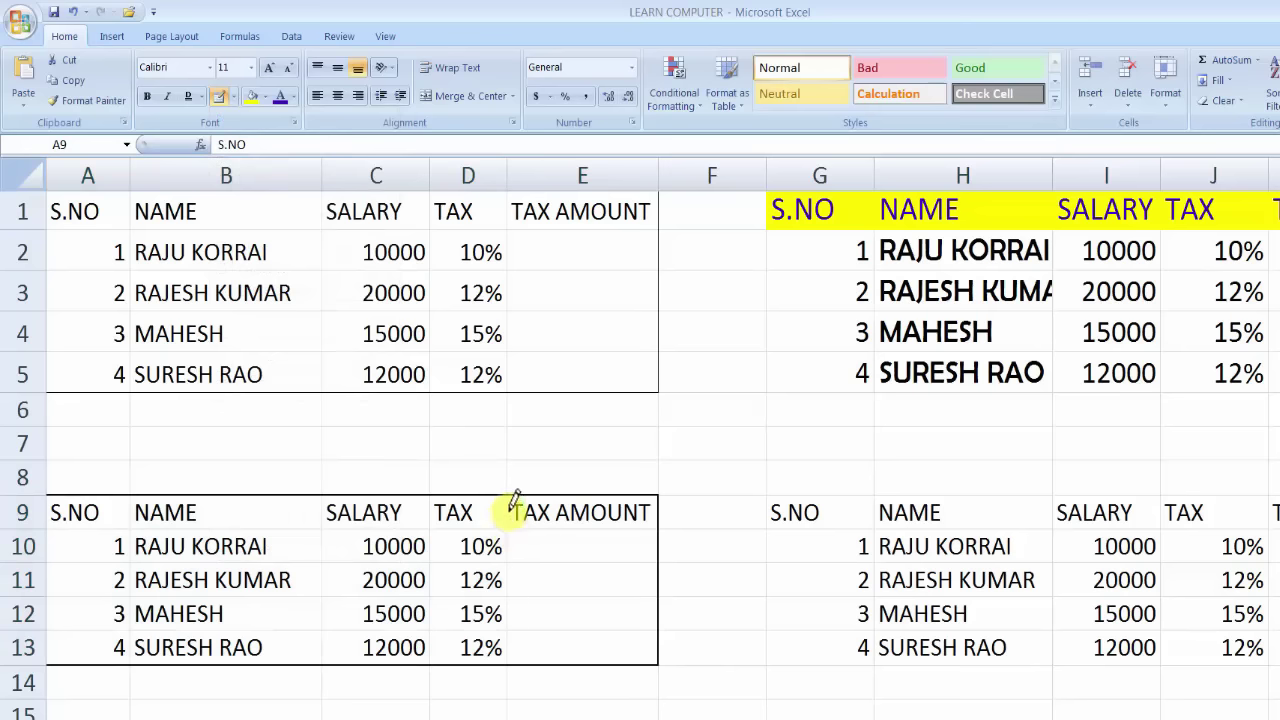
{"action": "left_click_drag", "start_coordinate": [509, 500], "coordinate": [508, 664]}
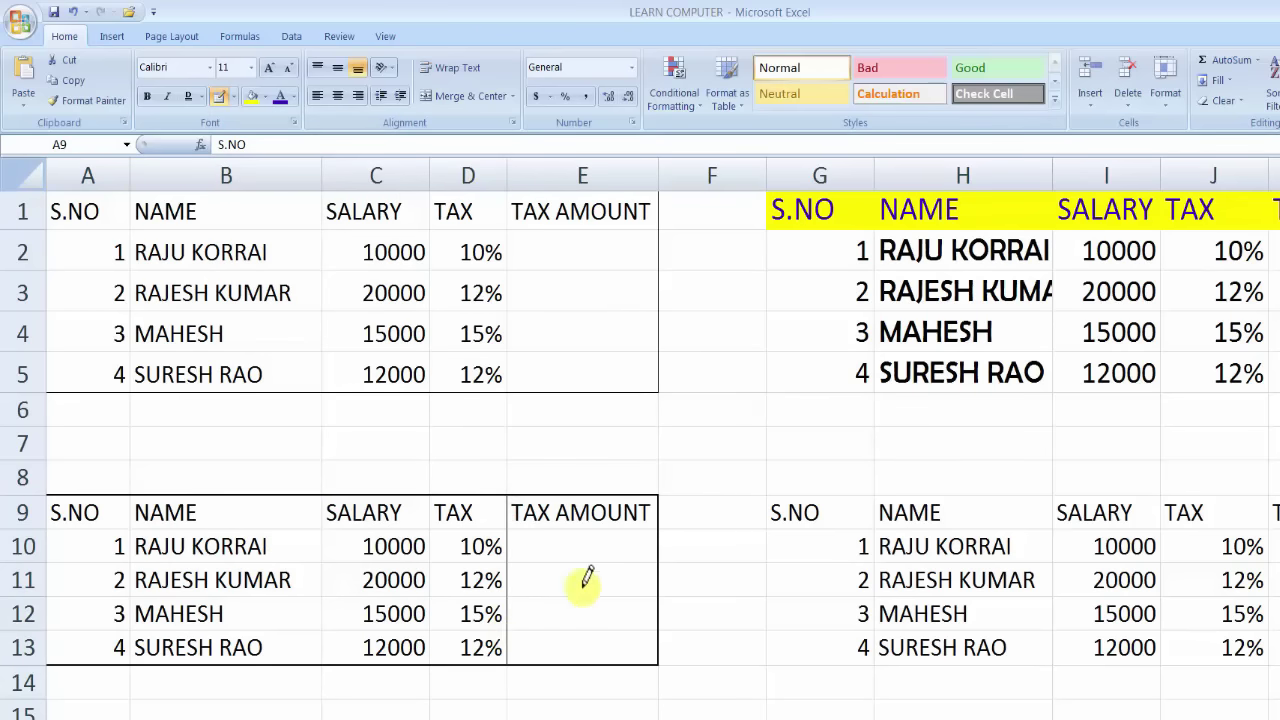
{"action": "left_click", "coordinate": [508, 512]}
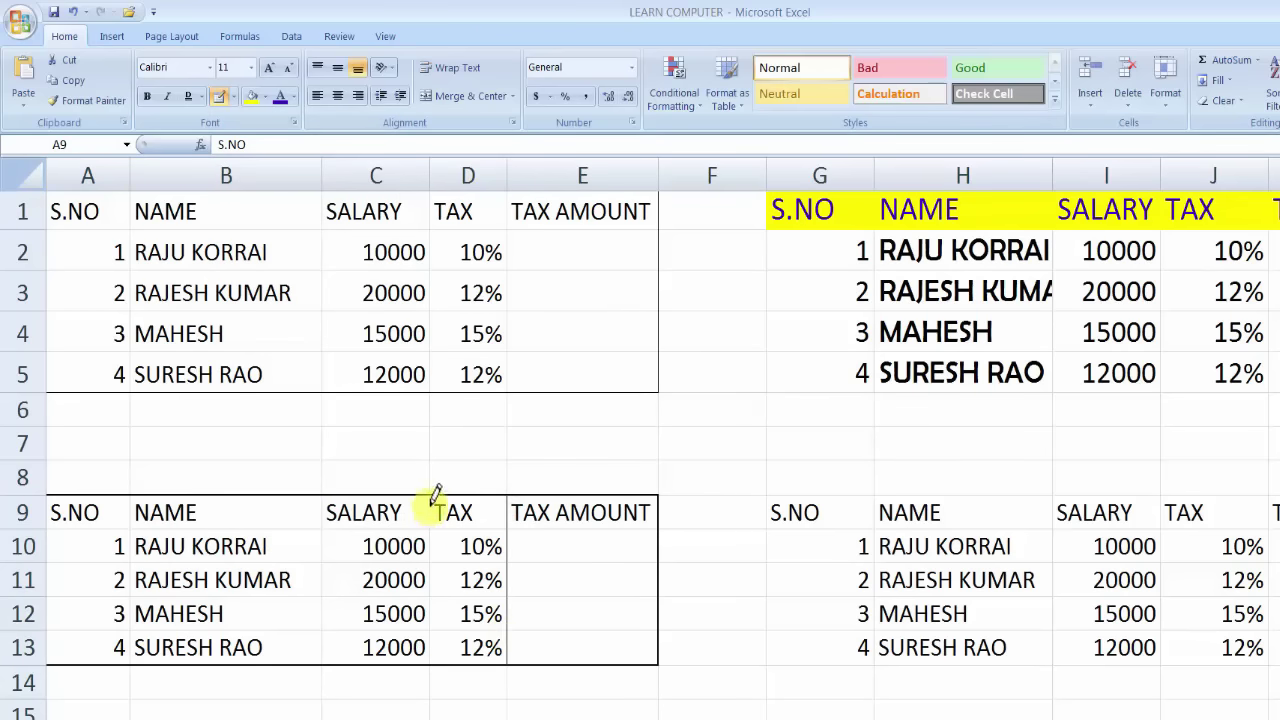
{"action": "left_click_drag", "start_coordinate": [433, 496], "coordinate": [414, 660]}
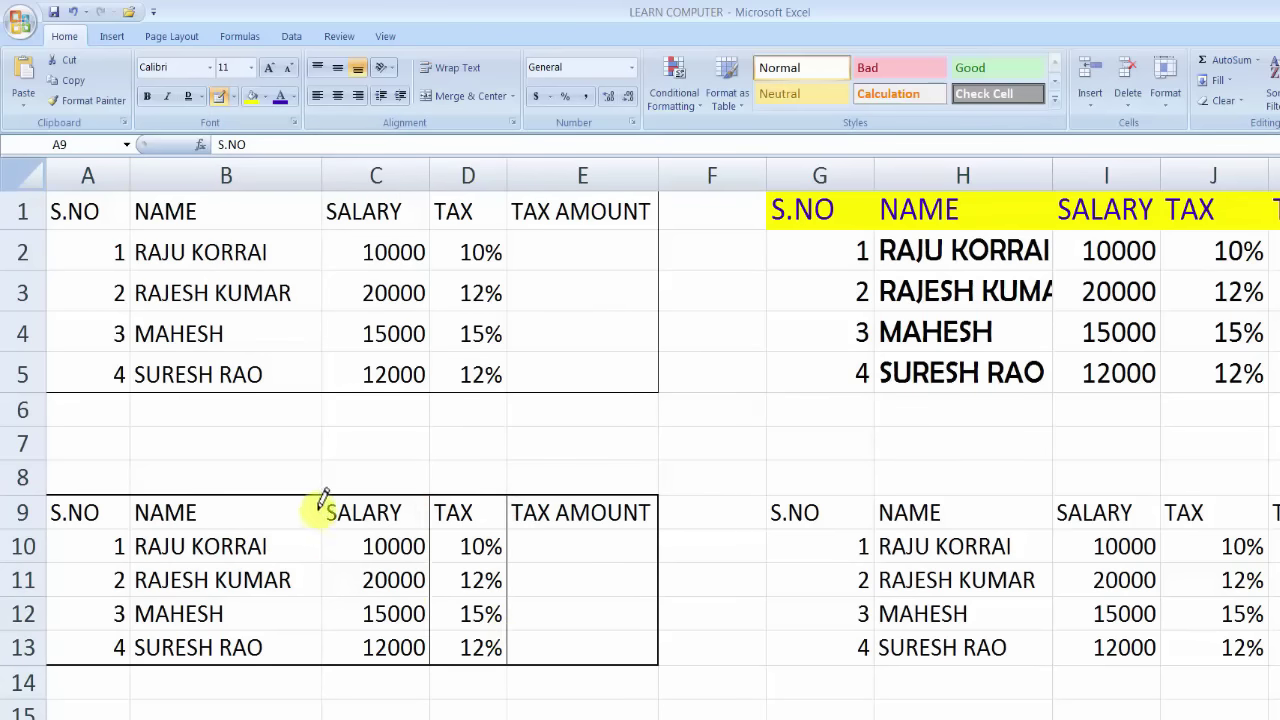
{"action": "left_click_drag", "start_coordinate": [322, 497], "coordinate": [321, 664]}
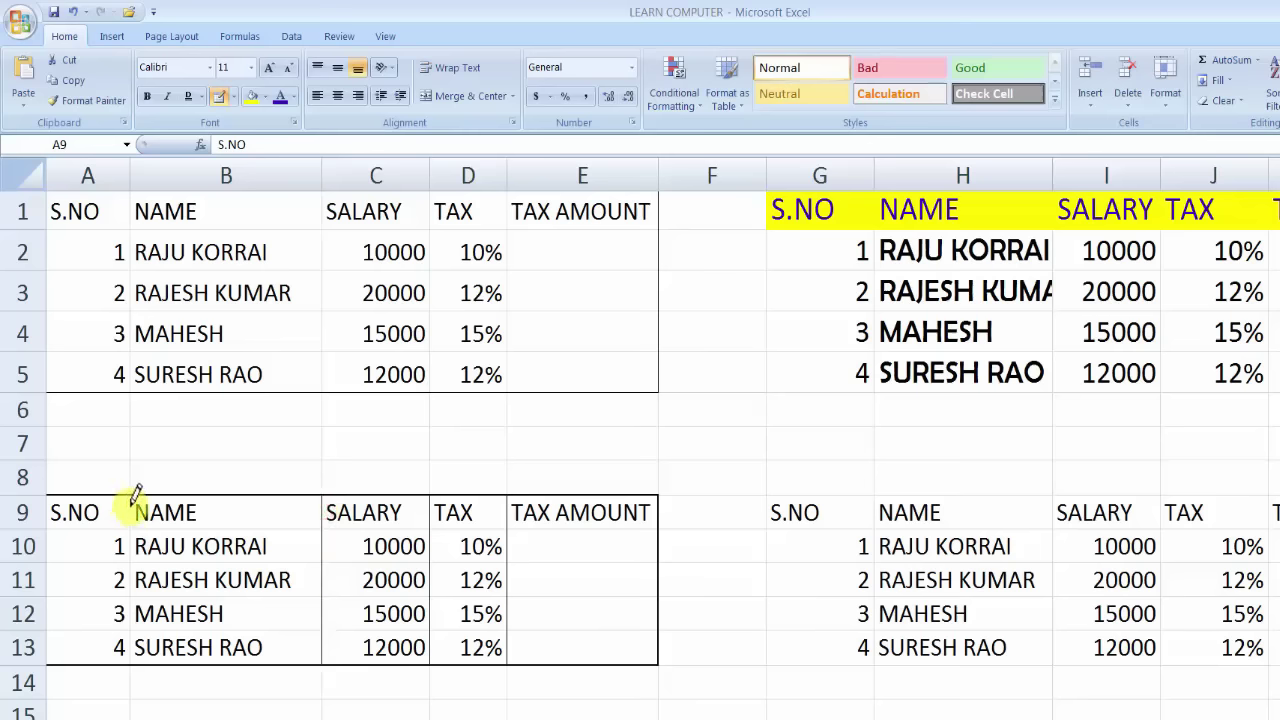
{"action": "left_click_drag", "start_coordinate": [132, 497], "coordinate": [130, 664]}
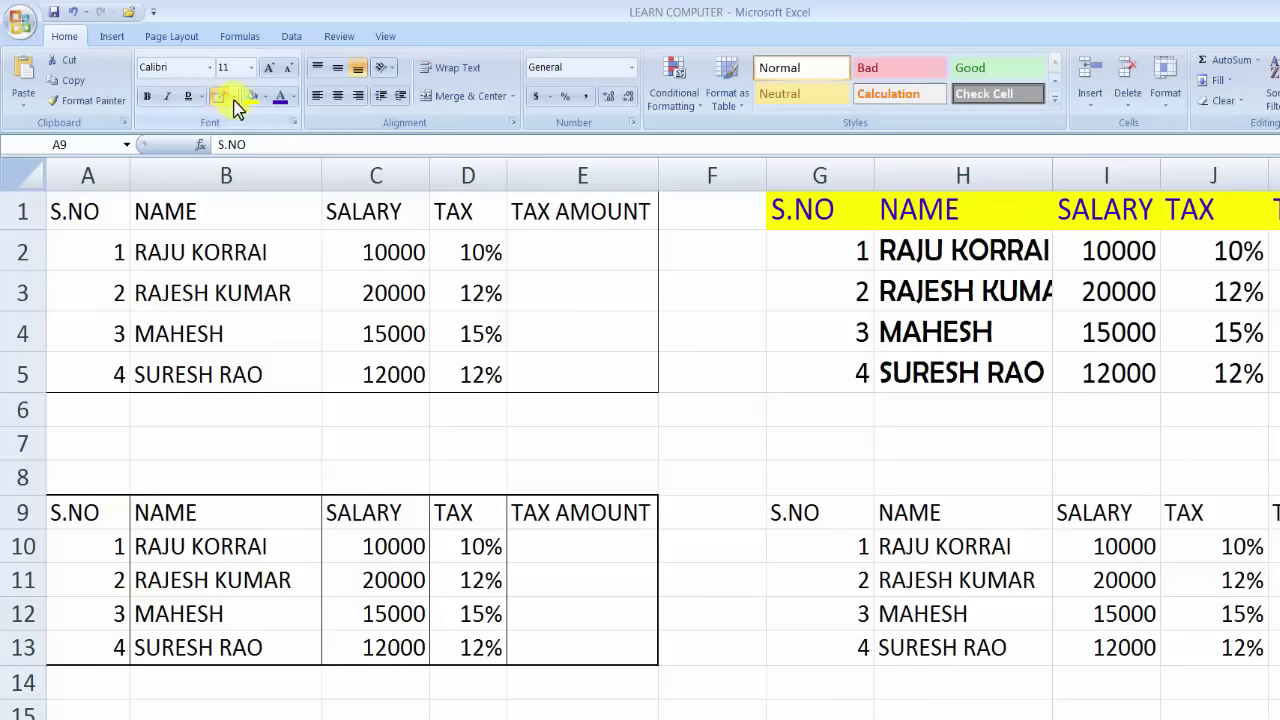
{"action": "left_click", "coordinate": [232, 97]}
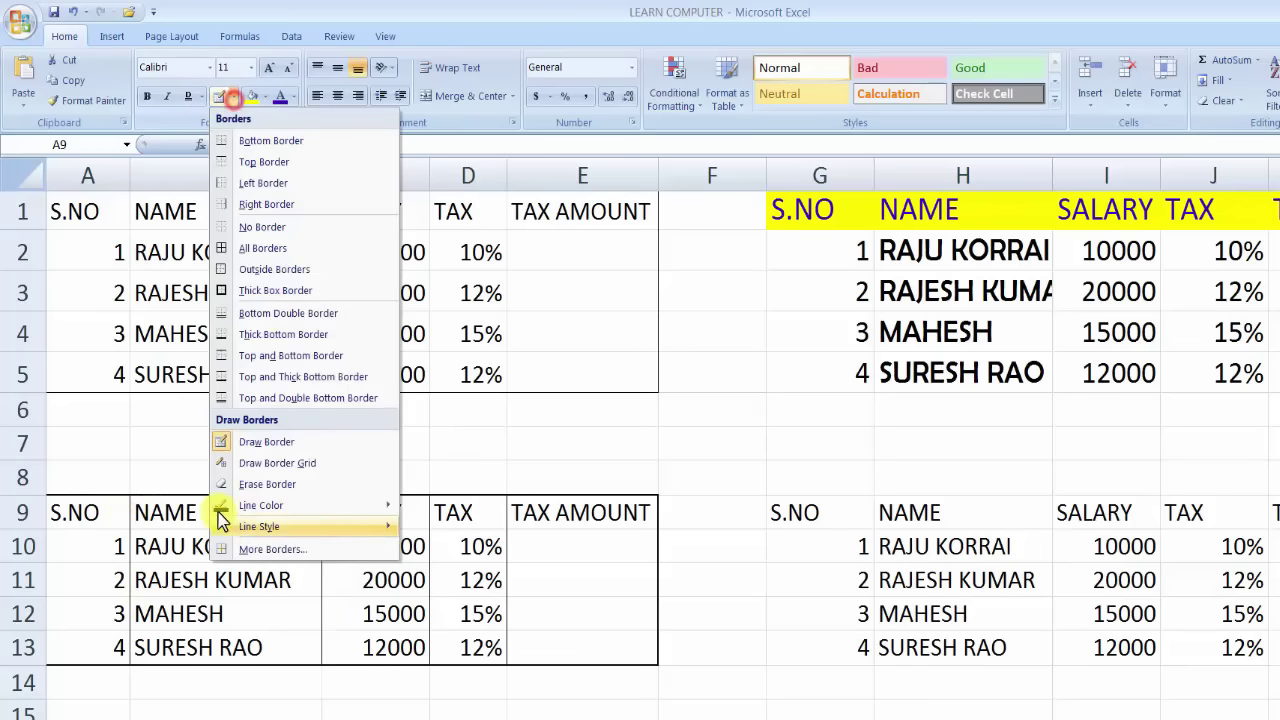
Step: Erase the black vertical borders on the B/C and D/E boundaries in rows 9–13
{"action": "left_click", "coordinate": [290, 485]}
{"action": "left_click", "coordinate": [322, 543]}
{"action": "left_click", "coordinate": [322, 580]}
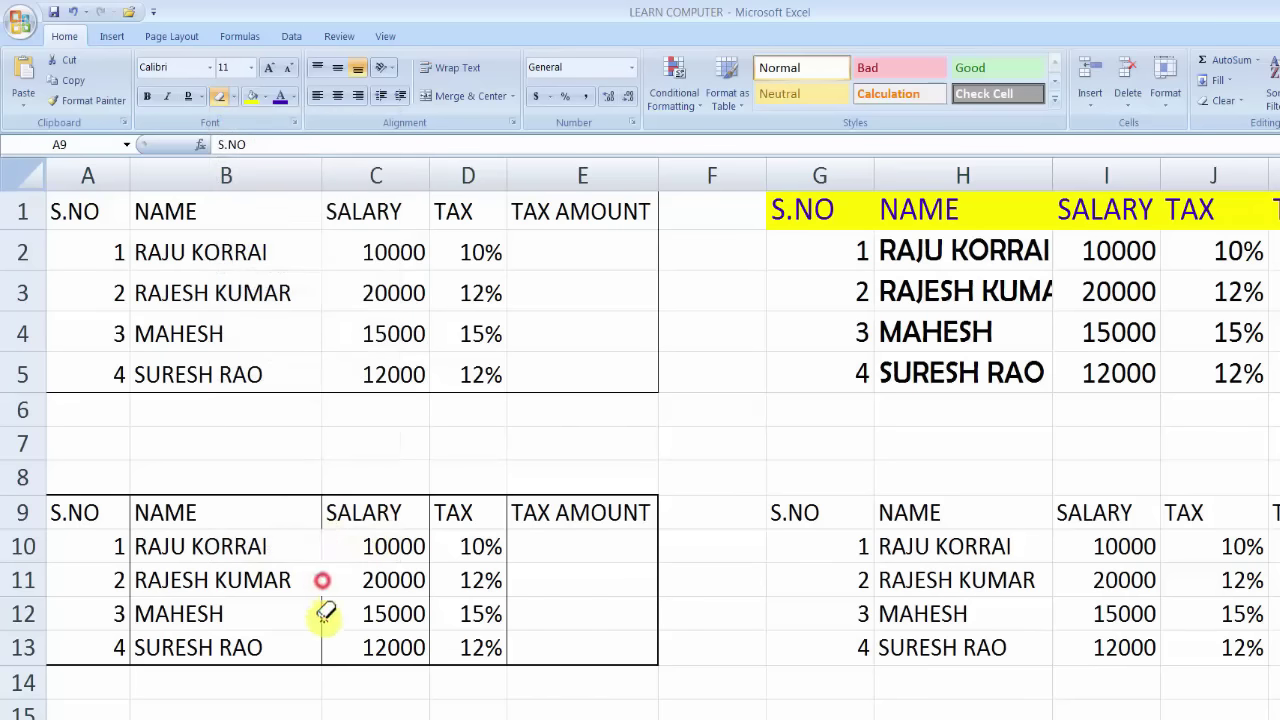
{"action": "left_click", "coordinate": [323, 611]}
{"action": "left_click", "coordinate": [323, 643]}
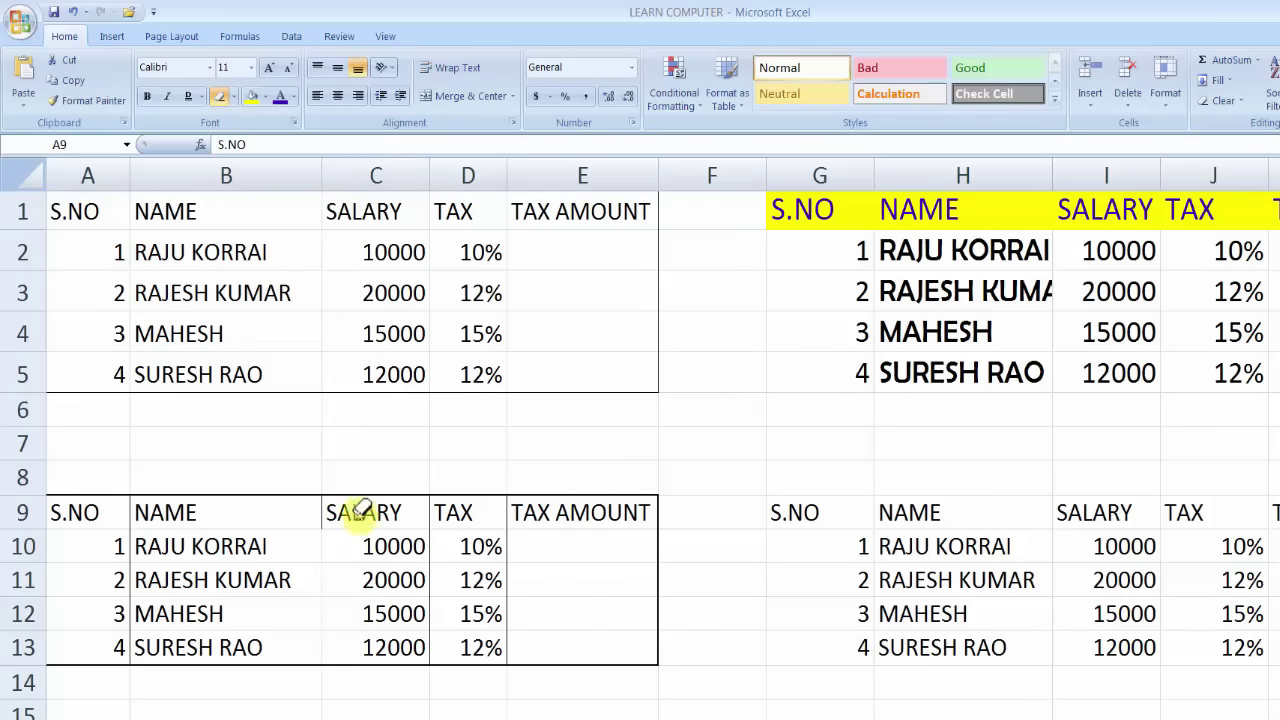
{"action": "left_click", "coordinate": [323, 511]}
{"action": "left_click", "coordinate": [507, 510]}
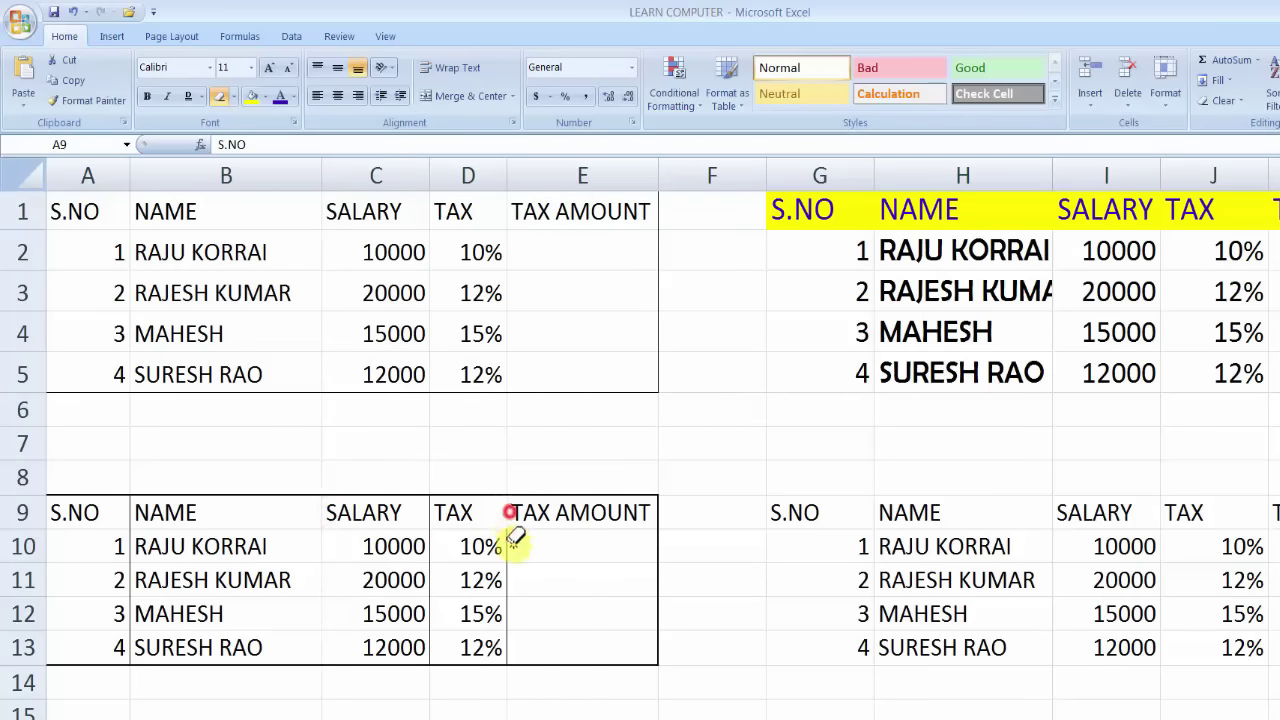
{"action": "left_click", "coordinate": [507, 550]}
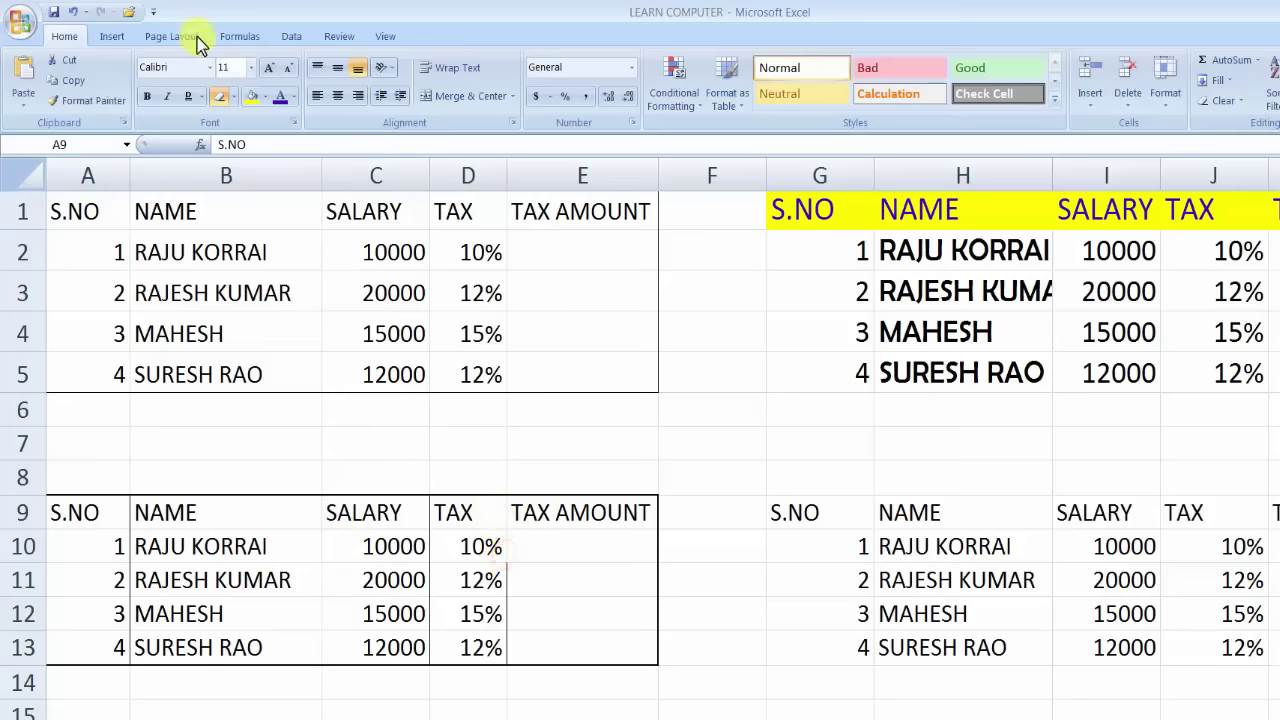
Step: Set the drawn border line colour to red and the line style to dashed
{"action": "left_click", "coordinate": [233, 97]}
{"action": "mouse_move", "coordinate": [265, 512]}
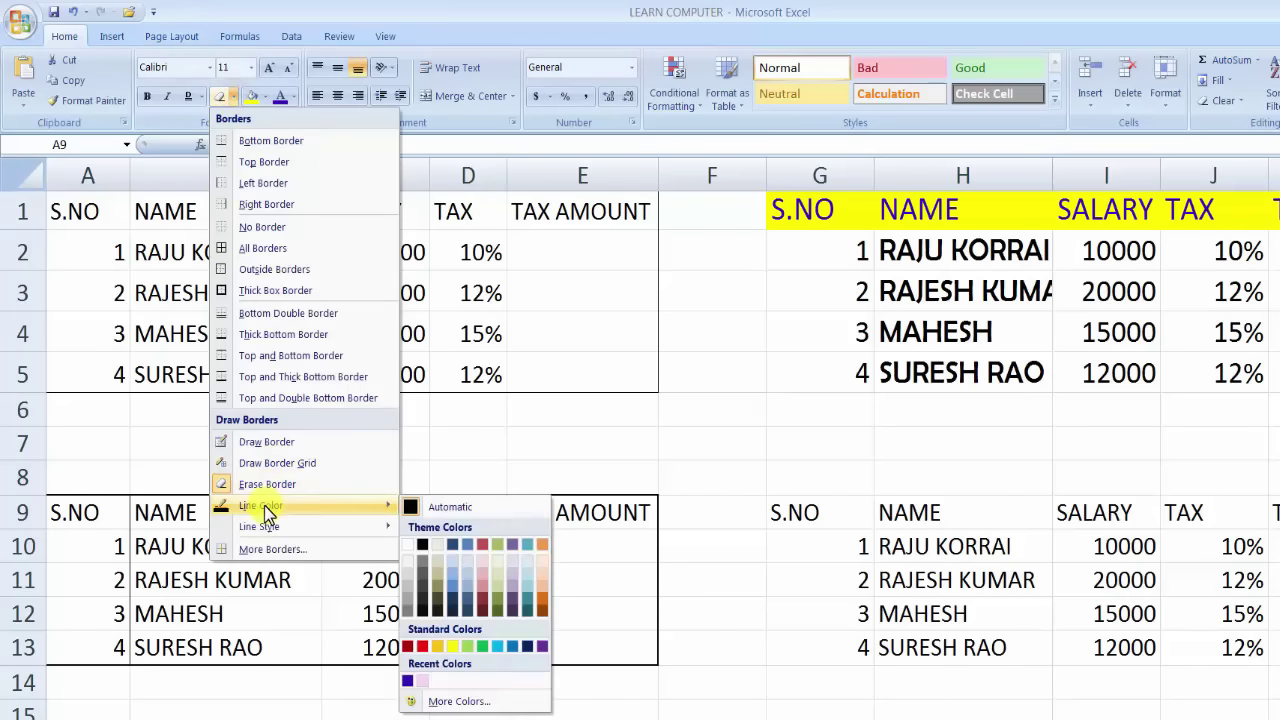
{"action": "left_click", "coordinate": [423, 648]}
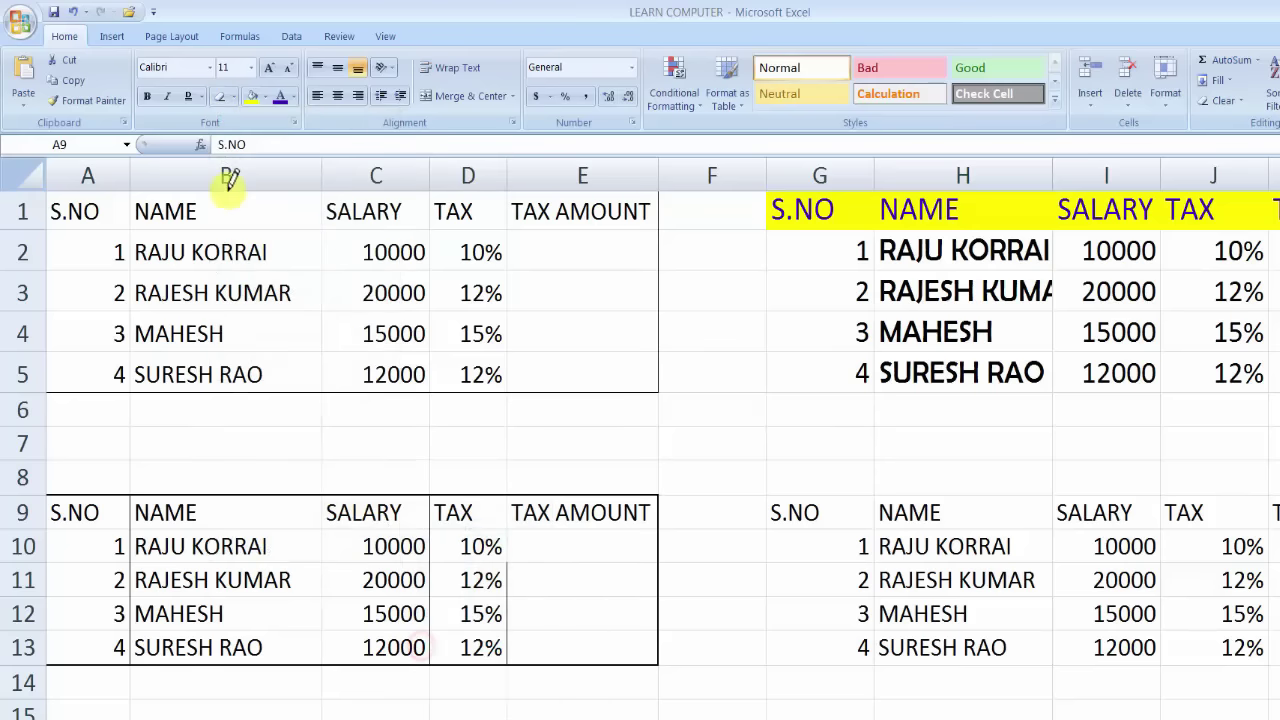
{"action": "left_click", "coordinate": [234, 97]}
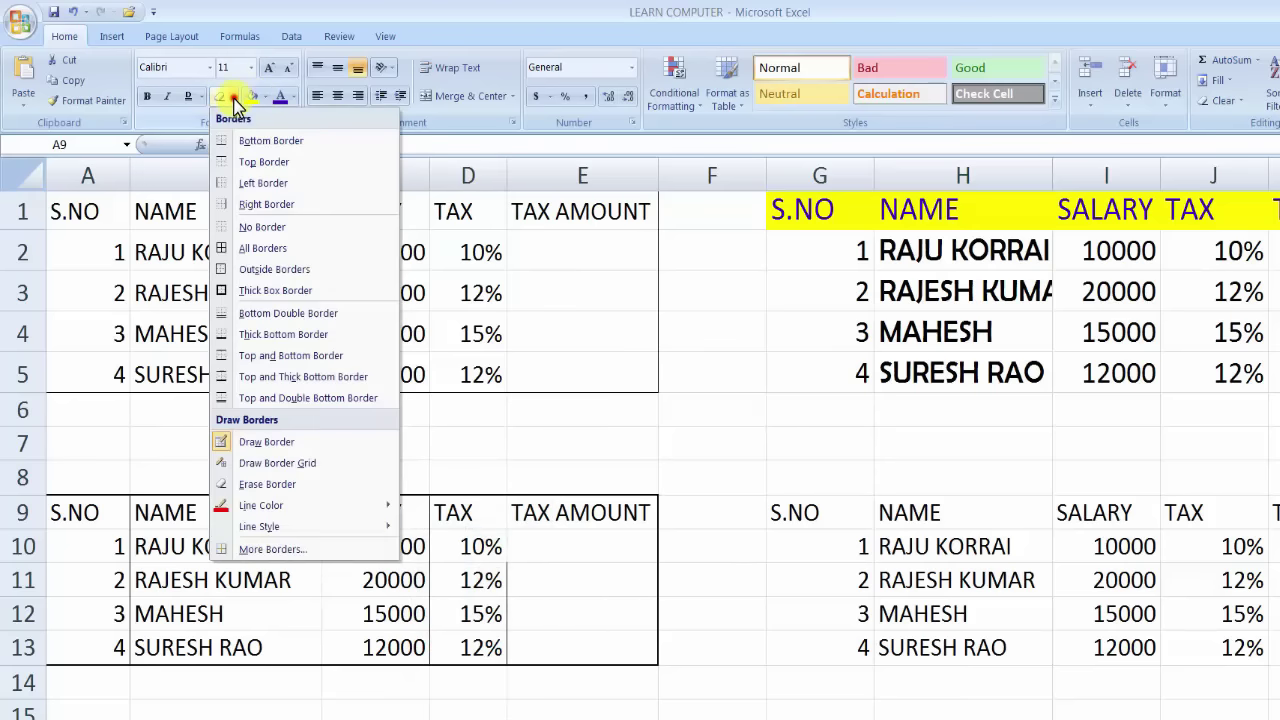
{"action": "mouse_move", "coordinate": [297, 527]}
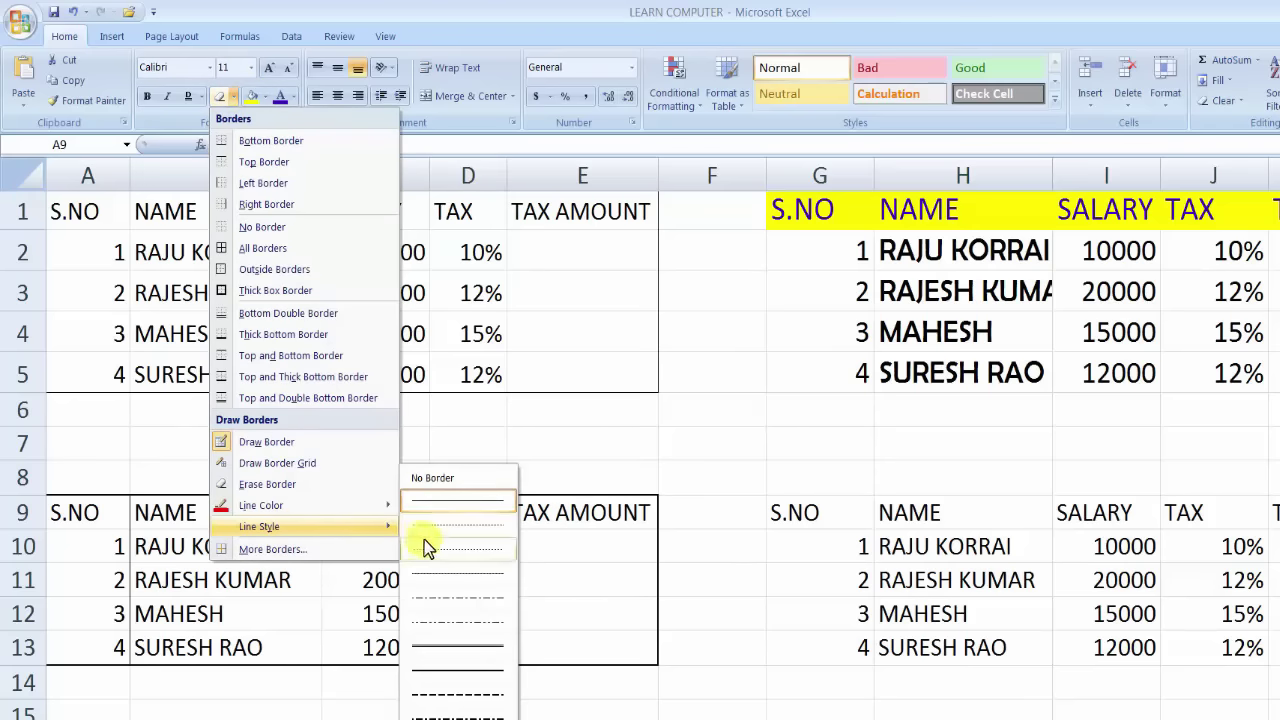
{"action": "left_click", "coordinate": [450, 672]}
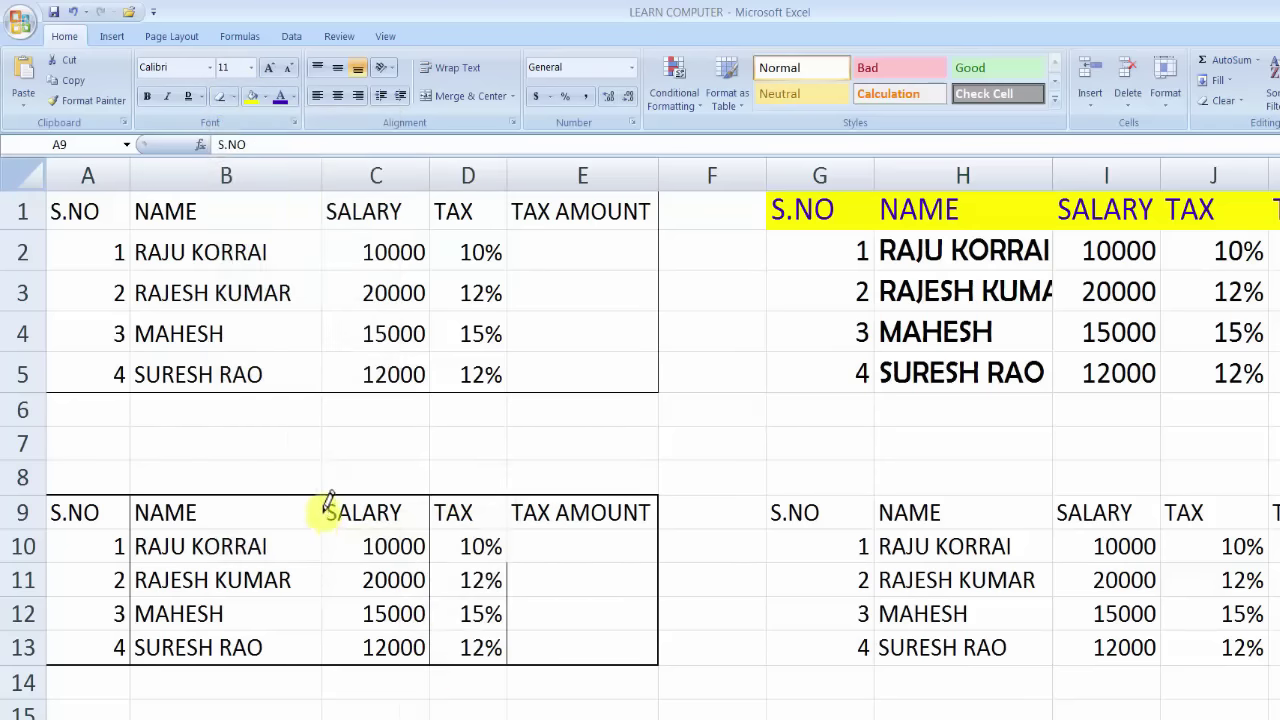
Step: Draw red lines down the left edges of columns B–E, then select the table
{"action": "left_click_drag", "start_coordinate": [324, 508], "coordinate": [326, 662]}
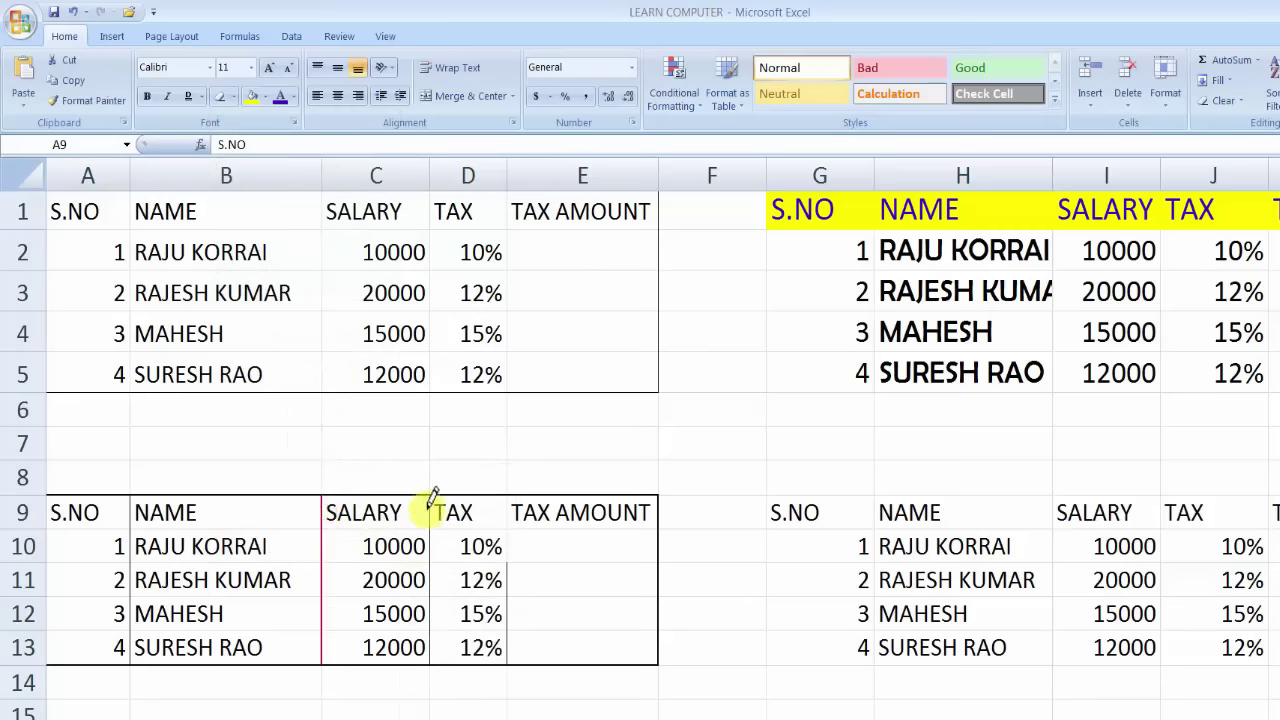
{"action": "left_click_drag", "start_coordinate": [429, 500], "coordinate": [426, 648]}
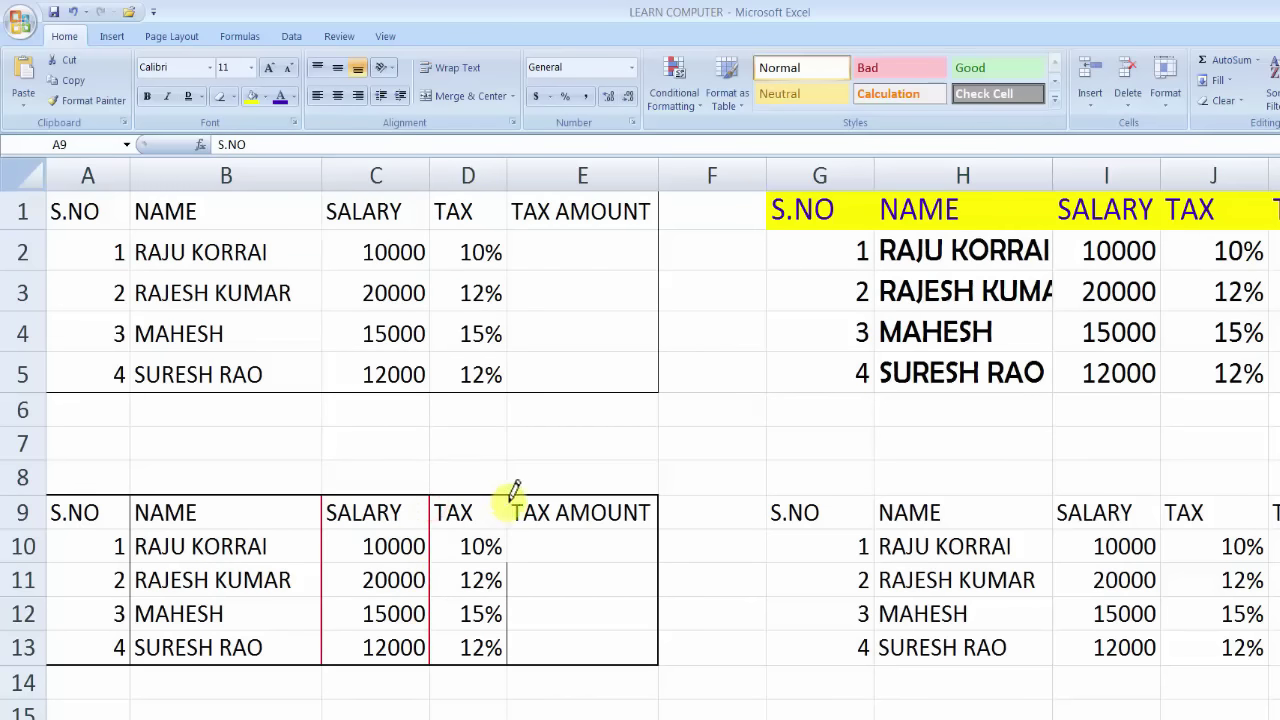
{"action": "left_click_drag", "start_coordinate": [506, 497], "coordinate": [503, 645]}
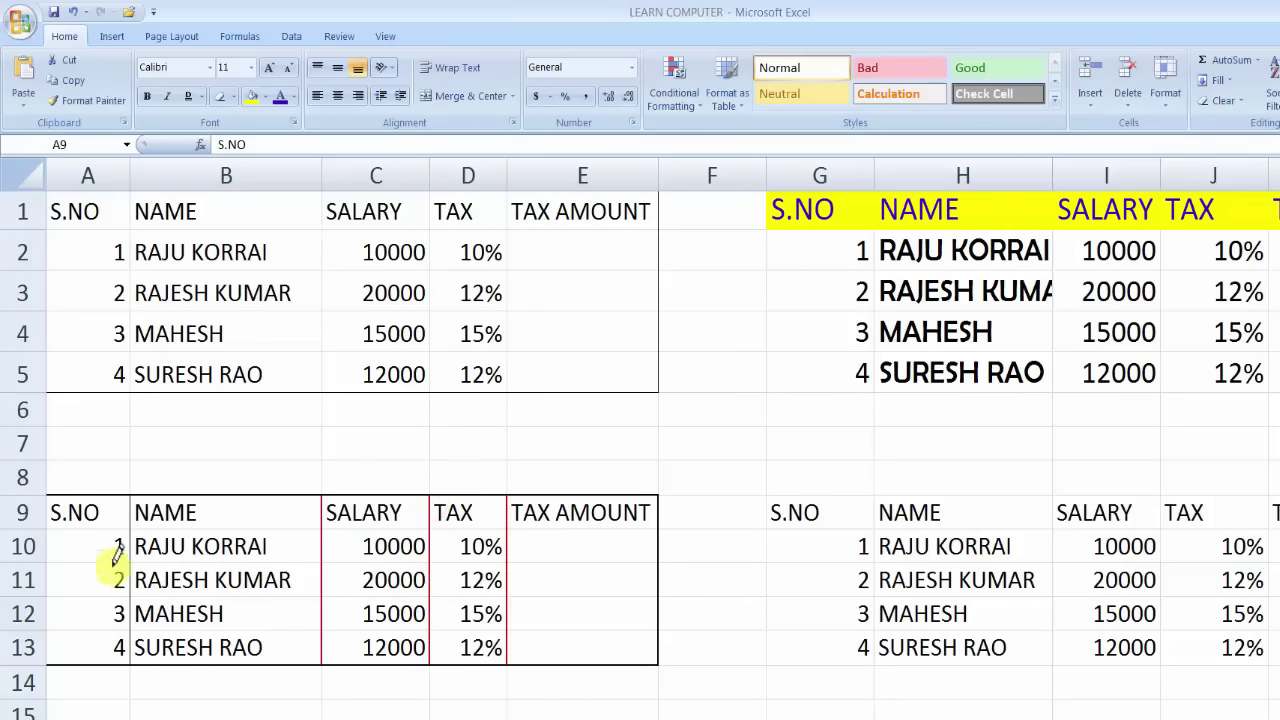
{"action": "left_click_drag", "start_coordinate": [131, 500], "coordinate": [122, 645]}
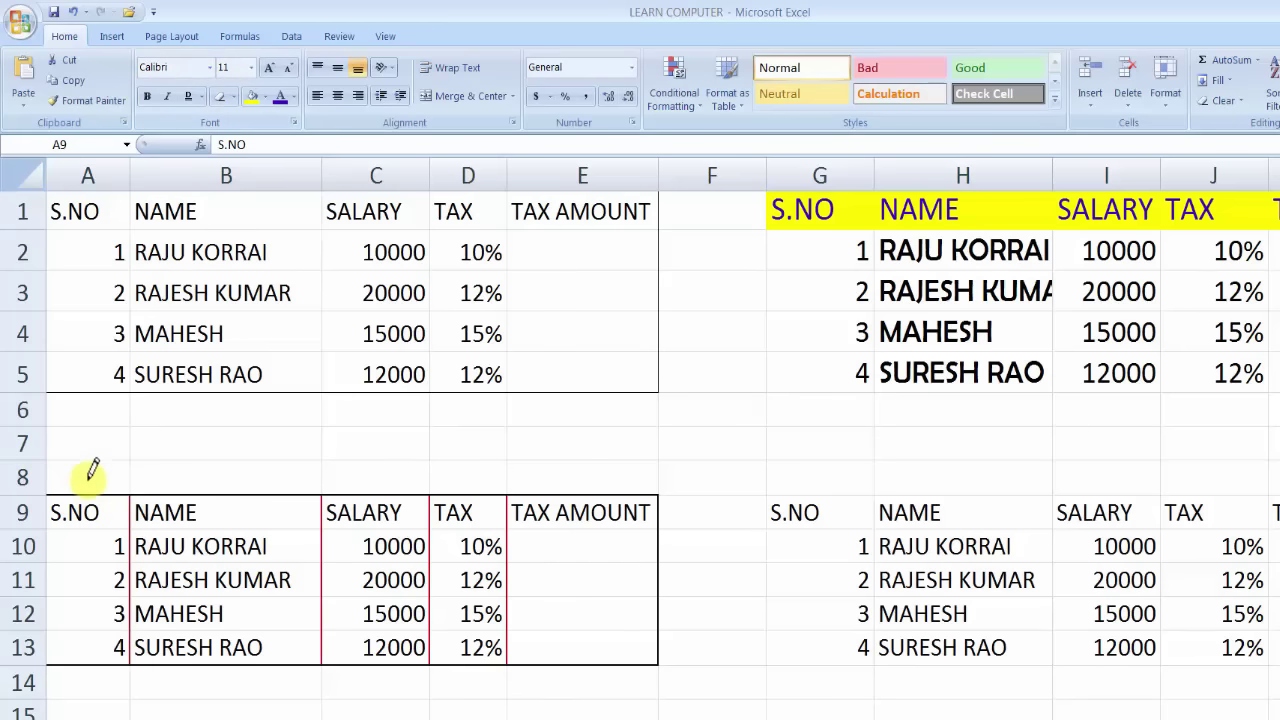
{"action": "left_click_drag", "start_coordinate": [86, 510], "coordinate": [525, 643]}
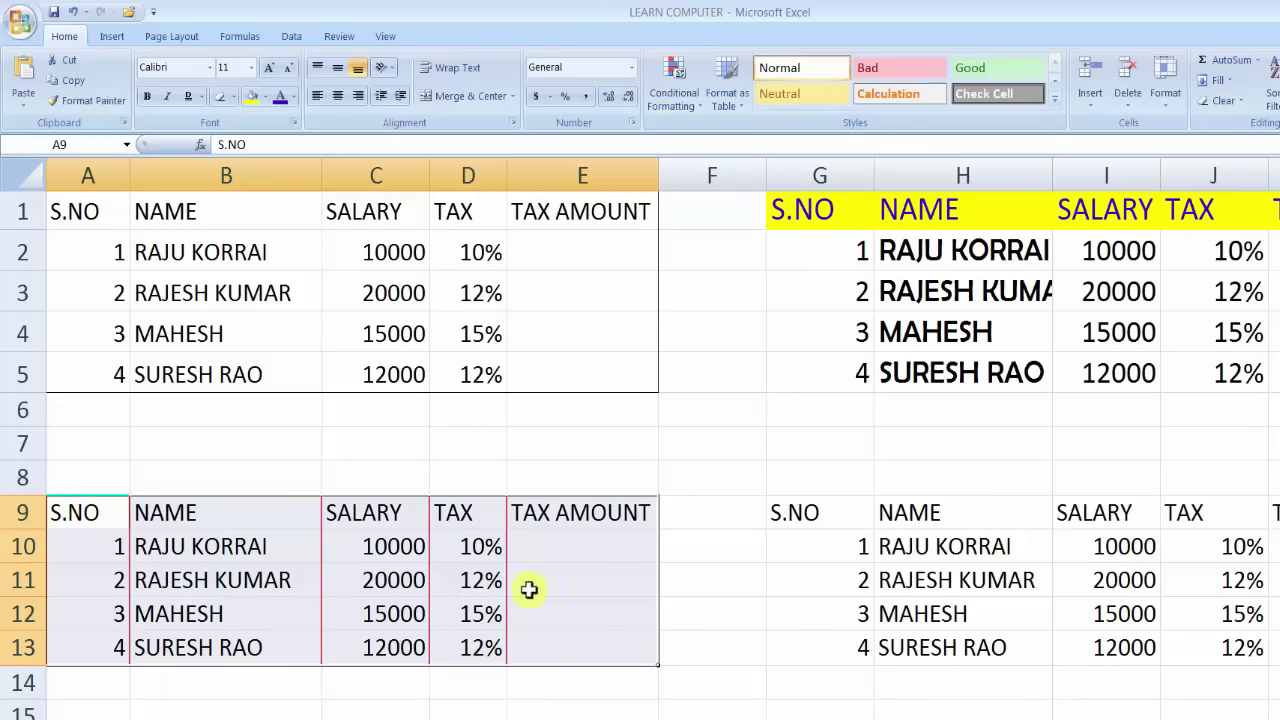
Step: Remove all borders from the lower salary table with No Border
{"action": "left_click", "coordinate": [235, 100]}
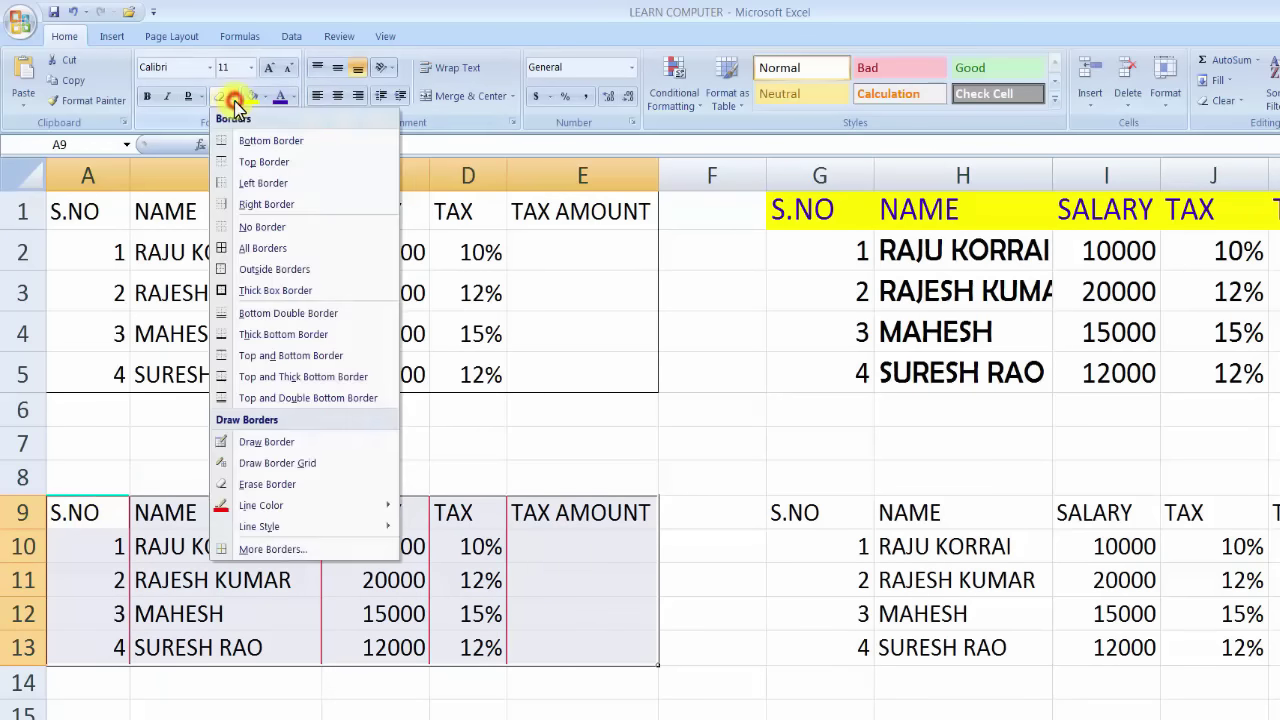
{"action": "left_click", "coordinate": [250, 228]}
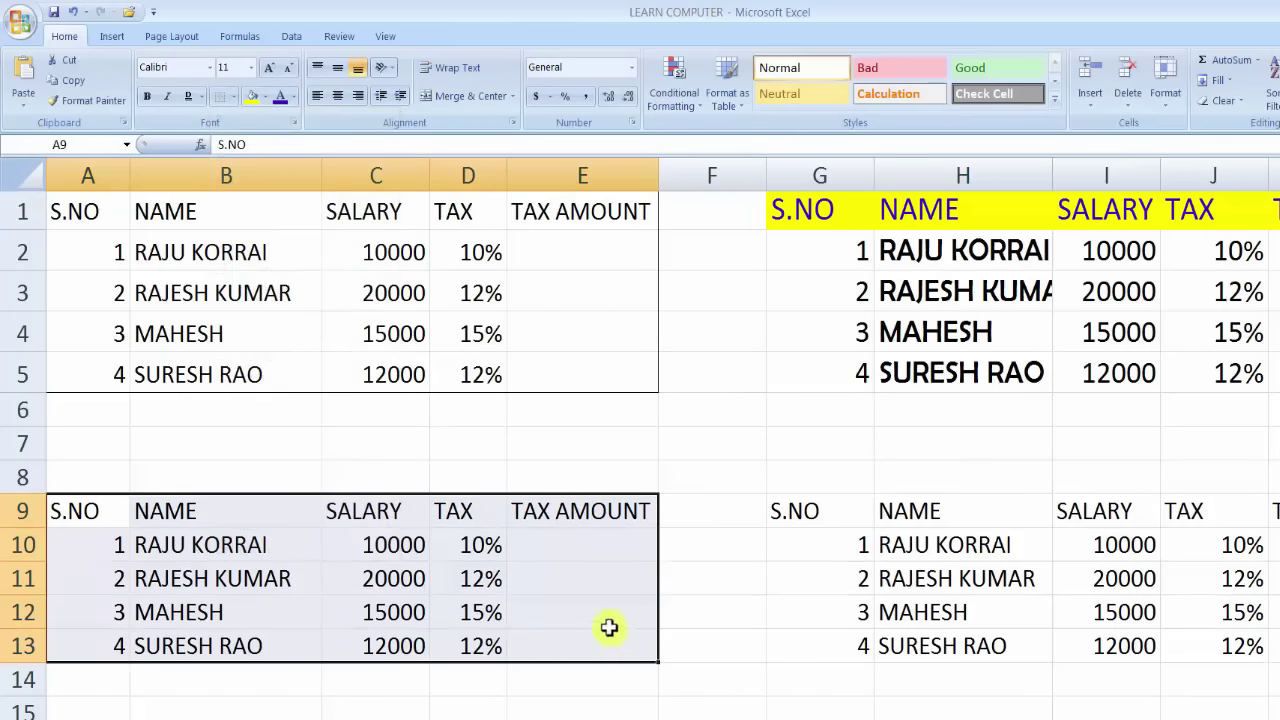
{"action": "left_click", "coordinate": [610, 626]}
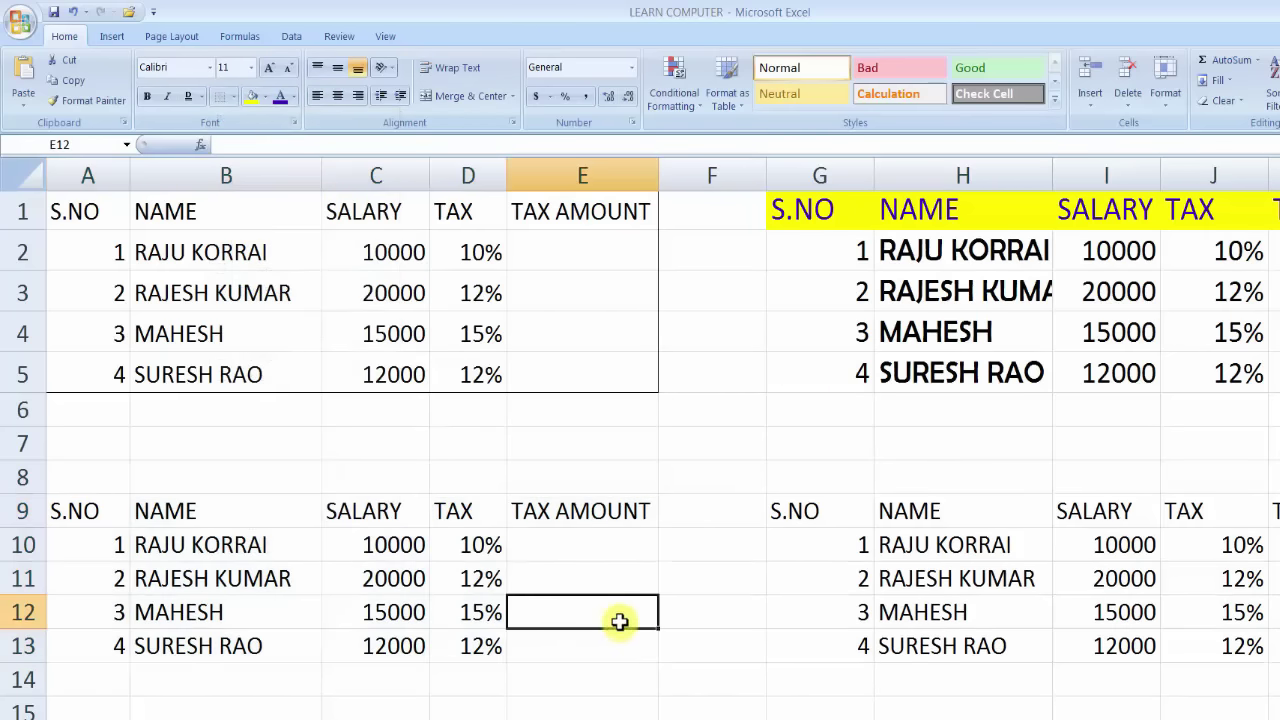
Step: Fill the lower salary table A9:E13 with yellow
{"action": "left_click_drag", "start_coordinate": [80, 515], "coordinate": [562, 640]}
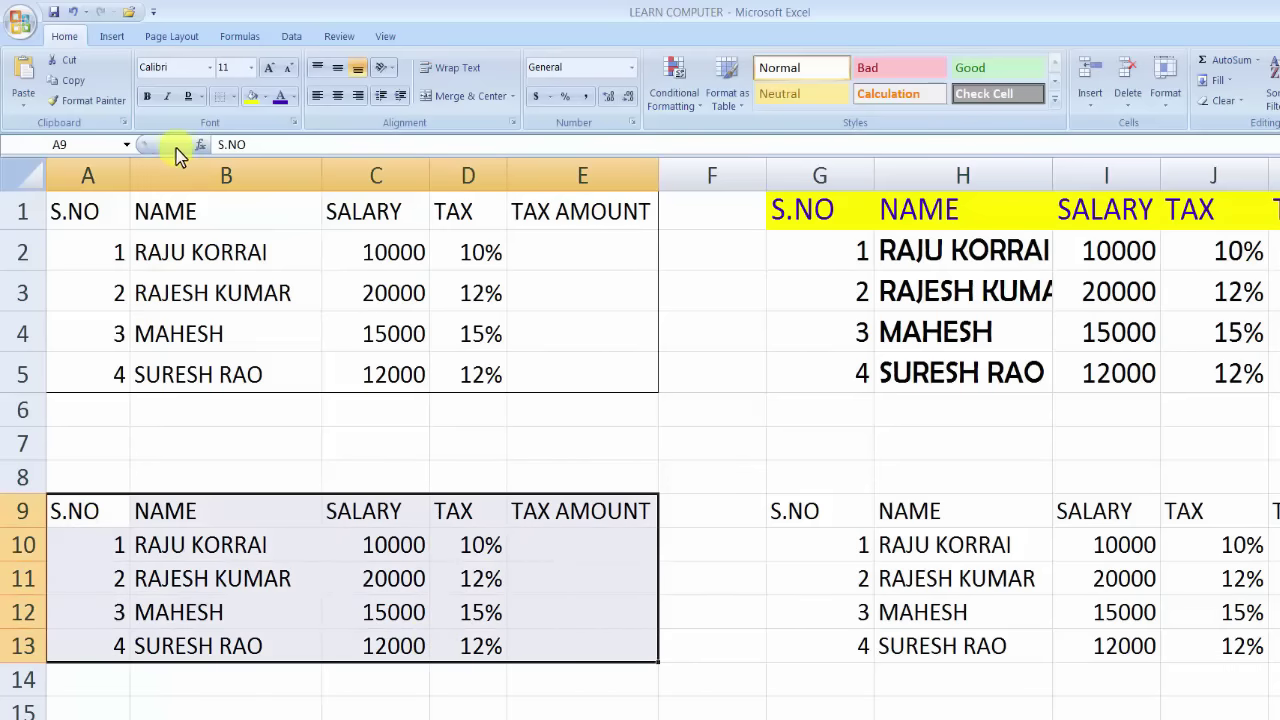
{"action": "left_click", "coordinate": [254, 100]}
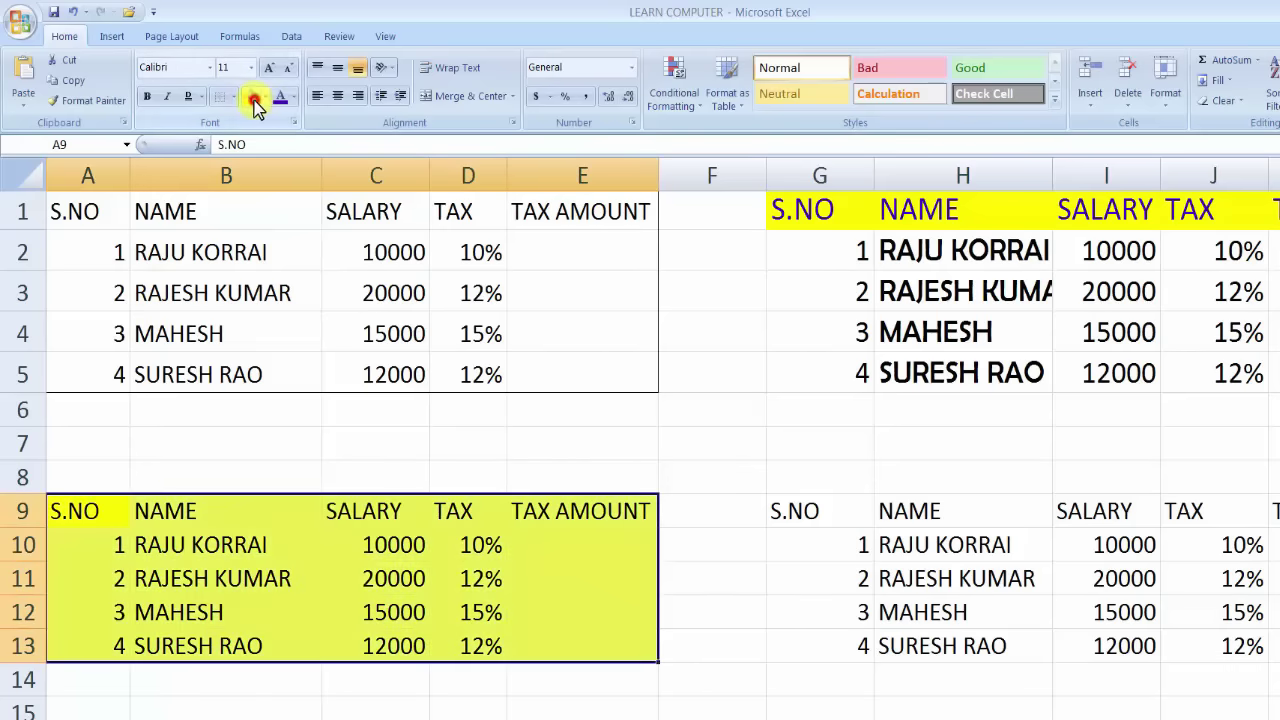
{"action": "left_click", "coordinate": [690, 581]}
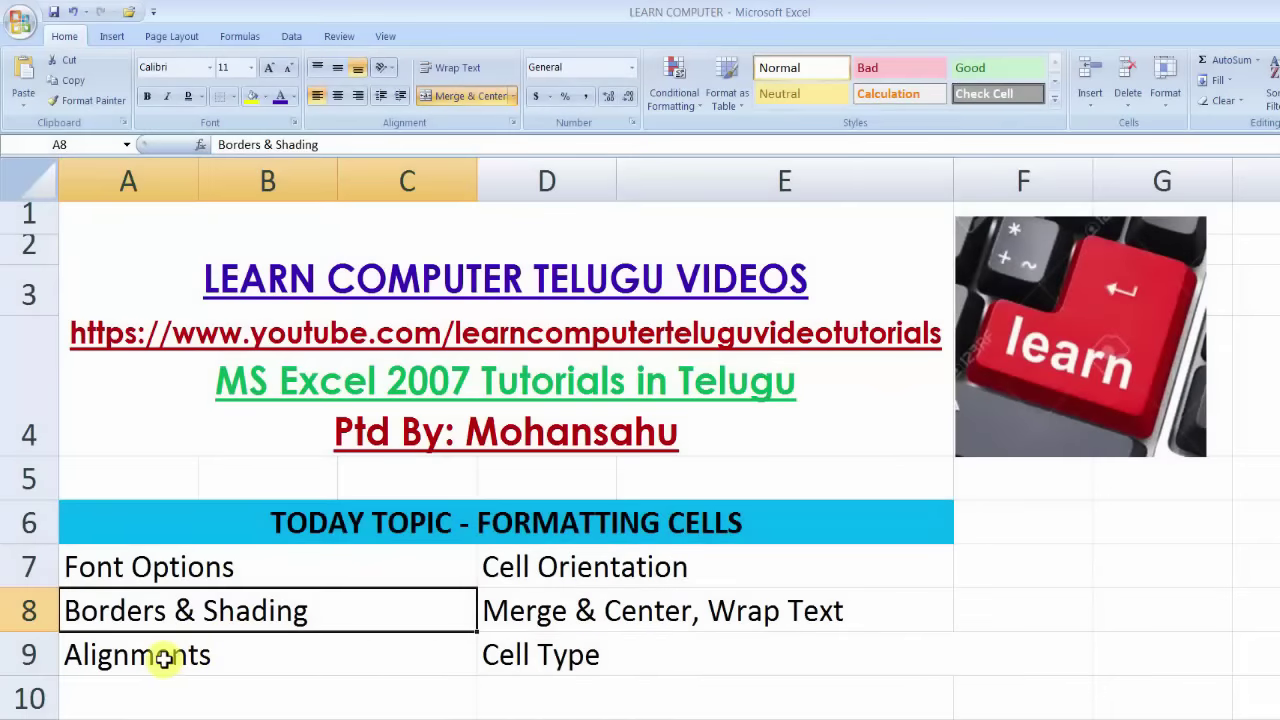
Step: Highlight the Alignments topic and show the ribbon's keyboard access letters with Alt
{"action": "left_click", "coordinate": [164, 658]}
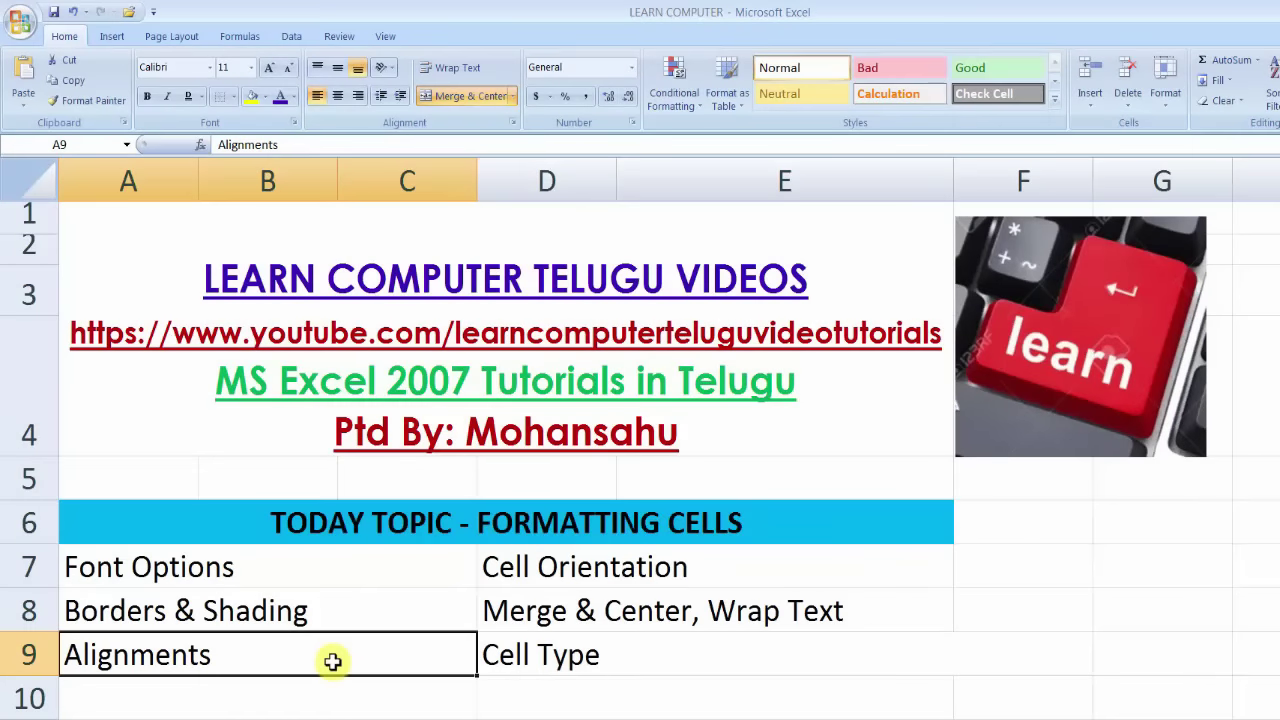
{"action": "key", "text": "alt"}
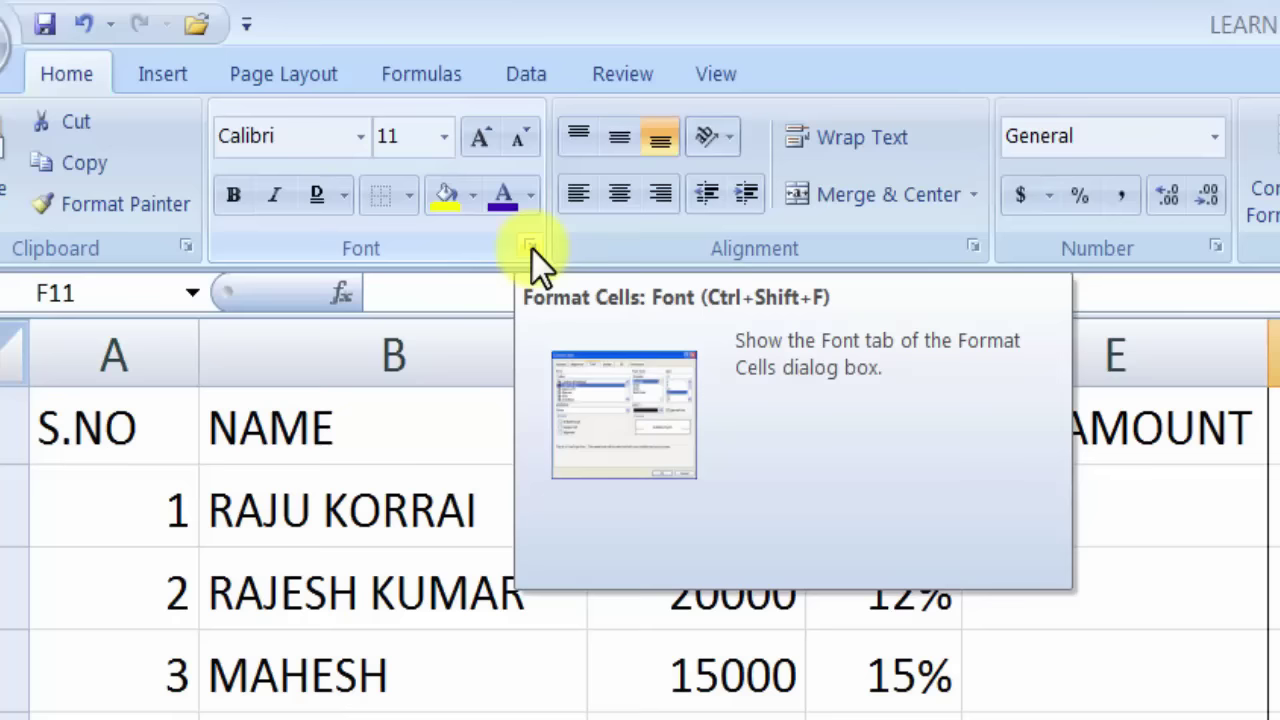
Step: Open Format Cells > Font, preview the Underline and Color lists, then cancel unchanged
{"action": "left_click", "coordinate": [532, 250]}
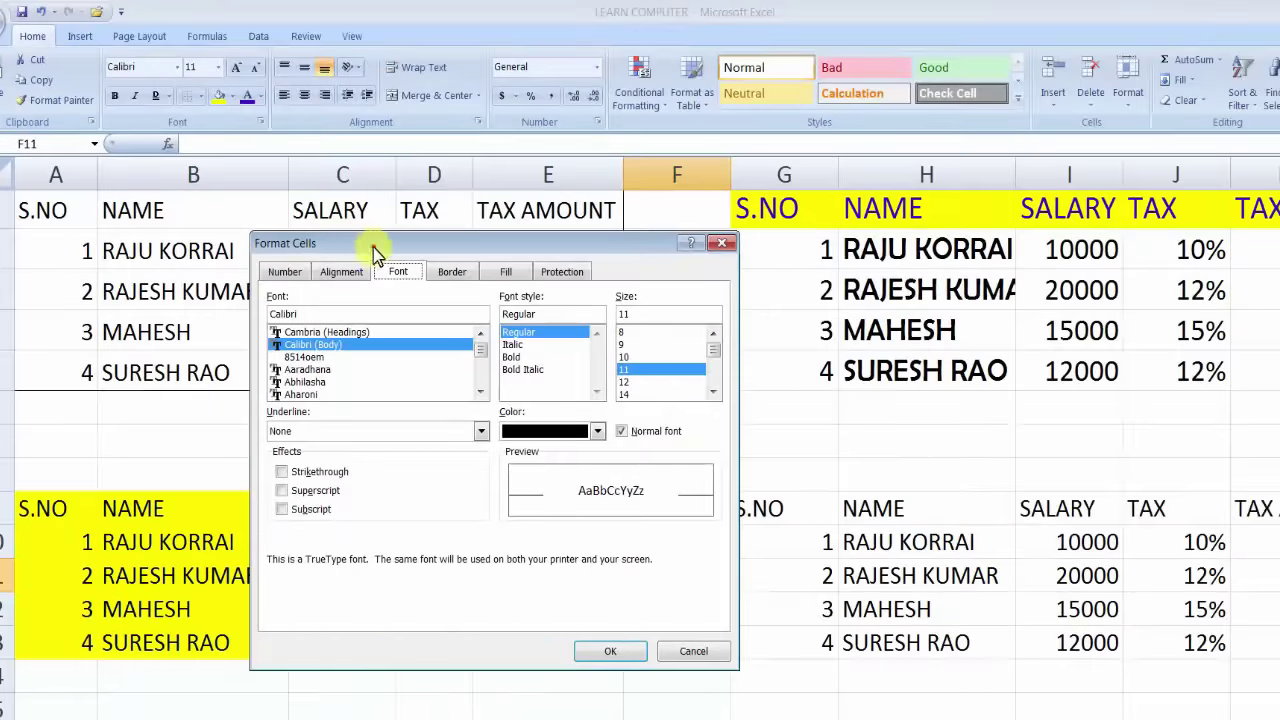
{"action": "left_click_drag", "start_coordinate": [373, 247], "coordinate": [326, 183]}
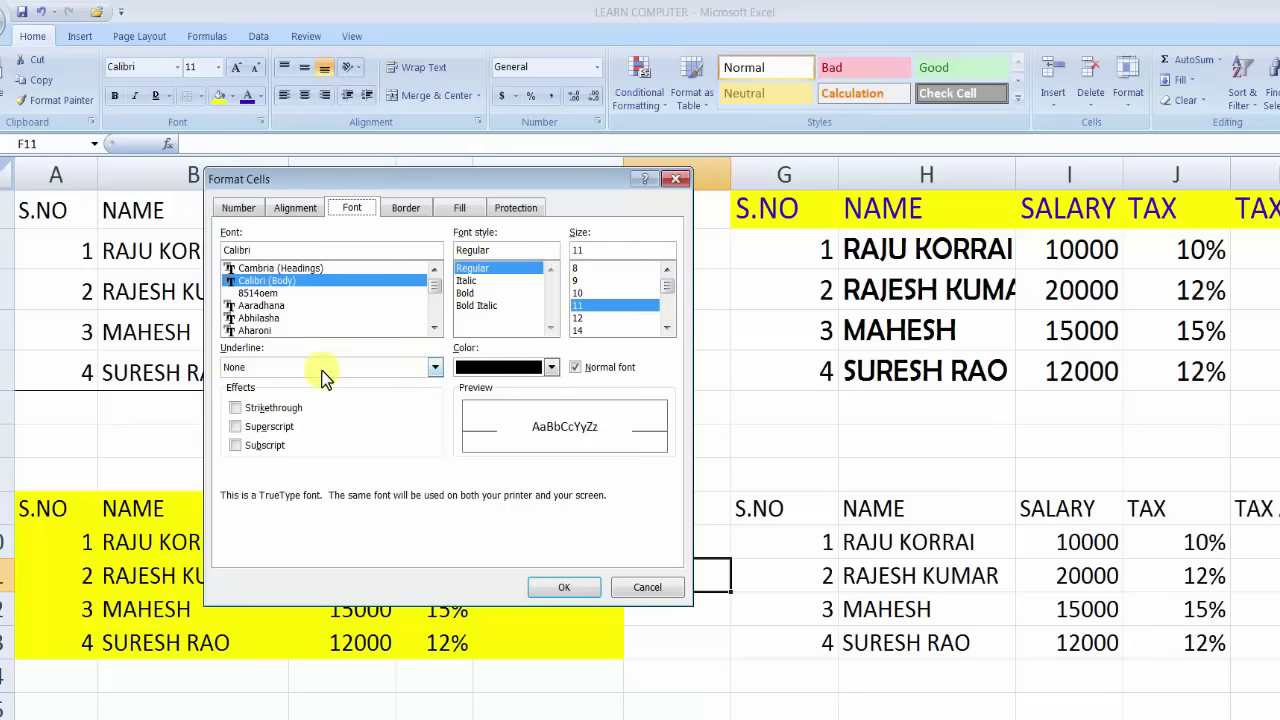
{"action": "left_click", "coordinate": [432, 369]}
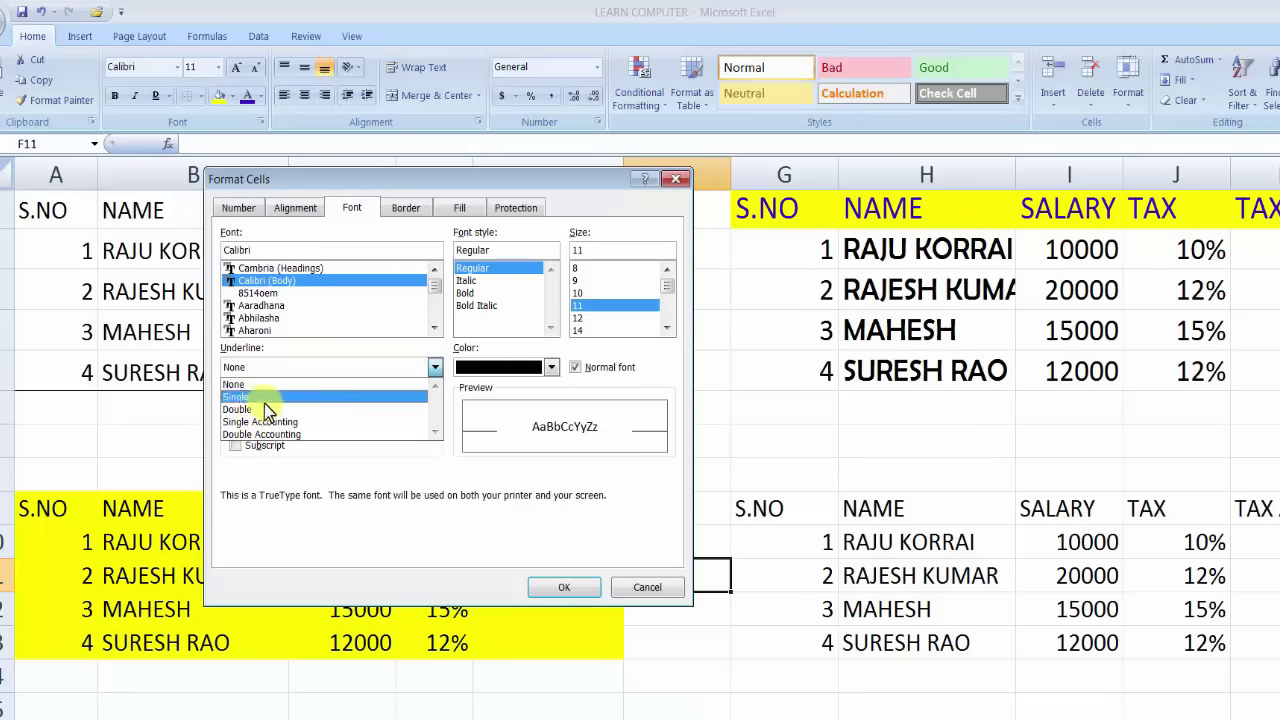
{"action": "left_click", "coordinate": [551, 367]}
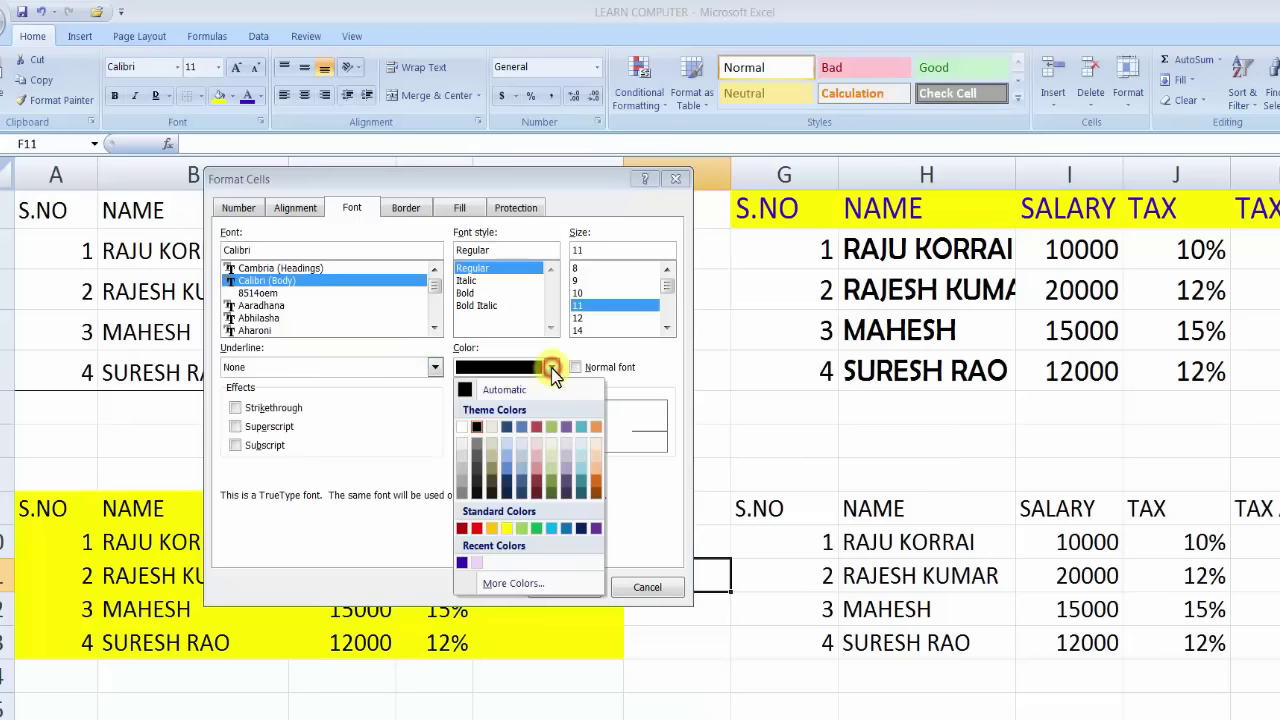
{"action": "left_click", "coordinate": [648, 360]}
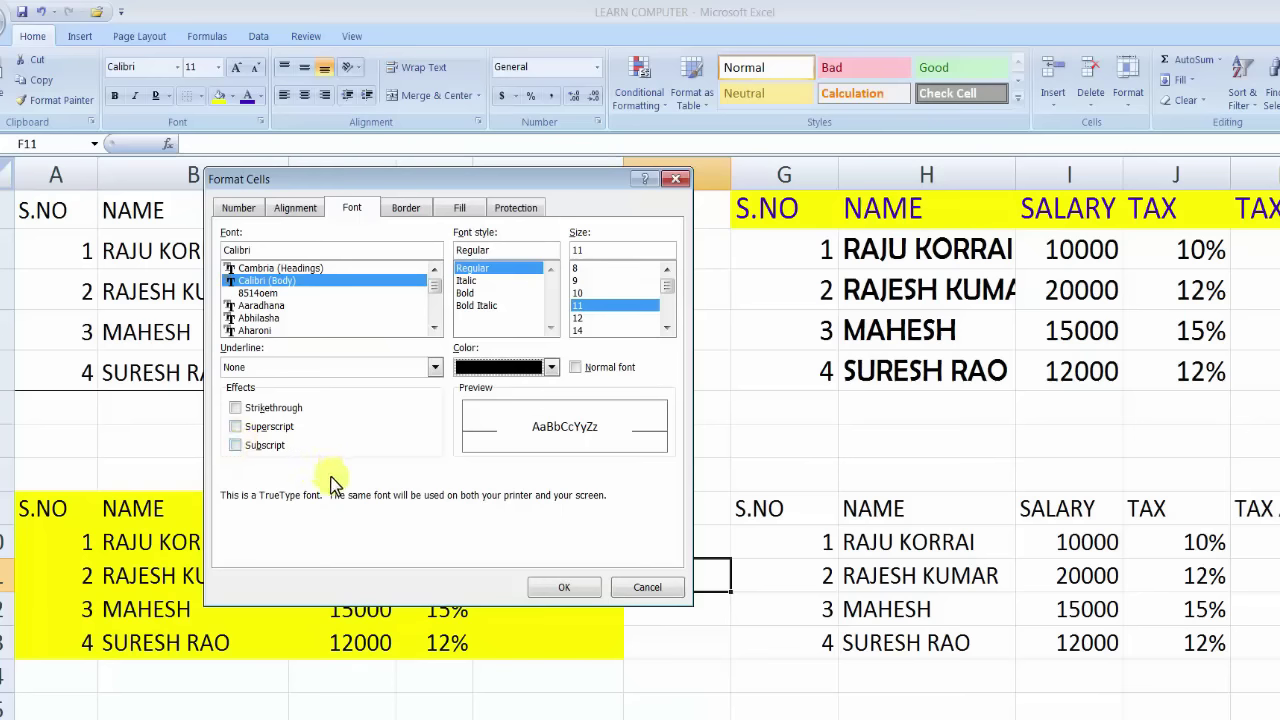
{"action": "left_click", "coordinate": [643, 589]}
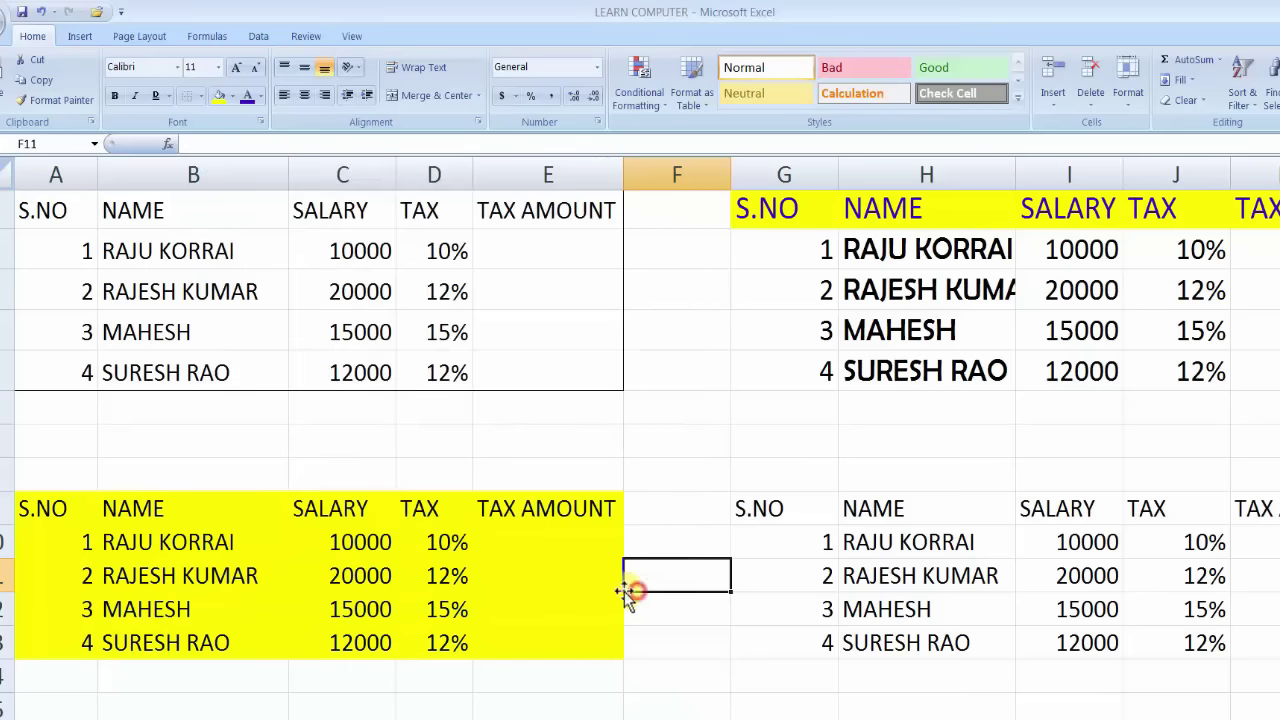
Step: Enter a2 into cell C20
{"action": "left_click", "coordinate": [214, 447]}
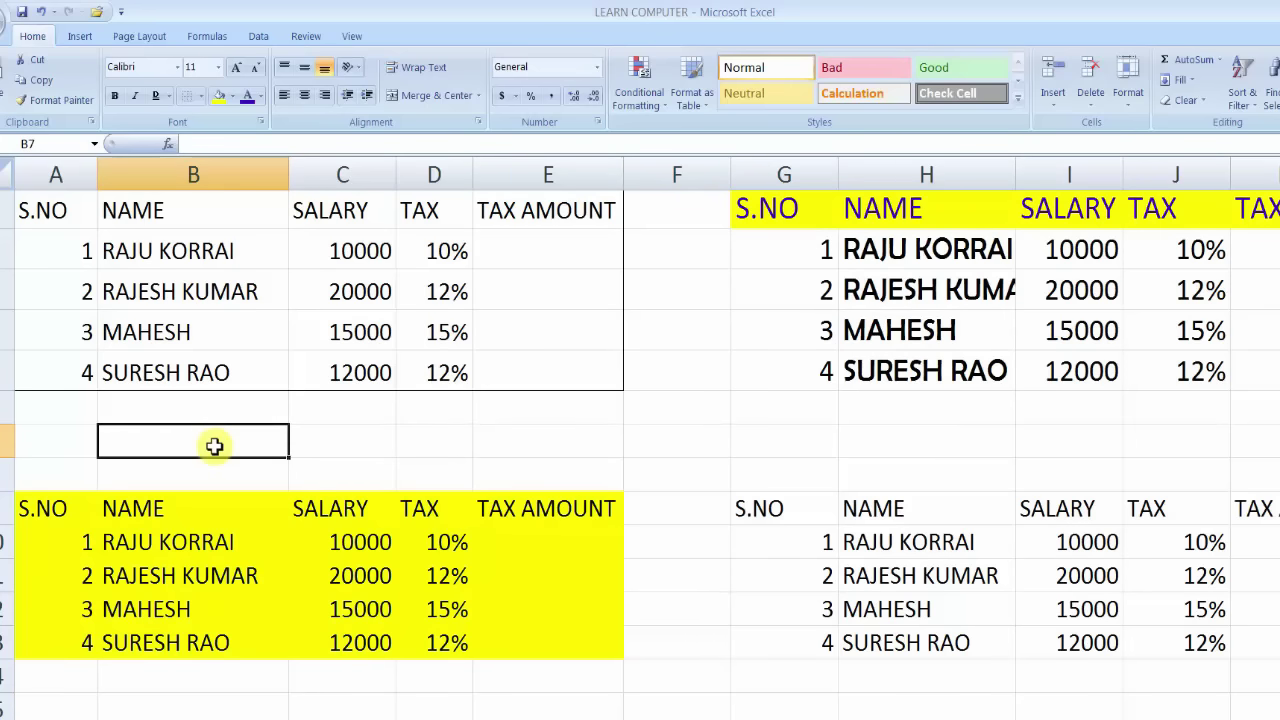
{"action": "scroll", "coordinate": [240, 440], "scroll_direction": "down", "scroll_amount": 3}
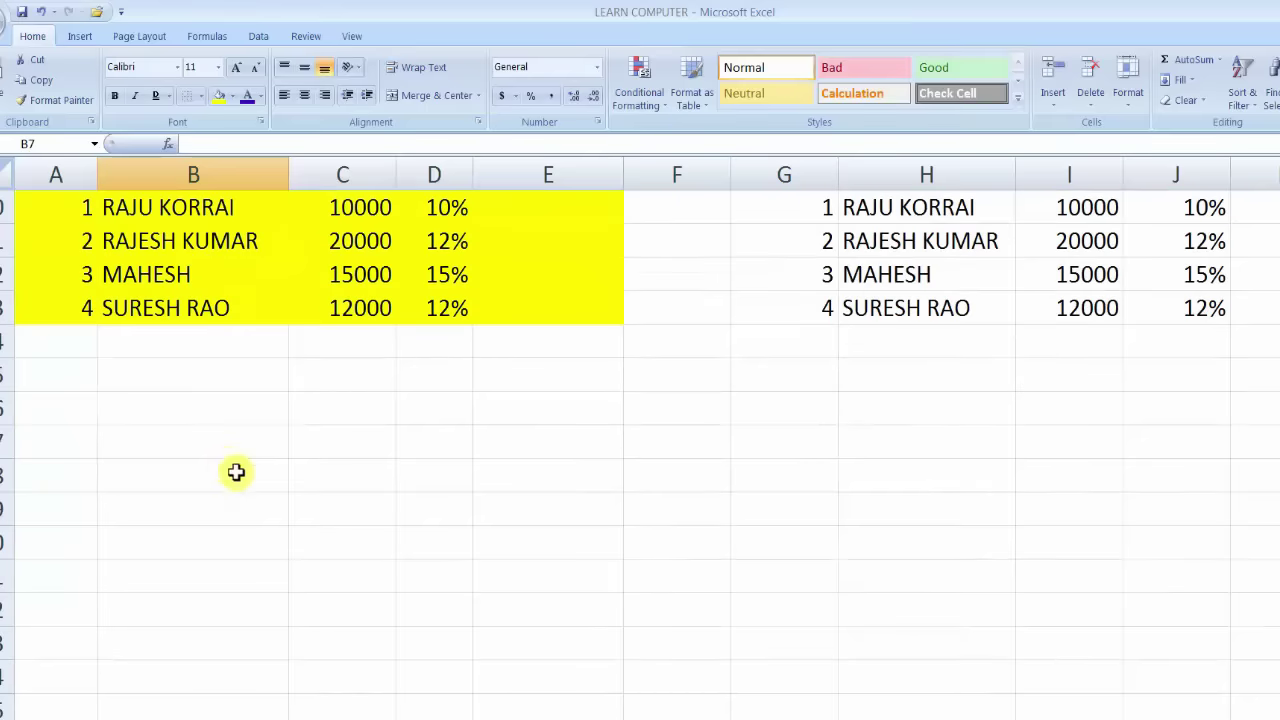
{"action": "scroll", "coordinate": [209, 426], "scroll_direction": "down", "scroll_amount": 3}
{"action": "left_click", "coordinate": [327, 351]}
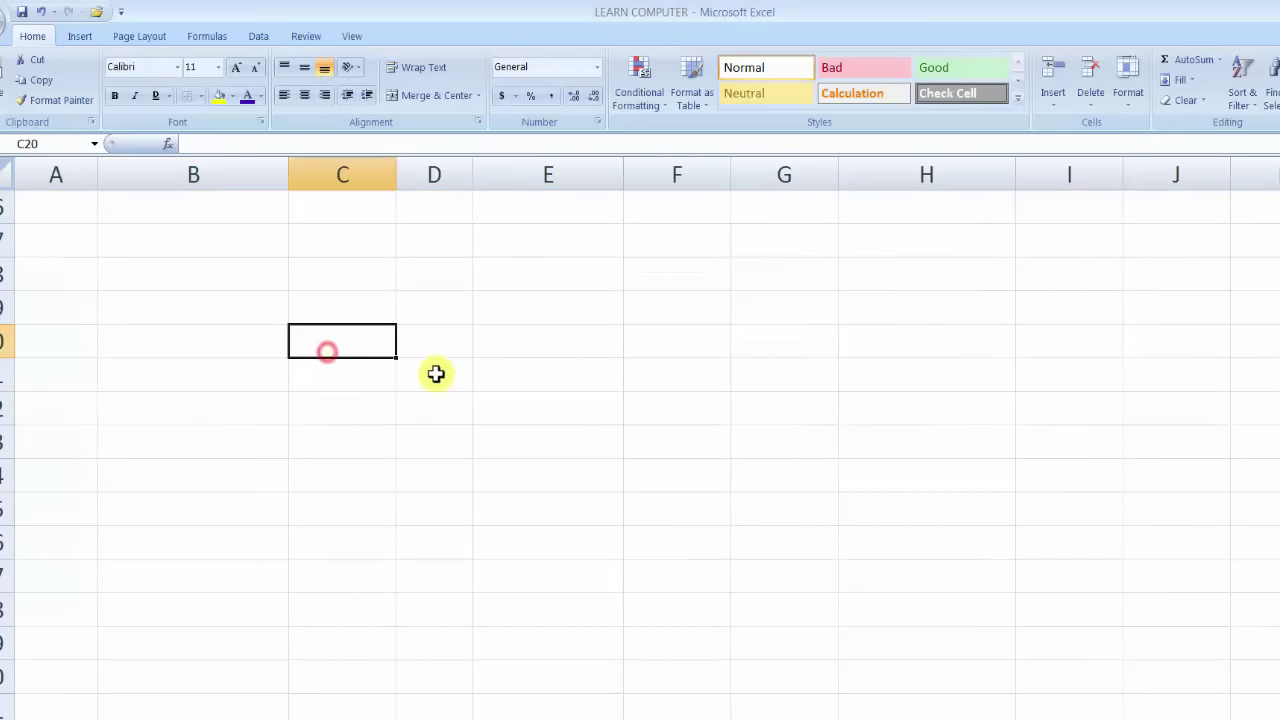
{"action": "type", "text": "az"}
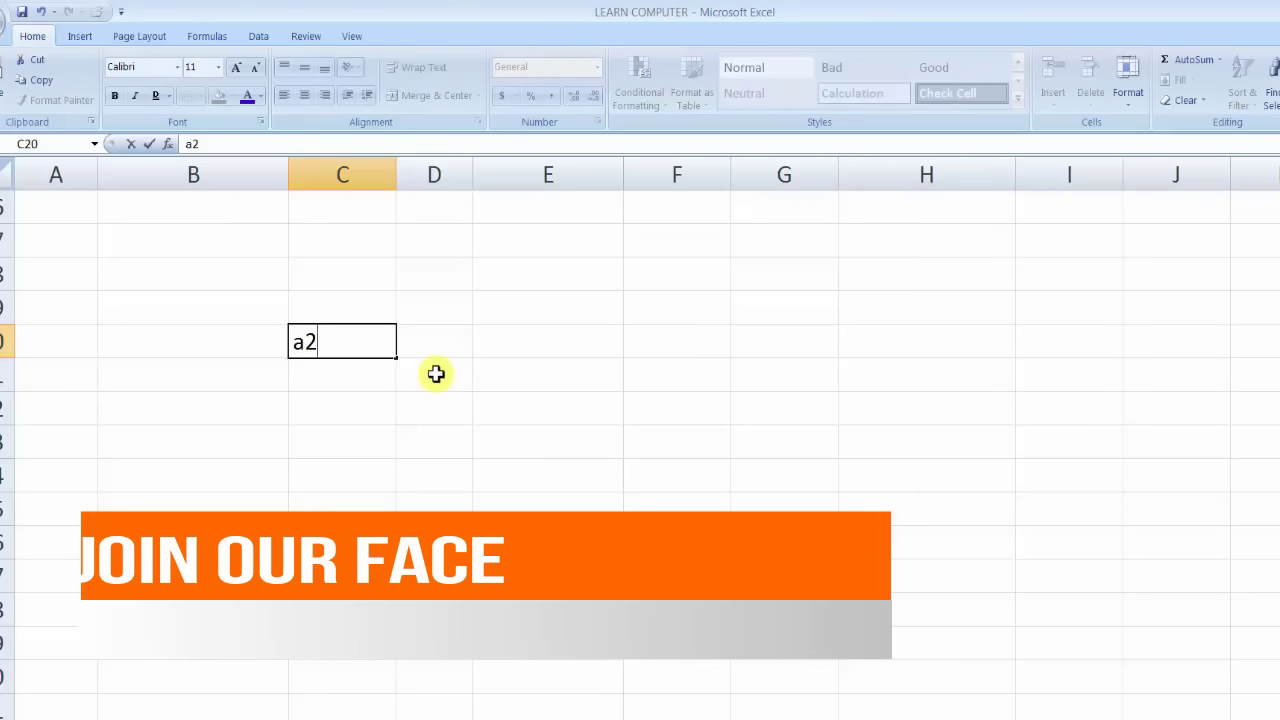
Step: Format the 2 in C20 as superscript so it reads a²
{"action": "left_click_drag", "start_coordinate": [305, 342], "coordinate": [318, 342]}
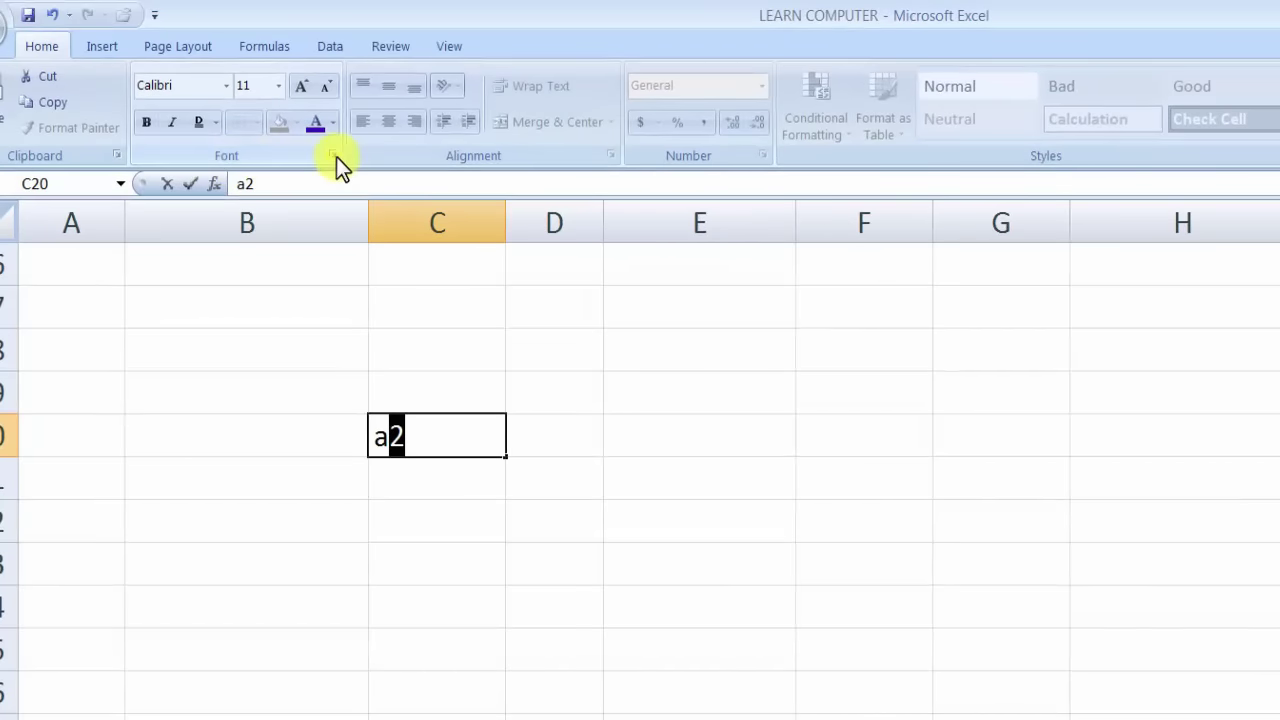
{"action": "left_click", "coordinate": [334, 157]}
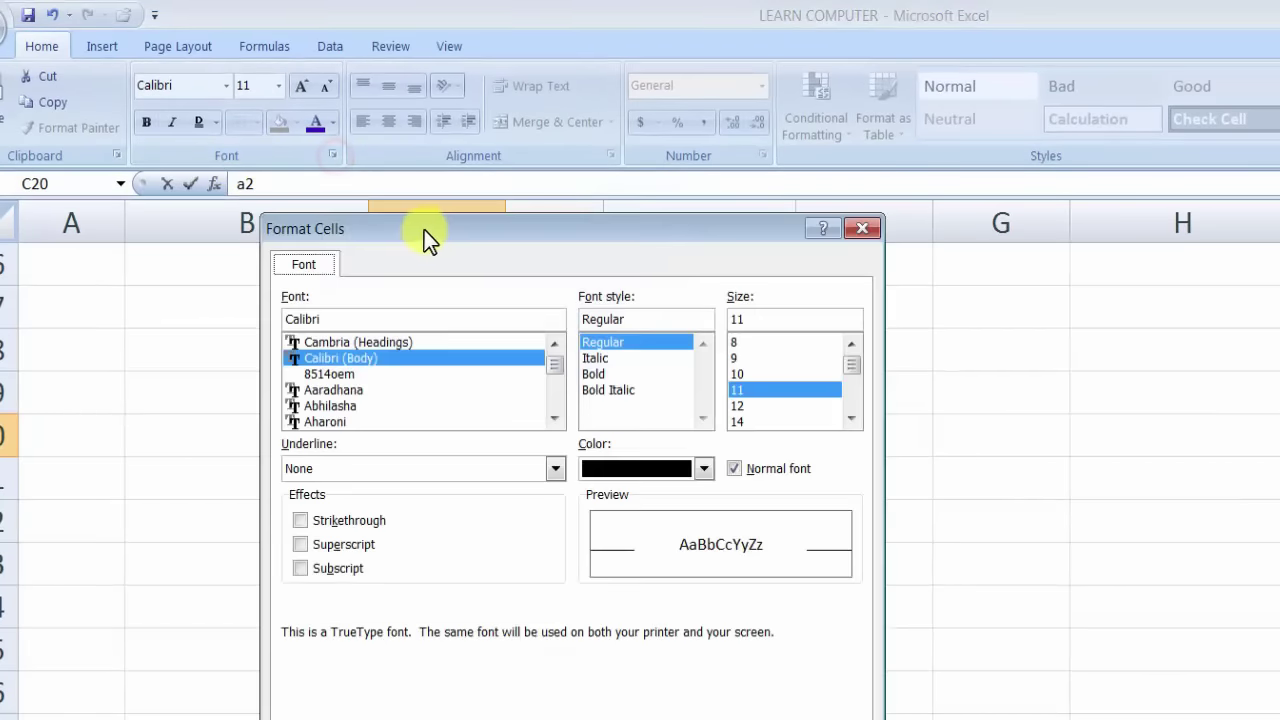
{"action": "left_click_drag", "start_coordinate": [424, 230], "coordinate": [673, 255]}
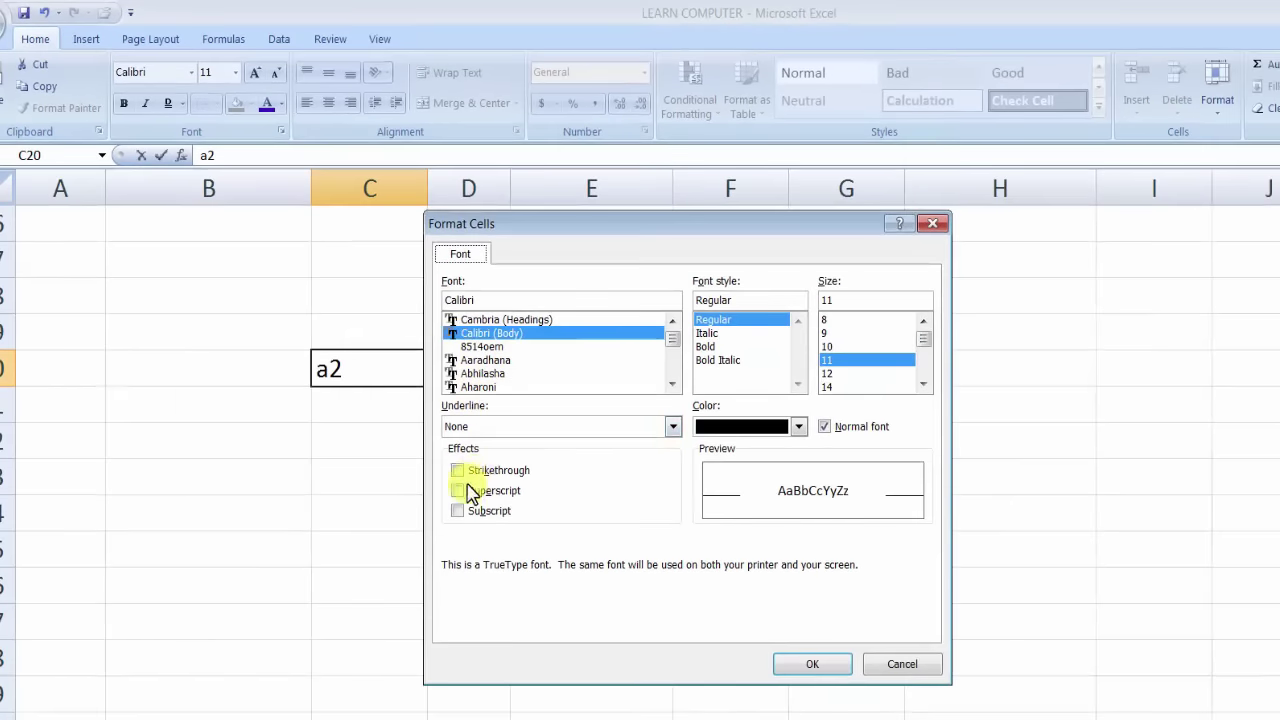
{"action": "left_click", "coordinate": [460, 491]}
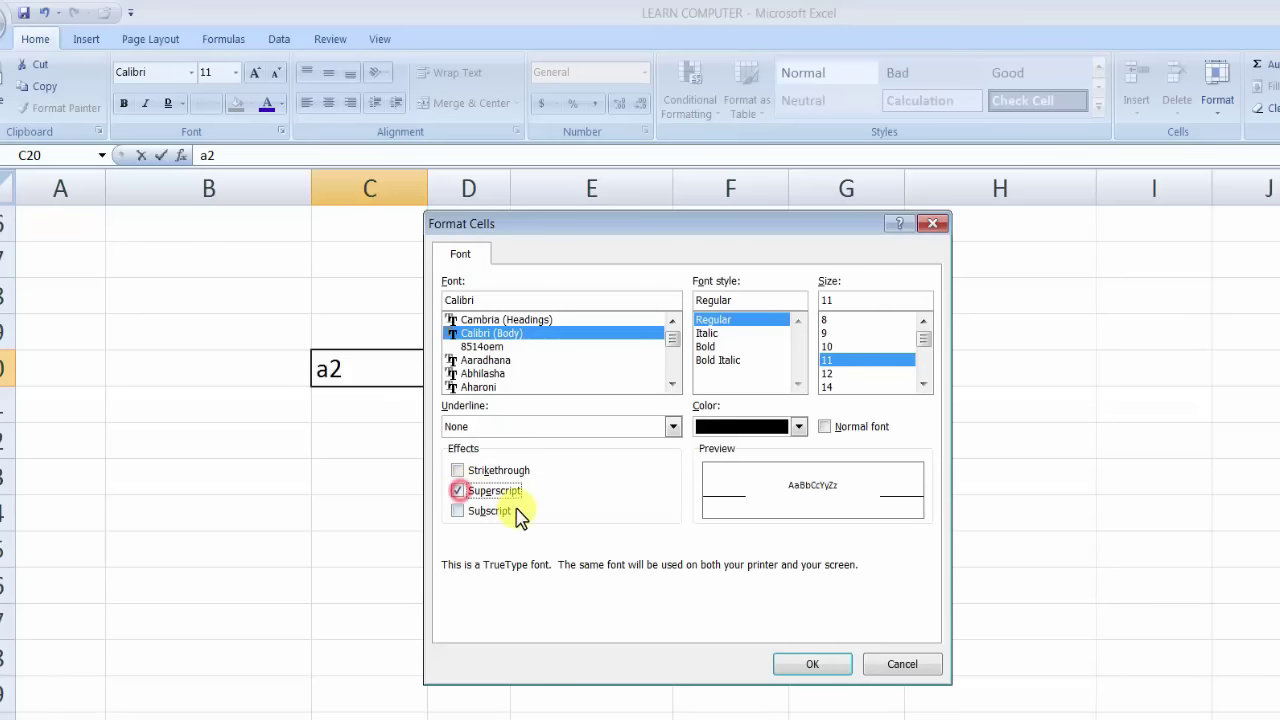
{"action": "left_click", "coordinate": [805, 666]}
{"action": "left_click", "coordinate": [334, 407]}
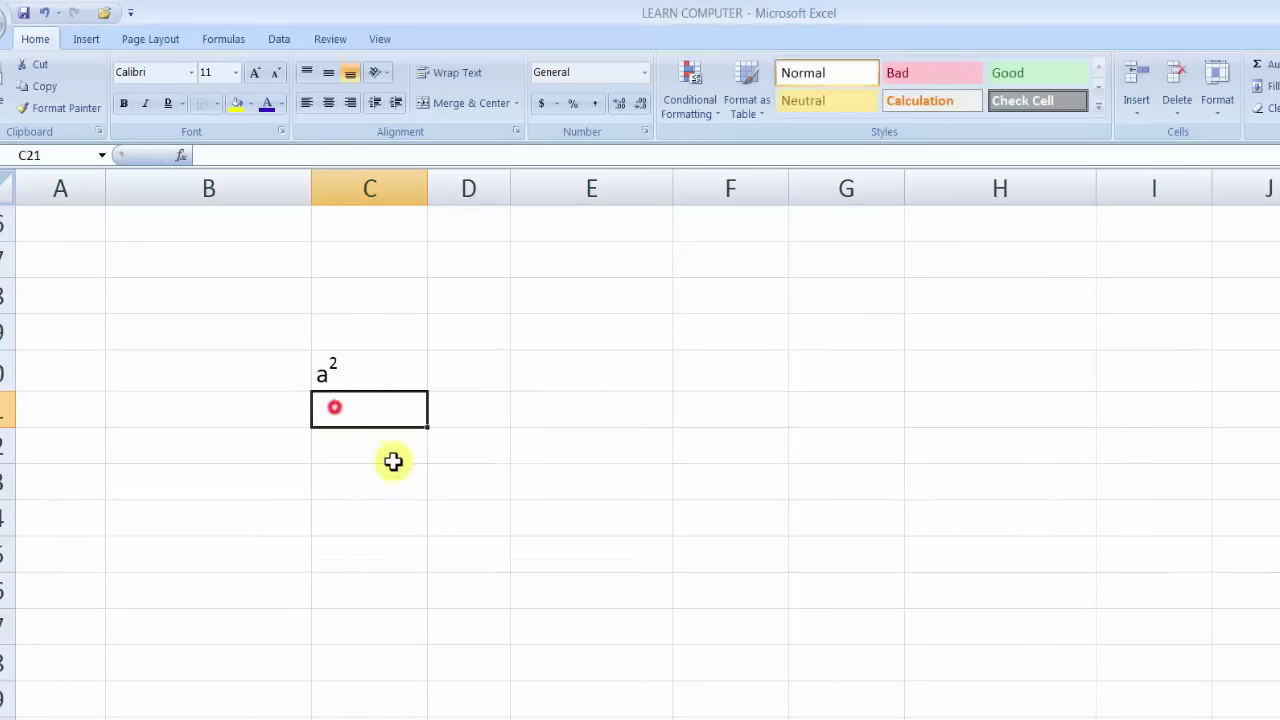
{"action": "left_click", "coordinate": [353, 379]}
Step: Enter H2O into cell C21
{"action": "left_click", "coordinate": [362, 419]}
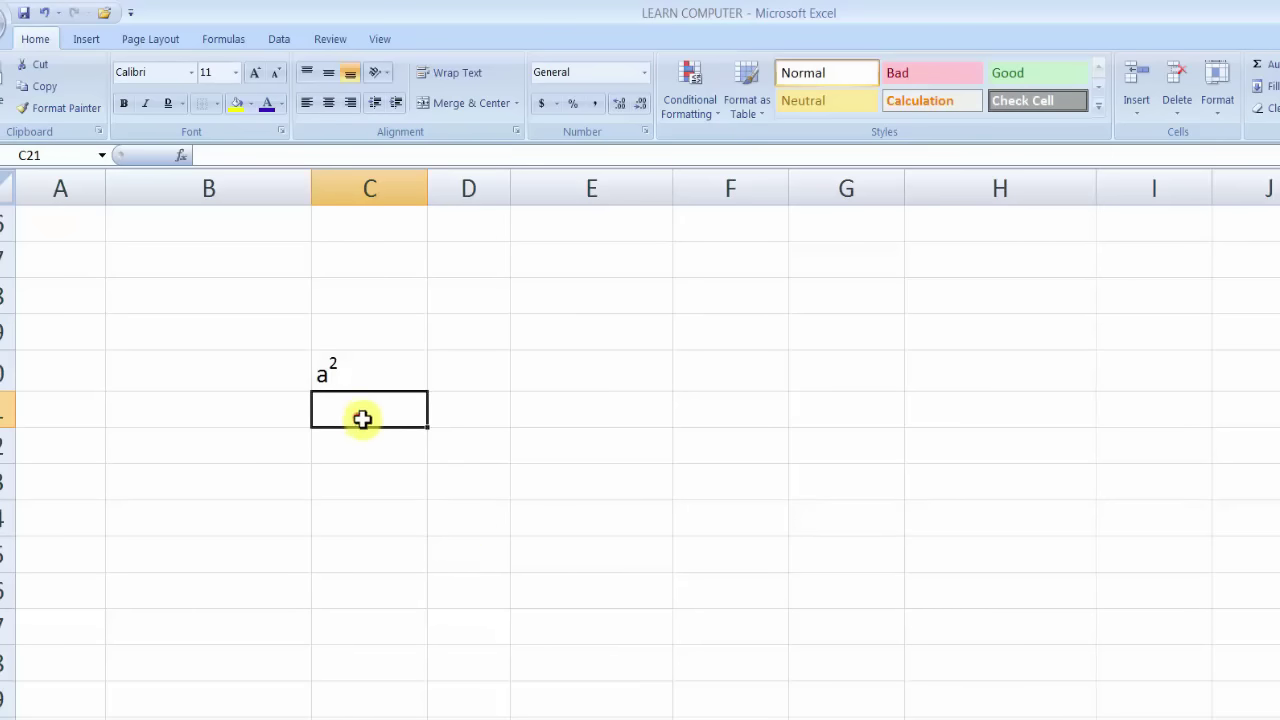
{"action": "type", "text": "b"}
{"action": "key", "text": "BackSpace"}
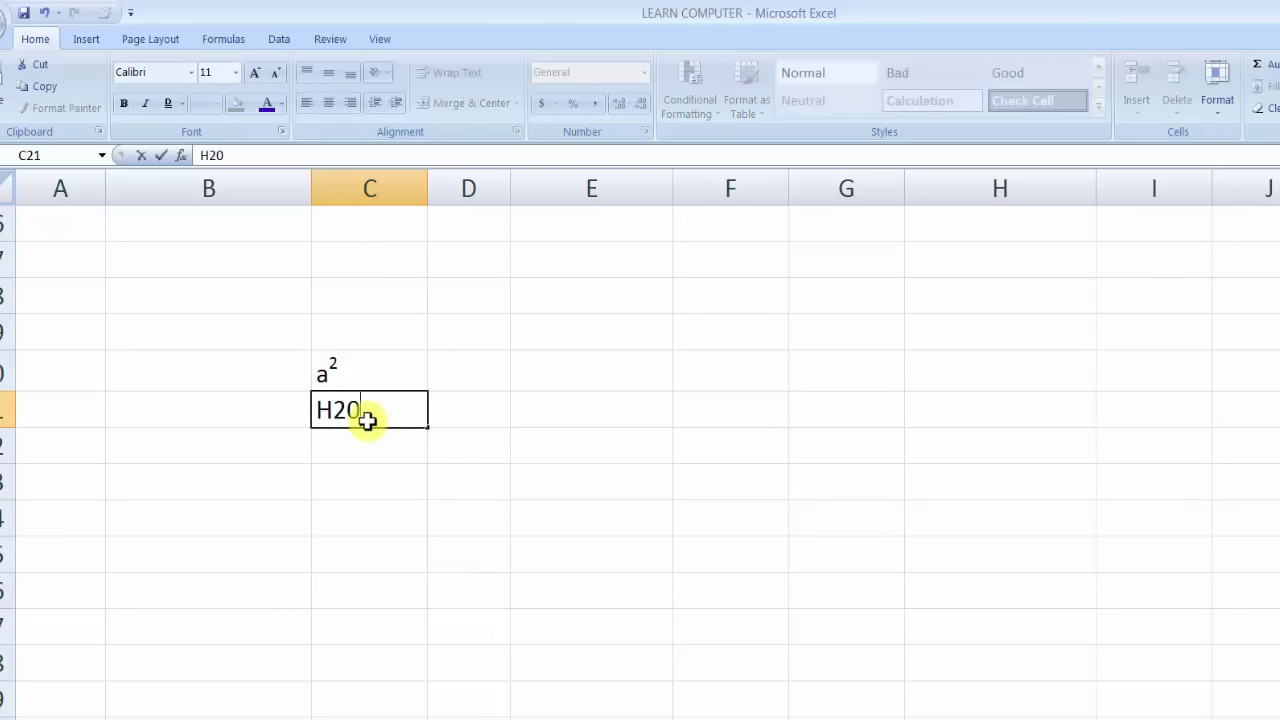
{"action": "type", "text": "H2O"}
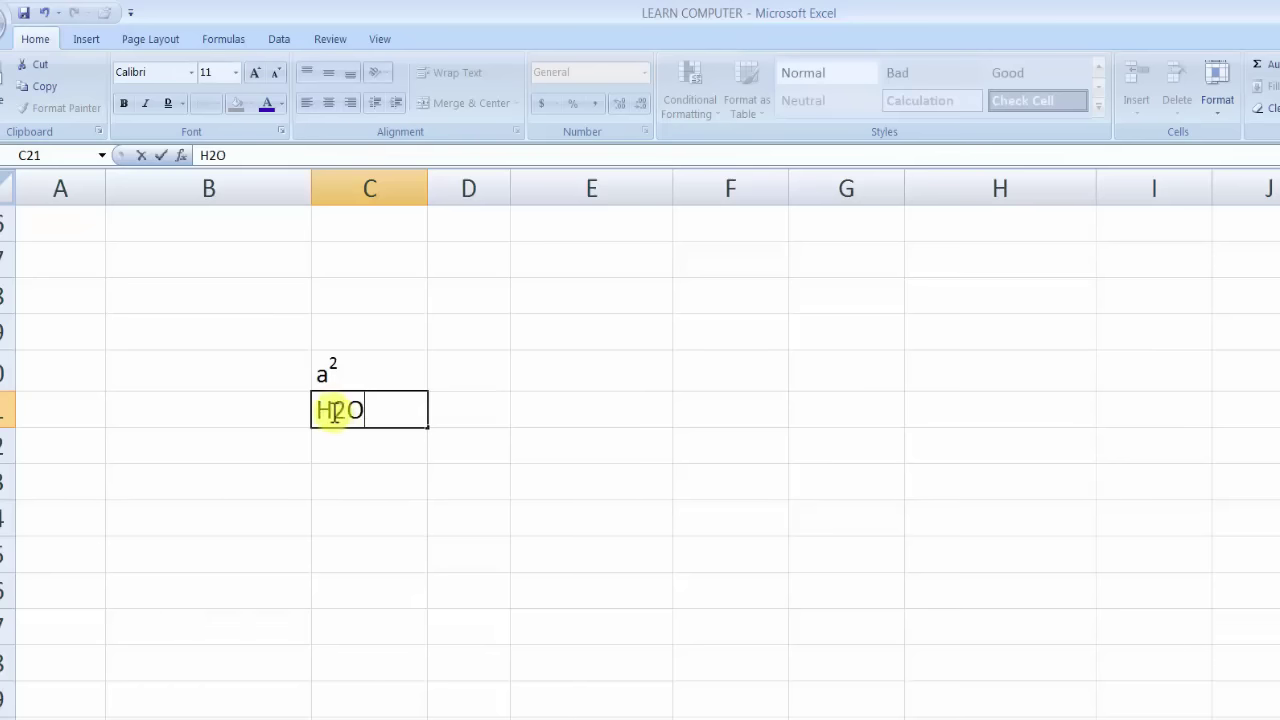
Step: Format the 2 in H2O as subscript
{"action": "left_click_drag", "start_coordinate": [339, 413], "coordinate": [346, 411]}
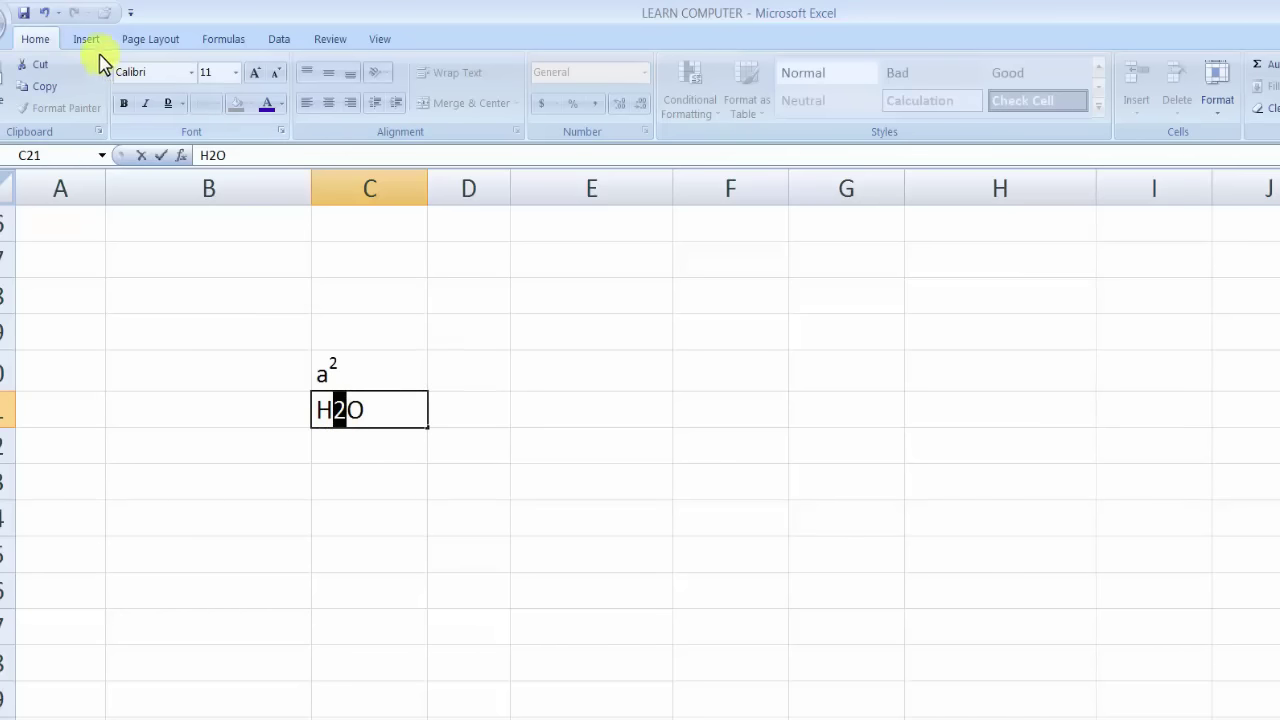
{"action": "left_click", "coordinate": [282, 133]}
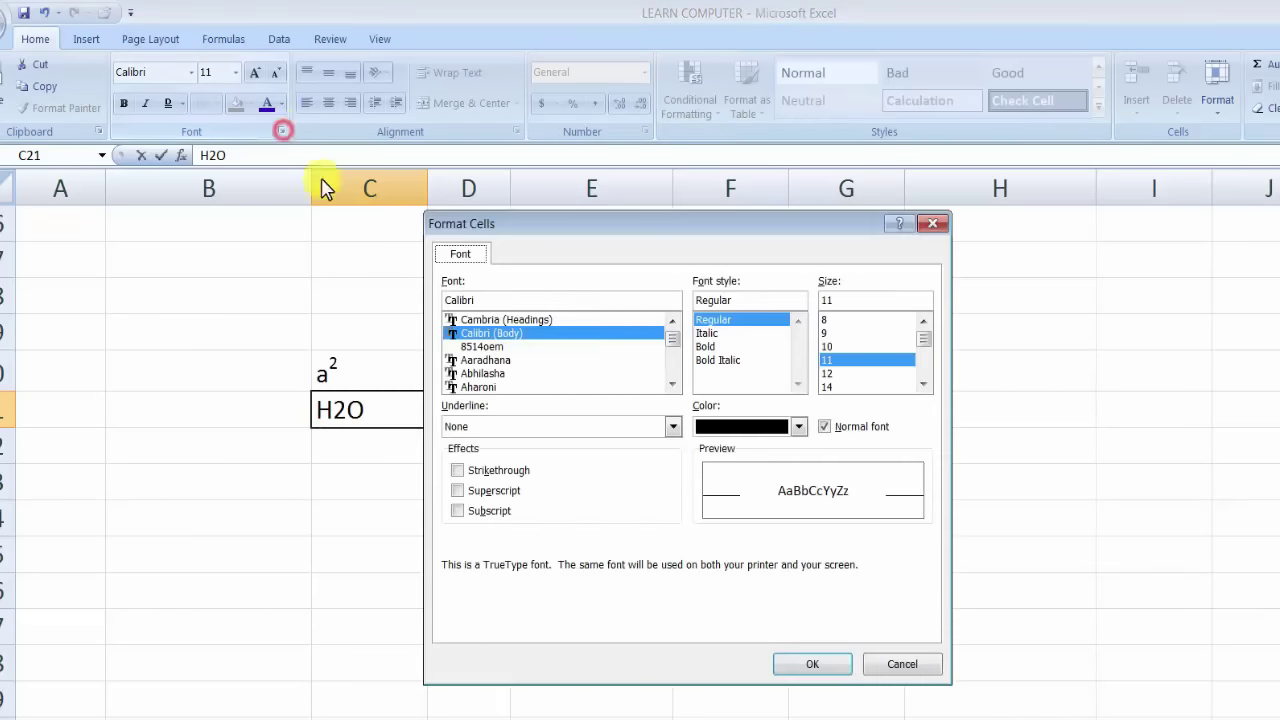
{"action": "left_click", "coordinate": [457, 512]}
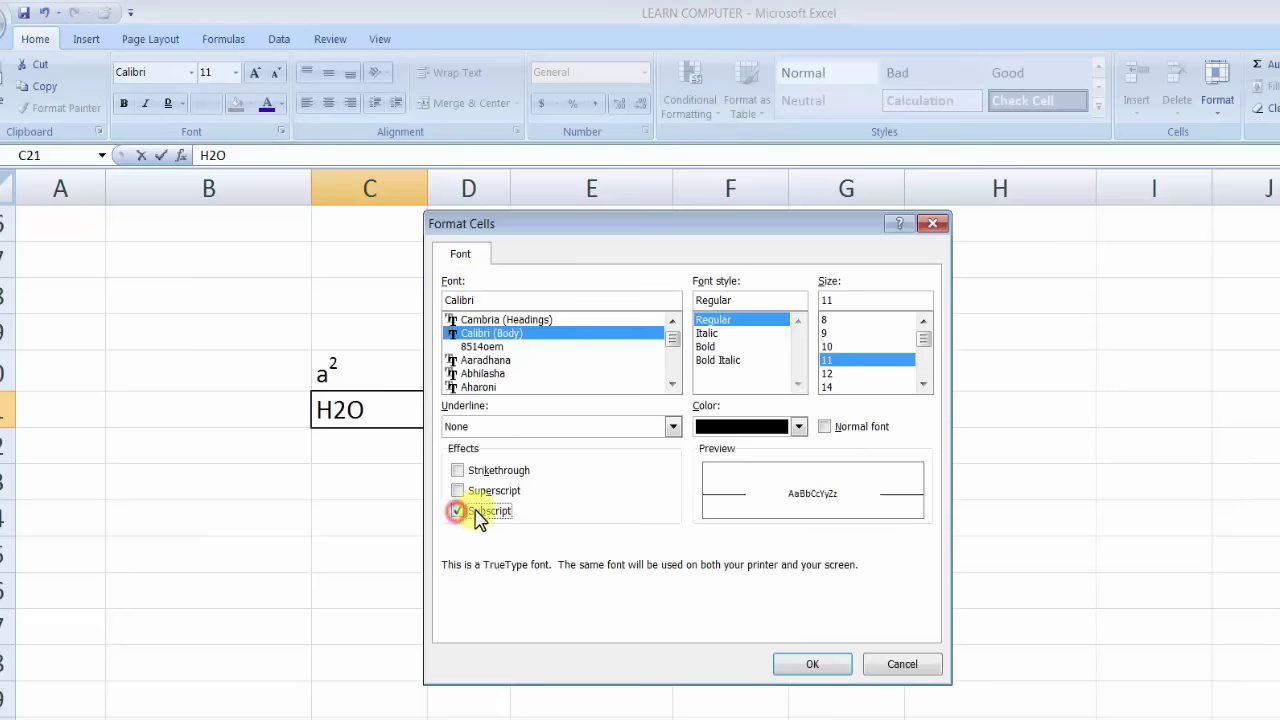
{"action": "left_click", "coordinate": [811, 664]}
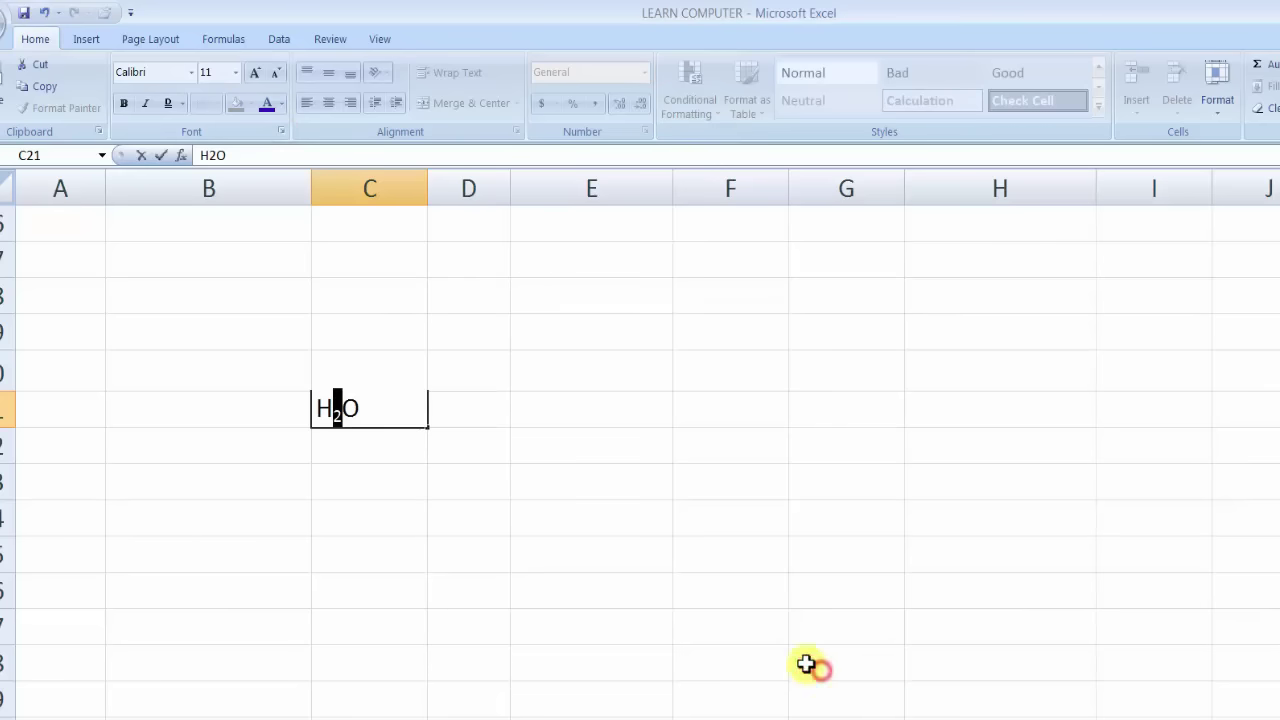
{"action": "left_click", "coordinate": [386, 477]}
{"action": "left_click", "coordinate": [361, 425]}
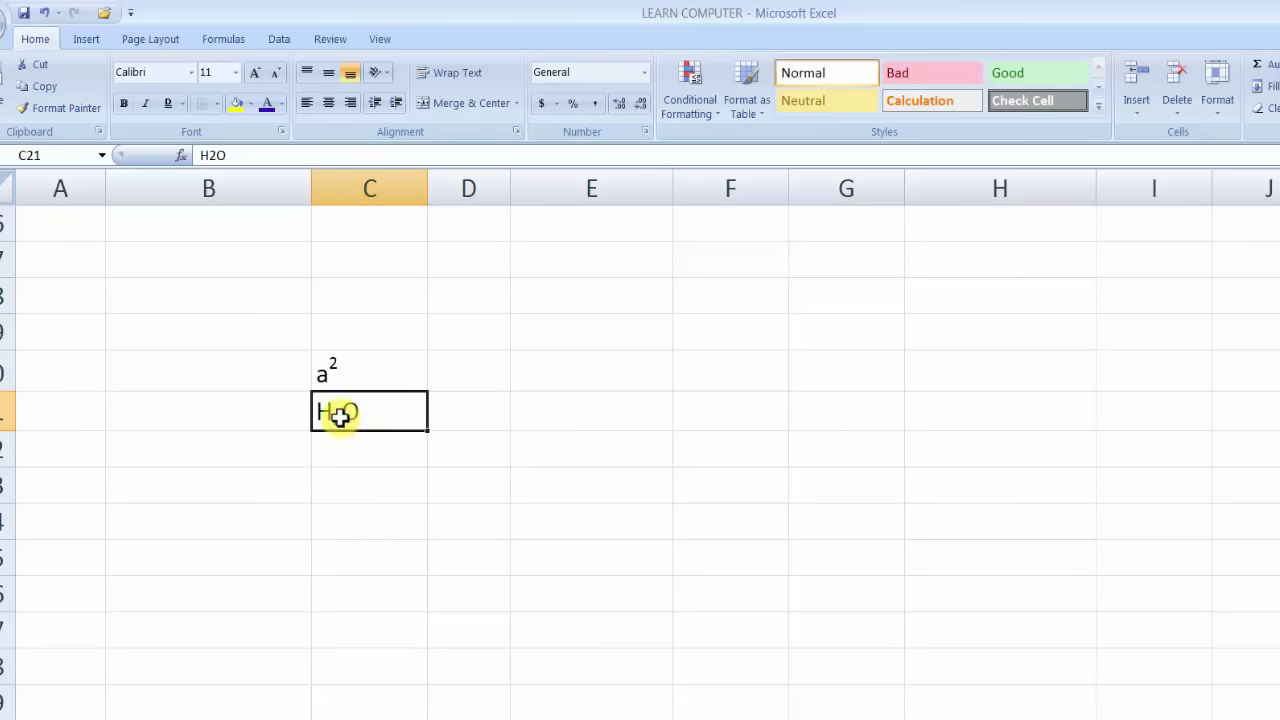
Step: Turn off Subscript on the 2 in C21, returning it to normal text
{"action": "double_click", "coordinate": [342, 420]}
{"action": "left_click_drag", "start_coordinate": [333, 413], "coordinate": [340, 411]}
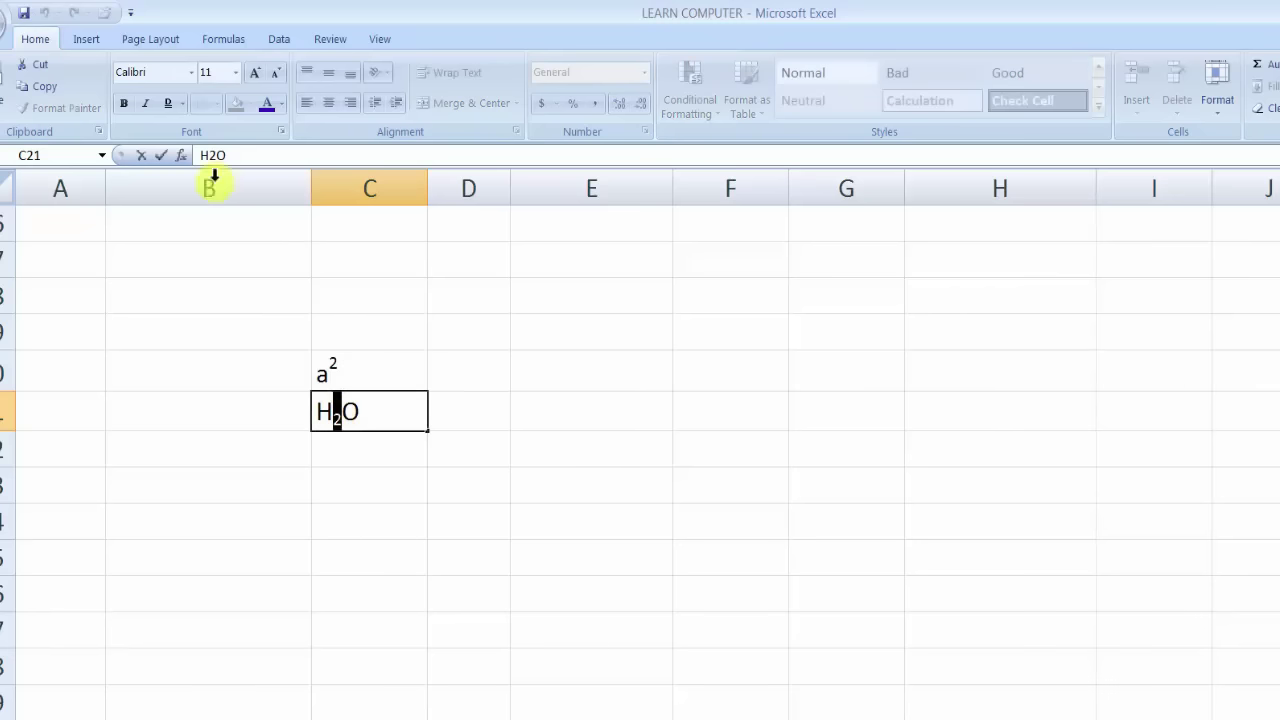
{"action": "left_click", "coordinate": [281, 133]}
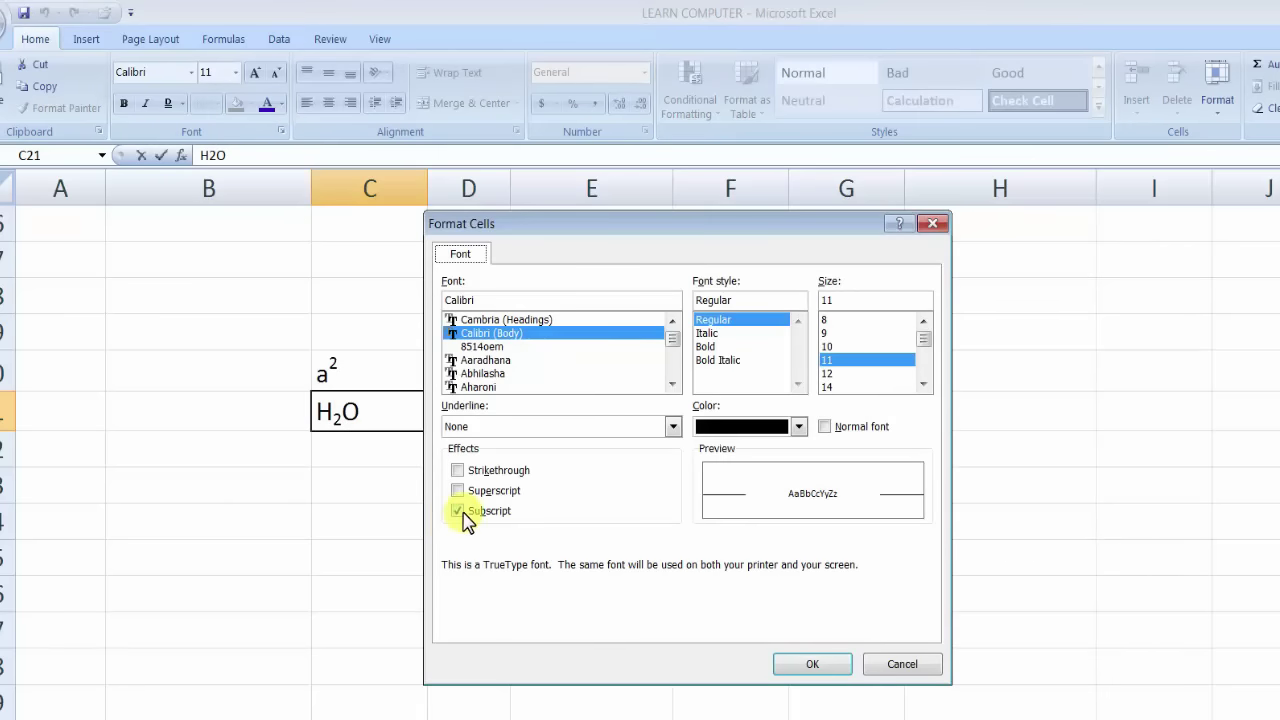
{"action": "left_click", "coordinate": [806, 668]}
{"action": "left_click", "coordinate": [443, 460]}
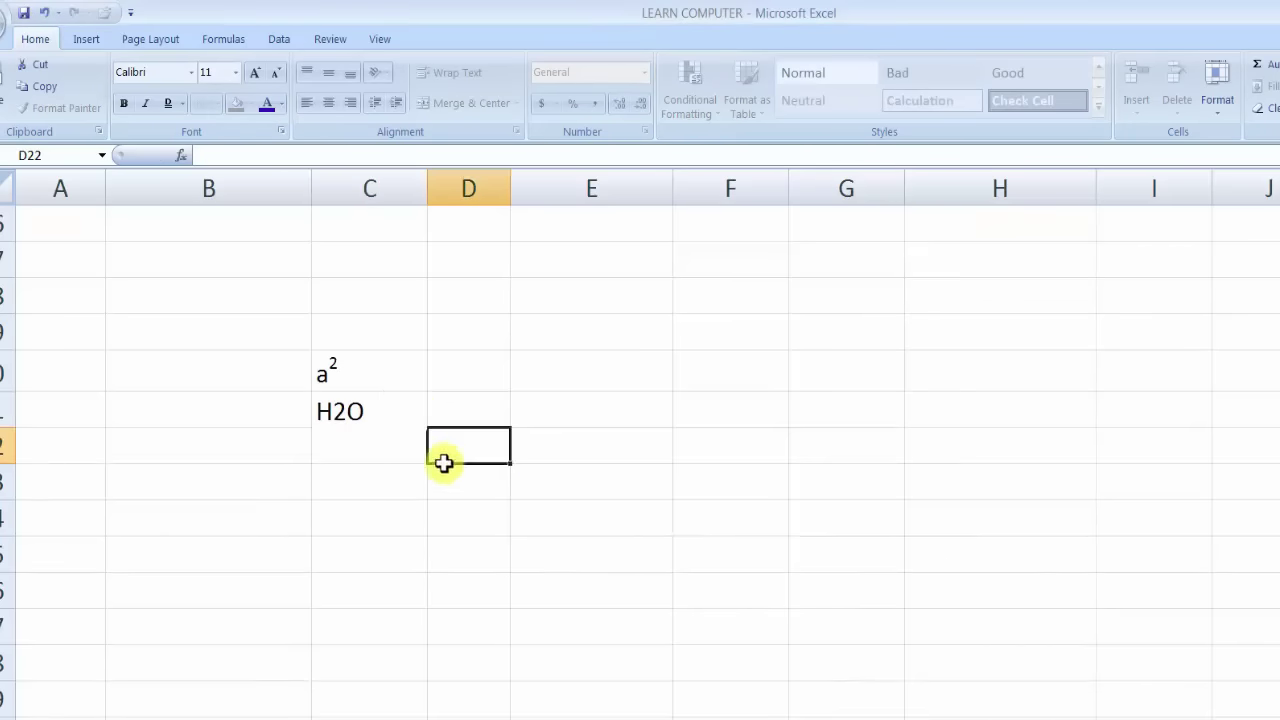
Step: Select C20 and scroll up to the S.NO, NAME, SALARY, TAX header row
{"action": "left_click", "coordinate": [361, 385]}
{"action": "scroll", "coordinate": [526, 591], "scroll_direction": "up", "scroll_amount": 4}
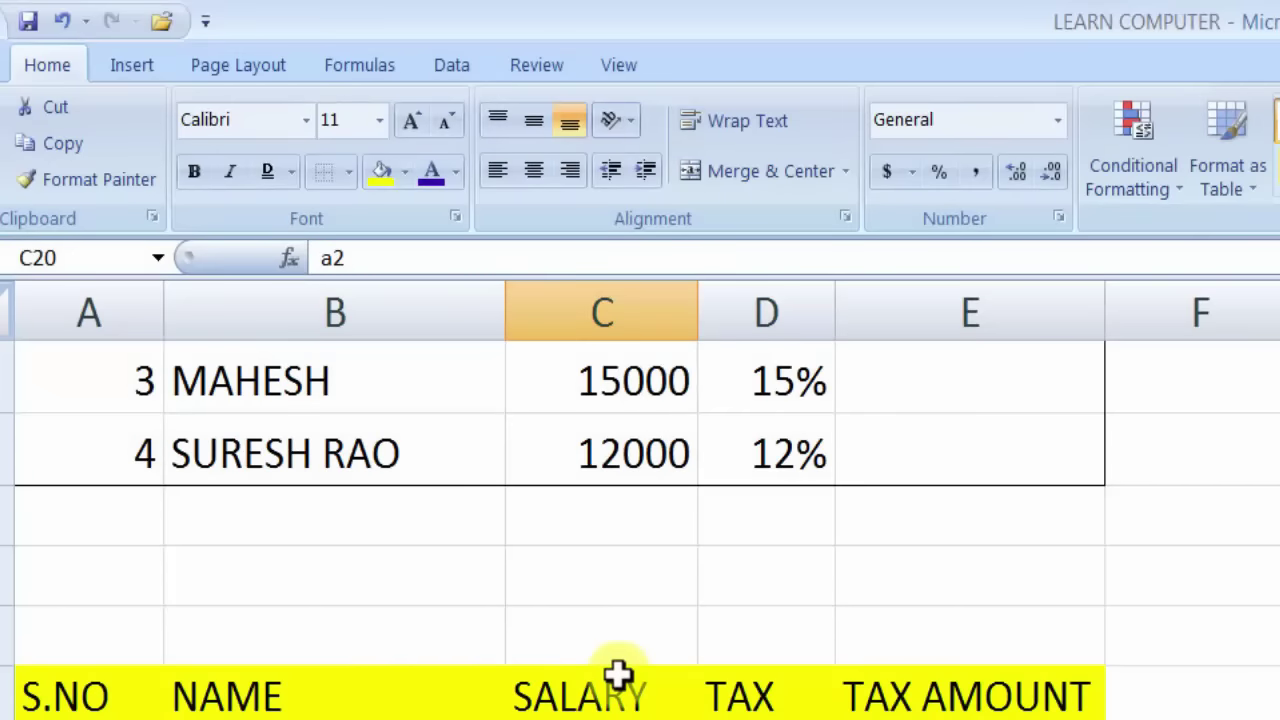
{"action": "scroll", "coordinate": [618, 675], "scroll_direction": "up", "scroll_amount": 1}
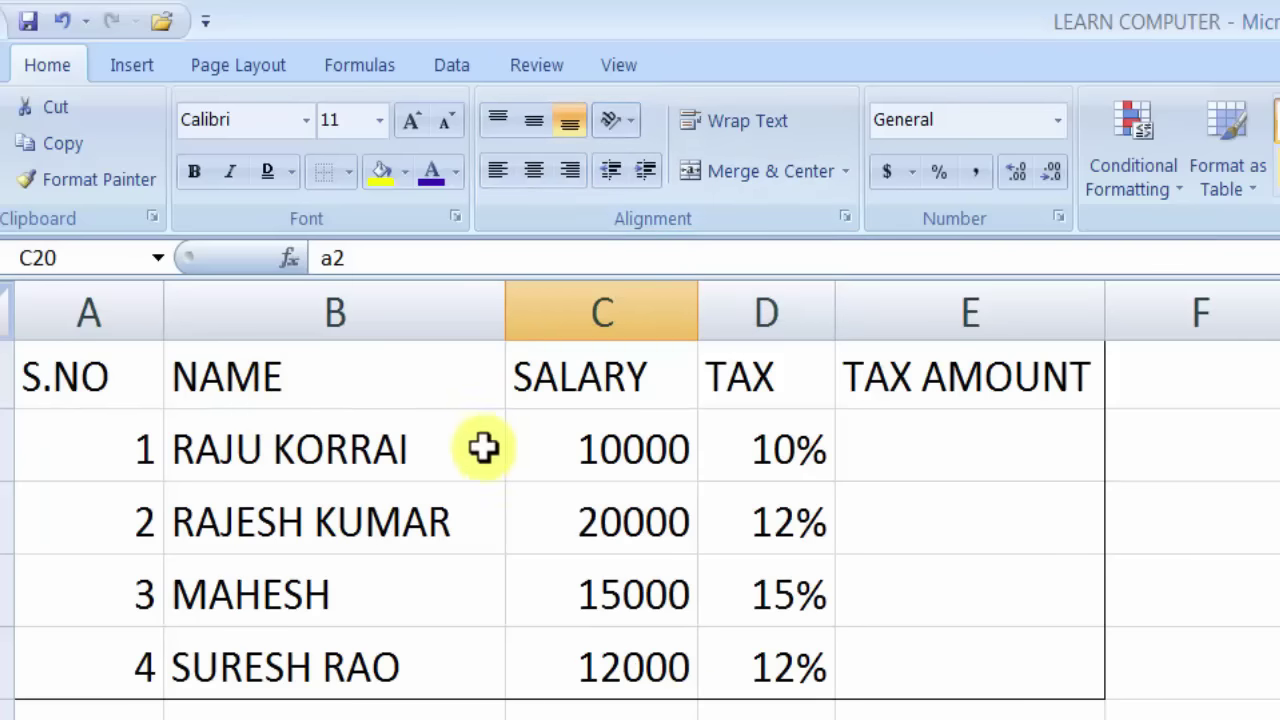
Step: Increase the heights of salary table rows 2–4, then select salary values C2:C5
{"action": "left_click_drag", "start_coordinate": [586, 377], "coordinate": [580, 615]}
{"action": "left_click", "coordinate": [1102, 702]}
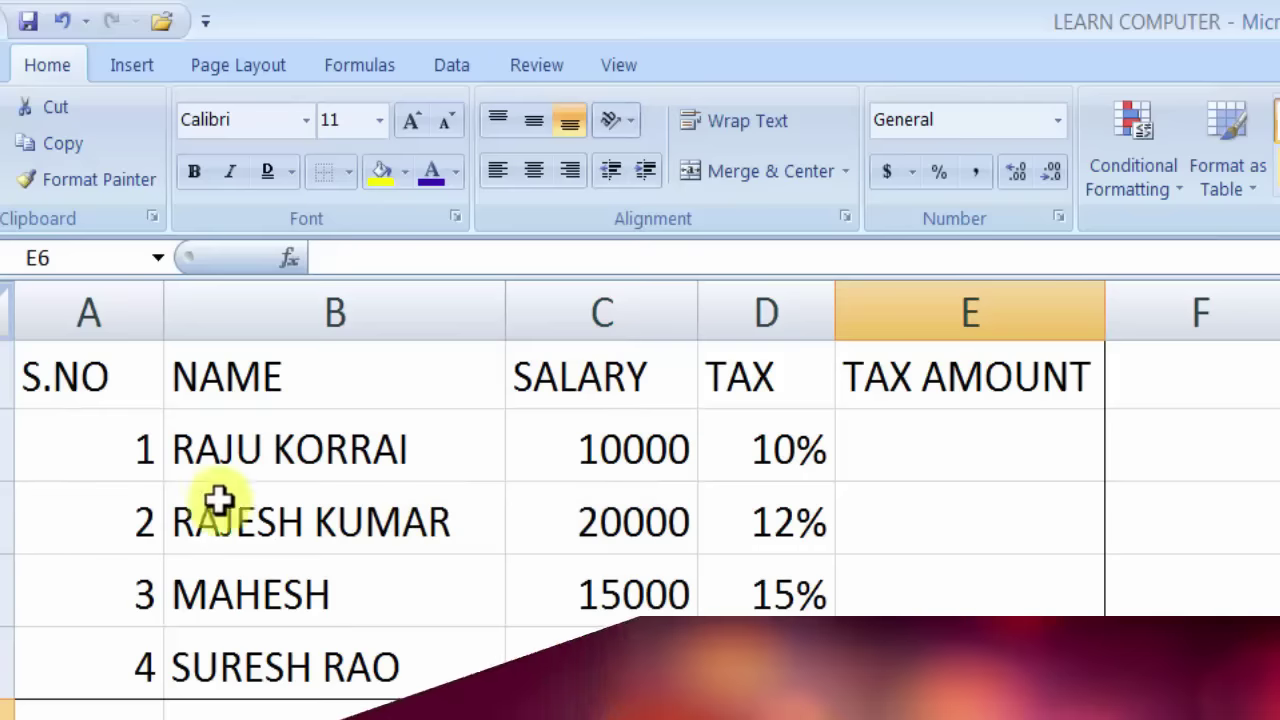
{"action": "left_click_drag", "start_coordinate": [5, 482], "coordinate": [5, 518]}
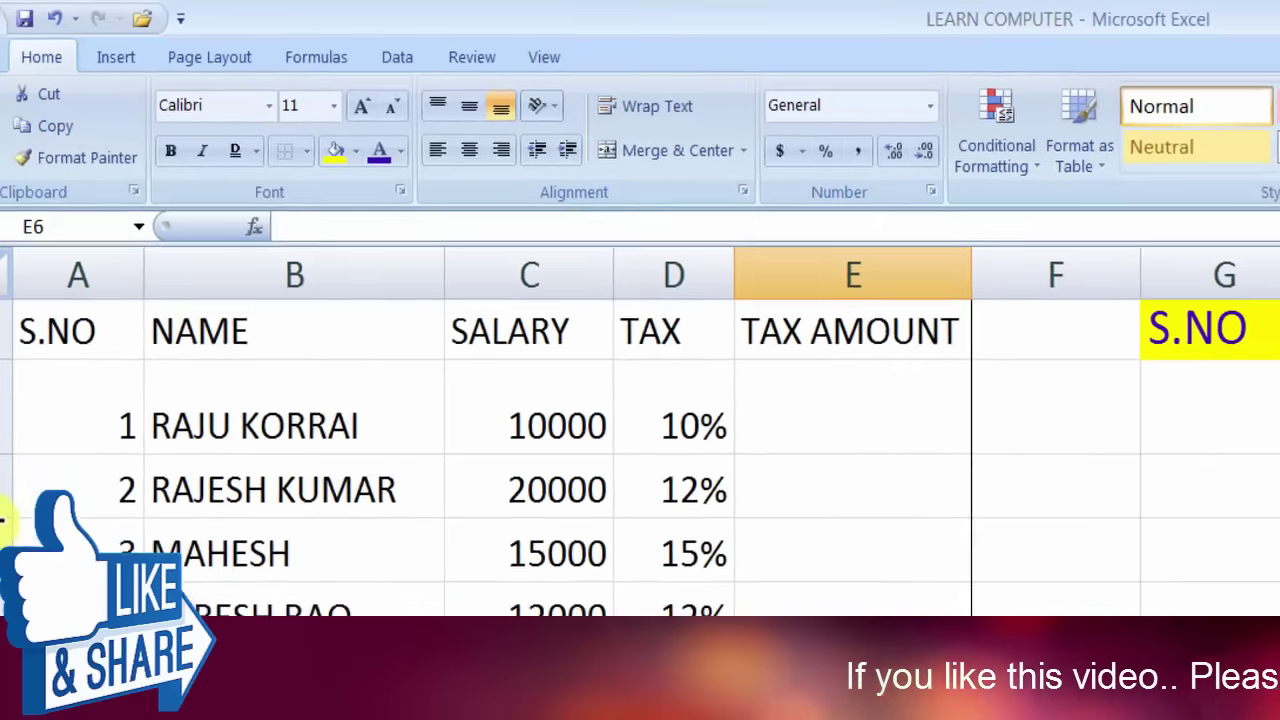
{"action": "mouse_move", "coordinate": [5, 592]}
{"action": "left_mouse_down"}
{"action": "mouse_move", "coordinate": [5, 620]}
{"action": "mouse_move", "coordinate": [5, 608]}
{"action": "left_mouse_up"}
{"action": "left_click_drag", "start_coordinate": [5, 527], "coordinate": [5, 553]}
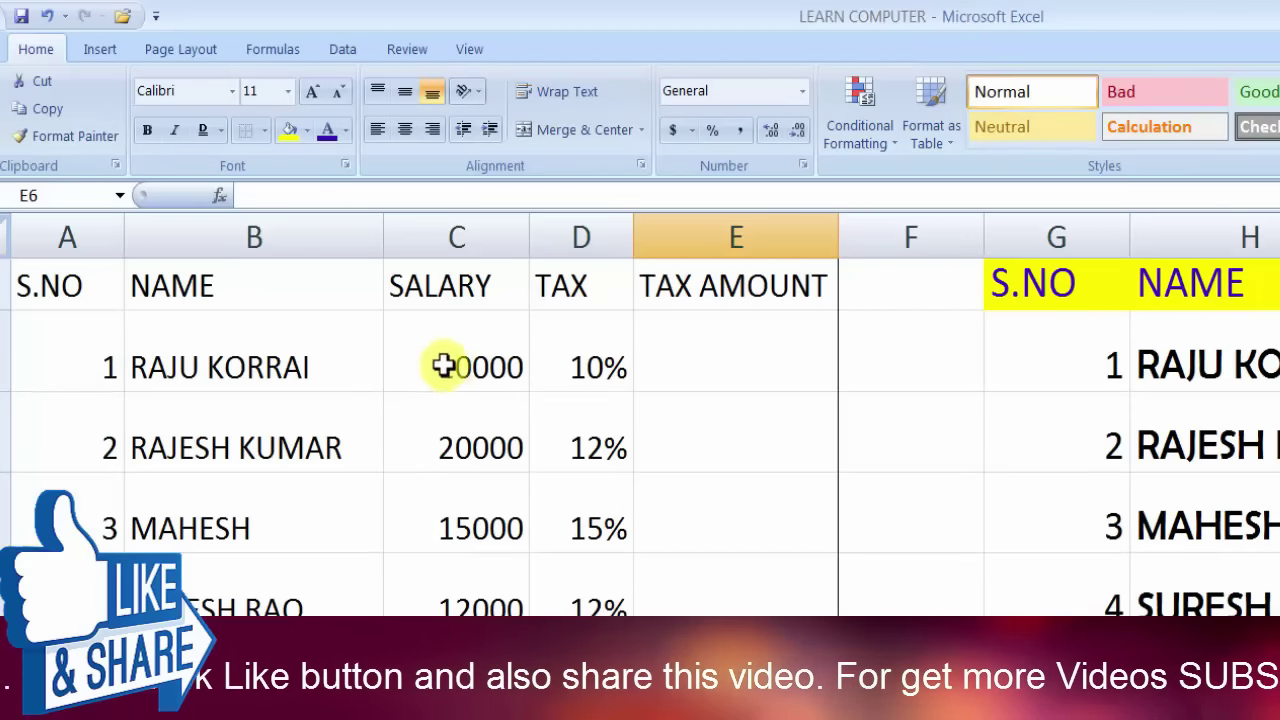
{"action": "left_click_drag", "start_coordinate": [443, 350], "coordinate": [427, 582]}
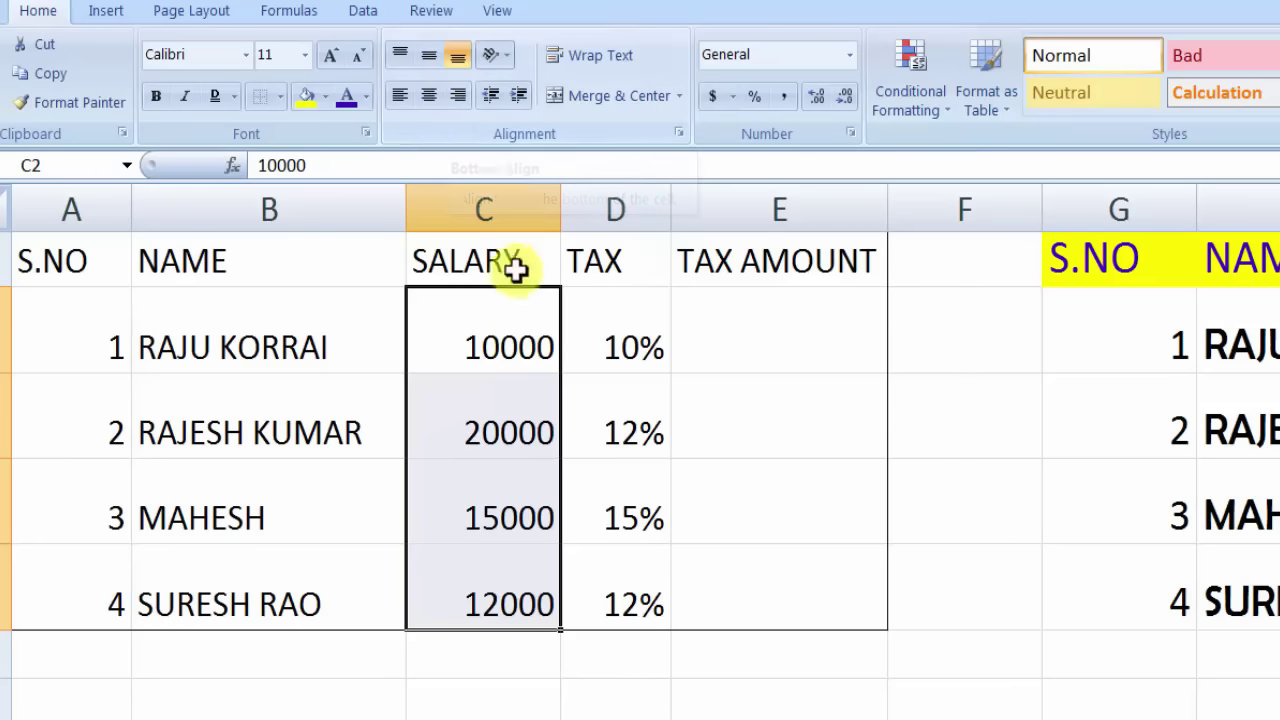
Step: Try Top, Middle and Bottom Align on the salary values C2:C5
{"action": "left_click", "coordinate": [402, 54]}
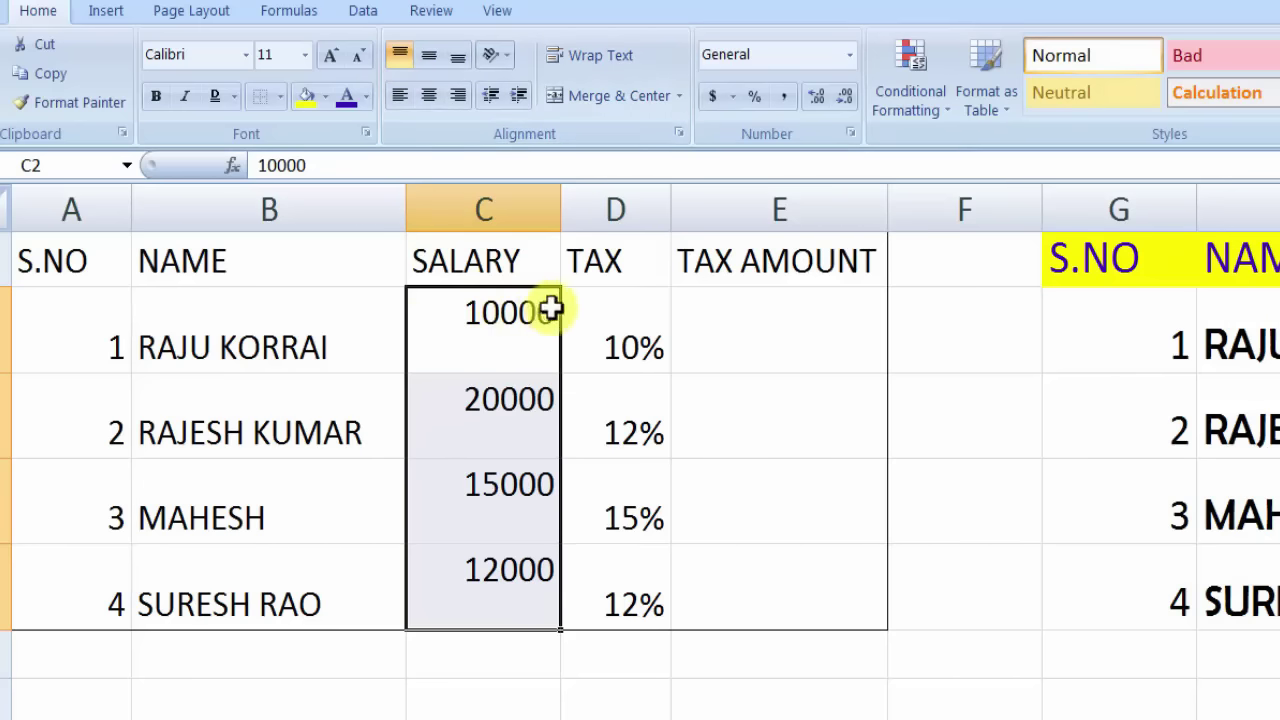
{"action": "left_click", "coordinate": [428, 56]}
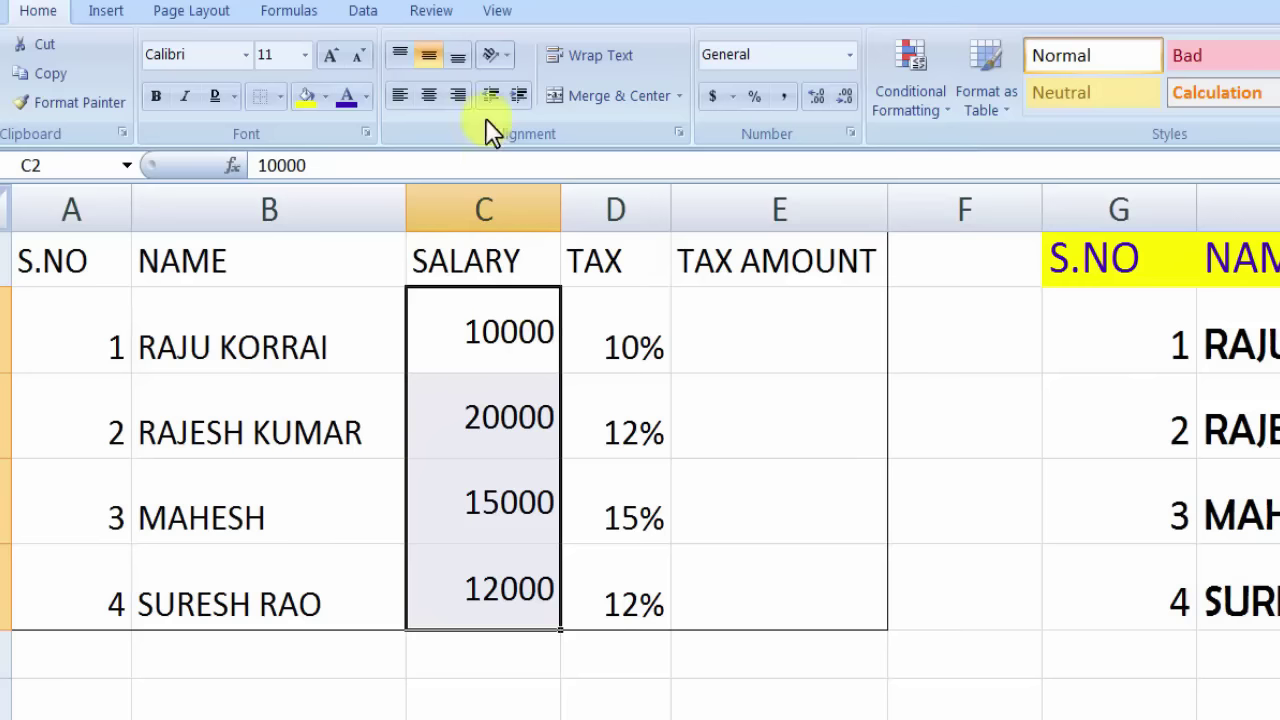
{"action": "left_click", "coordinate": [459, 57]}
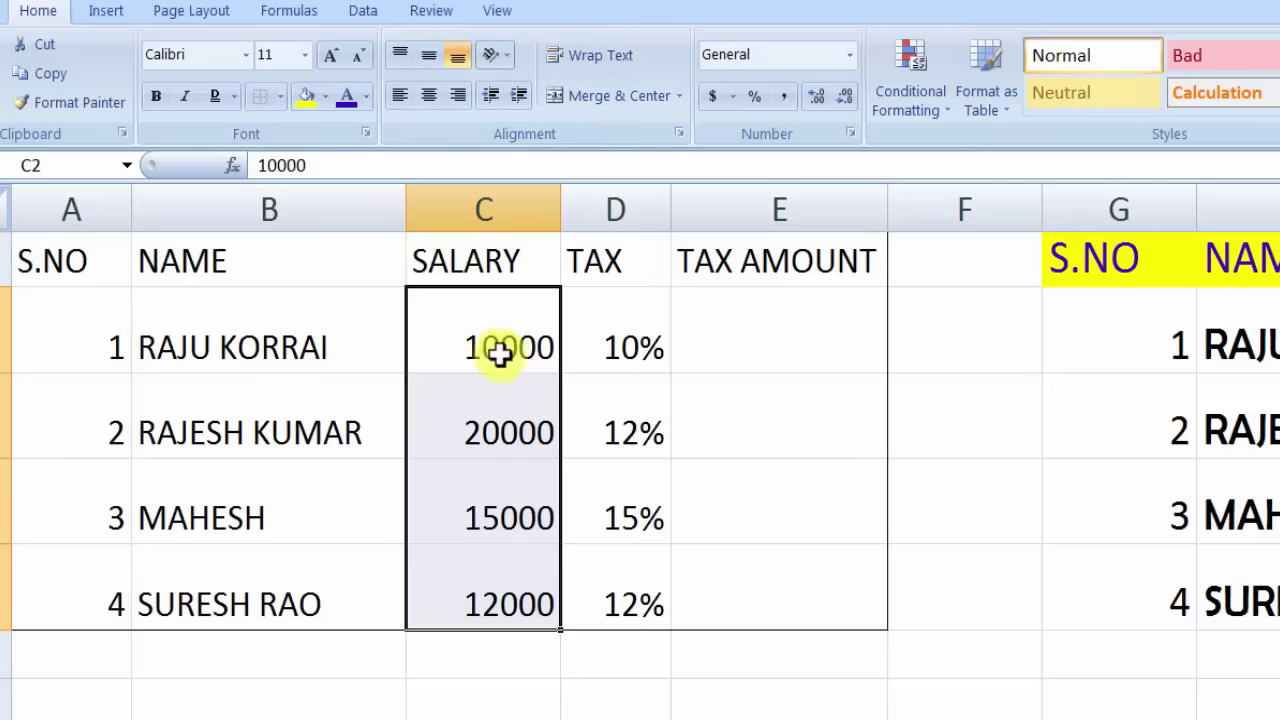
{"action": "left_click", "coordinate": [430, 58]}
{"action": "left_click", "coordinate": [398, 57]}
{"action": "left_click", "coordinate": [429, 56]}
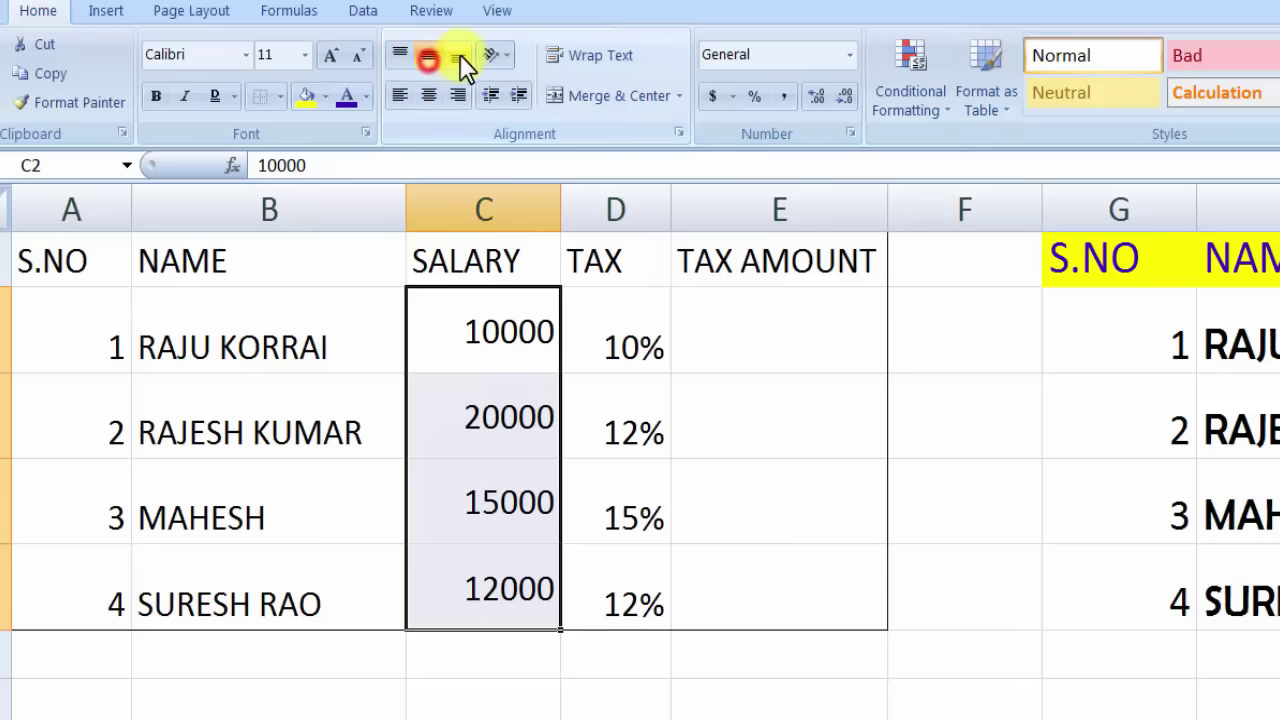
{"action": "left_click", "coordinate": [459, 56]}
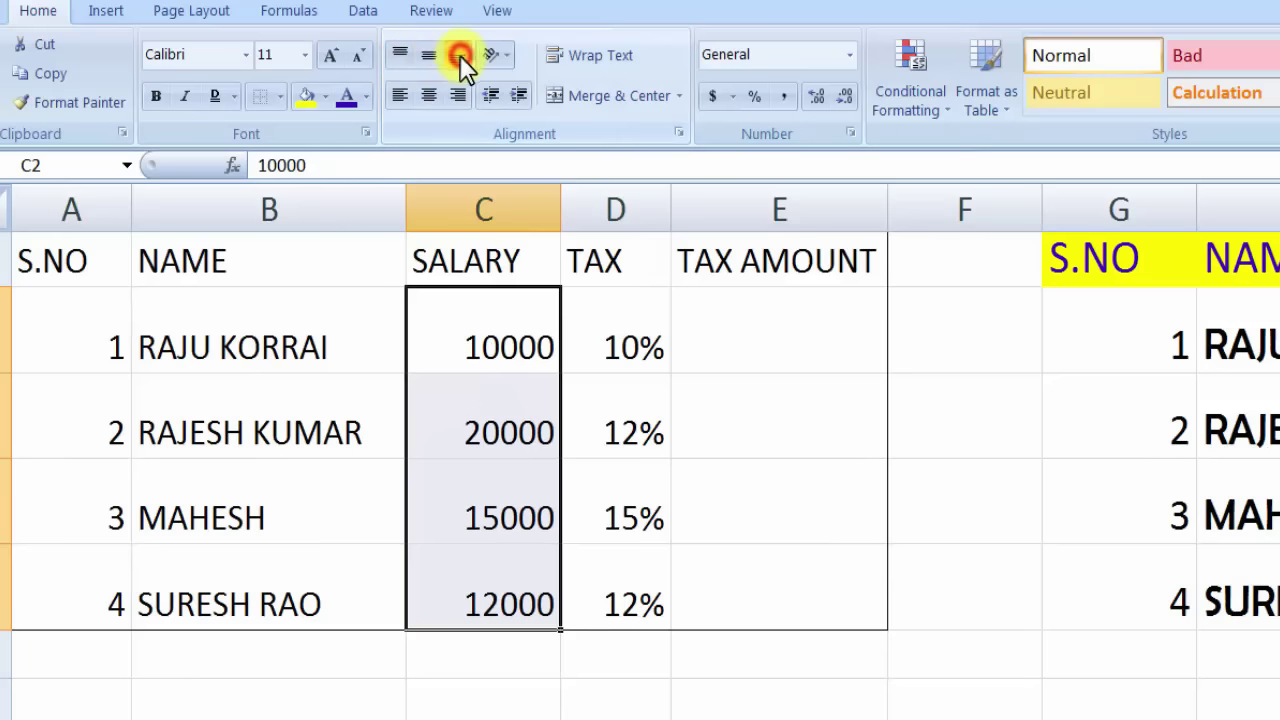
Step: Try Align Left, Center and Right, finishing with Middle Align and Center
{"action": "left_click", "coordinate": [403, 97]}
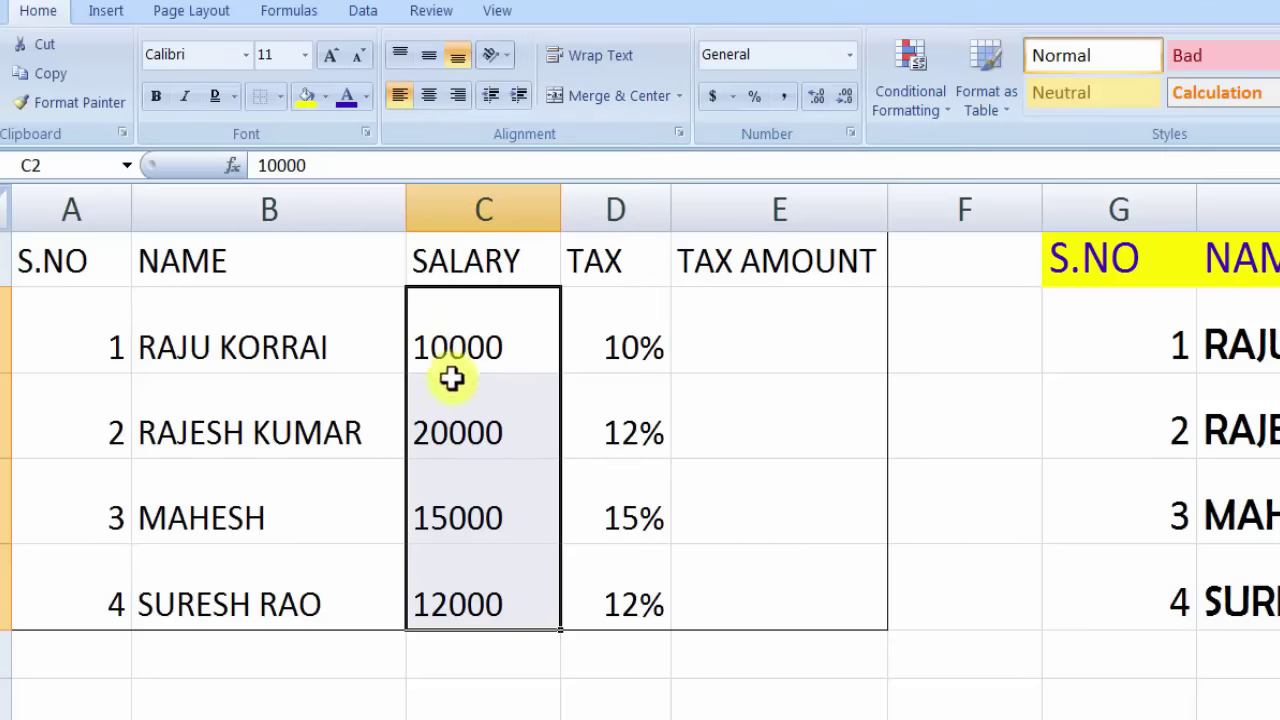
{"action": "left_click", "coordinate": [433, 96]}
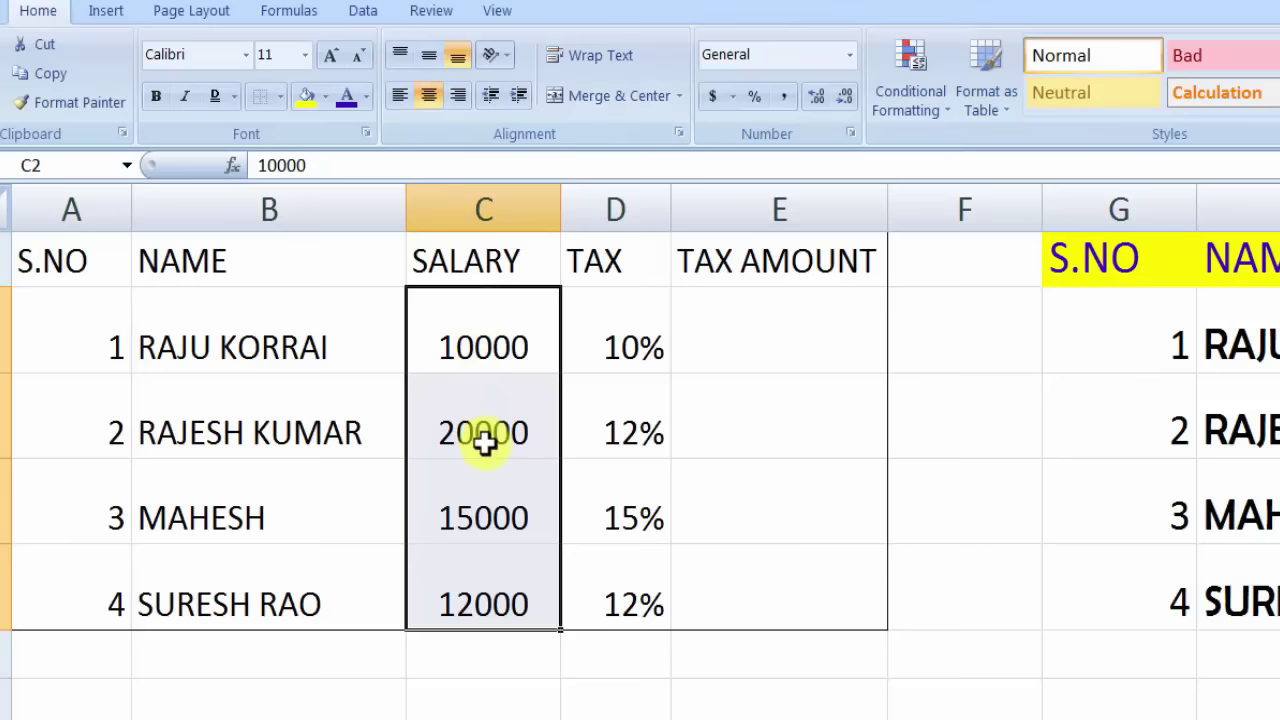
{"action": "left_click", "coordinate": [456, 100]}
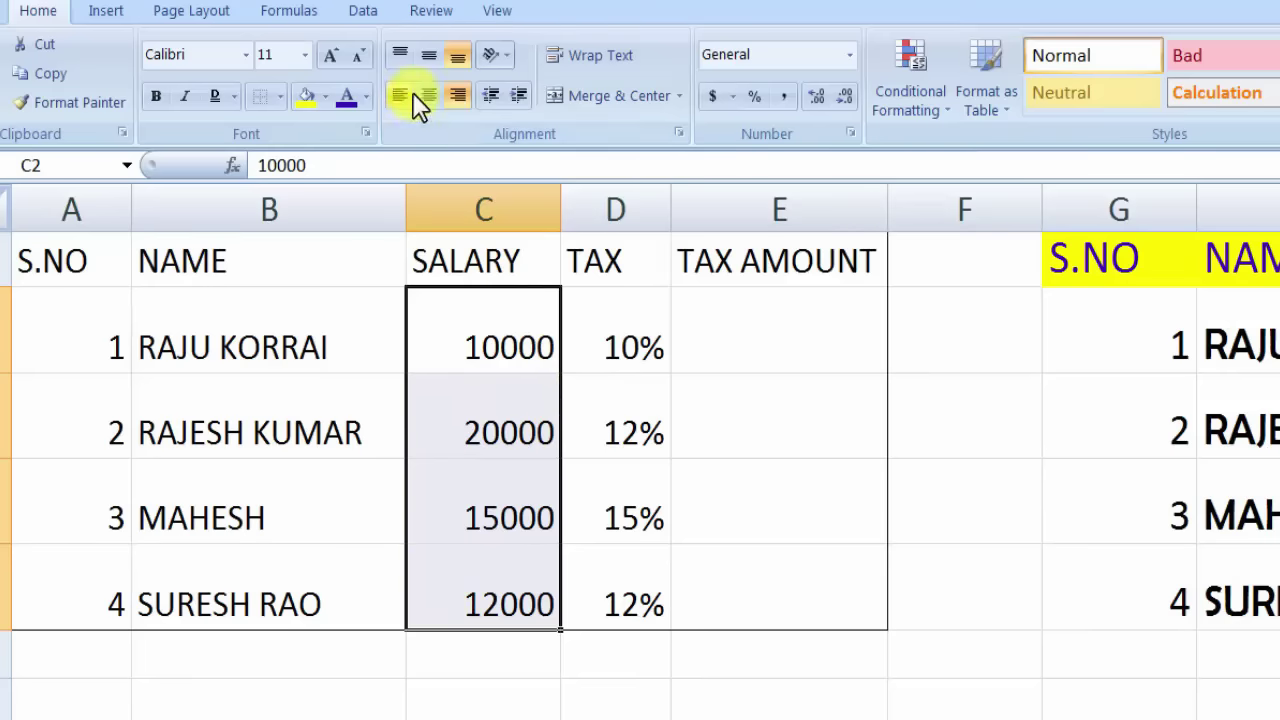
{"action": "left_click", "coordinate": [430, 56]}
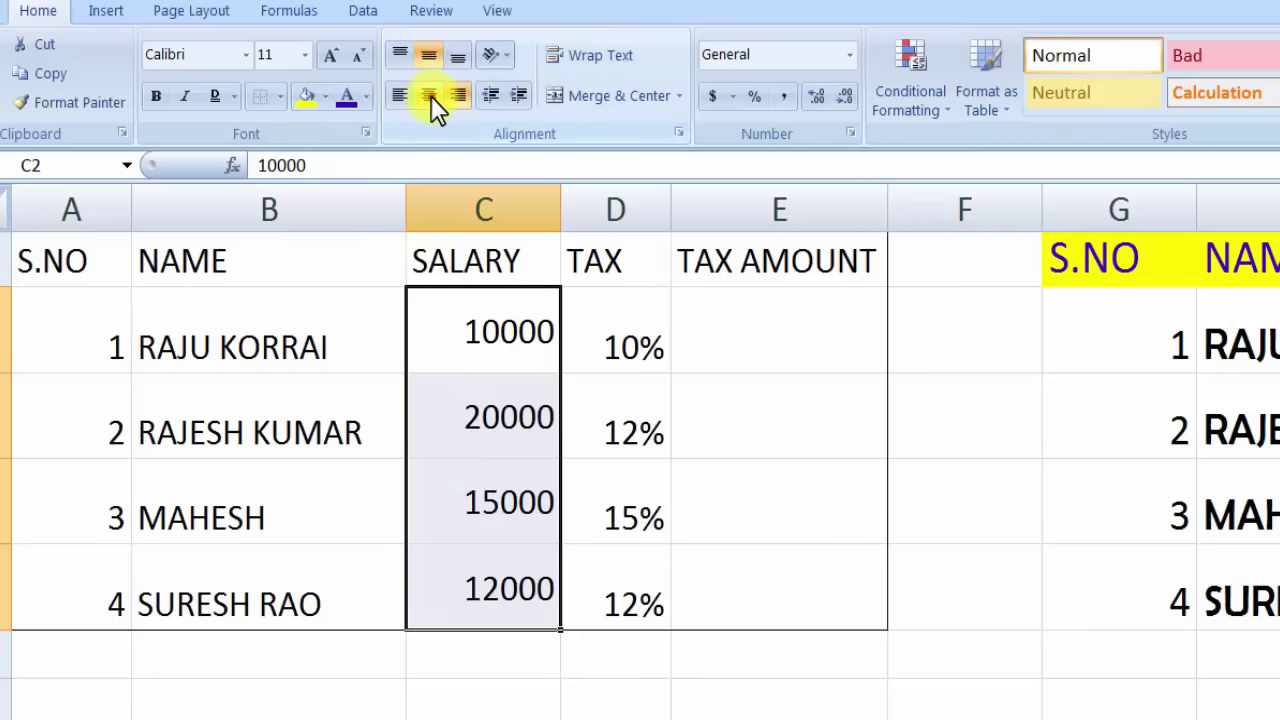
{"action": "left_click", "coordinate": [431, 96]}
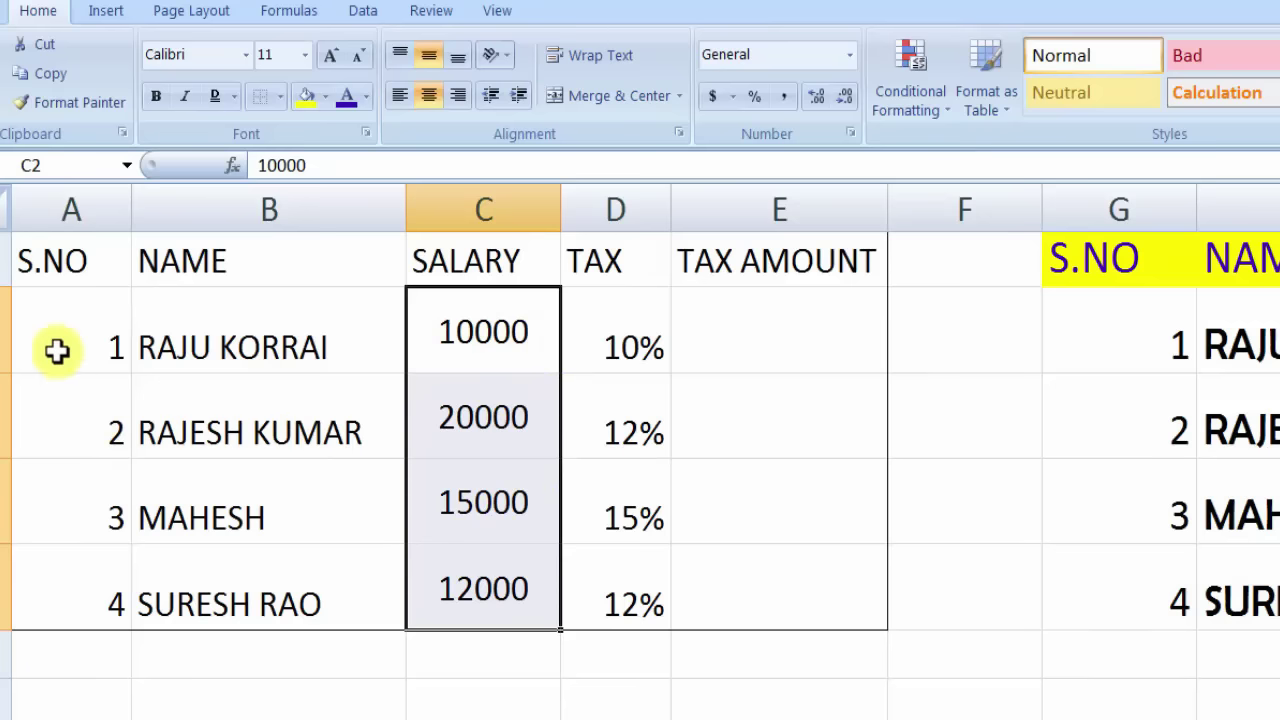
Step: Select the S.NO numbers A2:A5 and try Center, Middle, Top, Bottom and Left alignment
{"action": "left_click_drag", "start_coordinate": [60, 335], "coordinate": [40, 572]}
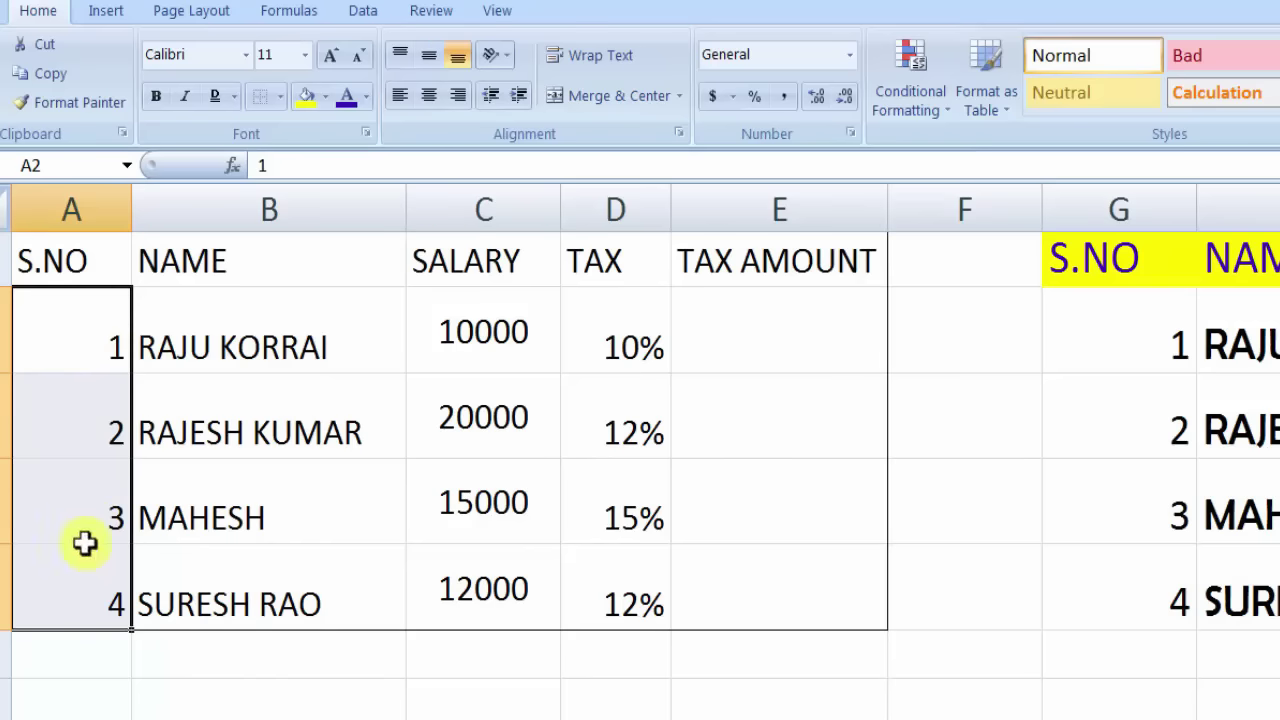
{"action": "left_click", "coordinate": [418, 97]}
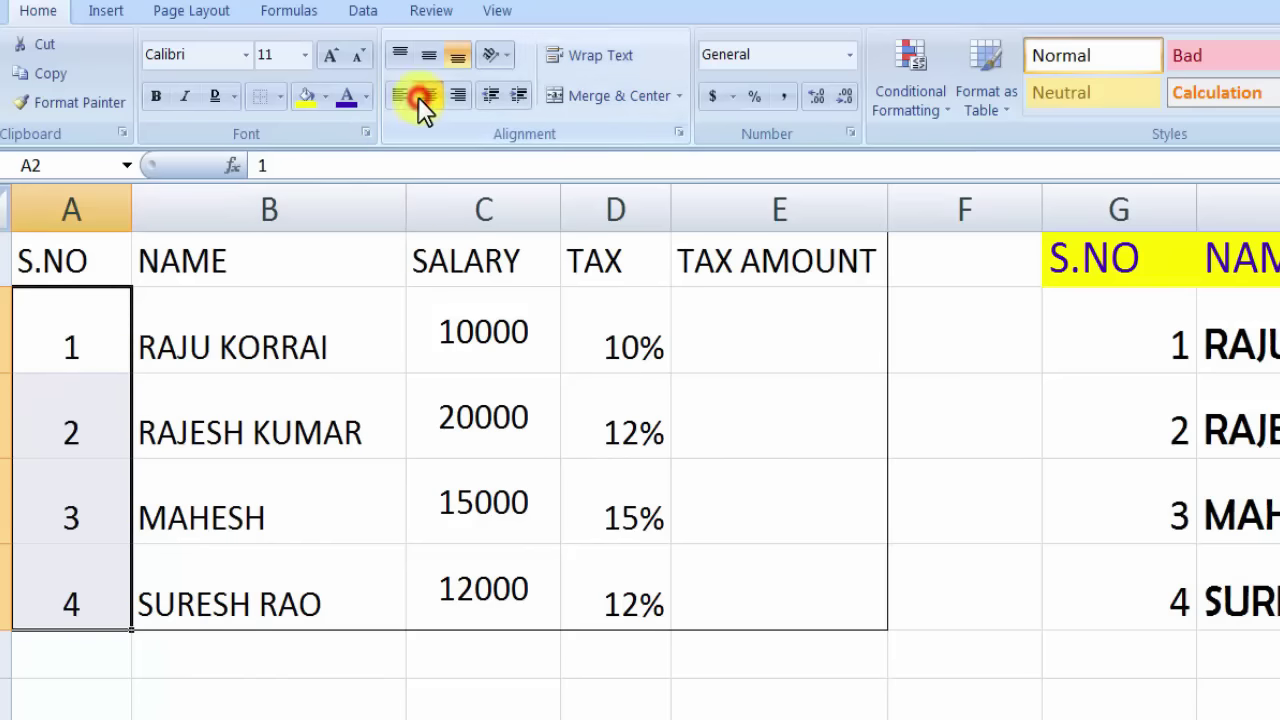
{"action": "left_click", "coordinate": [425, 58]}
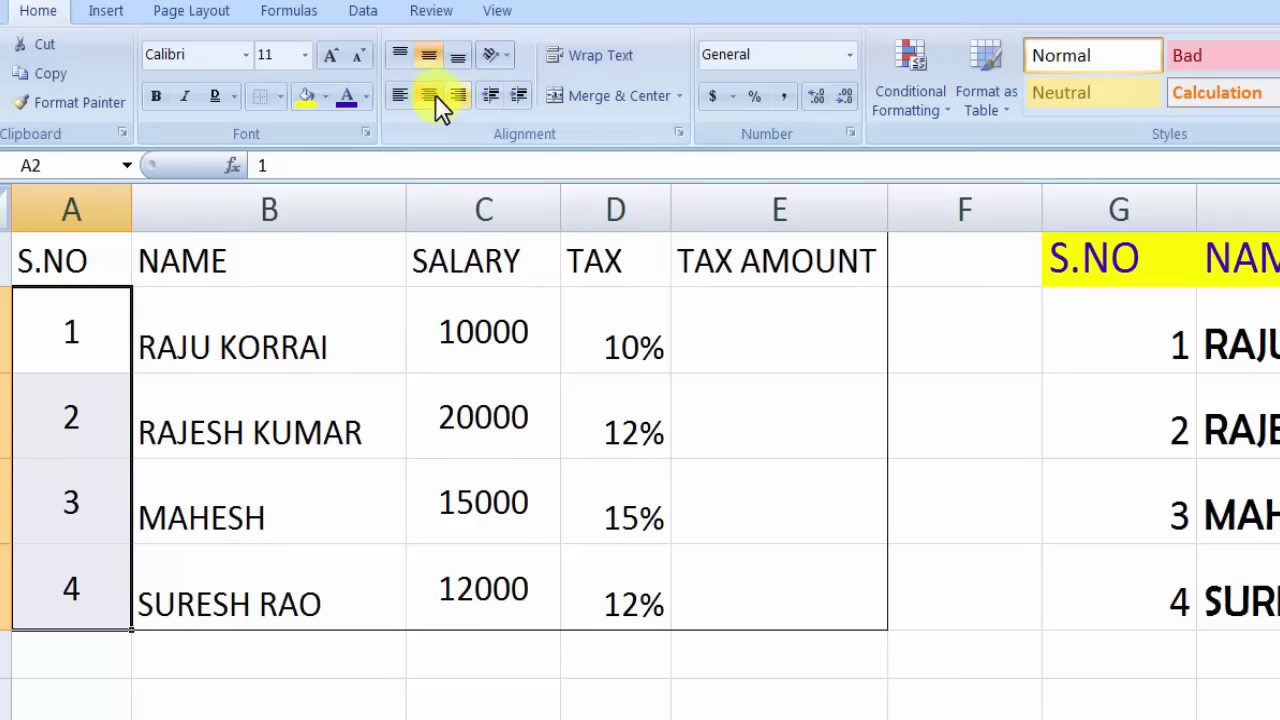
{"action": "left_click", "coordinate": [400, 55]}
{"action": "left_click", "coordinate": [458, 57]}
{"action": "left_click", "coordinate": [398, 94]}
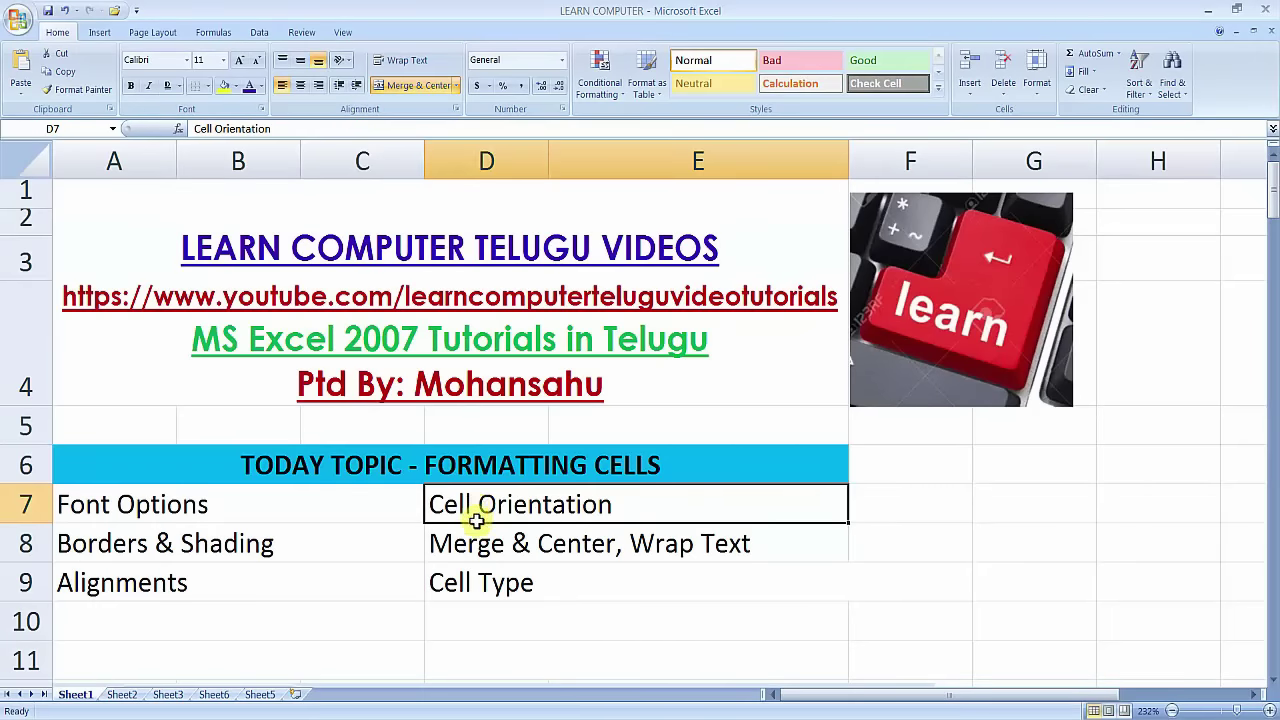
Step: On the tax table sheet, angle header row A1:E1 counterclockwise and make row 1 taller
{"action": "left_click", "coordinate": [120, 694]}
{"action": "left_click_drag", "start_coordinate": [157, 249], "coordinate": [254, 533]}
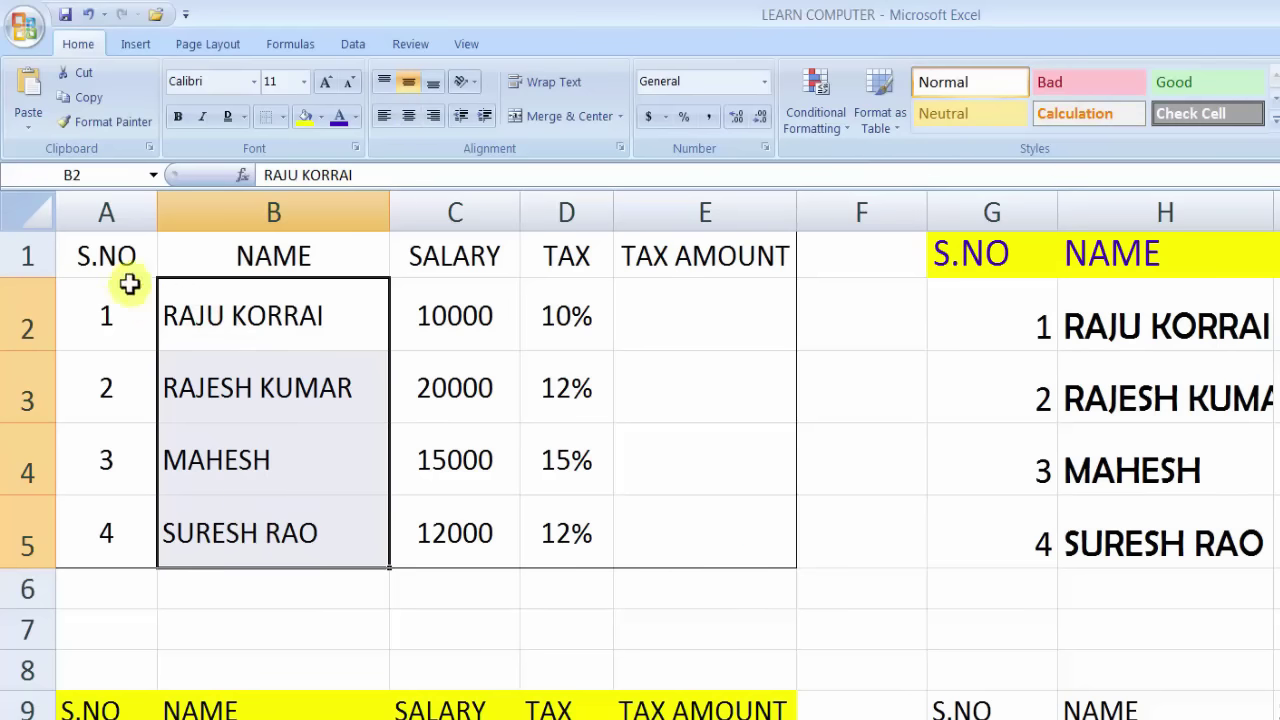
{"action": "left_click_drag", "start_coordinate": [112, 258], "coordinate": [714, 263]}
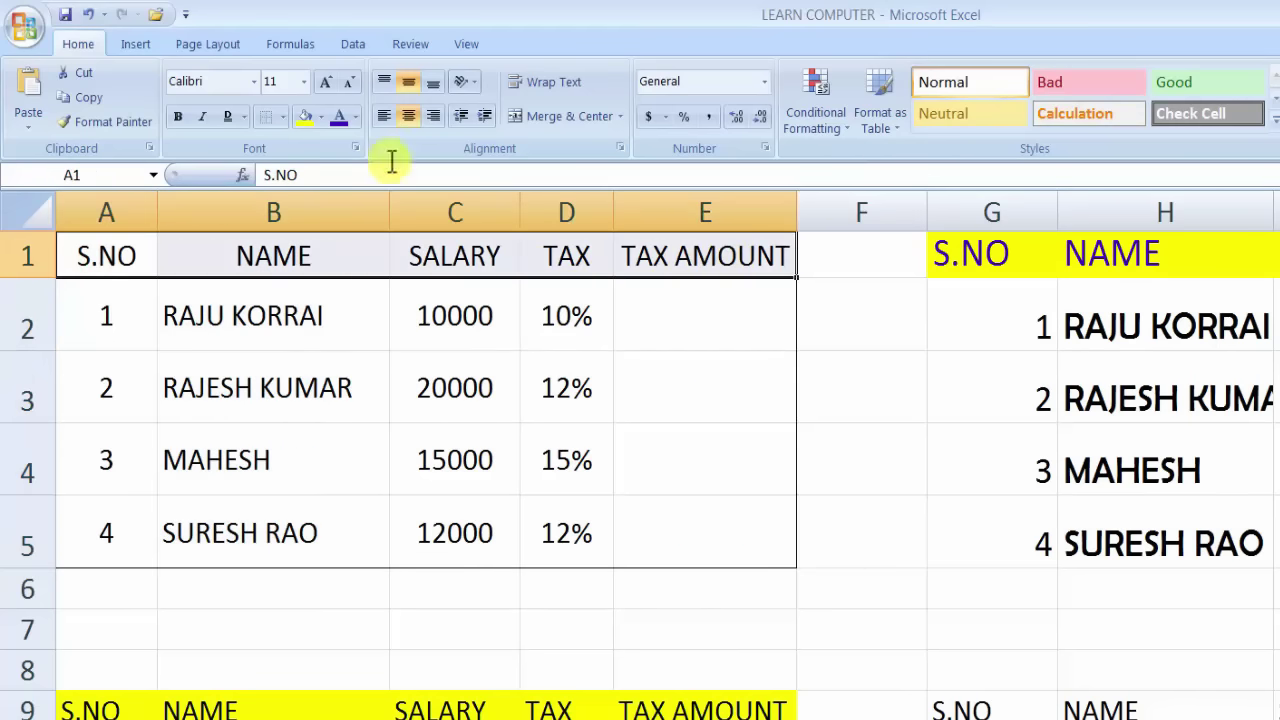
{"action": "left_click", "coordinate": [475, 84]}
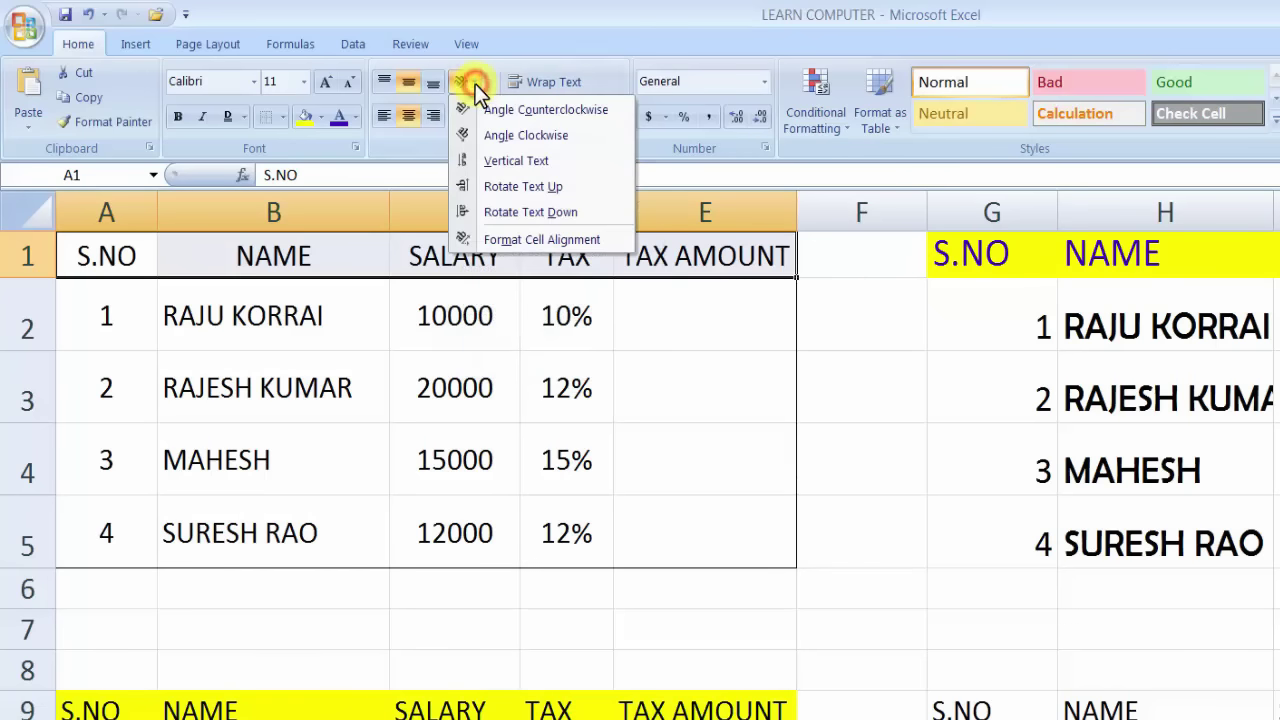
{"action": "left_click", "coordinate": [578, 120]}
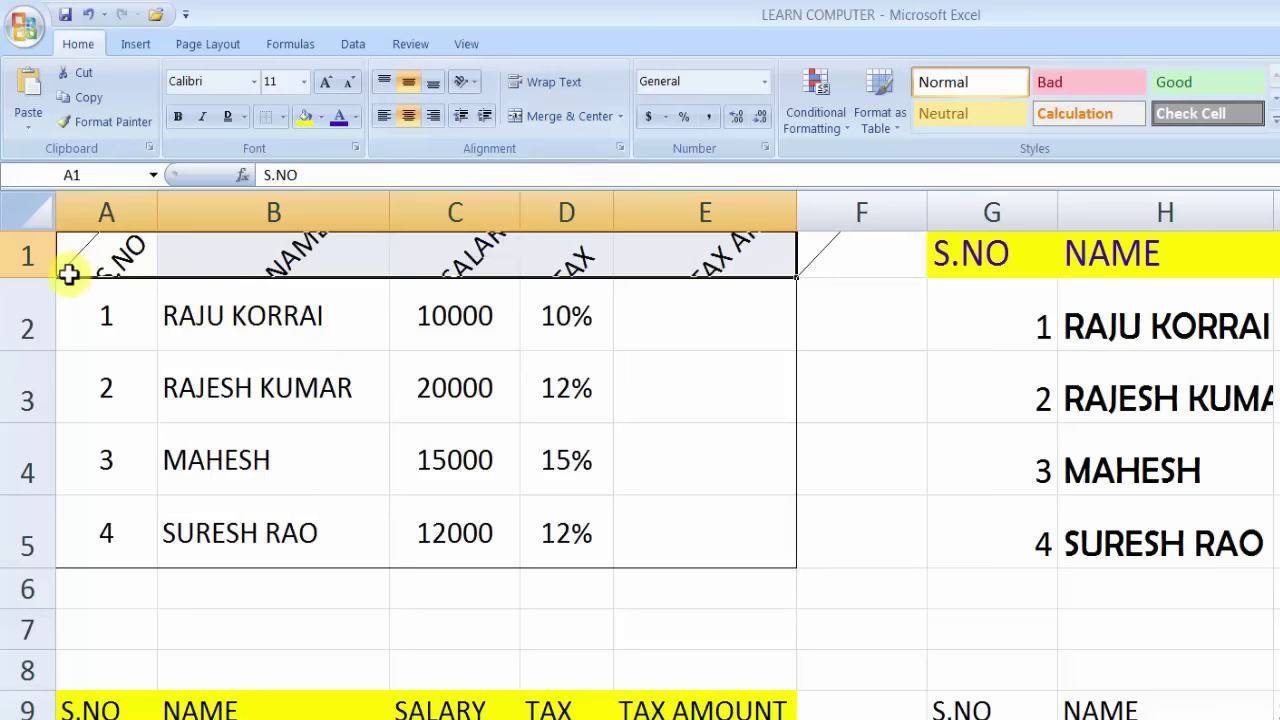
{"action": "left_click_drag", "start_coordinate": [43, 277], "coordinate": [45, 402]}
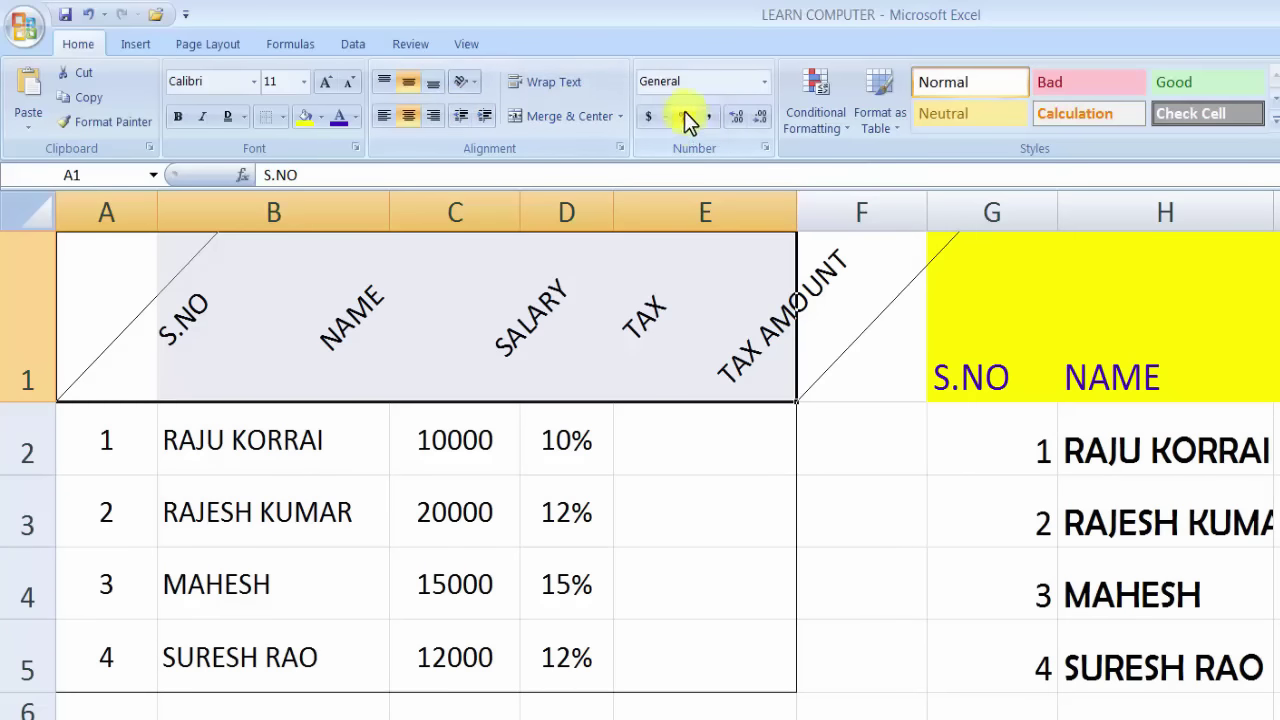
Step: Try Angle Clockwise, Vertical Text and Rotate Up, ending with Rotate Text Down on the headers
{"action": "left_click", "coordinate": [468, 82]}
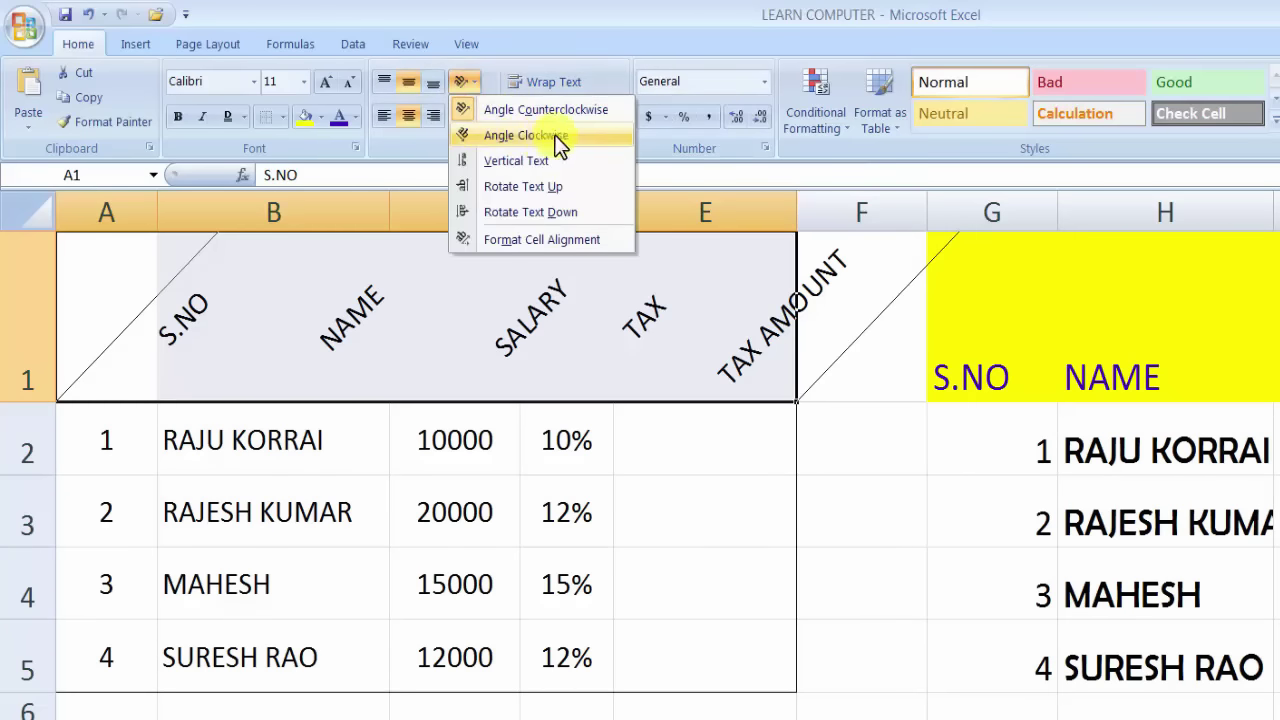
{"action": "left_click", "coordinate": [557, 136]}
{"action": "left_click", "coordinate": [470, 82]}
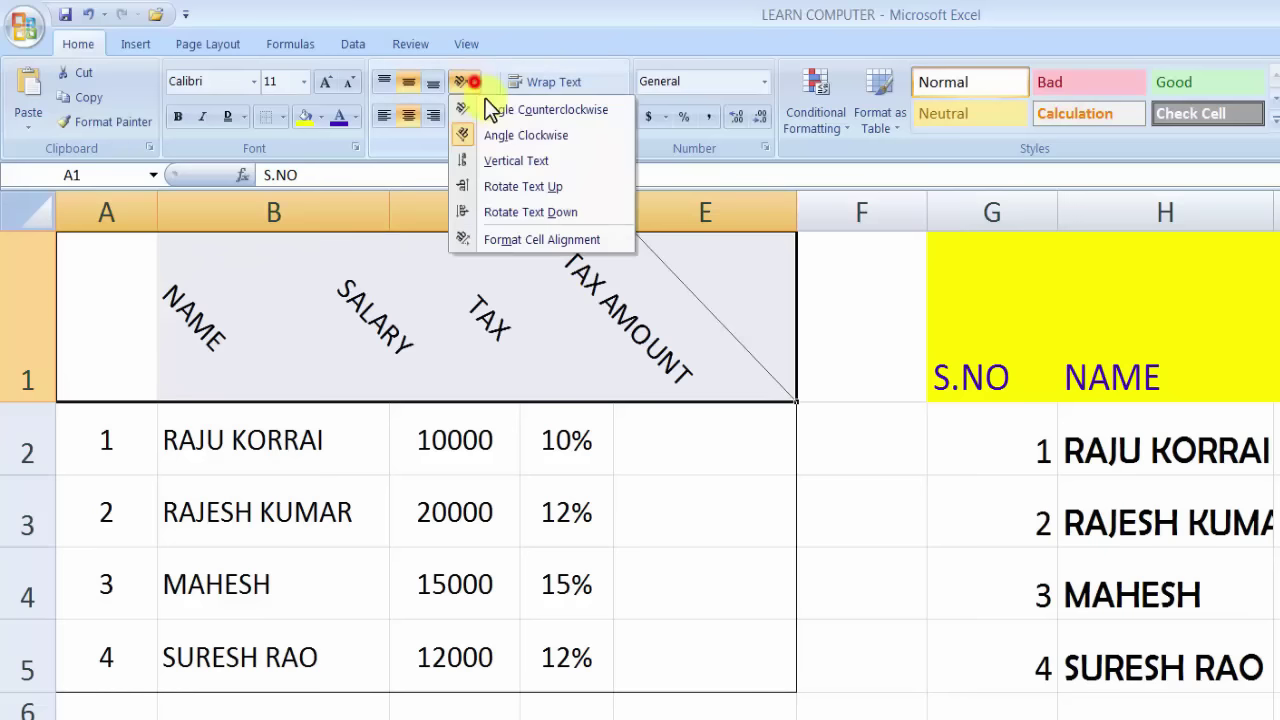
{"action": "left_click", "coordinate": [516, 161]}
{"action": "left_click", "coordinate": [476, 84]}
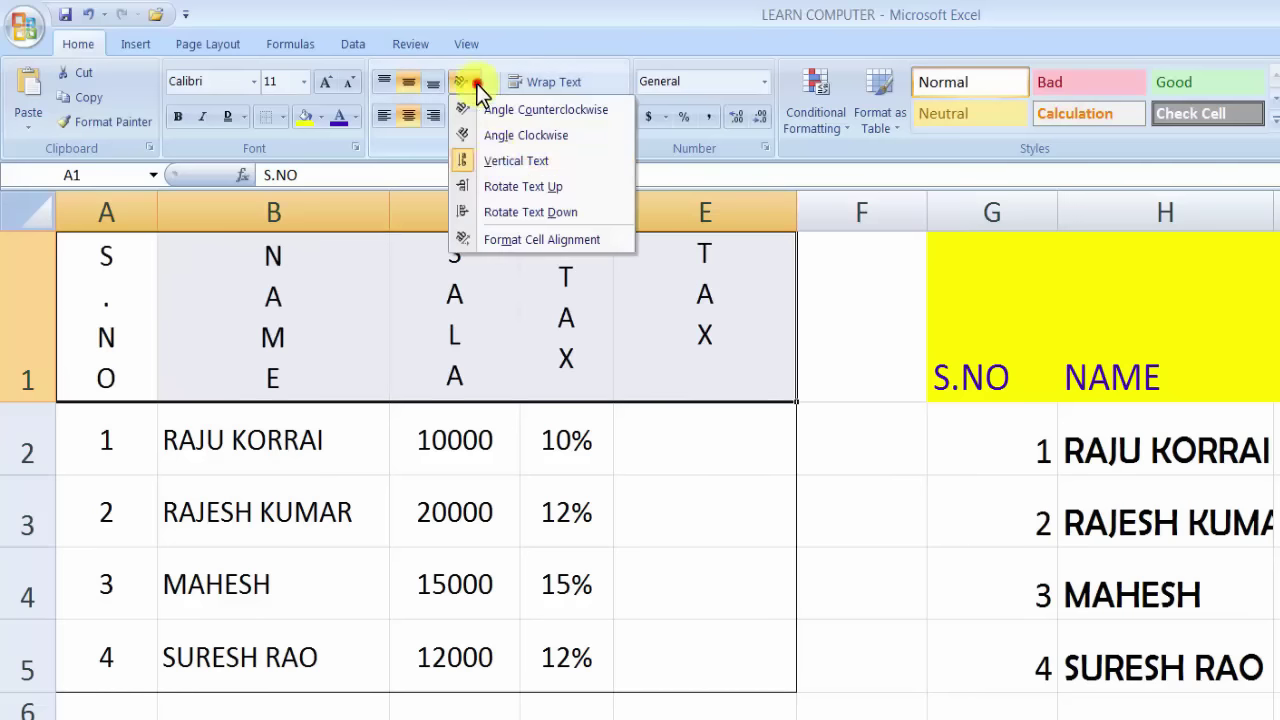
{"action": "left_click", "coordinate": [500, 187]}
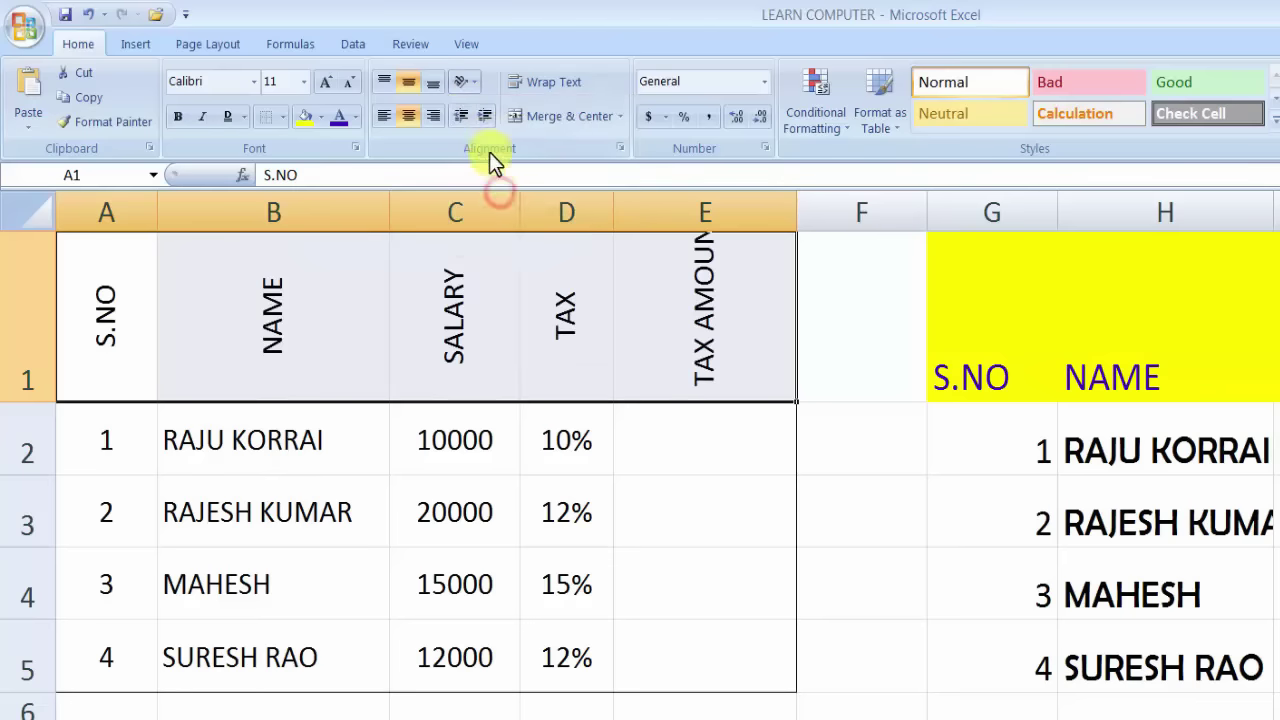
{"action": "left_click", "coordinate": [474, 86]}
{"action": "left_click", "coordinate": [509, 210]}
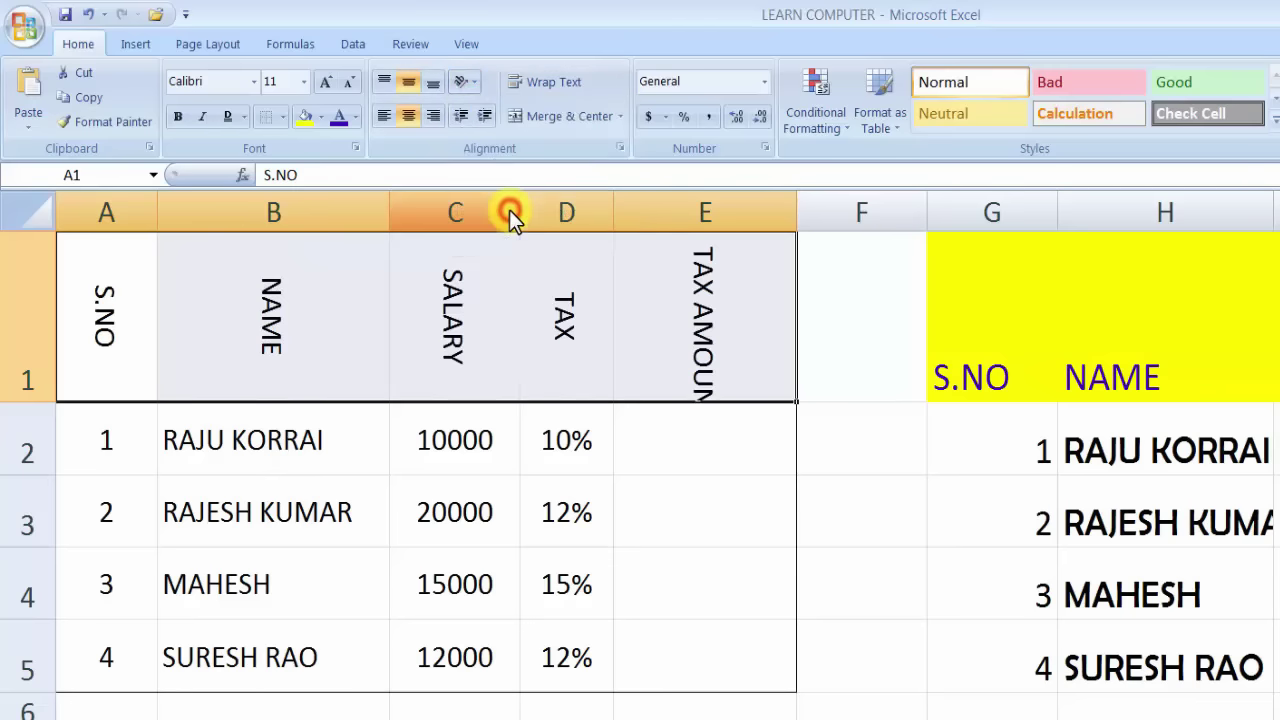
{"action": "left_click", "coordinate": [474, 84]}
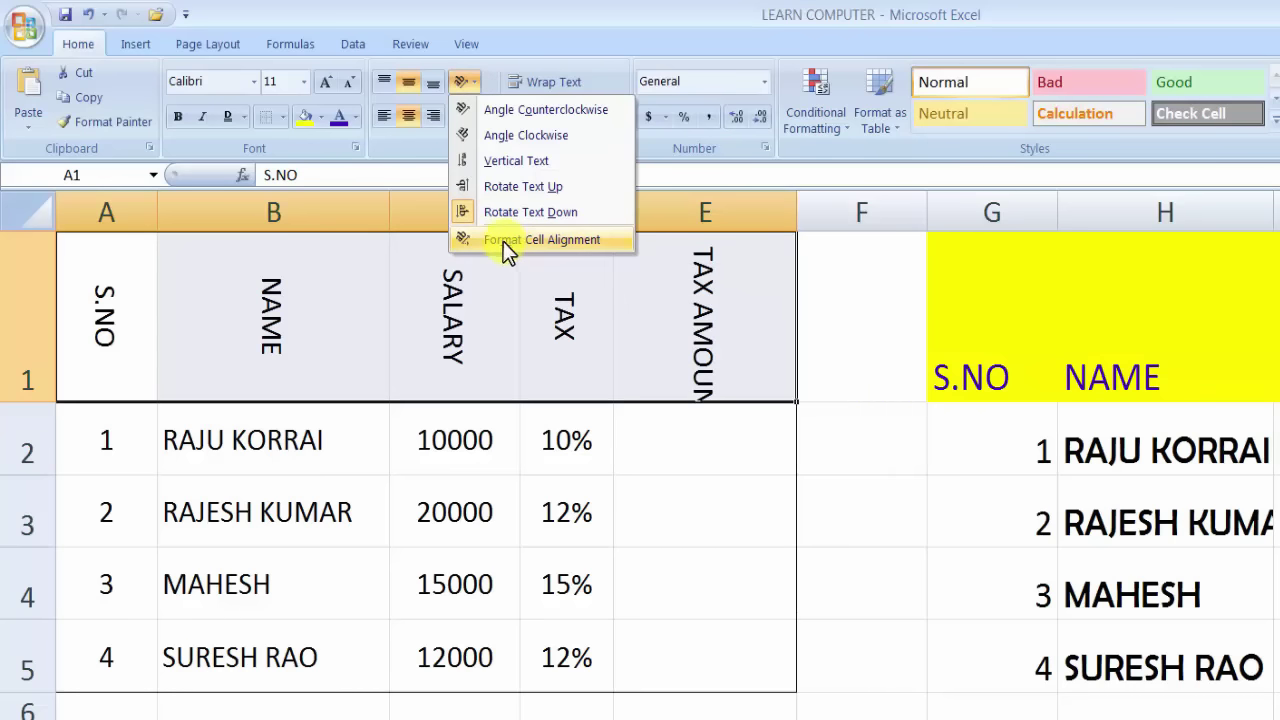
Step: Set the header text orientation to 45 degrees in Format Cell Alignment
{"action": "left_click", "coordinate": [504, 241]}
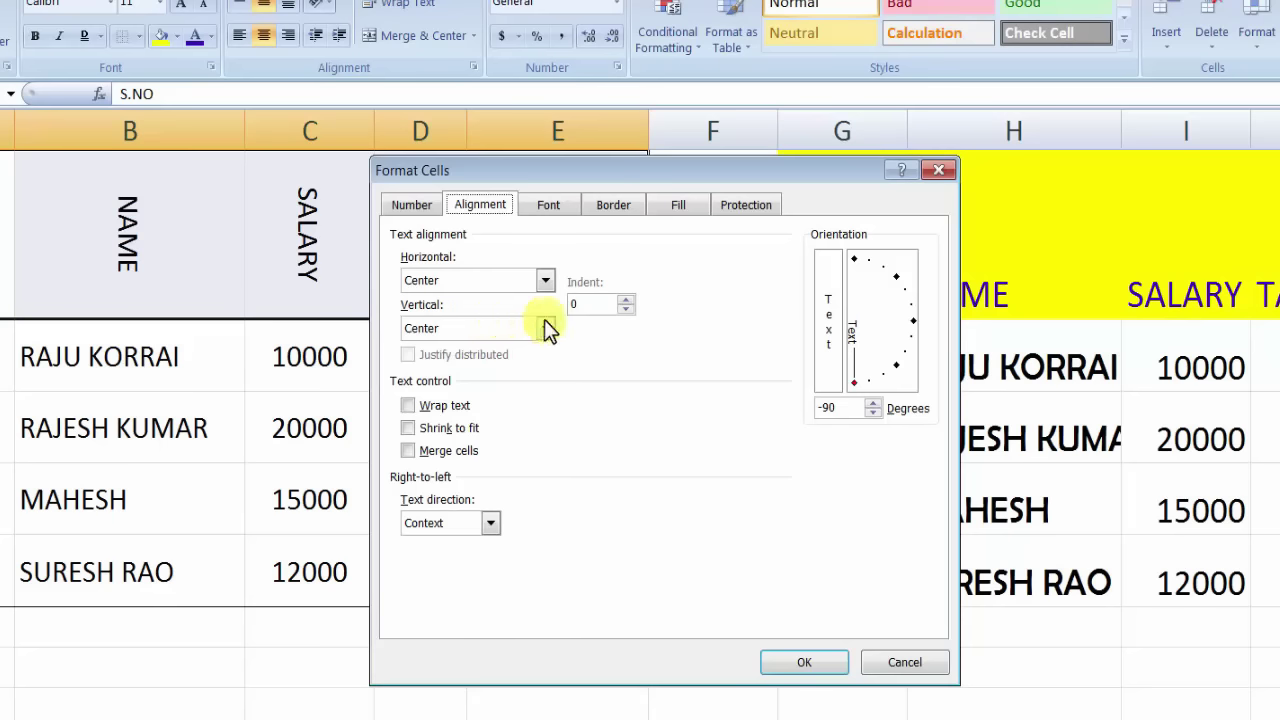
{"action": "left_click_drag", "start_coordinate": [868, 360], "coordinate": [848, 385]}
{"action": "double_click", "coordinate": [828, 409]}
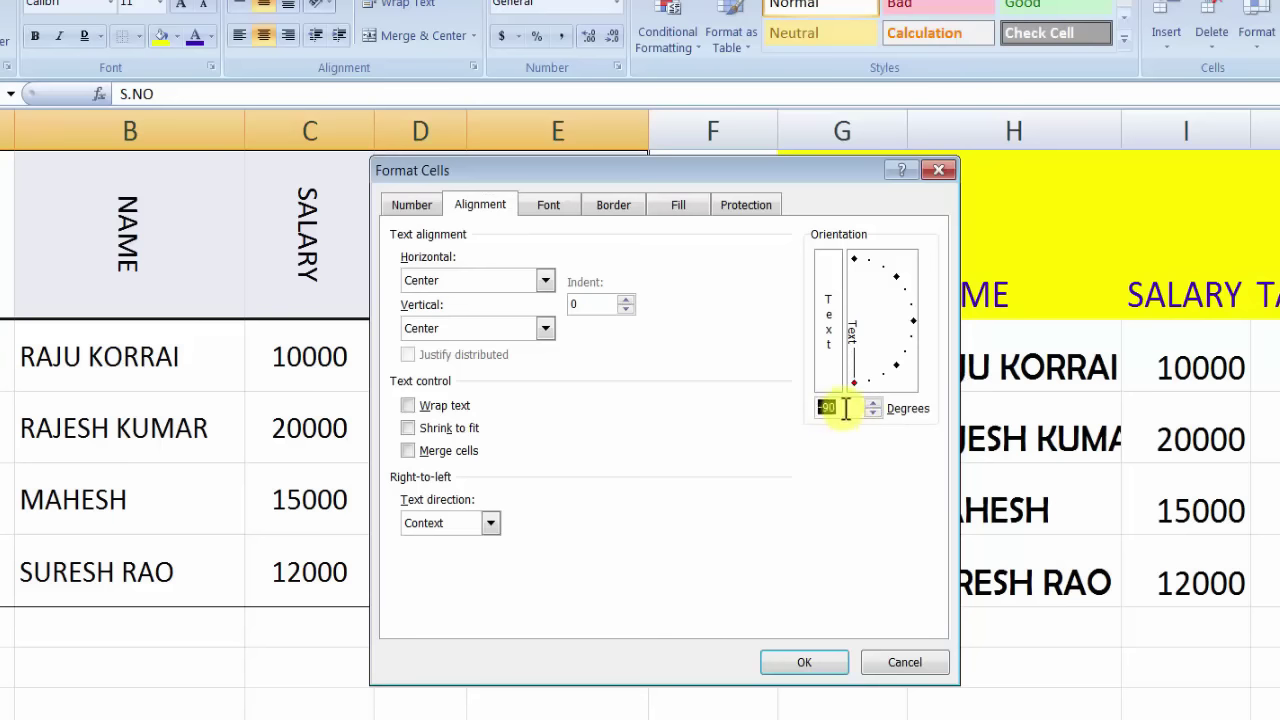
{"action": "left_click", "coordinate": [874, 404]}
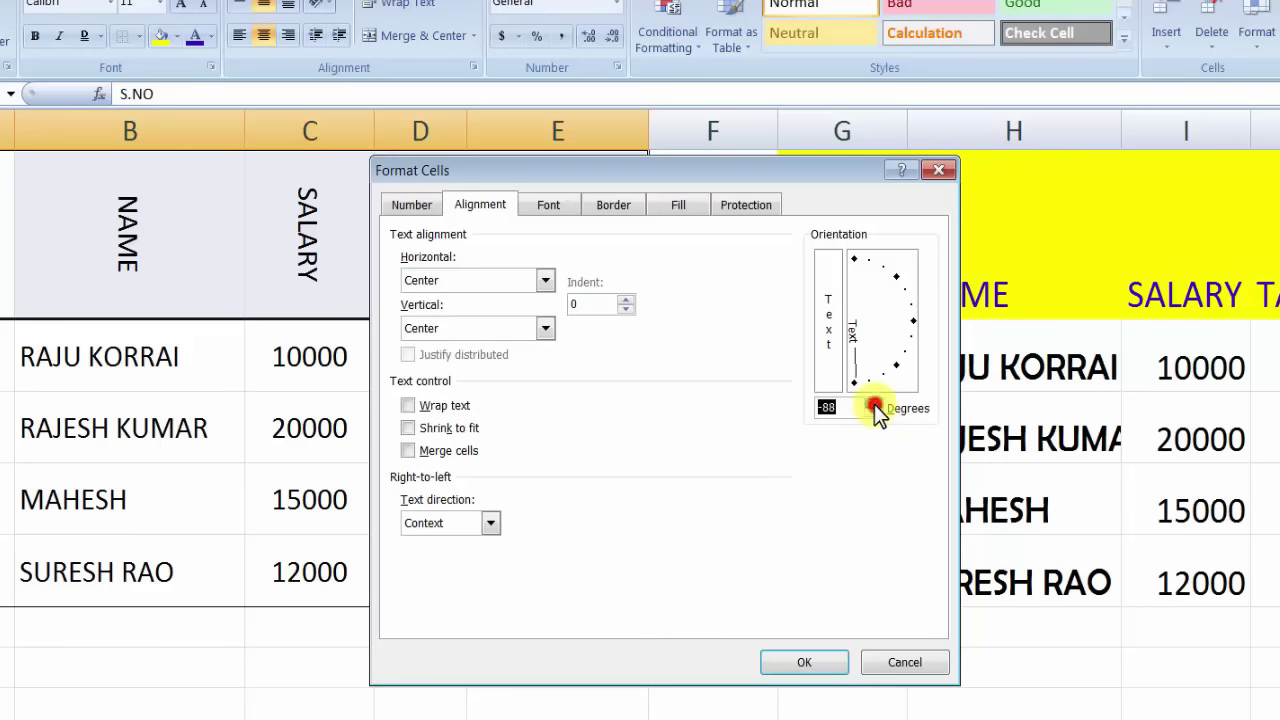
{"action": "left_click_drag", "start_coordinate": [874, 404], "coordinate": [874, 404]}
{"action": "left_click_drag", "start_coordinate": [910, 321], "coordinate": [901, 297]}
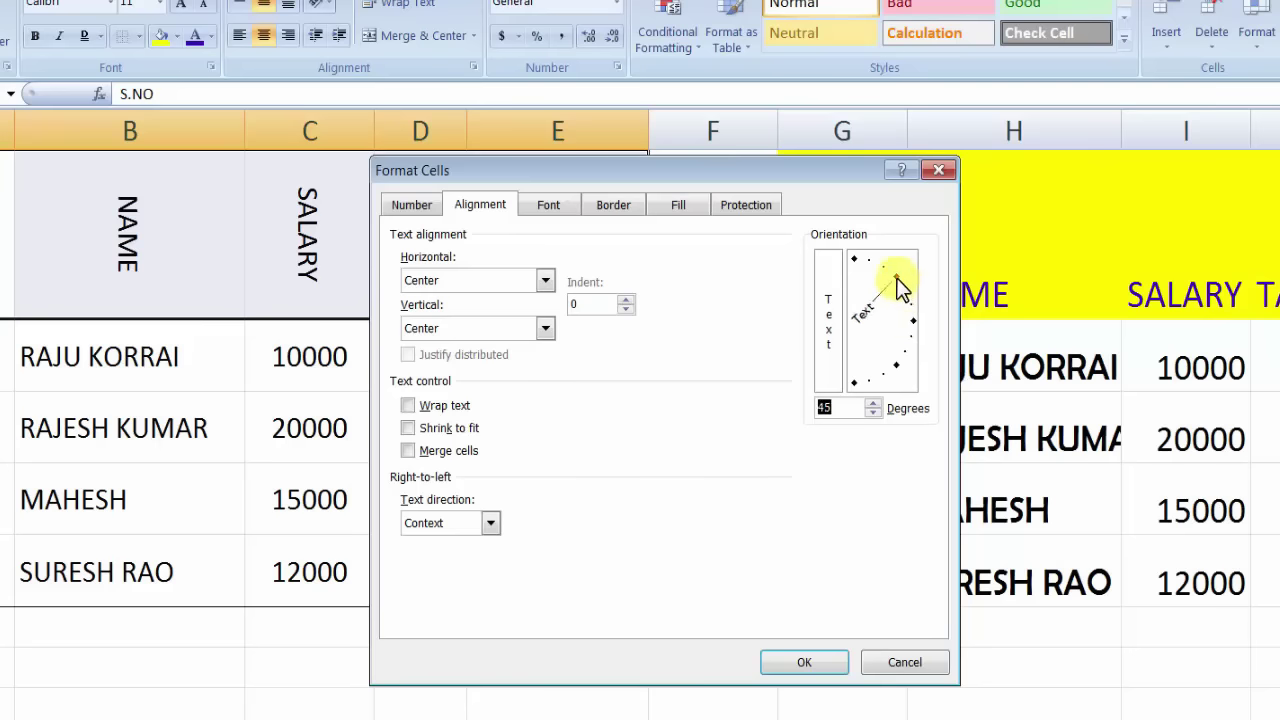
{"action": "left_click", "coordinate": [811, 659]}
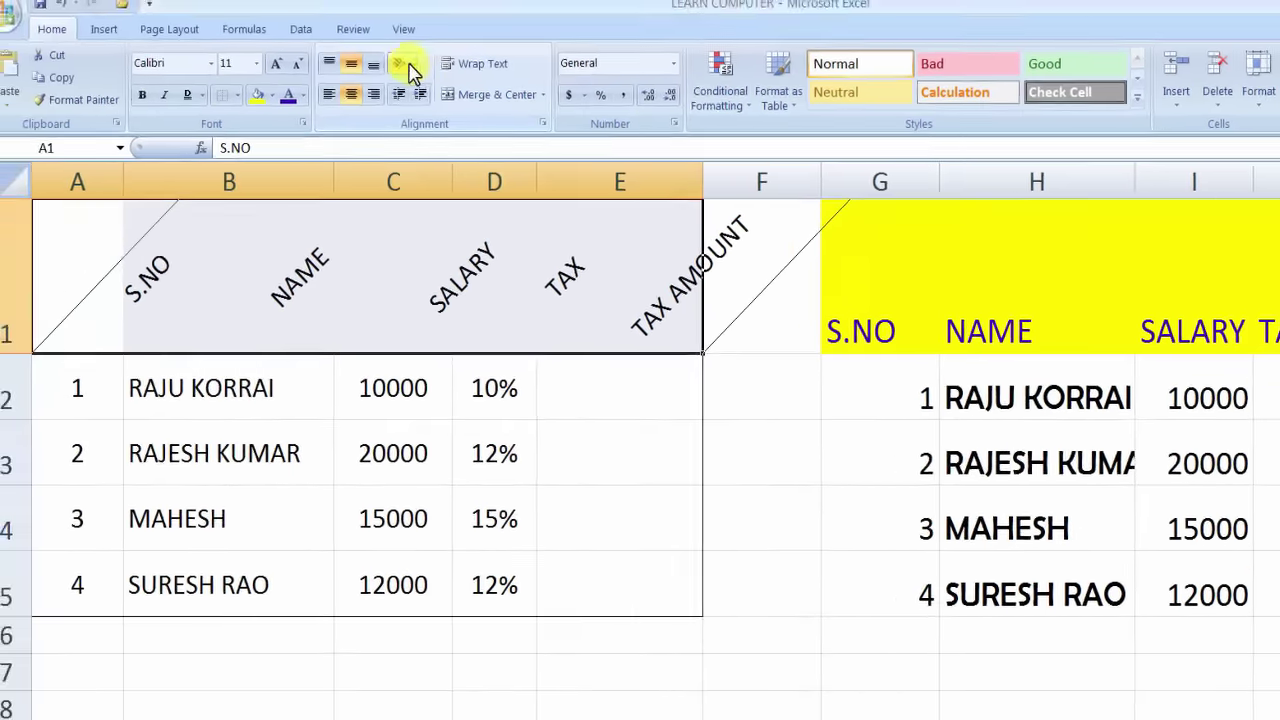
Step: Set the header orientation back to 0 degrees so the text is horizontal
{"action": "left_click", "coordinate": [330, 3]}
{"action": "left_click", "coordinate": [468, 213]}
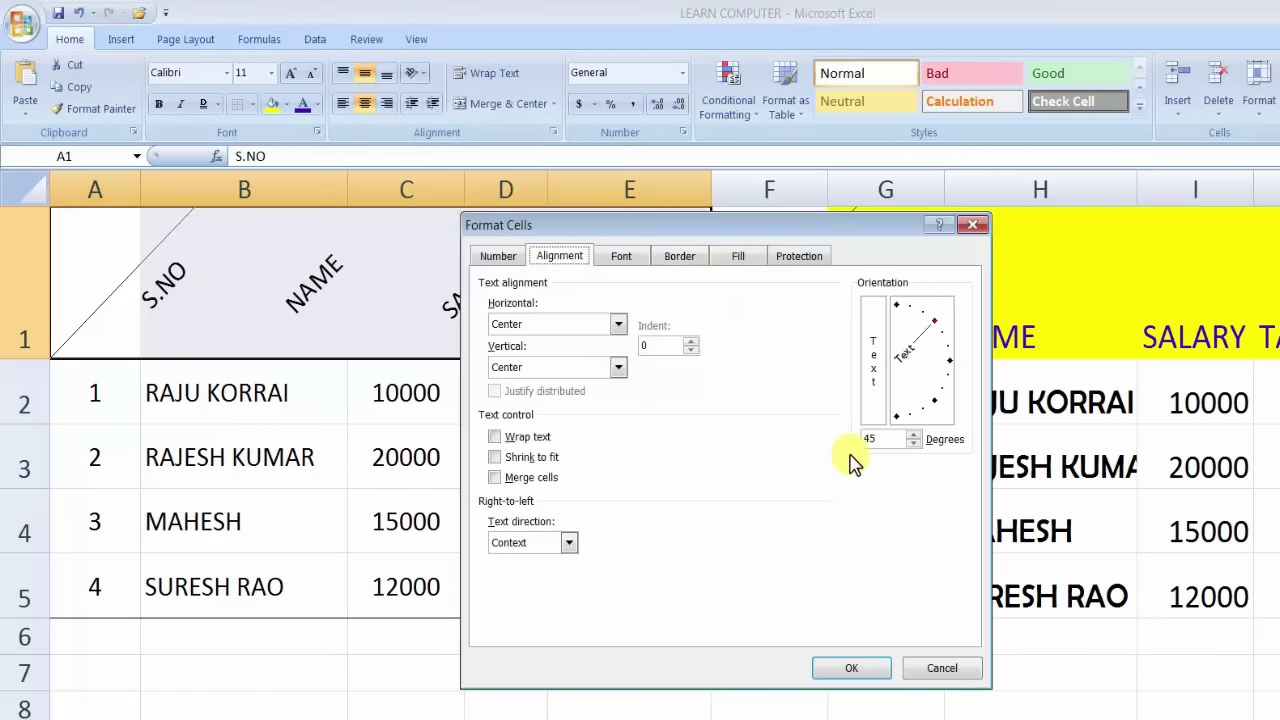
{"action": "left_click_drag", "start_coordinate": [887, 437], "coordinate": [823, 437]}
{"action": "type", "text": "0"}
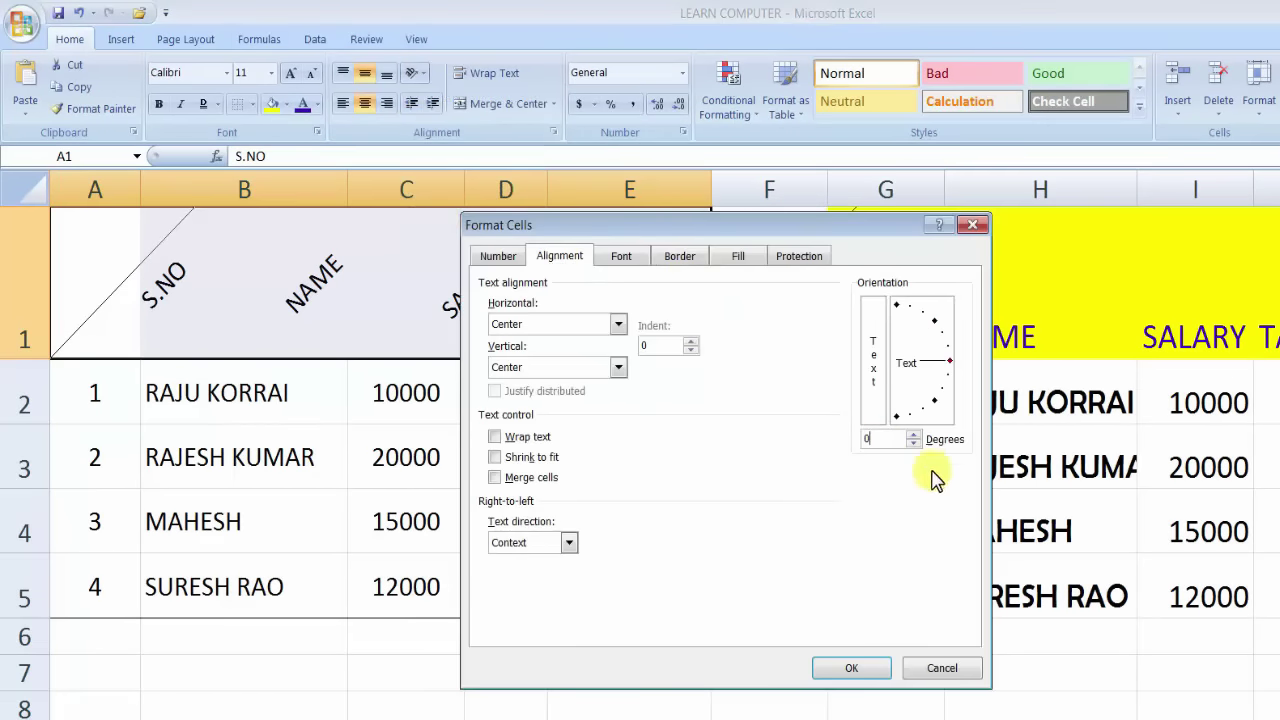
{"action": "left_click", "coordinate": [853, 668]}
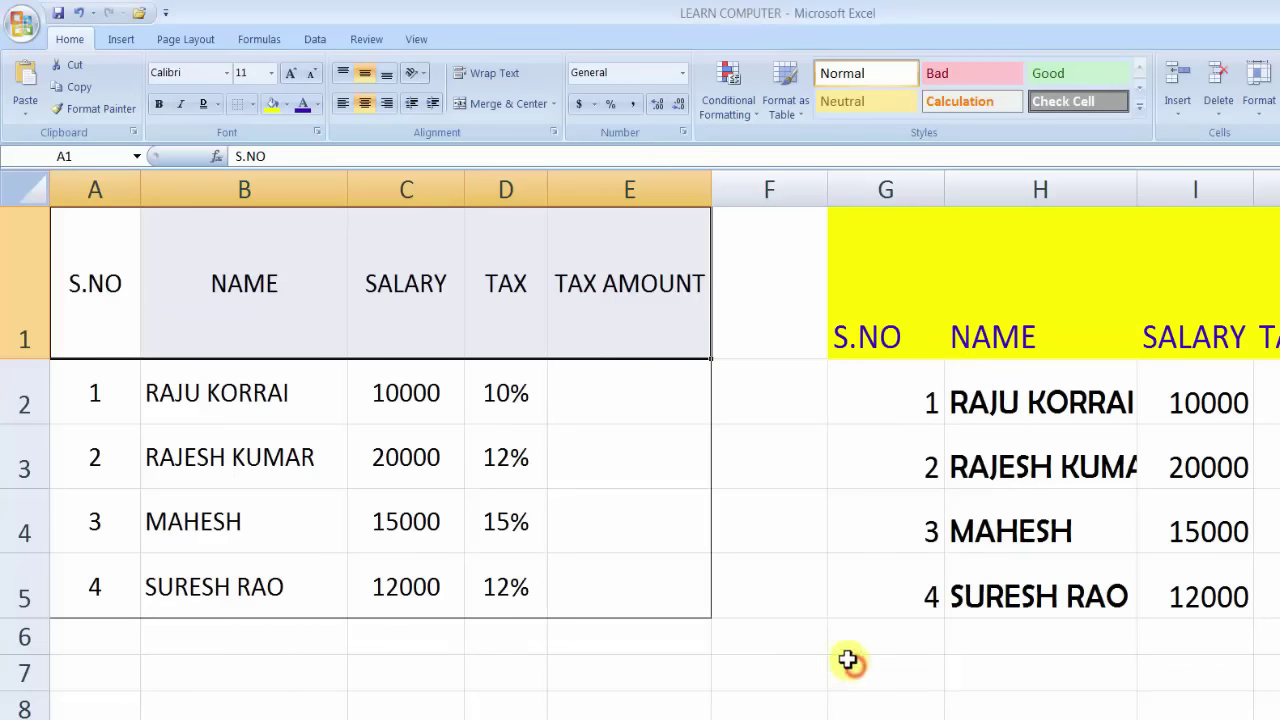
{"action": "left_click", "coordinate": [618, 496]}
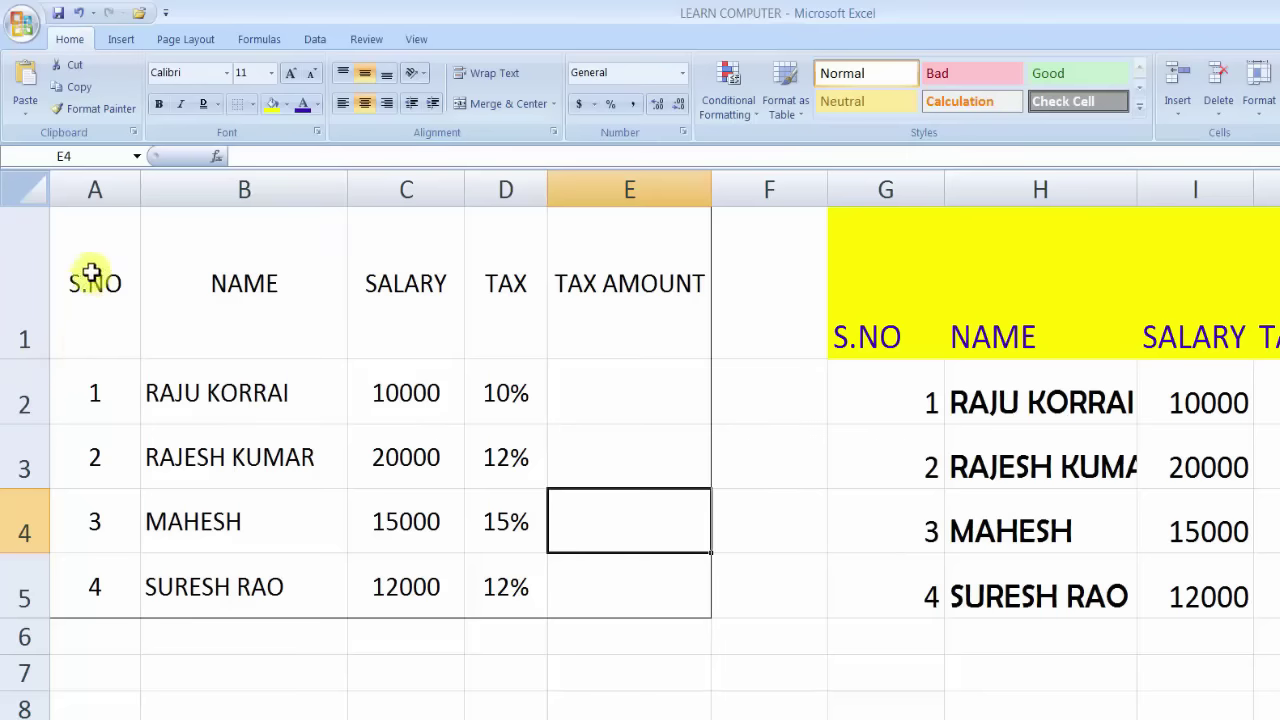
Step: AutoFit the row height of the salary table A1:E5
{"action": "left_click_drag", "start_coordinate": [92, 272], "coordinate": [609, 577]}
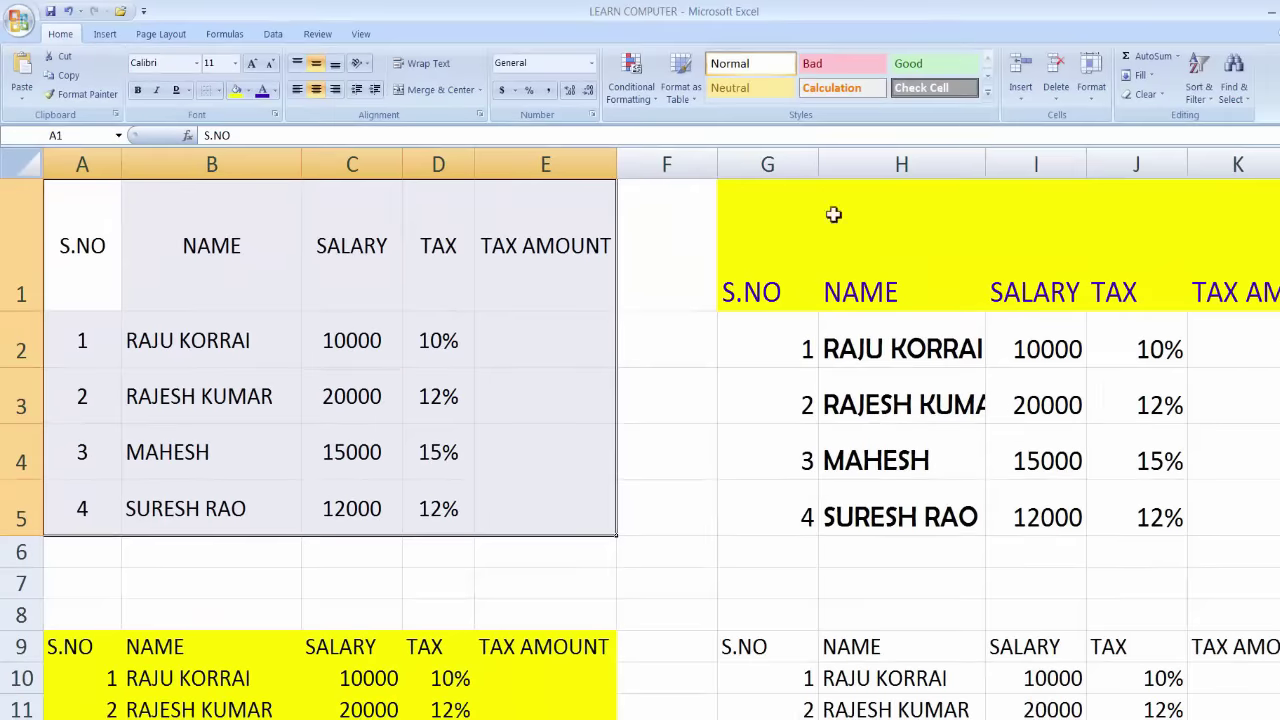
{"action": "left_click", "coordinate": [1091, 90]}
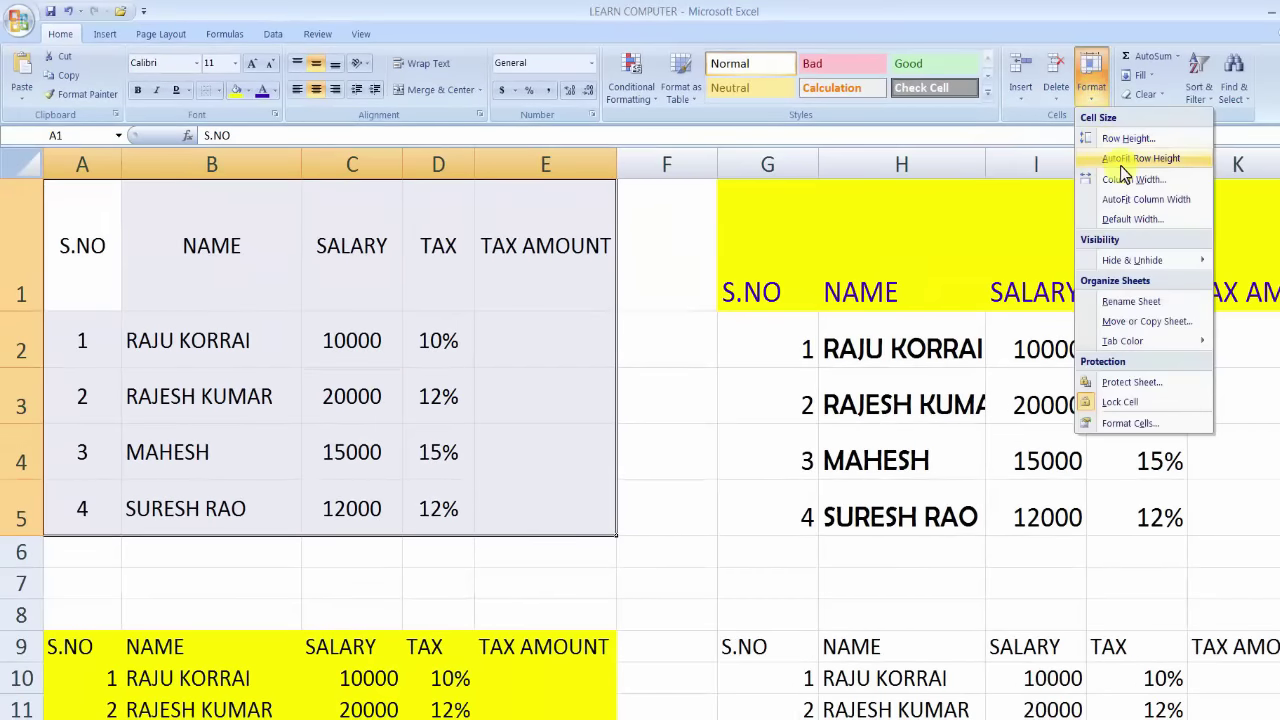
{"action": "left_click", "coordinate": [1112, 155]}
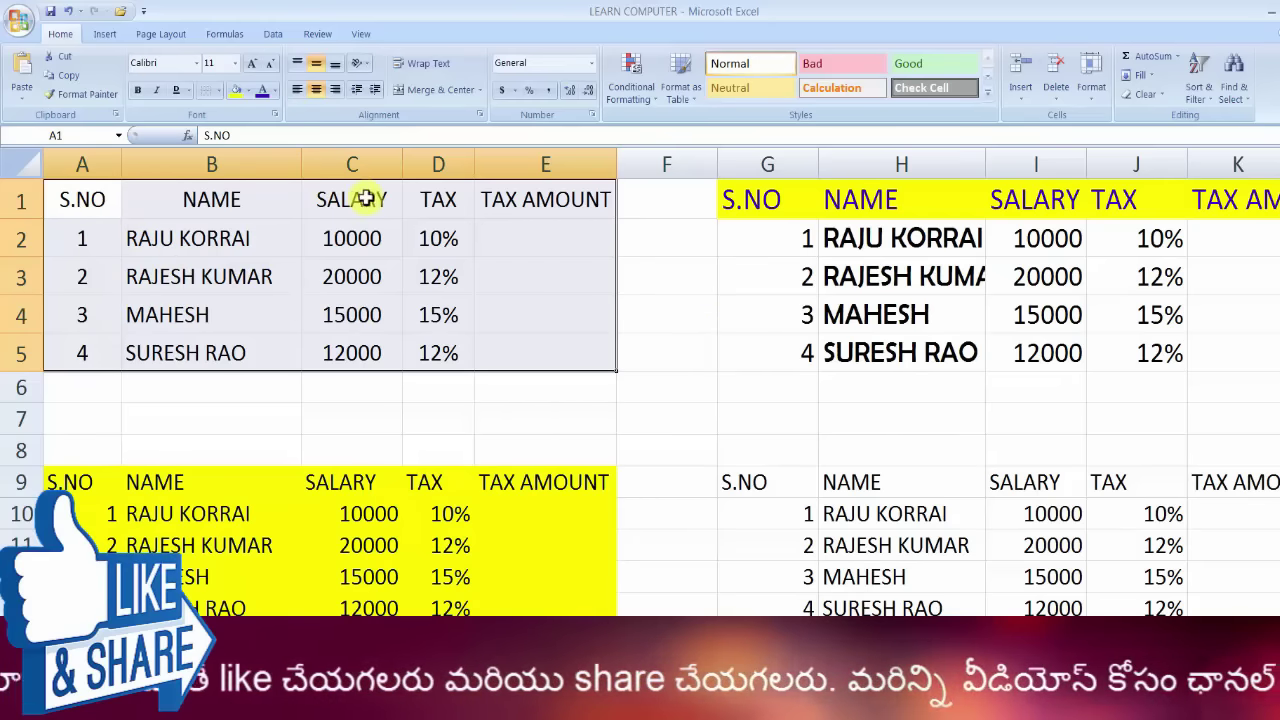
Step: Narrow columns B and D, and AutoFit columns C and A to their contents
{"action": "key", "text": "Right"}
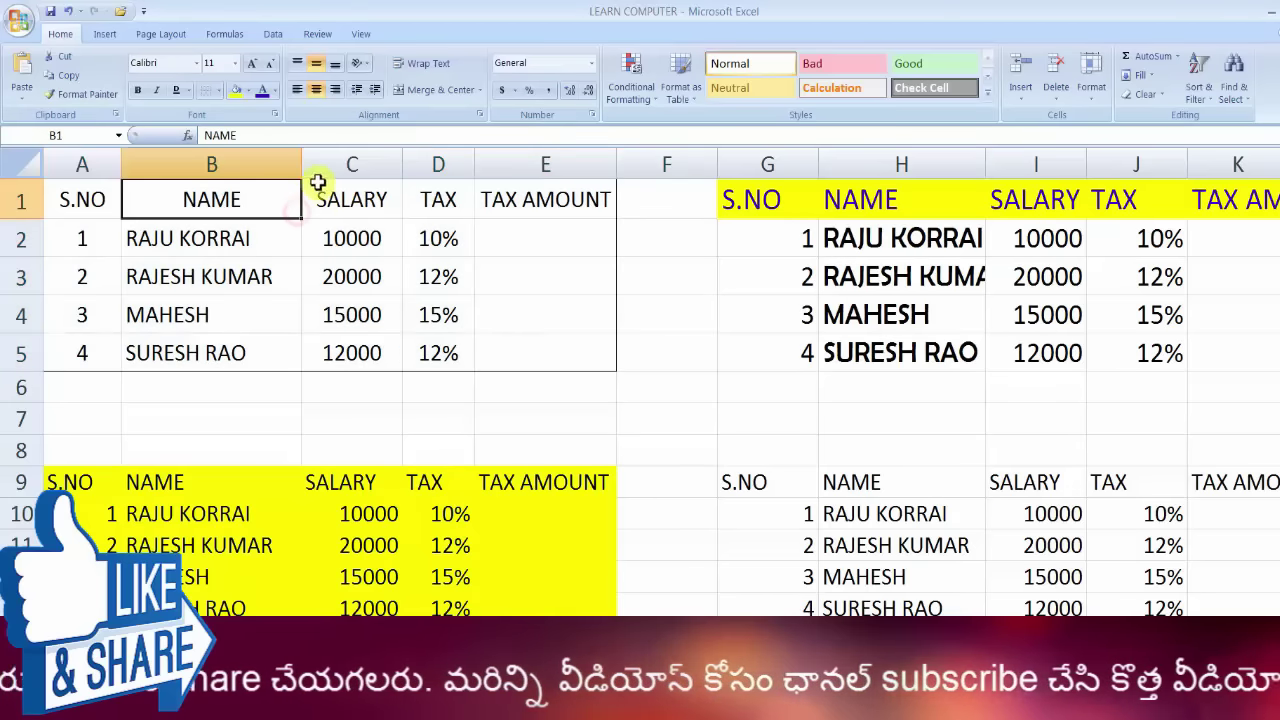
{"action": "left_click_drag", "start_coordinate": [301, 165], "coordinate": [279, 165]}
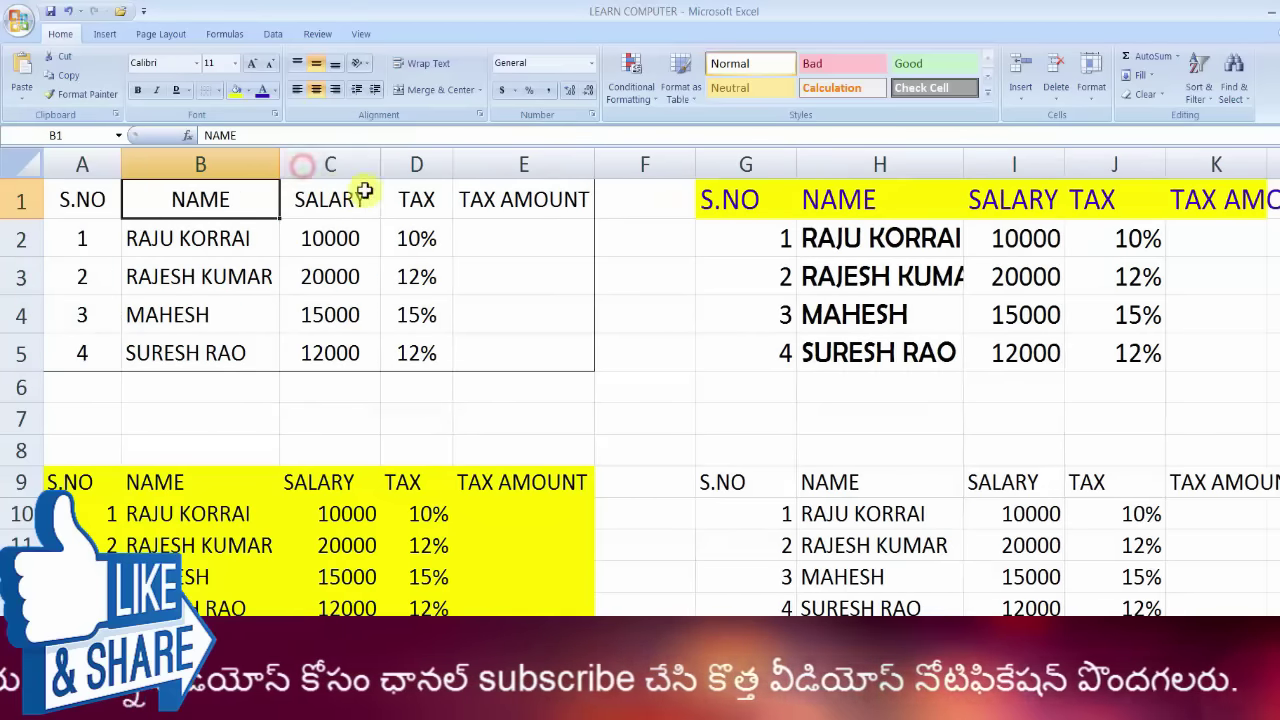
{"action": "left_click_drag", "start_coordinate": [452, 165], "coordinate": [431, 165]}
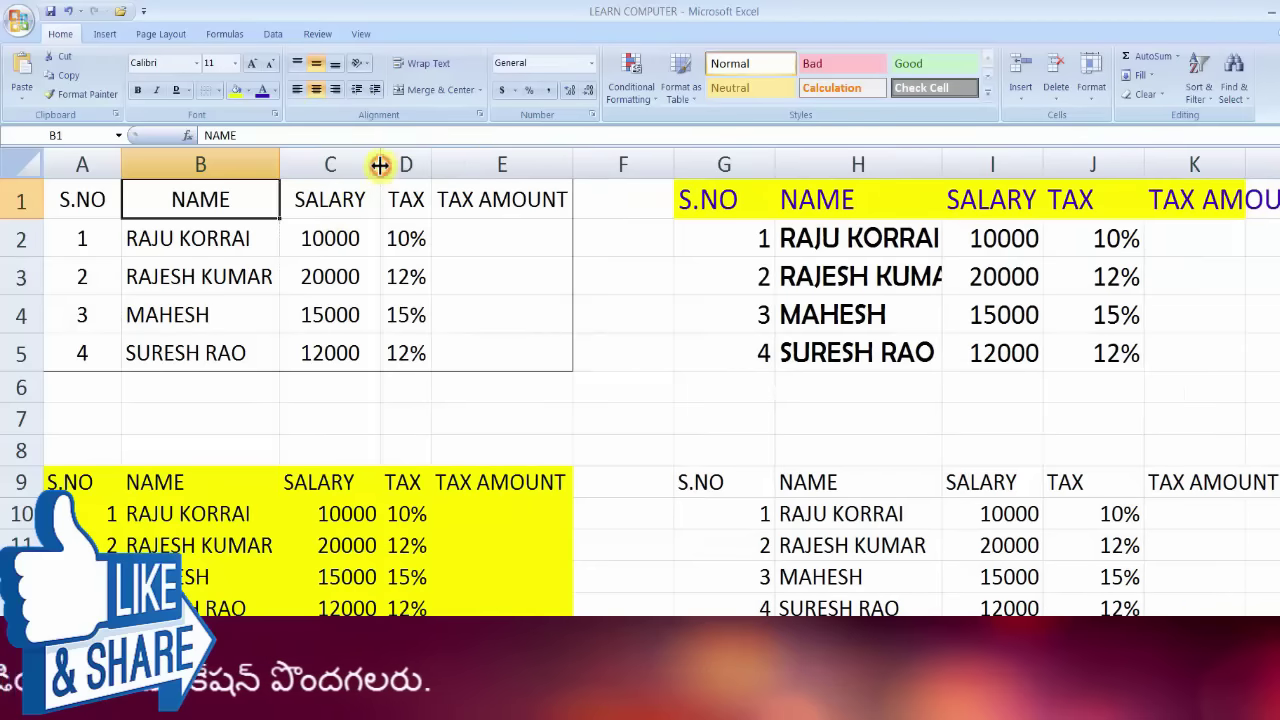
{"action": "double_click", "coordinate": [380, 165]}
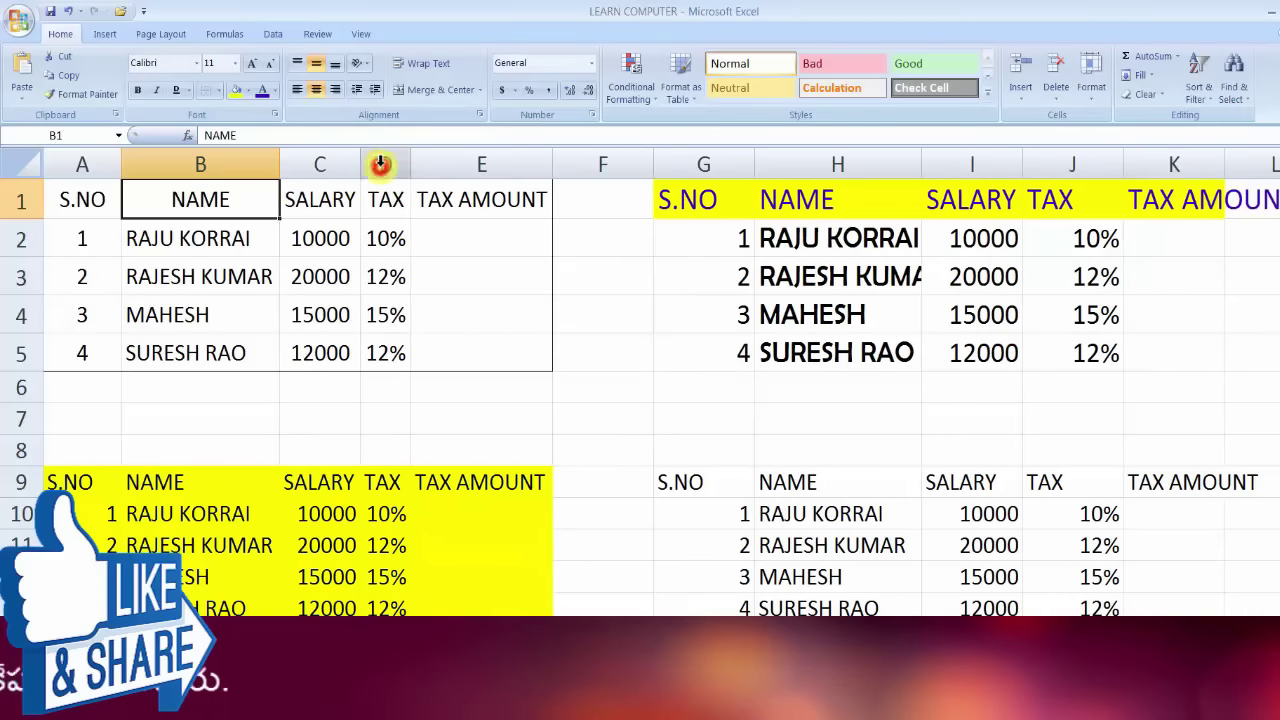
{"action": "double_click", "coordinate": [120, 165]}
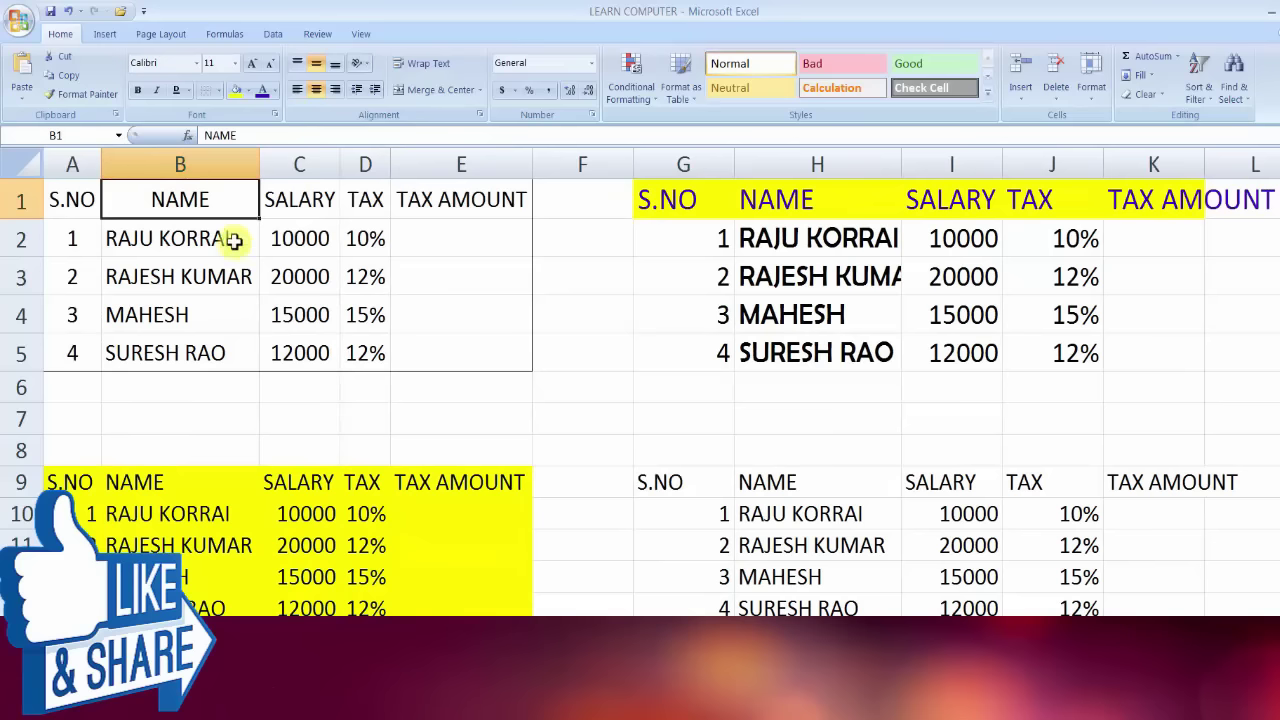
Step: Reselect the table A1:E5, then the NAME and SALARY header cells
{"action": "left_click_drag", "start_coordinate": [28, 219], "coordinate": [449, 348]}
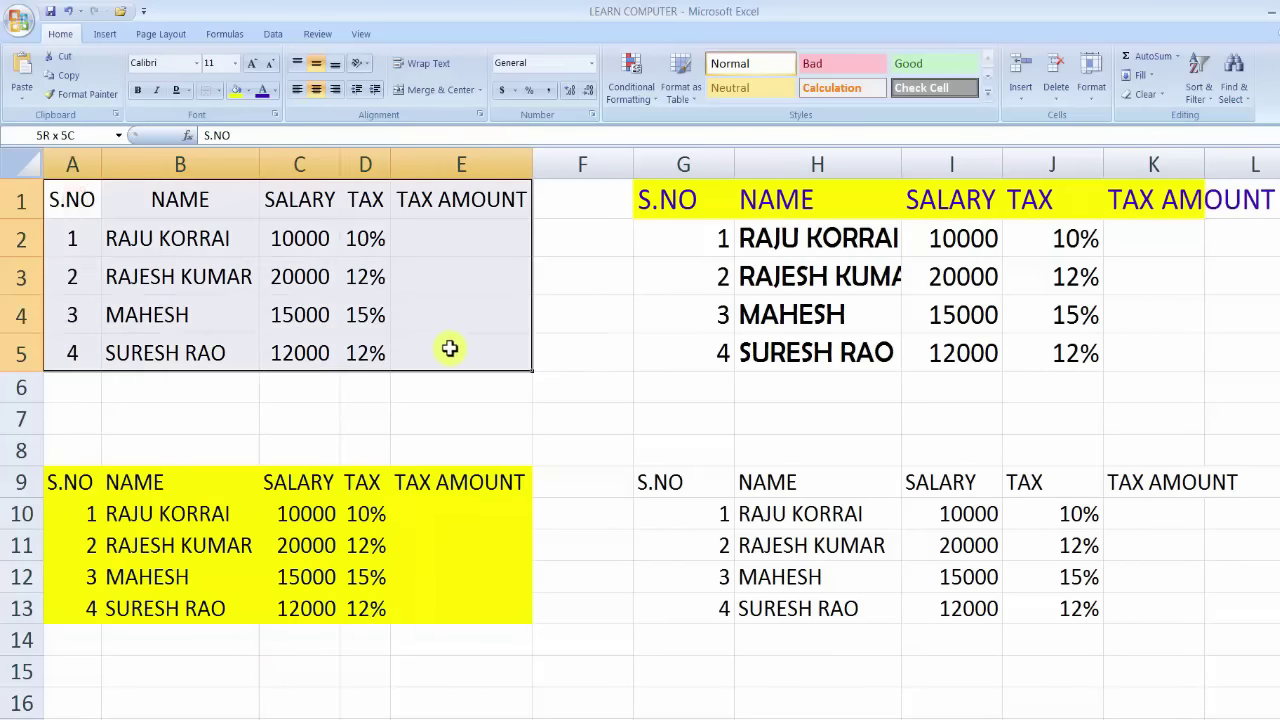
{"action": "left_click", "coordinate": [510, 299]}
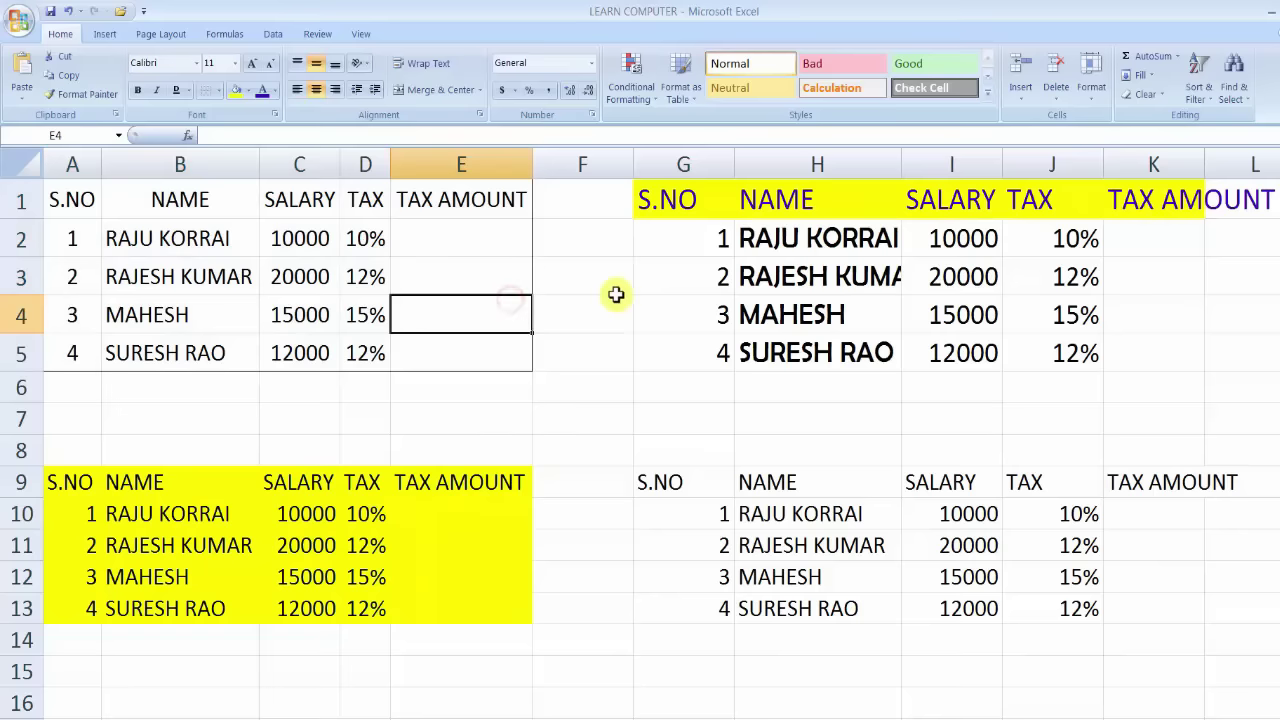
{"action": "left_click", "coordinate": [662, 305]}
{"action": "left_click_drag", "start_coordinate": [91, 195], "coordinate": [449, 348]}
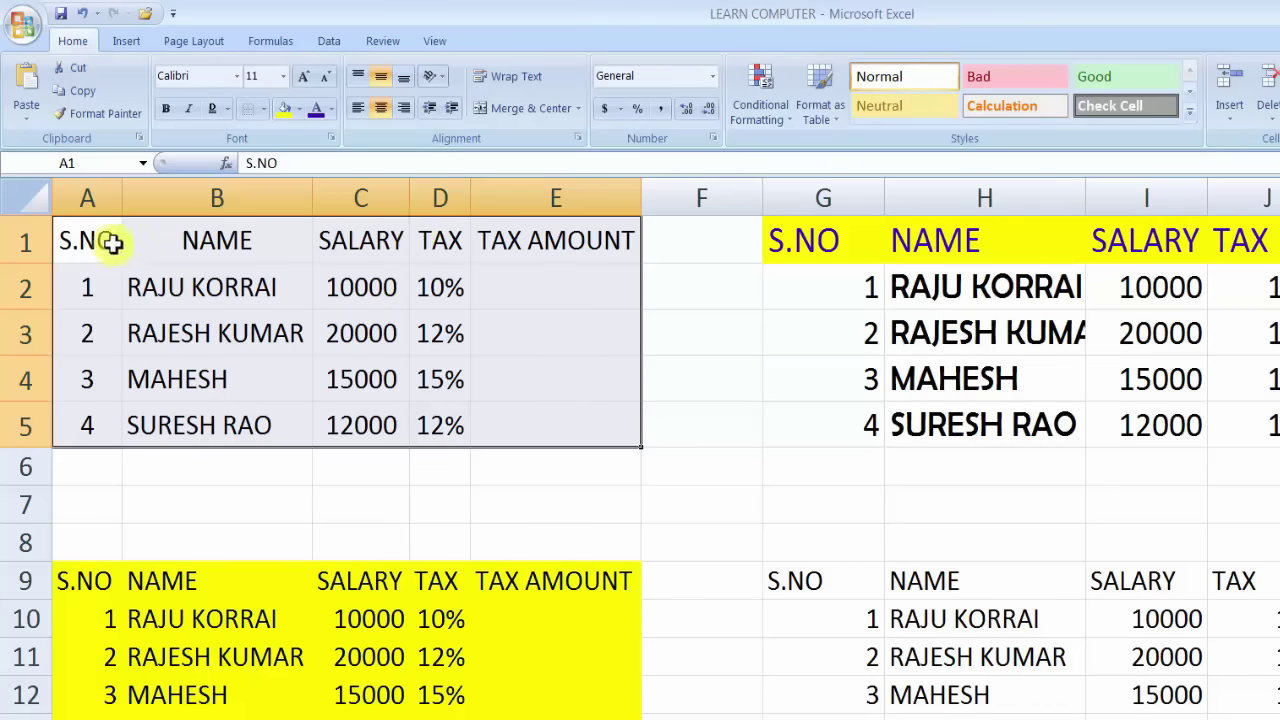
{"action": "left_click", "coordinate": [249, 250]}
{"action": "left_click", "coordinate": [355, 245]}
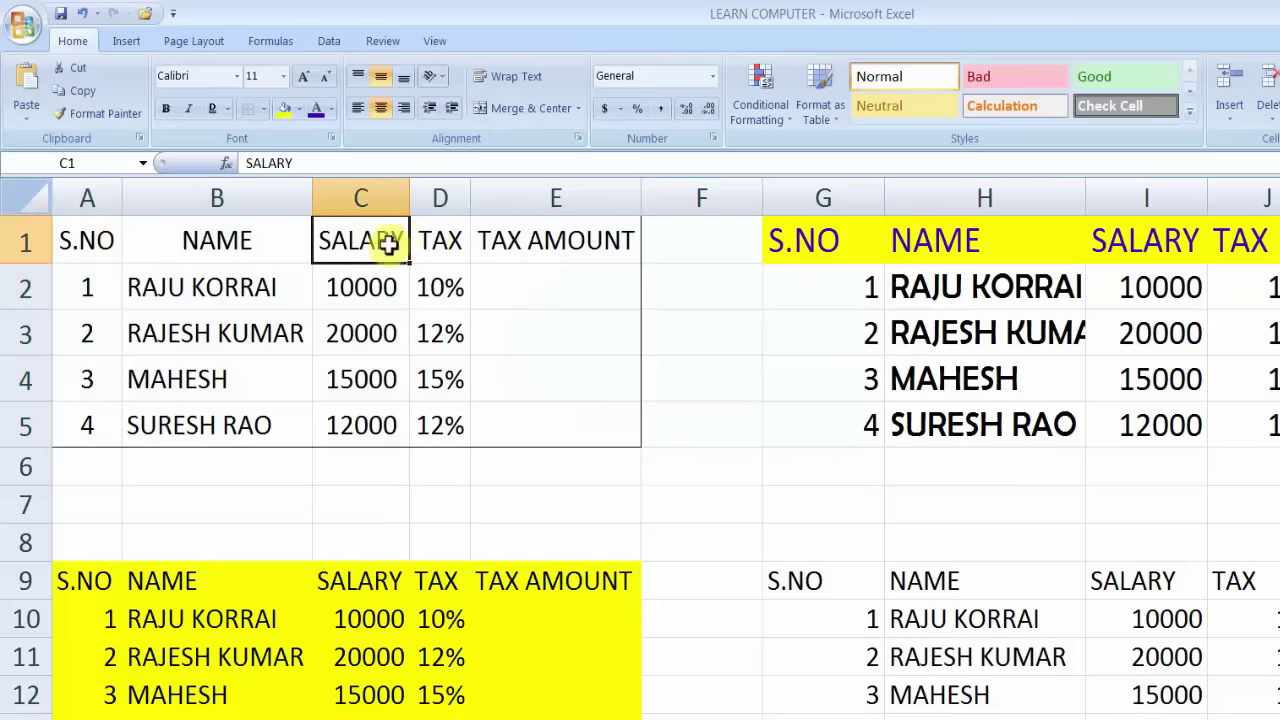
{"action": "left_click", "coordinate": [200, 244]}
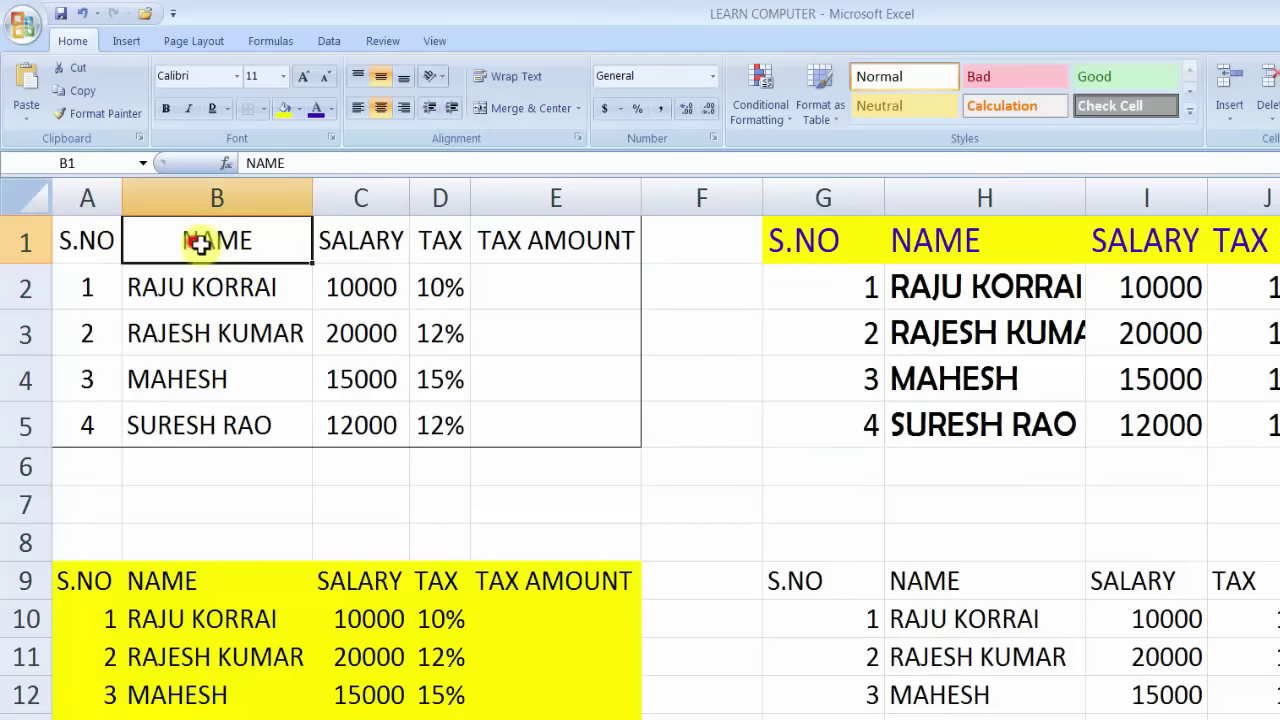
Step: Insert a blank sheet row above the salary table
{"action": "left_click", "coordinate": [348, 242]}
{"action": "left_click", "coordinate": [427, 243]}
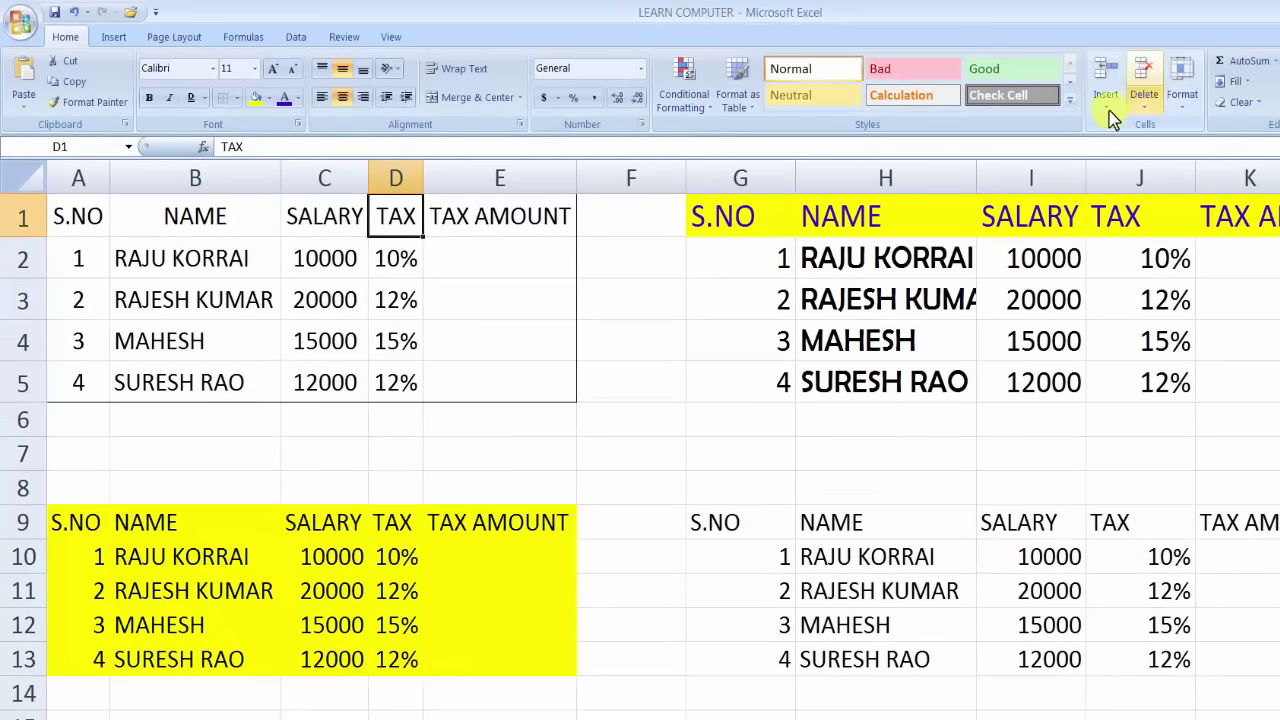
{"action": "left_click", "coordinate": [1106, 104]}
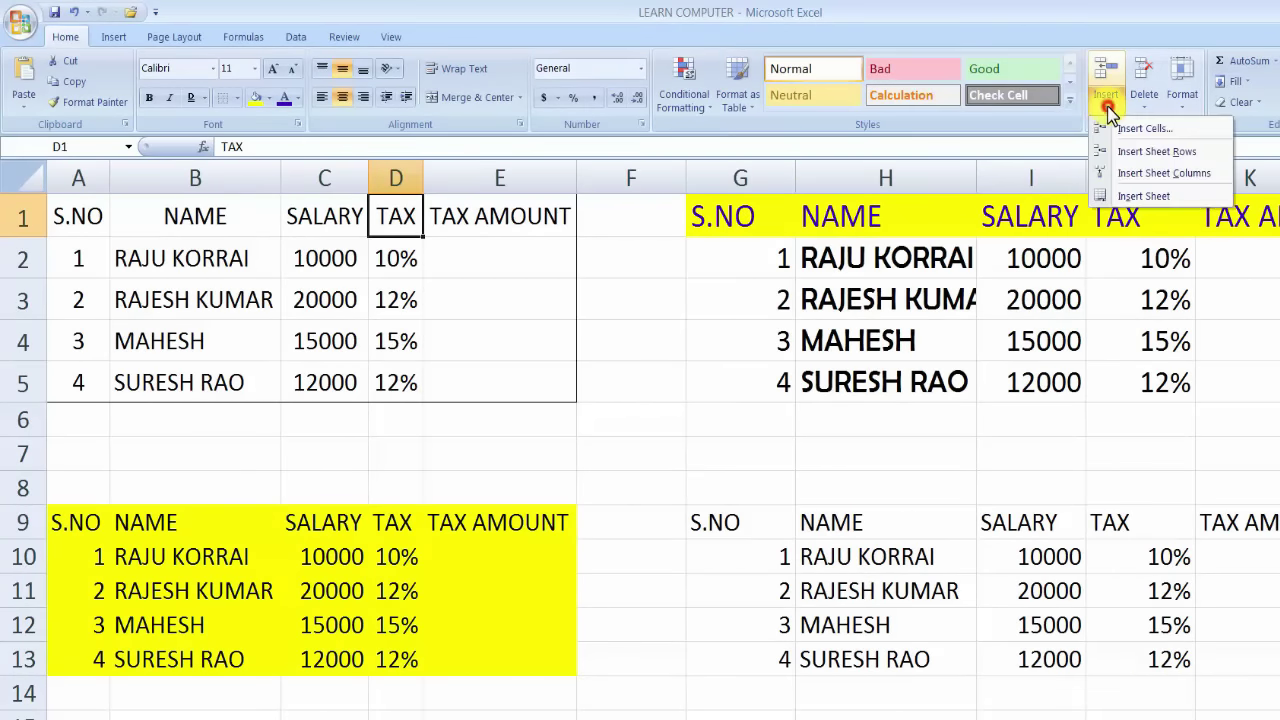
{"action": "left_click", "coordinate": [1151, 157]}
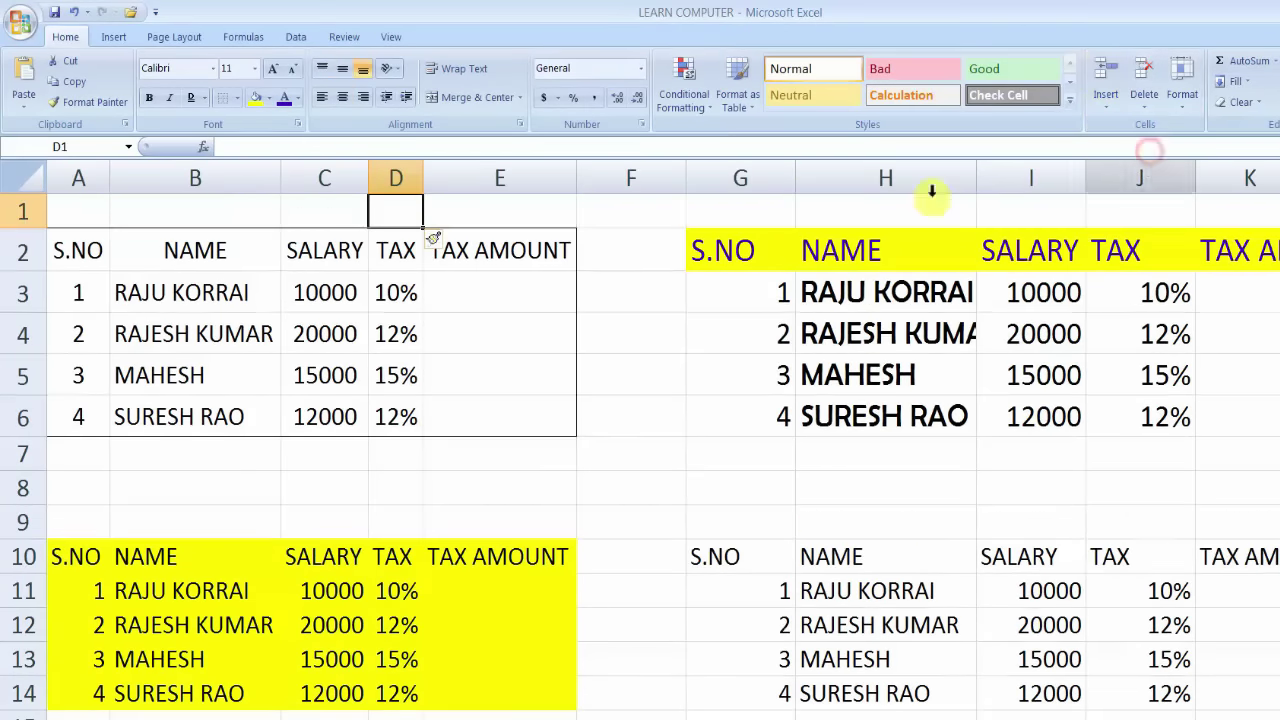
Step: Select A1 through E1 in the new blank row for the title
{"action": "left_click", "coordinate": [88, 210]}
{"action": "left_click_drag", "start_coordinate": [113, 214], "coordinate": [449, 220]}
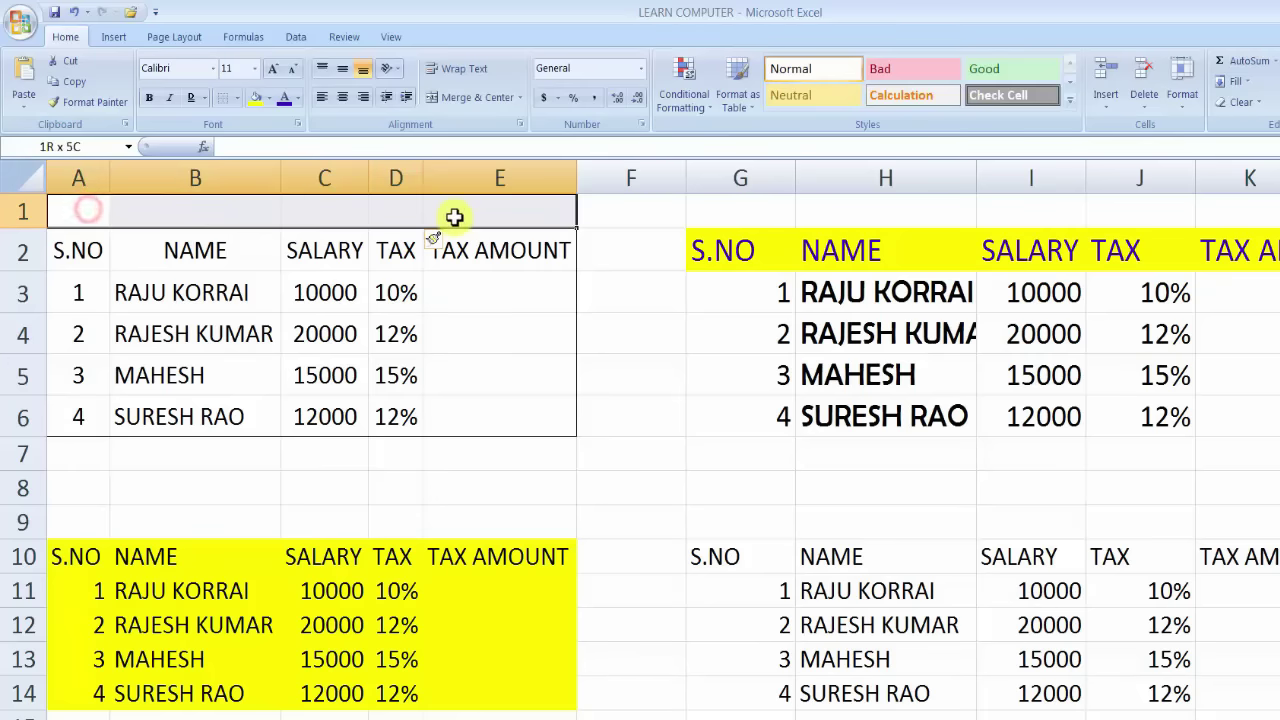
{"action": "left_click", "coordinate": [591, 323]}
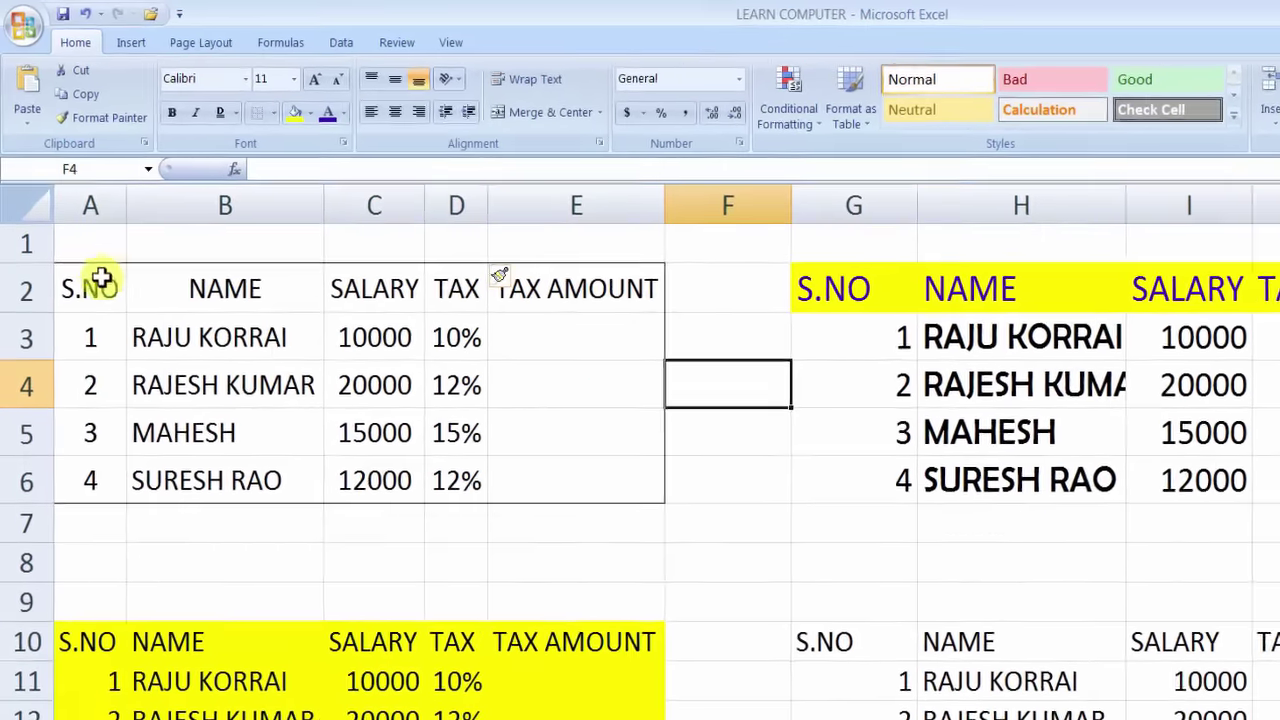
{"action": "left_click", "coordinate": [75, 213]}
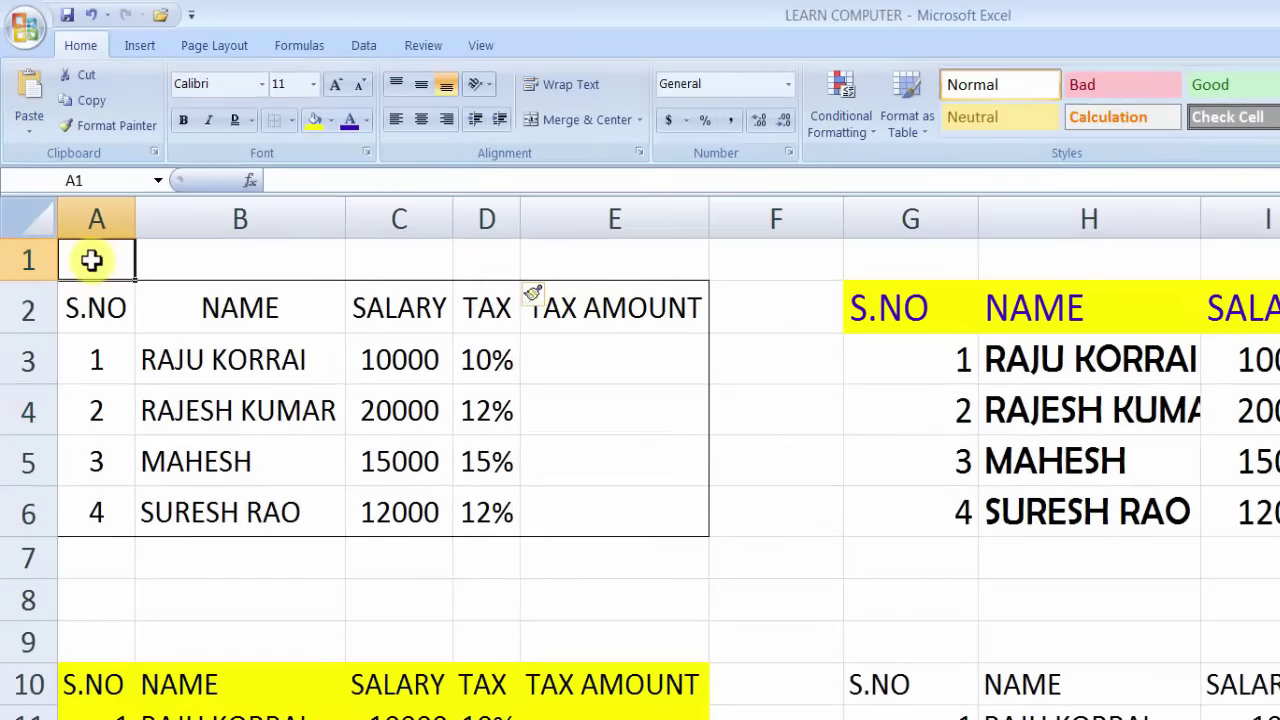
{"action": "left_click_drag", "start_coordinate": [94, 260], "coordinate": [557, 278]}
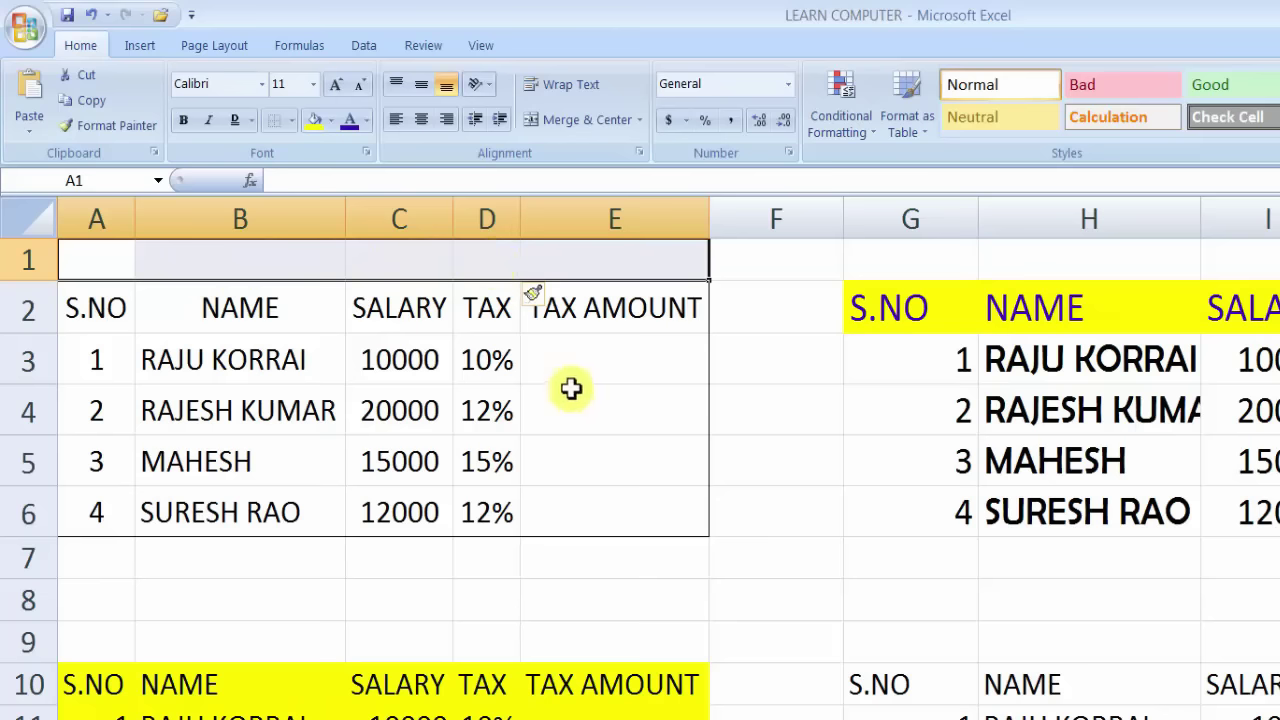
{"action": "left_click", "coordinate": [137, 290]}
{"action": "left_click_drag", "start_coordinate": [107, 257], "coordinate": [650, 268]}
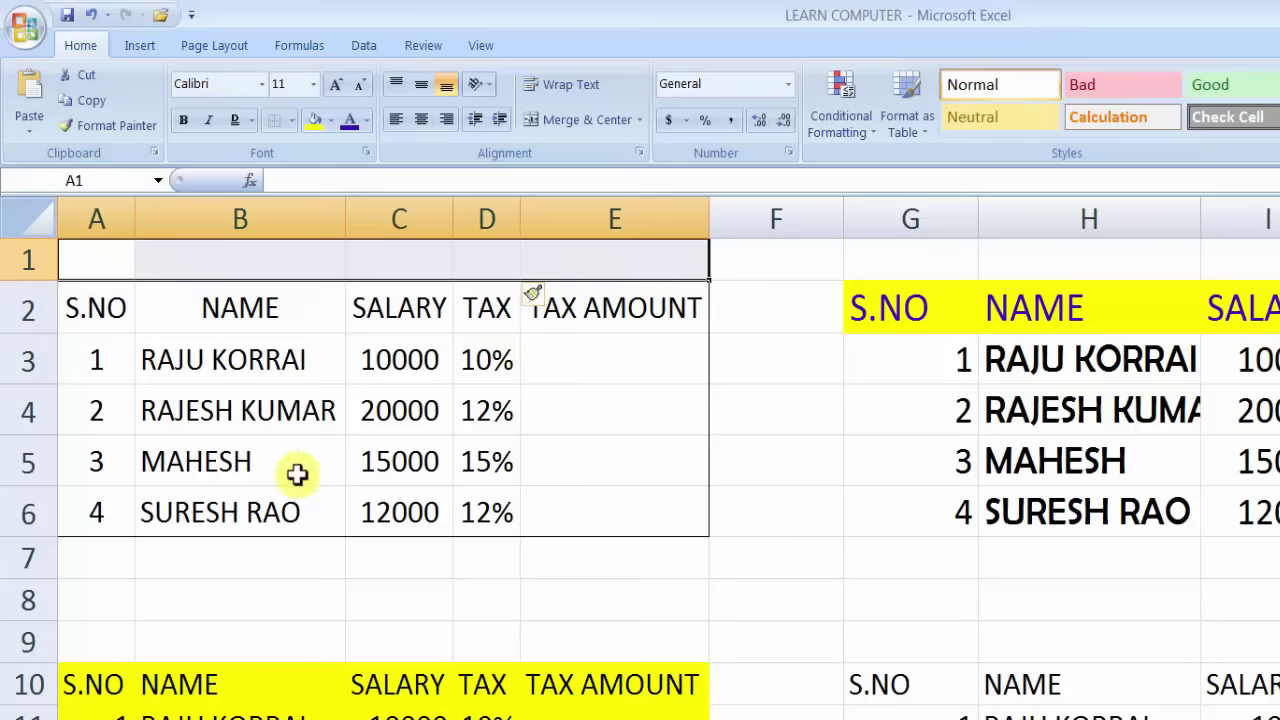
Step: Merge and center A1:E1 and enter the title LEARN COMPUTER IN TELUGU
{"action": "left_click", "coordinate": [590, 121]}
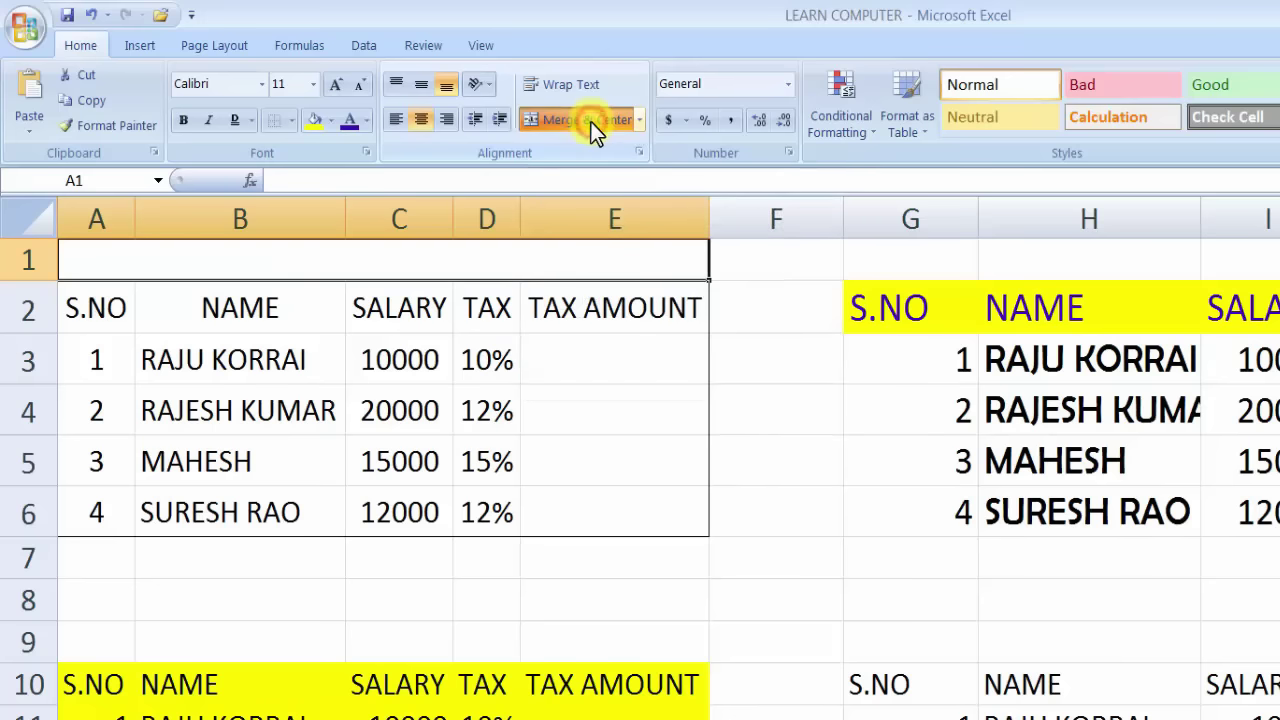
{"action": "left_click", "coordinate": [163, 288]}
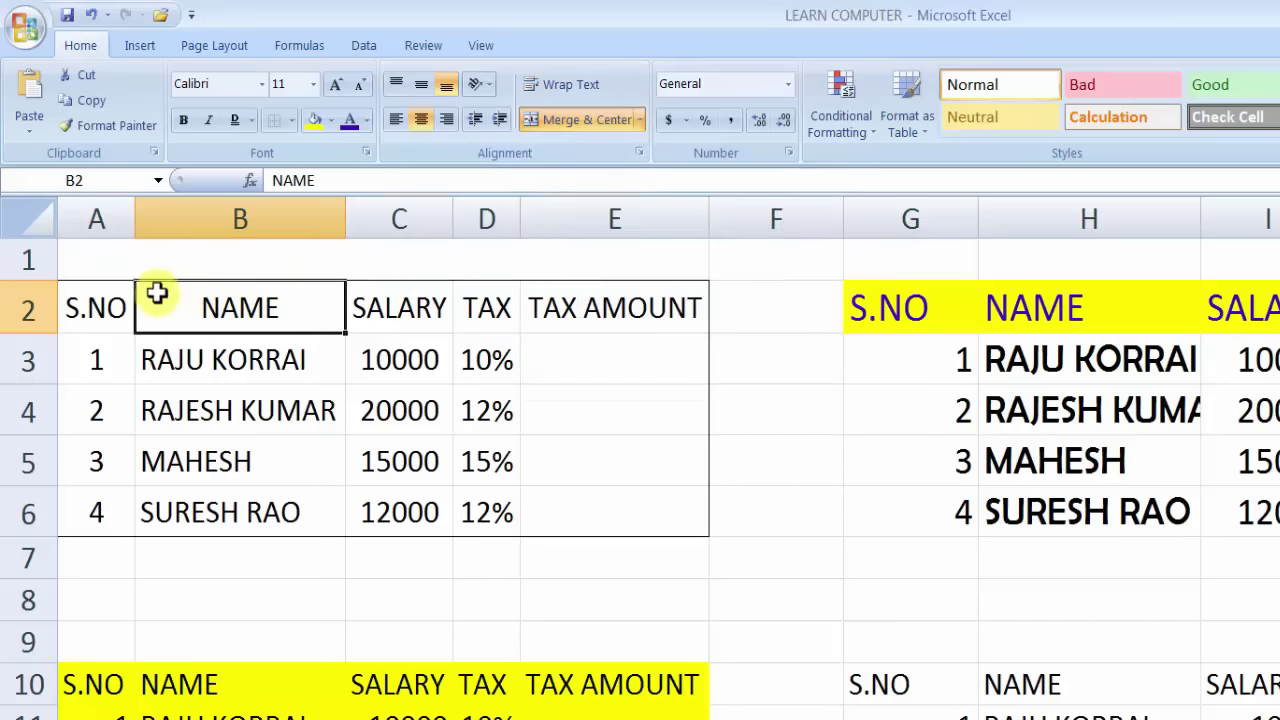
{"action": "left_click", "coordinate": [133, 260]}
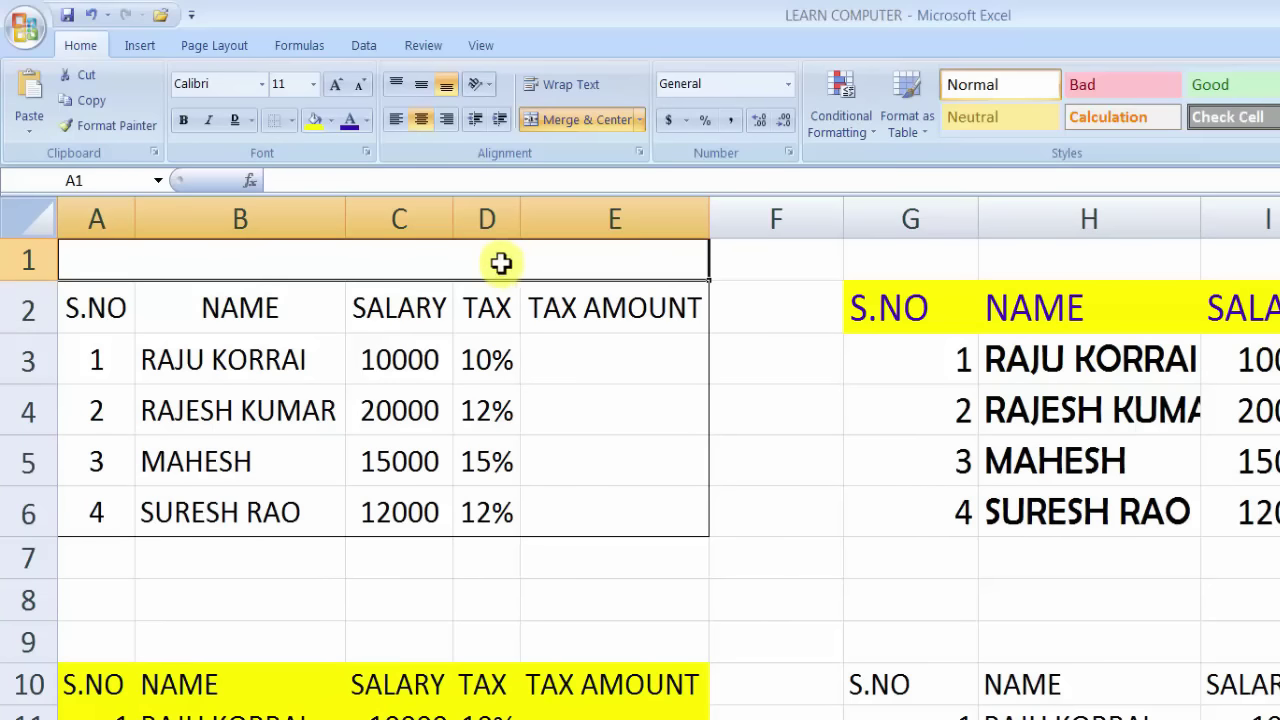
{"action": "type", "text": "LEARN C"}
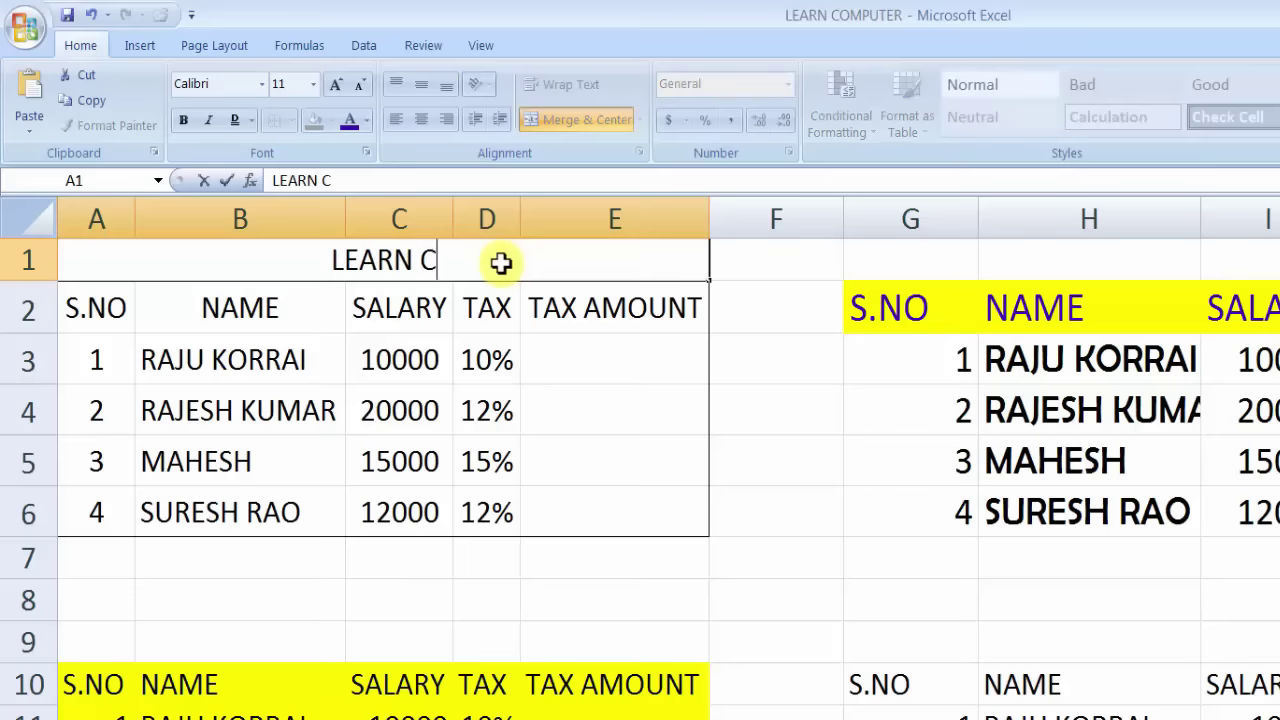
{"action": "type", "text": "OMPUTER IN TELUGU"}
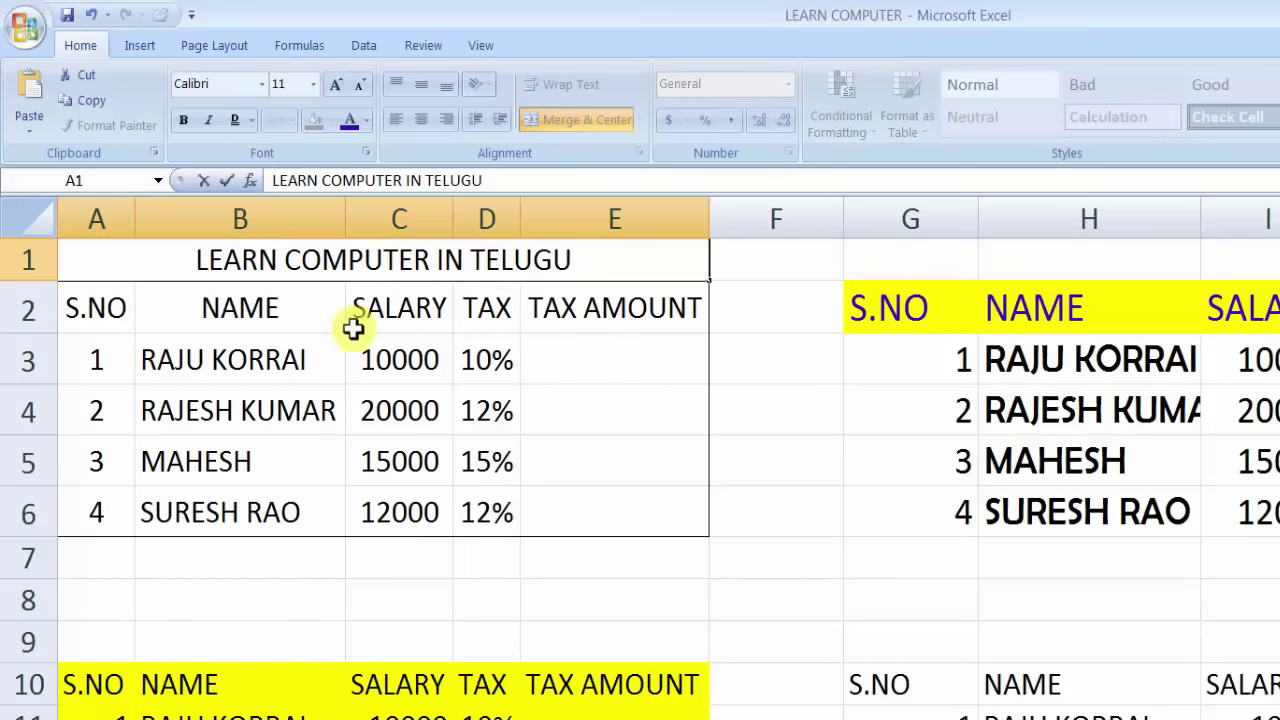
{"action": "left_click", "coordinate": [562, 349]}
{"action": "left_click", "coordinate": [556, 276]}
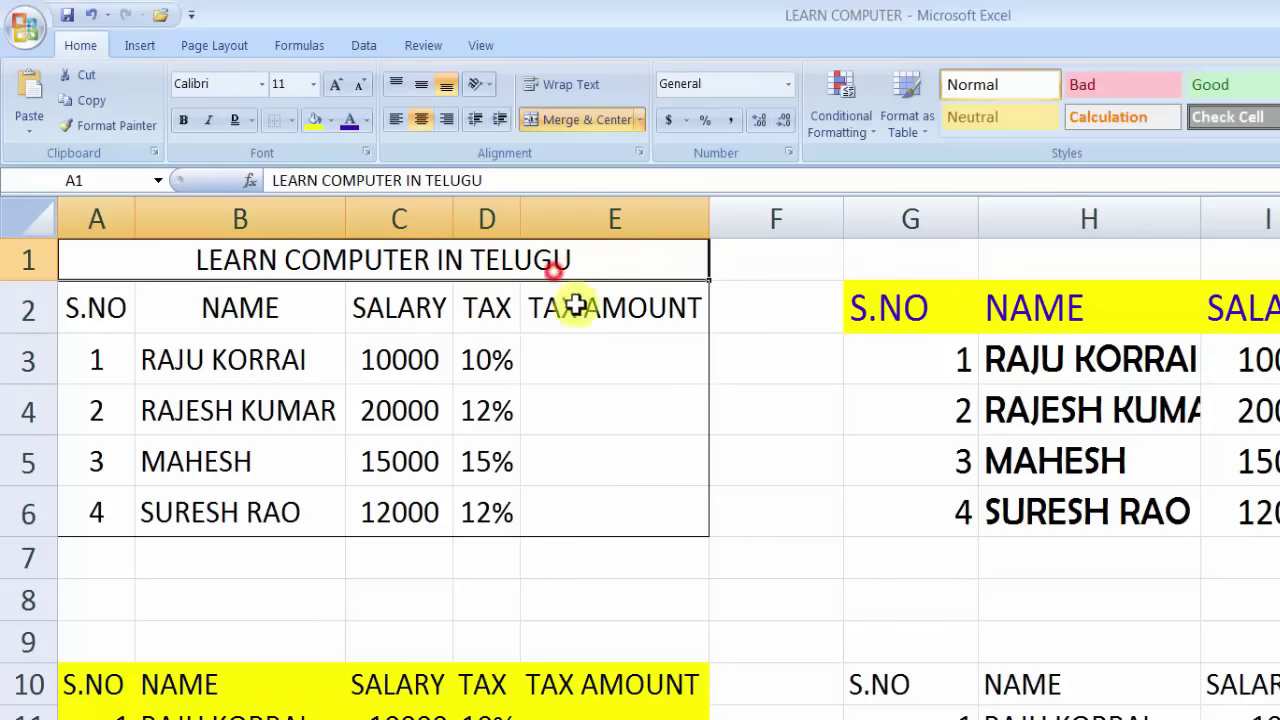
Step: Fill the title cell with purple and make its text white
{"action": "left_click", "coordinate": [332, 124]}
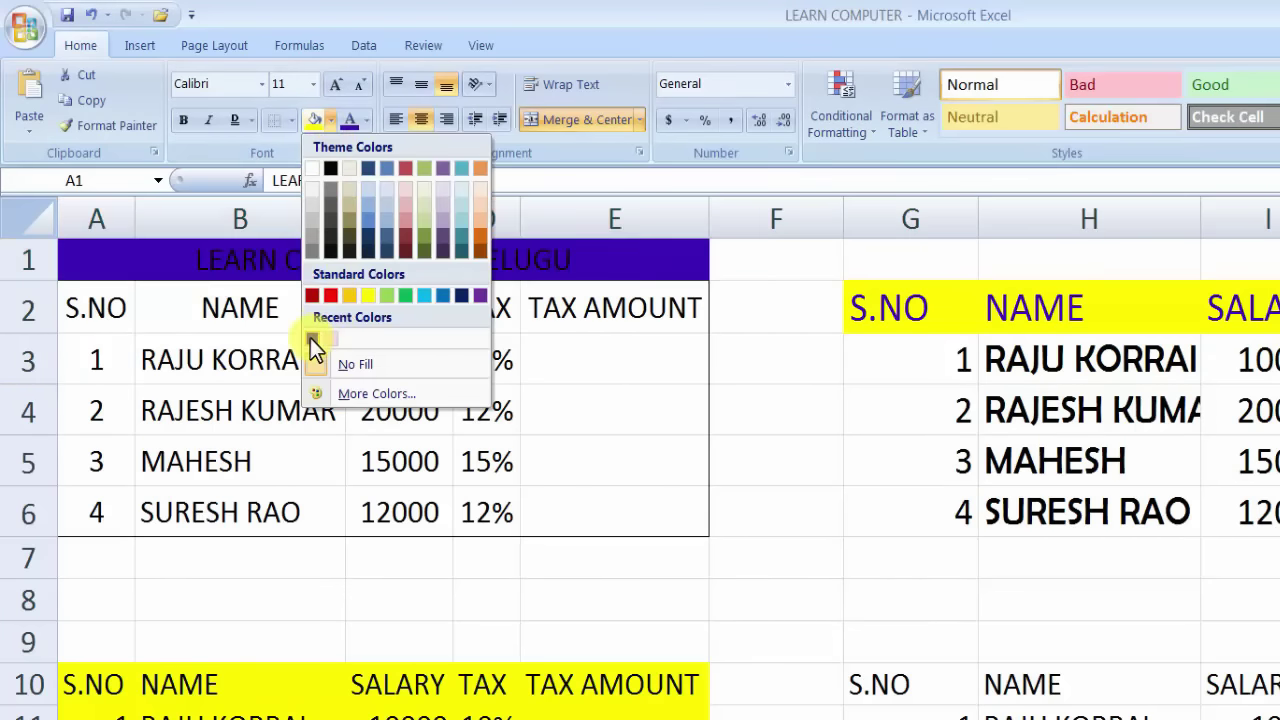
{"action": "left_click", "coordinate": [310, 338]}
{"action": "left_click", "coordinate": [368, 119]}
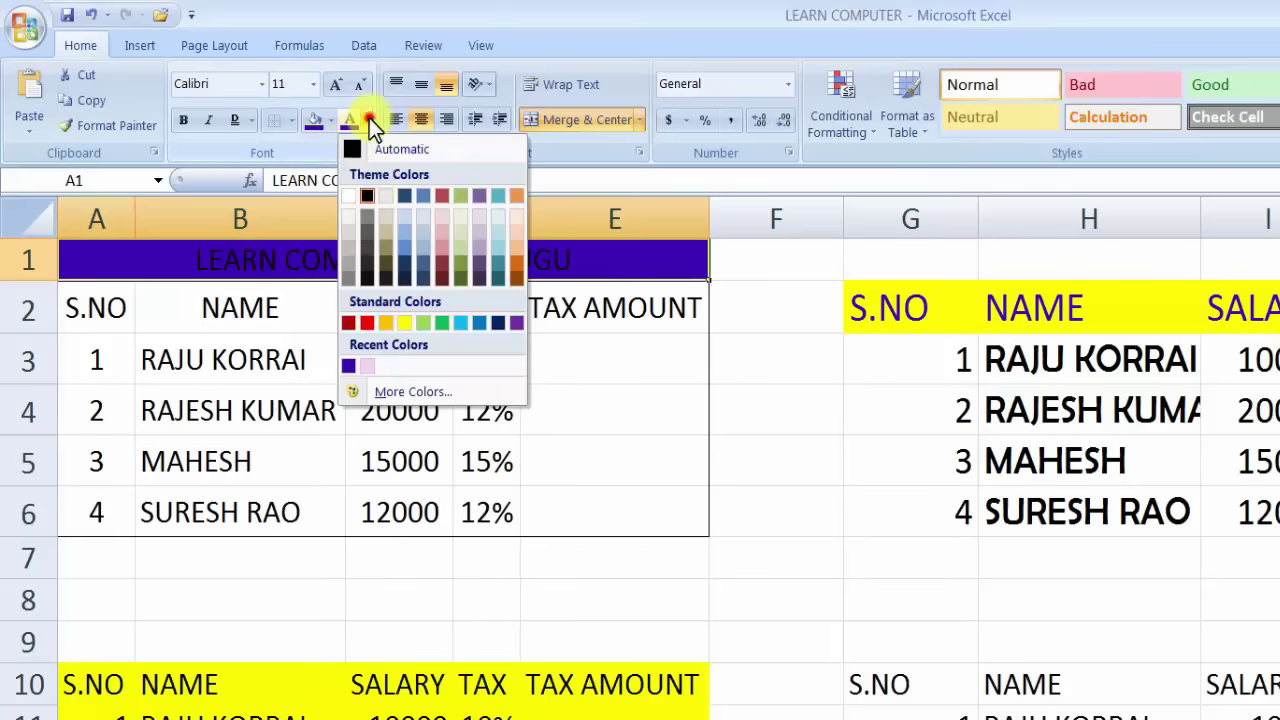
{"action": "left_click", "coordinate": [352, 191]}
Step: Click cells E3, F1, G1 and H1 to view the styled title, then reselect it
{"action": "left_click", "coordinate": [557, 375]}
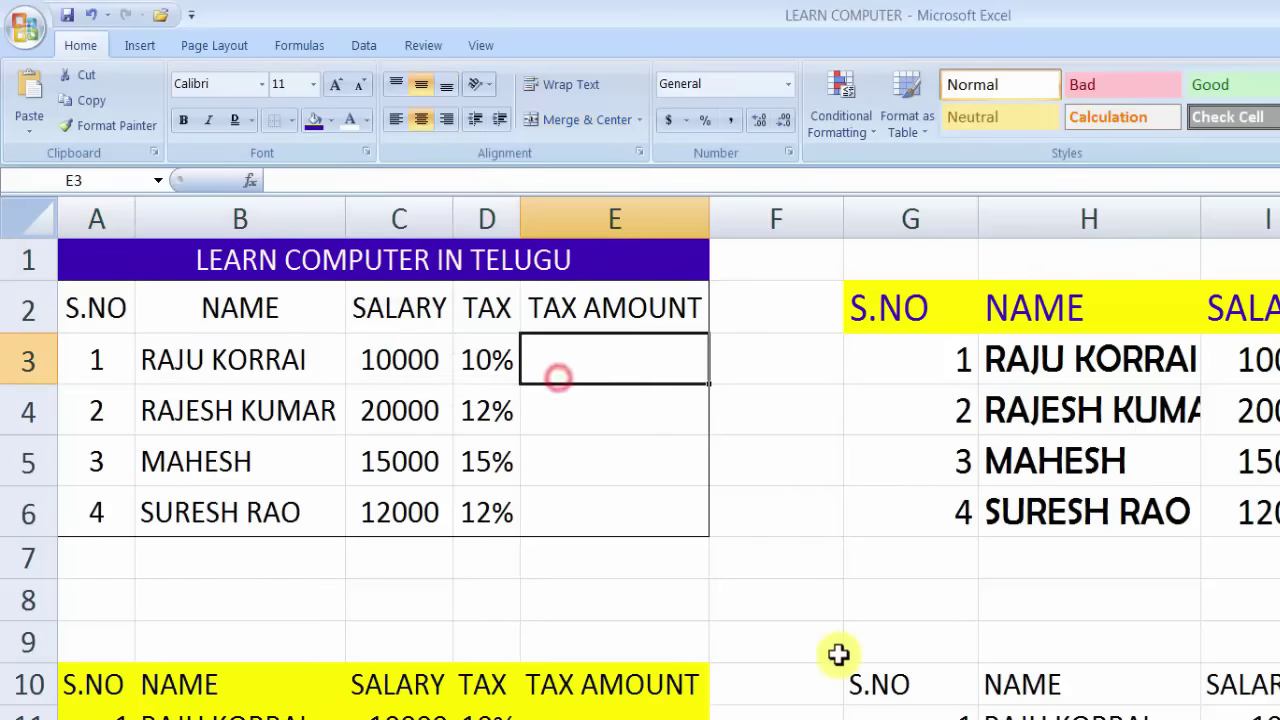
{"action": "left_click", "coordinate": [173, 267]}
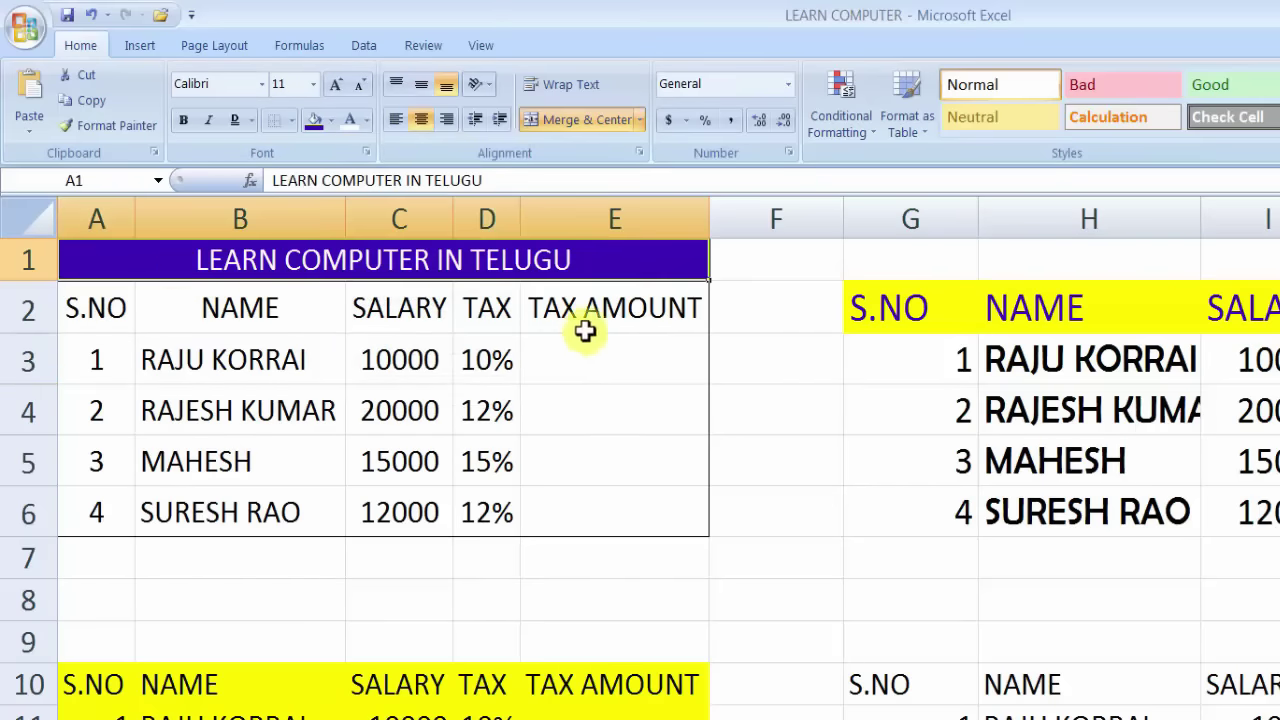
{"action": "left_click", "coordinate": [814, 263]}
{"action": "left_click", "coordinate": [929, 266]}
{"action": "left_click", "coordinate": [1050, 265]}
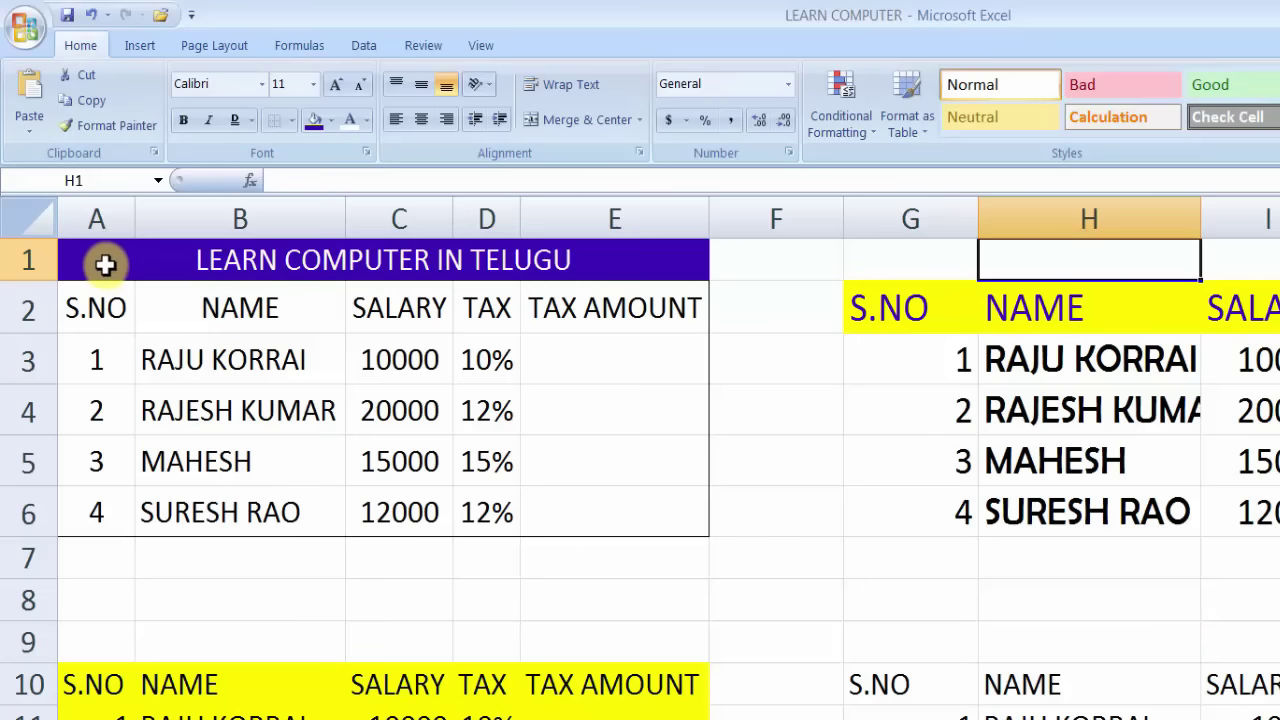
{"action": "left_click", "coordinate": [103, 263]}
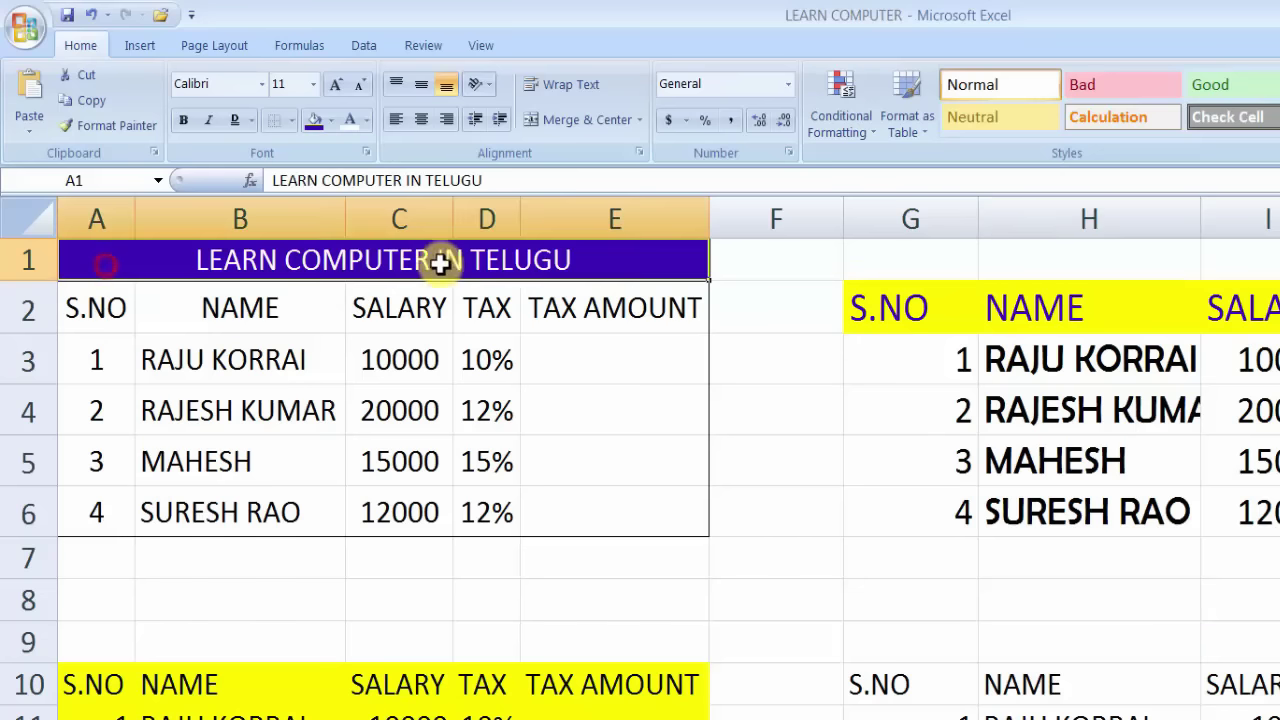
{"action": "left_click", "coordinate": [638, 120]}
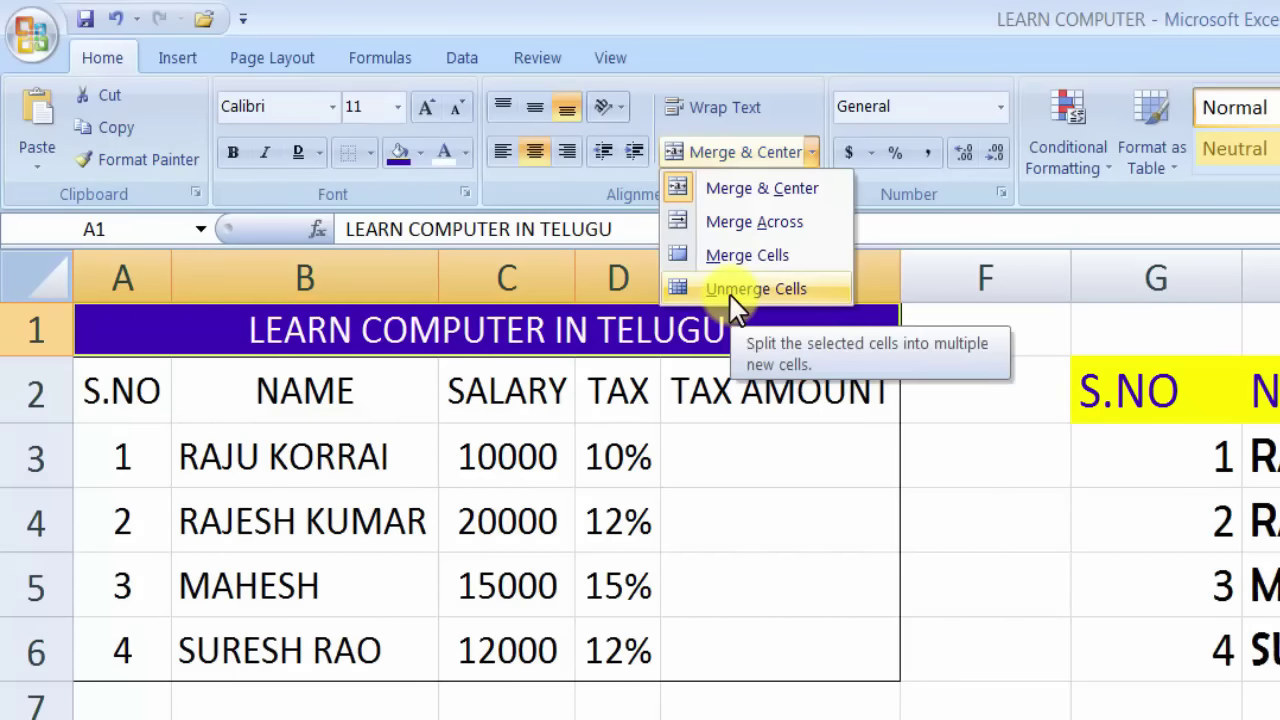
{"action": "left_click", "coordinate": [729, 289]}
{"action": "left_click", "coordinate": [717, 557]}
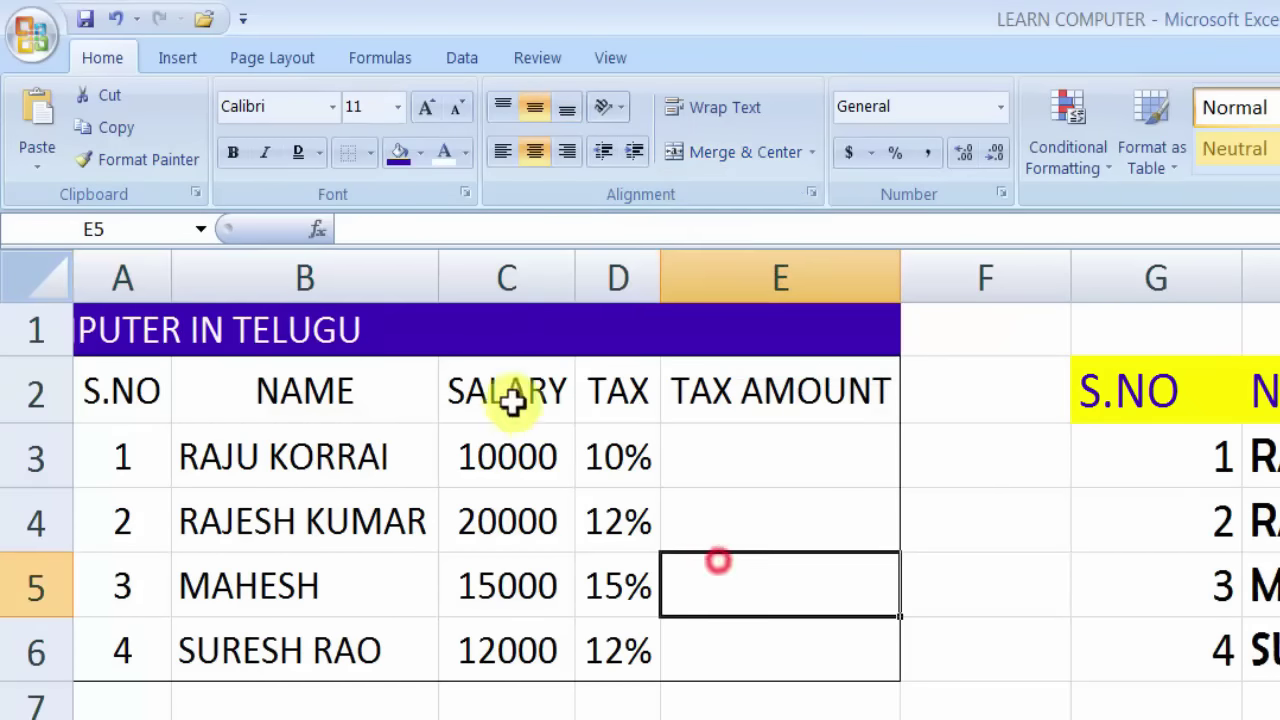
{"action": "left_click", "coordinate": [485, 378]}
{"action": "left_click", "coordinate": [471, 337]}
{"action": "left_click", "coordinate": [623, 340]}
{"action": "left_click", "coordinate": [737, 343]}
{"action": "left_click", "coordinate": [837, 340]}
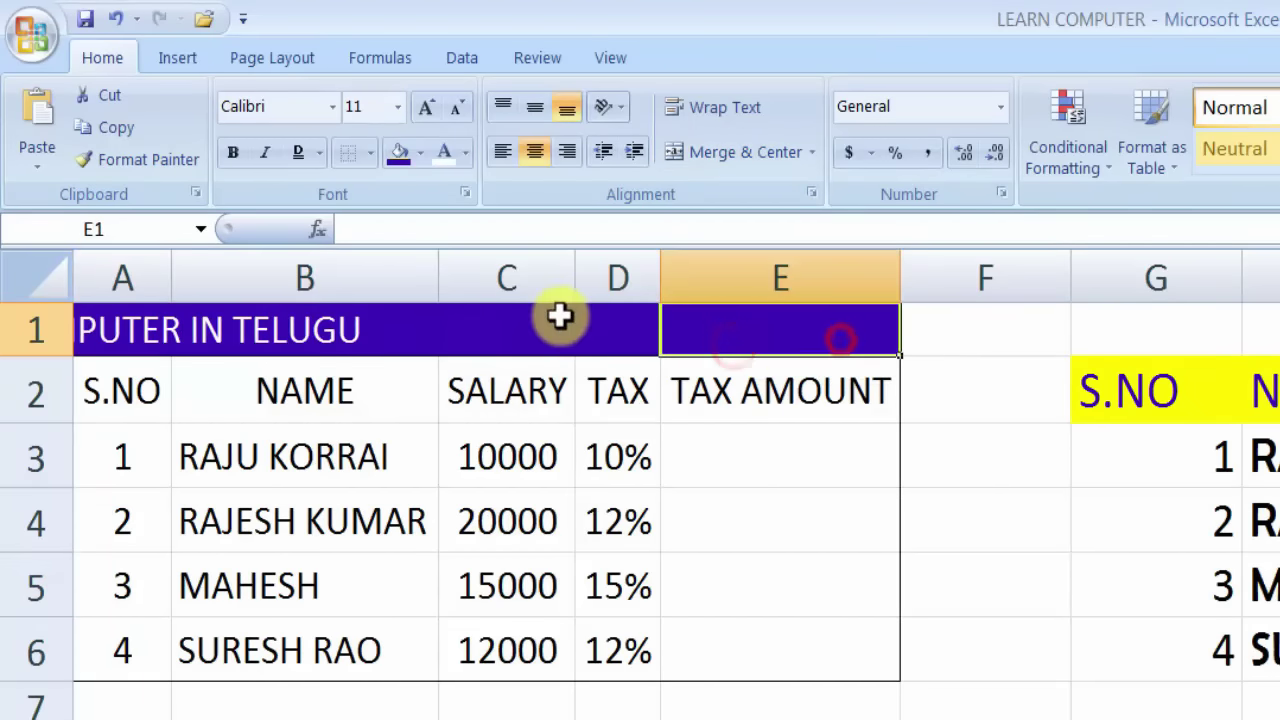
{"action": "left_click", "coordinate": [558, 318]}
{"action": "left_click", "coordinate": [393, 320]}
{"action": "left_click", "coordinate": [509, 320]}
{"action": "left_click", "coordinate": [623, 337]}
{"action": "left_click", "coordinate": [743, 337]}
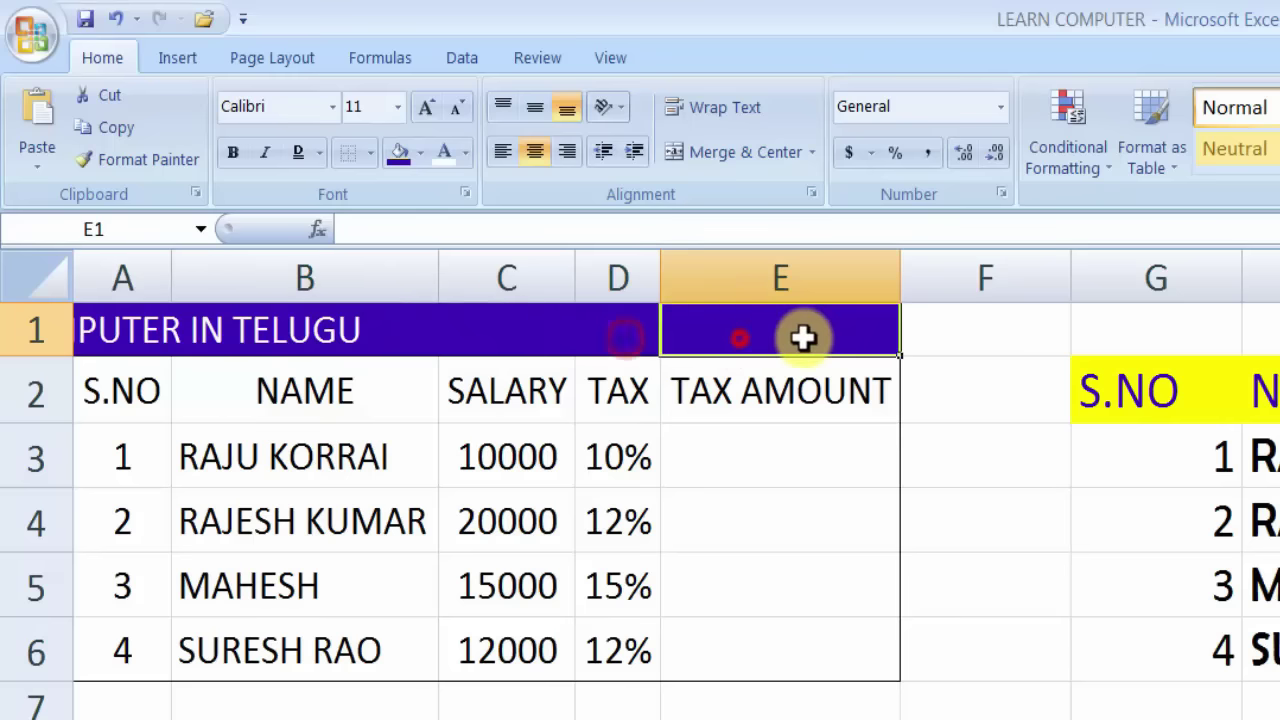
{"action": "left_click", "coordinate": [810, 338]}
{"action": "left_click_drag", "start_coordinate": [138, 342], "coordinate": [809, 346]}
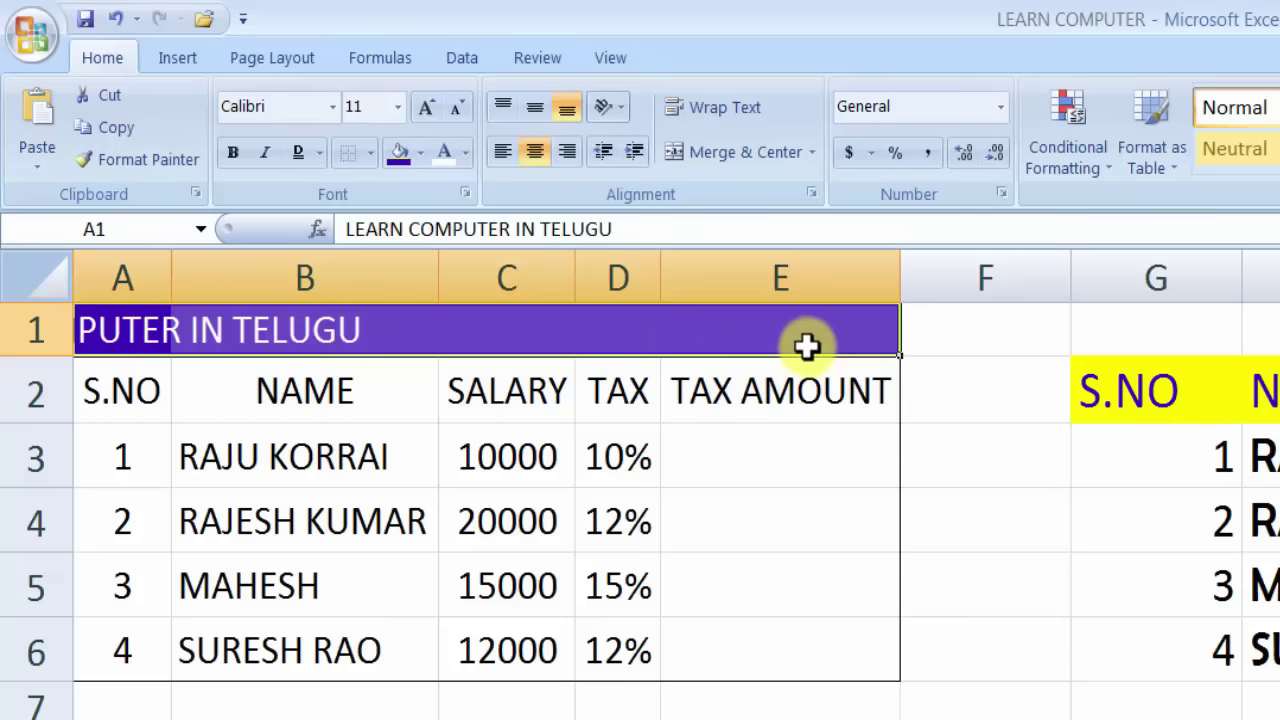
{"action": "left_click", "coordinate": [743, 151]}
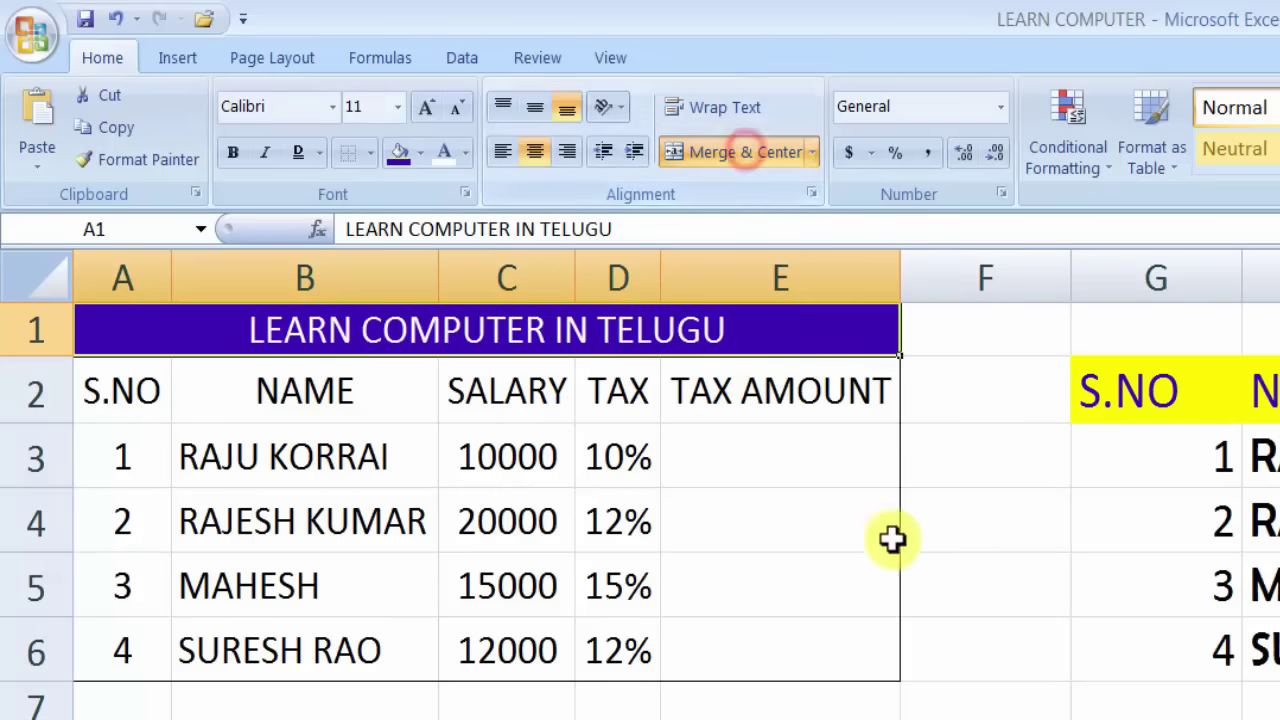
{"action": "left_click", "coordinate": [1016, 581]}
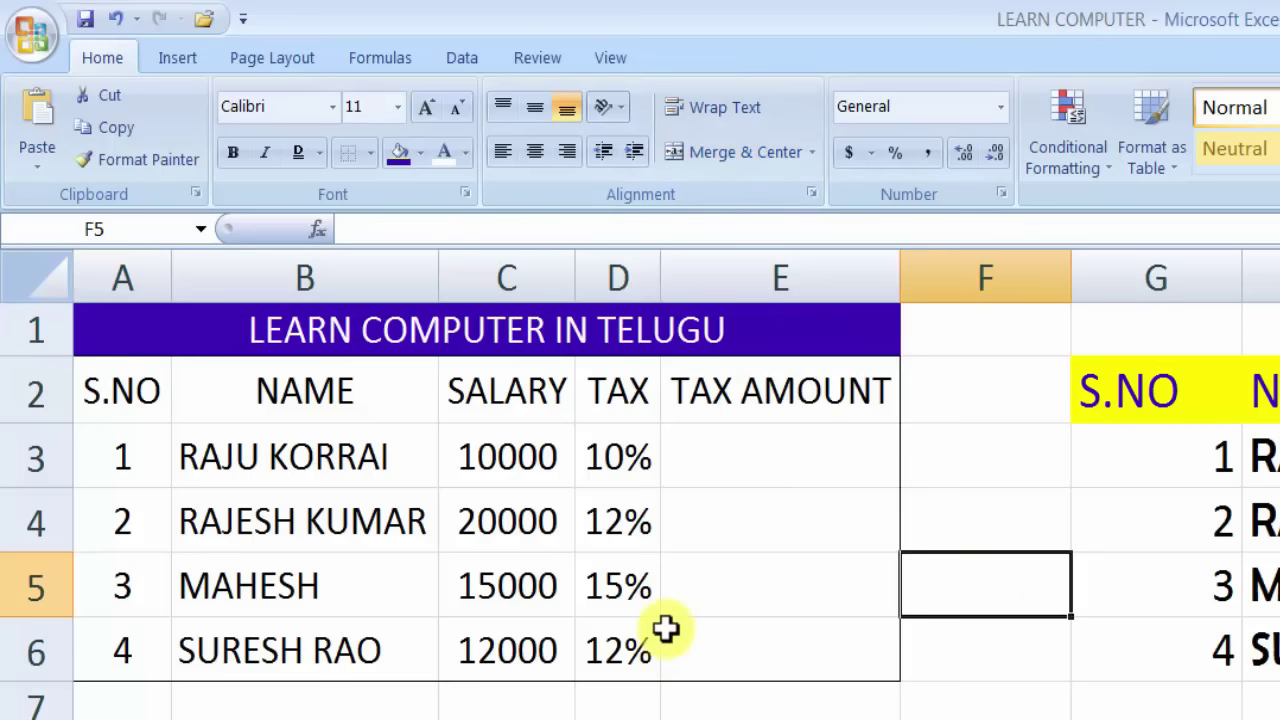
Step: Merge F23:H23 into one cell, then unmerge it via the Merge & Center list
{"action": "scroll", "coordinate": [666, 628], "scroll_direction": "down", "scroll_amount": 6}
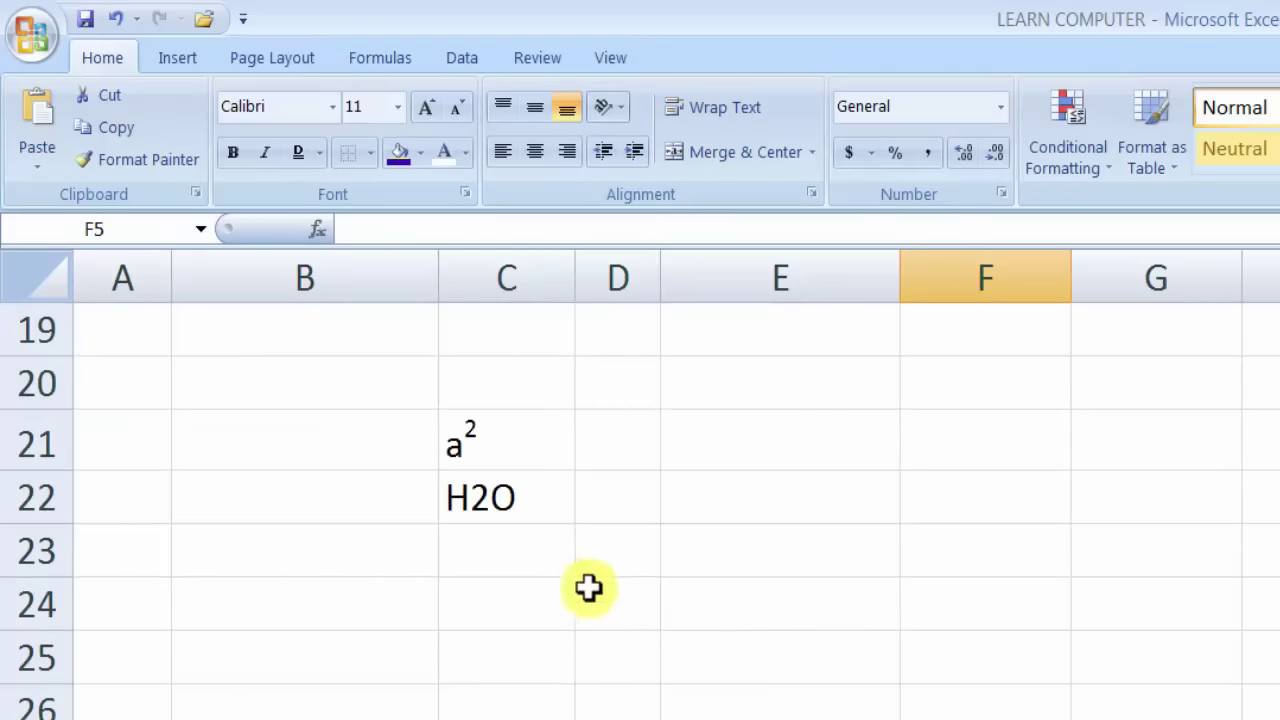
{"action": "left_click_drag", "start_coordinate": [953, 547], "coordinate": [1279, 548]}
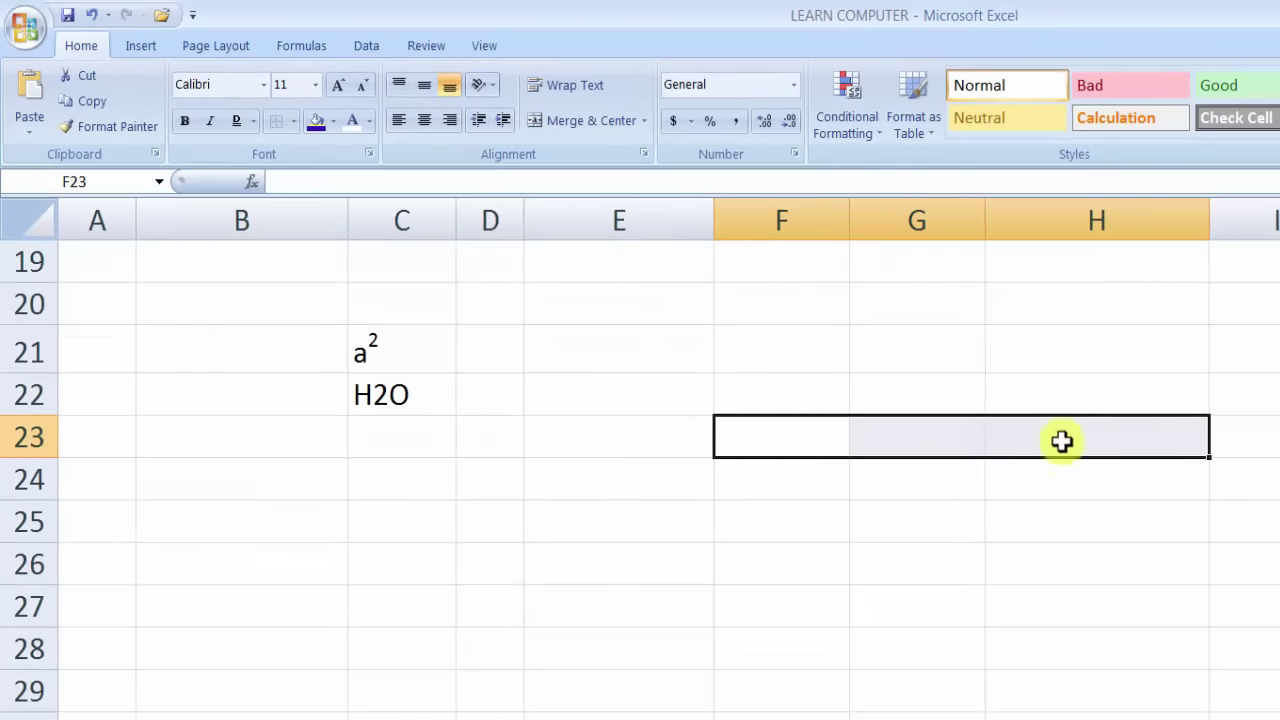
{"action": "left_click", "coordinate": [565, 121]}
{"action": "left_click", "coordinate": [967, 508]}
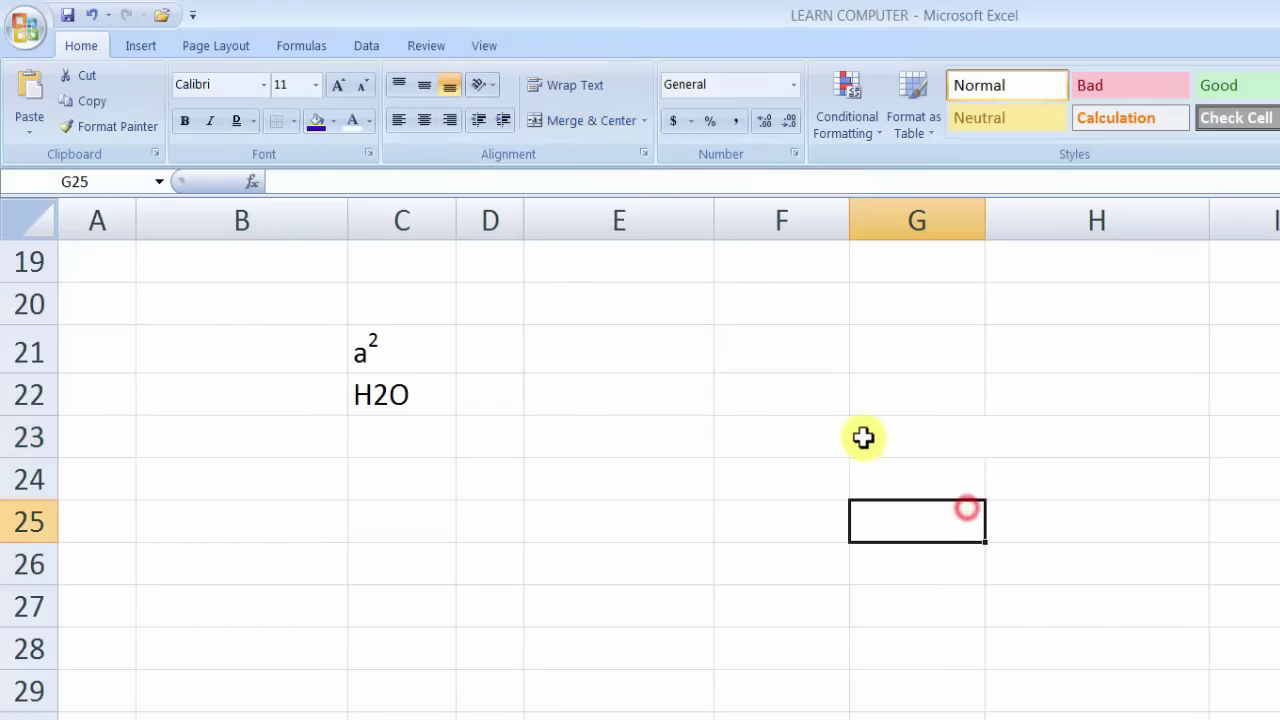
{"action": "left_click", "coordinate": [863, 437]}
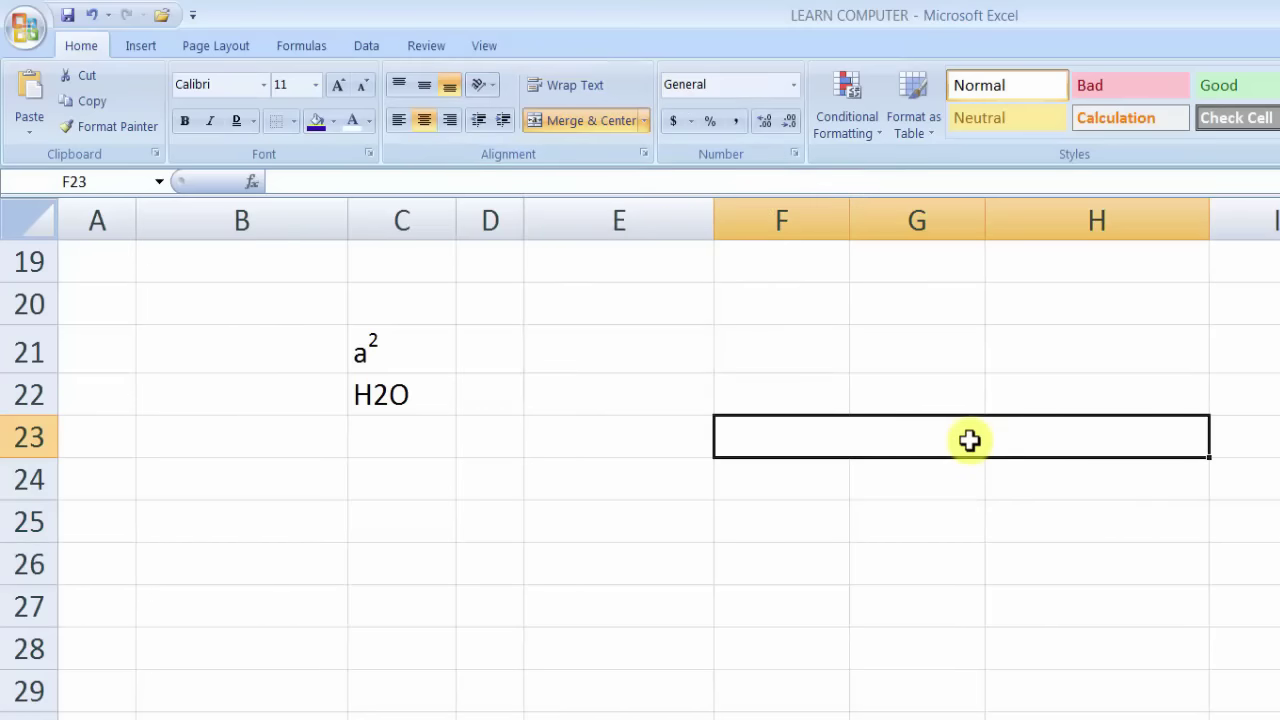
{"action": "left_click", "coordinate": [645, 121]}
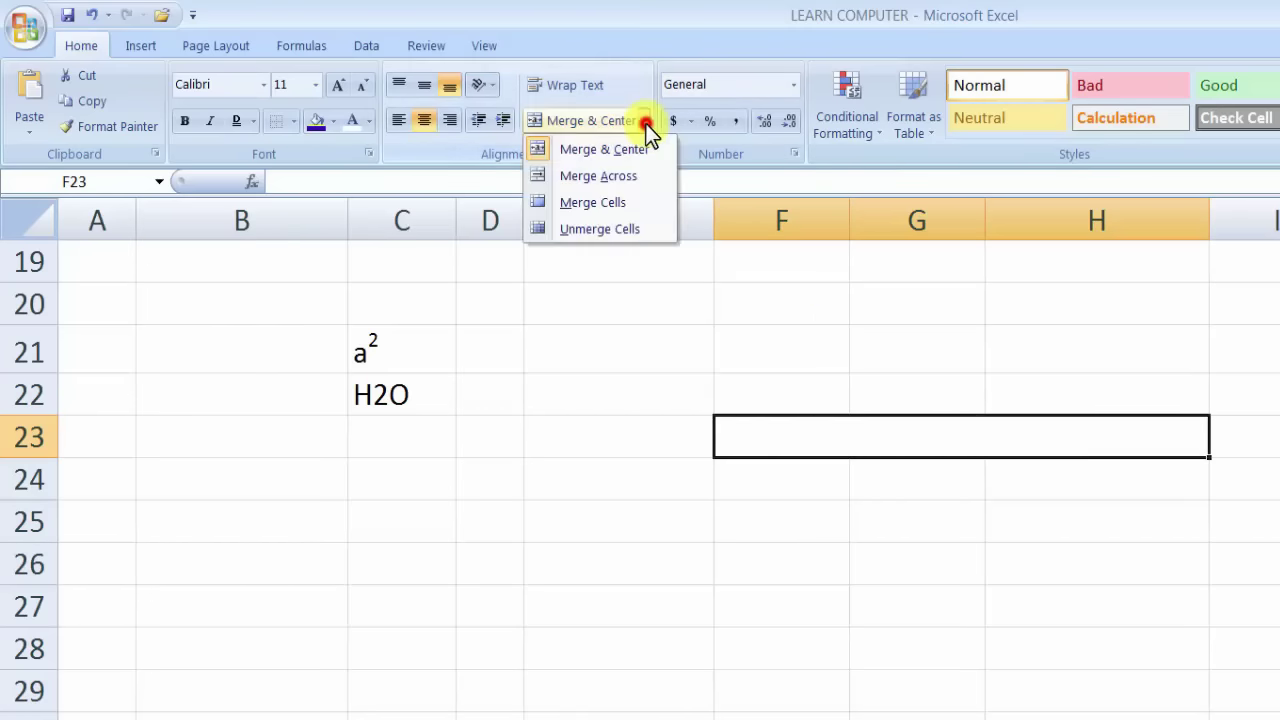
{"action": "left_click", "coordinate": [582, 232]}
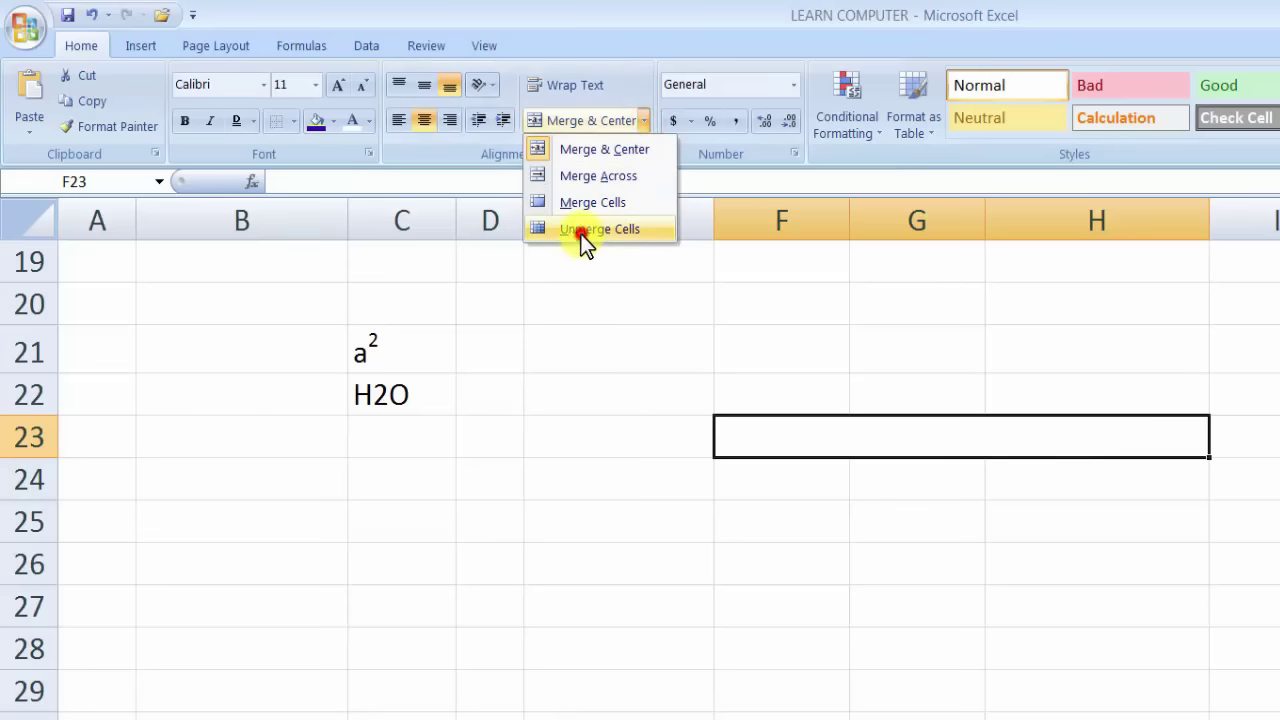
Step: Check that F23, G23 and H23 are separate cells again and reopen the merge options
{"action": "left_click", "coordinate": [789, 439]}
{"action": "left_click", "coordinate": [894, 447]}
{"action": "left_click", "coordinate": [1034, 443]}
{"action": "left_click", "coordinate": [808, 443]}
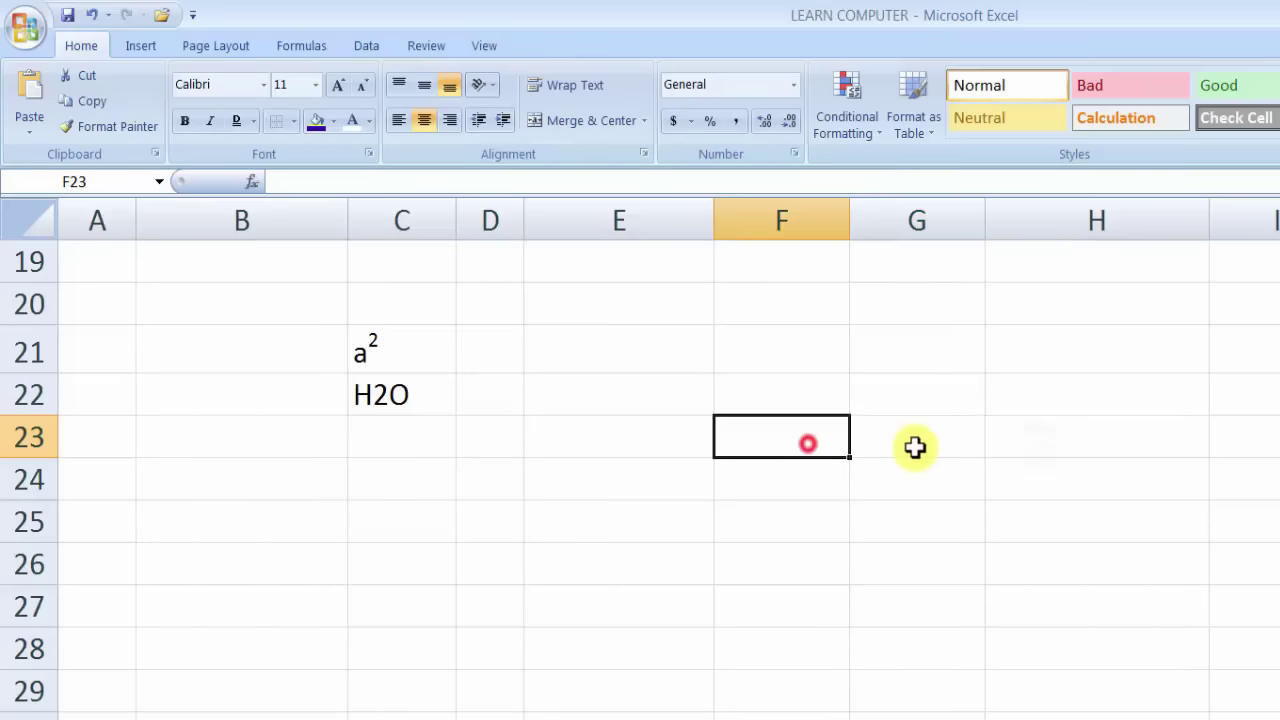
{"action": "left_click", "coordinate": [915, 447]}
{"action": "left_click", "coordinate": [1018, 450]}
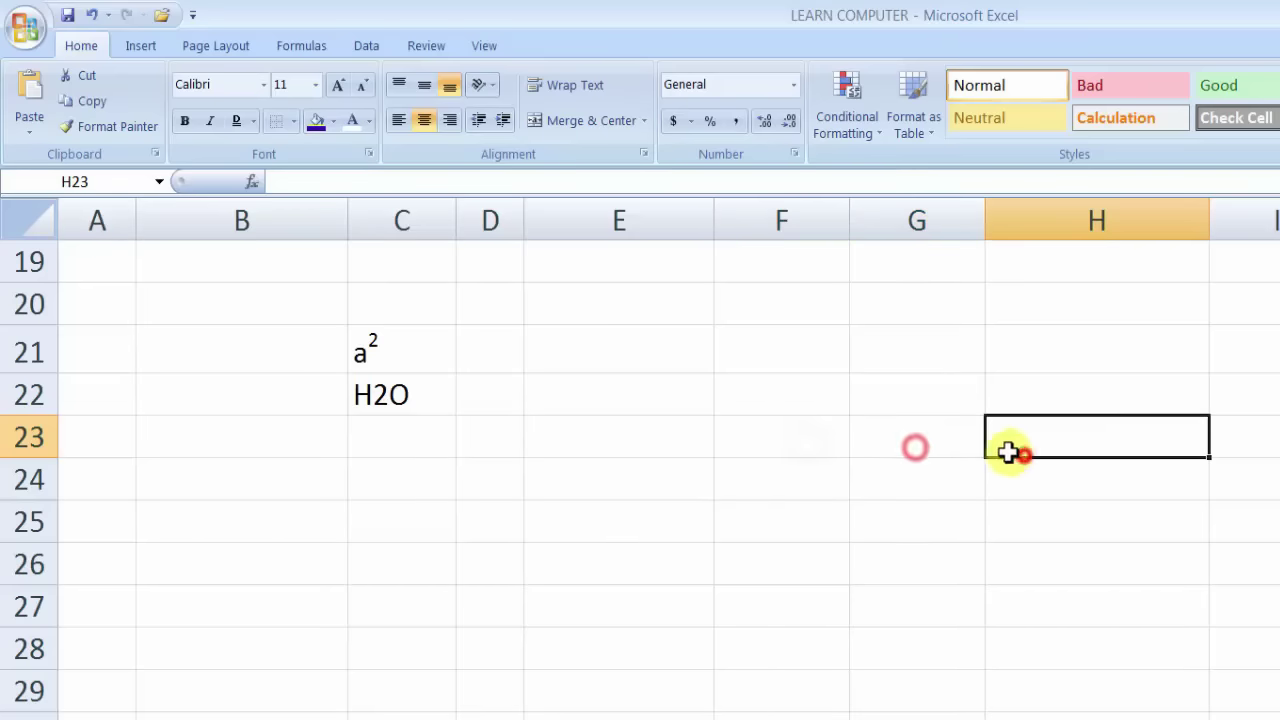
{"action": "left_click", "coordinate": [646, 119]}
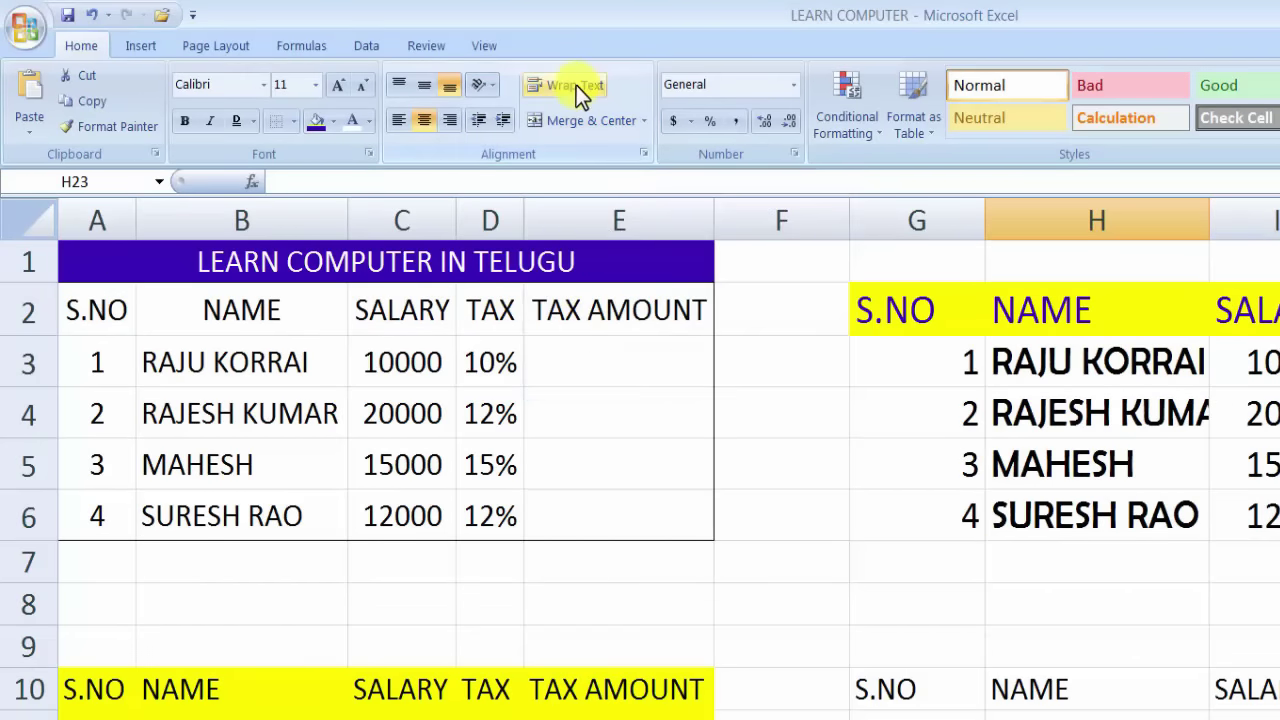
{"action": "scroll", "coordinate": [615, 458], "scroll_direction": "down", "scroll_amount": 6}
{"action": "scroll", "coordinate": [615, 458], "scroll_direction": "up", "scroll_amount": 6}
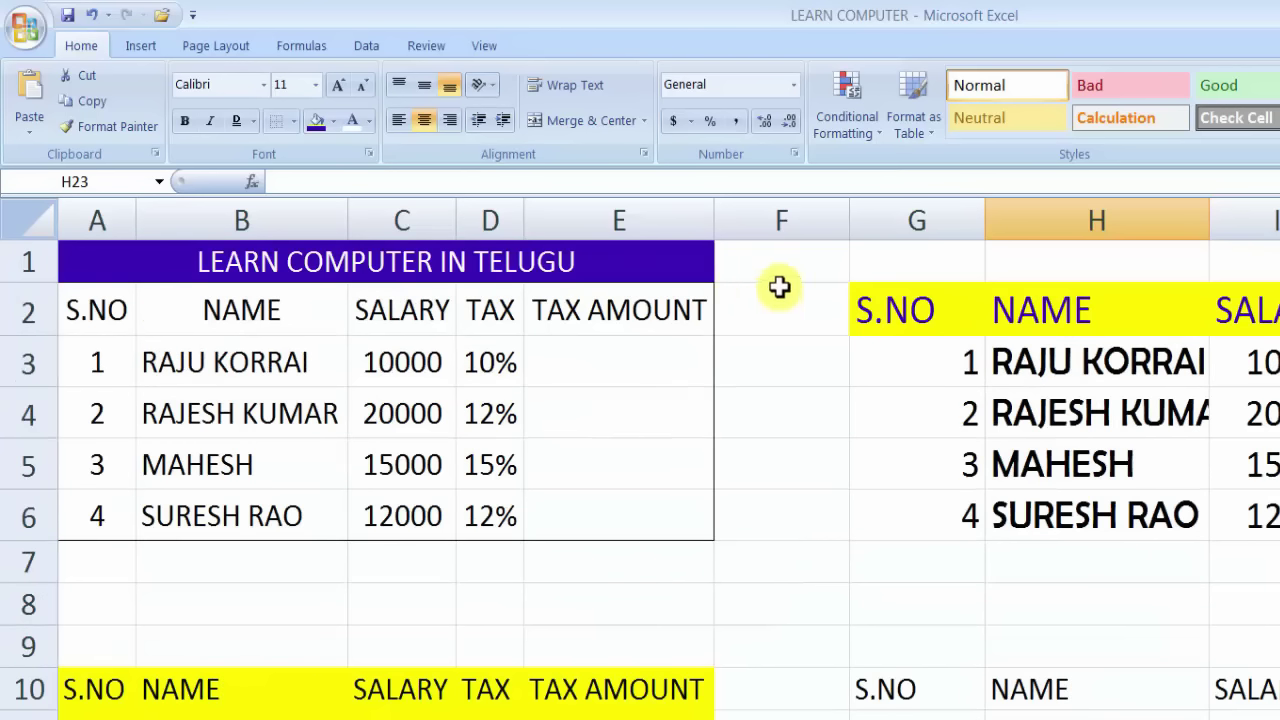
{"action": "scroll", "coordinate": [805, 652], "scroll_direction": "down", "scroll_amount": 4}
Step: Enter LEARN COMPUTER in H20 and apply Wrap Text so it spans two lines
{"action": "left_click", "coordinate": [1009, 560]}
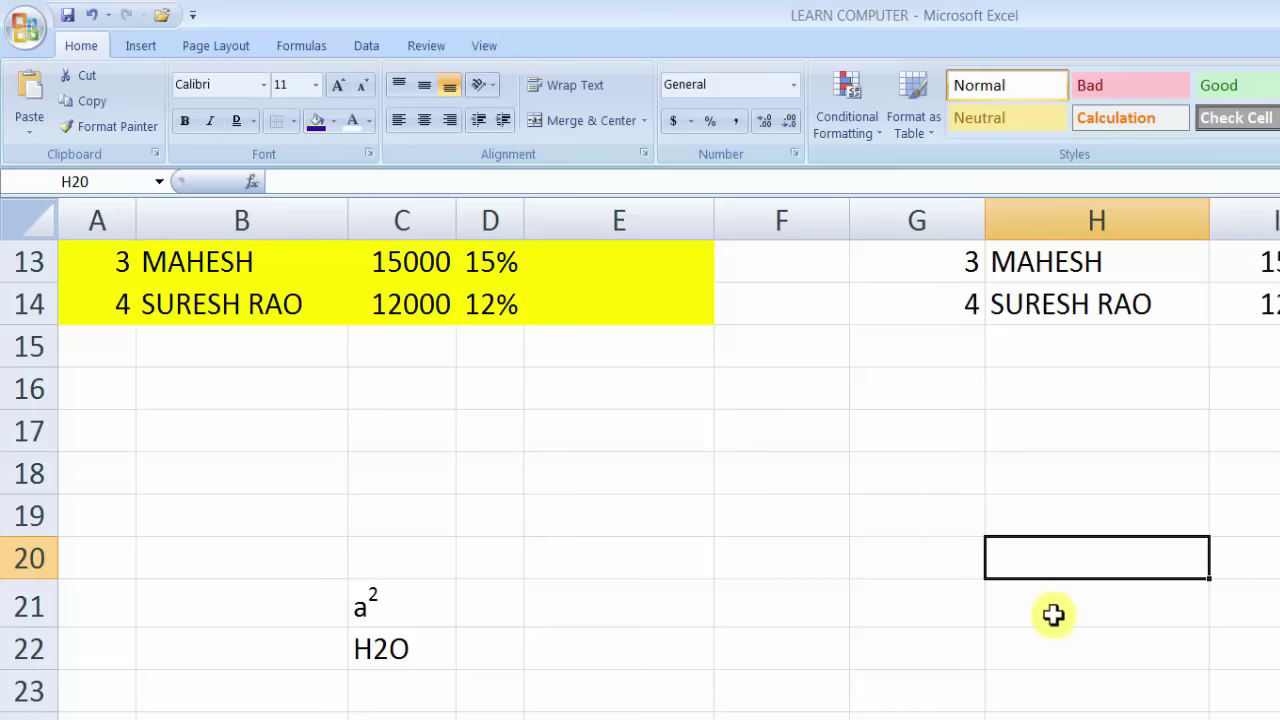
{"action": "type", "text": "LEARN COMPUTER"}
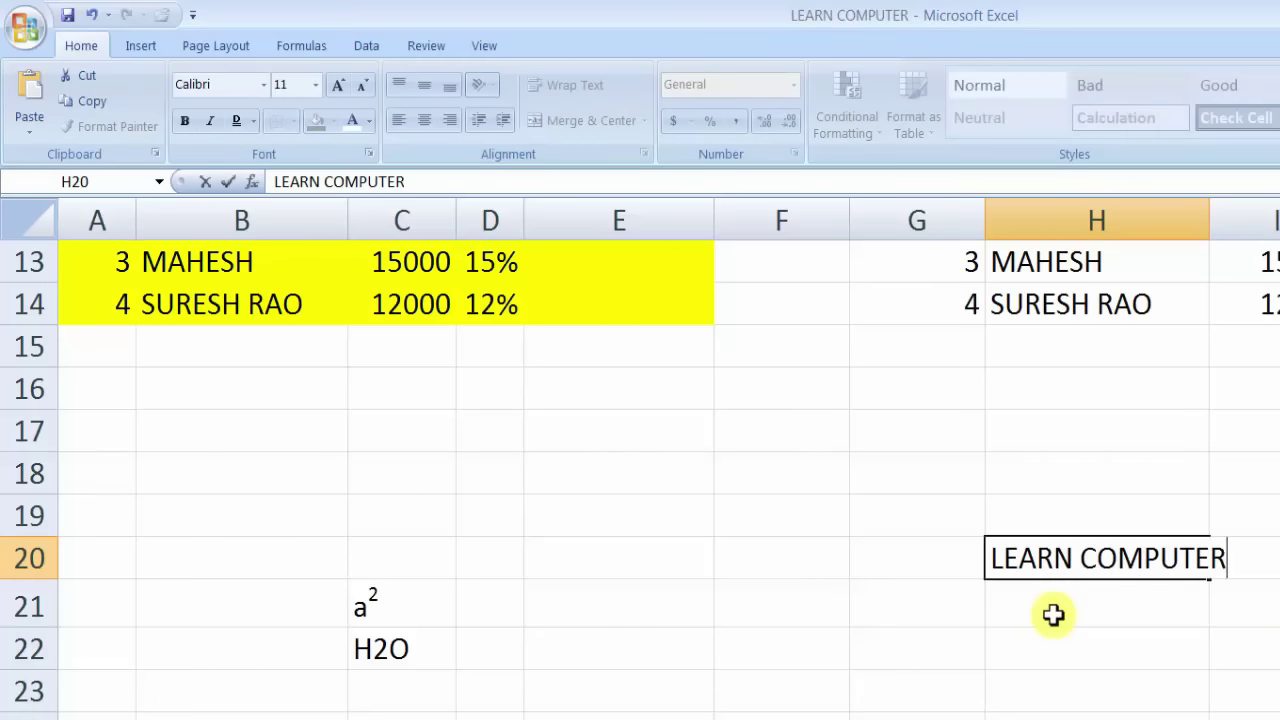
{"action": "key", "text": "Return"}
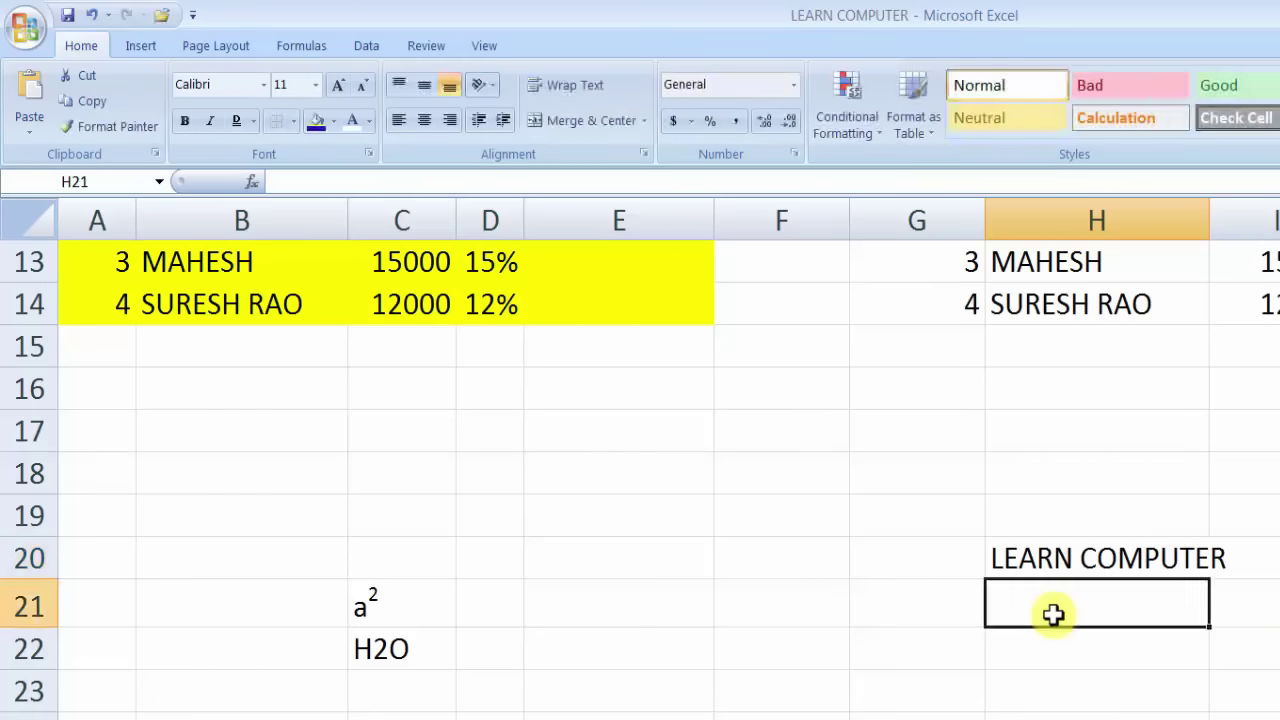
{"action": "left_click", "coordinate": [1062, 560]}
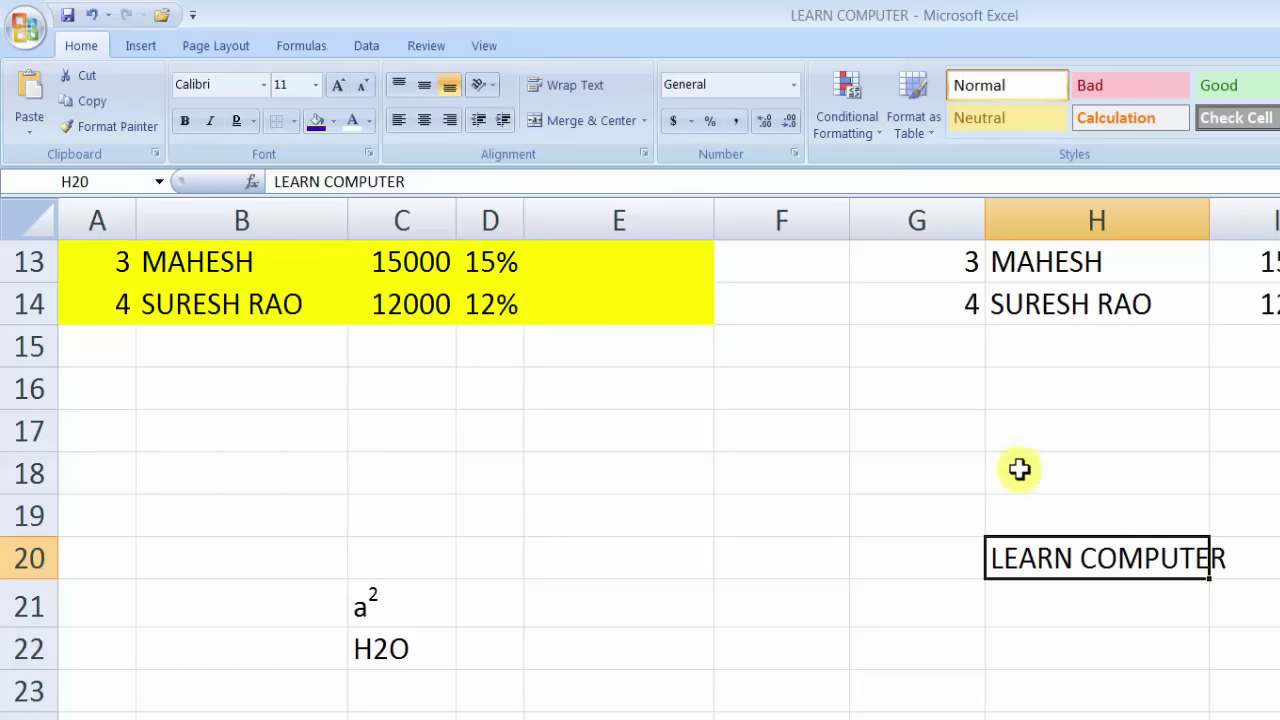
{"action": "left_click", "coordinate": [586, 88]}
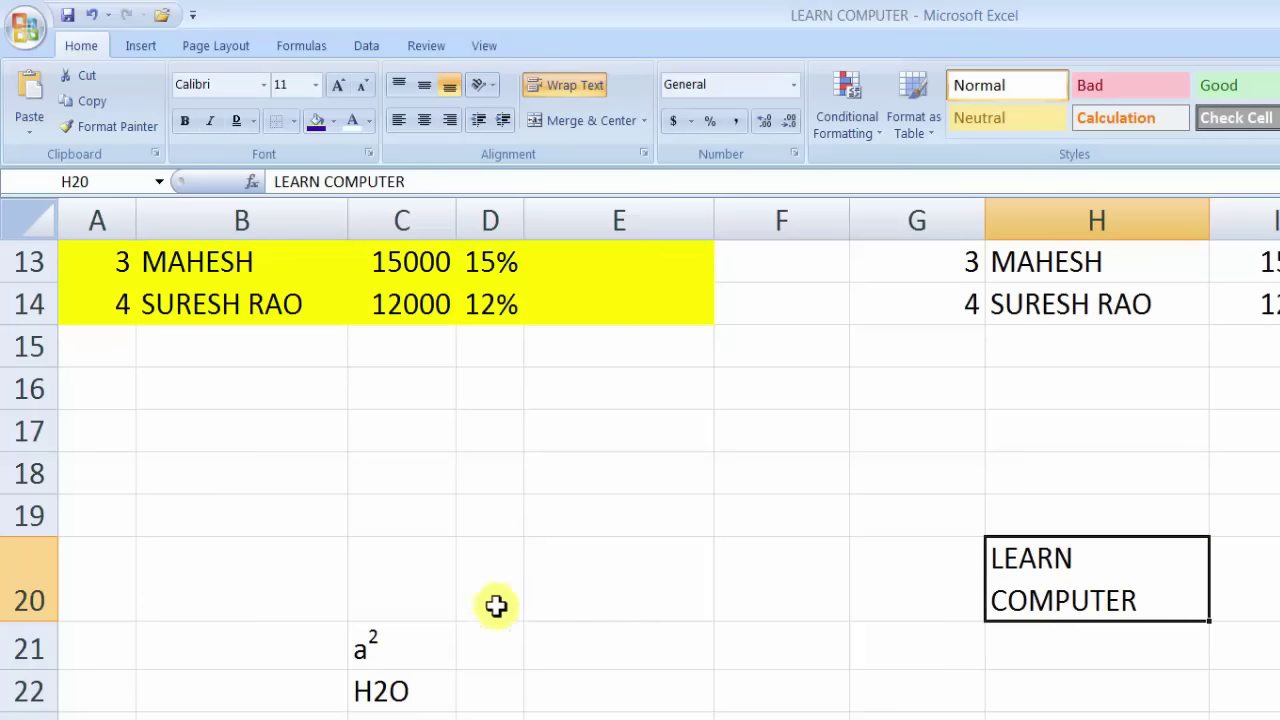
{"action": "left_click", "coordinate": [477, 580]}
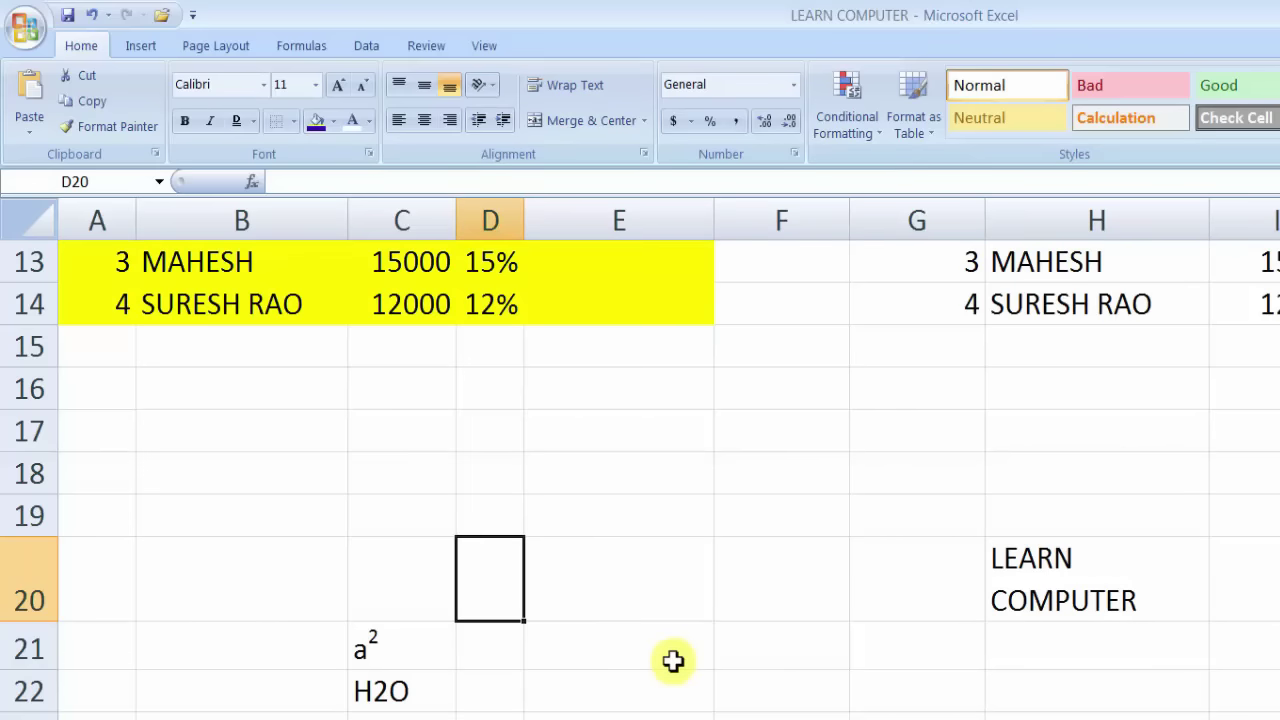
Step: Enter PC DATA in D20 and wrap it onto three lines in the narrow column
{"action": "type", "text": "PC DATA"}
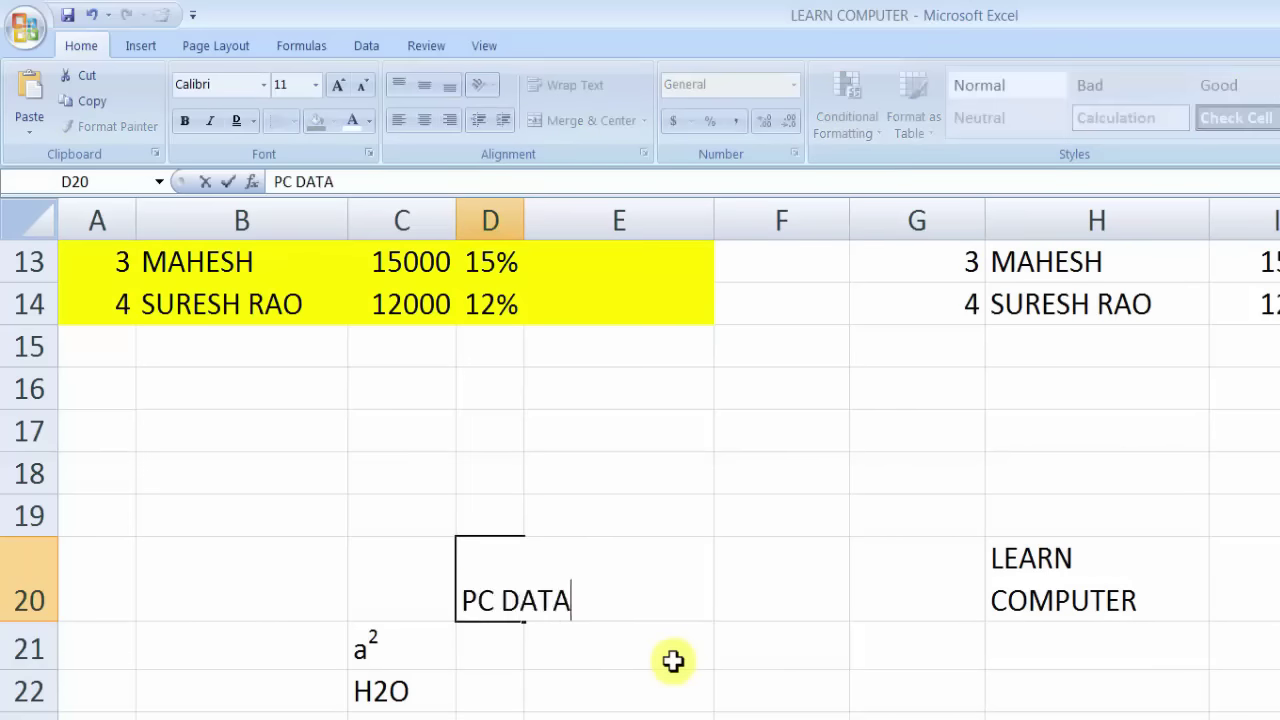
{"action": "key", "text": "Return"}
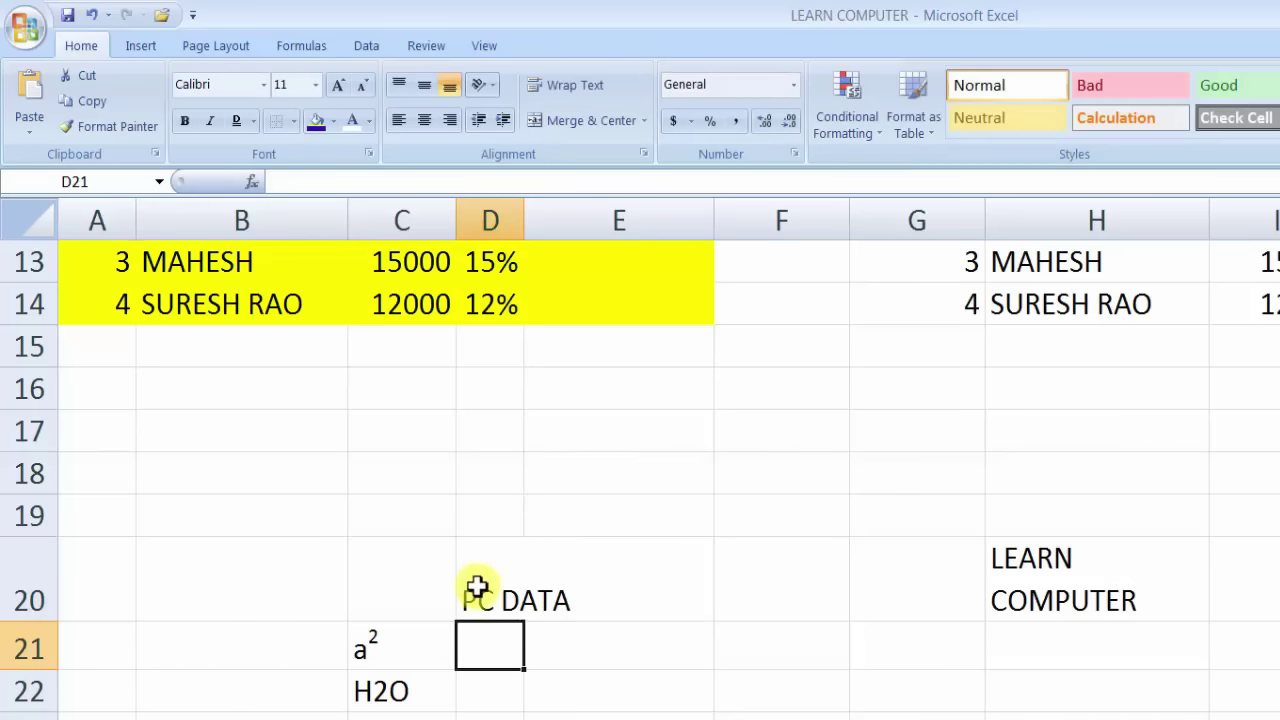
{"action": "left_click", "coordinate": [477, 588]}
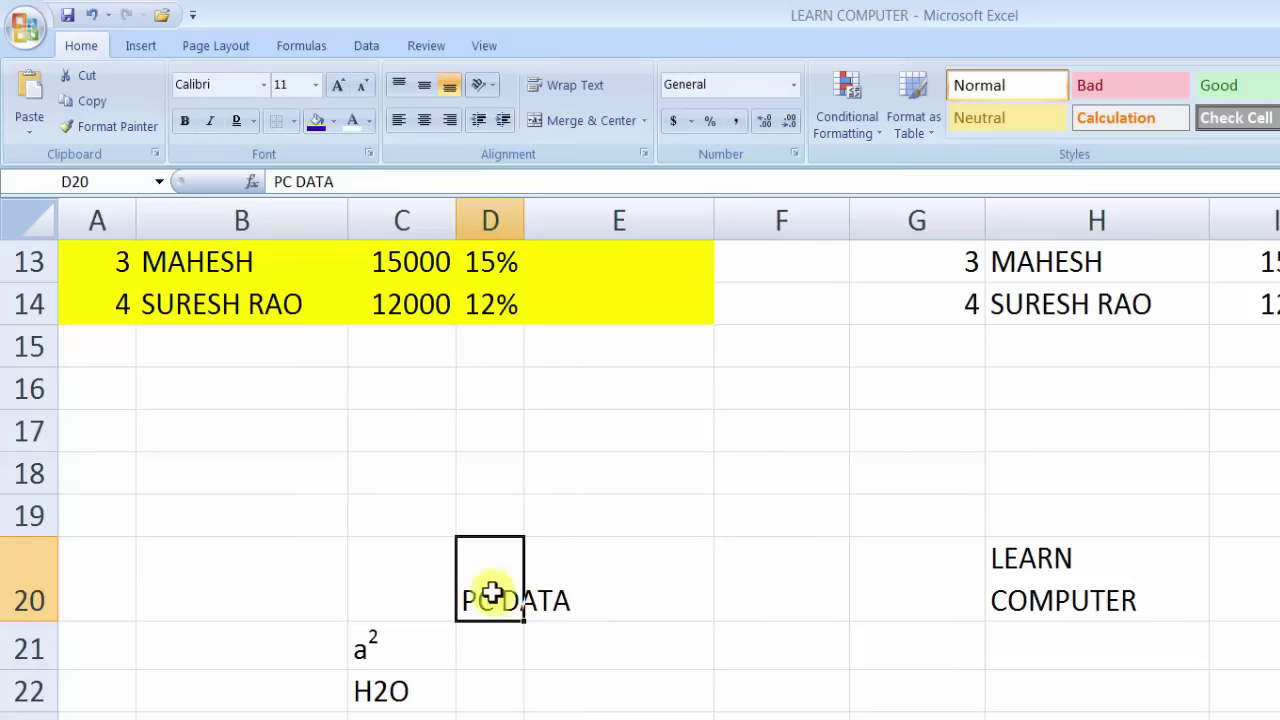
{"action": "left_click", "coordinate": [562, 84]}
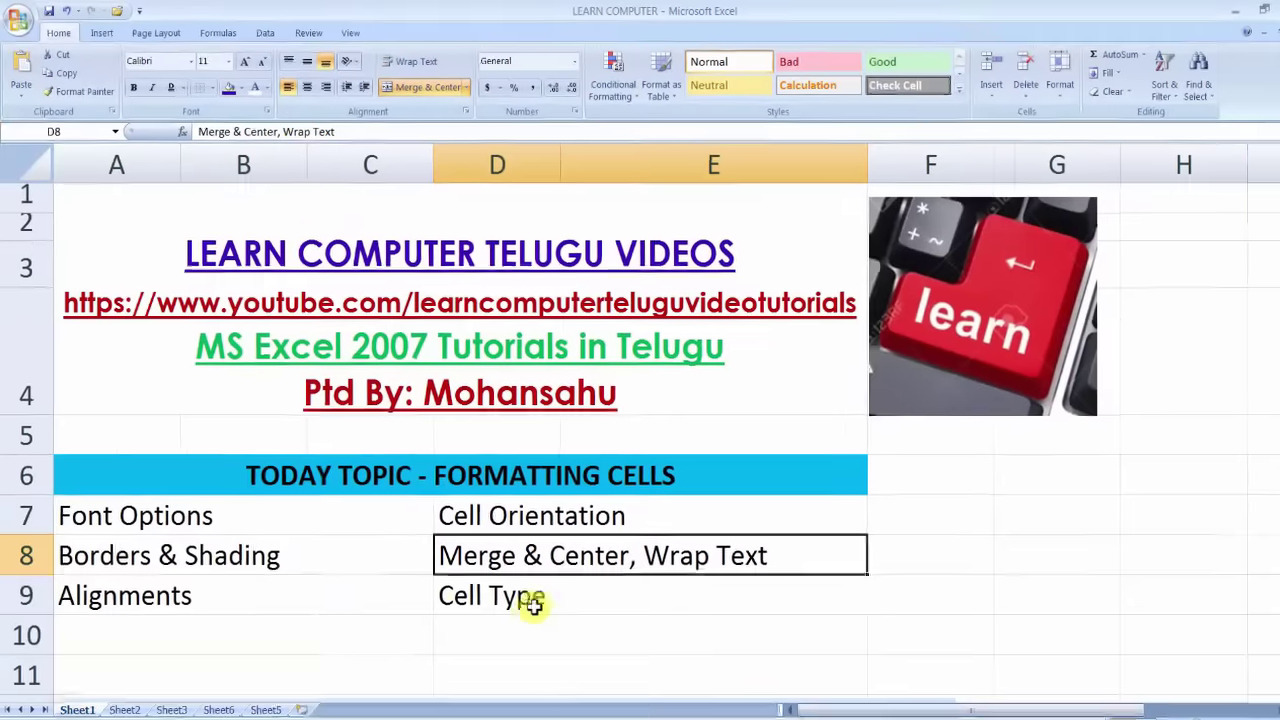
Step: Point out the Cell Type topic, select D10, and return to Sheet2
{"action": "left_click", "coordinate": [508, 596]}
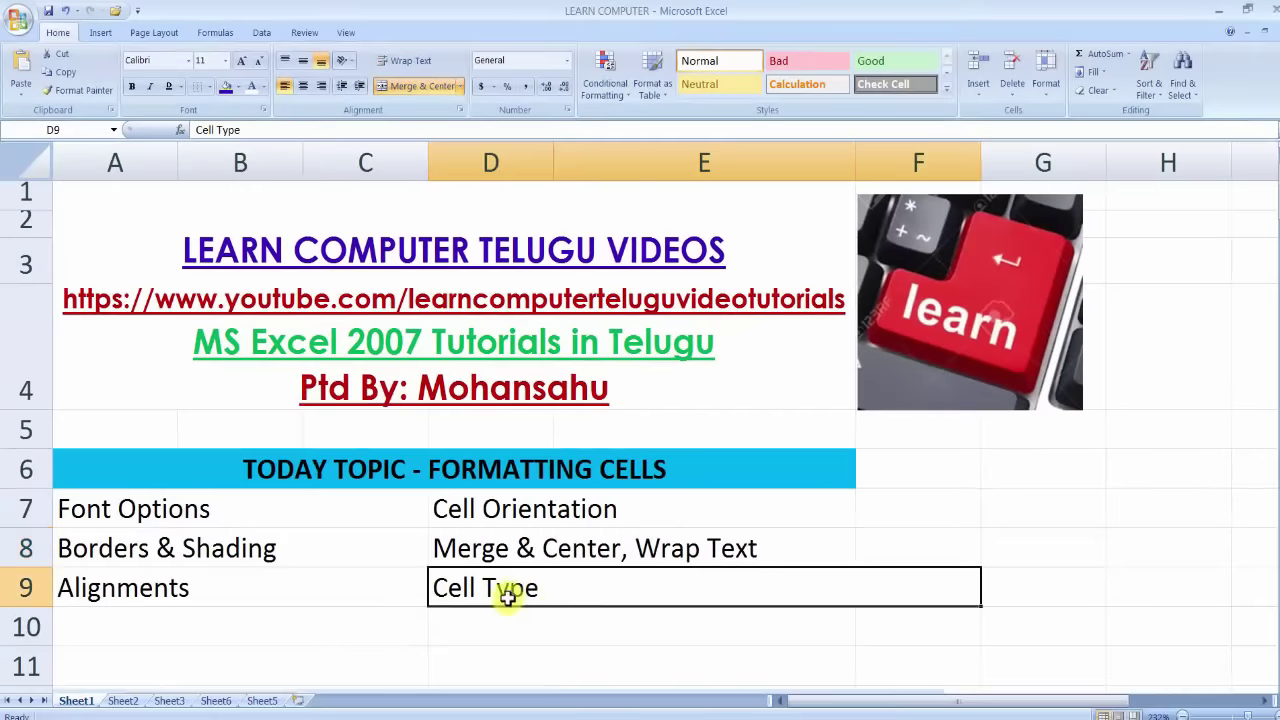
{"action": "left_click", "coordinate": [530, 628]}
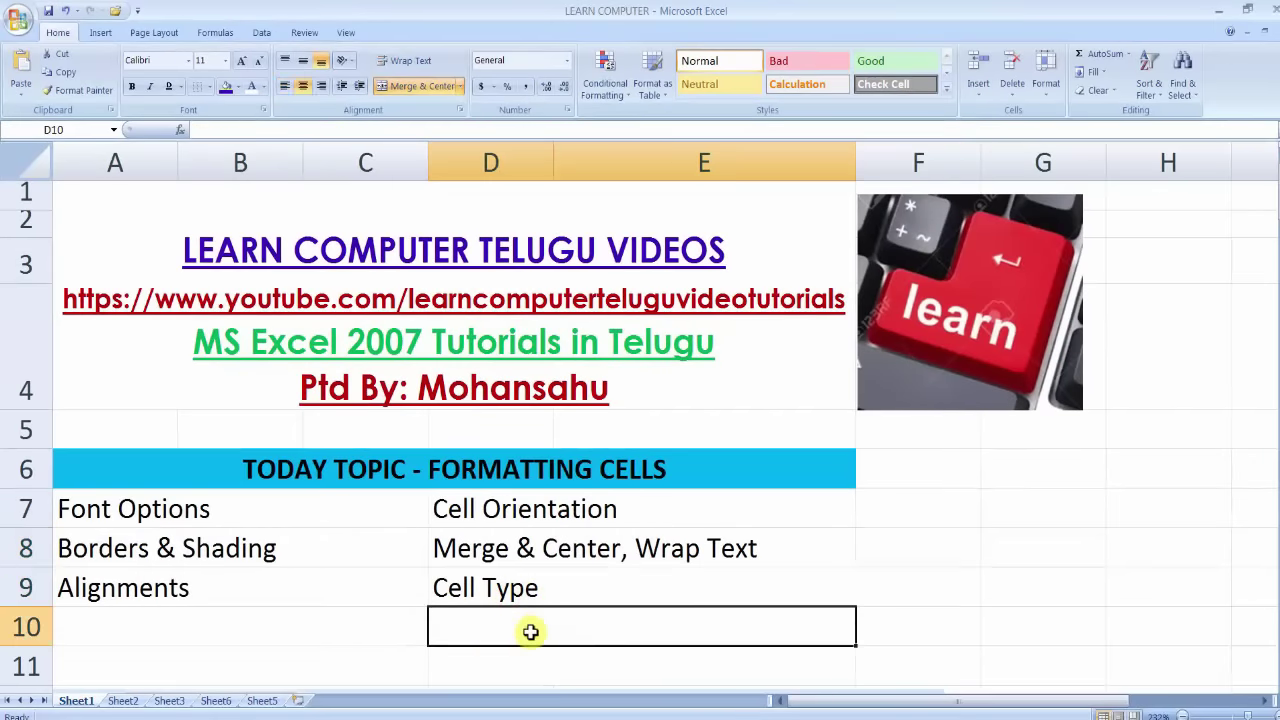
{"action": "left_click", "coordinate": [123, 700]}
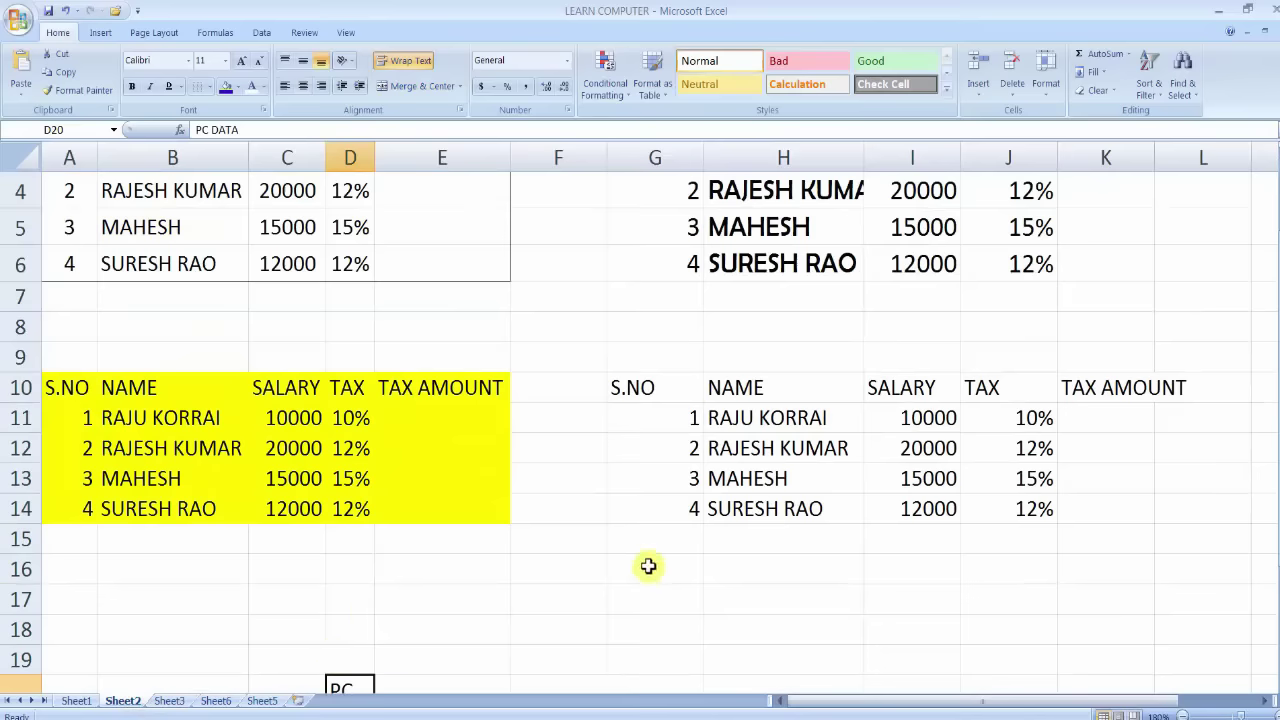
{"action": "left_click", "coordinate": [553, 591]}
{"action": "scroll", "coordinate": [551, 597], "scroll_direction": "down", "scroll_amount": 2}
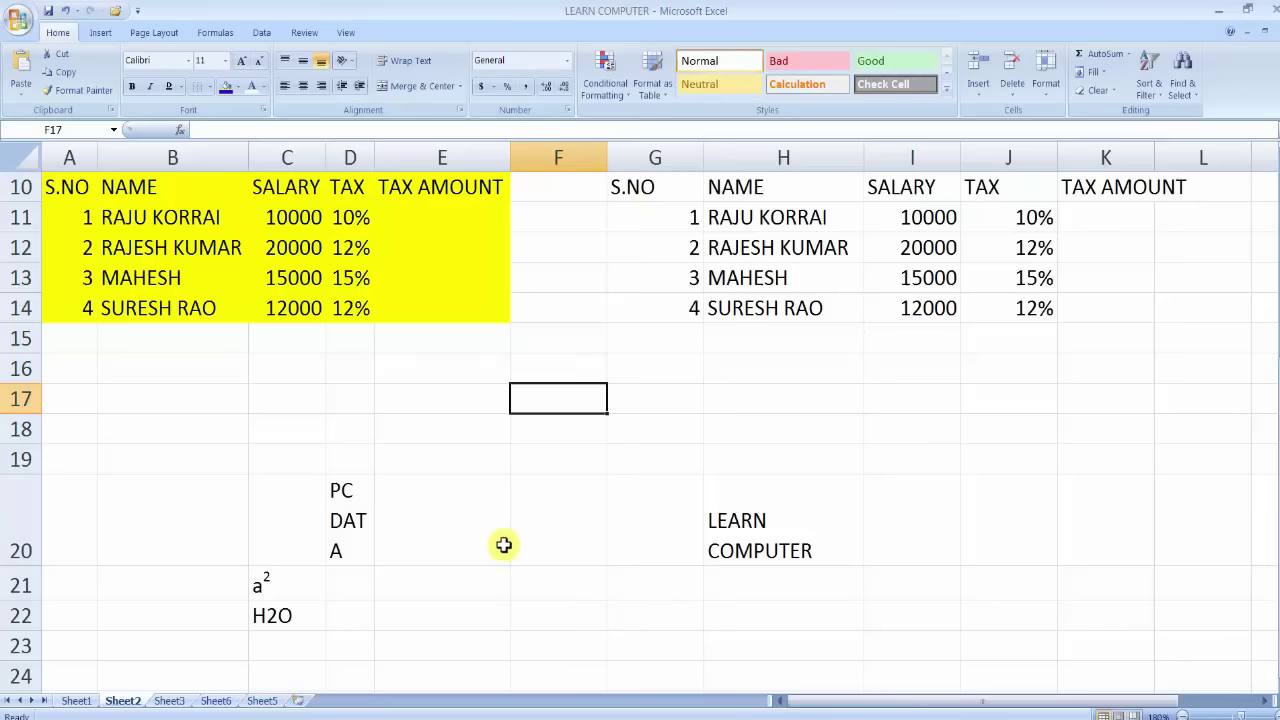
{"action": "scroll", "coordinate": [503, 545], "scroll_direction": "up", "scroll_amount": 2}
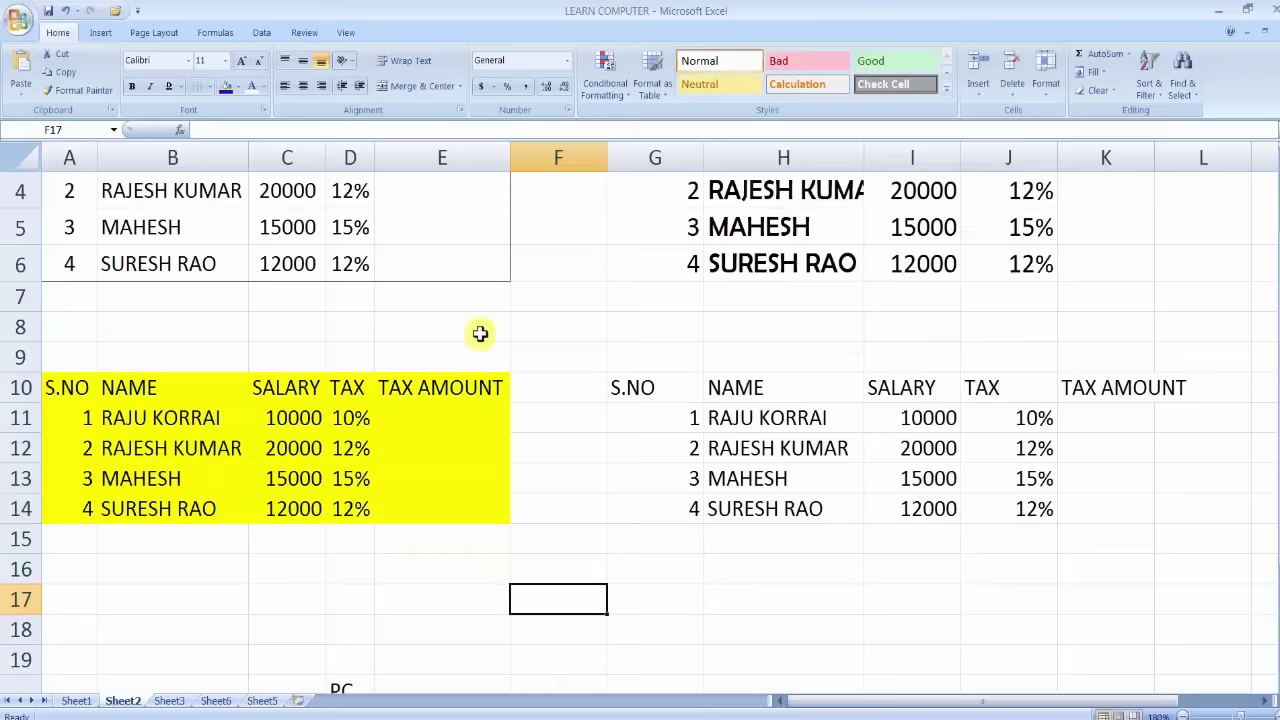
{"action": "scroll", "coordinate": [490, 330], "scroll_direction": "down", "scroll_amount": 2}
{"action": "scroll", "coordinate": [497, 324], "scroll_direction": "down", "scroll_amount": 1}
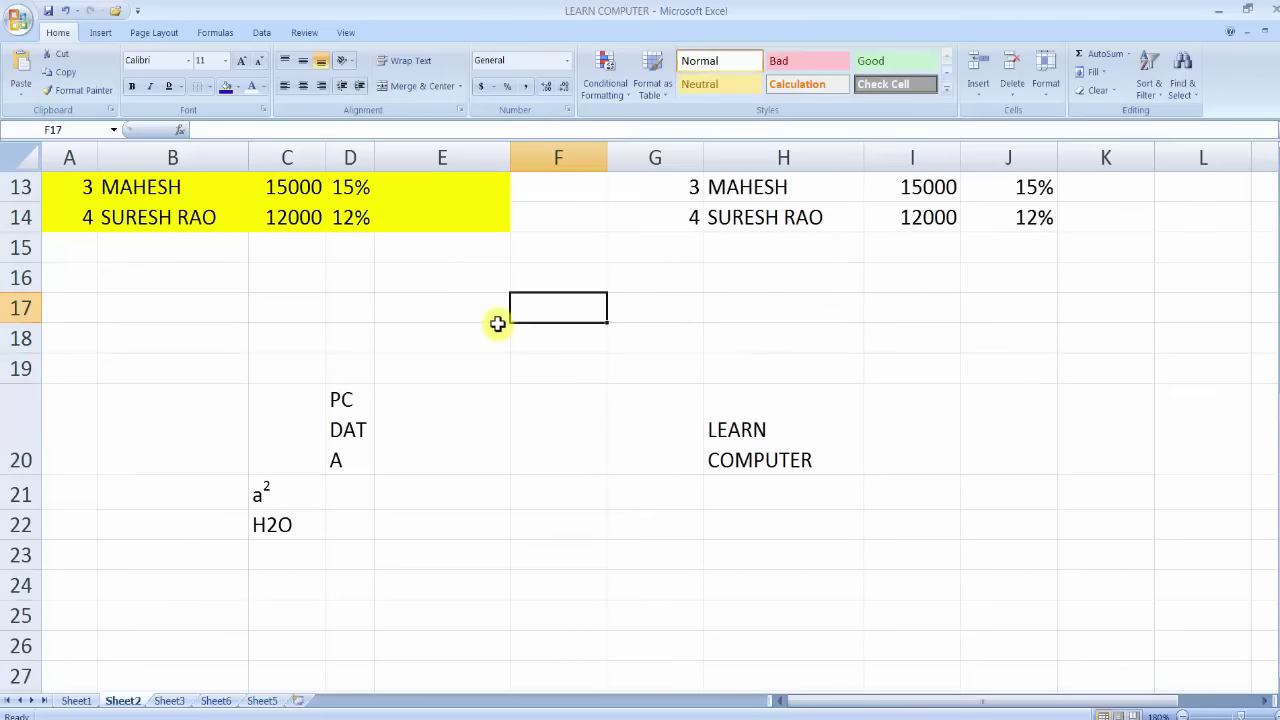
{"action": "scroll", "coordinate": [497, 324], "scroll_direction": "up", "scroll_amount": 4}
{"action": "scroll", "coordinate": [496, 324], "scroll_direction": "down", "scroll_amount": 5}
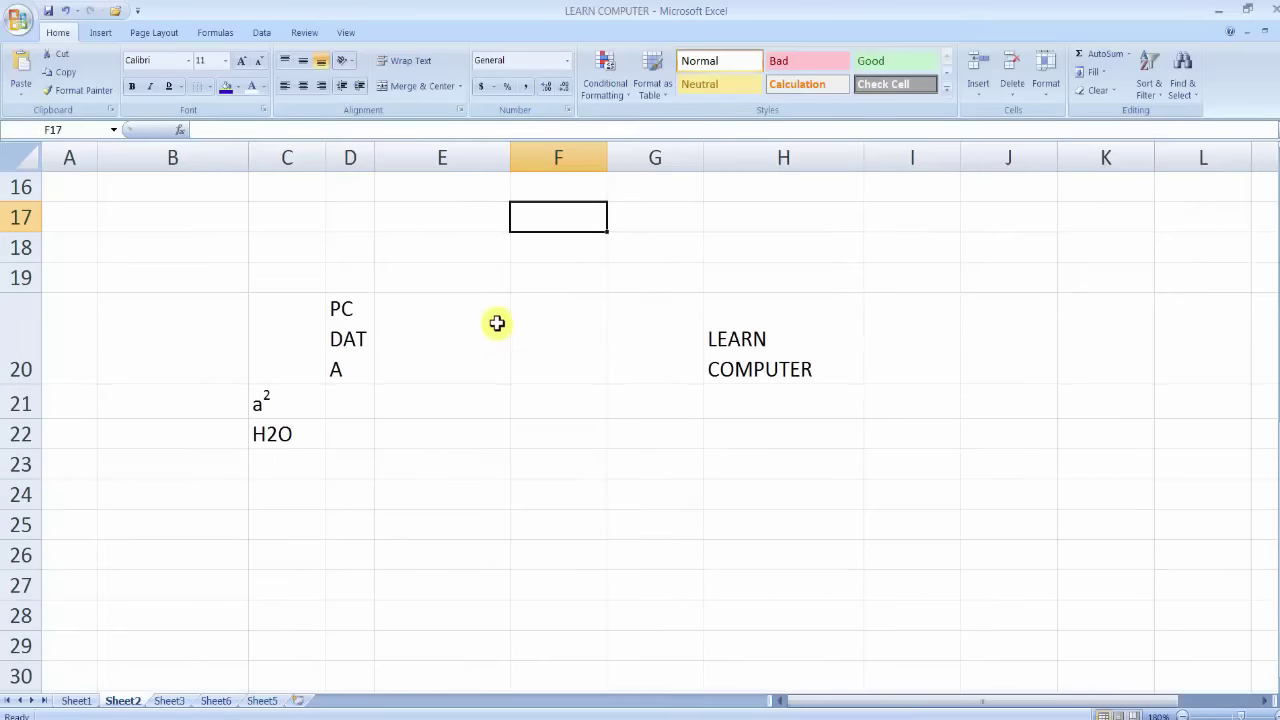
{"action": "scroll", "coordinate": [517, 361], "scroll_direction": "up", "scroll_amount": 2}
{"action": "scroll", "coordinate": [517, 361], "scroll_direction": "down", "scroll_amount": 7}
{"action": "left_click_drag", "start_coordinate": [149, 189], "coordinate": [149, 311]}
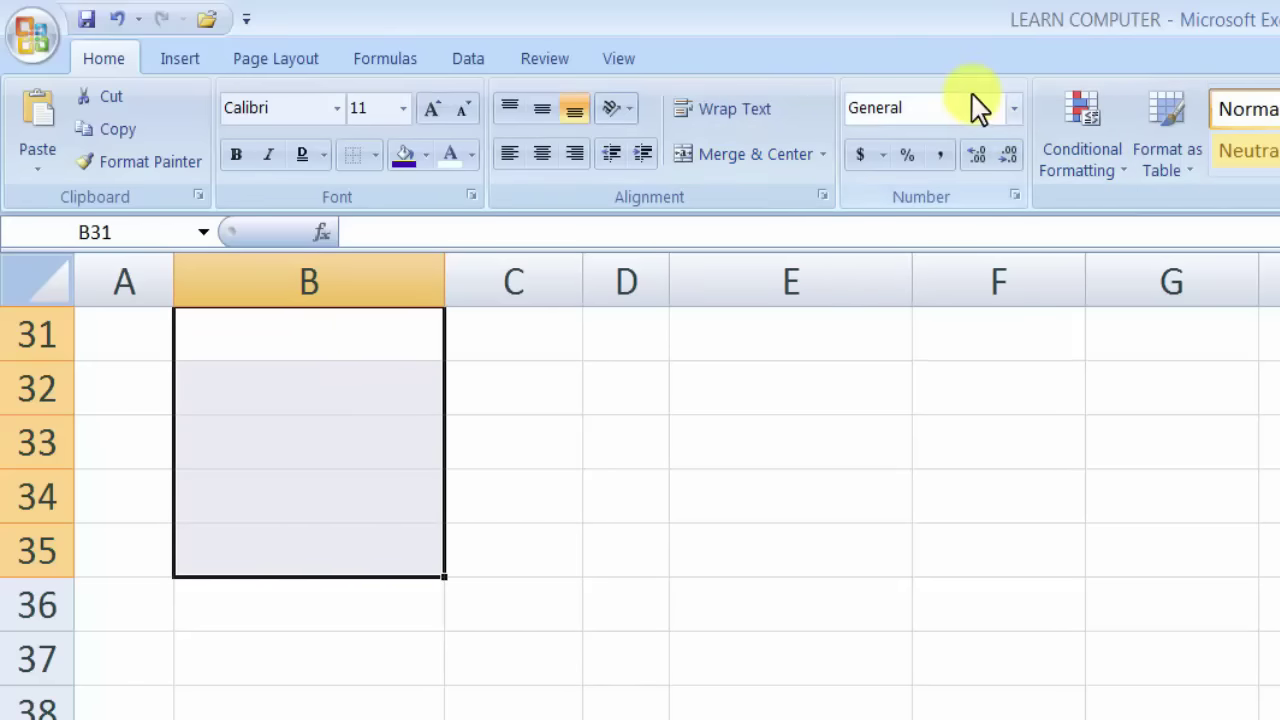
Step: Give B31:B35 the Number format and enter the date 10/01/2017 in B31
{"action": "left_click", "coordinate": [1012, 112]}
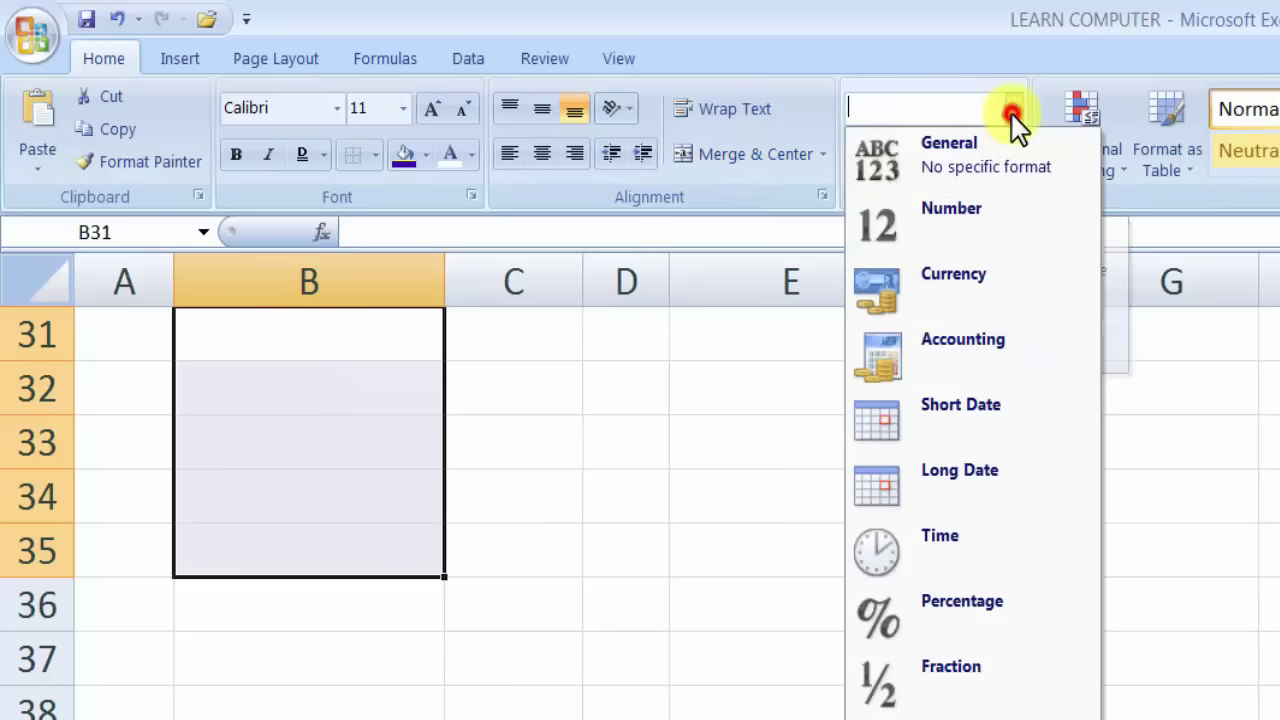
{"action": "left_click", "coordinate": [959, 219]}
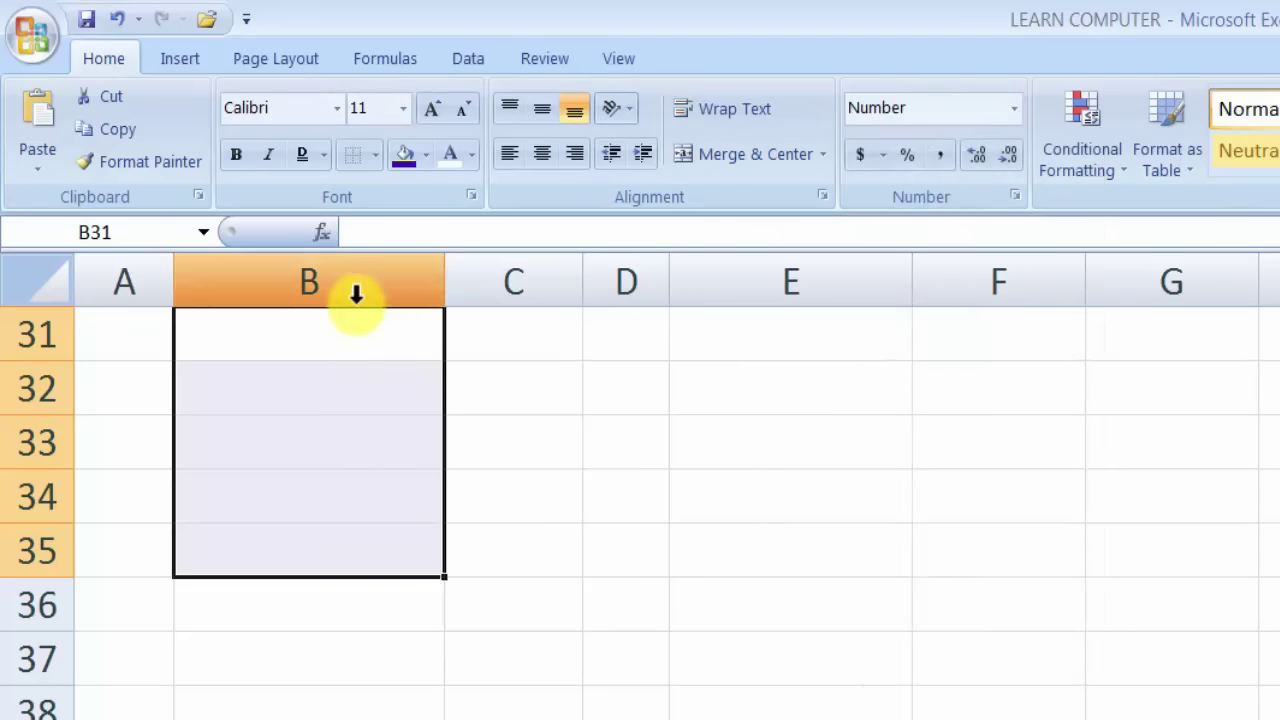
{"action": "left_click", "coordinate": [269, 331]}
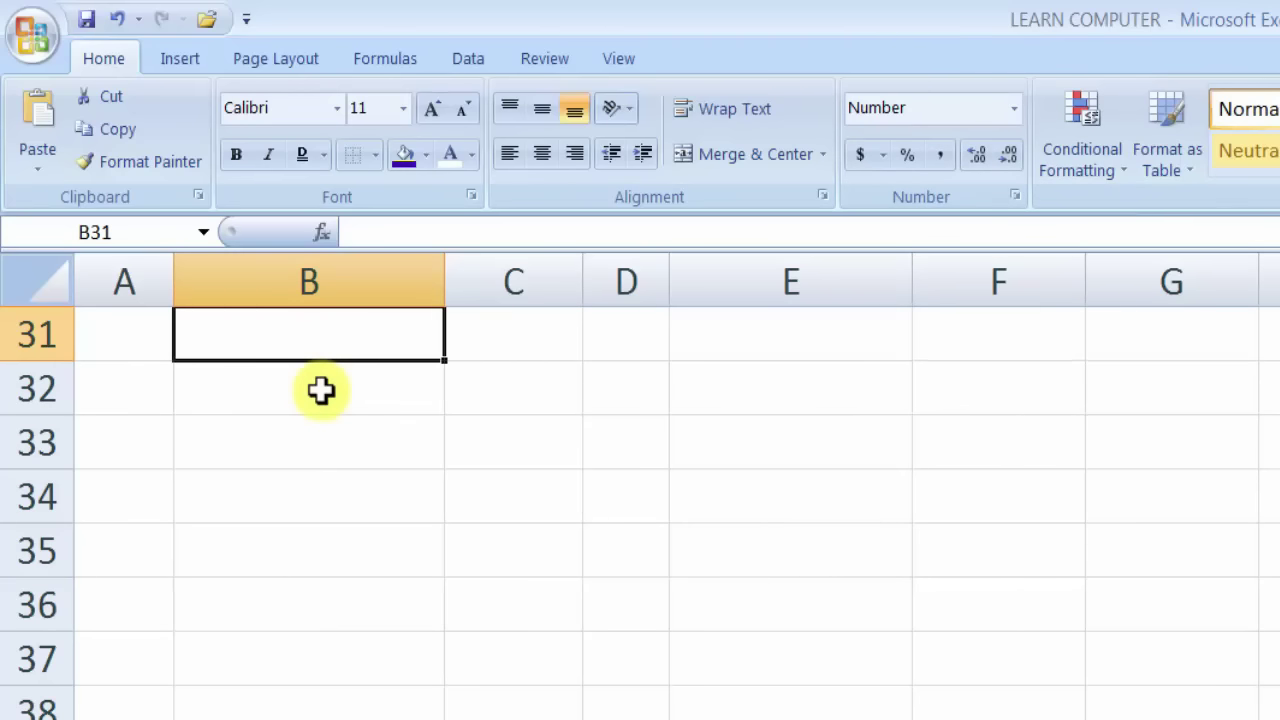
{"action": "type", "text": "10"}
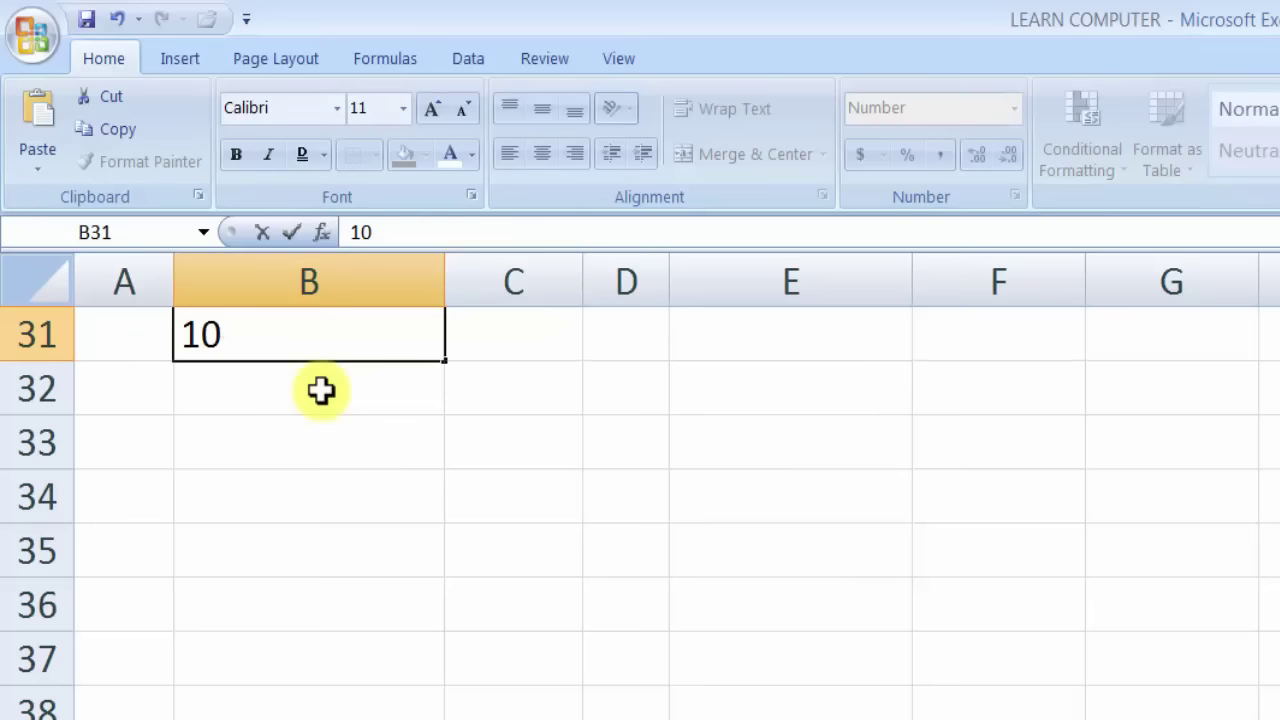
{"action": "type", "text": "/01"}
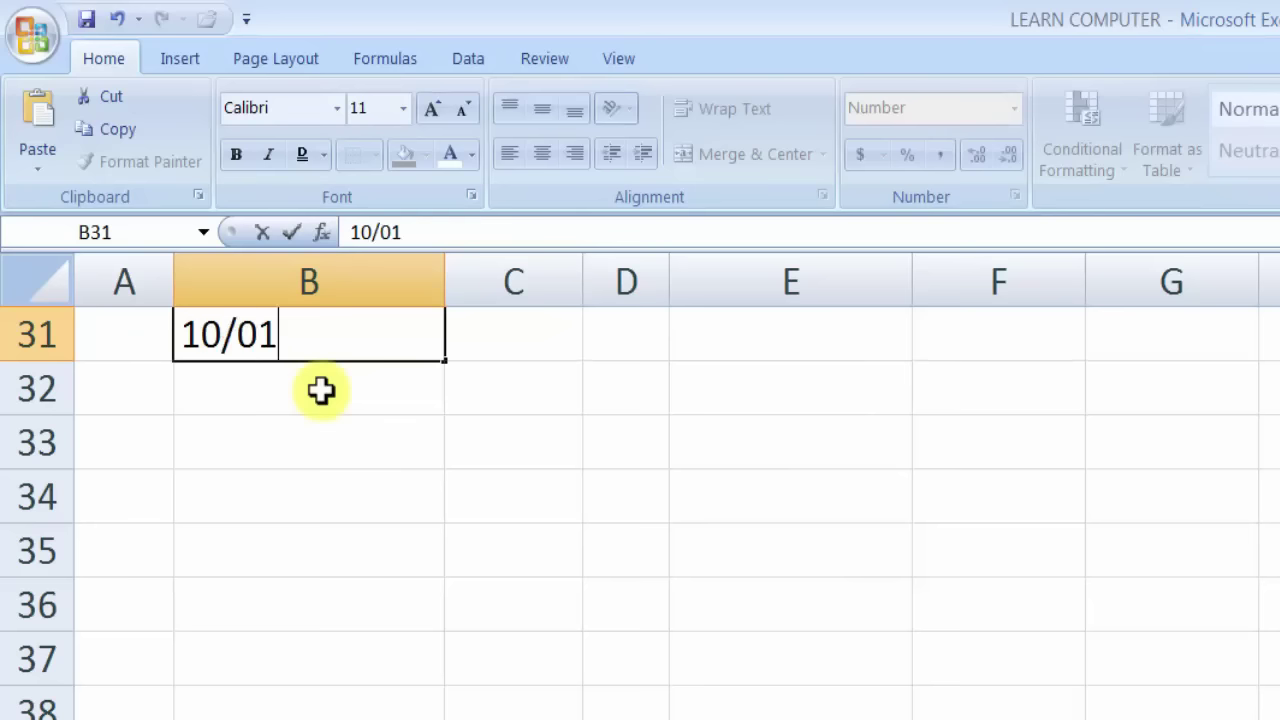
{"action": "type", "text": "/2017"}
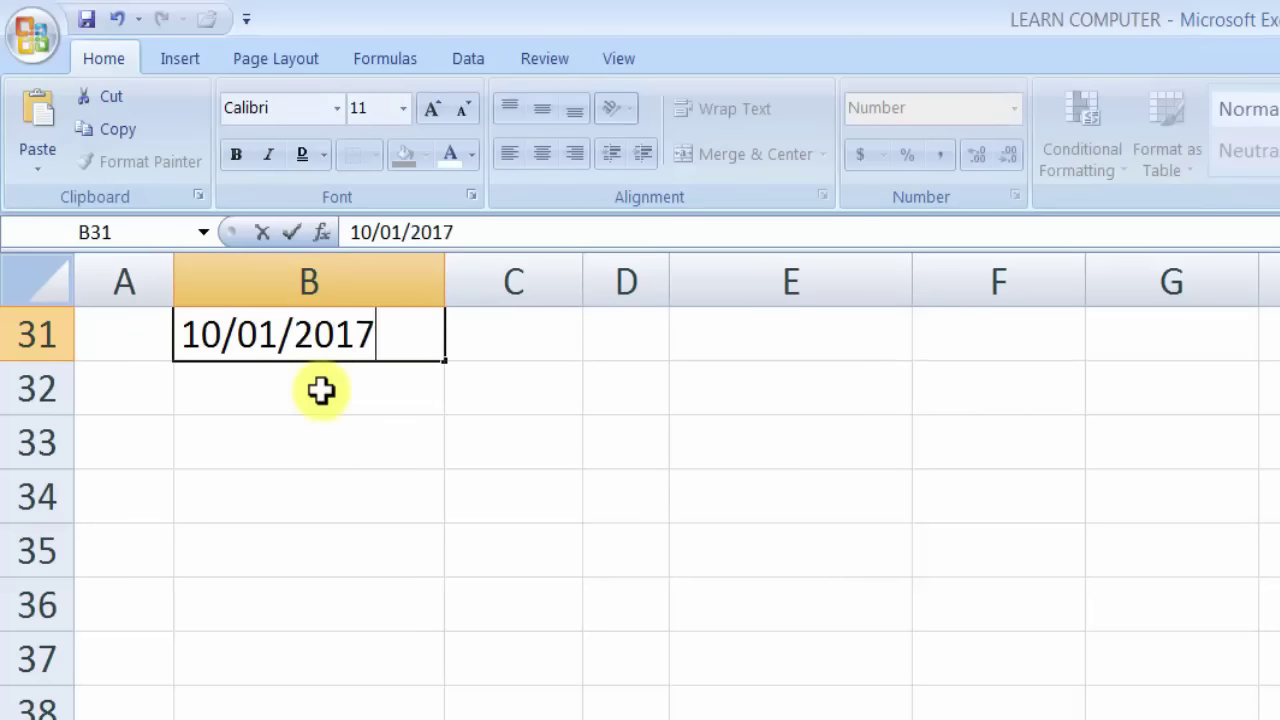
{"action": "key", "text": "Return"}
{"action": "key", "text": "Up"}
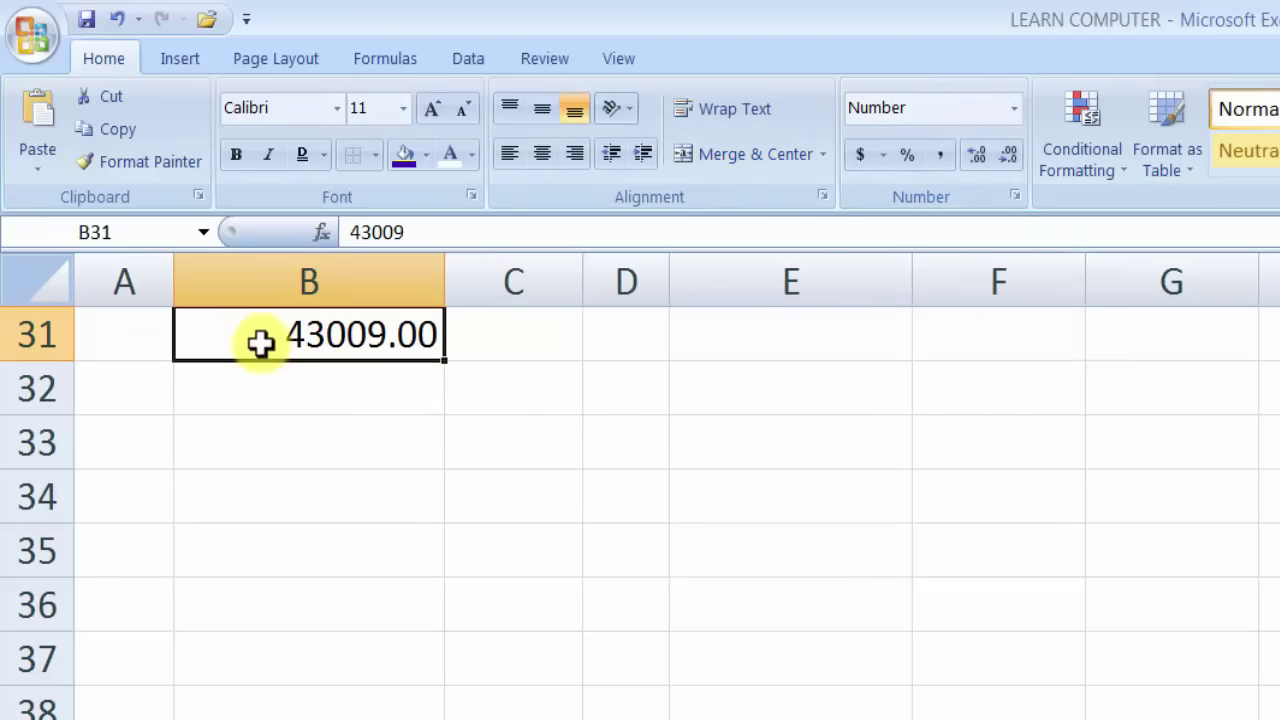
Step: Format B31:B35 as Short Date so B31 reads 10/1/2017
{"action": "left_click_drag", "start_coordinate": [260, 342], "coordinate": [262, 550]}
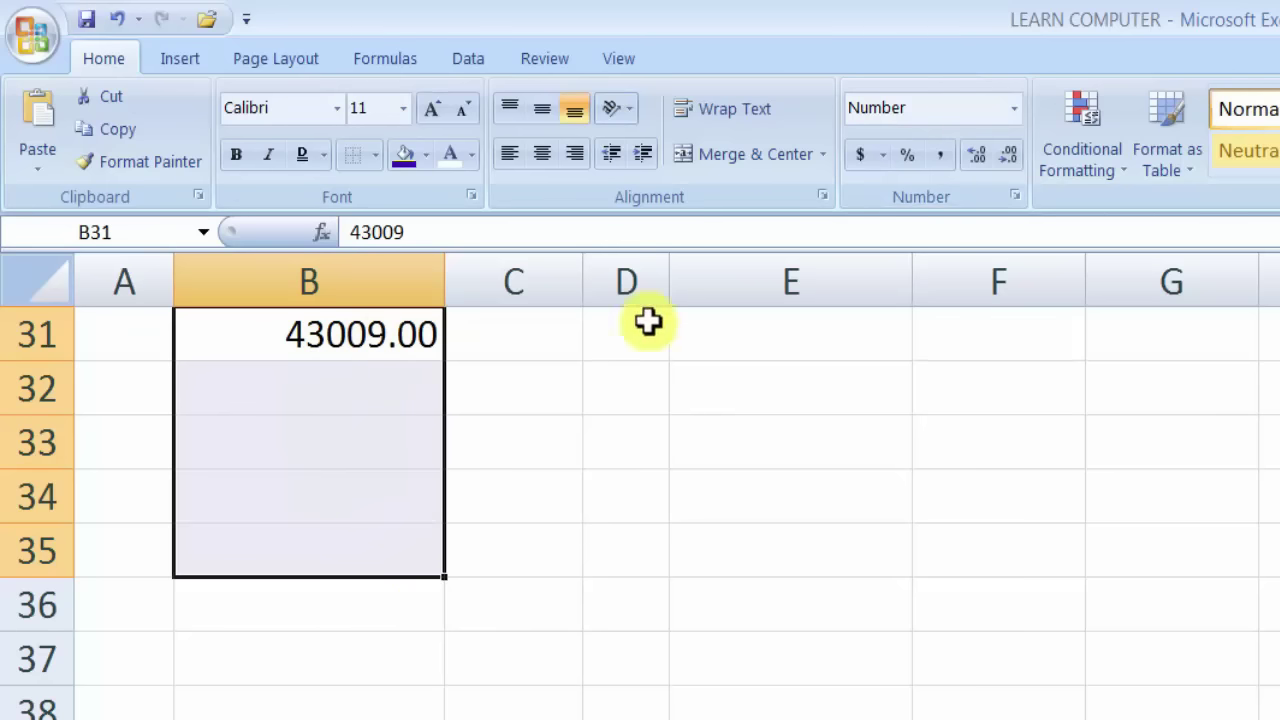
{"action": "left_click", "coordinate": [1009, 108]}
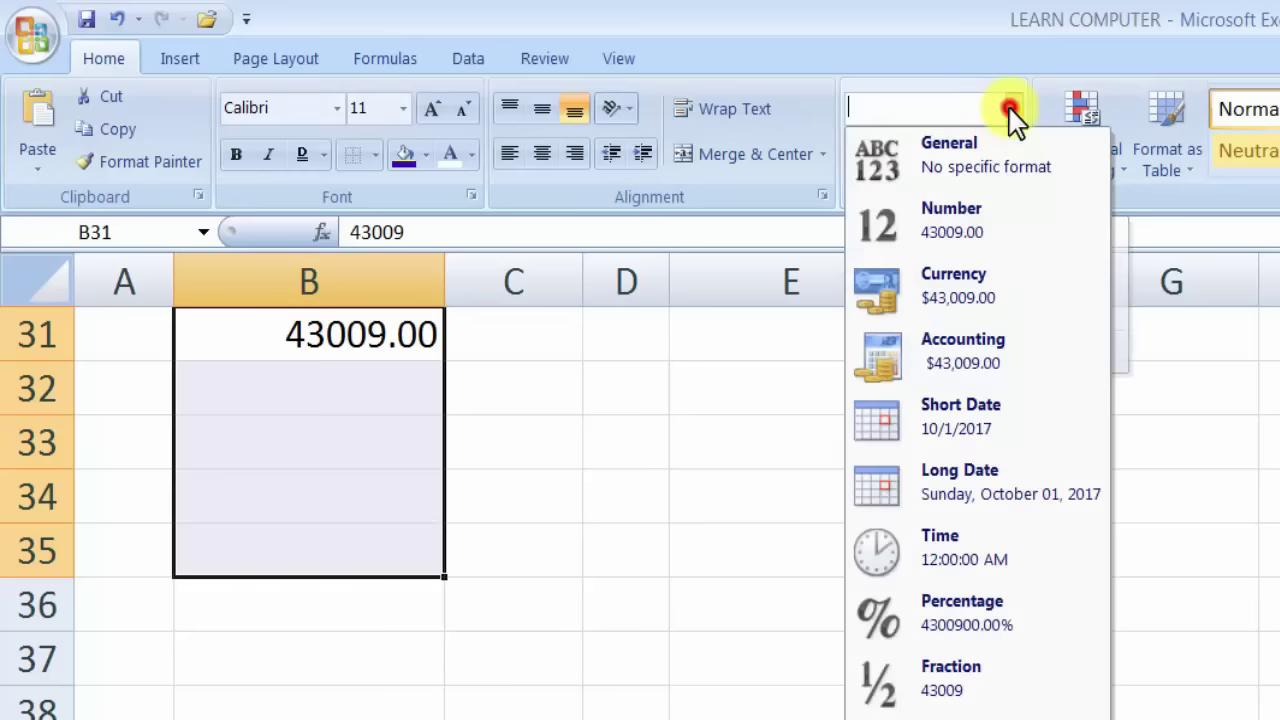
{"action": "left_click", "coordinate": [950, 416]}
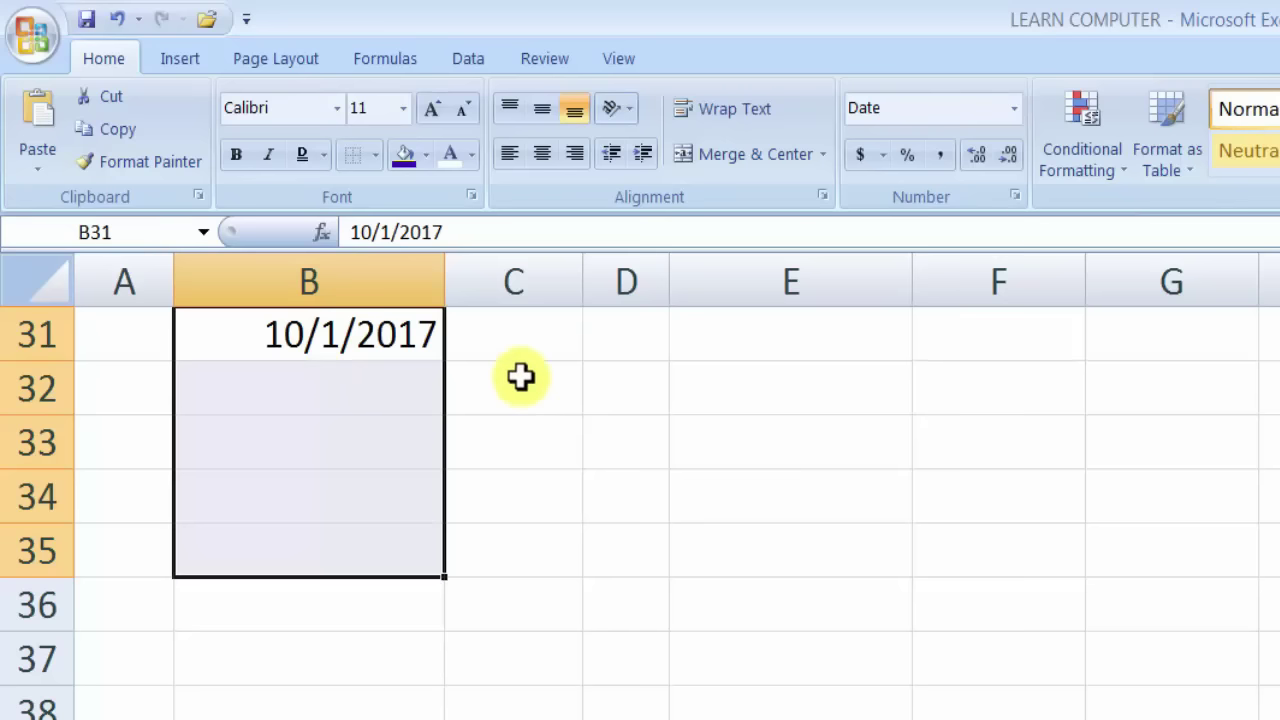
{"action": "left_click", "coordinate": [502, 340]}
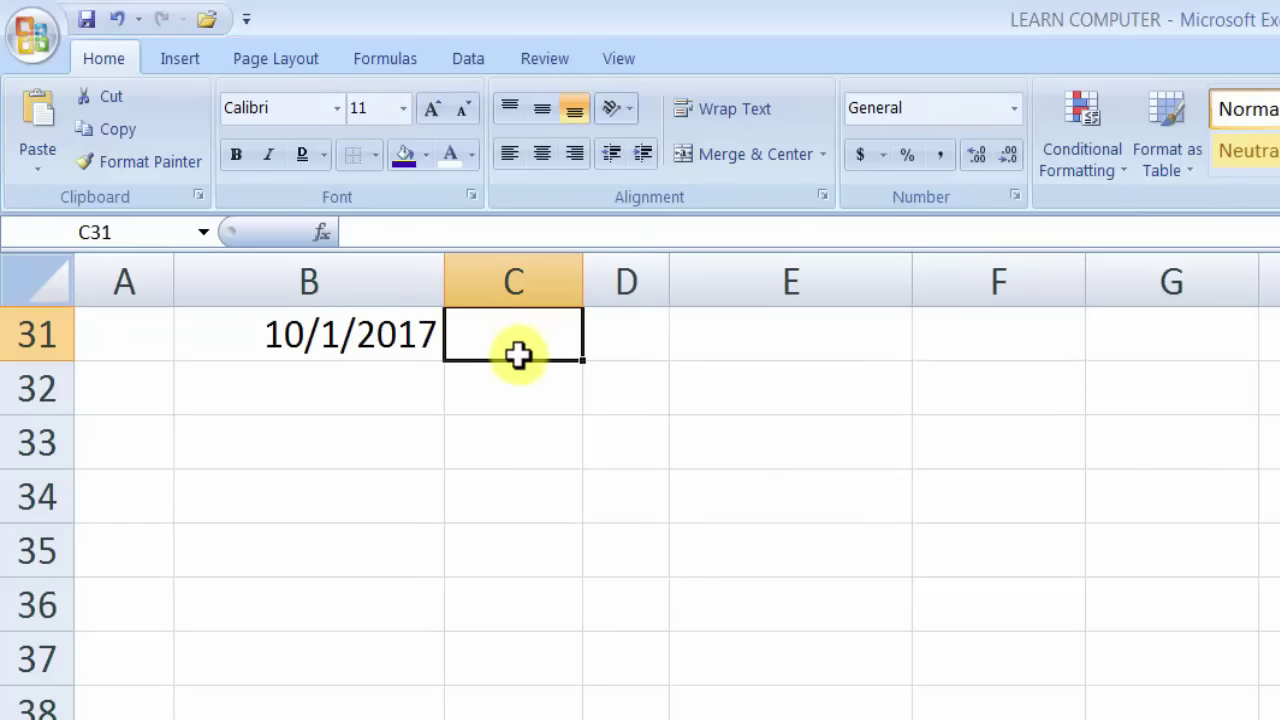
Step: Set B31 back to General format so it shows 43009
{"action": "left_click", "coordinate": [336, 342]}
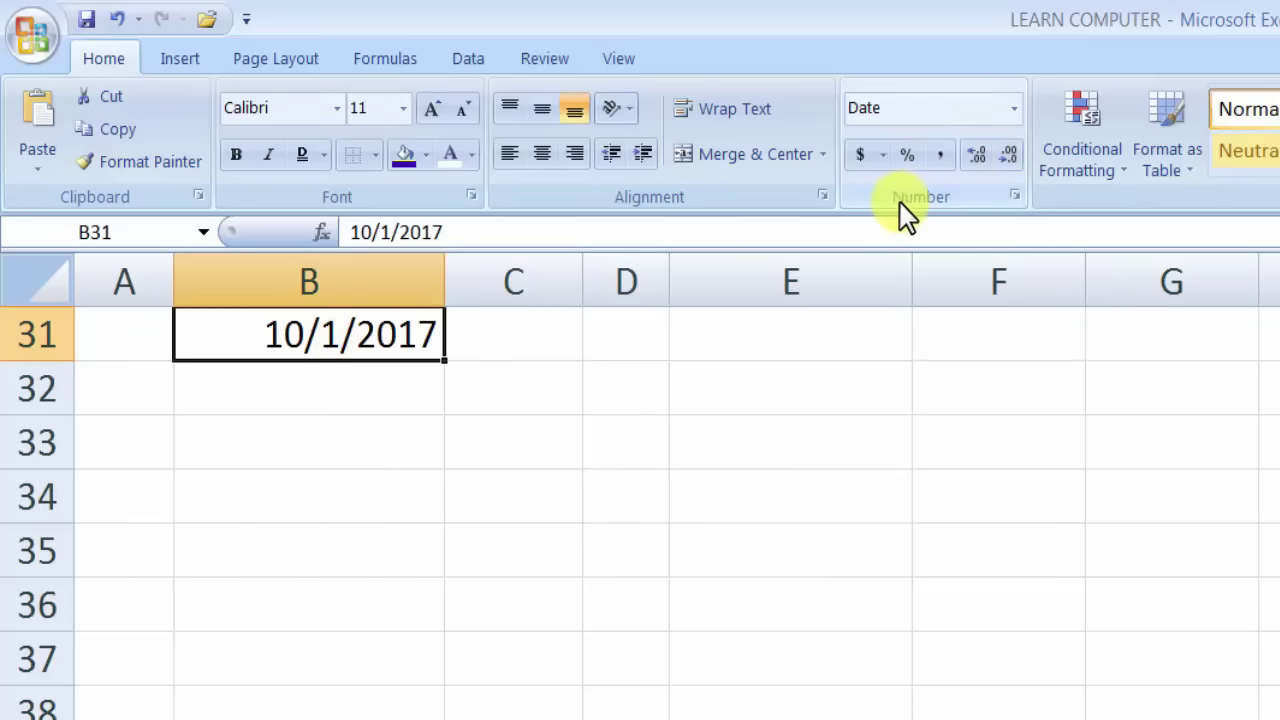
{"action": "left_click", "coordinate": [1010, 112]}
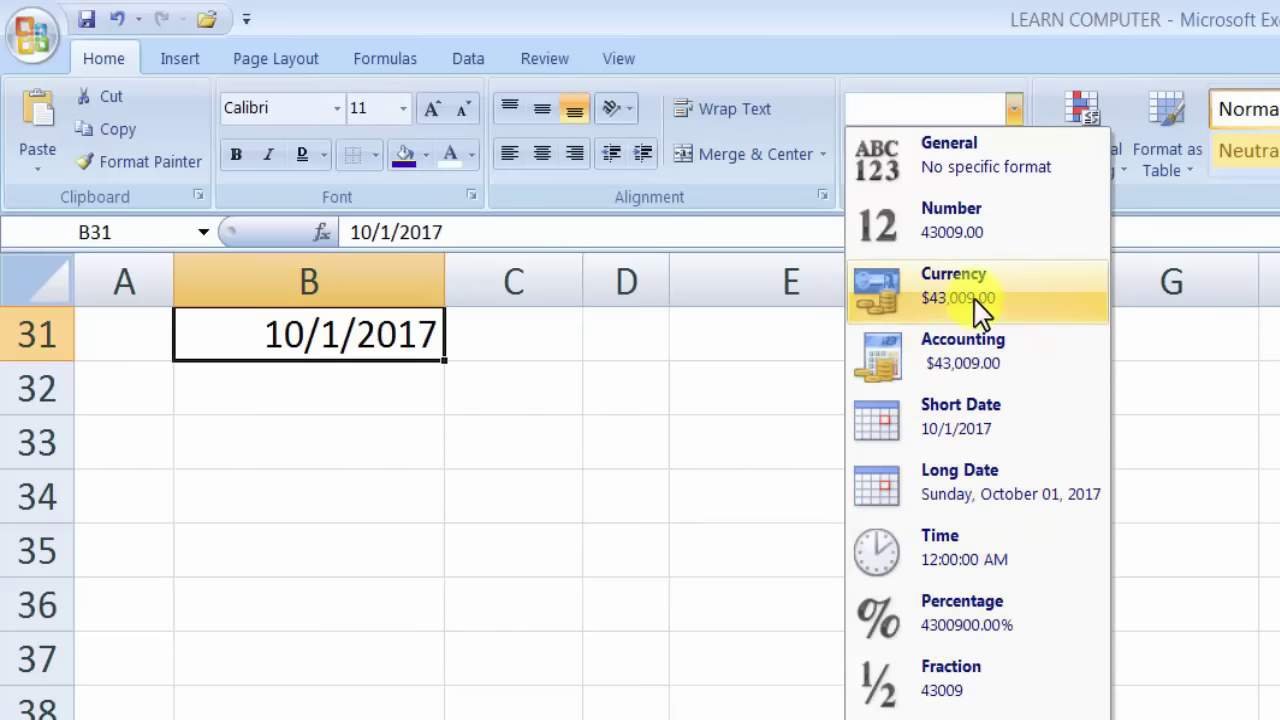
{"action": "left_click", "coordinate": [944, 175]}
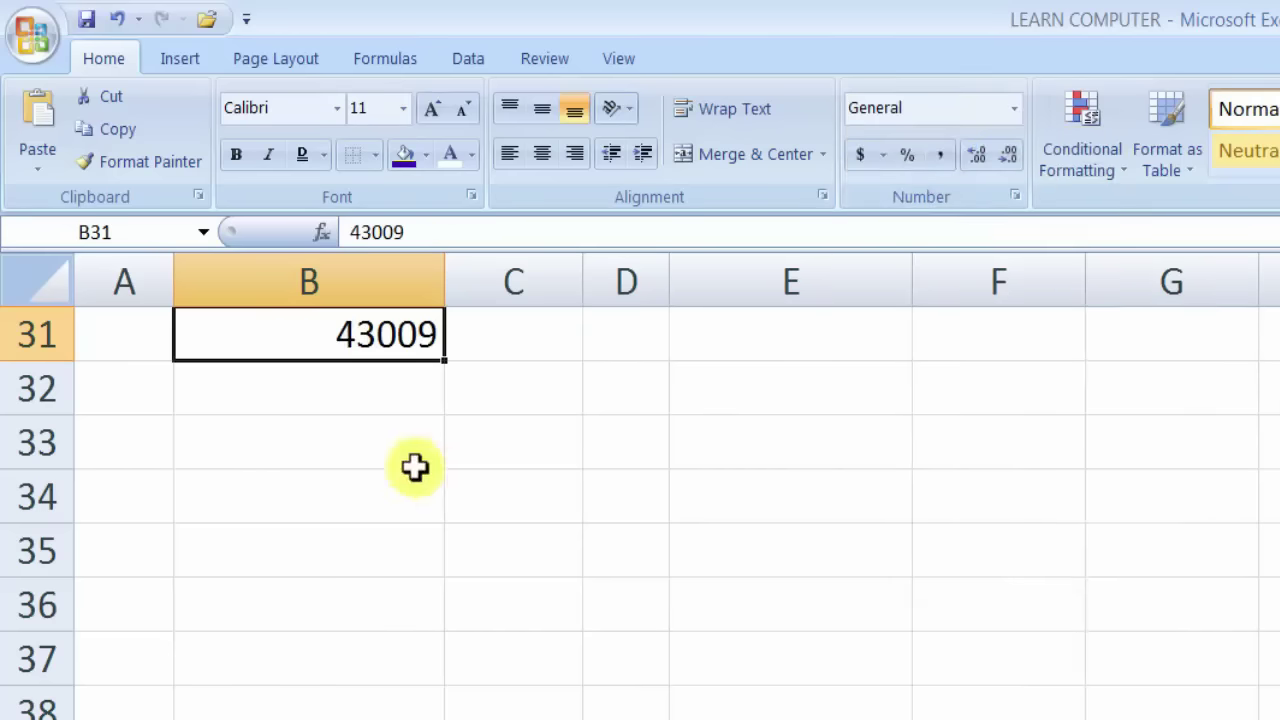
Step: Enter the date 21/01/2017 in B32 and select B31:B33
{"action": "left_click", "coordinate": [340, 394]}
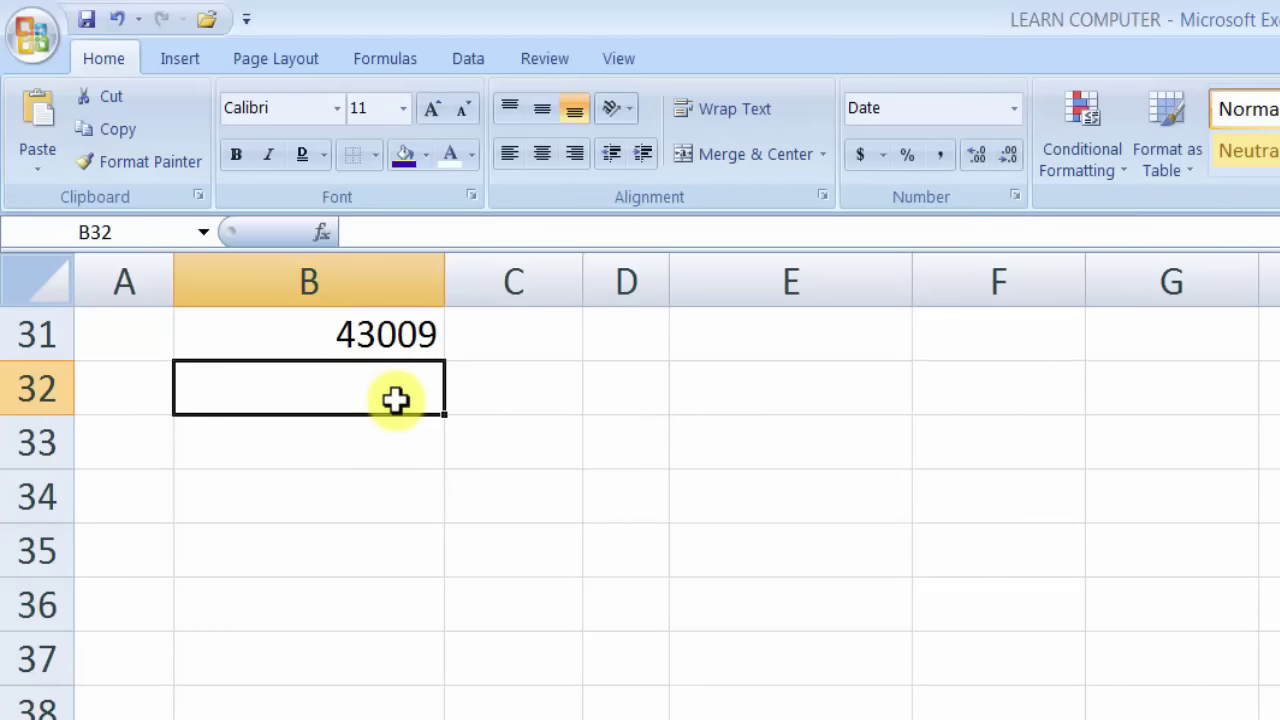
{"action": "type", "text": "21"}
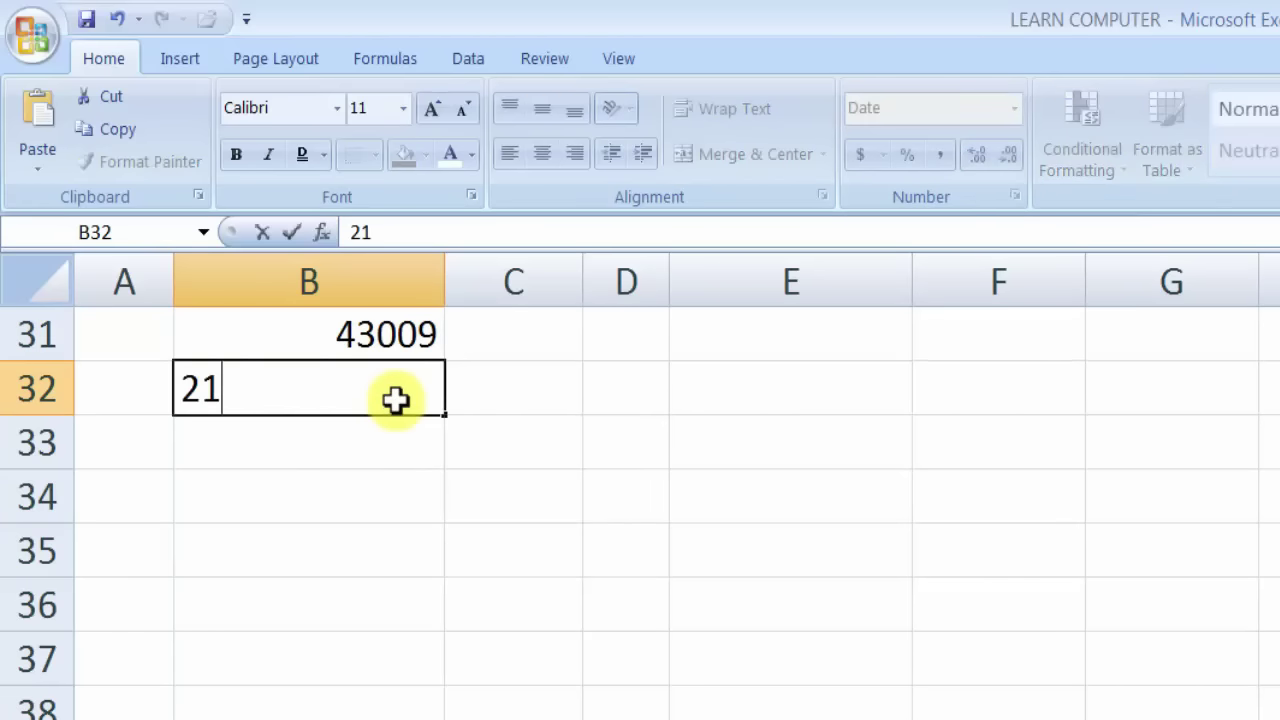
{"action": "type", "text": "/01"}
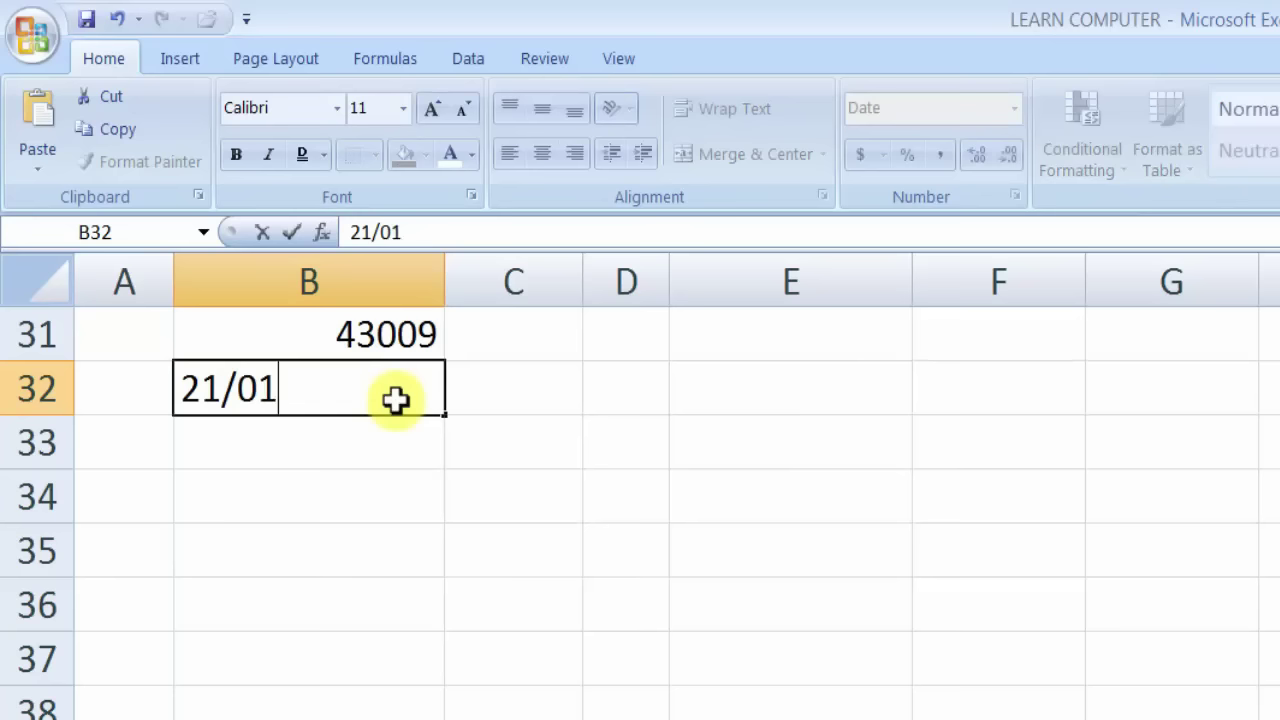
{"action": "type", "text": "/2017"}
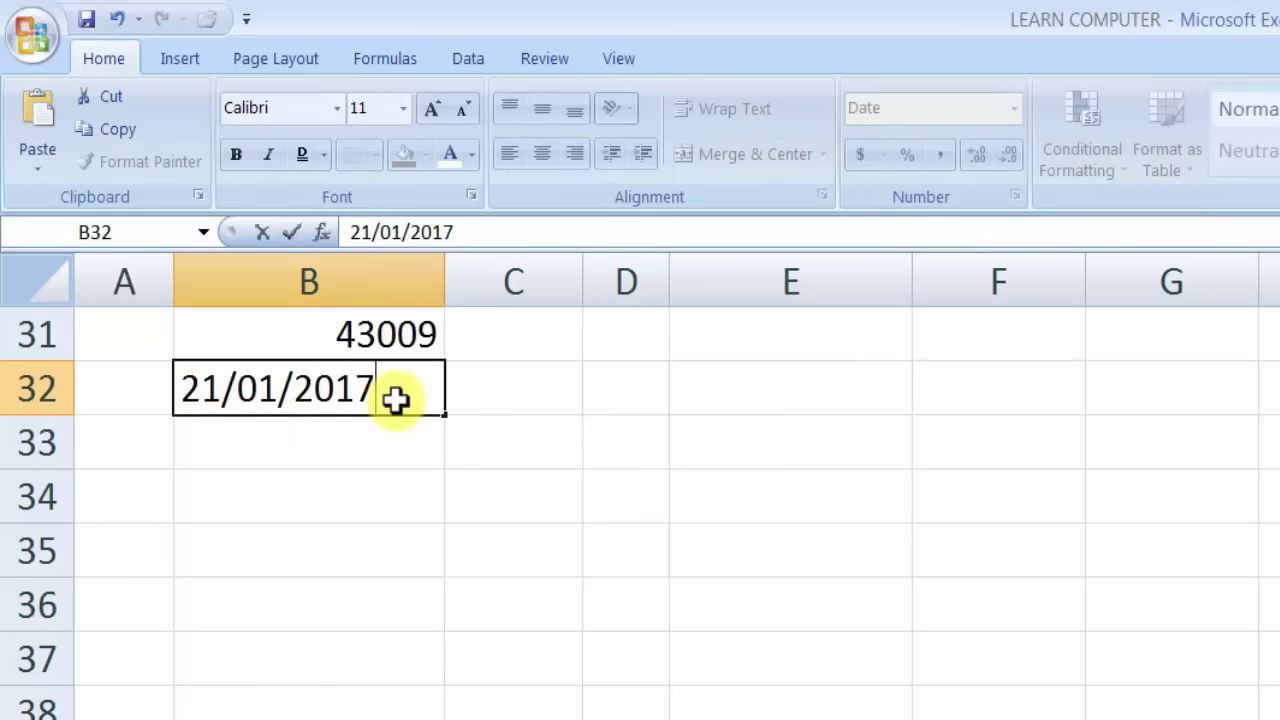
{"action": "key", "text": "Return"}
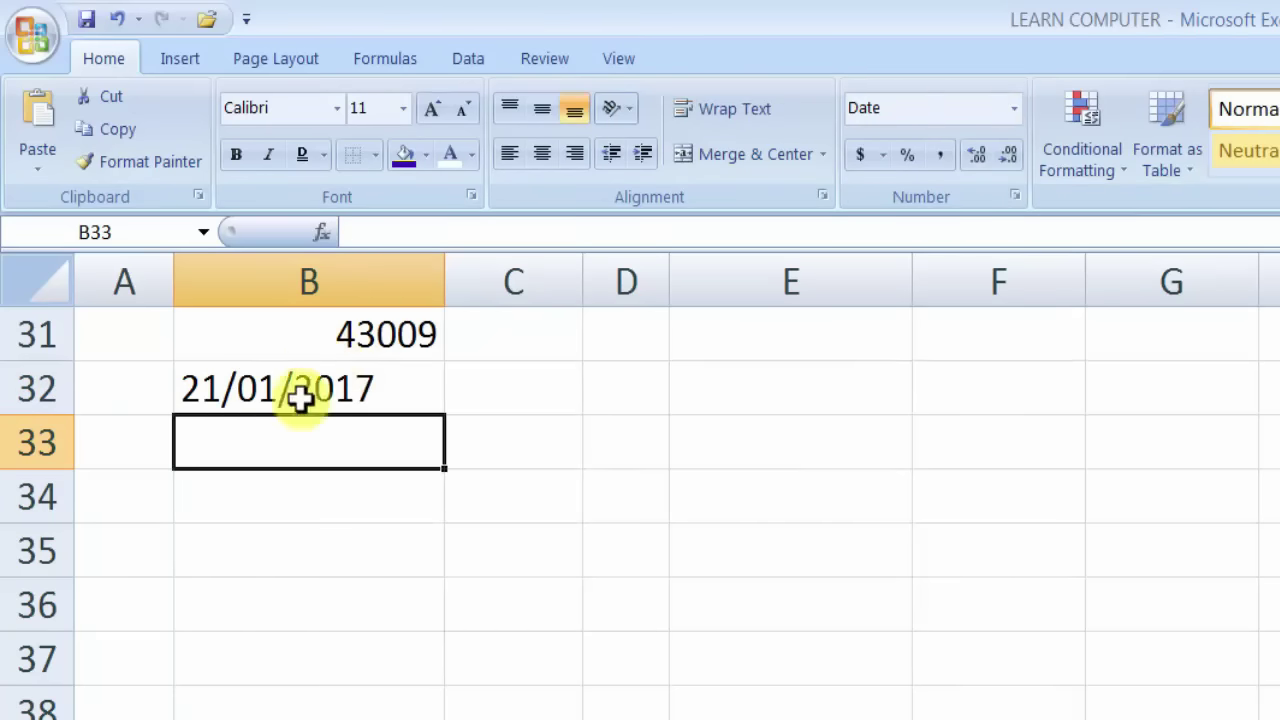
{"action": "left_click_drag", "start_coordinate": [283, 337], "coordinate": [377, 389]}
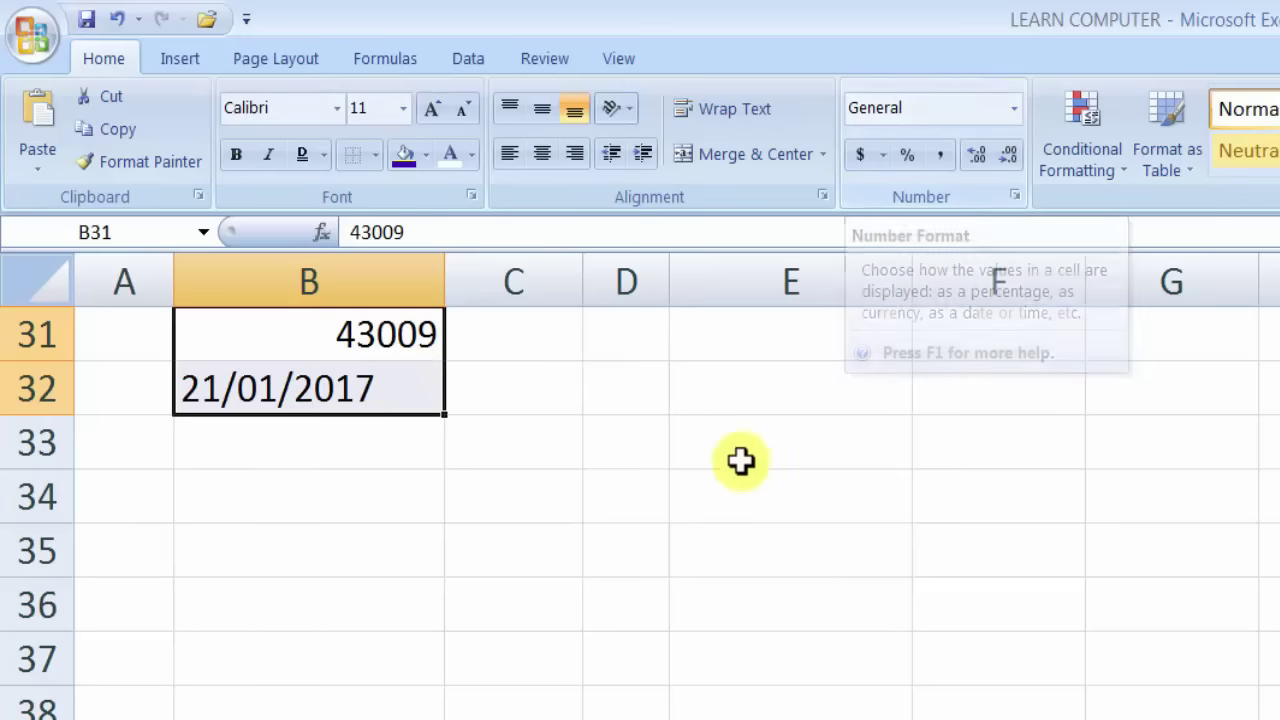
{"action": "scroll", "coordinate": [817, 537], "scroll_direction": "up", "scroll_amount": 10}
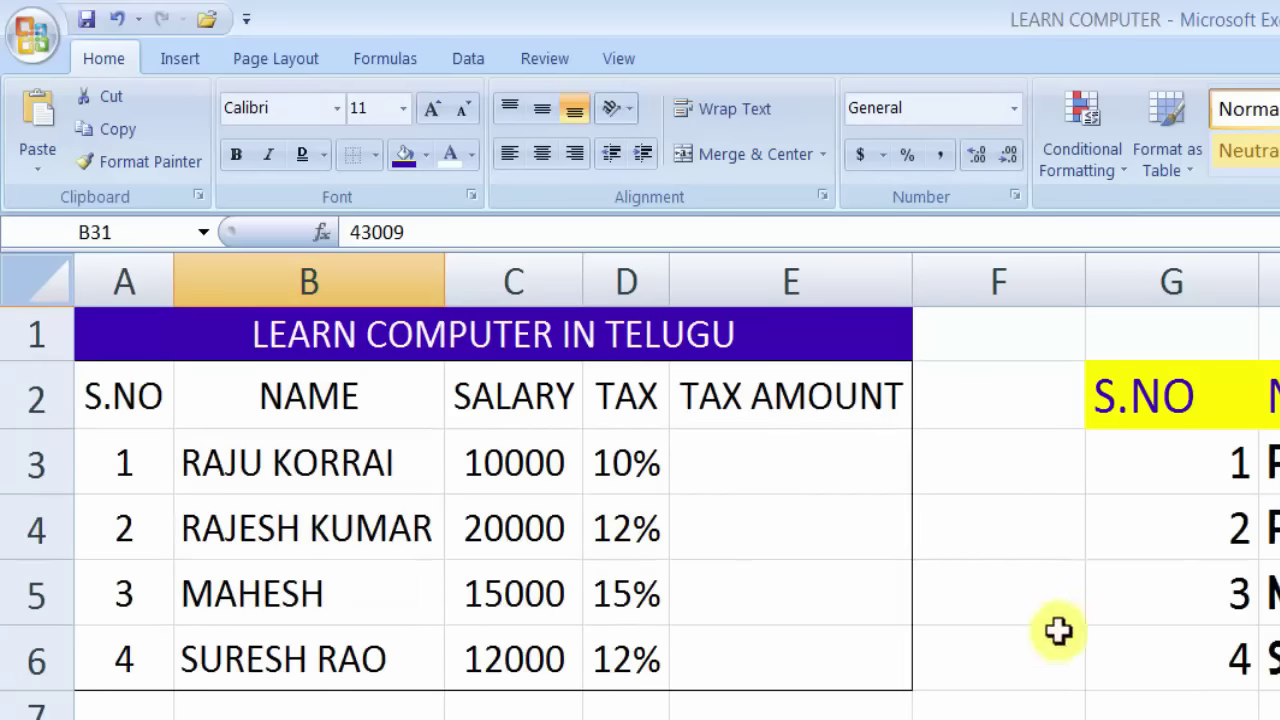
Step: Select the salaries in C3:C6, try Currency format, then reset them to General
{"action": "left_click_drag", "start_coordinate": [516, 462], "coordinate": [528, 652]}
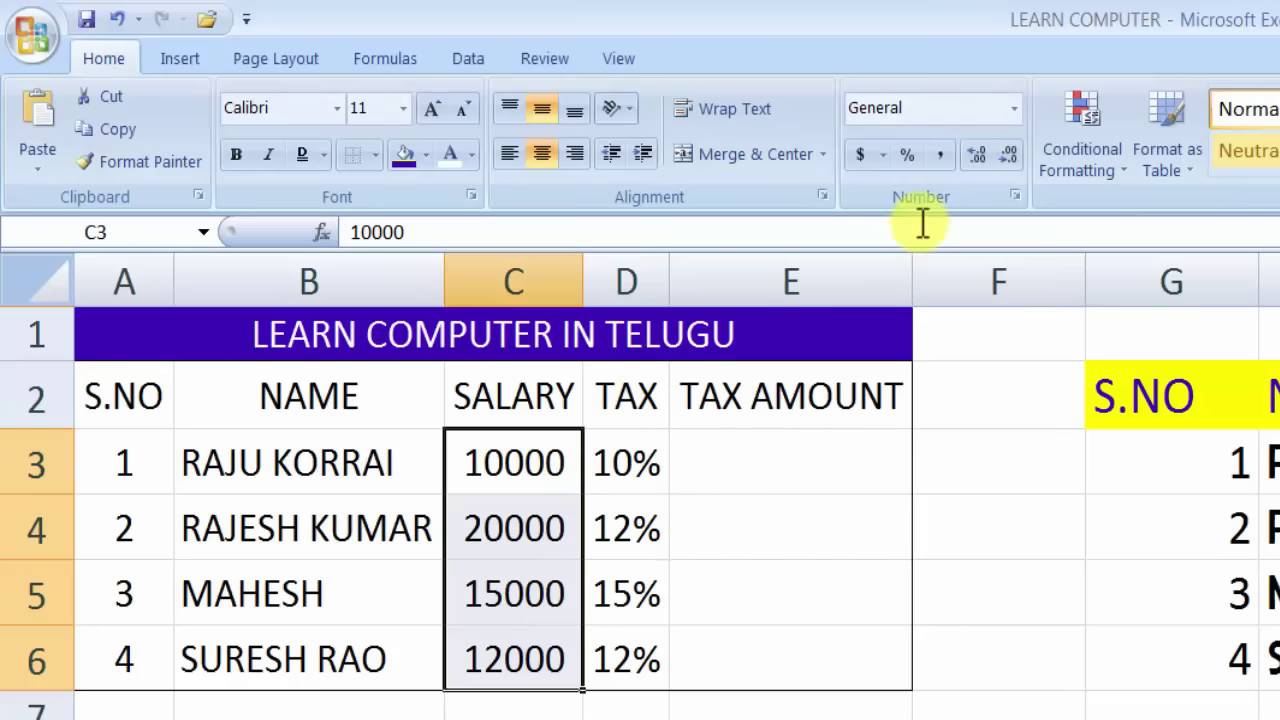
{"action": "left_click", "coordinate": [1016, 113]}
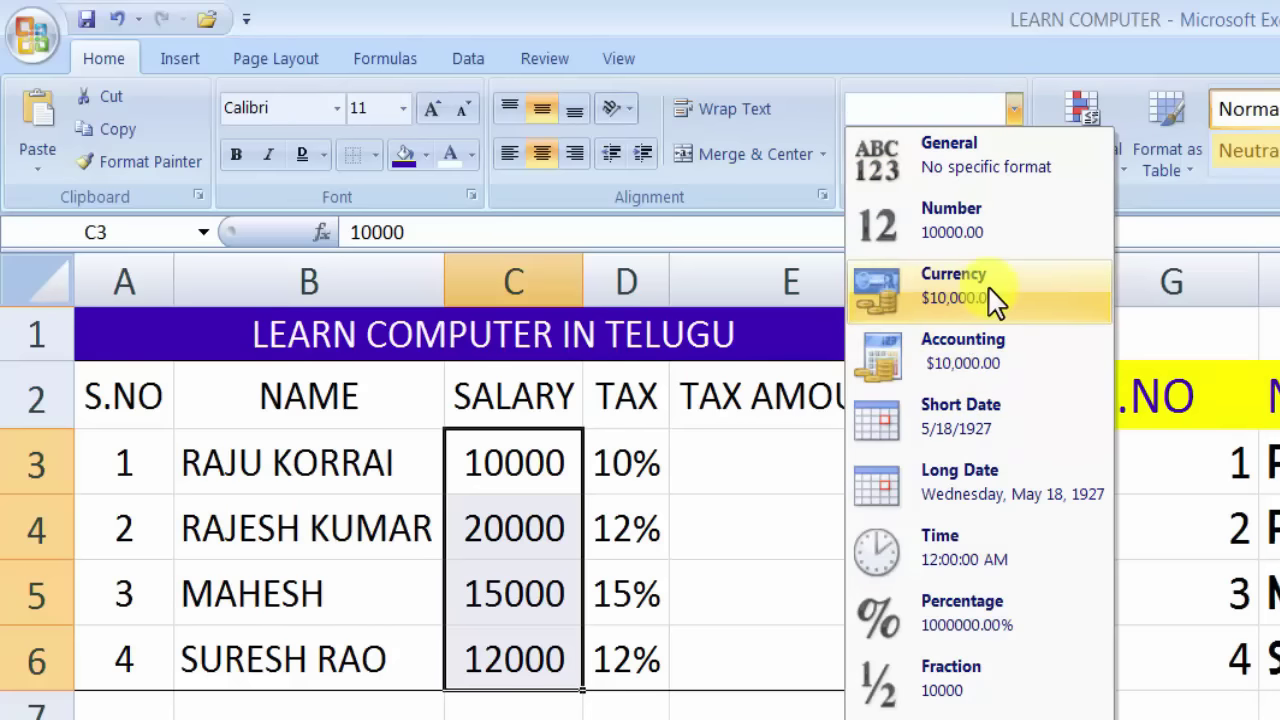
{"action": "left_click", "coordinate": [962, 287]}
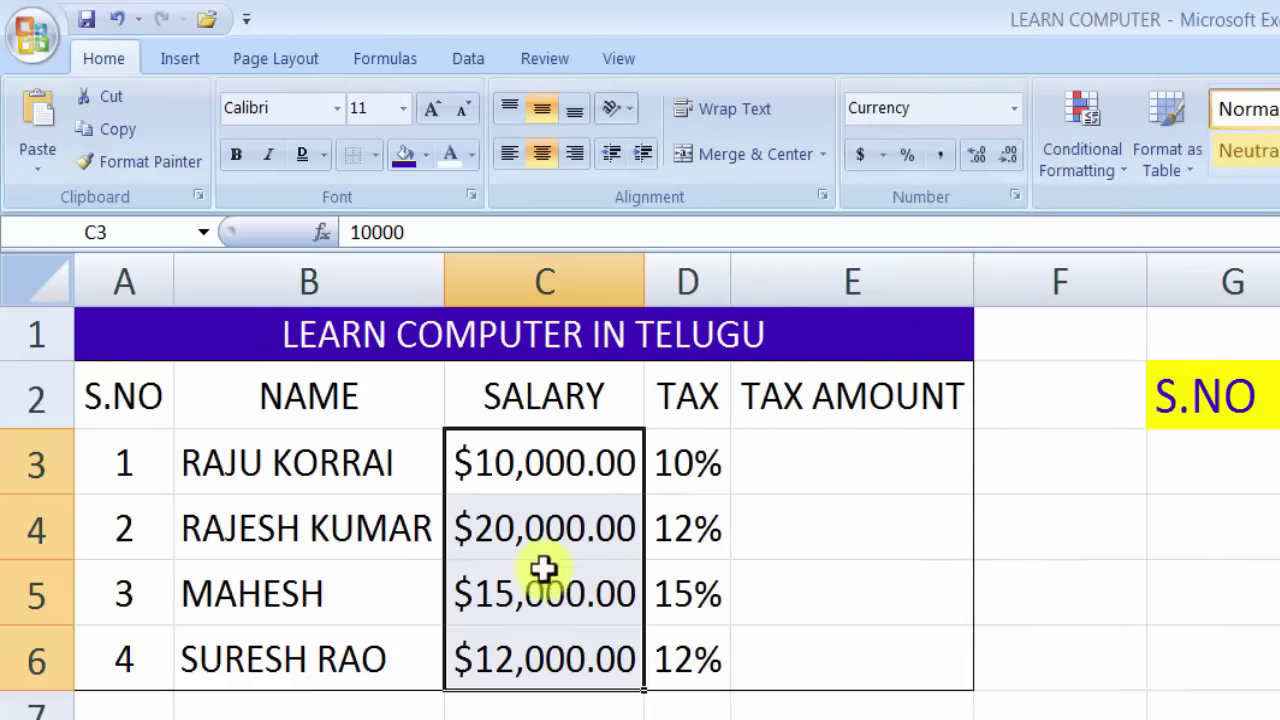
{"action": "left_click", "coordinate": [1020, 112]}
{"action": "left_click", "coordinate": [966, 160]}
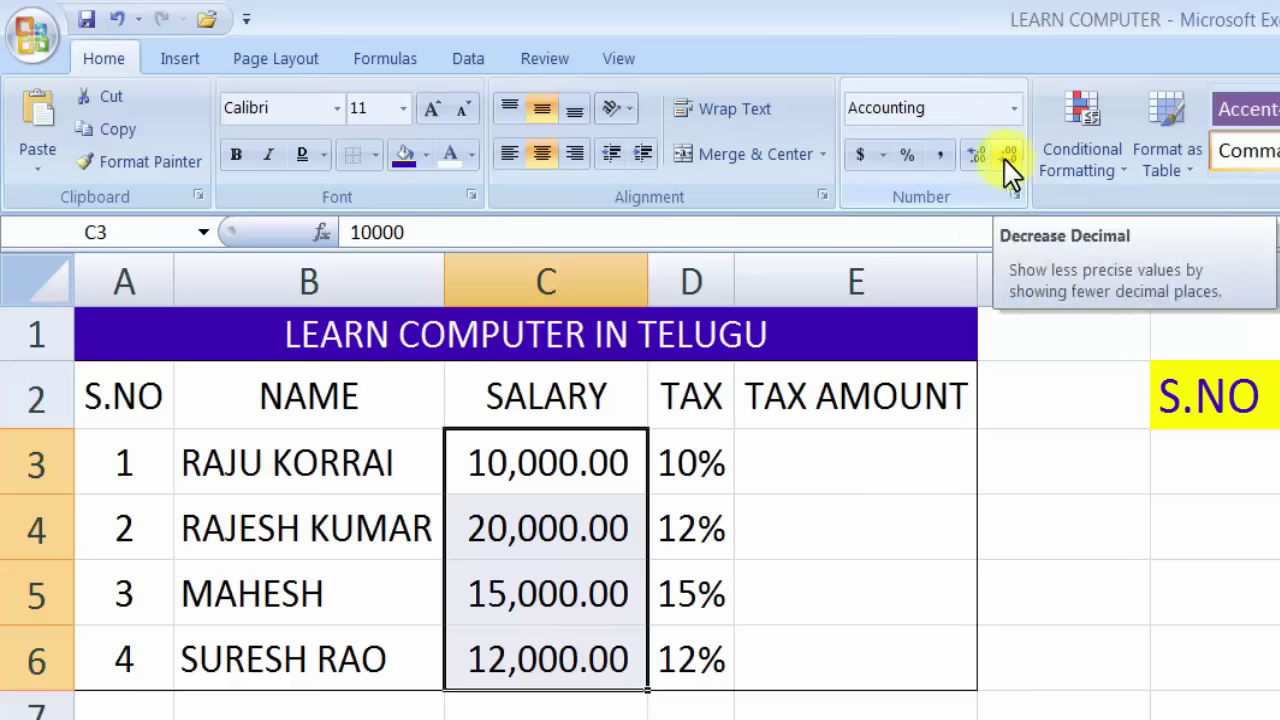
Step: Add three decimal places to the salary values
{"action": "left_click", "coordinate": [971, 158]}
{"action": "left_click", "coordinate": [971, 158]}
{"action": "left_click", "coordinate": [970, 157]}
Step: Add one more decimal to the salaries, then remove four decimal places
{"action": "left_click", "coordinate": [969, 156]}
{"action": "left_click", "coordinate": [969, 156]}
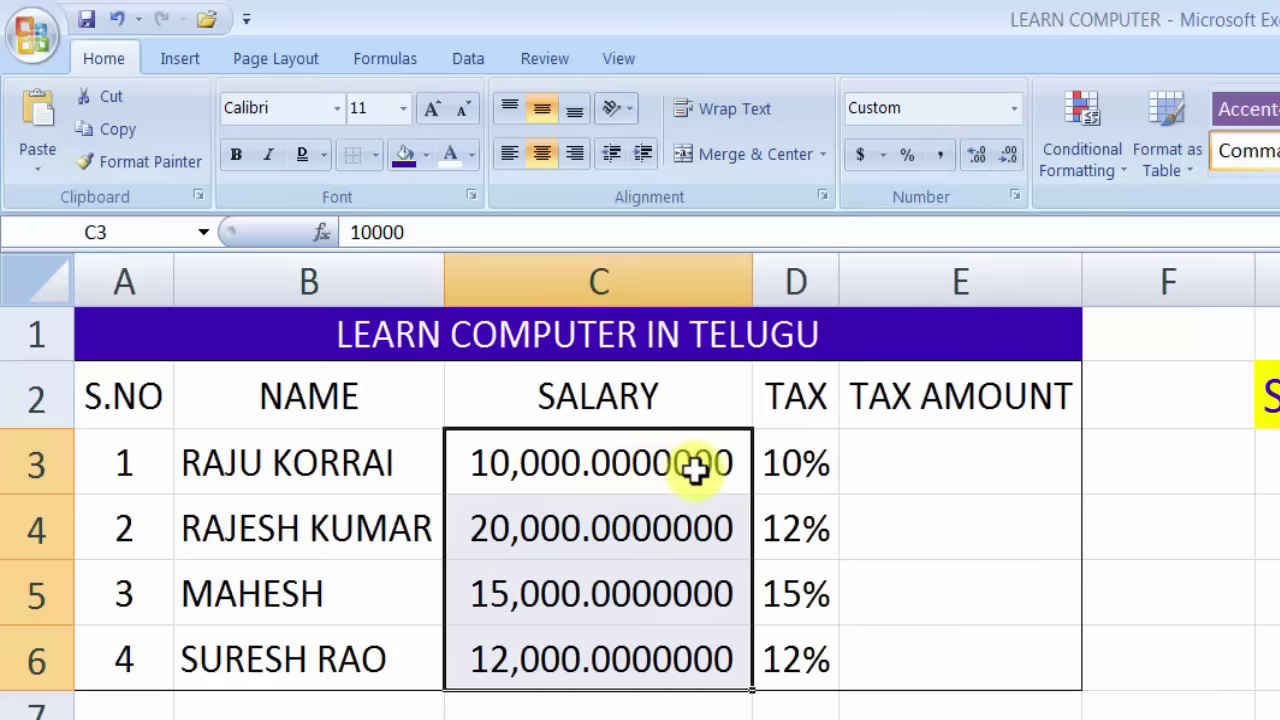
{"action": "left_click", "coordinate": [1012, 156]}
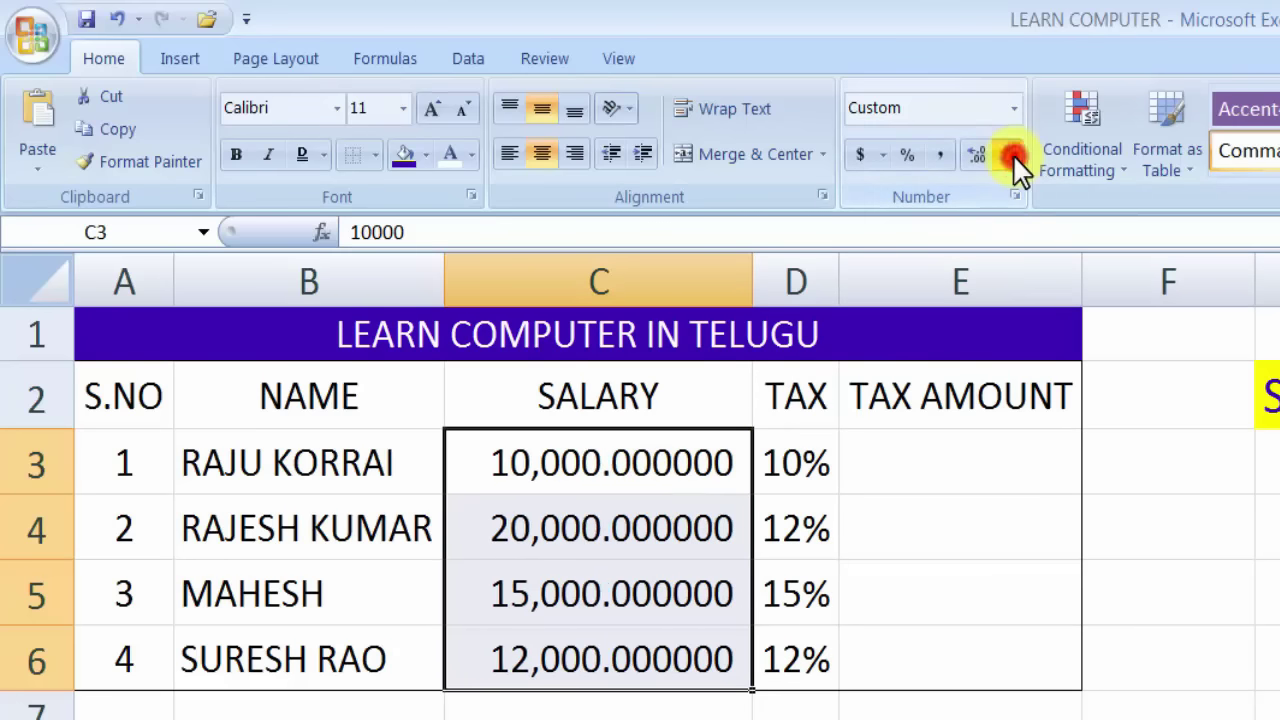
{"action": "left_click", "coordinate": [1012, 156]}
{"action": "left_click", "coordinate": [1012, 156]}
{"action": "left_click", "coordinate": [1012, 156]}
{"action": "left_click", "coordinate": [1012, 156]}
{"action": "left_click", "coordinate": [1012, 156]}
{"action": "left_click", "coordinate": [1012, 156]}
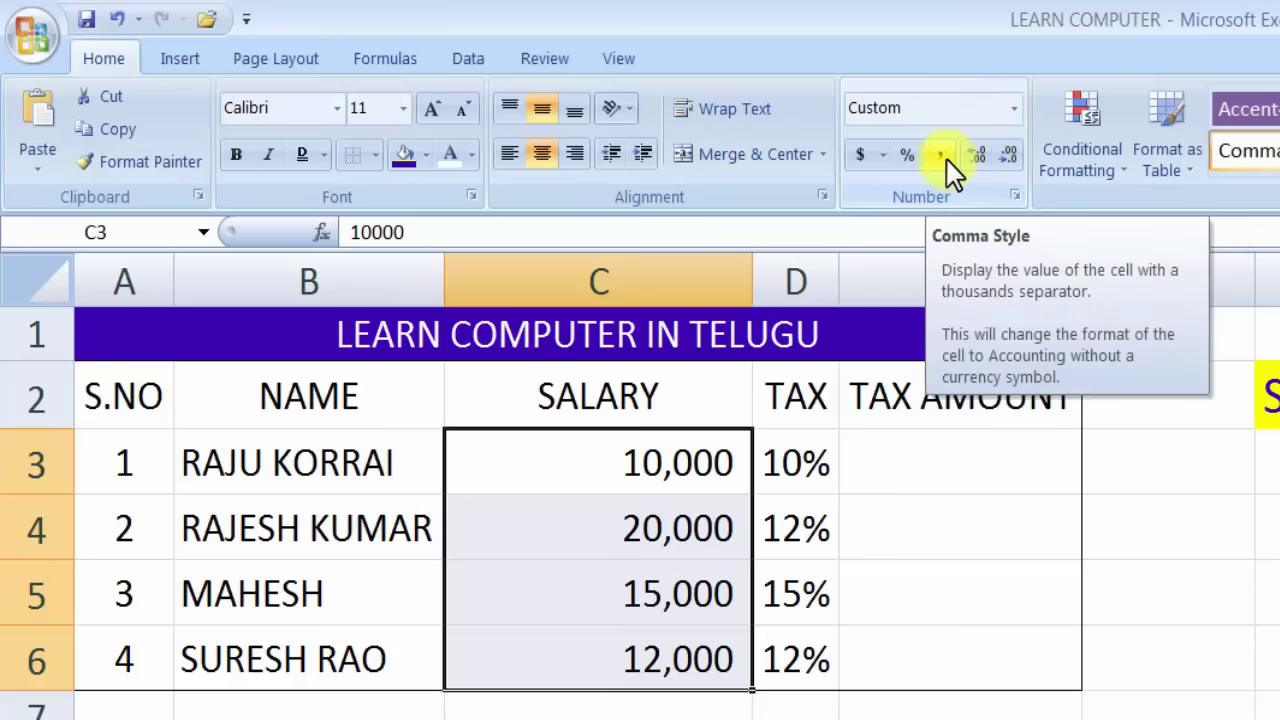
Step: Show the salaries as percentages, then set them back to General
{"action": "left_click", "coordinate": [902, 161]}
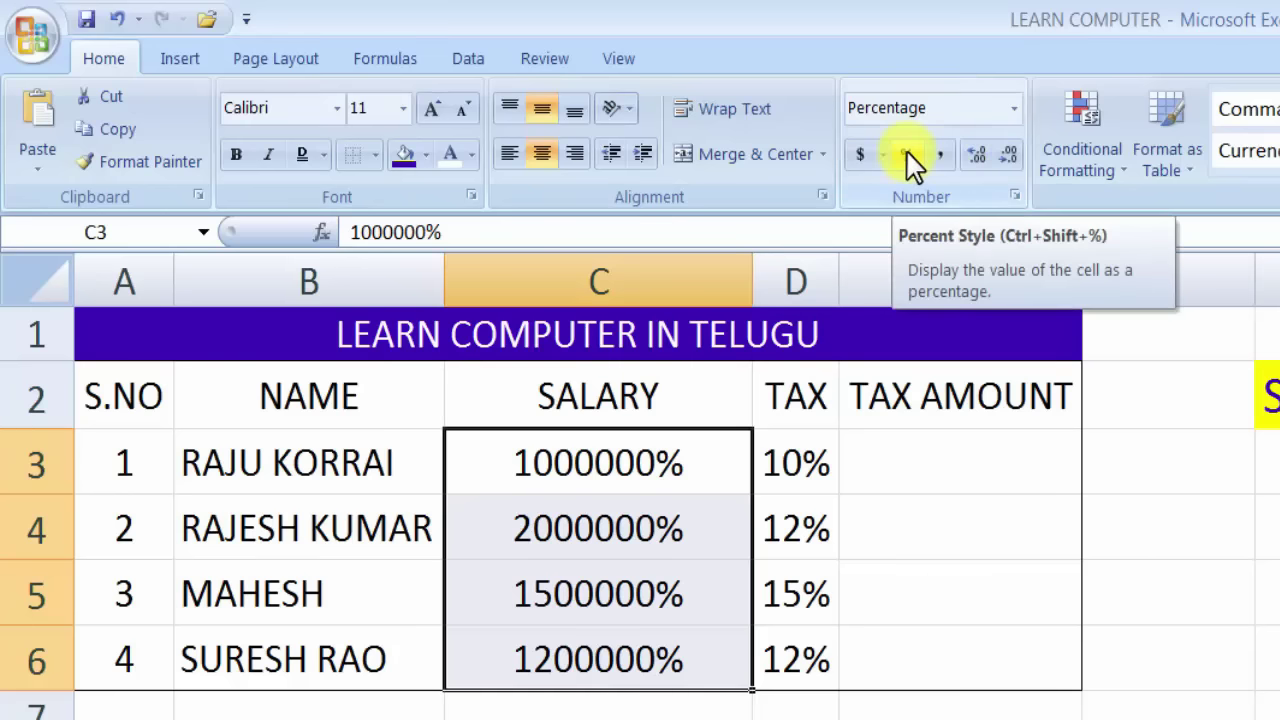
{"action": "left_click", "coordinate": [1015, 118]}
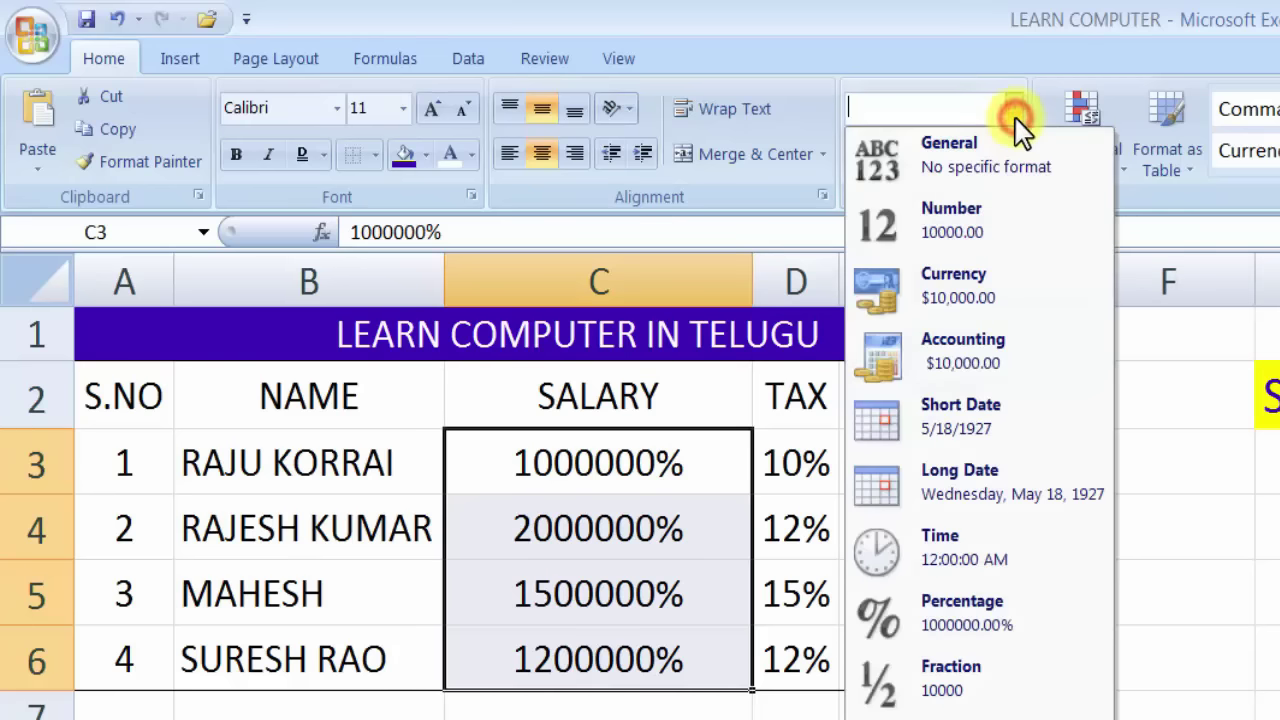
{"action": "left_click", "coordinate": [955, 143]}
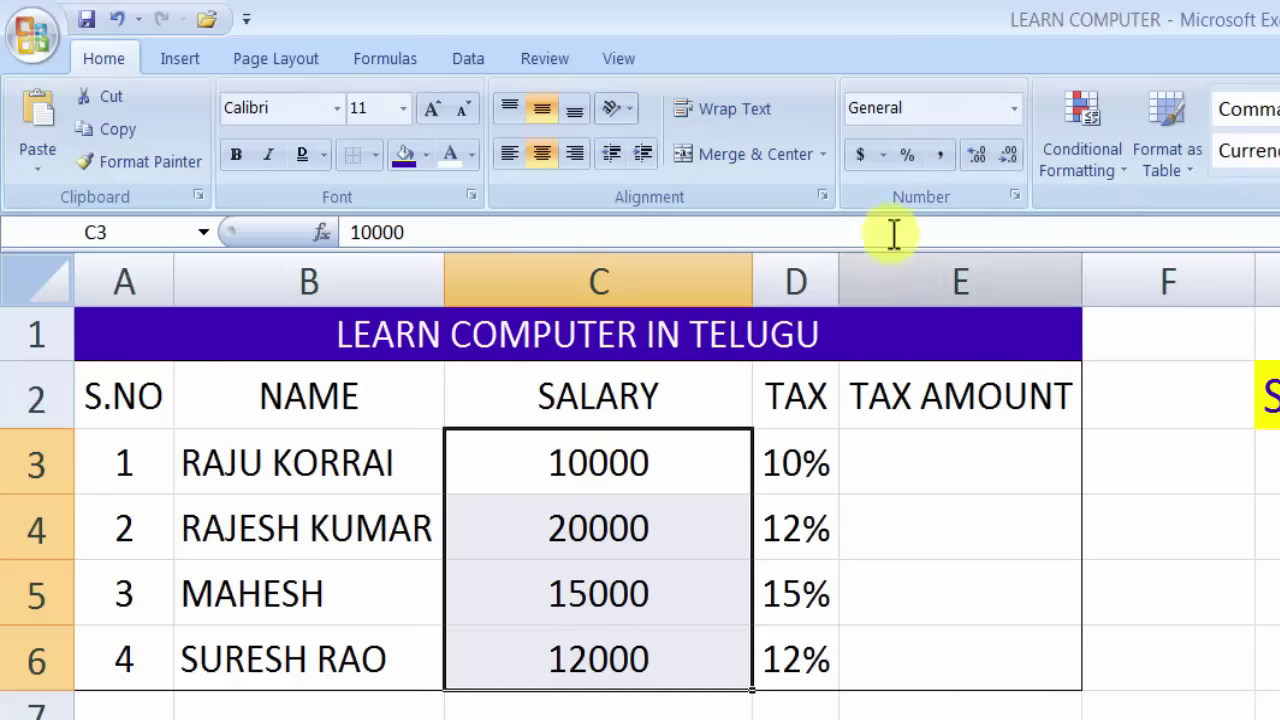
Step: Apply Comma Style with no decimals so salaries read 10,000, and open Format Cells
{"action": "left_click", "coordinate": [884, 158]}
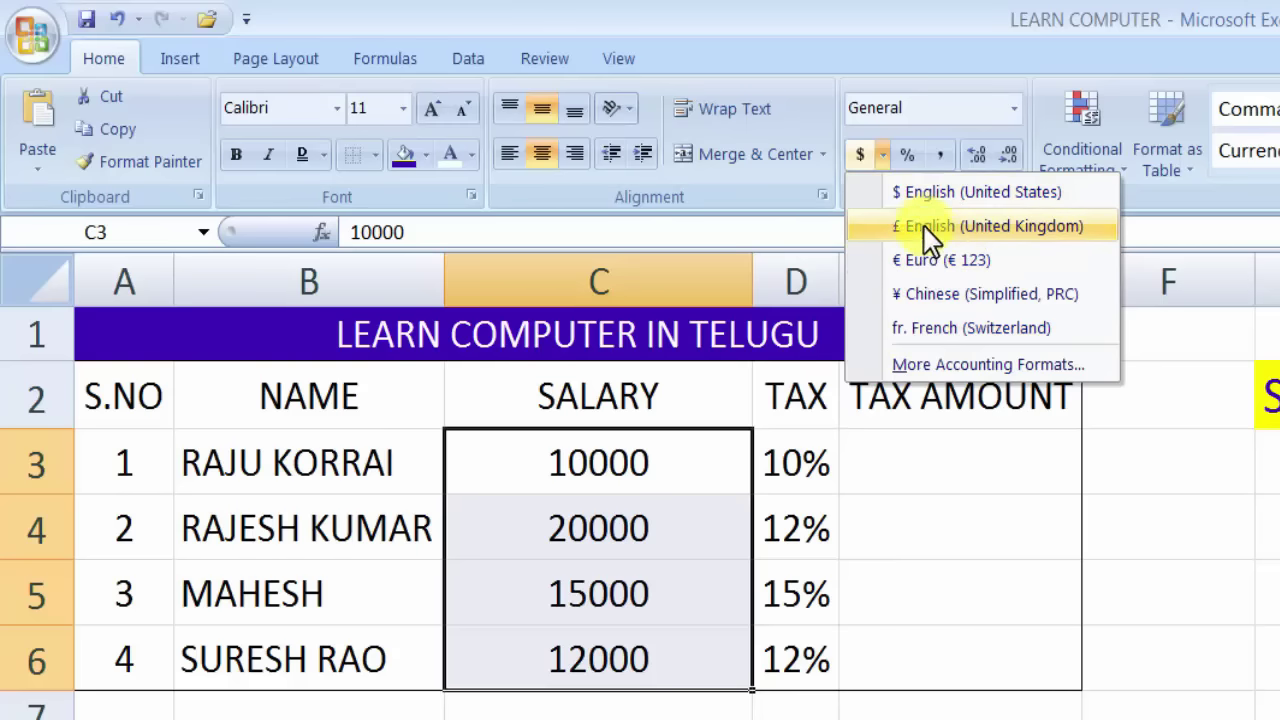
{"action": "left_click", "coordinate": [915, 17]}
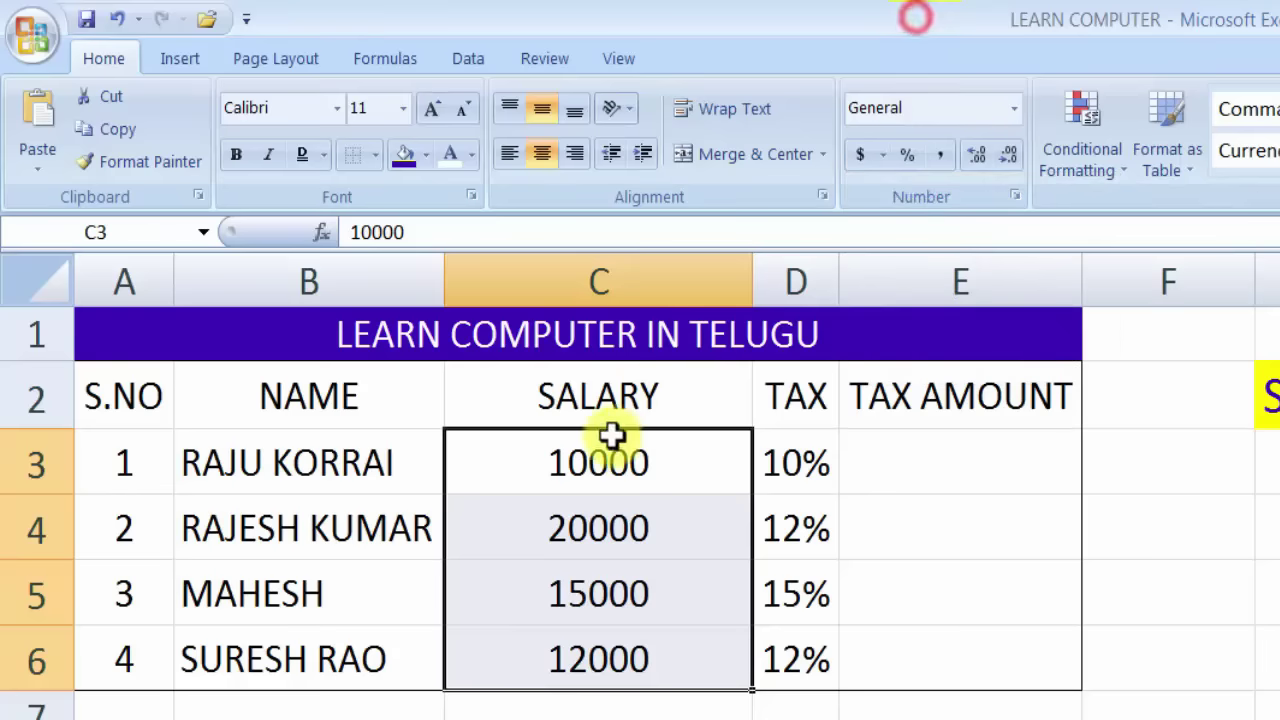
{"action": "left_click", "coordinate": [931, 160]}
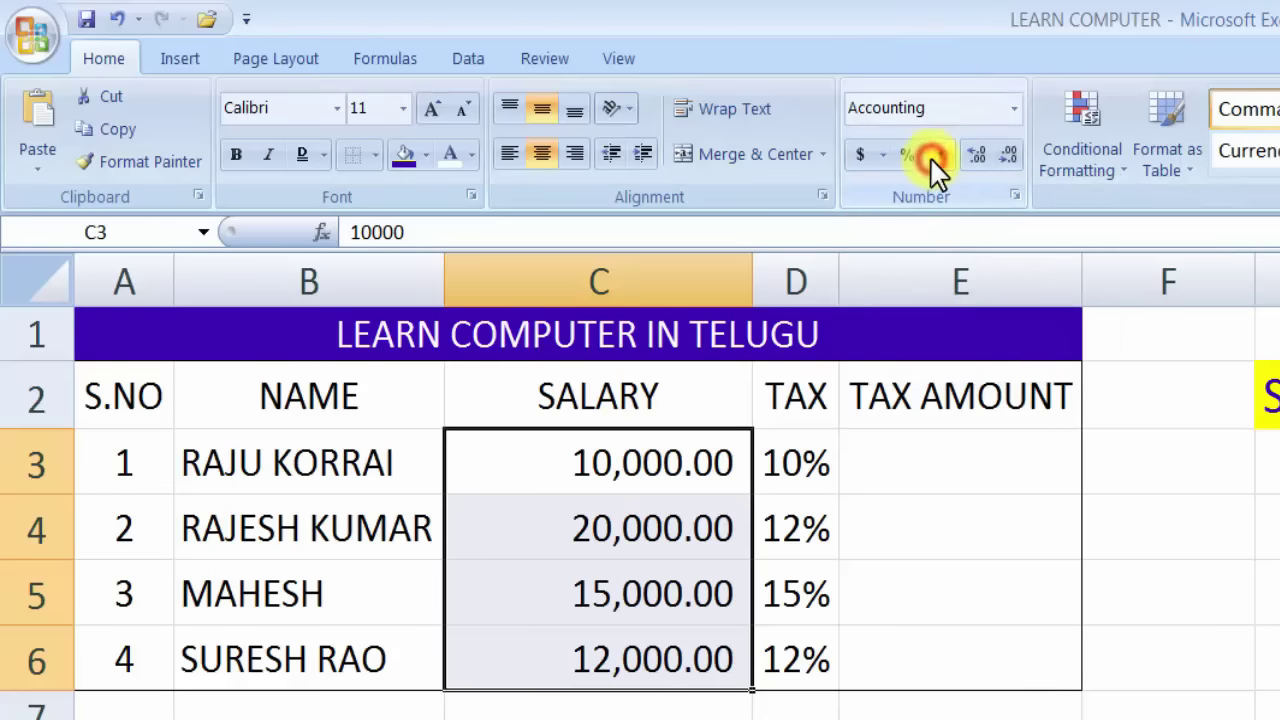
{"action": "double_click", "coordinate": [1002, 155]}
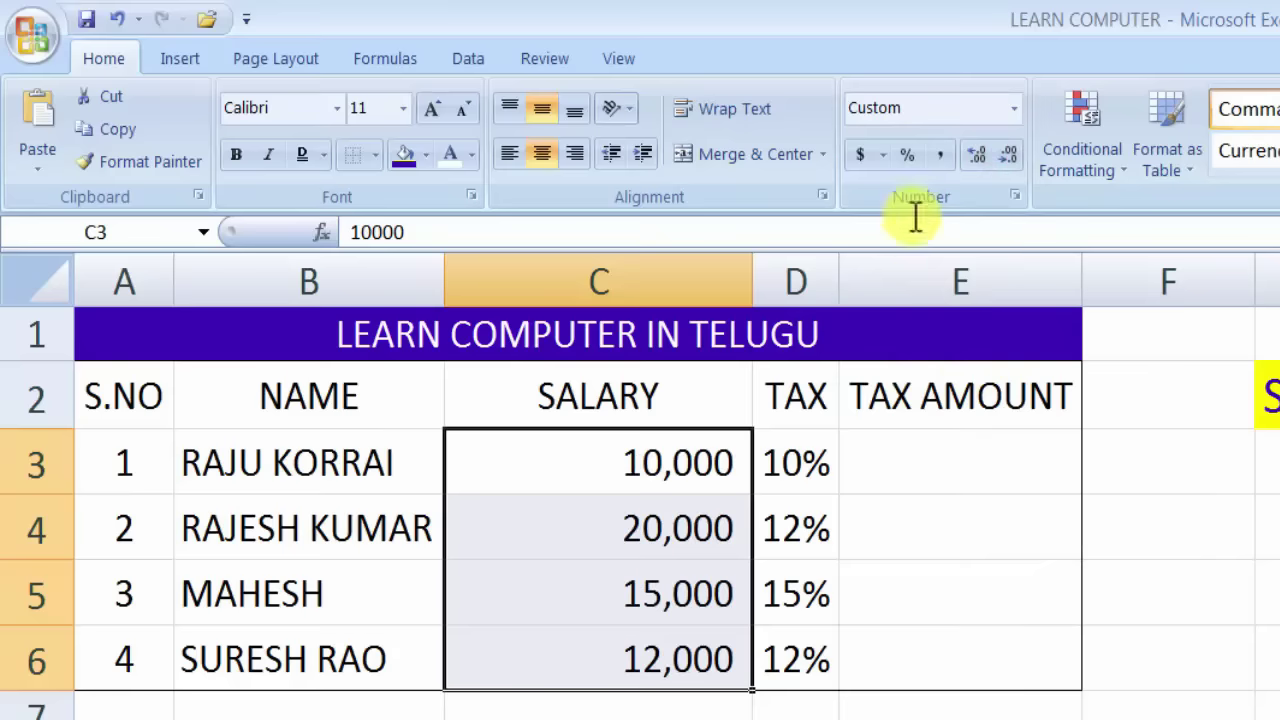
{"action": "left_click", "coordinate": [1016, 195]}
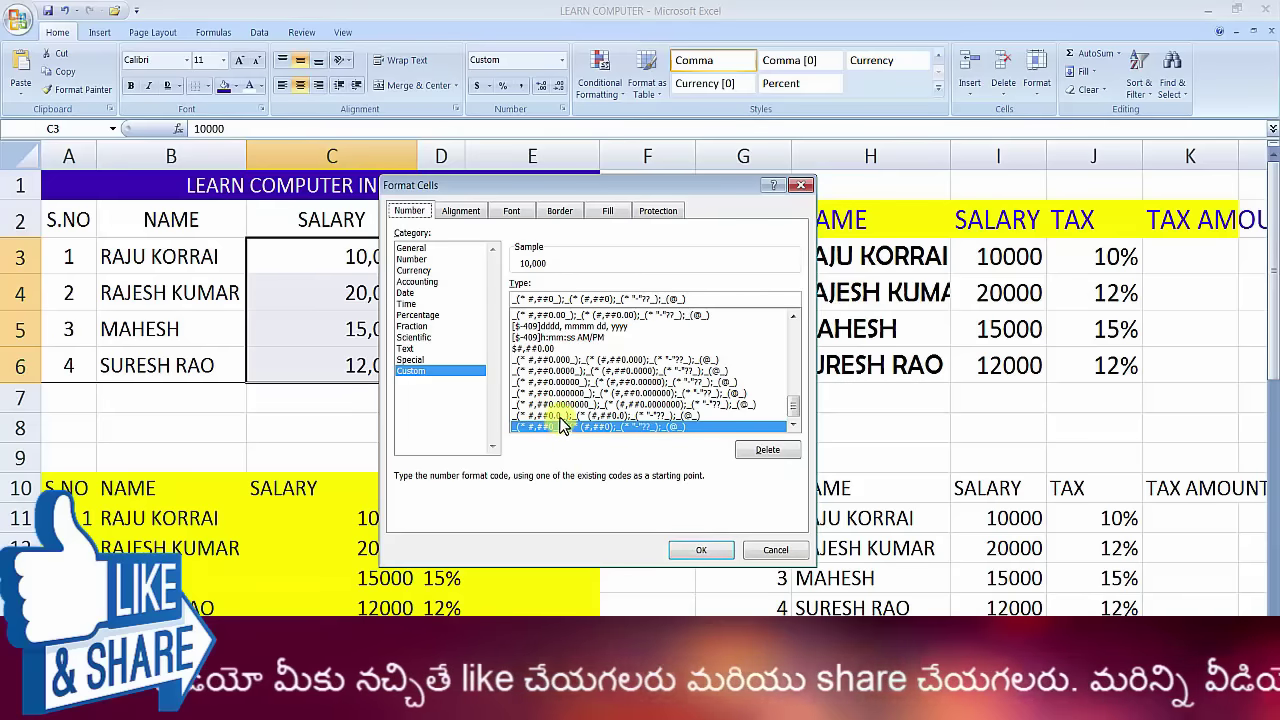
Step: Confirm the Format Cells dialog with OK and select cell C7
{"action": "left_click", "coordinate": [701, 549]}
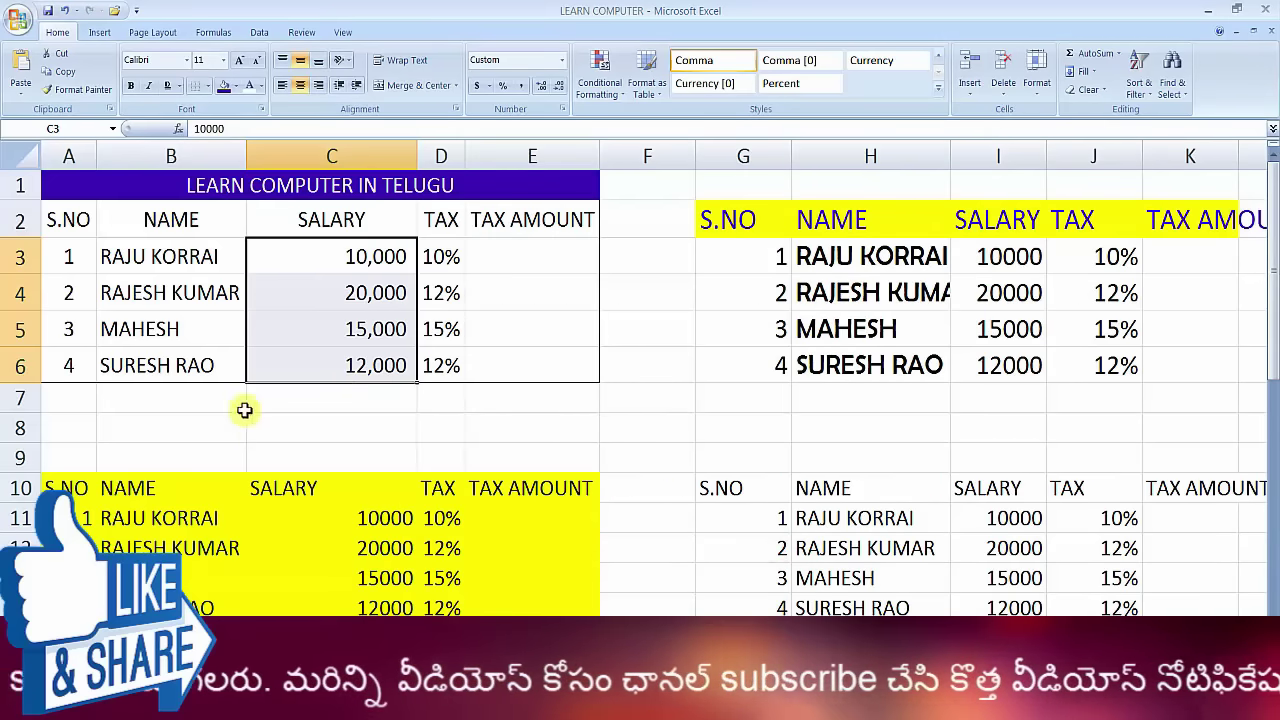
{"action": "left_click", "coordinate": [335, 397]}
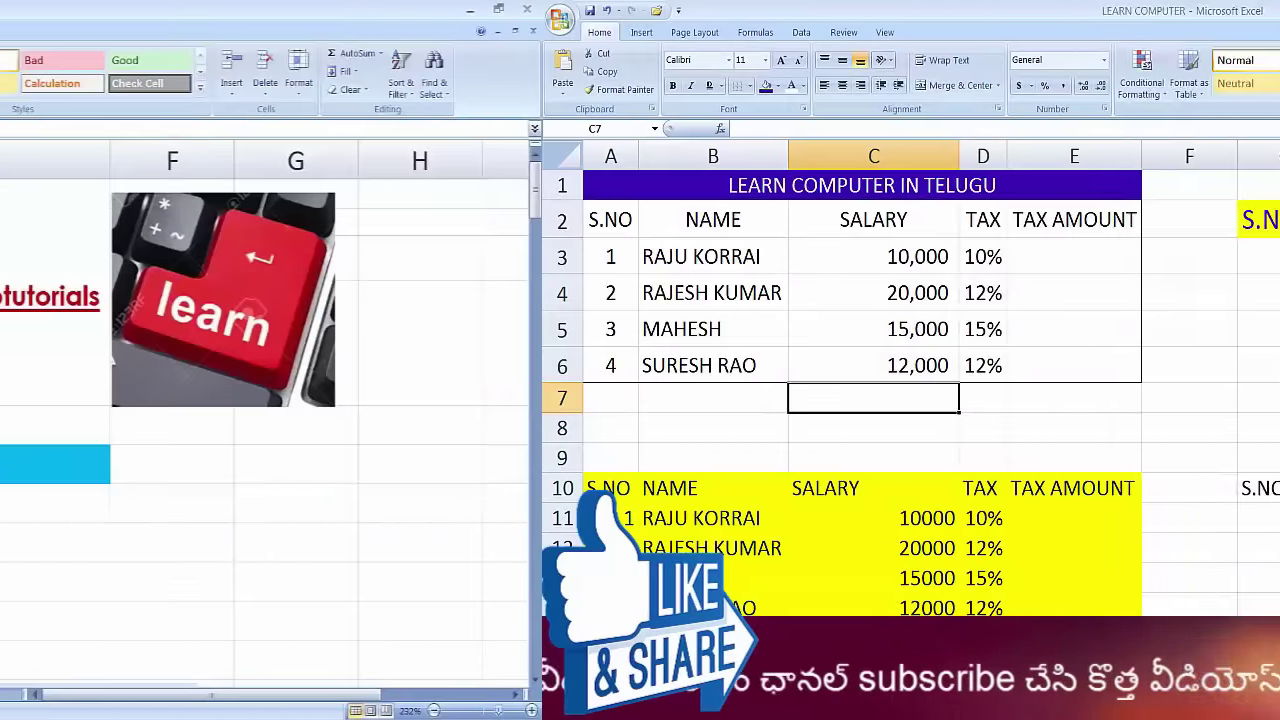
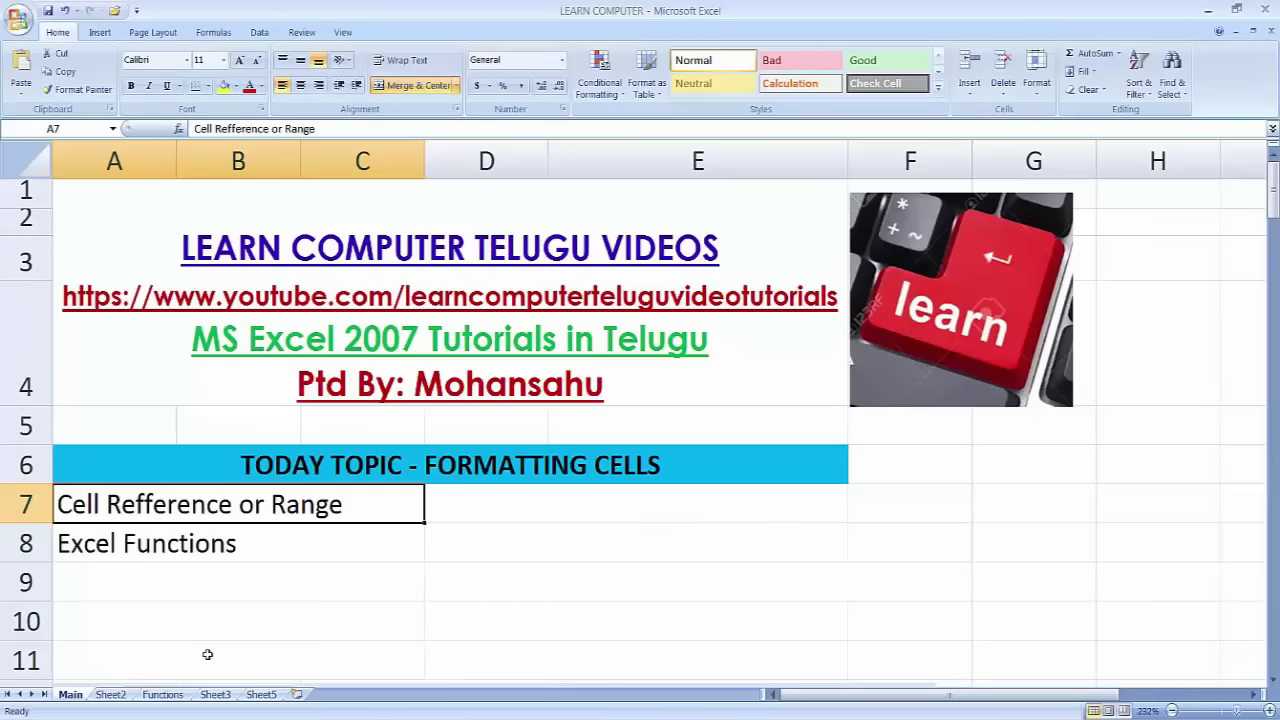
Step: Switch to the blank Sheet5, zoom in to 170%, and select the range B5:F5
{"action": "left_click", "coordinate": [262, 694]}
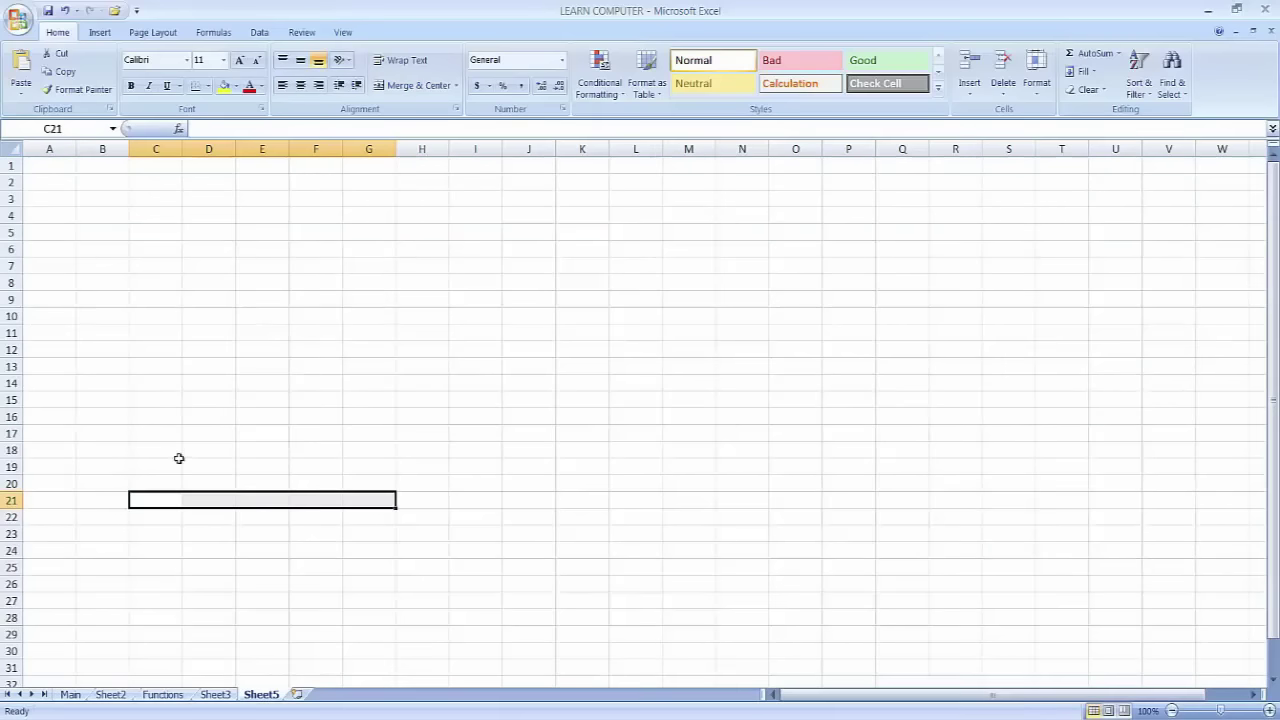
{"action": "left_click", "coordinate": [143, 232]}
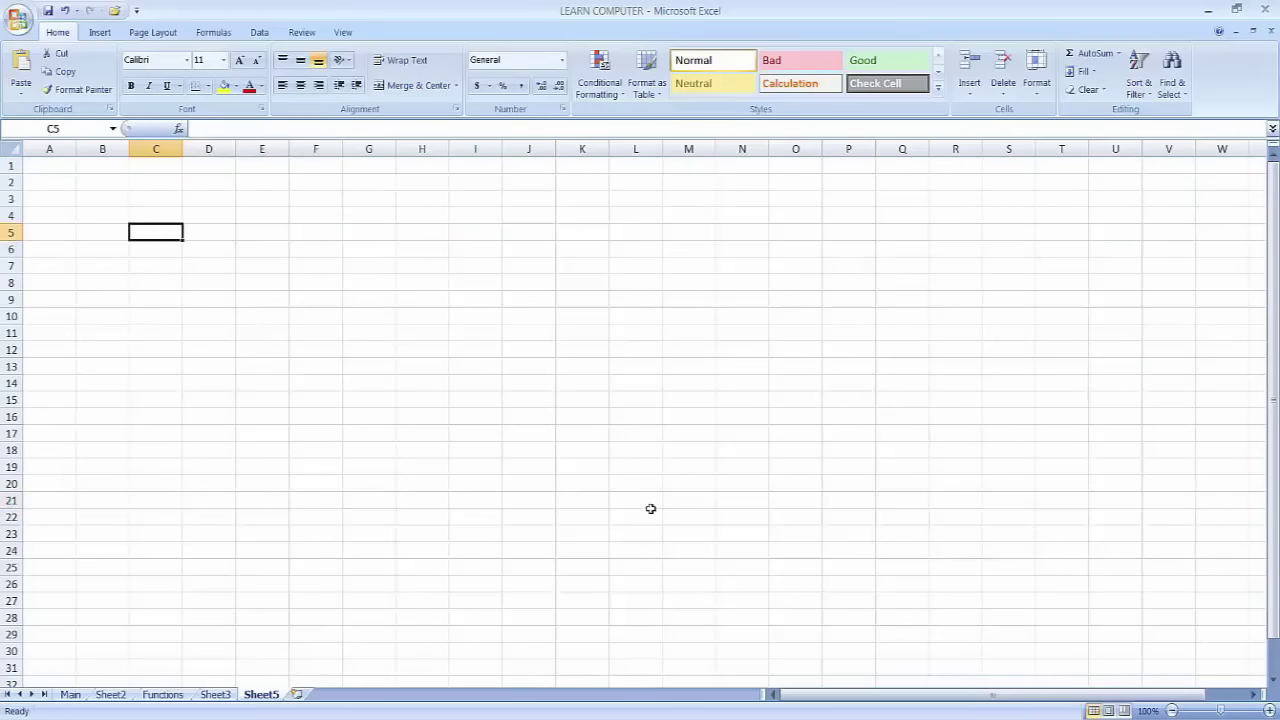
{"action": "left_click", "coordinate": [1269, 710]}
{"action": "left_click", "coordinate": [1269, 710]}
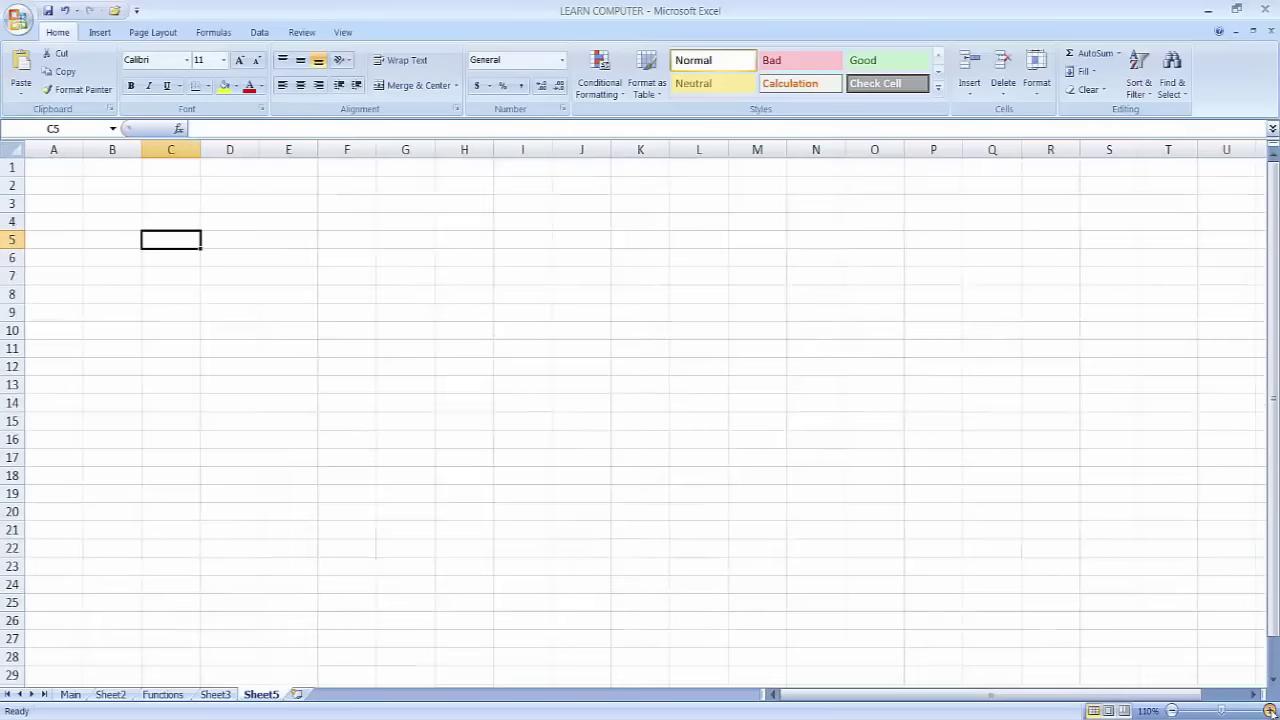
{"action": "left_click", "coordinate": [1269, 710]}
{"action": "left_click", "coordinate": [1269, 710]}
{"action": "left_click", "coordinate": [1269, 710]}
{"action": "left_click", "coordinate": [1269, 710]}
{"action": "left_click", "coordinate": [1269, 710]}
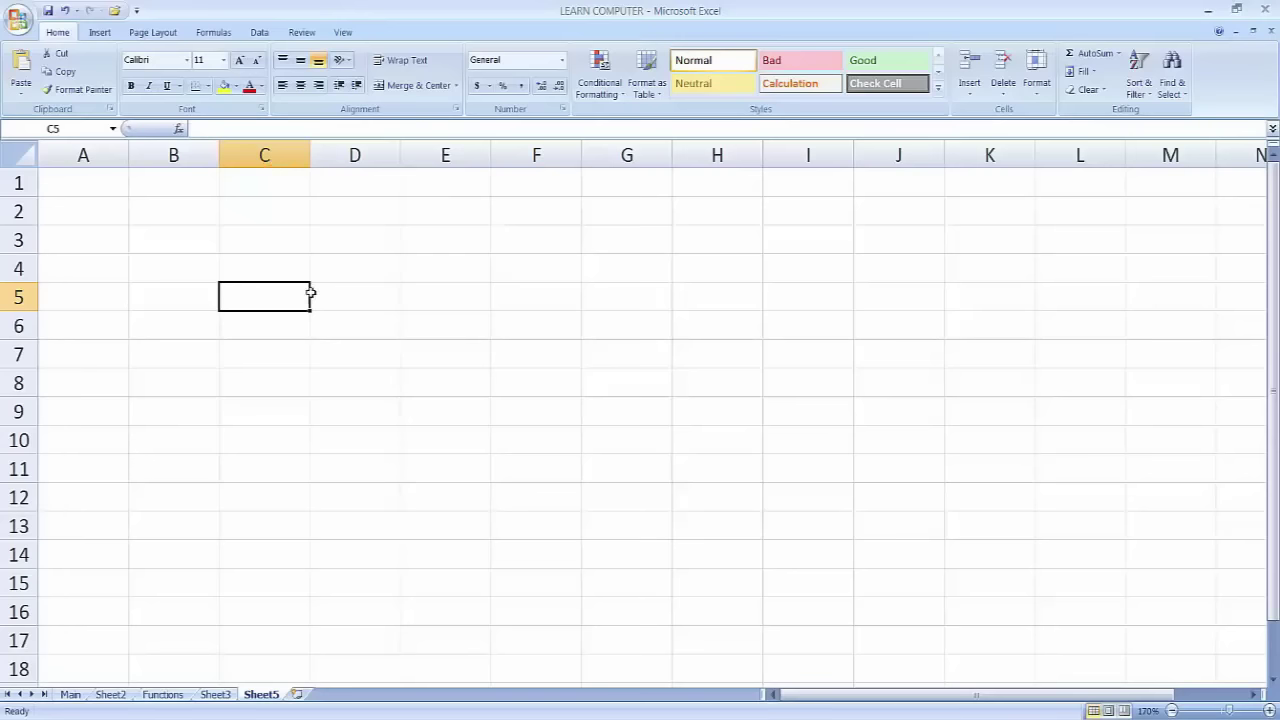
{"action": "left_click", "coordinate": [352, 290]}
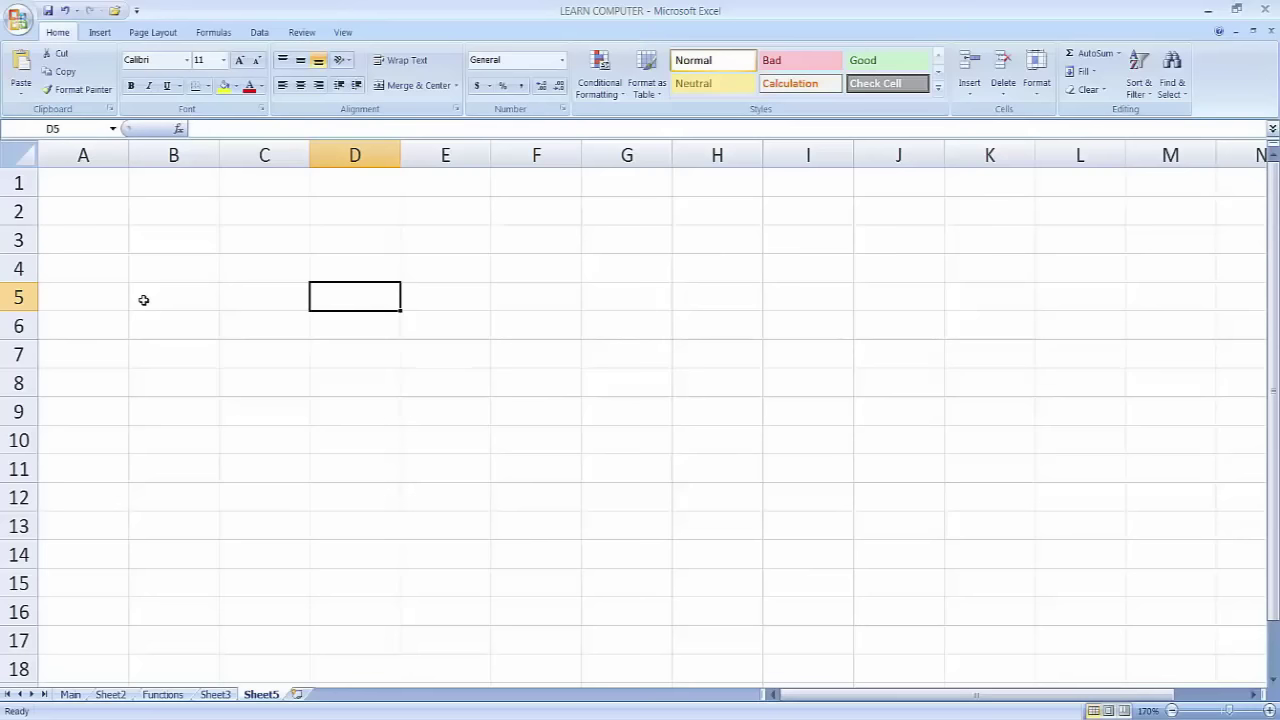
{"action": "left_click_drag", "start_coordinate": [140, 296], "coordinate": [495, 297]}
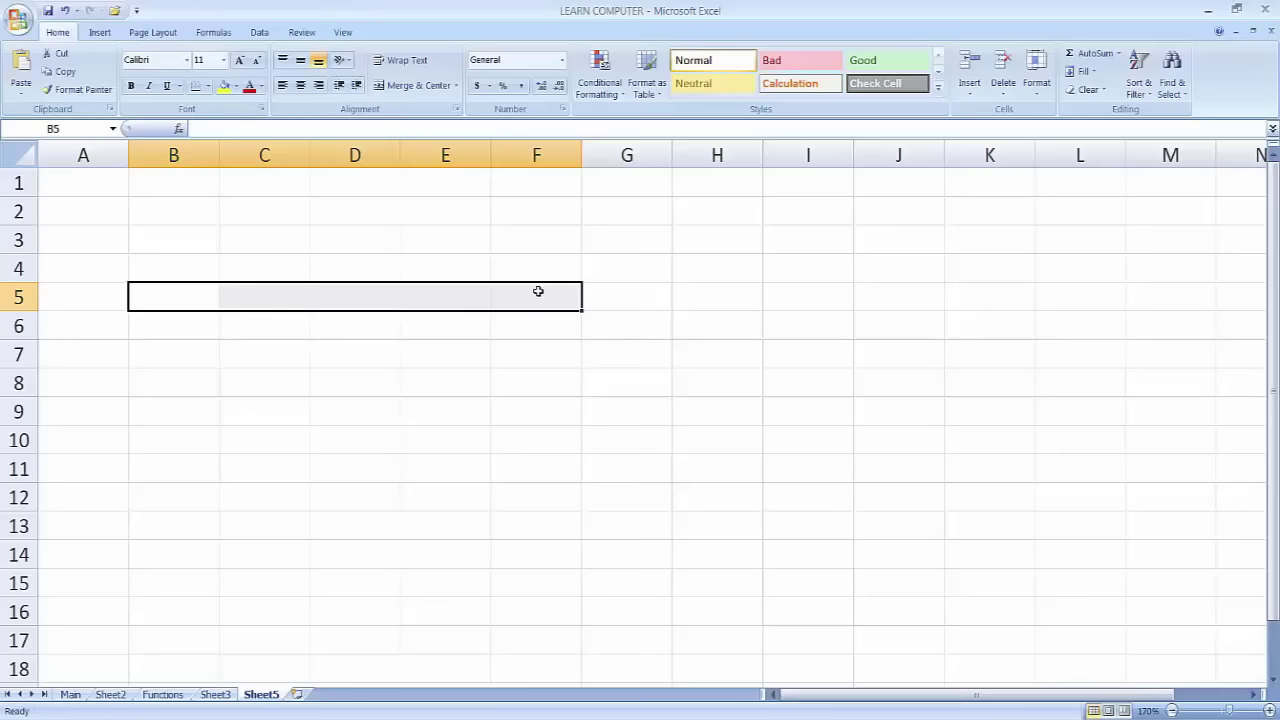
Step: Type the range label B5:F5 into cell C5, correcting the mistyped F4
{"action": "left_click", "coordinate": [271, 304]}
{"action": "type", "text": "B"}
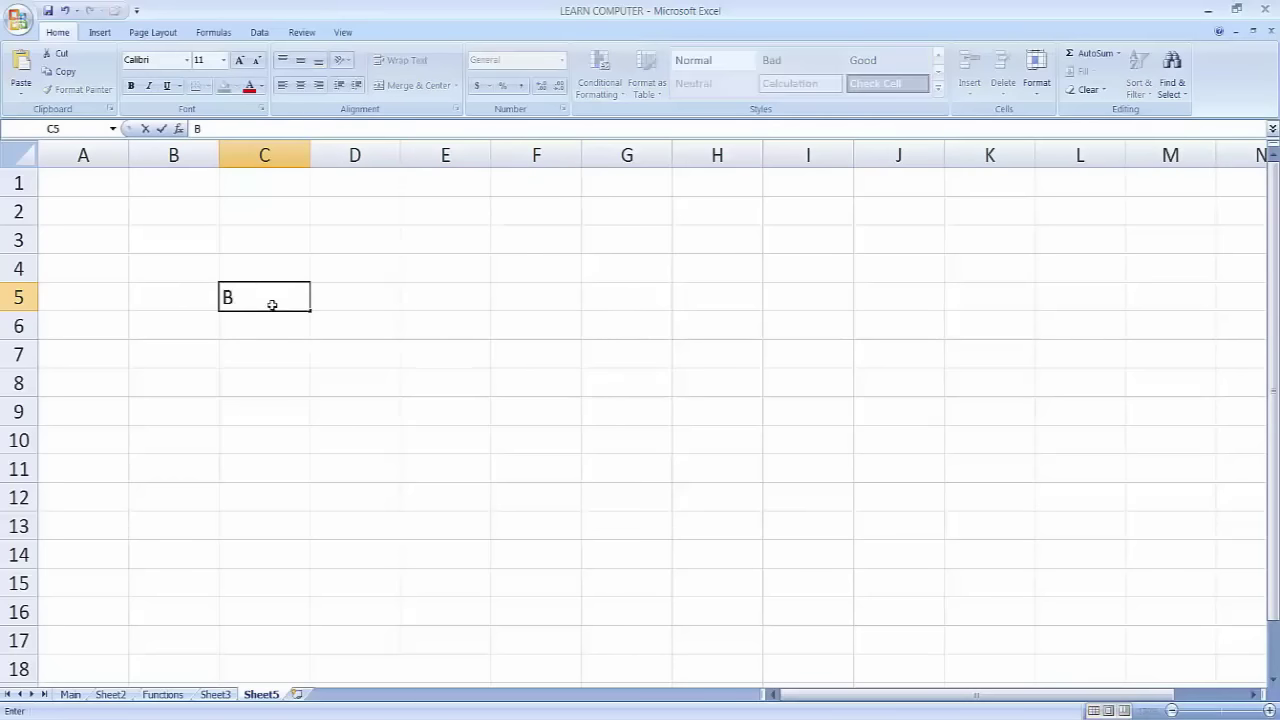
{"action": "type", "text": "5:F4"}
{"action": "key", "text": "BackSpace"}
{"action": "type", "text": "5"}
Step: Demonstrate a multi-cell range selection across row 3, then return to the Main sheet
{"action": "left_click_drag", "start_coordinate": [284, 297], "coordinate": [221, 297]}
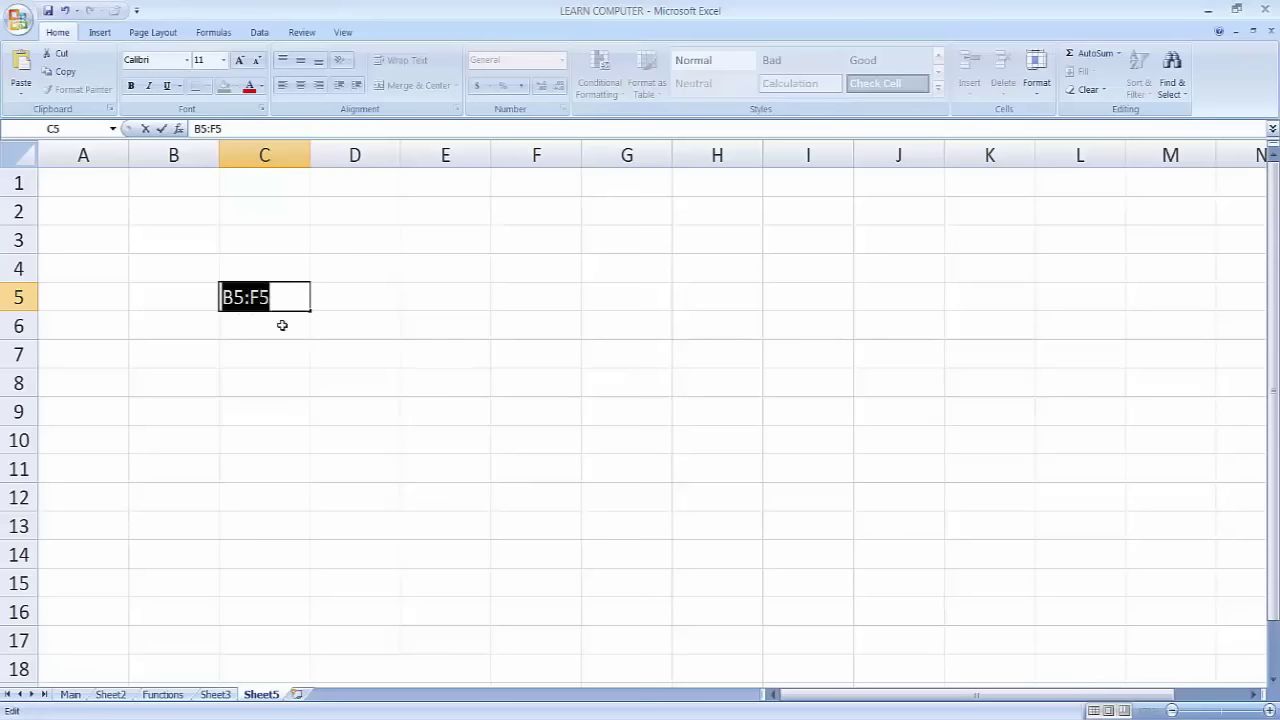
{"action": "left_click_drag", "start_coordinate": [83, 240], "coordinate": [709, 240]}
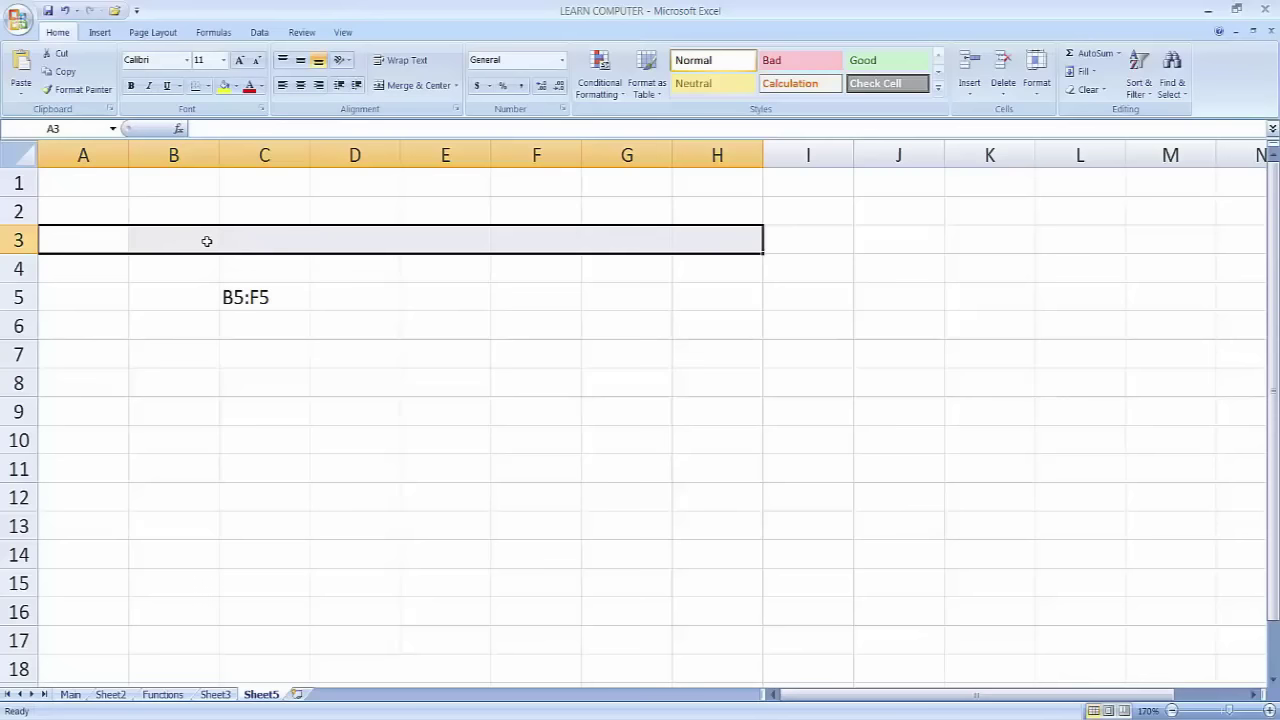
{"action": "left_click", "coordinate": [284, 307]}
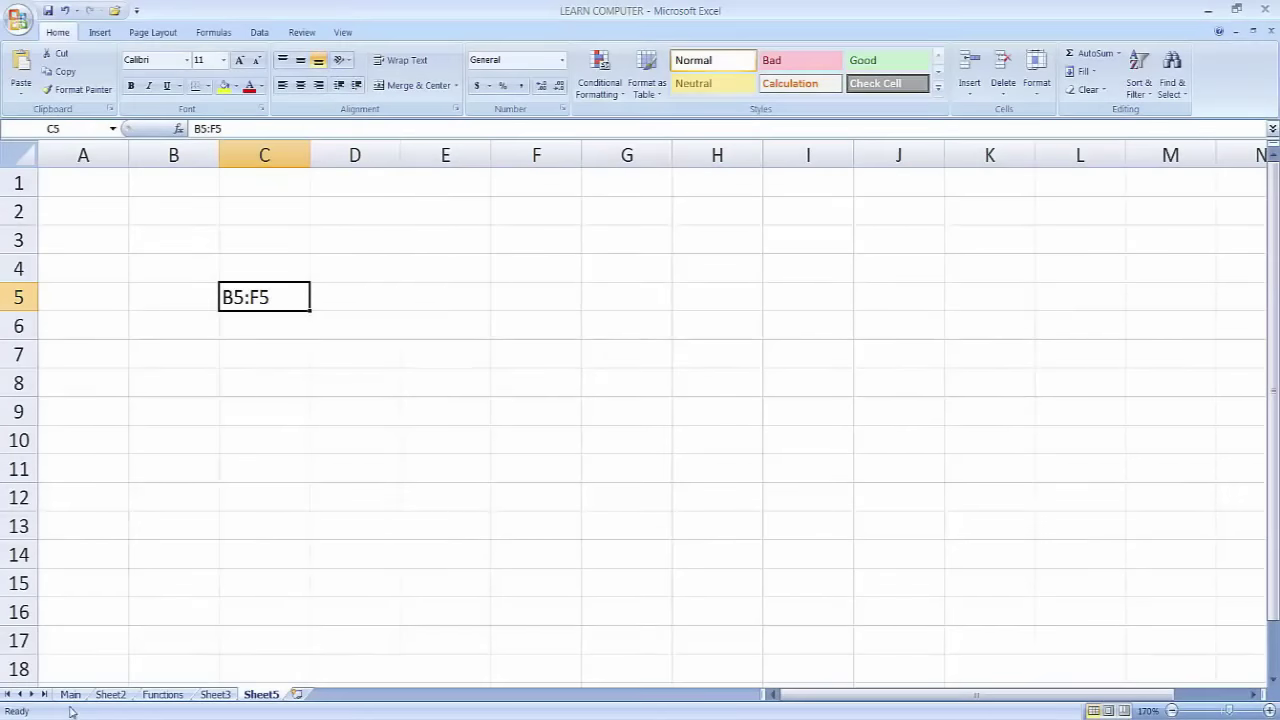
{"action": "left_click", "coordinate": [70, 694]}
Step: Select Excel Functions in A8, then switch to the Comteh File workbook's EXCERCISE sheet
{"action": "left_click", "coordinate": [153, 555]}
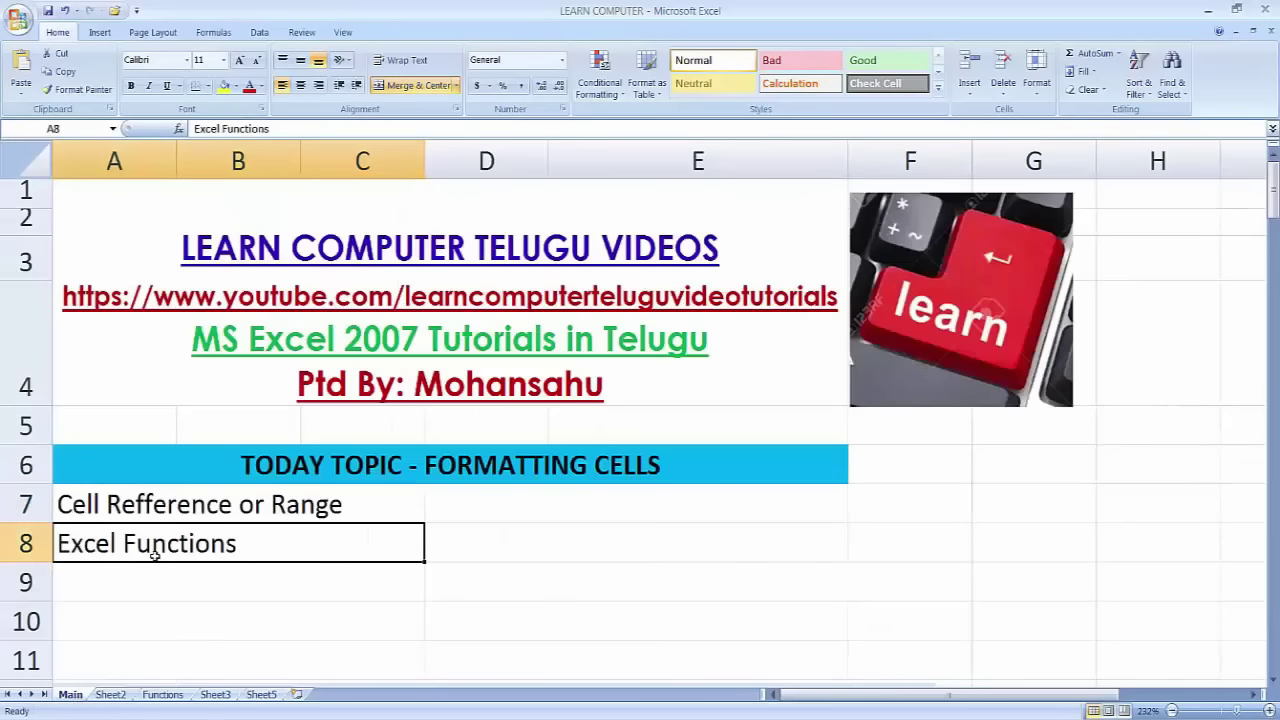
{"action": "key", "text": "ctrl+Tab"}
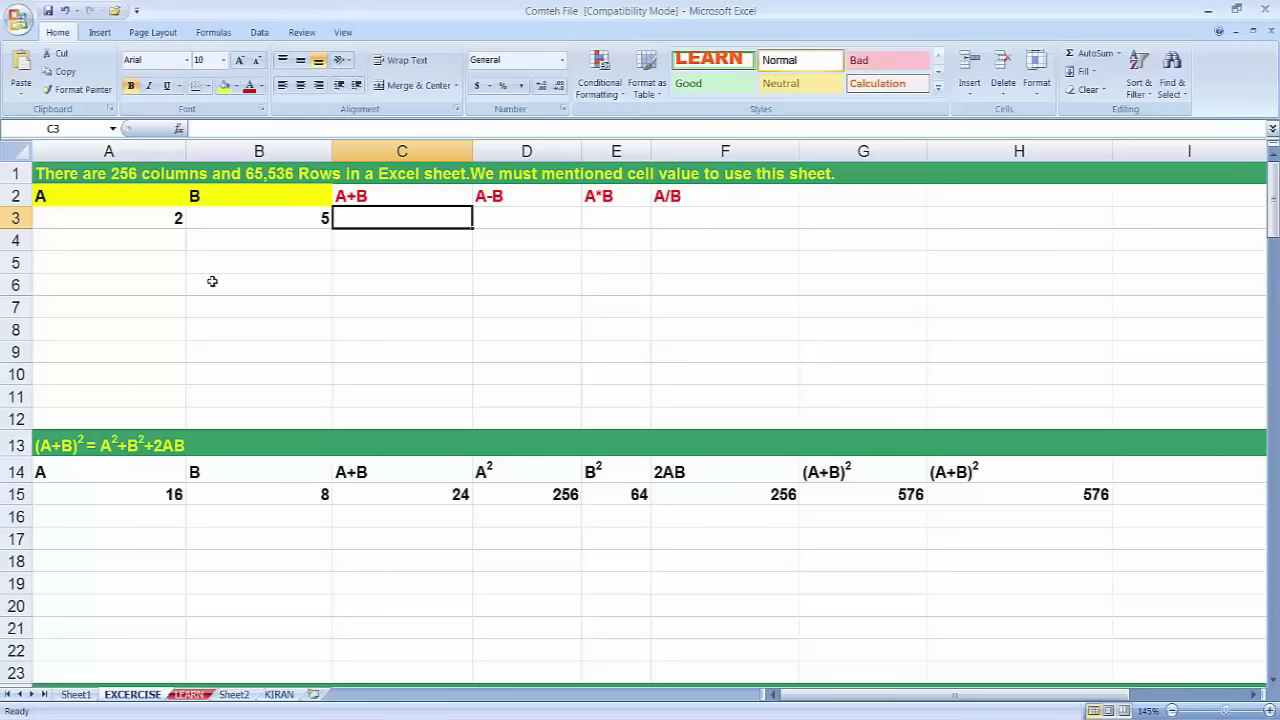
Step: Point out the A and B headings and values 2 and 5, then select C3
{"action": "left_click", "coordinate": [86, 199]}
{"action": "left_click", "coordinate": [200, 195]}
{"action": "left_click", "coordinate": [196, 224]}
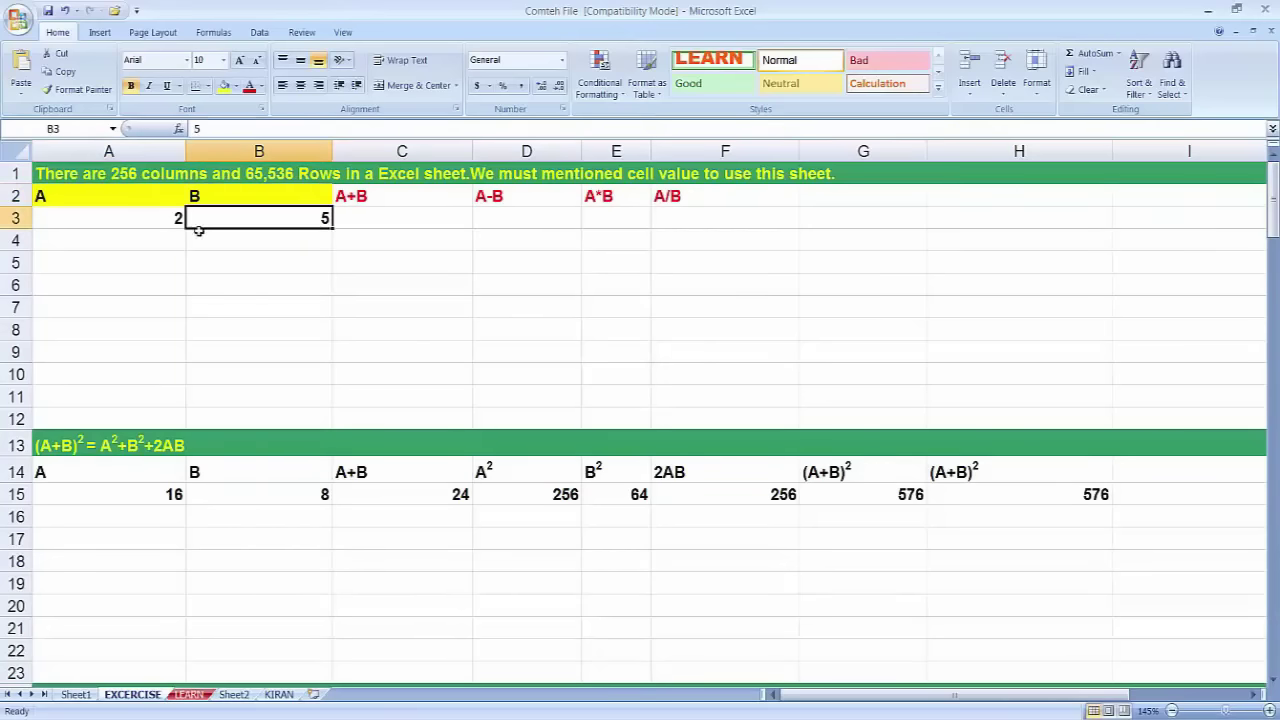
{"action": "left_click", "coordinate": [122, 222]}
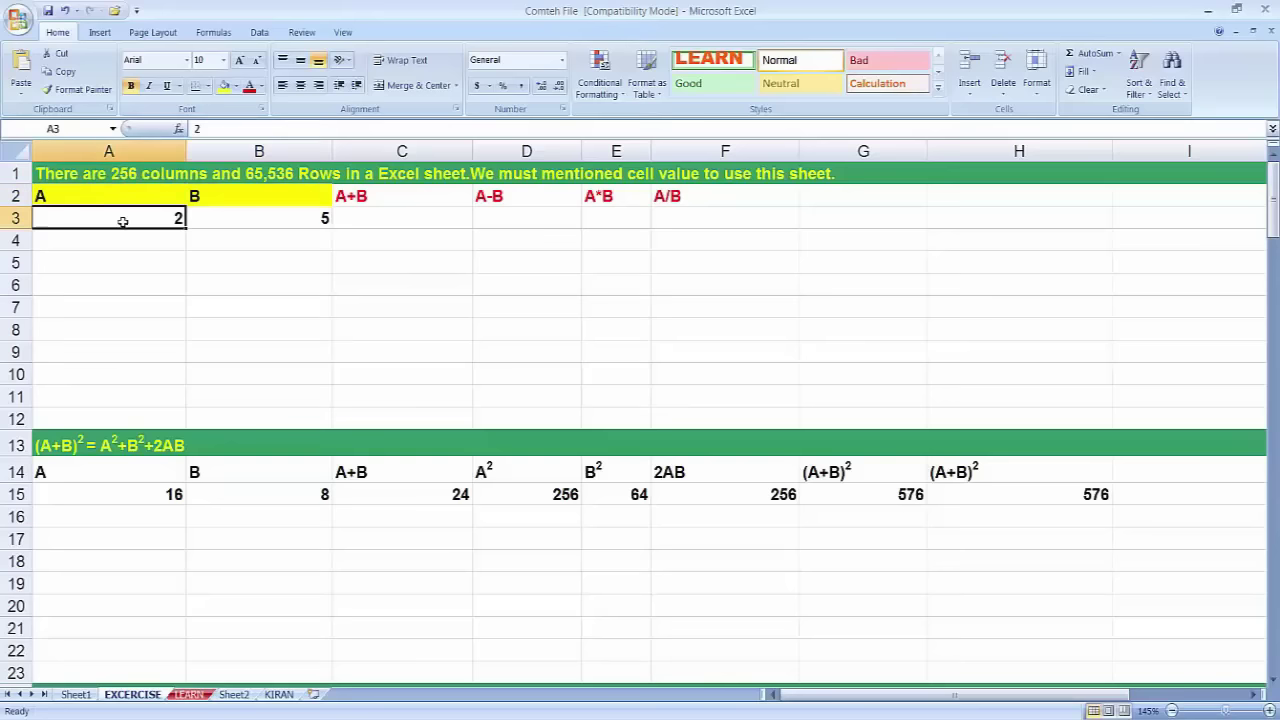
{"action": "left_click", "coordinate": [280, 223]}
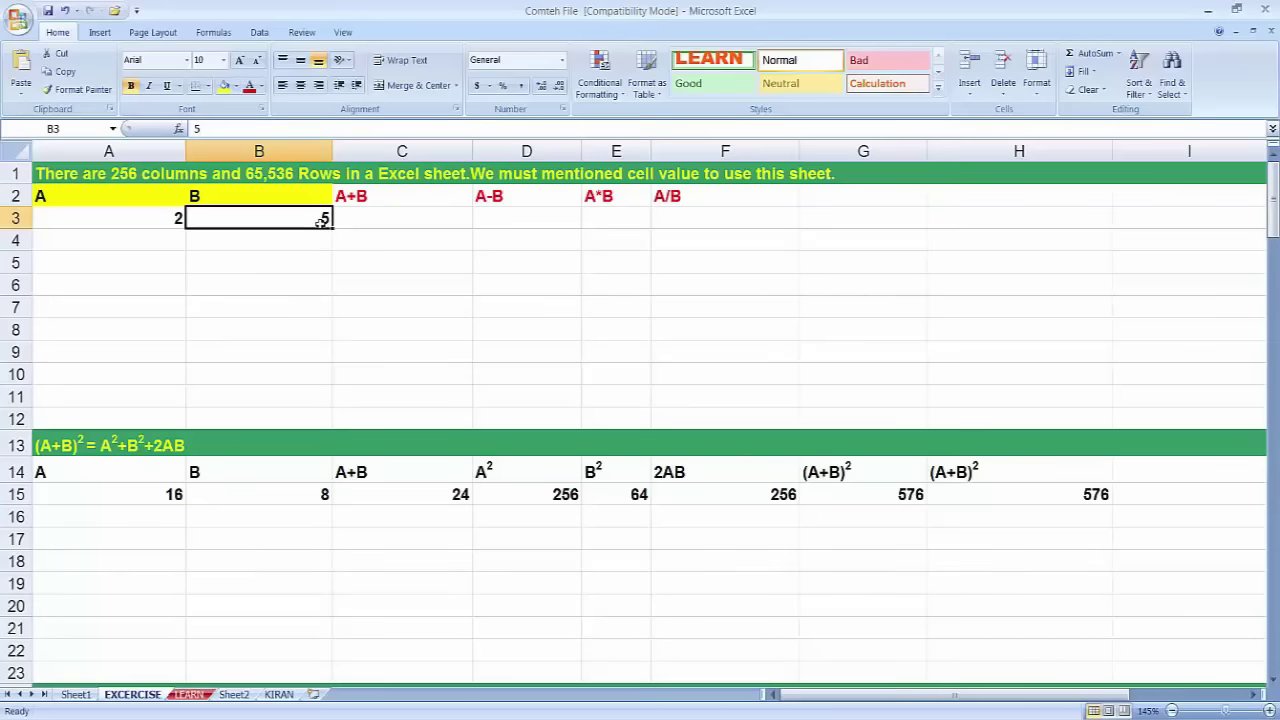
{"action": "left_click", "coordinate": [372, 218]}
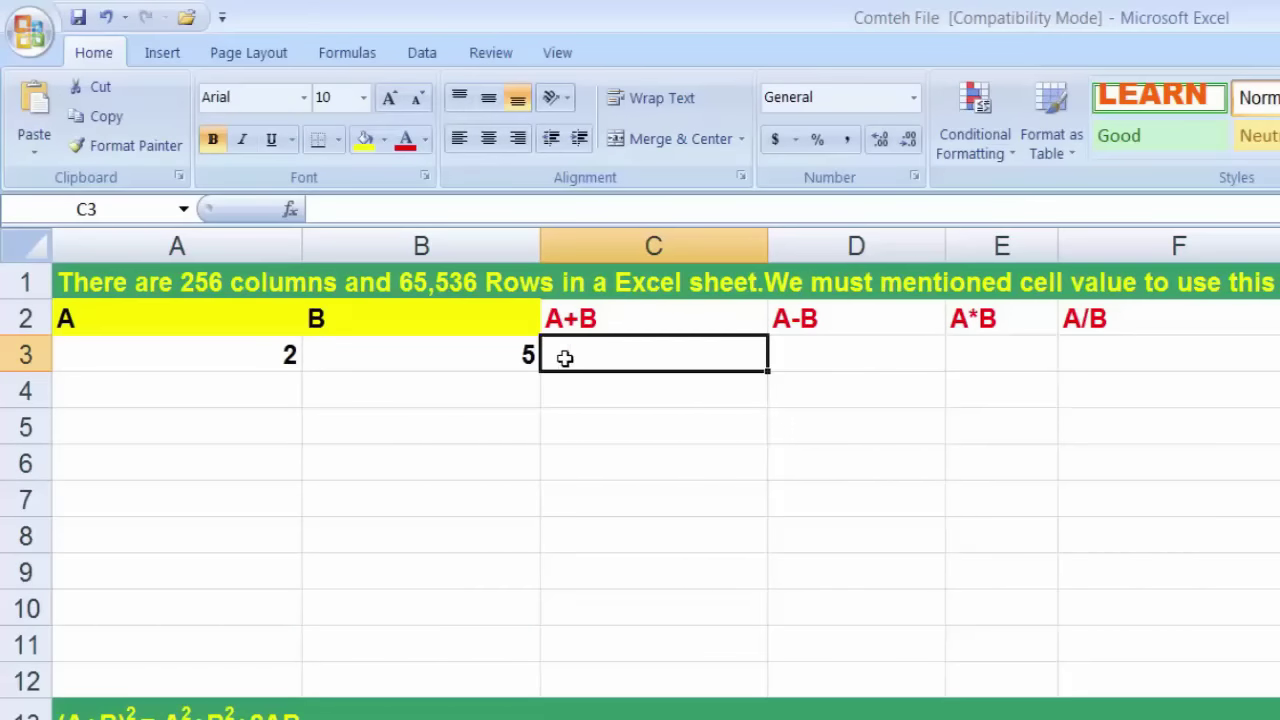
Step: Enter the formula =A3+B3 in C3 so it shows 7
{"action": "type", "text": "="}
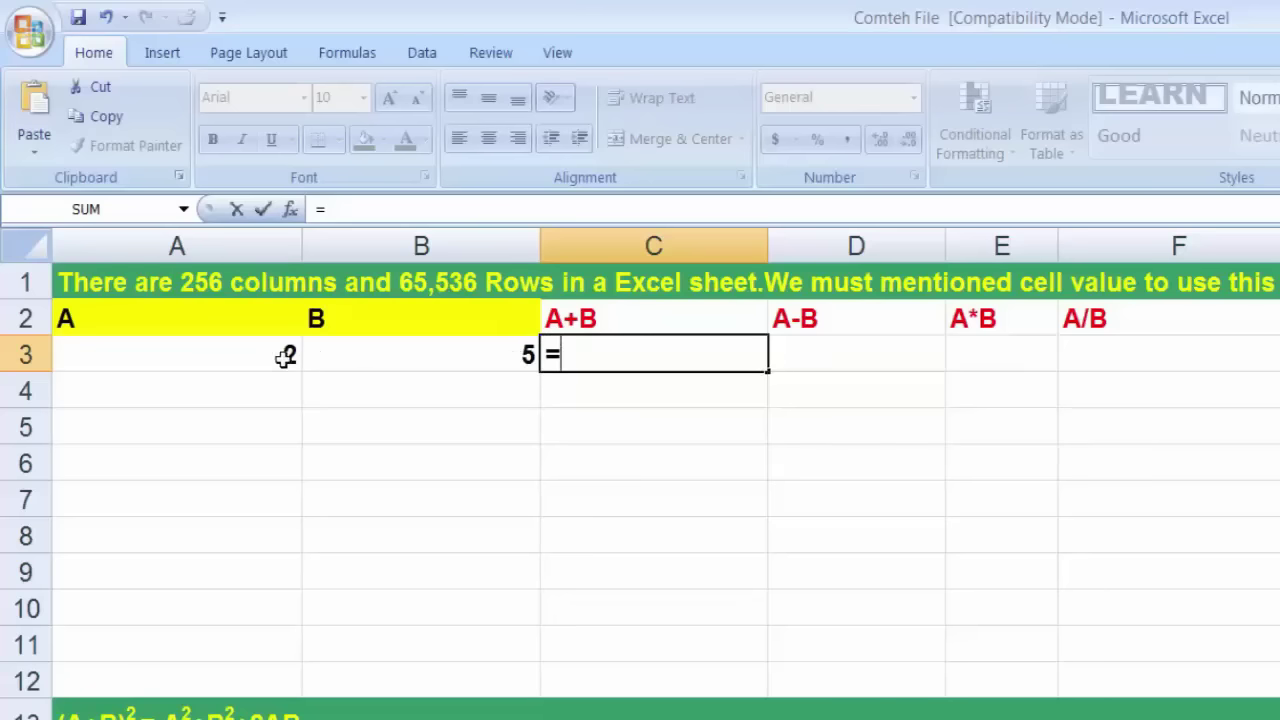
{"action": "type", "text": "2+5"}
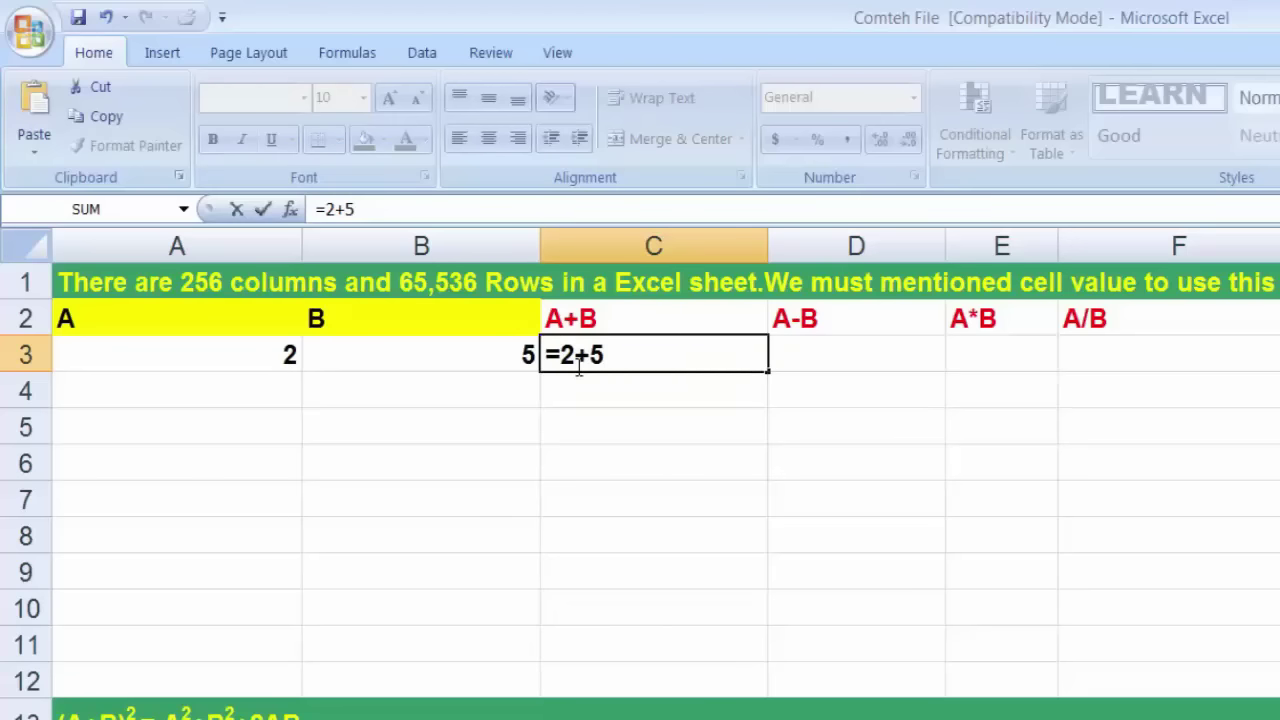
{"action": "key", "text": "BackSpace"}
{"action": "key", "text": "BackSpace"}
{"action": "key", "text": "BackSpace"}
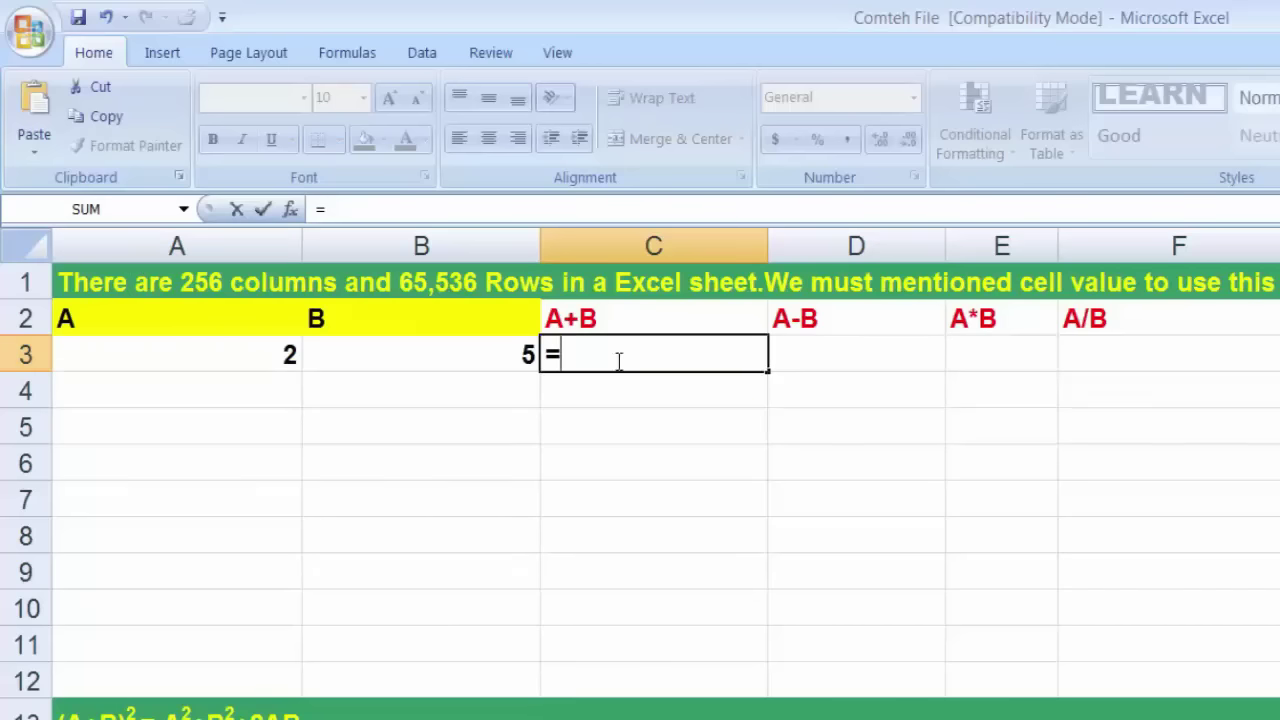
{"action": "type", "text": "A3+"}
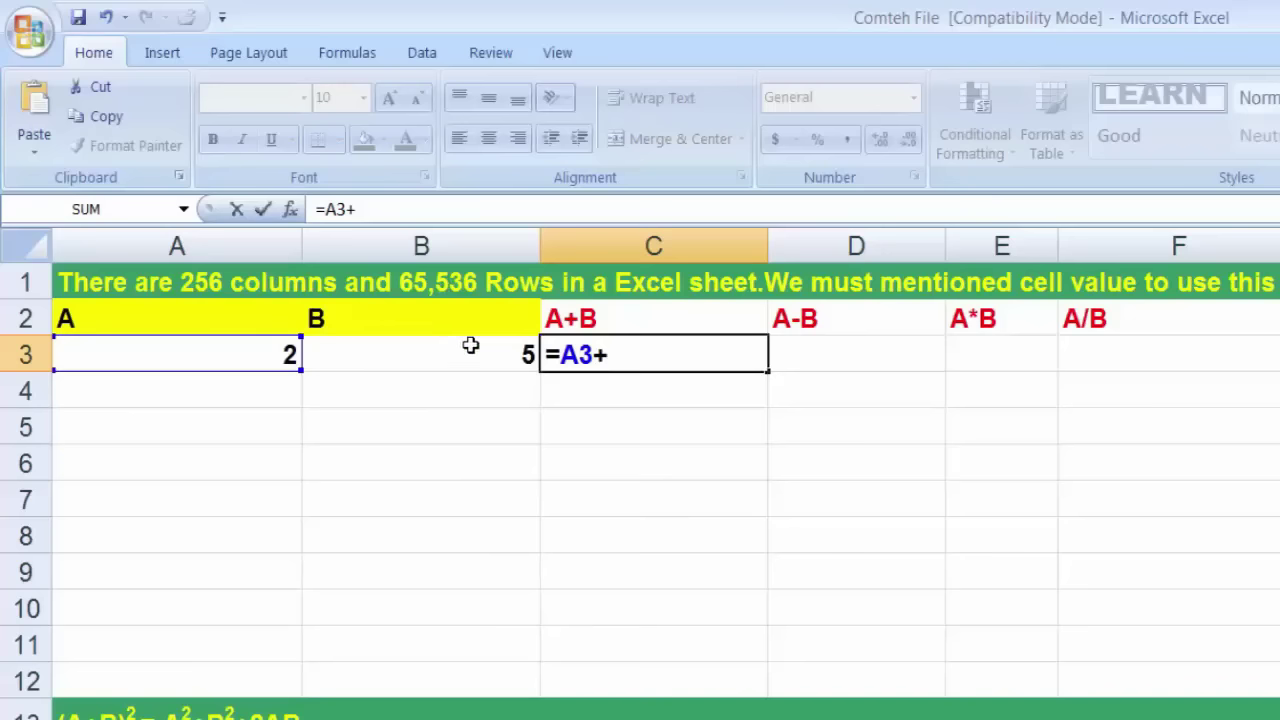
{"action": "type", "text": "B3"}
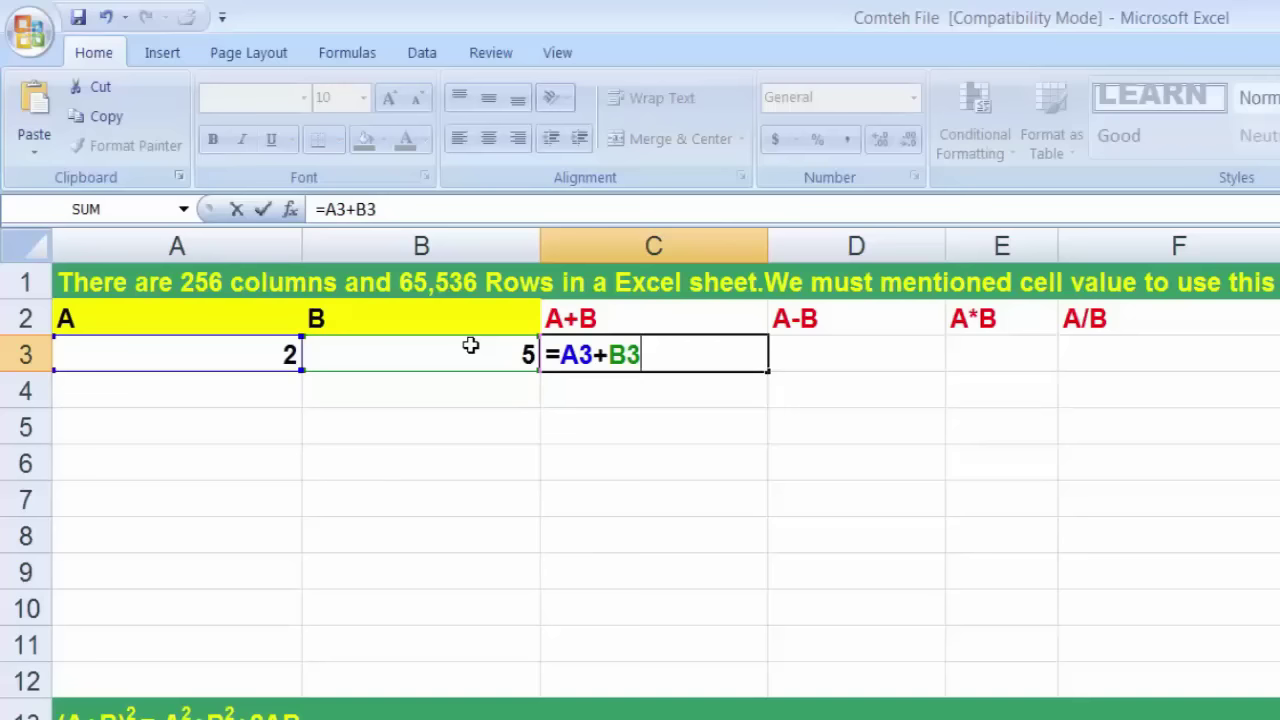
{"action": "key", "text": "Return"}
{"action": "key", "text": "Up"}
{"action": "key", "text": "Left"}
{"action": "key", "text": "Left"}
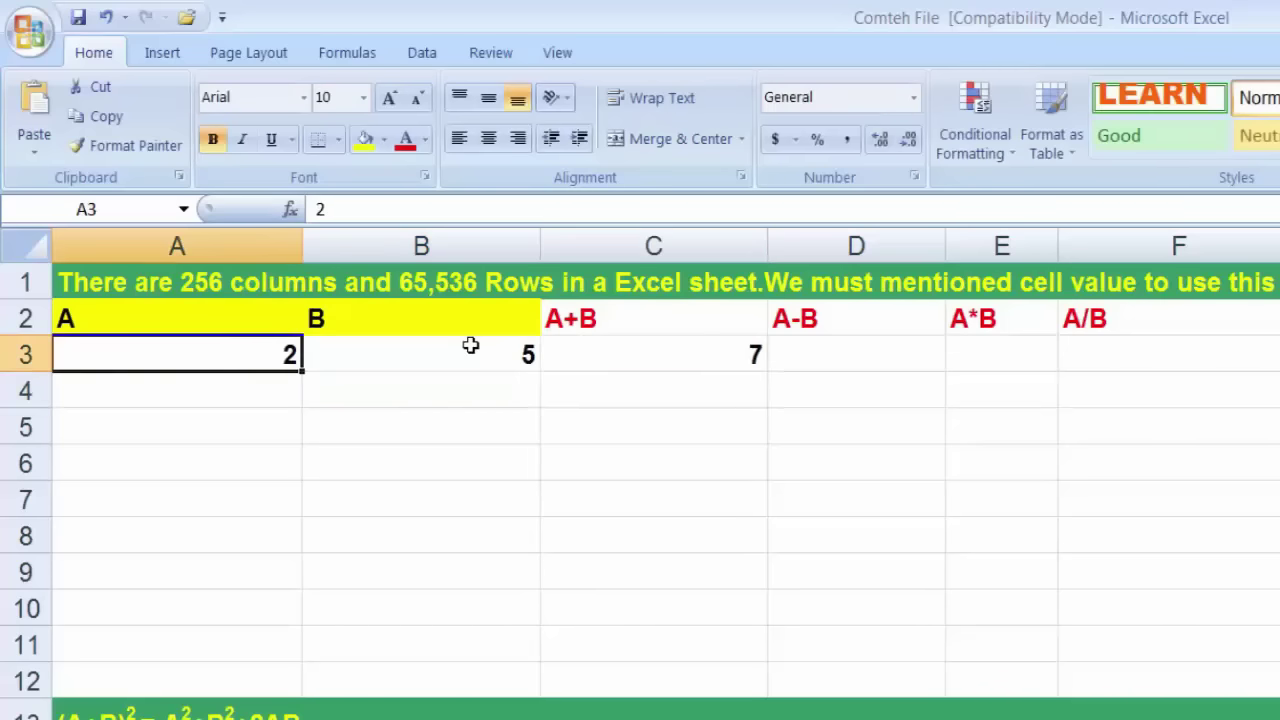
{"action": "key", "text": "Right"}
{"action": "key", "text": "Right"}
{"action": "key", "text": "Right"}
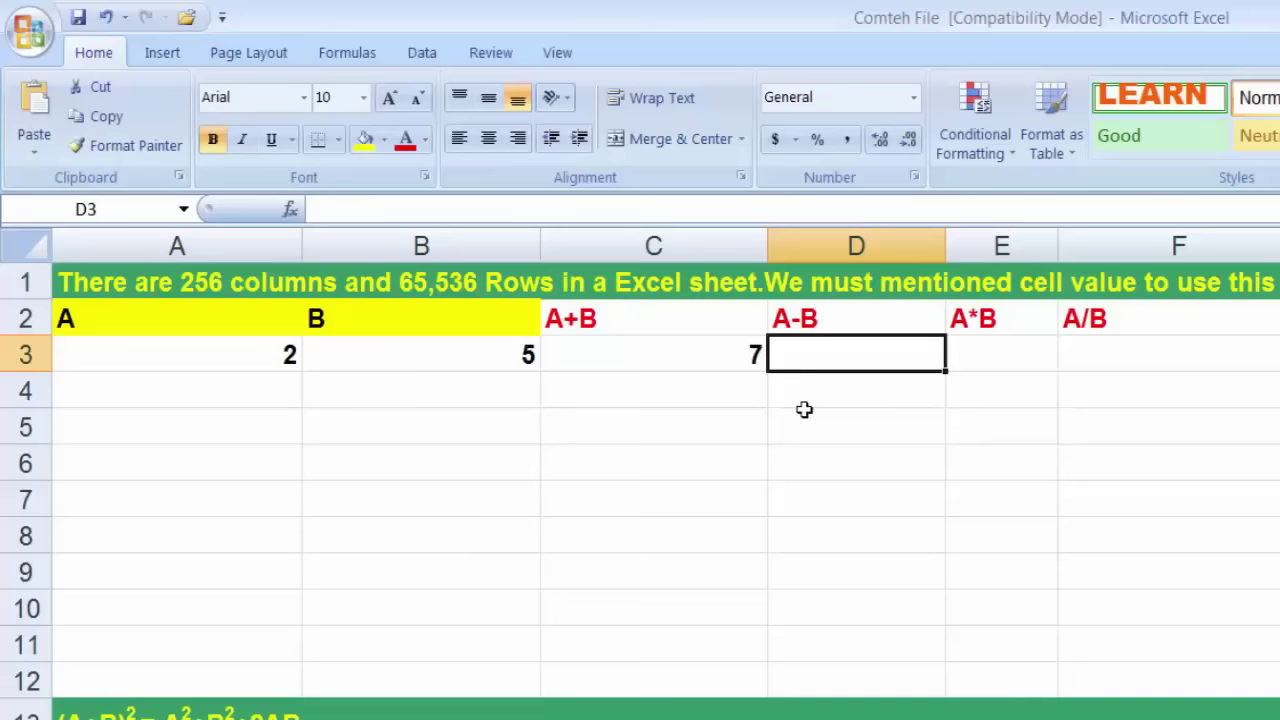
Step: Enter =A3-B3 in D3 under A-B, showing -3
{"action": "type", "text": "=-"}
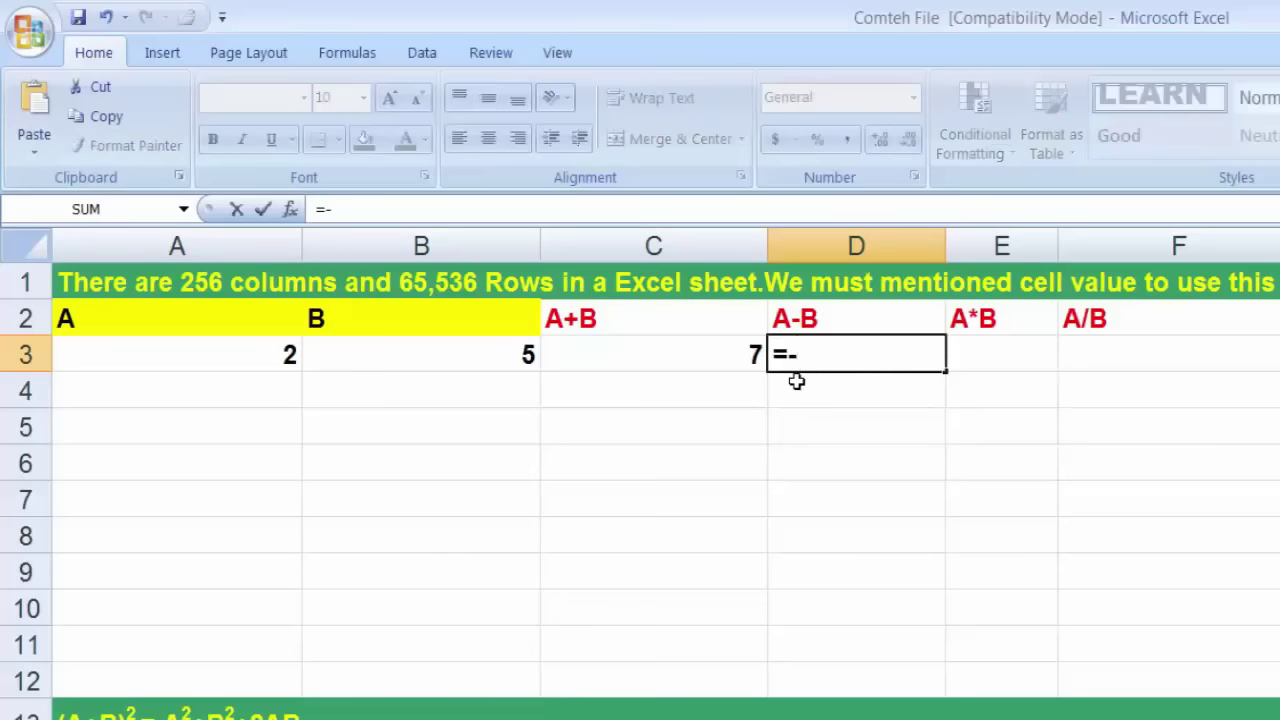
{"action": "key", "text": "BackSpace"}
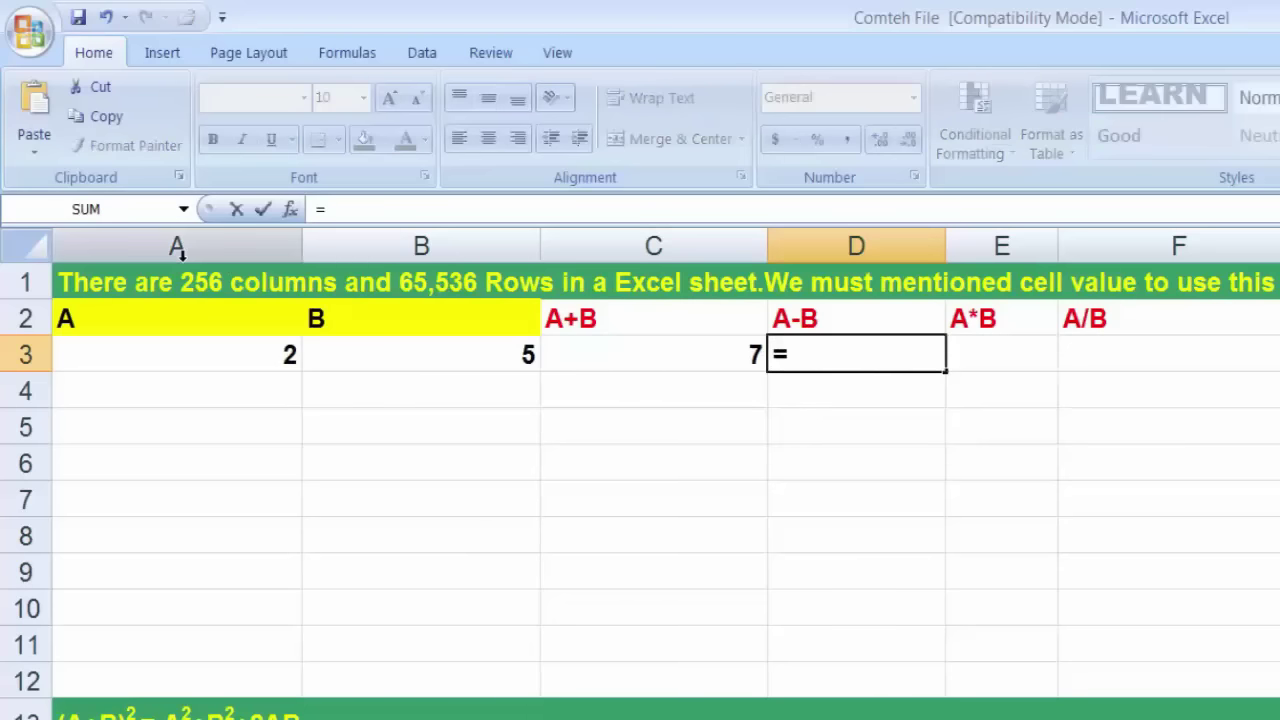
{"action": "type", "text": "A"}
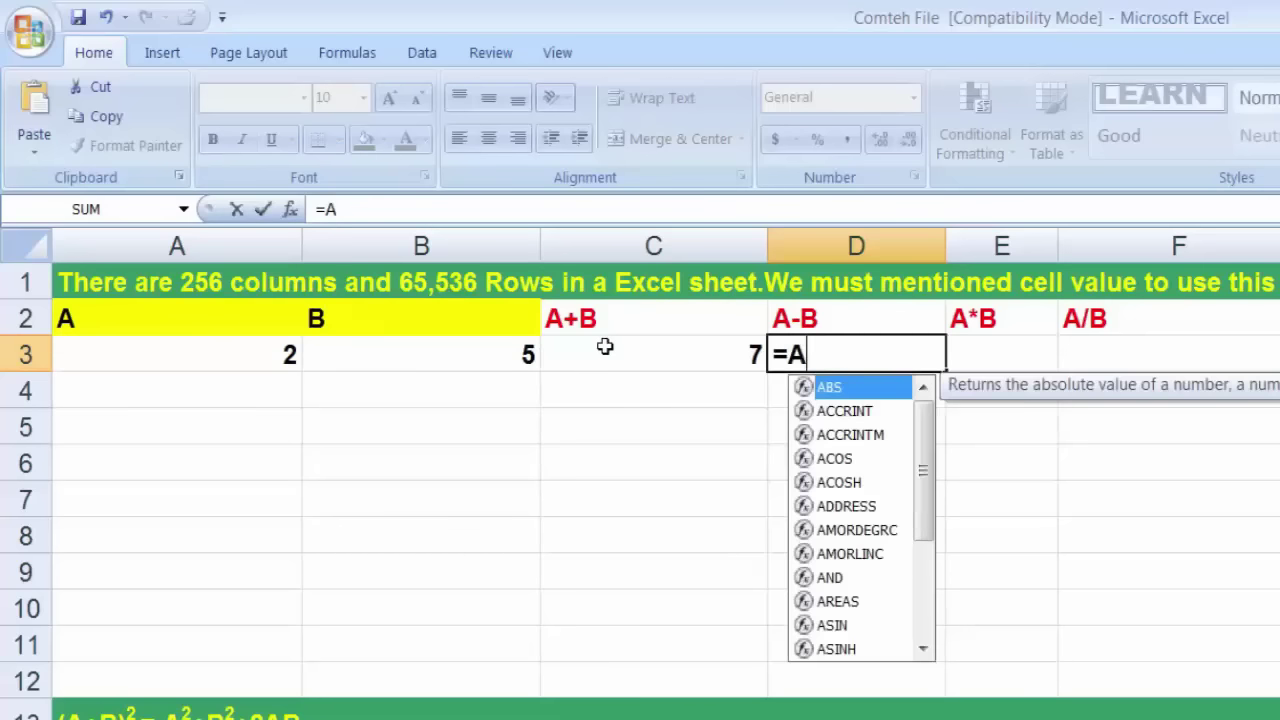
{"action": "type", "text": "3-"}
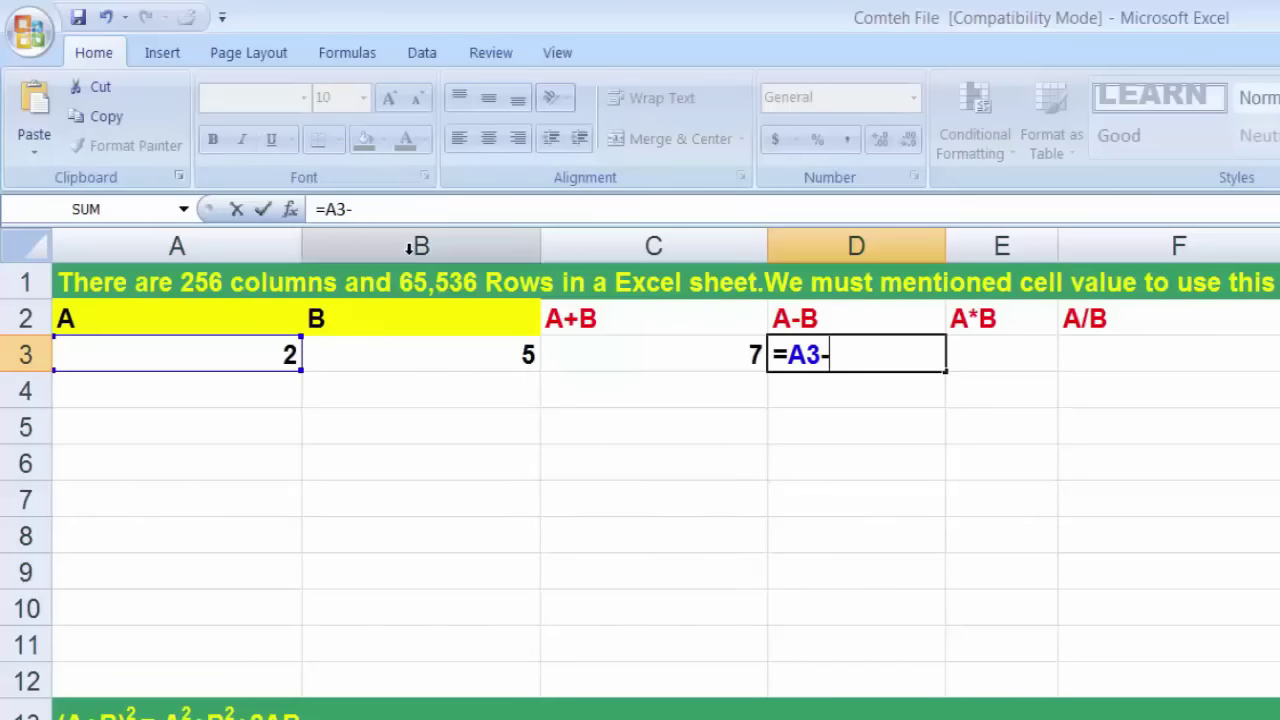
{"action": "type", "text": "B3"}
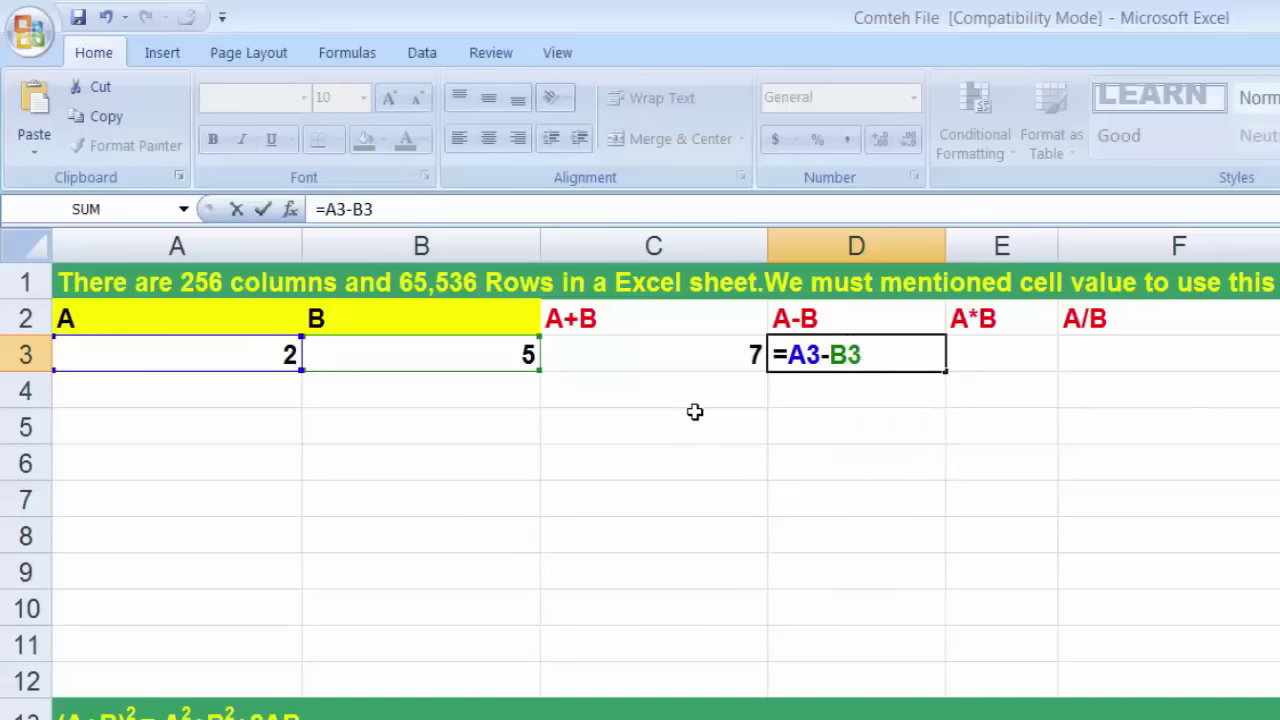
{"action": "key", "text": "Return"}
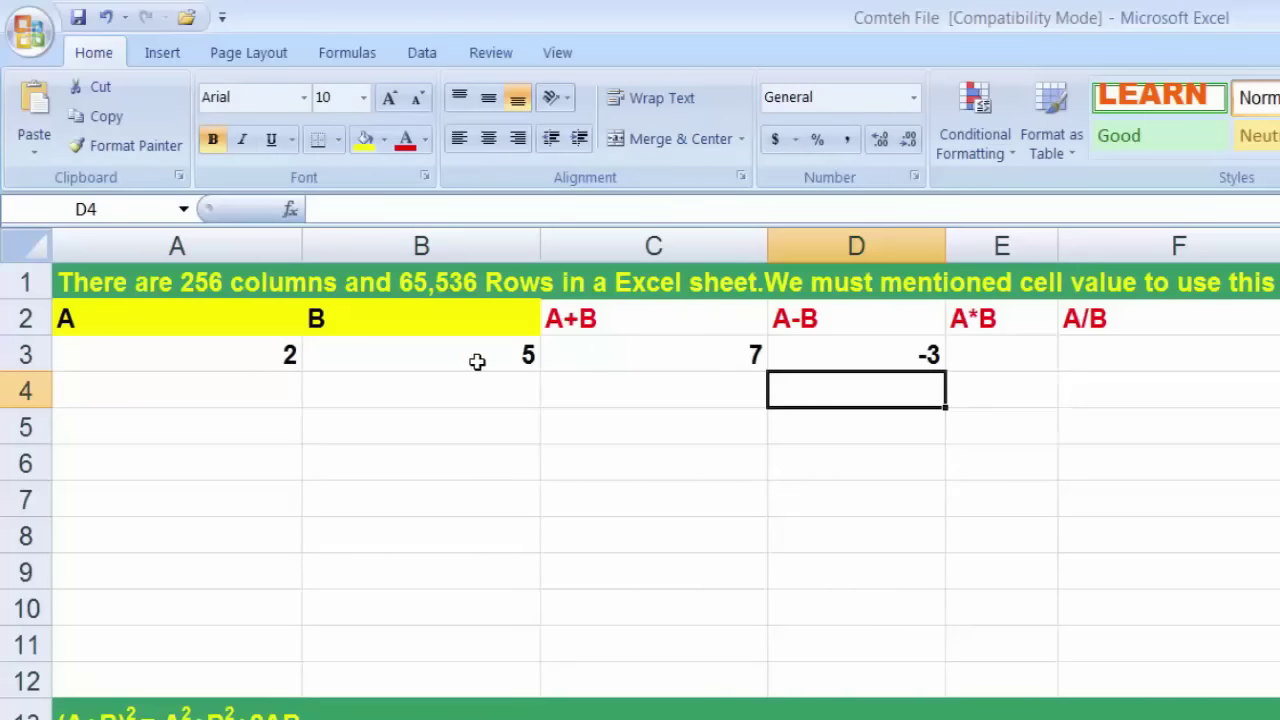
Step: Enter =A3*B3 in E3 under A*B, showing 10
{"action": "left_click", "coordinate": [1000, 352]}
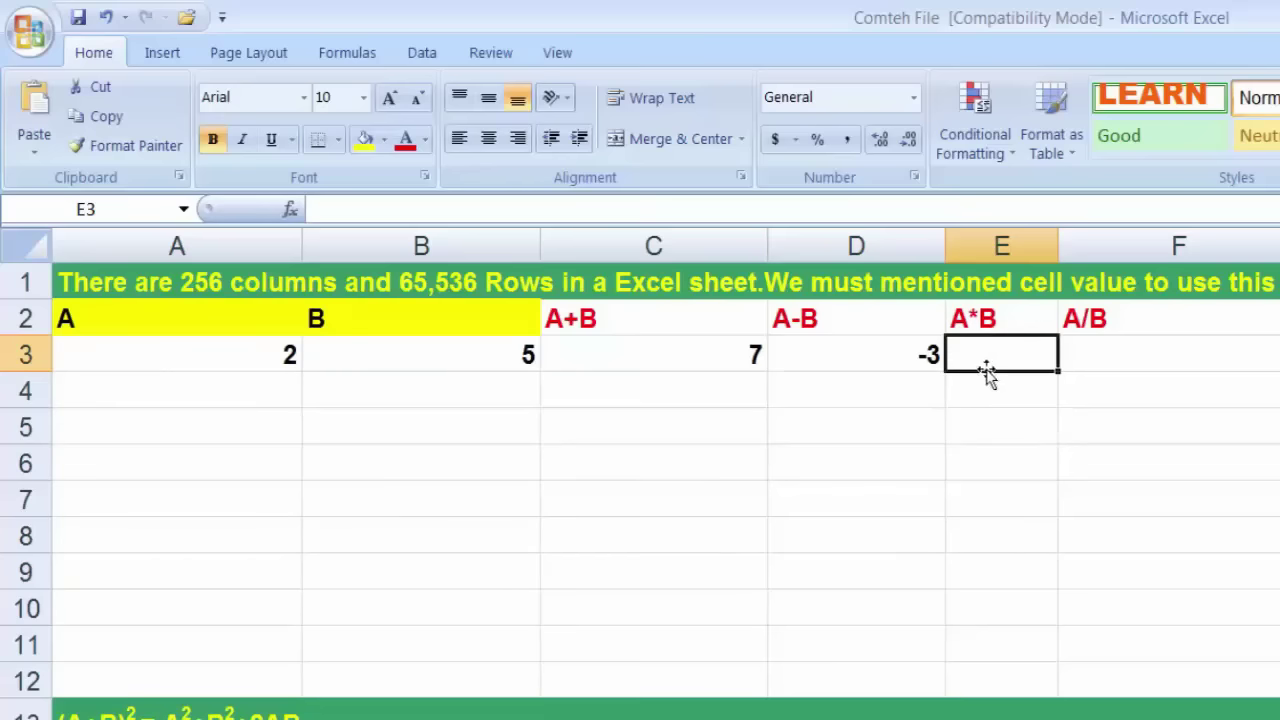
{"action": "type", "text": "="}
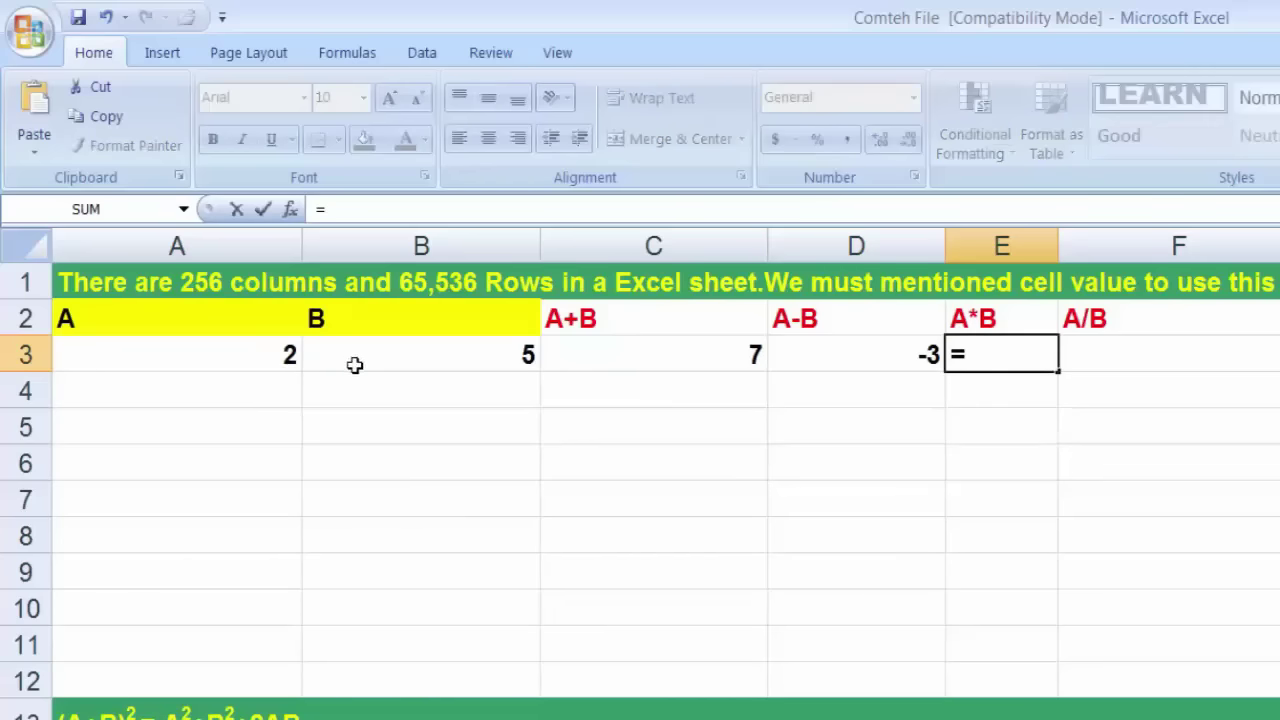
{"action": "type", "text": "A3*"}
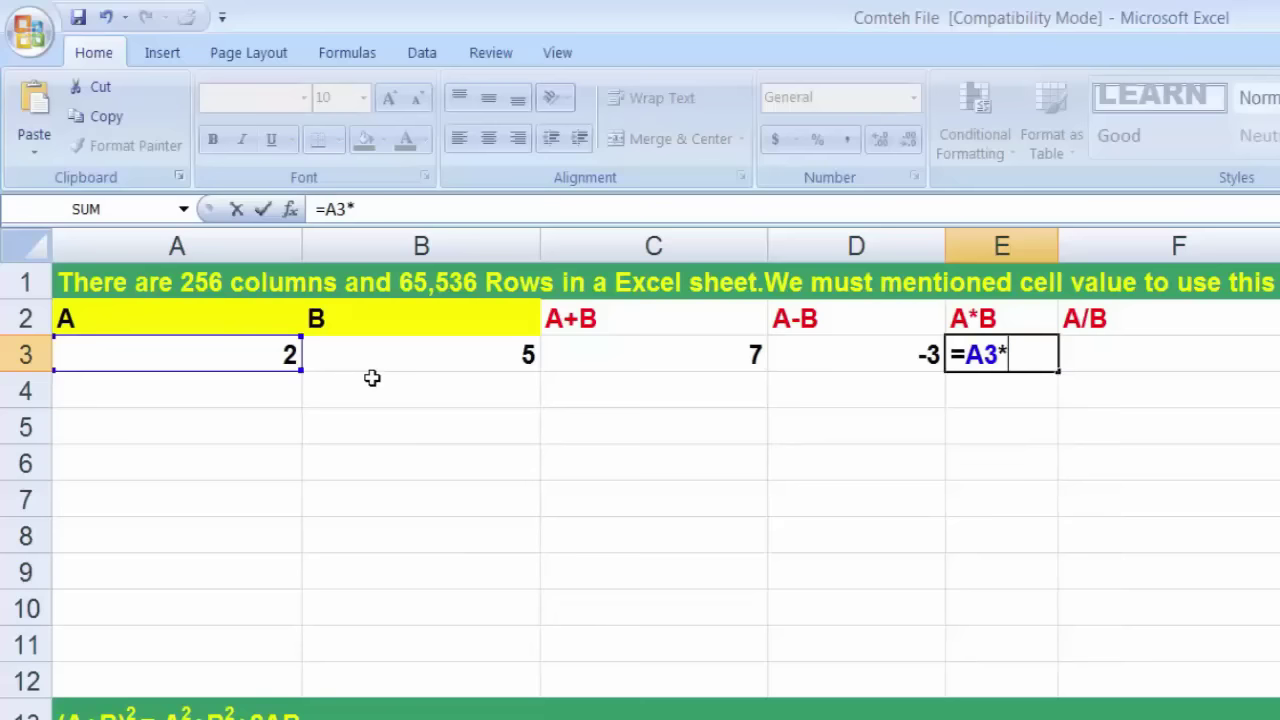
{"action": "type", "text": "B"}
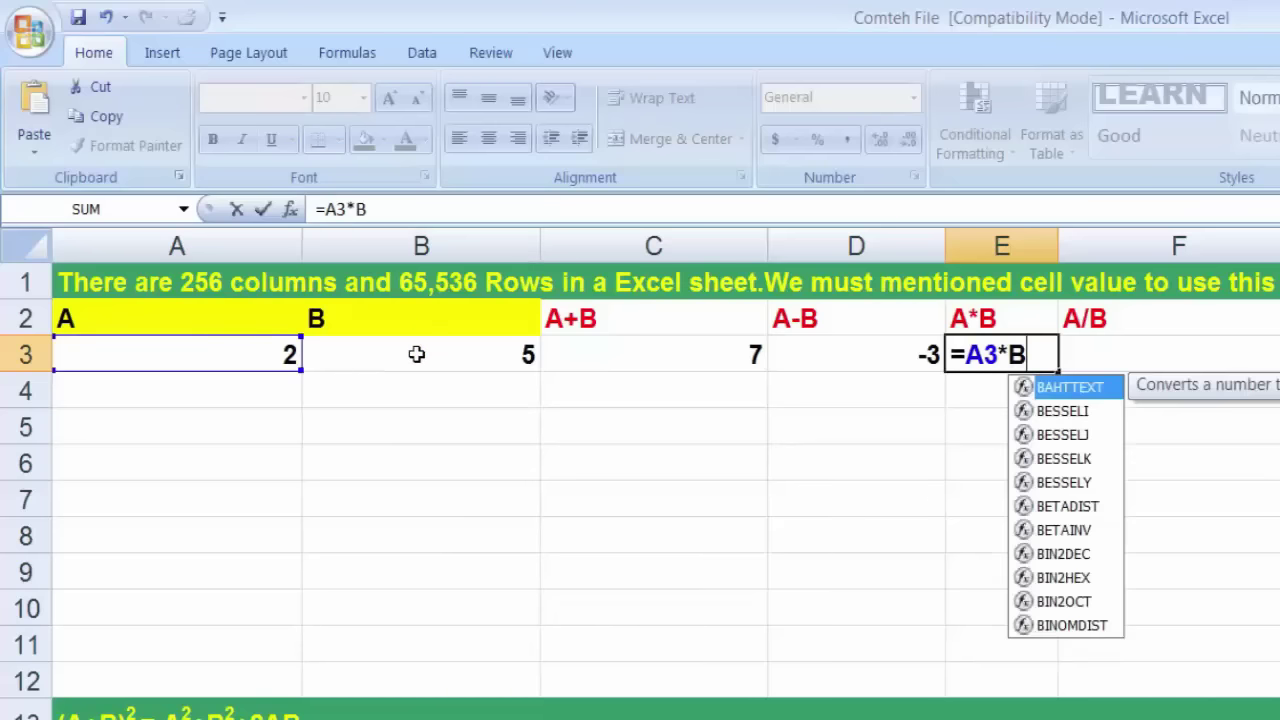
{"action": "type", "text": "3"}
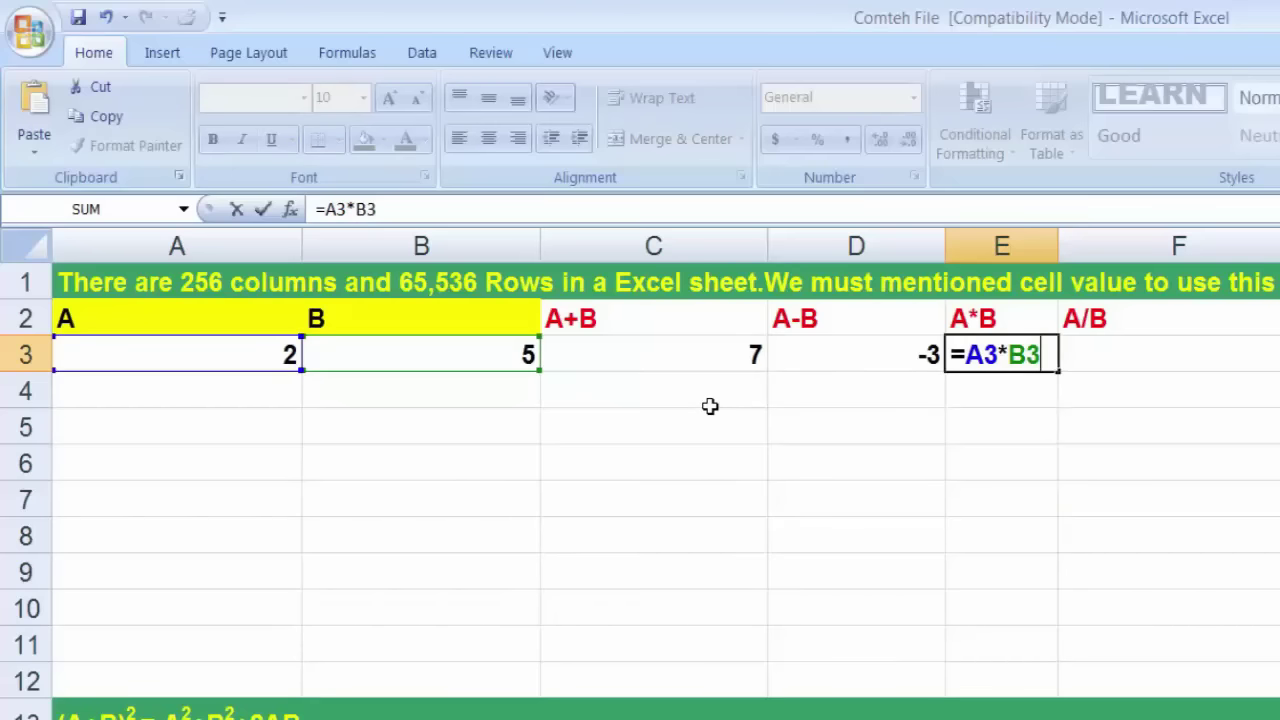
{"action": "key", "text": "Return"}
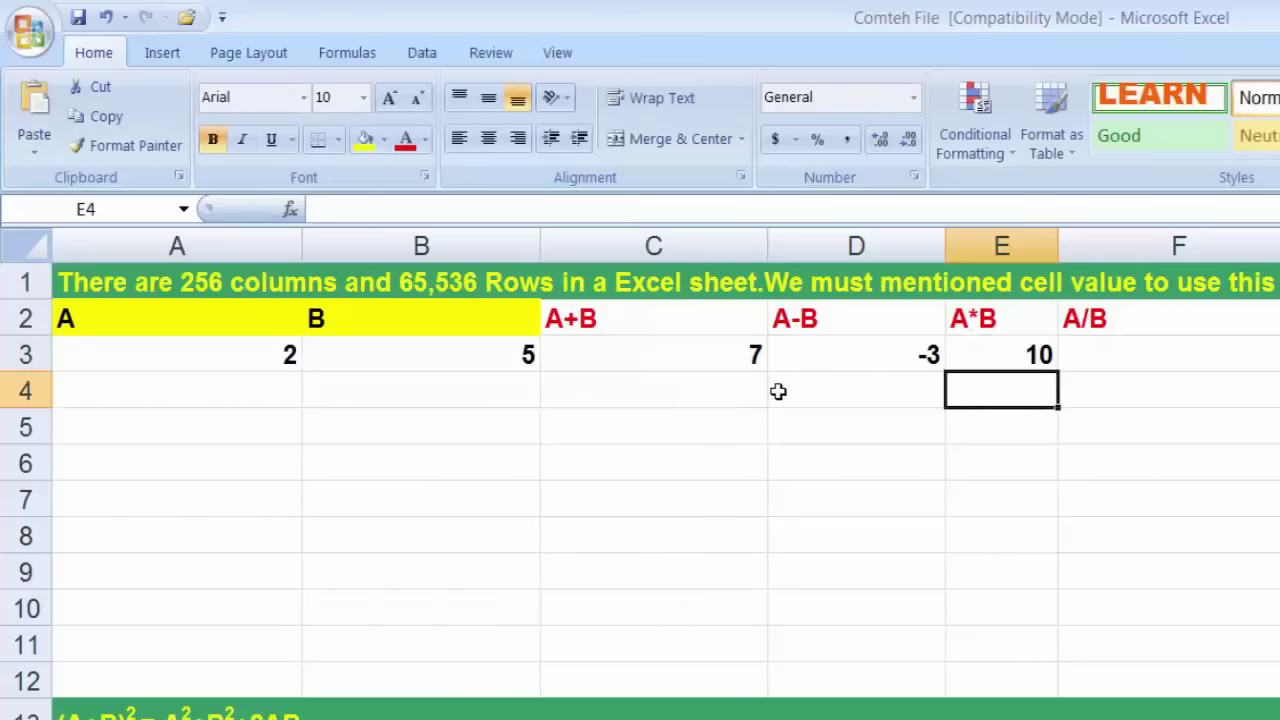
Step: Enter =A3/B3 in F3 under A/B, showing 0.4, and check the formulas
{"action": "left_click", "coordinate": [952, 362]}
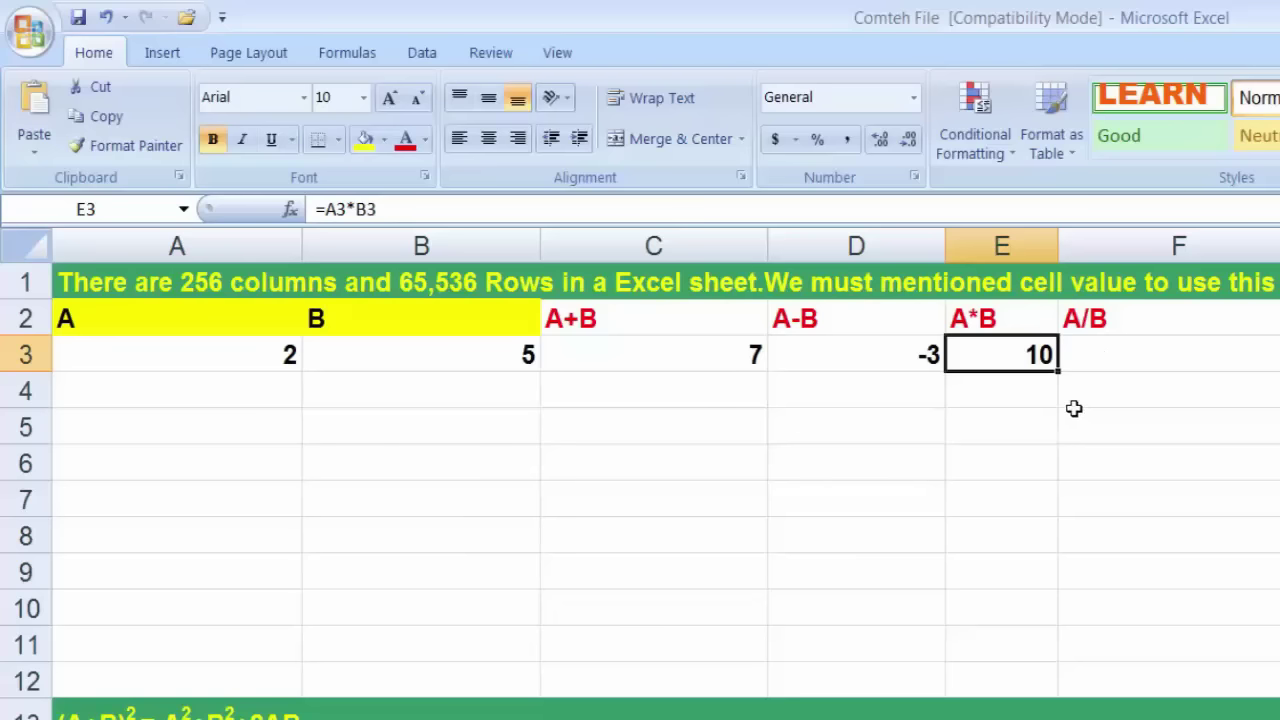
{"action": "left_click", "coordinate": [1100, 346]}
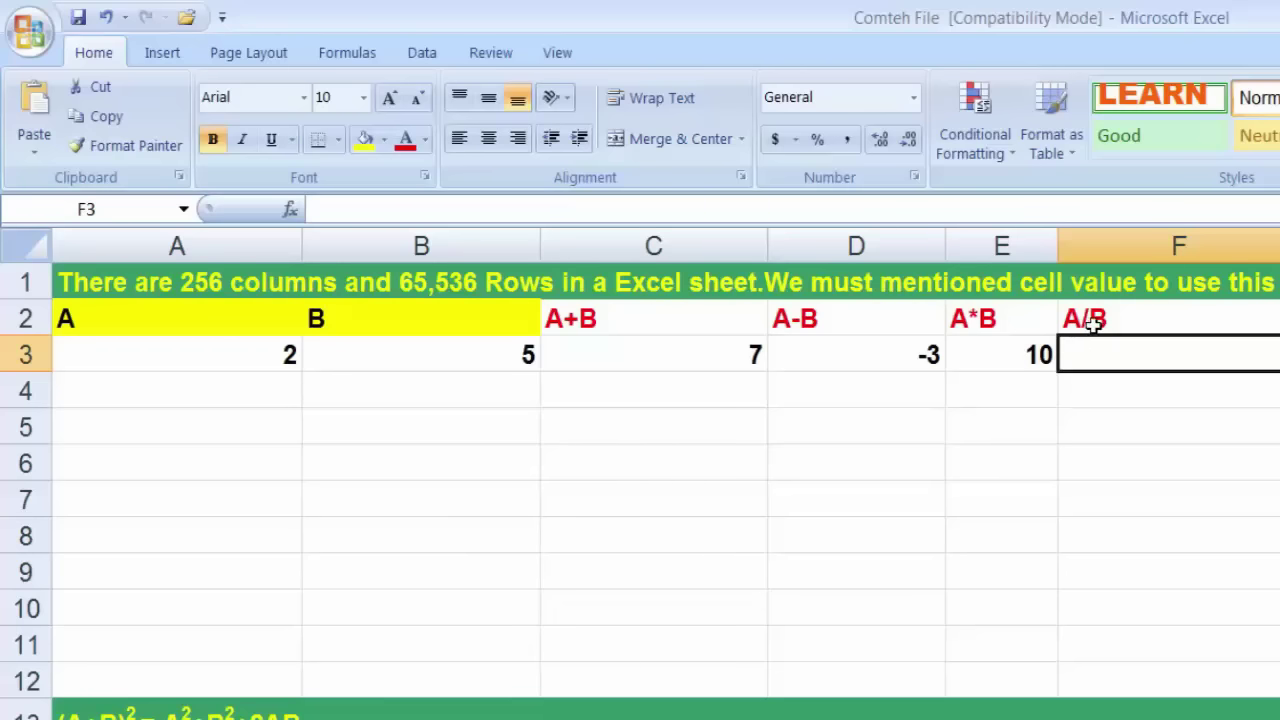
{"action": "type", "text": "="}
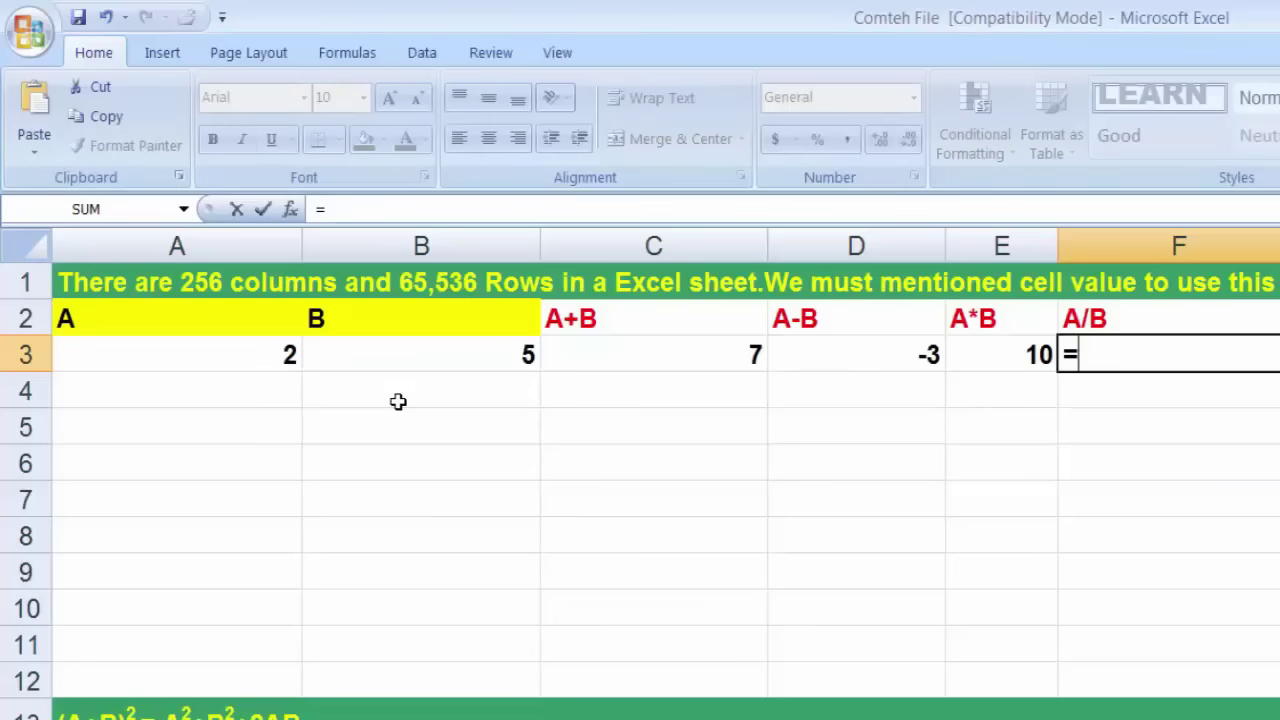
{"action": "type", "text": "A3"}
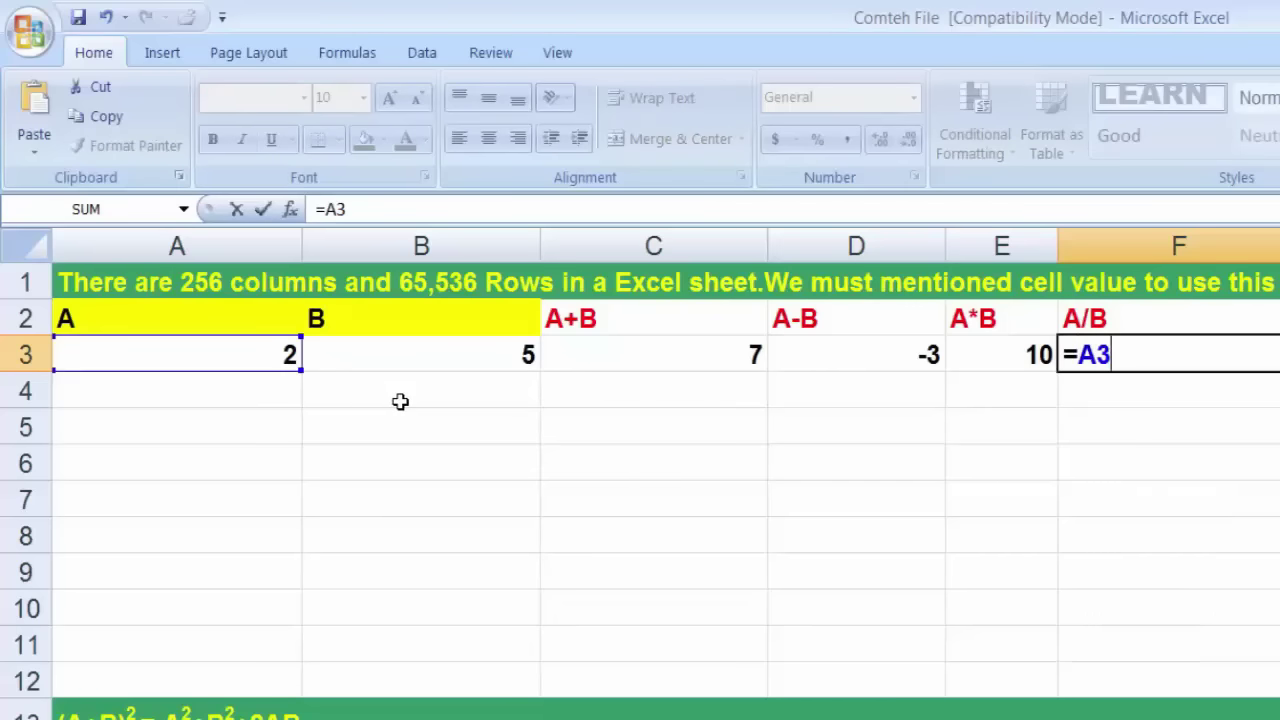
{"action": "type", "text": "/B3"}
{"action": "key", "text": "Return"}
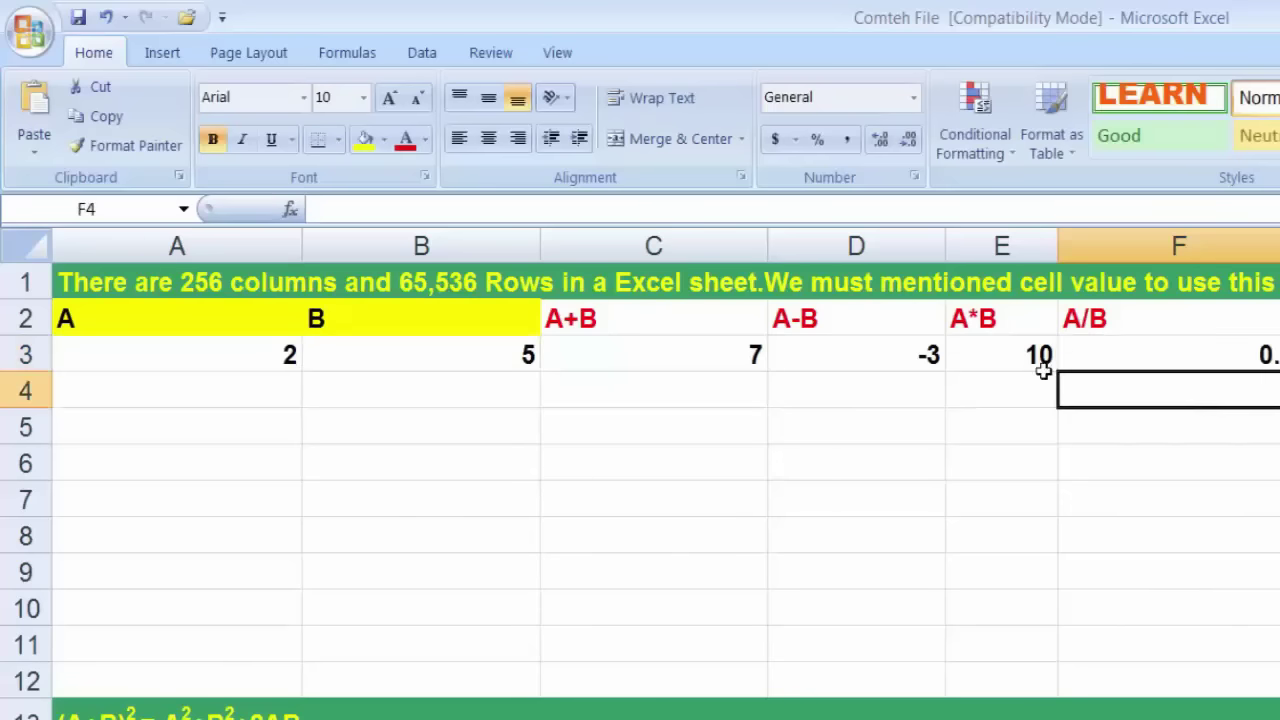
{"action": "left_click", "coordinate": [1160, 345]}
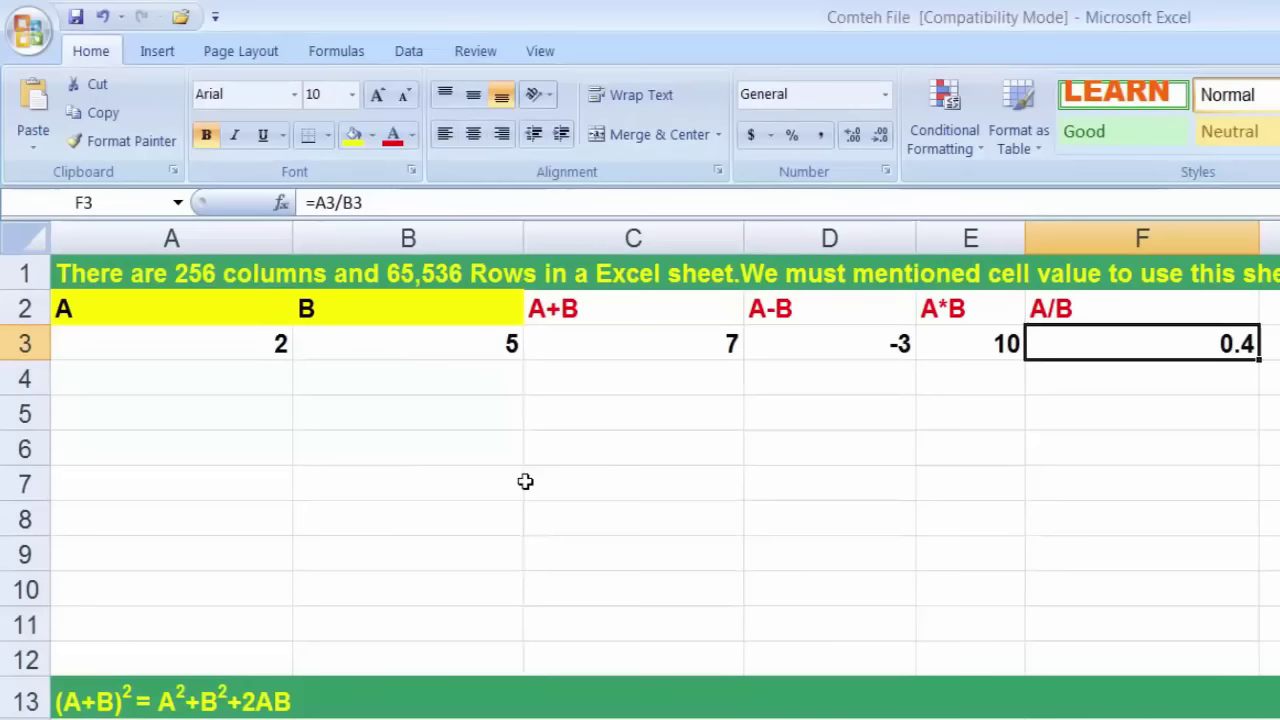
{"action": "left_click", "coordinate": [660, 342]}
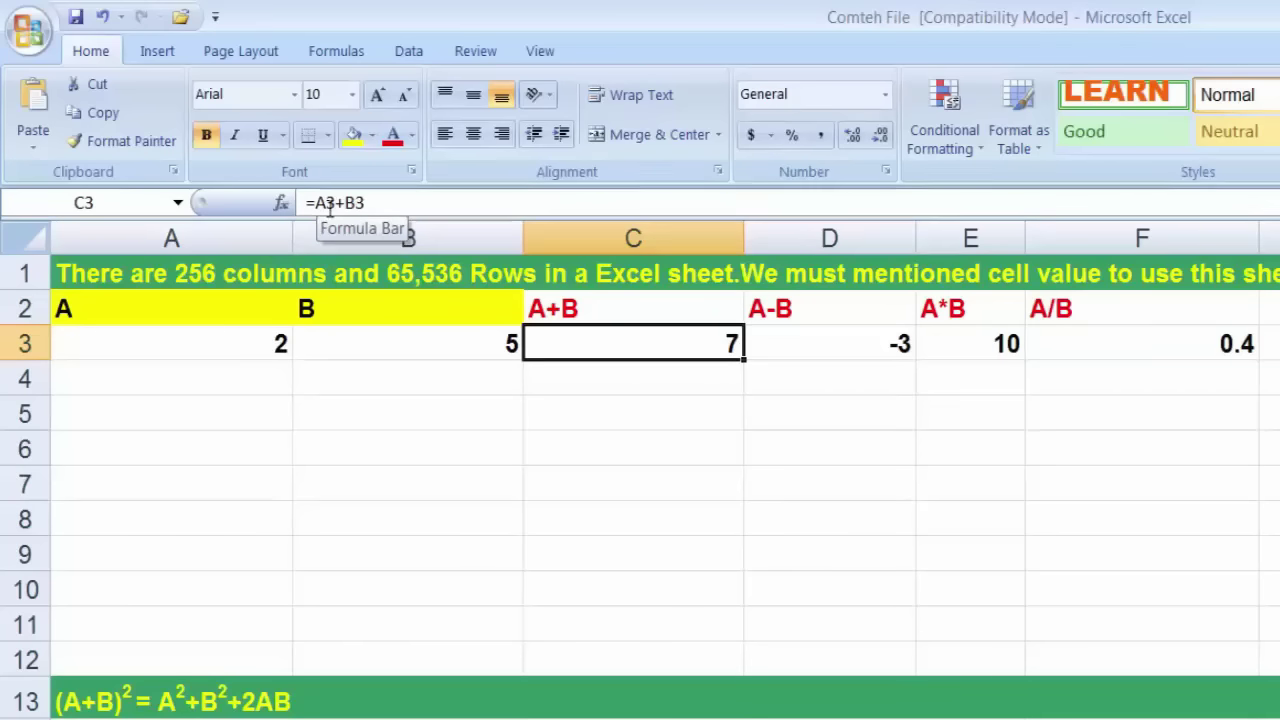
{"action": "left_click", "coordinate": [834, 337]}
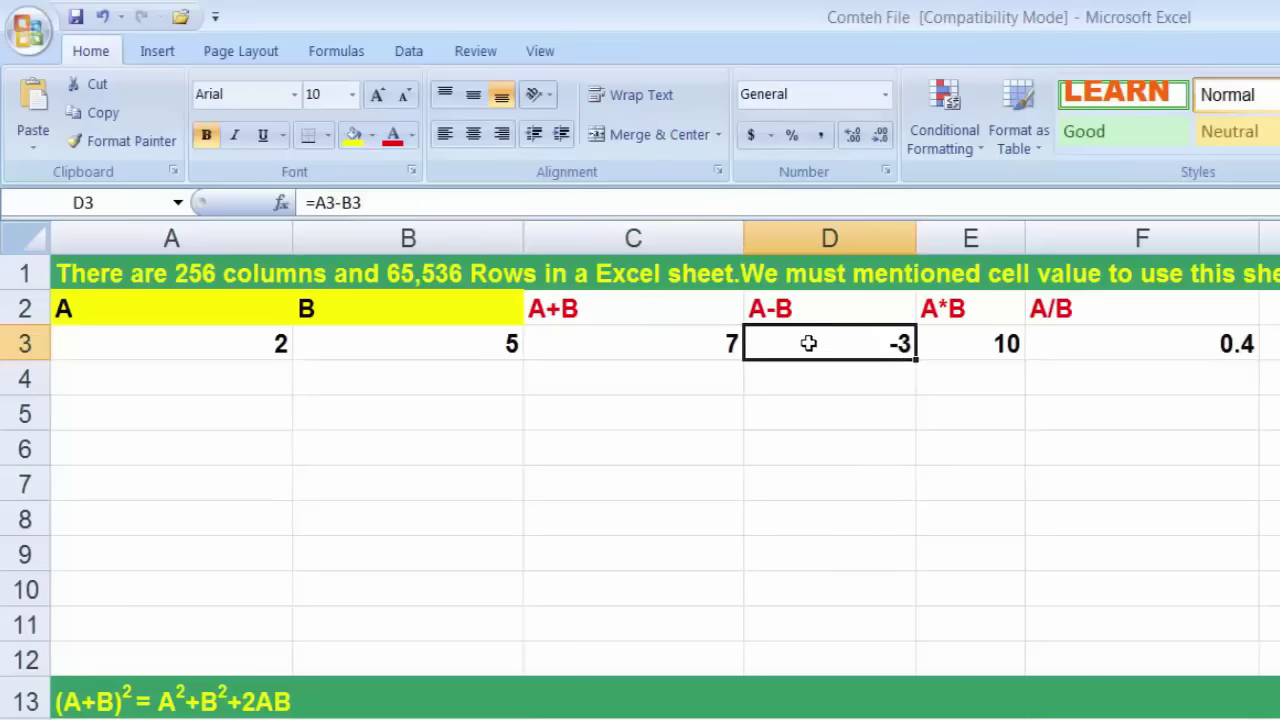
{"action": "left_click", "coordinate": [663, 342]}
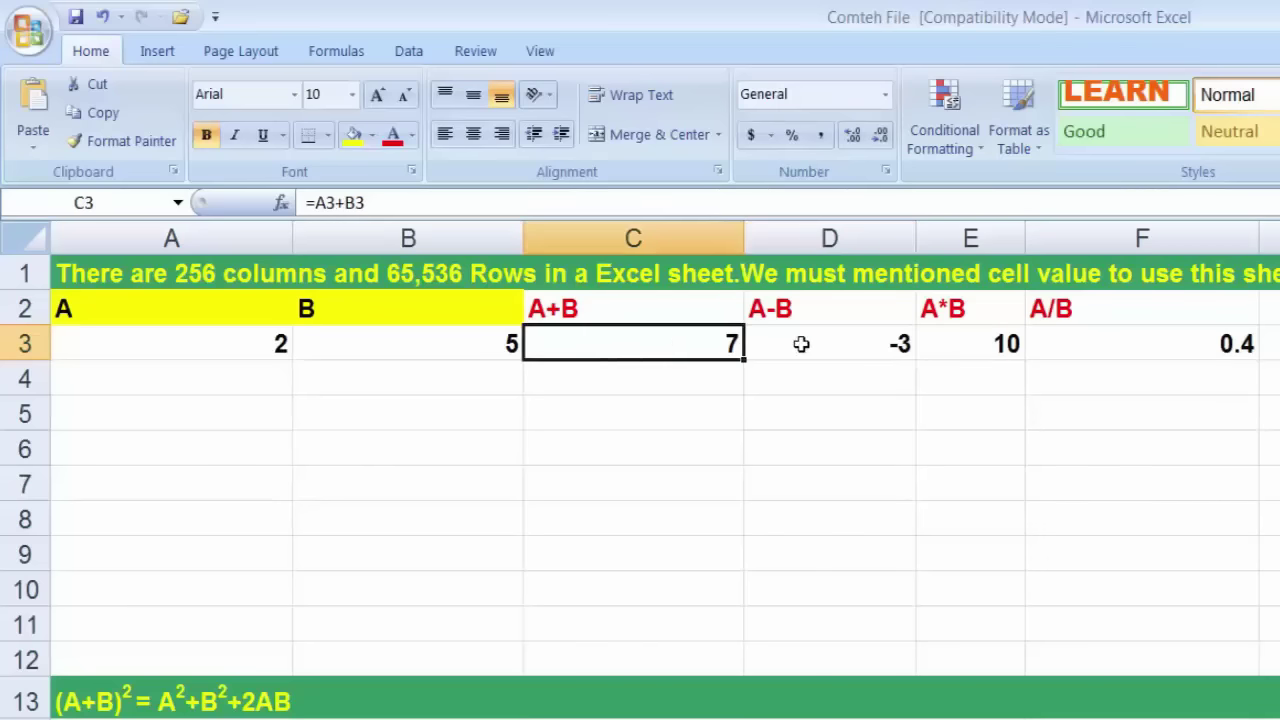
{"action": "left_click", "coordinate": [880, 343]}
{"action": "left_click", "coordinate": [990, 344]}
{"action": "left_click", "coordinate": [1120, 346]}
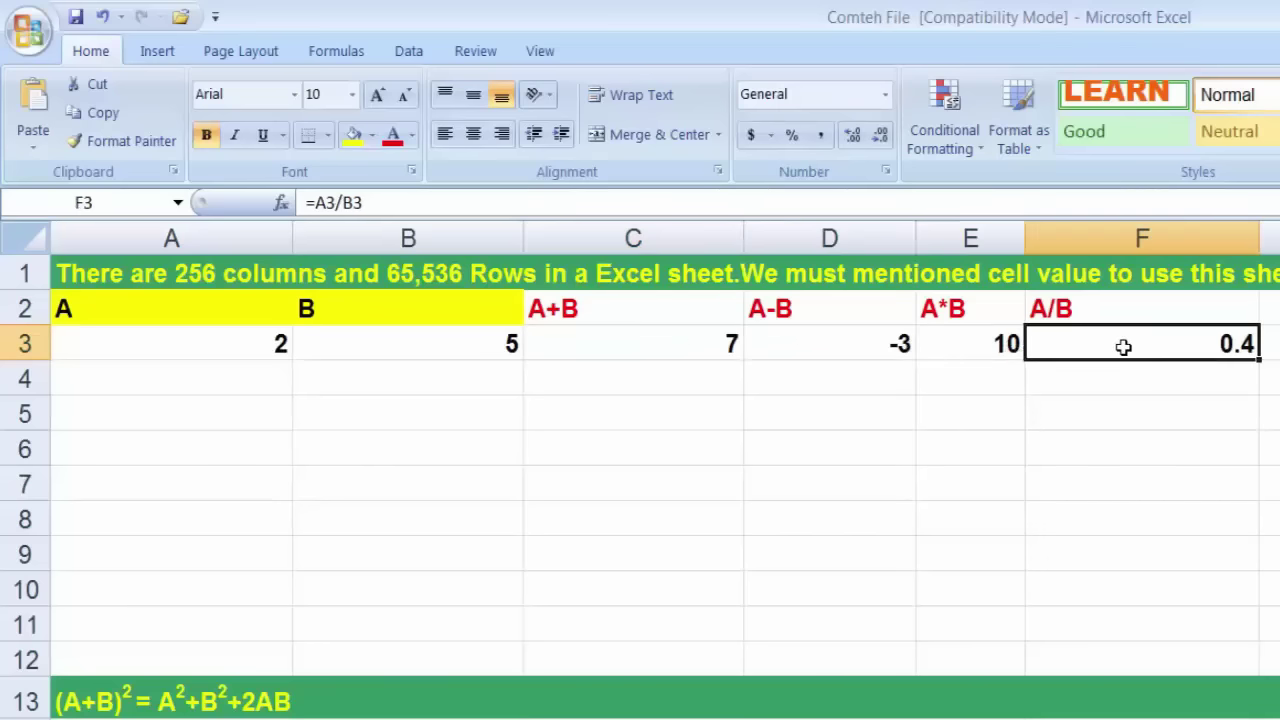
{"action": "left_click", "coordinate": [631, 348]}
{"action": "left_click", "coordinate": [814, 349]}
{"action": "left_click", "coordinate": [1032, 348]}
{"action": "left_click", "coordinate": [960, 332]}
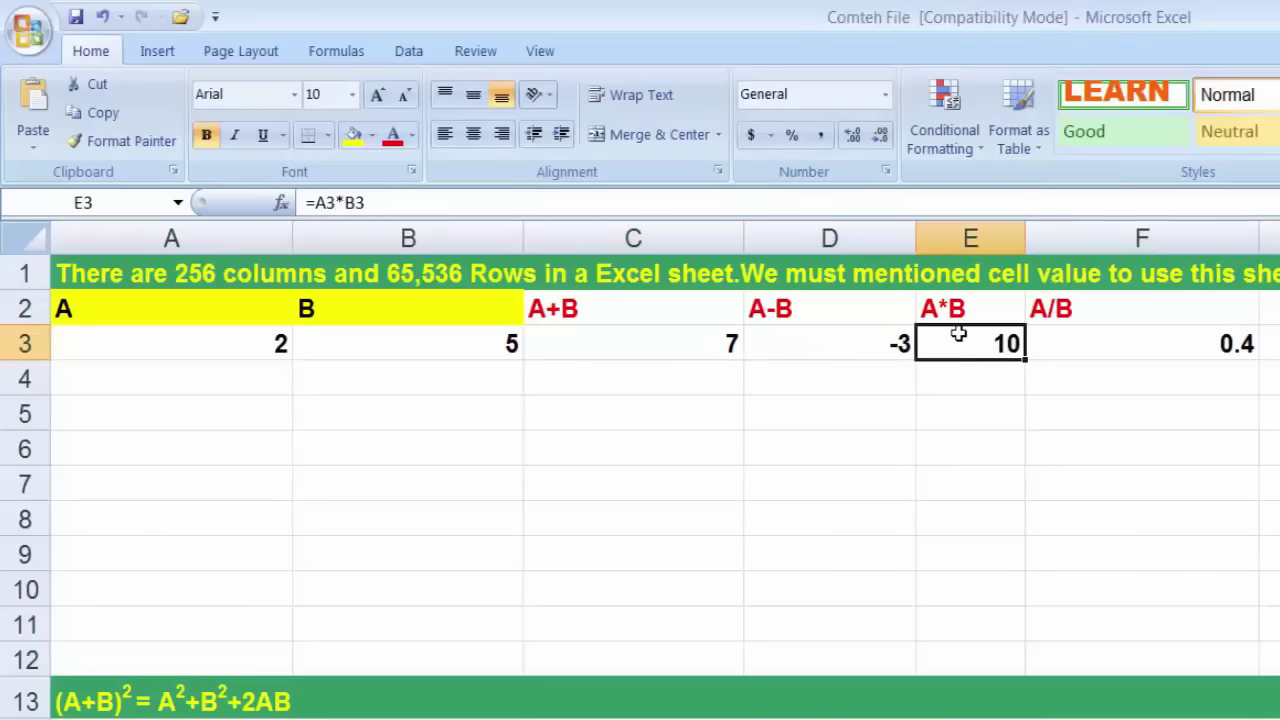
{"action": "left_click", "coordinate": [645, 331]}
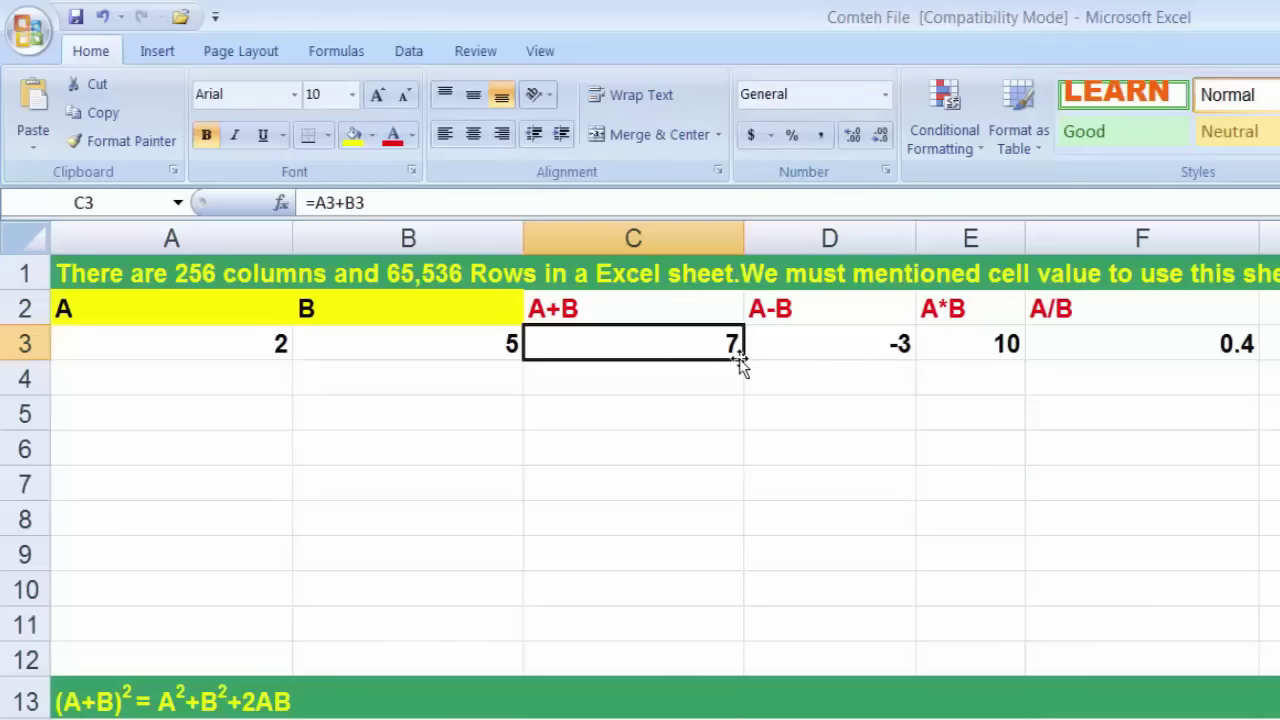
Step: Enter 5 and 4 in A4:B4, and 8 and 8 in A5:B5
{"action": "left_click", "coordinate": [280, 368]}
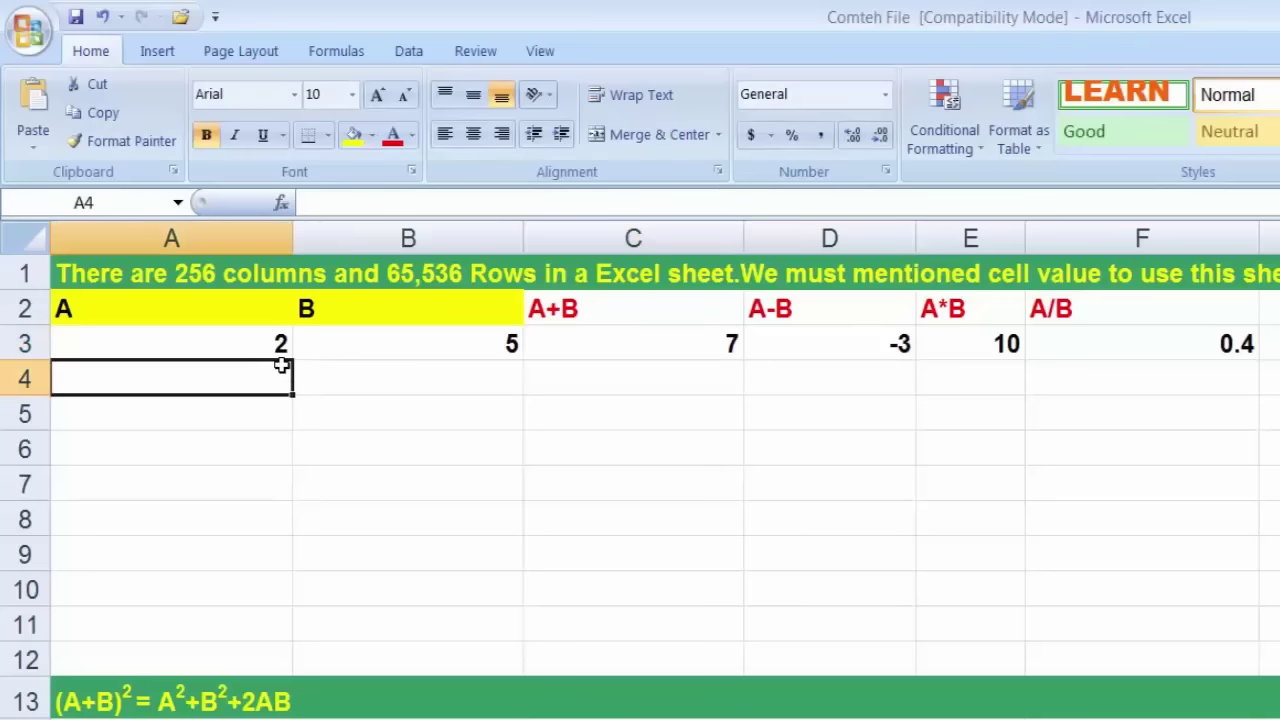
{"action": "type", "text": "5"}
{"action": "key", "text": "Tab"}
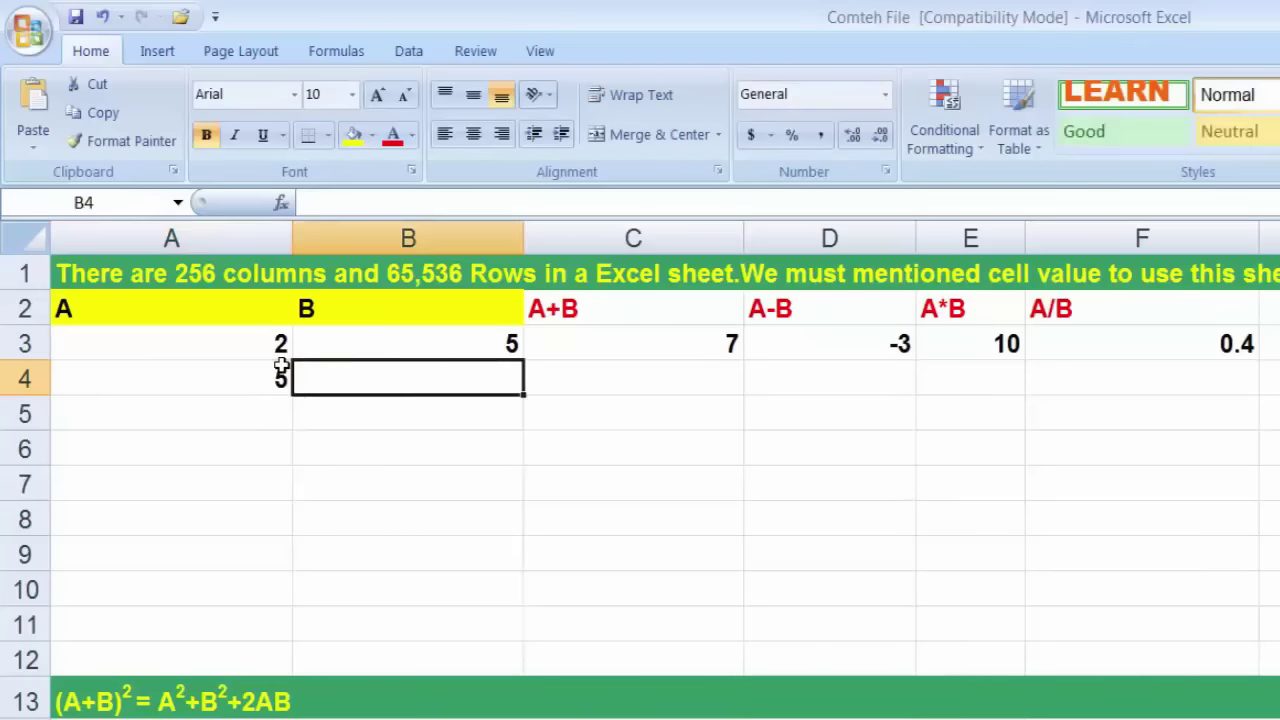
{"action": "type", "text": "4"}
{"action": "key", "text": "Return"}
{"action": "key", "text": "Left"}
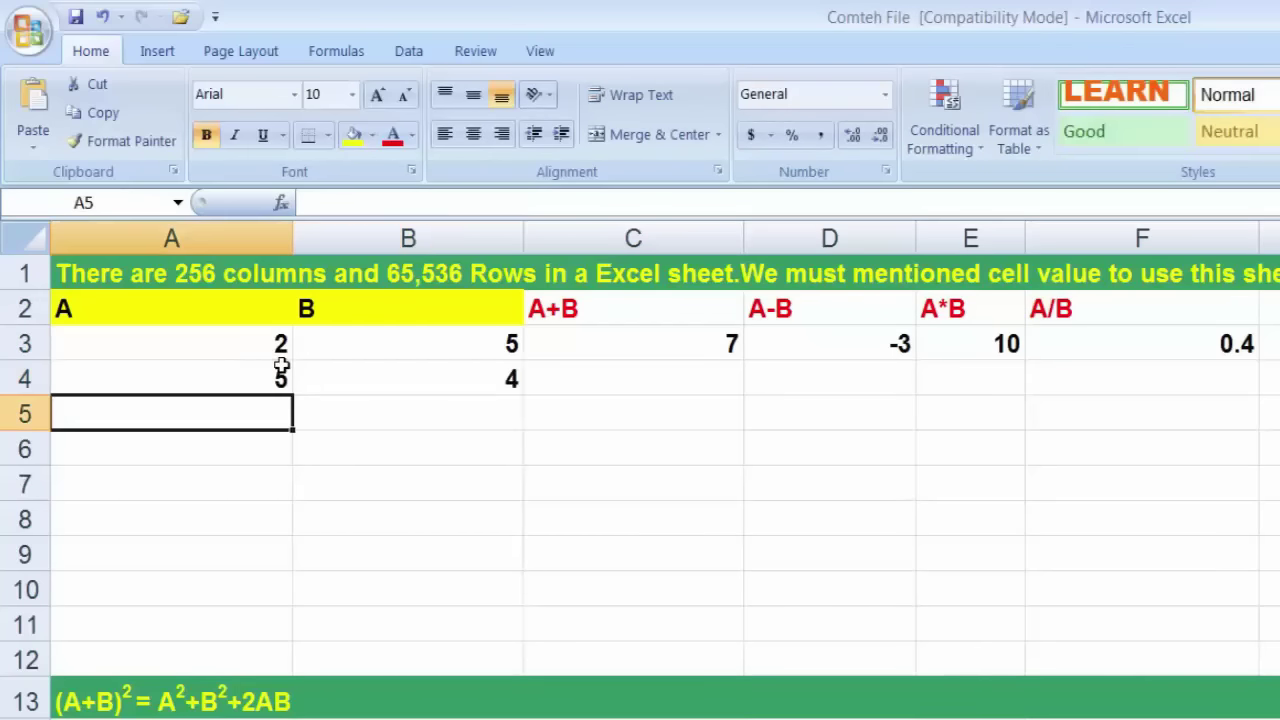
{"action": "type", "text": "8"}
{"action": "key", "text": "Tab"}
{"action": "type", "text": "8"}
{"action": "key", "text": "Tab"}
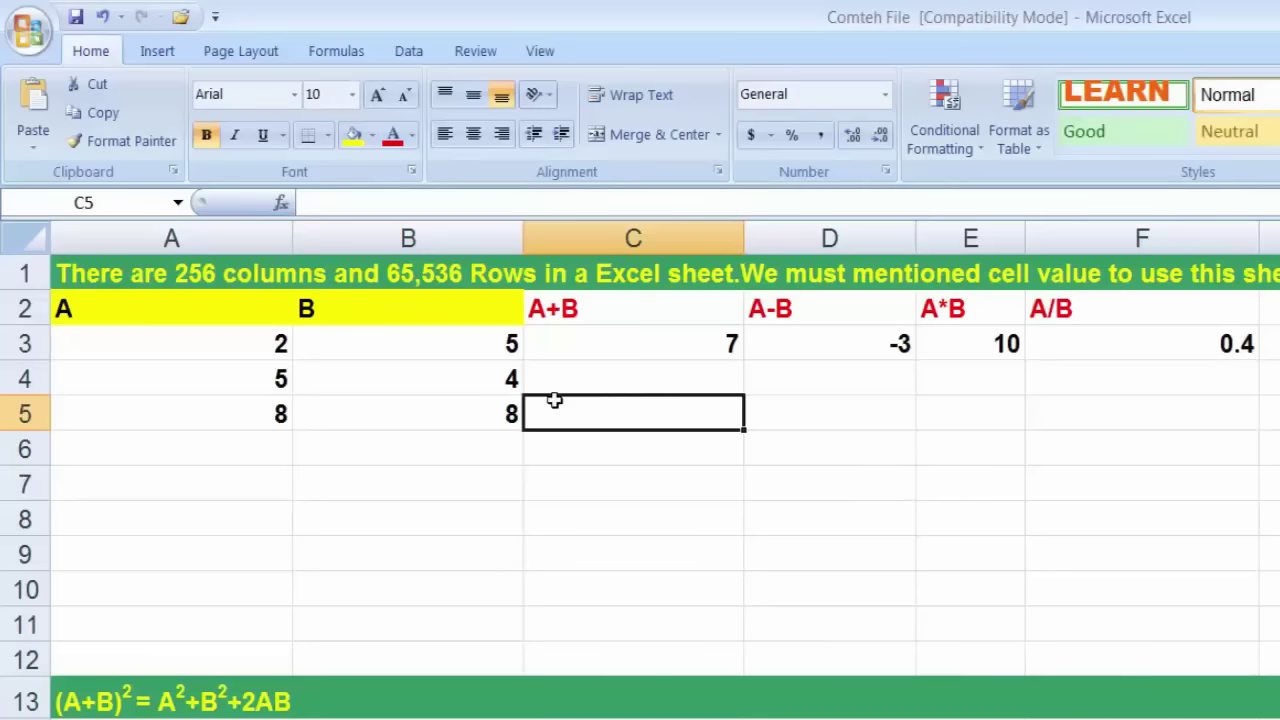
Step: Point out the empty A+B cells in rows 4 and 5, then select C3's formula
{"action": "left_click", "coordinate": [569, 375]}
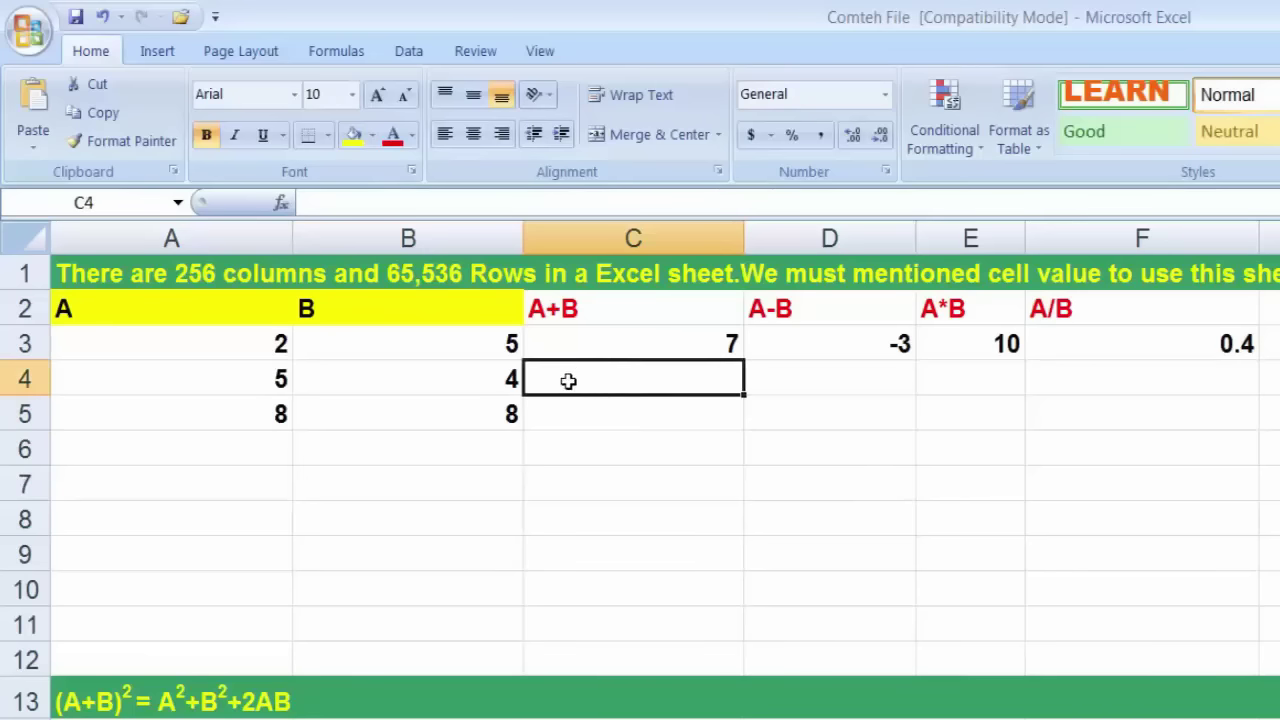
{"action": "left_click", "coordinate": [565, 424]}
{"action": "left_click", "coordinate": [577, 376]}
{"action": "left_click", "coordinate": [557, 415]}
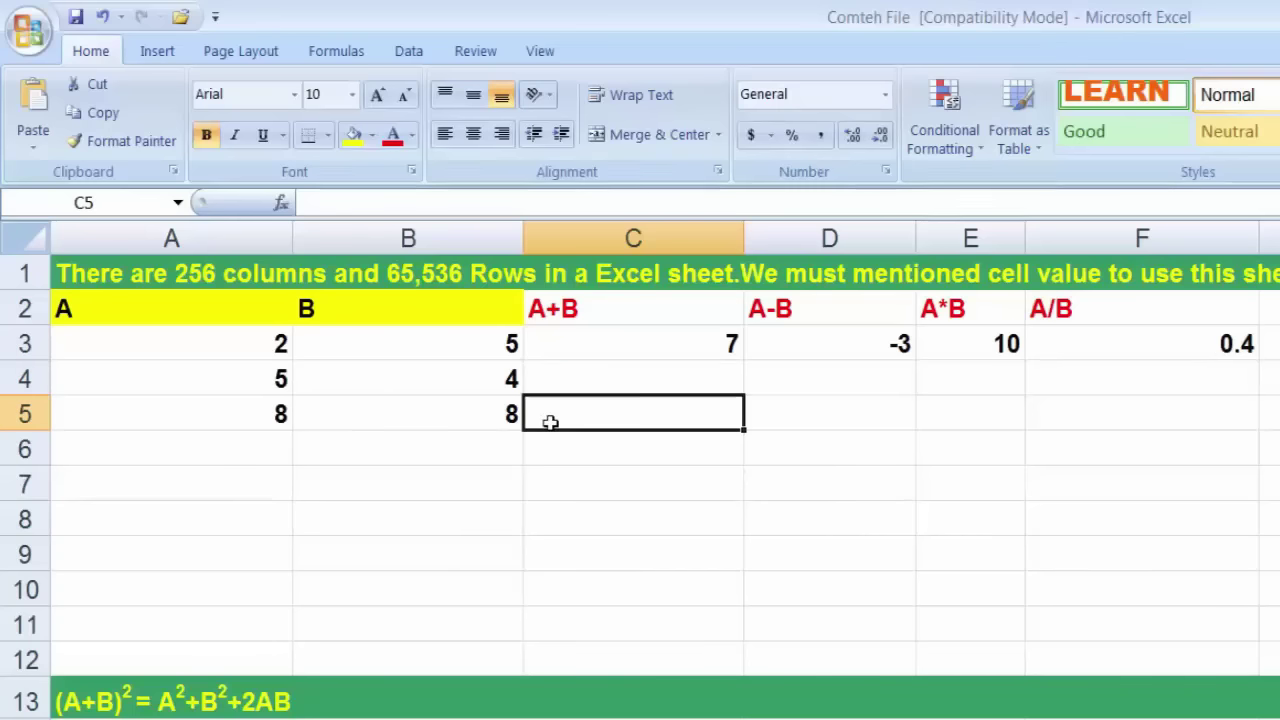
{"action": "left_click", "coordinate": [618, 375]}
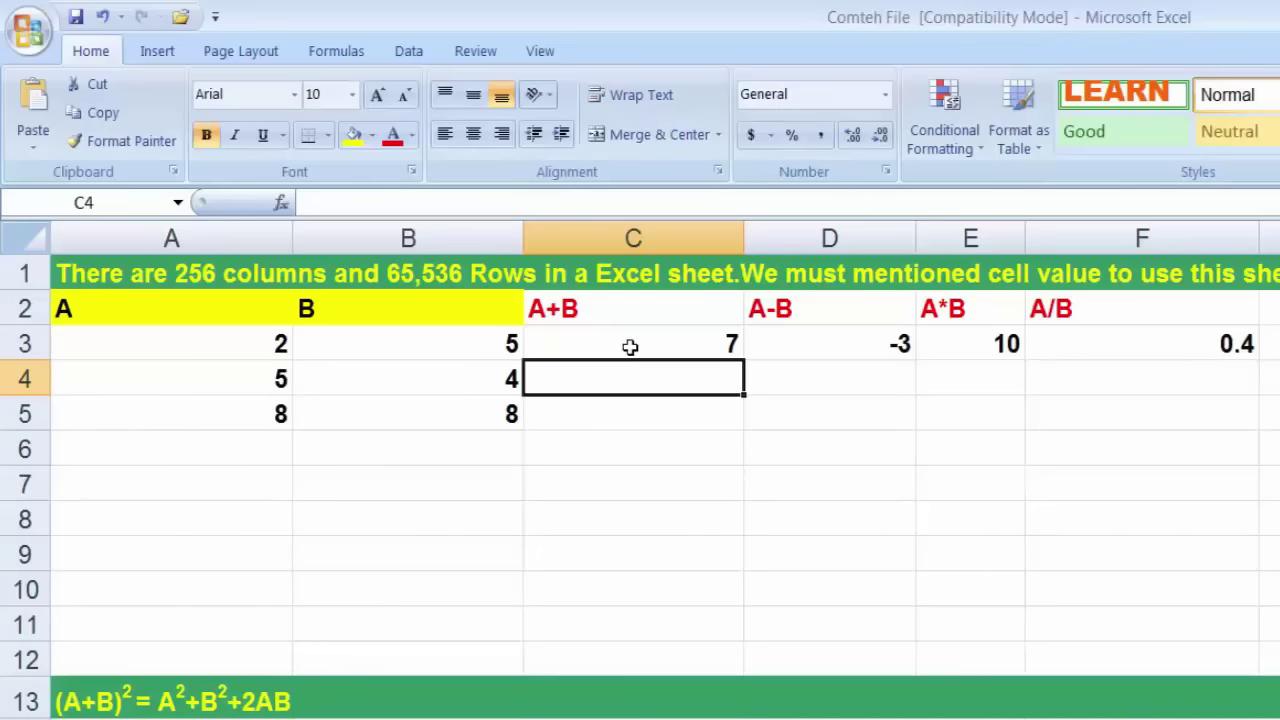
{"action": "left_click", "coordinate": [630, 347]}
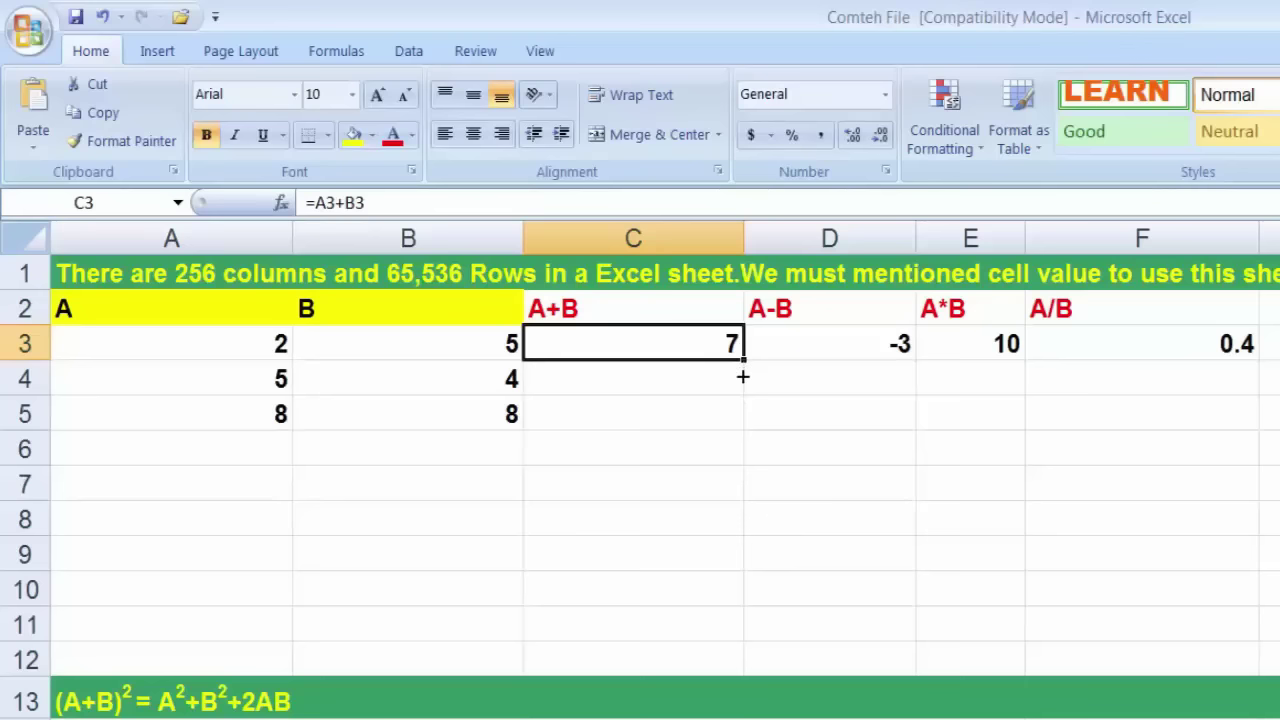
Step: Fill C3 and D3:F3 down to row 5, giving 9, 1, 20, 1.25 and 16, 0, 64, 1
{"action": "left_click_drag", "start_coordinate": [743, 377], "coordinate": [727, 418]}
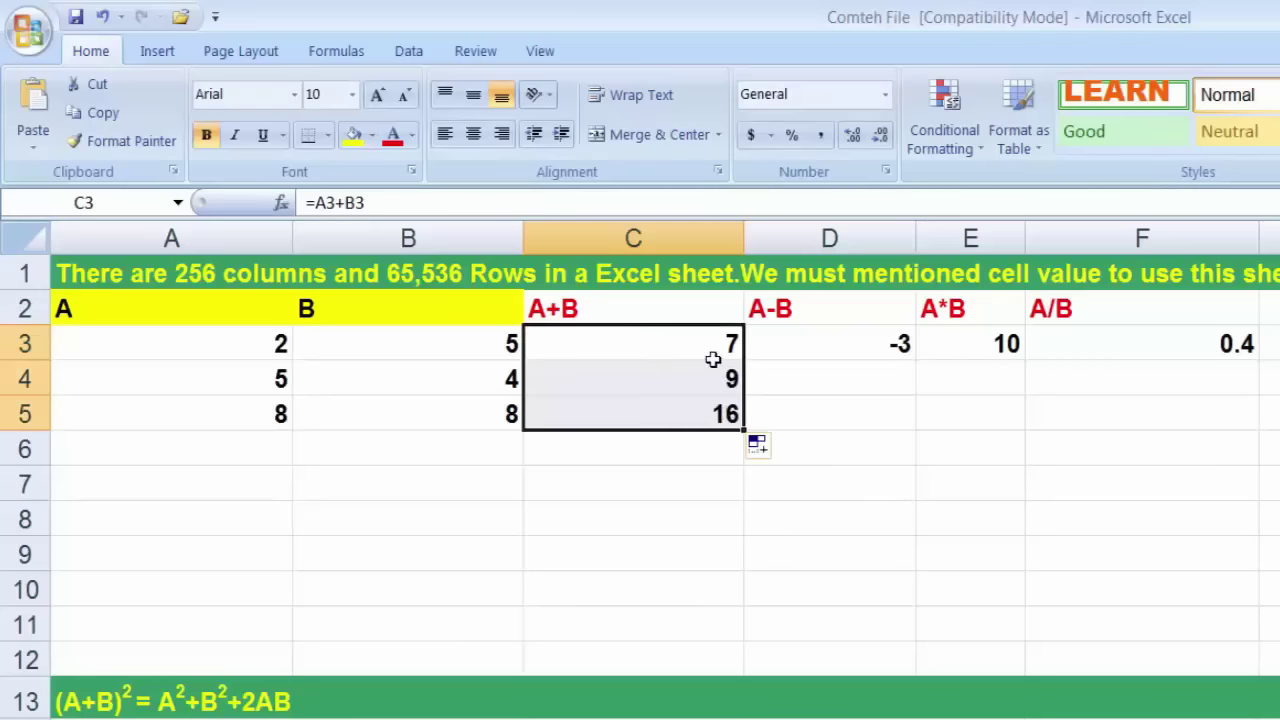
{"action": "left_click", "coordinate": [685, 342]}
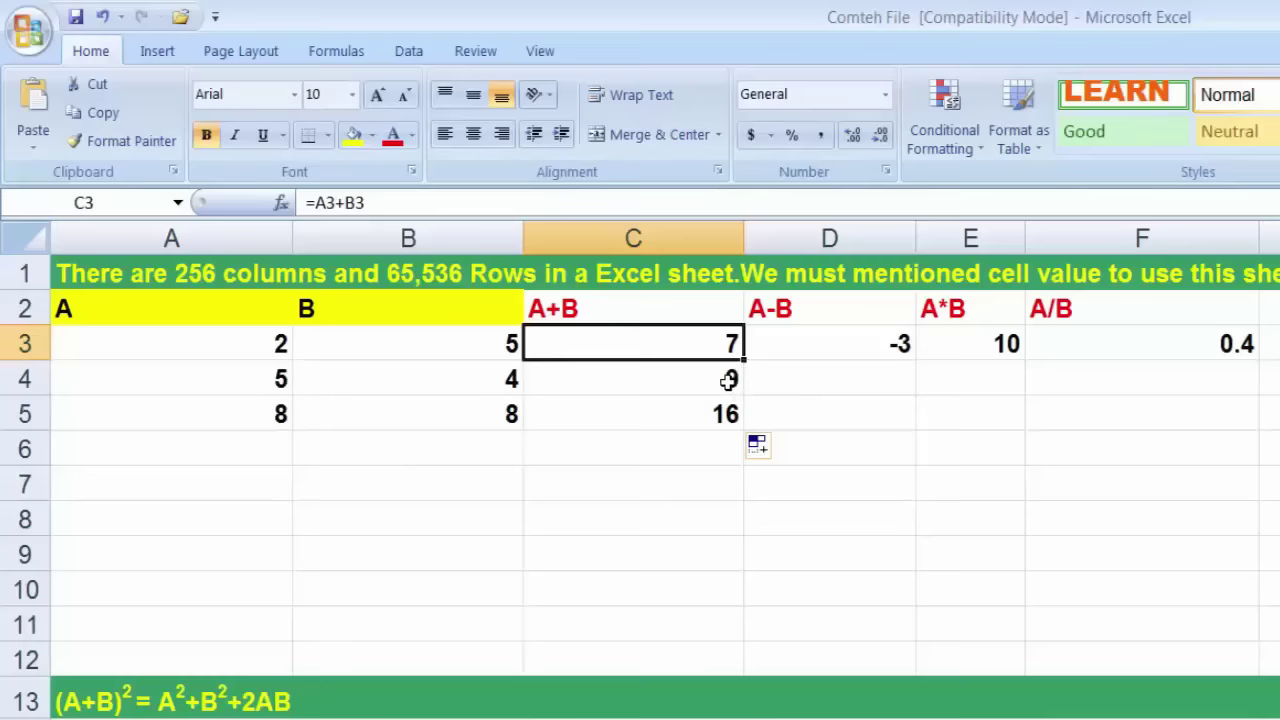
{"action": "left_click", "coordinate": [731, 378]}
{"action": "left_click", "coordinate": [729, 410]}
{"action": "left_click", "coordinate": [692, 348]}
{"action": "left_click", "coordinate": [687, 381]}
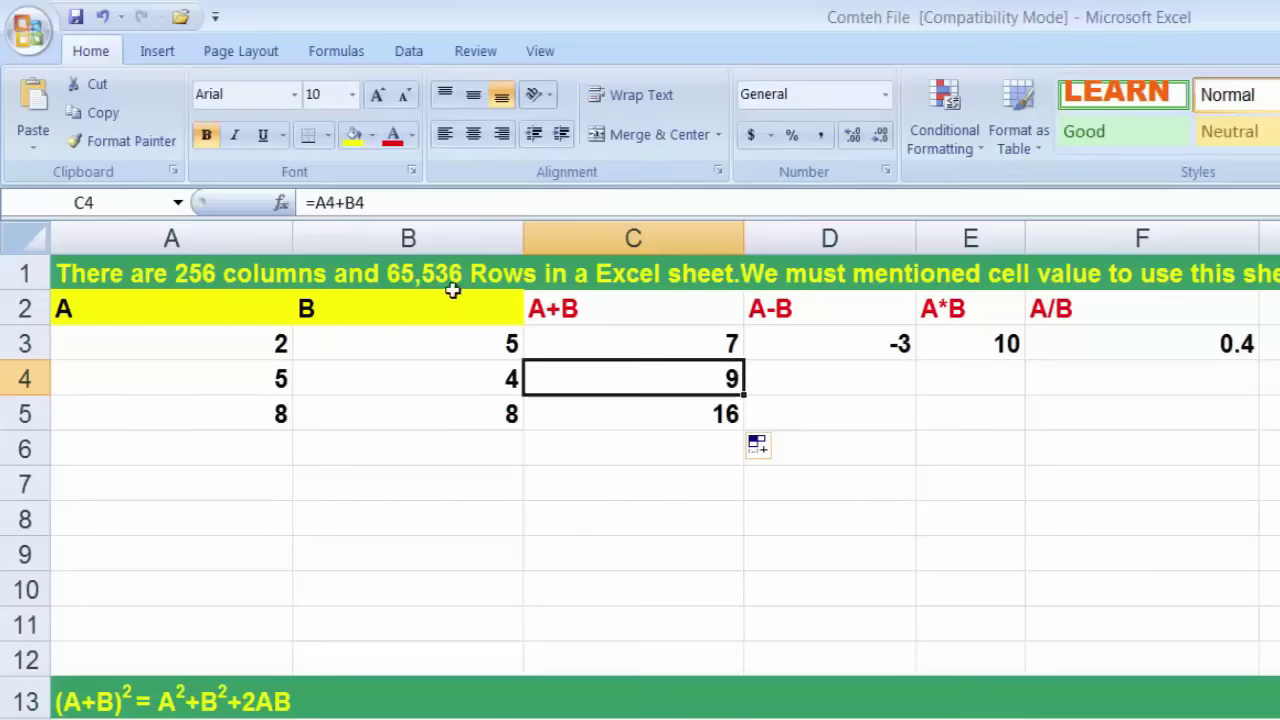
{"action": "left_click", "coordinate": [638, 412]}
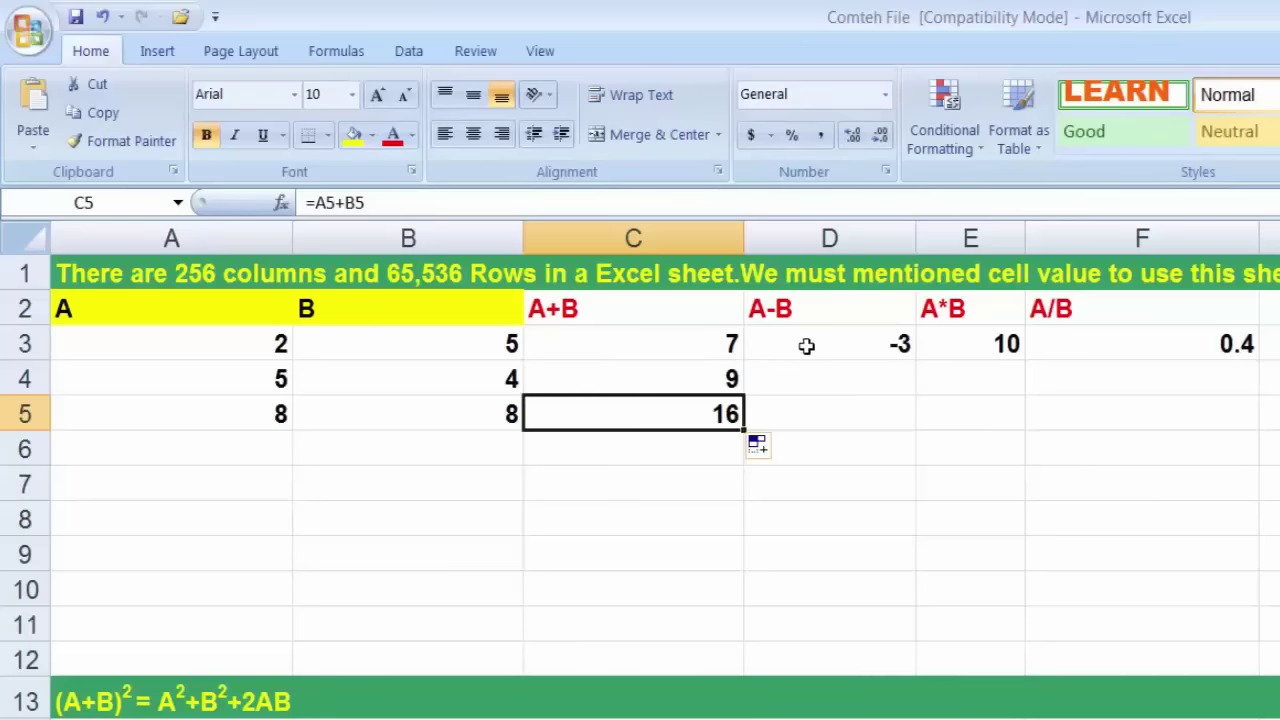
{"action": "left_click_drag", "start_coordinate": [806, 348], "coordinate": [1134, 344]}
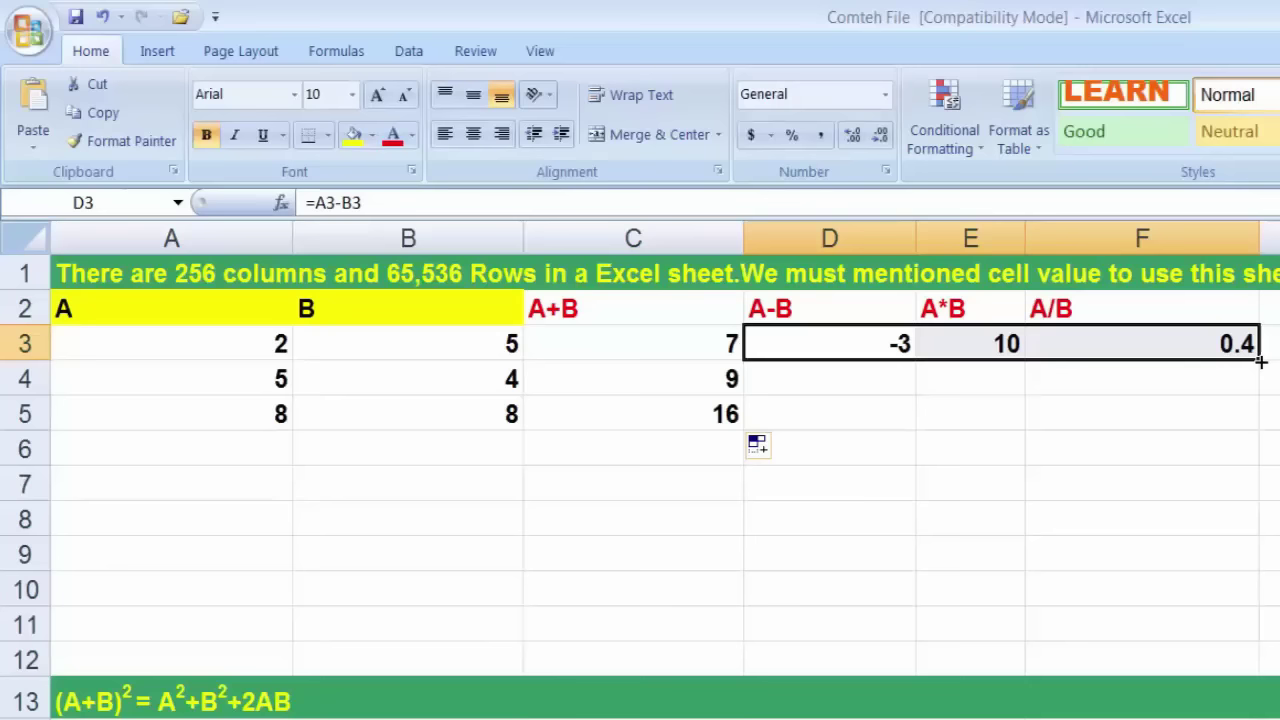
{"action": "left_click_drag", "start_coordinate": [1261, 362], "coordinate": [1246, 437]}
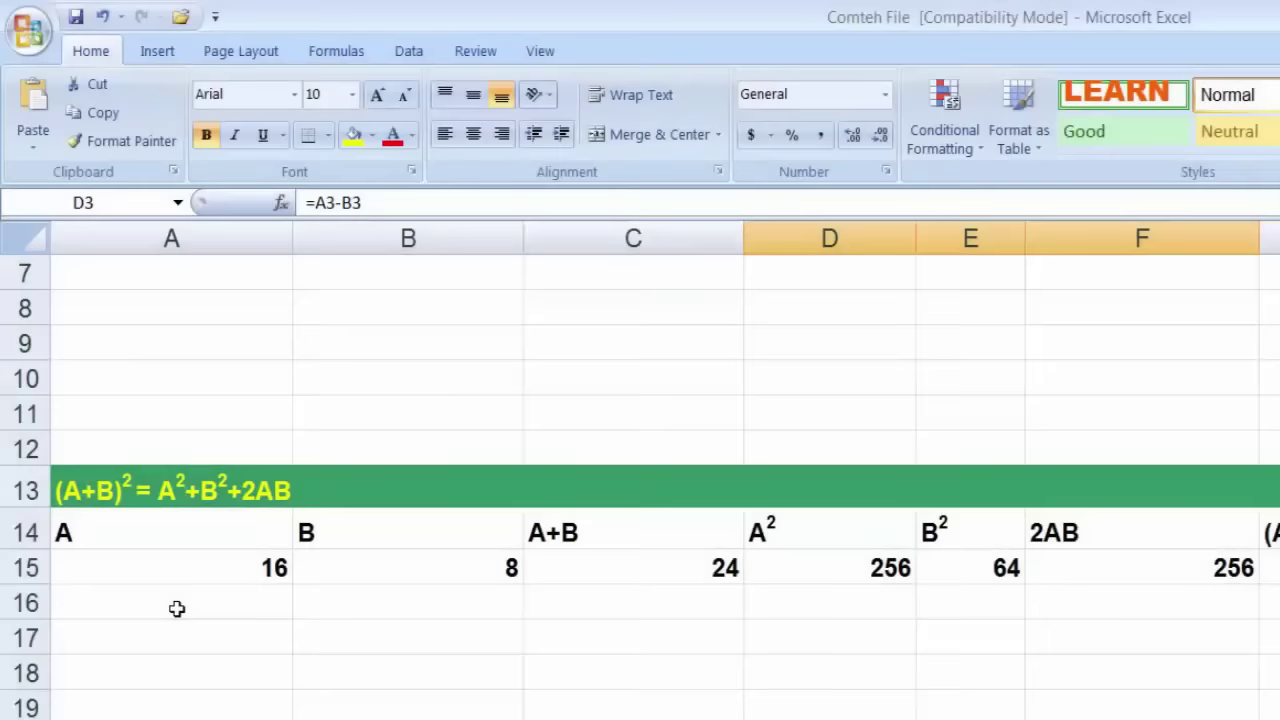
Step: Inspect the (A+B)² title and the example values 16 and 8 in A15 and B15
{"action": "left_click", "coordinate": [182, 604]}
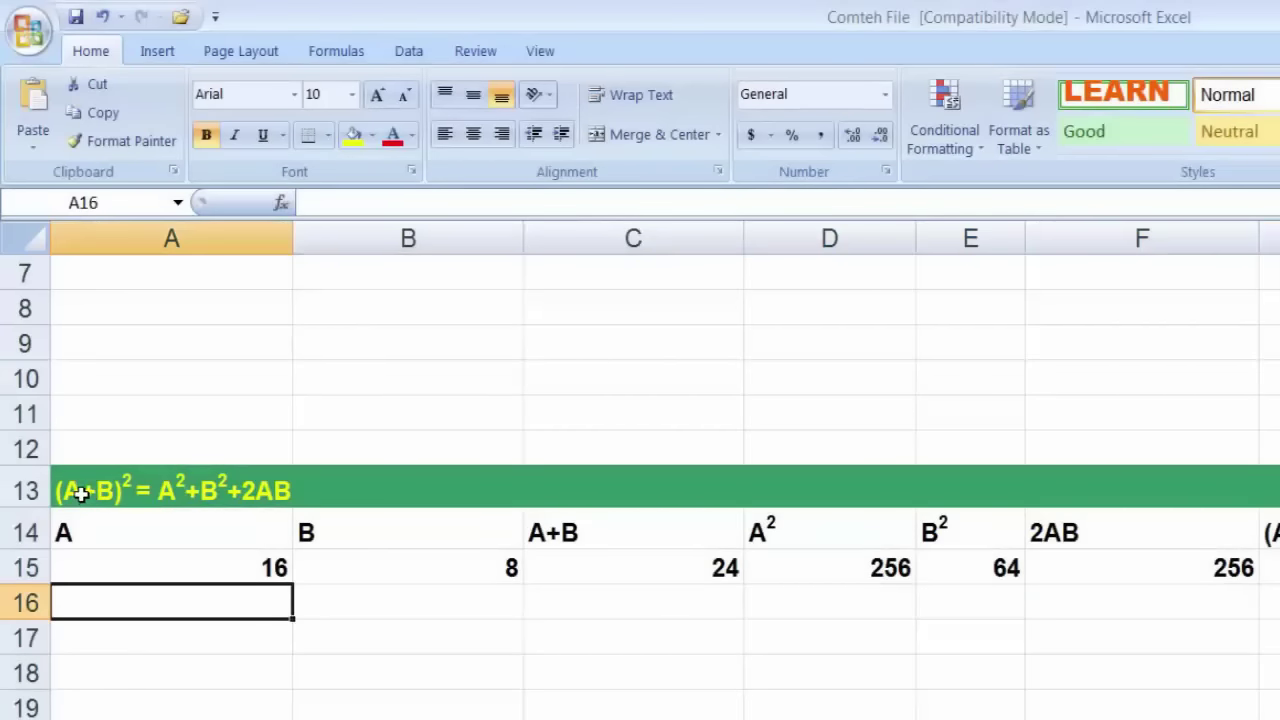
{"action": "left_click", "coordinate": [81, 493]}
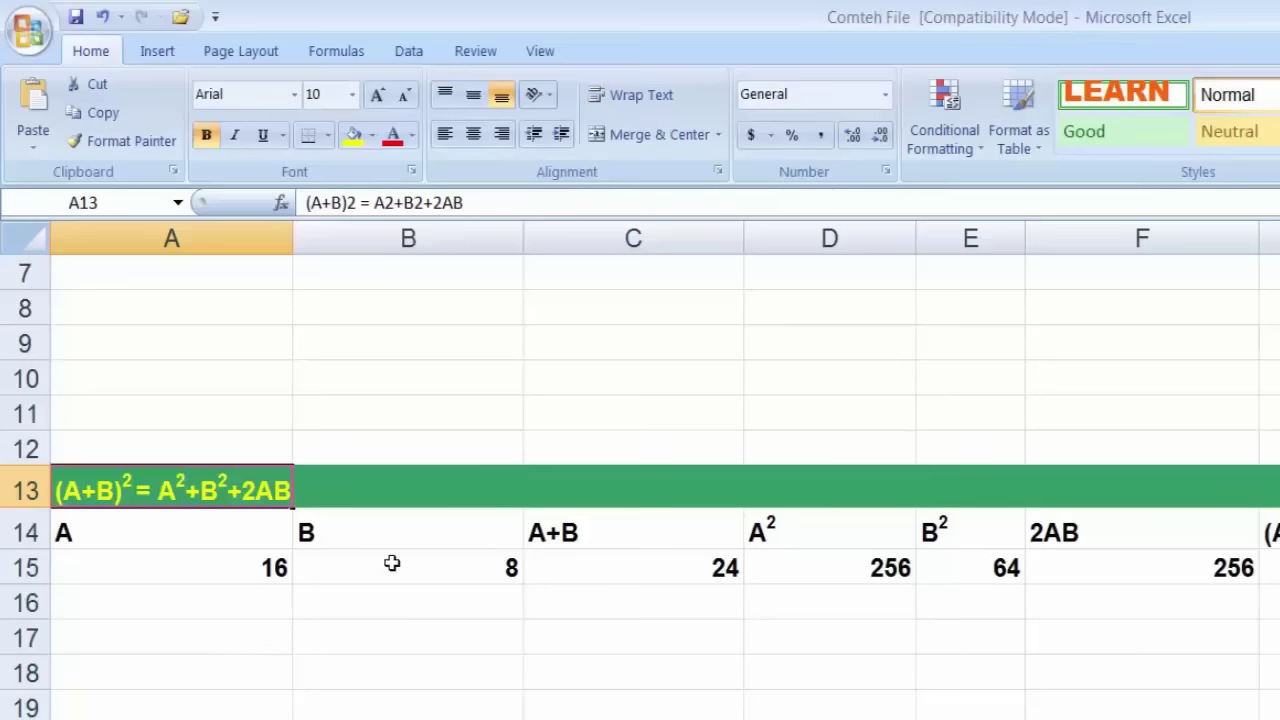
{"action": "left_click", "coordinate": [222, 569]}
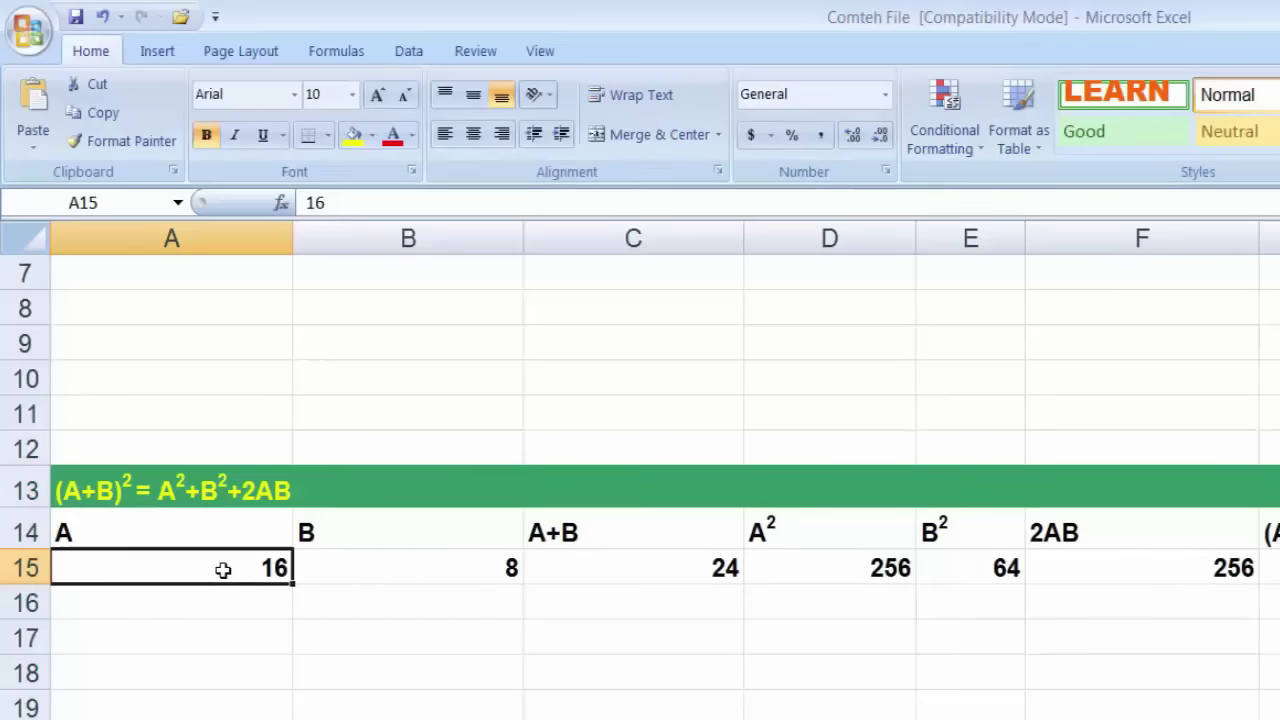
{"action": "left_click", "coordinate": [446, 579]}
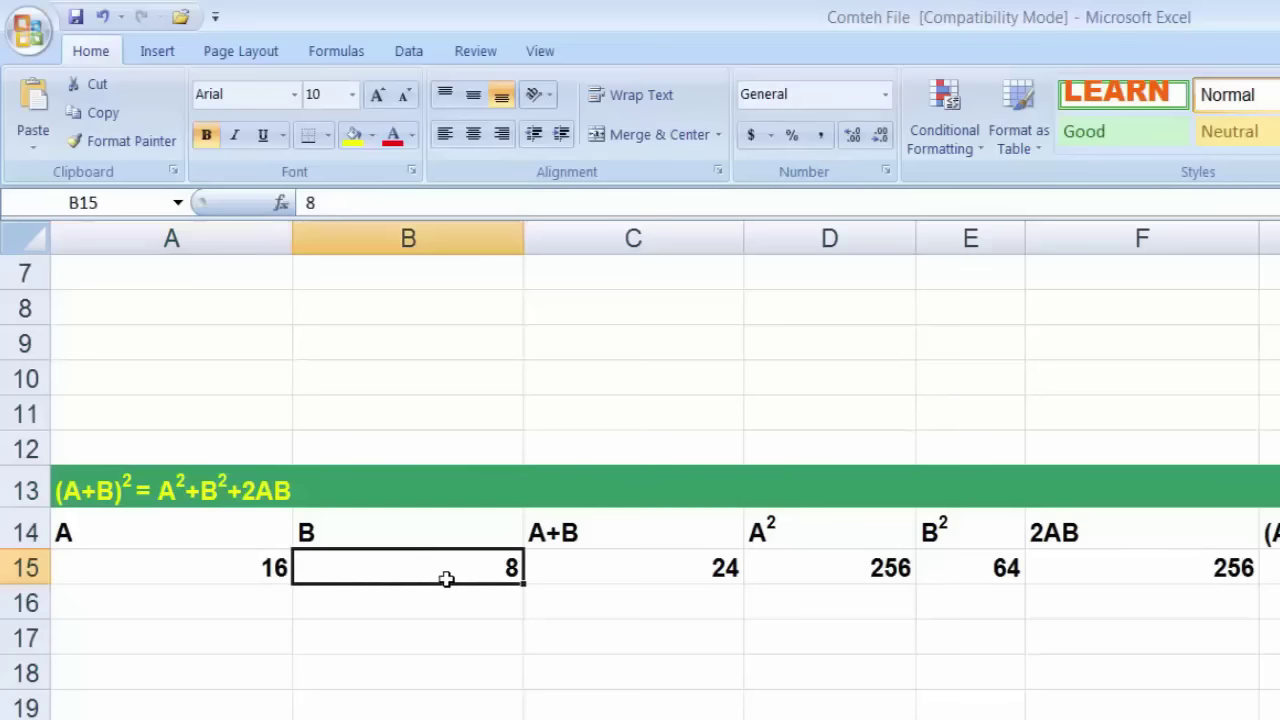
Step: Check the formulas behind the A+B, A², B², 2AB and (A+B)² results, then select C15:G15
{"action": "left_click", "coordinate": [588, 565]}
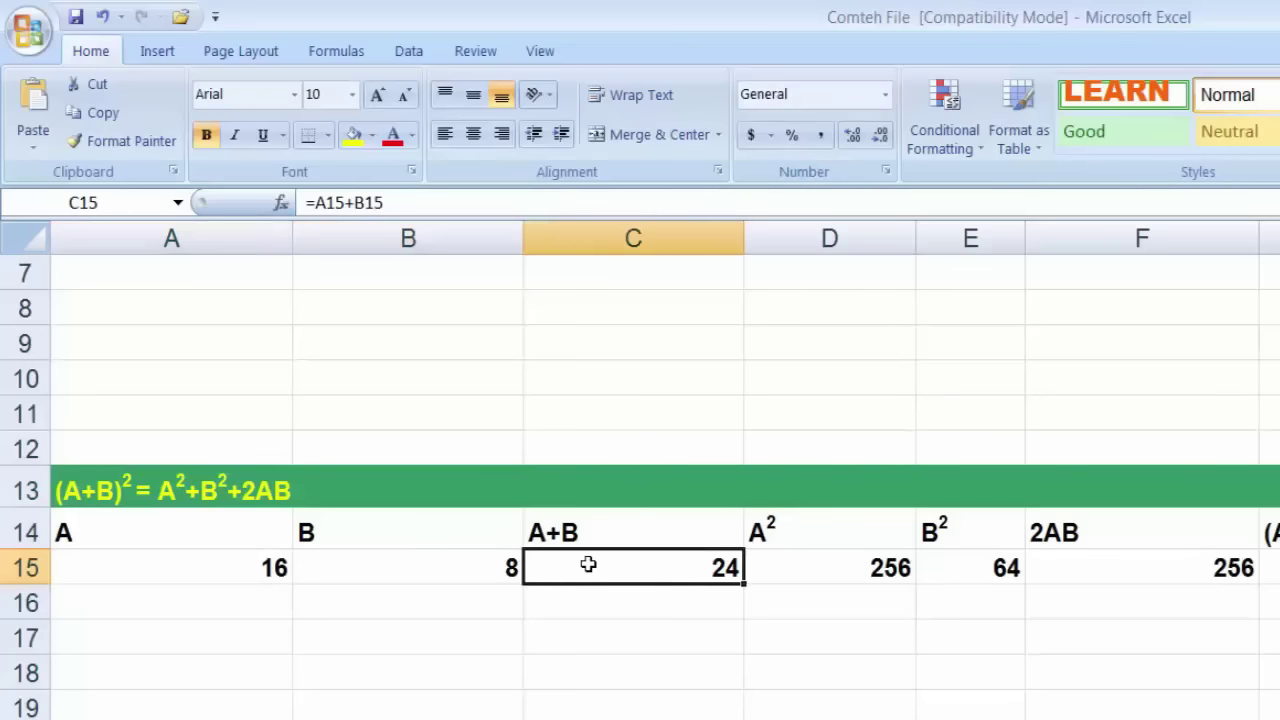
{"action": "left_click", "coordinate": [816, 558]}
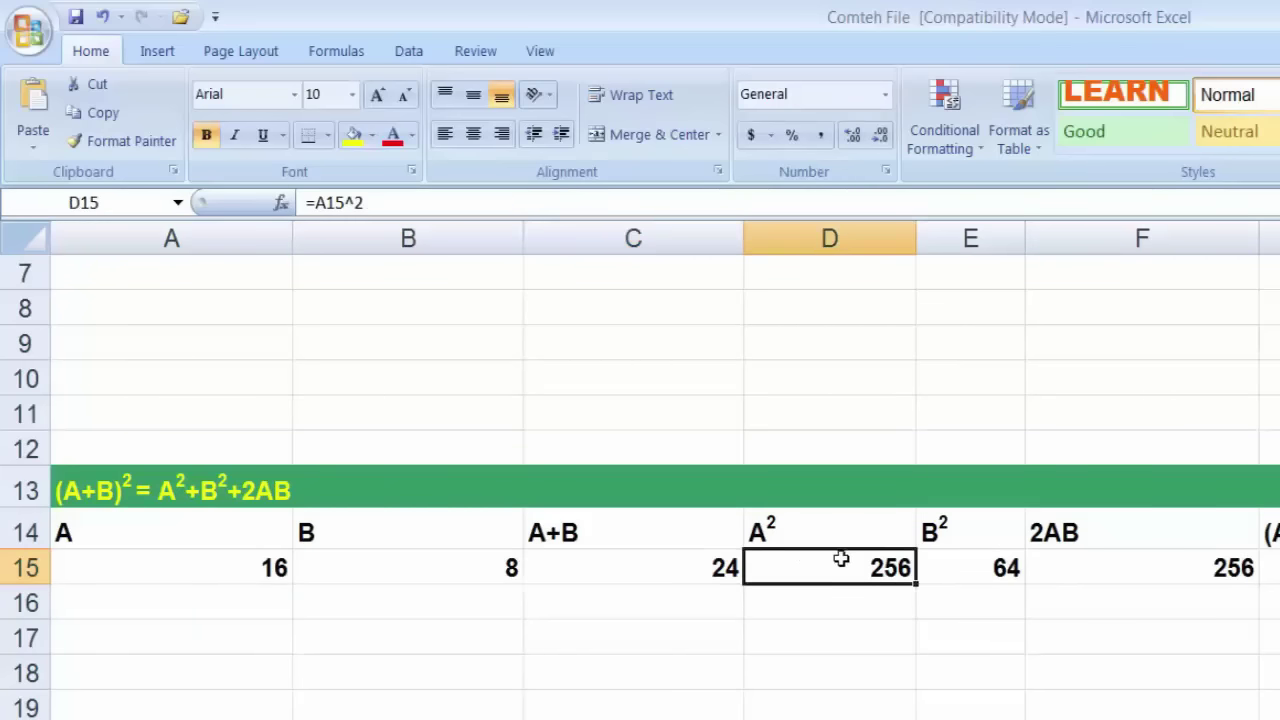
{"action": "left_click", "coordinate": [966, 566]}
{"action": "left_click", "coordinate": [1097, 558]}
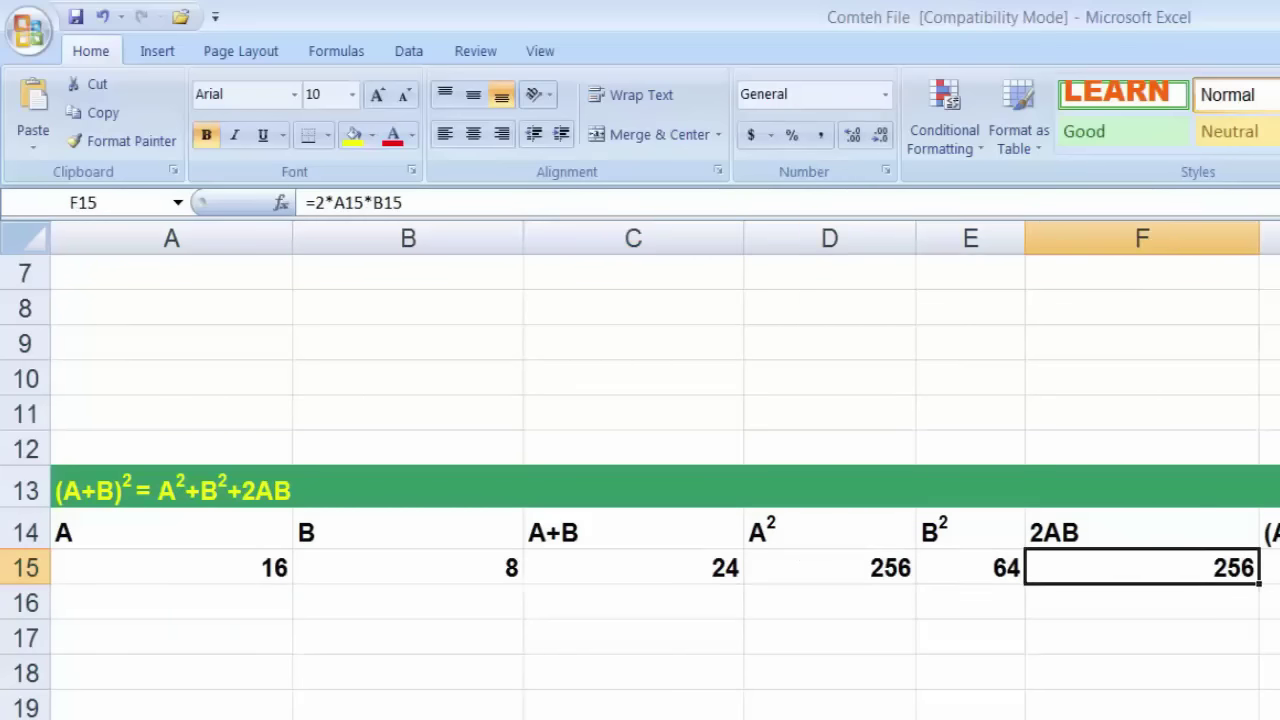
{"action": "left_click", "coordinate": [1270, 566]}
{"action": "left_click", "coordinate": [1279, 528]}
{"action": "left_click", "coordinate": [1240, 532]}
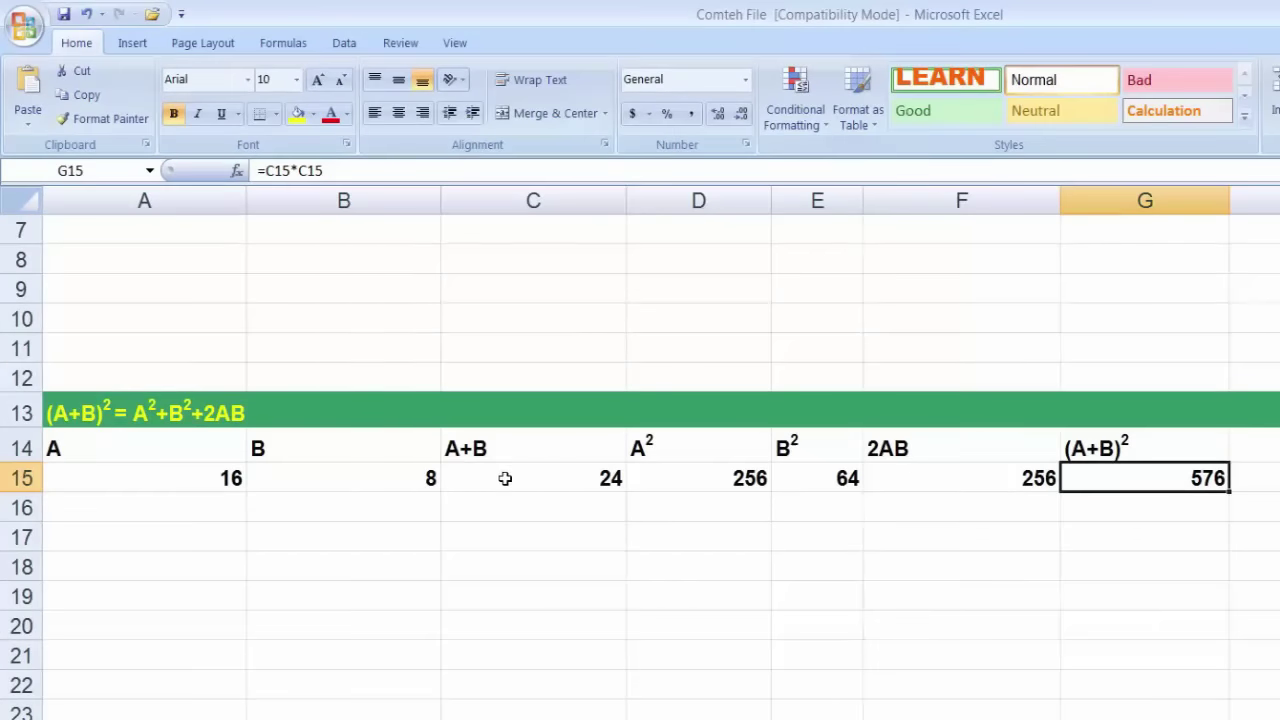
{"action": "left_click", "coordinate": [556, 533]}
{"action": "left_click_drag", "start_coordinate": [707, 479], "coordinate": [1112, 484]}
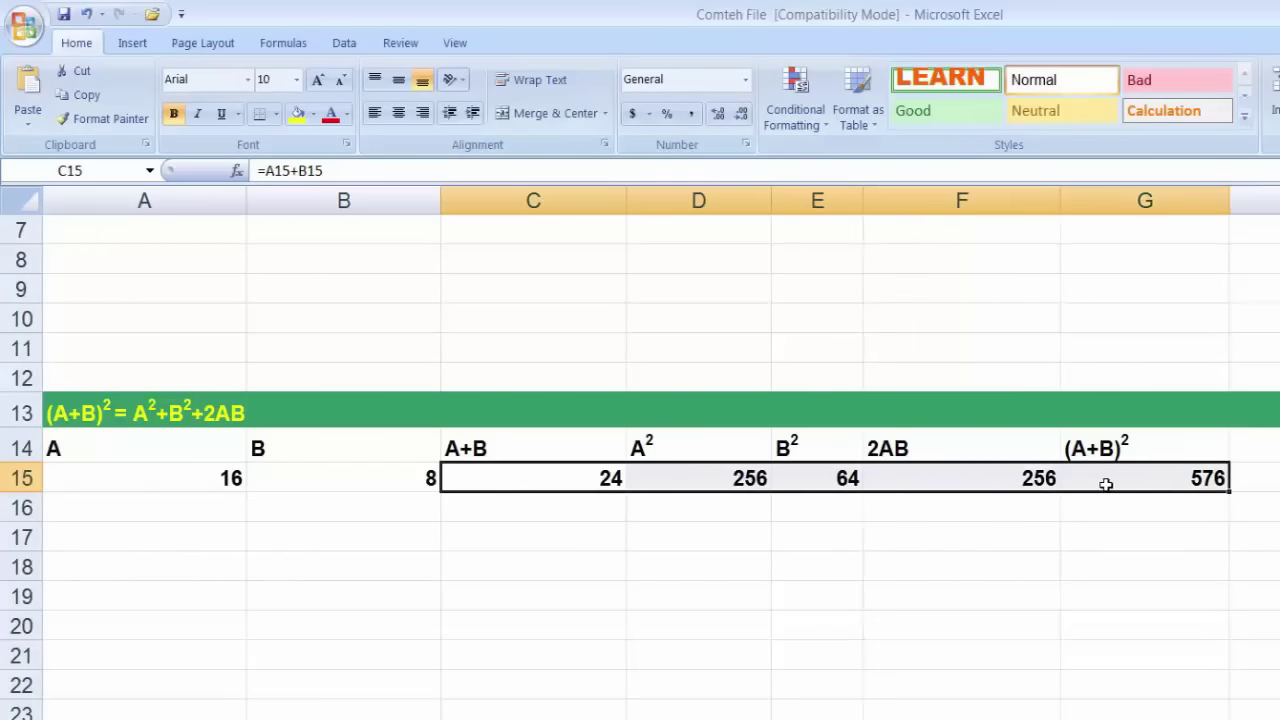
Step: Clear C15:G15 and rebuild C15 as =A15+B15, showing 24
{"action": "key", "text": "Delete"}
{"action": "left_click", "coordinate": [510, 478]}
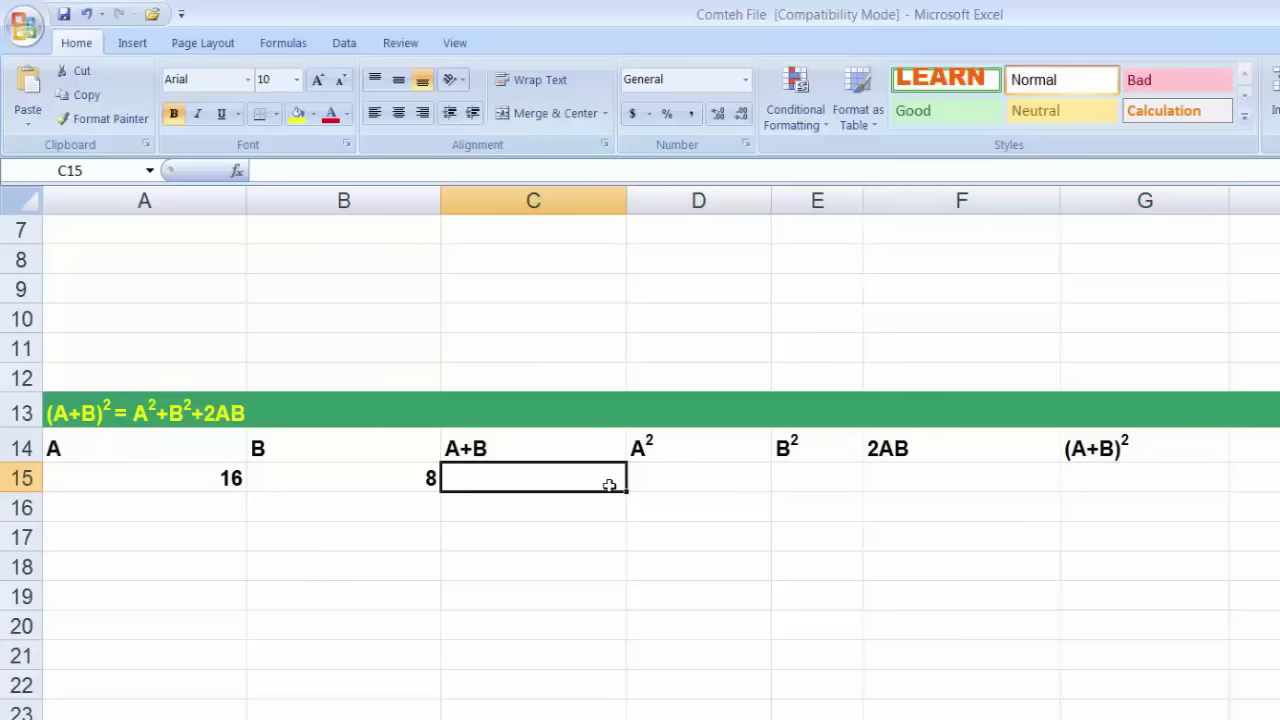
{"action": "type", "text": "="}
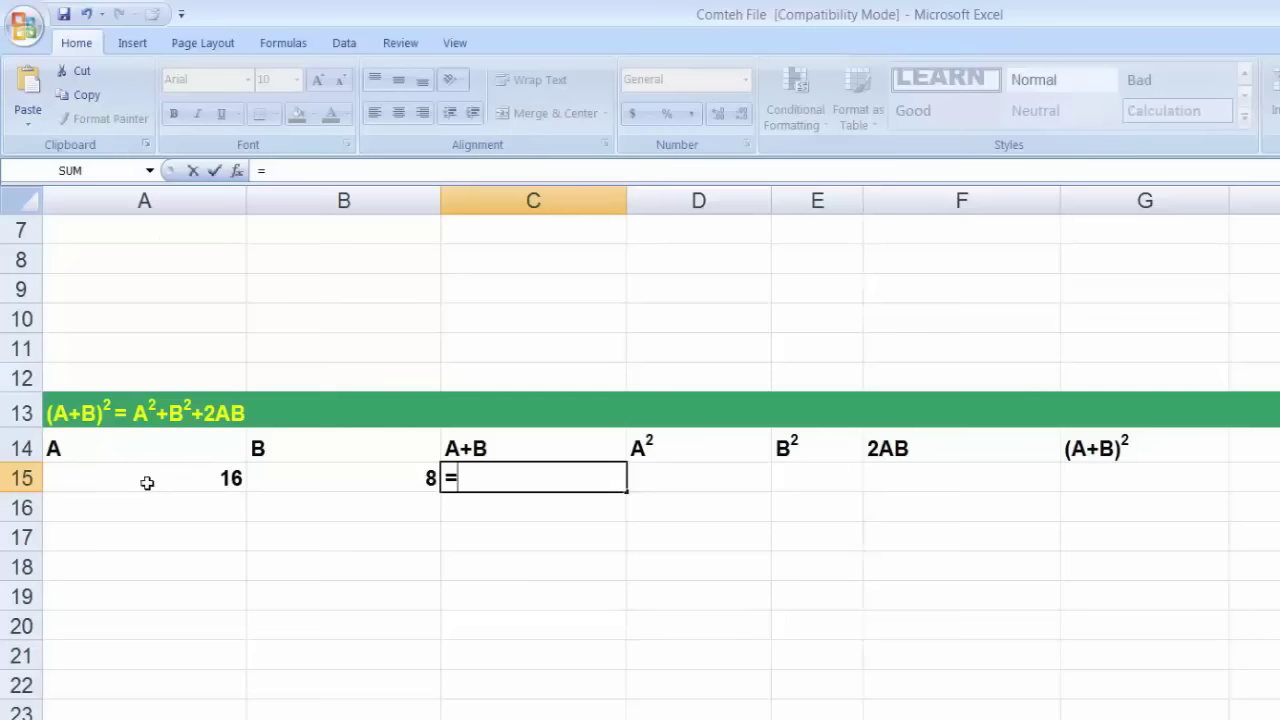
{"action": "left_click", "coordinate": [191, 478]}
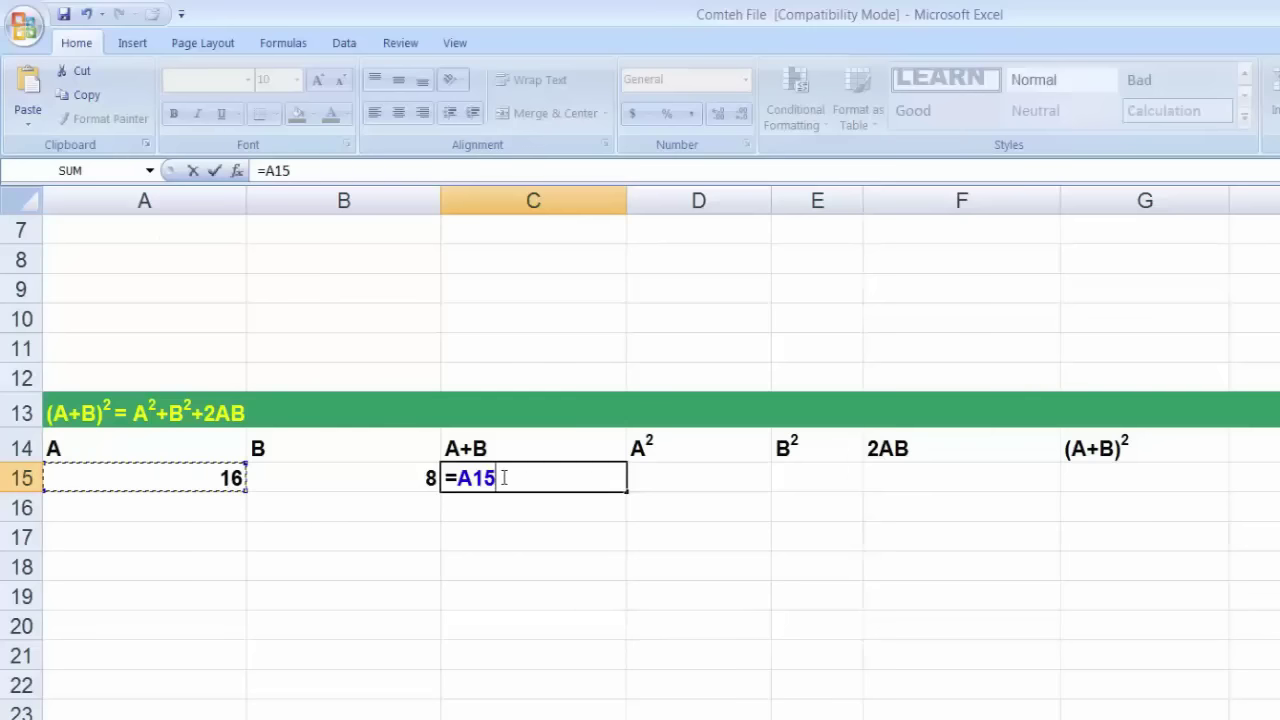
{"action": "type", "text": "+"}
{"action": "left_click", "coordinate": [385, 482]}
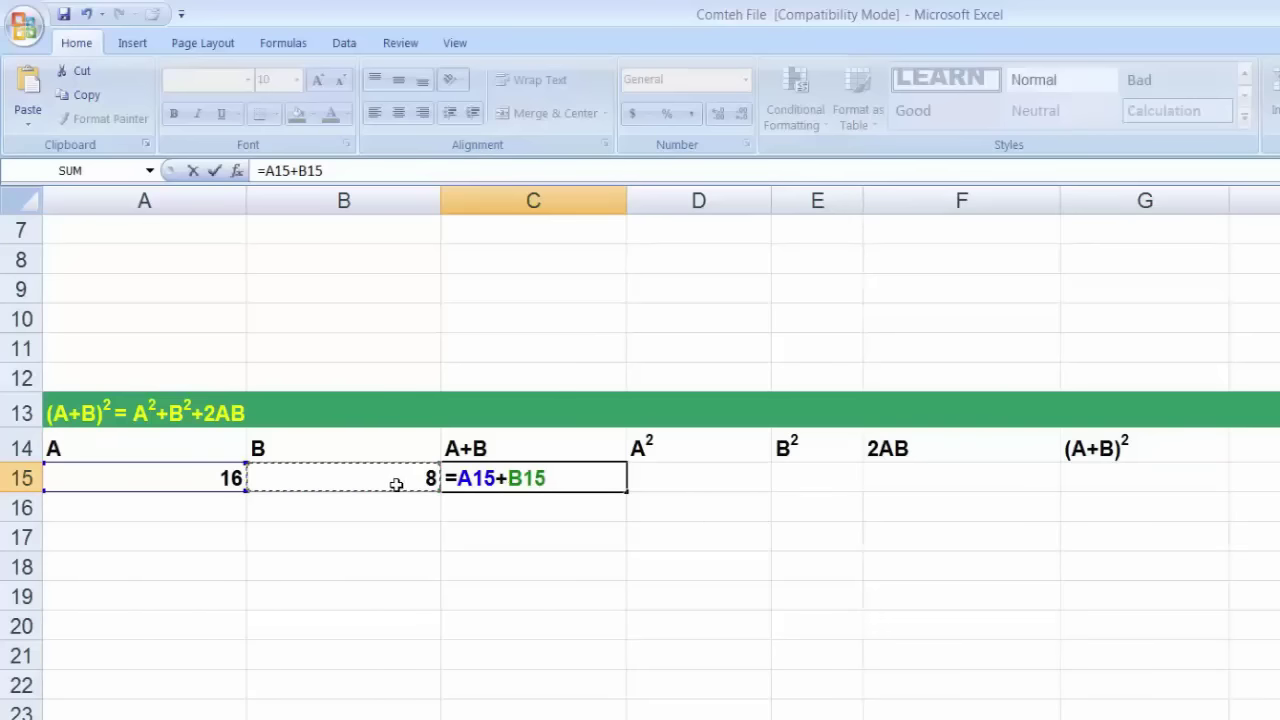
{"action": "key", "text": "Return"}
{"action": "left_click", "coordinate": [578, 484]}
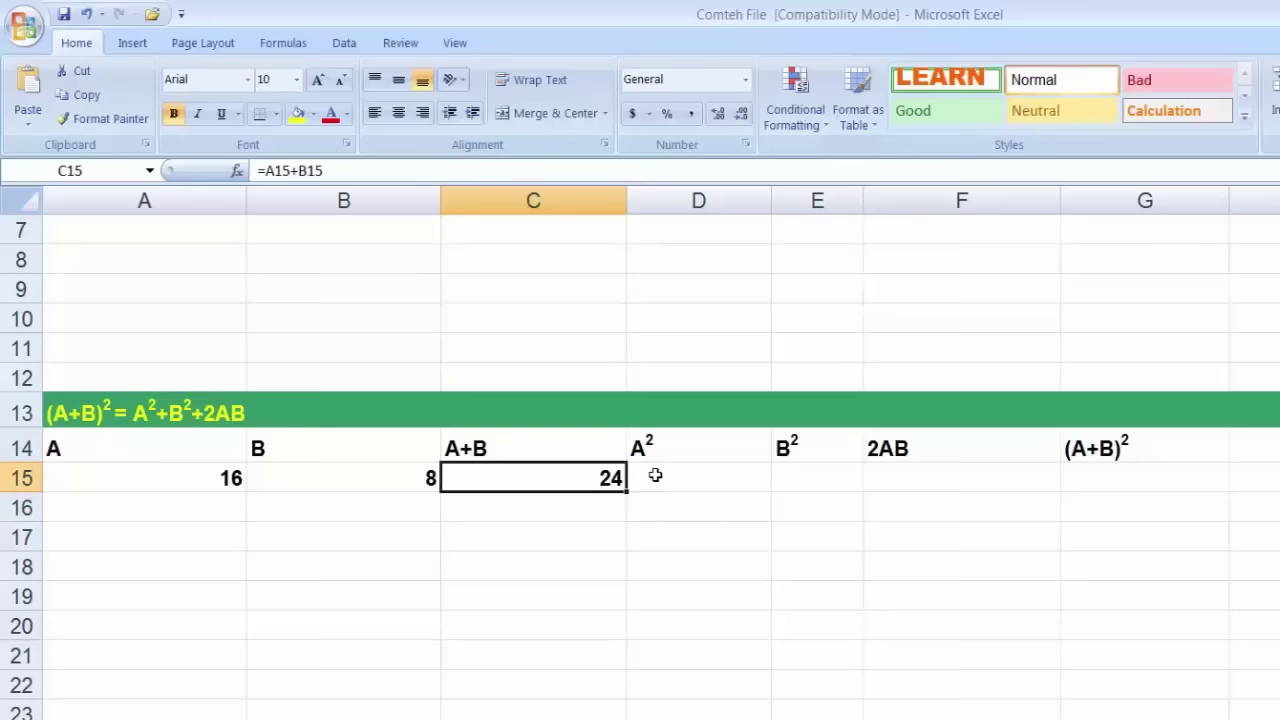
Step: Enter =A15*A15 in D15 for A², showing 256
{"action": "left_click", "coordinate": [655, 476]}
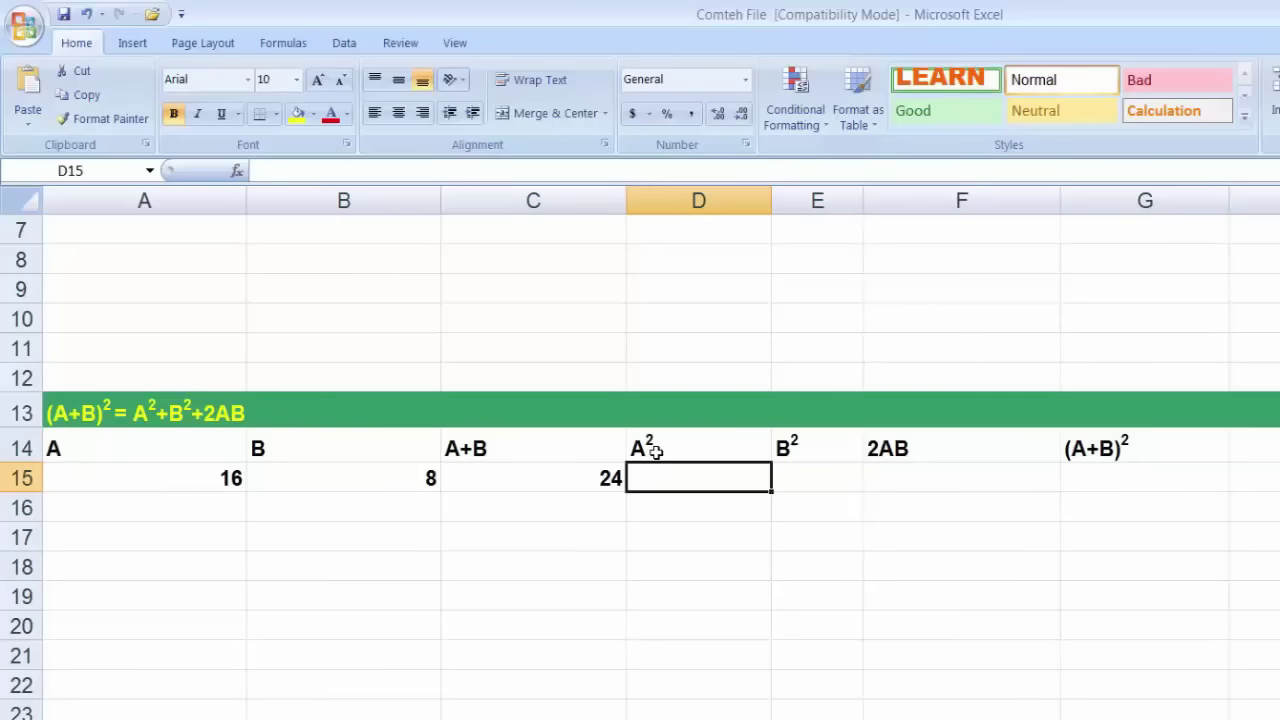
{"action": "type", "text": "="}
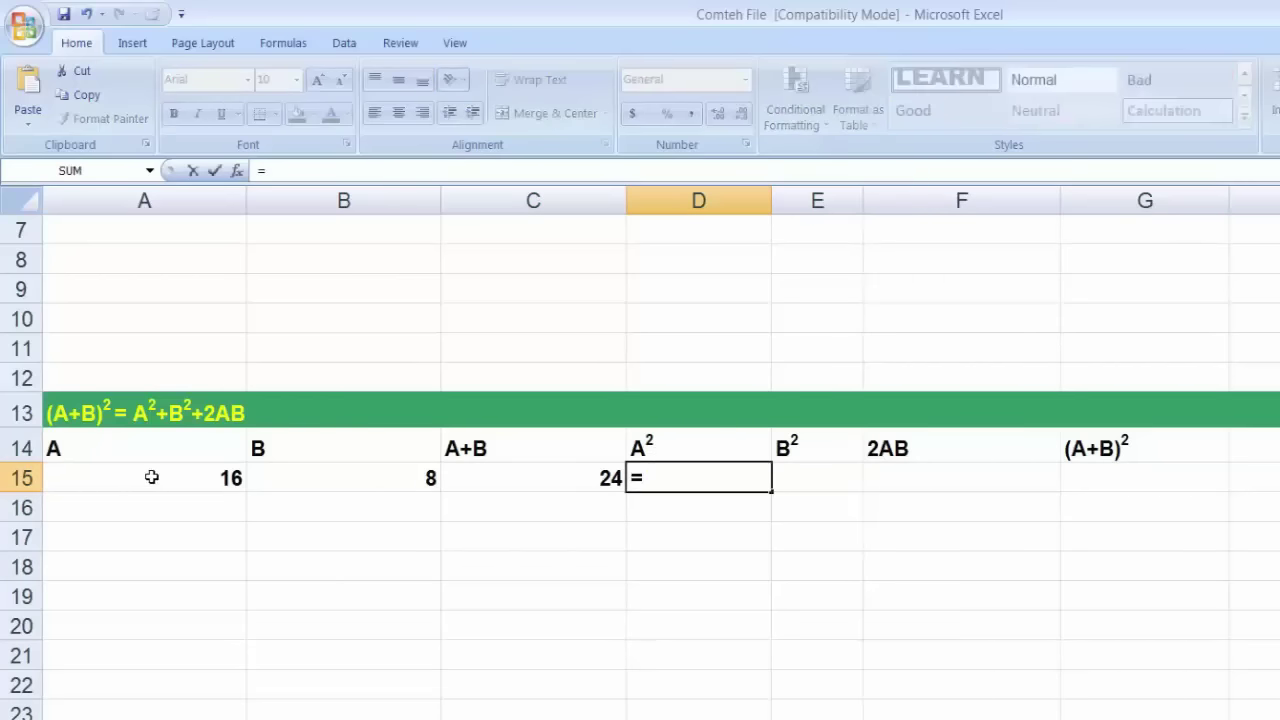
{"action": "left_click", "coordinate": [150, 477]}
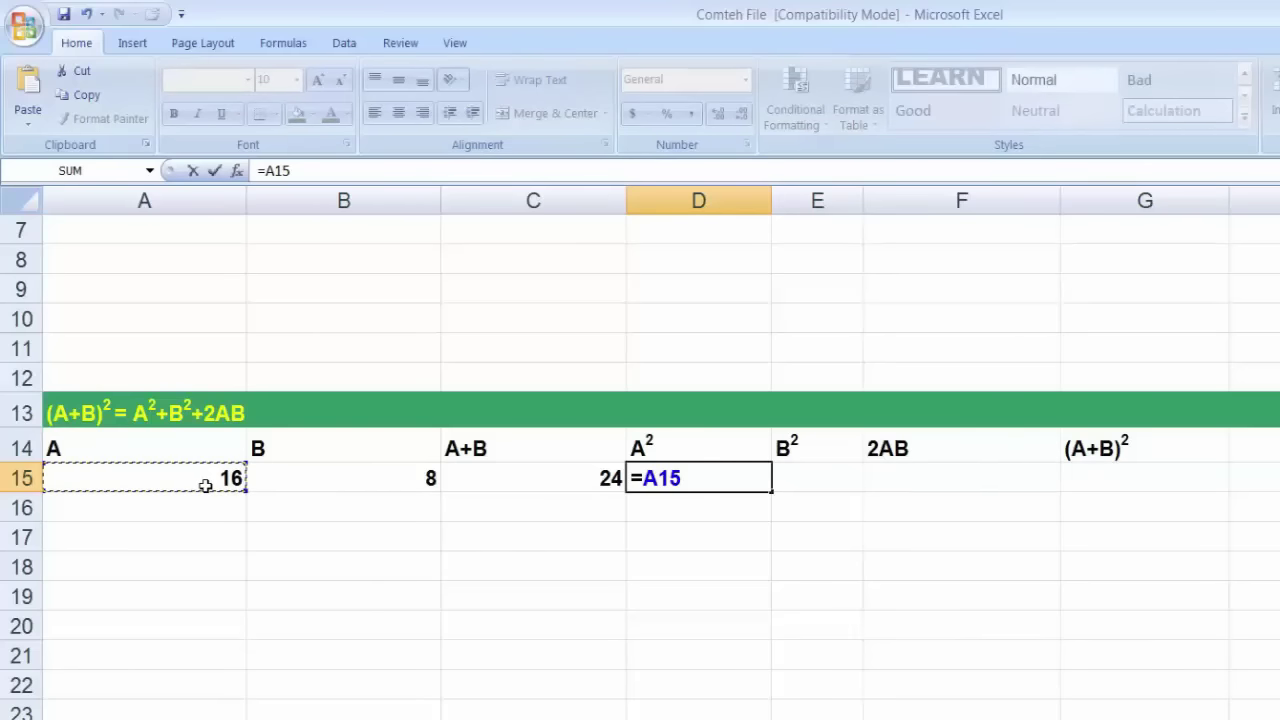
{"action": "type", "text": "*"}
{"action": "left_click", "coordinate": [215, 480]}
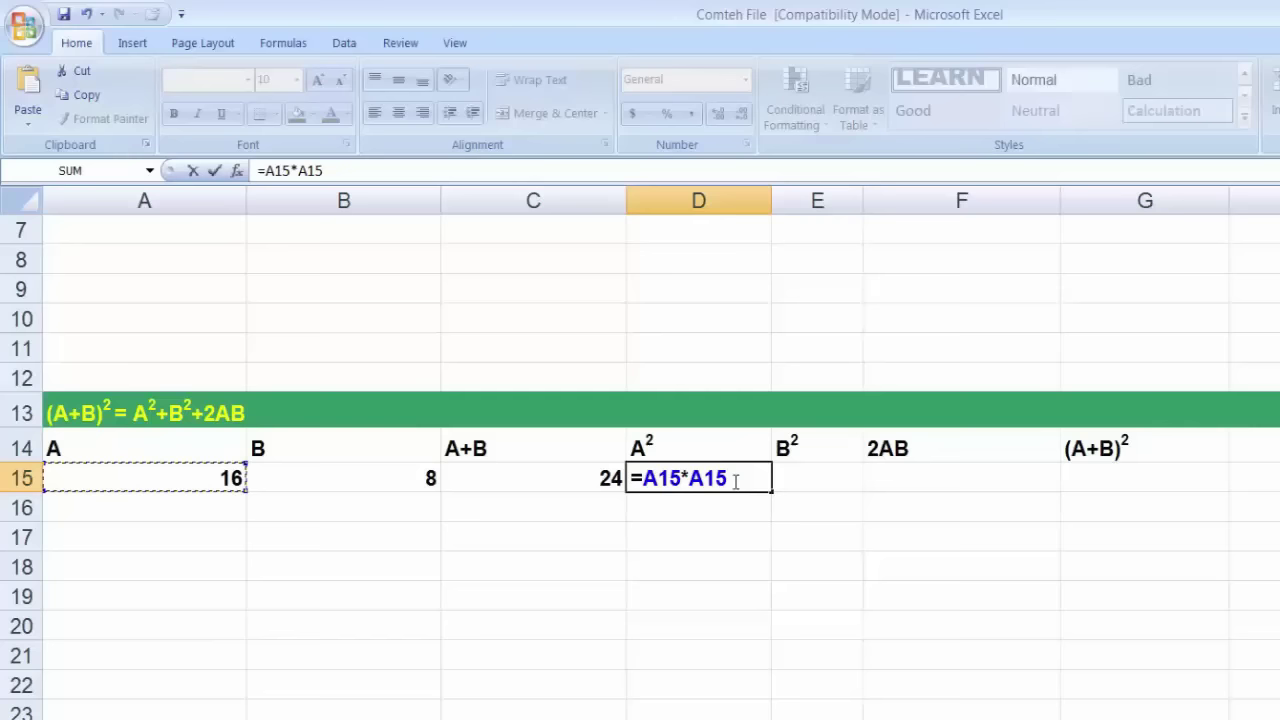
{"action": "key", "text": "Right"}
{"action": "key", "text": "Left"}
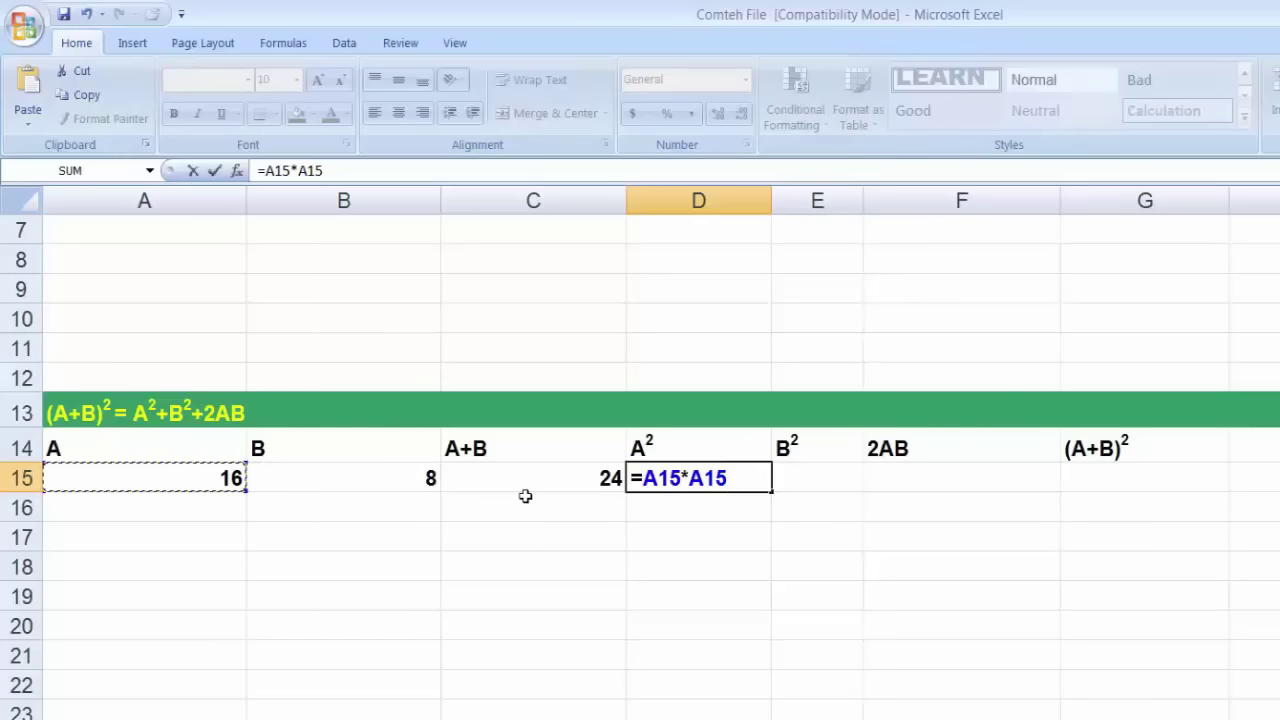
{"action": "key", "text": "Return"}
Step: Enter =B15*B15 in E15 for B², showing 64
{"action": "left_click", "coordinate": [790, 508]}
{"action": "left_click", "coordinate": [809, 482]}
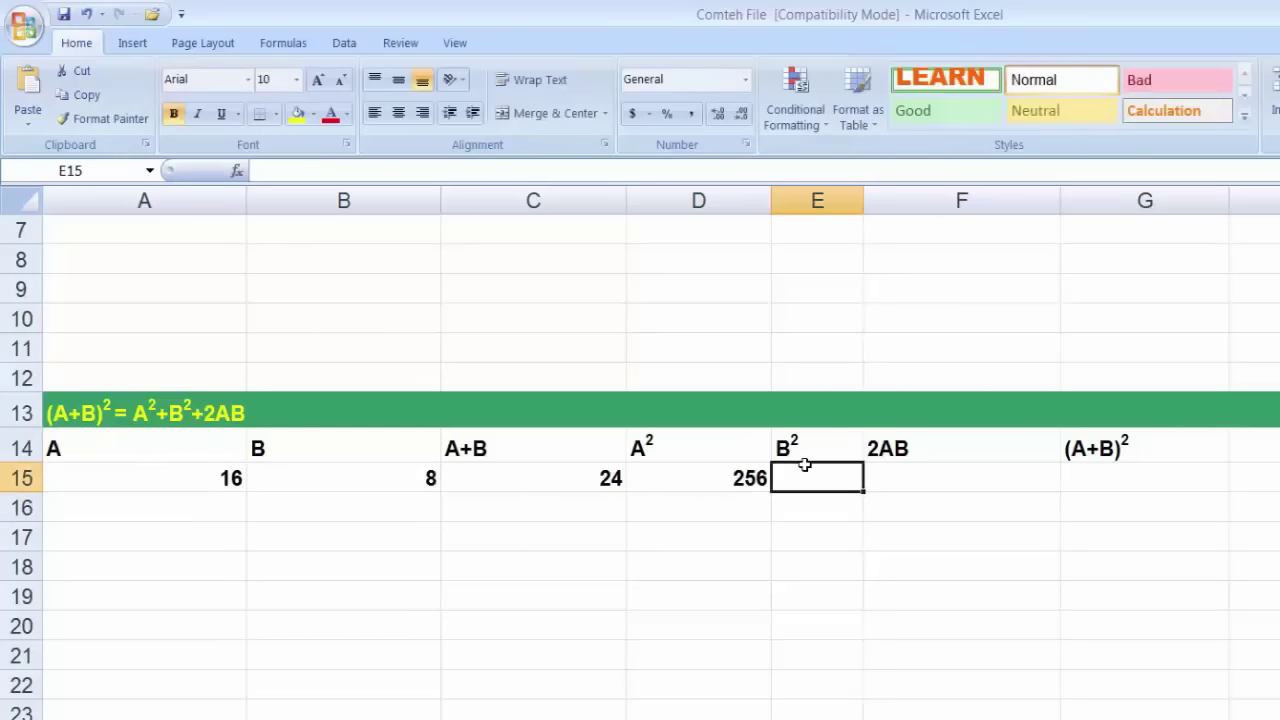
{"action": "type", "text": "="}
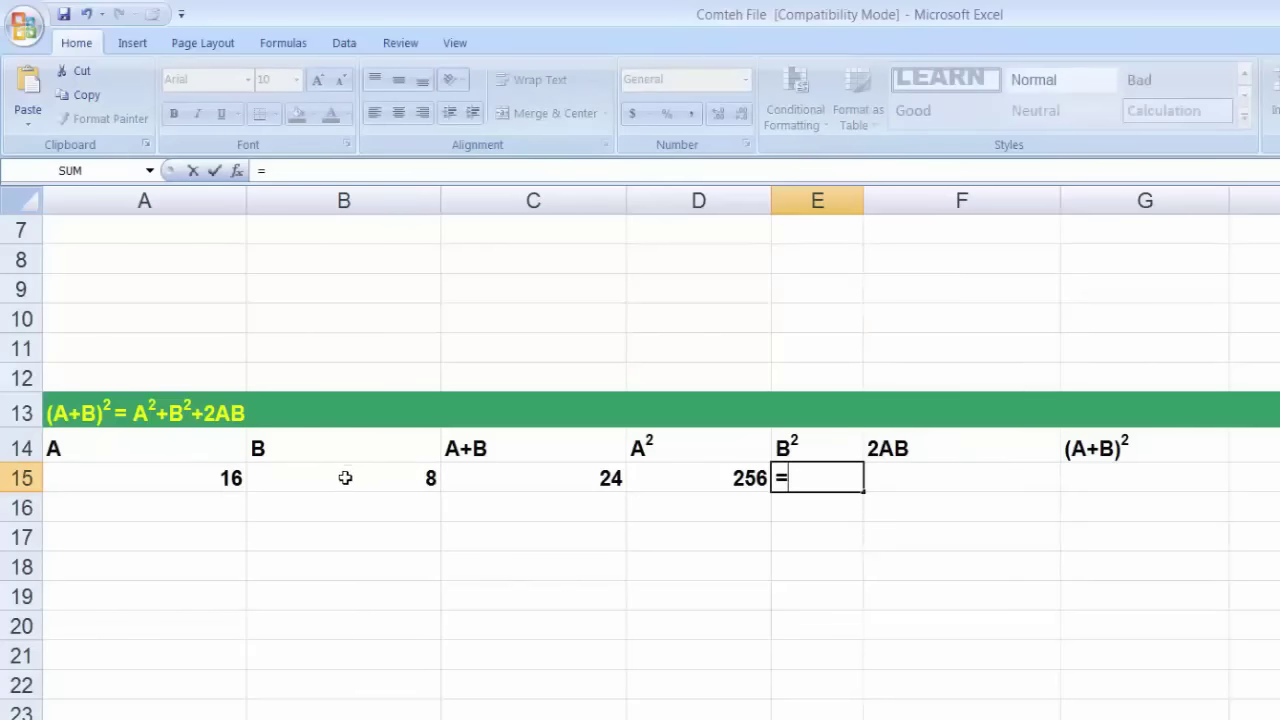
{"action": "left_click", "coordinate": [358, 482]}
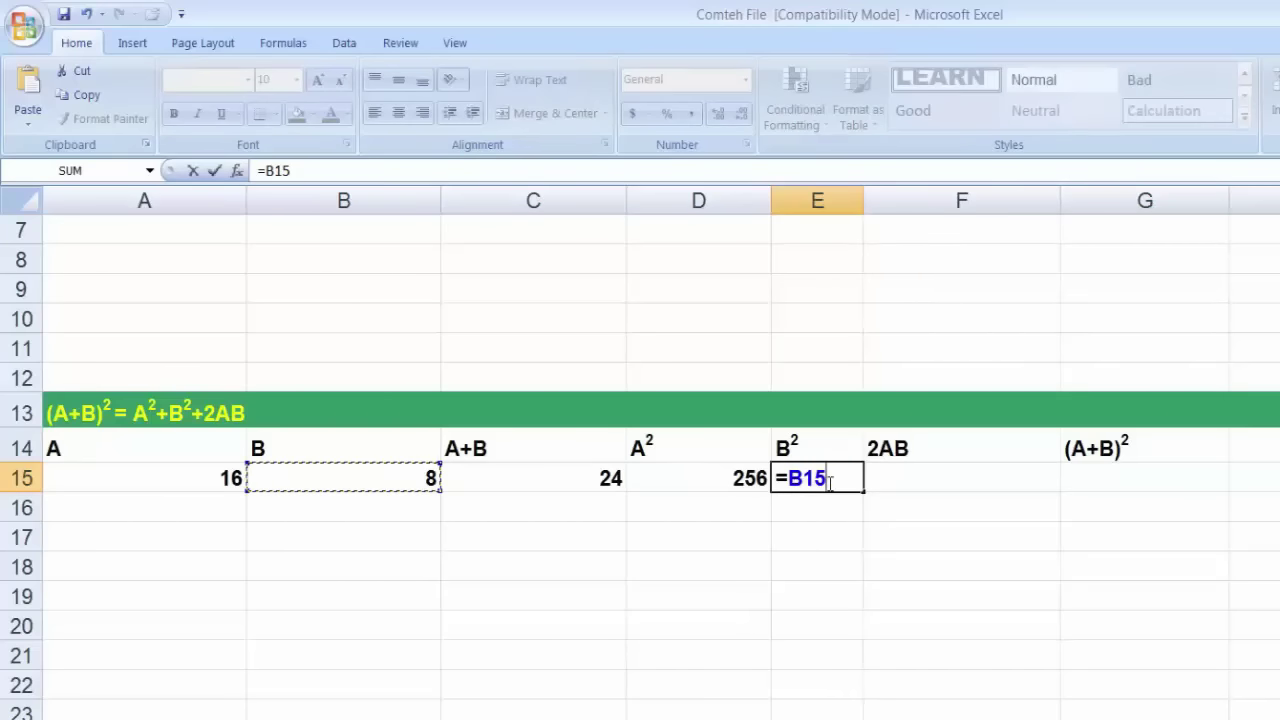
{"action": "type", "text": "*"}
{"action": "left_click", "coordinate": [398, 476]}
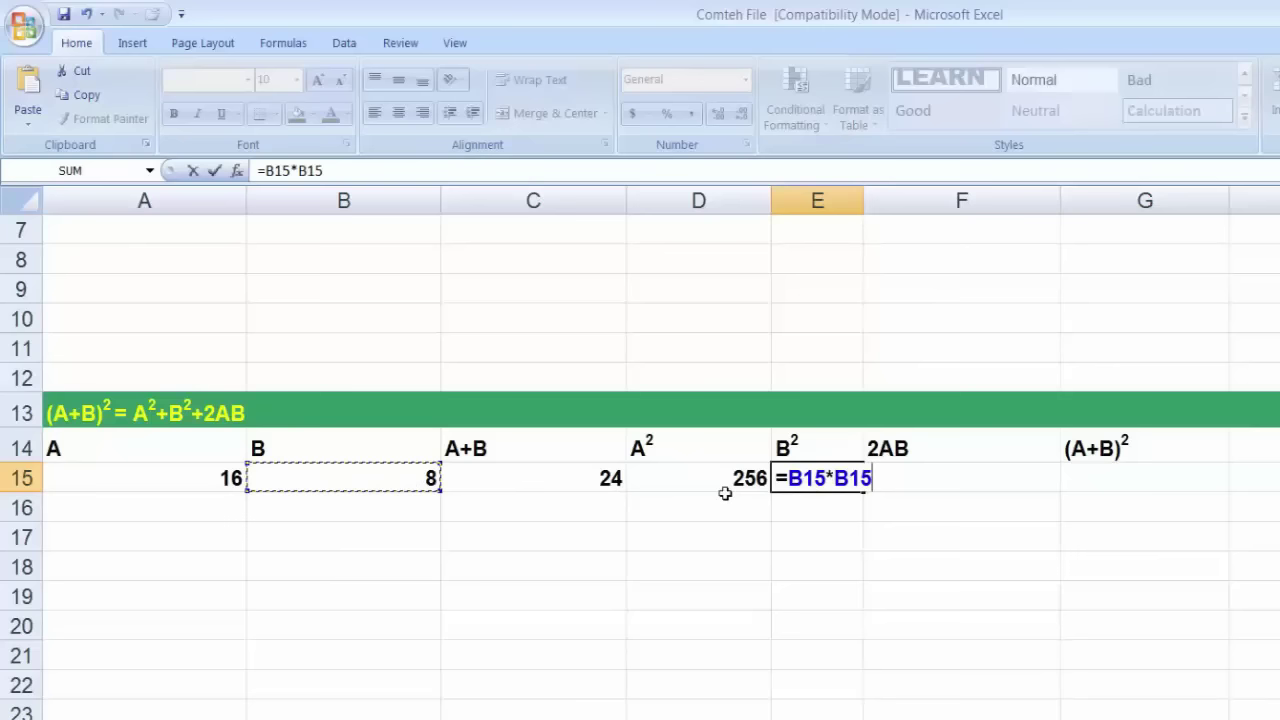
{"action": "key", "text": "Return"}
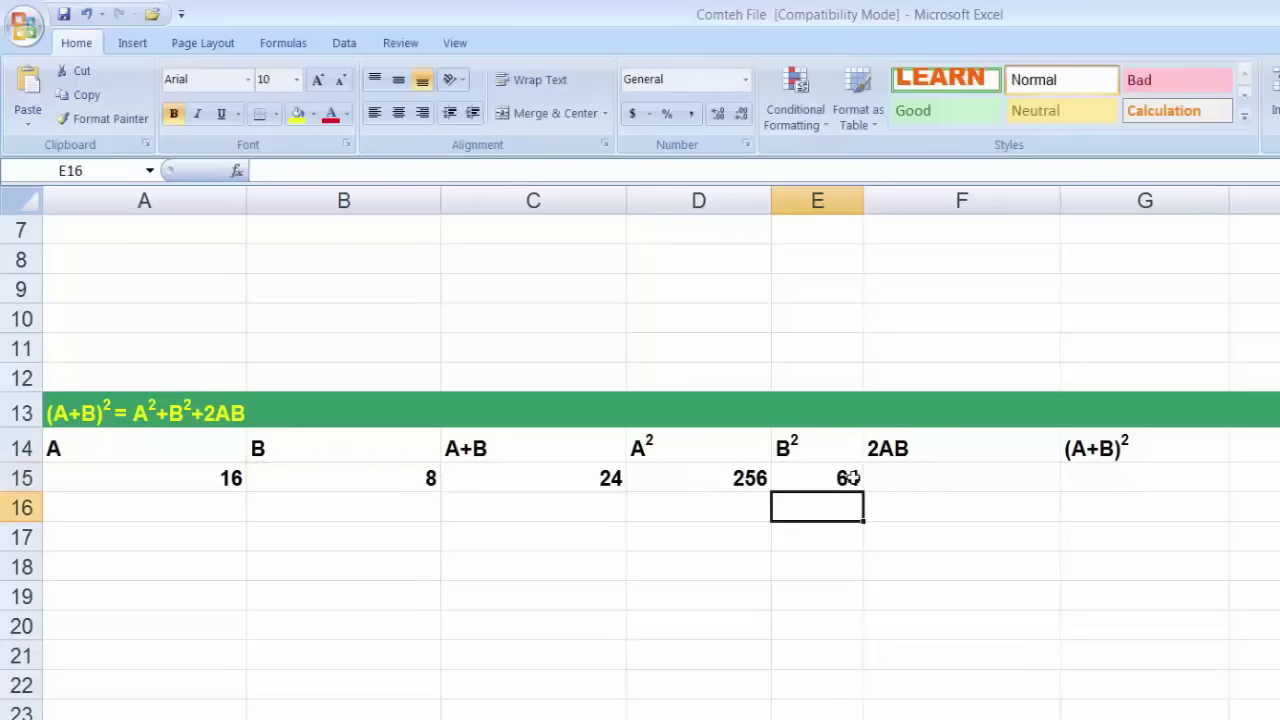
{"action": "left_click", "coordinate": [840, 481]}
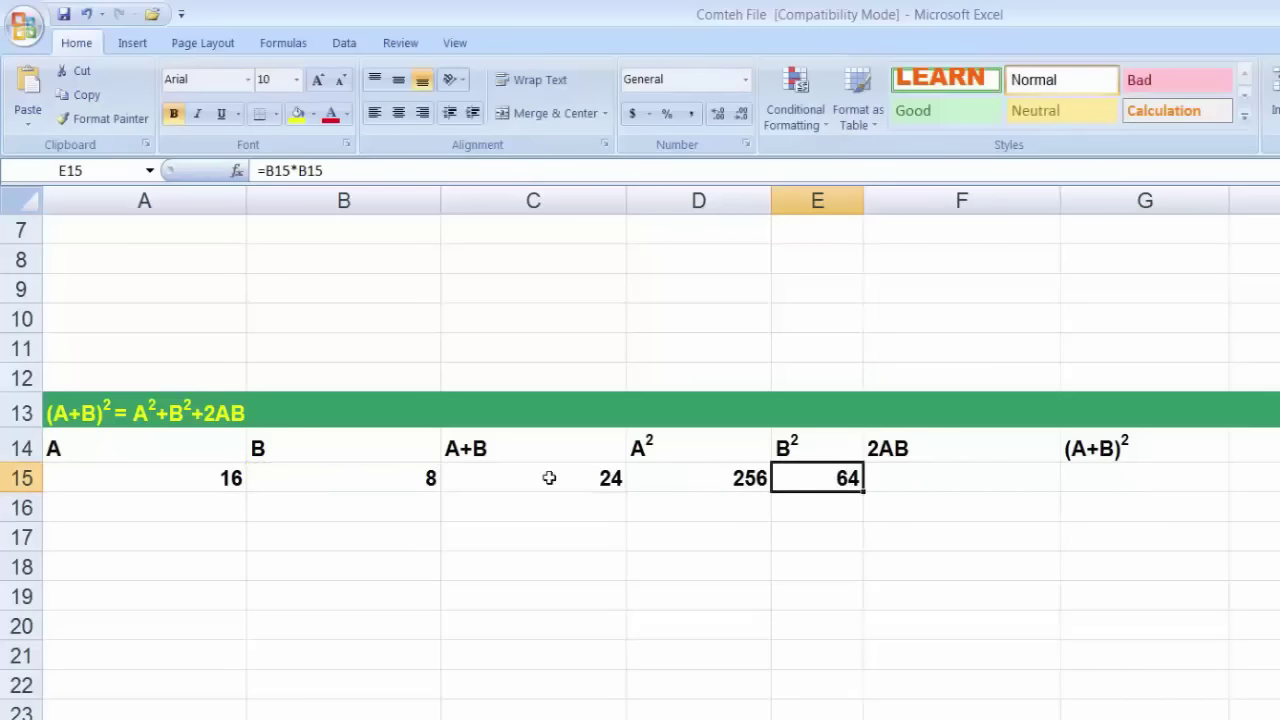
Step: Enter =2*A15*B15 in F15 for 2AB, showing 256
{"action": "left_click", "coordinate": [913, 480]}
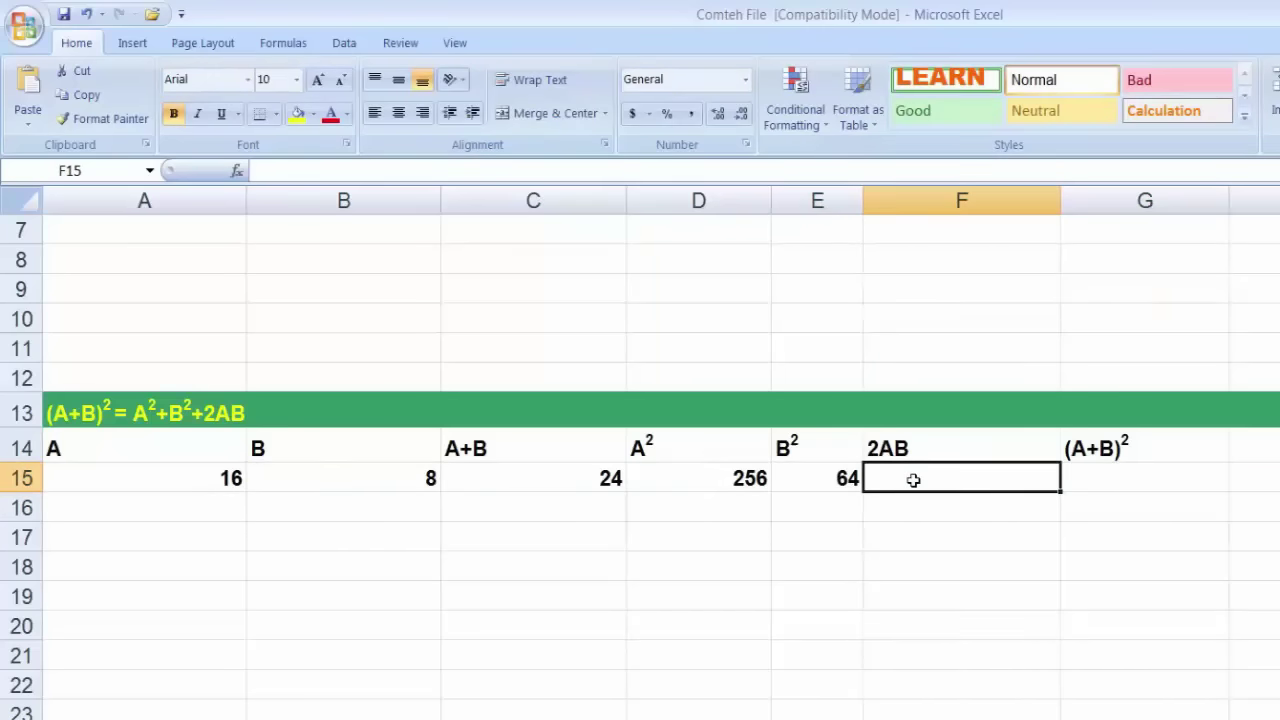
{"action": "type", "text": "="}
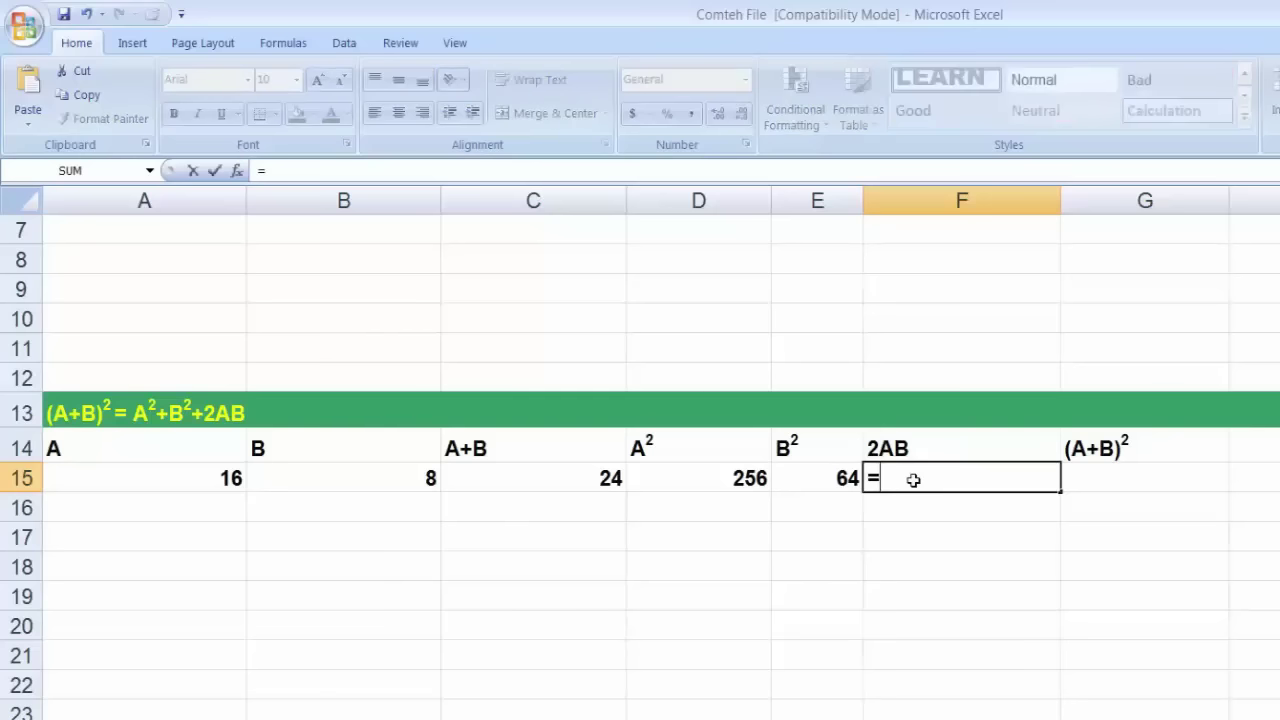
{"action": "type", "text": "2*"}
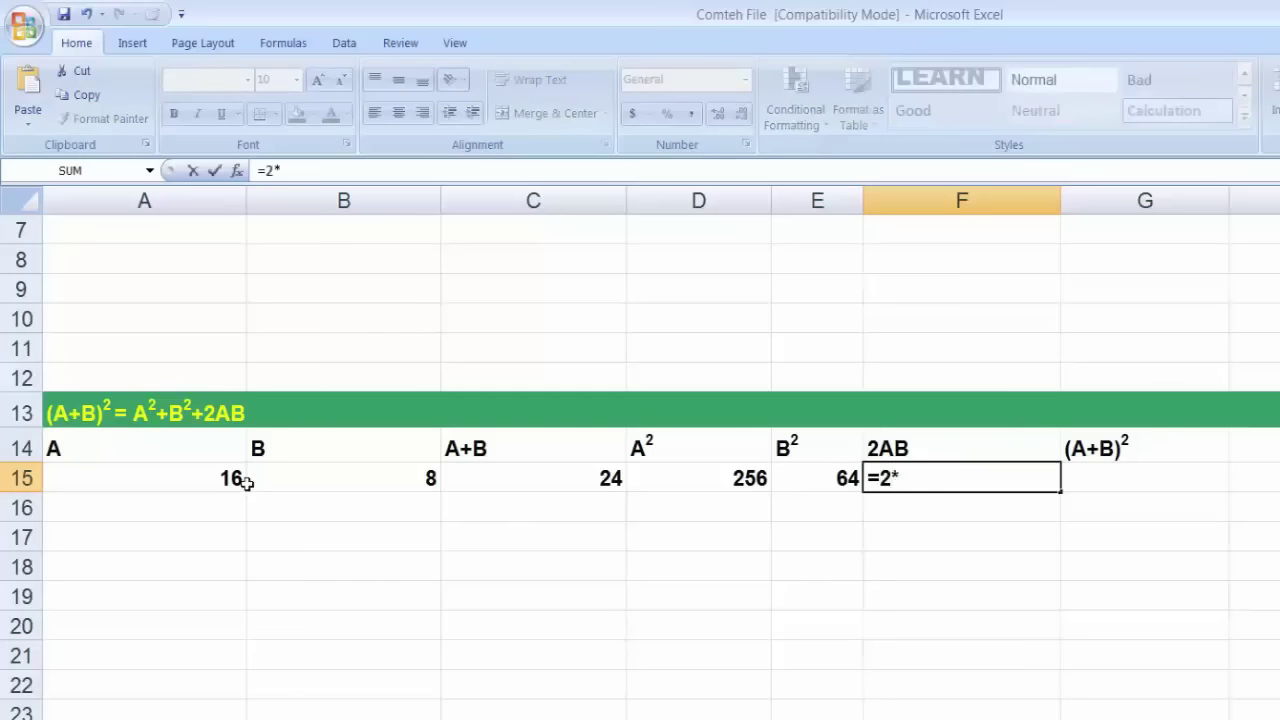
{"action": "left_click", "coordinate": [218, 480]}
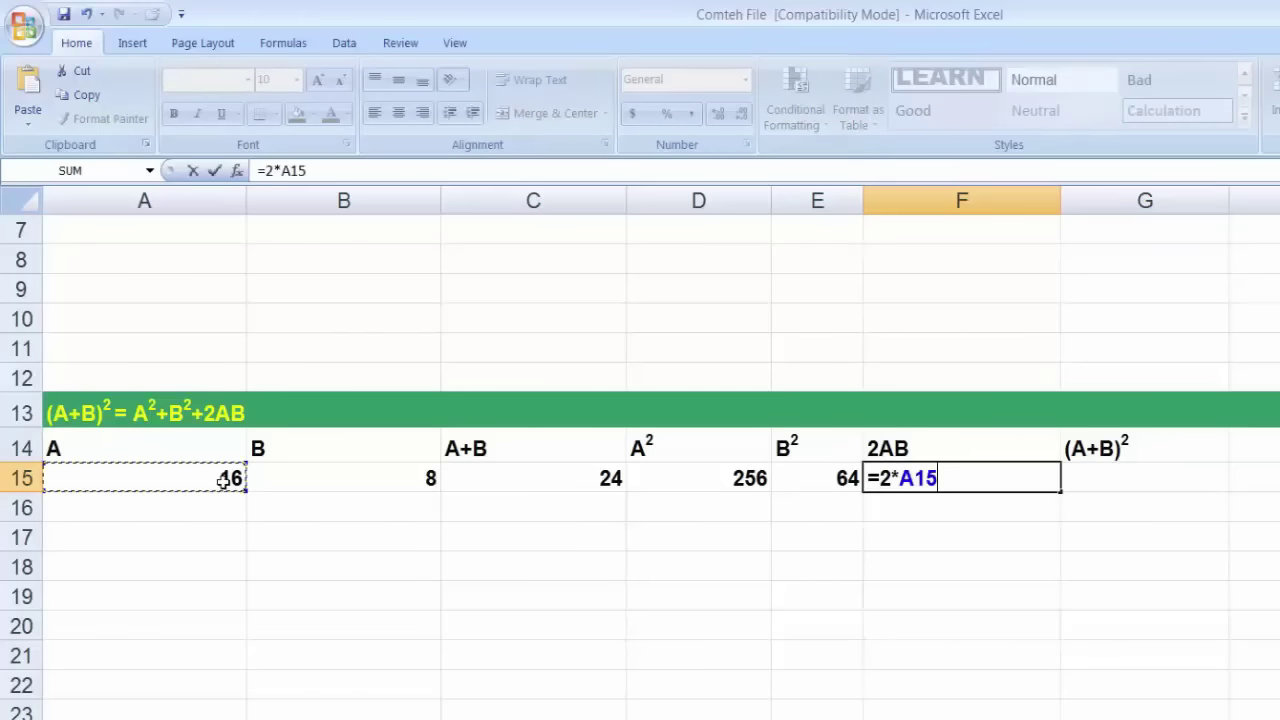
{"action": "type", "text": "*"}
{"action": "left_click", "coordinate": [386, 487]}
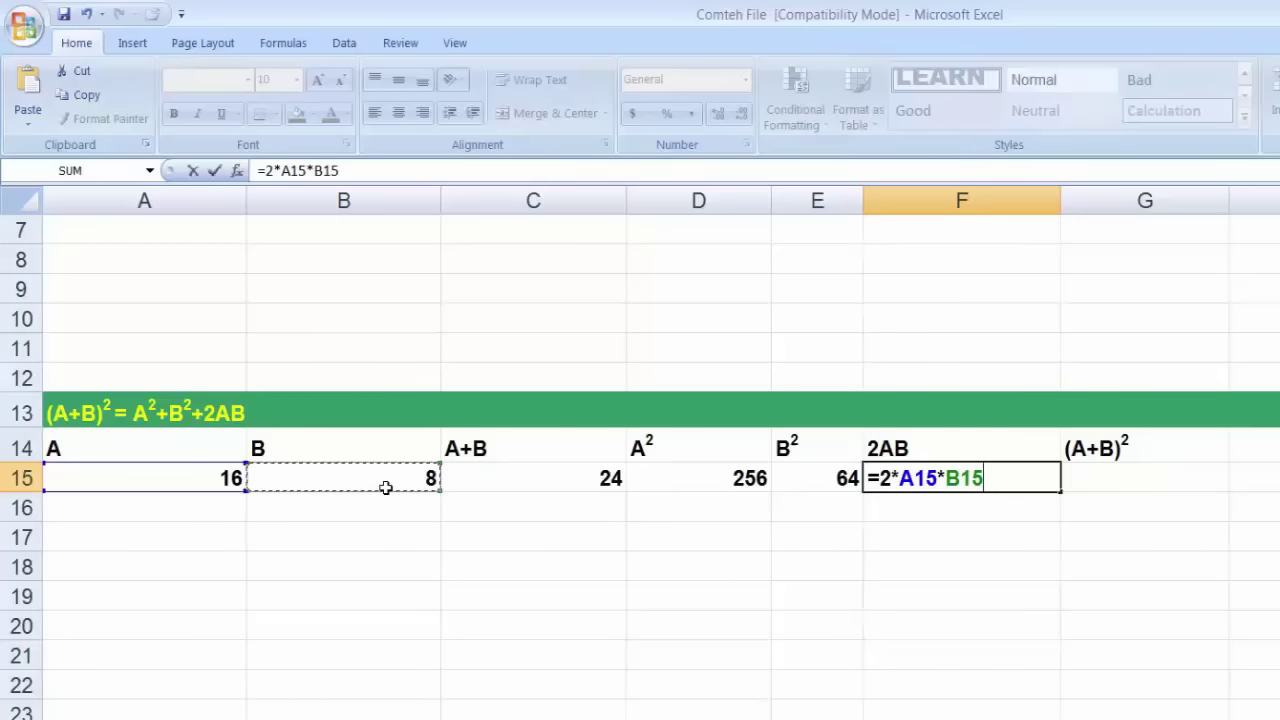
{"action": "key", "text": "Return"}
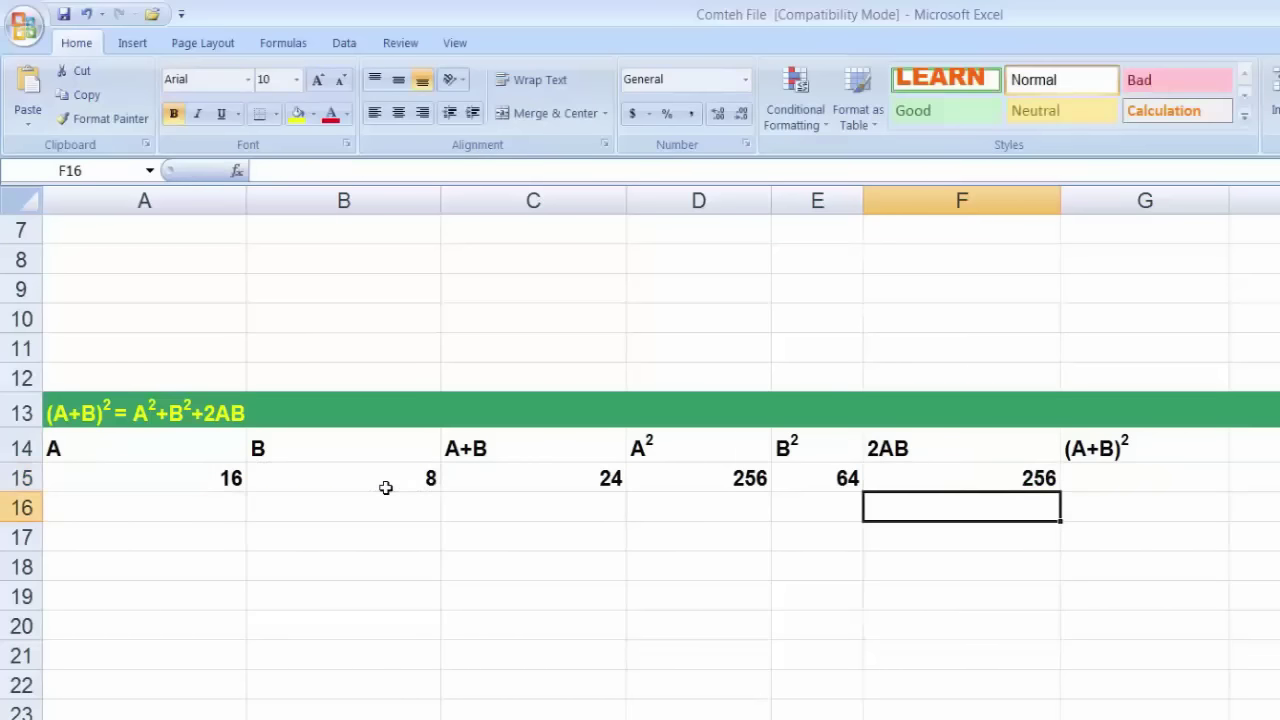
{"action": "key", "text": "Up"}
Step: Enter =C15*C15 in G15 for (A+B)², showing 576
{"action": "key", "text": "Right"}
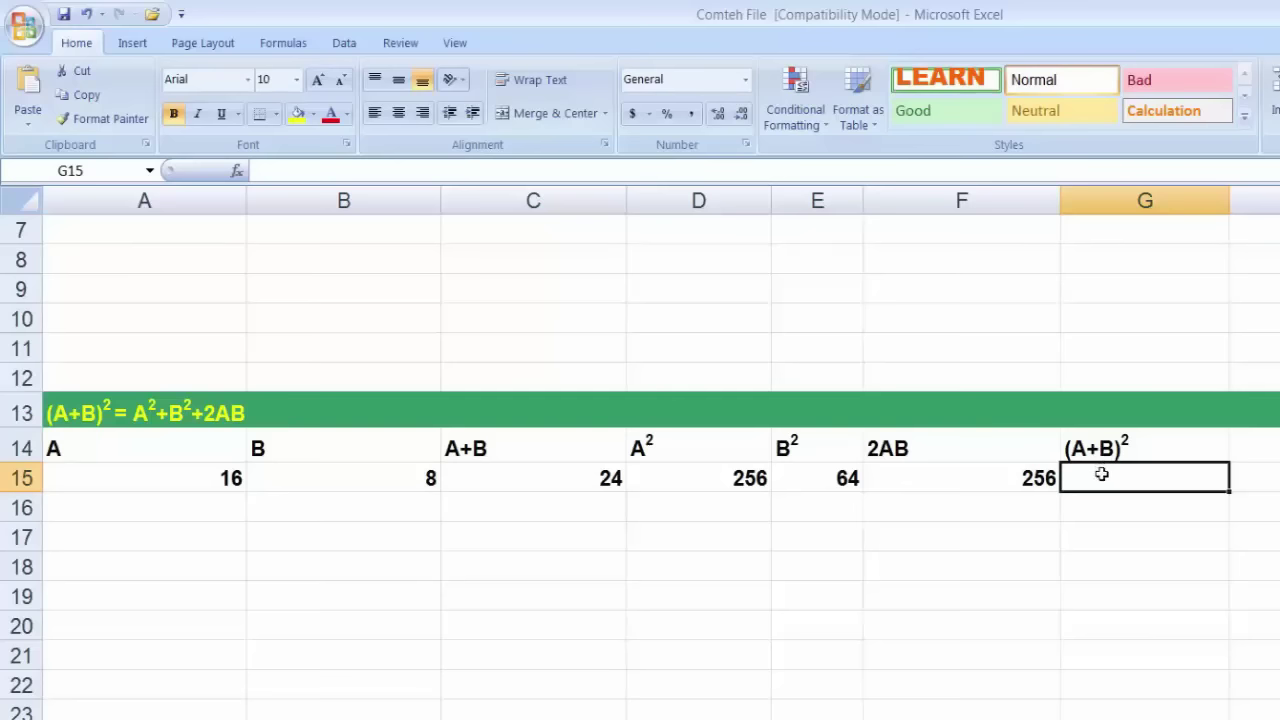
{"action": "type", "text": "="}
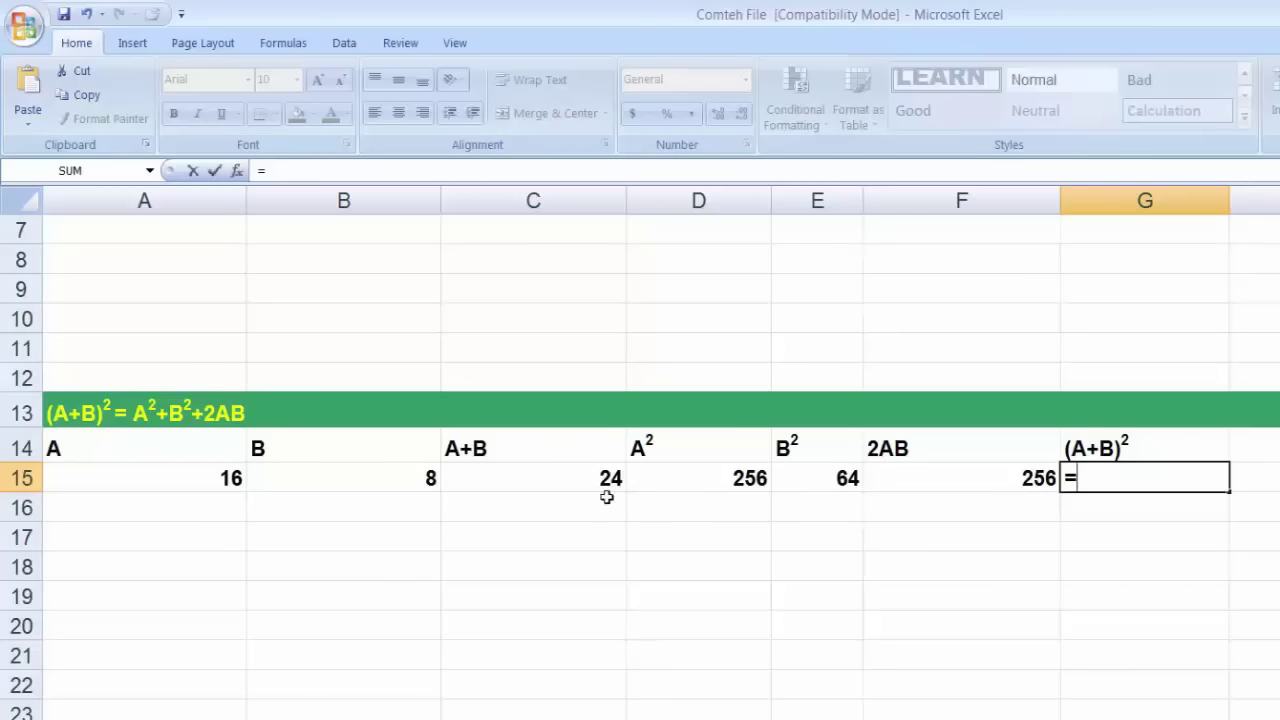
{"action": "left_click", "coordinate": [540, 483]}
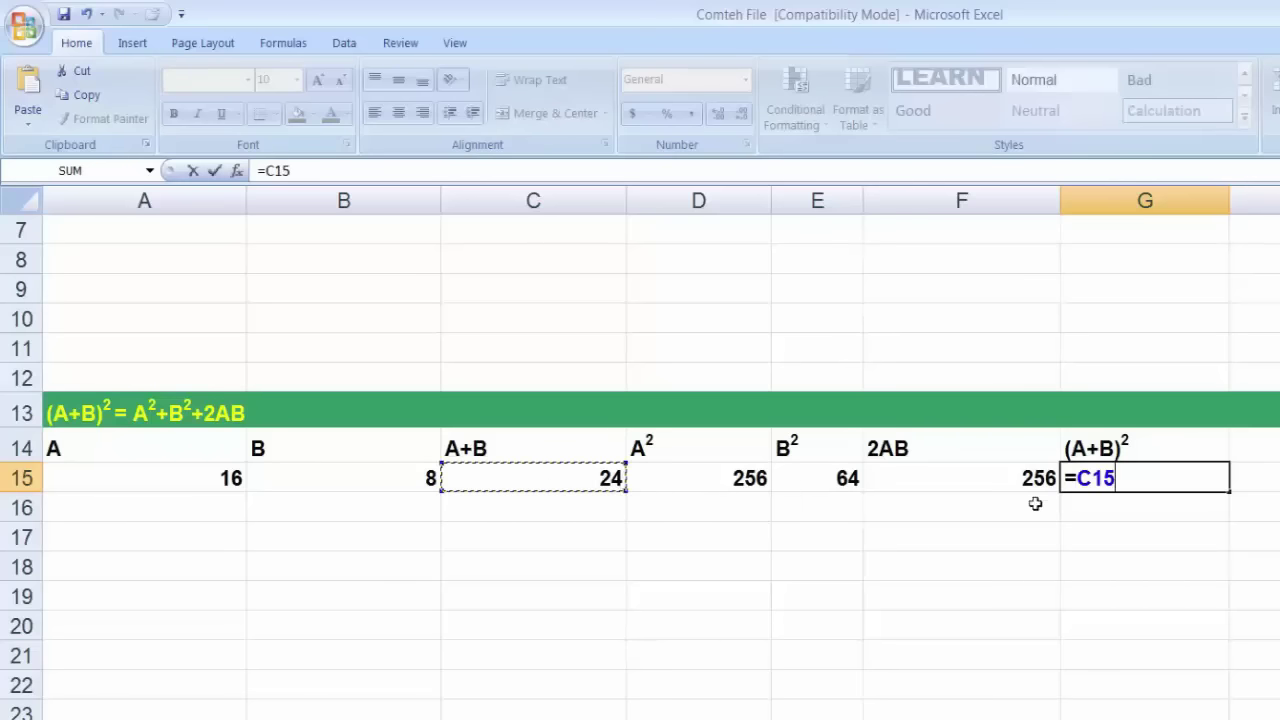
{"action": "type", "text": "*"}
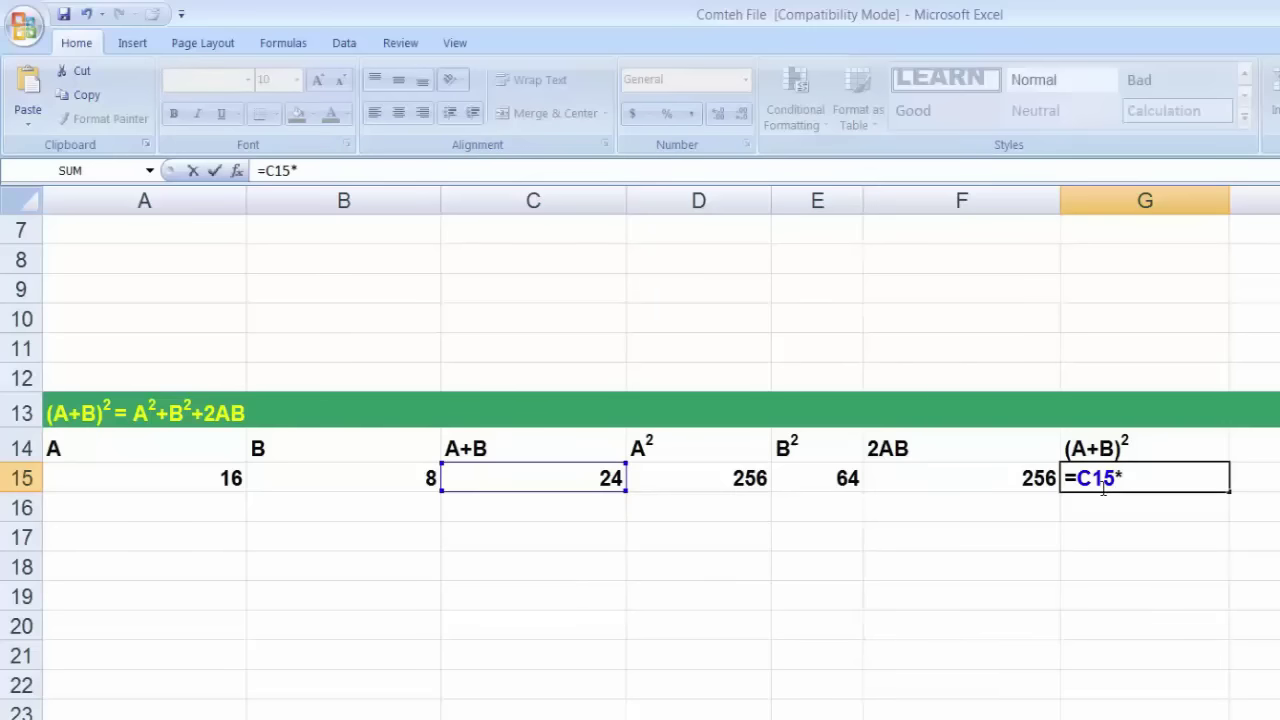
{"action": "left_click", "coordinate": [720, 487]}
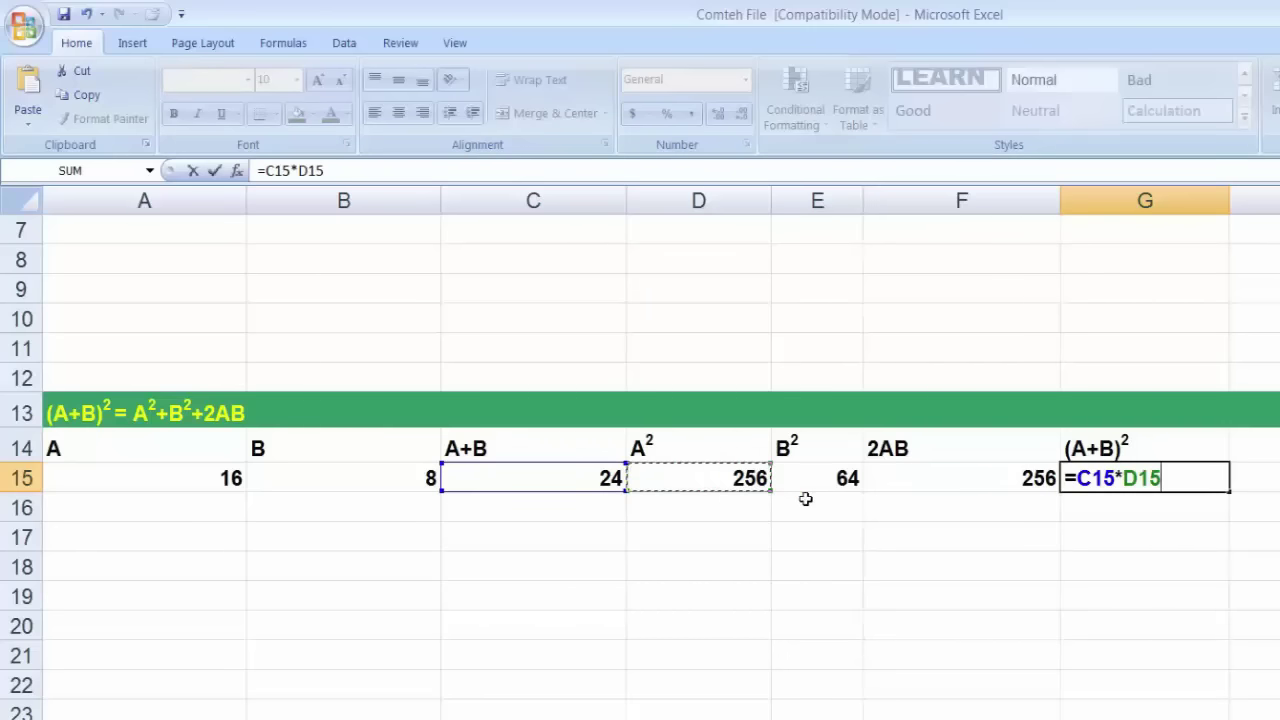
{"action": "left_click", "coordinate": [562, 485]}
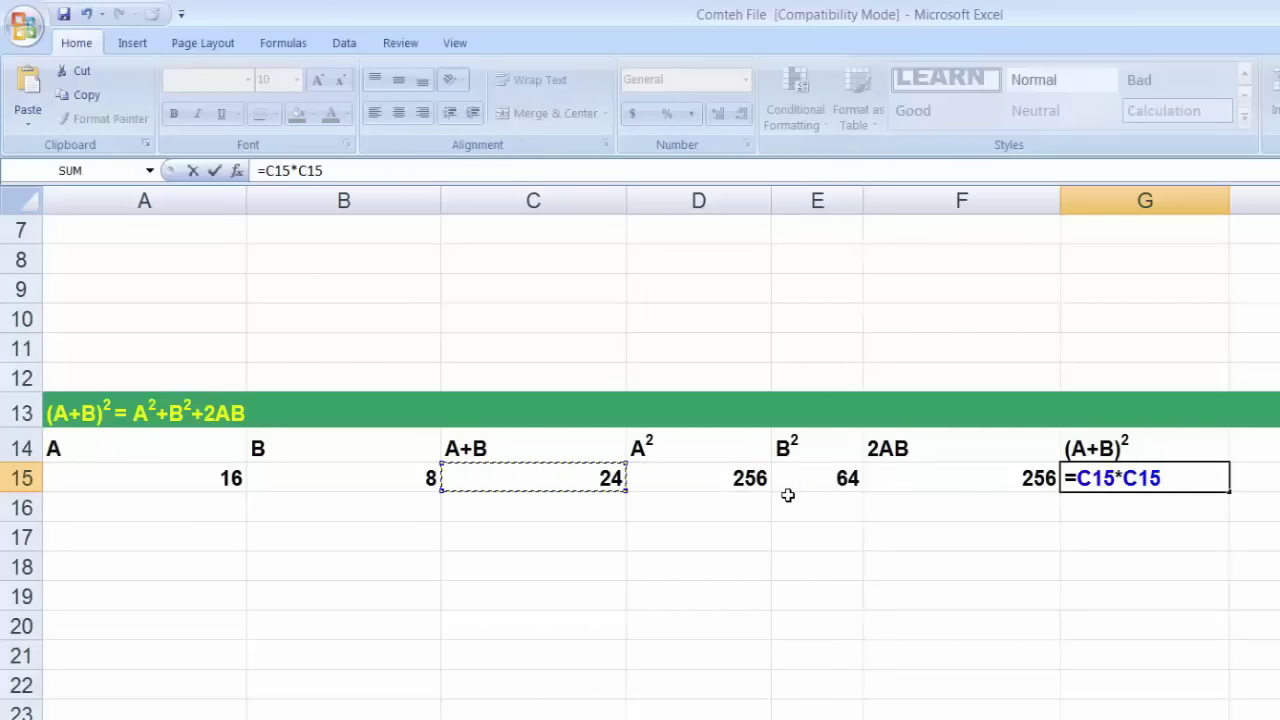
{"action": "key", "text": "Return"}
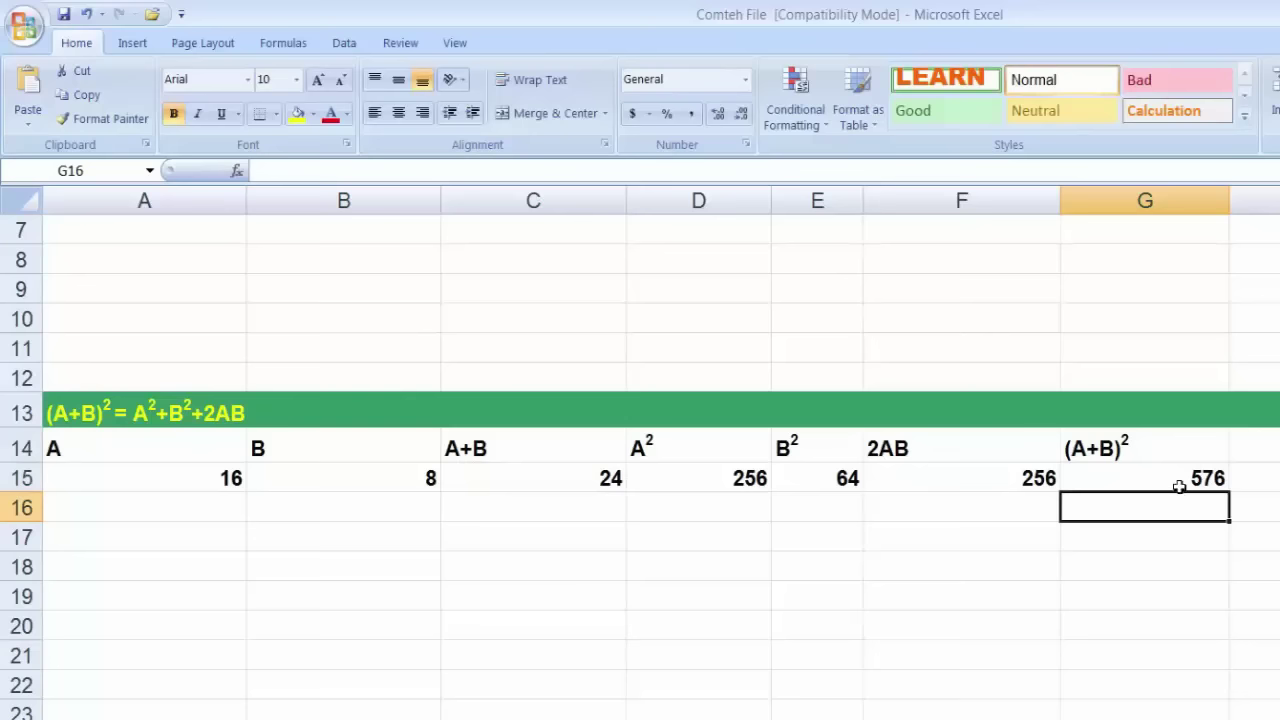
Step: Enter A=4 and B=5 in row 16 and fill the C15:G15 formulas down to row 16
{"action": "left_click", "coordinate": [1180, 486]}
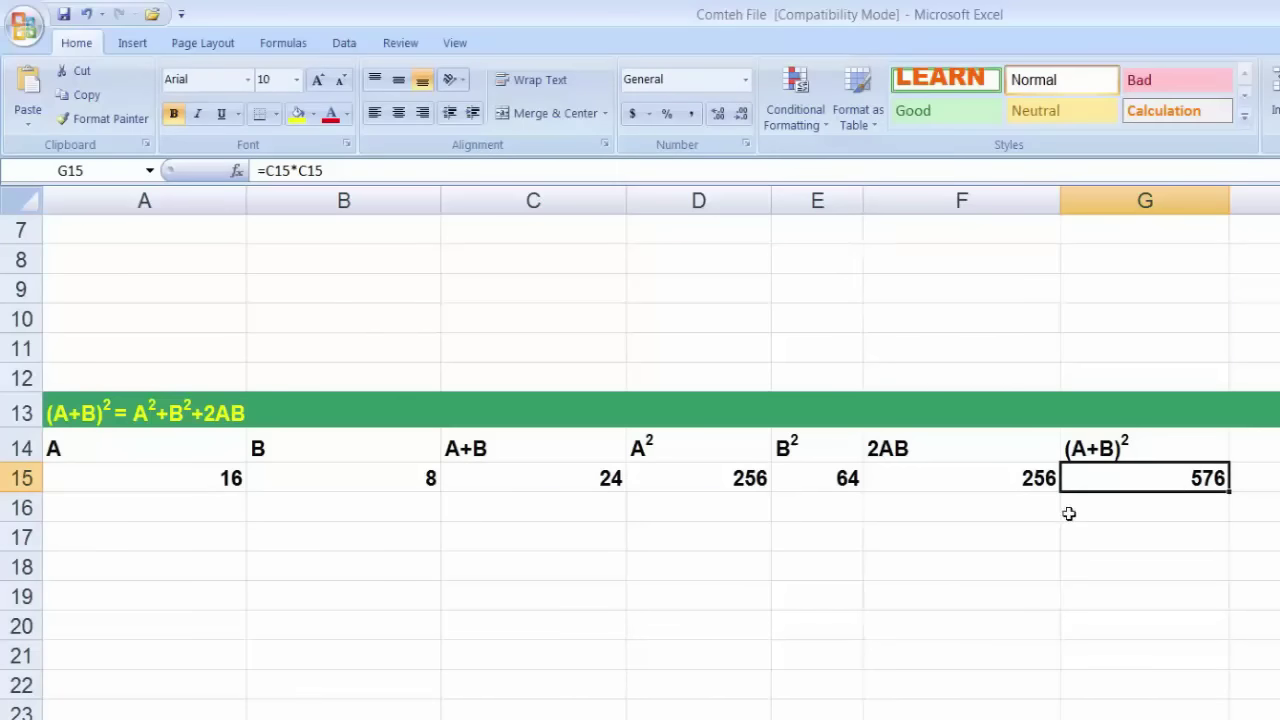
{"action": "left_click", "coordinate": [185, 508]}
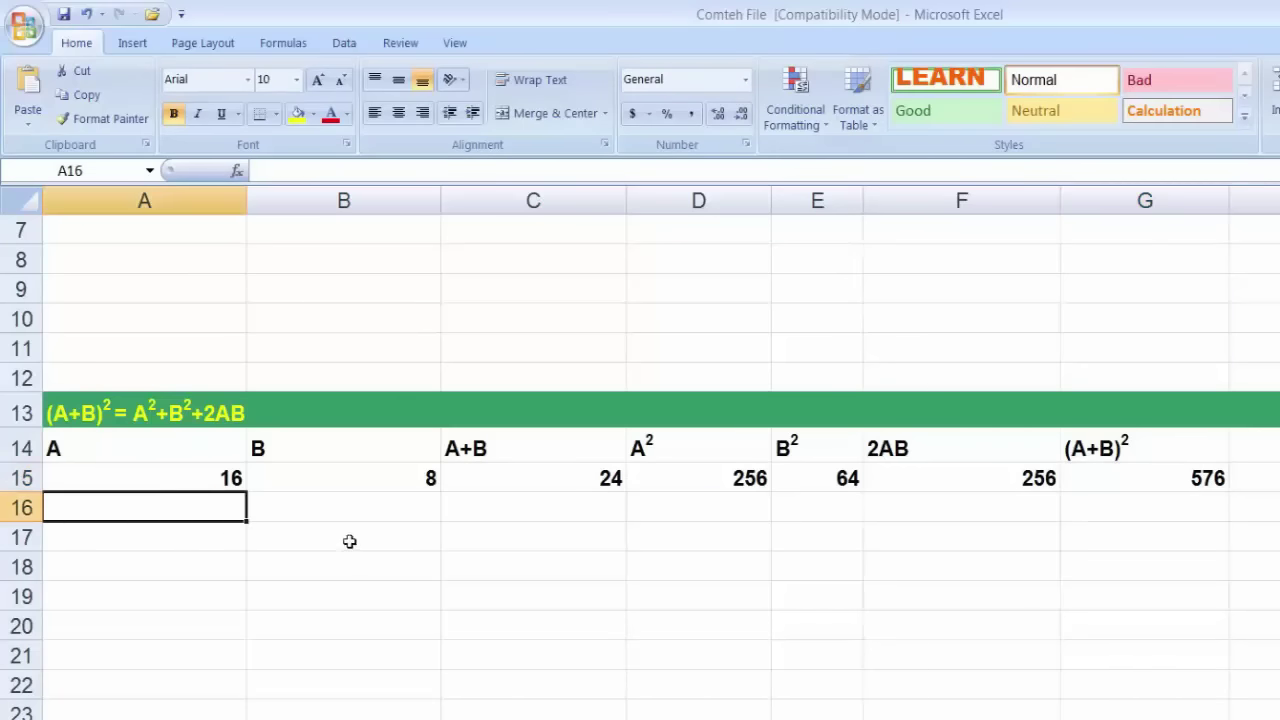
{"action": "type", "text": "4"}
{"action": "left_click", "coordinate": [374, 514]}
{"action": "type", "text": "4"}
{"action": "key", "text": "BackSpace"}
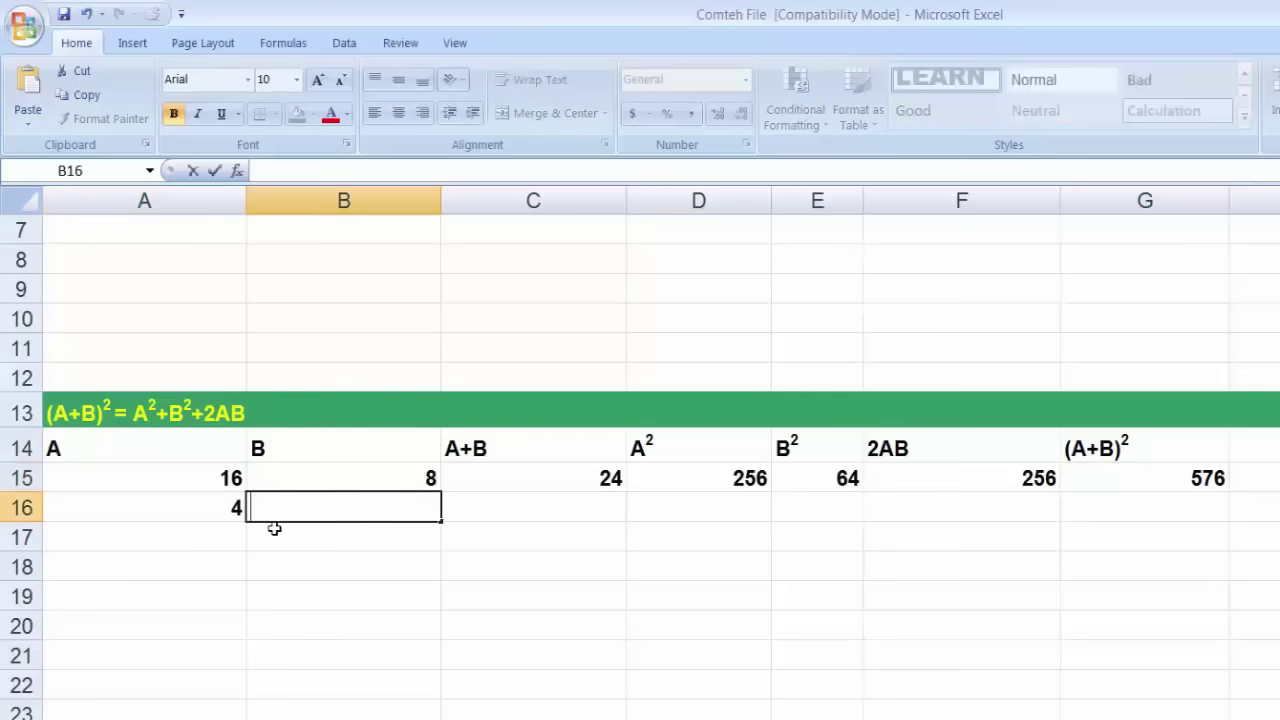
{"action": "type", "text": "5"}
{"action": "key", "text": "Return"}
{"action": "left_click", "coordinate": [237, 510]}
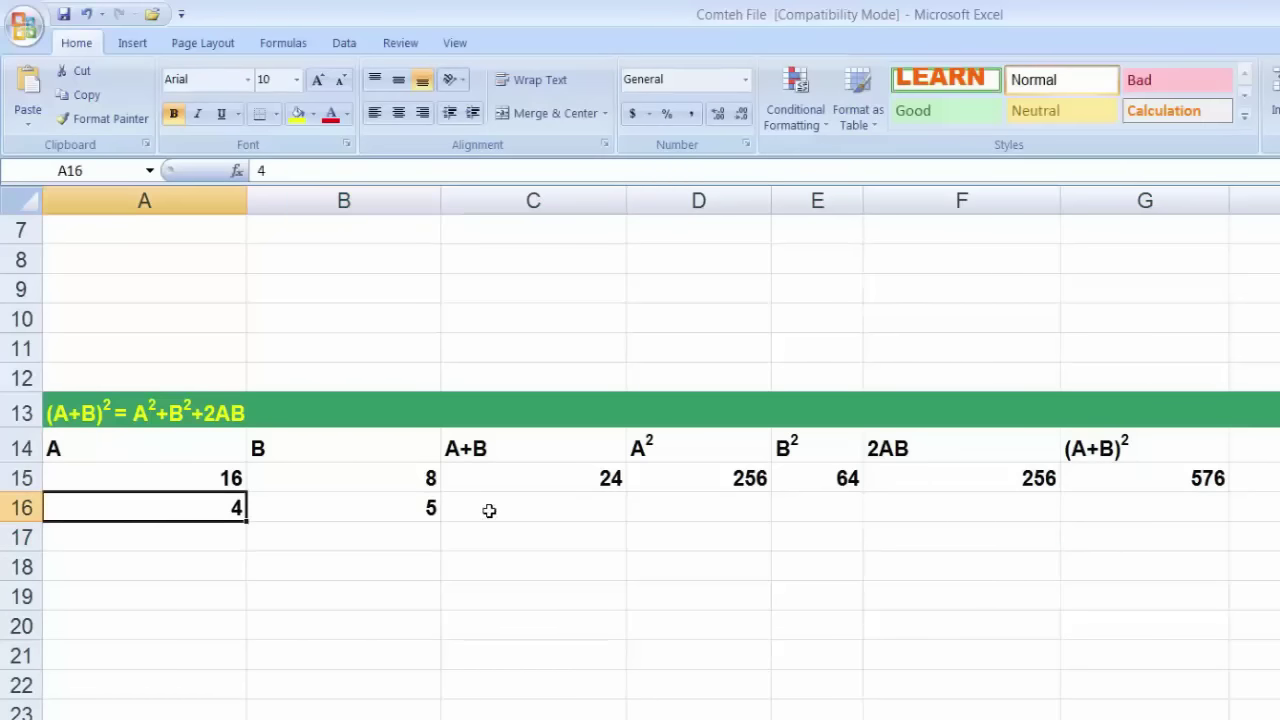
{"action": "left_click", "coordinate": [556, 505]}
{"action": "left_click_drag", "start_coordinate": [580, 484], "coordinate": [1227, 520]}
Step: Check row 16's values and copied formulas, which give 9, 16, 25, 40 and 81
{"action": "left_click", "coordinate": [577, 510]}
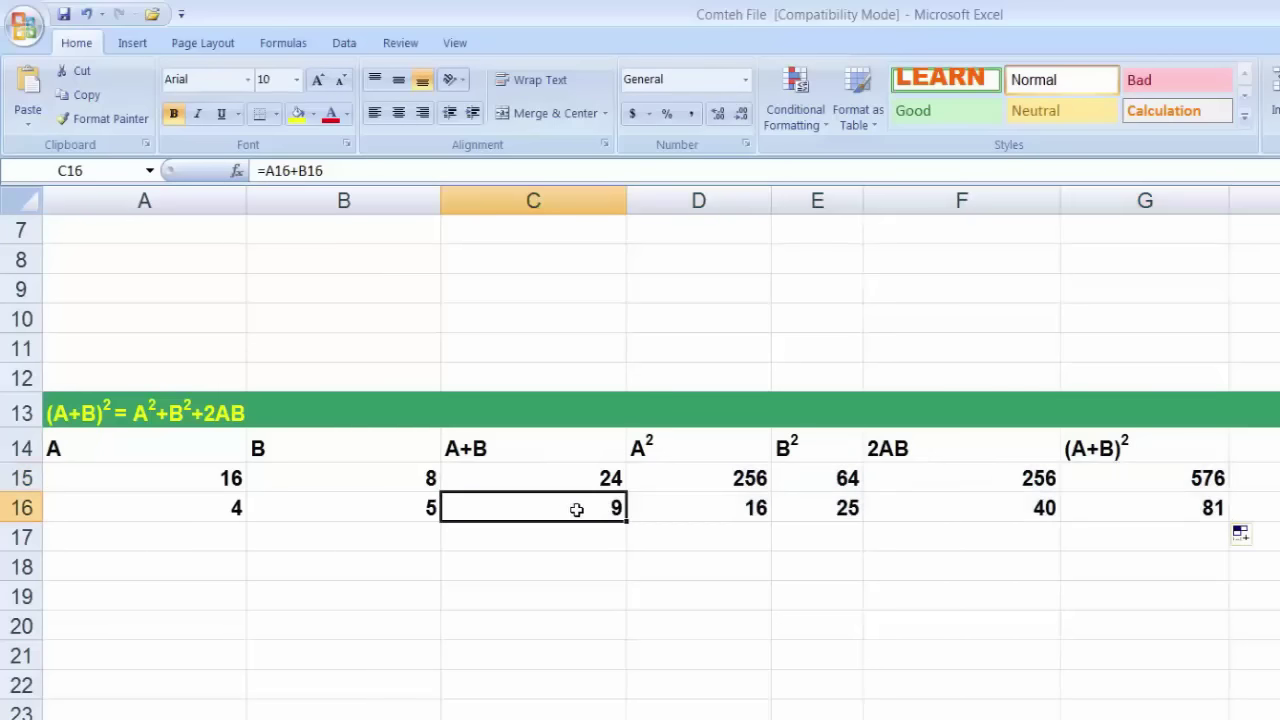
{"action": "left_click", "coordinate": [718, 507]}
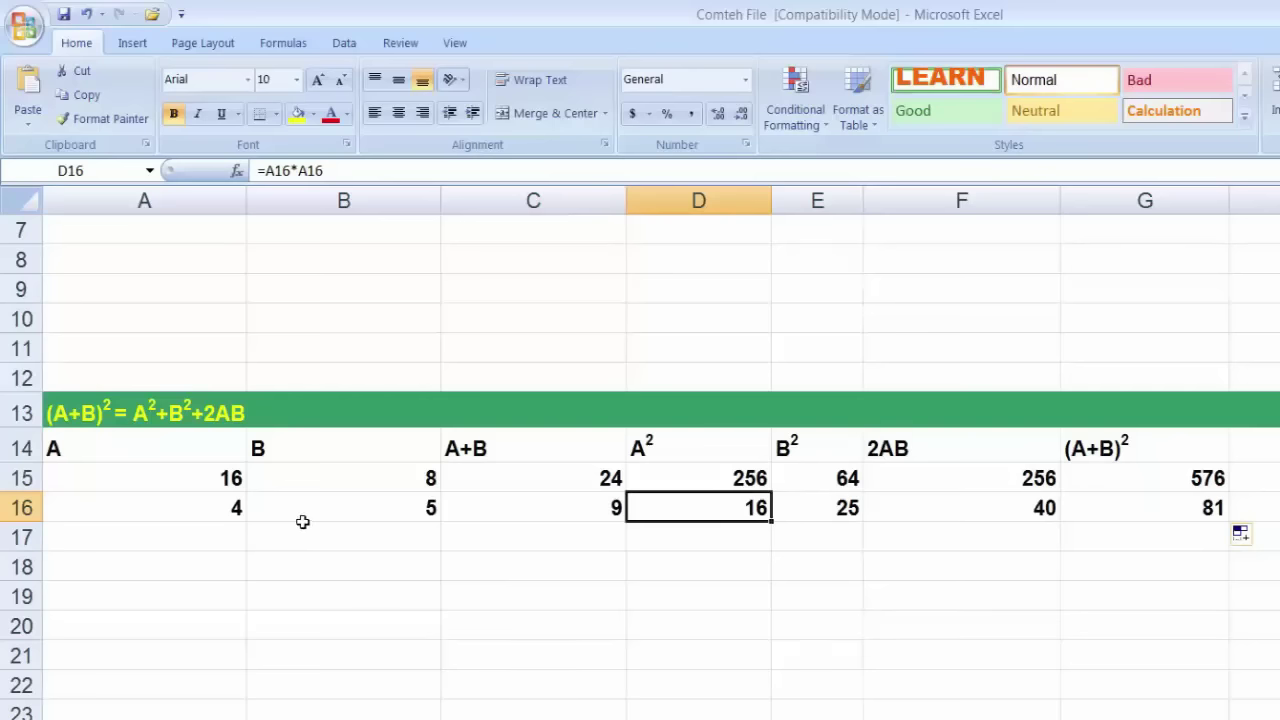
{"action": "left_click", "coordinate": [568, 512]}
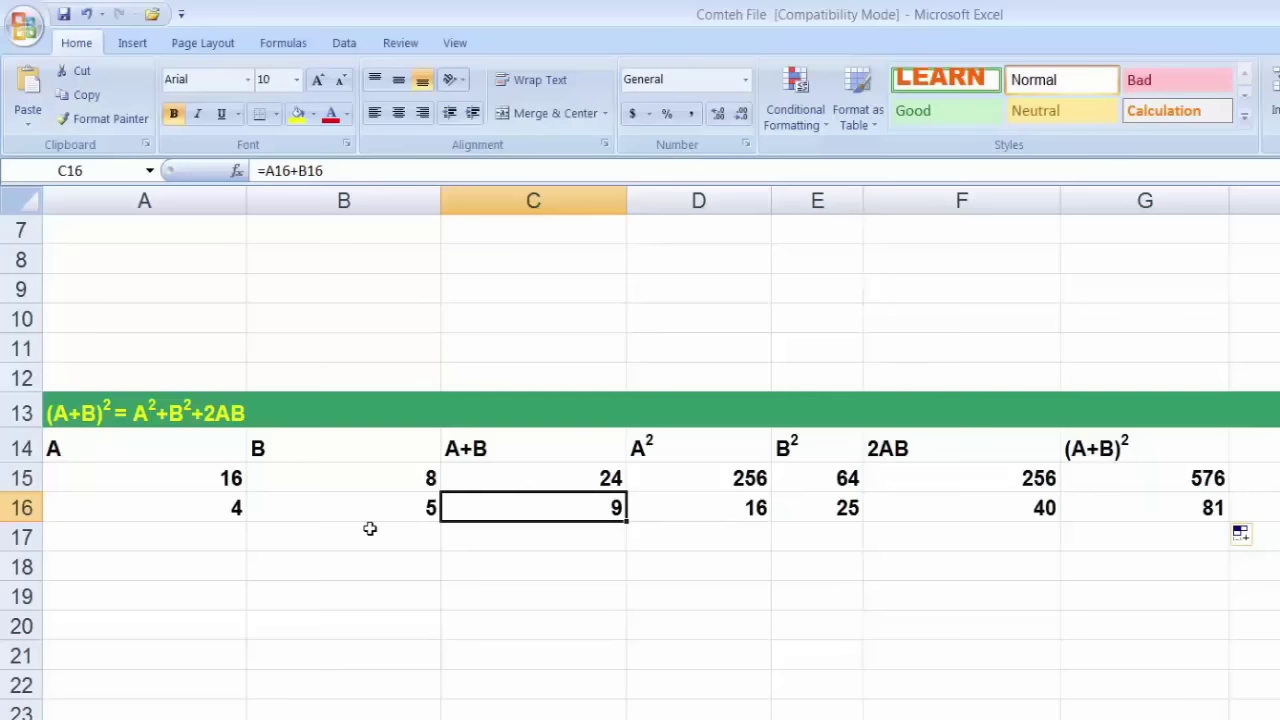
{"action": "left_click", "coordinate": [220, 505]}
{"action": "left_click", "coordinate": [745, 510]}
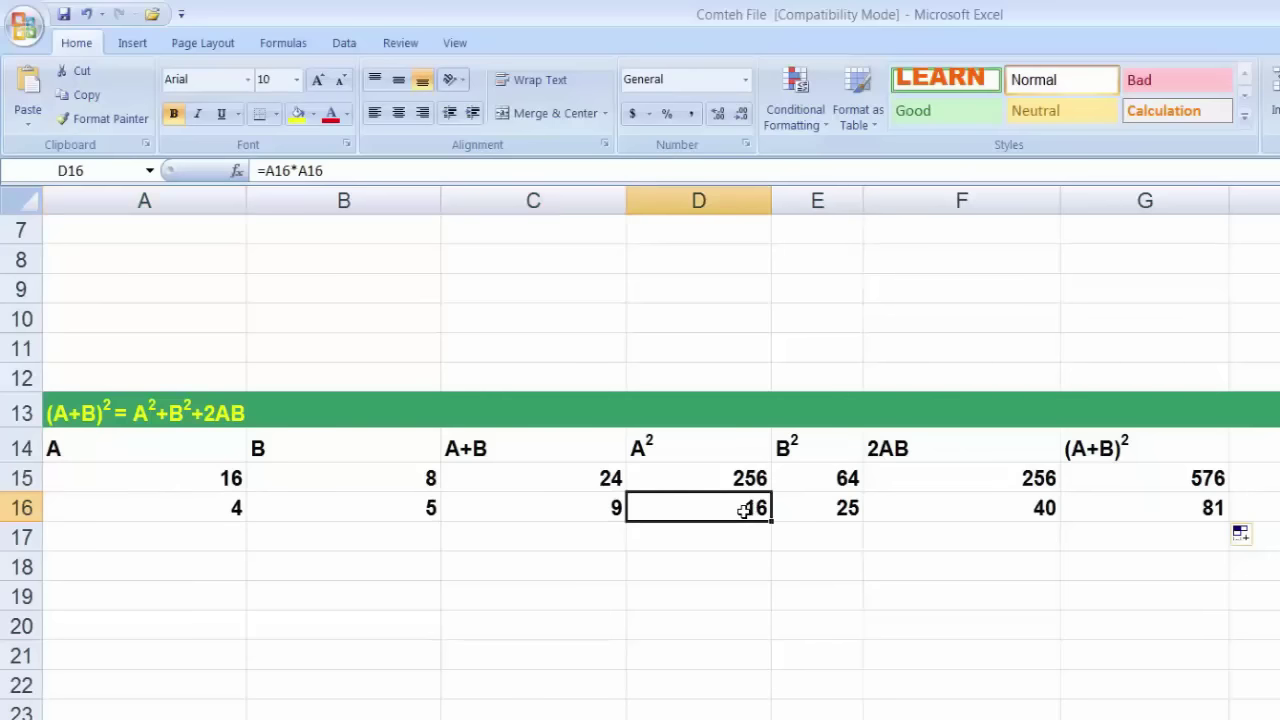
{"action": "left_click", "coordinate": [390, 510]}
{"action": "left_click", "coordinate": [846, 508]}
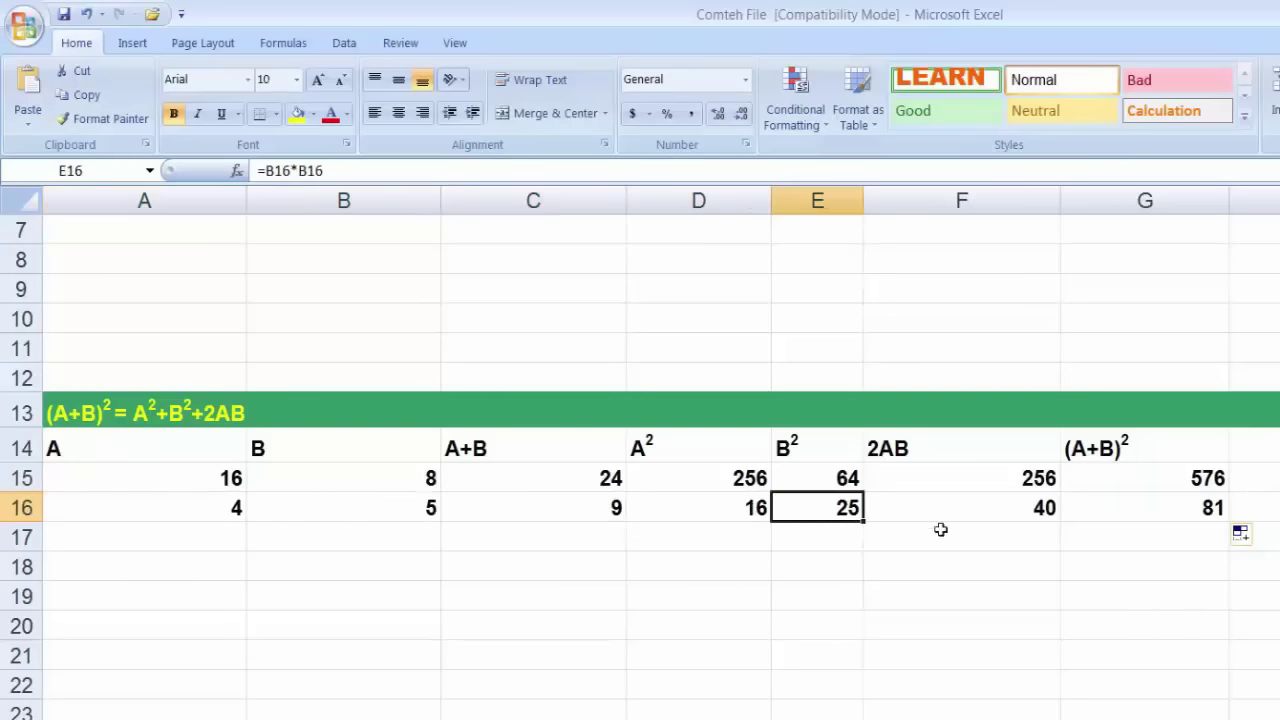
{"action": "left_click", "coordinate": [979, 521]}
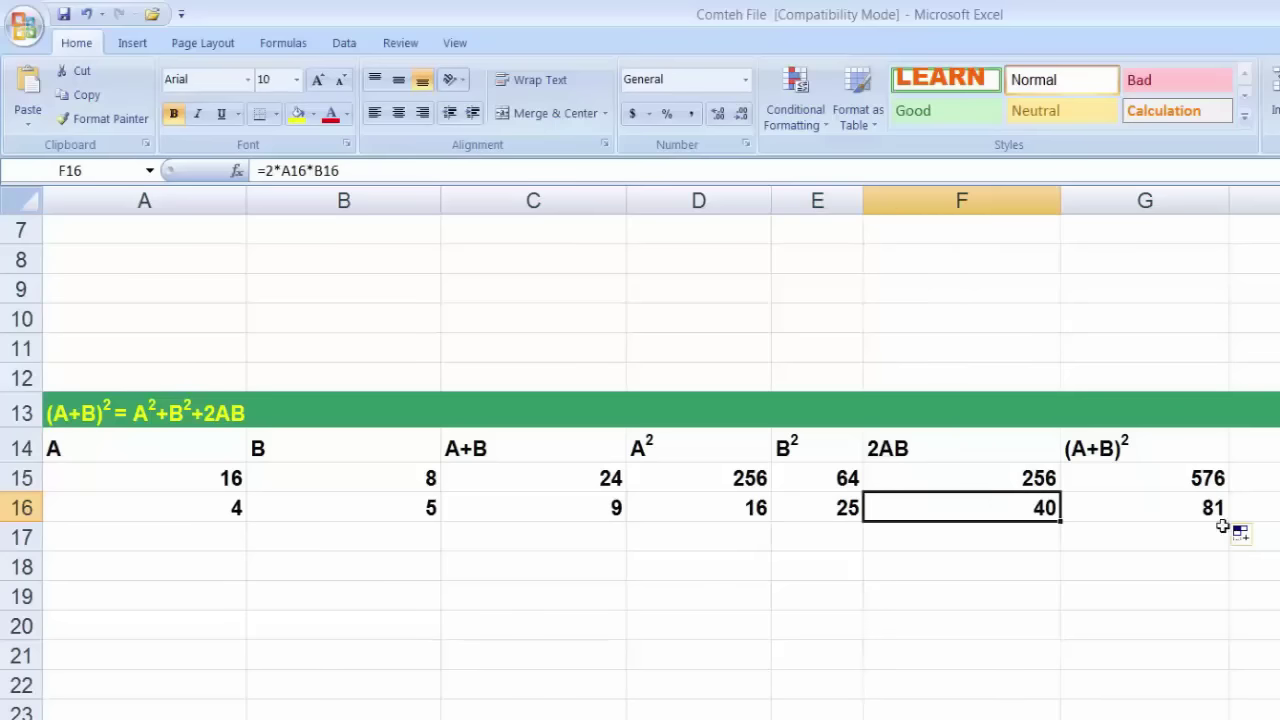
{"action": "left_click", "coordinate": [1170, 511]}
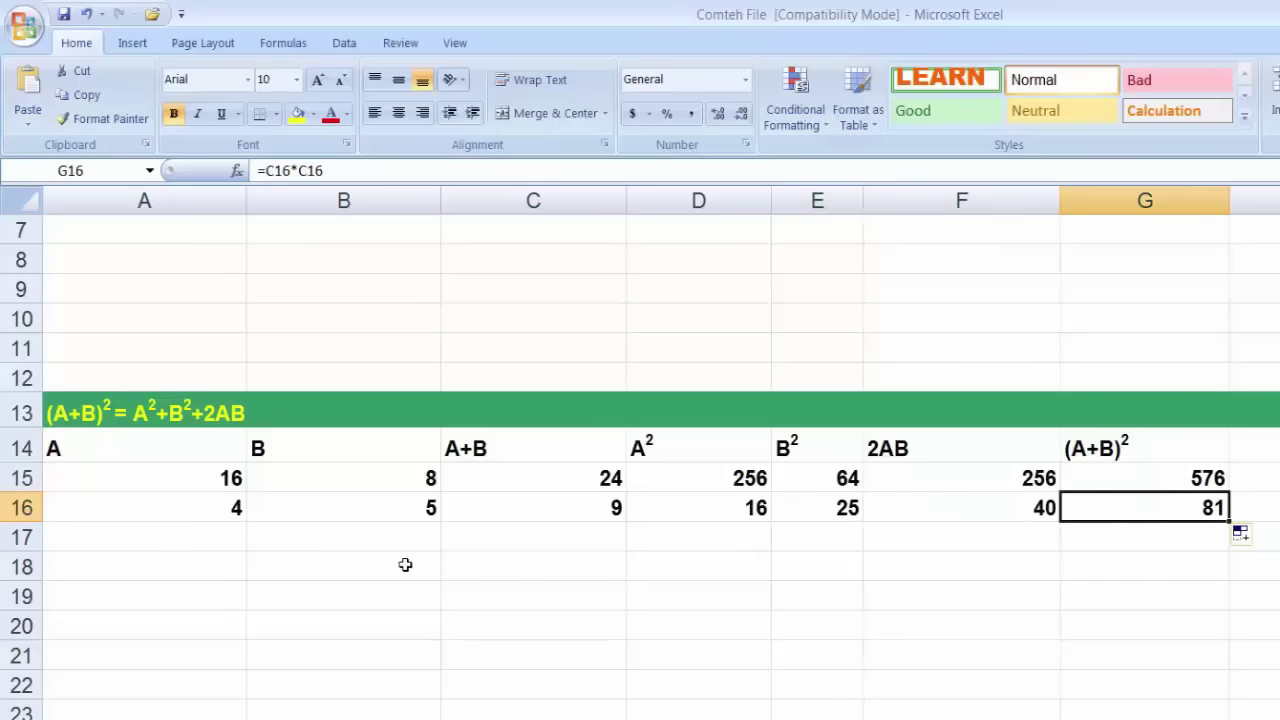
{"action": "scroll", "coordinate": [325, 565], "scroll_direction": "down", "scroll_amount": 1}
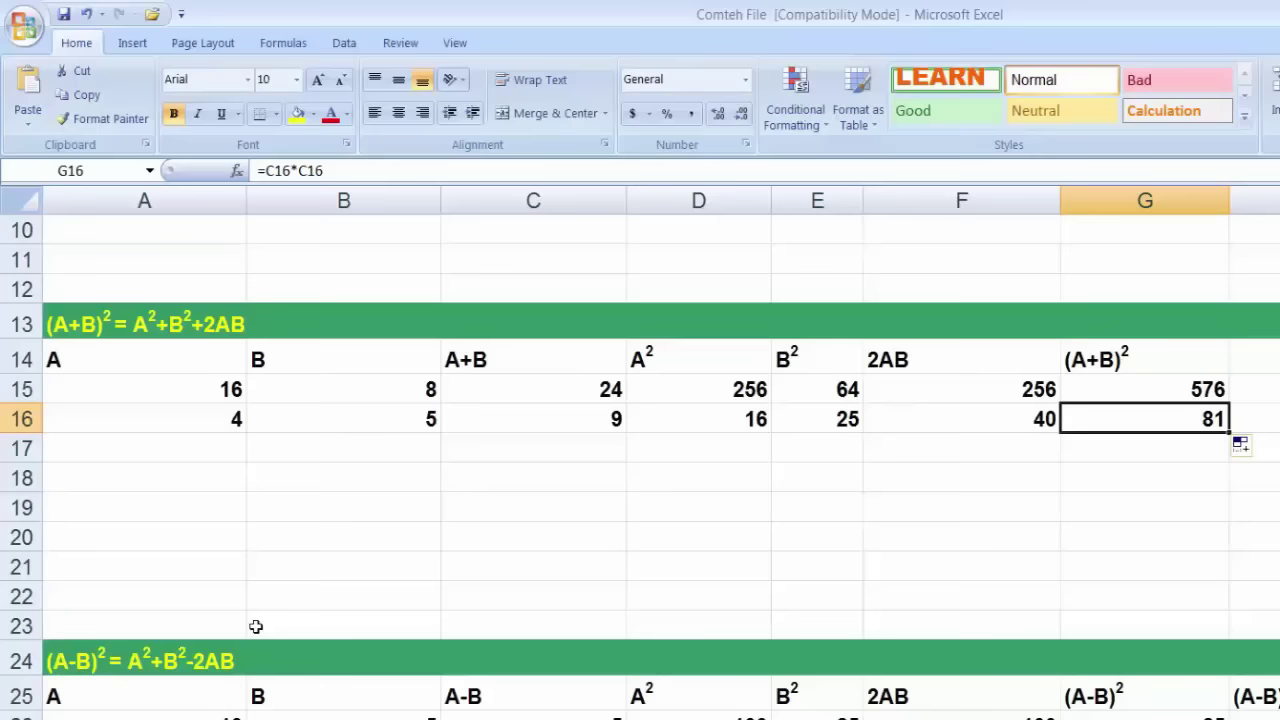
{"action": "scroll", "coordinate": [80, 590], "scroll_direction": "down", "scroll_amount": 1}
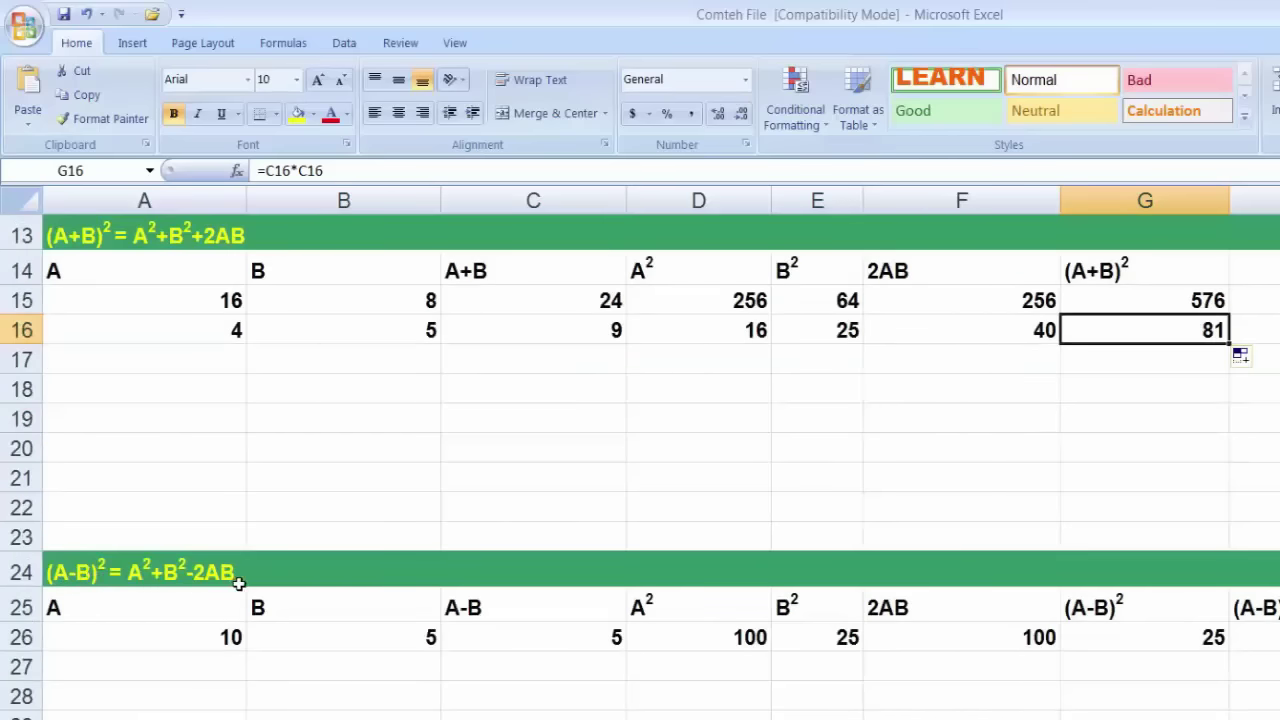
{"action": "left_click", "coordinate": [299, 655]}
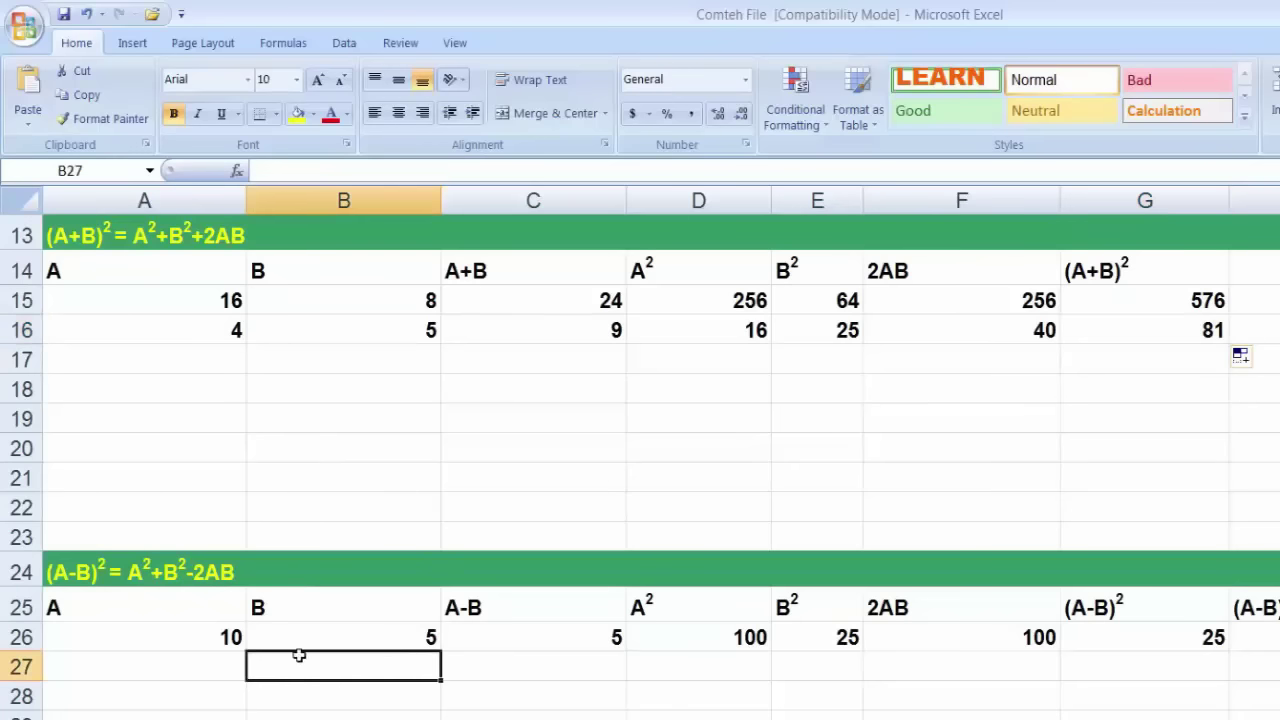
{"action": "left_click", "coordinate": [576, 637]}
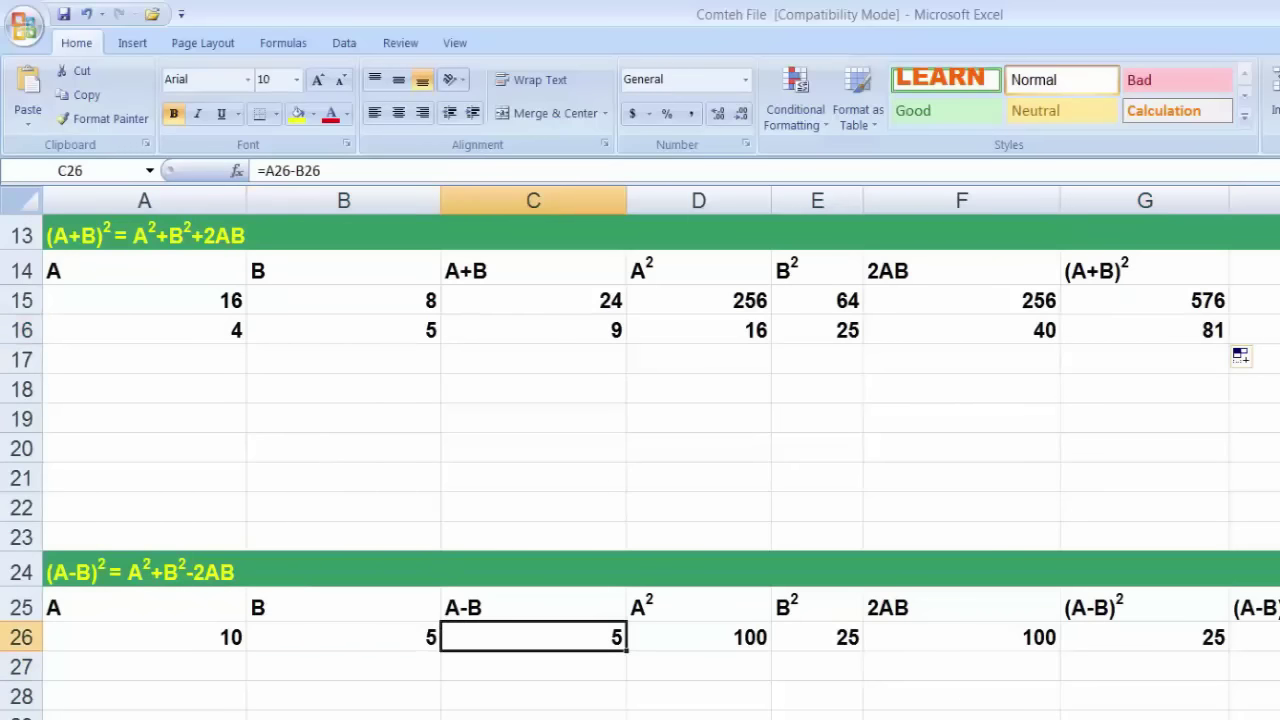
{"action": "scroll", "coordinate": [640, 450], "scroll_direction": "up", "scroll_amount": 2}
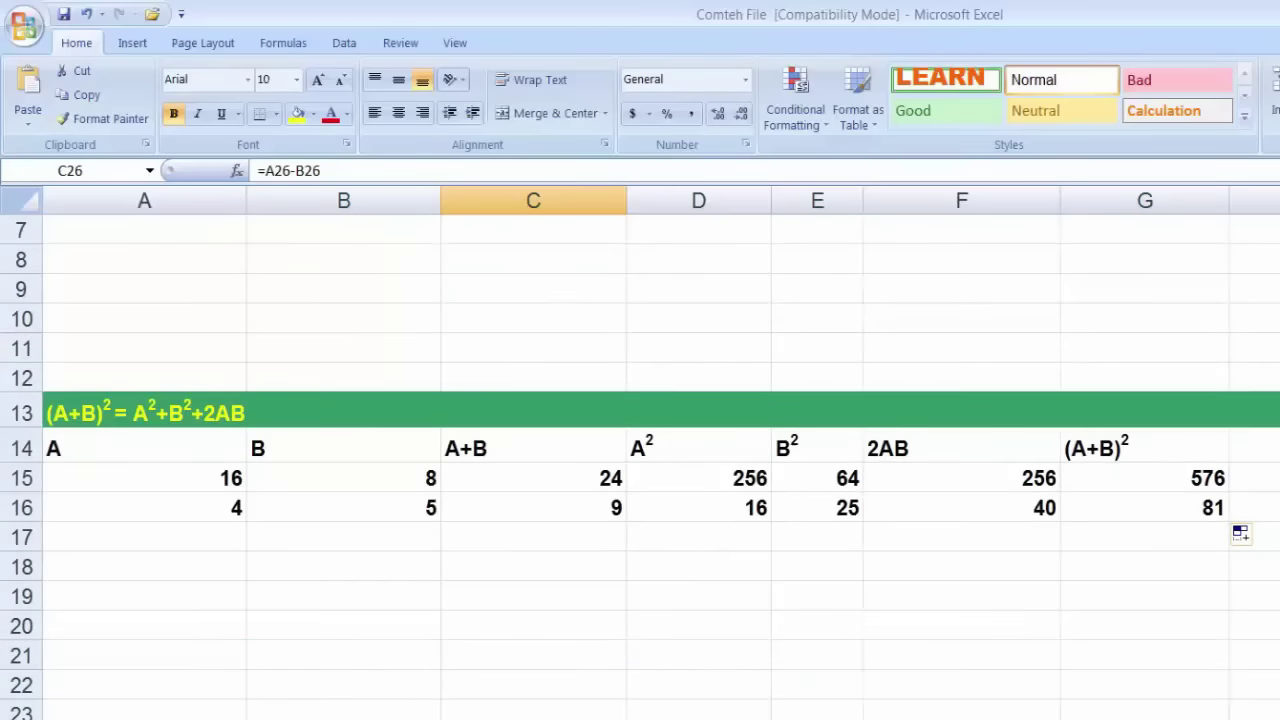
{"action": "scroll", "coordinate": [640, 450], "scroll_direction": "up", "scroll_amount": 2}
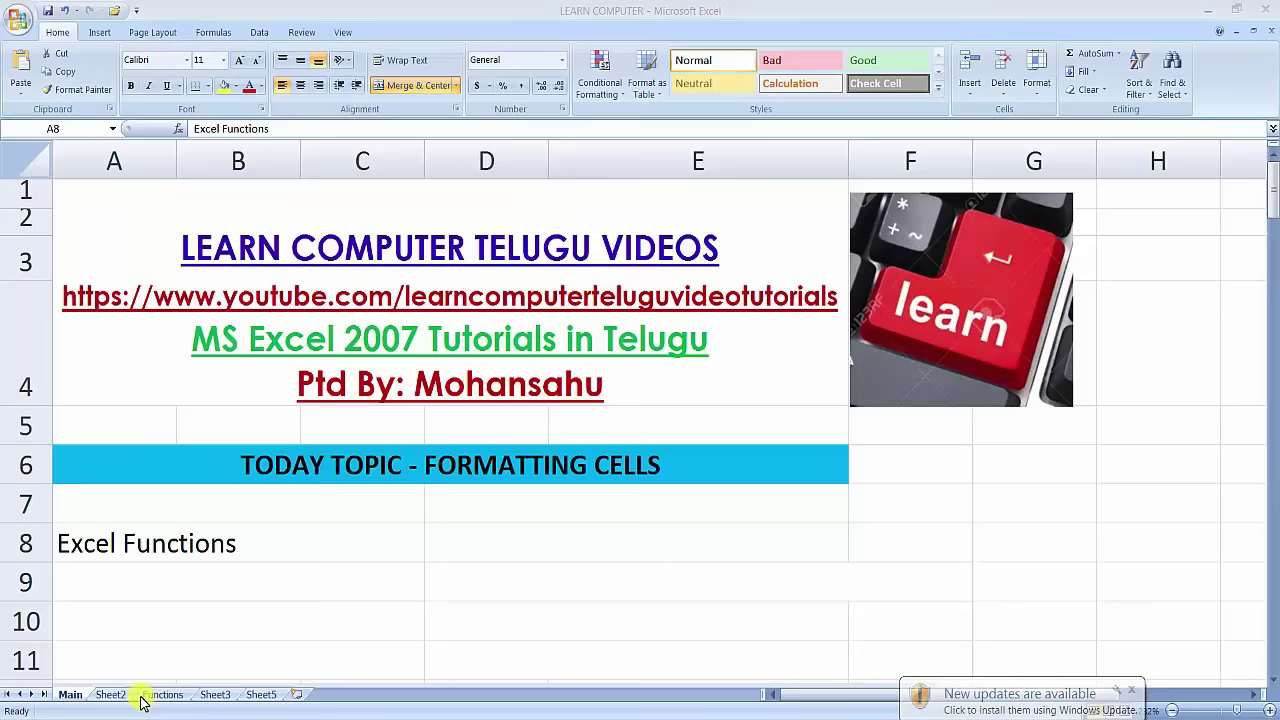
Step: Review the three student names and their subject marks, starting with the first TEL mark 85
{"action": "left_click", "coordinate": [155, 548]}
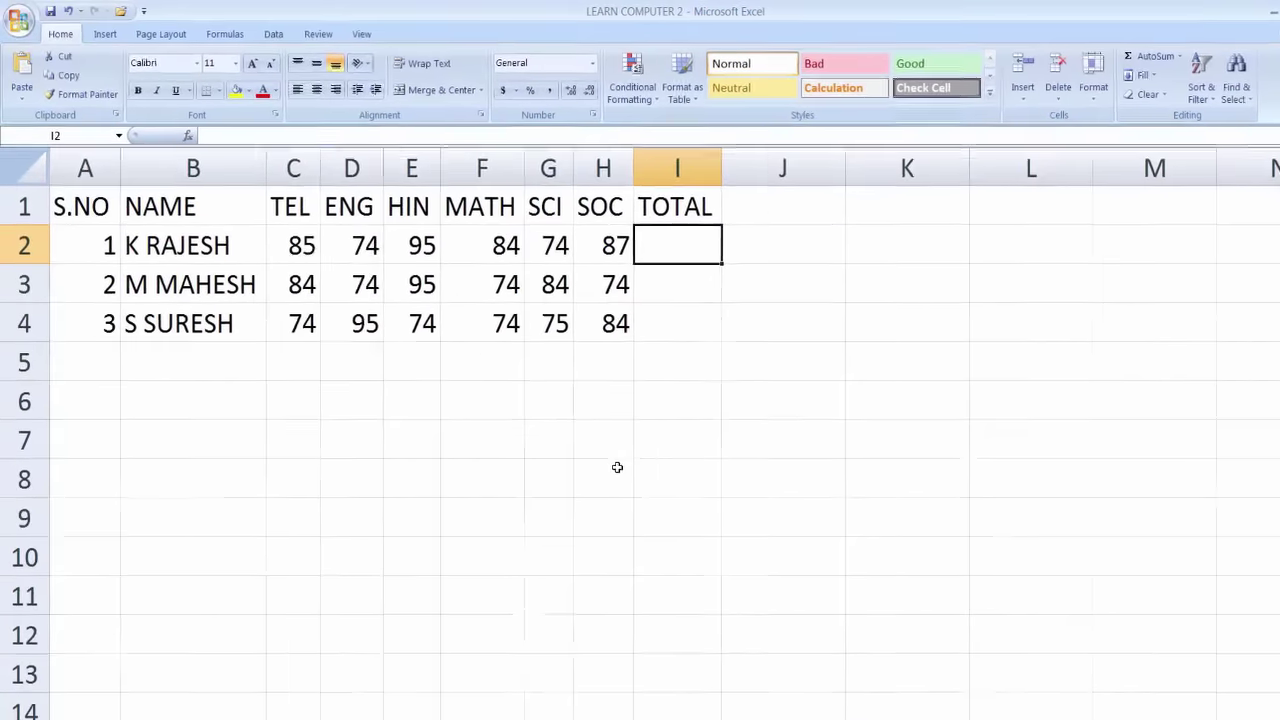
{"action": "left_click", "coordinate": [310, 248]}
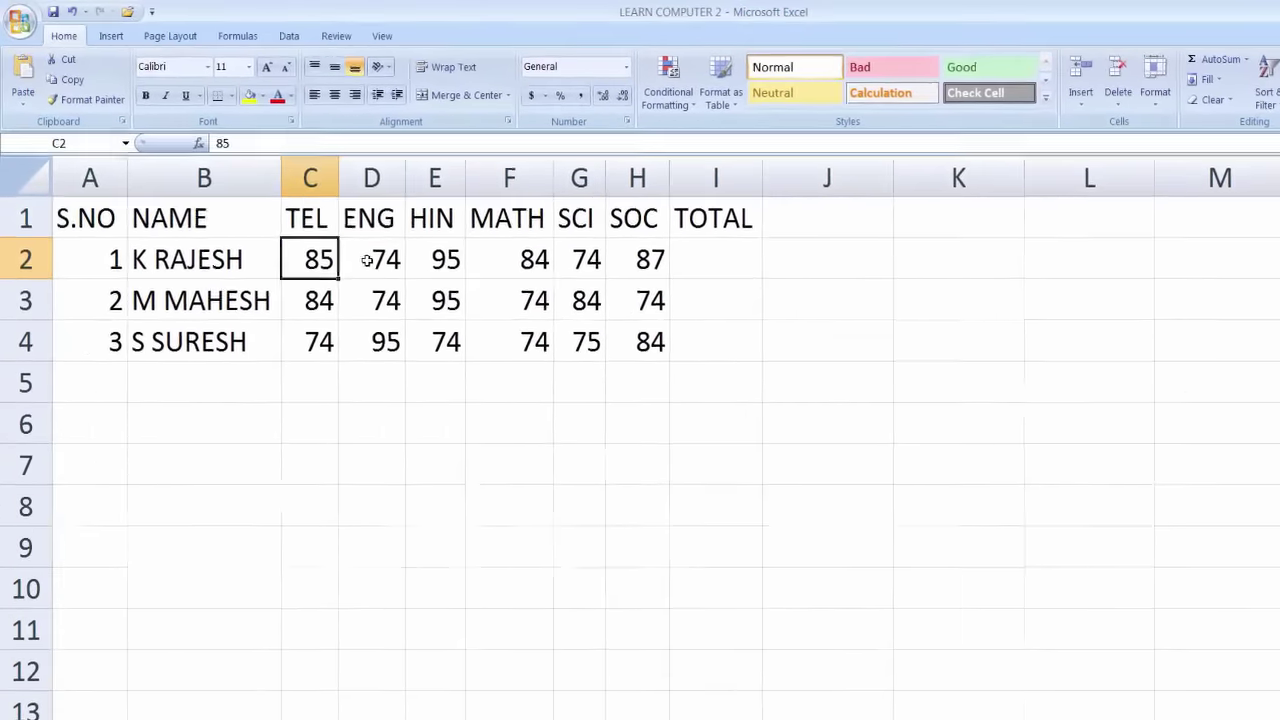
{"action": "left_click", "coordinate": [367, 260]}
{"action": "left_click_drag", "start_coordinate": [143, 257], "coordinate": [168, 345]}
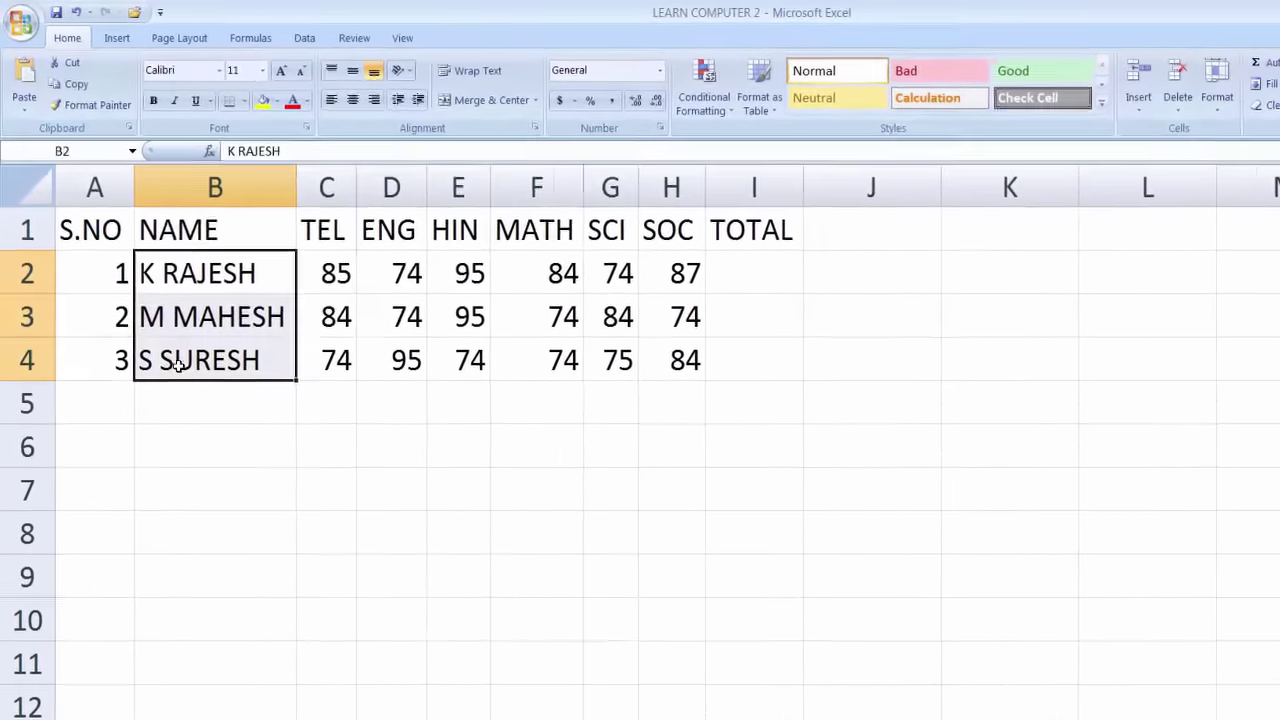
{"action": "left_click_drag", "start_coordinate": [326, 275], "coordinate": [680, 345]}
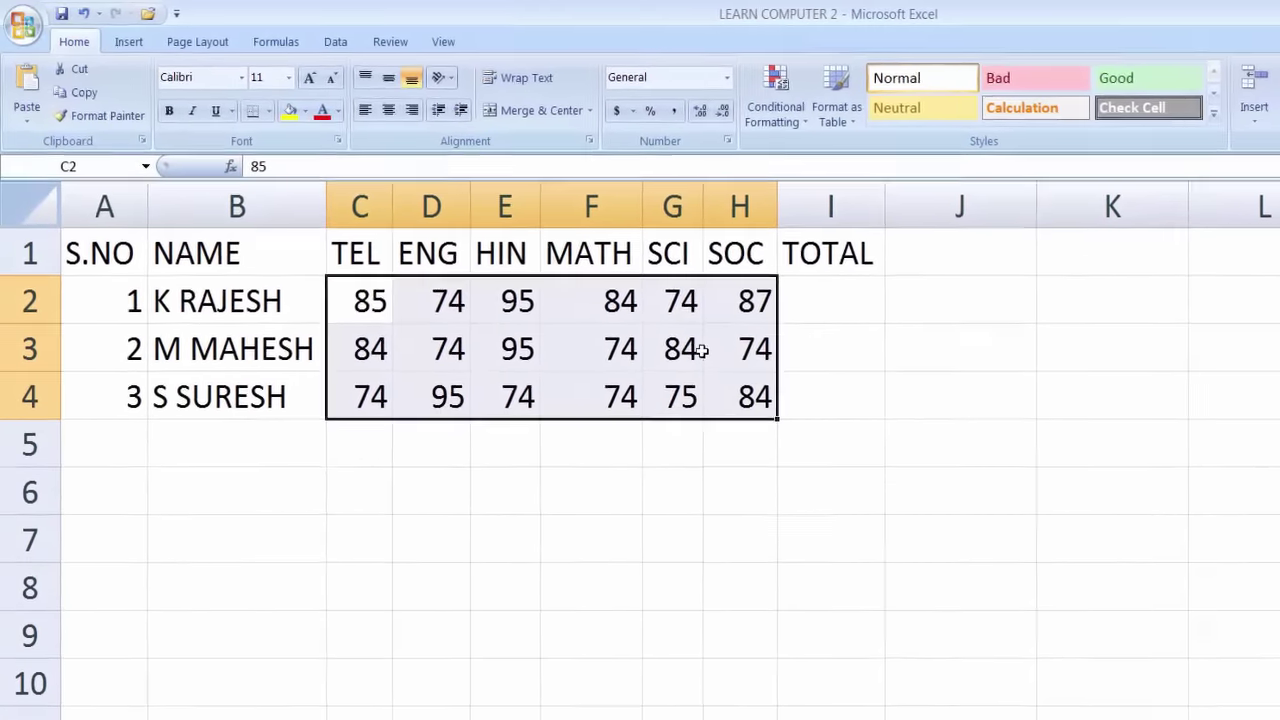
Step: Enter =85+74+95+84+74+87 in the first student's TOTAL cell I2
{"action": "left_click", "coordinate": [865, 315]}
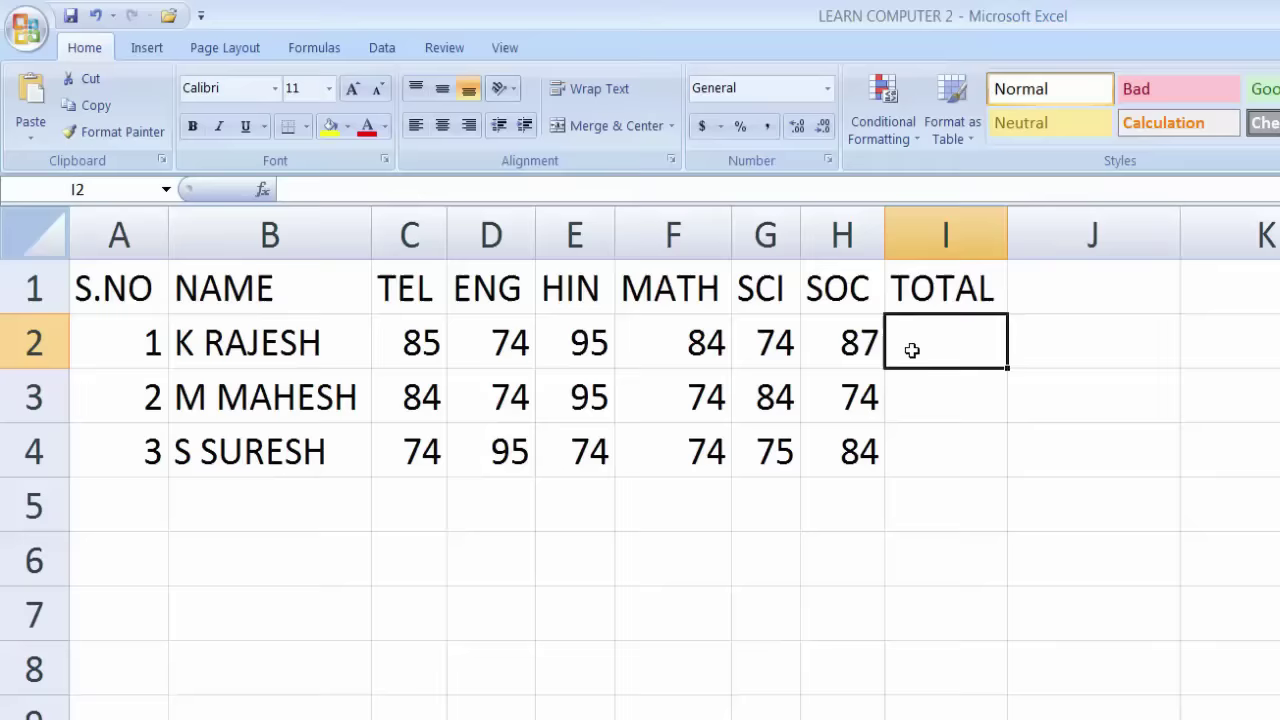
{"action": "type", "text": "="}
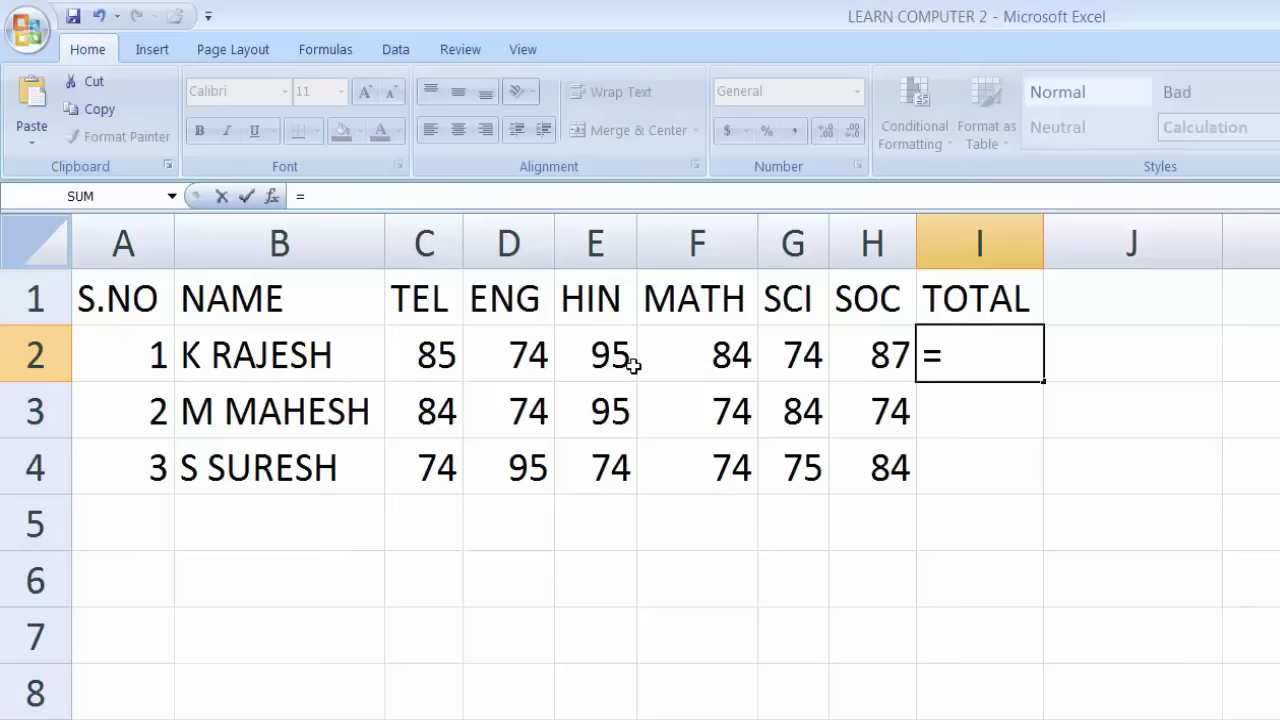
{"action": "type", "text": "85+"}
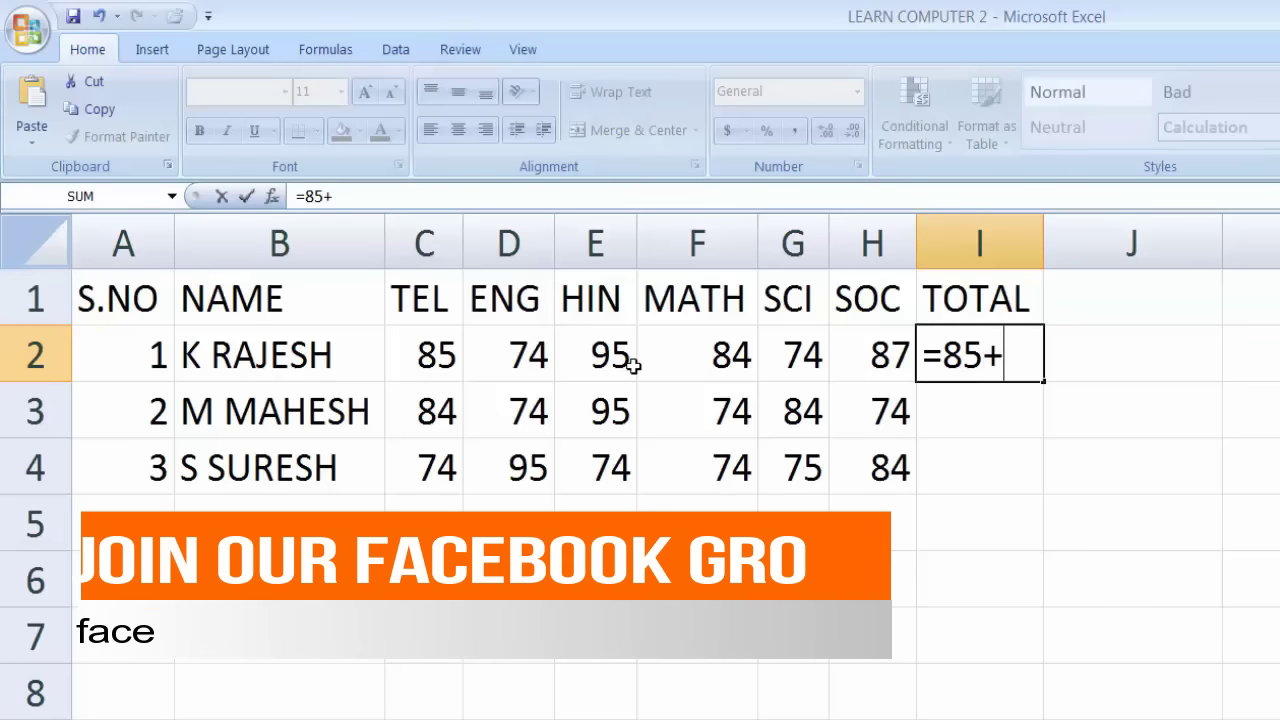
{"action": "type", "text": "74+"}
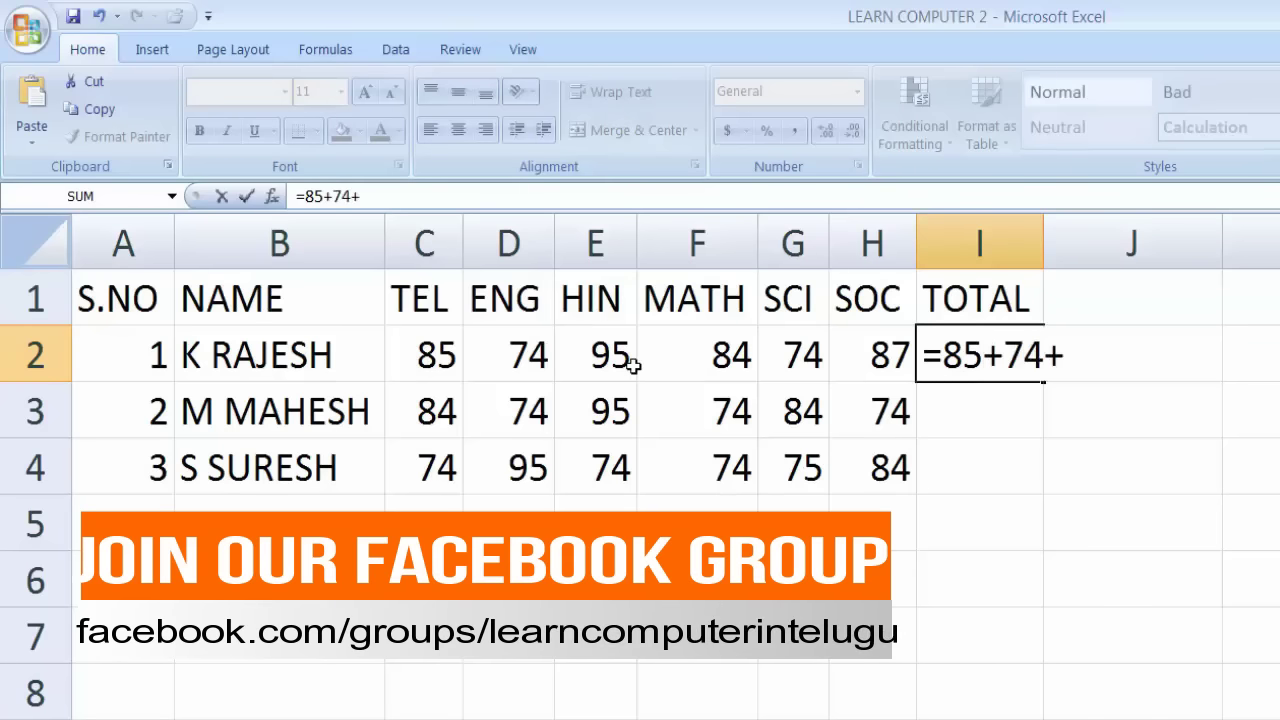
{"action": "type", "text": "95+8"}
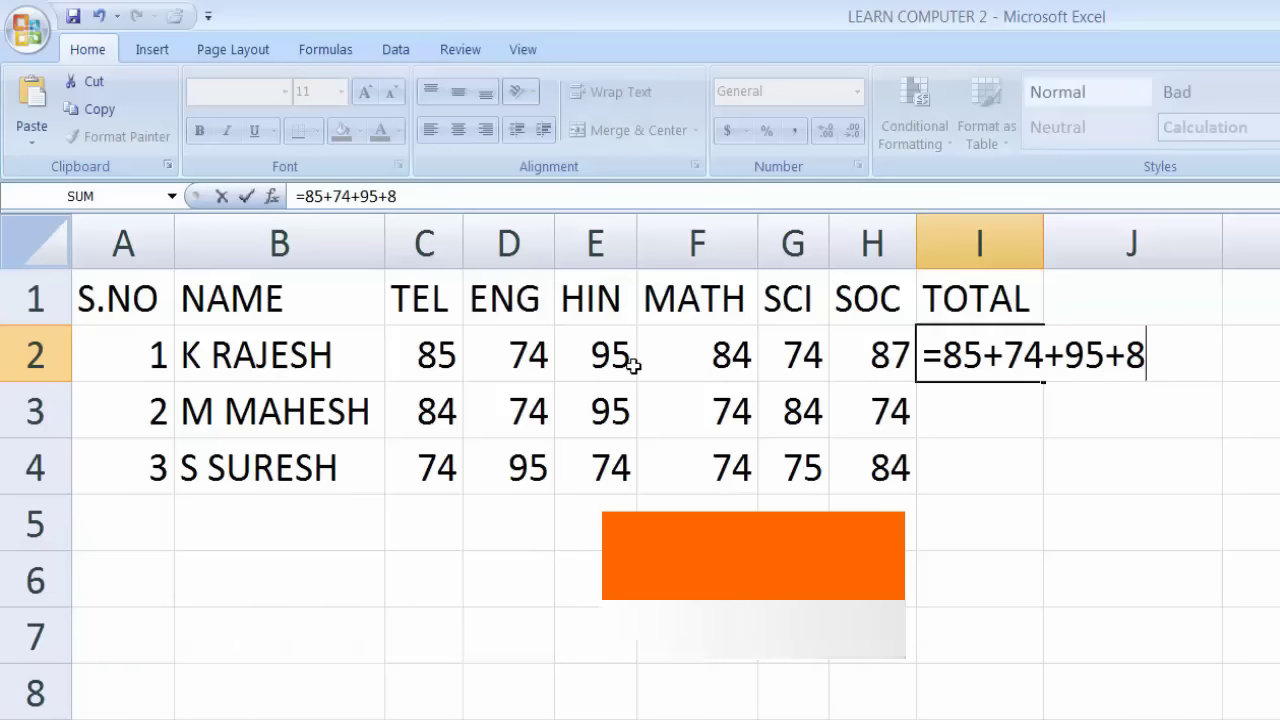
{"action": "type", "text": "4+"}
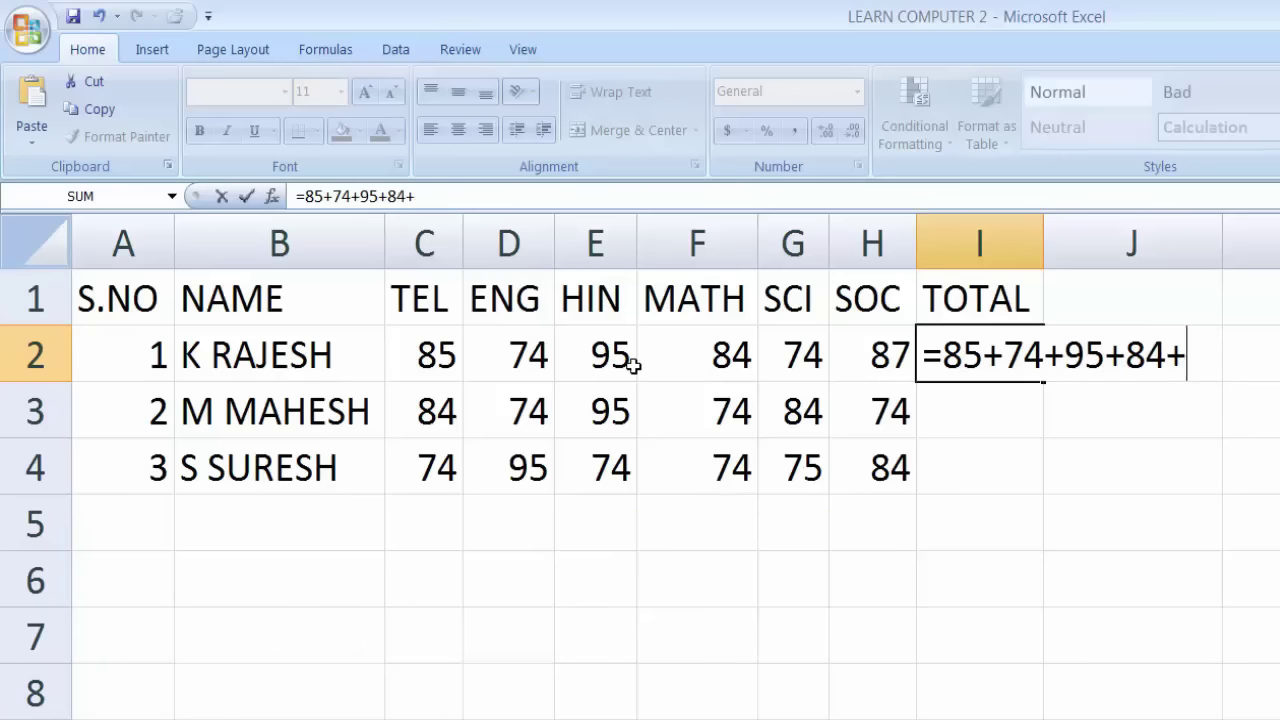
{"action": "type", "text": "74+"}
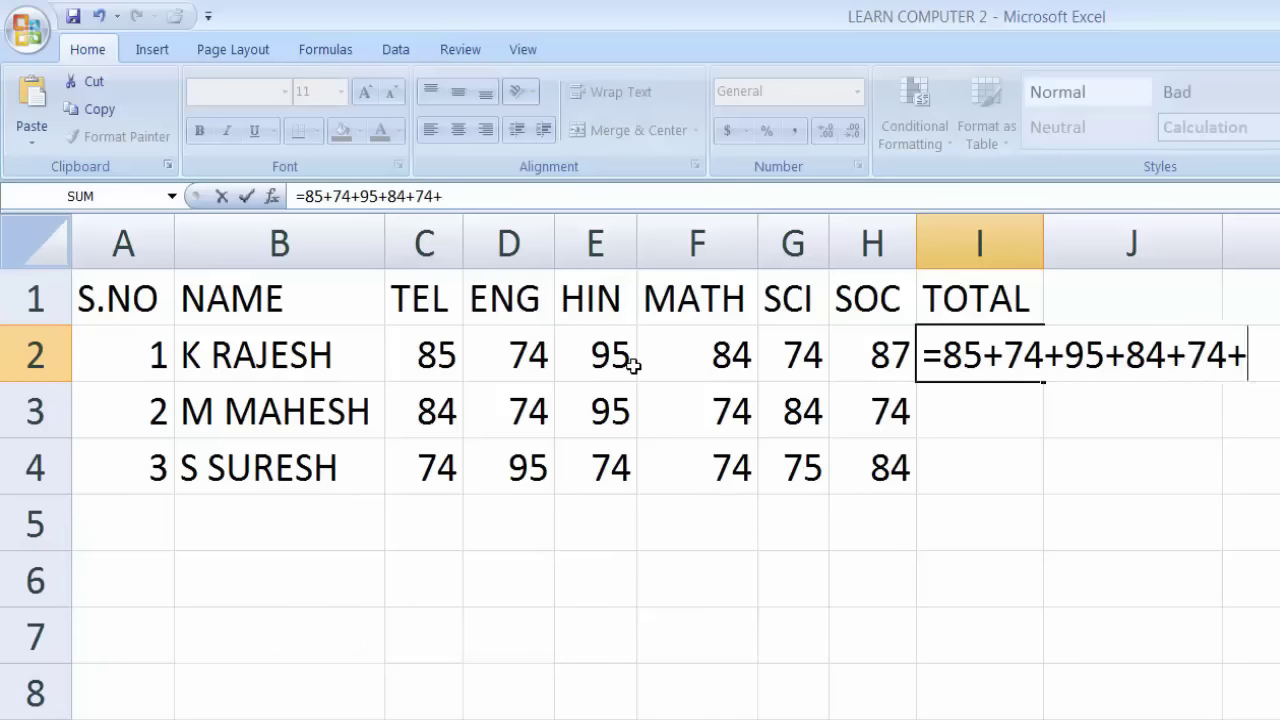
{"action": "type", "text": "87"}
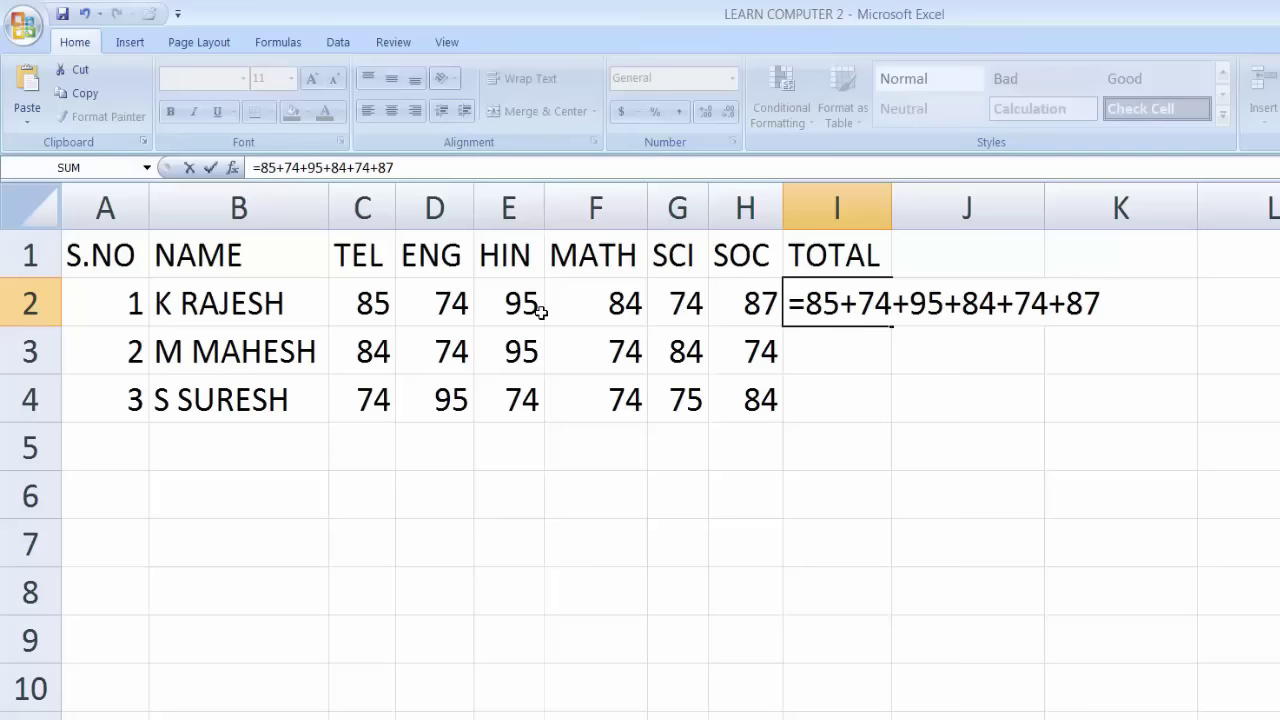
{"action": "key", "text": "Return"}
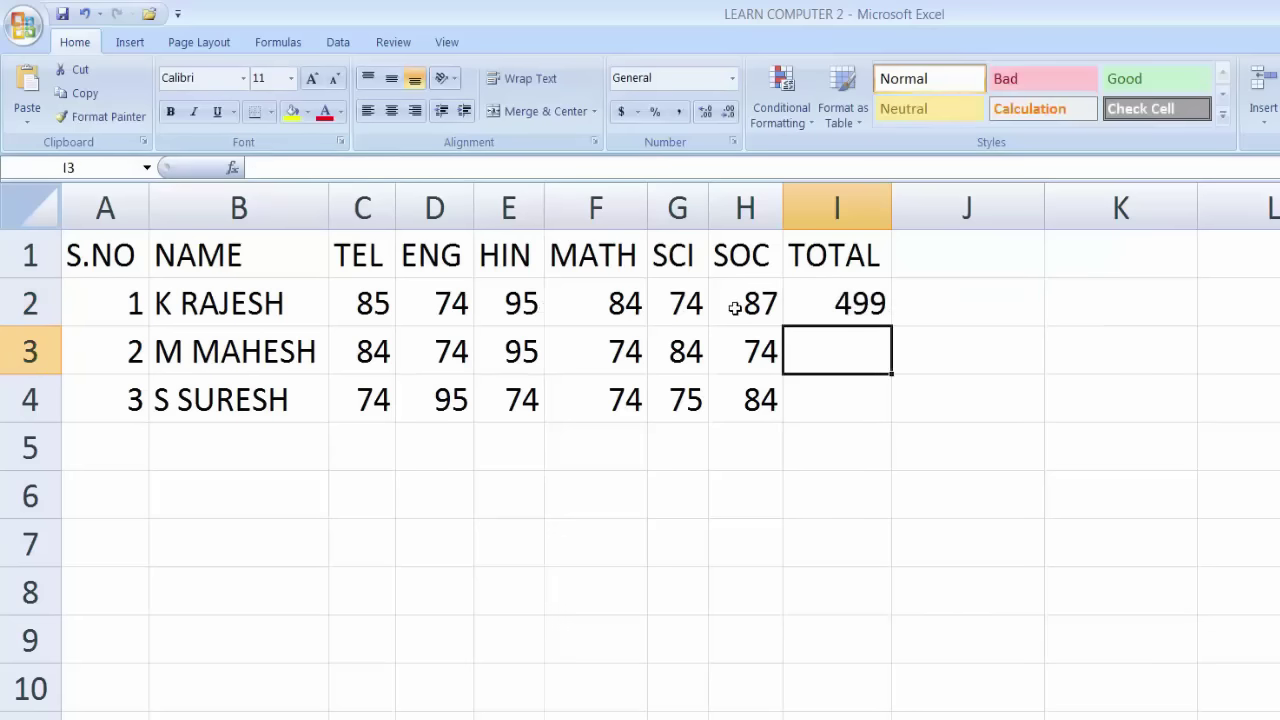
Step: Fill I2's typed-number total down to I4 and inspect the fixed numbers in its formula
{"action": "left_click", "coordinate": [848, 300]}
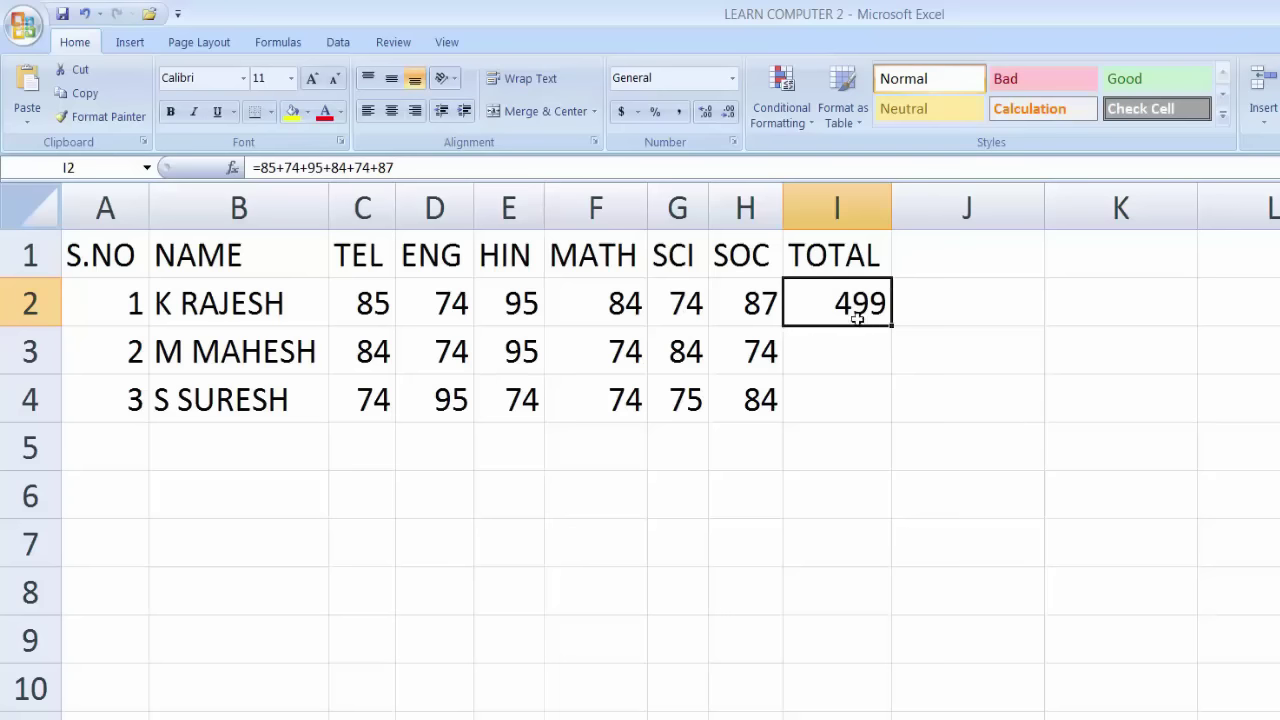
{"action": "left_click_drag", "start_coordinate": [891, 325], "coordinate": [894, 417]}
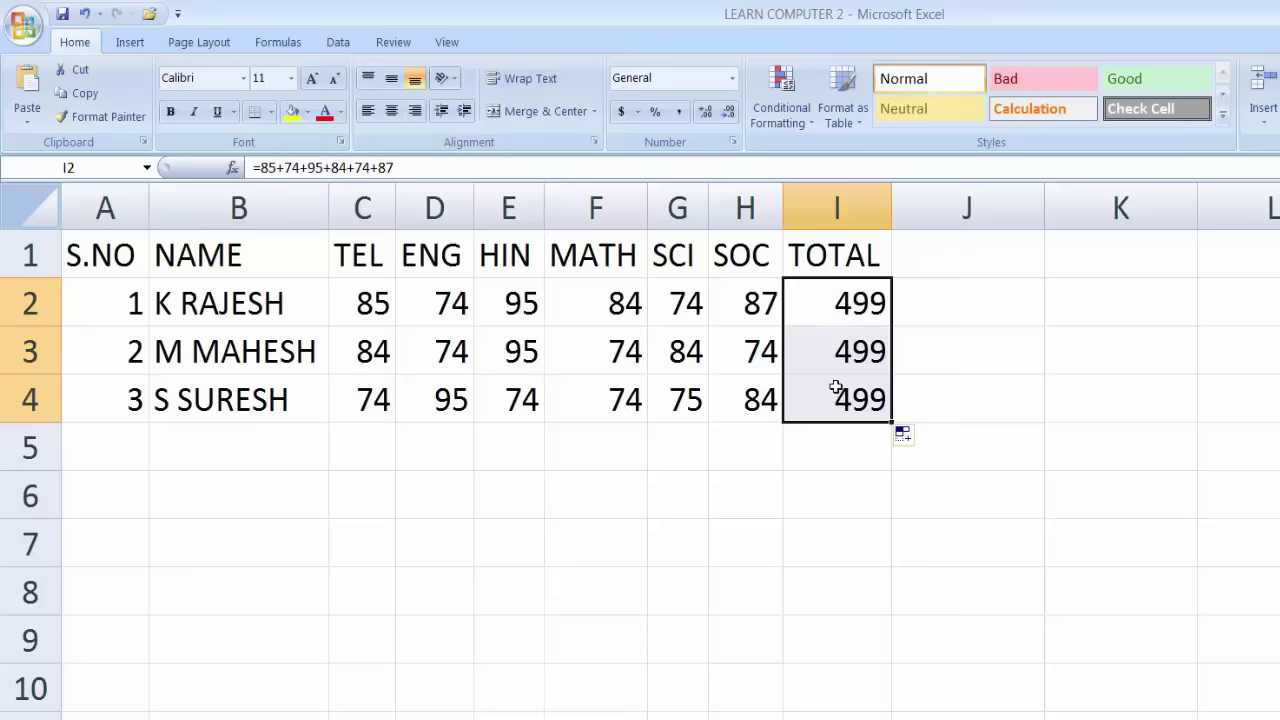
{"action": "left_click", "coordinate": [835, 312]}
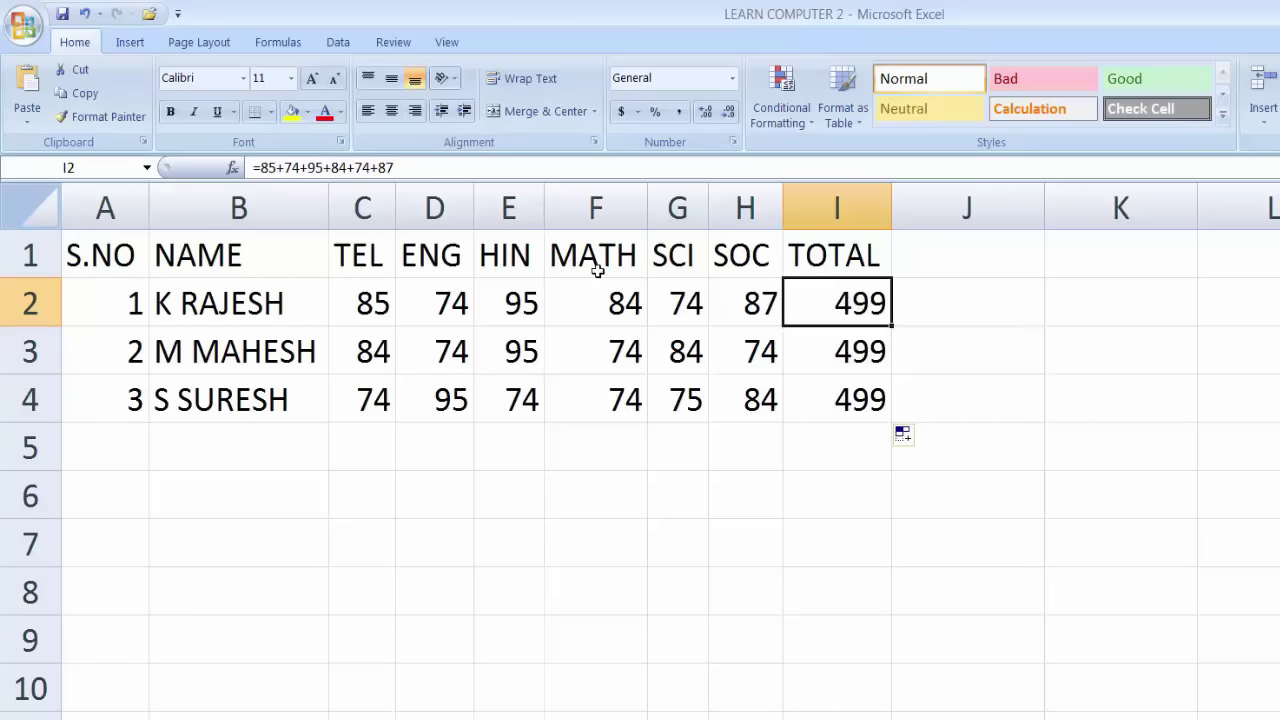
{"action": "left_click_drag", "start_coordinate": [265, 167], "coordinate": [398, 195]}
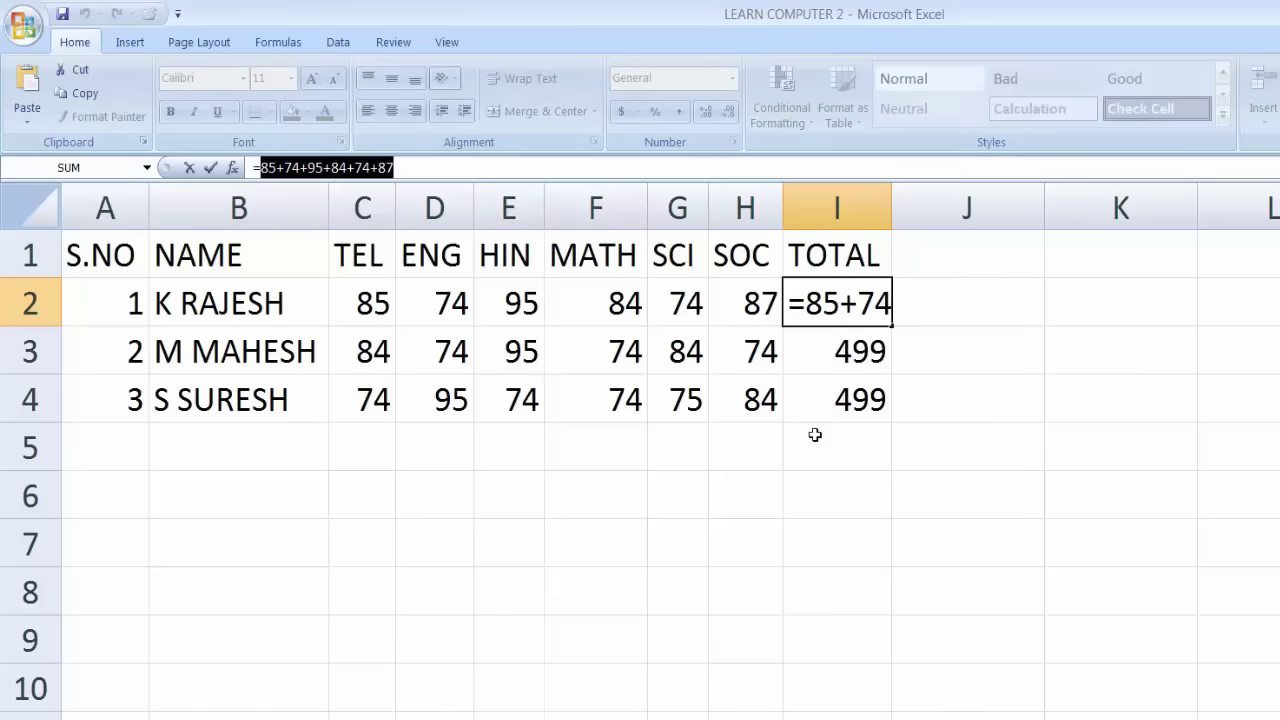
{"action": "key", "text": "Return"}
Step: Compare I2's total with the first student's TEL, ENG, HIN and MATH marks in C2:F2
{"action": "left_click", "coordinate": [845, 310]}
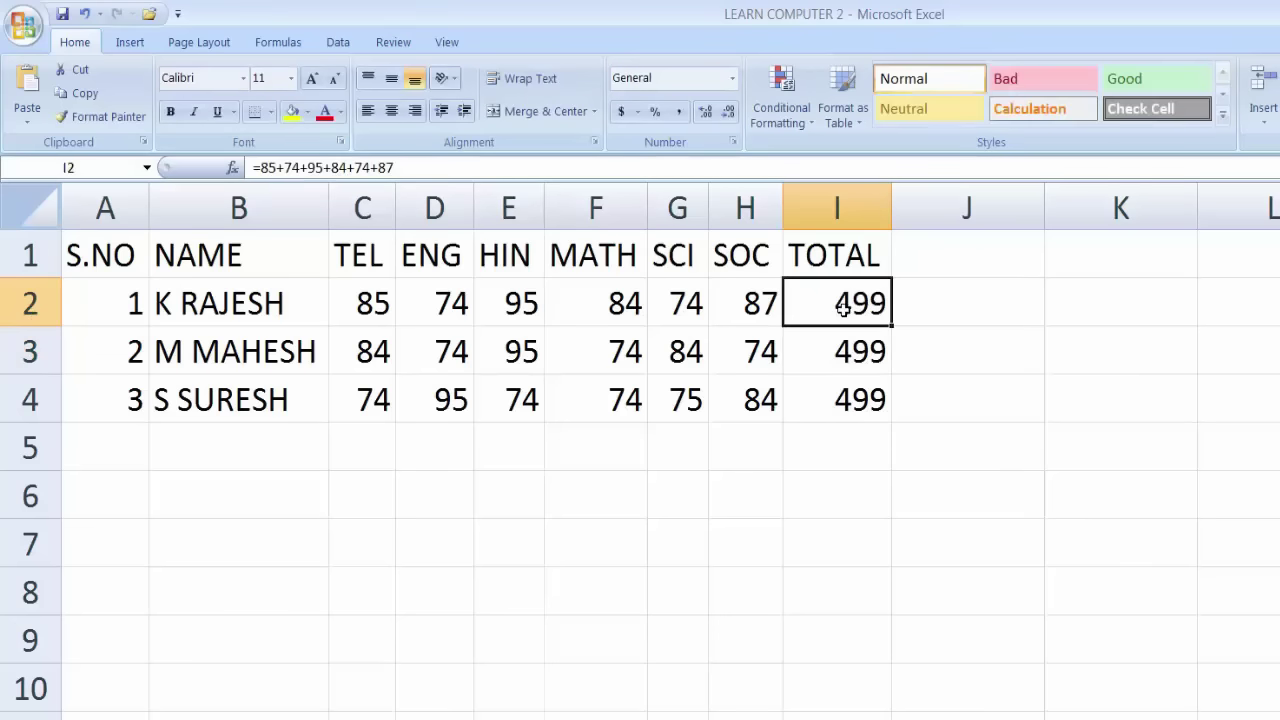
{"action": "left_click", "coordinate": [370, 309]}
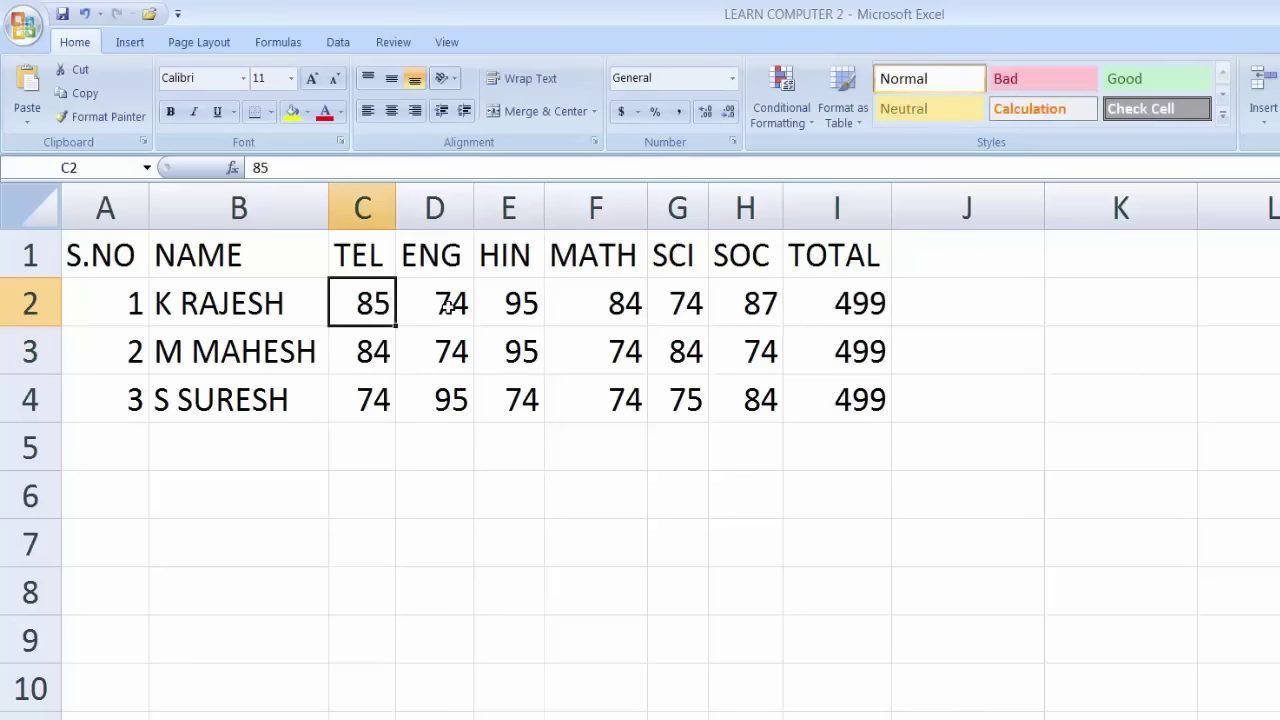
{"action": "left_click", "coordinate": [448, 308]}
{"action": "left_click", "coordinate": [534, 313]}
{"action": "left_click", "coordinate": [618, 314]}
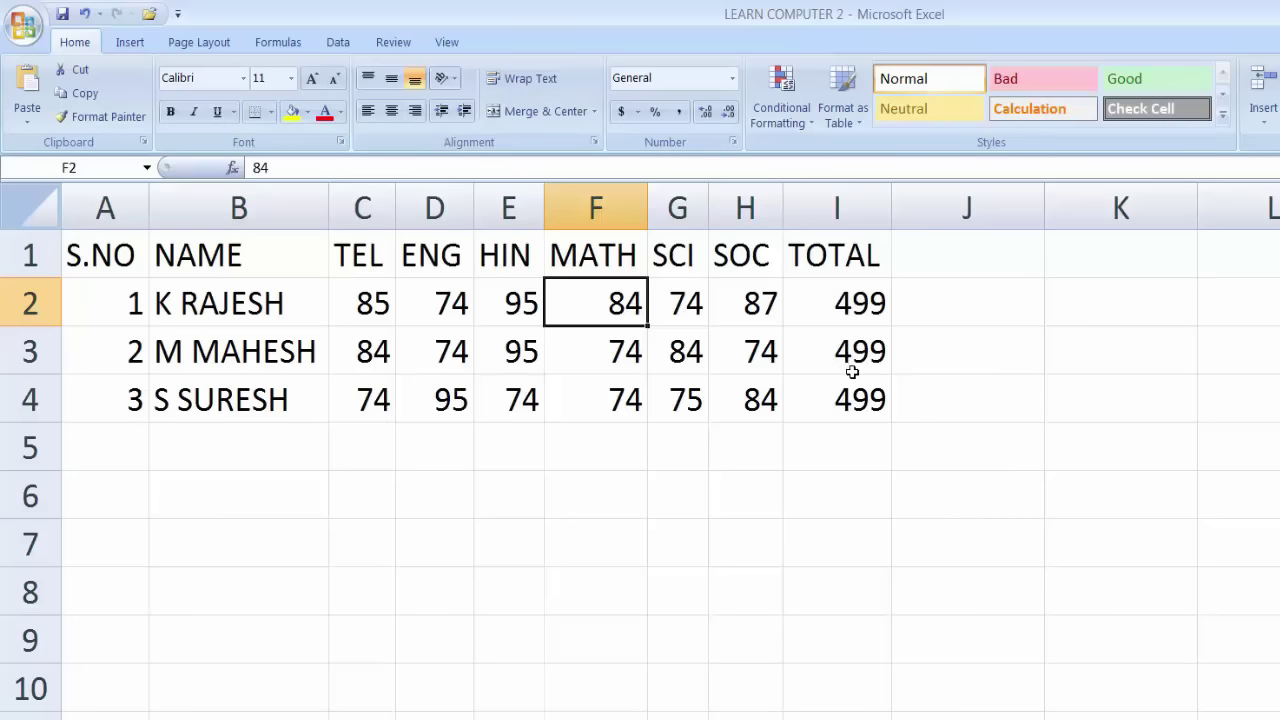
Step: Build =C2+D2+E2+F2+G2+H2 in J2 by picking each mark cell, giving 499
{"action": "left_click", "coordinate": [938, 309]}
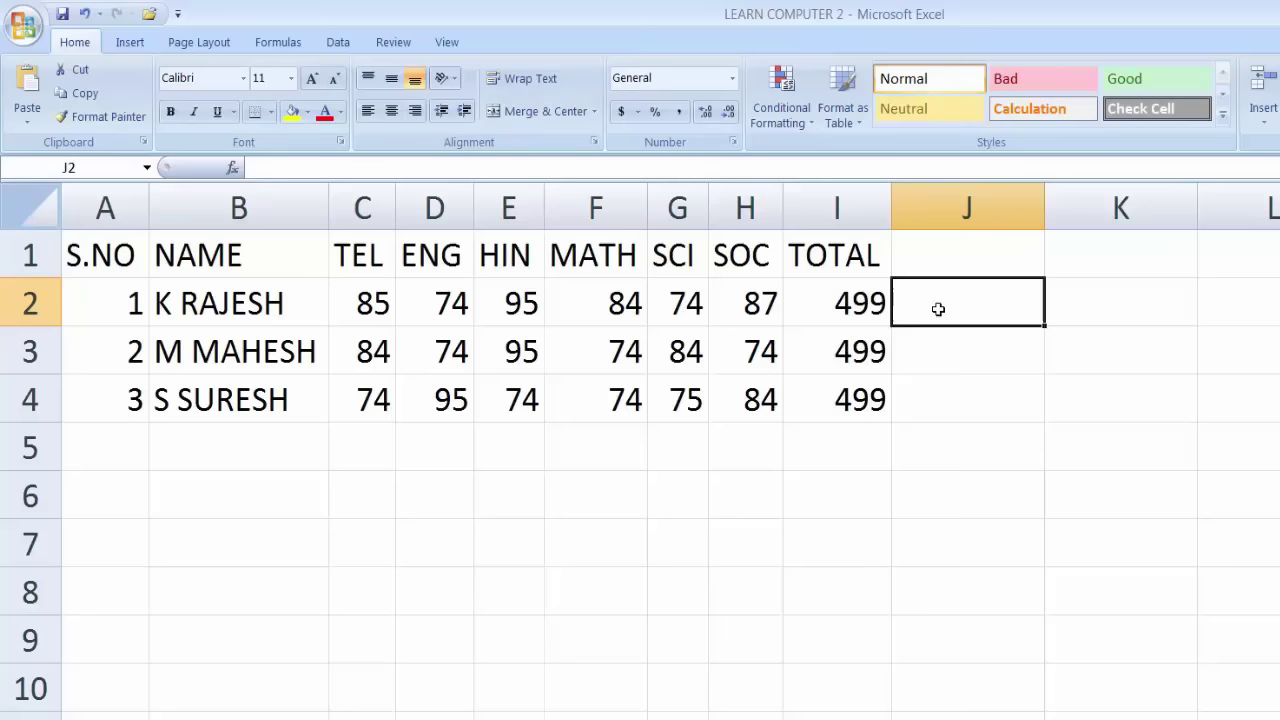
{"action": "type", "text": "="}
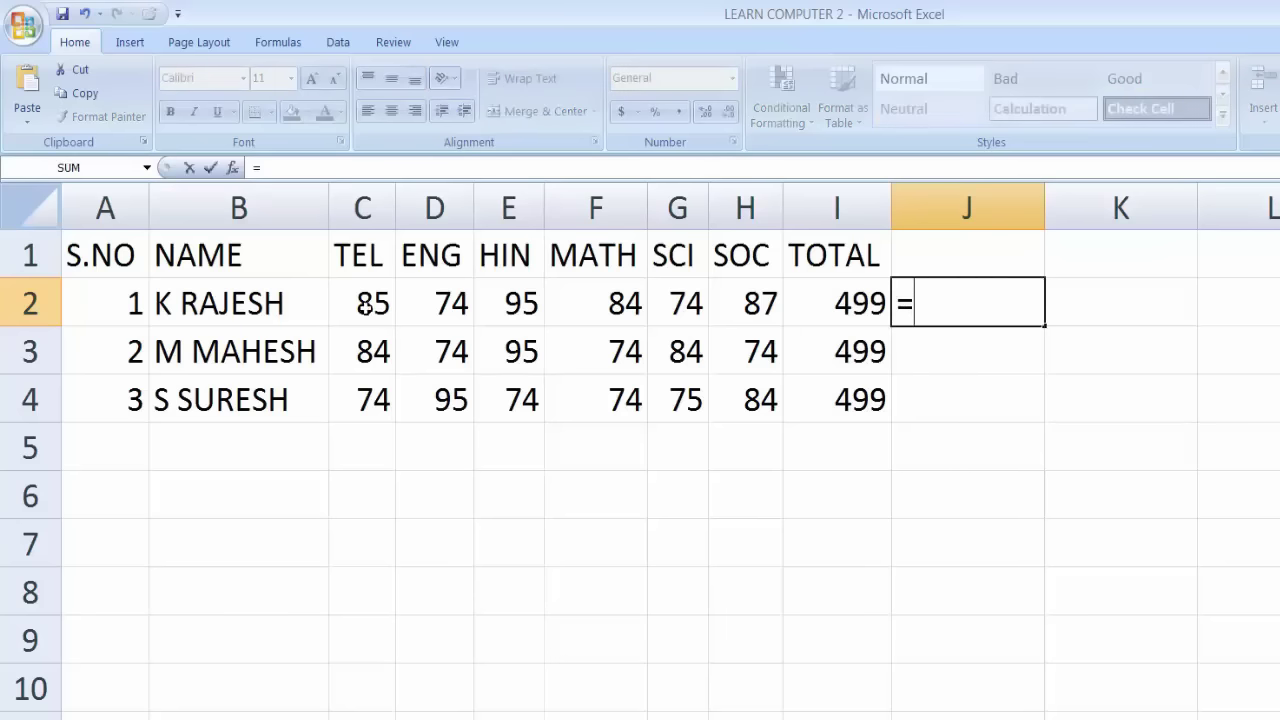
{"action": "left_click", "coordinate": [378, 310]}
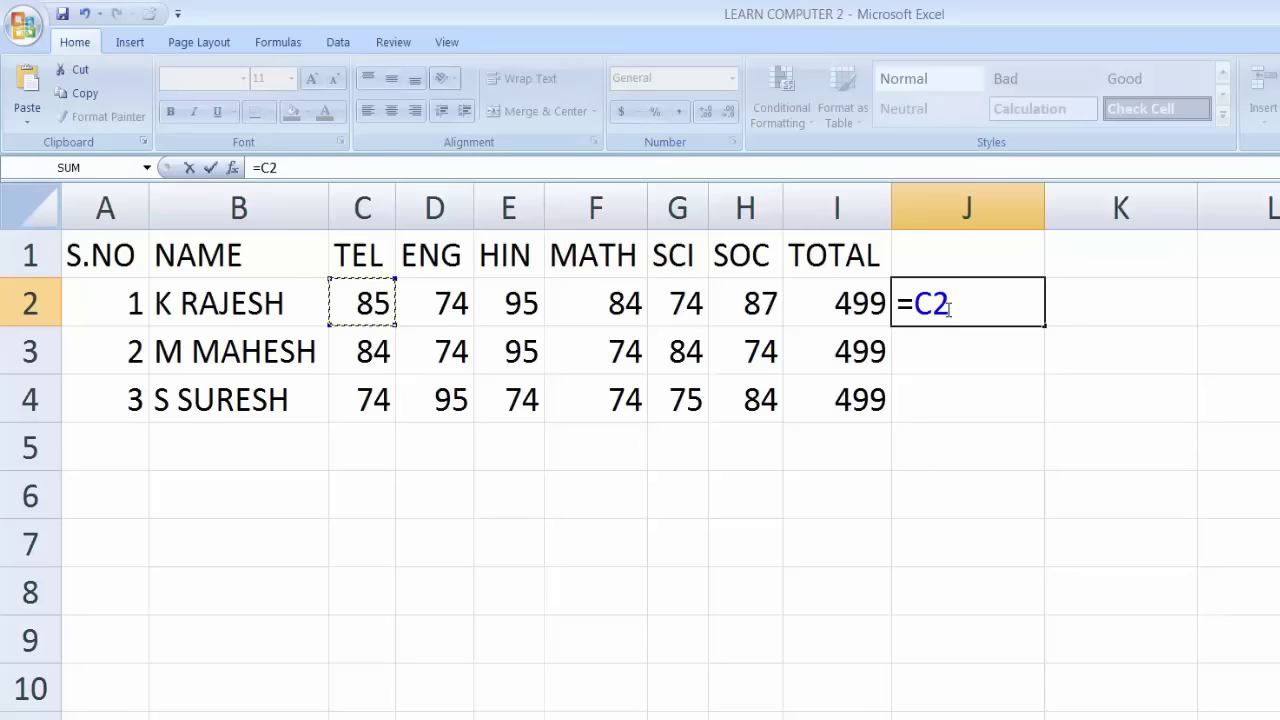
{"action": "type", "text": "+"}
{"action": "left_click", "coordinate": [416, 304]}
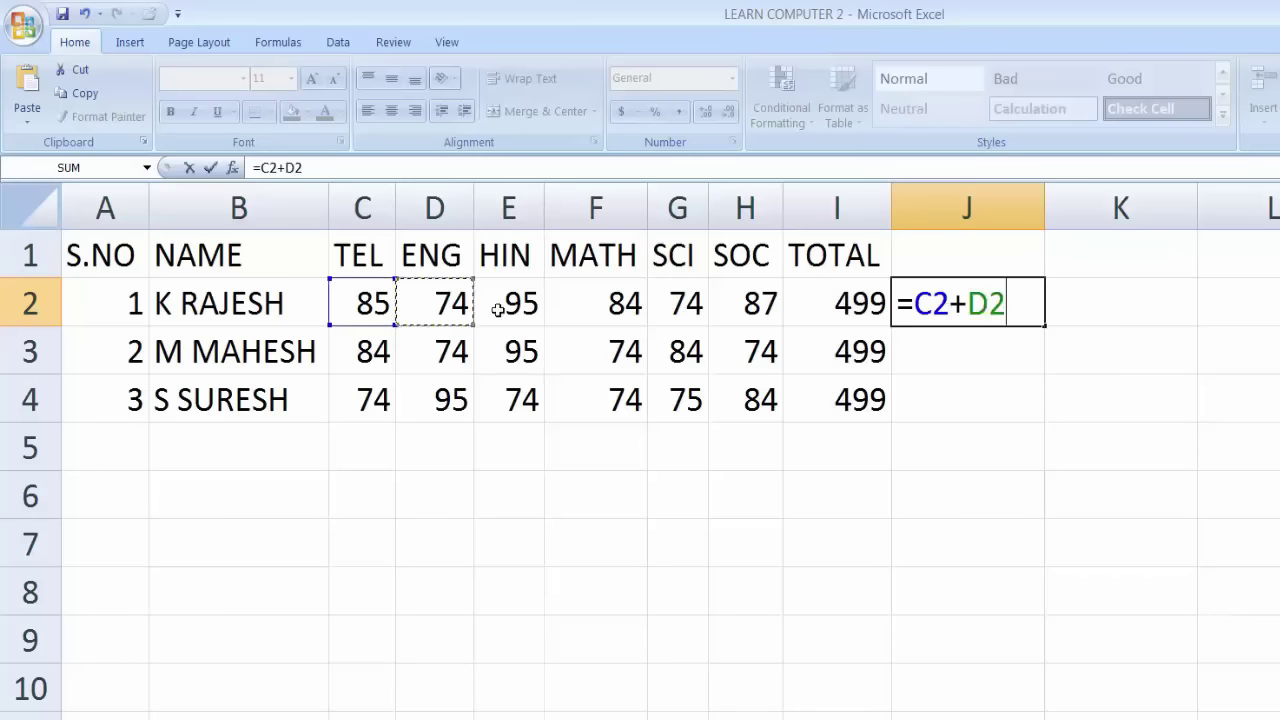
{"action": "type", "text": "+"}
{"action": "left_click", "coordinate": [508, 306]}
{"action": "type", "text": "+"}
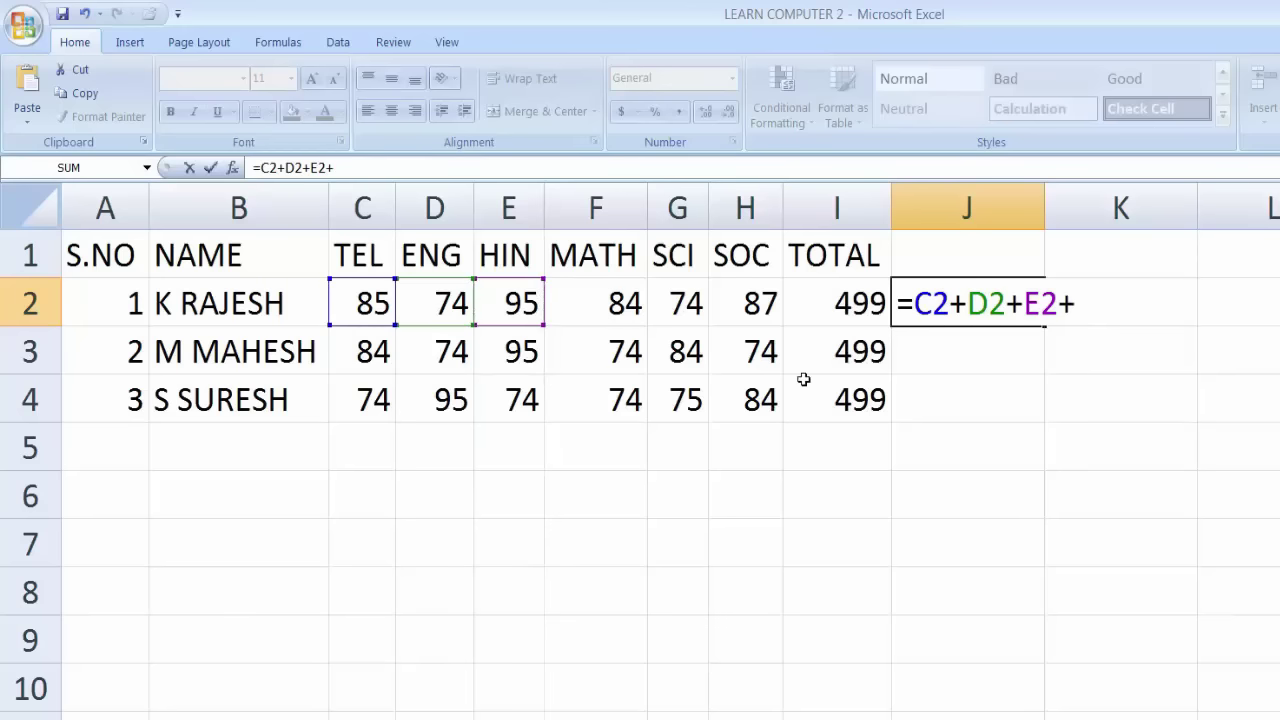
{"action": "left_click", "coordinate": [568, 316]}
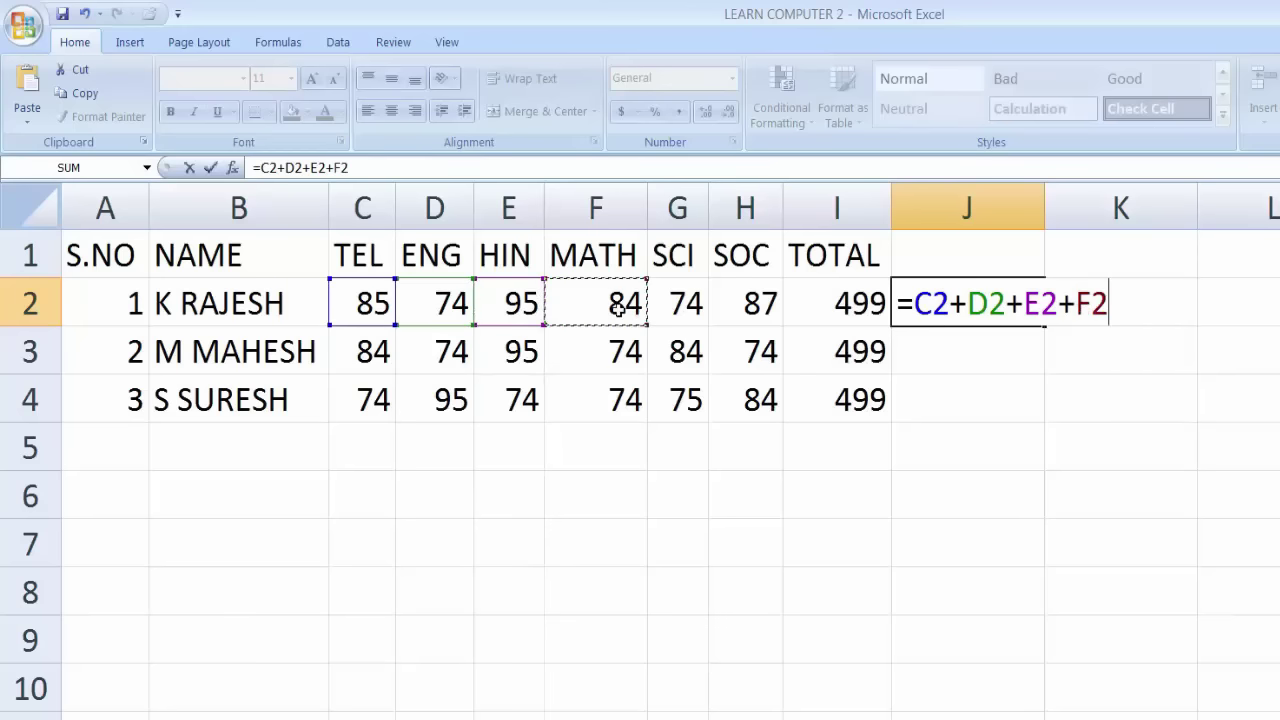
{"action": "type", "text": "+"}
{"action": "left_click", "coordinate": [682, 307]}
{"action": "type", "text": "+"}
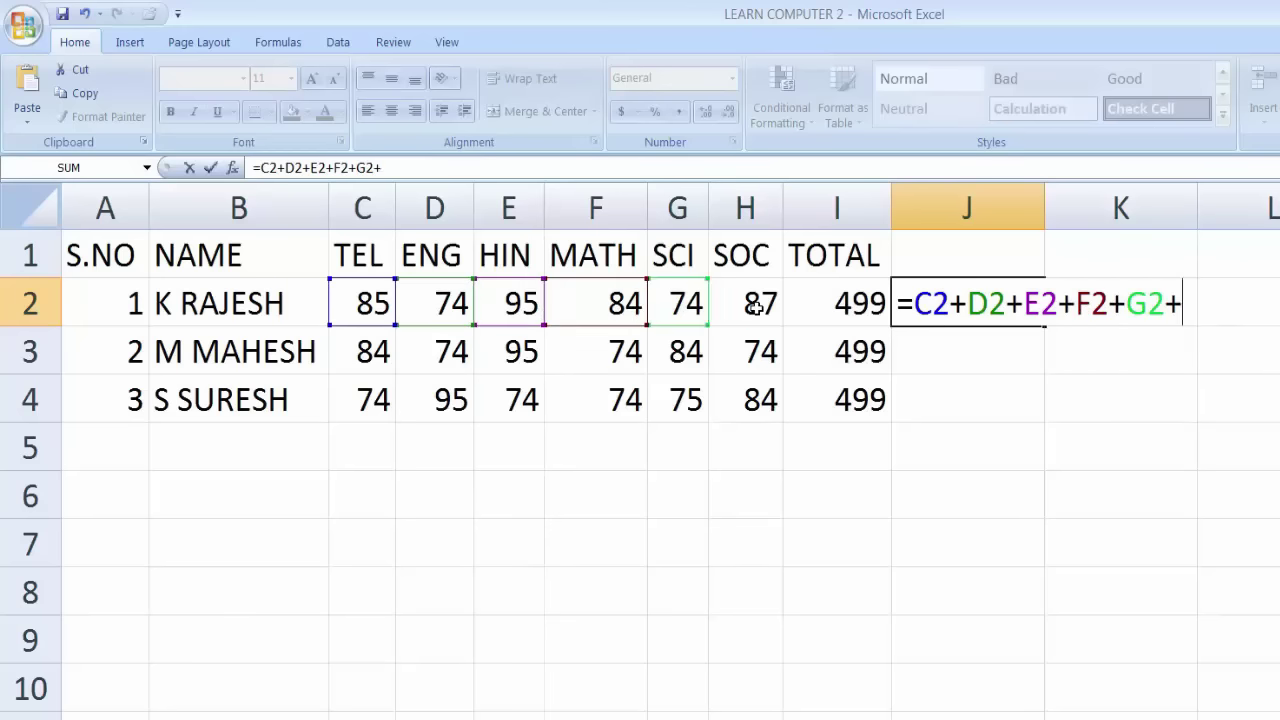
{"action": "left_click", "coordinate": [756, 308]}
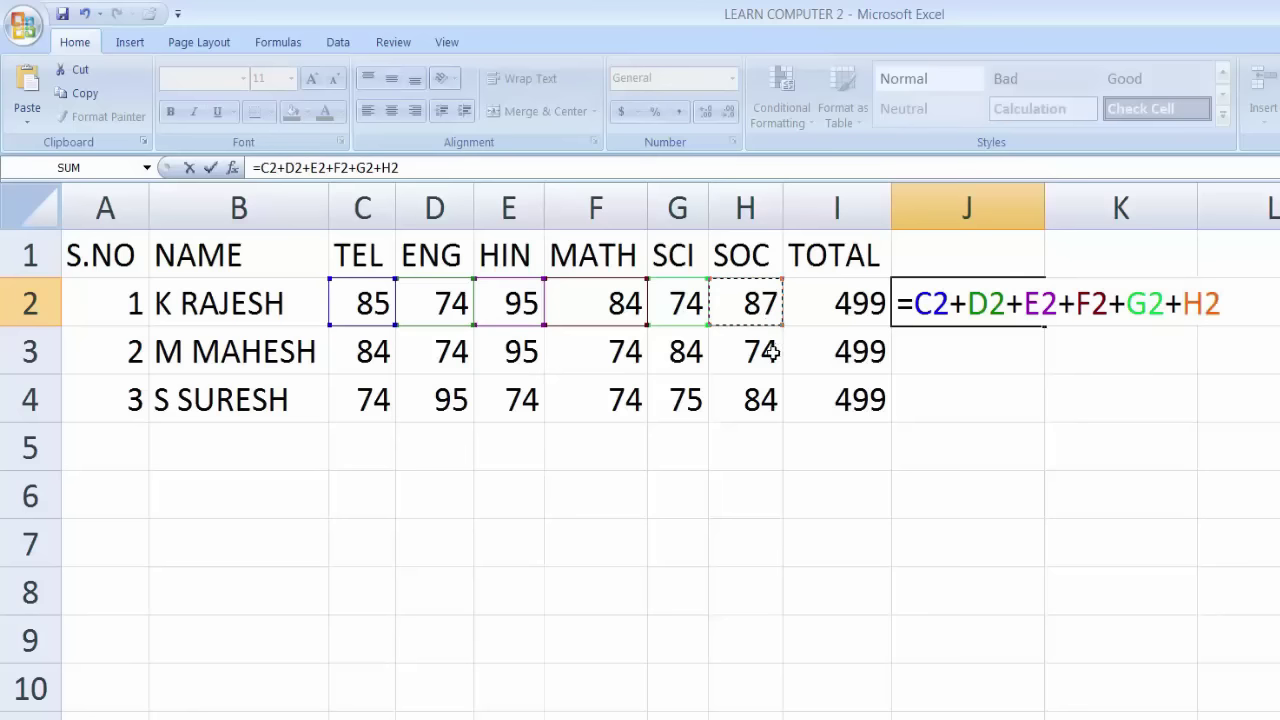
{"action": "key", "text": "Return"}
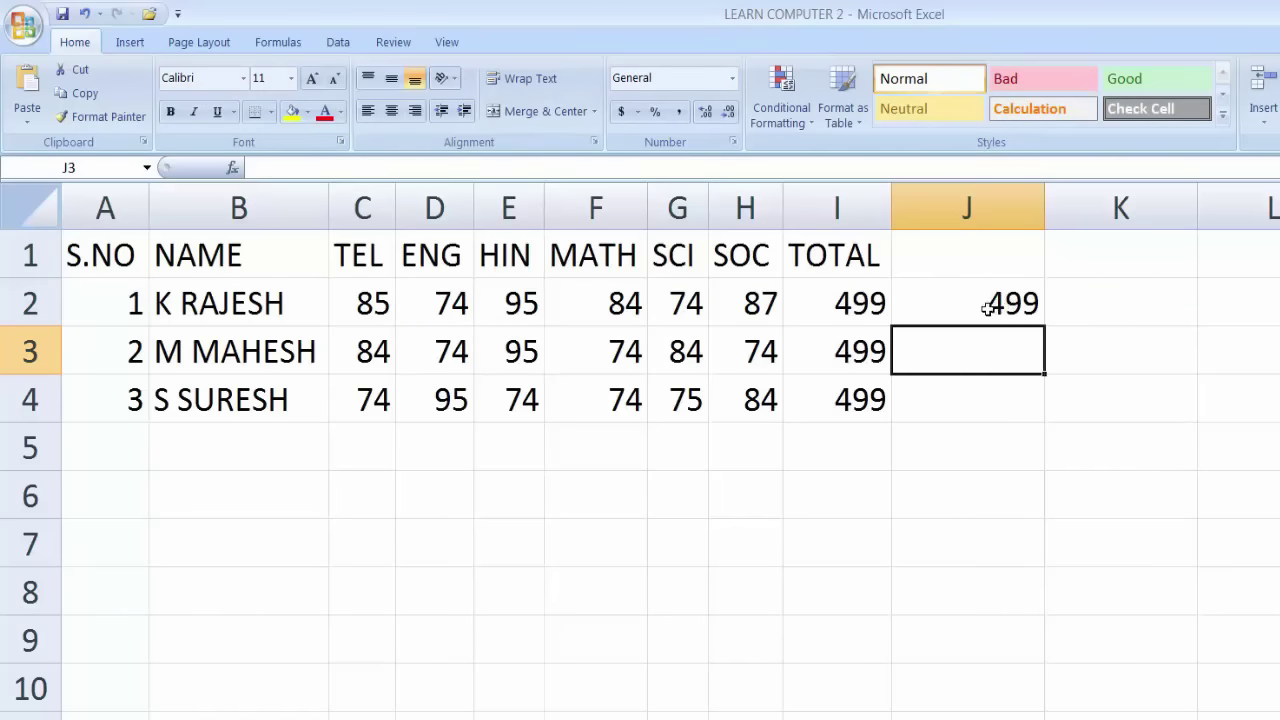
Step: Fill J2's reference formula down to J4 and inspect the adjusted formulas giving 485 and 476
{"action": "left_click", "coordinate": [988, 305]}
{"action": "left_click_drag", "start_coordinate": [1043, 326], "coordinate": [1022, 423]}
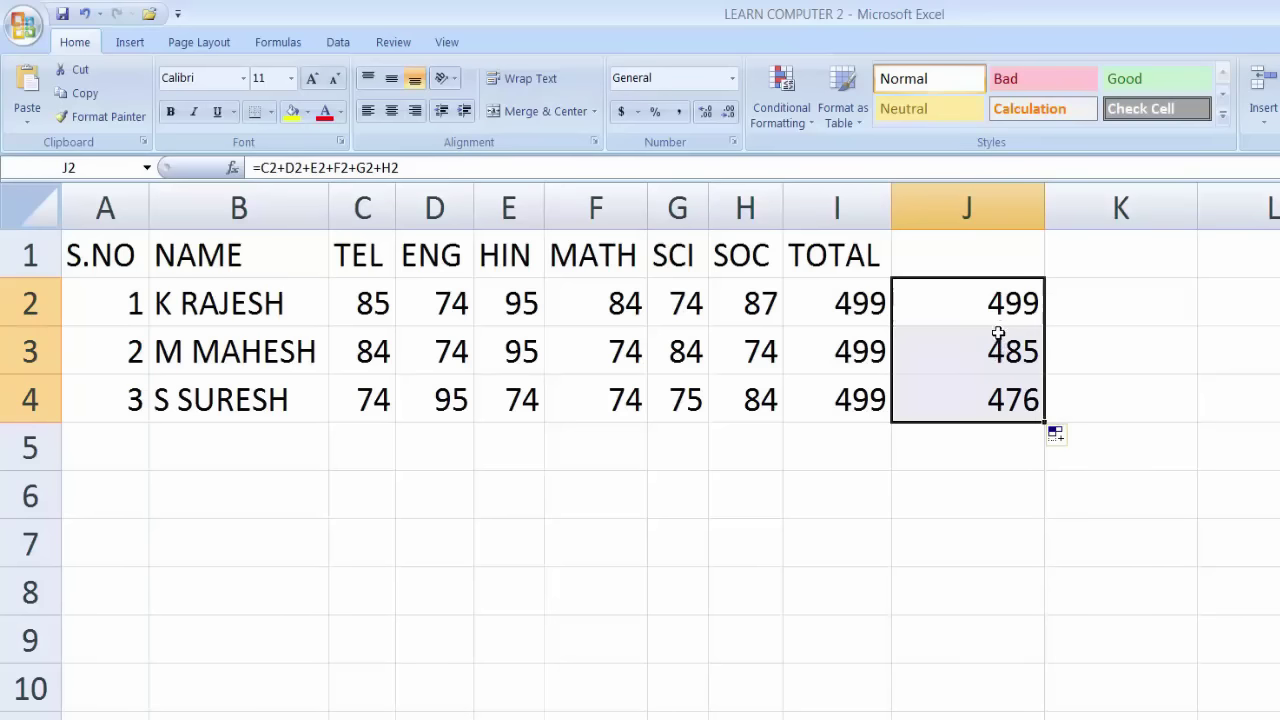
{"action": "left_click", "coordinate": [1000, 358]}
{"action": "left_click", "coordinate": [988, 390]}
{"action": "left_click", "coordinate": [973, 310]}
{"action": "left_click", "coordinate": [983, 348]}
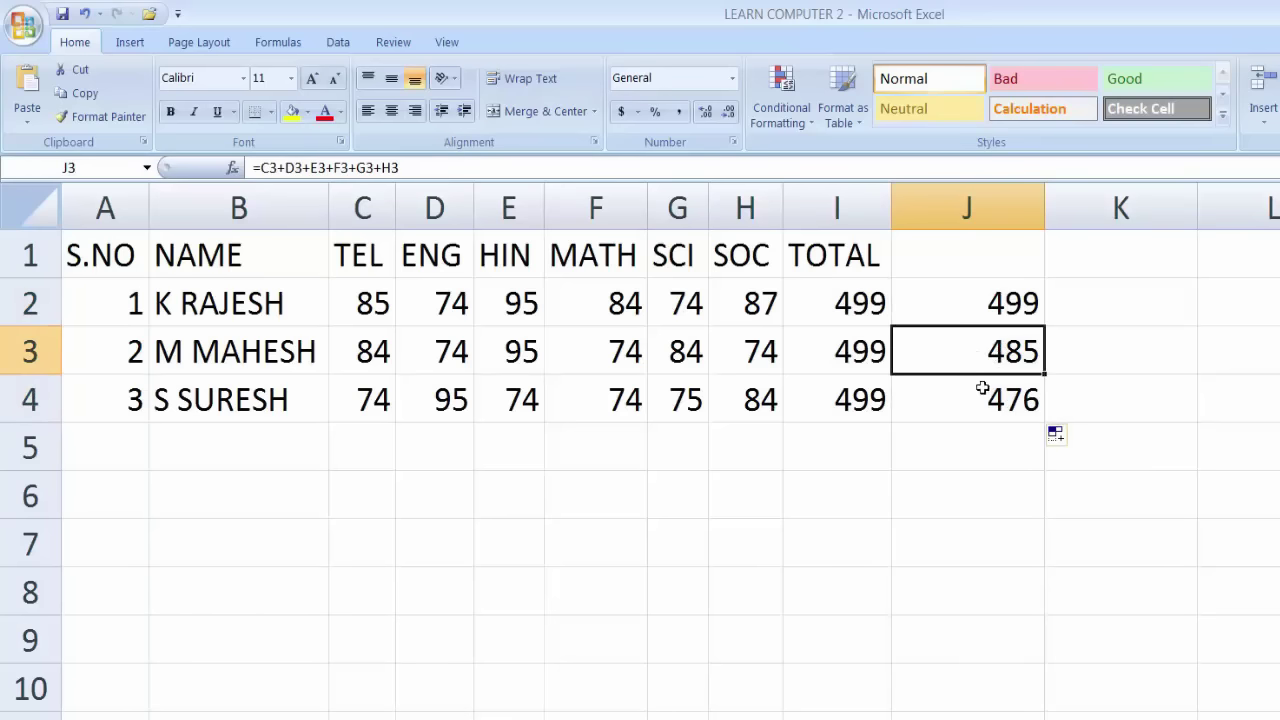
{"action": "left_click", "coordinate": [980, 392]}
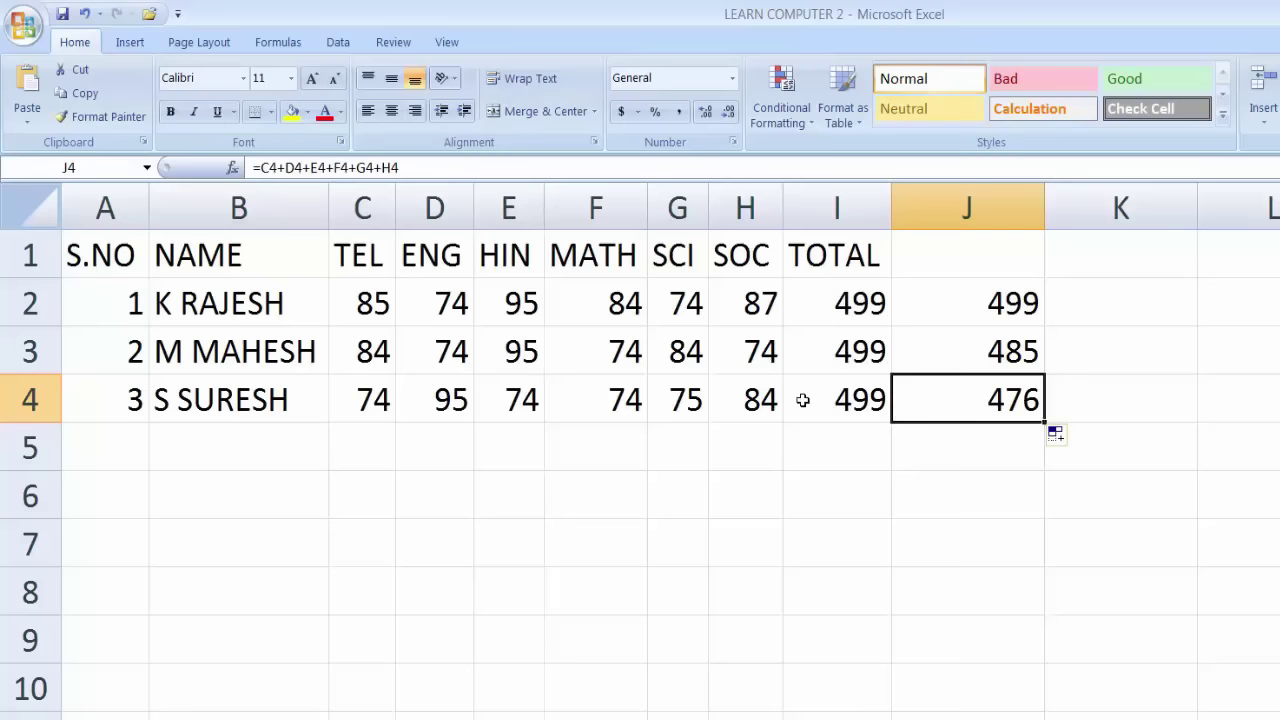
{"action": "left_click", "coordinate": [802, 400]}
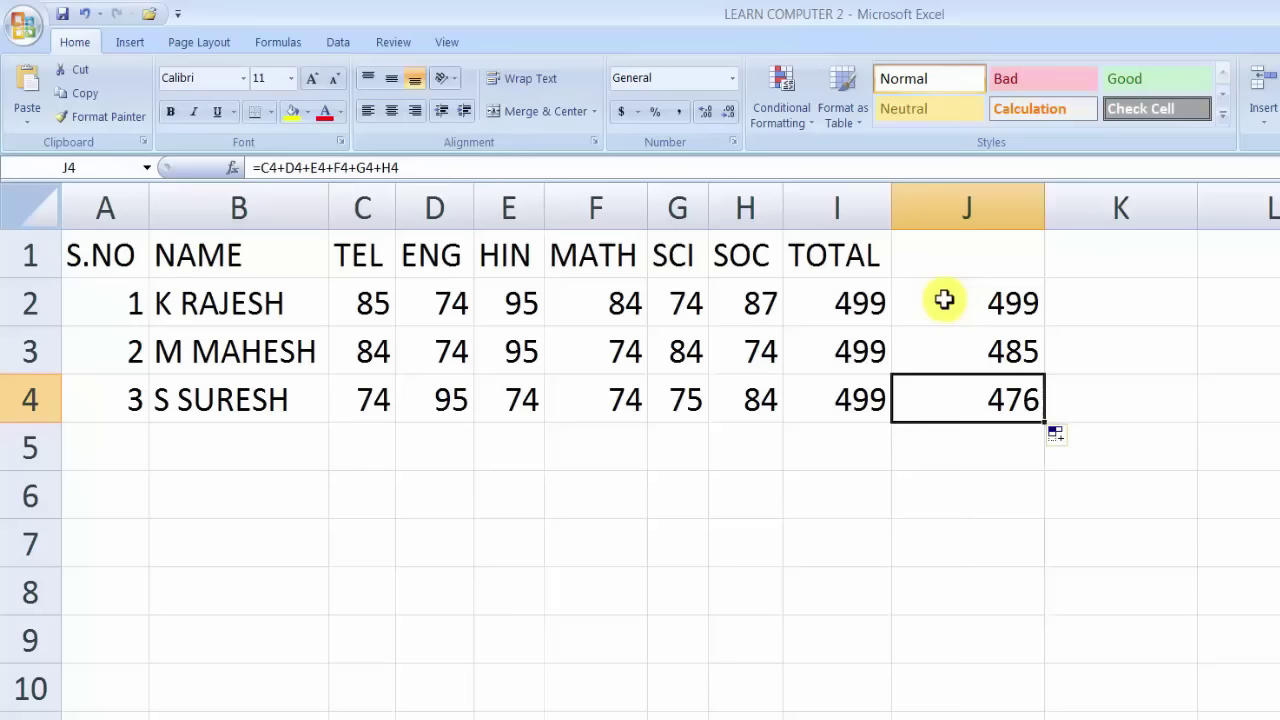
{"action": "left_click", "coordinate": [973, 310]}
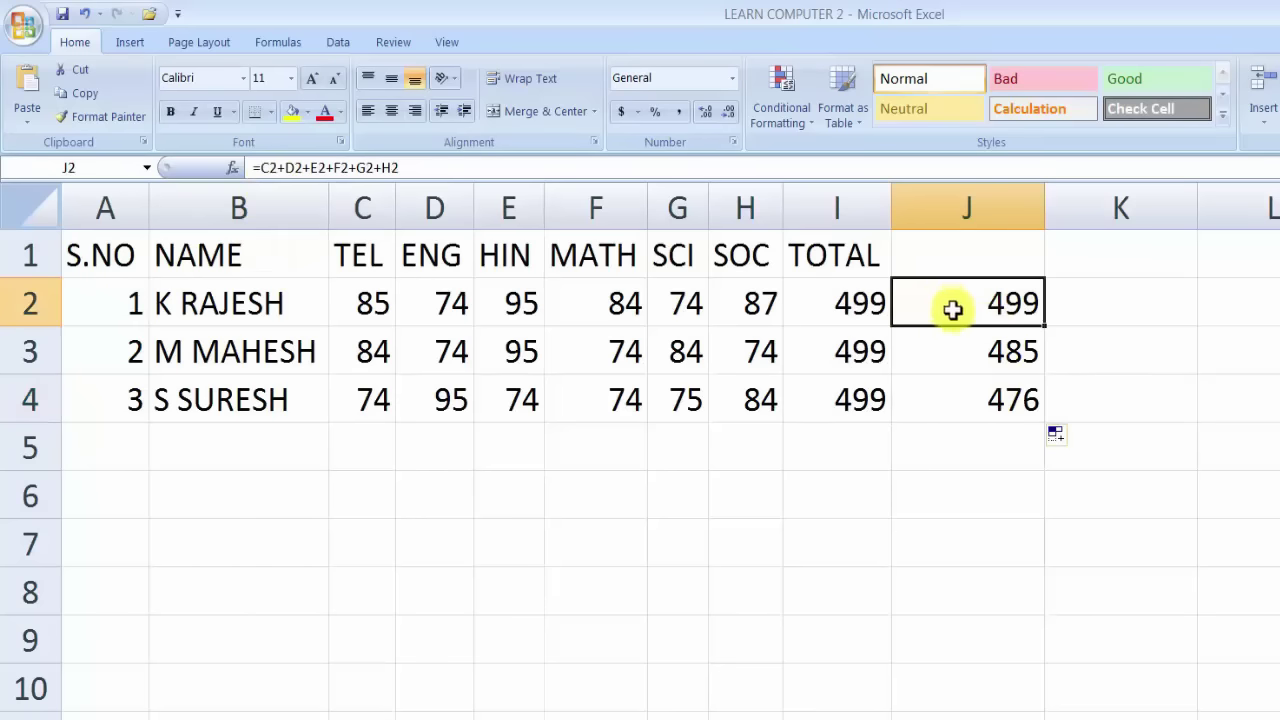
Step: Reopen J2's =C2+D2+E2+F2+G2+H2 formula, highlight its cell references, and recommit it
{"action": "double_click", "coordinate": [951, 314]}
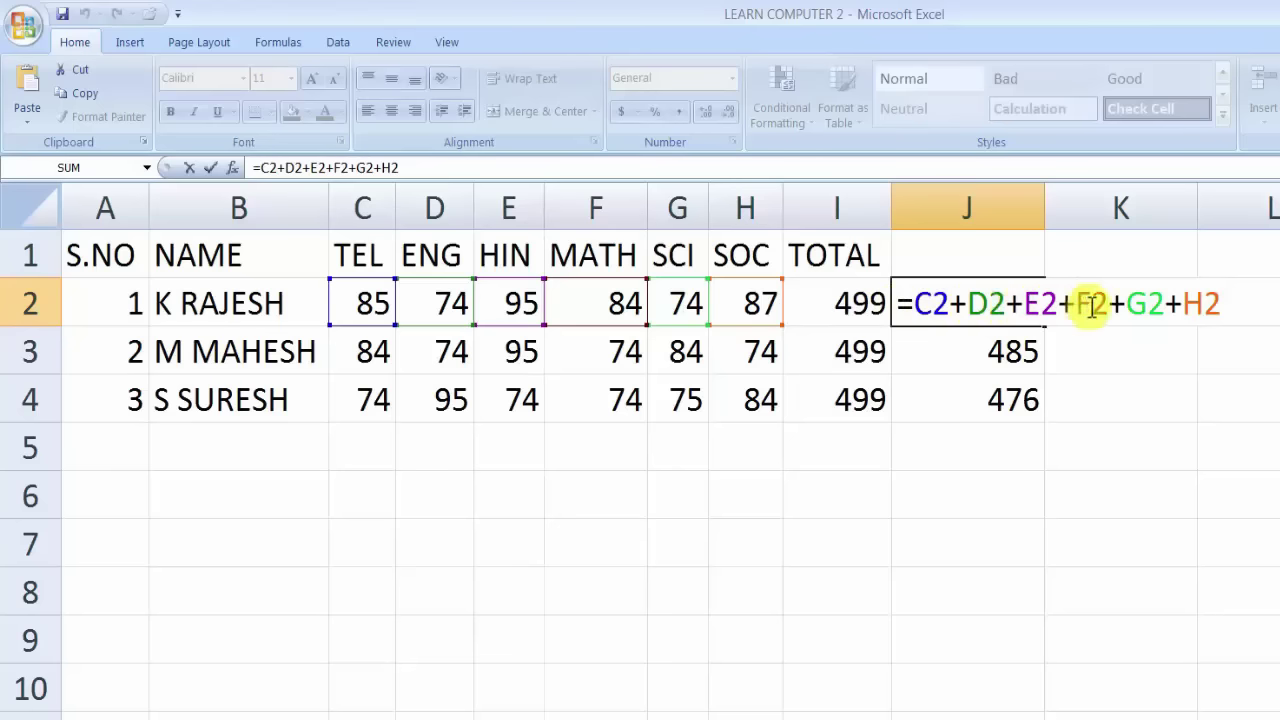
{"action": "left_click_drag", "start_coordinate": [912, 304], "coordinate": [1224, 304]}
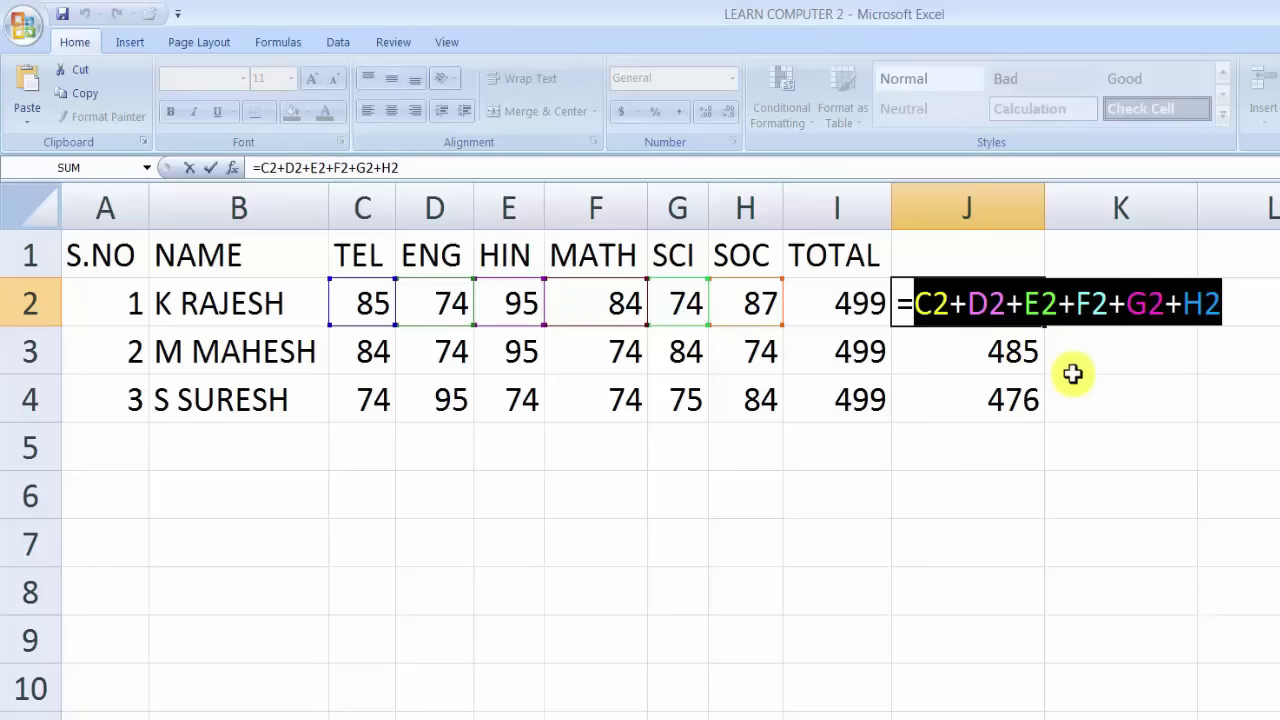
{"action": "left_click", "coordinate": [940, 305]}
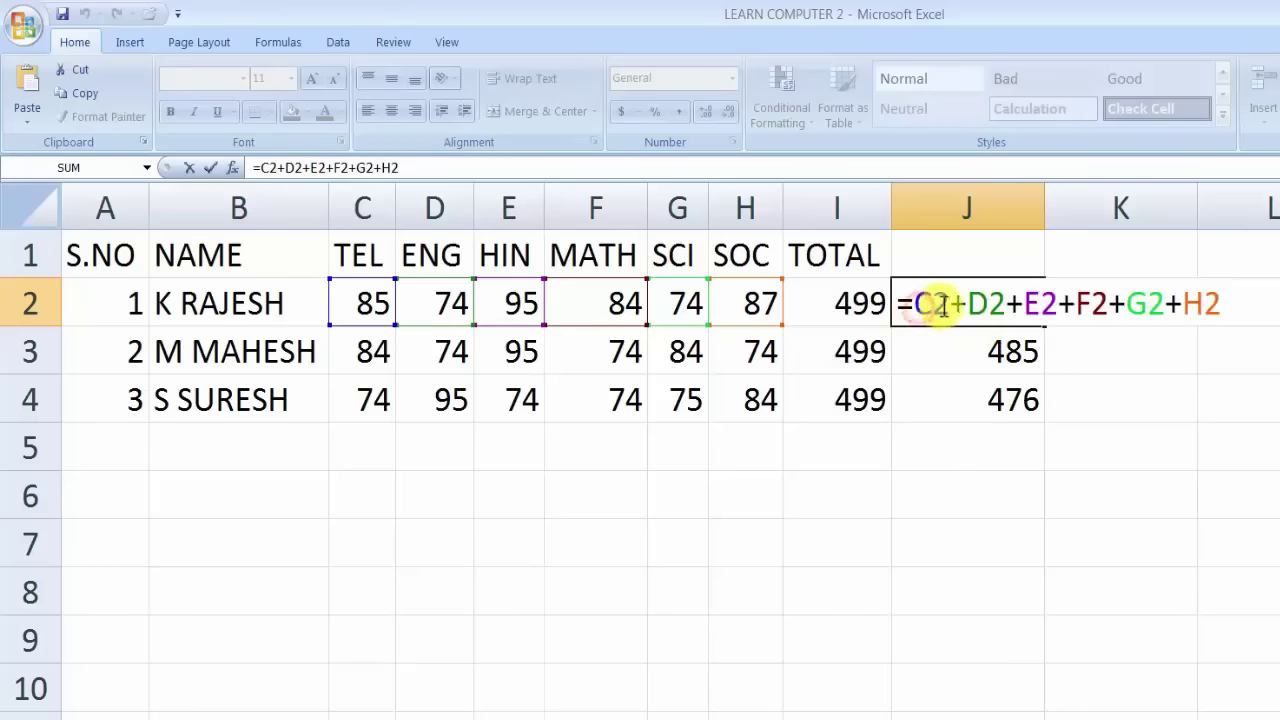
{"action": "left_click_drag", "start_coordinate": [914, 305], "coordinate": [1246, 315]}
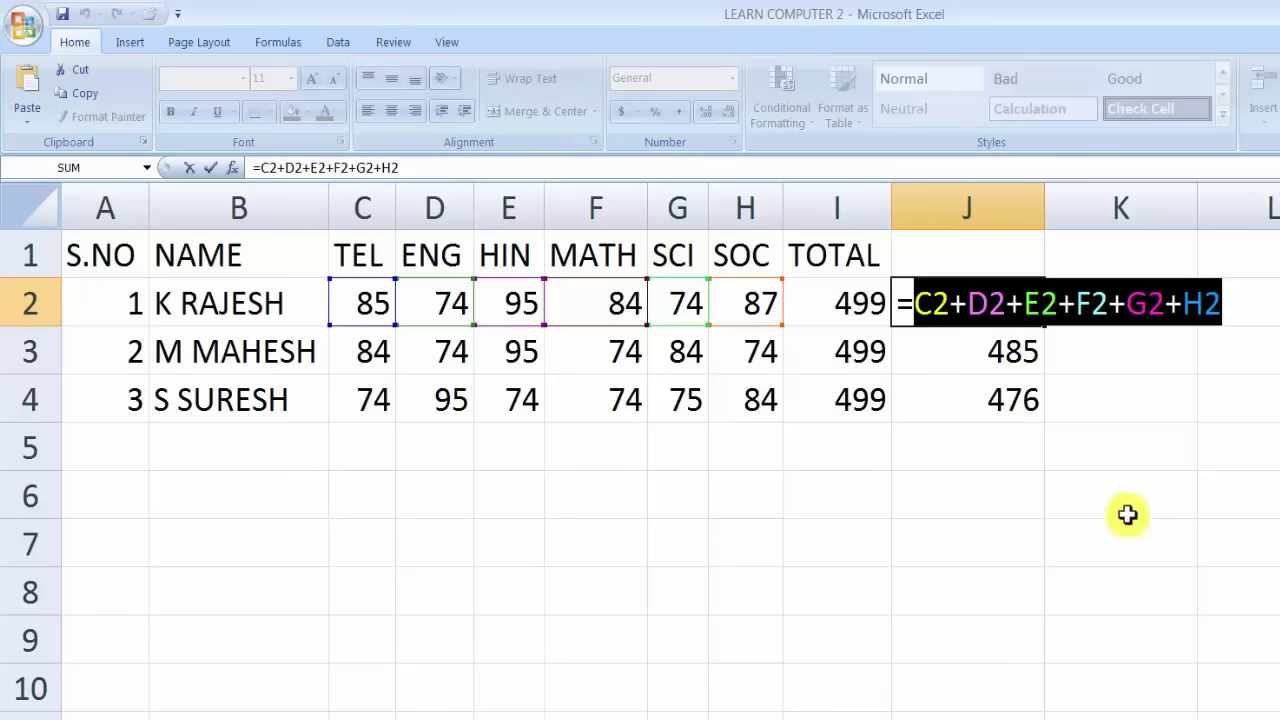
{"action": "key", "text": "Return"}
{"action": "left_click", "coordinate": [597, 505]}
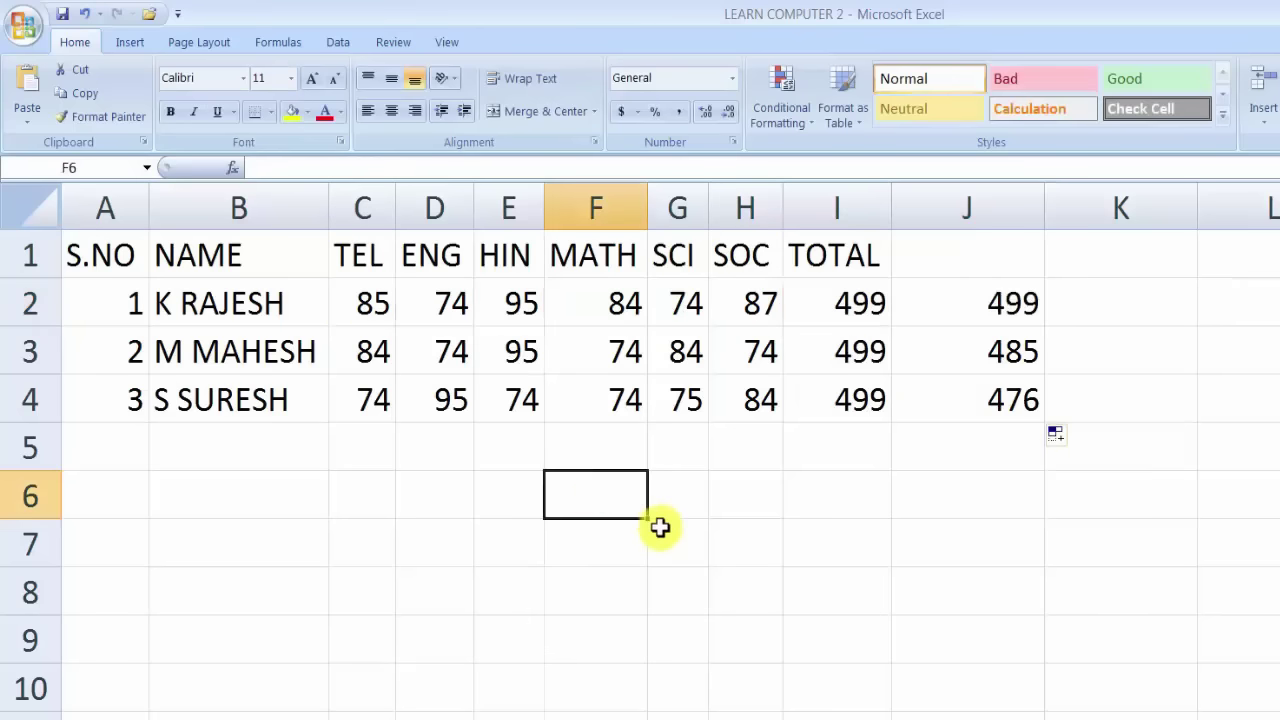
Step: Type the range note c2:h2 in F6 and highlight its parts to explain the range
{"action": "type", "text": "c2:h2"}
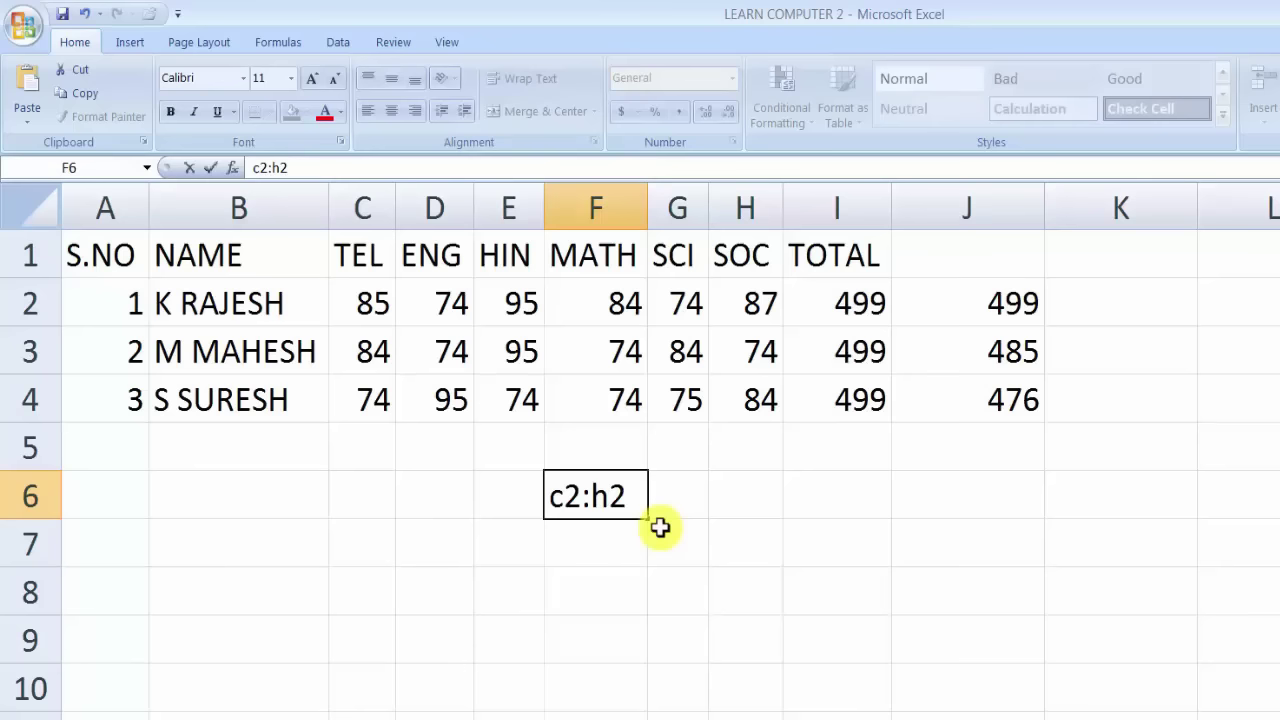
{"action": "double_click", "coordinate": [580, 502]}
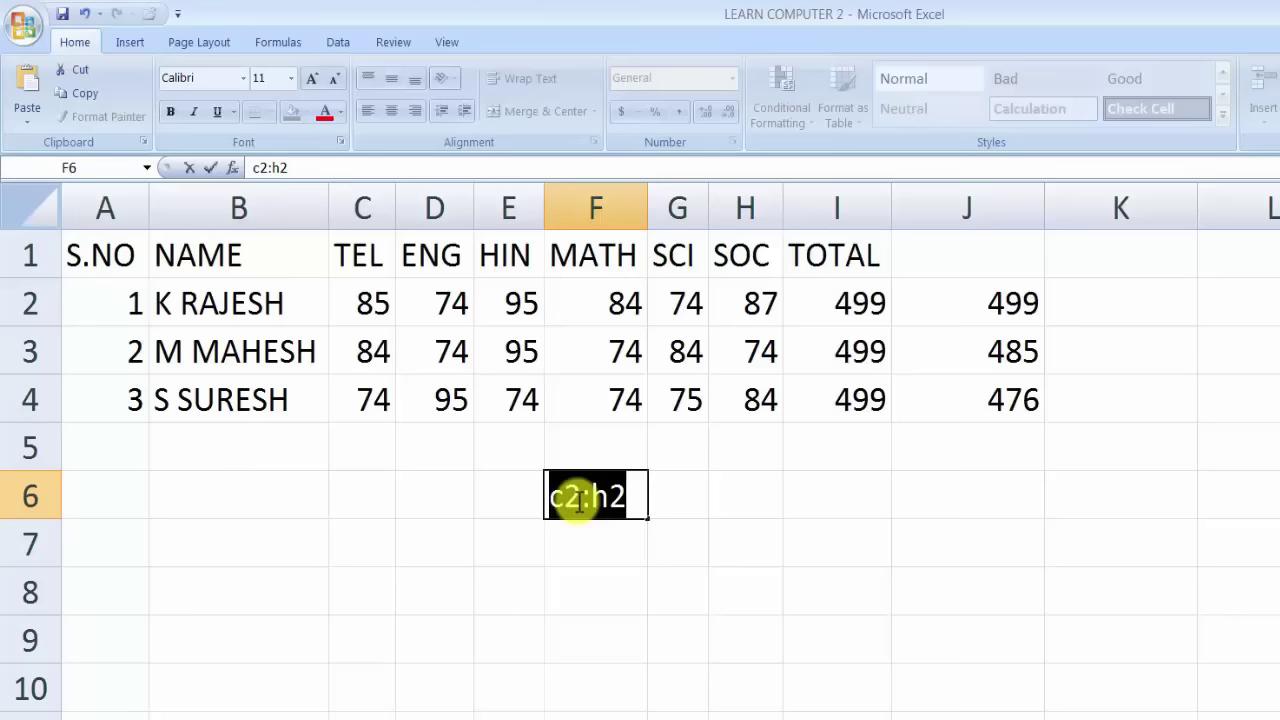
{"action": "left_click", "coordinate": [552, 498]}
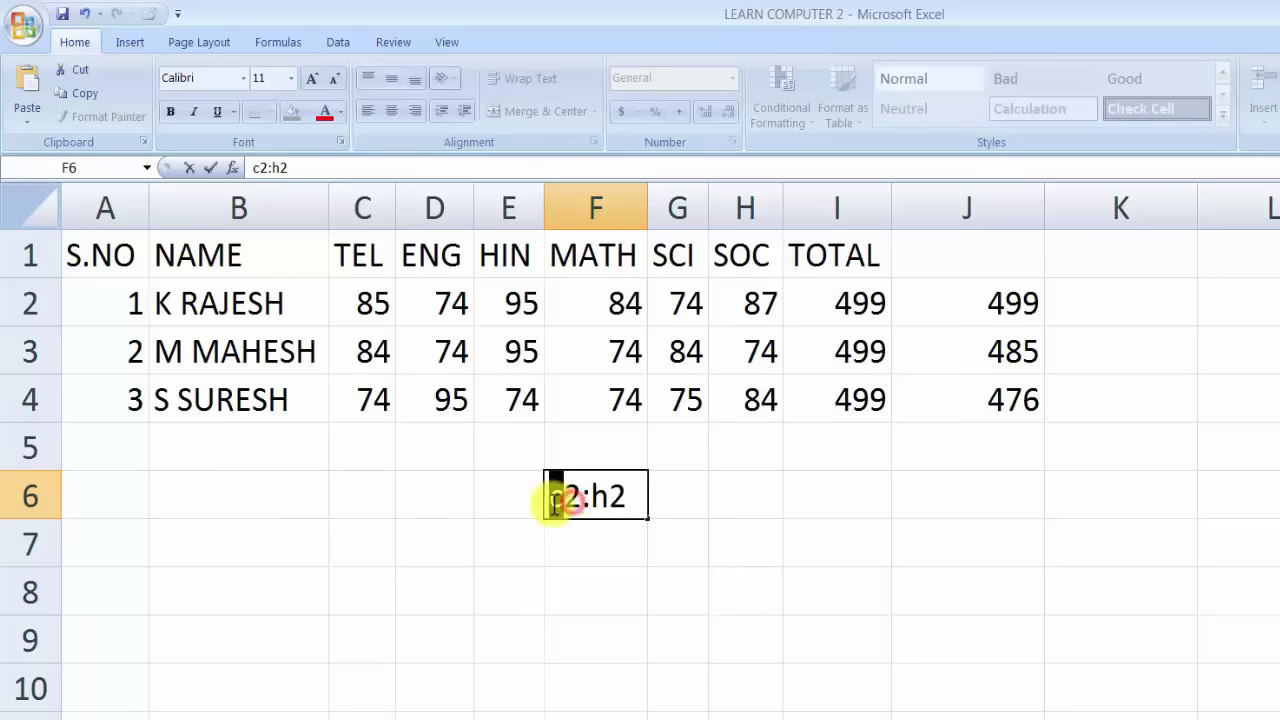
{"action": "left_click_drag", "start_coordinate": [590, 497], "coordinate": [620, 497]}
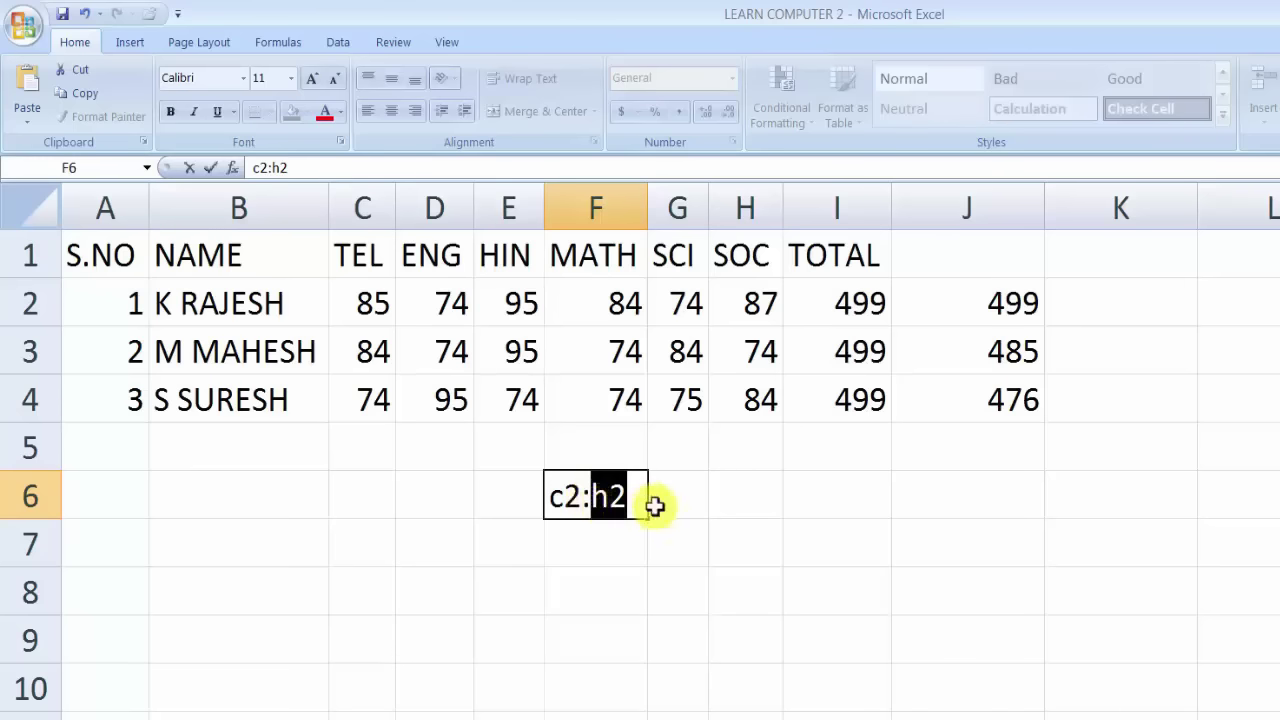
{"action": "left_click", "coordinate": [636, 505]}
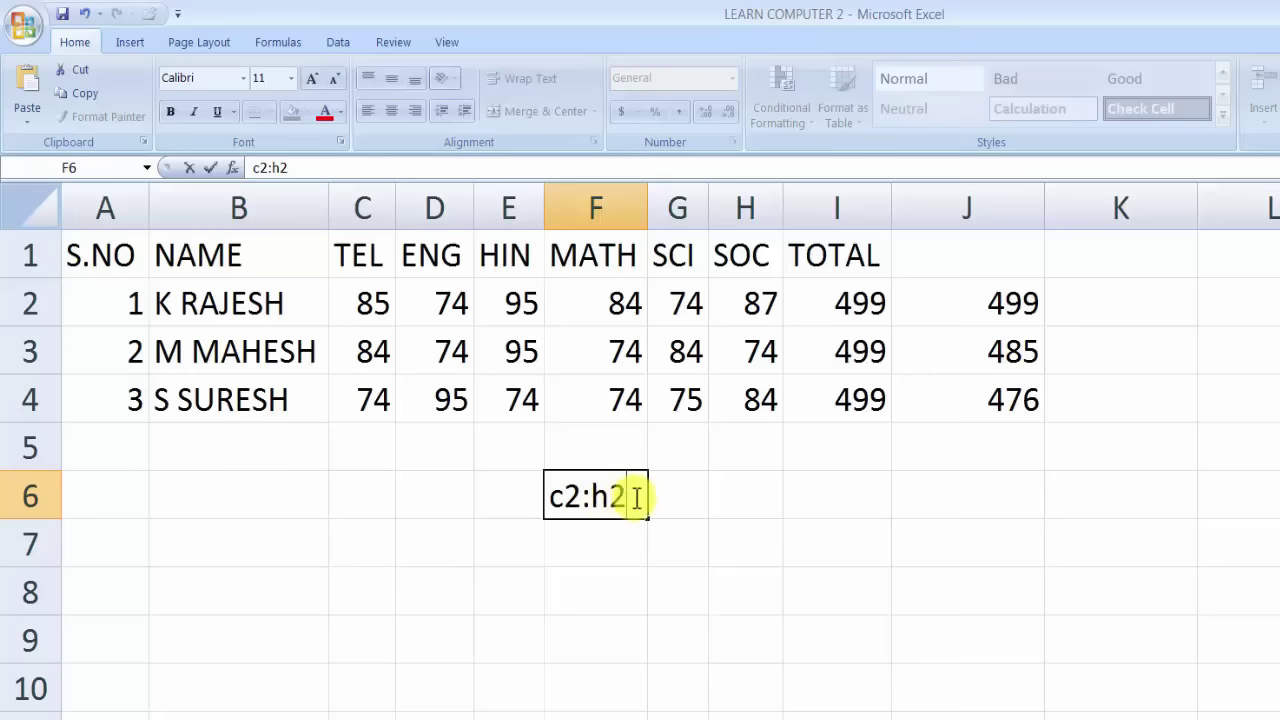
{"action": "left_click_drag", "start_coordinate": [636, 497], "coordinate": [551, 494]}
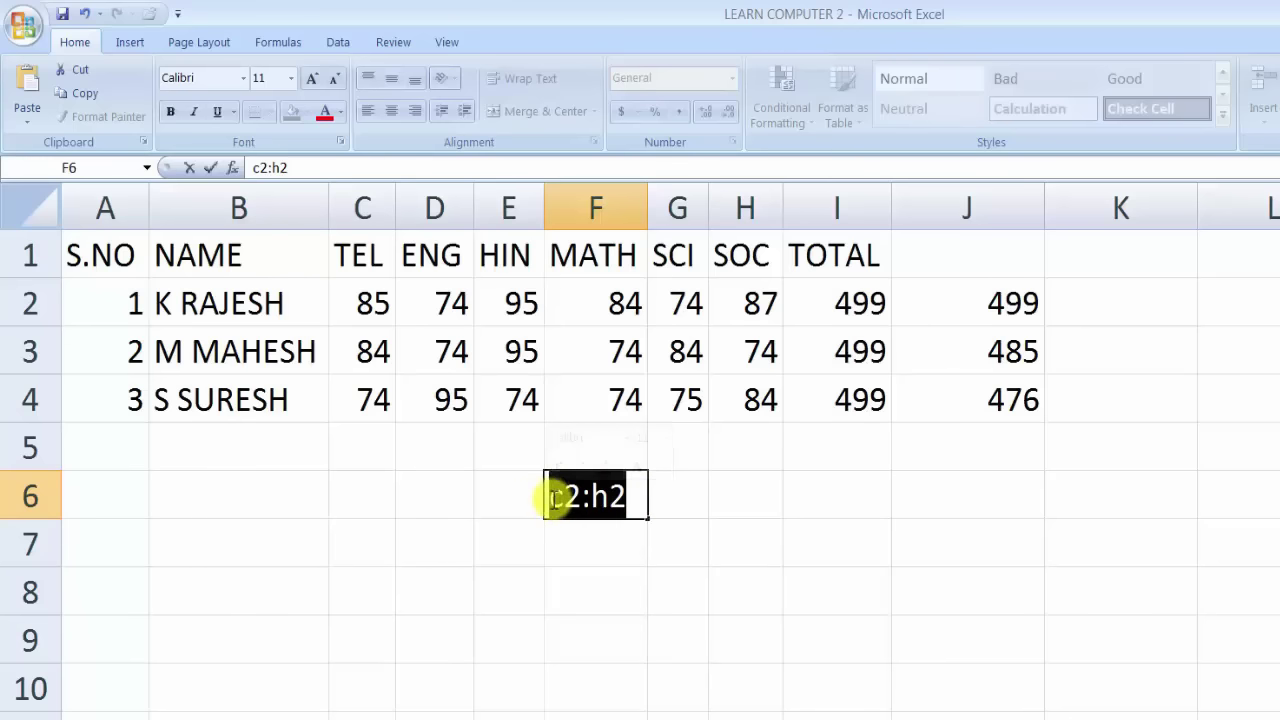
{"action": "left_click_drag", "start_coordinate": [557, 497], "coordinate": [636, 499]}
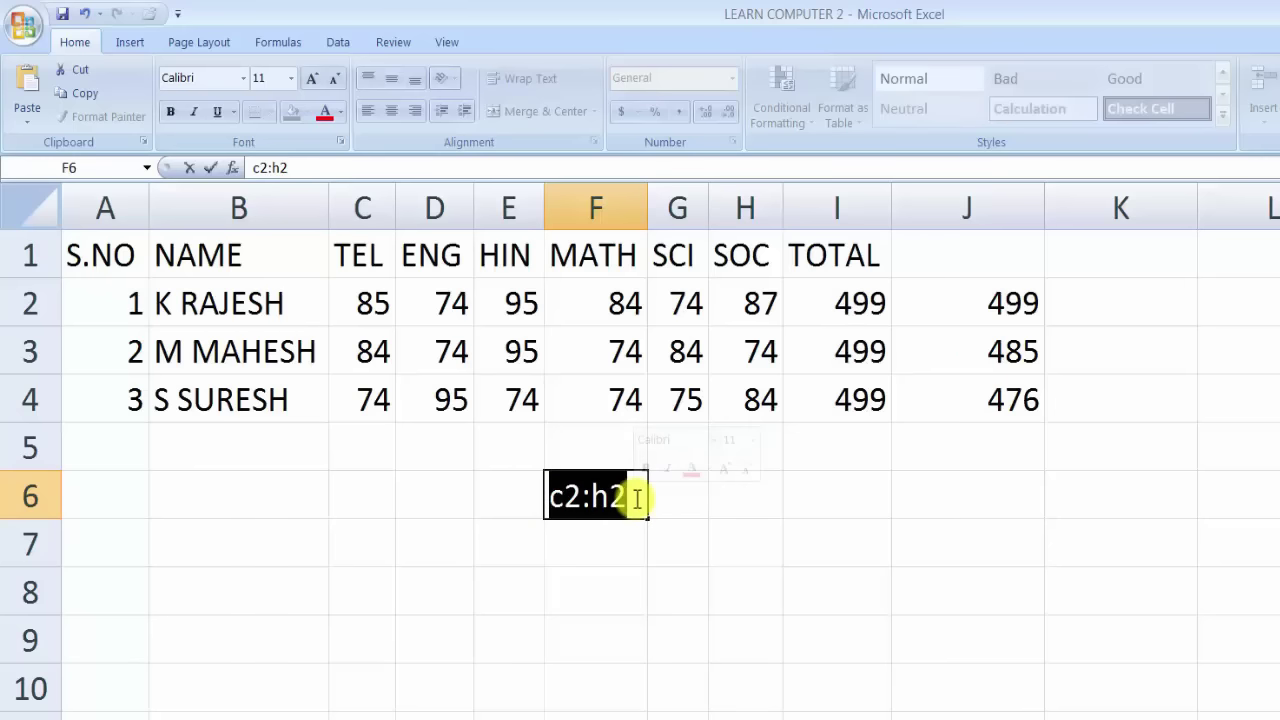
Step: Enter =sum(C2:H2) in K2 by selecting the C2:H2 range as the argument
{"action": "left_click", "coordinate": [1110, 303]}
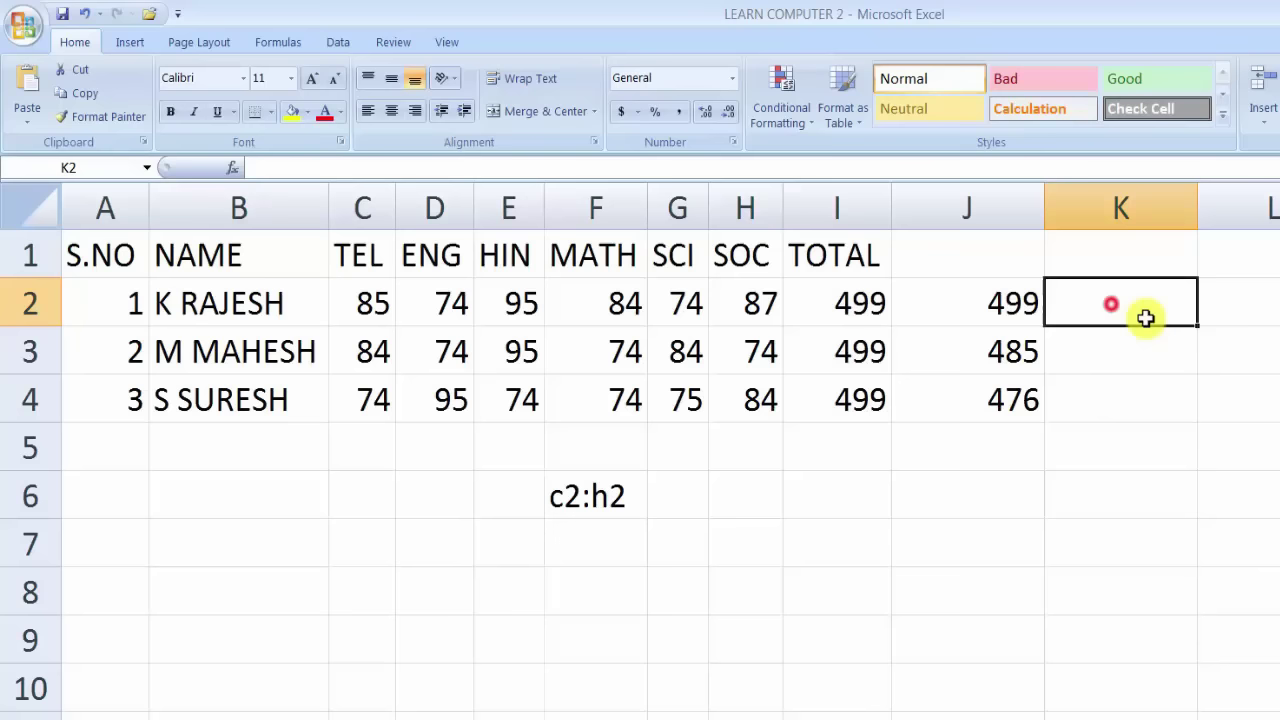
{"action": "type", "text": "=s"}
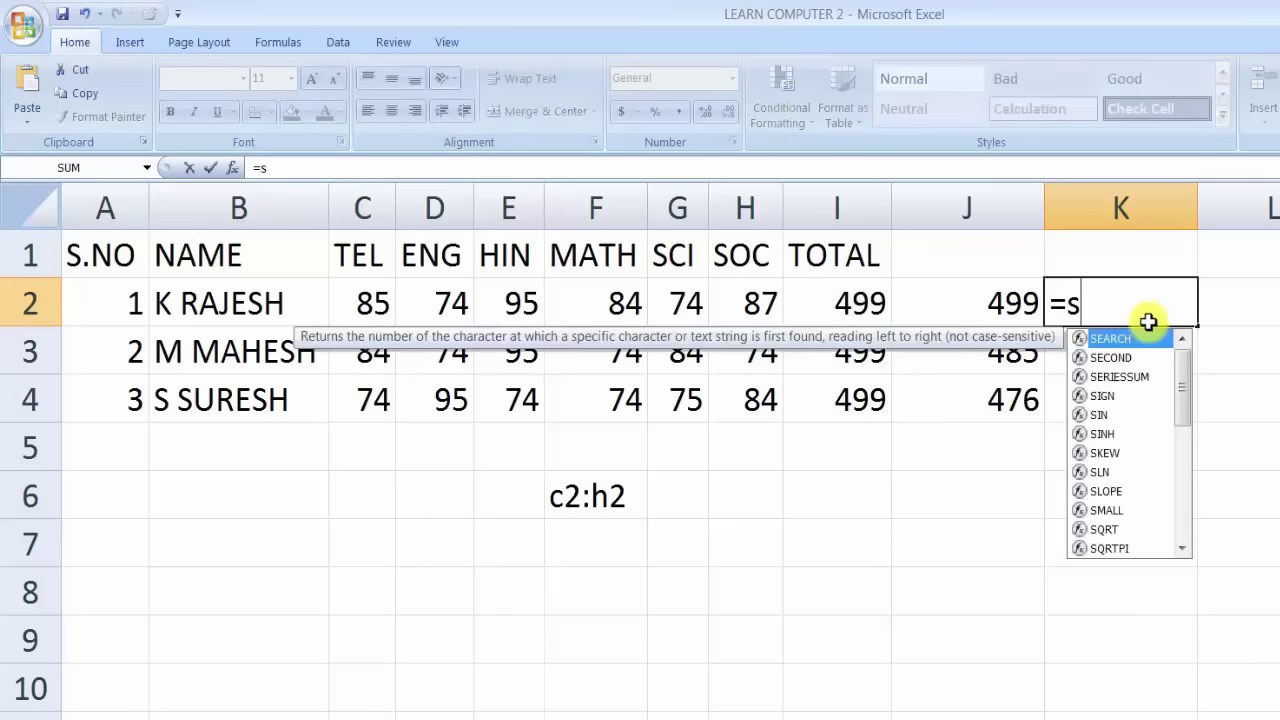
{"action": "type", "text": "um("}
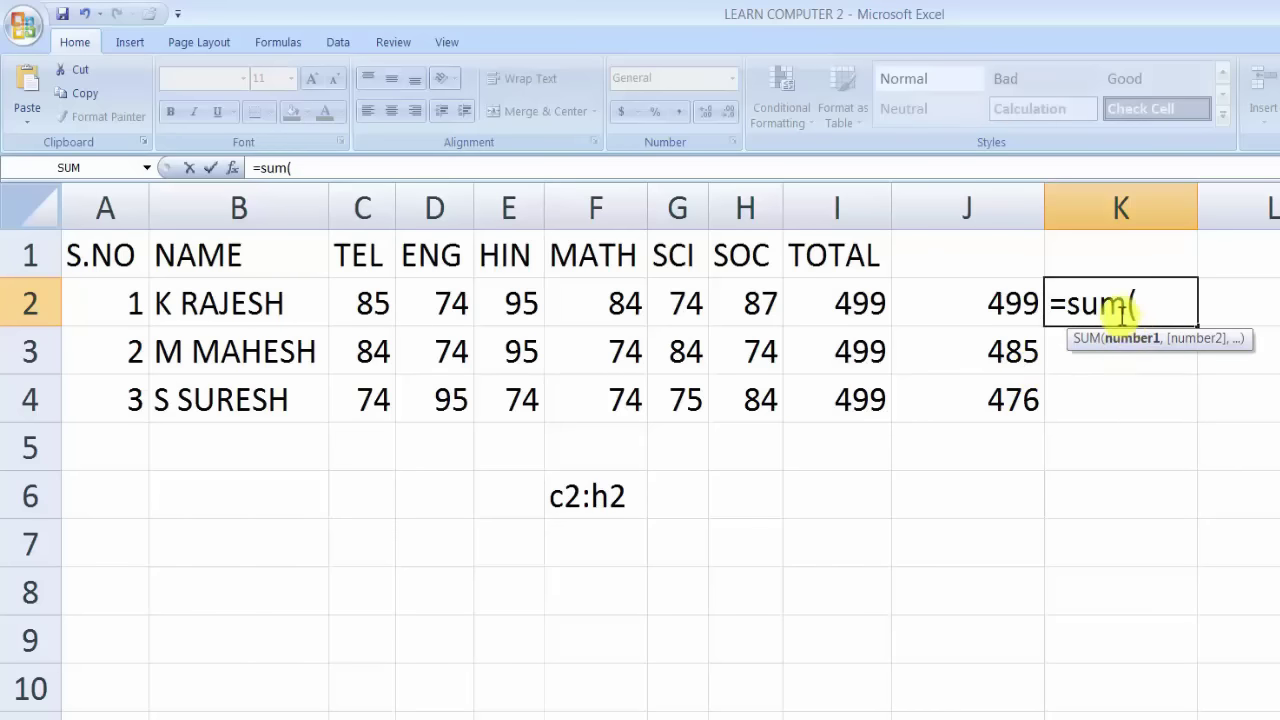
{"action": "type", "text": "c2,d2"}
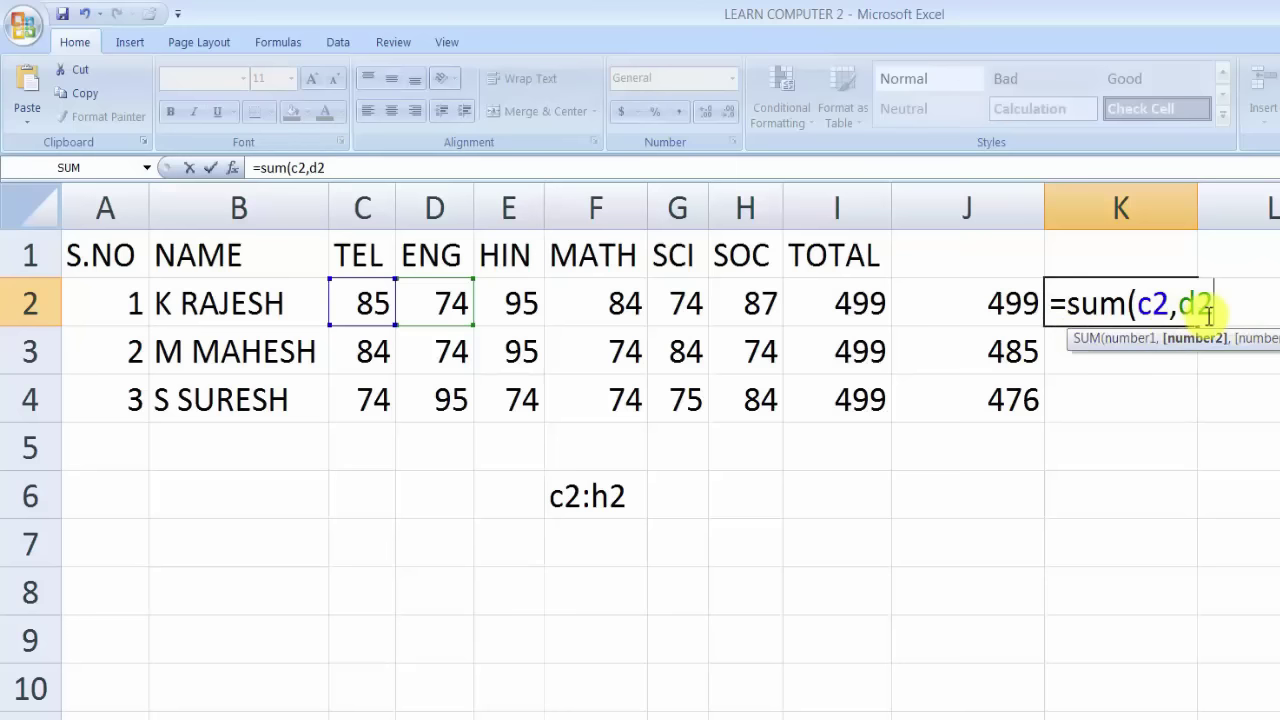
{"action": "key", "text": "BackSpace"}
{"action": "key", "text": "BackSpace"}
{"action": "key", "text": "BackSpace"}
{"action": "key", "text": "BackSpace"}
{"action": "key", "text": "BackSpace"}
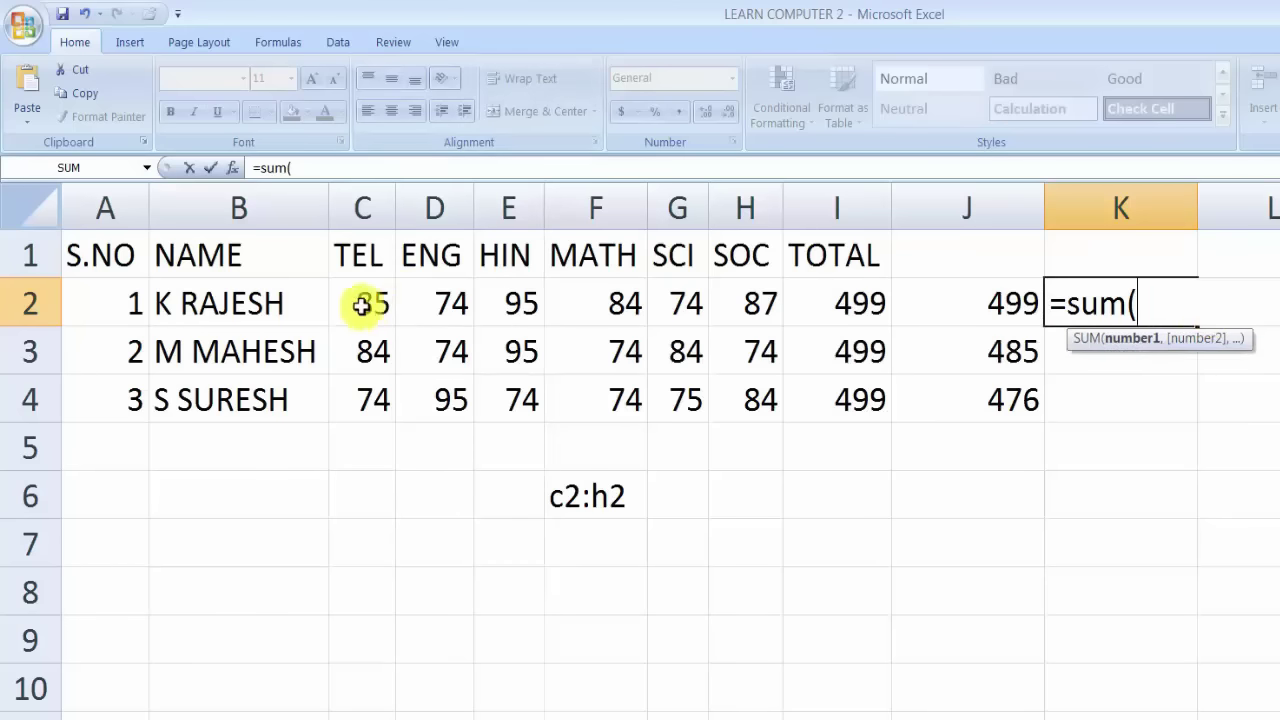
{"action": "left_click_drag", "start_coordinate": [366, 303], "coordinate": [738, 302]}
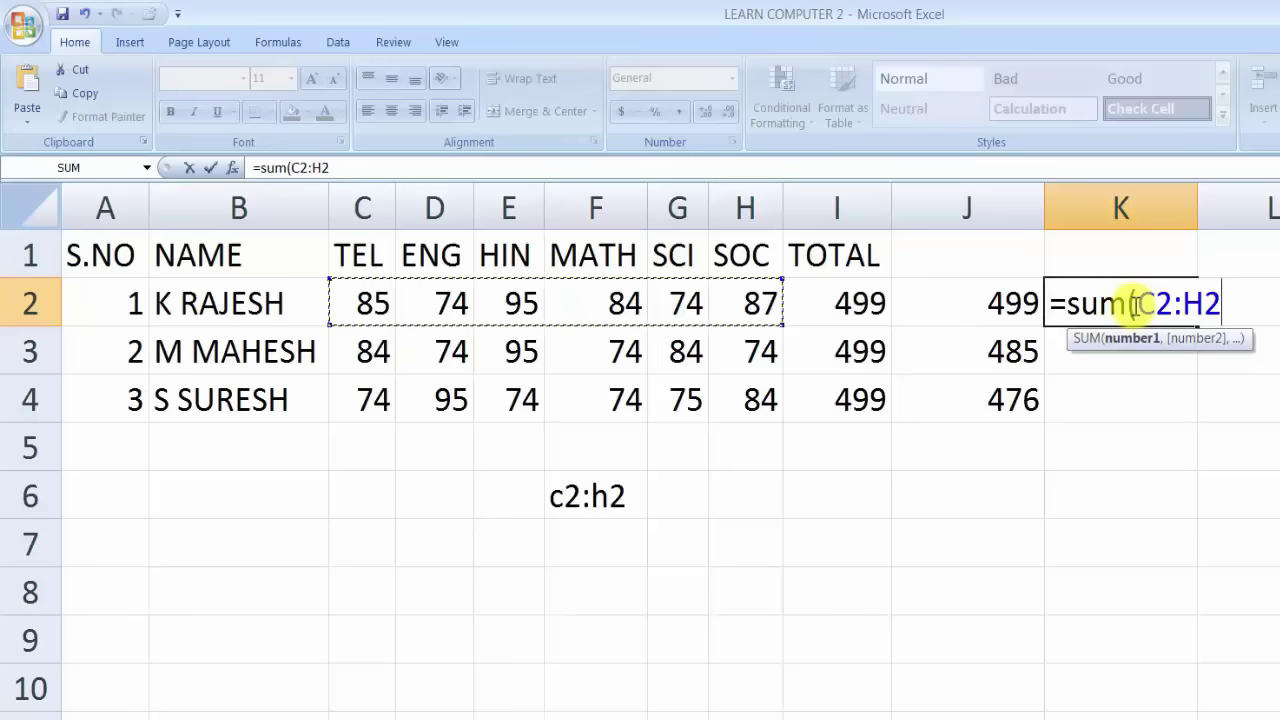
{"action": "type", "text": ")"}
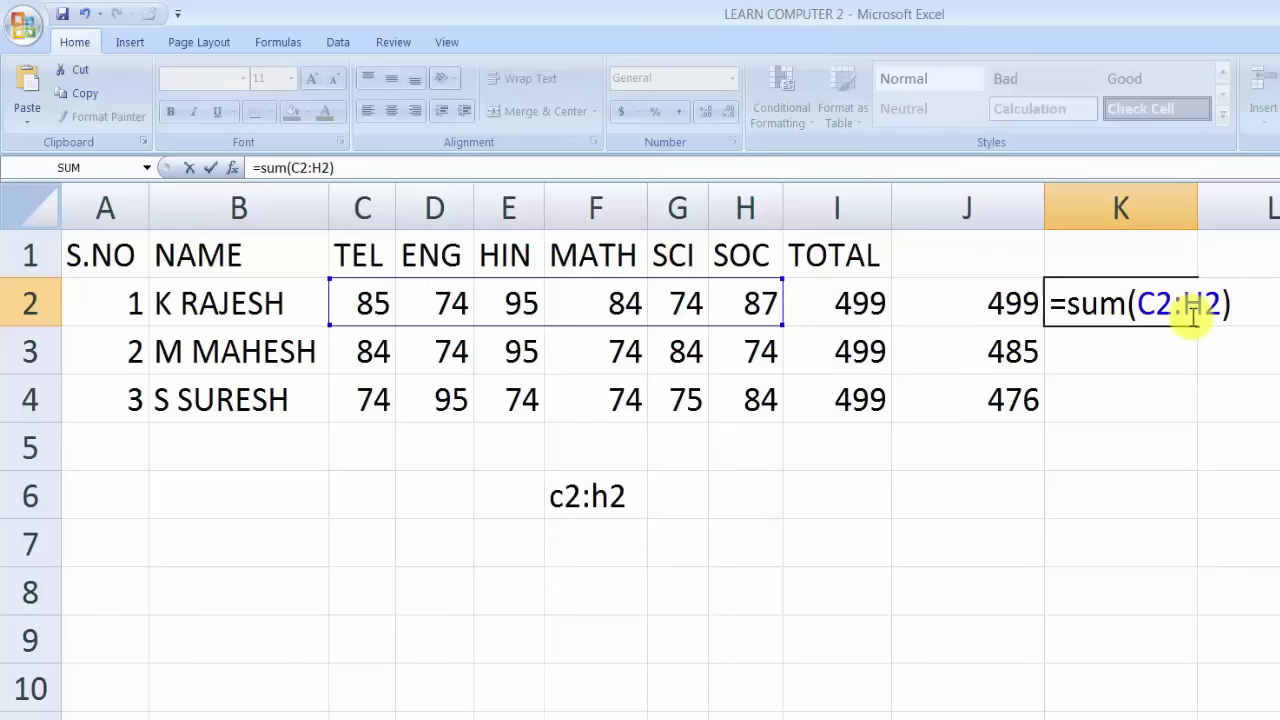
{"action": "key", "text": "Return"}
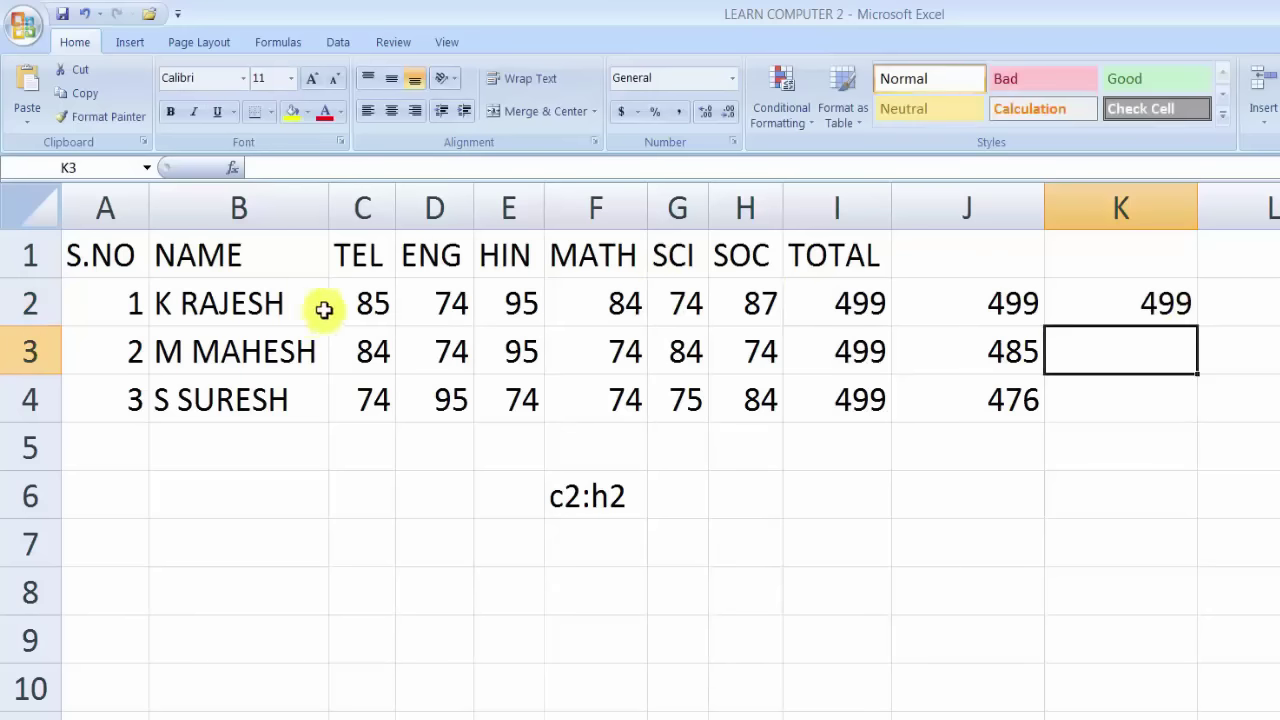
Step: Fill K2's SUM formula down to K4 and compare it with J2's addition formula
{"action": "left_click", "coordinate": [1145, 305]}
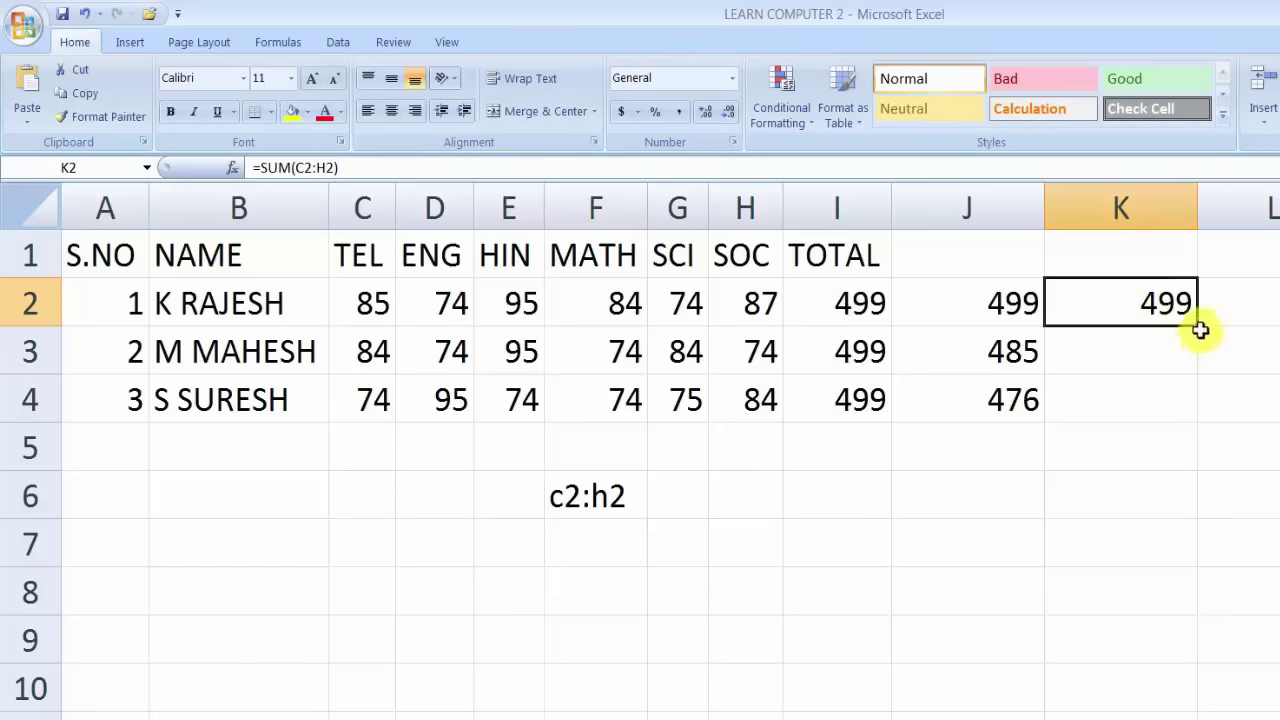
{"action": "left_click_drag", "start_coordinate": [1200, 328], "coordinate": [1189, 416]}
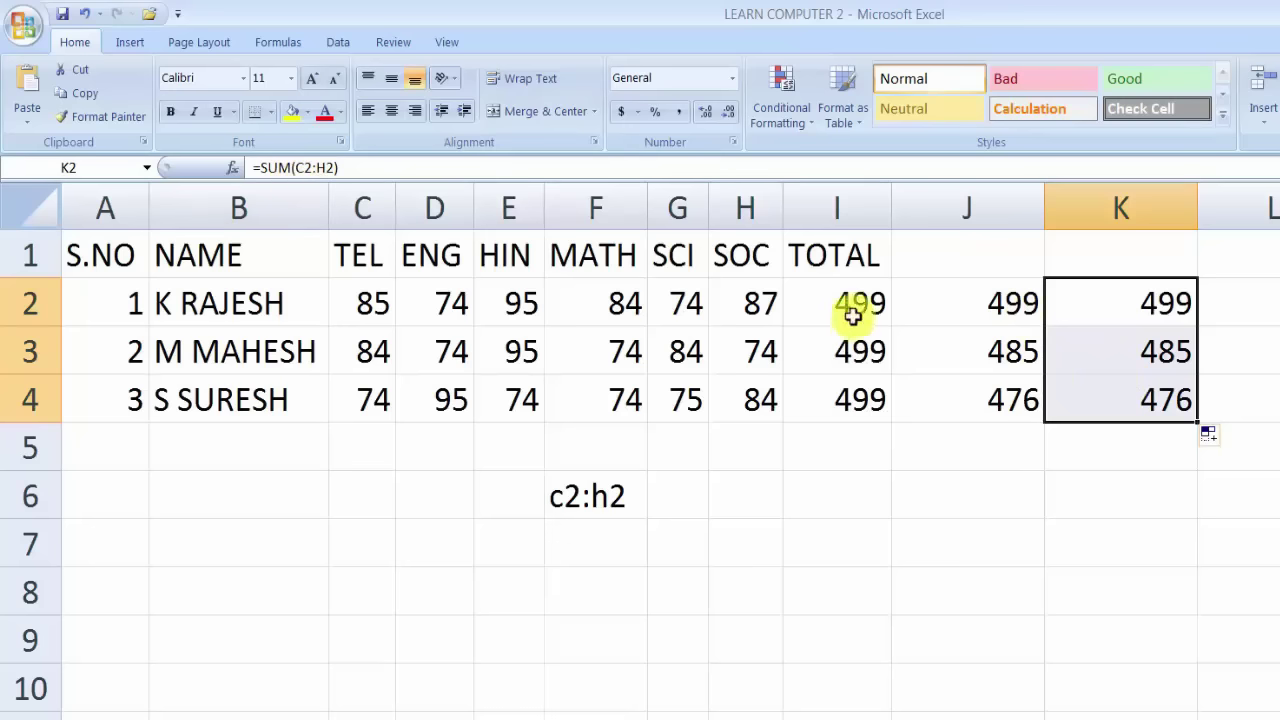
{"action": "left_click", "coordinate": [1005, 306]}
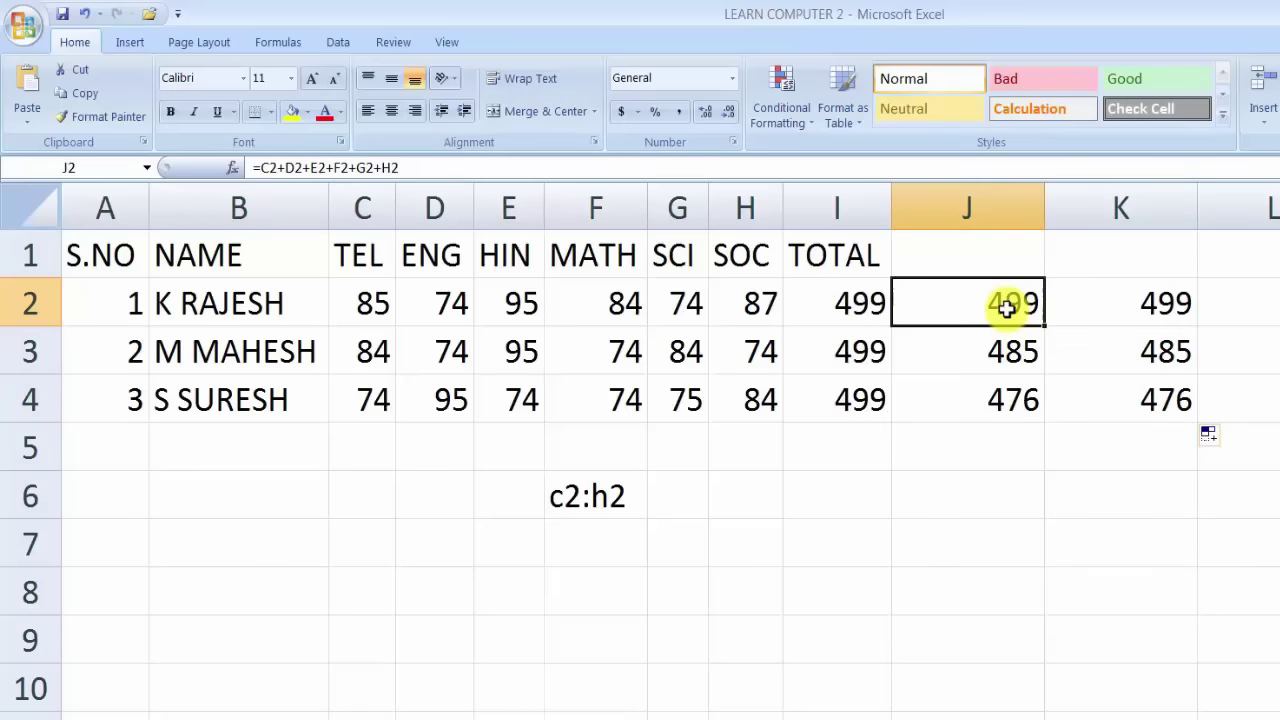
{"action": "left_click_drag", "start_coordinate": [258, 168], "coordinate": [342, 178]}
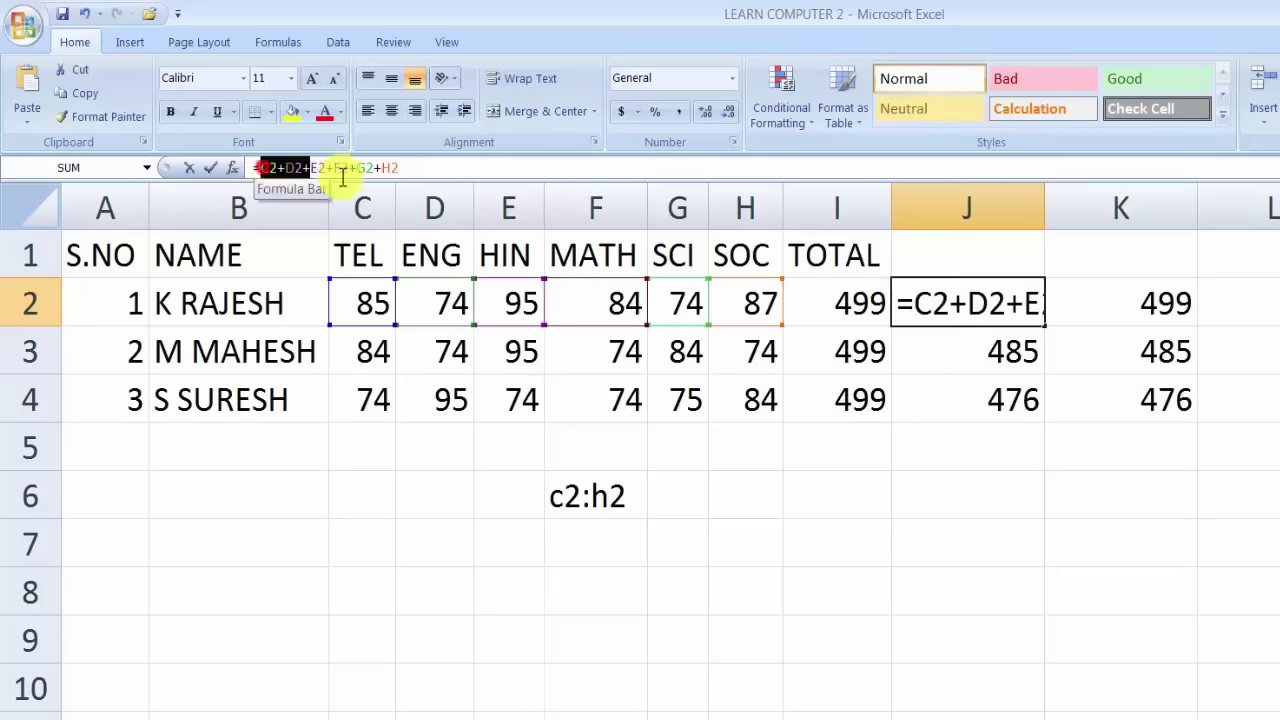
{"action": "left_click", "coordinate": [1147, 313]}
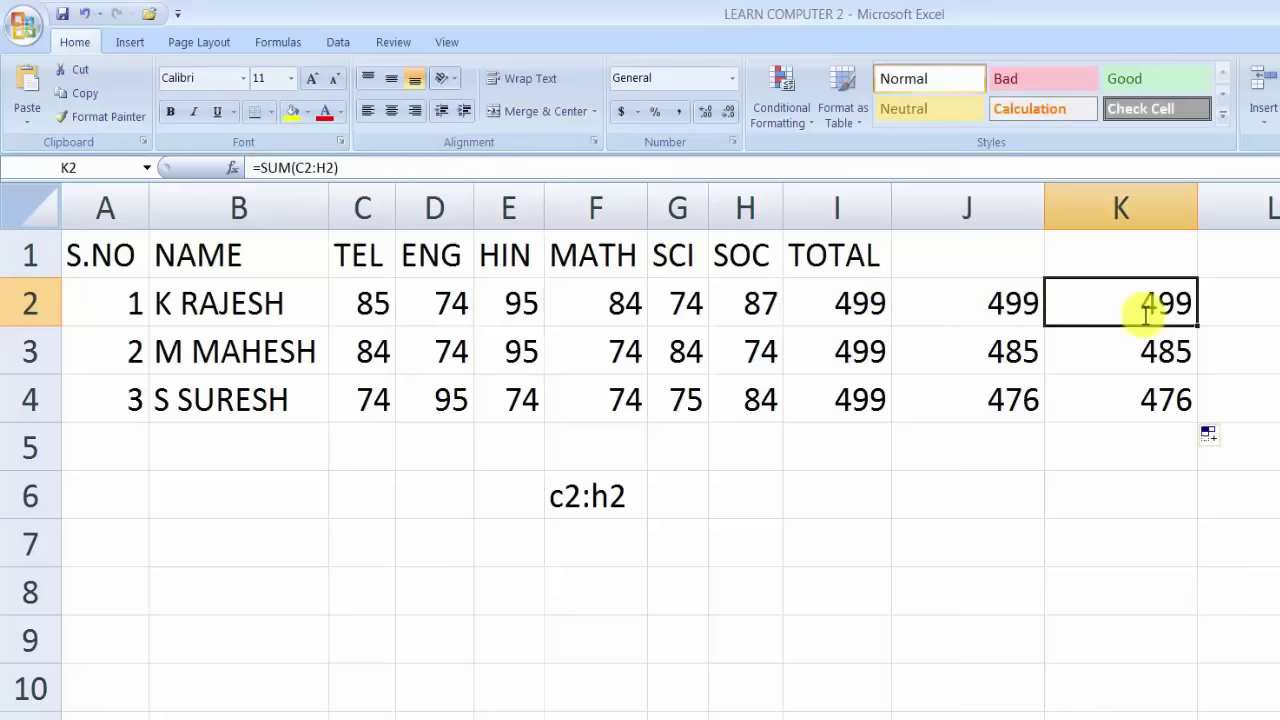
Step: Inspect the C2:H2 range inside K2's SUM formula, then cancel the edit unchanged
{"action": "key", "text": "F2"}
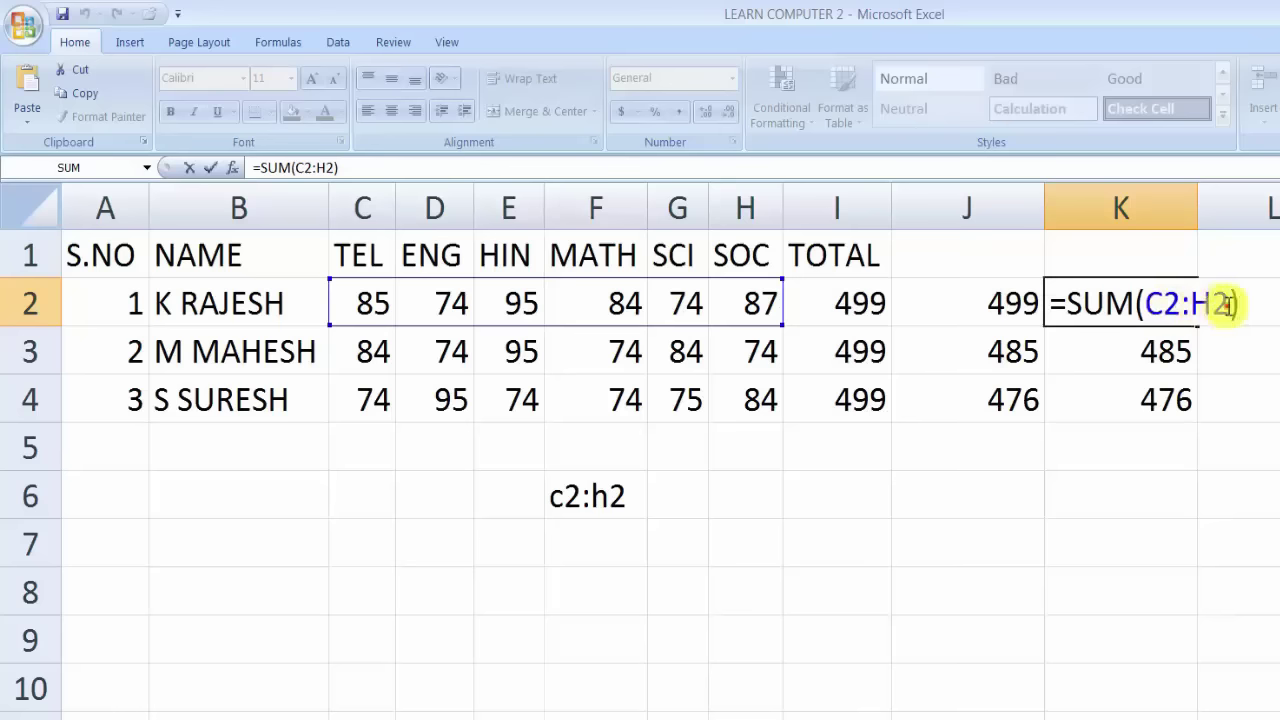
{"action": "left_click_drag", "start_coordinate": [1228, 305], "coordinate": [1145, 302]}
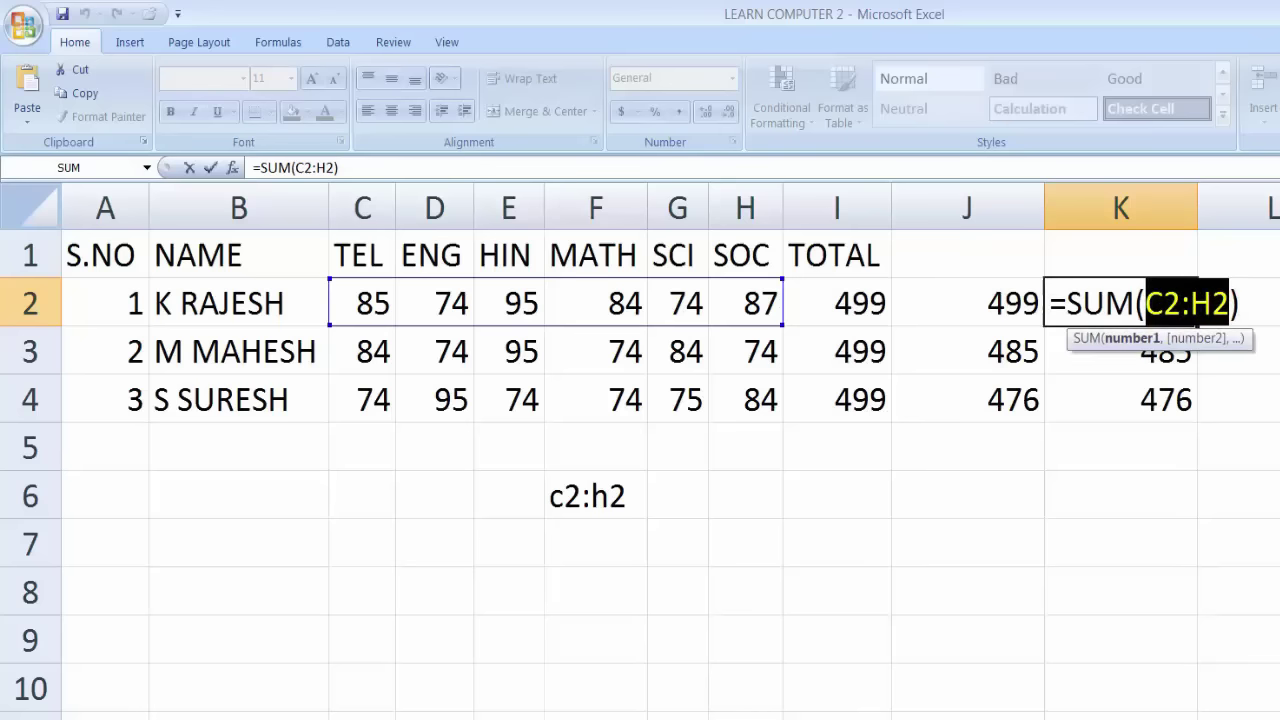
{"action": "left_click", "coordinate": [1268, 340]}
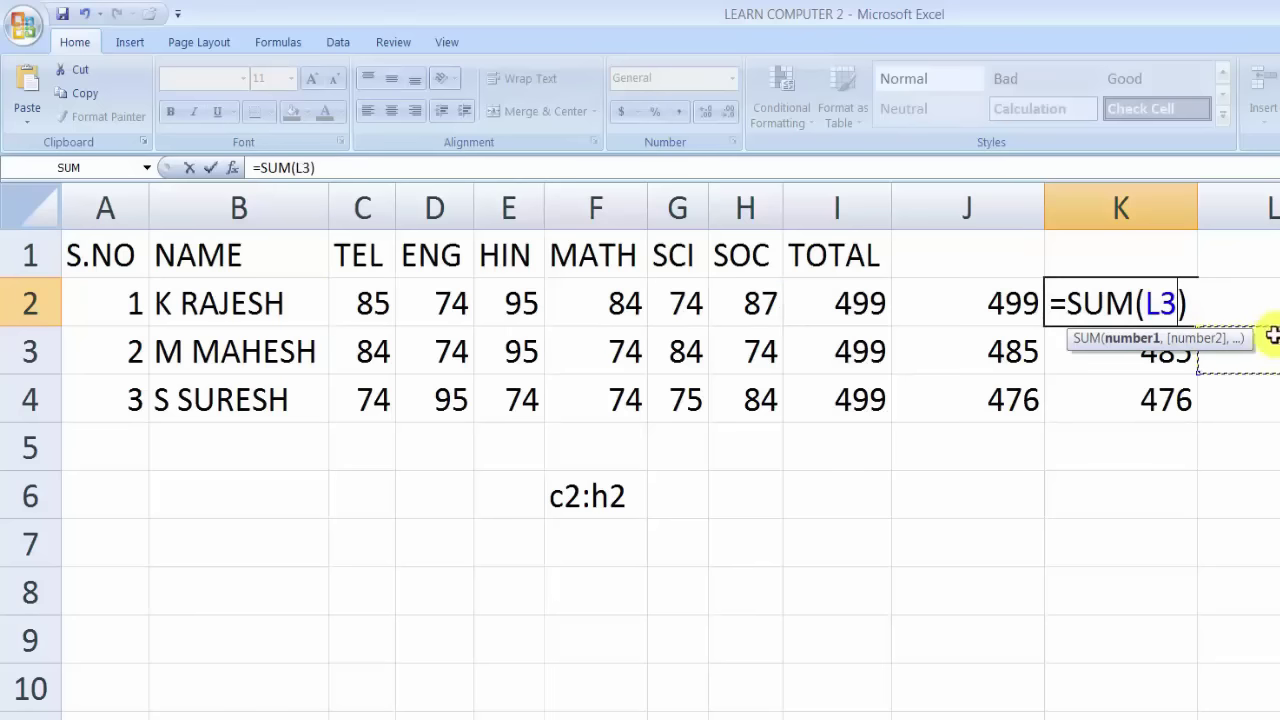
{"action": "key", "text": "Escape"}
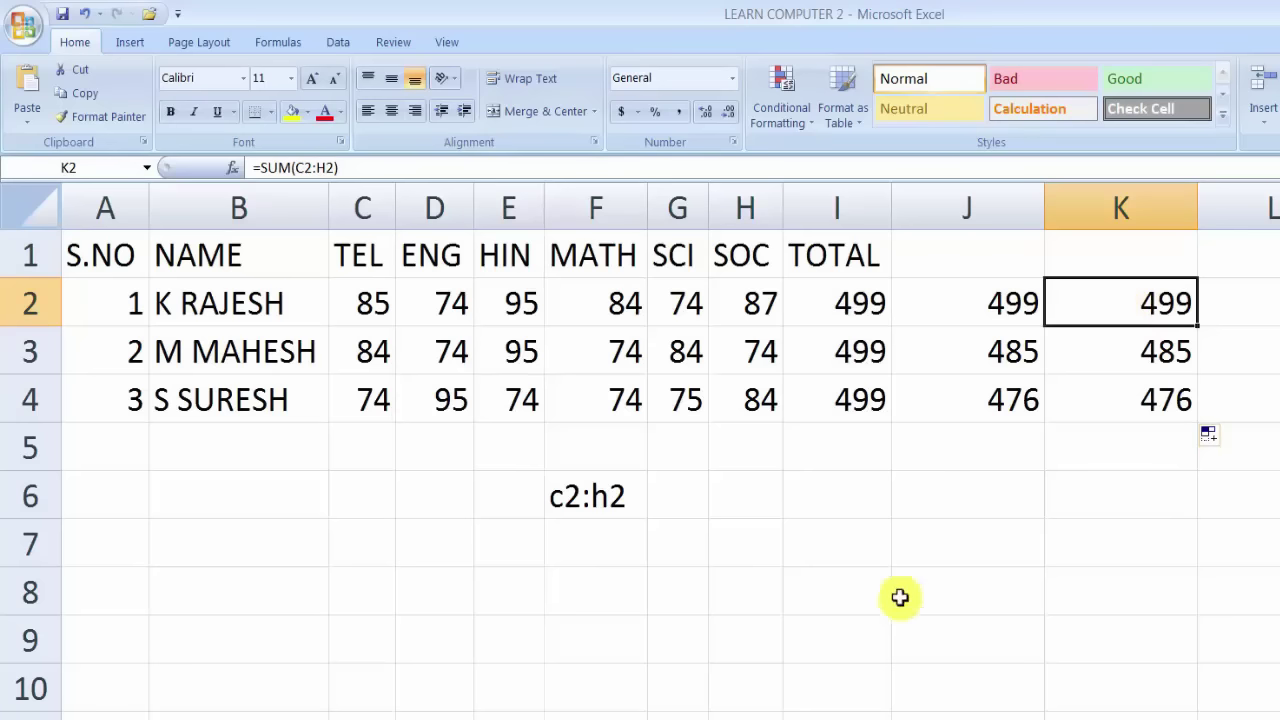
{"action": "left_click", "coordinate": [790, 600]}
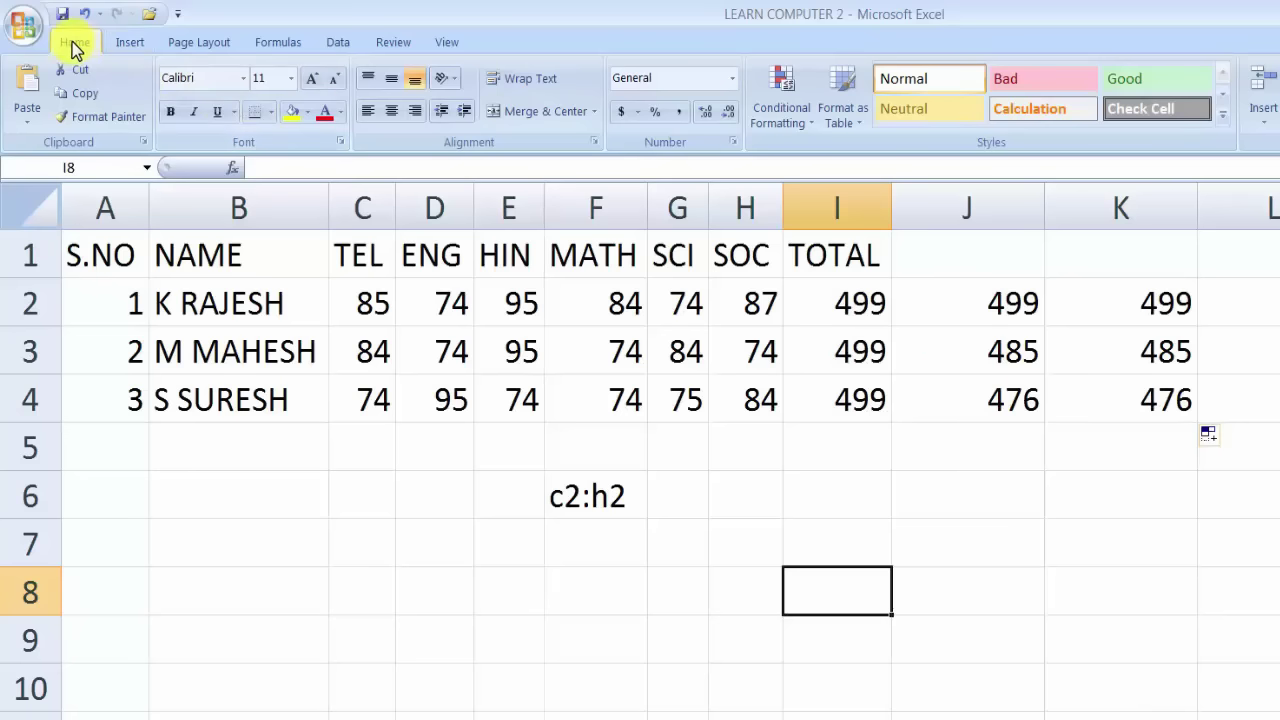
Step: Browse the Formulas function categories: Recently Used, Financial, then More Functions through Information
{"action": "left_click", "coordinate": [288, 42]}
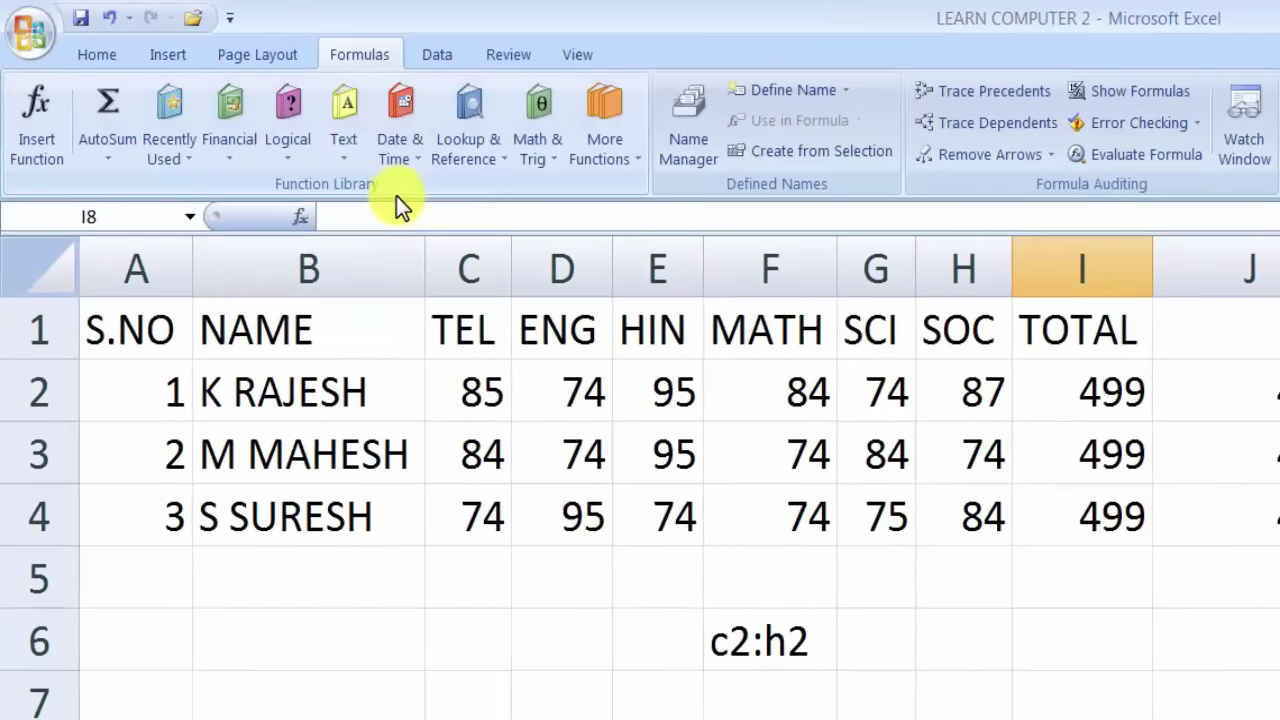
{"action": "left_click", "coordinate": [187, 157]}
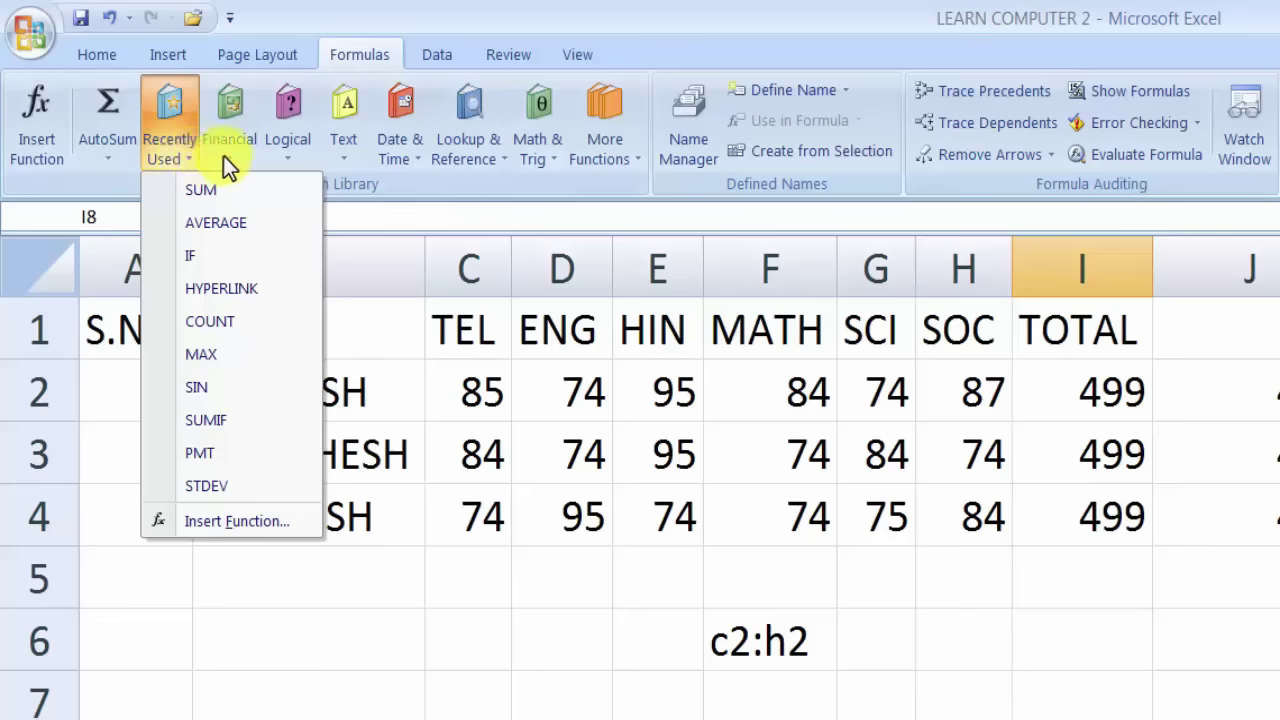
{"action": "left_click", "coordinate": [223, 156]}
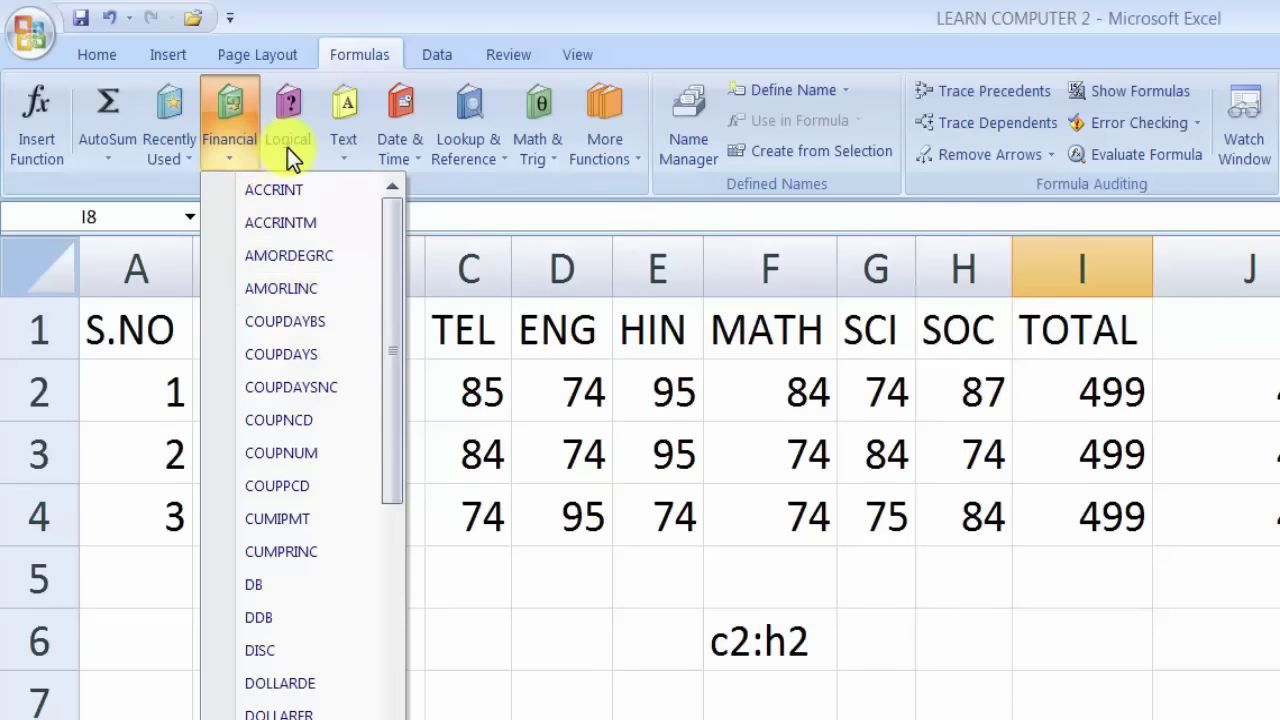
{"action": "mouse_move", "coordinate": [346, 153]}
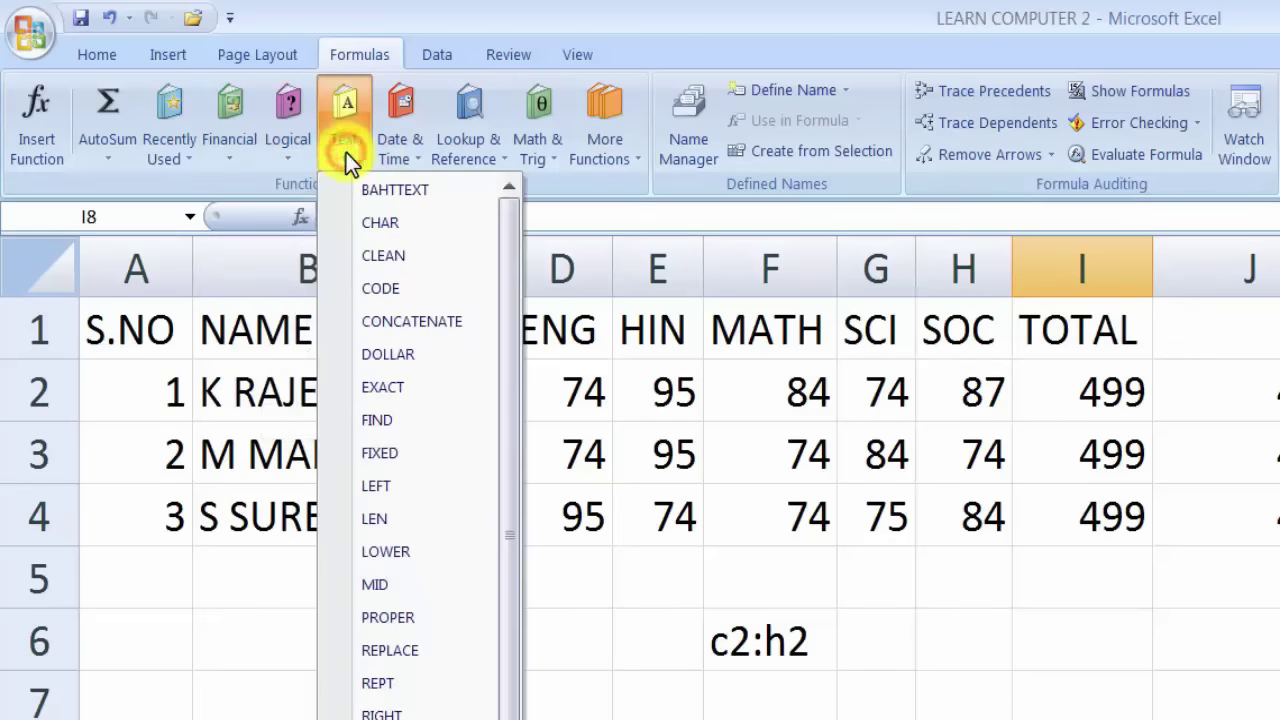
{"action": "mouse_move", "coordinate": [396, 156]}
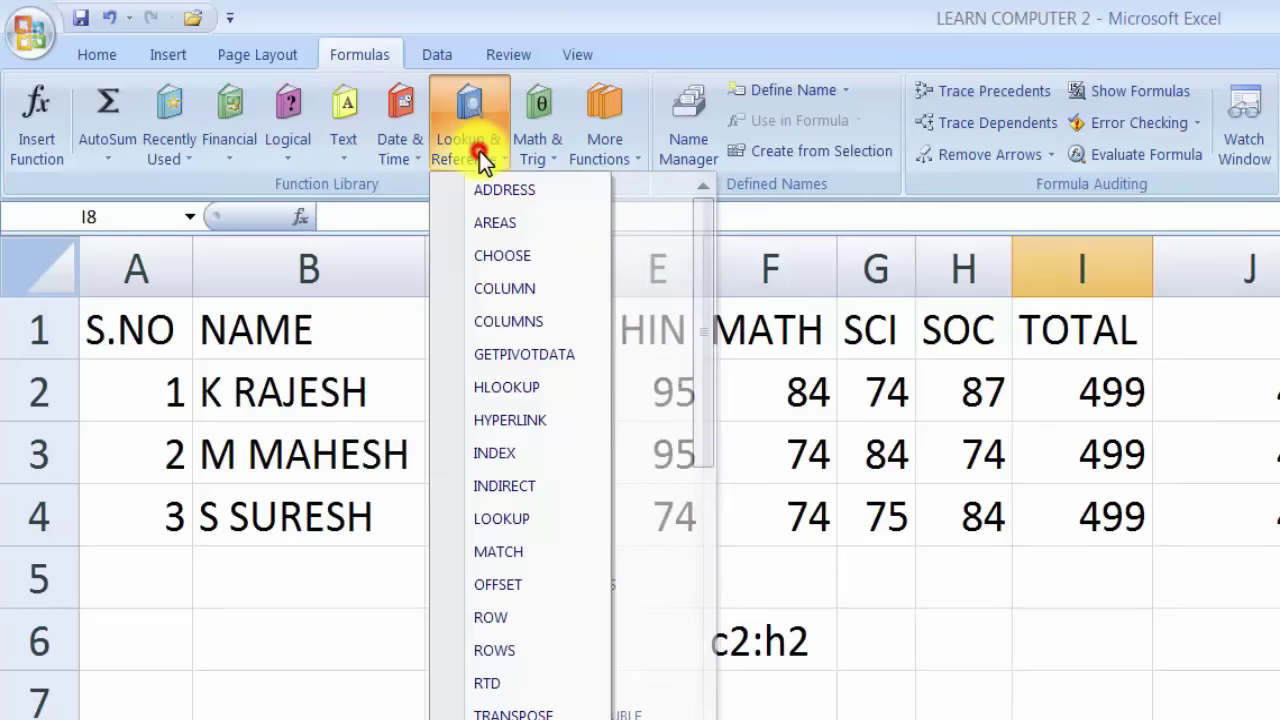
{"action": "mouse_move", "coordinate": [613, 150]}
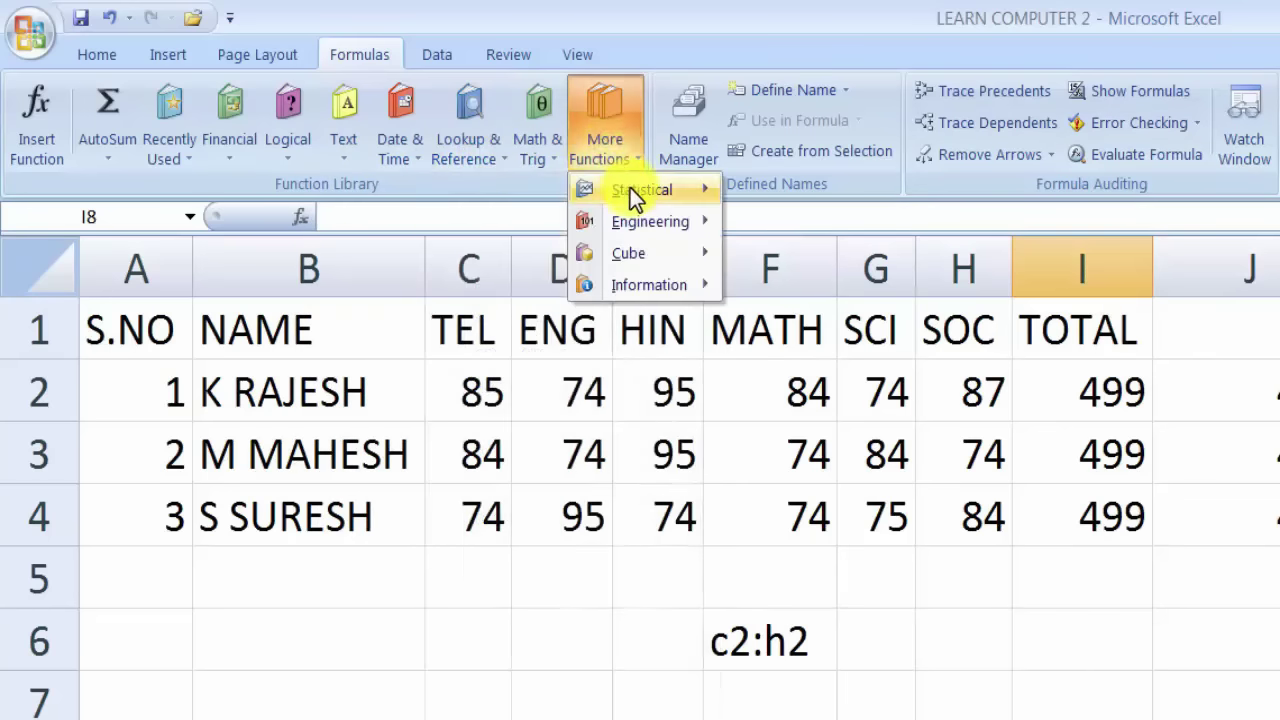
{"action": "mouse_move", "coordinate": [630, 190]}
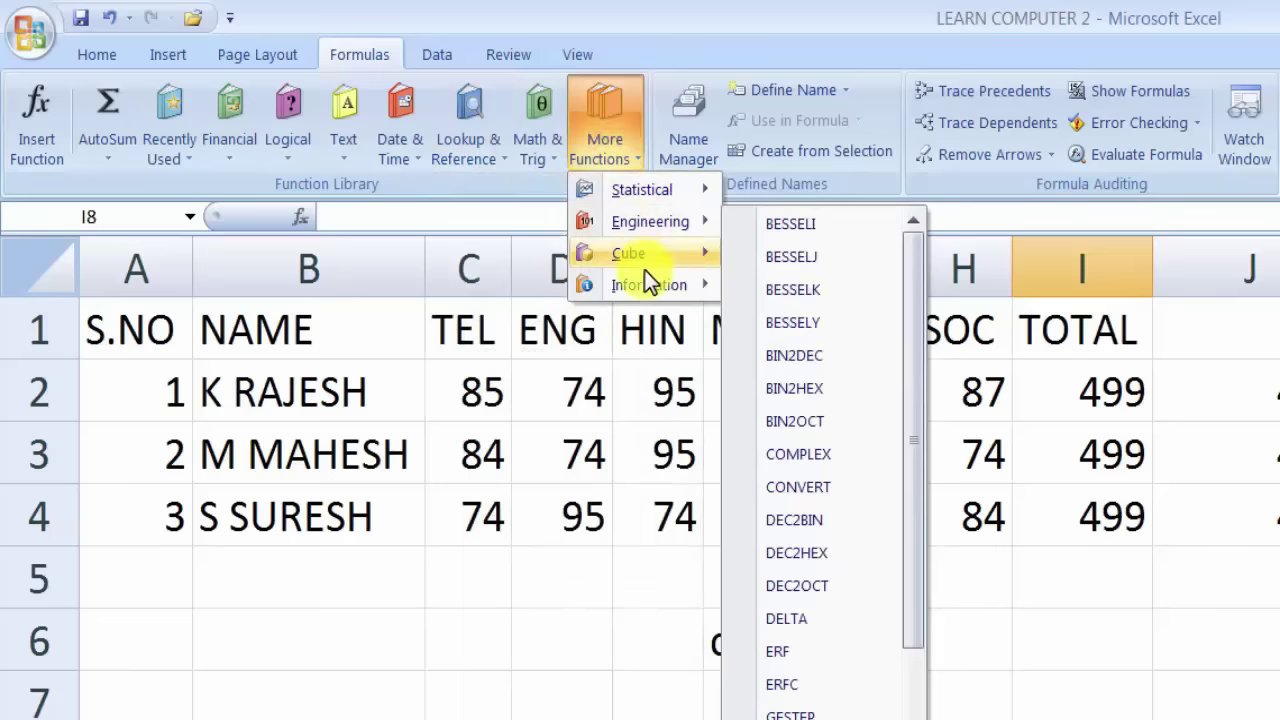
{"action": "mouse_move", "coordinate": [644, 294]}
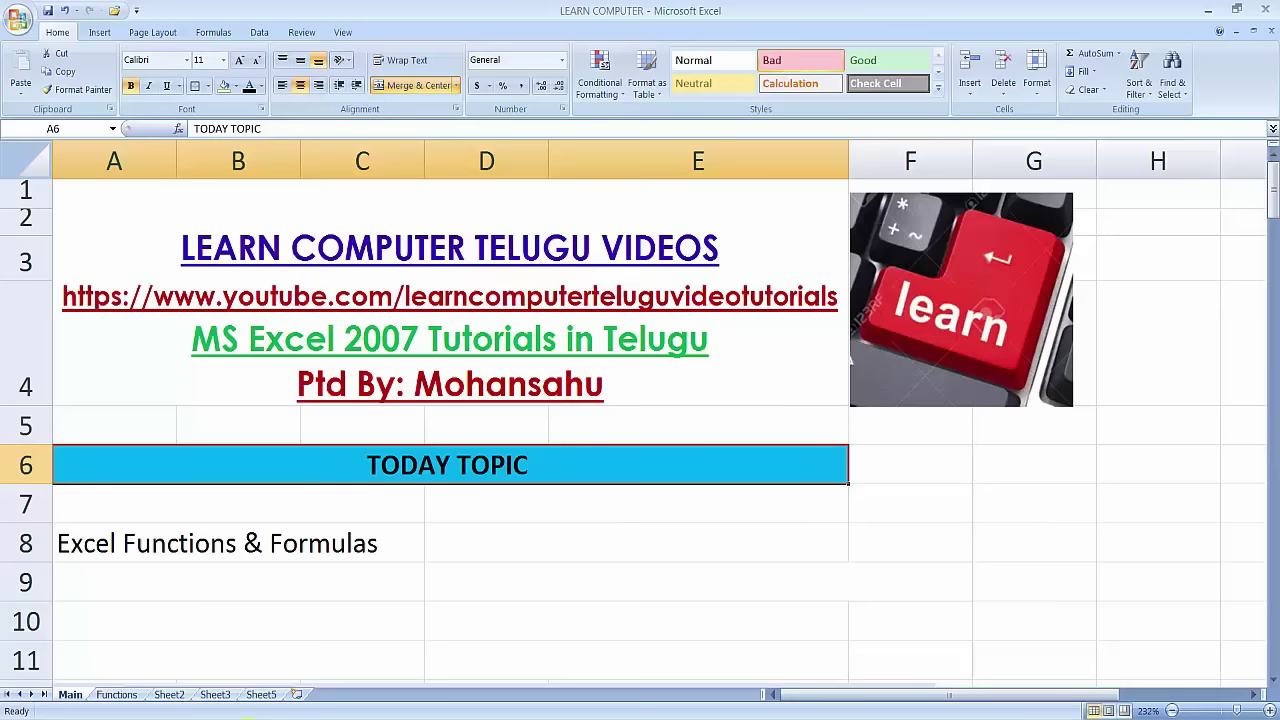
Step: Switch to the Functions sheet, glance at the Sheet2 and Sheet3 salary tables, then return to Functions
{"action": "left_click", "coordinate": [115, 698]}
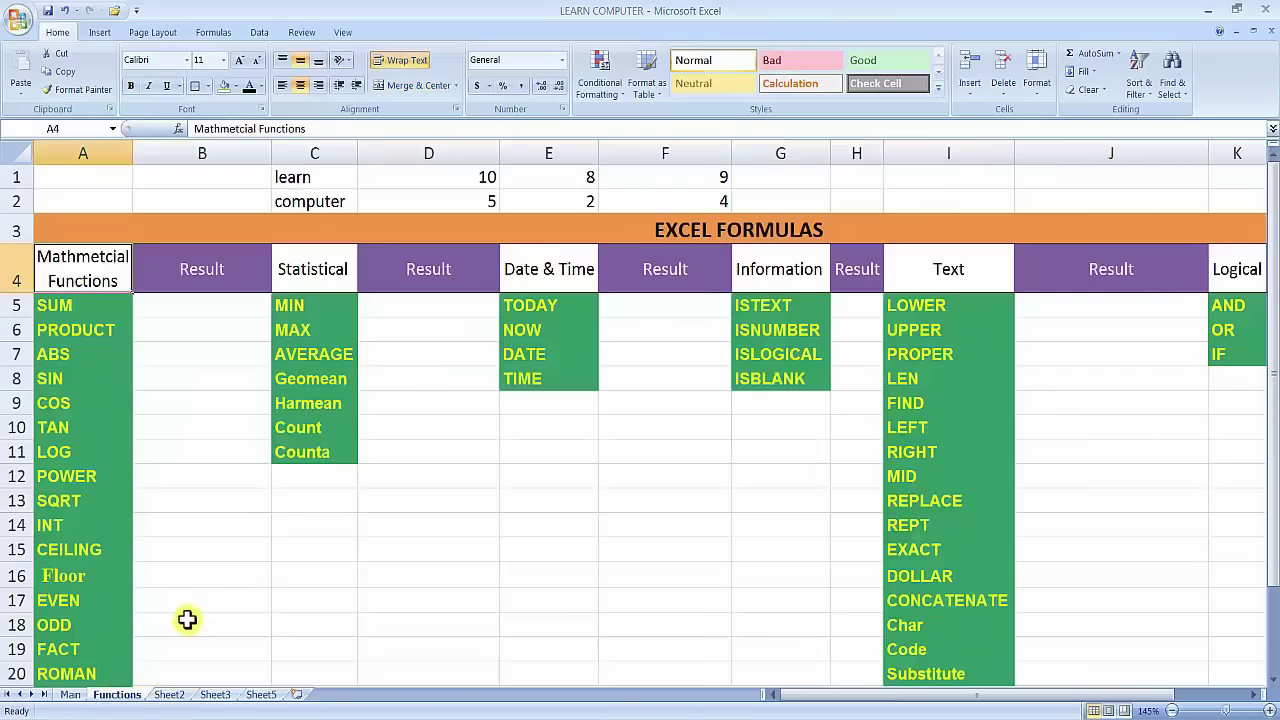
{"action": "left_click", "coordinate": [212, 580]}
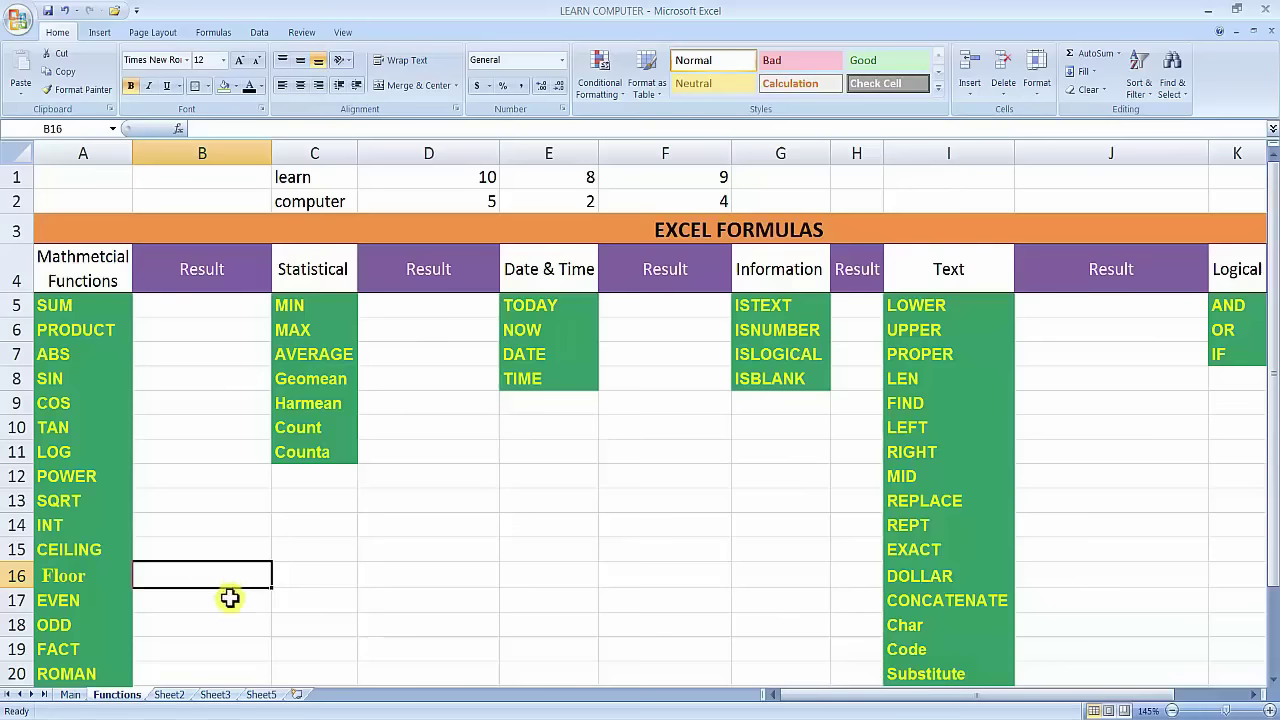
{"action": "scroll", "coordinate": [228, 594], "scroll_direction": "down", "scroll_amount": 3}
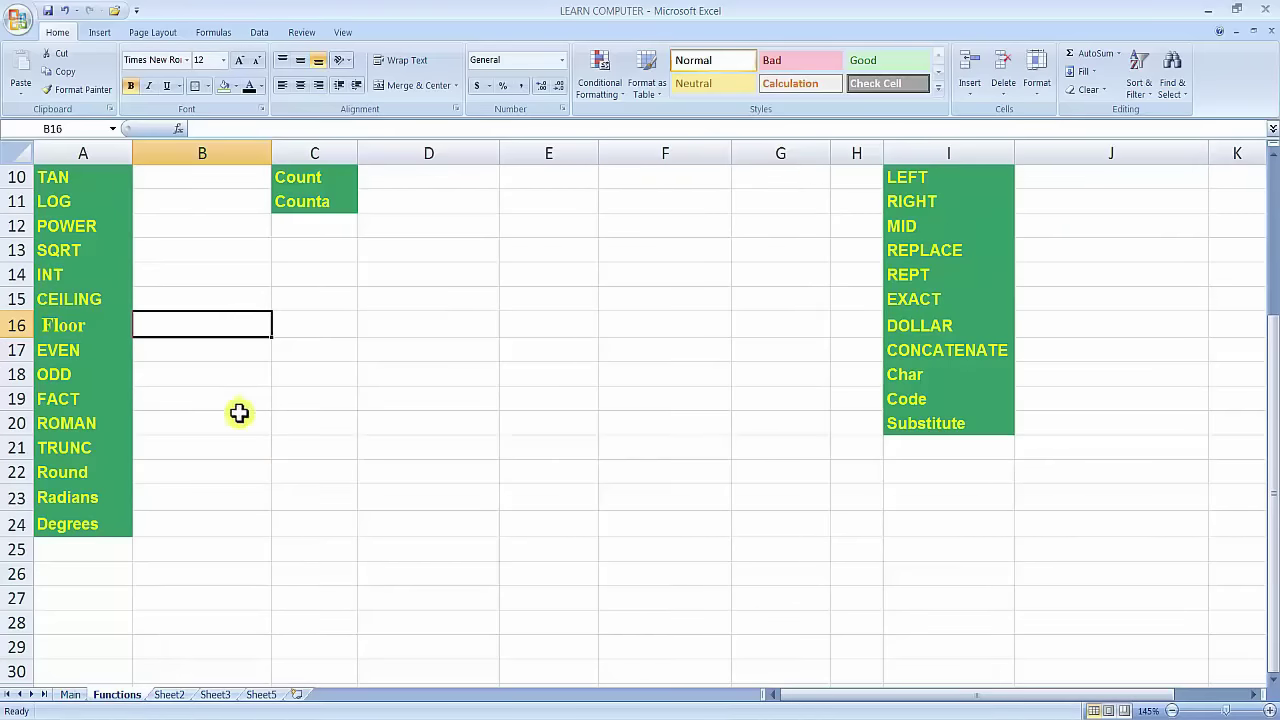
{"action": "left_click", "coordinate": [186, 699]}
{"action": "left_click", "coordinate": [212, 695]}
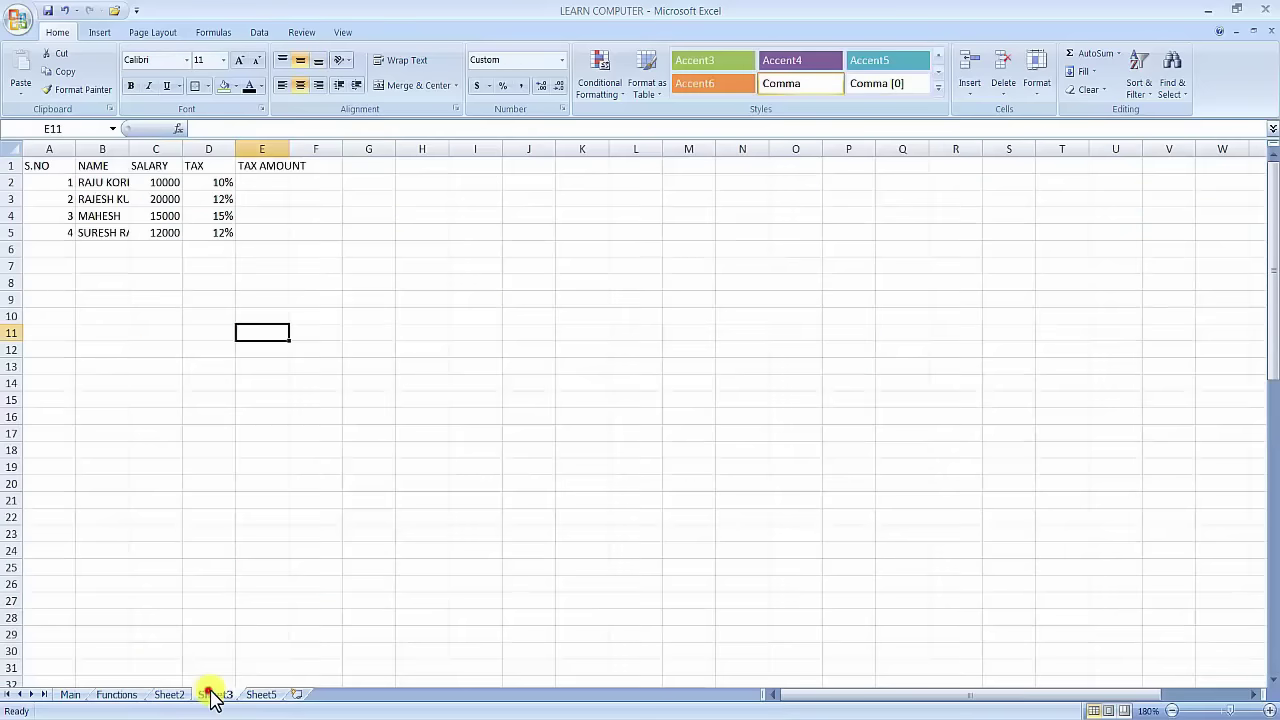
{"action": "left_click", "coordinate": [138, 696]}
{"action": "scroll", "coordinate": [214, 662], "scroll_direction": "down", "scroll_amount": 2}
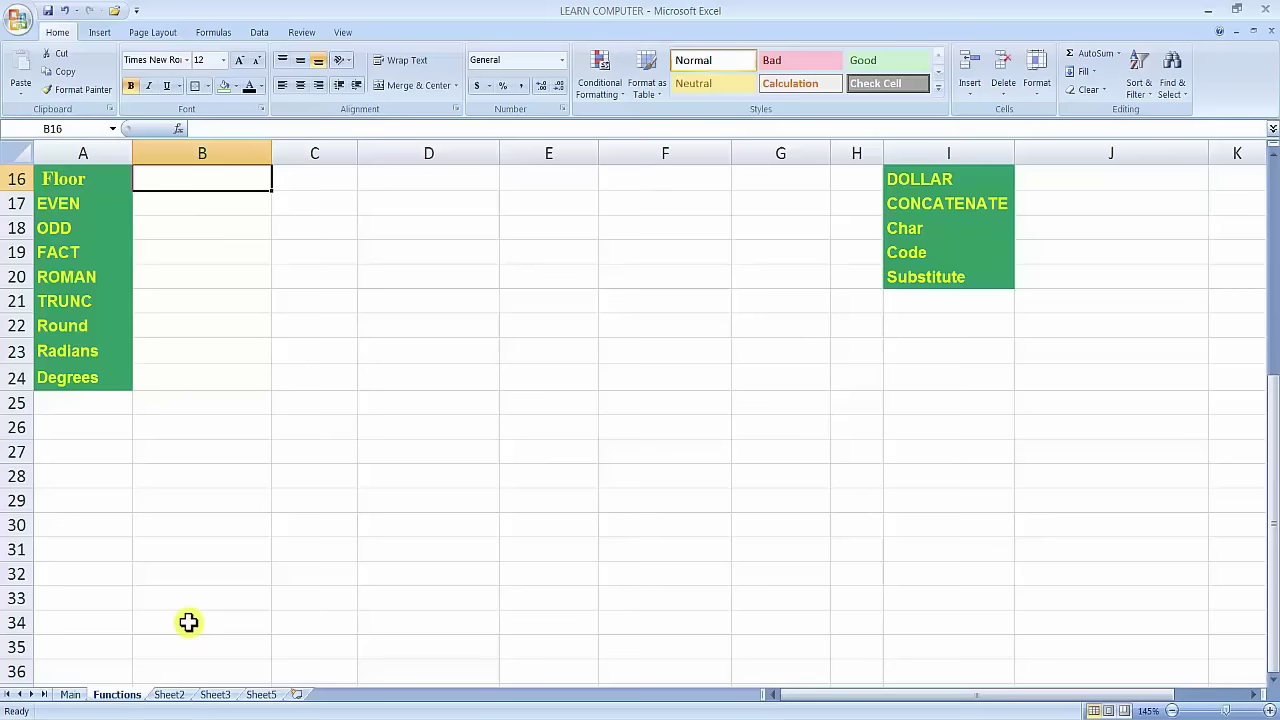
{"action": "scroll", "coordinate": [190, 624], "scroll_direction": "up", "scroll_amount": 5}
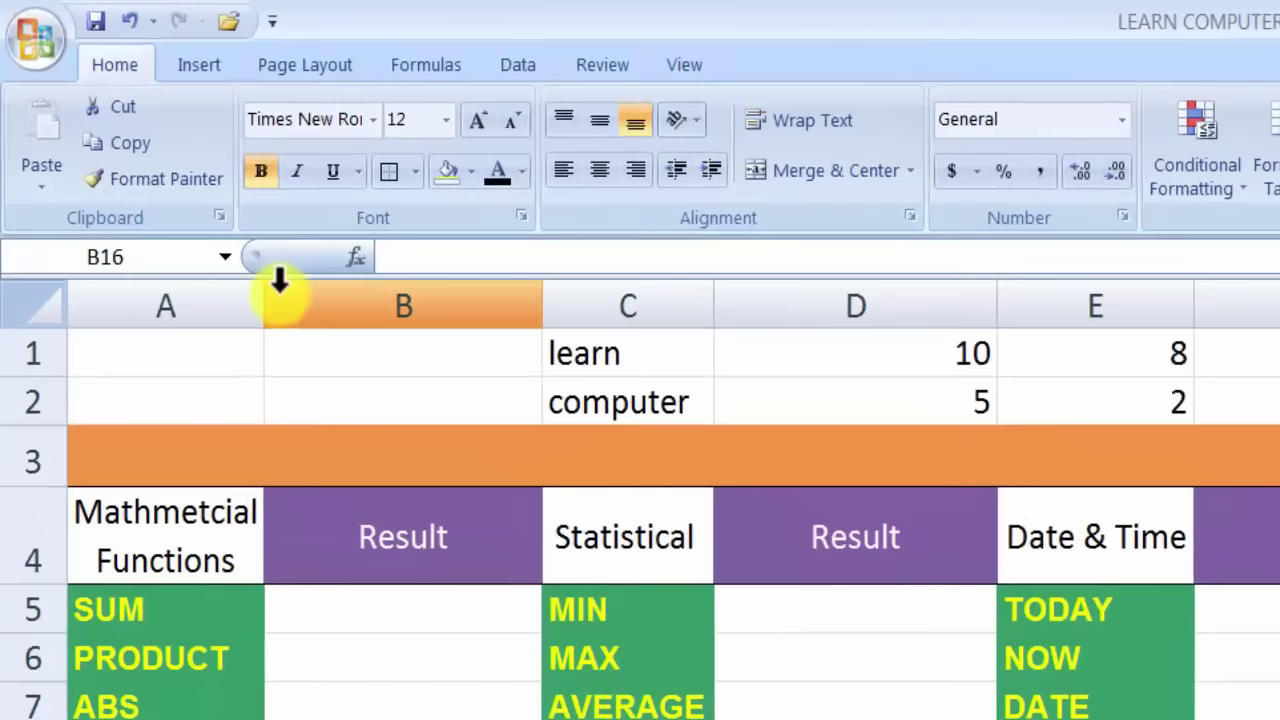
{"action": "scroll", "coordinate": [322, 177], "scroll_direction": "down", "scroll_amount": 3}
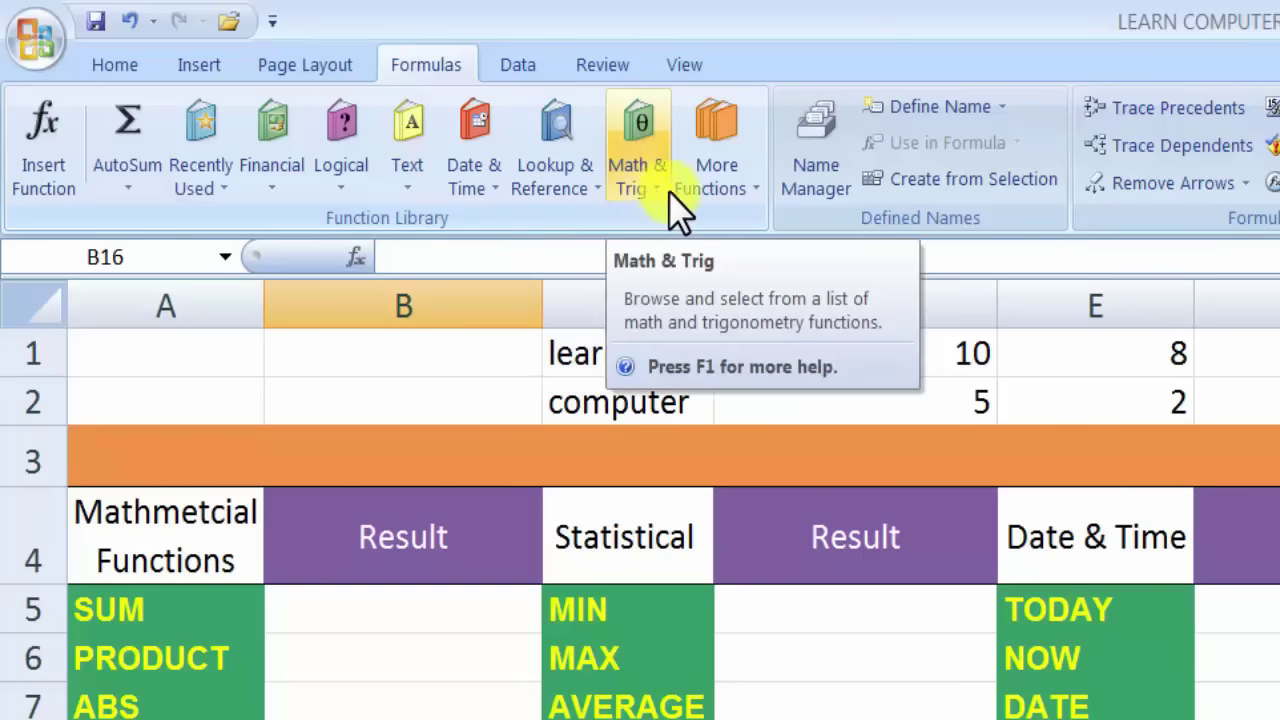
{"action": "left_click", "coordinate": [725, 198]}
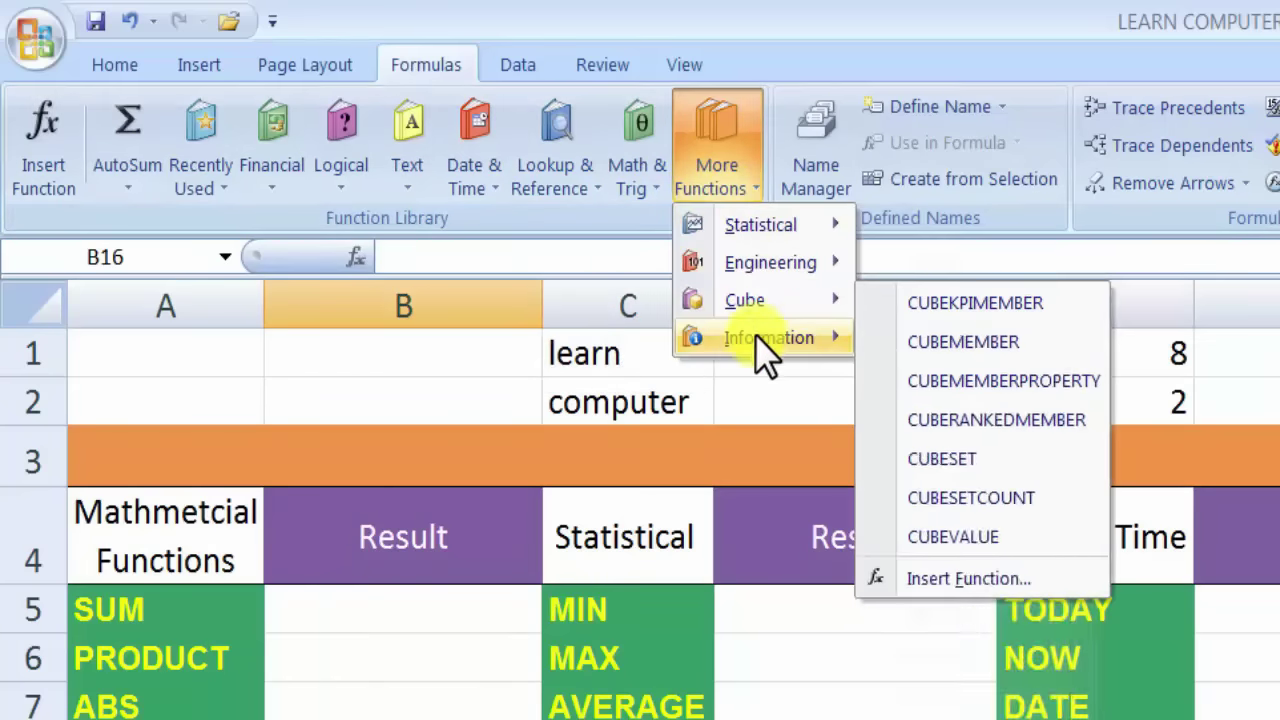
{"action": "mouse_move", "coordinate": [732, 344]}
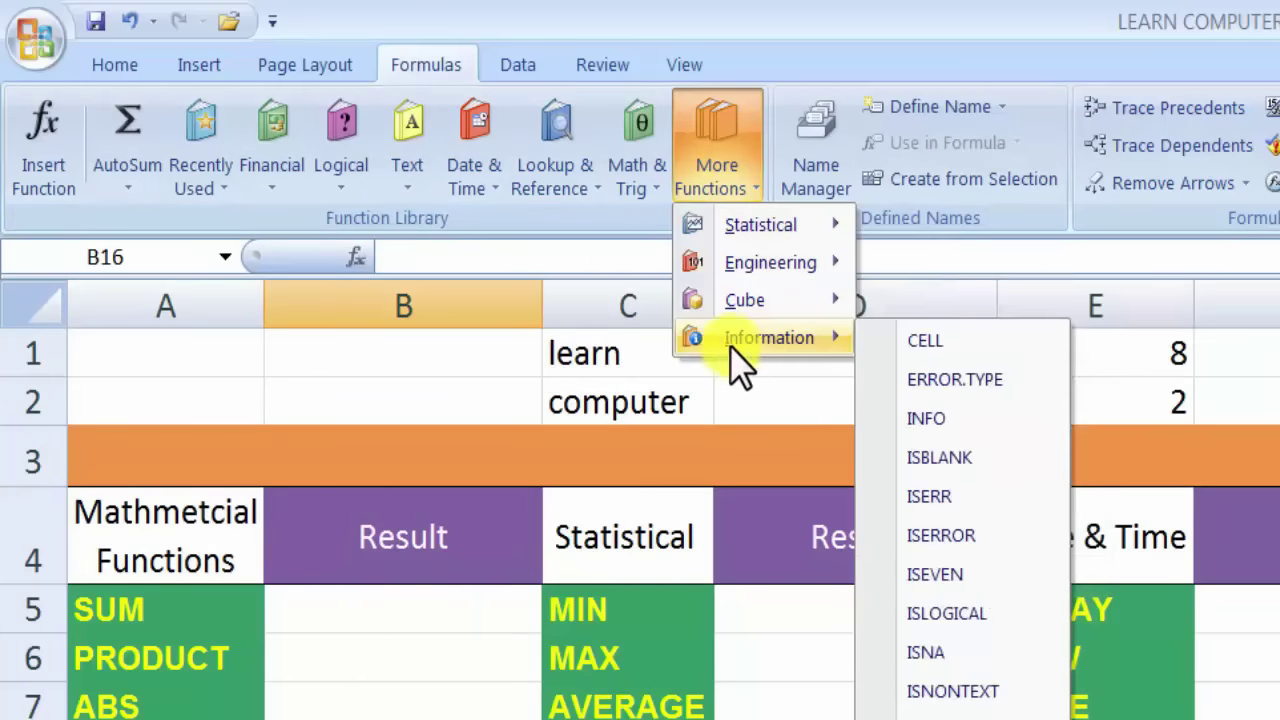
{"action": "left_click", "coordinate": [455, 668]}
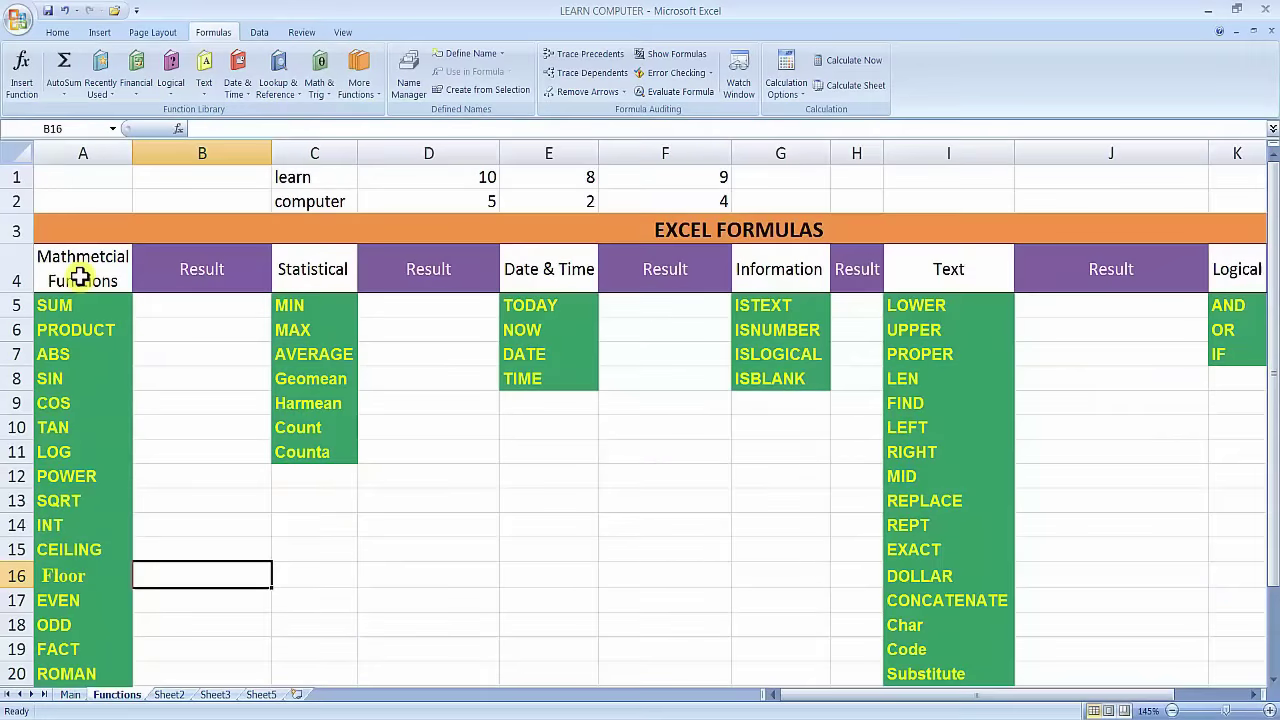
Step: Select each category heading in row 4, then start typing =sum( in B5 beside SUM
{"action": "left_click", "coordinate": [88, 277]}
{"action": "left_click", "coordinate": [286, 274]}
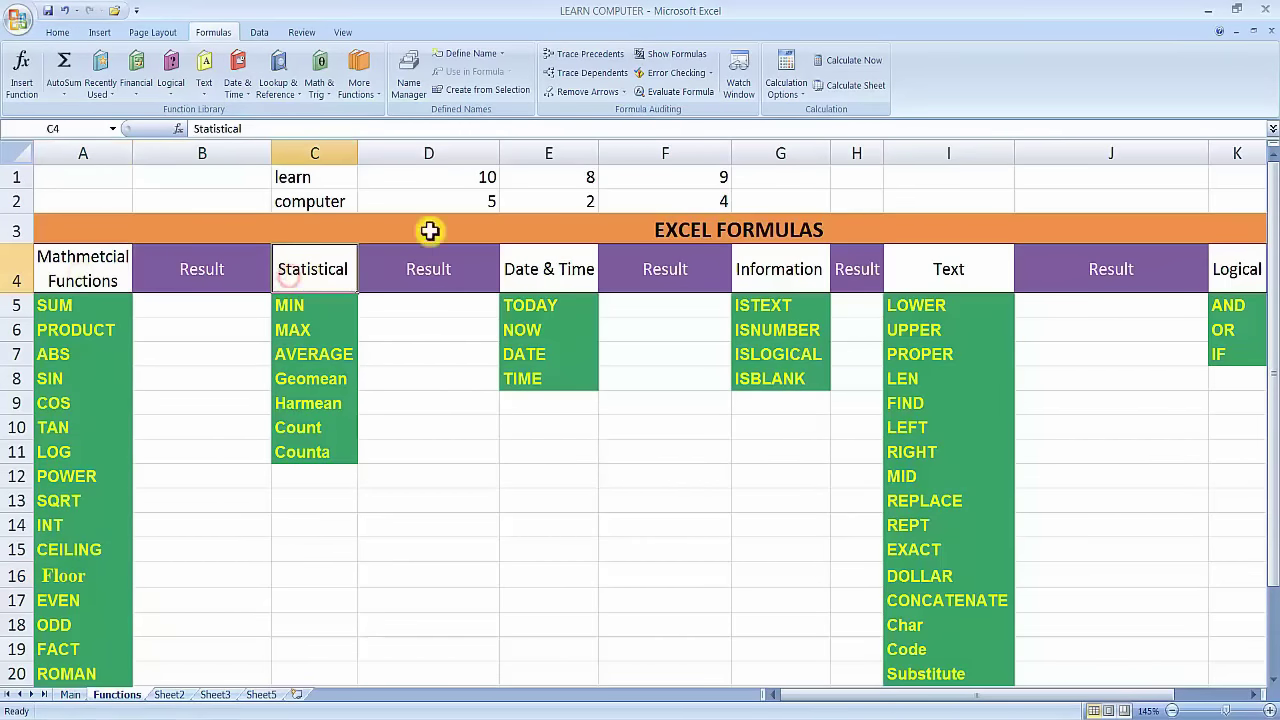
{"action": "left_click", "coordinate": [540, 270]}
{"action": "left_click", "coordinate": [780, 280]}
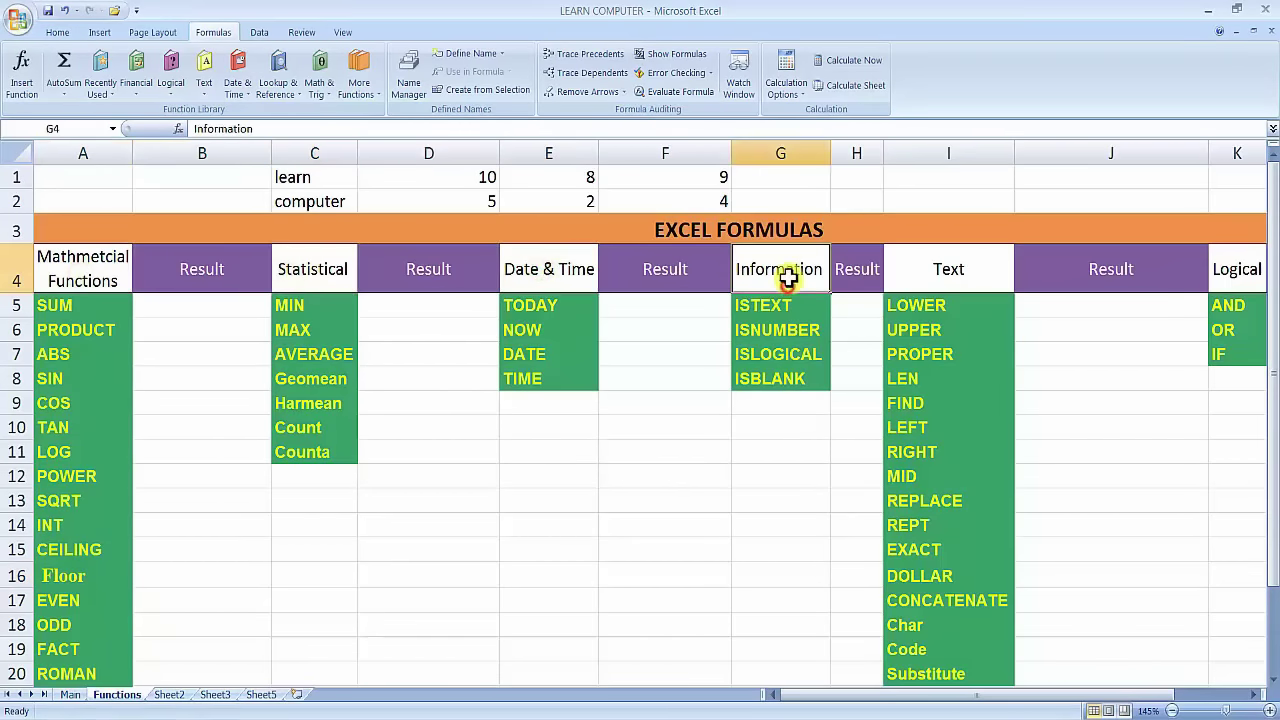
{"action": "left_click", "coordinate": [868, 288]}
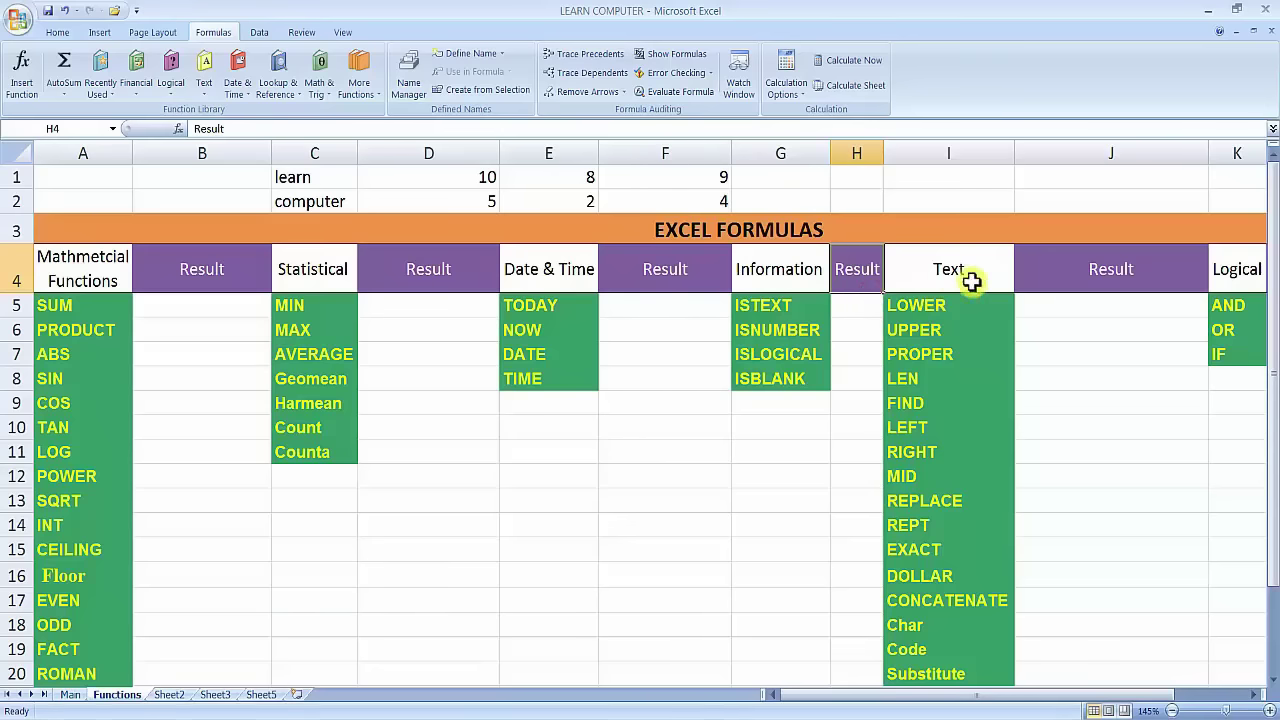
{"action": "left_click", "coordinate": [1222, 273]}
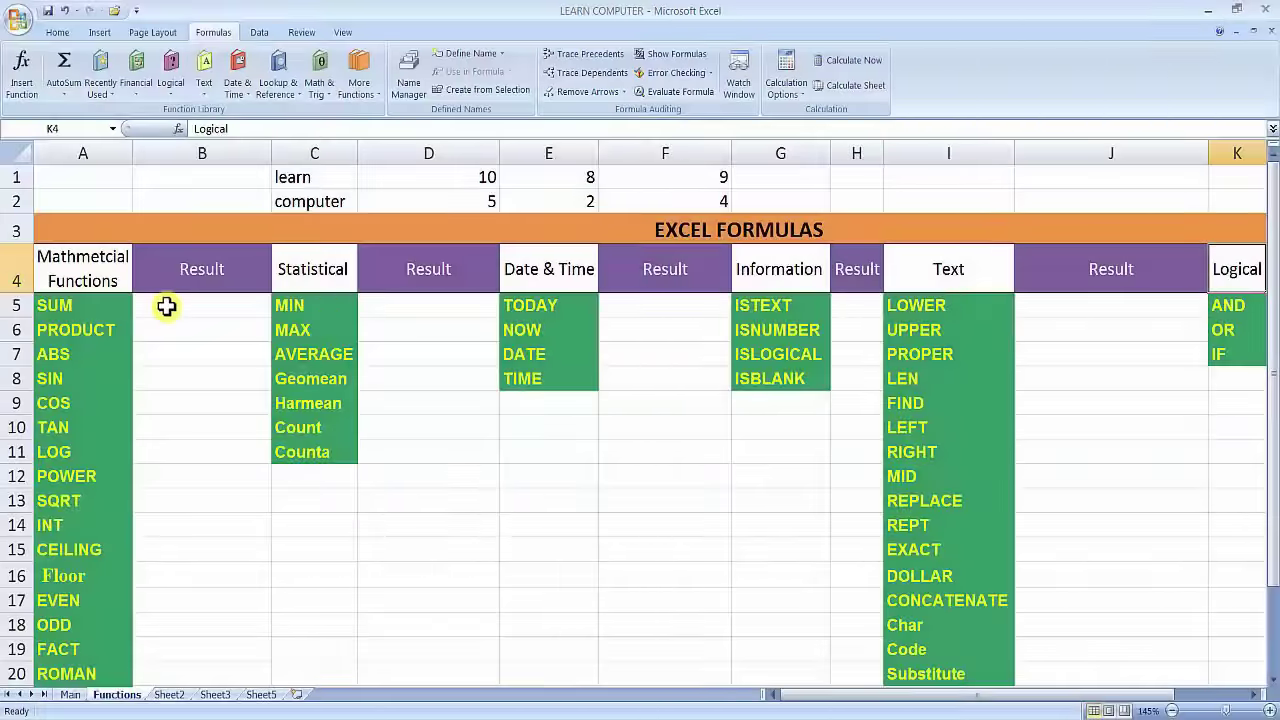
{"action": "left_click", "coordinate": [167, 306]}
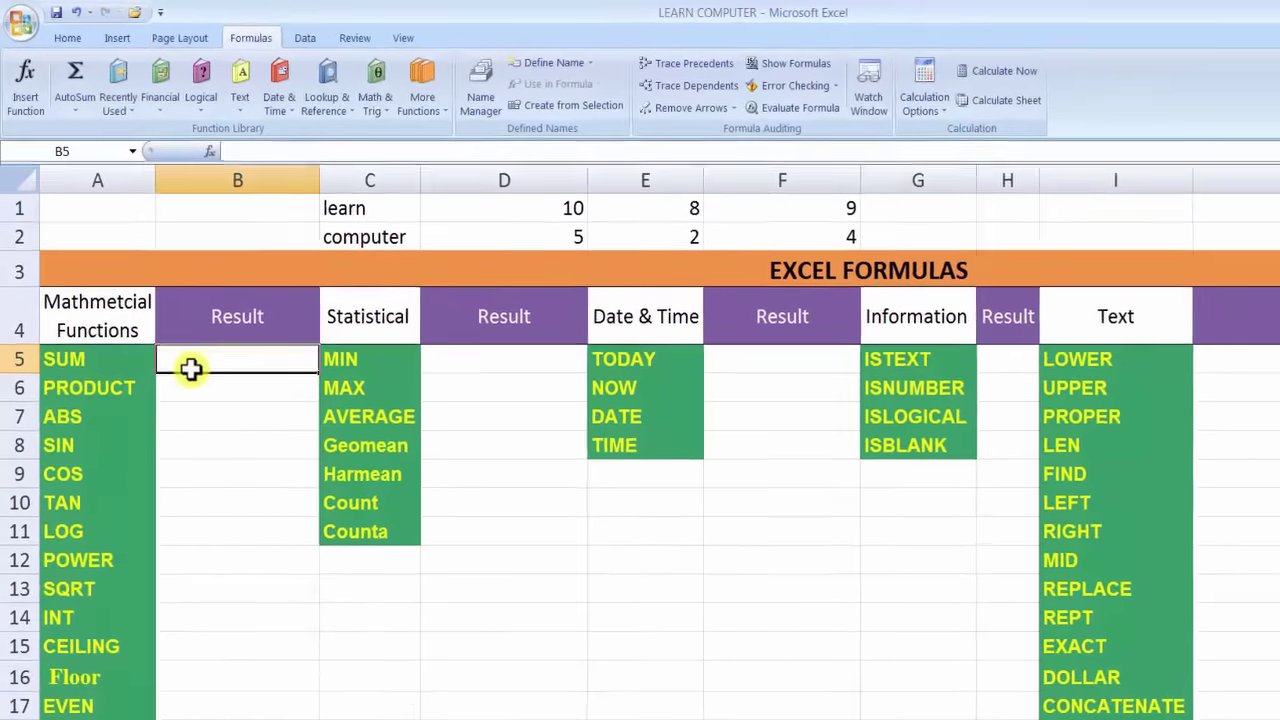
{"action": "type", "text": "=sum"}
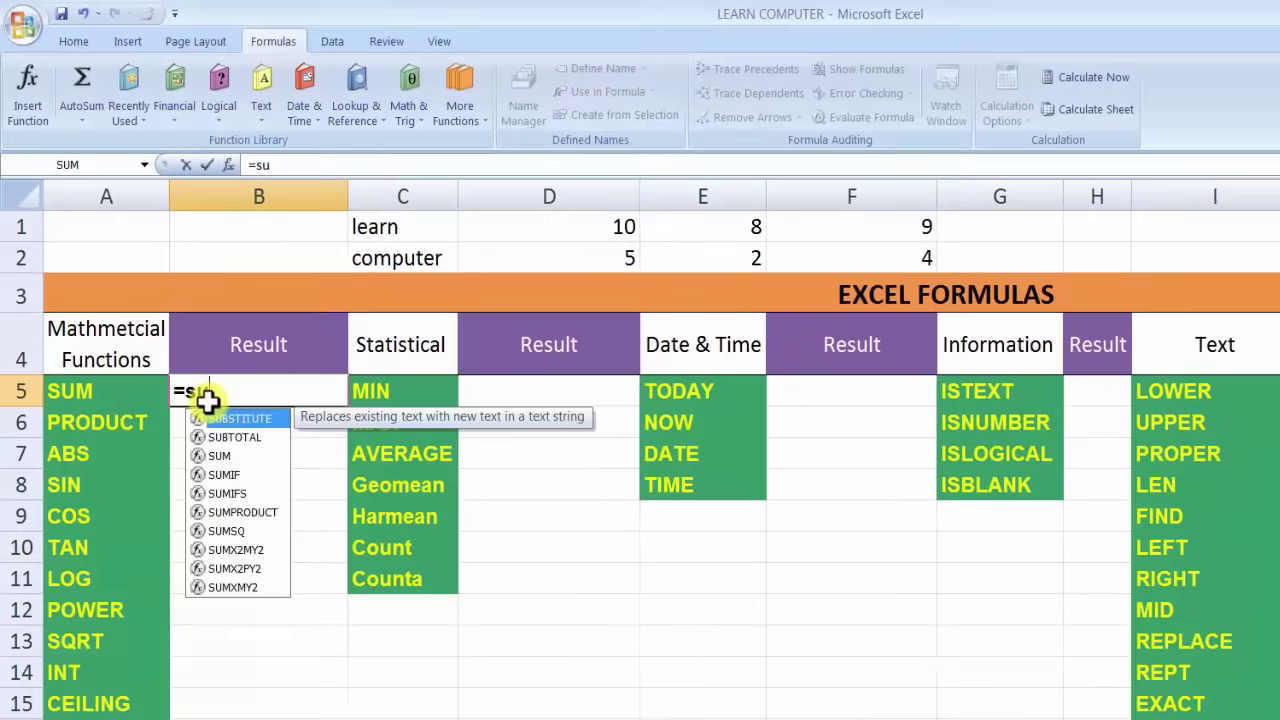
{"action": "type", "text": "("}
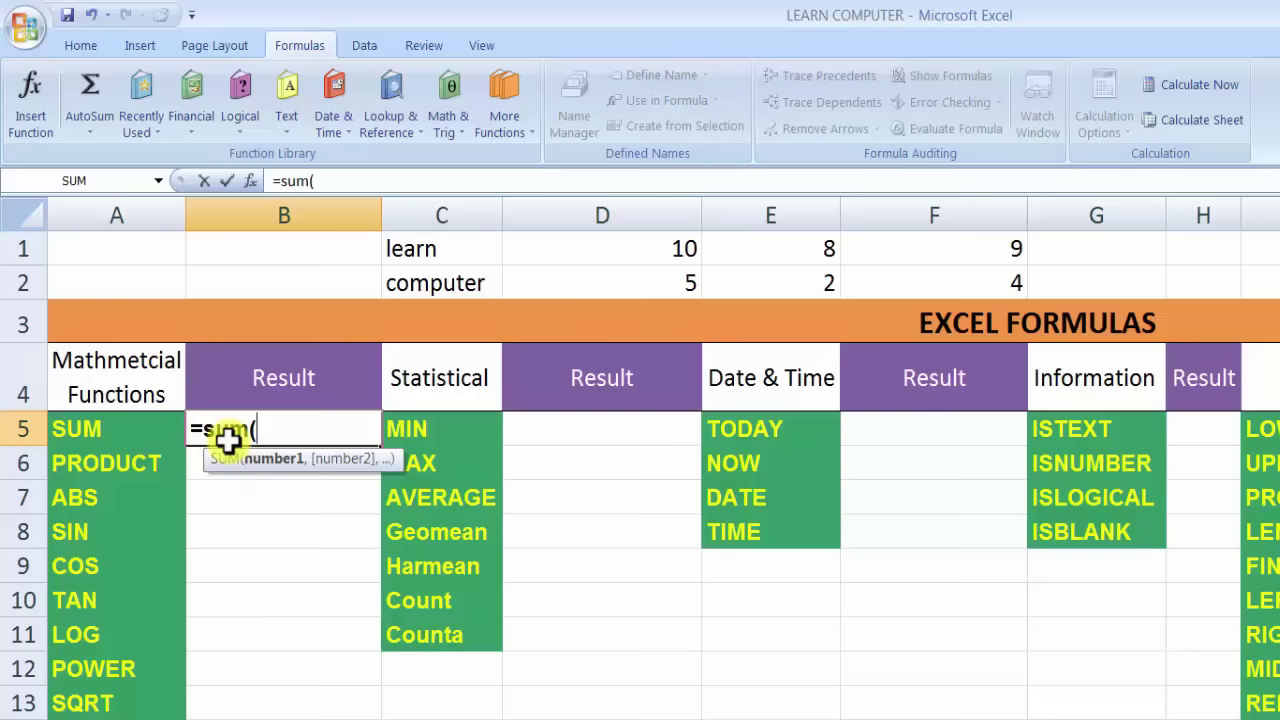
Step: Complete B5 as =SUM(10,15,12) to show 37, then reopen it to edit the arguments
{"action": "type", "text": "10,15,"}
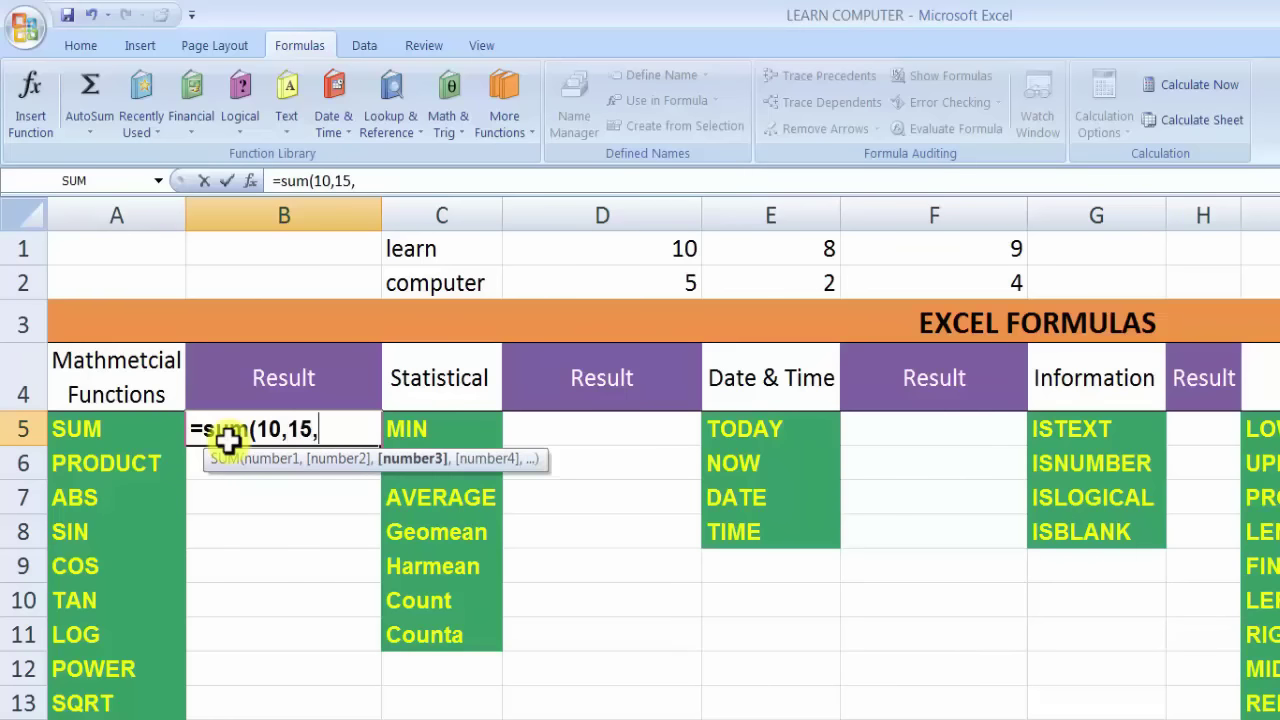
{"action": "type", "text": "12)"}
{"action": "key", "text": "Return"}
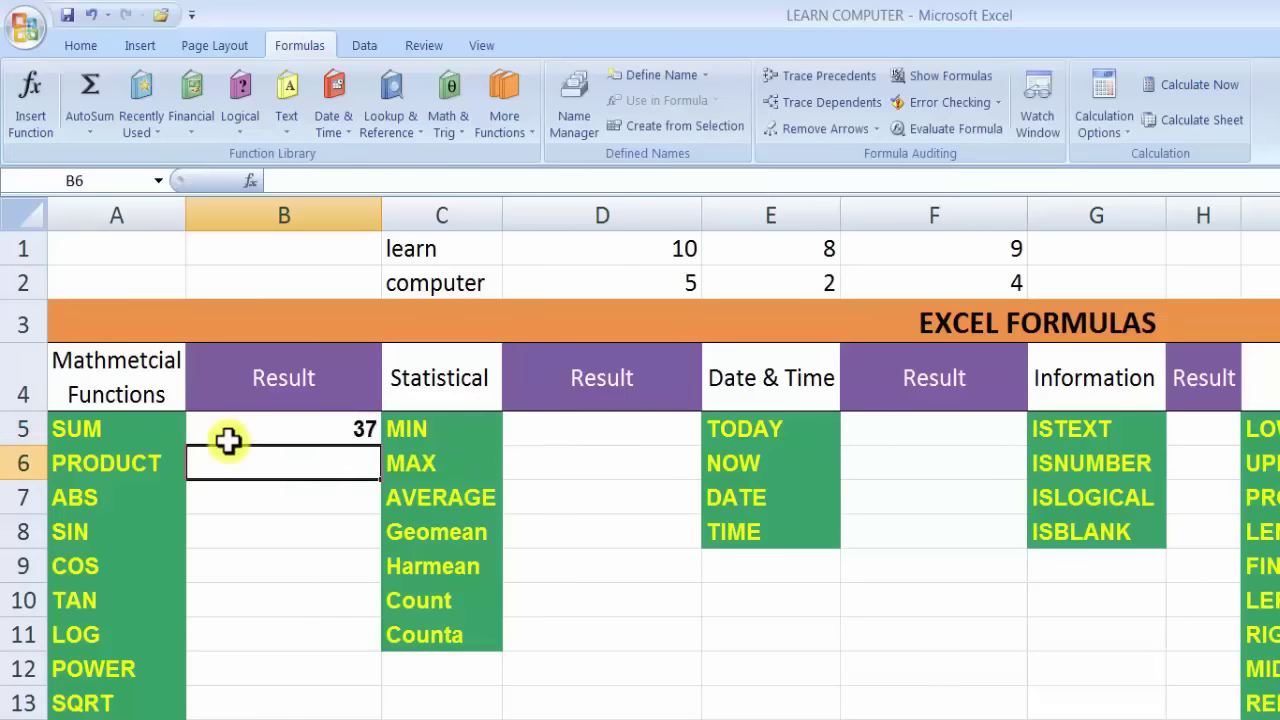
{"action": "left_click", "coordinate": [228, 441]}
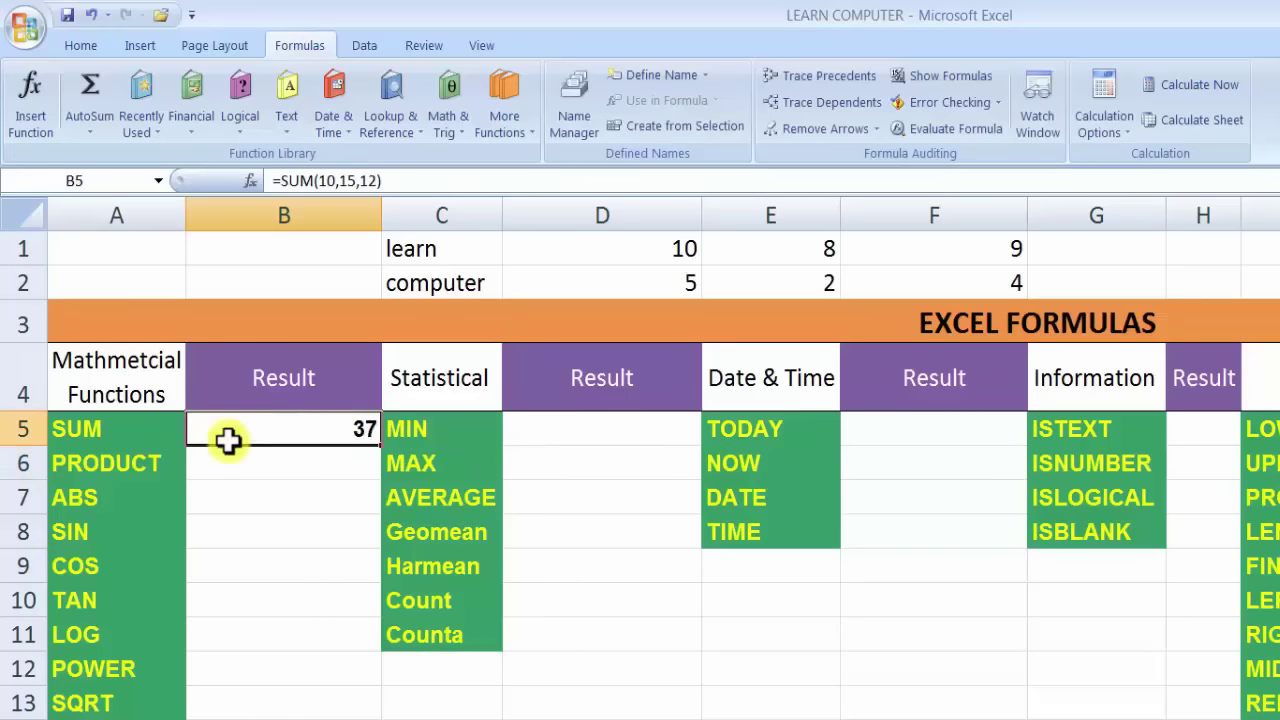
{"action": "key", "text": "F2"}
{"action": "key", "text": "BackSpace"}
{"action": "key", "text": "BackSpace"}
{"action": "key", "text": "BackSpace"}
{"action": "key", "text": "BackSpace"}
{"action": "key", "text": "BackSpace"}
{"action": "key", "text": "BackSpace"}
{"action": "key", "text": "BackSpace"}
{"action": "key", "text": "BackSpace"}
{"action": "key", "text": "BackSpace"}
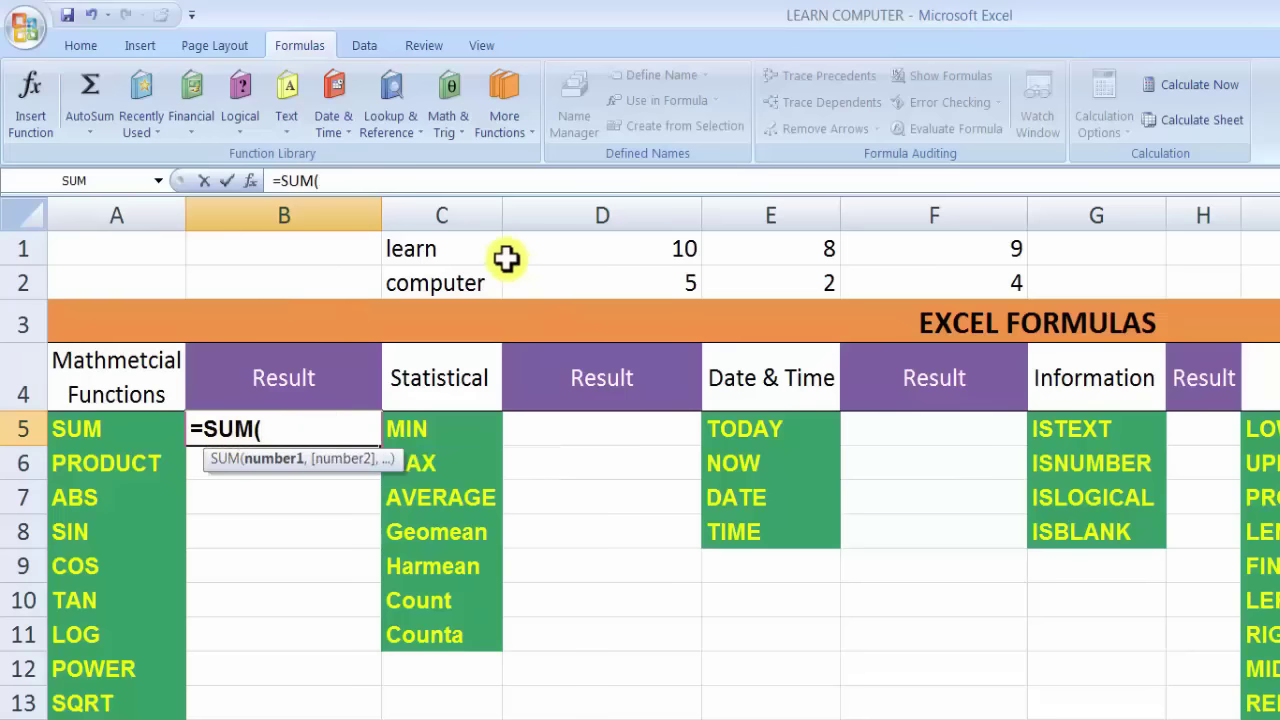
Step: Rewrite B5 as =SUM(D1,E1,F1), adding the three cells as separate references
{"action": "left_click_drag", "start_coordinate": [437, 248], "coordinate": [1014, 286]}
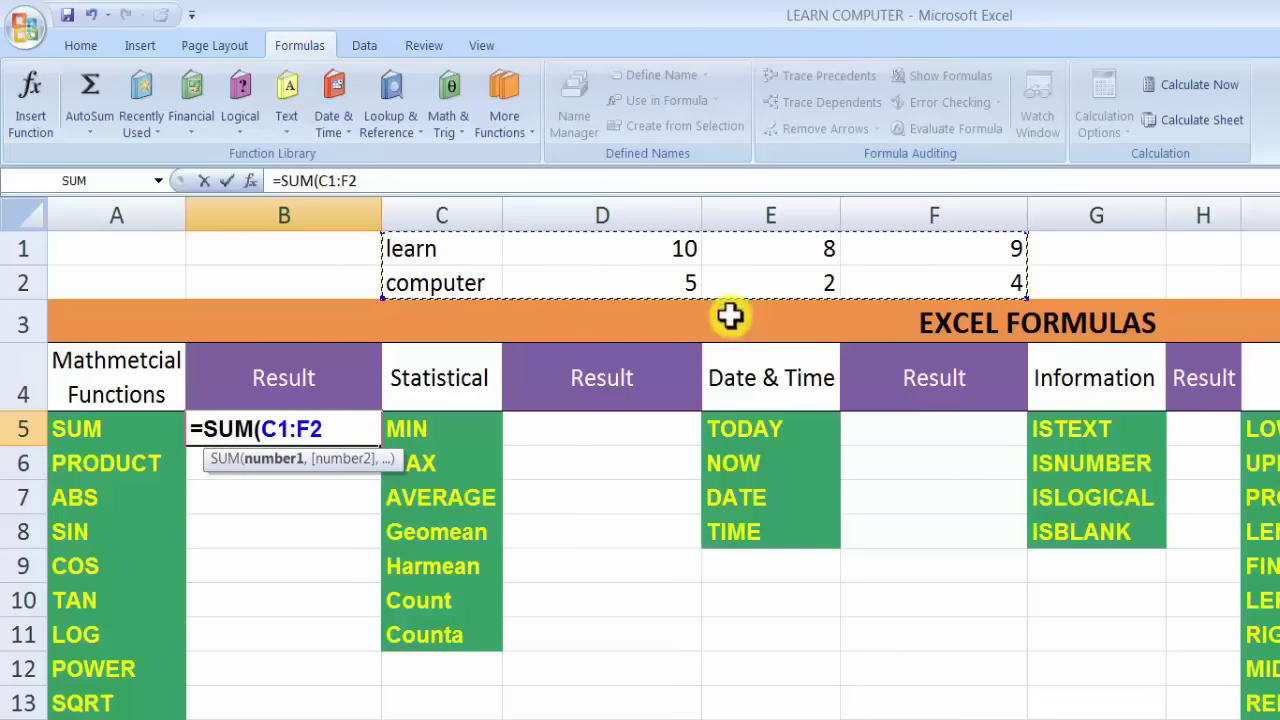
{"action": "key", "text": "Escape"}
{"action": "key", "text": "F2"}
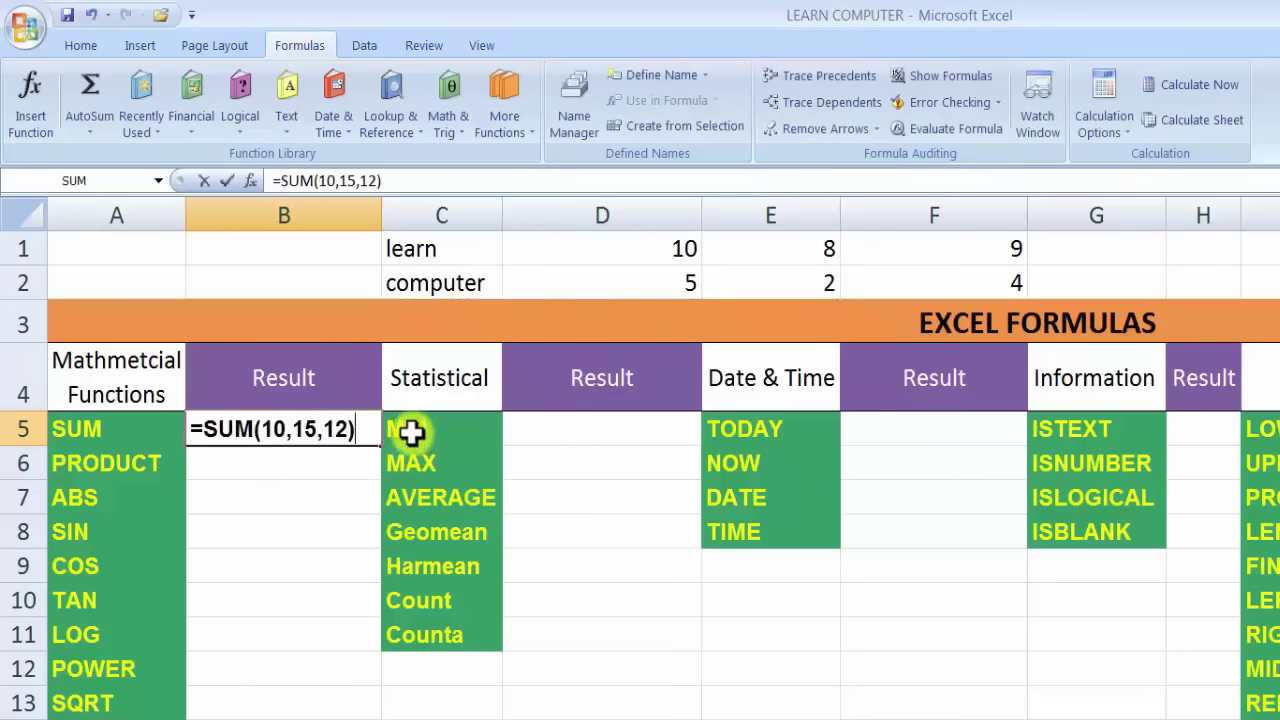
{"action": "key", "text": "BackSpace"}
{"action": "key", "text": "BackSpace"}
{"action": "key", "text": "BackSpace"}
{"action": "key", "text": "BackSpace"}
{"action": "key", "text": "BackSpace"}
{"action": "key", "text": "BackSpace"}
{"action": "key", "text": "BackSpace"}
{"action": "key", "text": "BackSpace"}
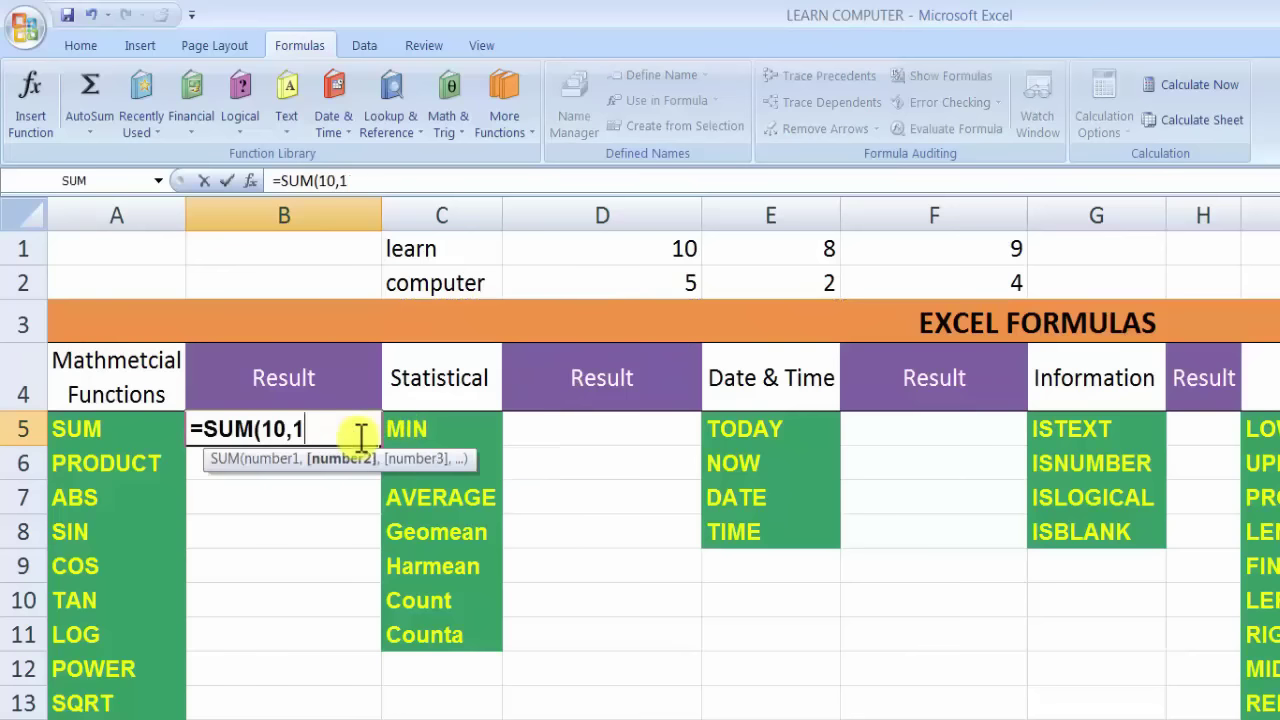
{"action": "key", "text": "BackSpace"}
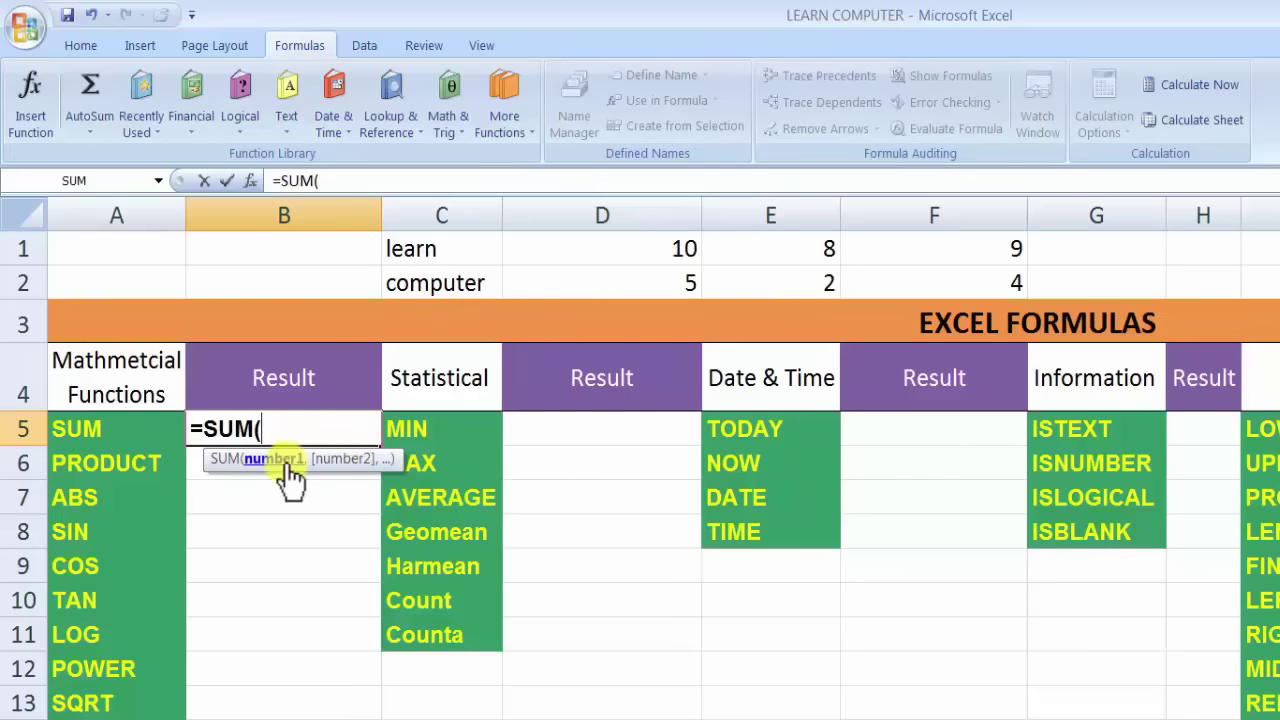
{"action": "left_click", "coordinate": [640, 258]}
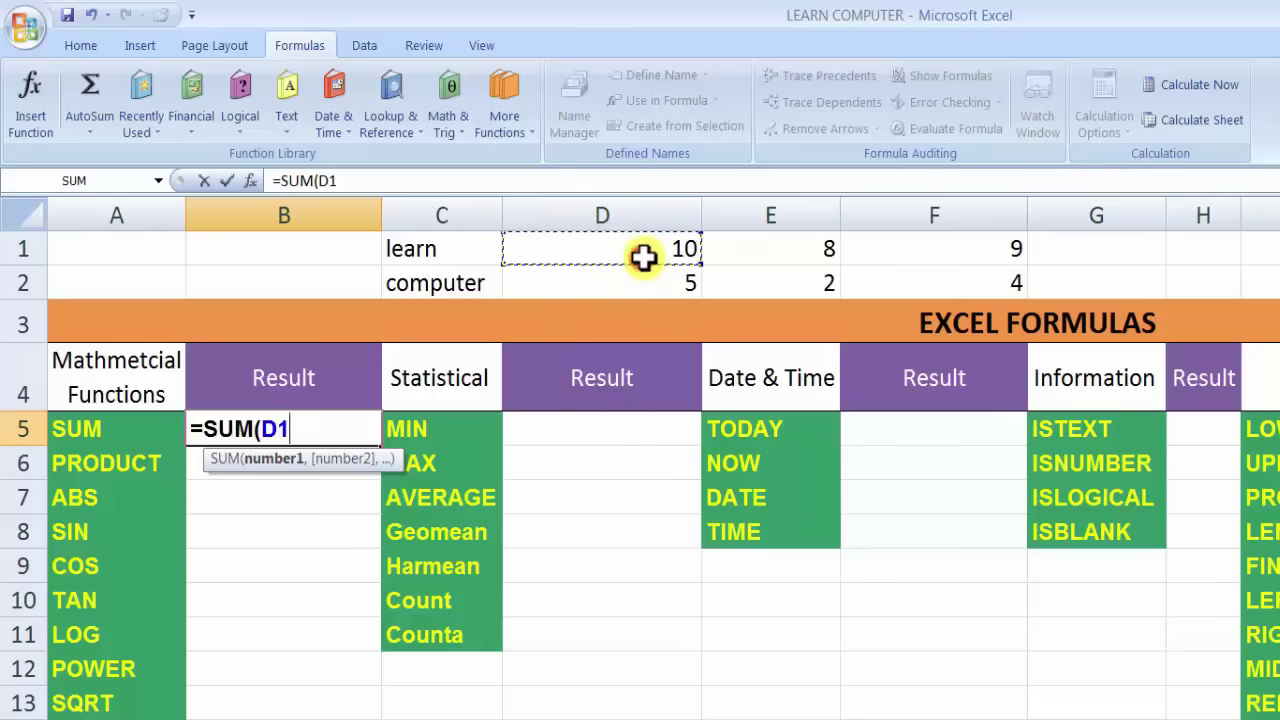
{"action": "type", "text": ","}
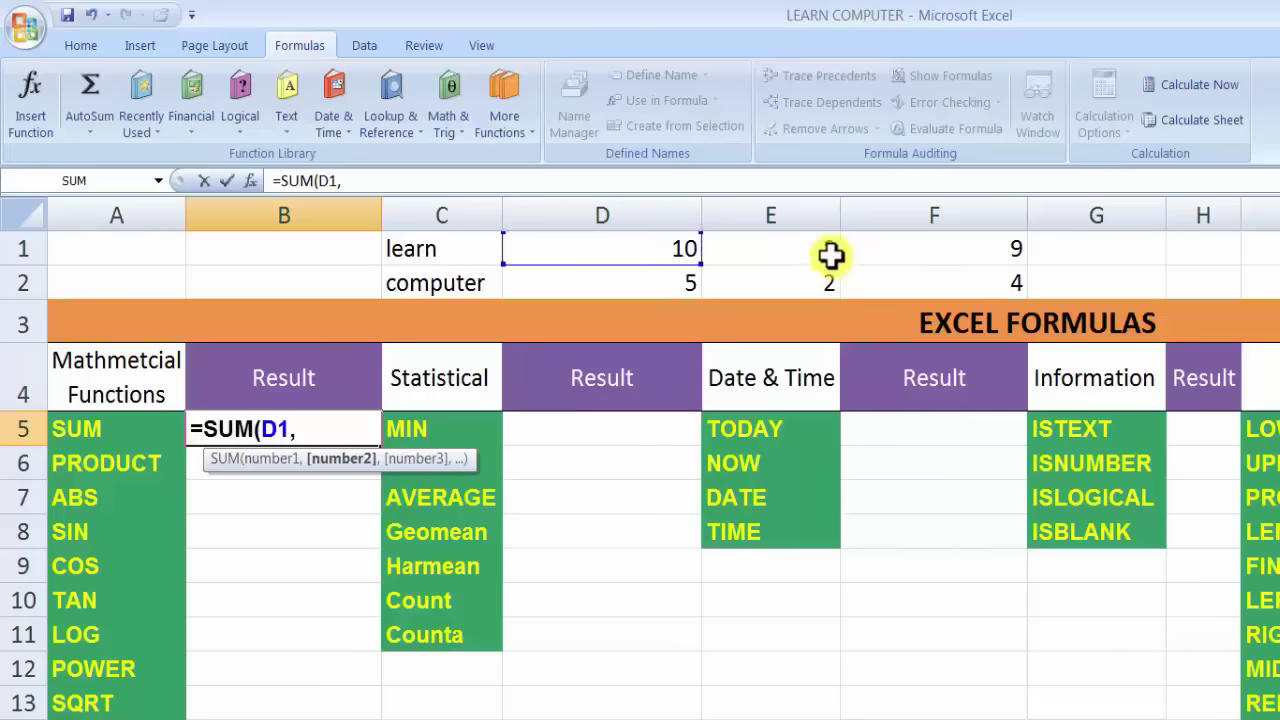
{"action": "left_click", "coordinate": [829, 257]}
{"action": "type", "text": ","}
{"action": "left_click", "coordinate": [943, 260]}
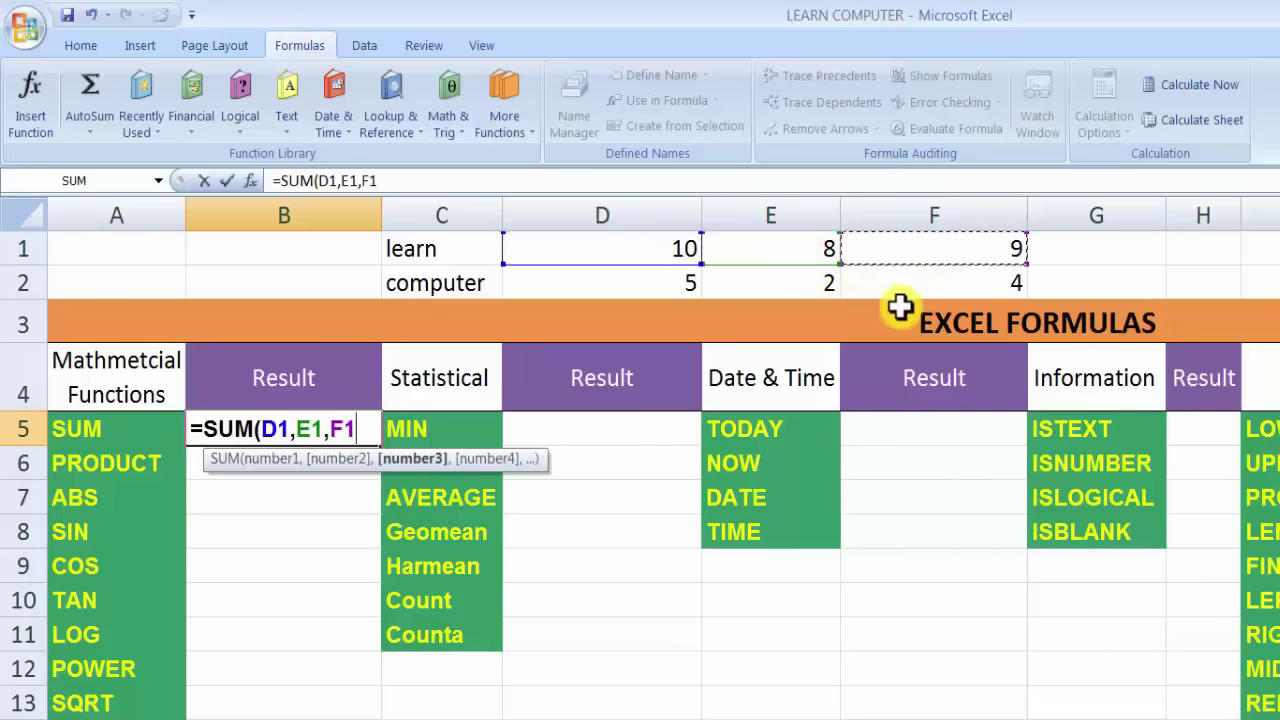
{"action": "type", "text": "))"}
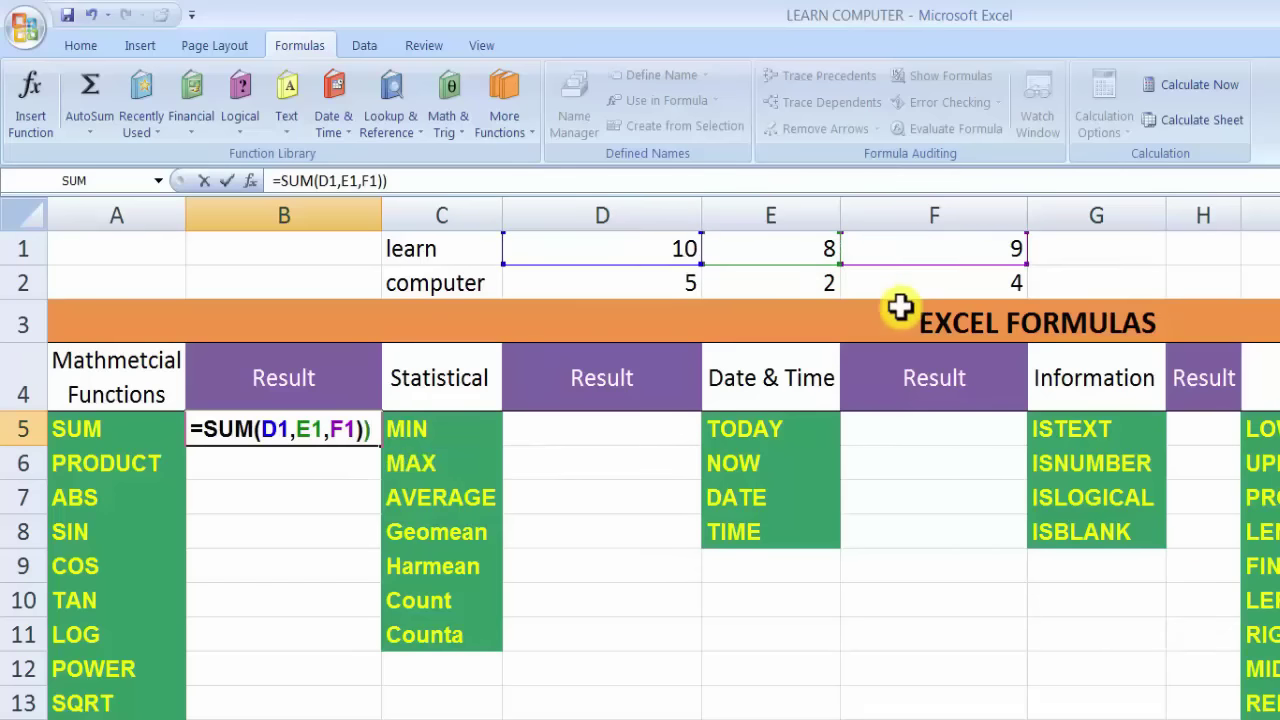
{"action": "key", "text": "Return"}
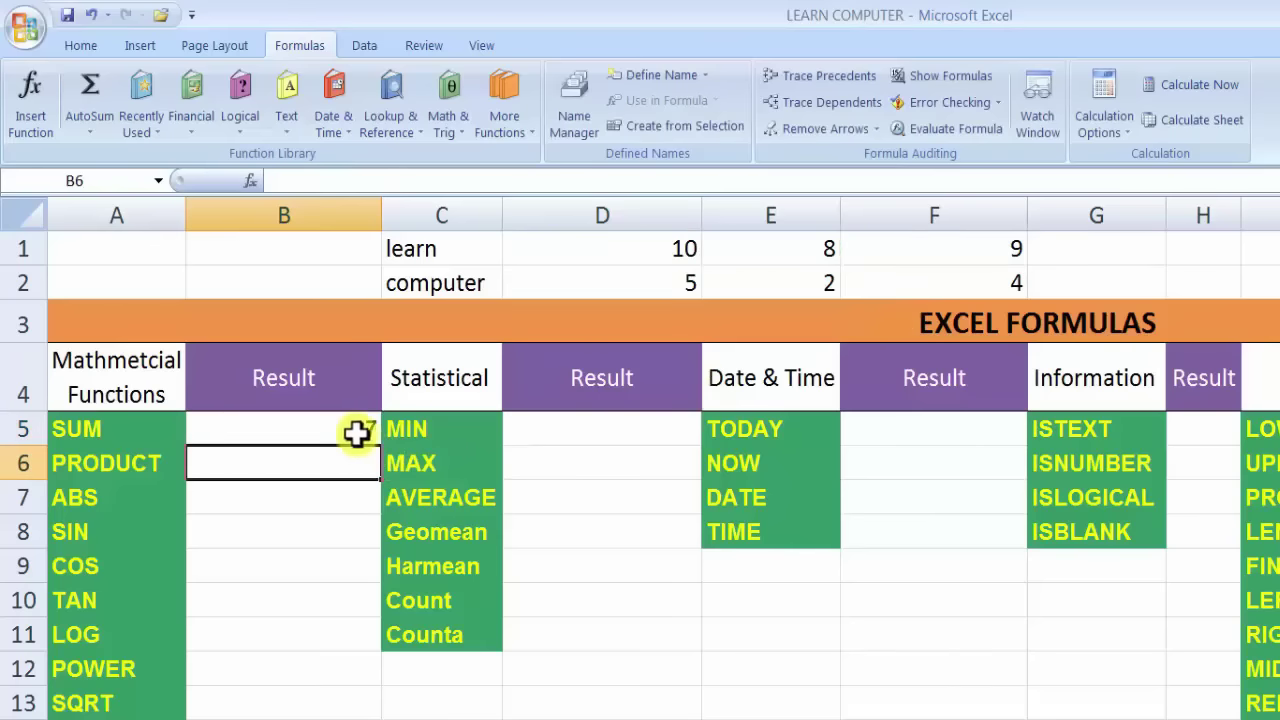
Step: Replace the separate references with the range so B5 reads =SUM(D1:F1), giving 27
{"action": "left_click", "coordinate": [357, 432]}
{"action": "double_click", "coordinate": [357, 432]}
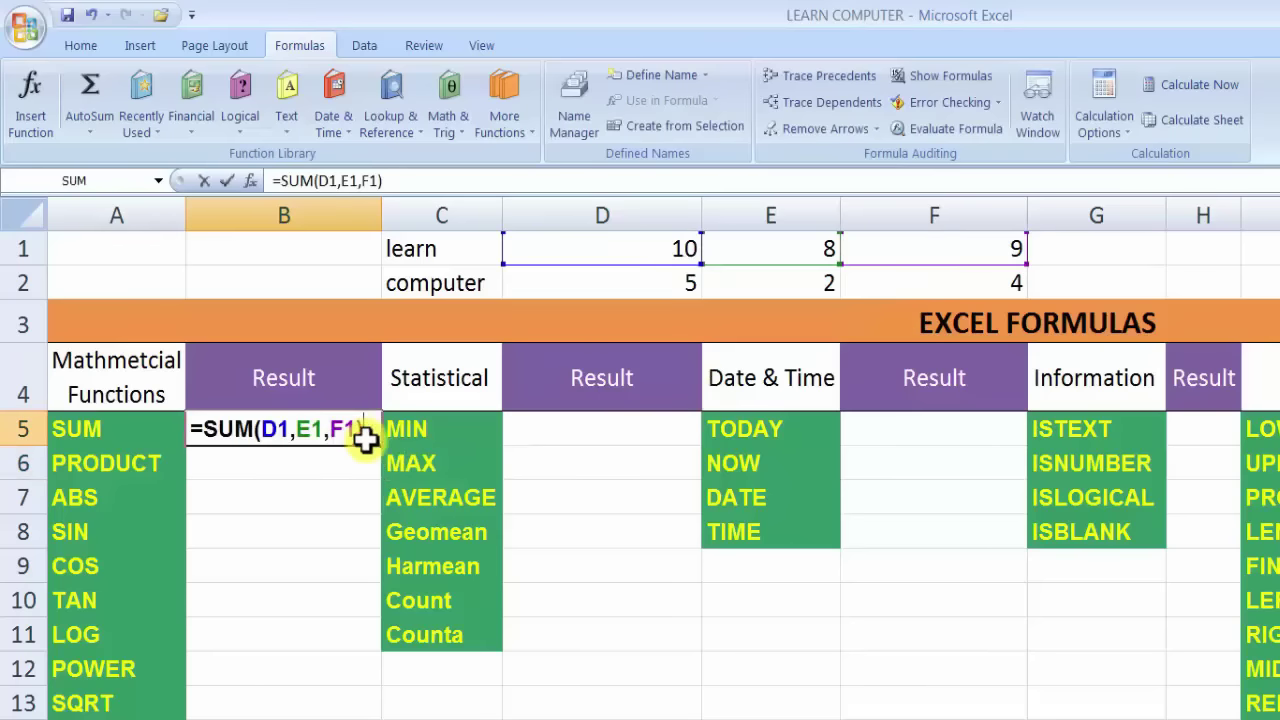
{"action": "left_click", "coordinate": [298, 430]}
{"action": "left_click", "coordinate": [335, 430]}
{"action": "left_click", "coordinate": [364, 430]}
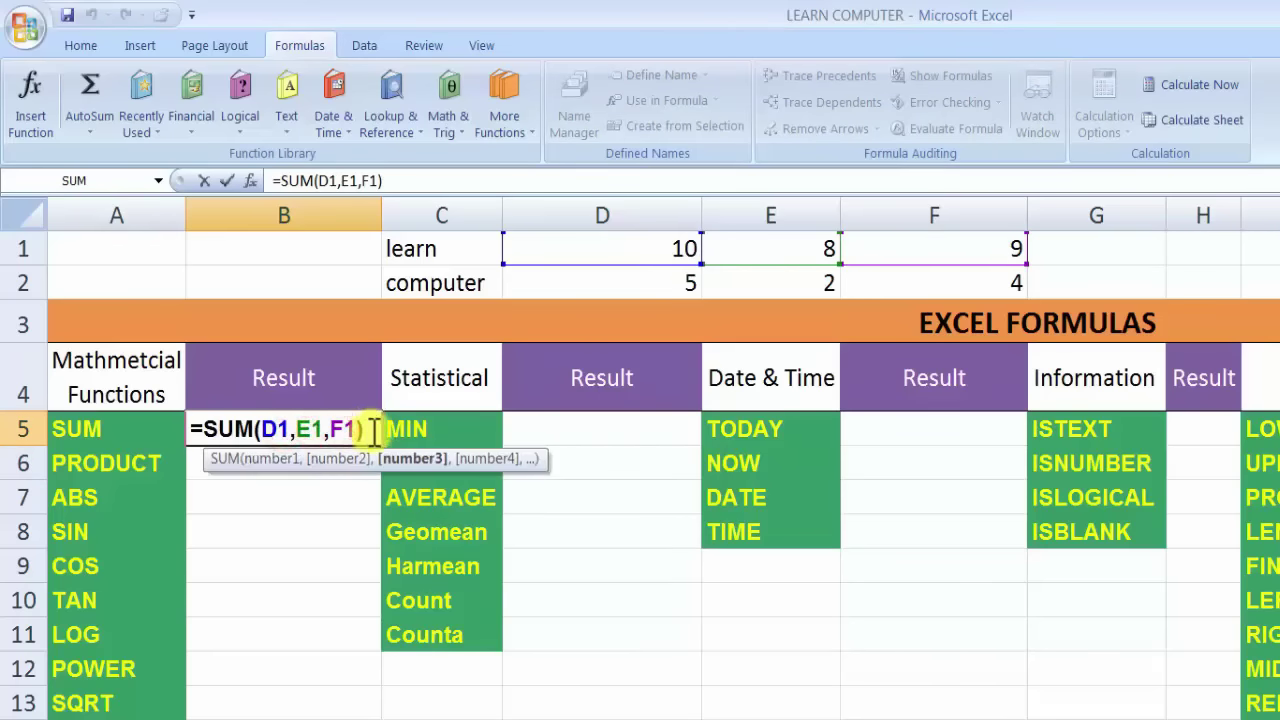
{"action": "key", "text": "BackSpace"}
{"action": "key", "text": "BackSpace"}
{"action": "key", "text": "BackSpace"}
{"action": "key", "text": "BackSpace"}
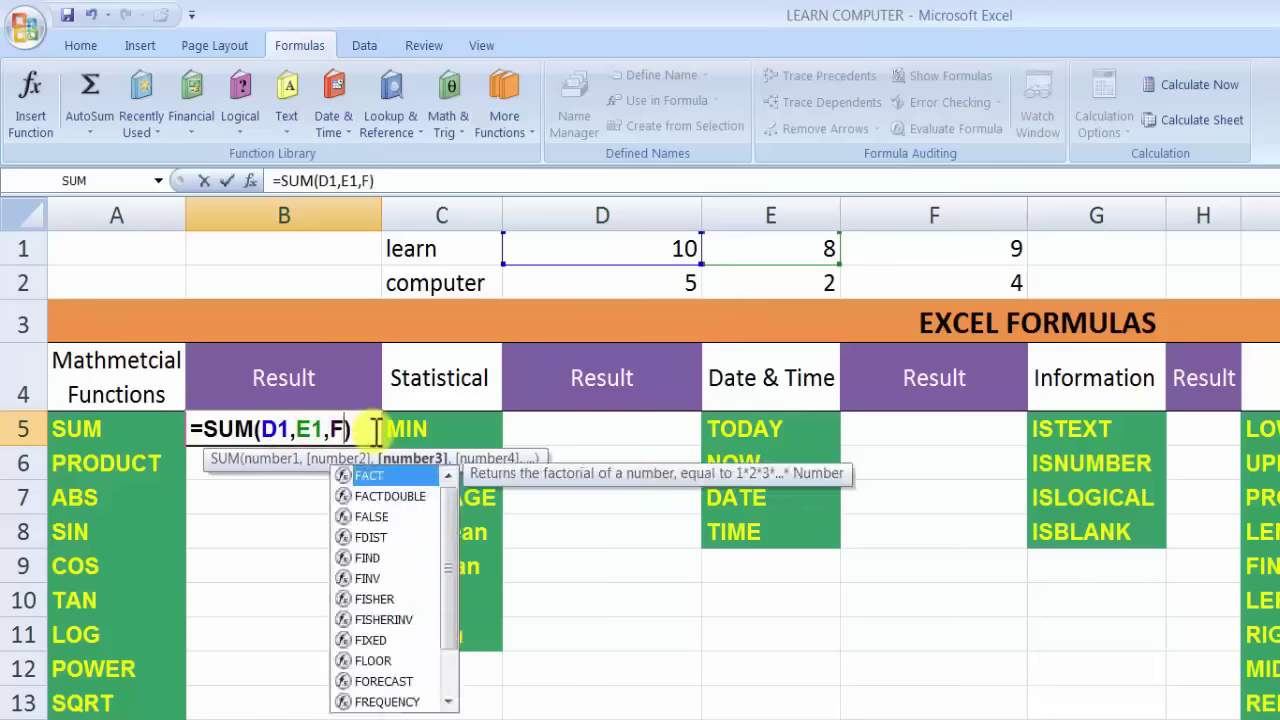
{"action": "key", "text": "BackSpace"}
{"action": "key", "text": "BackSpace"}
{"action": "key", "text": "BackSpace"}
{"action": "key", "text": "BackSpace"}
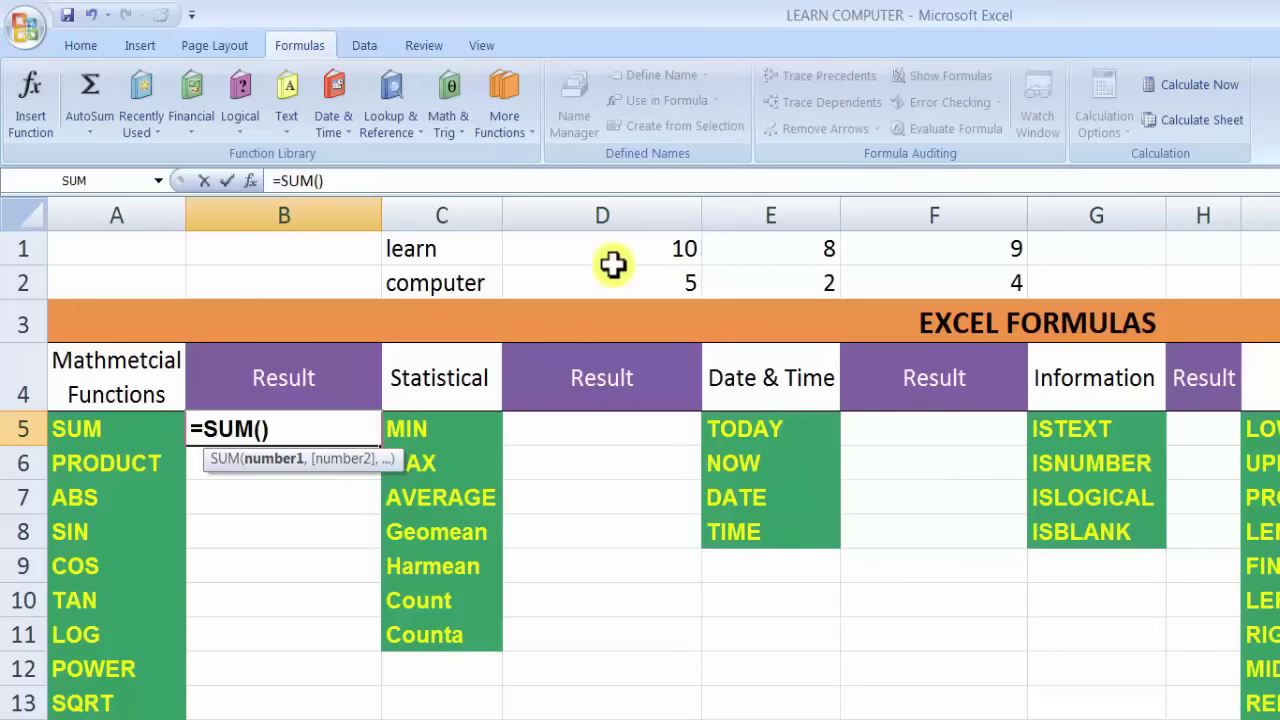
{"action": "left_click_drag", "start_coordinate": [641, 253], "coordinate": [984, 249]}
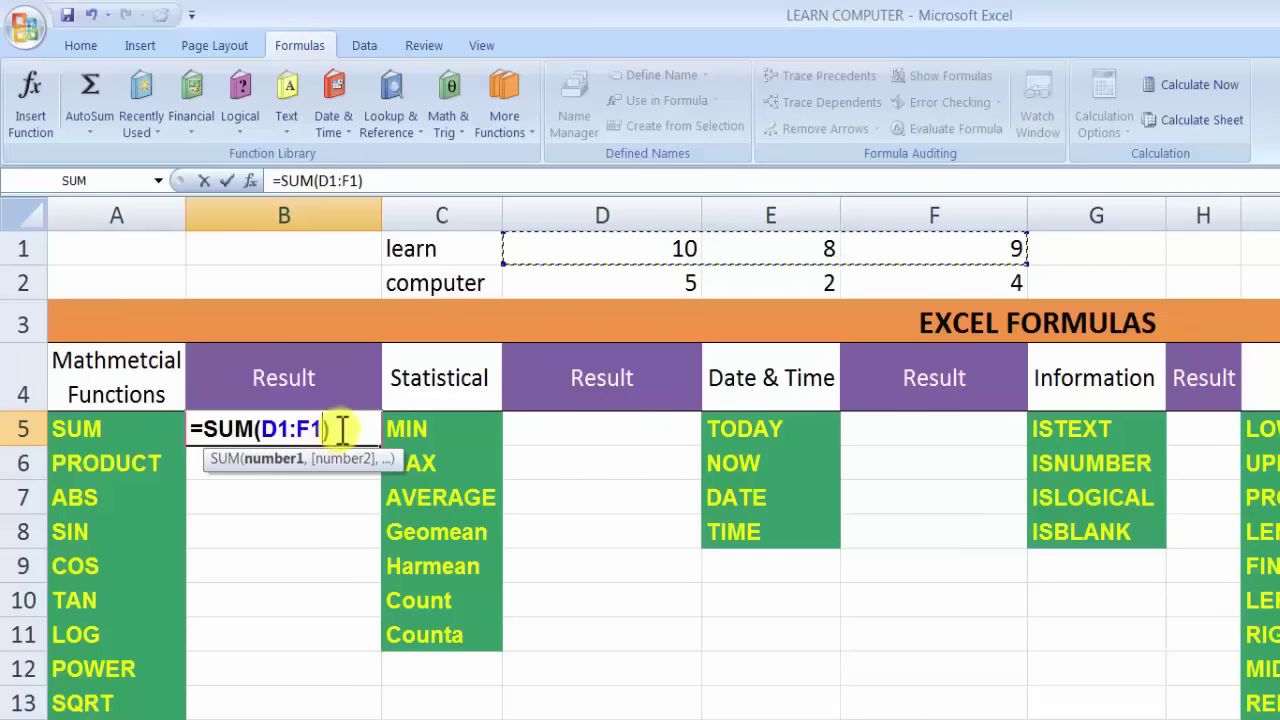
{"action": "left_click", "coordinate": [266, 428]}
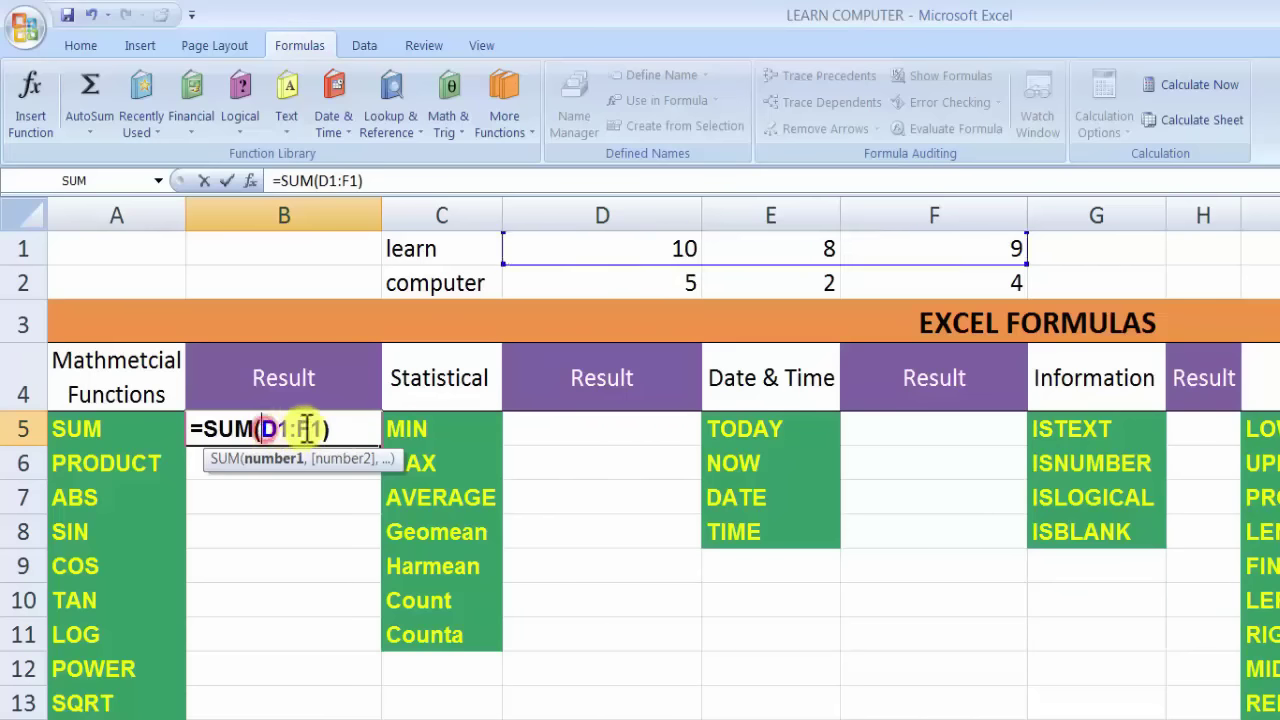
{"action": "left_click", "coordinate": [336, 428]}
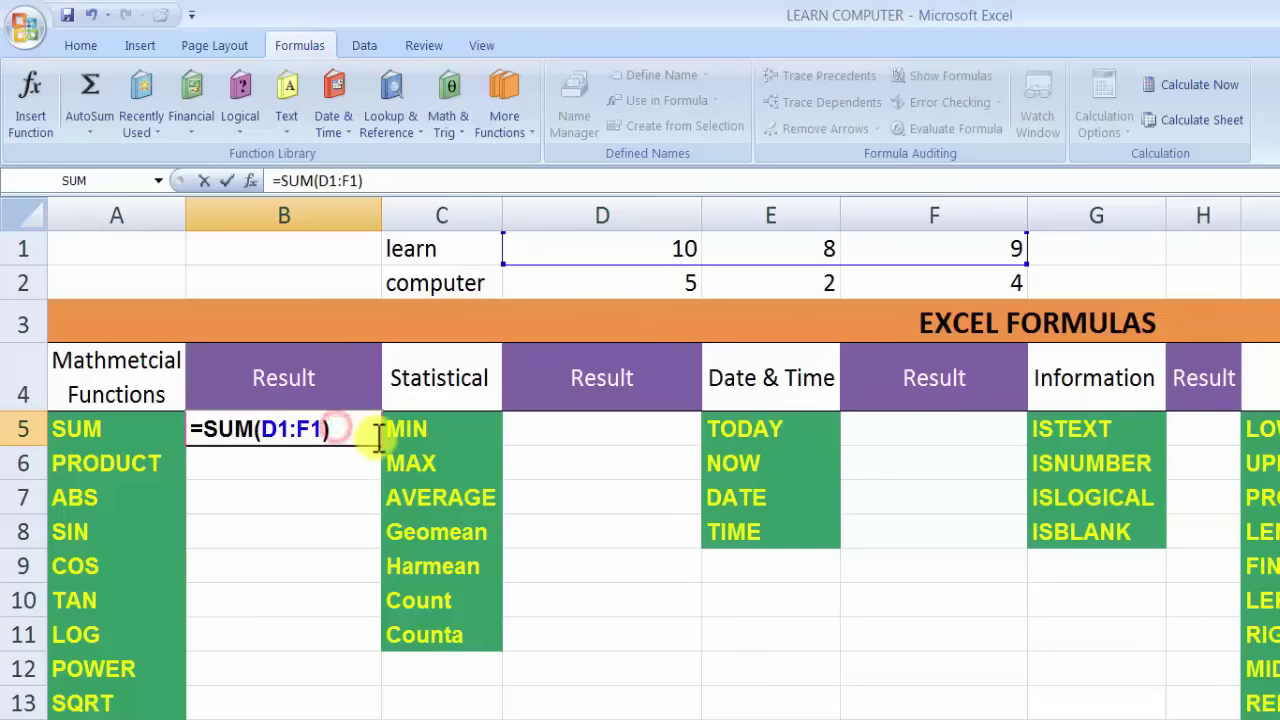
{"action": "key", "text": "Return"}
{"action": "left_click", "coordinate": [348, 431]}
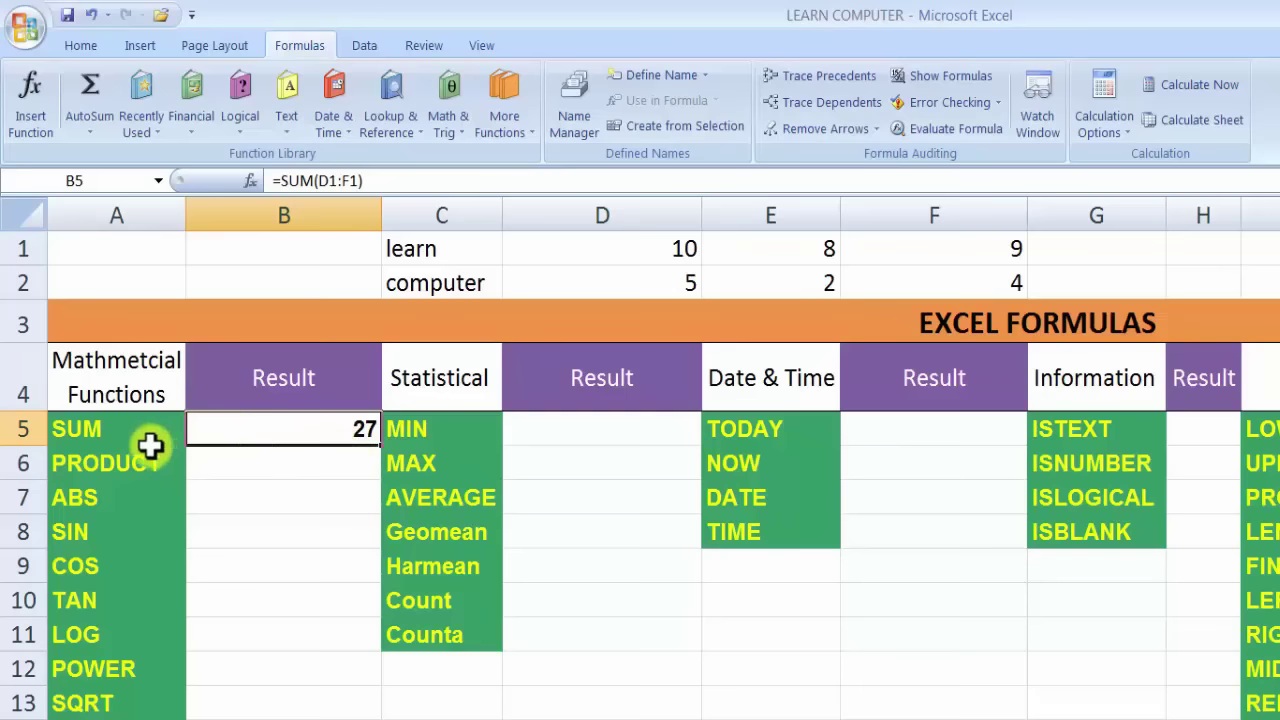
Step: Enter =PRODUCT(D1:F1) in B6 beside PRODUCT, giving 720
{"action": "left_click", "coordinate": [228, 466]}
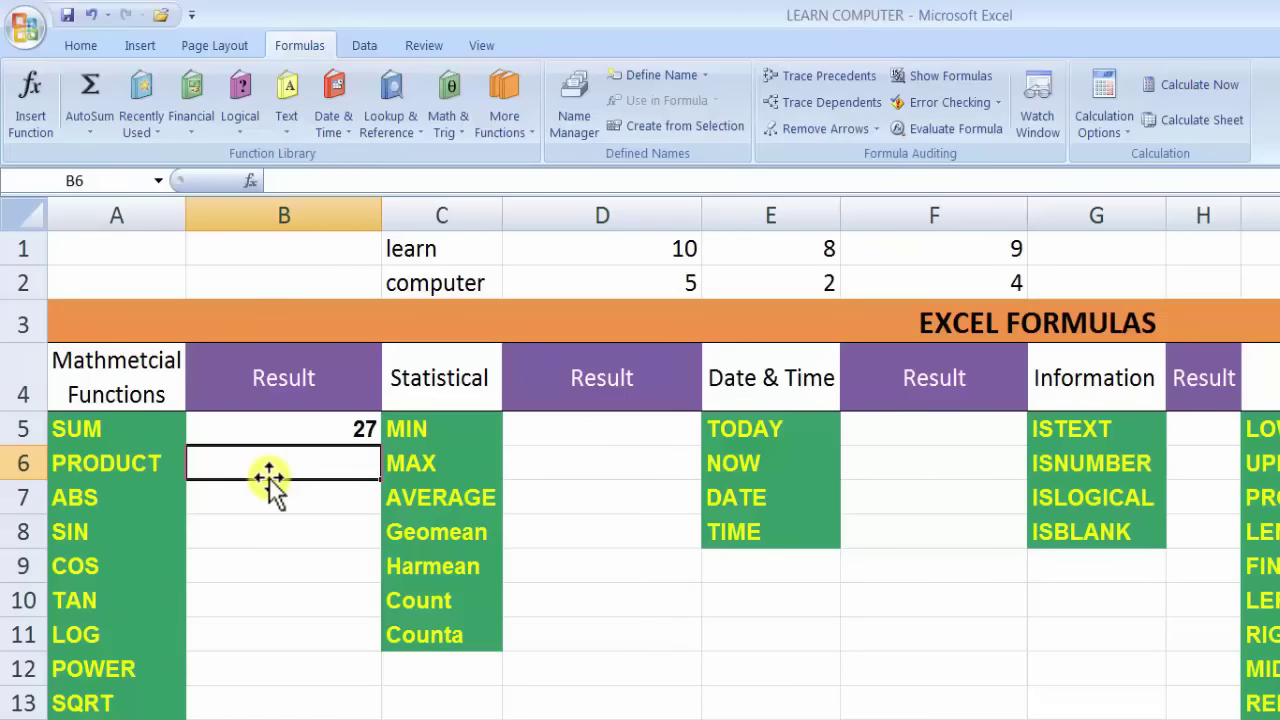
{"action": "type", "text": "=prod"}
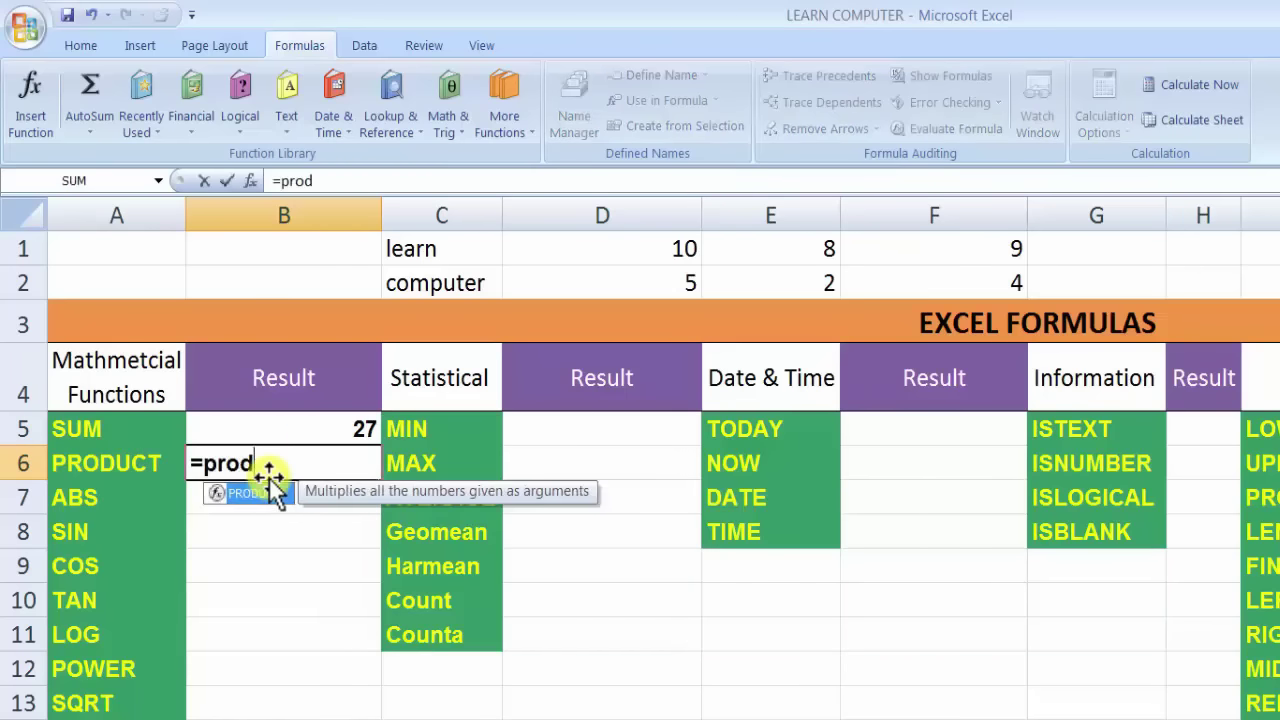
{"action": "type", "text": "uct("}
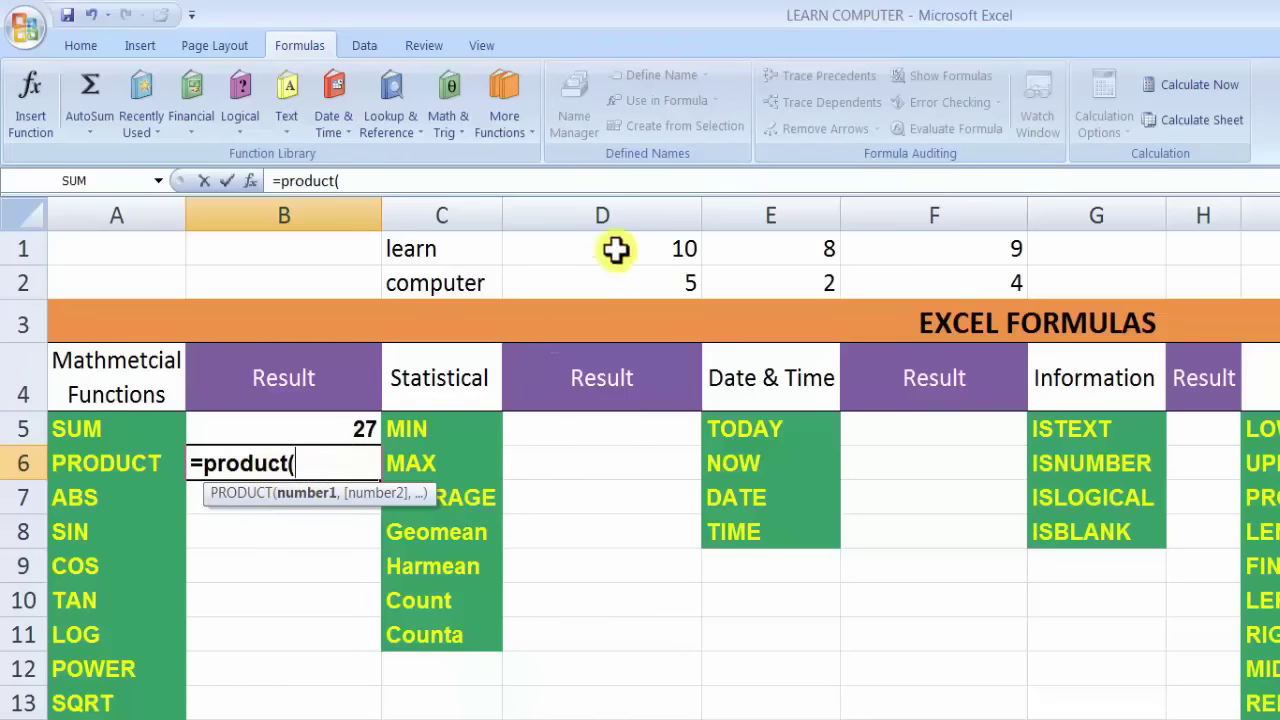
{"action": "left_click_drag", "start_coordinate": [594, 251], "coordinate": [960, 256]}
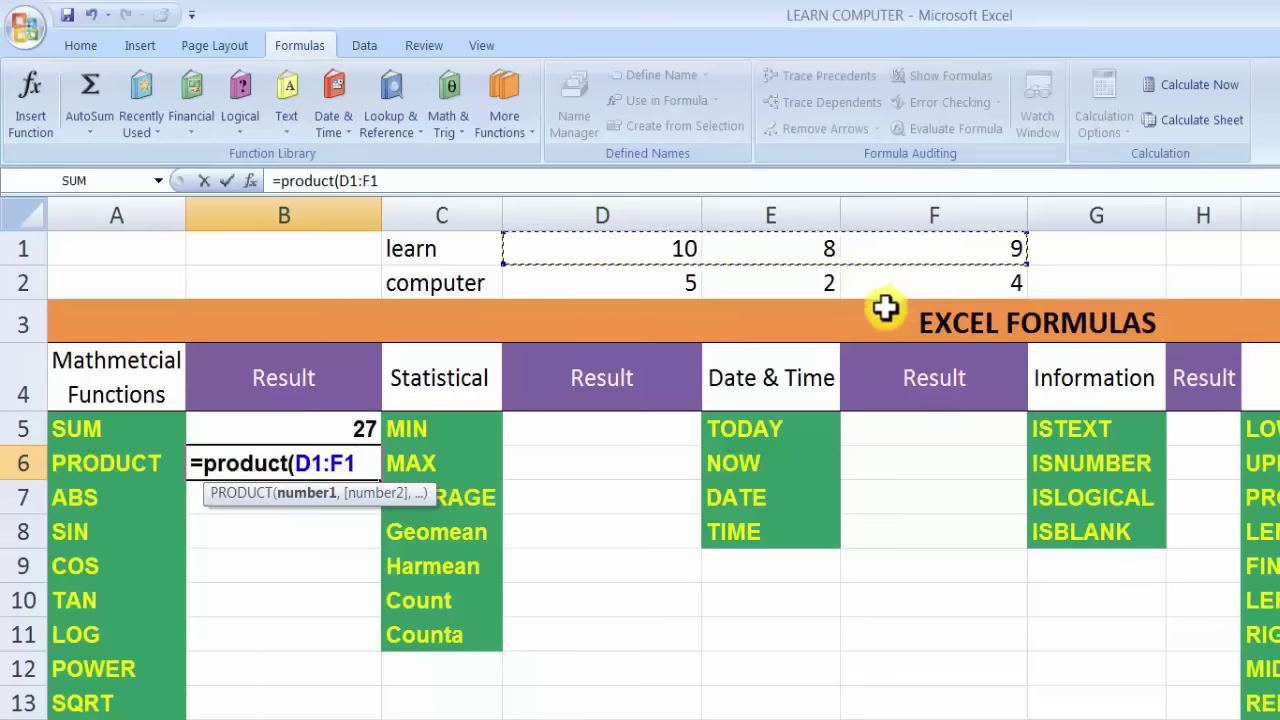
{"action": "type", "text": ")"}
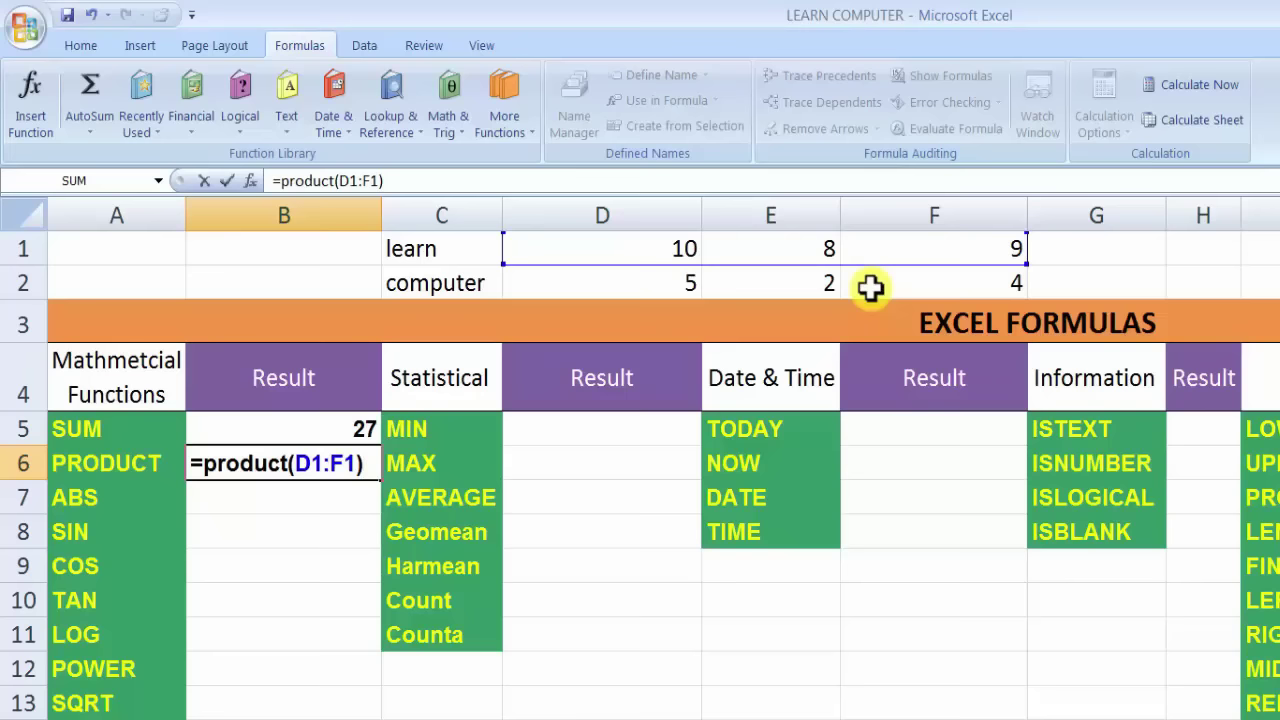
{"action": "key", "text": "Return"}
{"action": "key", "text": "Up"}
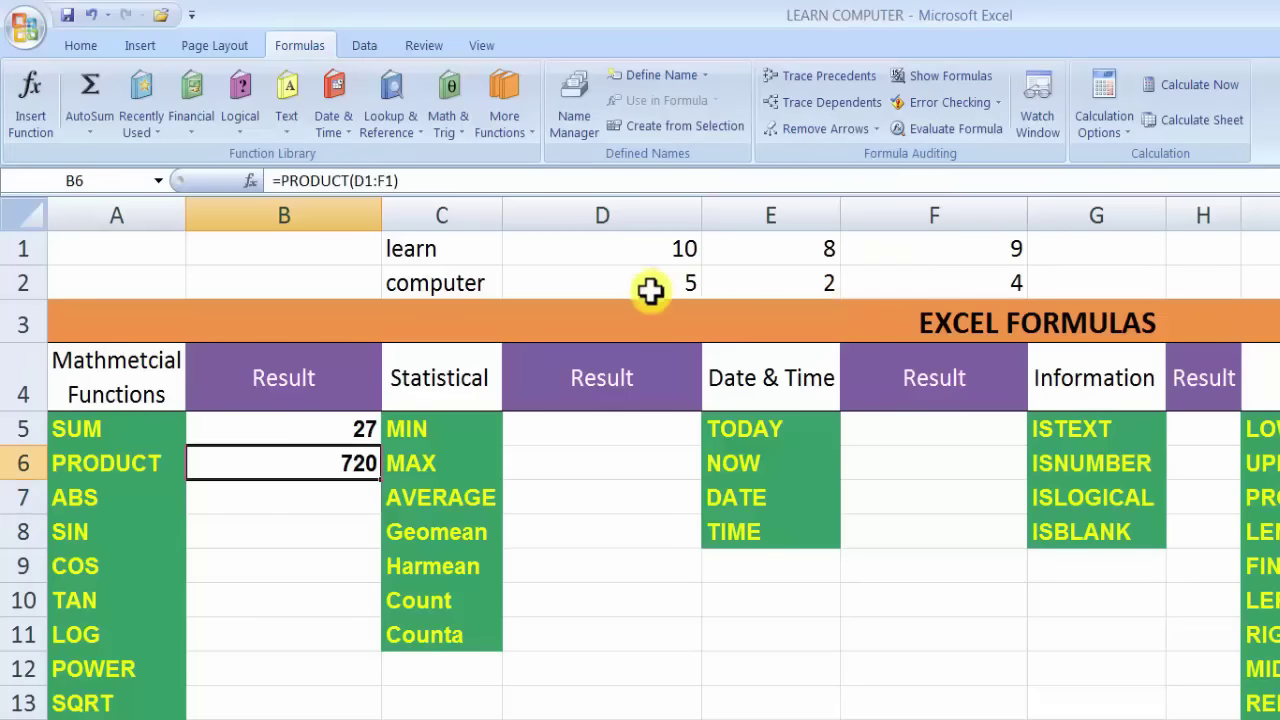
Step: Check the values in D1, E1 and F1 behind the 720 product, then reselect B6
{"action": "left_click", "coordinate": [652, 254]}
{"action": "left_click", "coordinate": [815, 248]}
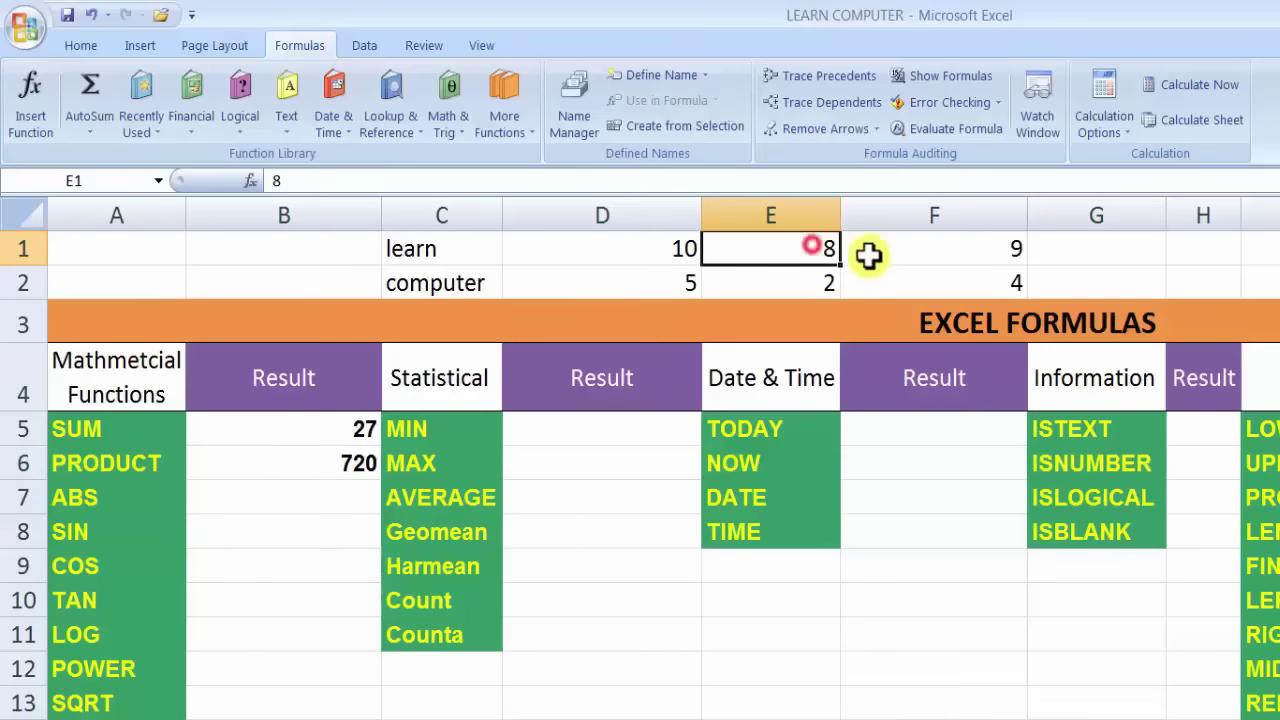
{"action": "left_click", "coordinate": [962, 257]}
{"action": "left_click", "coordinate": [346, 465]}
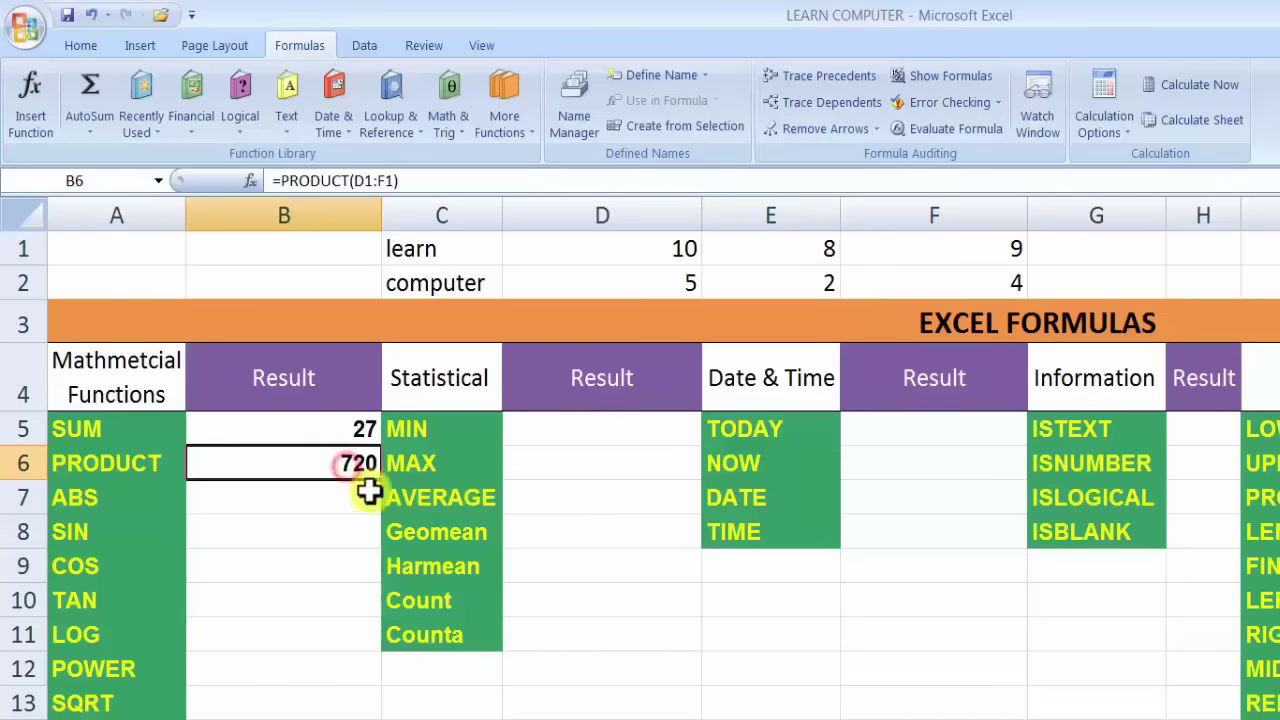
Step: Enter =ABS(-15) in B7 beside ABS so it shows 15
{"action": "left_click", "coordinate": [327, 497]}
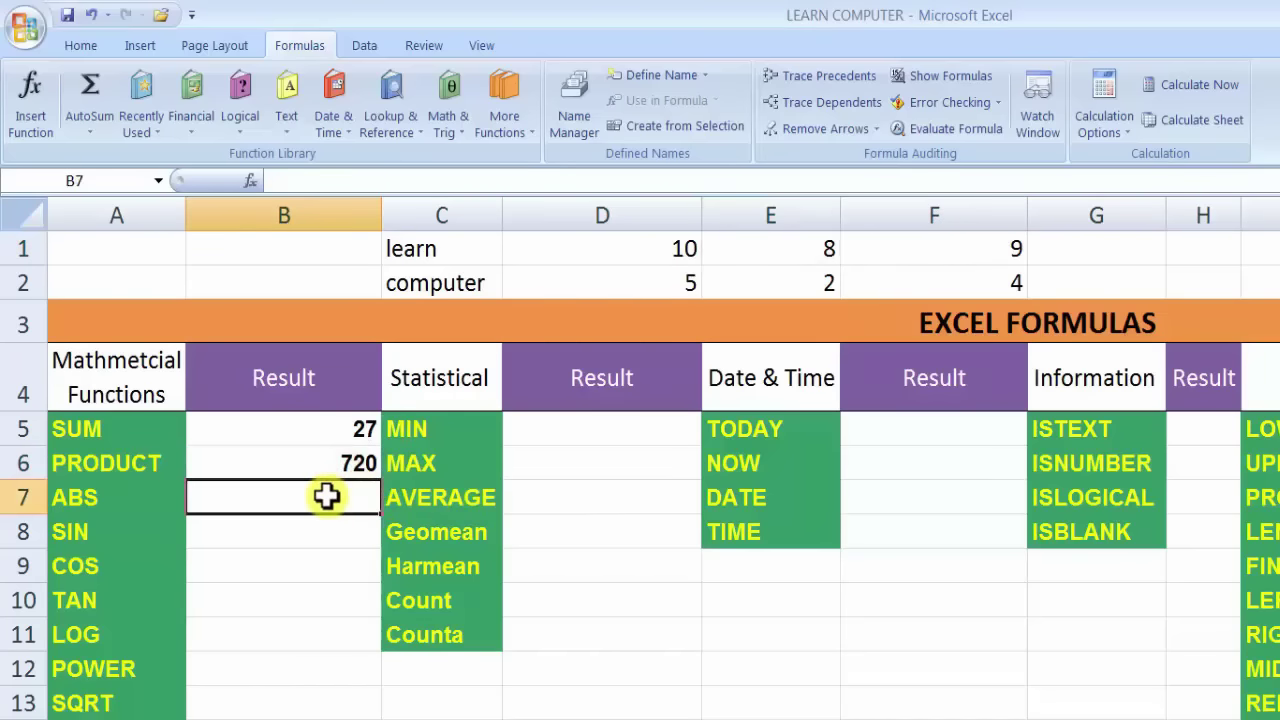
{"action": "type", "text": "=abs"}
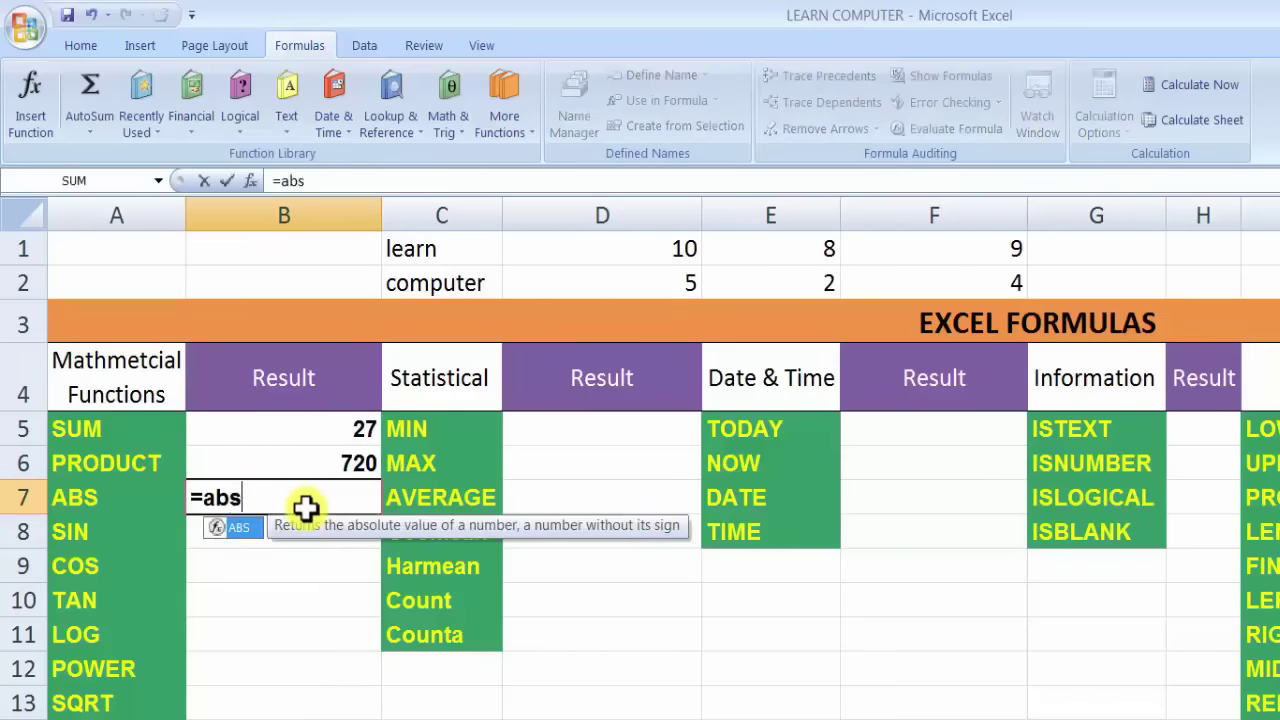
{"action": "type", "text": "("}
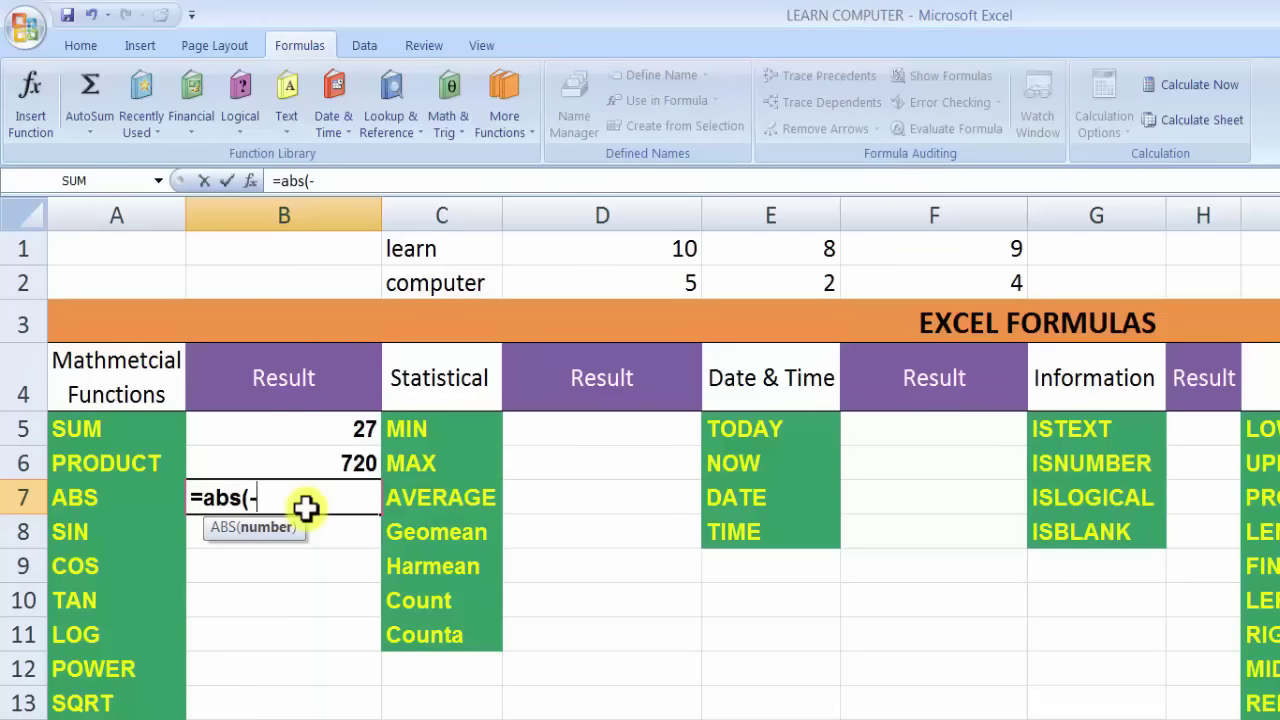
{"action": "type", "text": "-15)"}
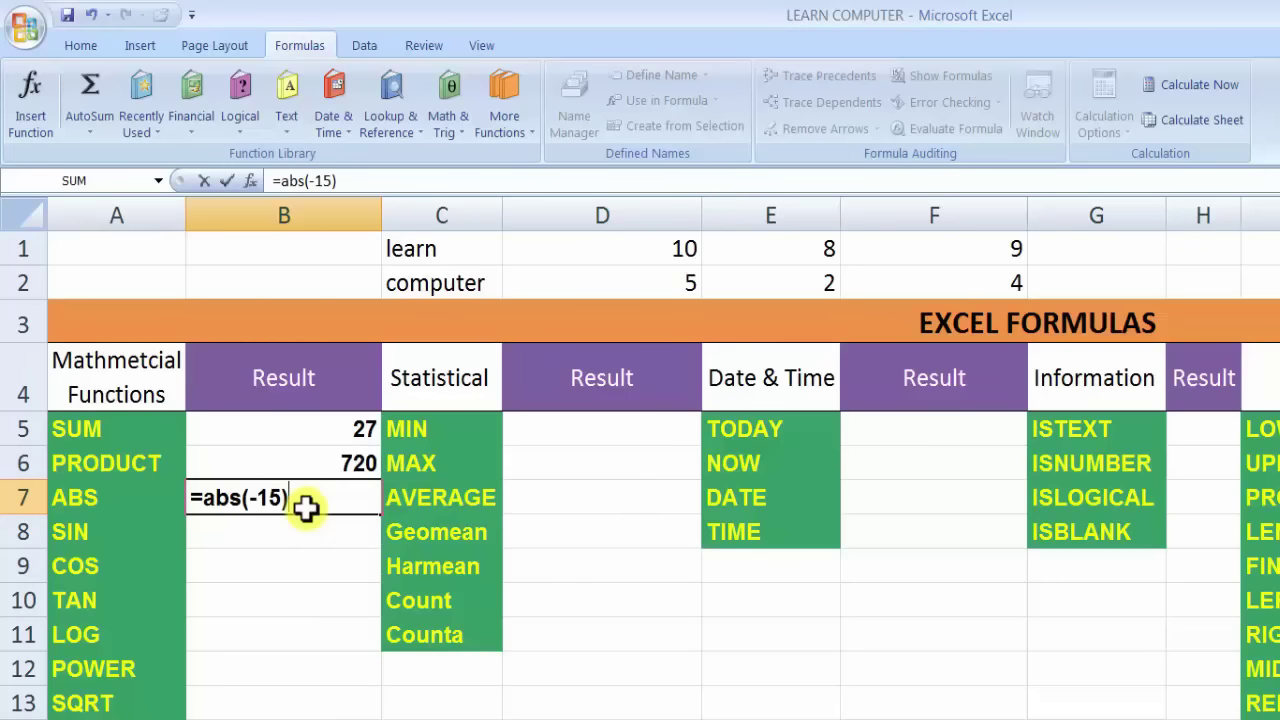
{"action": "key", "text": "Return"}
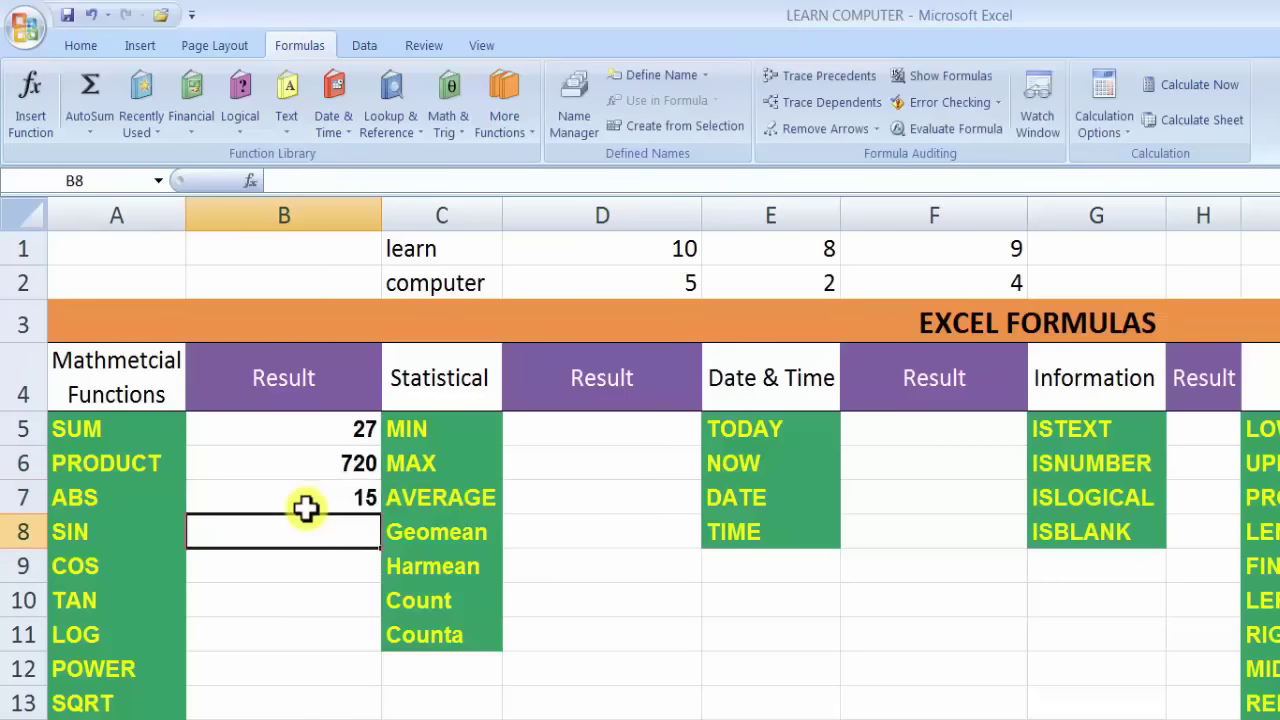
{"action": "left_click", "coordinate": [306, 508]}
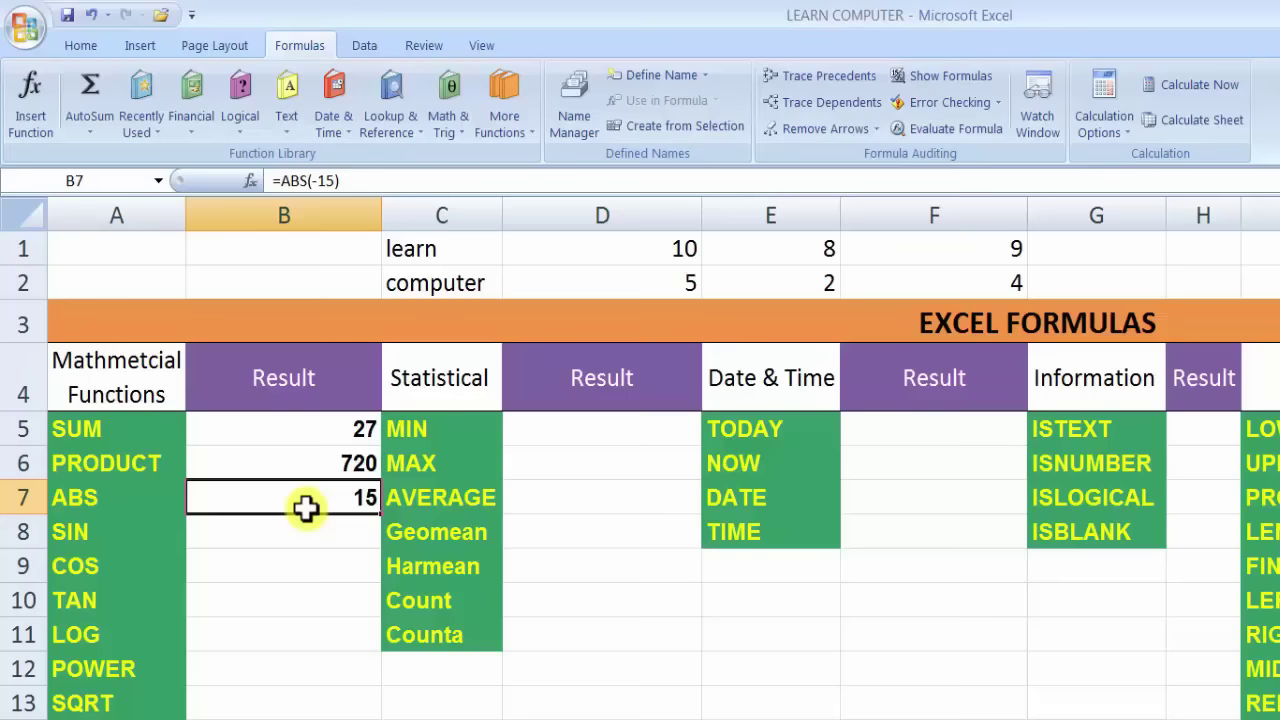
Step: Start a SIN formula in B8, typing =sin(
{"action": "key", "text": "Return"}
{"action": "type", "text": "="}
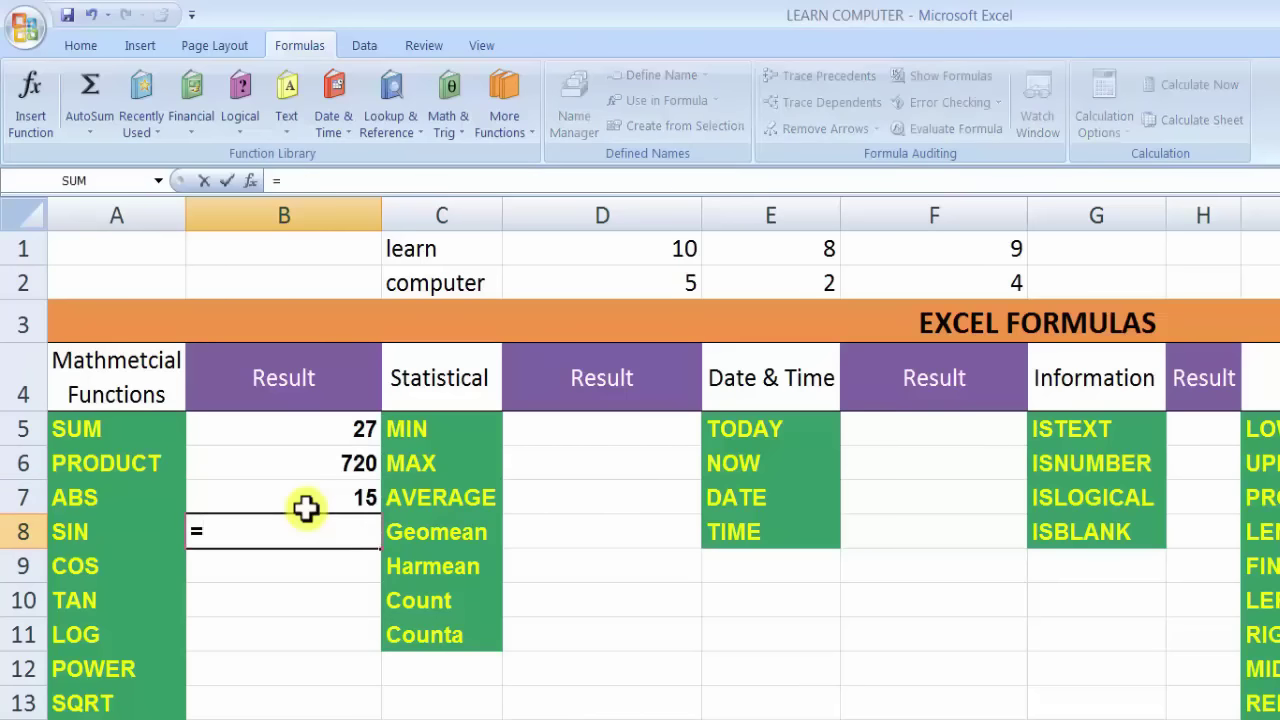
{"action": "type", "text": "sing"}
{"action": "key", "text": "BackSpace"}
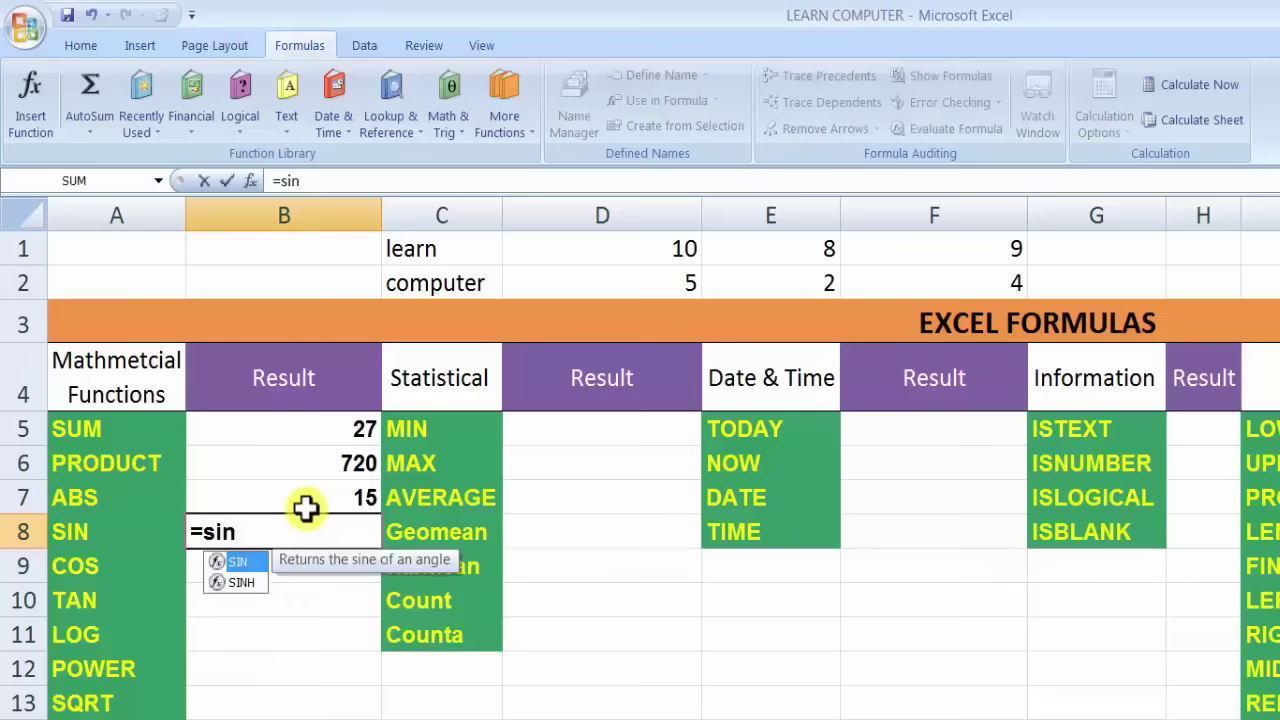
{"action": "type", "text": "("}
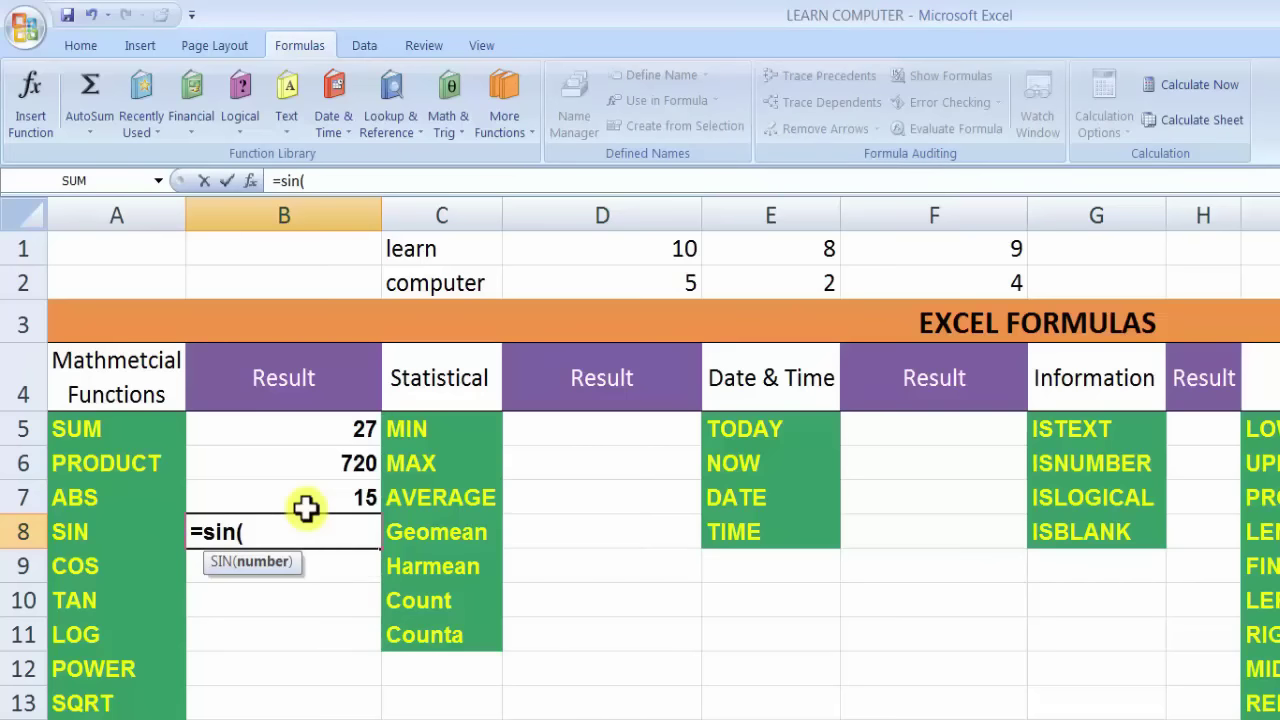
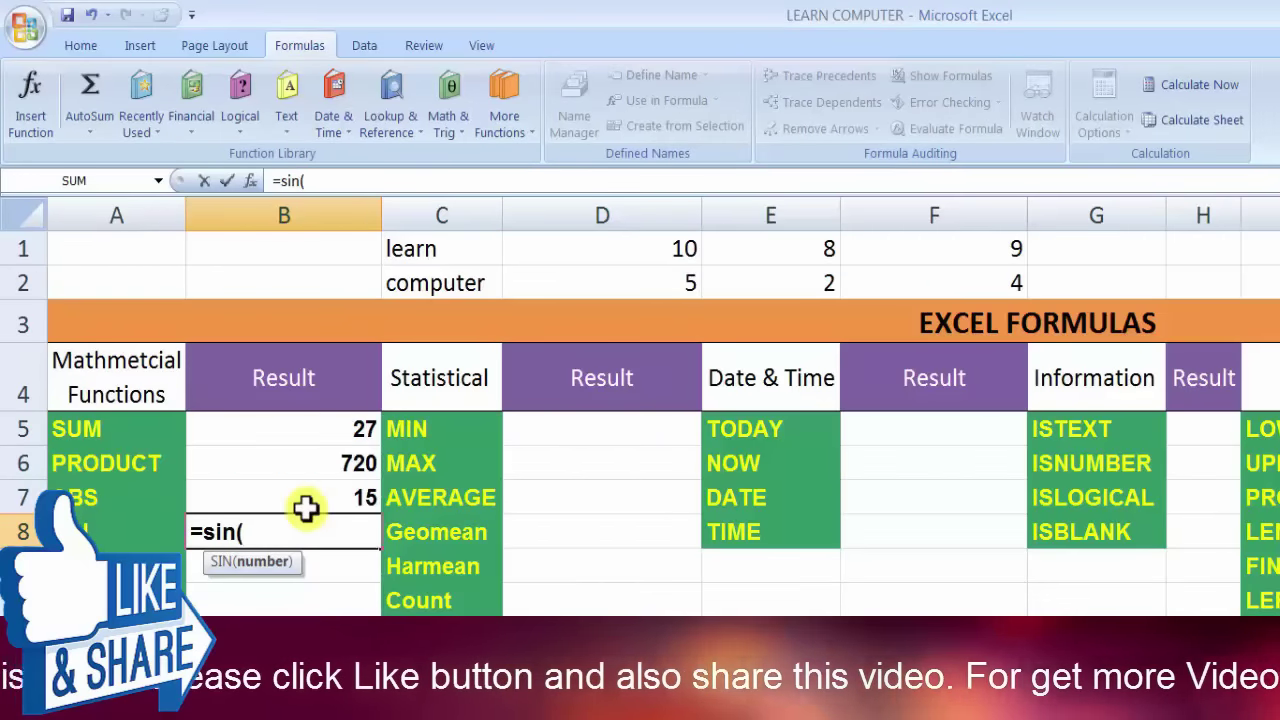
Step: Enter =sin(45) in the SIN Result cell B8
{"action": "type", "text": "465"}
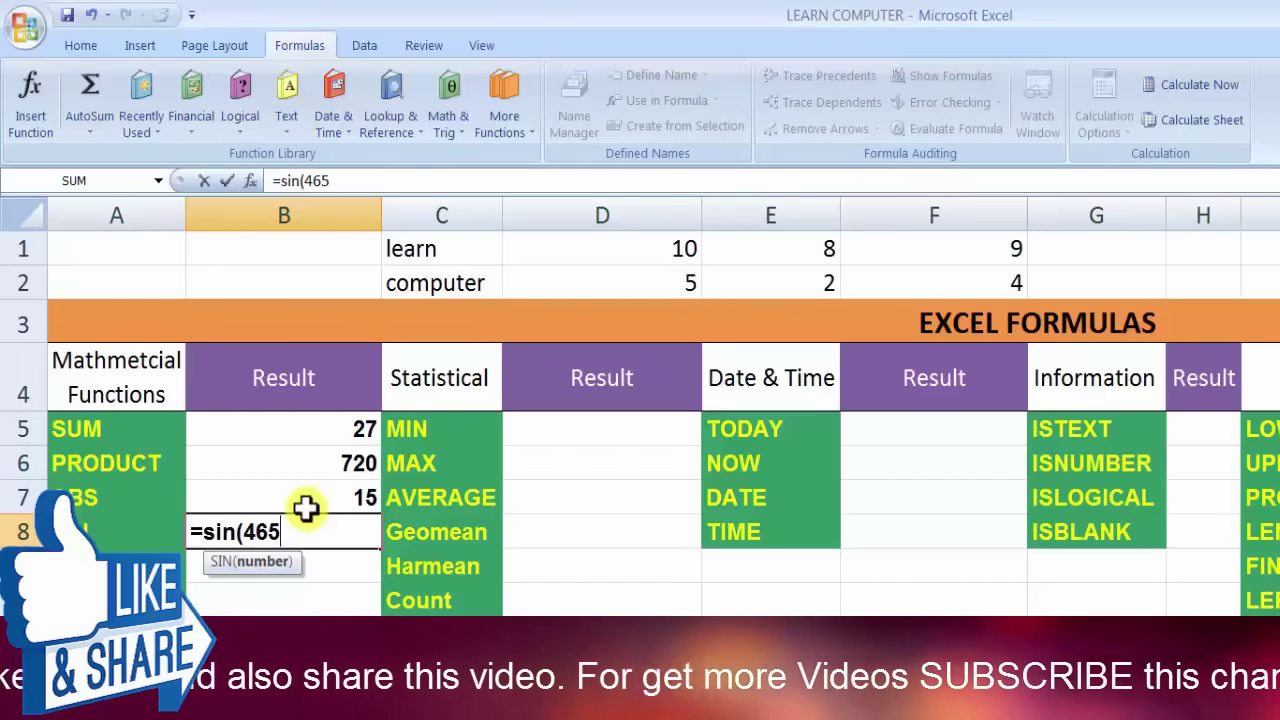
{"action": "key", "text": "BackSpace"}
{"action": "key", "text": "BackSpace"}
{"action": "type", "text": "5"}
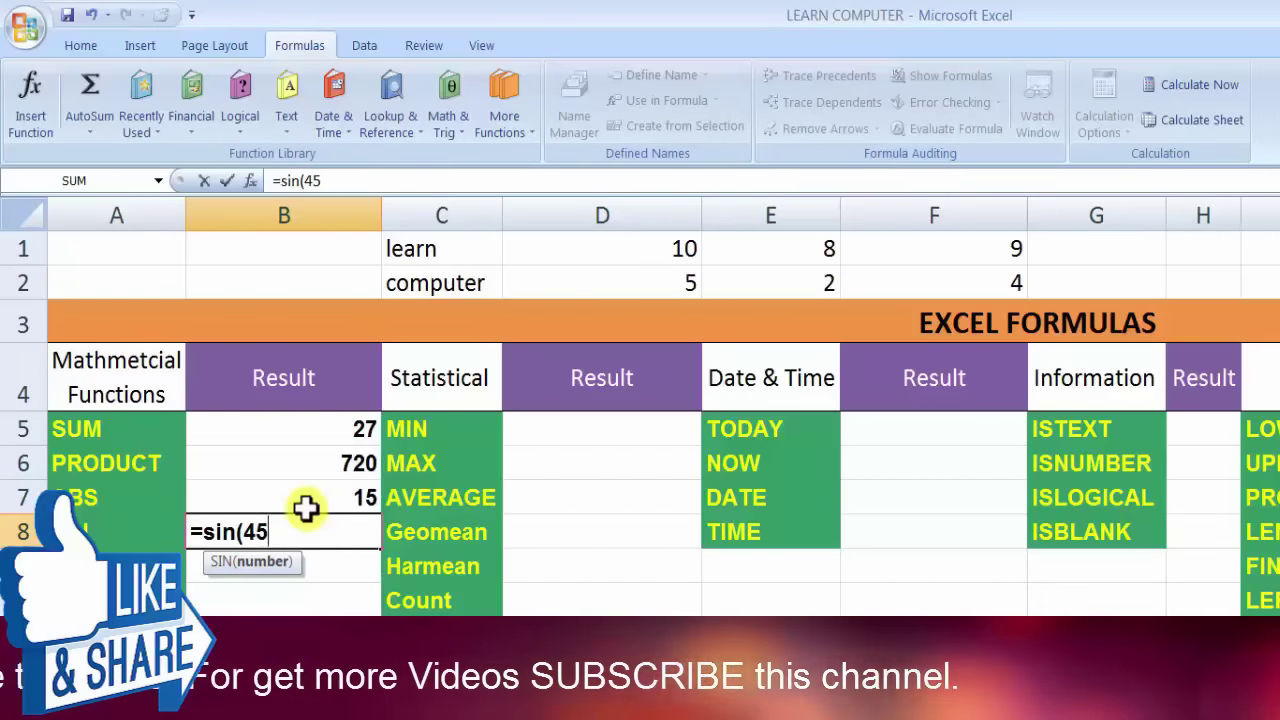
{"action": "type", "text": ")"}
{"action": "key", "text": "Return"}
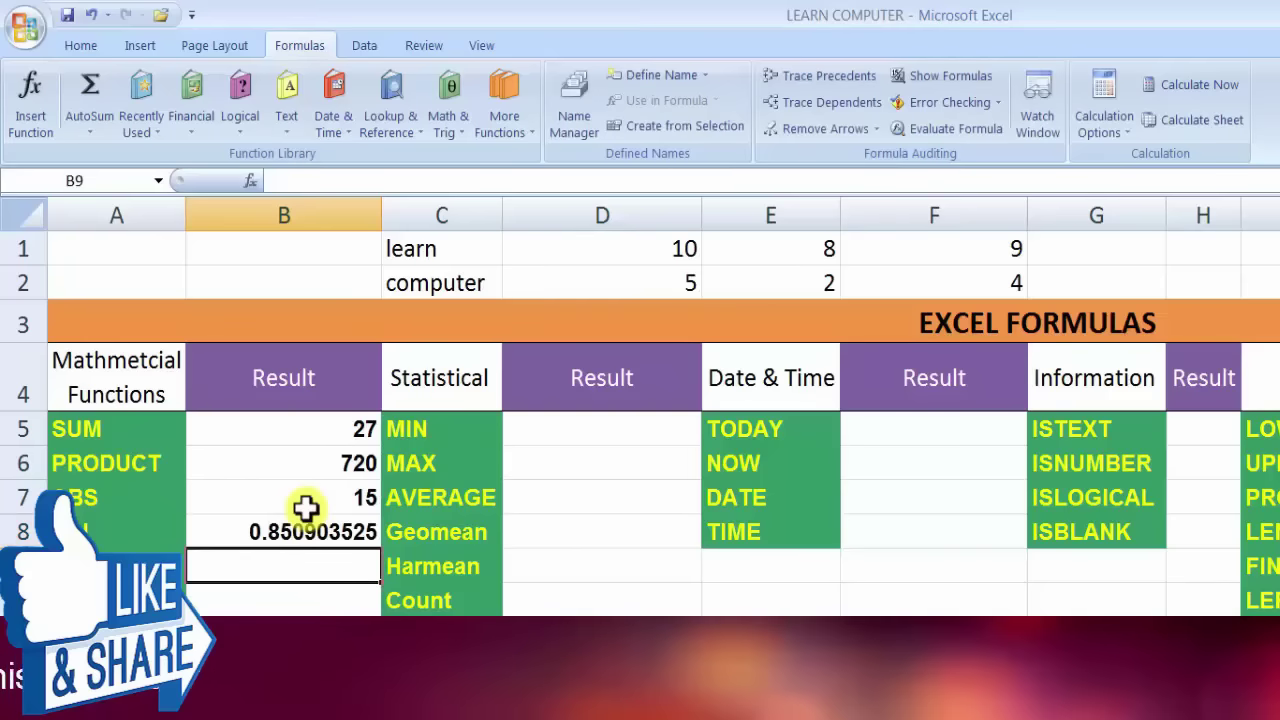
Step: Enter =cos(D1) in B9, giving -0.839071529
{"action": "type", "text": "="}
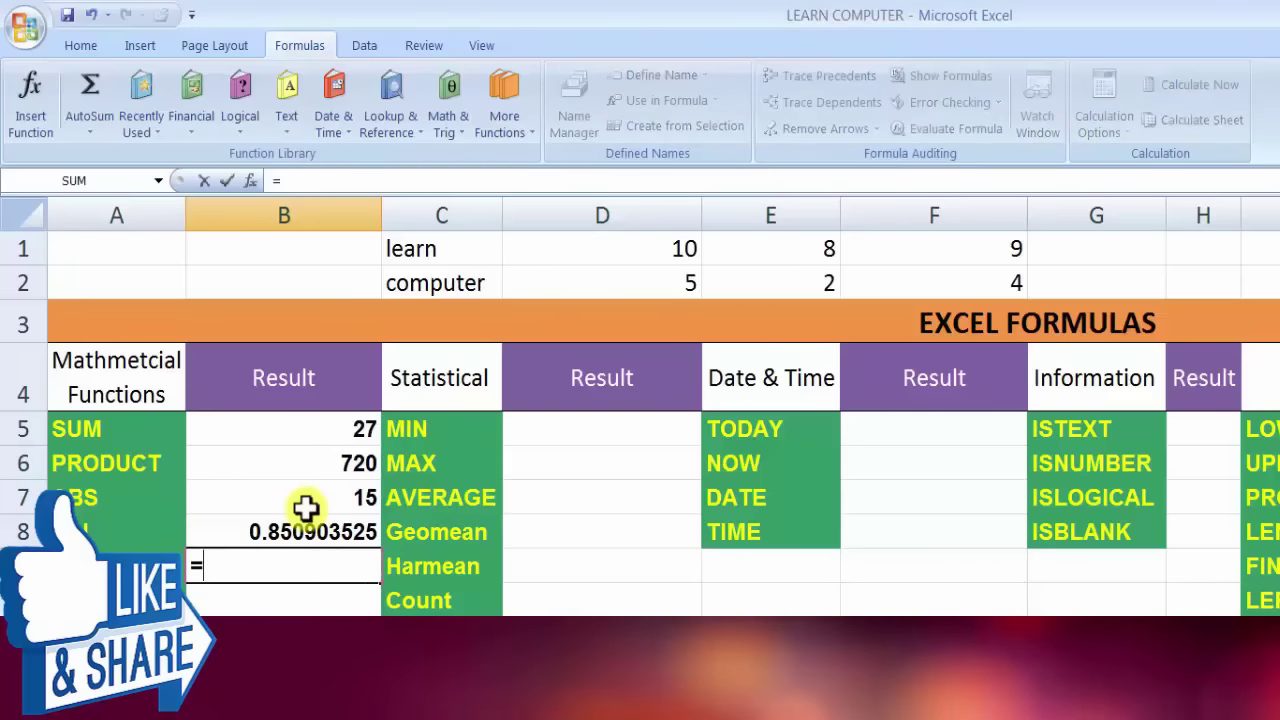
{"action": "type", "text": "cos("}
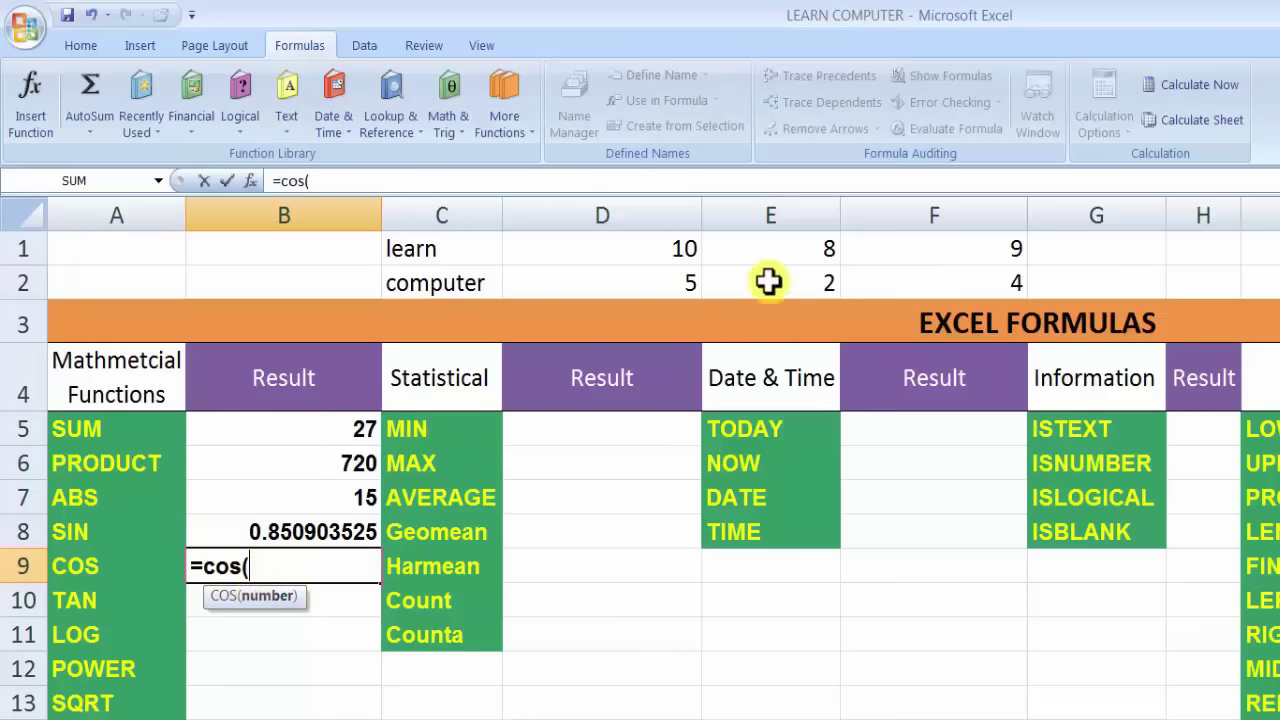
{"action": "left_click", "coordinate": [664, 254]}
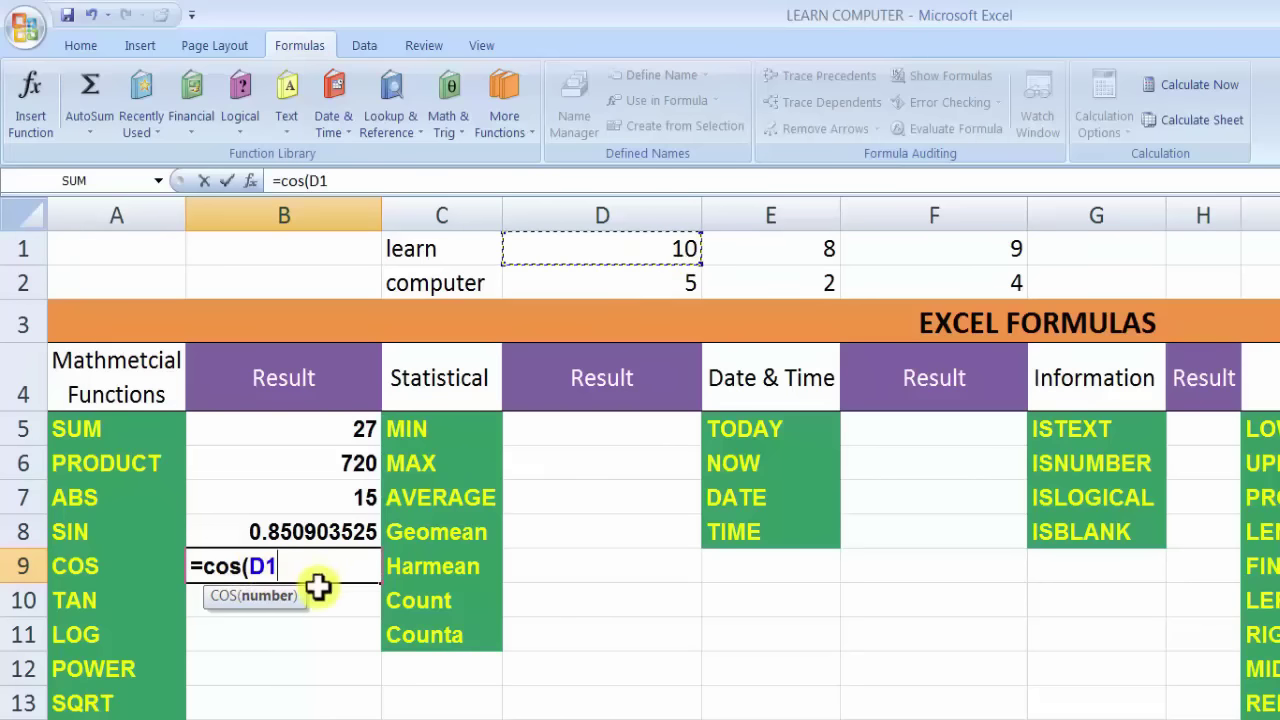
{"action": "type", "text": ")"}
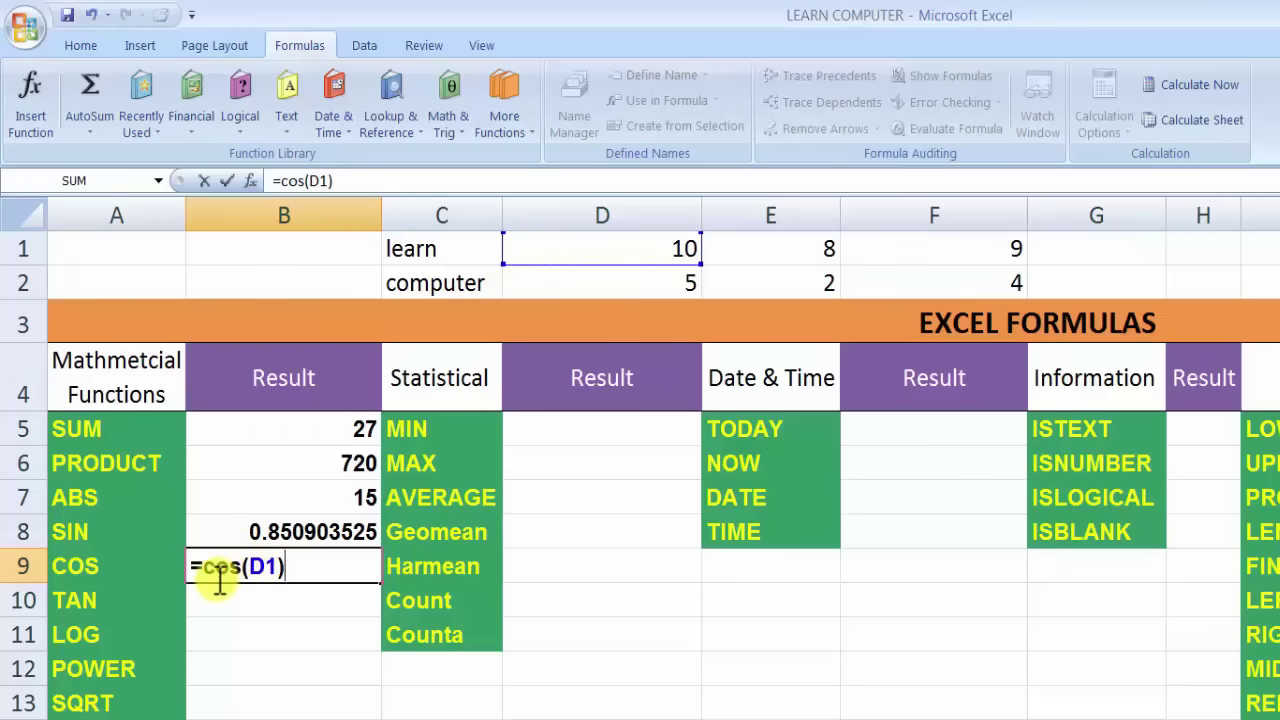
{"action": "key", "text": "Return"}
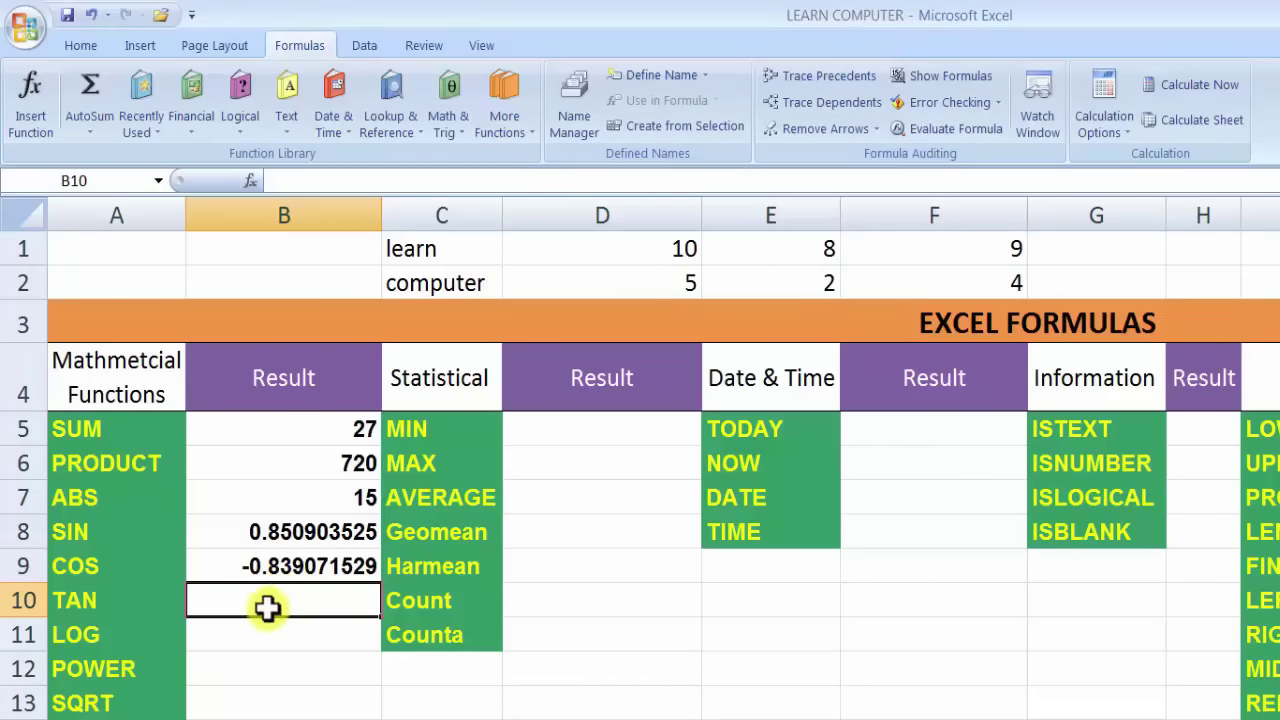
Step: Enter =tan(D1) in B10, giving 0.648360827
{"action": "type", "text": "=tang"}
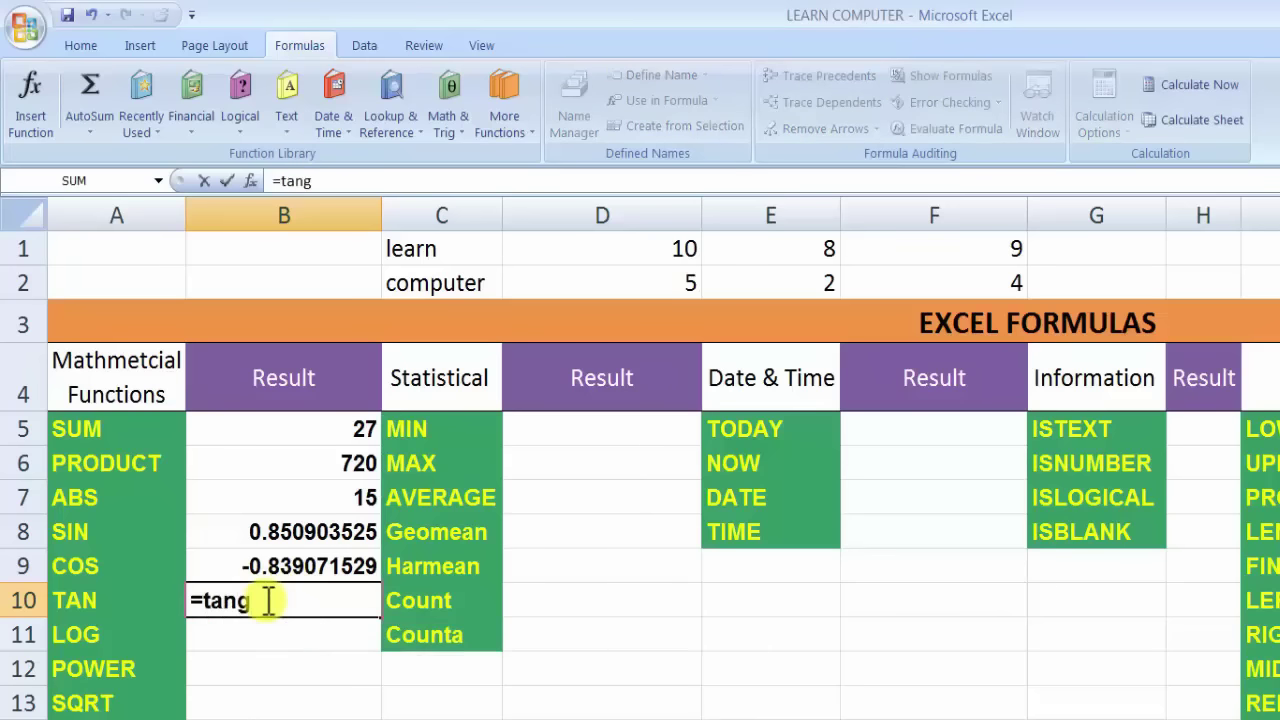
{"action": "key", "text": "BackSpace"}
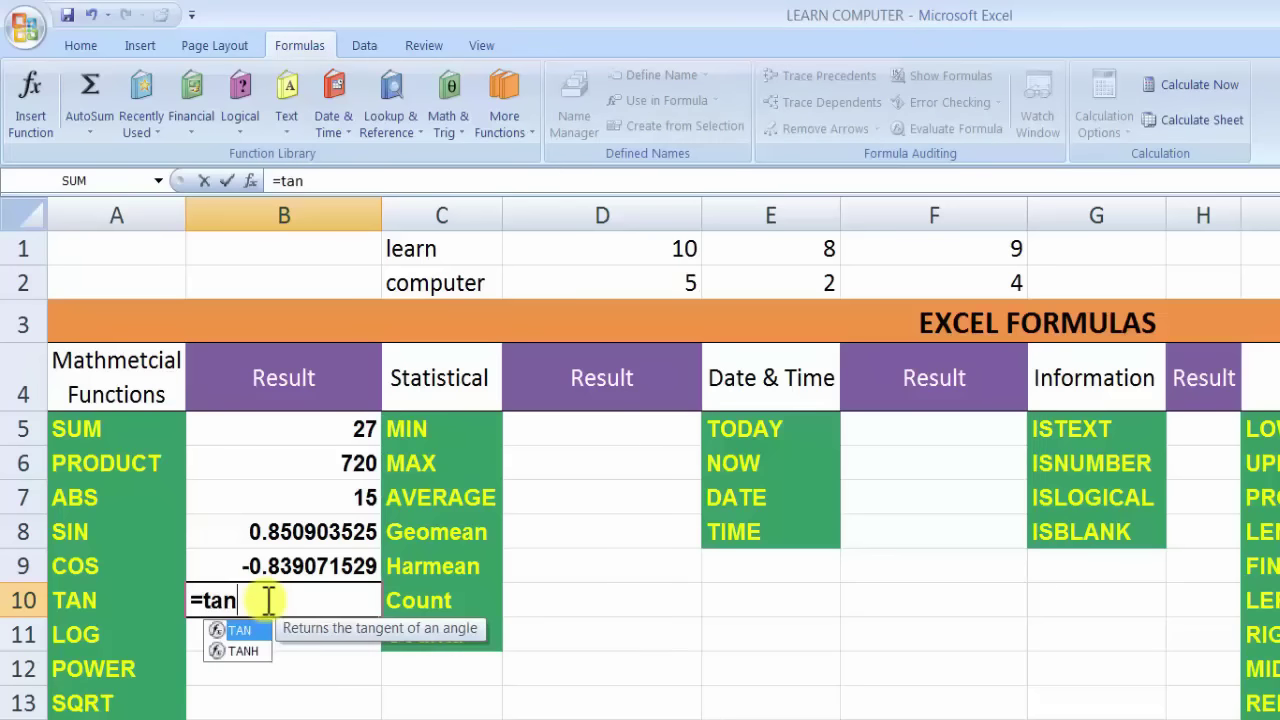
{"action": "type", "text": "("}
{"action": "left_click", "coordinate": [622, 251]}
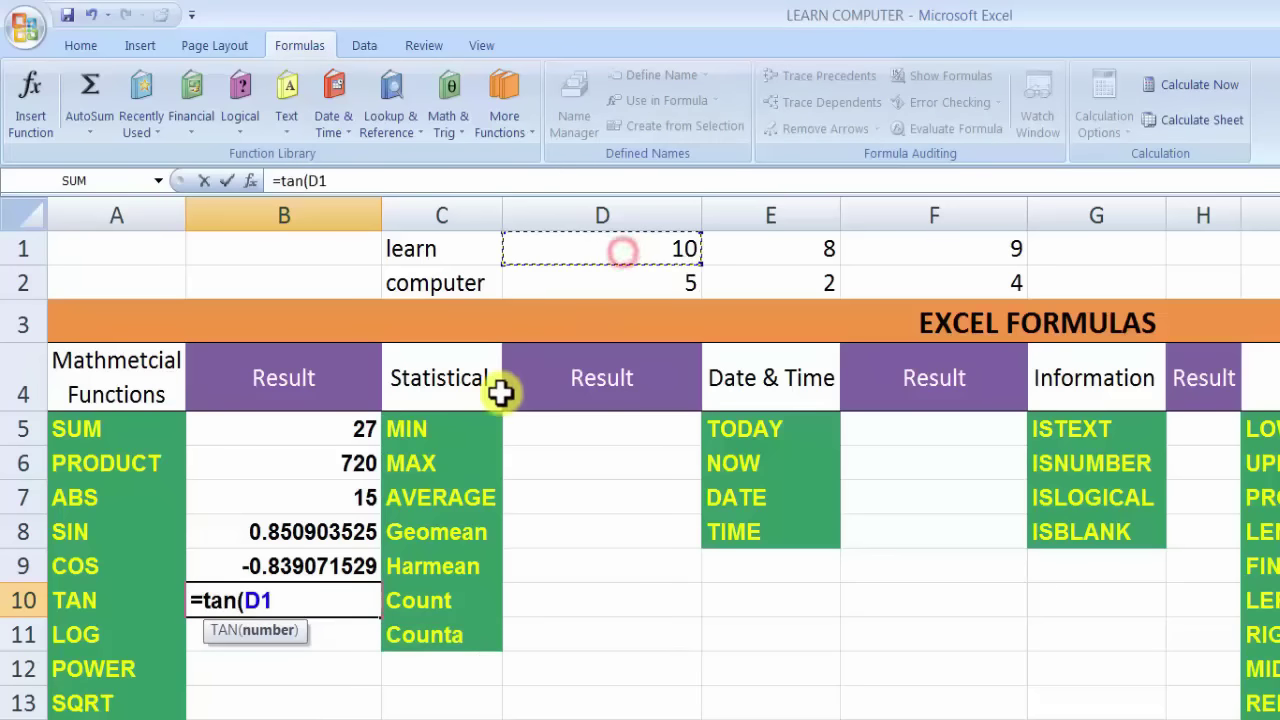
{"action": "type", "text": ")"}
{"action": "key", "text": "Return"}
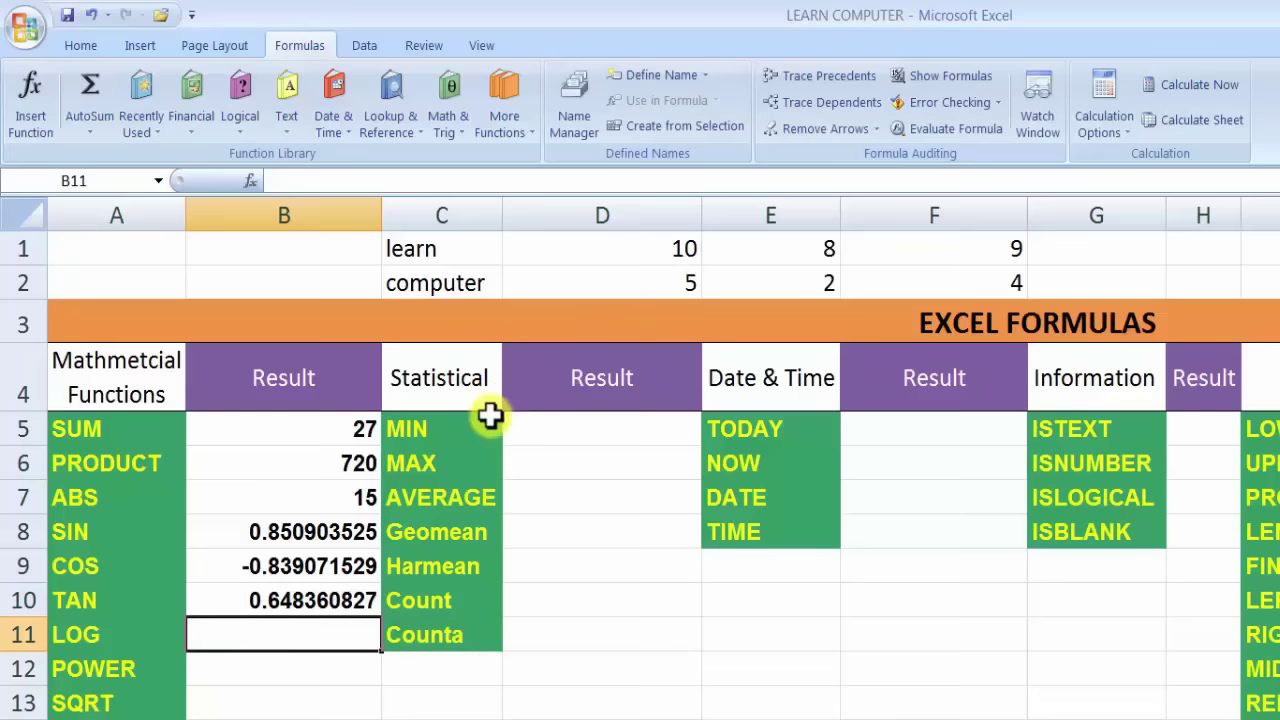
Step: Enter =log(D1,4) in B11, returning 1.660964047
{"action": "type", "text": "="}
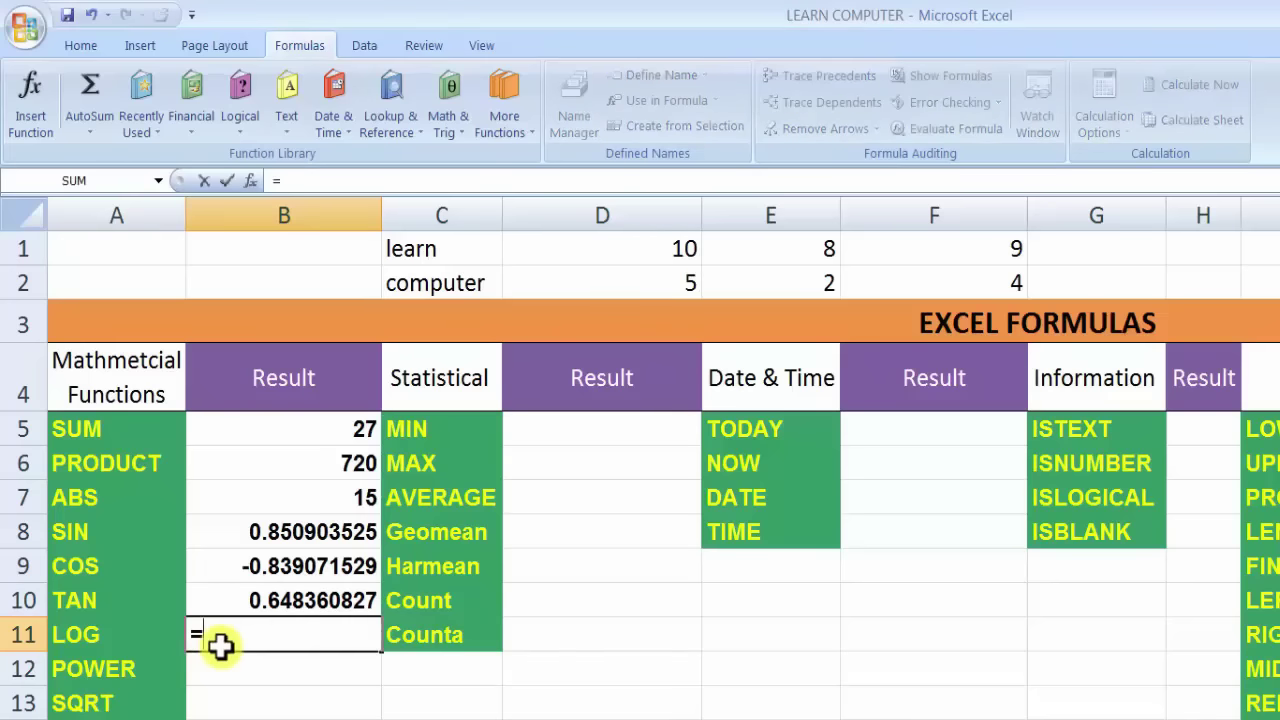
{"action": "type", "text": "log"}
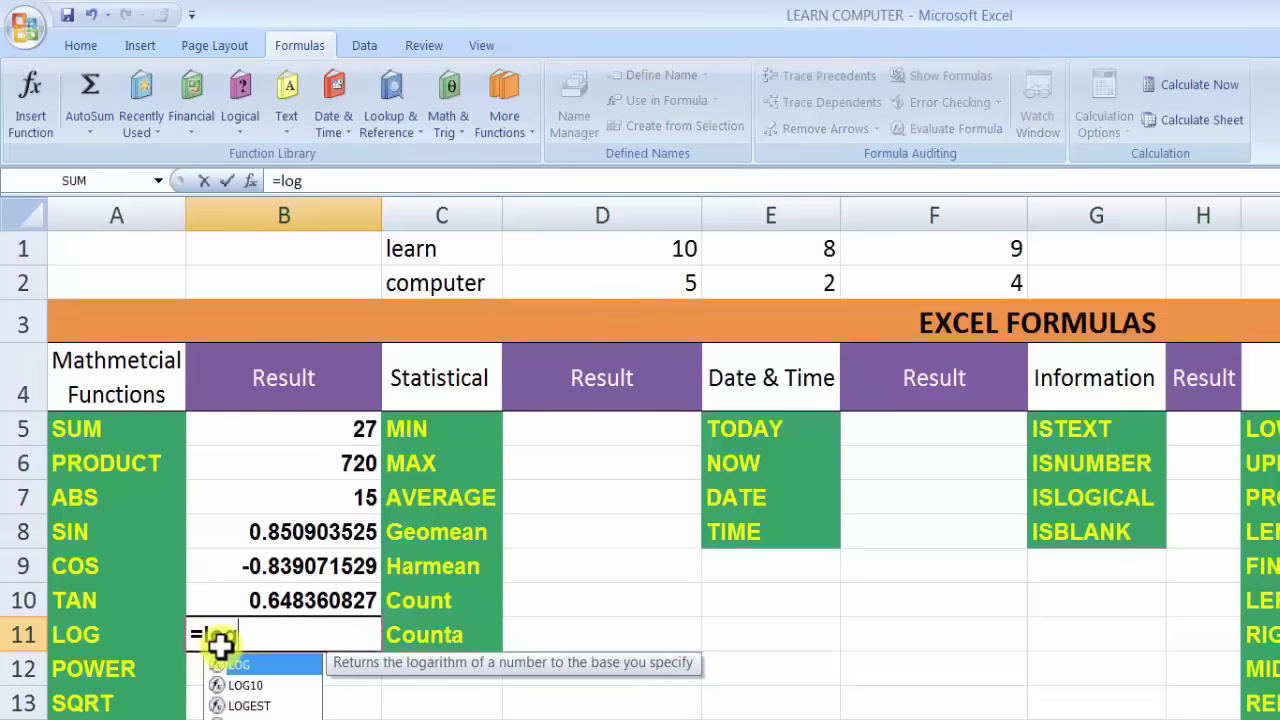
{"action": "type", "text": "("}
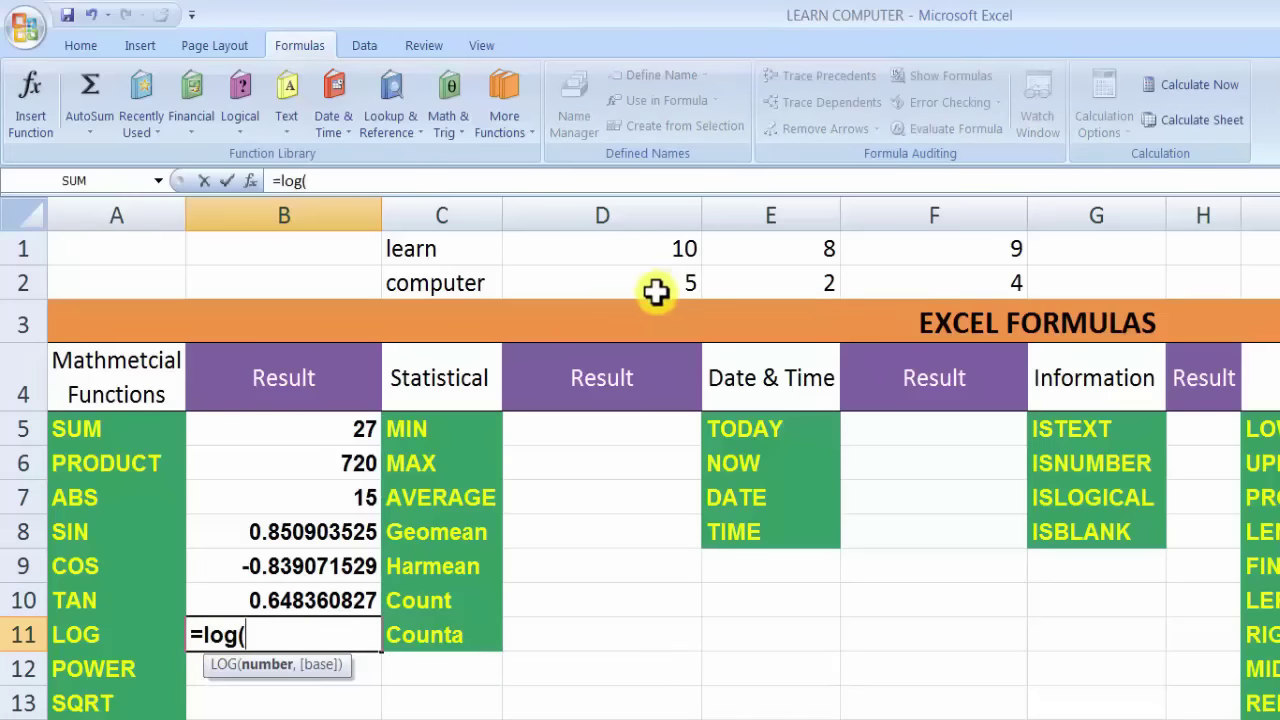
{"action": "left_click", "coordinate": [641, 253]}
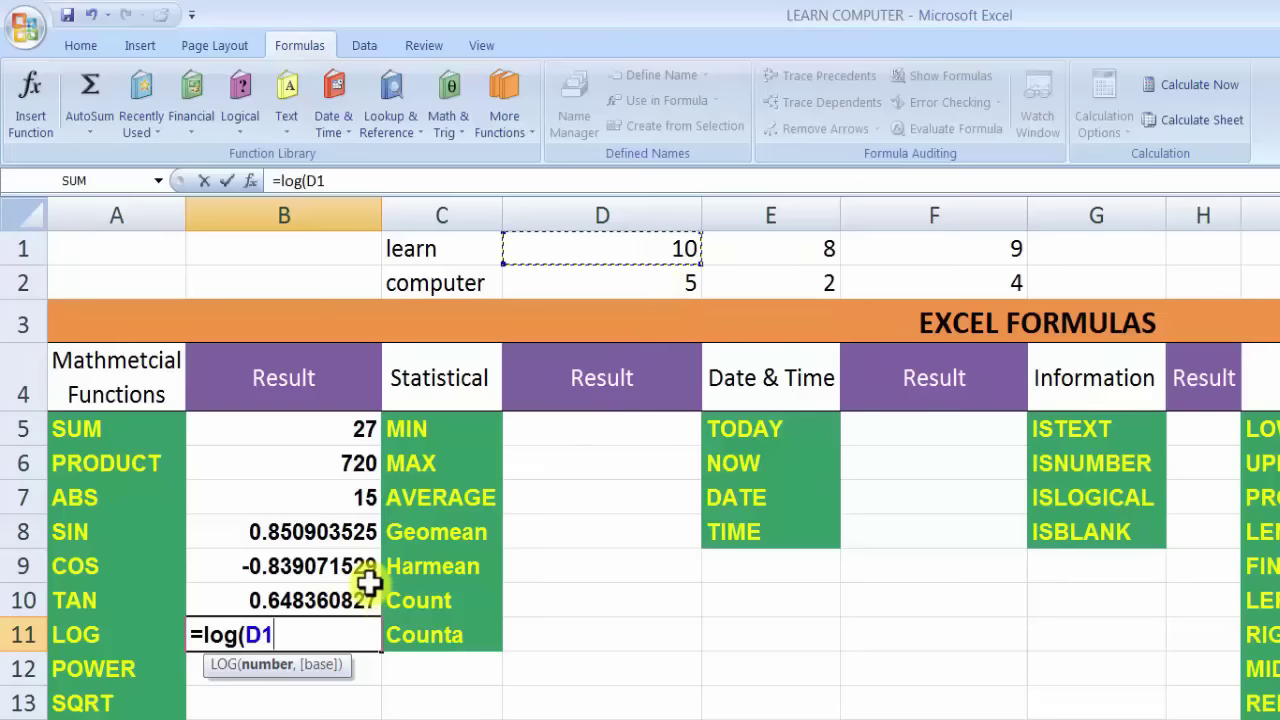
{"action": "type", "text": ","}
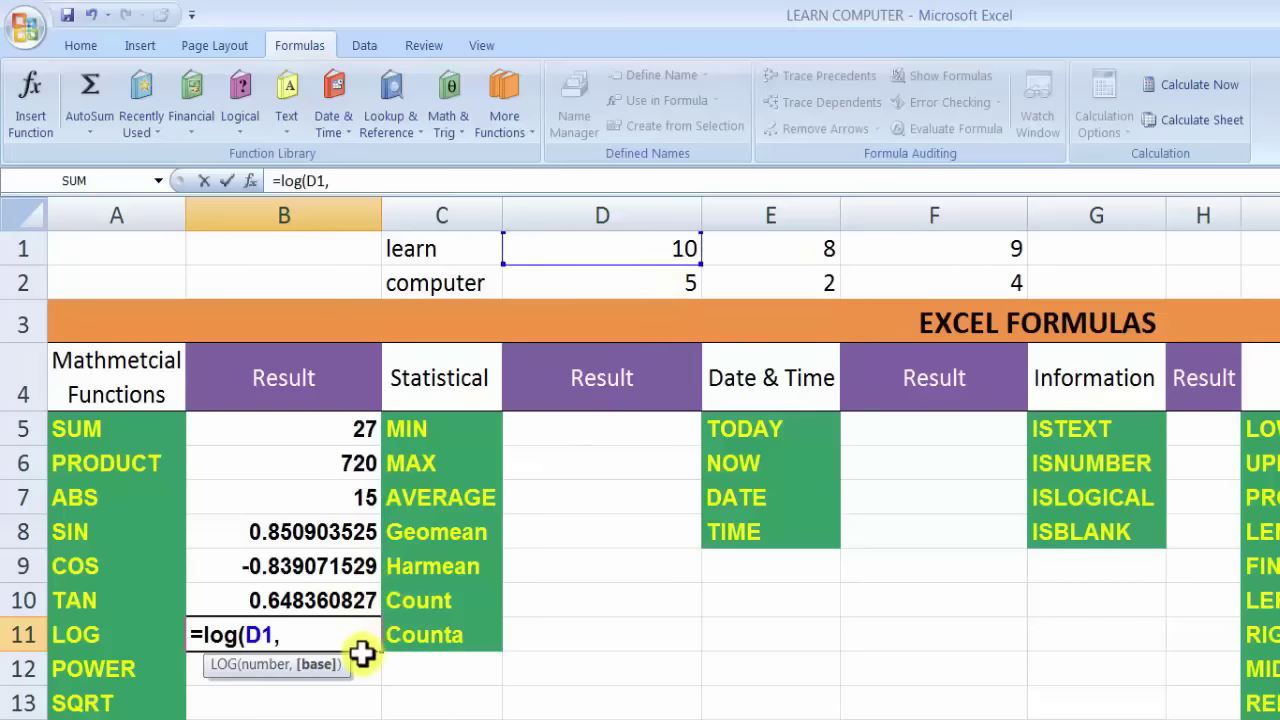
{"action": "type", "text": "4)"}
{"action": "key", "text": "Return"}
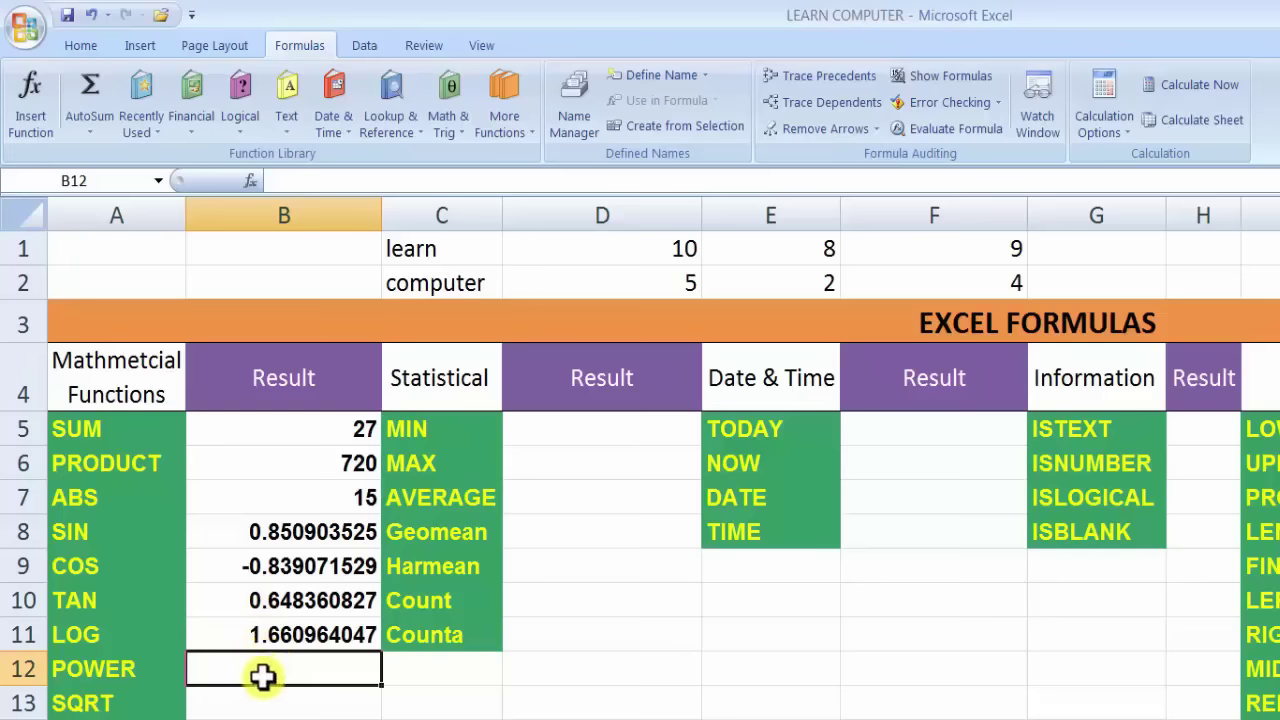
Step: Enter =power(10,4) in the POWER Result cell B12
{"action": "type", "text": "="}
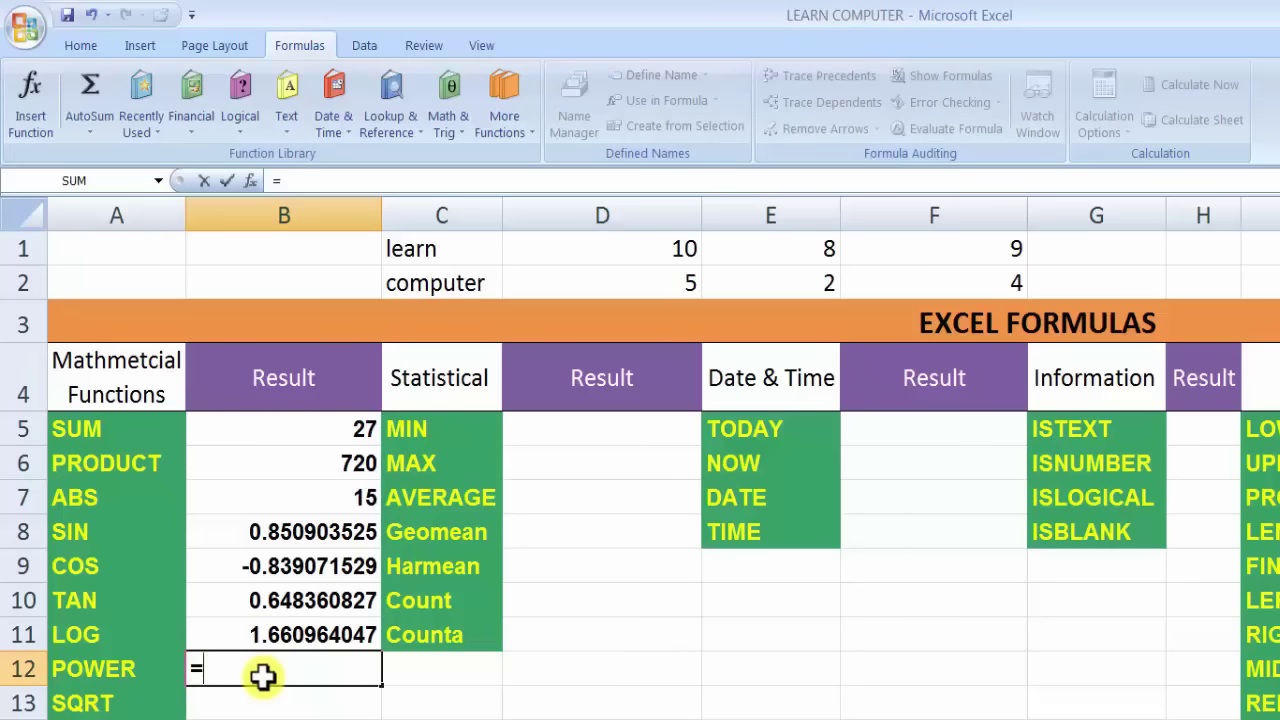
{"action": "type", "text": "pos"}
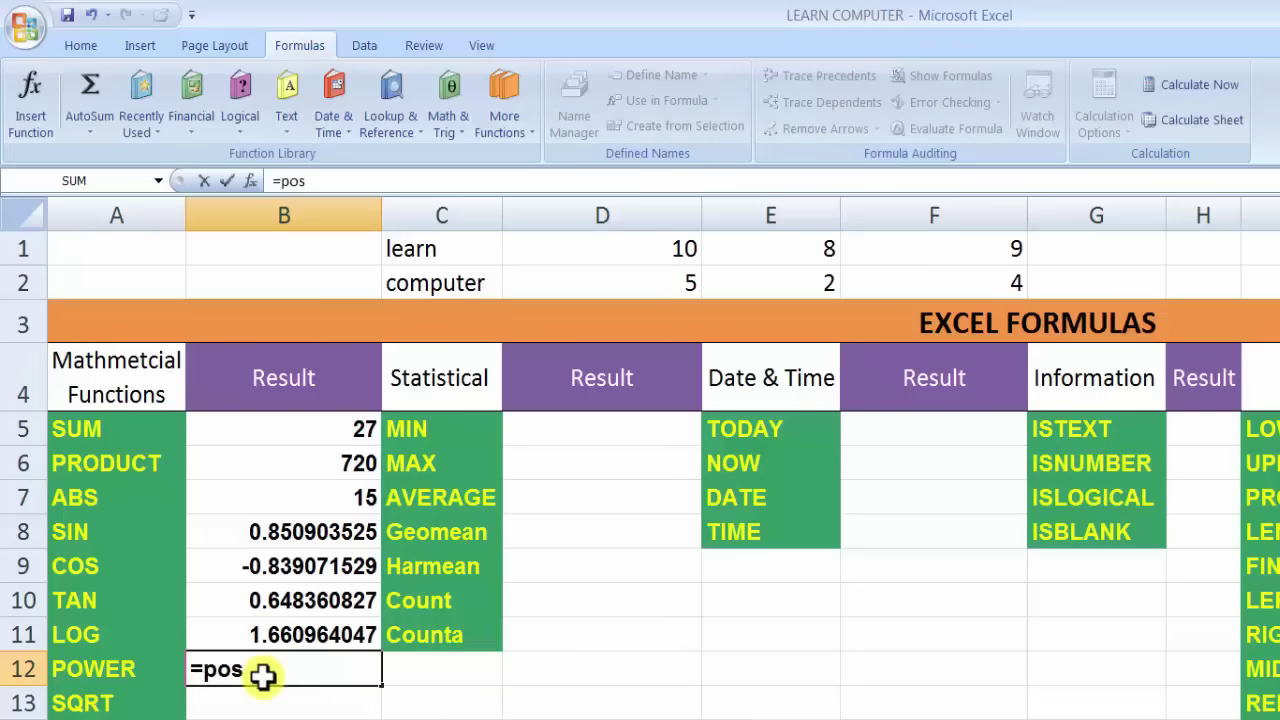
{"action": "key", "text": "BackSpace"}
{"action": "type", "text": "wer("}
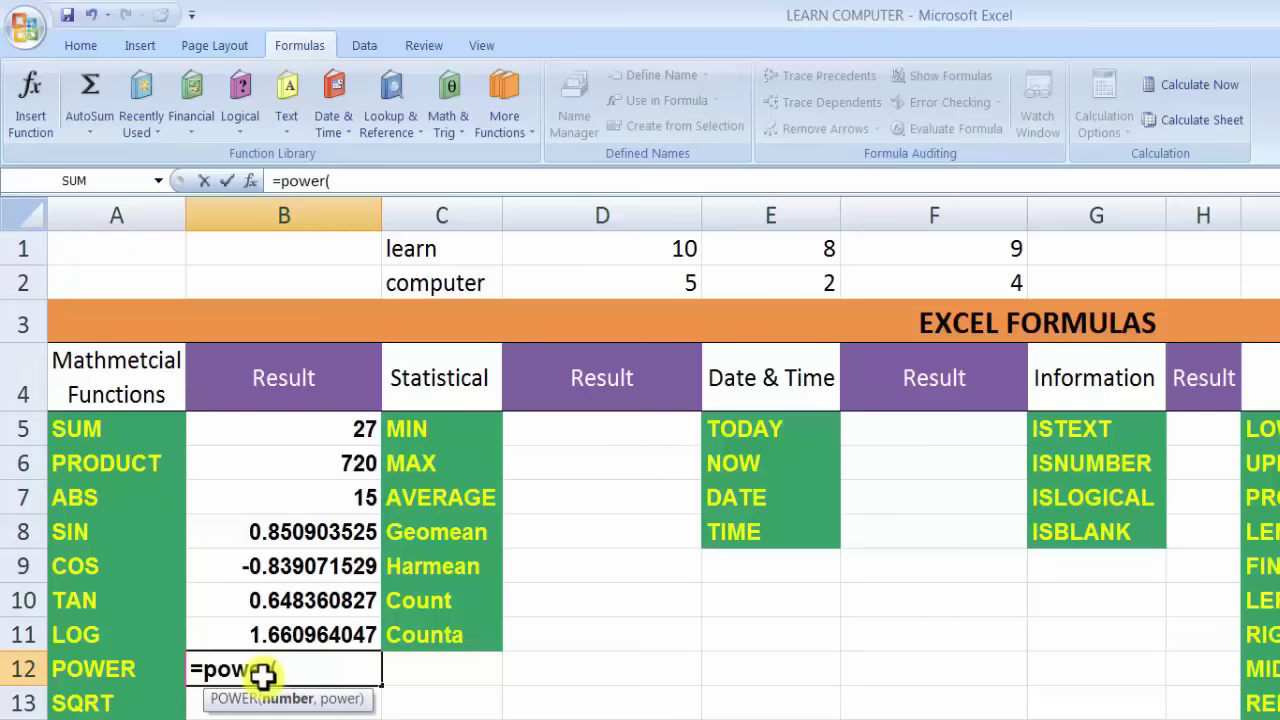
{"action": "type", "text": "10,"}
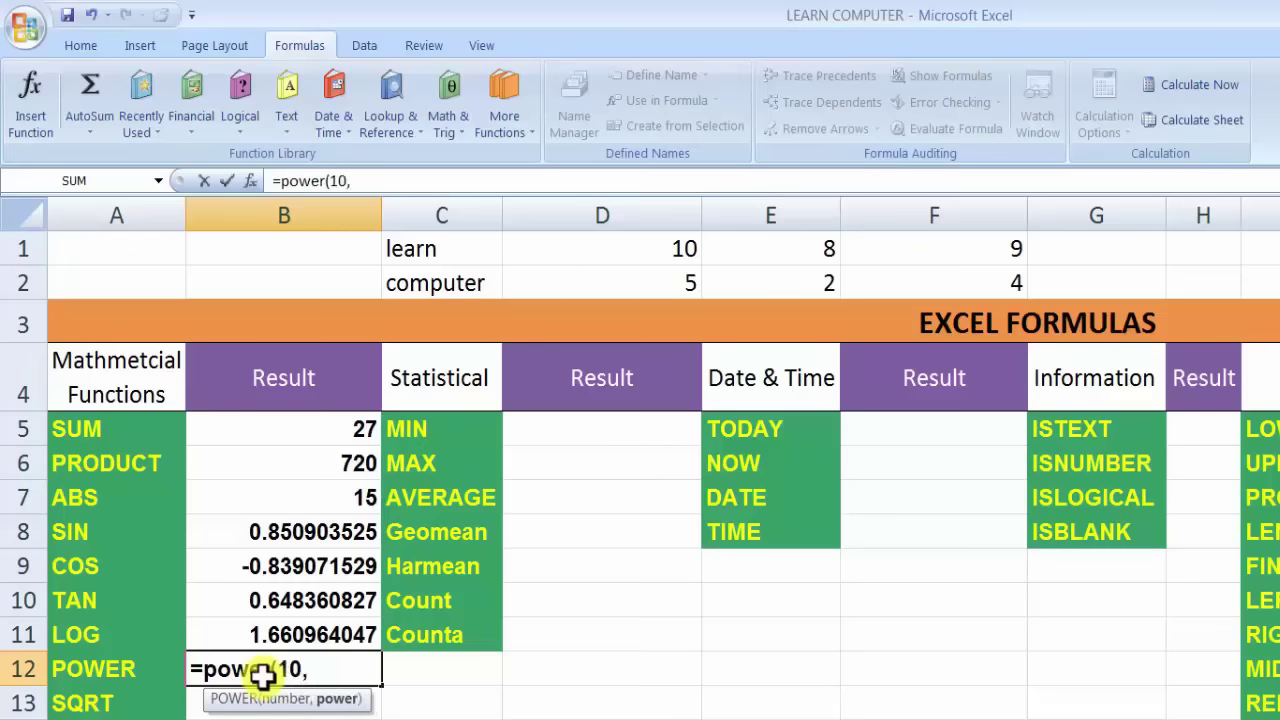
{"action": "type", "text": "4)"}
{"action": "key", "text": "Return"}
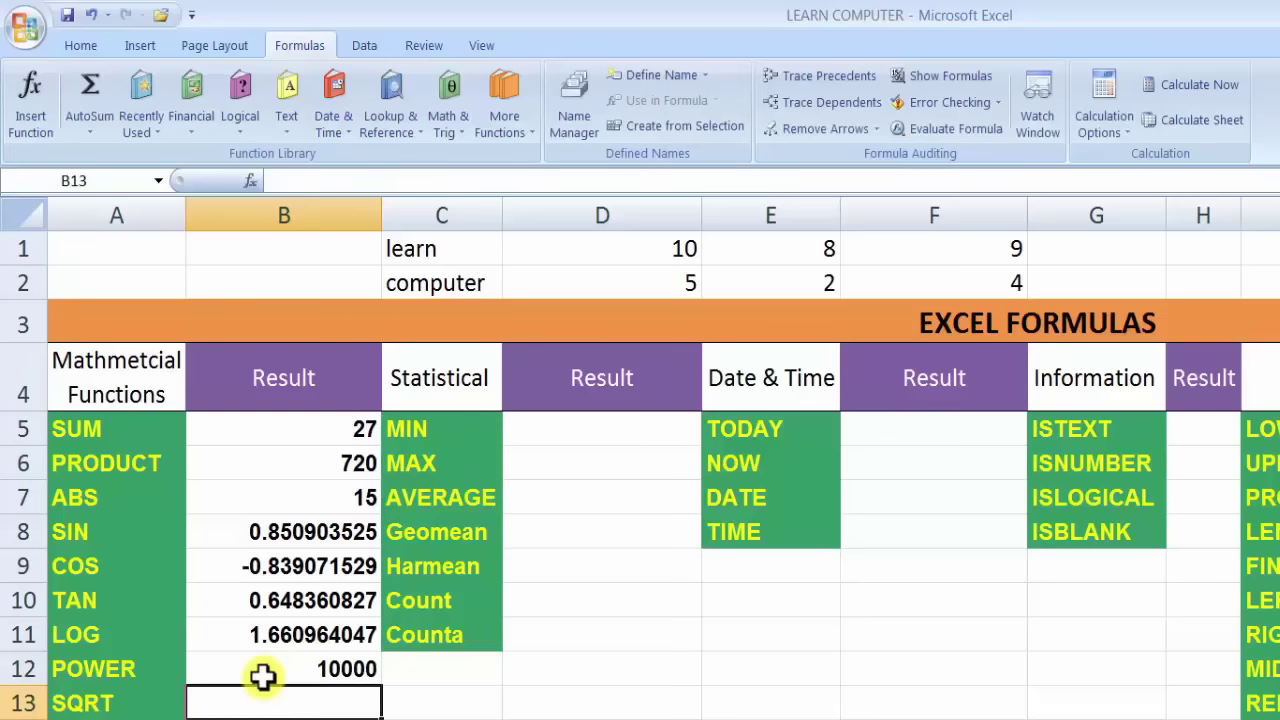
Step: Revise B12 to =POWER(D2,4), so it shows 625
{"action": "left_click", "coordinate": [262, 677]}
{"action": "double_click", "coordinate": [262, 677]}
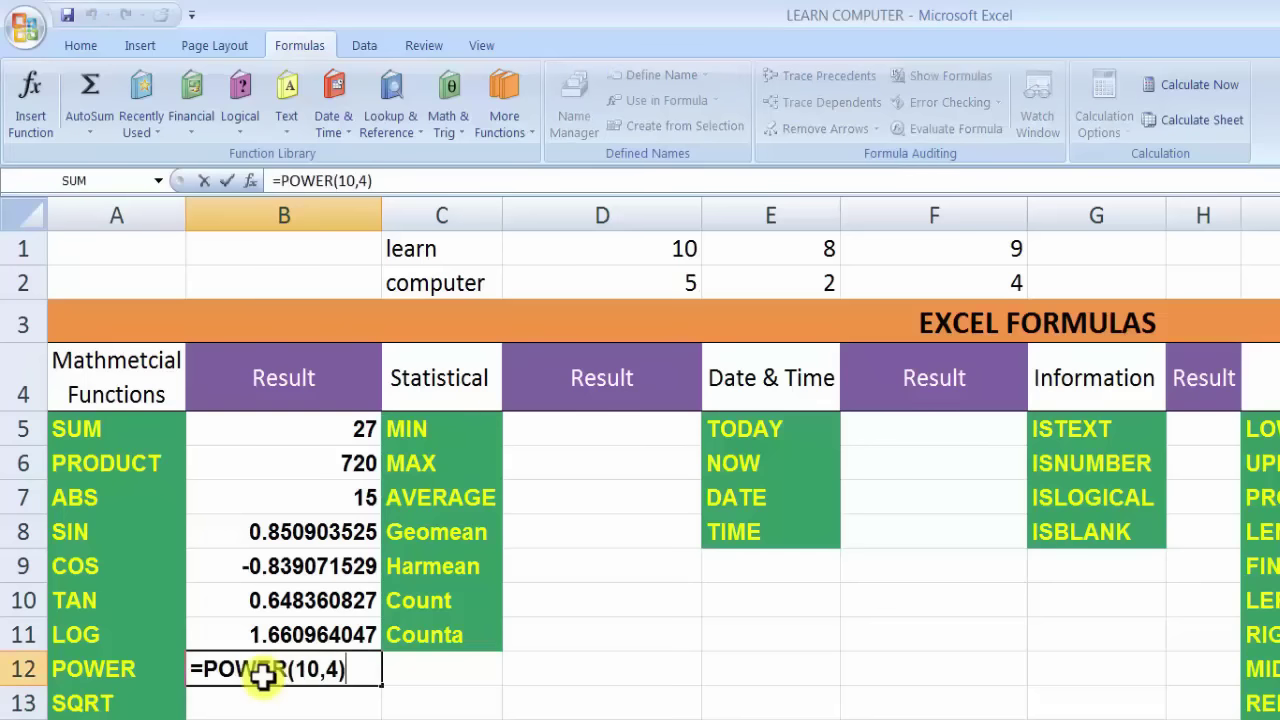
{"action": "key", "text": "BackSpace"}
{"action": "key", "text": "BackSpace"}
{"action": "key", "text": "BackSpace"}
{"action": "key", "text": "BackSpace"}
{"action": "key", "text": "BackSpace"}
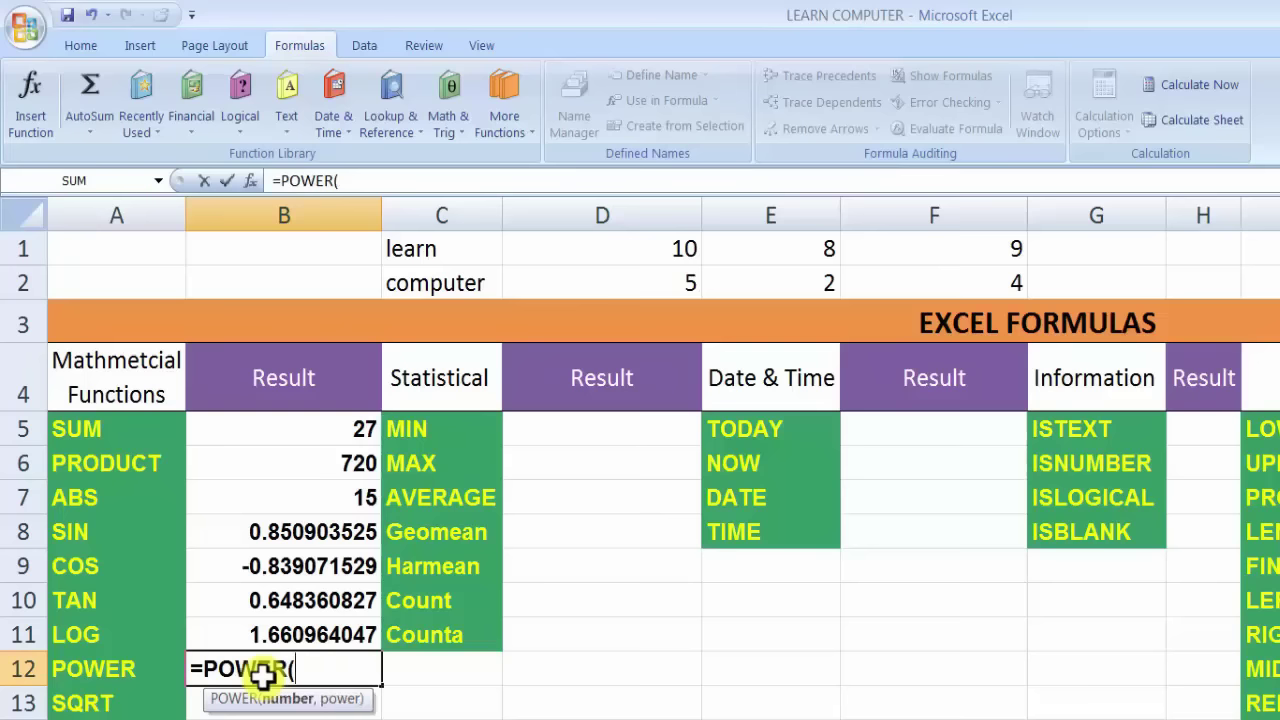
{"action": "left_click", "coordinate": [684, 287]}
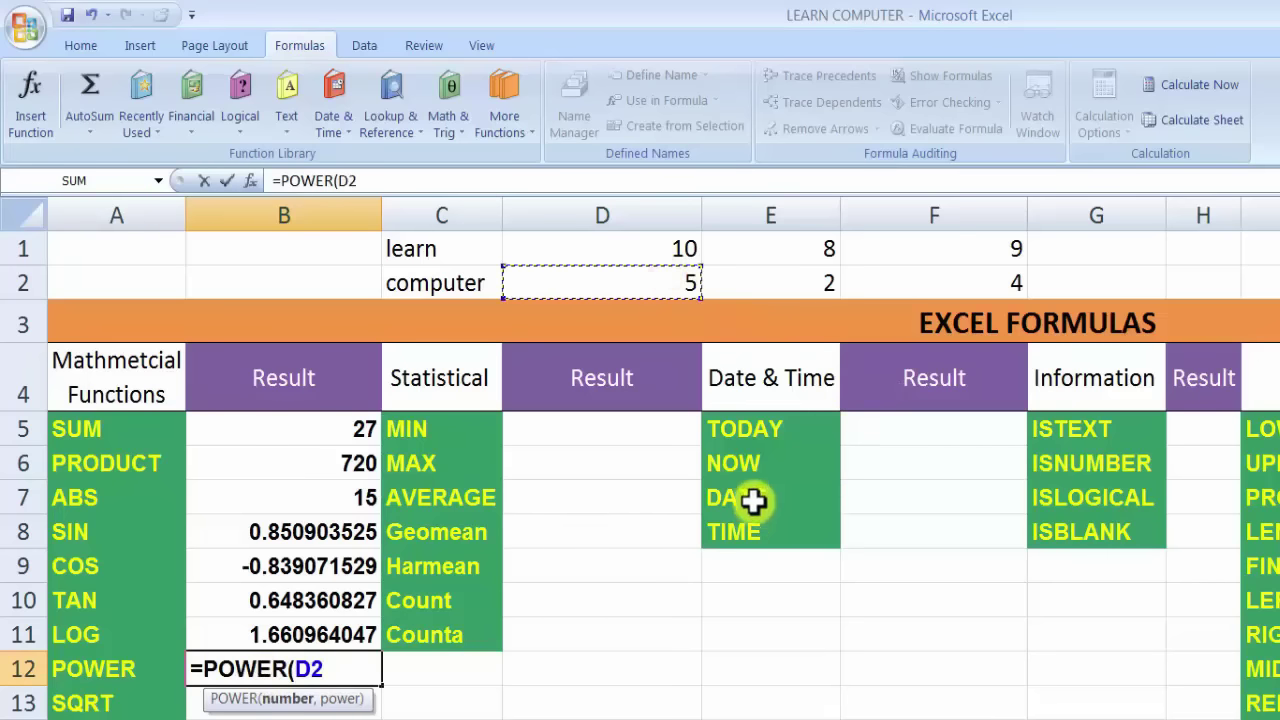
{"action": "type", "text": ","}
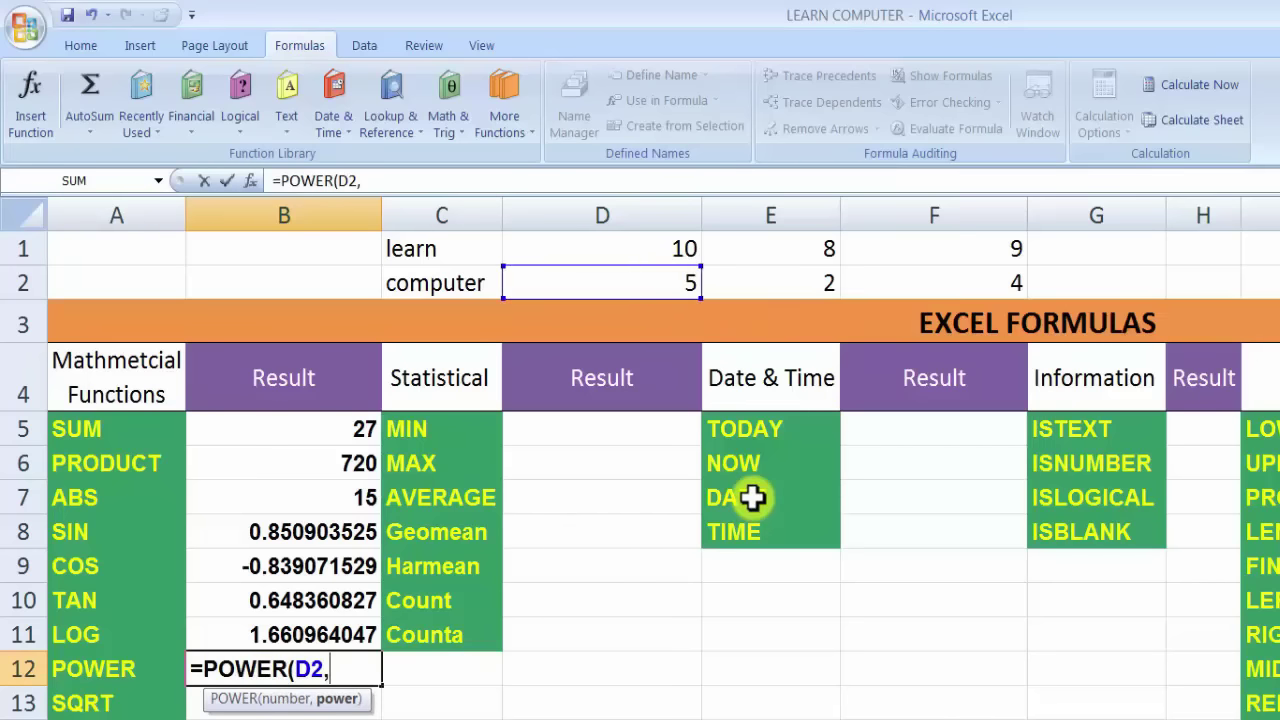
{"action": "type", "text": "4)"}
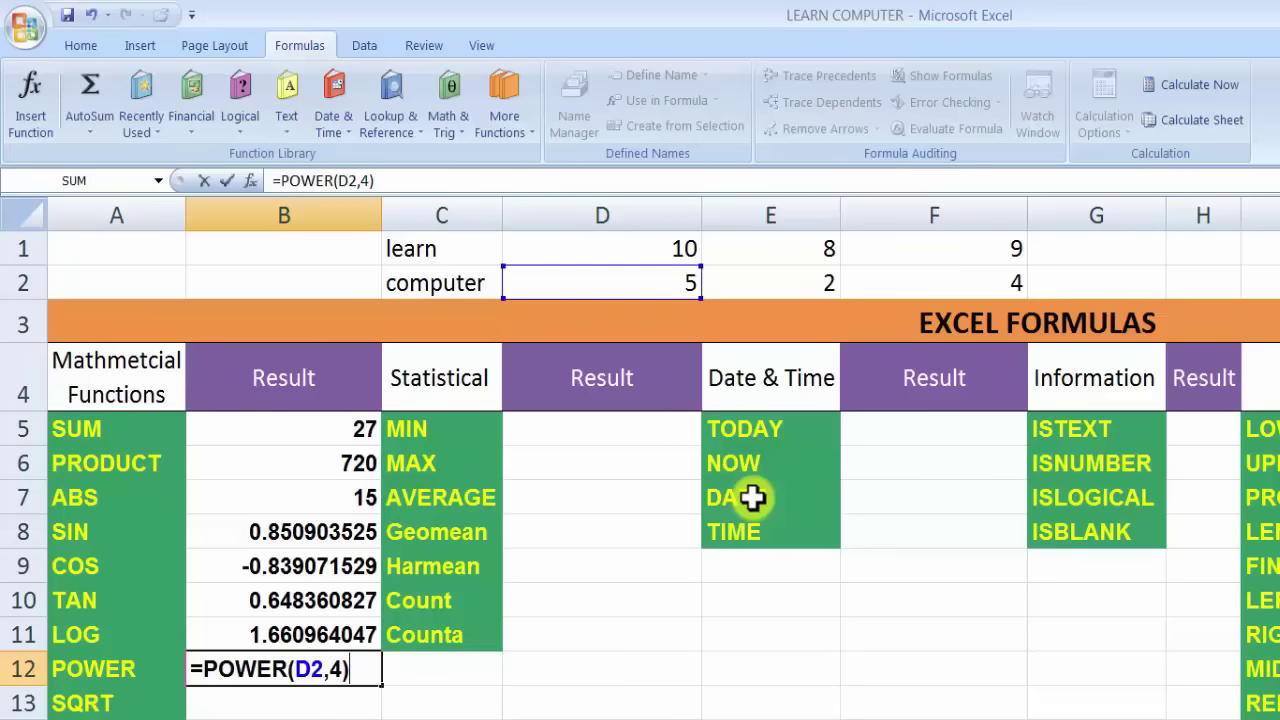
{"action": "key", "text": "Return"}
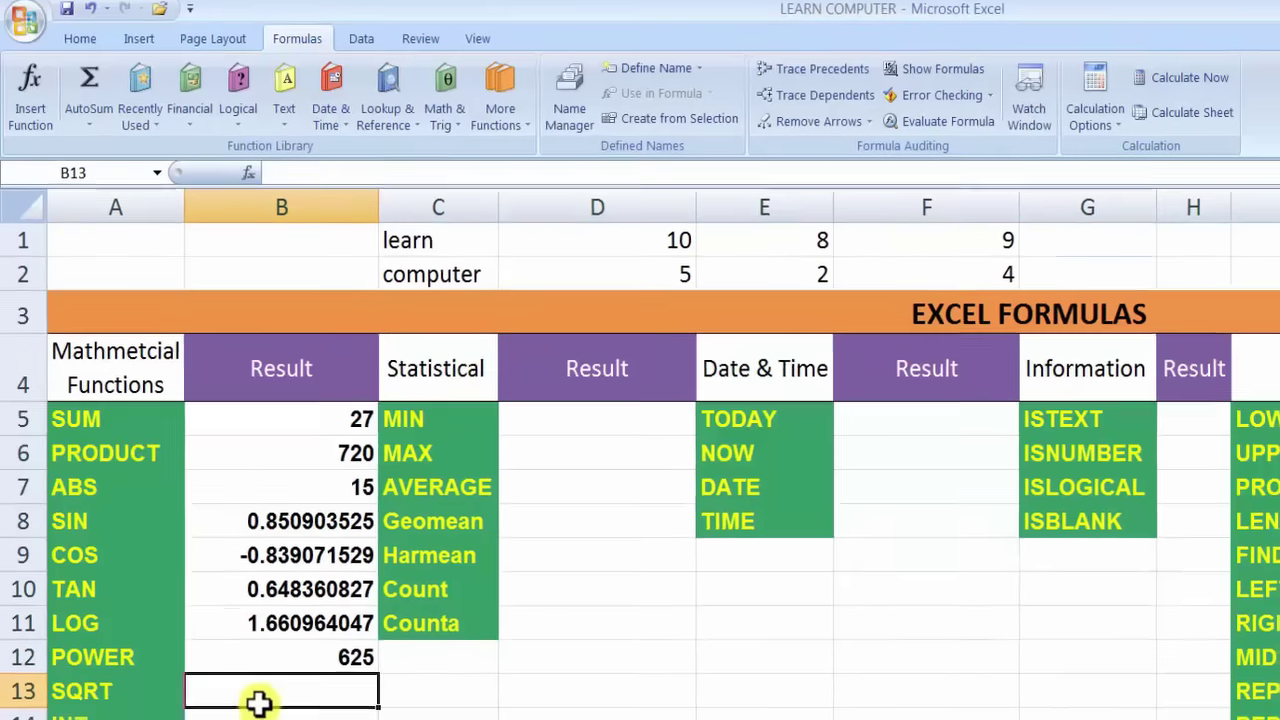
Step: Enter =sqrt(25) in B13, giving 5
{"action": "type", "text": "=sq"}
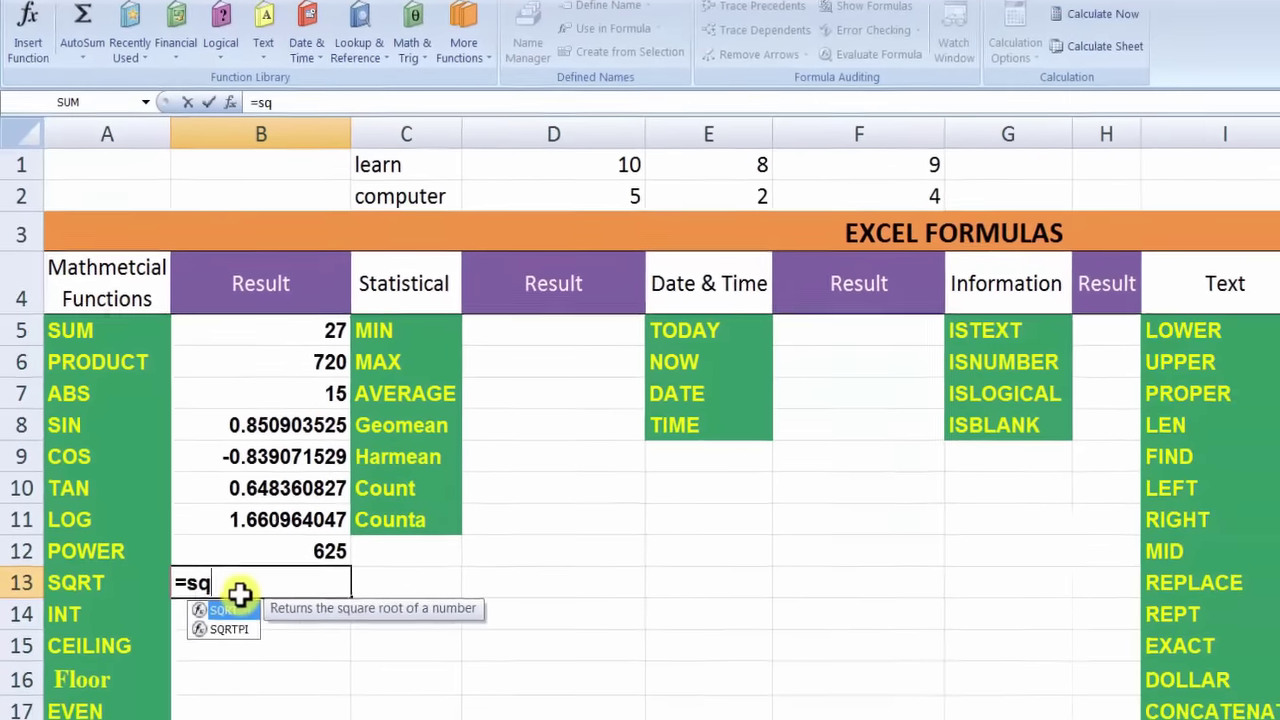
{"action": "type", "text": "rt("}
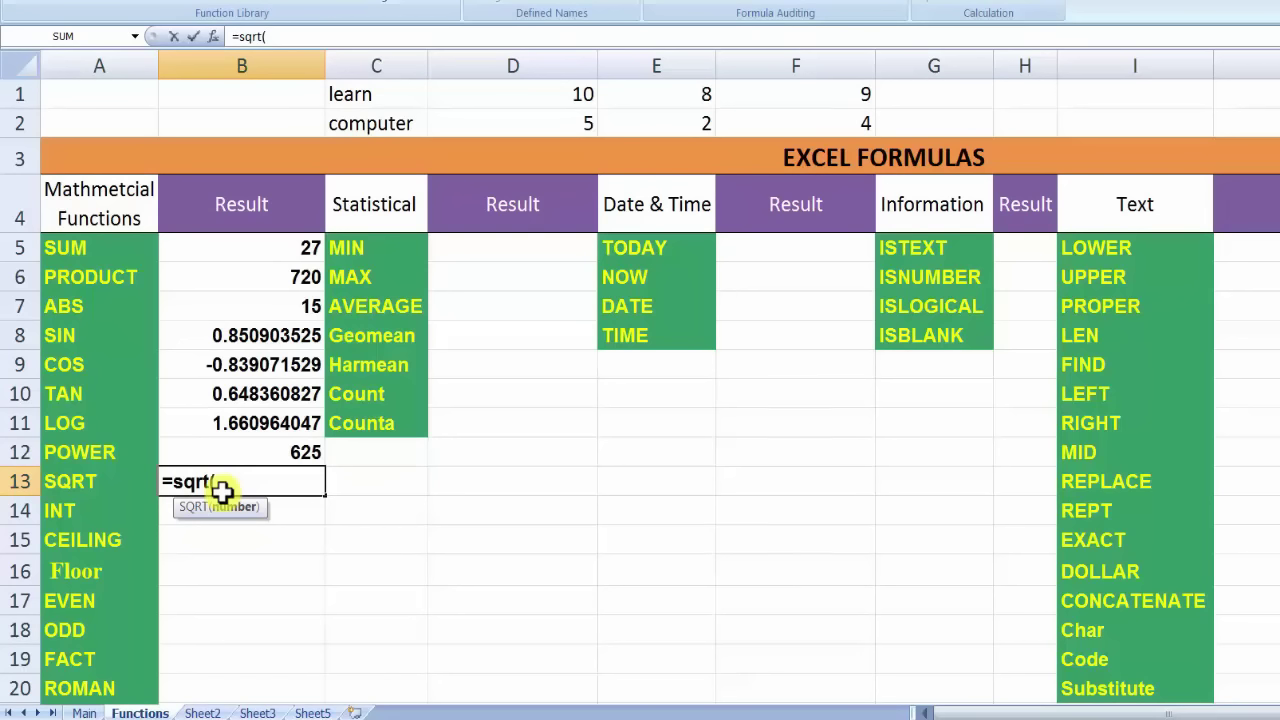
{"action": "type", "text": "25)"}
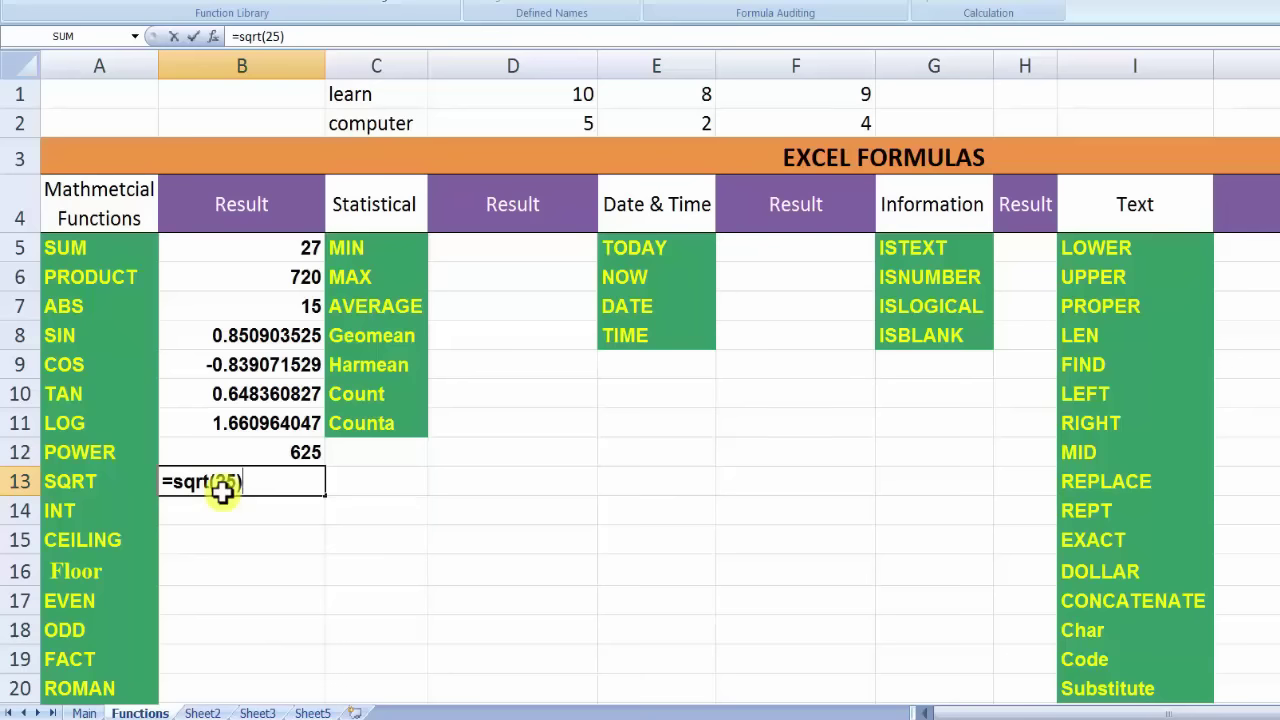
{"action": "key", "text": "Return"}
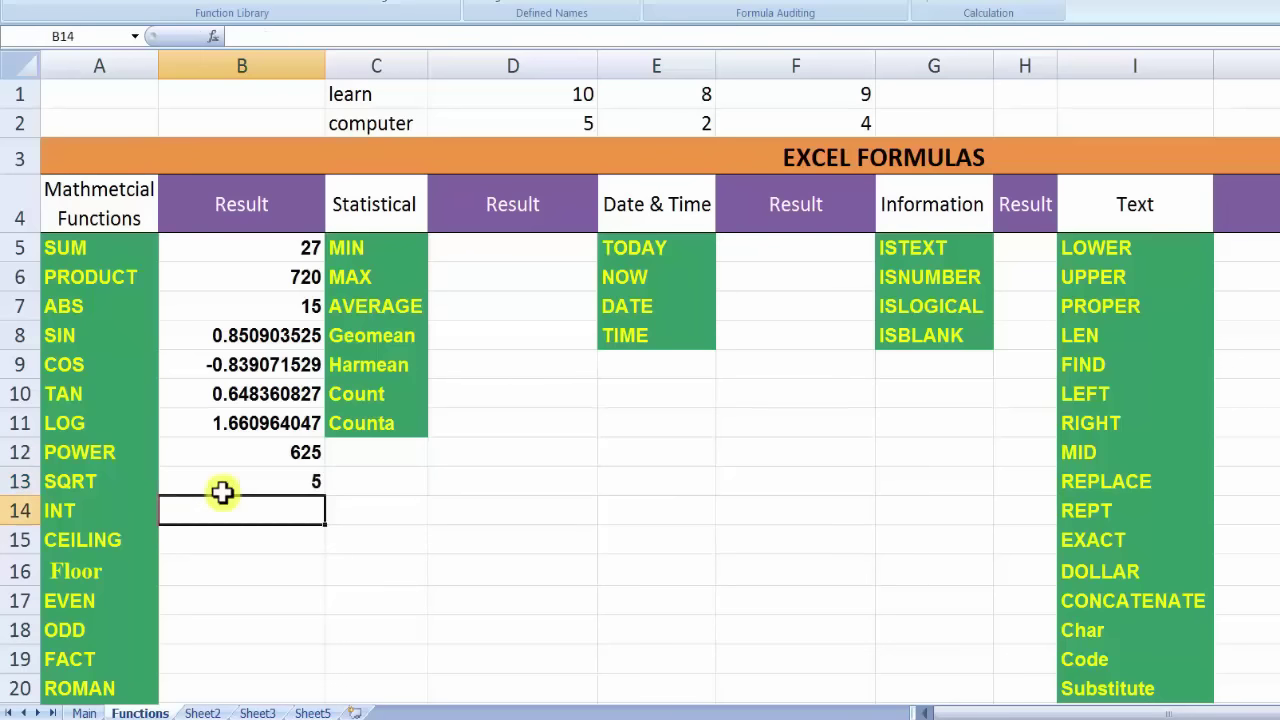
{"action": "left_click", "coordinate": [222, 491]}
Step: Enter =int(40.52454) in B14, returning 40
{"action": "key", "text": "Down"}
{"action": "type", "text": "="}
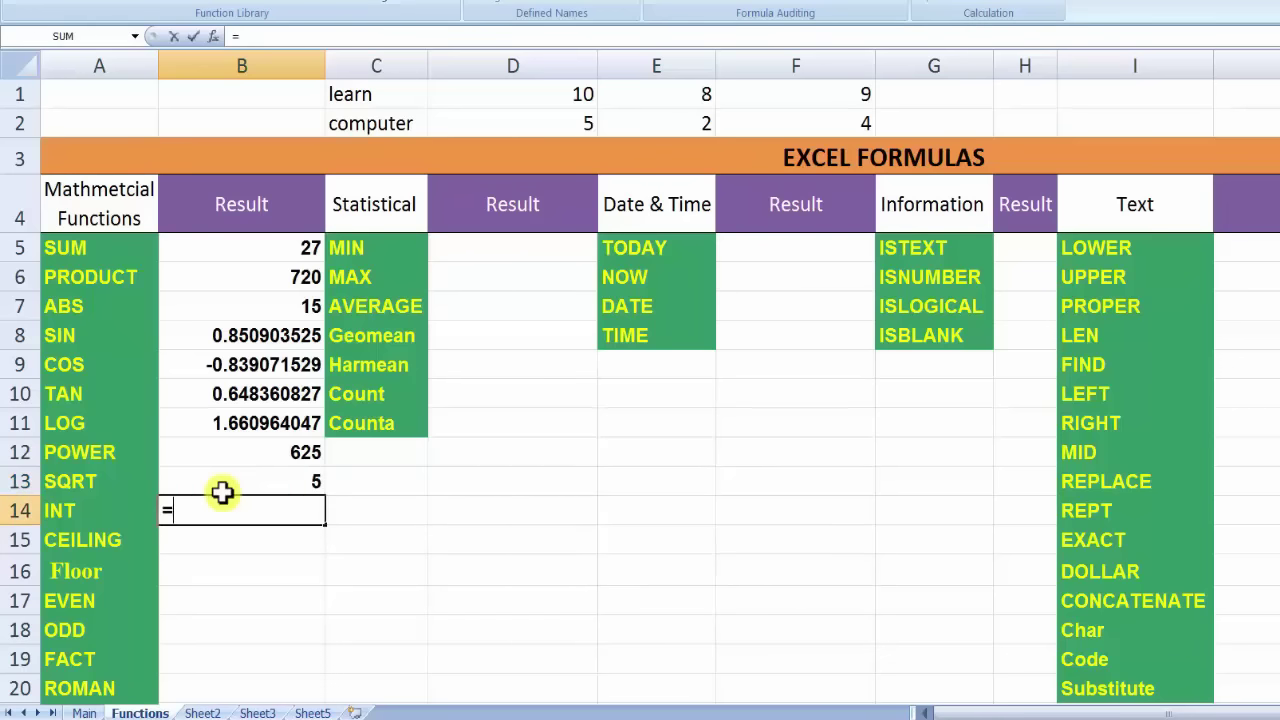
{"action": "type", "text": "int"}
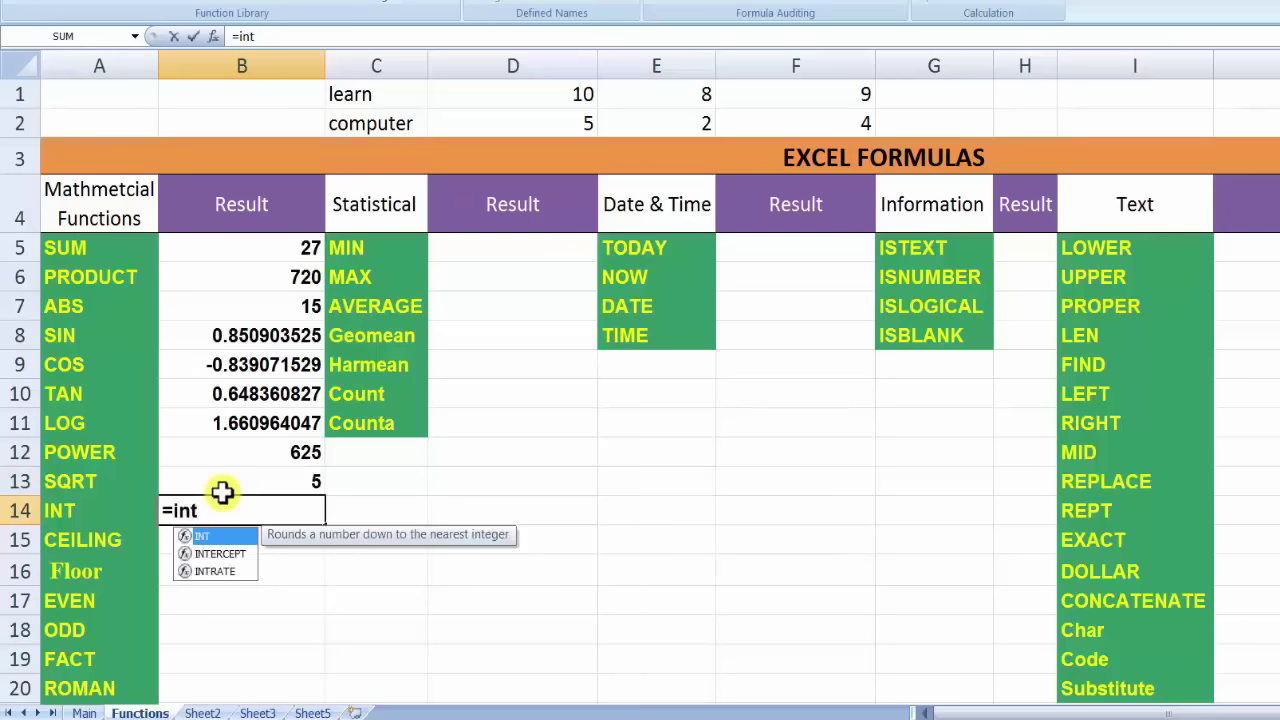
{"action": "type", "text": "("}
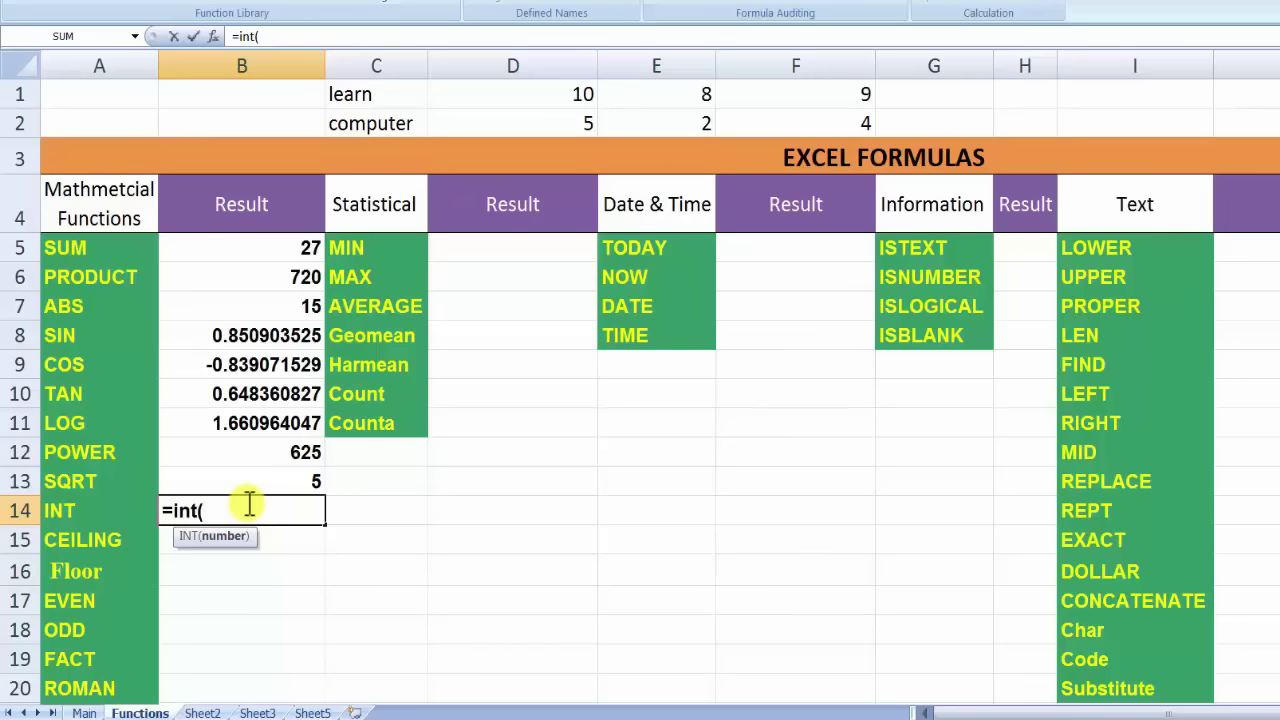
{"action": "type", "text": "40.52454"}
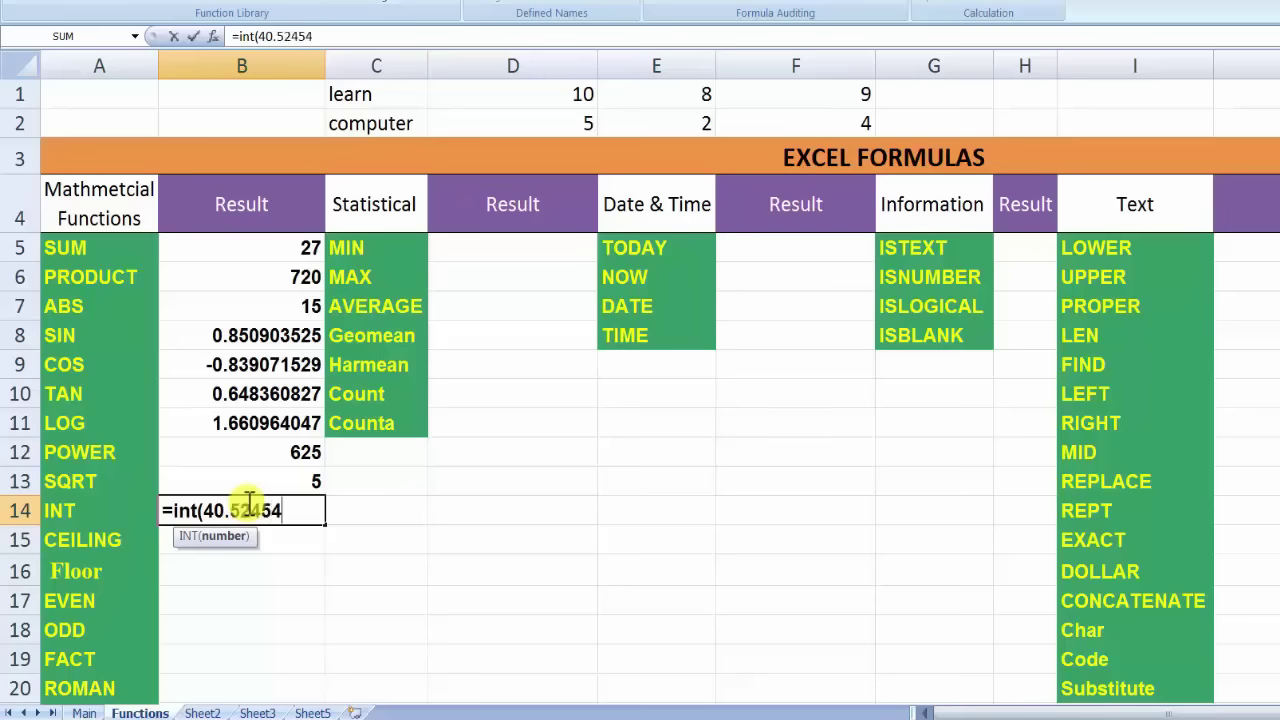
{"action": "type", "text": ")"}
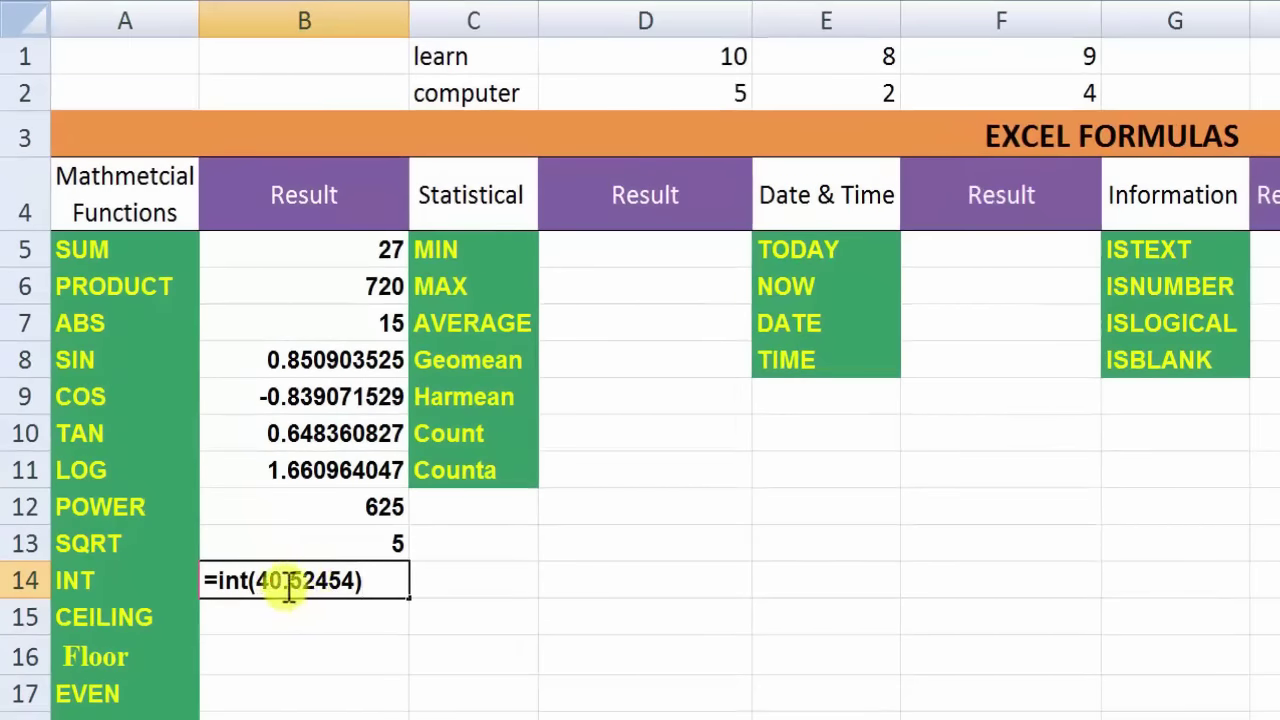
{"action": "double_click", "coordinate": [268, 580]}
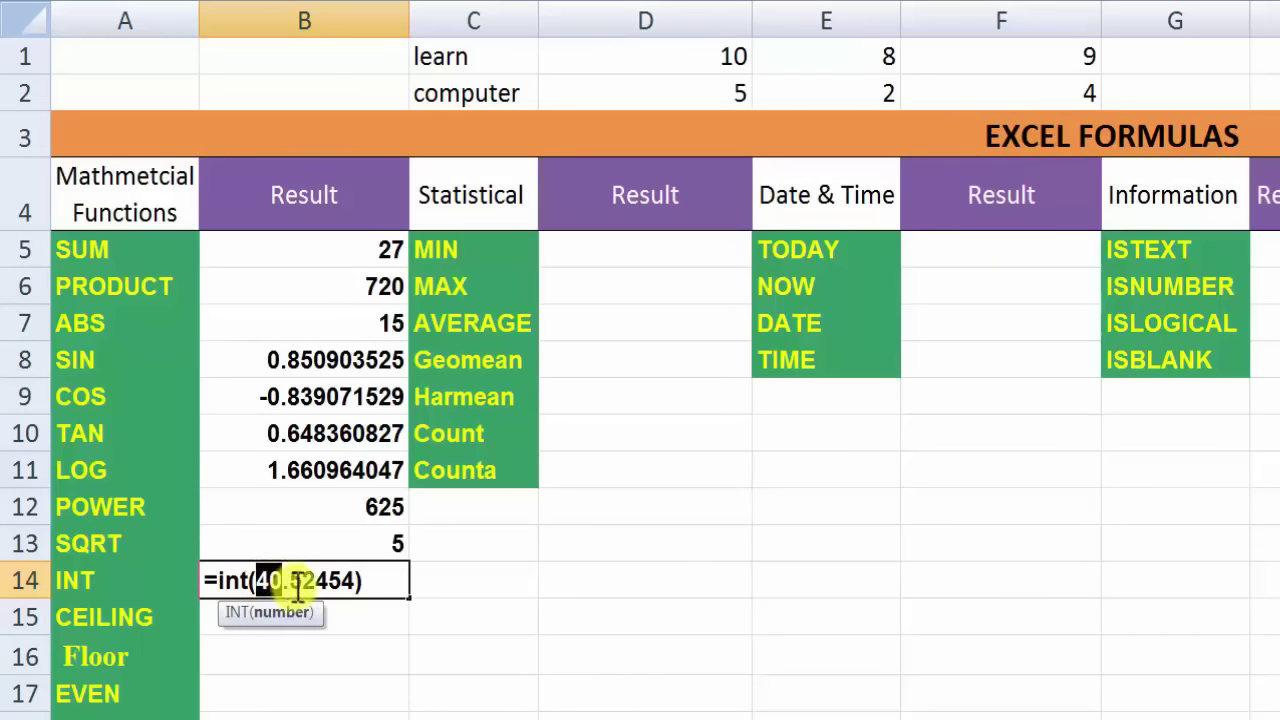
{"action": "left_click", "coordinate": [296, 580]}
{"action": "left_click_drag", "start_coordinate": [296, 580], "coordinate": [380, 580]}
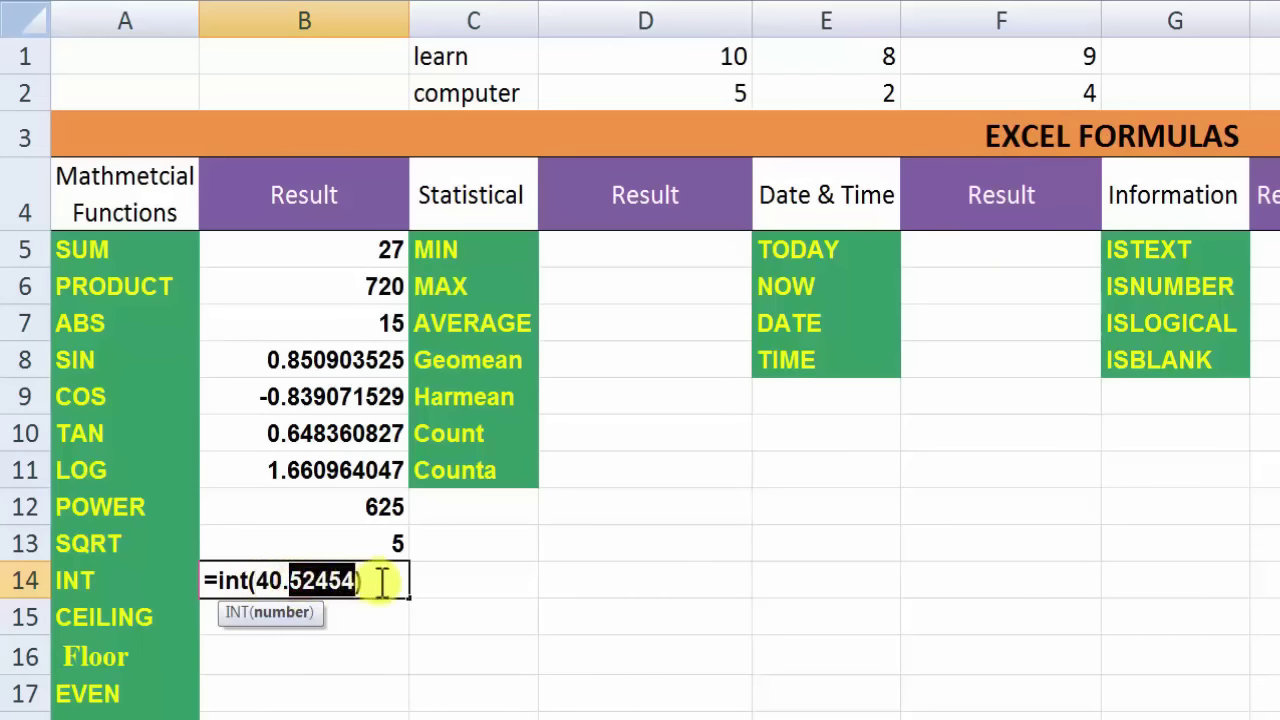
{"action": "left_click", "coordinate": [368, 583]}
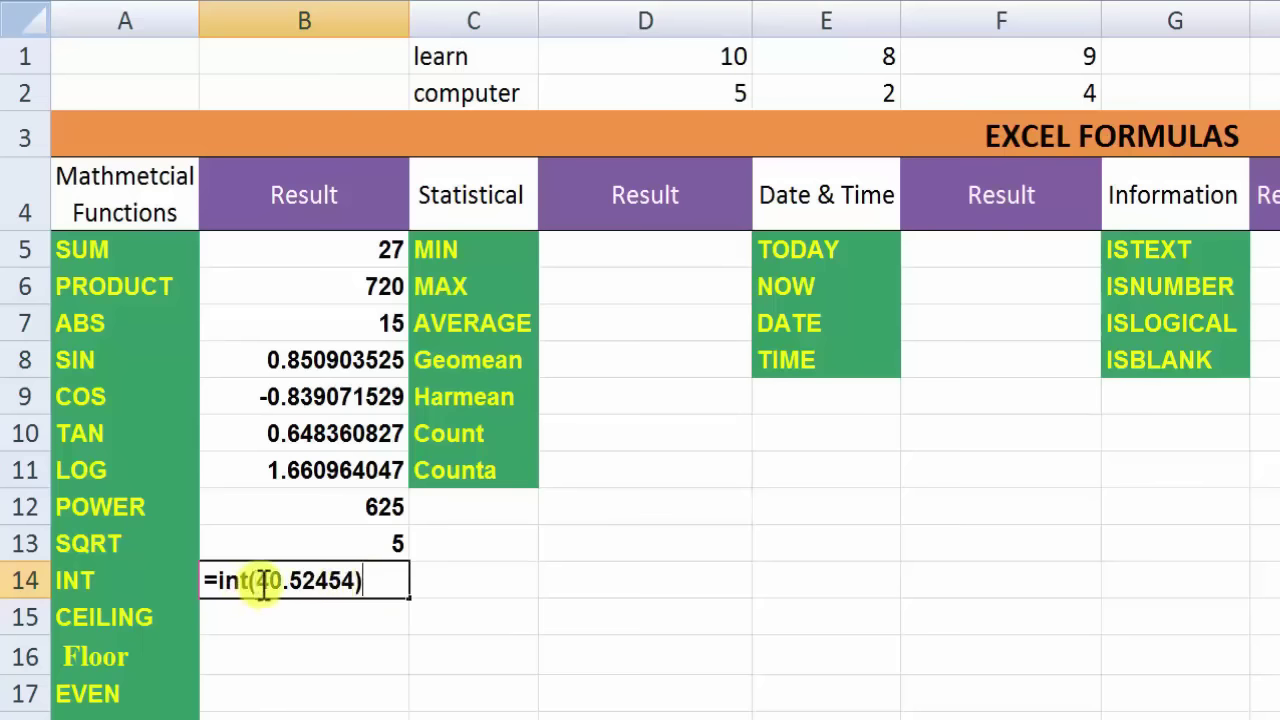
{"action": "left_click_drag", "start_coordinate": [264, 583], "coordinate": [356, 585]}
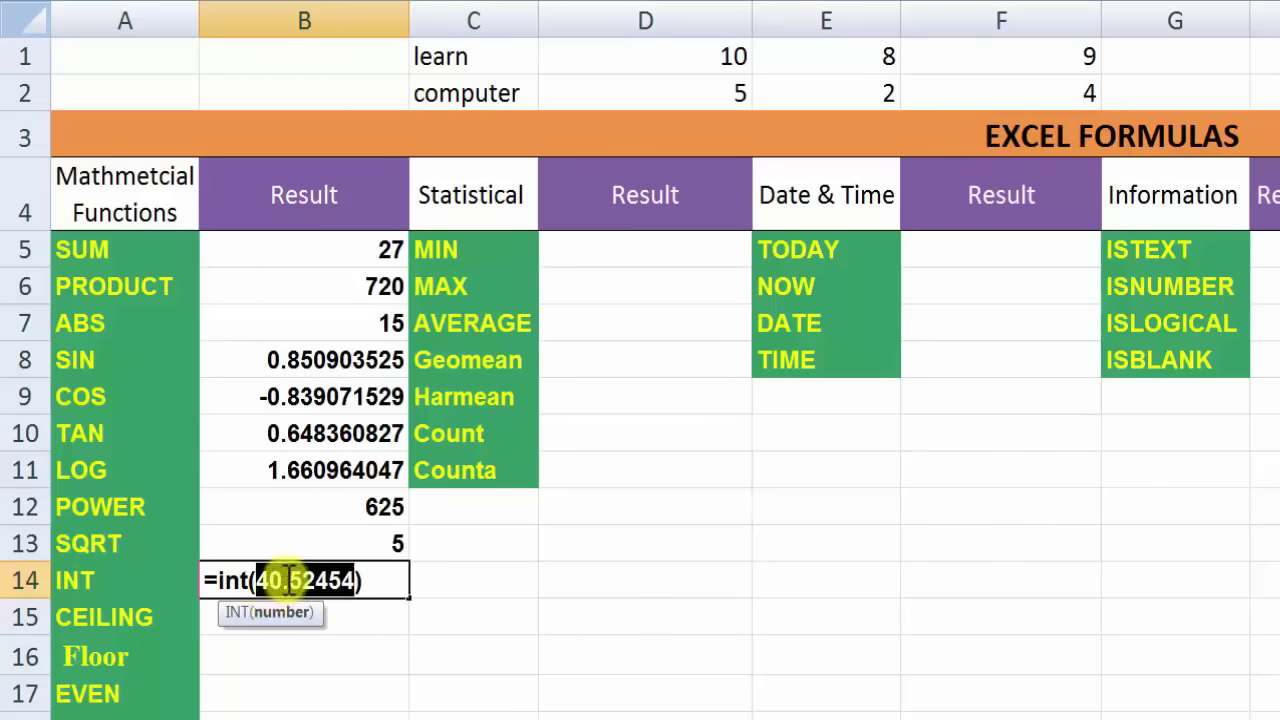
{"action": "left_click_drag", "start_coordinate": [287, 580], "coordinate": [262, 580]}
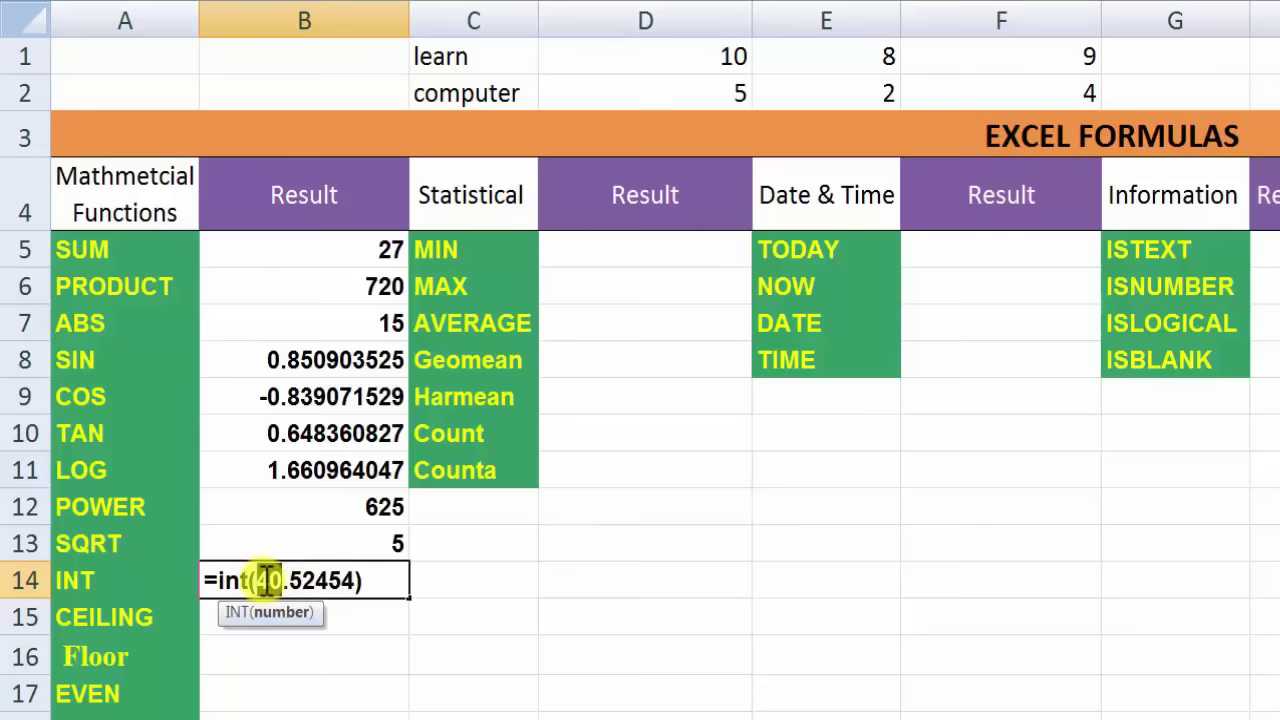
{"action": "left_click", "coordinate": [296, 582]}
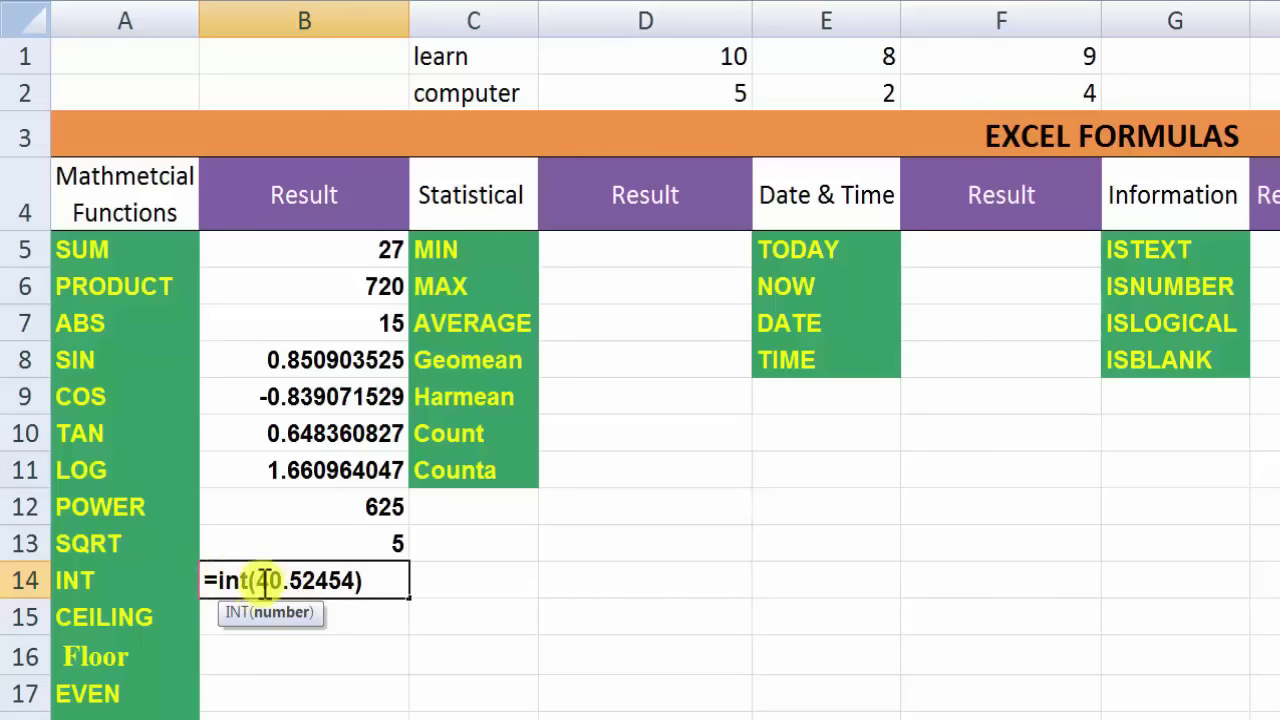
{"action": "left_click_drag", "start_coordinate": [257, 580], "coordinate": [356, 580]}
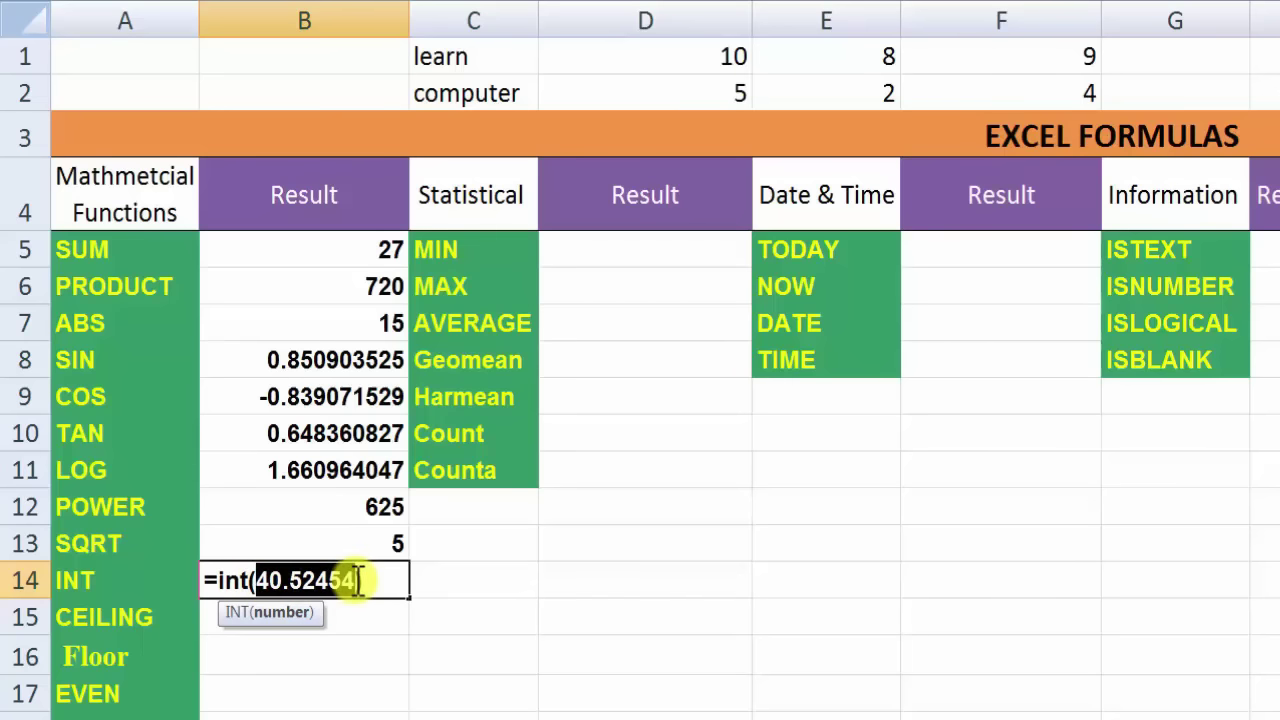
{"action": "left_click", "coordinate": [368, 582]}
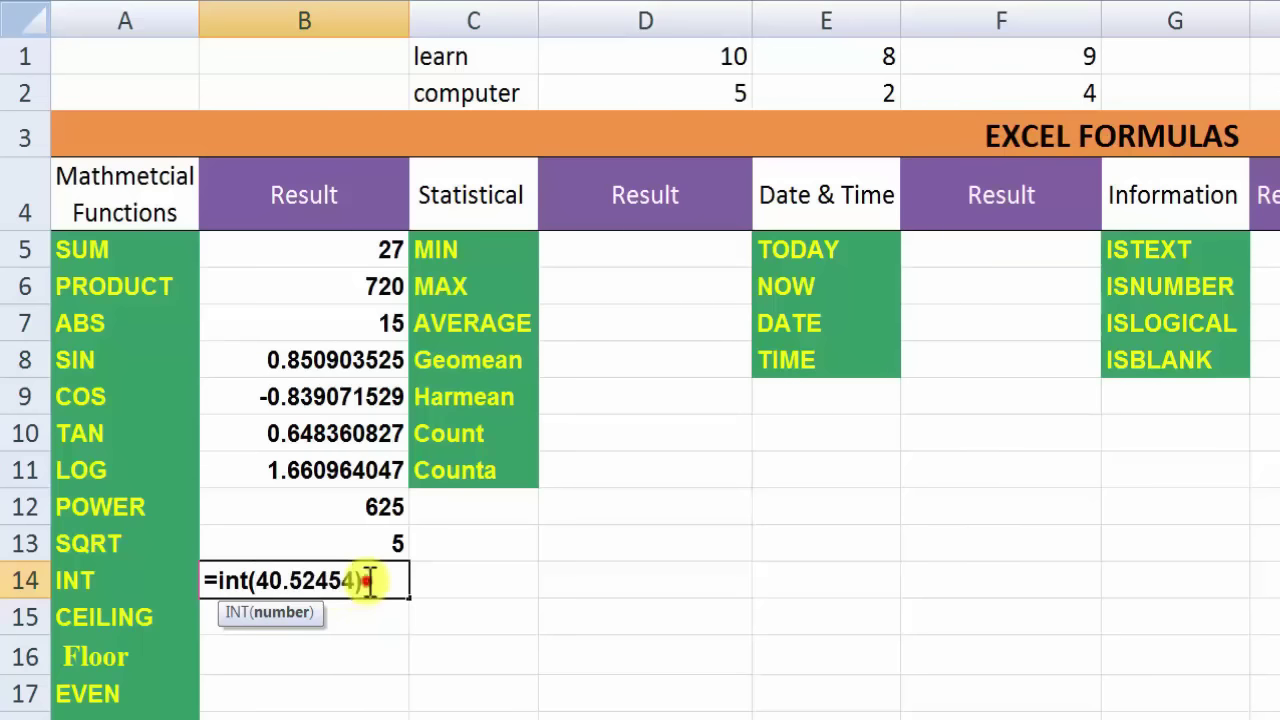
{"action": "double_click", "coordinate": [265, 580]}
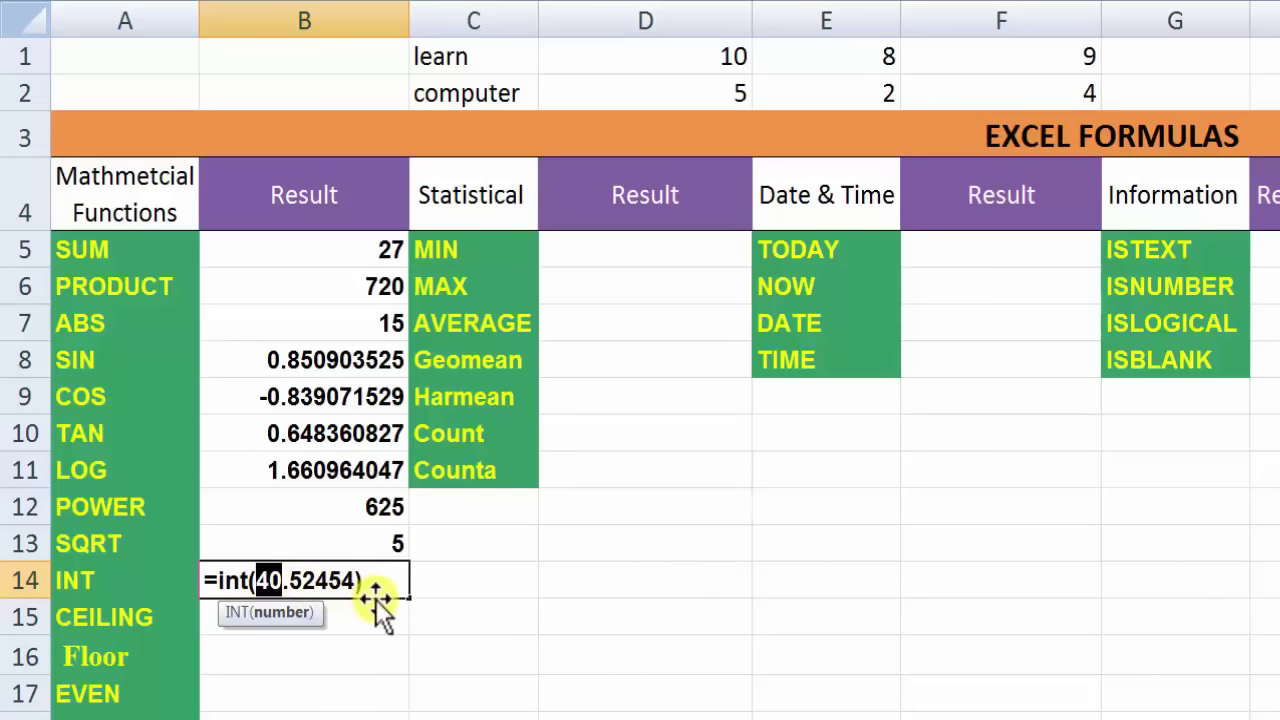
{"action": "key", "text": "Return"}
{"action": "left_click", "coordinate": [380, 582]}
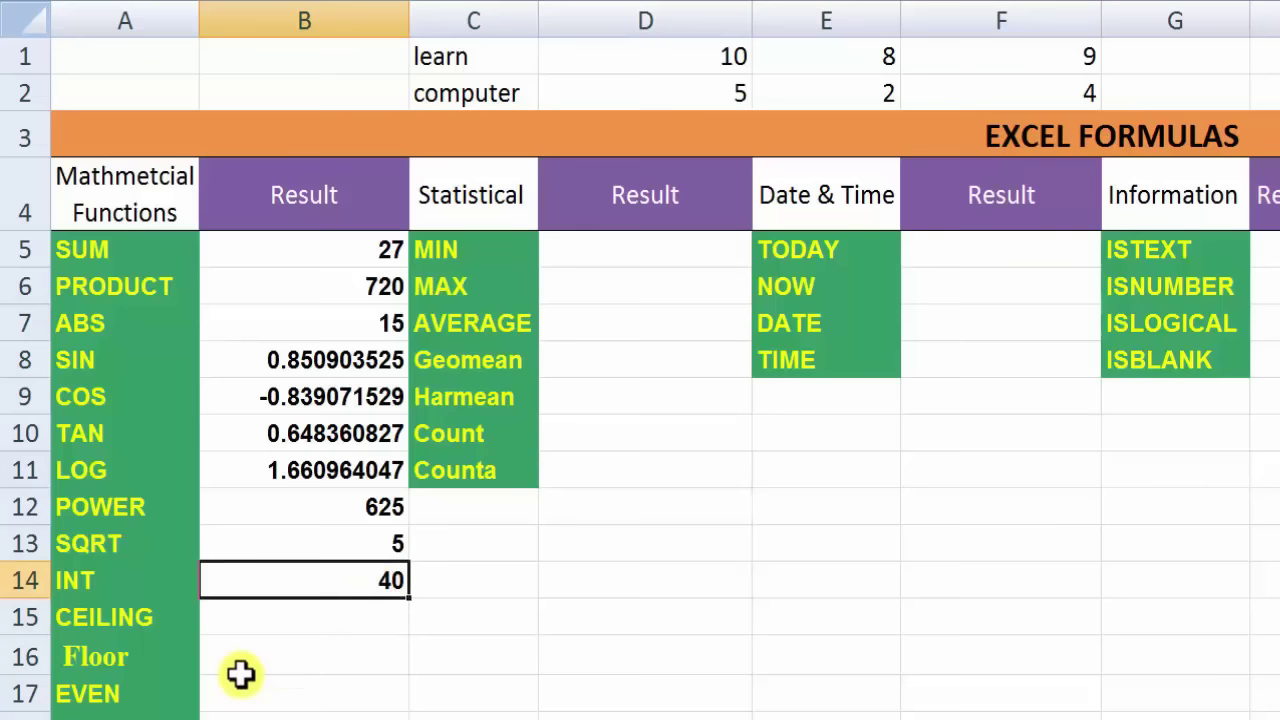
Step: Enter =CEILING(30,4) in B15, giving 32
{"action": "left_click", "coordinate": [258, 621]}
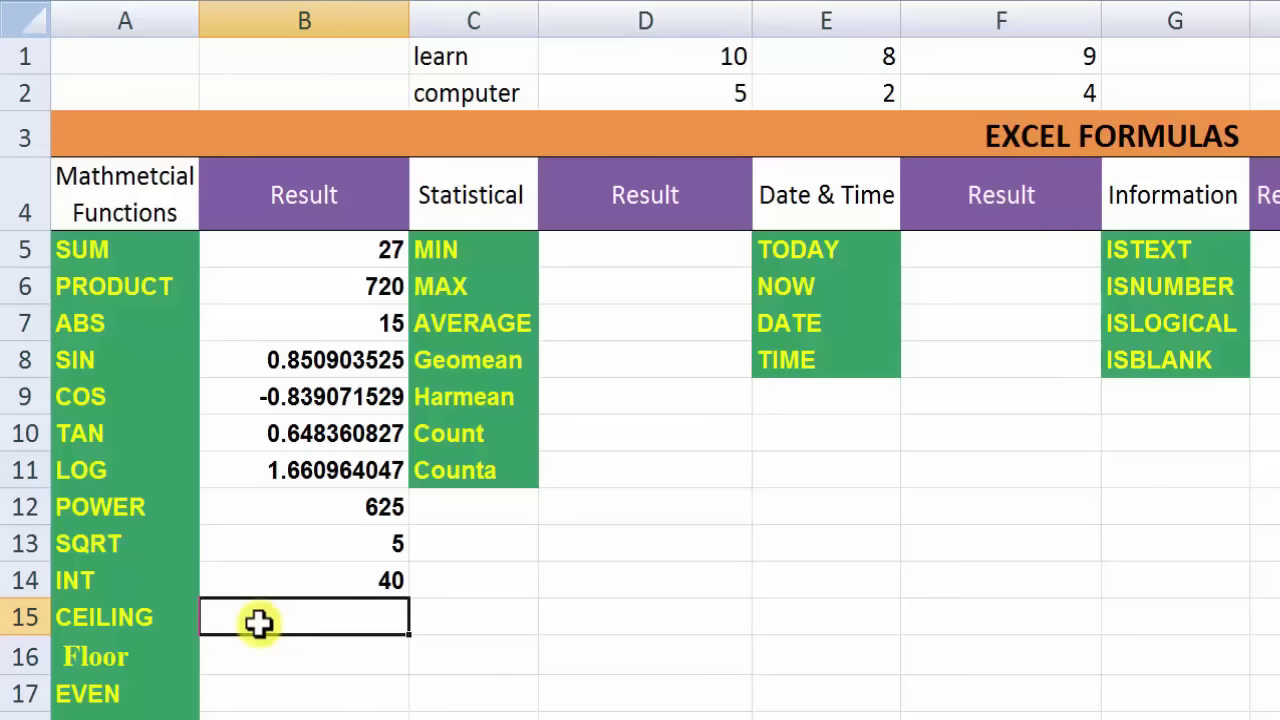
{"action": "type", "text": "="}
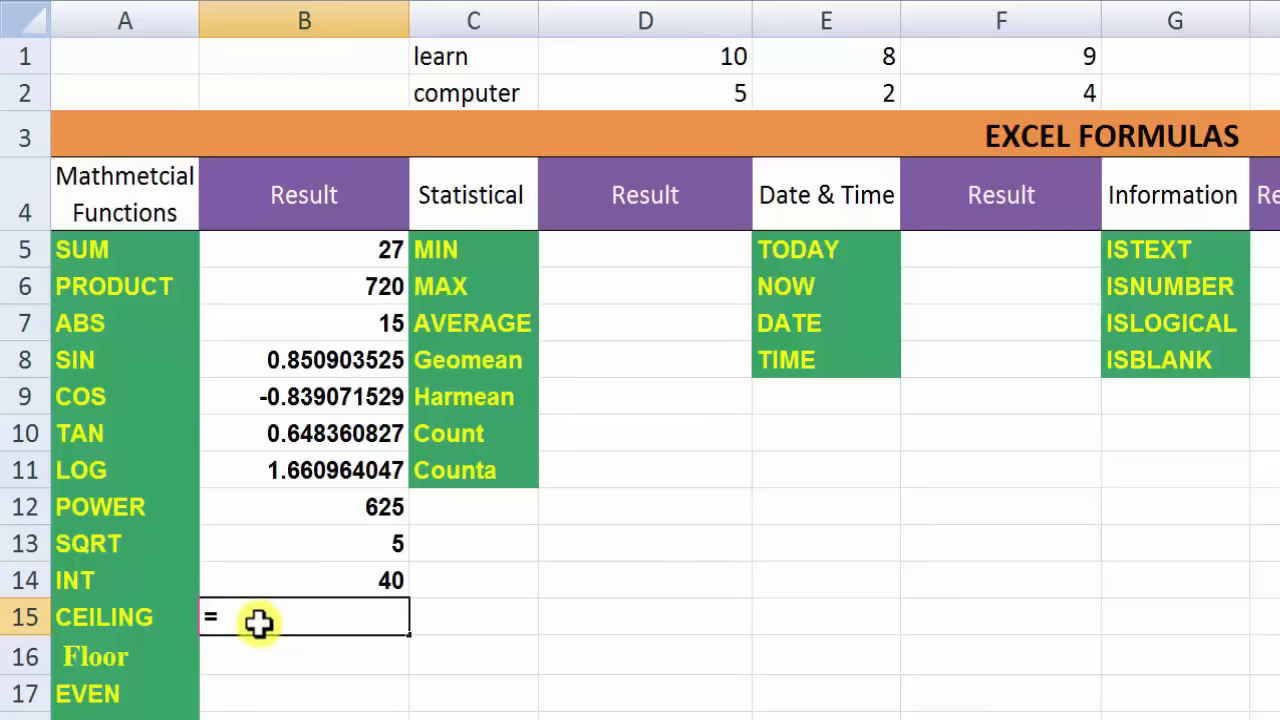
{"action": "type", "text": "ceiling(30"}
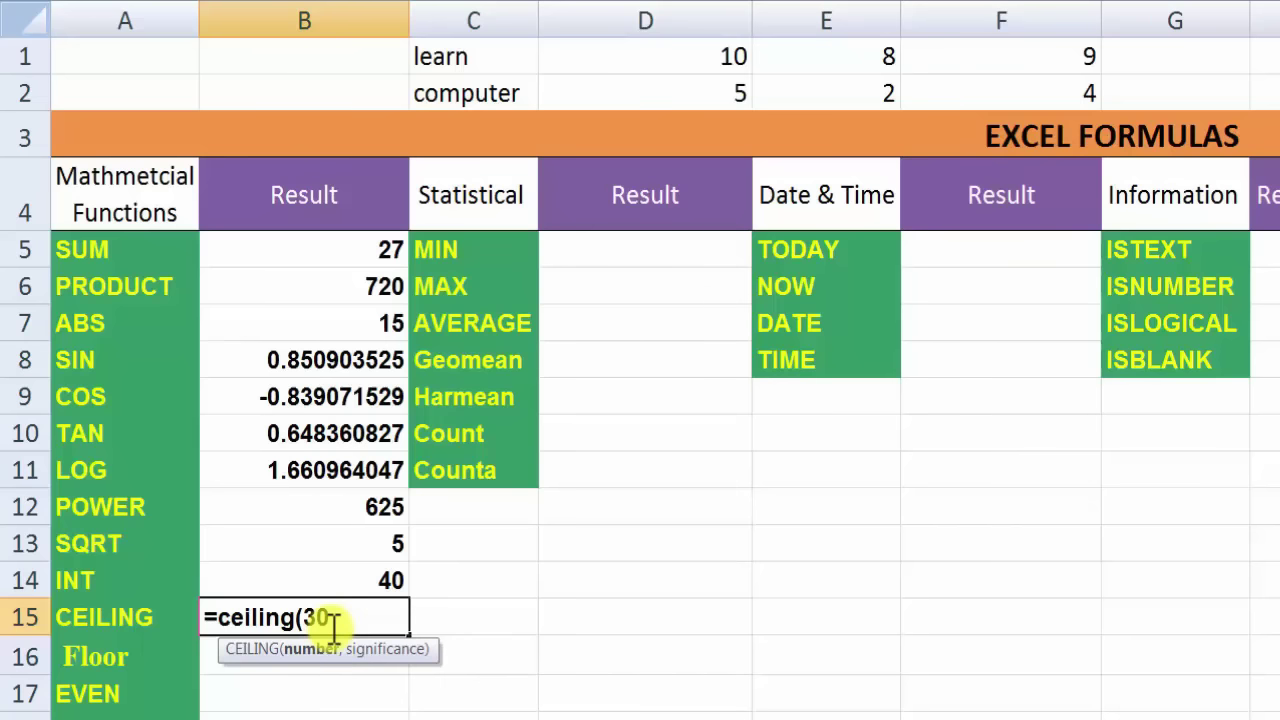
{"action": "type", "text": ","}
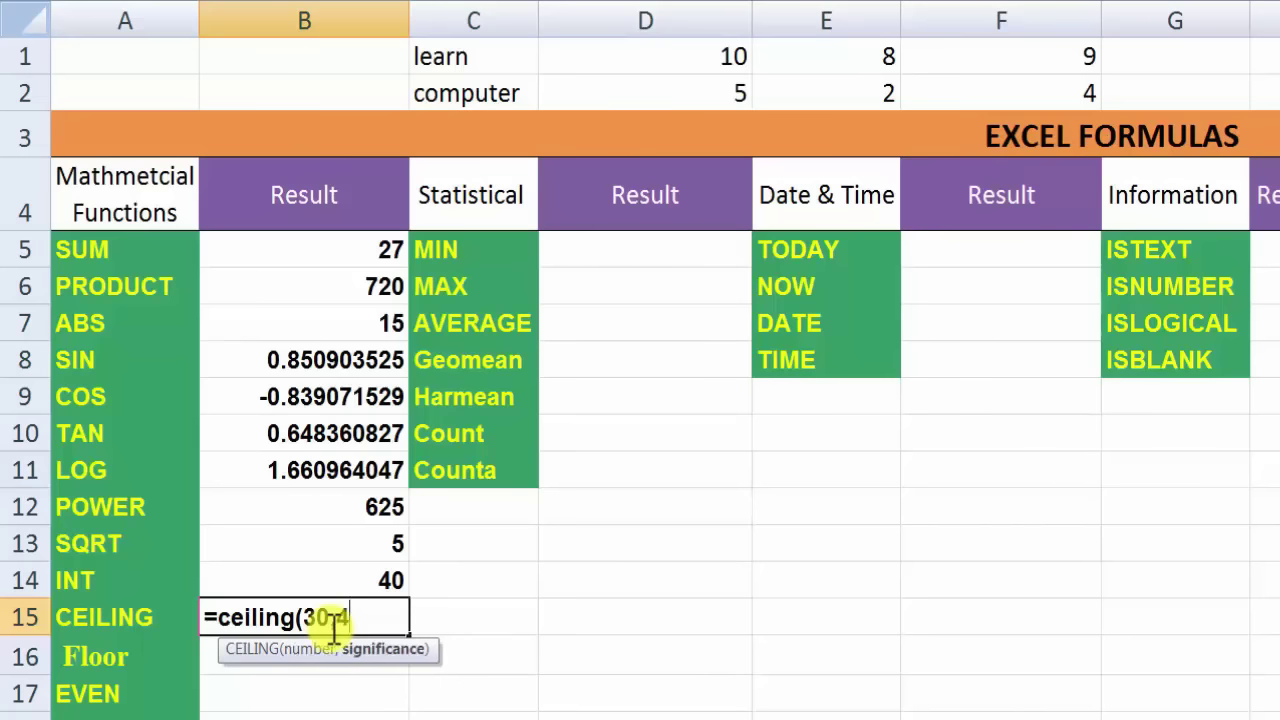
{"action": "type", "text": "4P"}
{"action": "key", "text": "BackSpace"}
{"action": "type", "text": ")"}
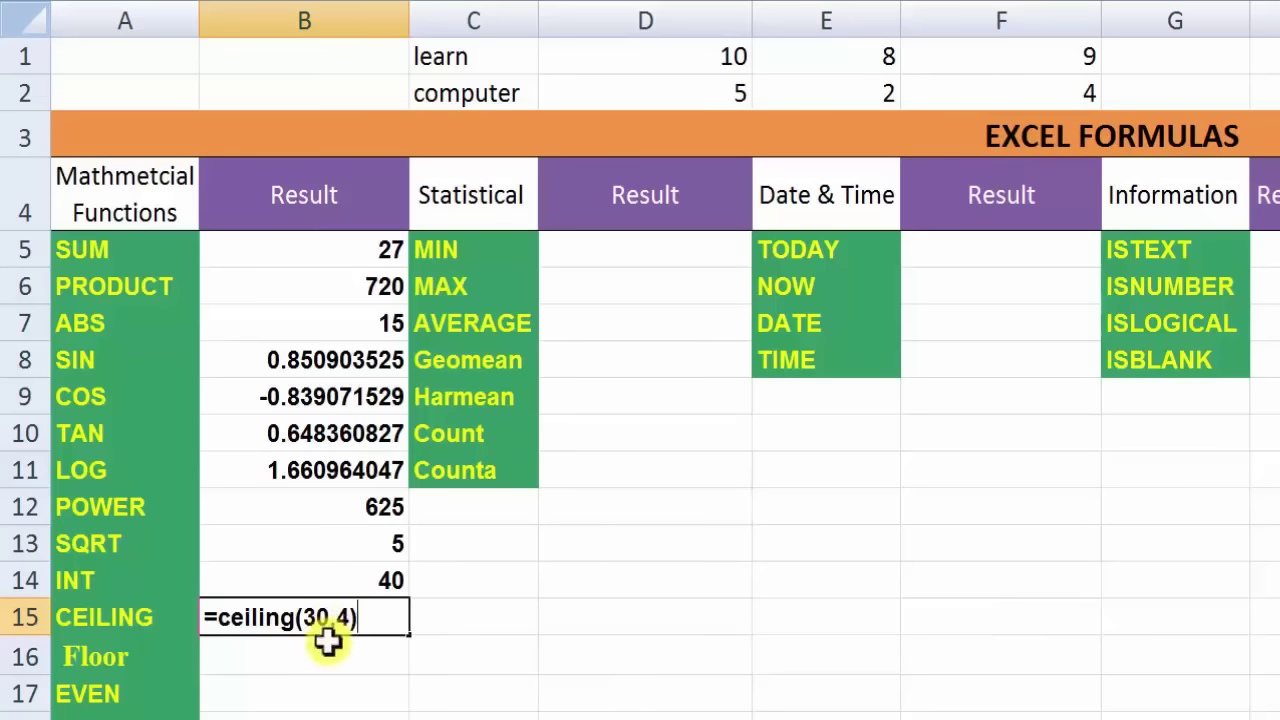
{"action": "left_click", "coordinate": [330, 617]}
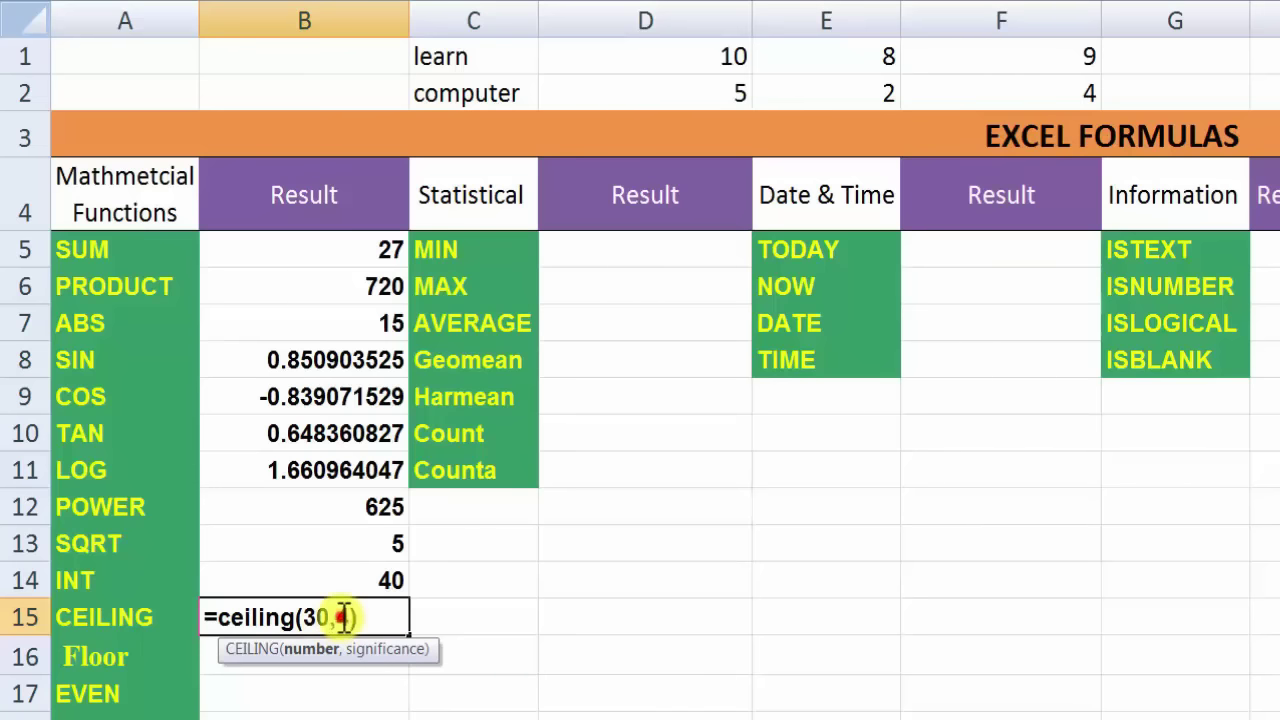
{"action": "double_click", "coordinate": [343, 617]}
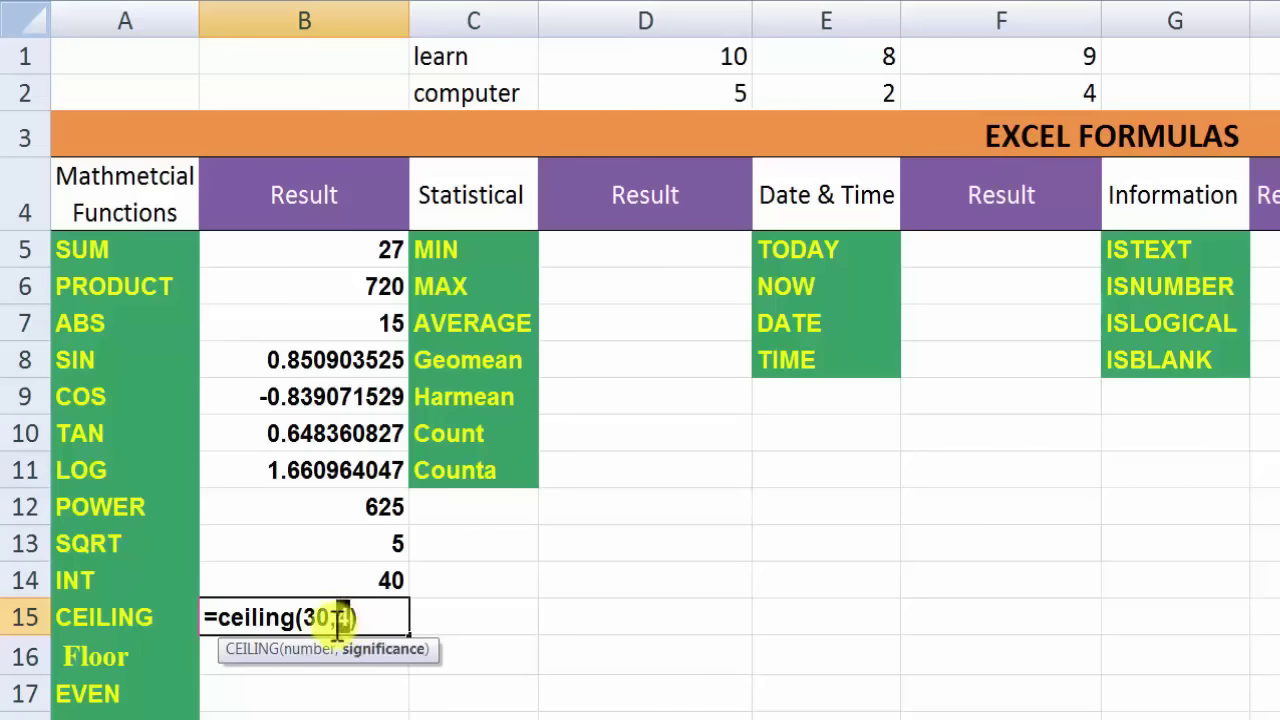
{"action": "left_click_drag", "start_coordinate": [302, 617], "coordinate": [316, 617]}
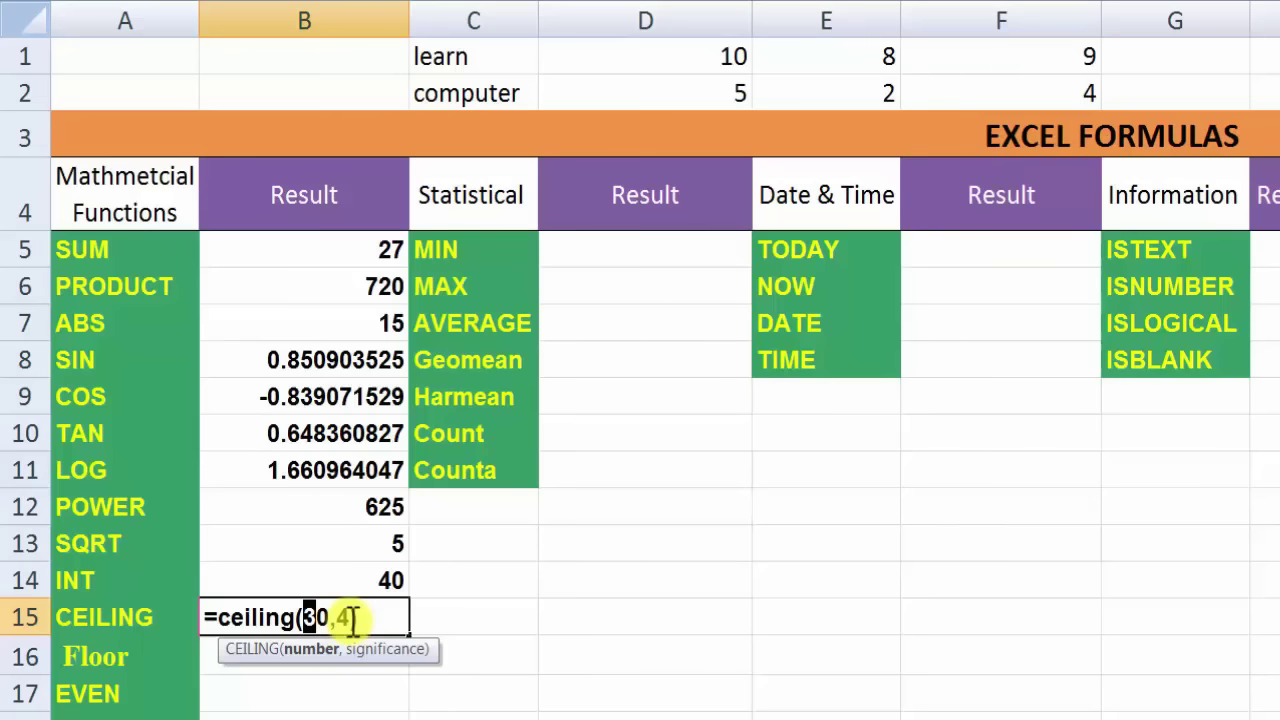
{"action": "key", "text": "Return"}
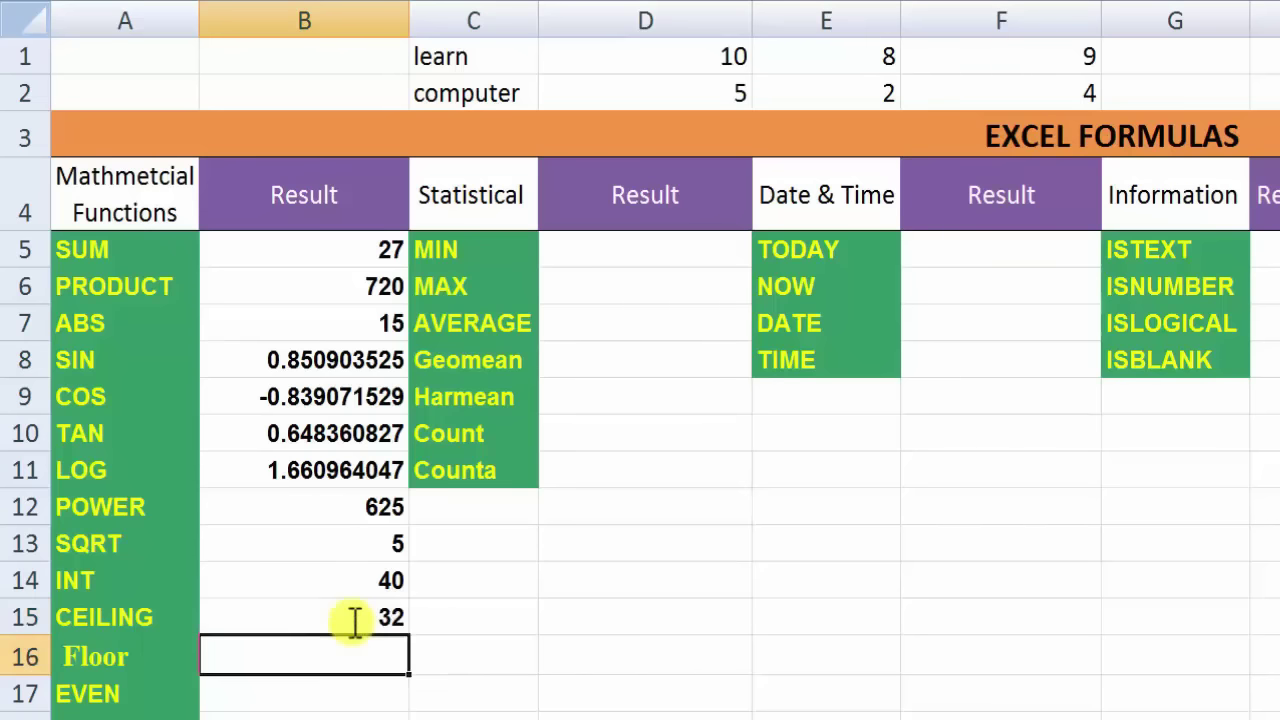
Step: Review the CEILING formula's 30 and 4 arguments and reconfirm the result 32
{"action": "left_click", "coordinate": [349, 621]}
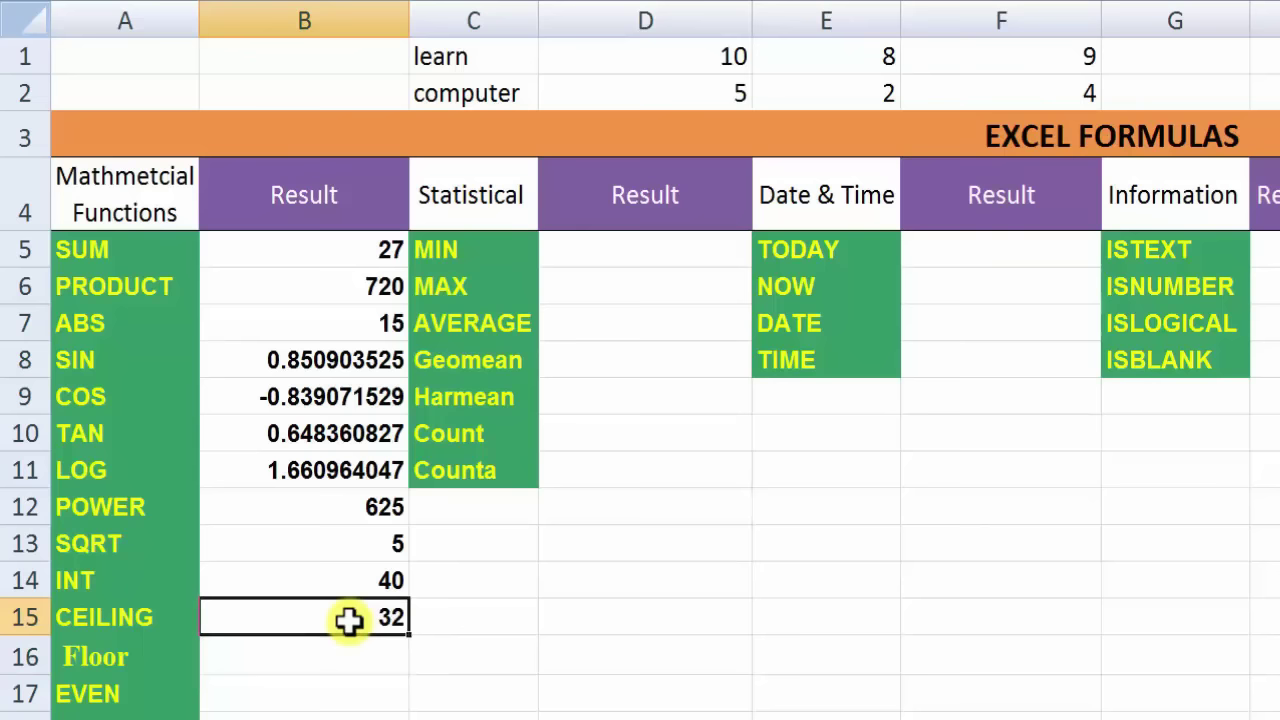
{"action": "double_click", "coordinate": [349, 621]}
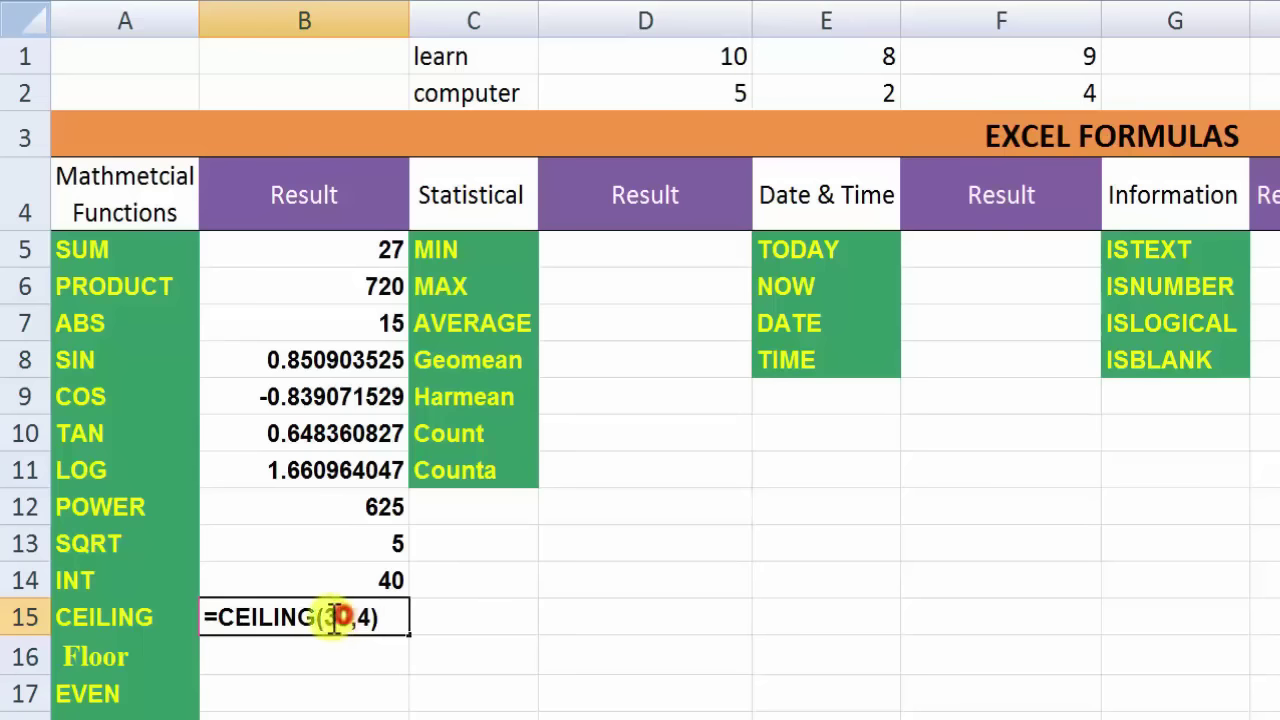
{"action": "left_click_drag", "start_coordinate": [323, 617], "coordinate": [360, 612]}
{"action": "double_click", "coordinate": [363, 617]}
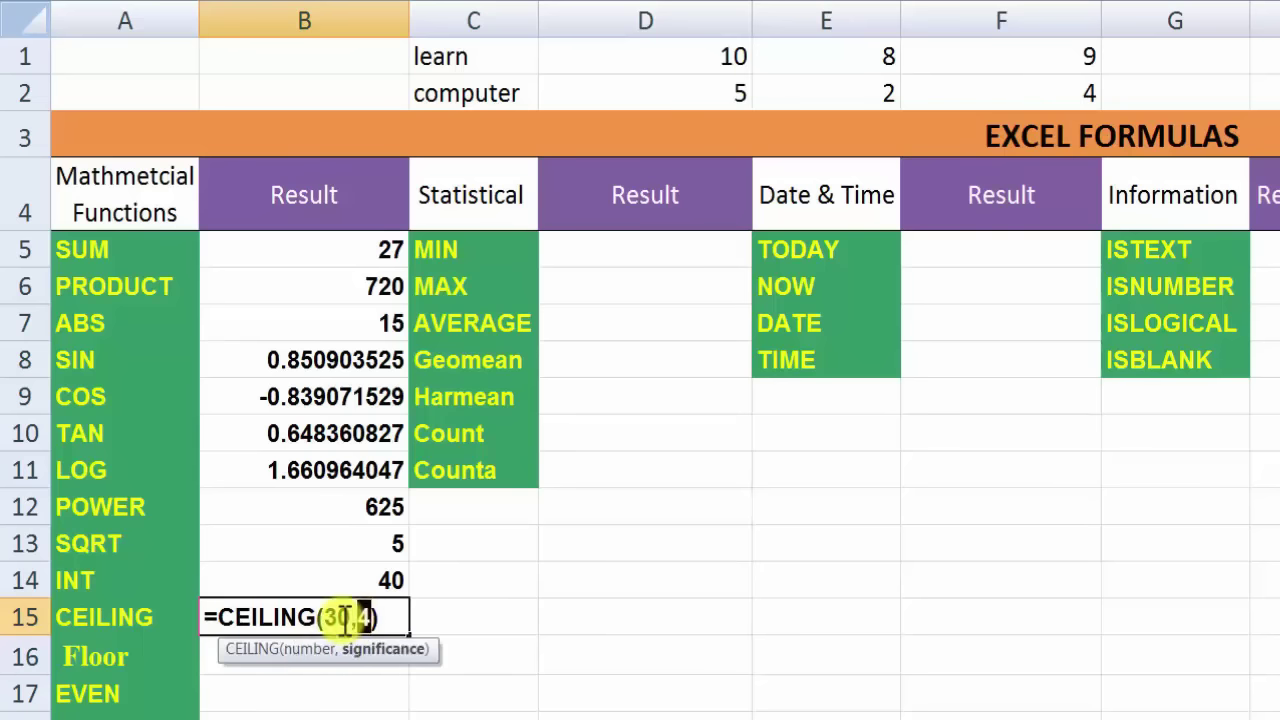
{"action": "left_click", "coordinate": [350, 618]}
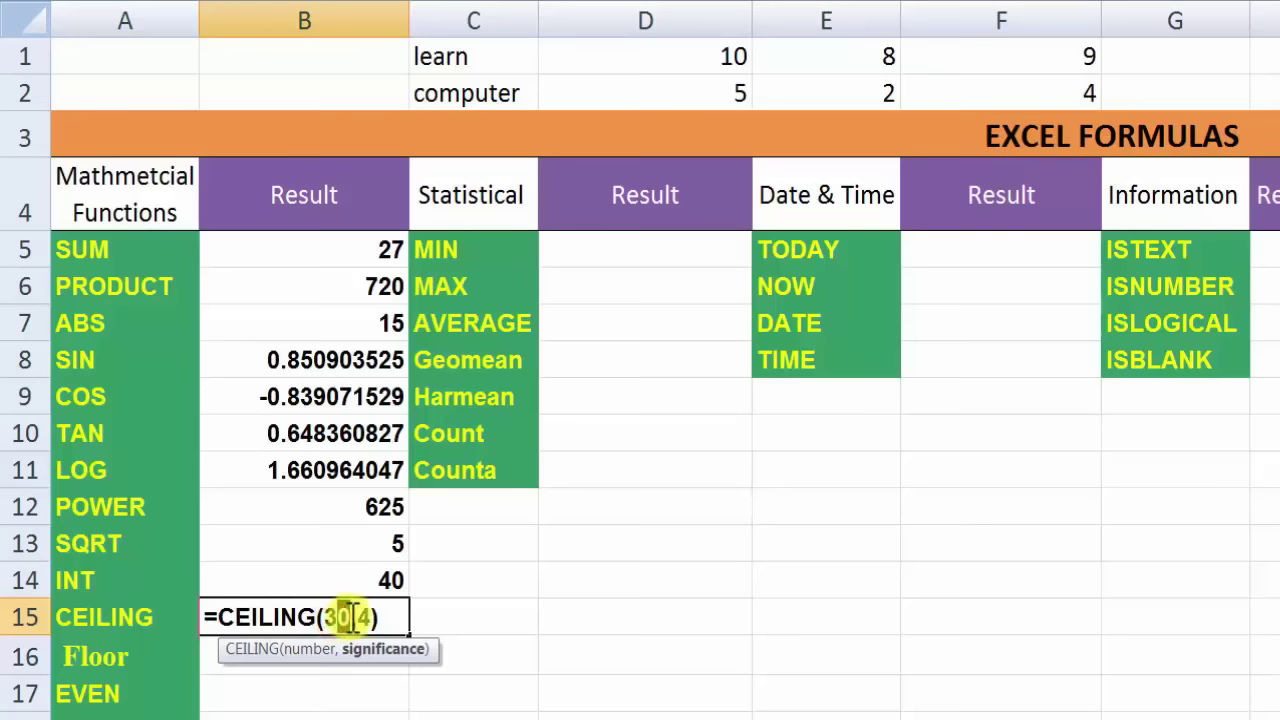
{"action": "left_click_drag", "start_coordinate": [343, 617], "coordinate": [322, 617]}
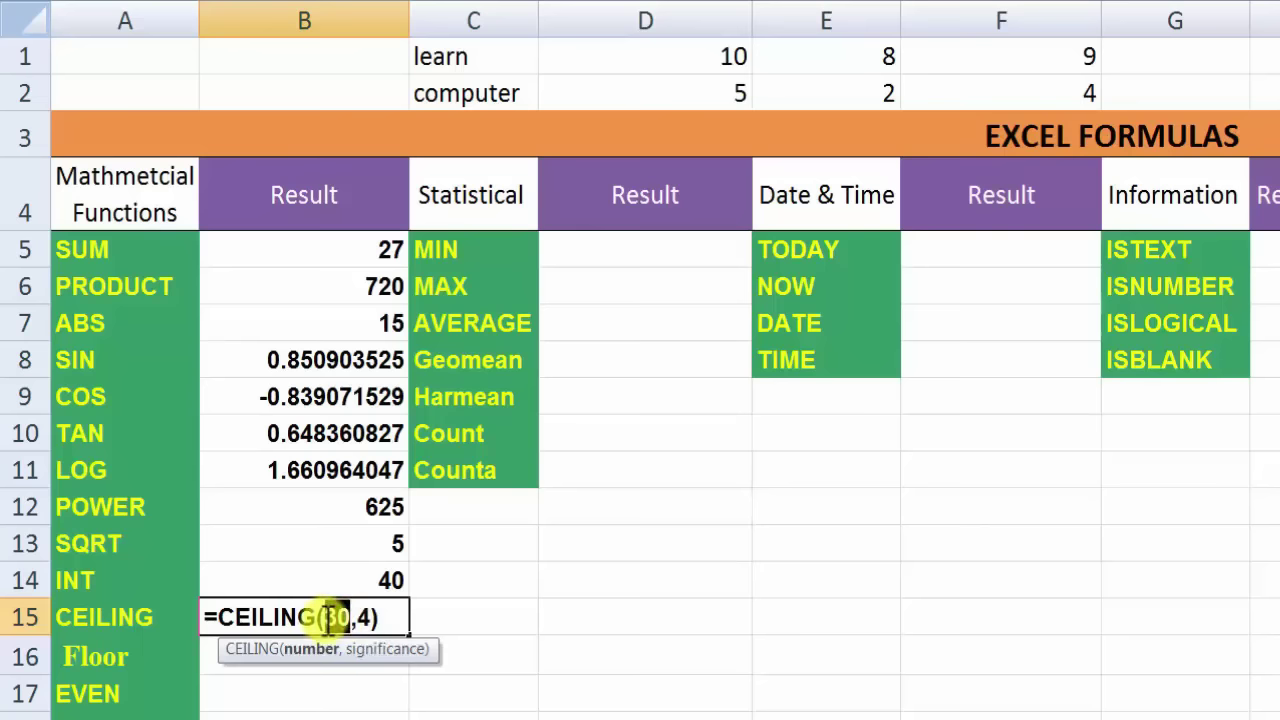
{"action": "key", "text": "Return"}
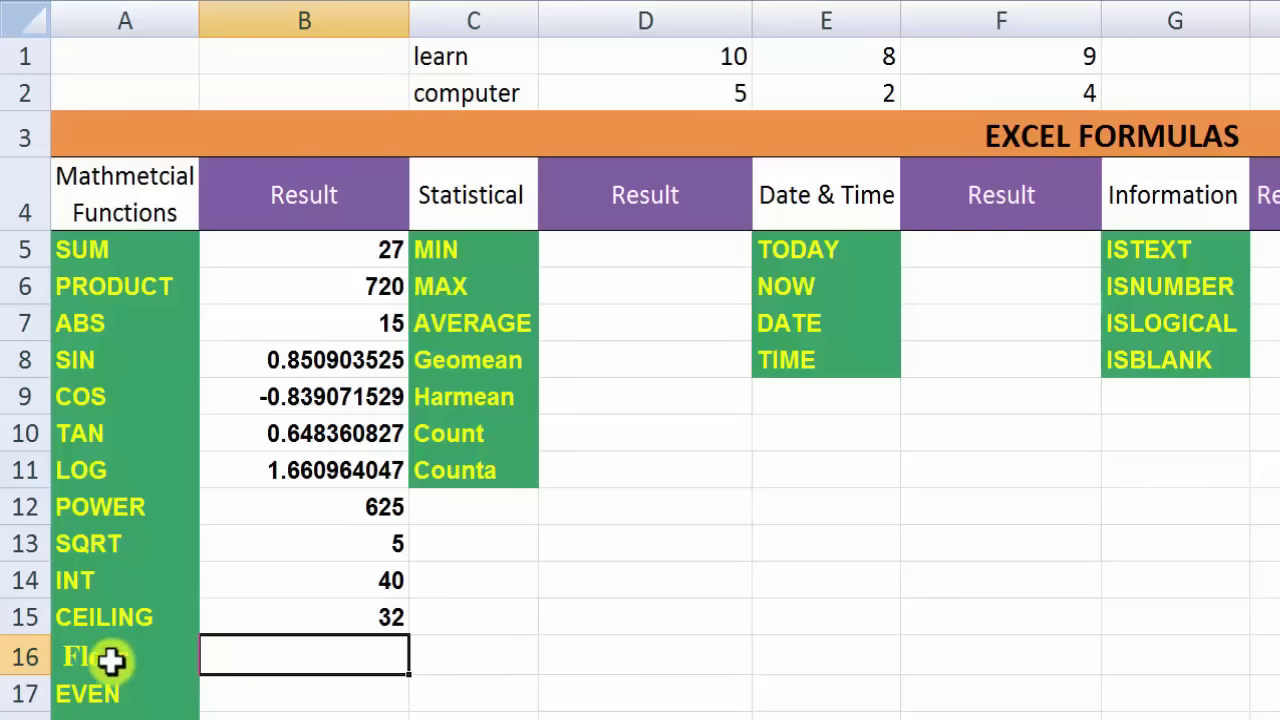
Step: Enter =floor(30,4) in B16, giving 28, and compare it with CEILING's 32
{"action": "type", "text": "="}
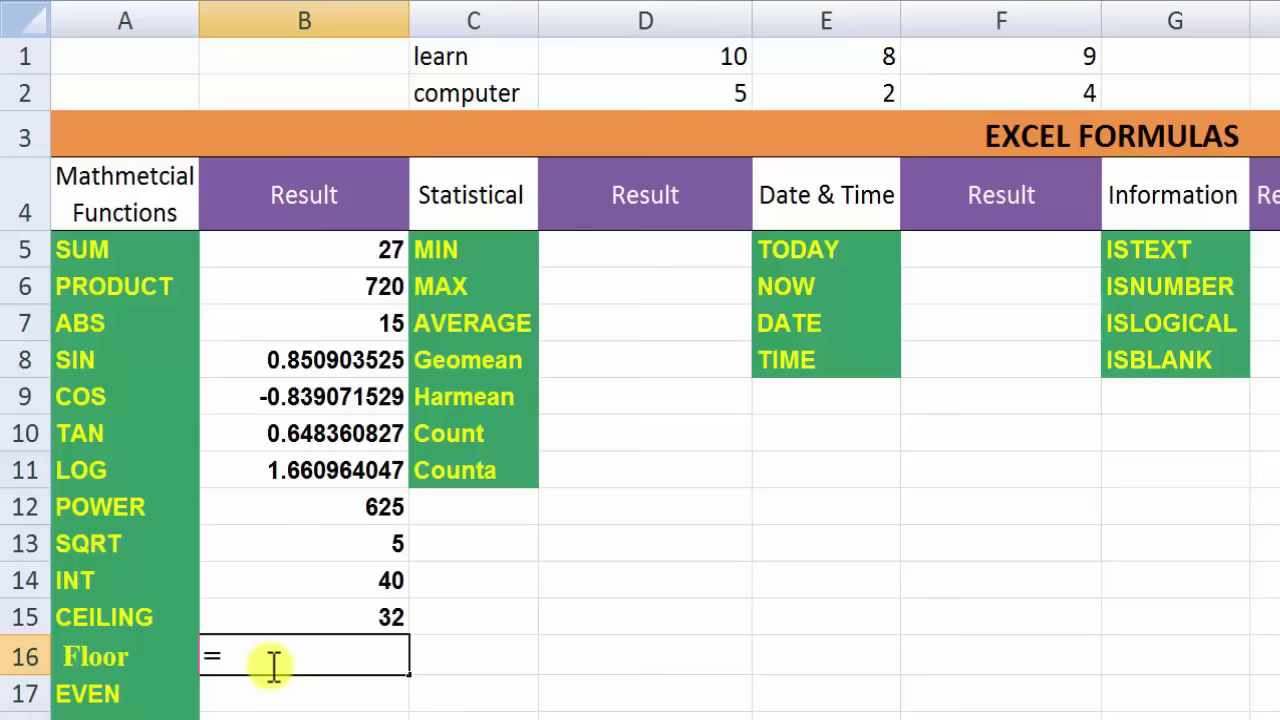
{"action": "type", "text": "floor"}
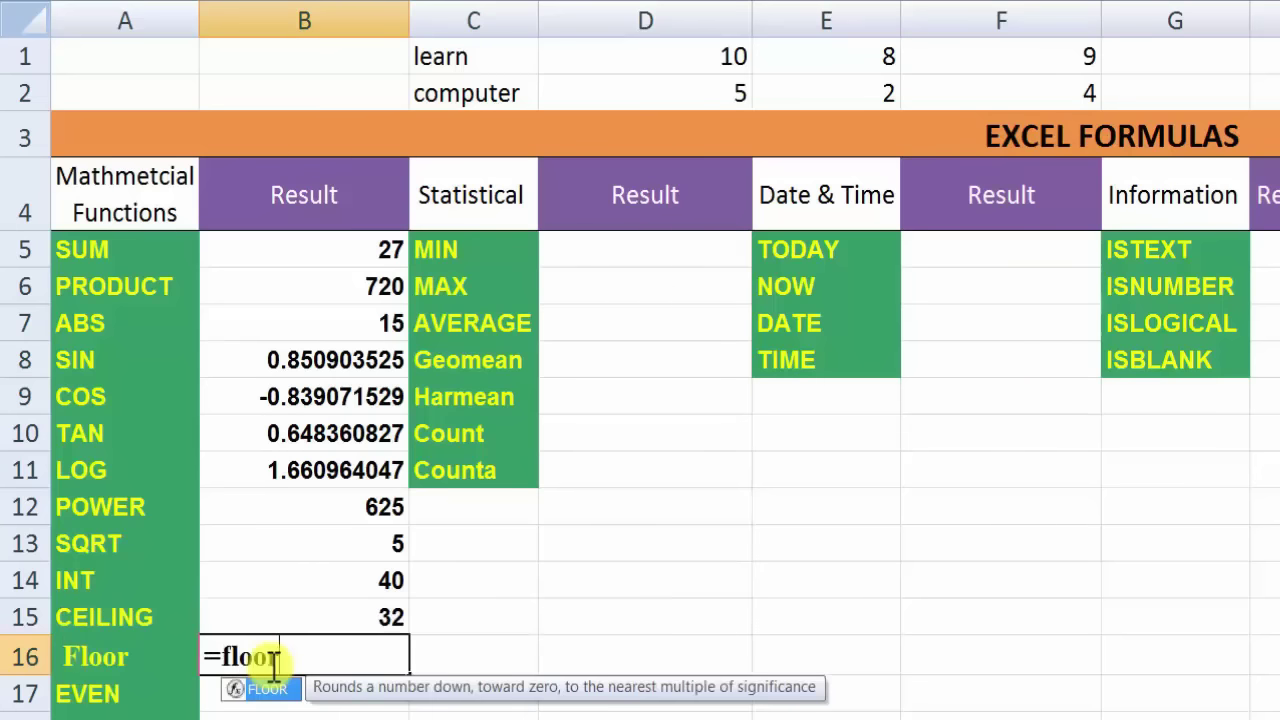
{"action": "type", "text": "(30,4"}
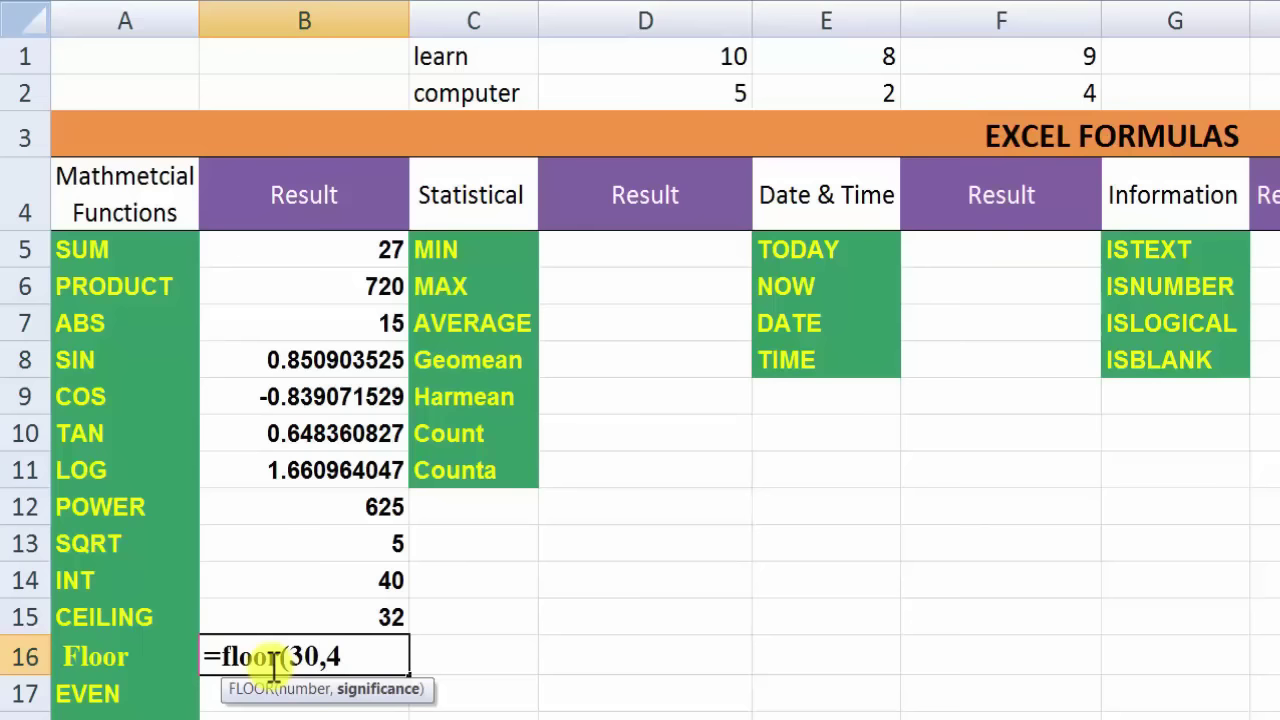
{"action": "type", "text": ")"}
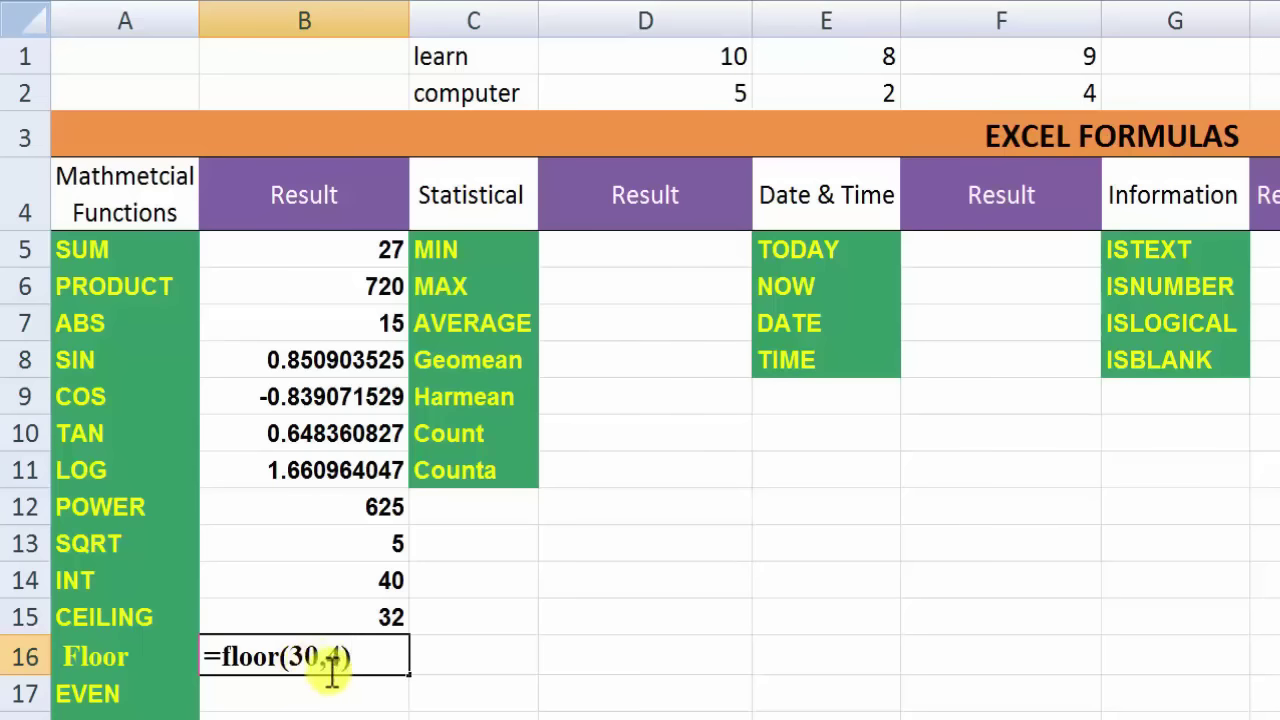
{"action": "key", "text": "Return"}
{"action": "left_click", "coordinate": [334, 665]}
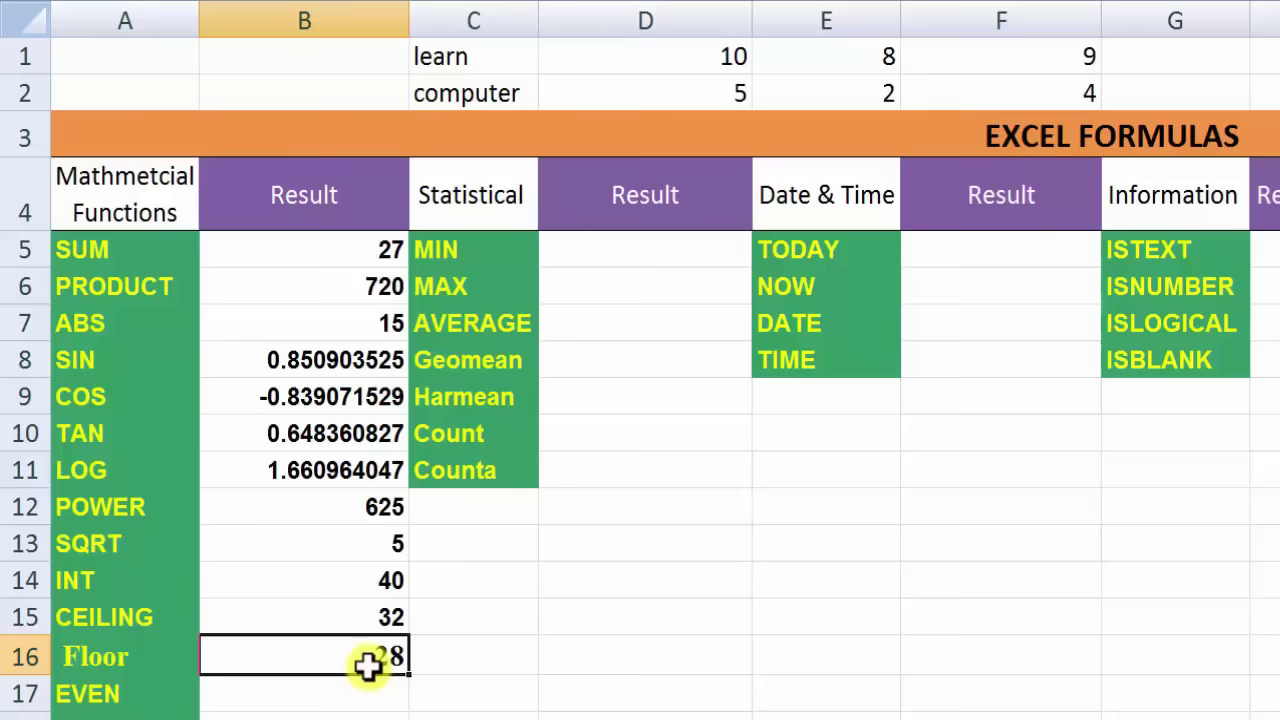
{"action": "left_click", "coordinate": [332, 629]}
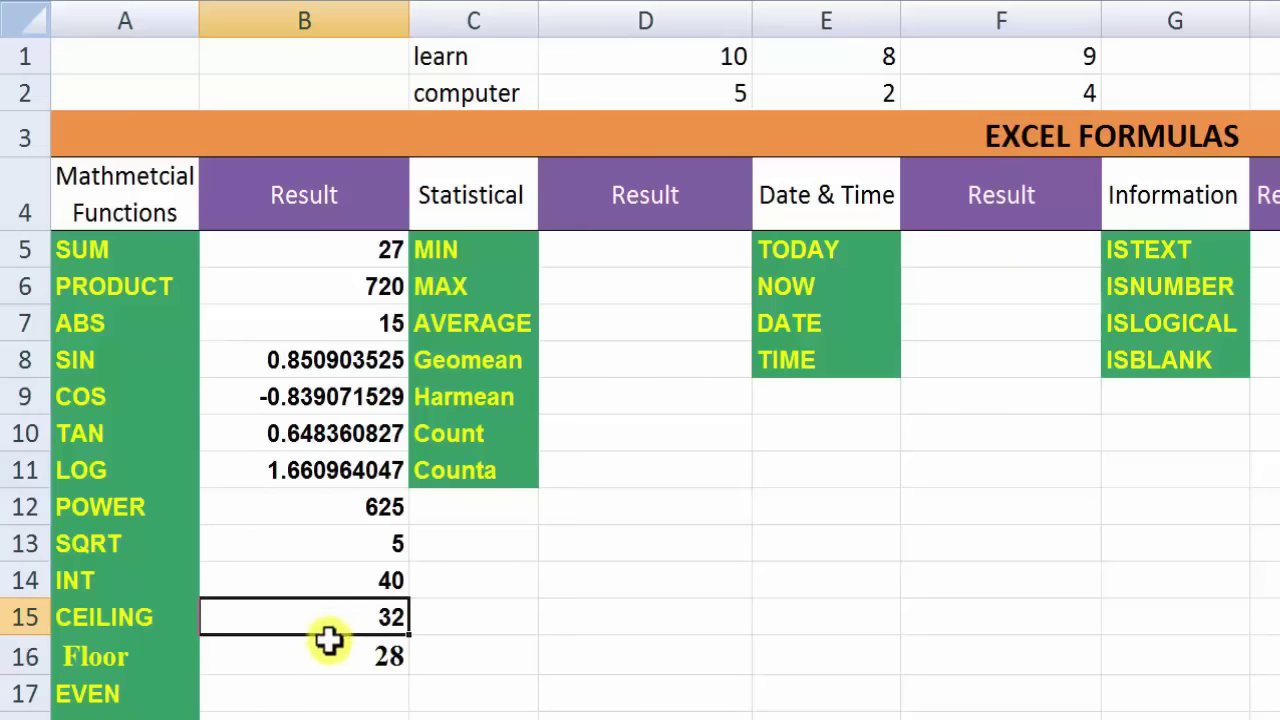
{"action": "left_click", "coordinate": [328, 653]}
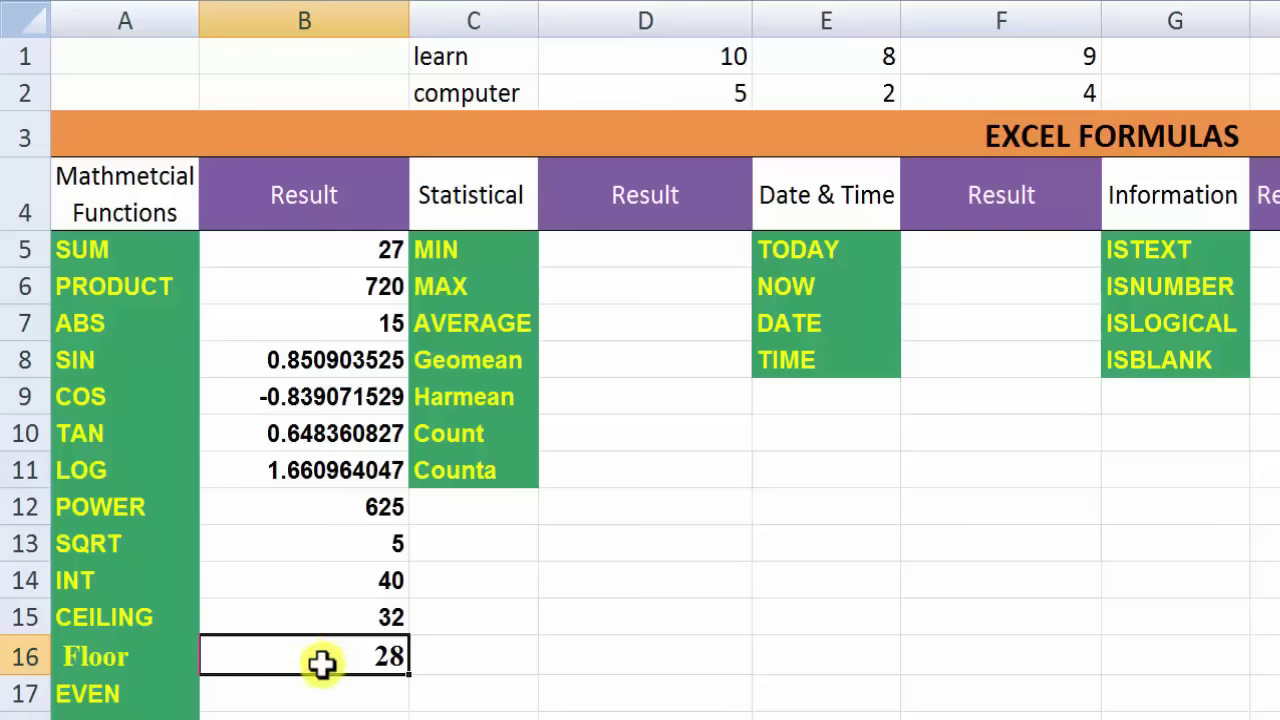
Step: Enter an EVEN formula in B17 that references E1
{"action": "left_click", "coordinate": [300, 692]}
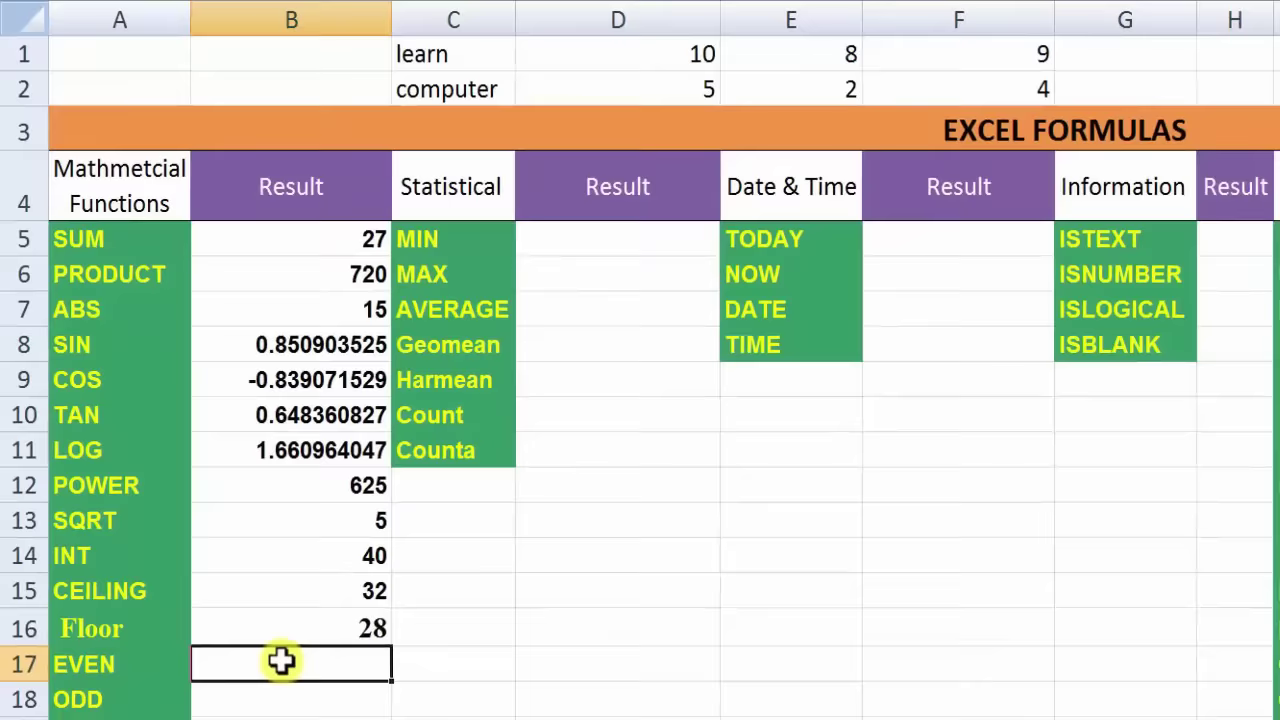
{"action": "type", "text": "=even"}
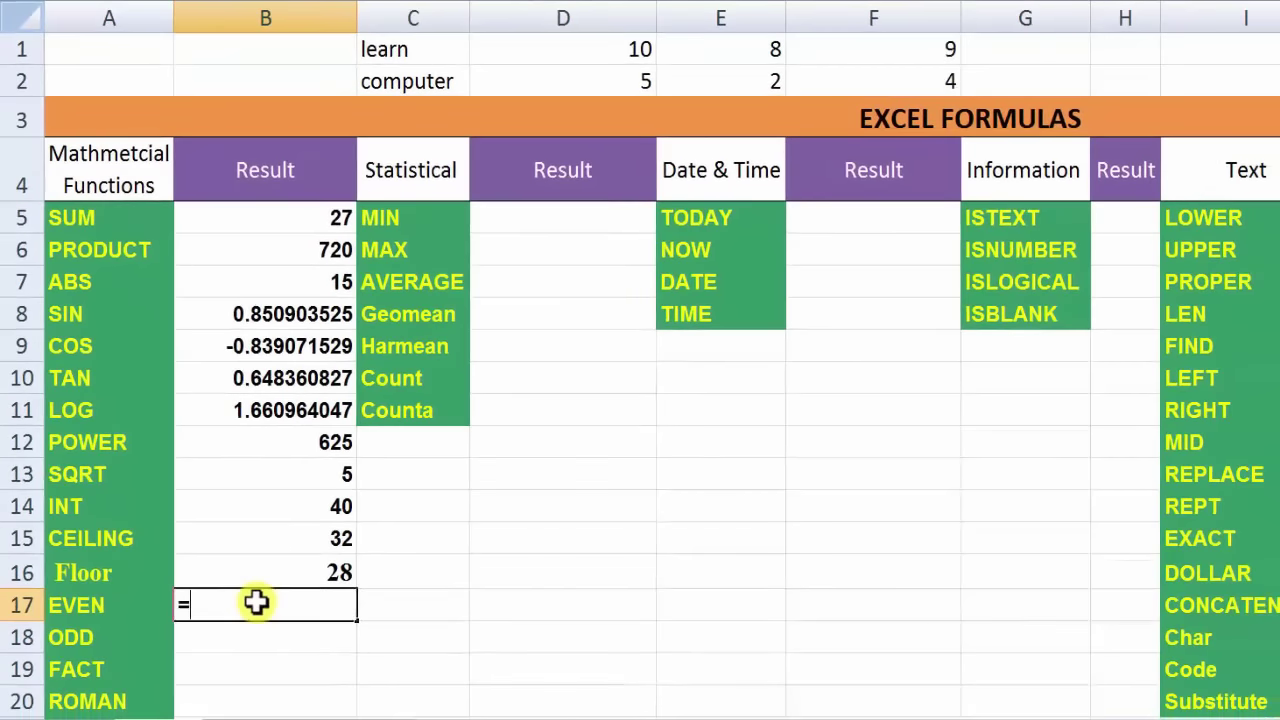
{"action": "type", "text": "("}
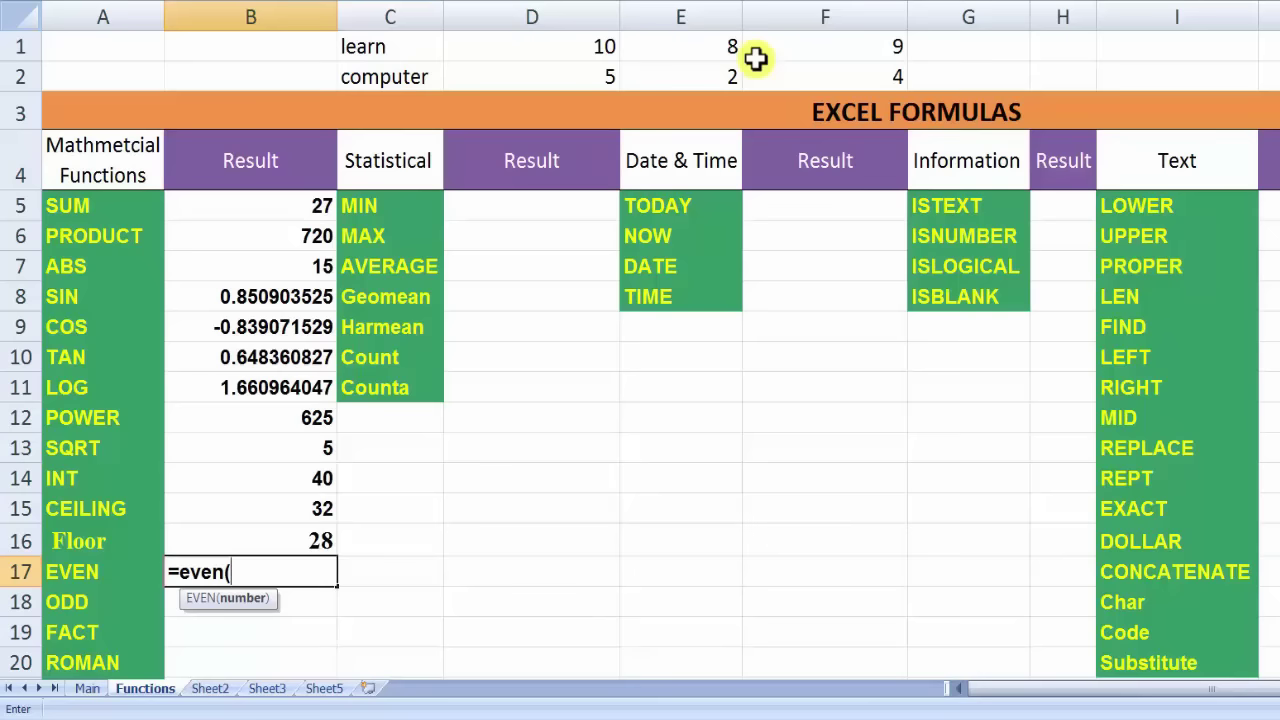
{"action": "left_click", "coordinate": [714, 52]}
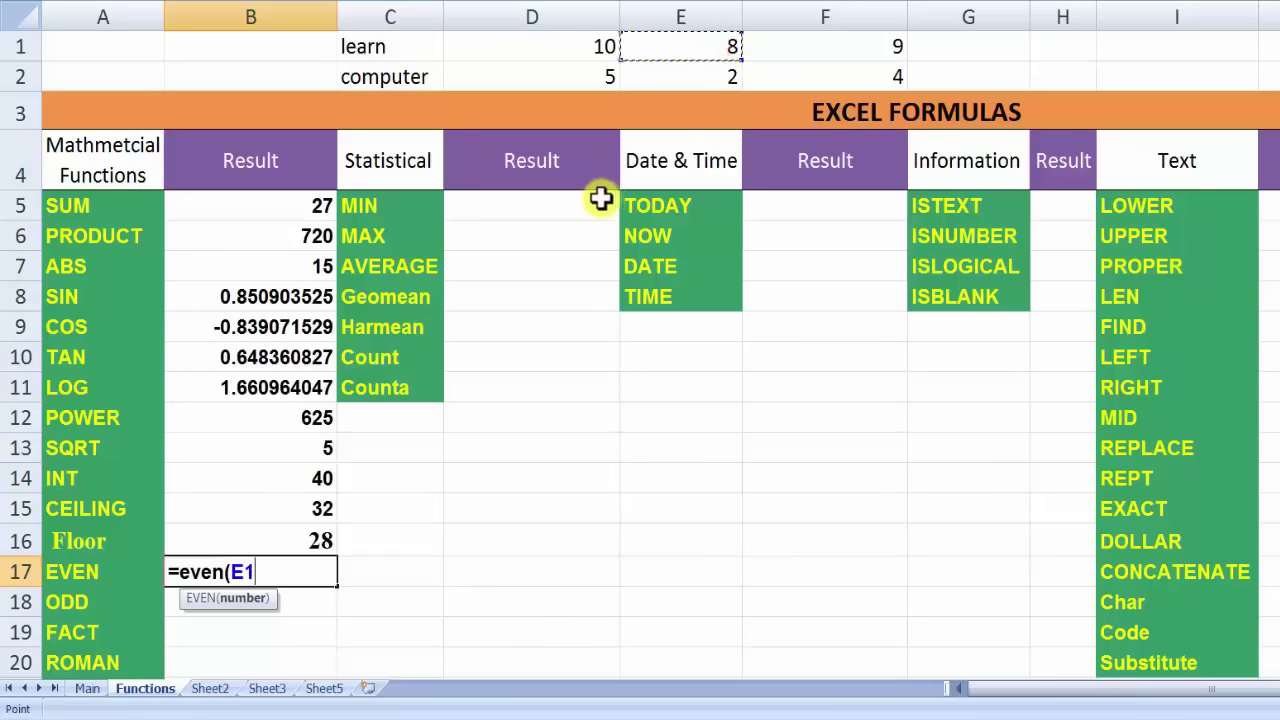
{"action": "type", "text": ")"}
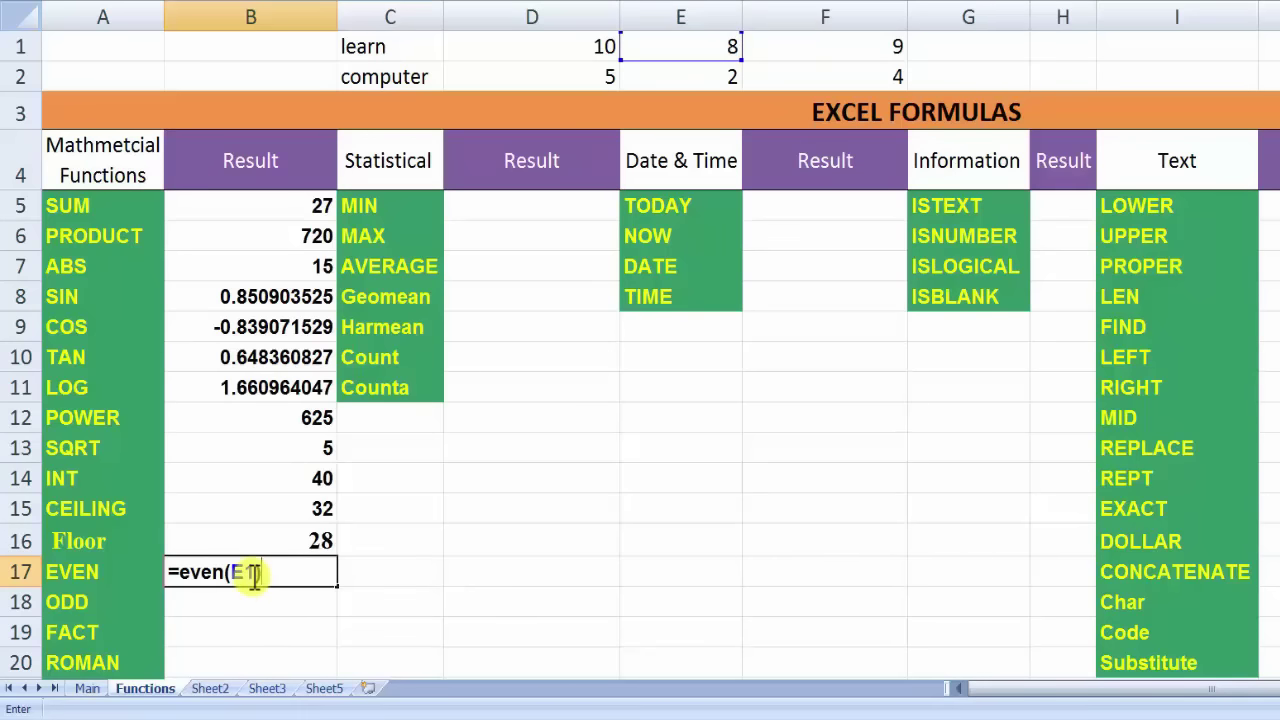
{"action": "key", "text": "Return"}
Step: Change B17 to =EVEN(F1), so it shows 10
{"action": "left_click", "coordinate": [306, 566]}
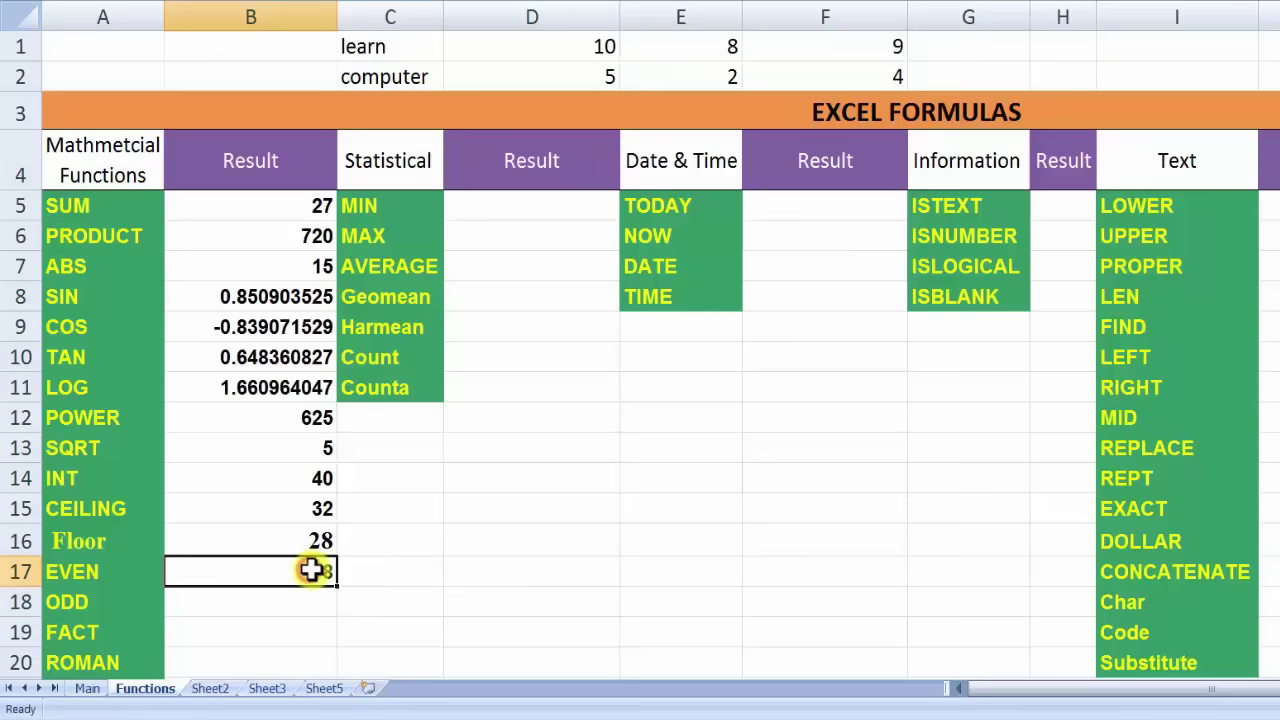
{"action": "double_click", "coordinate": [313, 569]}
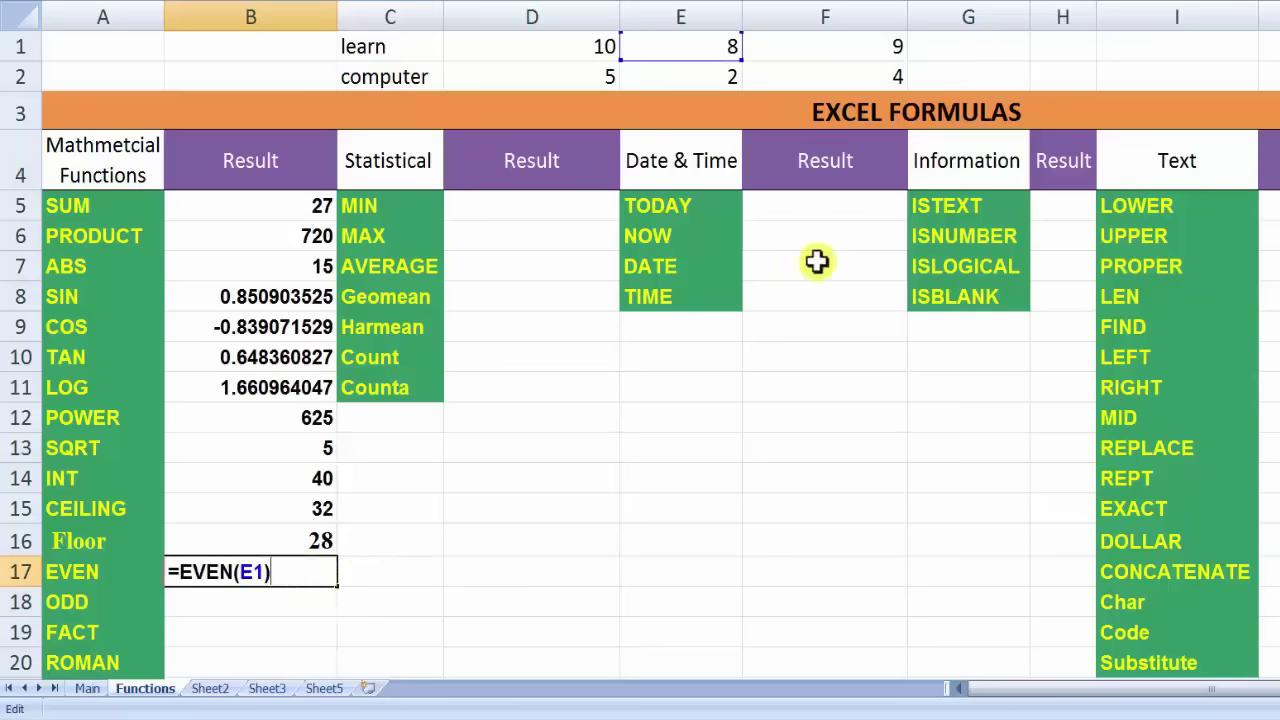
{"action": "left_click", "coordinate": [826, 47]}
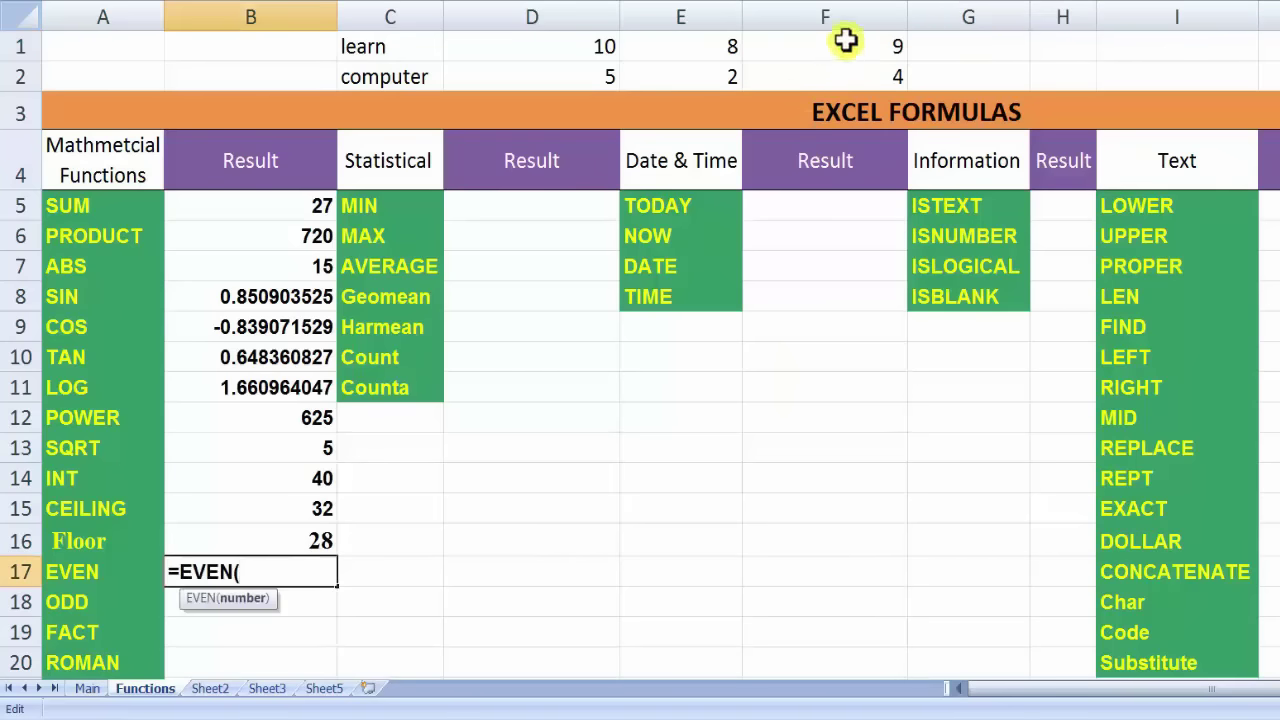
{"action": "left_click", "coordinate": [846, 42]}
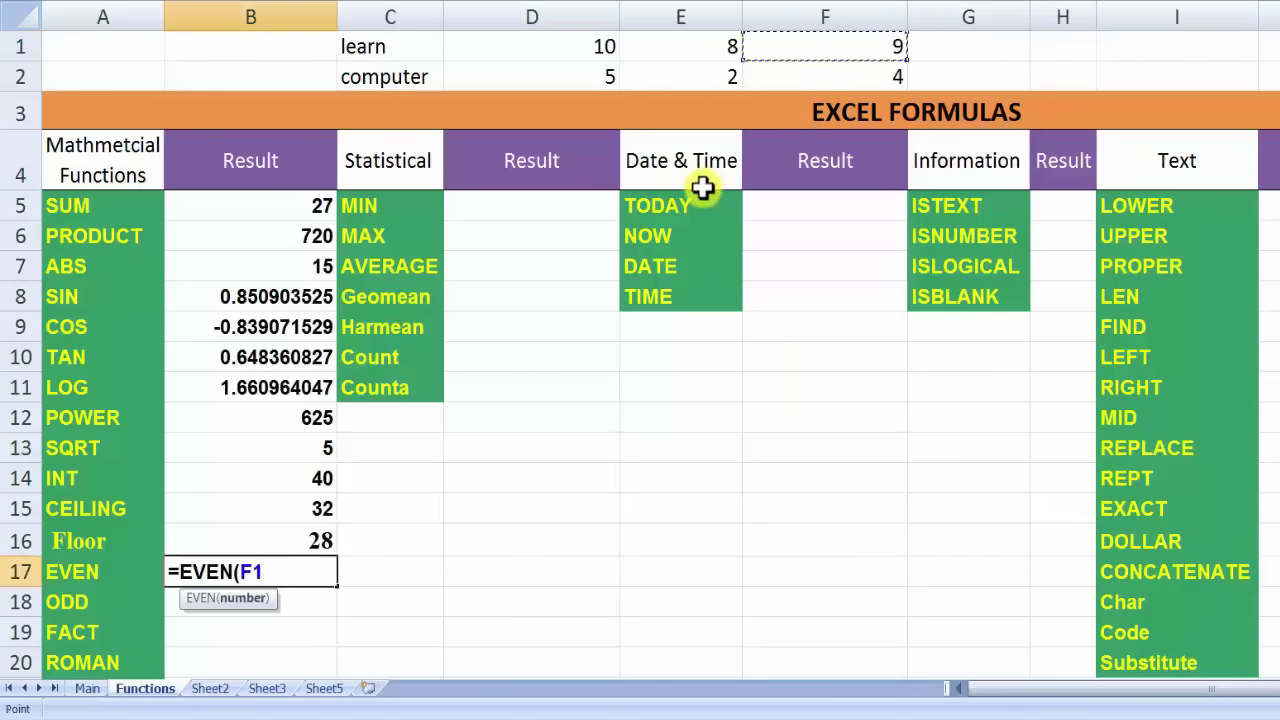
{"action": "type", "text": ")"}
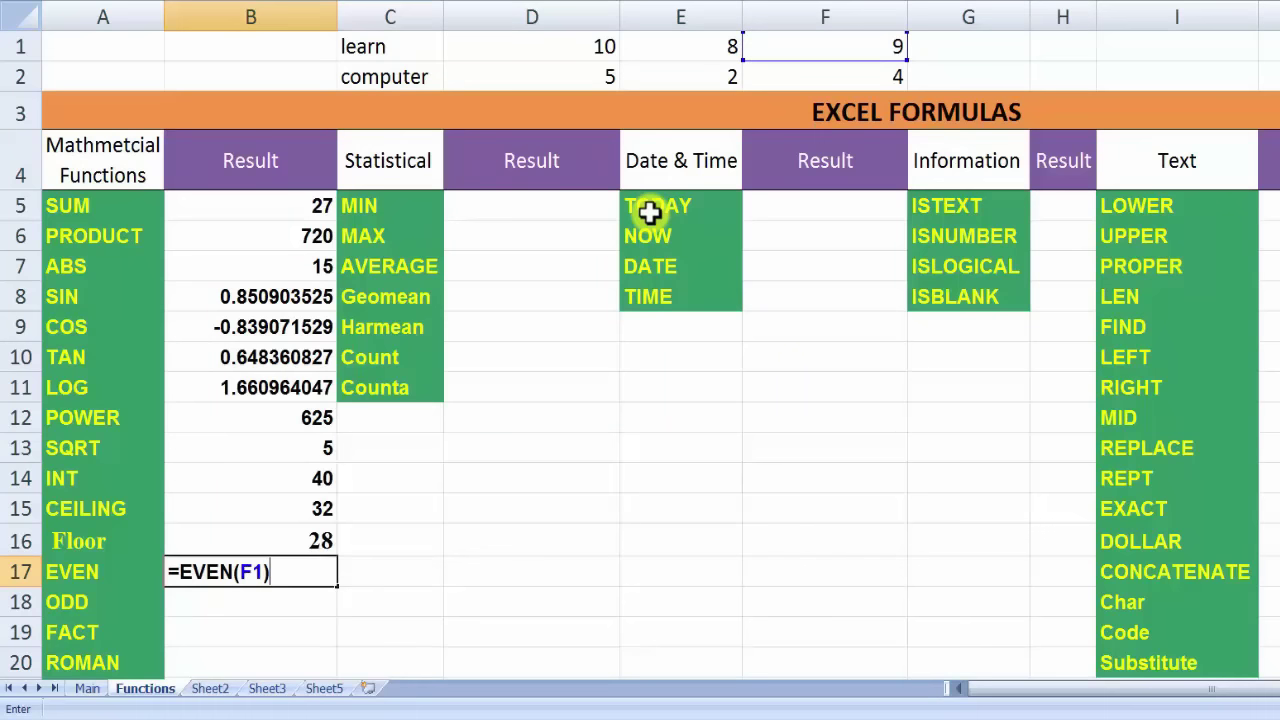
{"action": "key", "text": "Return"}
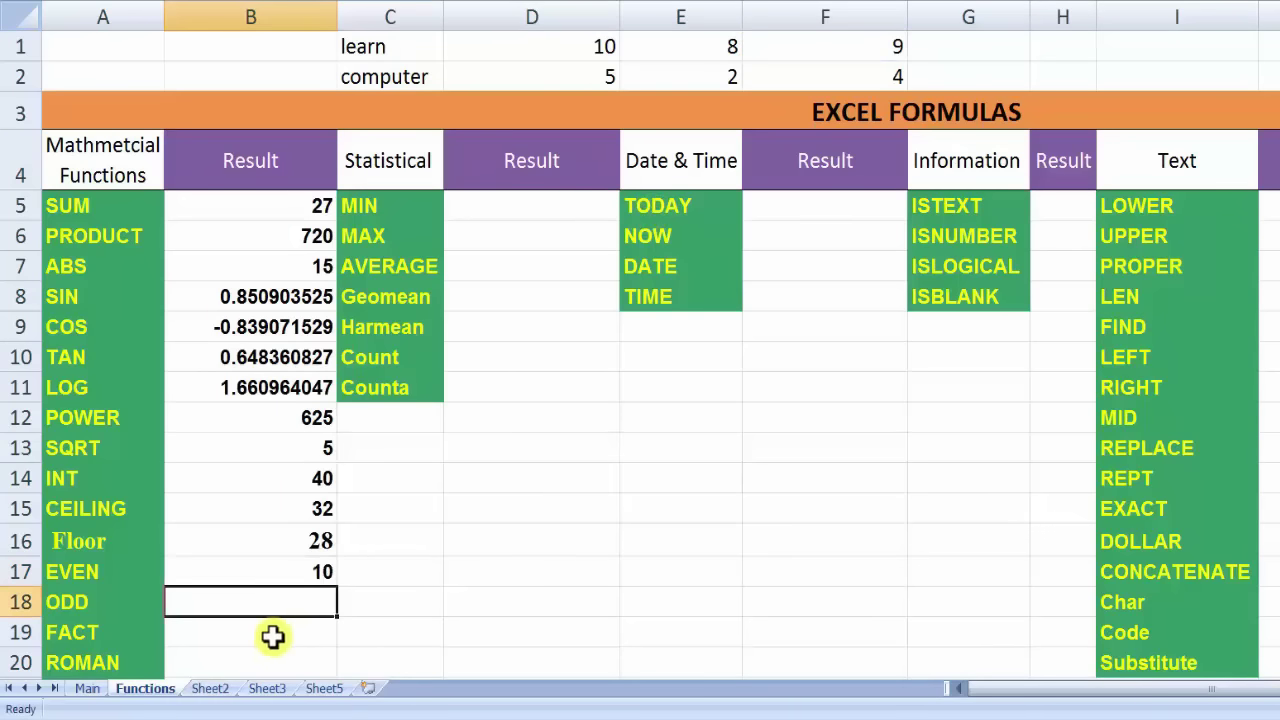
Step: Enter =odd(D1) in B18, returning 11
{"action": "type", "text": "=od"}
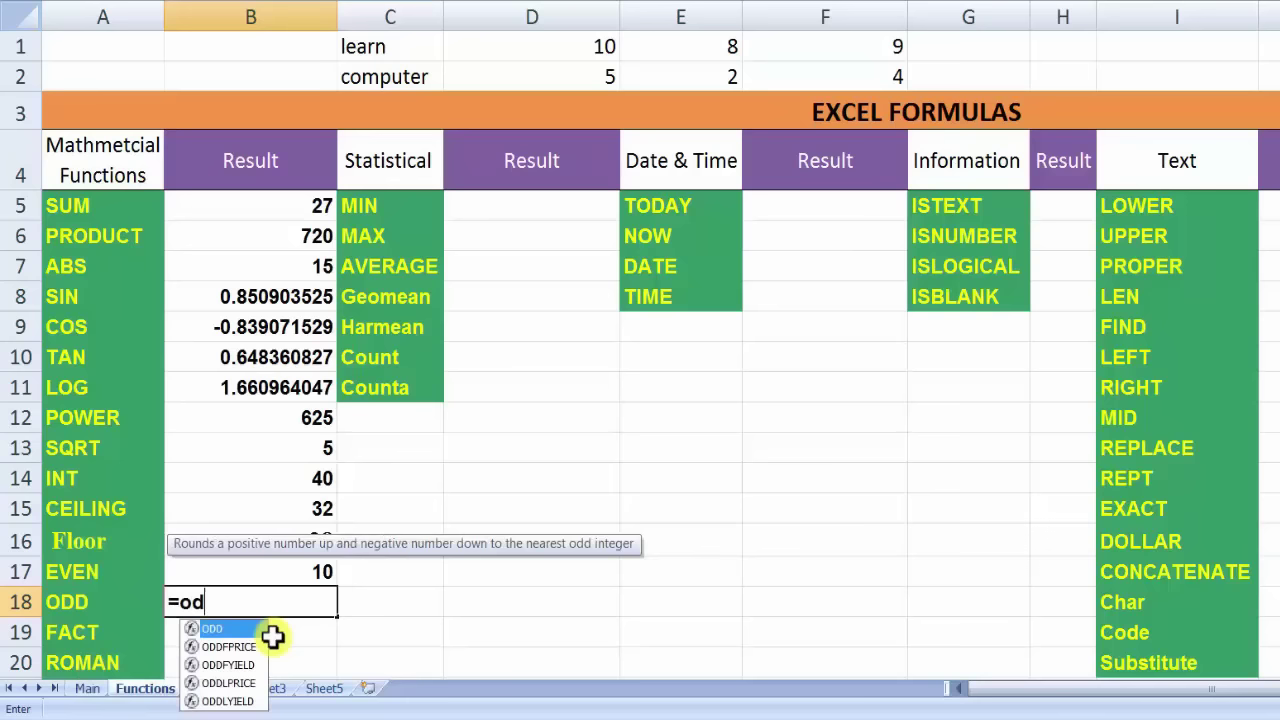
{"action": "type", "text": "d("}
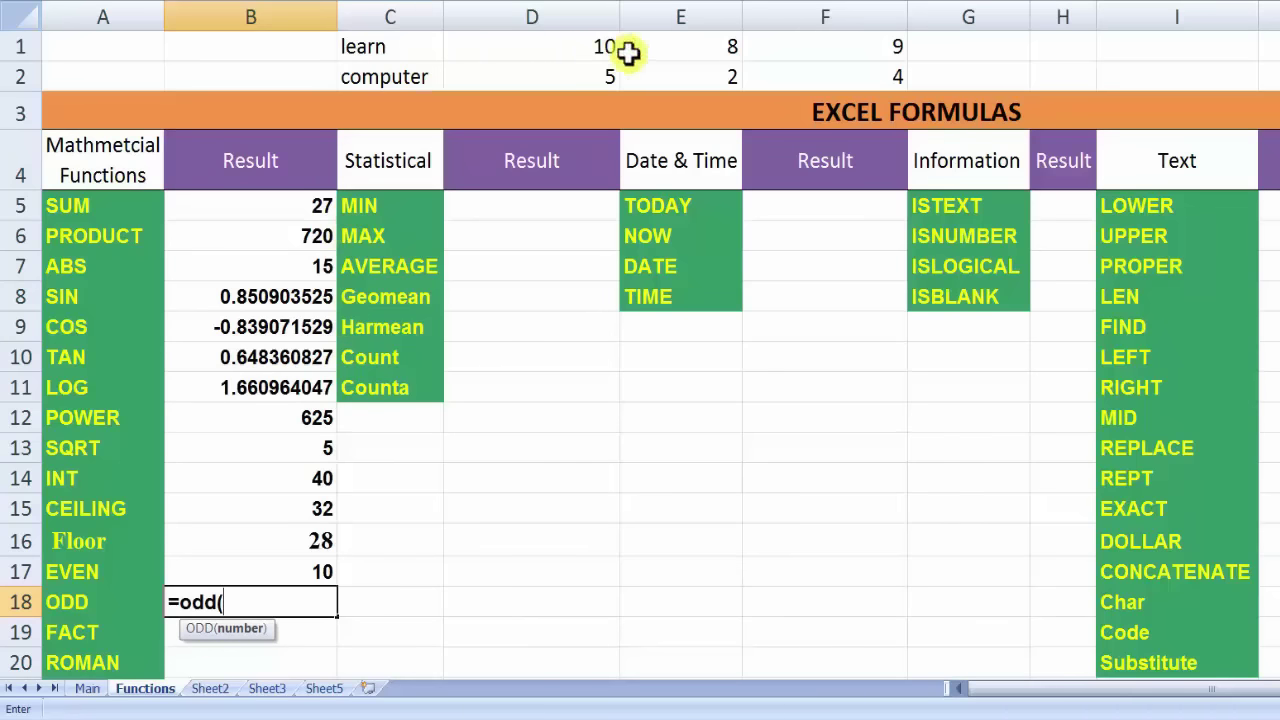
{"action": "left_click", "coordinate": [552, 45]}
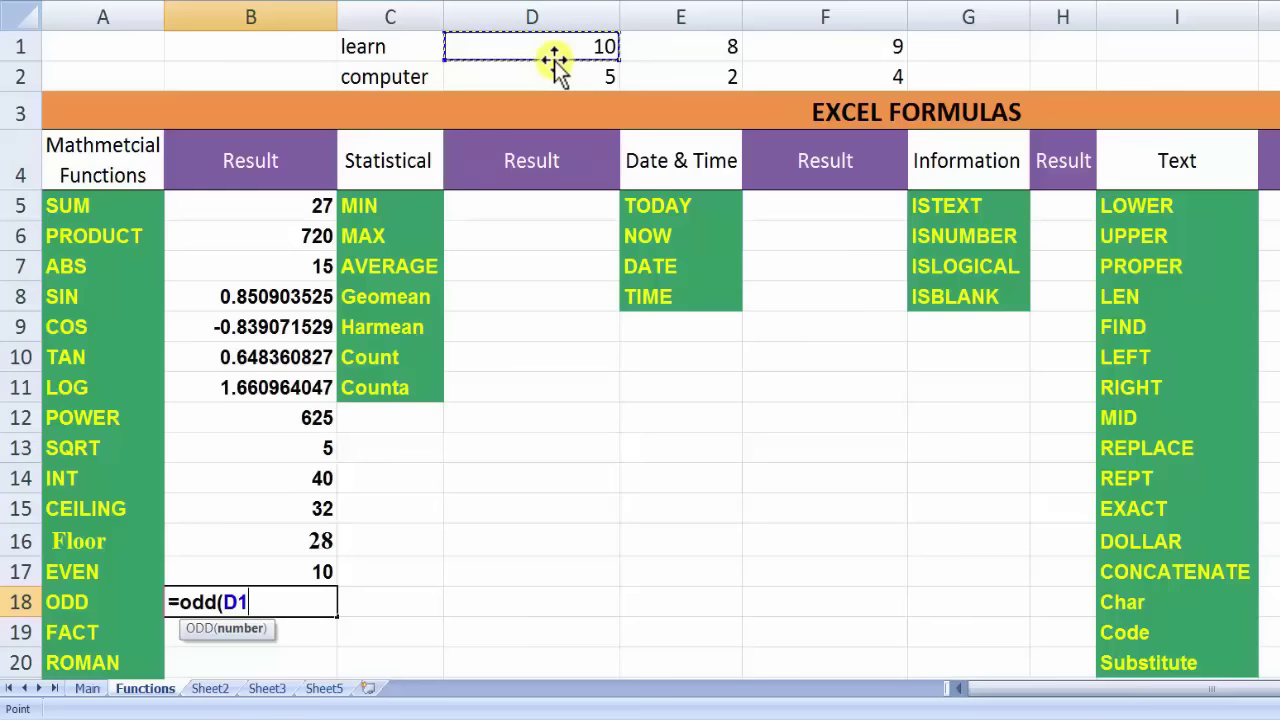
{"action": "type", "text": ")"}
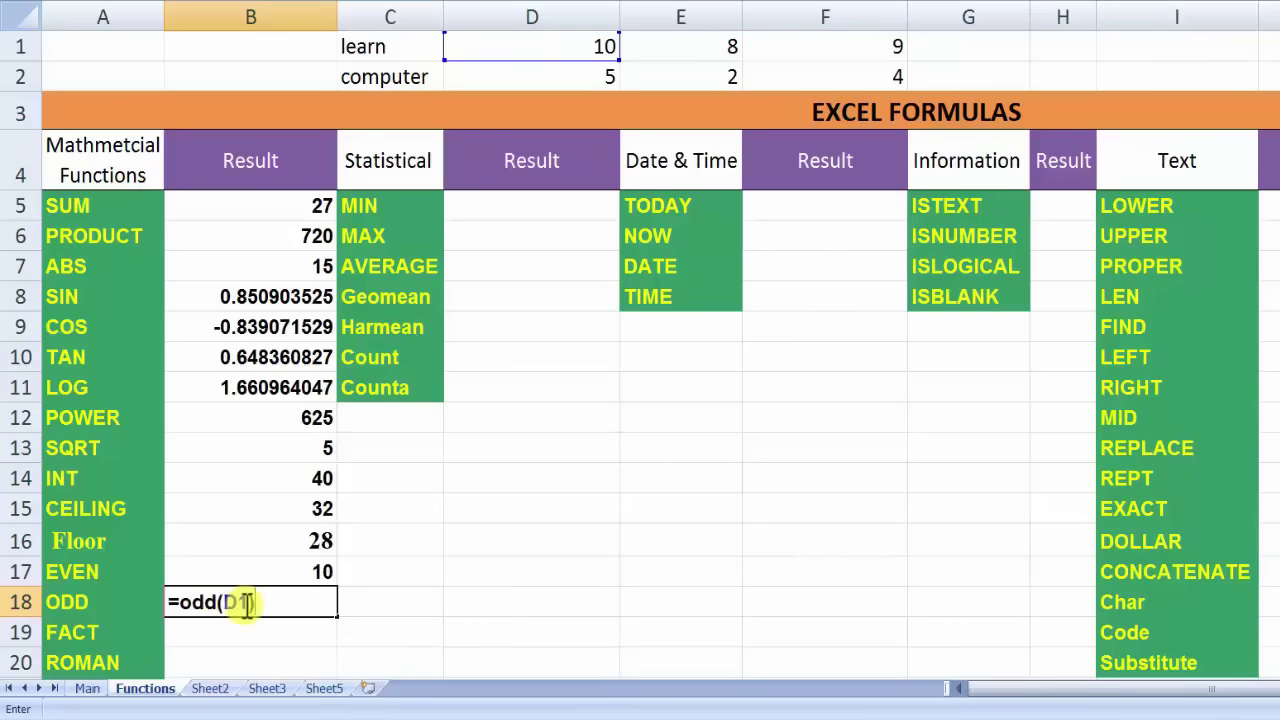
{"action": "key", "text": "Return"}
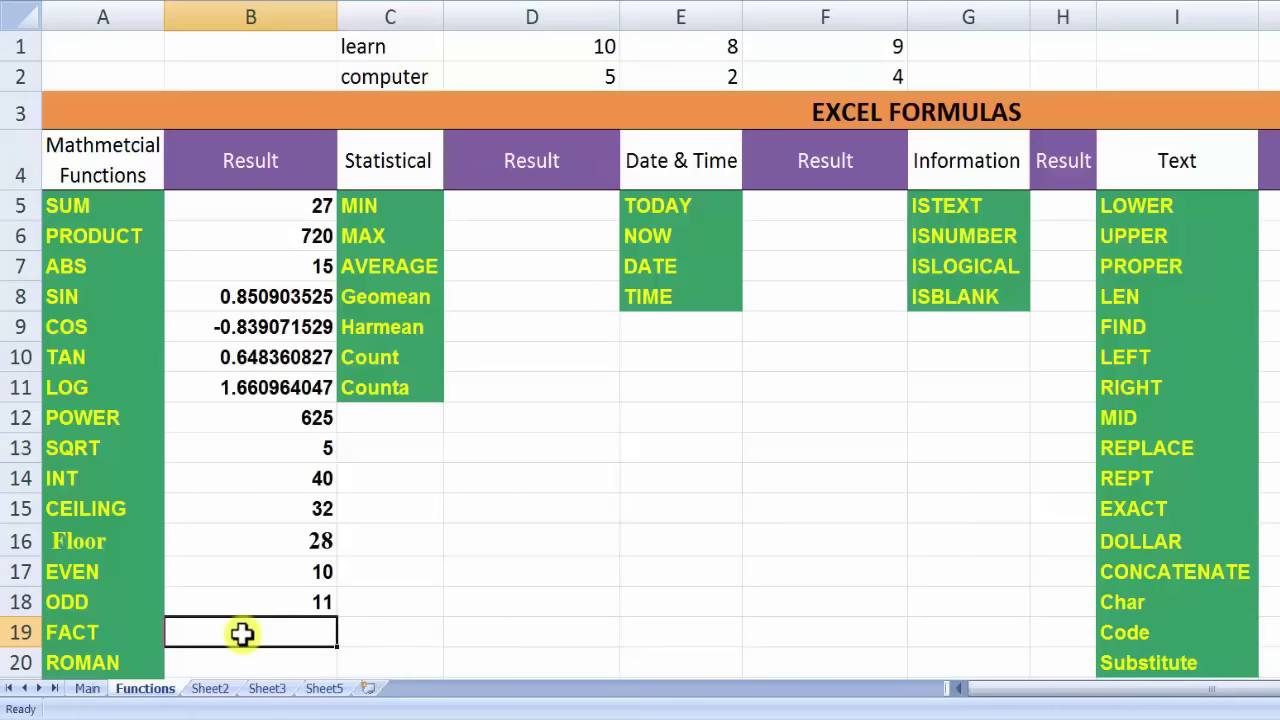
Step: Enter =fact(5) in B19, returning 120
{"action": "type", "text": "=face"}
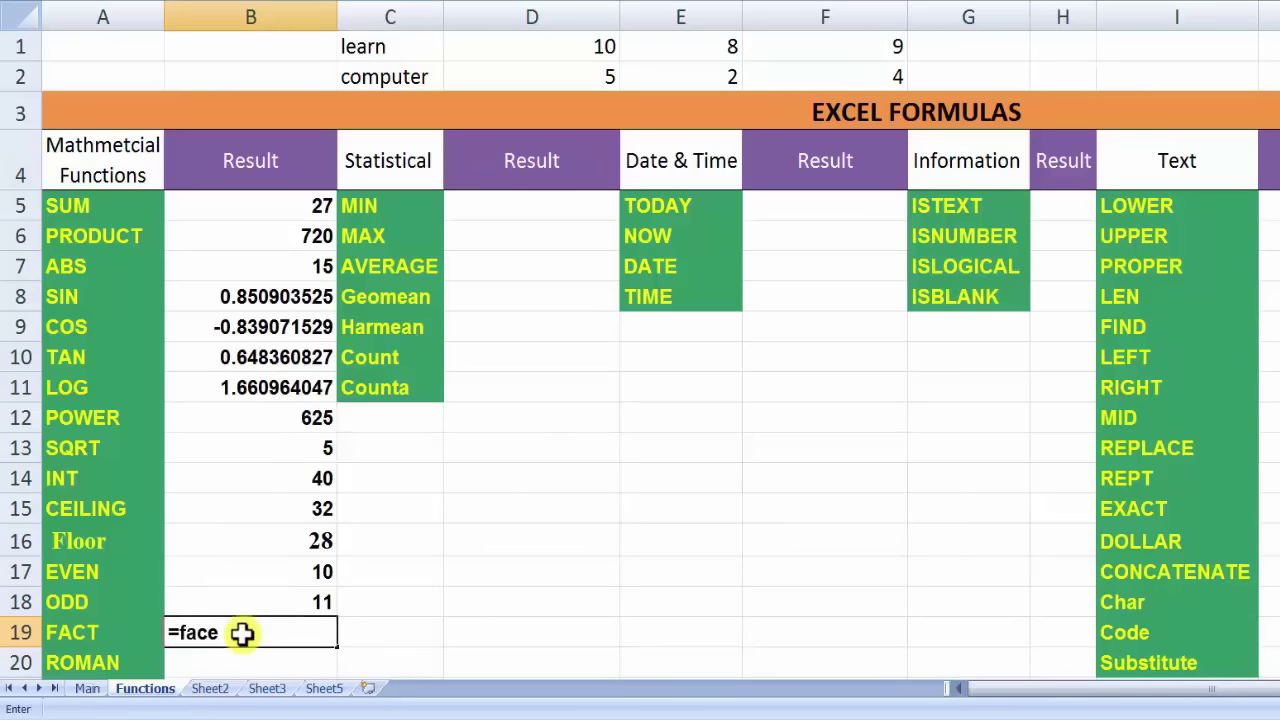
{"action": "key", "text": "BackSpace"}
{"action": "type", "text": "t"}
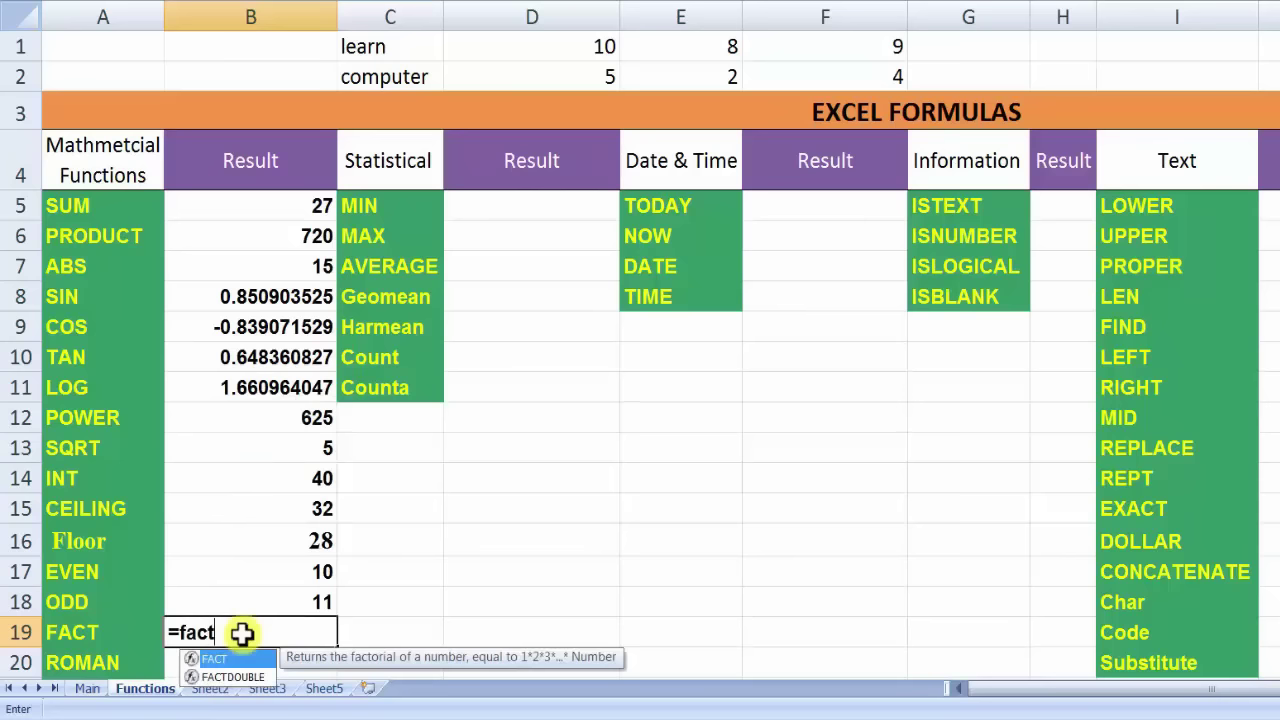
{"action": "type", "text": "("}
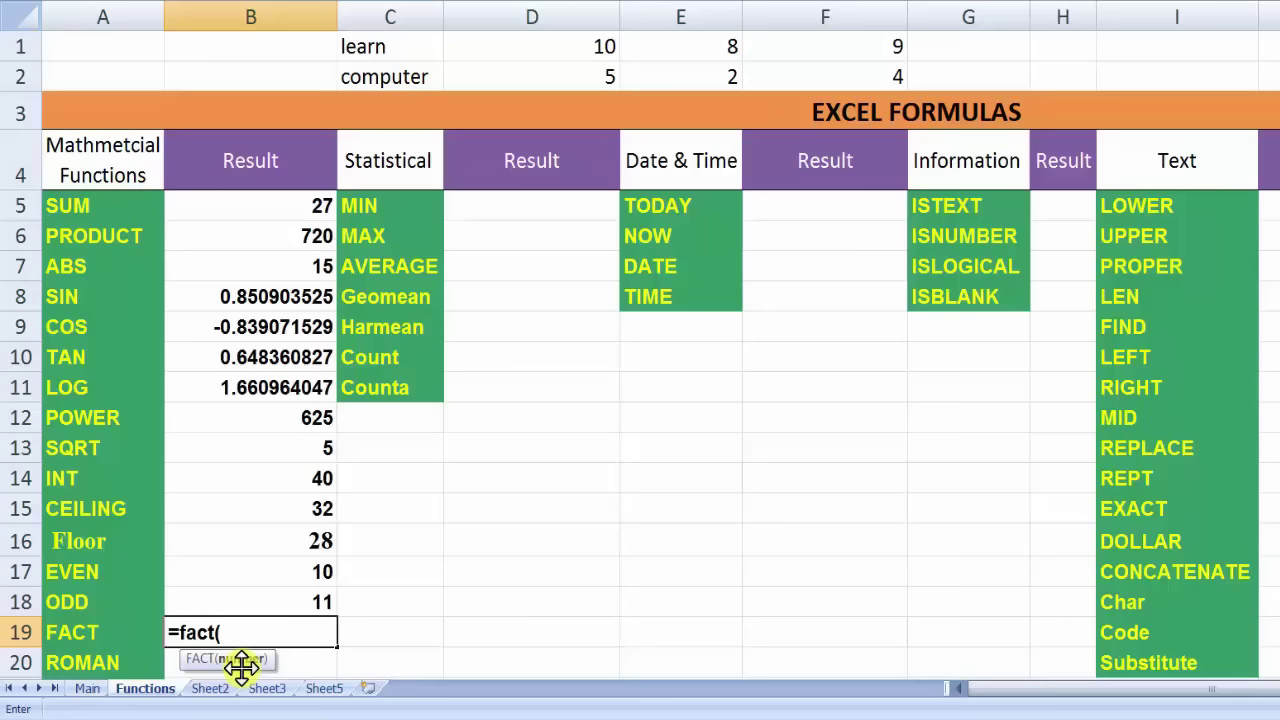
{"action": "type", "text": "5)"}
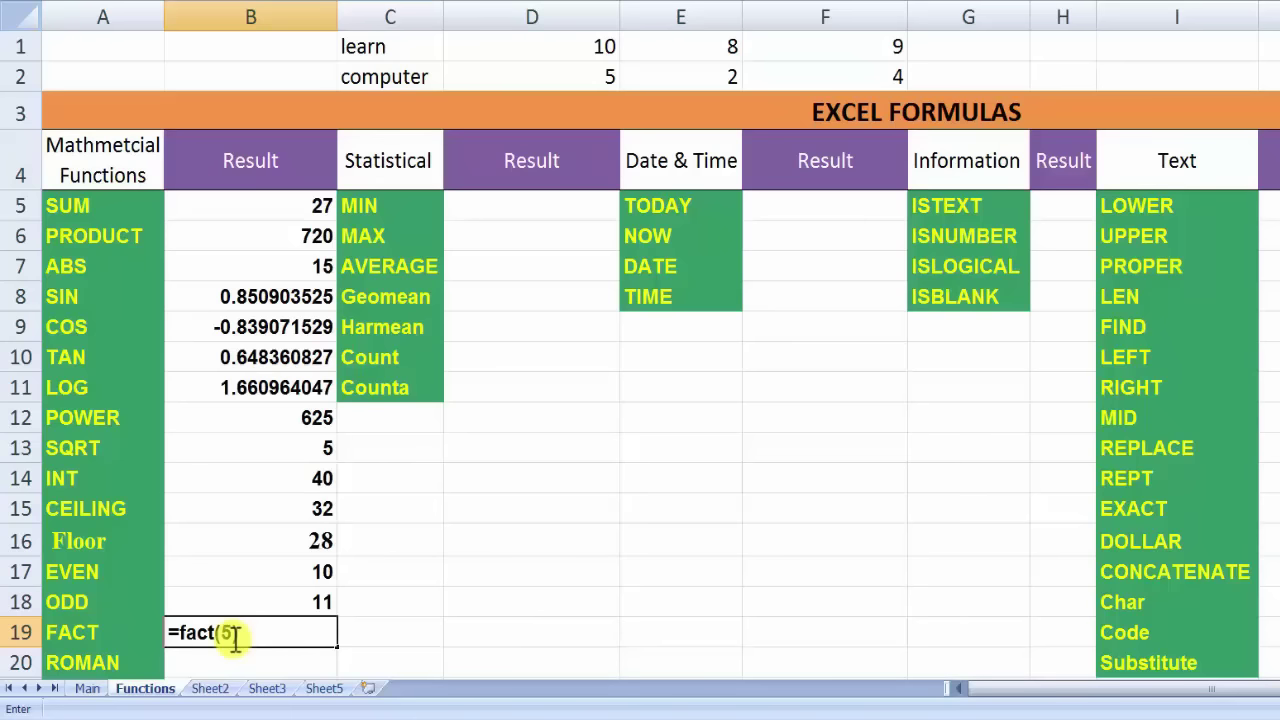
{"action": "key", "text": "Return"}
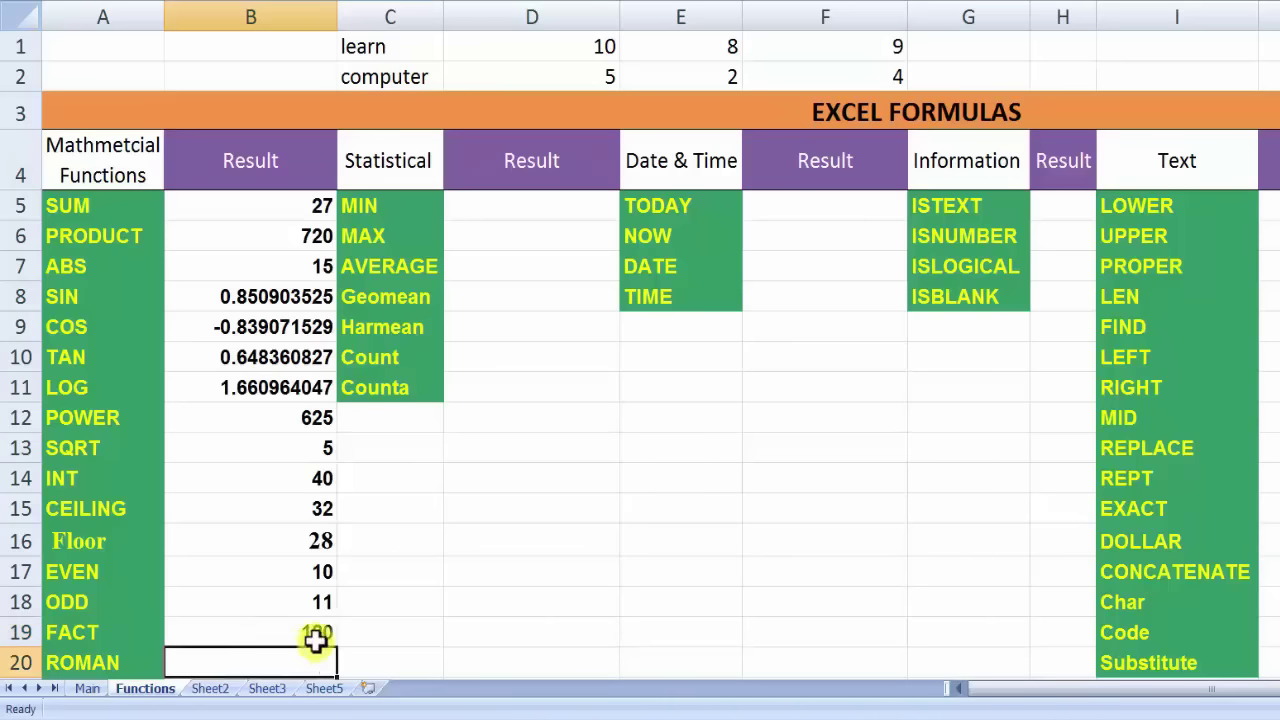
Step: Enter a ROMAN formula in B20 so it displays DXLV
{"action": "left_click", "coordinate": [314, 634]}
{"action": "scroll", "coordinate": [240, 680], "scroll_direction": "down", "scroll_amount": 1}
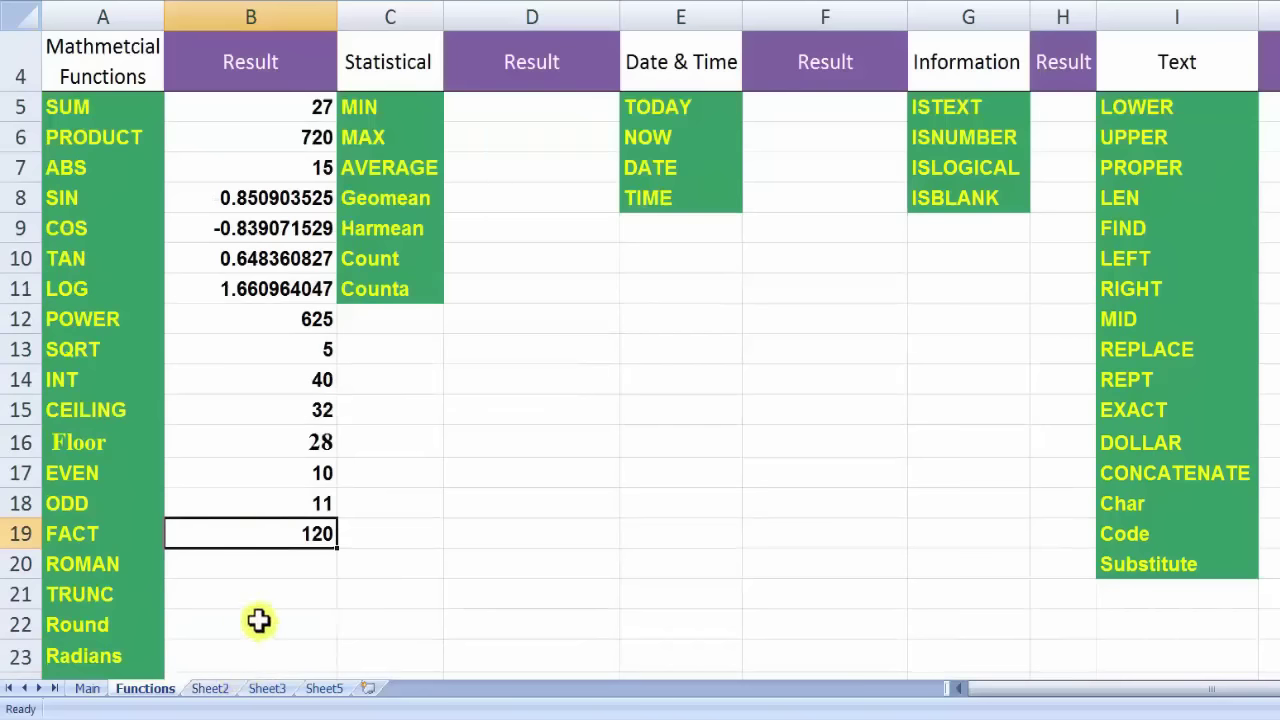
{"action": "left_click", "coordinate": [223, 571]}
{"action": "type", "text": "=roman"}
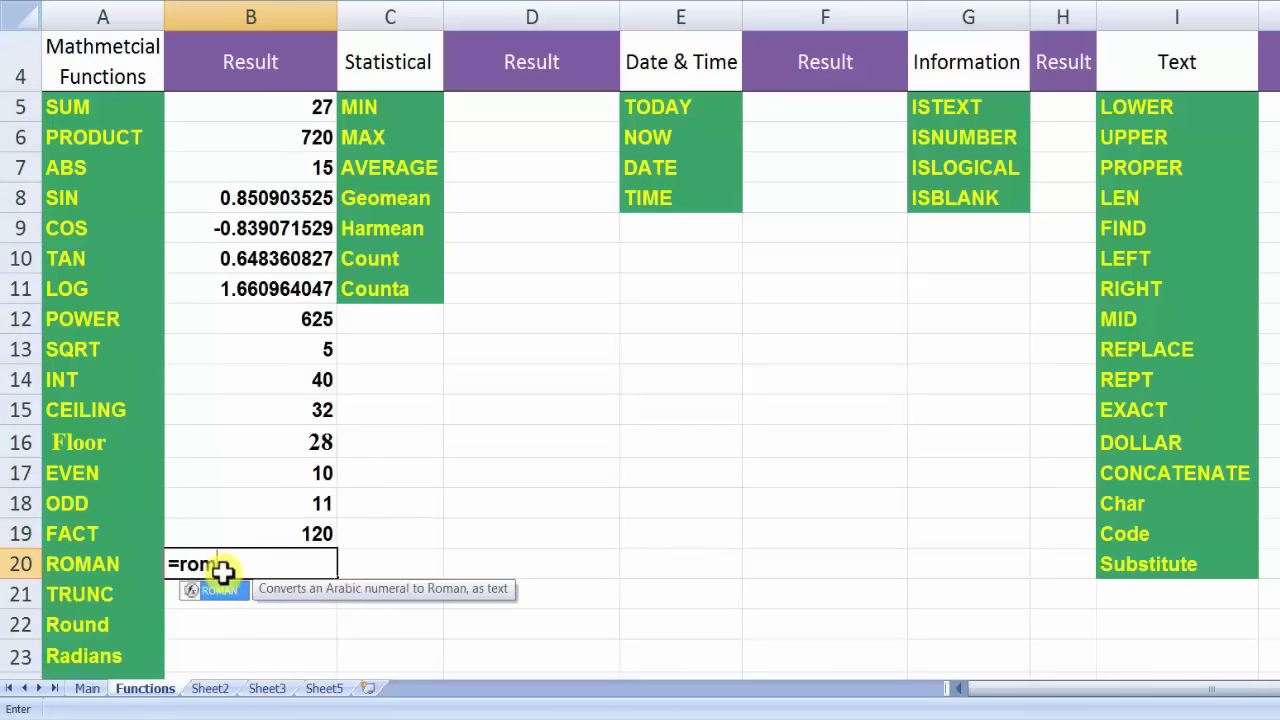
{"action": "type", "text": "("}
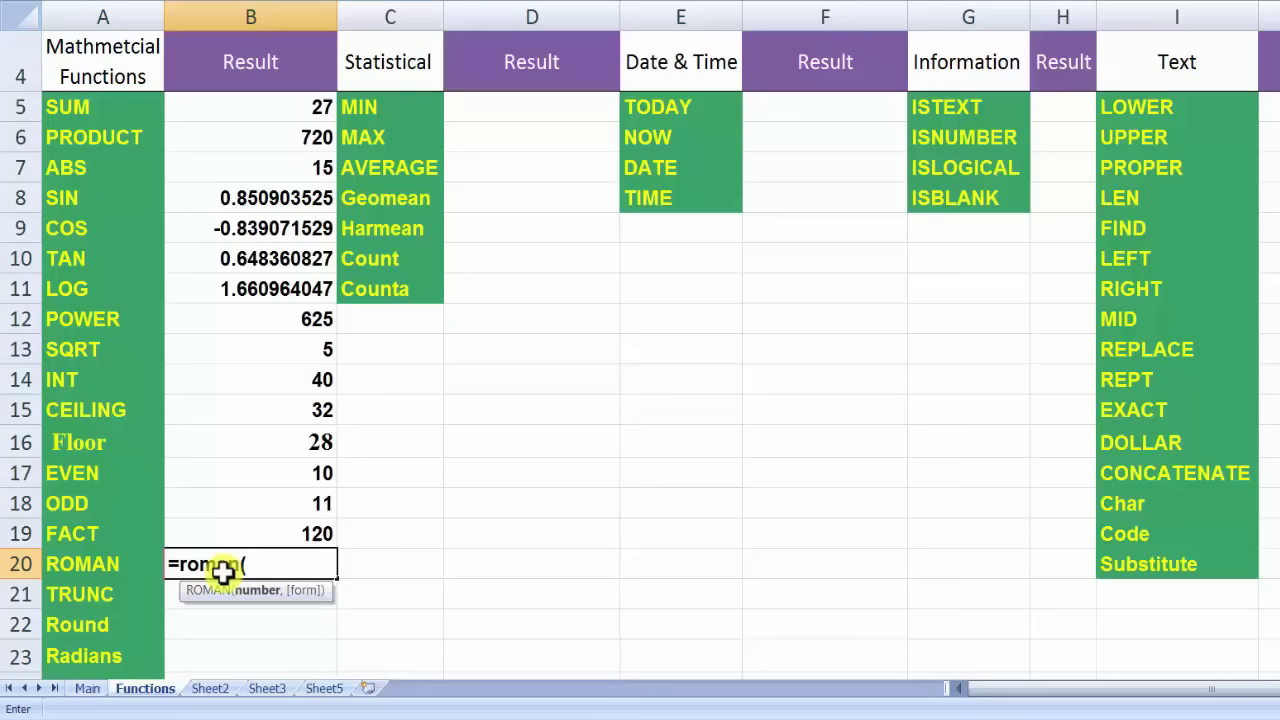
{"action": "type", "text": "545)"}
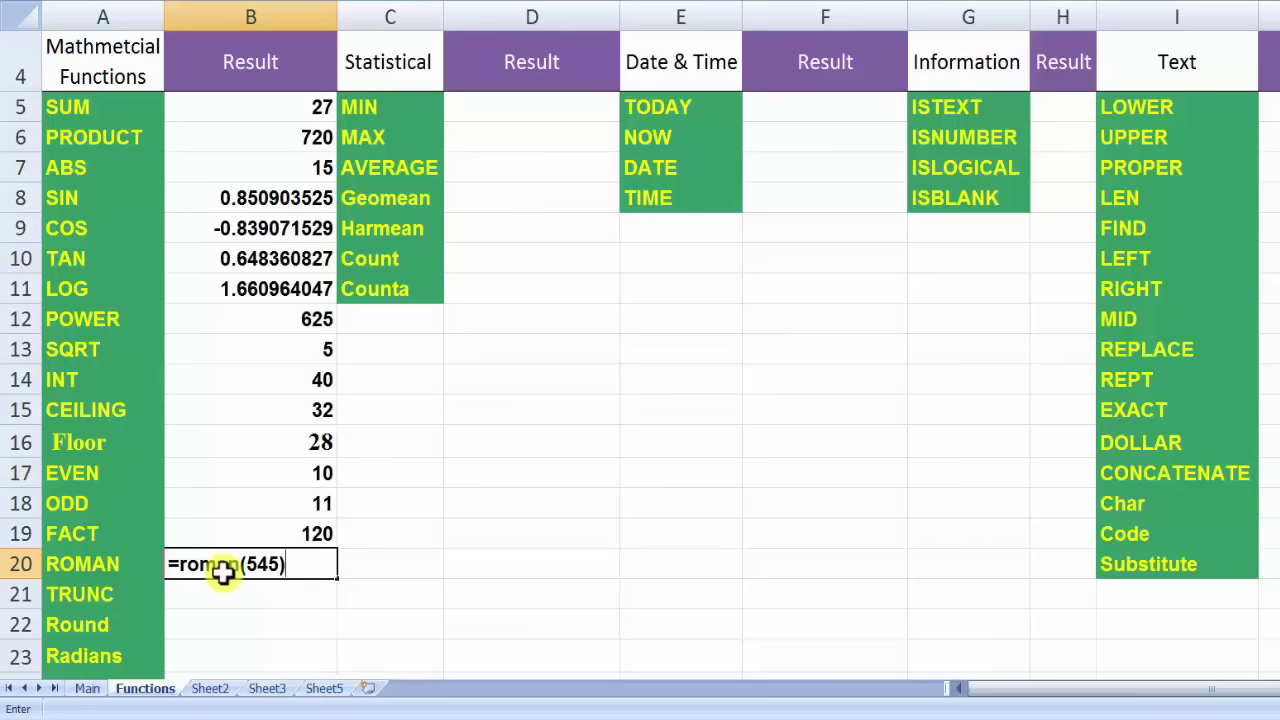
{"action": "key", "text": "Return"}
{"action": "left_click", "coordinate": [222, 570]}
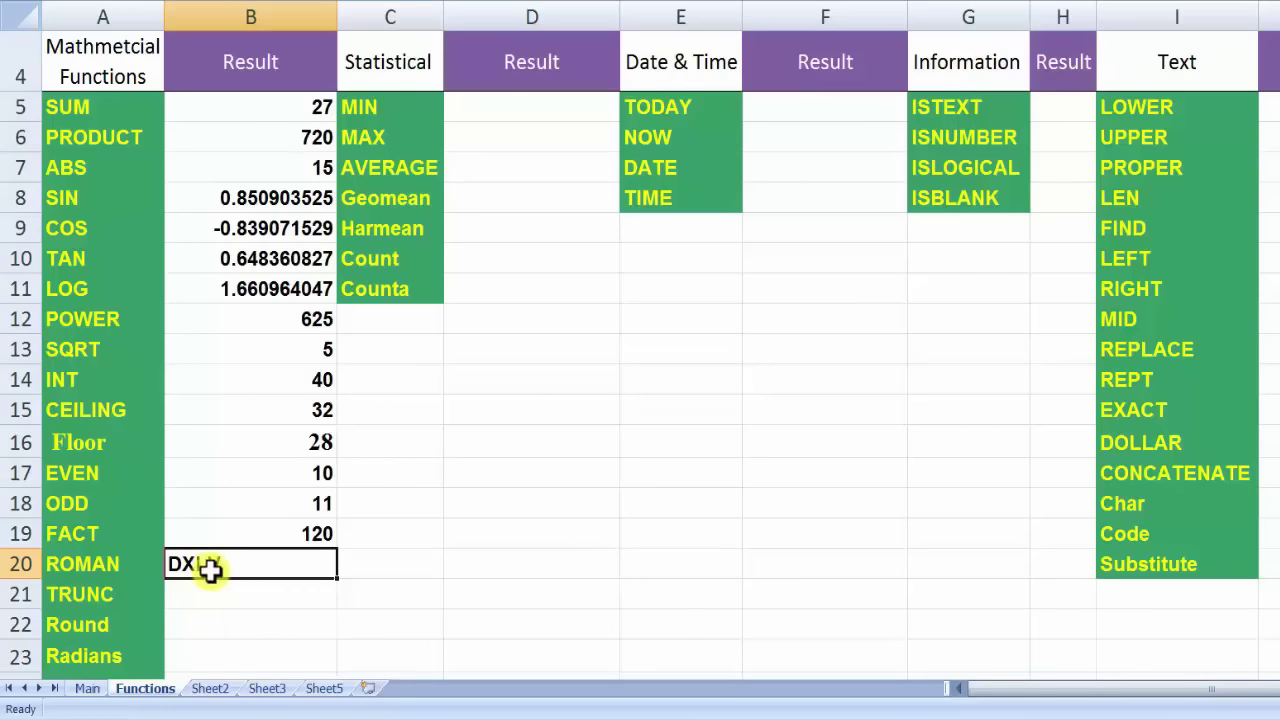
Step: Type =trunc(10.45745474,2) into the TRUNC result cell B21
{"action": "left_click", "coordinate": [206, 586]}
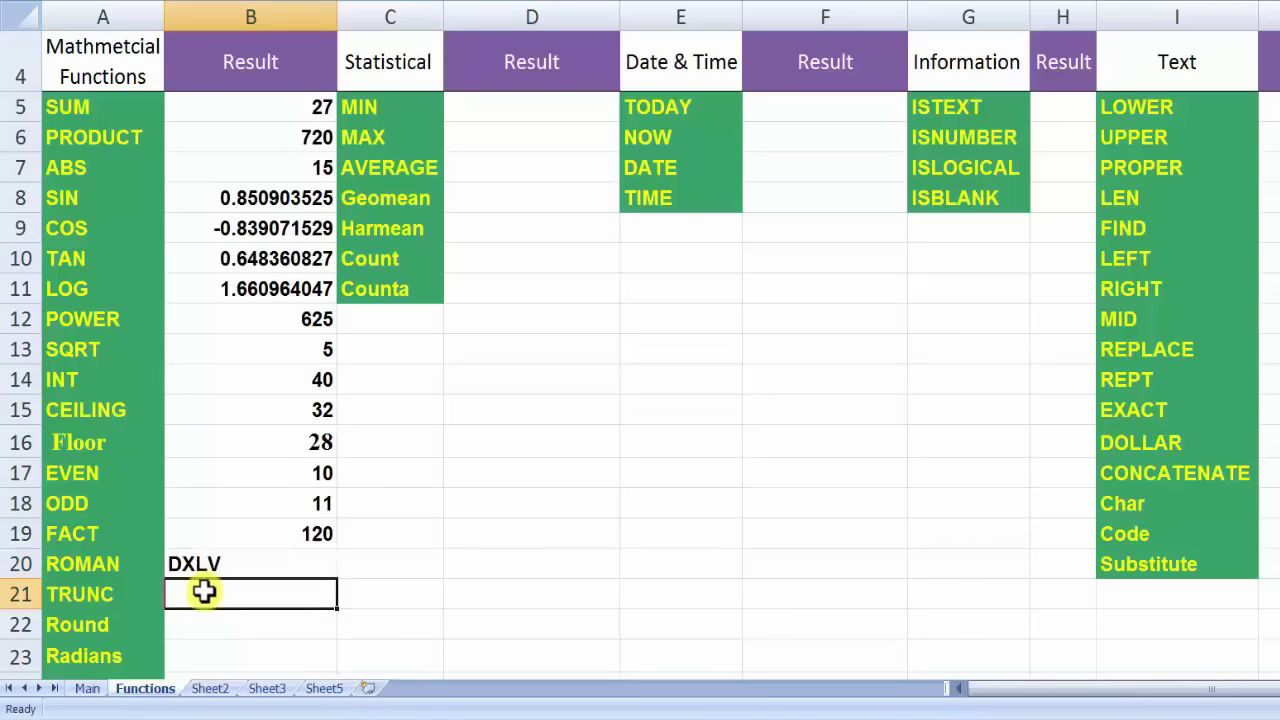
{"action": "type", "text": "="}
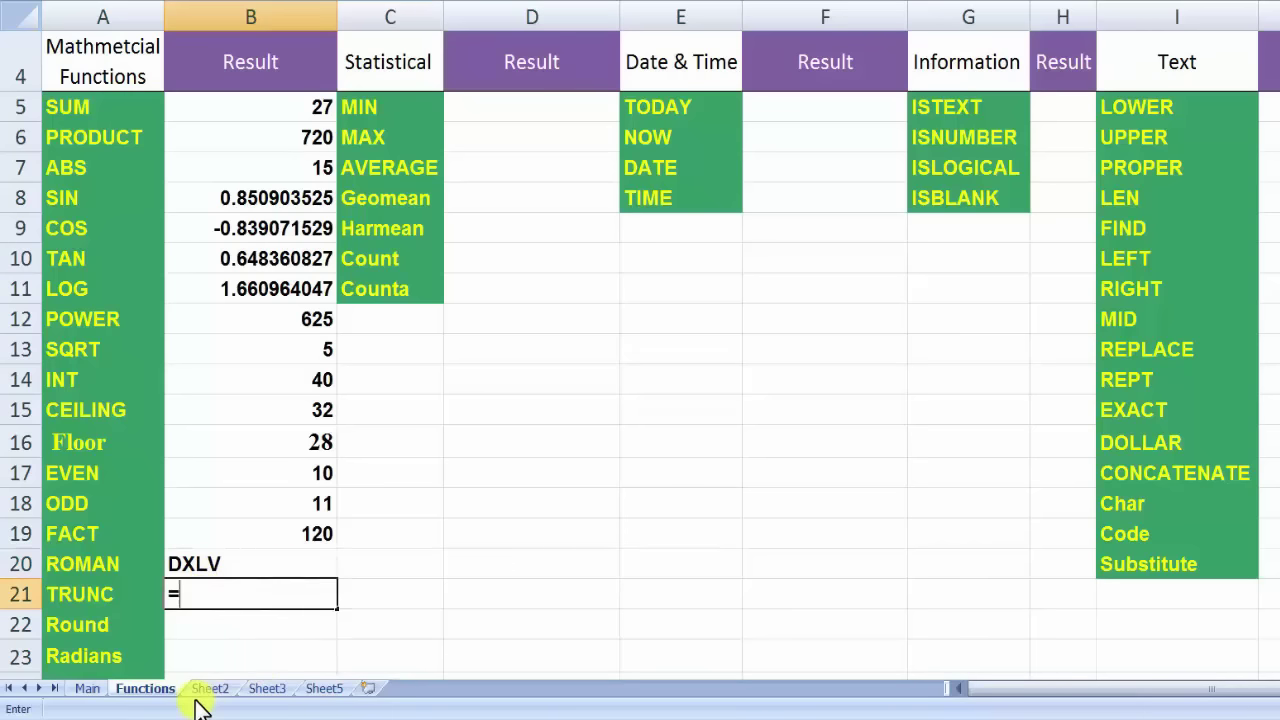
{"action": "type", "text": "trunc"}
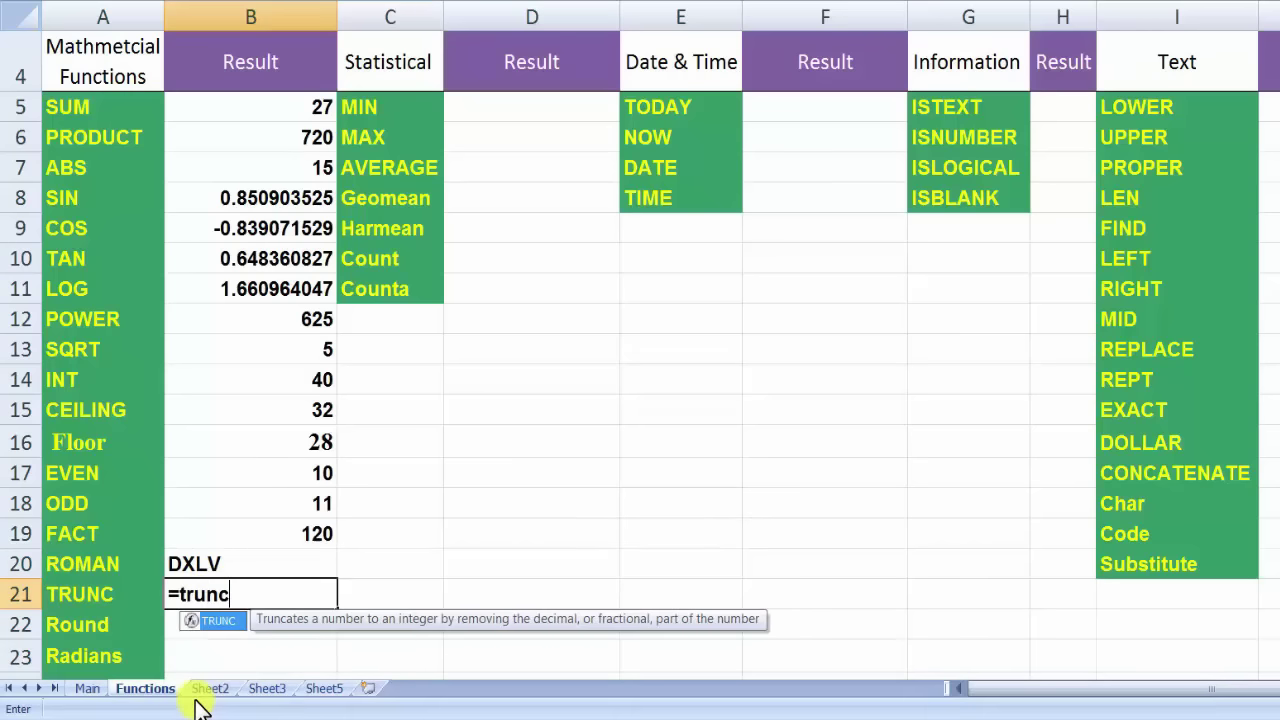
{"action": "type", "text": "("}
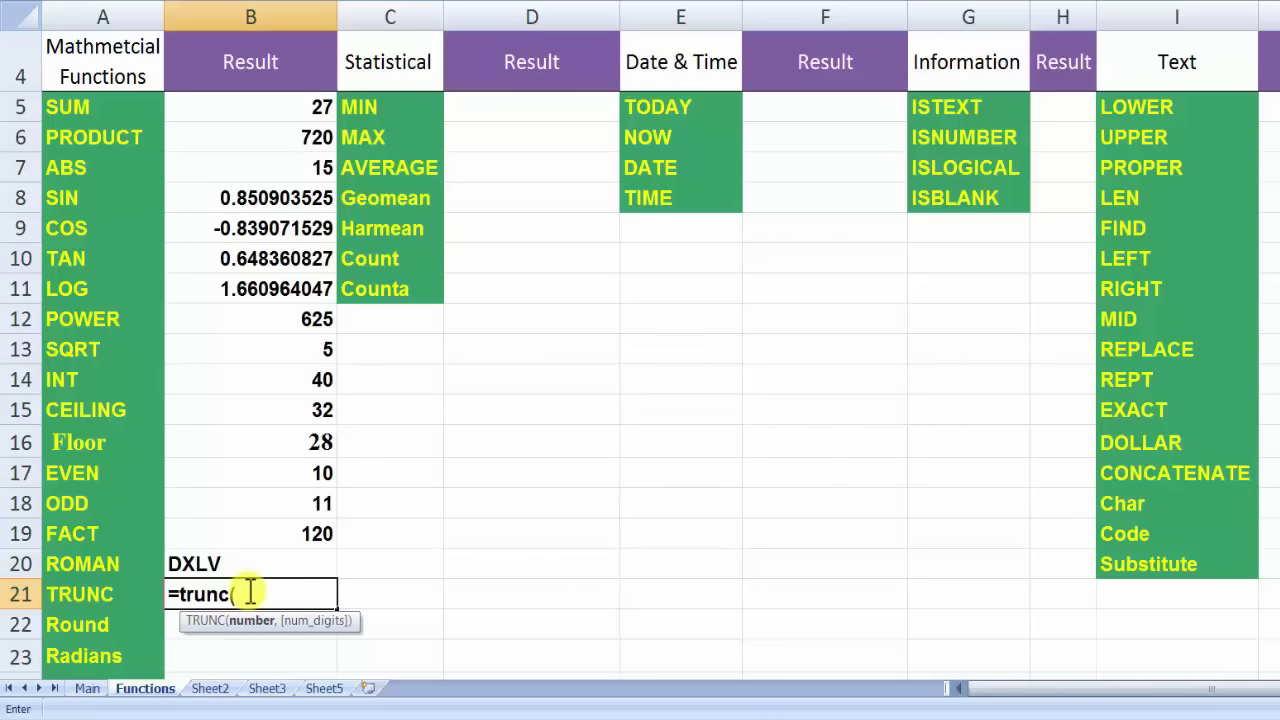
{"action": "type", "text": "10.457454"}
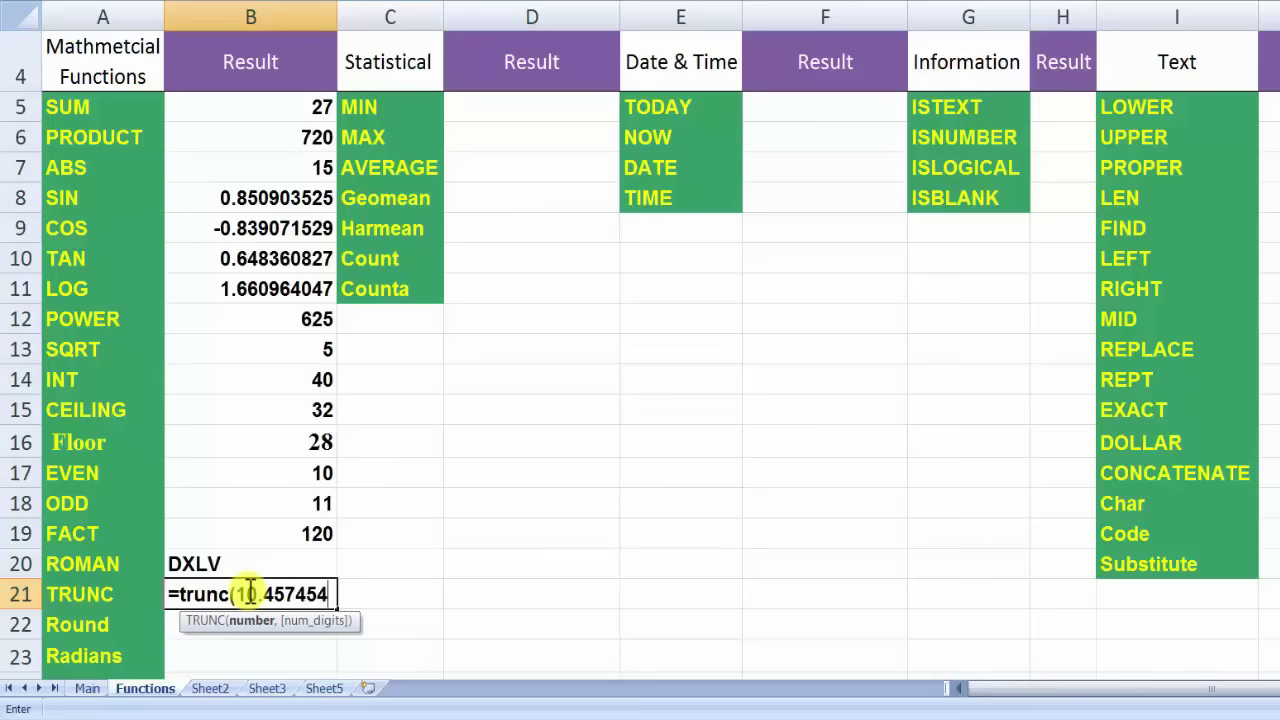
{"action": "type", "text": "74,"}
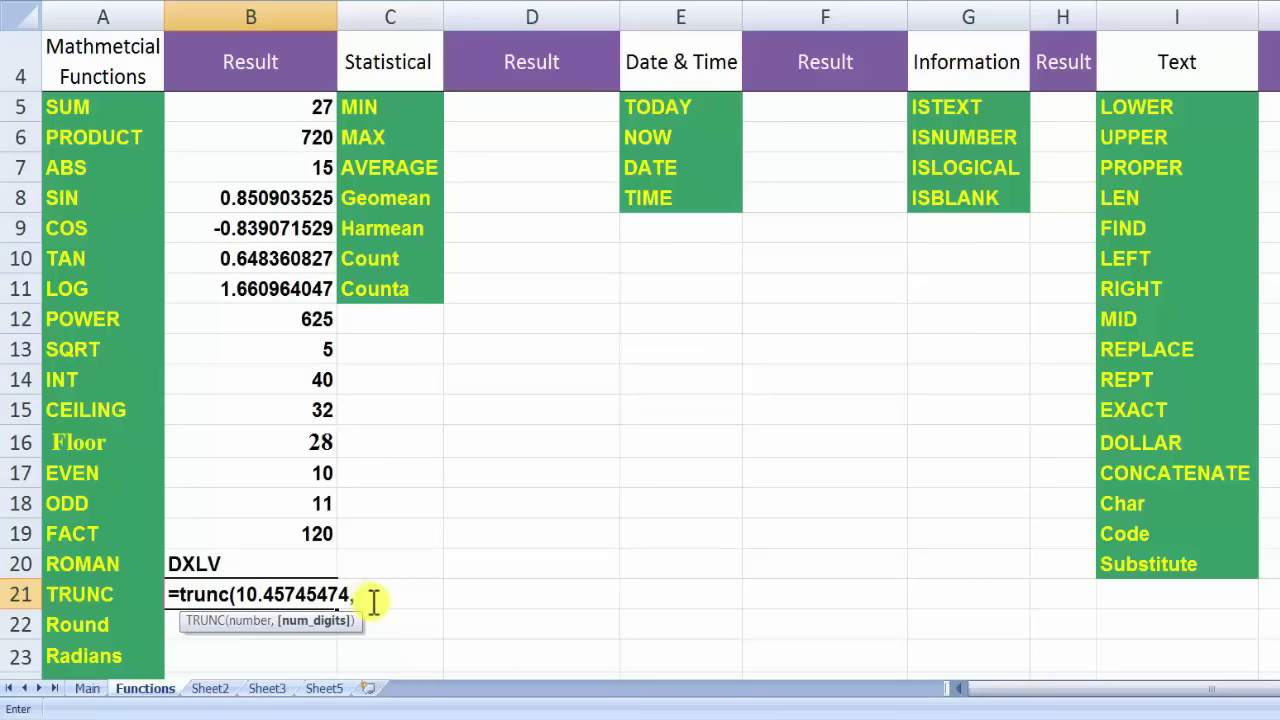
{"action": "type", "text": "2)"}
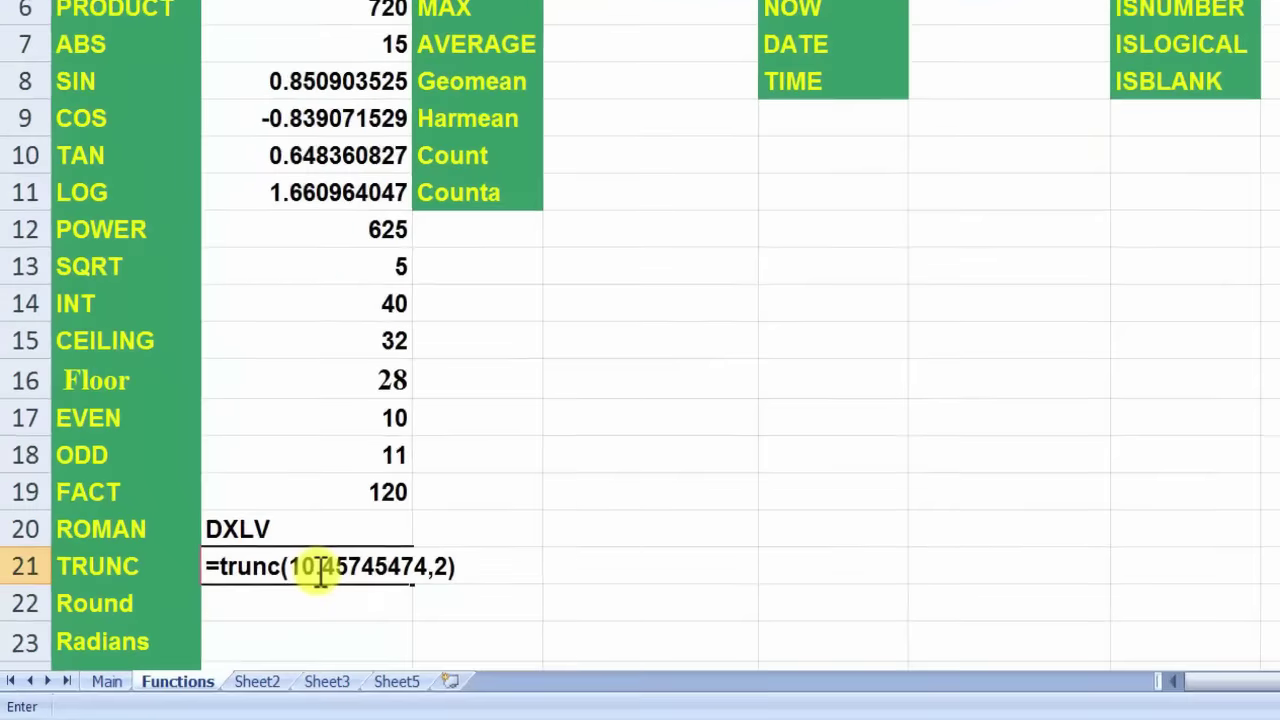
{"action": "left_click_drag", "start_coordinate": [264, 594], "coordinate": [309, 594]}
{"action": "left_click_drag", "start_coordinate": [498, 518], "coordinate": [597, 517]}
{"action": "left_click", "coordinate": [592, 520]}
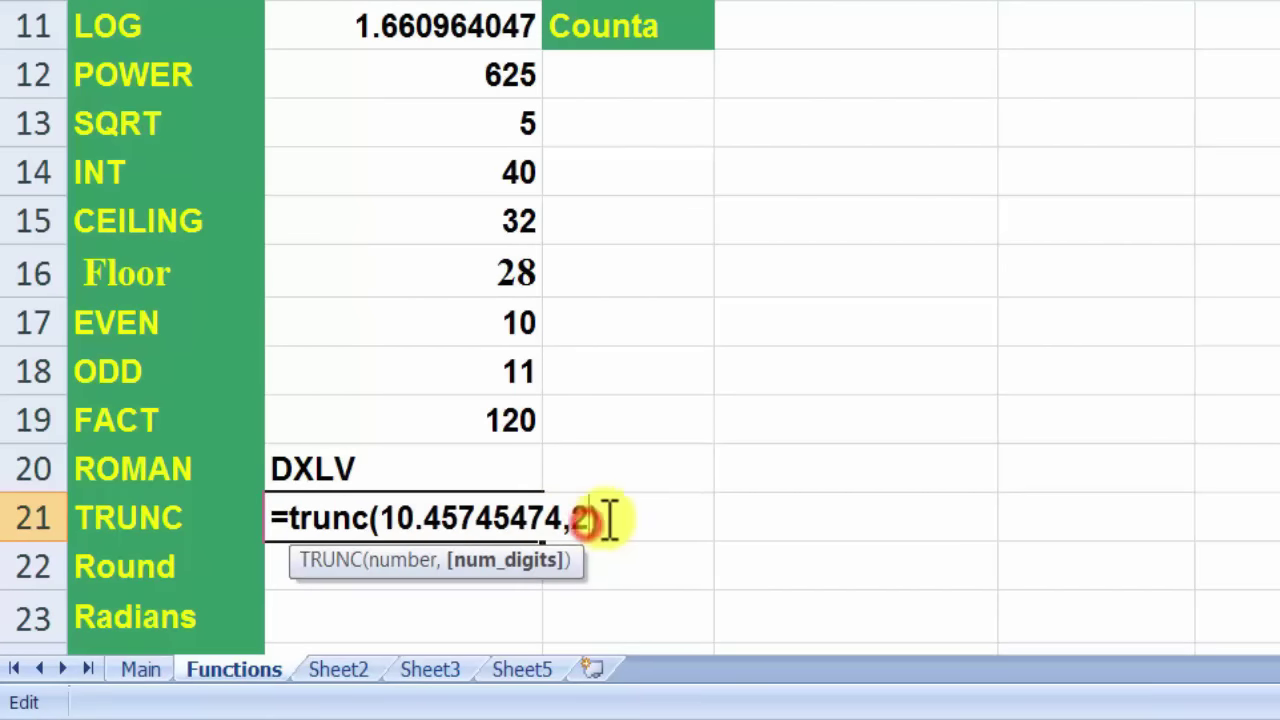
{"action": "type", "text": ")"}
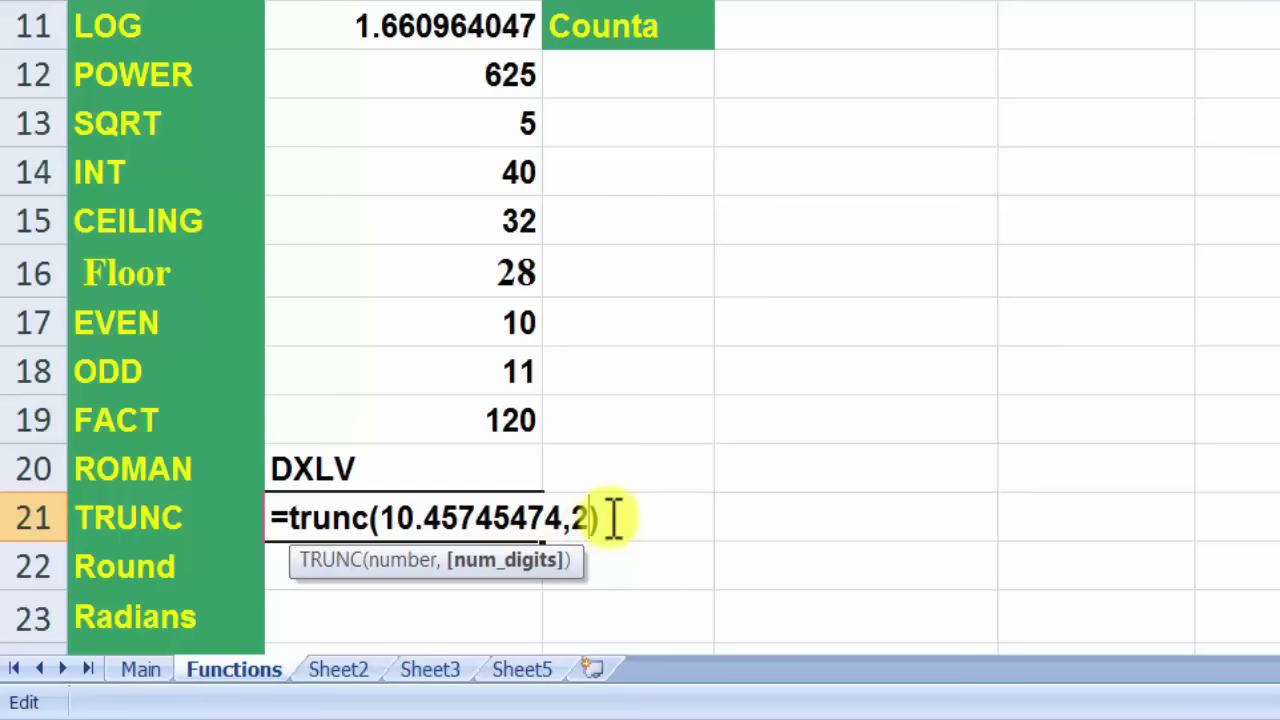
Step: Commit the TRUNC formula, then enter =round(10.45454545,2) in B22 to show 10.45
{"action": "key", "text": "Return"}
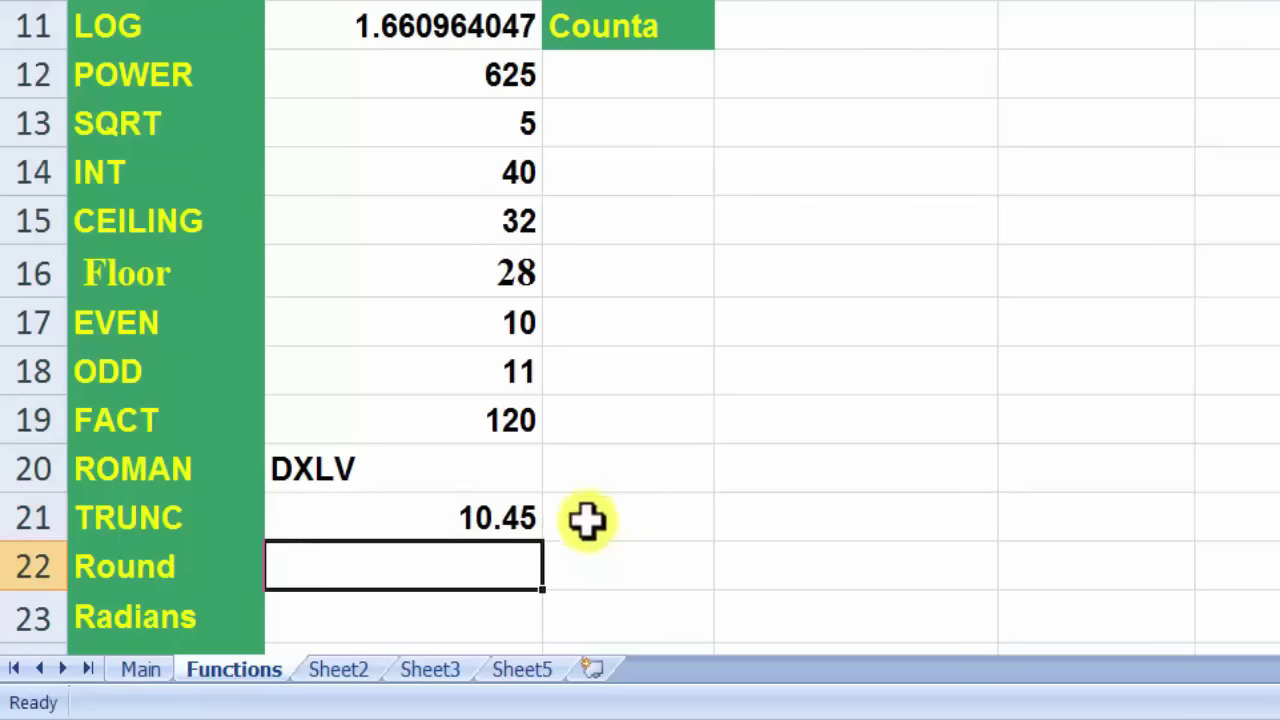
{"action": "left_click", "coordinate": [528, 527]}
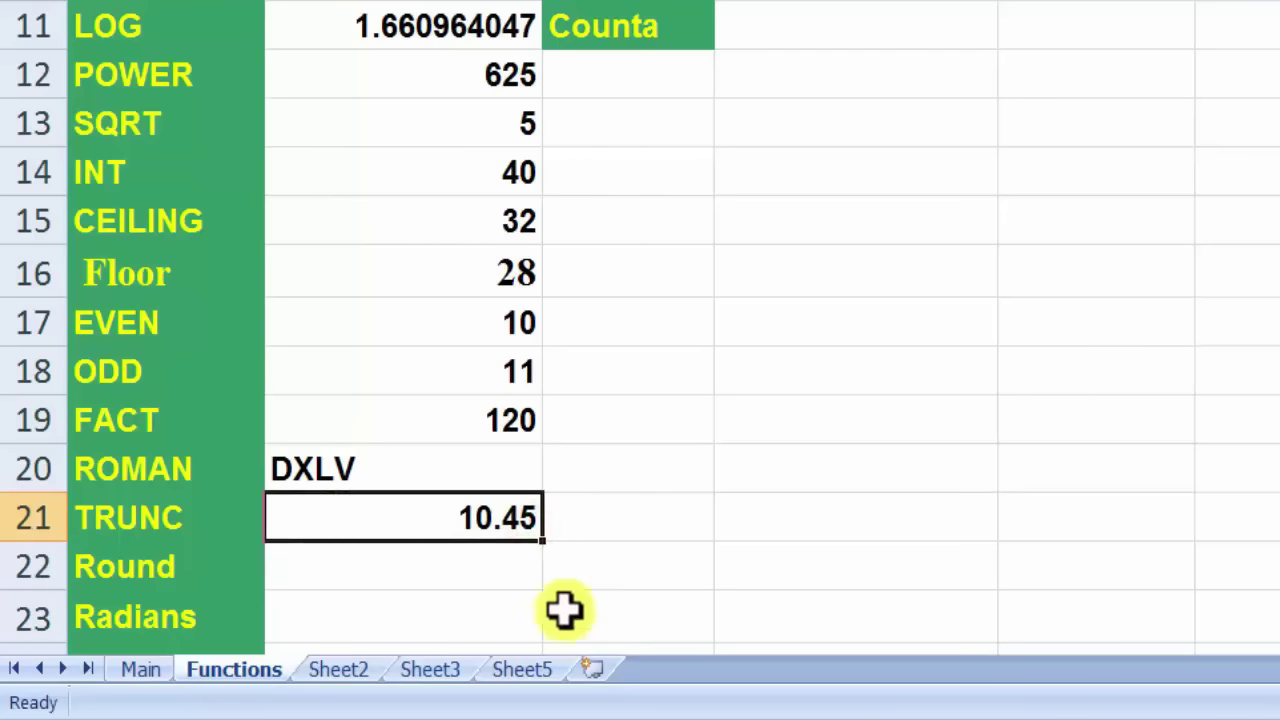
{"action": "left_click", "coordinate": [463, 564]}
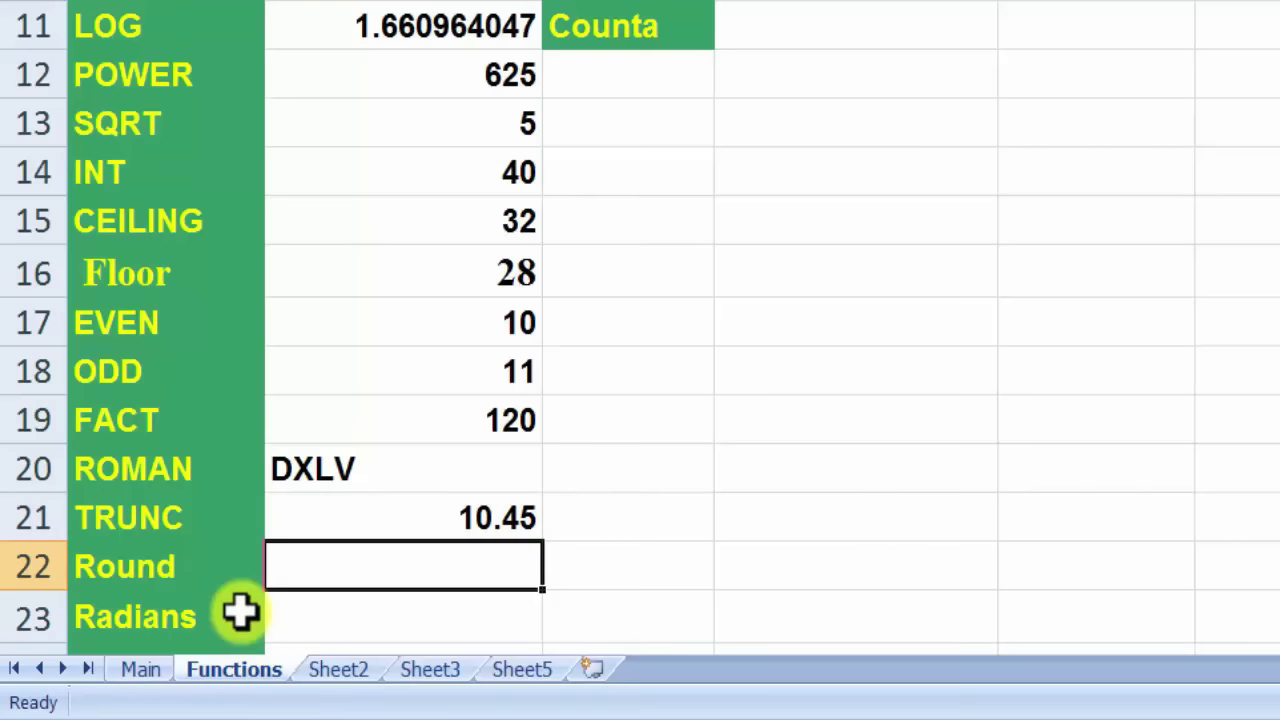
{"action": "type", "text": "=round"}
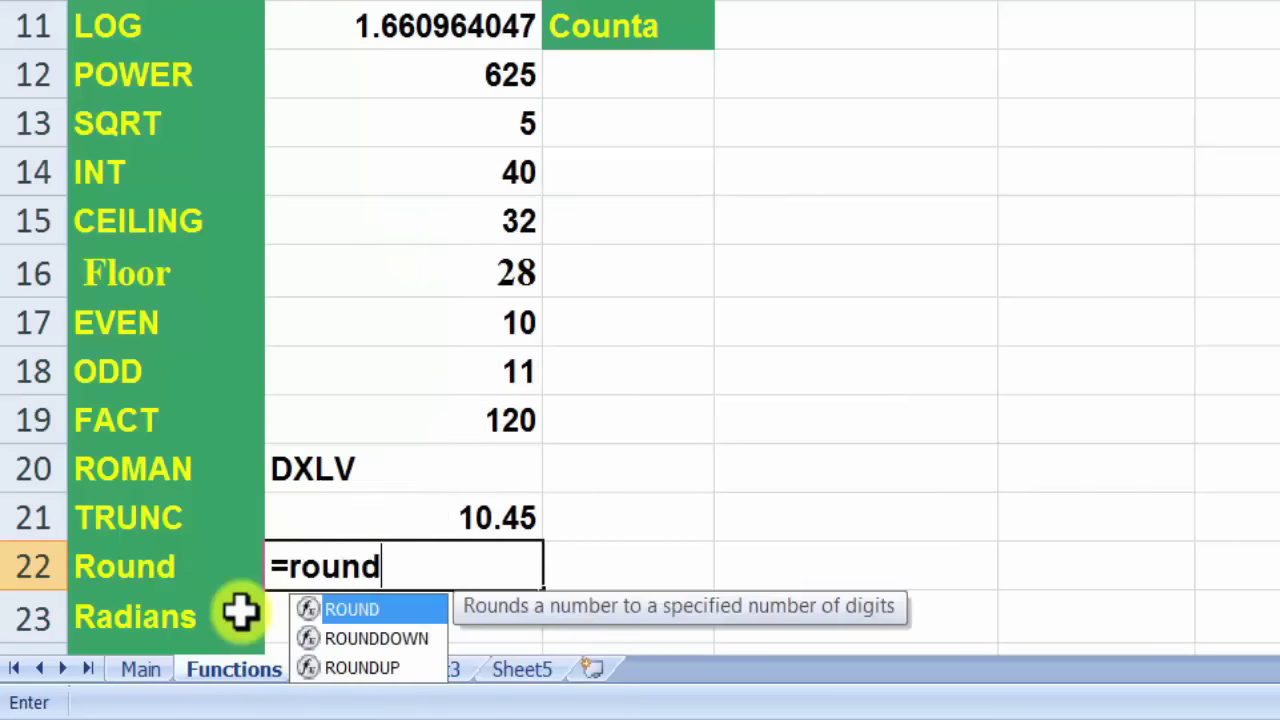
{"action": "type", "text": "("}
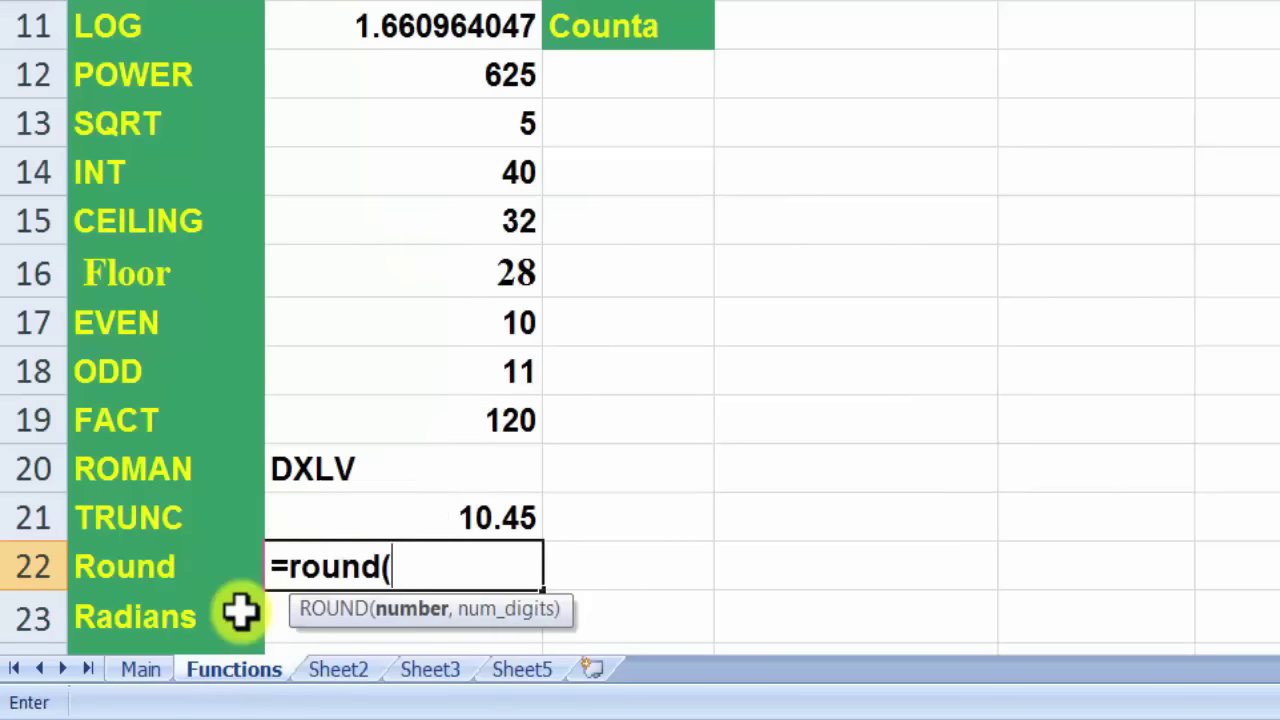
{"action": "type", "text": "10.4"}
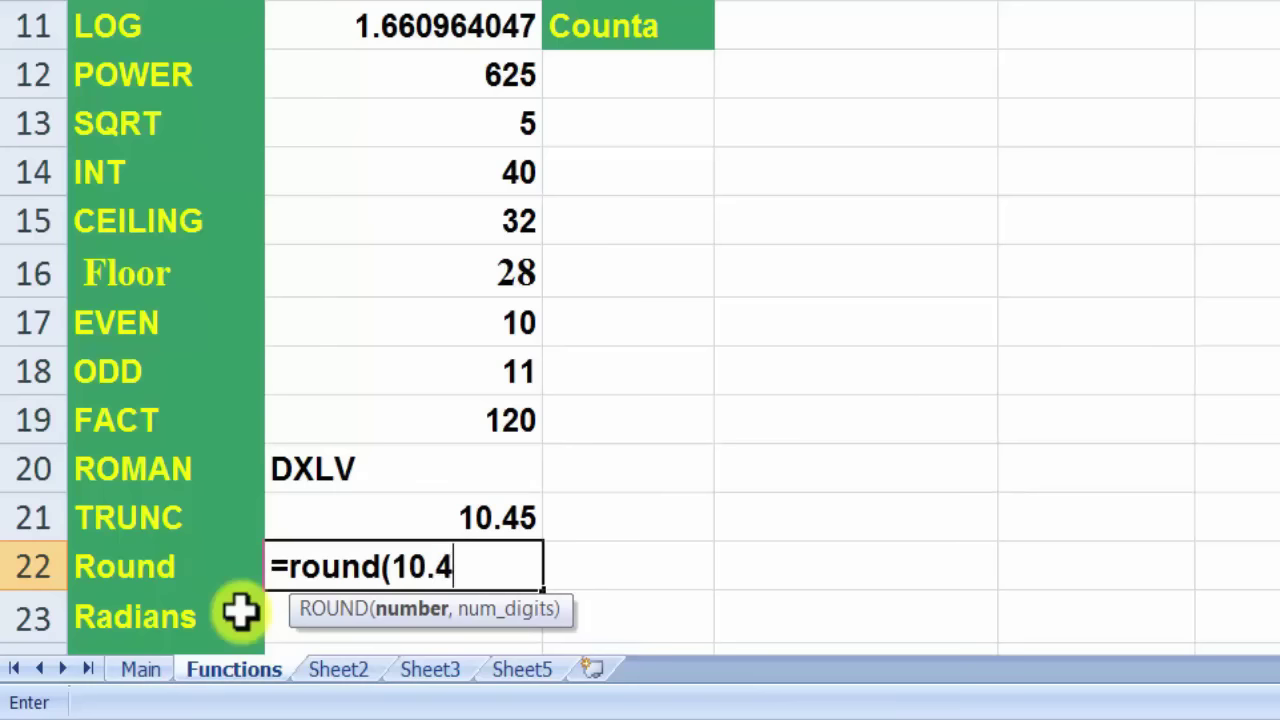
{"action": "type", "text": "5454545"}
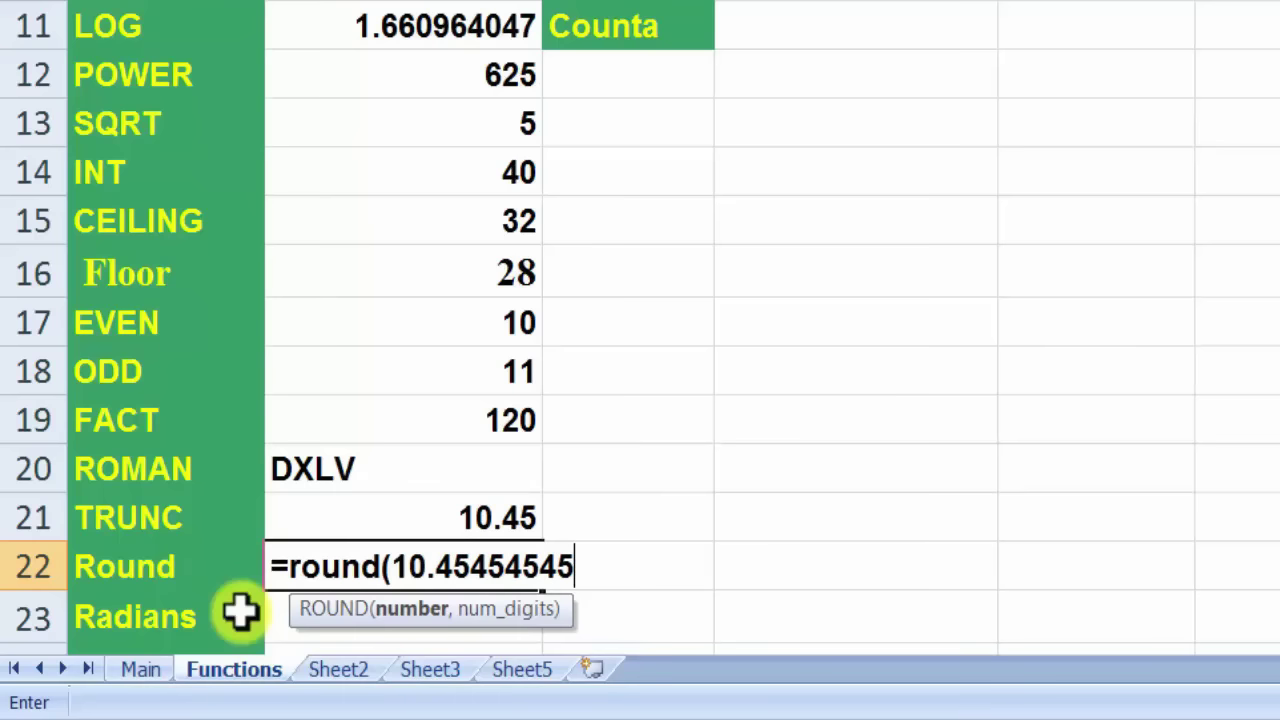
{"action": "type", "text": ","}
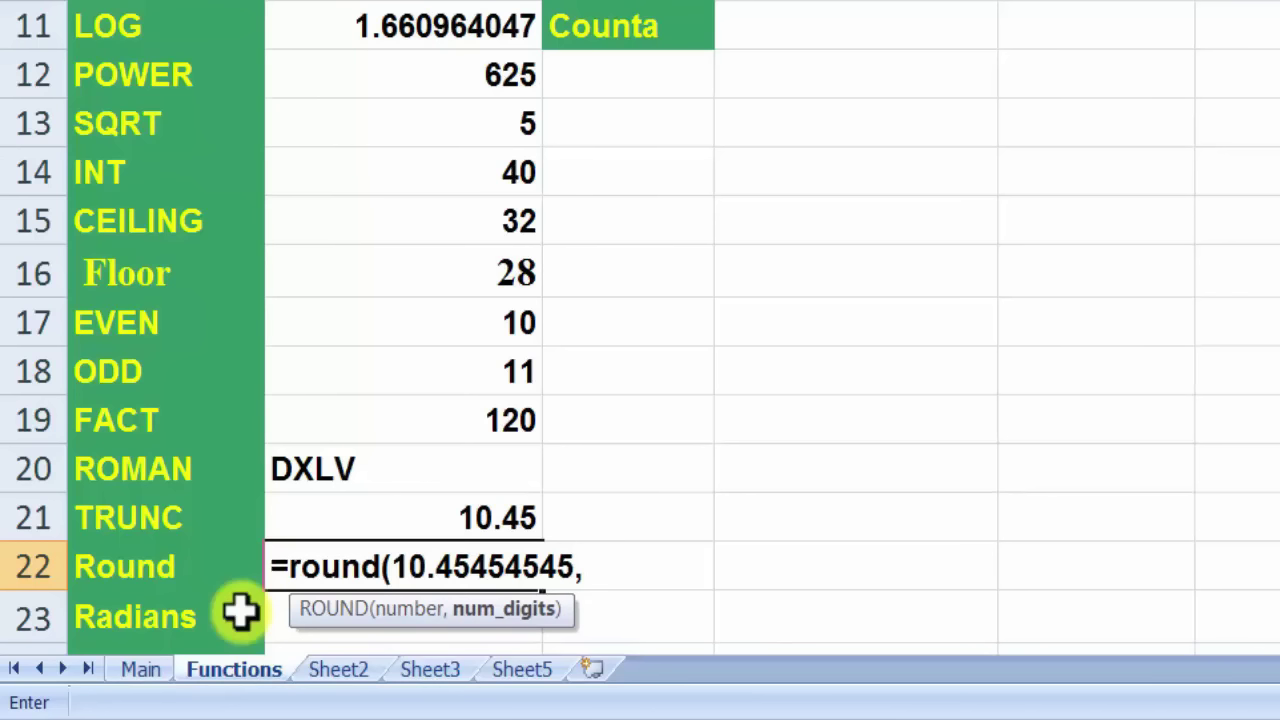
{"action": "type", "text": "2)"}
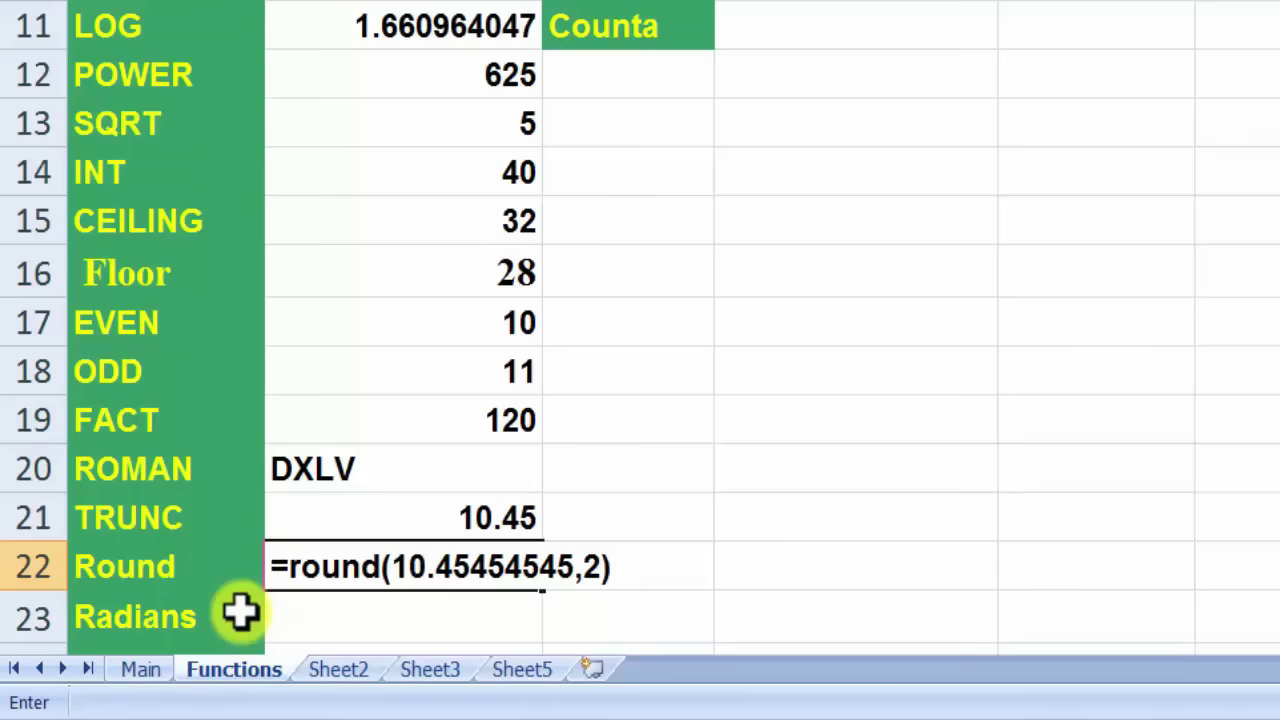
{"action": "key", "text": "Return"}
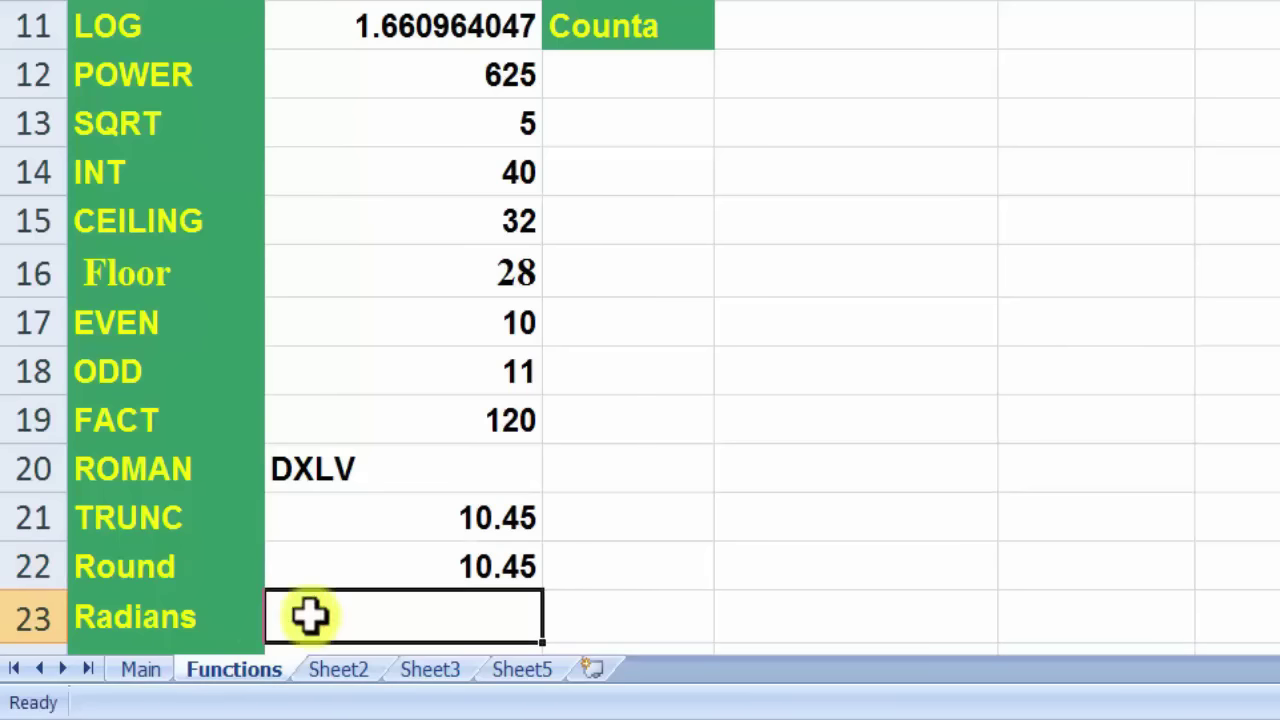
Step: Compare the TRUNC and ROUND results, inspecting B21's TRUNC formula without changing it
{"action": "left_click", "coordinate": [415, 575]}
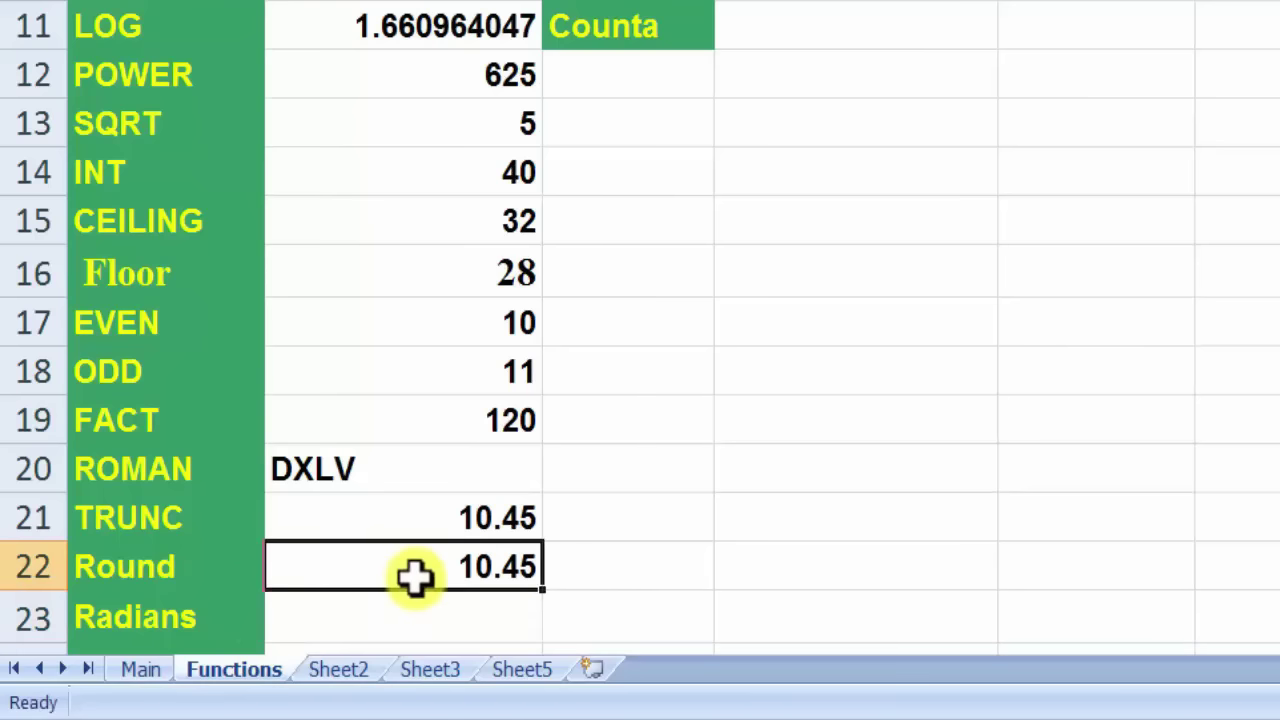
{"action": "left_click", "coordinate": [430, 518]}
{"action": "left_click", "coordinate": [437, 558]}
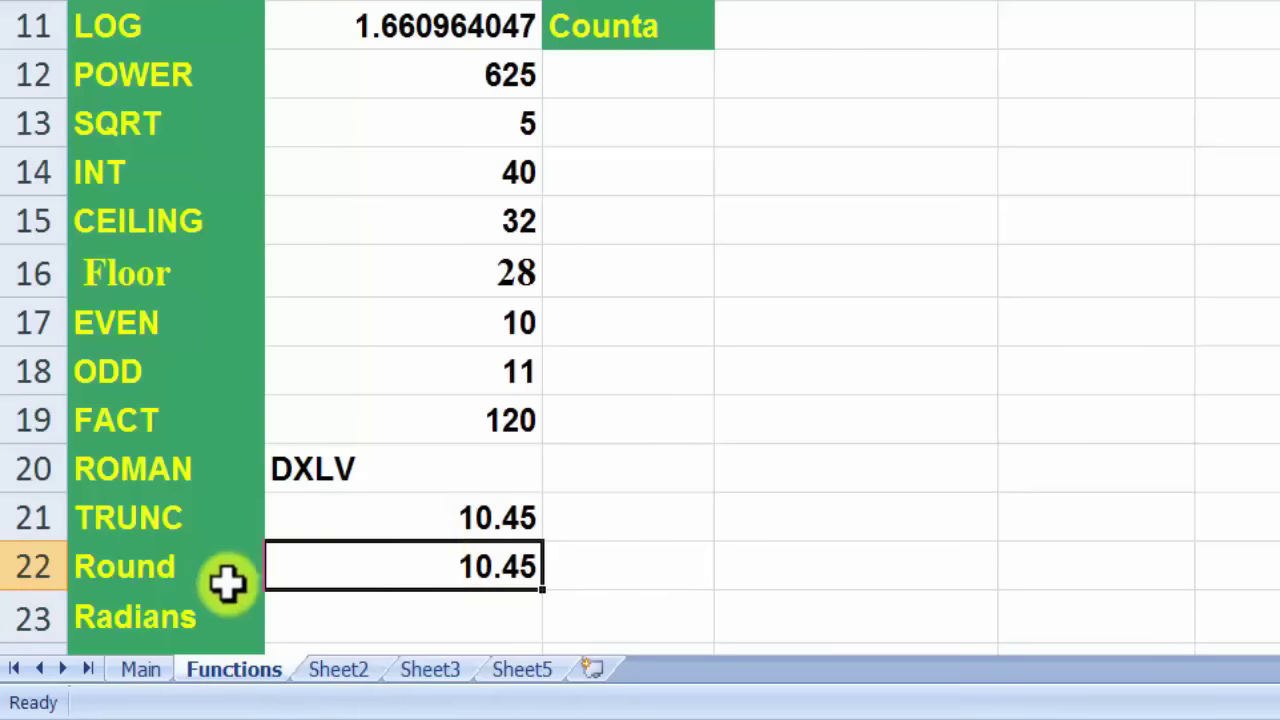
{"action": "left_click", "coordinate": [354, 532]}
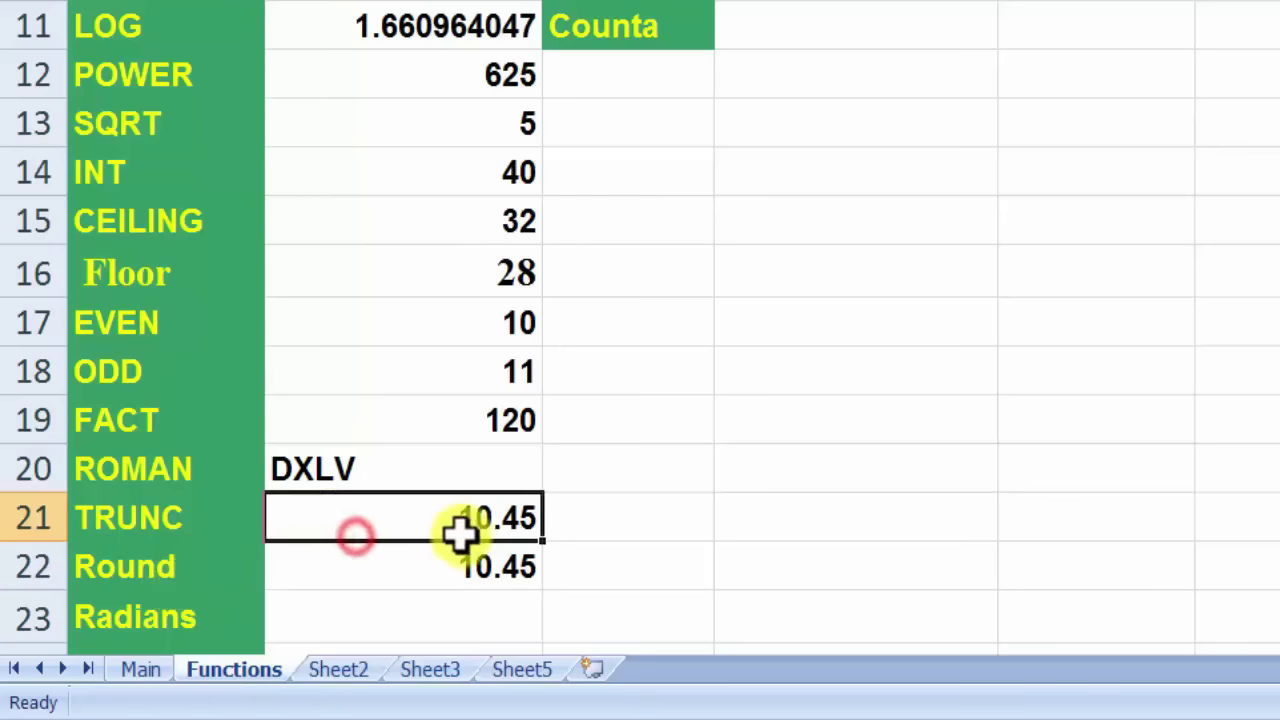
{"action": "double_click", "coordinate": [490, 522]}
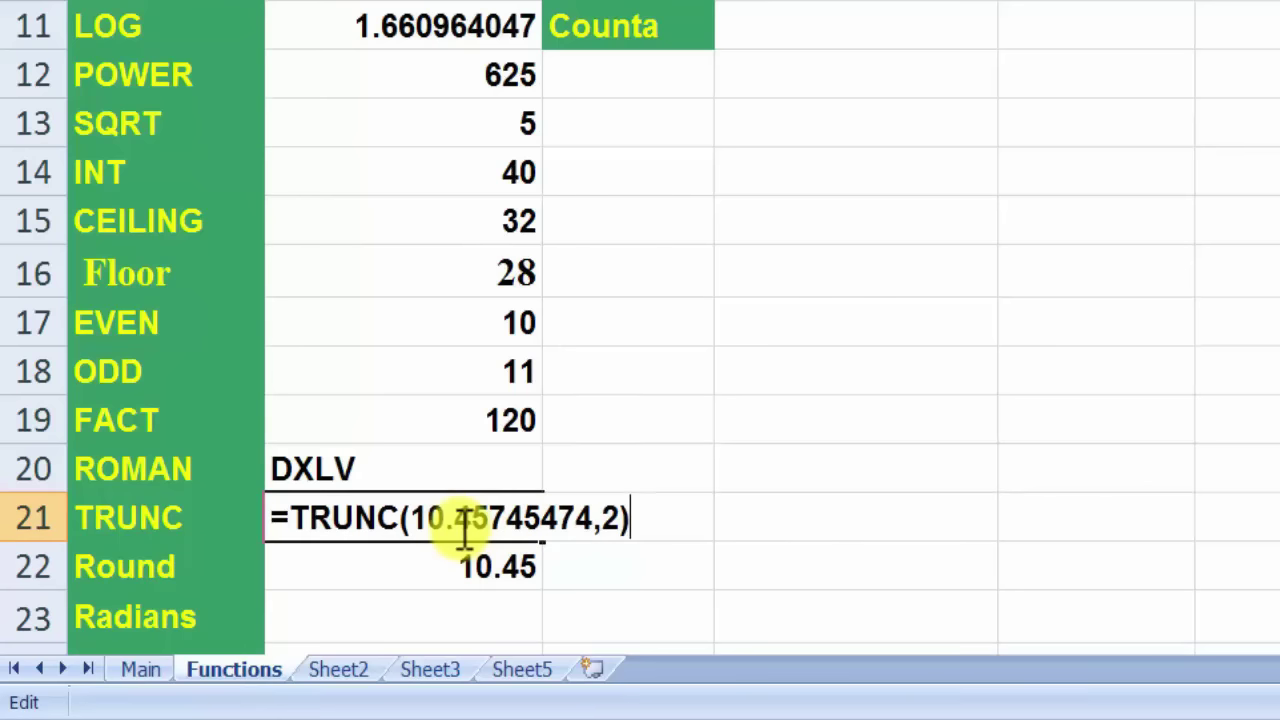
{"action": "left_click", "coordinate": [490, 520]}
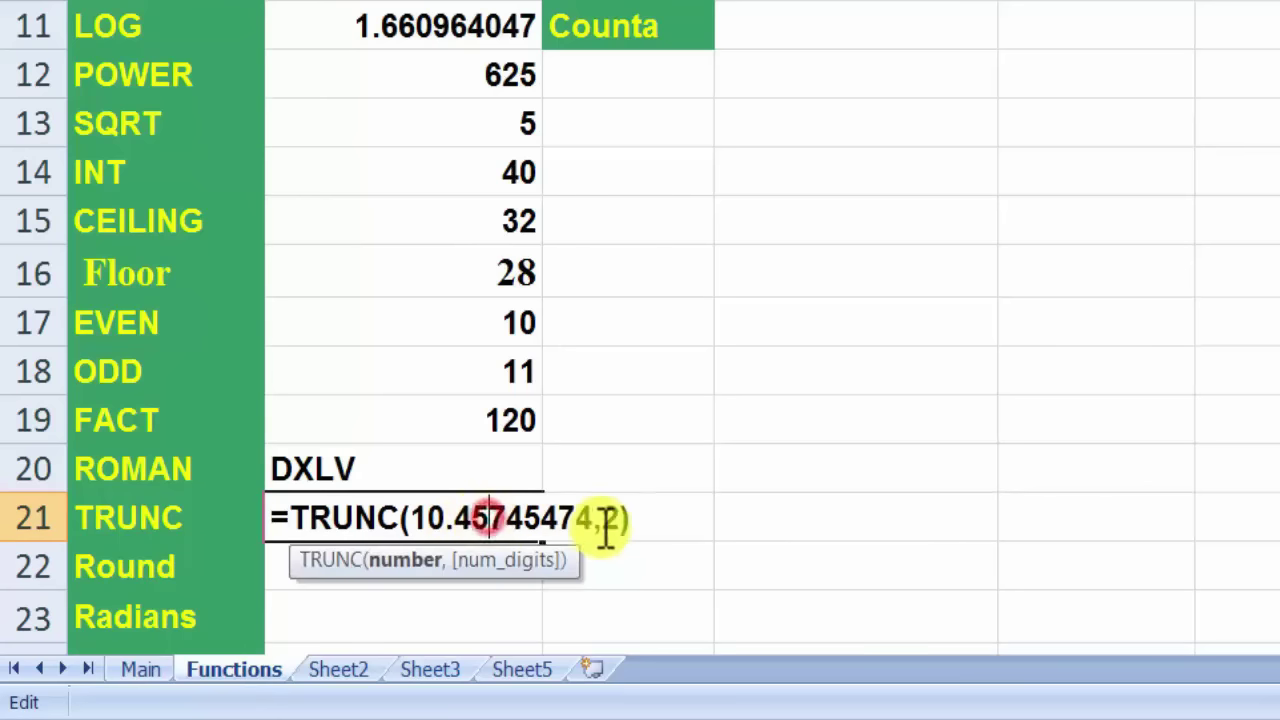
{"action": "left_click", "coordinate": [610, 520]}
{"action": "left_click", "coordinate": [630, 518]}
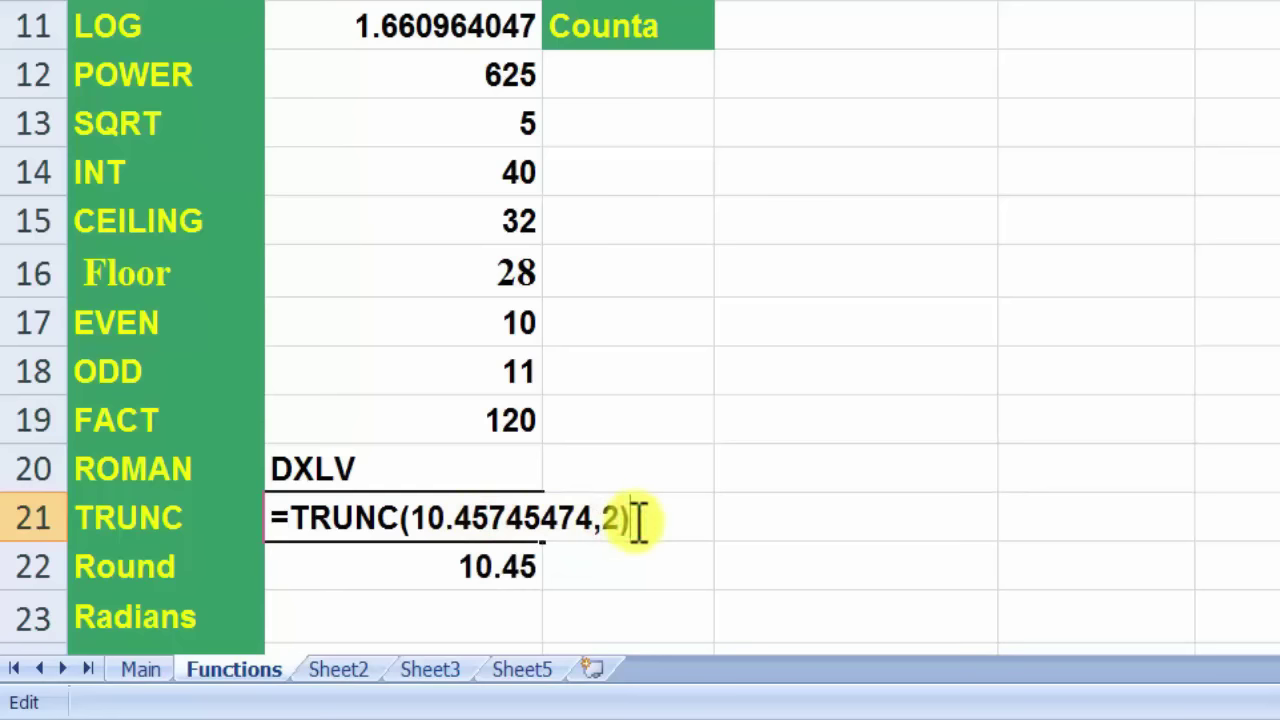
{"action": "left_click", "coordinate": [472, 560]}
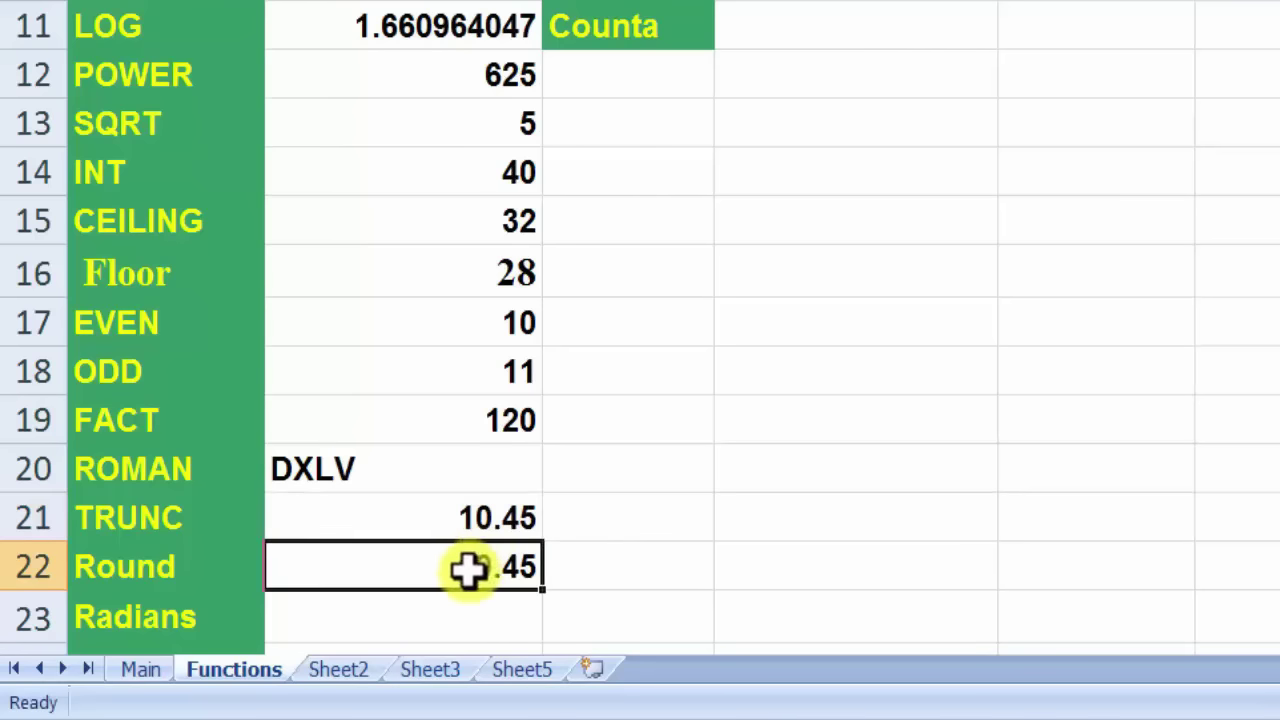
Step: Change the ROUND formula's number in B22 to 10.45554545 so it rounds to 10.46
{"action": "double_click", "coordinate": [368, 588]}
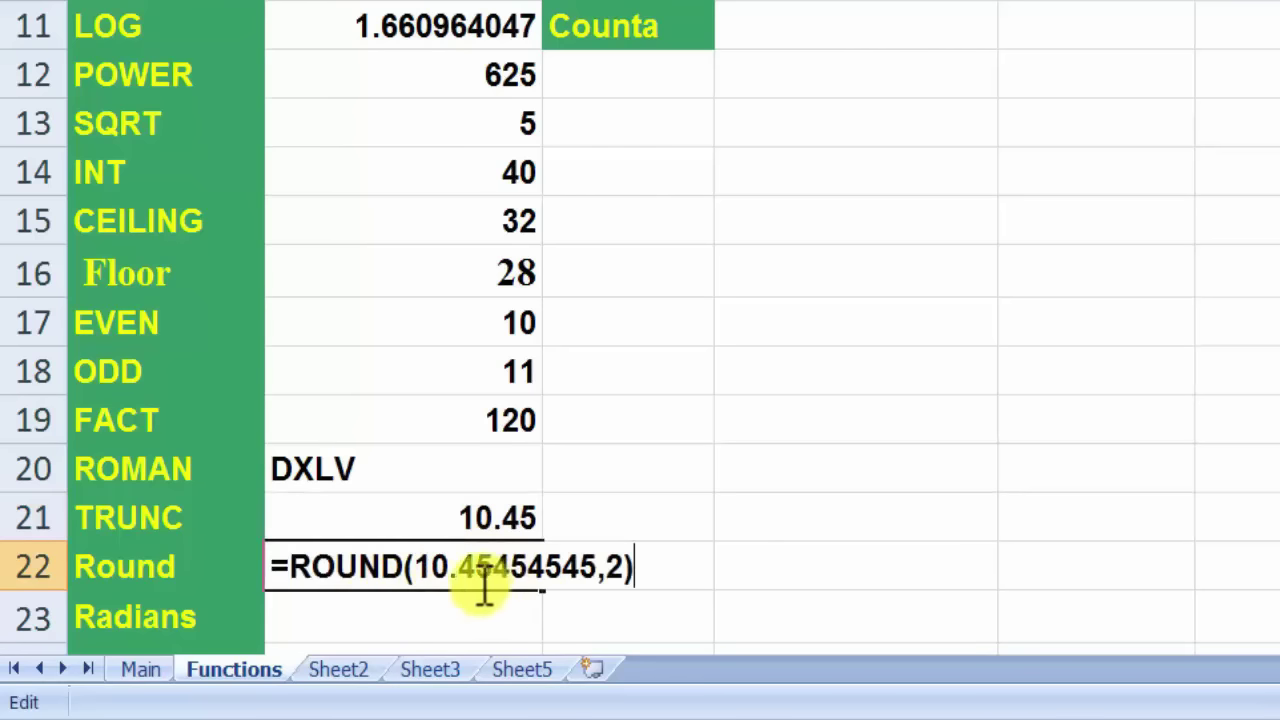
{"action": "left_click", "coordinate": [634, 570]}
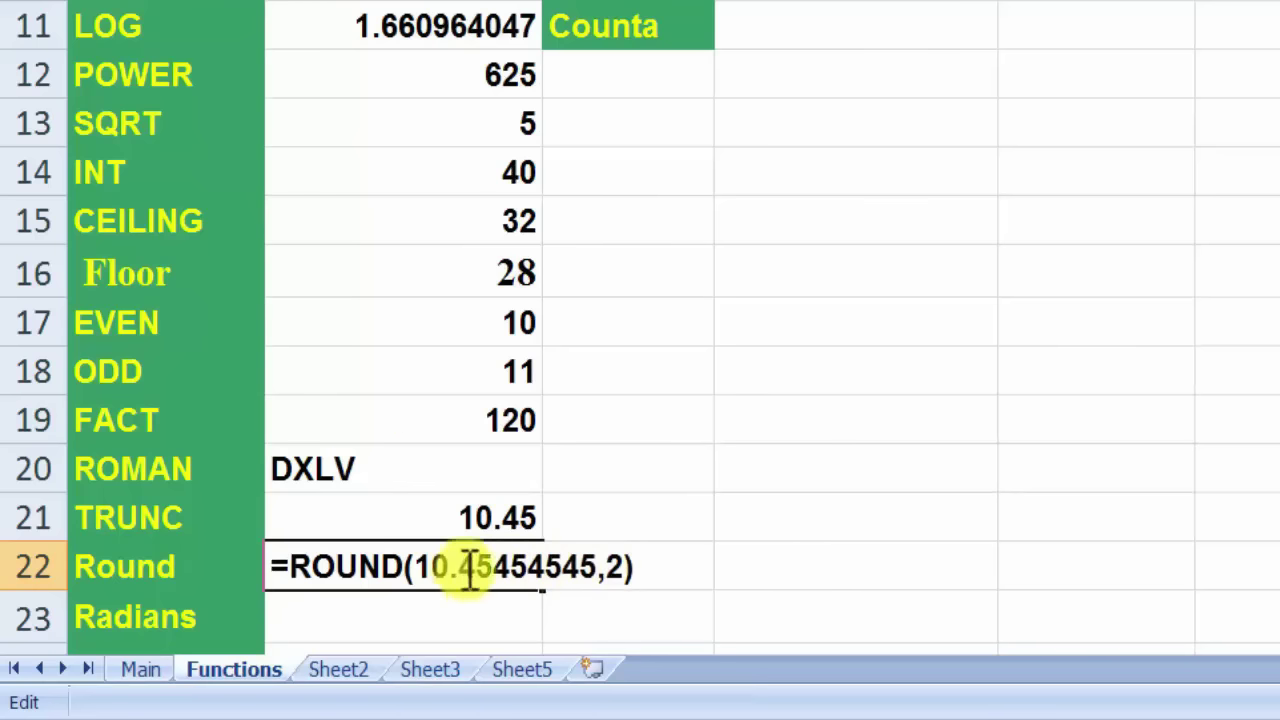
{"action": "left_click_drag", "start_coordinate": [456, 568], "coordinate": [508, 568]}
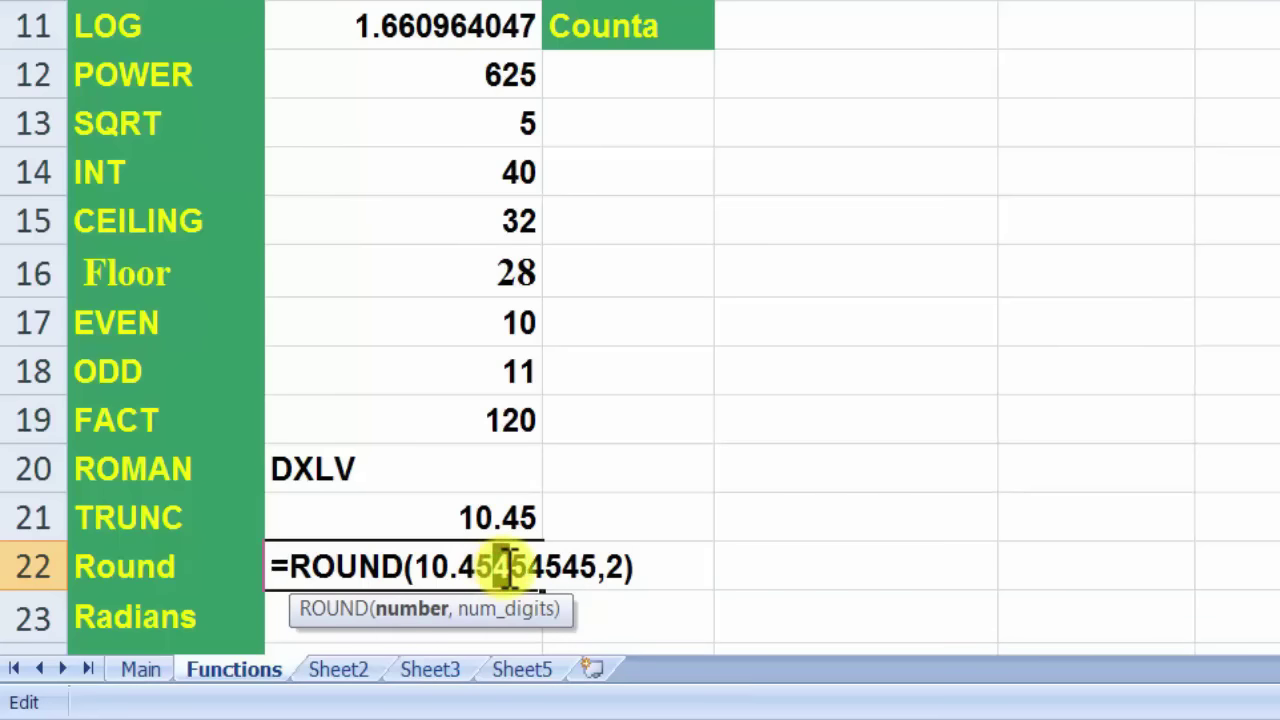
{"action": "left_click_drag", "start_coordinate": [508, 568], "coordinate": [484, 570]}
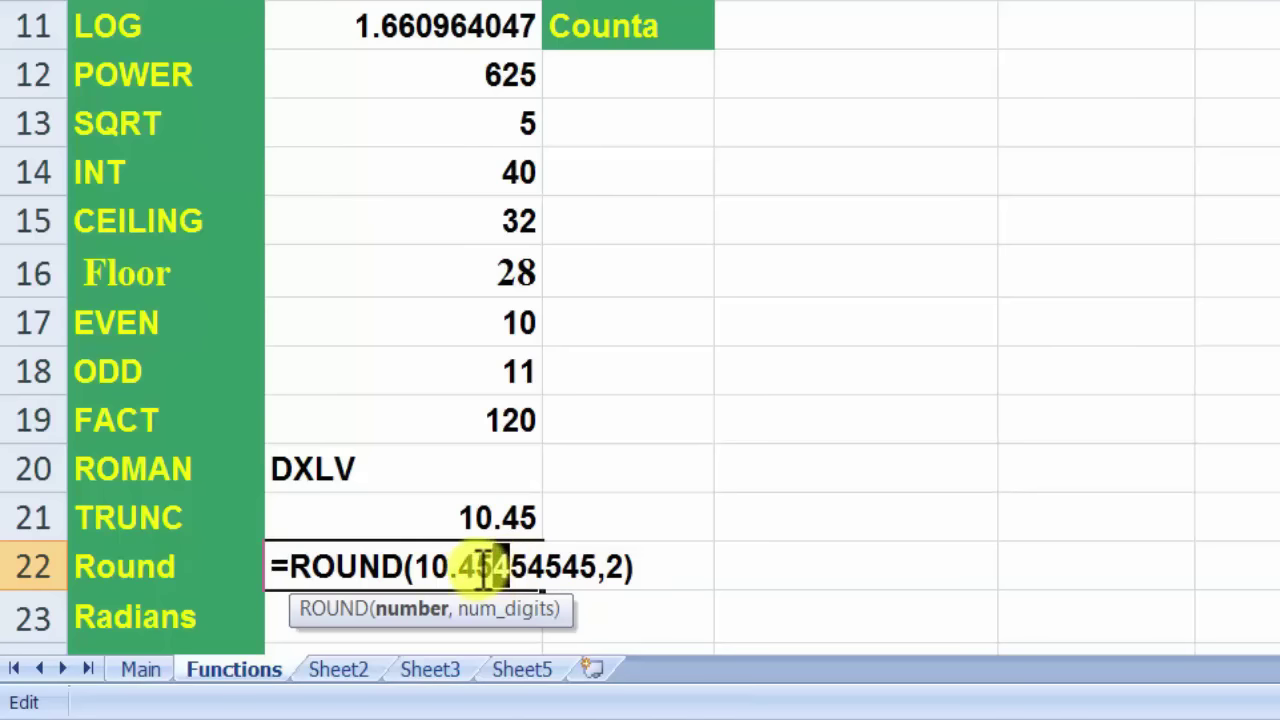
{"action": "mouse_move", "coordinate": [487, 568]}
{"action": "left_mouse_down"}
{"action": "mouse_move", "coordinate": [491, 541]}
{"action": "mouse_move", "coordinate": [500, 567]}
{"action": "left_mouse_up"}
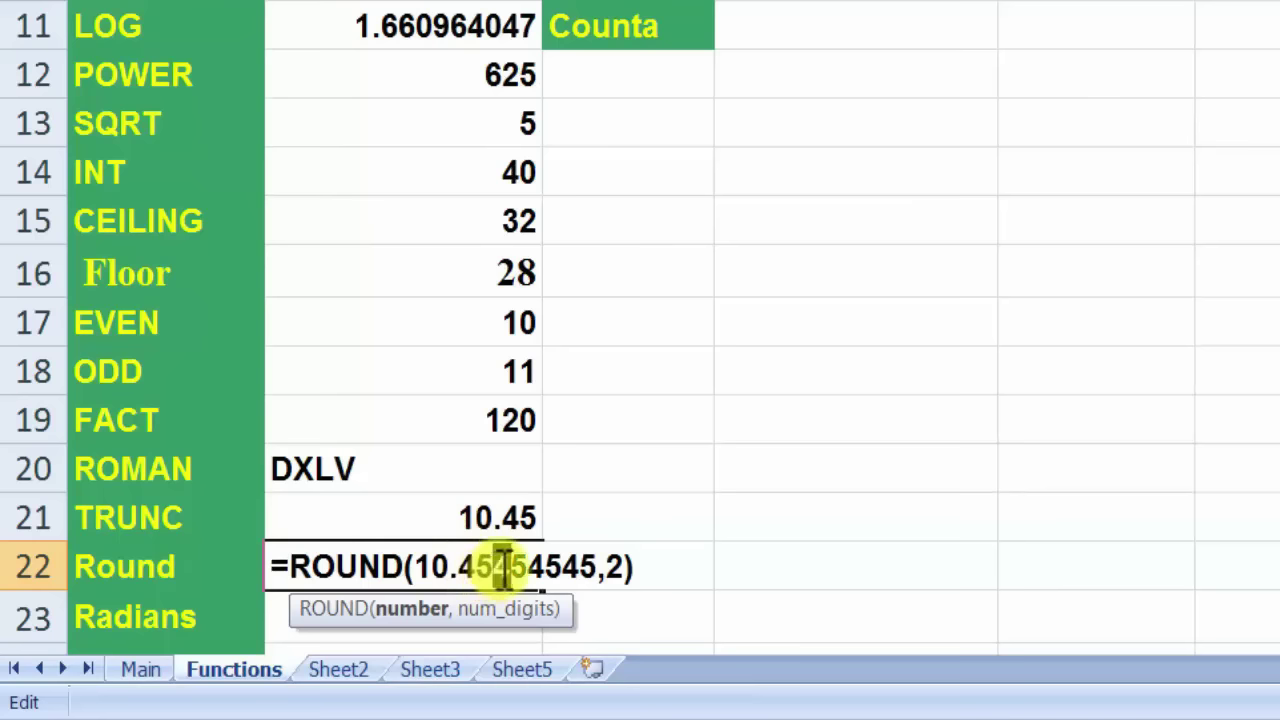
{"action": "left_click_drag", "start_coordinate": [505, 567], "coordinate": [492, 565]}
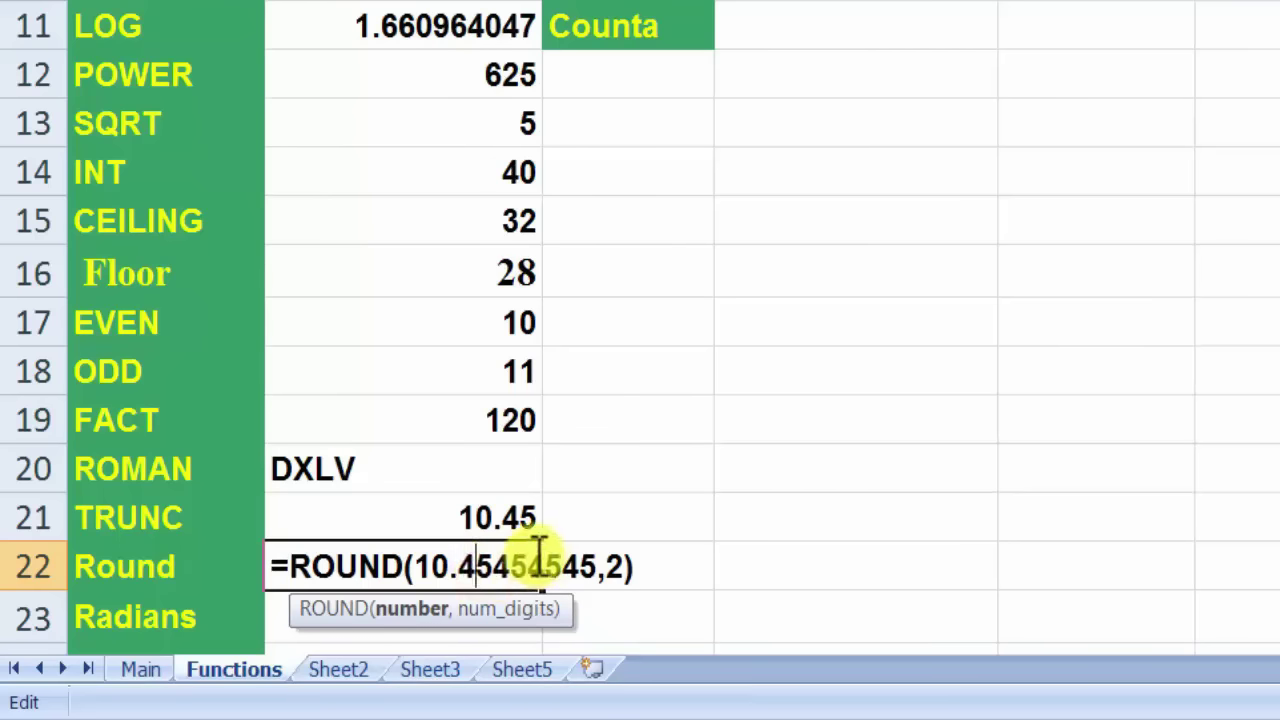
{"action": "left_click", "coordinate": [494, 567]}
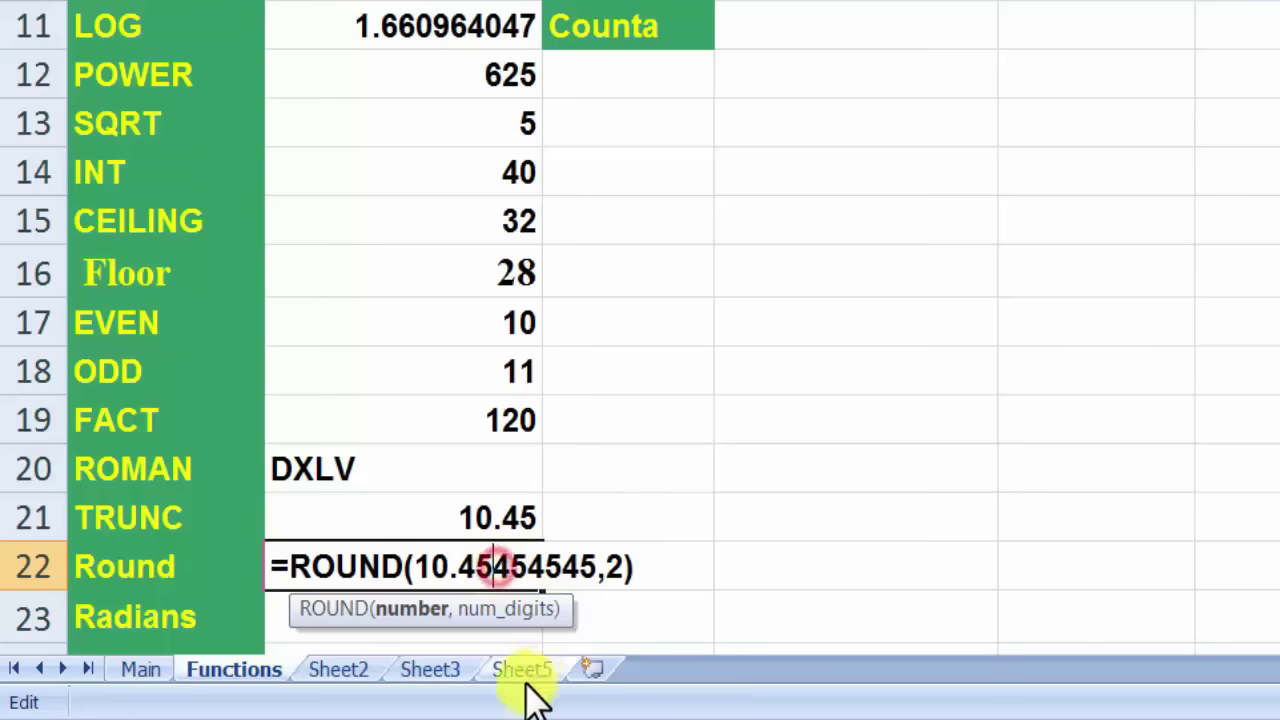
{"action": "key", "text": "Delete"}
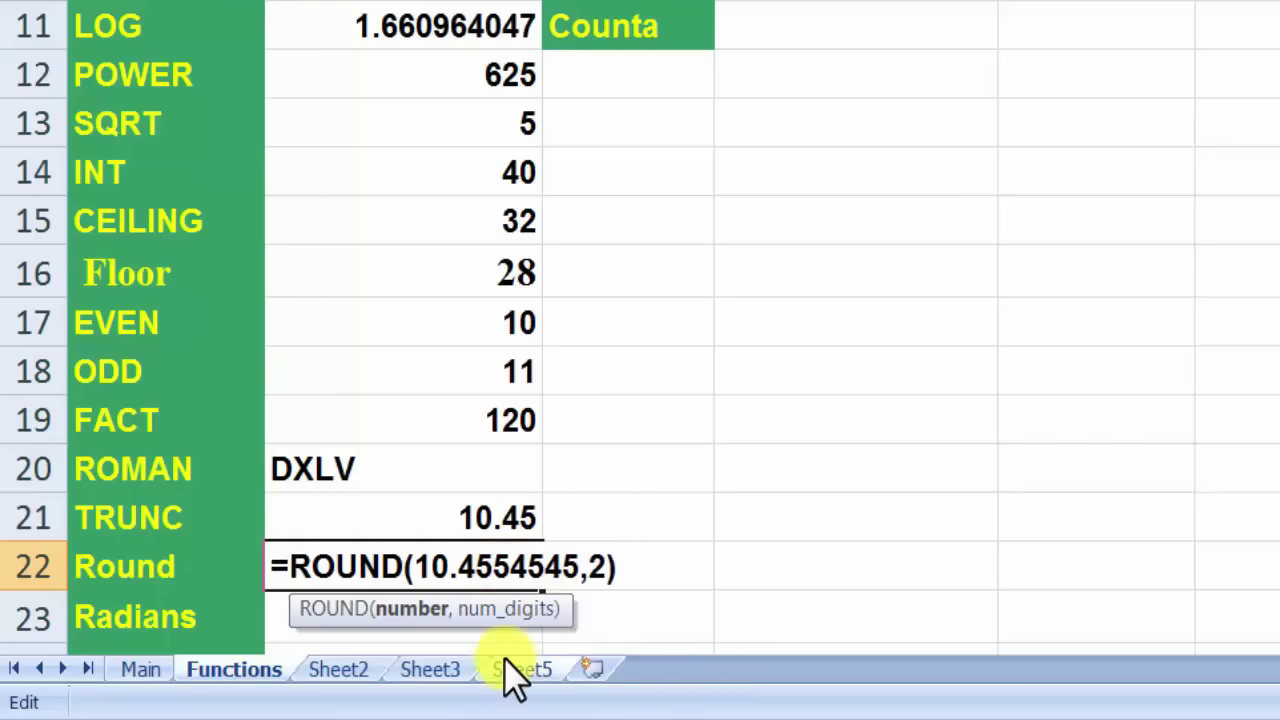
{"action": "type", "text": "5"}
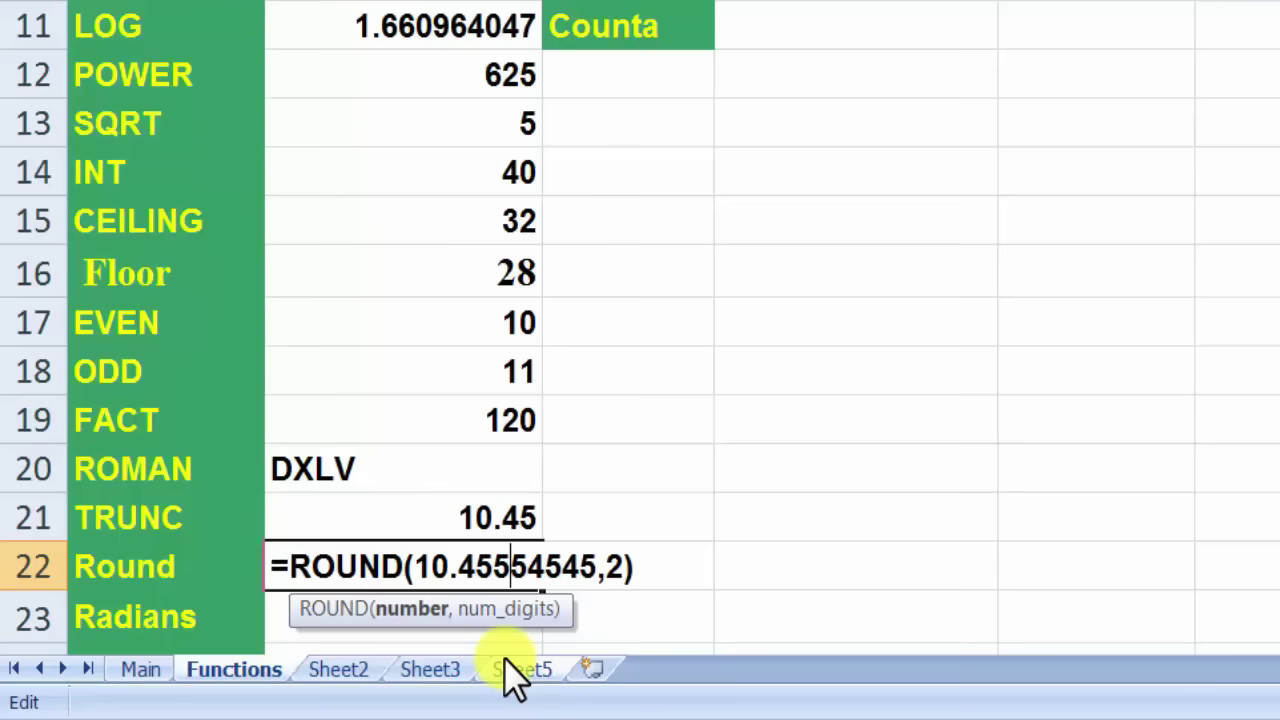
{"action": "key", "text": "Return"}
Step: Reopen the B22 ROUND formula to check it, leaving the 10.46 result
{"action": "left_click", "coordinate": [500, 570]}
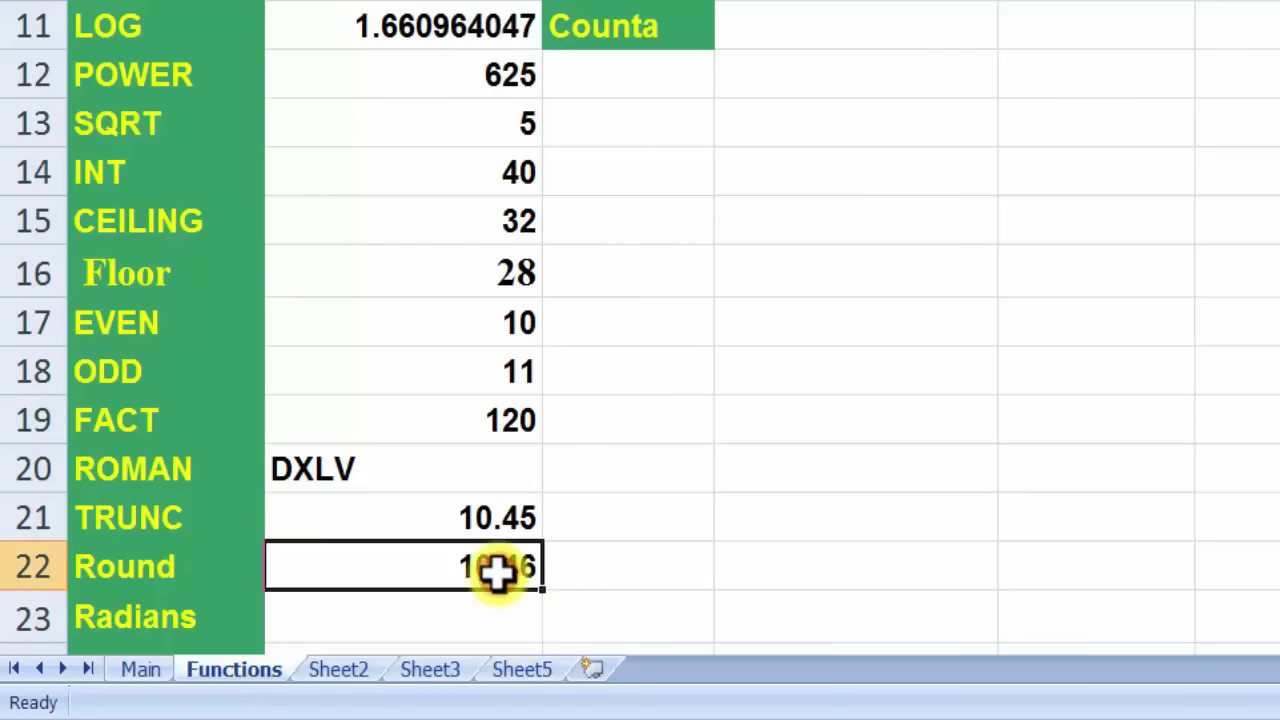
{"action": "key", "text": "F2"}
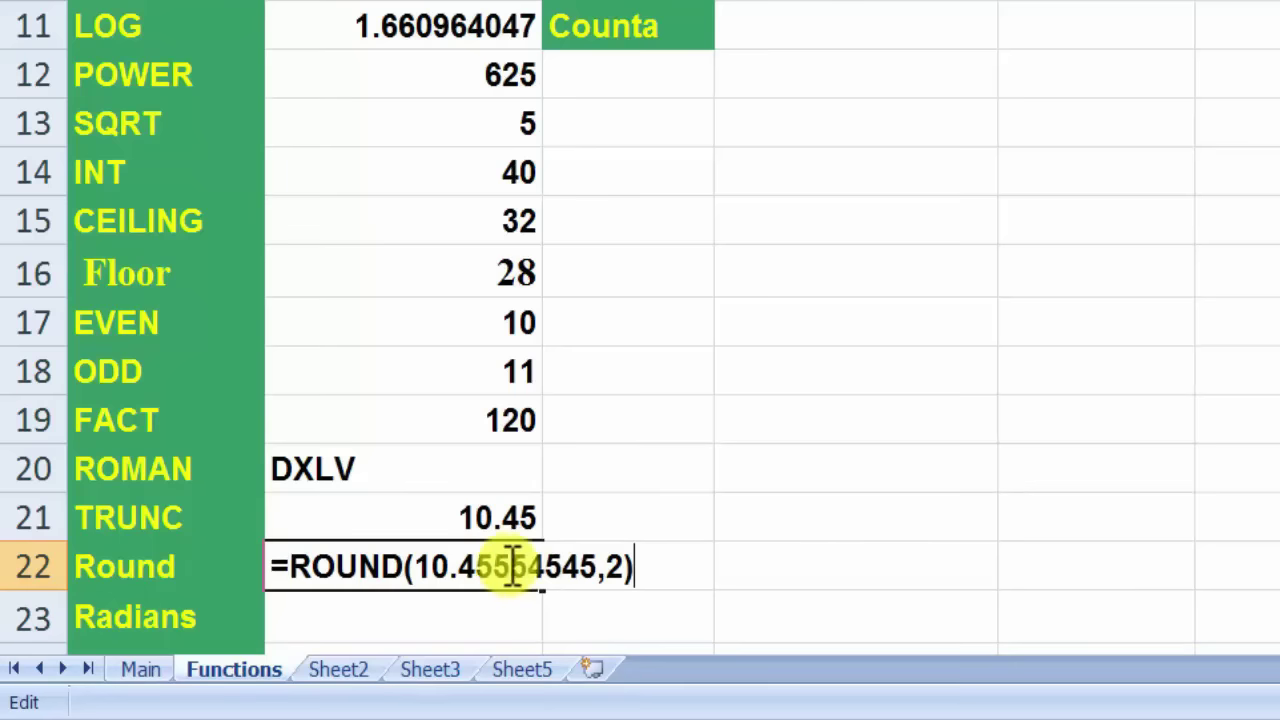
{"action": "left_click", "coordinate": [536, 566]}
{"action": "key", "text": "Return"}
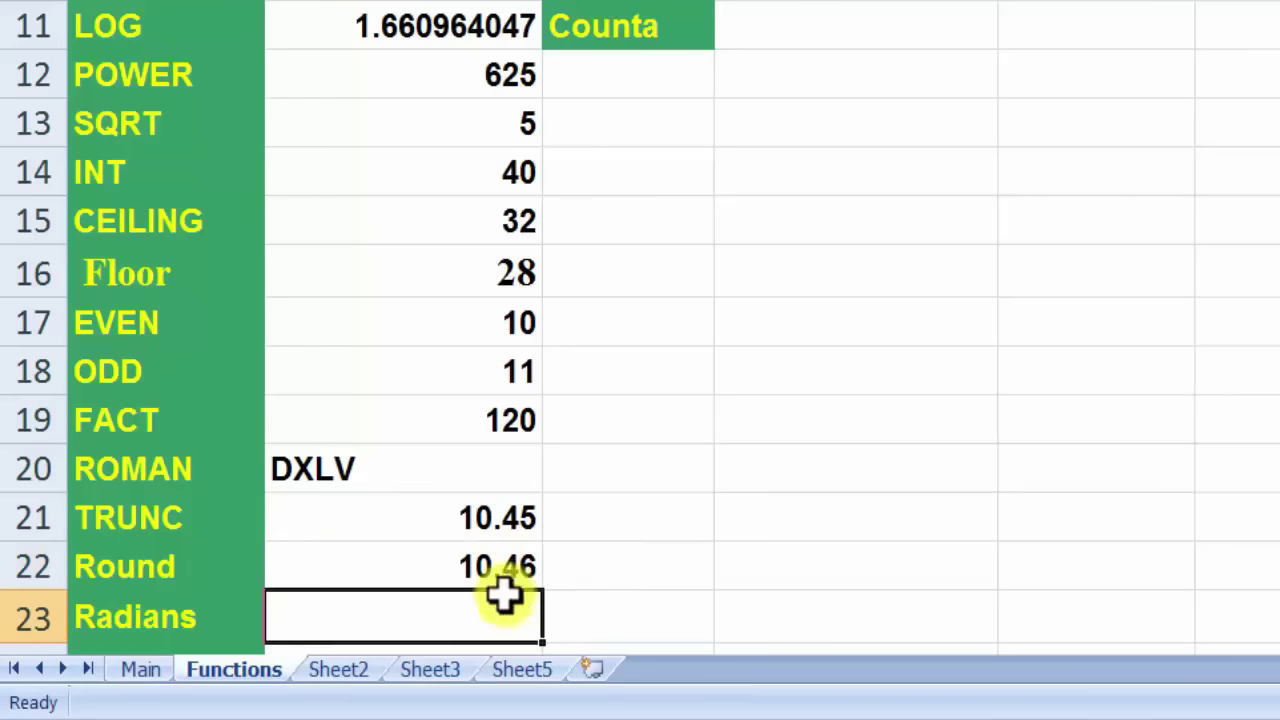
{"action": "left_click", "coordinate": [522, 578]}
{"action": "double_click", "coordinate": [522, 578]}
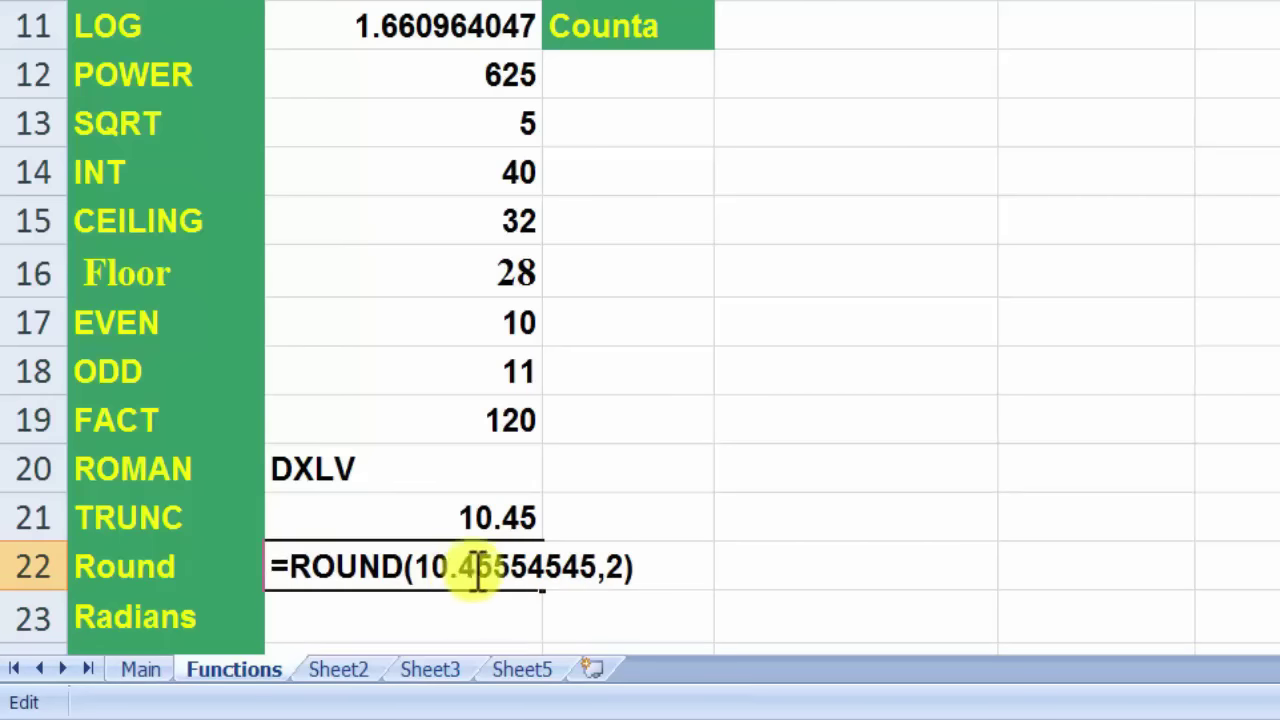
{"action": "left_click", "coordinate": [490, 567]}
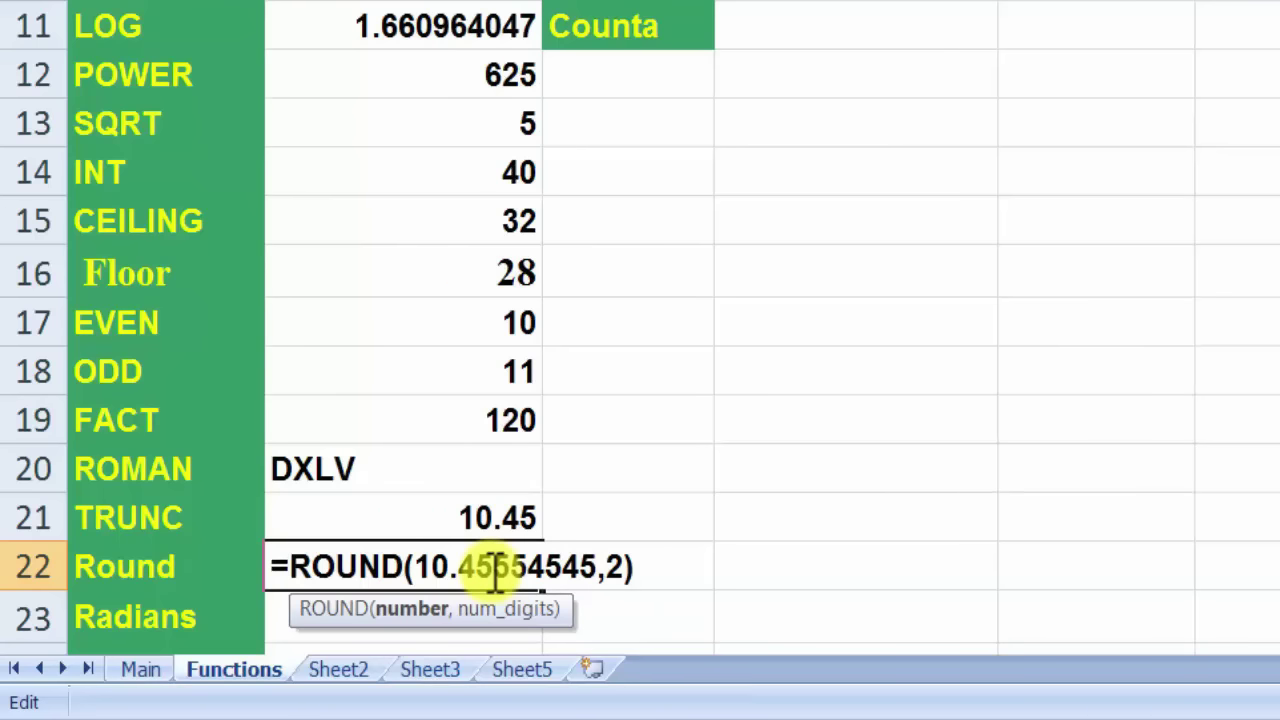
{"action": "key", "text": "Return"}
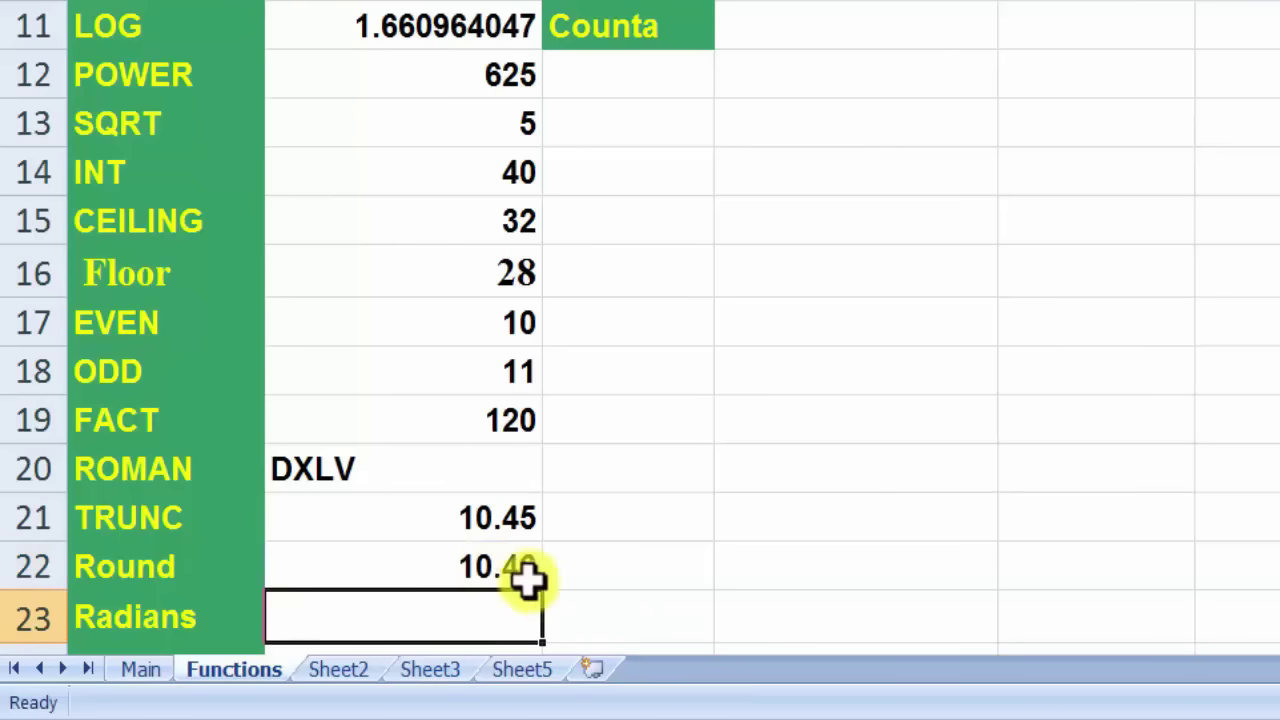
{"action": "left_click", "coordinate": [528, 578]}
Step: Enter =radians(45) in B23 and =degrees(45) in B24
{"action": "left_click", "coordinate": [429, 617]}
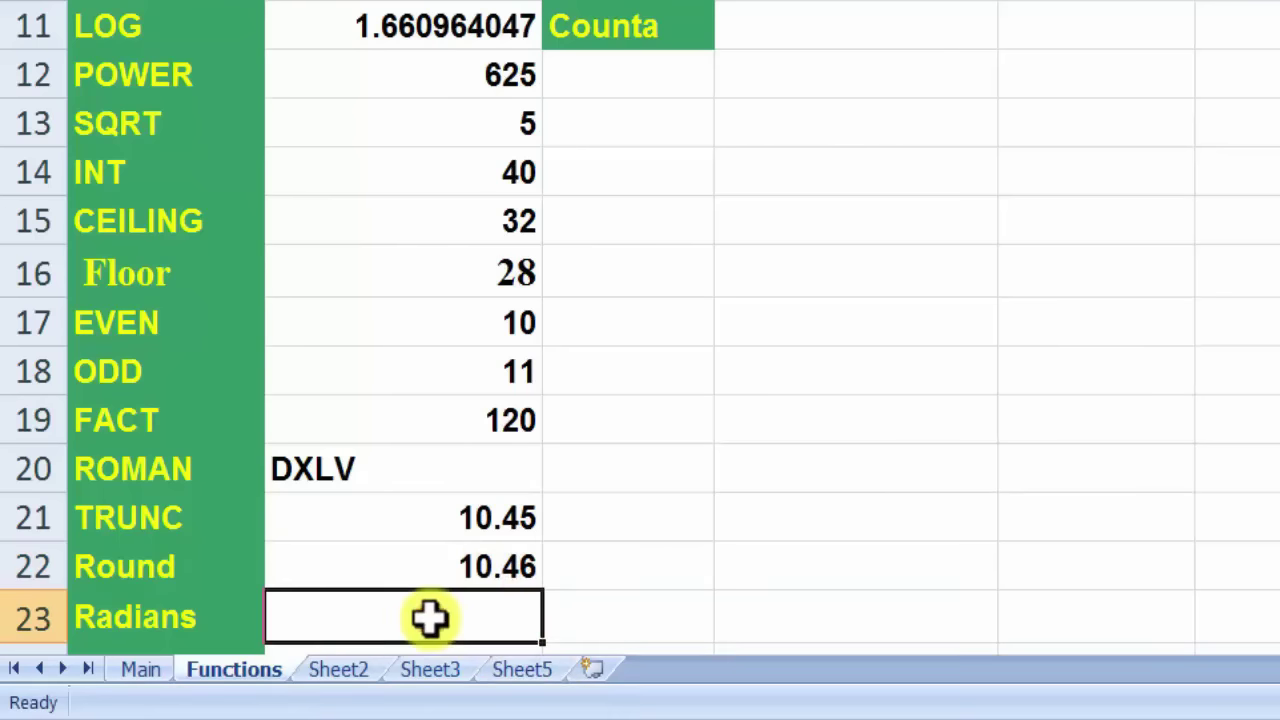
{"action": "scroll", "coordinate": [420, 630], "scroll_direction": "down", "scroll_amount": 2}
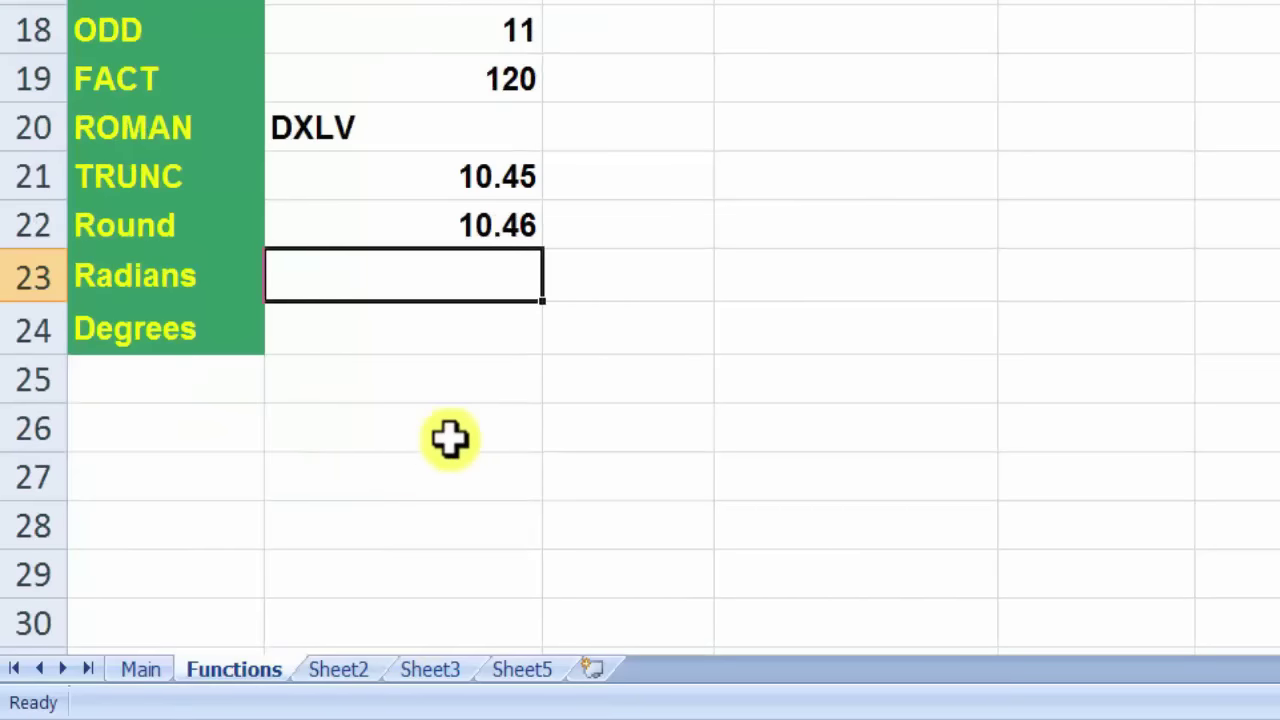
{"action": "type", "text": "=radia"}
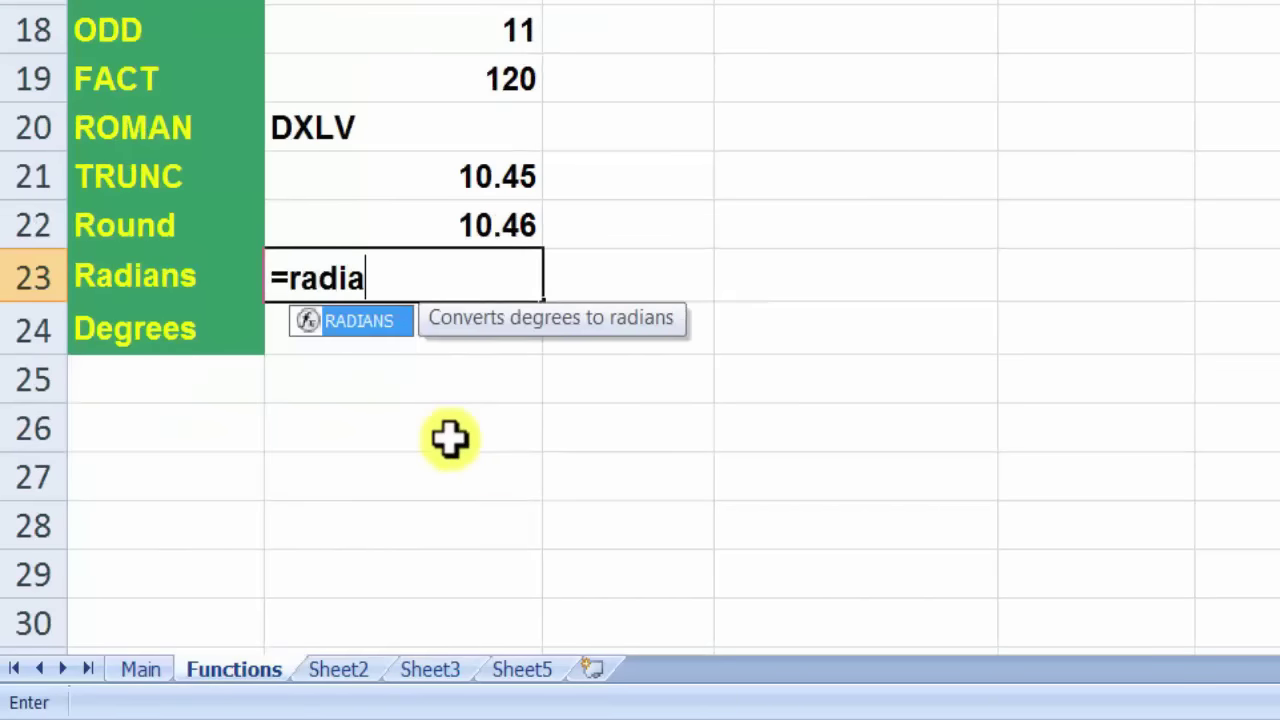
{"action": "type", "text": "ns("}
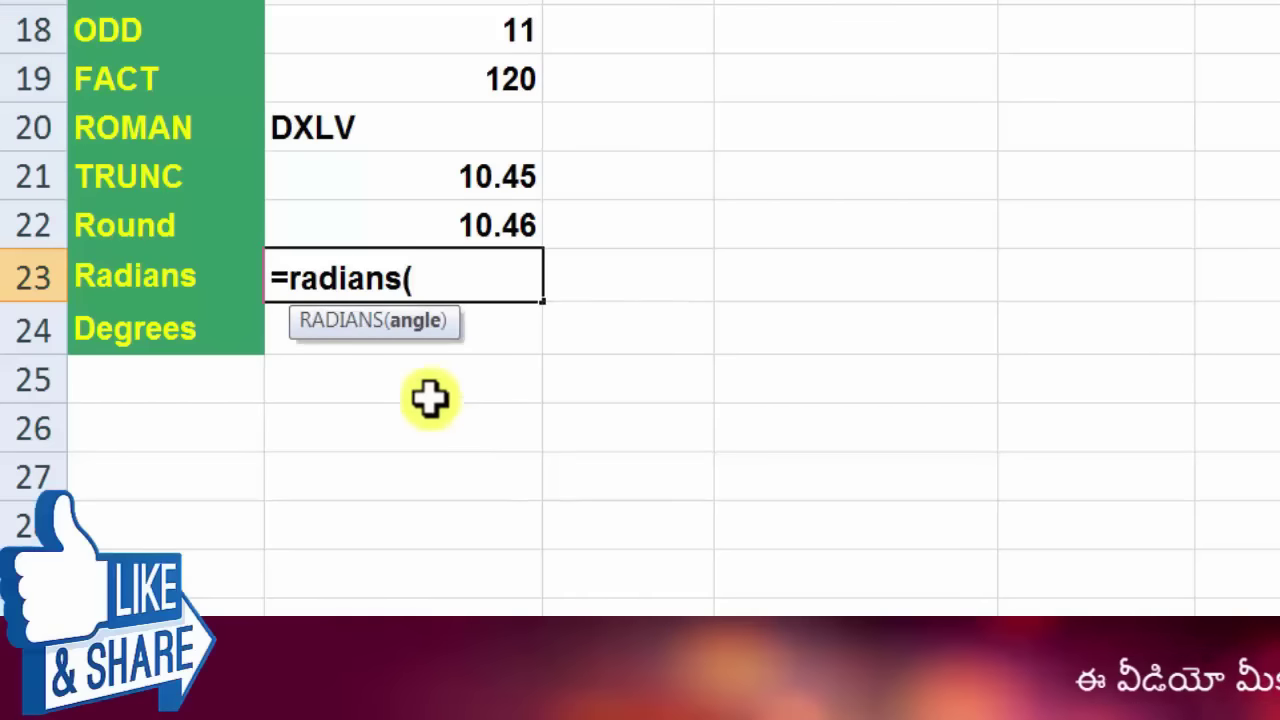
{"action": "type", "text": "45"}
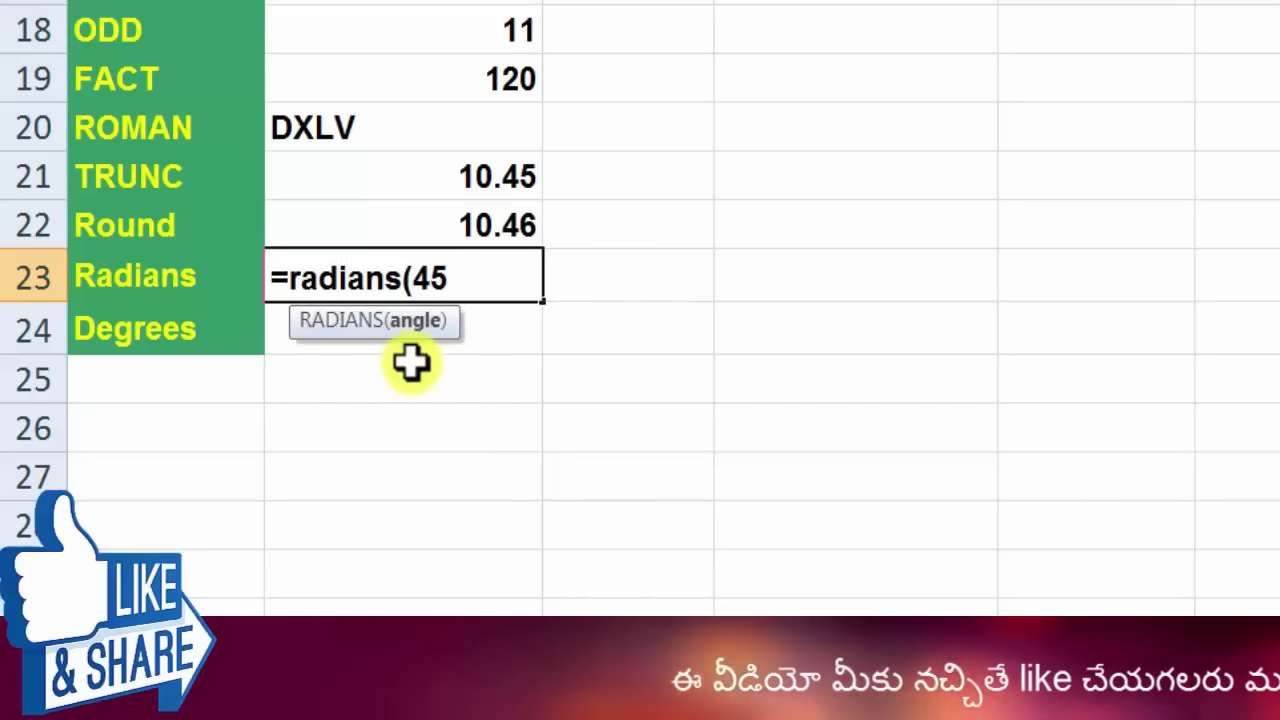
{"action": "type", "text": ")"}
{"action": "key", "text": "Return"}
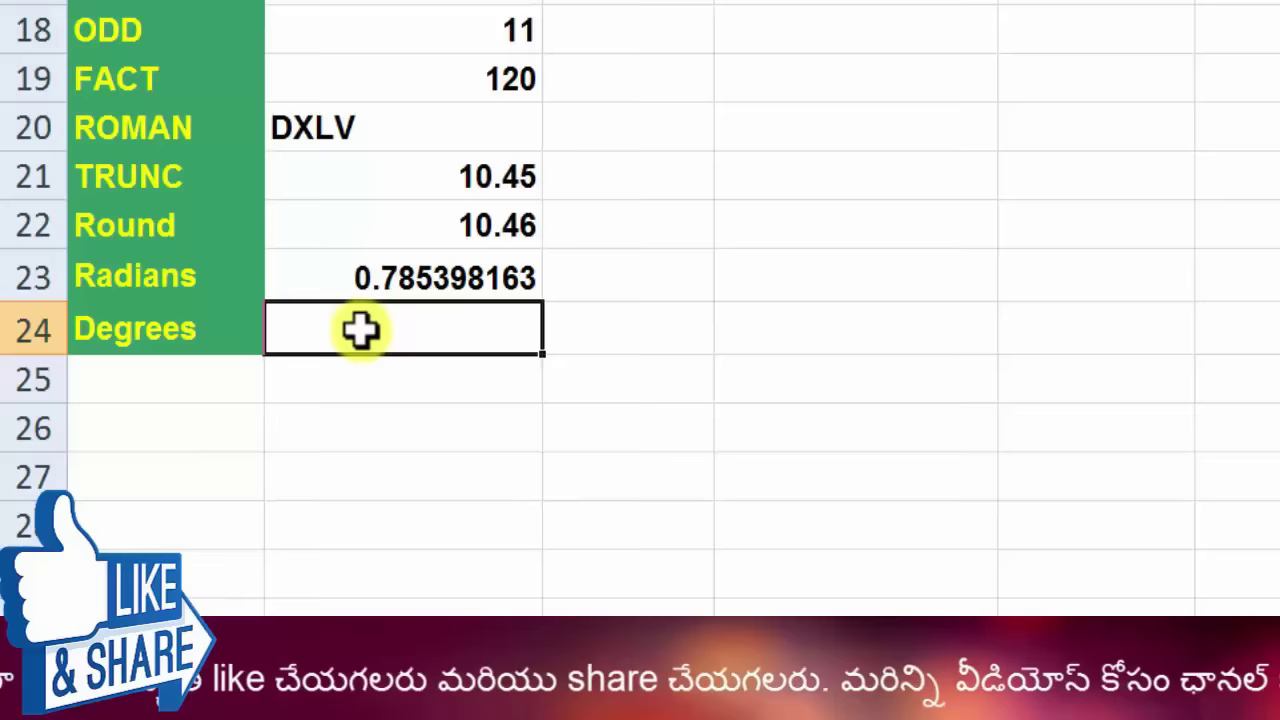
{"action": "type", "text": "="}
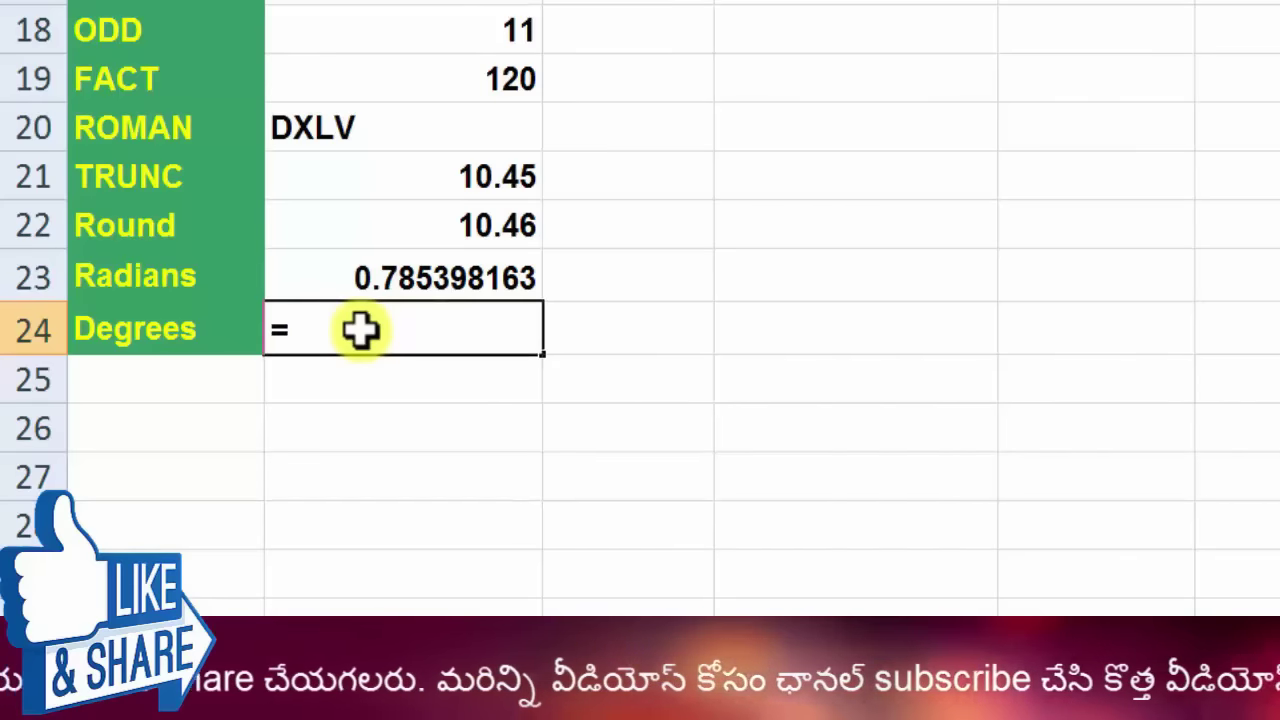
{"action": "type", "text": "degrees"}
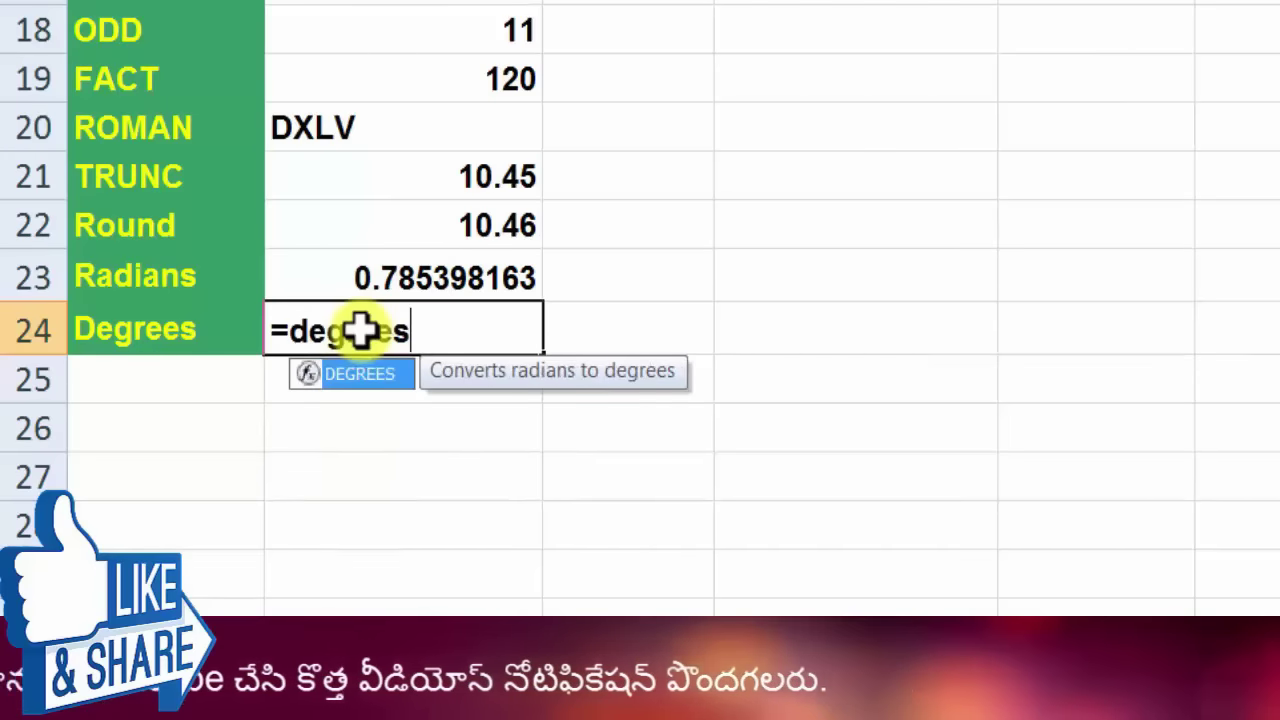
{"action": "type", "text": "(45"}
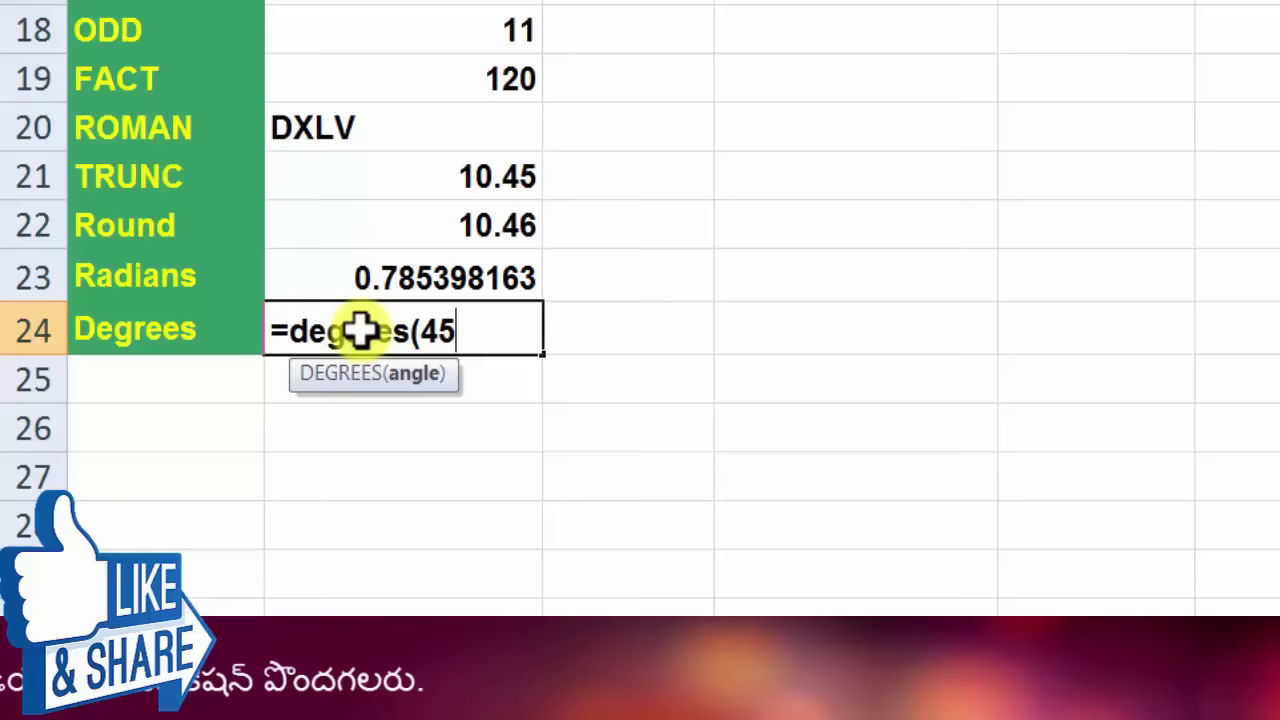
{"action": "type", "text": ")"}
{"action": "key", "text": "Return"}
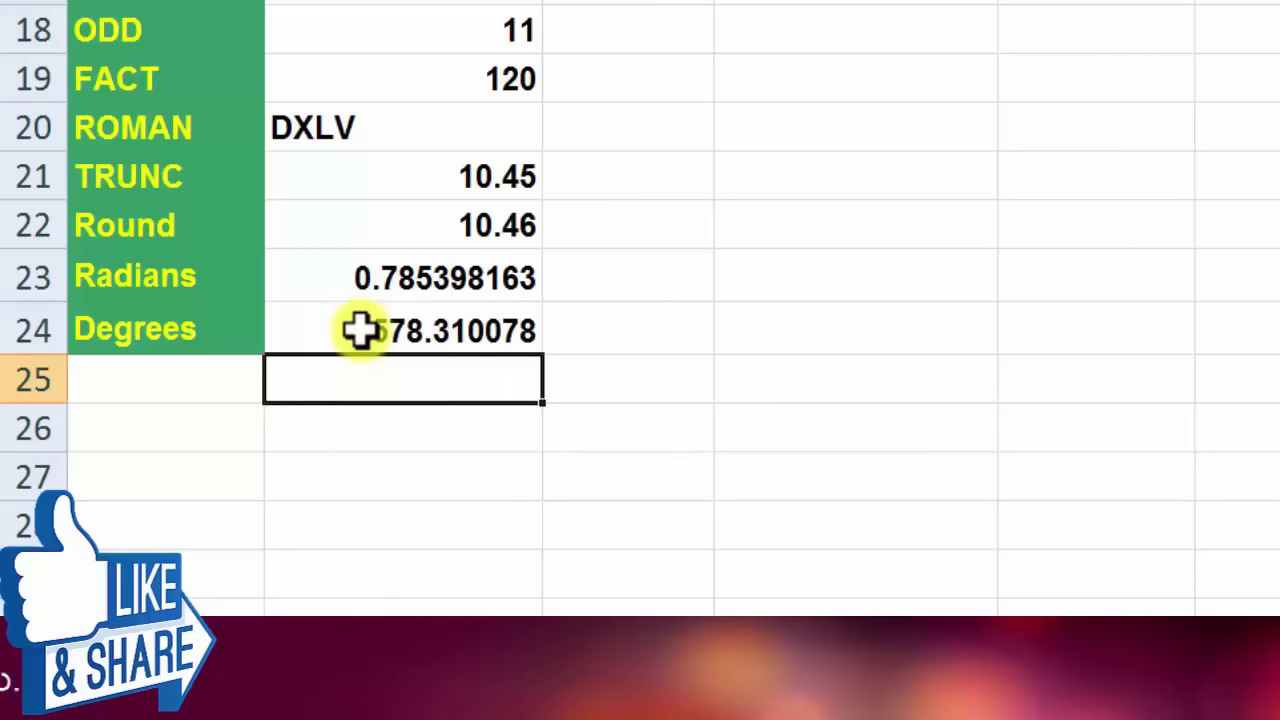
{"action": "left_click", "coordinate": [400, 336]}
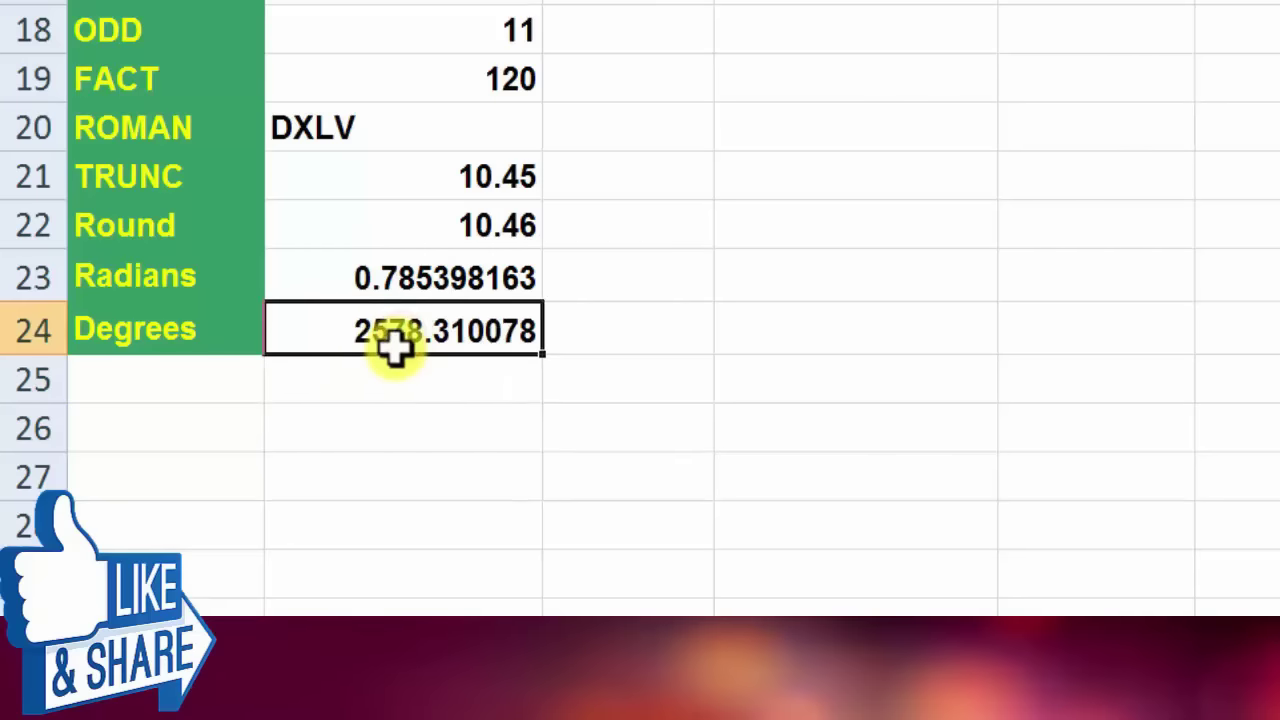
Step: Enter =MIN(D1:F1) in D5, giving 8
{"action": "scroll", "coordinate": [471, 437], "scroll_direction": "up", "scroll_amount": 1}
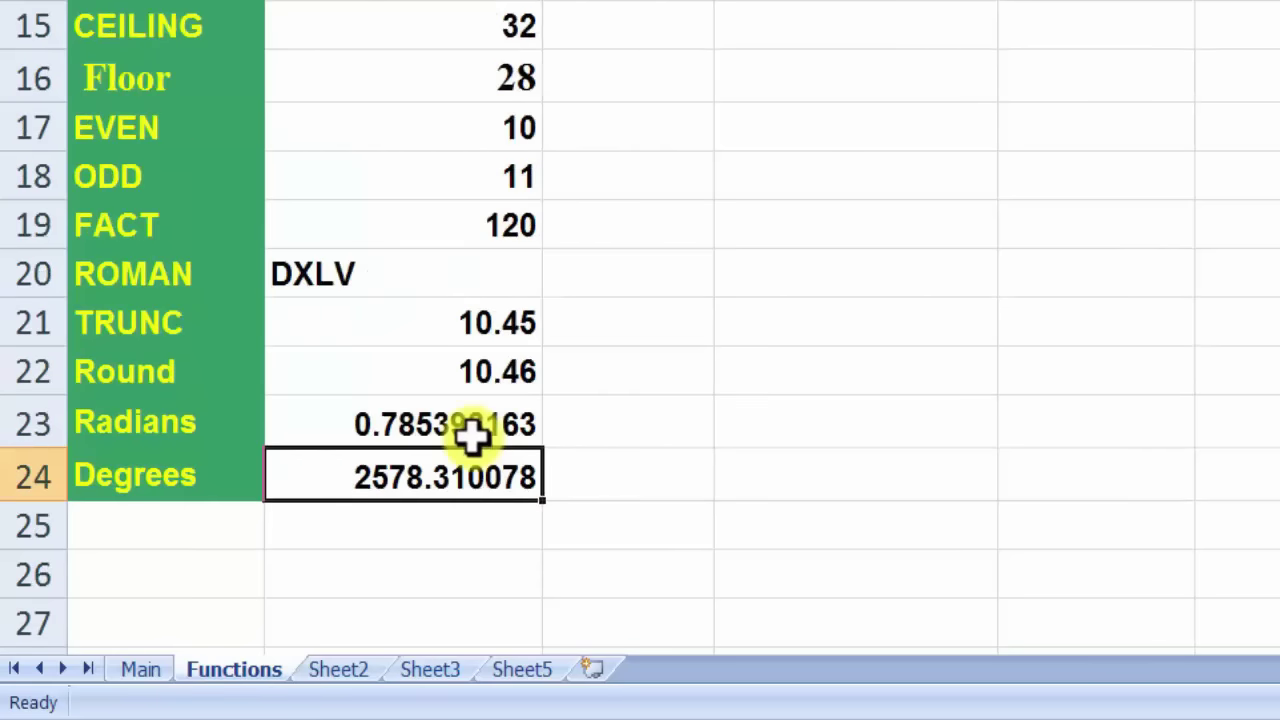
{"action": "scroll", "coordinate": [471, 437], "scroll_direction": "up", "scroll_amount": 3}
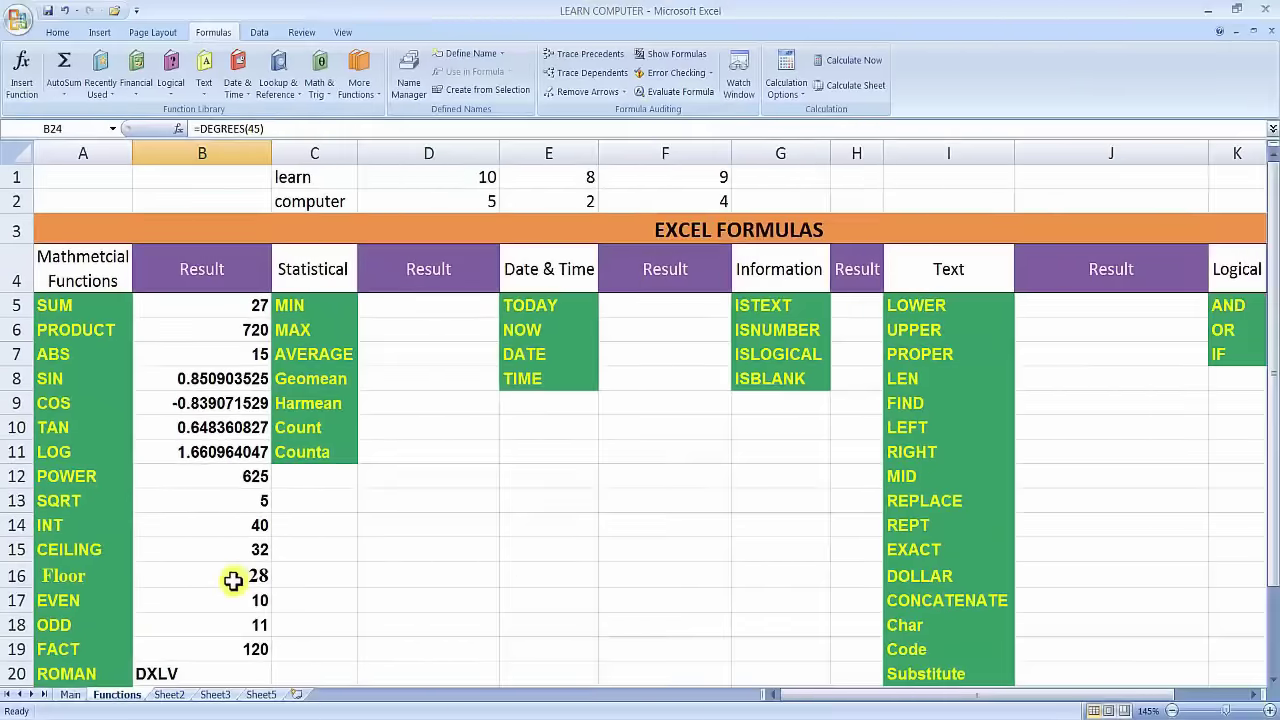
{"action": "scroll", "coordinate": [462, 590], "scroll_direction": "down", "scroll_amount": 3}
{"action": "scroll", "coordinate": [229, 586], "scroll_direction": "up", "scroll_amount": 3}
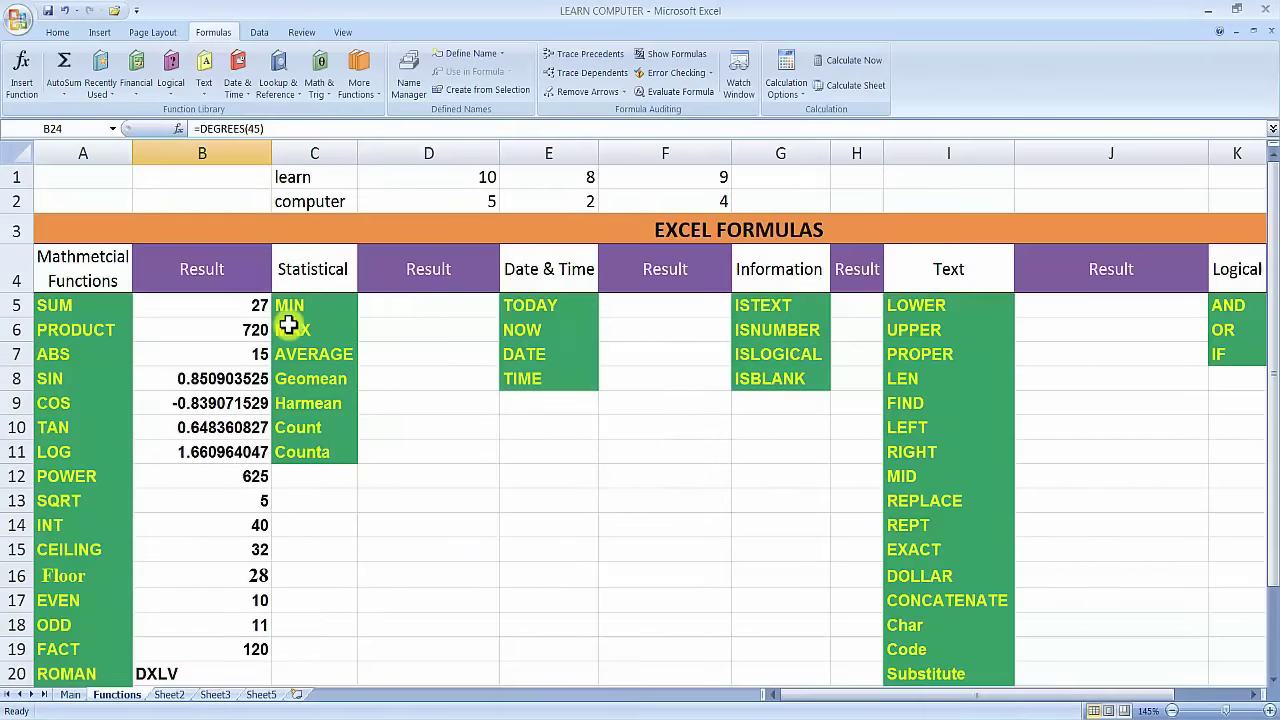
{"action": "left_click", "coordinate": [393, 311]}
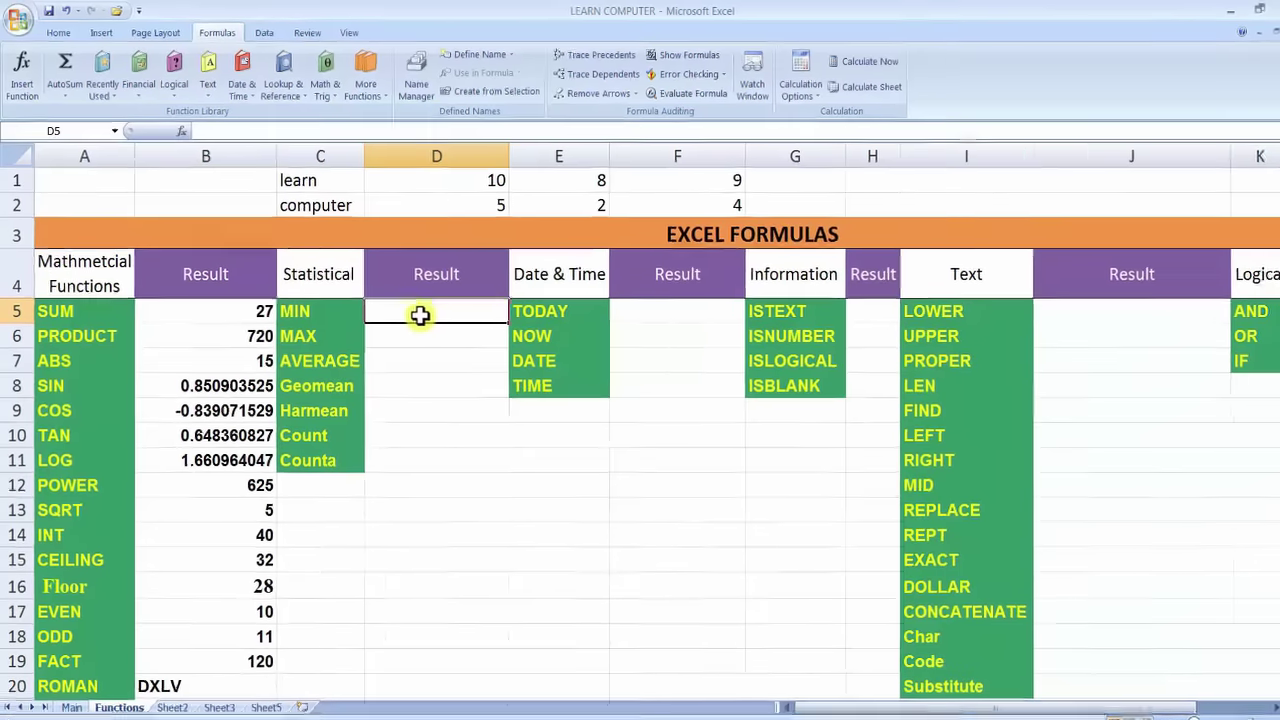
{"action": "type", "text": "=m"}
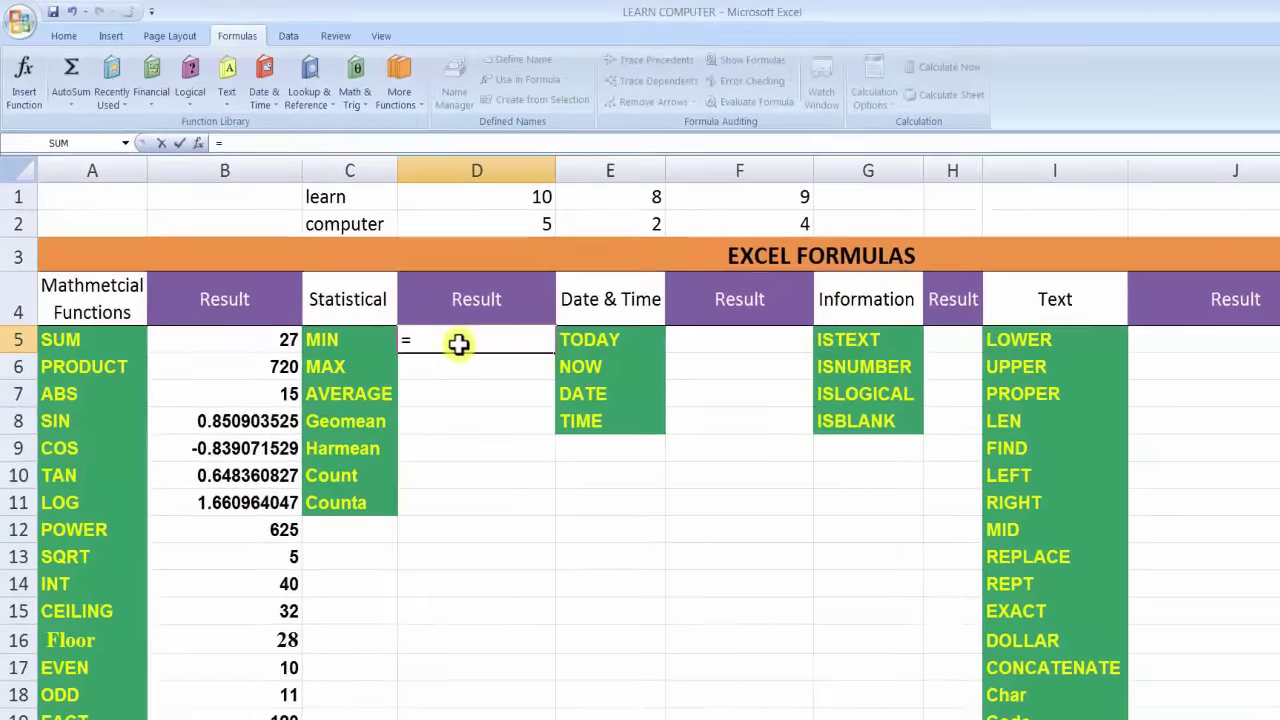
{"action": "type", "text": "in("}
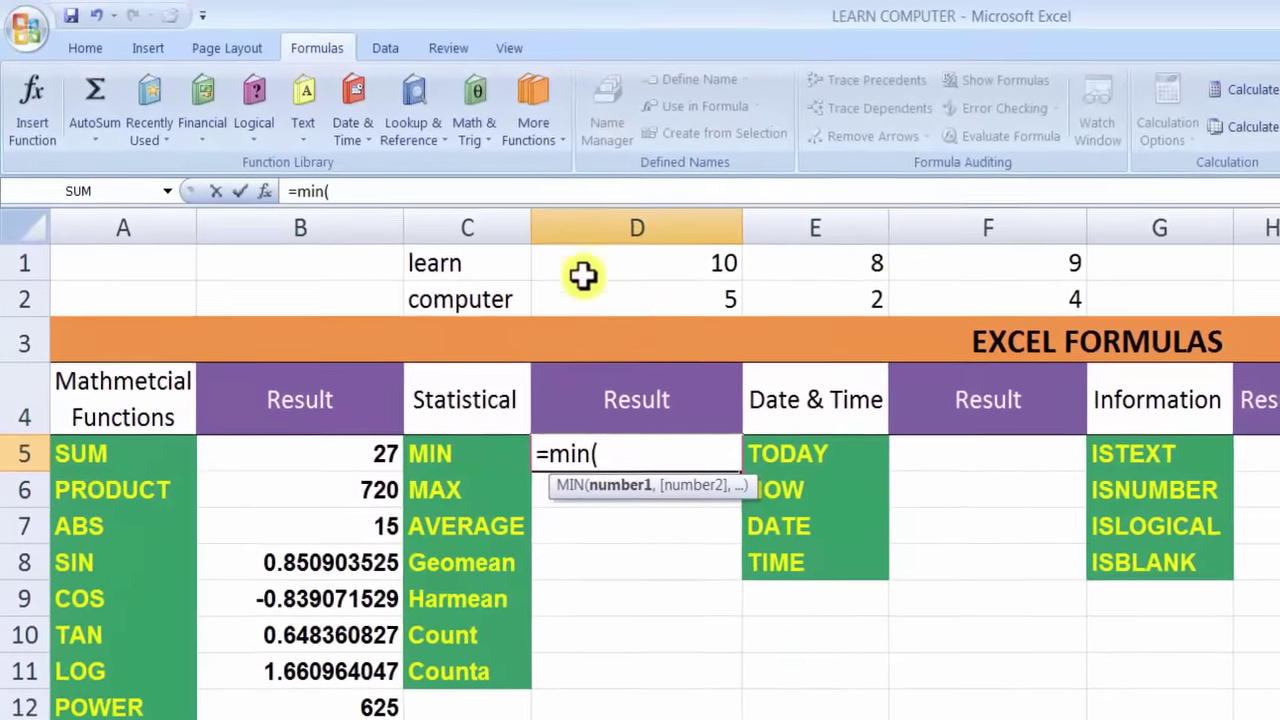
{"action": "left_click_drag", "start_coordinate": [471, 271], "coordinate": [1098, 272]}
{"action": "left_click_drag", "start_coordinate": [640, 274], "coordinate": [1050, 272]}
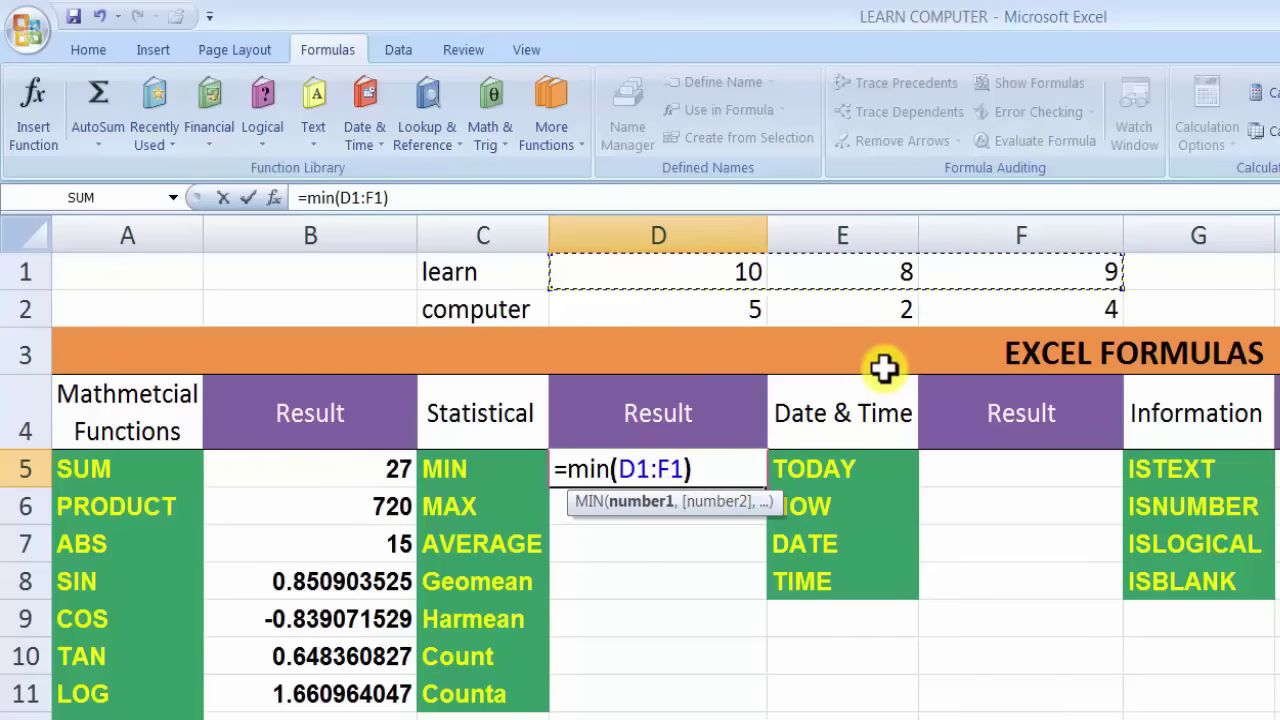
{"action": "key", "text": "Return"}
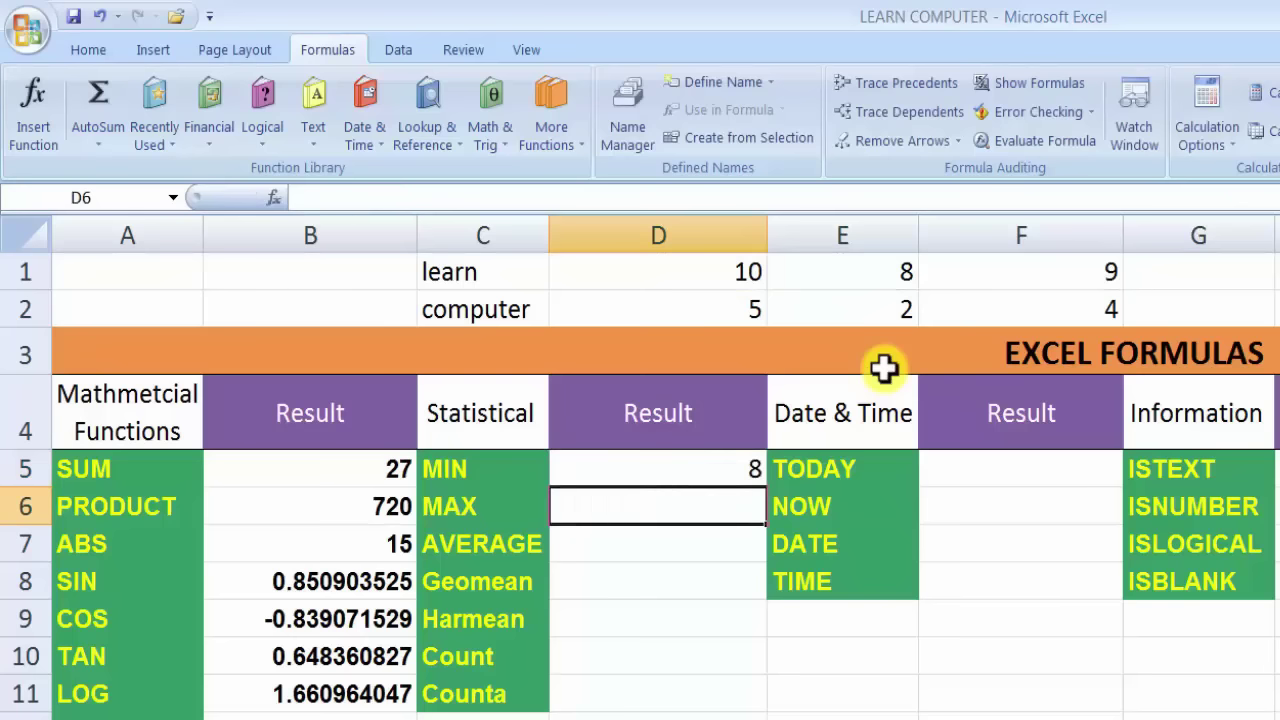
{"action": "left_click", "coordinate": [686, 477]}
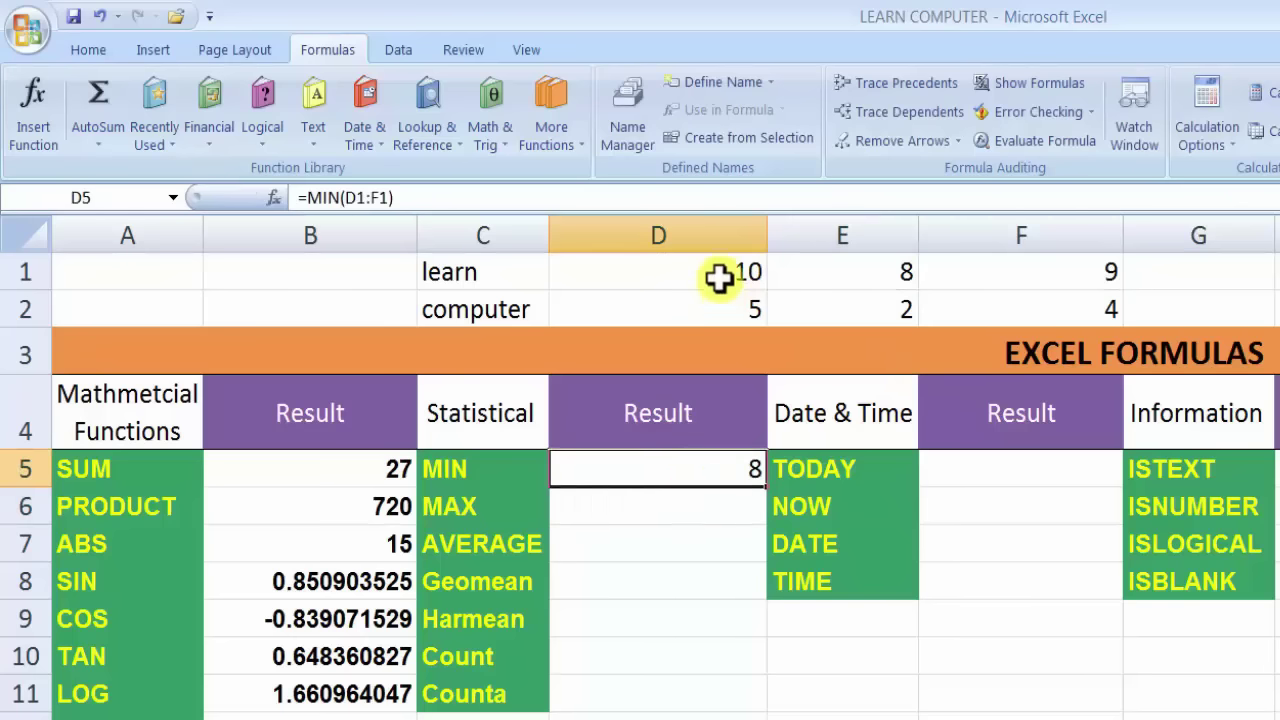
Step: Enter =MAX(D2:F2) in D6
{"action": "left_click_drag", "start_coordinate": [720, 277], "coordinate": [1020, 283]}
{"action": "left_click", "coordinate": [877, 268]}
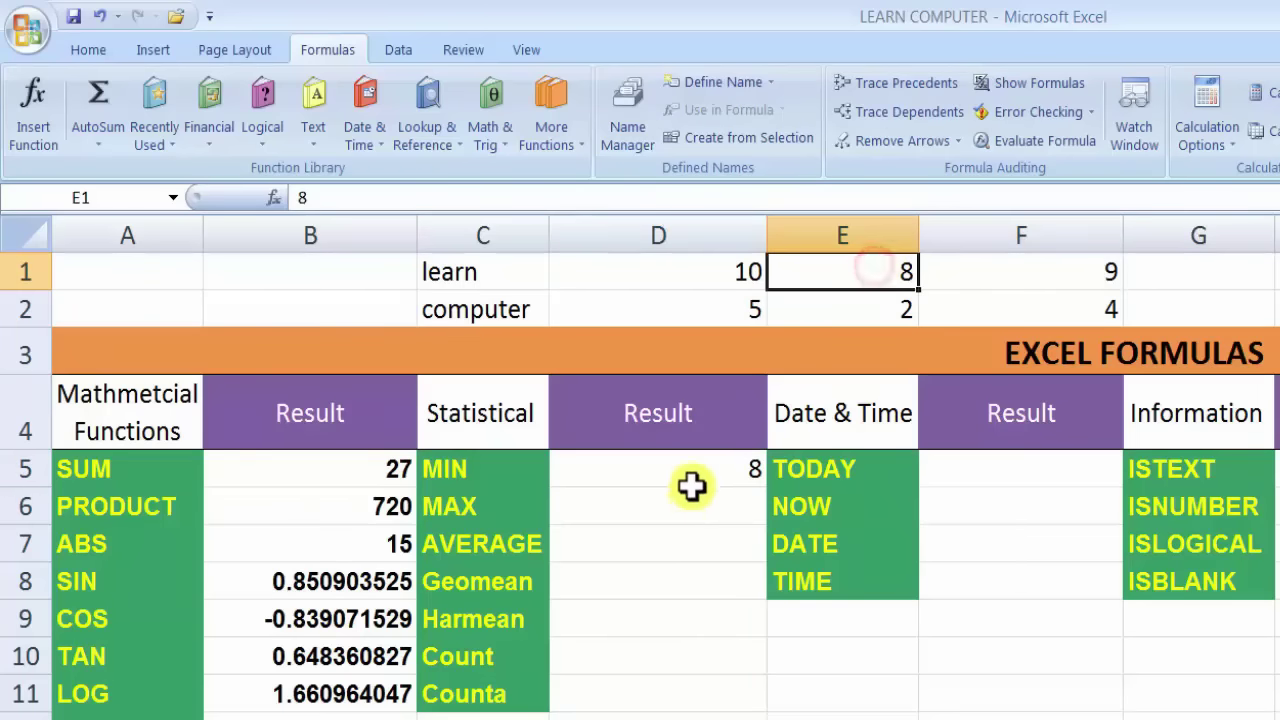
{"action": "left_click", "coordinate": [677, 512]}
{"action": "type", "text": "="}
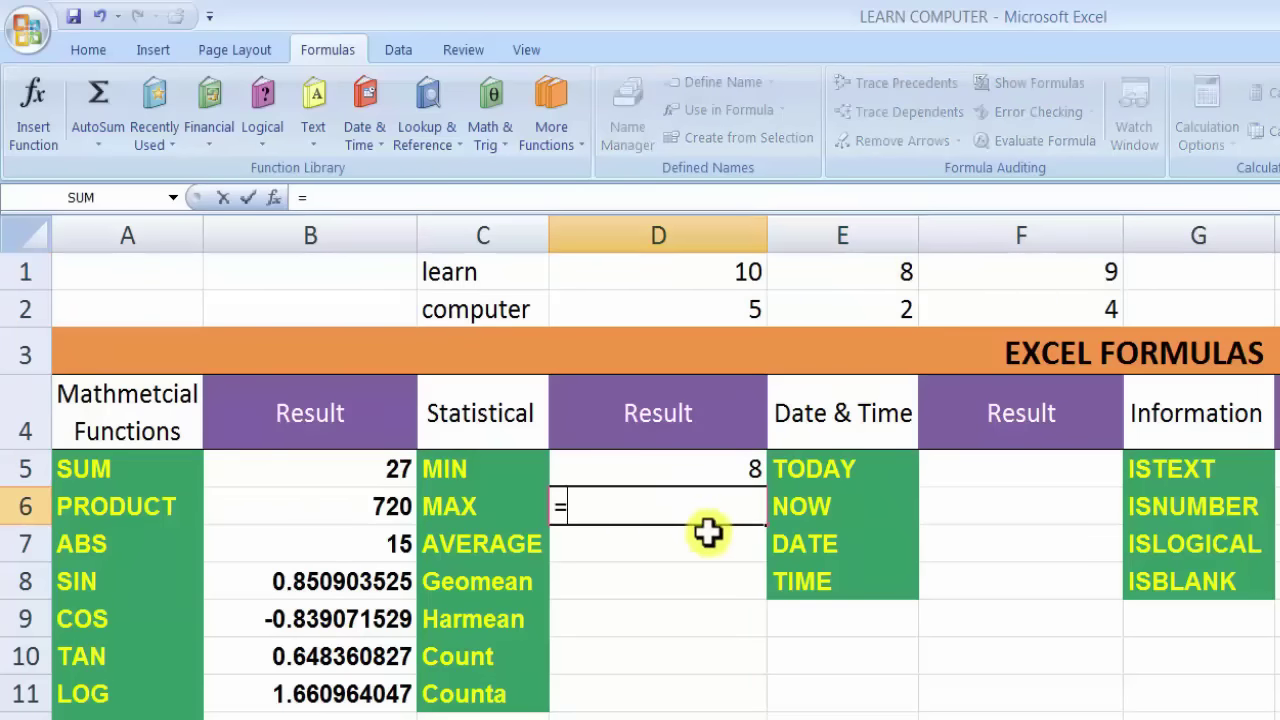
{"action": "type", "text": "max("}
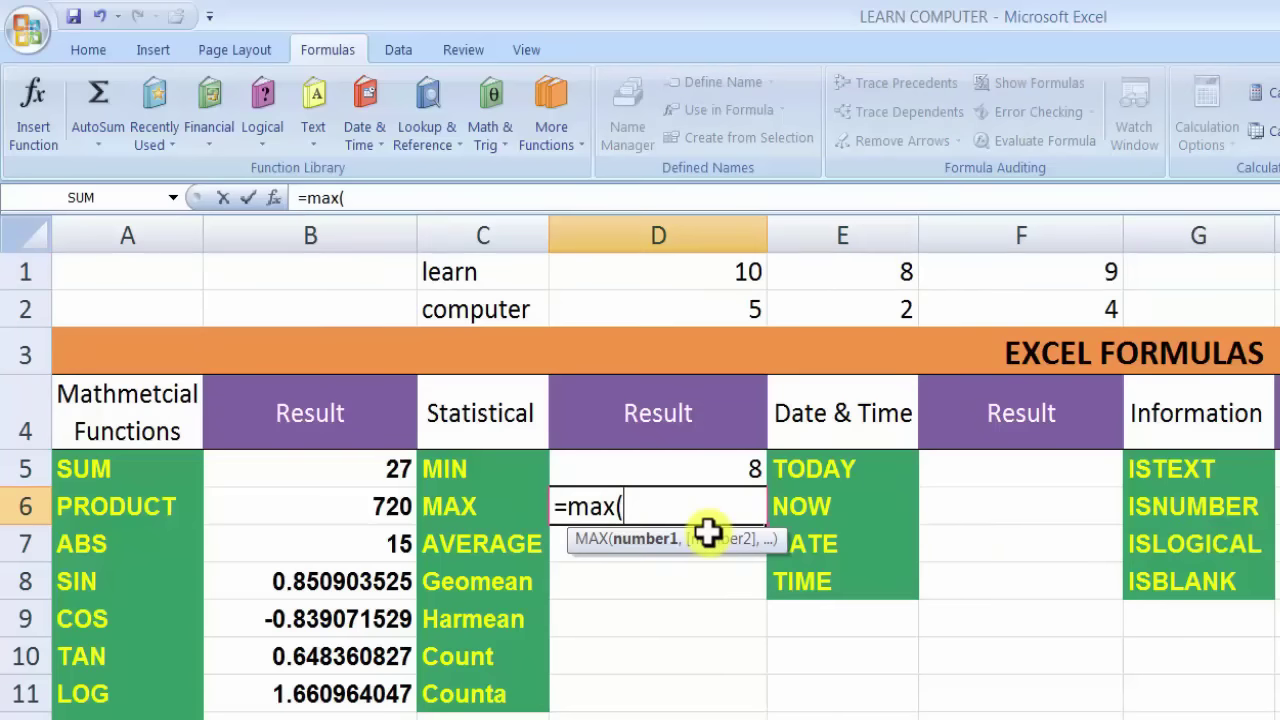
{"action": "left_click", "coordinate": [644, 305]}
{"action": "left_click_drag", "start_coordinate": [772, 300], "coordinate": [1087, 309]}
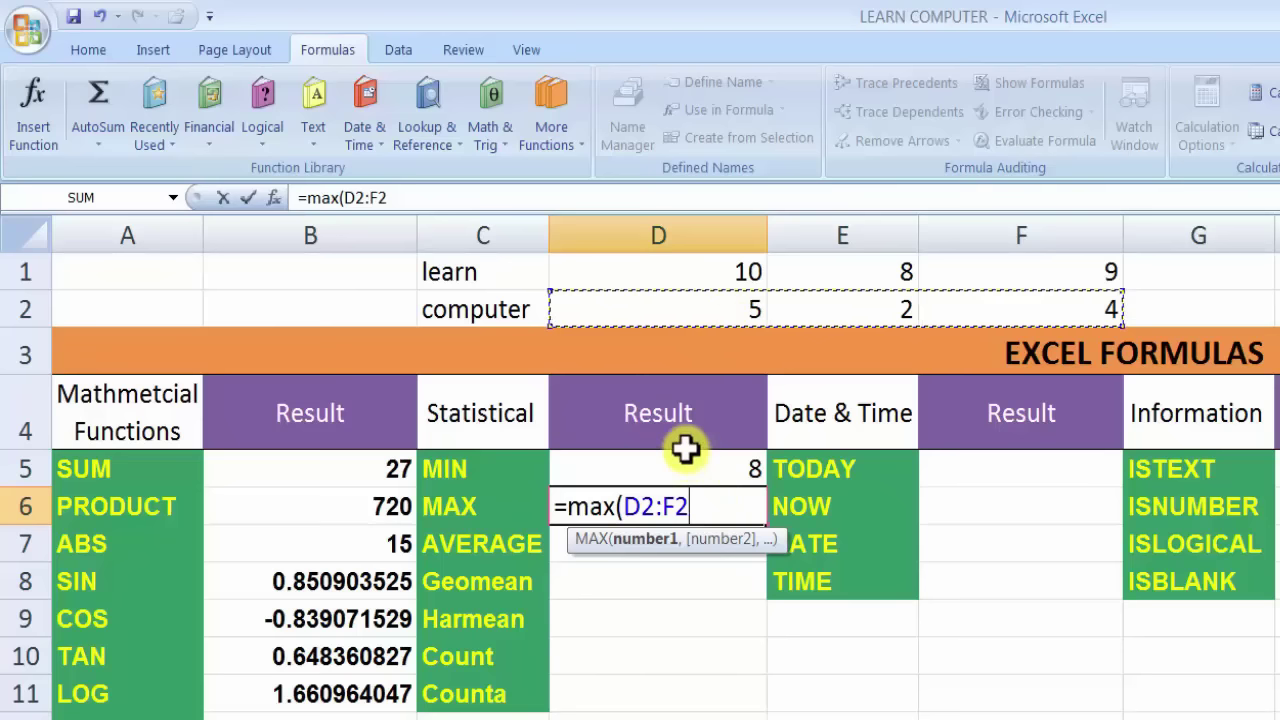
{"action": "type", "text": ")"}
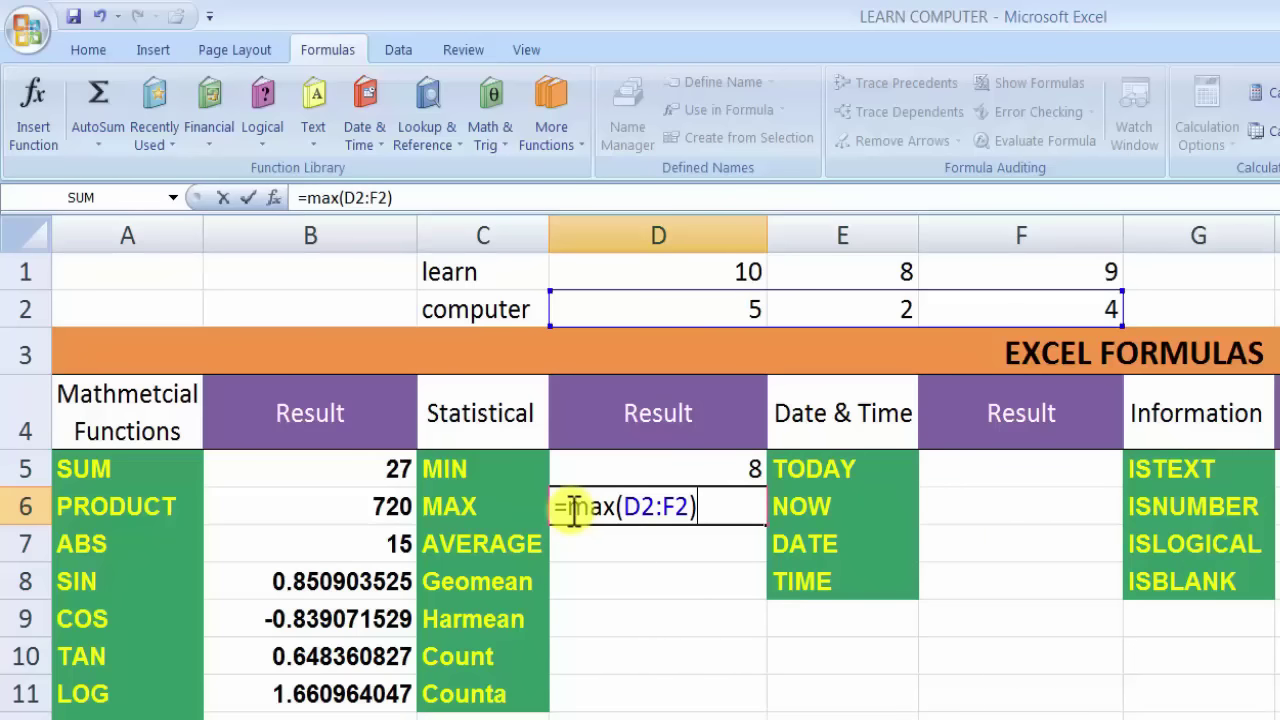
{"action": "left_click_drag", "start_coordinate": [572, 510], "coordinate": [623, 507]}
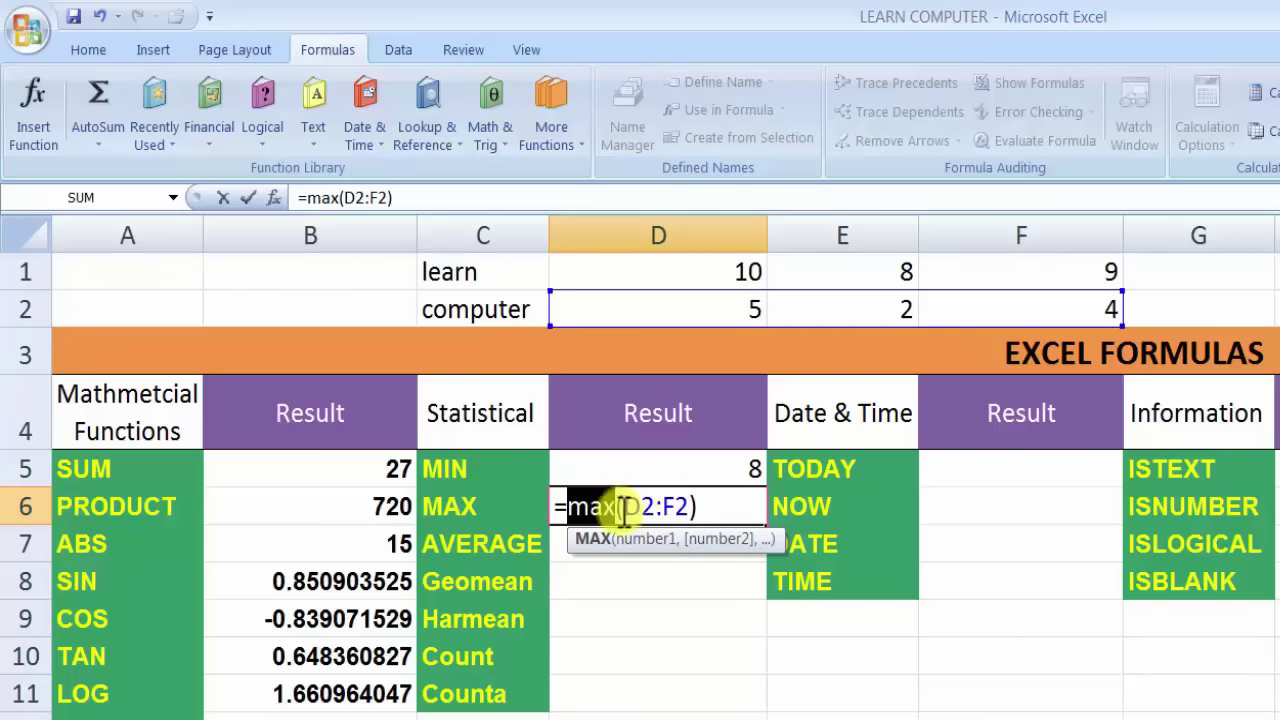
{"action": "left_click", "coordinate": [622, 507]}
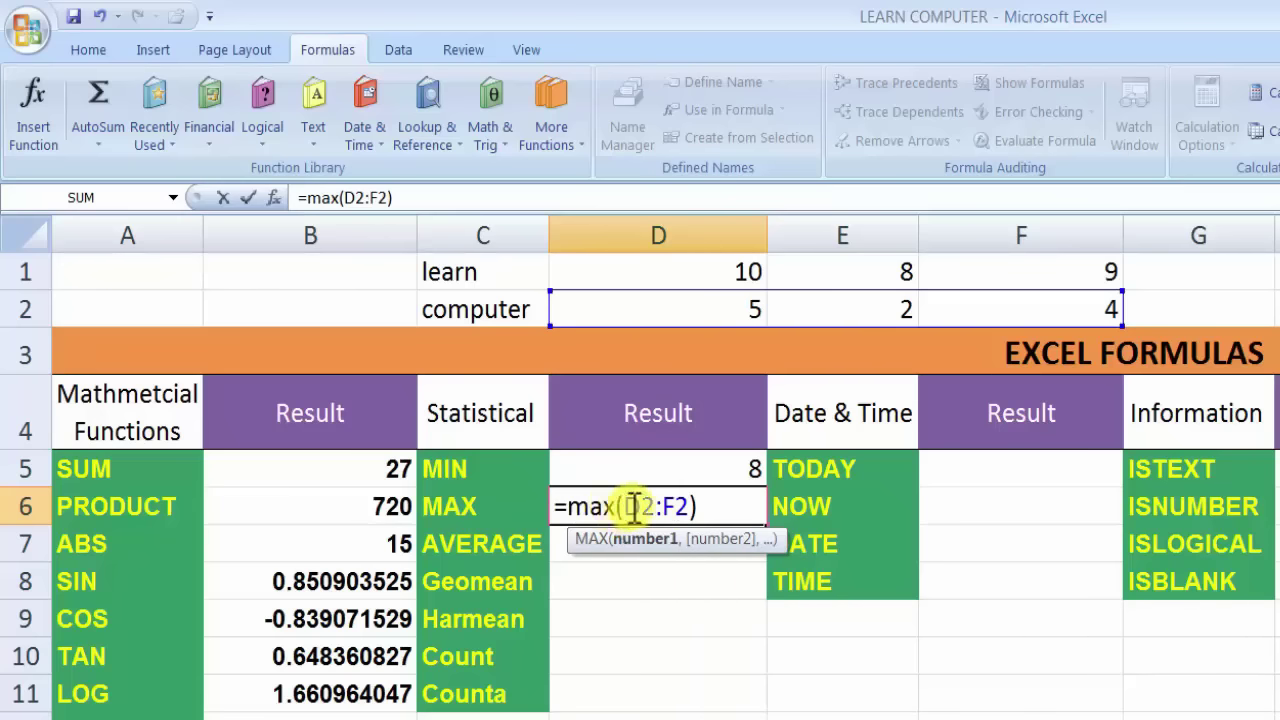
{"action": "left_click", "coordinate": [711, 510]}
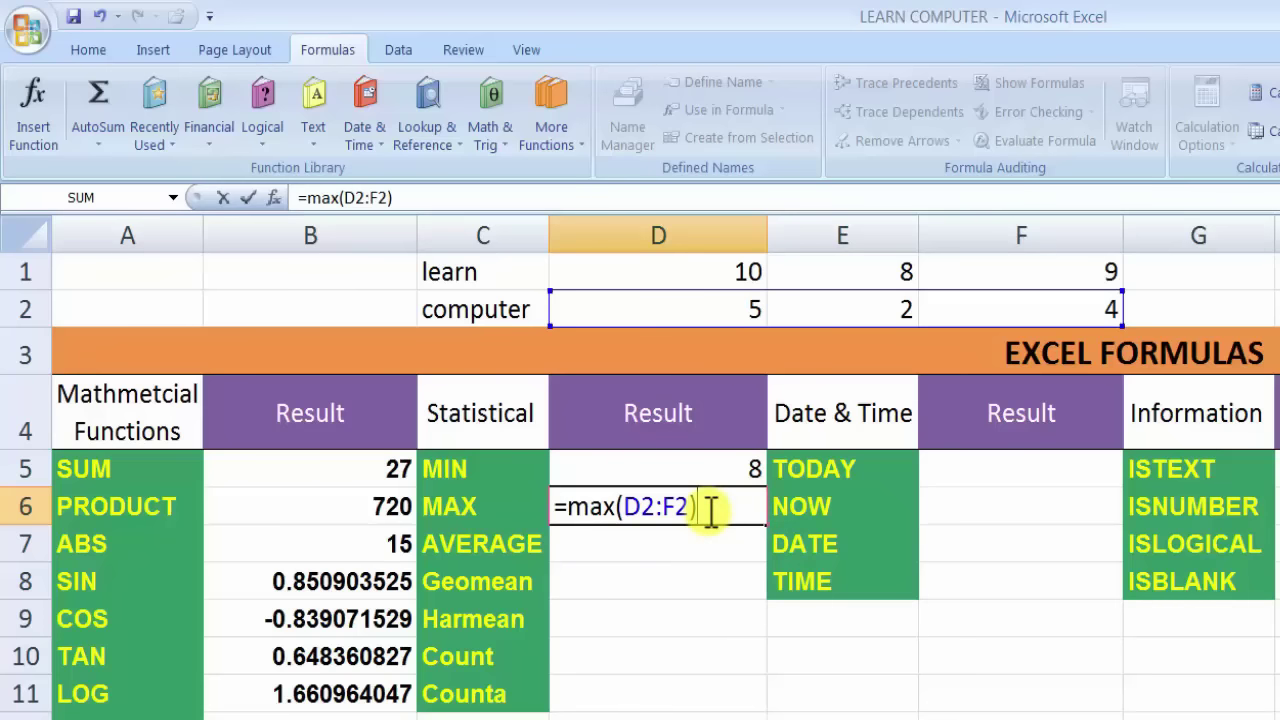
{"action": "key", "text": "Return"}
Step: Check the D2, E2 and F2 values behind the MAX result of 5
{"action": "left_click", "coordinate": [733, 510]}
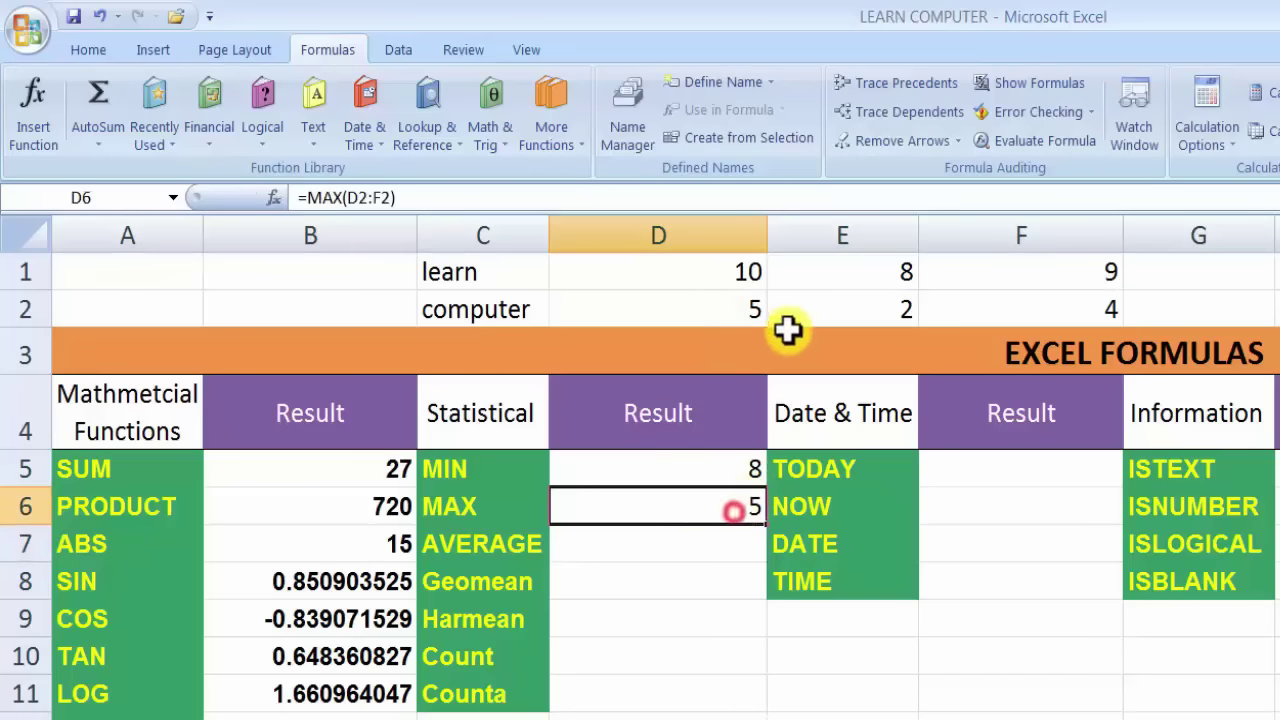
{"action": "left_click", "coordinate": [666, 314]}
{"action": "left_click", "coordinate": [866, 300]}
{"action": "left_click", "coordinate": [1040, 311]}
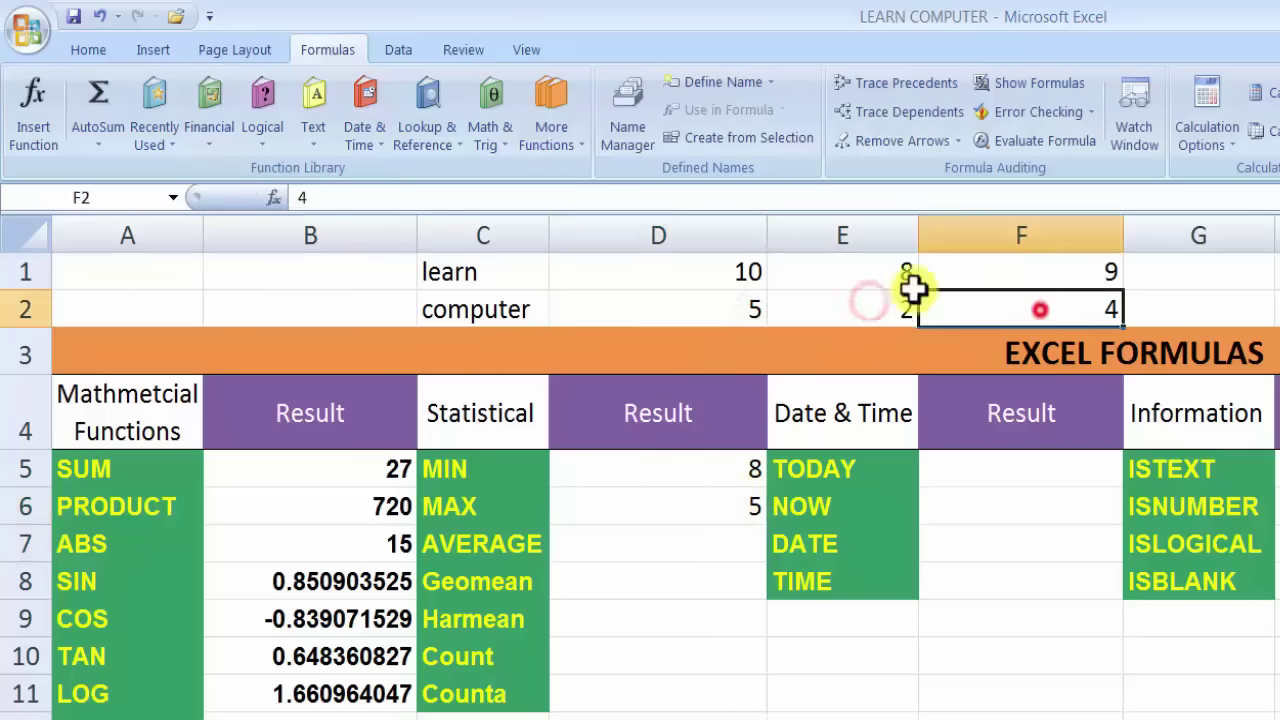
{"action": "left_click", "coordinate": [744, 307]}
{"action": "left_click", "coordinate": [626, 554]}
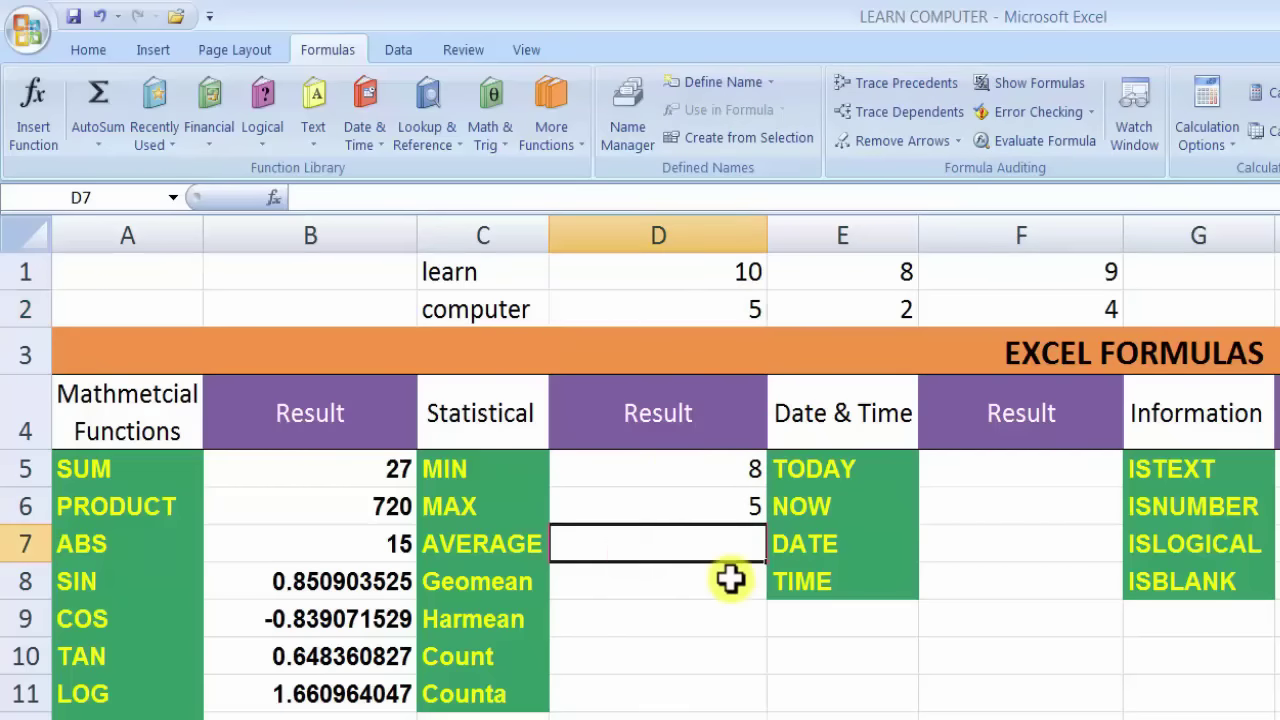
Step: Enter =AVERAGE(D1:F1) in D7, giving 9
{"action": "type", "text": "=ve"}
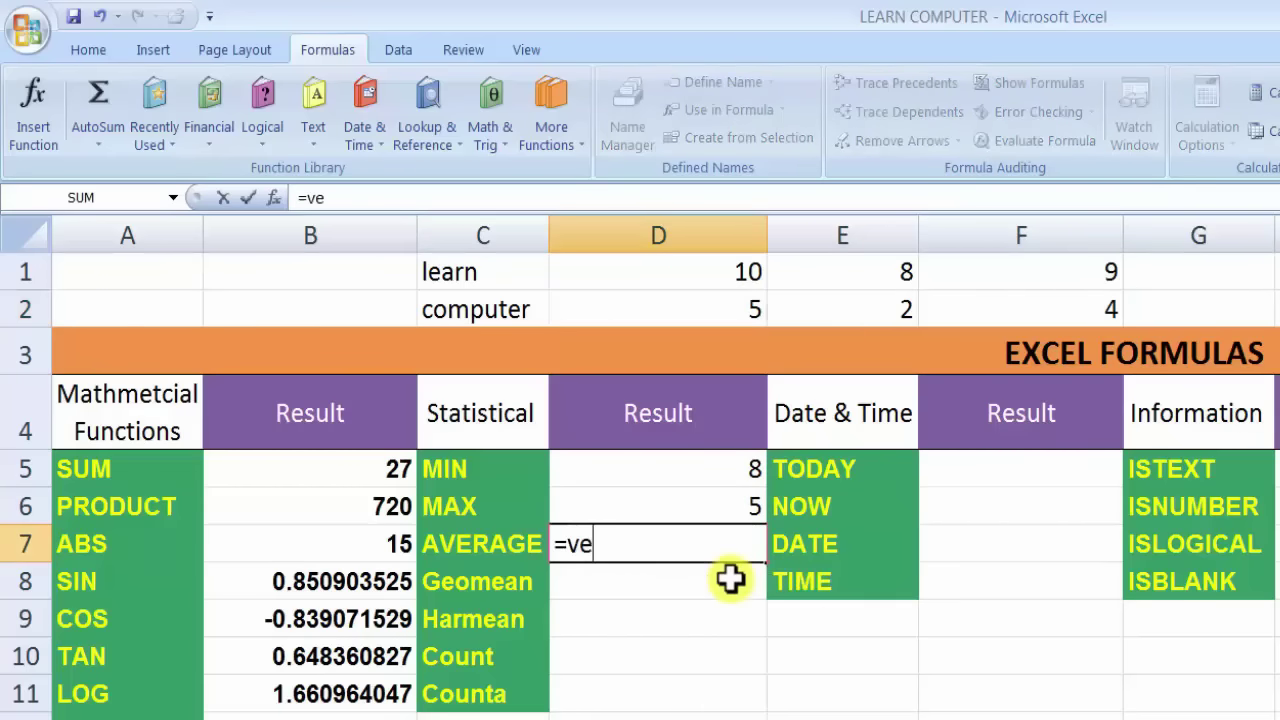
{"action": "key", "text": "BackSpace"}
{"action": "key", "text": "BackSpace"}
{"action": "type", "text": "average"}
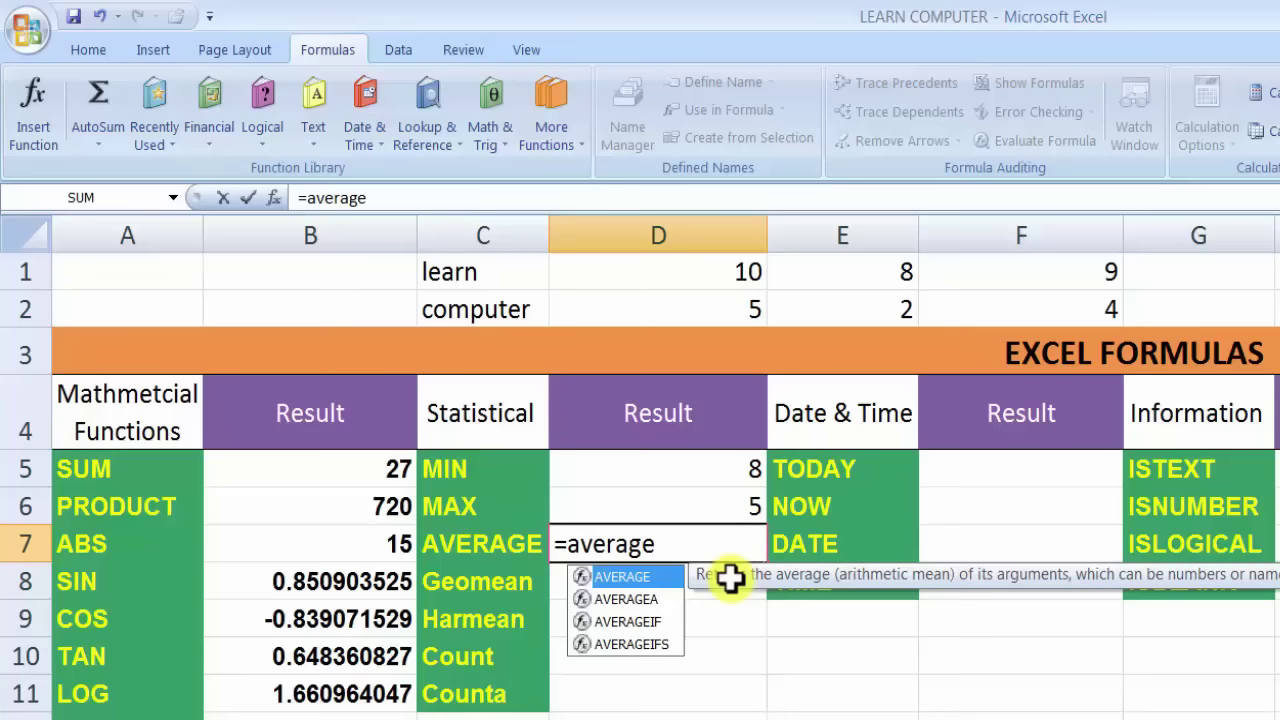
{"action": "type", "text": "("}
{"action": "left_click_drag", "start_coordinate": [617, 269], "coordinate": [1059, 285]}
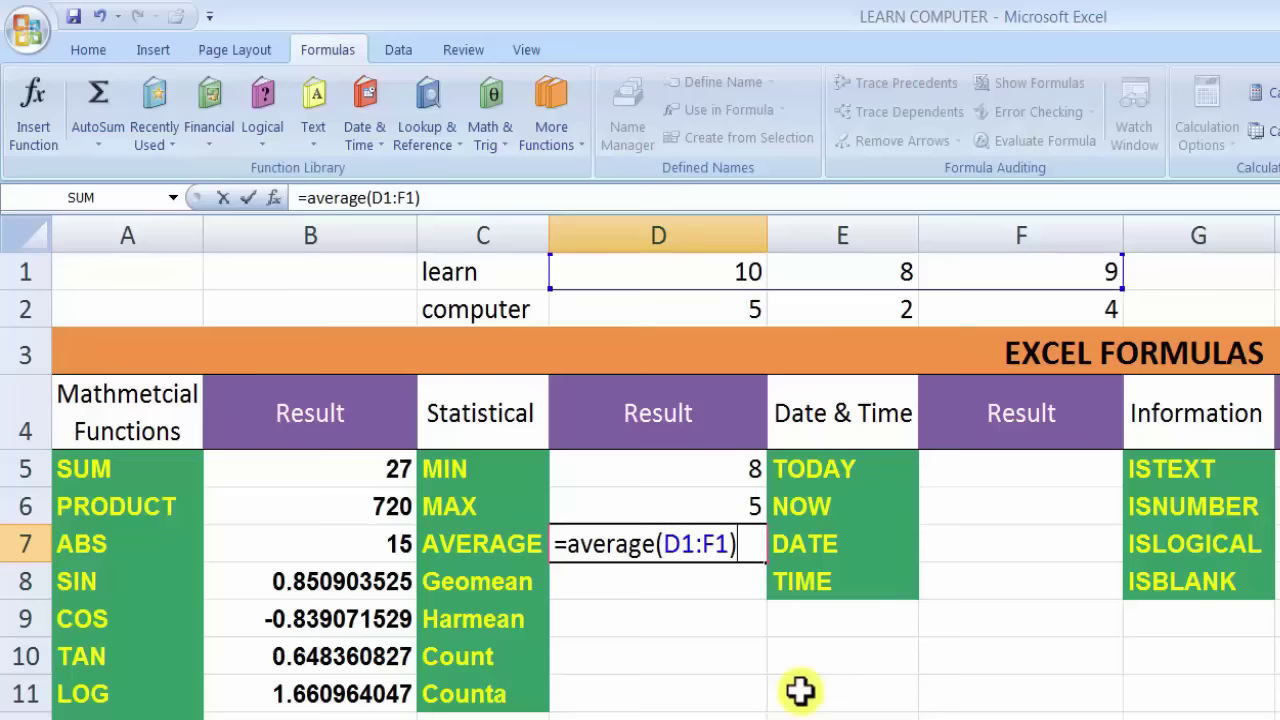
{"action": "key", "text": "Return"}
{"action": "key", "text": "Up"}
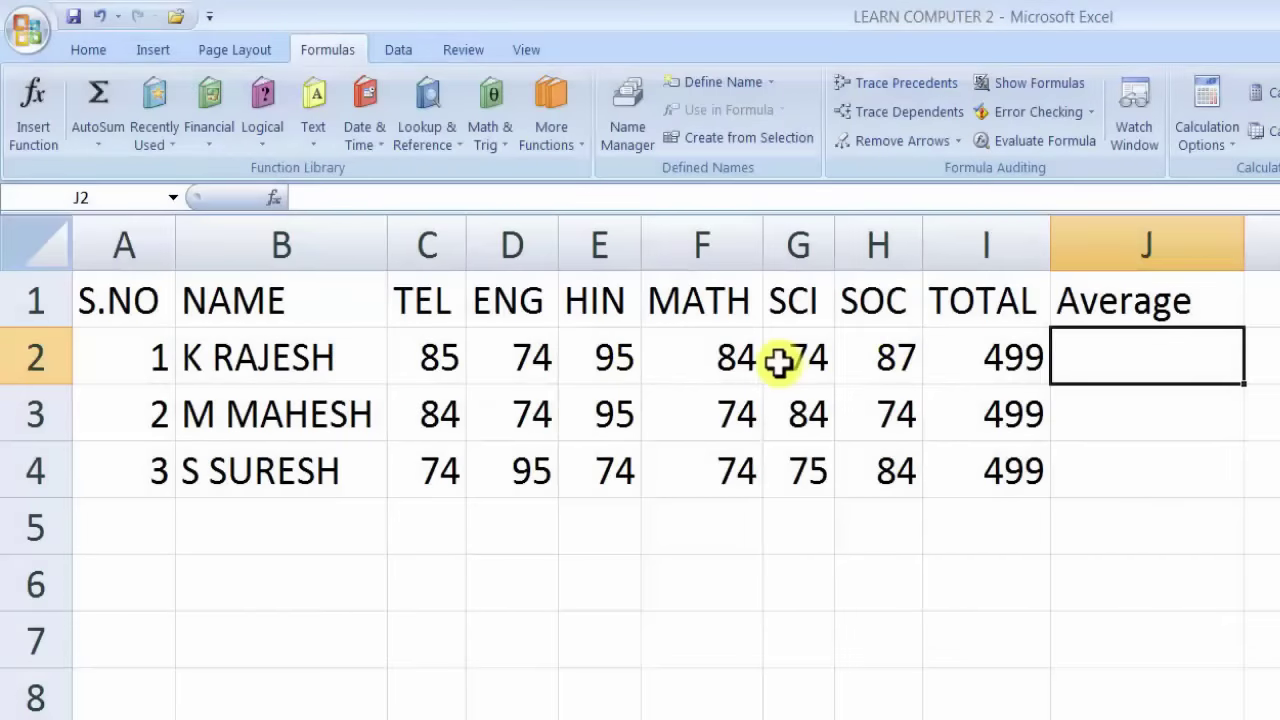
Step: Enter =AVERAGE(C2:H2) in the Average cell J2
{"action": "left_click", "coordinate": [777, 360]}
{"action": "left_click", "coordinate": [950, 358]}
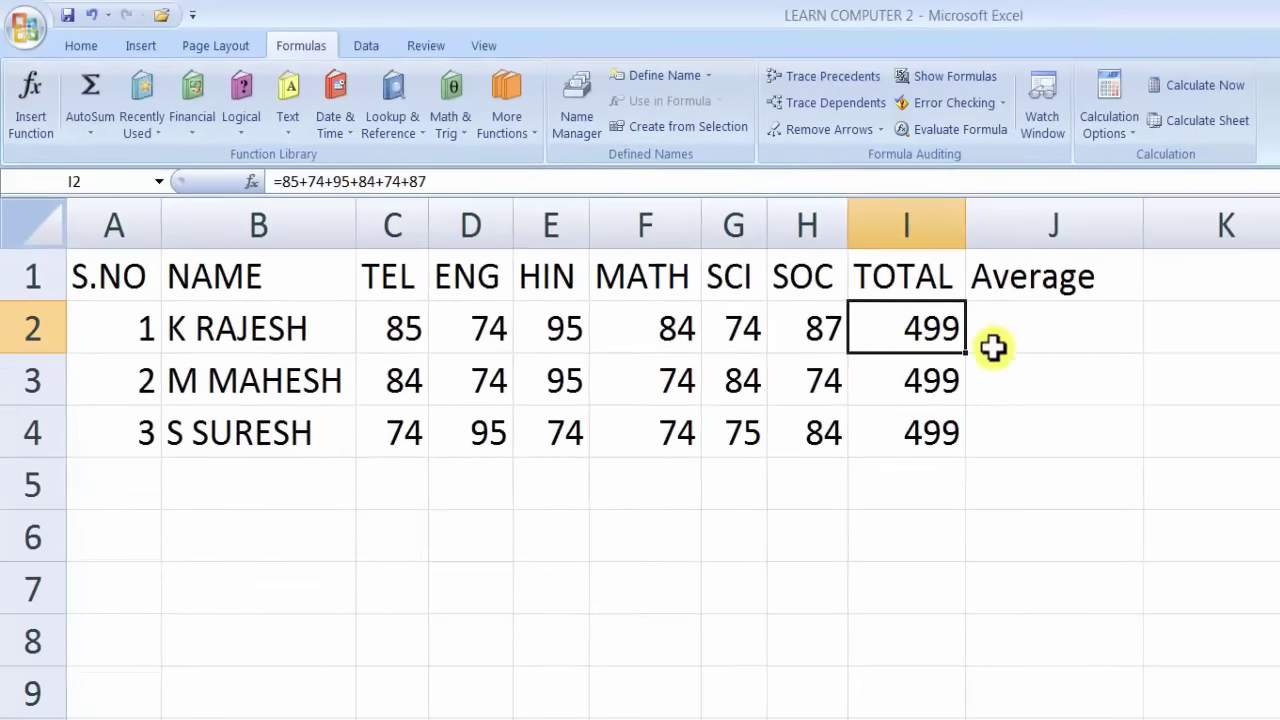
{"action": "left_click", "coordinate": [1051, 324]}
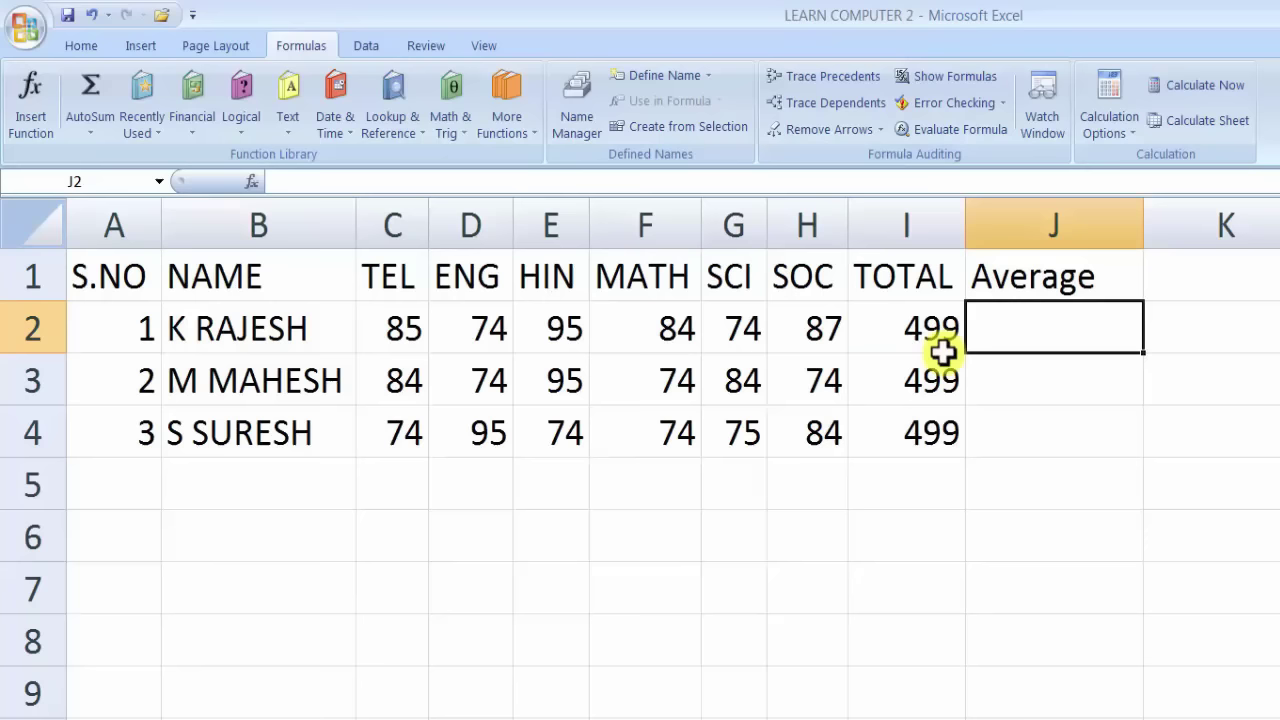
{"action": "type", "text": "=ave"}
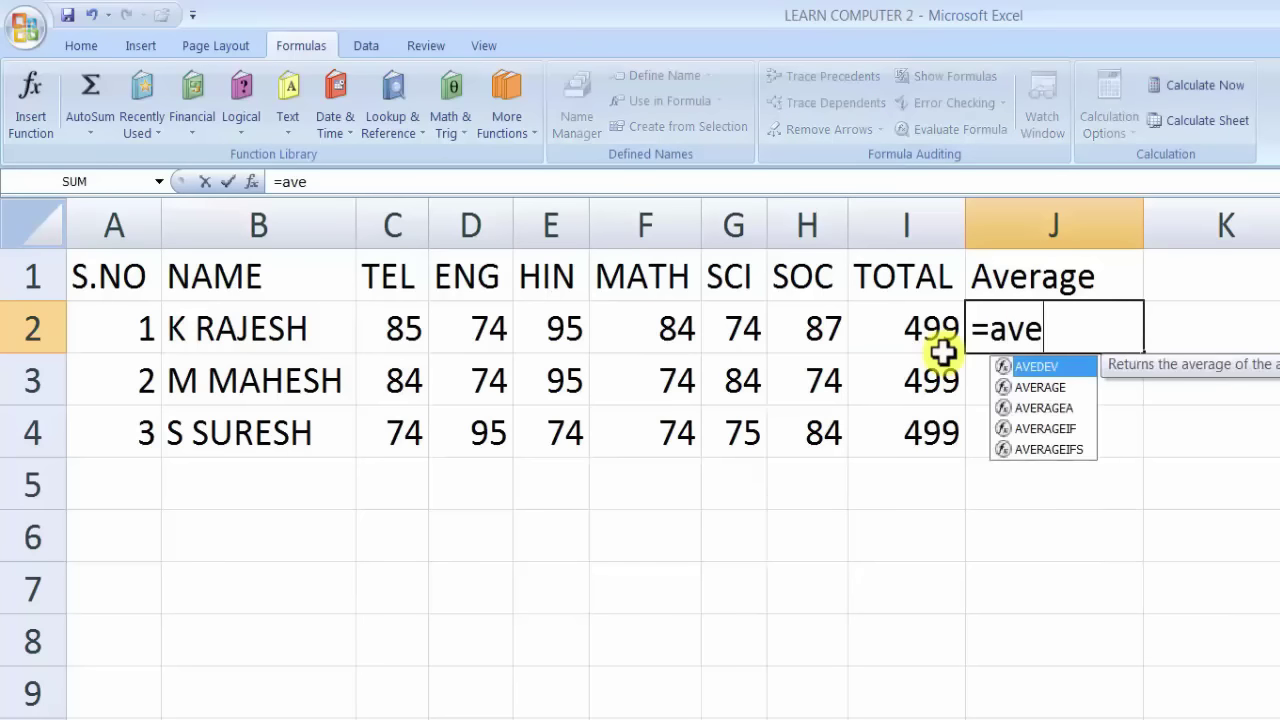
{"action": "type", "text": "rage("}
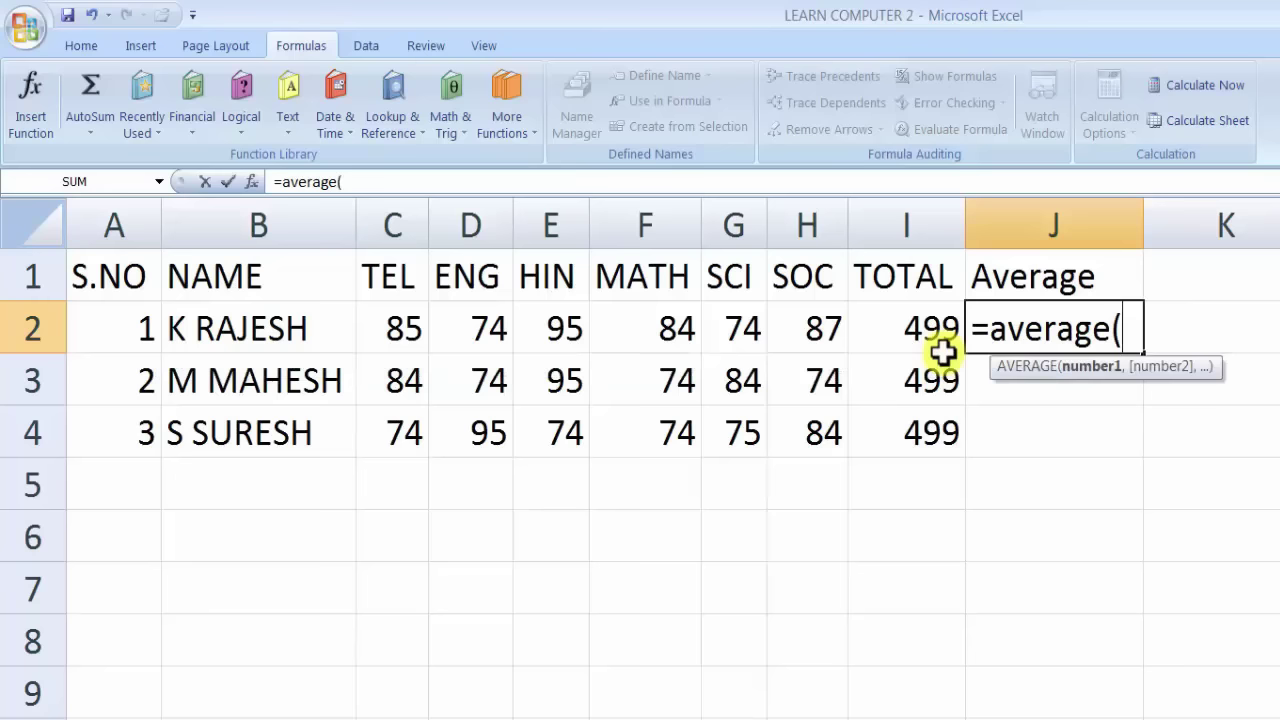
{"action": "left_click", "coordinate": [415, 328]}
{"action": "left_click_drag", "start_coordinate": [415, 328], "coordinate": [777, 323]}
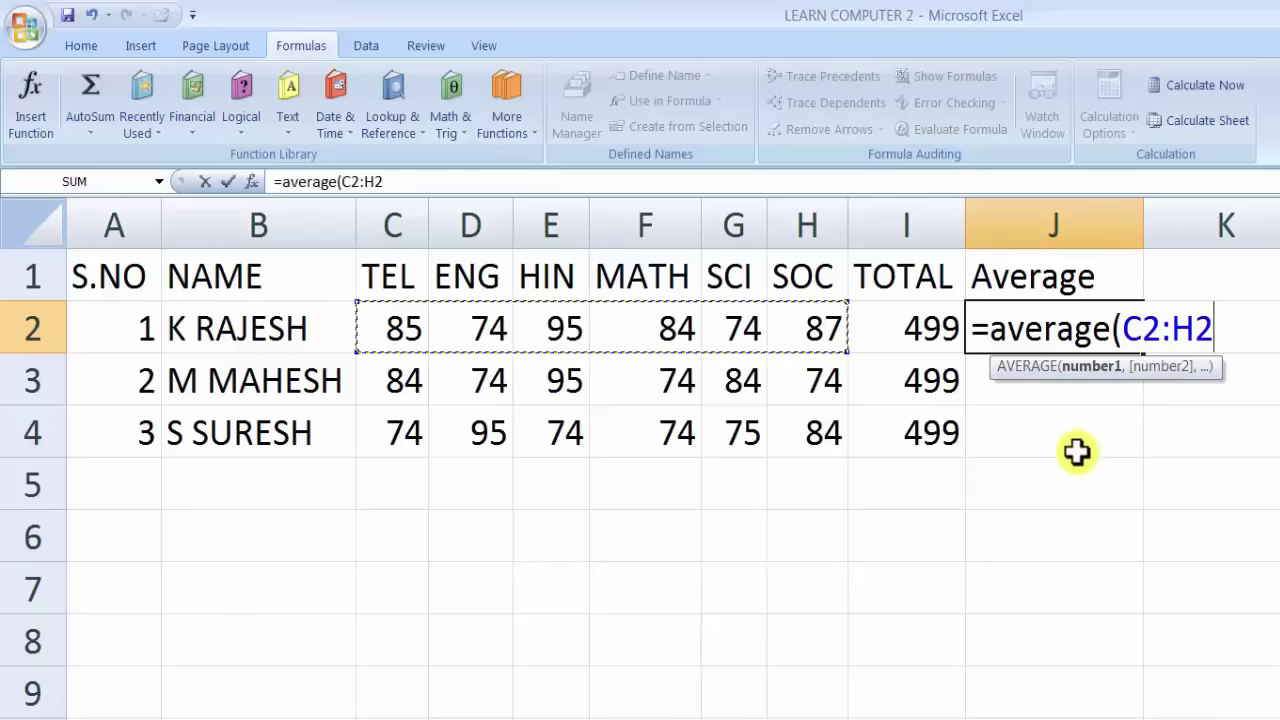
{"action": "type", "text": ")"}
{"action": "key", "text": "Return"}
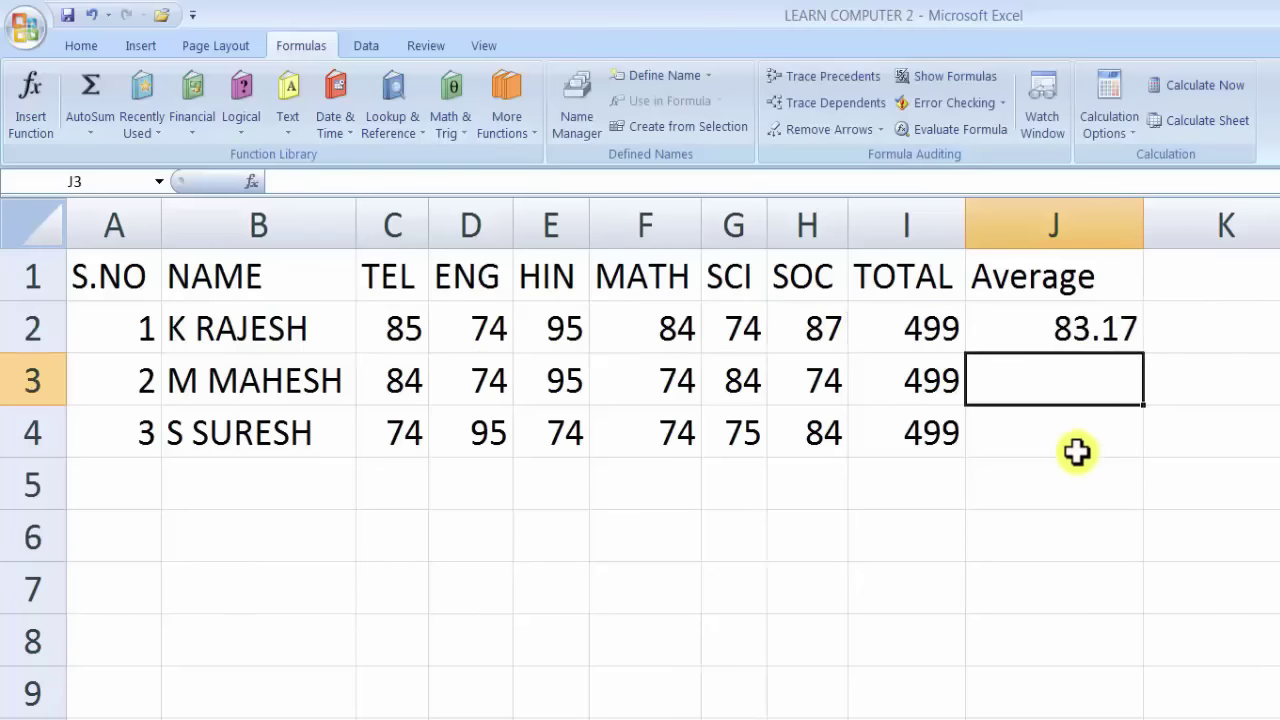
{"action": "left_click", "coordinate": [1050, 320]}
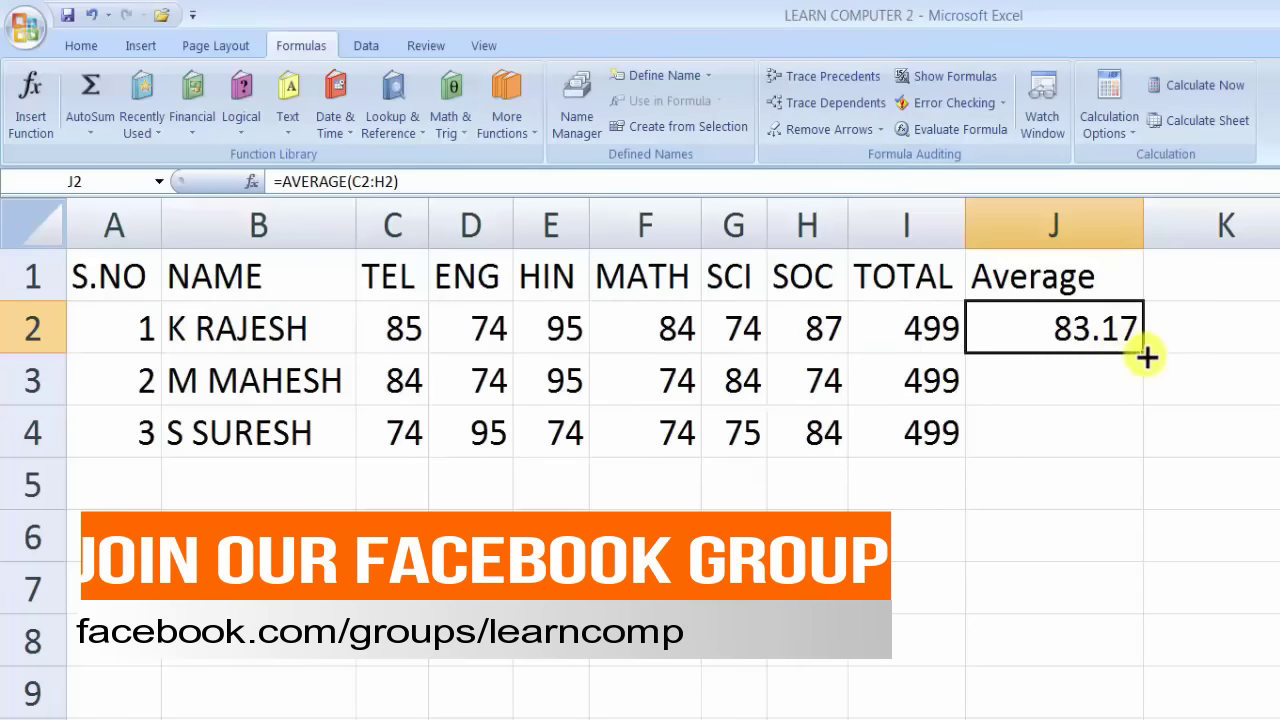
Step: Fill the average formula down to J4 and check the copied formulas
{"action": "left_click_drag", "start_coordinate": [1145, 355], "coordinate": [1134, 461]}
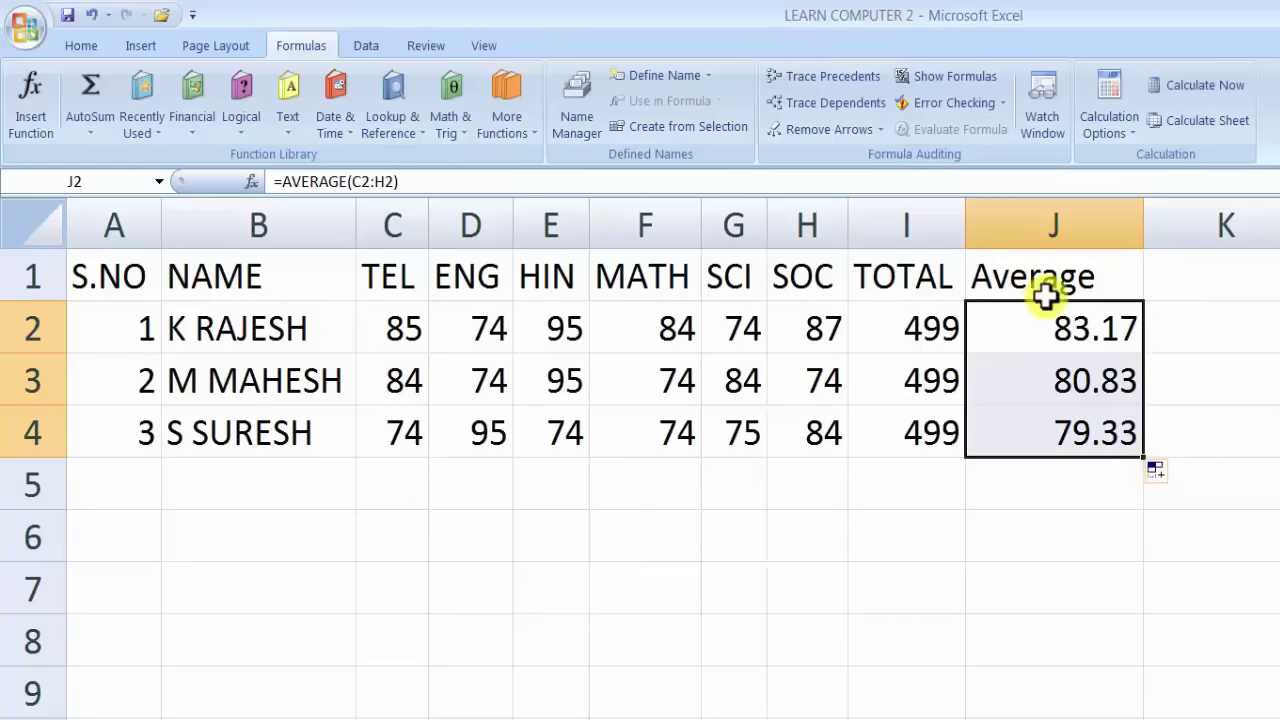
{"action": "left_click", "coordinate": [1148, 492]}
{"action": "left_click", "coordinate": [1077, 362]}
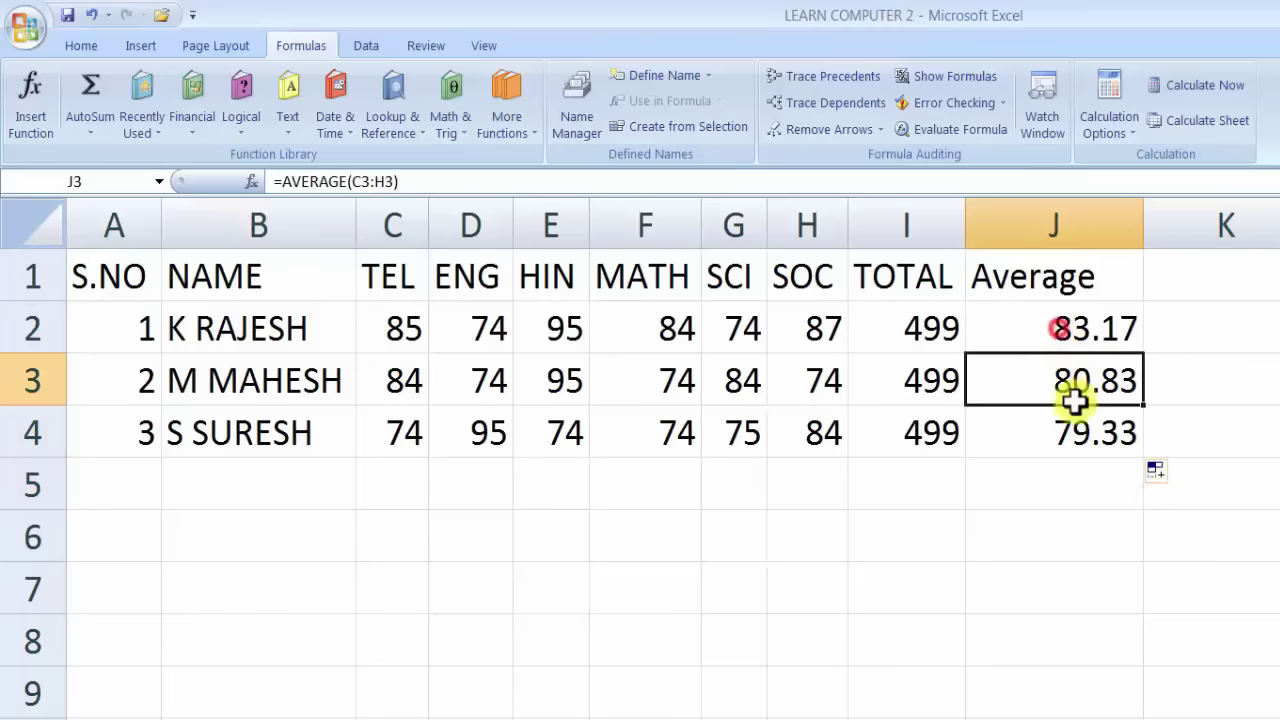
{"action": "left_click", "coordinate": [1075, 432]}
{"action": "left_click", "coordinate": [1068, 312]}
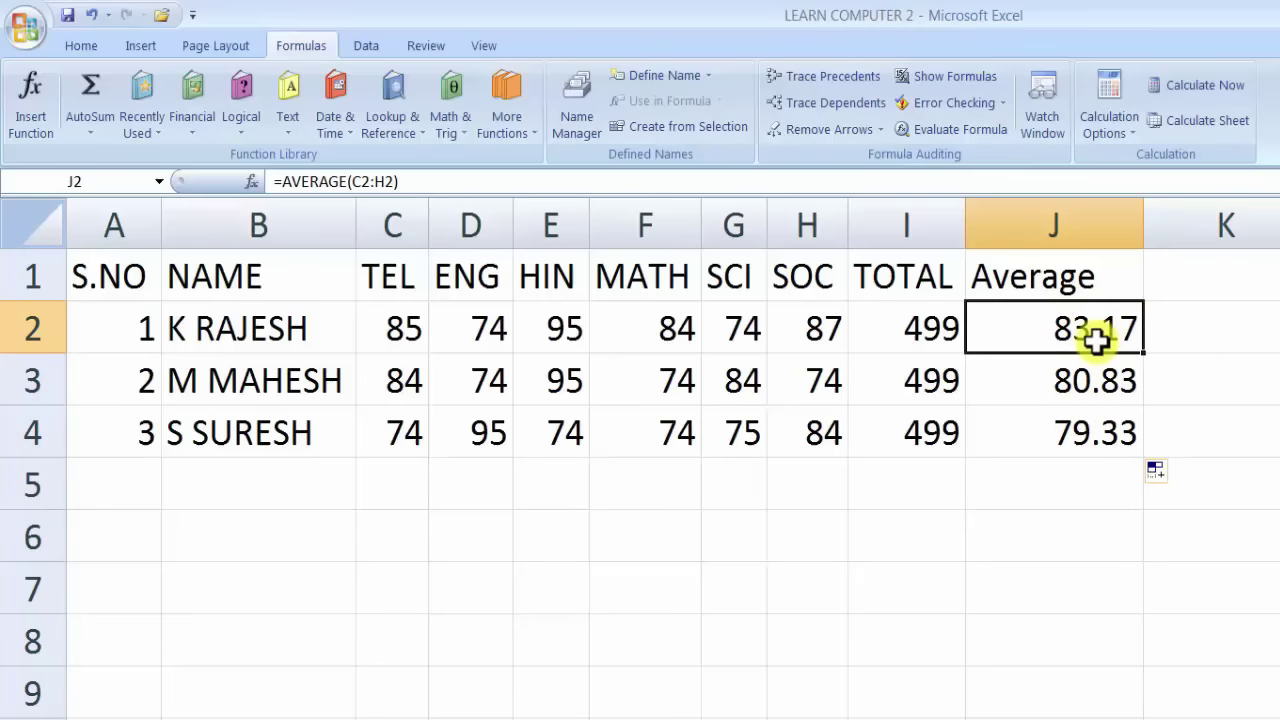
Step: Show the averages in J2:J4 at two decimal places (83.17, 80.83, 79.33)
{"action": "left_click_drag", "start_coordinate": [1022, 340], "coordinate": [1024, 432]}
{"action": "left_click", "coordinate": [81, 45]}
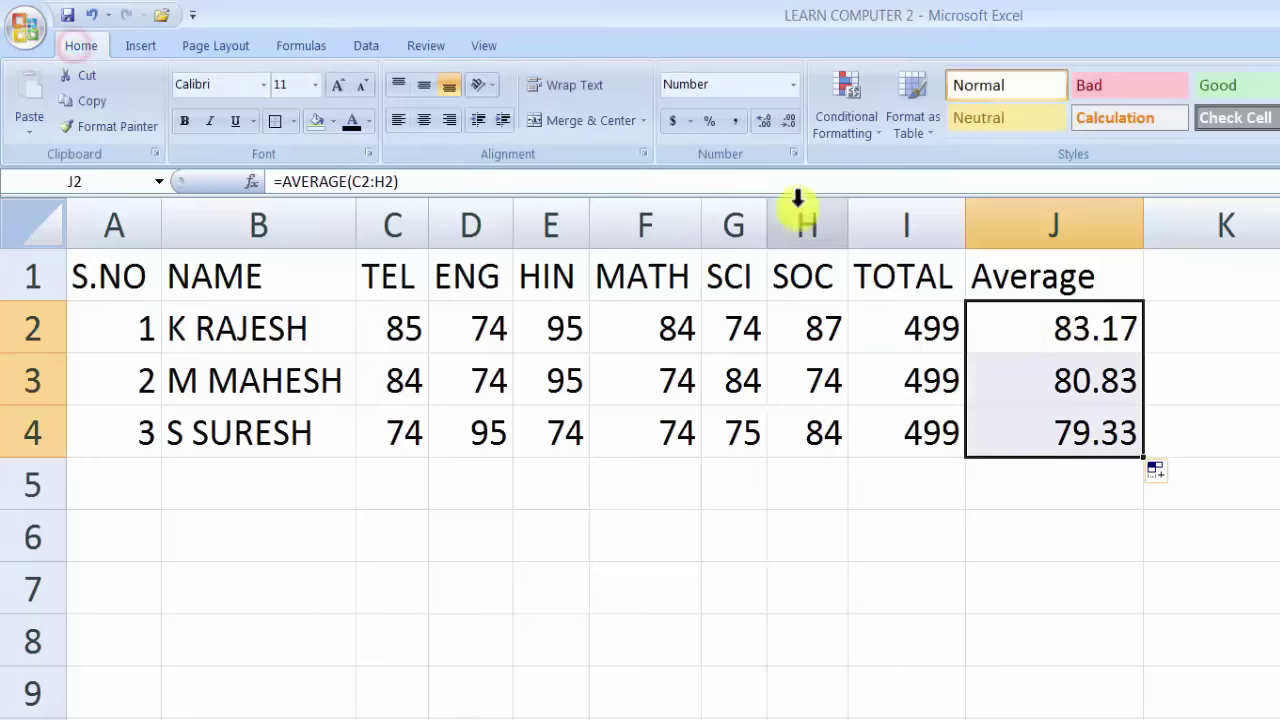
{"action": "left_click", "coordinate": [787, 123]}
{"action": "left_click", "coordinate": [787, 123]}
{"action": "left_click", "coordinate": [755, 120]}
{"action": "left_click", "coordinate": [755, 120]}
{"action": "left_click", "coordinate": [755, 120]}
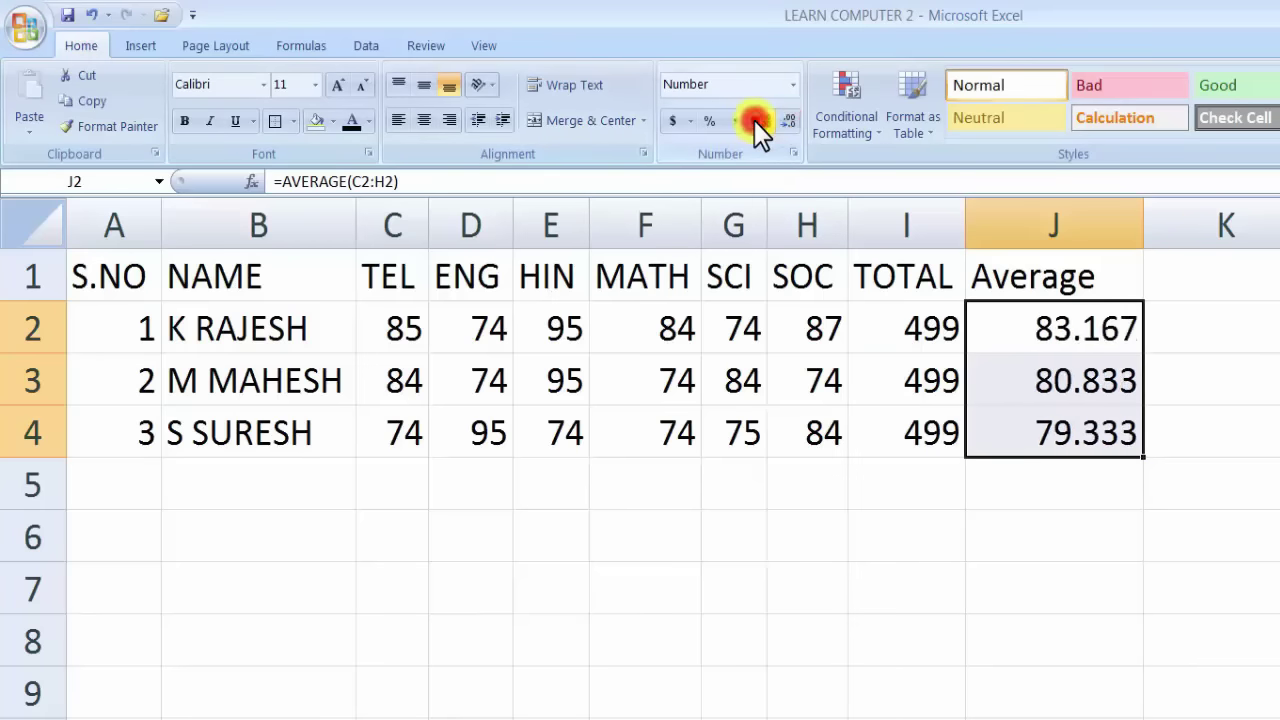
{"action": "left_click", "coordinate": [755, 120]}
{"action": "left_click", "coordinate": [755, 120]}
{"action": "left_click", "coordinate": [755, 120]}
{"action": "left_click", "coordinate": [785, 119]}
{"action": "left_click", "coordinate": [785, 119]}
{"action": "left_click", "coordinate": [785, 119]}
{"action": "left_click", "coordinate": [785, 119]}
{"action": "left_click", "coordinate": [740, 503]}
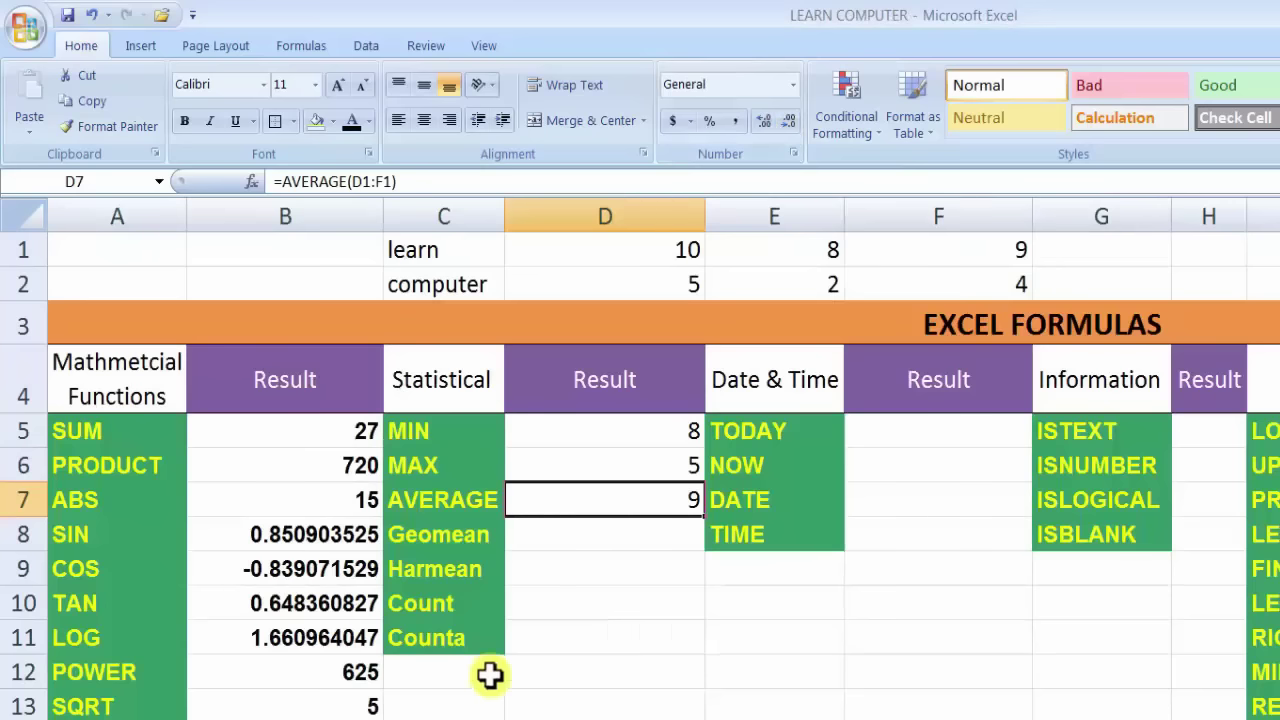
Step: Enter a GEOMEAN formula starting with 10 and 2 in D8, giving 4.30886938
{"action": "left_click", "coordinate": [545, 535]}
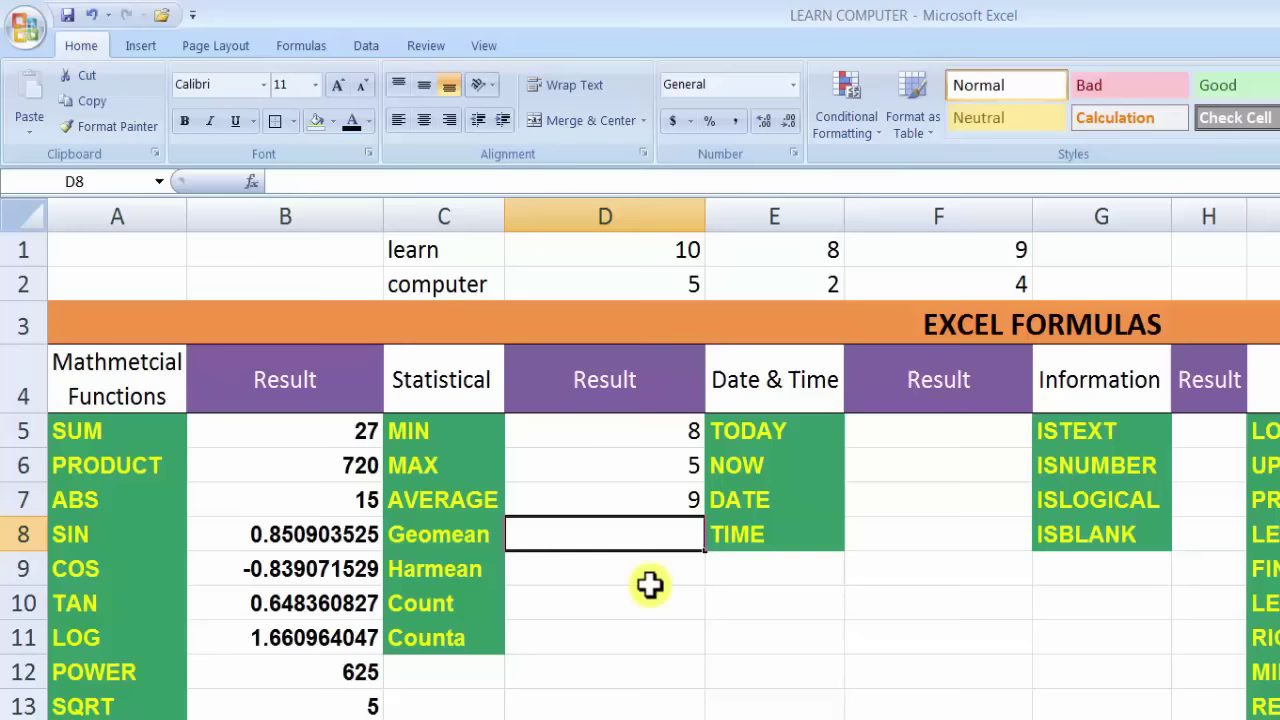
{"action": "type", "text": "="}
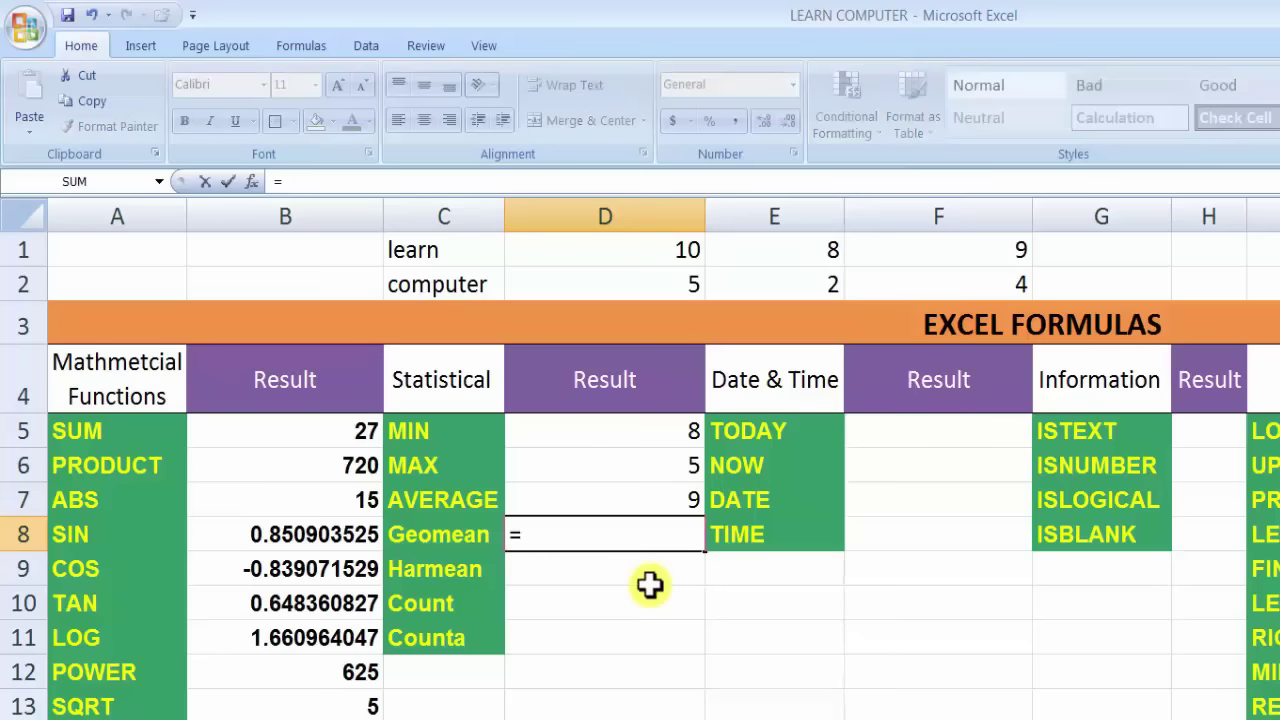
{"action": "type", "text": "geomean"}
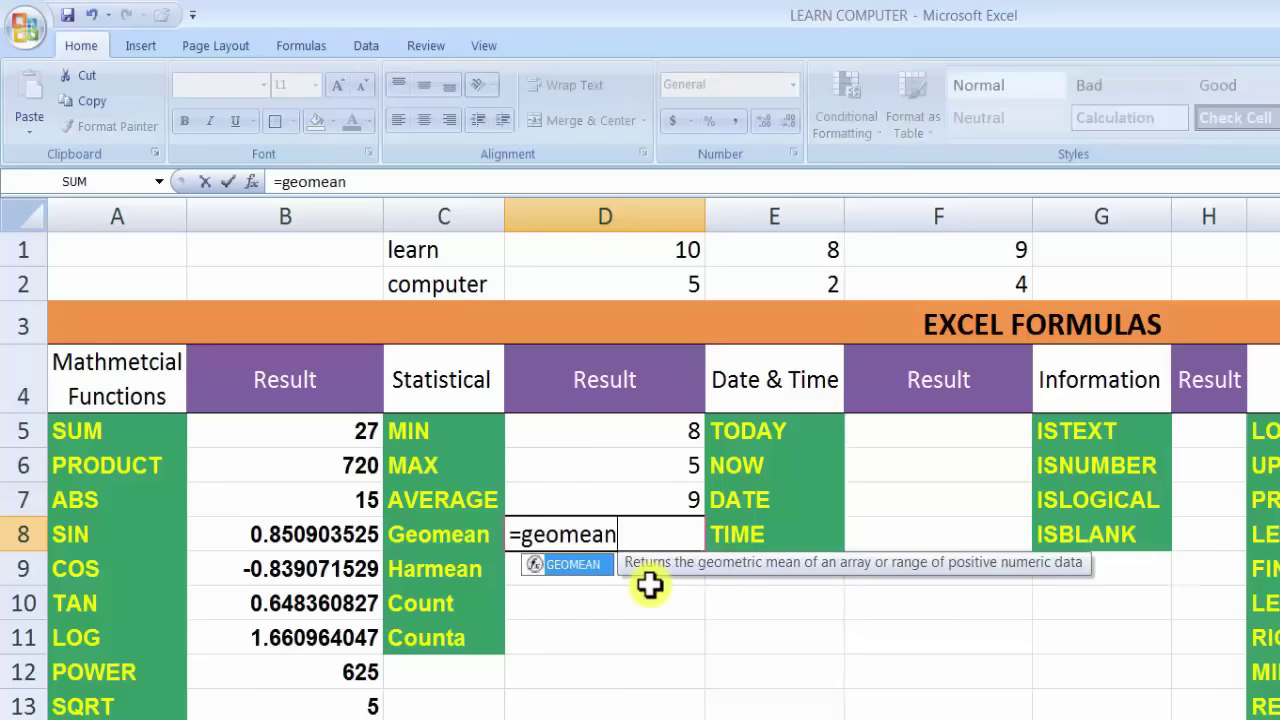
{"action": "type", "text": "("}
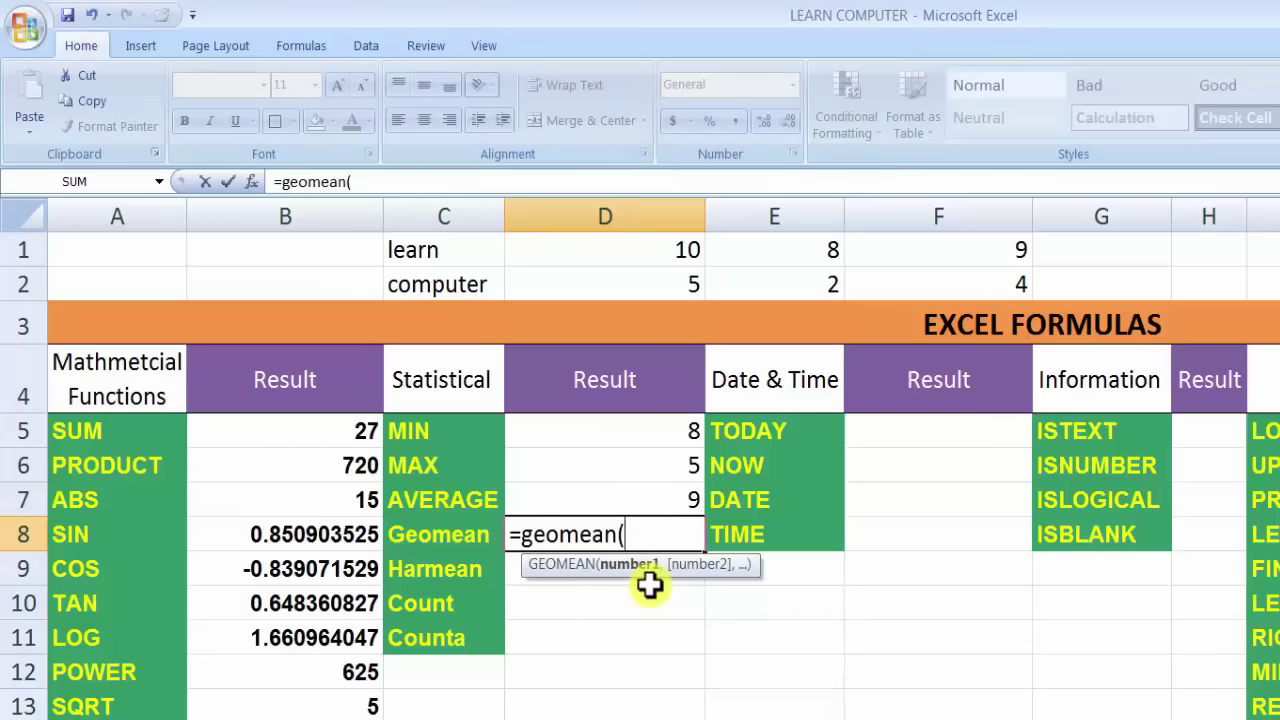
{"action": "type", "text": "10,2,4"}
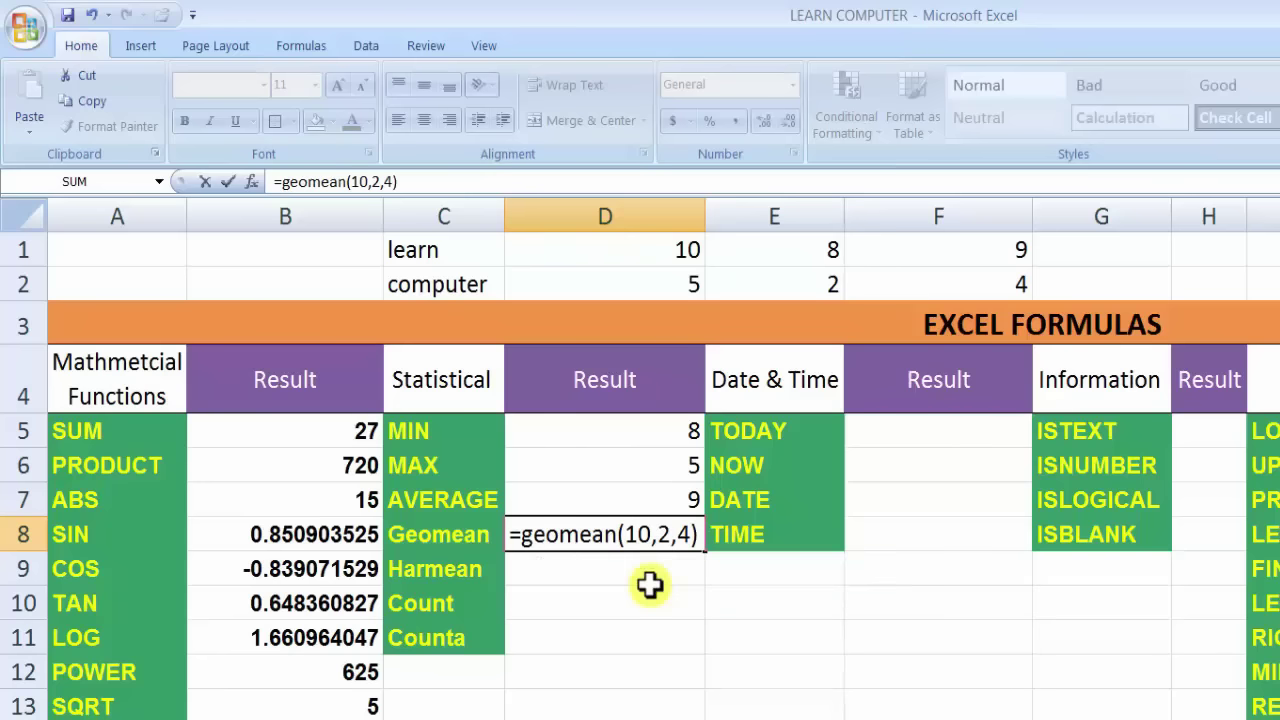
{"action": "key", "text": "Return"}
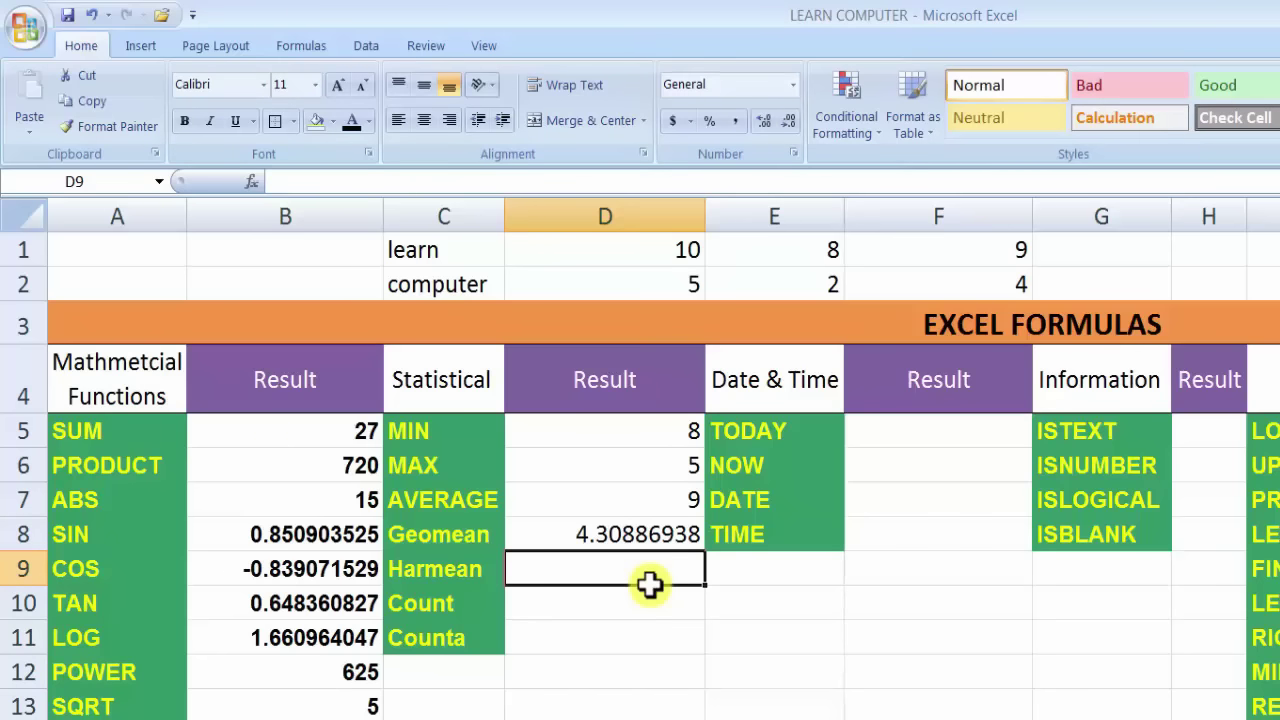
Step: Enter =harmean(D2:F2) in D9, giving 3.157894737
{"action": "type", "text": "="}
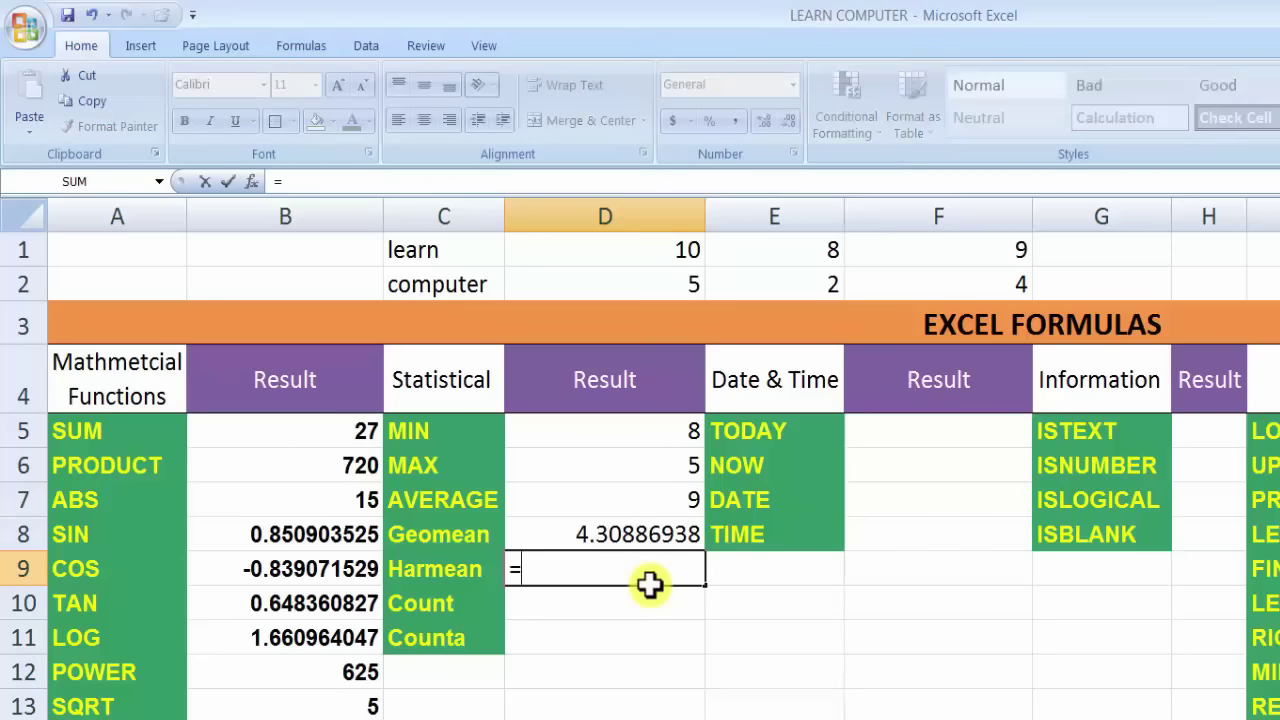
{"action": "type", "text": "harmean"}
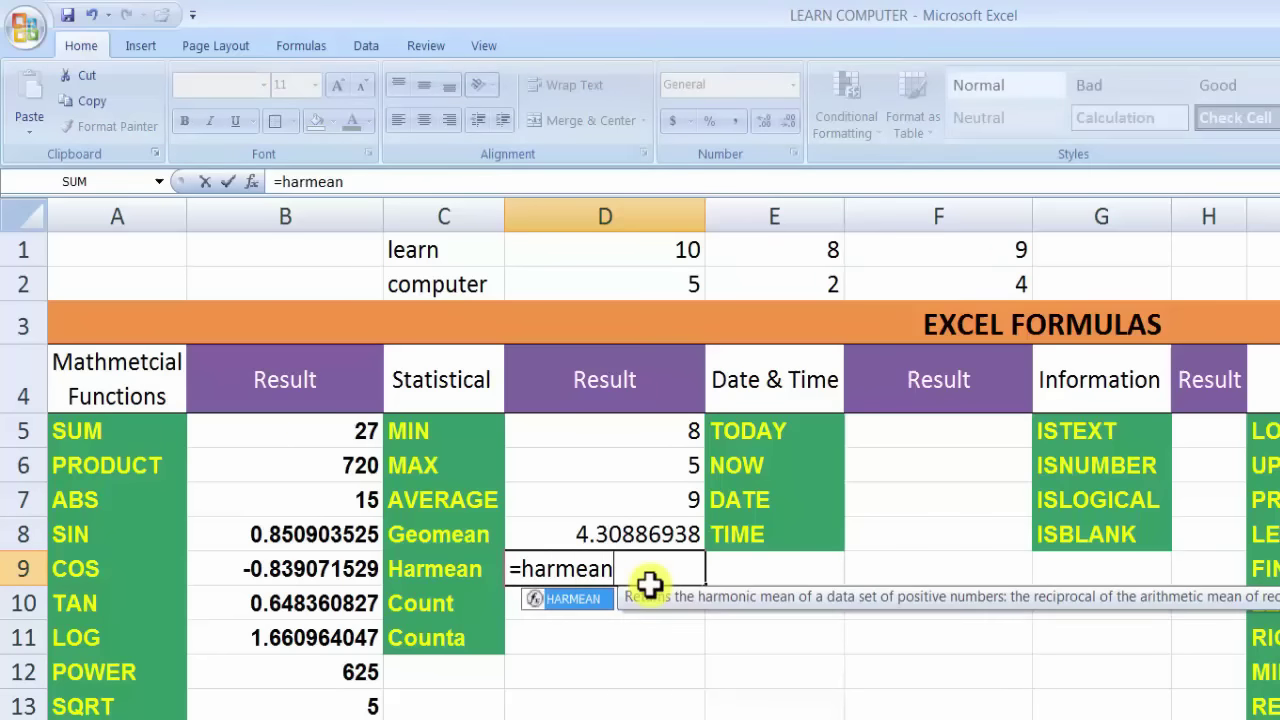
{"action": "type", "text": "("}
{"action": "left_click_drag", "start_coordinate": [602, 292], "coordinate": [894, 297]}
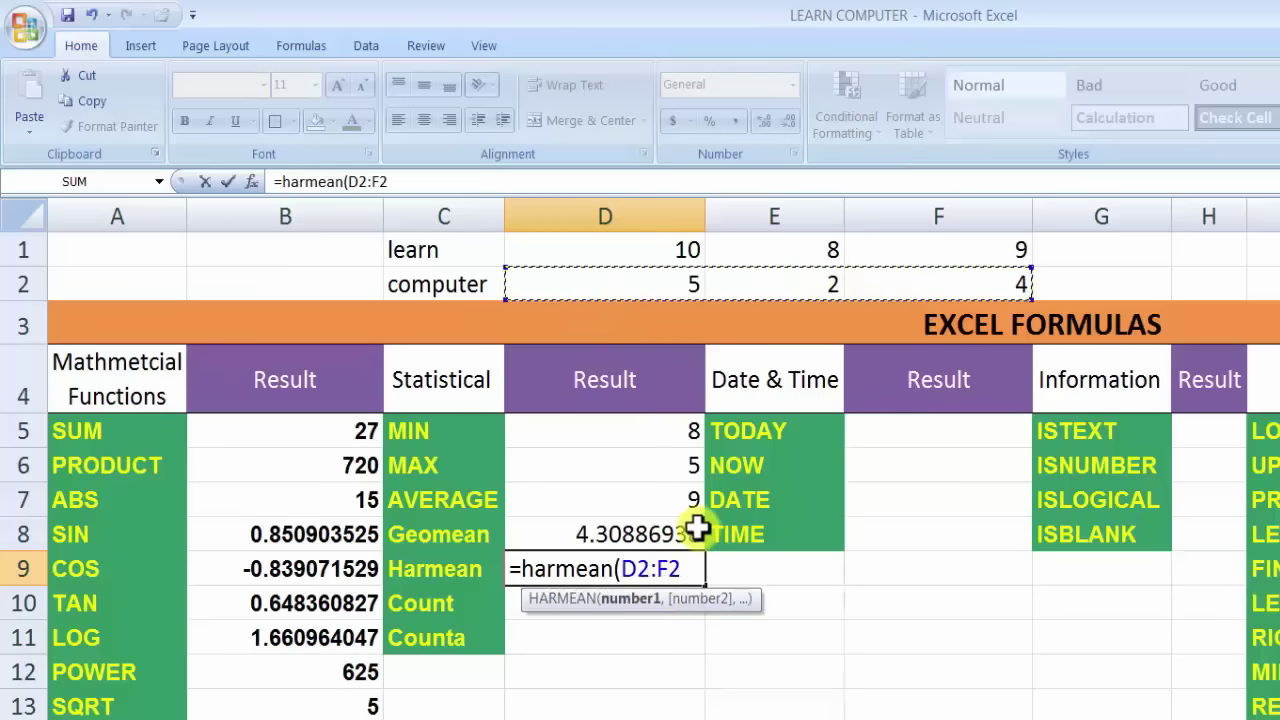
{"action": "type", "text": ")"}
{"action": "key", "text": "Return"}
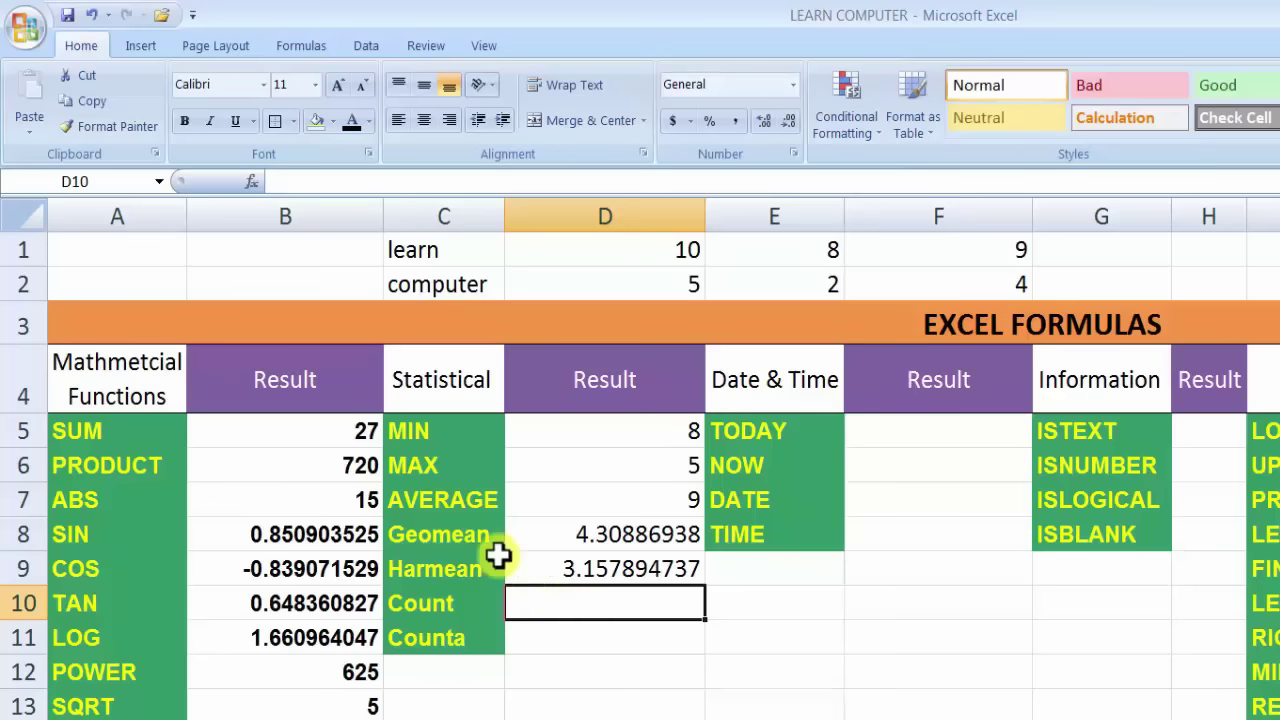
Step: Enter =count(A1:F1) in D10, giving 3
{"action": "type", "text": "="}
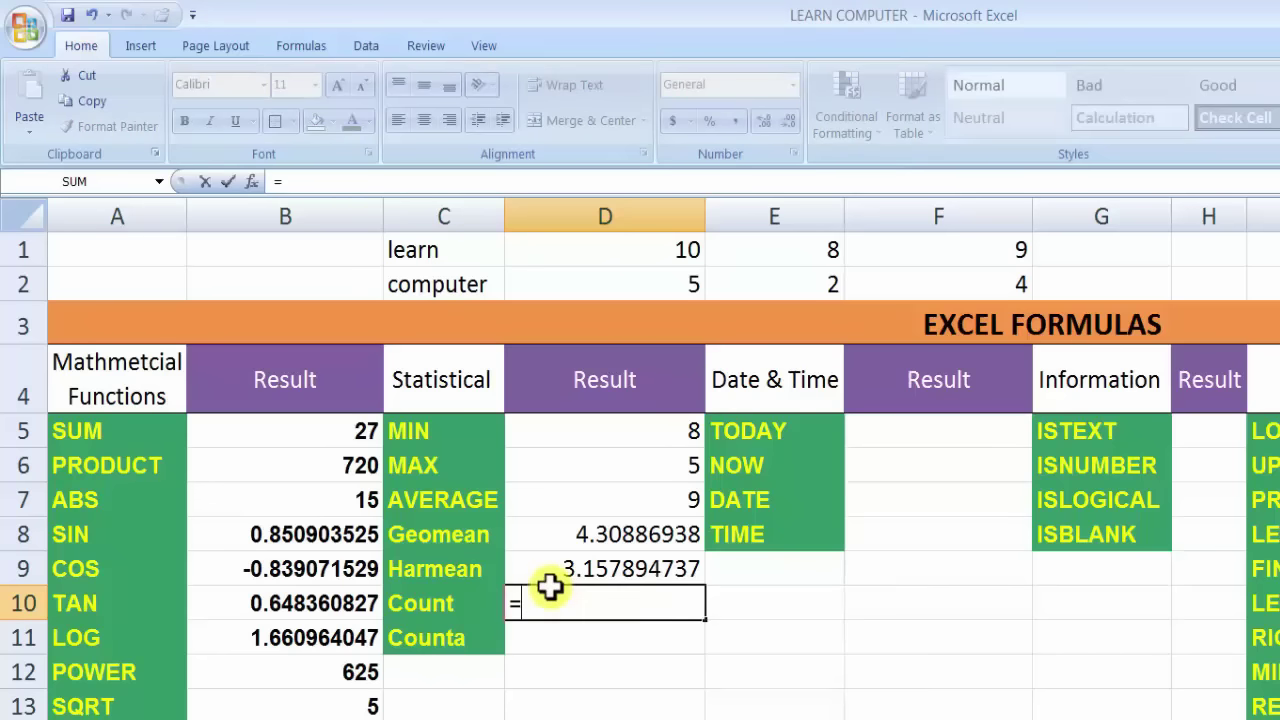
{"action": "type", "text": "count("}
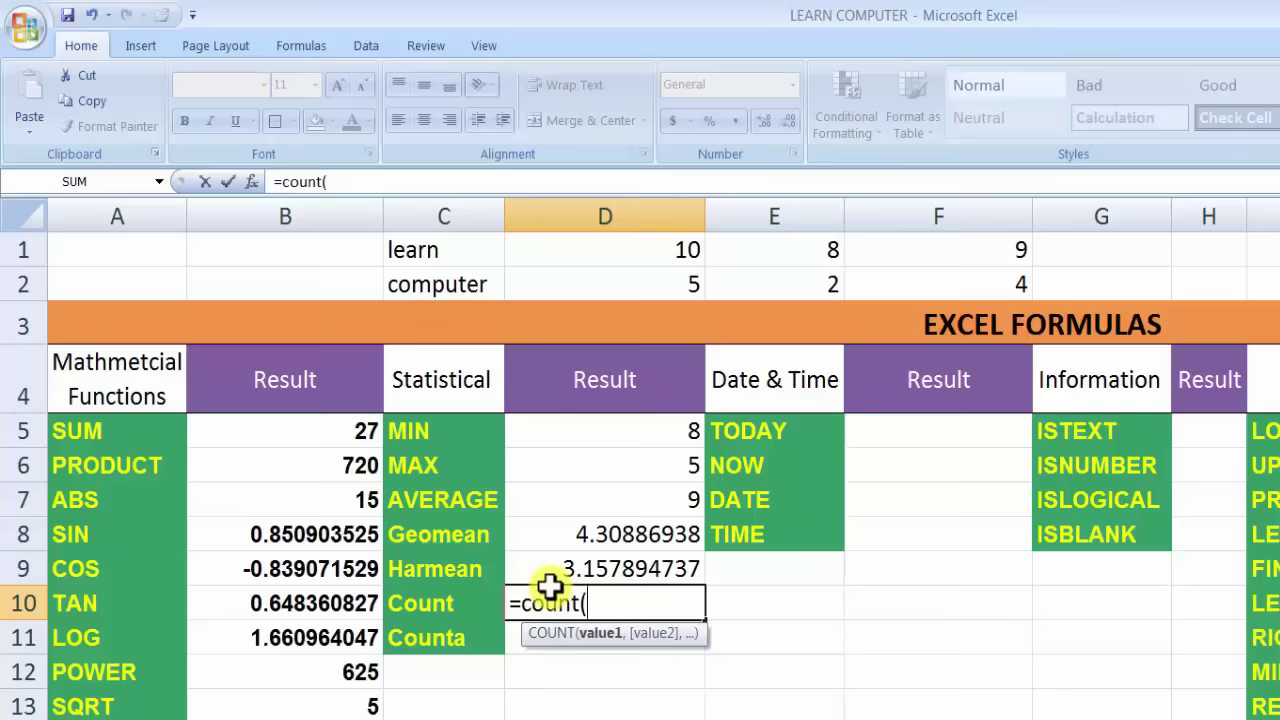
{"action": "left_click_drag", "start_coordinate": [117, 251], "coordinate": [950, 251]}
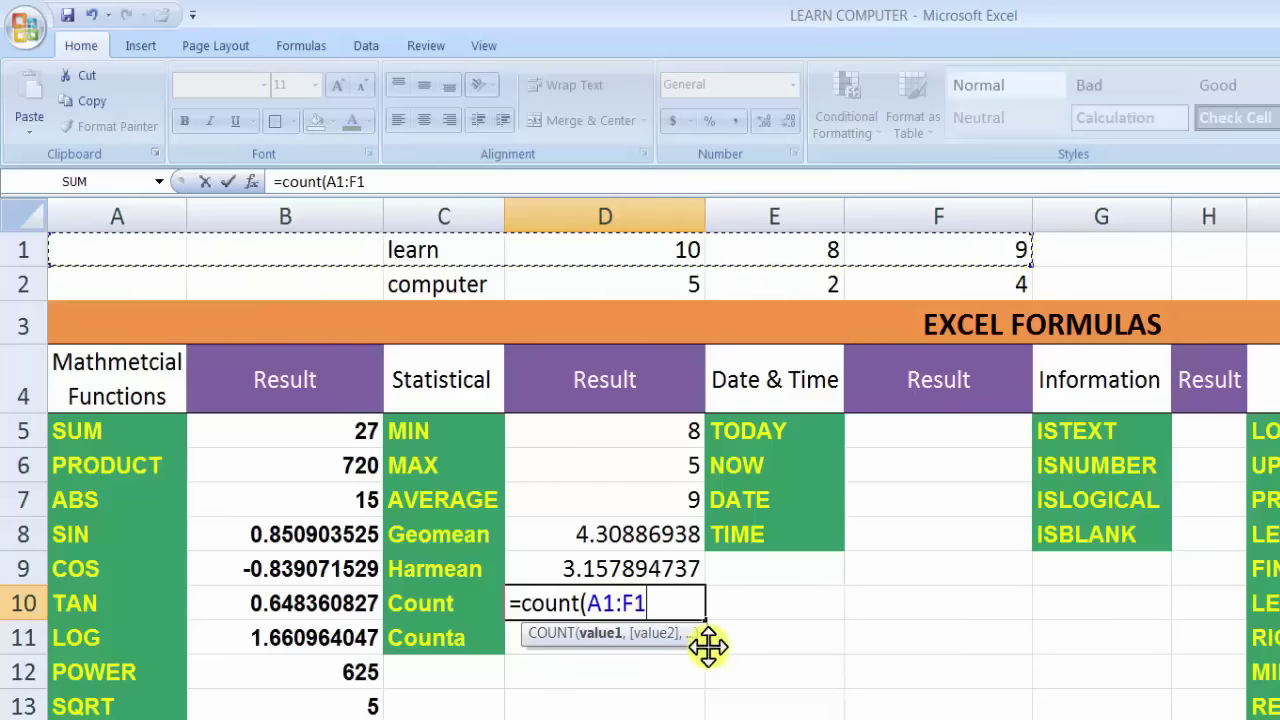
{"action": "type", "text": ")"}
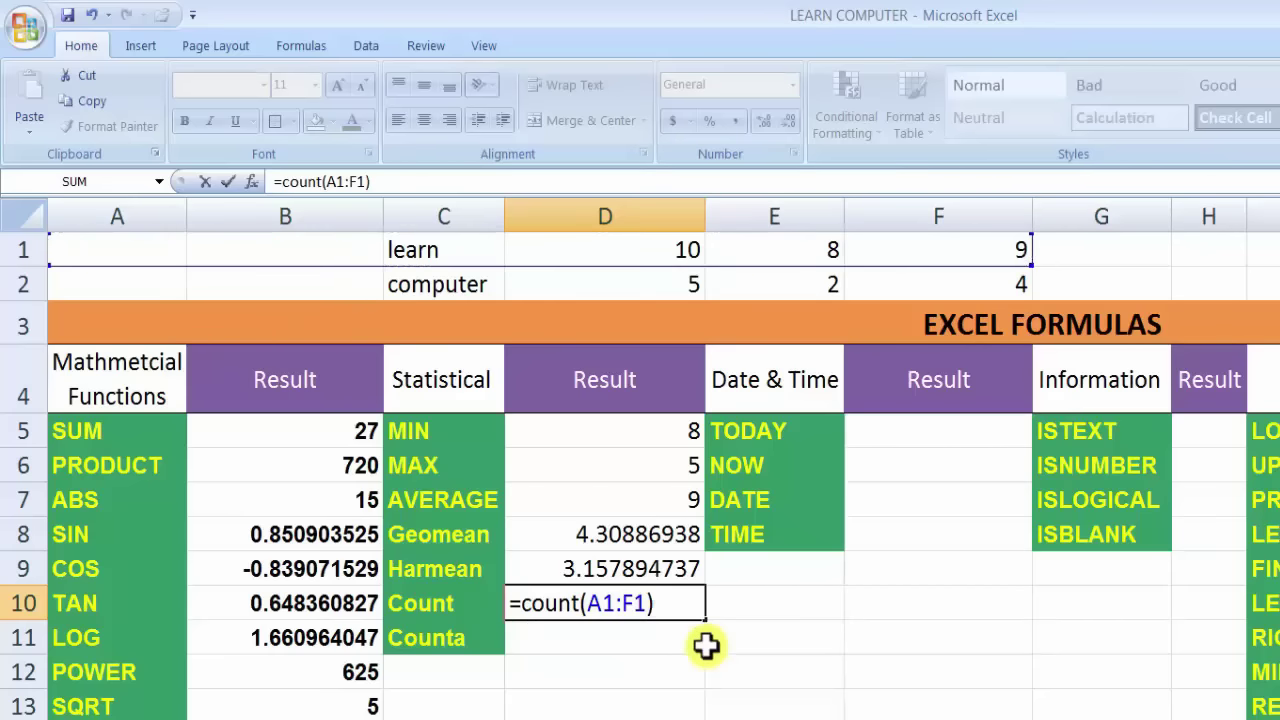
{"action": "key", "text": "Return"}
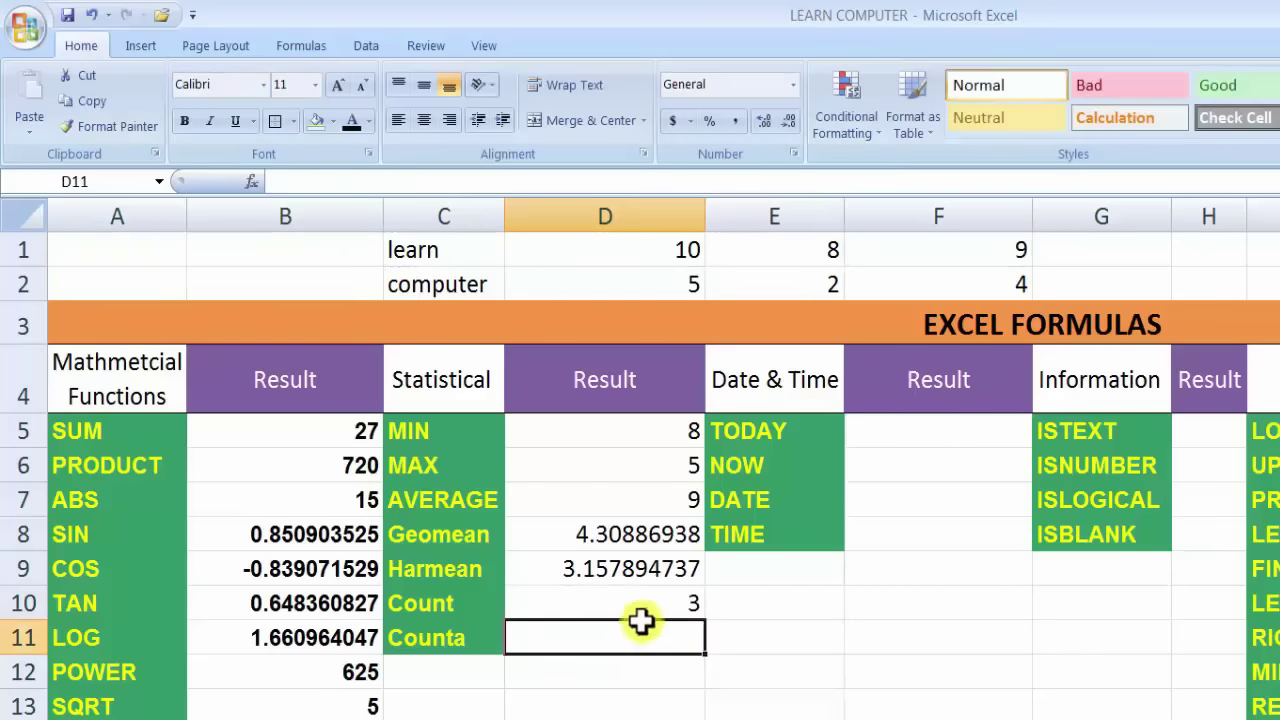
{"action": "left_click", "coordinate": [646, 603]}
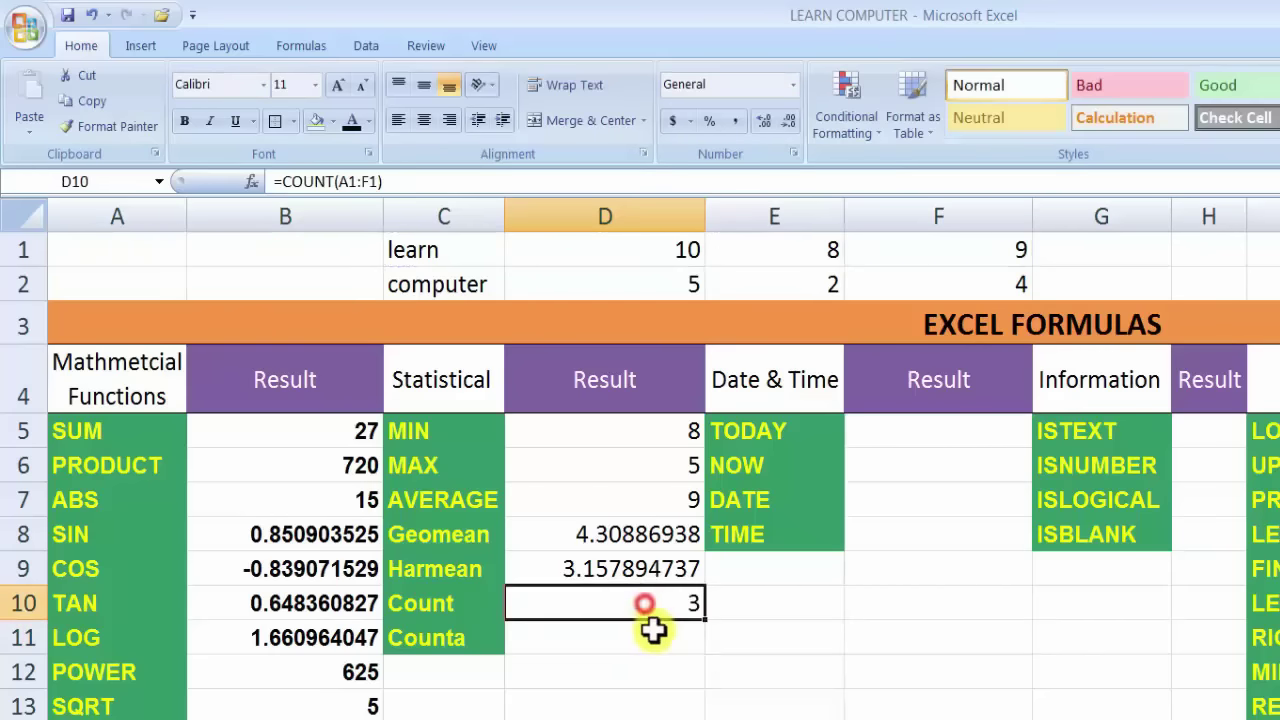
Step: Check cells A1:F1 to confirm only the three numbers were counted
{"action": "left_click", "coordinate": [128, 252]}
{"action": "left_click", "coordinate": [237, 251]}
{"action": "left_click", "coordinate": [417, 248]}
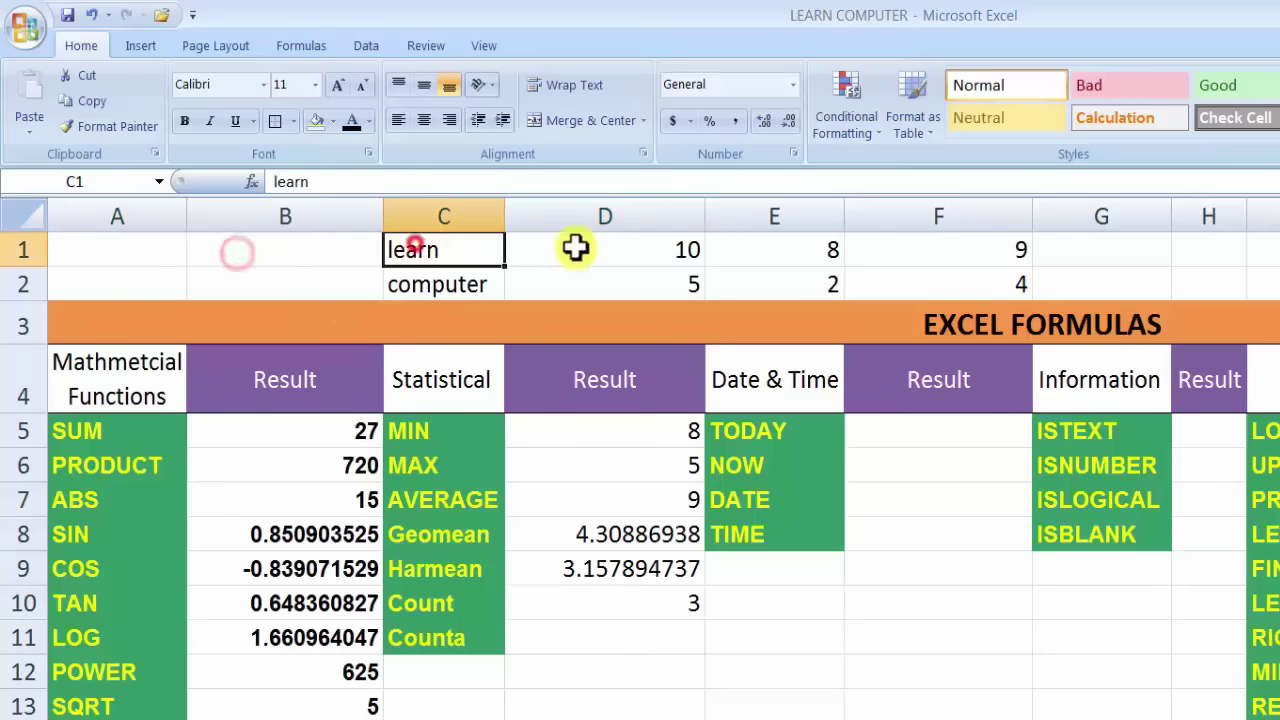
{"action": "left_click", "coordinate": [588, 249]}
{"action": "left_click", "coordinate": [768, 255]}
{"action": "left_click", "coordinate": [981, 256]}
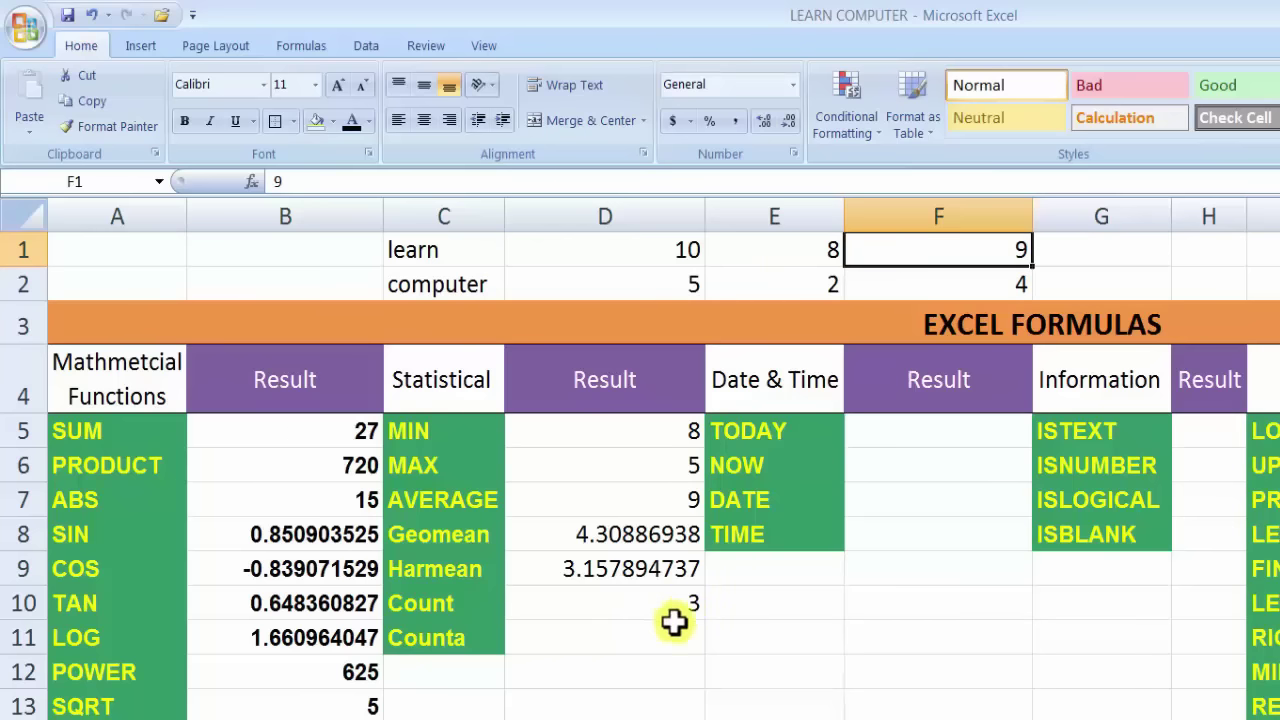
{"action": "left_click", "coordinate": [647, 253]}
{"action": "left_click", "coordinate": [785, 252]}
{"action": "left_click", "coordinate": [958, 250]}
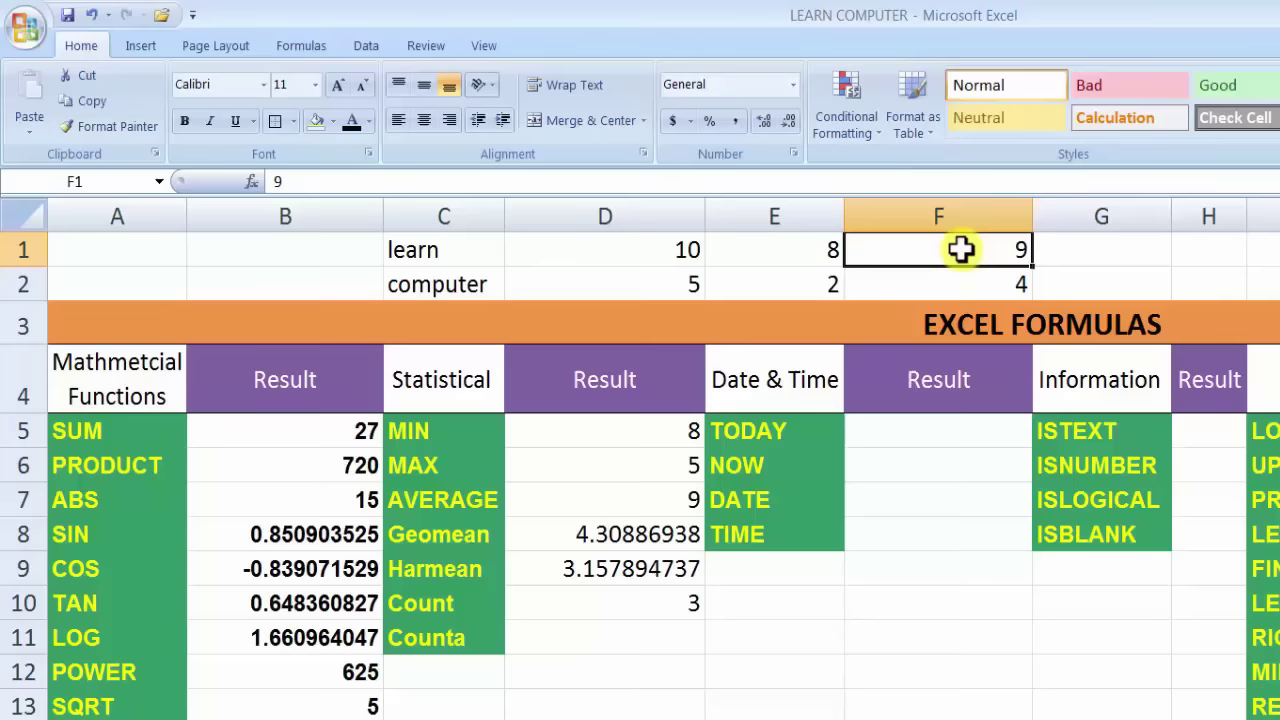
{"action": "left_click", "coordinate": [677, 250]}
{"action": "left_click", "coordinate": [794, 250]}
{"action": "left_click", "coordinate": [943, 249]}
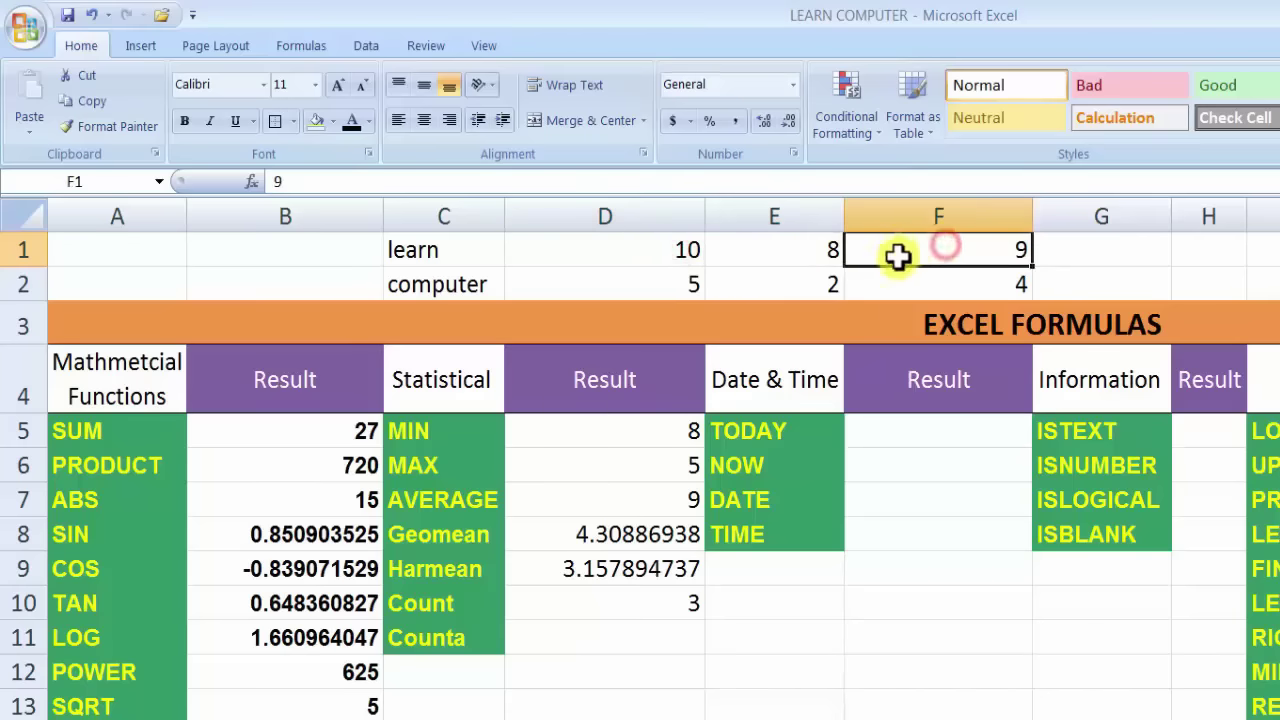
{"action": "left_click", "coordinate": [670, 603]}
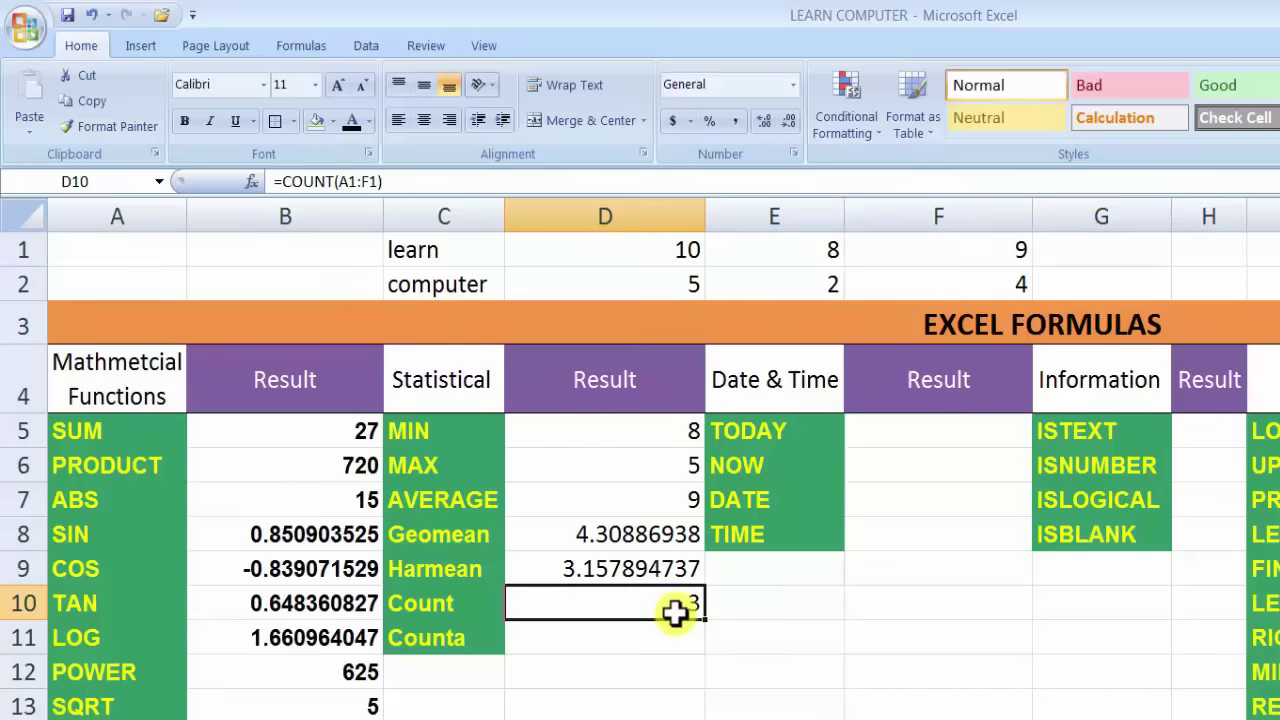
{"action": "left_click", "coordinate": [421, 249]}
{"action": "left_click", "coordinate": [277, 252]}
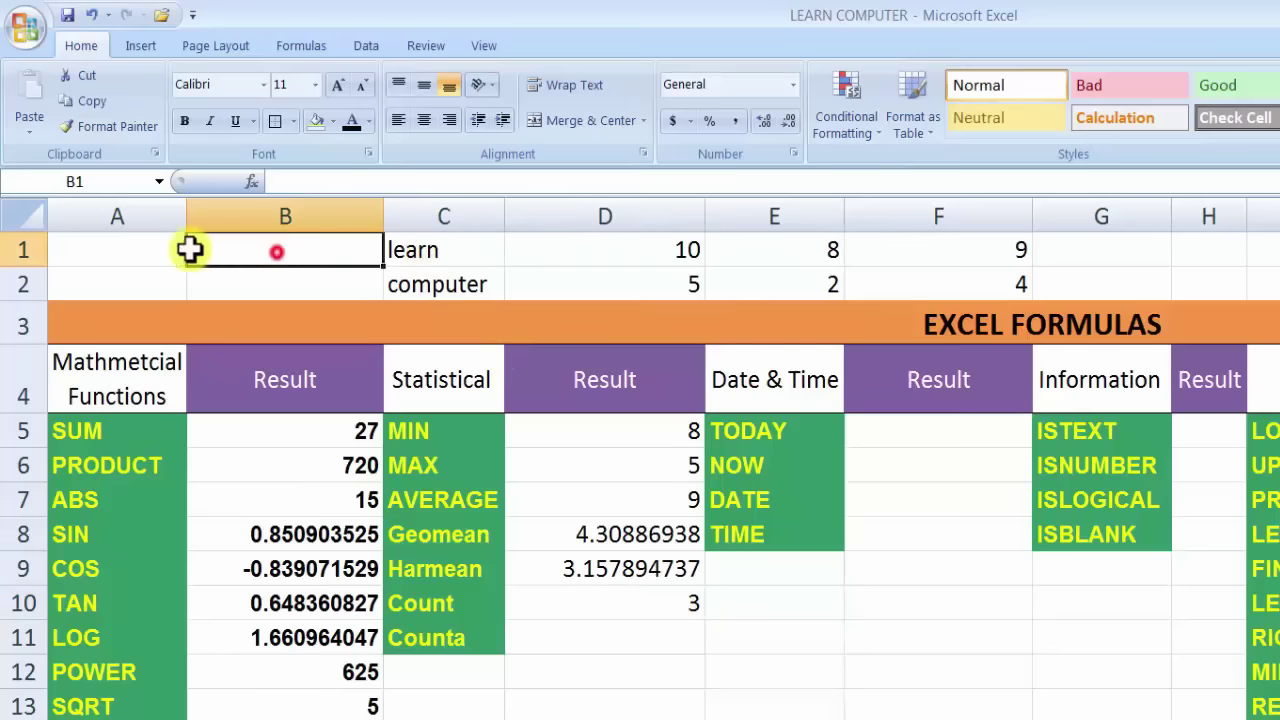
{"action": "left_click", "coordinate": [134, 249]}
{"action": "left_click", "coordinate": [655, 613]}
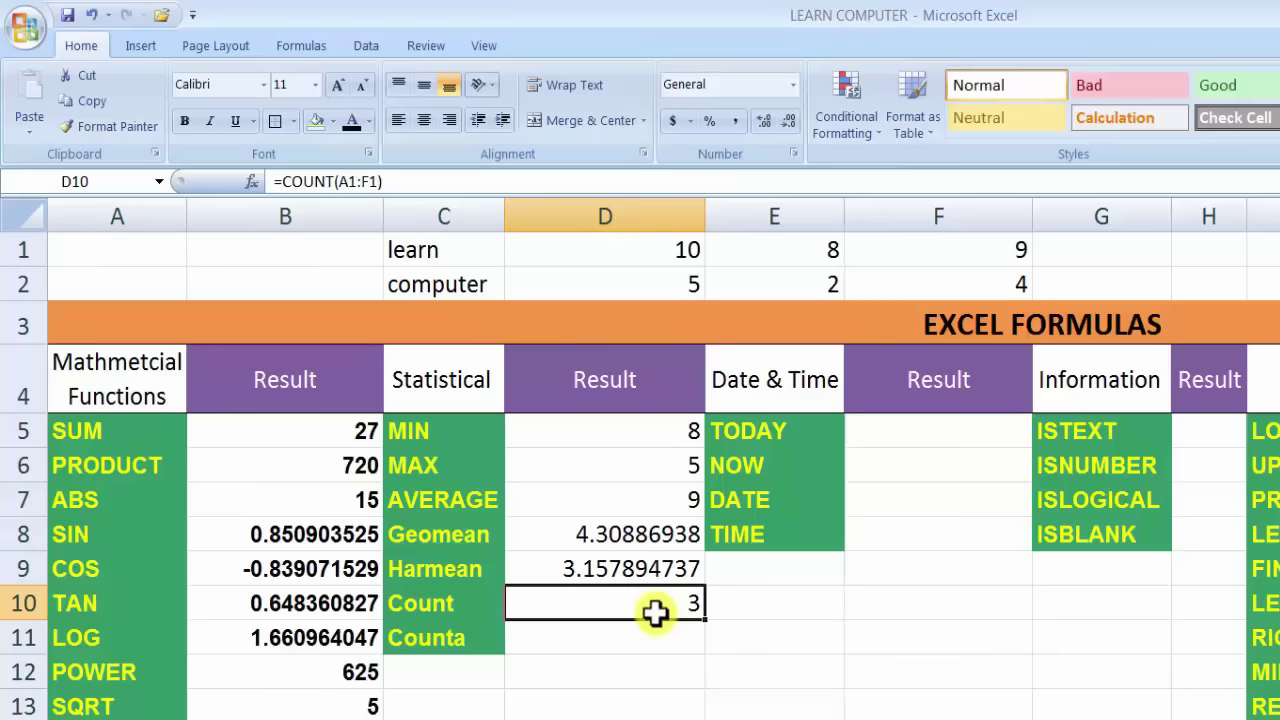
{"action": "left_click", "coordinate": [583, 637]}
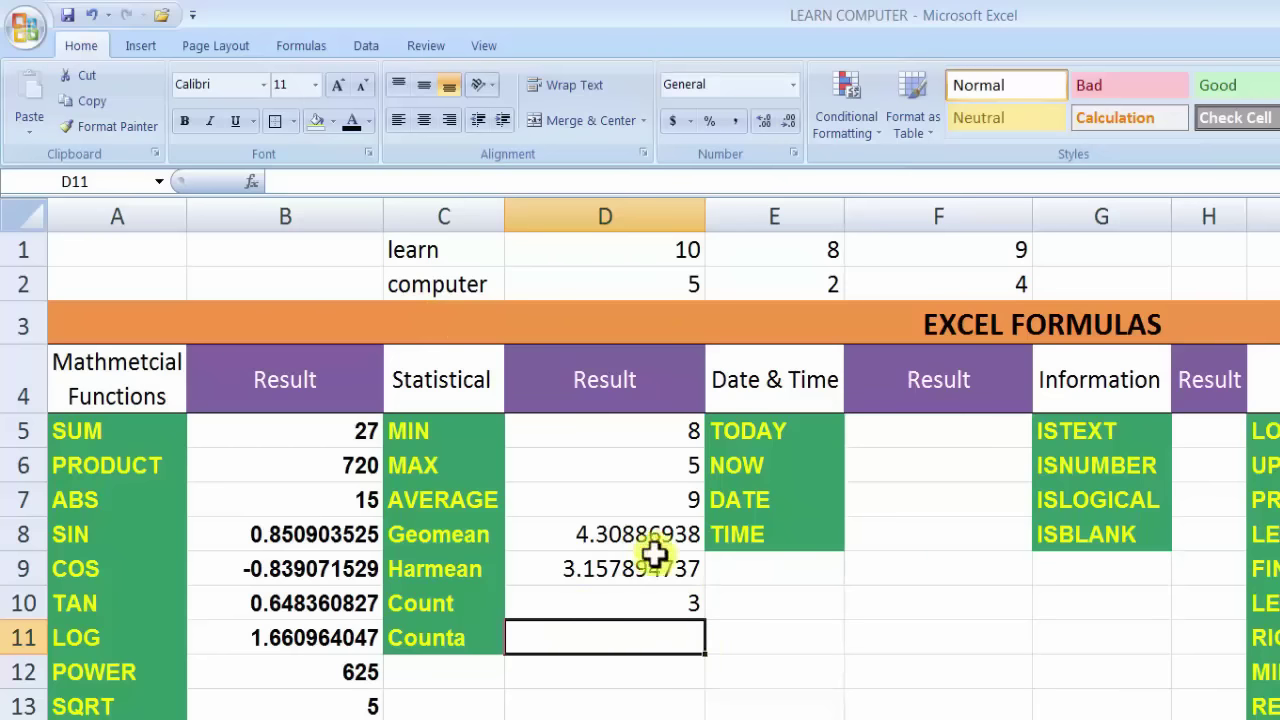
{"action": "left_click_drag", "start_coordinate": [168, 251], "coordinate": [971, 229]}
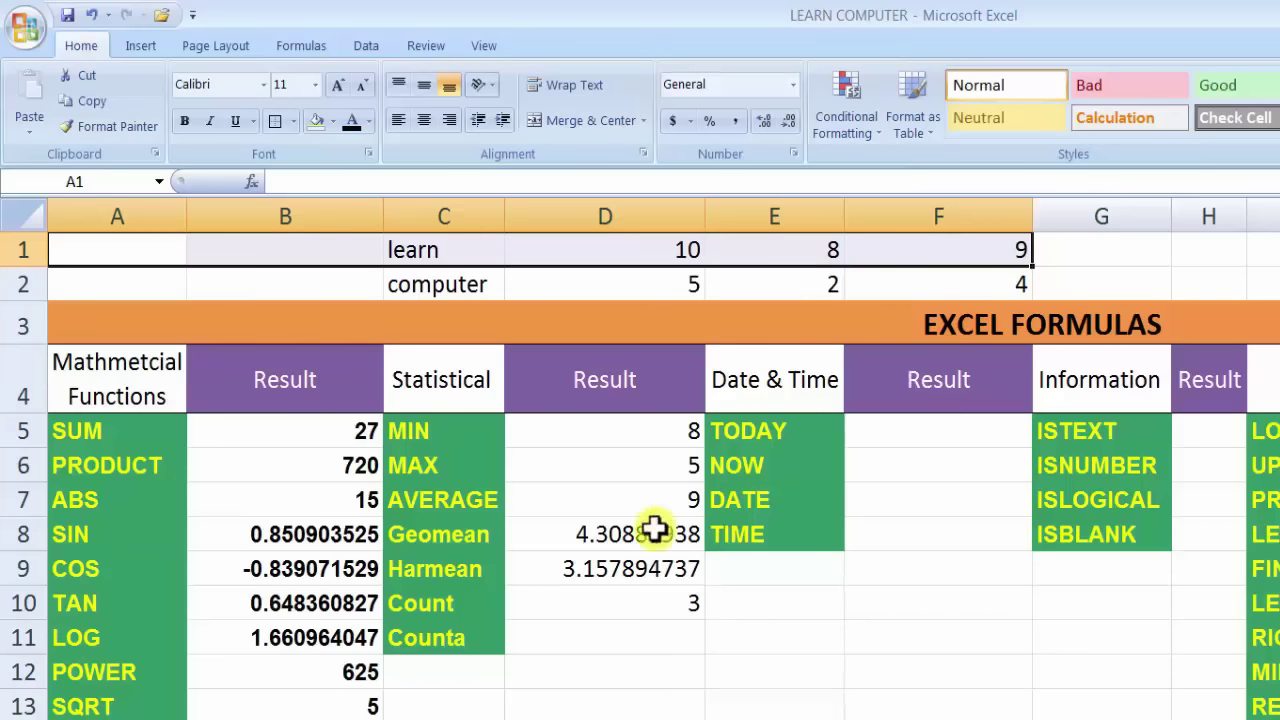
Step: Enter =COUNTA(A1:F1) in the Counta result cell D11
{"action": "left_click", "coordinate": [563, 643]}
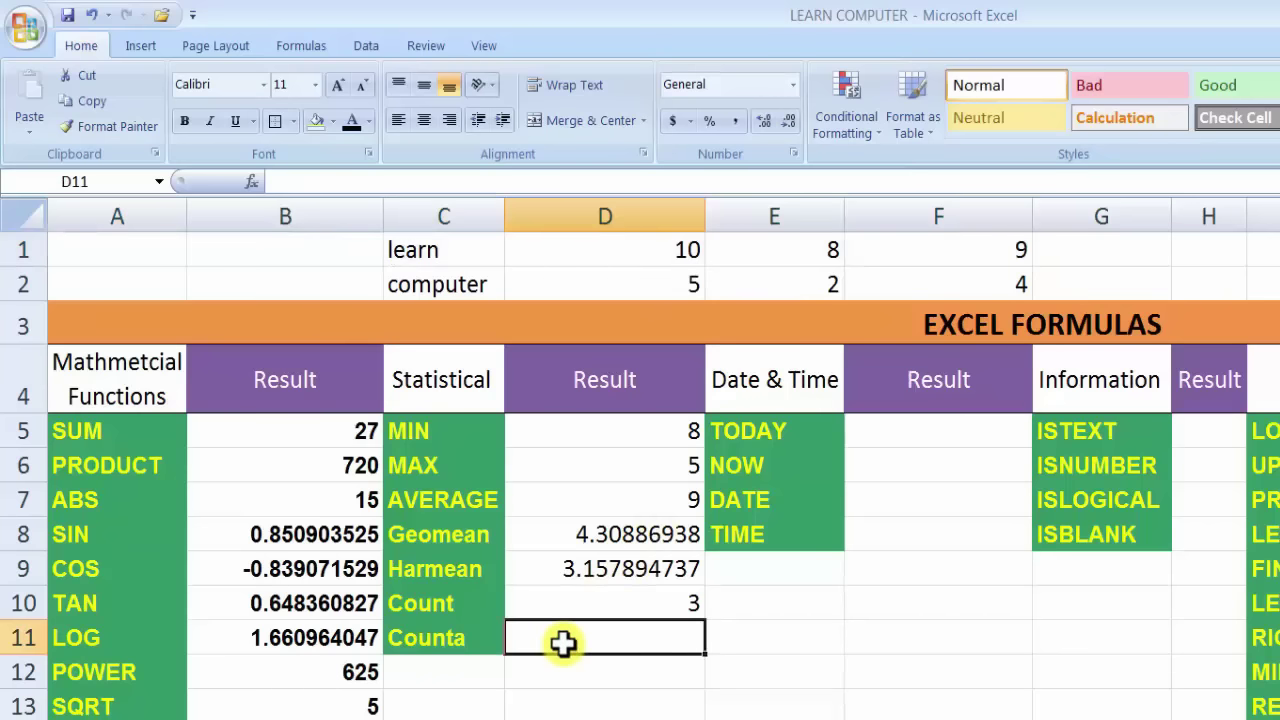
{"action": "type", "text": "=COUNTa"}
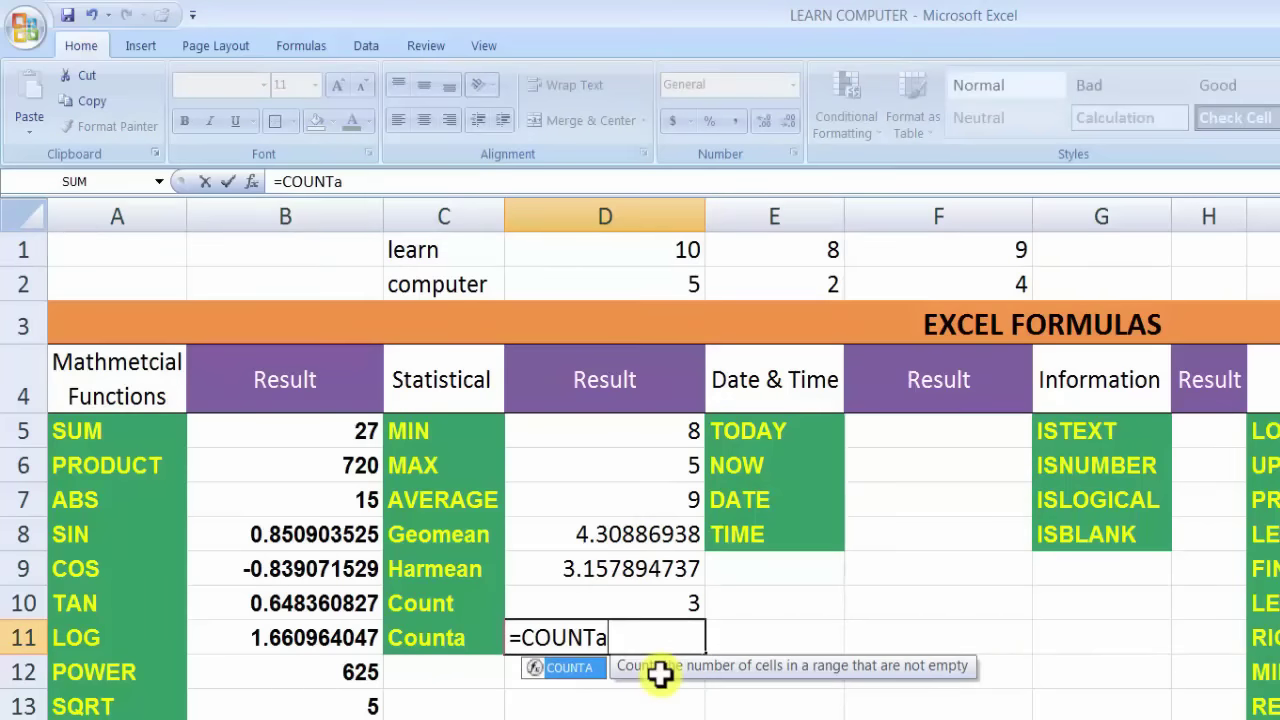
{"action": "key", "text": "BackSpace"}
{"action": "key", "text": "BackSpace"}
{"action": "key", "text": "BackSpace"}
{"action": "key", "text": "BackSpace"}
{"action": "key", "text": "BackSpace"}
{"action": "key", "text": "BackSpace"}
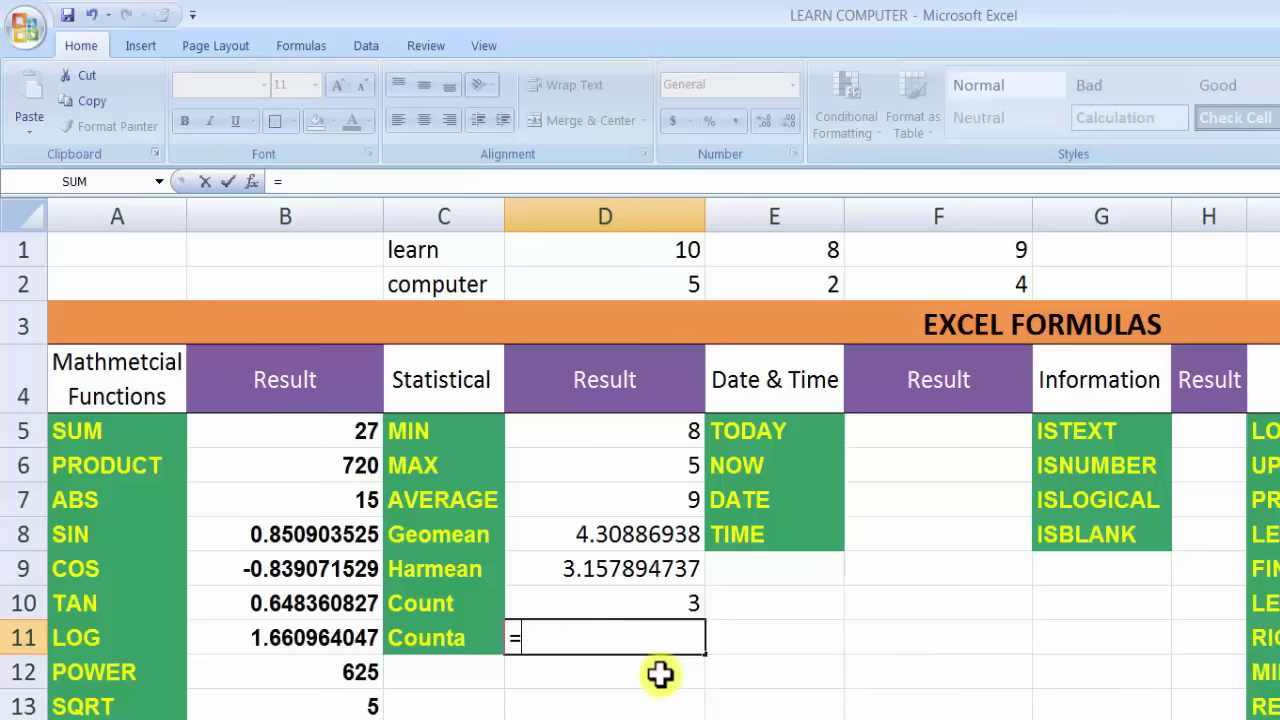
{"action": "type", "text": "count"}
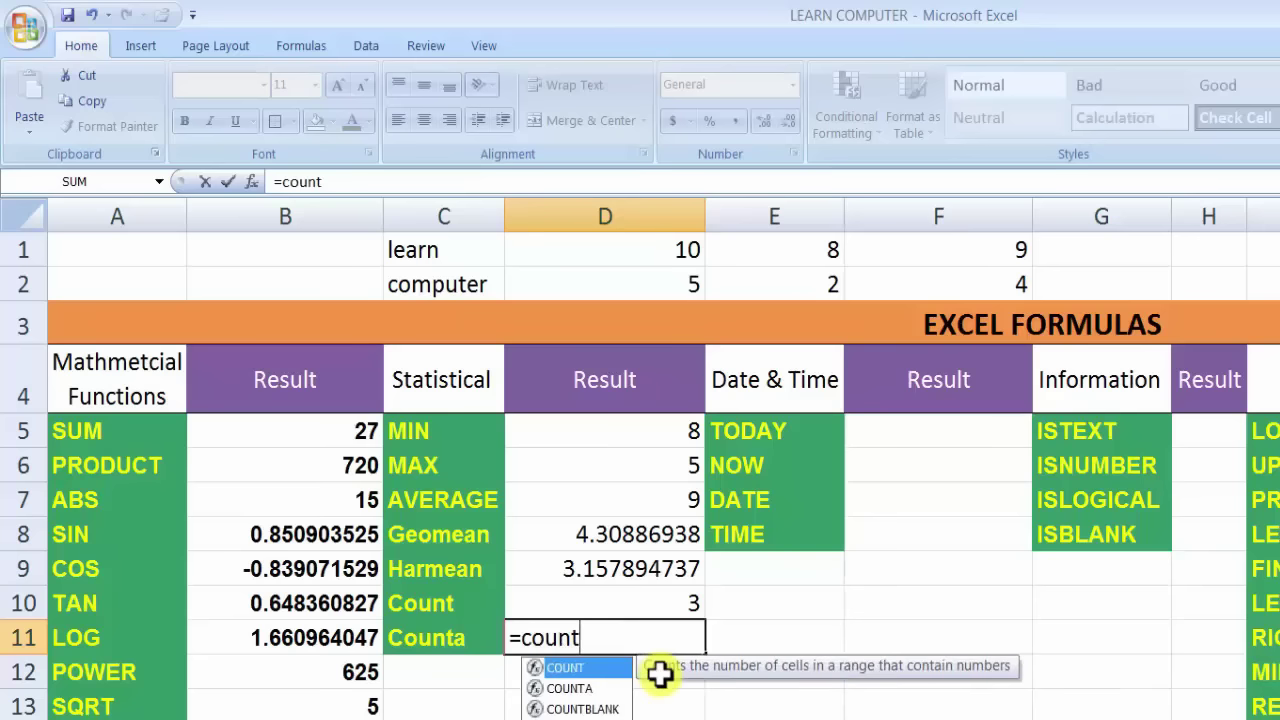
{"action": "type", "text": "a("}
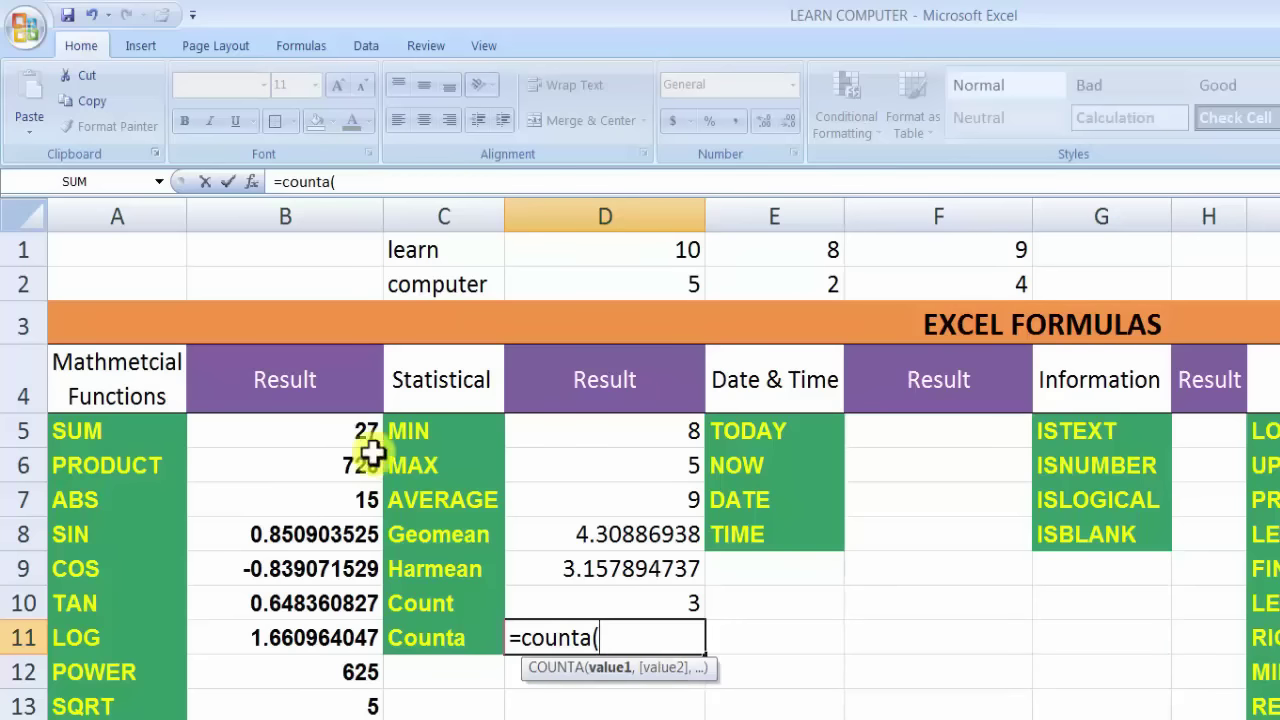
{"action": "left_click_drag", "start_coordinate": [140, 250], "coordinate": [929, 263]}
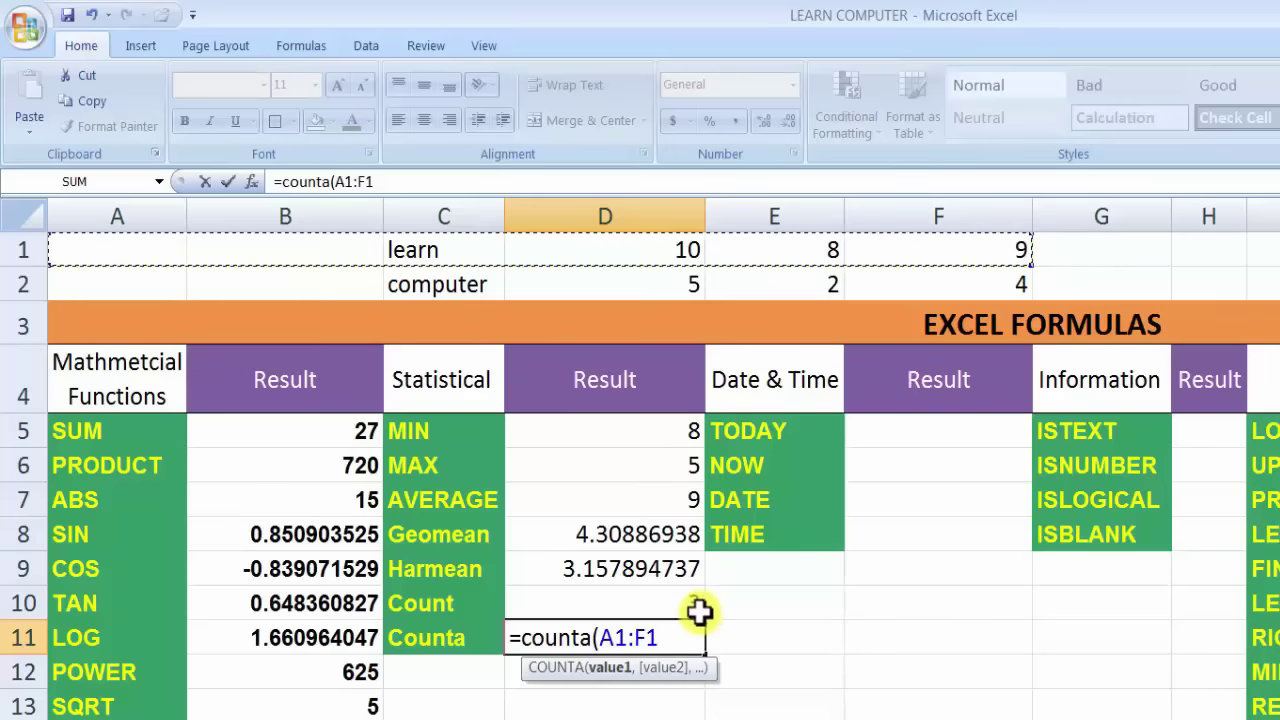
{"action": "type", "text": ")"}
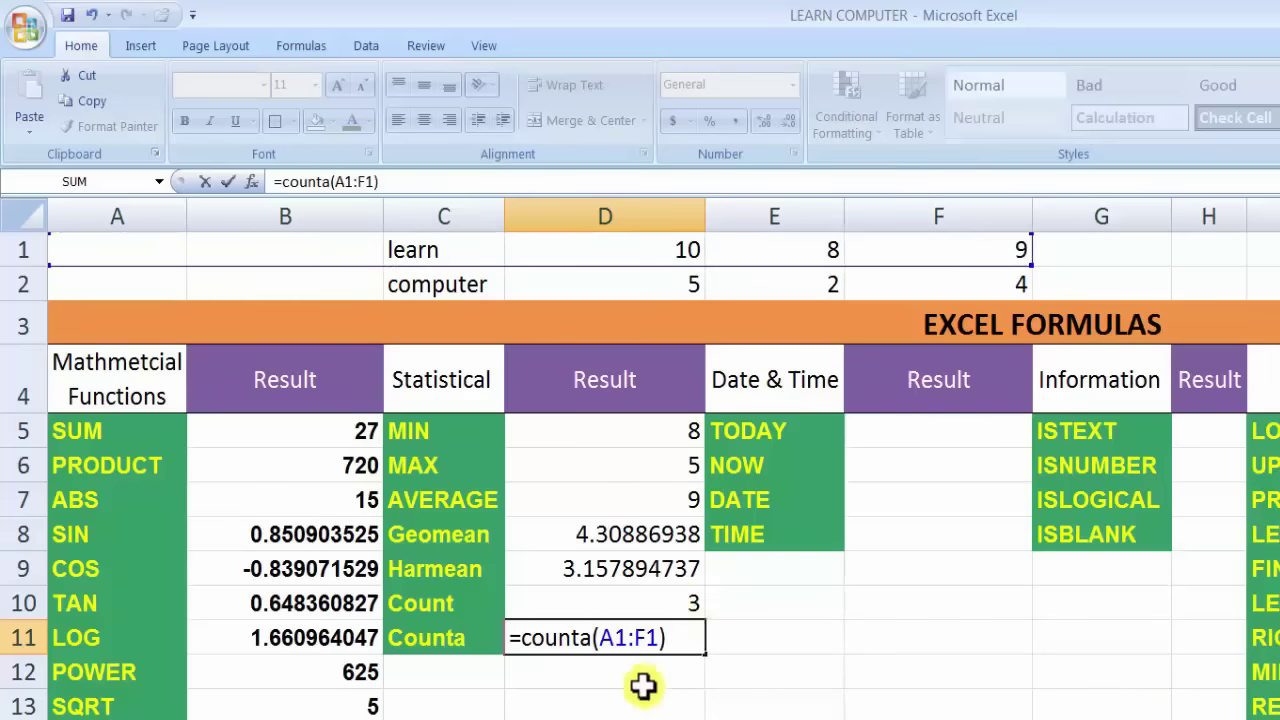
{"action": "key", "text": "Return"}
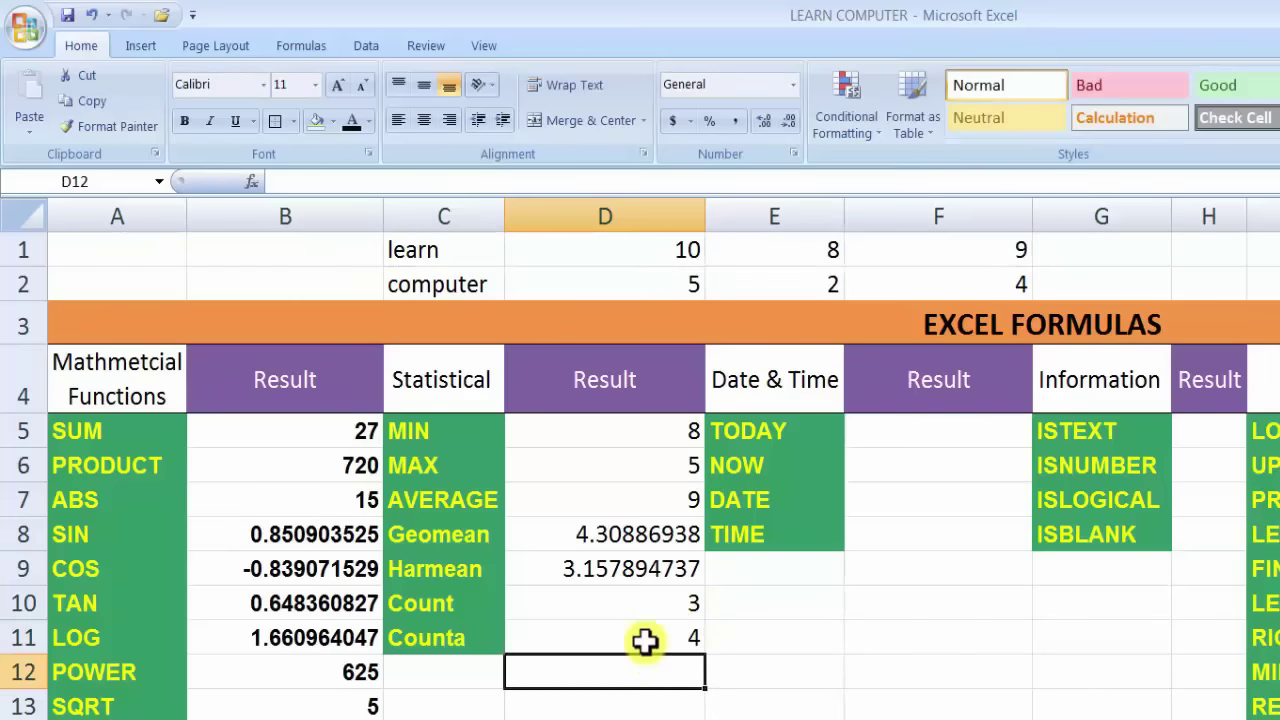
Step: Compare the COUNTA formula in D11 with the COUNT formula in D10 over A1:F1
{"action": "left_click", "coordinate": [645, 637]}
{"action": "left_click", "coordinate": [665, 605]}
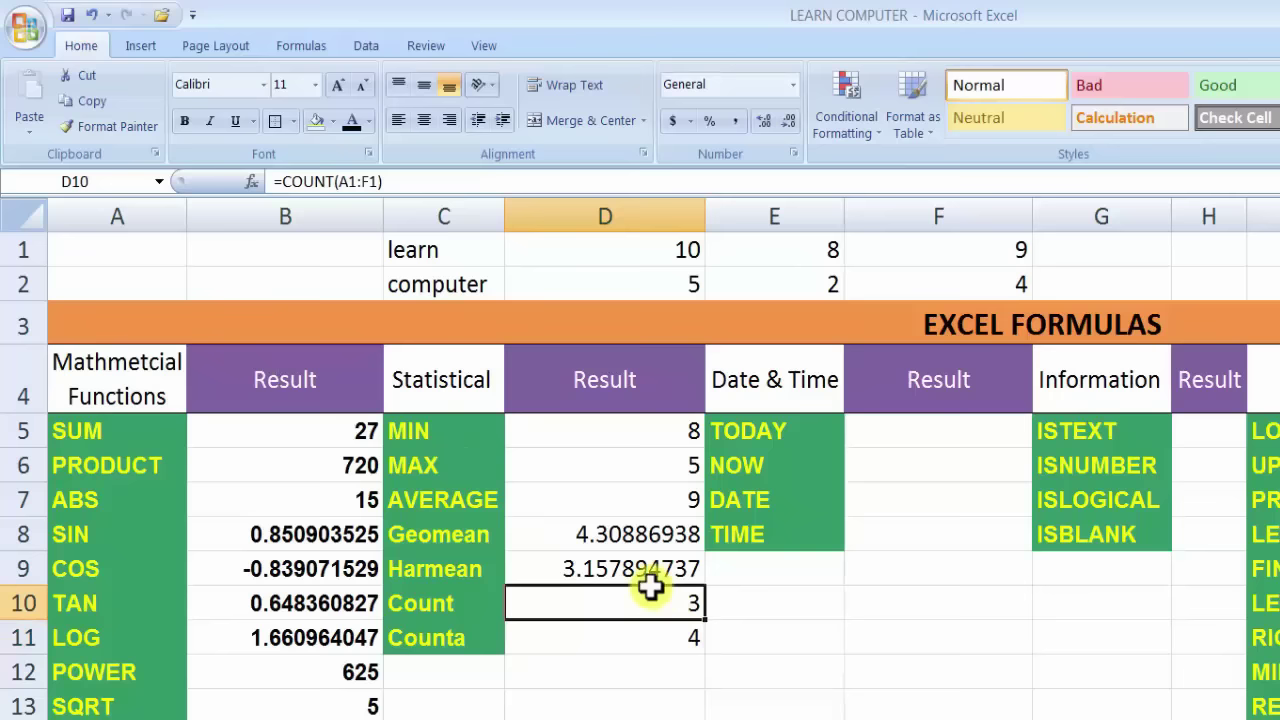
{"action": "left_click", "coordinate": [654, 636]}
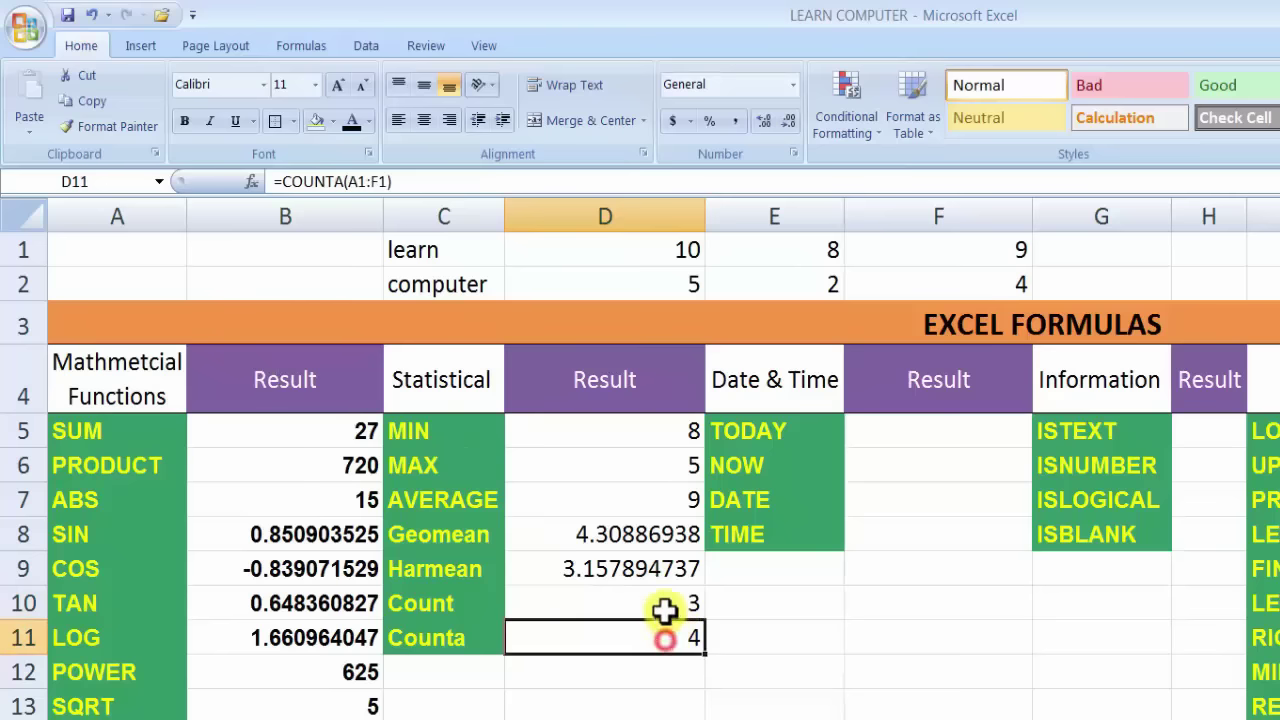
{"action": "left_click", "coordinate": [663, 606]}
{"action": "left_click", "coordinate": [660, 637]}
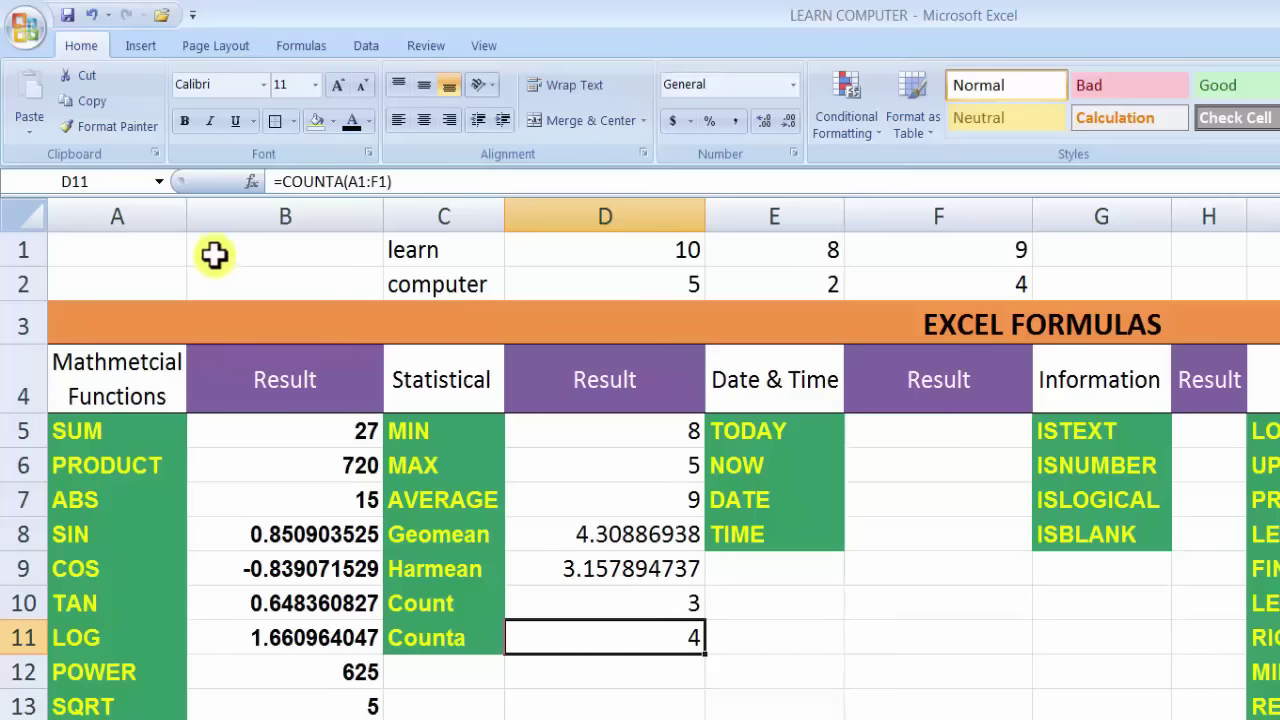
{"action": "left_click_drag", "start_coordinate": [157, 251], "coordinate": [984, 216]}
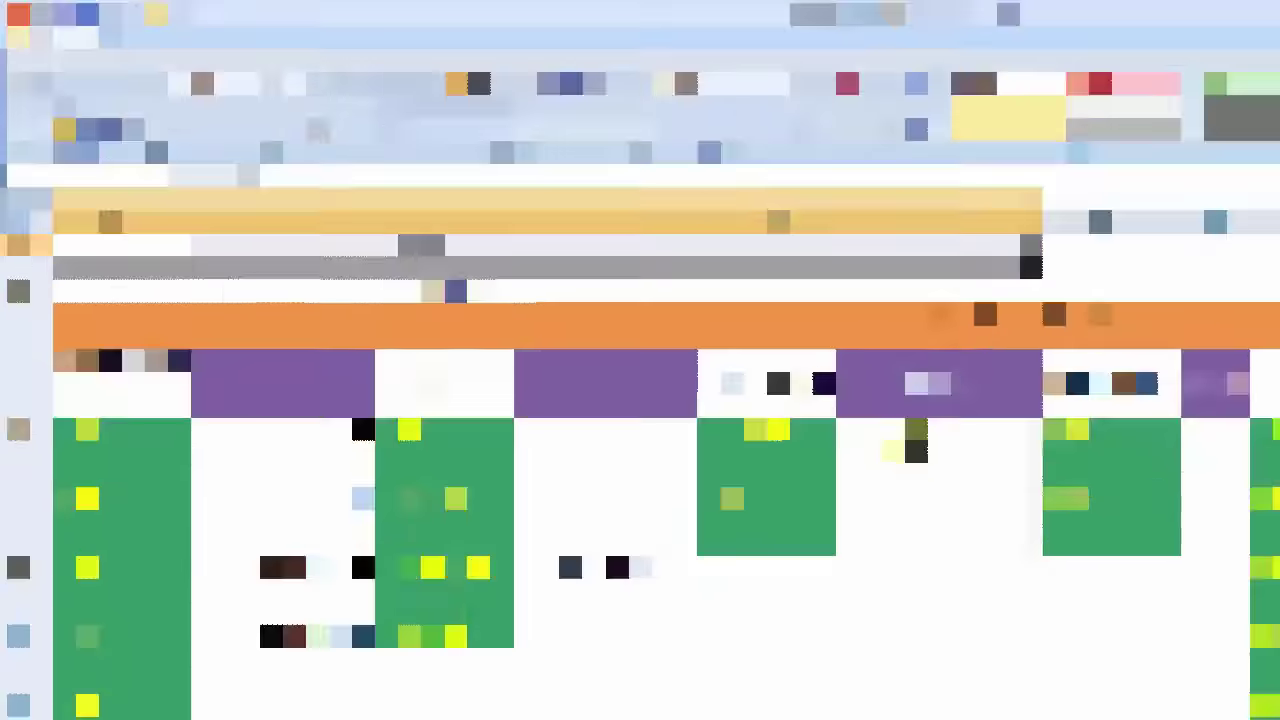
Step: Enter =TODAY() in F5 so it shows 1/27/2017
{"action": "left_click", "coordinate": [911, 452]}
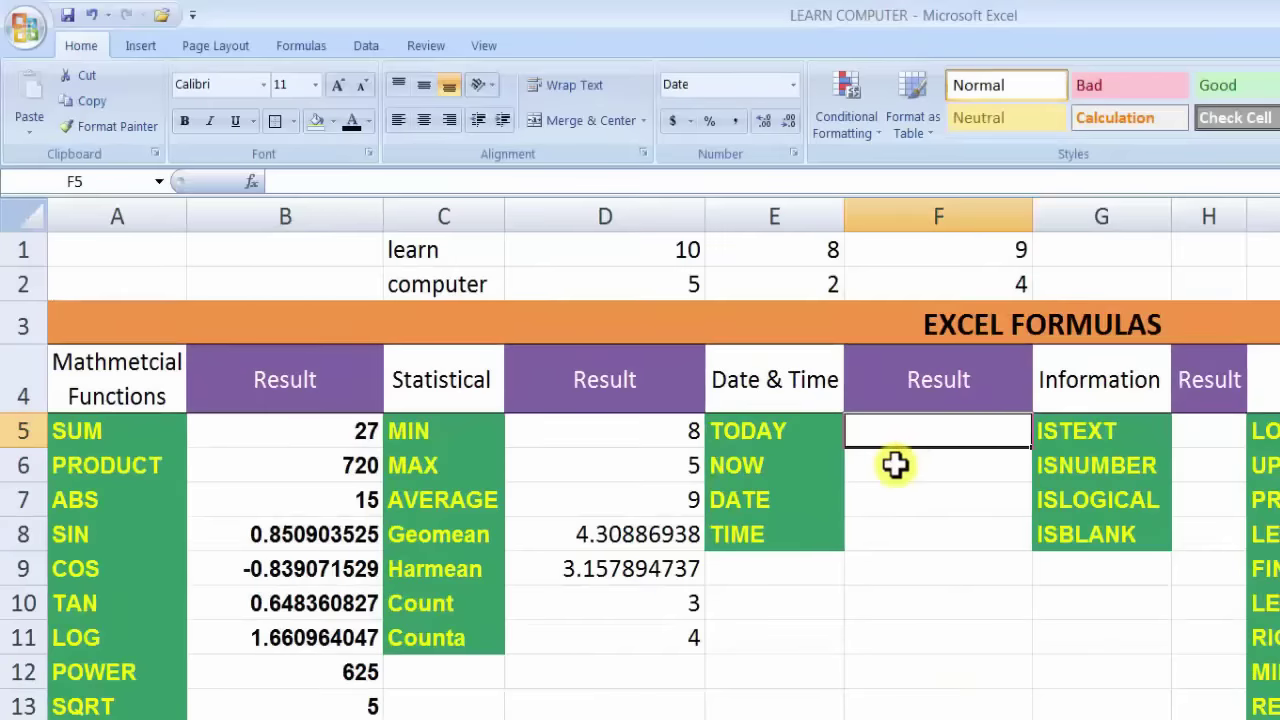
{"action": "type", "text": "=tdoa"}
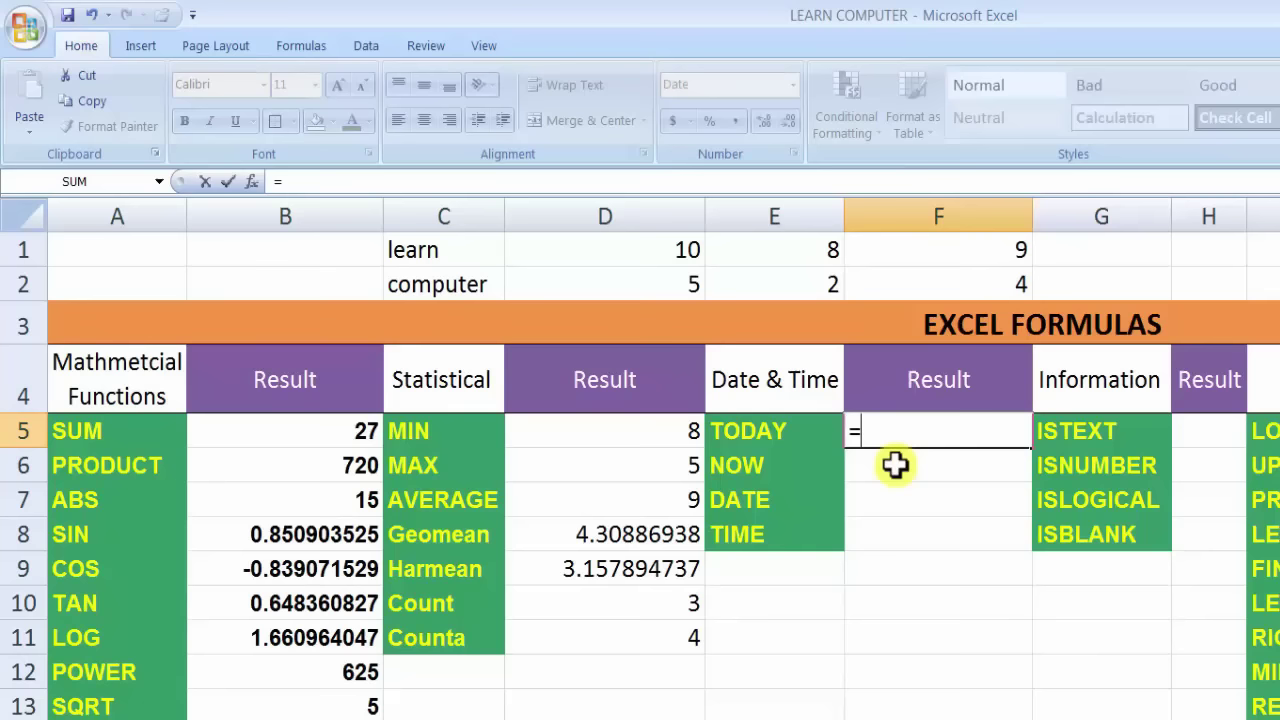
{"action": "key", "text": "BackSpace"}
{"action": "key", "text": "BackSpace"}
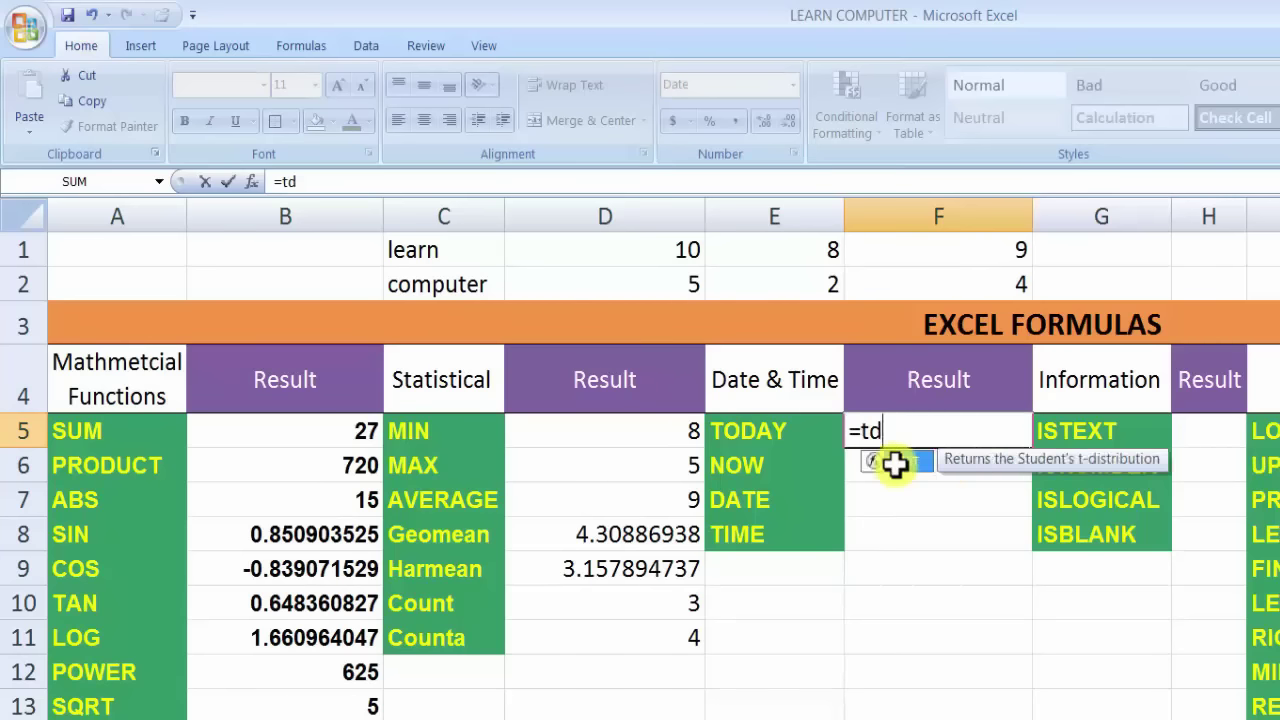
{"action": "type", "text": "oday("}
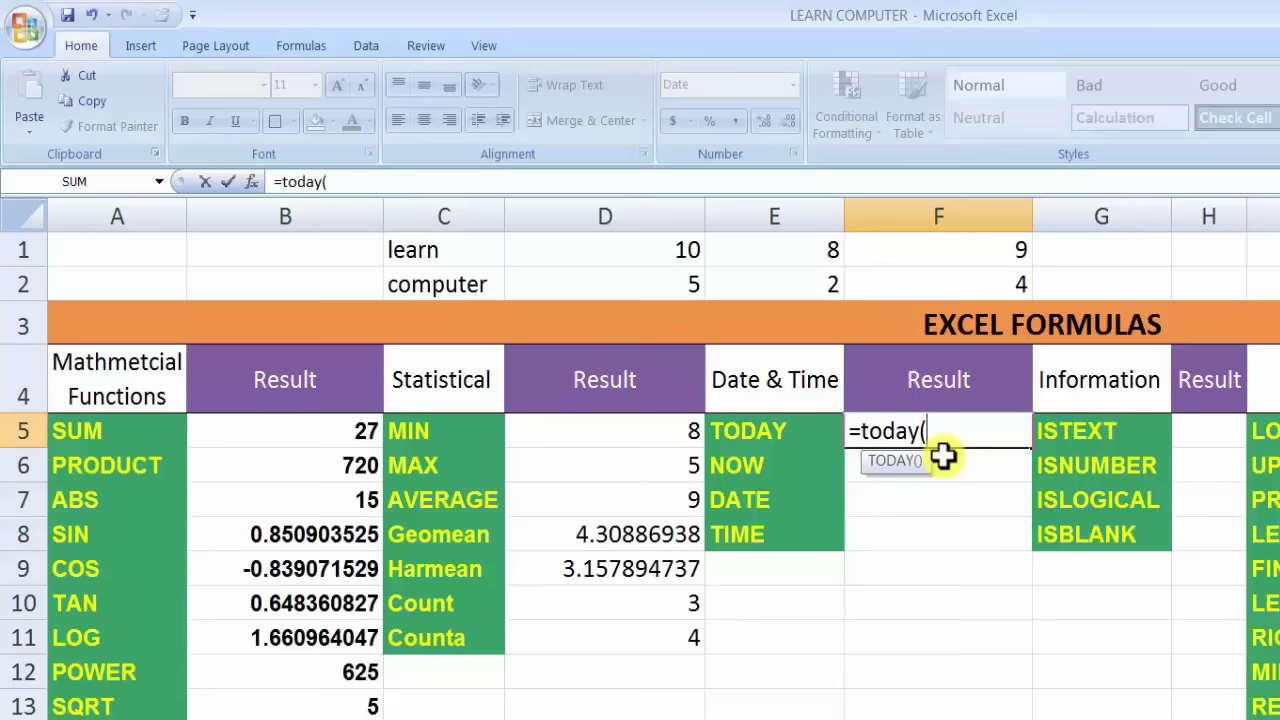
{"action": "key", "text": "Return"}
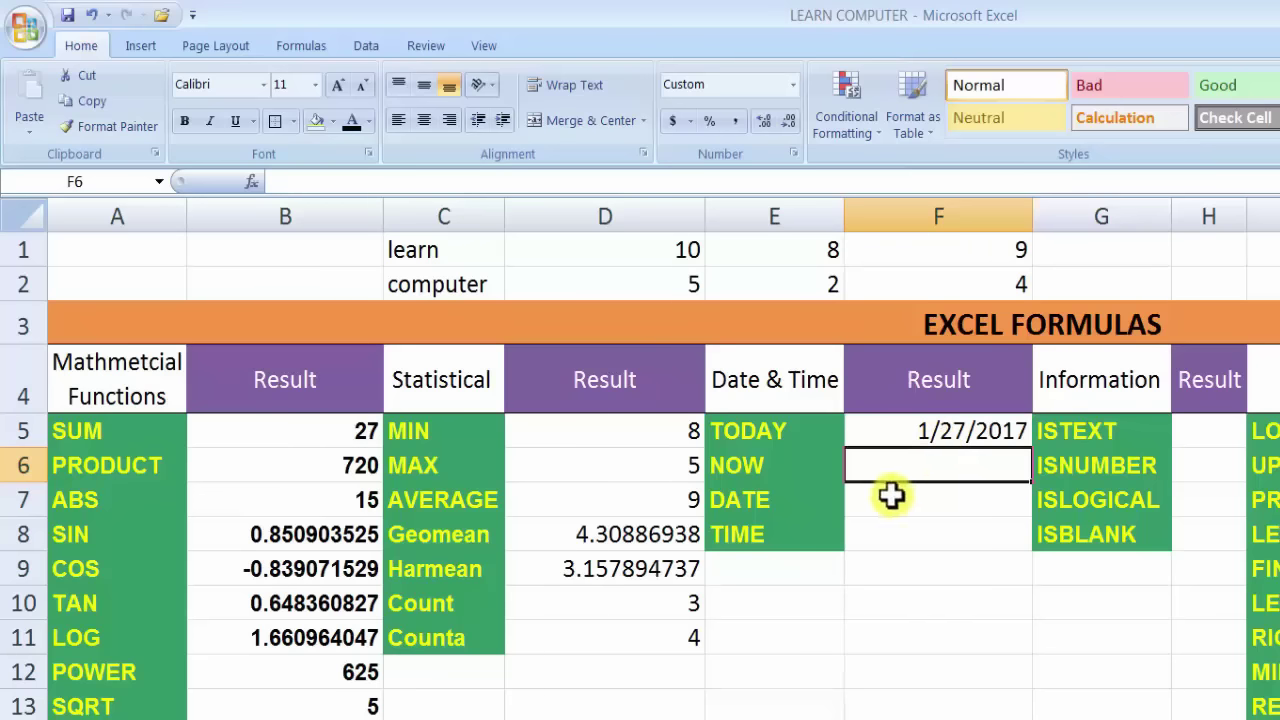
Step: Enter =NOW() in F6 and =DATE(2017,01,27) in F7
{"action": "type", "text": "="}
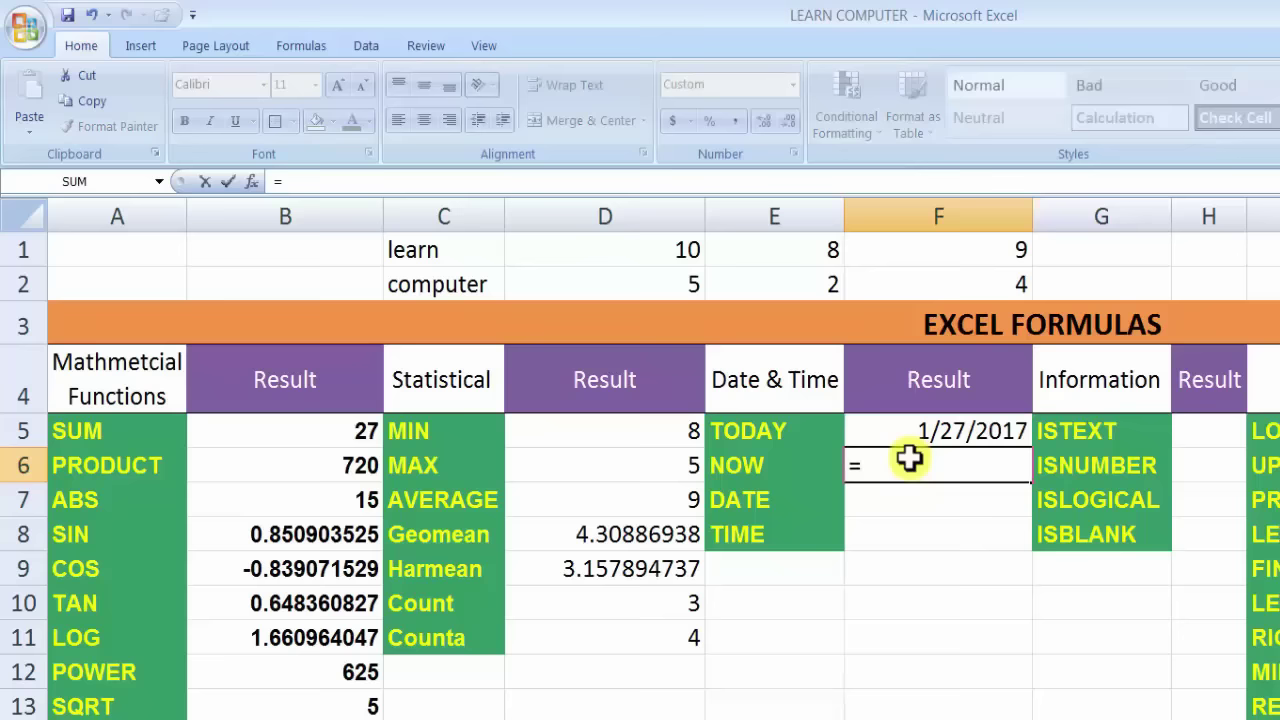
{"action": "type", "text": "now("}
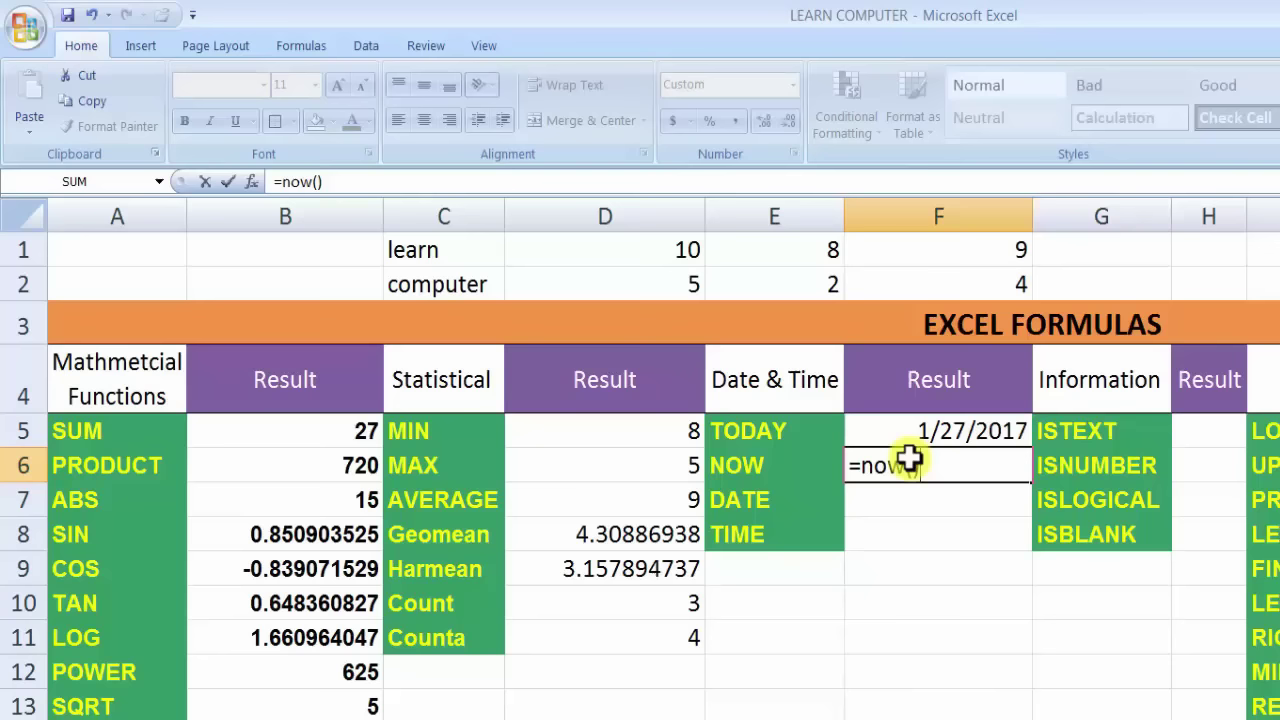
{"action": "key", "text": "Return"}
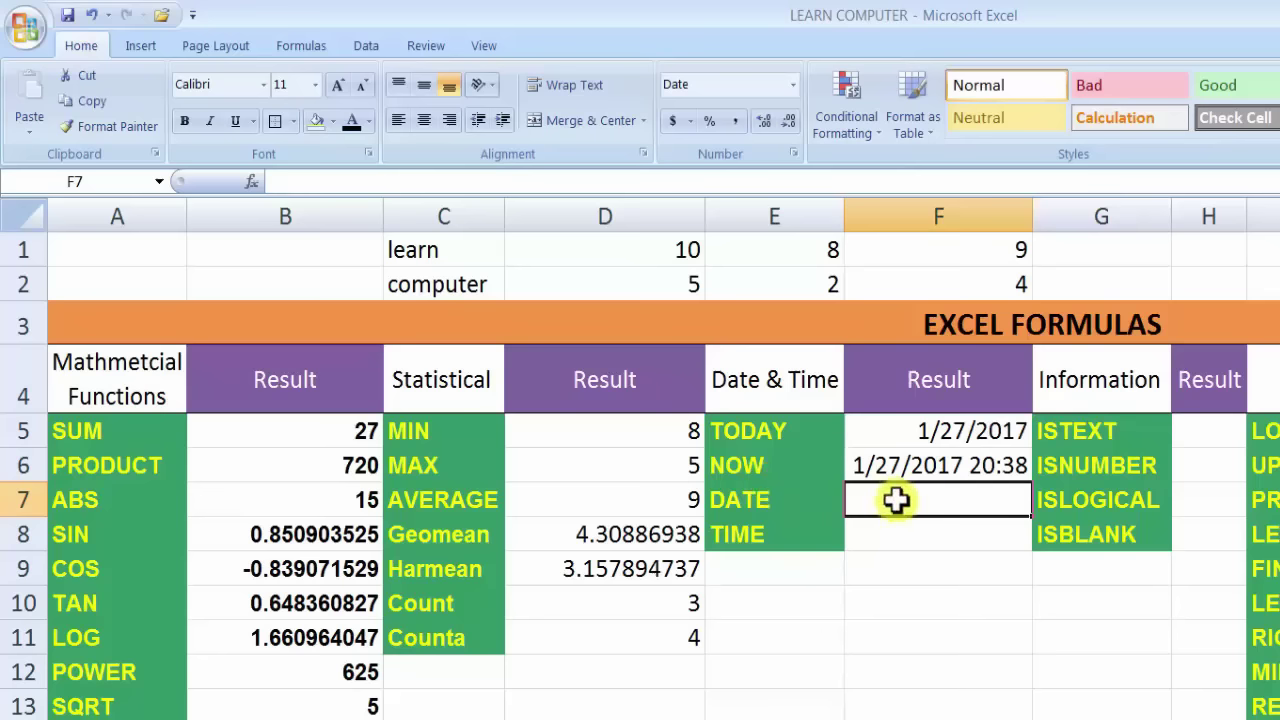
{"action": "type", "text": "=data"}
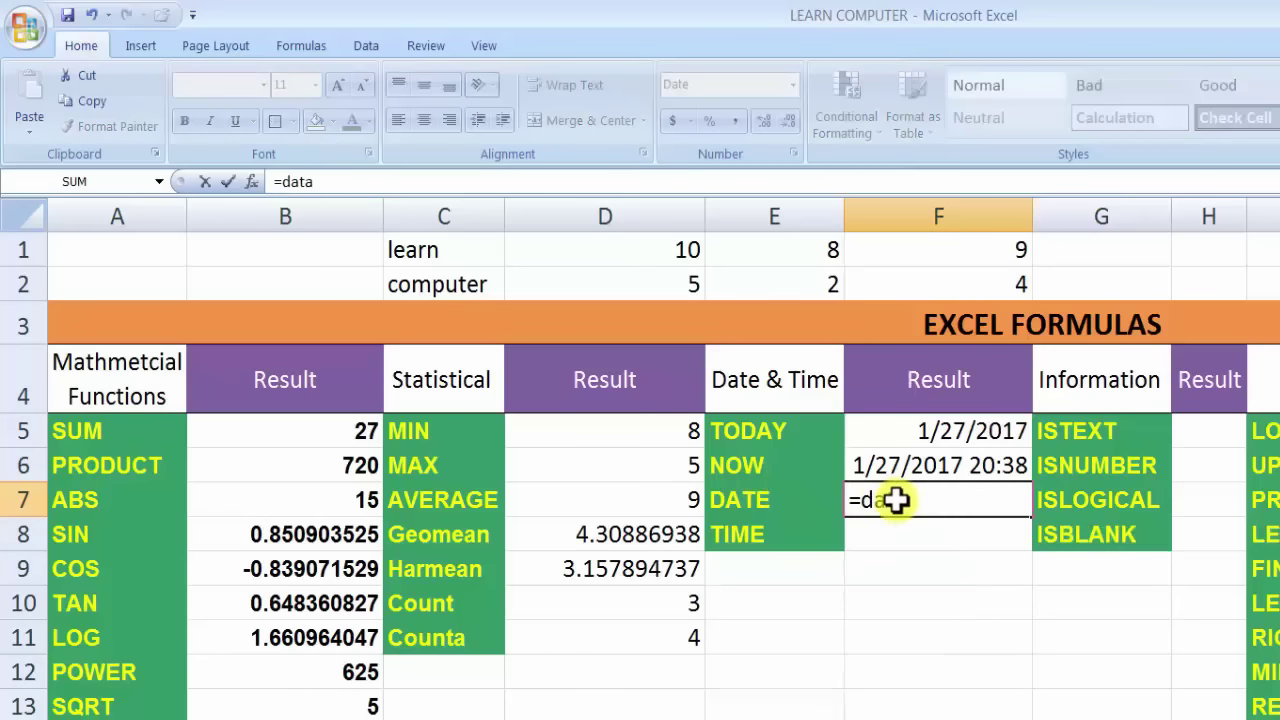
{"action": "key", "text": "BackSpace"}
{"action": "type", "text": "e(20"}
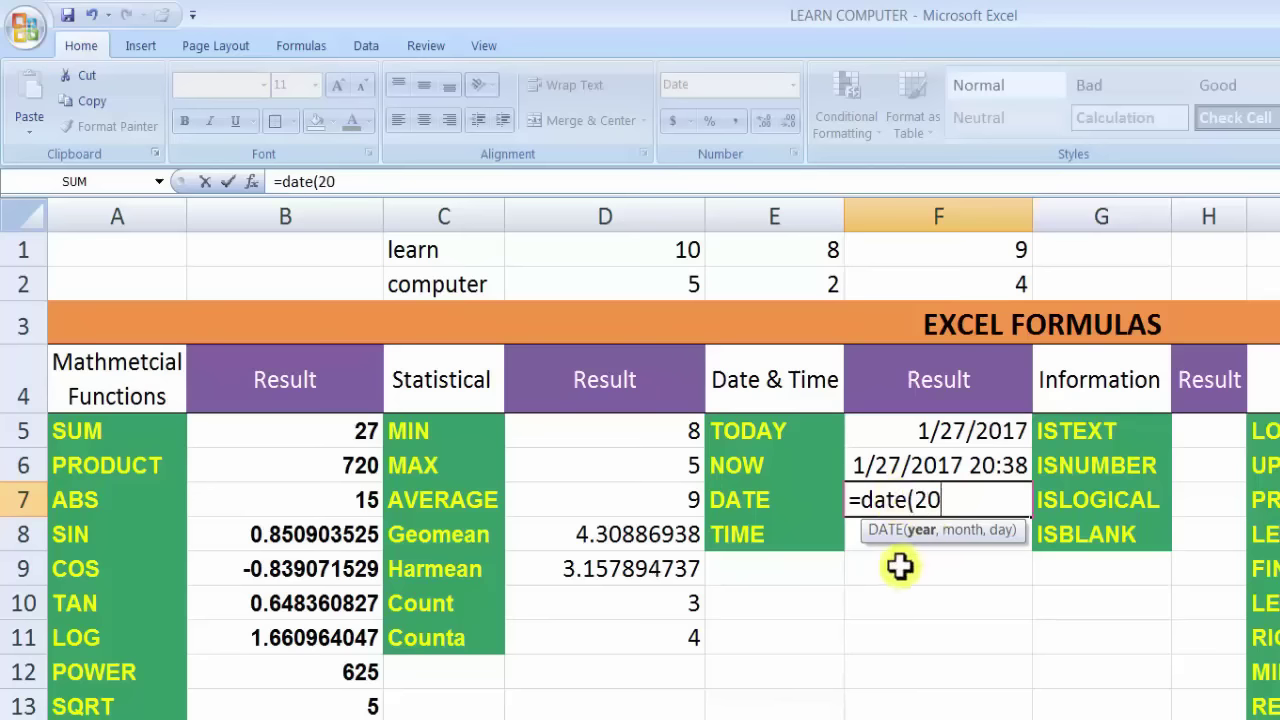
{"action": "type", "text": "17,"}
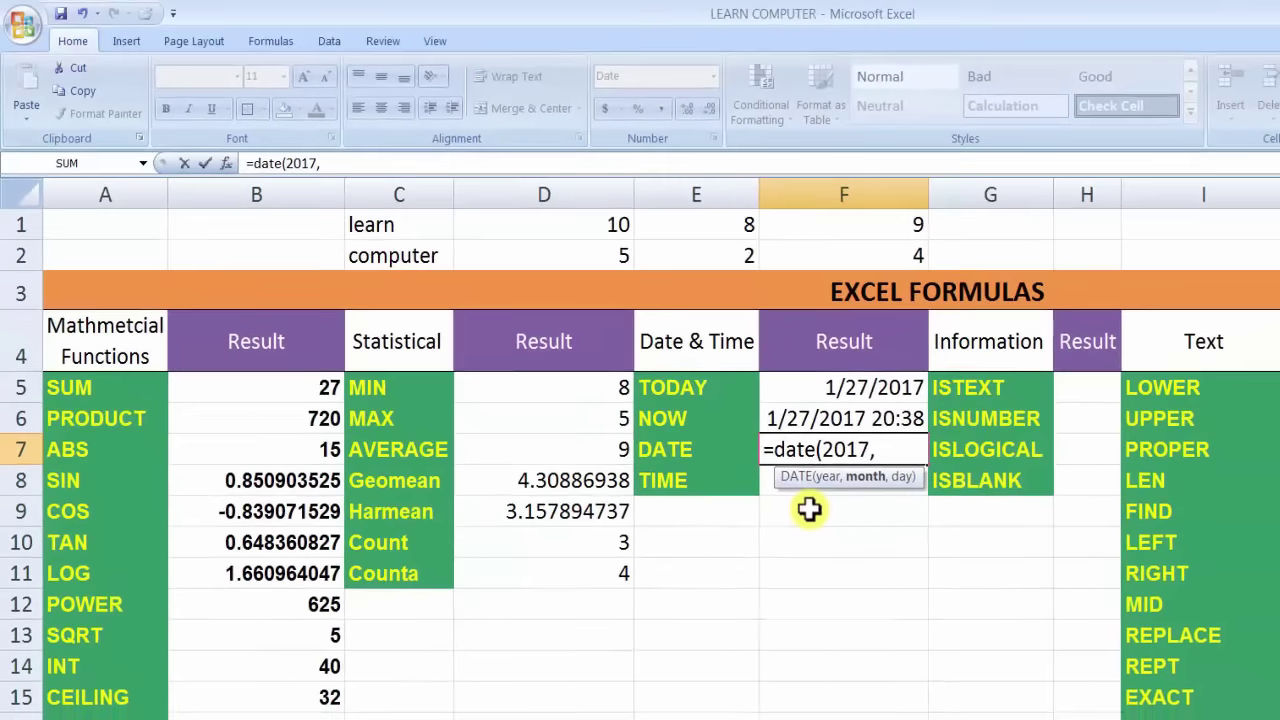
{"action": "type", "text": "01"}
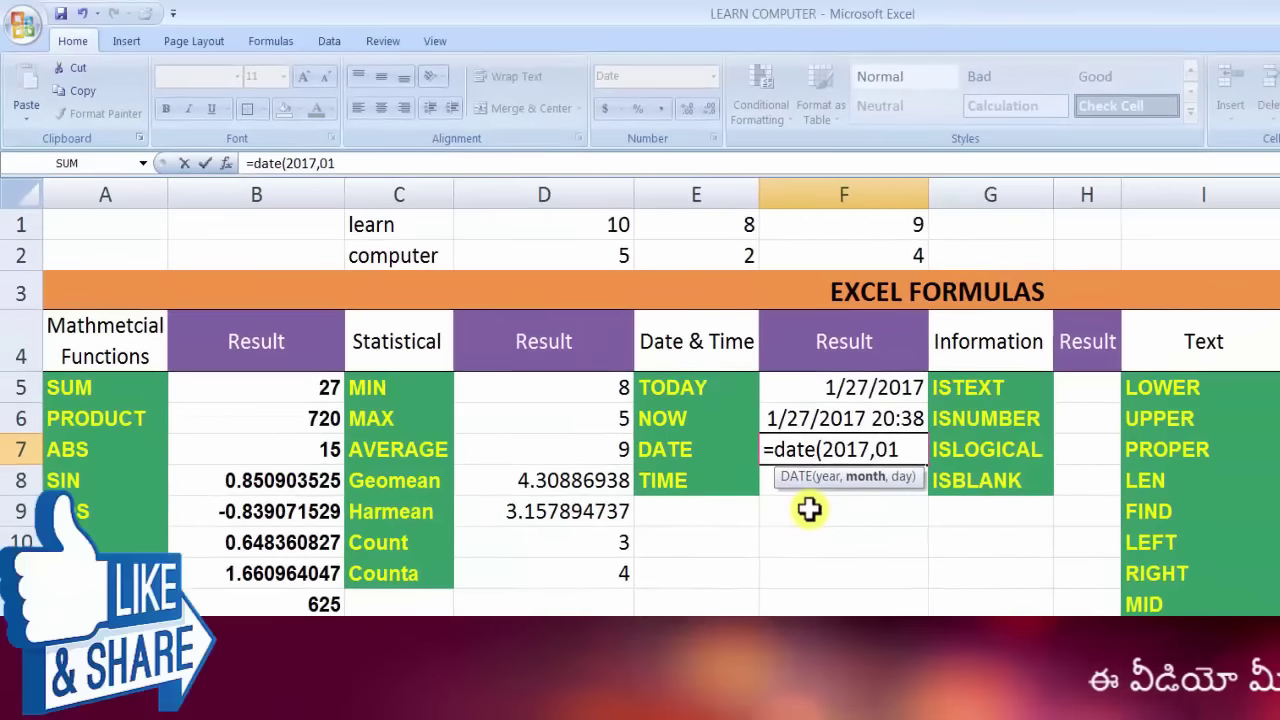
{"action": "type", "text": ","}
{"action": "type", "text": "27)"}
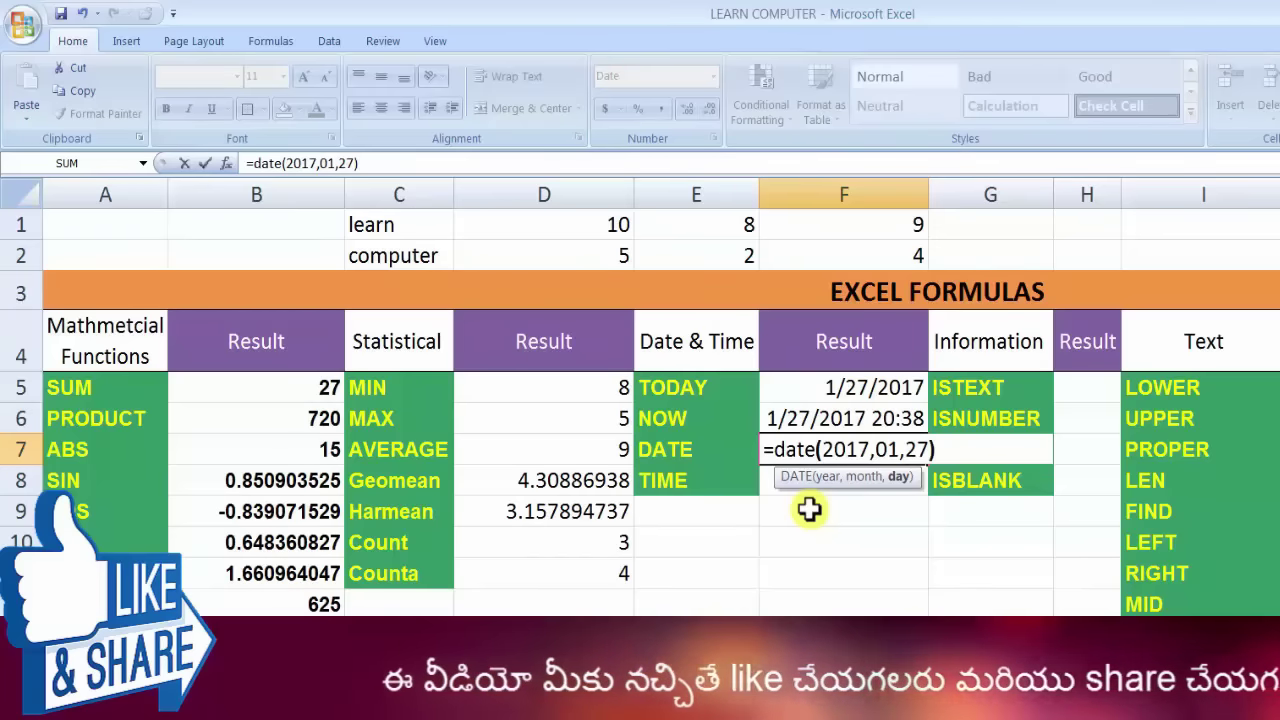
{"action": "key", "text": "Return"}
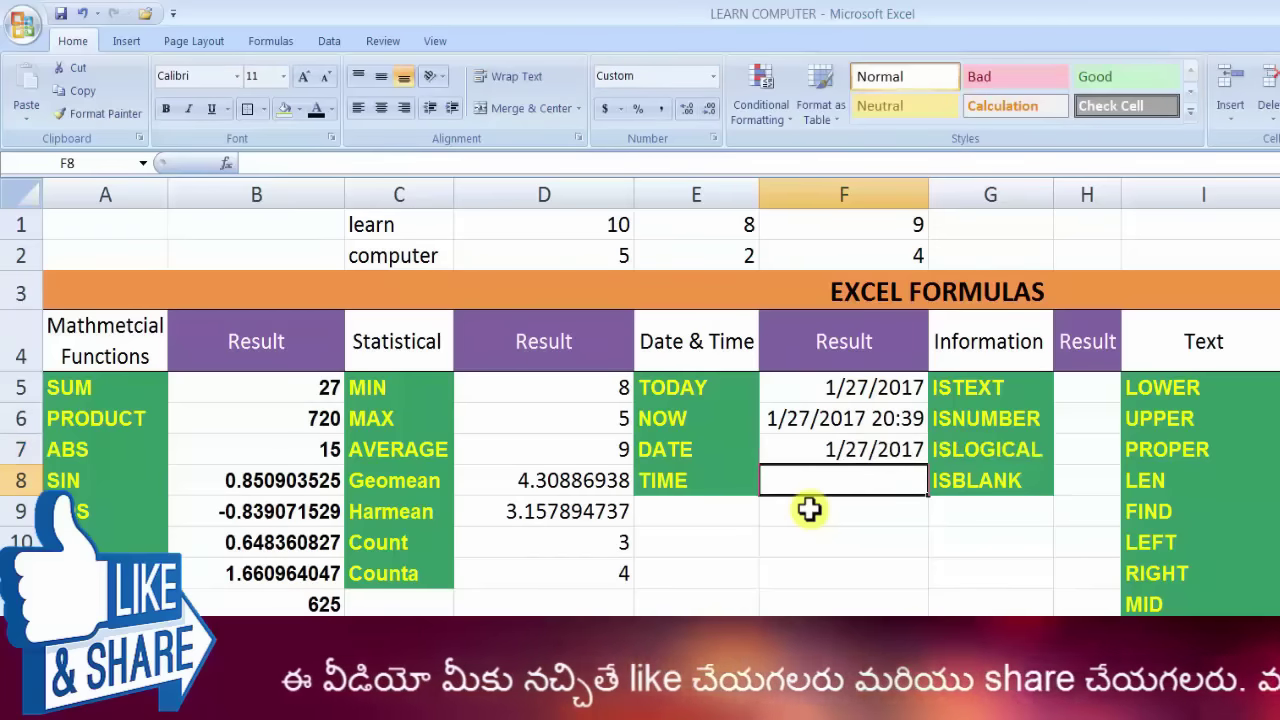
Step: Check the formula behind the 1/27/2017 date in F7
{"action": "left_click", "coordinate": [725, 457]}
{"action": "left_click", "coordinate": [845, 451]}
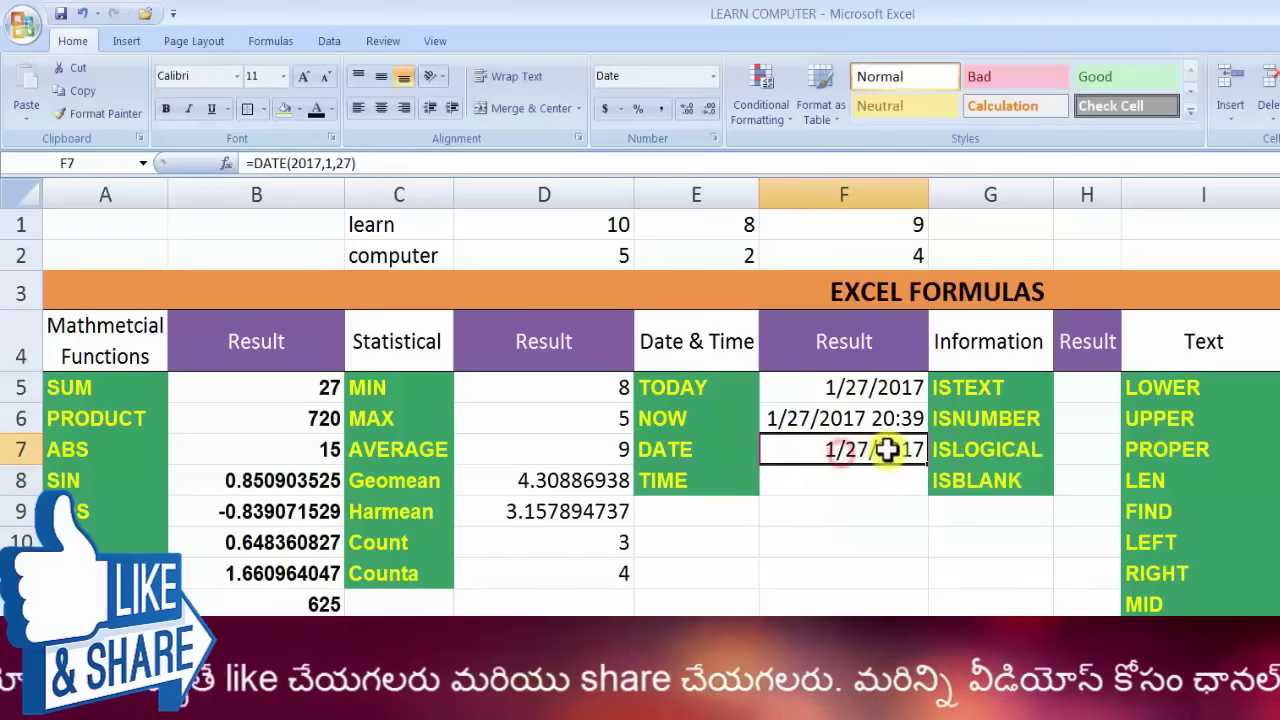
{"action": "left_click", "coordinate": [851, 480]}
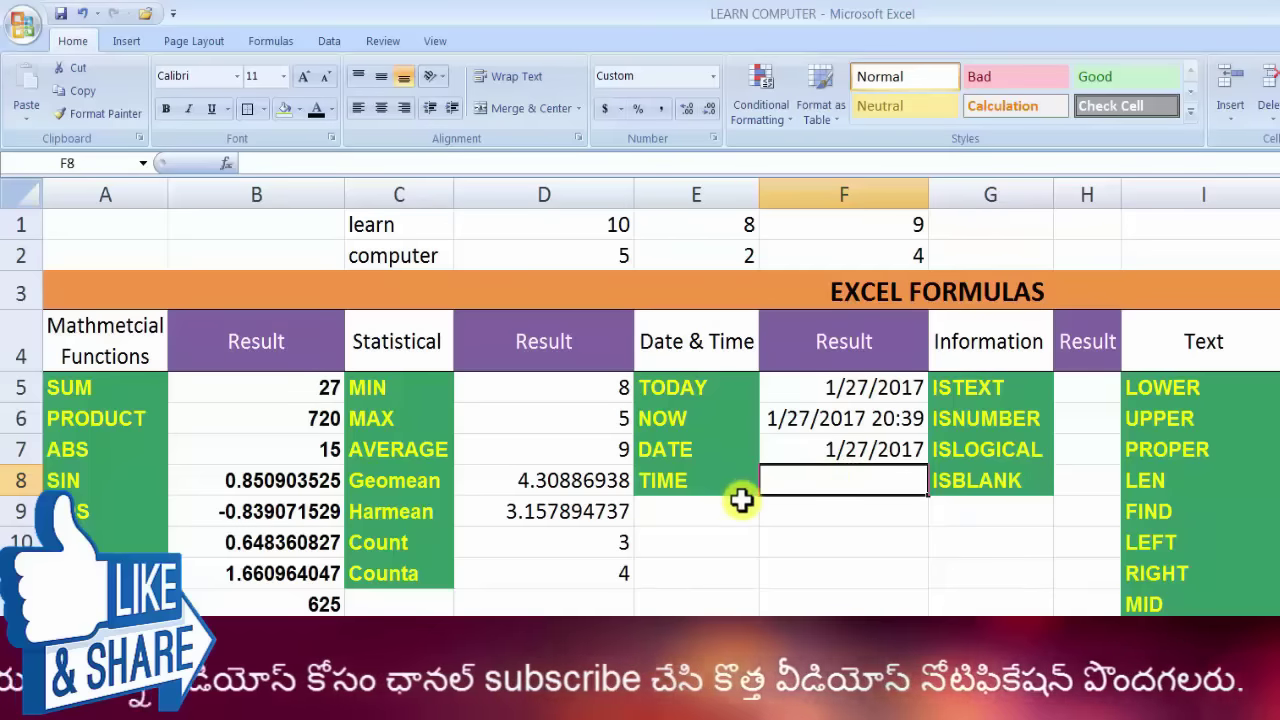
Step: Enter =TIME(08,05,04) in F8 to show 8:05 AM, then narrow column D
{"action": "type", "text": "=time"}
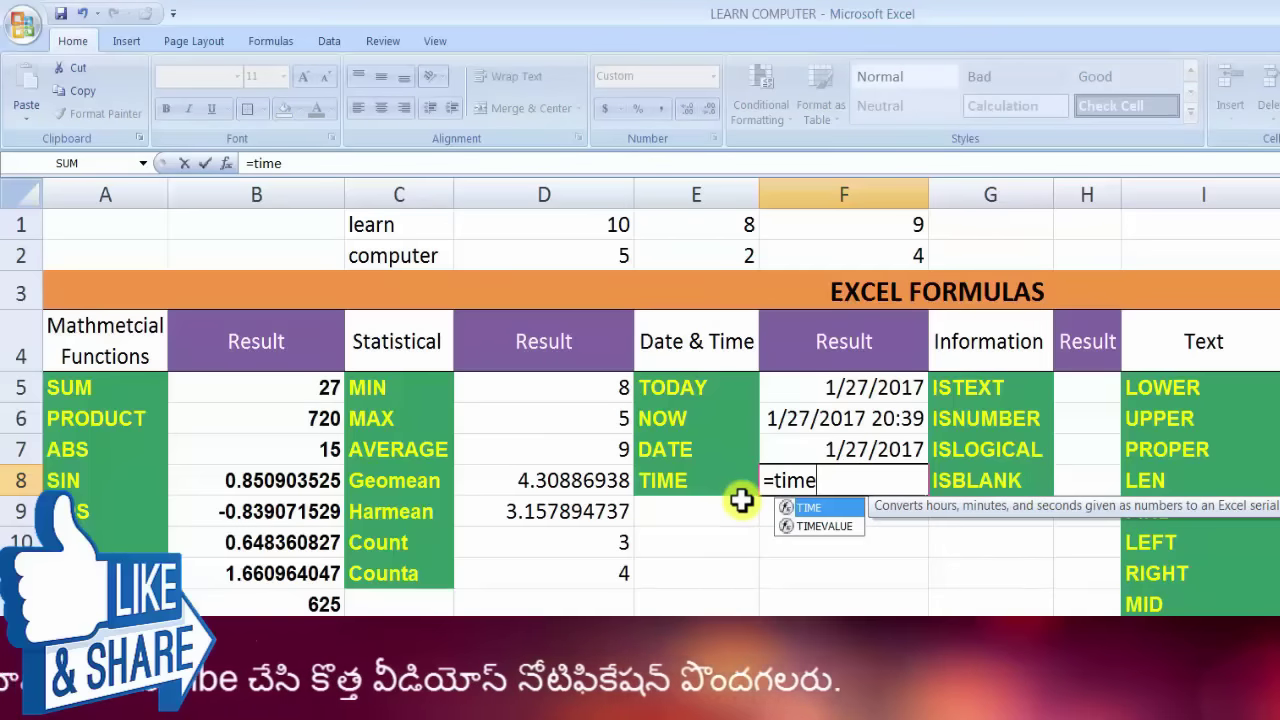
{"action": "type", "text": "("}
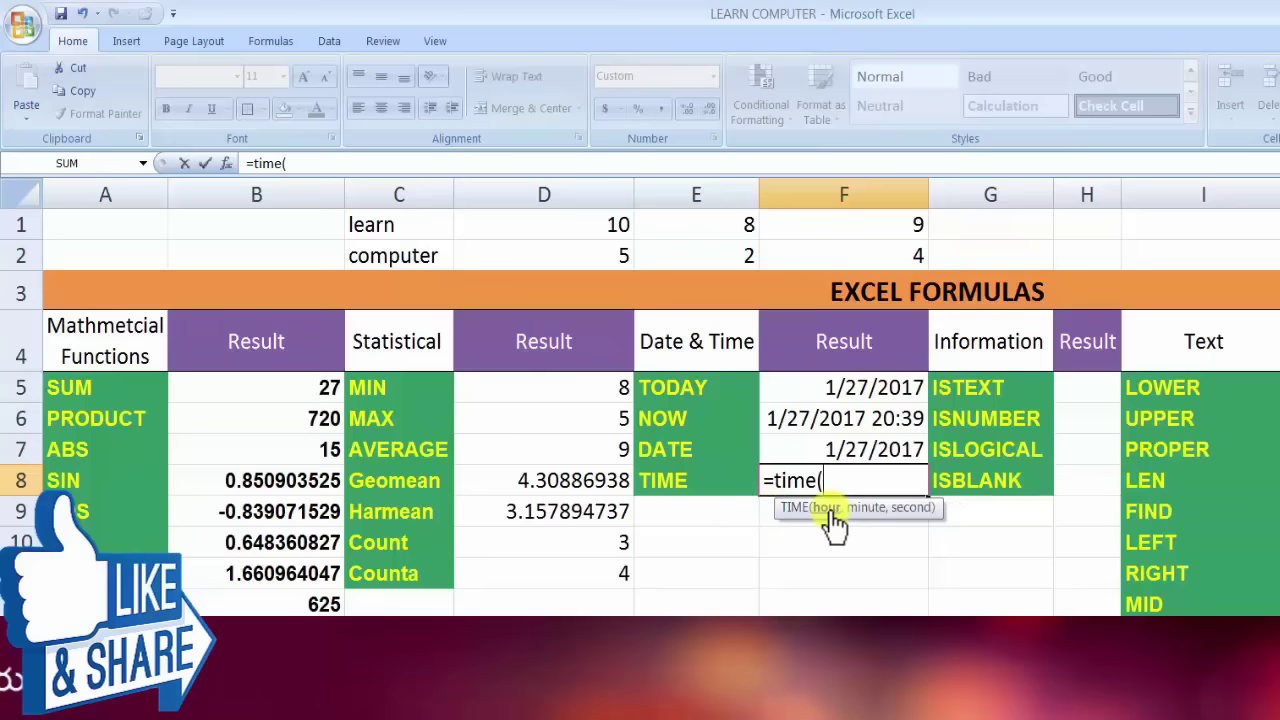
{"action": "type", "text": "08"}
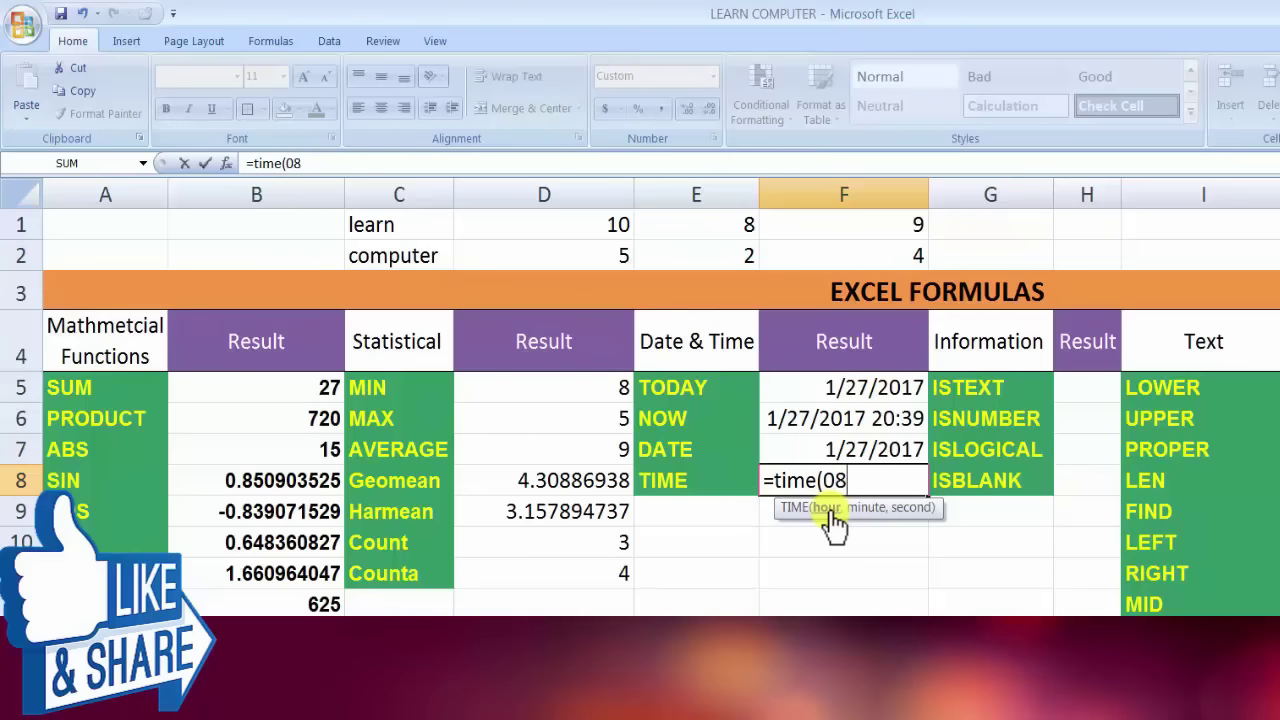
{"action": "type", "text": ","}
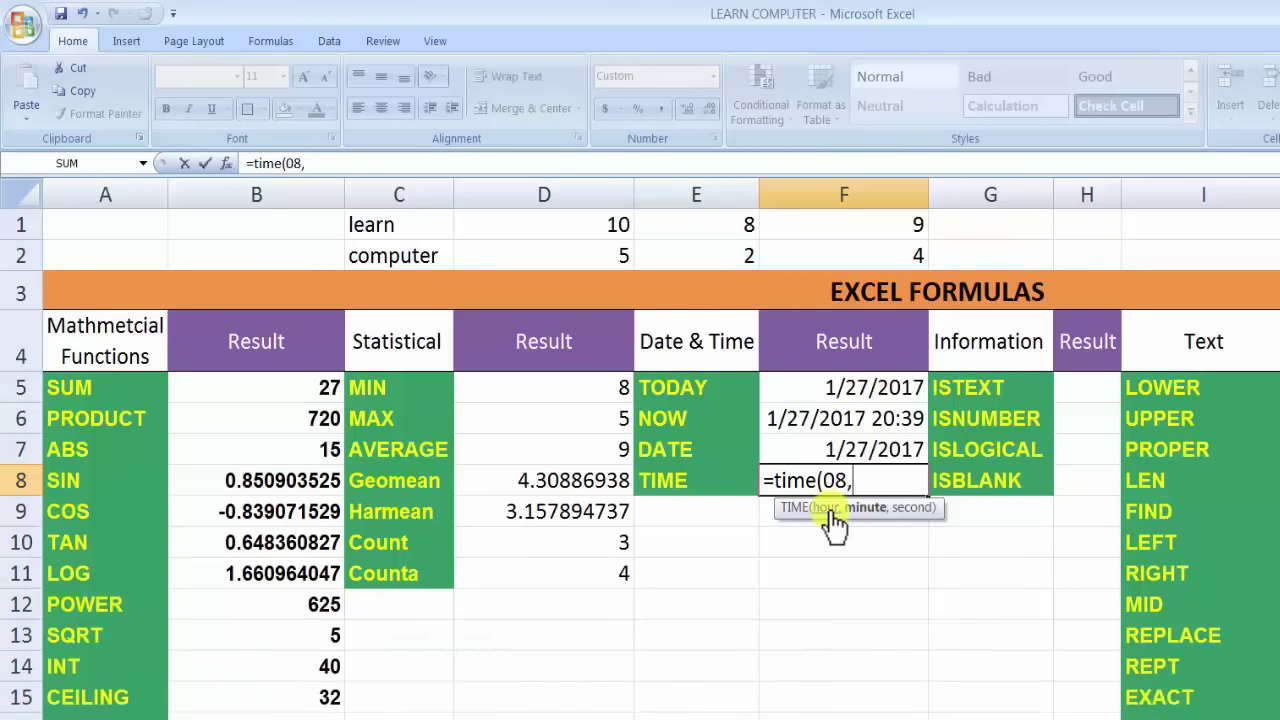
{"action": "type", "text": "05,0"}
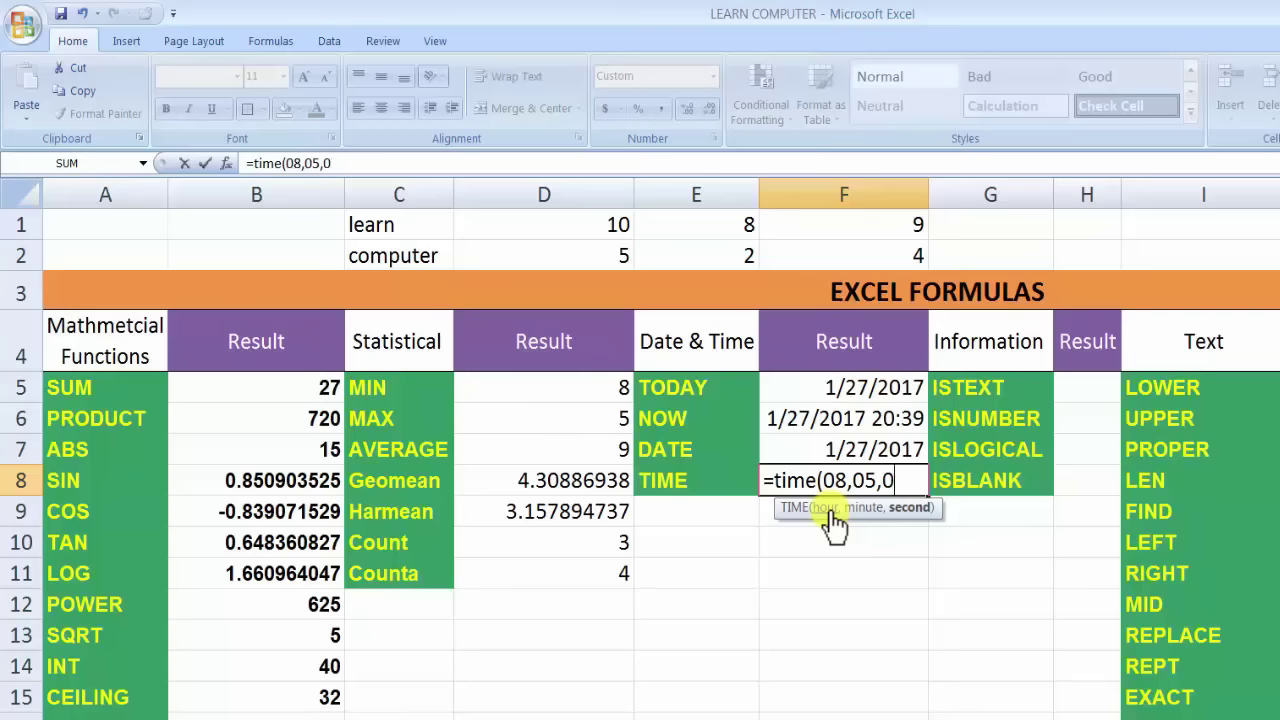
{"action": "type", "text": "4)"}
{"action": "key", "text": "Return"}
{"action": "left_click", "coordinate": [830, 472]}
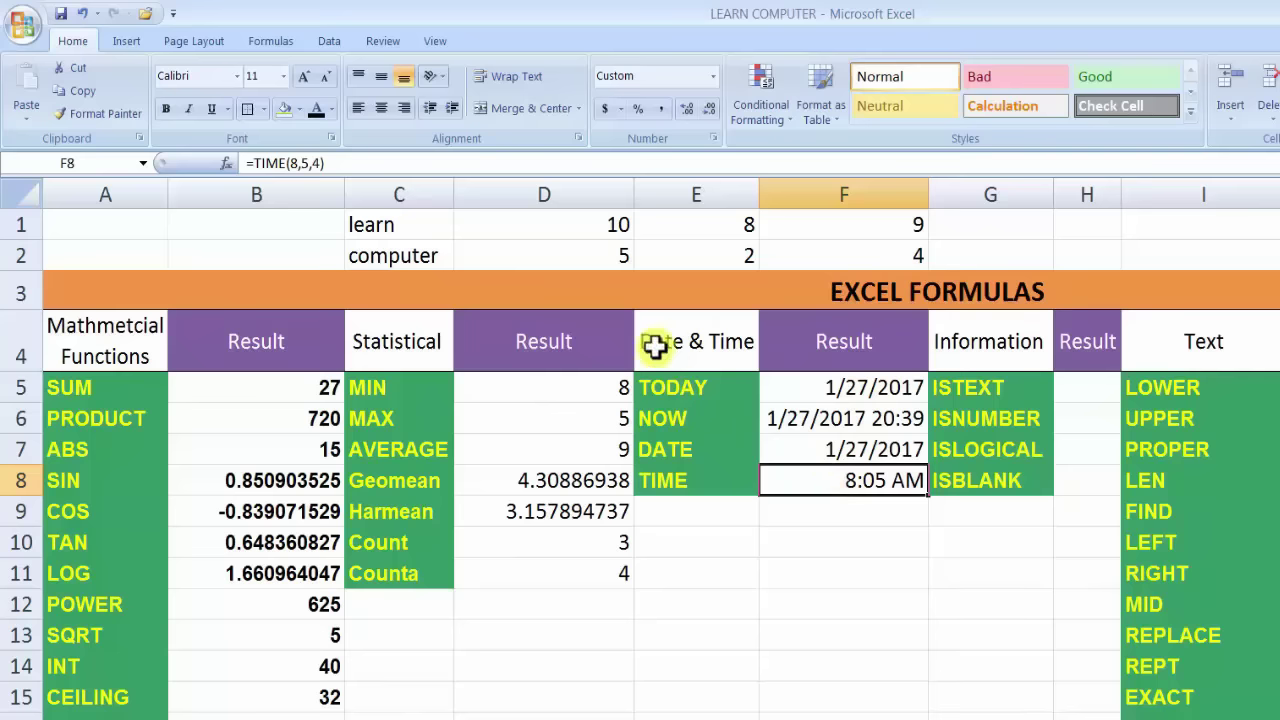
{"action": "left_click_drag", "start_coordinate": [633, 194], "coordinate": [593, 194]}
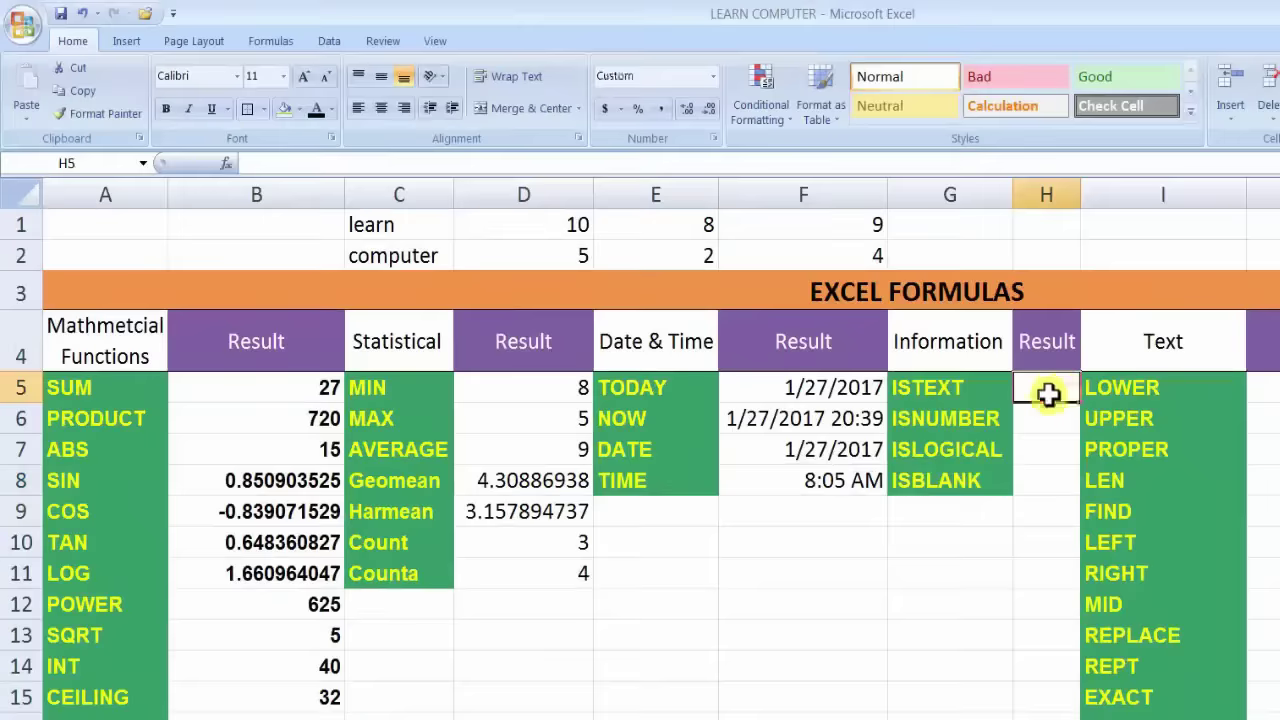
Step: Widen column H and begin typing =ISTEXT( in cell H5
{"action": "left_click", "coordinate": [1049, 397]}
{"action": "left_click_drag", "start_coordinate": [1080, 194], "coordinate": [1245, 225]}
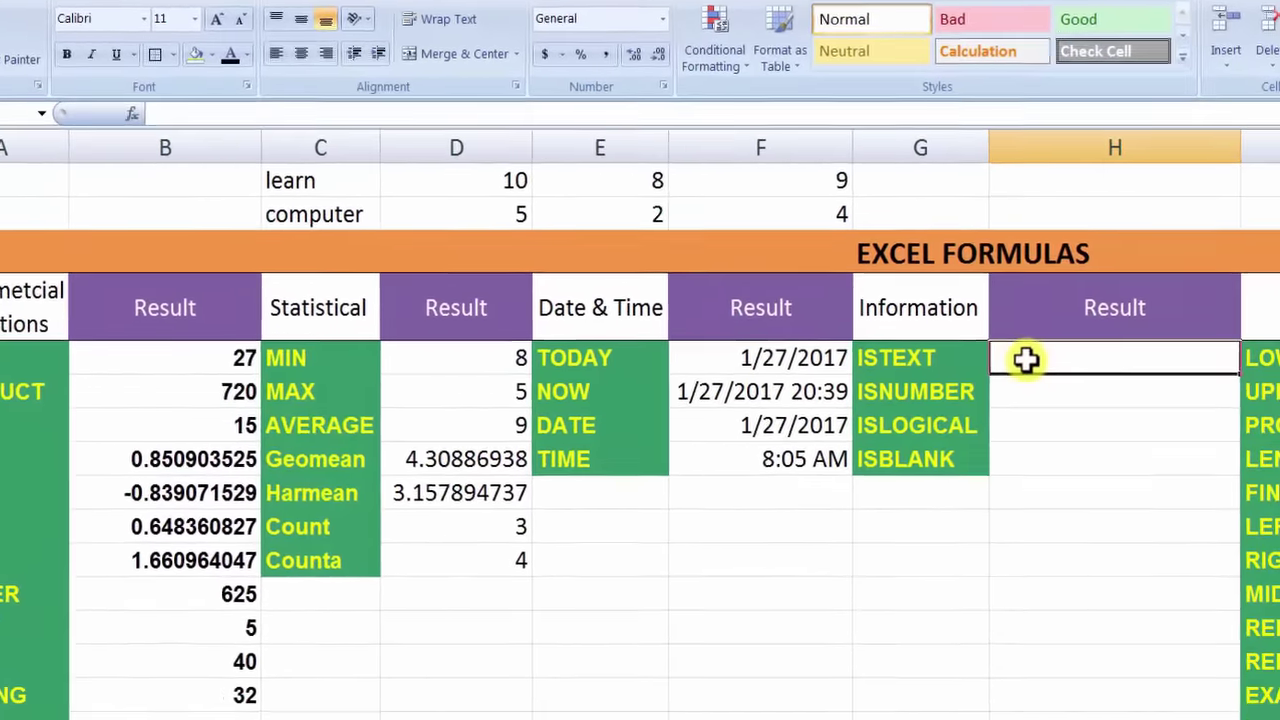
{"action": "type", "text": "=istext"}
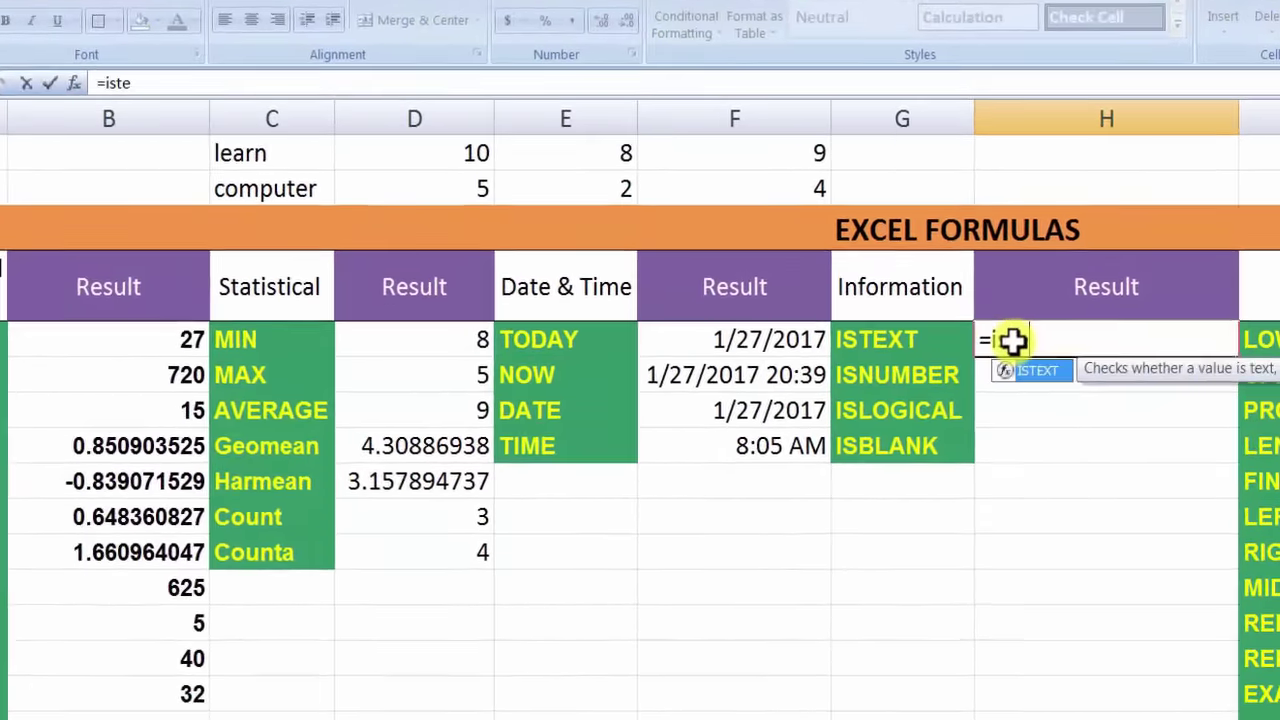
{"action": "type", "text": "("}
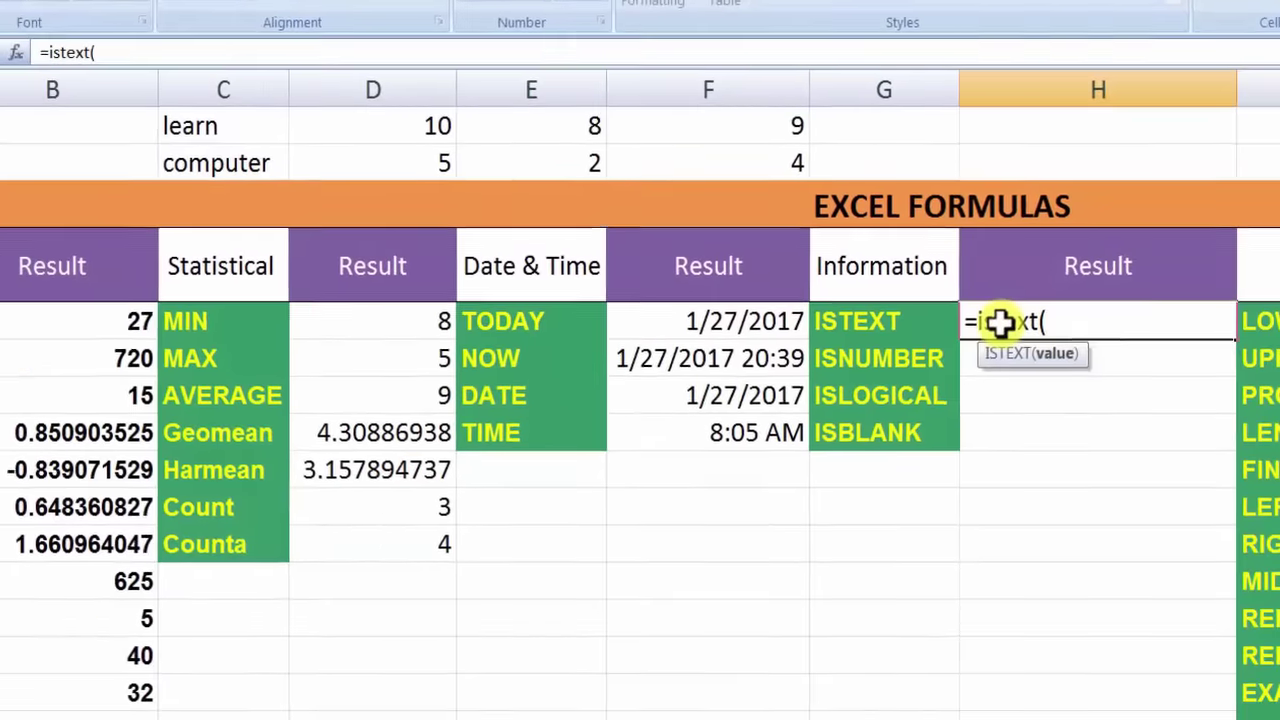
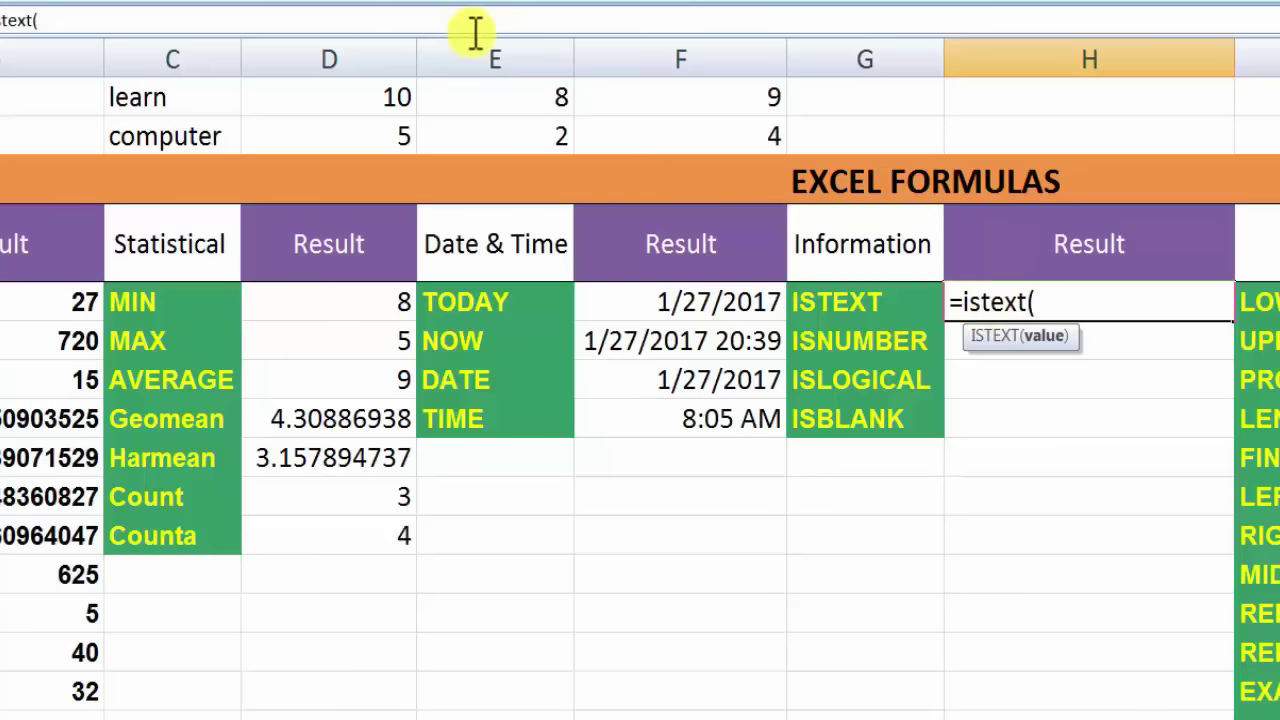
Step: Complete the ISTEXT formula in H5 to test C1, the word learn
{"action": "left_click", "coordinate": [148, 98]}
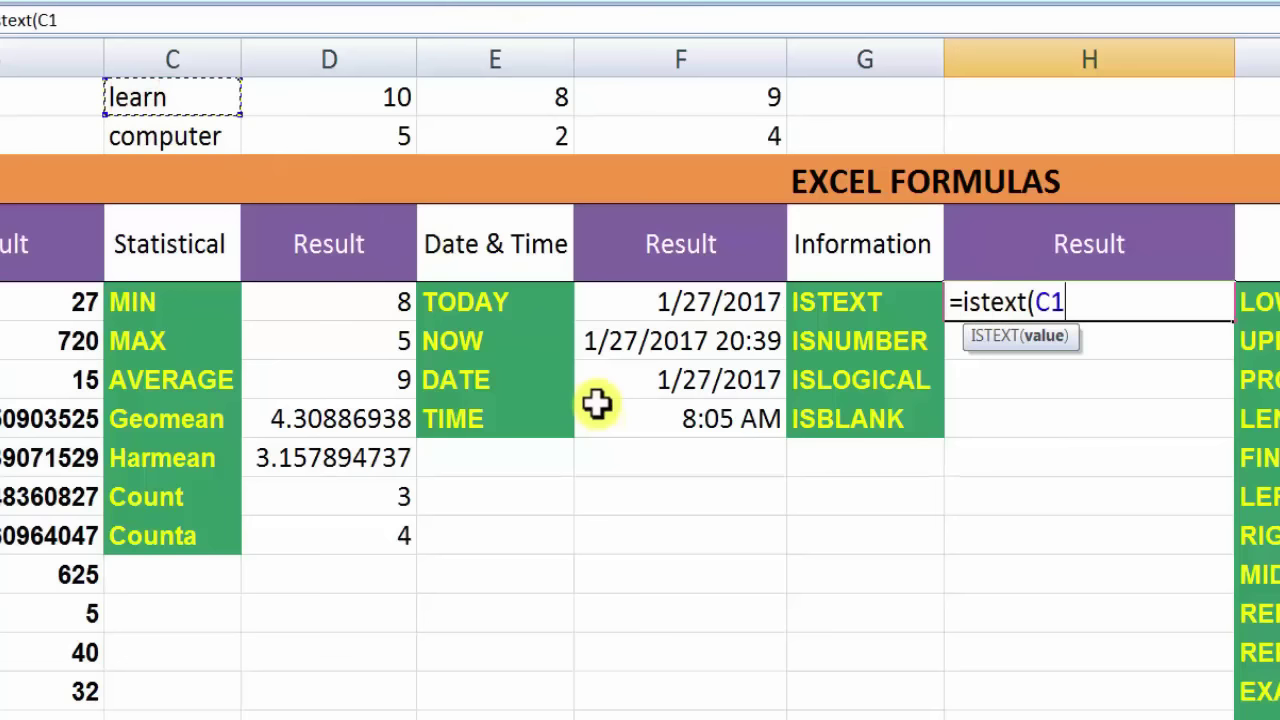
{"action": "type", "text": ")"}
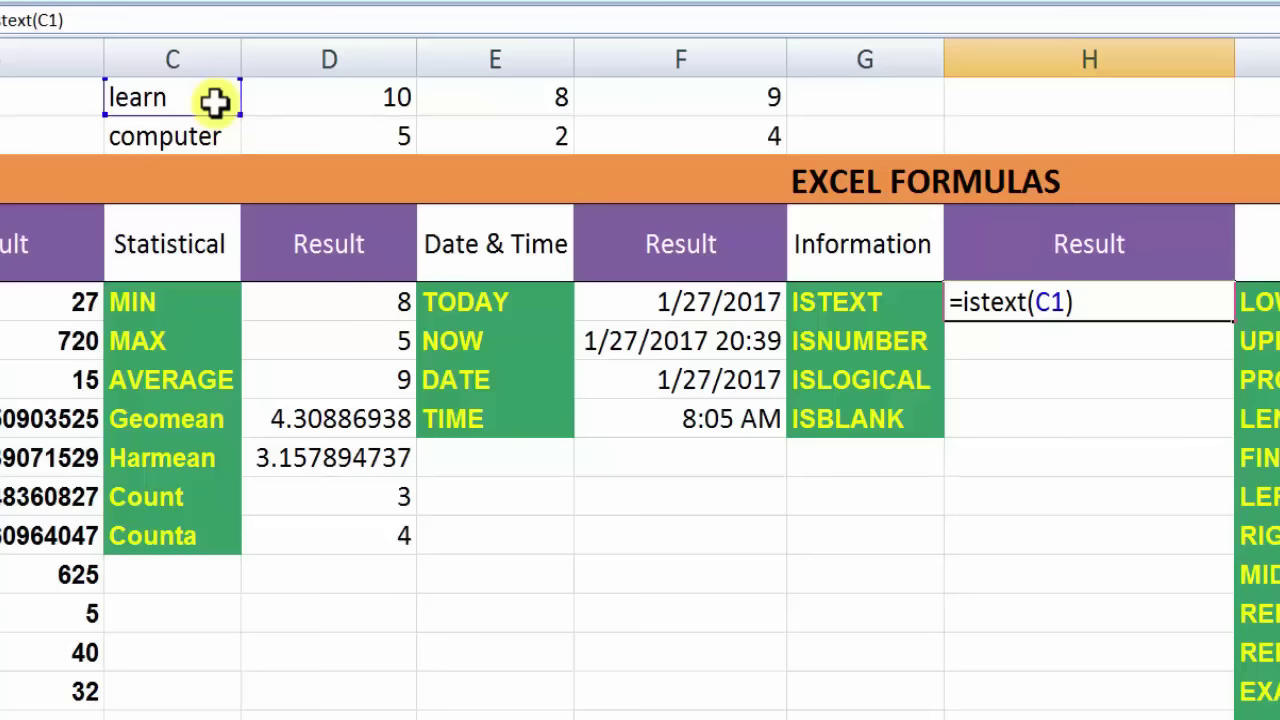
{"action": "left_click", "coordinate": [318, 100]}
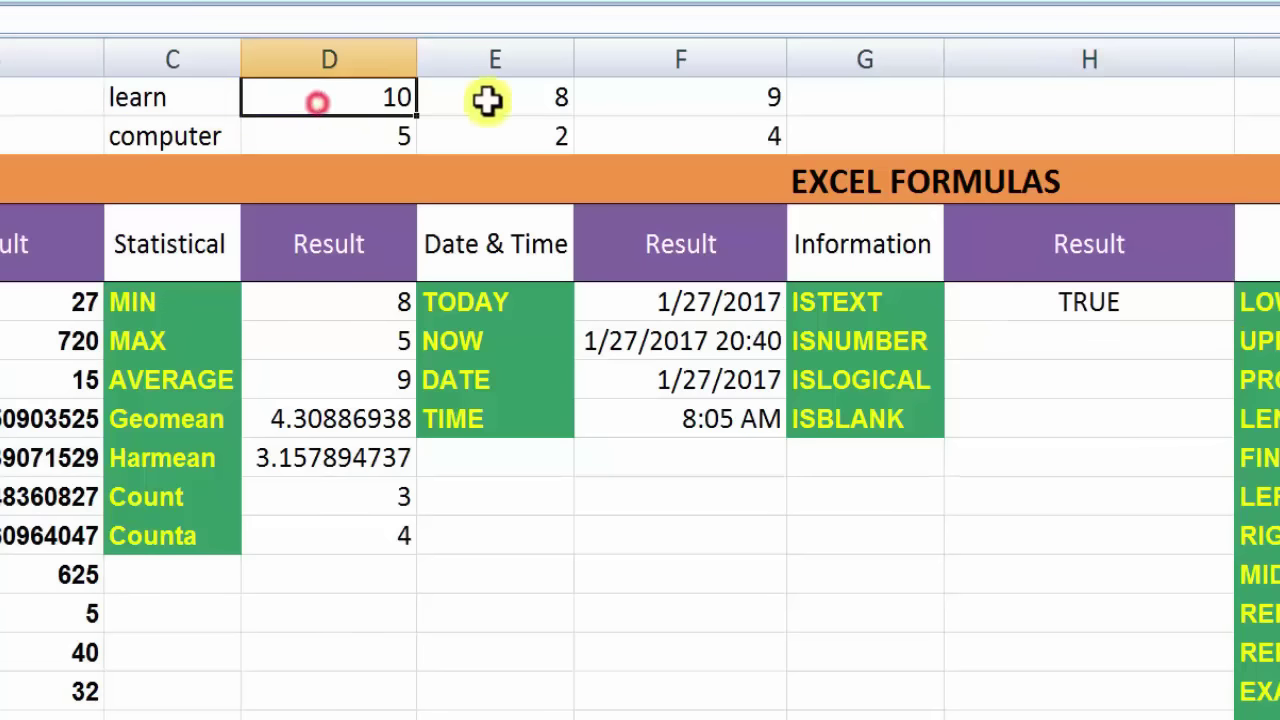
{"action": "left_click", "coordinate": [487, 98]}
{"action": "left_click", "coordinate": [1068, 312]}
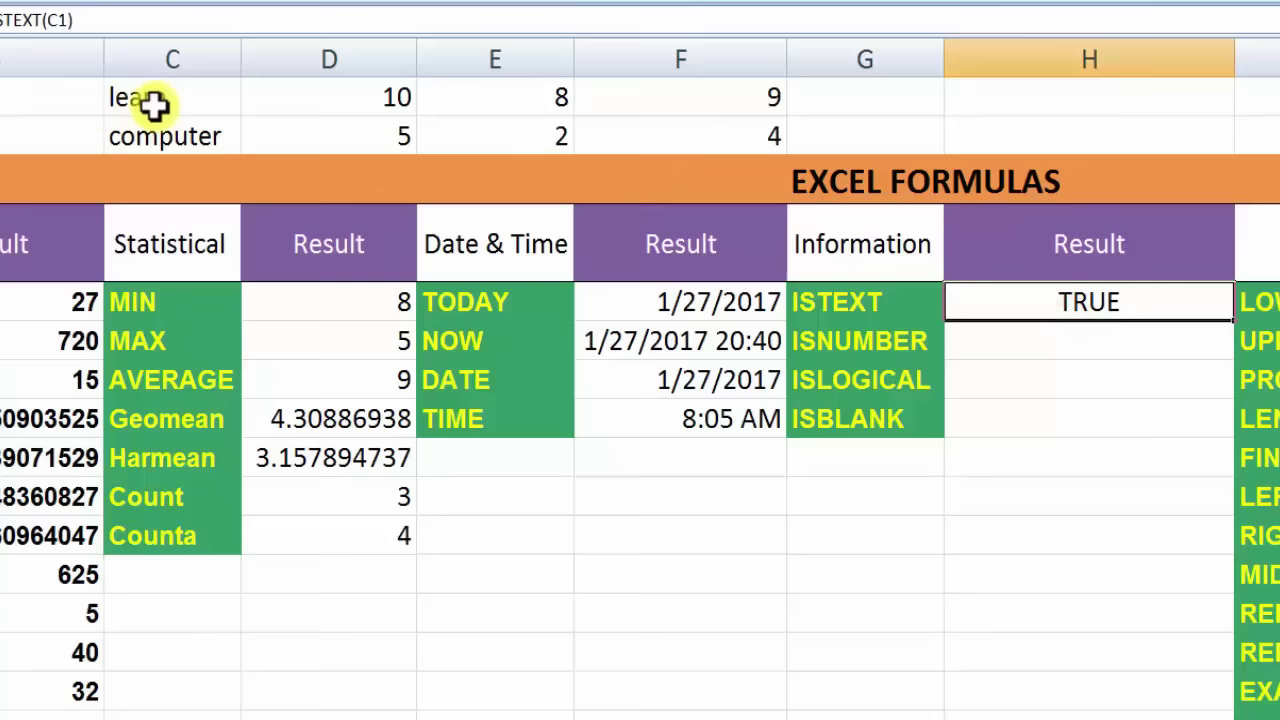
{"action": "left_click", "coordinate": [188, 110]}
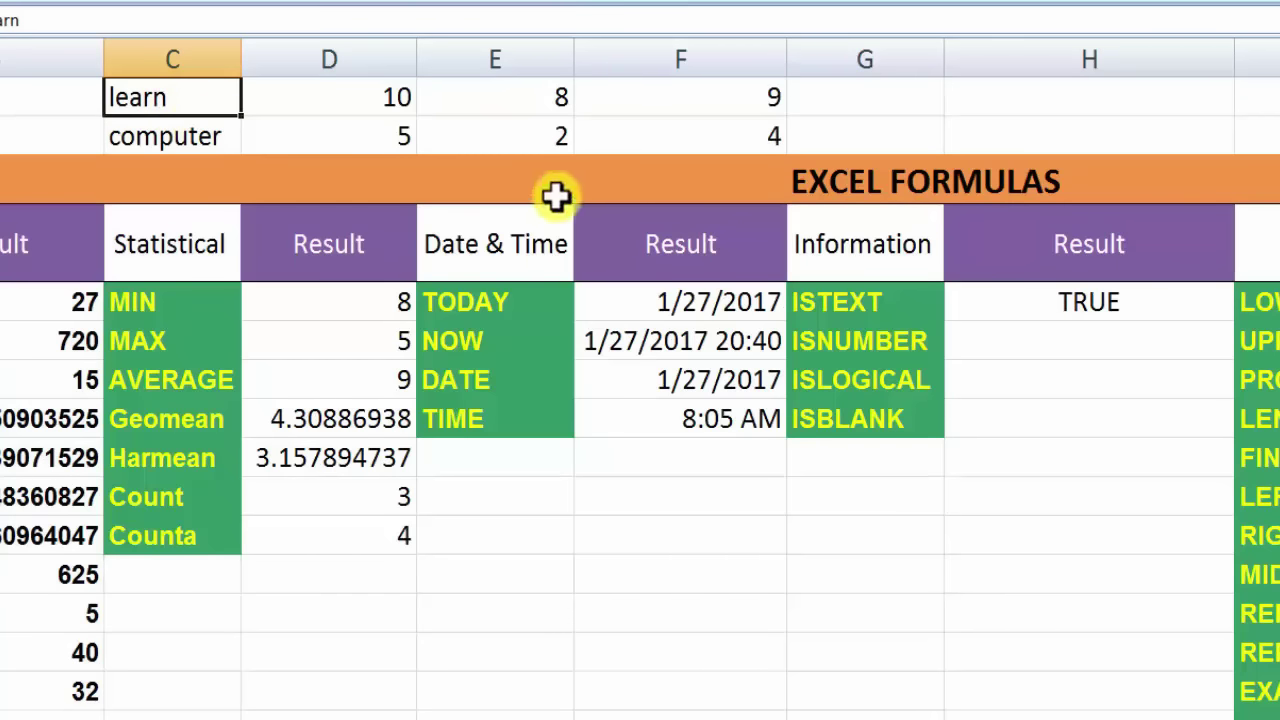
{"action": "left_click", "coordinate": [1098, 318]}
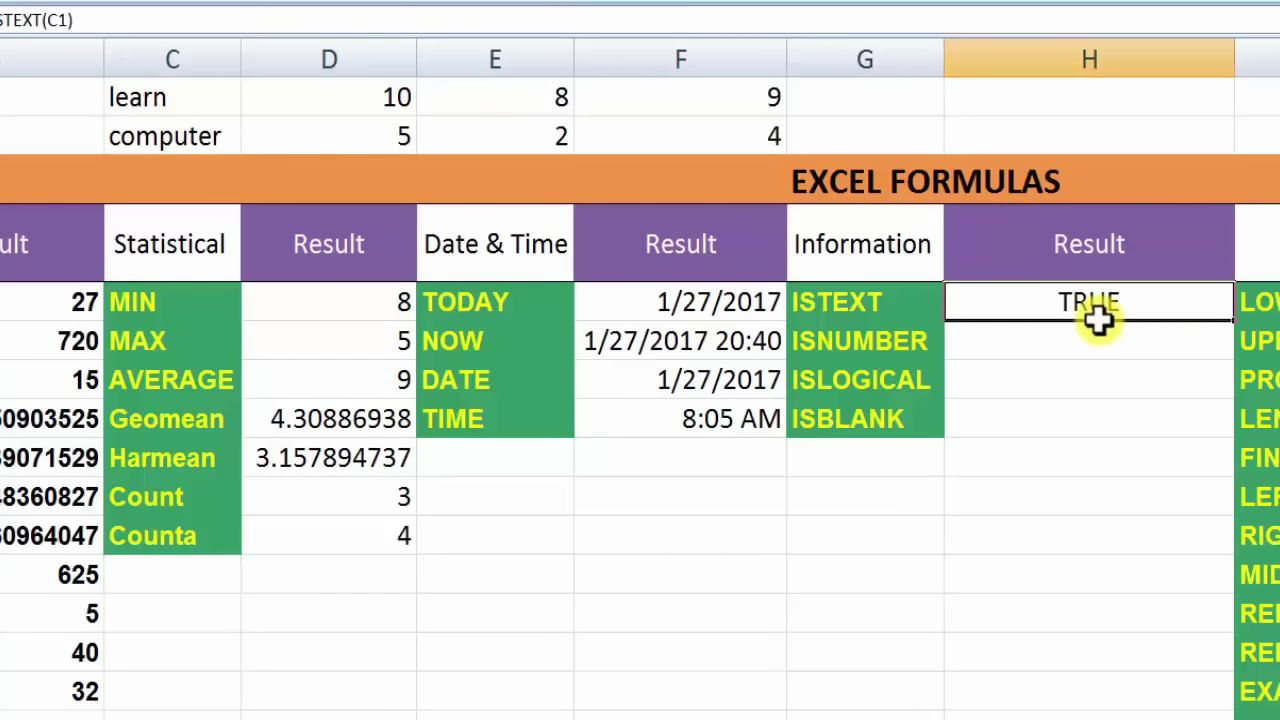
Step: Change H5 to =ISTEXT(D1) so it tests the number 10 and returns FALSE
{"action": "double_click", "coordinate": [1098, 318]}
{"action": "key", "text": "BackSpace"}
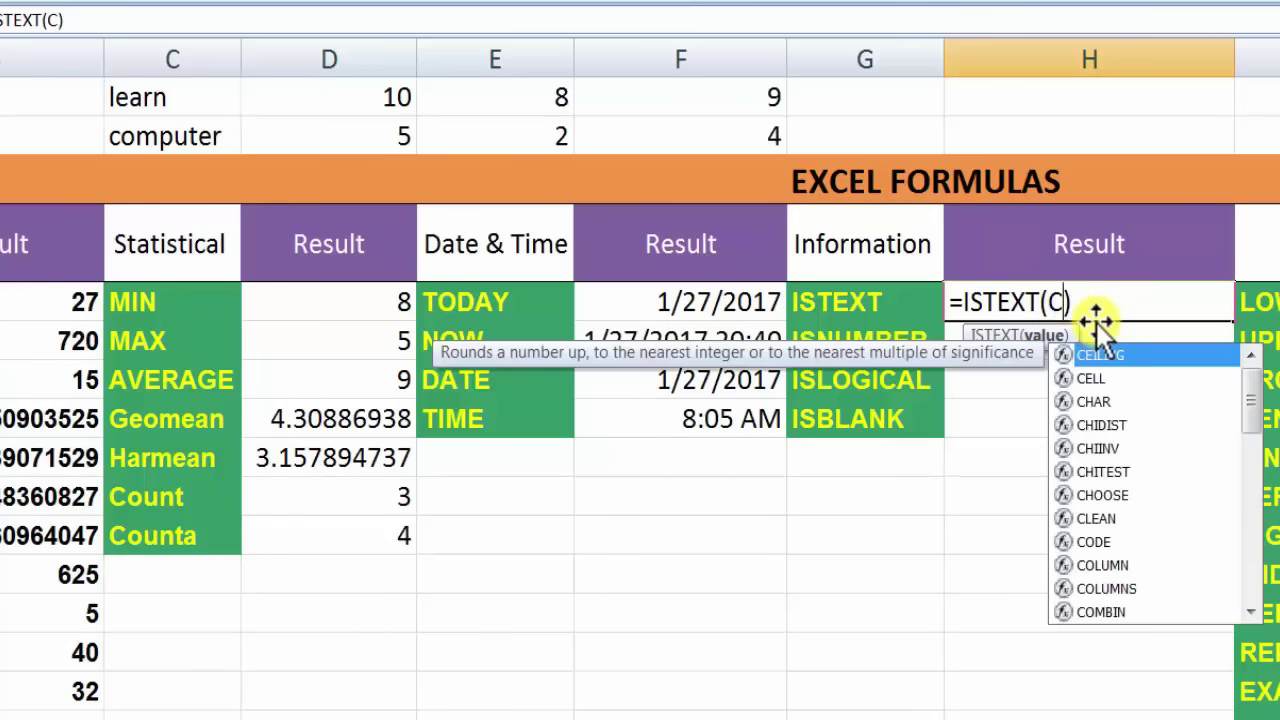
{"action": "key", "text": "BackSpace"}
{"action": "left_click", "coordinate": [350, 94]}
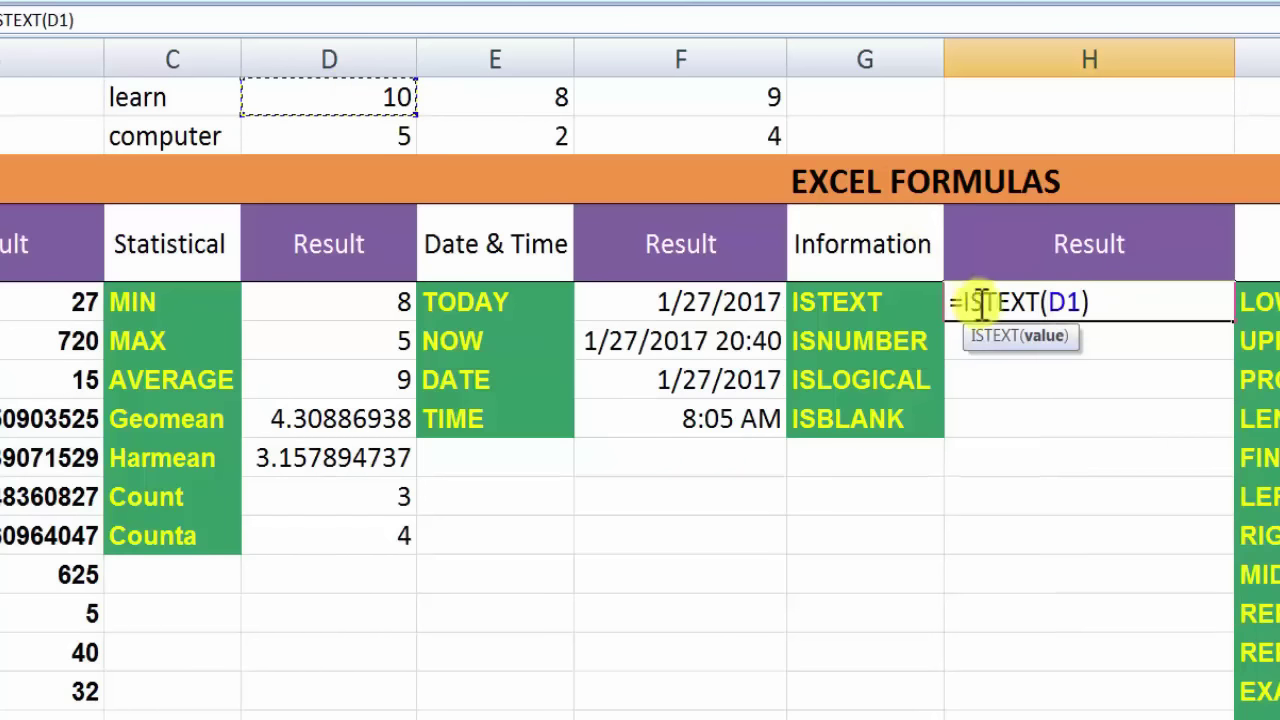
{"action": "key", "text": "Return"}
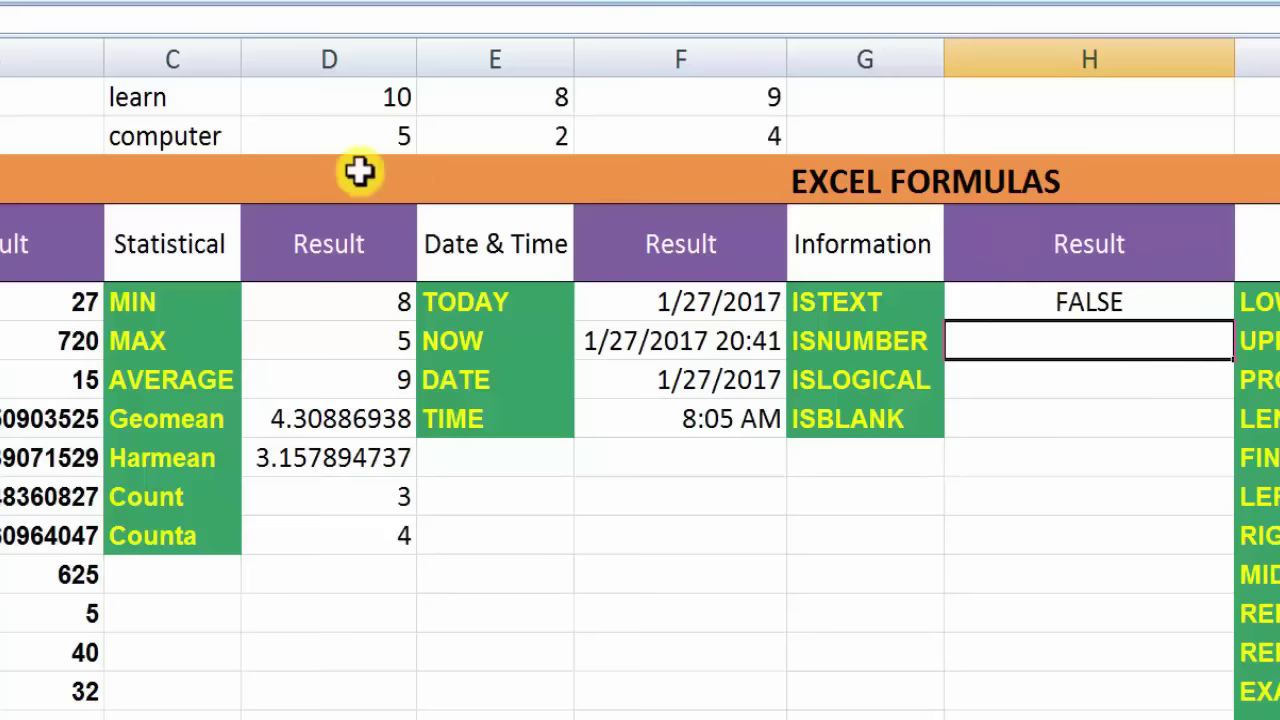
{"action": "left_click", "coordinate": [323, 97]}
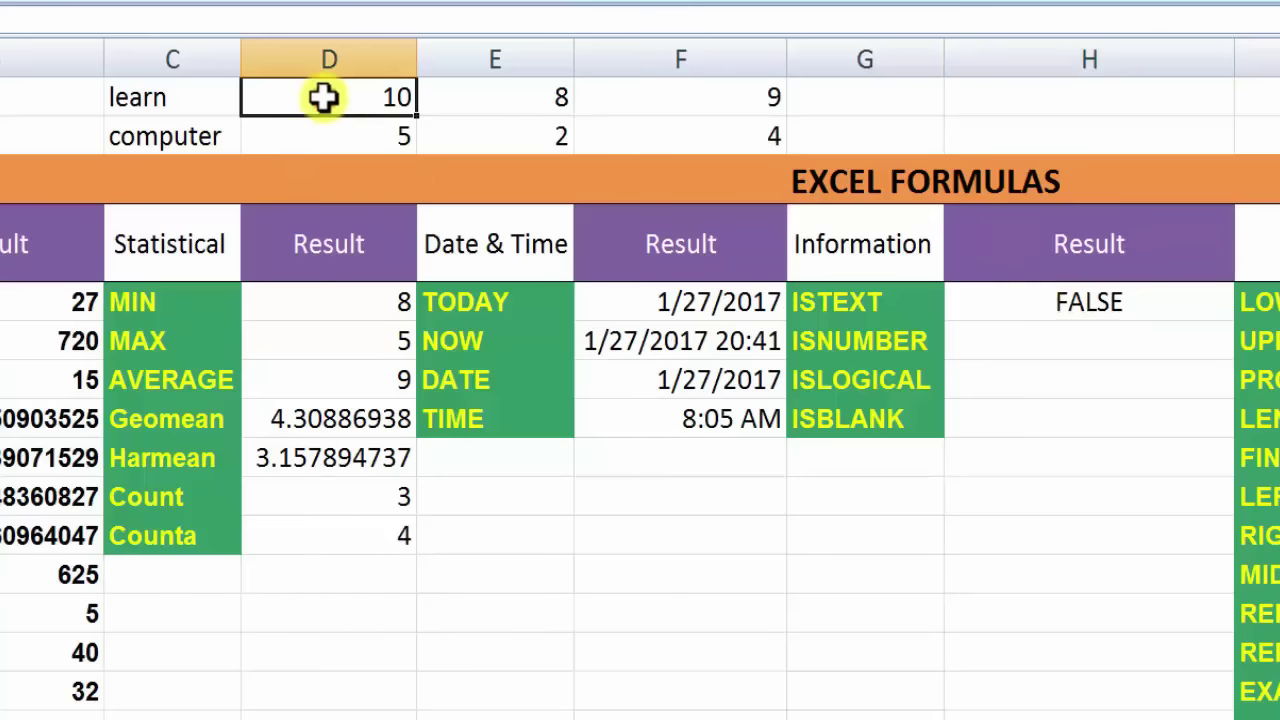
{"action": "left_click", "coordinate": [1015, 347]}
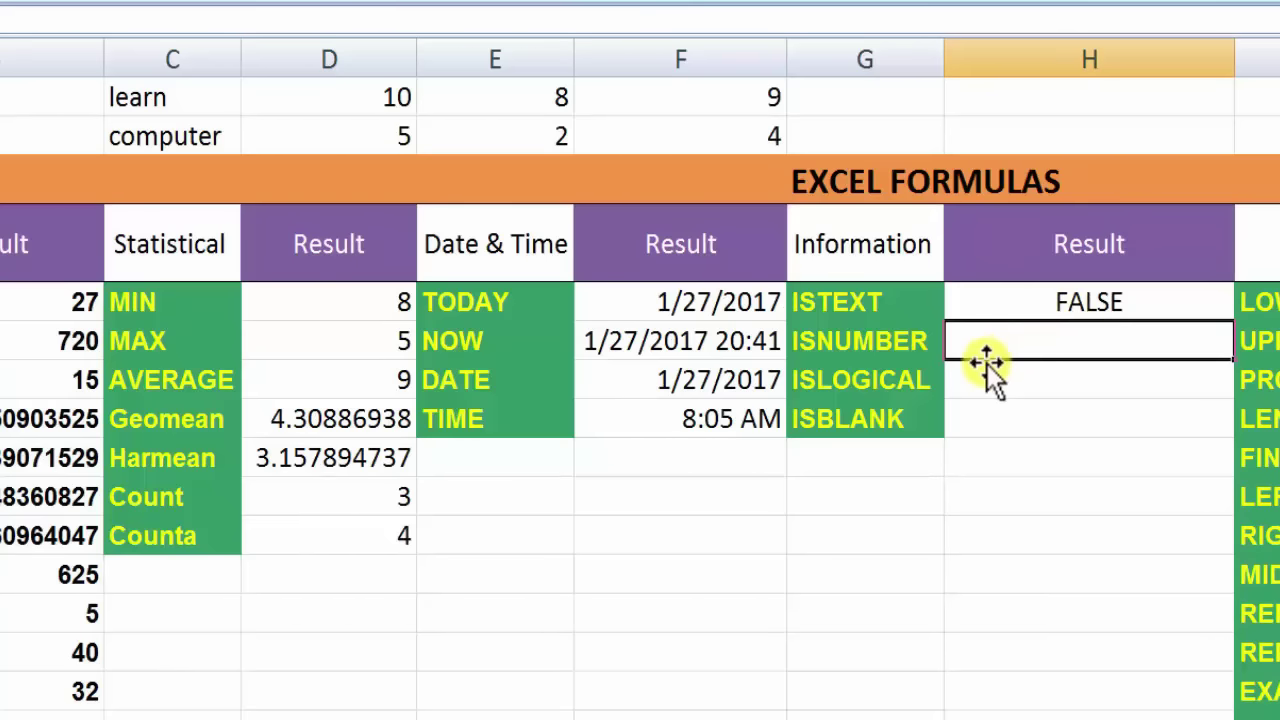
Step: Enter =ISNUMBER(D1) in H6
{"action": "type", "text": "=isnum"}
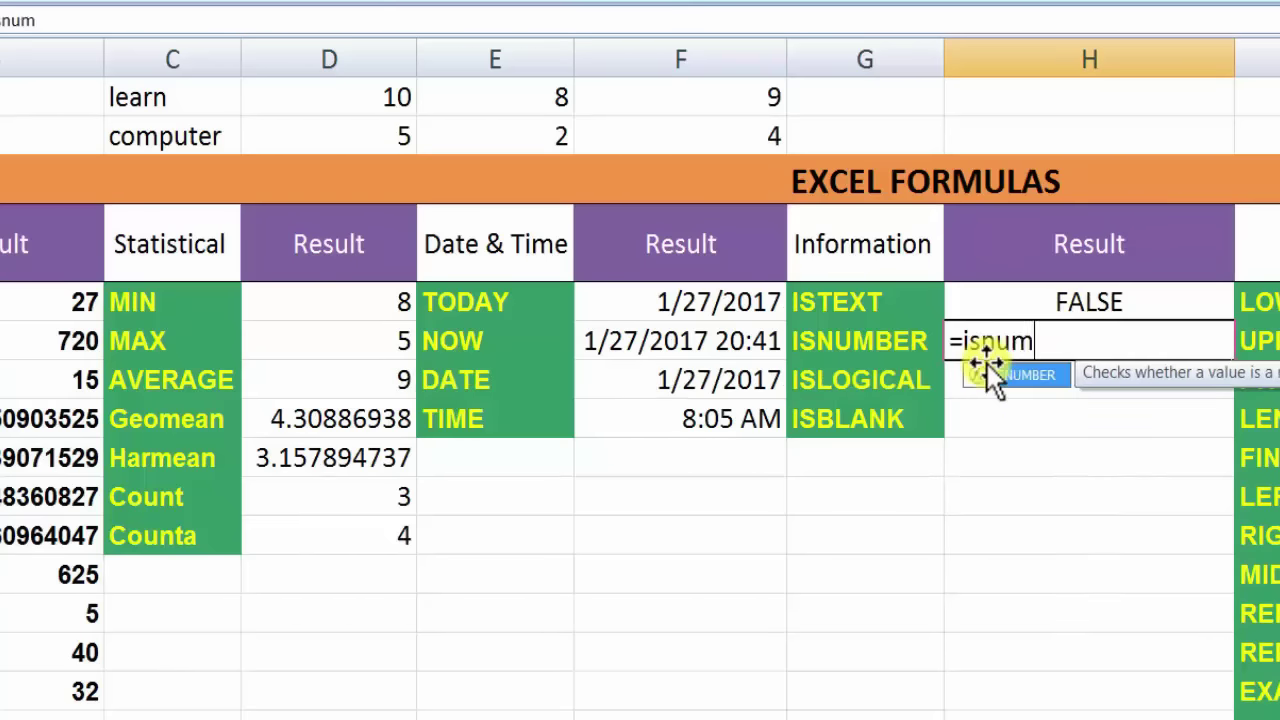
{"action": "type", "text": "ber("}
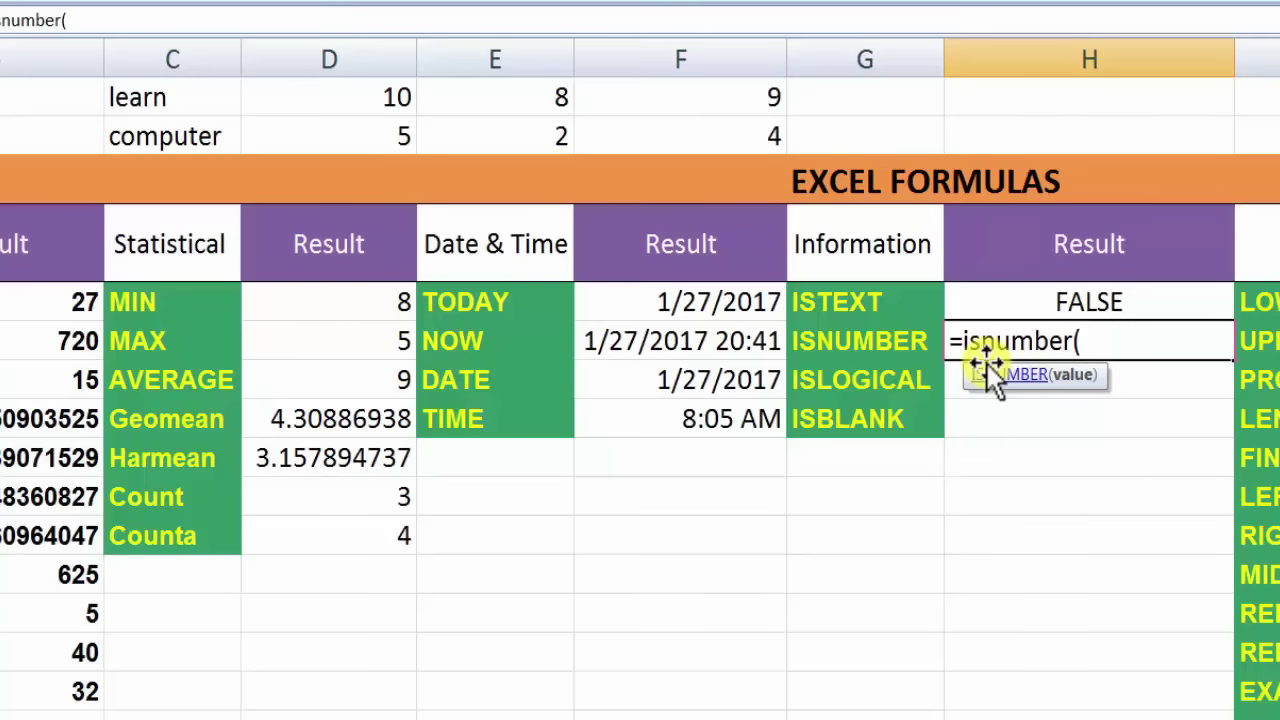
{"action": "left_click", "coordinate": [343, 100]}
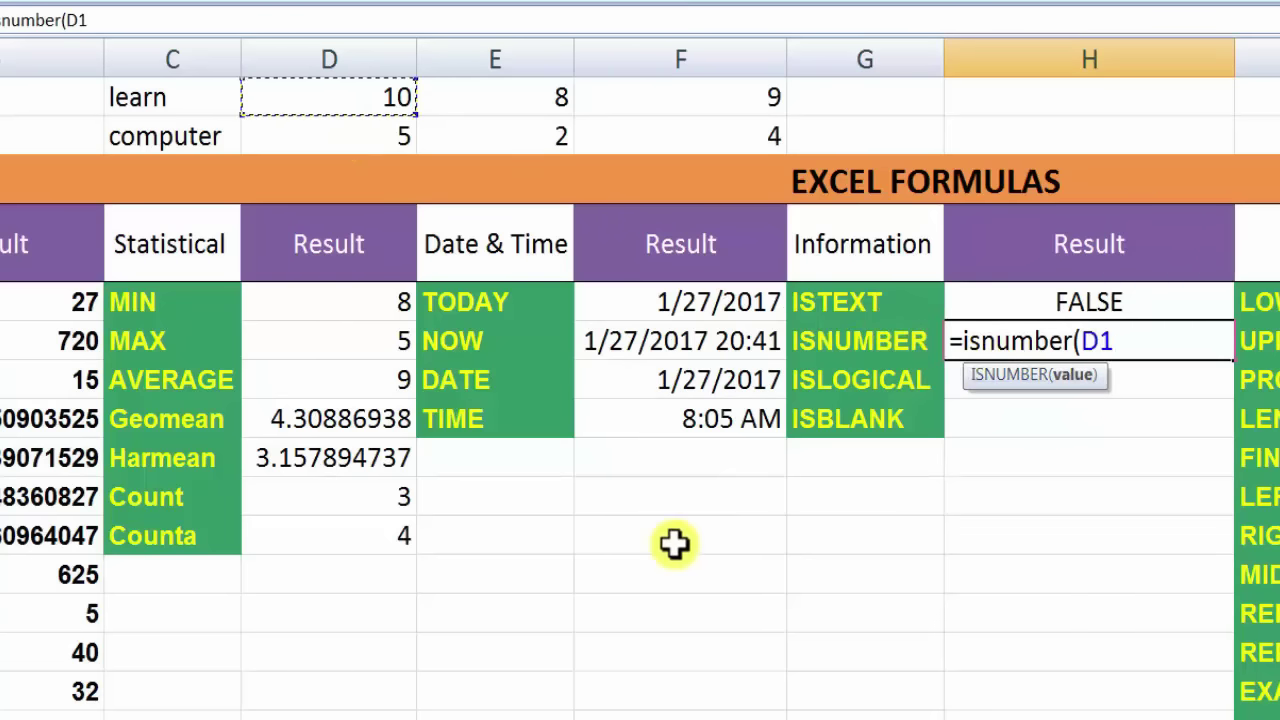
{"action": "type", "text": ")"}
{"action": "key", "text": "Return"}
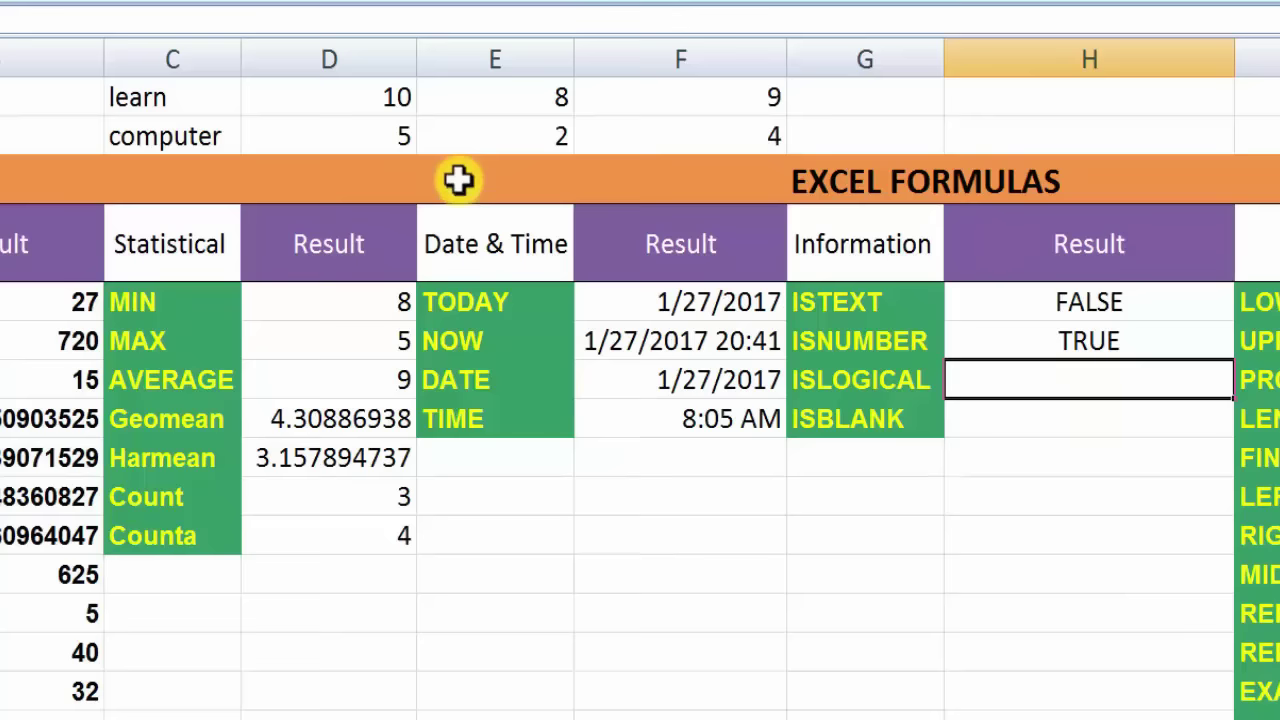
{"action": "left_click", "coordinate": [357, 97]}
{"action": "left_click", "coordinate": [1058, 350]}
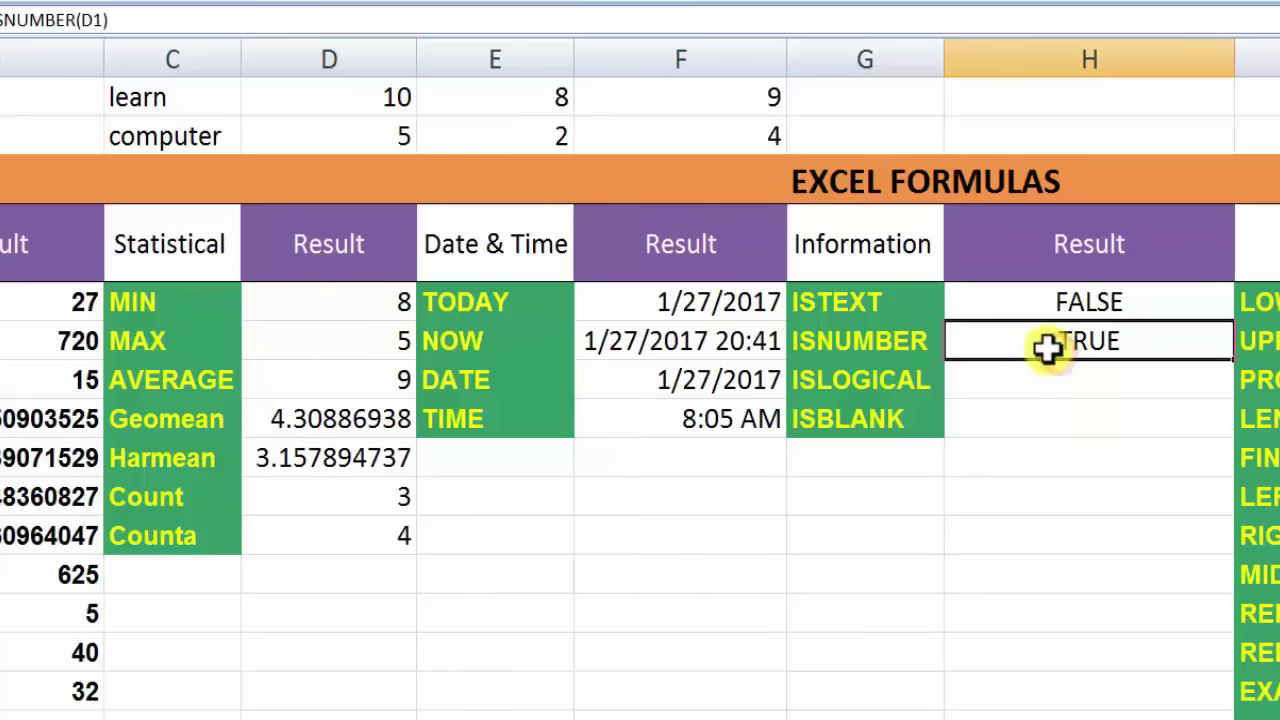
Step: Change the H6 reference to C2 (computer) so ISNUMBER returns FALSE
{"action": "double_click", "coordinate": [1058, 350]}
{"action": "left_click", "coordinate": [1137, 342]}
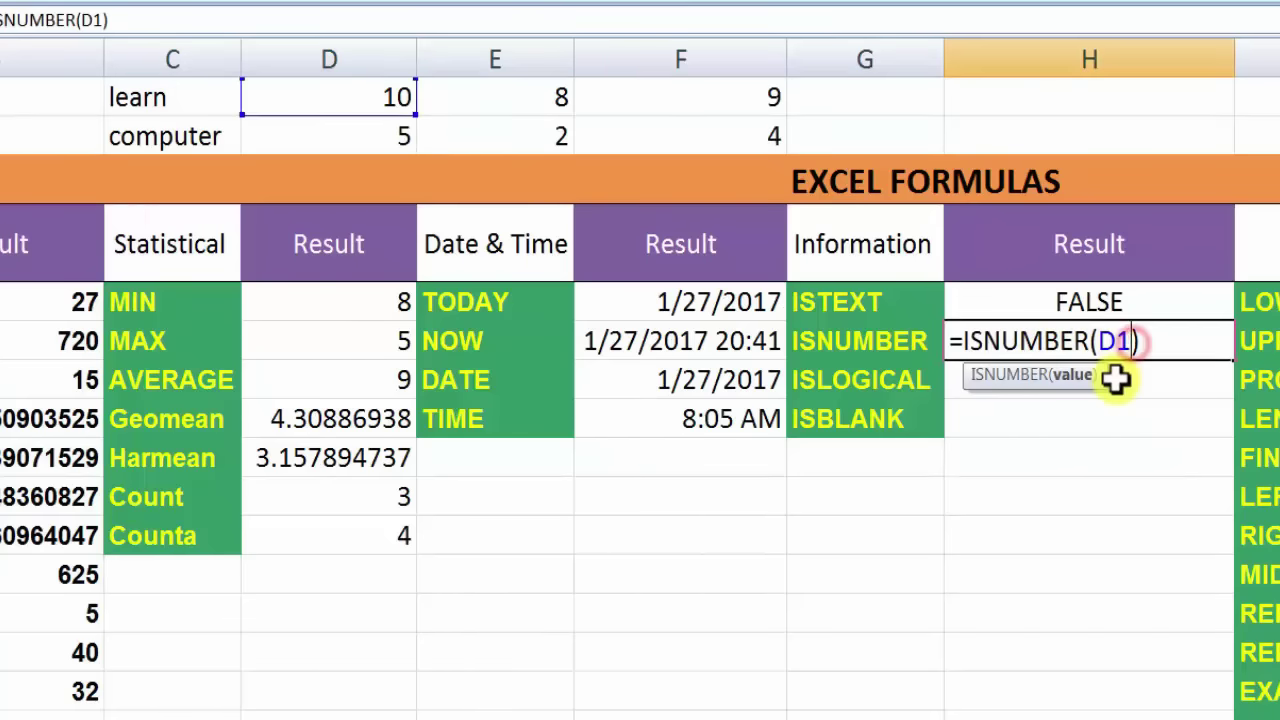
{"action": "key", "text": "BackSpace"}
{"action": "key", "text": "BackSpace"}
{"action": "left_click", "coordinate": [141, 133]}
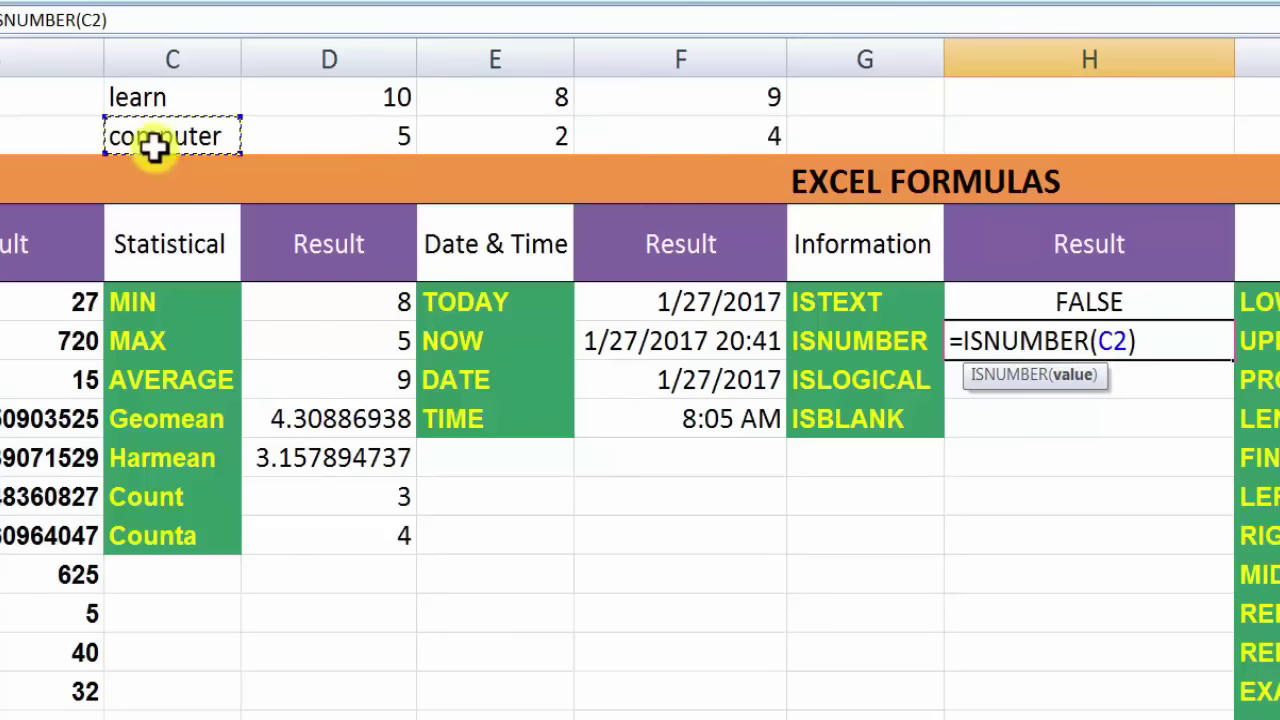
{"action": "key", "text": "Return"}
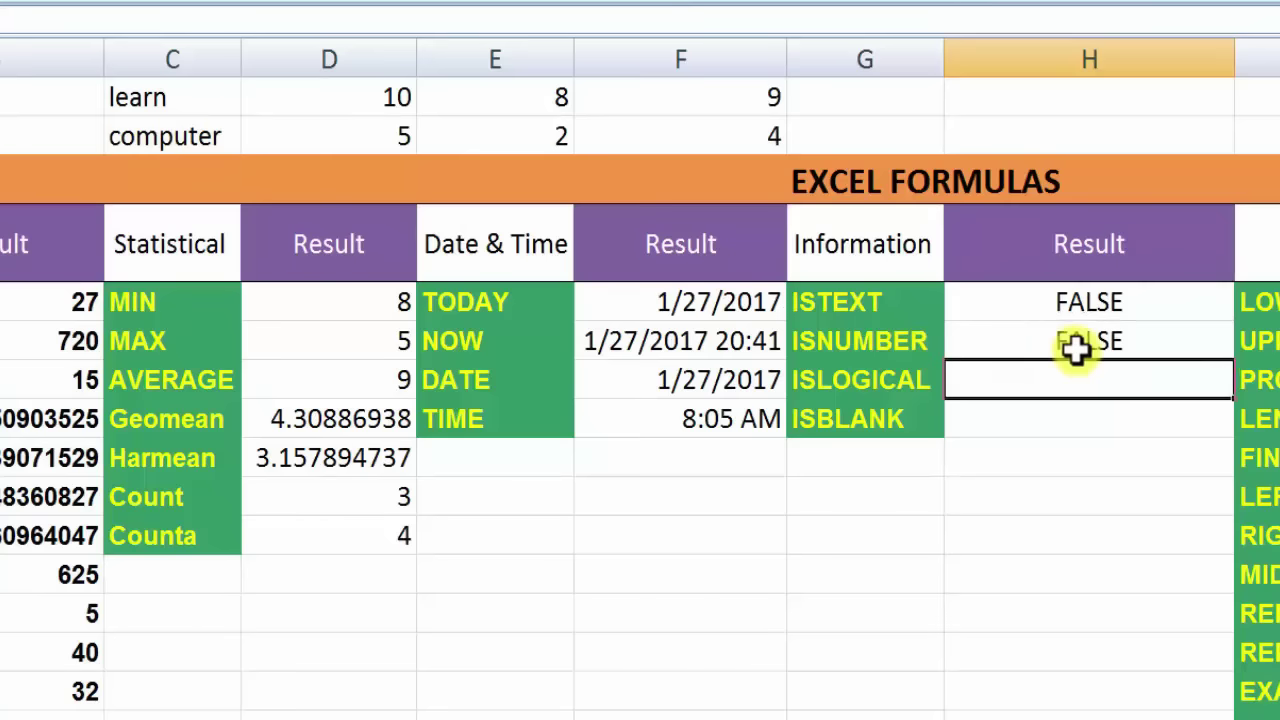
{"action": "left_click", "coordinate": [1071, 341]}
{"action": "left_click", "coordinate": [905, 340]}
{"action": "left_click", "coordinate": [141, 136]}
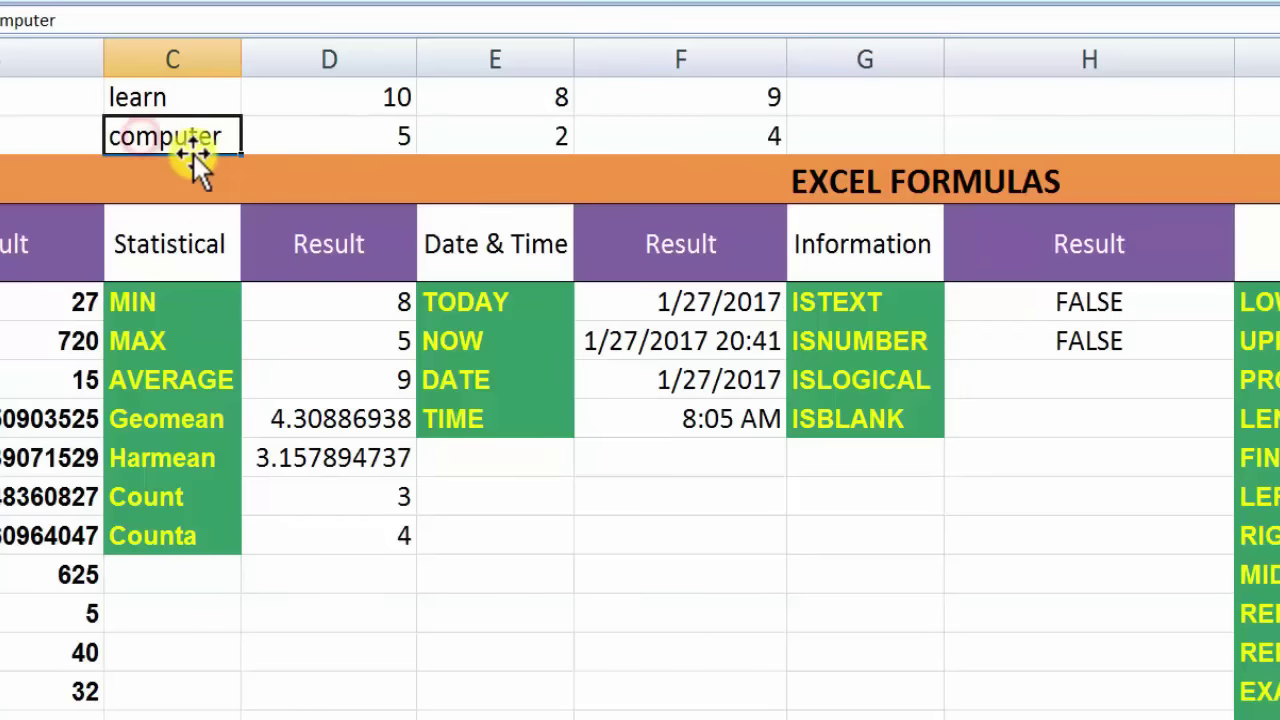
Step: Enter =2+2 in H1 so it shows 4
{"action": "left_click", "coordinate": [1030, 402]}
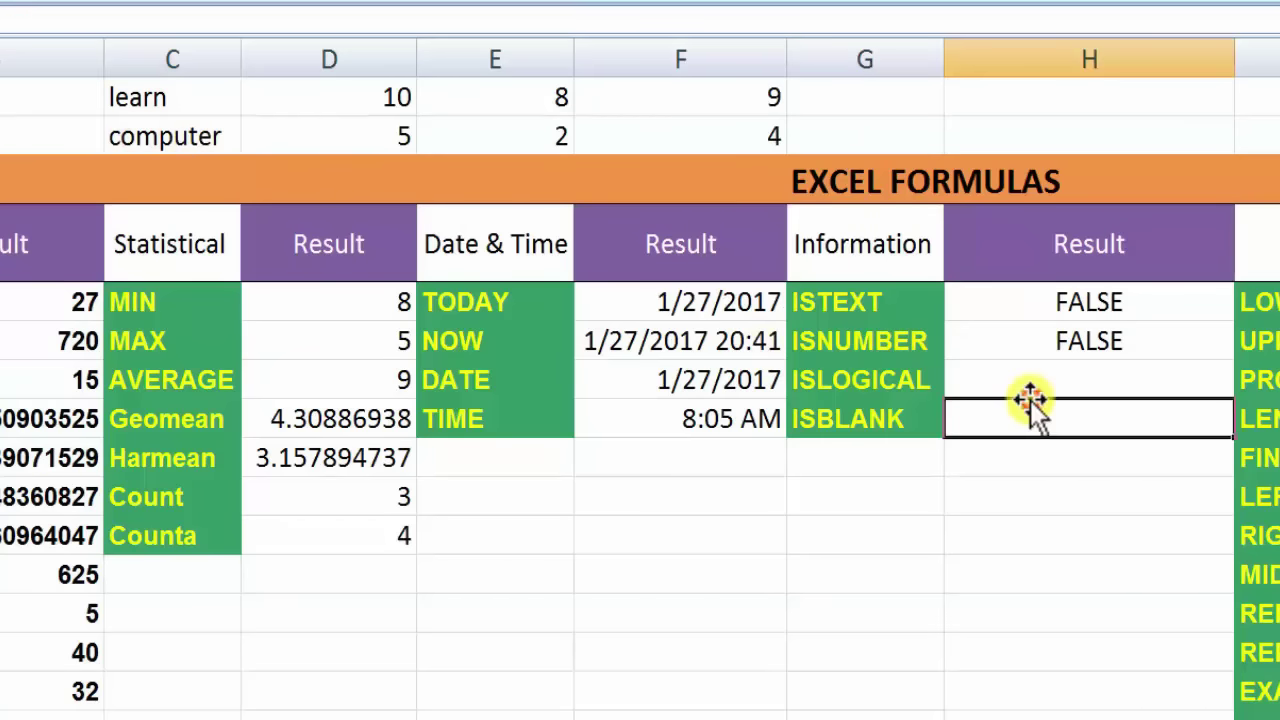
{"action": "left_click", "coordinate": [1027, 382]}
{"action": "type", "text": "=i"}
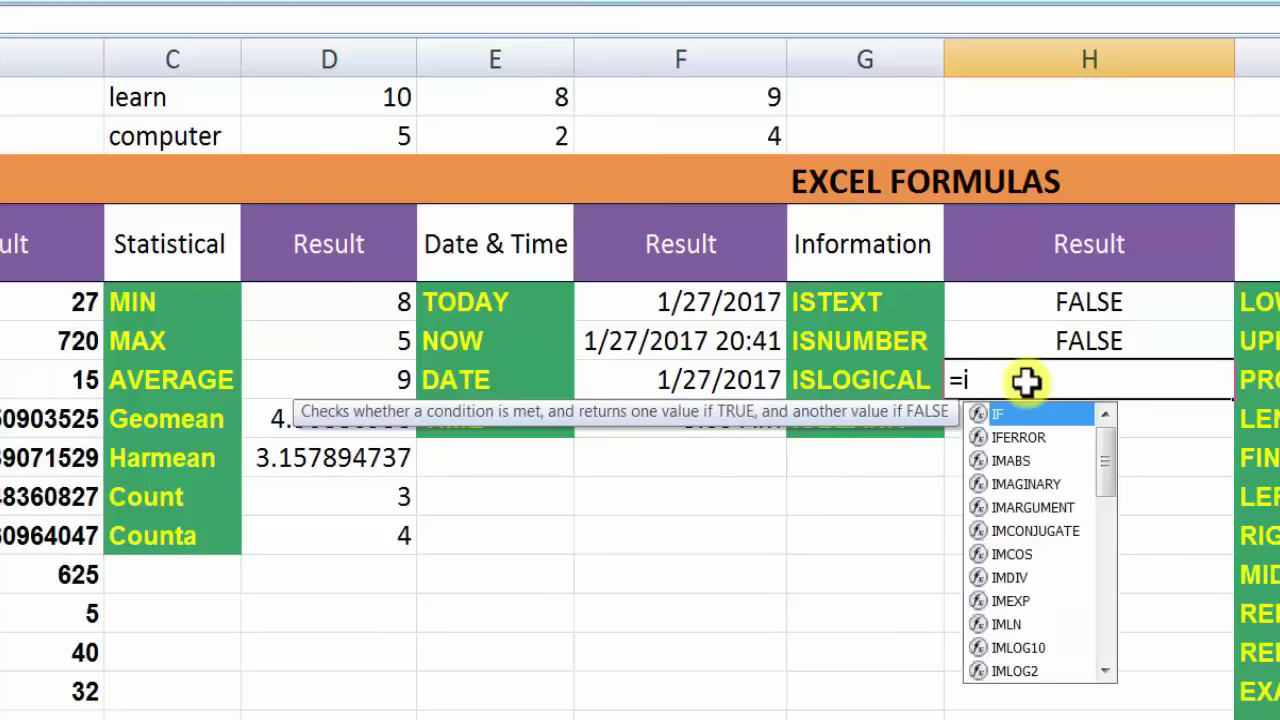
{"action": "key", "text": "Escape"}
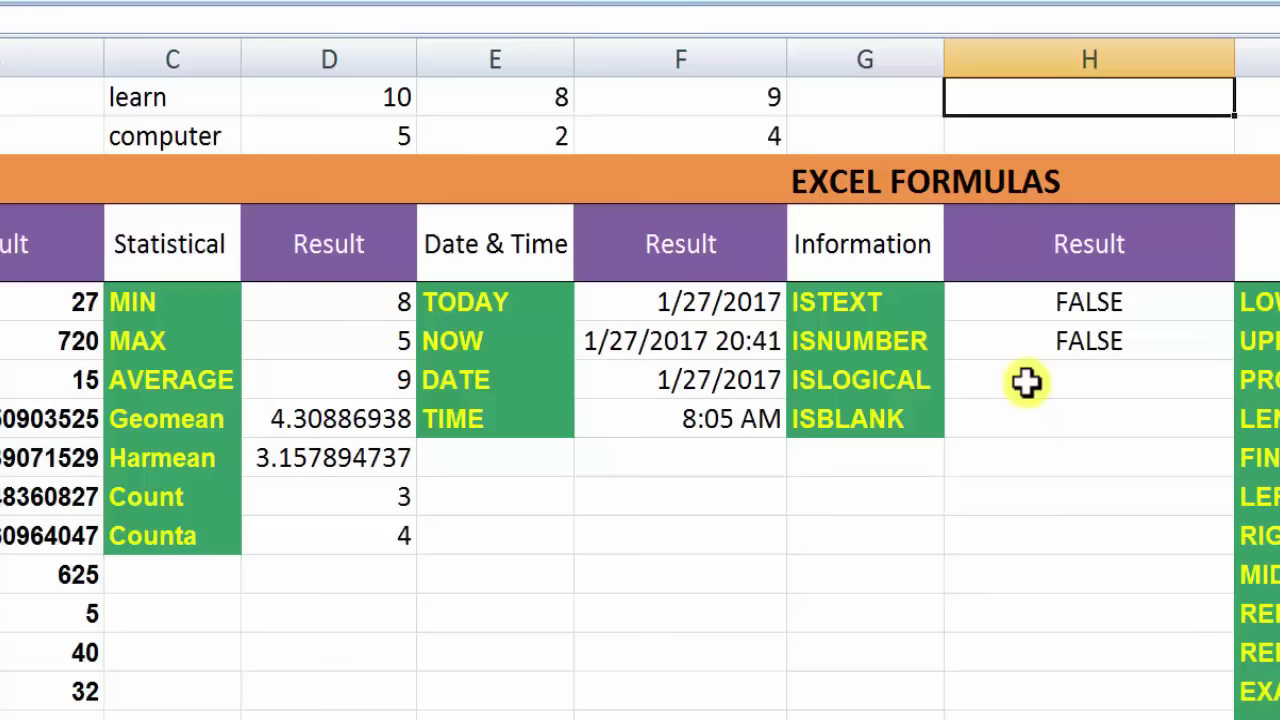
{"action": "type", "text": "="}
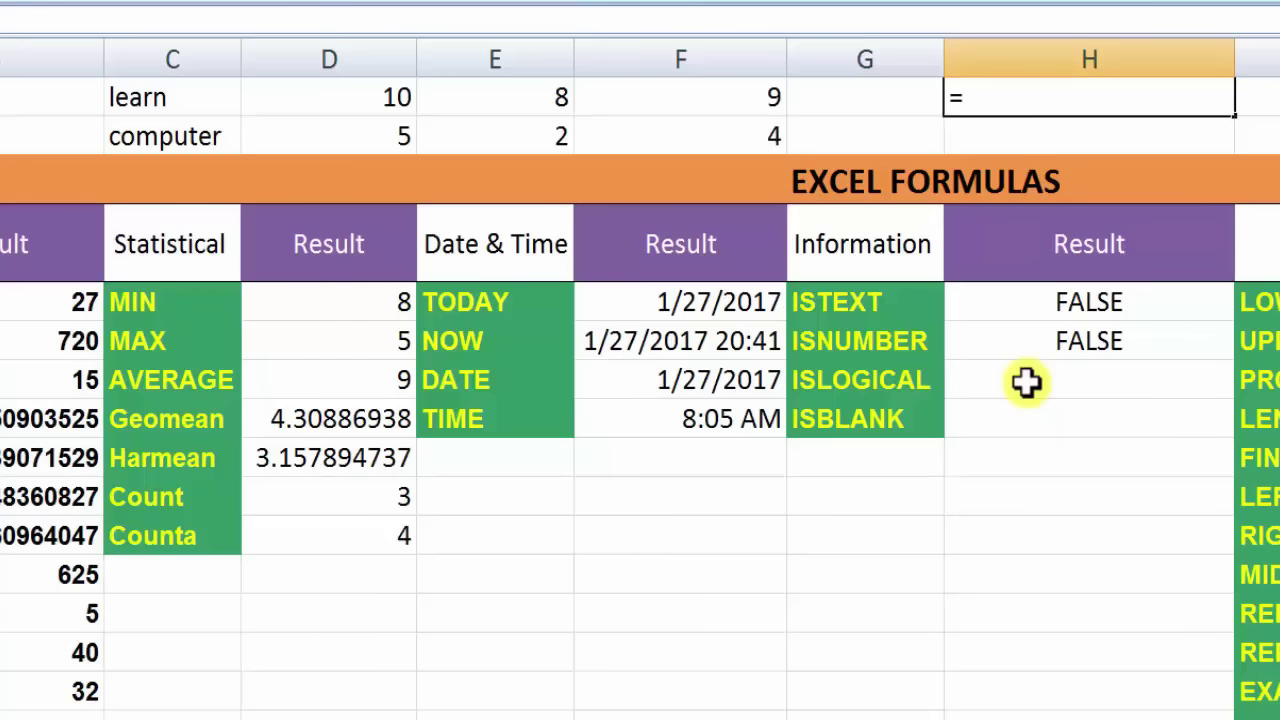
{"action": "type", "text": "2+2"}
{"action": "key", "text": "Return"}
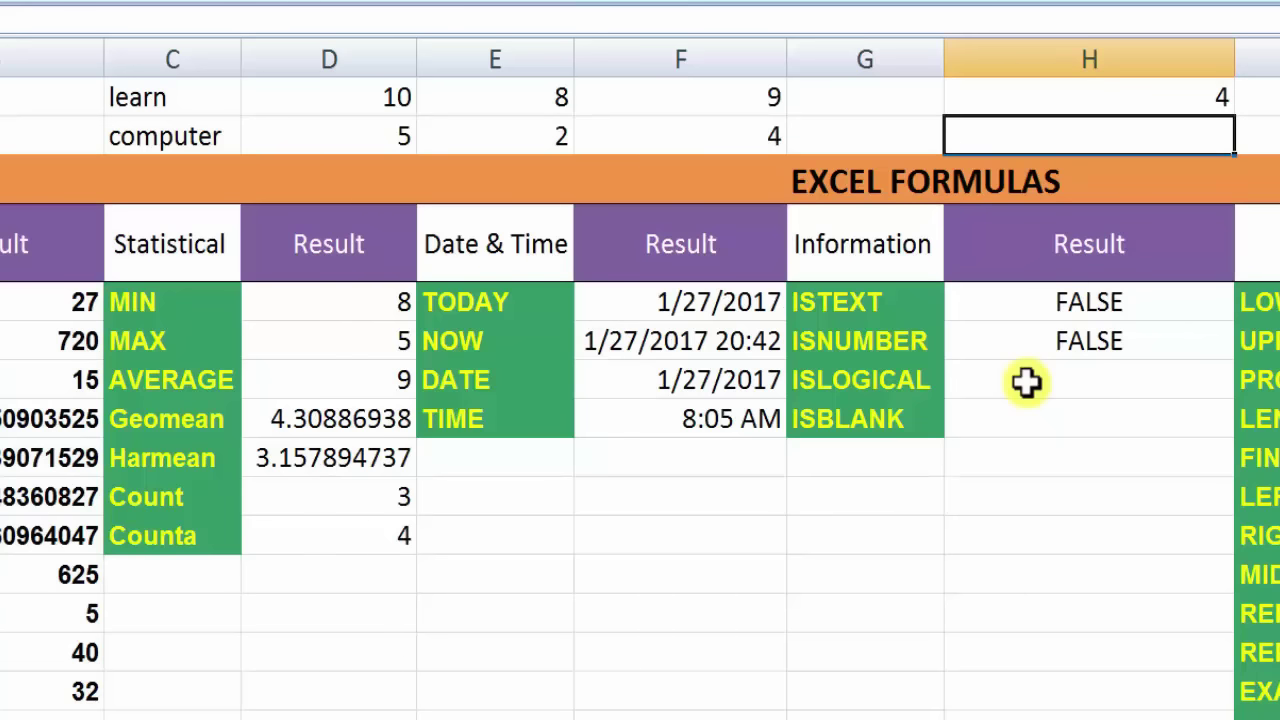
Step: Enter =4<5 in H2 so it shows the logical value TRUE
{"action": "type", "text": "=4"}
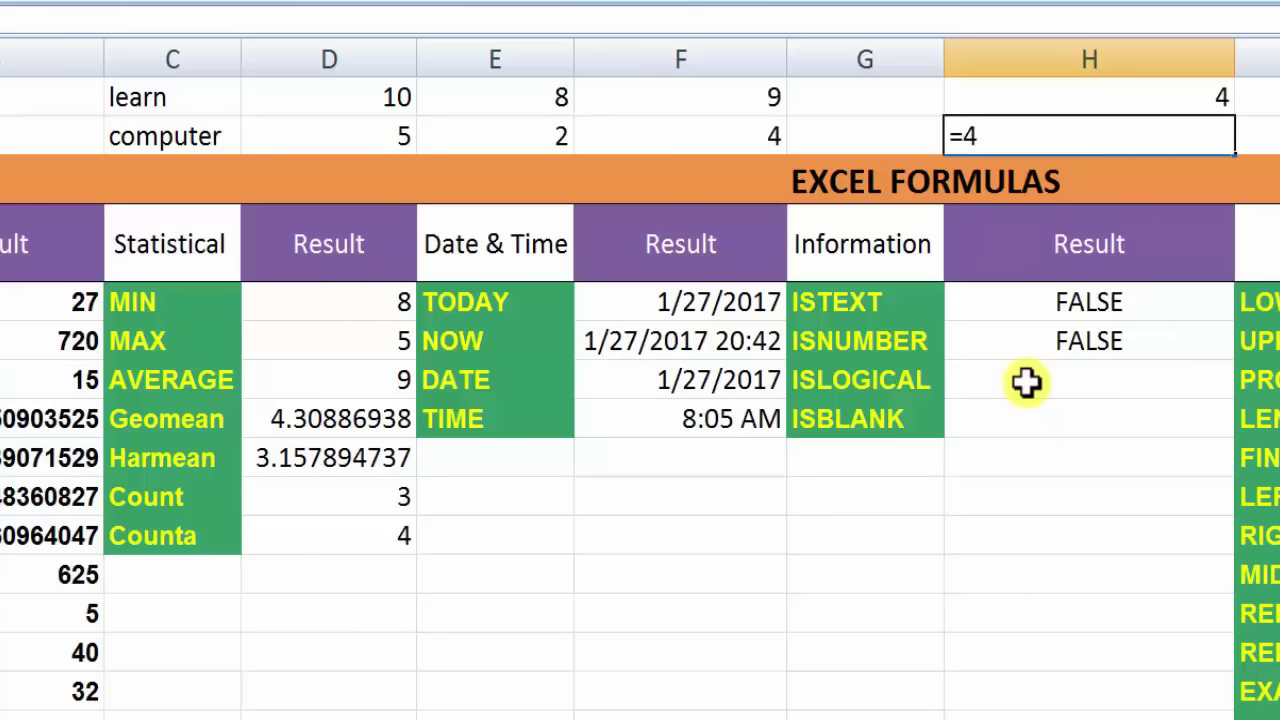
{"action": "type", "text": "<5"}
{"action": "key", "text": "Return"}
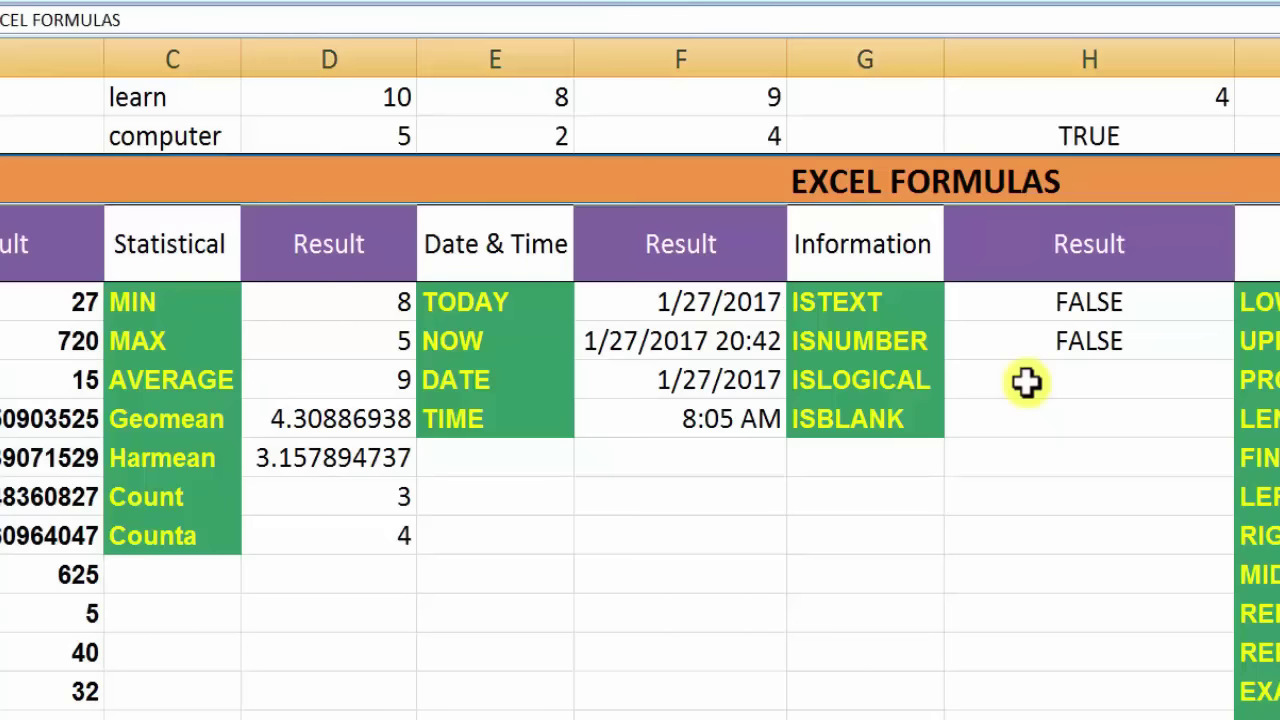
{"action": "key", "text": "Up"}
{"action": "key", "text": "F2"}
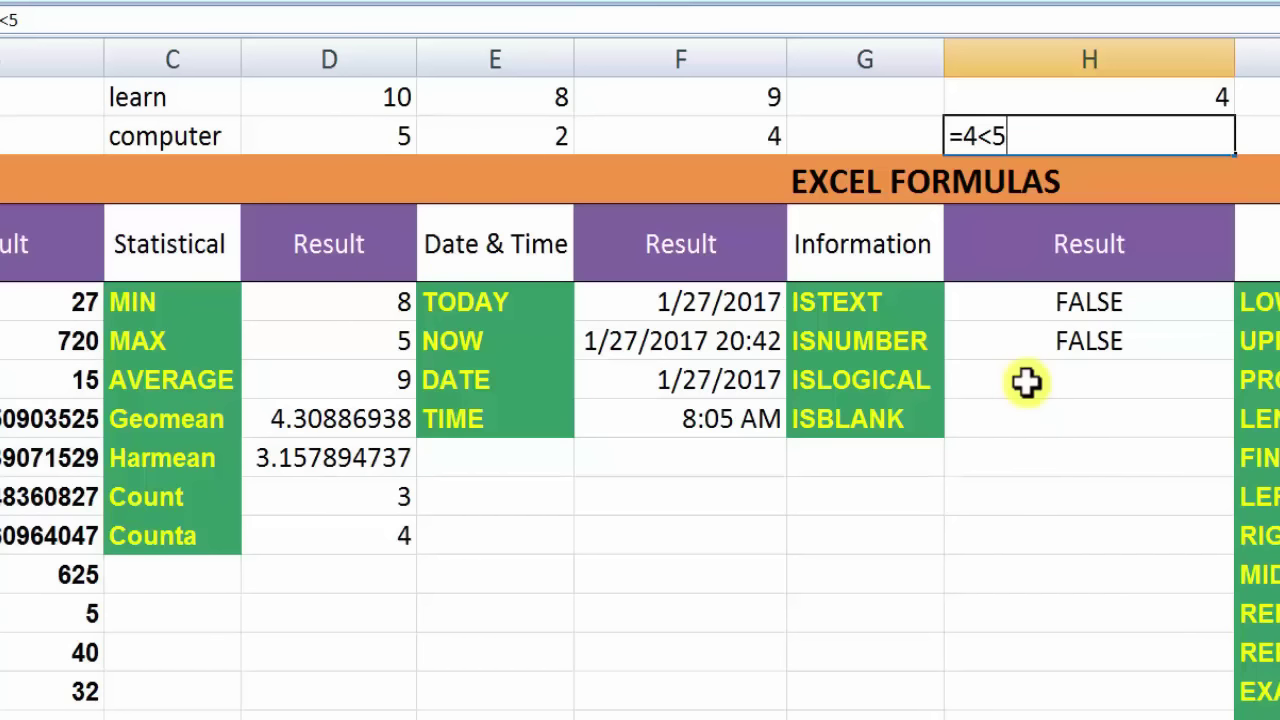
{"action": "key", "text": "Return"}
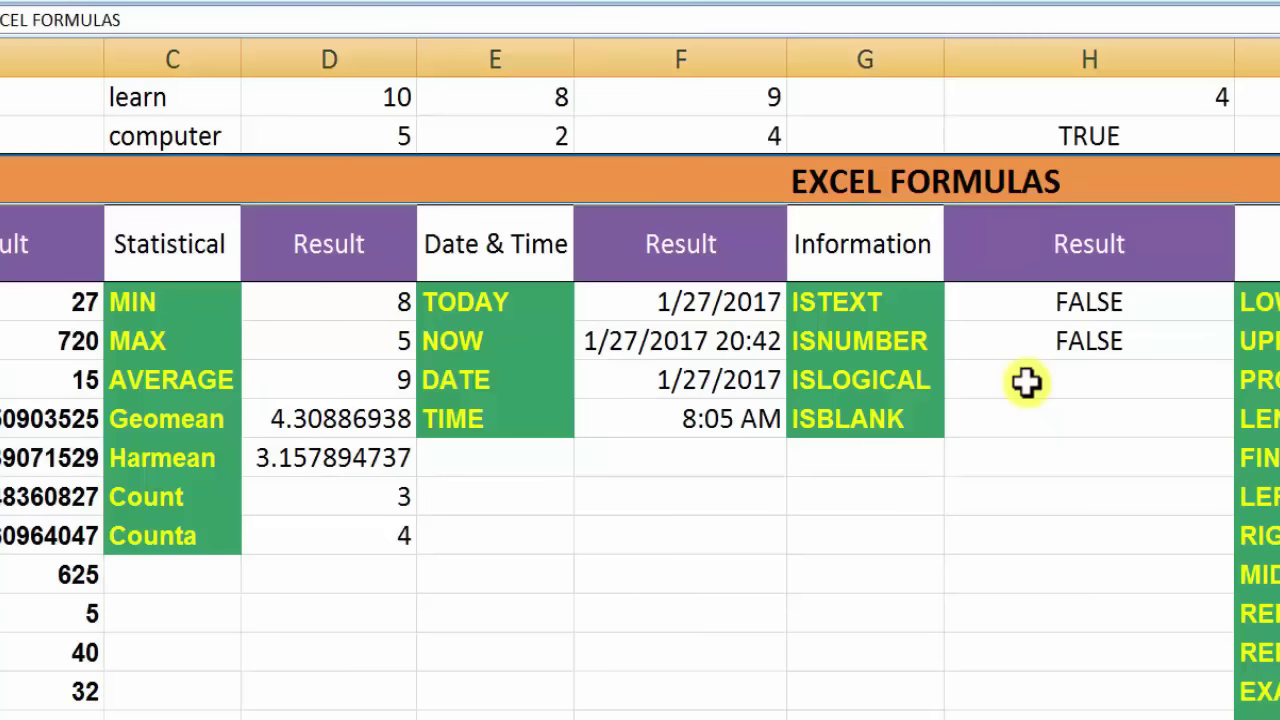
{"action": "left_click", "coordinate": [1165, 148]}
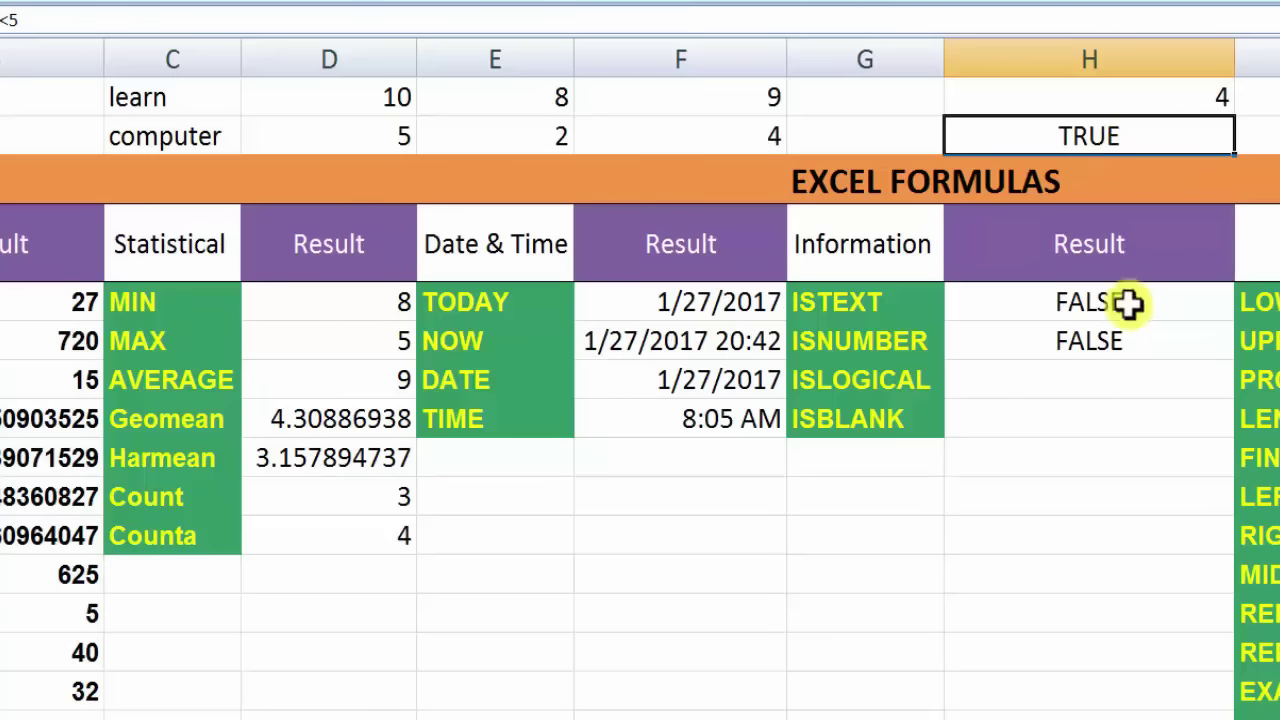
{"action": "left_click", "coordinate": [1024, 390]}
Step: Enter =ISLOGICAL(H2) in the ISLOGICAL Result cell H7
{"action": "type", "text": "="}
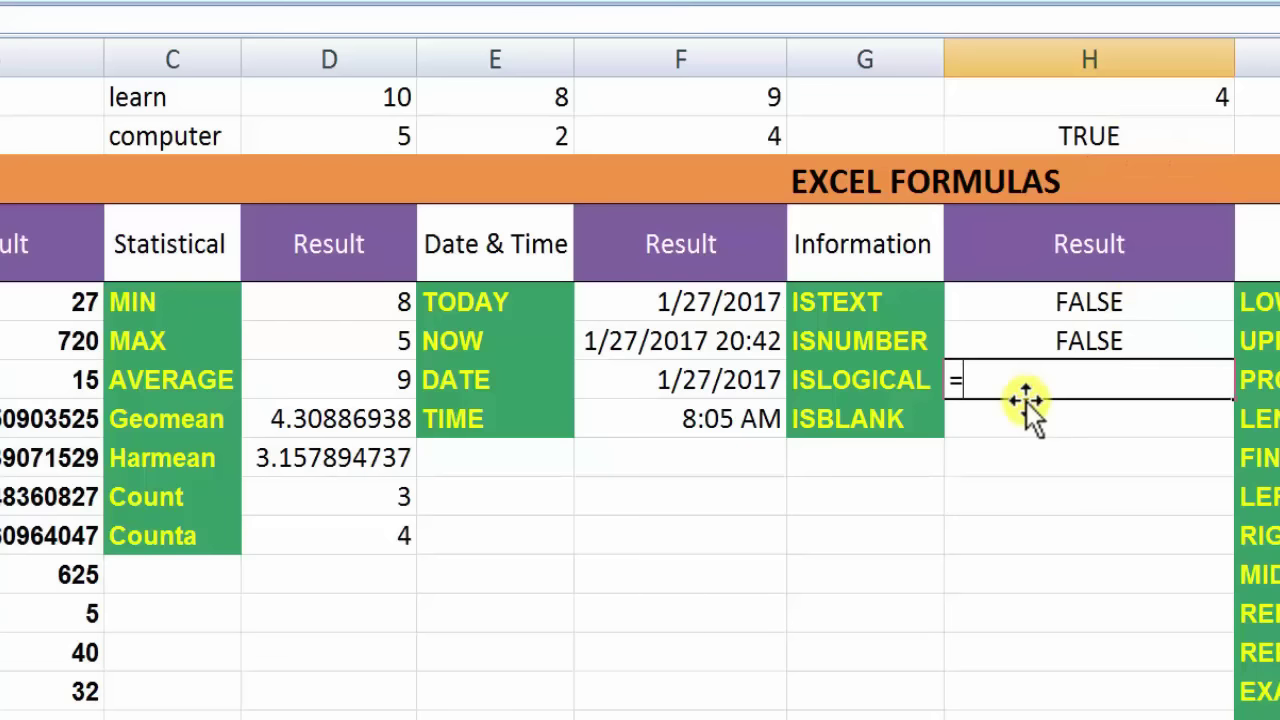
{"action": "type", "text": "islogical"}
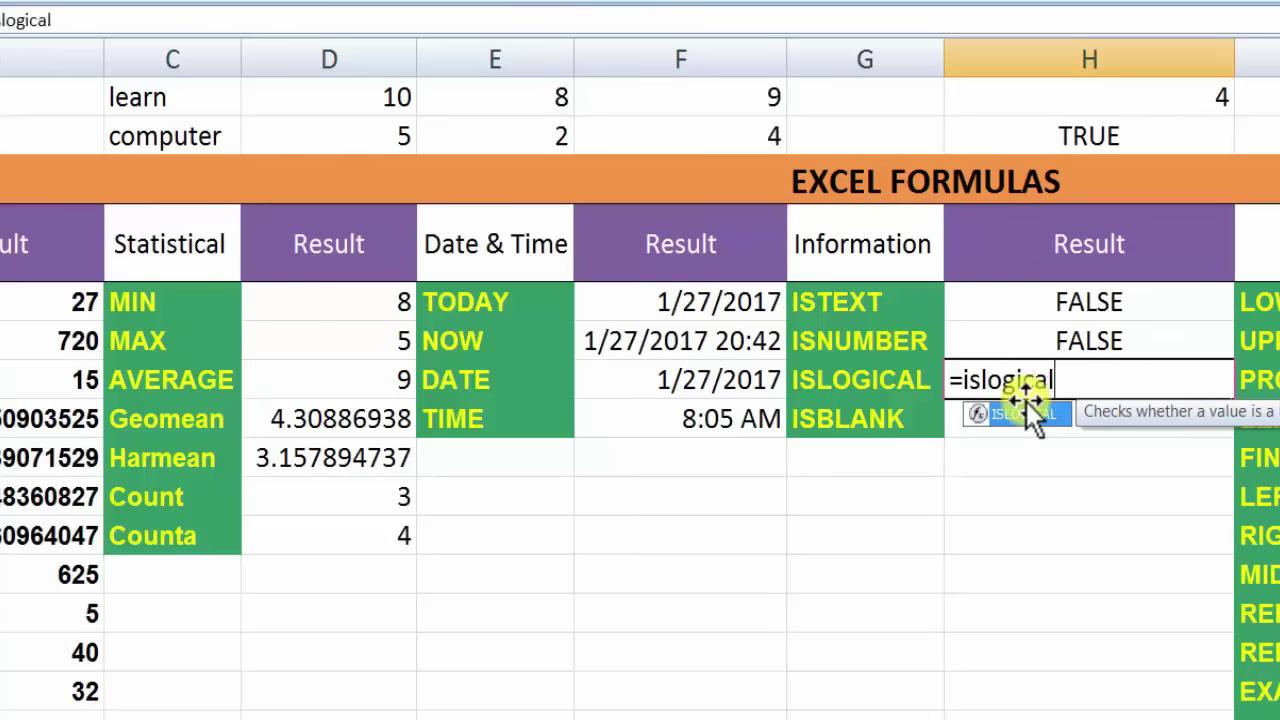
{"action": "type", "text": "("}
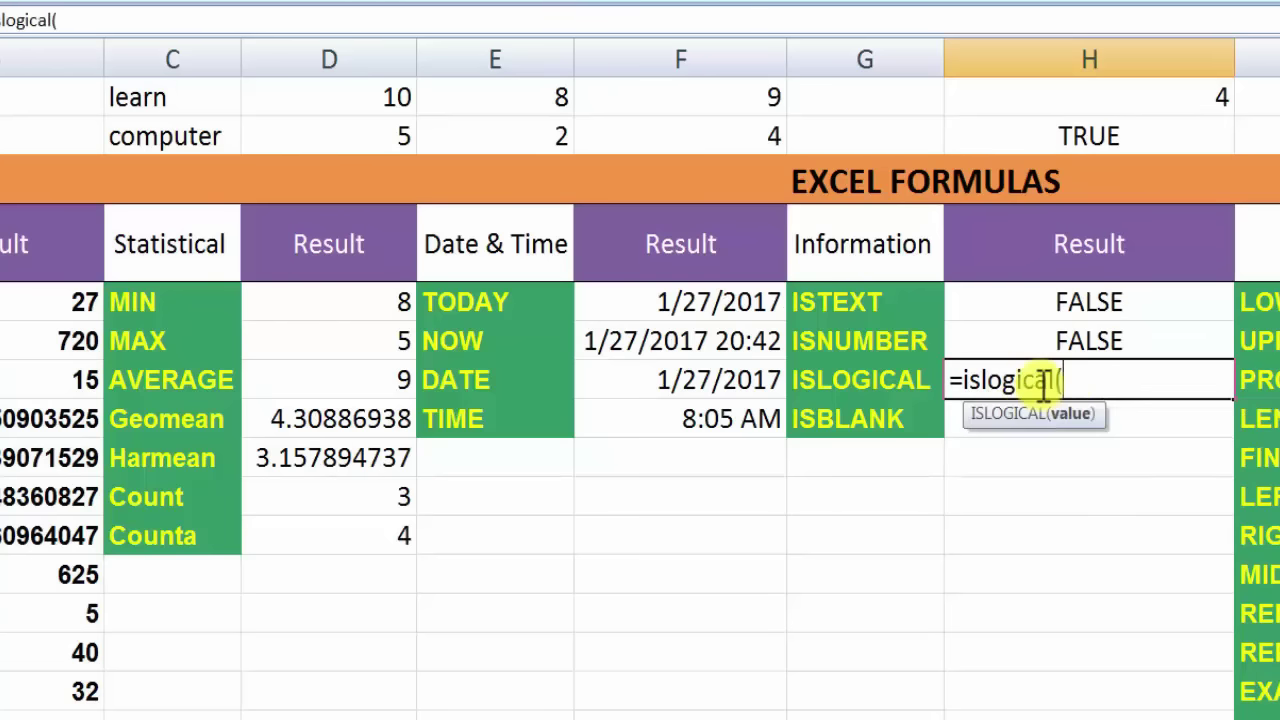
{"action": "left_click", "coordinate": [1022, 134]}
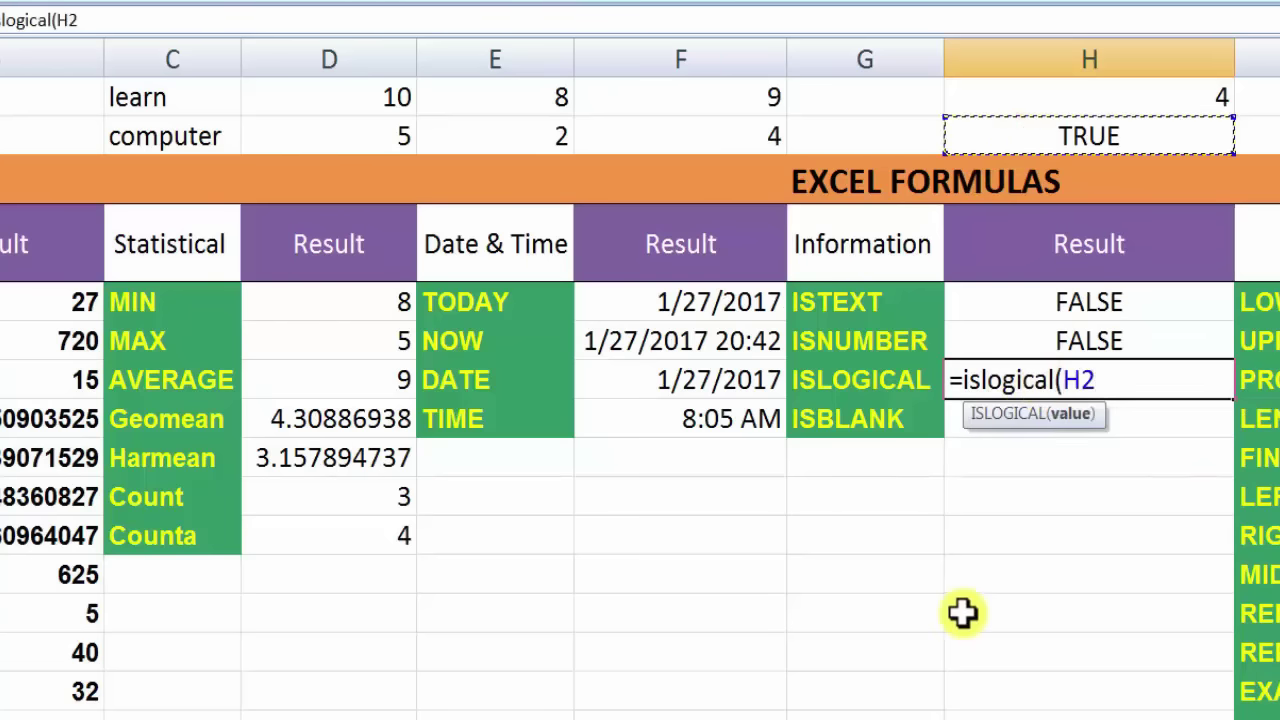
{"action": "type", "text": ")"}
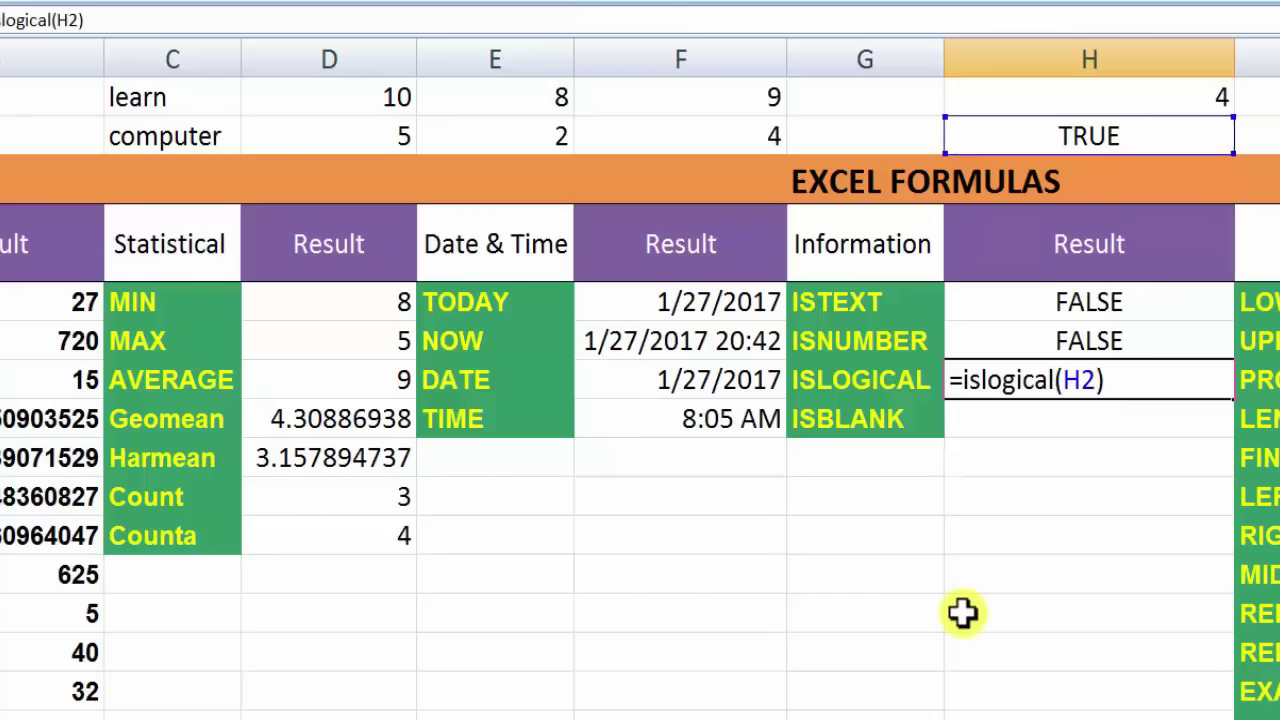
{"action": "key", "text": "Return"}
Step: Change the H7 formula to =ISLOGICAL(H1), which returns FALSE for the number 4
{"action": "key", "text": "Up"}
{"action": "key", "text": "F2"}
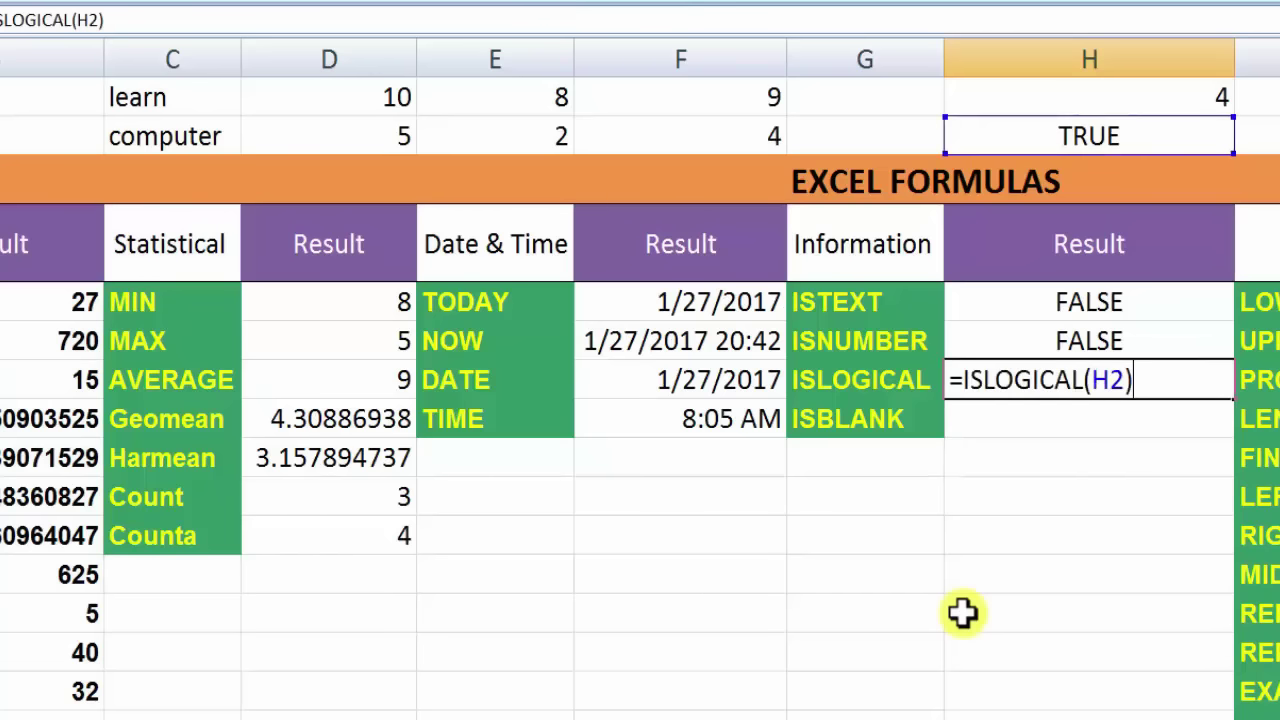
{"action": "key", "text": "Left"}
{"action": "key", "text": "BackSpace"}
{"action": "key", "text": "BackSpace"}
{"action": "key", "text": "BackSpace"}
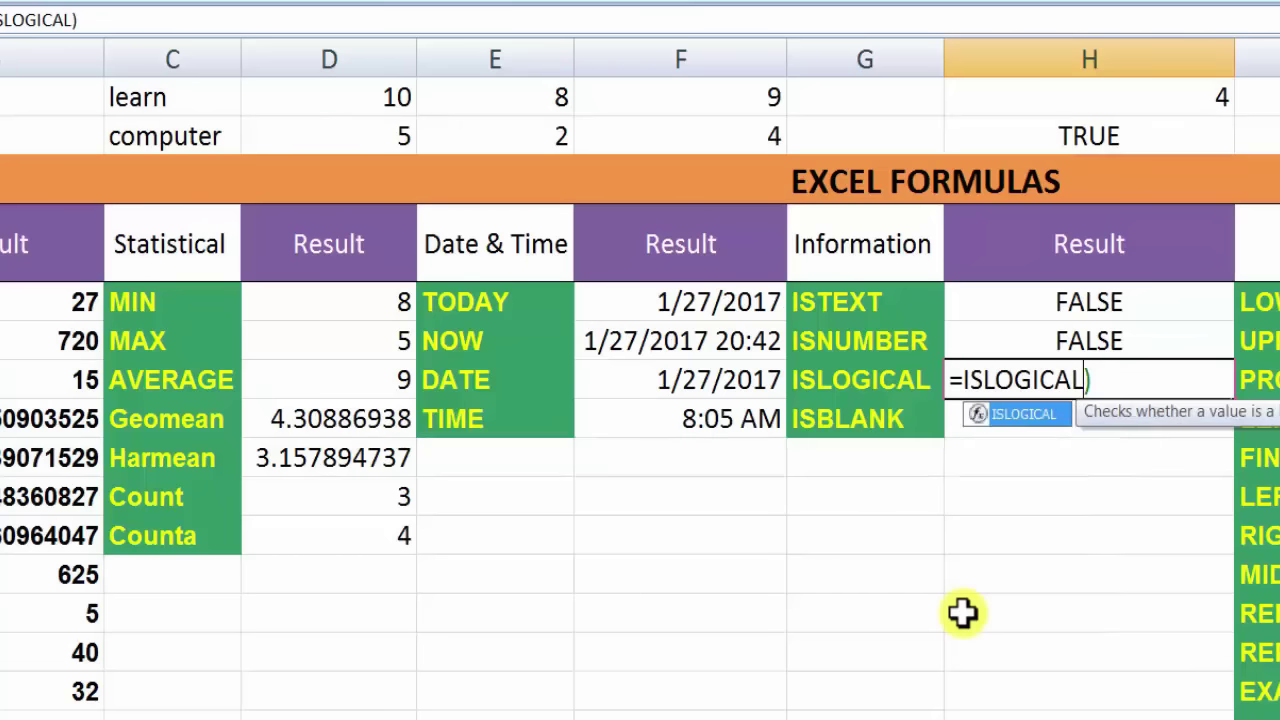
{"action": "type", "text": "("}
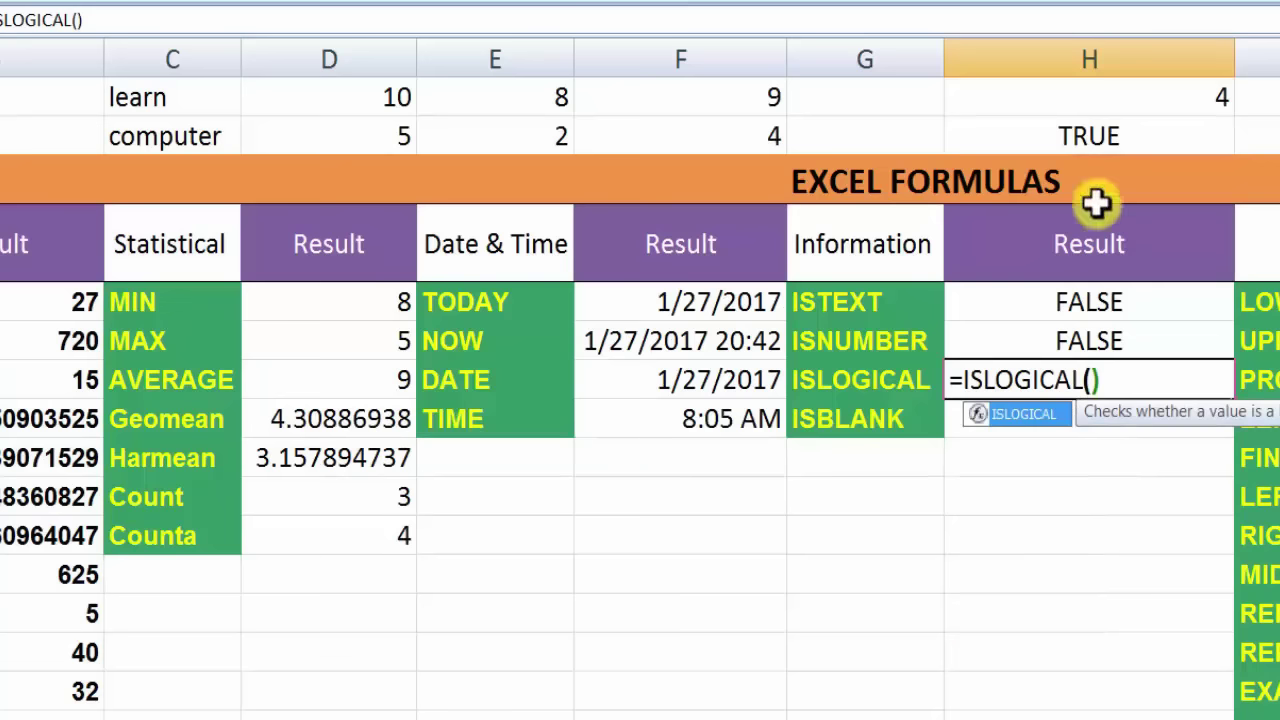
{"action": "left_click", "coordinate": [1170, 104]}
{"action": "type", "text": ")"}
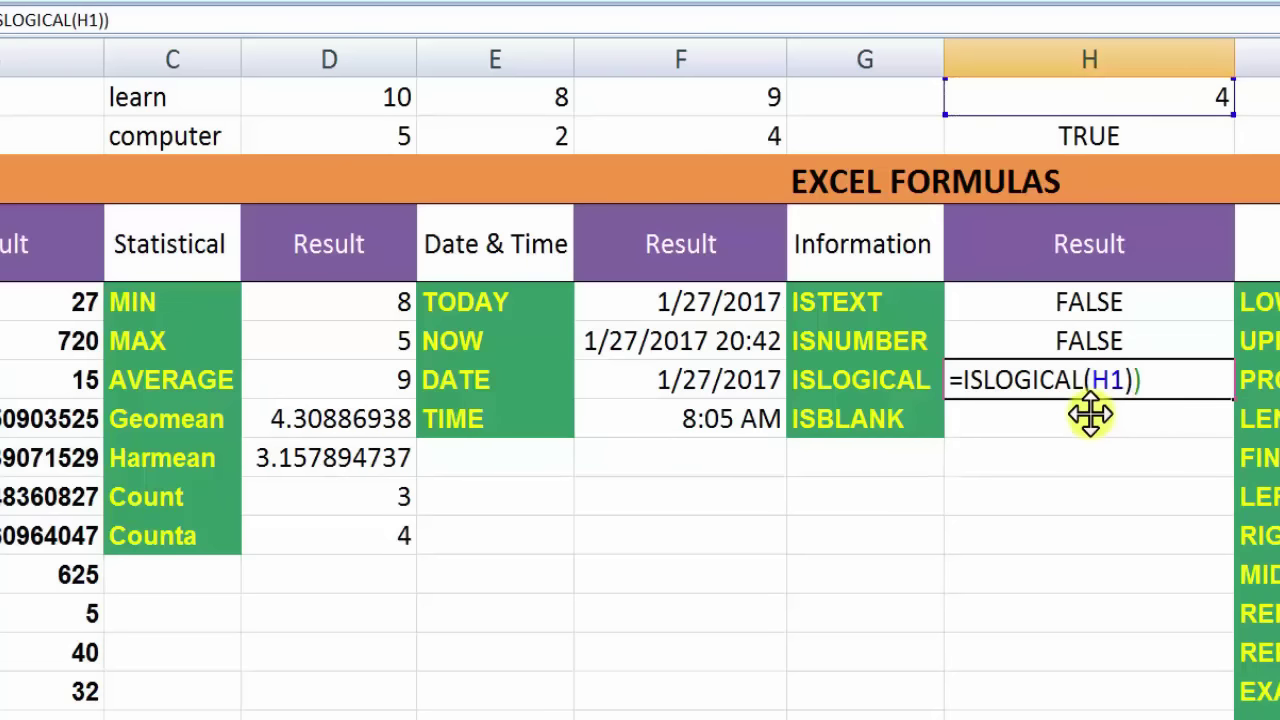
{"action": "key", "text": "Return"}
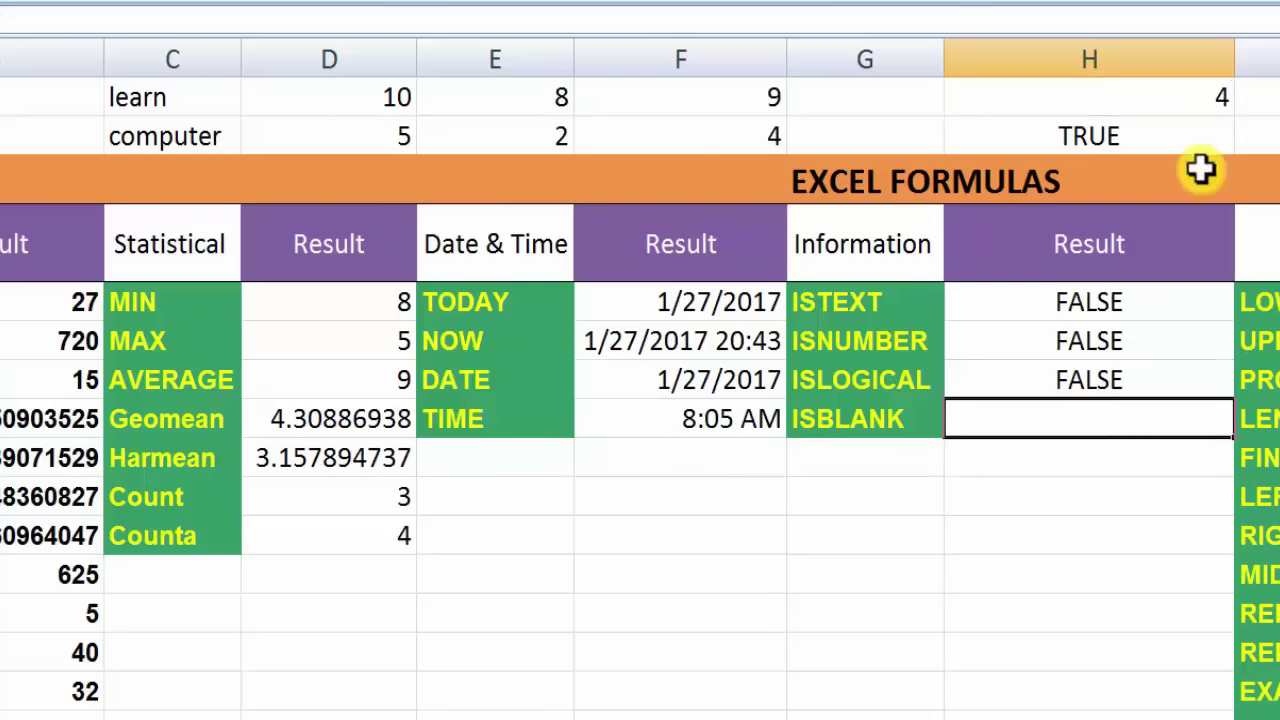
{"action": "left_click", "coordinate": [1140, 95]}
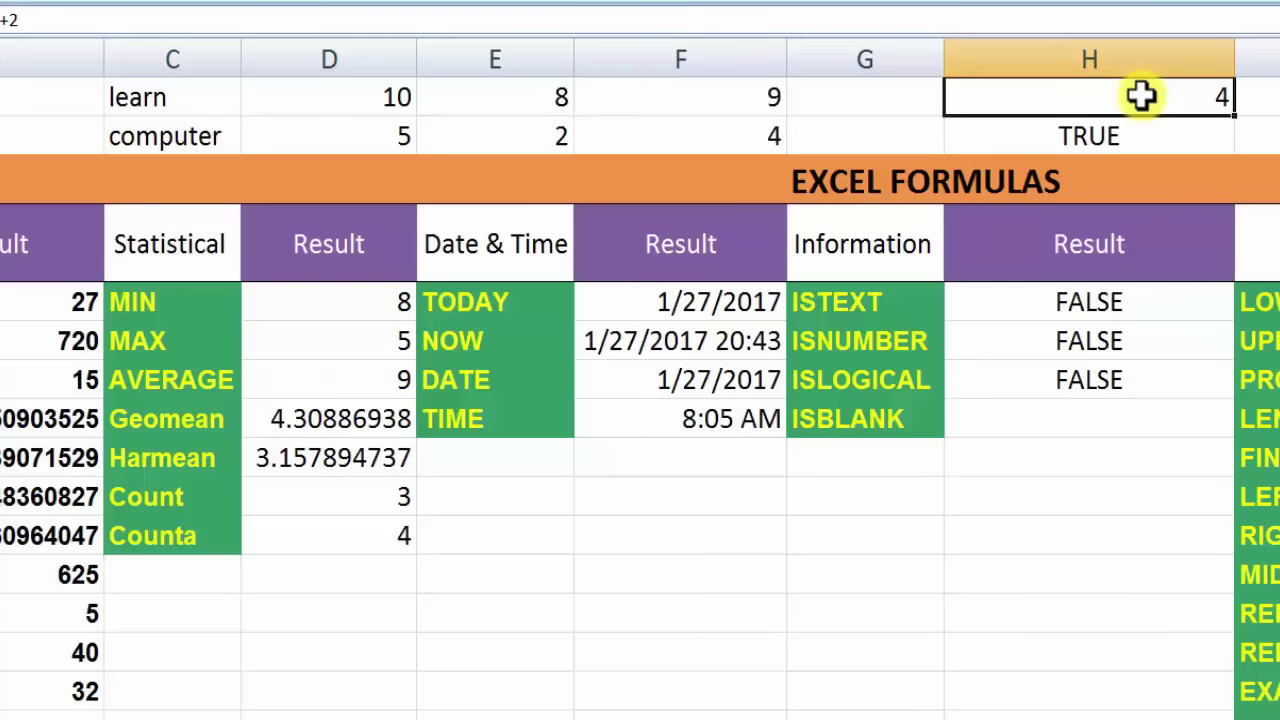
{"action": "left_click", "coordinate": [1075, 388]}
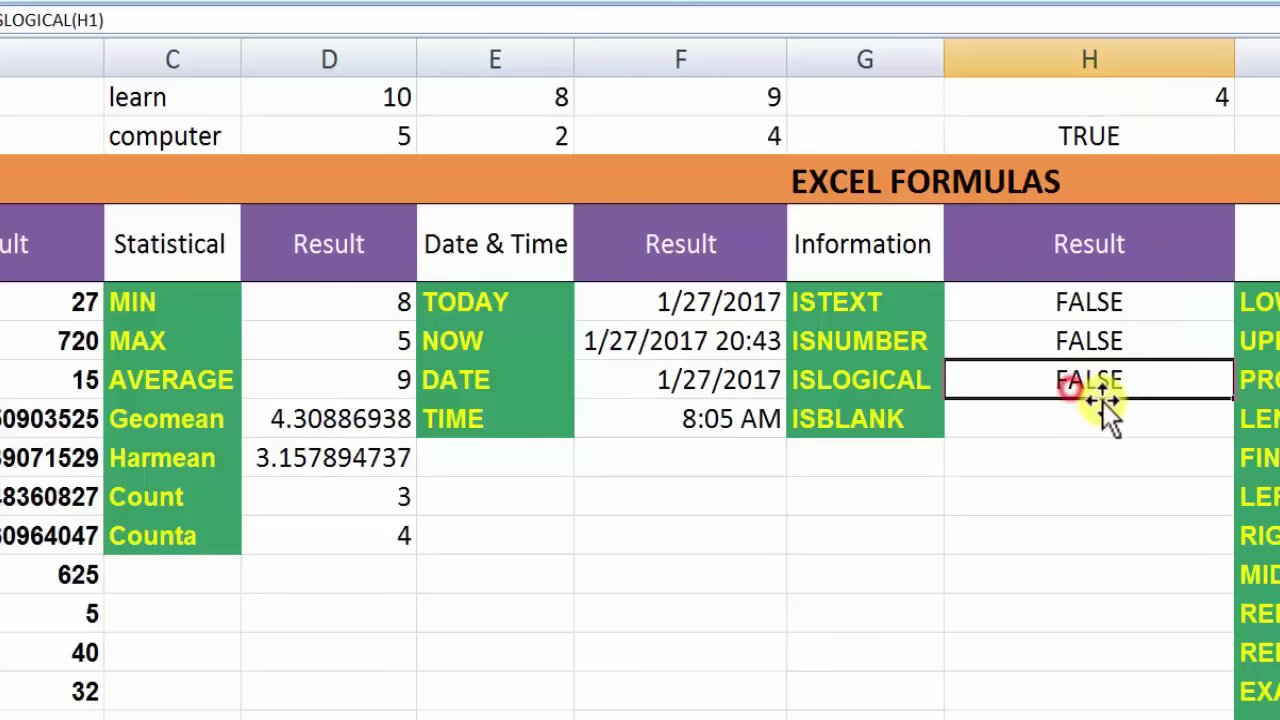
Step: Enter =ISBLANK(B1) in the Result cell beside ISBLANK
{"action": "left_click", "coordinate": [1040, 428]}
{"action": "type", "text": "="}
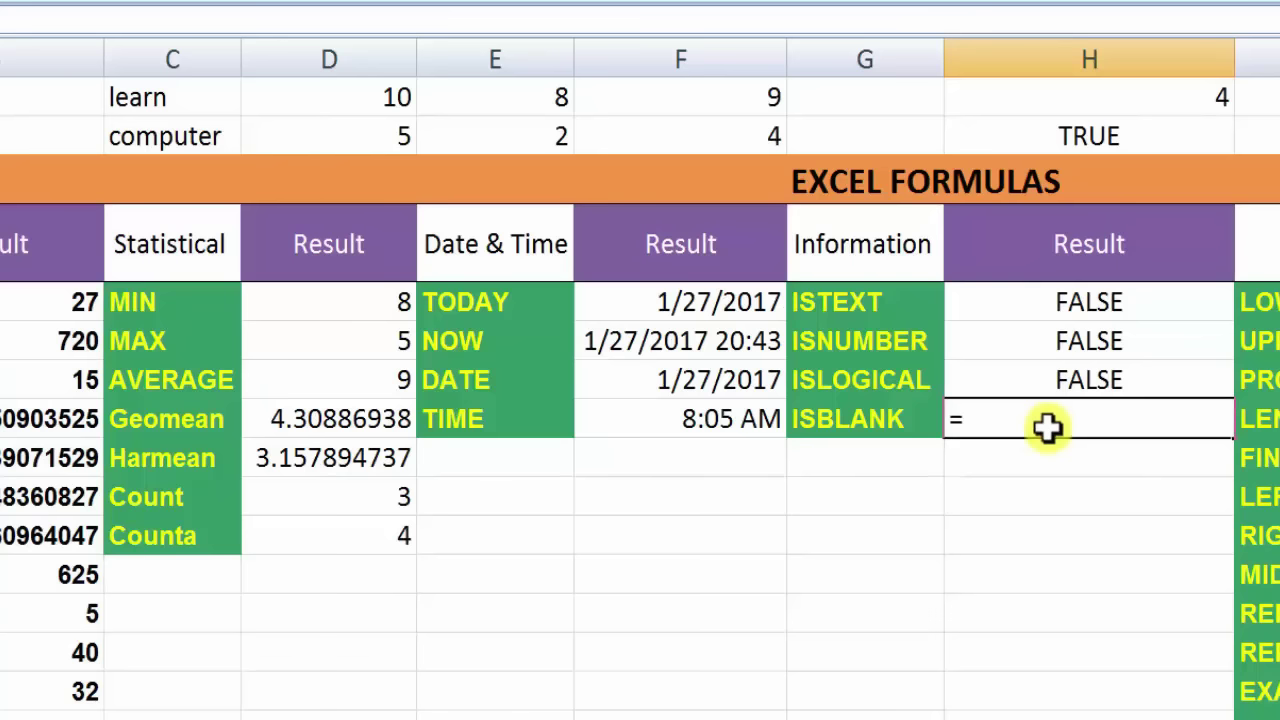
{"action": "type", "text": "isblan"}
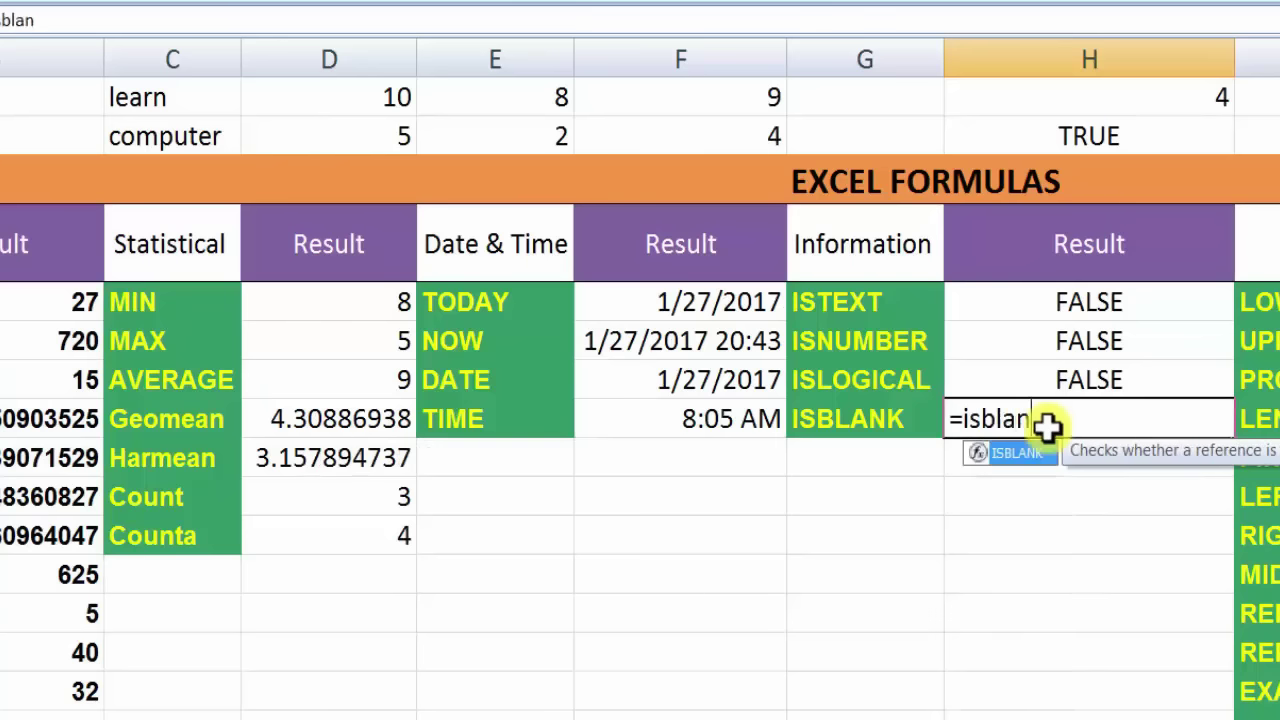
{"action": "type", "text": "k("}
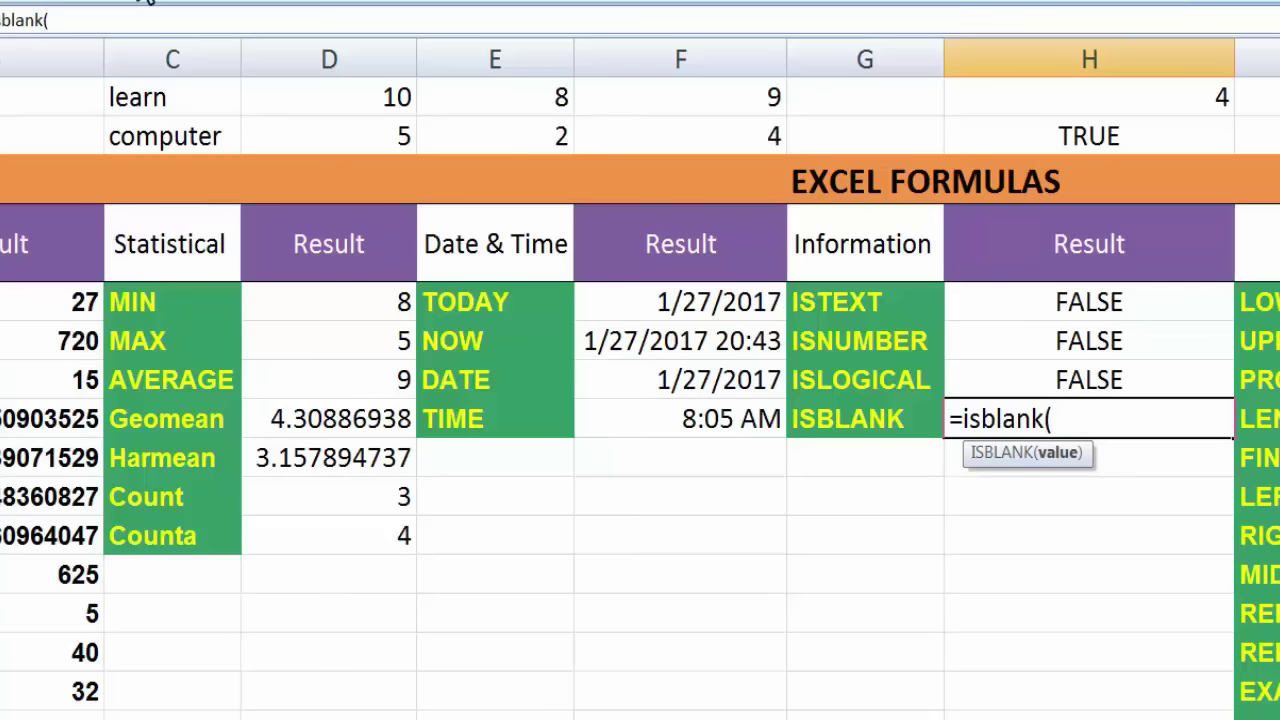
{"action": "left_click", "coordinate": [24, 97]}
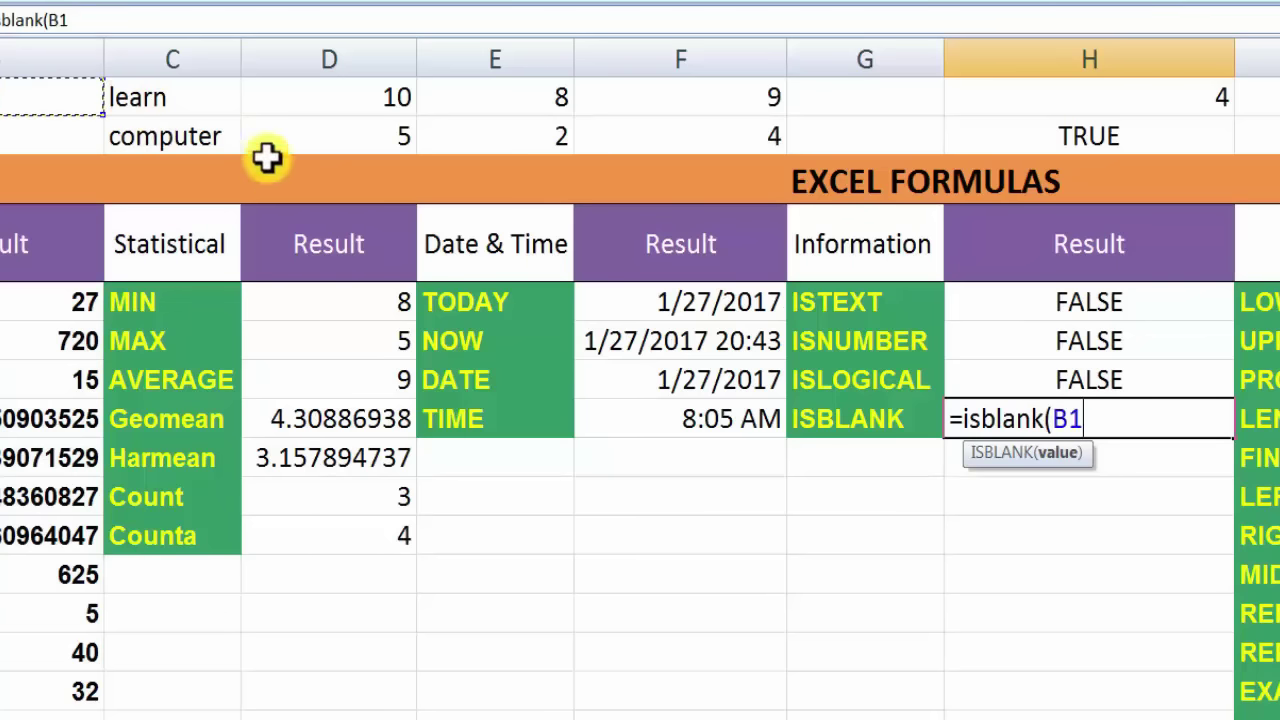
{"action": "type", "text": ")"}
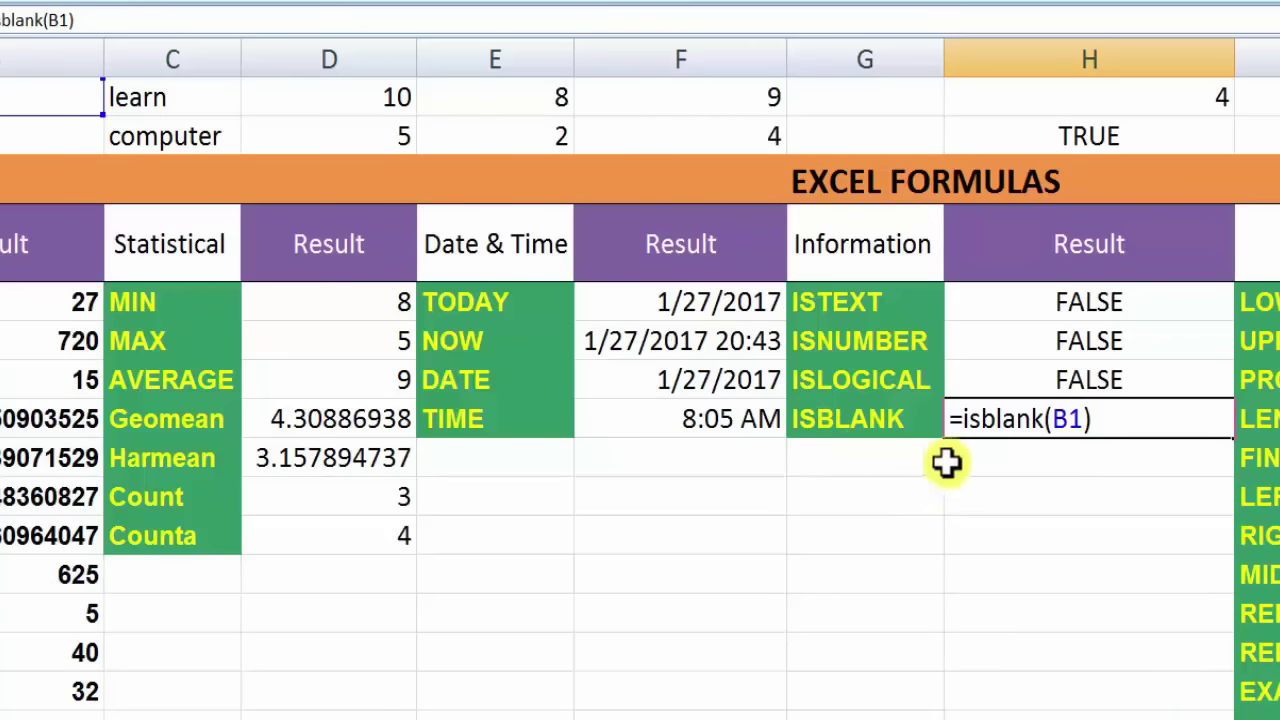
{"action": "key", "text": "Return"}
{"action": "left_click", "coordinate": [990, 405]}
{"action": "left_click", "coordinate": [95, 100]}
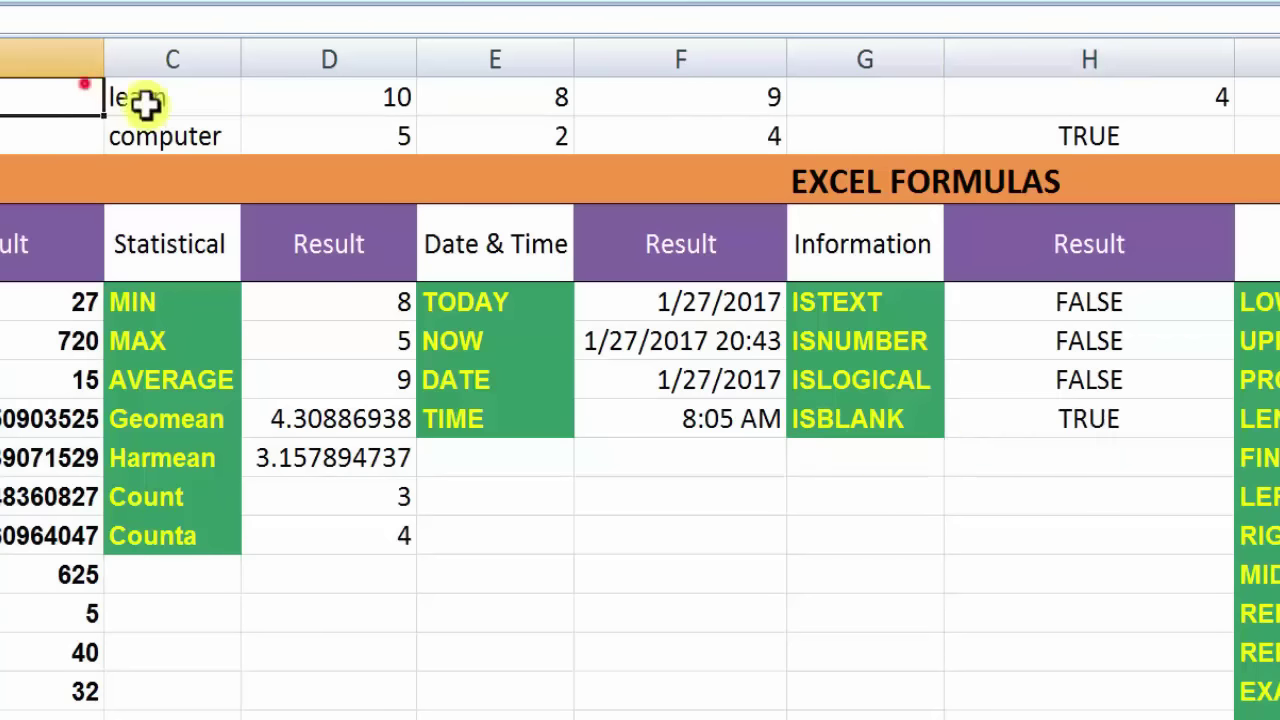
{"action": "left_click", "coordinate": [966, 428]}
Step: Change the ISBLANK formula to test C1 (learn), returning FALSE
{"action": "double_click", "coordinate": [969, 432]}
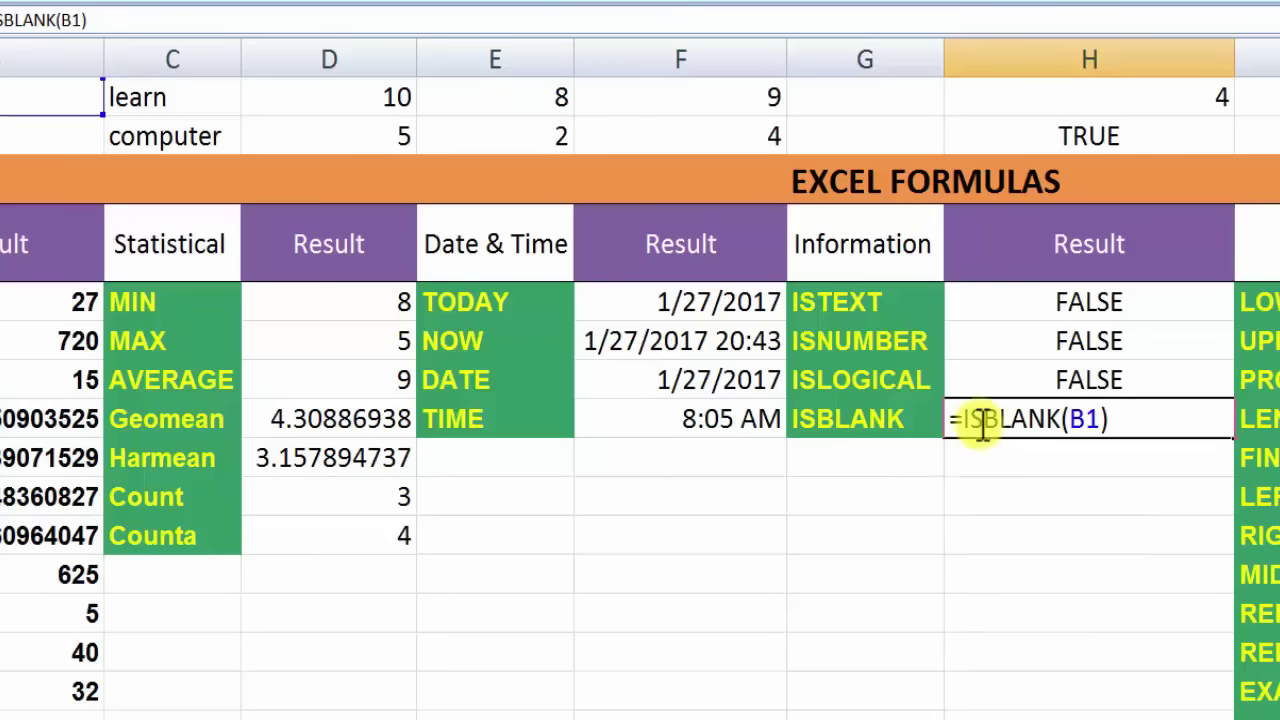
{"action": "key", "text": "BackSpace"}
{"action": "key", "text": "BackSpace"}
{"action": "key", "text": "BackSpace"}
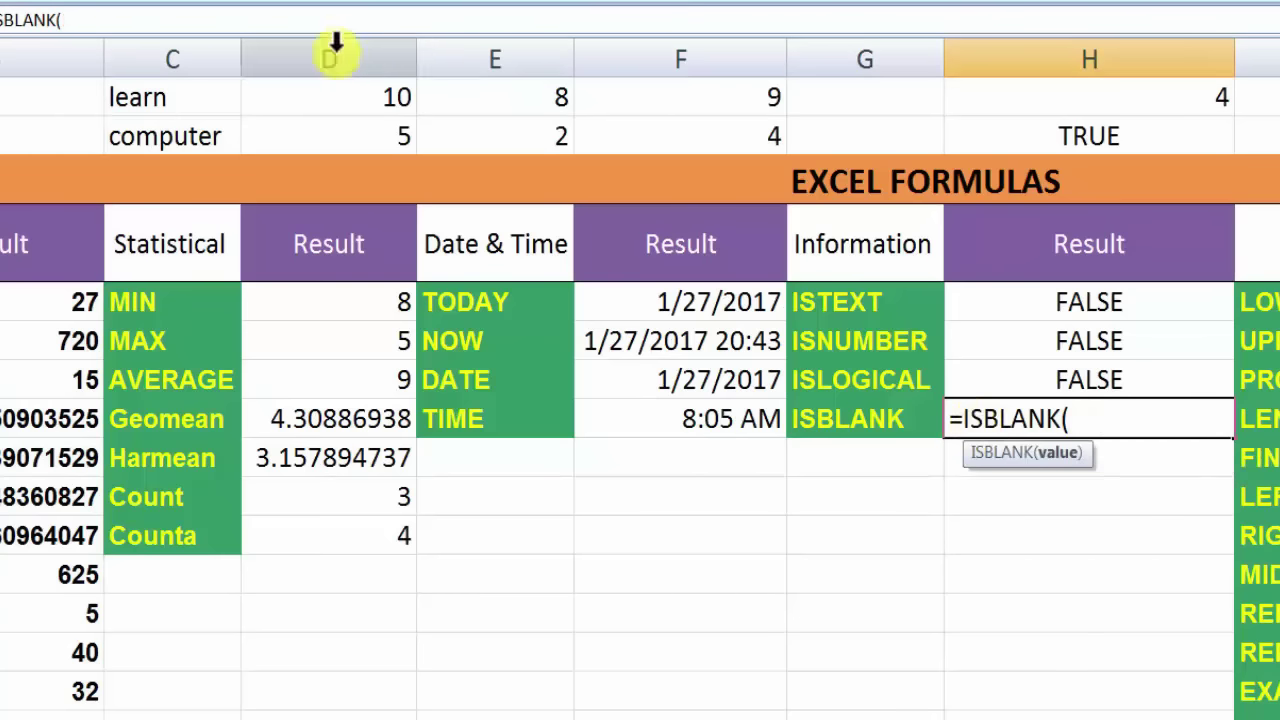
{"action": "left_click", "coordinate": [218, 100]}
{"action": "type", "text": ")"}
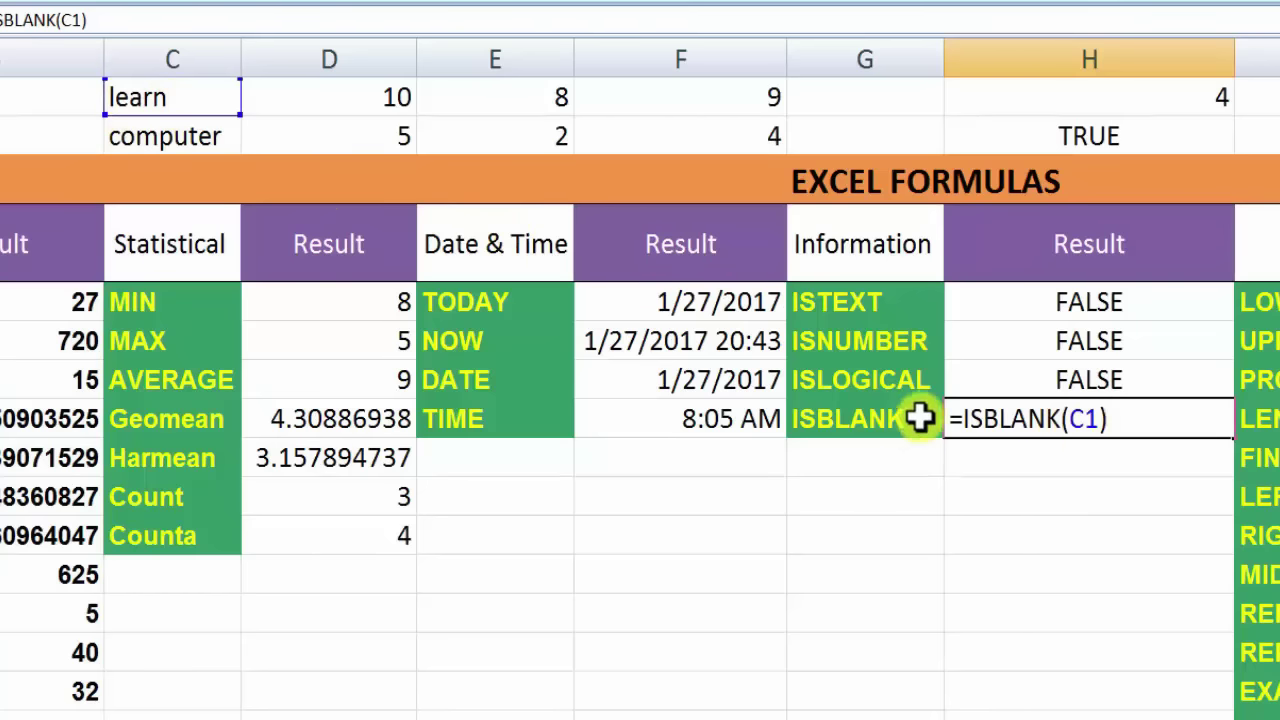
{"action": "key", "text": "Return"}
{"action": "left_click", "coordinate": [1118, 428]}
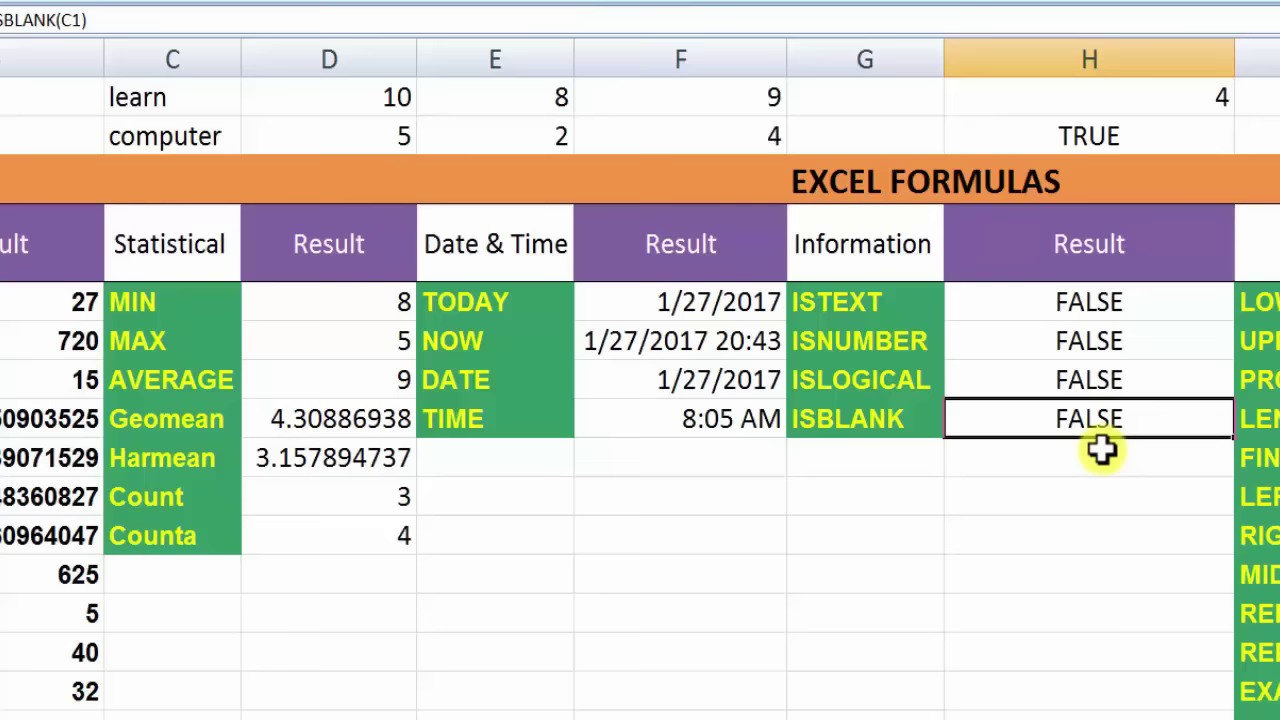
{"action": "left_click", "coordinate": [395, 96]}
{"action": "left_click", "coordinate": [474, 95]}
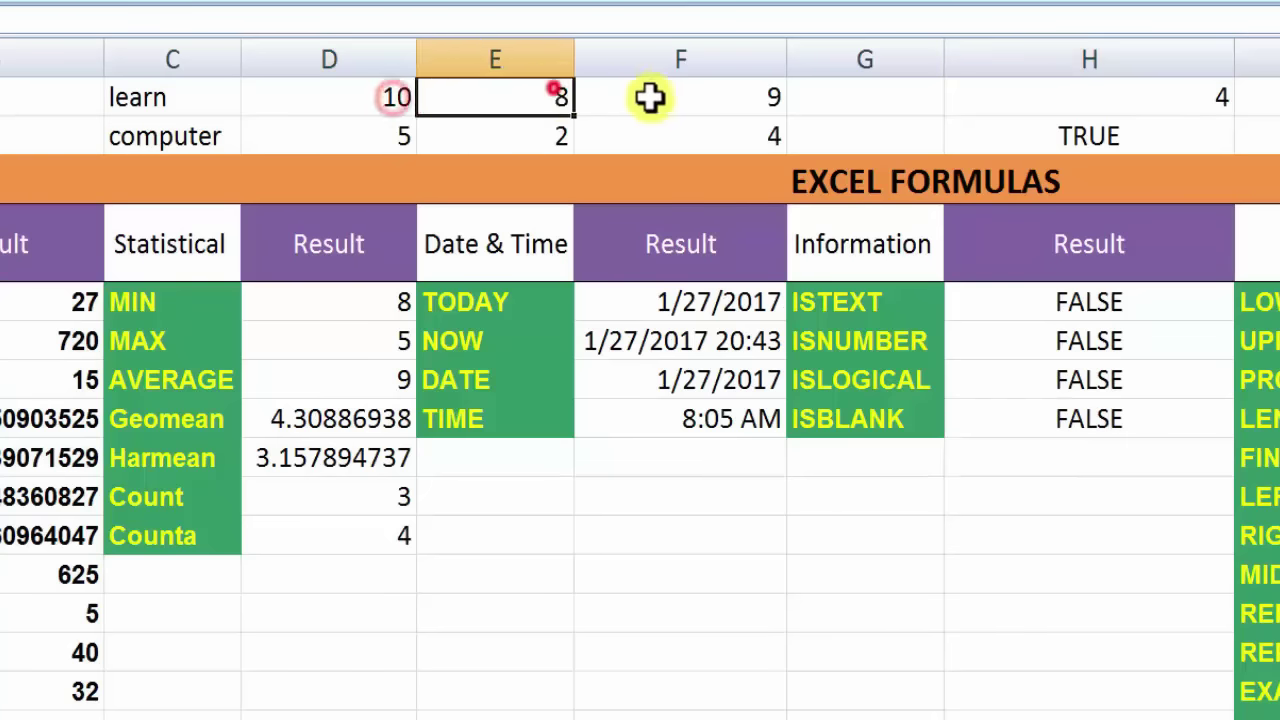
{"action": "left_click", "coordinate": [657, 95]}
{"action": "left_click", "coordinate": [1091, 423]}
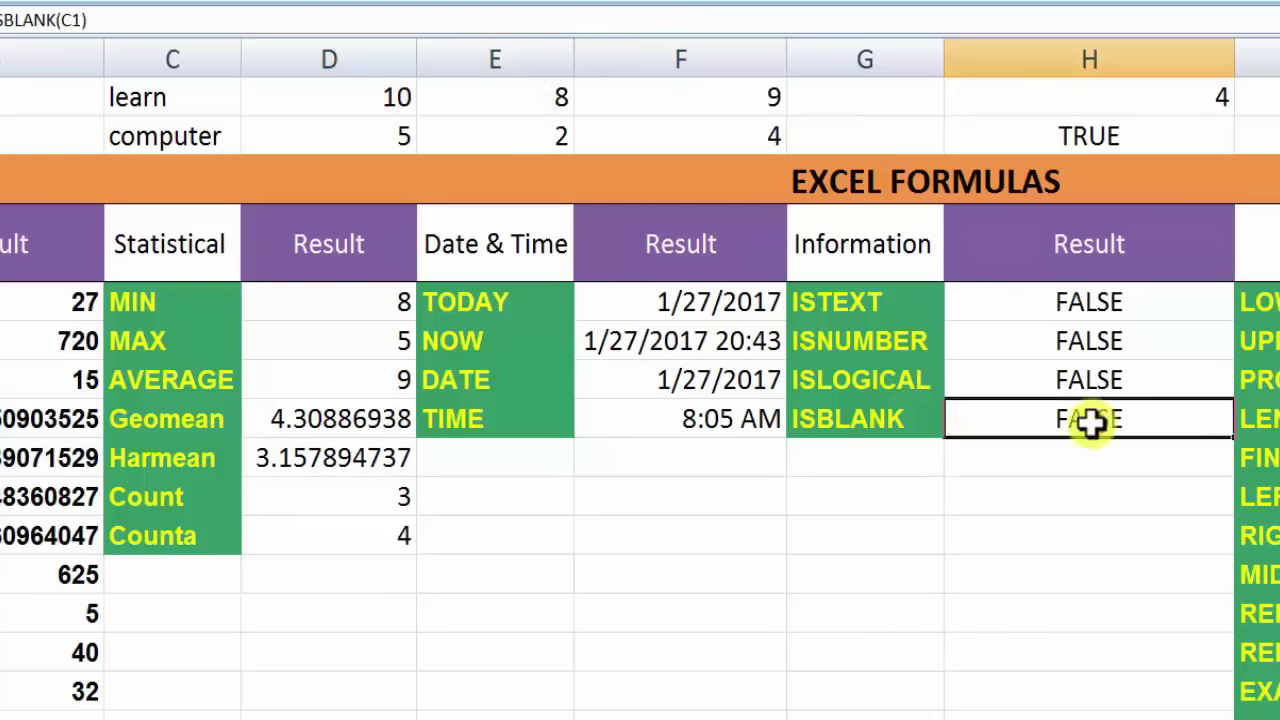
{"action": "left_click", "coordinate": [910, 418]}
{"action": "left_click", "coordinate": [1101, 423]}
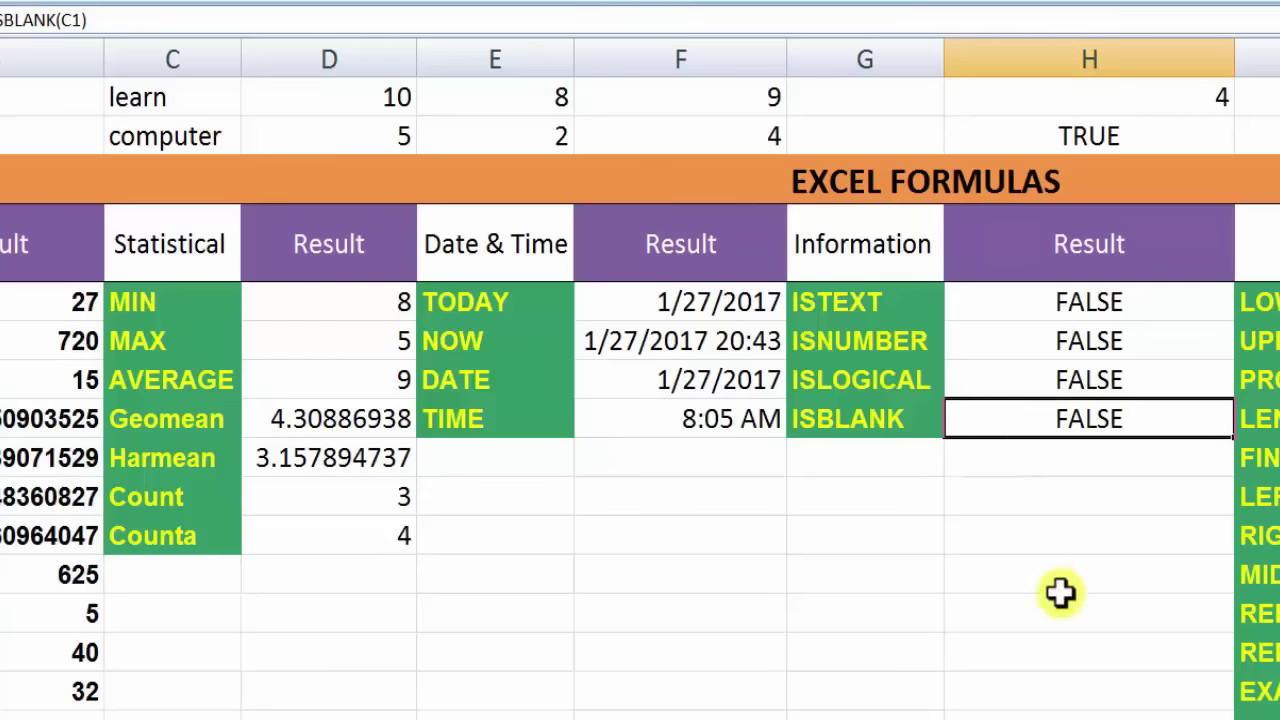
Step: Scroll to the Text functions list and select Result cell J5 beside LOWER
{"action": "scroll", "coordinate": [640, 450], "scroll_direction": "right", "scroll_amount": 1}
{"action": "scroll", "coordinate": [640, 450], "scroll_direction": "right", "scroll_amount": 1}
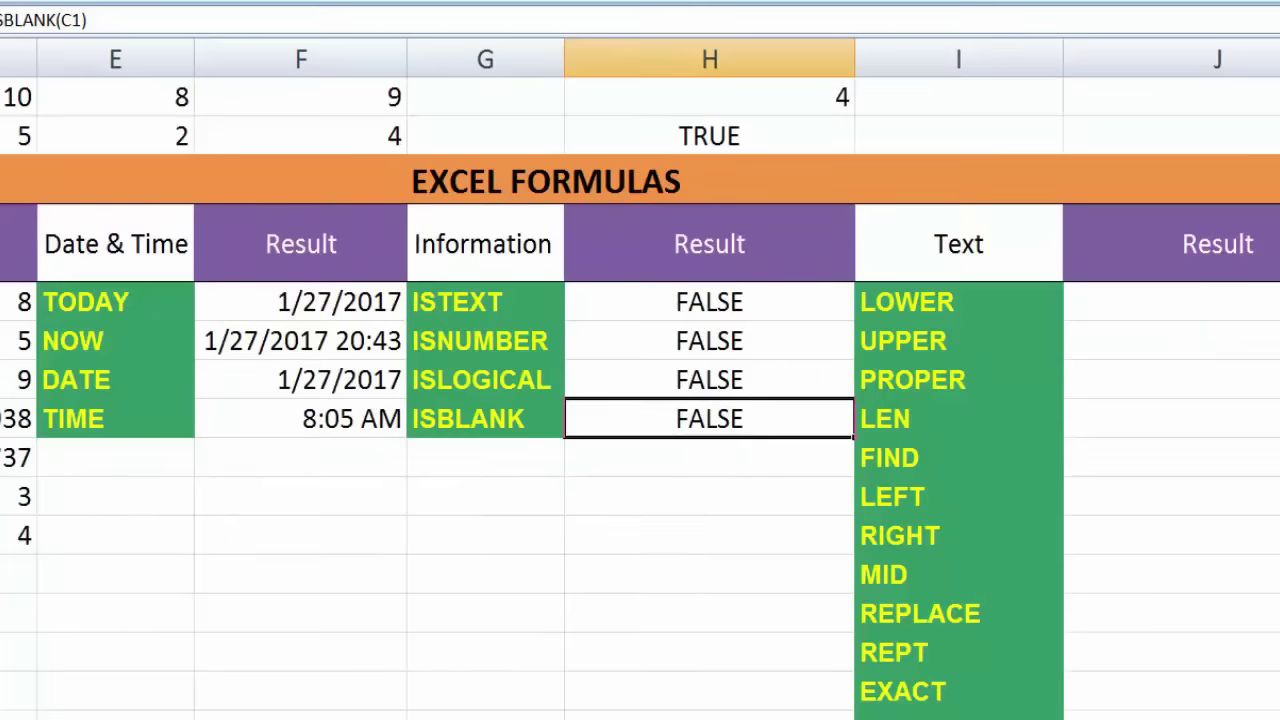
{"action": "scroll", "coordinate": [640, 450], "scroll_direction": "left", "scroll_amount": 1}
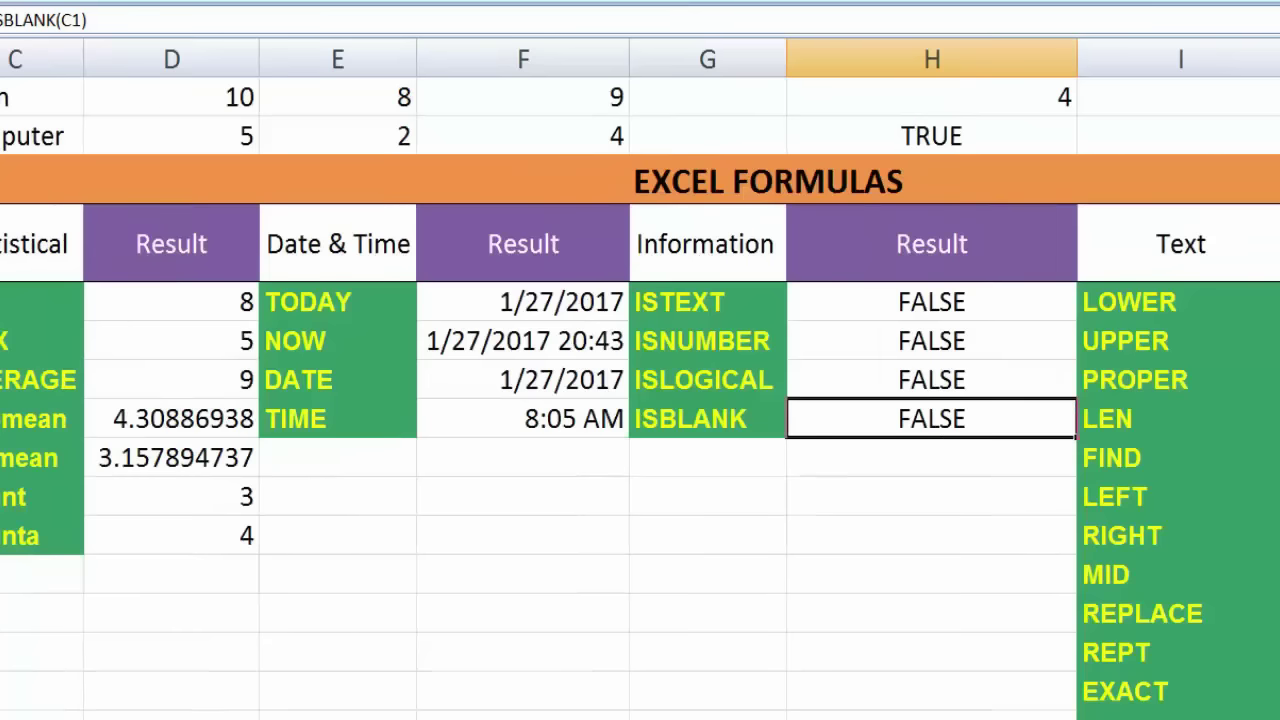
{"action": "key", "text": "Right"}
{"action": "key", "text": "Right"}
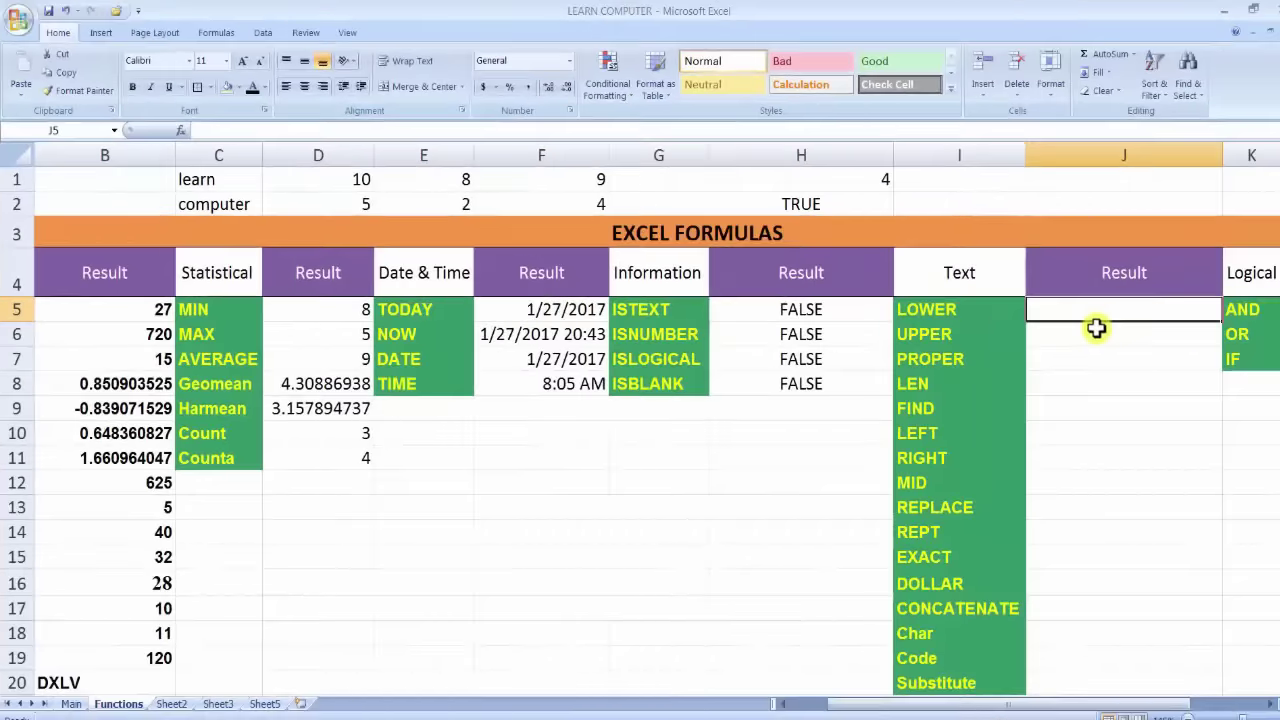
{"action": "left_click", "coordinate": [938, 316]}
{"action": "left_click", "coordinate": [1068, 310]}
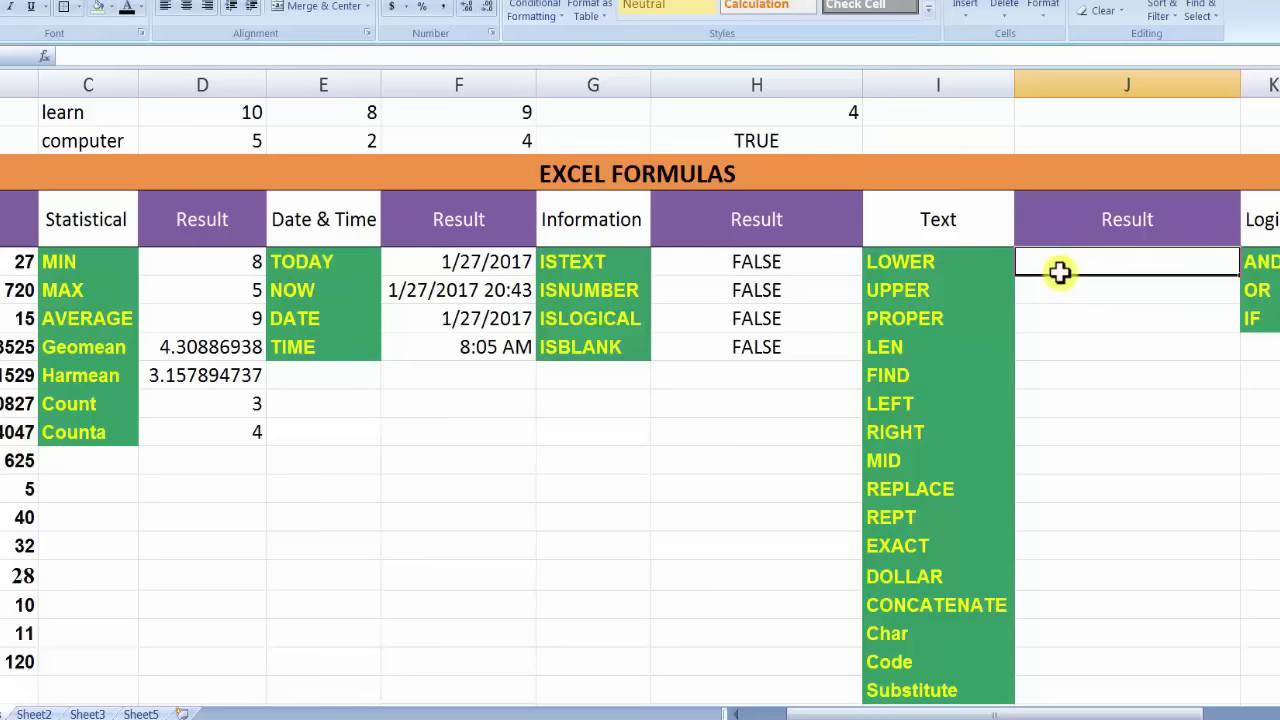
Step: Enter =LOWER("learn") in J5
{"action": "type", "text": "="}
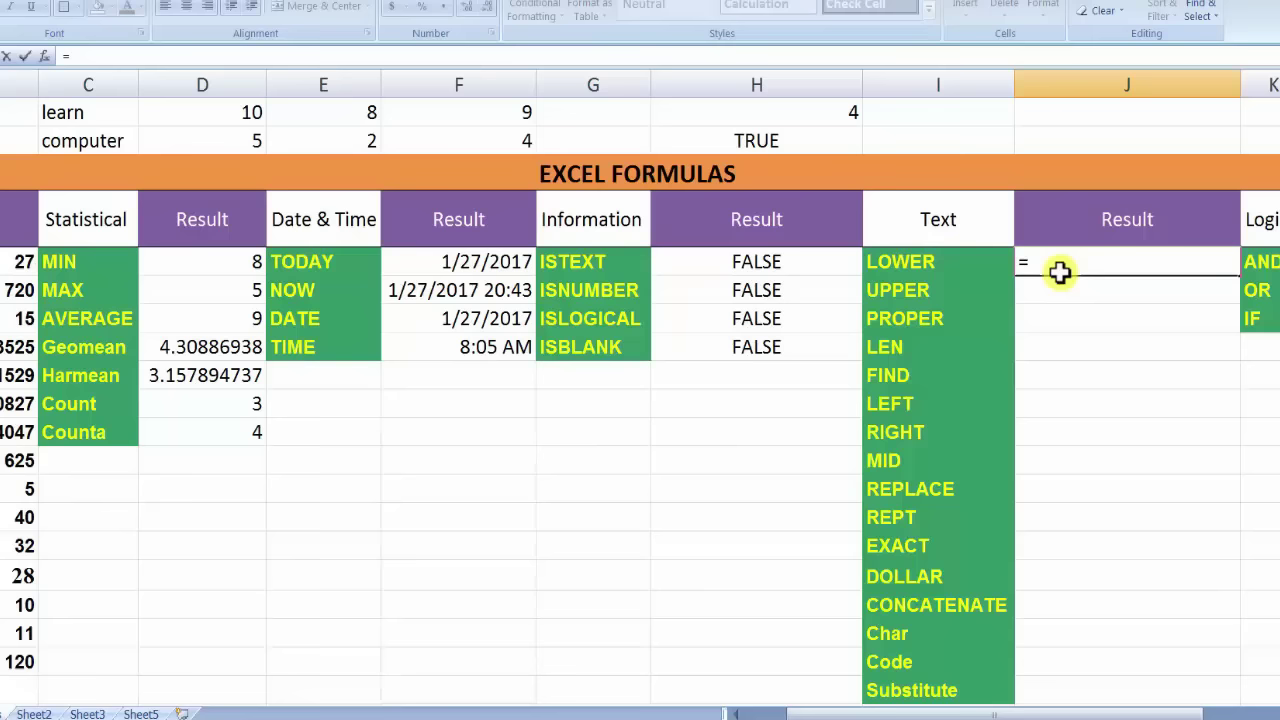
{"action": "type", "text": "lower("}
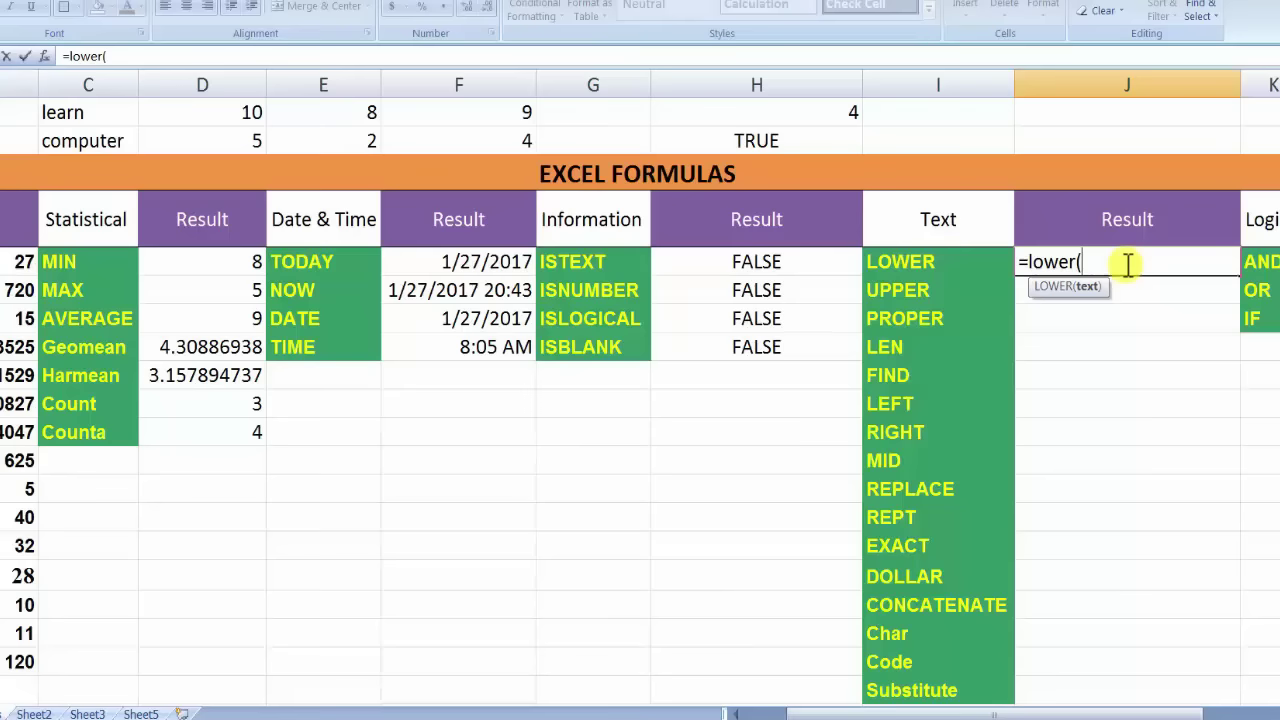
{"action": "type", "text": "\""}
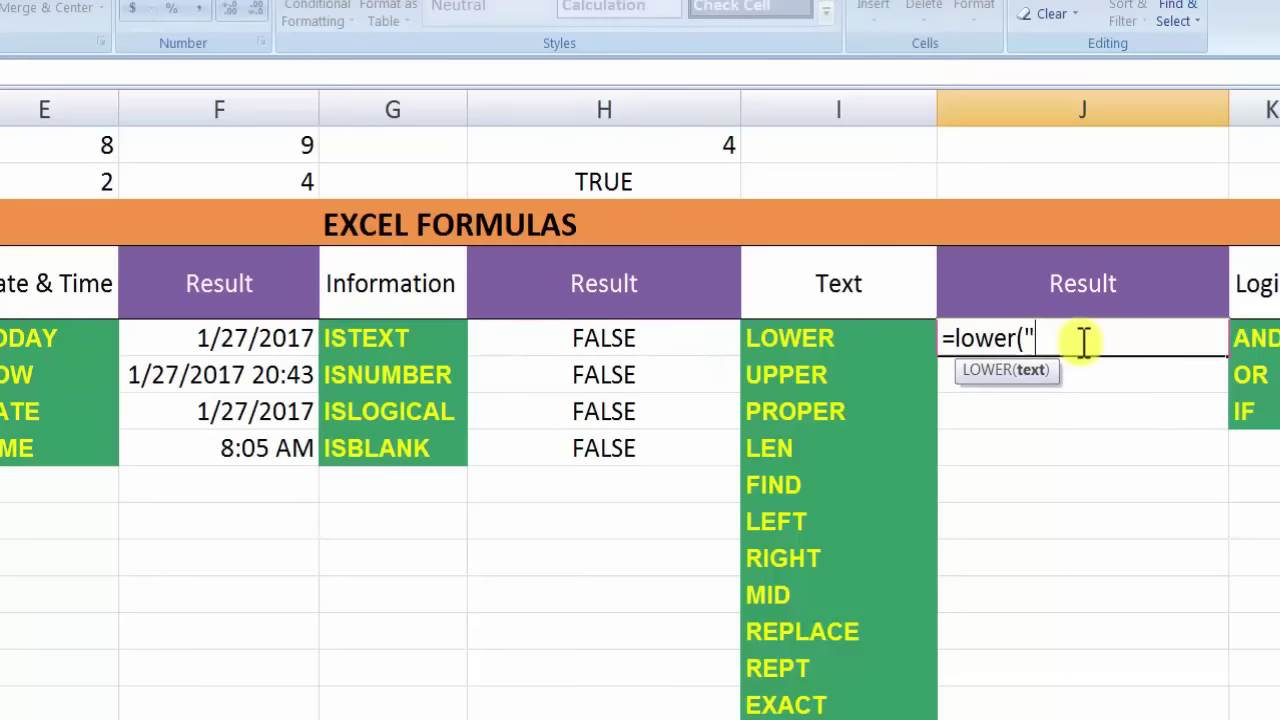
{"action": "type", "text": "learn"}
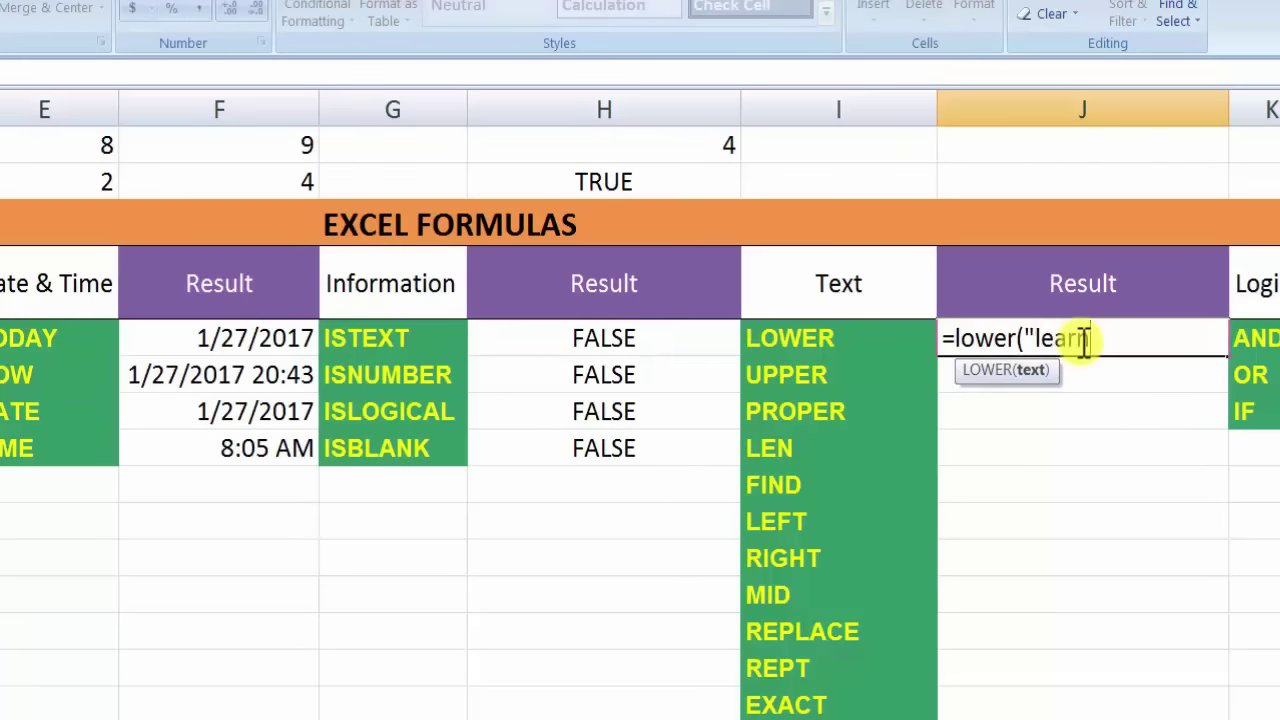
{"action": "type", "text": "\")"}
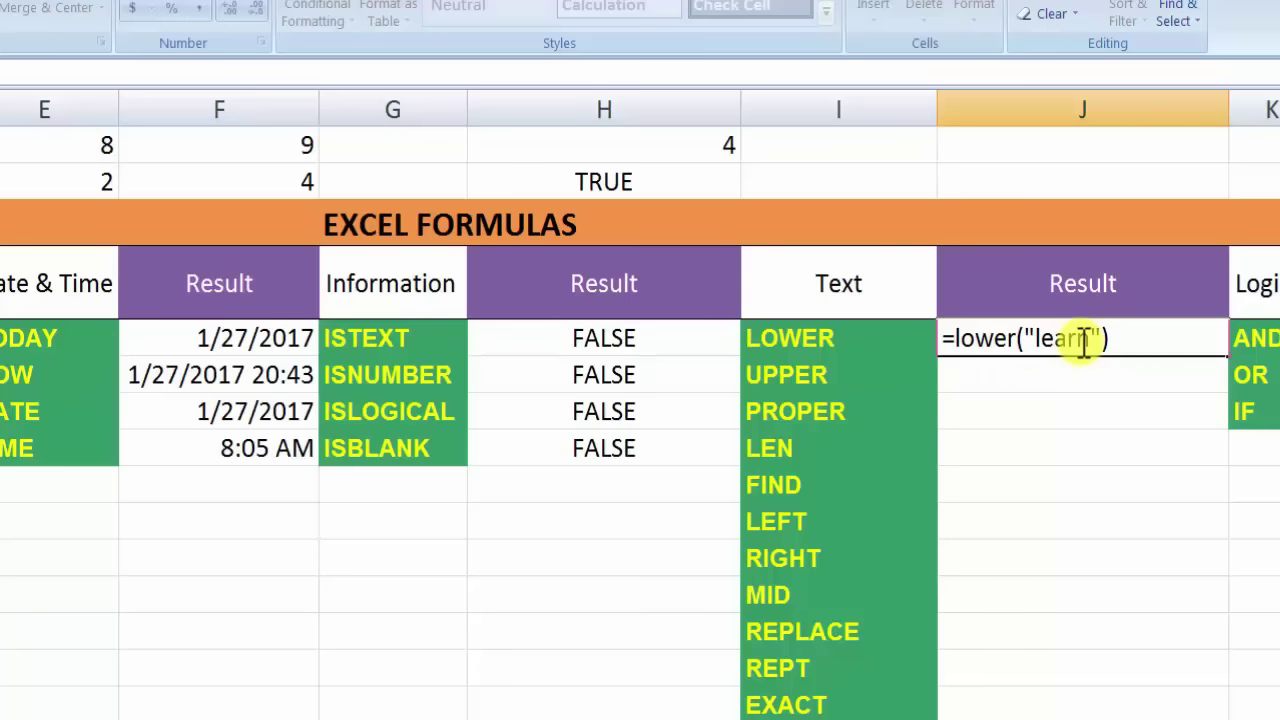
{"action": "left_click", "coordinate": [1020, 339]}
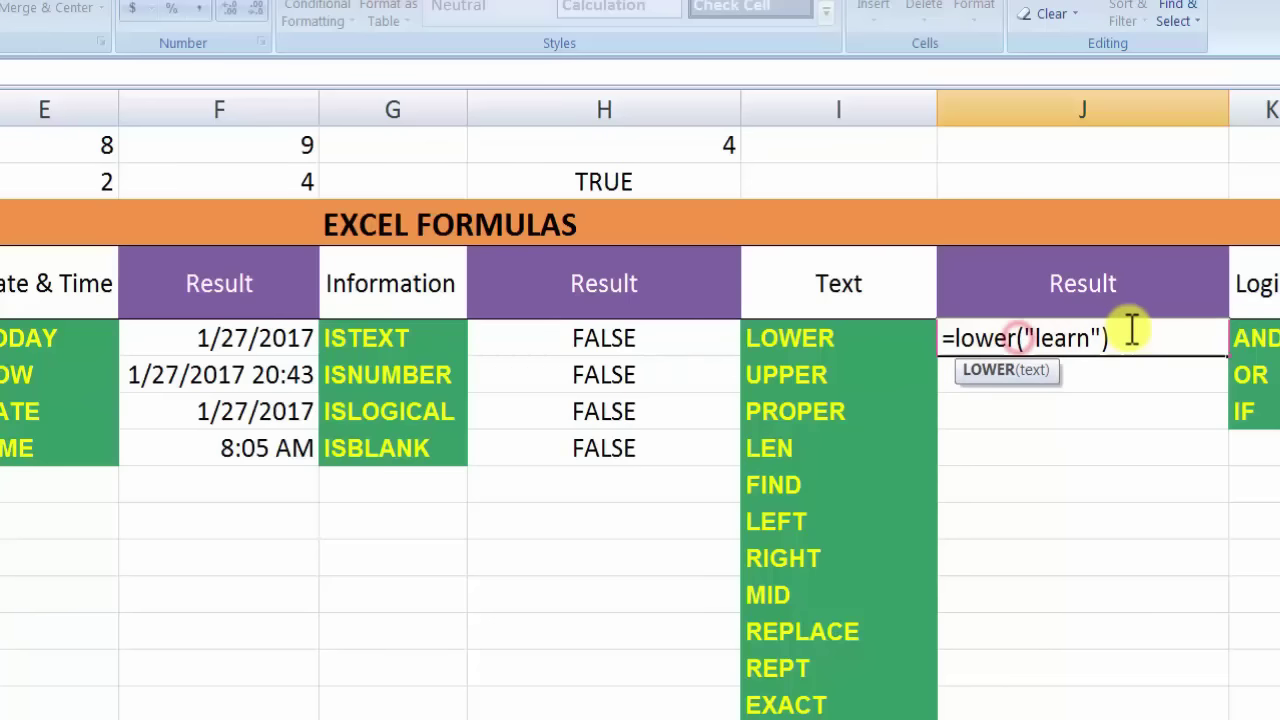
{"action": "left_click", "coordinate": [1036, 339]}
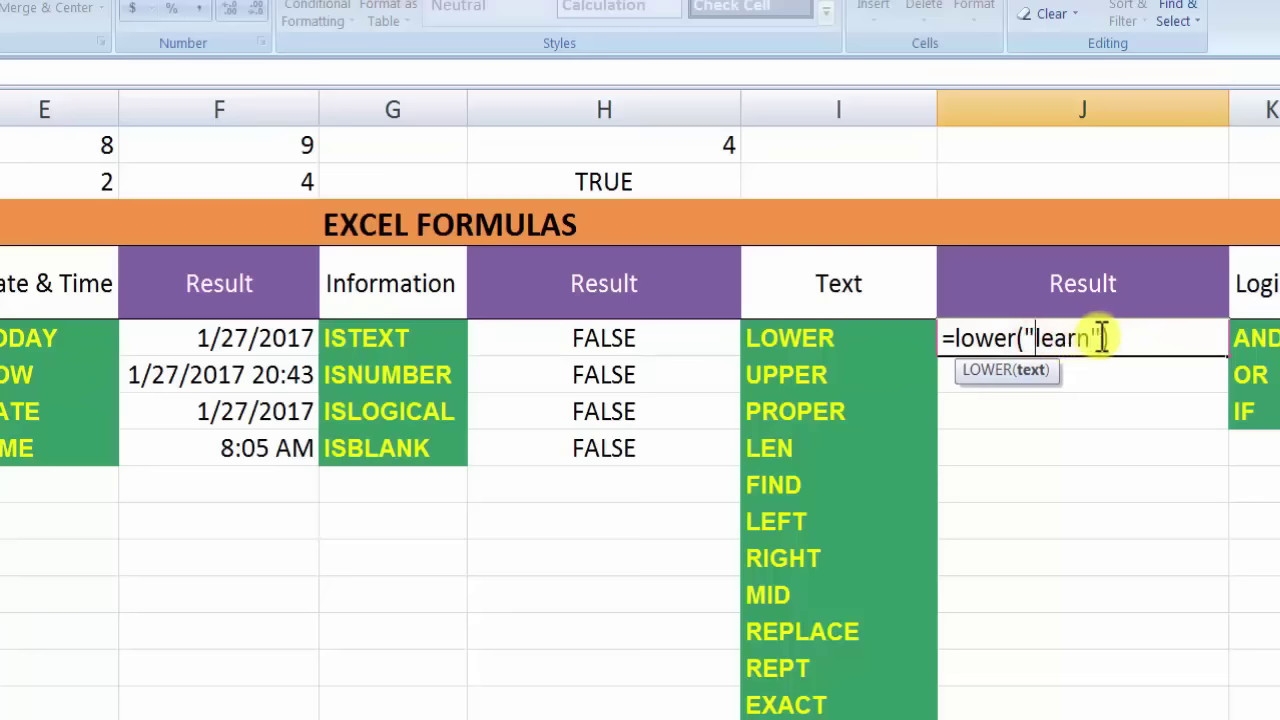
{"action": "left_click", "coordinate": [1101, 339]}
{"action": "type", "text": ")"}
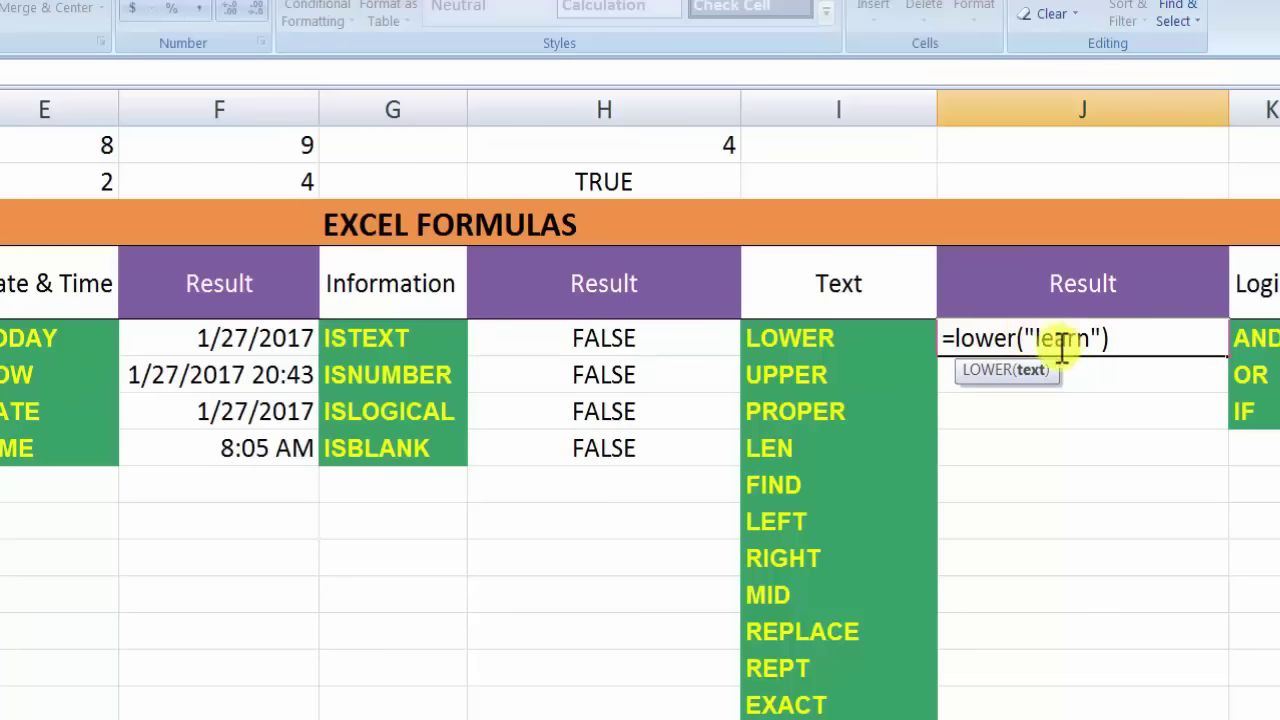
{"action": "left_click_drag", "start_coordinate": [1036, 338], "coordinate": [1096, 338]}
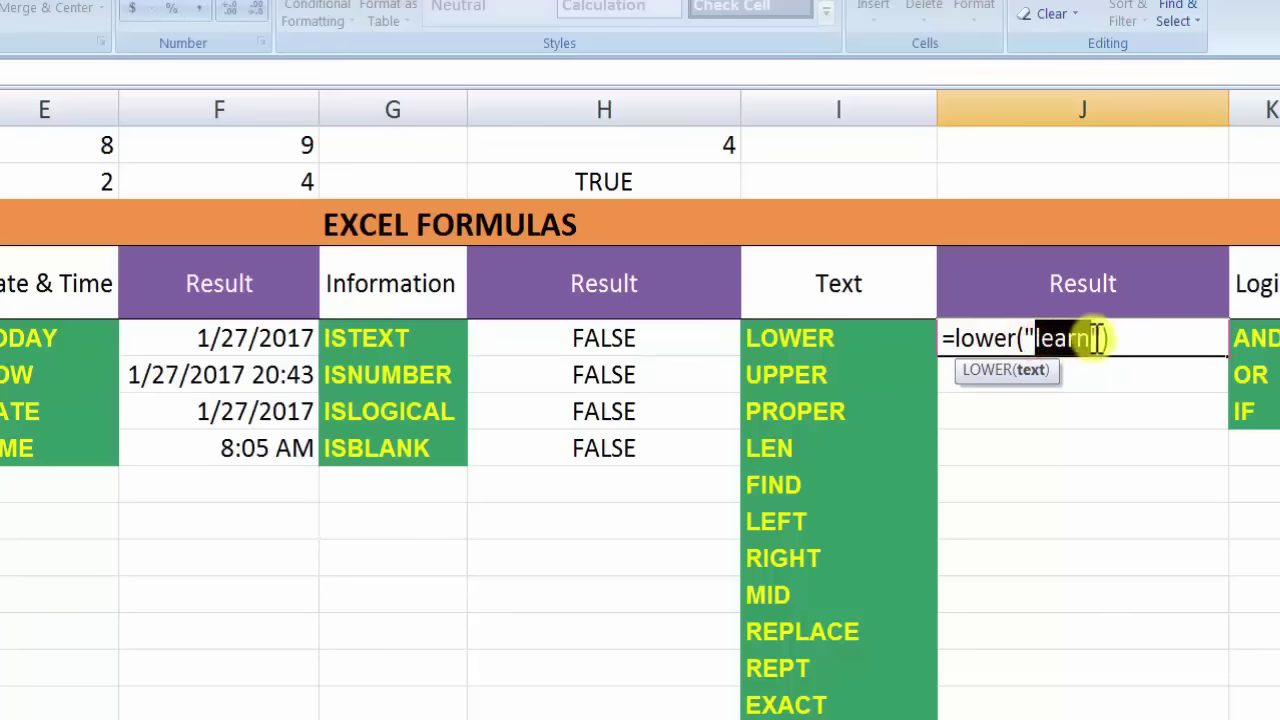
{"action": "left_click", "coordinate": [1107, 338]}
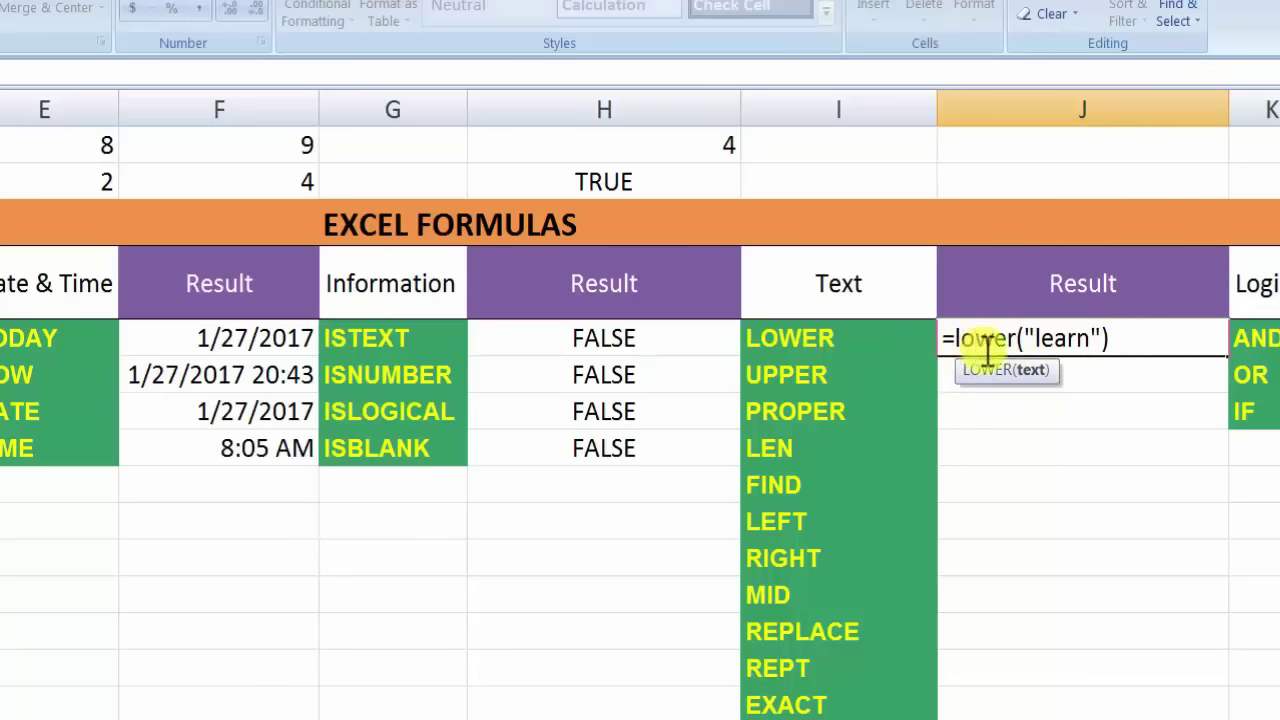
{"action": "left_click", "coordinate": [1038, 341]}
{"action": "double_click", "coordinate": [1038, 341]}
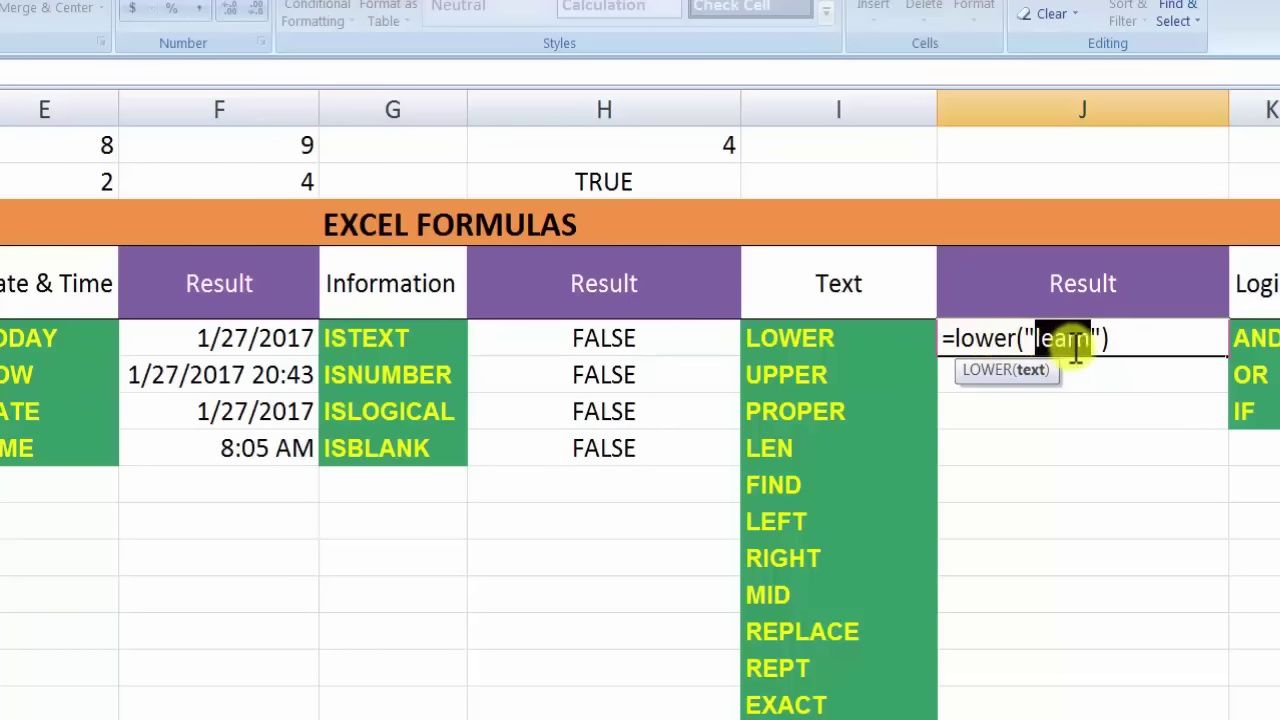
{"action": "key", "text": "Return"}
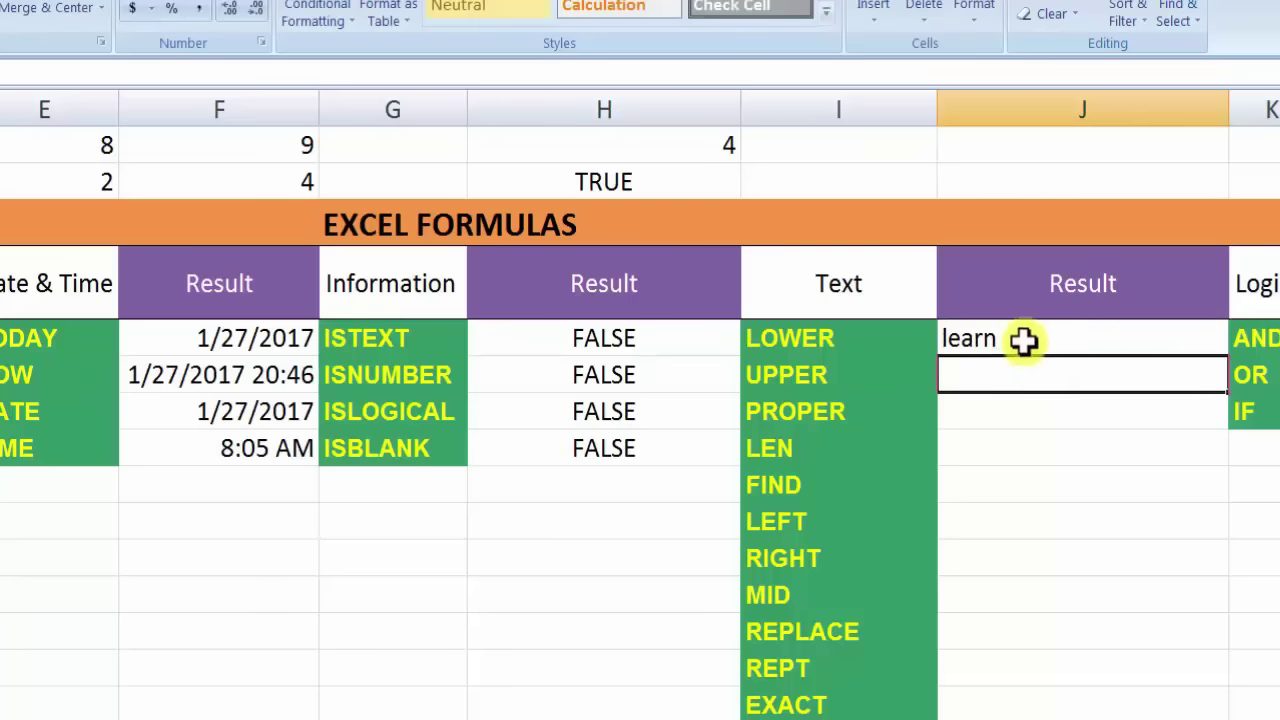
Step: Change the LOWER argument to "LEARN" so J5 displays learn
{"action": "left_click", "coordinate": [1023, 340]}
{"action": "double_click", "coordinate": [1087, 348]}
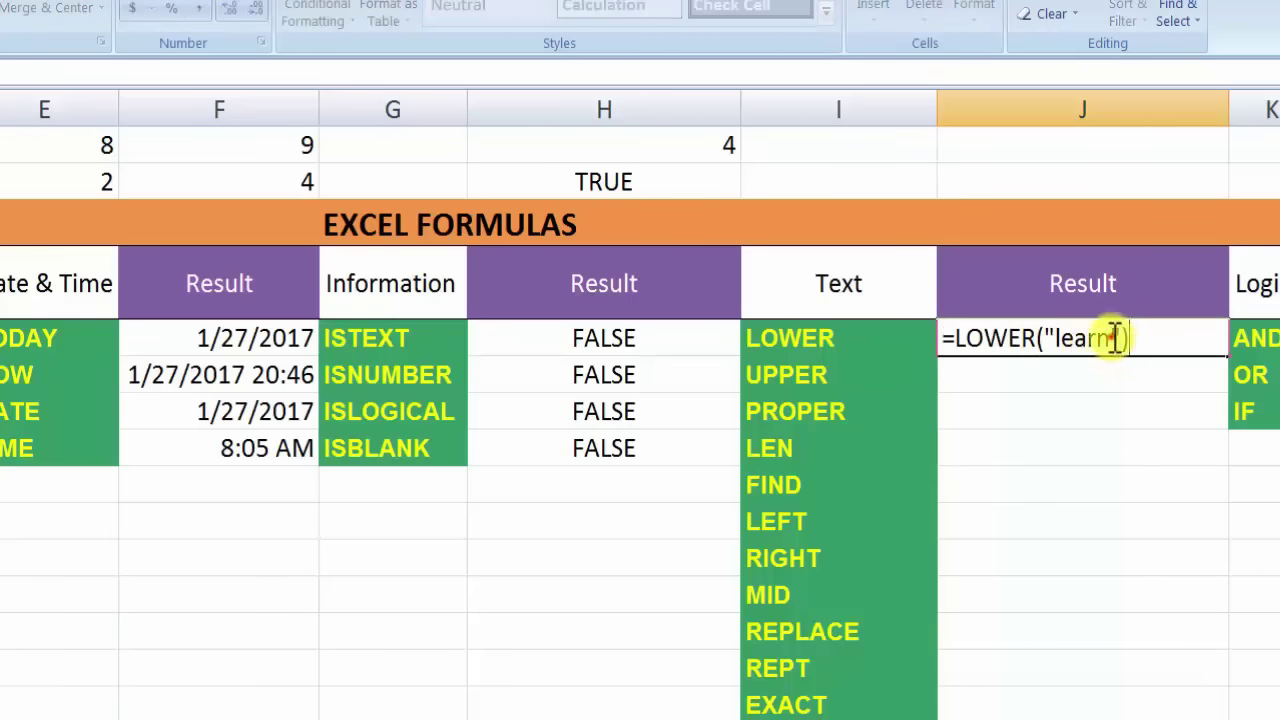
{"action": "left_click", "coordinate": [1112, 338]}
{"action": "key", "text": "BackSpace"}
{"action": "key", "text": "BackSpace"}
{"action": "key", "text": "BackSpace"}
{"action": "key", "text": "BackSpace"}
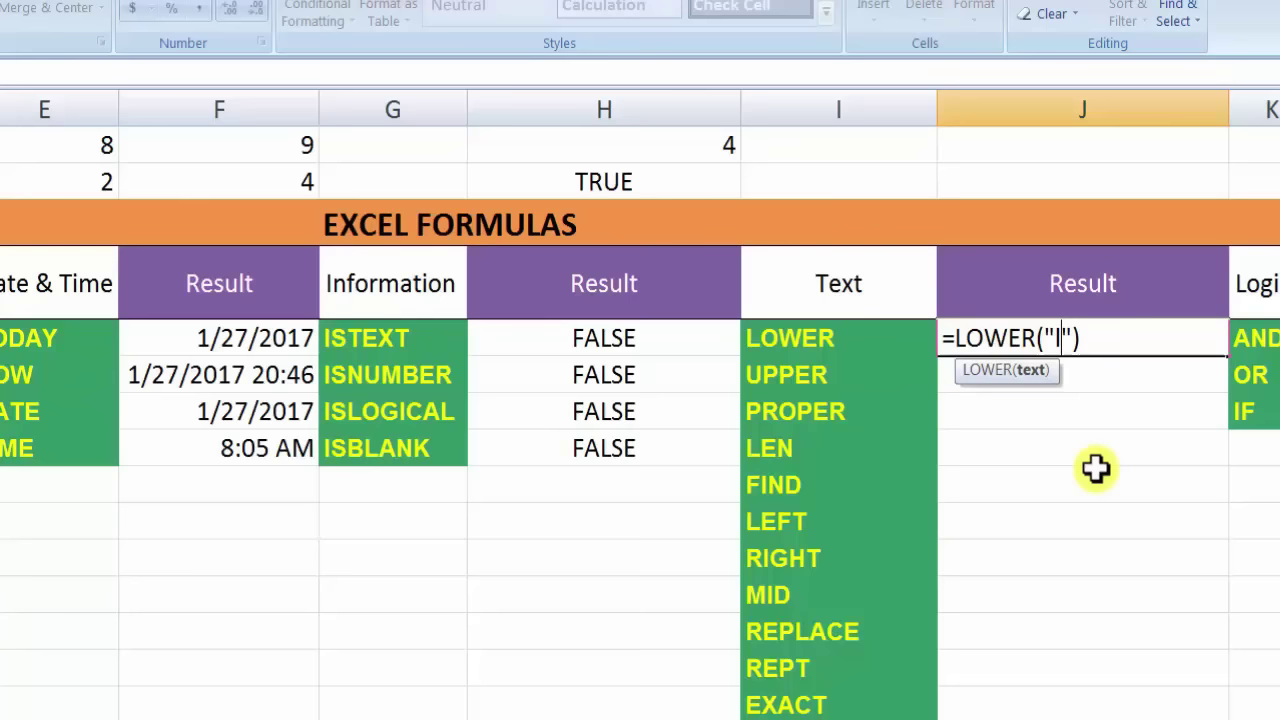
{"action": "key", "text": "BackSpace"}
{"action": "type", "text": "LEARN"}
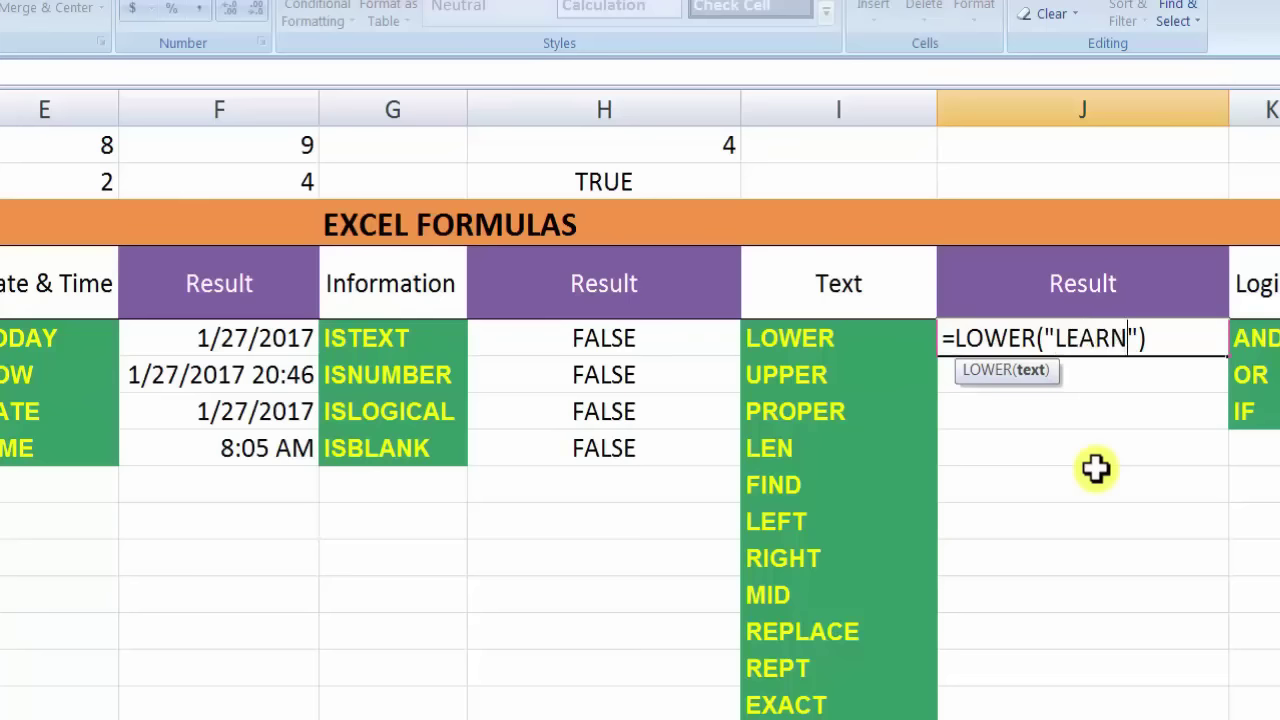
{"action": "key", "text": "Return"}
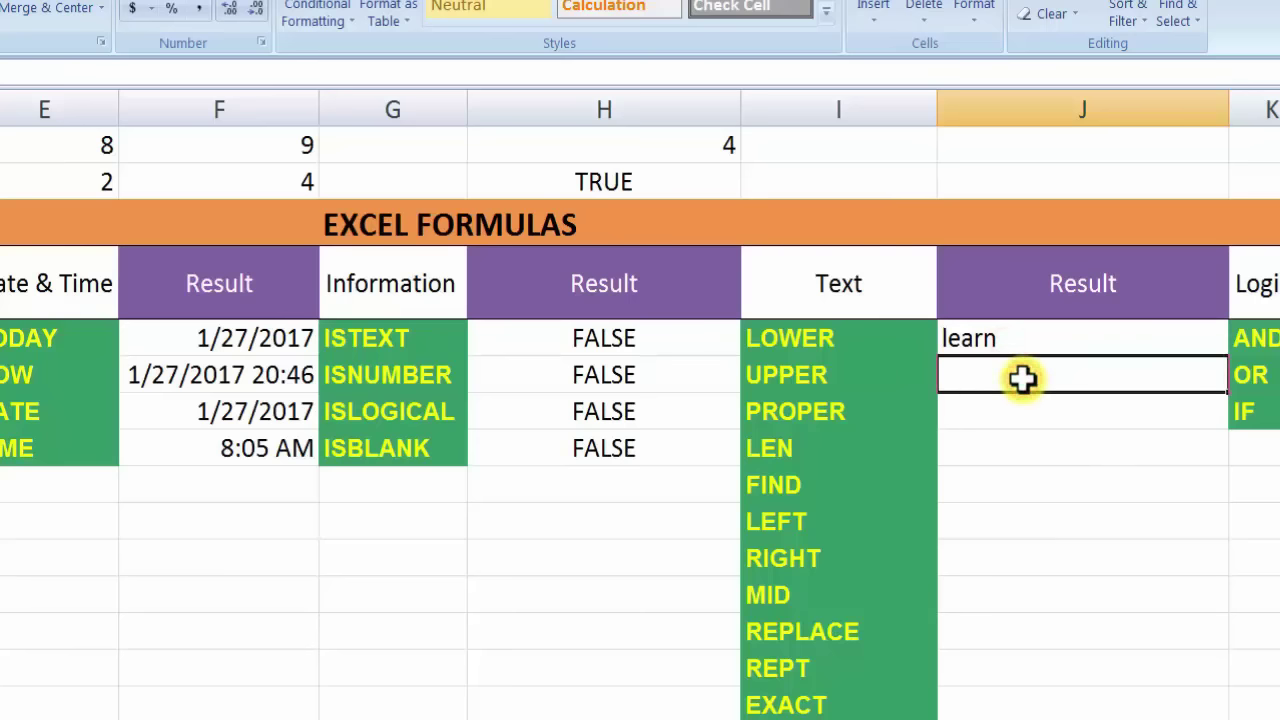
Step: Enter =UPPER(I4) in the UPPER Result cell so it shows TEXT
{"action": "type", "text": "="}
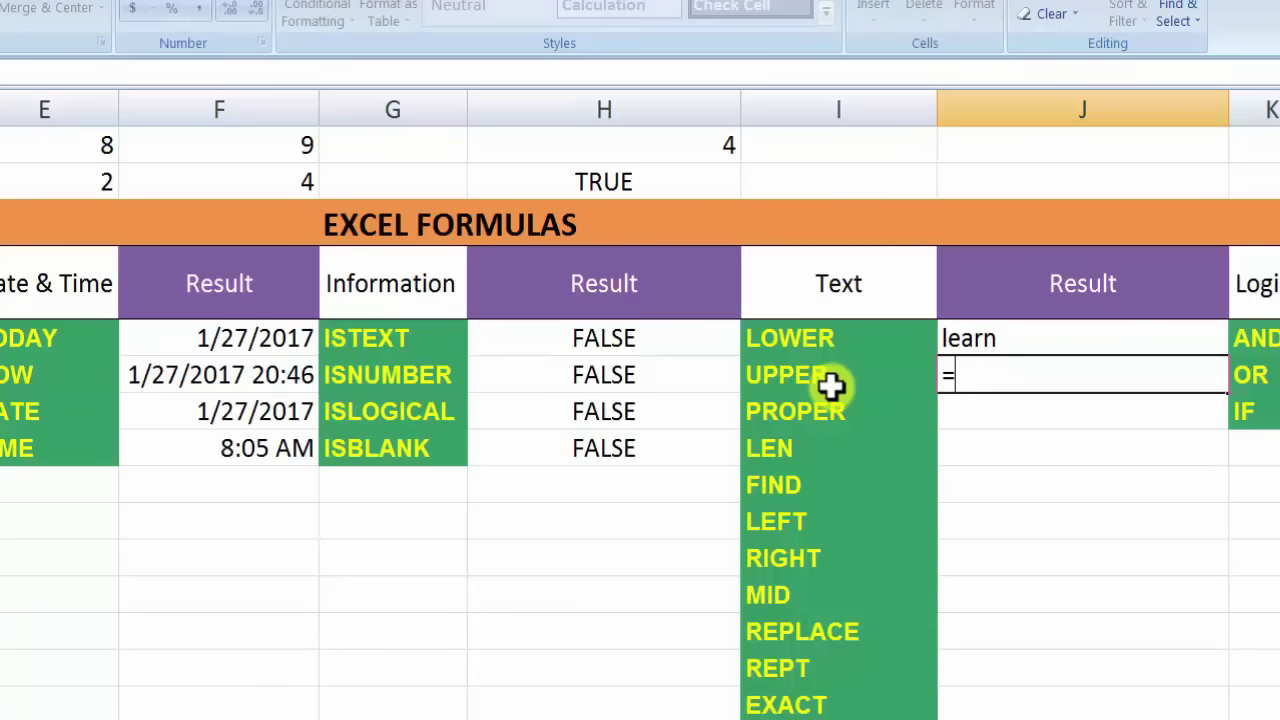
{"action": "type", "text": "UPPER("}
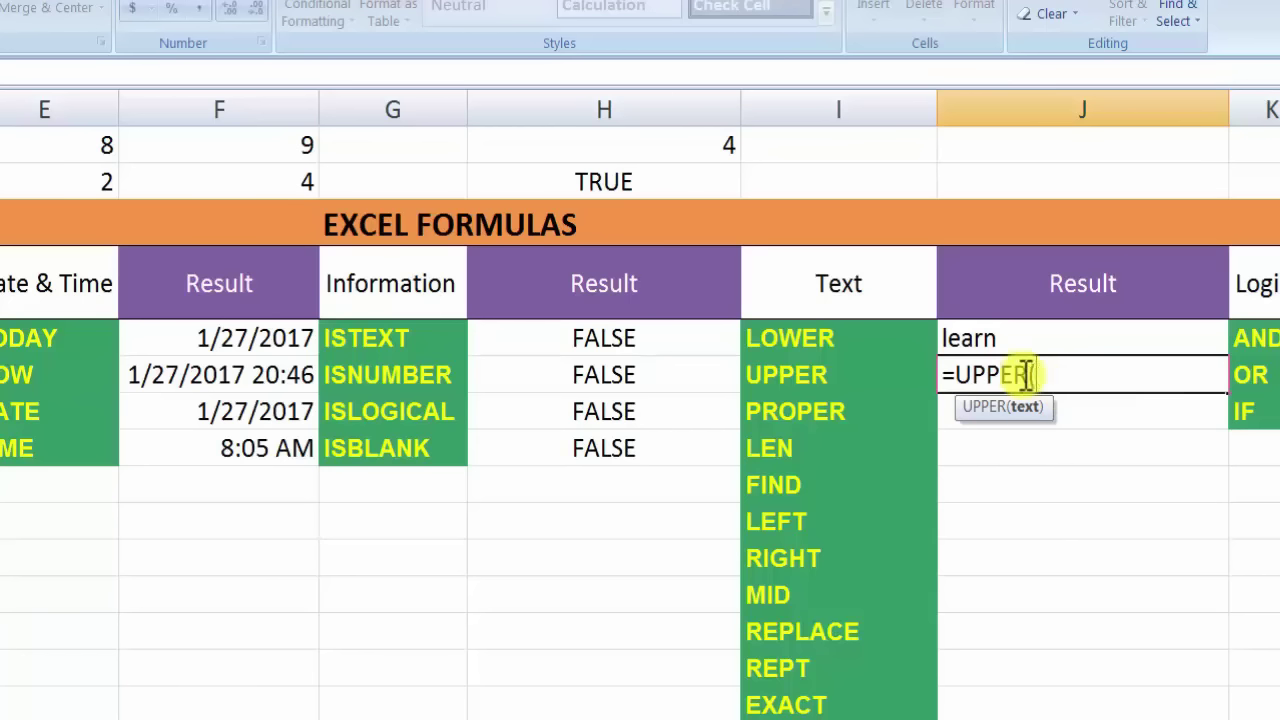
{"action": "left_click", "coordinate": [843, 291]}
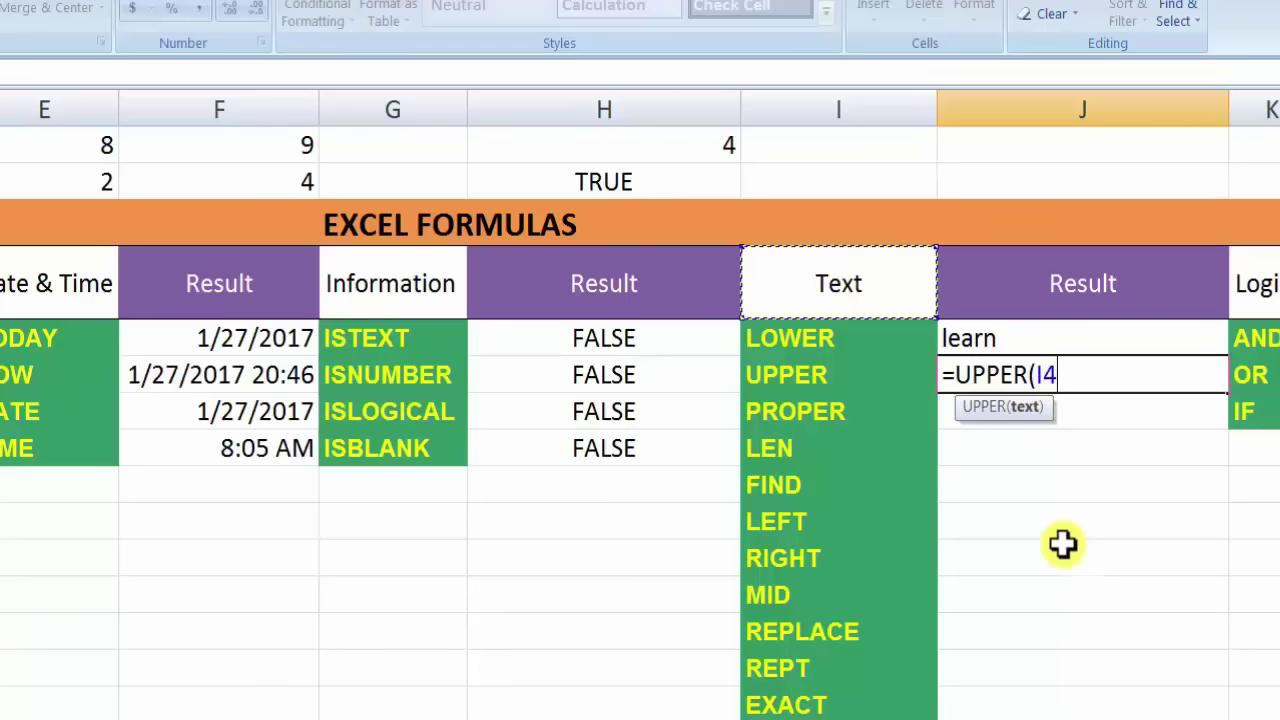
{"action": "type", "text": ")"}
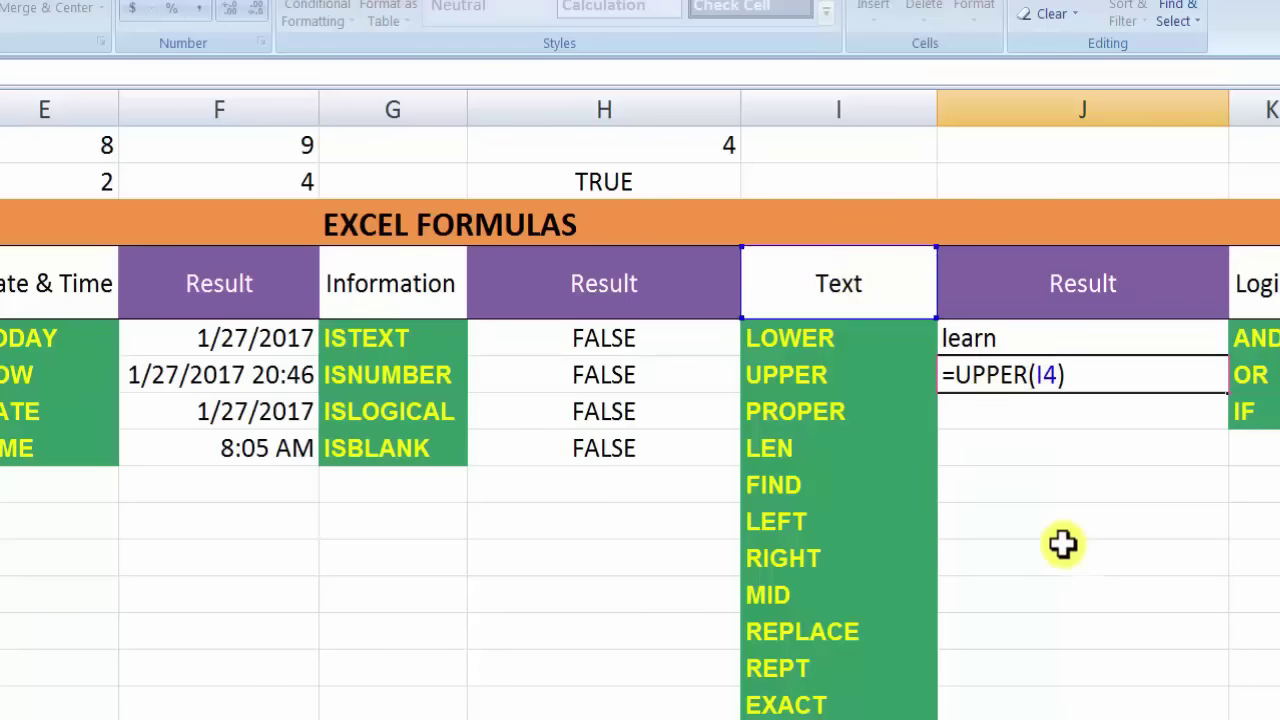
{"action": "key", "text": "Return"}
{"action": "left_click", "coordinate": [840, 284]}
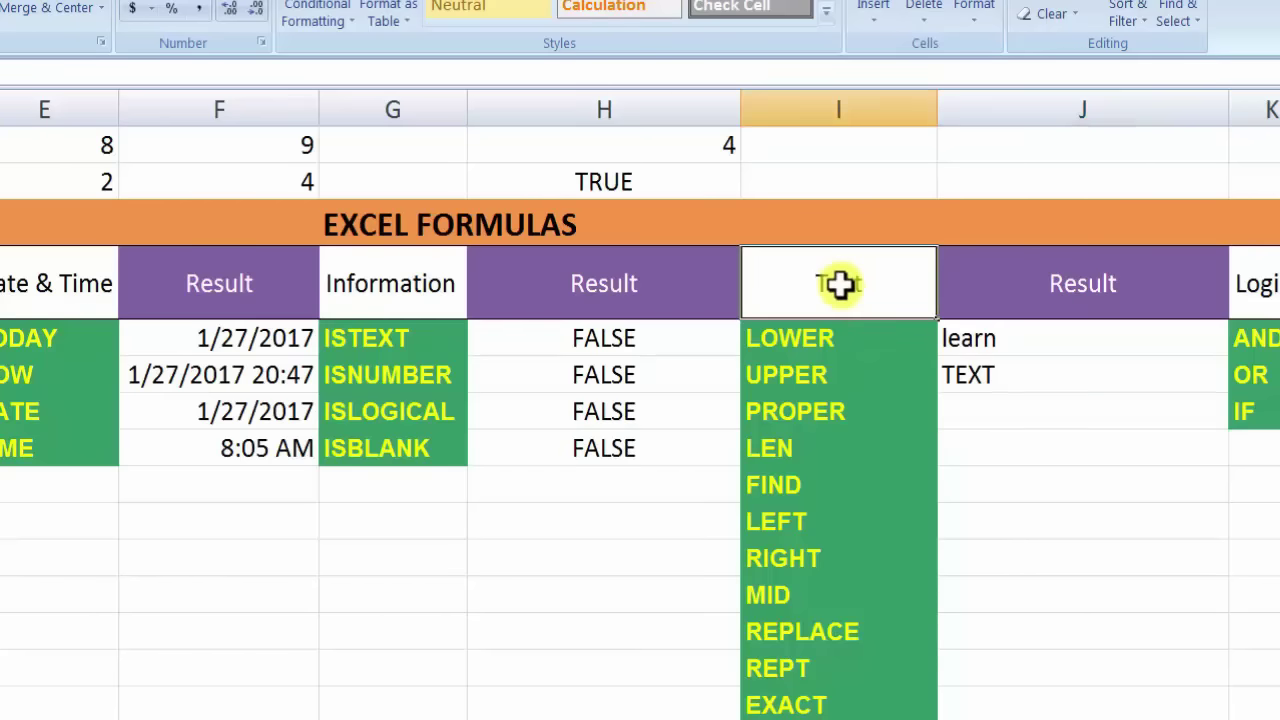
{"action": "left_click", "coordinate": [997, 383]}
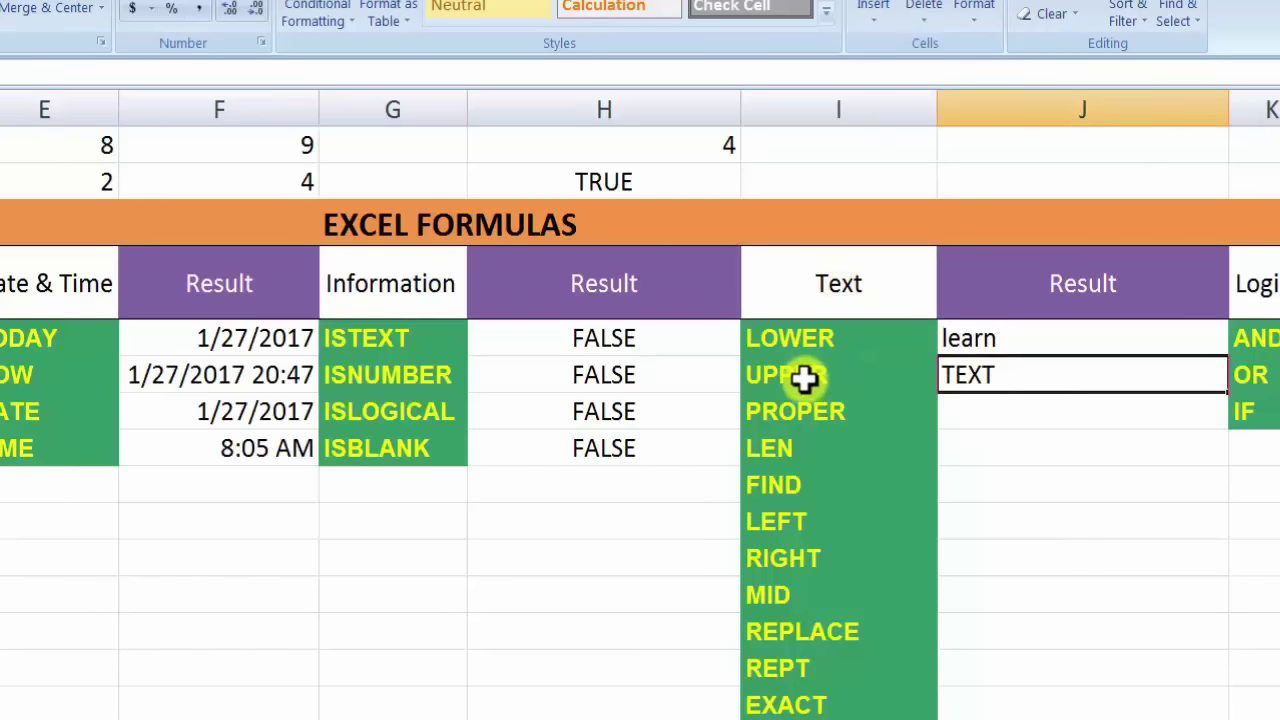
{"action": "left_click", "coordinate": [980, 415]}
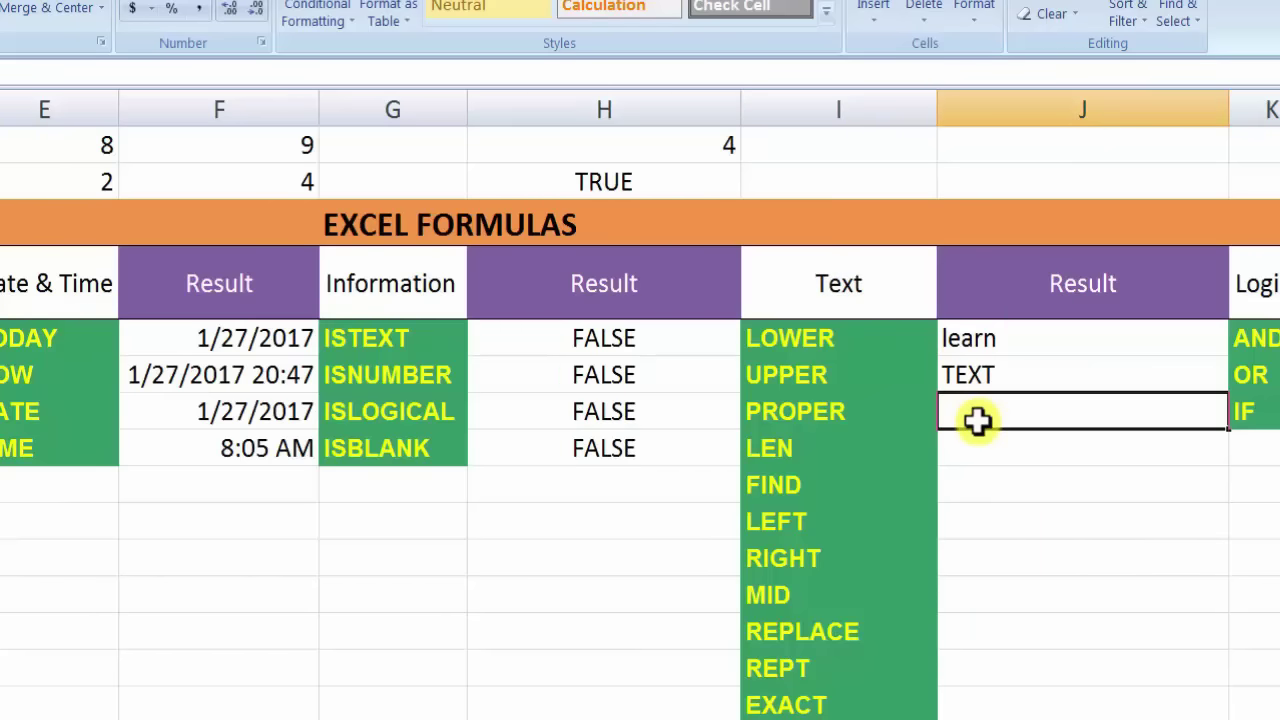
{"action": "left_click", "coordinate": [825, 410]}
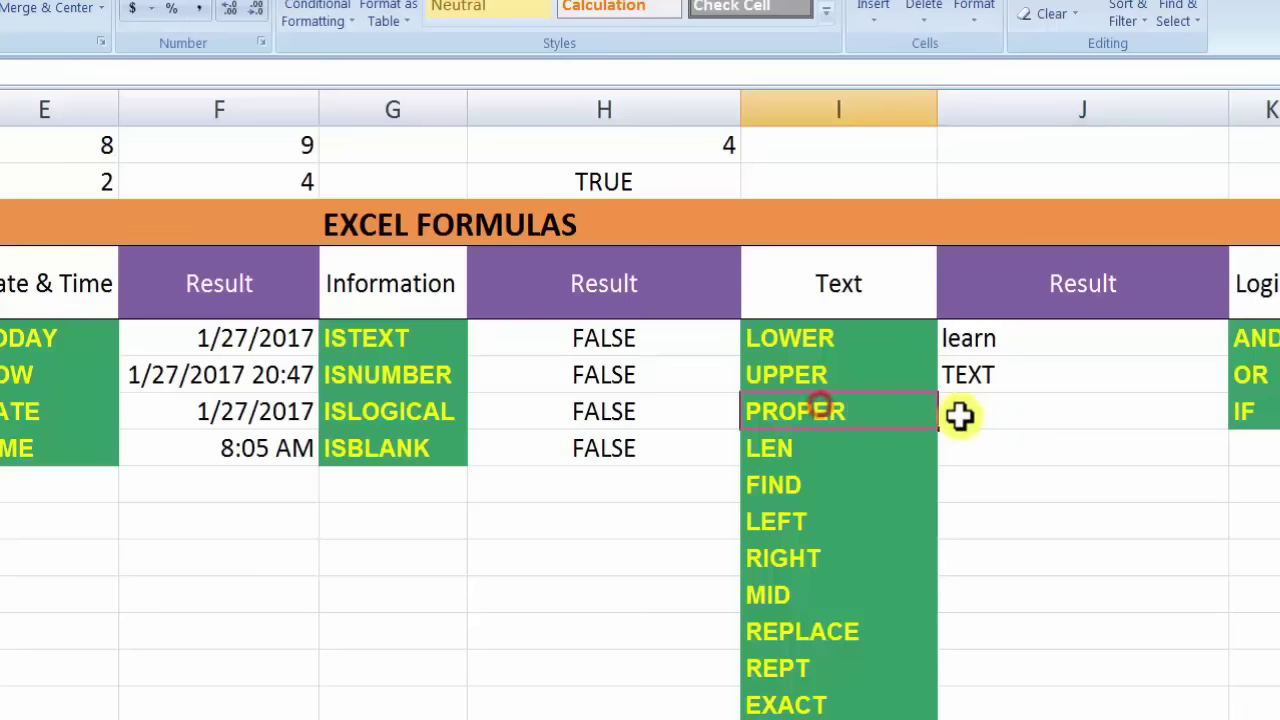
{"action": "left_click", "coordinate": [966, 416]}
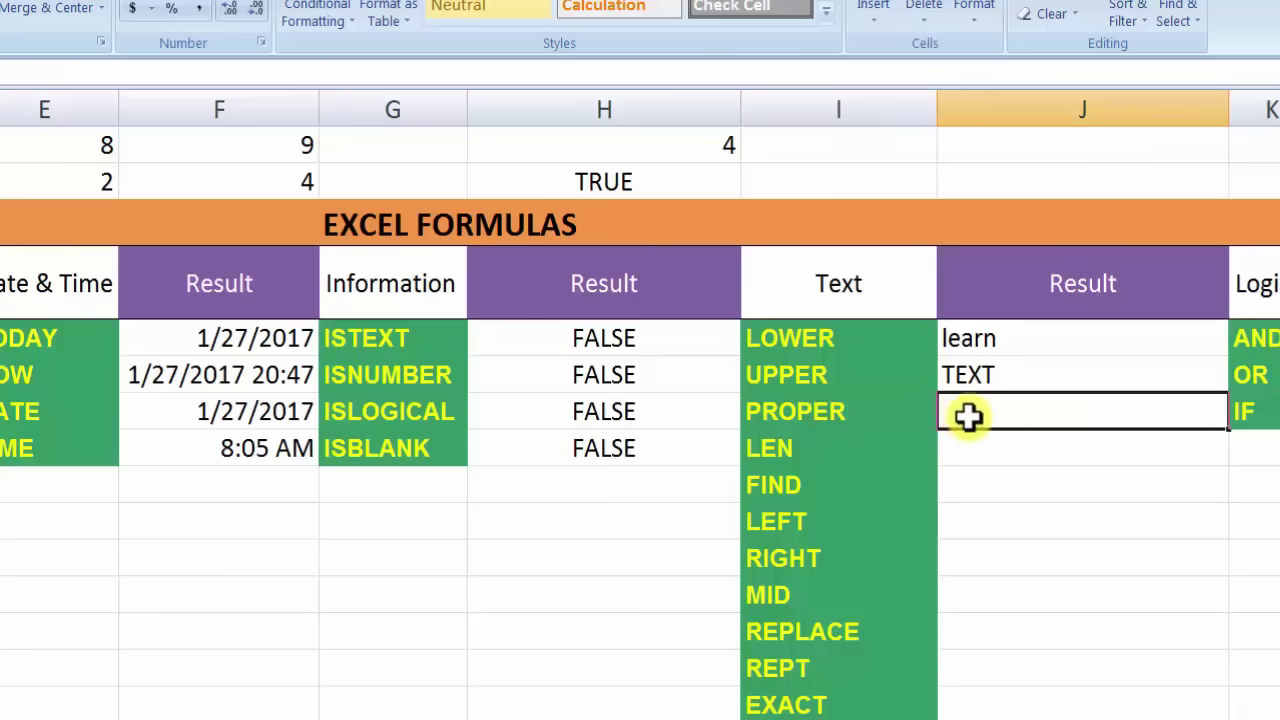
Step: Enter =PROPER("learn computer") beside PROPER, giving Learn Computer
{"action": "type", "text": "=p"}
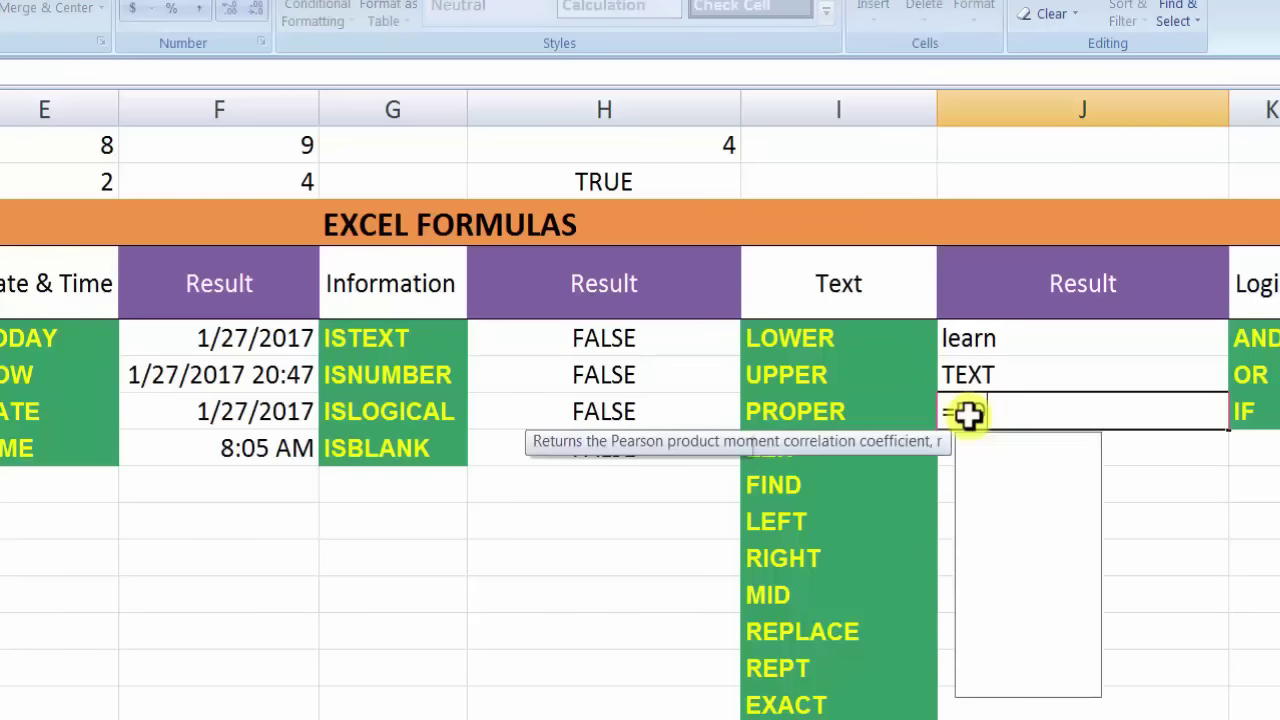
{"action": "type", "text": "rope"}
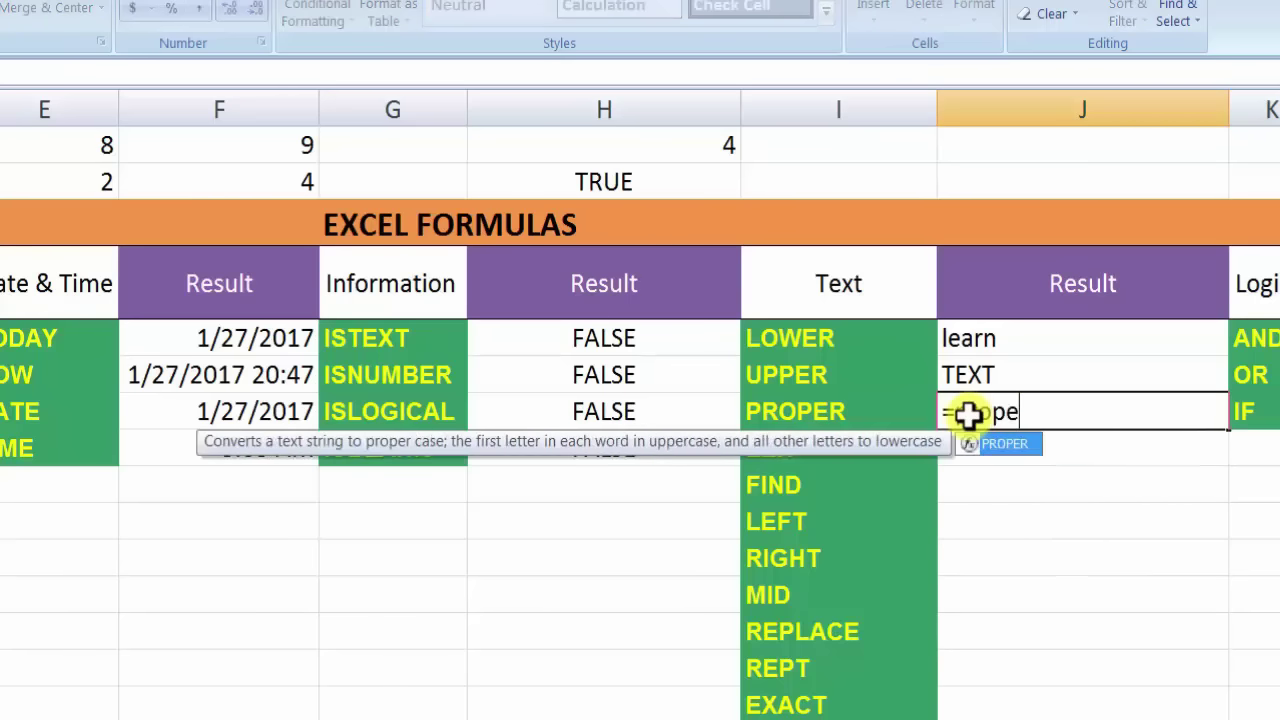
{"action": "type", "text": "r("}
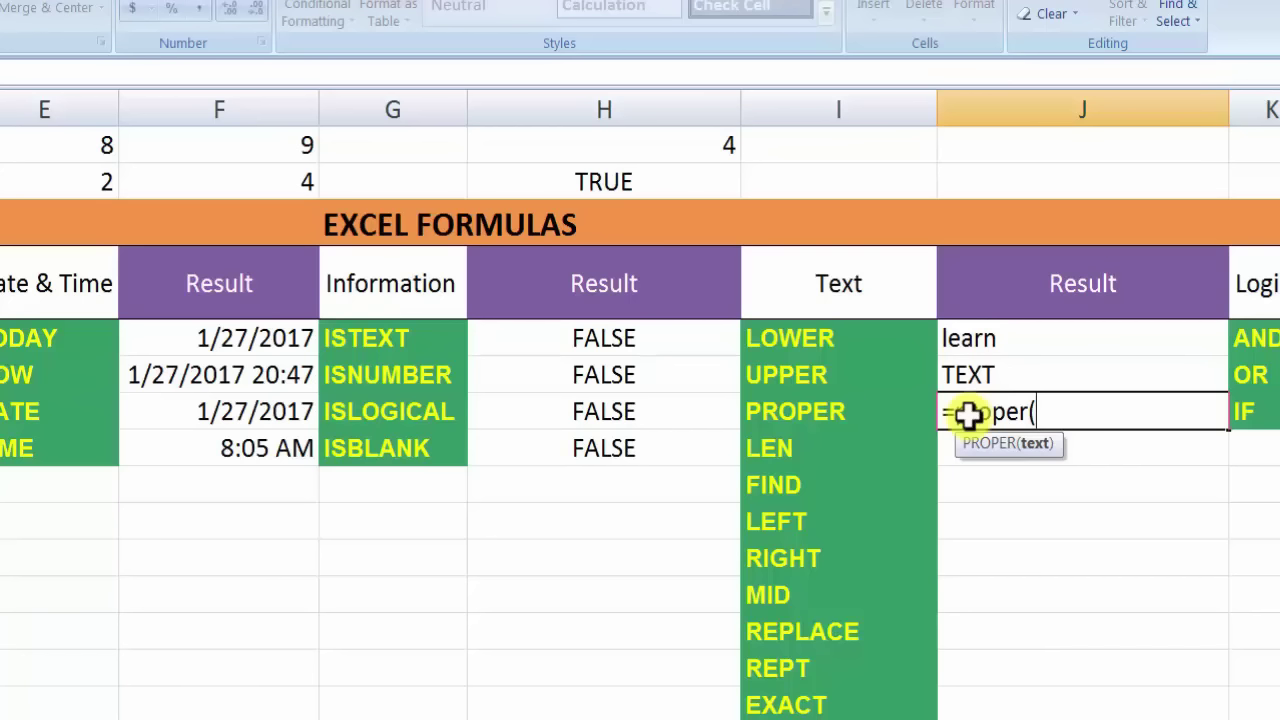
{"action": "type", "text": "\"learn"}
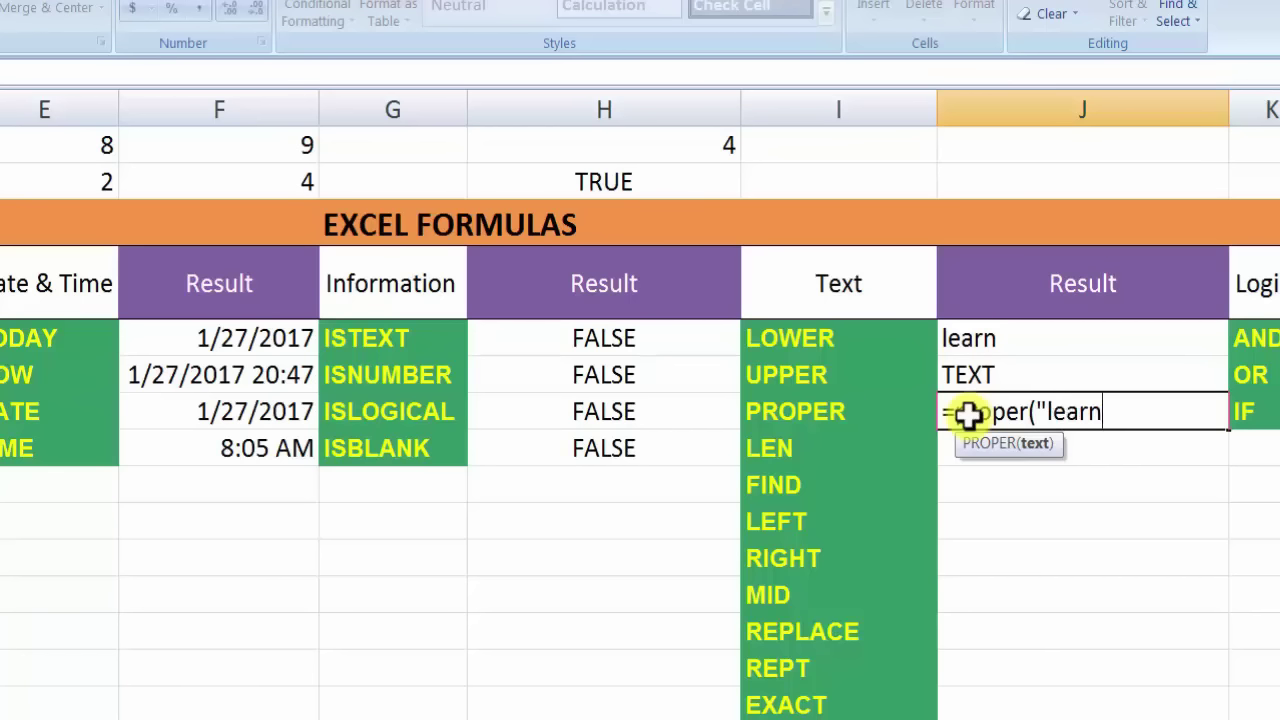
{"action": "type", "text": " computer"}
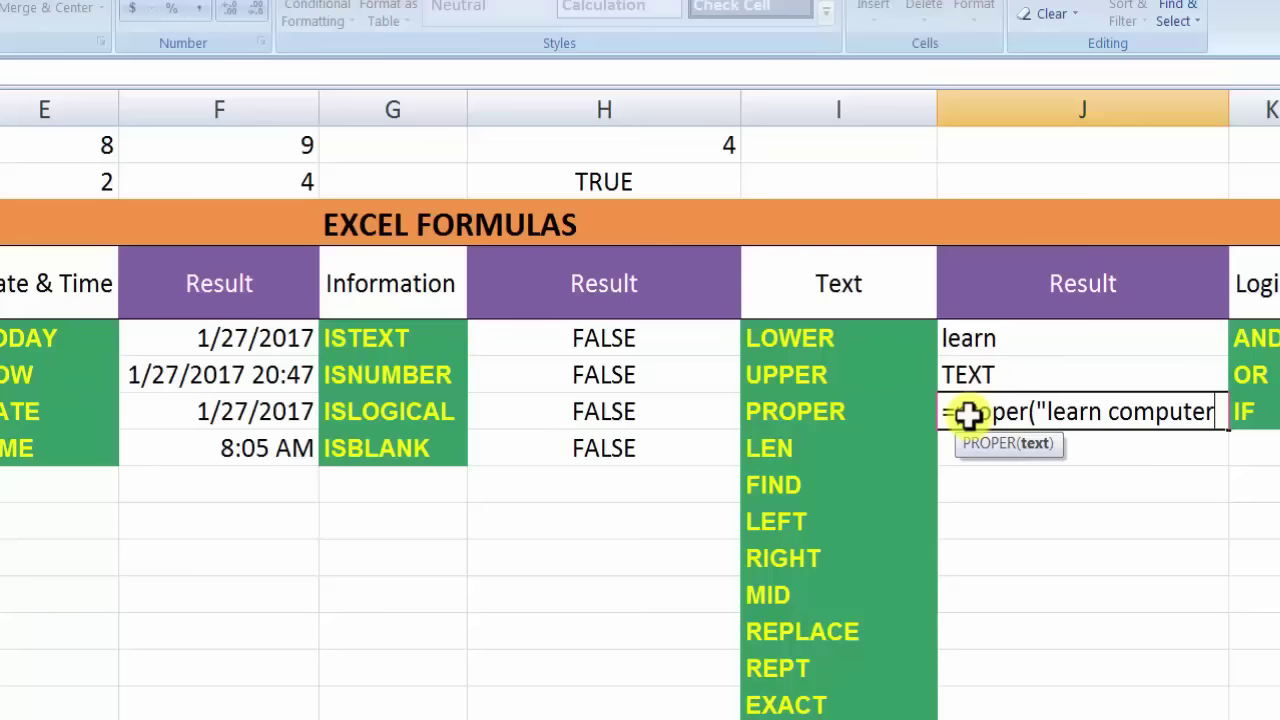
{"action": "type", "text": "\")"}
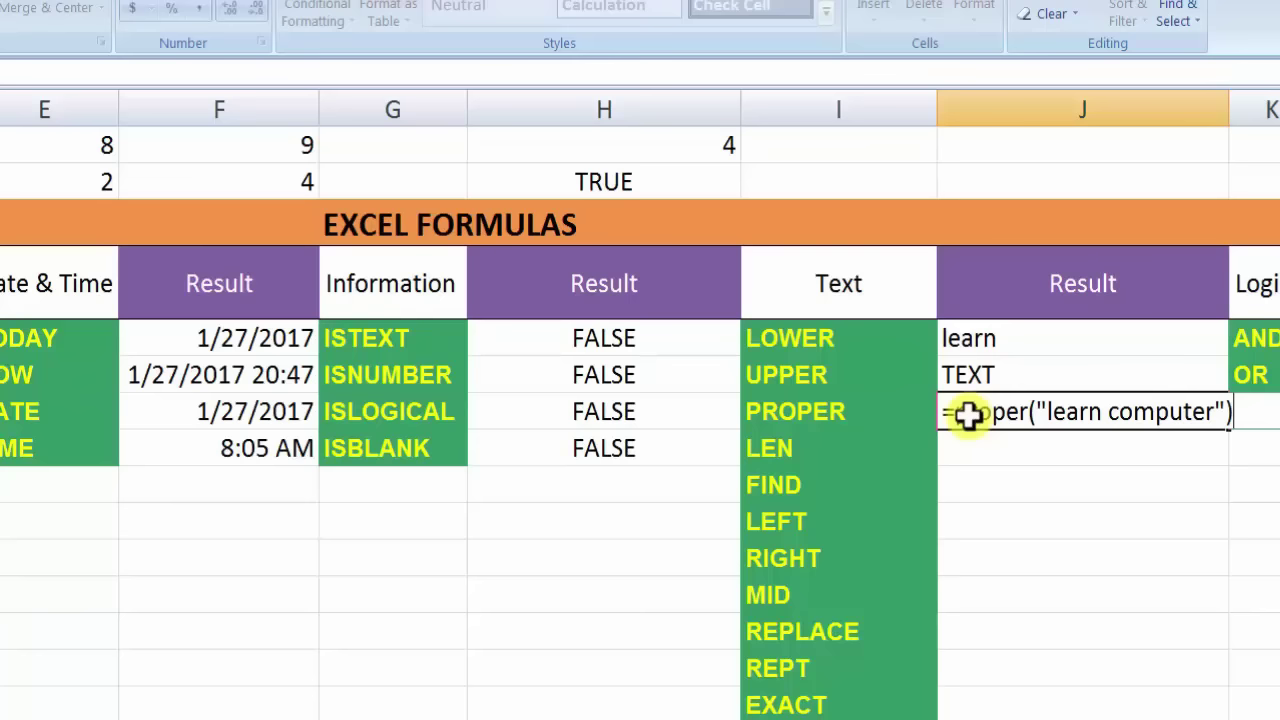
{"action": "key", "text": "Return"}
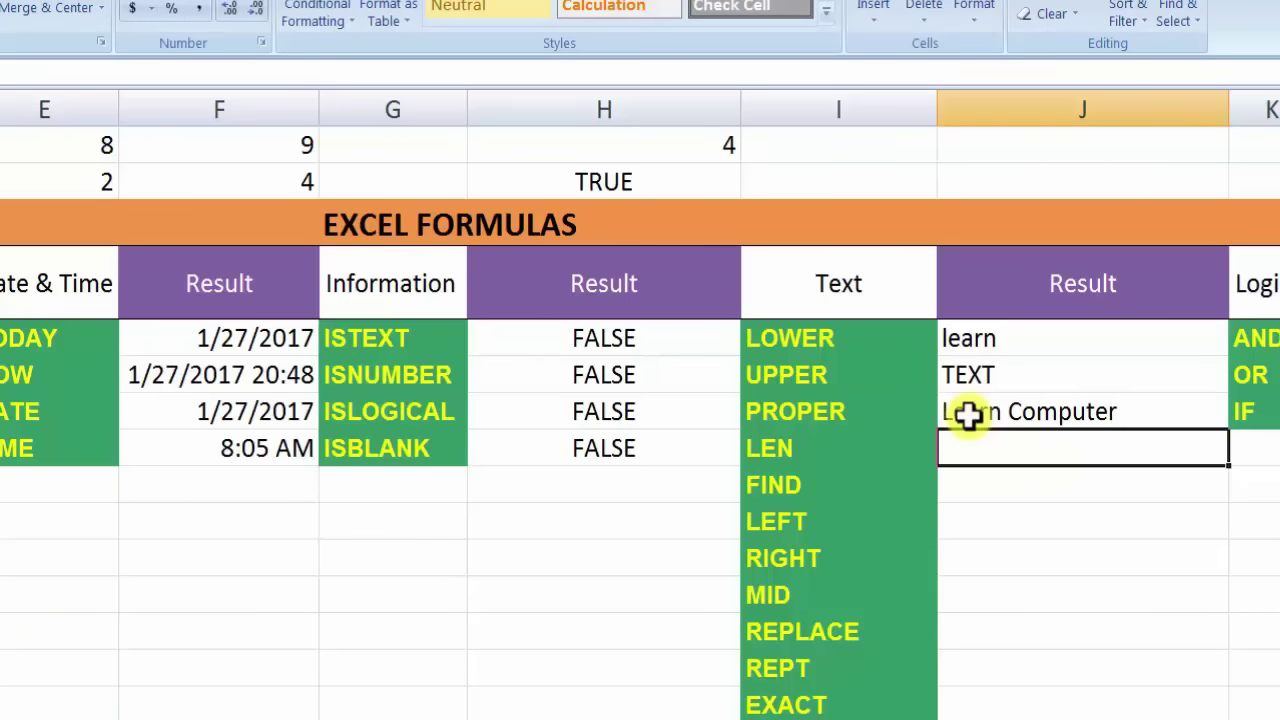
{"action": "left_click", "coordinate": [977, 414]}
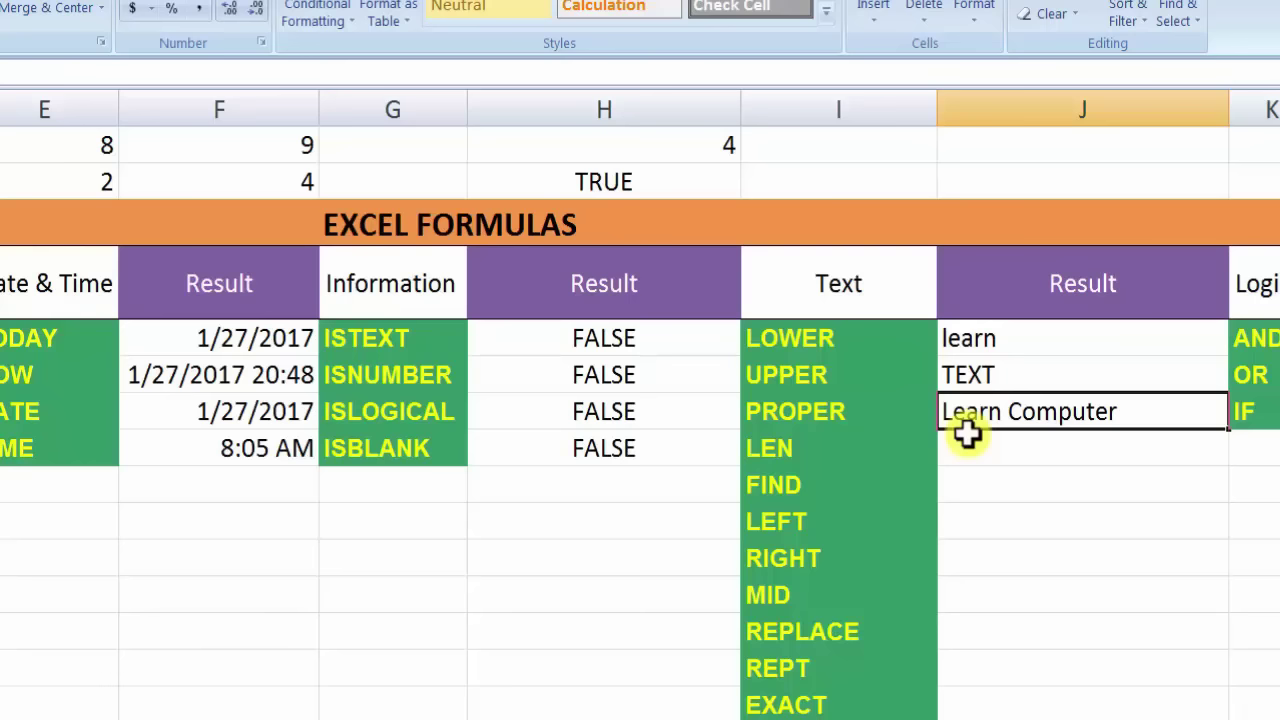
{"action": "left_click", "coordinate": [986, 447]}
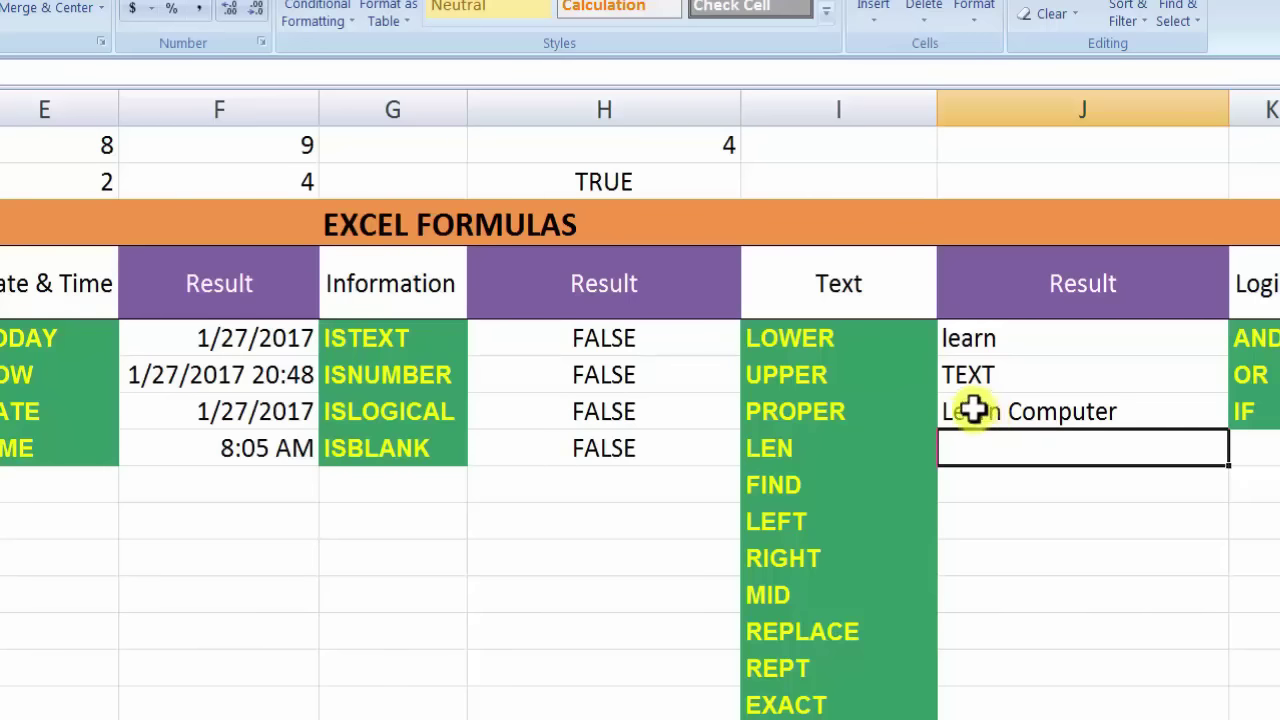
{"action": "left_click", "coordinate": [984, 414]}
{"action": "left_click", "coordinate": [988, 459]}
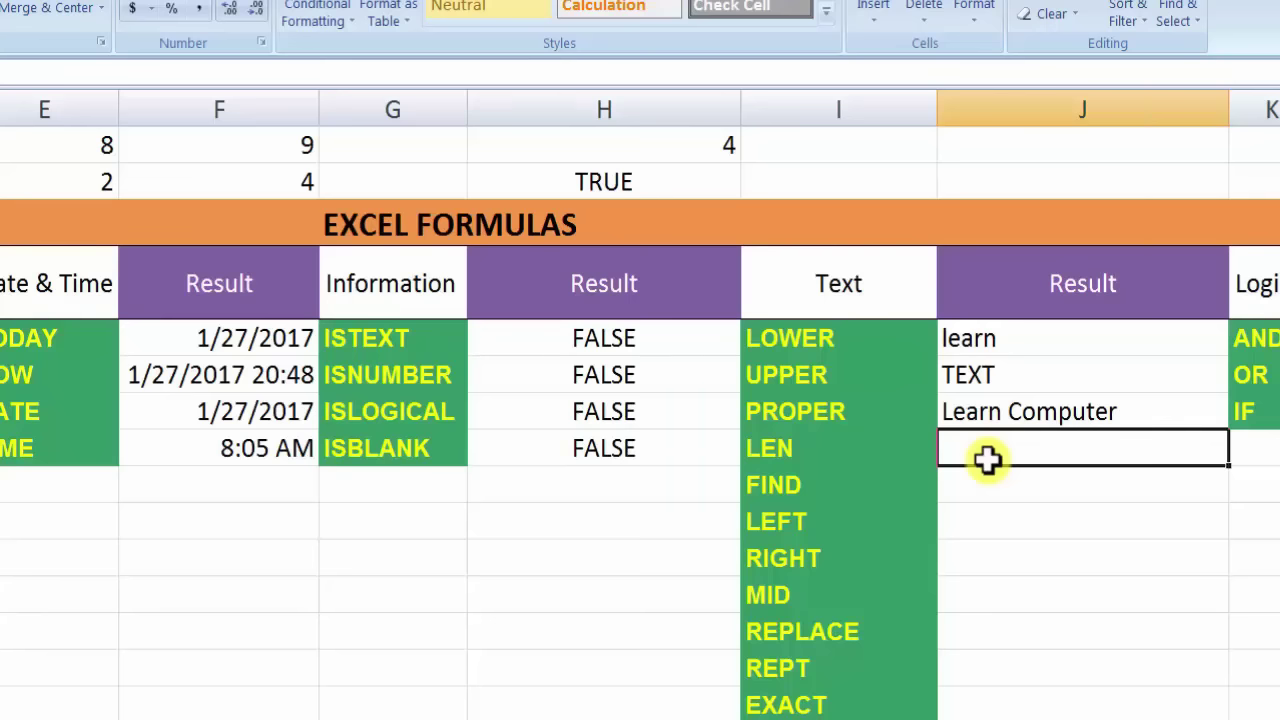
Step: Enter =LEN(J7) beside LEN, counting 14 characters in Learn Computer
{"action": "type", "text": "=len"}
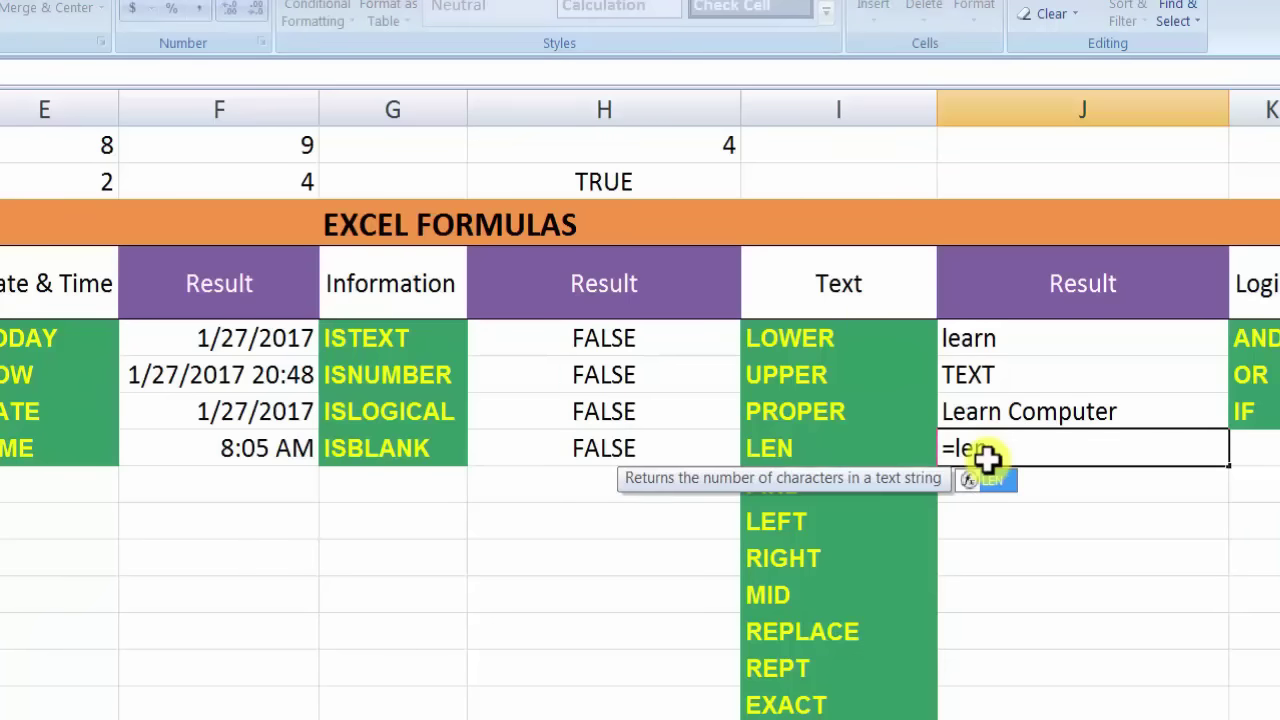
{"action": "type", "text": "("}
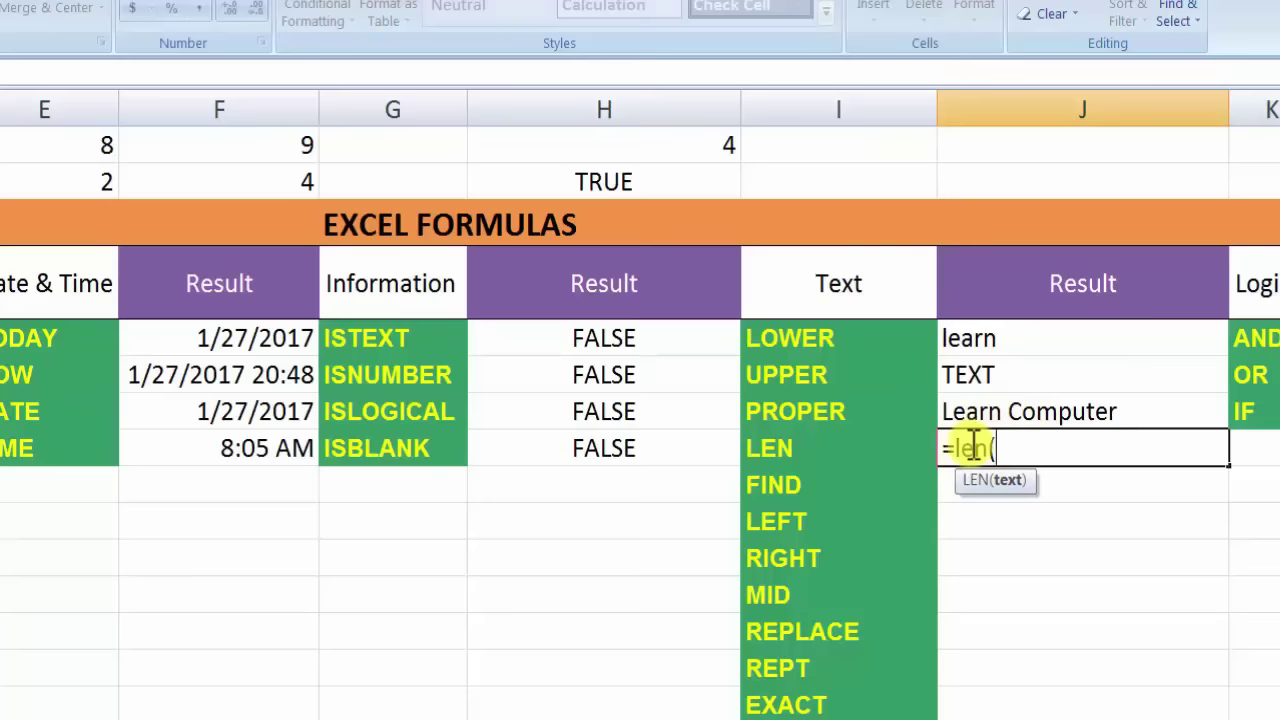
{"action": "left_click", "coordinate": [983, 413]}
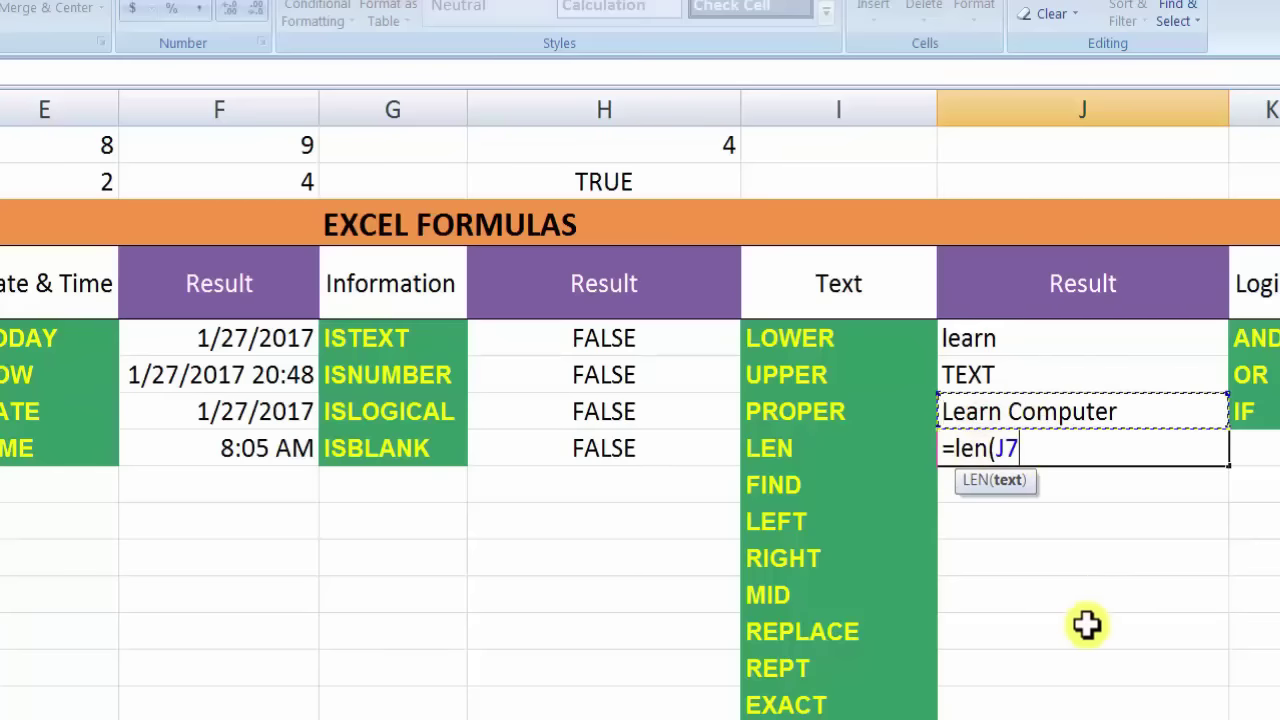
{"action": "type", "text": ")"}
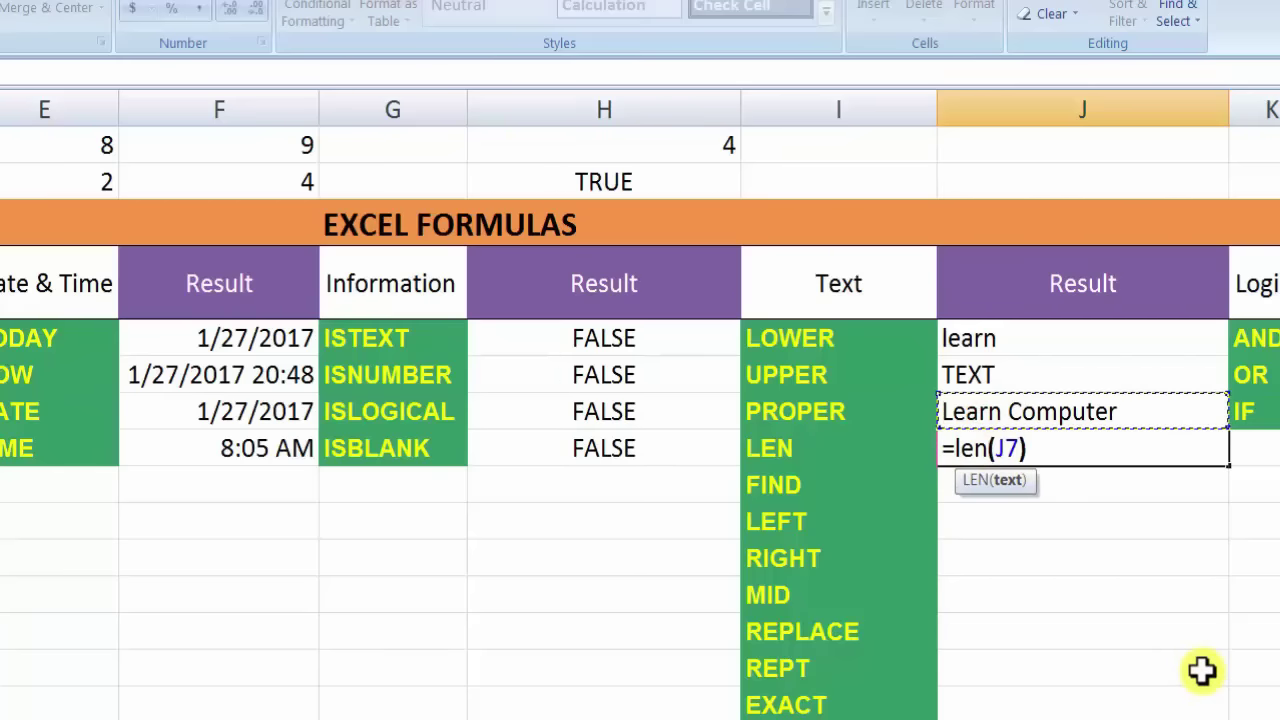
{"action": "key", "text": "Return"}
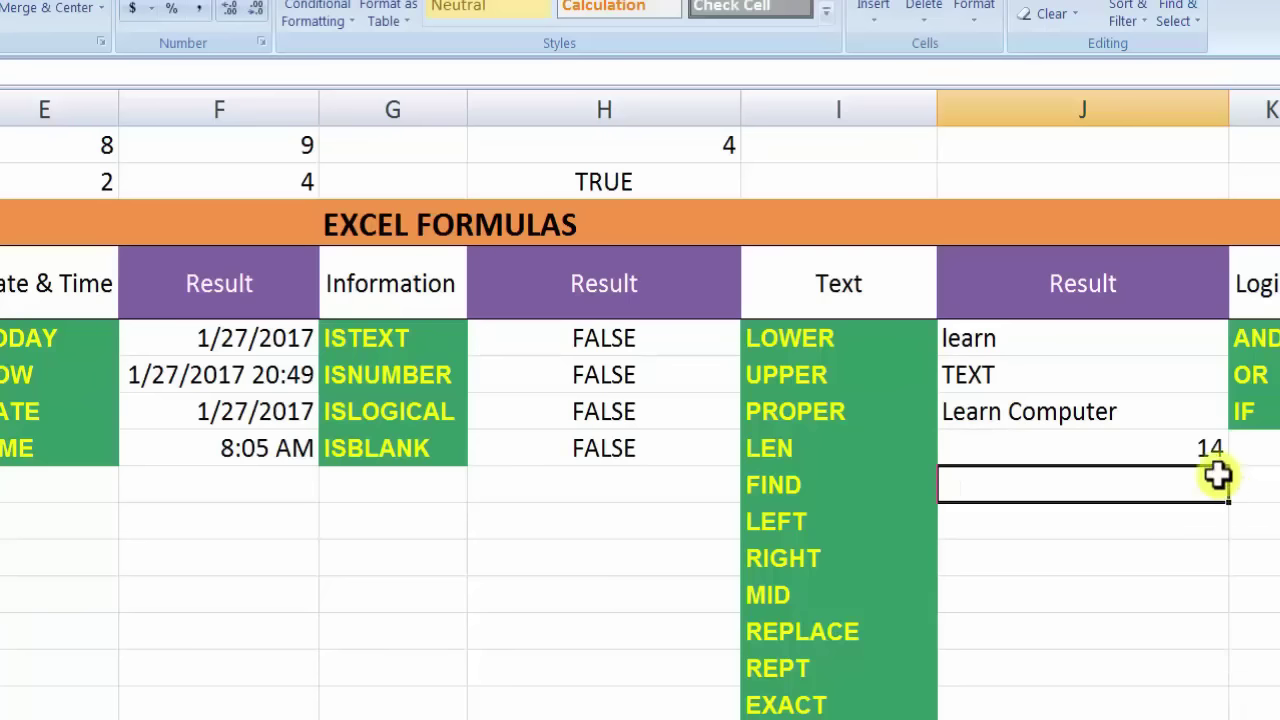
{"action": "left_click", "coordinate": [1165, 449]}
{"action": "left_click", "coordinate": [1034, 412]}
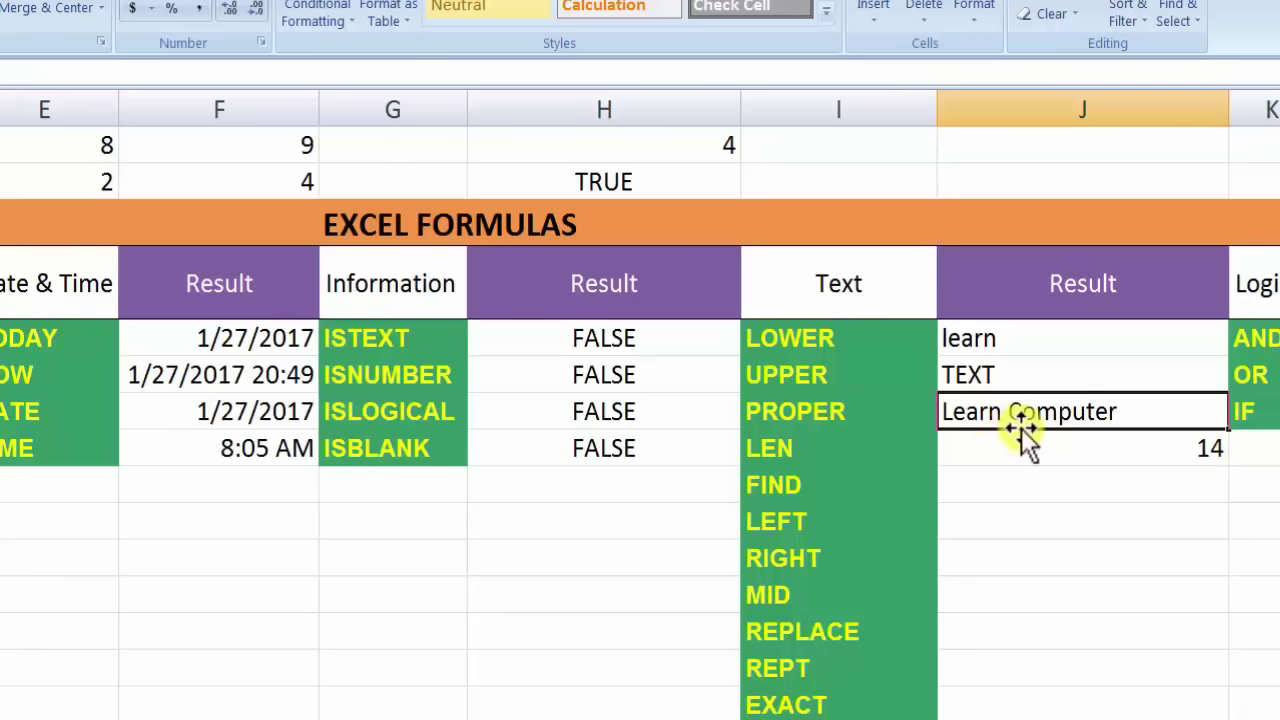
{"action": "left_click", "coordinate": [1143, 443]}
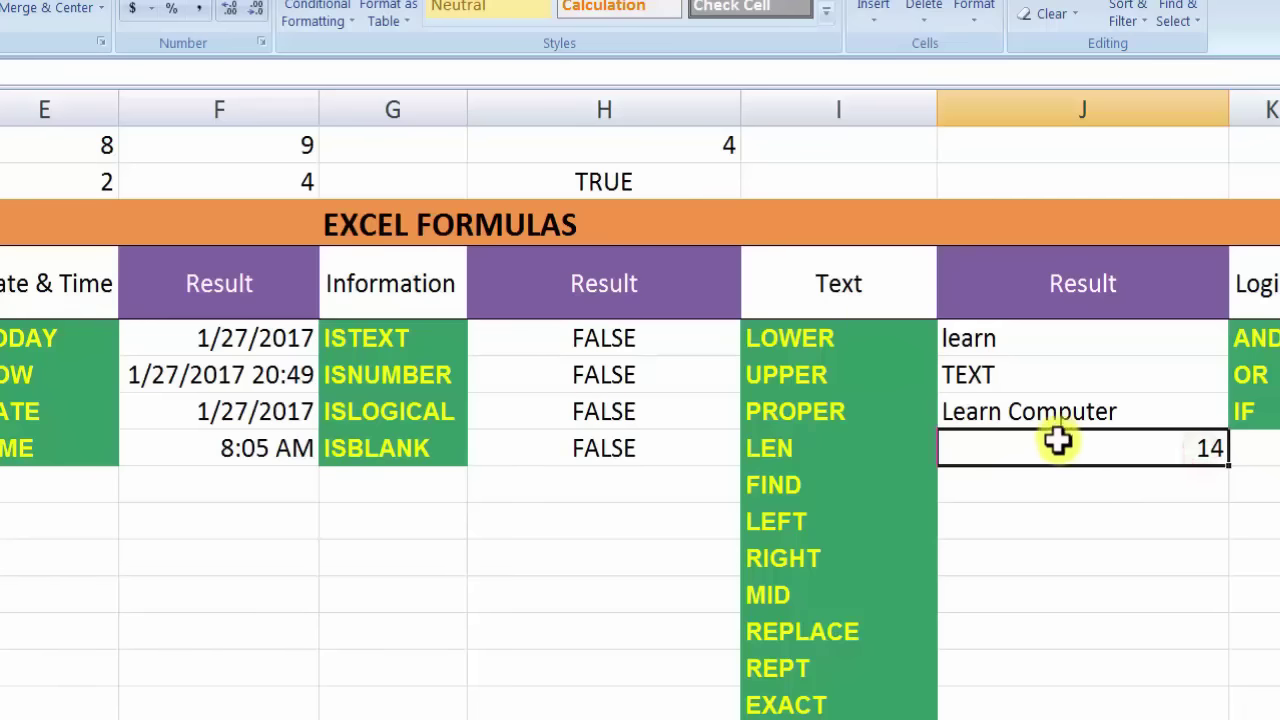
{"action": "left_click", "coordinate": [1015, 489]}
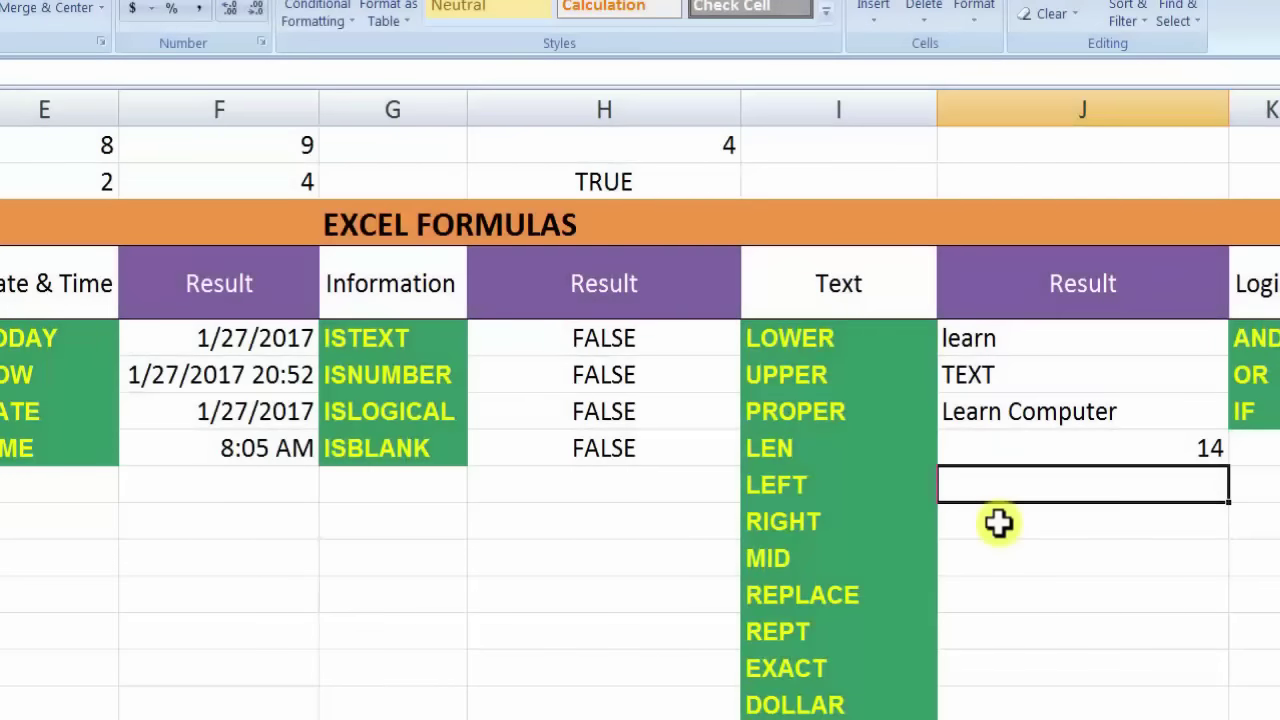
Step: Enter =LEFT(J7,5) beside LEFT so it returns Learn from Learn Computer
{"action": "type", "text": "="}
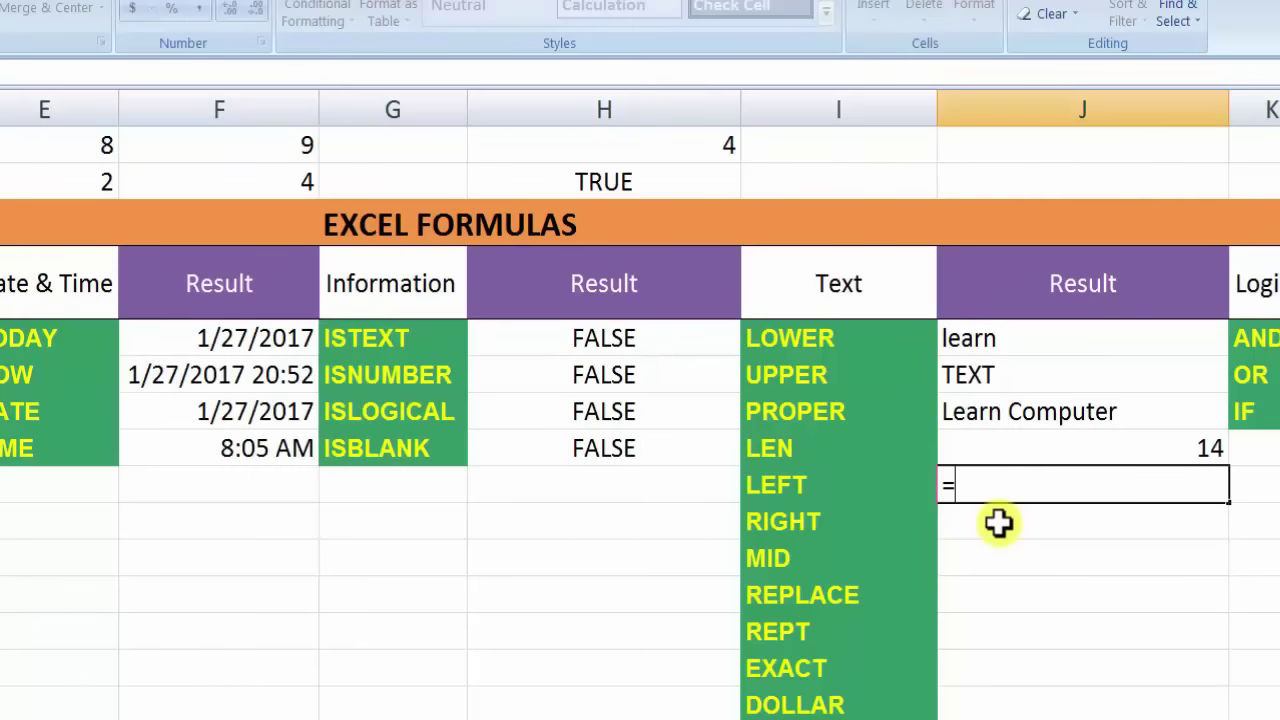
{"action": "type", "text": "lef"}
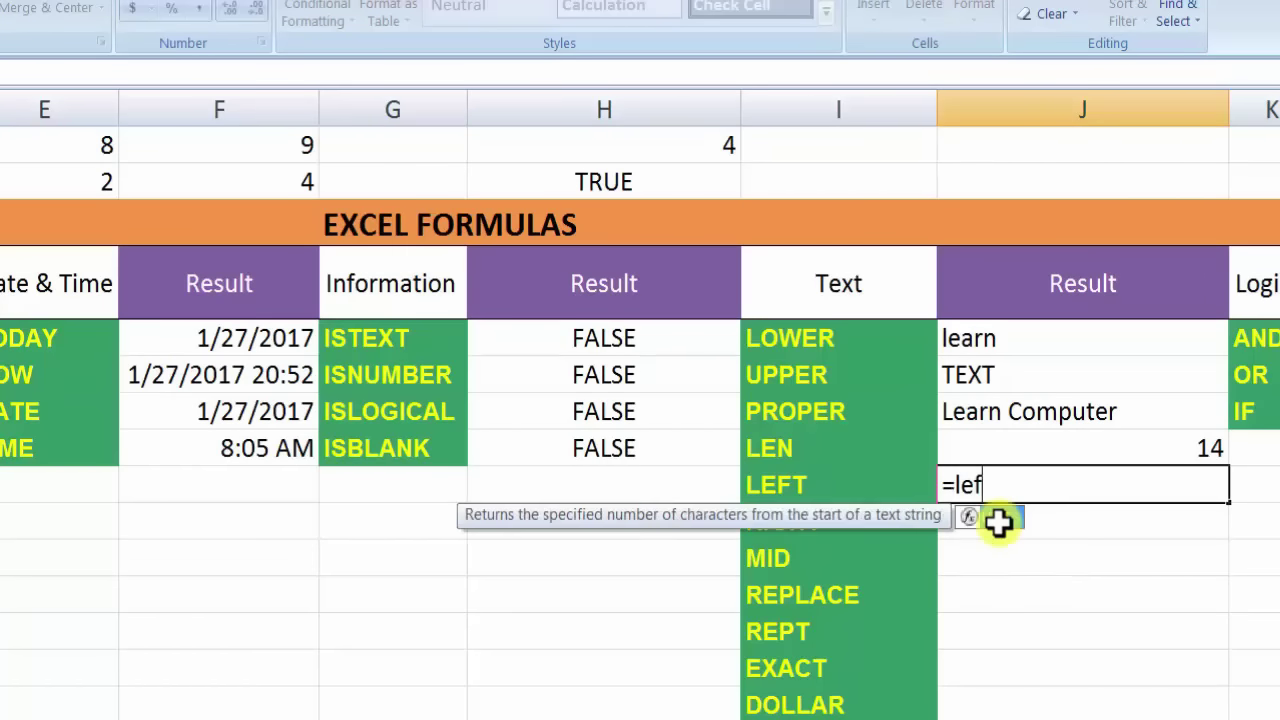
{"action": "type", "text": "t("}
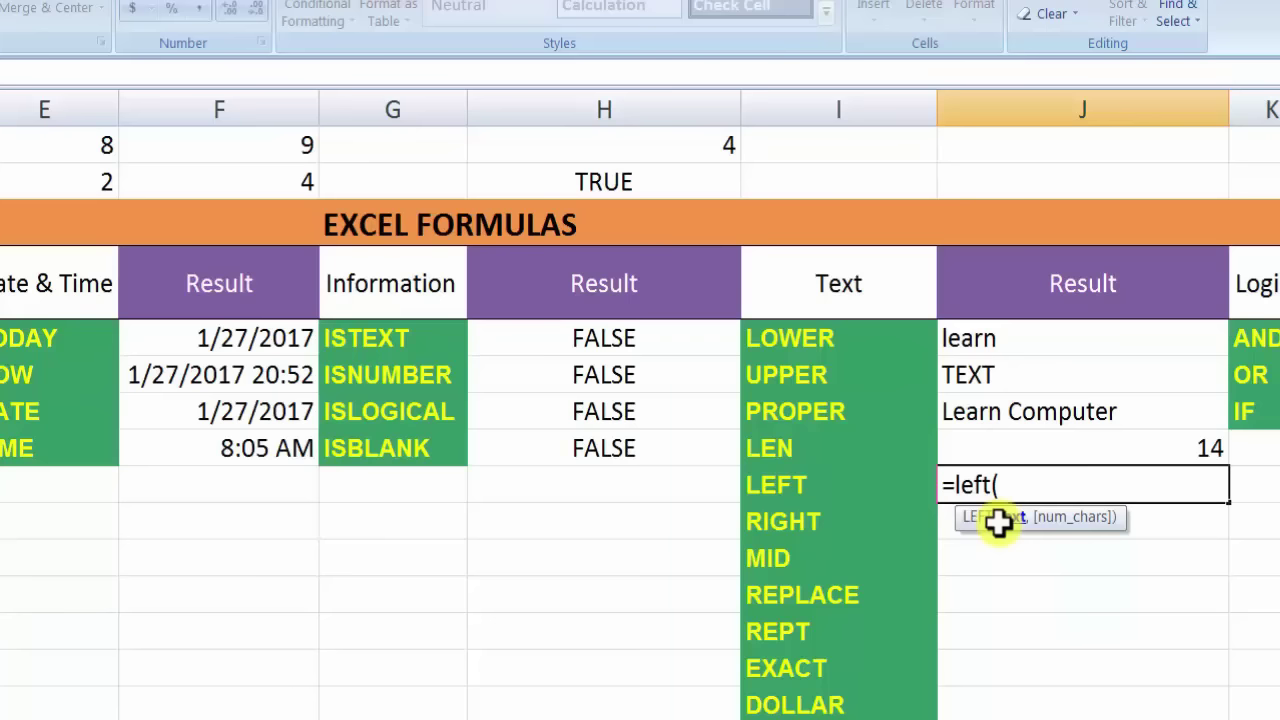
{"action": "left_click", "coordinate": [990, 412]}
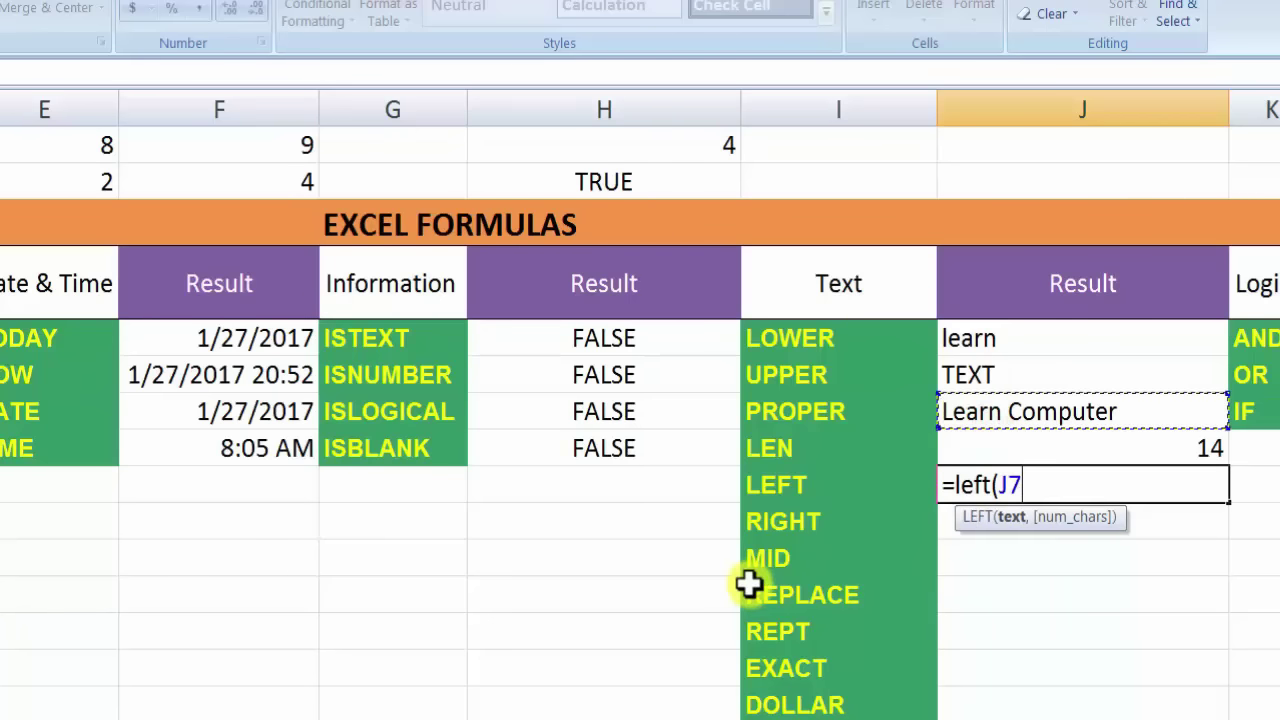
{"action": "type", "text": ","}
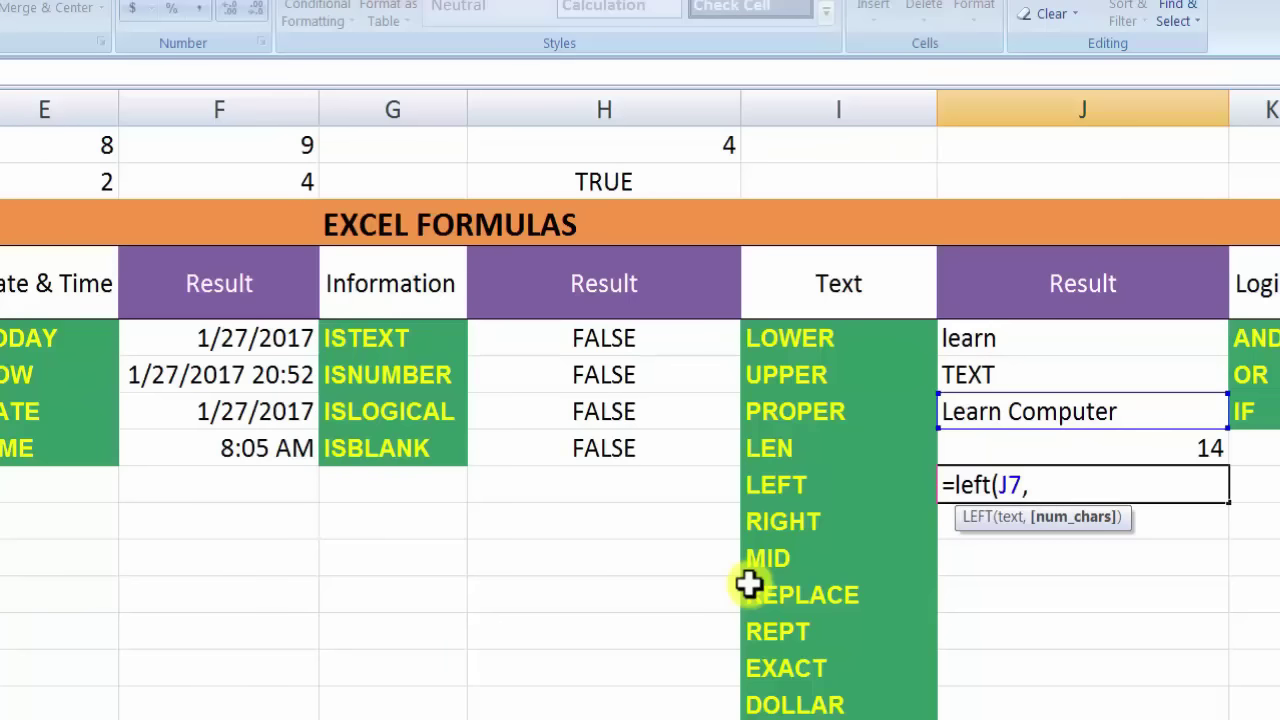
{"action": "type", "text": "5)"}
{"action": "key", "text": "Return"}
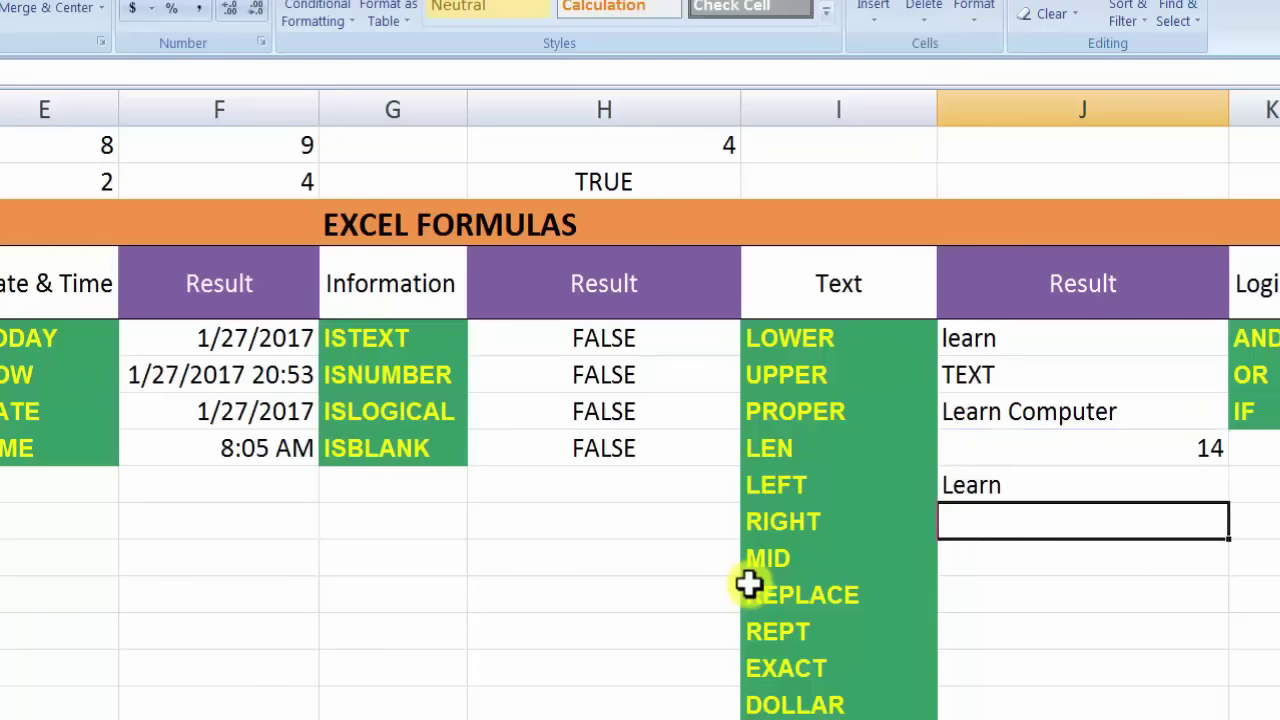
{"action": "key", "text": "Up"}
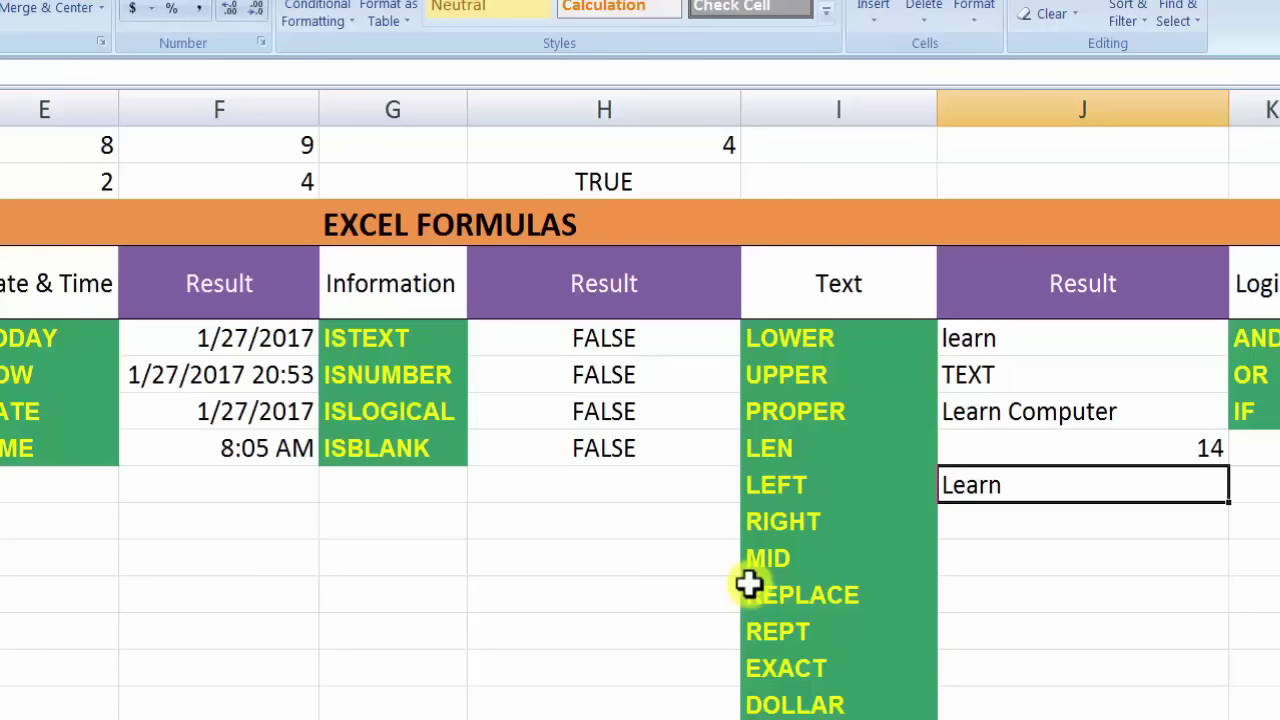
{"action": "key", "text": "Down"}
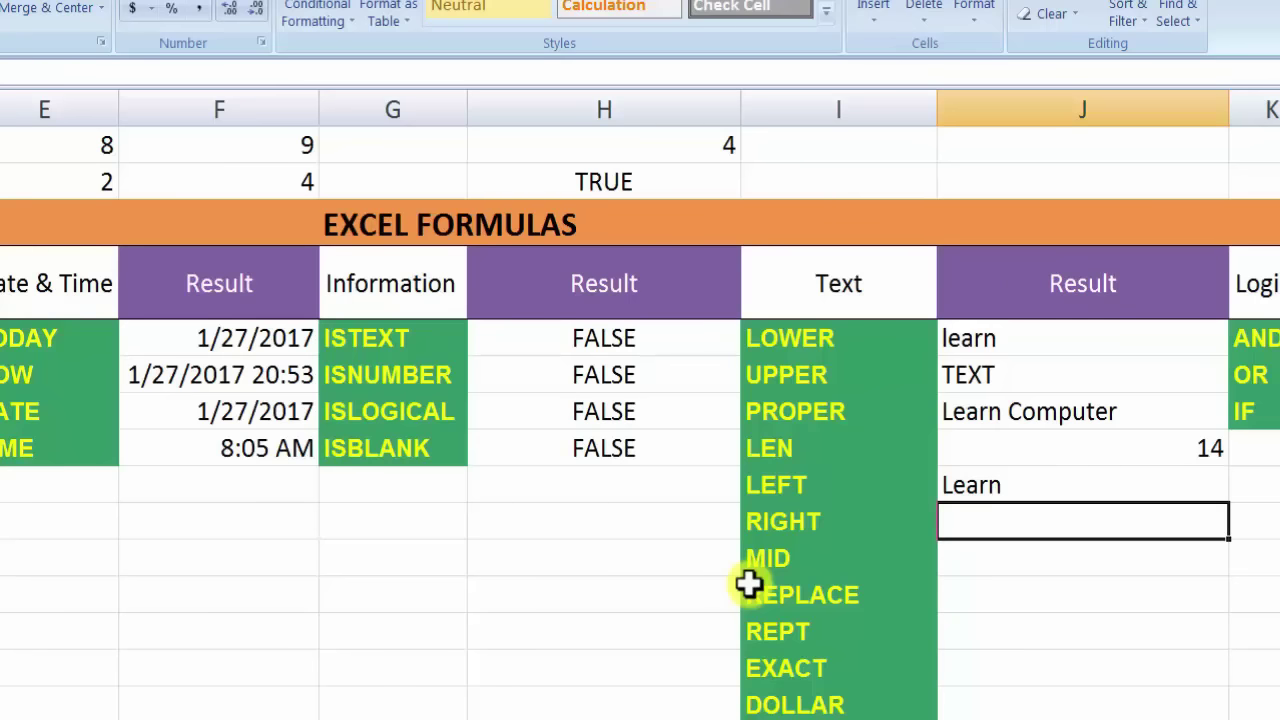
Step: Enter =RIGHT(J7,5) in the RIGHT result cell, giving puter
{"action": "type", "text": "=righ"}
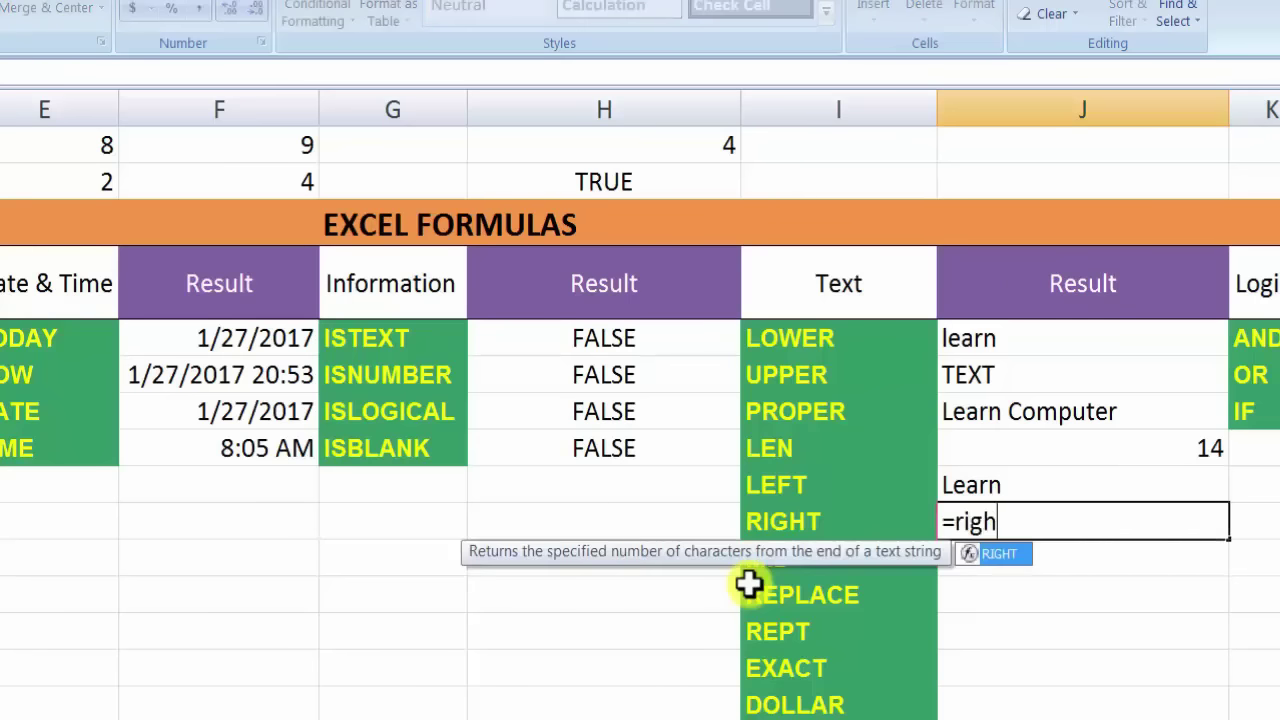
{"action": "type", "text": "t("}
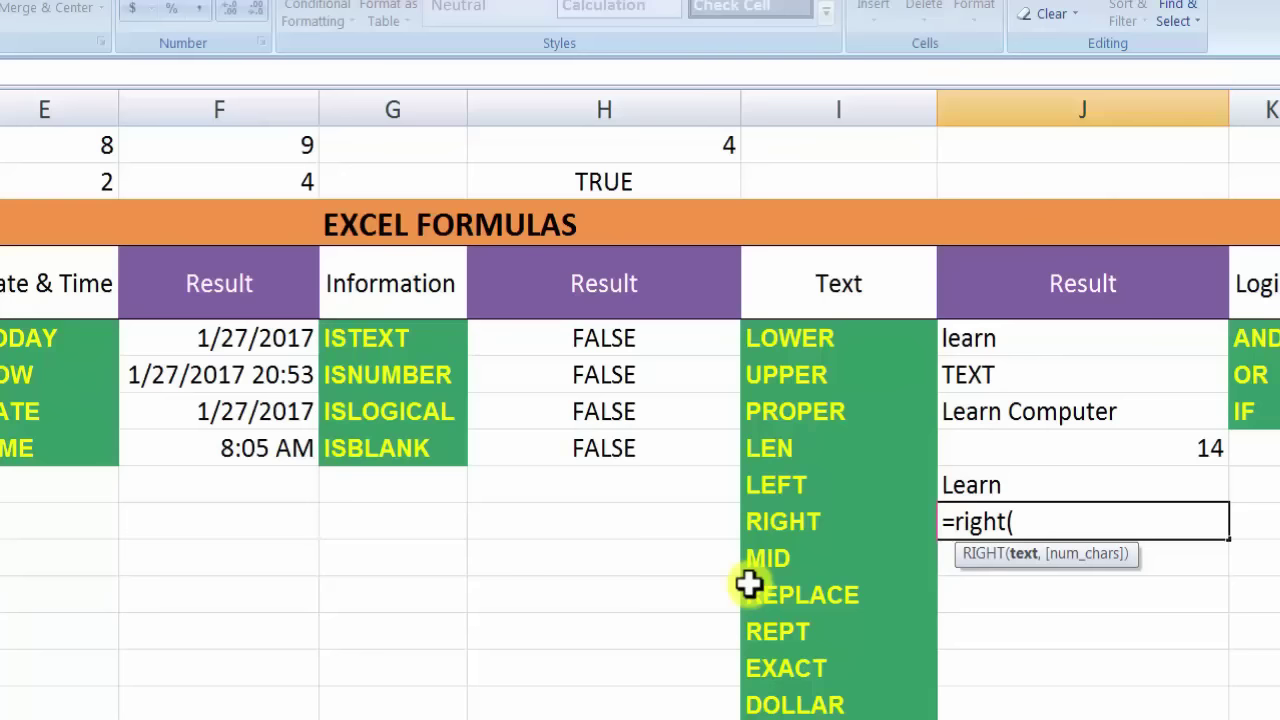
{"action": "left_click", "coordinate": [975, 418]}
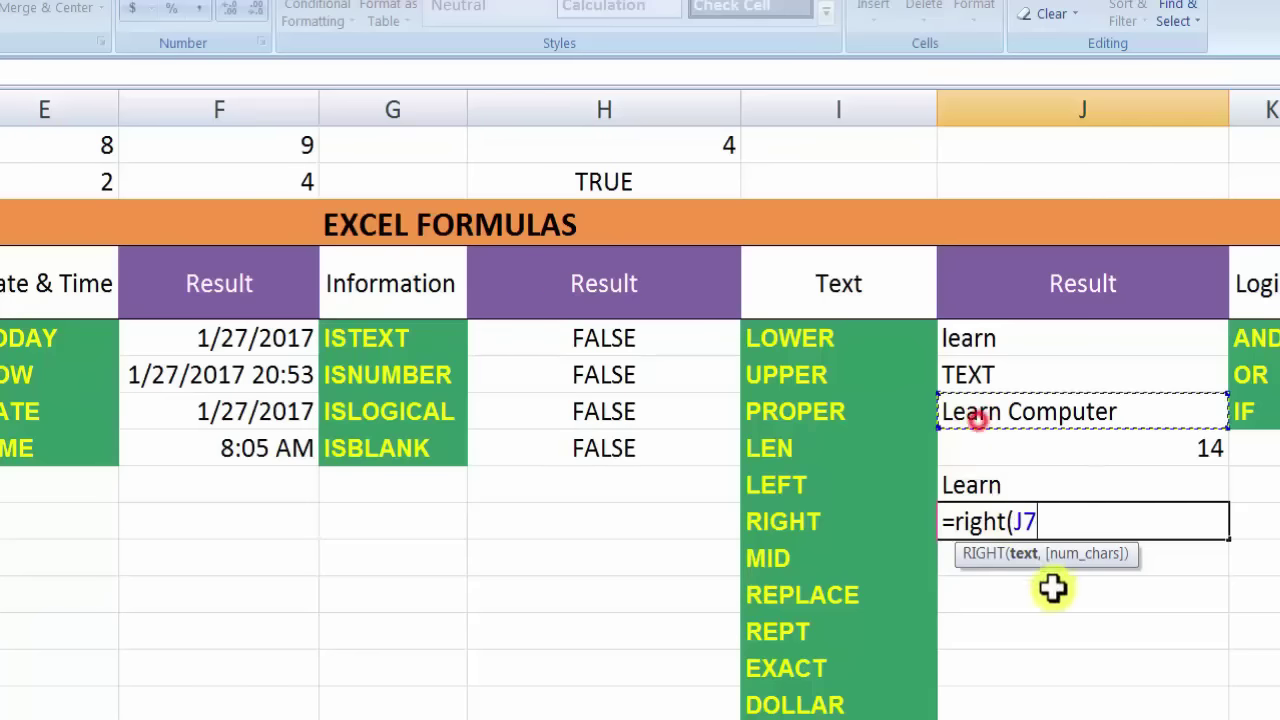
{"action": "type", "text": ","}
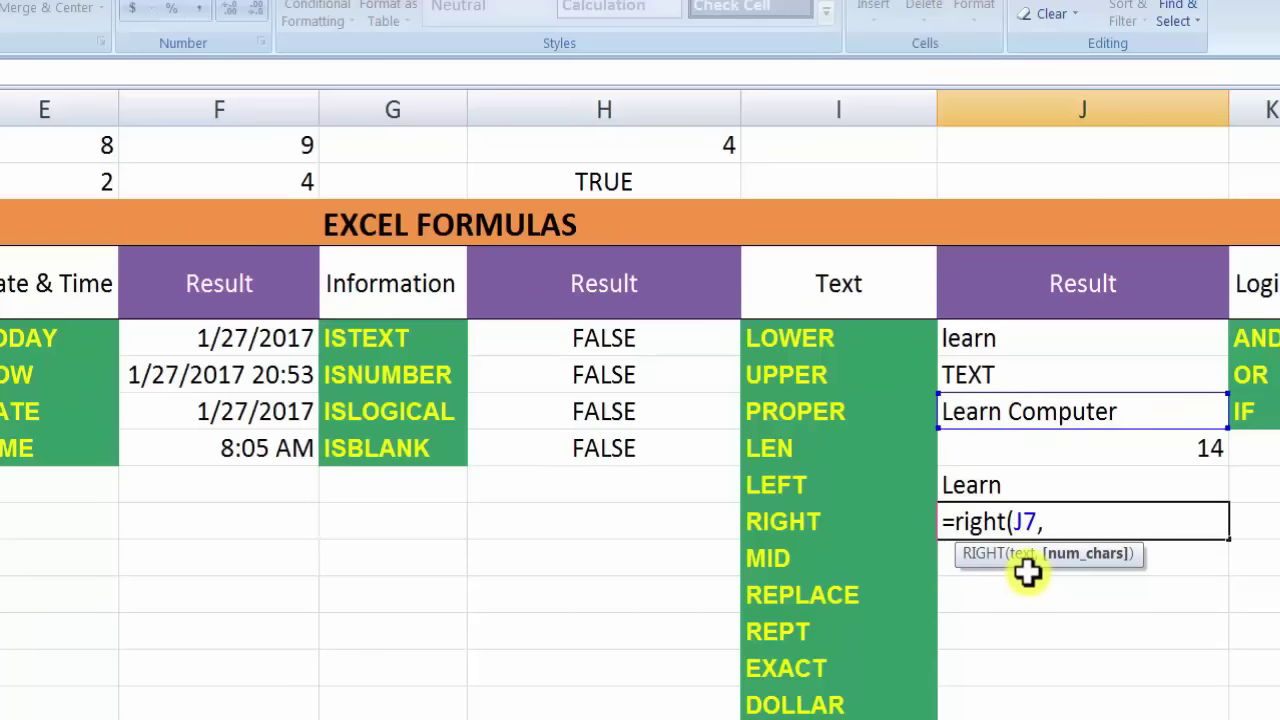
{"action": "type", "text": "5)"}
{"action": "key", "text": "Return"}
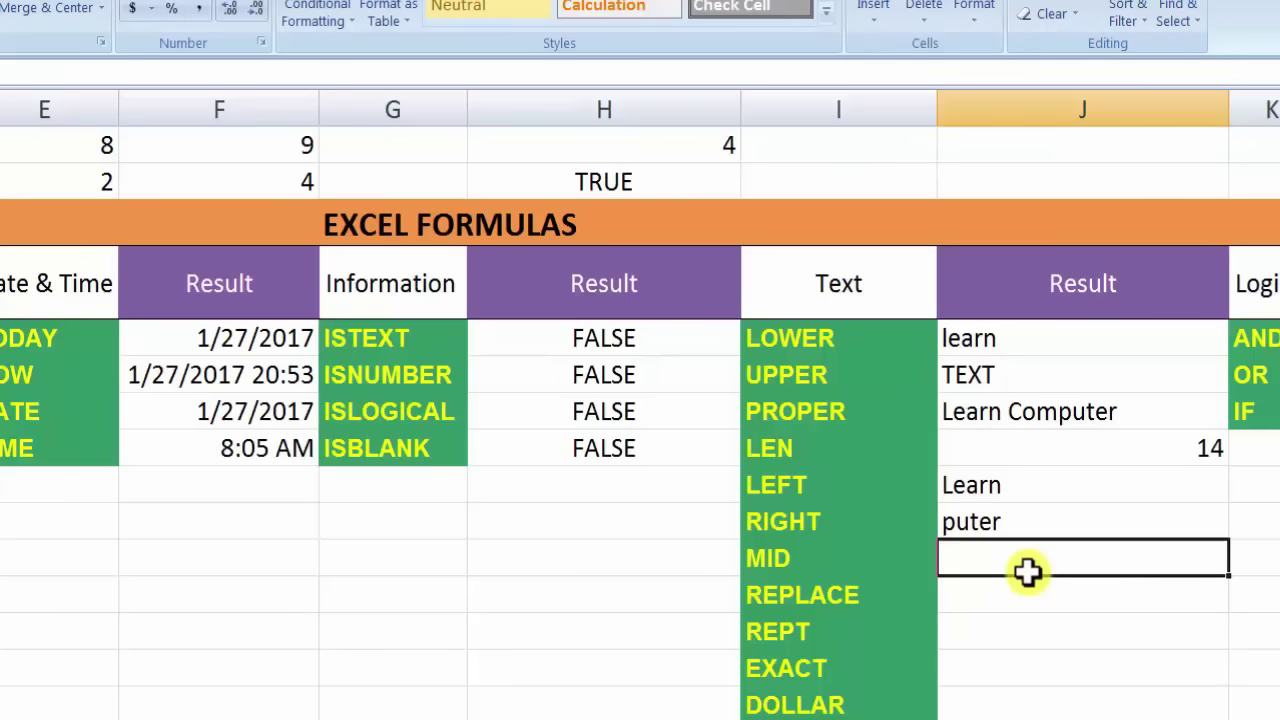
Step: Inspect the PROPER formula behind the Learn Computer cell without changing it
{"action": "left_click", "coordinate": [1015, 518]}
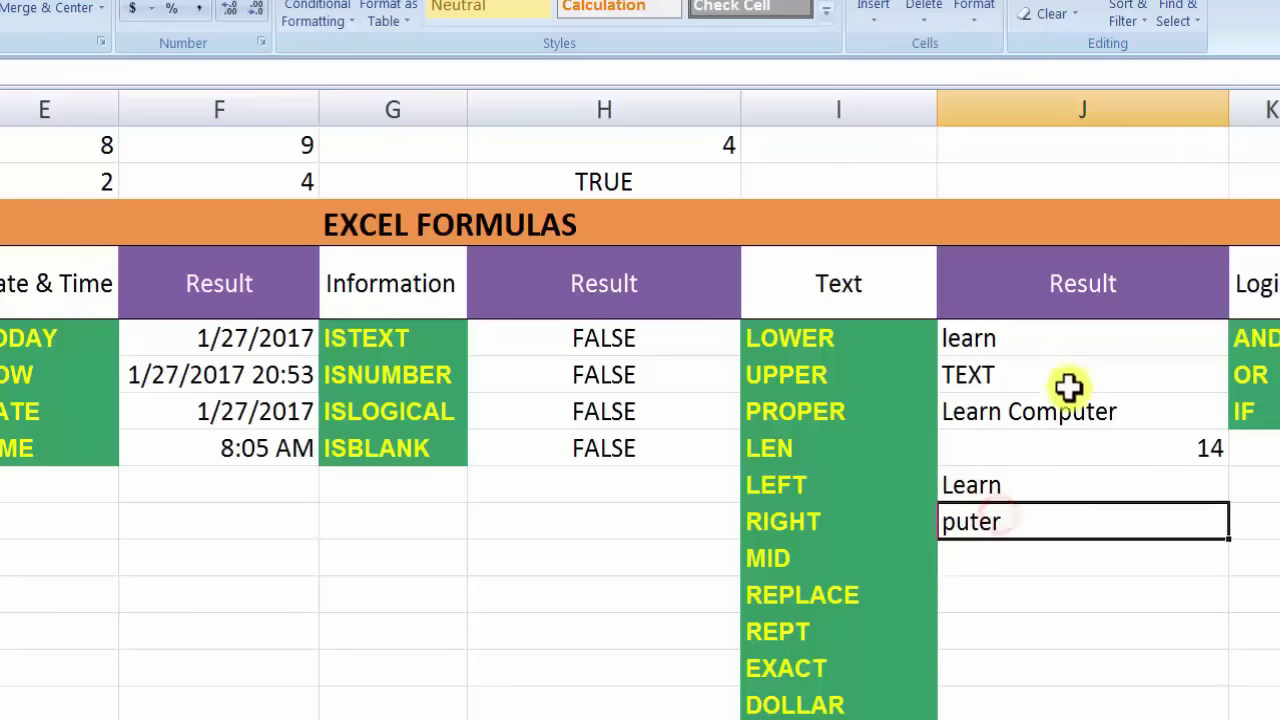
{"action": "left_click", "coordinate": [1058, 421]}
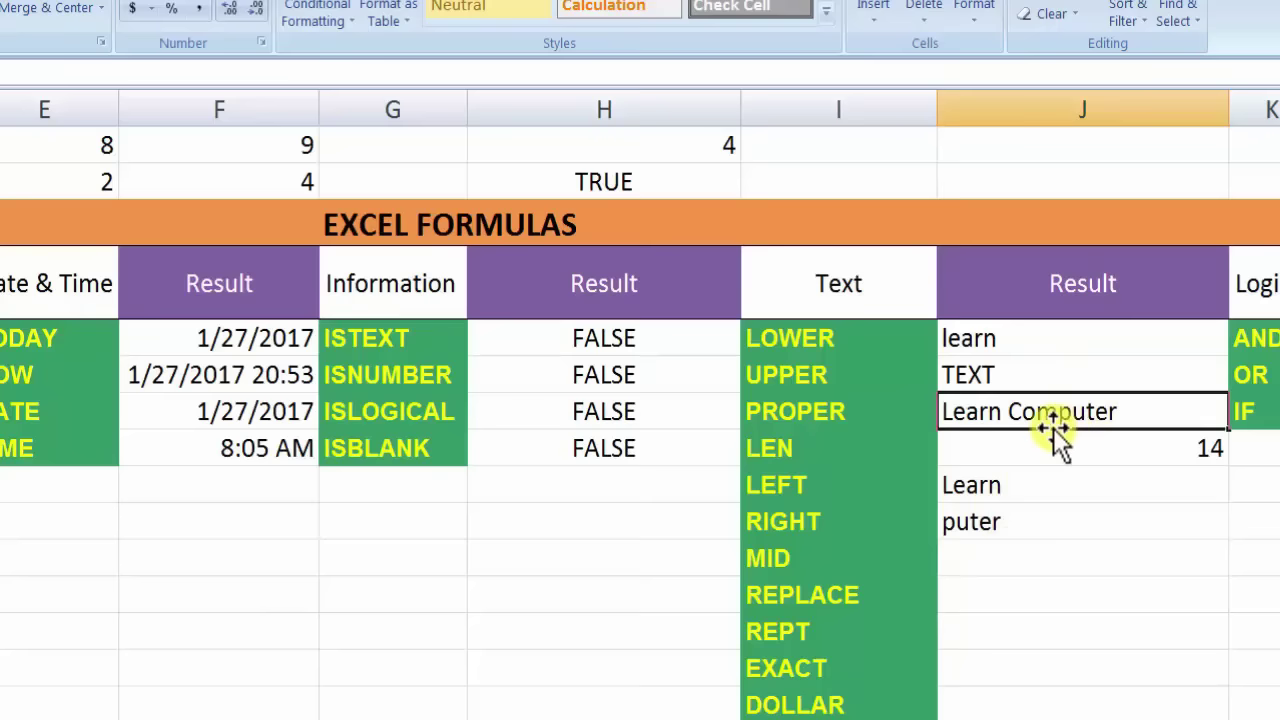
{"action": "key", "text": "F2"}
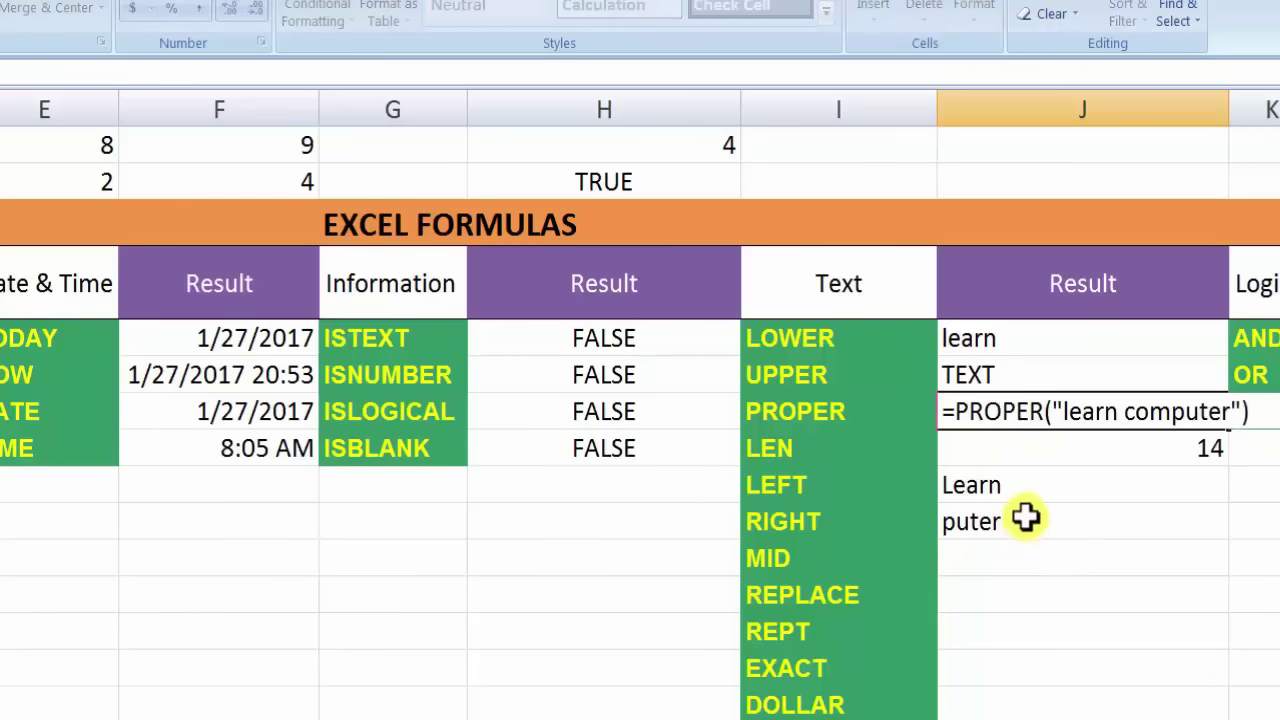
{"action": "key", "text": "Escape"}
Step: Change the RIGHT formula's character count to 58
{"action": "left_click", "coordinate": [1023, 523]}
{"action": "key", "text": "F2"}
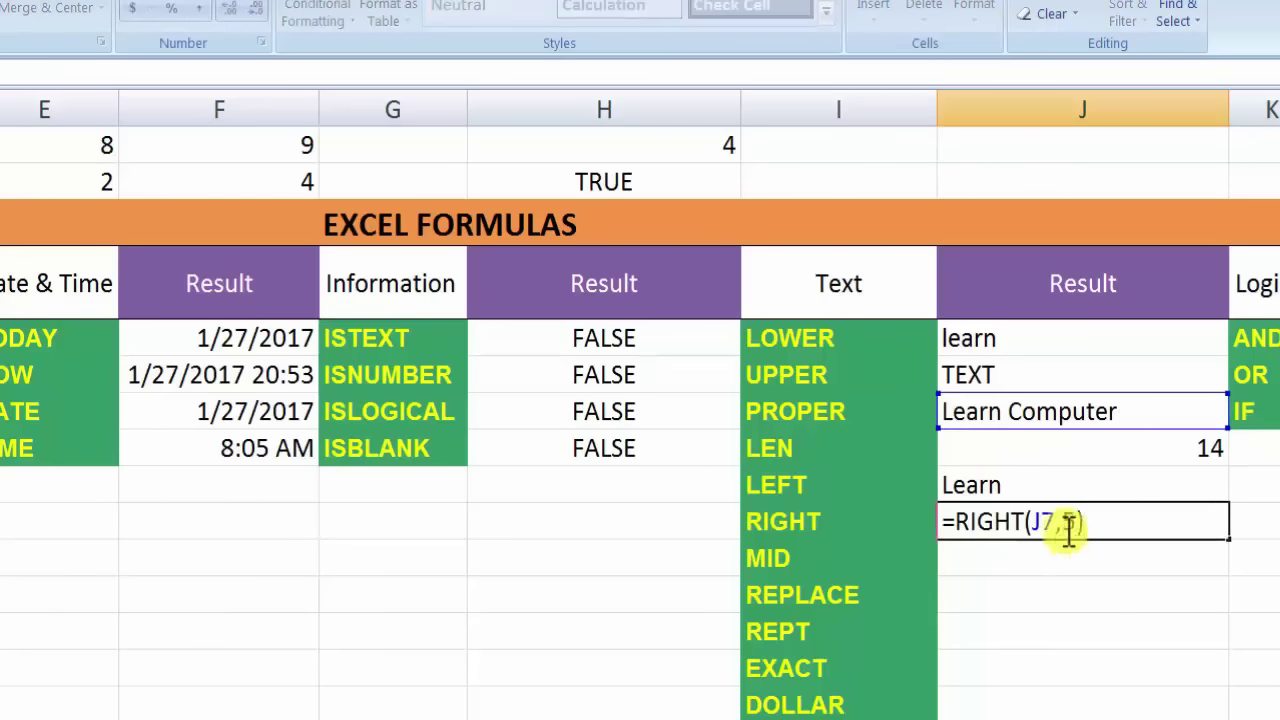
{"action": "left_click", "coordinate": [1064, 524]}
{"action": "key", "text": "Delete"}
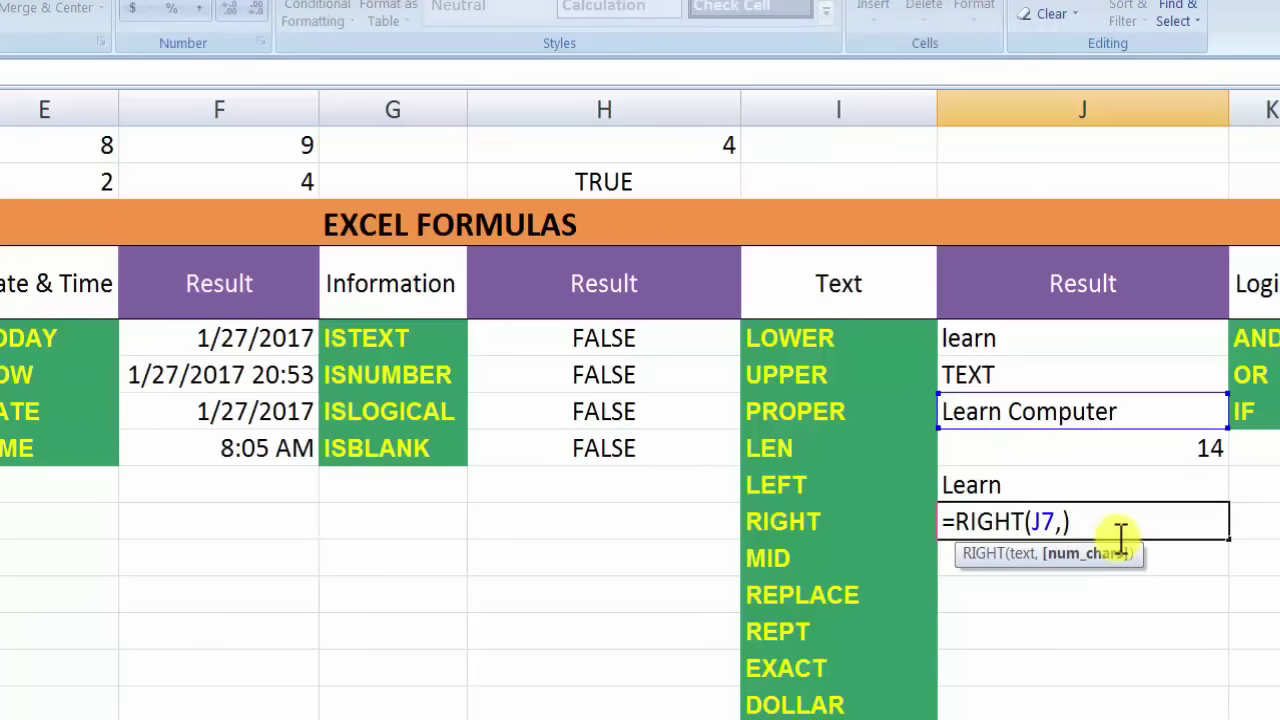
{"action": "type", "text": "58"}
{"action": "key", "text": "Return"}
Step: Correct the RIGHT character count to 8 so it shows Computer
{"action": "left_click", "coordinate": [1120, 537]}
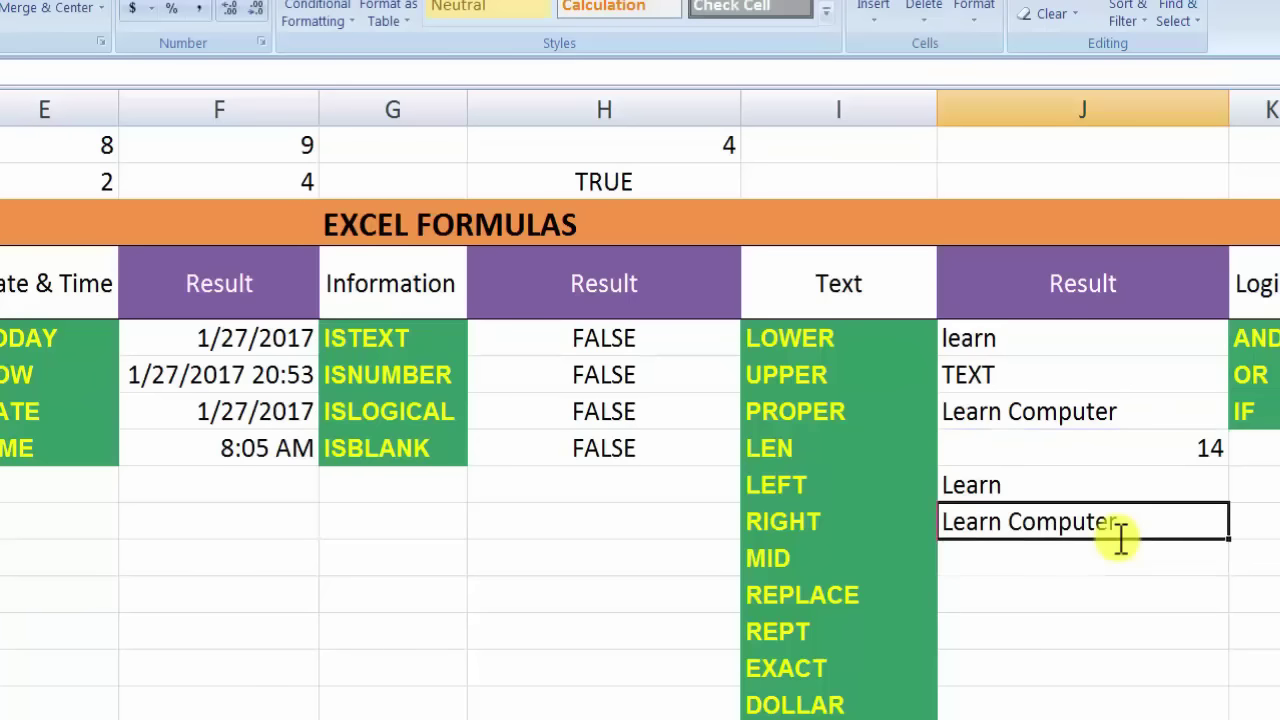
{"action": "double_click", "coordinate": [1120, 537]}
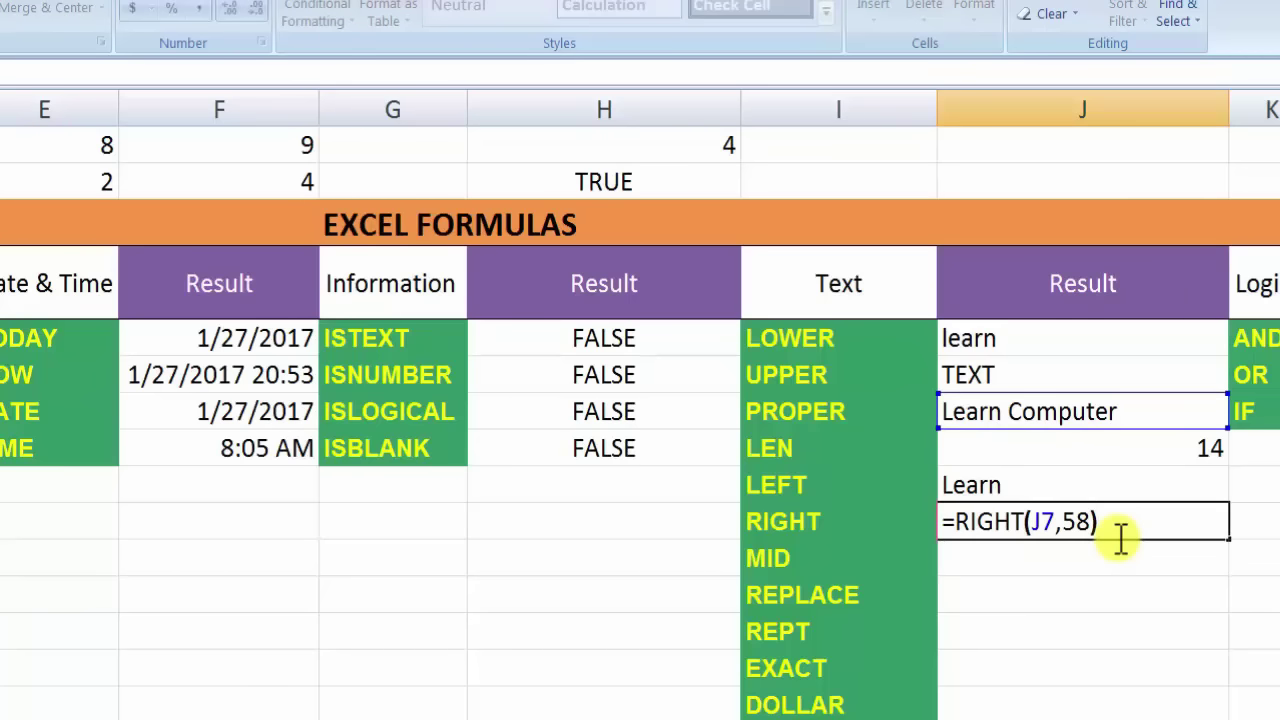
{"action": "key", "text": "Left"}
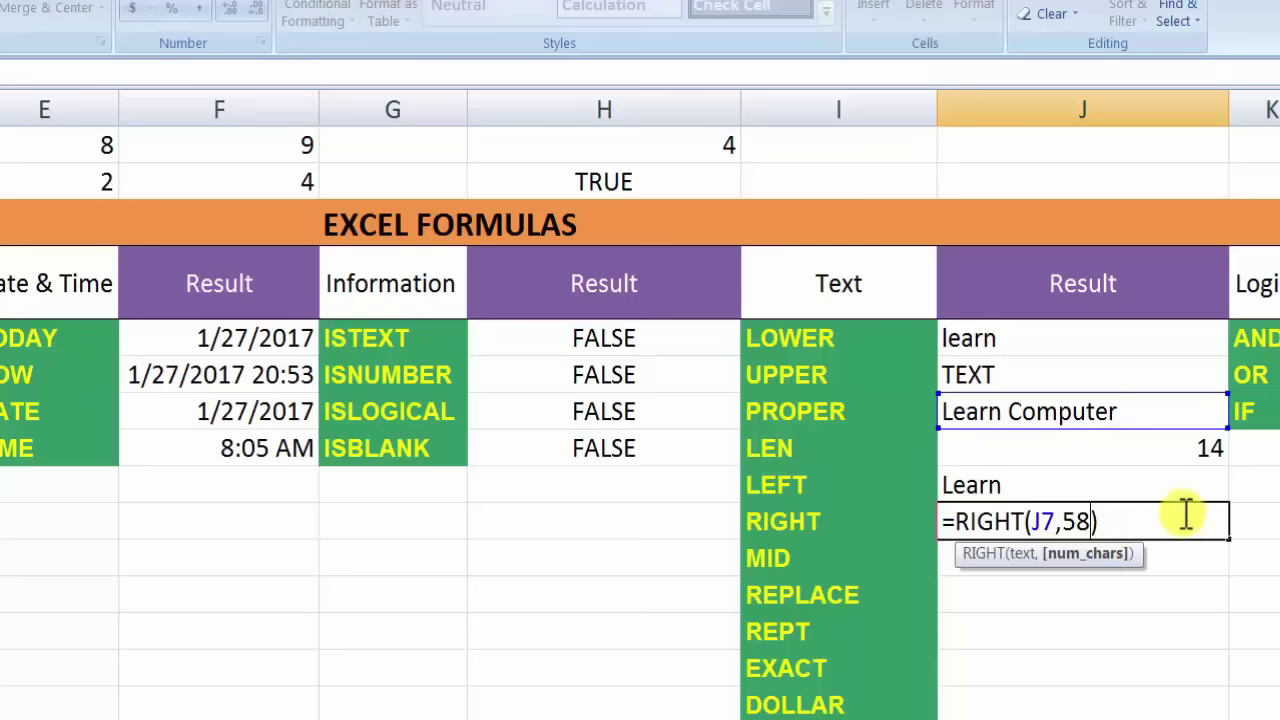
{"action": "key", "text": "BackSpace"}
{"action": "key", "text": "BackSpace"}
{"action": "type", "text": "8"}
{"action": "key", "text": "Return"}
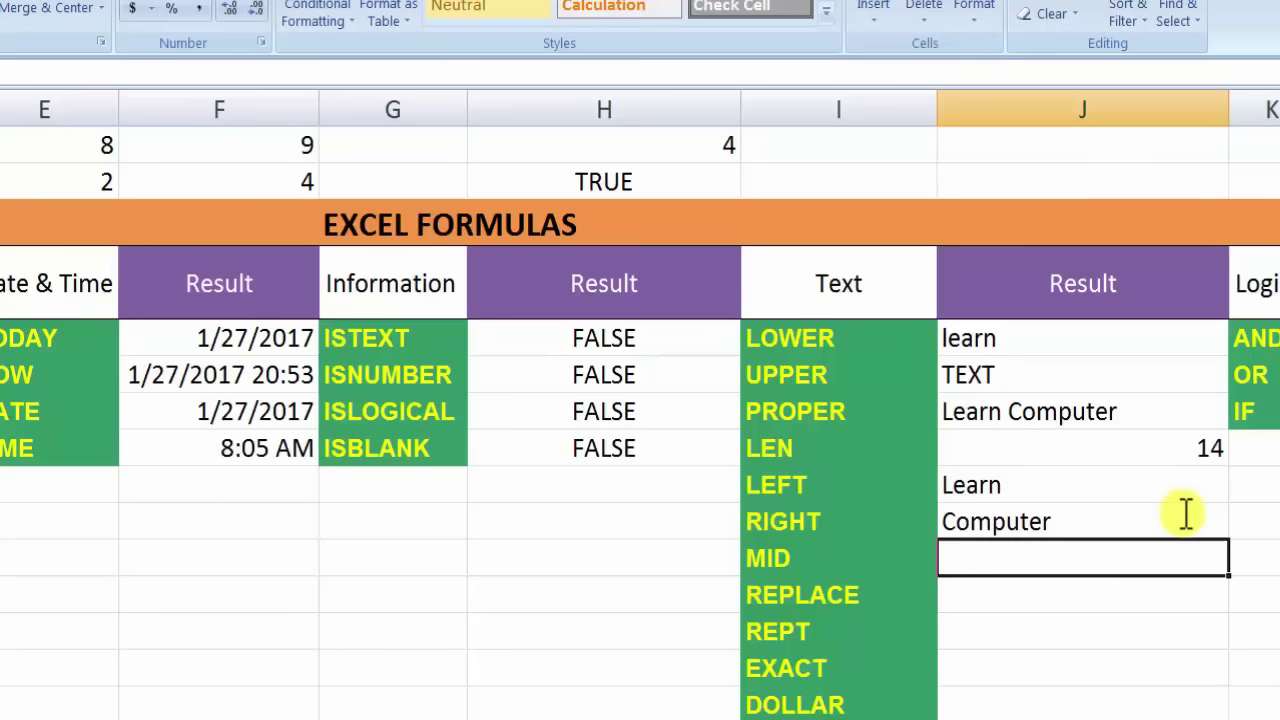
{"action": "left_click", "coordinate": [1185, 515]}
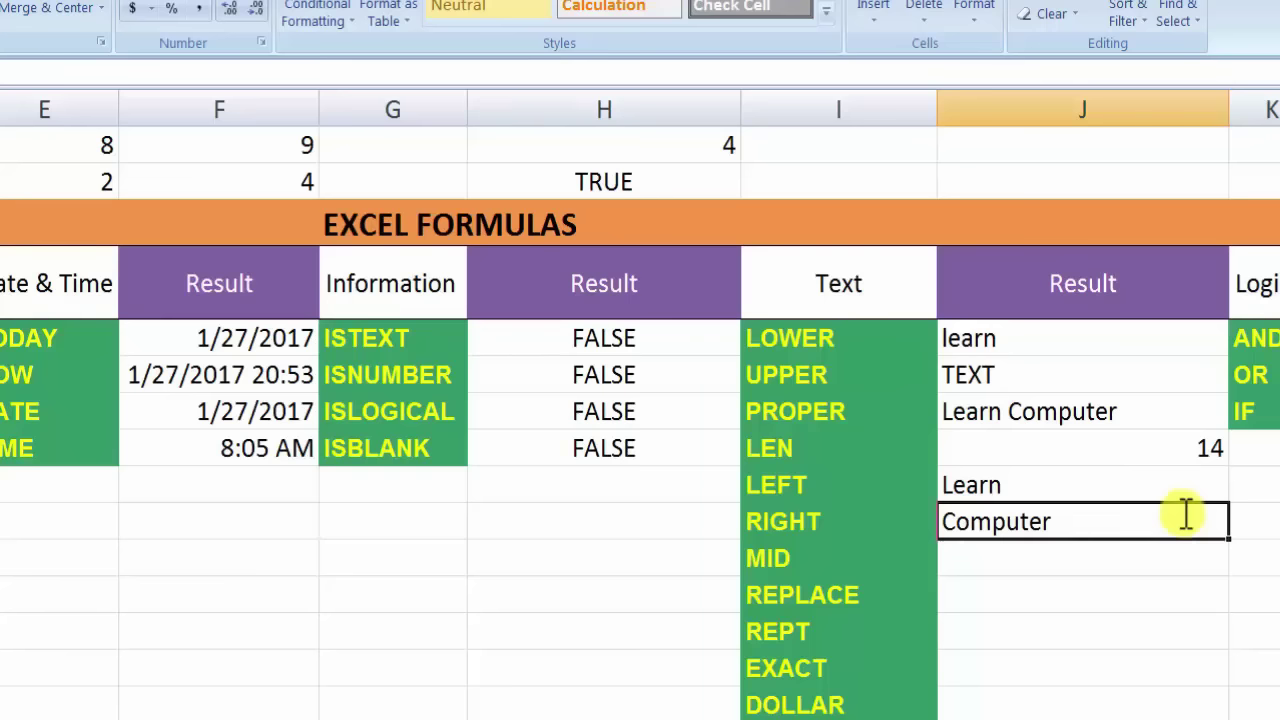
Step: Enter =MID(J7,6,3) in the empty MID result cell
{"action": "left_click", "coordinate": [1042, 566]}
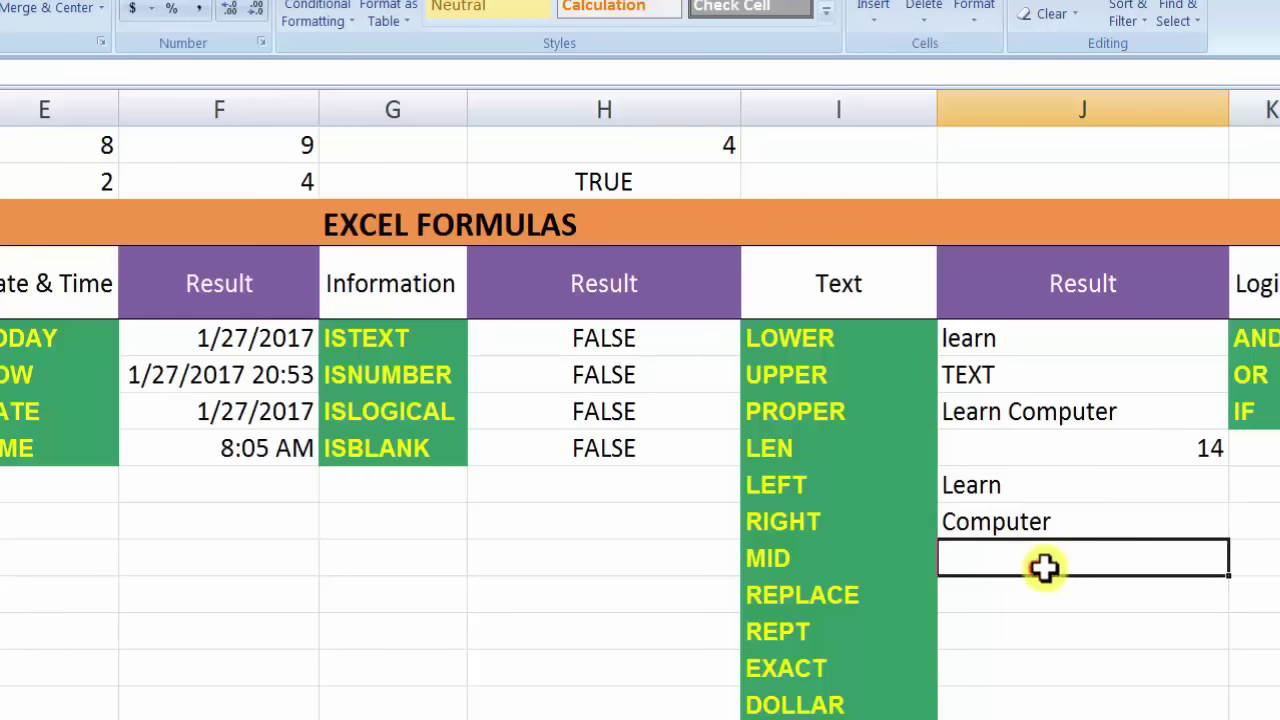
{"action": "type", "text": "="}
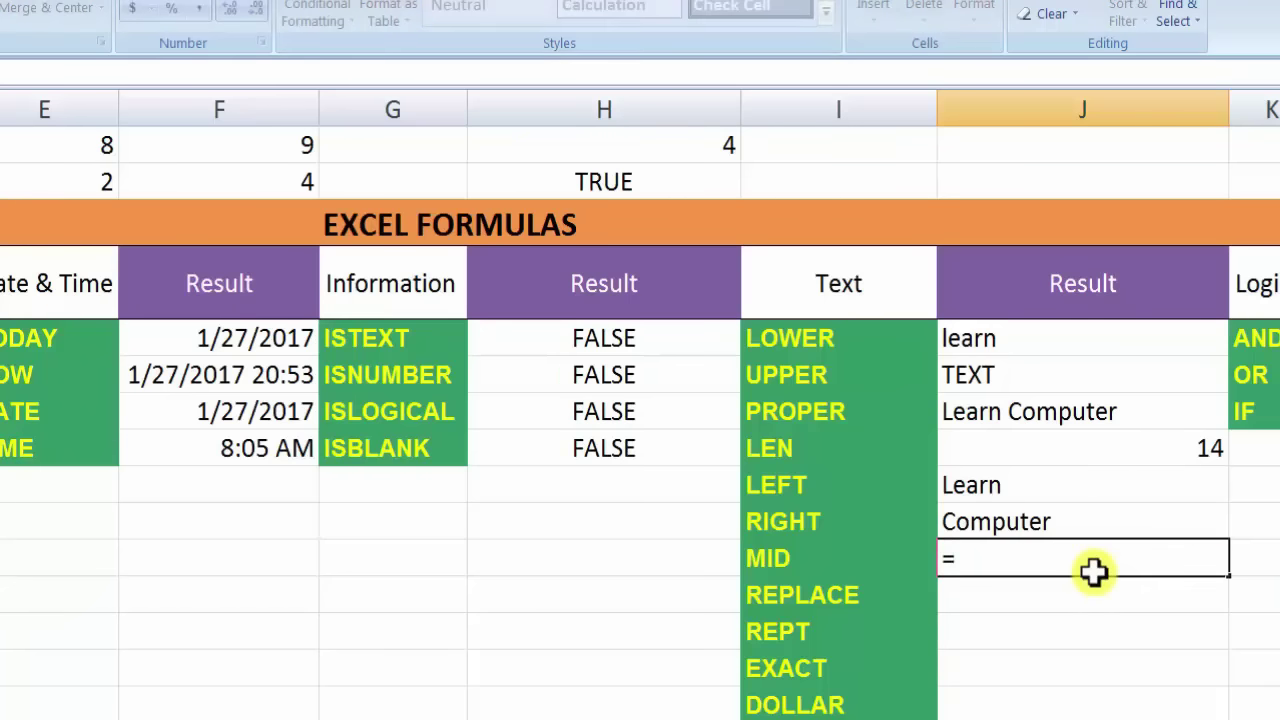
{"action": "type", "text": "mid("}
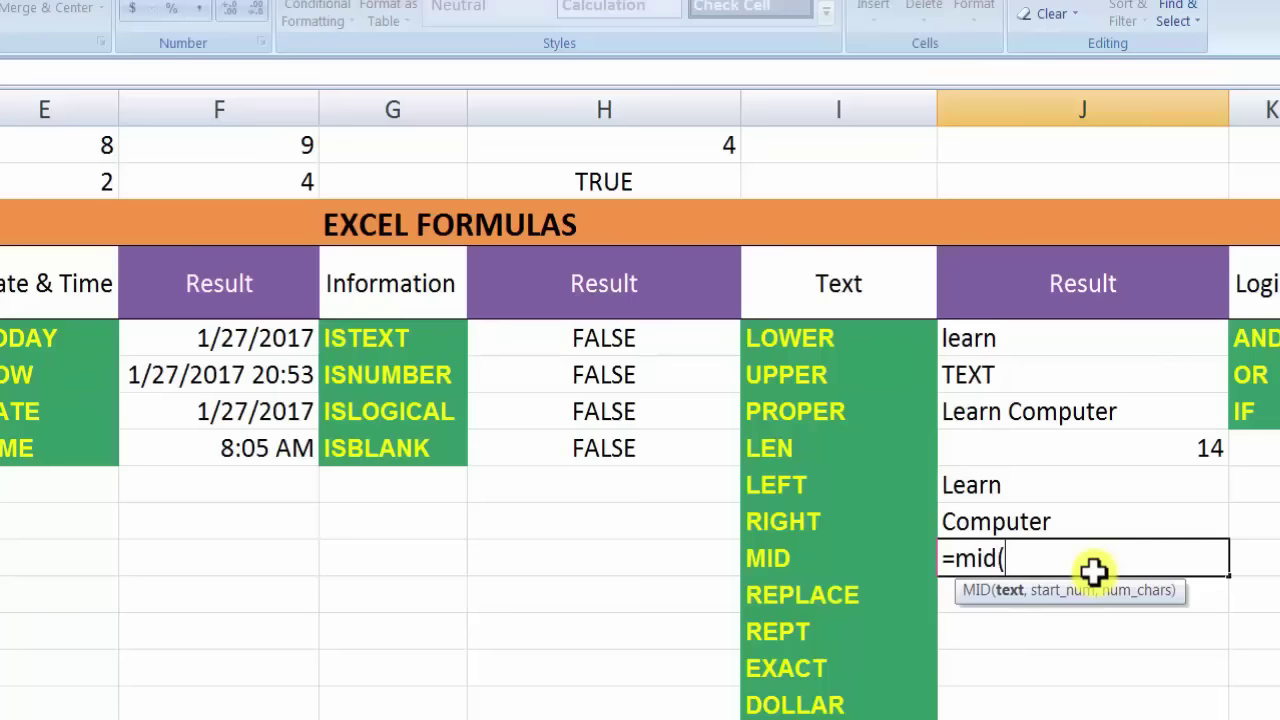
{"action": "left_click", "coordinate": [1009, 417]}
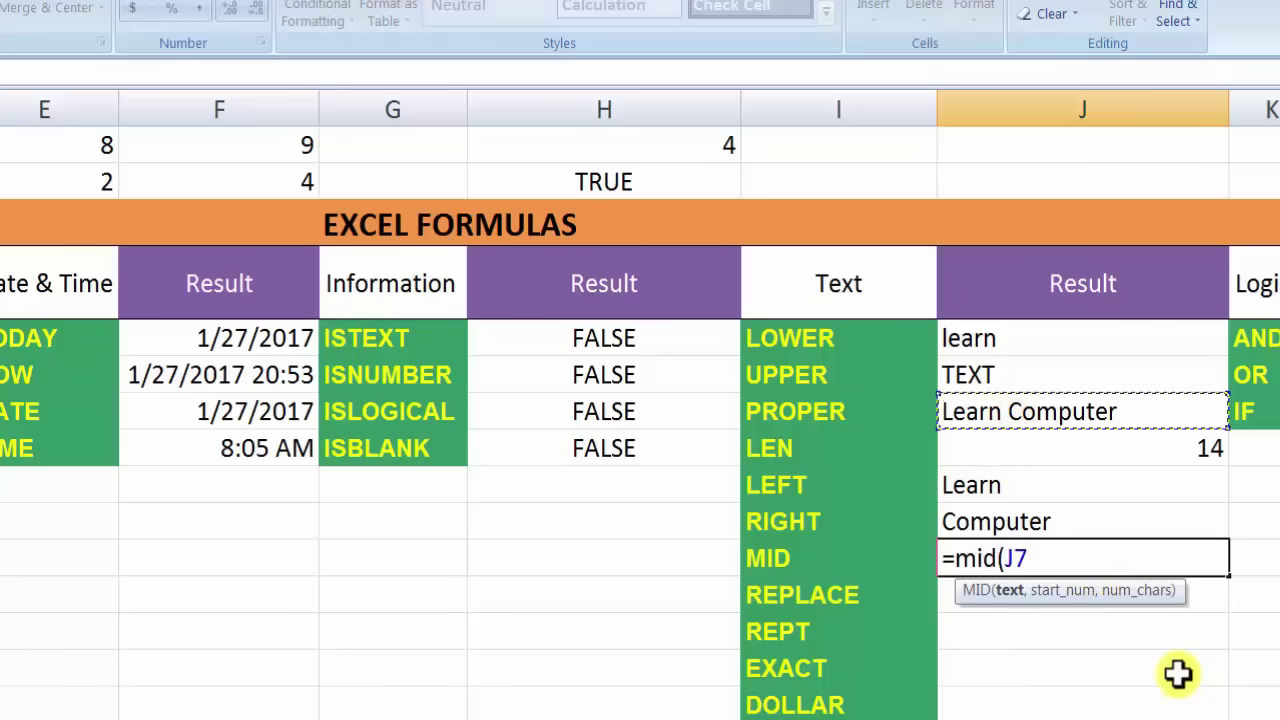
{"action": "type", "text": ","}
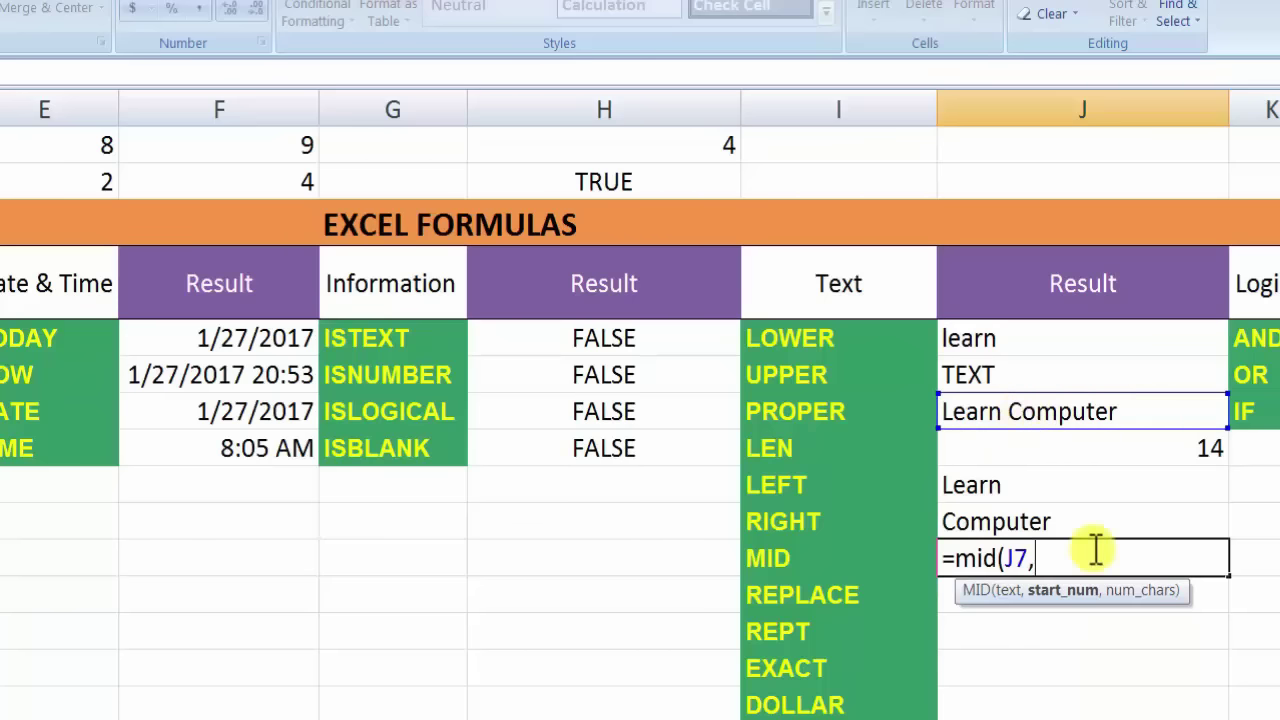
{"action": "type", "text": "6,"}
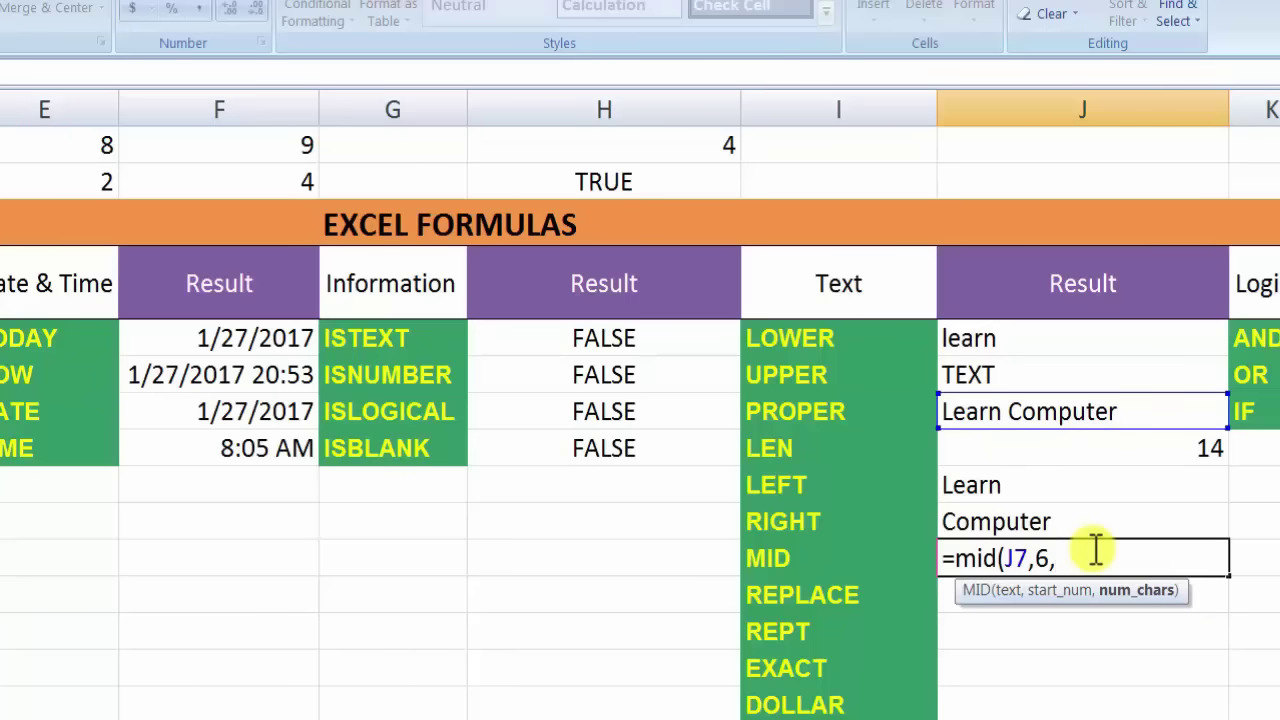
{"action": "type", "text": "3)"}
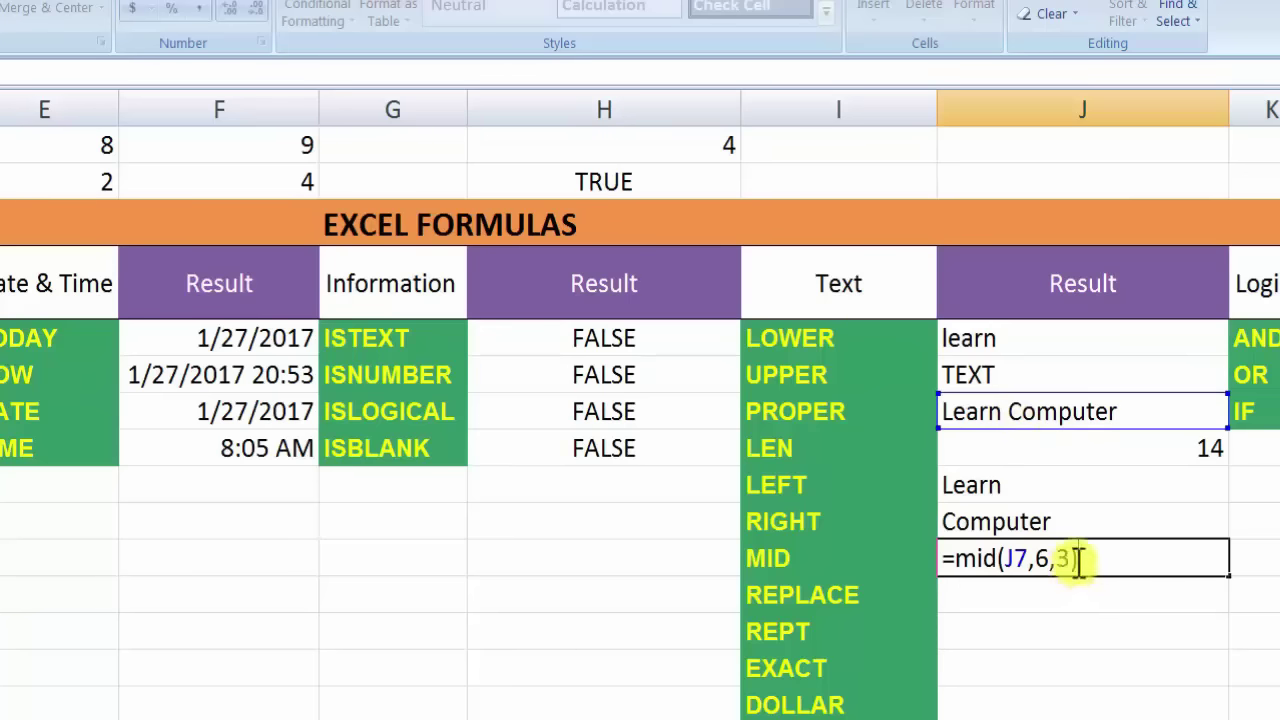
{"action": "key", "text": "Return"}
Step: Change the MID length argument from 3 to 4
{"action": "double_click", "coordinate": [1085, 562]}
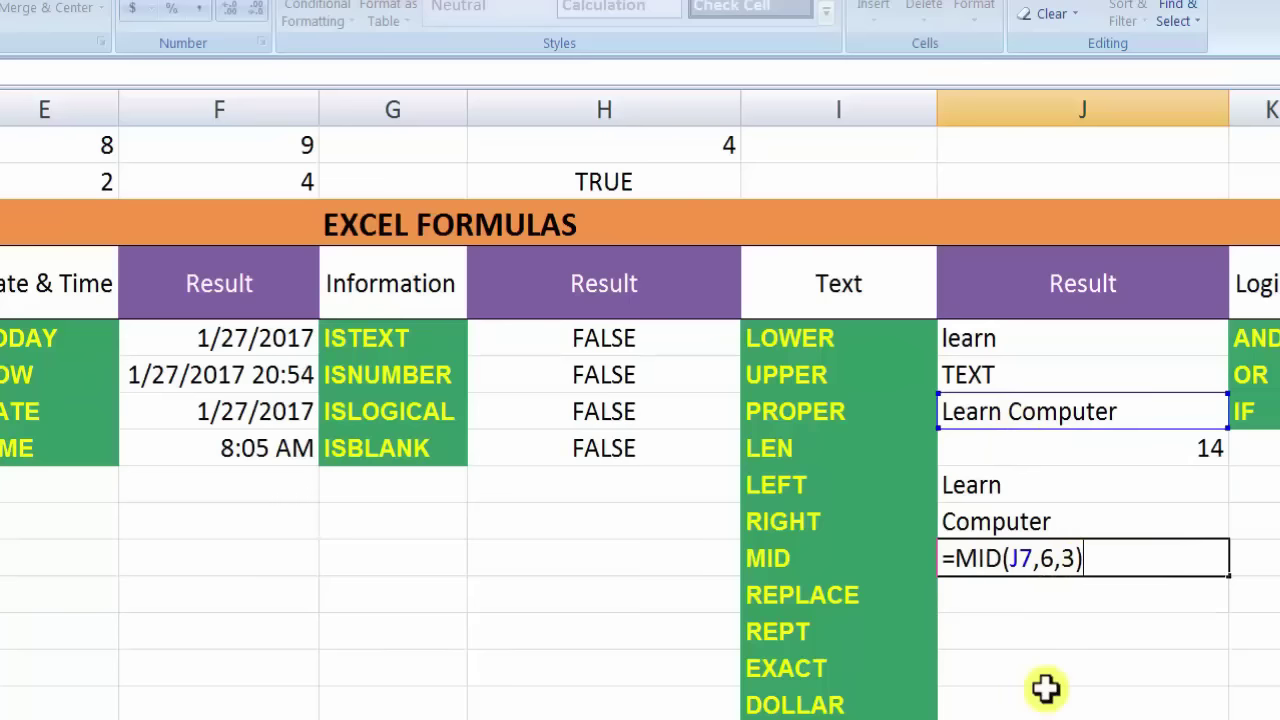
{"action": "key", "text": "Left"}
{"action": "key", "text": "BackSpace"}
{"action": "type", "text": "4"}
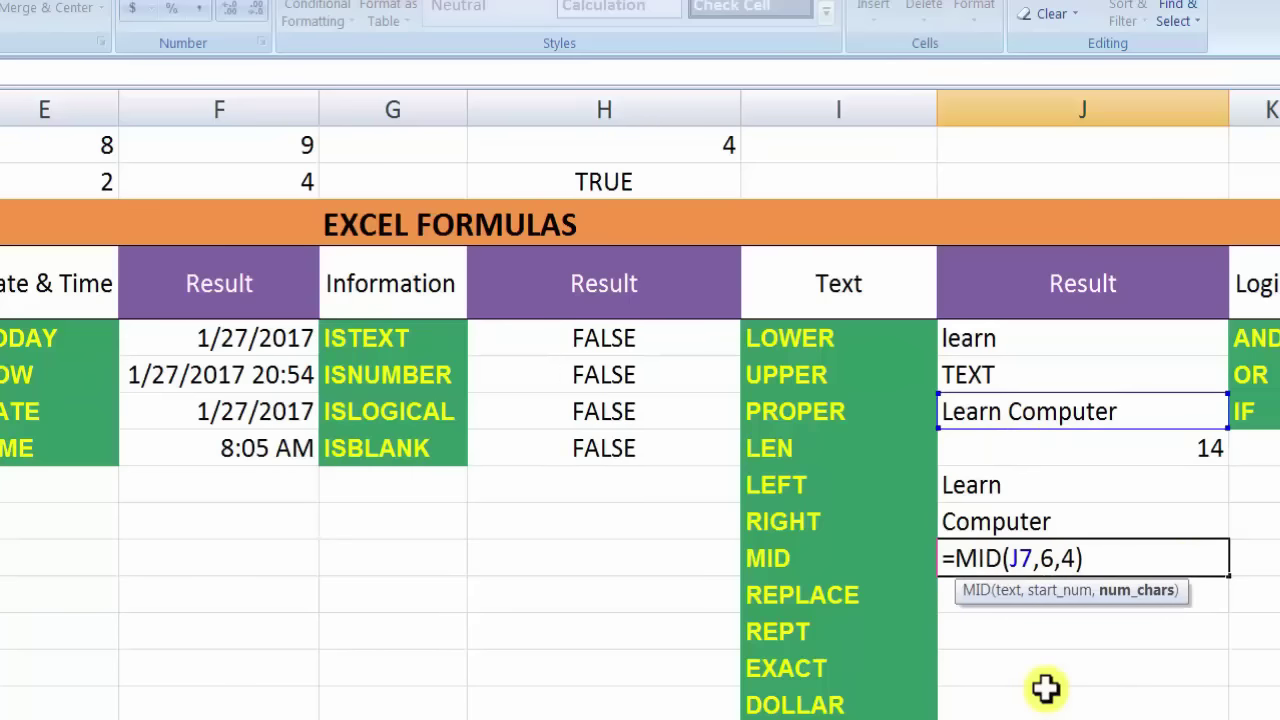
{"action": "key", "text": "Return"}
{"action": "key", "text": "Up"}
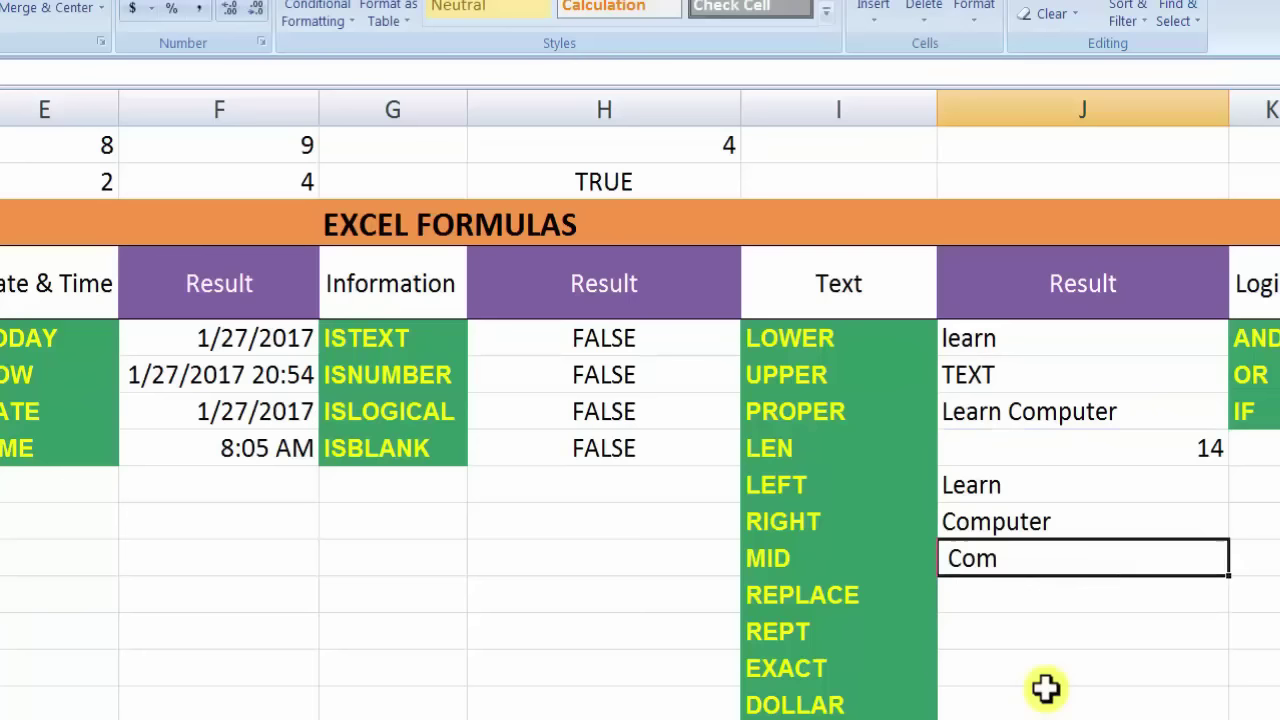
Step: Edit the MID formula to =MID(J7,7,3) so it returns Com
{"action": "key", "text": "F2"}
{"action": "key", "text": "Left"}
{"action": "key", "text": "Left"}
{"action": "key", "text": "Left"}
{"action": "key", "text": "Right"}
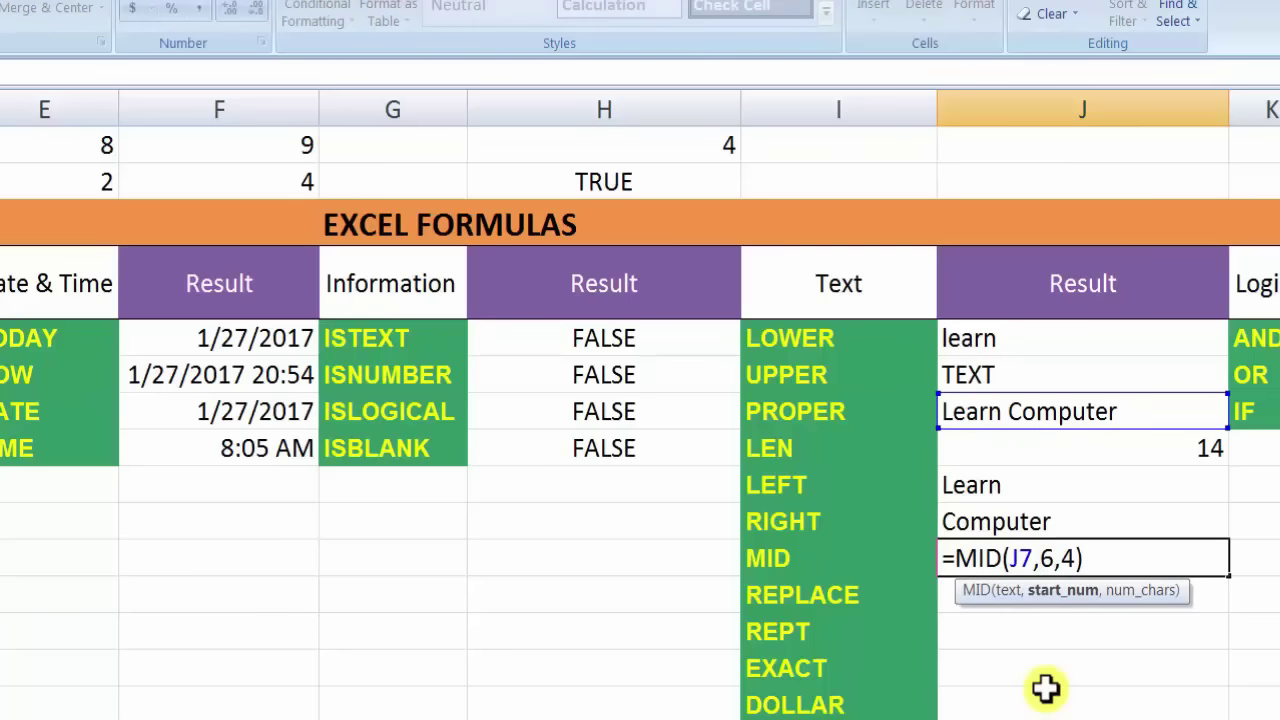
{"action": "key", "text": "BackSpace"}
{"action": "type", "text": "4"}
{"action": "key", "text": "BackSpace"}
{"action": "type", "text": "7"}
{"action": "key", "text": "Right"}
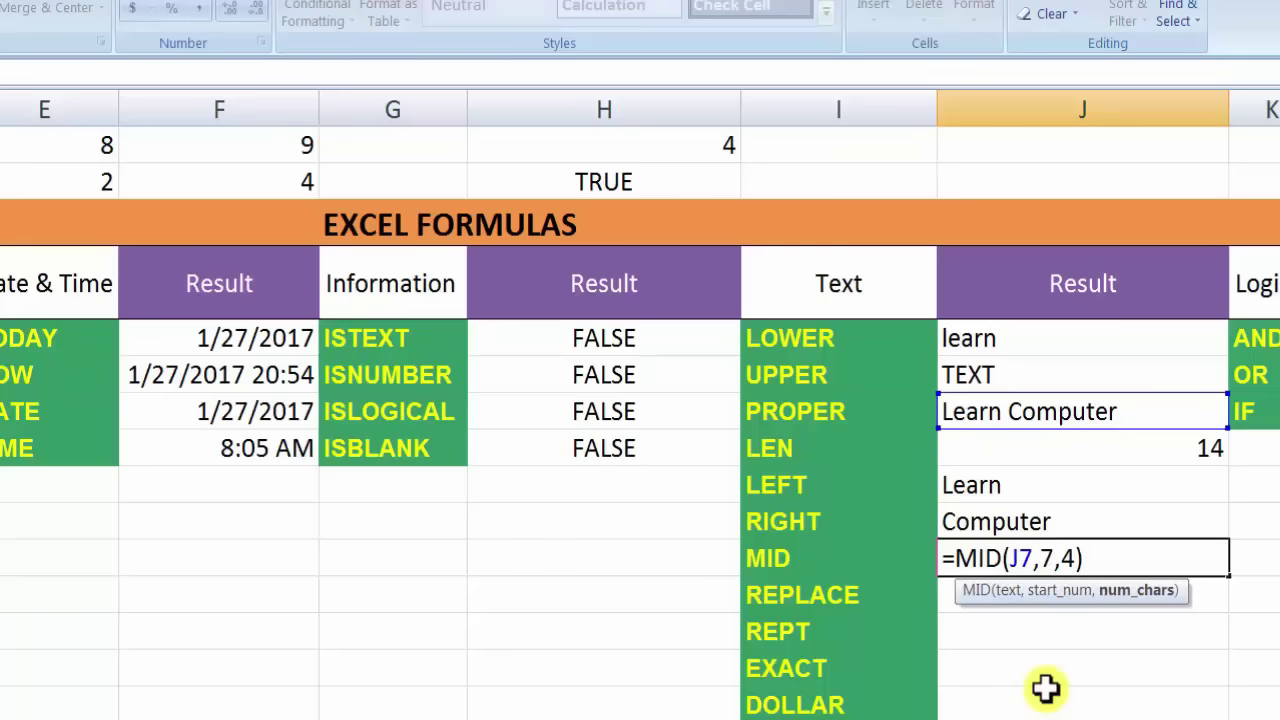
{"action": "key", "text": "Delete"}
{"action": "type", "text": "3"}
{"action": "key", "text": "Return"}
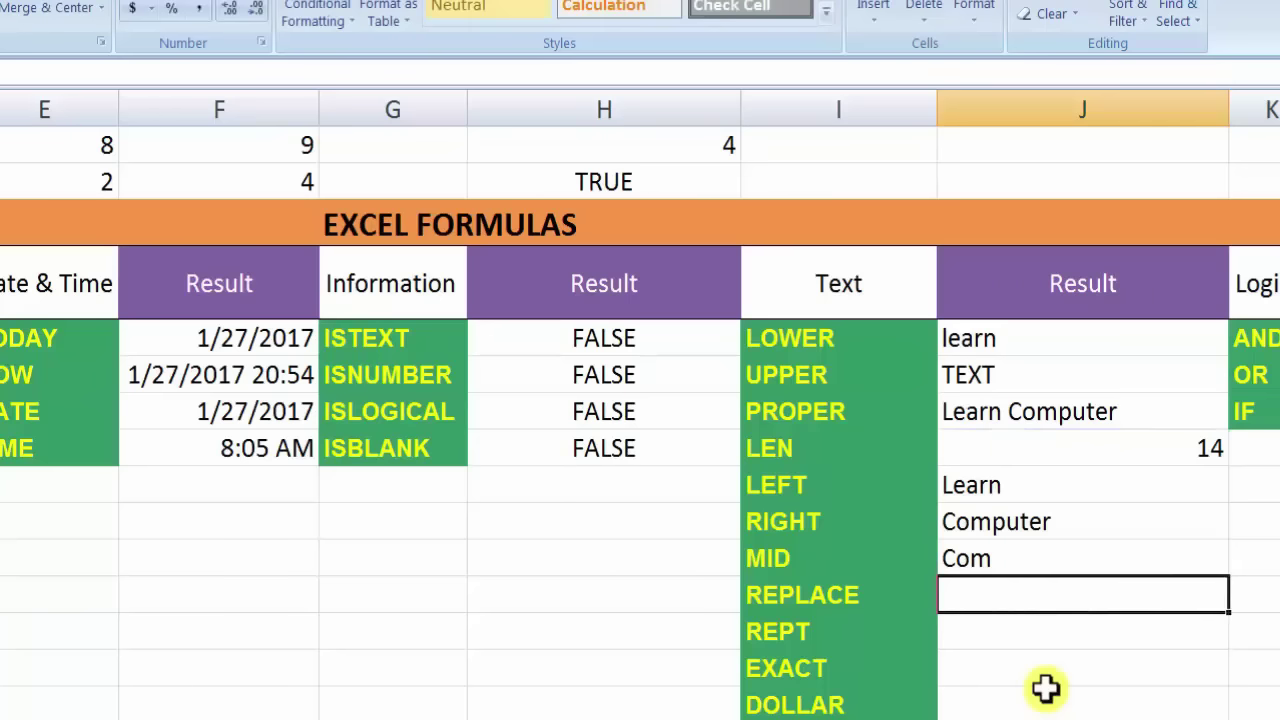
Step: Rewrite the MID arguments to =MID(J7,2,3) so it returns ear
{"action": "left_click", "coordinate": [1004, 560]}
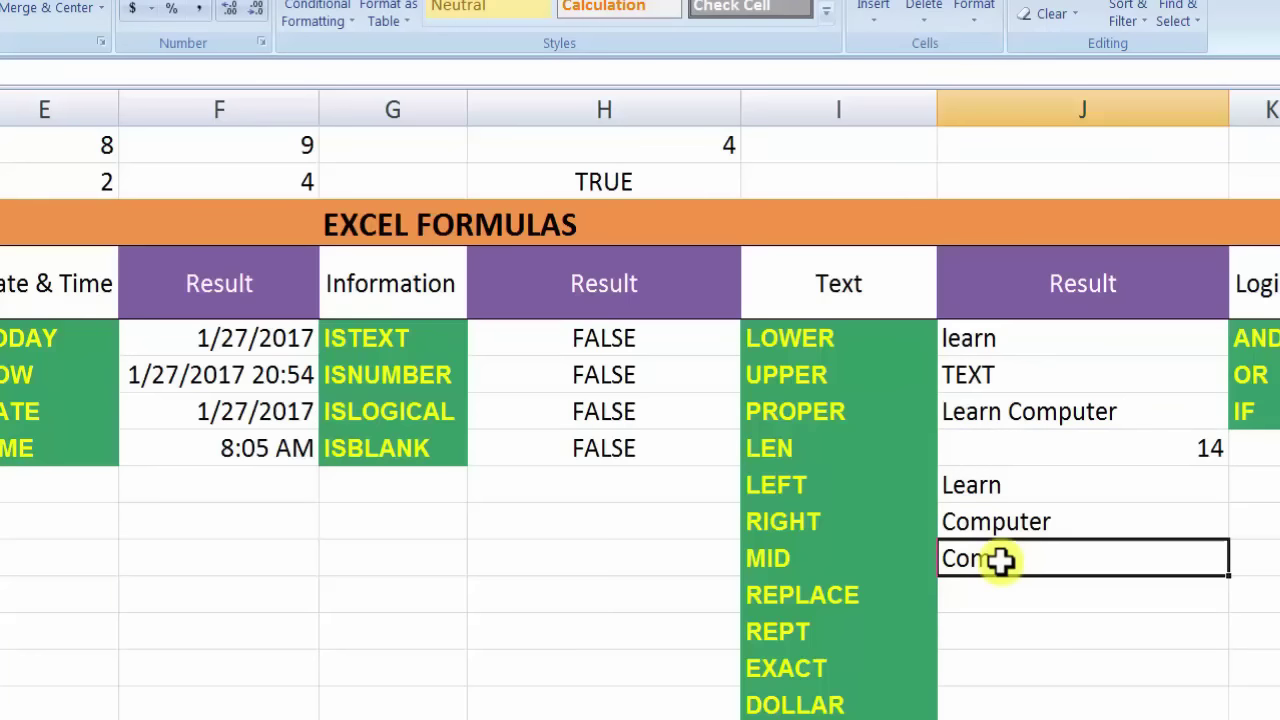
{"action": "double_click", "coordinate": [1001, 560]}
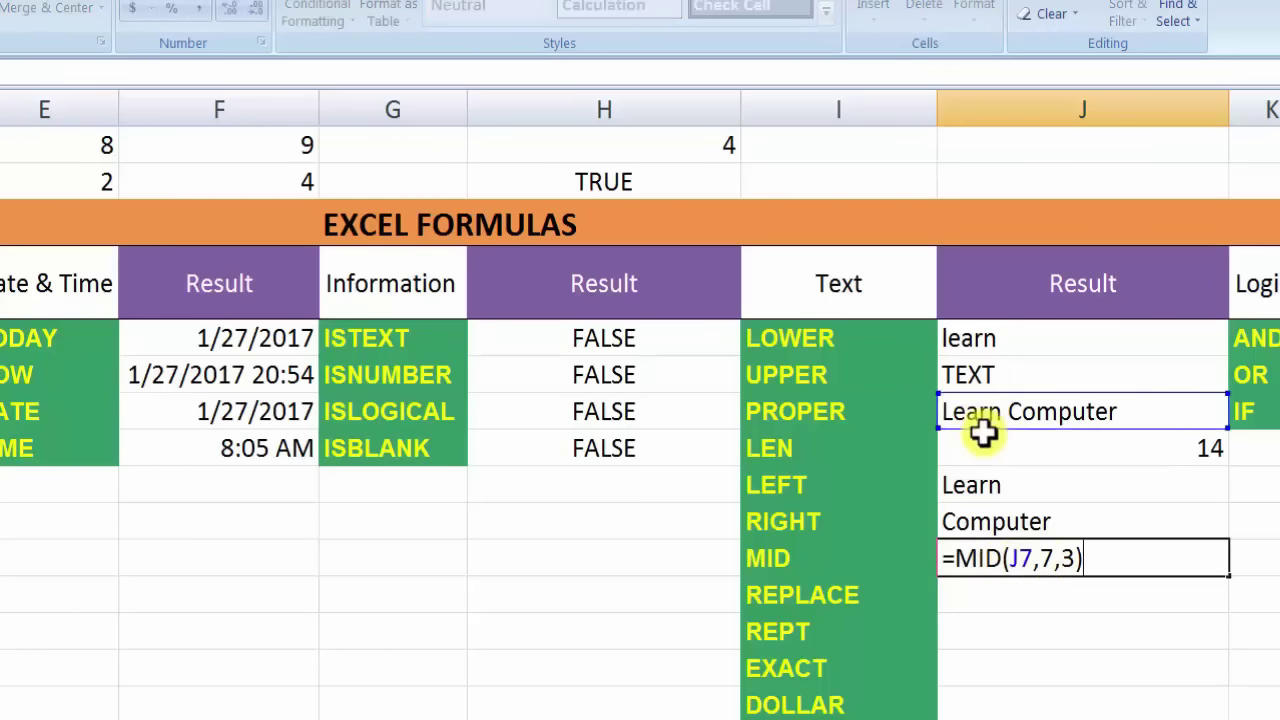
{"action": "key", "text": "BackSpace"}
{"action": "key", "text": "BackSpace"}
{"action": "key", "text": "BackSpace"}
{"action": "key", "text": "BackSpace"}
{"action": "key", "text": "BackSpace"}
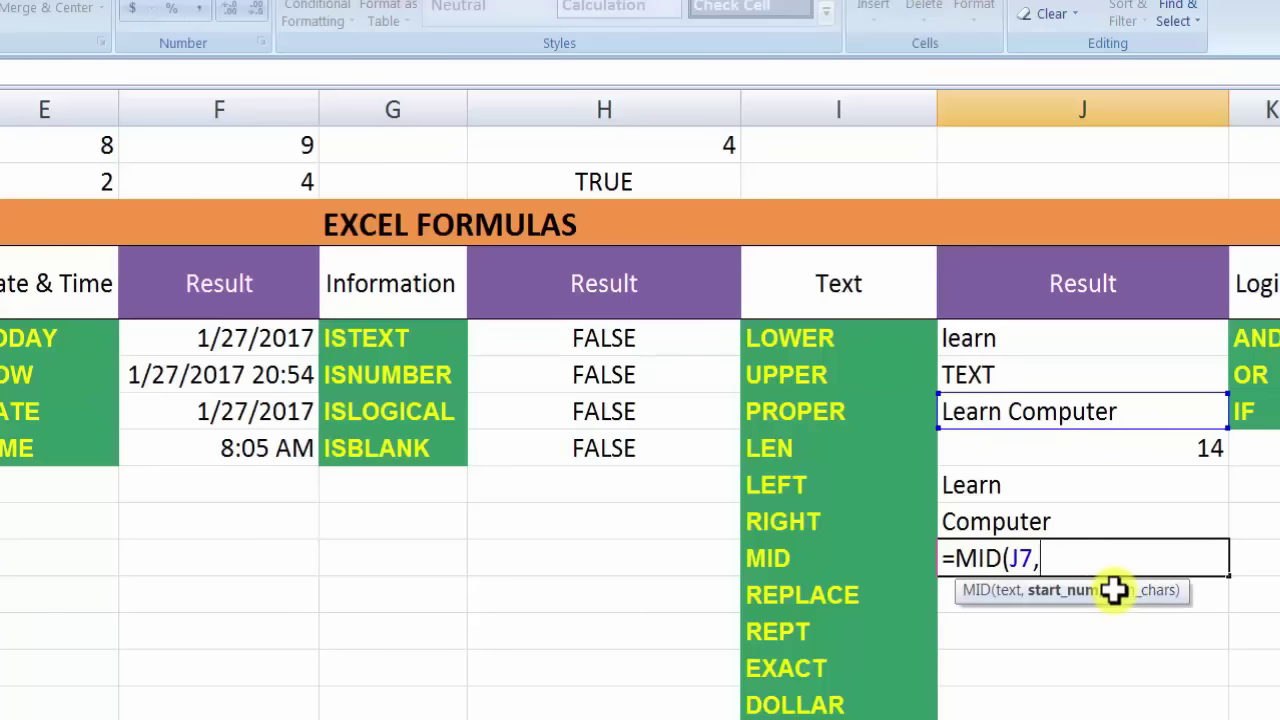
{"action": "type", "text": ",2,3"}
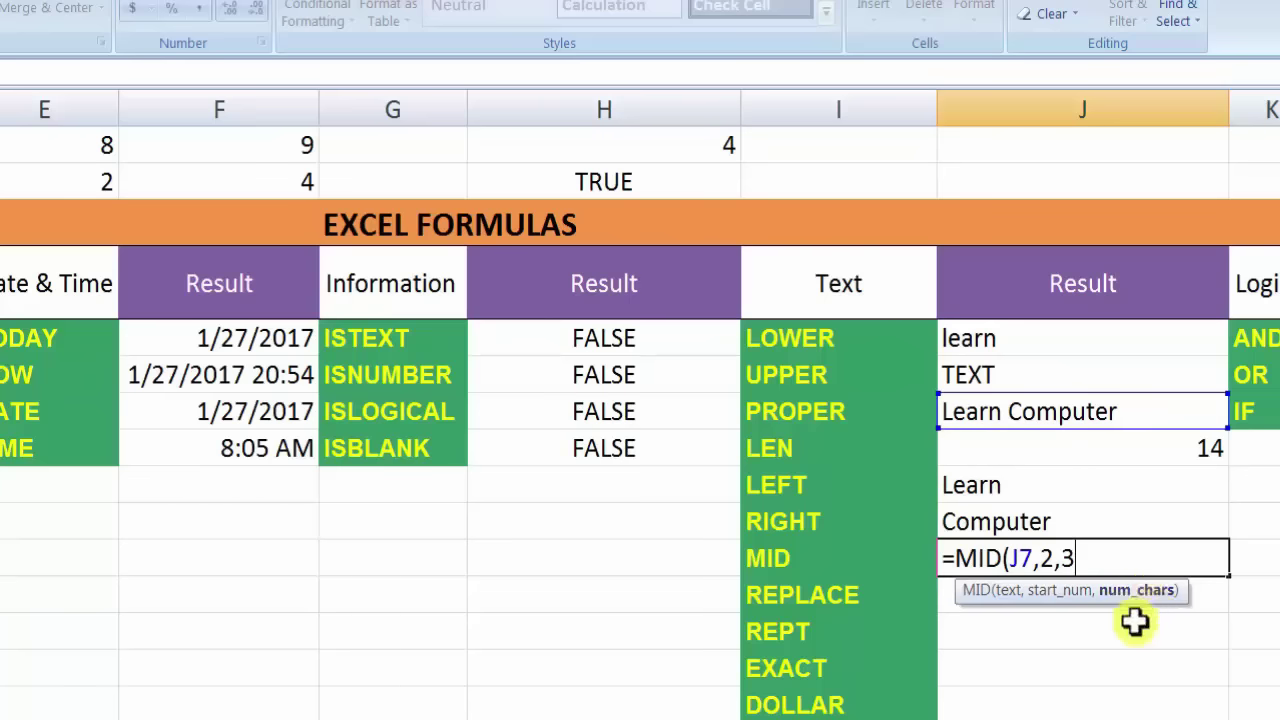
{"action": "type", "text": ")"}
{"action": "key", "text": "Return"}
{"action": "left_click", "coordinate": [1066, 560]}
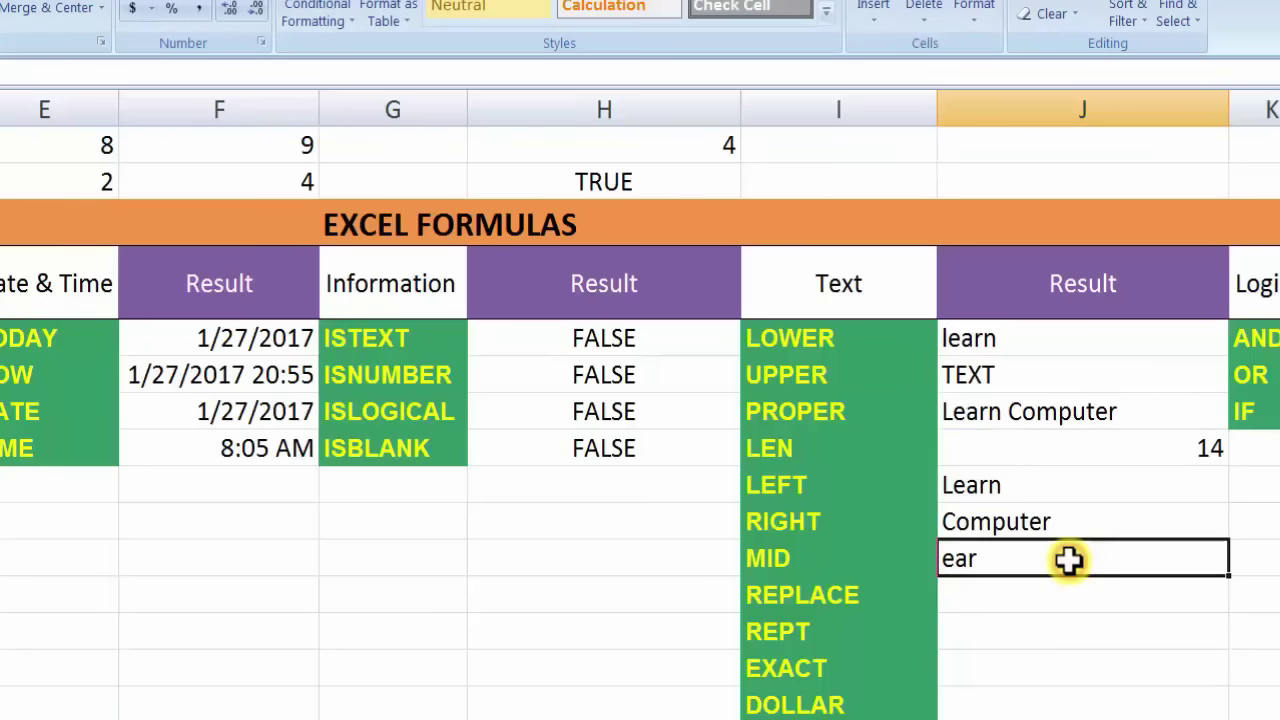
{"action": "left_click", "coordinate": [1005, 601]}
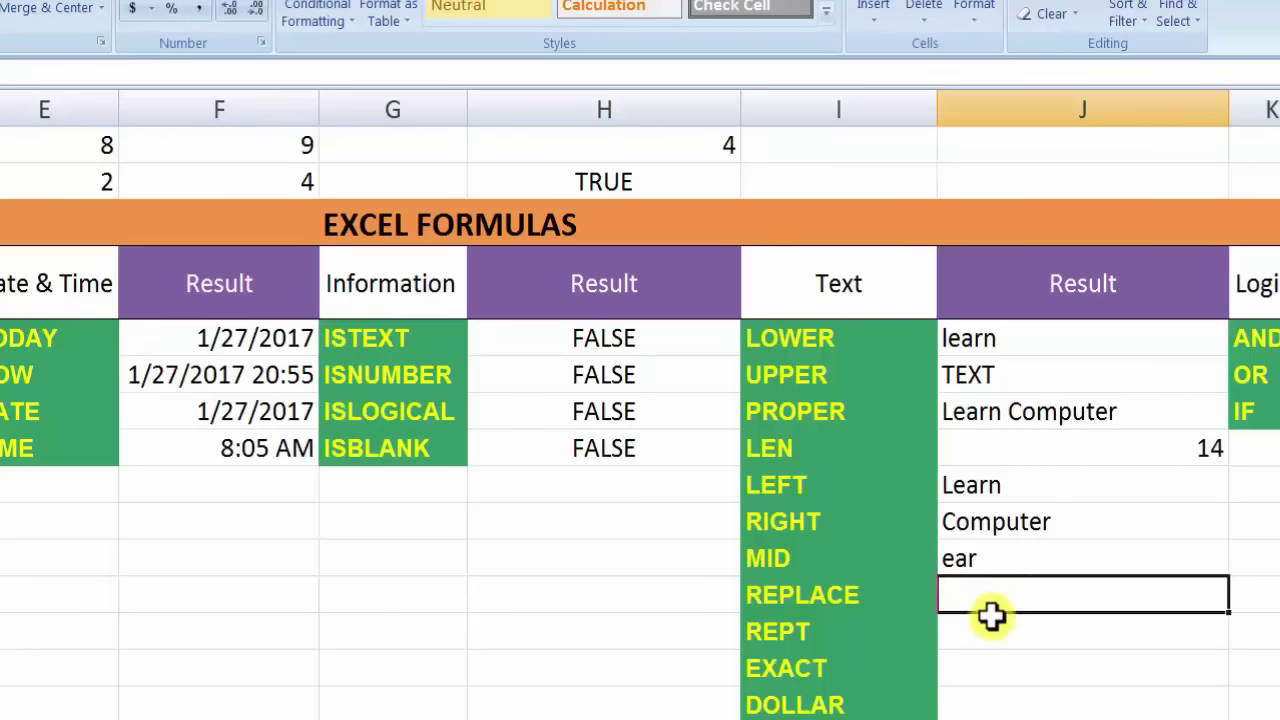
Step: Enter =REPLACE(J7,2,3,"abc") in the REPLACE row, giving Labcn Computer
{"action": "type", "text": "=replace"}
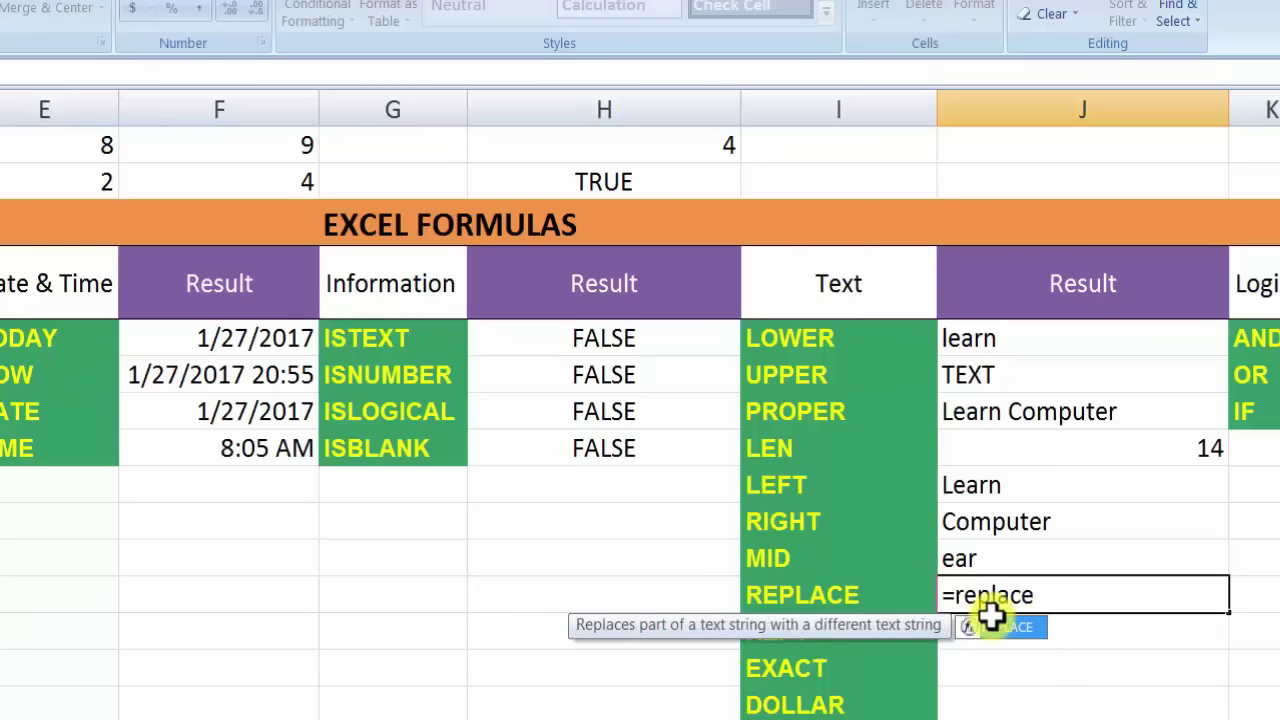
{"action": "type", "text": "("}
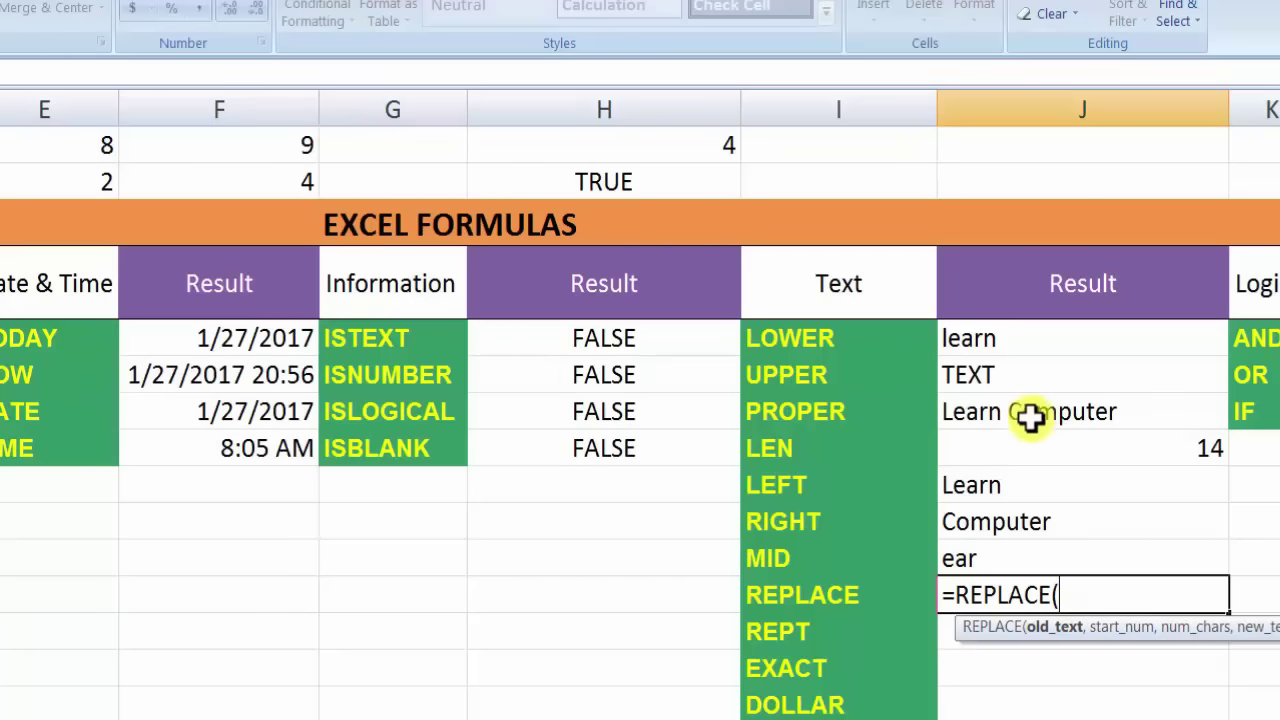
{"action": "left_click", "coordinate": [1029, 414]}
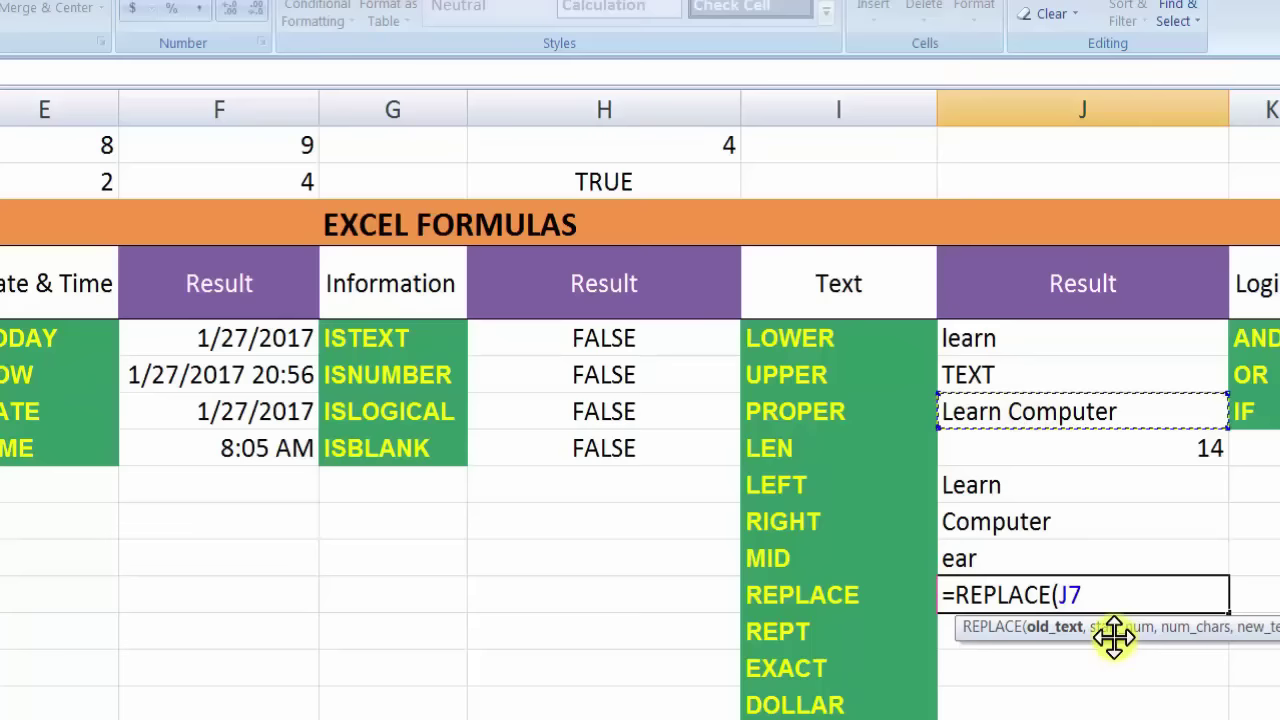
{"action": "type", "text": ","}
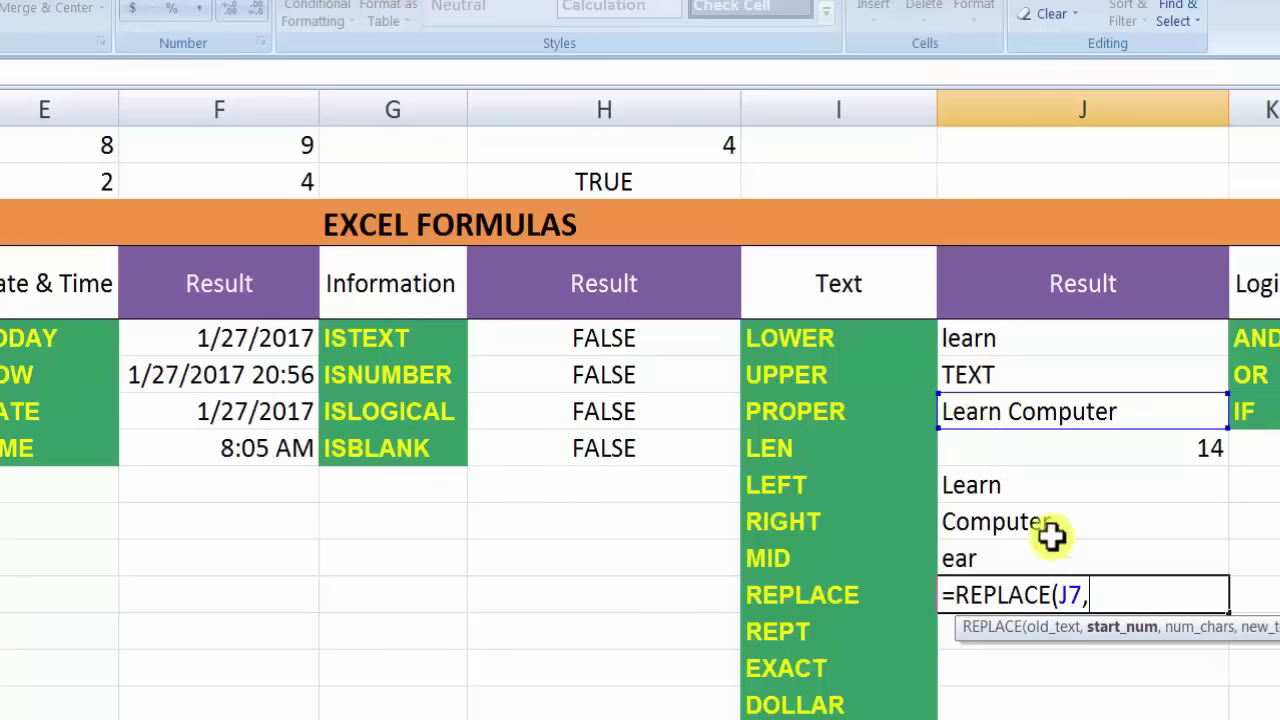
{"action": "type", "text": "2,"}
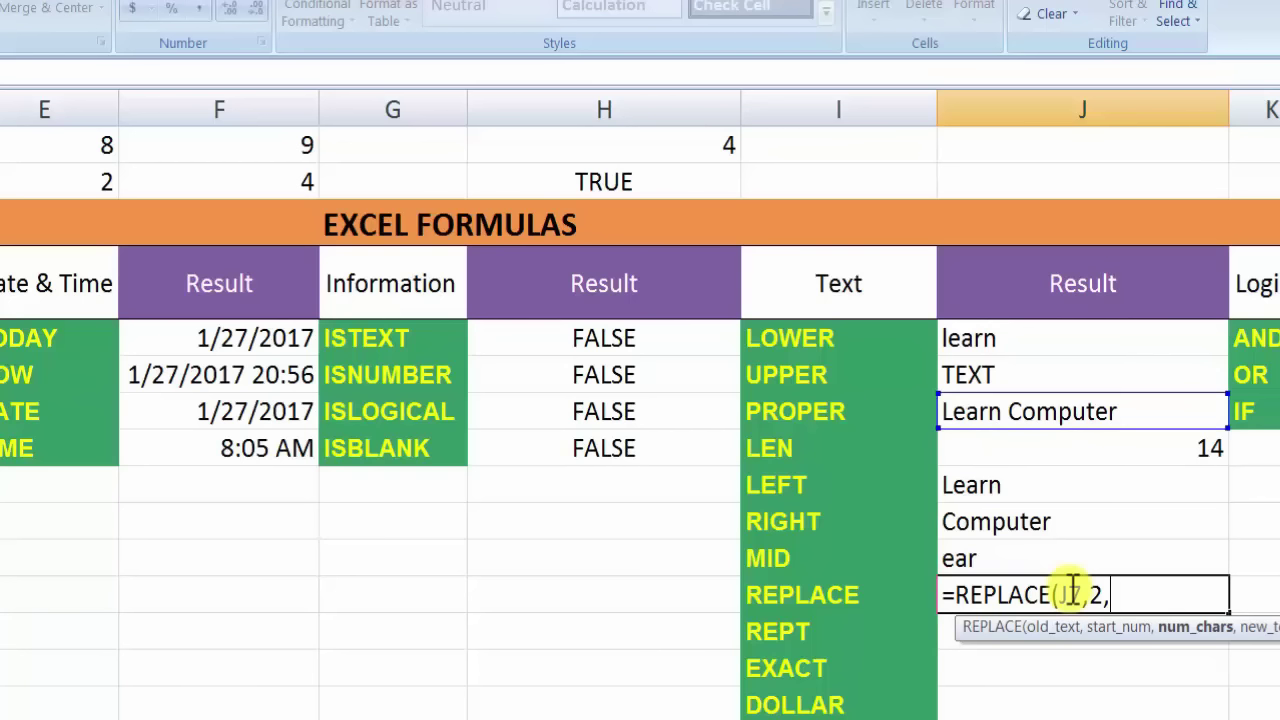
{"action": "type", "text": "3,"}
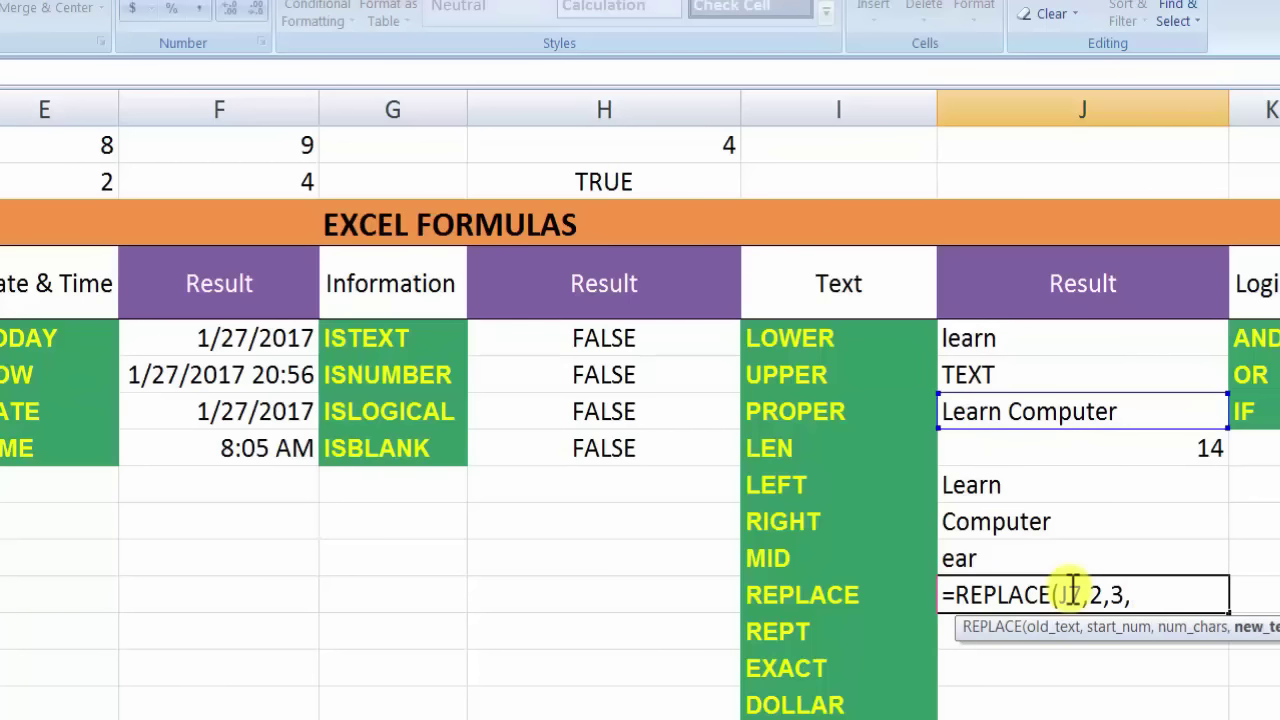
{"action": "type", "text": "\"abc\")"}
{"action": "key", "text": "Return"}
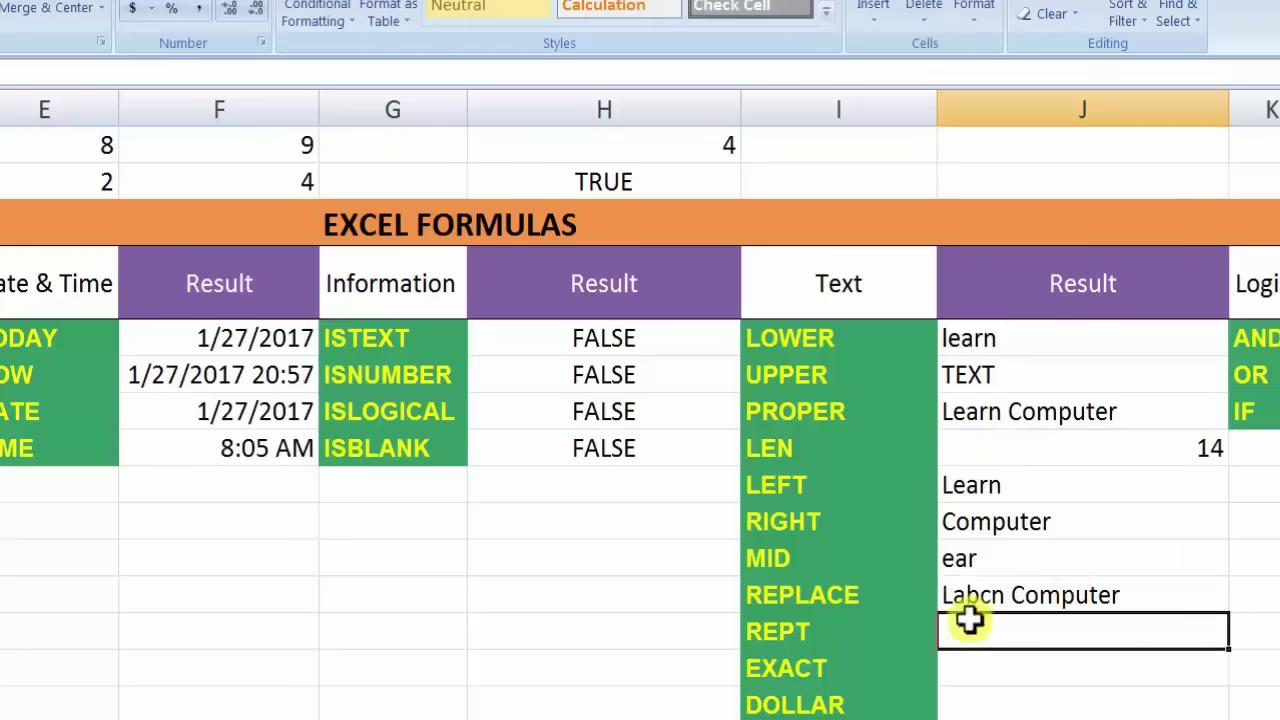
{"action": "left_click", "coordinate": [955, 597]}
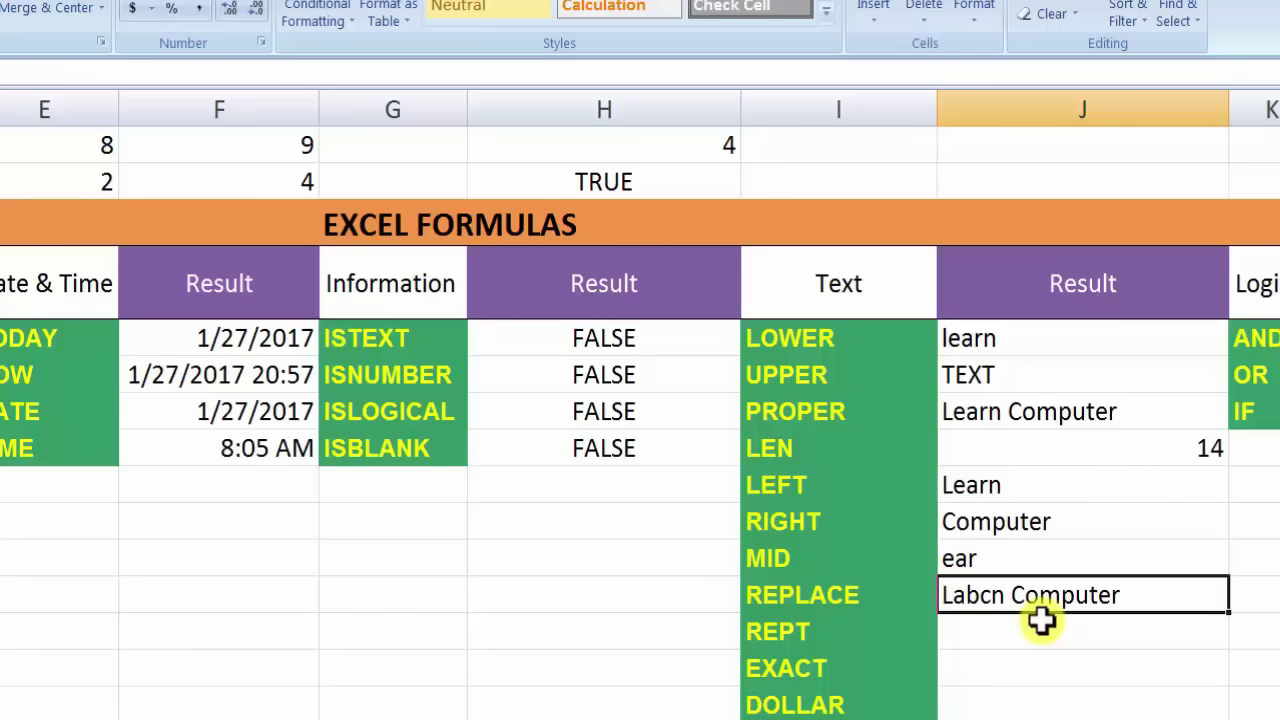
Step: Enter =REPT(J9,3) in the REPT row so it shows LearnLearnLearn
{"action": "left_click", "coordinate": [977, 641]}
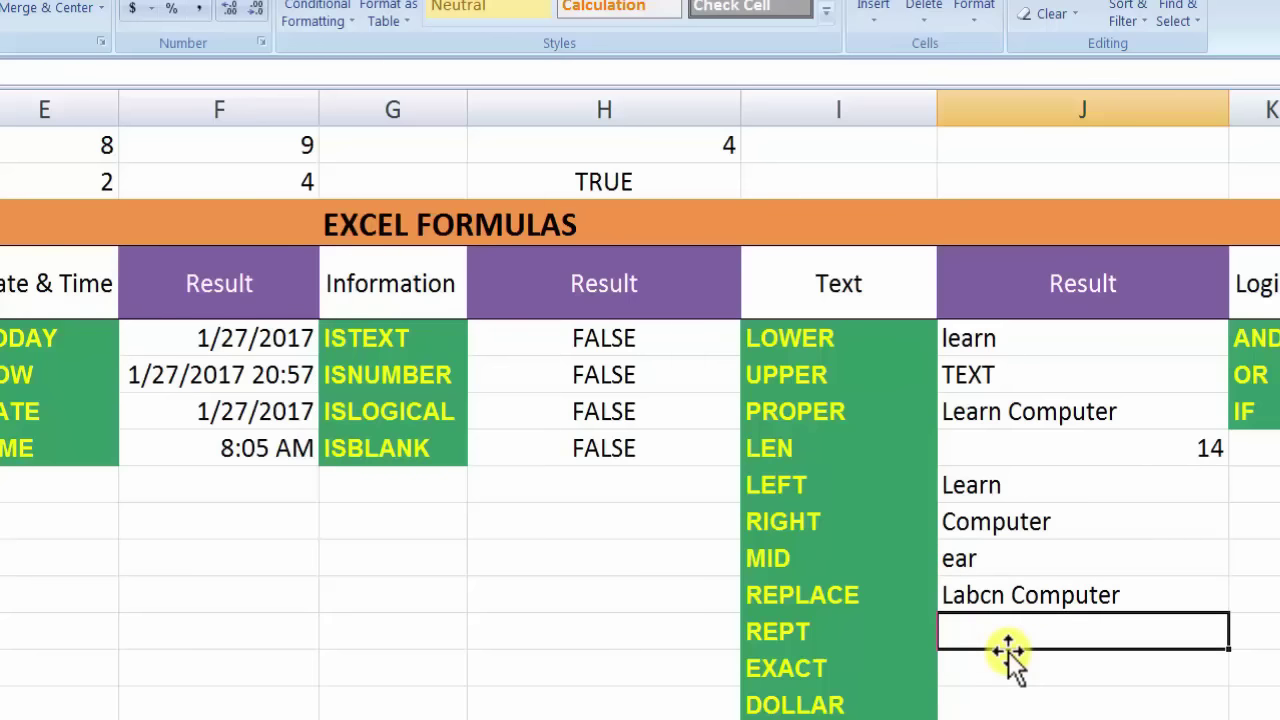
{"action": "type", "text": "="}
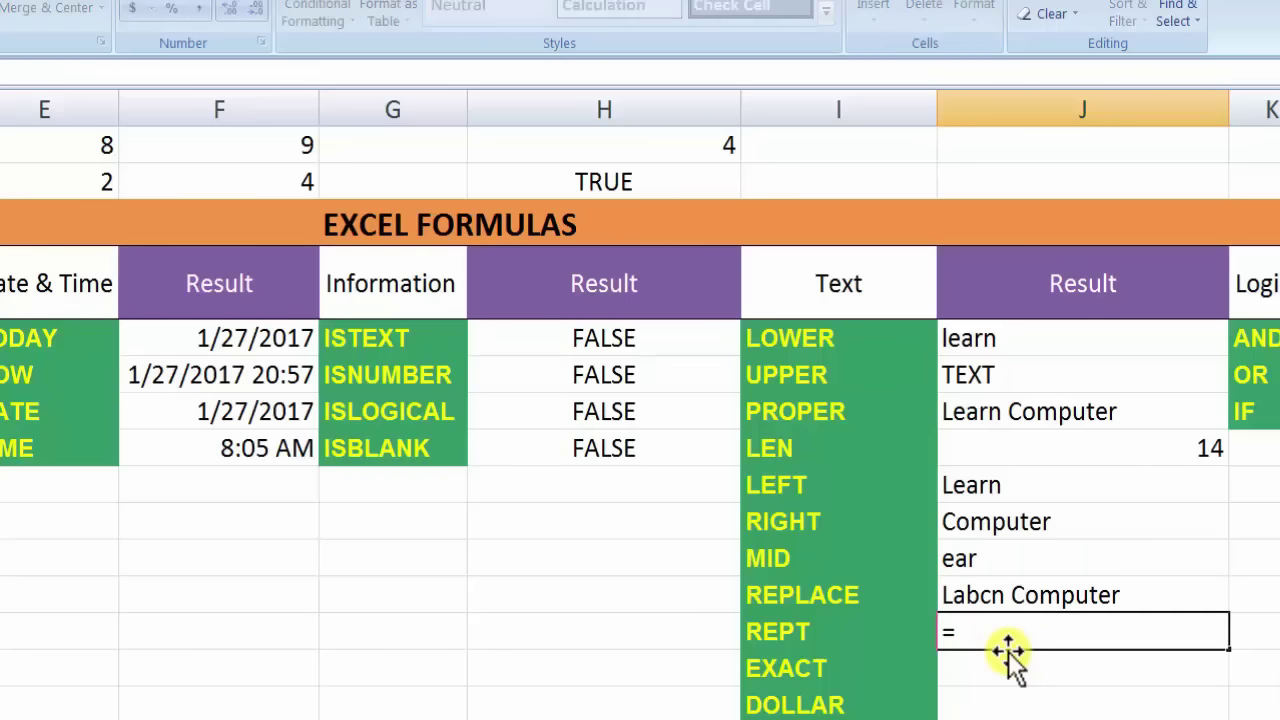
{"action": "type", "text": "rept"}
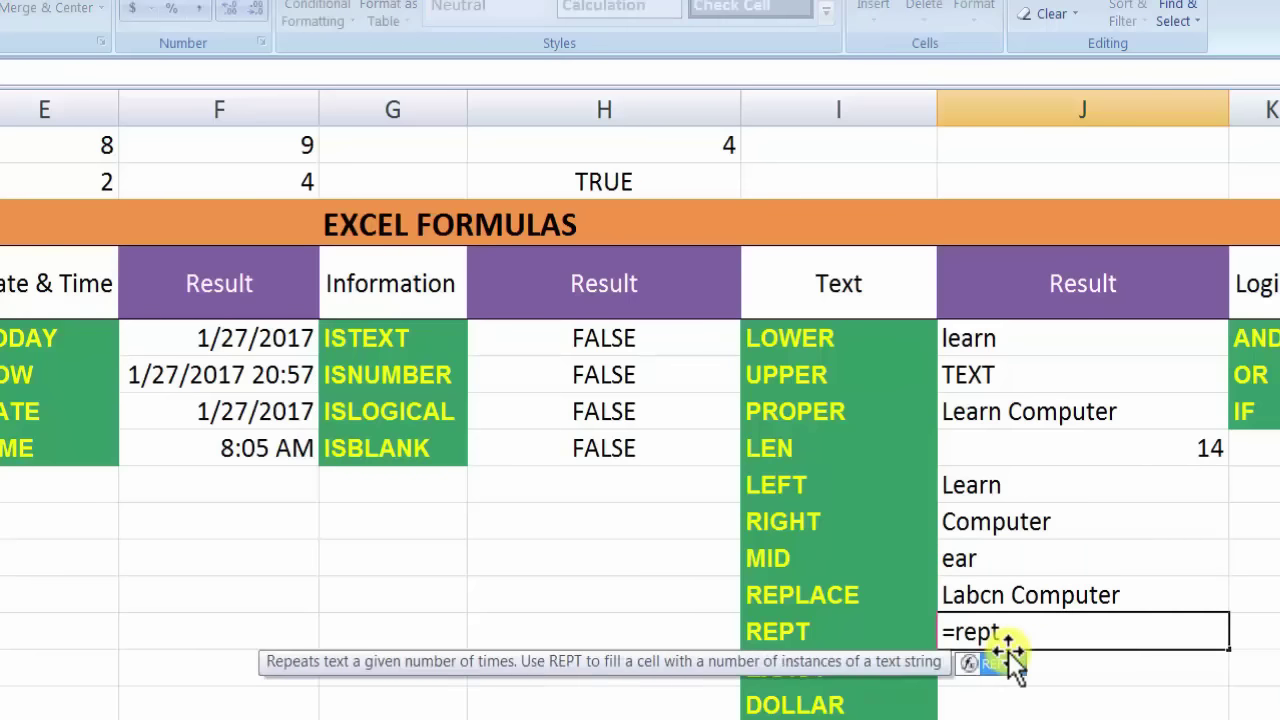
{"action": "type", "text": "("}
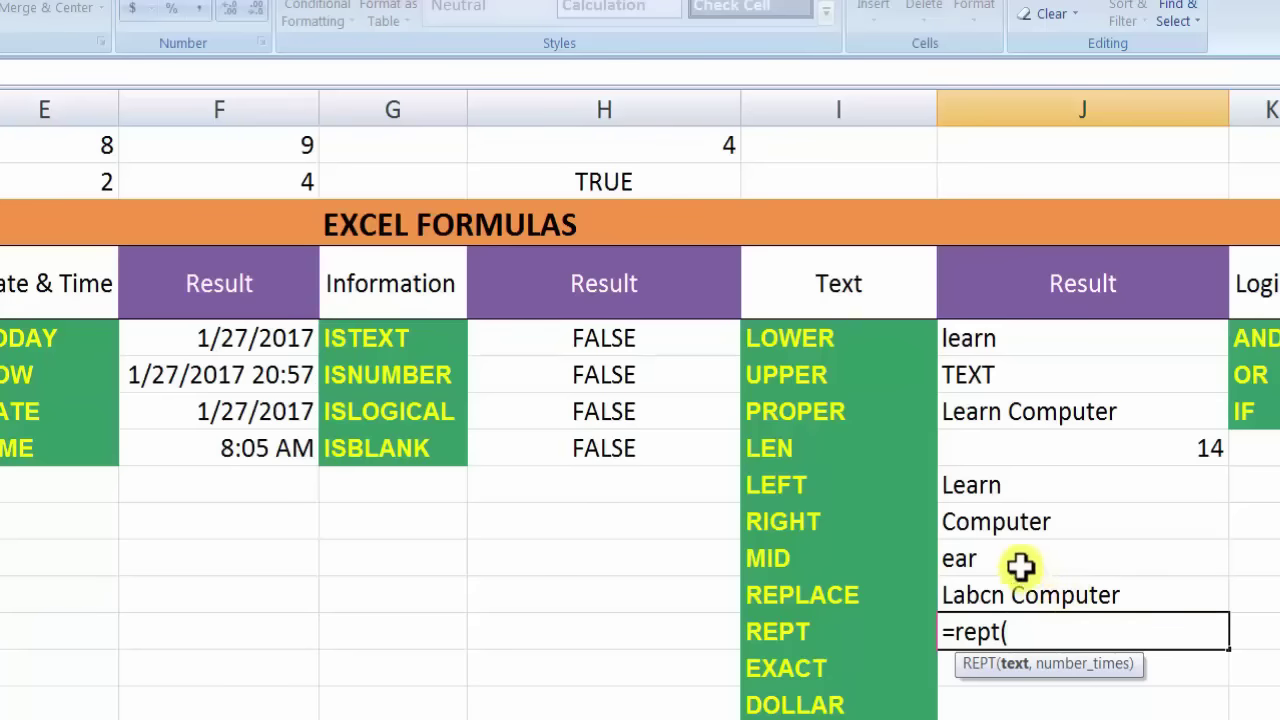
{"action": "left_click", "coordinate": [983, 489]}
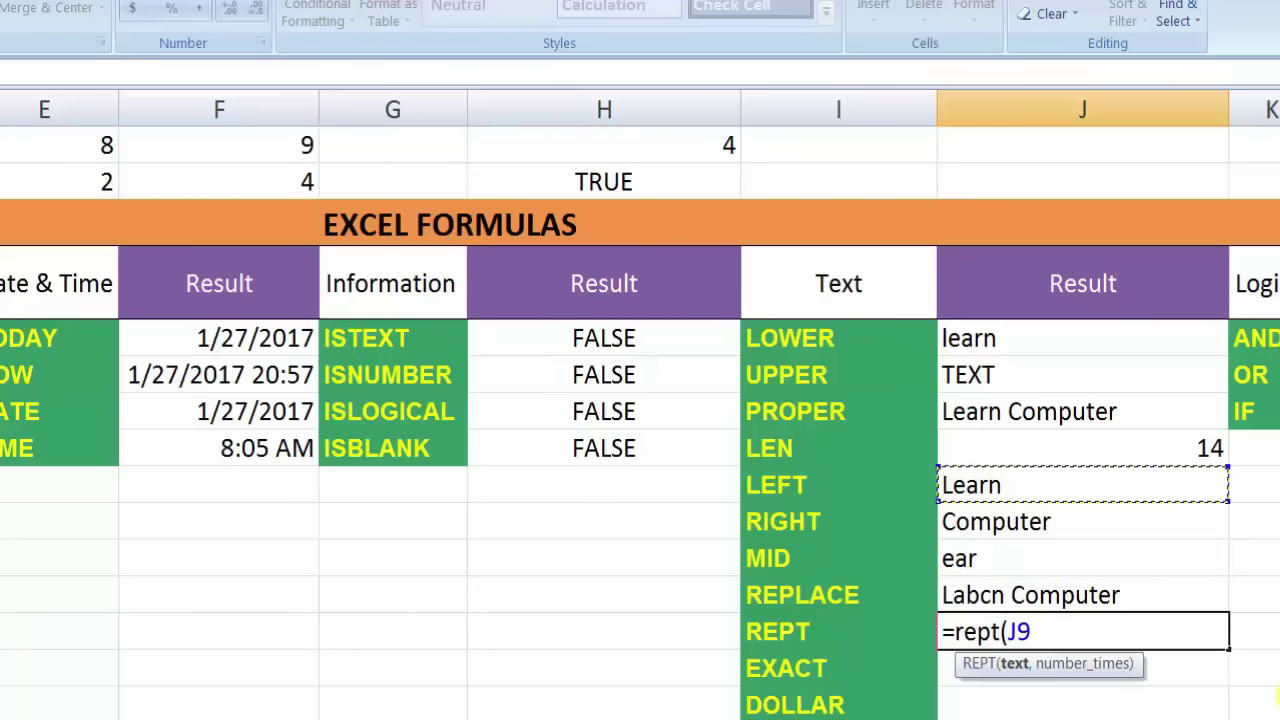
{"action": "type", "text": ","}
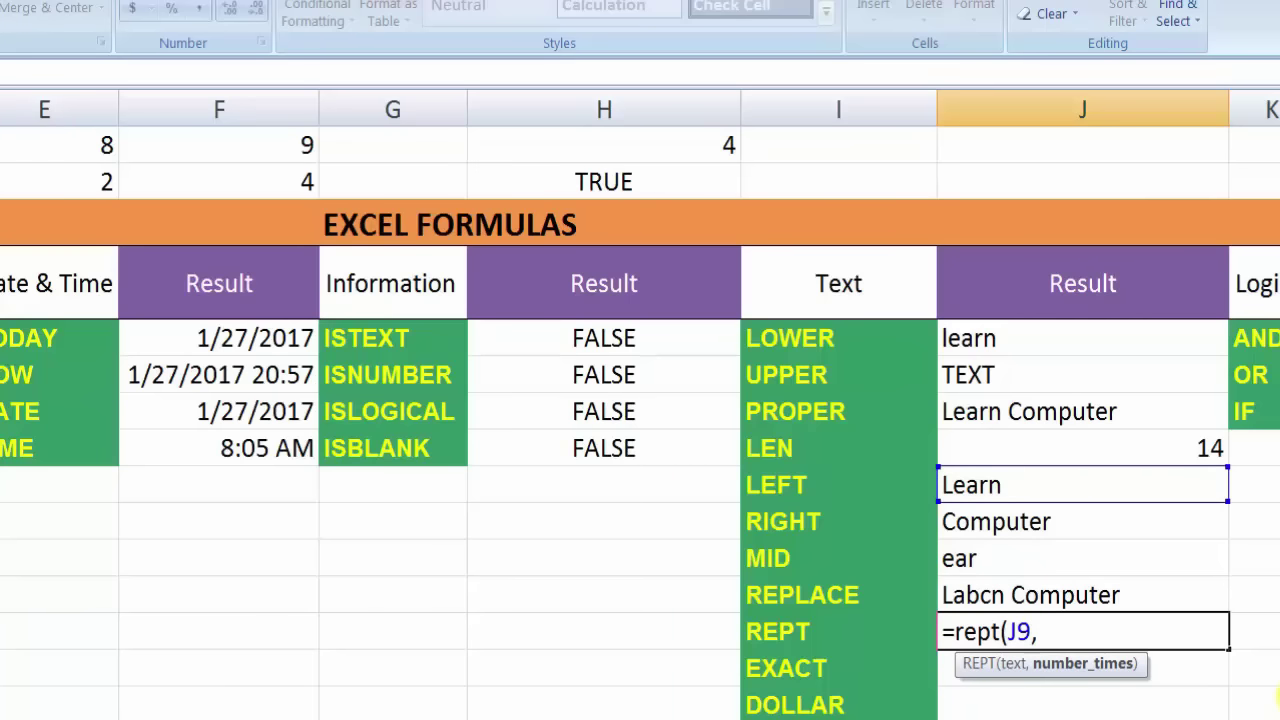
{"action": "type", "text": "3)"}
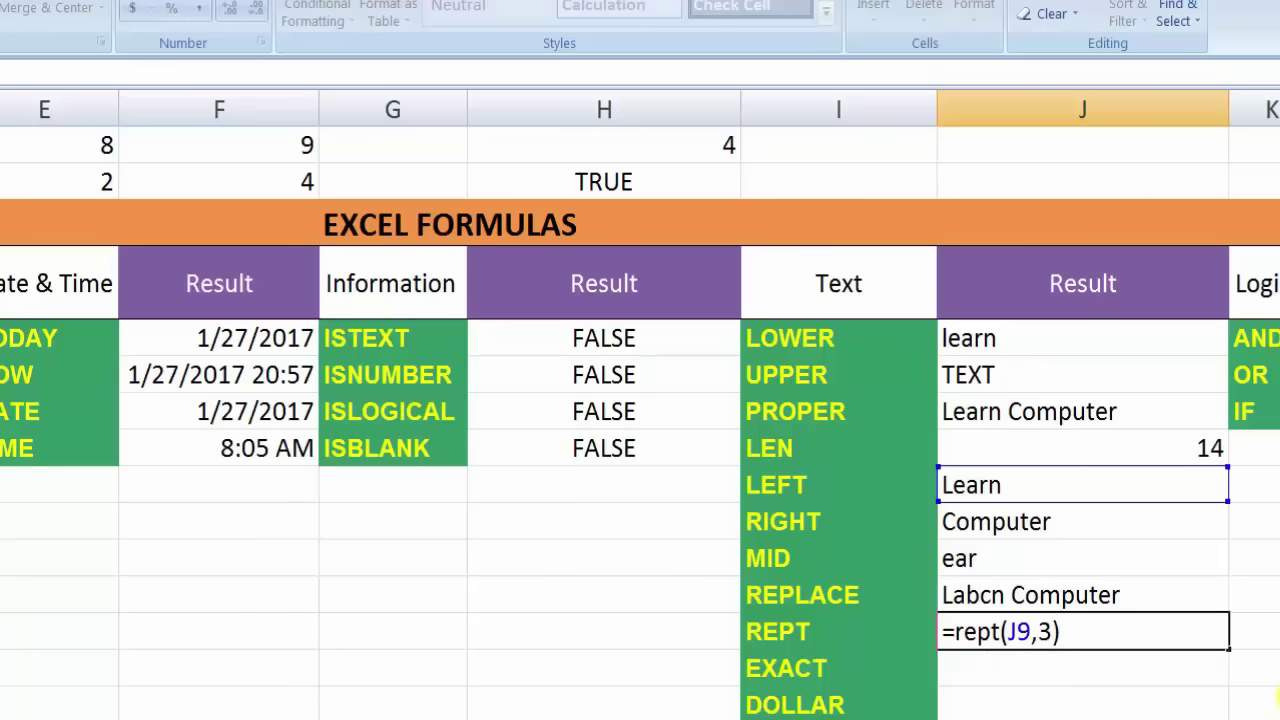
{"action": "key", "text": "Return"}
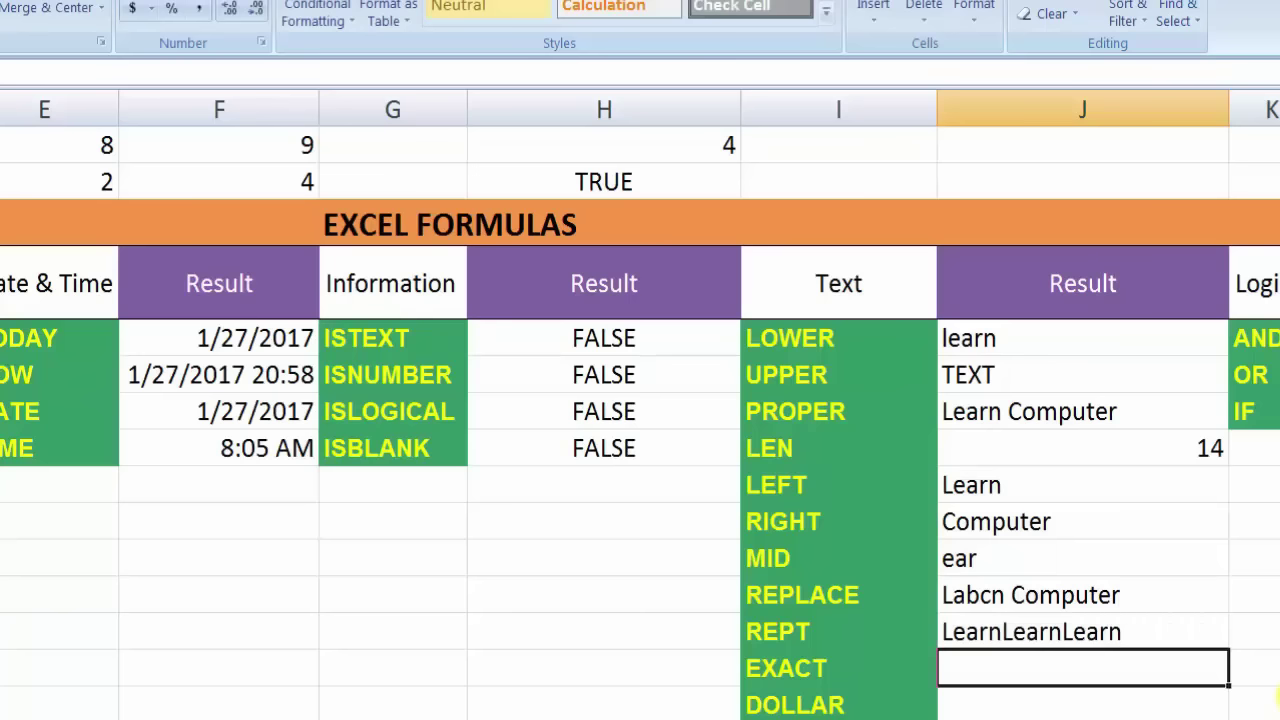
{"action": "type", "text": "=ex"}
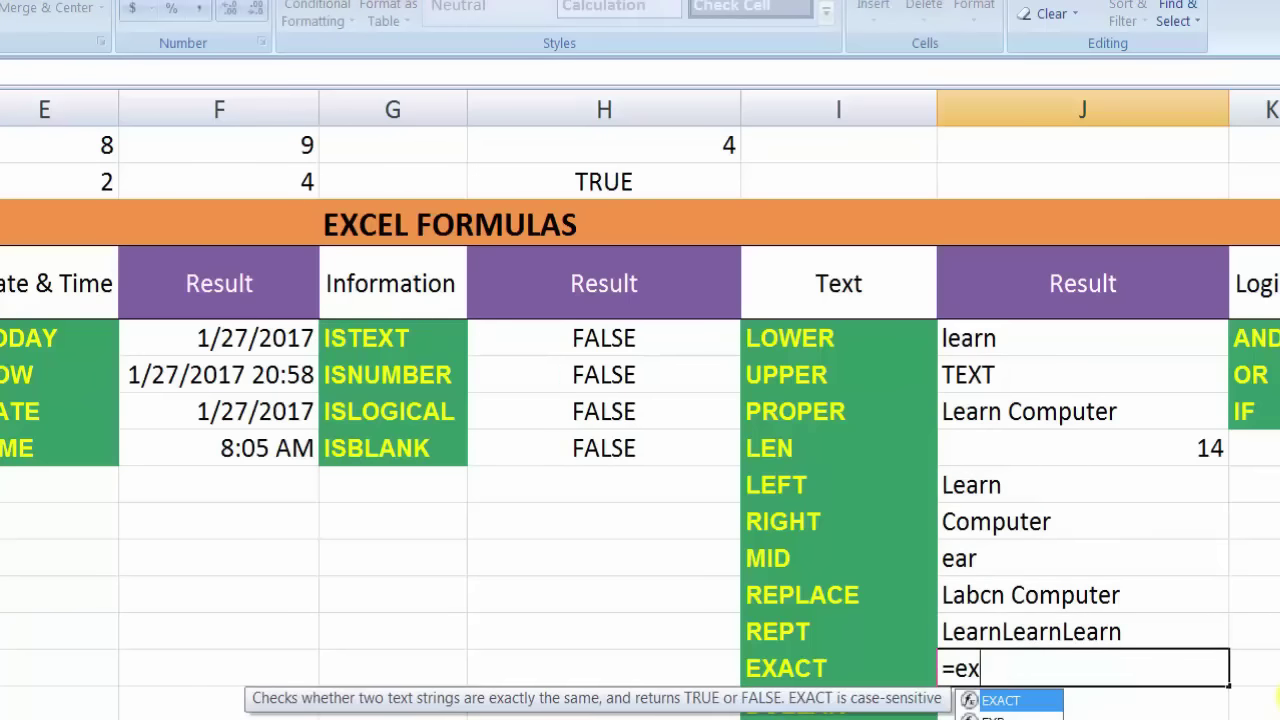
{"action": "type", "text": "act("}
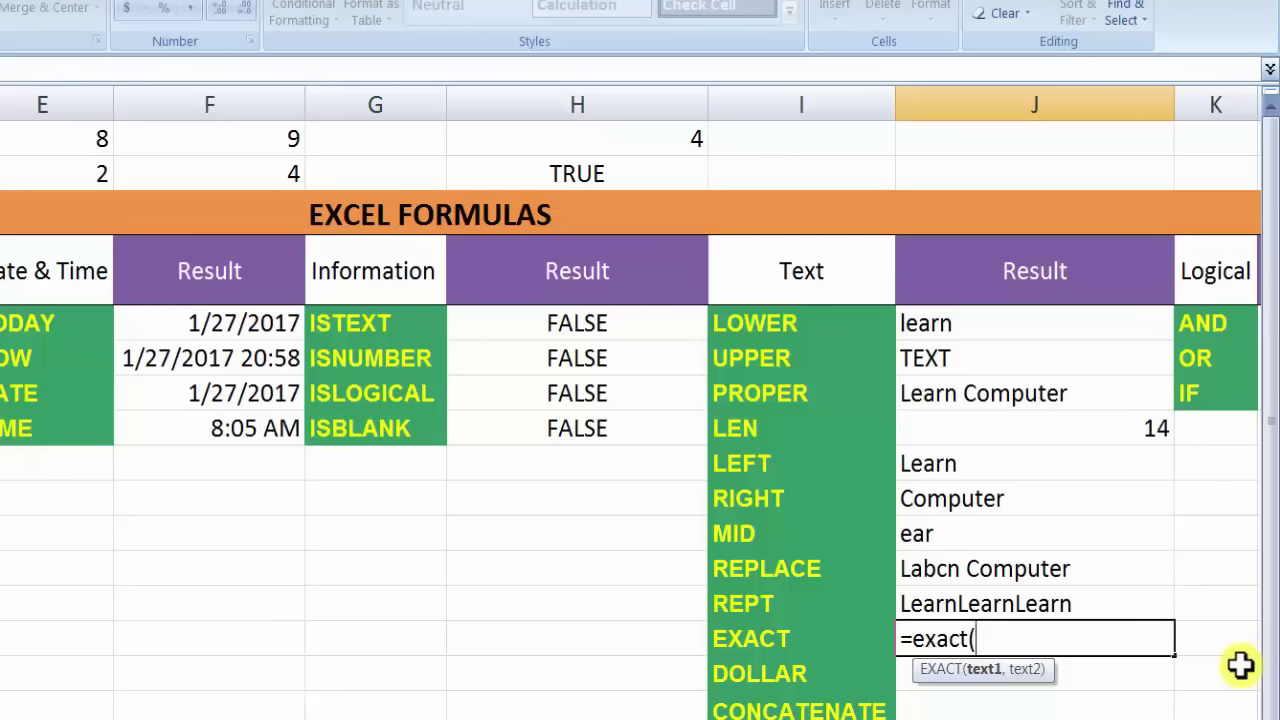
Step: Complete =EXACT("learn","learn"), then change the second word to ok so it returns FALSE
{"action": "type", "text": "\"learn\""}
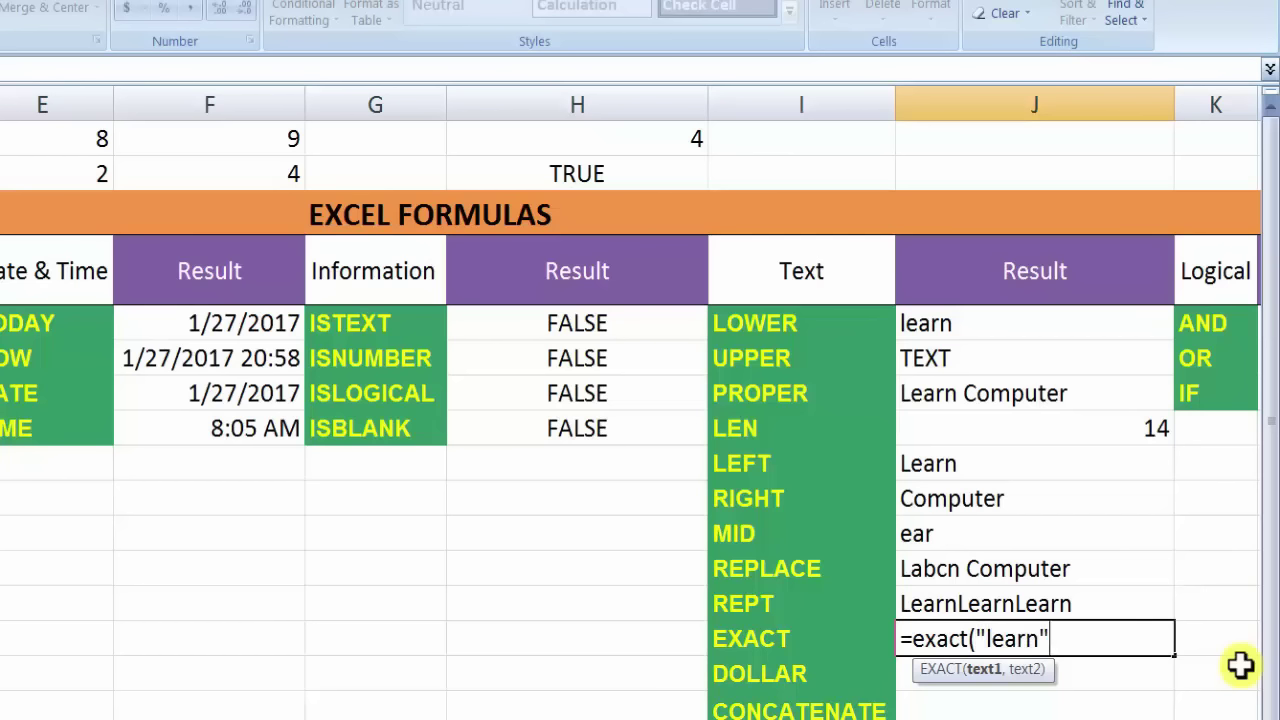
{"action": "type", "text": ",\""}
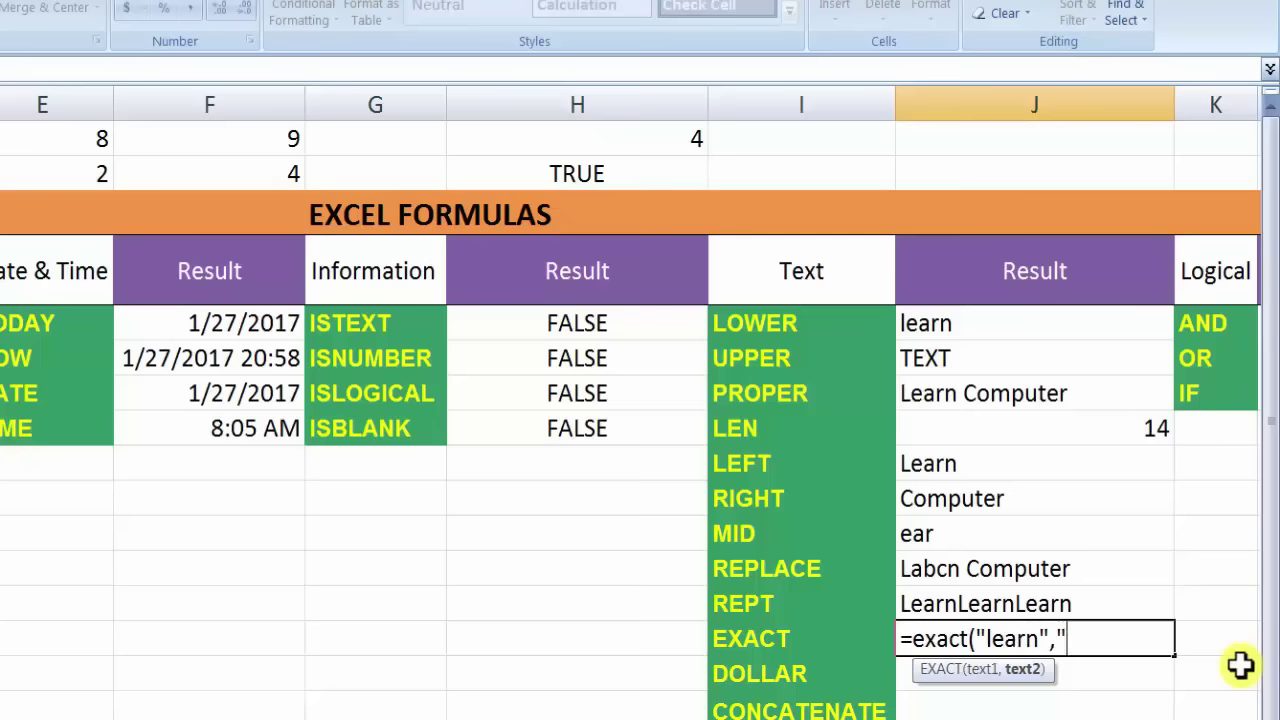
{"action": "type", "text": "learn\")"}
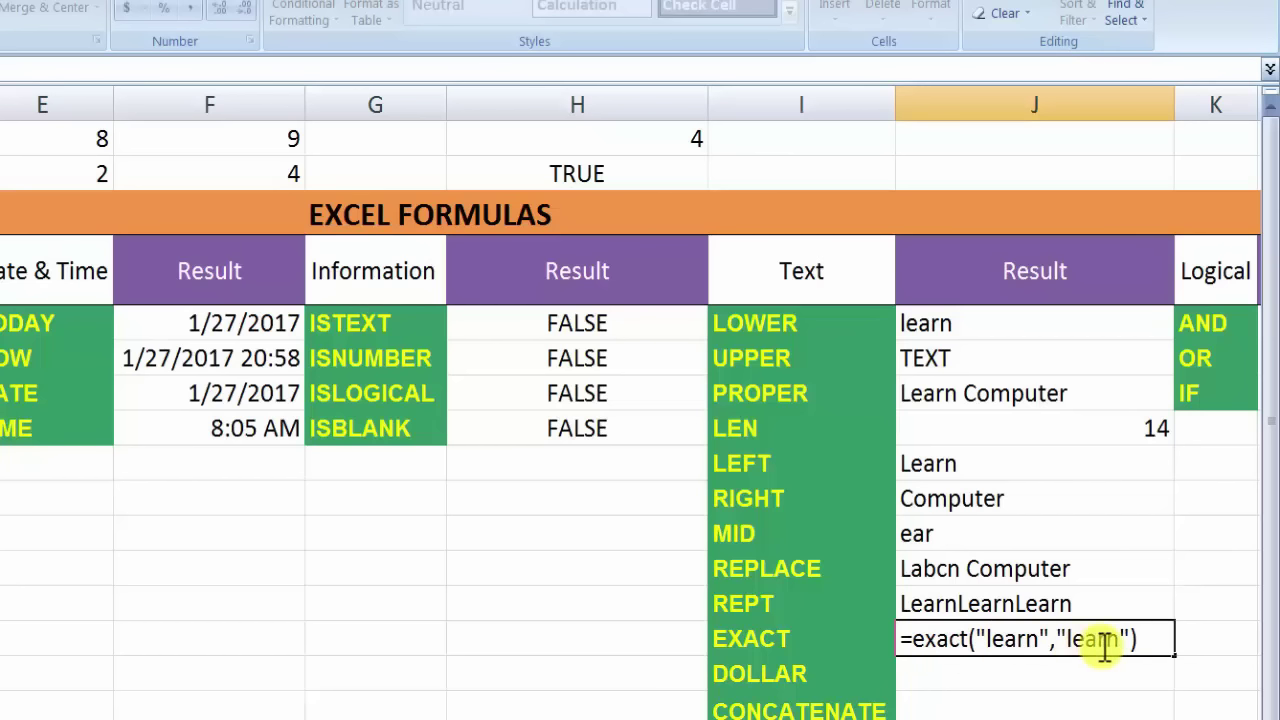
{"action": "key", "text": "Return"}
{"action": "left_click", "coordinate": [1048, 645]}
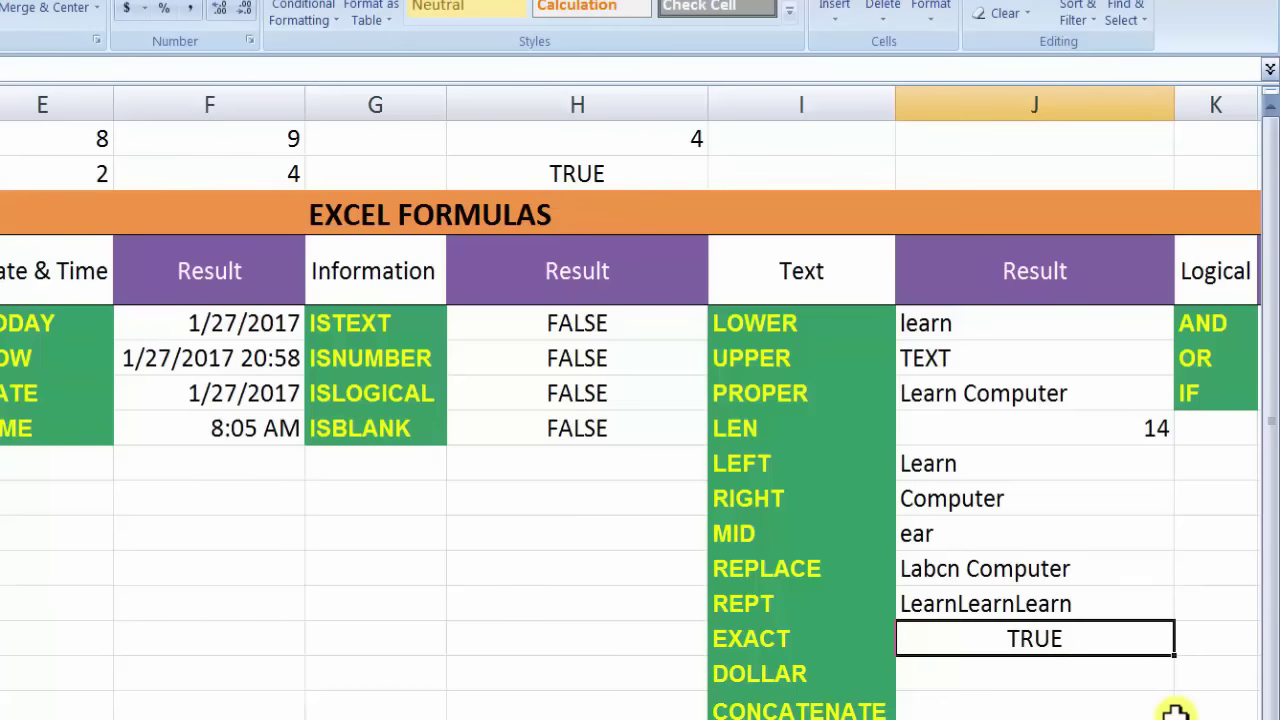
{"action": "key", "text": "F2"}
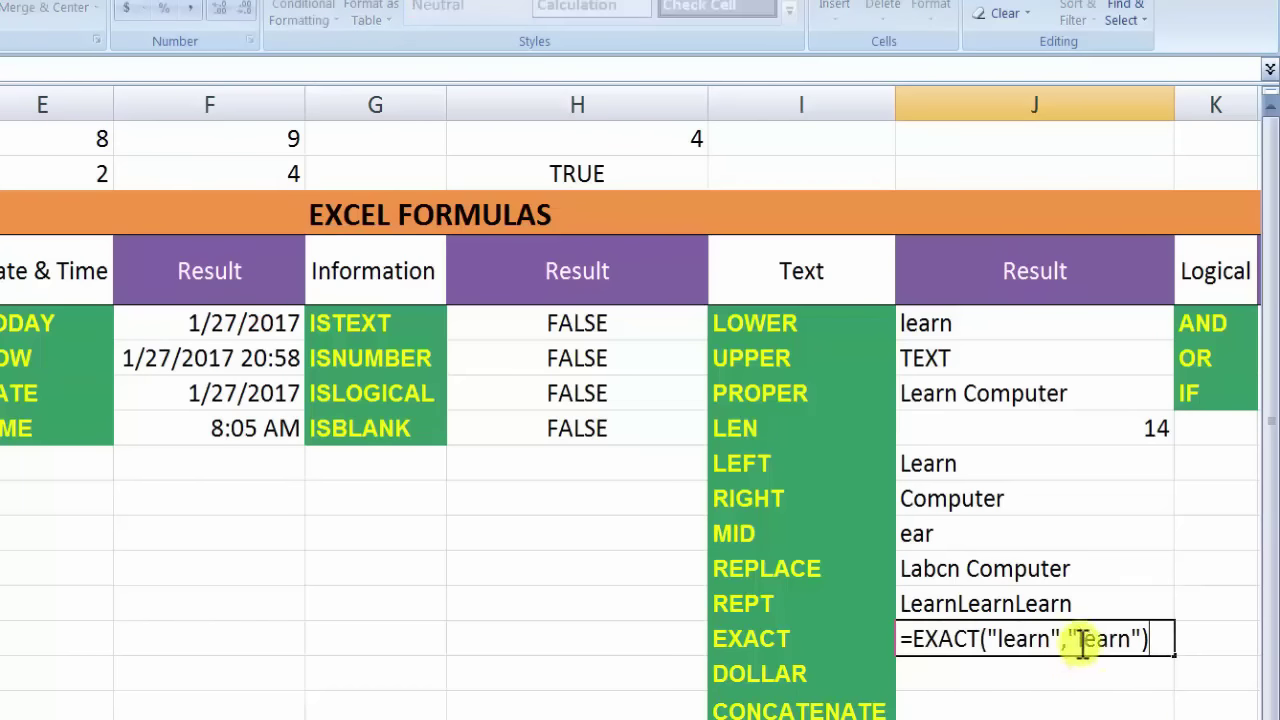
{"action": "left_click", "coordinate": [1075, 640]}
{"action": "key", "text": "Delete"}
{"action": "key", "text": "Delete"}
{"action": "key", "text": "Delete"}
{"action": "key", "text": "Delete"}
{"action": "key", "text": "Delete"}
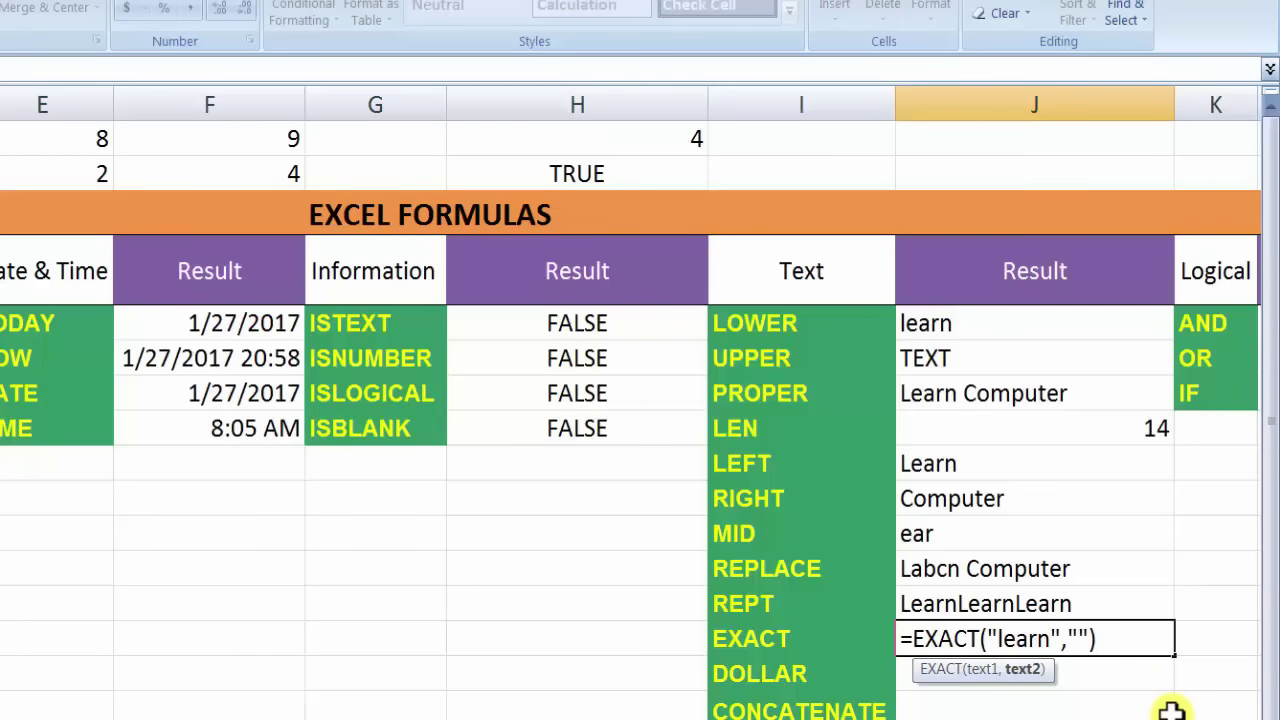
{"action": "type", "text": "ok"}
{"action": "key", "text": "Return"}
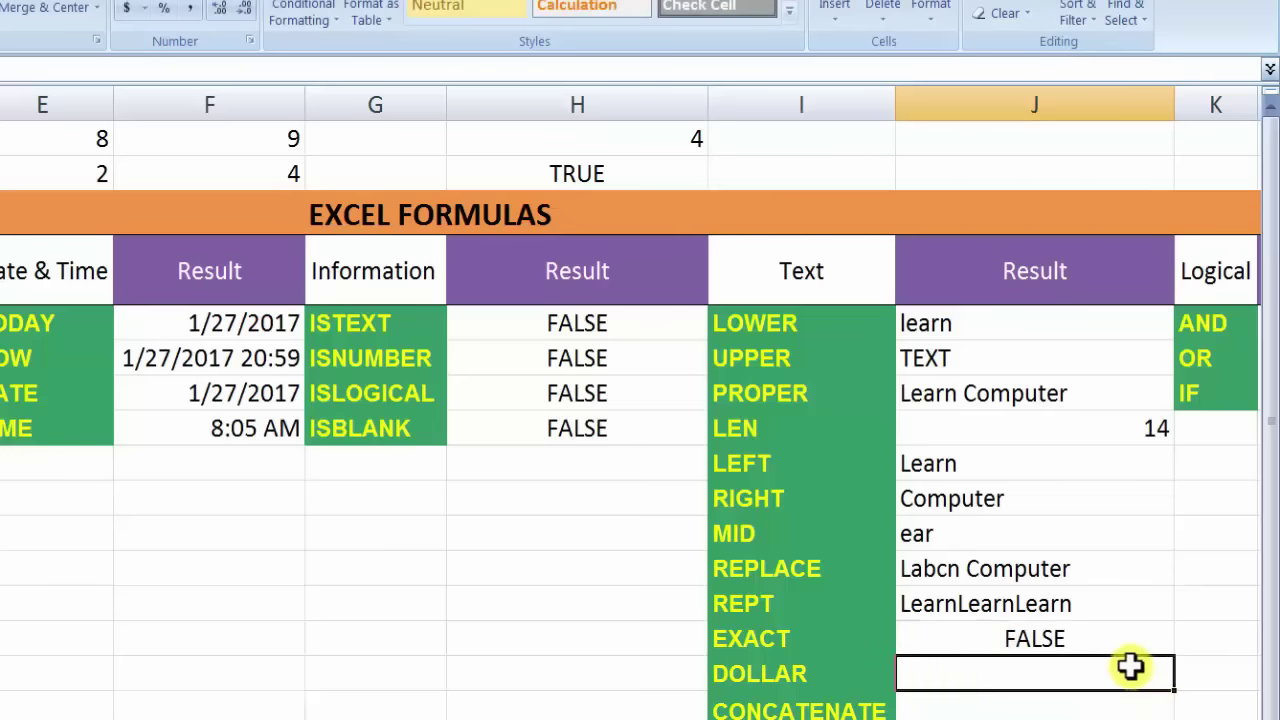
Step: Enter =DOLLAR(45) in the DOLLAR row to display $45.00
{"action": "left_click", "coordinate": [1051, 636]}
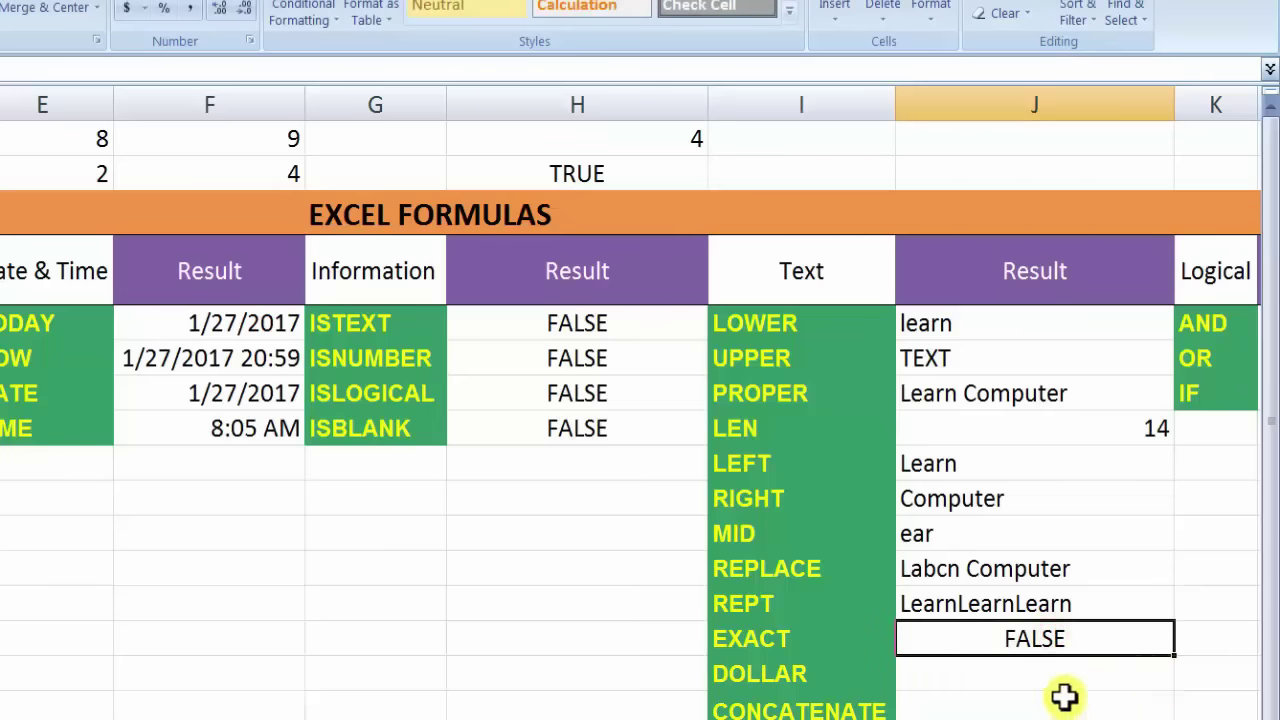
{"action": "left_click", "coordinate": [1030, 677]}
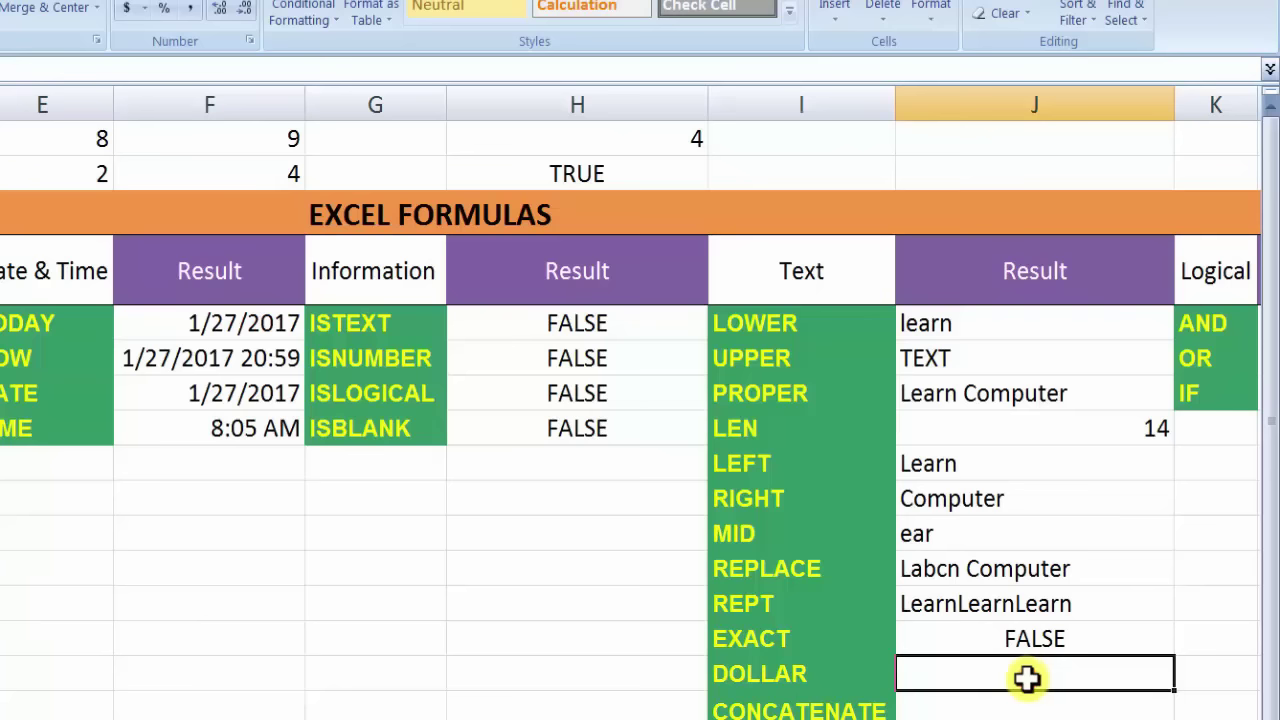
{"action": "type", "text": "="}
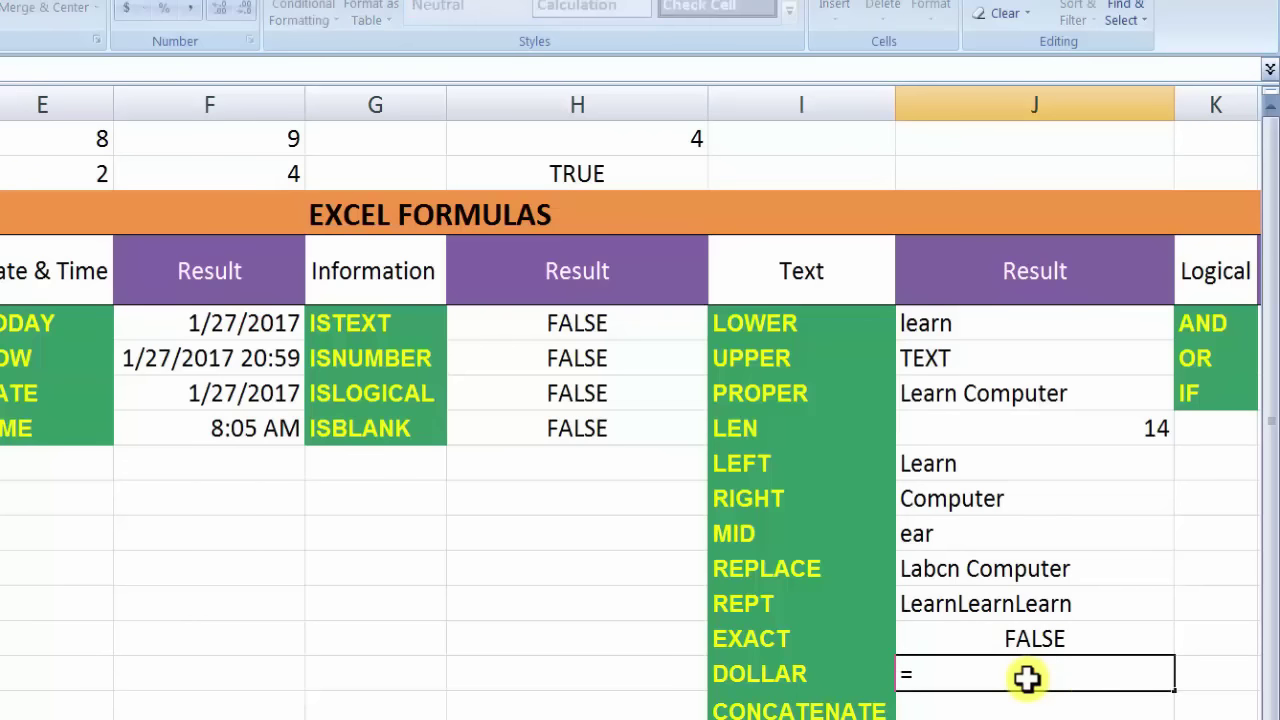
{"action": "type", "text": "dollar"}
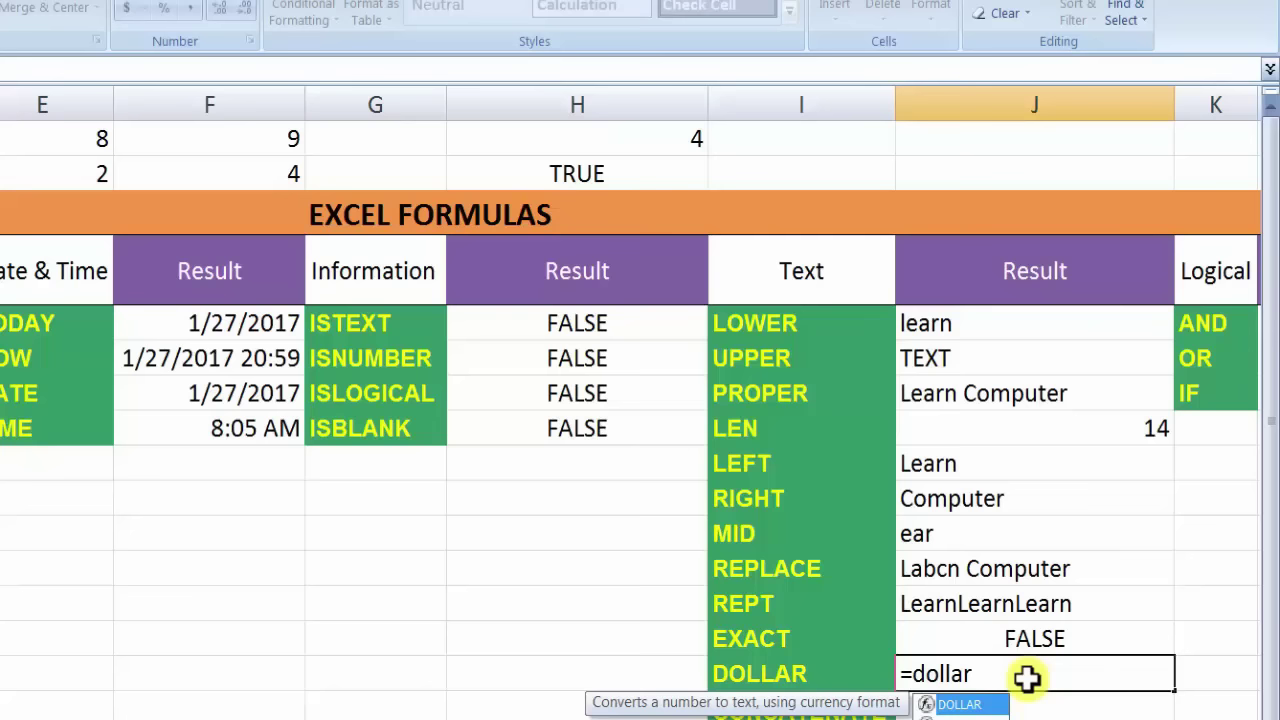
{"action": "type", "text": "("}
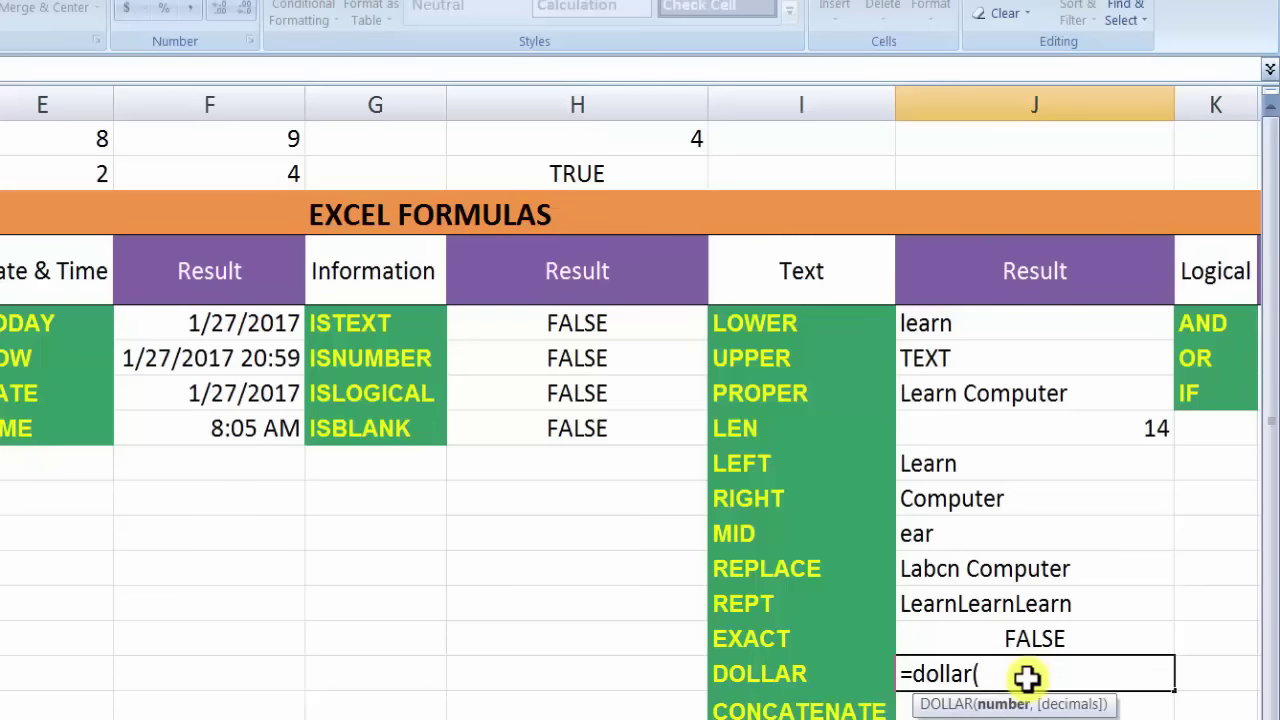
{"action": "type", "text": "45)"}
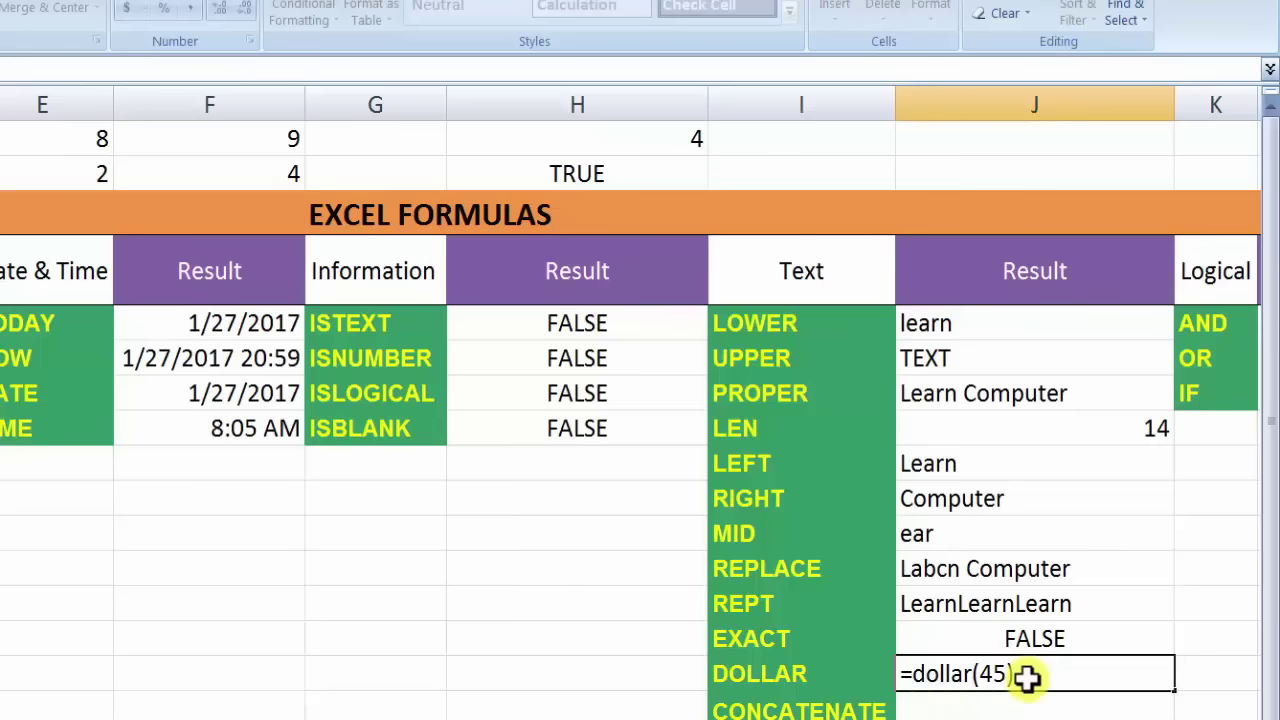
{"action": "key", "text": "Return"}
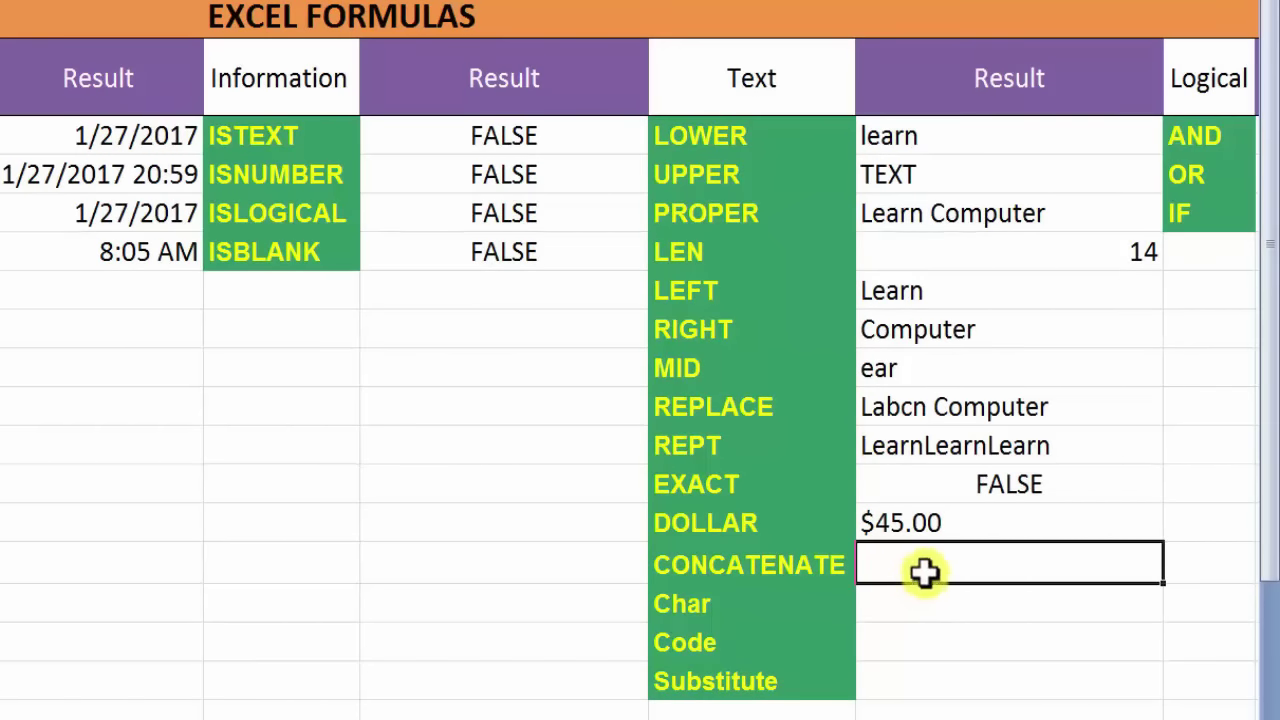
Step: Enter =CONCATENATE(C1,C2) in the CONCATENATE result cell
{"action": "type", "text": "=con"}
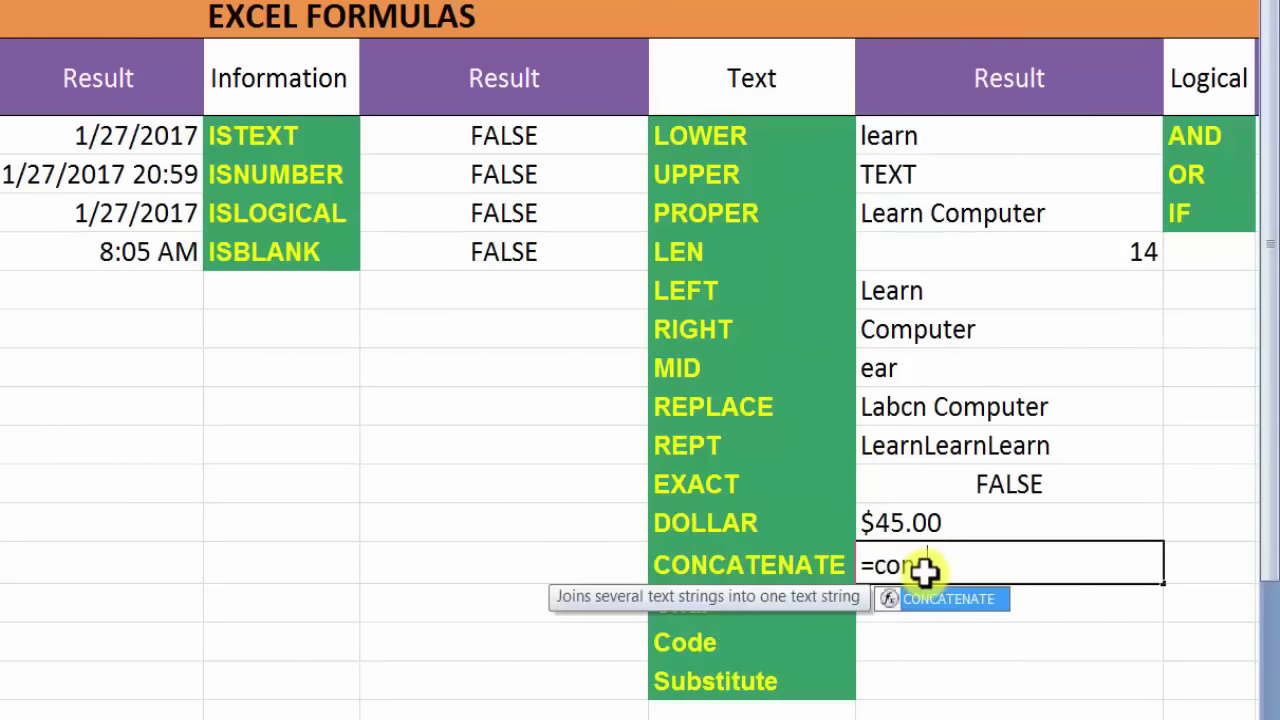
{"action": "type", "text": "catenate("}
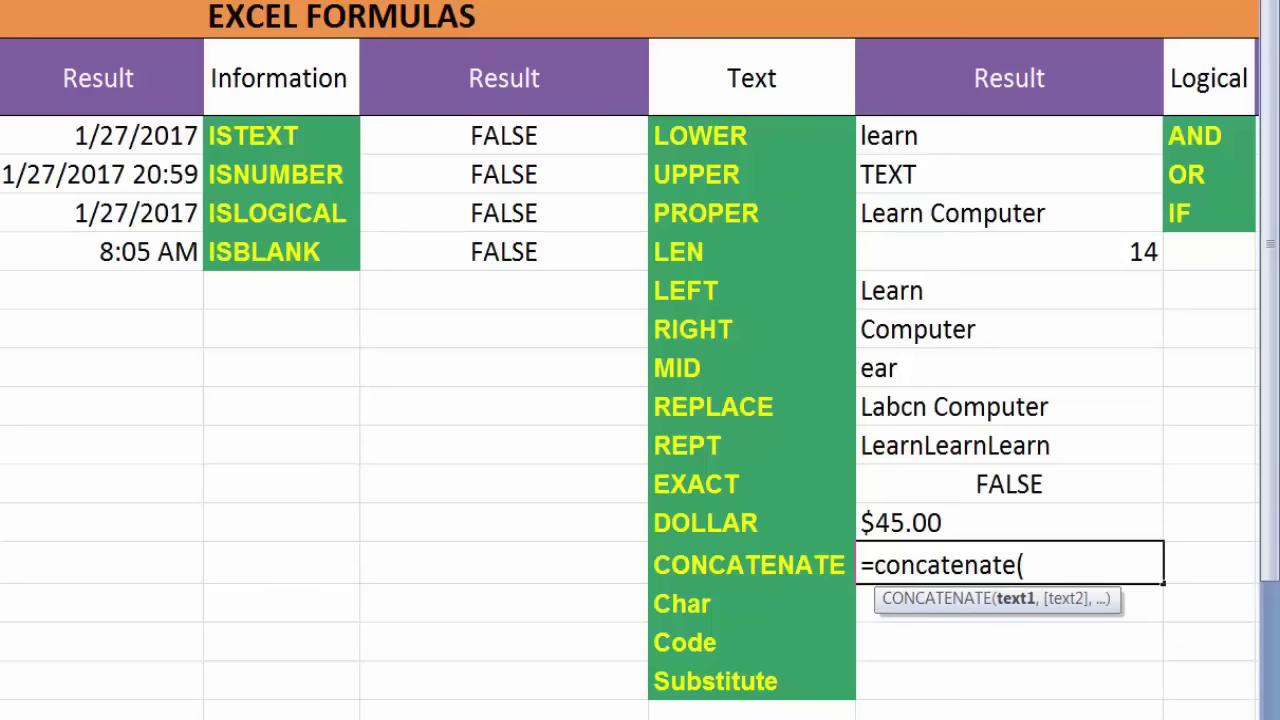
{"action": "type", "text": "C1"}
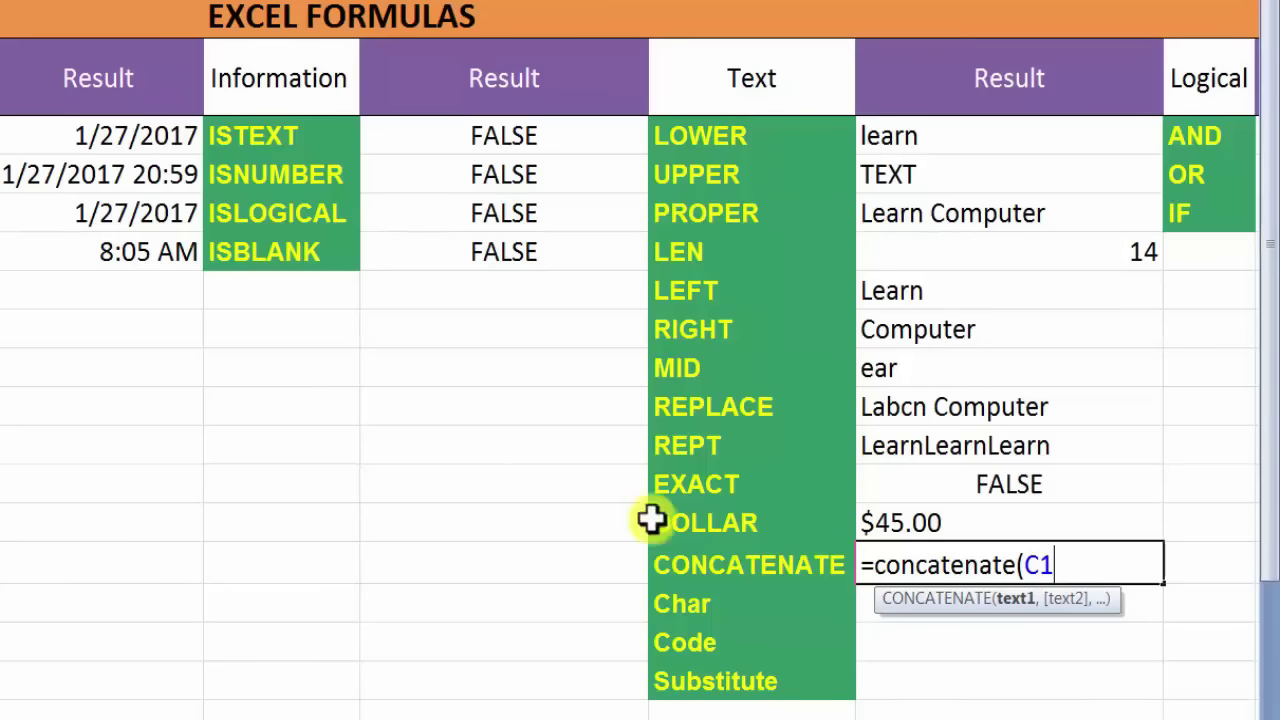
{"action": "type", "text": ","}
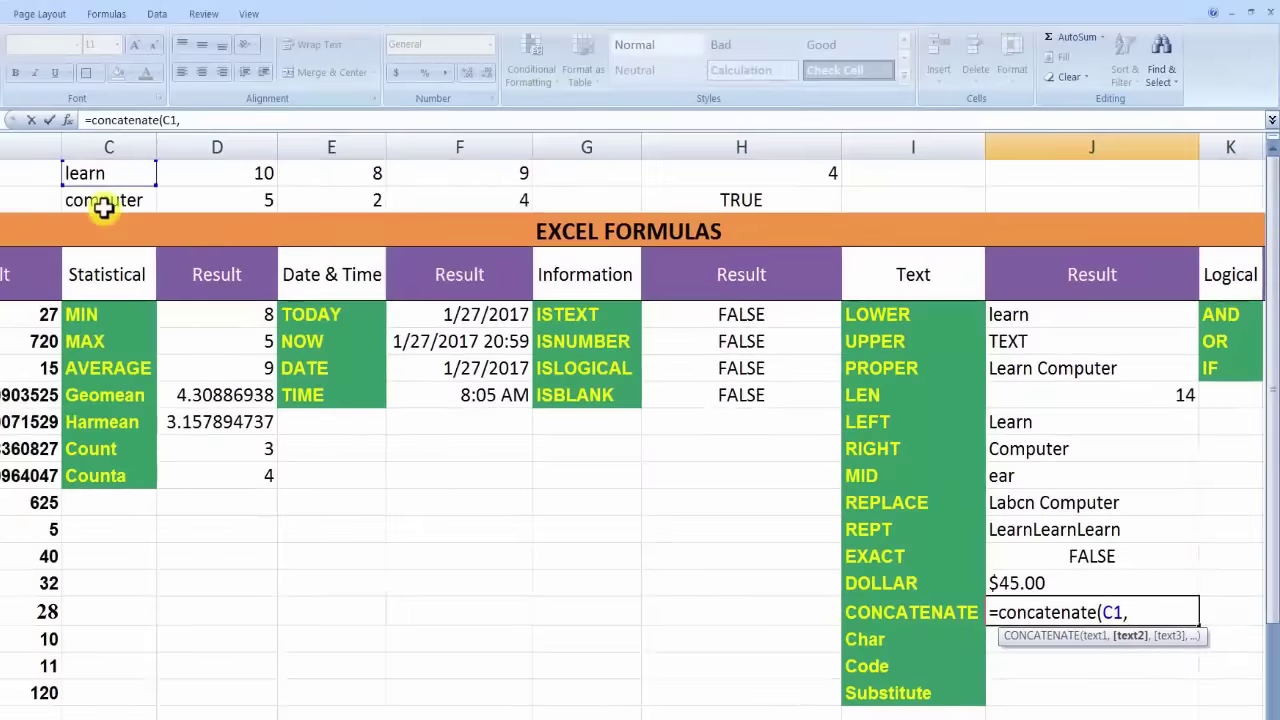
{"action": "left_click", "coordinate": [103, 203]}
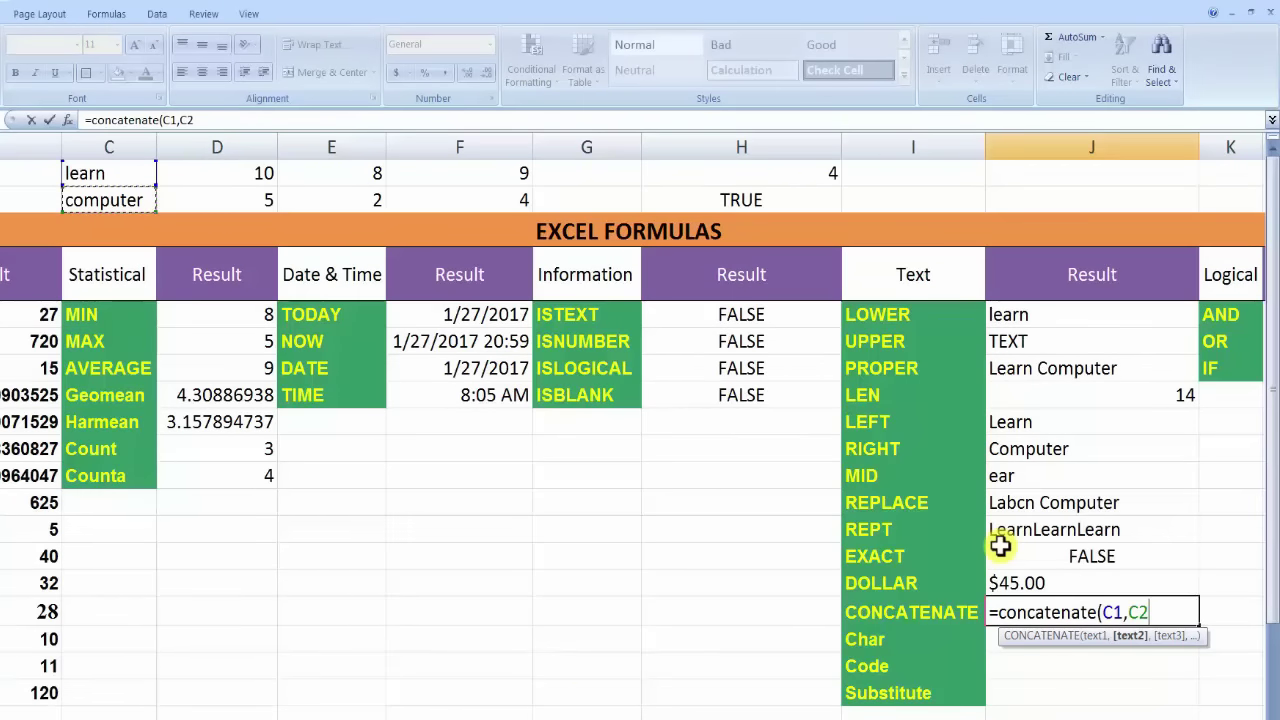
{"action": "type", "text": ")"}
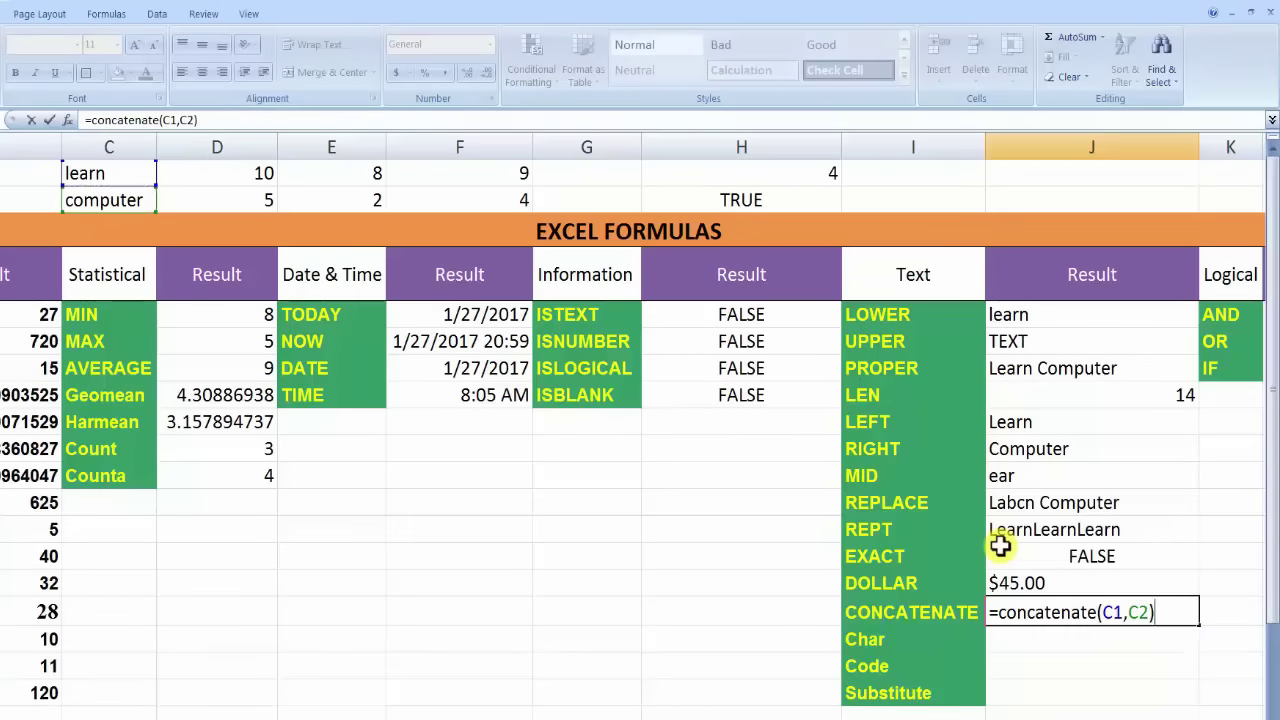
{"action": "key", "text": "Return"}
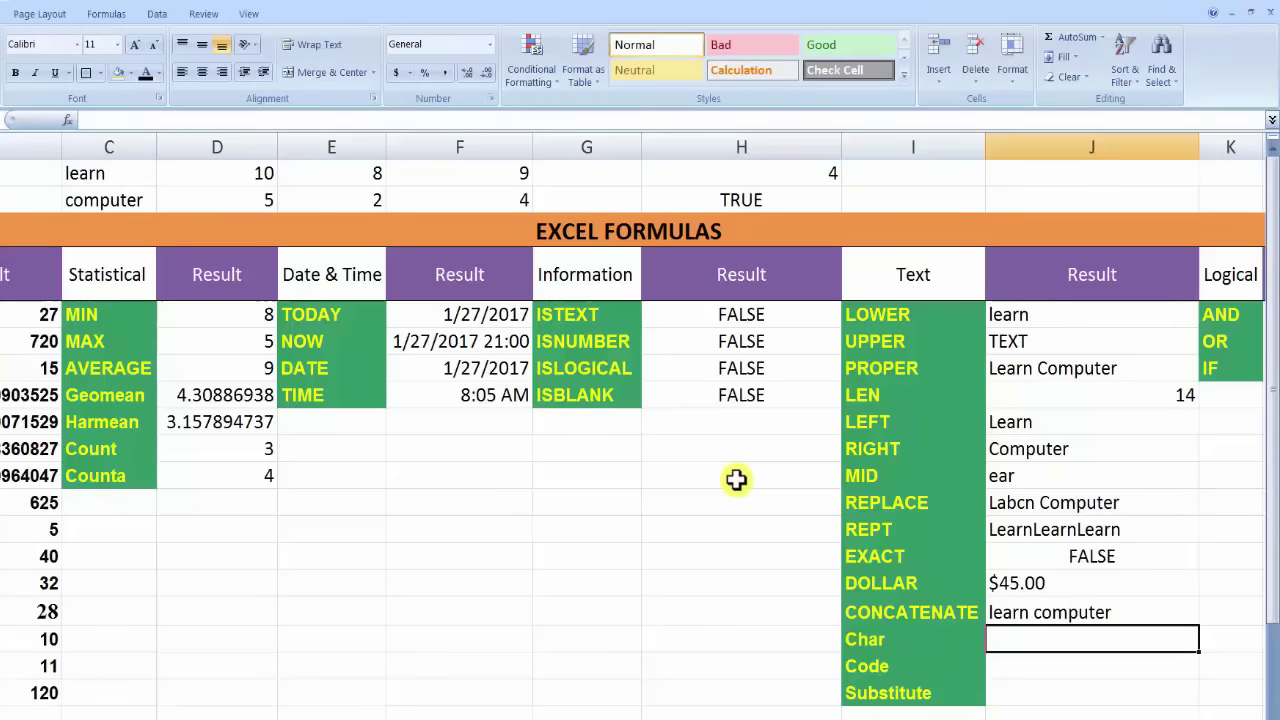
Step: Replace the cell references with "sri","rama" so it reads srirama
{"action": "left_click", "coordinate": [1060, 614]}
{"action": "double_click", "coordinate": [1060, 614]}
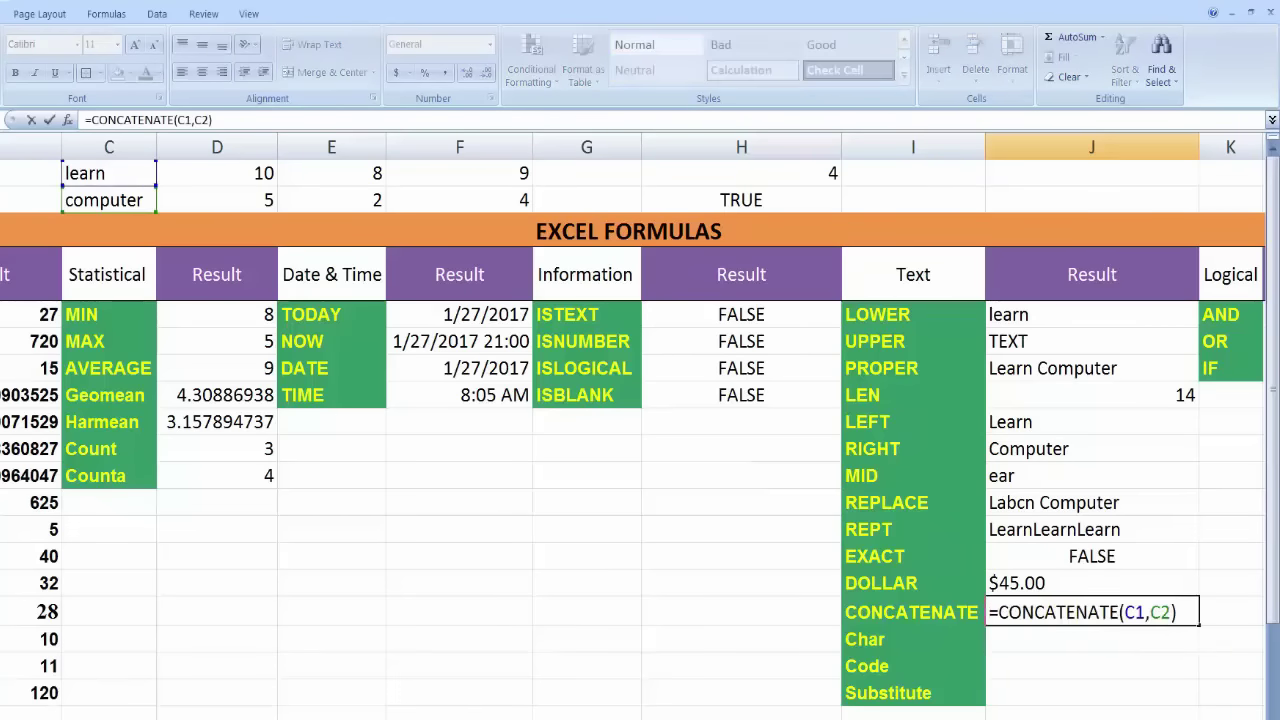
{"action": "key", "text": "BackSpace"}
{"action": "key", "text": "BackSpace"}
{"action": "key", "text": "BackSpace"}
{"action": "key", "text": "BackSpace"}
{"action": "key", "text": "BackSpace"}
{"action": "key", "text": "BackSpace"}
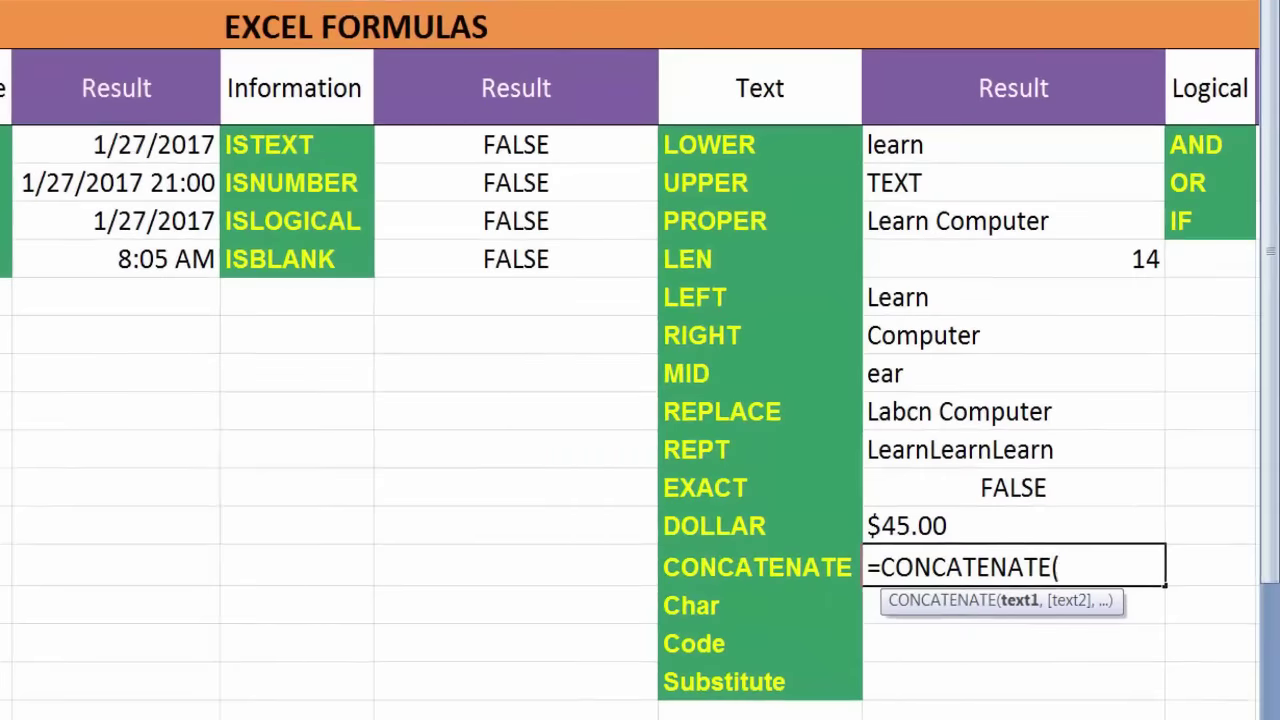
{"action": "type", "text": "\"sri\","}
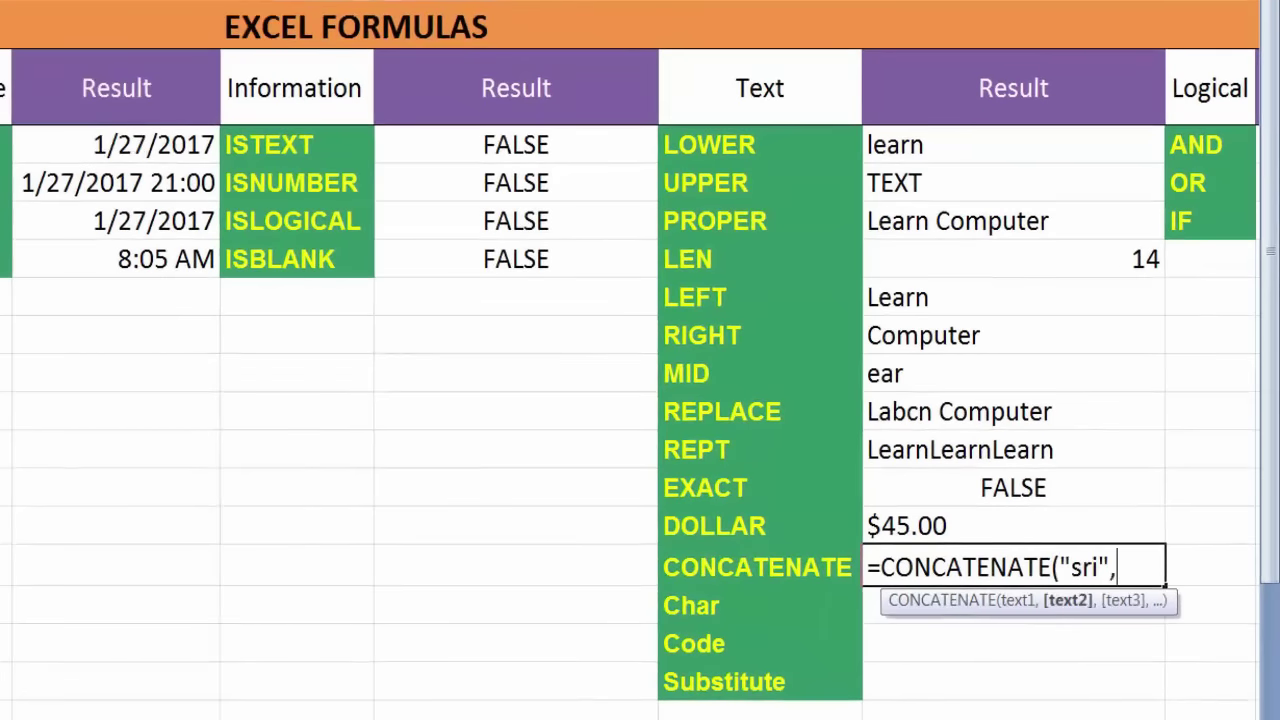
{"action": "type", "text": "\"rama\")"}
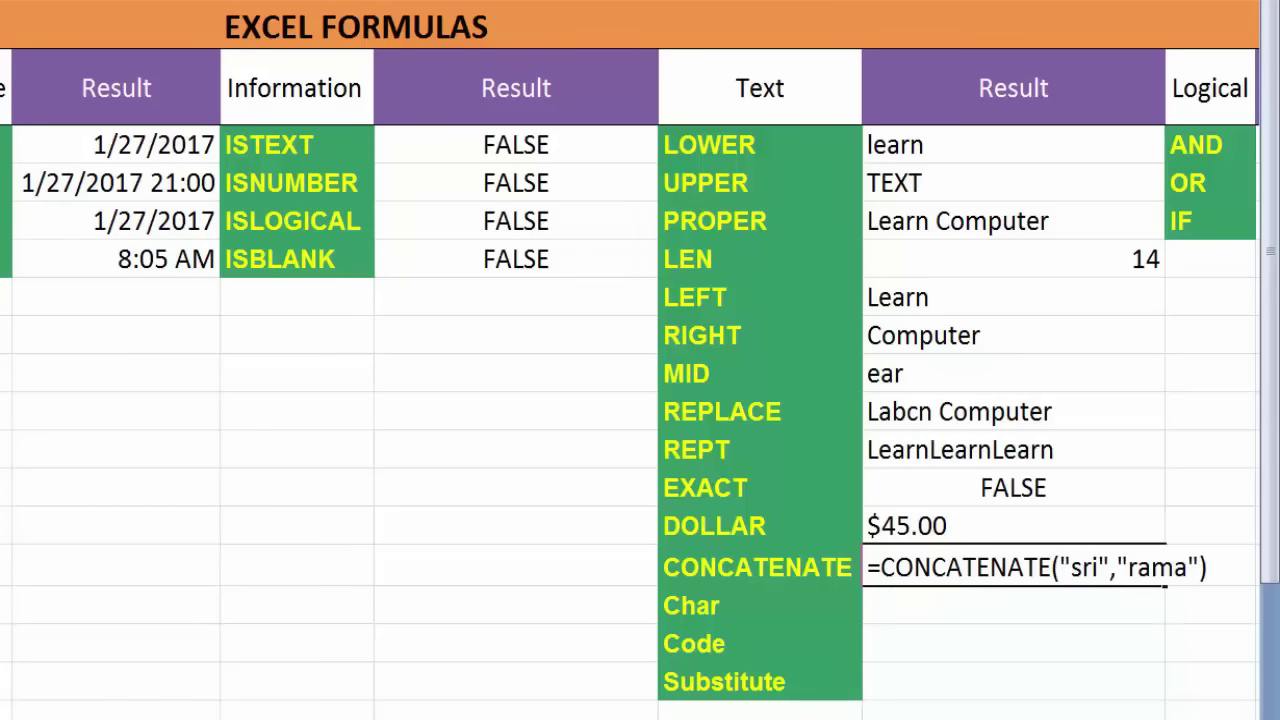
{"action": "key", "text": "Return"}
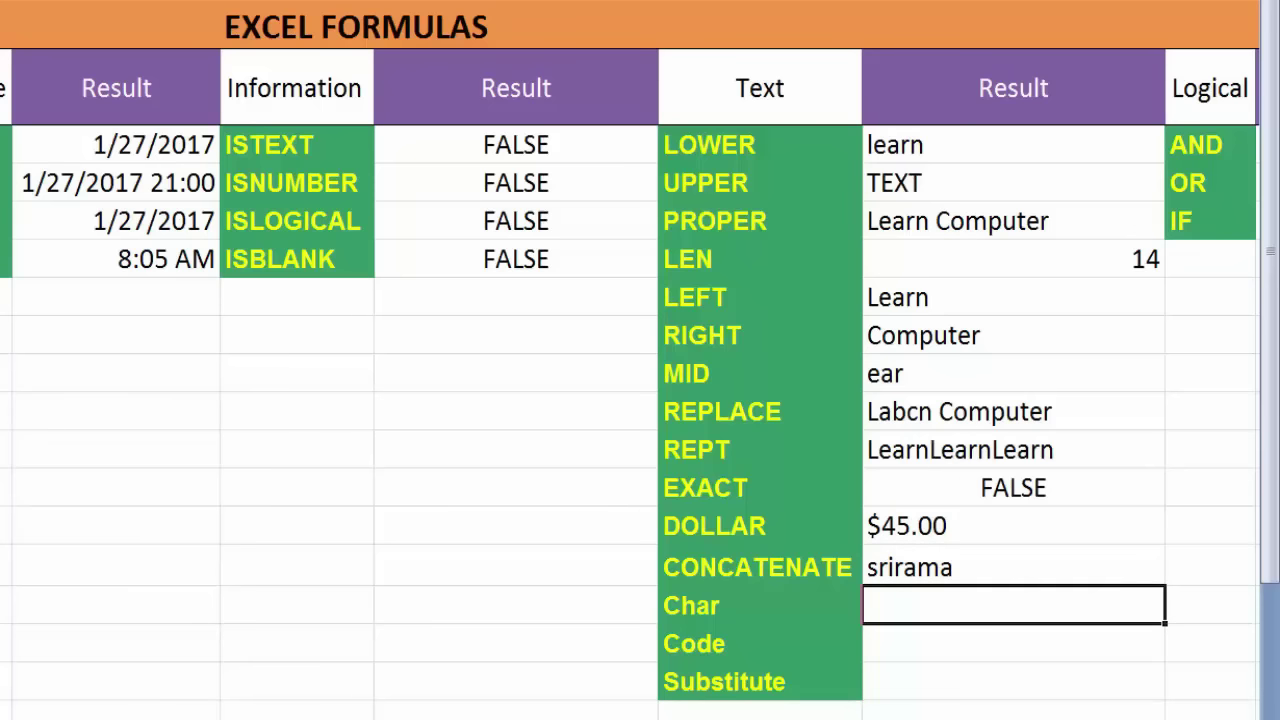
Step: Enter =CHAR(40) in the Char result, then change the code to 67
{"action": "type", "text": "=char"}
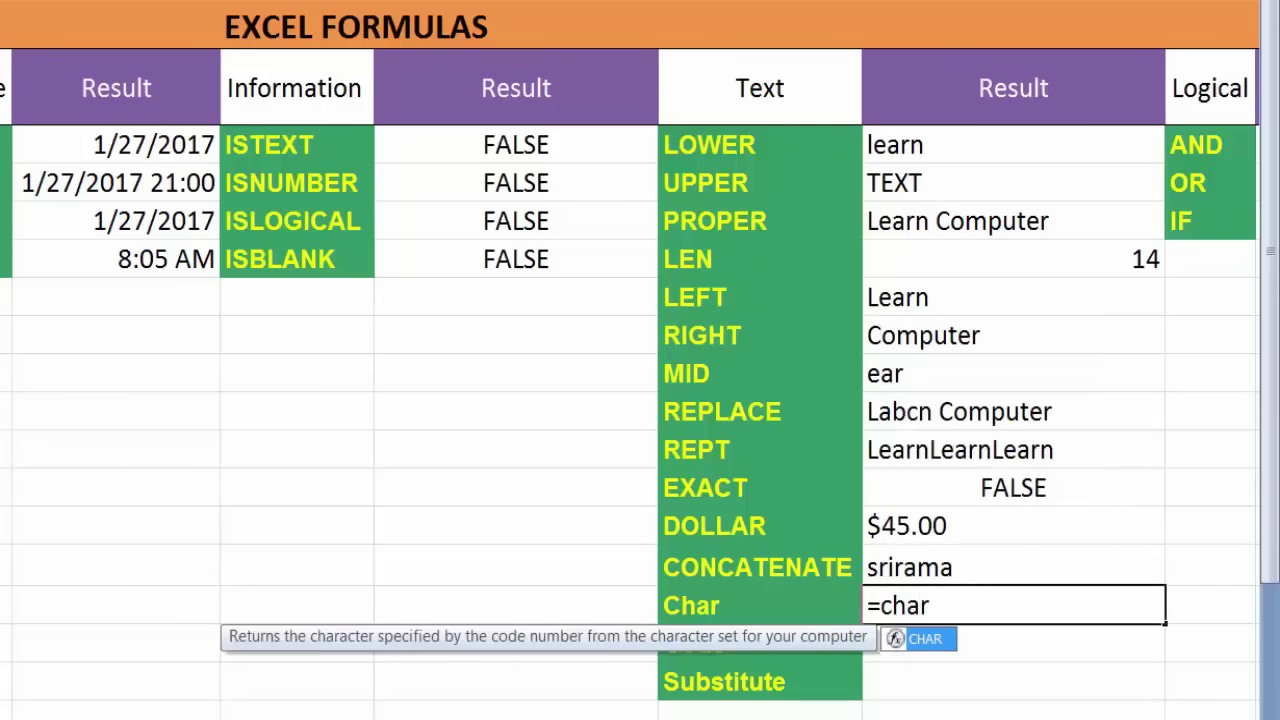
{"action": "type", "text": "("}
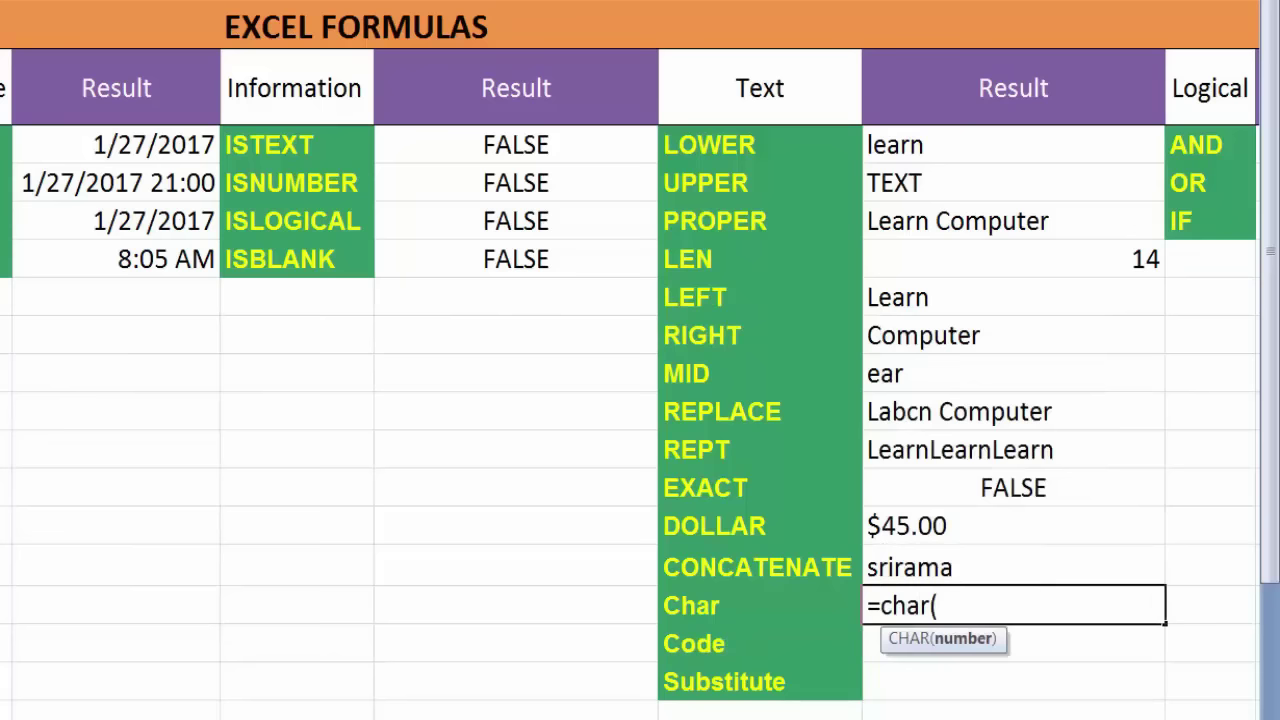
{"action": "type", "text": "40)"}
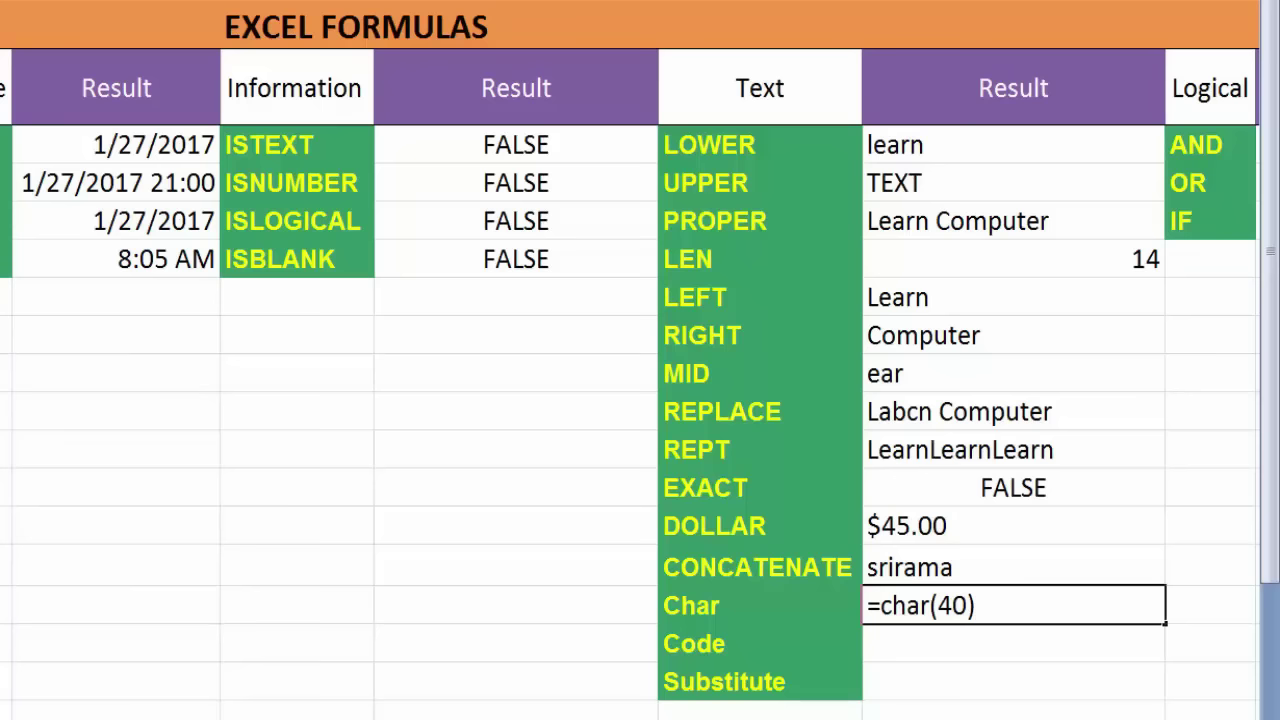
{"action": "key", "text": "Return"}
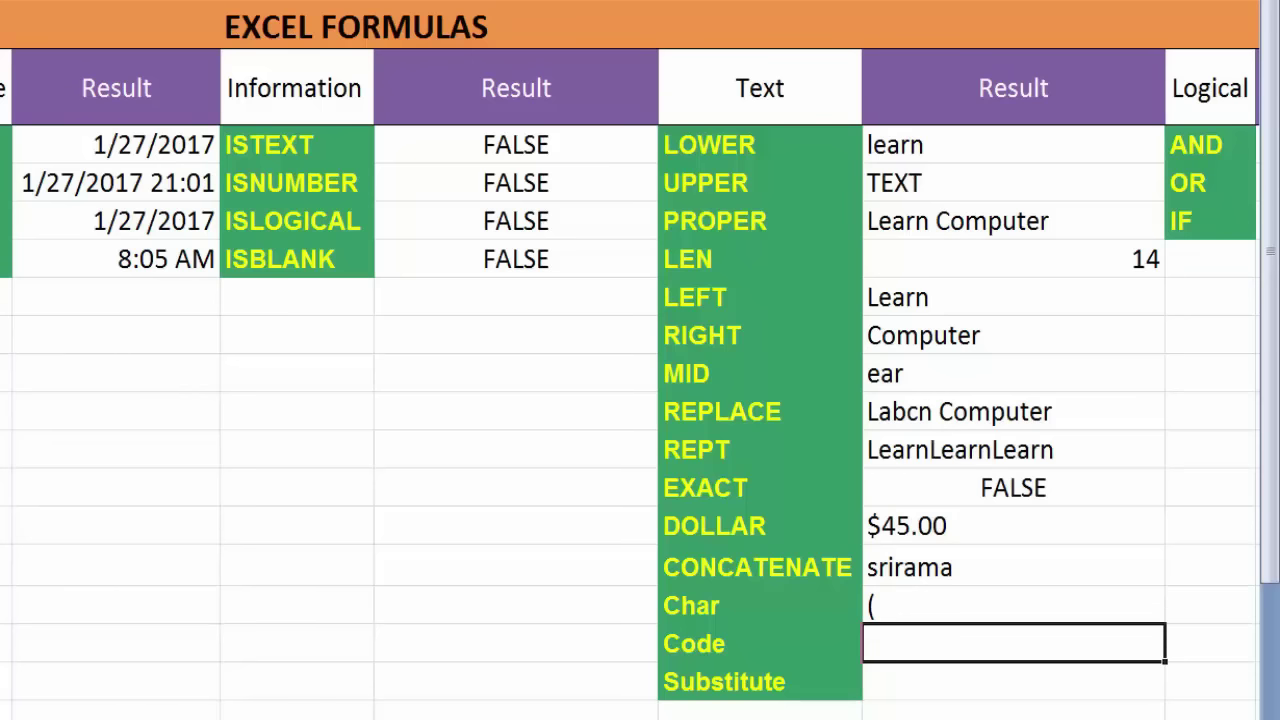
{"action": "double_click", "coordinate": [960, 605]}
{"action": "key", "text": "BackSpace"}
{"action": "key", "text": "BackSpace"}
{"action": "key", "text": "BackSpace"}
{"action": "type", "text": "67"}
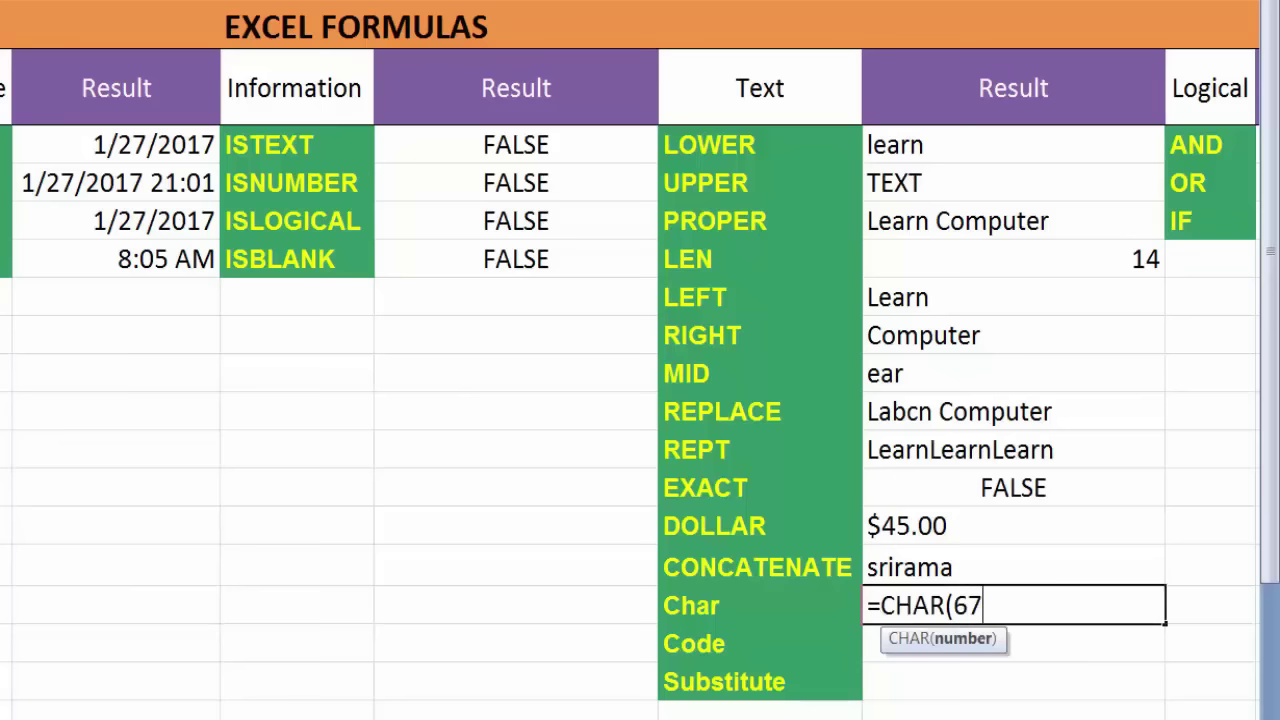
{"action": "type", "text": ")"}
{"action": "key", "text": "Return"}
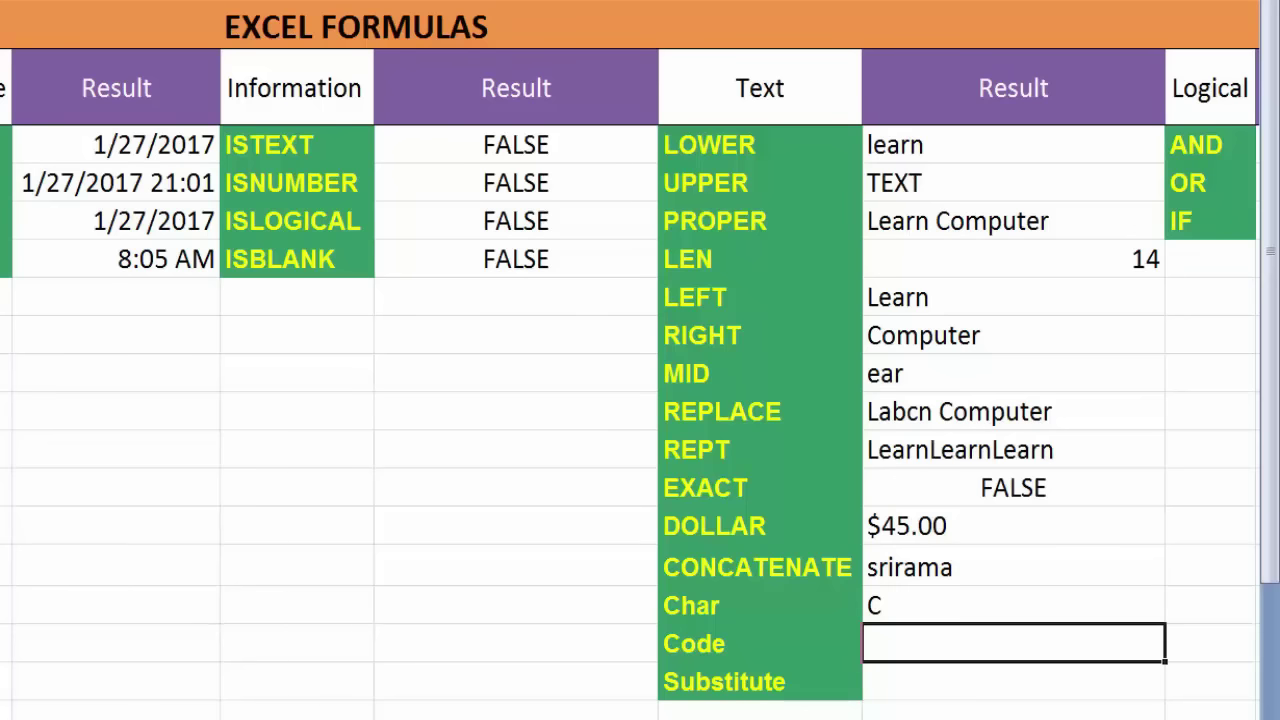
Step: Change the CHAR code to 65 so the result shows A
{"action": "left_click", "coordinate": [1013, 605]}
{"action": "key", "text": "F2"}
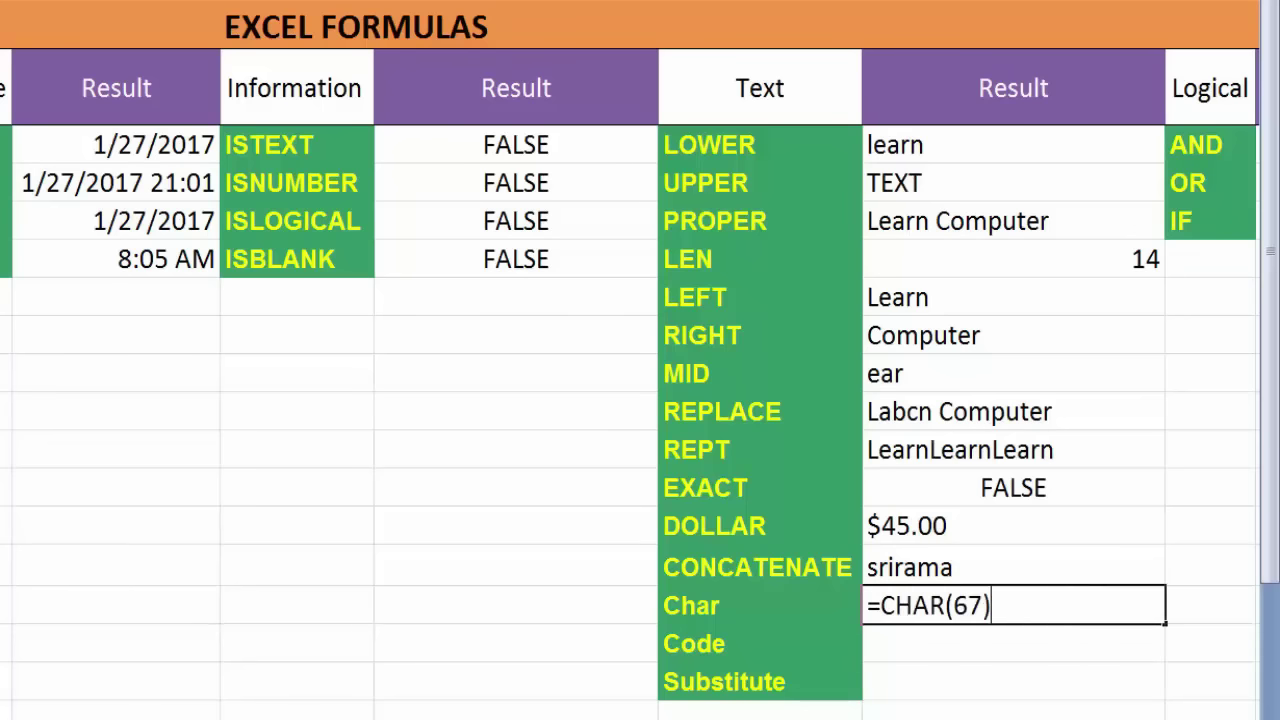
{"action": "key", "text": "BackSpace"}
{"action": "key", "text": "BackSpace"}
{"action": "key", "text": "BackSpace"}
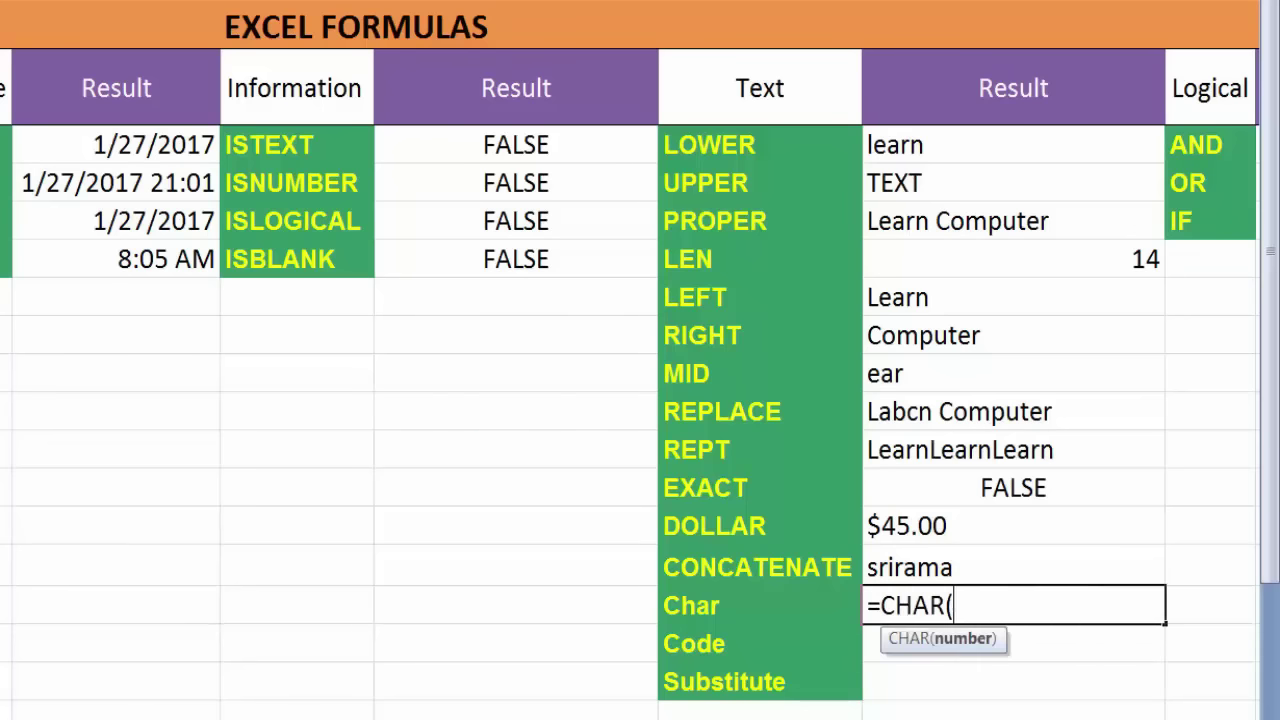
{"action": "type", "text": "65)"}
{"action": "key", "text": "Return"}
{"action": "left_click", "coordinate": [1013, 605]}
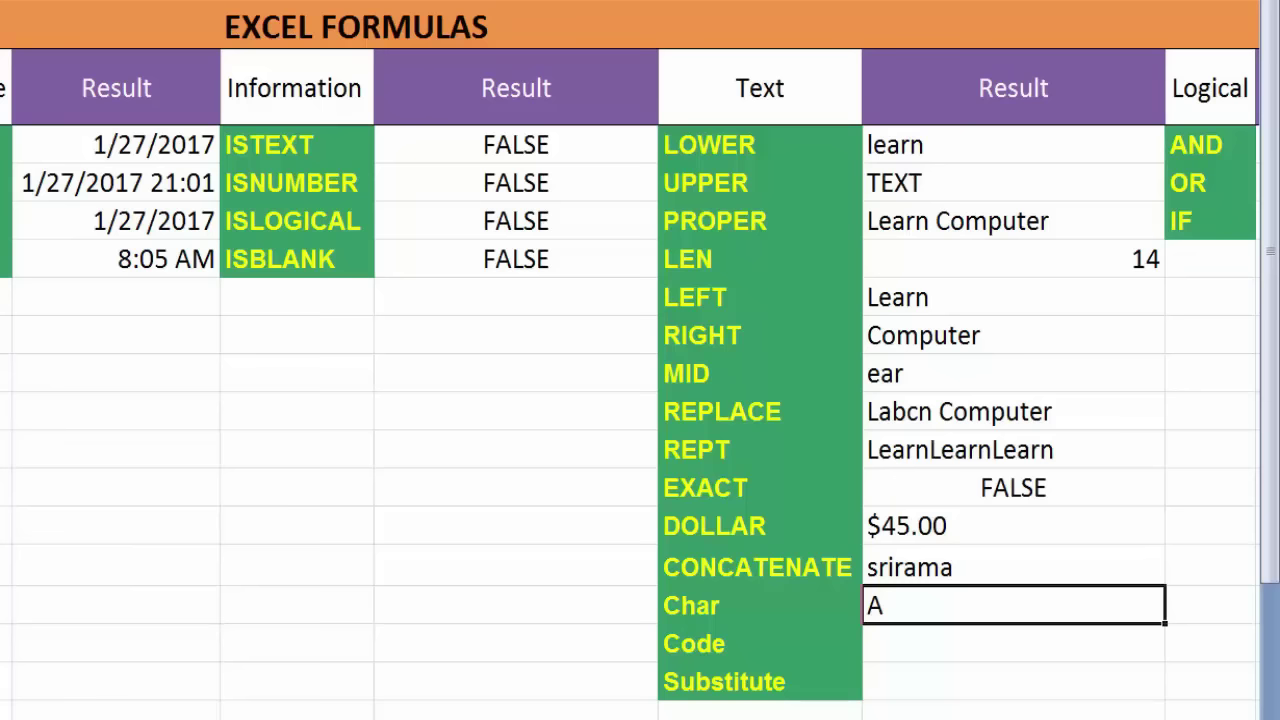
{"action": "left_click", "coordinate": [1013, 643]}
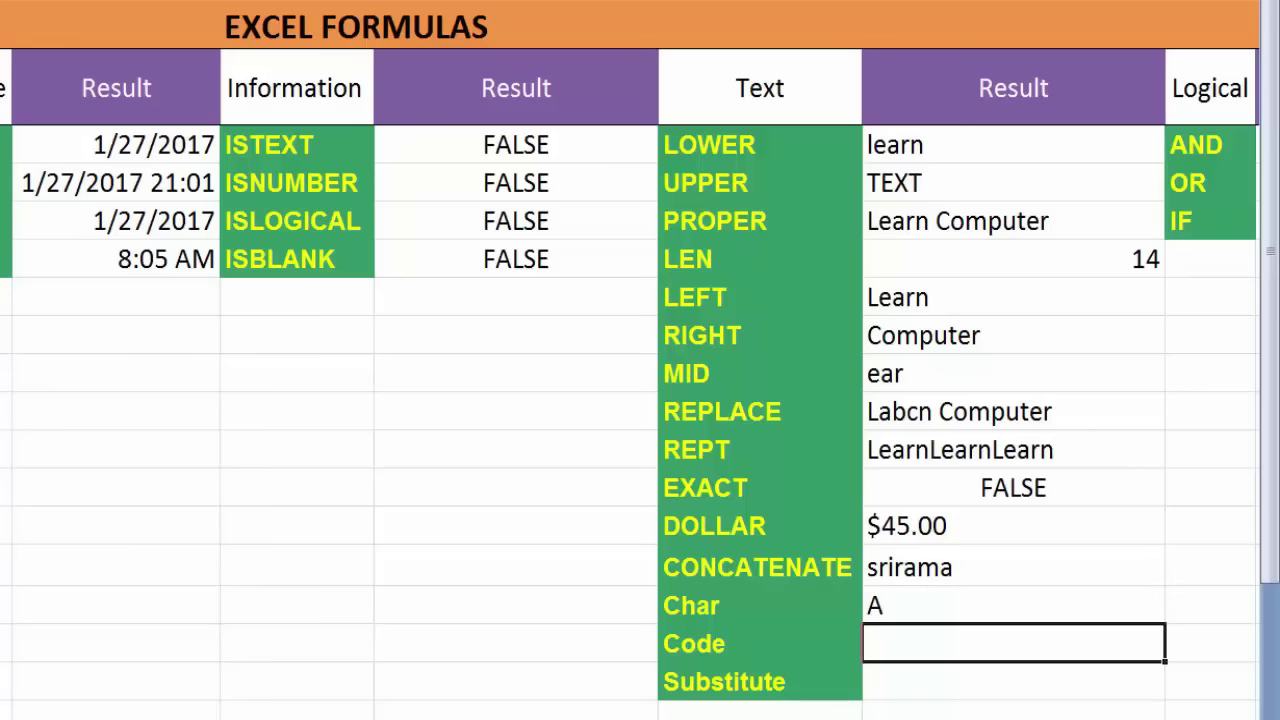
Step: Enter =CODE("A") in the Code result cell so it shows 65
{"action": "type", "text": "="}
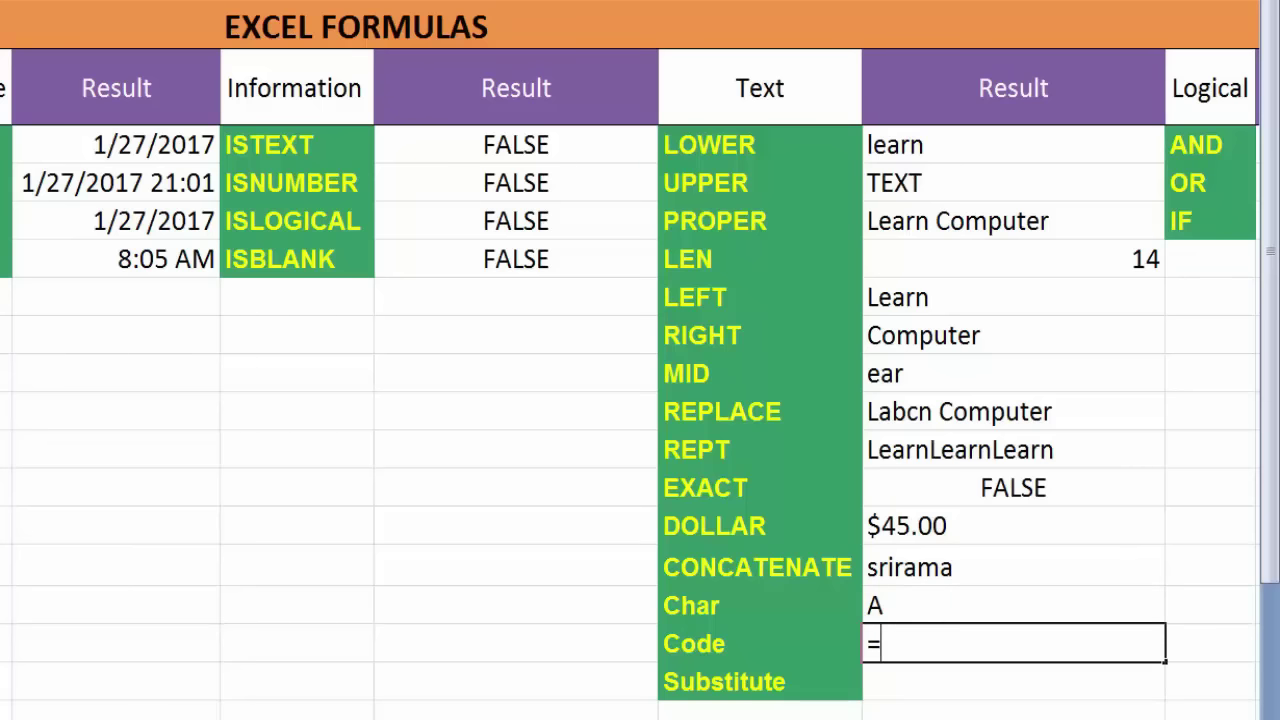
{"action": "type", "text": "code("}
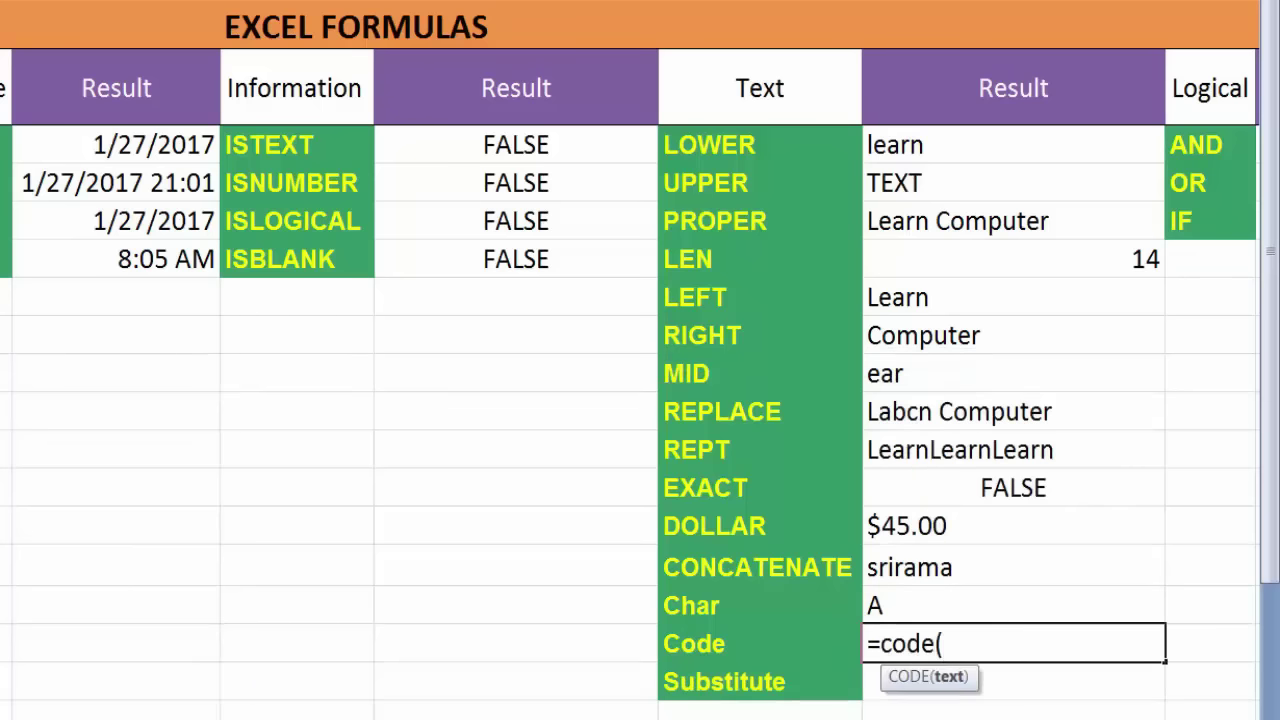
{"action": "type", "text": "\"A\"P"}
{"action": "key", "text": "BackSpace"}
{"action": "type", "text": ")"}
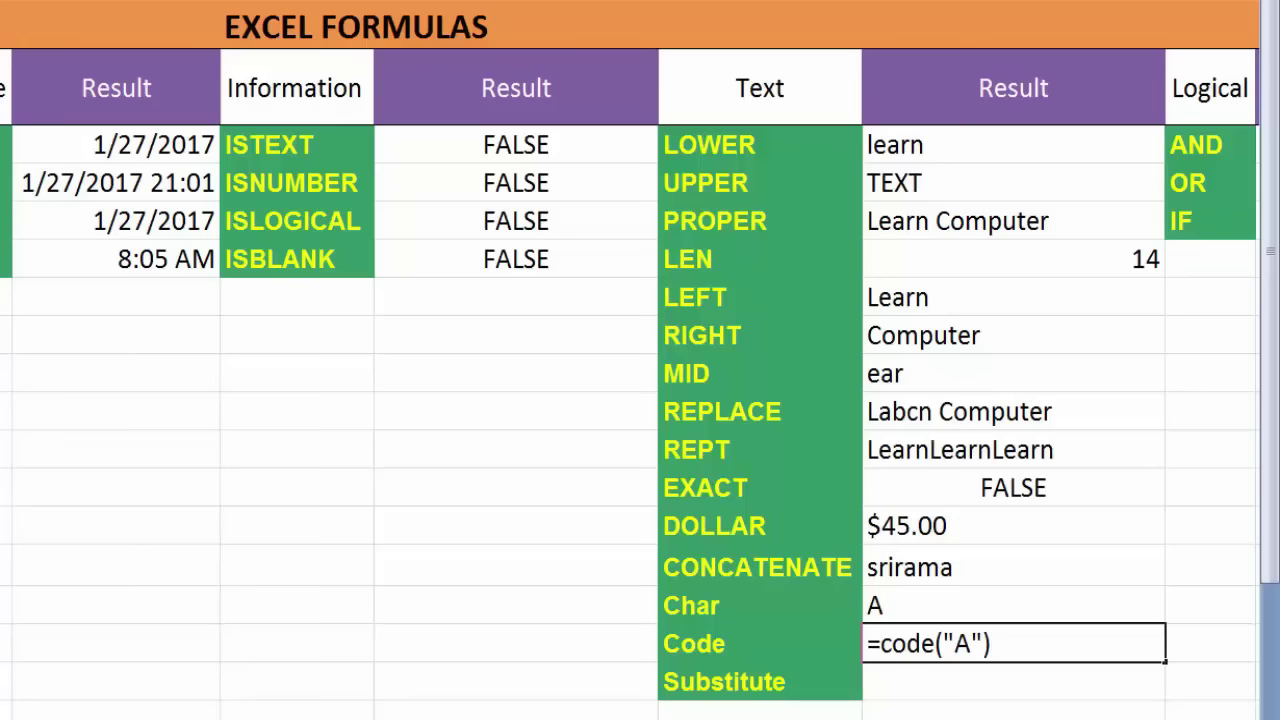
{"action": "key", "text": "Return"}
{"action": "left_click", "coordinate": [1013, 643]}
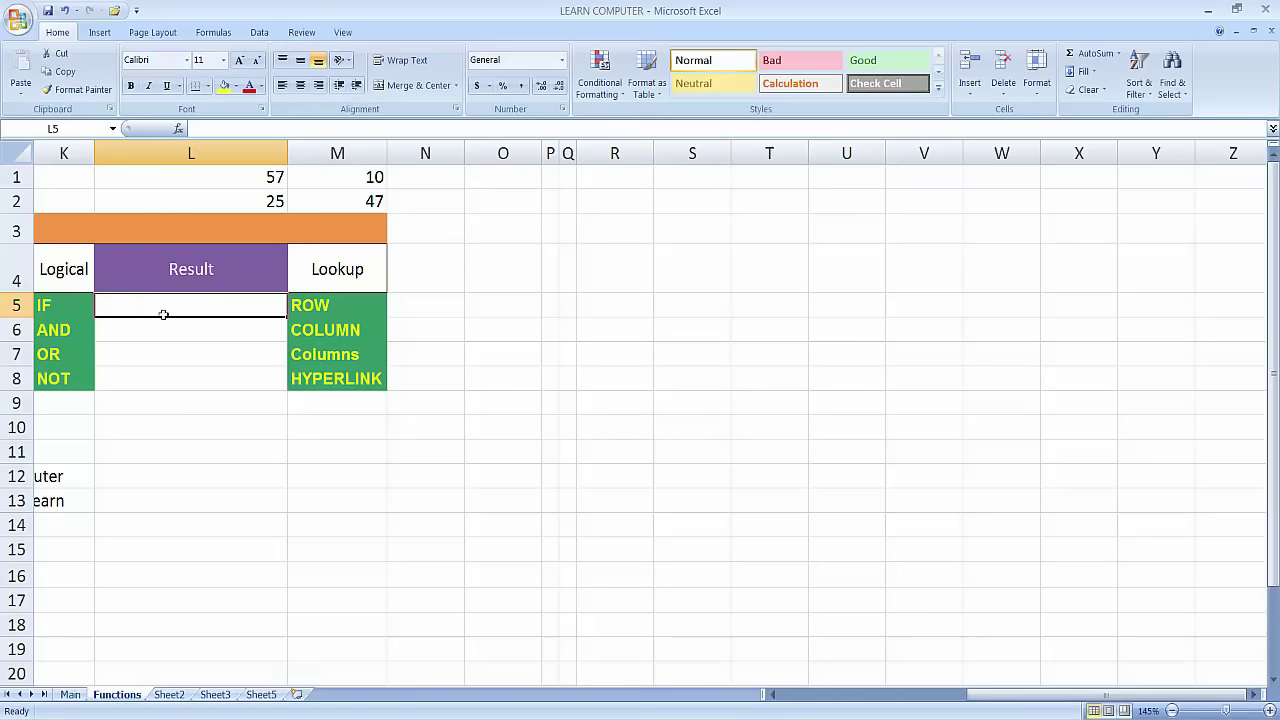
Step: Go to the Logical section and select the empty Result cell beside IF
{"action": "left_click", "coordinate": [70, 282]}
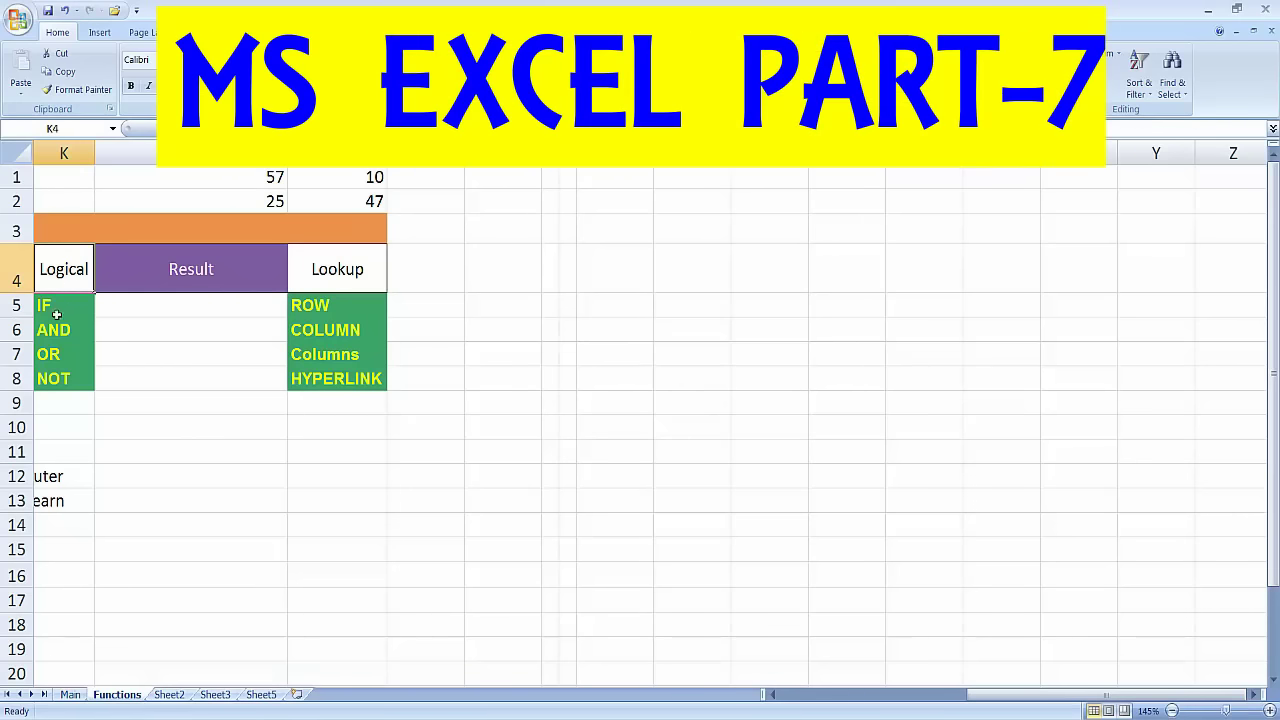
{"action": "left_click", "coordinate": [56, 312]}
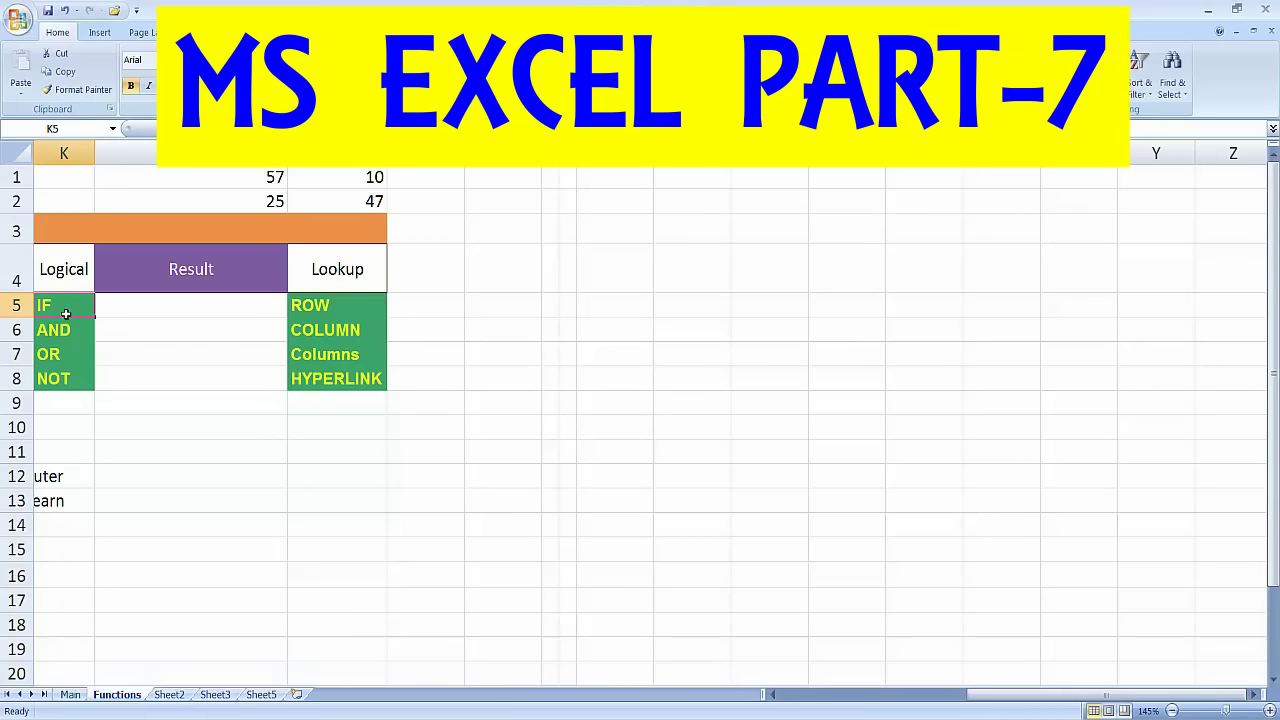
{"action": "left_click", "coordinate": [118, 307]}
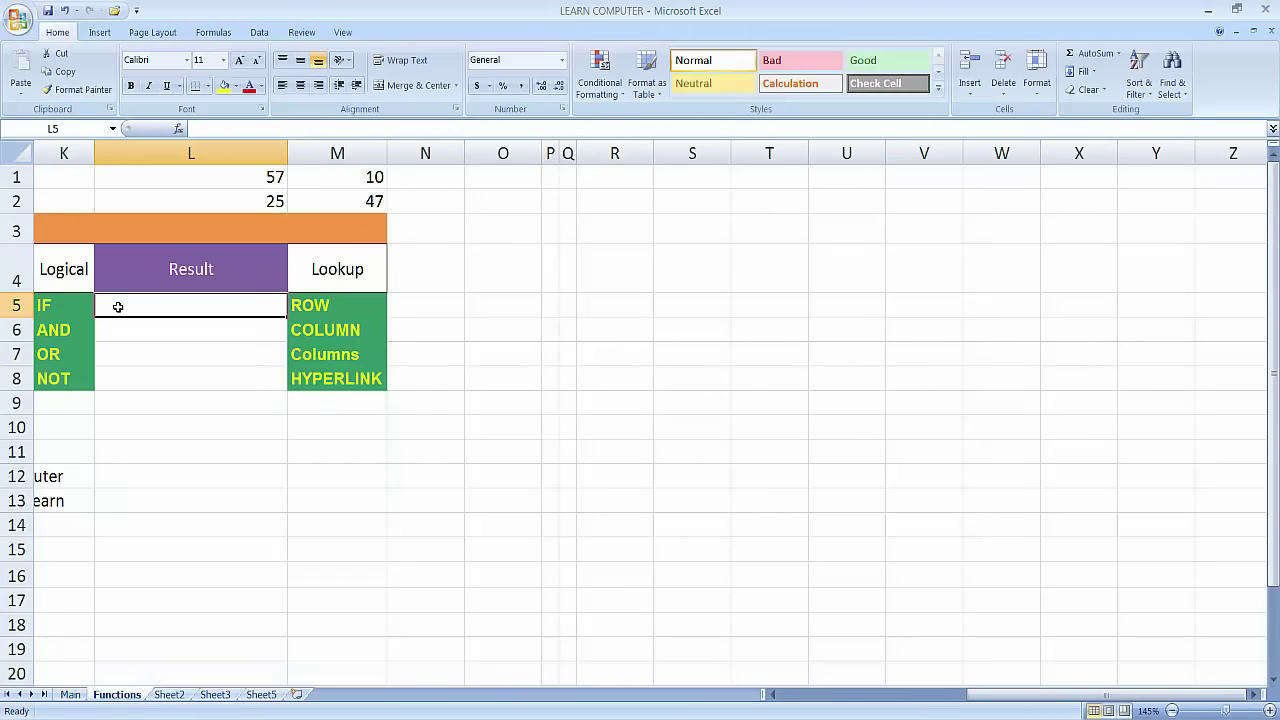
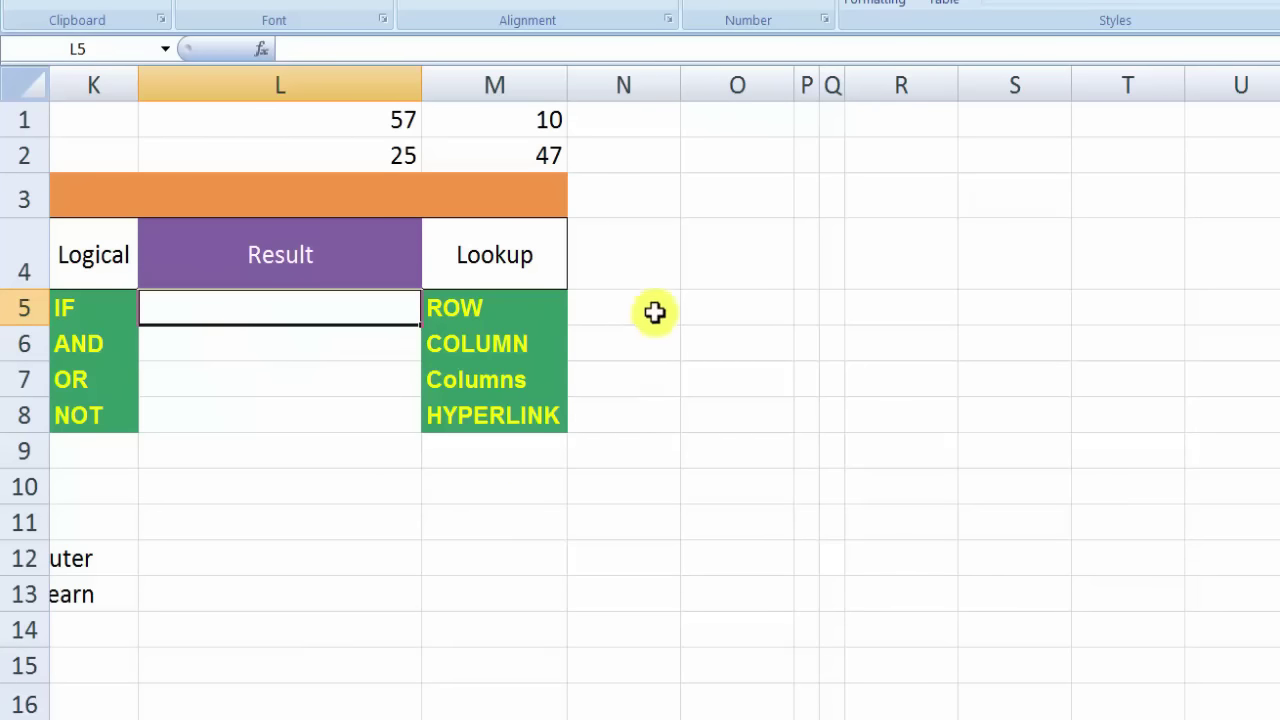
Step: Enter the comparison =4<5 in cell L13
{"action": "left_click", "coordinate": [370, 634]}
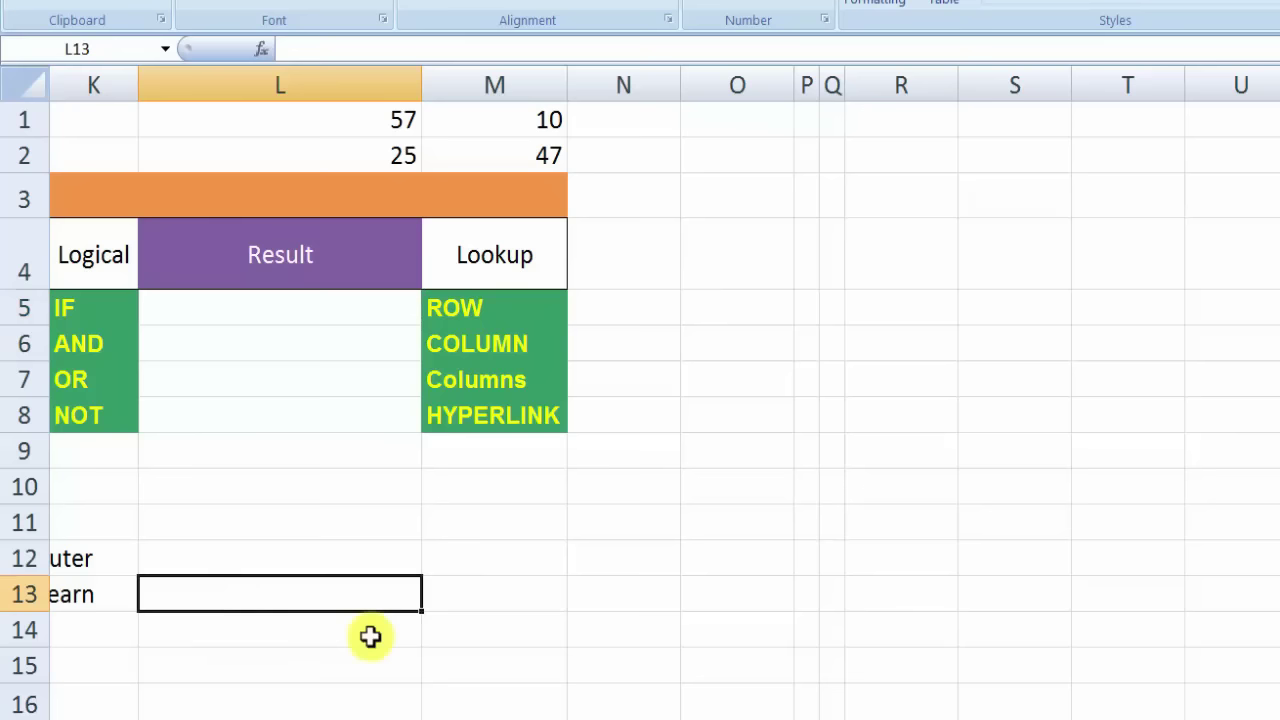
{"action": "type", "text": "="}
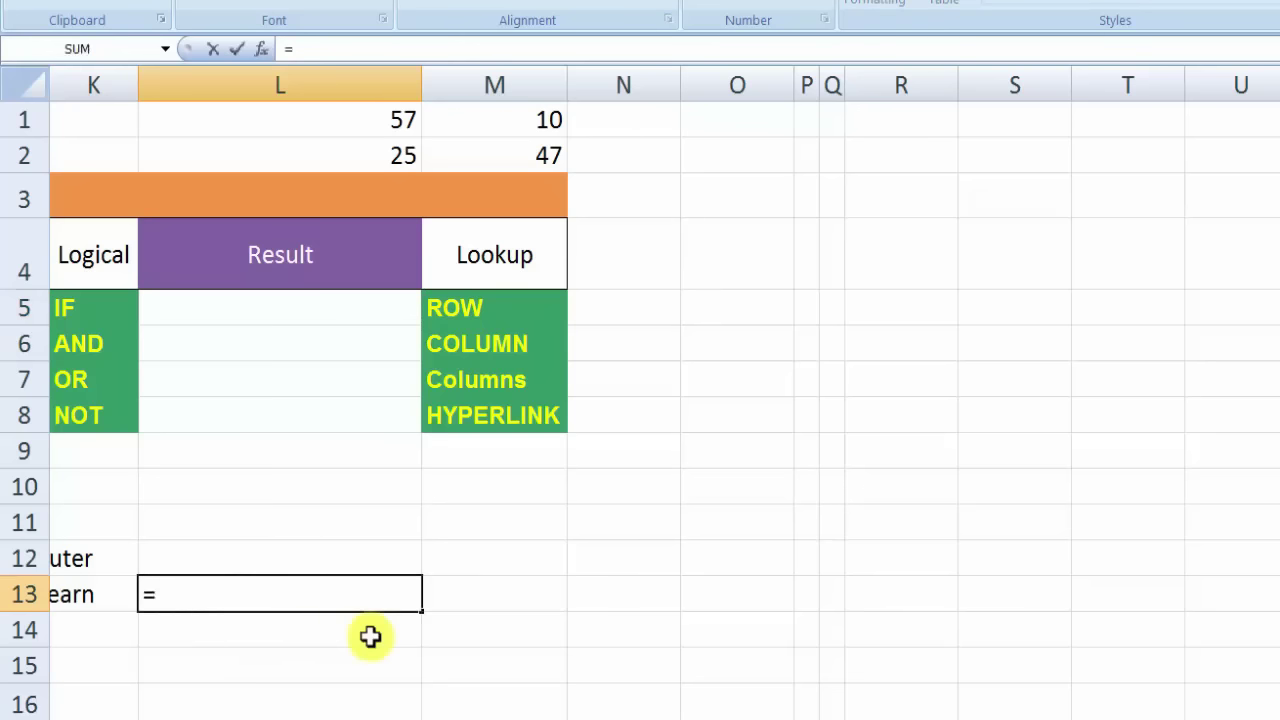
{"action": "type", "text": "4<5"}
{"action": "key", "text": "Return"}
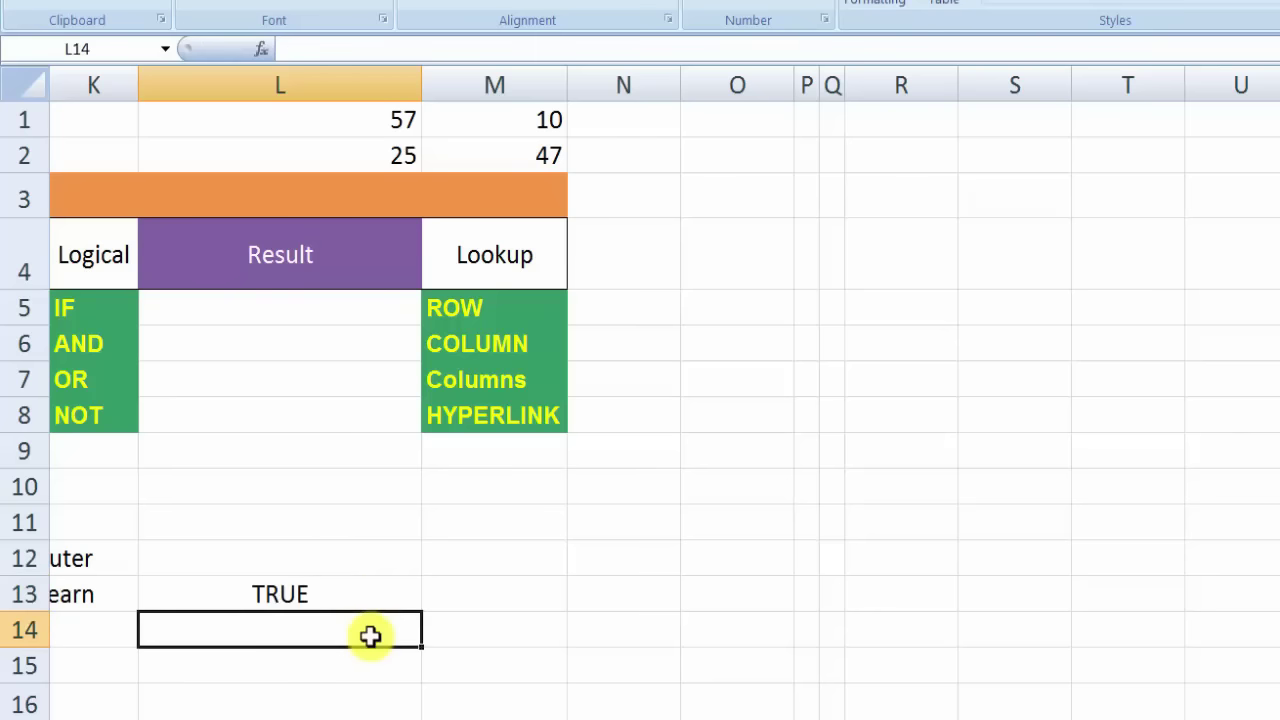
Step: Edit L13's formula to =4>5 so it shows FALSE
{"action": "key", "text": "Up"}
{"action": "key", "text": "F2"}
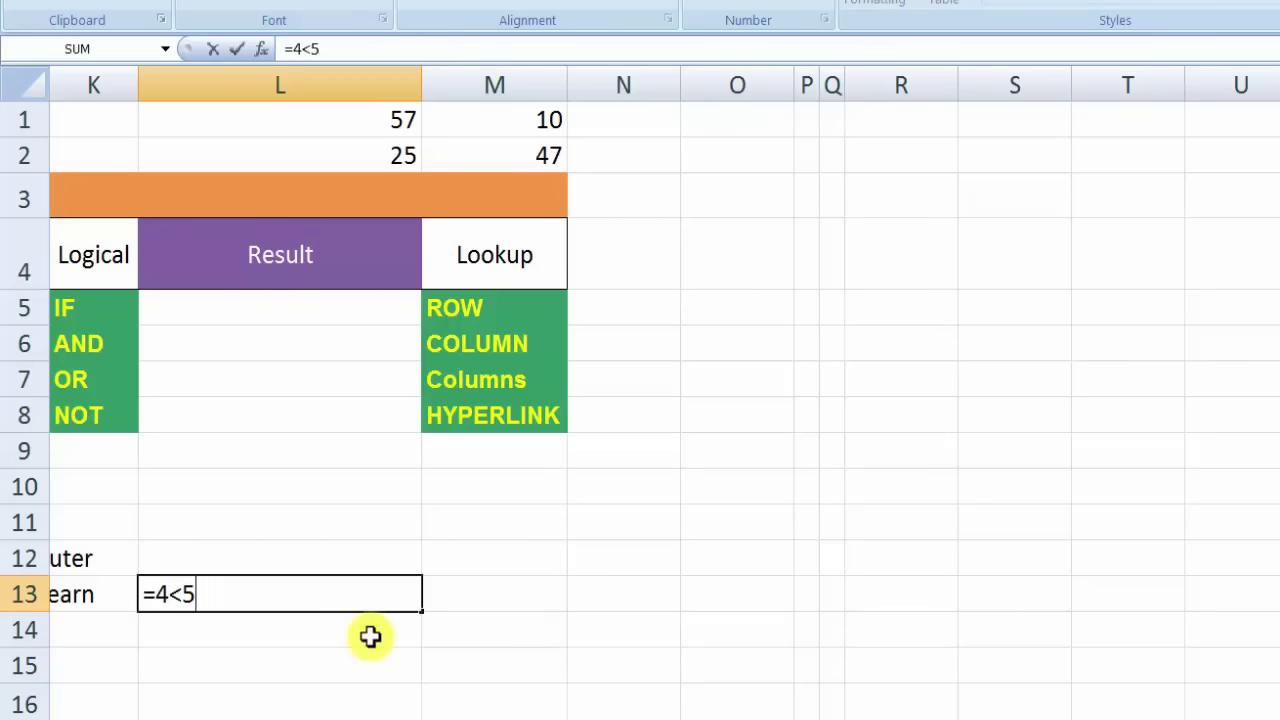
{"action": "key", "text": "Left"}
{"action": "key", "text": "BackSpace"}
{"action": "type", "text": ">"}
{"action": "key", "text": "Return"}
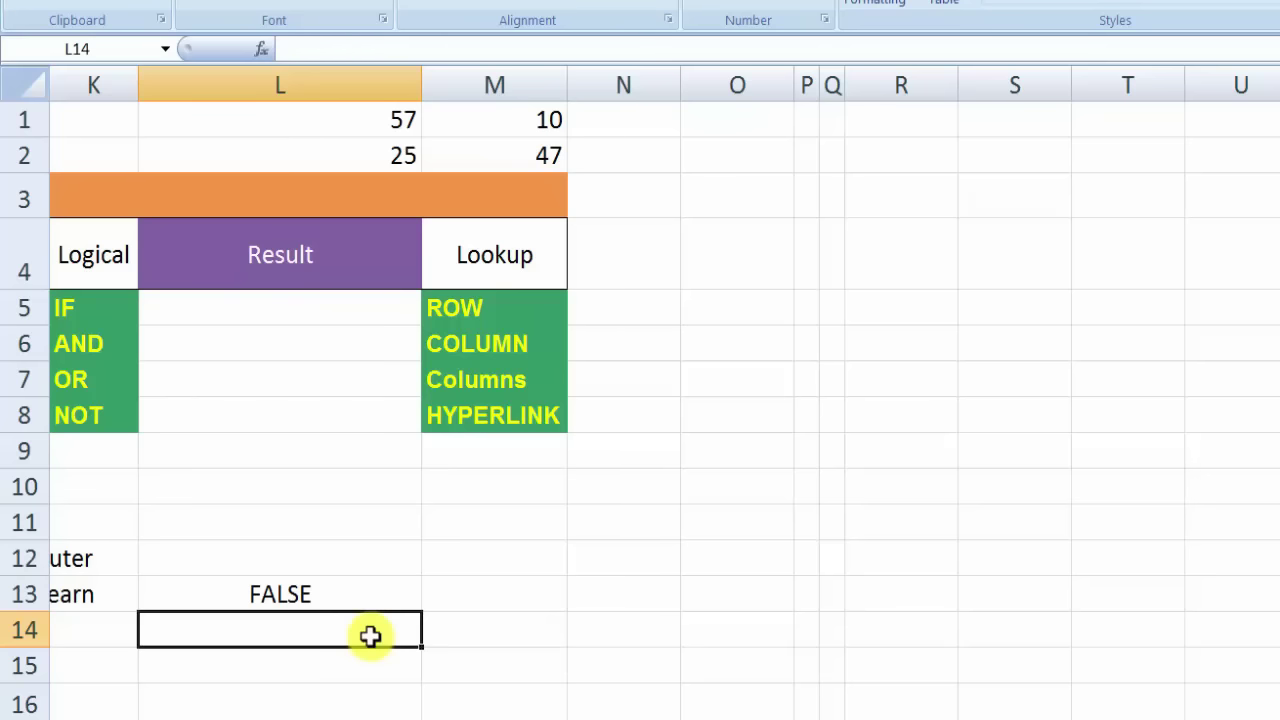
{"action": "key", "text": "Up"}
Step: Build the comparison =L1>M2 in L14 using cell references L1 and M2
{"action": "key", "text": "Right"}
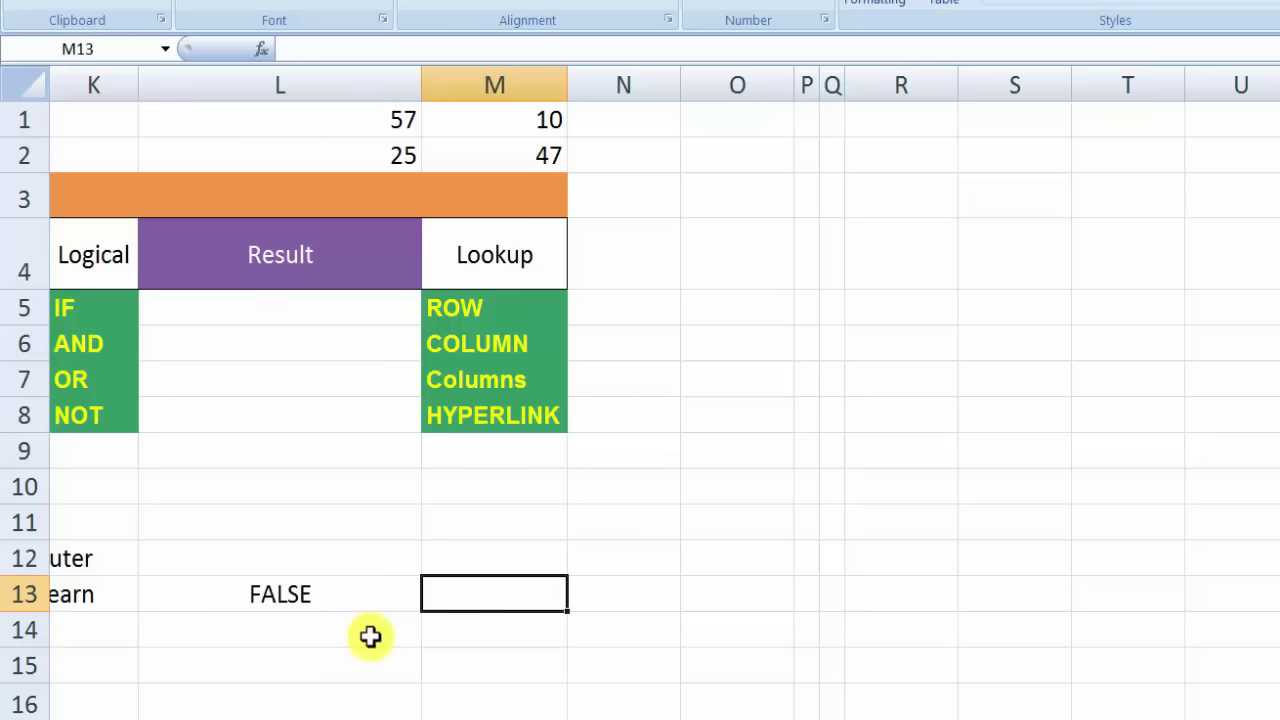
{"action": "key", "text": "Down"}
{"action": "key", "text": "Left"}
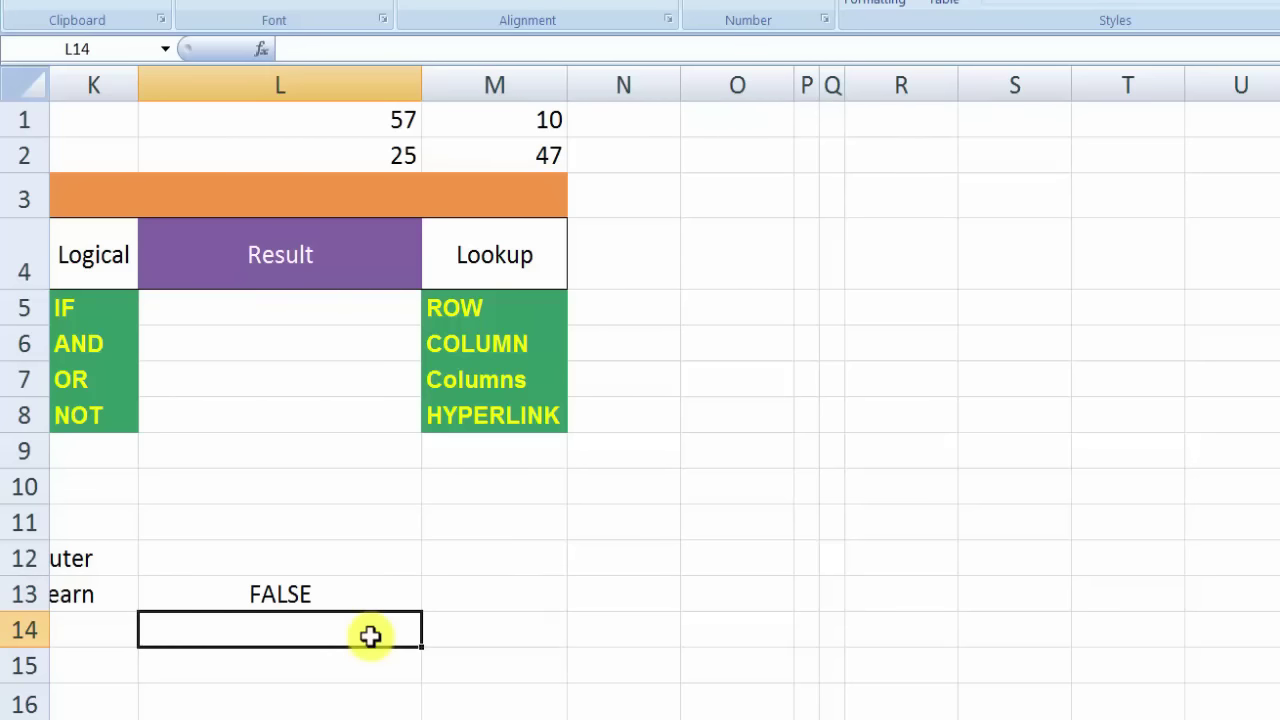
{"action": "type", "text": "="}
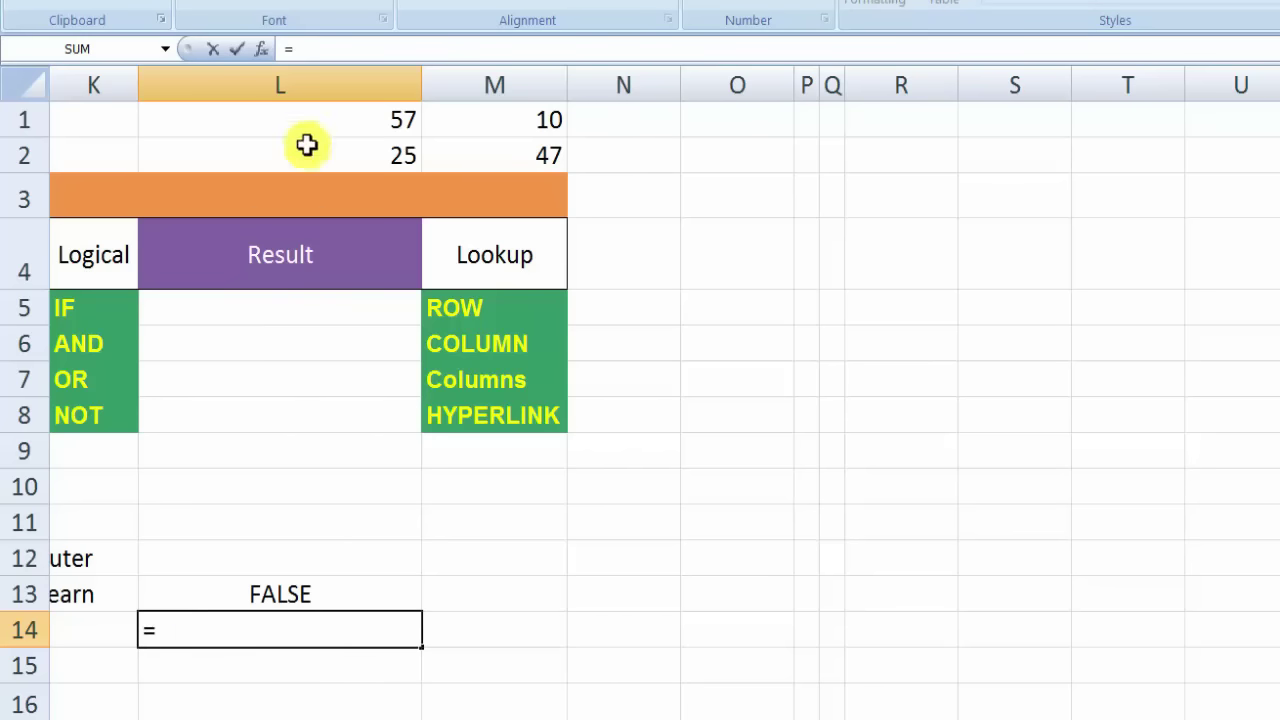
{"action": "left_click", "coordinate": [363, 115]}
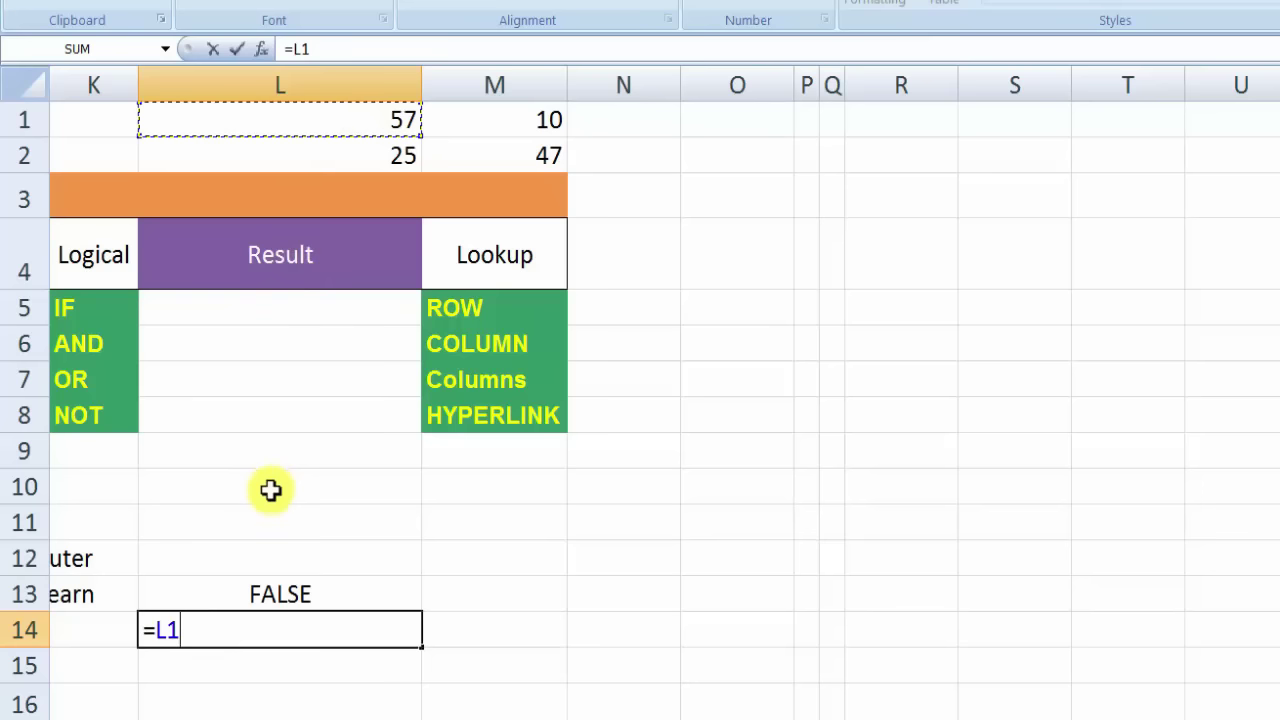
{"action": "type", "text": ">"}
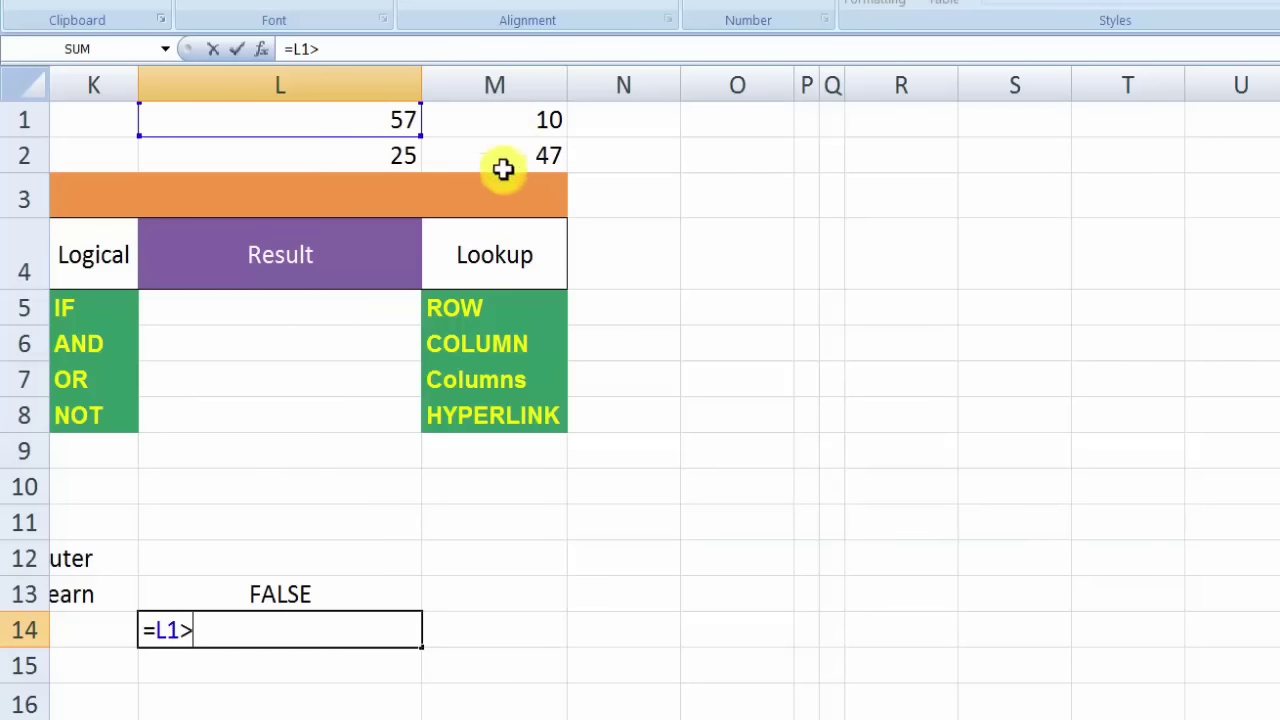
{"action": "left_click", "coordinate": [537, 163]}
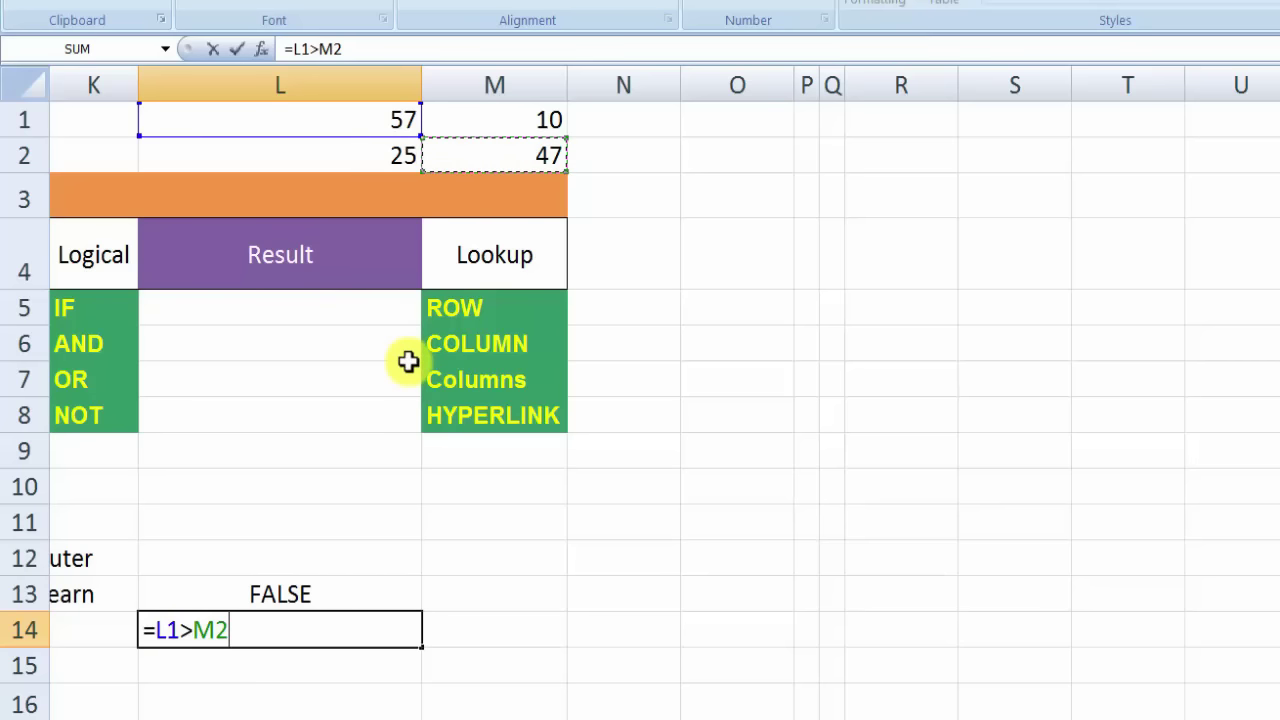
{"action": "key", "text": "Return"}
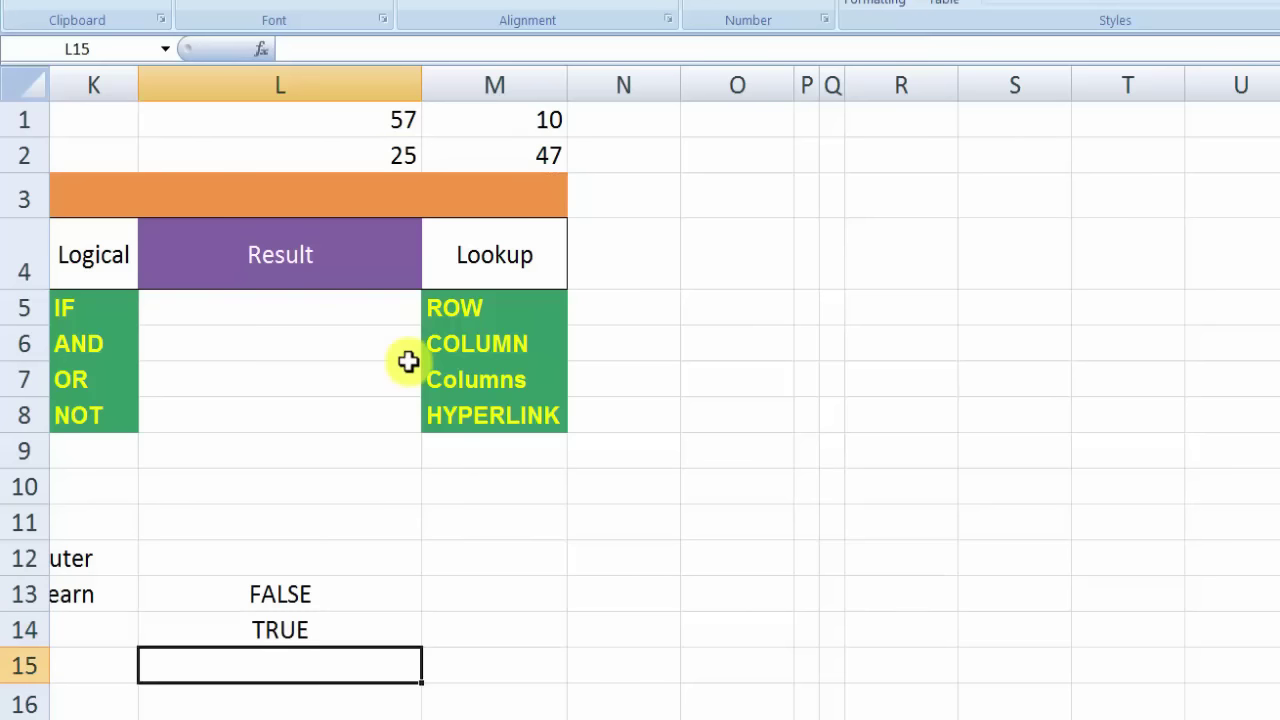
Step: Change L14's formula to =L1<M2, which returns FALSE
{"action": "left_click", "coordinate": [274, 621]}
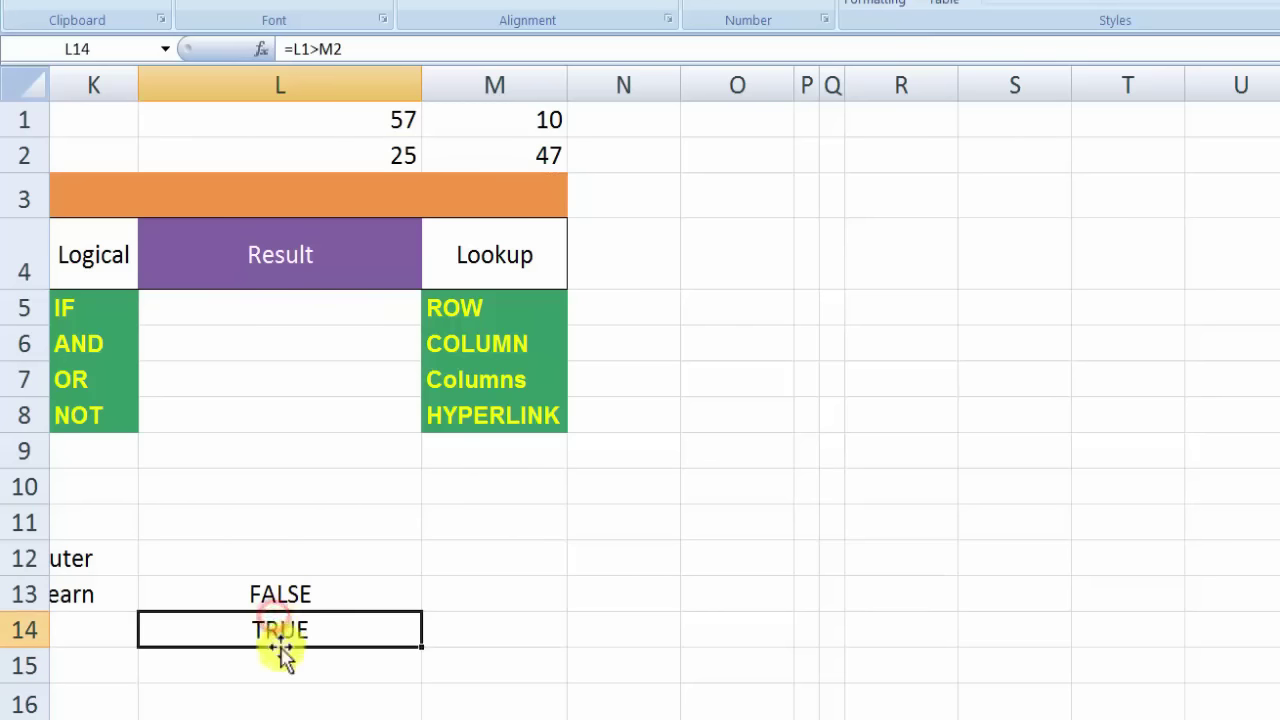
{"action": "double_click", "coordinate": [286, 641]}
{"action": "left_click", "coordinate": [188, 628]}
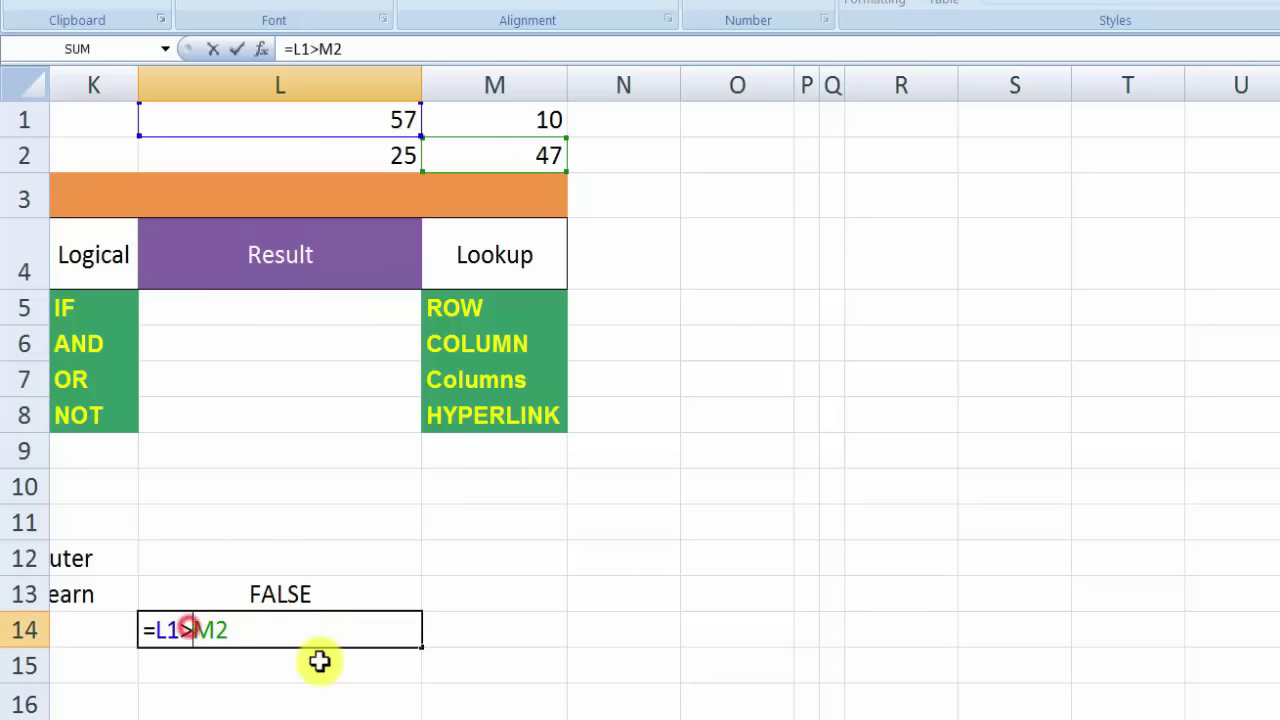
{"action": "key", "text": "BackSpace"}
{"action": "type", "text": "<"}
{"action": "key", "text": "Return"}
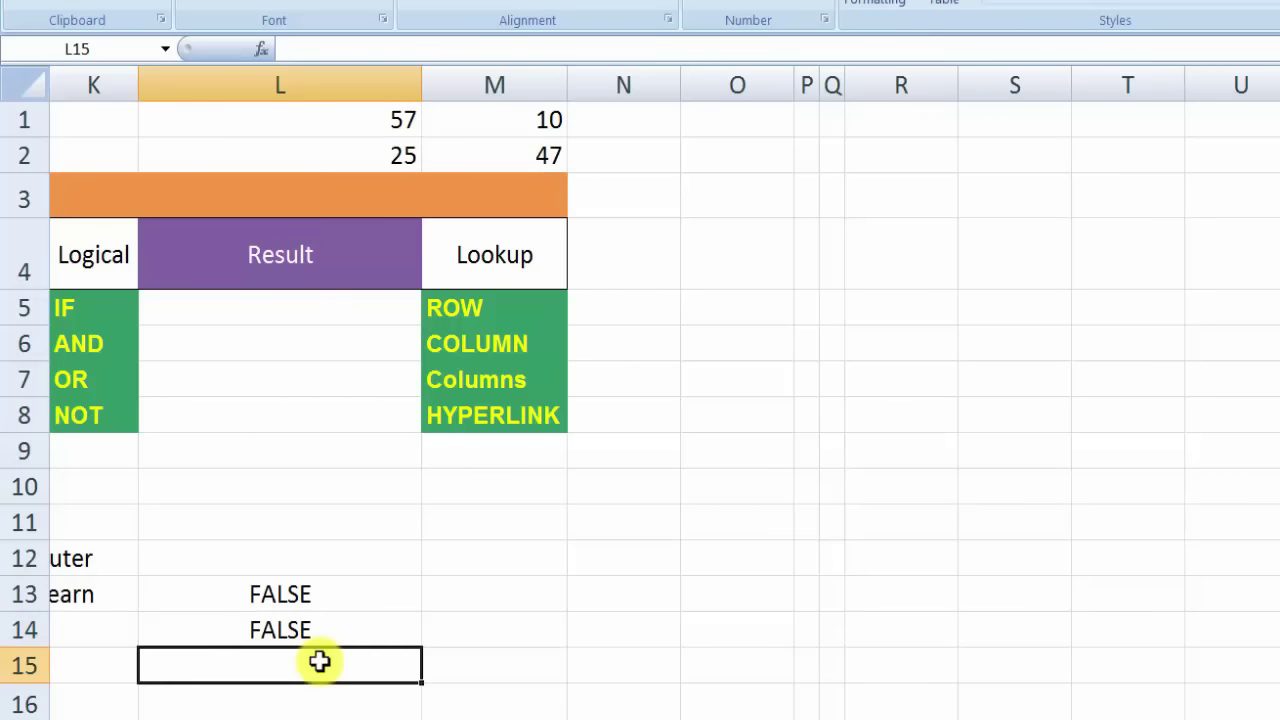
{"action": "key", "text": "Up"}
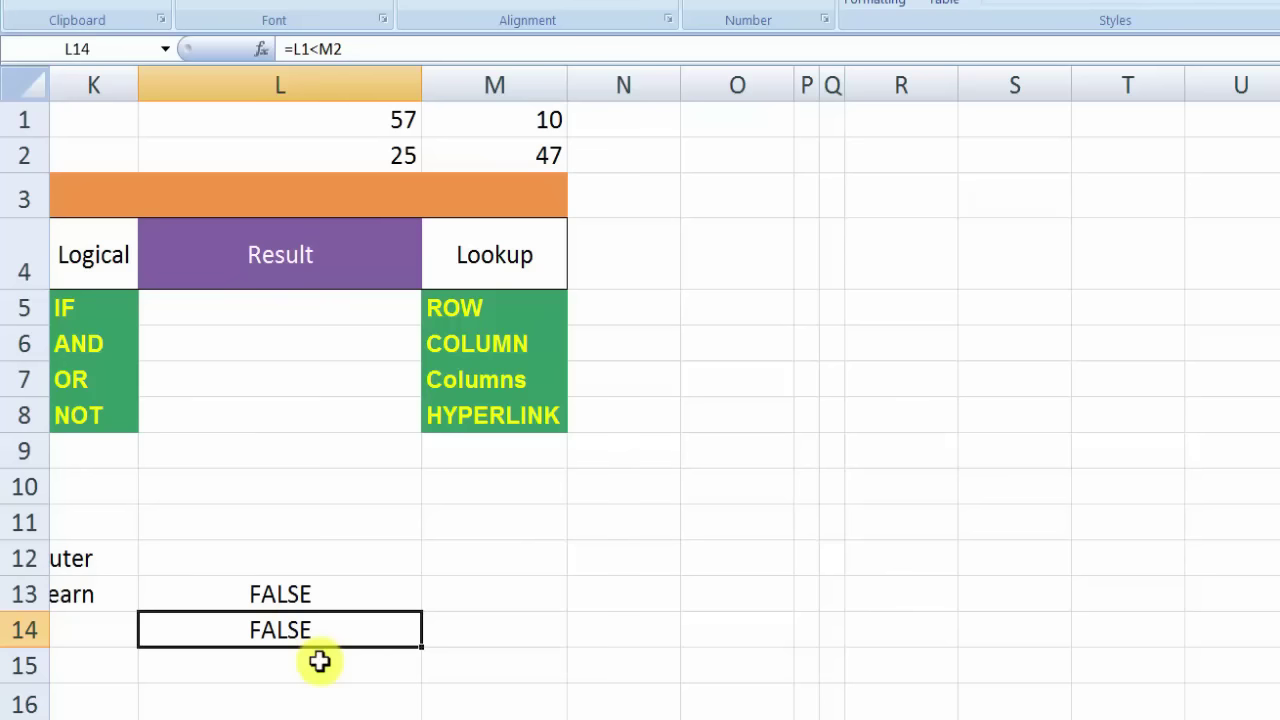
{"action": "left_click", "coordinate": [319, 661]}
{"action": "type", "text": "="}
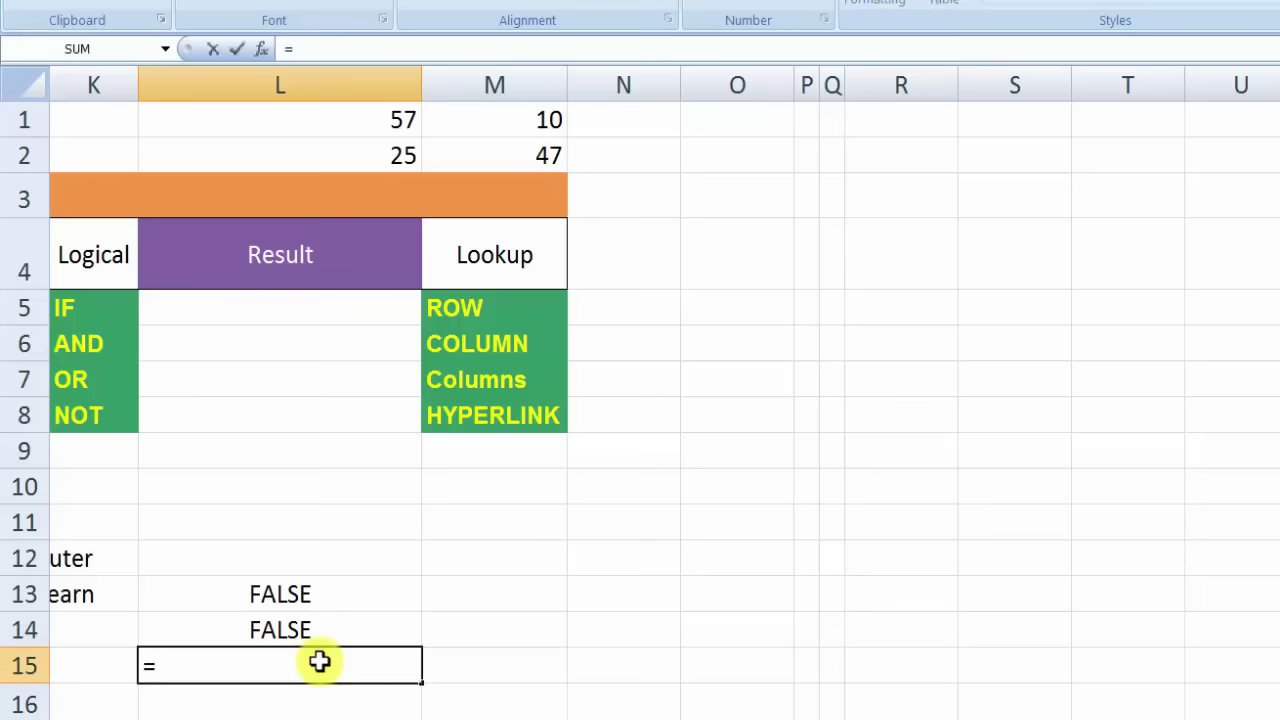
{"action": "type", "text": "40<54,"}
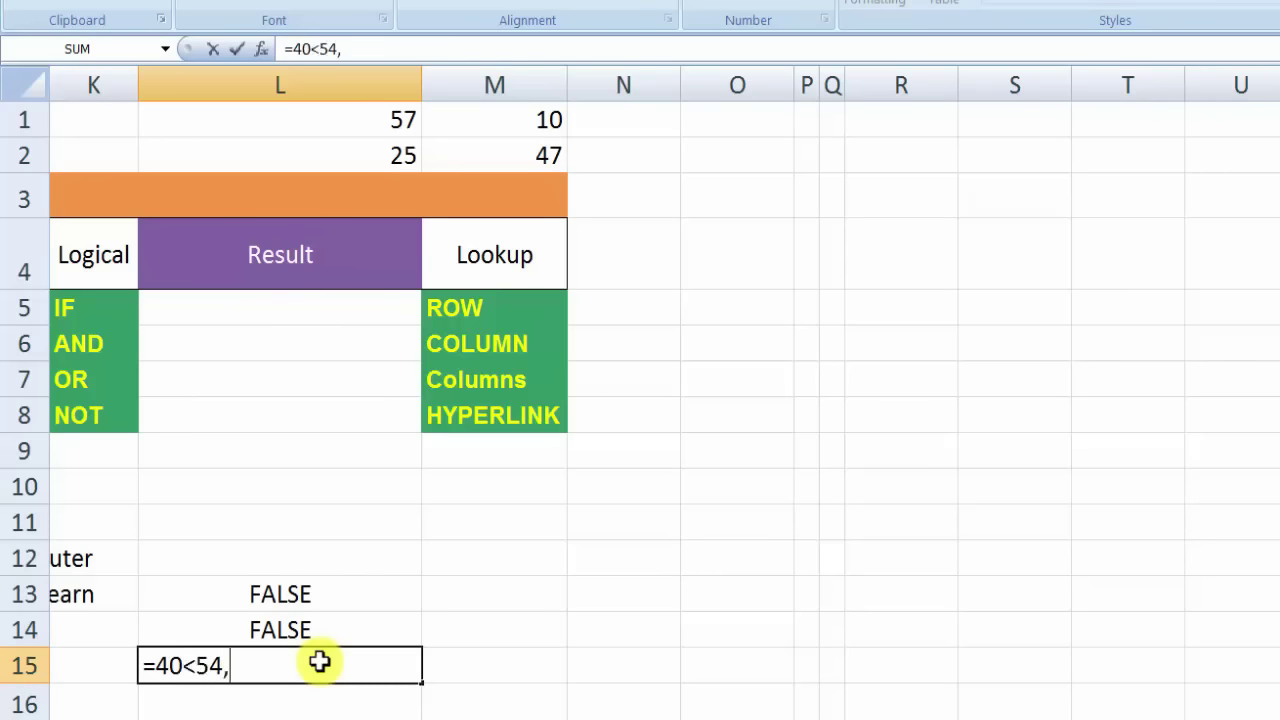
{"action": "type", "text": "47>87"}
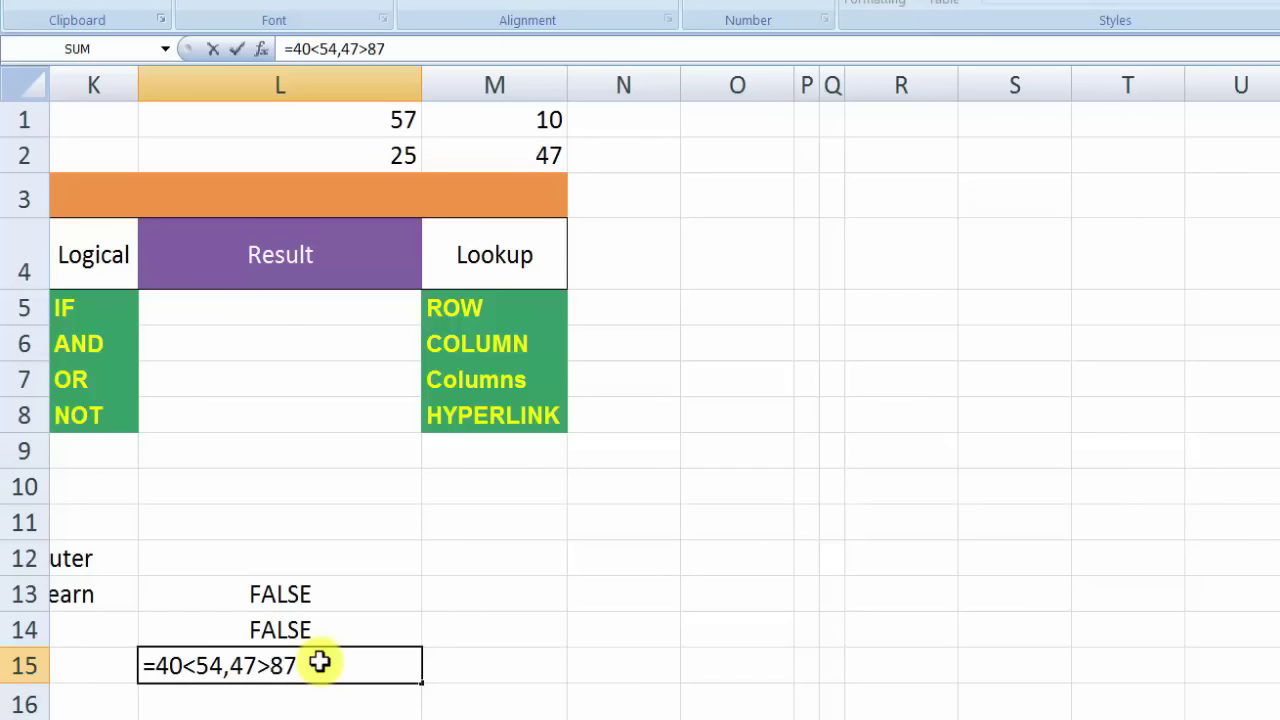
{"action": "type", "text": ",78>95"}
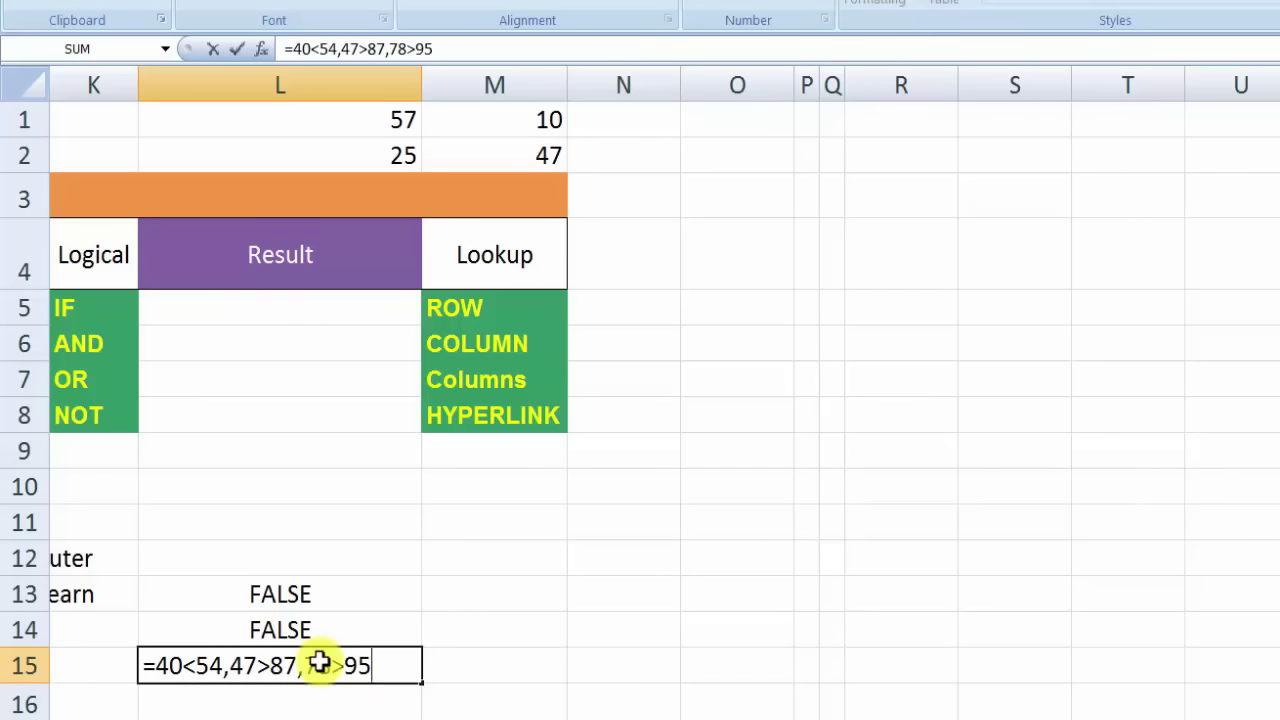
{"action": "left_click", "coordinate": [215, 665]}
{"action": "key", "text": "shift+Left"}
{"action": "key", "text": "shift+Left"}
{"action": "key", "text": "shift+Left"}
{"action": "key", "text": "shift+Left"}
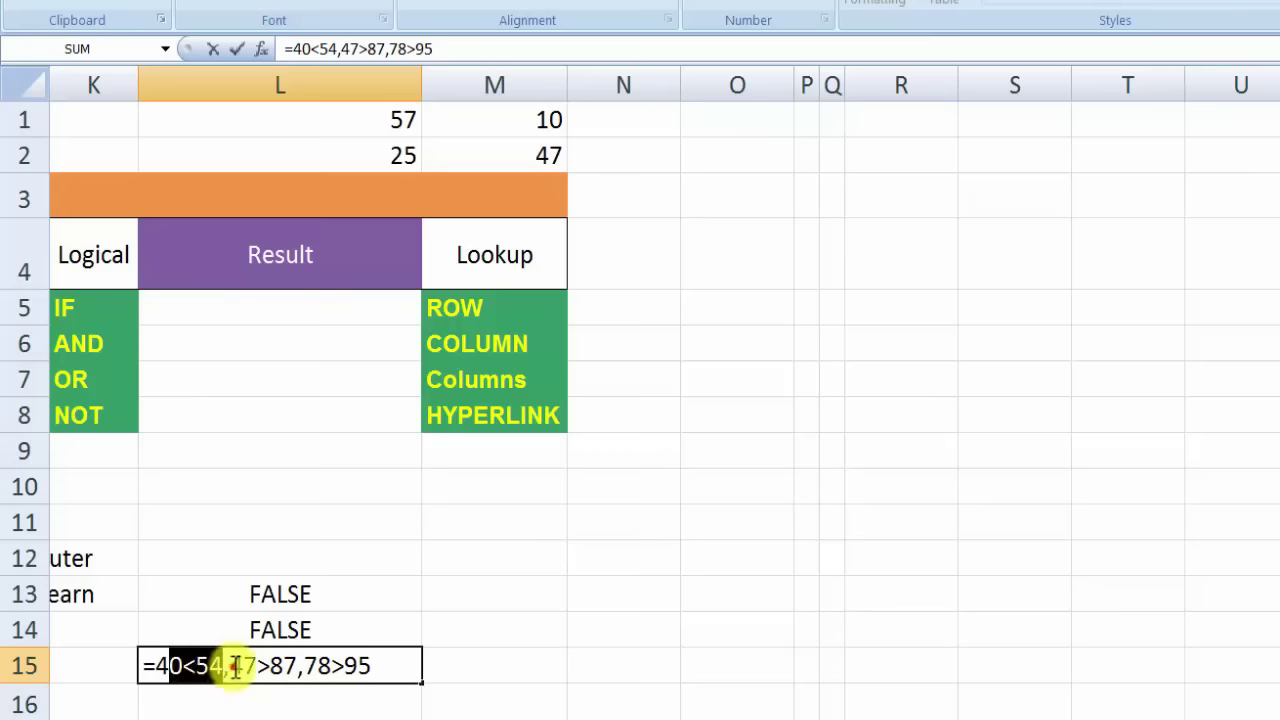
{"action": "left_click_drag", "start_coordinate": [231, 665], "coordinate": [372, 665]}
{"action": "left_click", "coordinate": [306, 665]}
{"action": "left_click", "coordinate": [378, 667]}
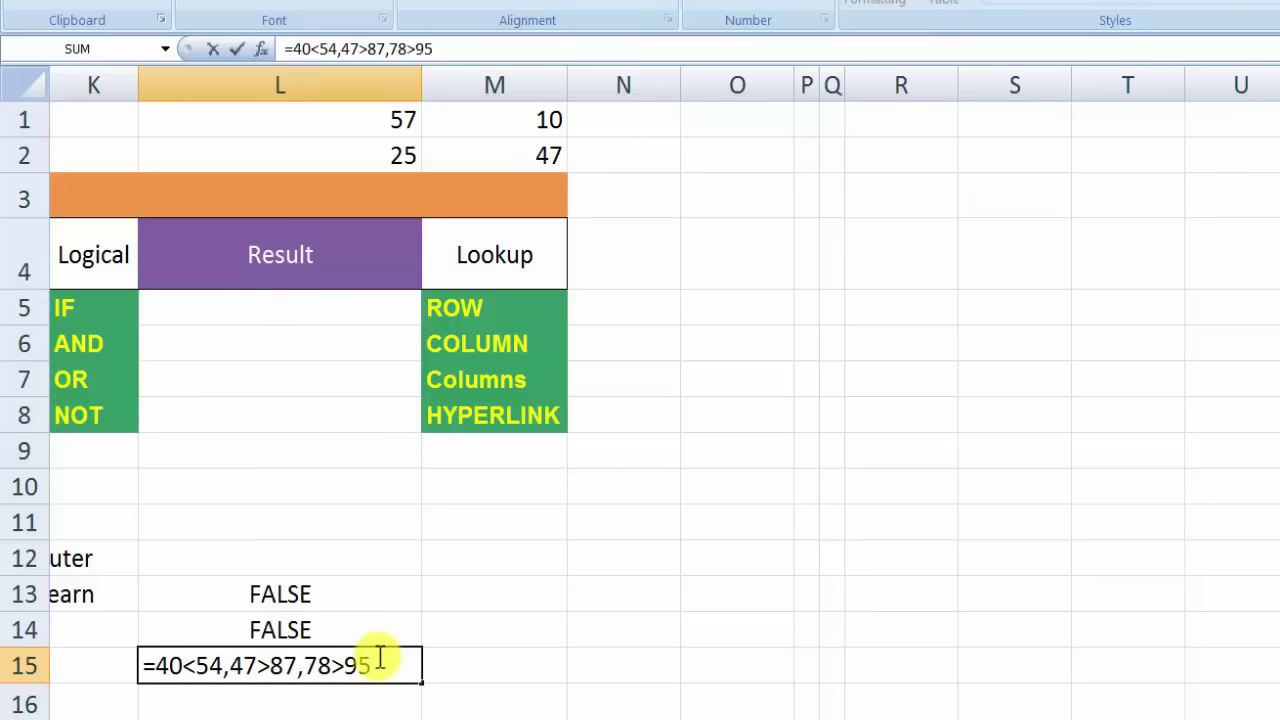
{"action": "key", "text": "Return"}
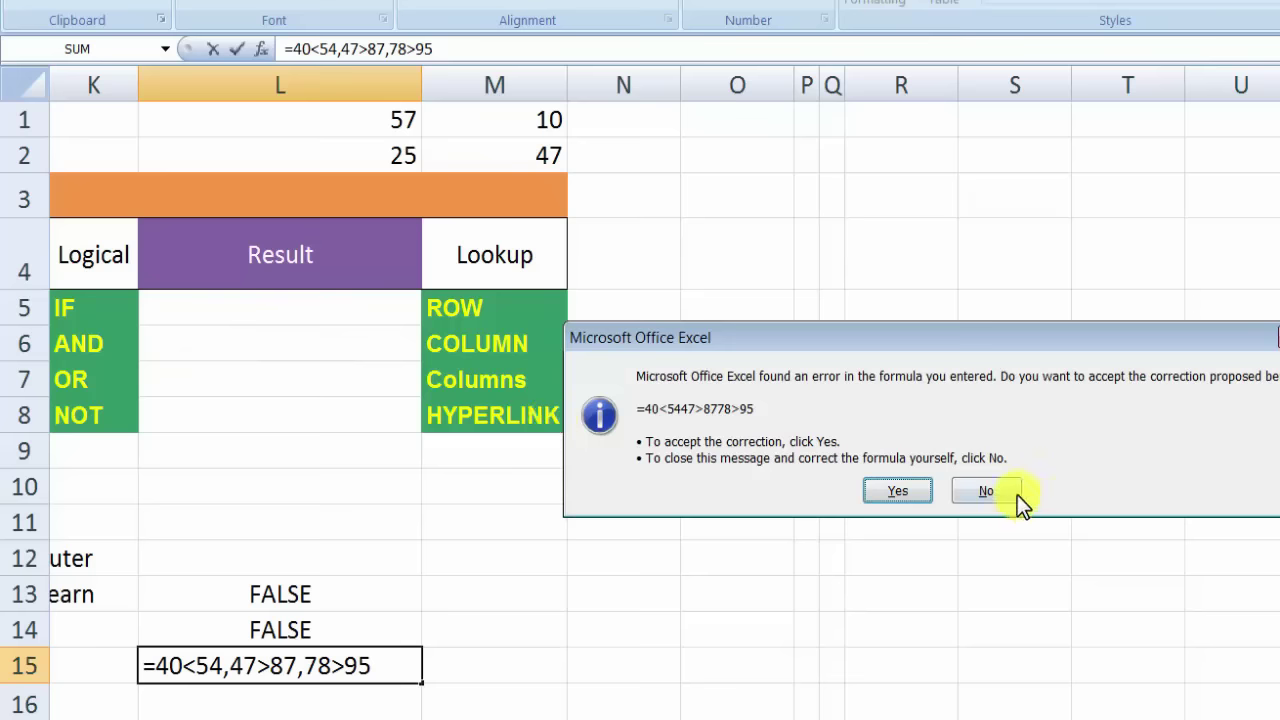
{"action": "left_click", "coordinate": [983, 489]}
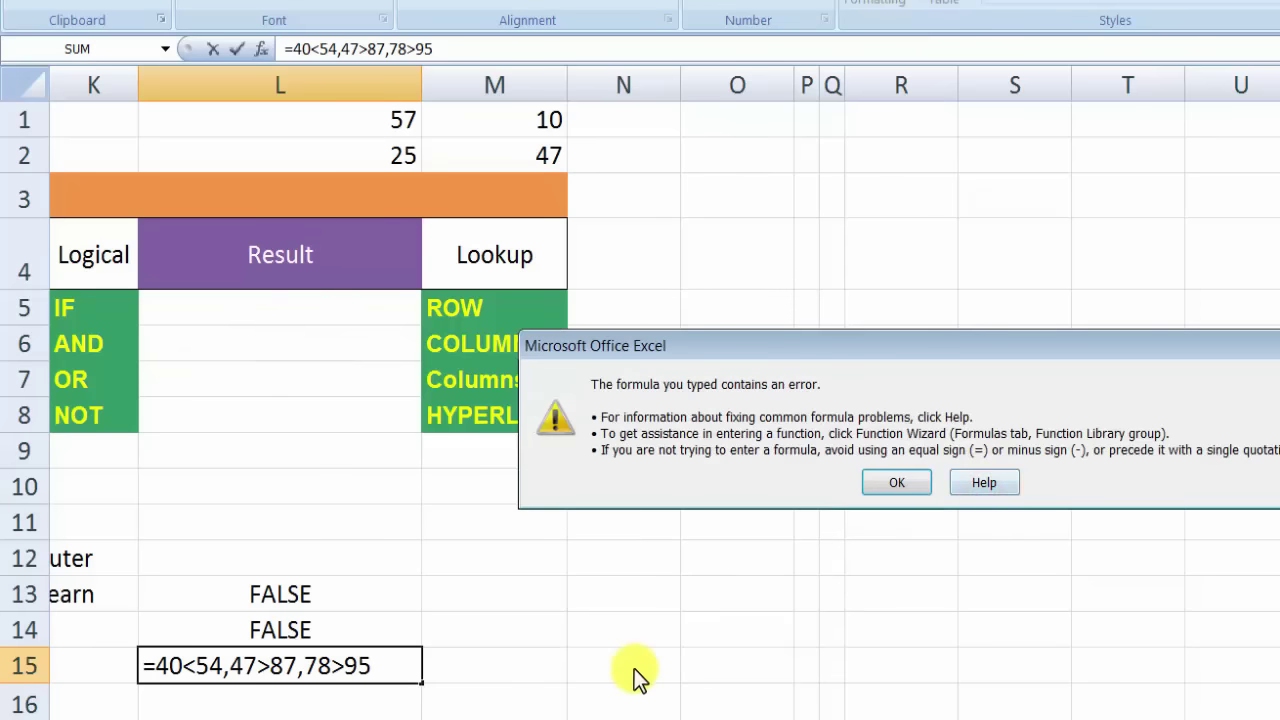
{"action": "key", "text": "Return"}
{"action": "key", "text": "Escape"}
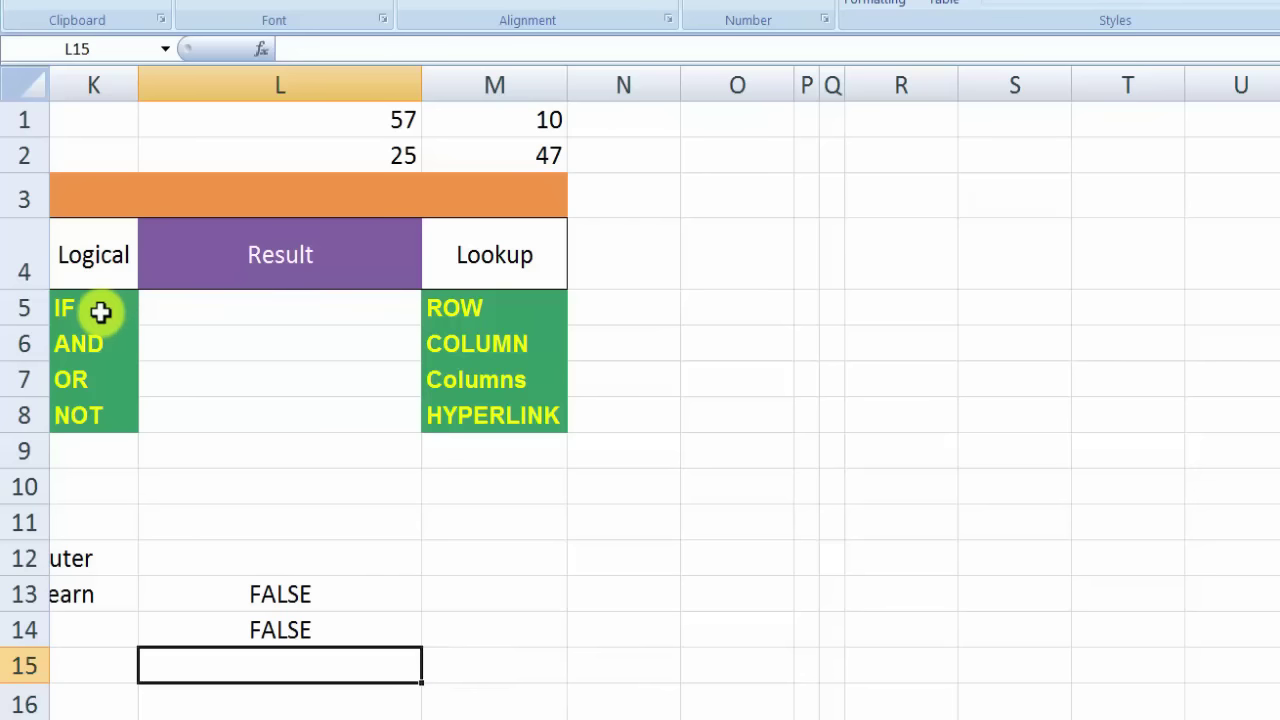
Step: Begin typing =IF(10>20, in L5, leaving the result values still to add
{"action": "left_click", "coordinate": [203, 303]}
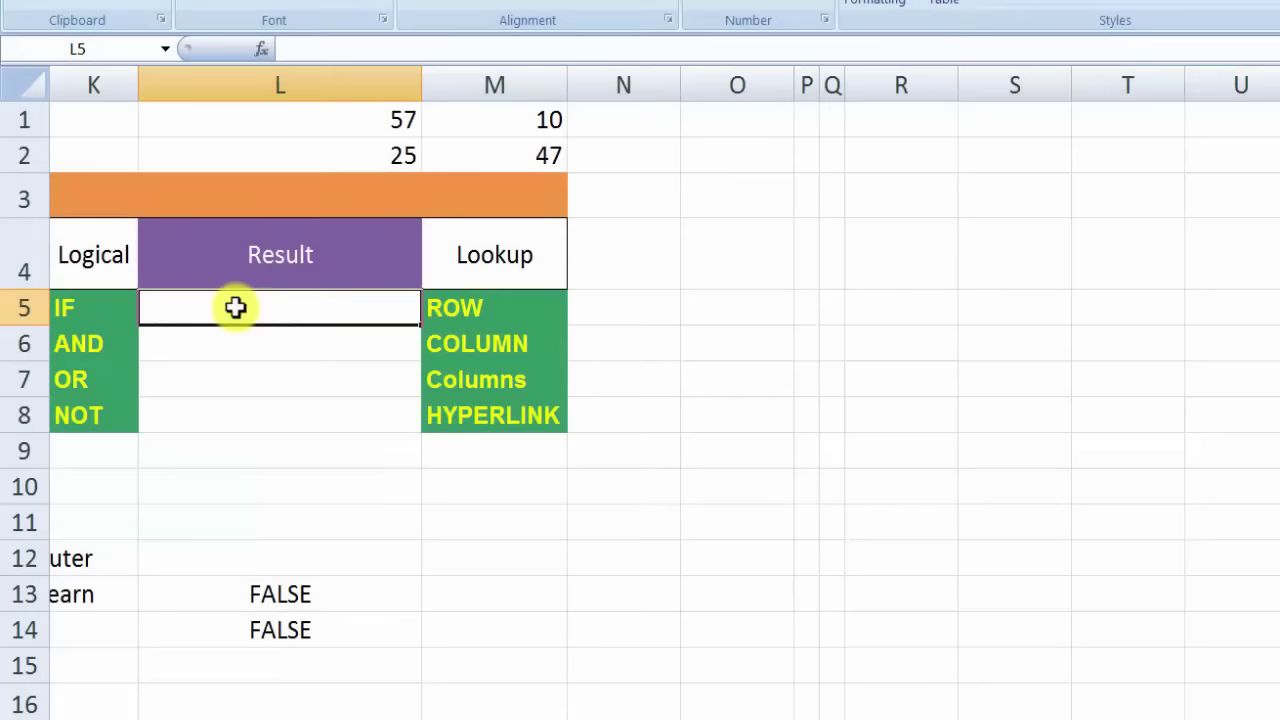
{"action": "type", "text": "=IF"}
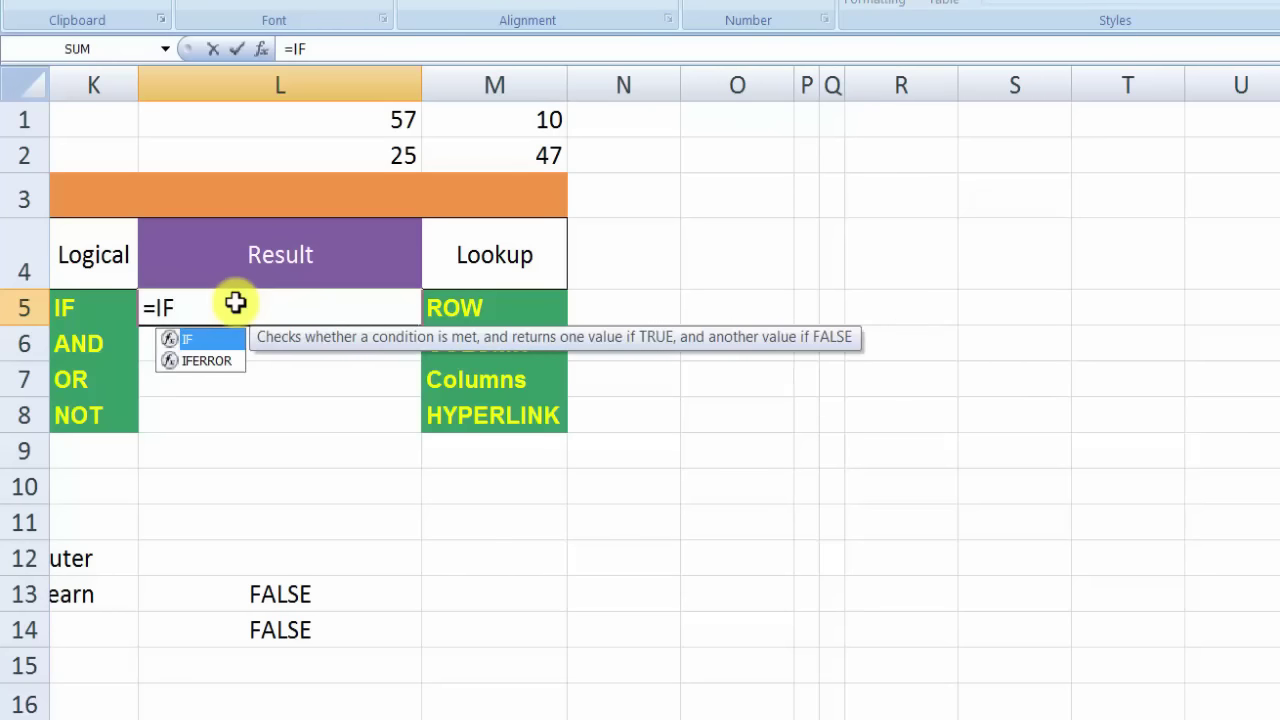
{"action": "type", "text": "("}
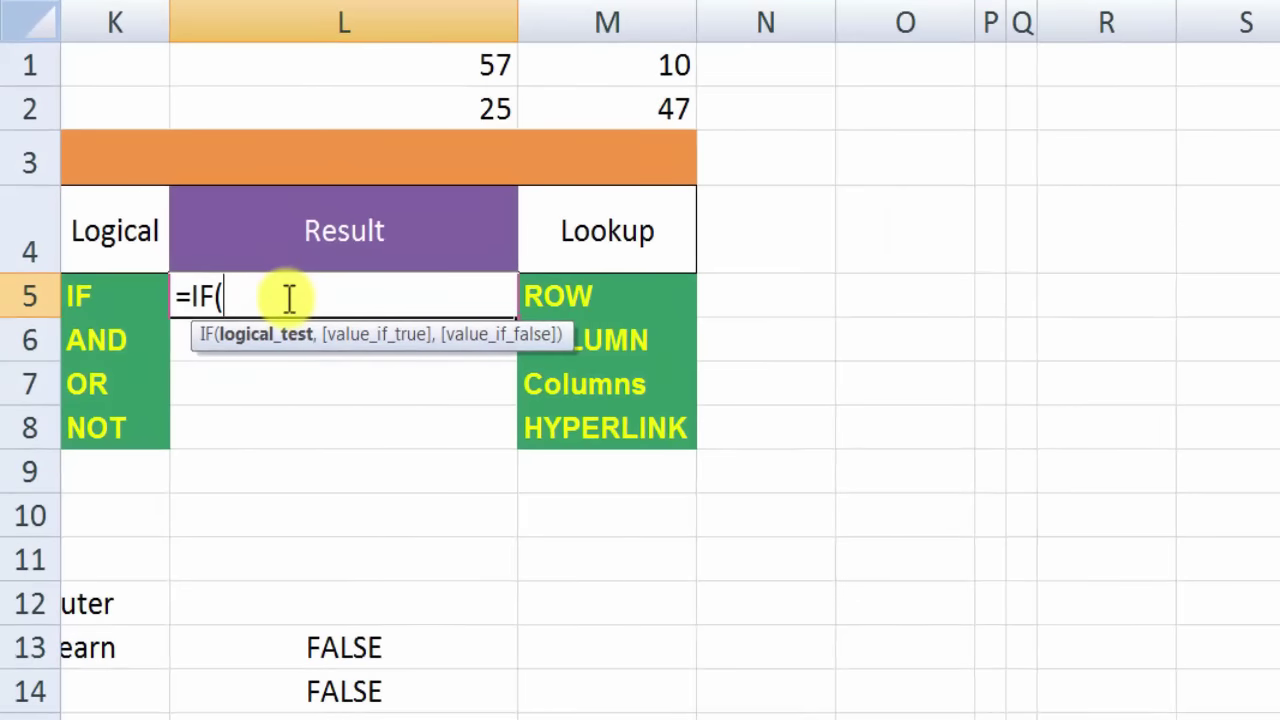
{"action": "type", "text": "10>20"}
{"action": "type", "text": ","}
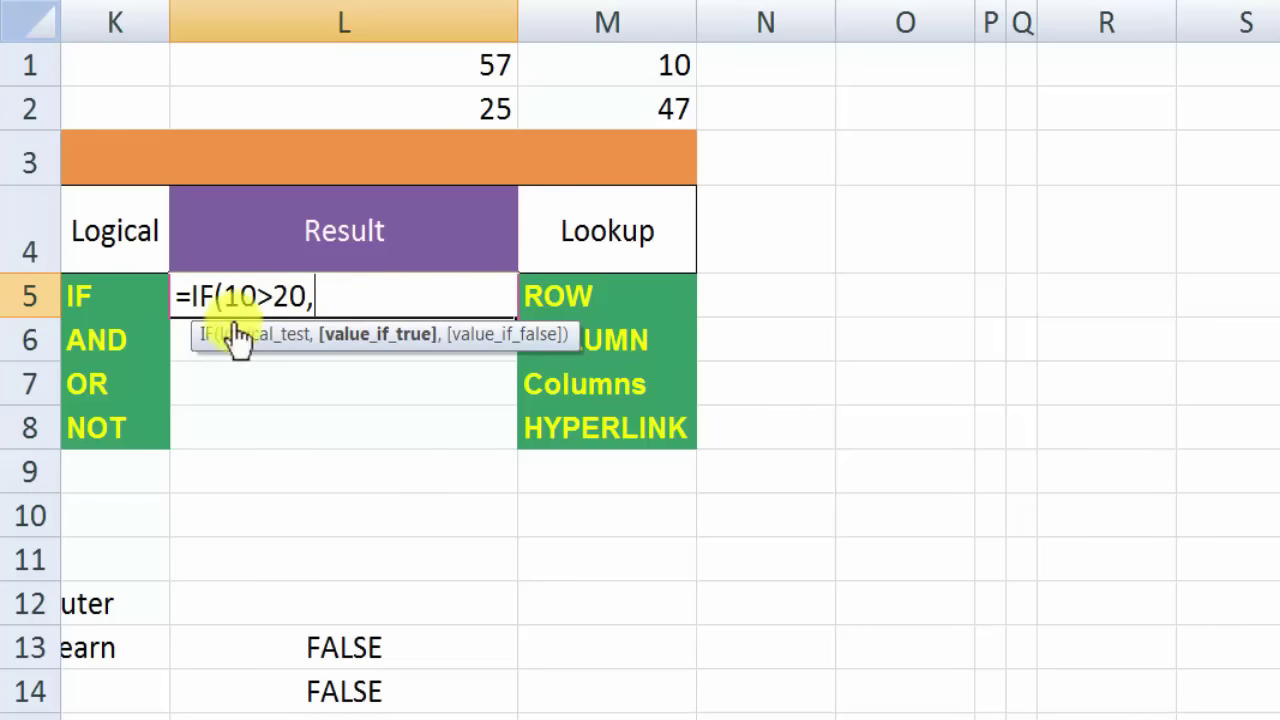
Step: Complete L5's formula as =IF(10>20,"YES","NO")
{"action": "left_click_drag", "start_coordinate": [216, 296], "coordinate": [306, 292]}
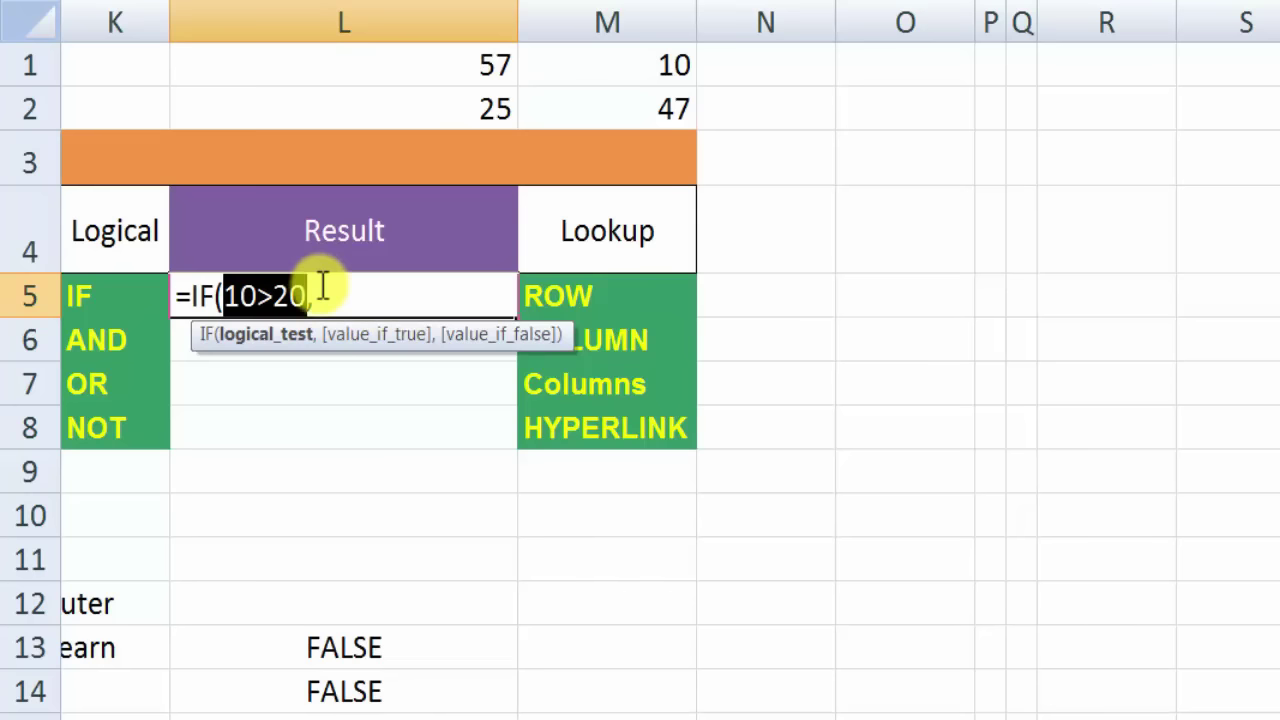
{"action": "left_click", "coordinate": [316, 290]}
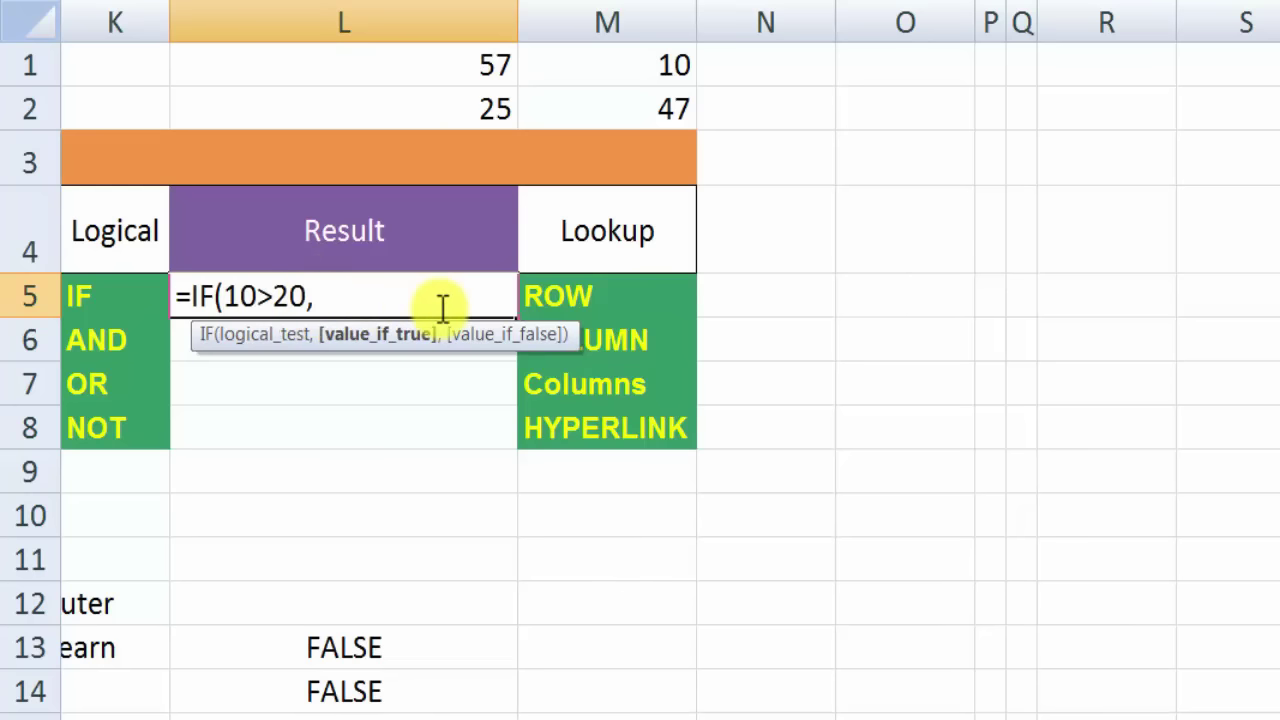
{"action": "type", "text": "\"YES\",\""}
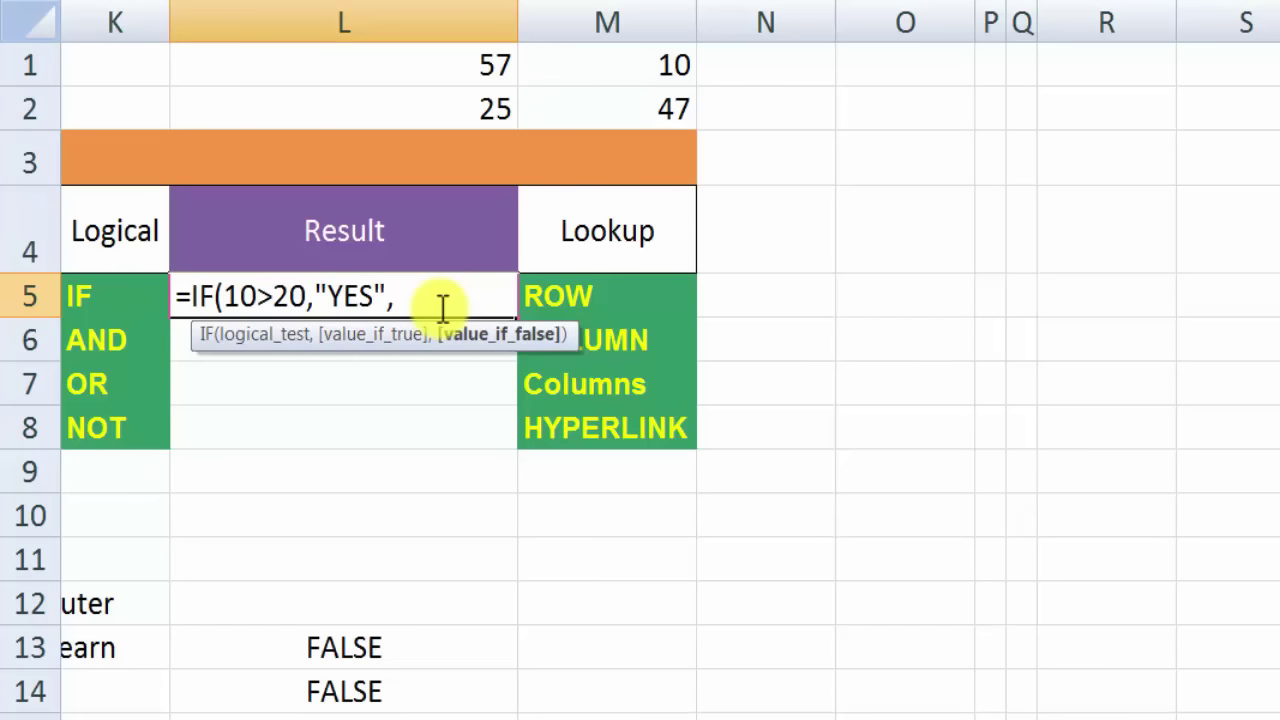
{"action": "type", "text": "NO\")"}
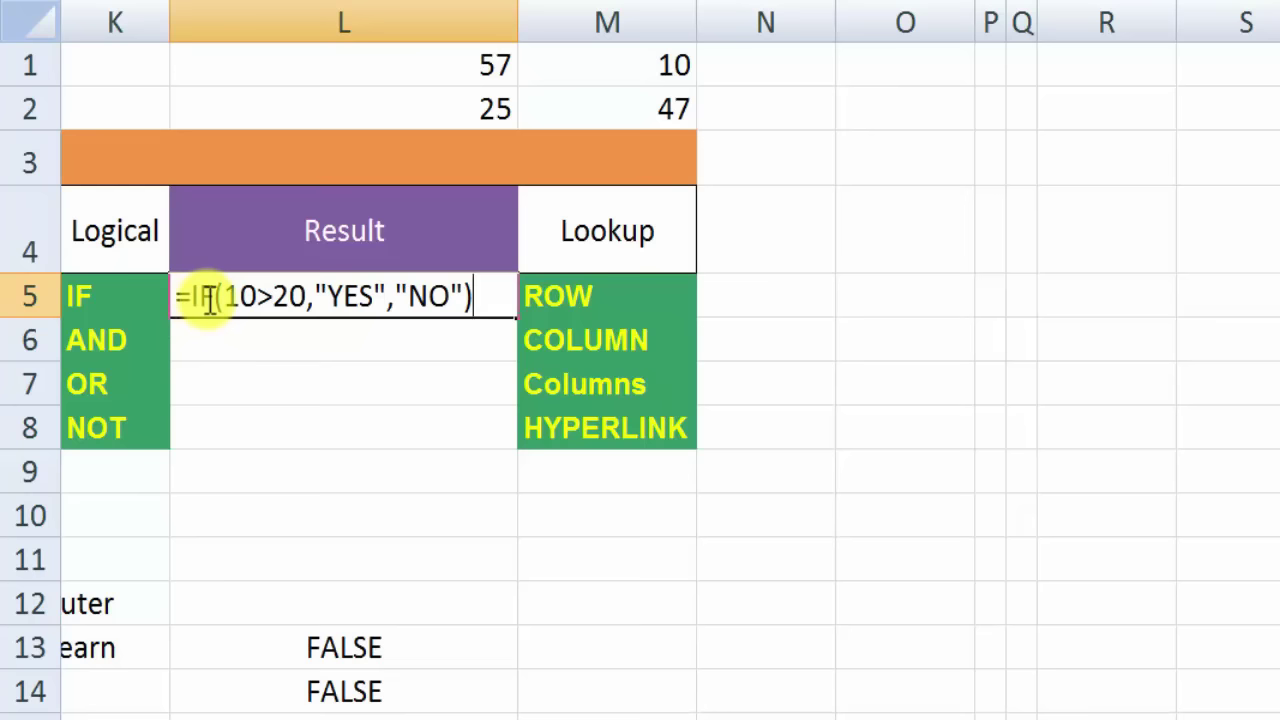
Step: Highlight the 10>20 test, the YES value and the NO value to explain each argument
{"action": "left_click_drag", "start_coordinate": [220, 296], "coordinate": [308, 300]}
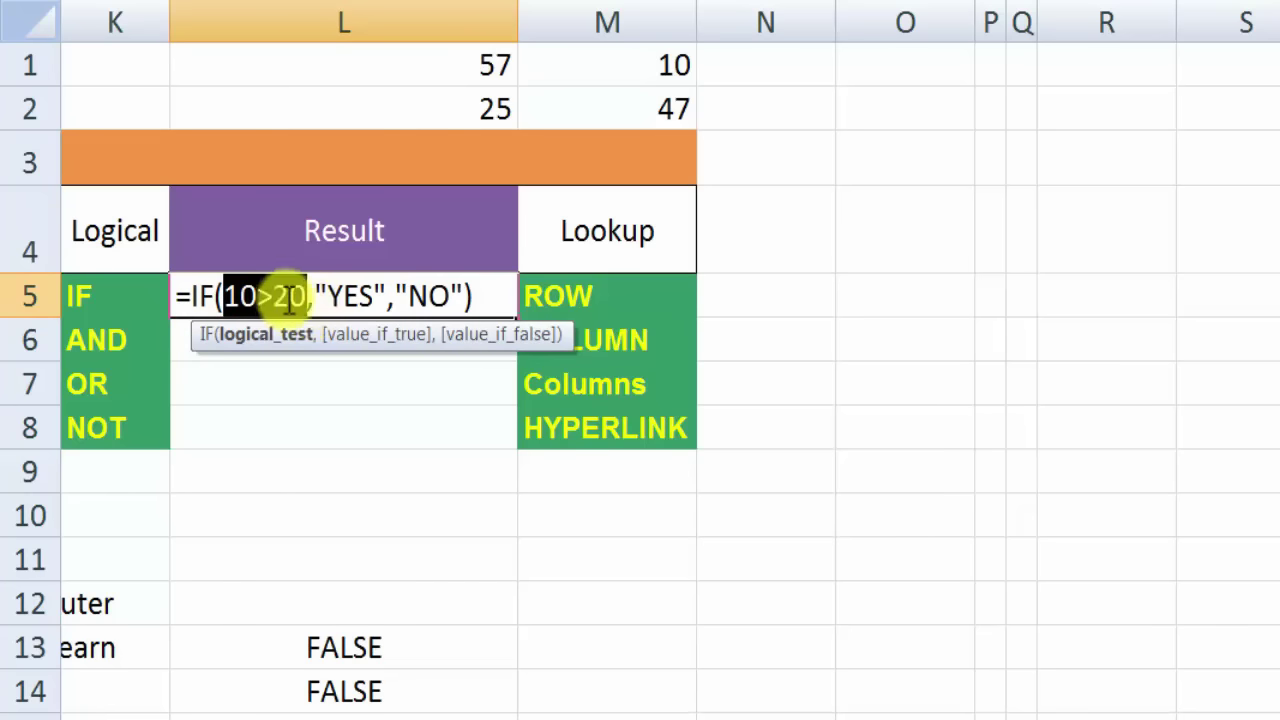
{"action": "left_click", "coordinate": [327, 298]}
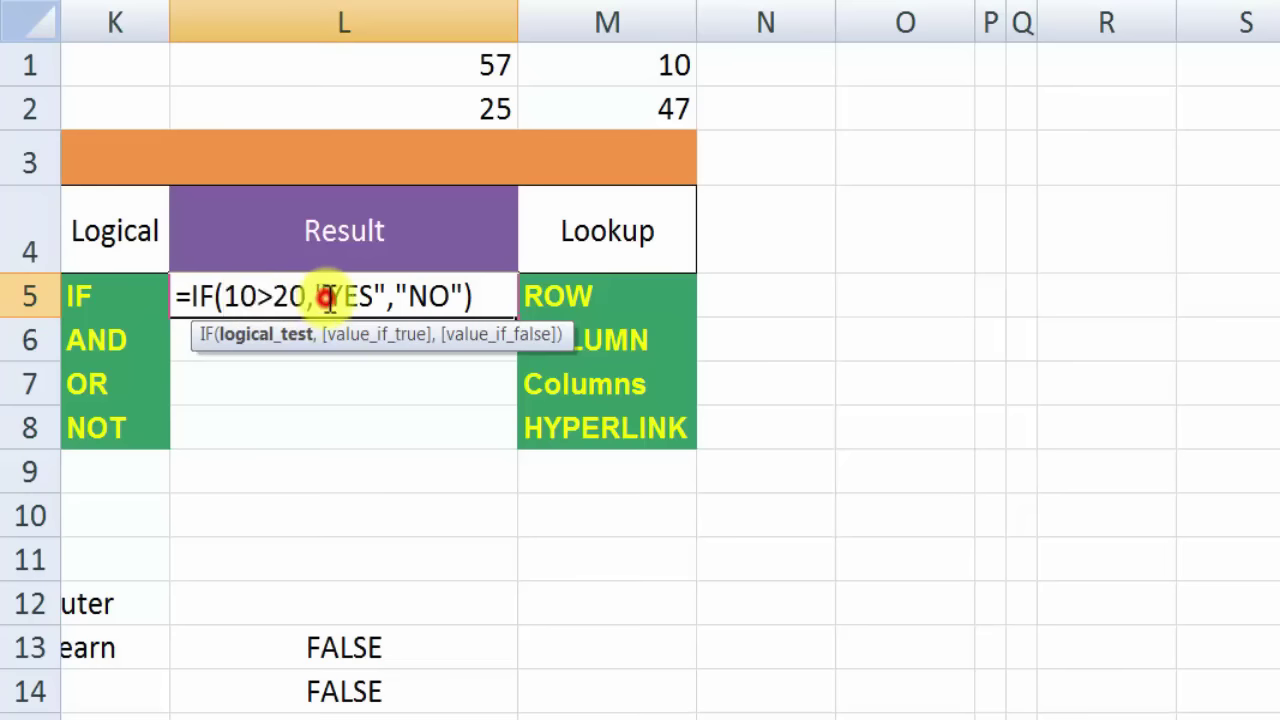
{"action": "left_click_drag", "start_coordinate": [327, 298], "coordinate": [375, 300]}
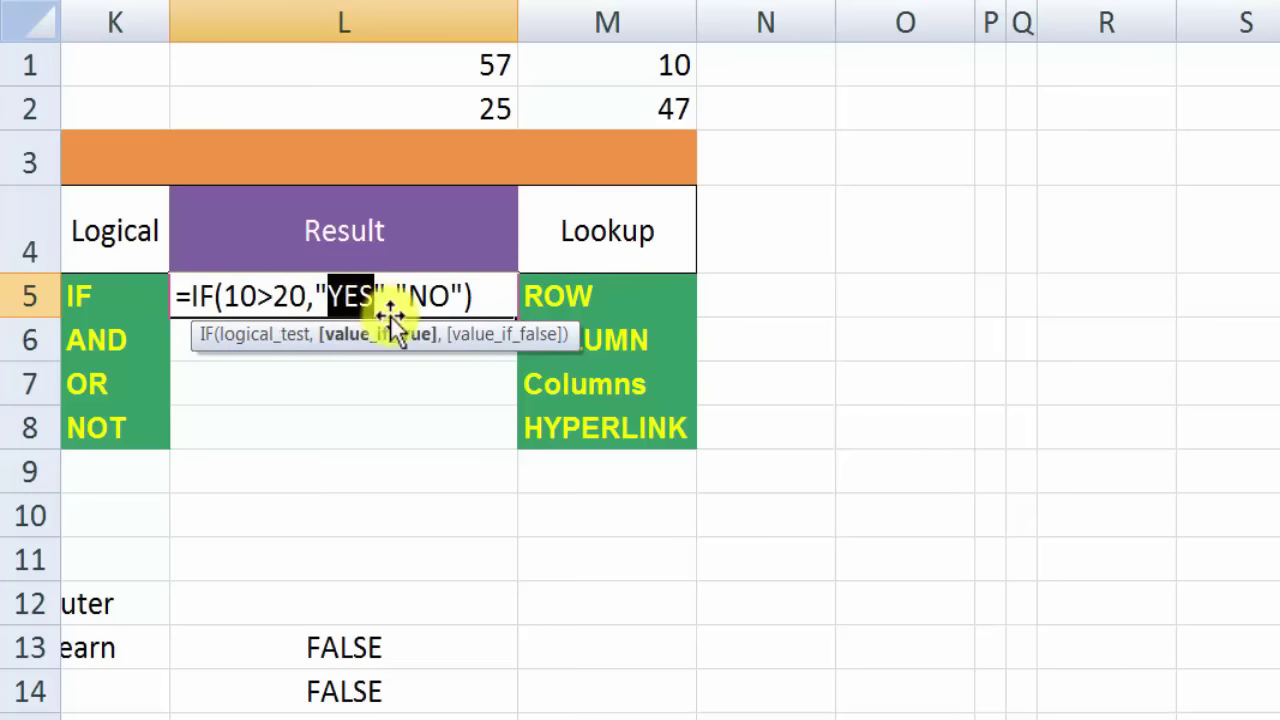
{"action": "left_click", "coordinate": [415, 298]}
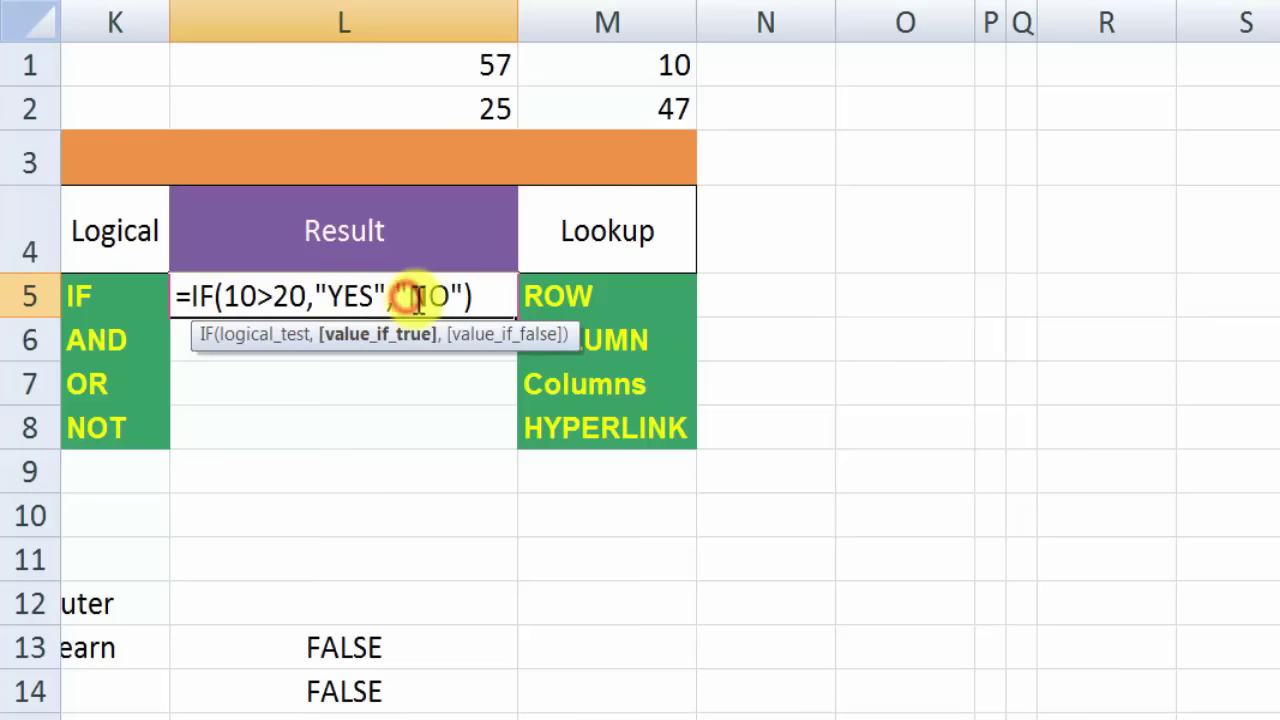
{"action": "left_click_drag", "start_coordinate": [418, 298], "coordinate": [448, 310]}
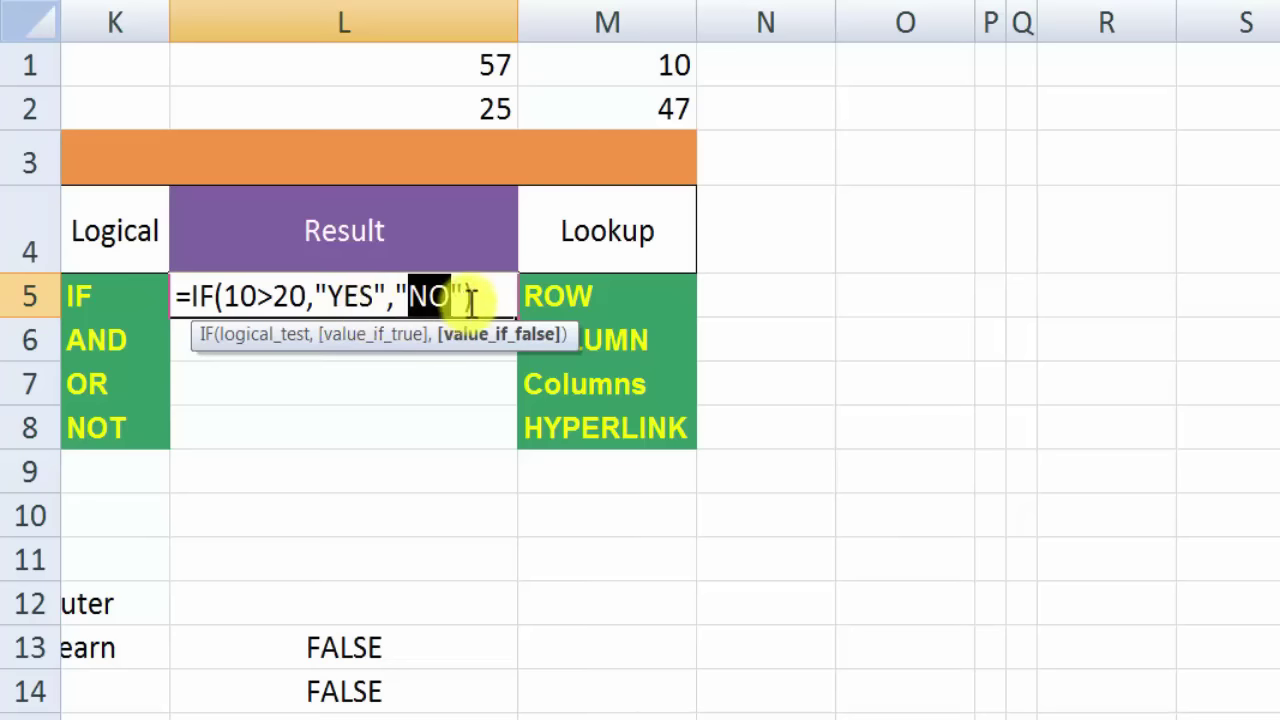
{"action": "left_click", "coordinate": [472, 297]}
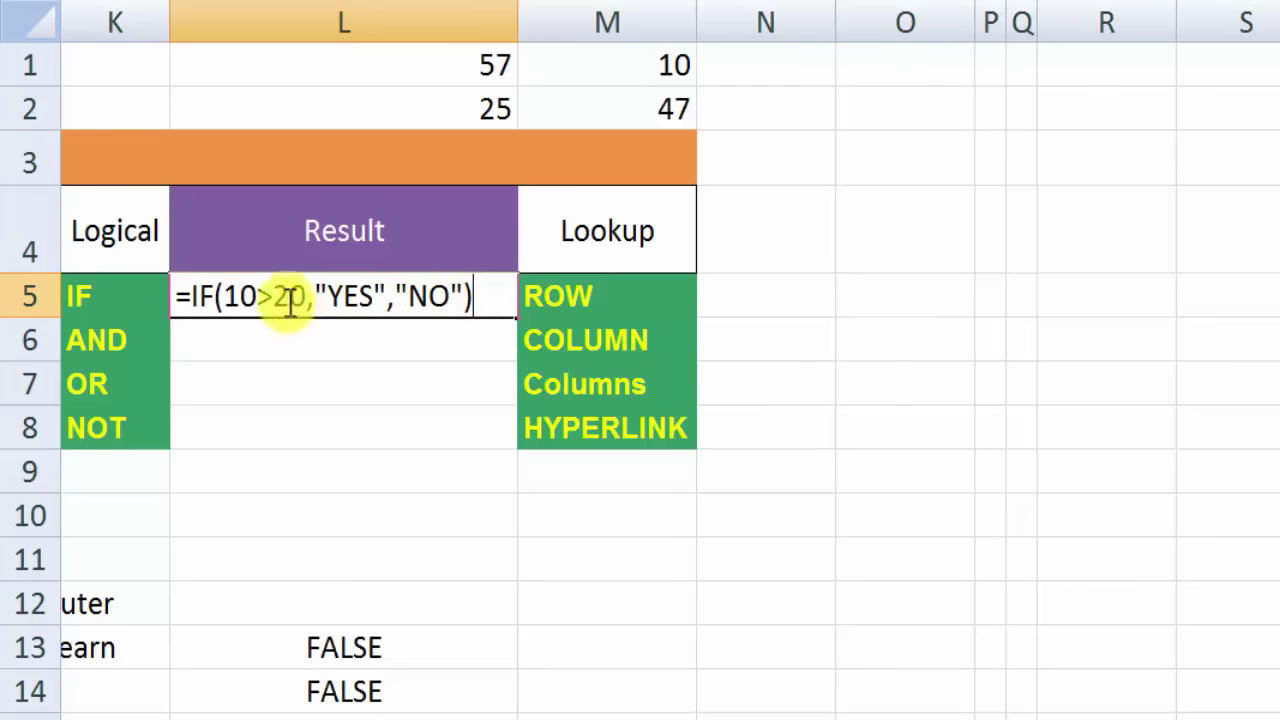
{"action": "left_click_drag", "start_coordinate": [305, 297], "coordinate": [230, 303]}
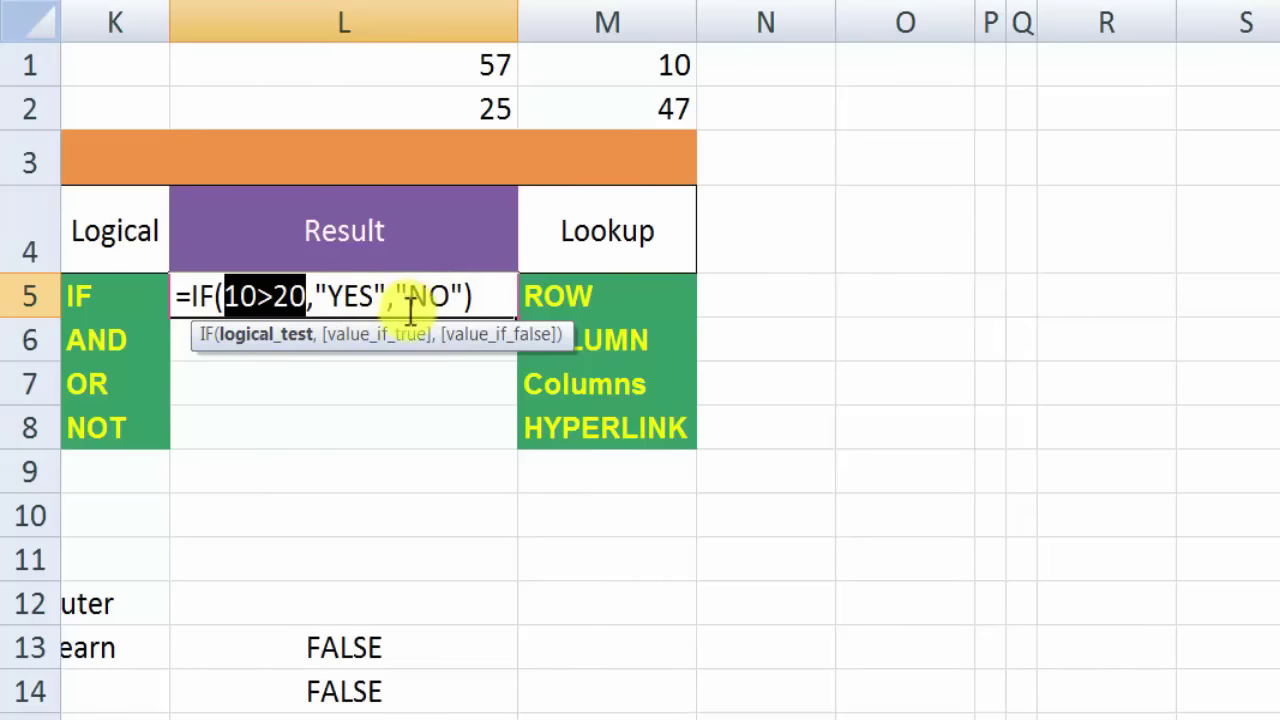
Step: Commit L5's IF formula showing NO, then edit its test from 10>20 to 10<20
{"action": "key", "text": "Return"}
{"action": "left_click", "coordinate": [262, 304]}
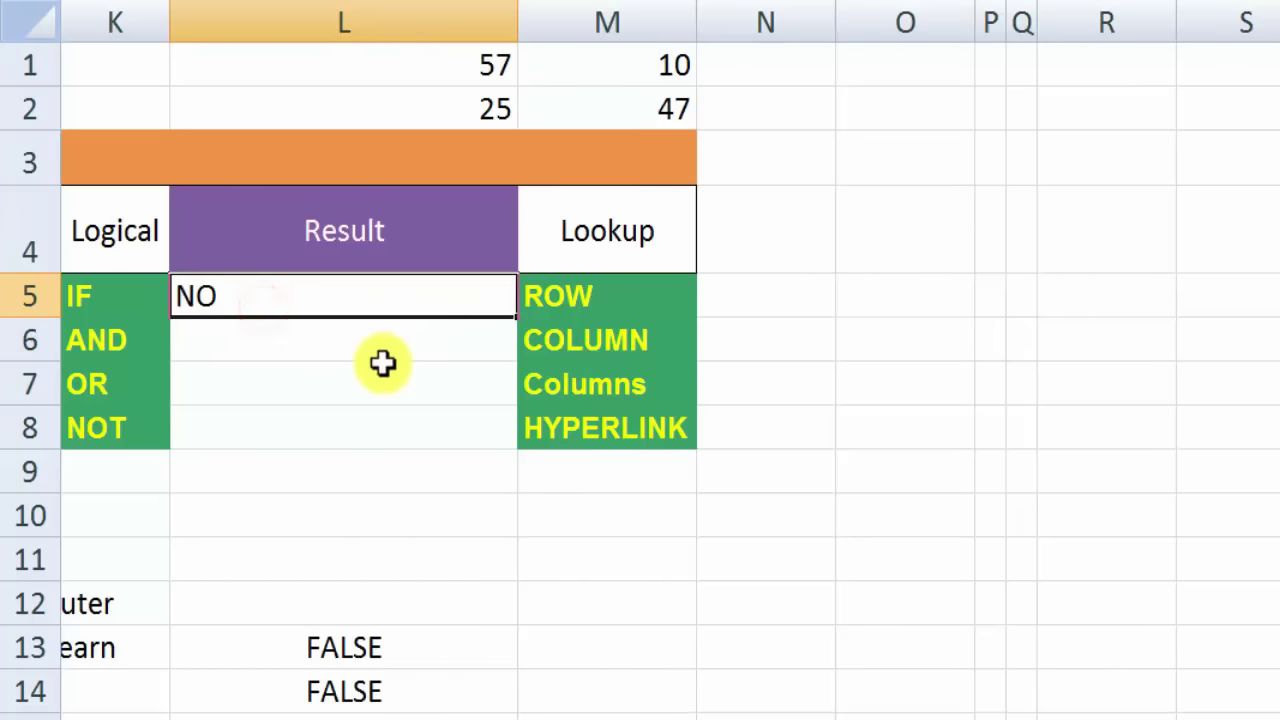
{"action": "key", "text": "F2"}
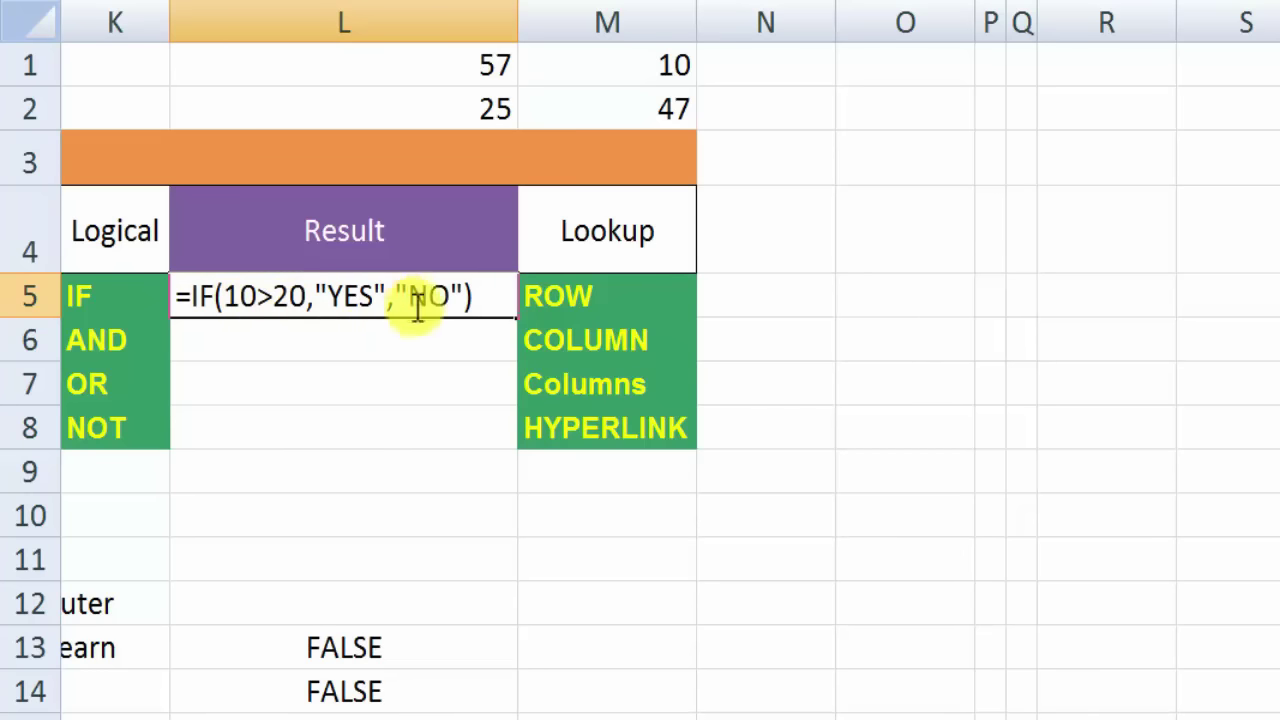
{"action": "left_click", "coordinate": [277, 296]}
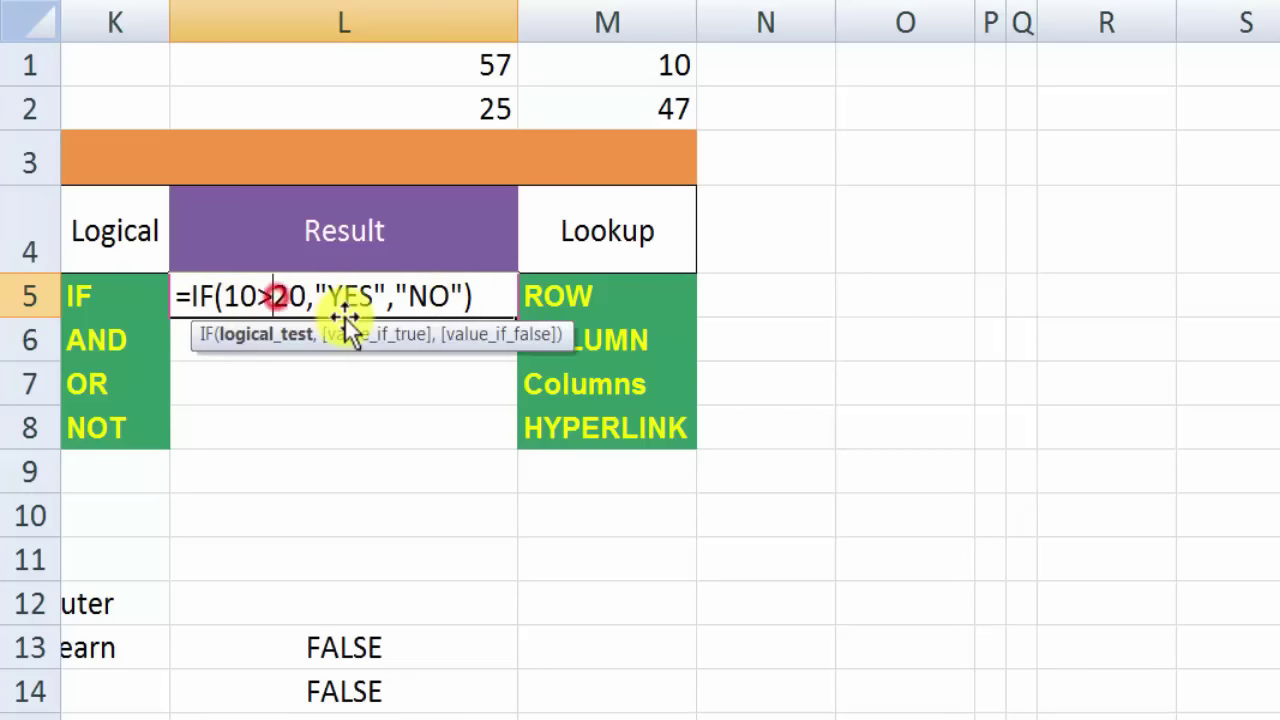
{"action": "key", "text": "BackSpace"}
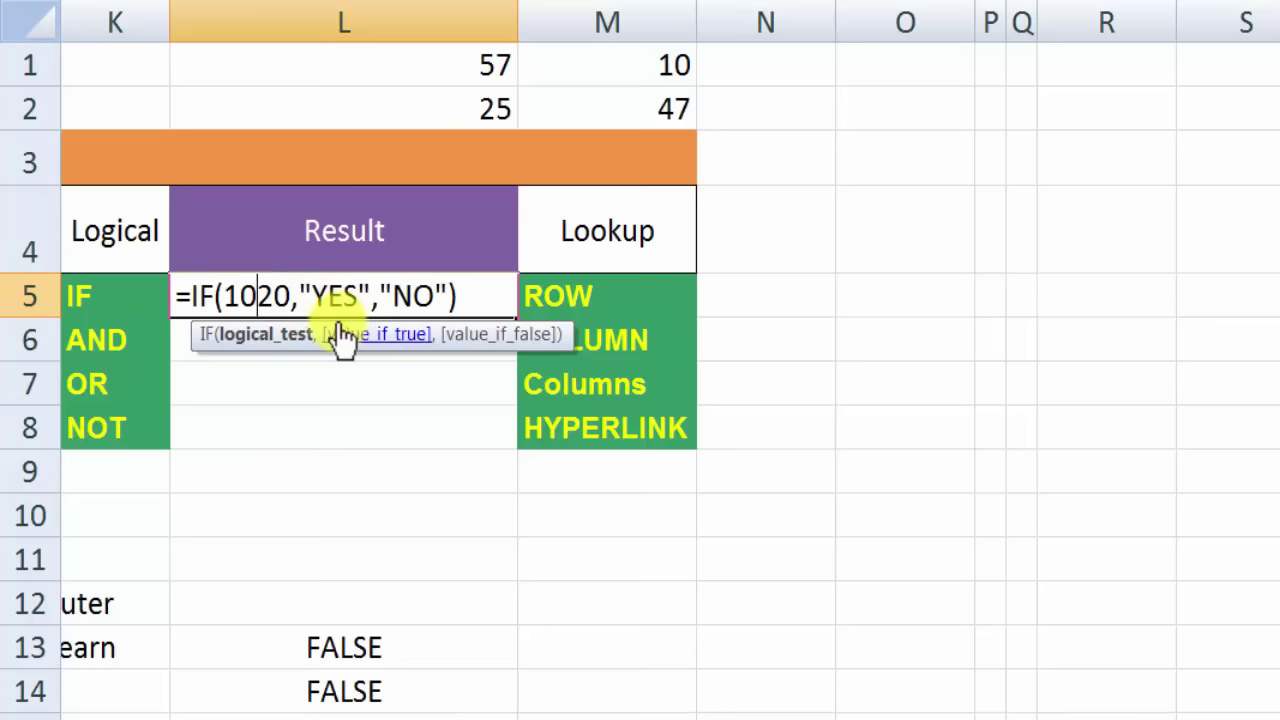
{"action": "type", "text": "<"}
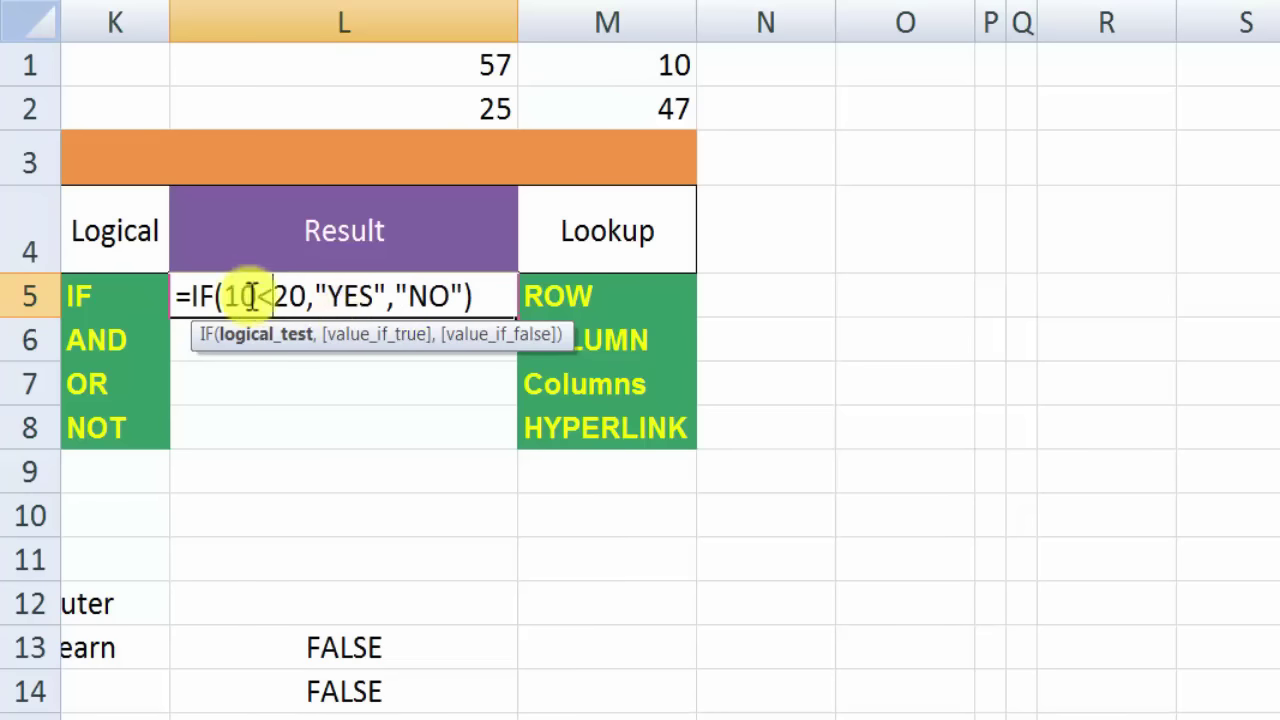
{"action": "left_click_drag", "start_coordinate": [328, 296], "coordinate": [376, 298]}
Step: Commit =IF(10<20,"YES","NO") in L5, showing YES, and highlight its test, YES and NO arguments
{"action": "key", "text": "Return"}
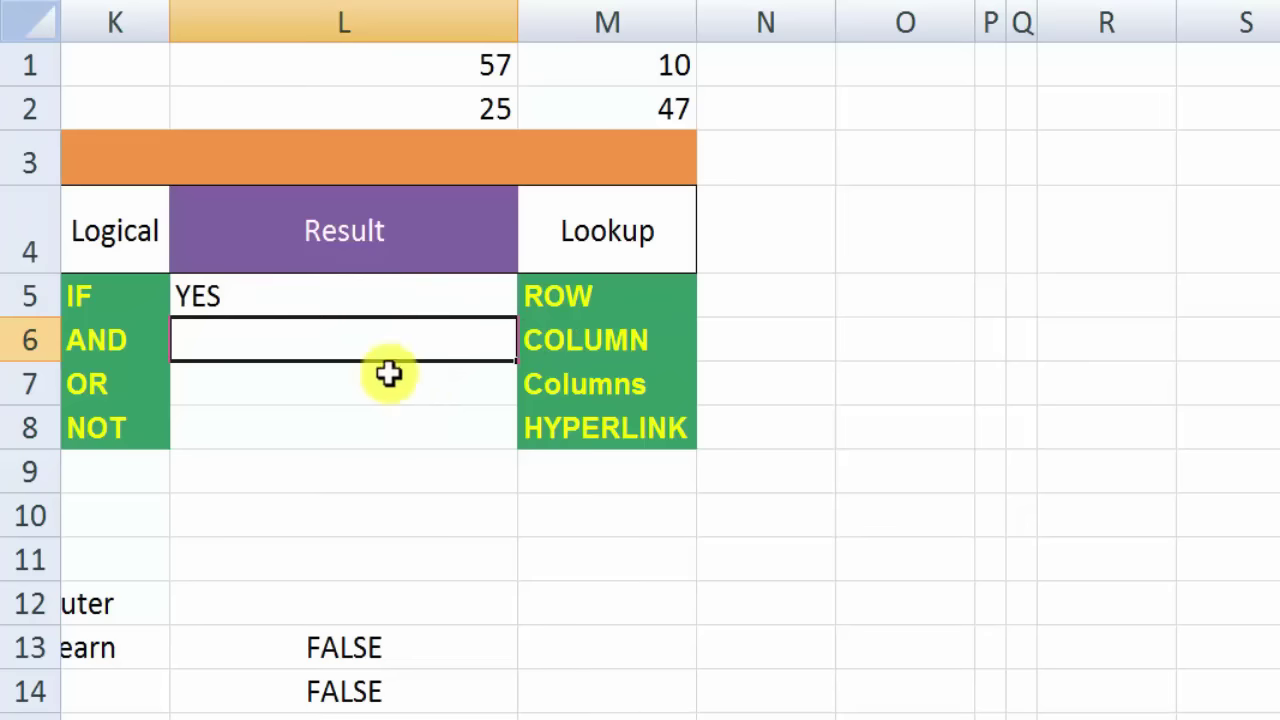
{"action": "left_click", "coordinate": [305, 310]}
{"action": "double_click", "coordinate": [305, 310]}
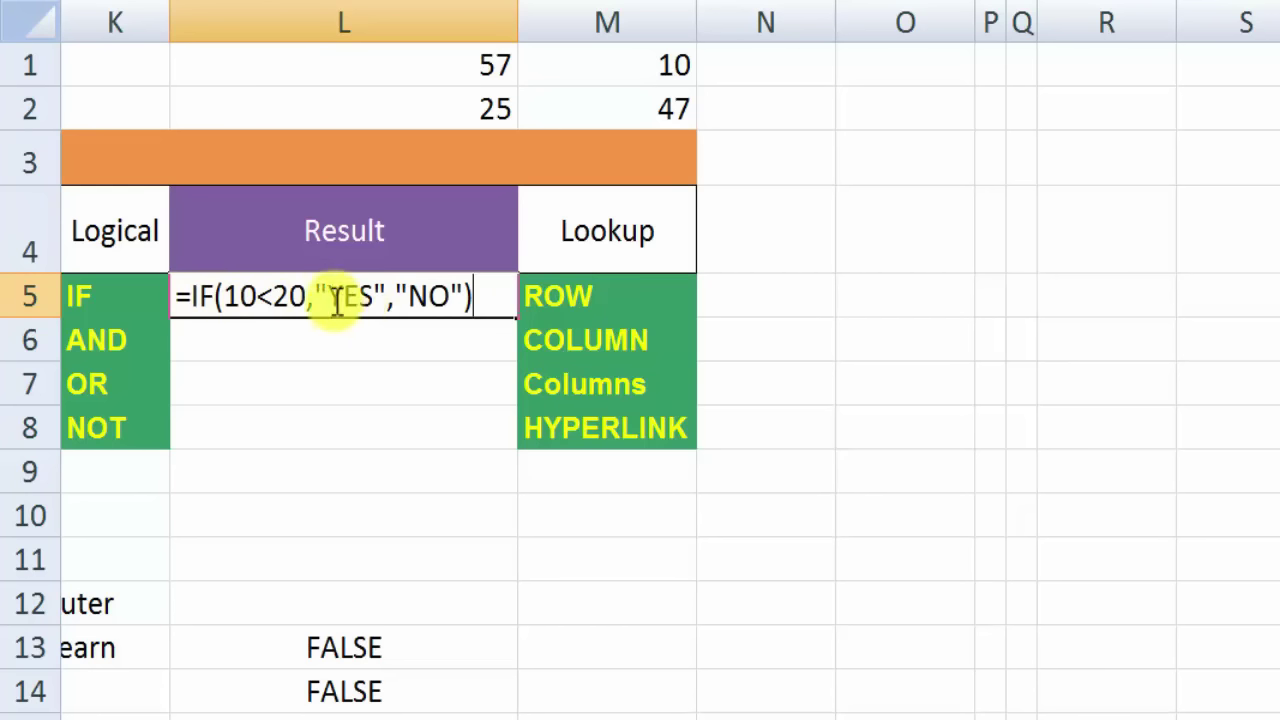
{"action": "left_click_drag", "start_coordinate": [327, 297], "coordinate": [372, 297]}
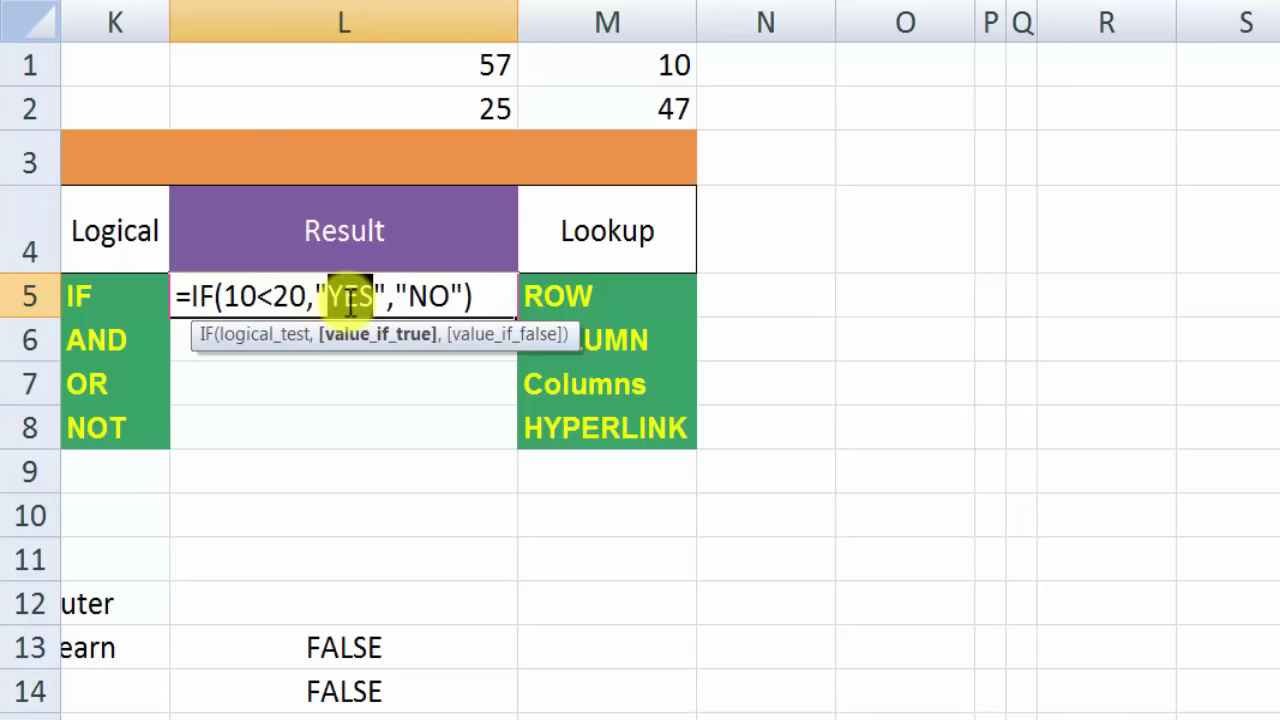
{"action": "double_click", "coordinate": [430, 296]}
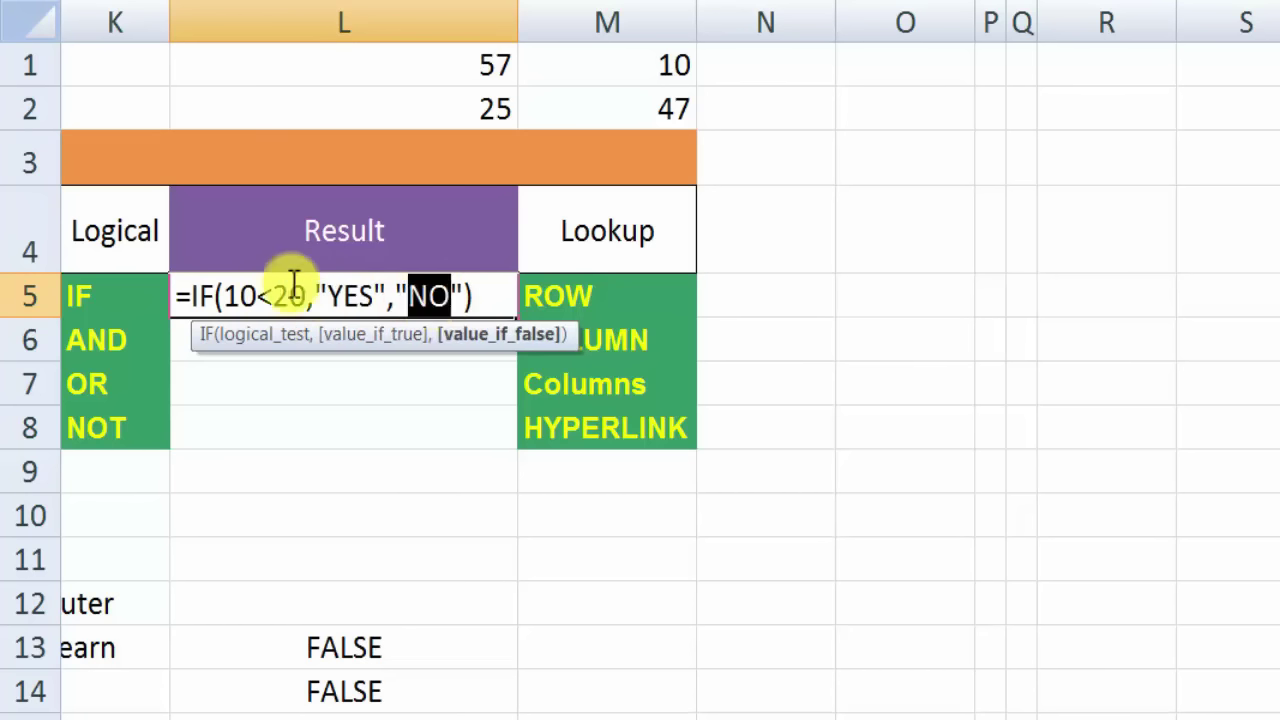
{"action": "left_click_drag", "start_coordinate": [224, 296], "coordinate": [298, 296]}
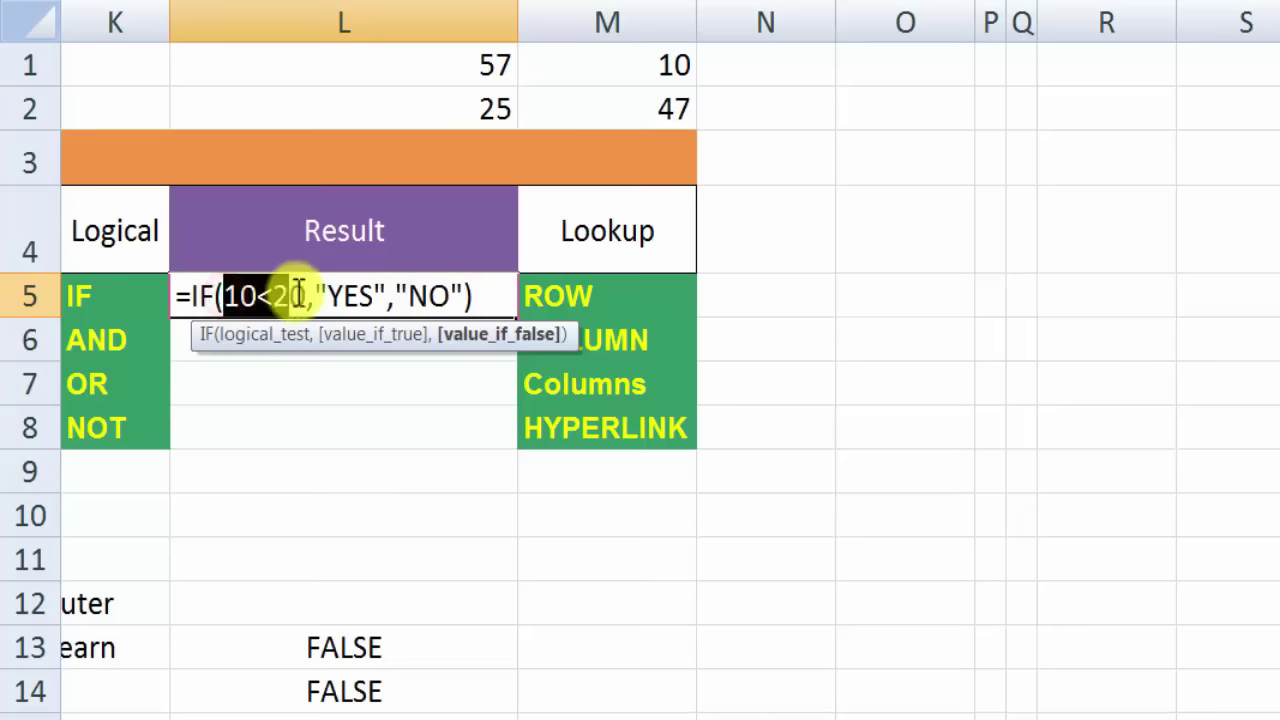
{"action": "left_click_drag", "start_coordinate": [409, 296], "coordinate": [452, 296]}
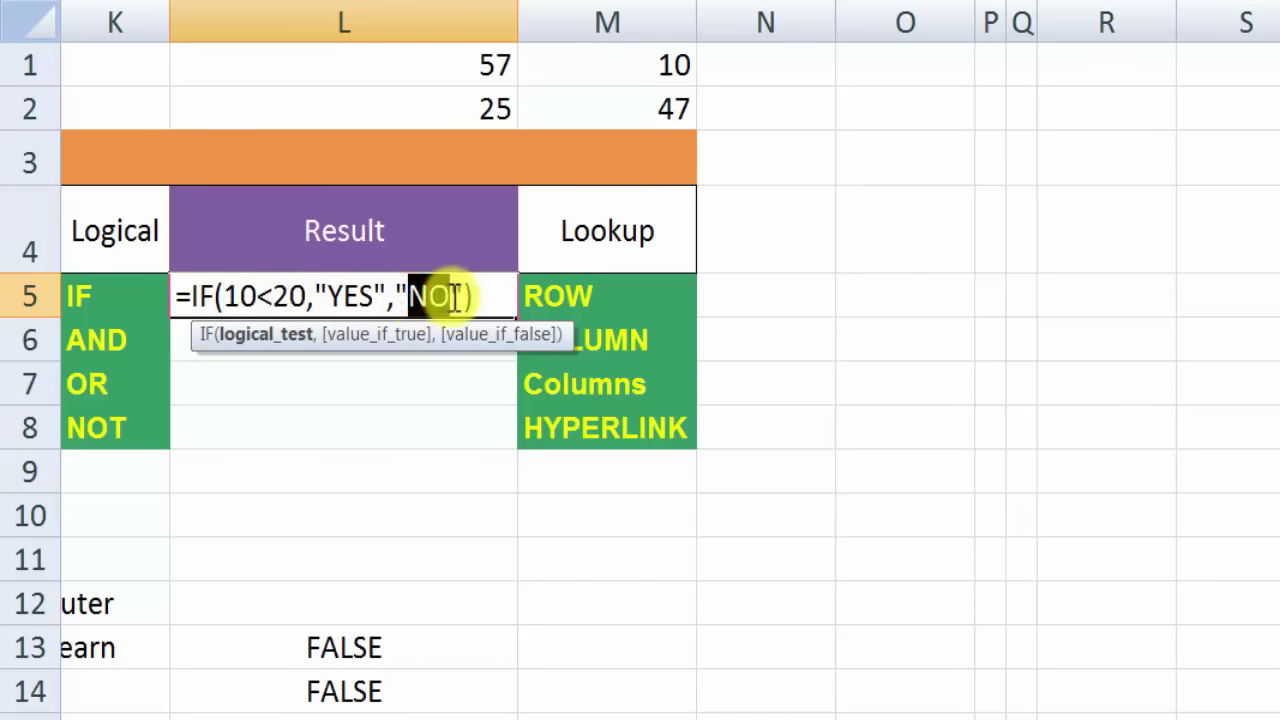
{"action": "left_click_drag", "start_coordinate": [327, 296], "coordinate": [450, 297]}
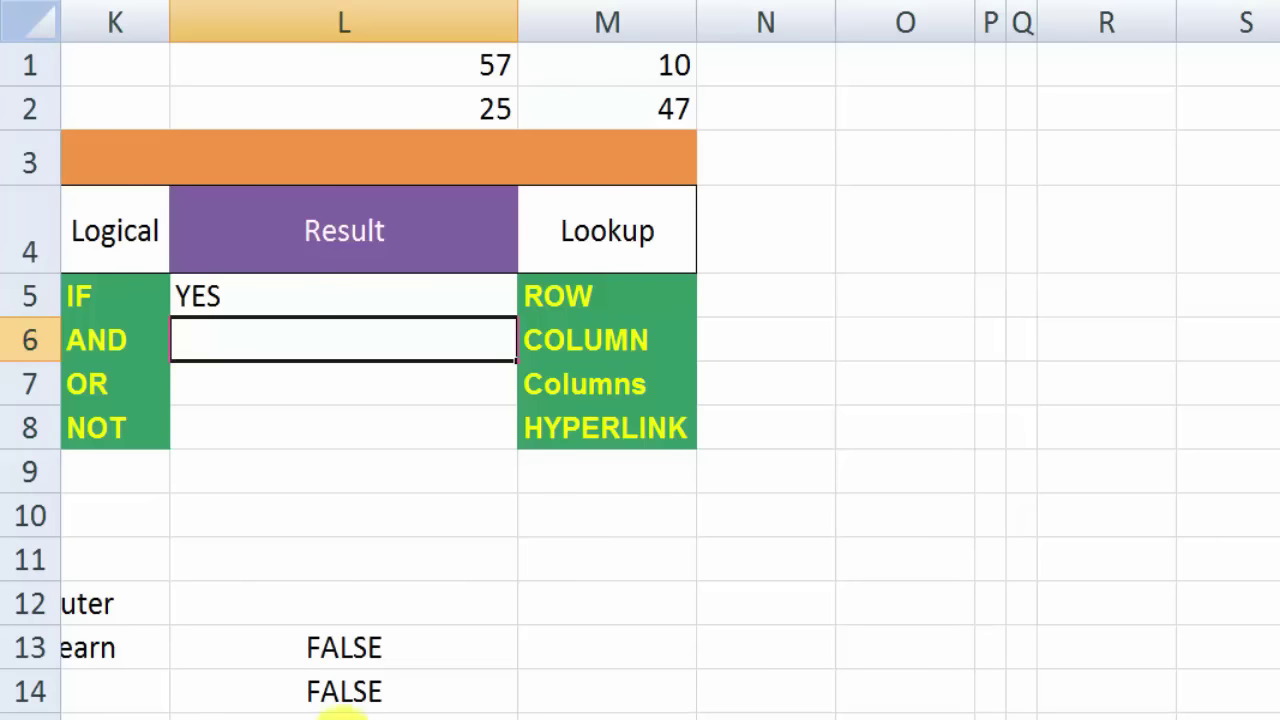
{"action": "left_click", "coordinate": [258, 716]}
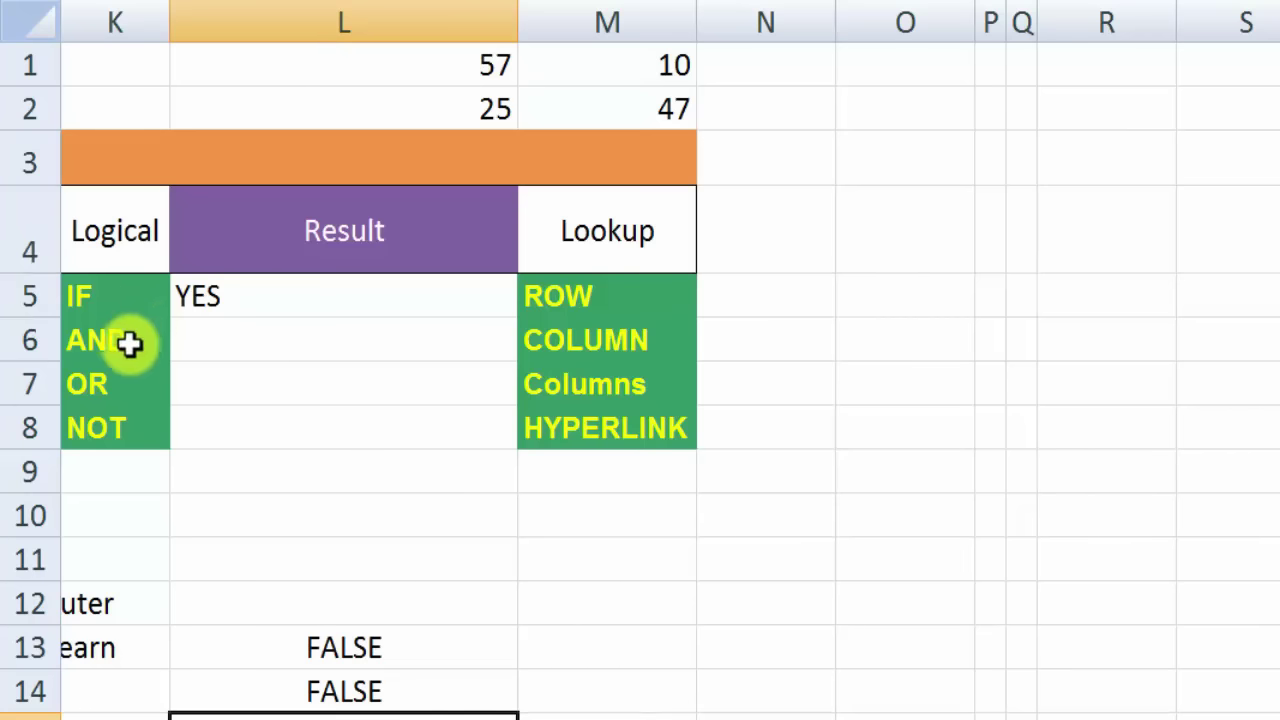
Step: Enter =AND(10<20,45<78,98>45) in L6 and highlight its three conditions
{"action": "left_click", "coordinate": [209, 345]}
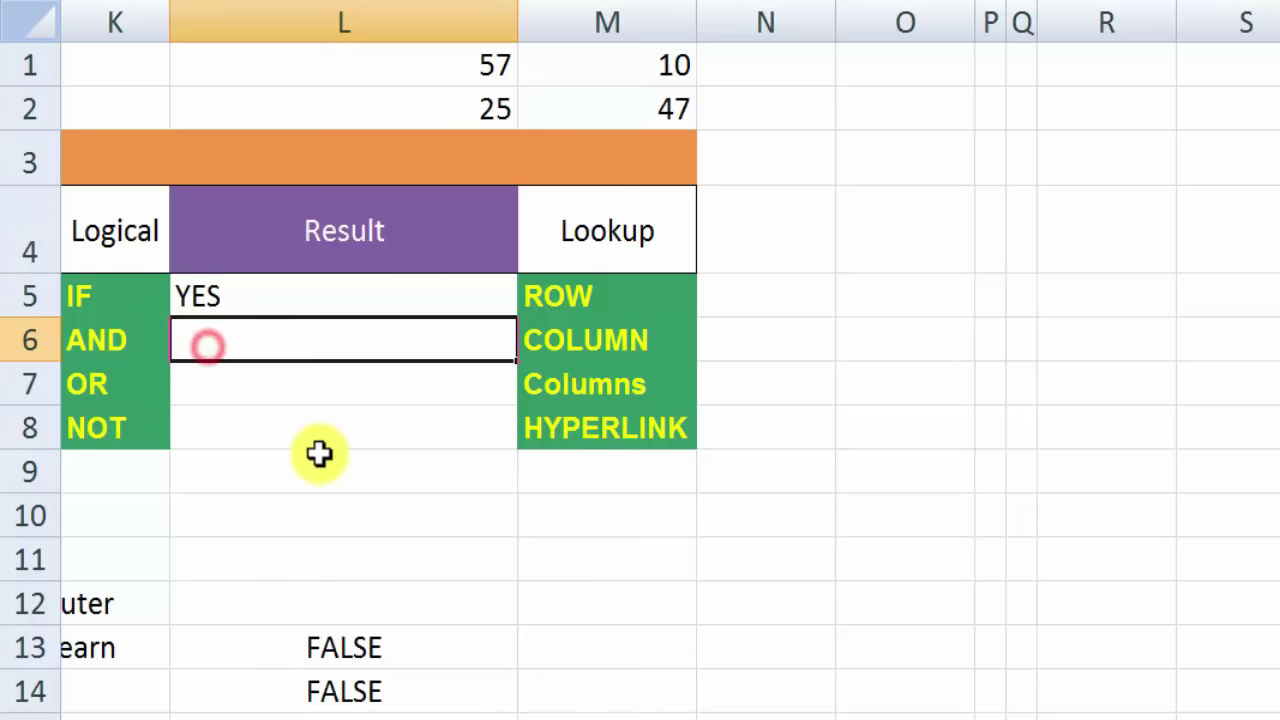
{"action": "type", "text": "=AND"}
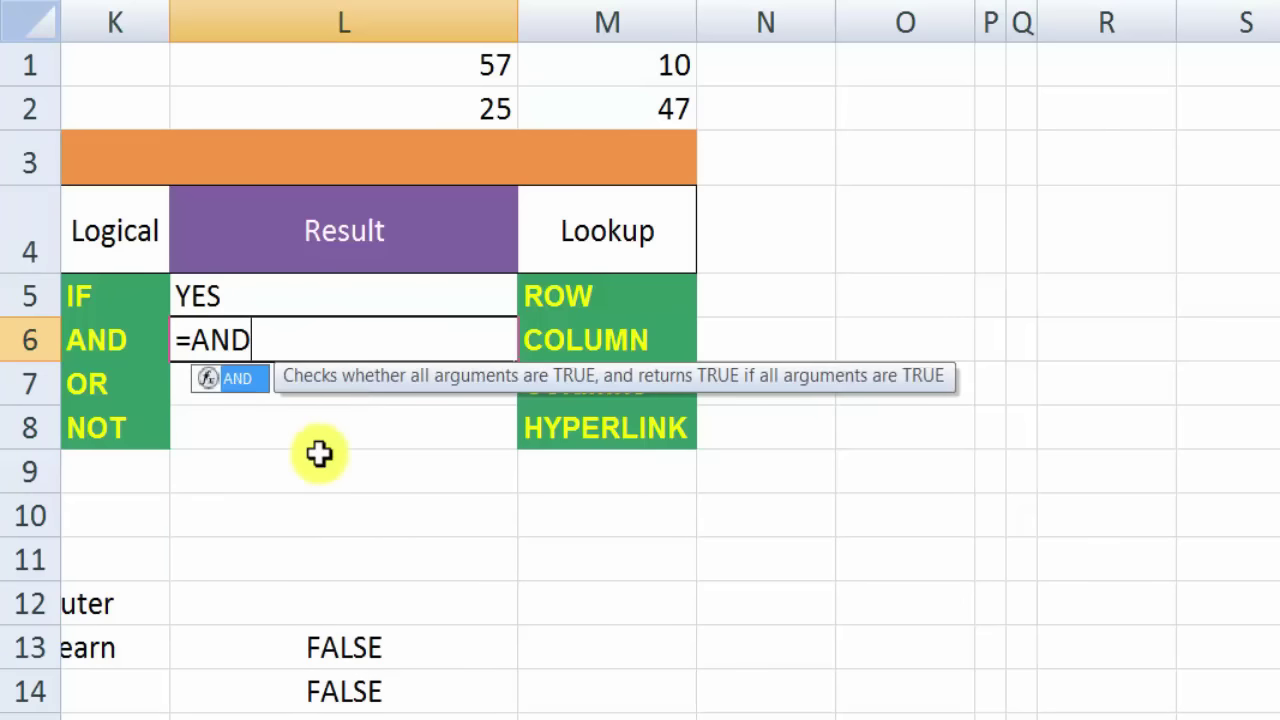
{"action": "type", "text": "("}
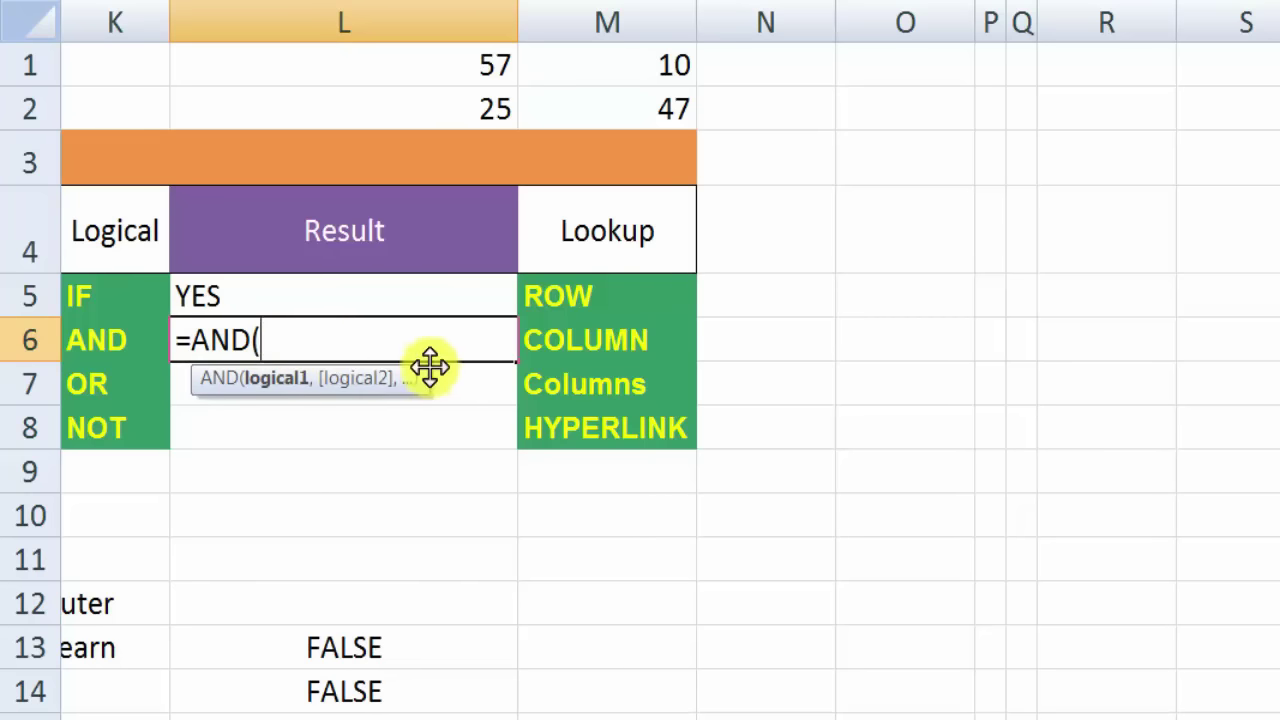
{"action": "type", "text": "10<20"}
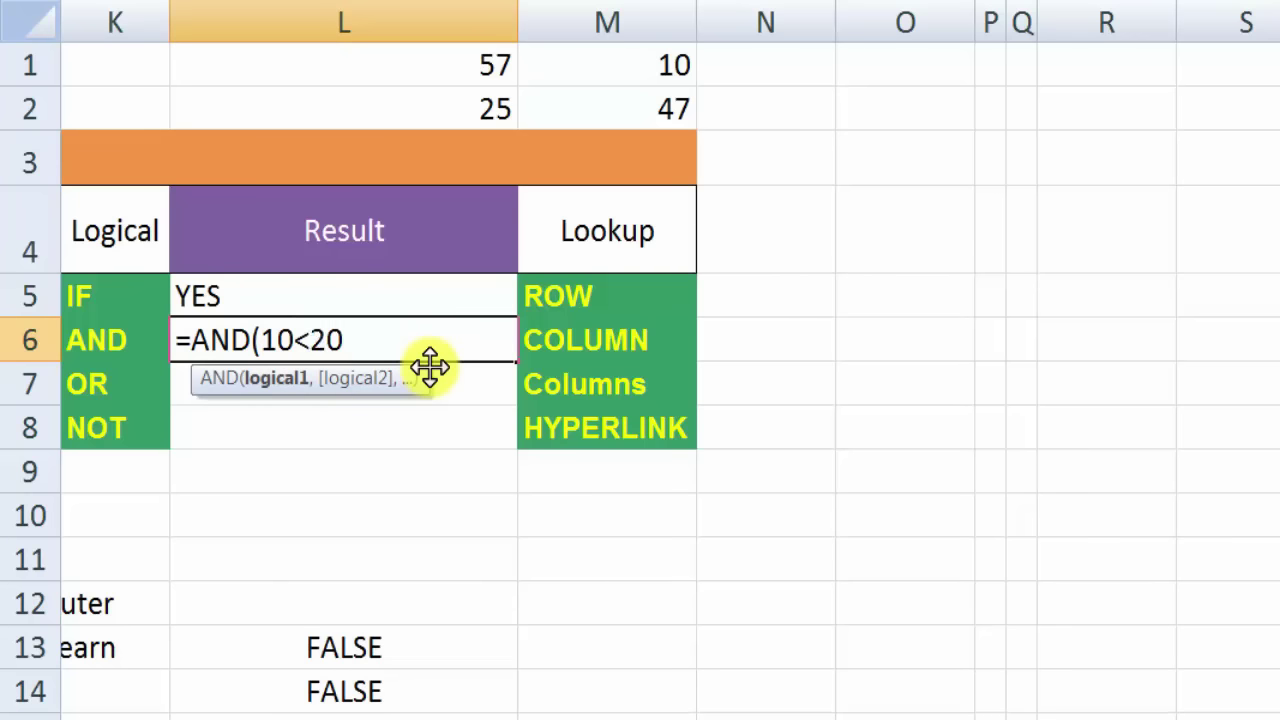
{"action": "type", "text": ","}
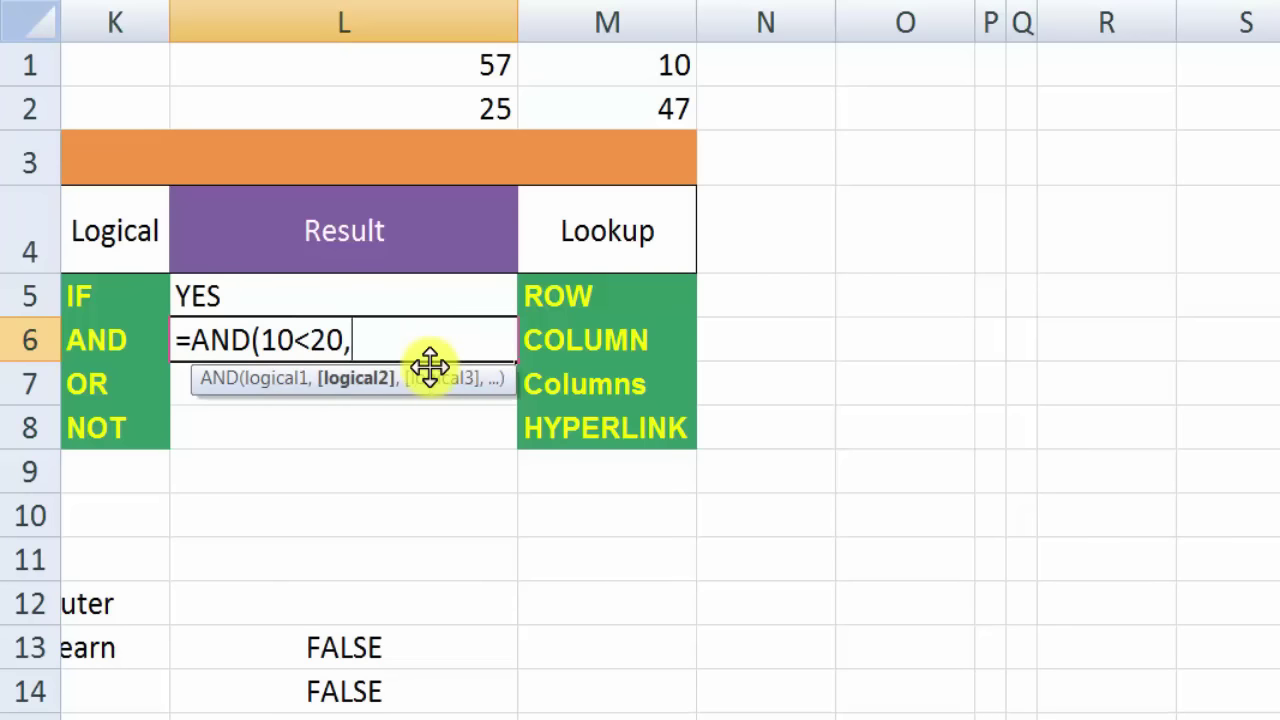
{"action": "type", "text": "45<78"}
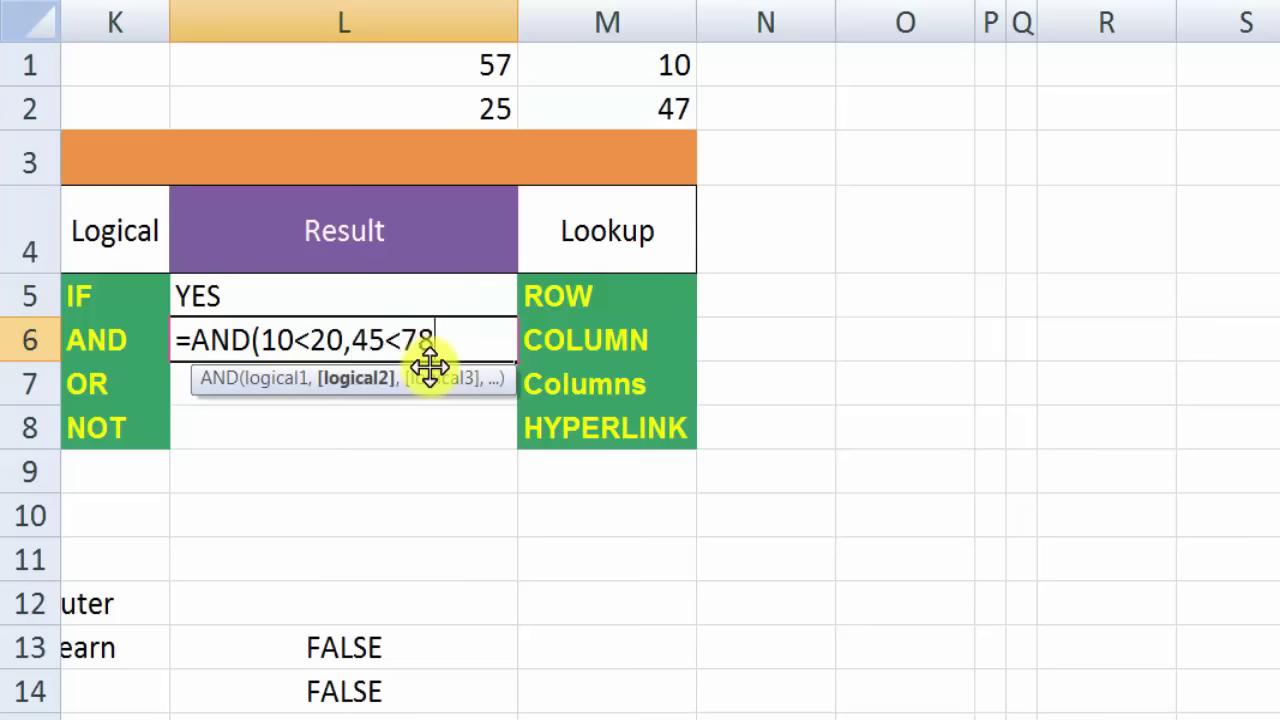
{"action": "type", "text": ","}
{"action": "type", "text": "9"}
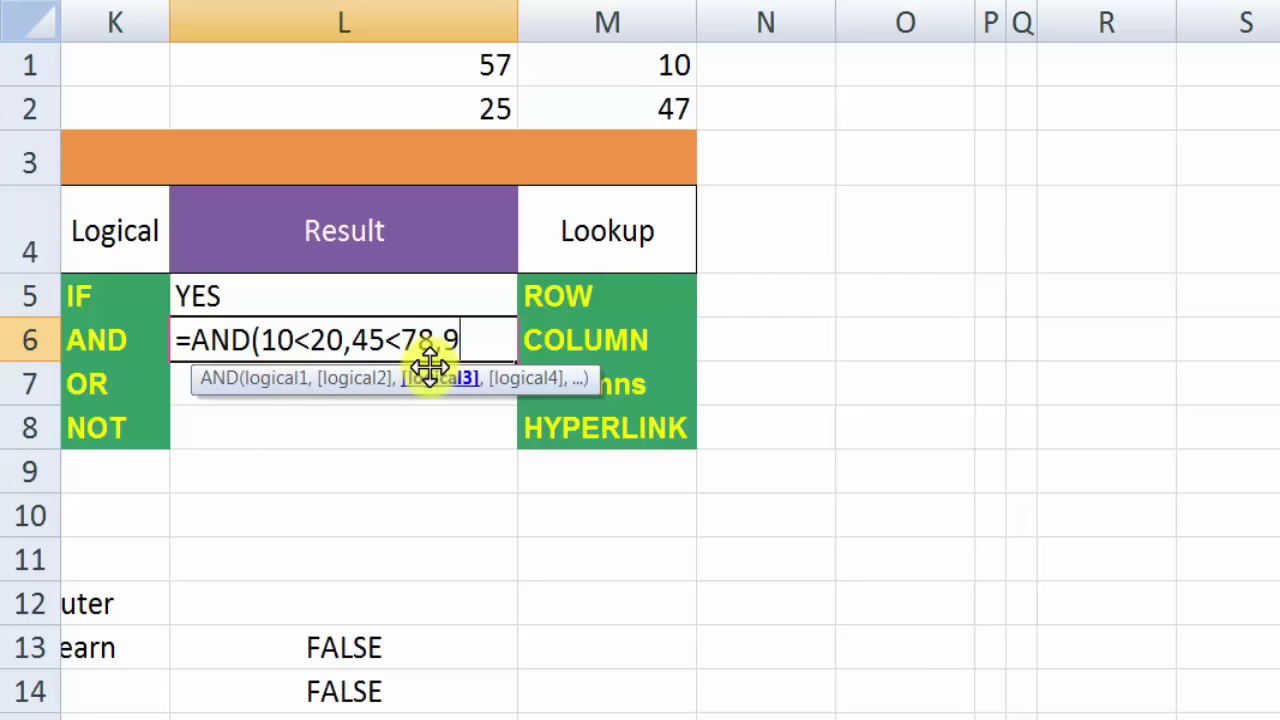
{"action": "type", "text": "8>"}
{"action": "type", "text": "45"}
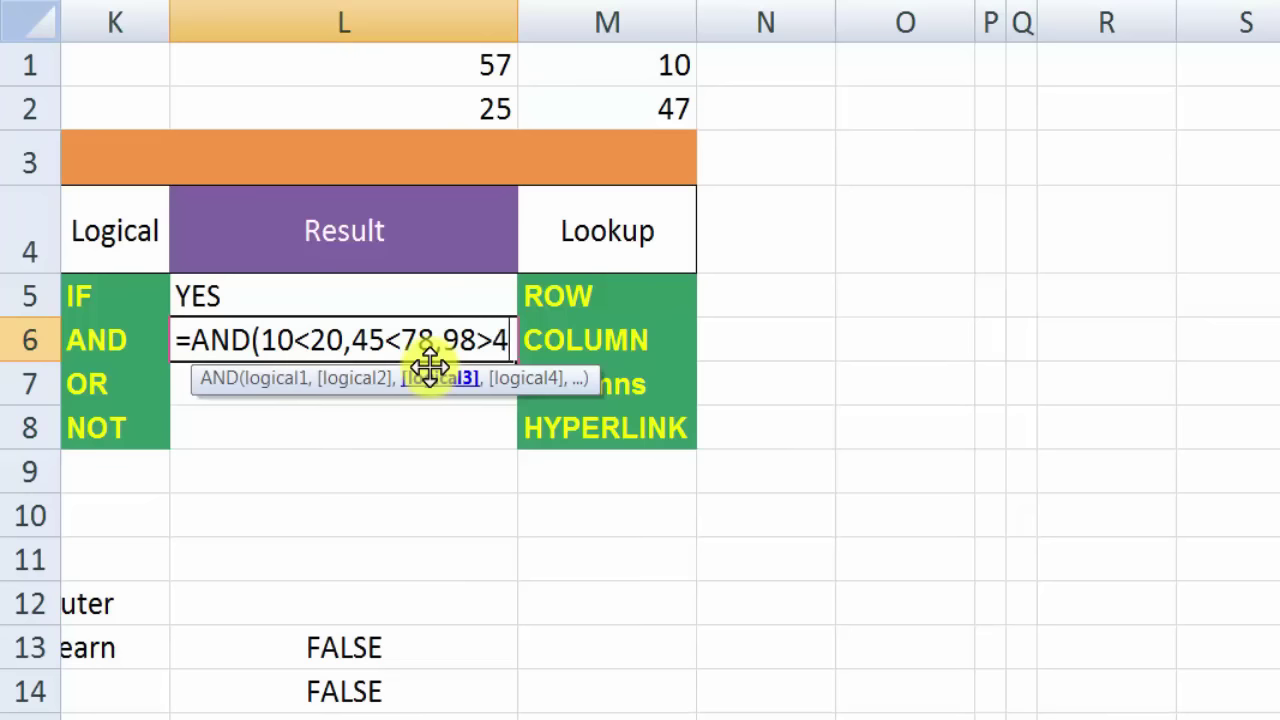
{"action": "type", "text": ")"}
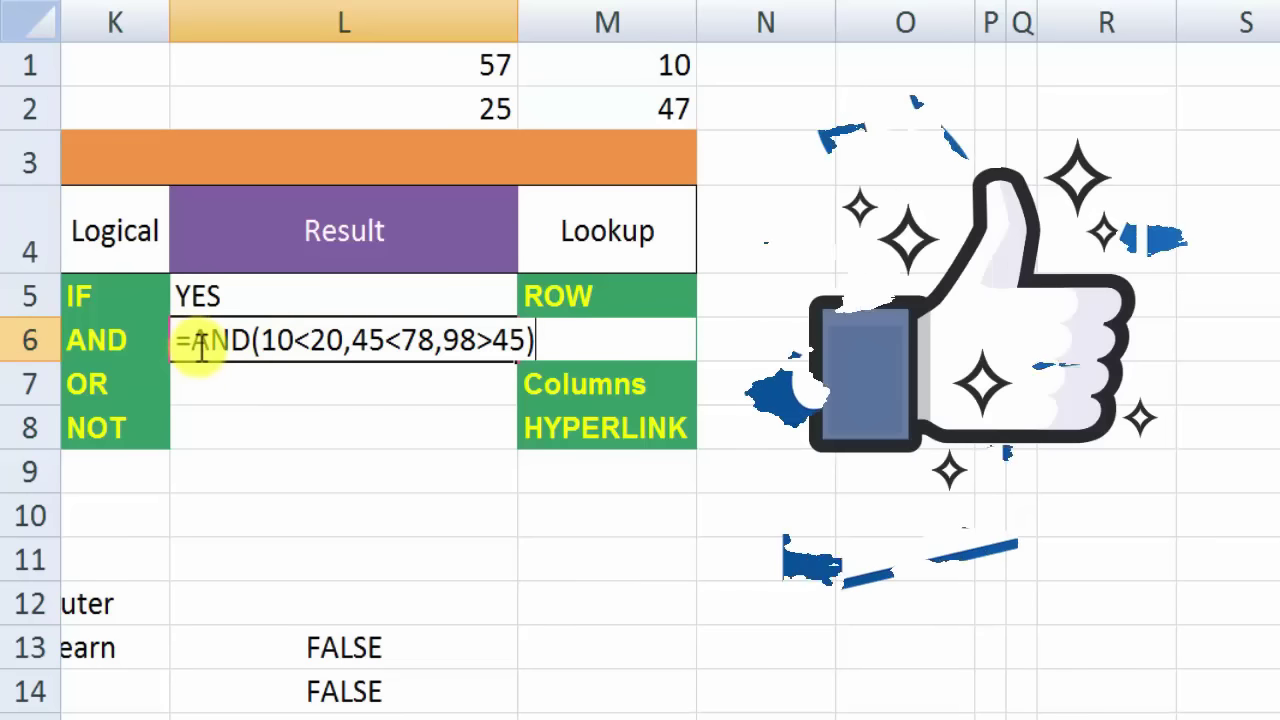
{"action": "left_click_drag", "start_coordinate": [261, 343], "coordinate": [527, 340]}
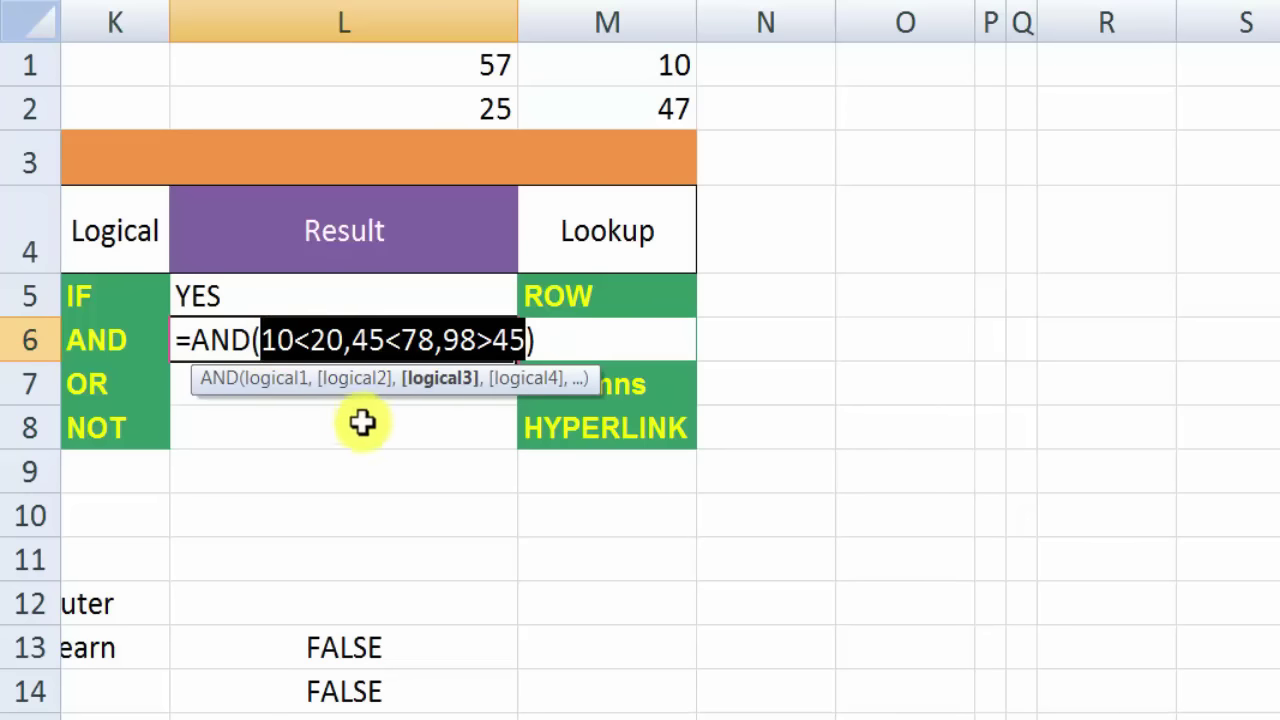
{"action": "key", "text": "Right"}
Step: Confirm L6's AND formula showing TRUE, then reopen it and highlight its conditions
{"action": "key", "text": "Return"}
{"action": "left_click", "coordinate": [360, 350]}
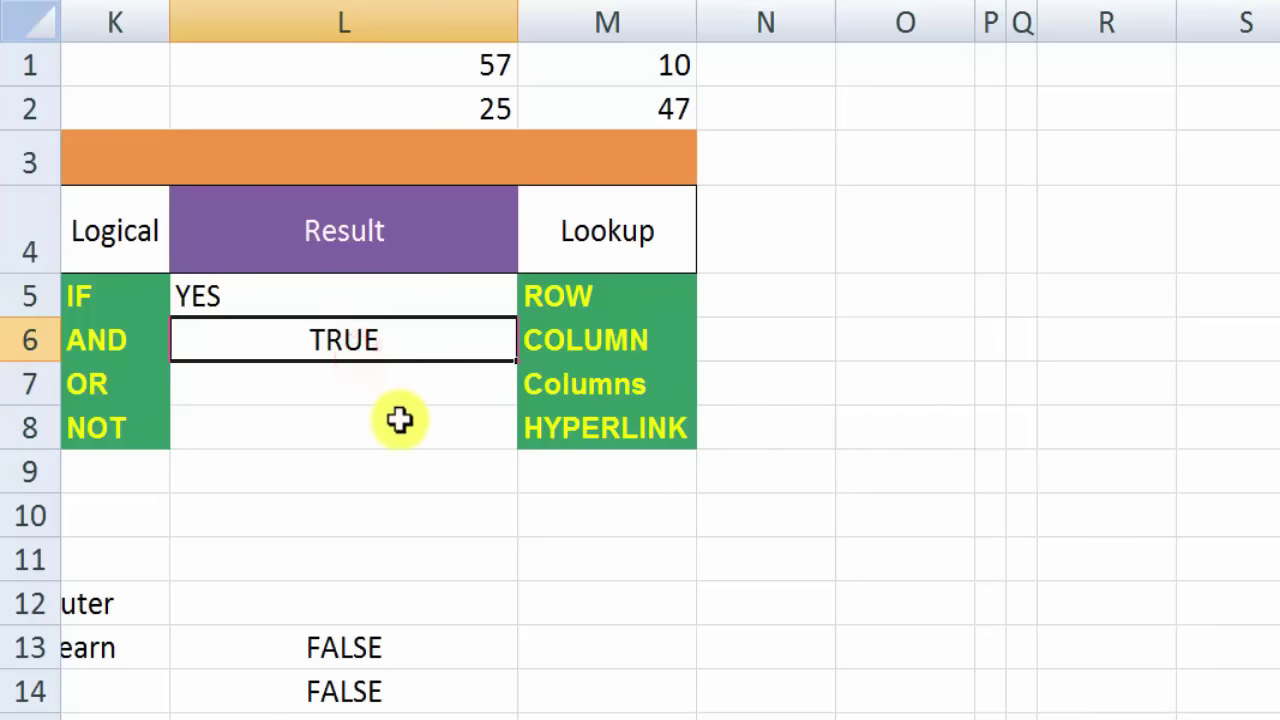
{"action": "key", "text": "F2"}
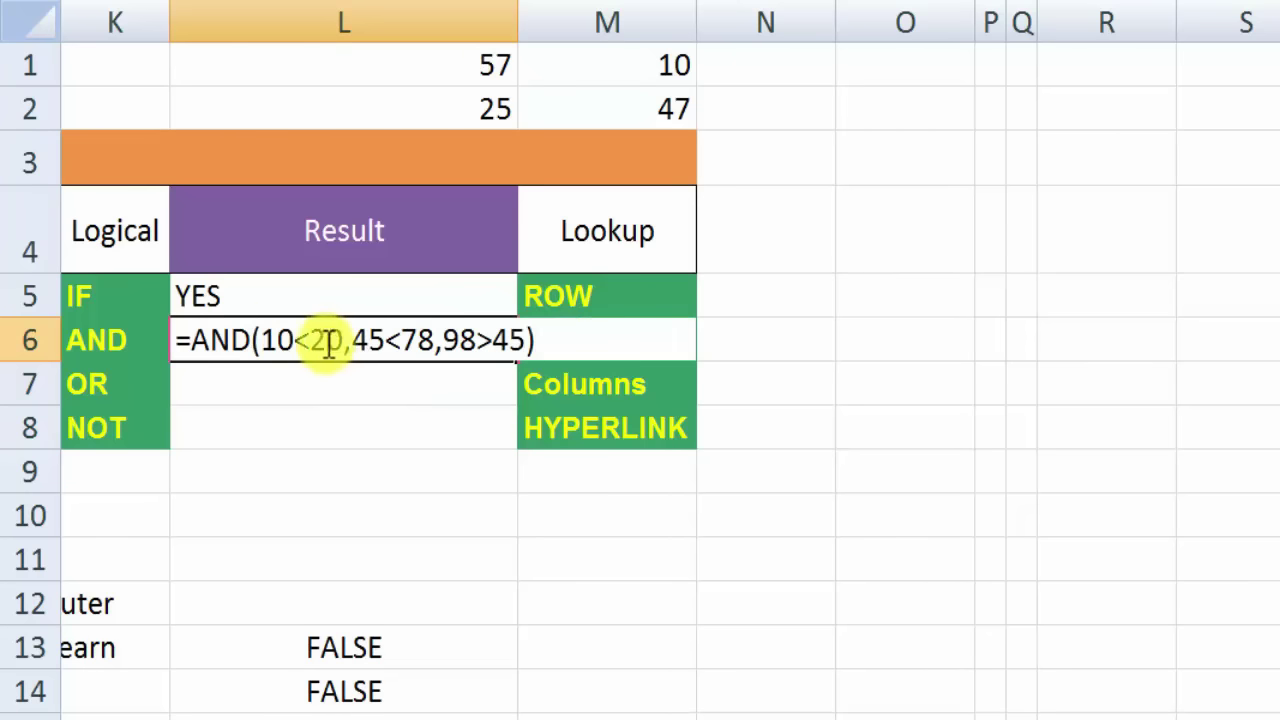
{"action": "left_click_drag", "start_coordinate": [264, 340], "coordinate": [437, 341]}
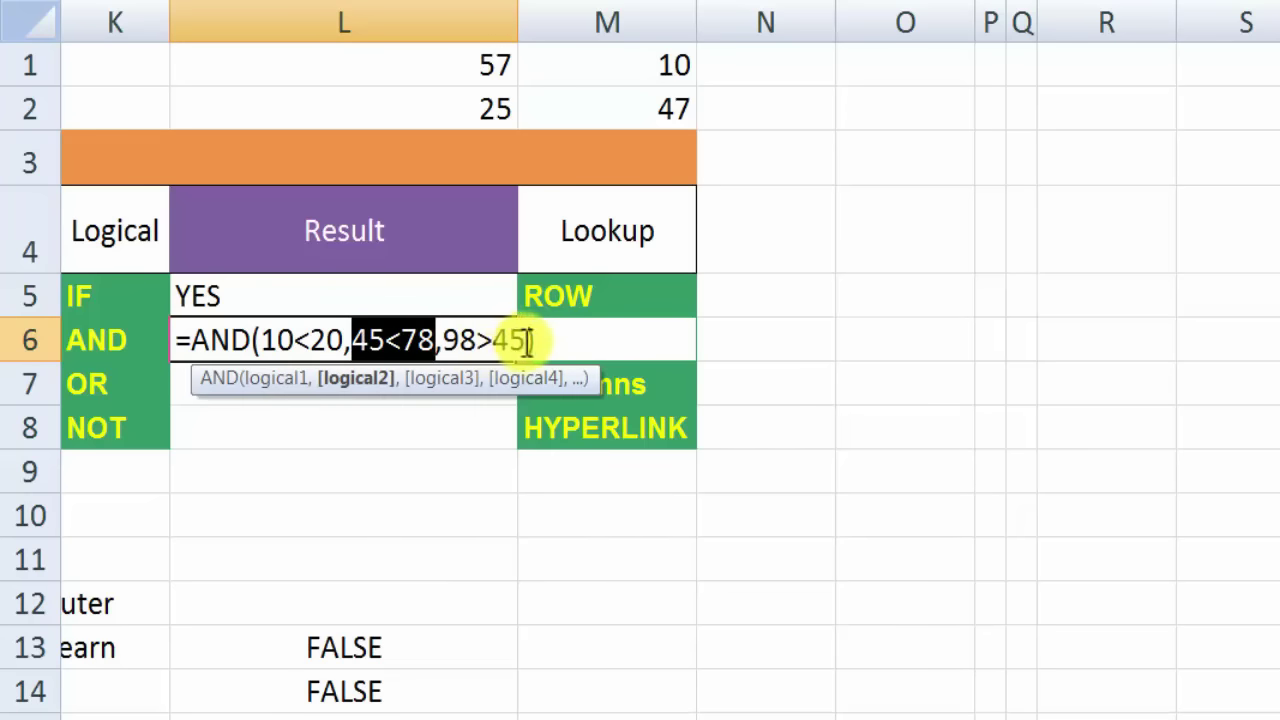
{"action": "left_click_drag", "start_coordinate": [446, 340], "coordinate": [530, 342]}
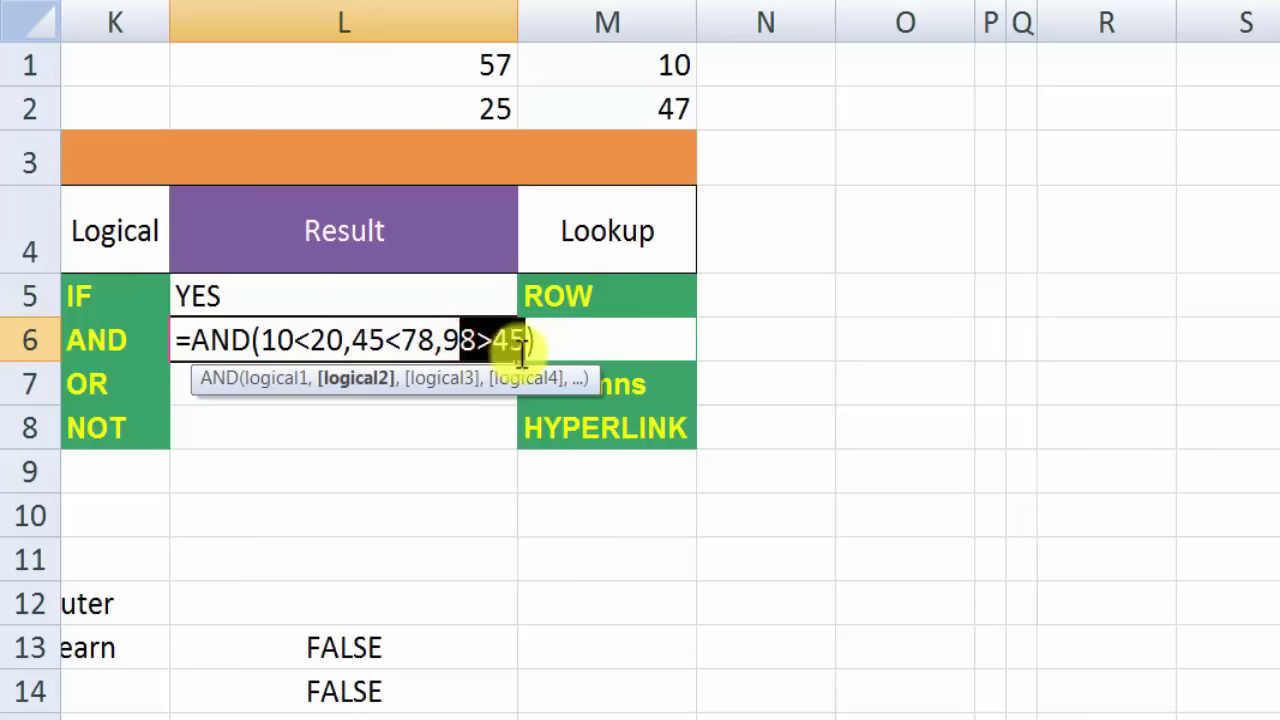
Step: Change the first AND condition to 10>20 so L6 returns FALSE
{"action": "left_click", "coordinate": [310, 342]}
{"action": "key", "text": "BackSpace"}
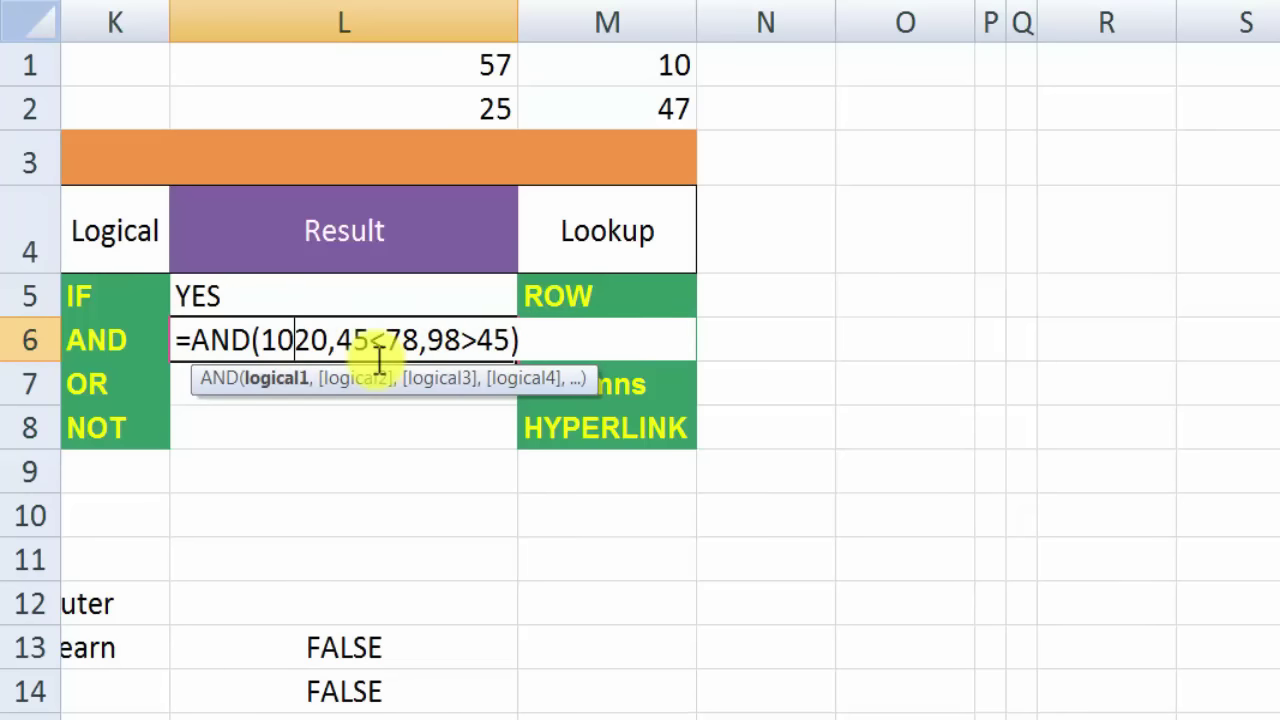
{"action": "type", "text": ">"}
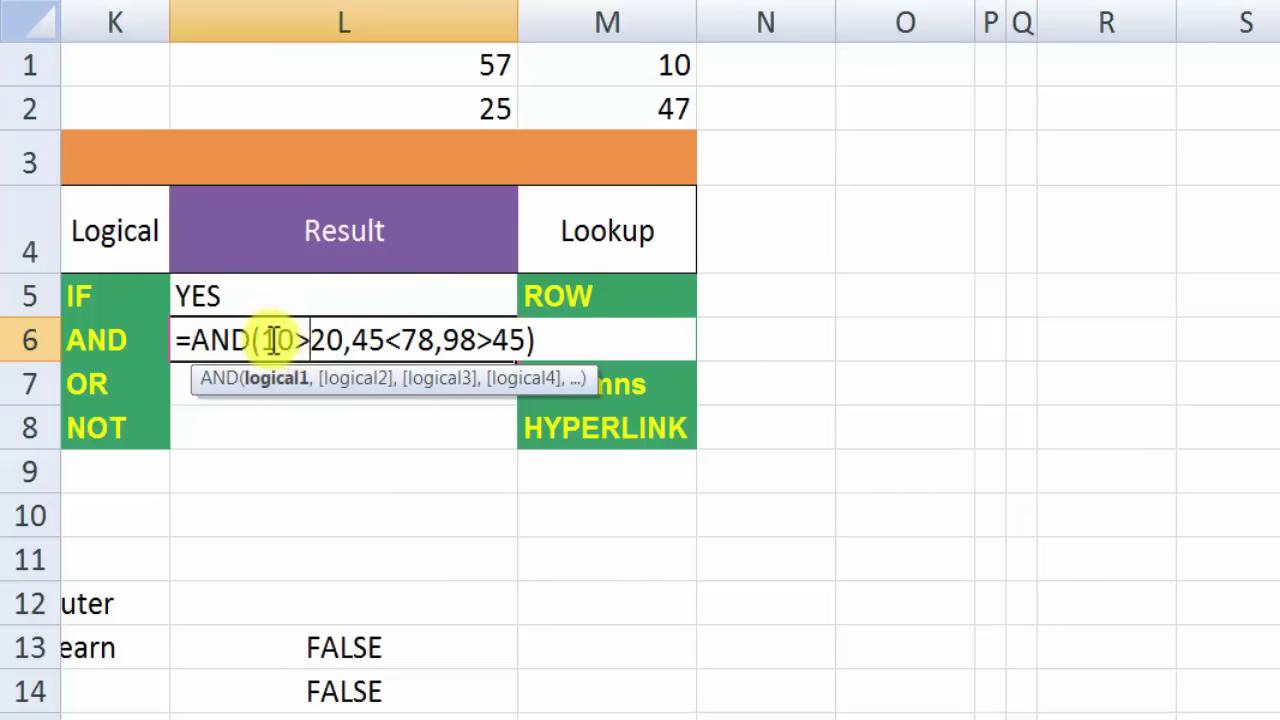
{"action": "left_click_drag", "start_coordinate": [272, 342], "coordinate": [540, 340]}
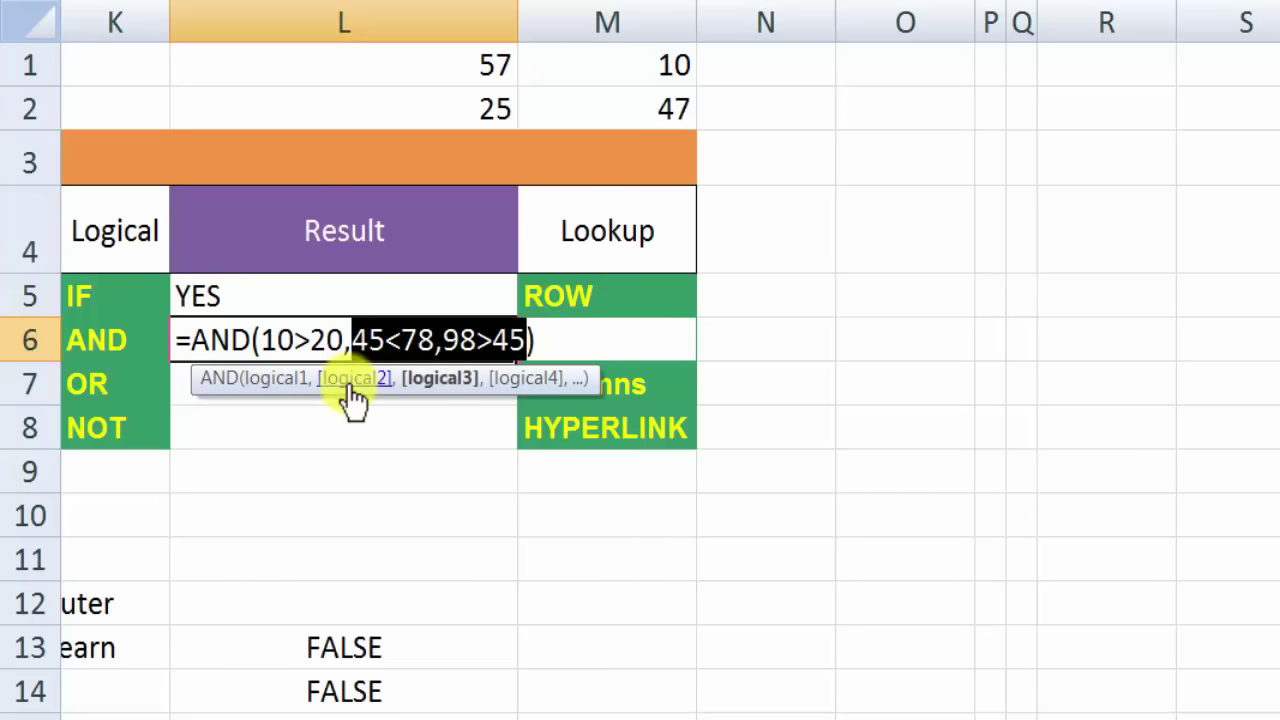
{"action": "key", "text": "Return"}
{"action": "left_click", "coordinate": [338, 348]}
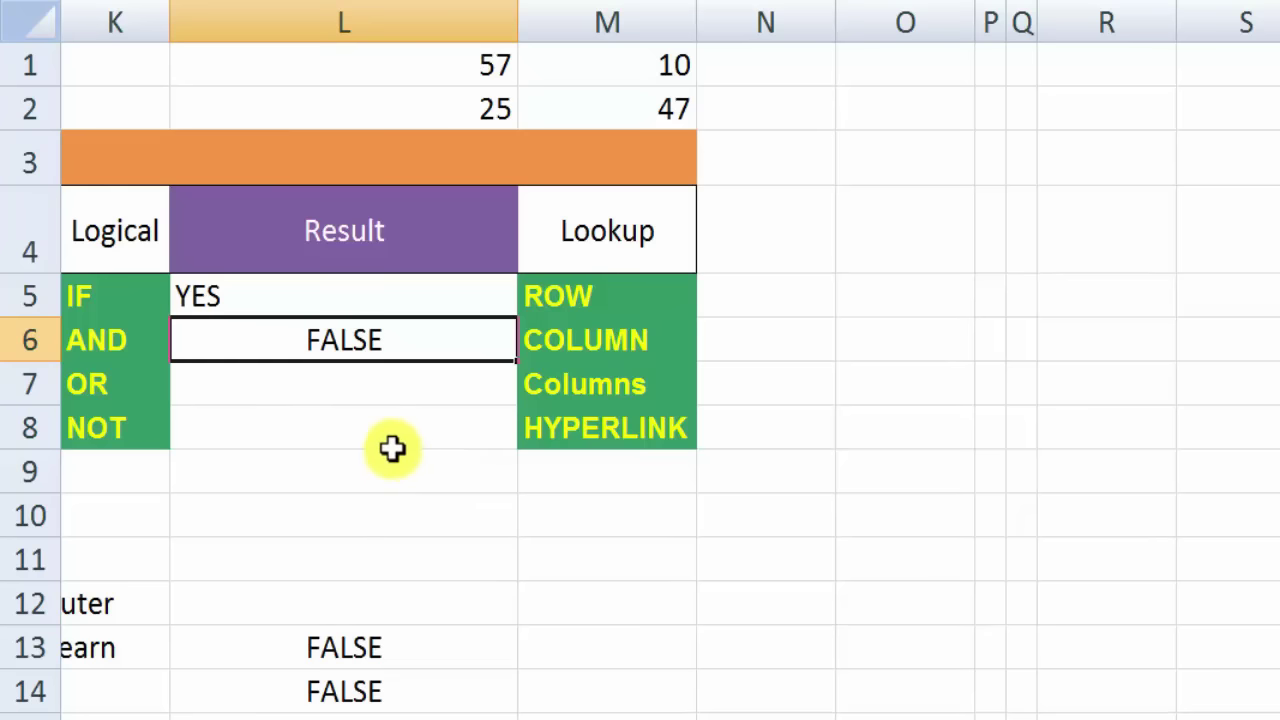
Step: Enter =OR(10<20,45>98,78>65) in L7, showing TRUE, and reopen it for review
{"action": "left_click", "coordinate": [296, 389]}
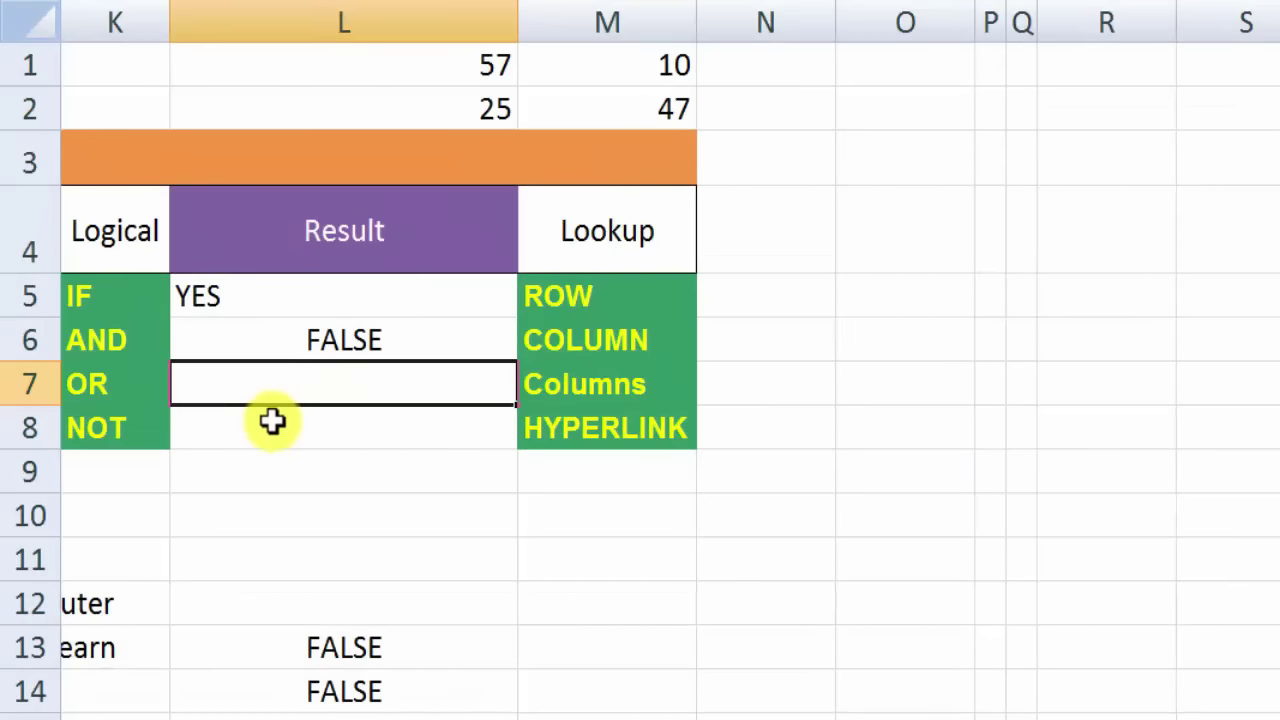
{"action": "type", "text": "="}
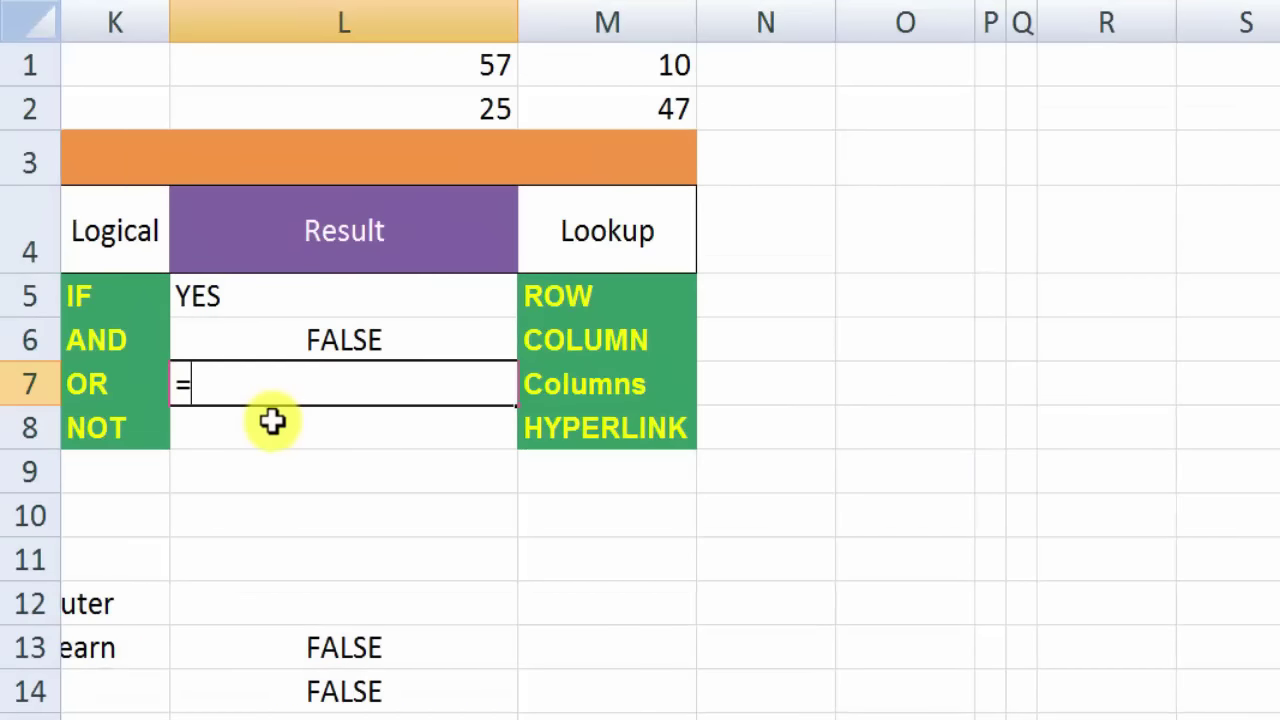
{"action": "type", "text": "OR"}
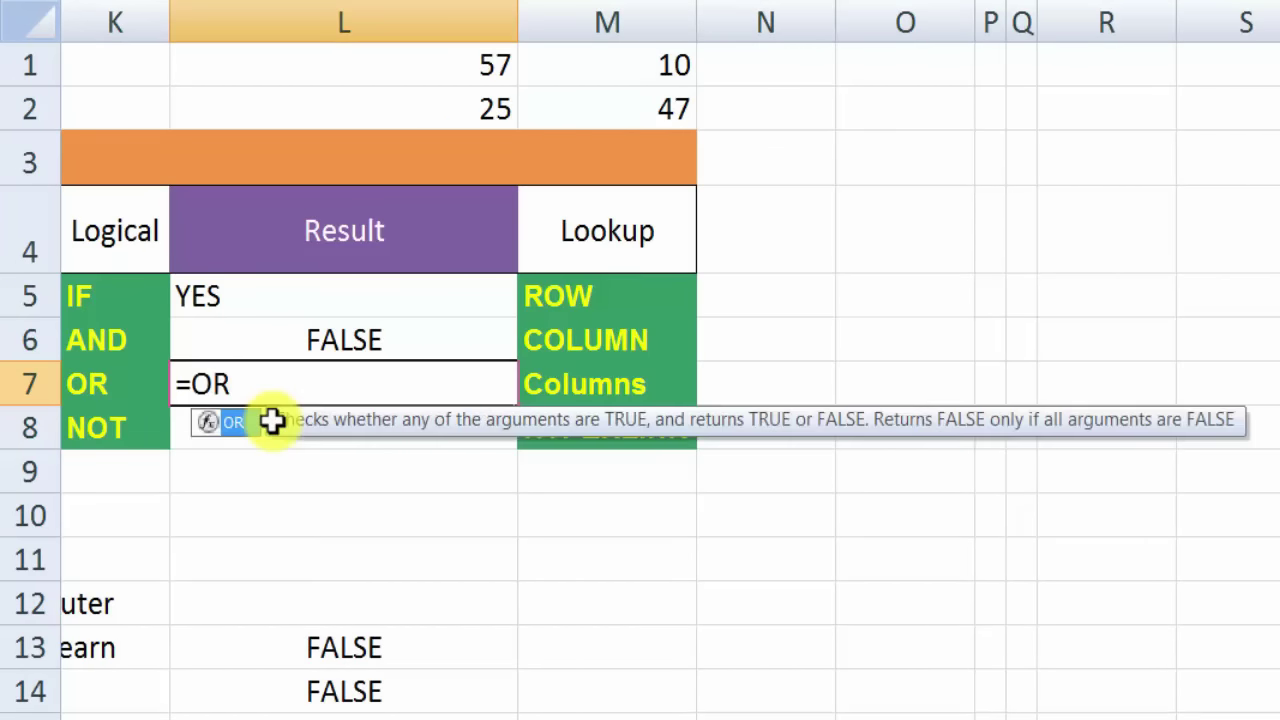
{"action": "type", "text": "("}
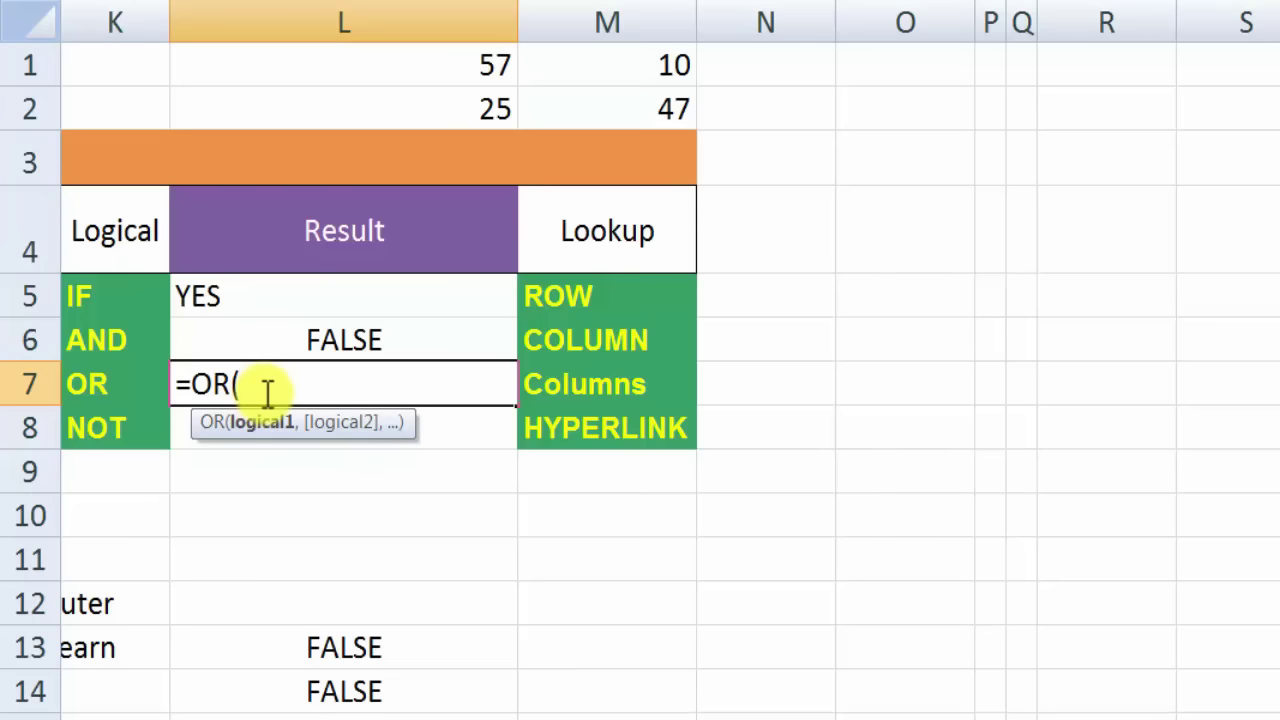
{"action": "type", "text": "10<20,"}
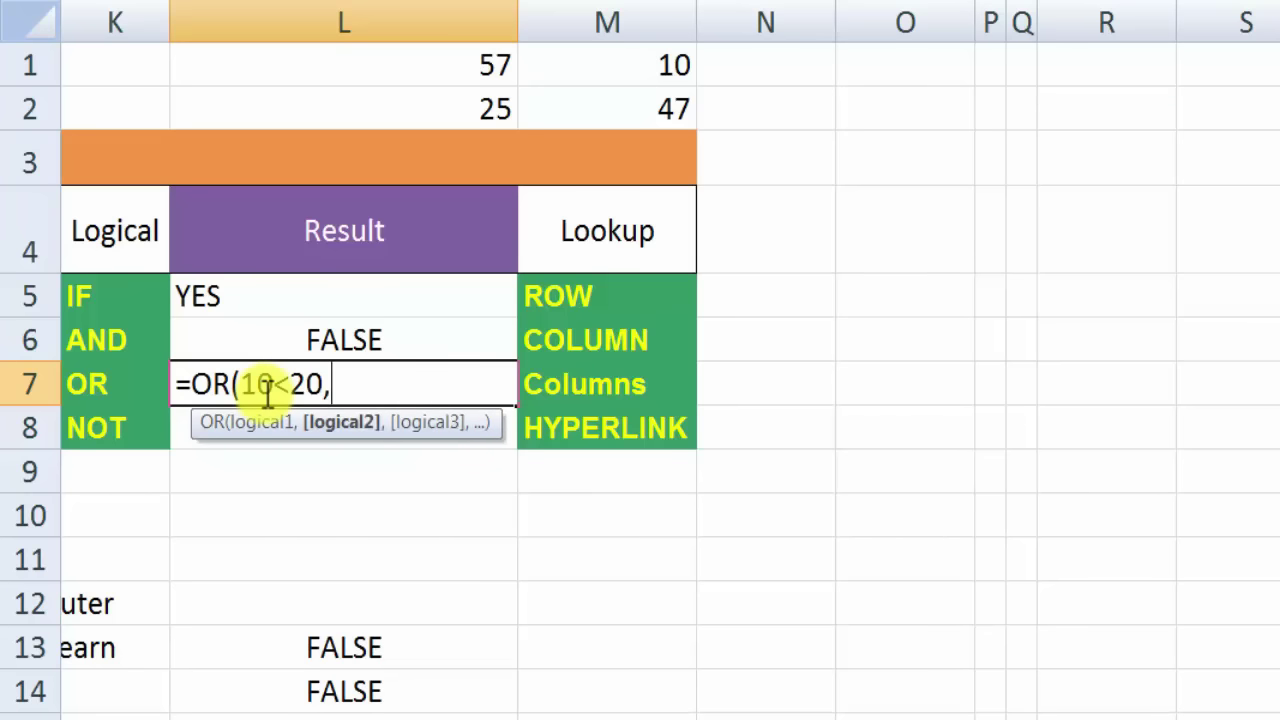
{"action": "type", "text": "45>98,"}
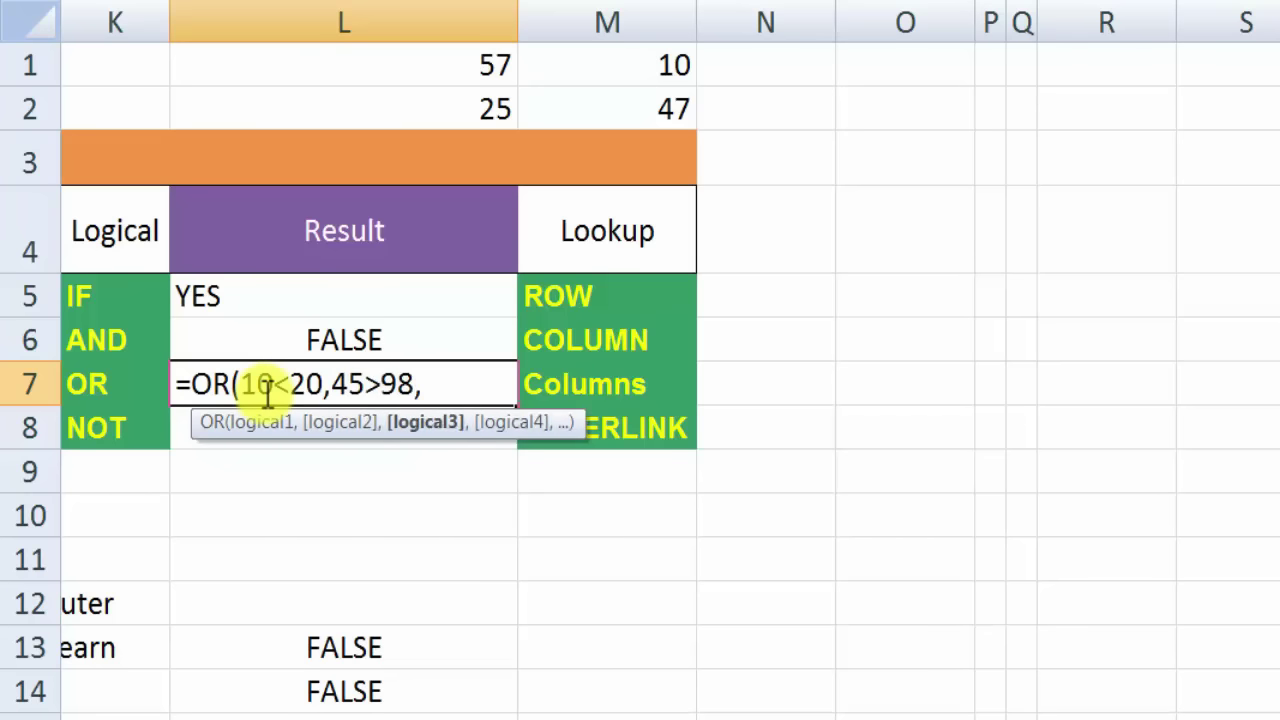
{"action": "type", "text": "78>6"}
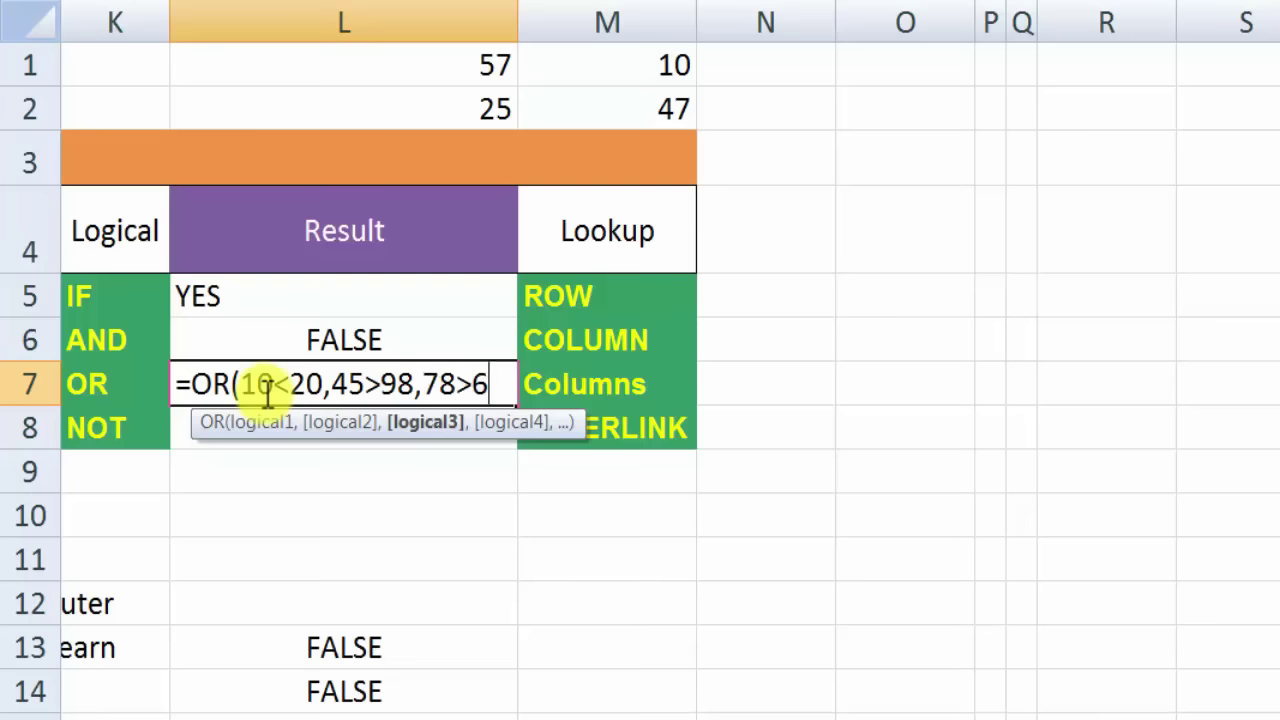
{"action": "type", "text": "5)"}
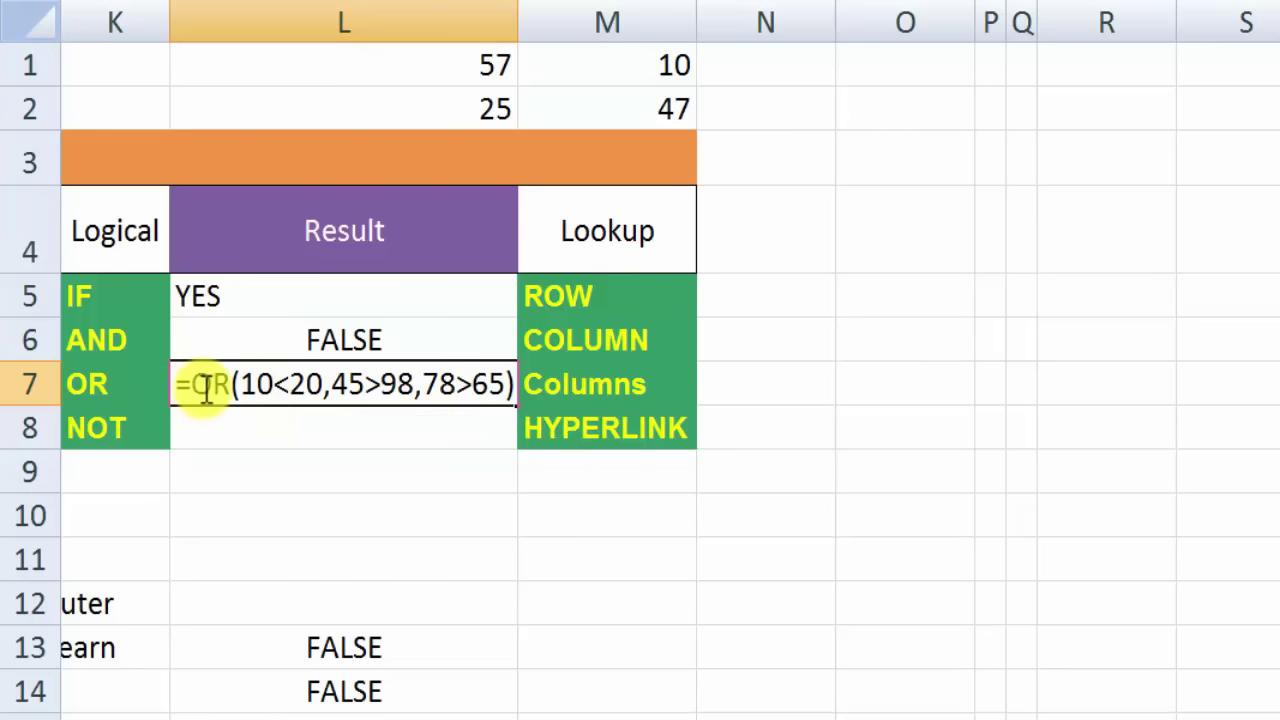
{"action": "left_click_drag", "start_coordinate": [242, 384], "coordinate": [500, 390]}
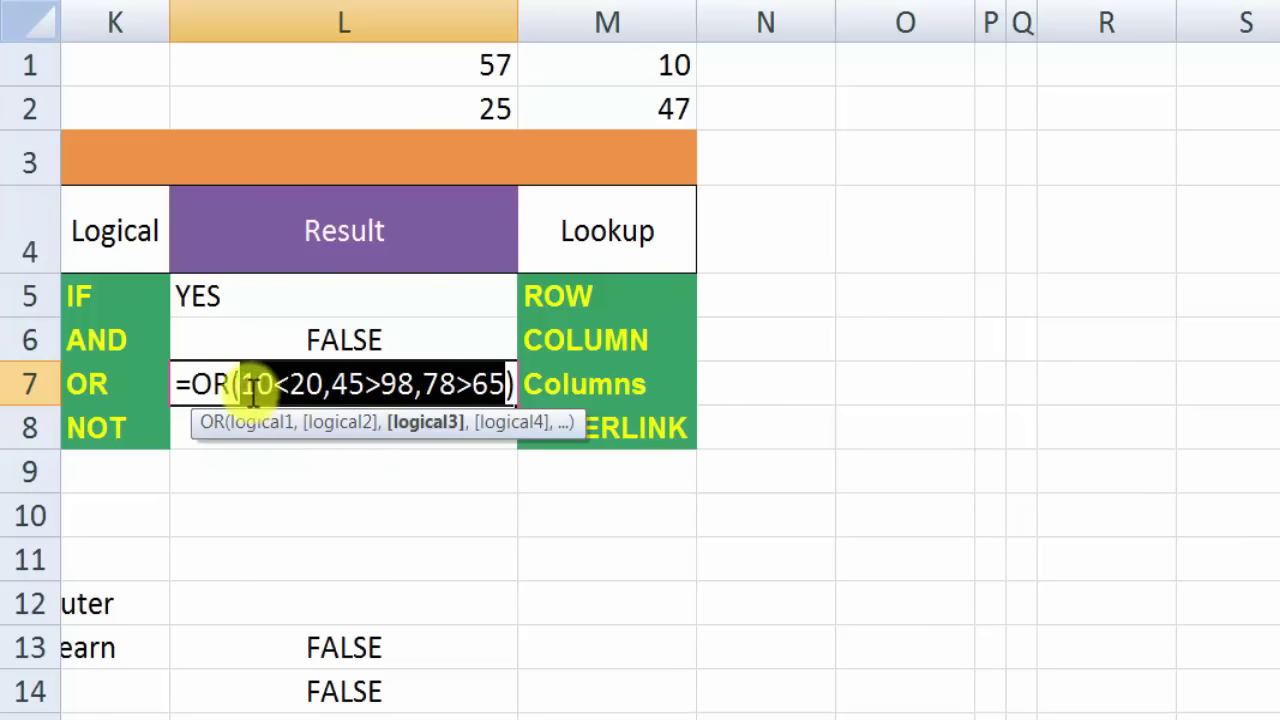
{"action": "left_click_drag", "start_coordinate": [240, 386], "coordinate": [507, 395]}
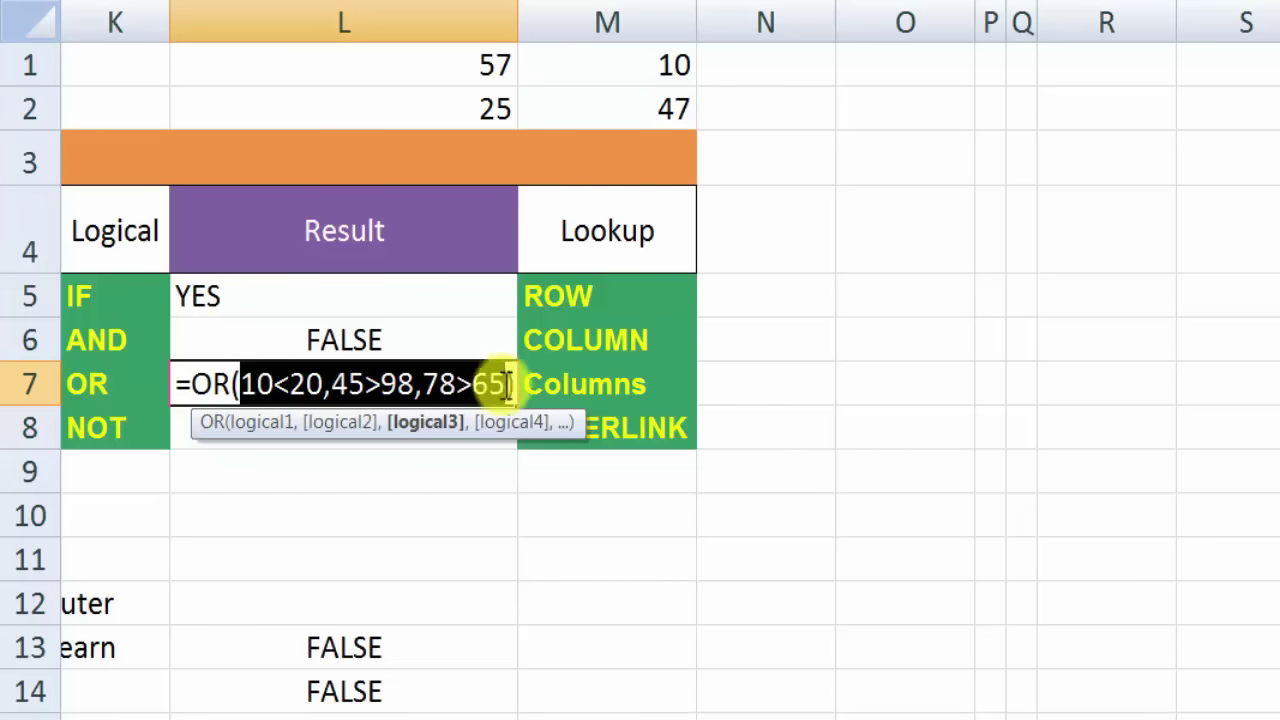
{"action": "left_click", "coordinate": [507, 385]}
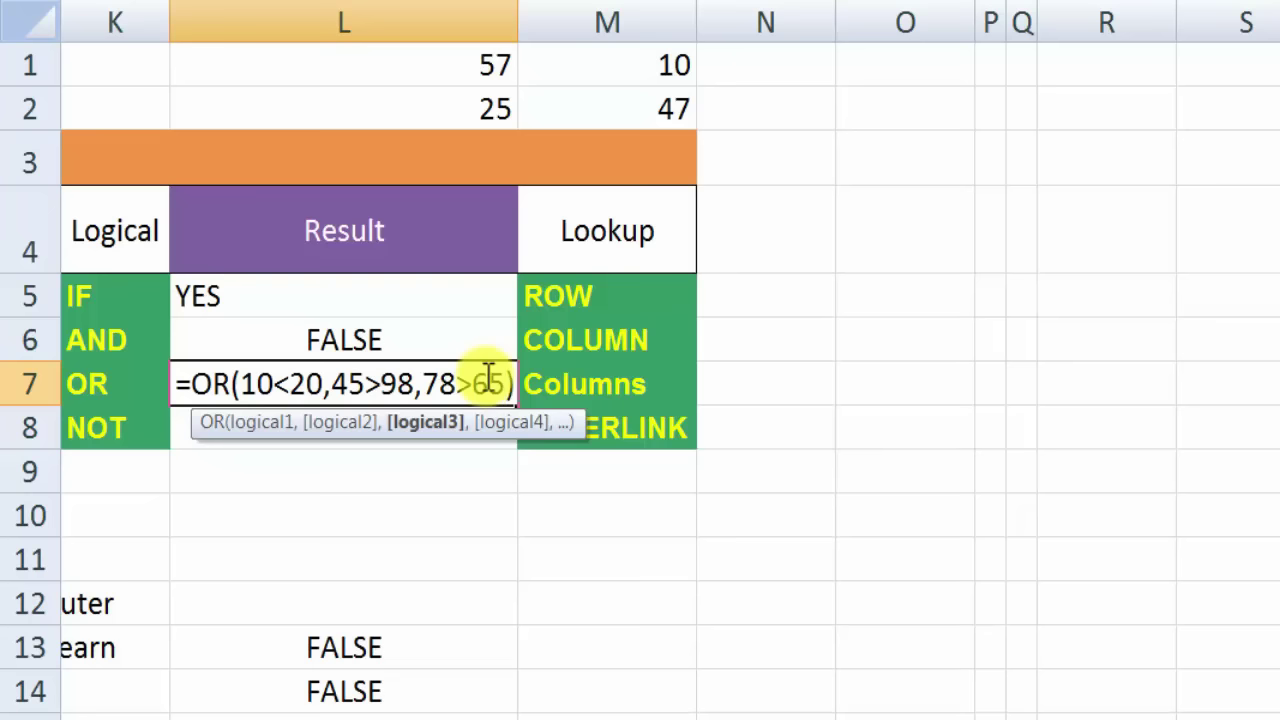
{"action": "key", "text": "Return"}
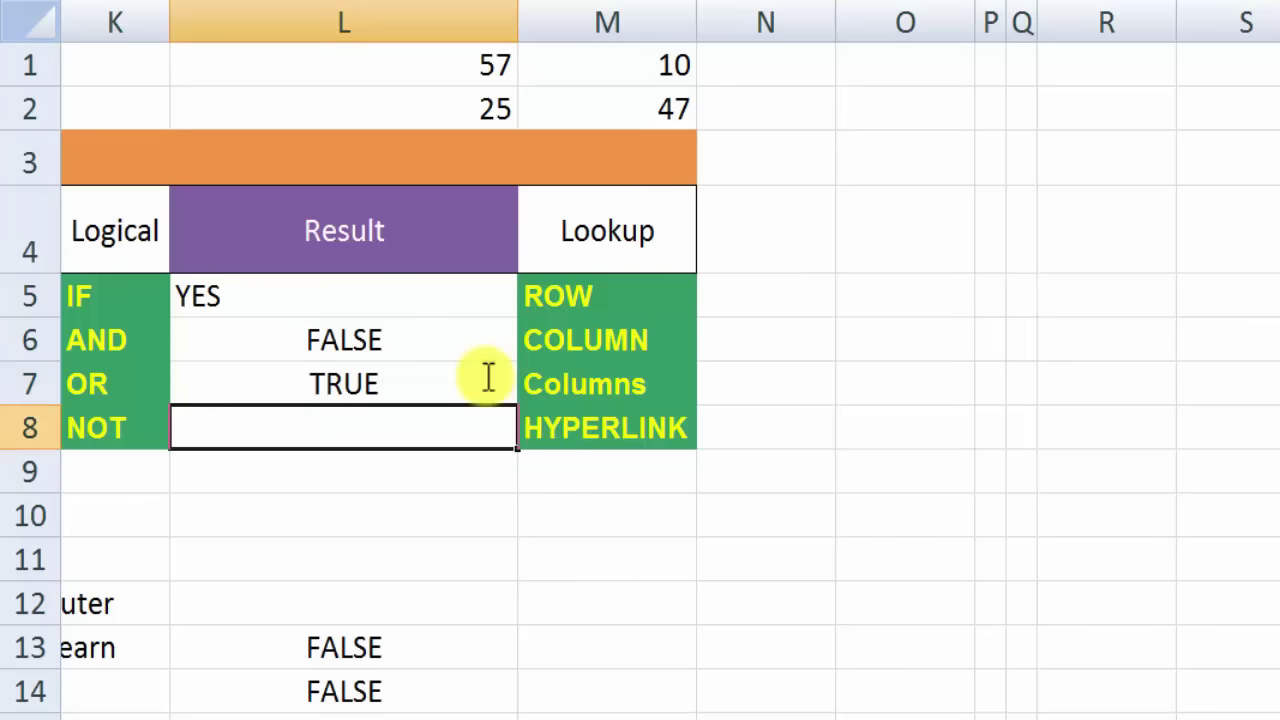
{"action": "left_click", "coordinate": [488, 377]}
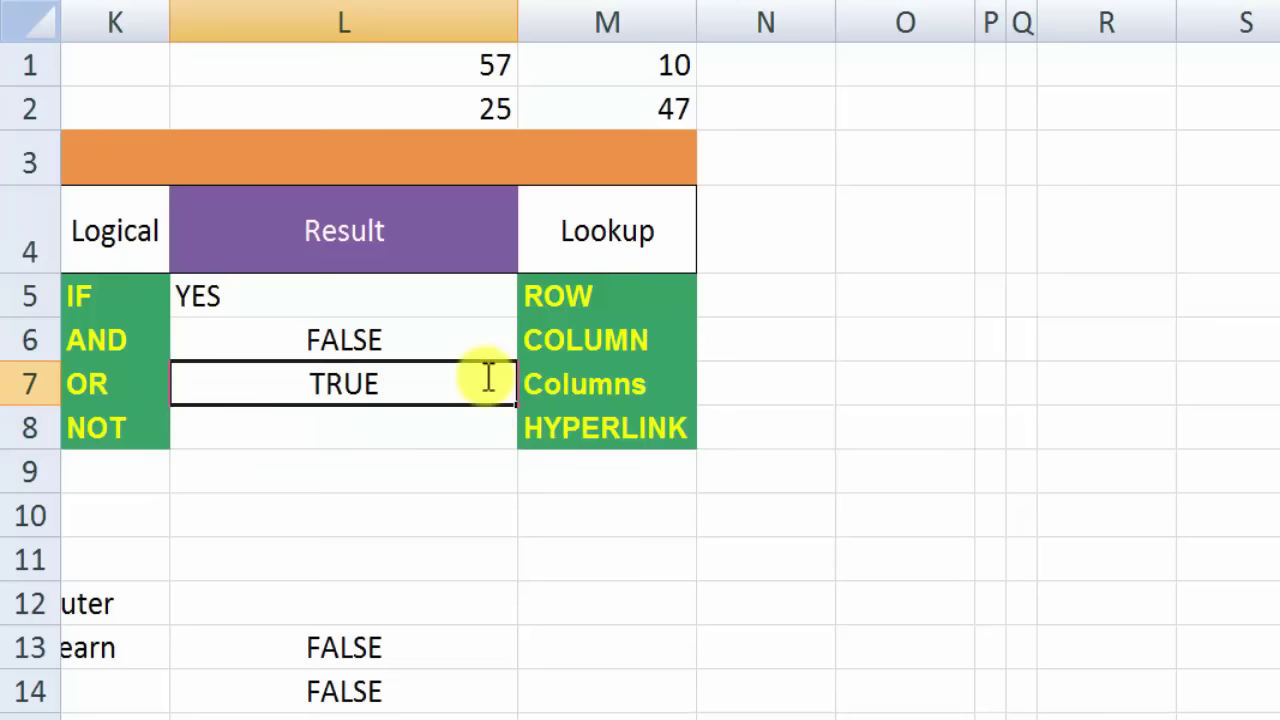
{"action": "double_click", "coordinate": [488, 377]}
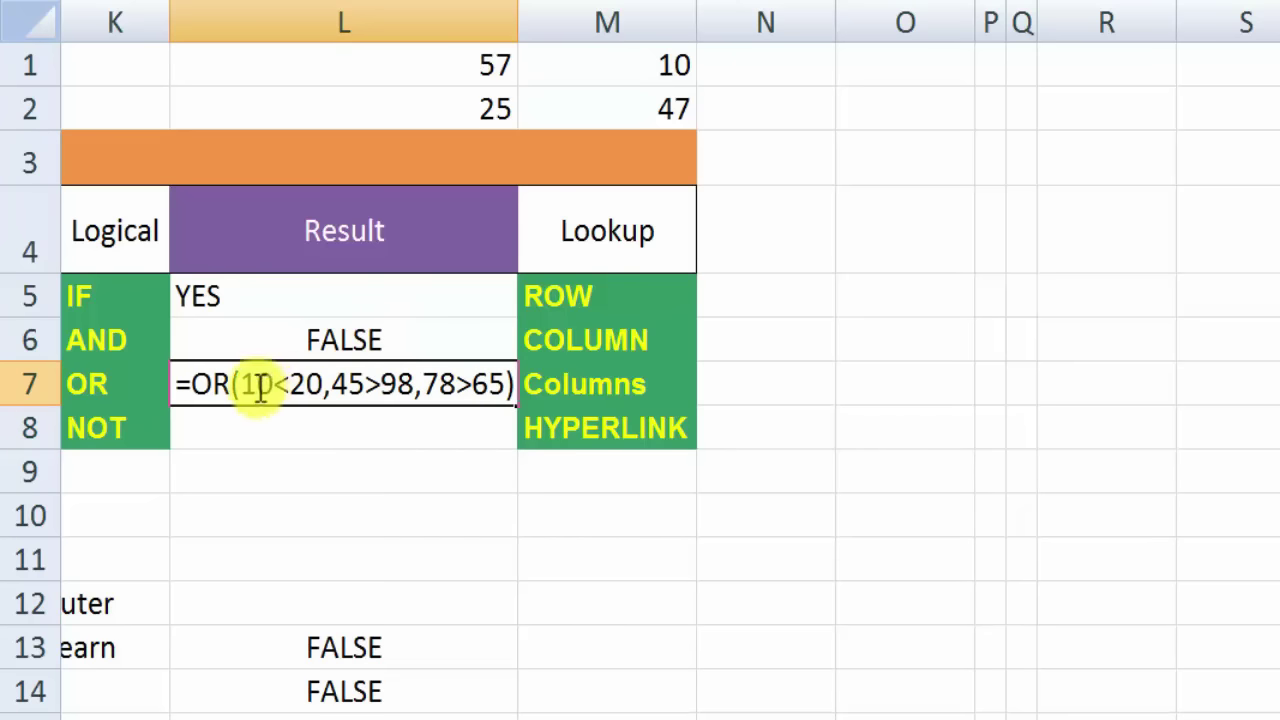
{"action": "left_click_drag", "start_coordinate": [243, 384], "coordinate": [410, 390]}
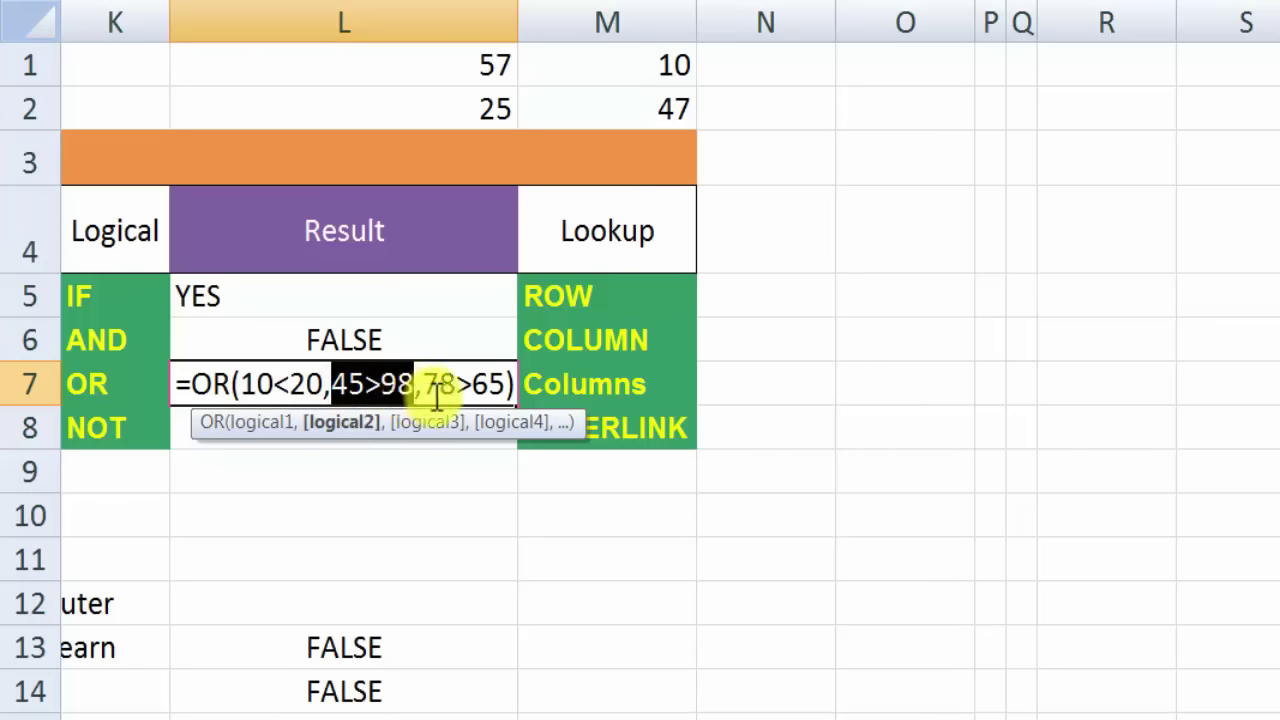
{"action": "left_click", "coordinate": [240, 386]}
{"action": "left_click_drag", "start_coordinate": [268, 388], "coordinate": [337, 407]}
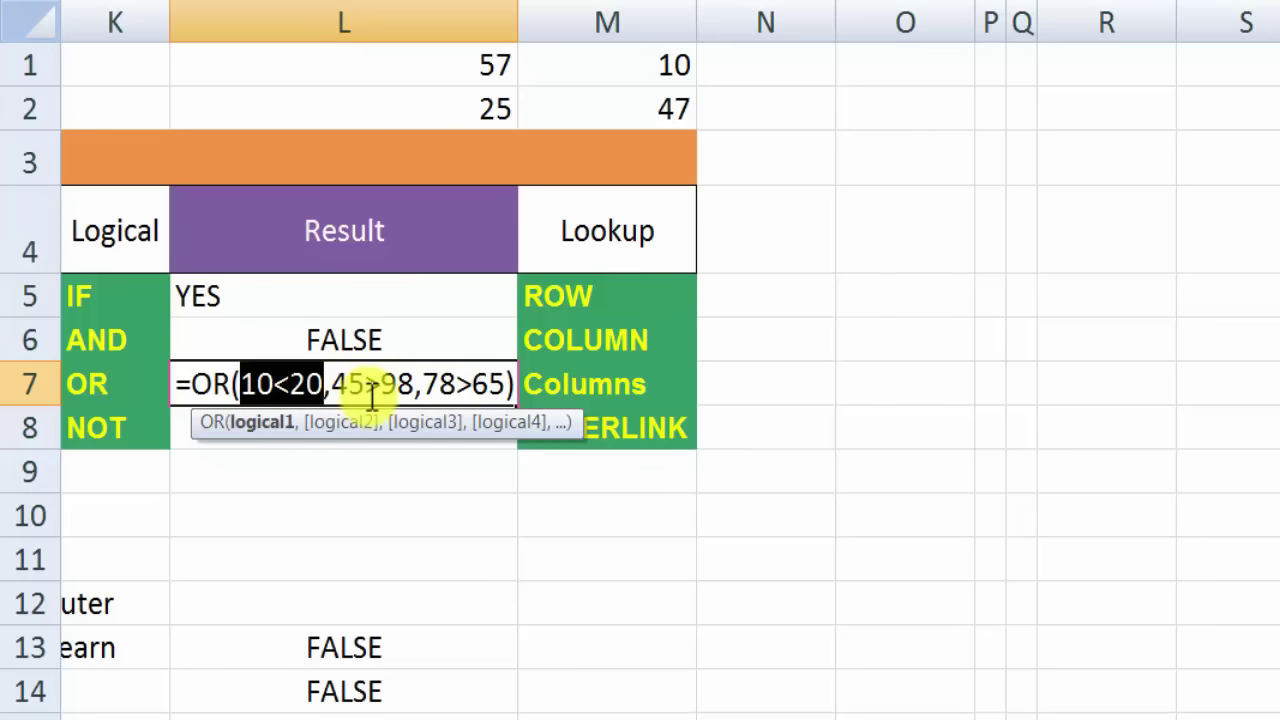
{"action": "left_click_drag", "start_coordinate": [240, 385], "coordinate": [505, 380]}
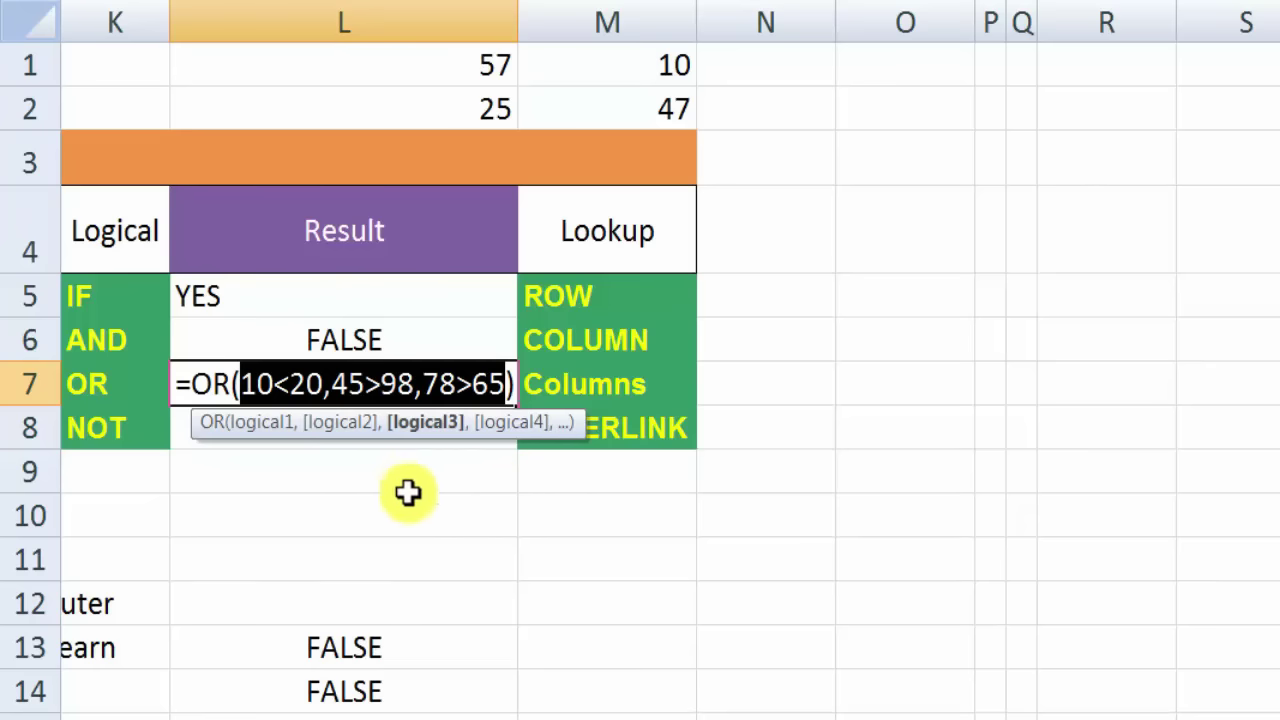
{"action": "left_click", "coordinate": [297, 385]}
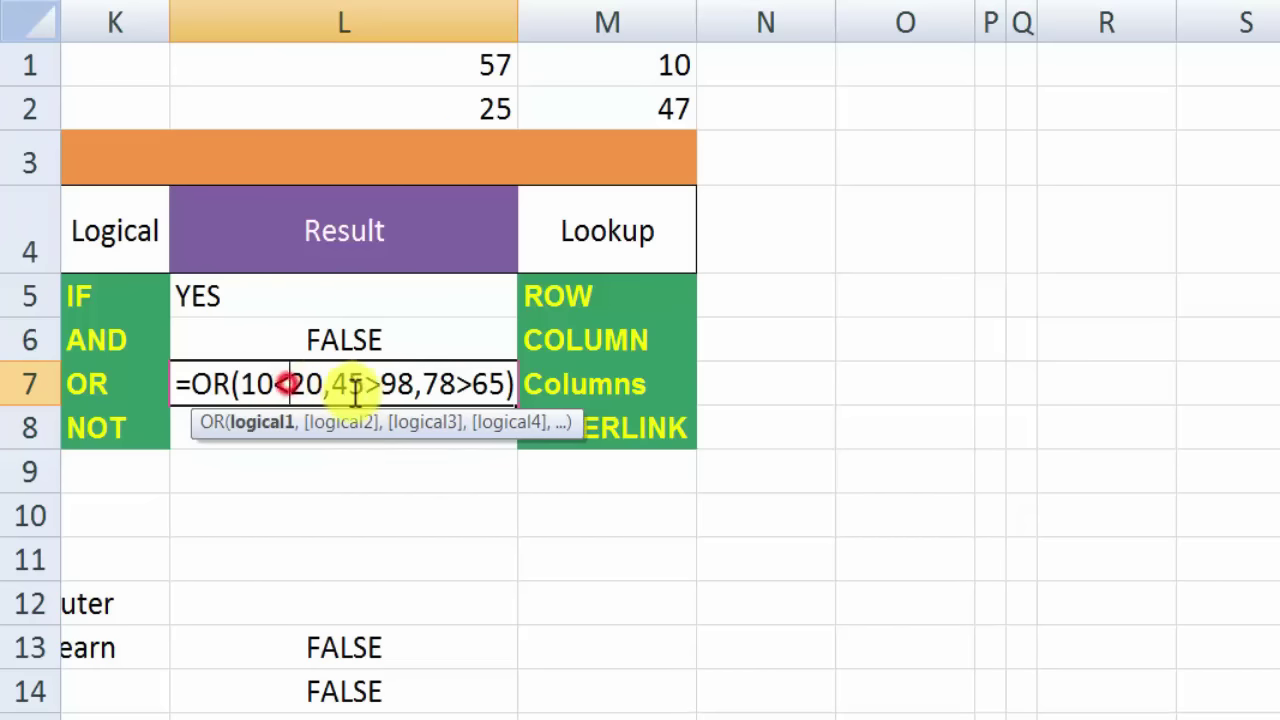
{"action": "left_click", "coordinate": [348, 385]}
{"action": "key", "text": "Delete"}
{"action": "type", "text": ">"}
{"action": "key", "text": "Left"}
{"action": "key", "text": "Left"}
{"action": "key", "text": "Left"}
{"action": "key", "text": "Left"}
{"action": "key", "text": "Left"}
{"action": "key", "text": "Left"}
{"action": "key", "text": "BackSpace"}
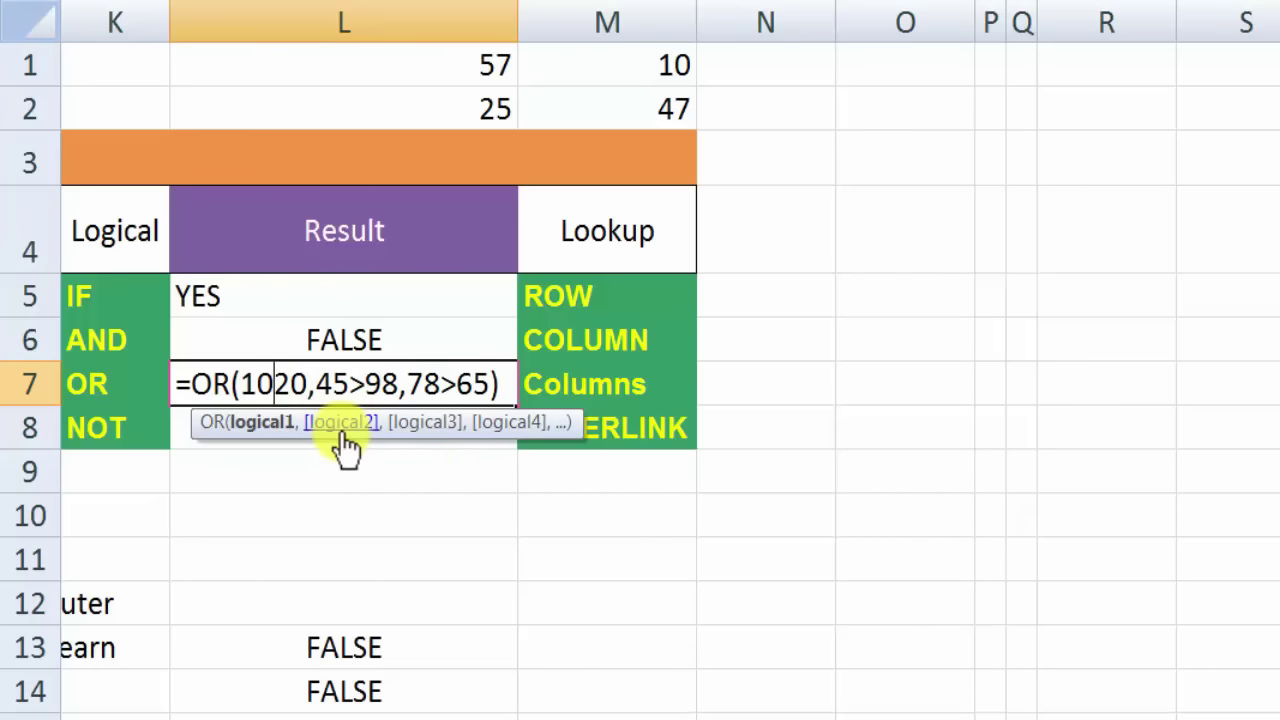
{"action": "type", "text": ">"}
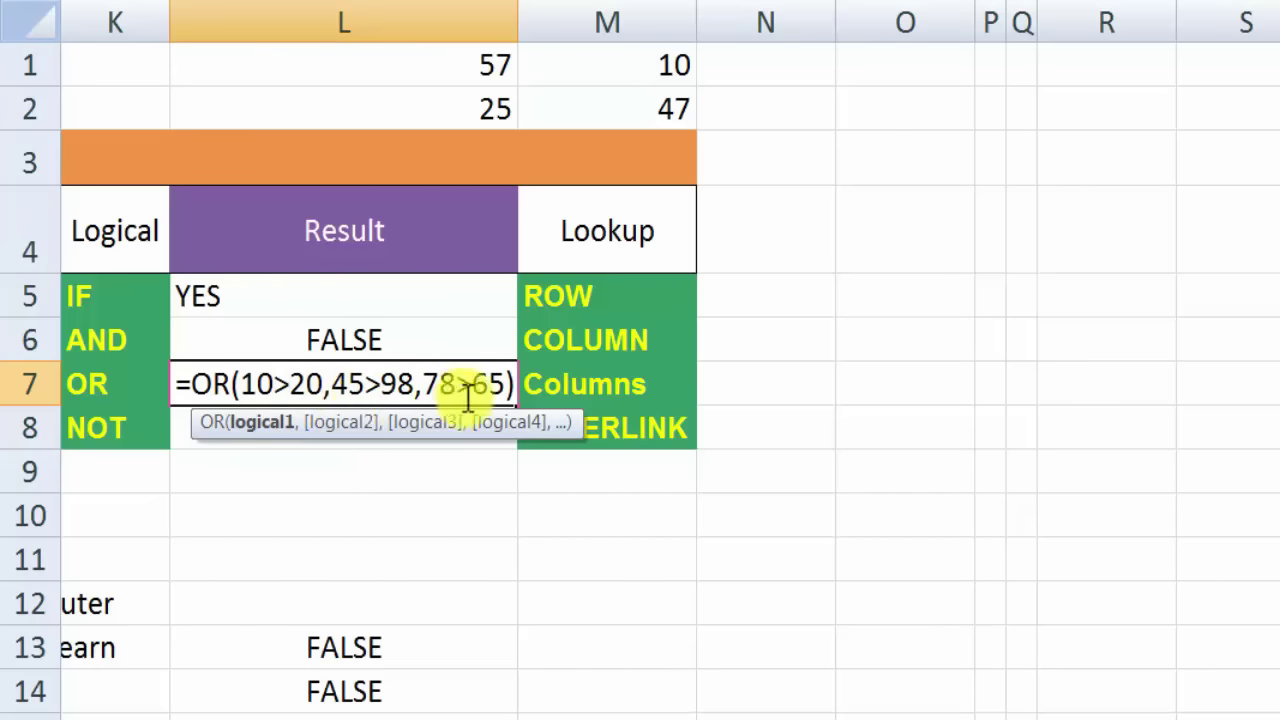
{"action": "left_click", "coordinate": [472, 388]}
{"action": "key", "text": "BackSpace"}
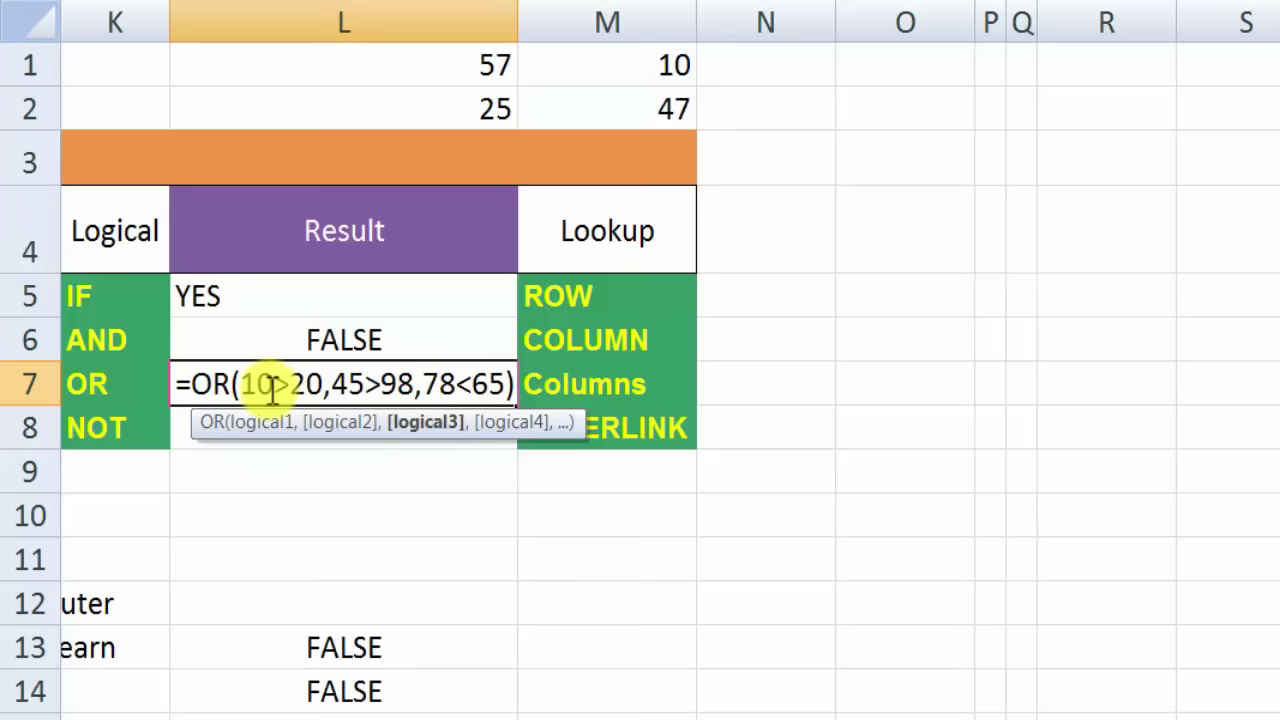
{"action": "key", "text": "Return"}
{"action": "left_click", "coordinate": [315, 390]}
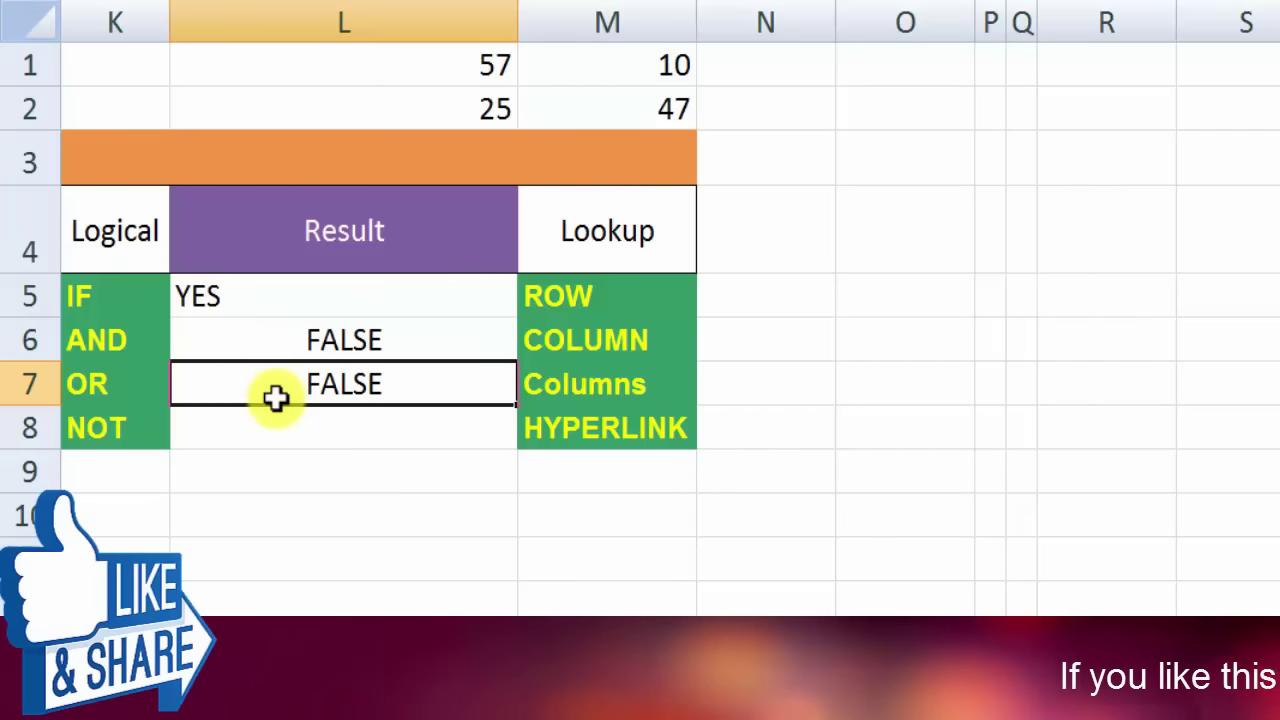
{"action": "left_click", "coordinate": [135, 337]}
{"action": "left_click", "coordinate": [312, 342]}
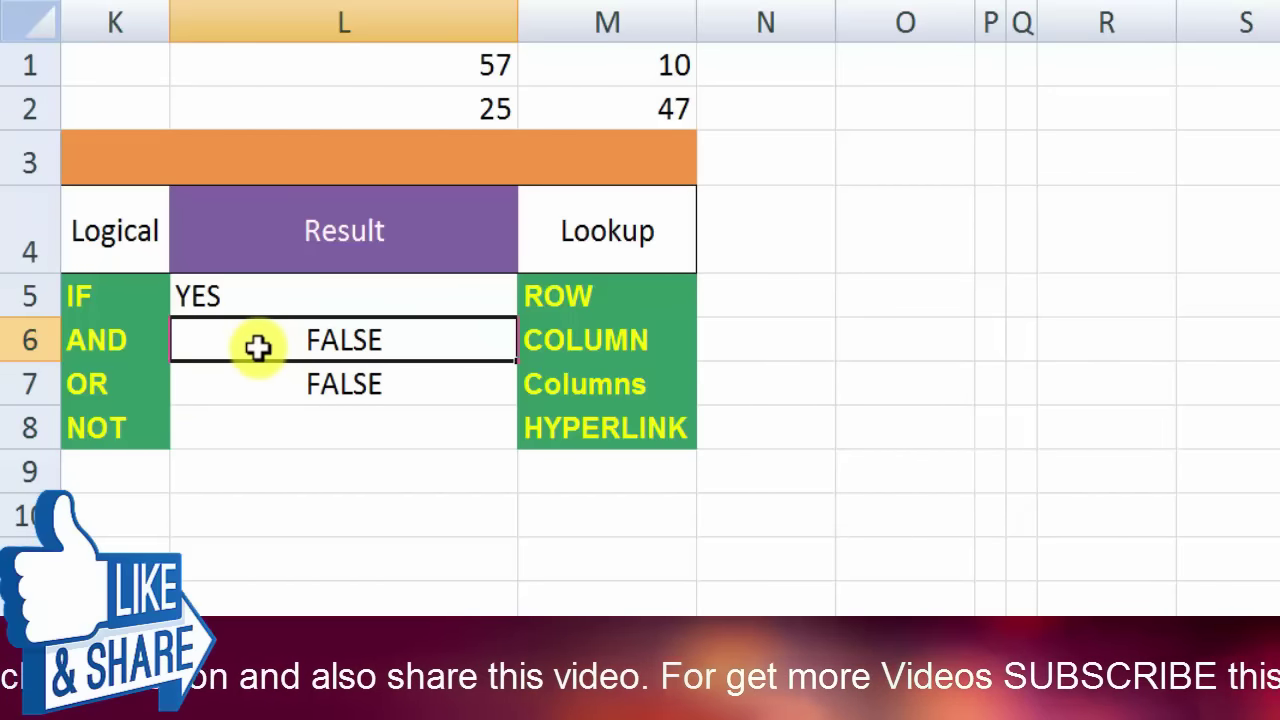
{"action": "left_click", "coordinate": [147, 346]}
{"action": "left_click", "coordinate": [290, 376]}
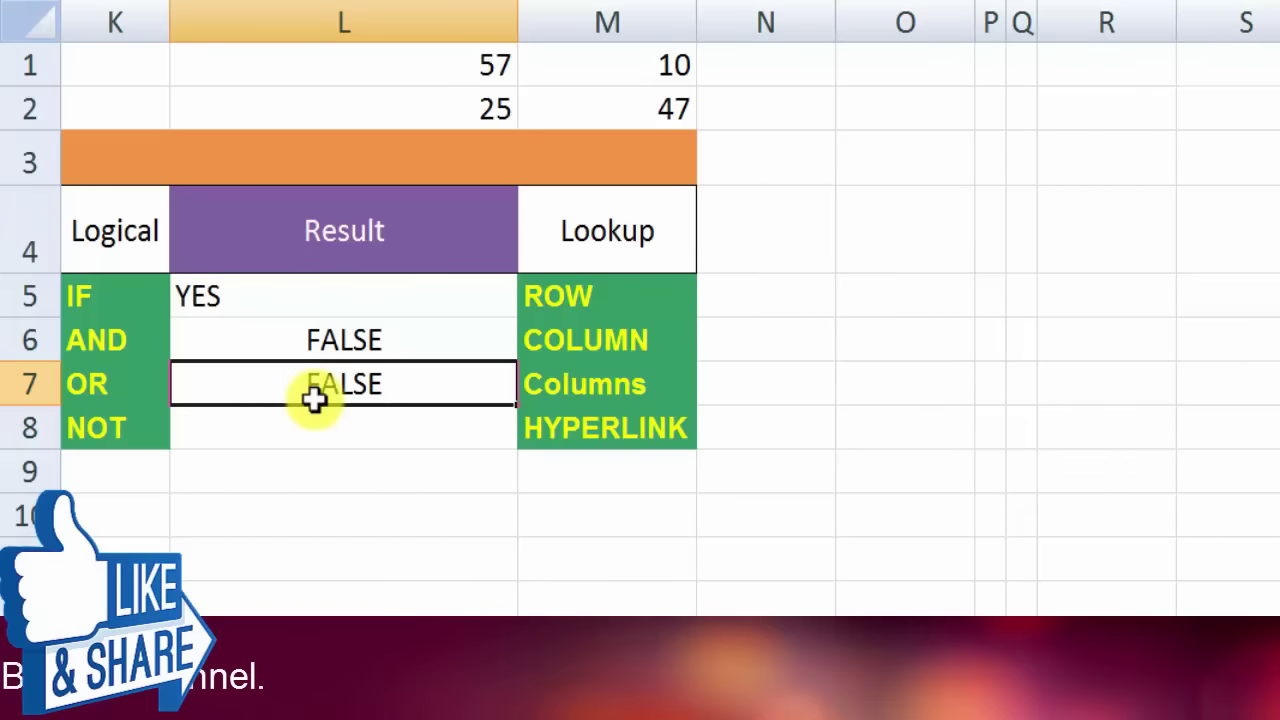
{"action": "left_click", "coordinate": [126, 383]}
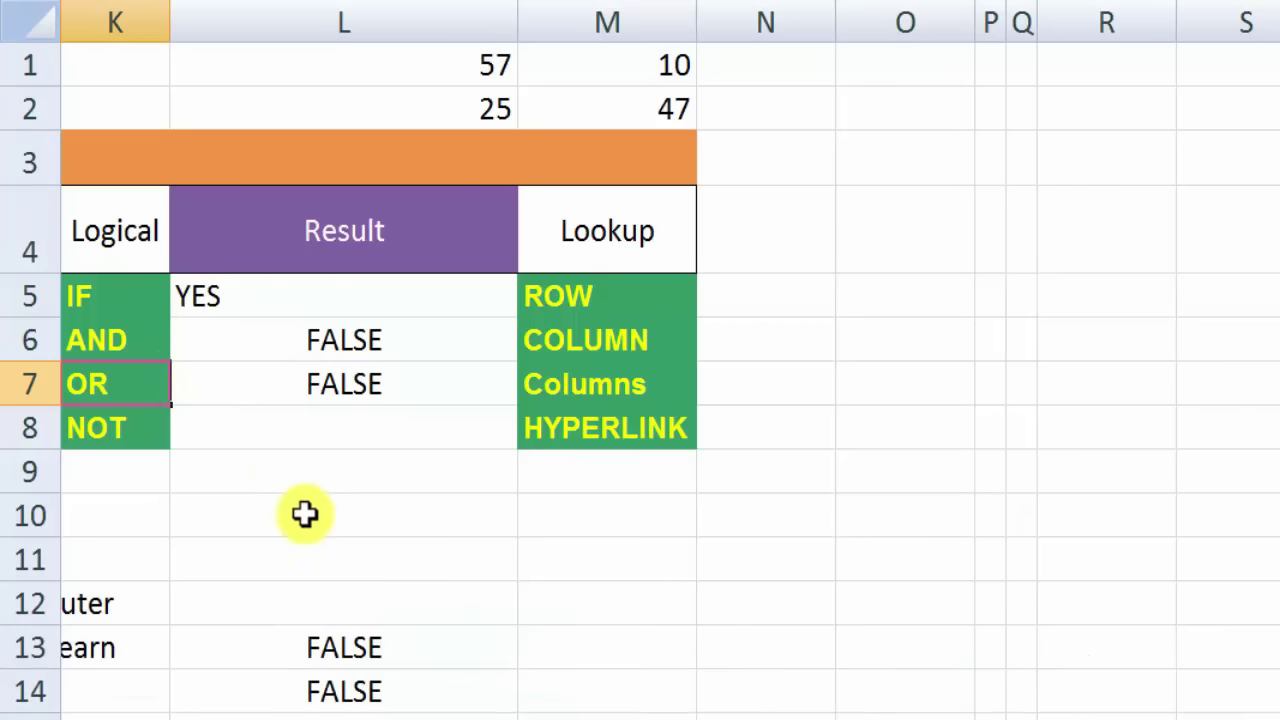
Step: Clear the FALSE values in L13:L14 and start the AND table with T in L12
{"action": "left_click_drag", "start_coordinate": [274, 637], "coordinate": [377, 708]}
{"action": "key", "text": "Delete"}
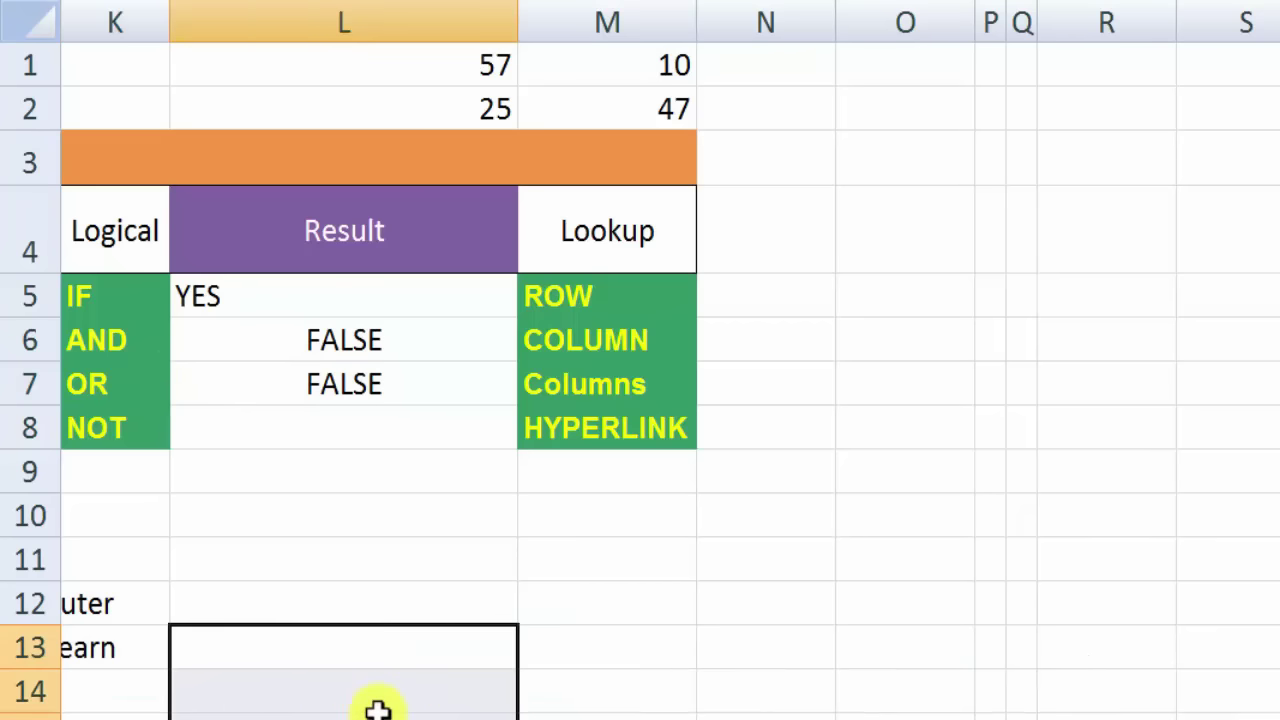
{"action": "left_click", "coordinate": [306, 651]}
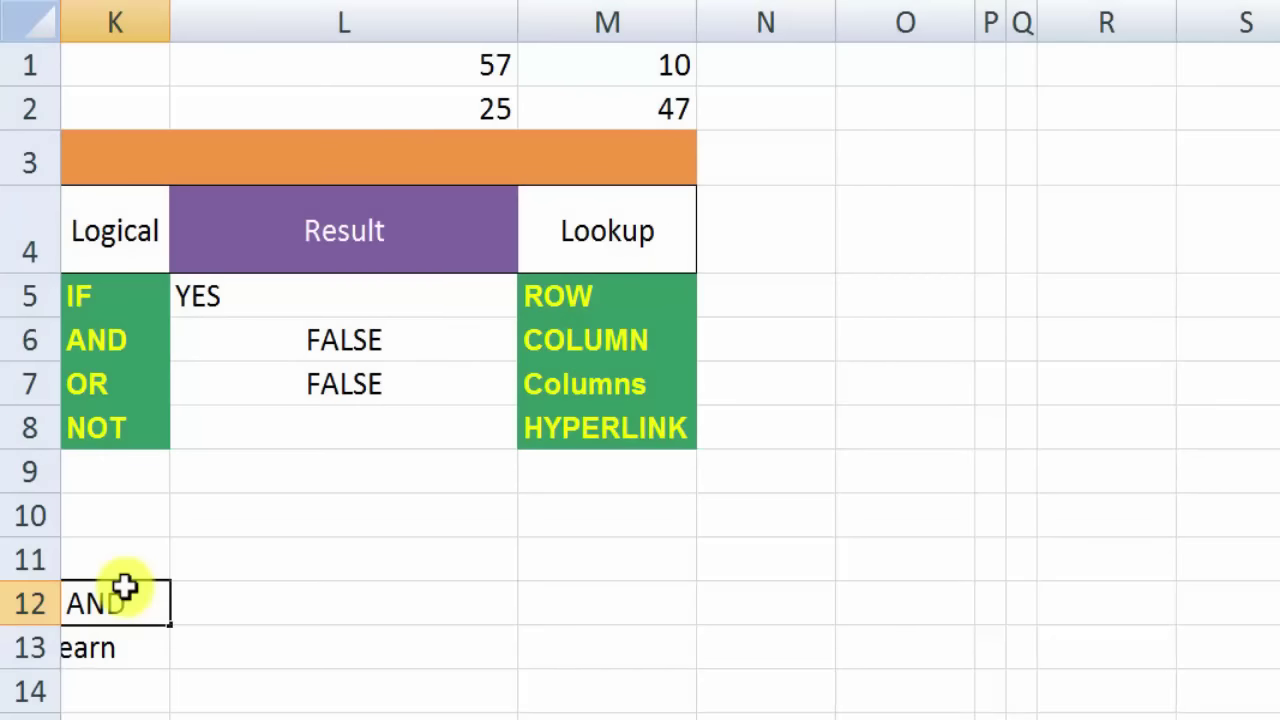
{"action": "key", "text": "Tab"}
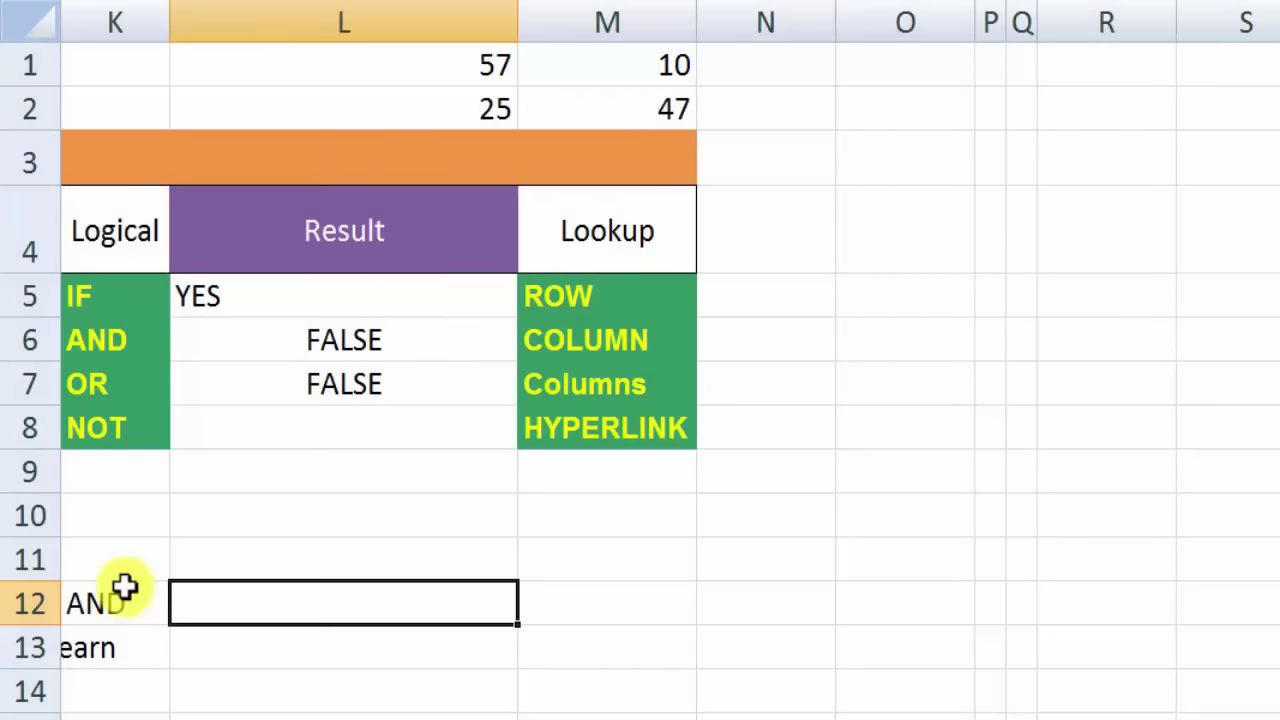
{"action": "type", "text": "T + T = T"}
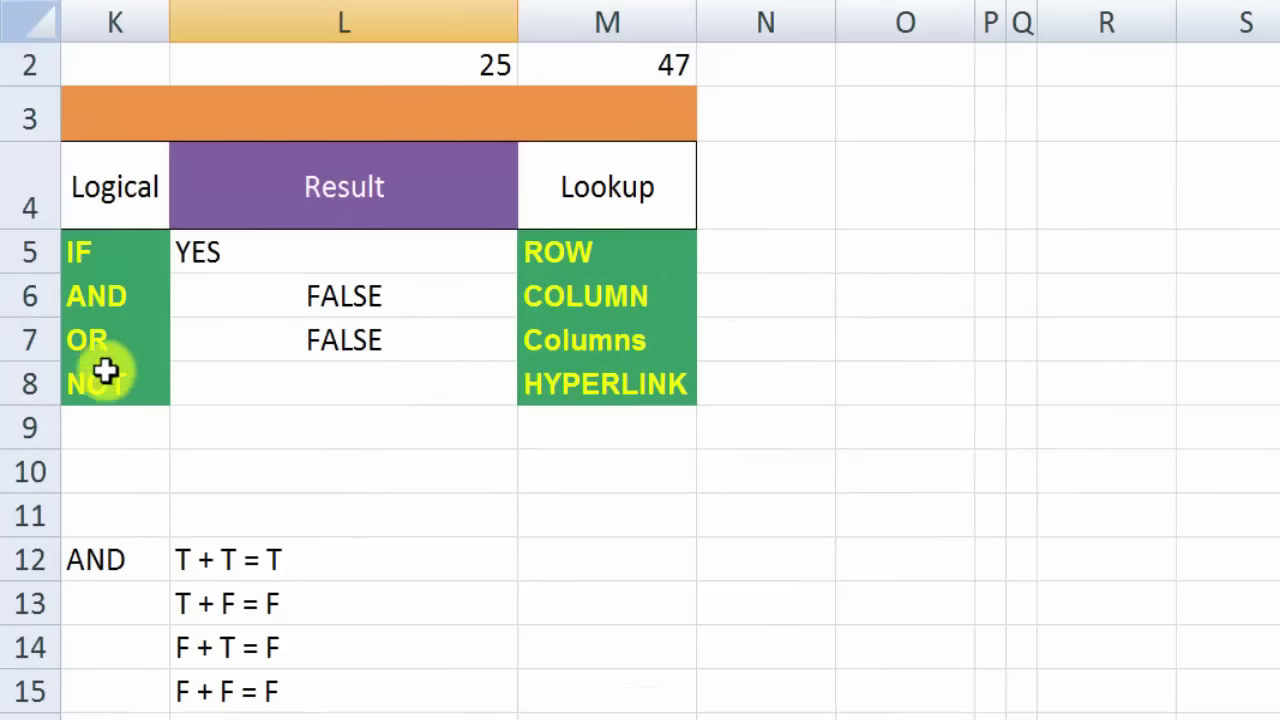
Step: Review the AND and OR labels and the AND rules T + T = T through F + F = F
{"action": "left_click", "coordinate": [100, 295]}
{"action": "left_click", "coordinate": [112, 341]}
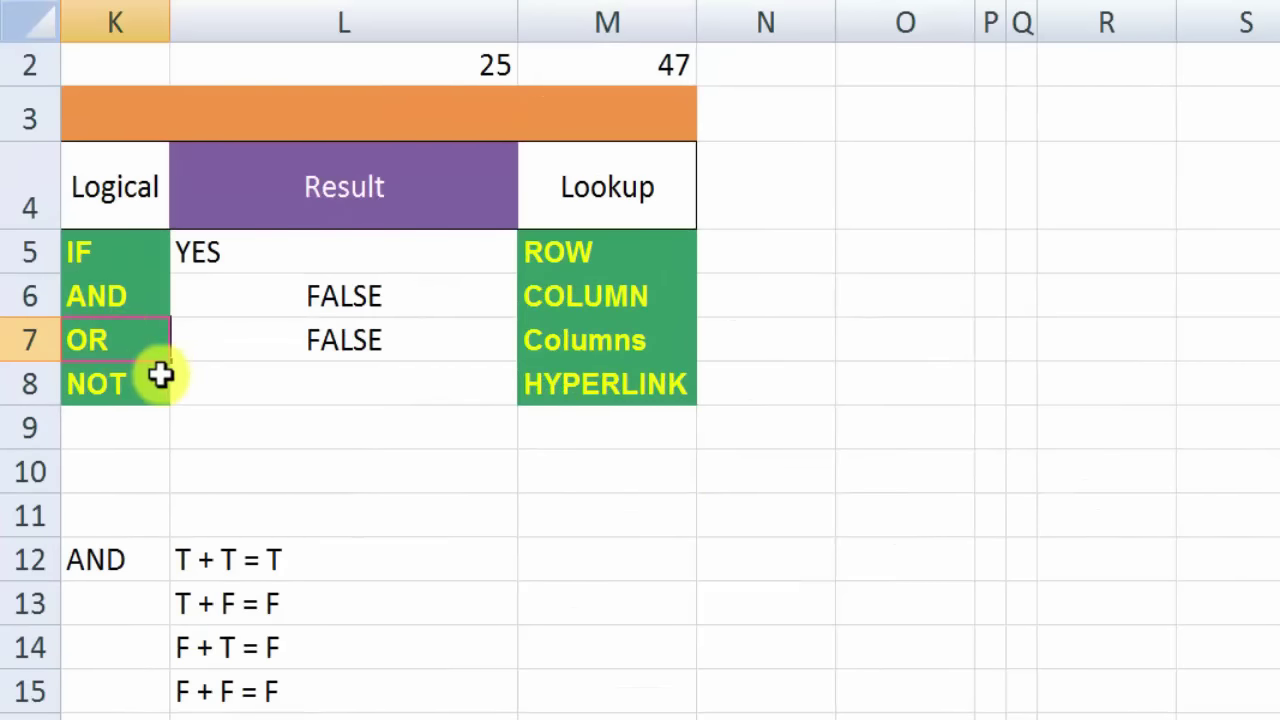
{"action": "left_click", "coordinate": [108, 563]}
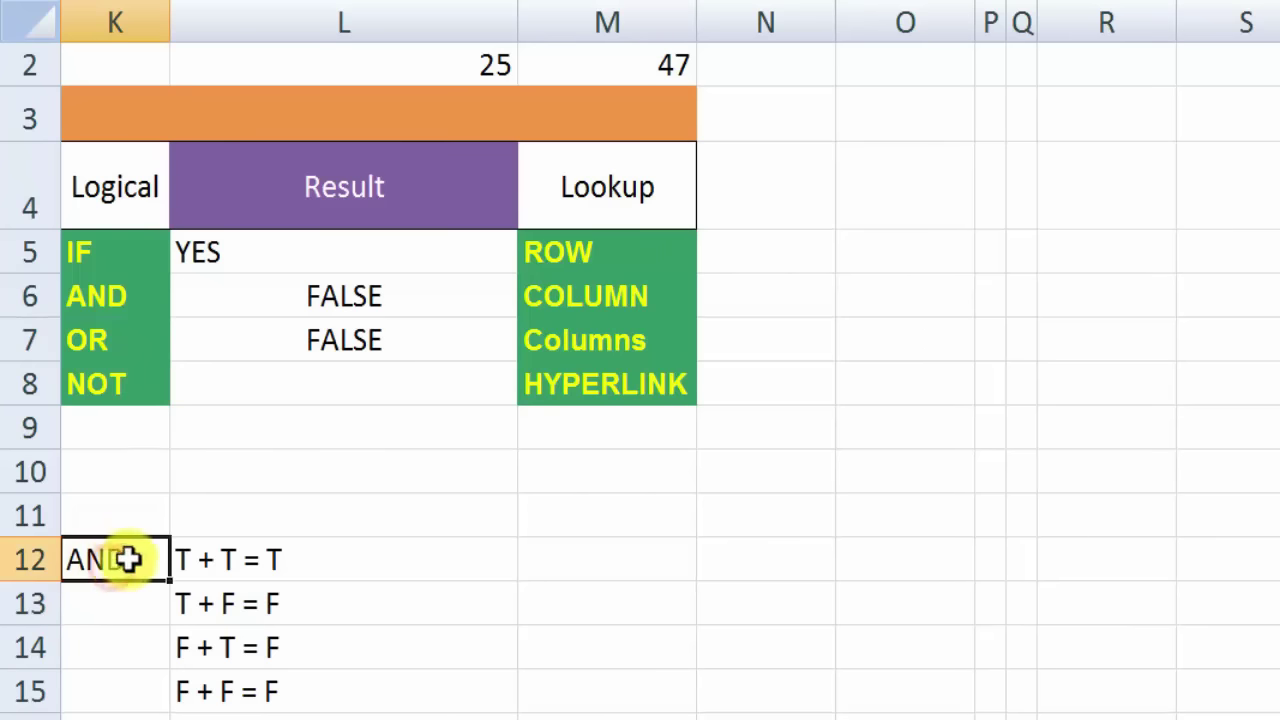
{"action": "left_click", "coordinate": [183, 560]}
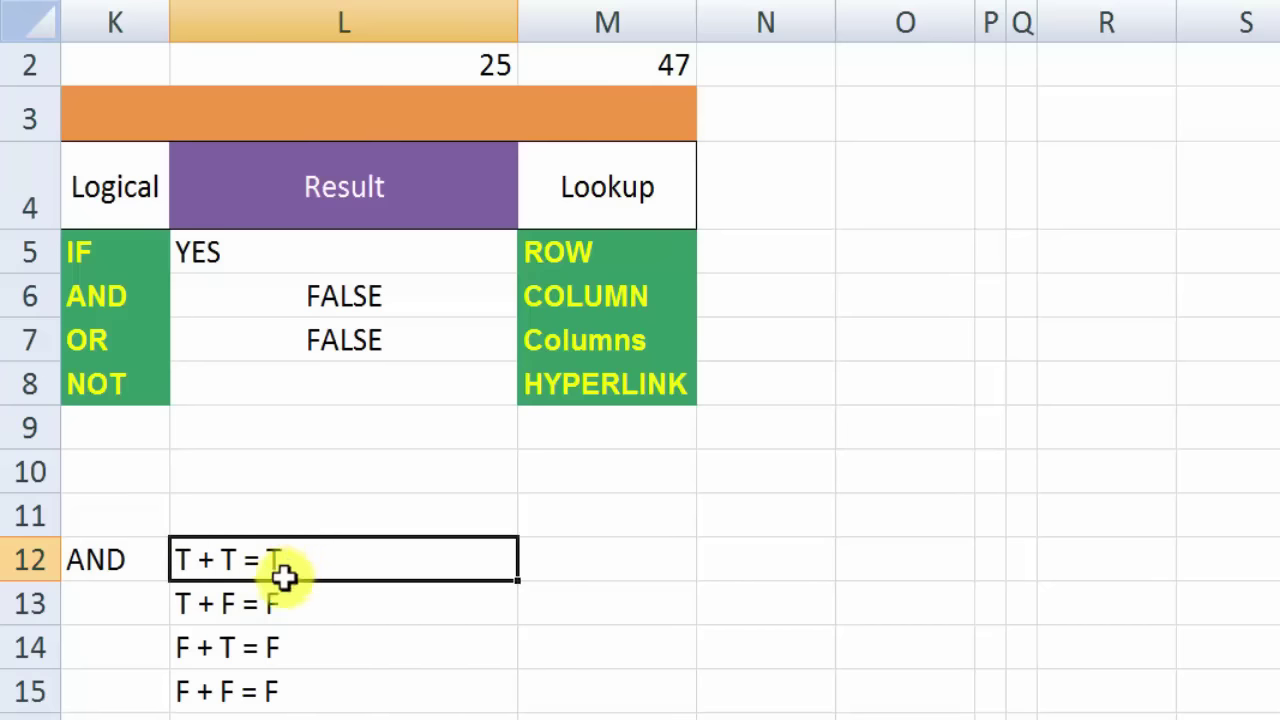
{"action": "left_click", "coordinate": [186, 605]}
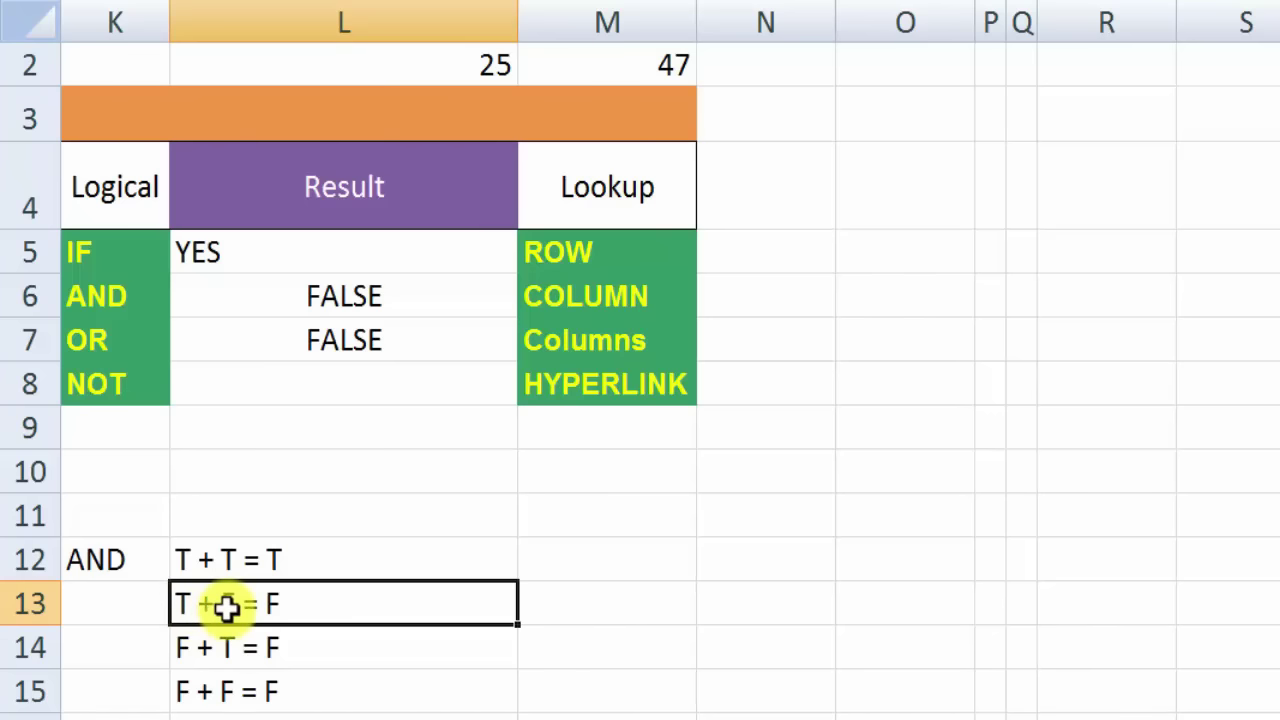
{"action": "left_click", "coordinate": [178, 652]}
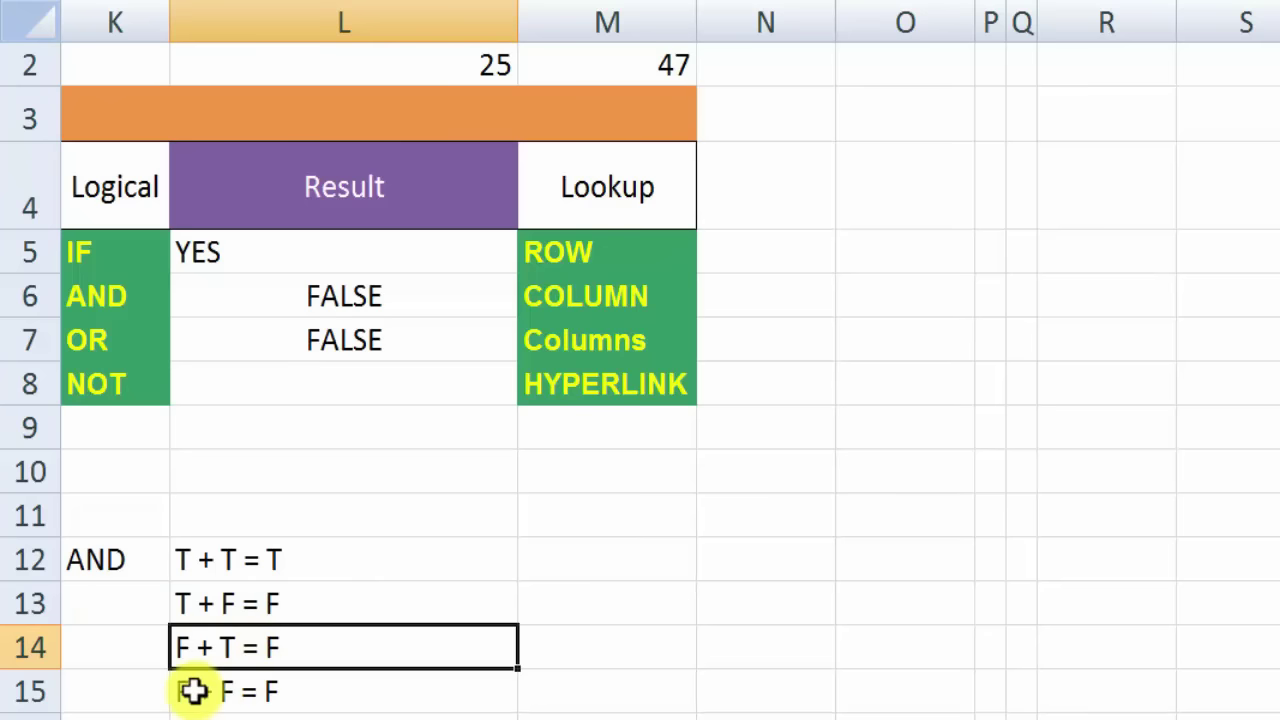
{"action": "left_click", "coordinate": [193, 690]}
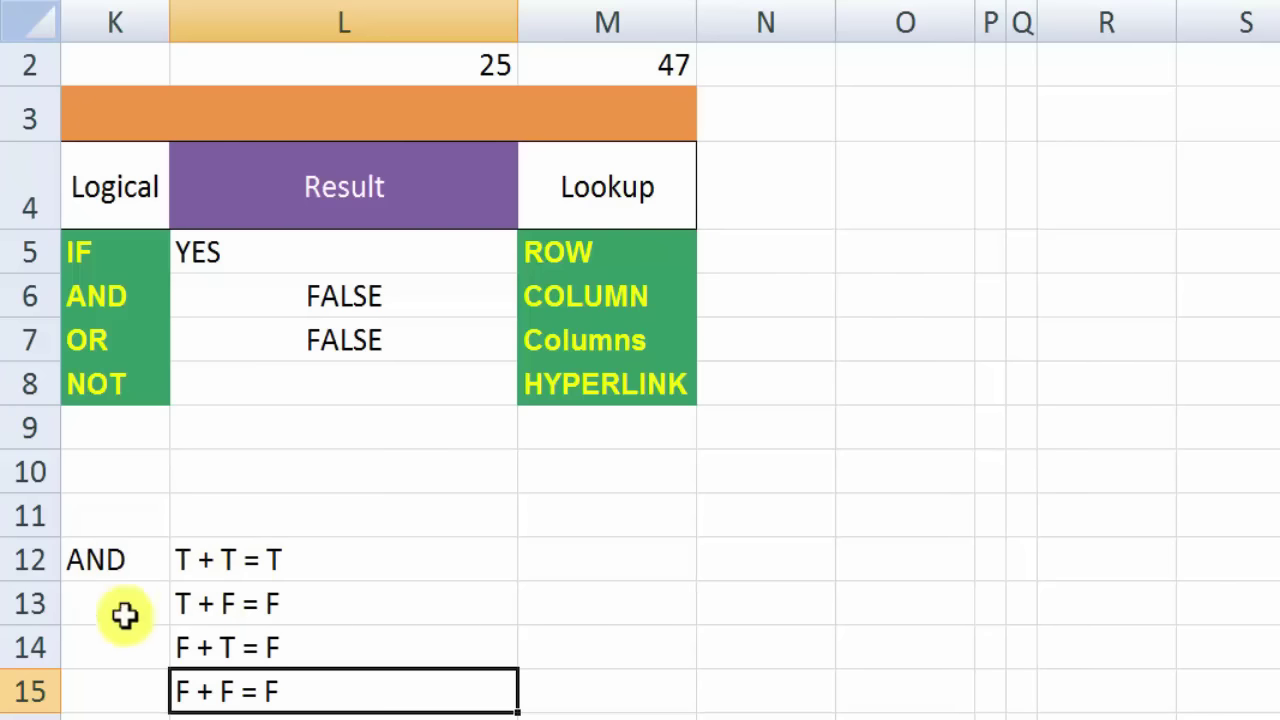
{"action": "left_click", "coordinate": [115, 715]}
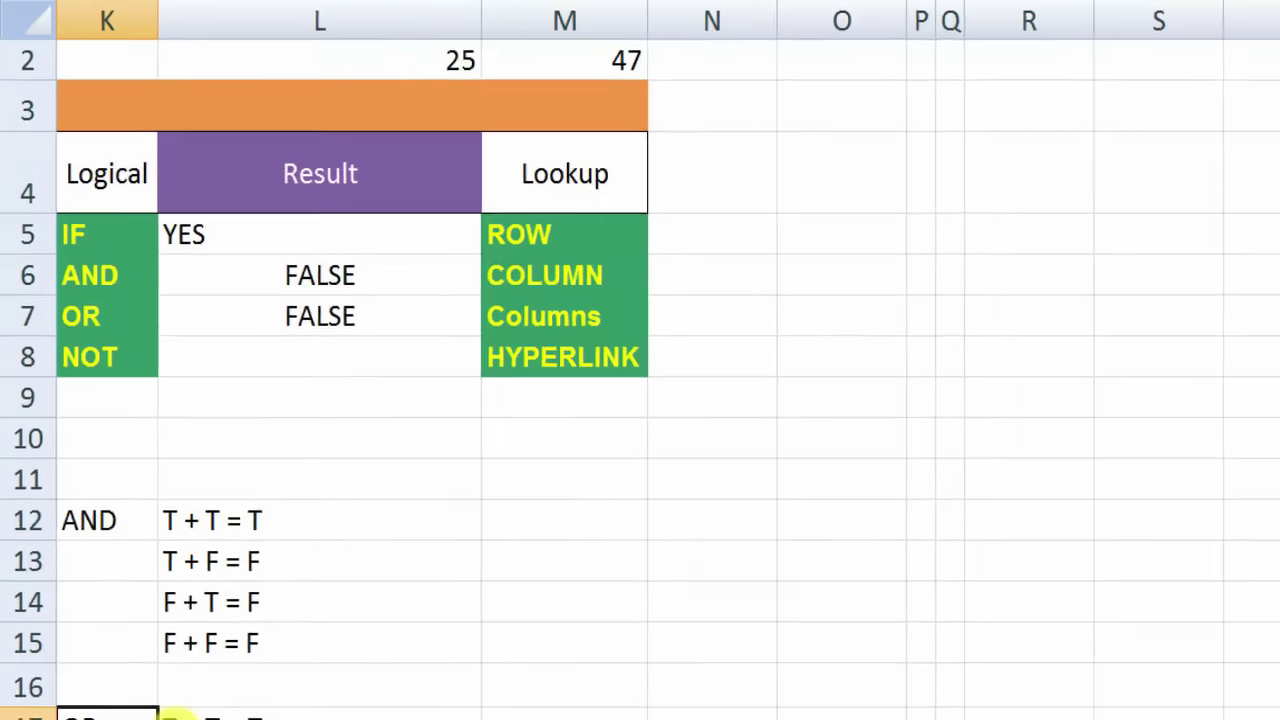
{"action": "left_click", "coordinate": [167, 552]}
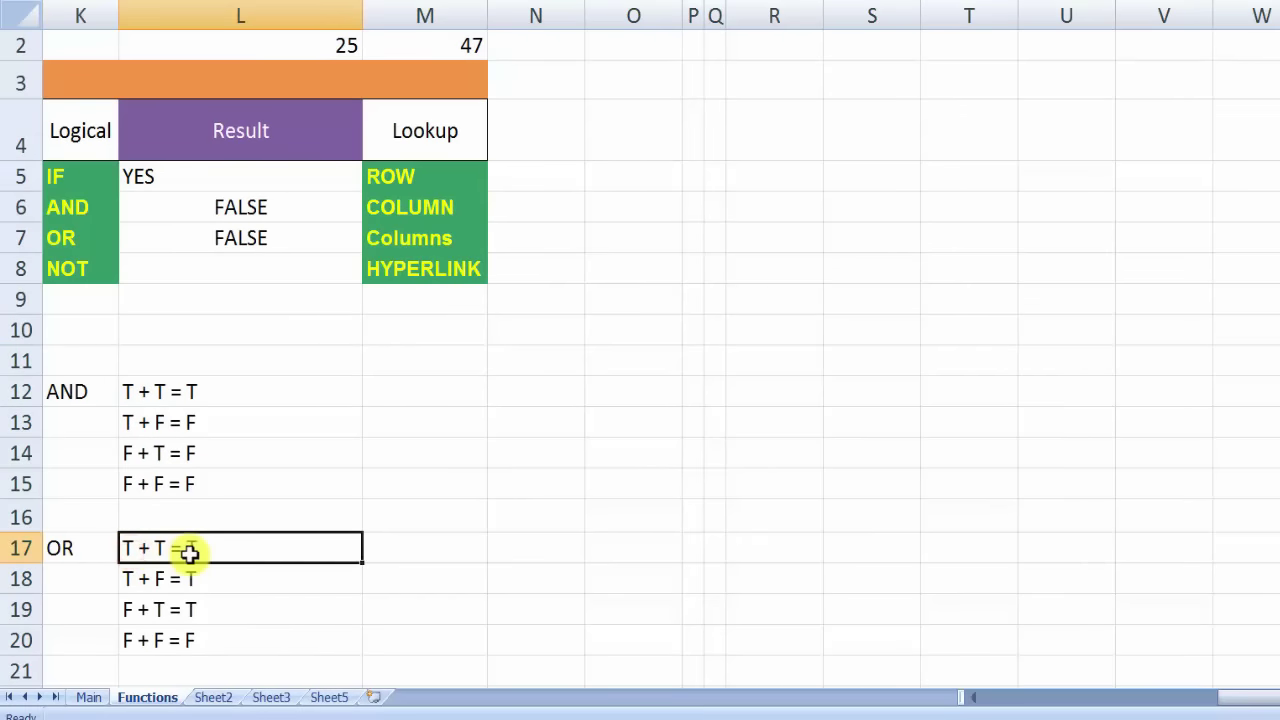
{"action": "left_click", "coordinate": [126, 582]}
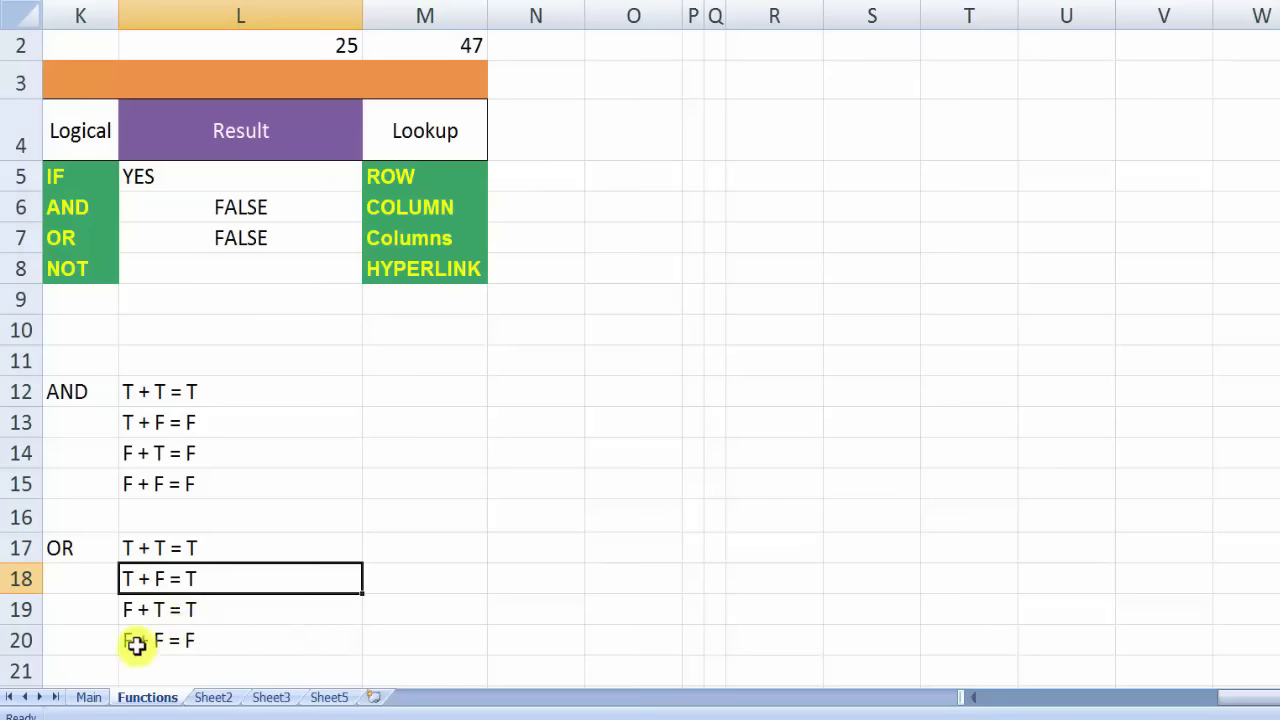
{"action": "left_click", "coordinate": [136, 643]}
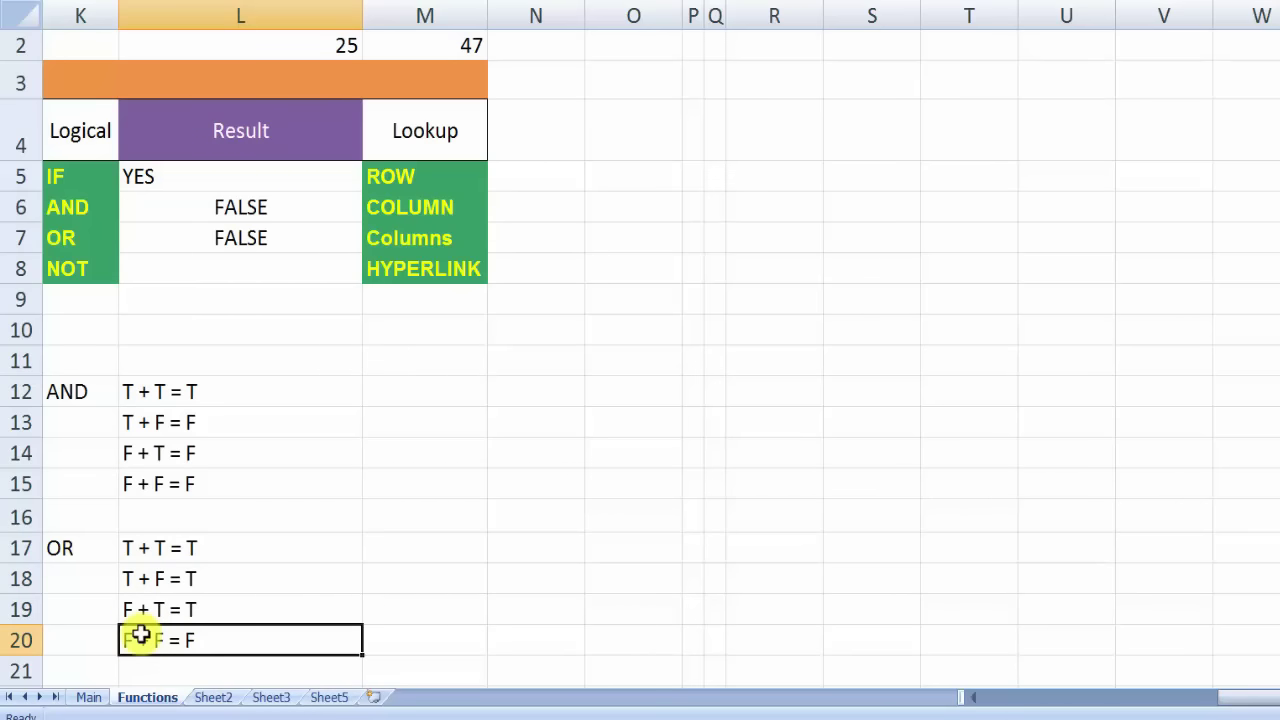
{"action": "left_click", "coordinate": [64, 392]}
{"action": "left_click", "coordinate": [77, 549]}
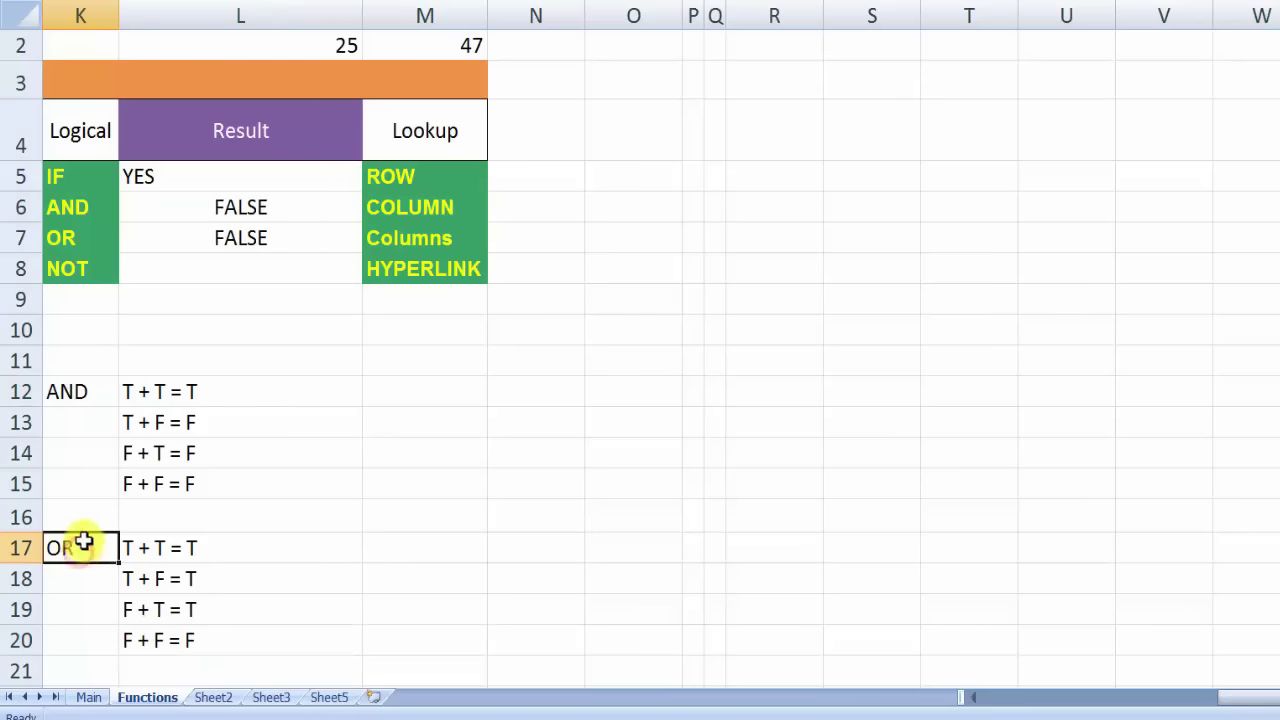
{"action": "left_click", "coordinate": [148, 269]}
Step: Enter =NOT(10<20) in L8, which returns FALSE
{"action": "type", "text": "="}
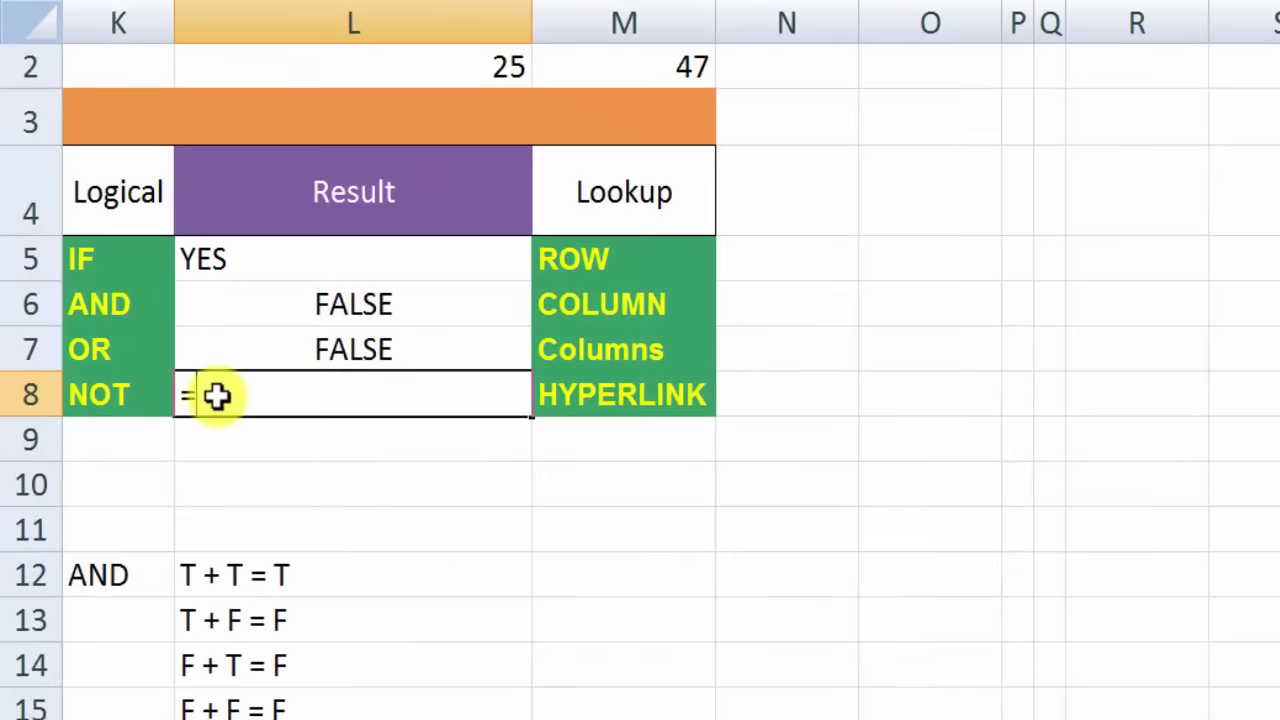
{"action": "type", "text": "NOT"}
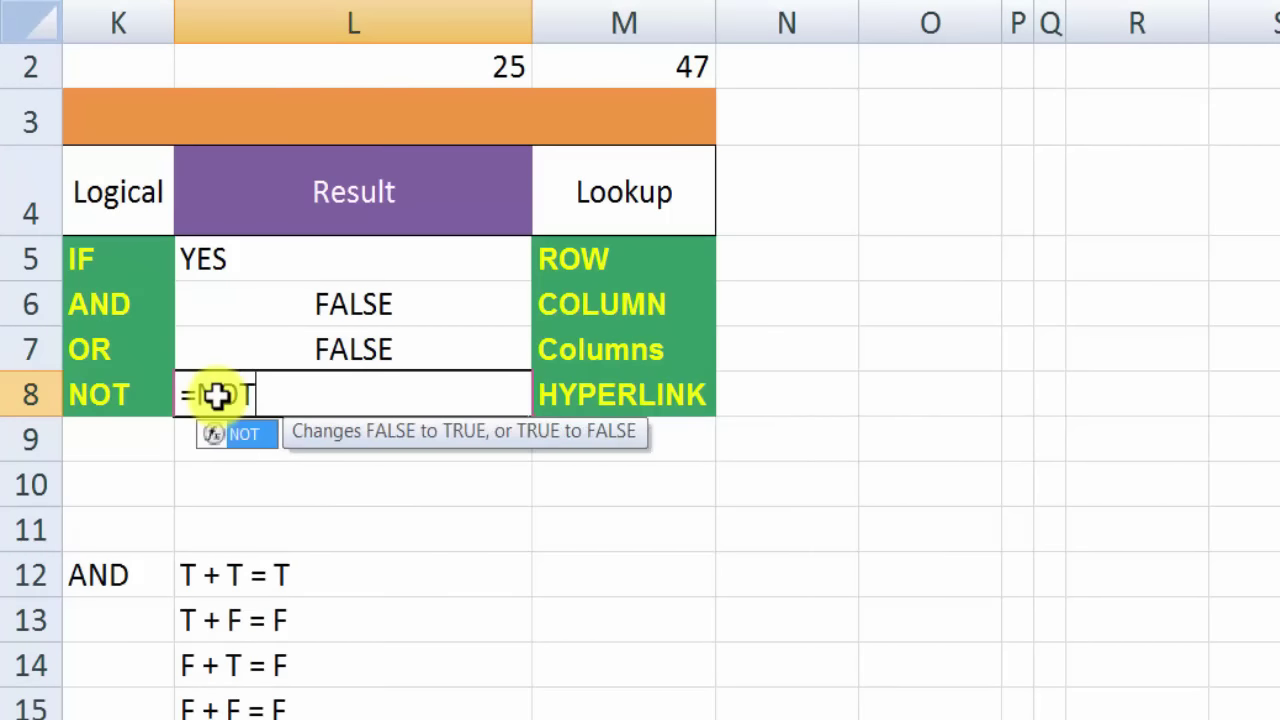
{"action": "type", "text": "(10<20"}
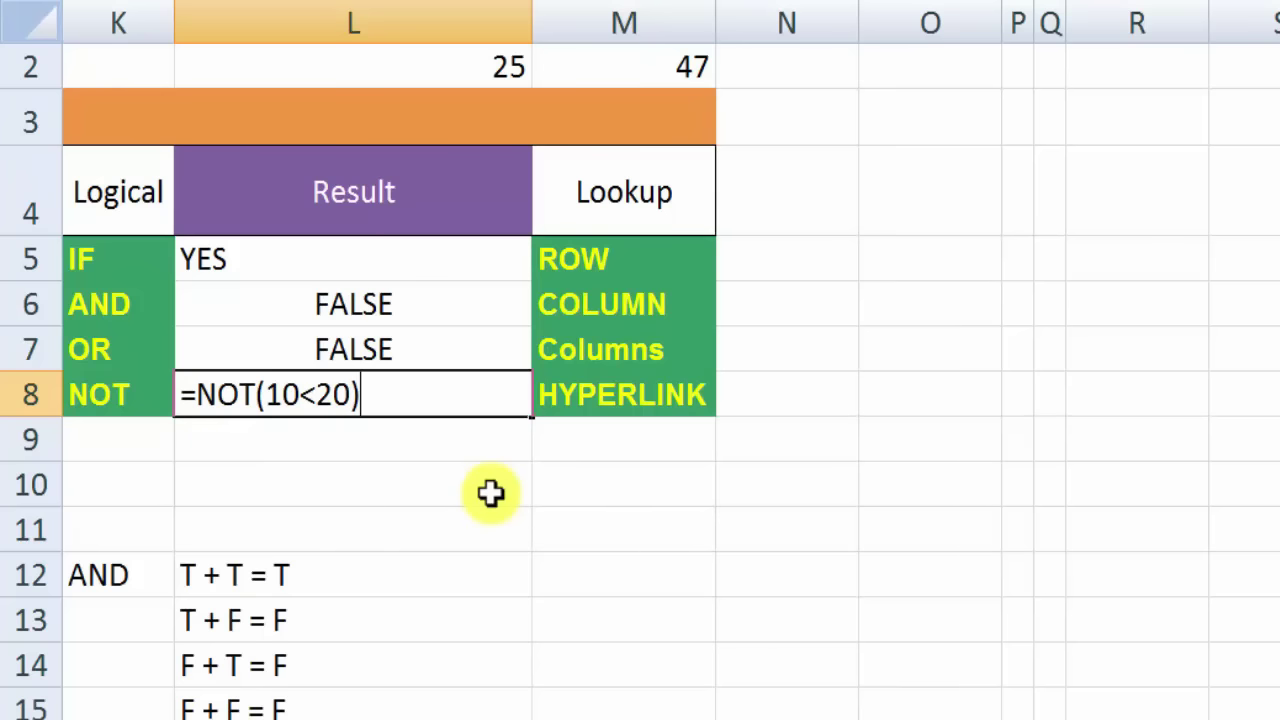
{"action": "scroll", "coordinate": [366, 500], "scroll_direction": "up", "scroll_amount": 1}
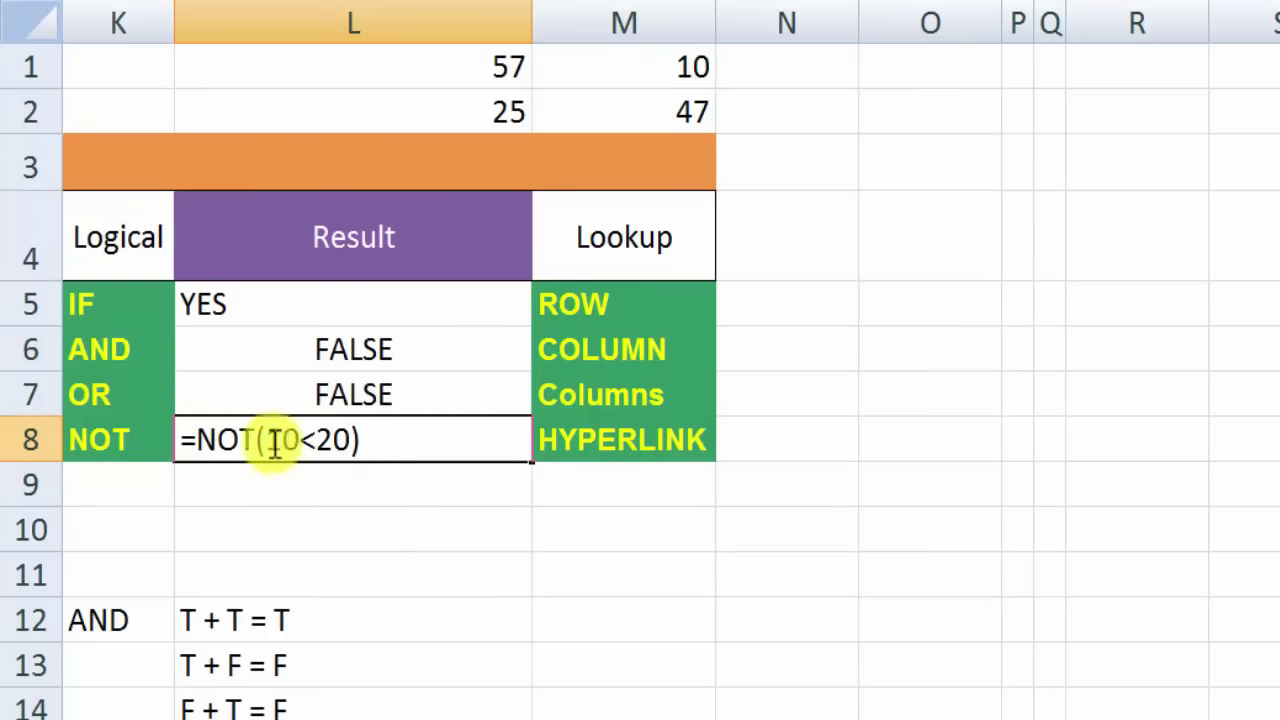
{"action": "left_click_drag", "start_coordinate": [268, 440], "coordinate": [345, 436]}
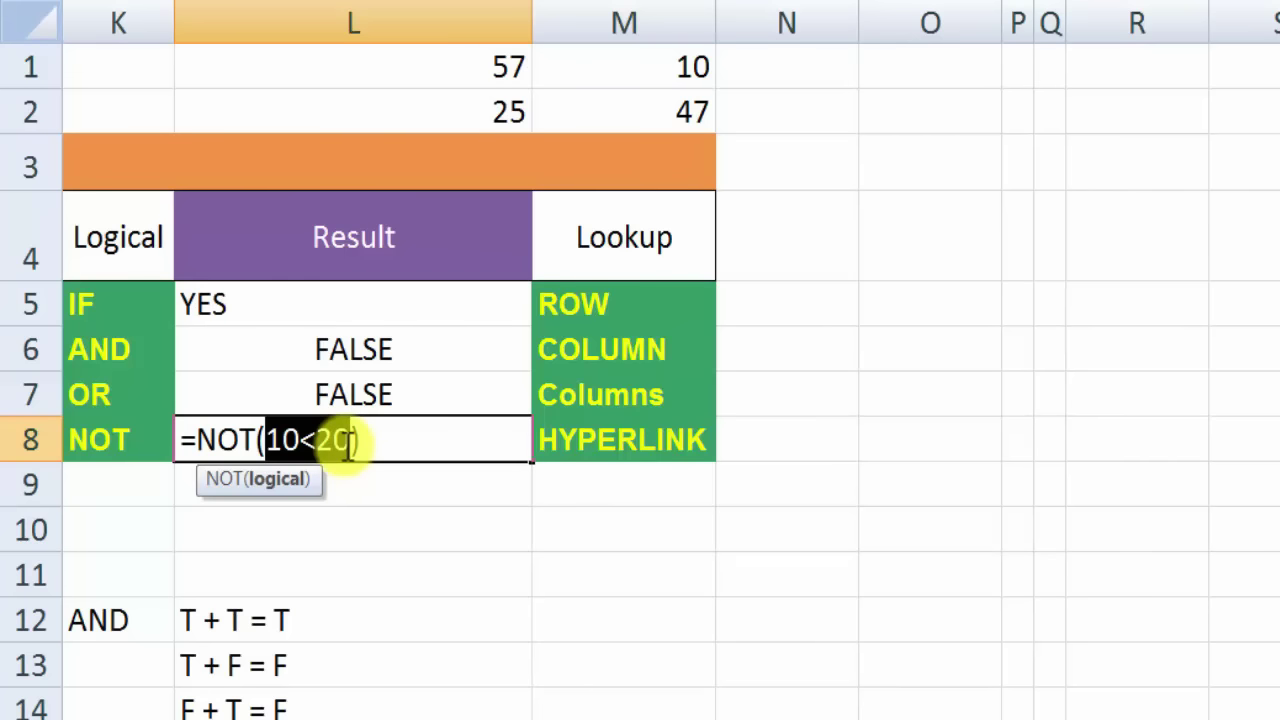
{"action": "left_click", "coordinate": [372, 443]}
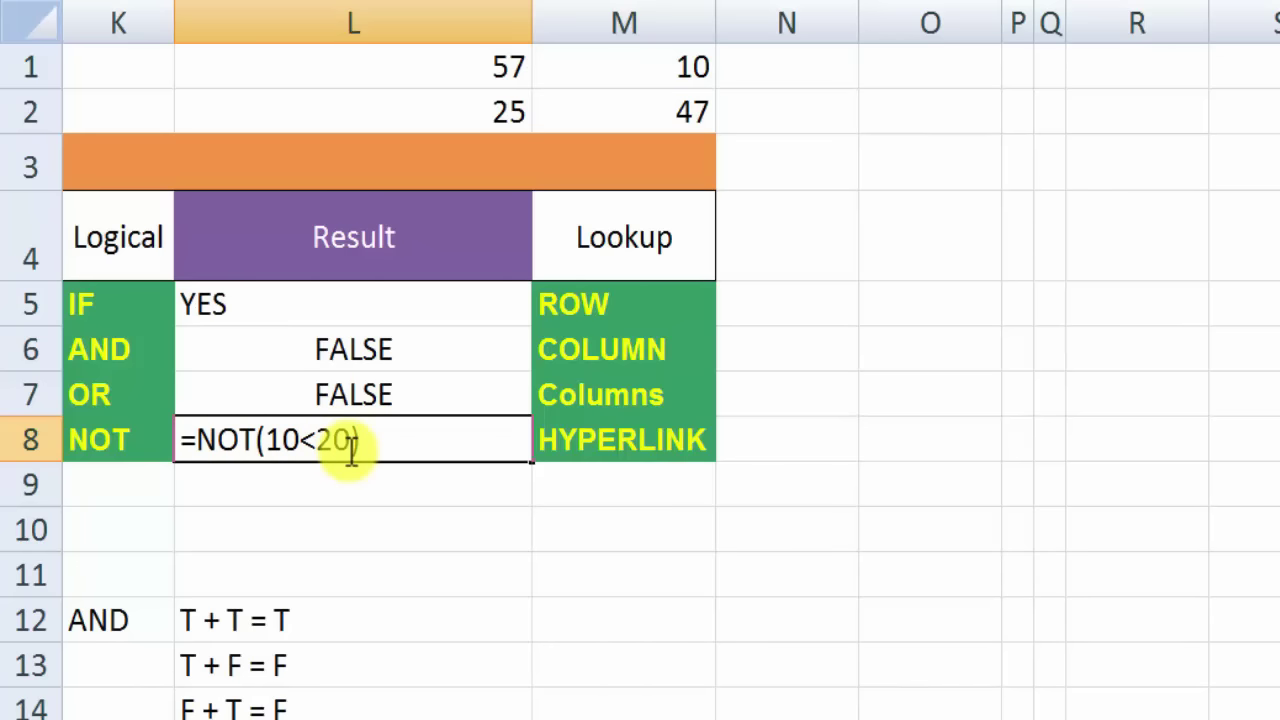
{"action": "key", "text": "Return"}
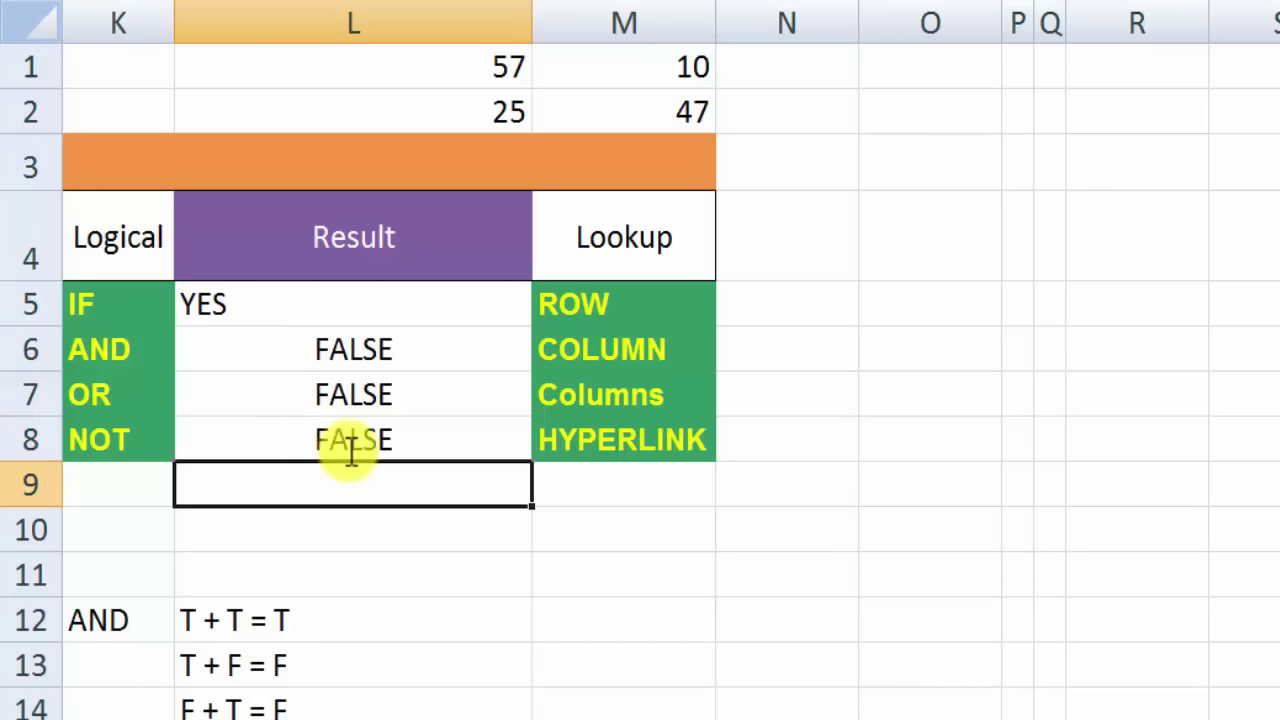
Step: Edit L8 to =NOT(10>20) so it displays TRUE
{"action": "left_click", "coordinate": [348, 446]}
{"action": "double_click", "coordinate": [346, 446]}
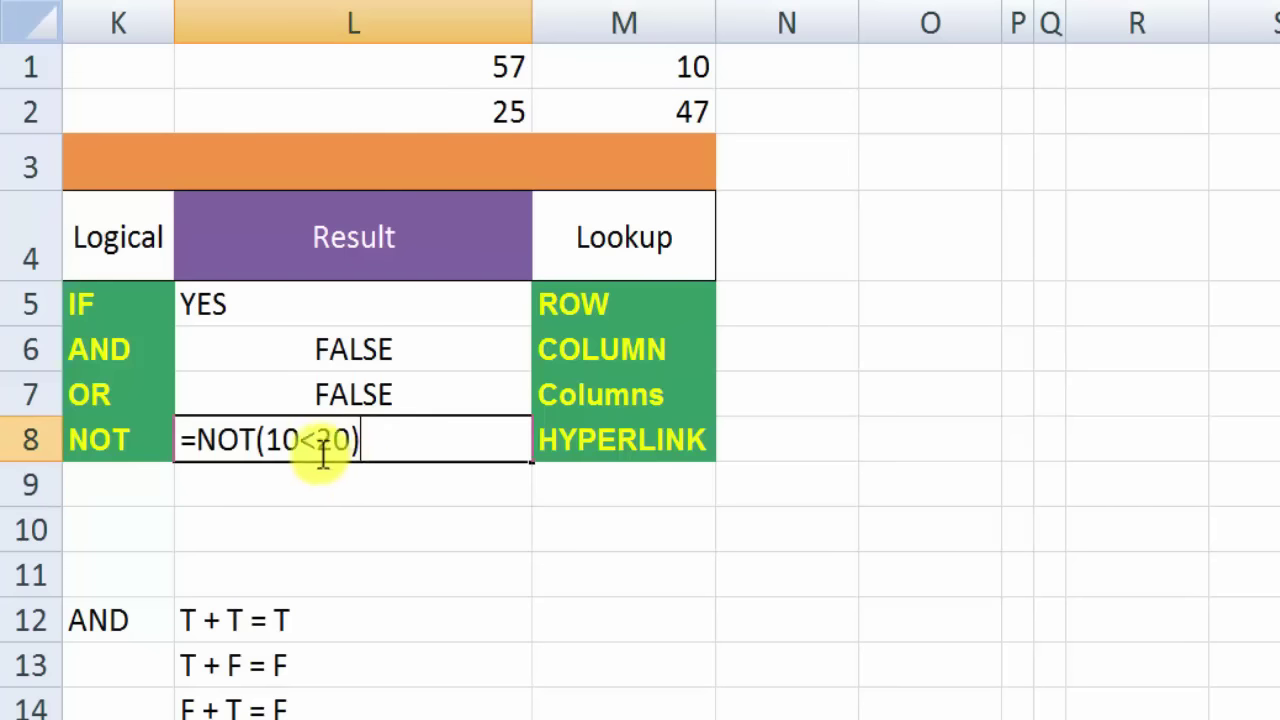
{"action": "left_click", "coordinate": [317, 449]}
{"action": "key", "text": "BackSpace"}
{"action": "key", "text": "shift+F10"}
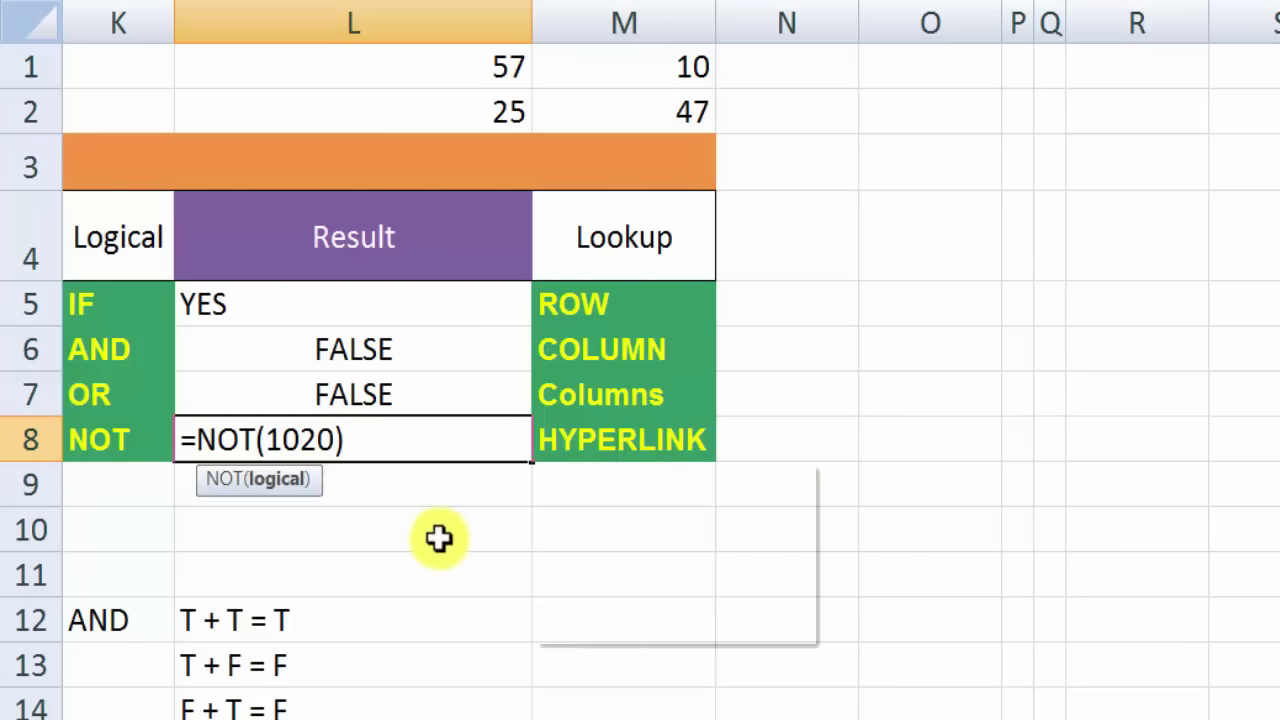
{"action": "key", "text": "Escape"}
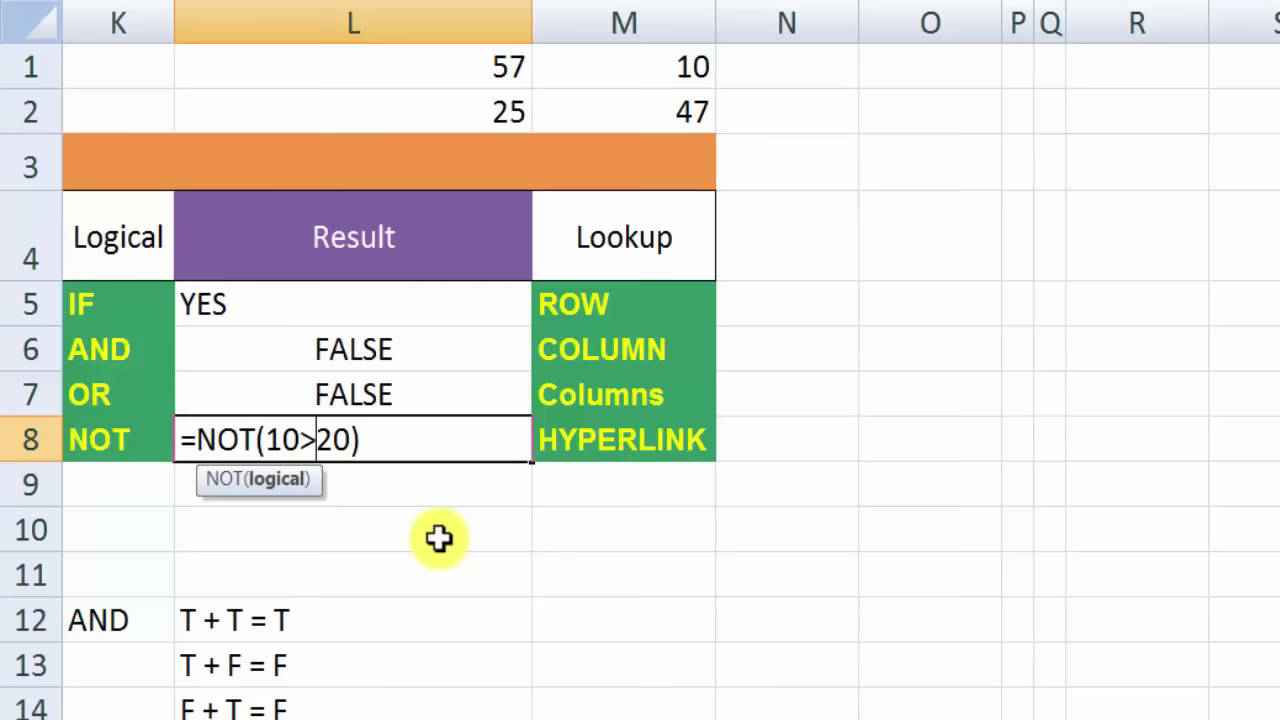
{"action": "type", "text": ">"}
{"action": "key", "text": "Return"}
{"action": "left_click", "coordinate": [343, 445]}
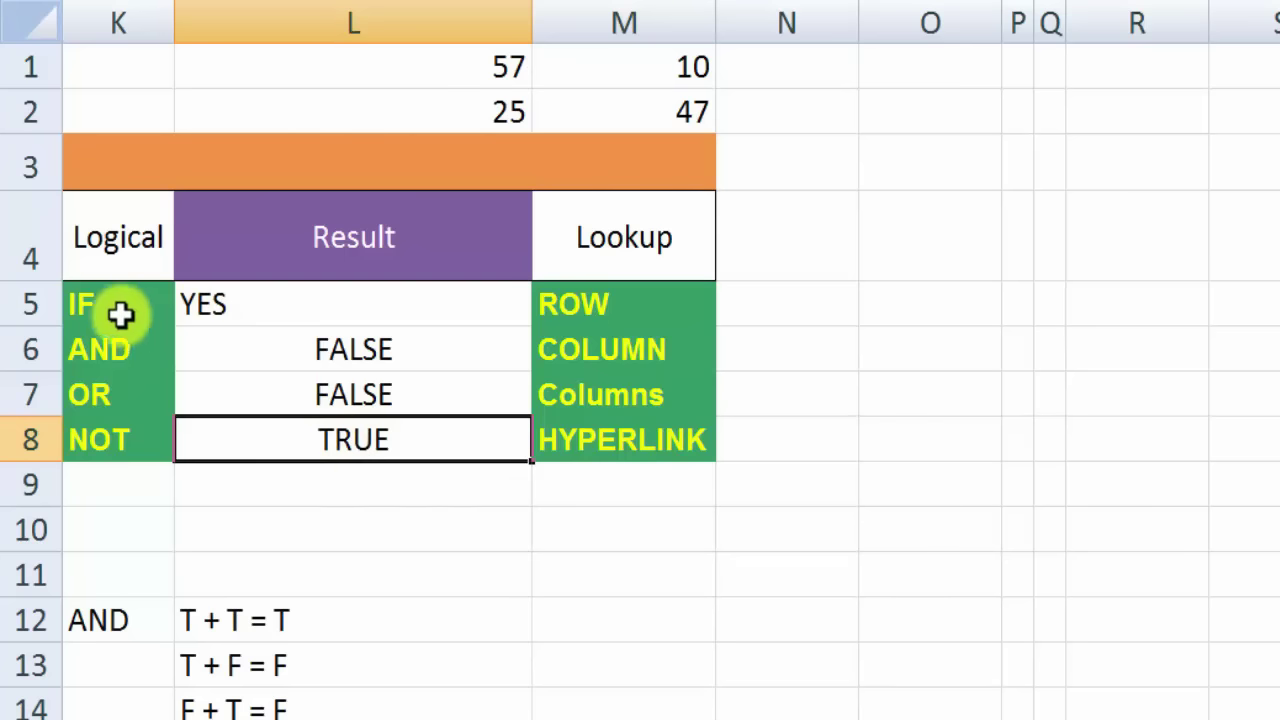
{"action": "left_click_drag", "start_coordinate": [103, 304], "coordinate": [97, 431]}
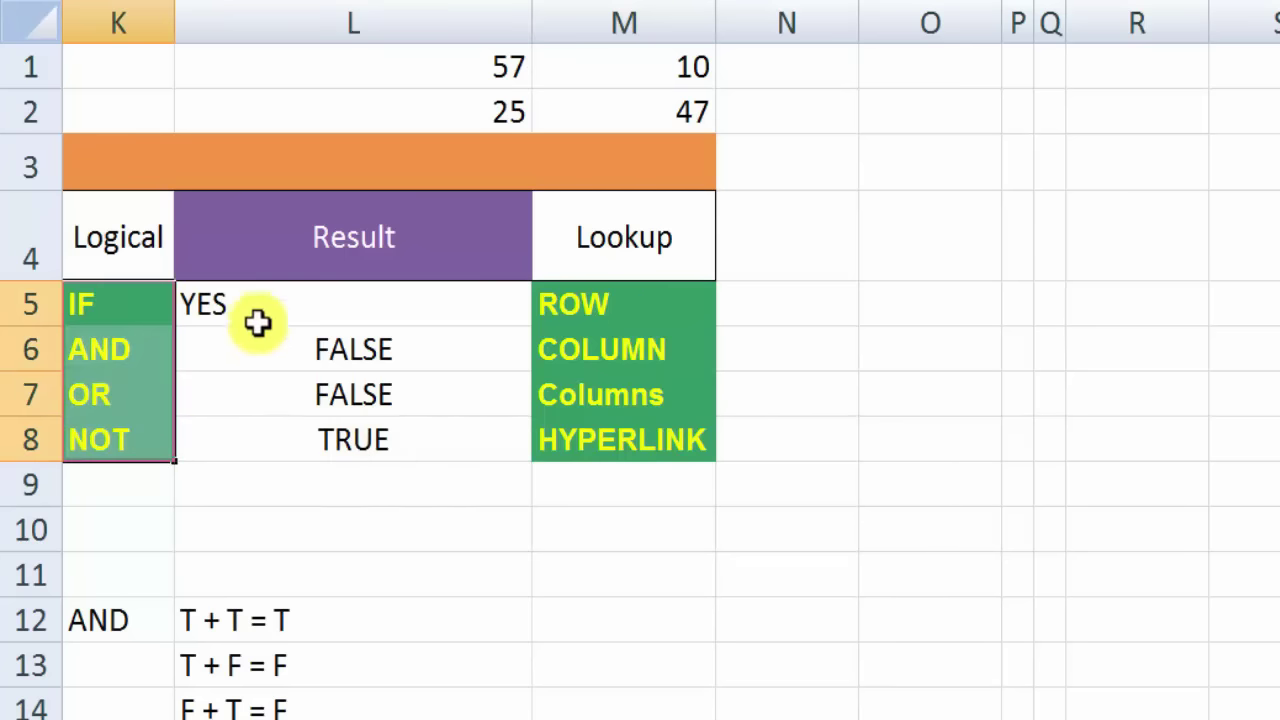
{"action": "left_click_drag", "start_coordinate": [257, 318], "coordinate": [254, 429]}
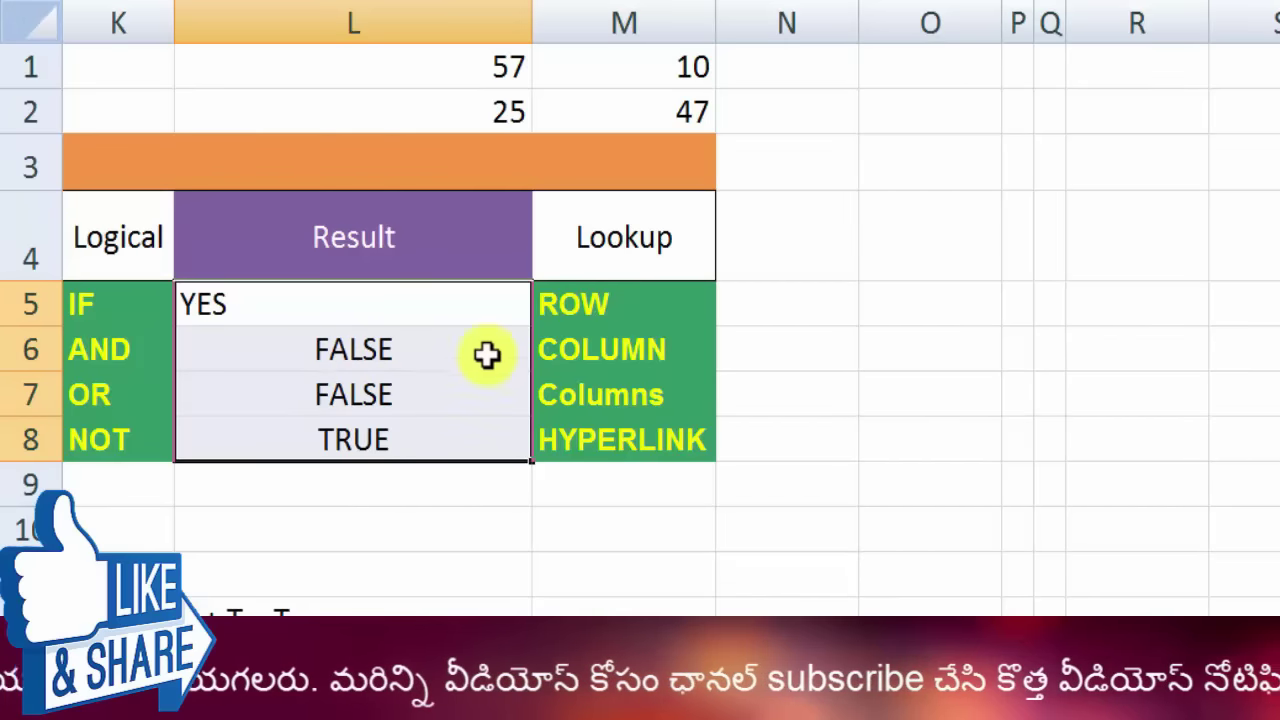
{"action": "left_click", "coordinate": [604, 254]}
{"action": "left_click", "coordinate": [588, 313]}
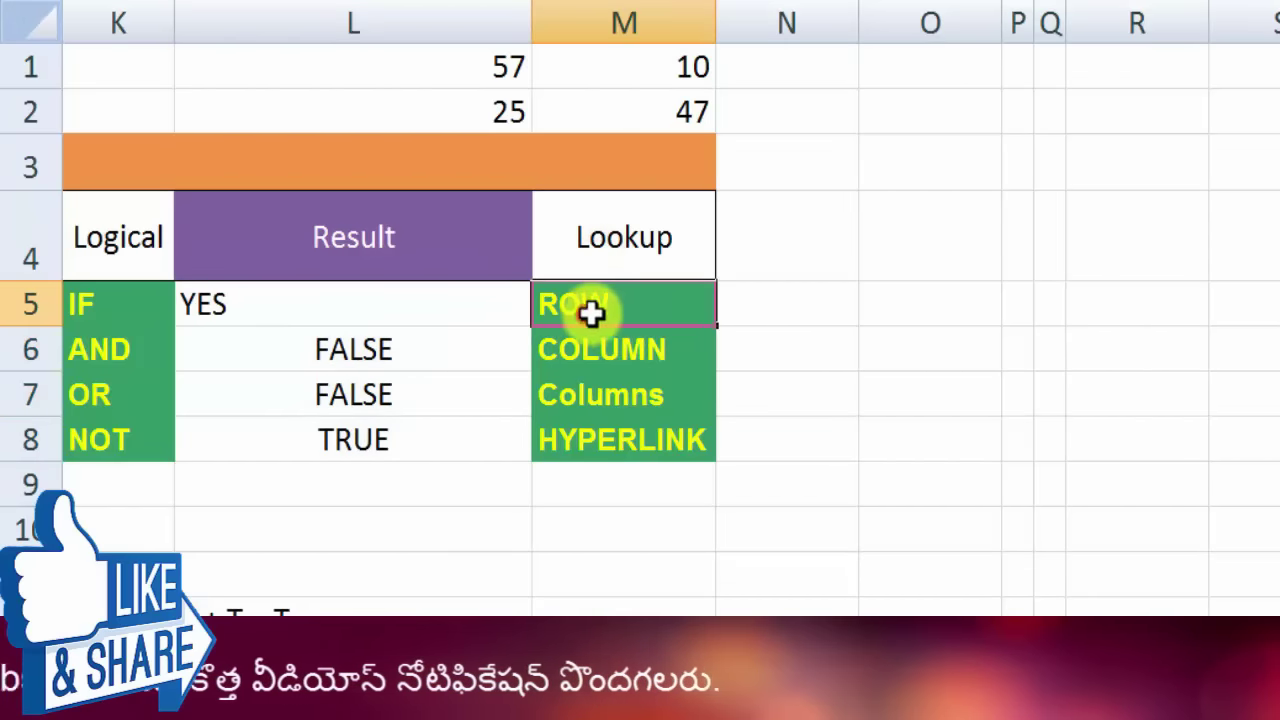
{"action": "left_click", "coordinate": [810, 311]}
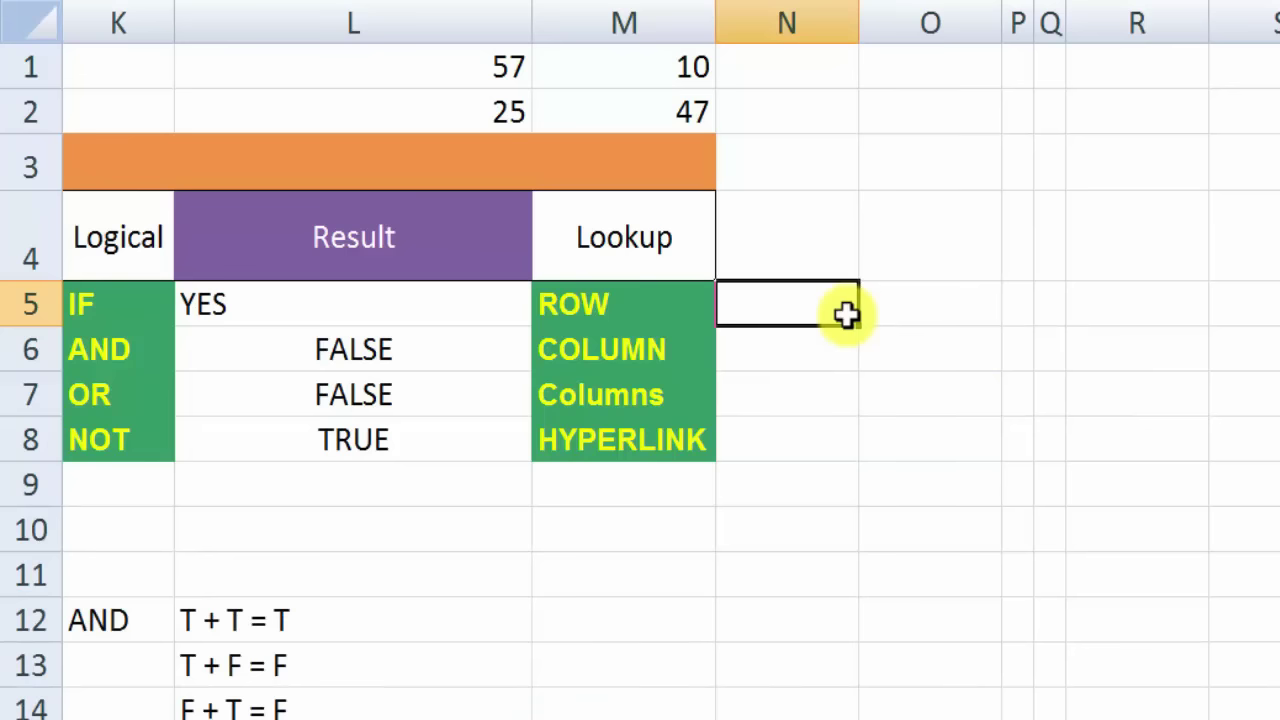
Step: Enter =ROW() in N5, then replace it with =ROW(T3) so it returns 3
{"action": "type", "text": "RO"}
{"action": "key", "text": "BackSpace"}
{"action": "key", "text": "BackSpace"}
{"action": "type", "text": "="}
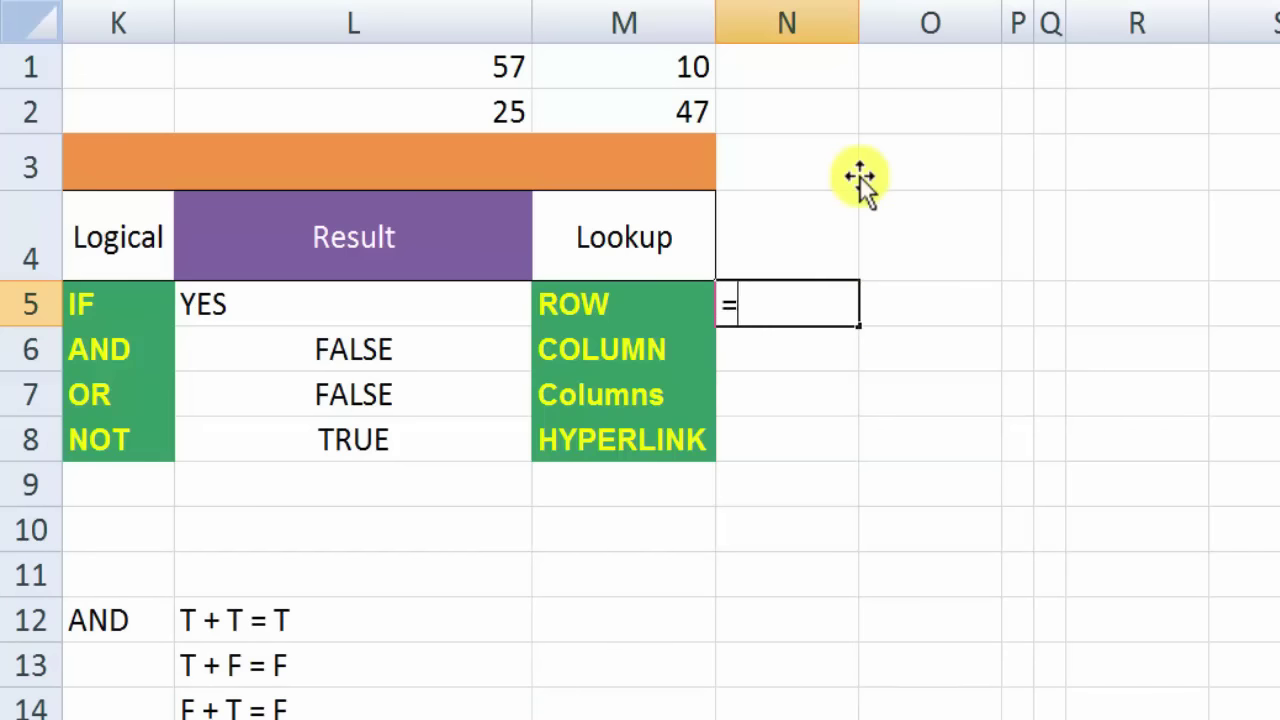
{"action": "type", "text": "ROW()"}
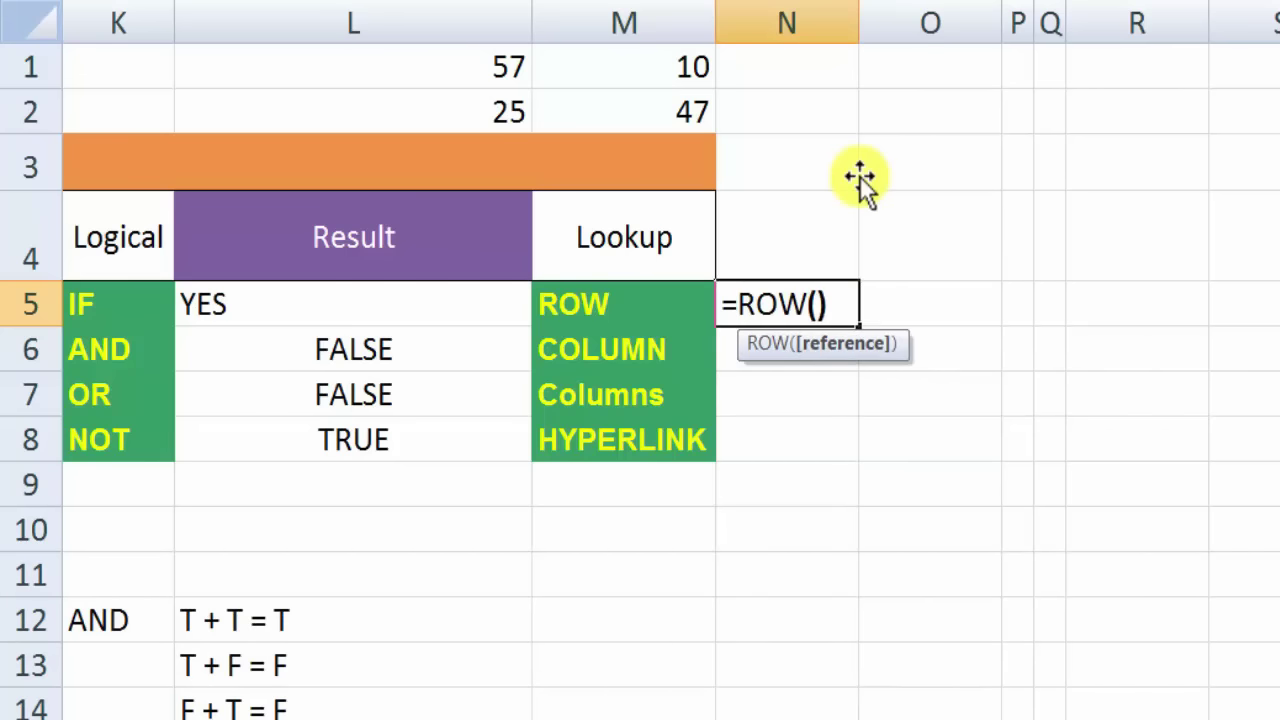
{"action": "key", "text": "Return"}
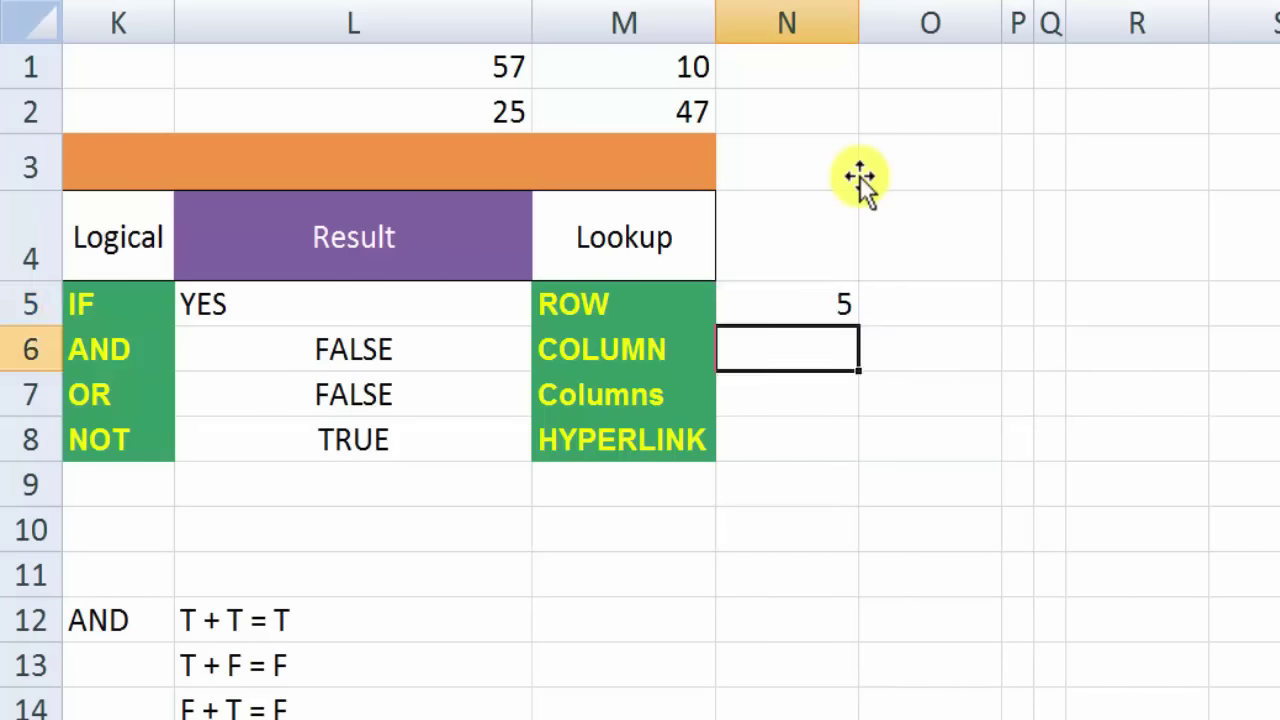
{"action": "key", "text": "Up"}
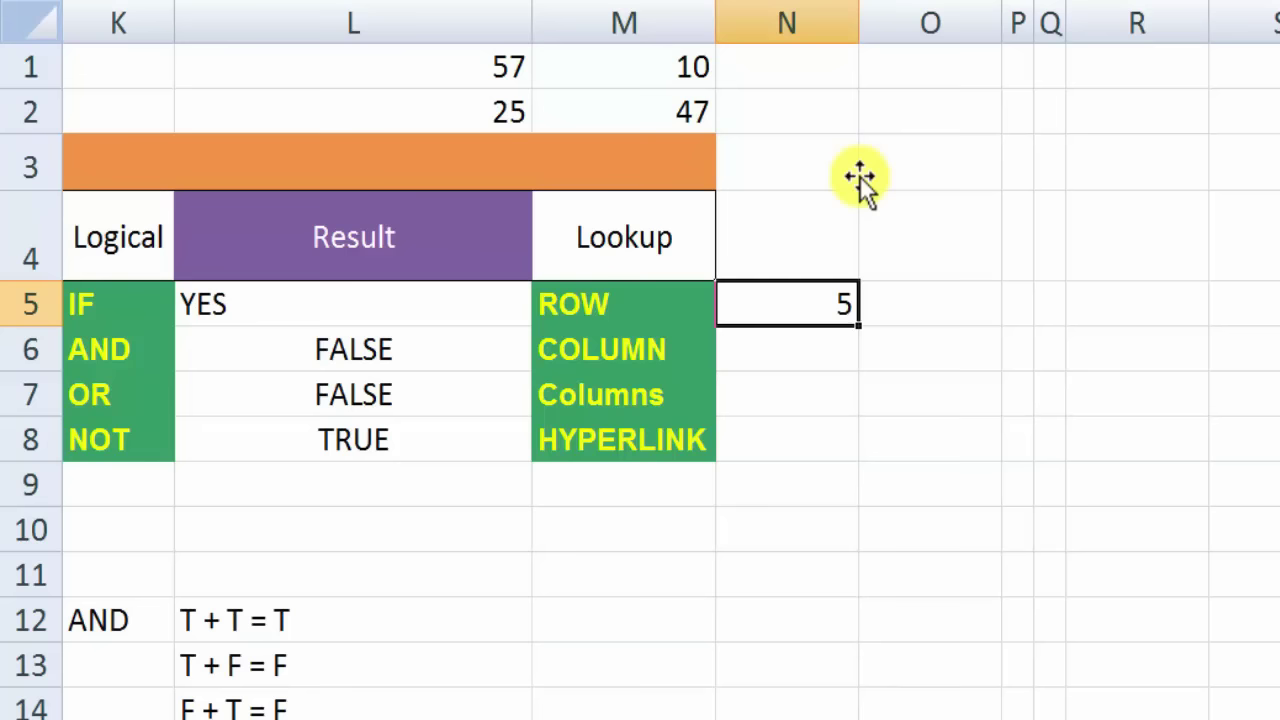
{"action": "type", "text": "=ROW"}
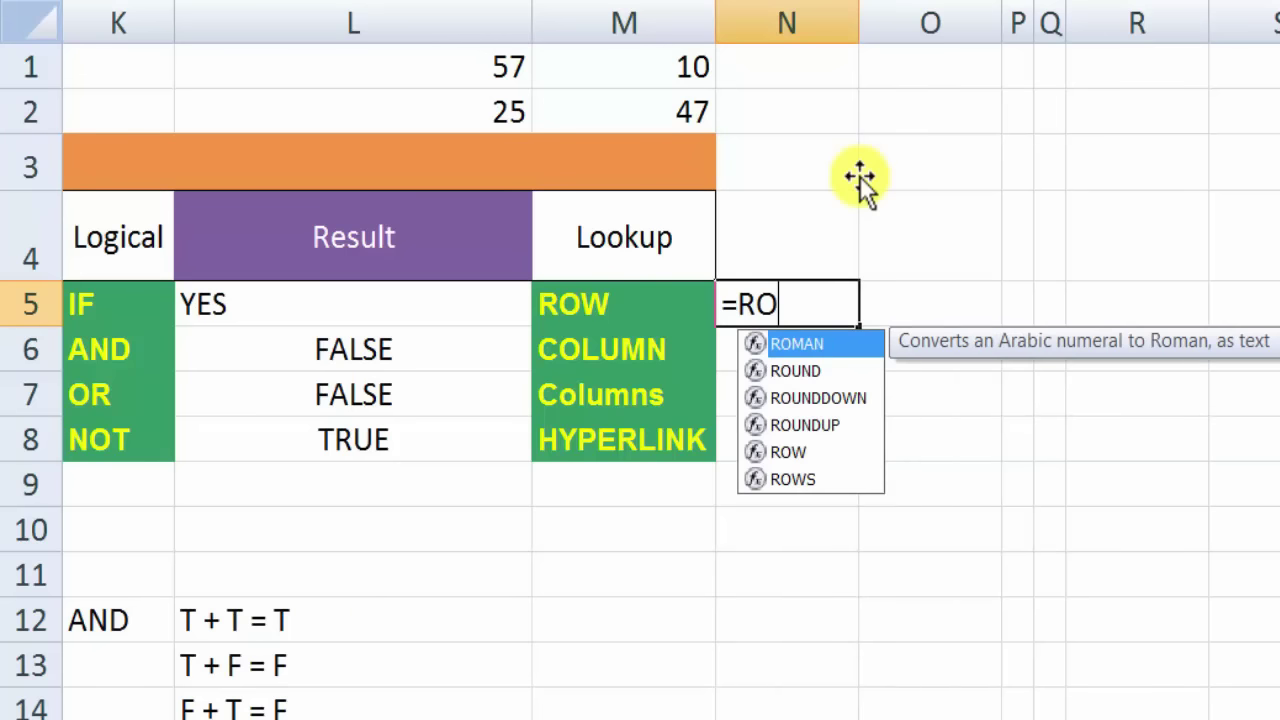
{"action": "type", "text": "(T3"}
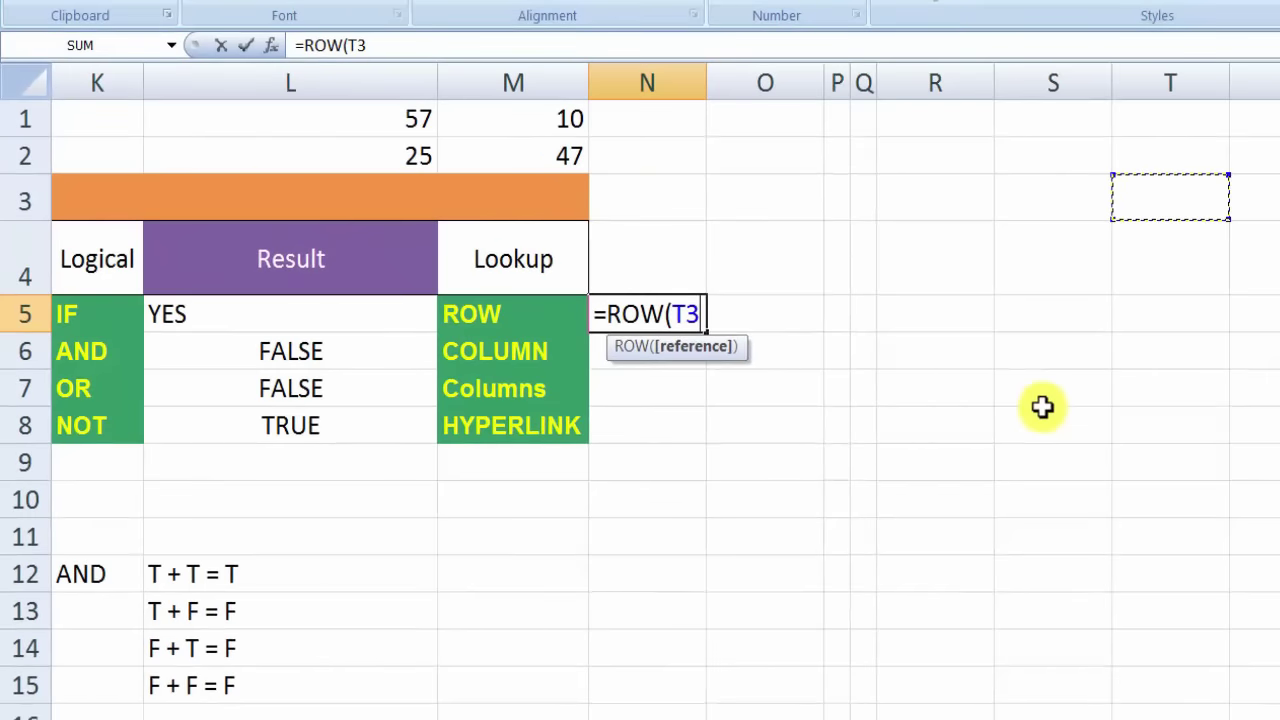
{"action": "type", "text": ")"}
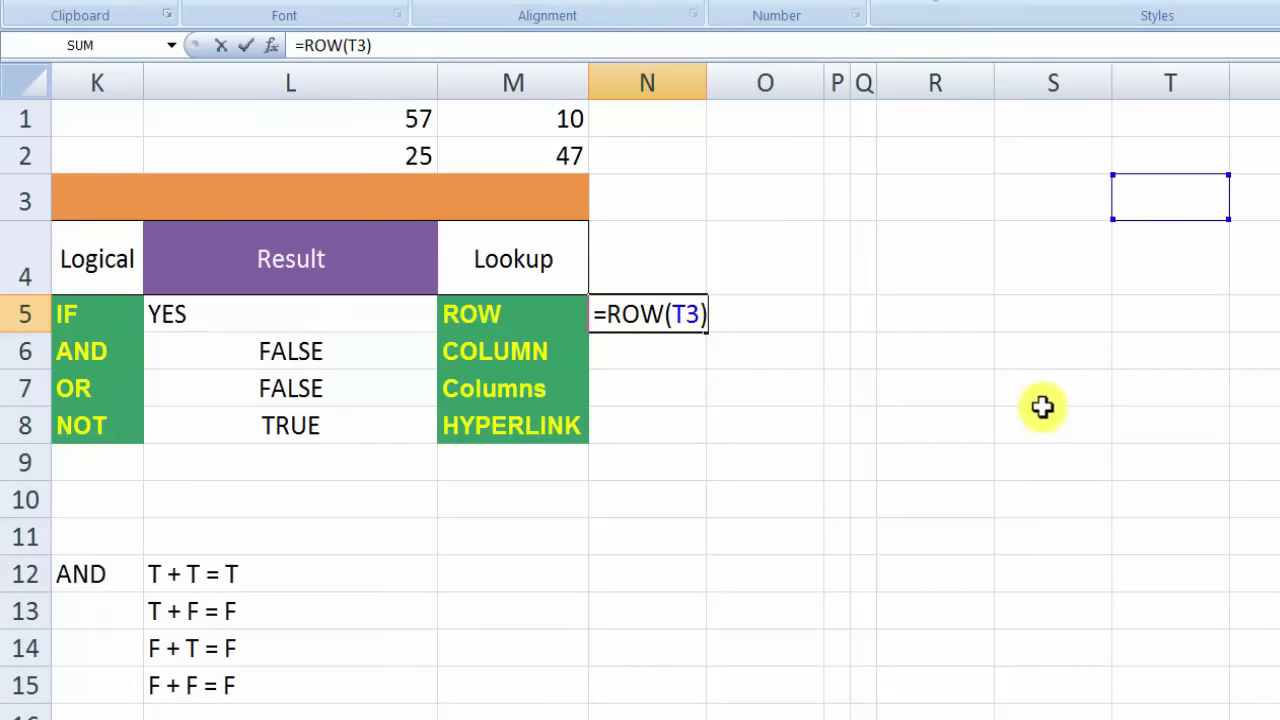
{"action": "key", "text": "Return"}
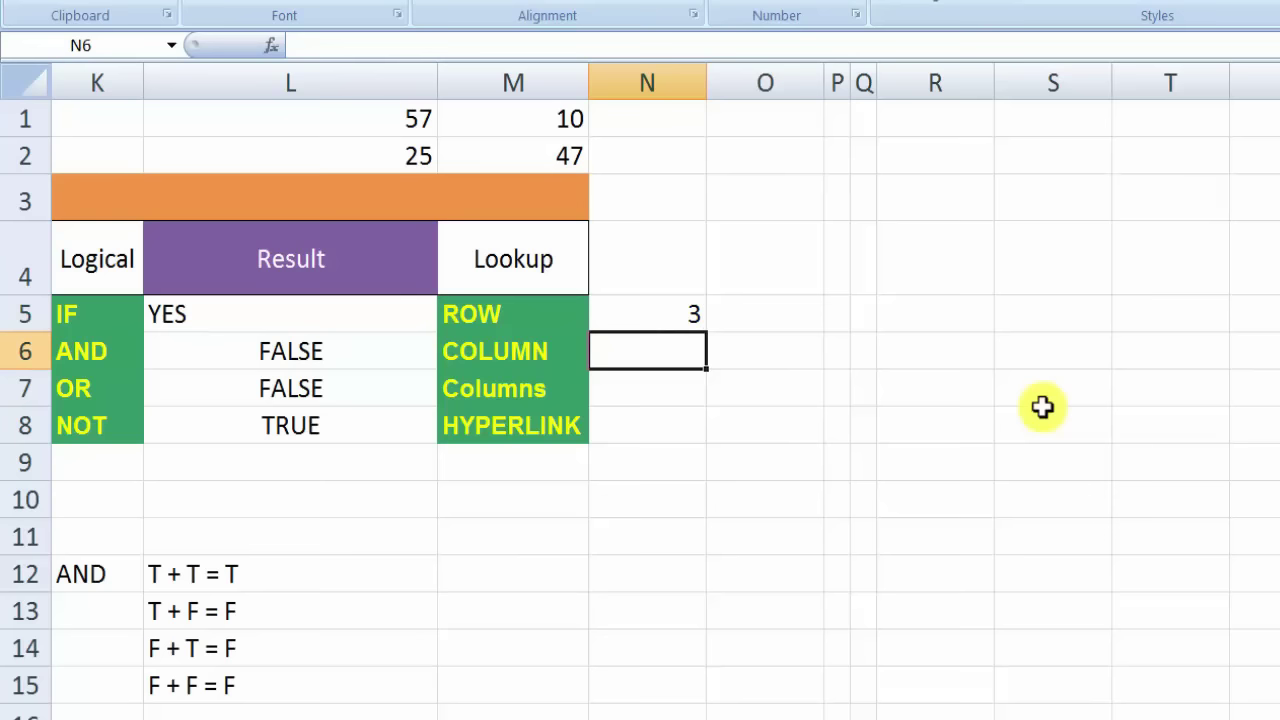
Step: Enter =COLUMN(T6) in N6, which returns 20
{"action": "type", "text": "=C"}
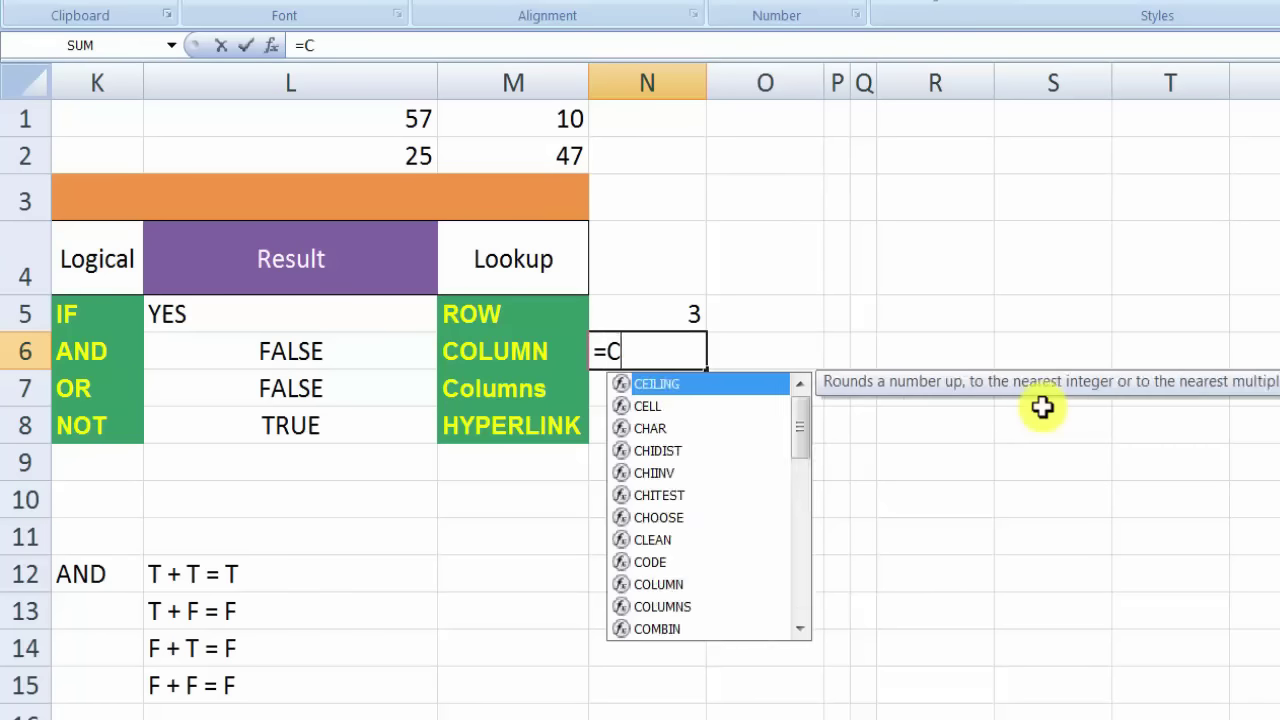
{"action": "type", "text": "OLUM"}
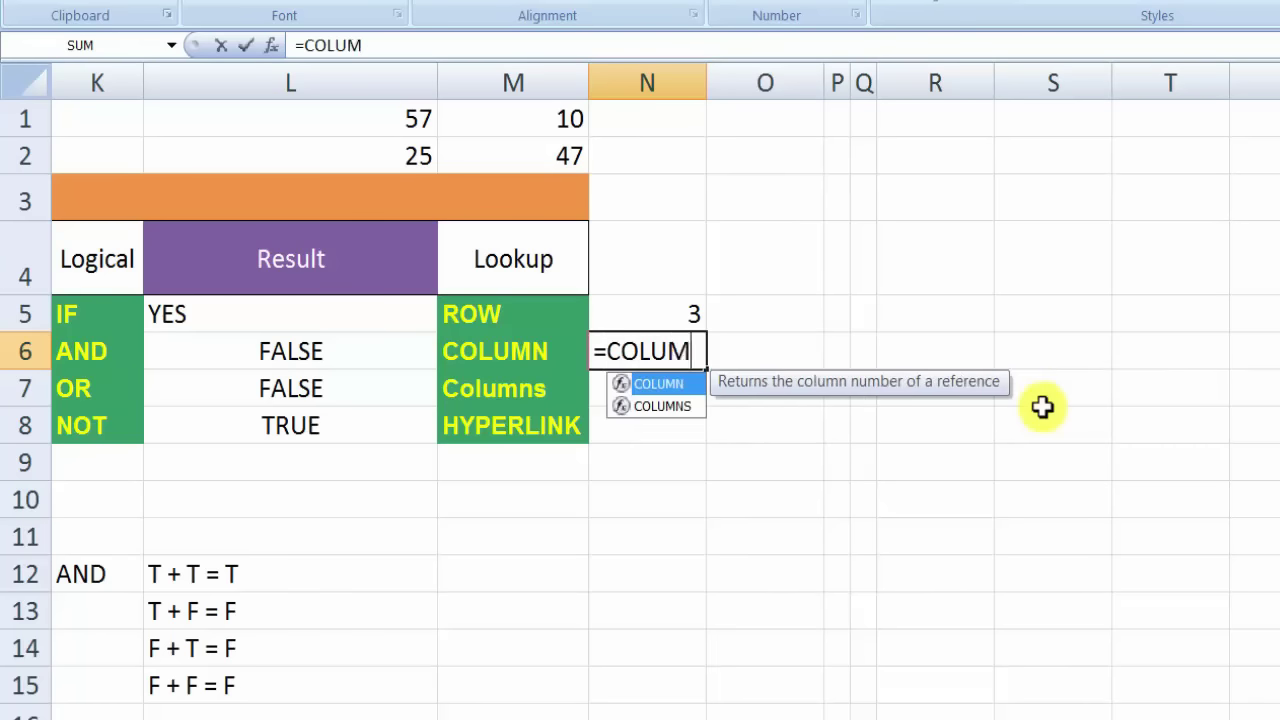
{"action": "type", "text": "N("}
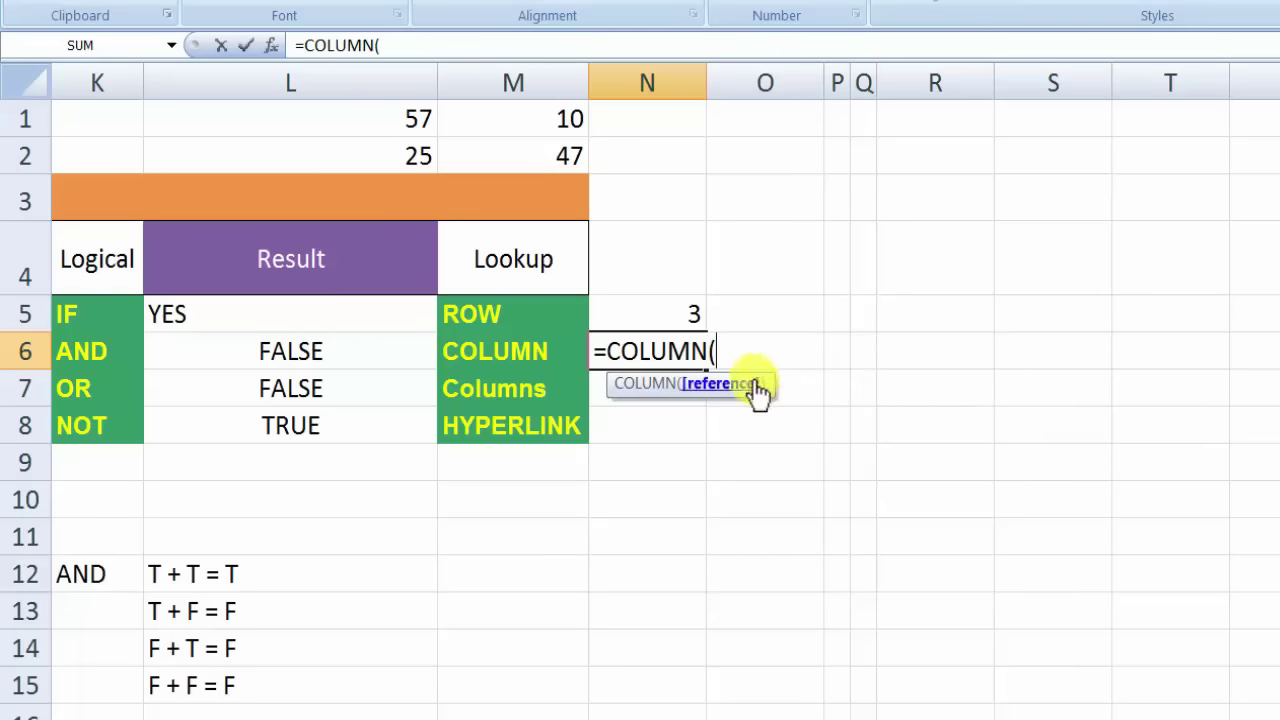
{"action": "left_click", "coordinate": [1183, 350]}
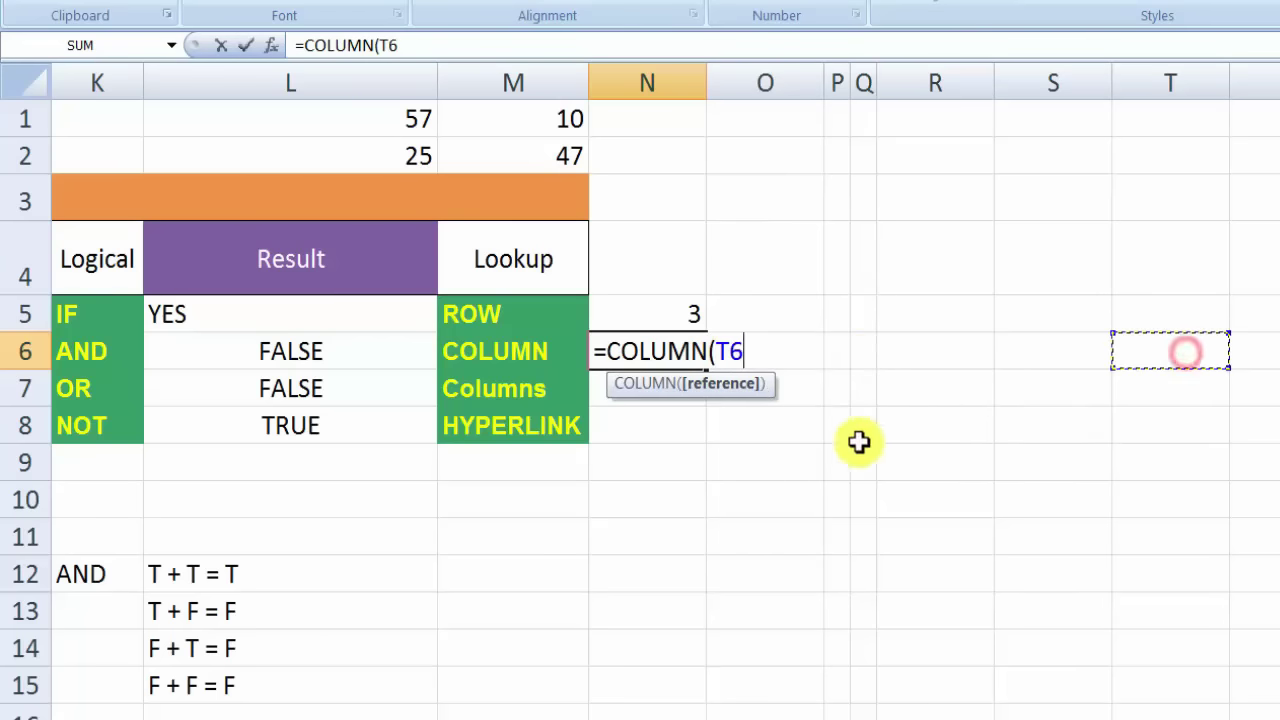
{"action": "type", "text": ")"}
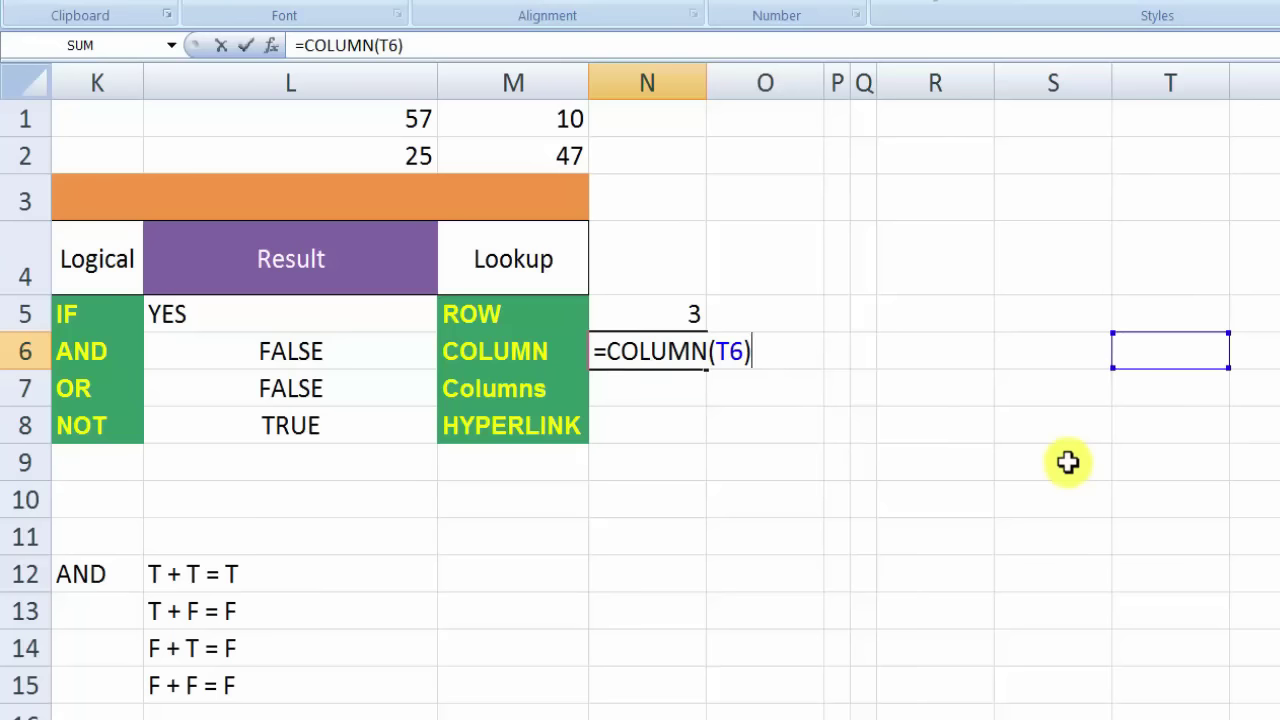
{"action": "key", "text": "Return"}
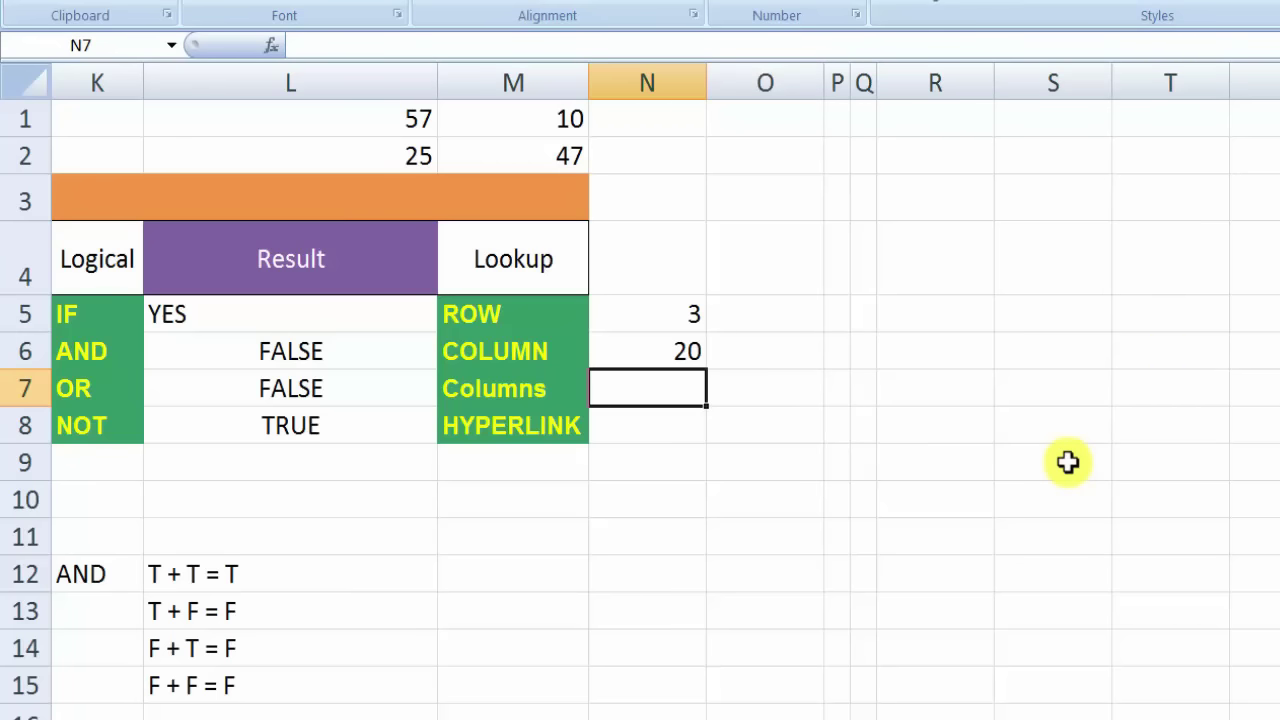
Step: Re-enter N6 as =COLUMN() so it shows its own column number, 14
{"action": "key", "text": "Up"}
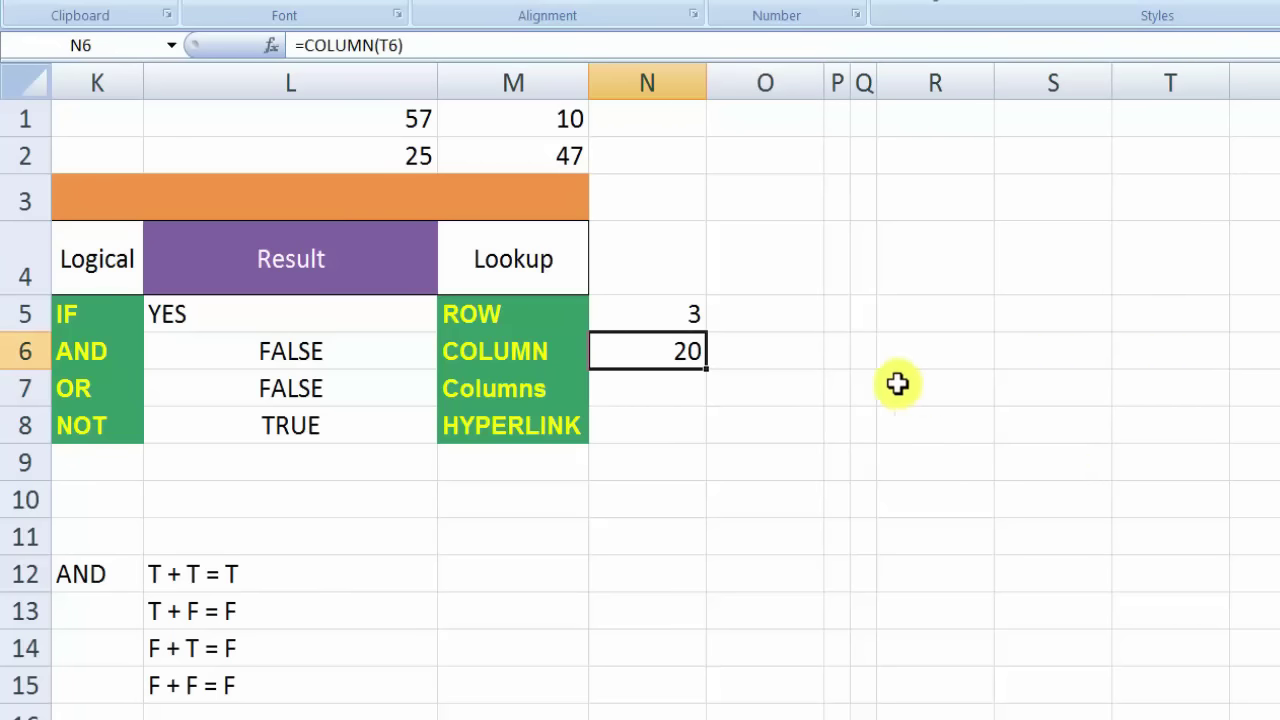
{"action": "type", "text": "=C"}
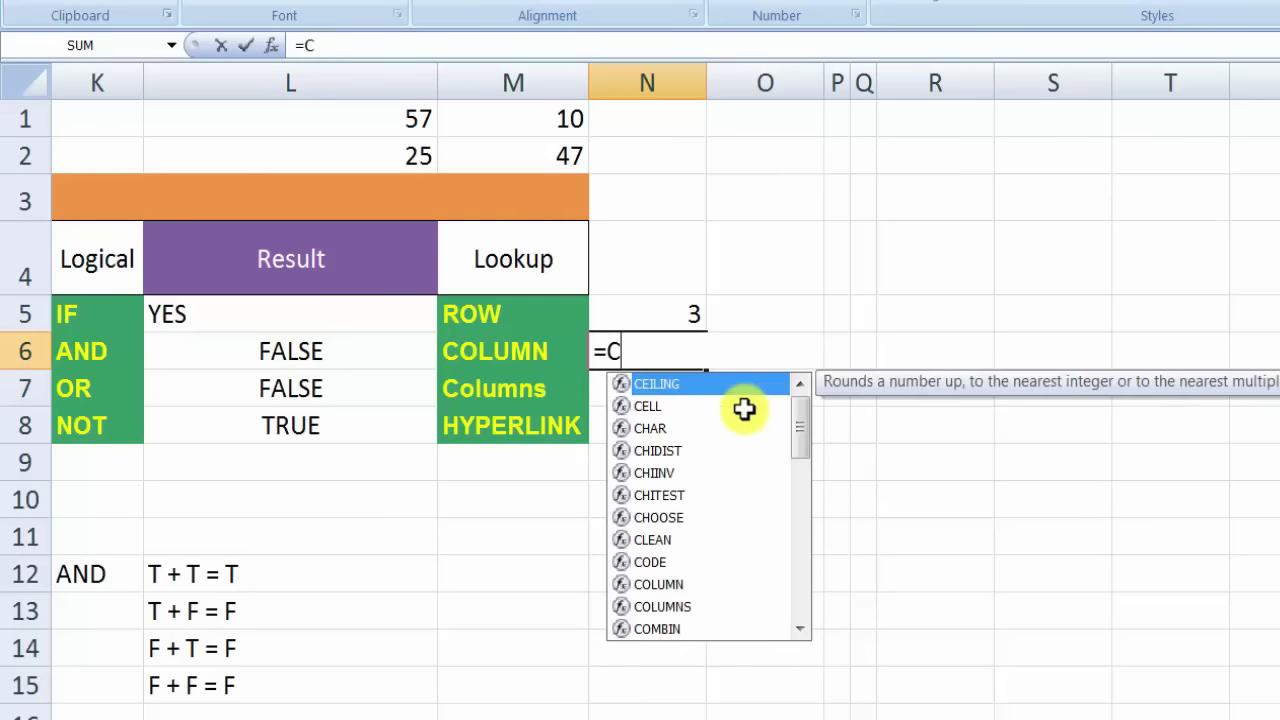
{"action": "type", "text": "OLUMN"}
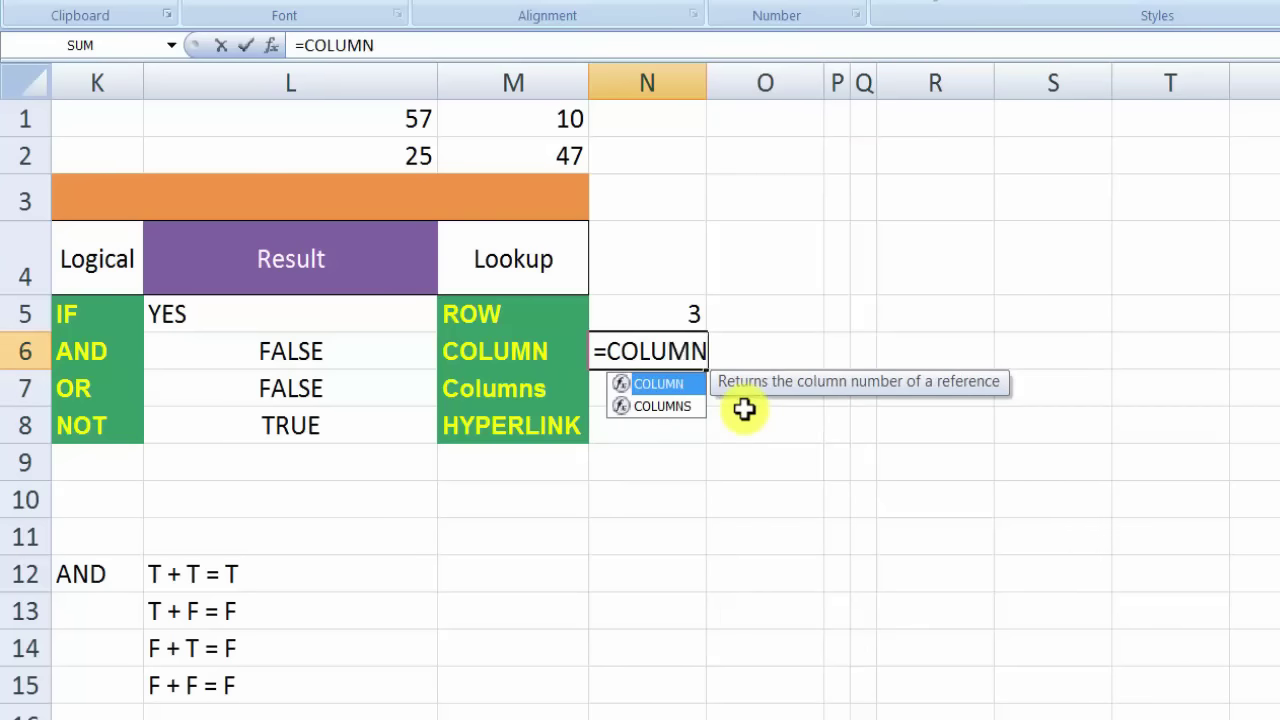
{"action": "type", "text": "()"}
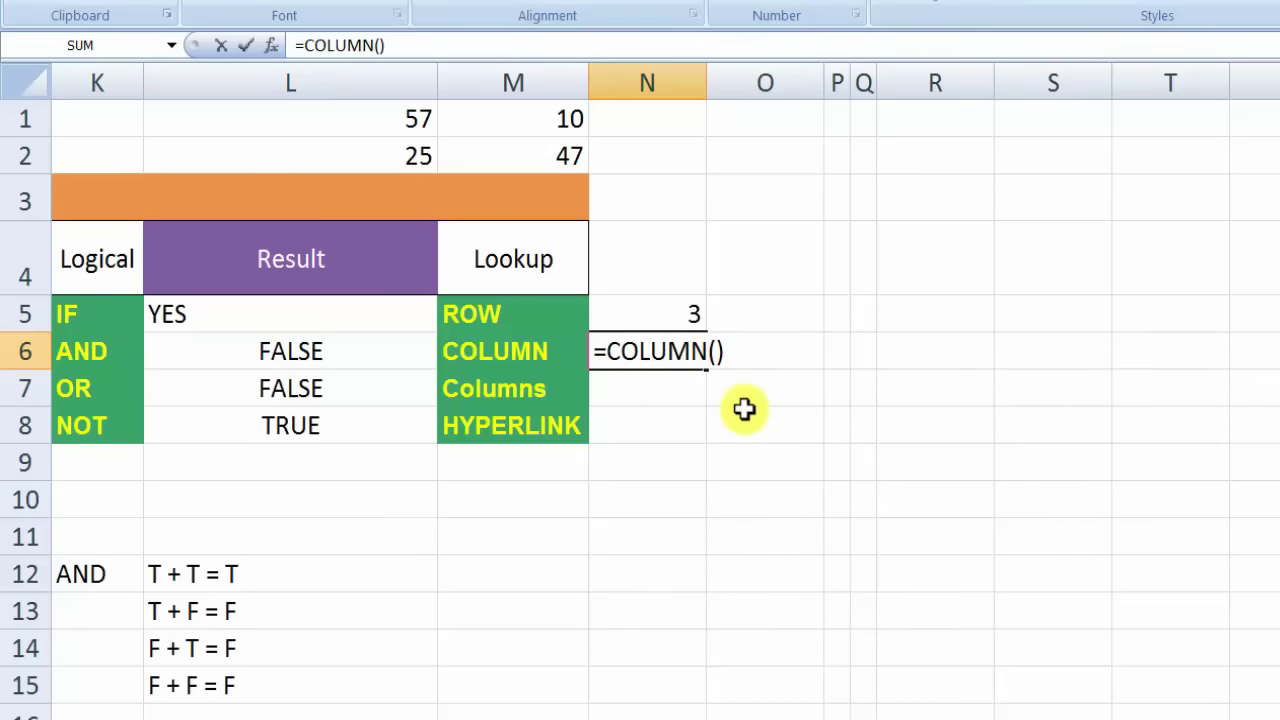
{"action": "key", "text": "Return"}
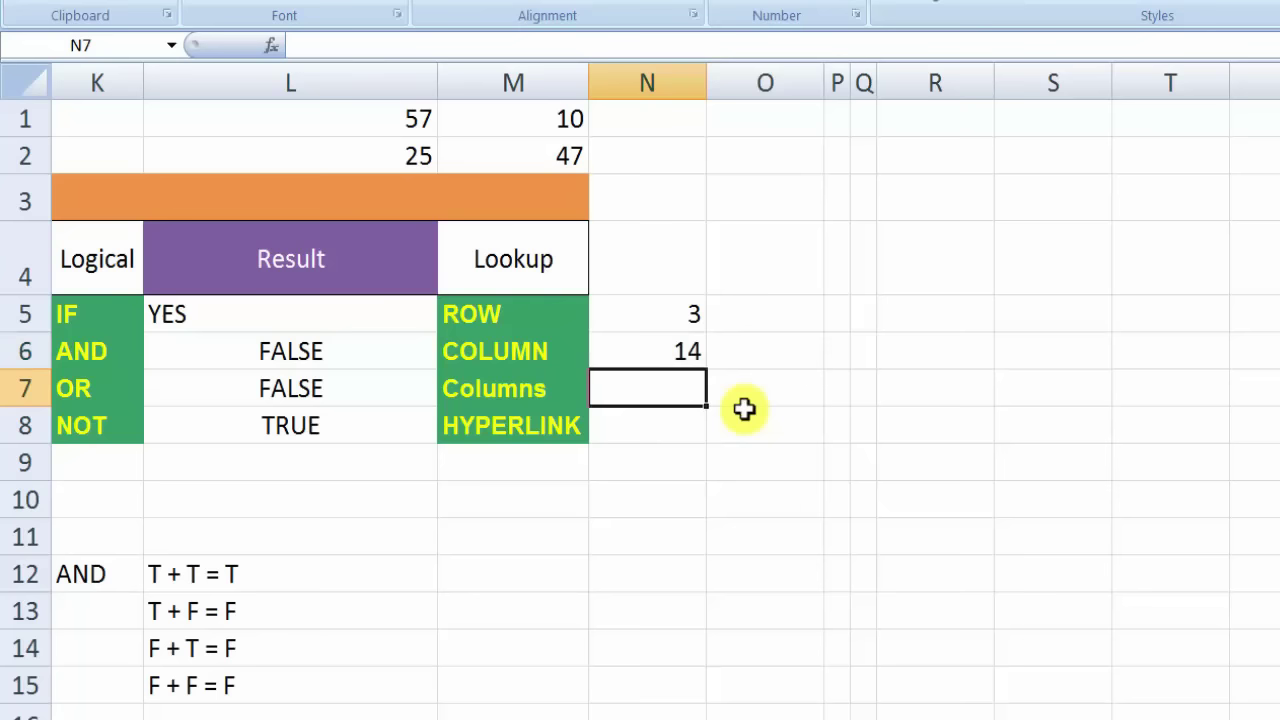
{"action": "key", "text": "Up"}
{"action": "key", "text": "Left"}
{"action": "key", "text": "Right"}
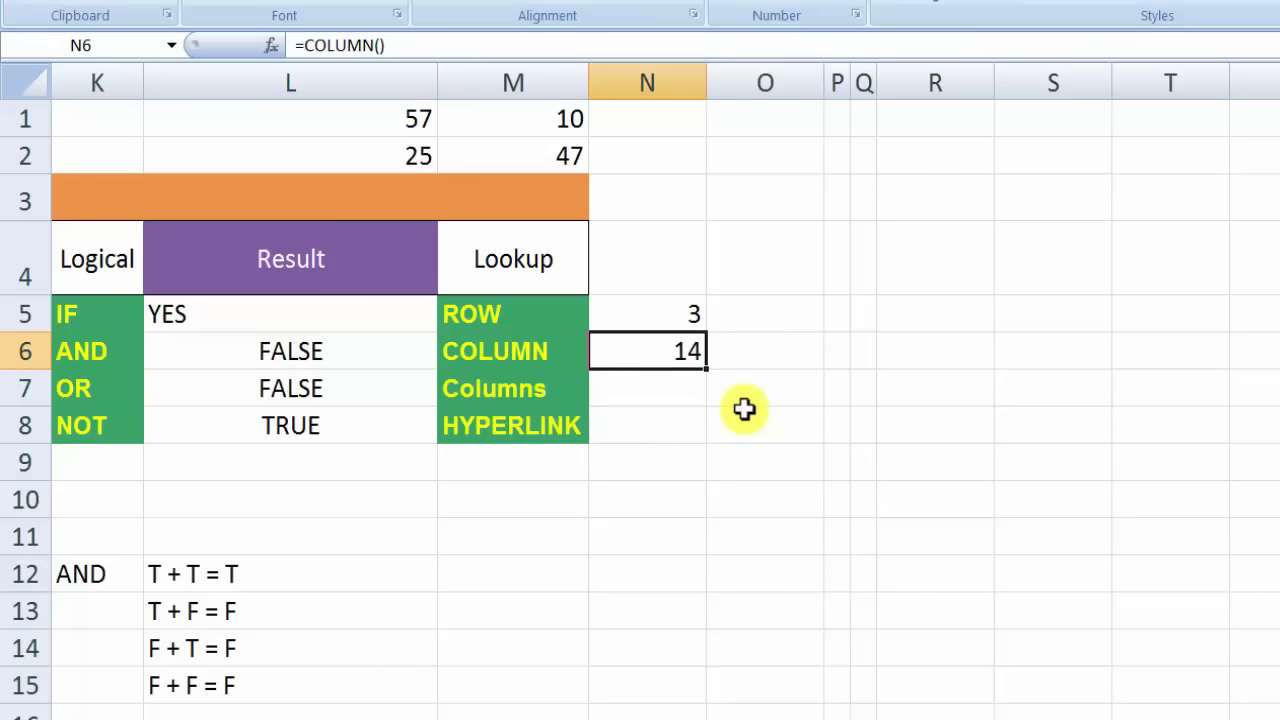
{"action": "key", "text": "Down"}
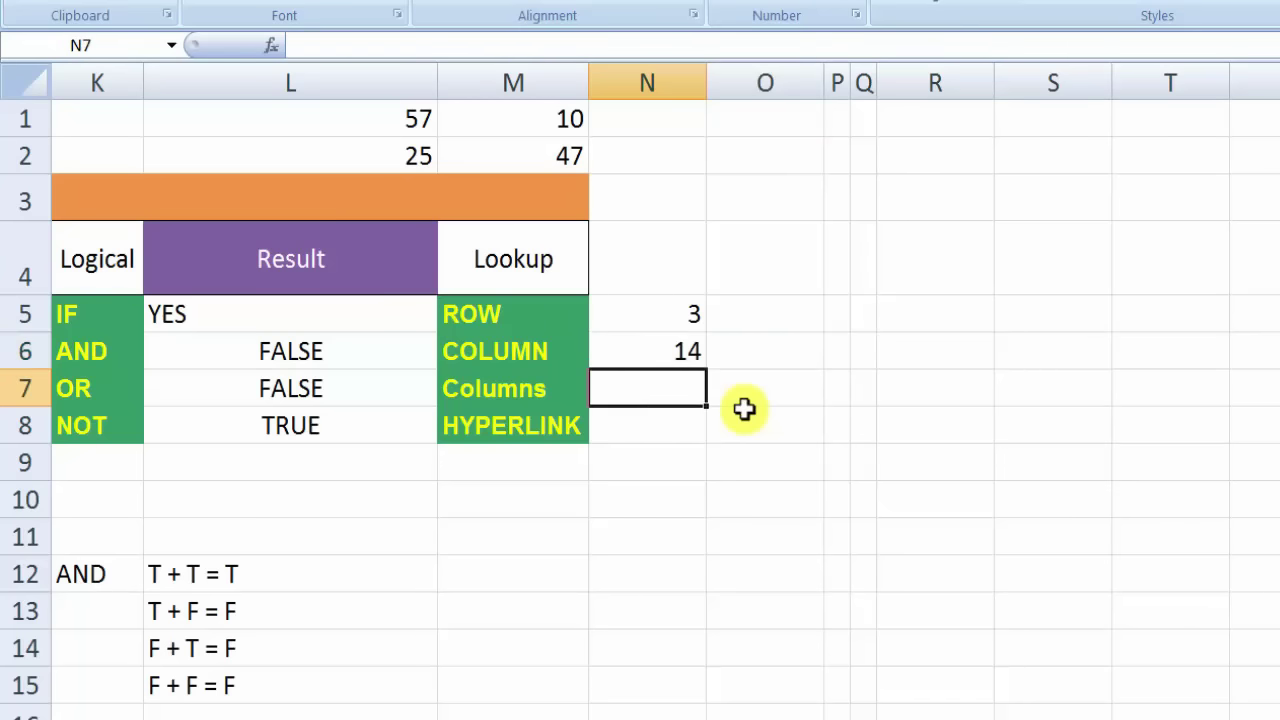
Step: Enter =COLUMNS(R3:T3) in N7 to return 3, then move to cell M9
{"action": "type", "text": "="}
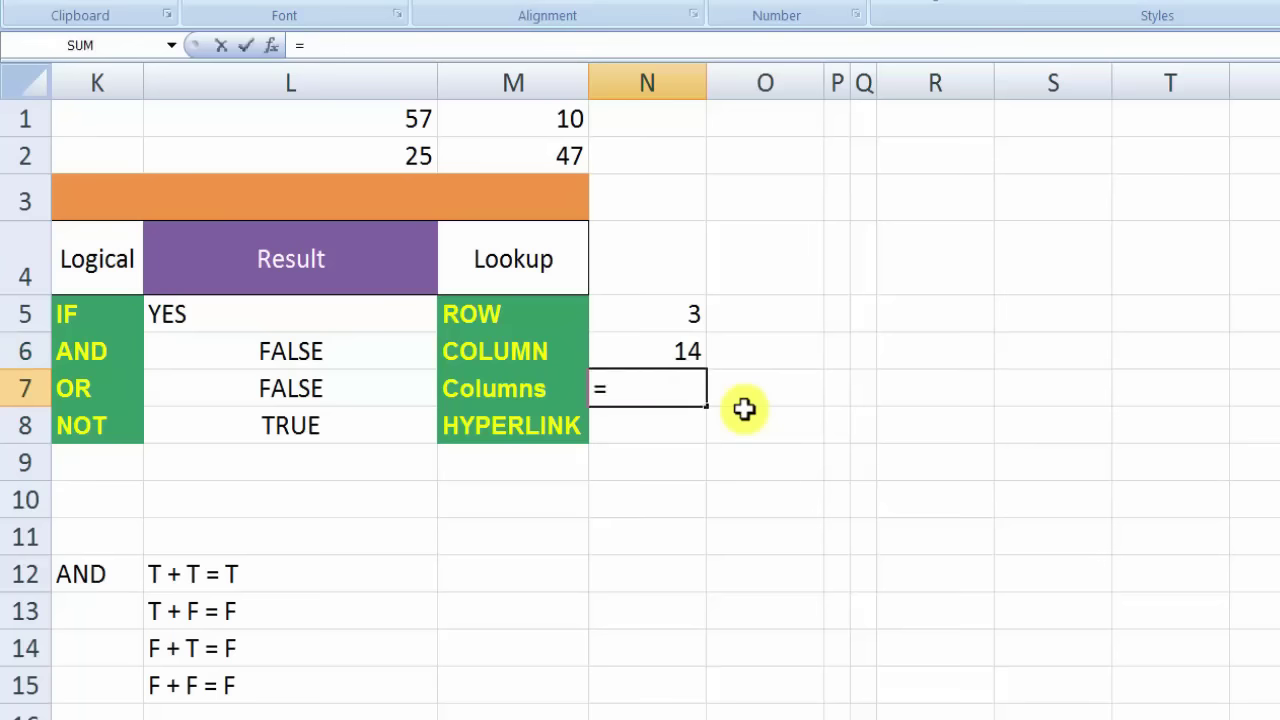
{"action": "type", "text": "COLUMNS"}
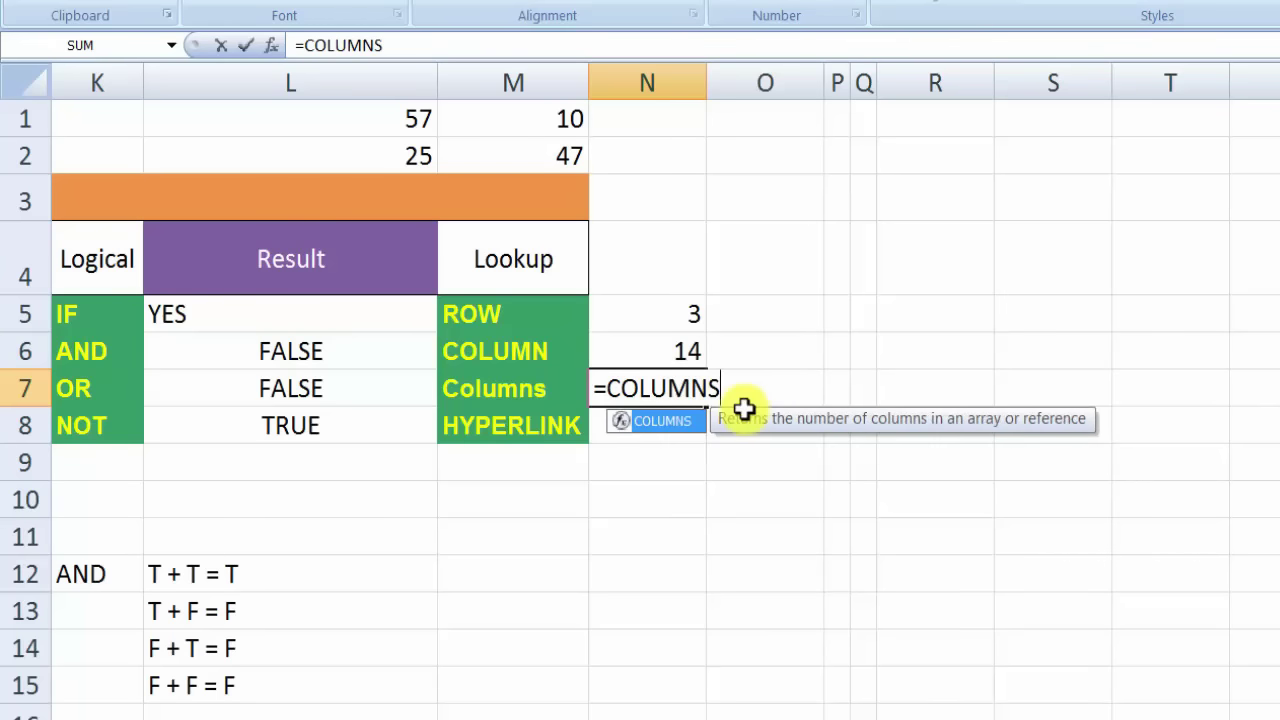
{"action": "type", "text": "("}
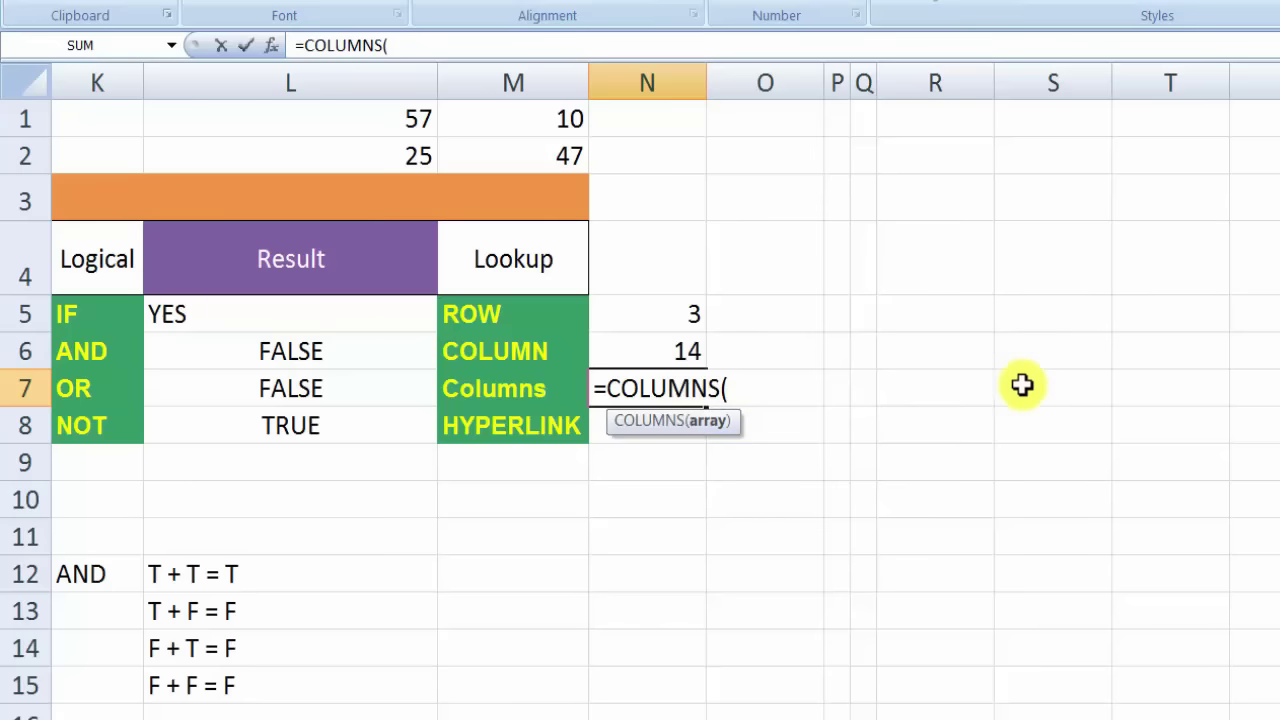
{"action": "left_click_drag", "start_coordinate": [940, 200], "coordinate": [1163, 205]}
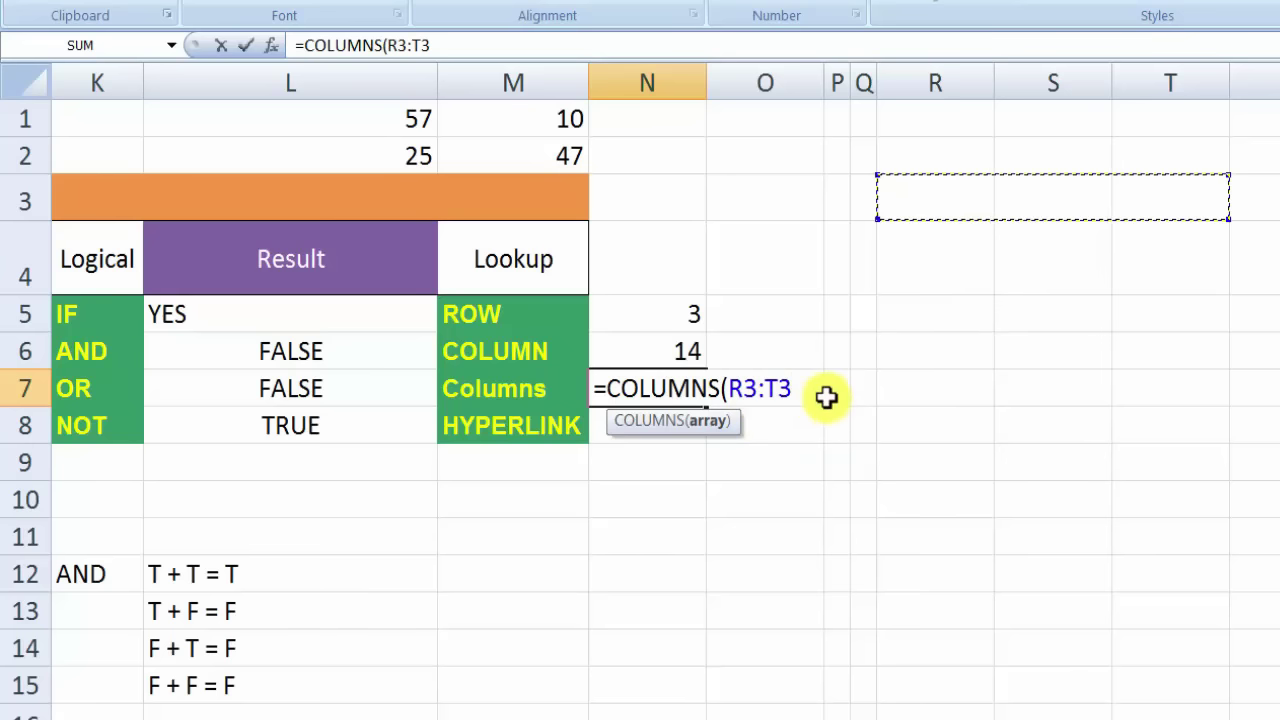
{"action": "type", "text": ")"}
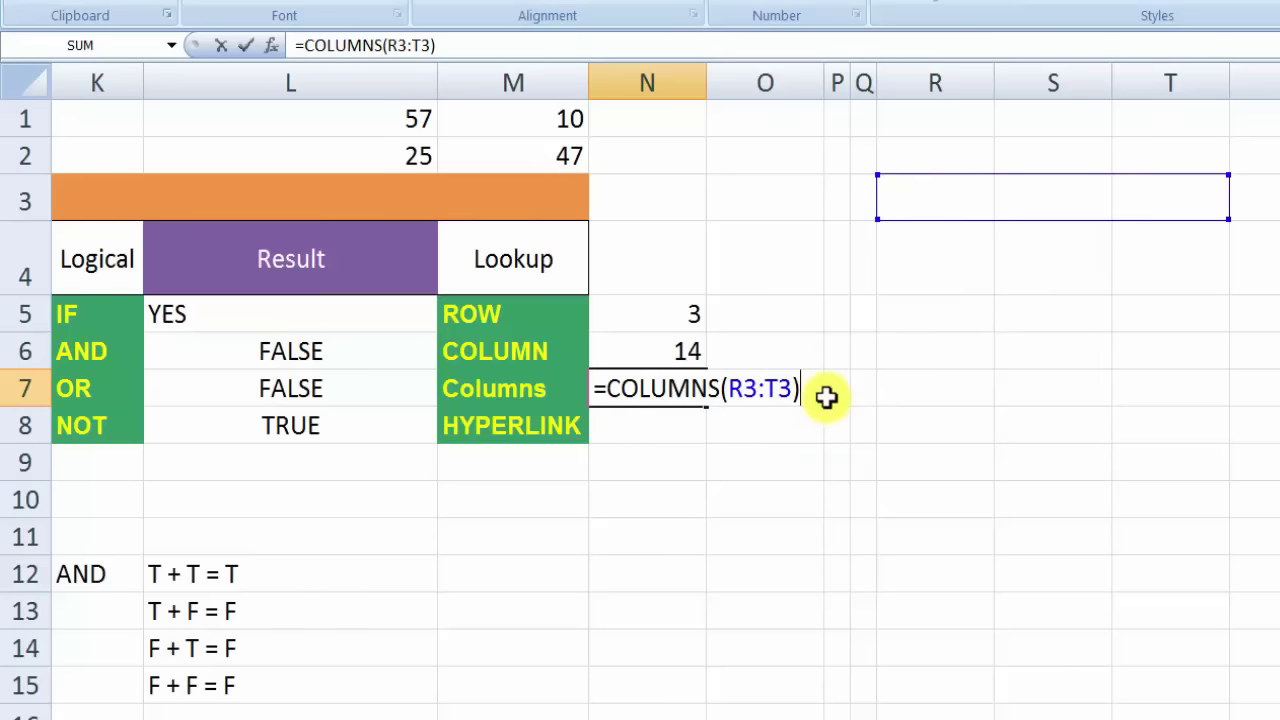
{"action": "key", "text": "Return"}
{"action": "key", "text": "Up"}
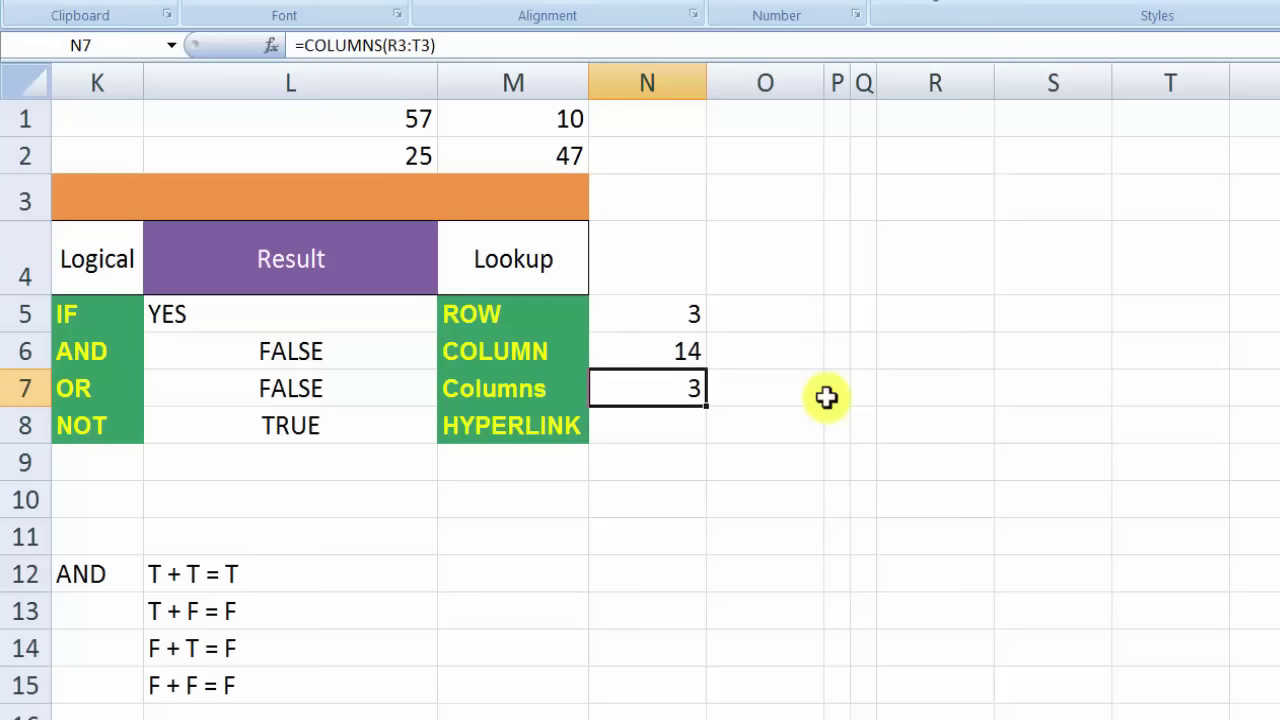
{"action": "key", "text": "Down"}
{"action": "key", "text": "Left"}
{"action": "key", "text": "Down"}
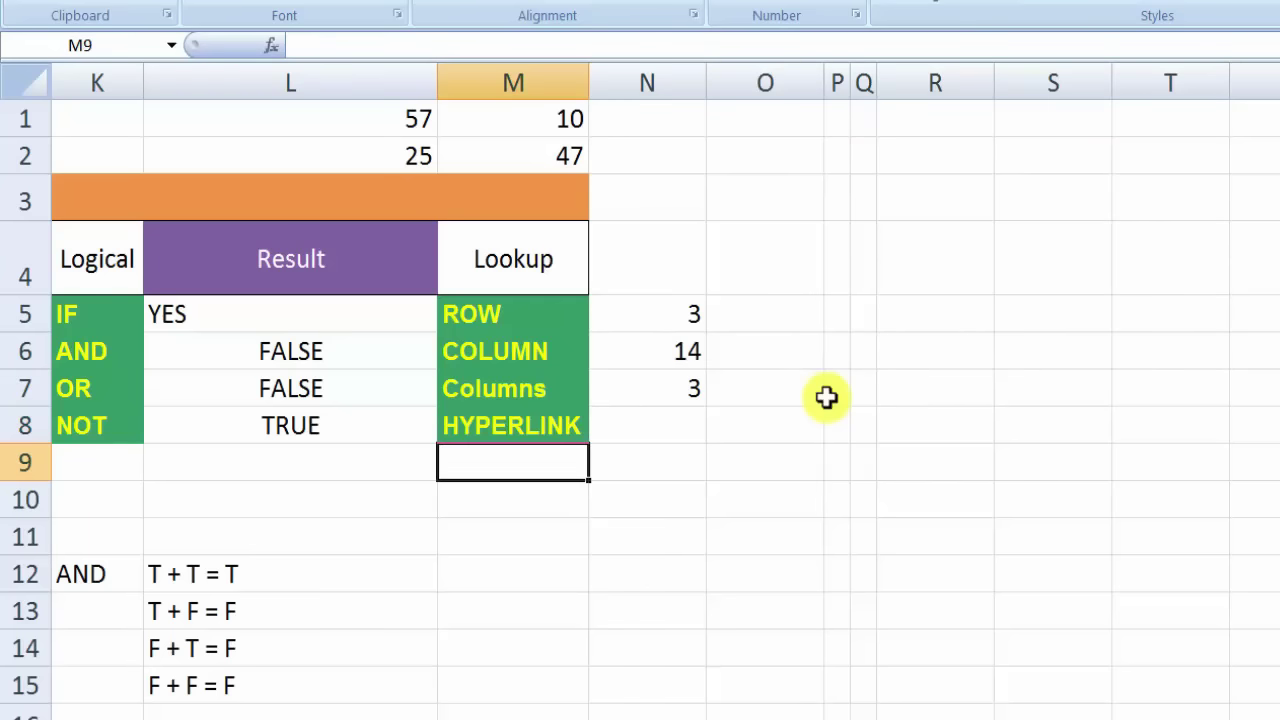
Step: Label M9 'ROWS' and enter =ROWS(S4:S9) in N9, returning 6
{"action": "type", "text": "ROWS"}
{"action": "key", "text": "Tab"}
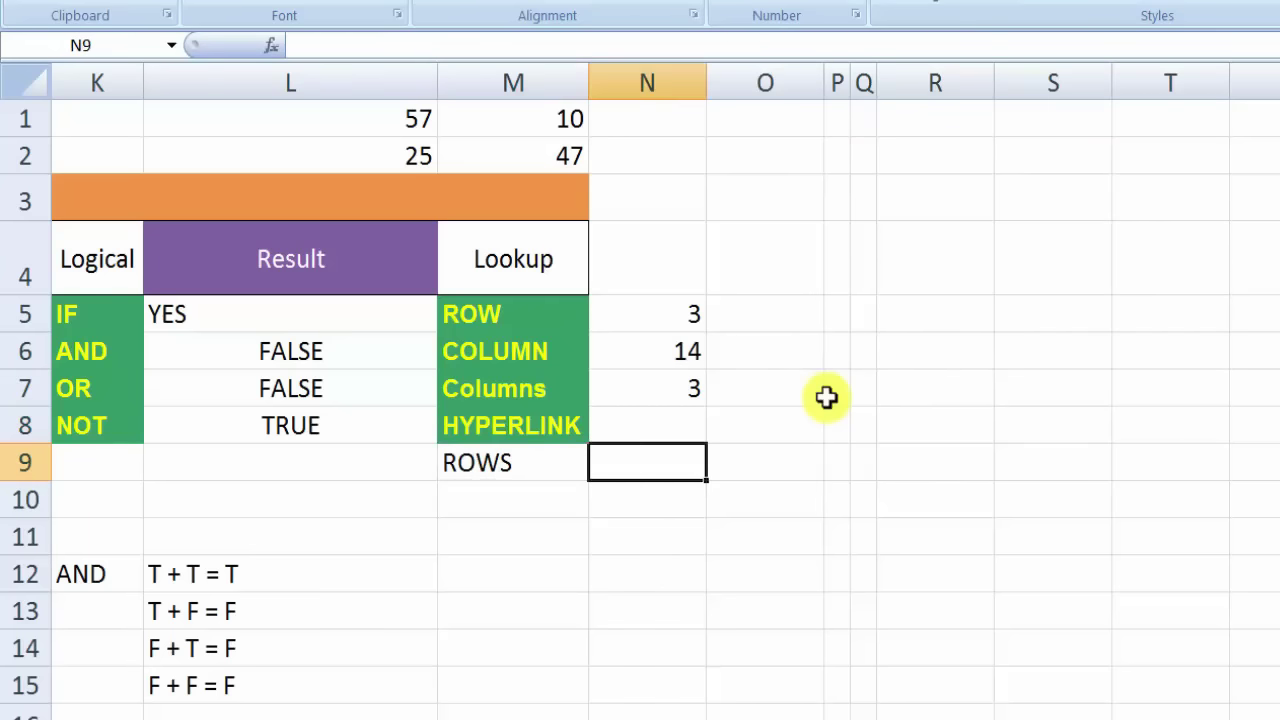
{"action": "type", "text": "=ROW"}
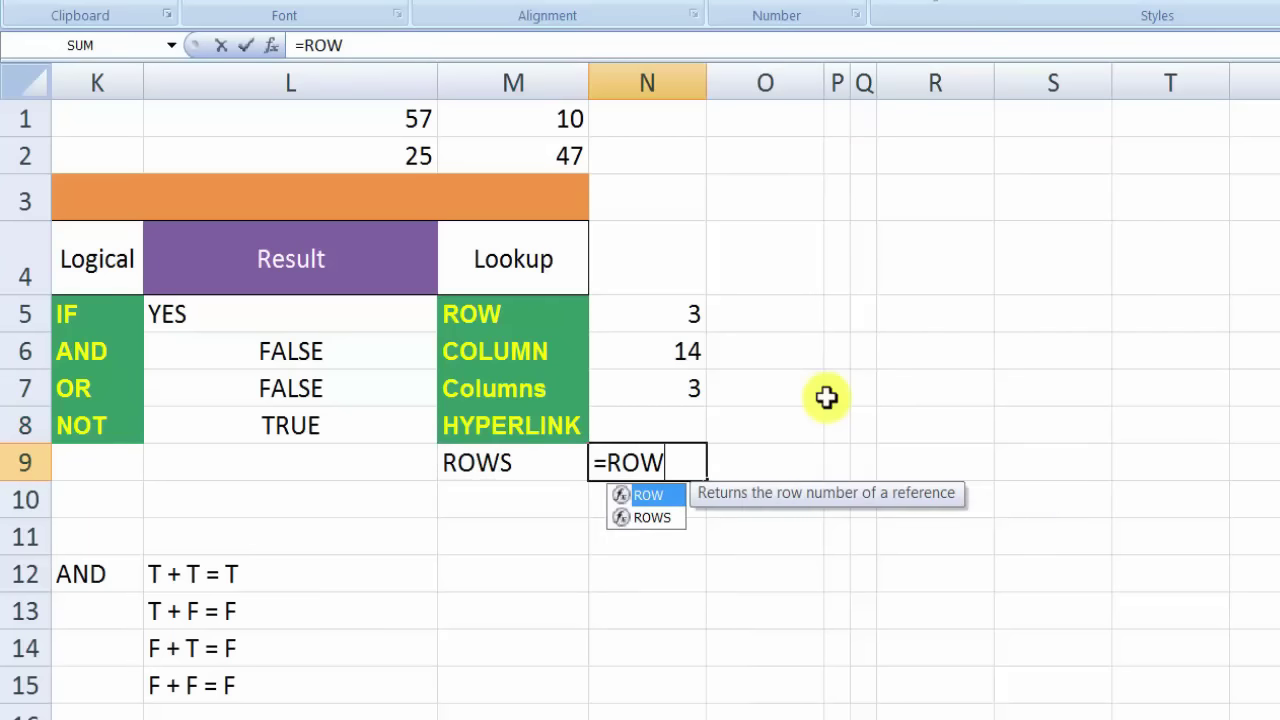
{"action": "type", "text": "S("}
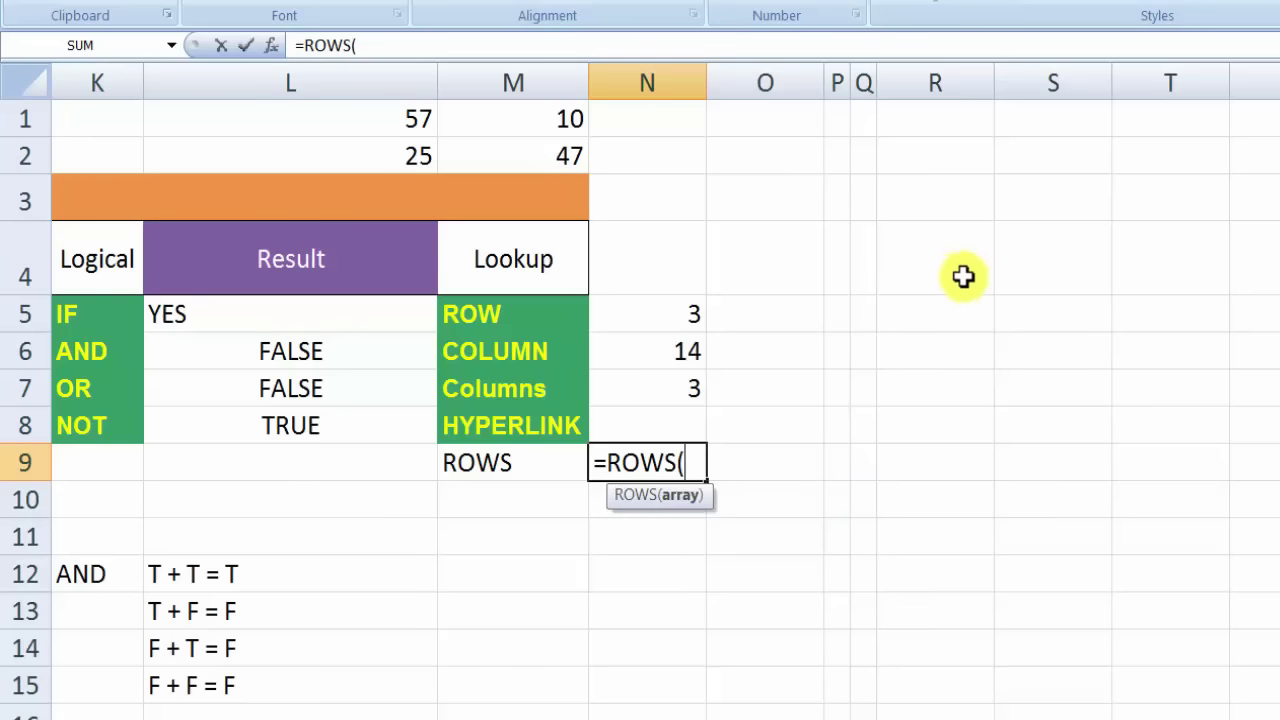
{"action": "left_click_drag", "start_coordinate": [966, 274], "coordinate": [1163, 273]}
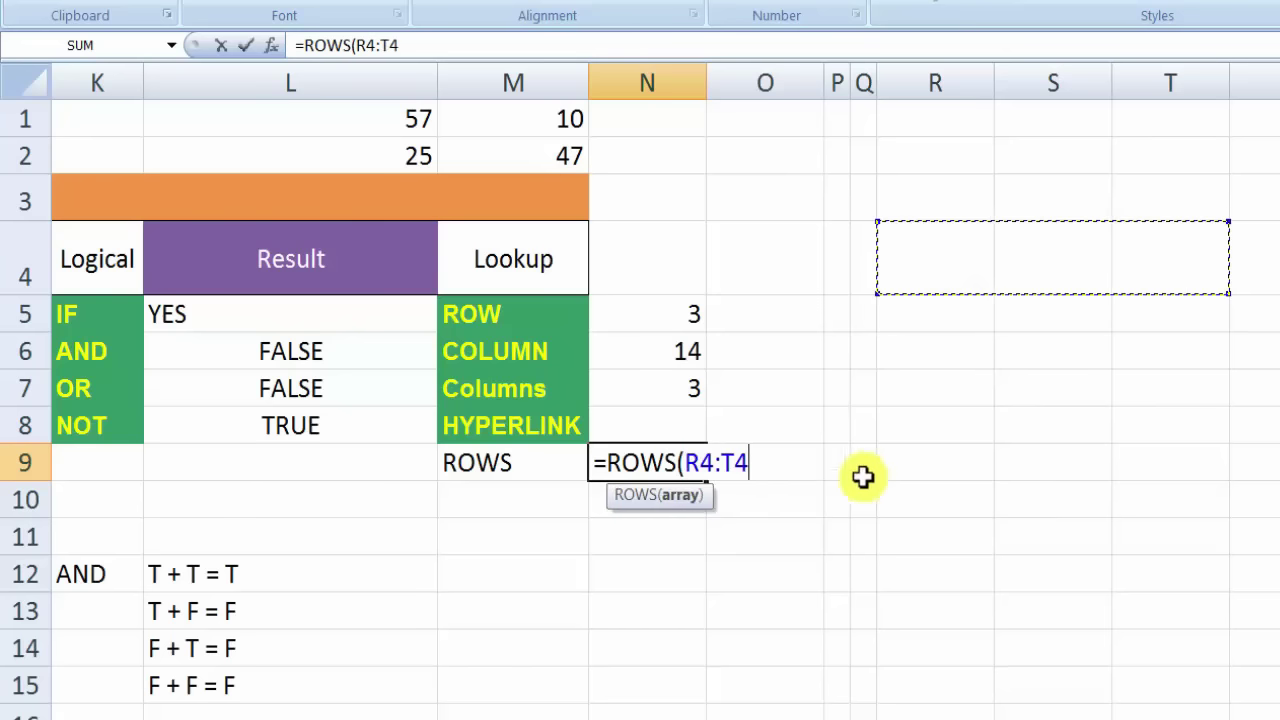
{"action": "left_click", "coordinate": [1052, 270]}
{"action": "left_click_drag", "start_coordinate": [1059, 268], "coordinate": [1040, 460]}
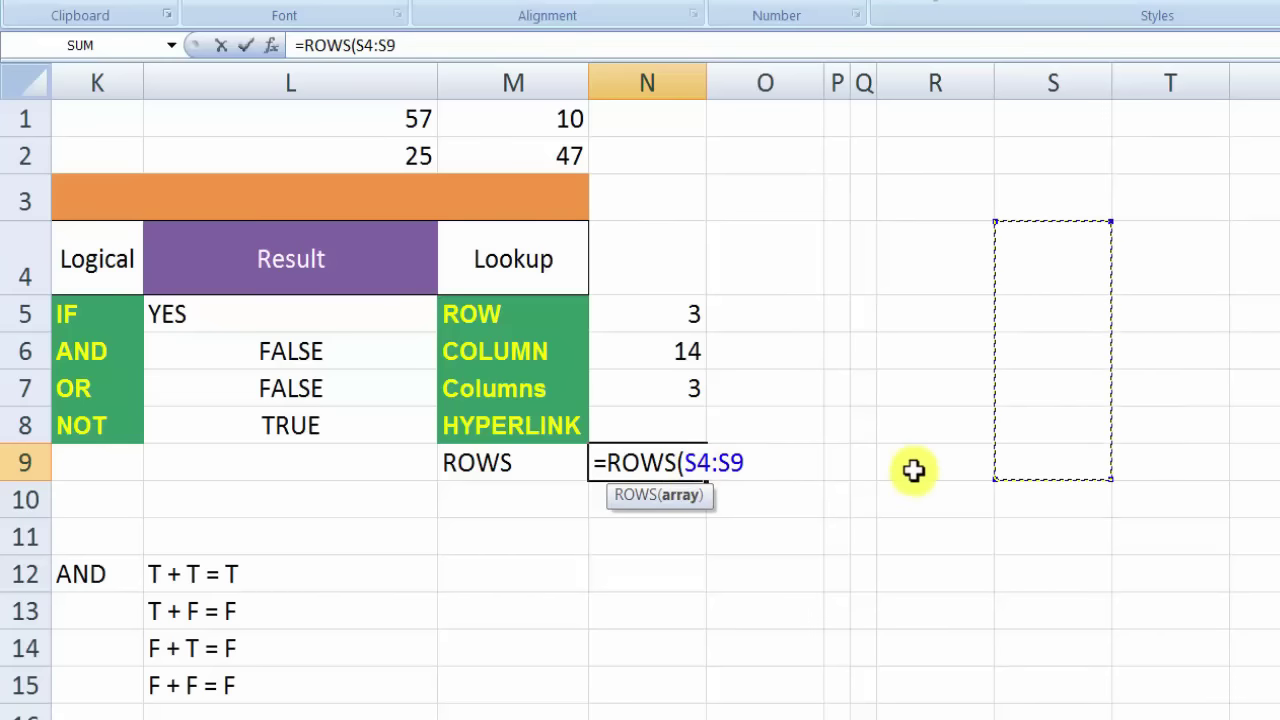
{"action": "type", "text": ")"}
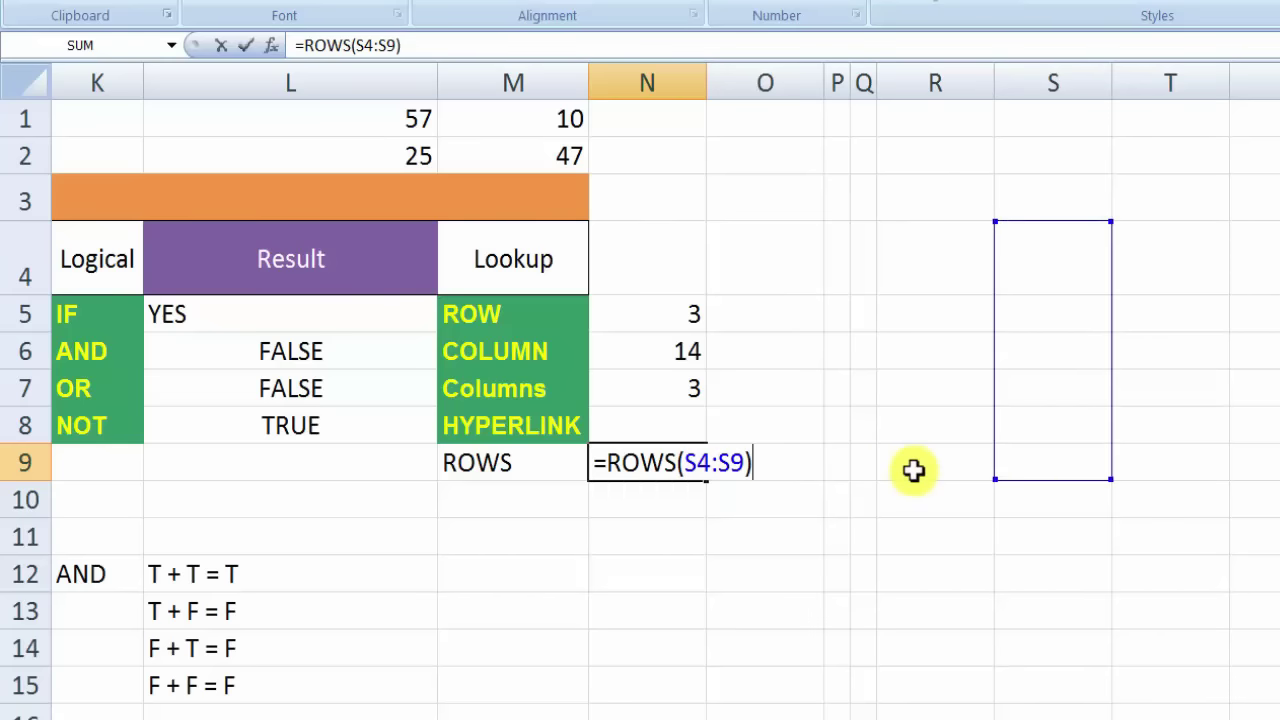
{"action": "key", "text": "Return"}
{"action": "key", "text": "Up"}
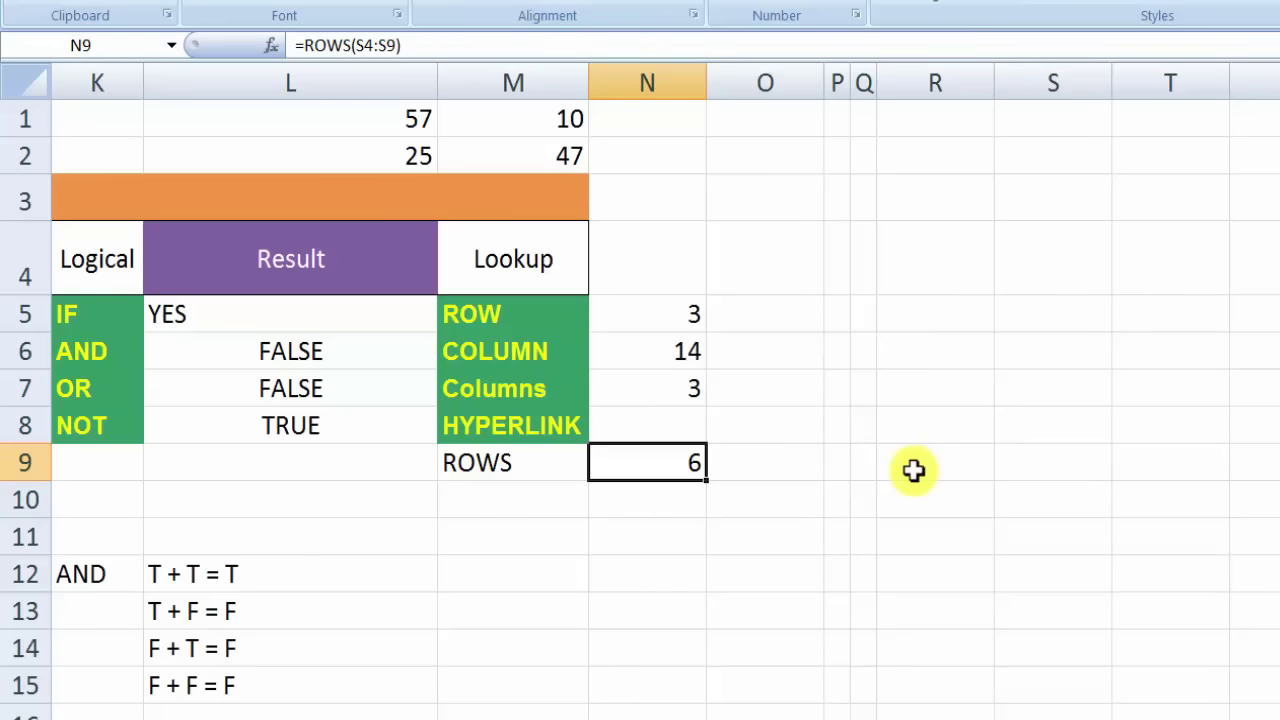
{"action": "key", "text": "Up"}
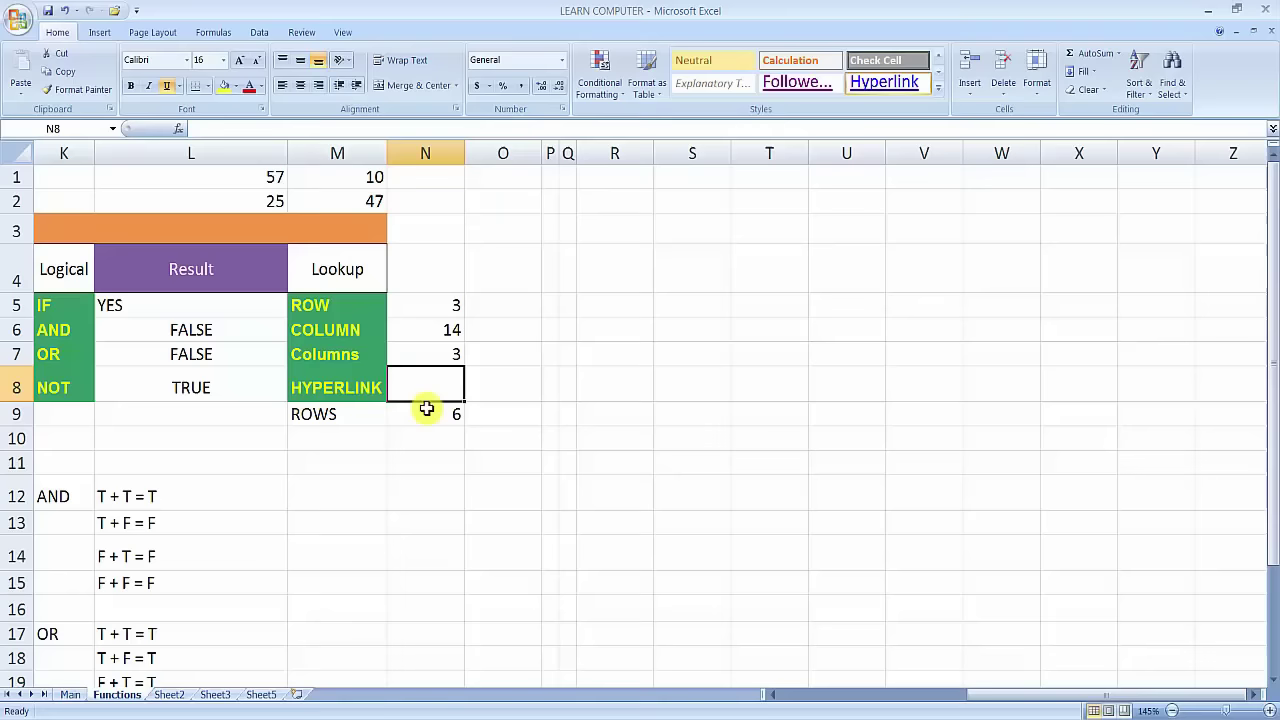
Step: Enter =HYPERLINK("D:\","OPEN D DRIVE") in cell N8
{"action": "left_click", "coordinate": [639, 462]}
{"action": "left_click", "coordinate": [644, 426]}
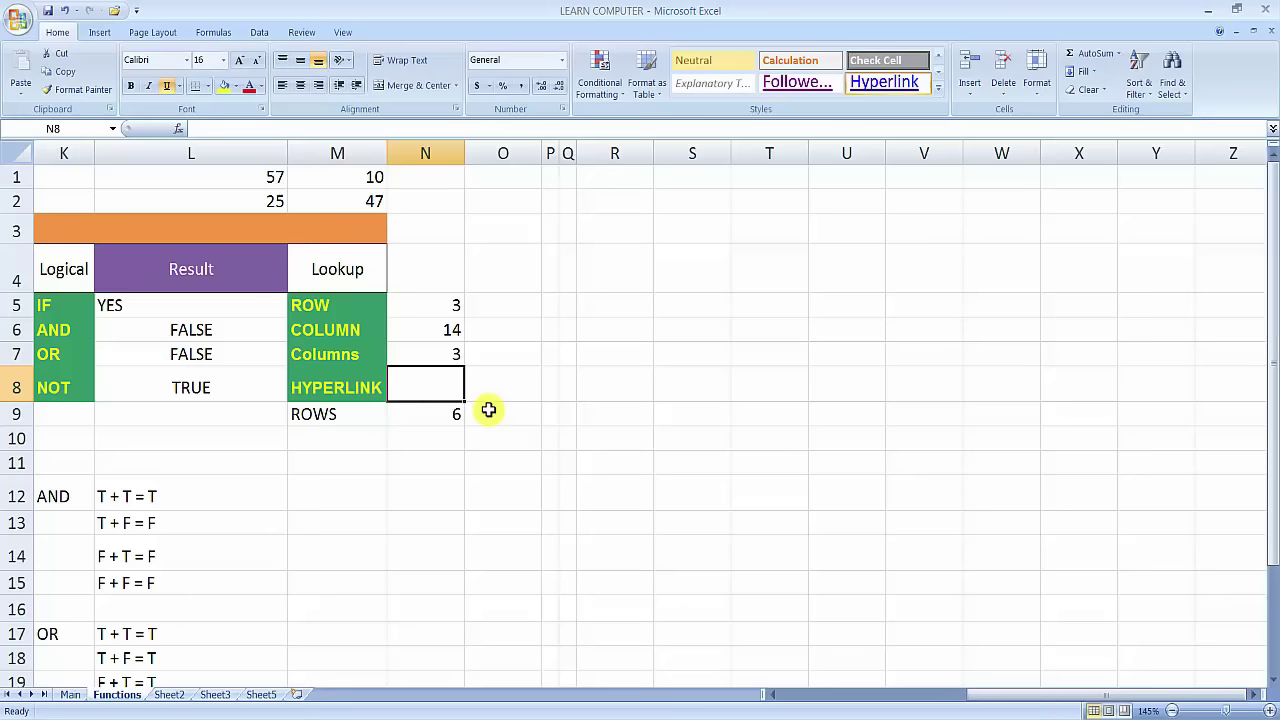
{"action": "type", "text": "="}
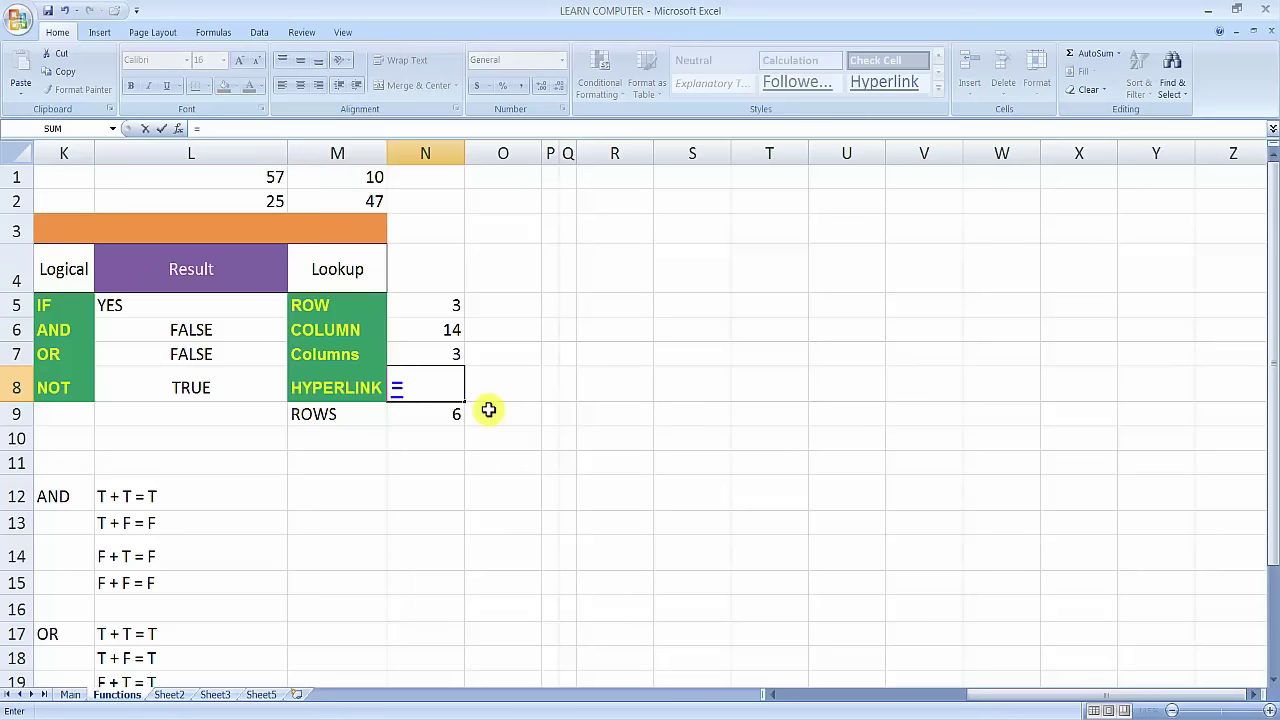
{"action": "key", "text": "Escape"}
{"action": "key", "text": "ctrl+z"}
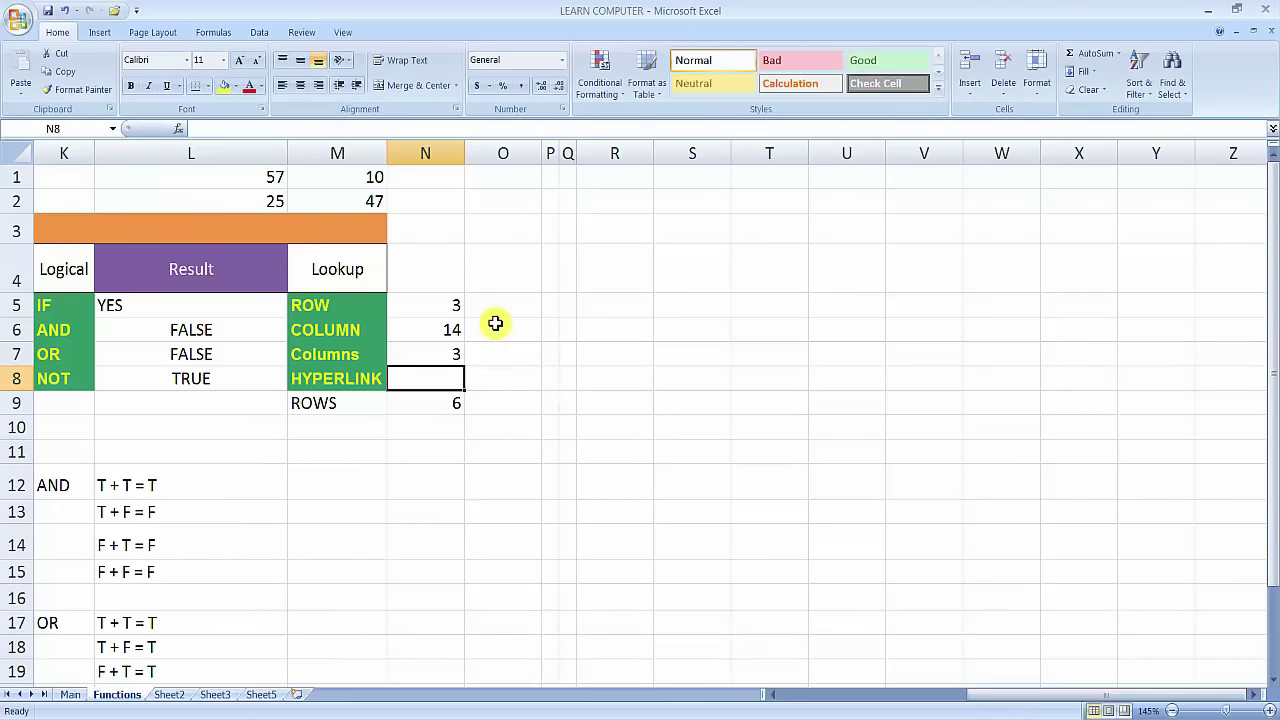
{"action": "type", "text": "=HYPERL"}
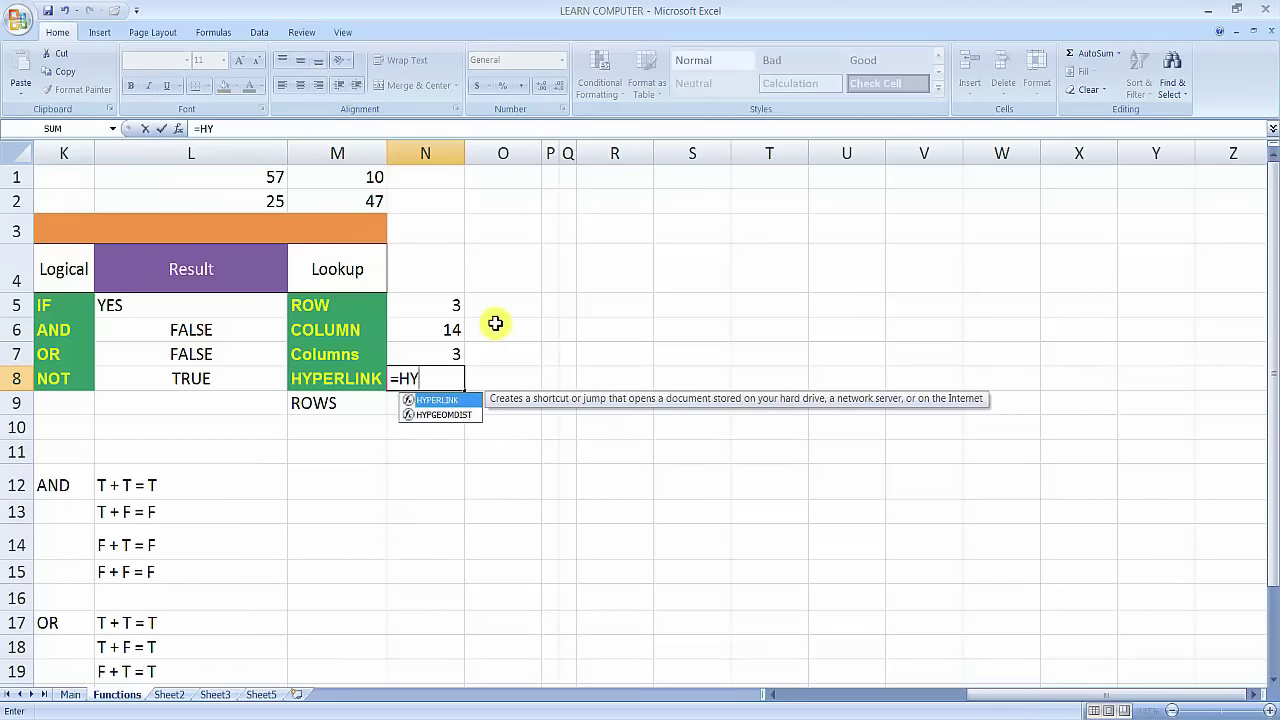
{"action": "type", "text": "INK("}
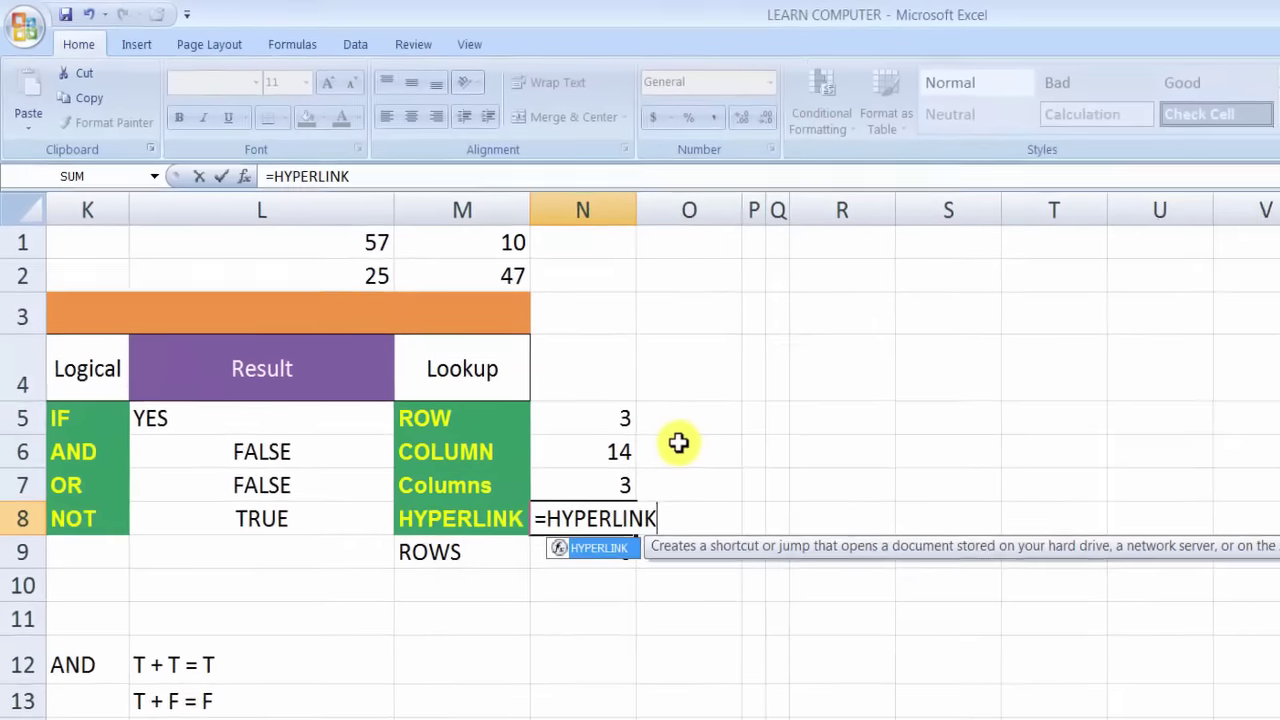
{"action": "type", "text": "\""}
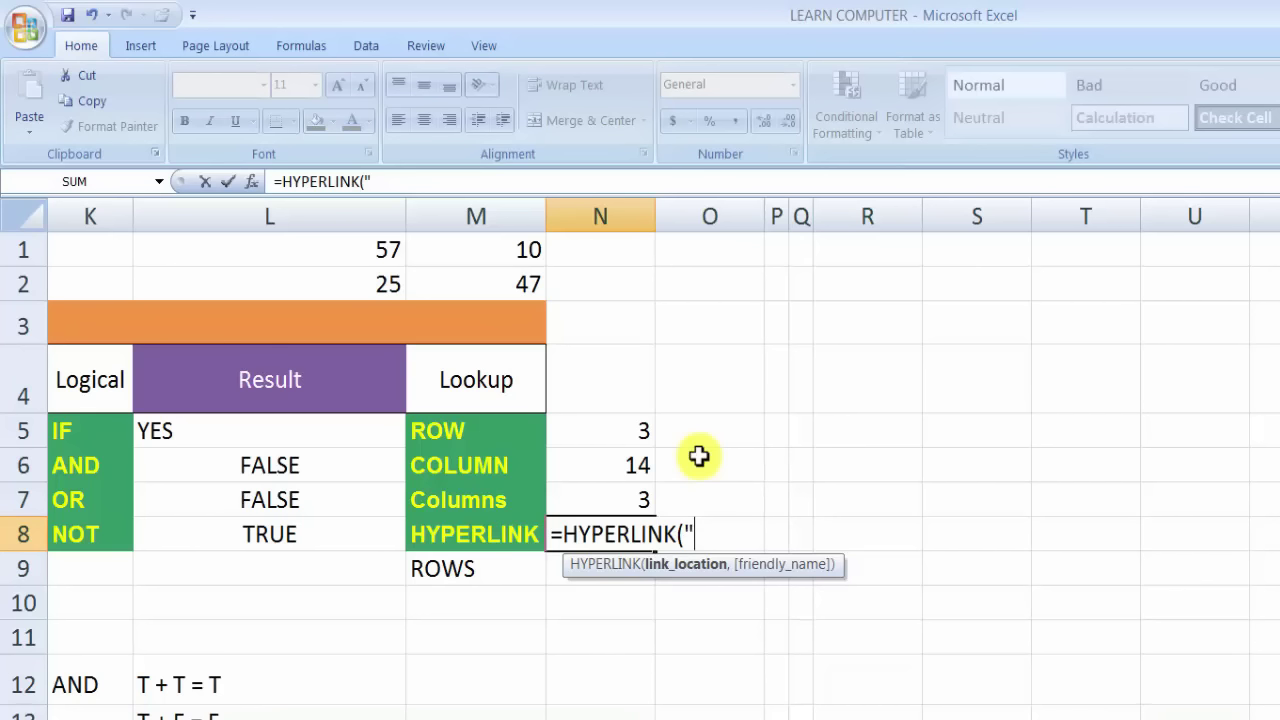
{"action": "type", "text": "d"}
{"action": "key", "text": "BackSpace"}
{"action": "type", "text": "D:\\\","}
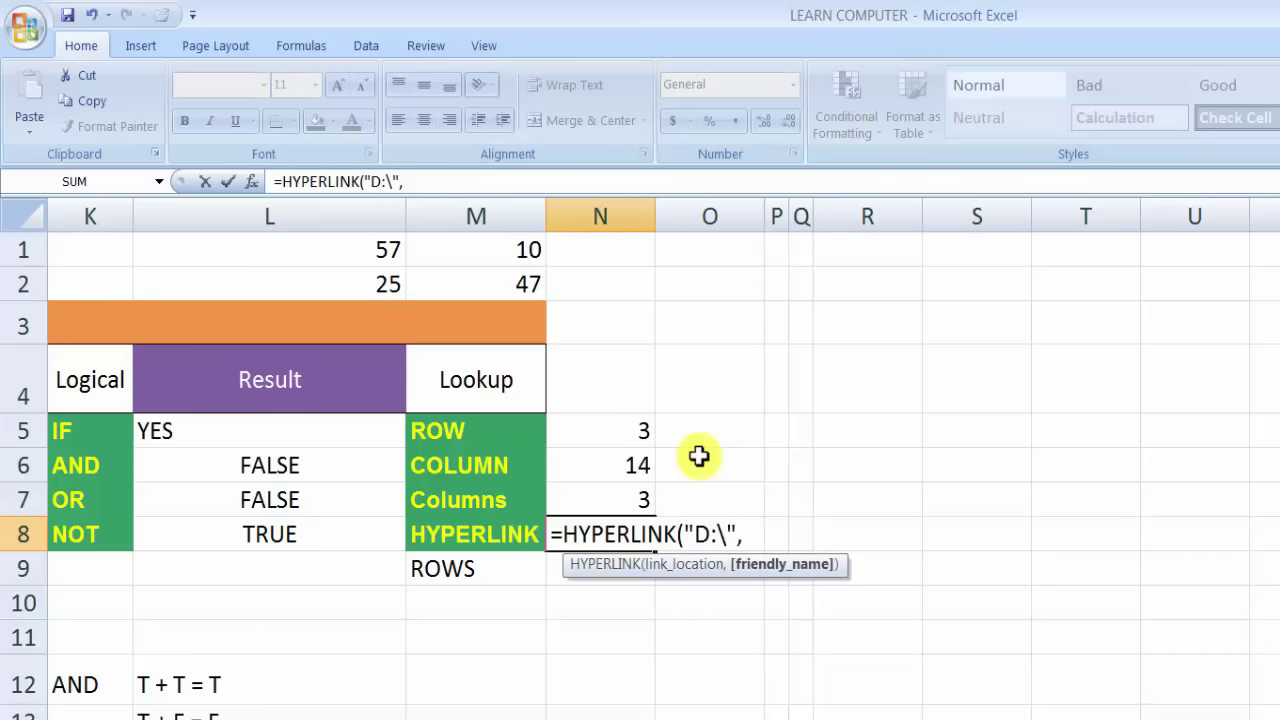
{"action": "type", "text": "\""}
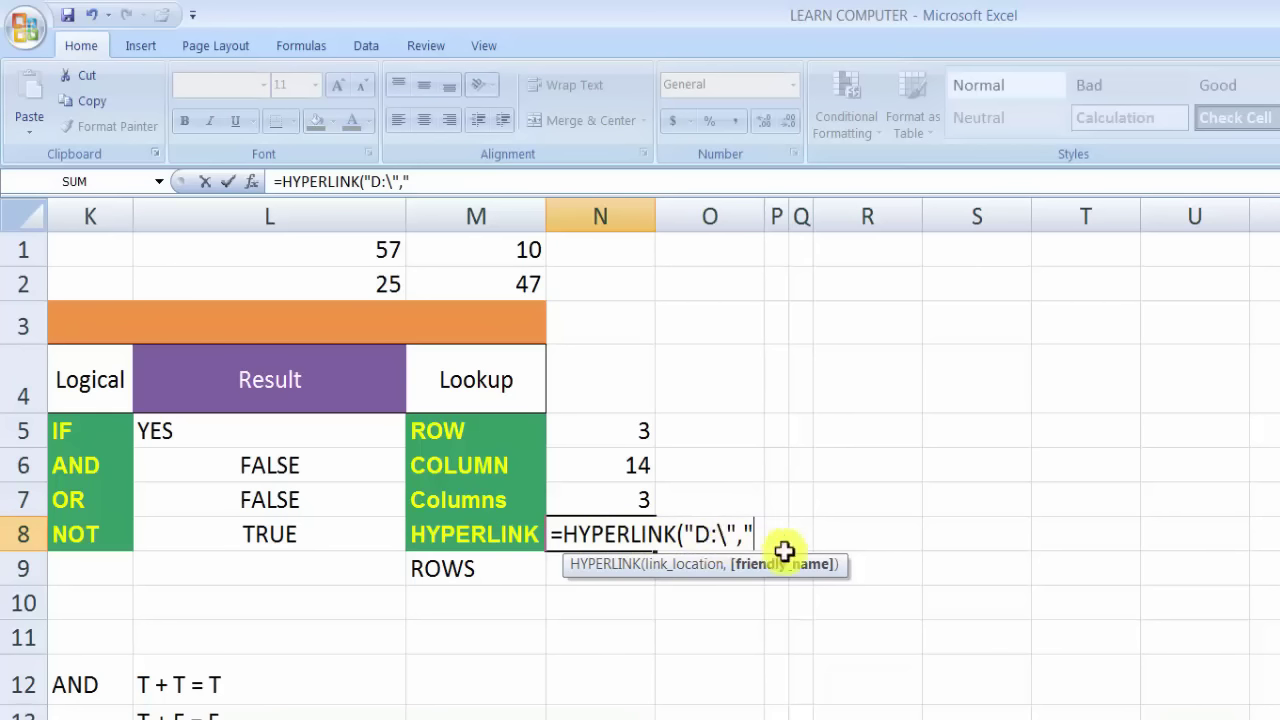
{"action": "type", "text": "OP"}
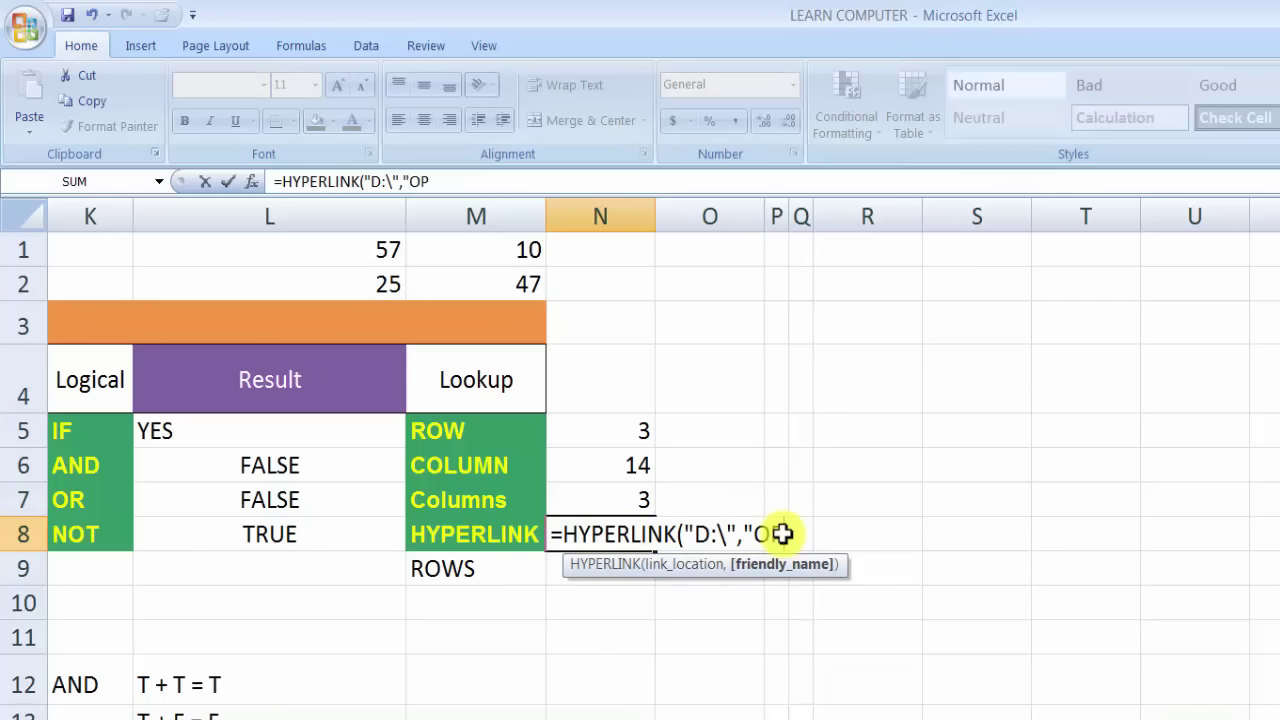
{"action": "type", "text": "EN D DRIVE"}
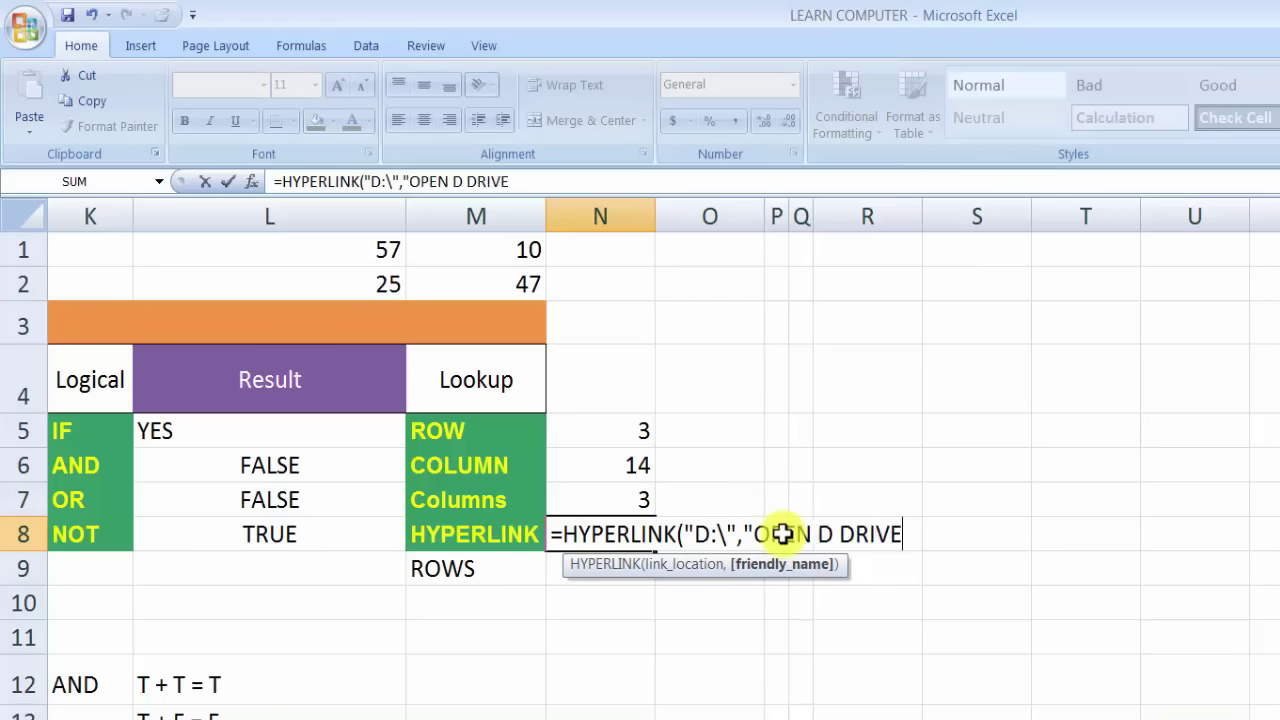
{"action": "type", "text": "\")"}
{"action": "key", "text": "Return"}
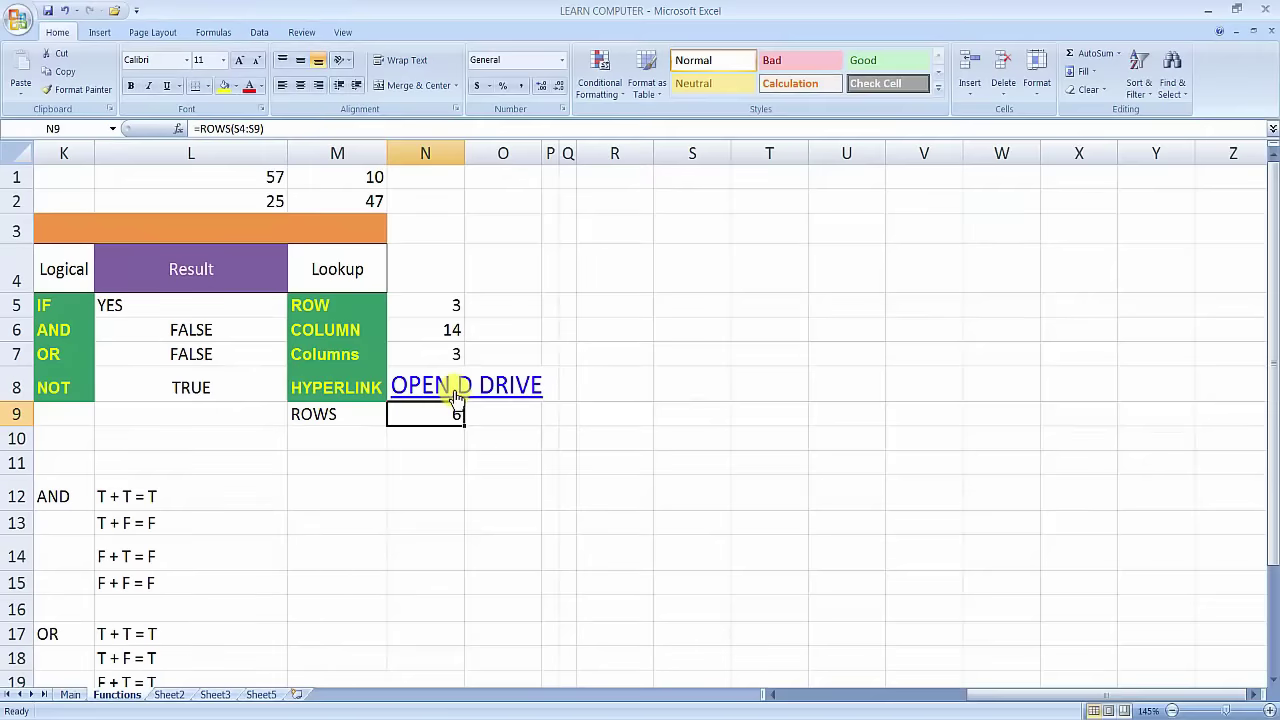
Step: Follow the OPEN D DRIVE link, browse the D: drive, and return to N8
{"action": "left_click", "coordinate": [455, 392]}
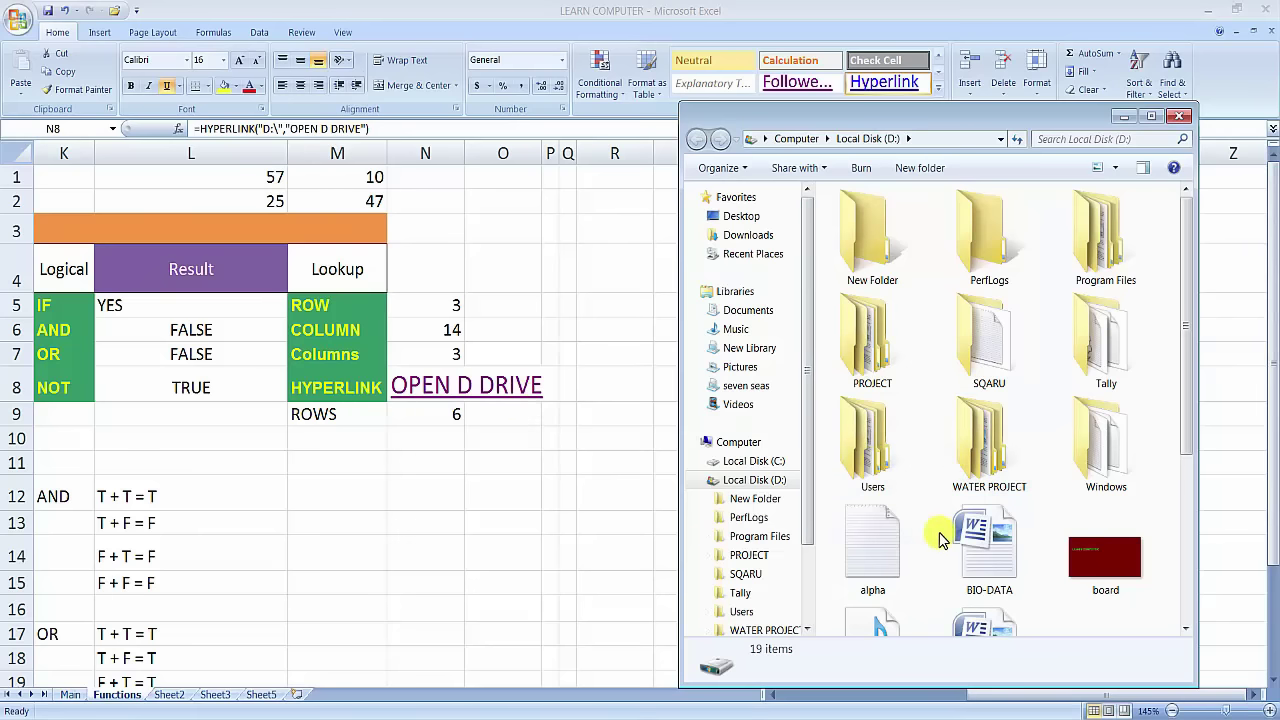
{"action": "scroll", "coordinate": [940, 540], "scroll_direction": "down", "scroll_amount": 3}
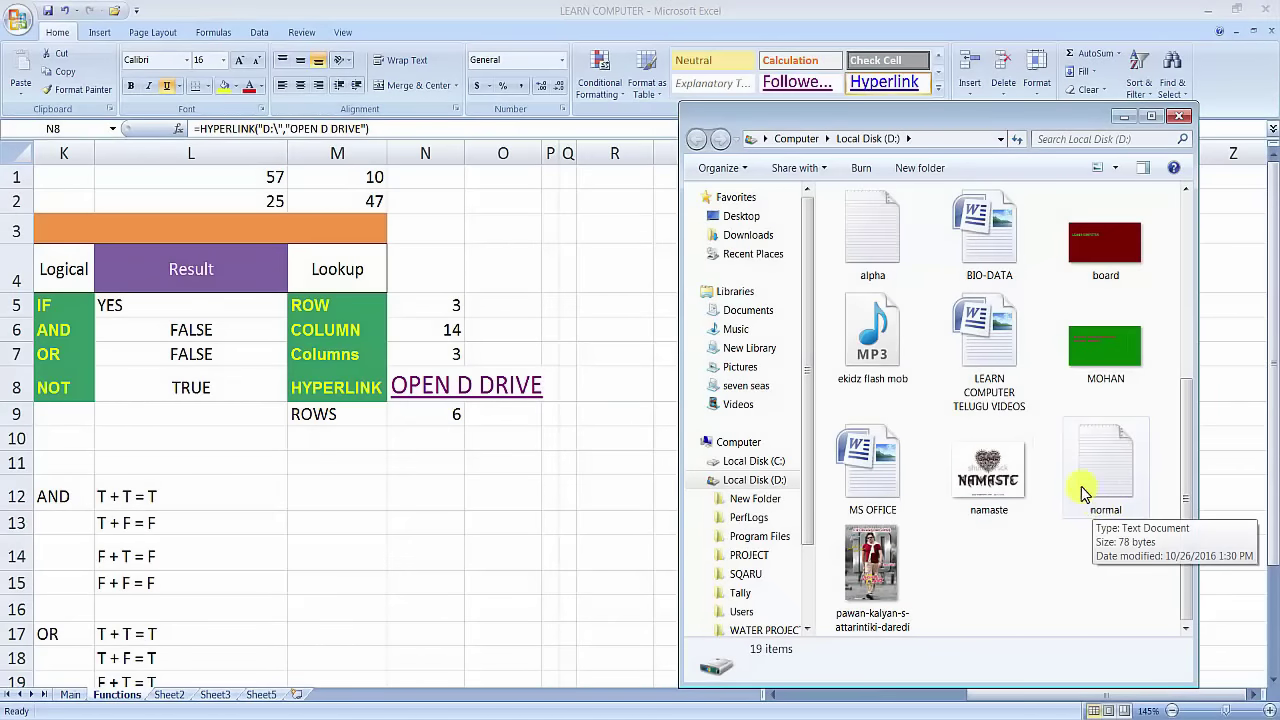
{"action": "left_click", "coordinate": [425, 395]}
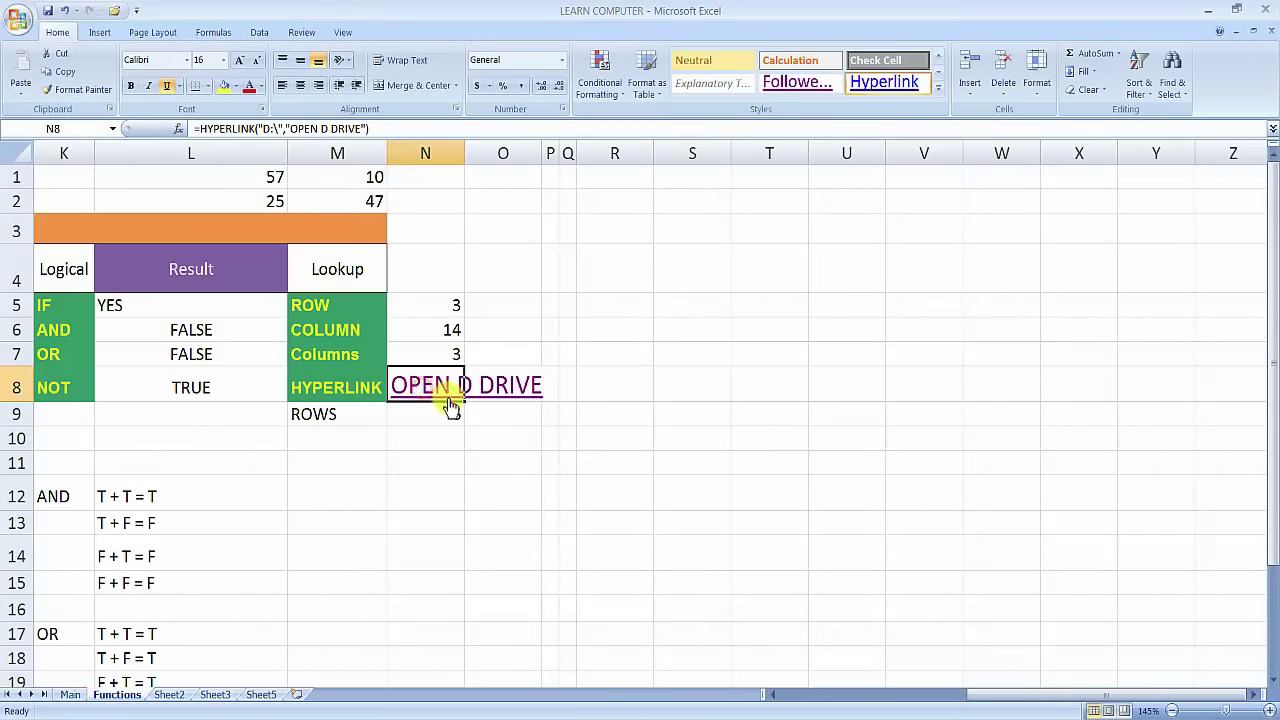
Step: Change the N8 link target to D:\NORMAL.TXT, keeping the OPEN D DRIVE label
{"action": "key", "text": "F2"}
{"action": "left_click", "coordinate": [575, 385]}
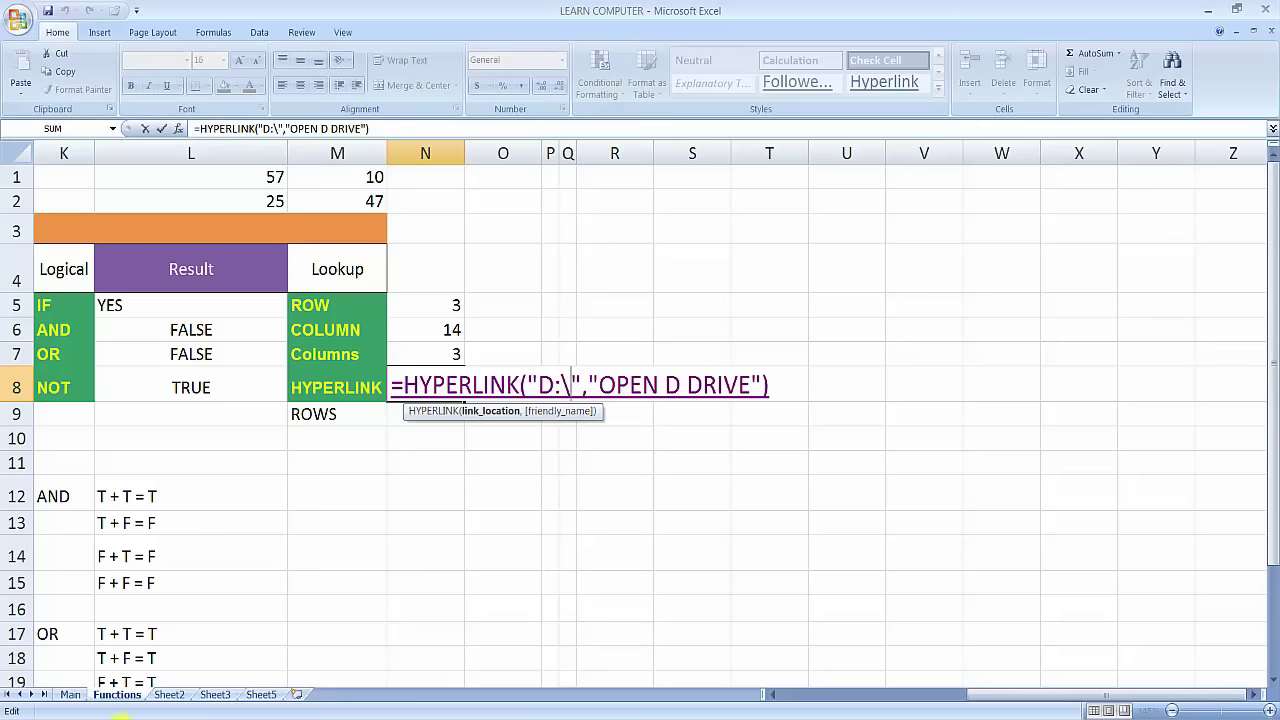
{"action": "left_click", "coordinate": [468, 482]}
{"action": "type", "text": "NOR"}
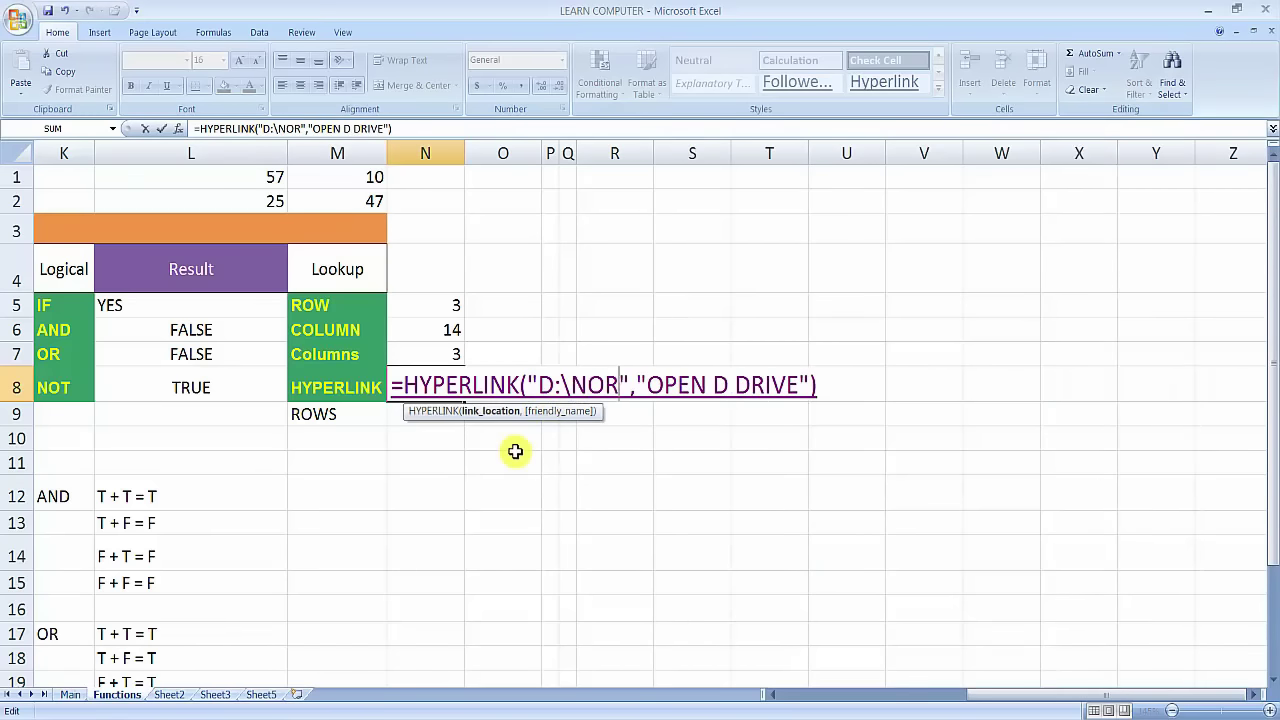
{"action": "type", "text": "MAL"}
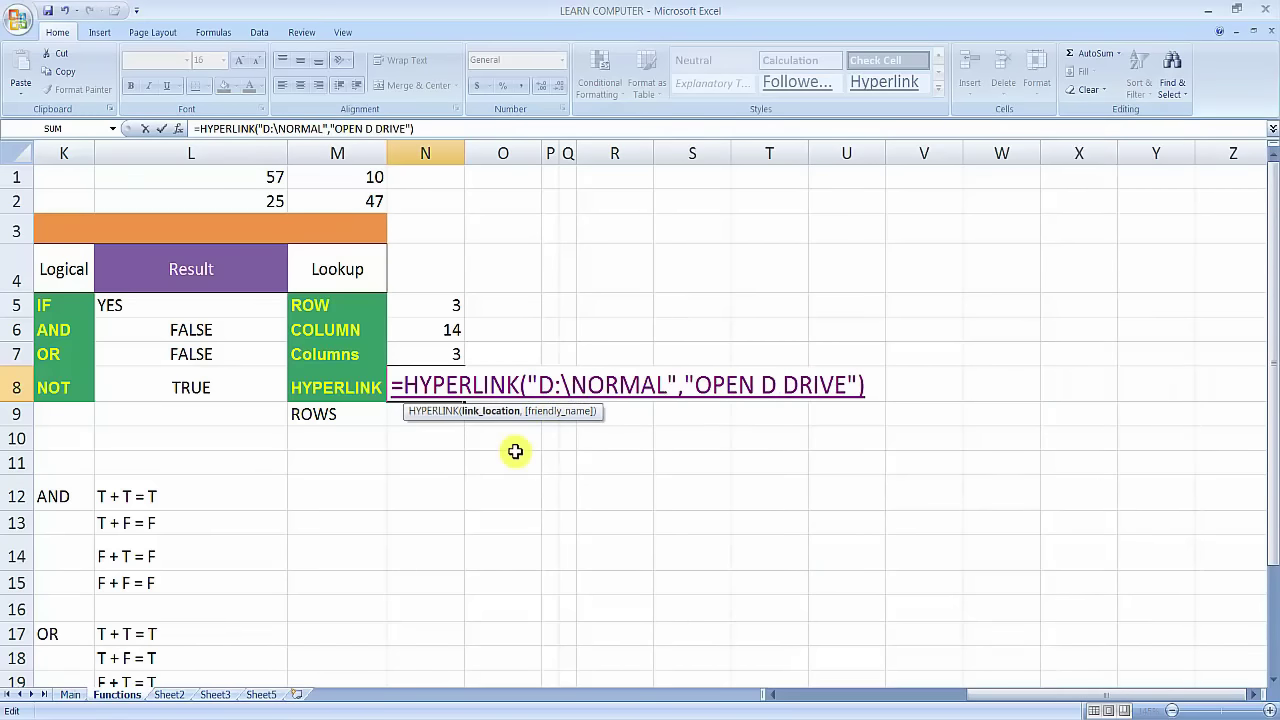
{"action": "type", "text": ".TEX"}
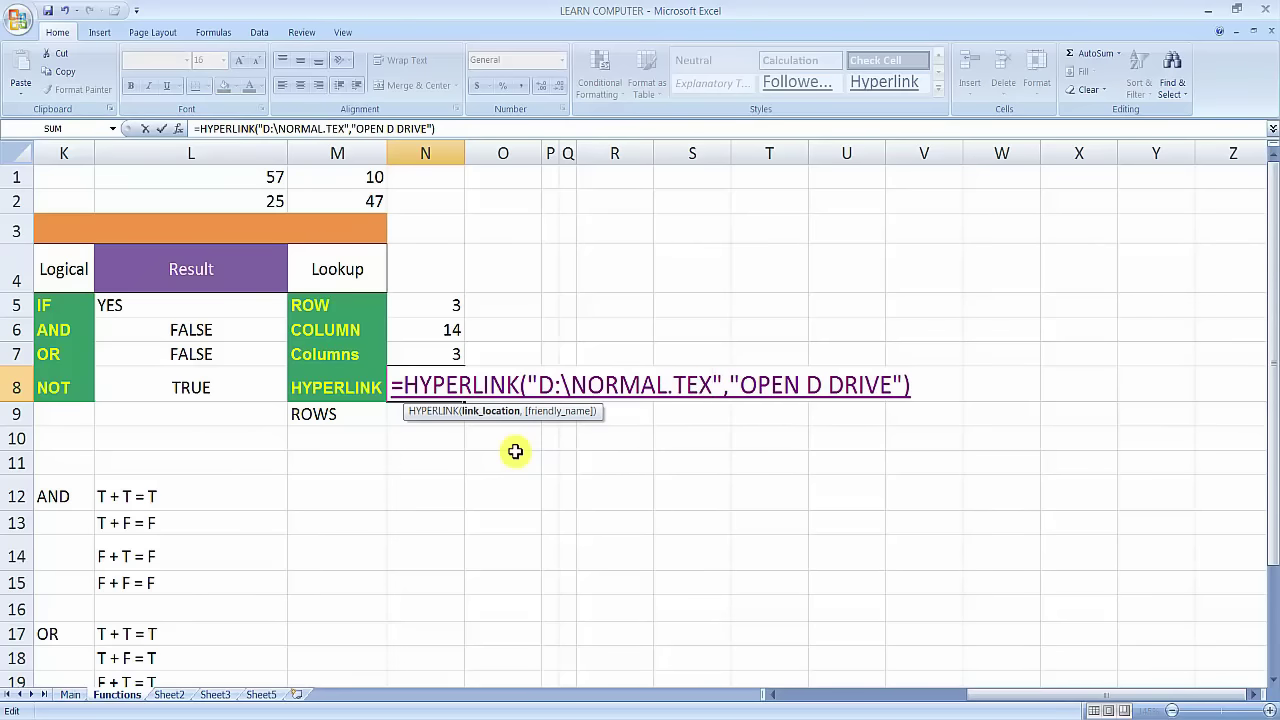
{"action": "key", "text": "BackSpace"}
{"action": "key", "text": "BackSpace"}
{"action": "type", "text": "XT"}
{"action": "key", "text": "Return"}
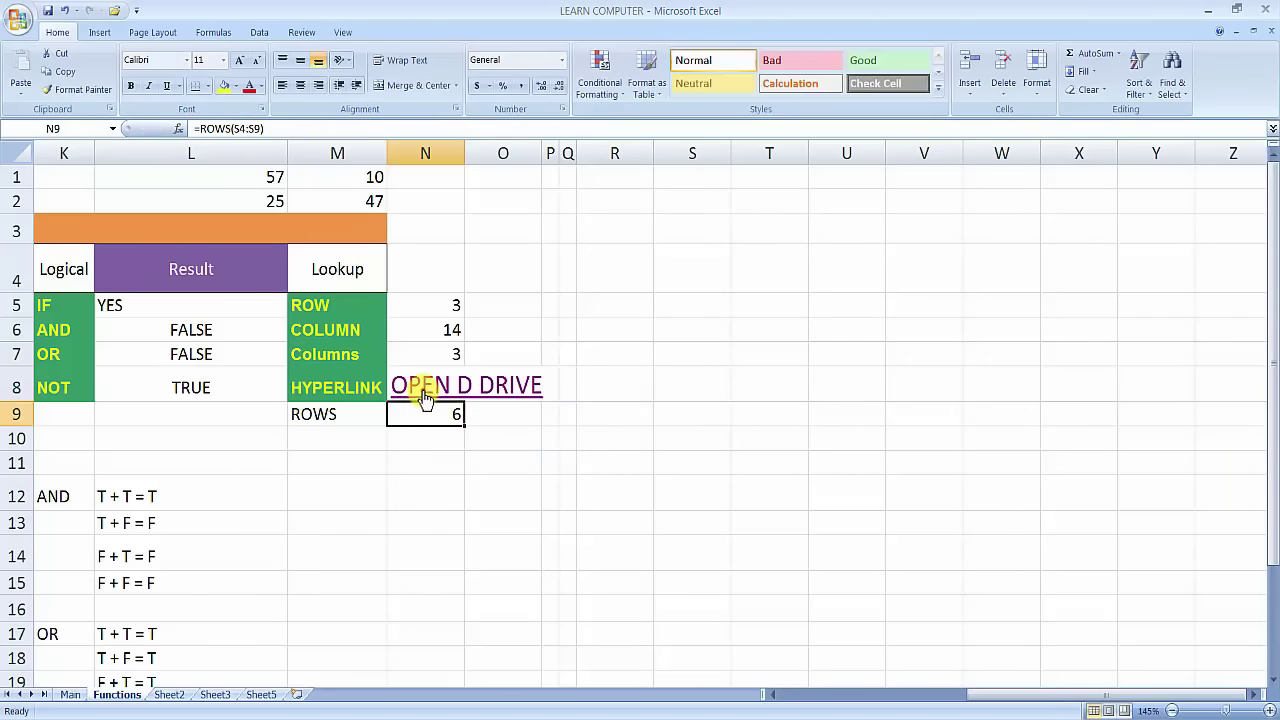
{"action": "left_click", "coordinate": [418, 390]}
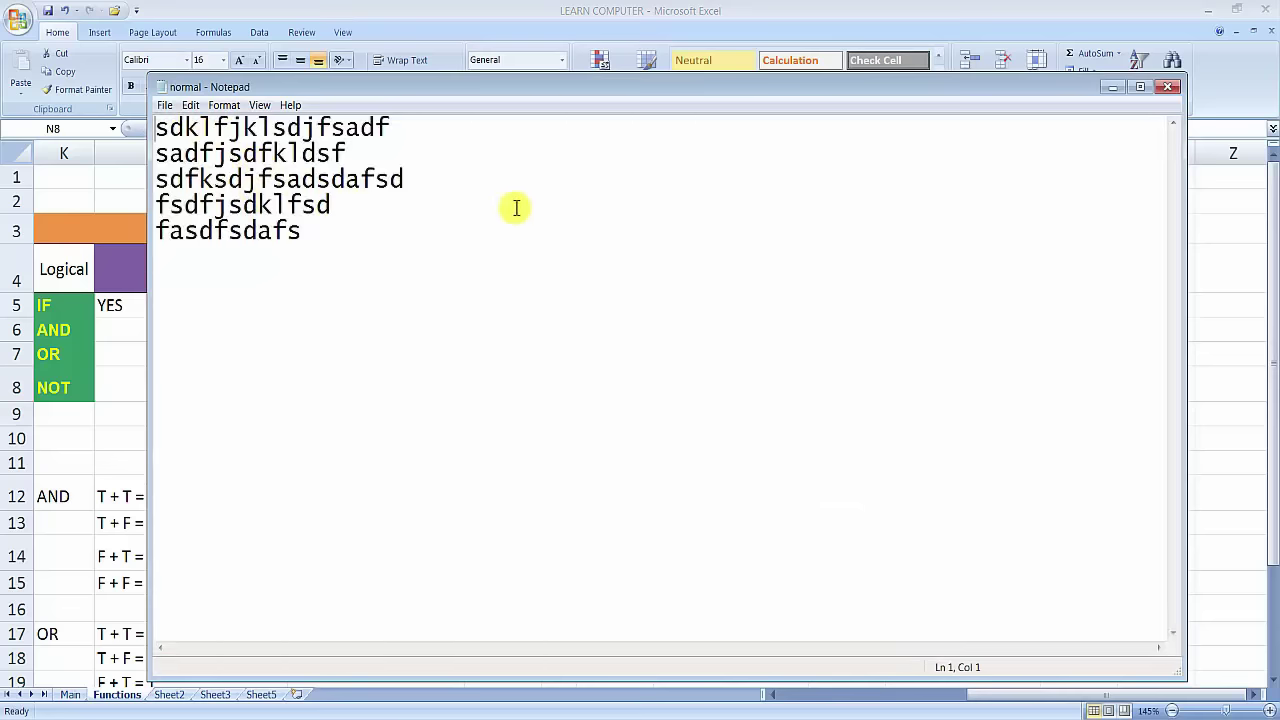
{"action": "left_click", "coordinate": [1172, 90]}
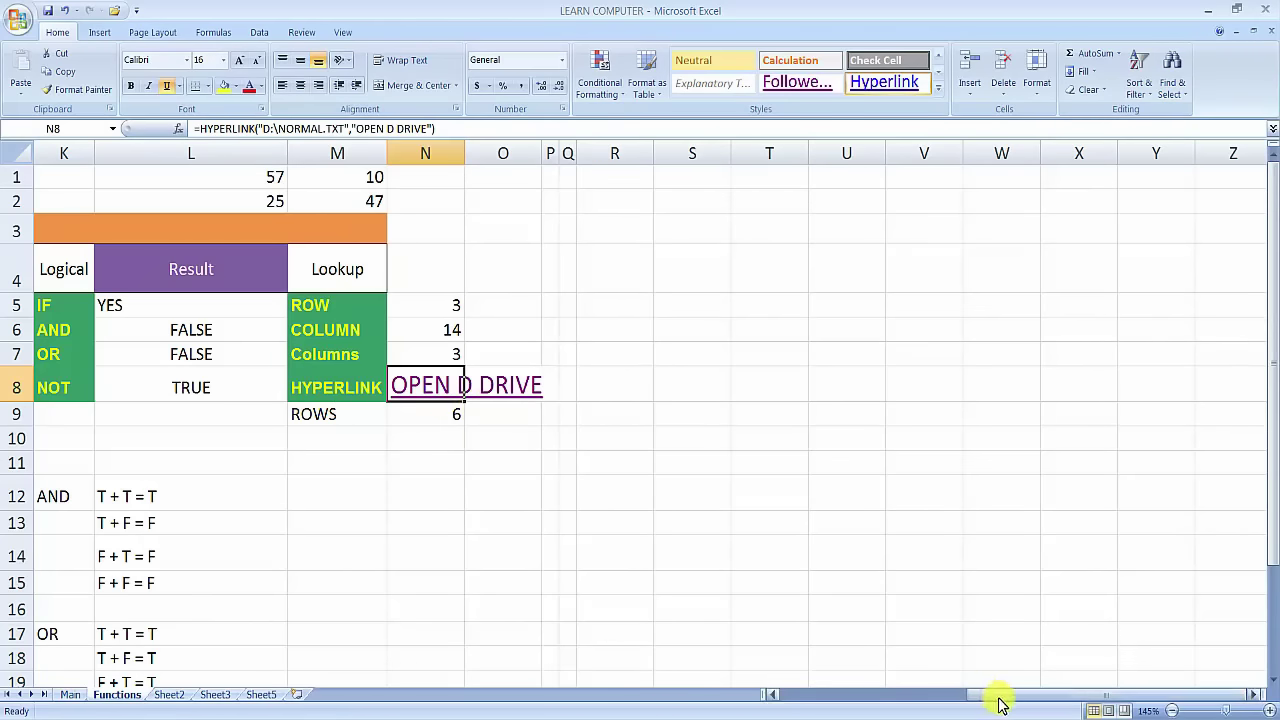
Step: Drag the horizontal scrollbar left to bring the sheet's first columns back into view
{"action": "left_click_drag", "start_coordinate": [999, 697], "coordinate": [913, 703]}
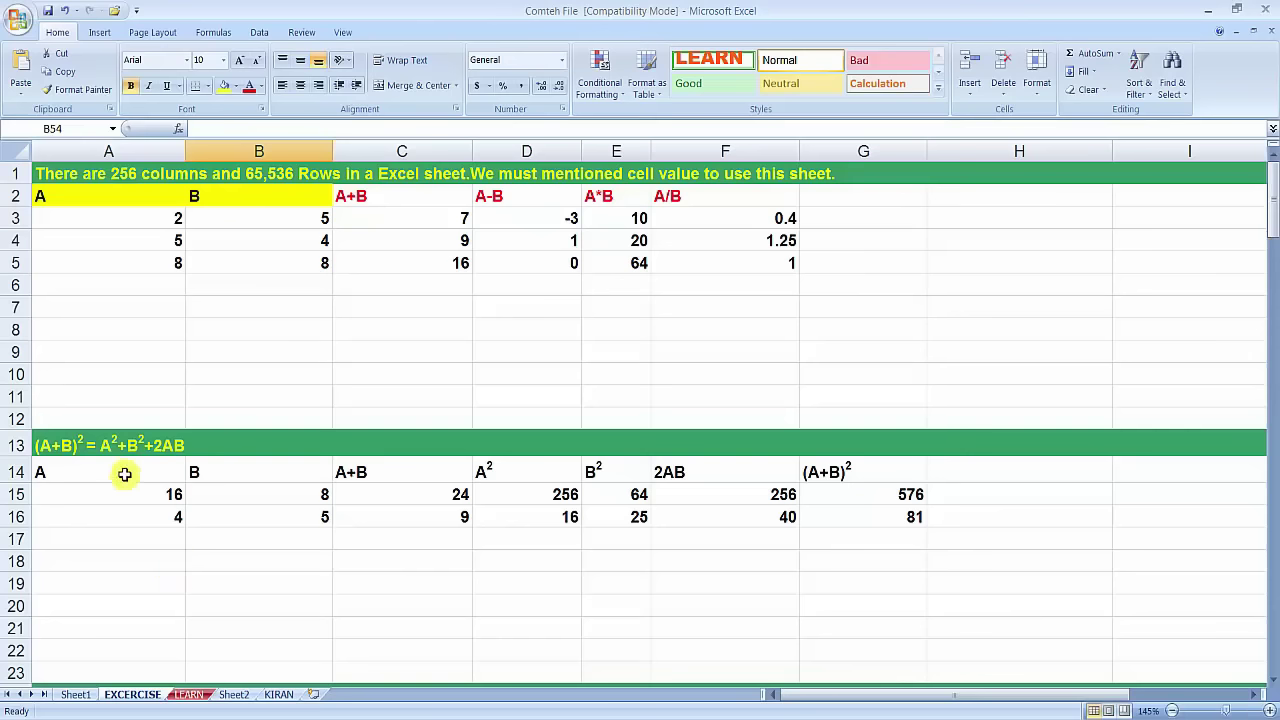
Step: Scroll down to the salary table and select the first employee's Salary/Hour cell
{"action": "scroll", "coordinate": [120, 474], "scroll_direction": "down", "scroll_amount": 2}
{"action": "scroll", "coordinate": [126, 495], "scroll_direction": "up", "scroll_amount": 2}
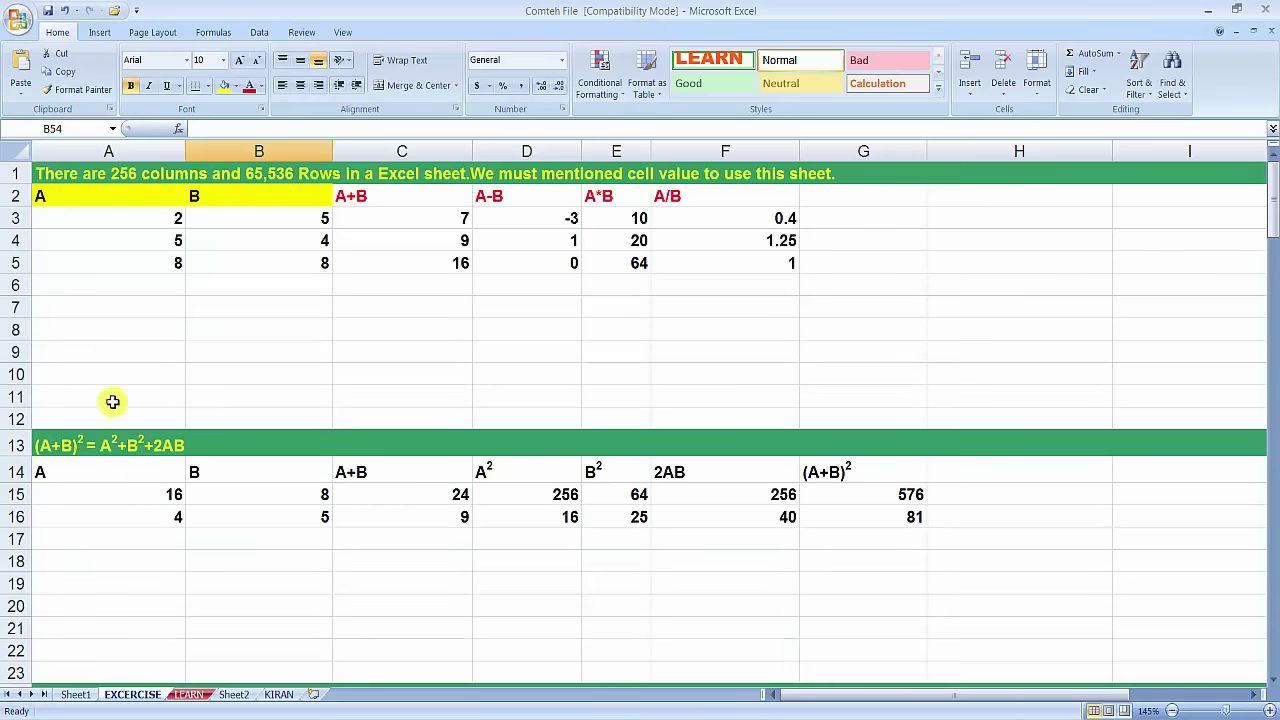
{"action": "left_click", "coordinate": [248, 227]}
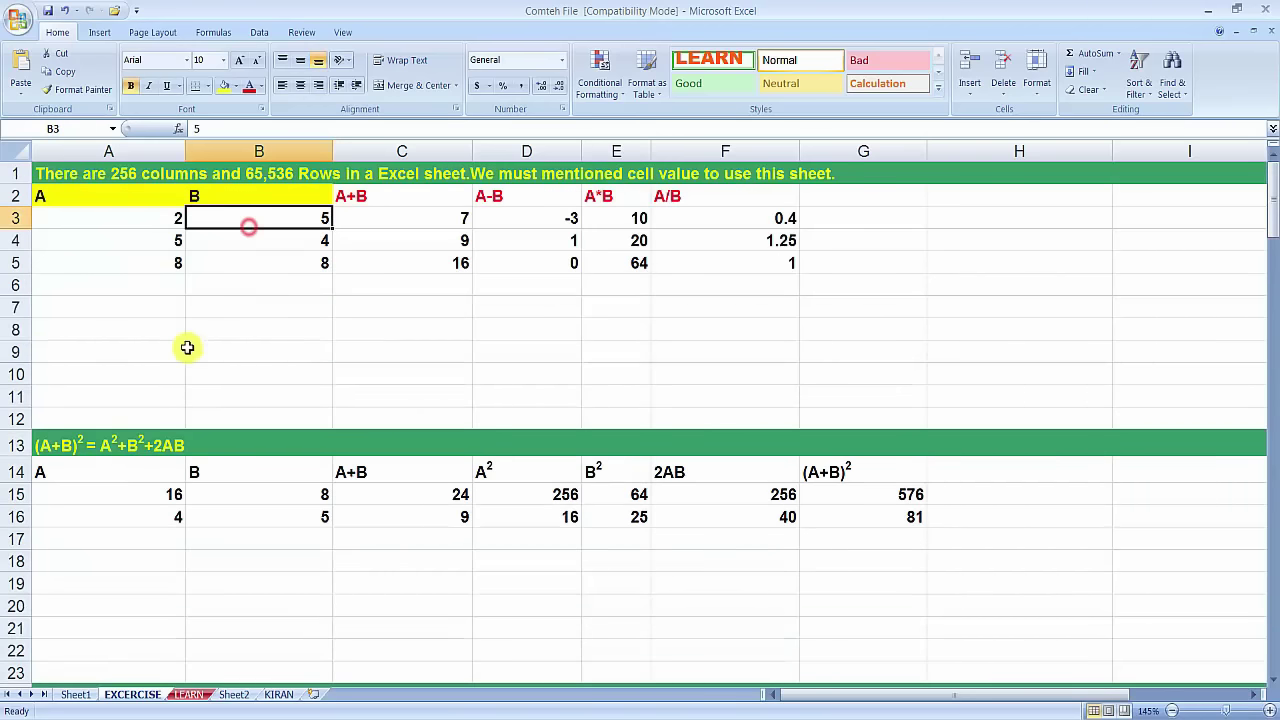
{"action": "scroll", "coordinate": [194, 334], "scroll_direction": "down", "scroll_amount": 2}
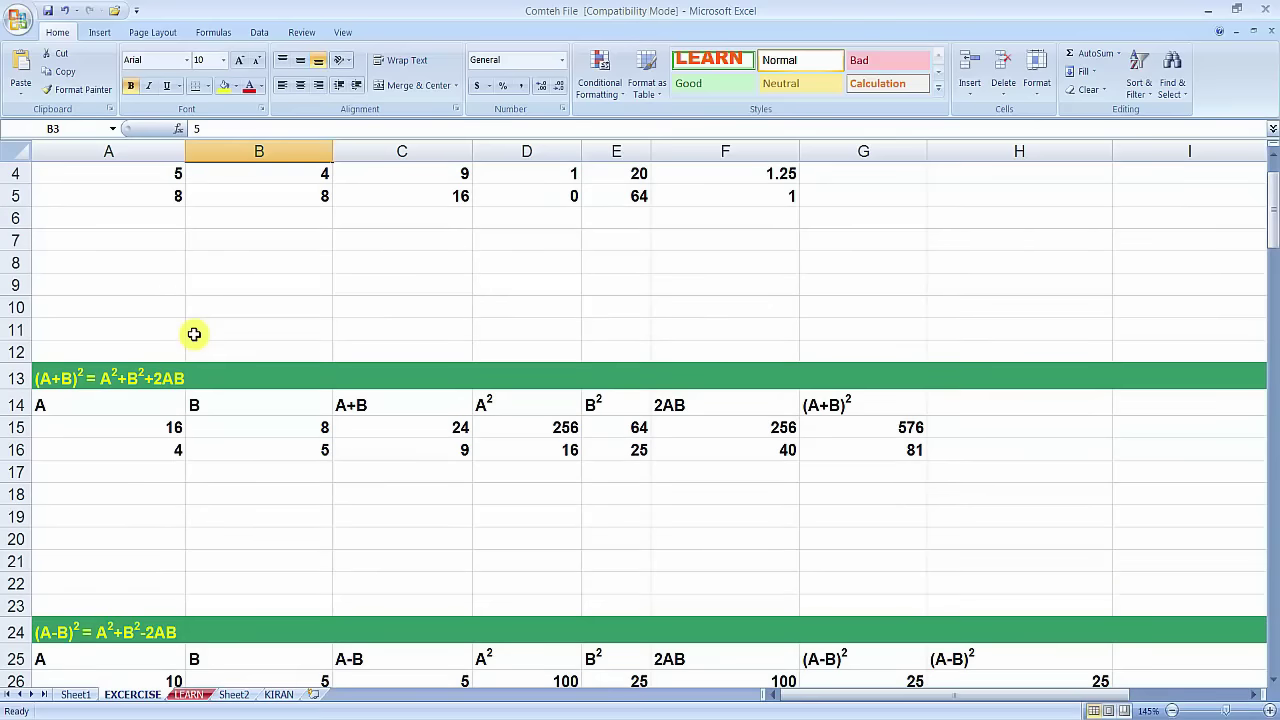
{"action": "scroll", "coordinate": [278, 364], "scroll_direction": "down", "scroll_amount": 1}
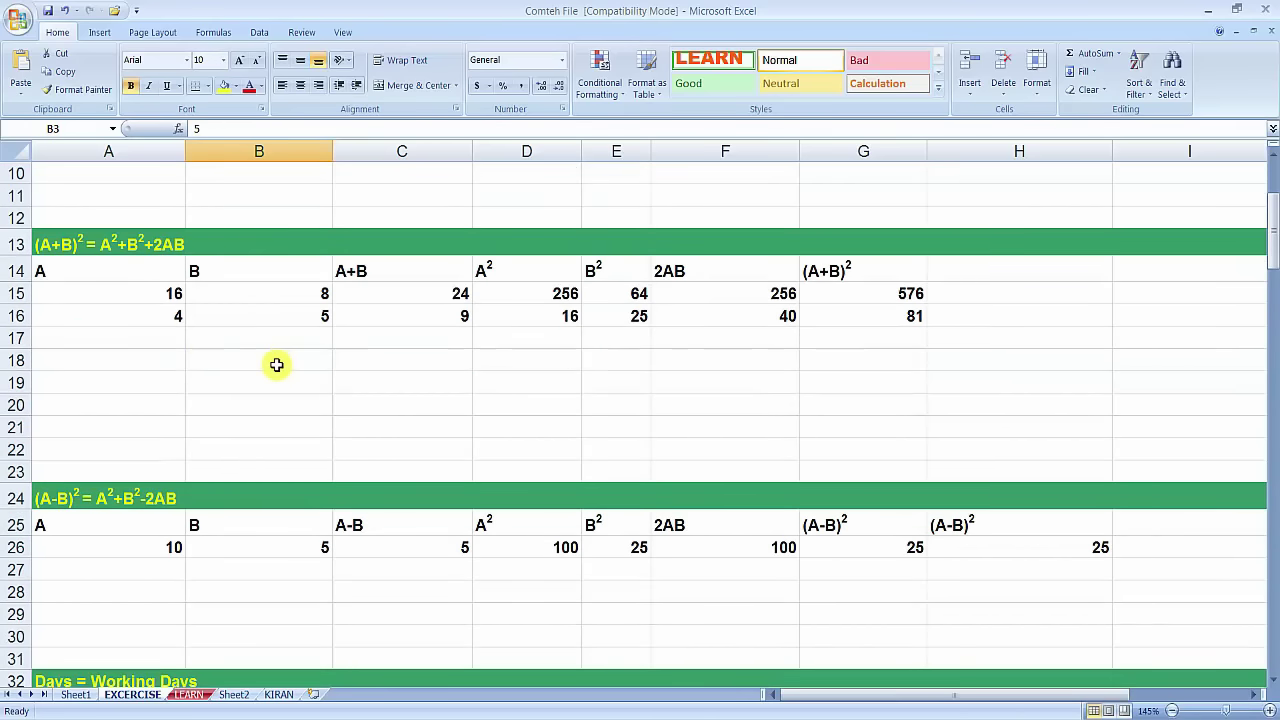
{"action": "scroll", "coordinate": [277, 365], "scroll_direction": "down", "scroll_amount": 1}
{"action": "scroll", "coordinate": [274, 354], "scroll_direction": "down", "scroll_amount": 1}
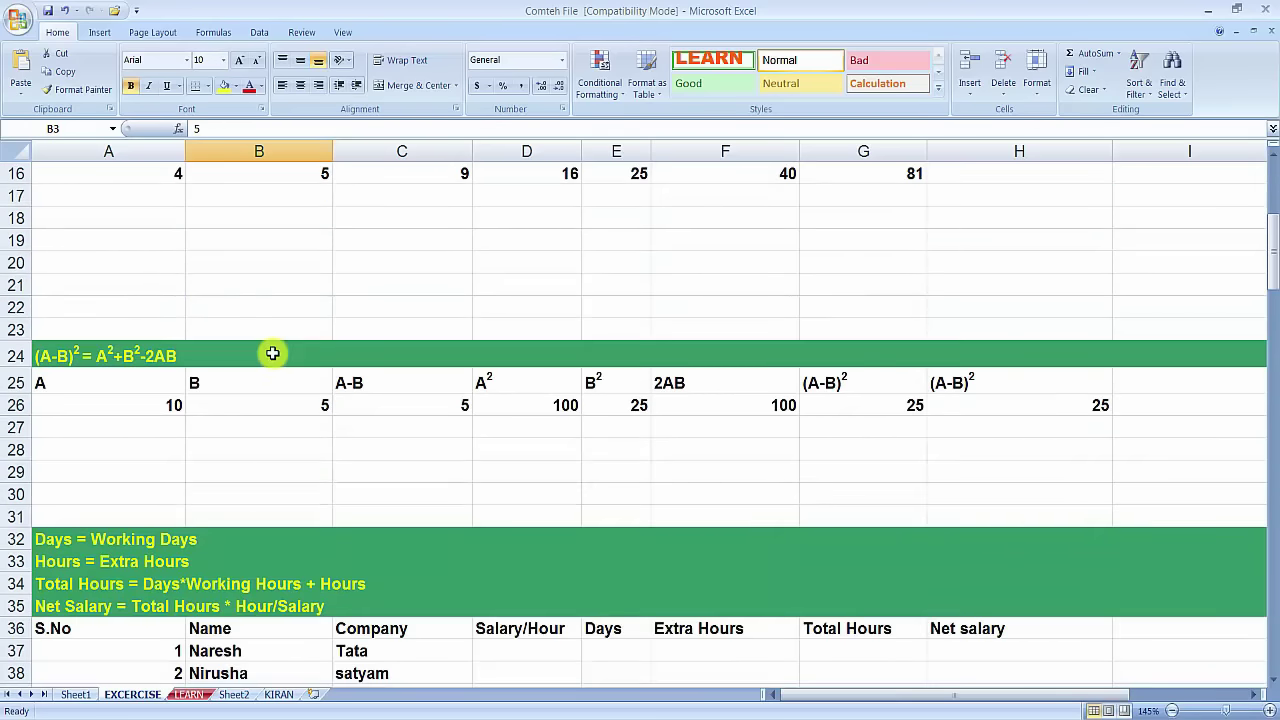
{"action": "scroll", "coordinate": [268, 354], "scroll_direction": "down", "scroll_amount": 3}
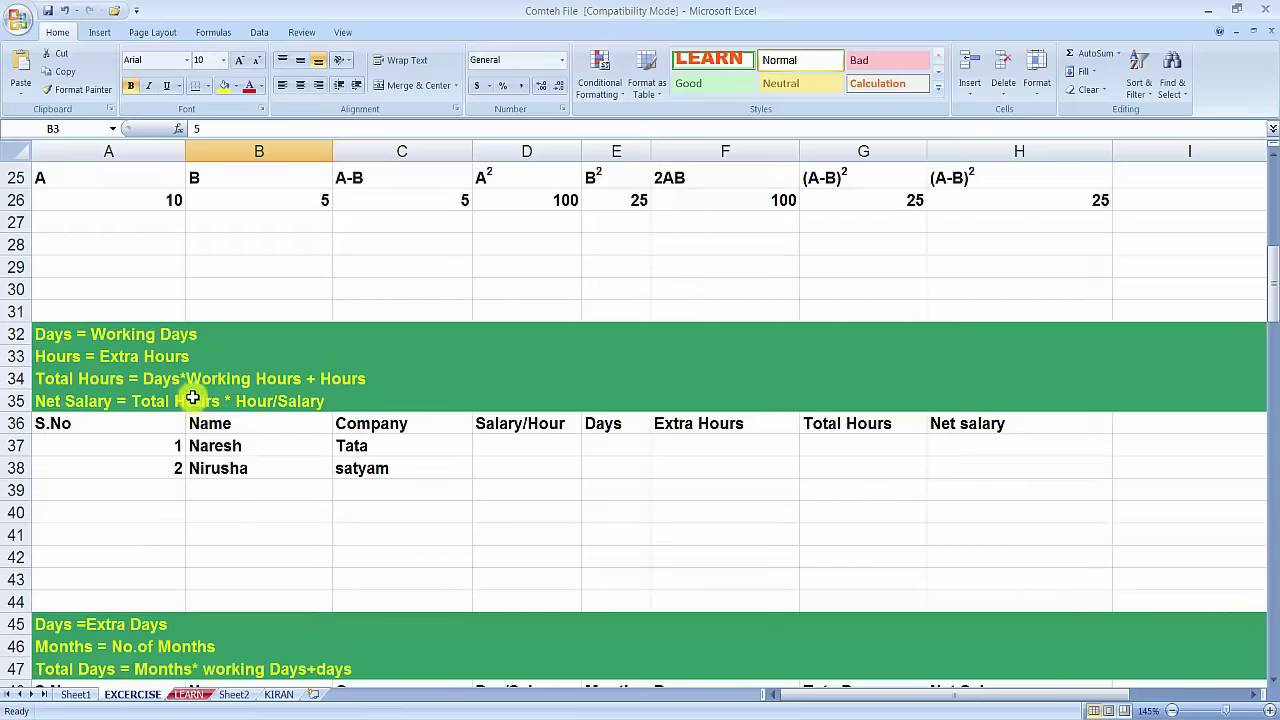
{"action": "scroll", "coordinate": [180, 368], "scroll_direction": "down", "scroll_amount": 1}
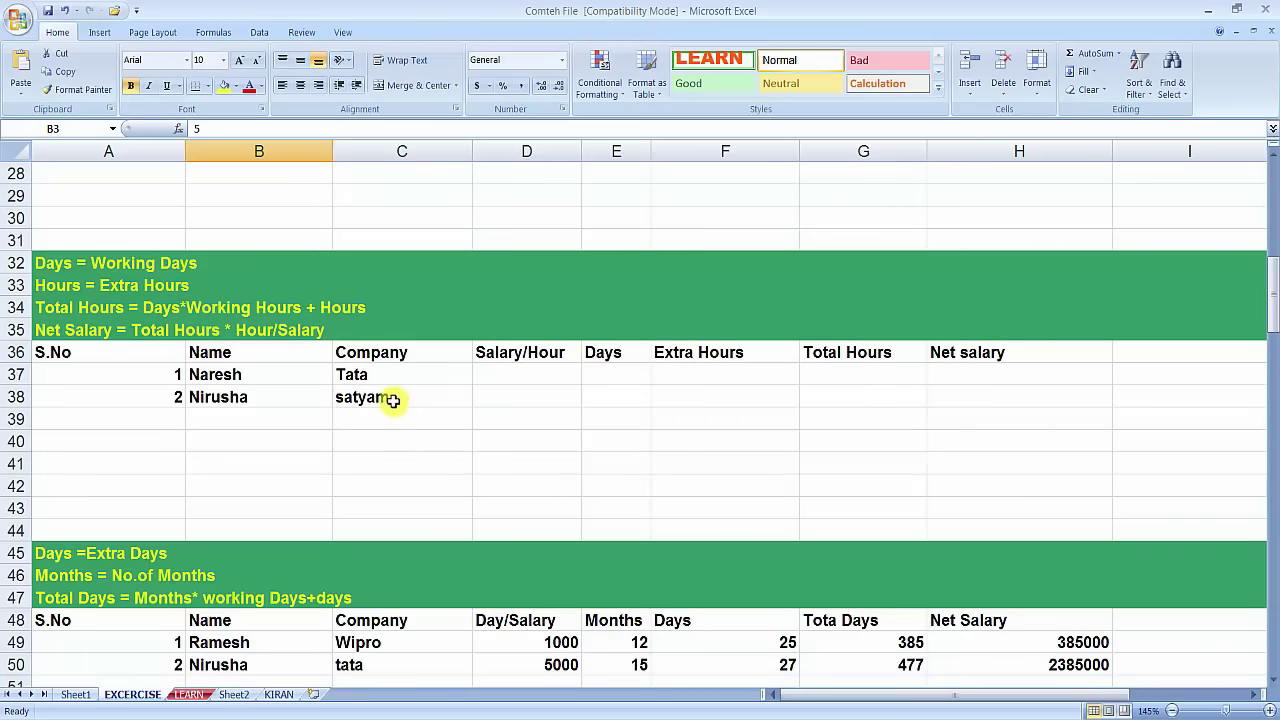
{"action": "scroll", "coordinate": [325, 398], "scroll_direction": "down", "scroll_amount": 1}
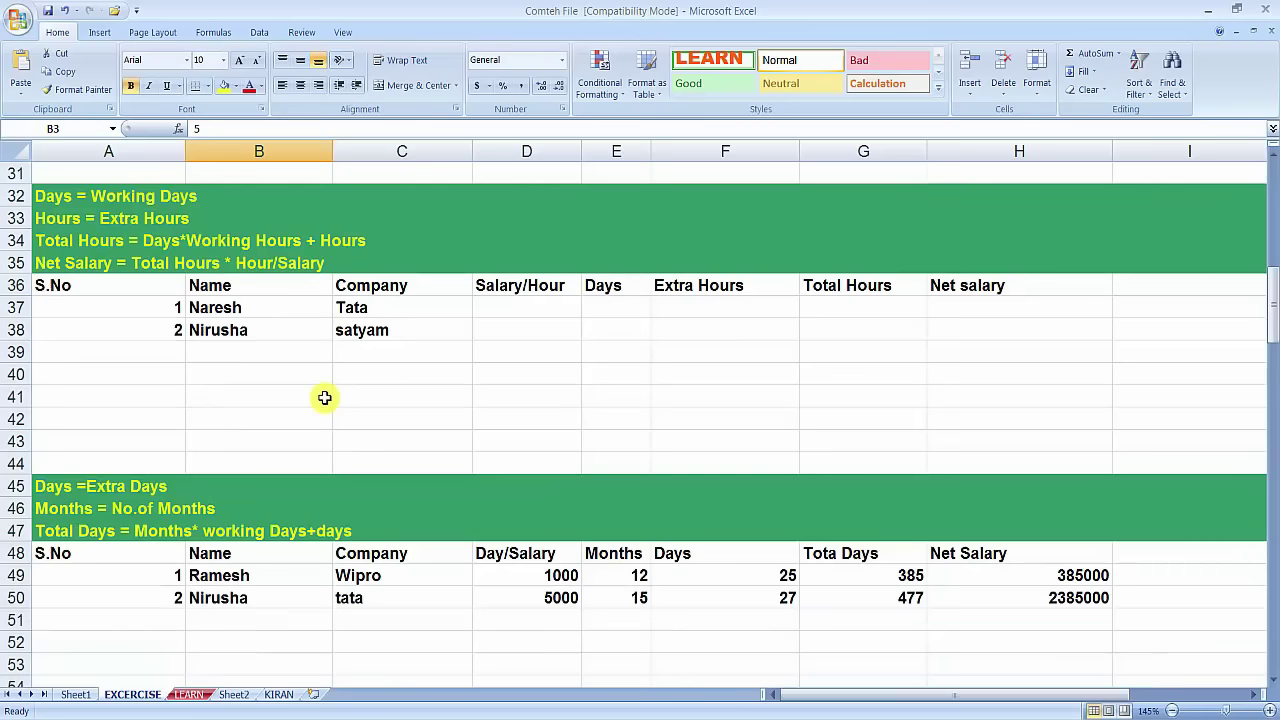
{"action": "left_click", "coordinate": [488, 310]}
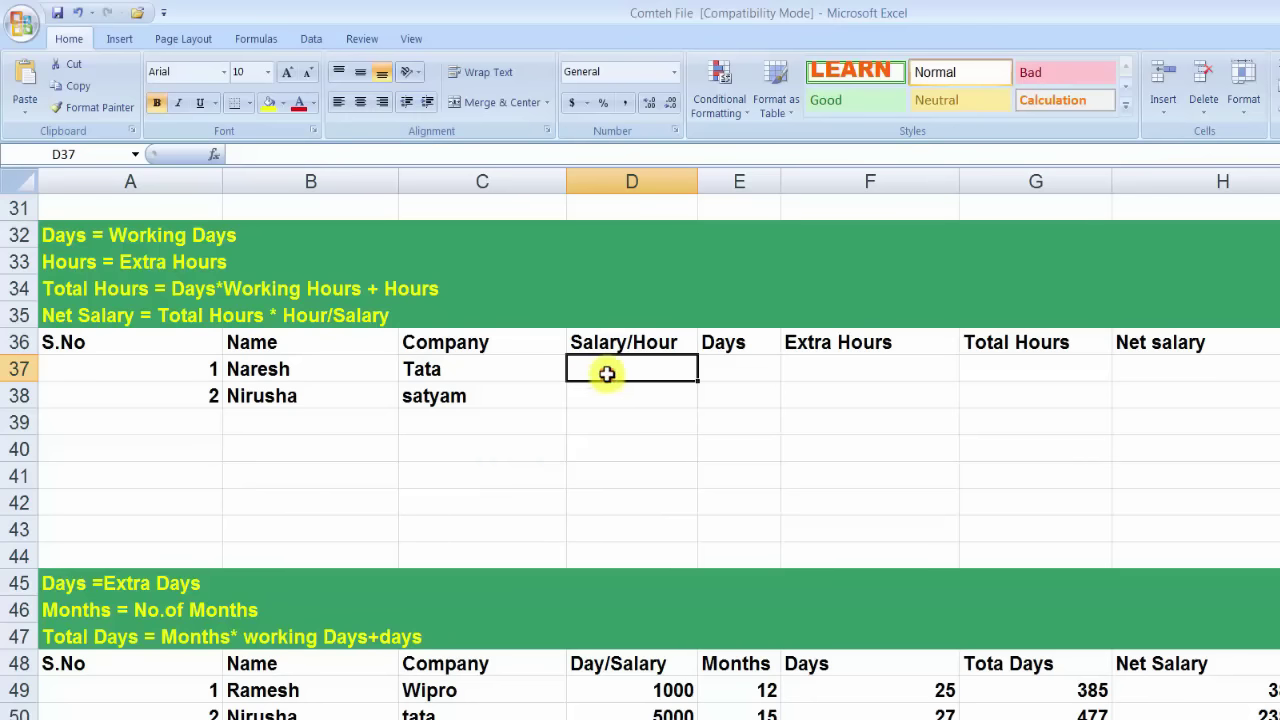
{"action": "left_click", "coordinate": [78, 345]}
{"action": "left_click", "coordinate": [134, 374]}
{"action": "left_click", "coordinate": [274, 346]}
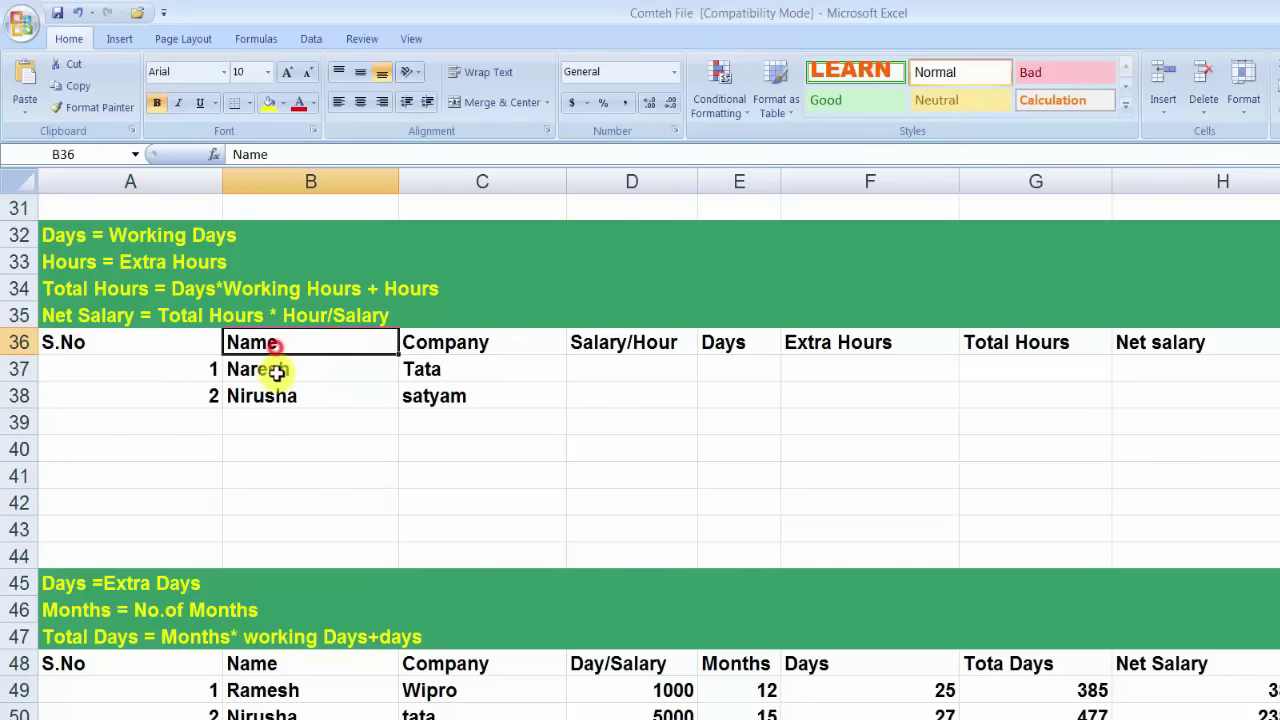
{"action": "left_click", "coordinate": [276, 372]}
{"action": "left_click", "coordinate": [432, 348]}
{"action": "left_click", "coordinate": [440, 370]}
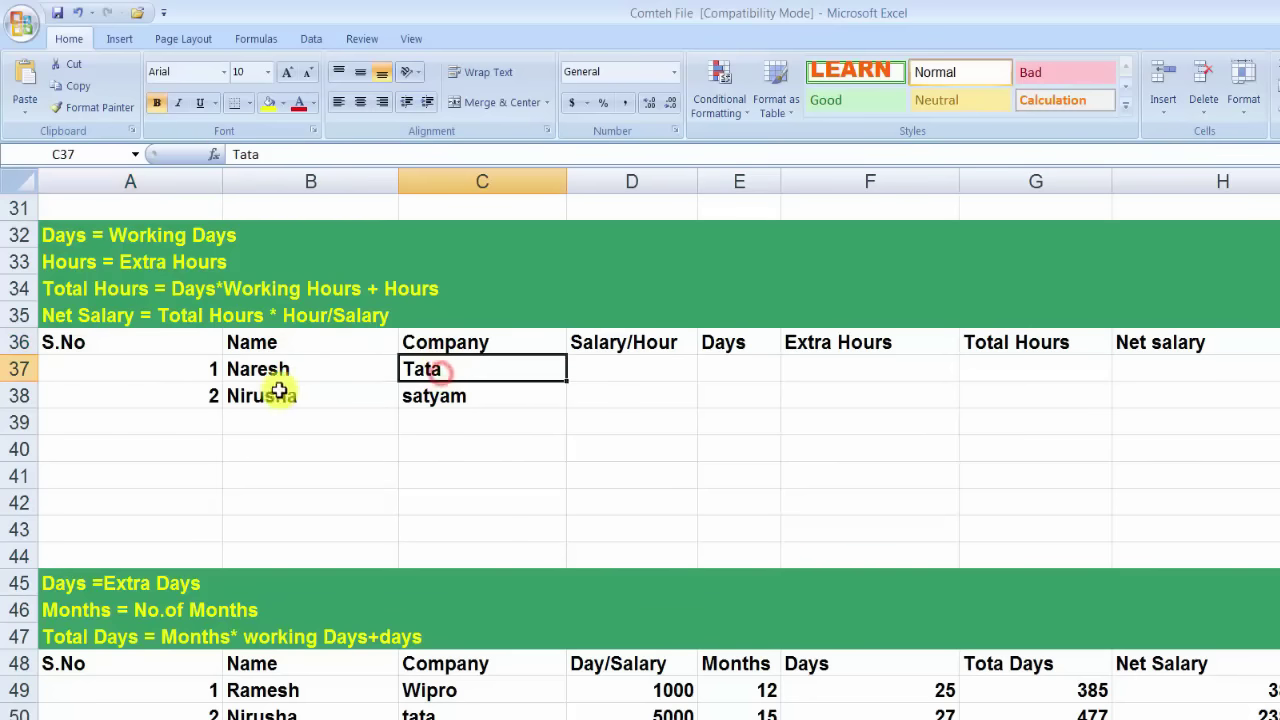
{"action": "left_click", "coordinate": [609, 372]}
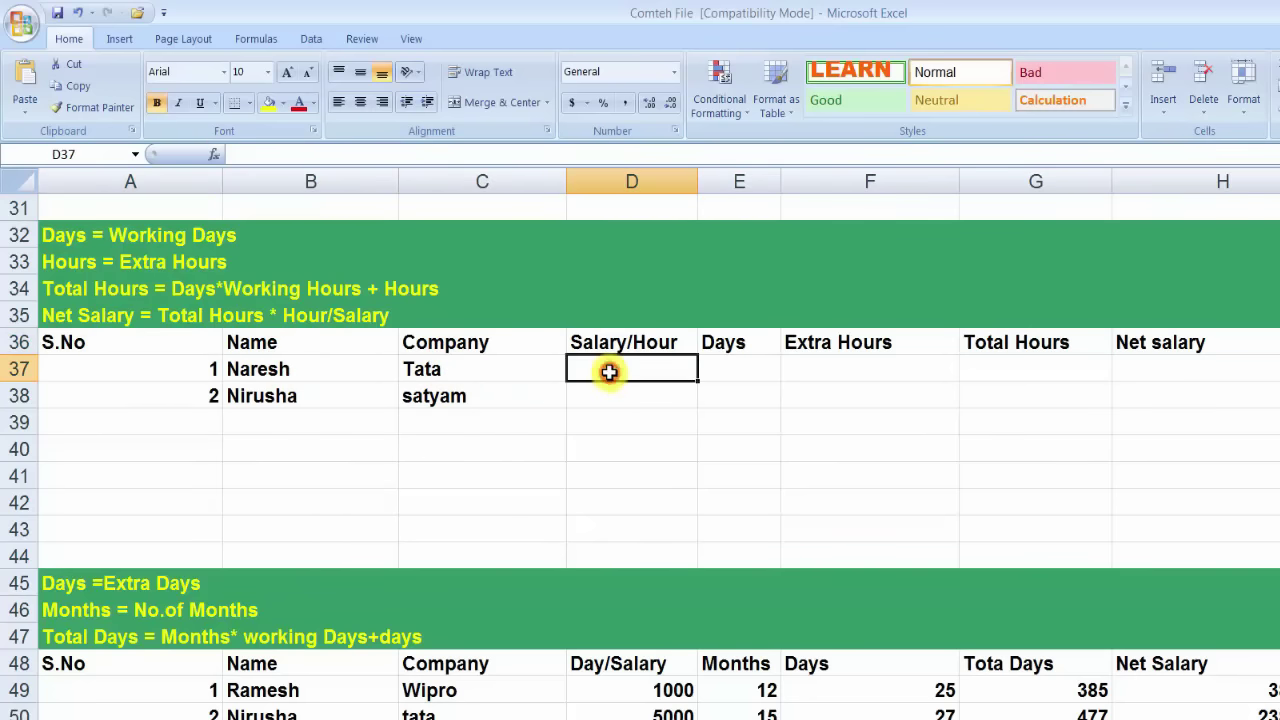
{"action": "left_click", "coordinate": [716, 368]}
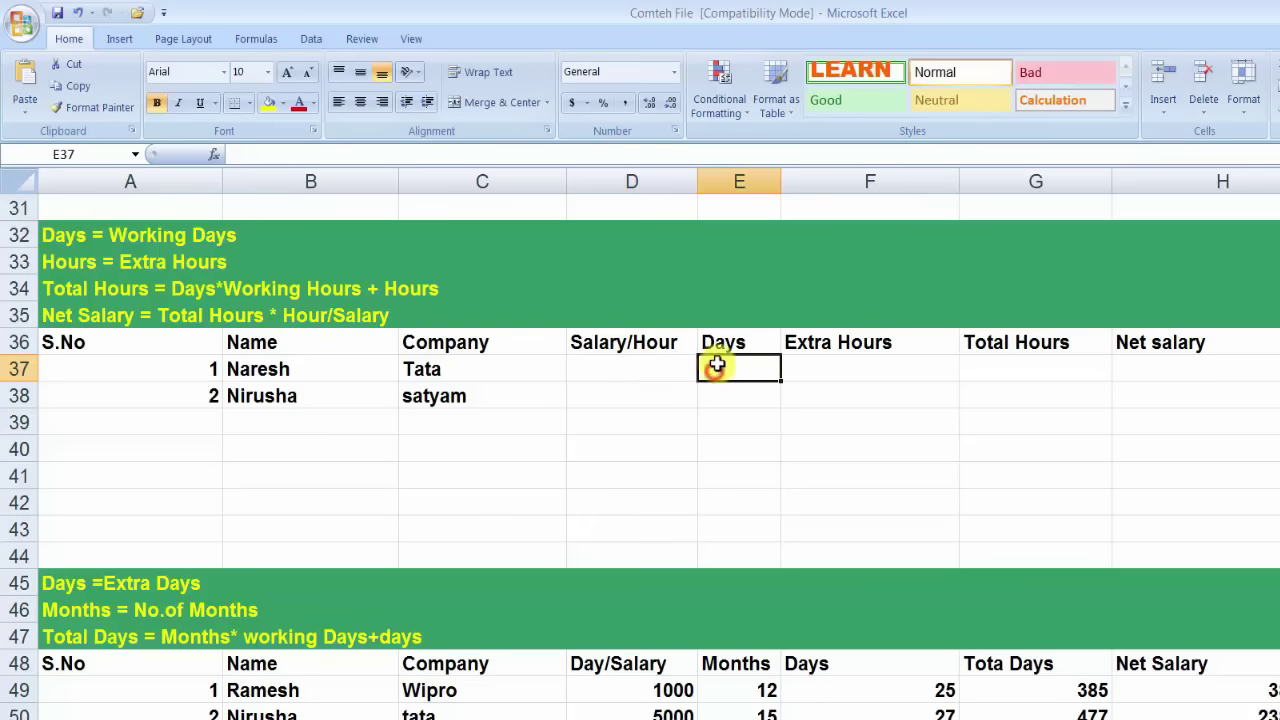
{"action": "left_click", "coordinate": [819, 366]}
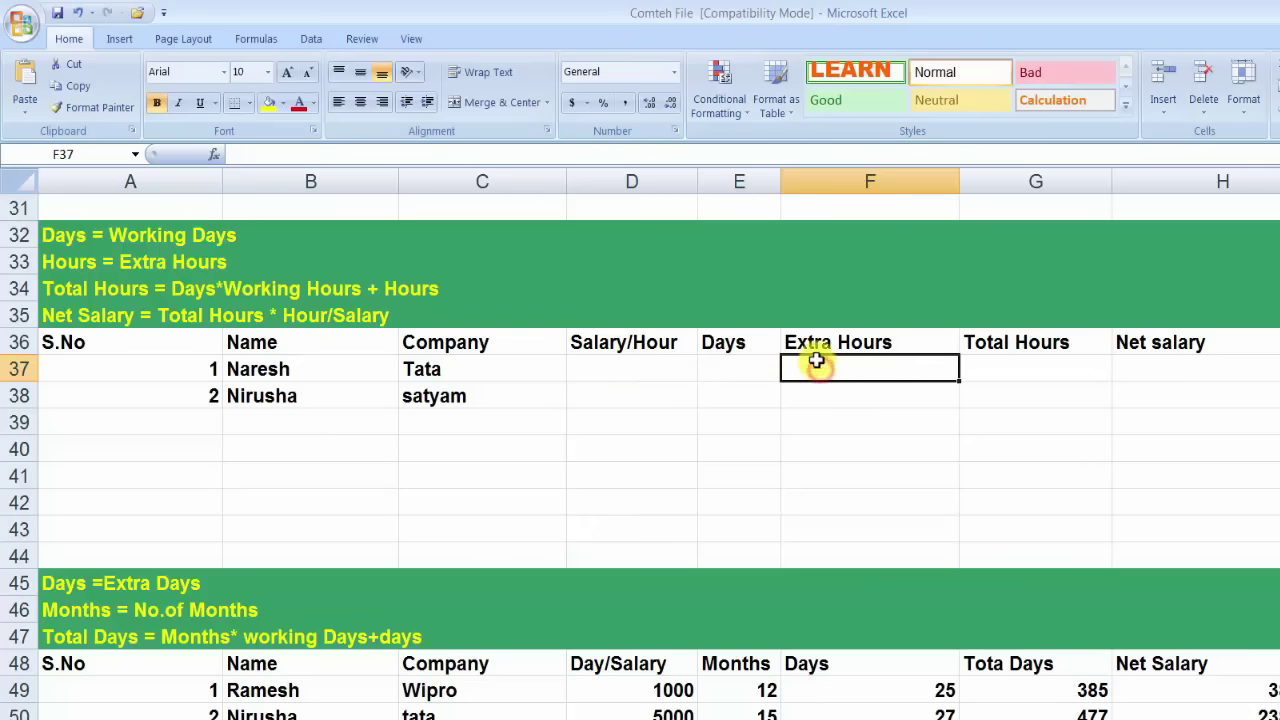
{"action": "left_click", "coordinate": [1008, 367]}
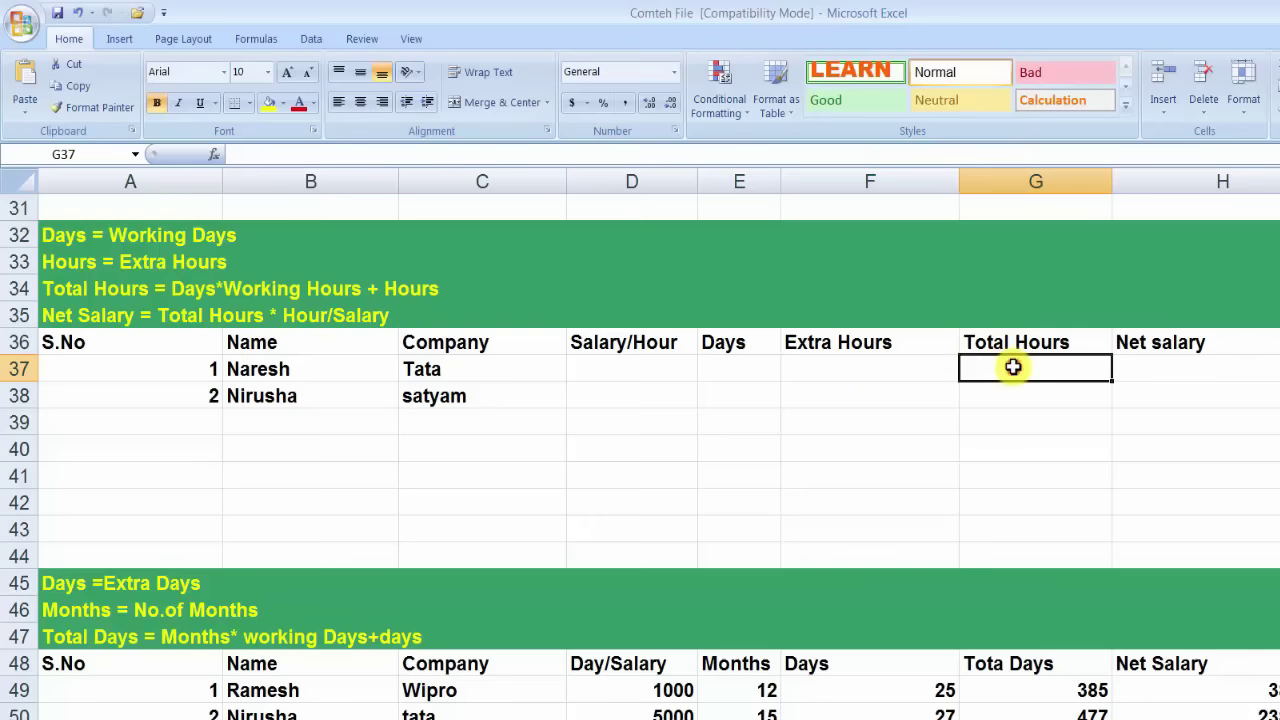
{"action": "left_click", "coordinate": [1164, 368]}
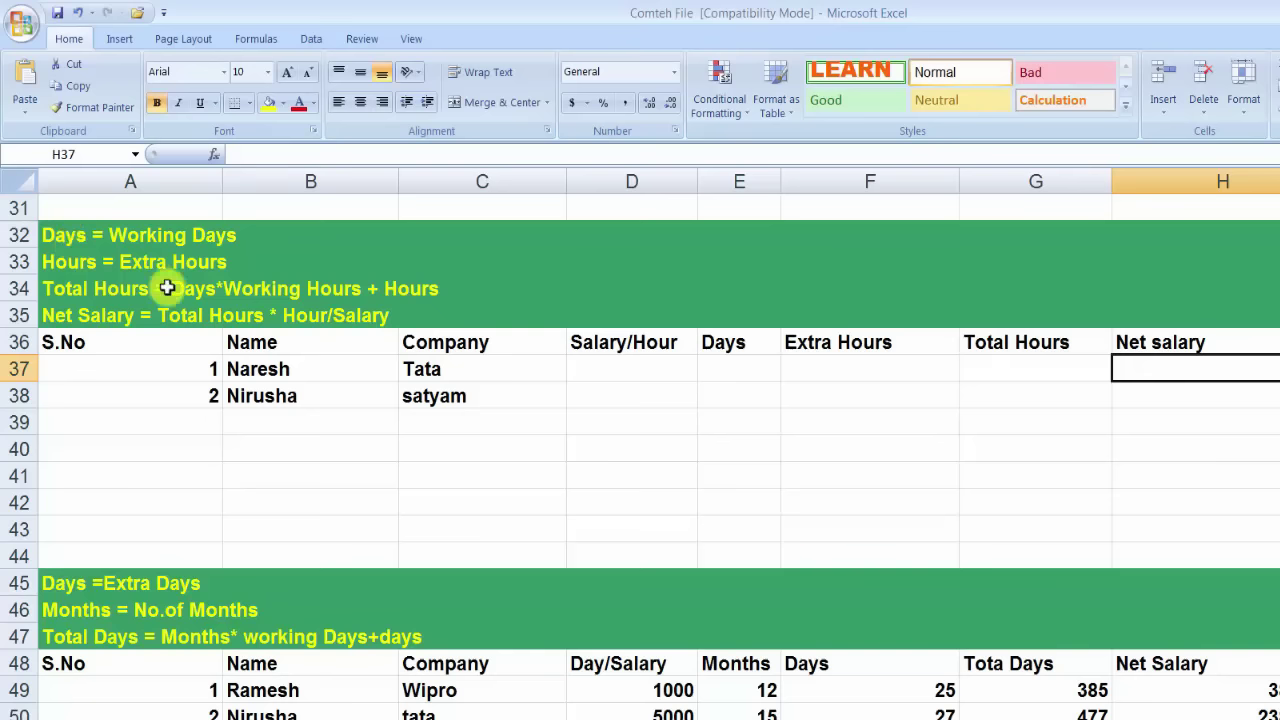
{"action": "left_click", "coordinate": [94, 237]}
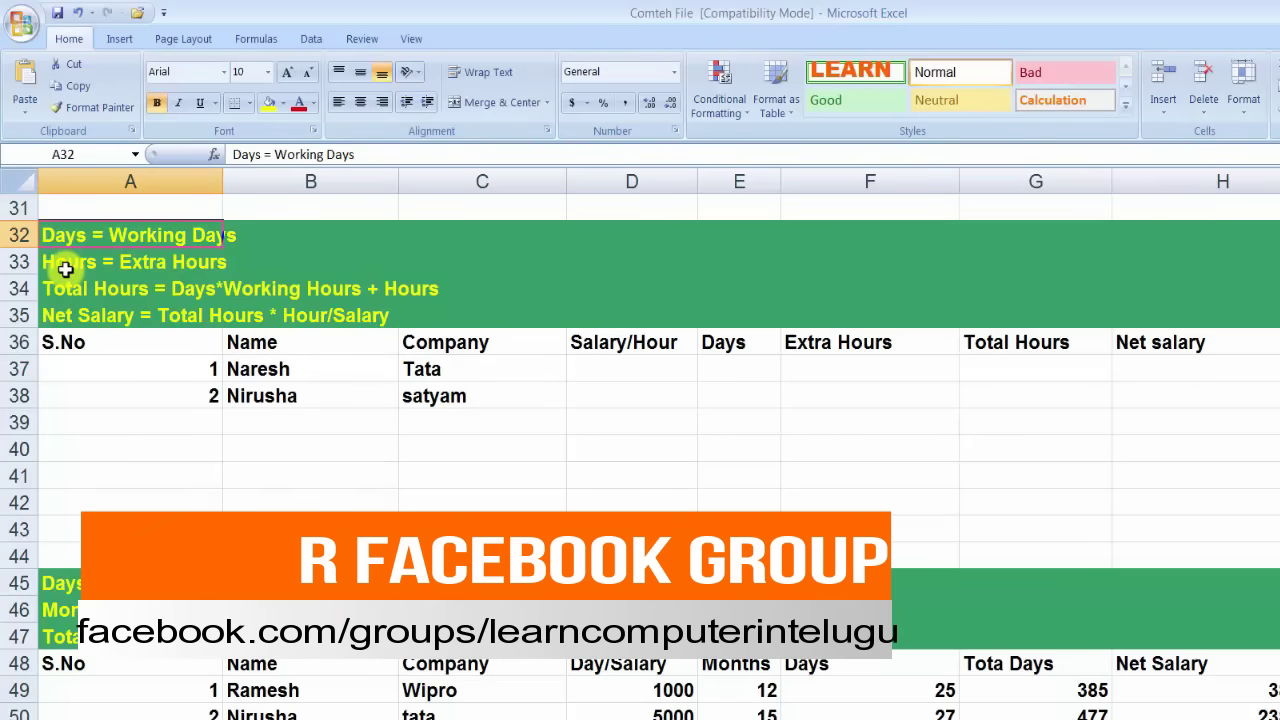
{"action": "left_click", "coordinate": [68, 264]}
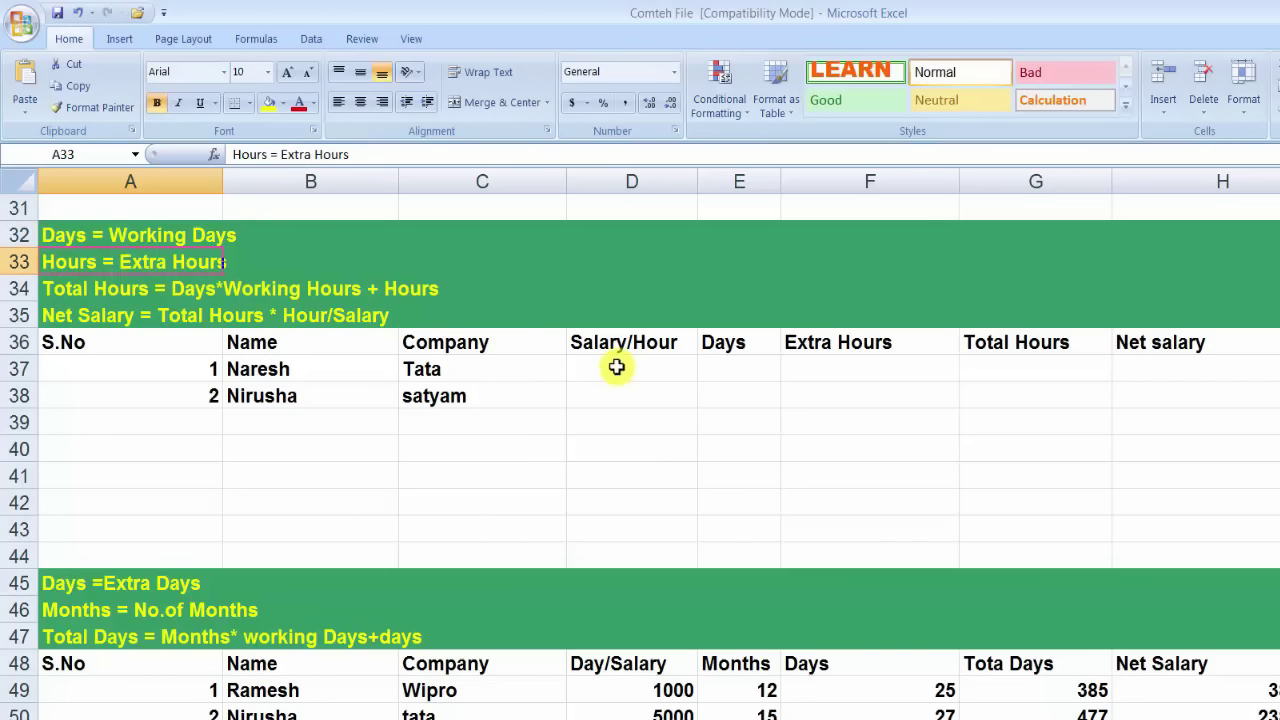
{"action": "left_click", "coordinate": [124, 297]}
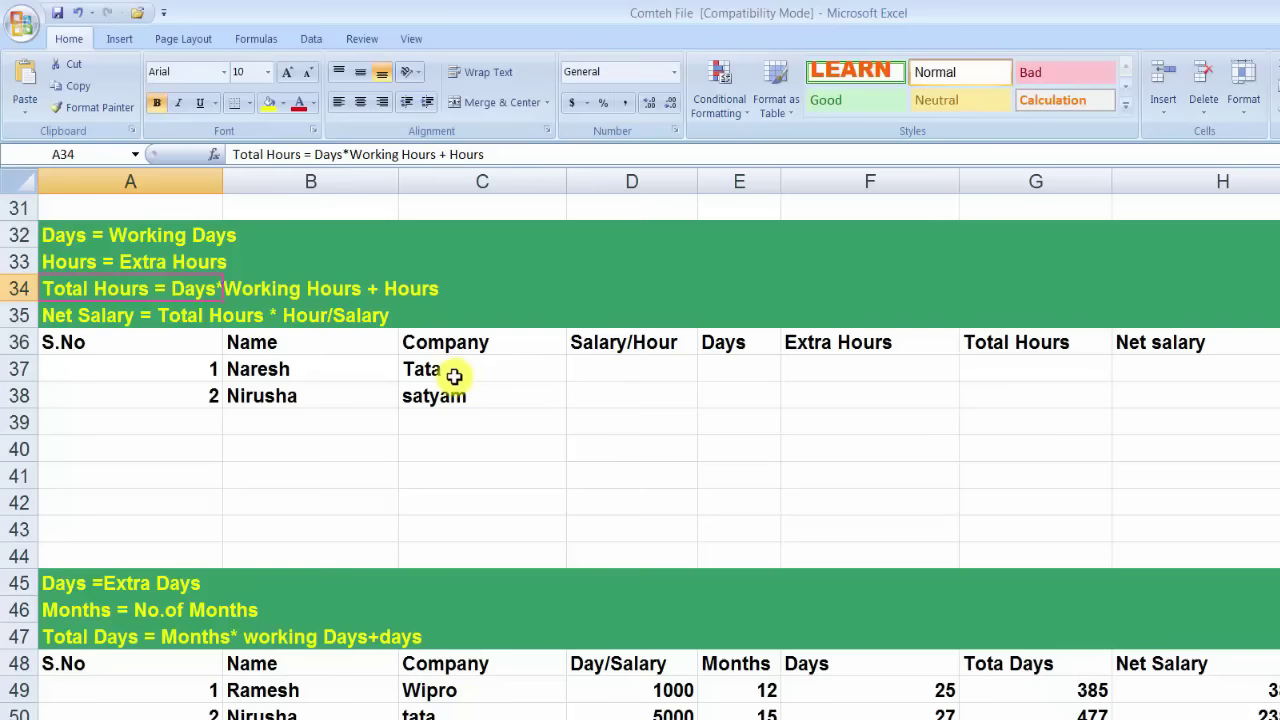
{"action": "left_click", "coordinate": [268, 369]}
{"action": "left_click", "coordinate": [446, 374]}
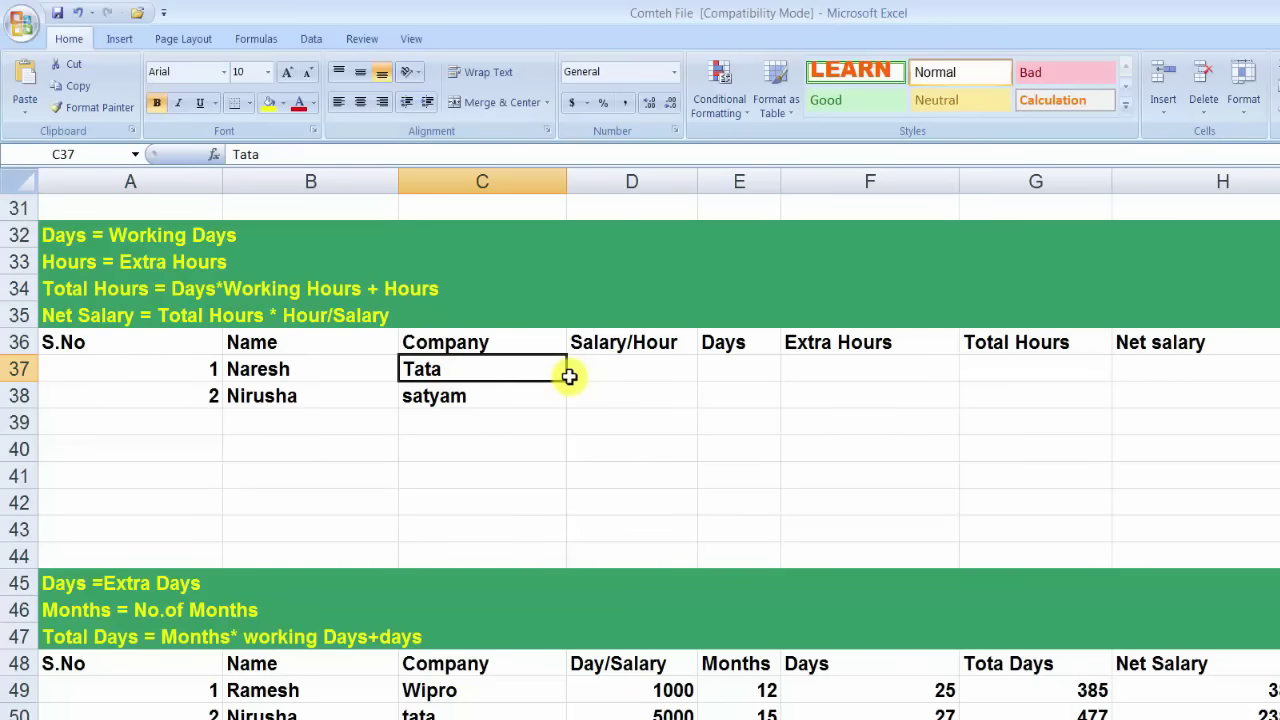
{"action": "left_click", "coordinate": [603, 365]}
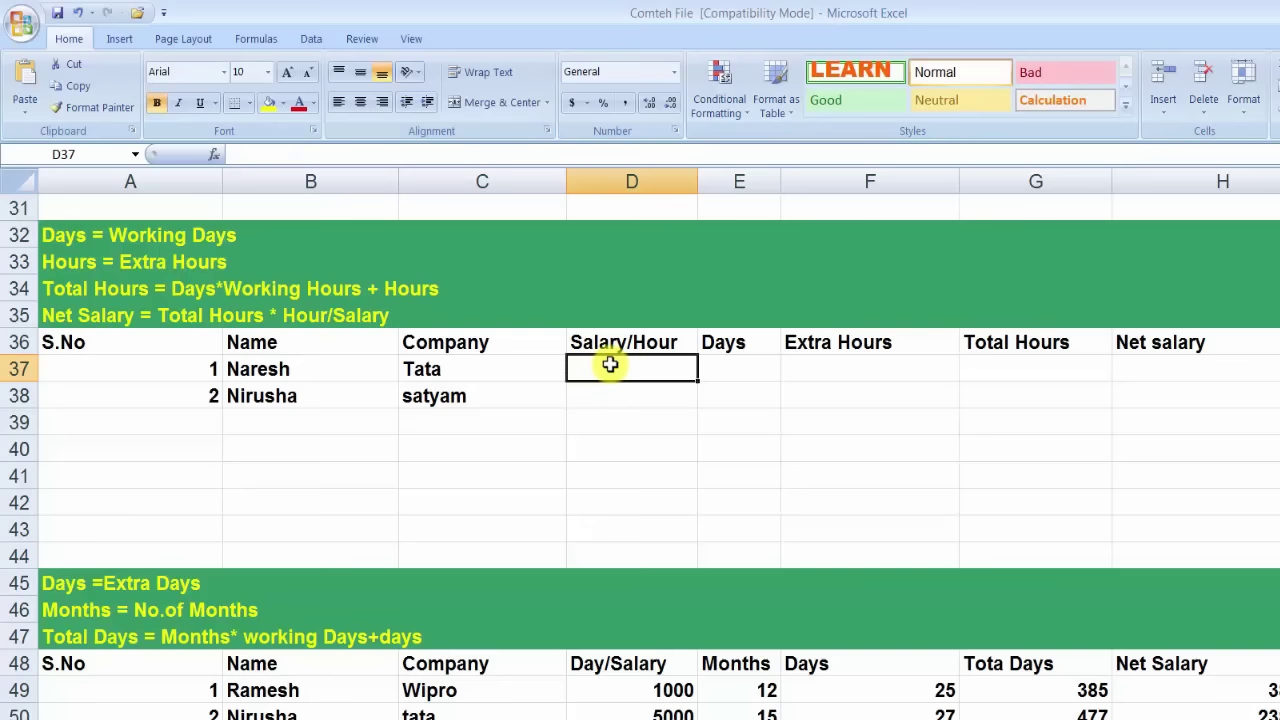
Step: Enter Salary/Hour 200, Days 25 and Extra Hours 12 for the first employee
{"action": "type", "text": "200"}
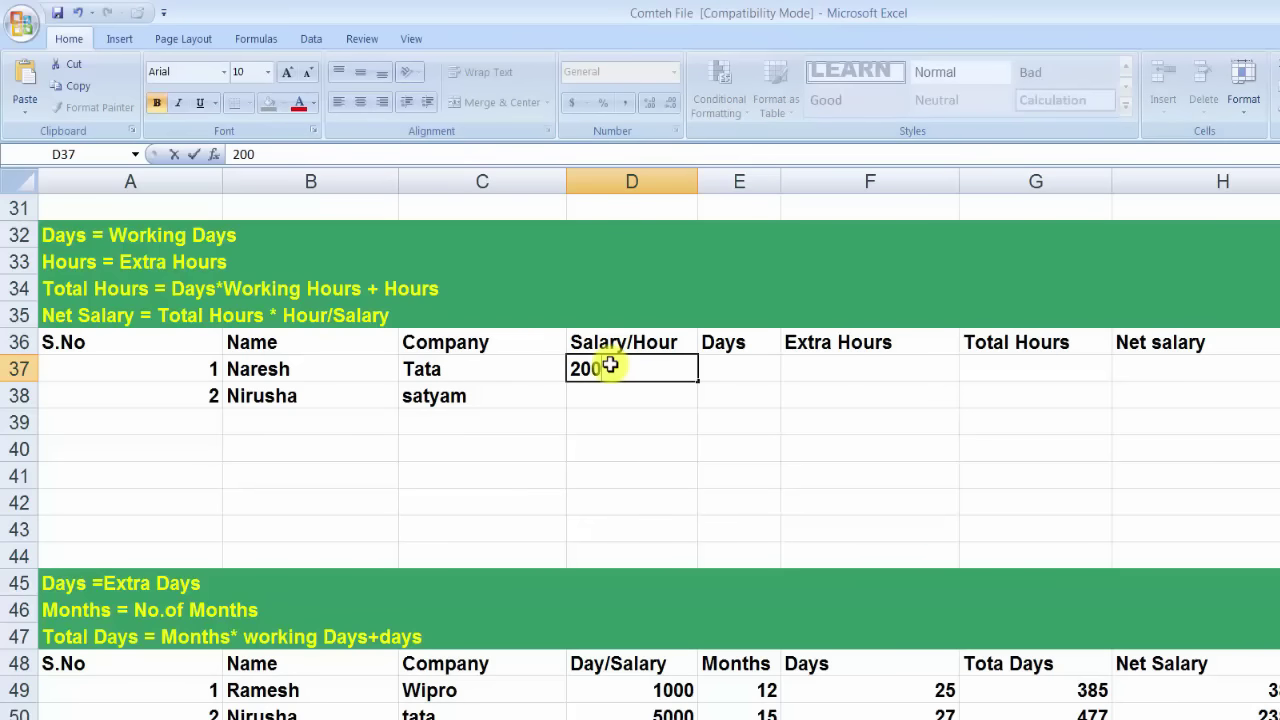
{"action": "key", "text": "Tab"}
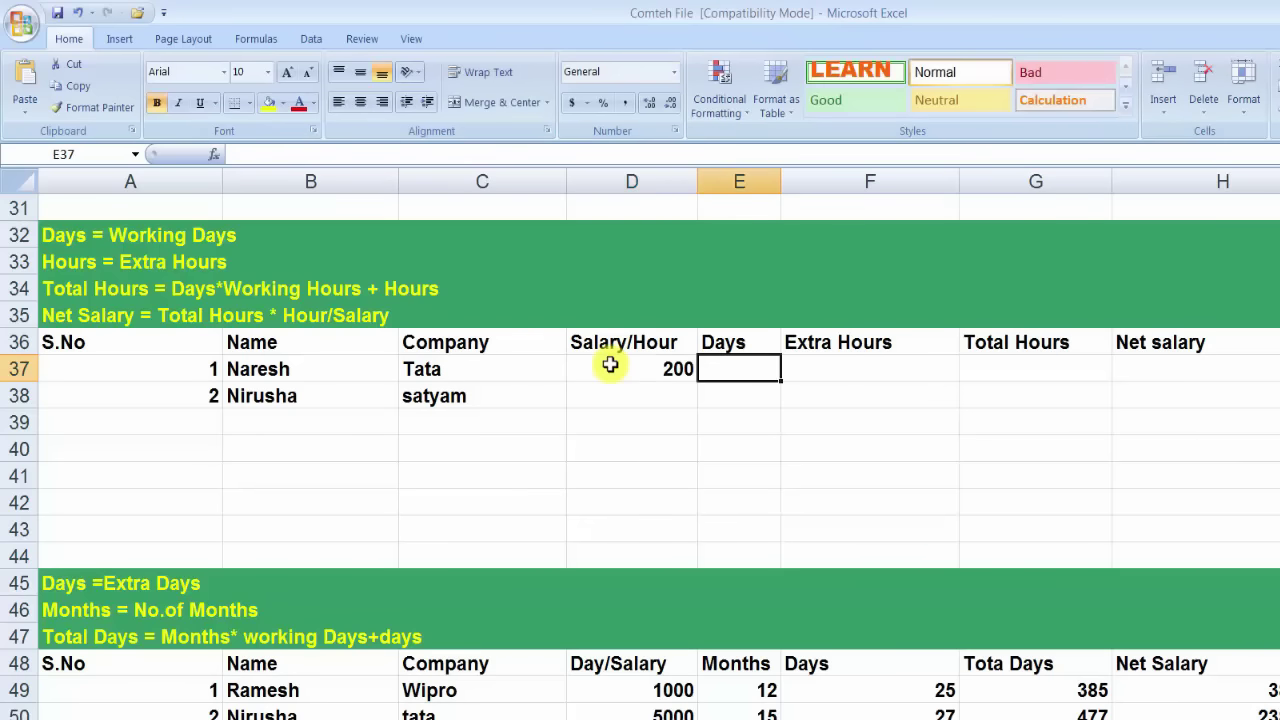
{"action": "type", "text": "25"}
{"action": "key", "text": "Tab"}
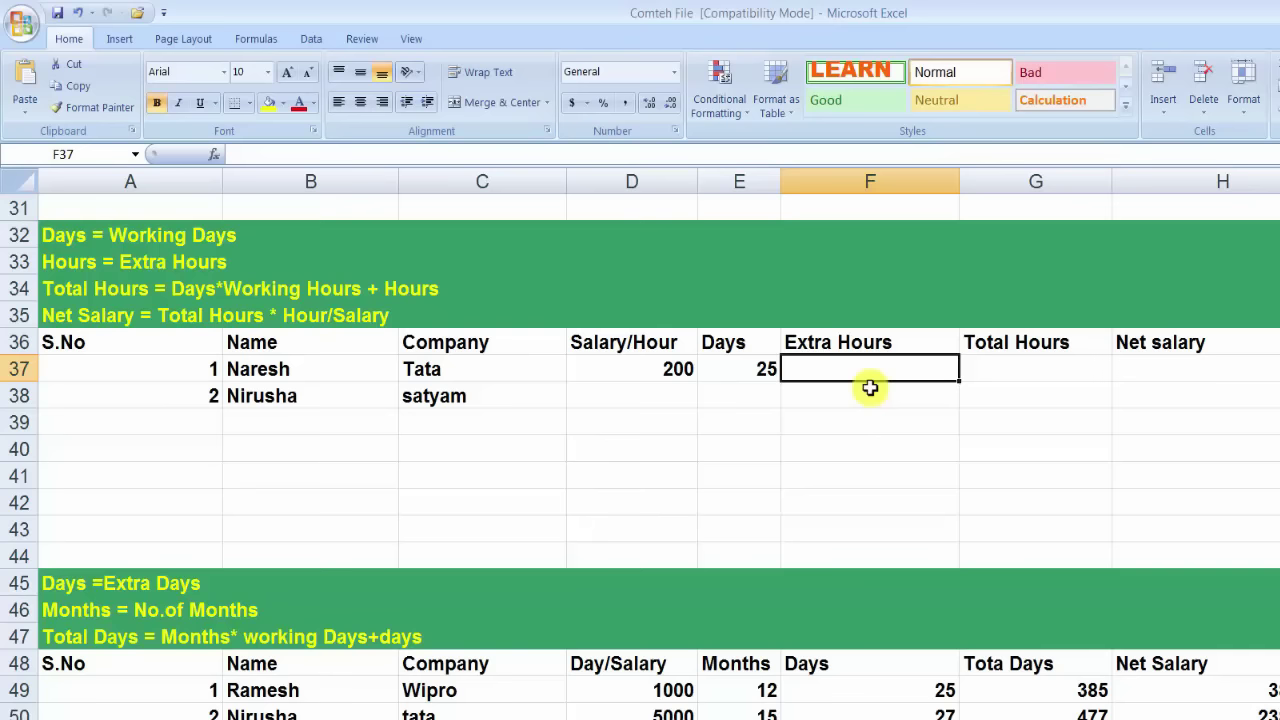
{"action": "type", "text": "12"}
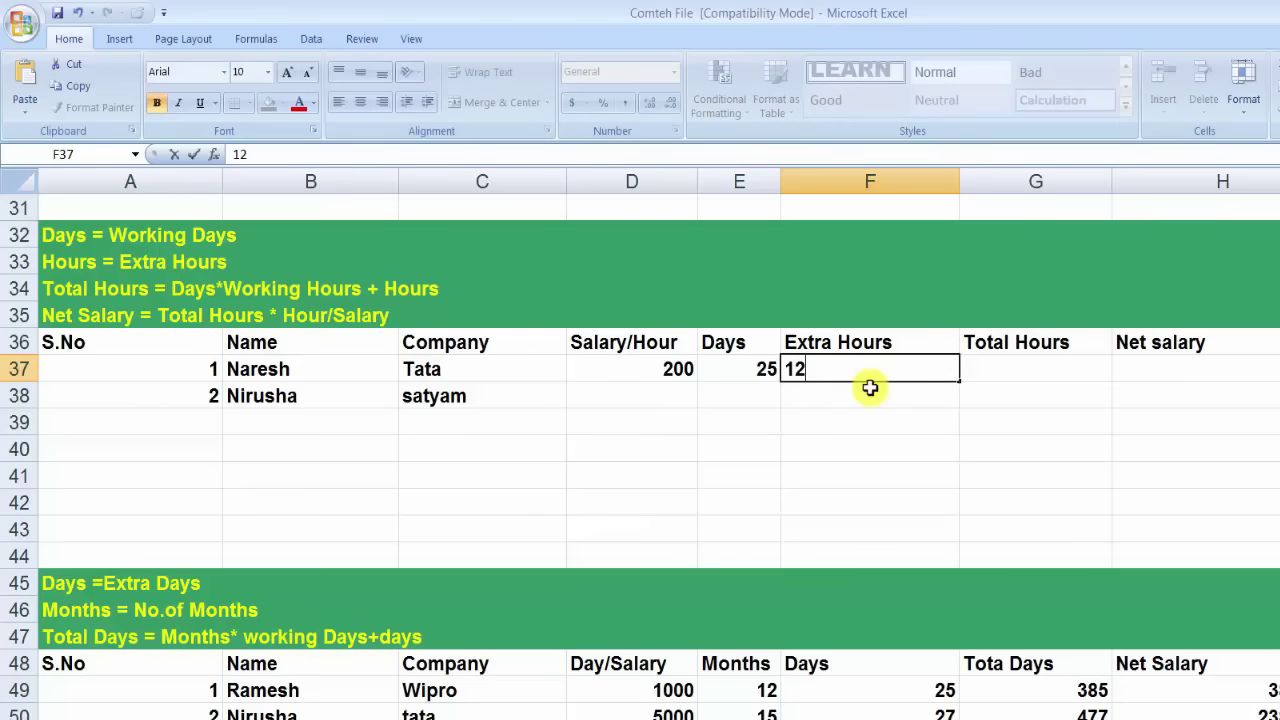
{"action": "key", "text": "Tab"}
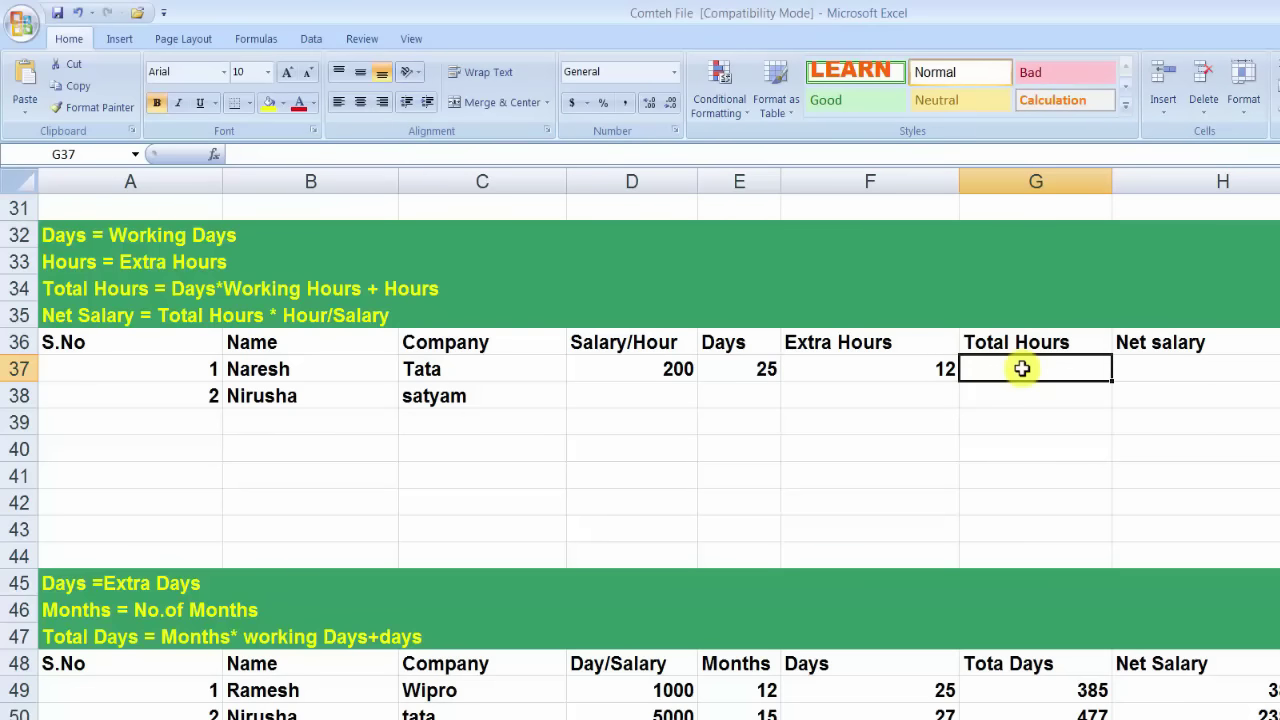
{"action": "left_click_drag", "start_coordinate": [640, 369], "coordinate": [906, 371]}
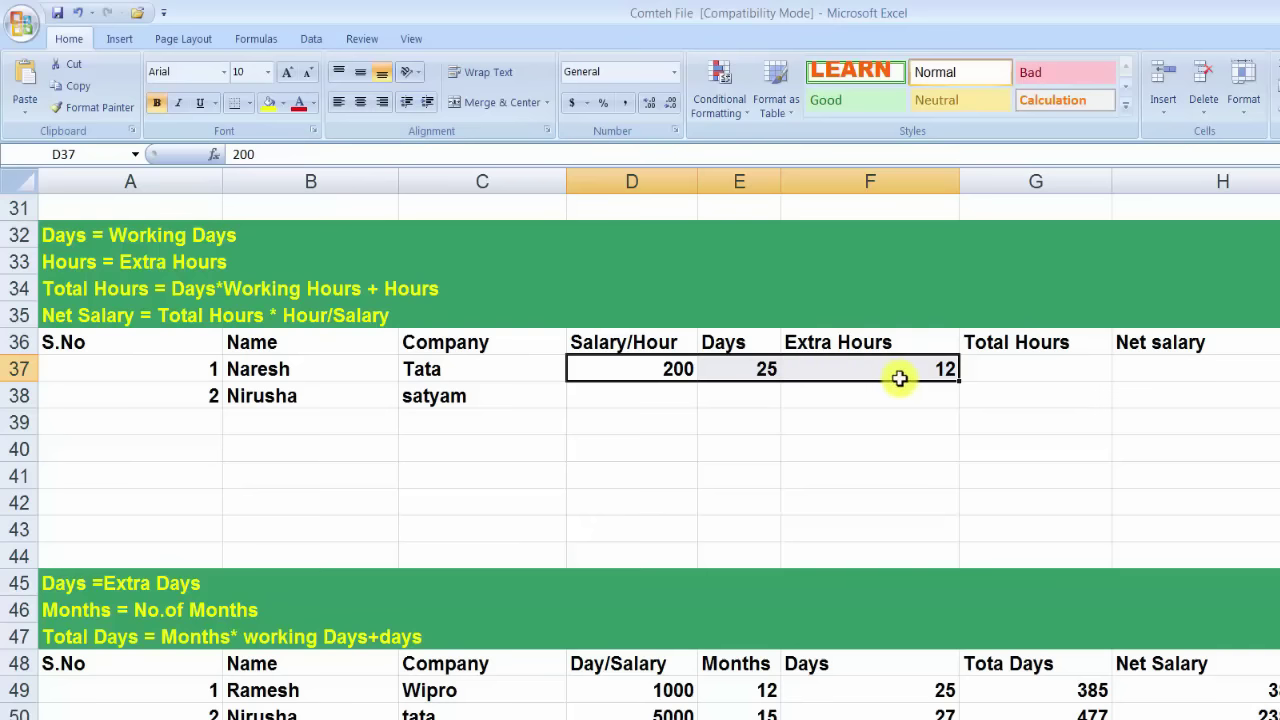
{"action": "left_click", "coordinate": [1006, 371]}
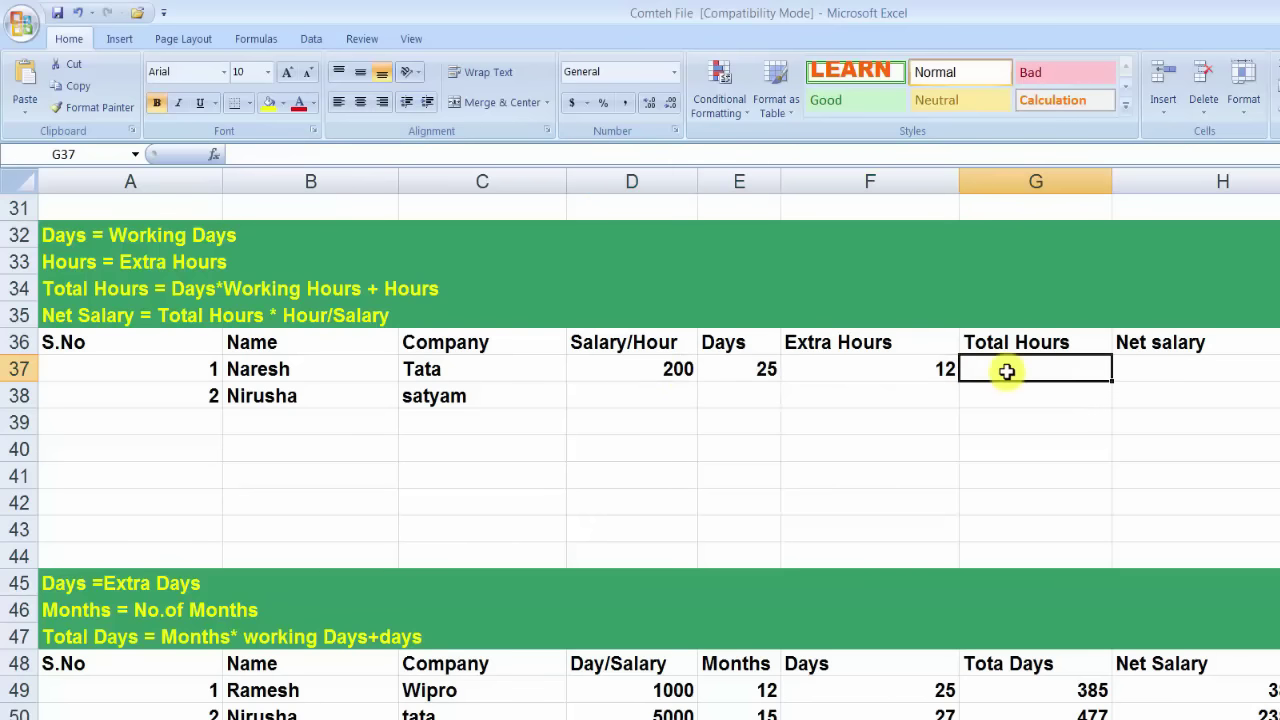
{"action": "left_click", "coordinate": [1127, 371]}
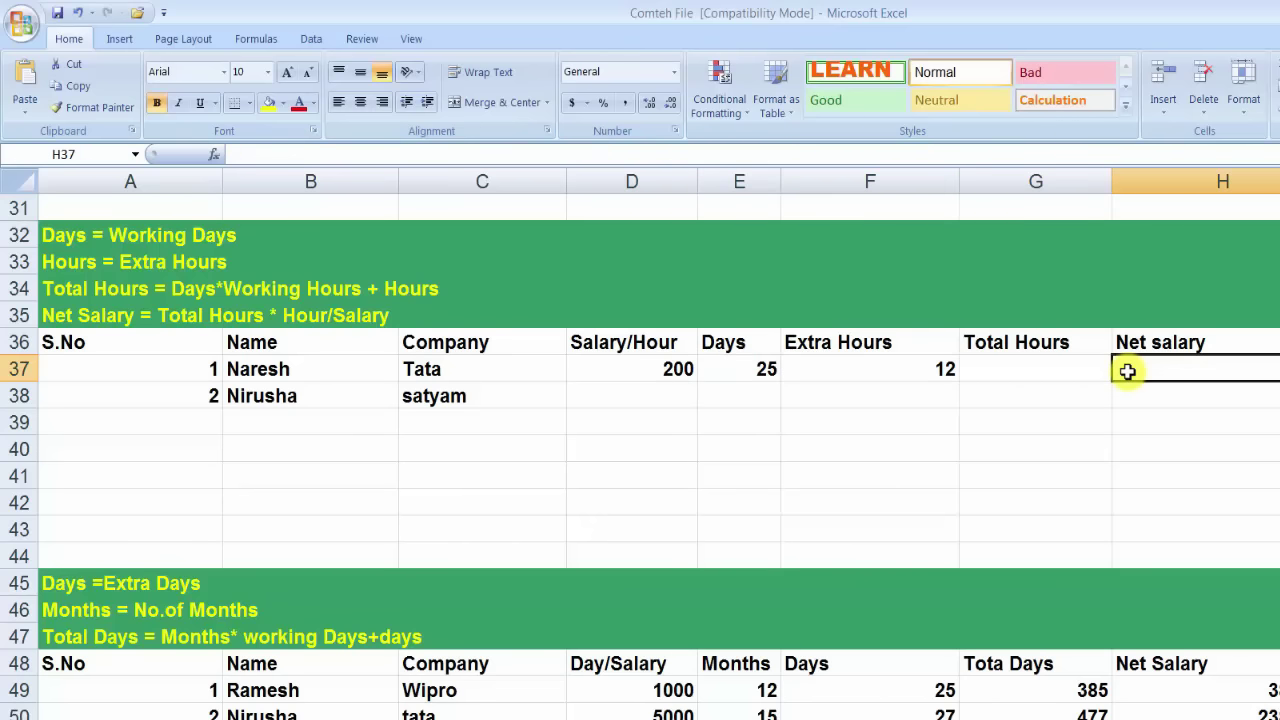
Step: Enter Salary/Hour 150, Days 20 and Extra Hours 5 in the second employee's row
{"action": "left_click", "coordinate": [268, 405]}
{"action": "left_click", "coordinate": [457, 396]}
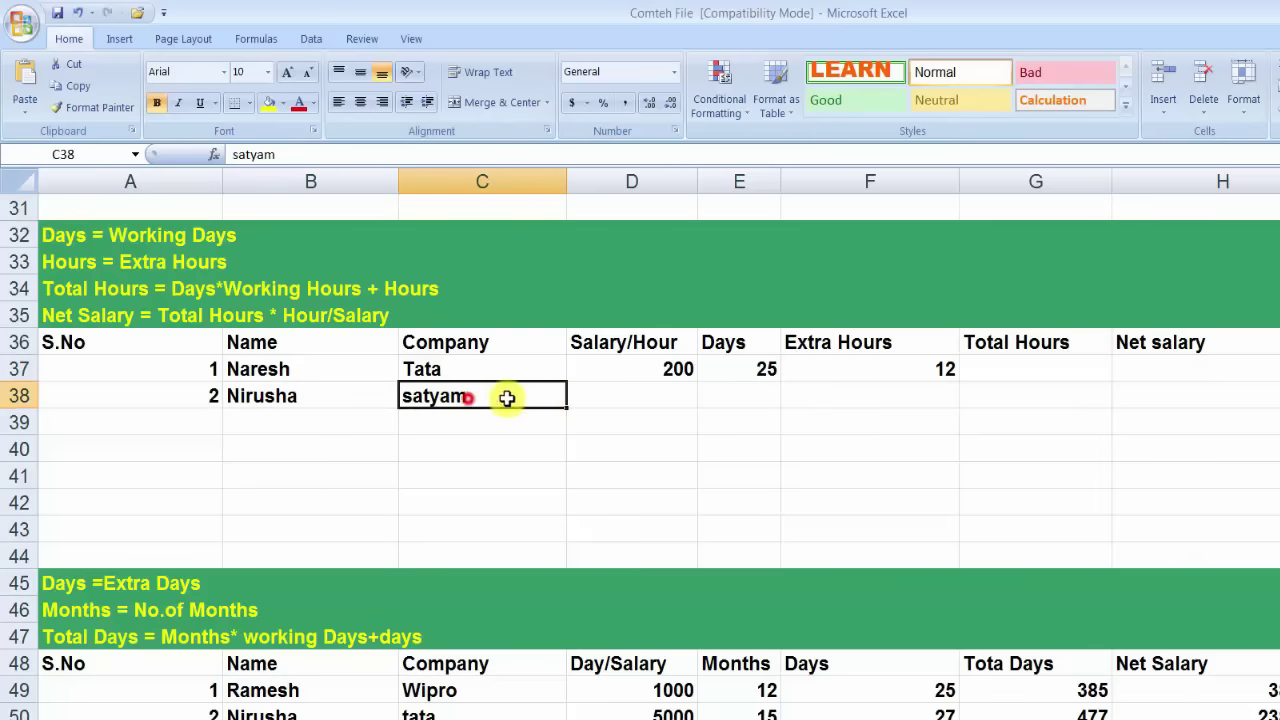
{"action": "left_click", "coordinate": [628, 398]}
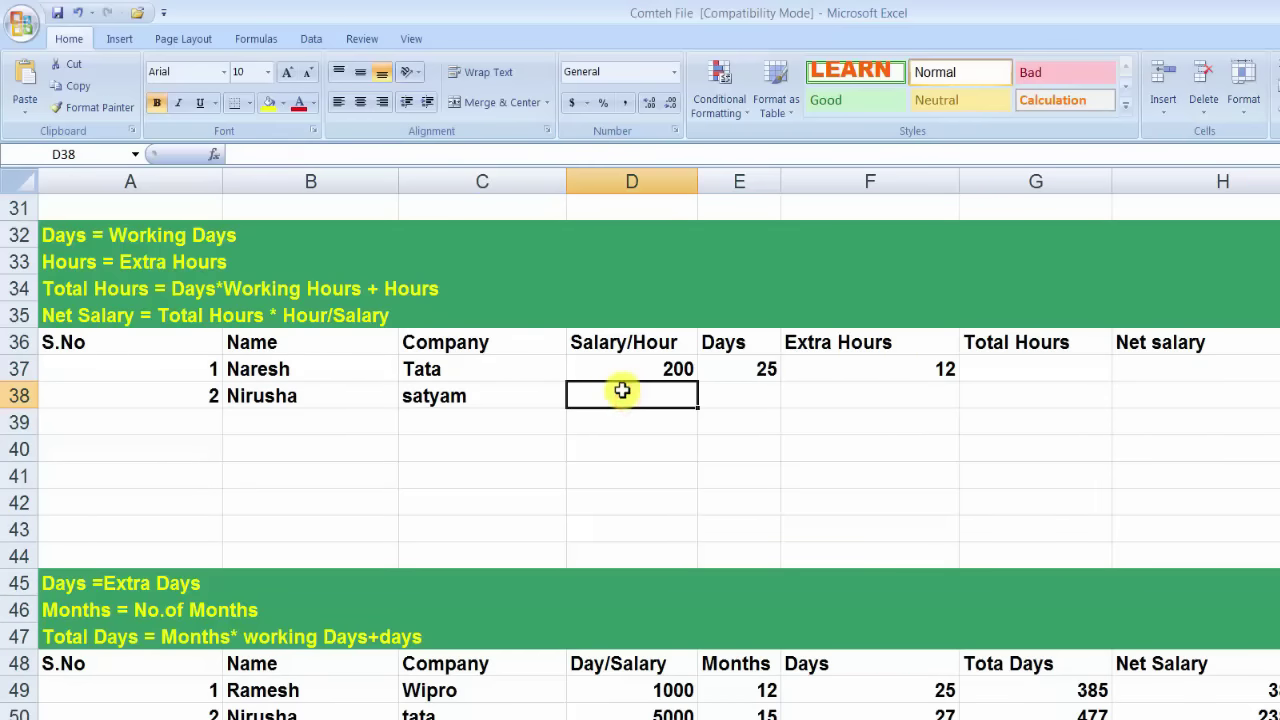
{"action": "type", "text": "150"}
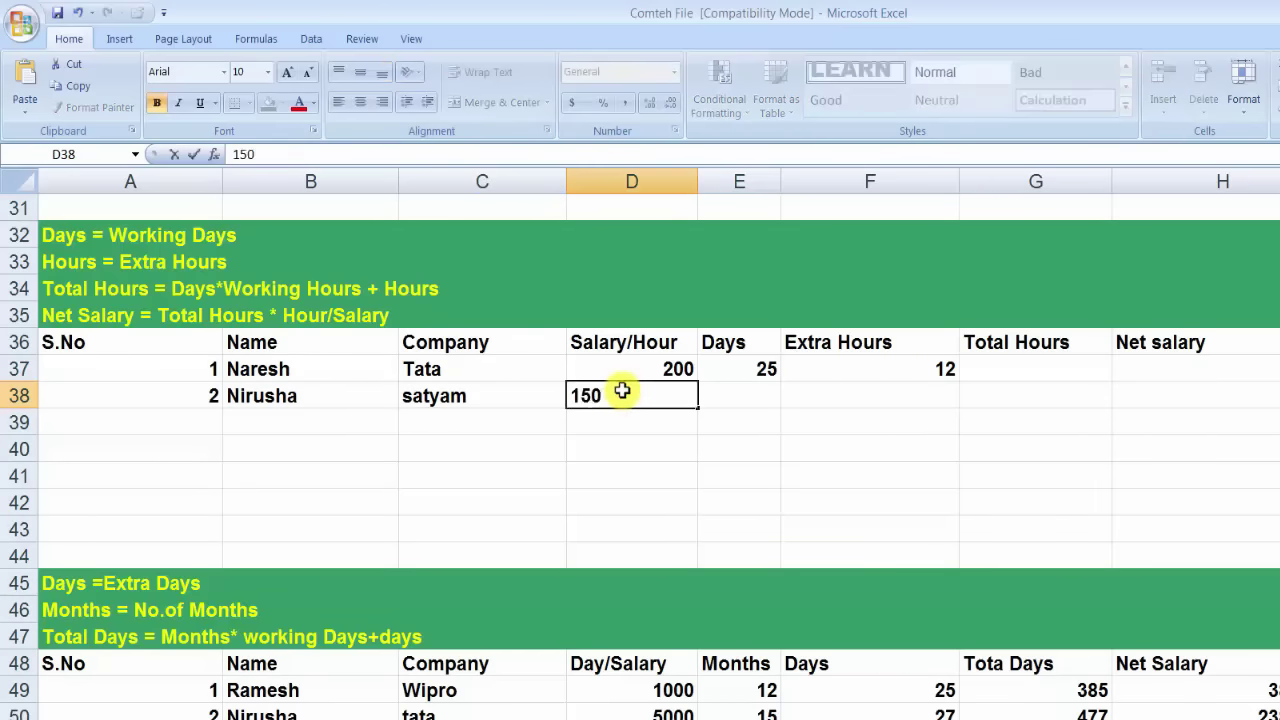
{"action": "key", "text": "Tab"}
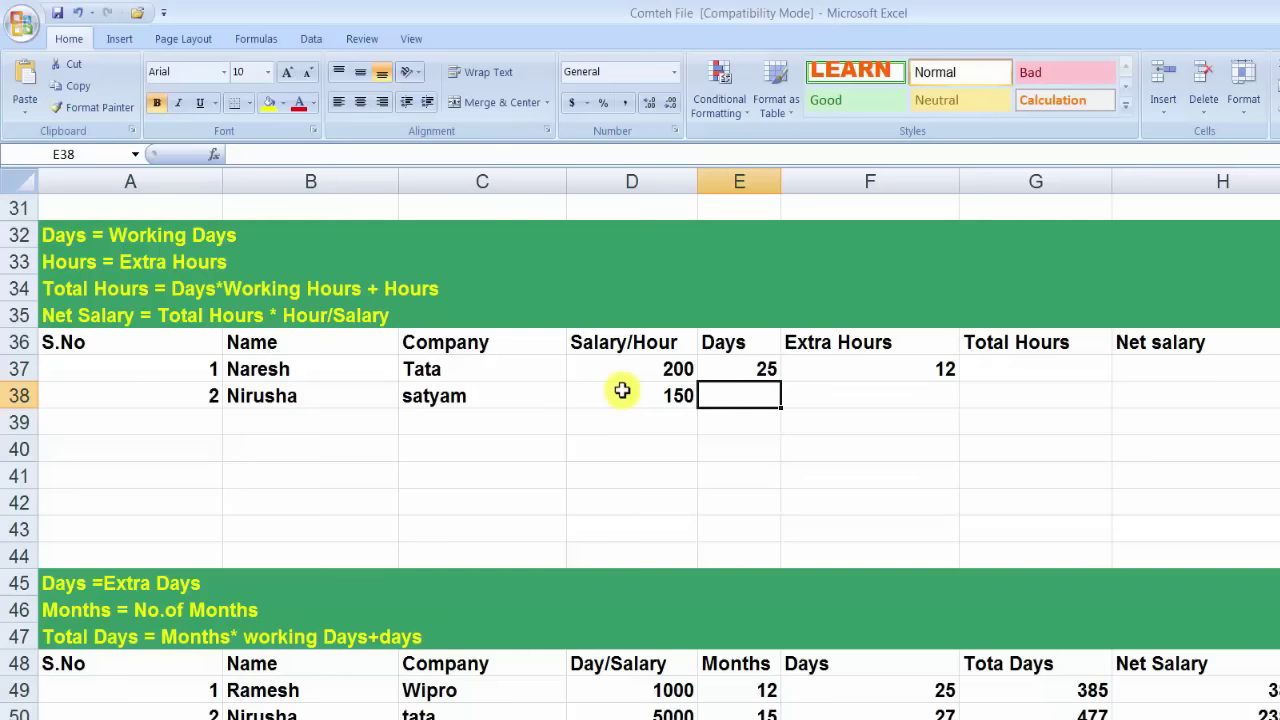
{"action": "type", "text": "20"}
{"action": "key", "text": "Tab"}
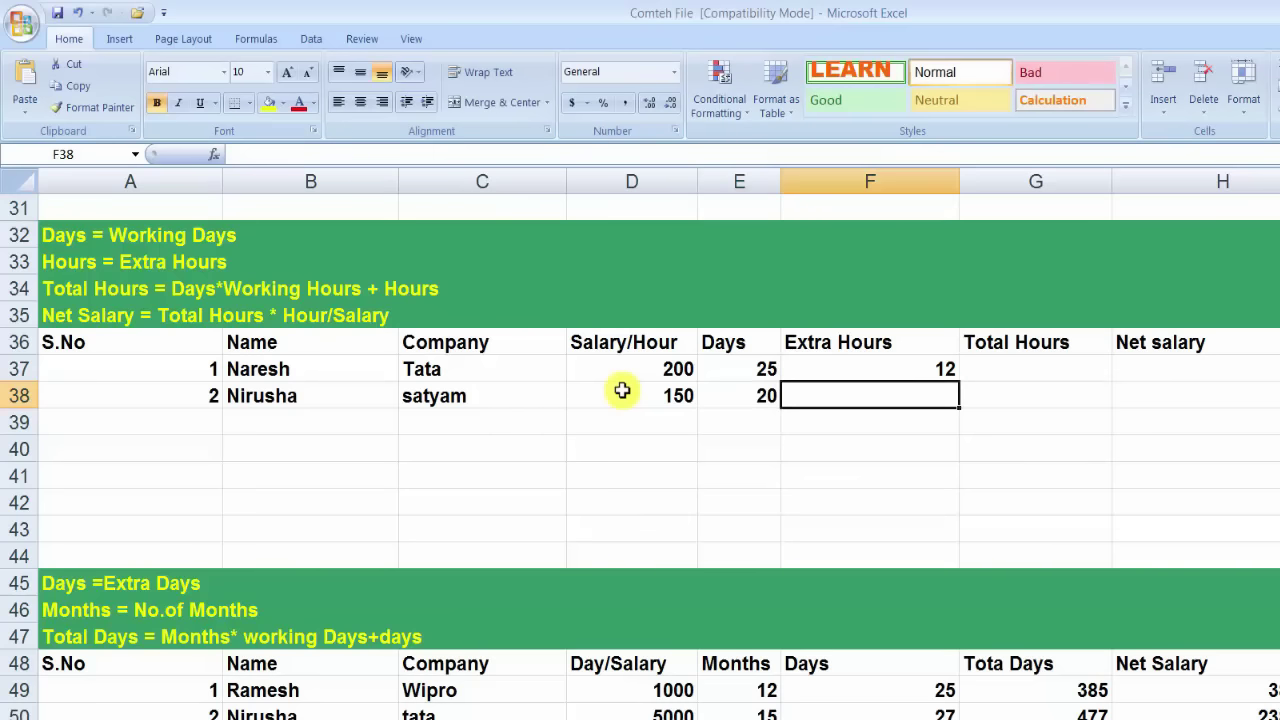
{"action": "type", "text": "5"}
{"action": "key", "text": "Tab"}
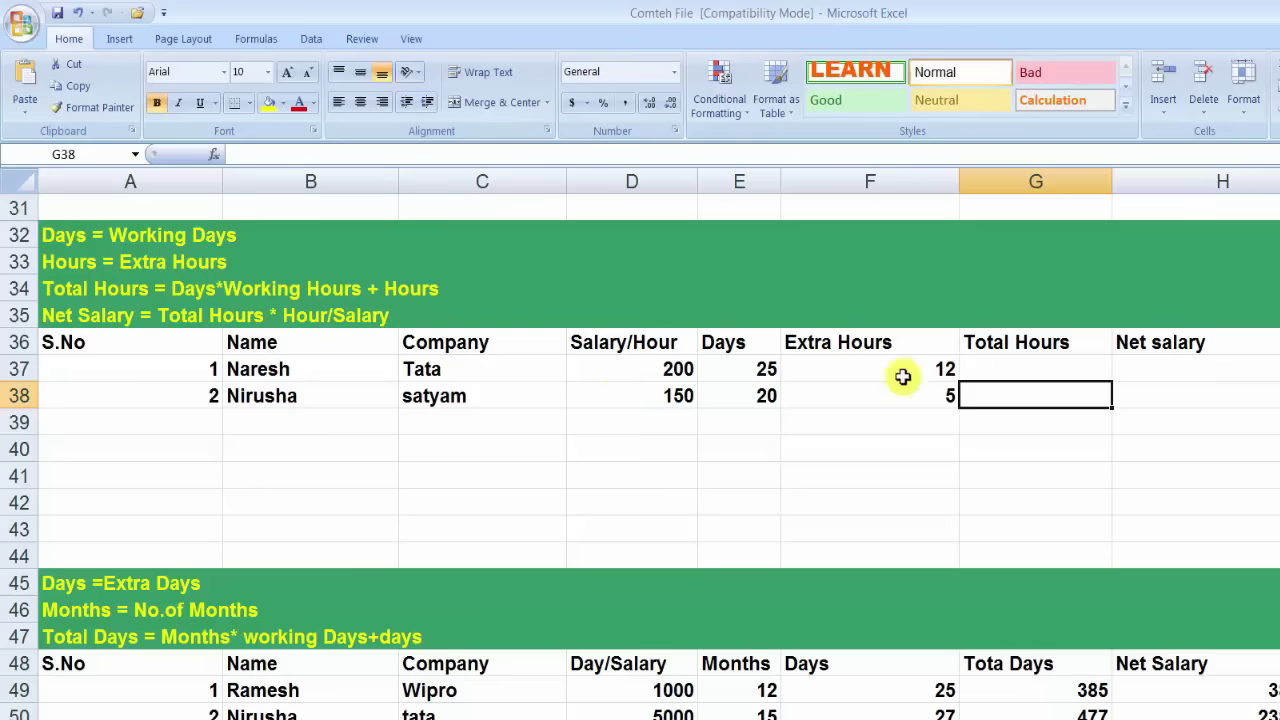
Step: Enter =E37*8+F37 in G37 so the first employee's Total Hours shows 212
{"action": "left_click", "coordinate": [1000, 366]}
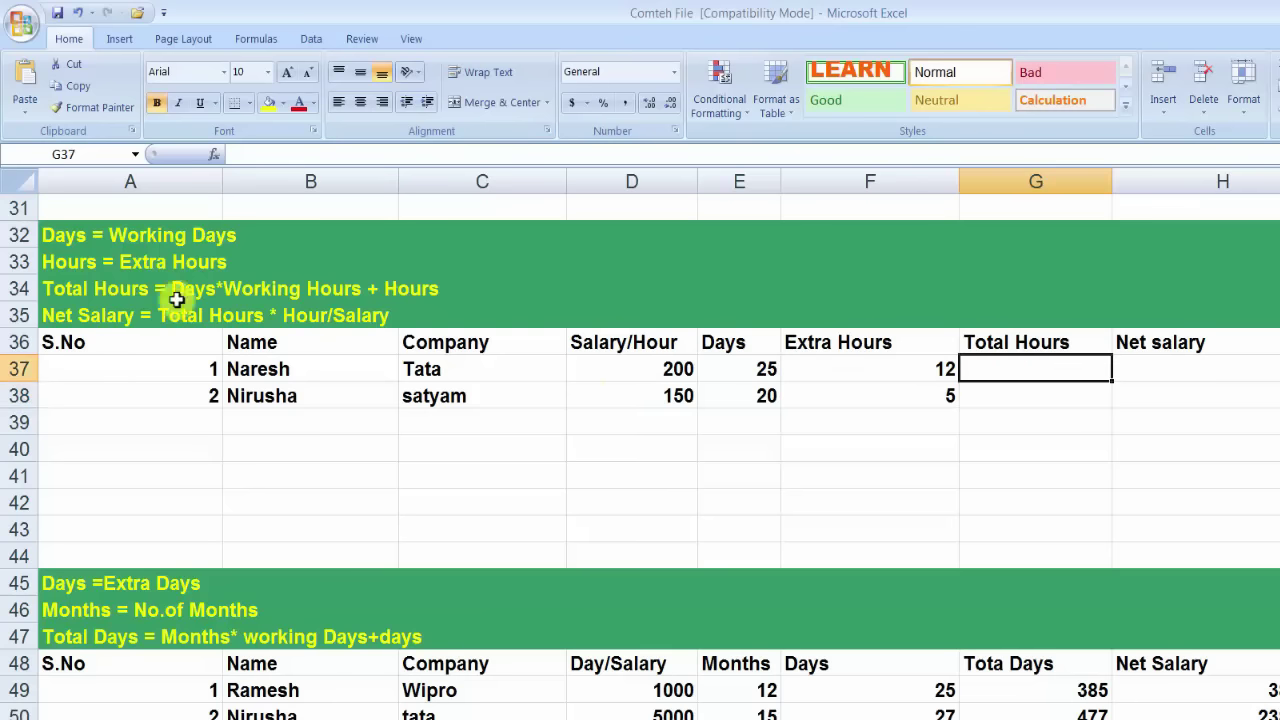
{"action": "left_click", "coordinate": [72, 289]}
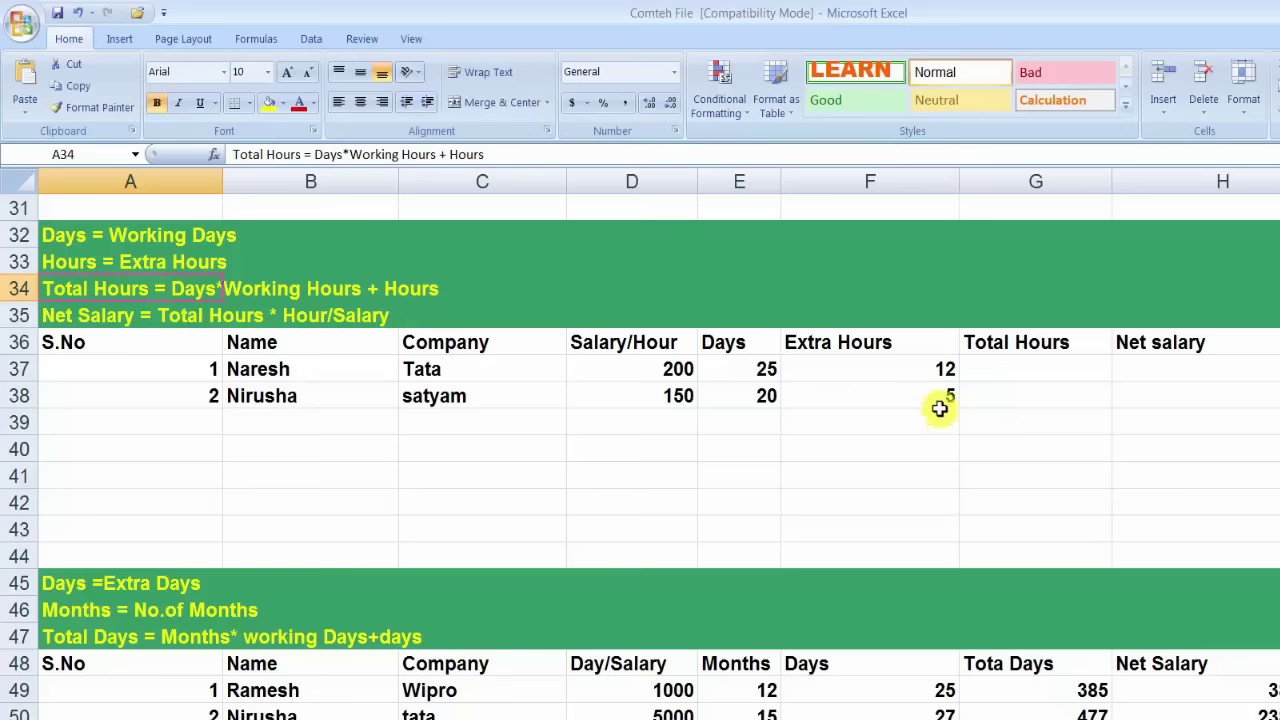
{"action": "left_click", "coordinate": [998, 372]}
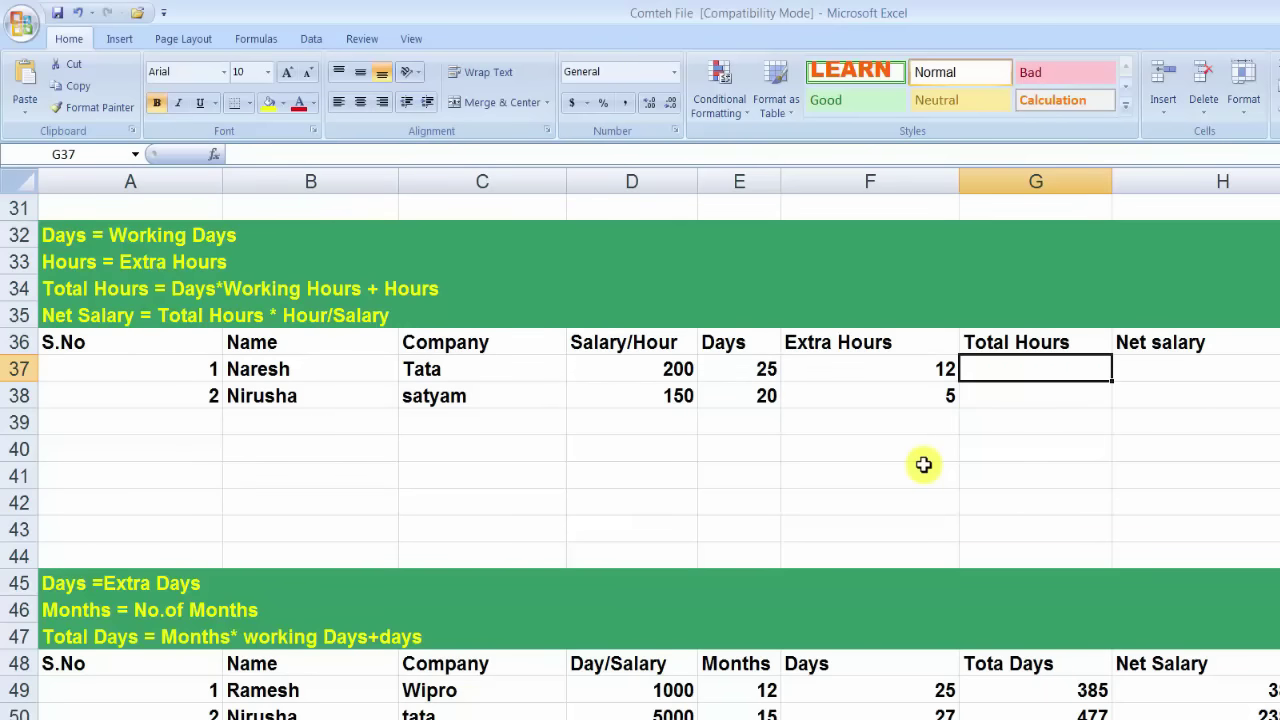
{"action": "type", "text": "="}
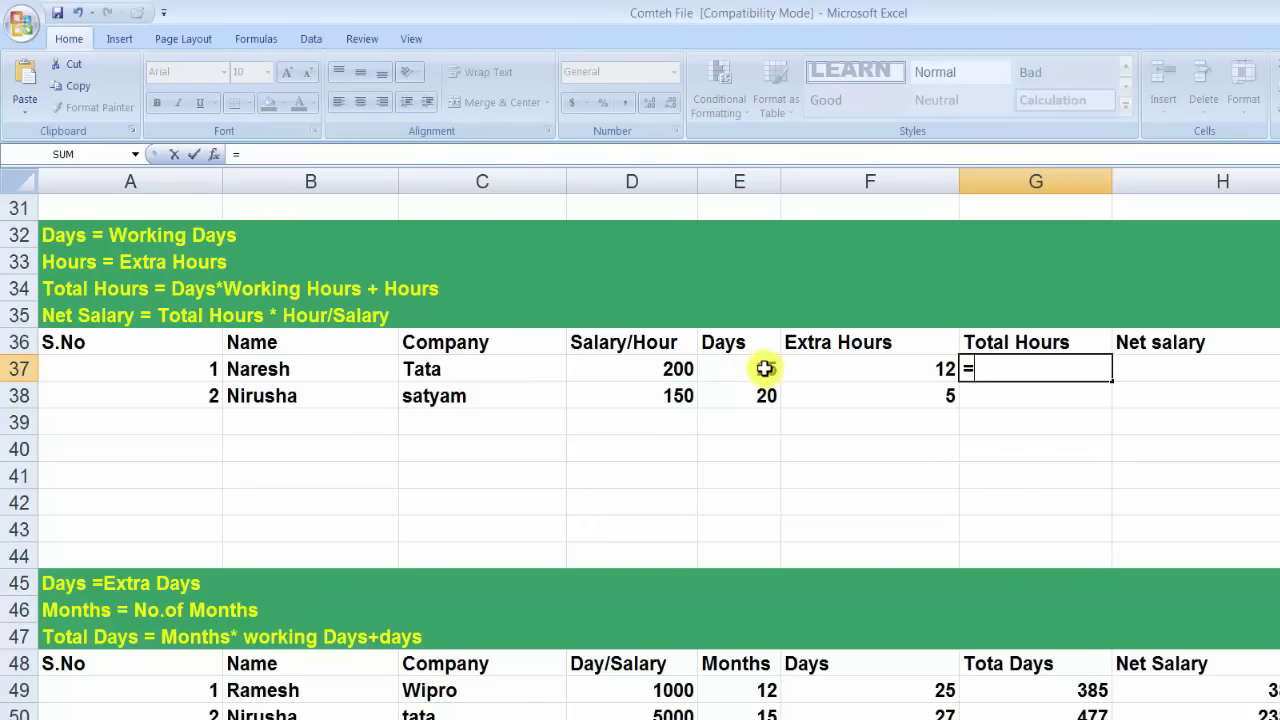
{"action": "left_click", "coordinate": [743, 371]}
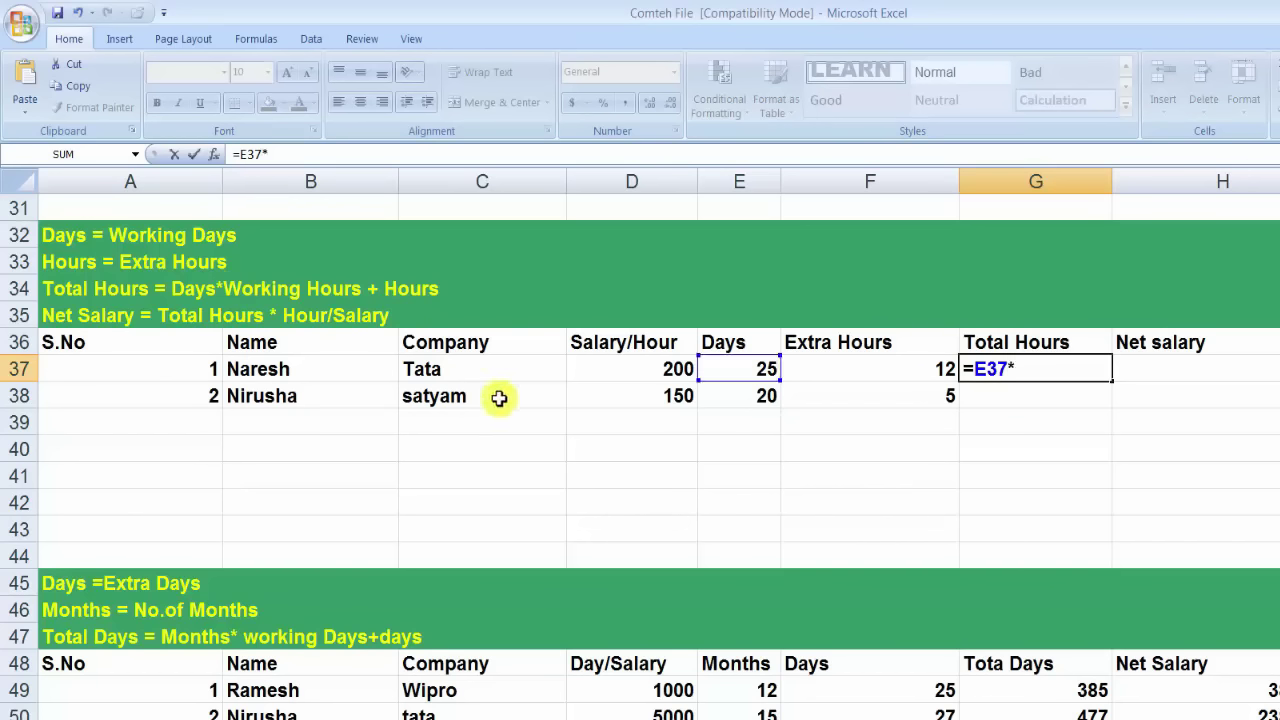
{"action": "left_click", "coordinate": [848, 370]}
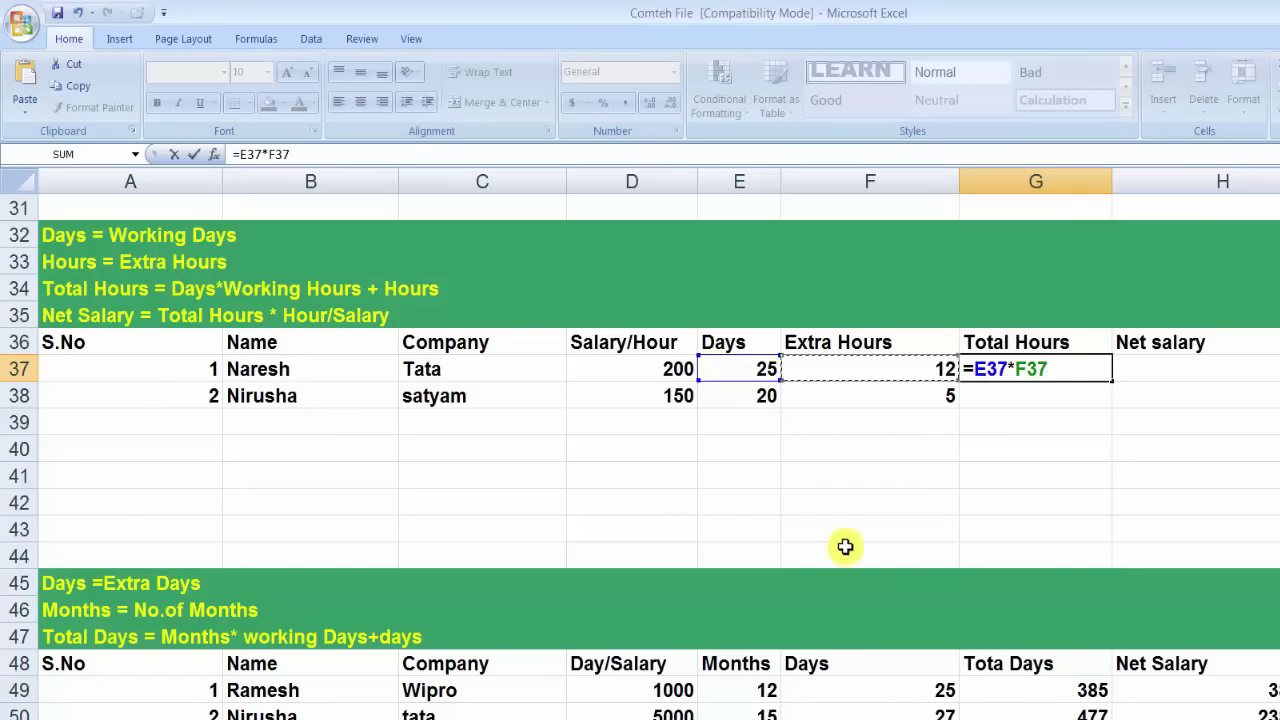
{"action": "key", "text": "BackSpace"}
{"action": "key", "text": "BackSpace"}
{"action": "key", "text": "BackSpace"}
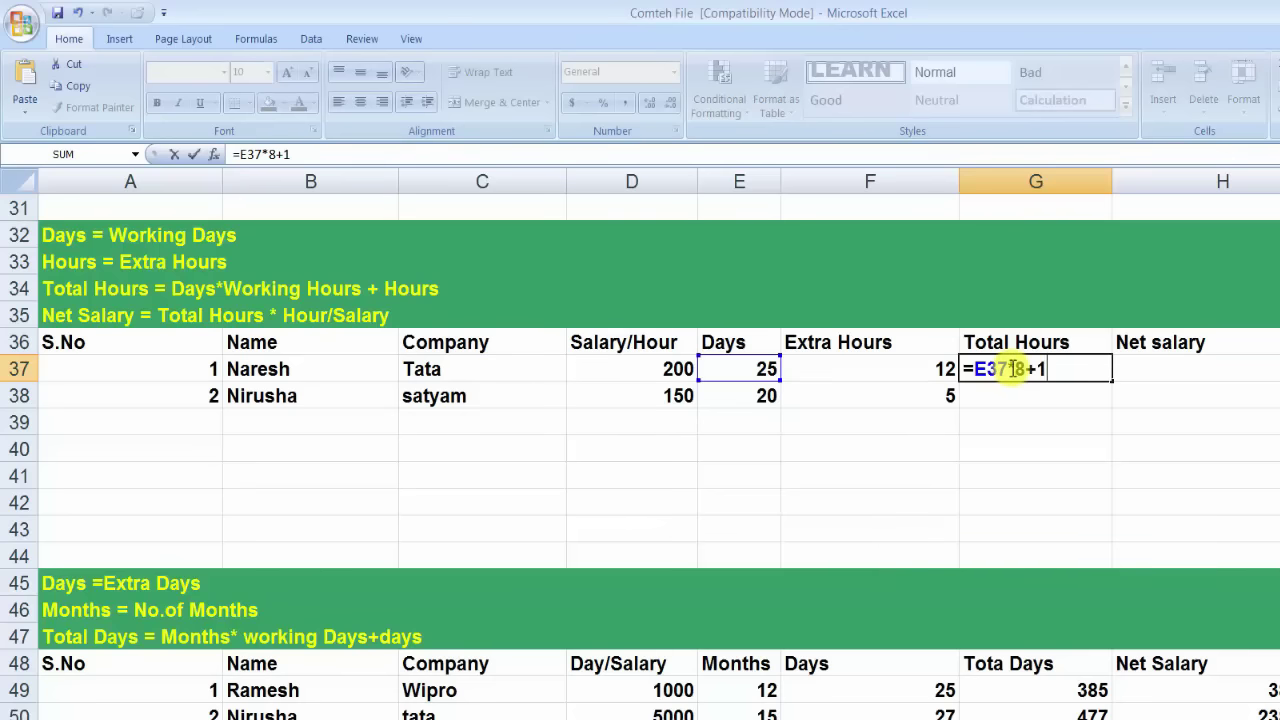
{"action": "left_click", "coordinate": [880, 375]}
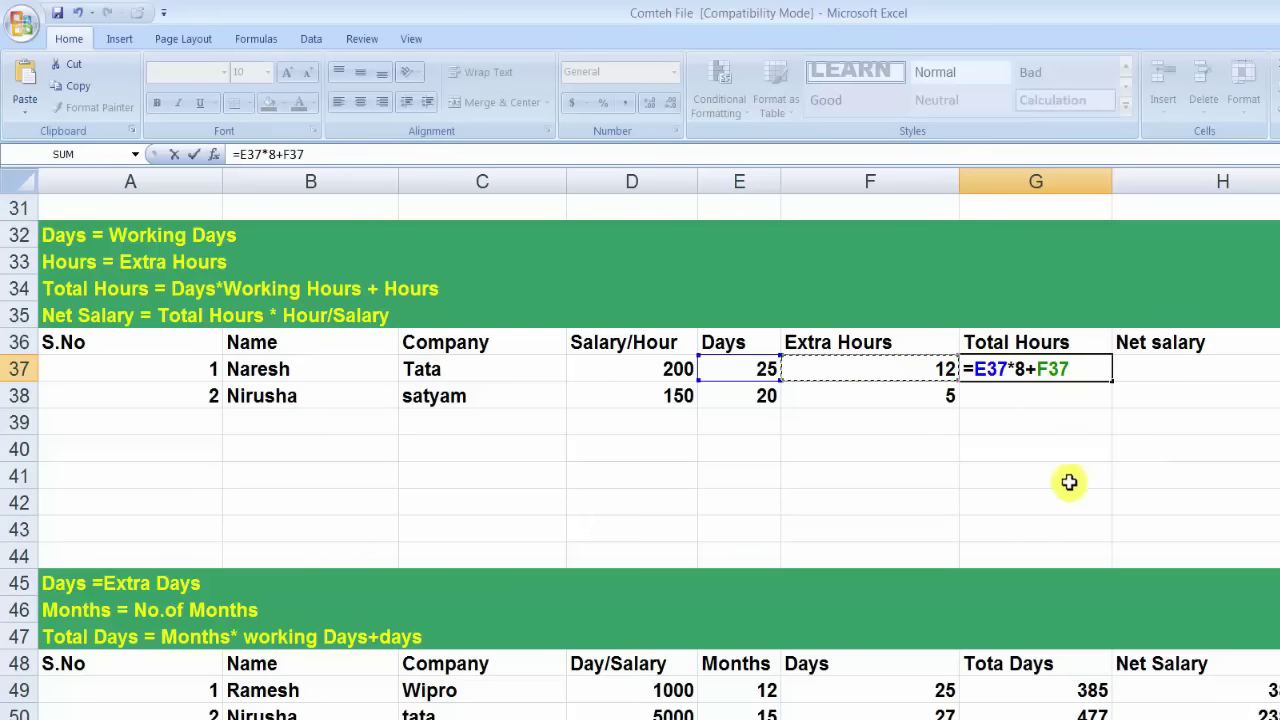
{"action": "key", "text": "Return"}
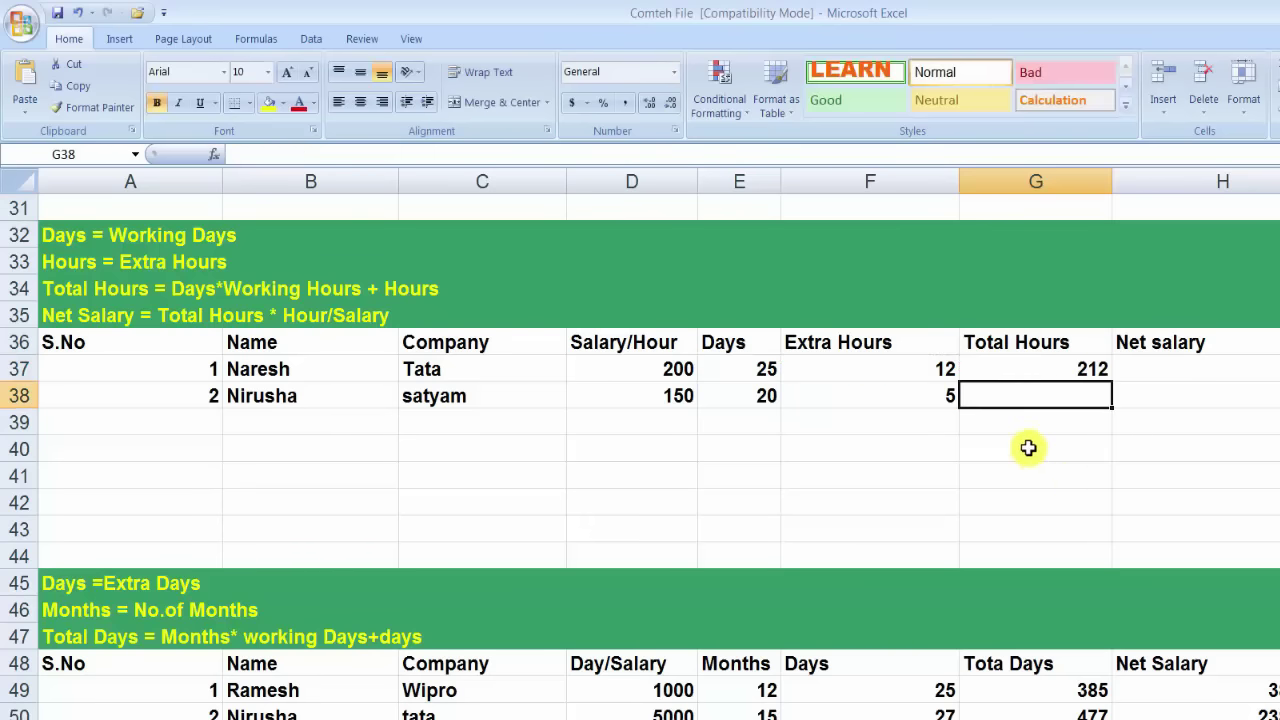
{"action": "left_click", "coordinate": [1061, 372]}
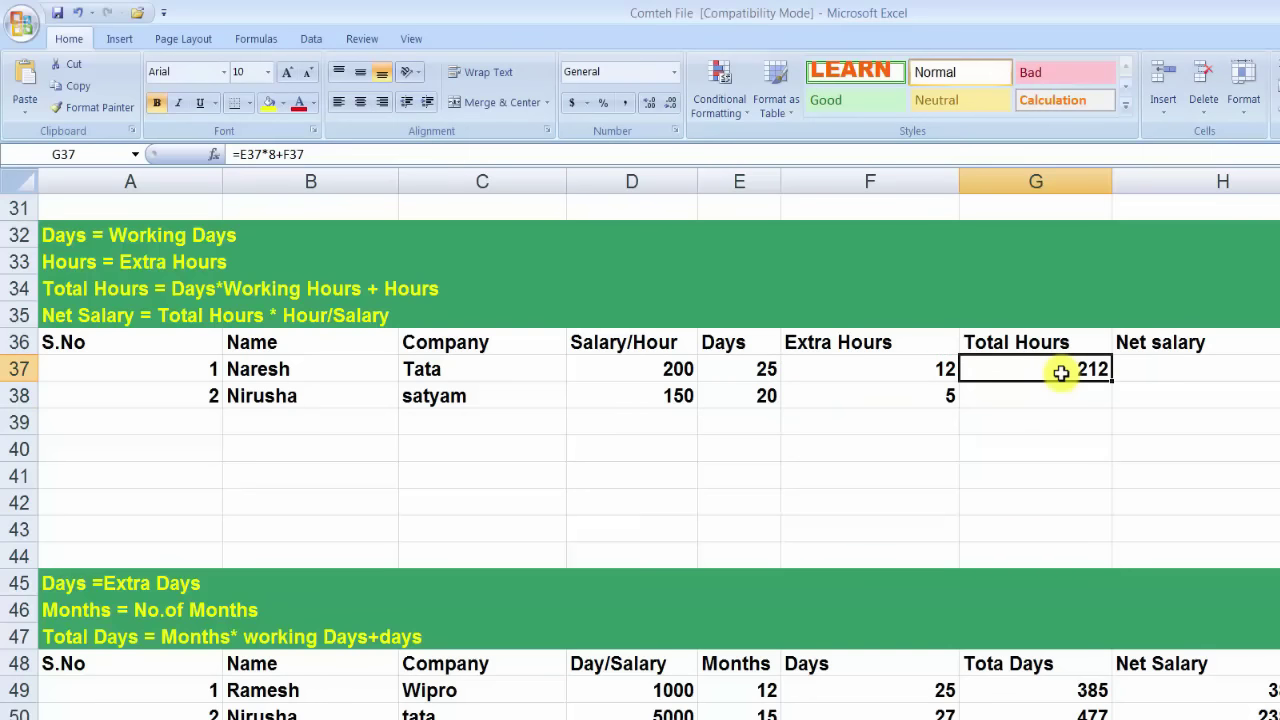
Step: Put a scratch check =25*8 in cell F42, showing 200 working-day hours
{"action": "left_click", "coordinate": [824, 490]}
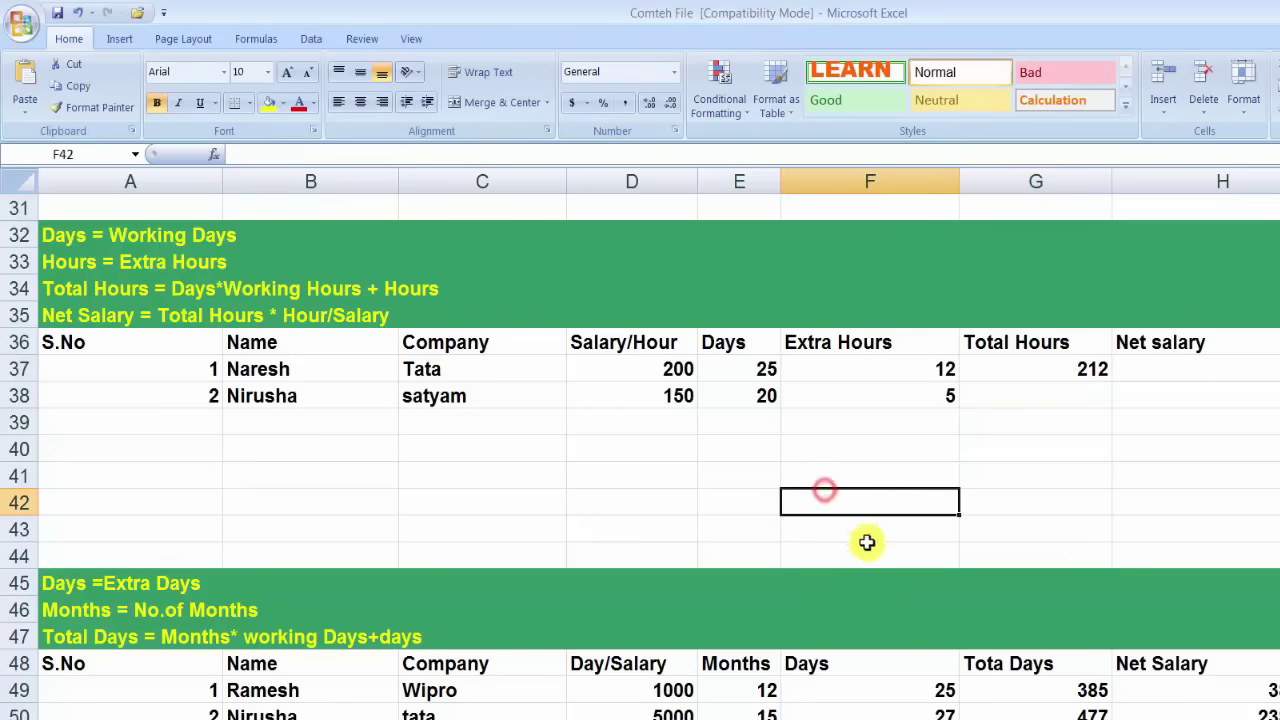
{"action": "type", "text": "="}
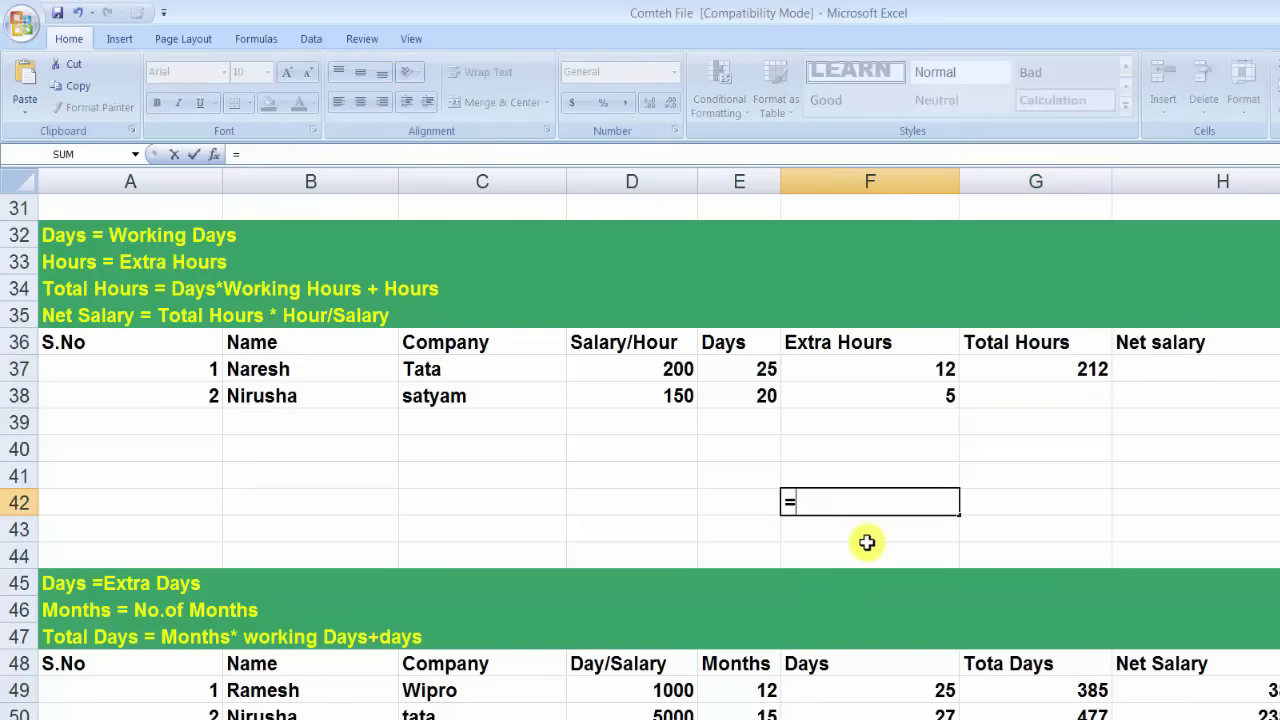
{"action": "type", "text": "25*8"}
{"action": "key", "text": "Return"}
{"action": "key", "text": "Up"}
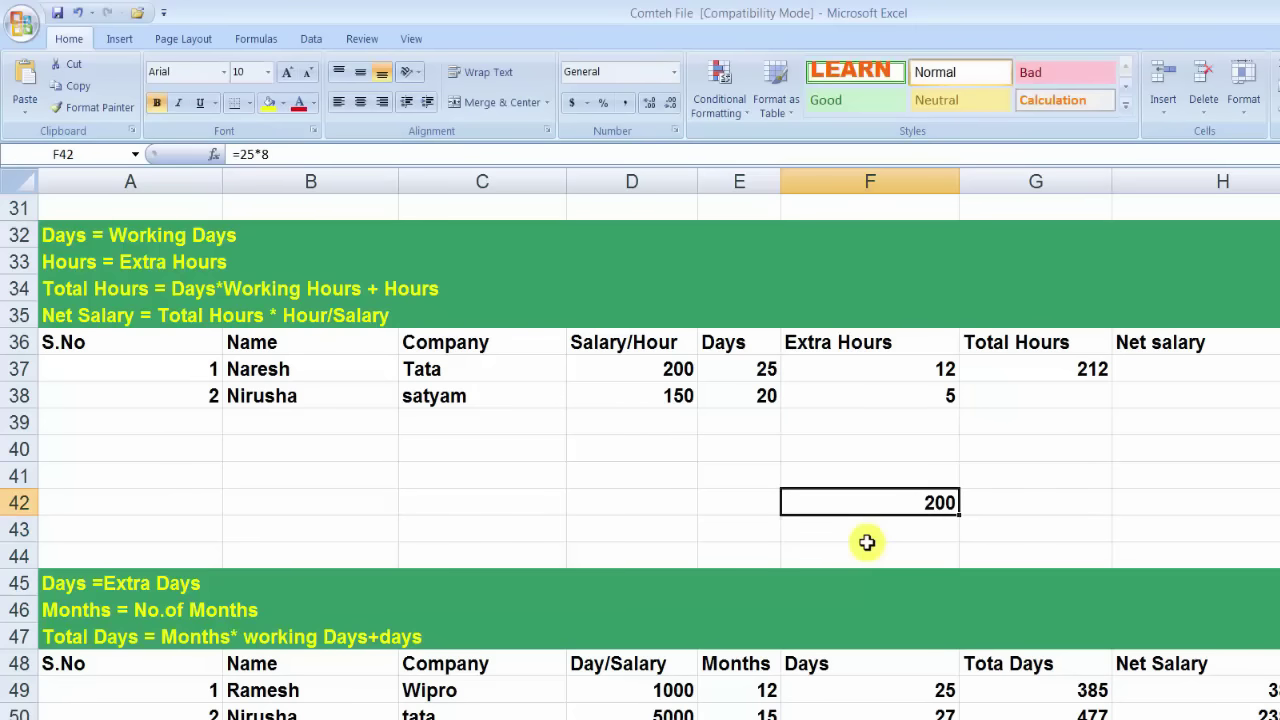
{"action": "left_click", "coordinate": [930, 371]}
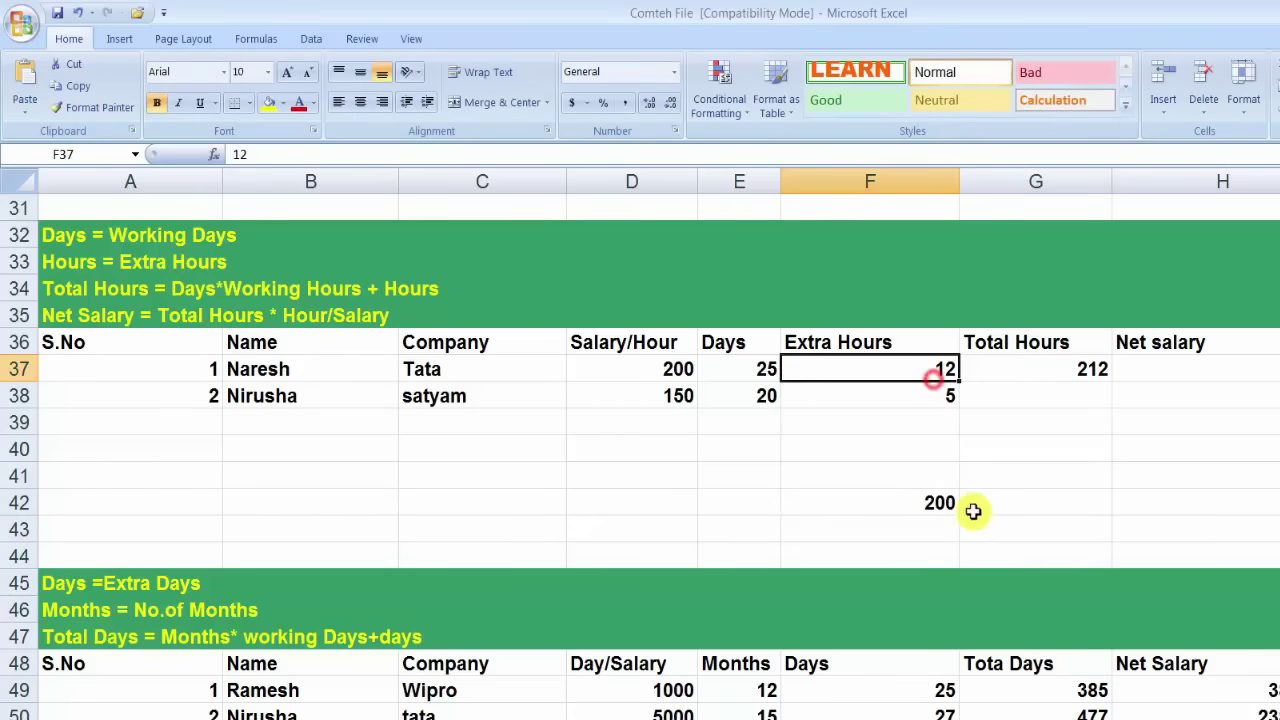
{"action": "left_click", "coordinate": [940, 503]}
{"action": "left_click", "coordinate": [980, 371]}
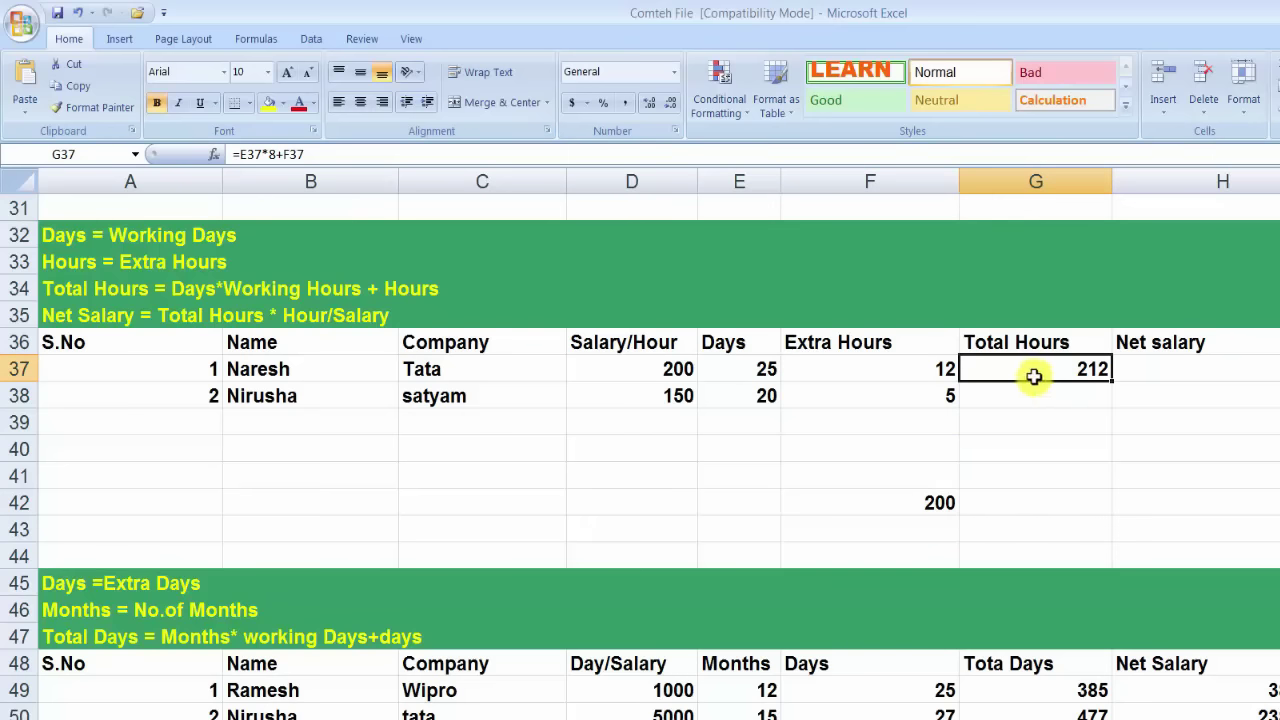
{"action": "double_click", "coordinate": [1034, 376]}
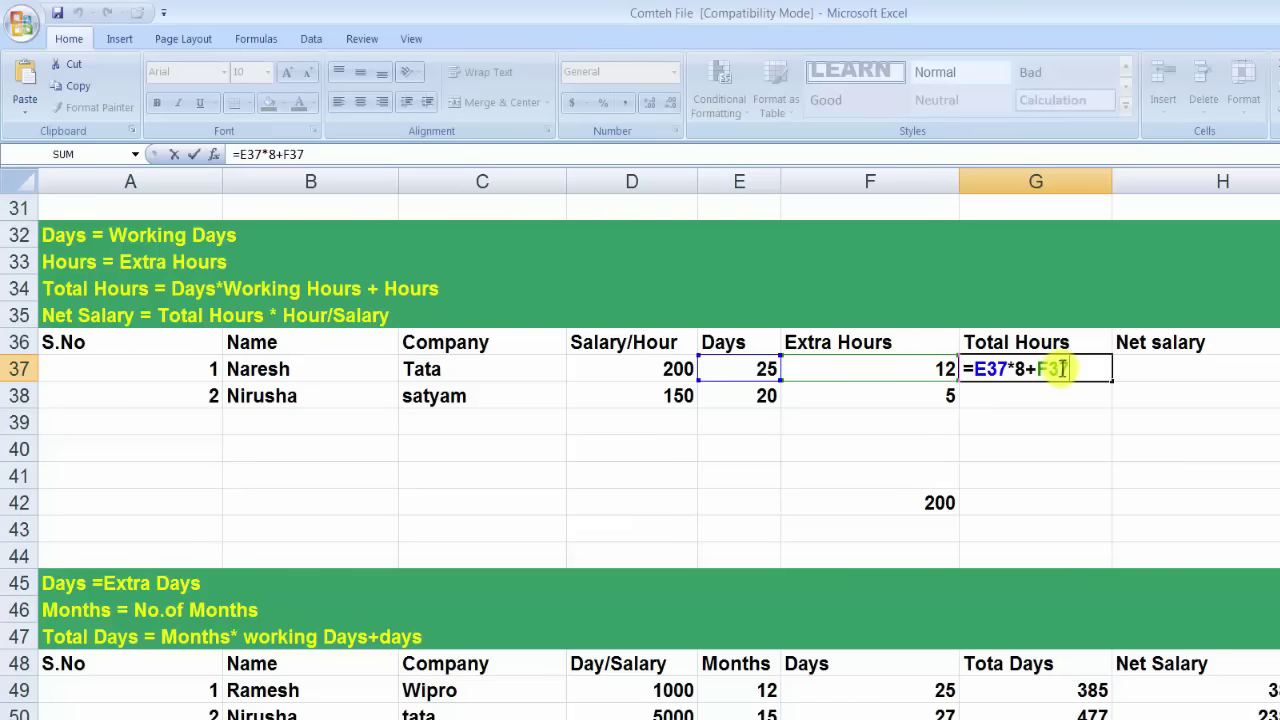
{"action": "key", "text": "Return"}
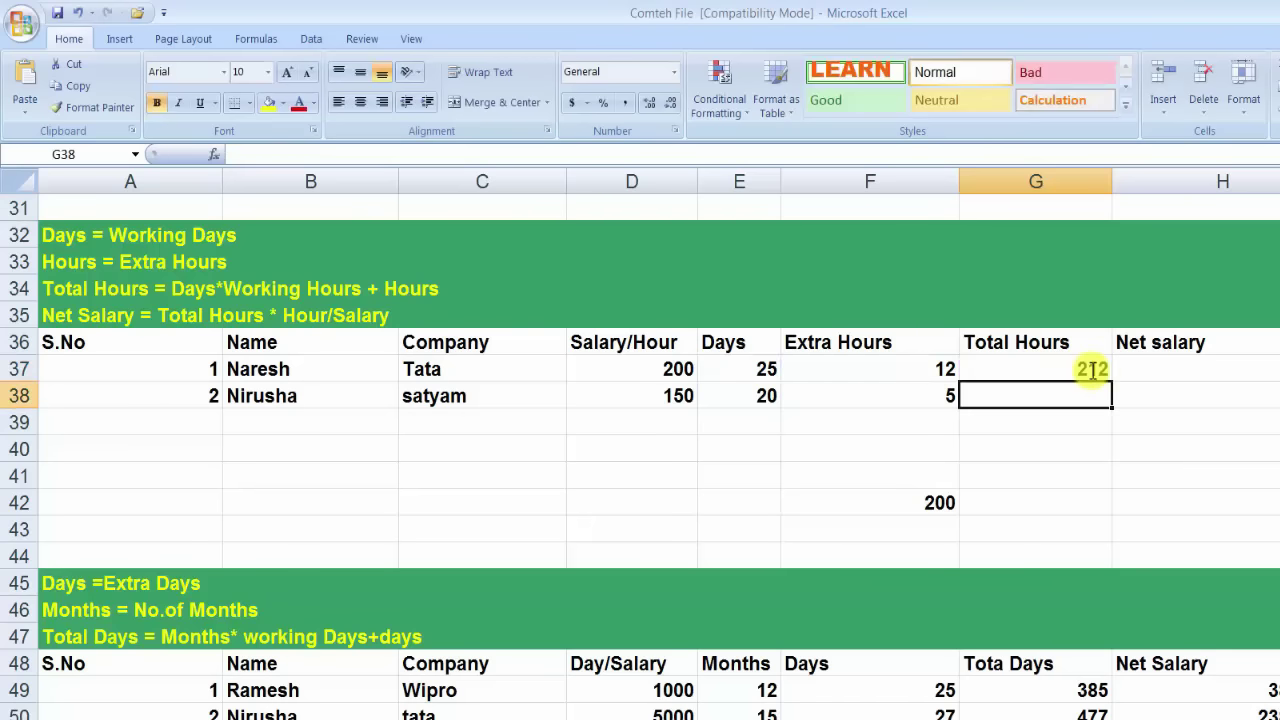
{"action": "left_click", "coordinate": [1088, 370]}
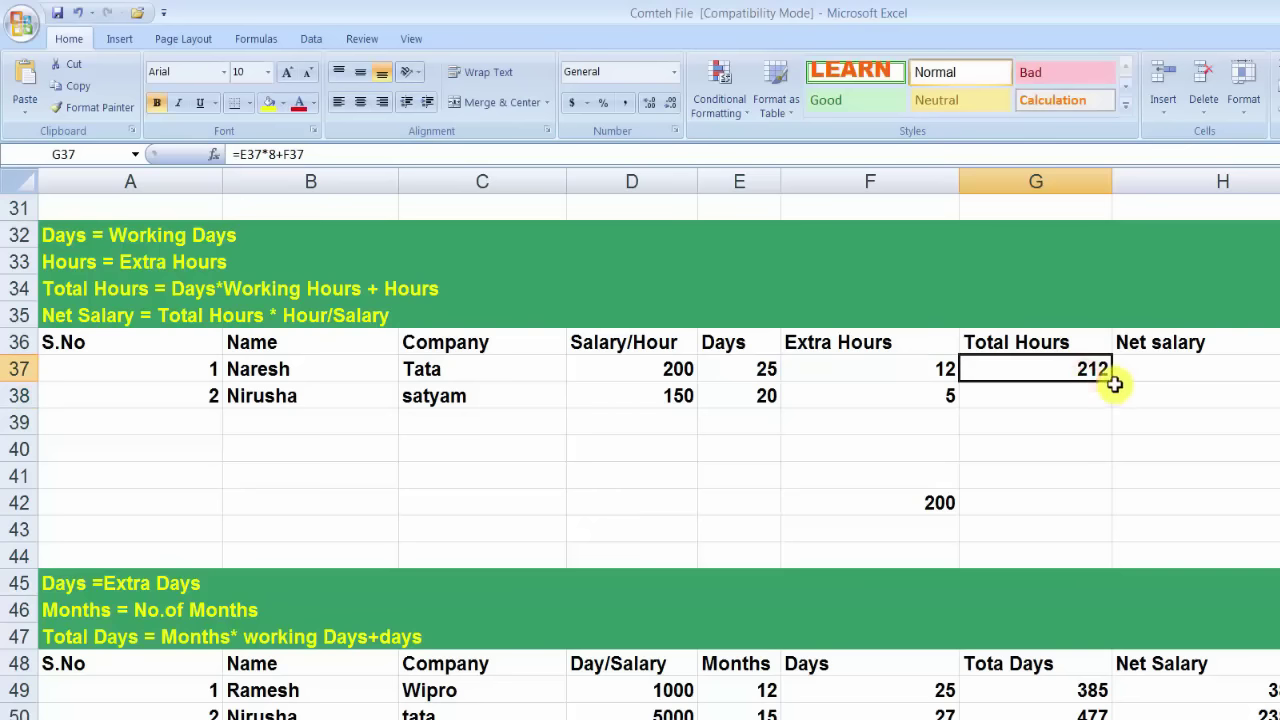
{"action": "left_click", "coordinate": [1118, 387]}
{"action": "left_click", "coordinate": [1103, 372]}
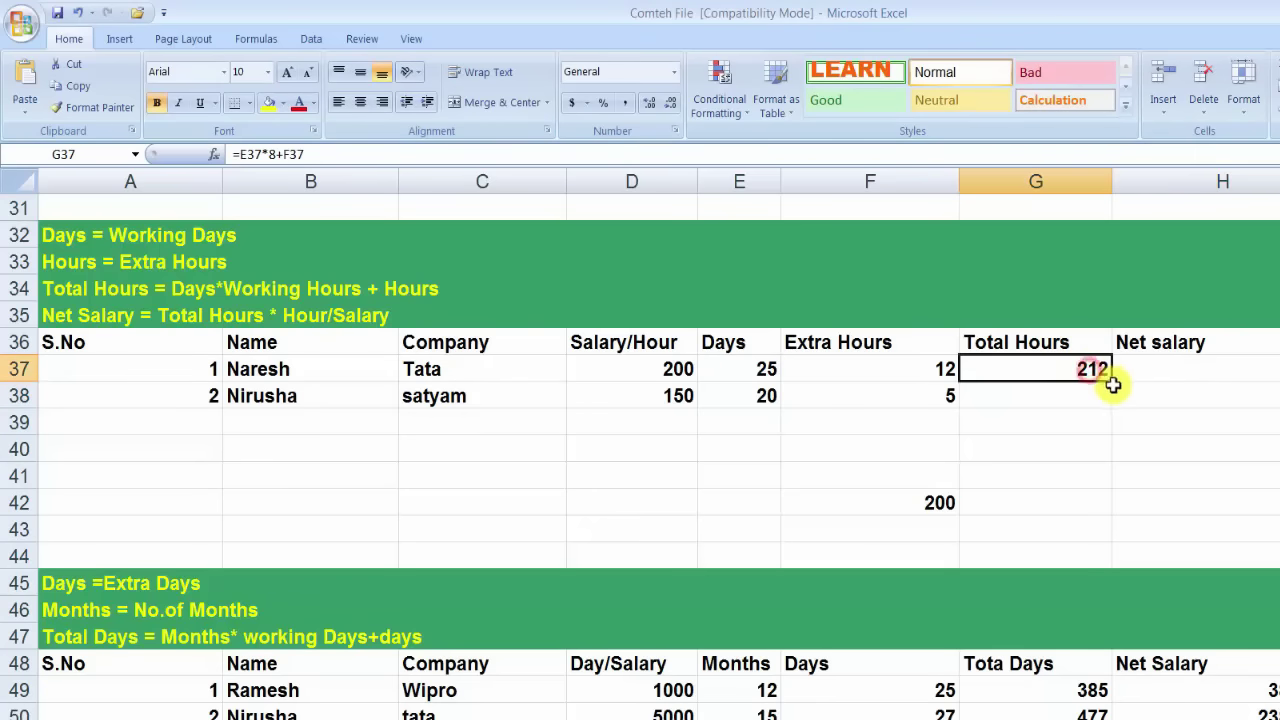
{"action": "left_click_drag", "start_coordinate": [1113, 382], "coordinate": [1110, 404]}
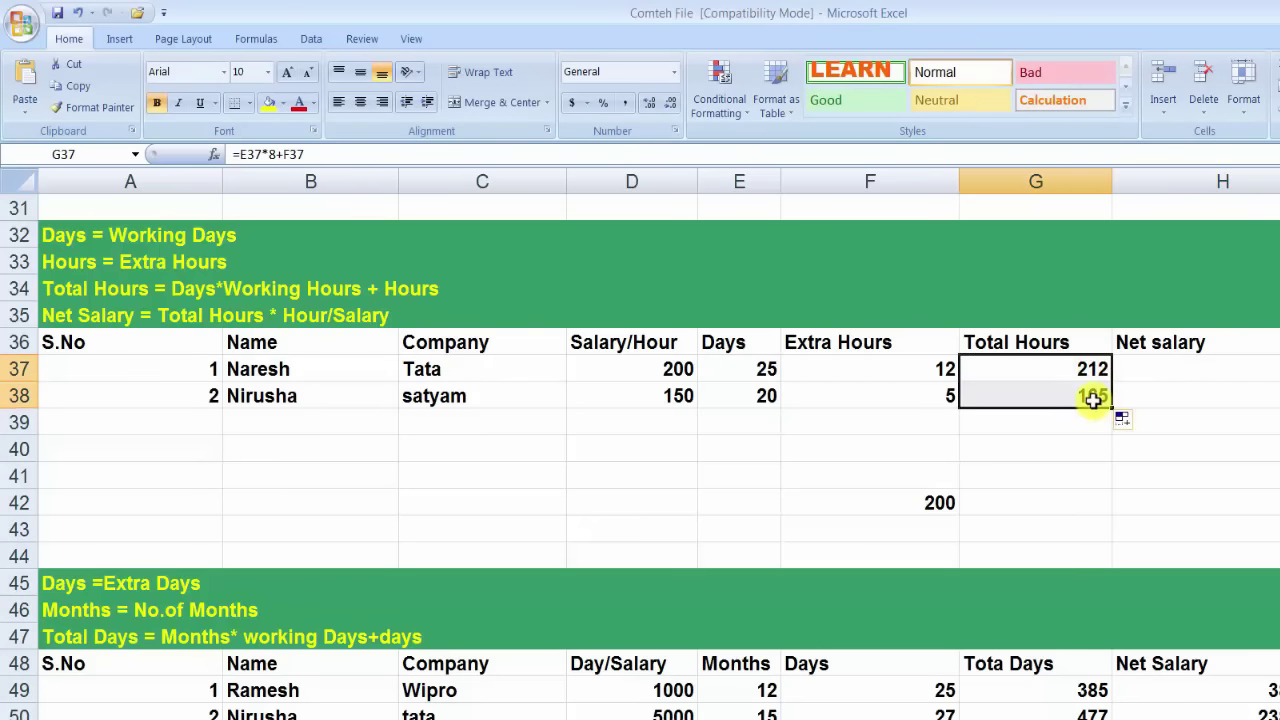
{"action": "left_click", "coordinate": [1094, 397]}
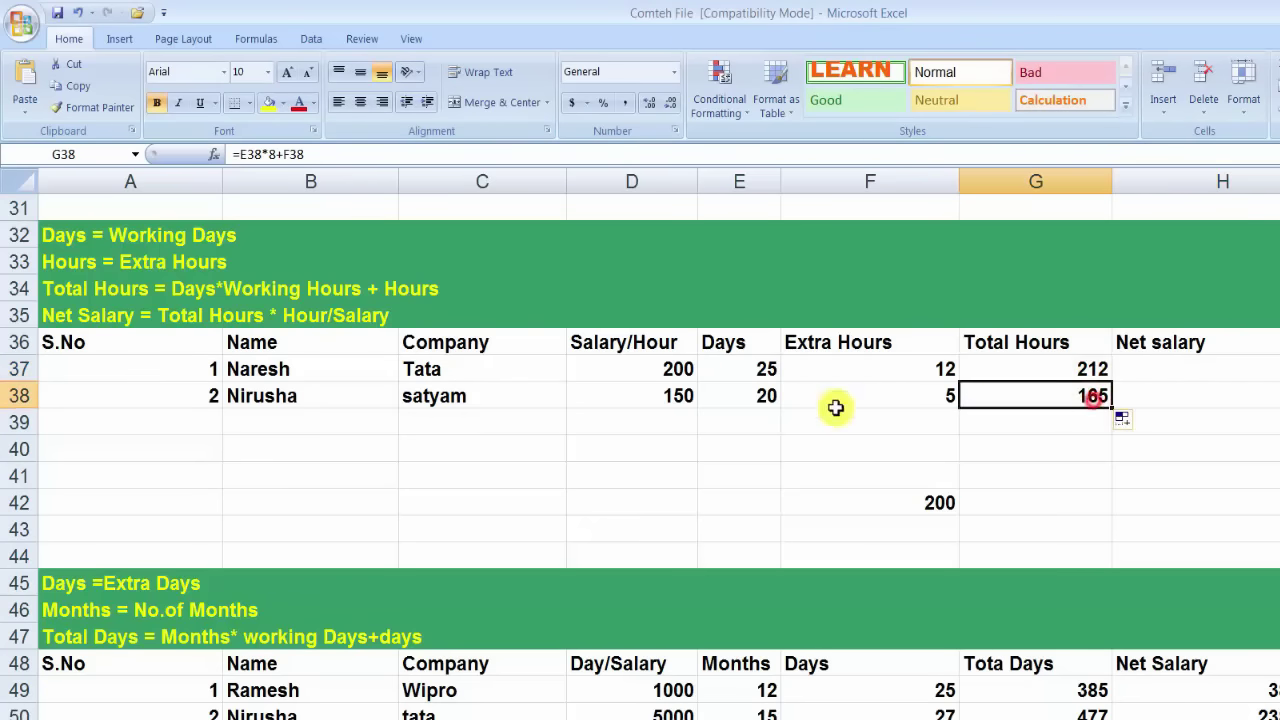
{"action": "left_click", "coordinate": [445, 397]}
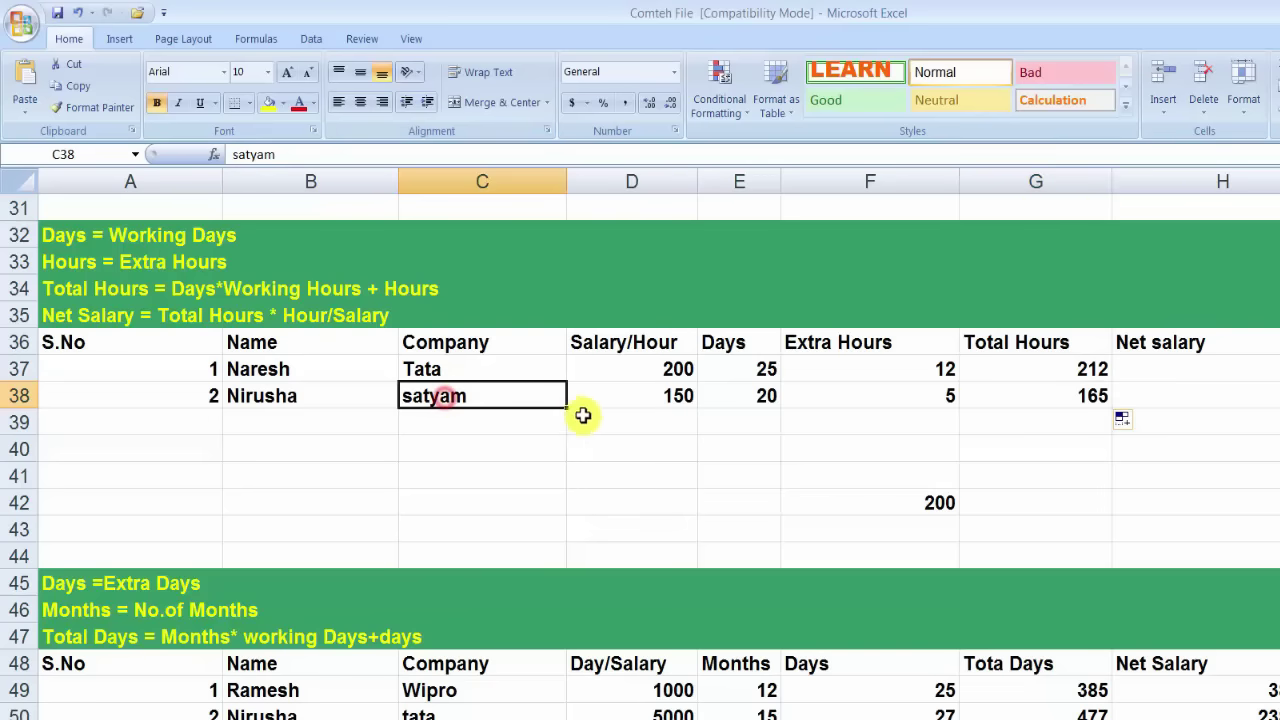
{"action": "left_click", "coordinate": [270, 397]}
{"action": "left_click", "coordinate": [1080, 396]}
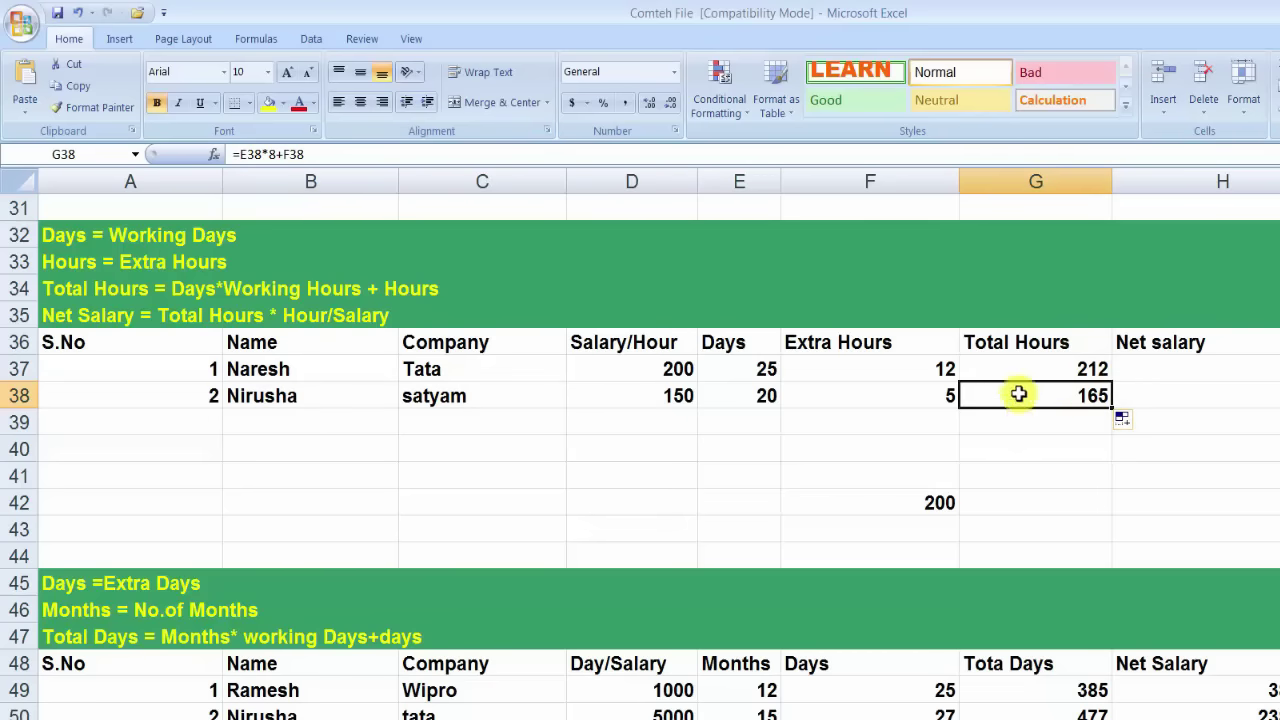
{"action": "left_click", "coordinate": [664, 371]}
{"action": "left_click", "coordinate": [671, 398]}
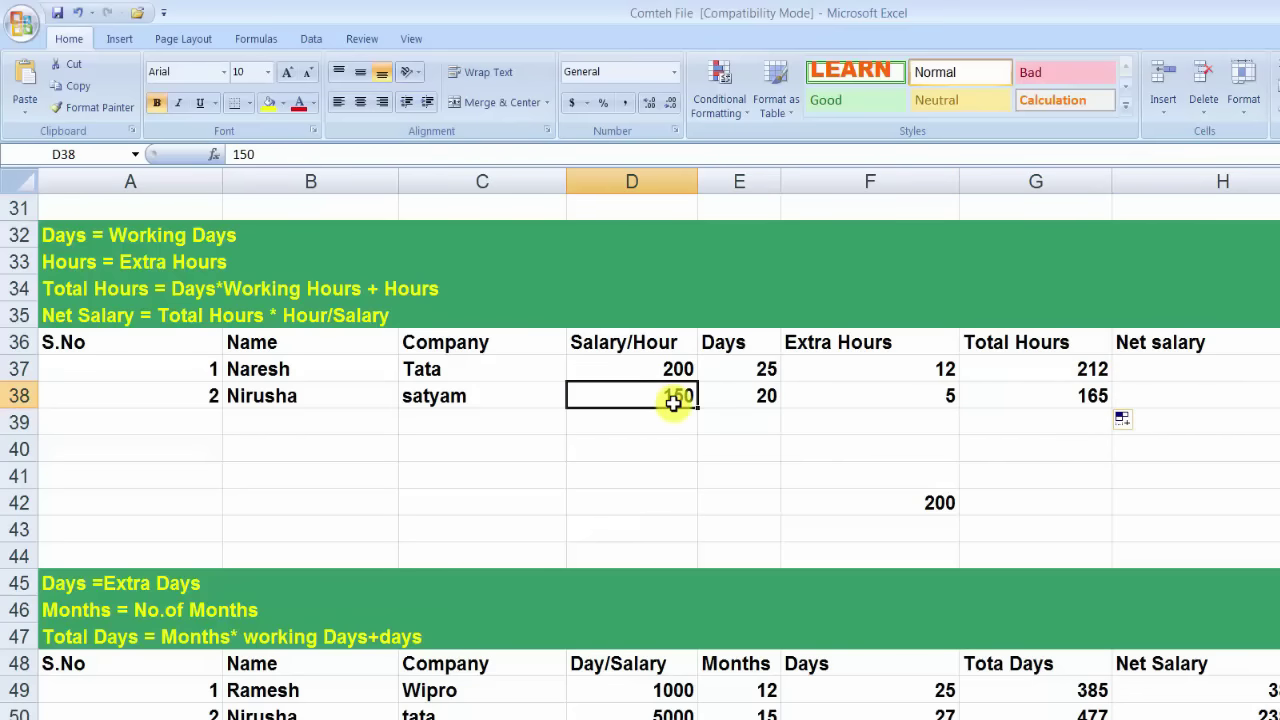
{"action": "left_click", "coordinate": [765, 370]}
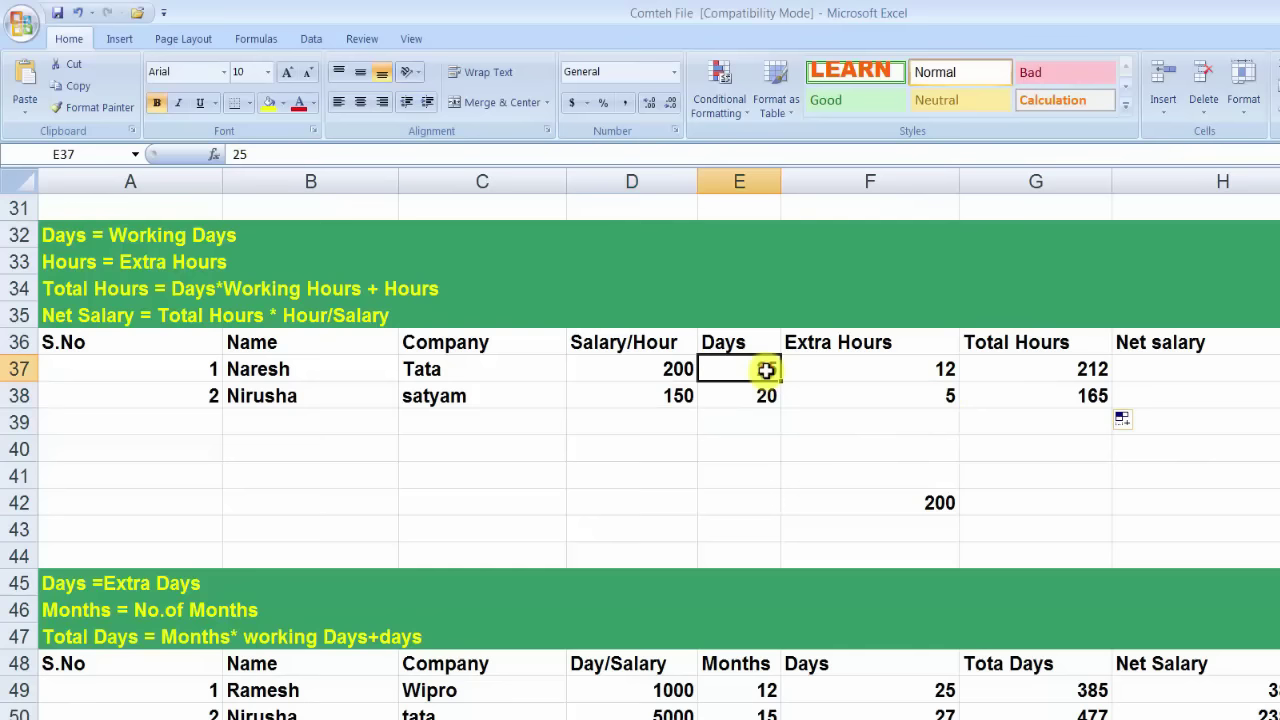
{"action": "left_click", "coordinate": [913, 373]}
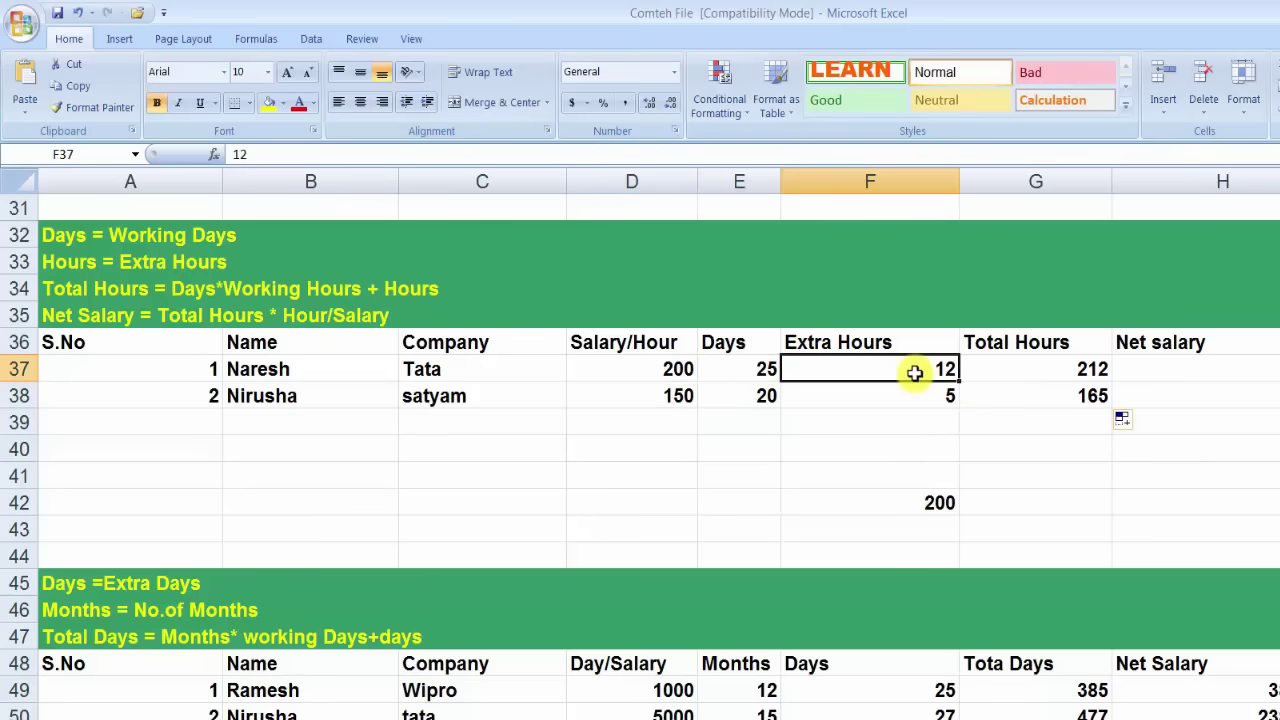
{"action": "left_click", "coordinate": [1085, 373]}
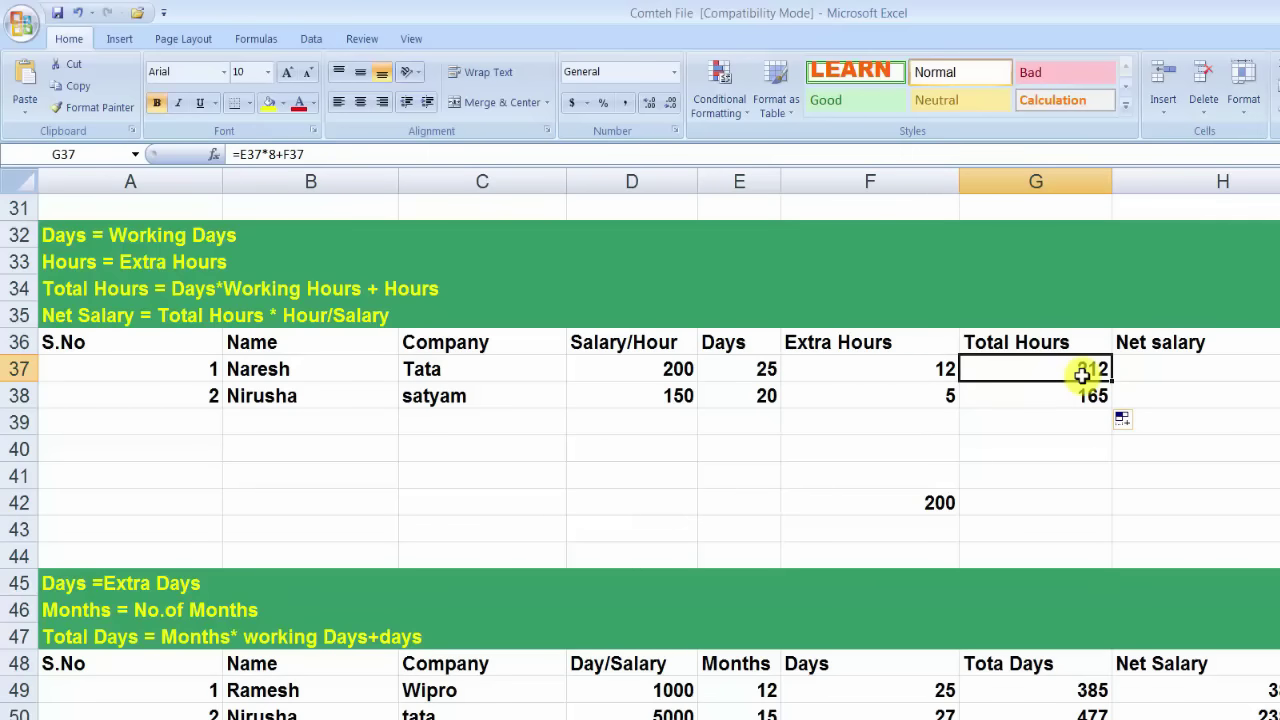
{"action": "left_click", "coordinate": [1170, 367]}
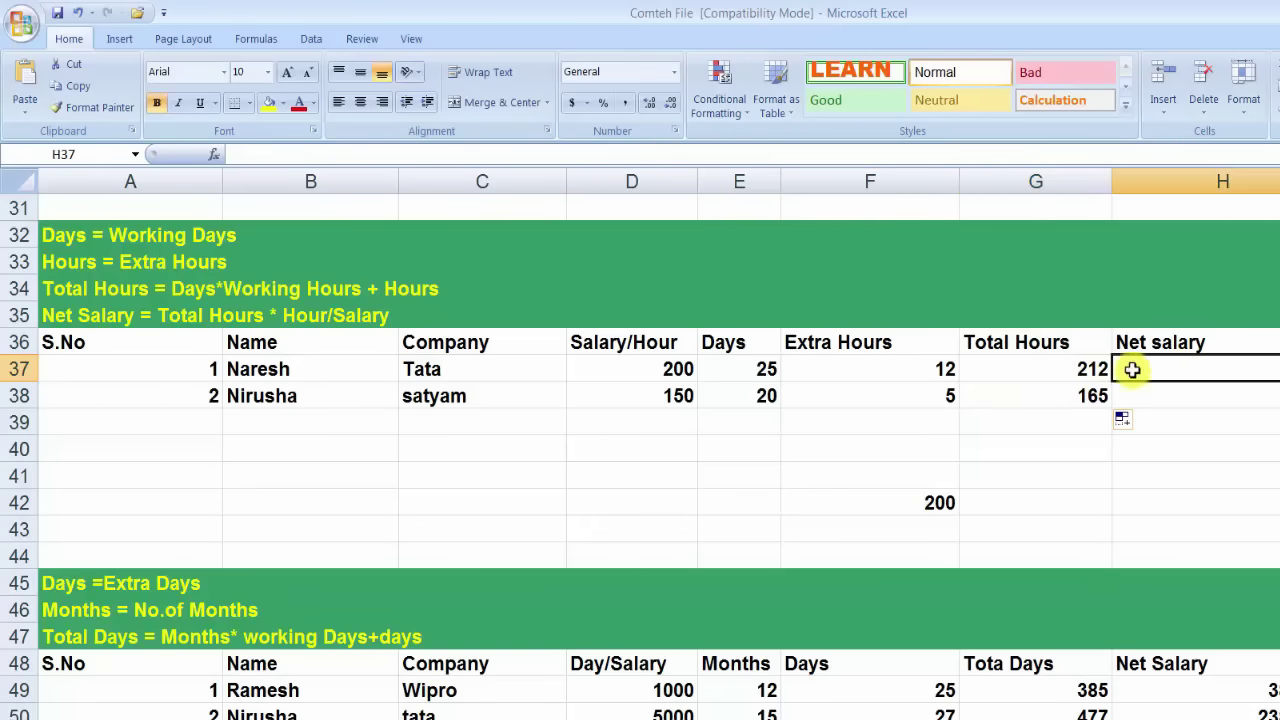
{"action": "left_click", "coordinate": [1060, 375]}
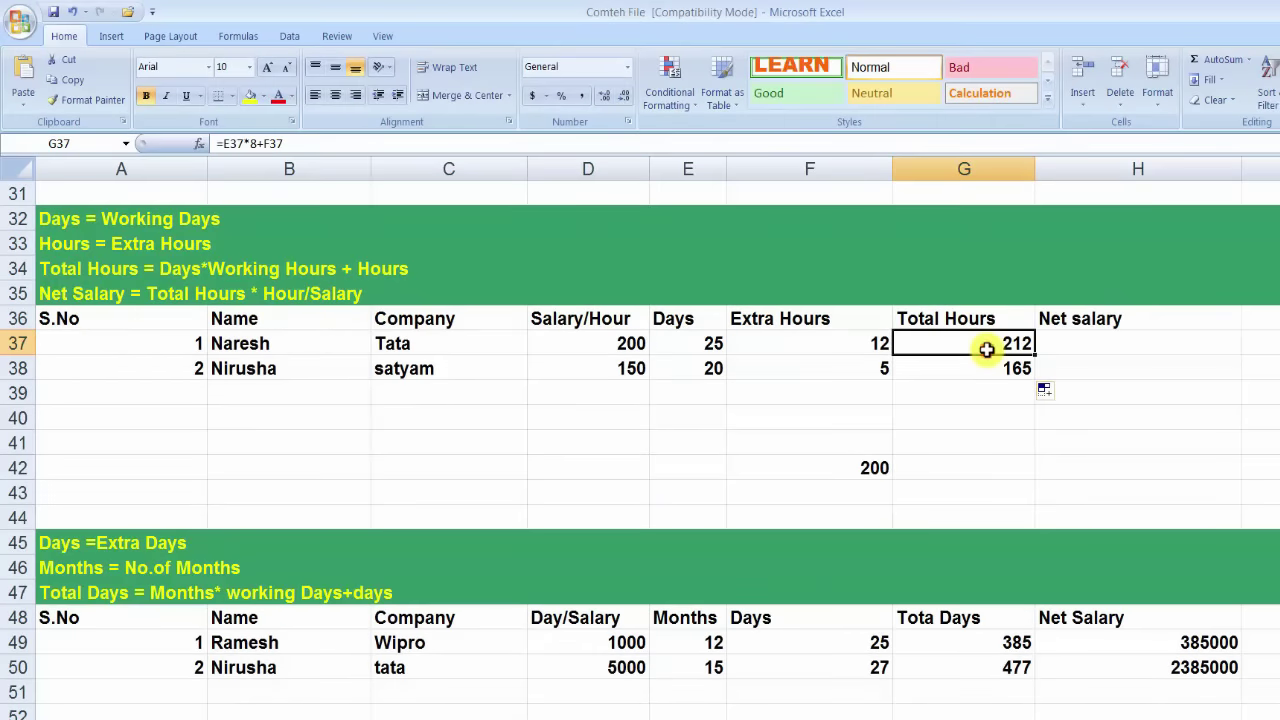
{"action": "left_click", "coordinate": [604, 349]}
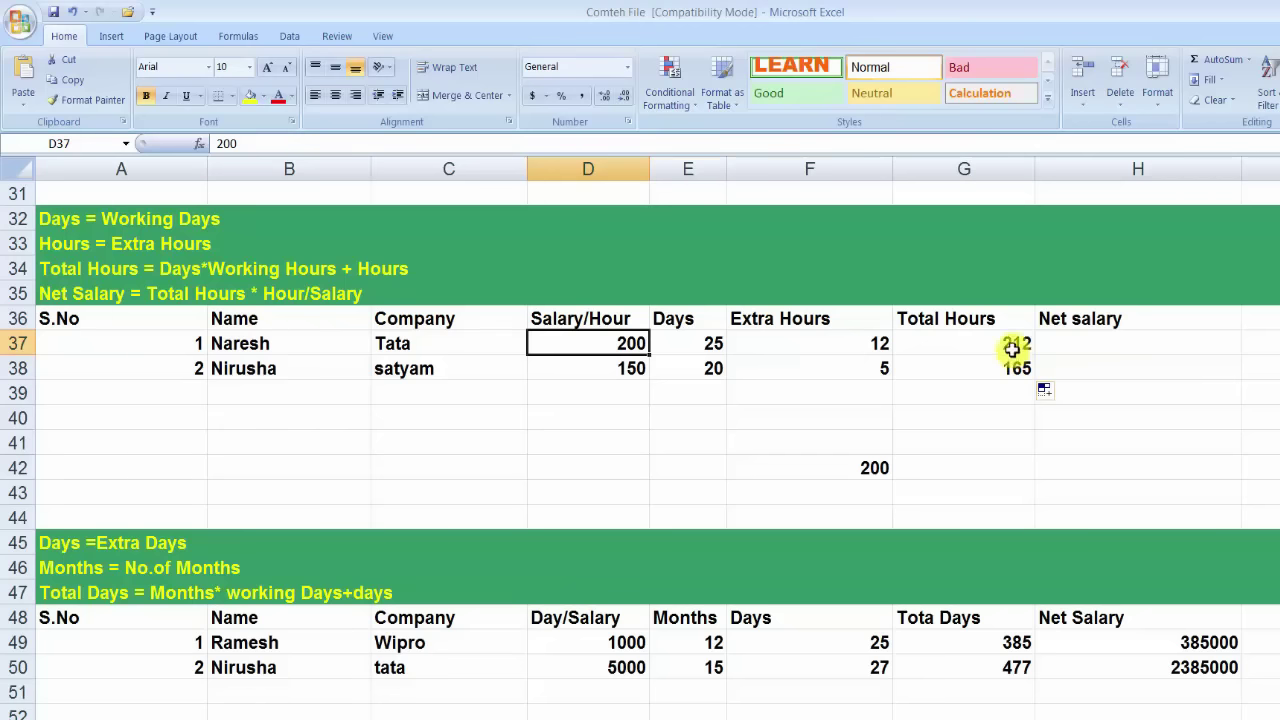
{"action": "left_click", "coordinate": [1086, 346]}
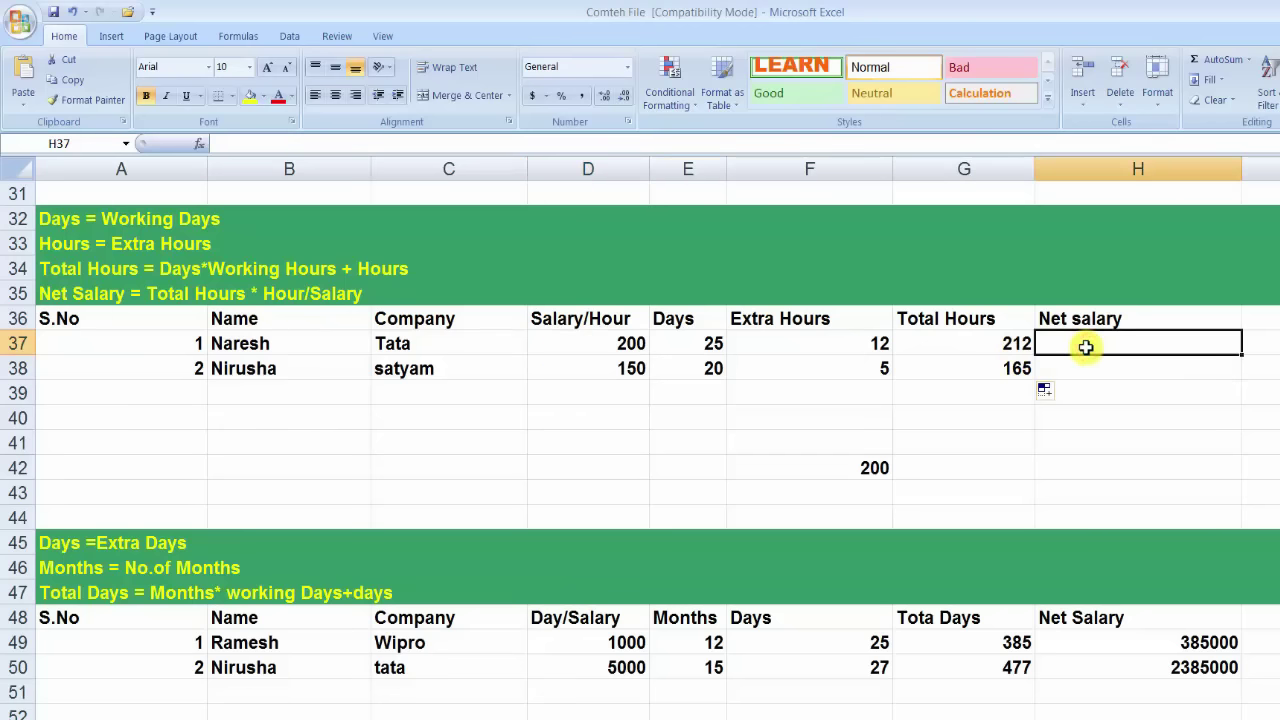
Step: Enter =G37*D37 in H37 so the first employee's Net salary shows 42400
{"action": "type", "text": "="}
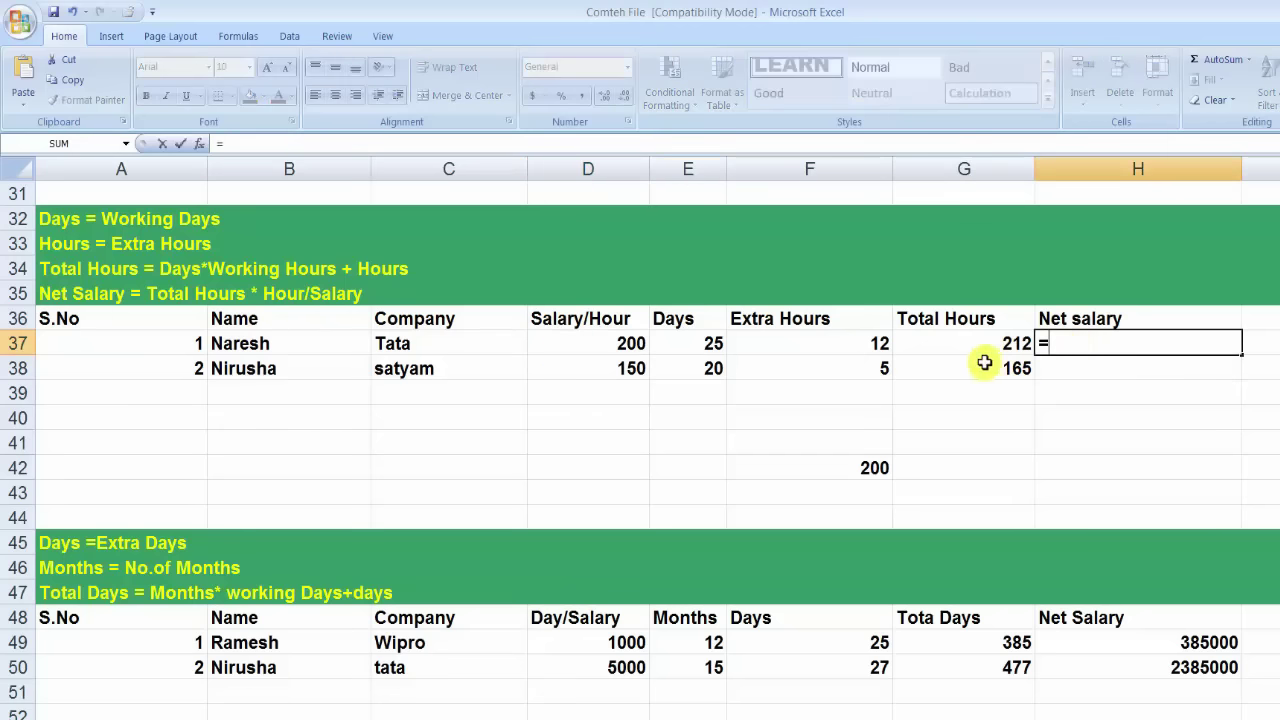
{"action": "left_click", "coordinate": [976, 343]}
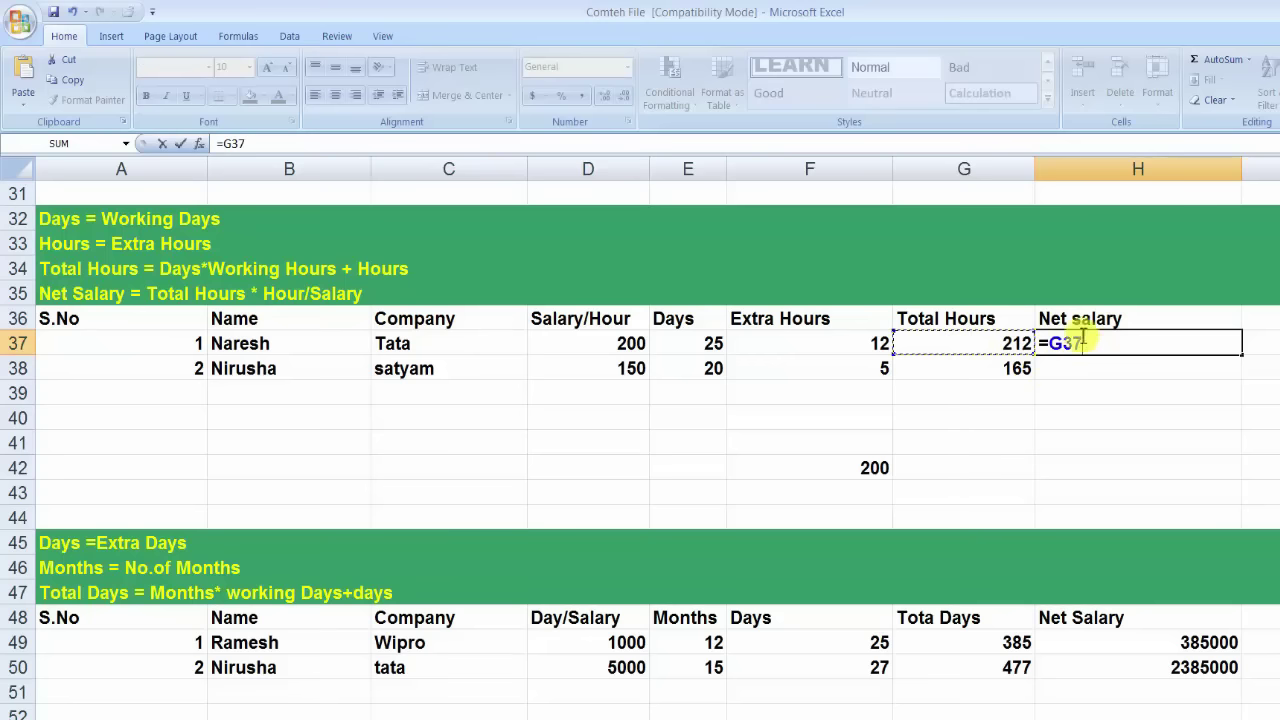
{"action": "type", "text": "*"}
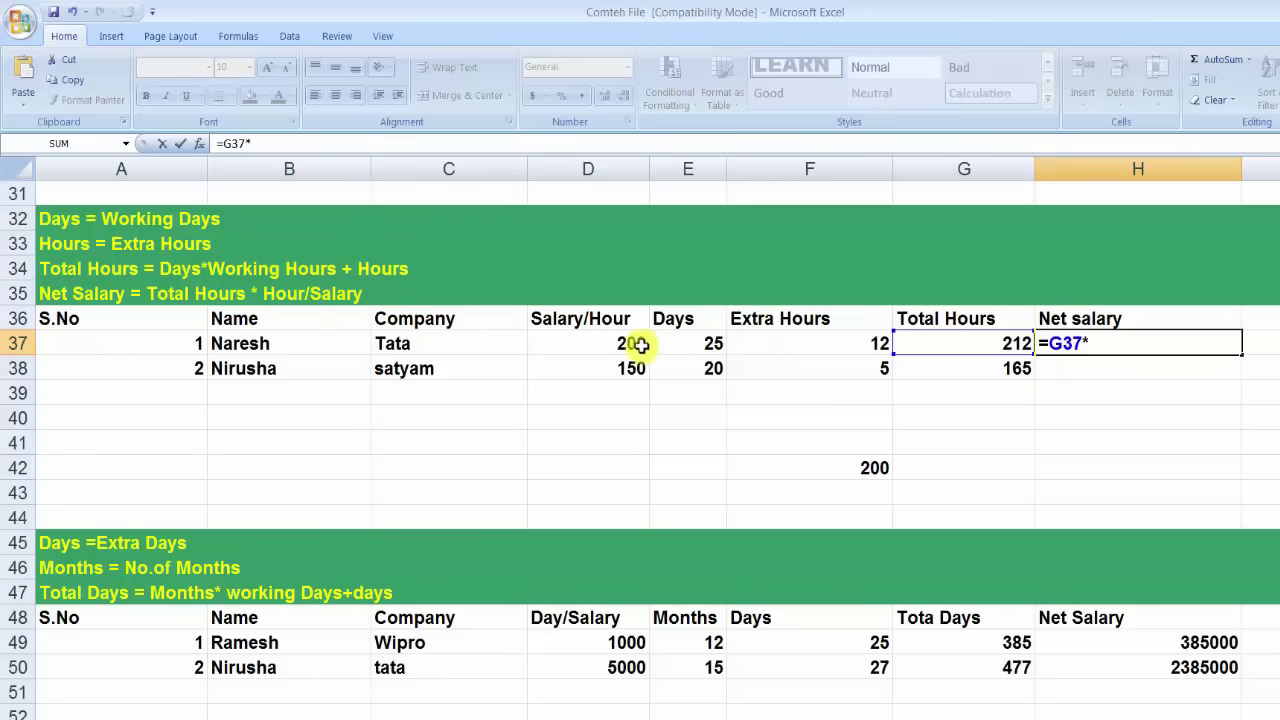
{"action": "left_click", "coordinate": [612, 343]}
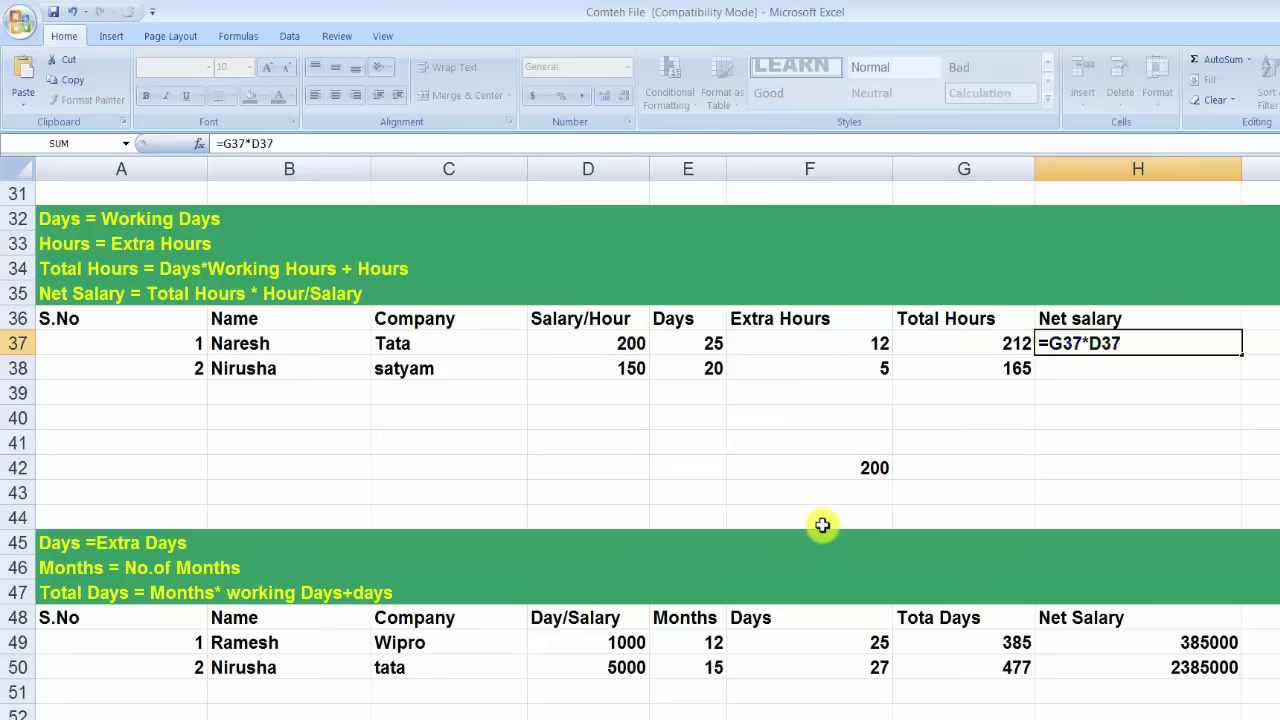
{"action": "key", "text": "Return"}
{"action": "left_click", "coordinate": [1171, 347]}
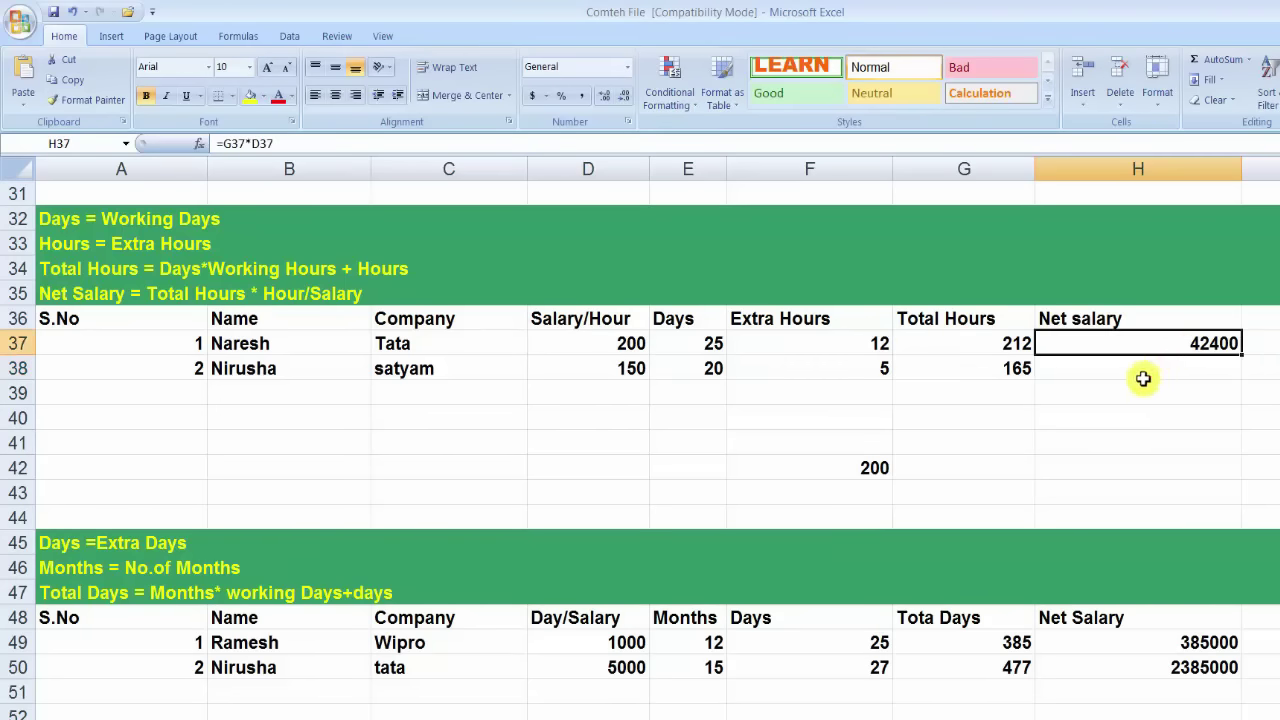
{"action": "left_click", "coordinate": [1143, 378]}
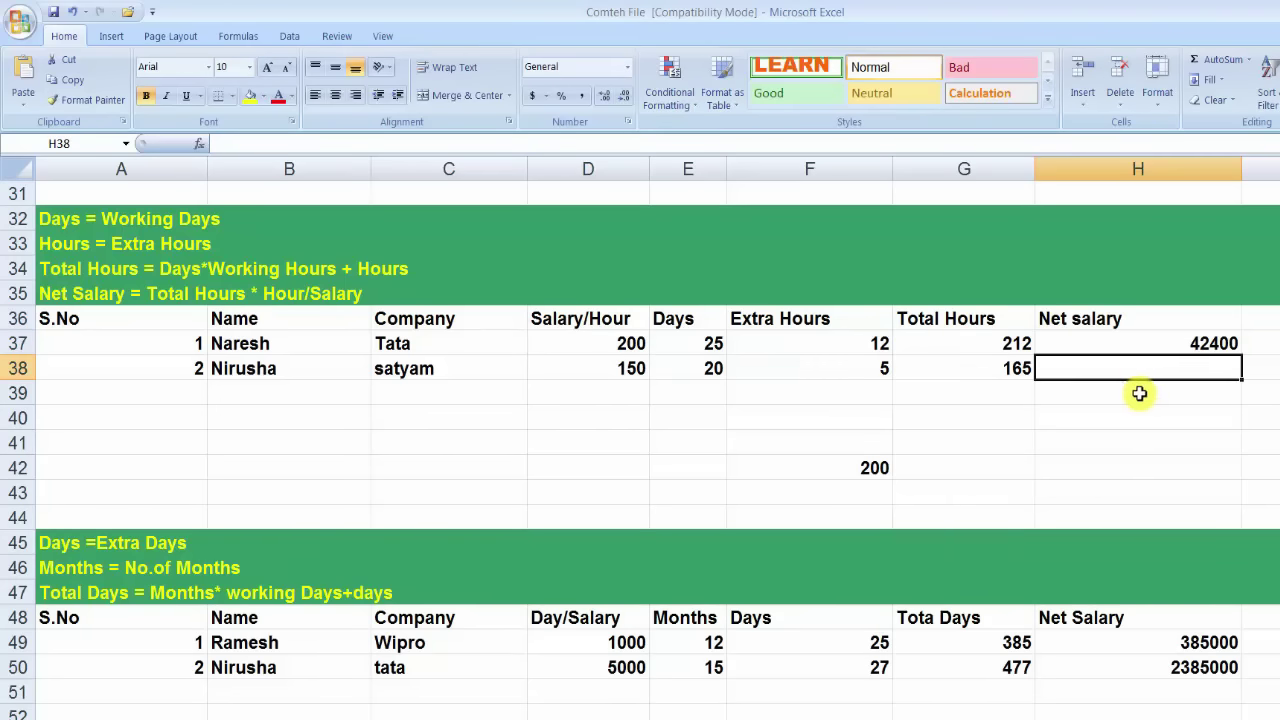
{"action": "left_click", "coordinate": [1193, 345]}
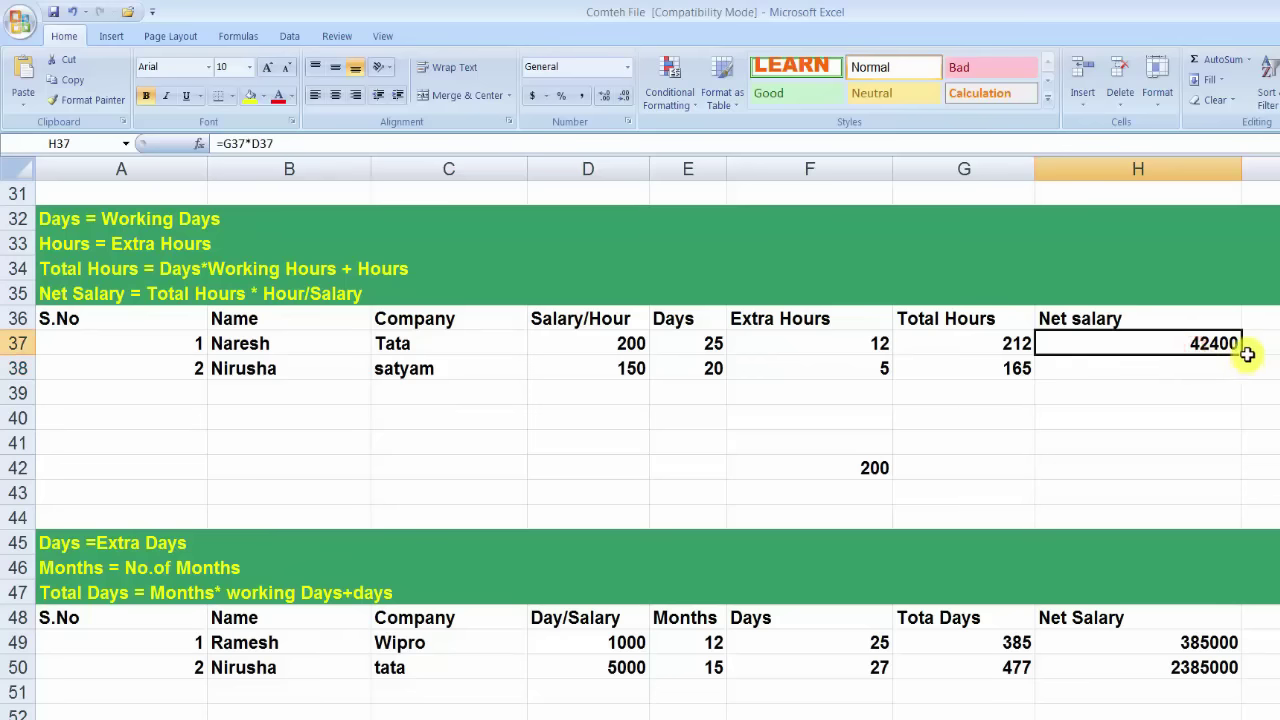
Step: Fill H37's Net salary formula down to H38, giving 24750 for the second employee
{"action": "left_click_drag", "start_coordinate": [1243, 354], "coordinate": [1237, 380]}
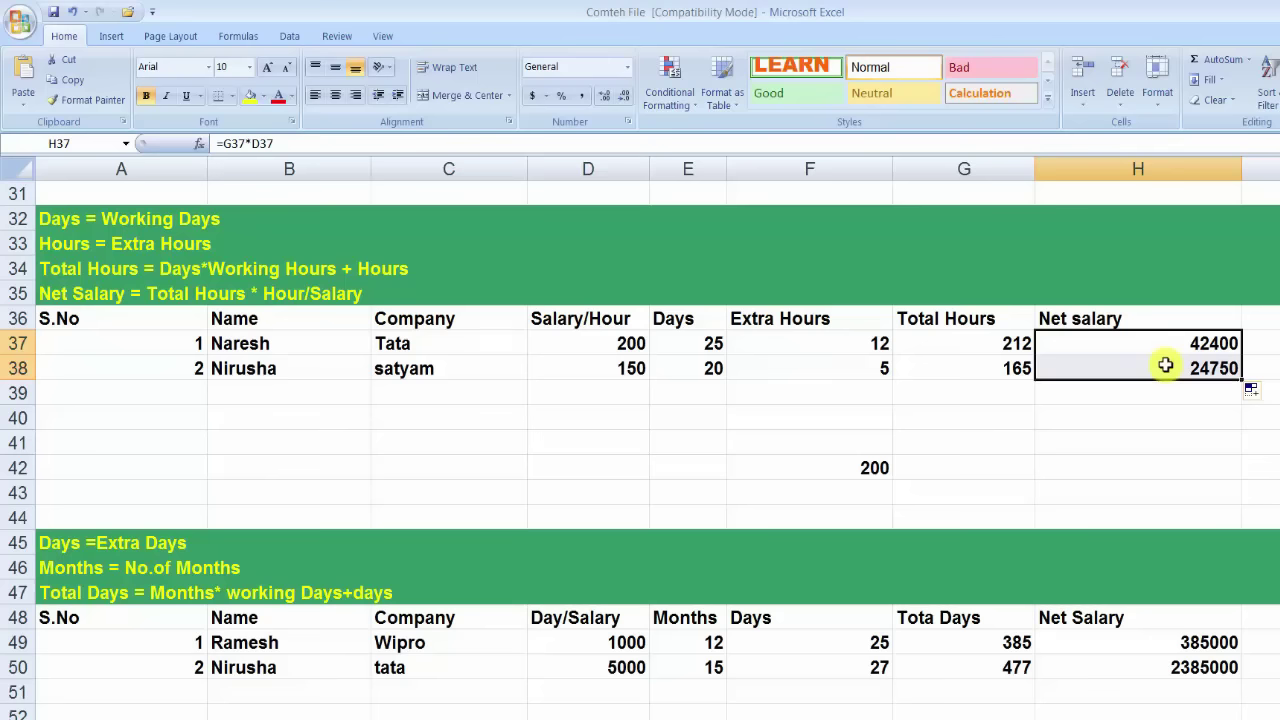
{"action": "left_click", "coordinate": [870, 467]}
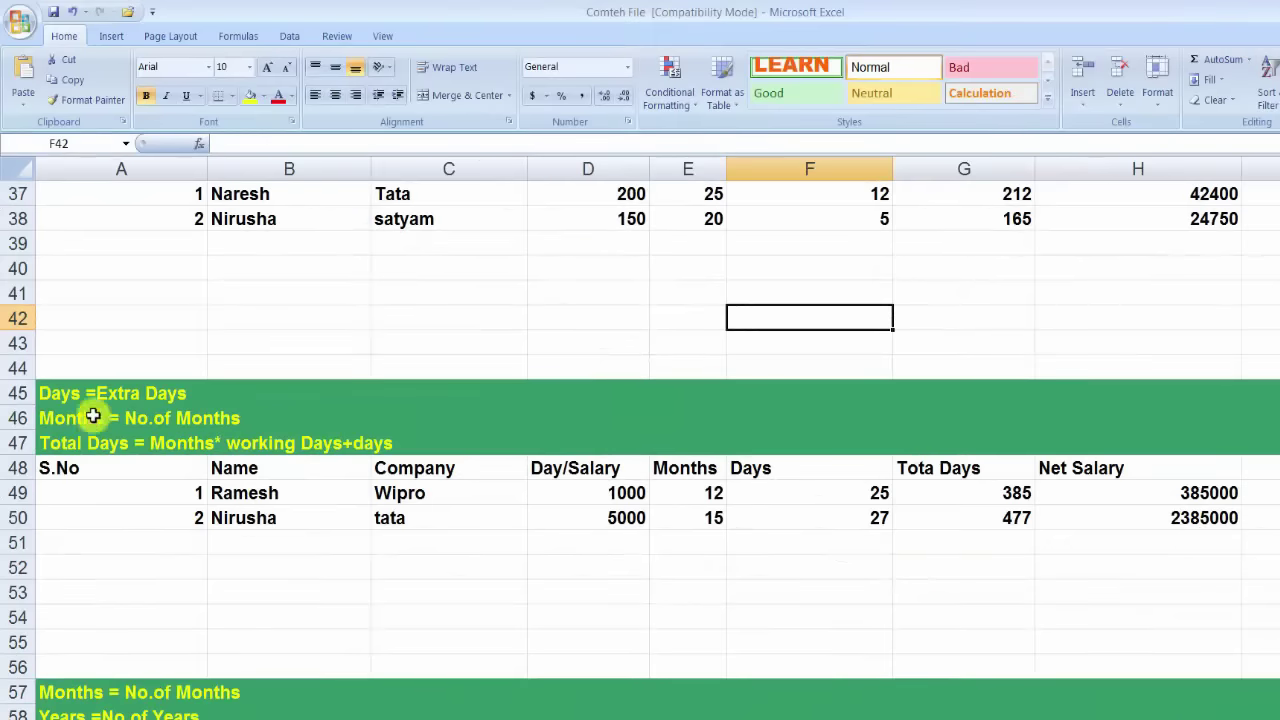
{"action": "left_click", "coordinate": [64, 471]}
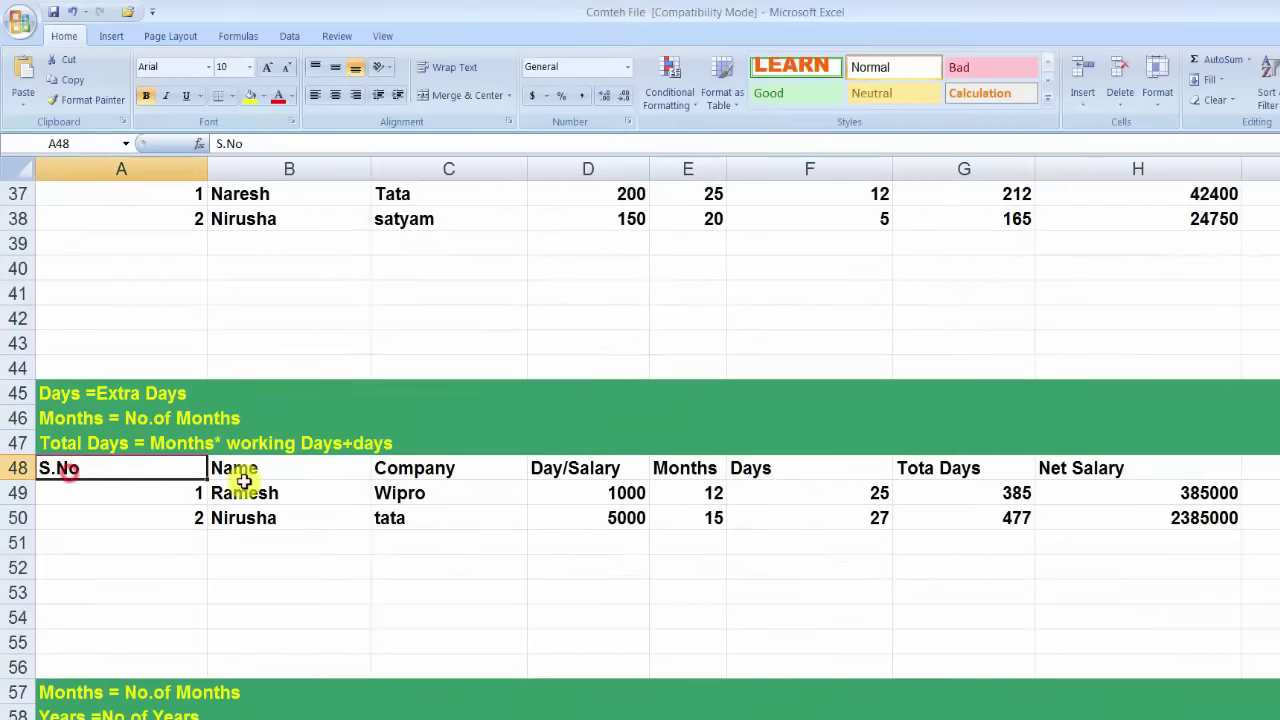
{"action": "left_click", "coordinate": [252, 474]}
{"action": "left_click", "coordinate": [425, 478]}
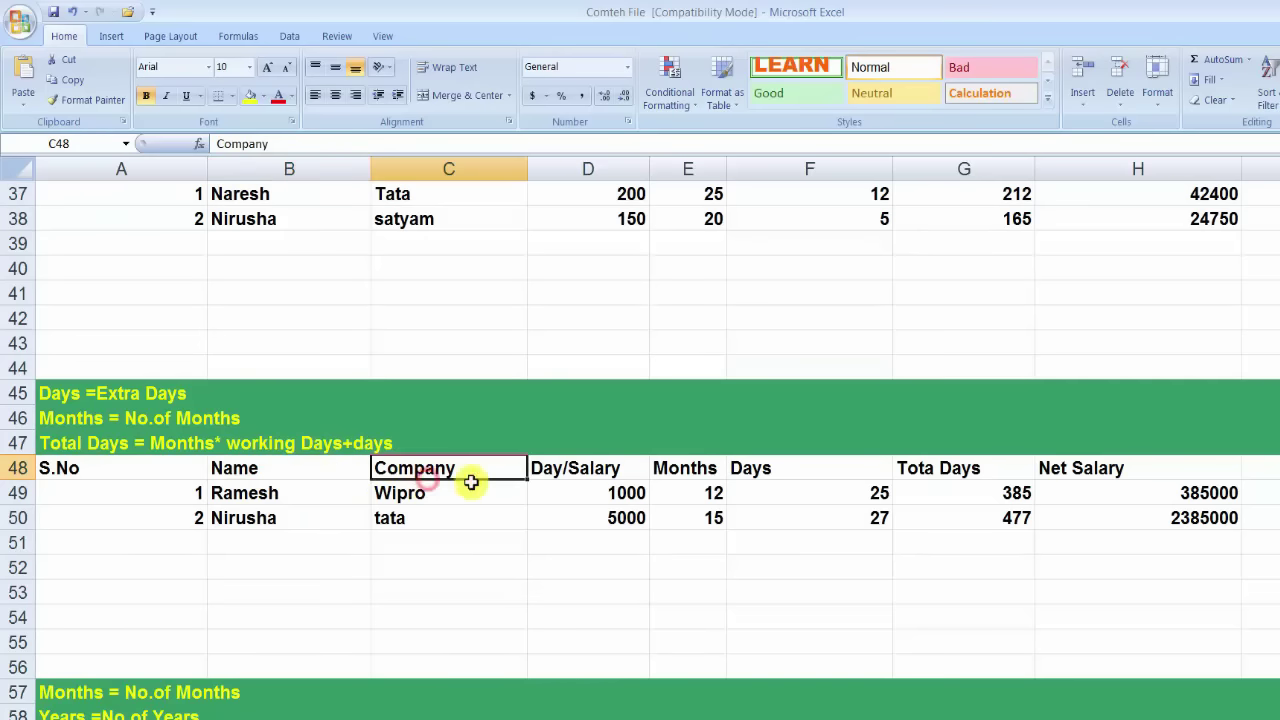
{"action": "left_click", "coordinate": [580, 477]}
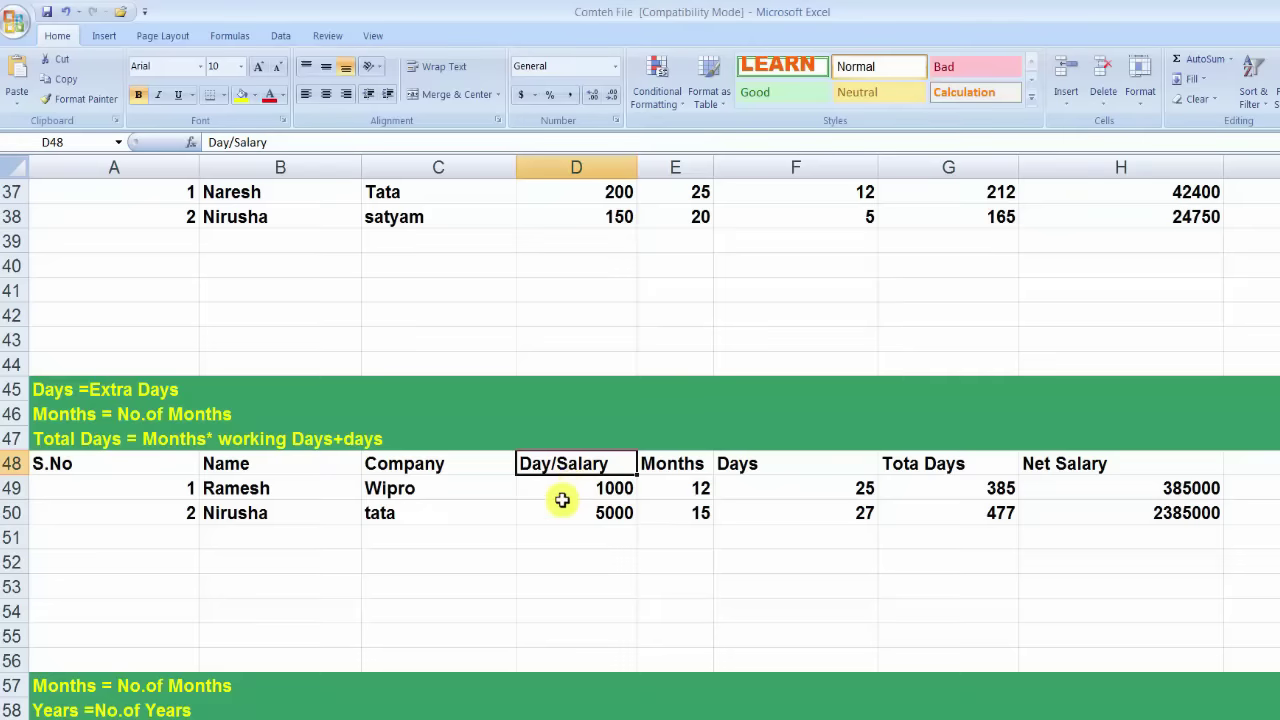
{"action": "scroll", "coordinate": [572, 450], "scroll_direction": "up", "scroll_amount": 2}
{"action": "scroll", "coordinate": [570, 470], "scroll_direction": "down", "scroll_amount": 2}
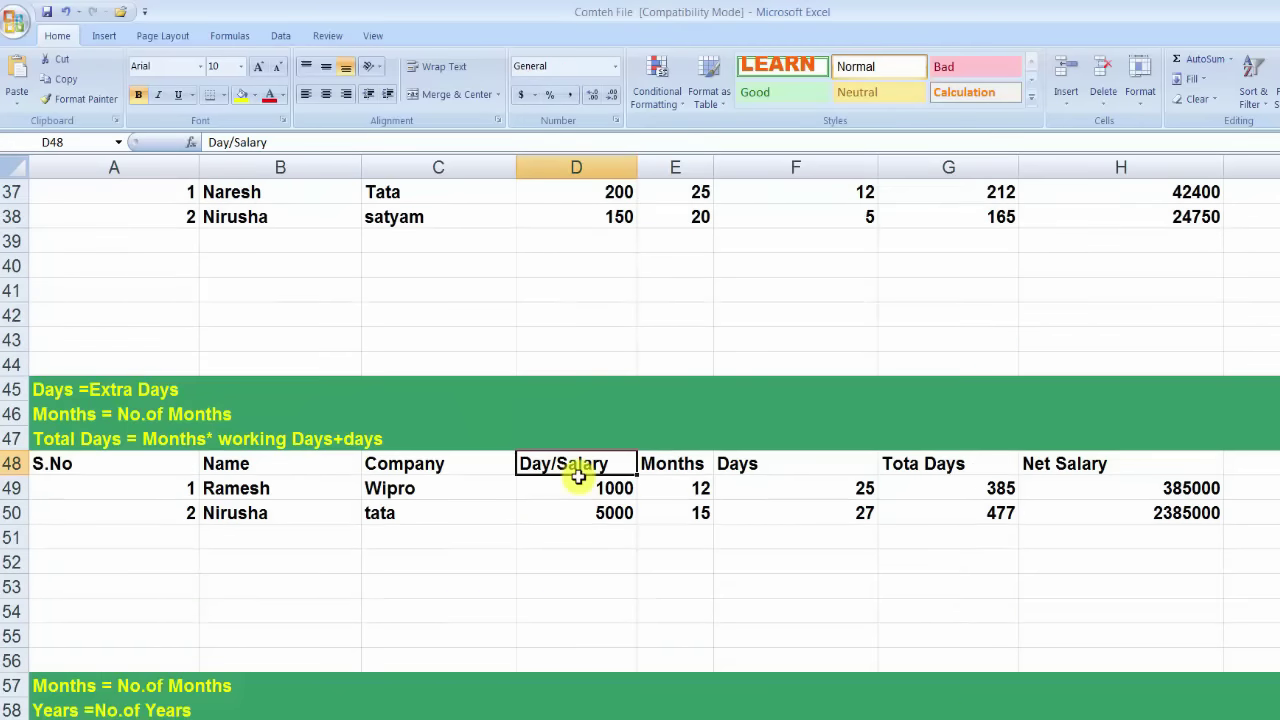
{"action": "left_click", "coordinate": [678, 488]}
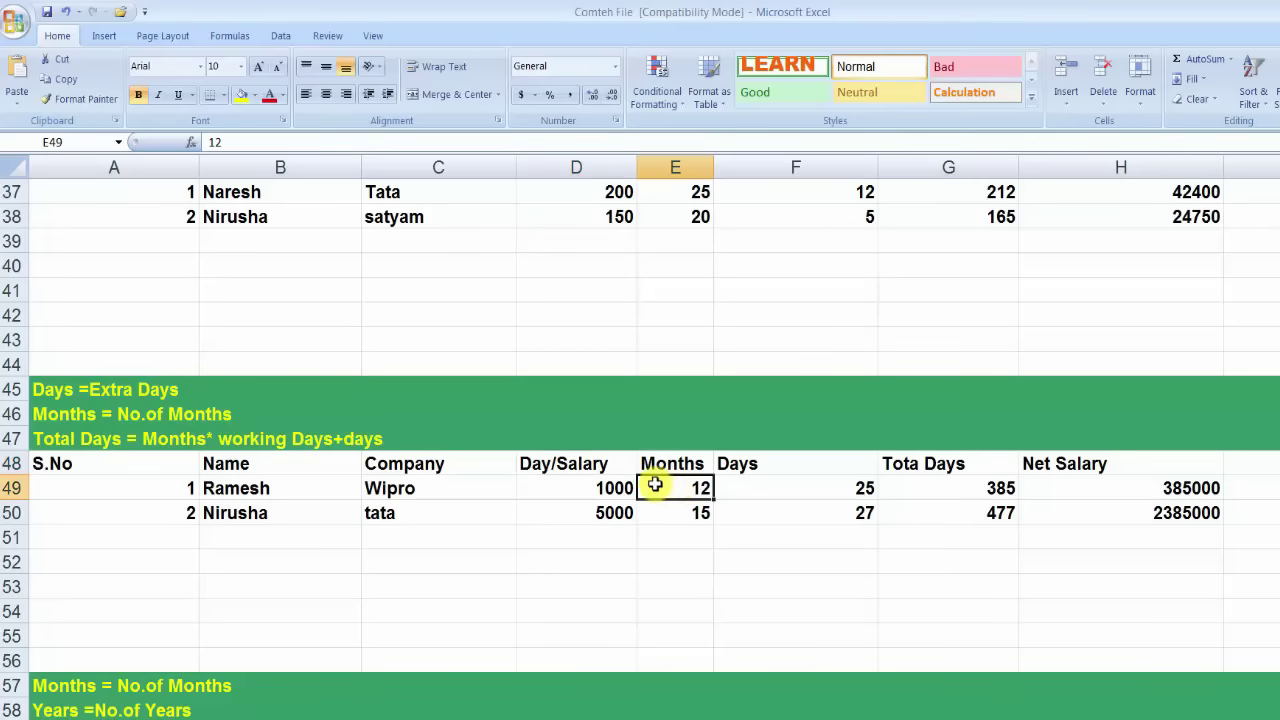
{"action": "left_click", "coordinate": [814, 494]}
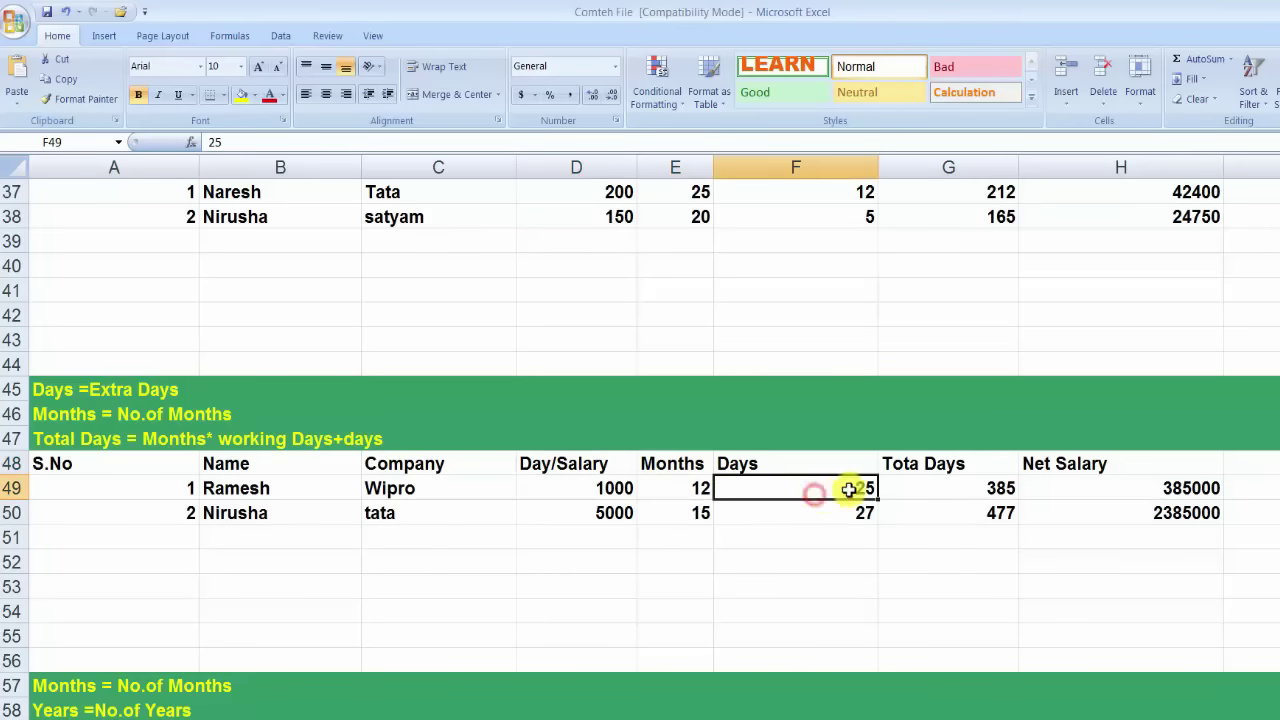
{"action": "left_click", "coordinate": [949, 490]}
{"action": "left_click", "coordinate": [1060, 484]}
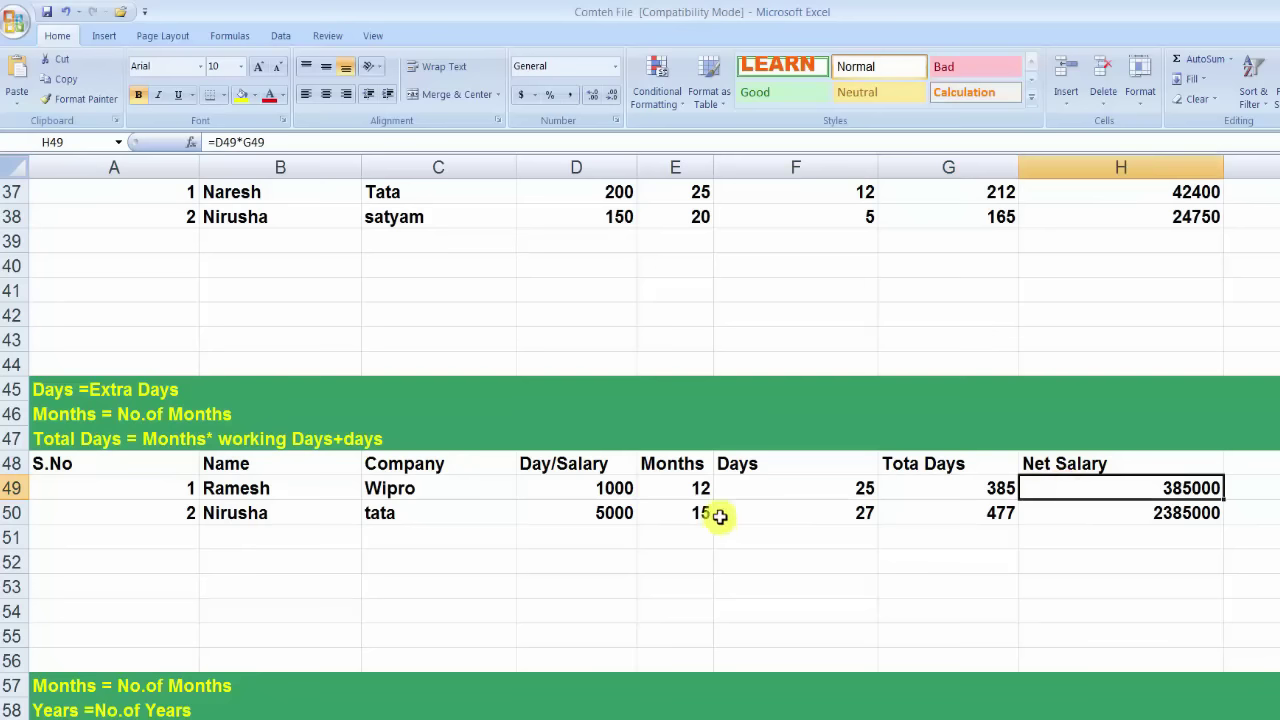
{"action": "left_click_drag", "start_coordinate": [910, 485], "coordinate": [1128, 522]}
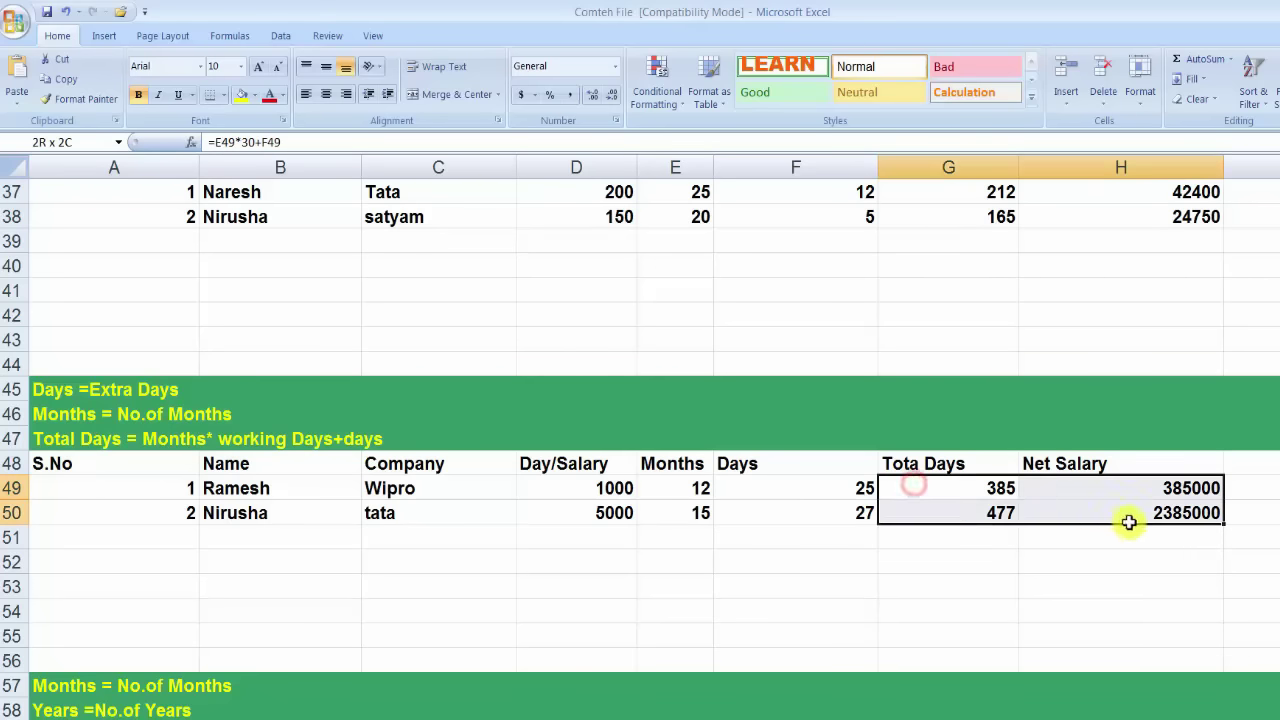
Step: Delete the Tota Days and Net Salary values in G49:H50 of the lower table
{"action": "key", "text": "Delete"}
{"action": "left_click", "coordinate": [929, 583]}
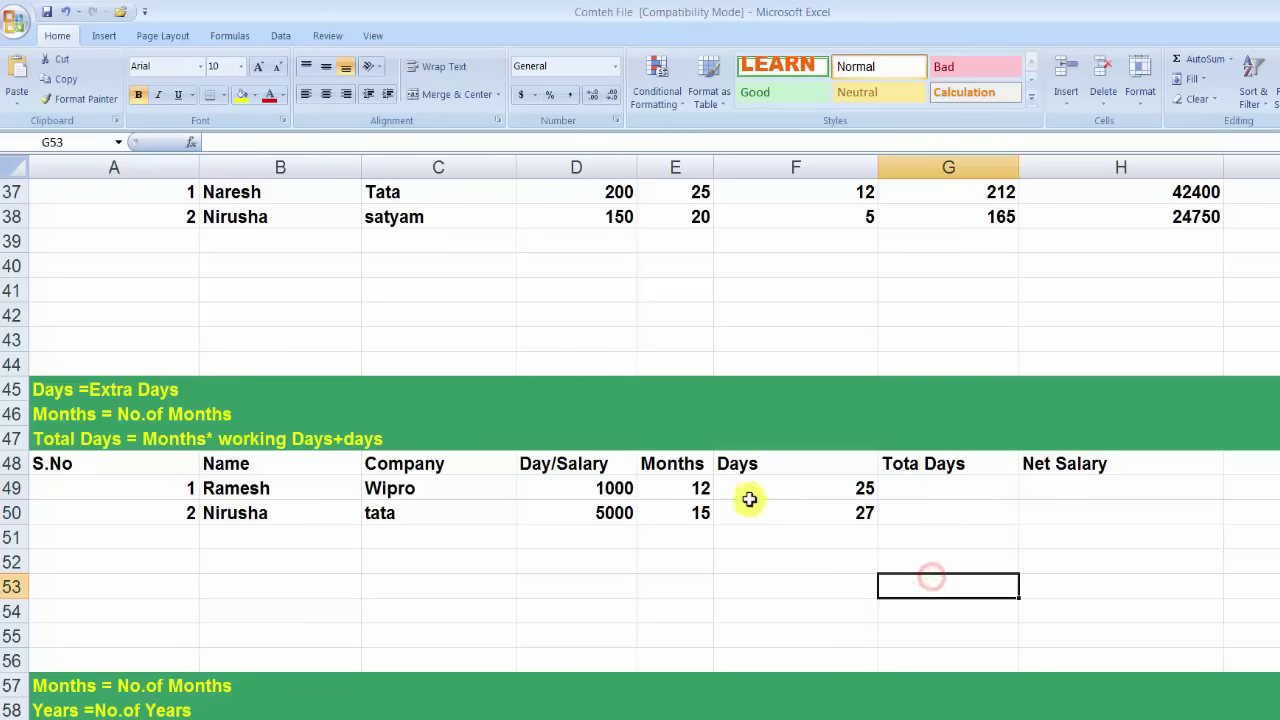
{"action": "left_click", "coordinate": [924, 485]}
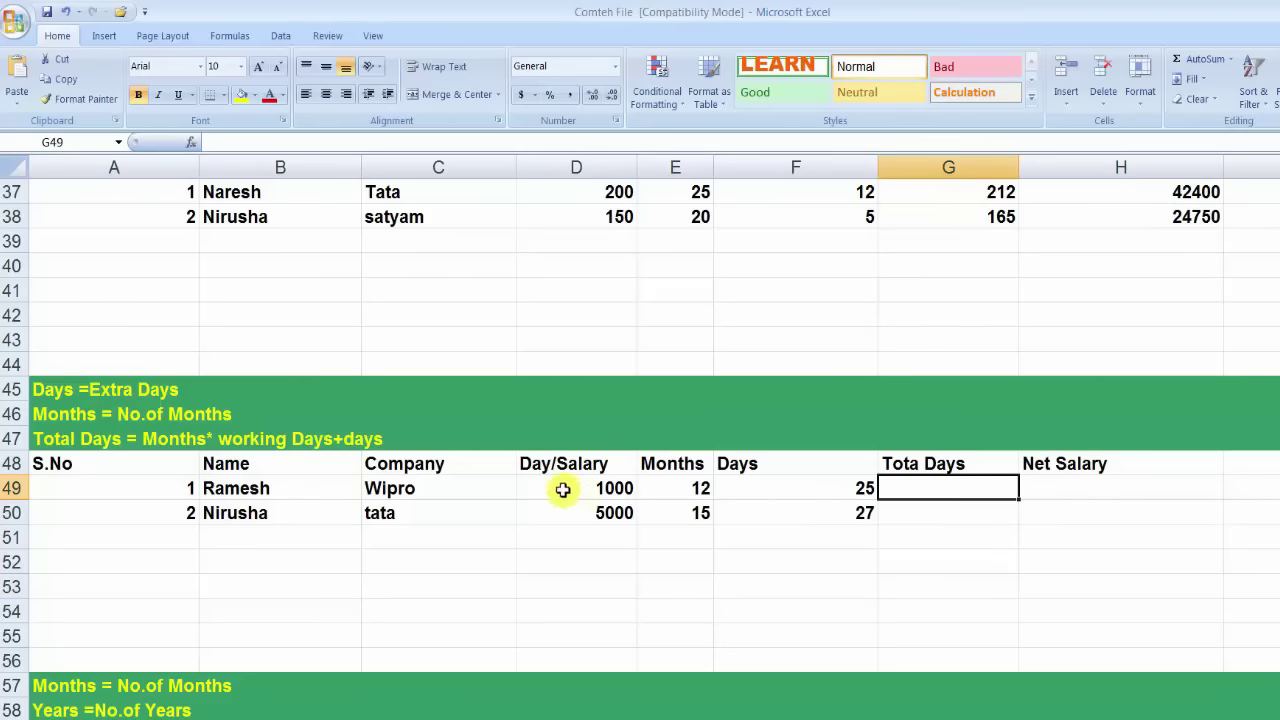
{"action": "left_click", "coordinate": [280, 488]}
{"action": "left_click", "coordinate": [508, 488]}
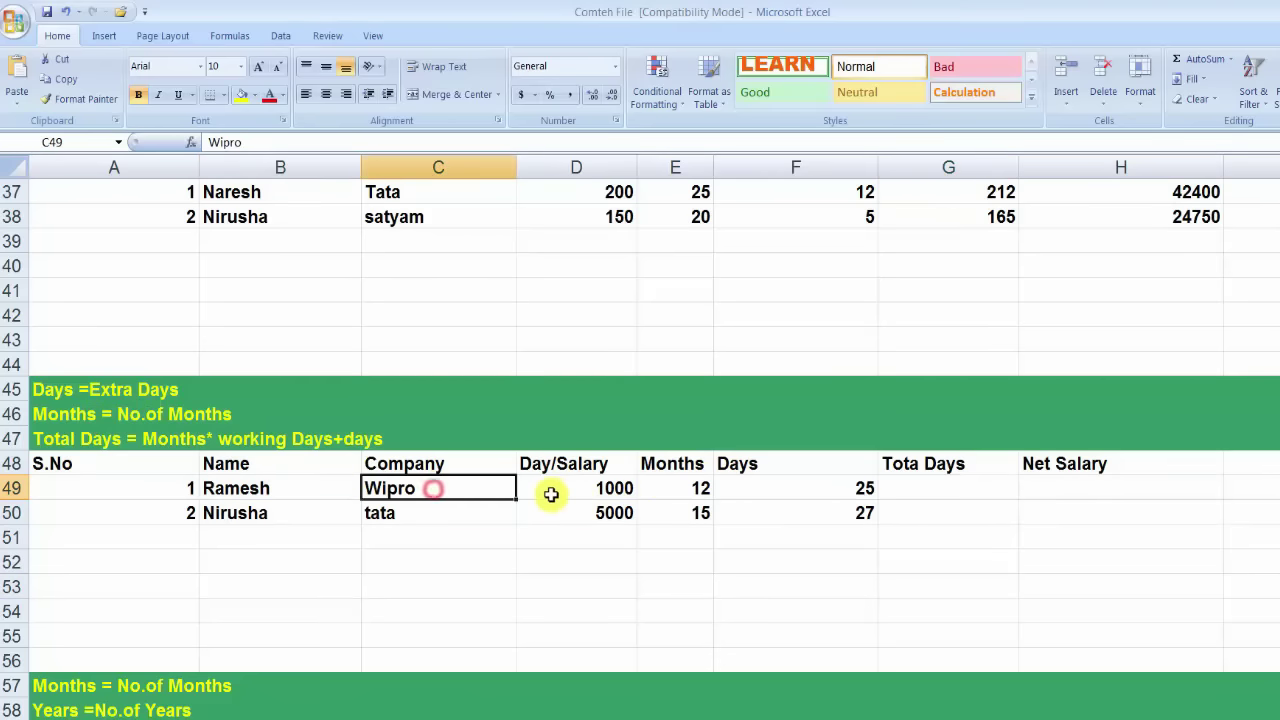
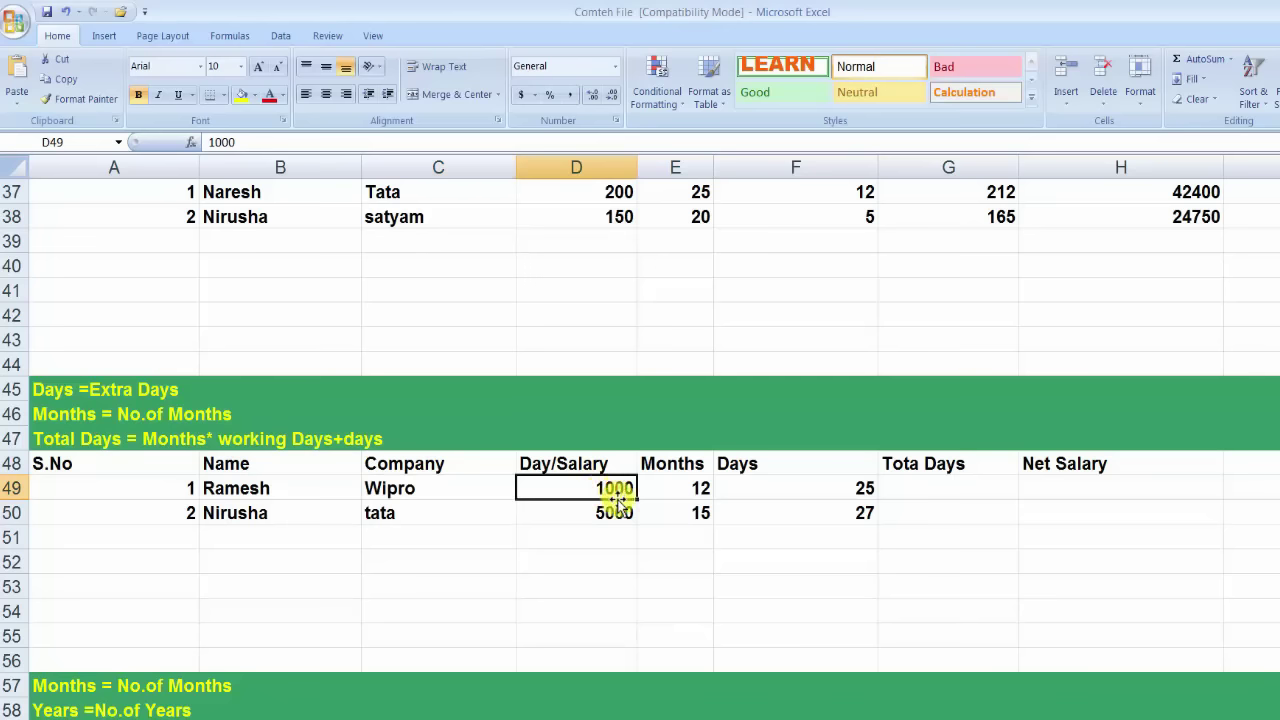
Step: Review the first employee's months, extra days and daily salary values in row 49
{"action": "left_click", "coordinate": [696, 492]}
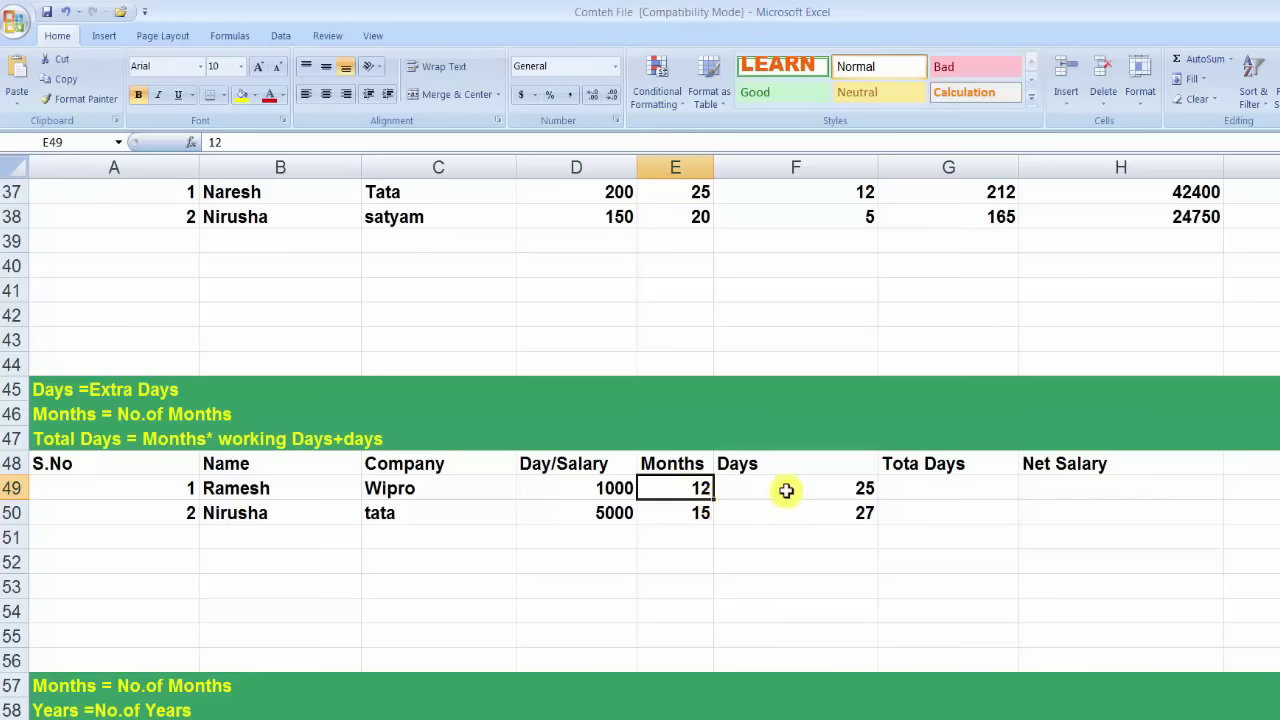
{"action": "left_click", "coordinate": [856, 493]}
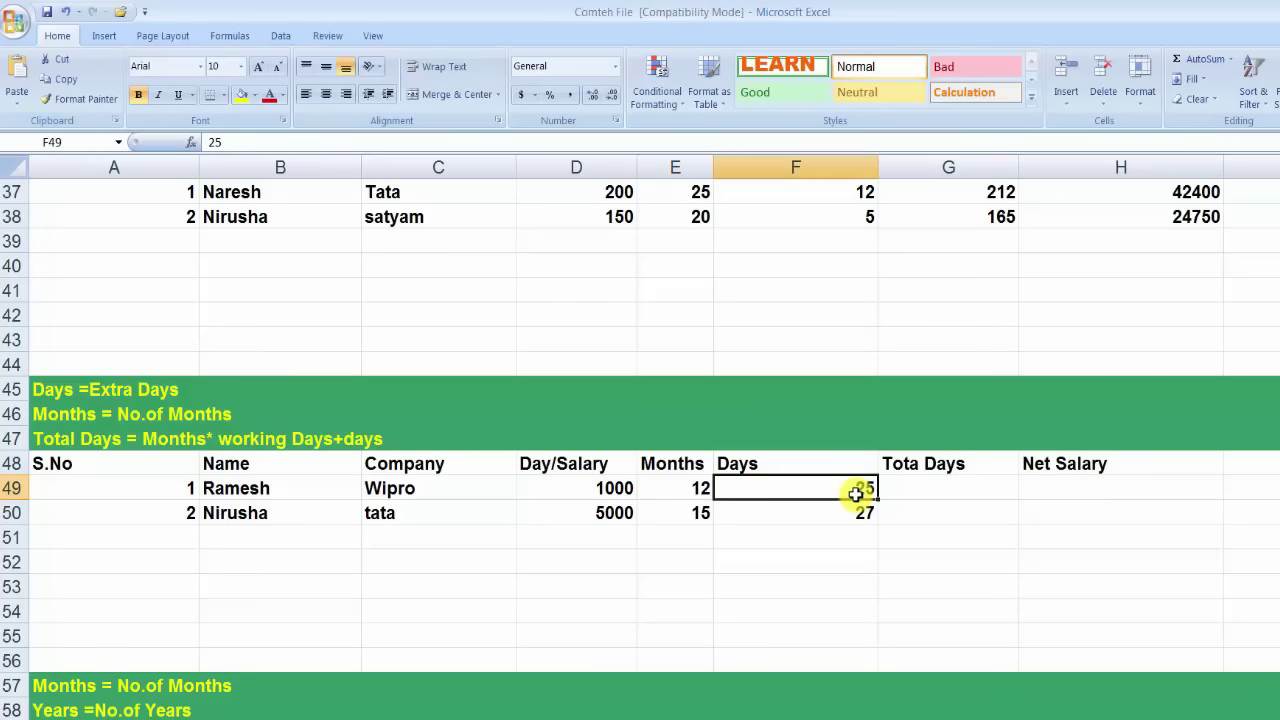
{"action": "left_click", "coordinate": [697, 489]}
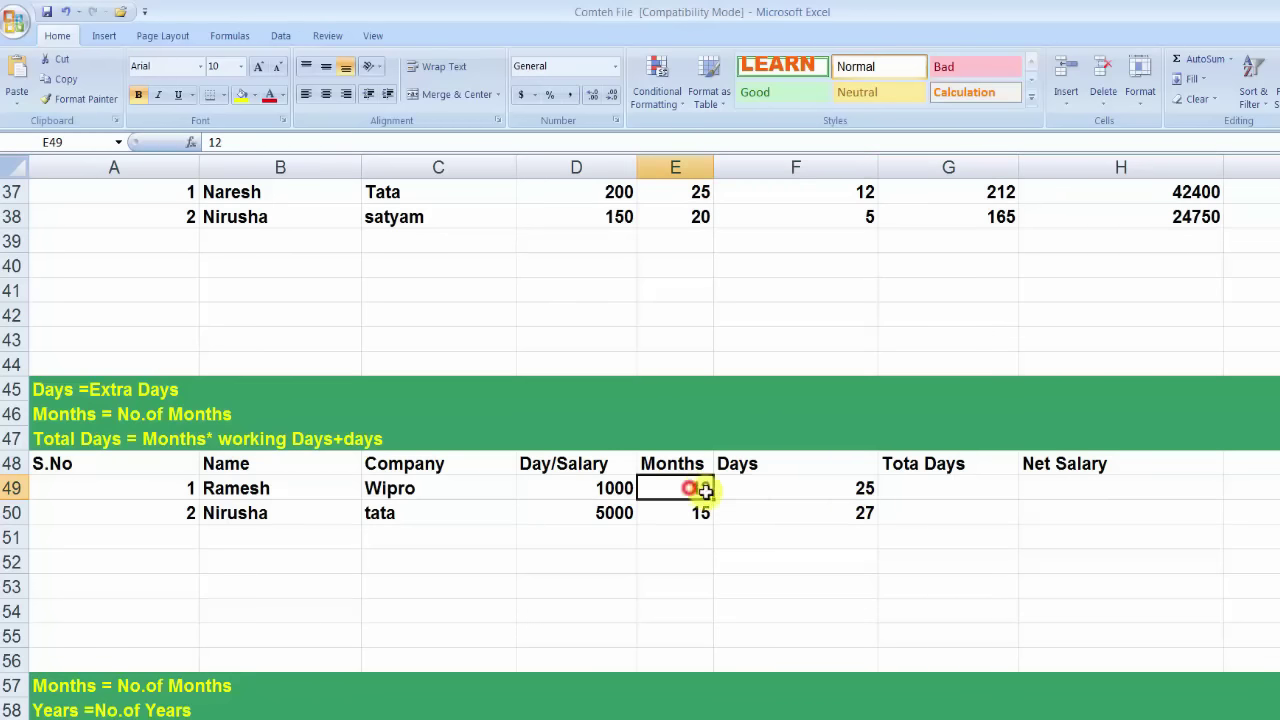
{"action": "left_click", "coordinate": [844, 490]}
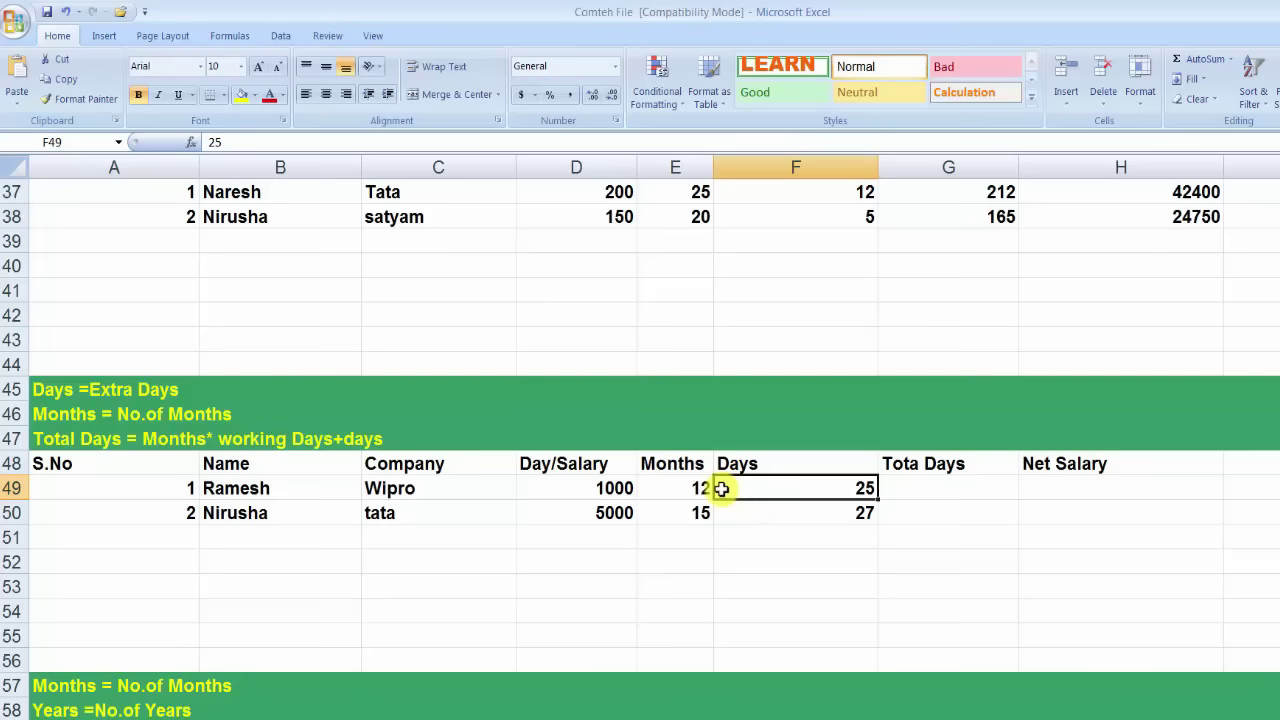
{"action": "left_click", "coordinate": [565, 479]}
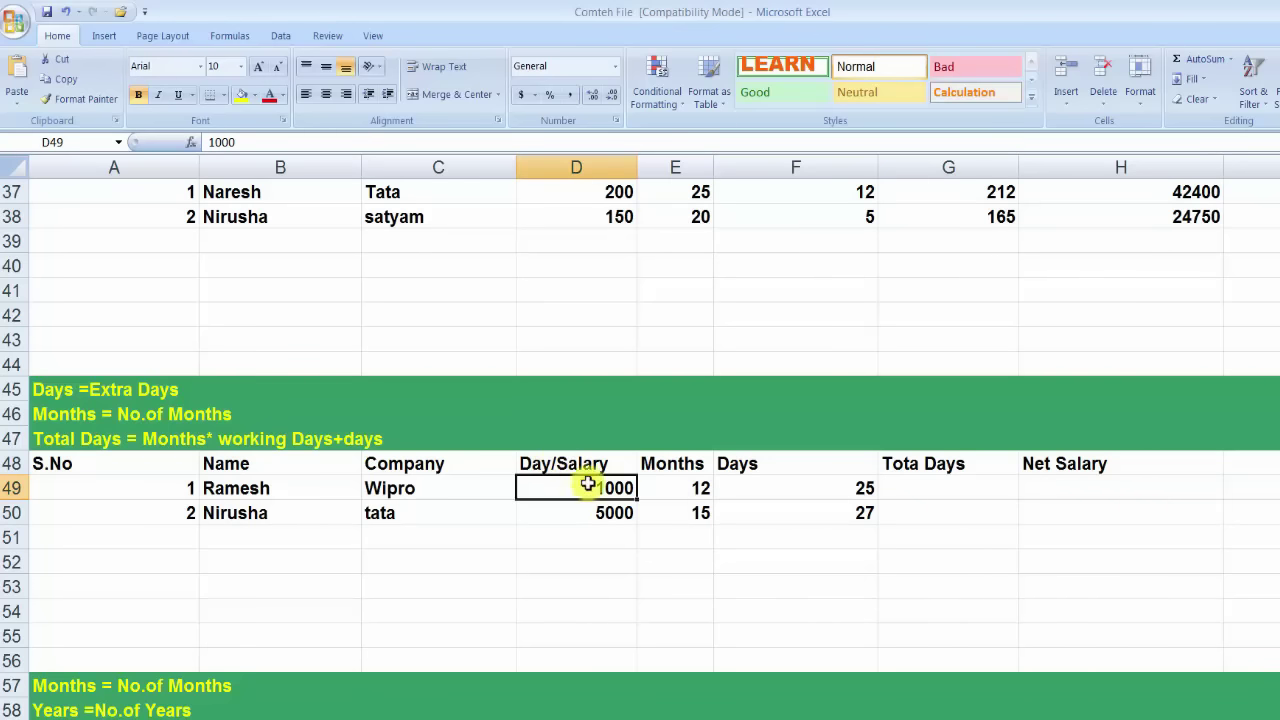
Step: Enter =E49*30+F49 in G49 and fill it down to G50
{"action": "left_click", "coordinate": [921, 484]}
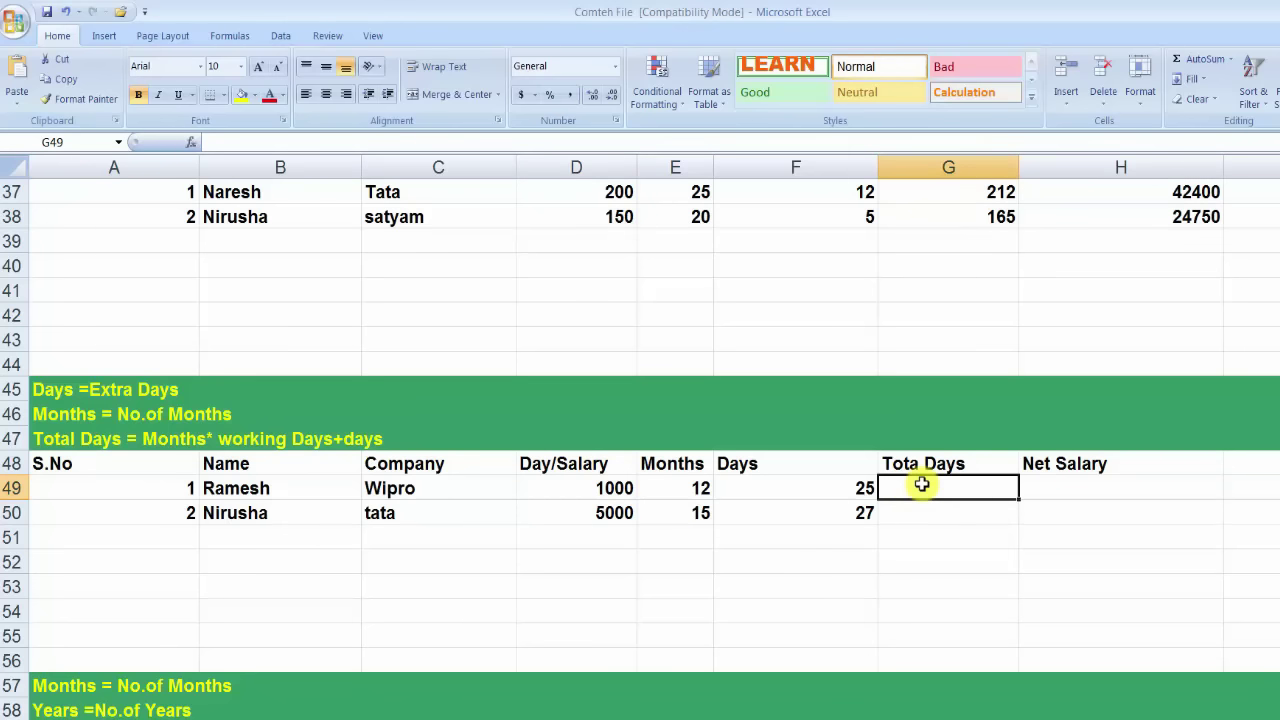
{"action": "type", "text": "="}
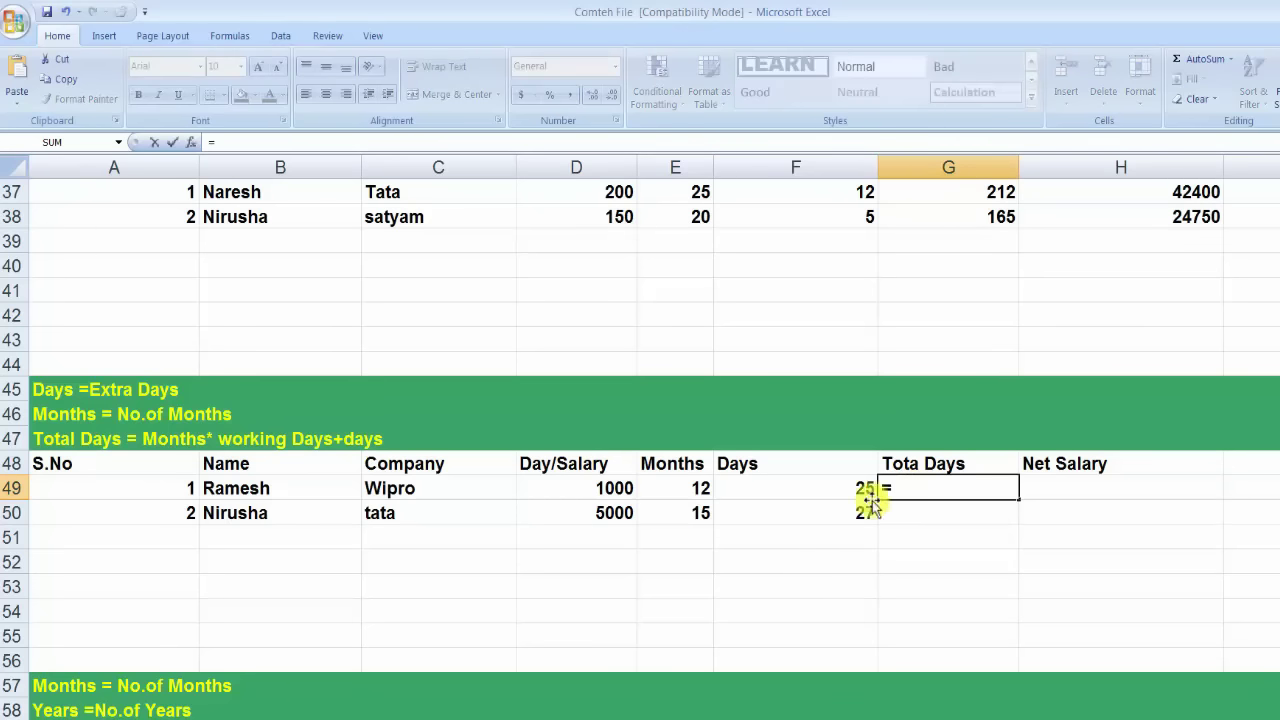
{"action": "left_click", "coordinate": [686, 490]}
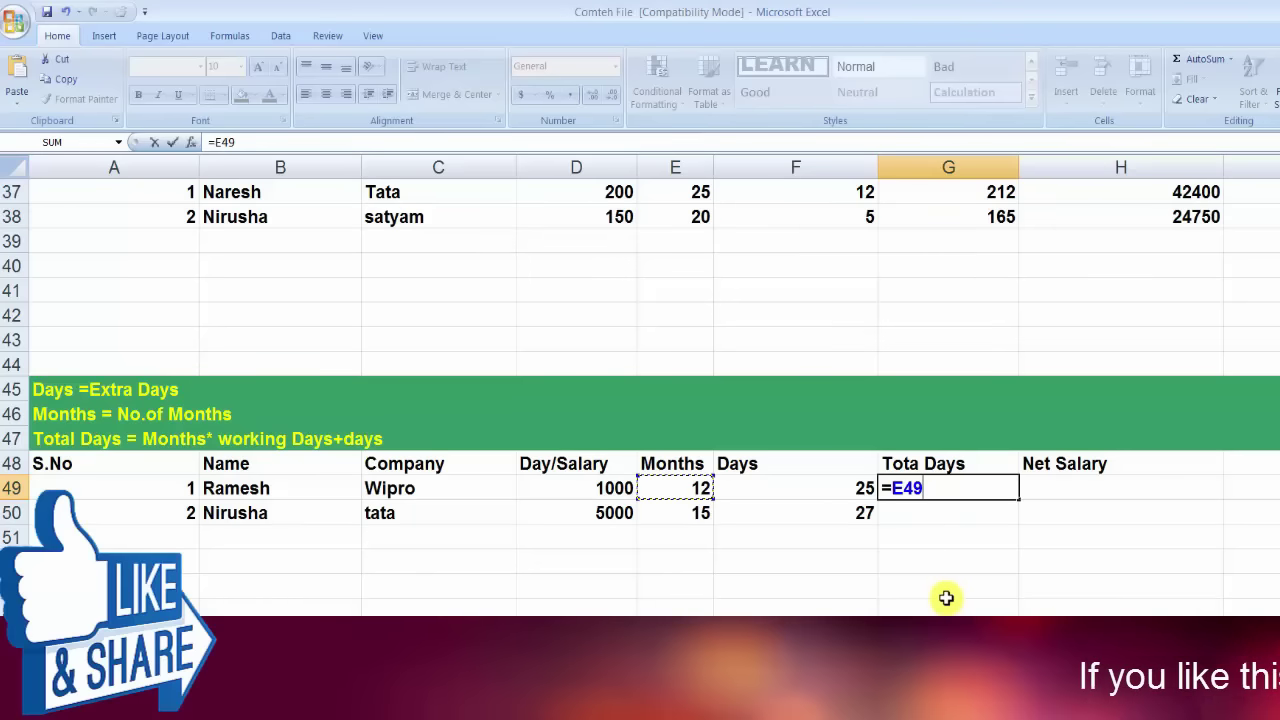
{"action": "type", "text": "*"}
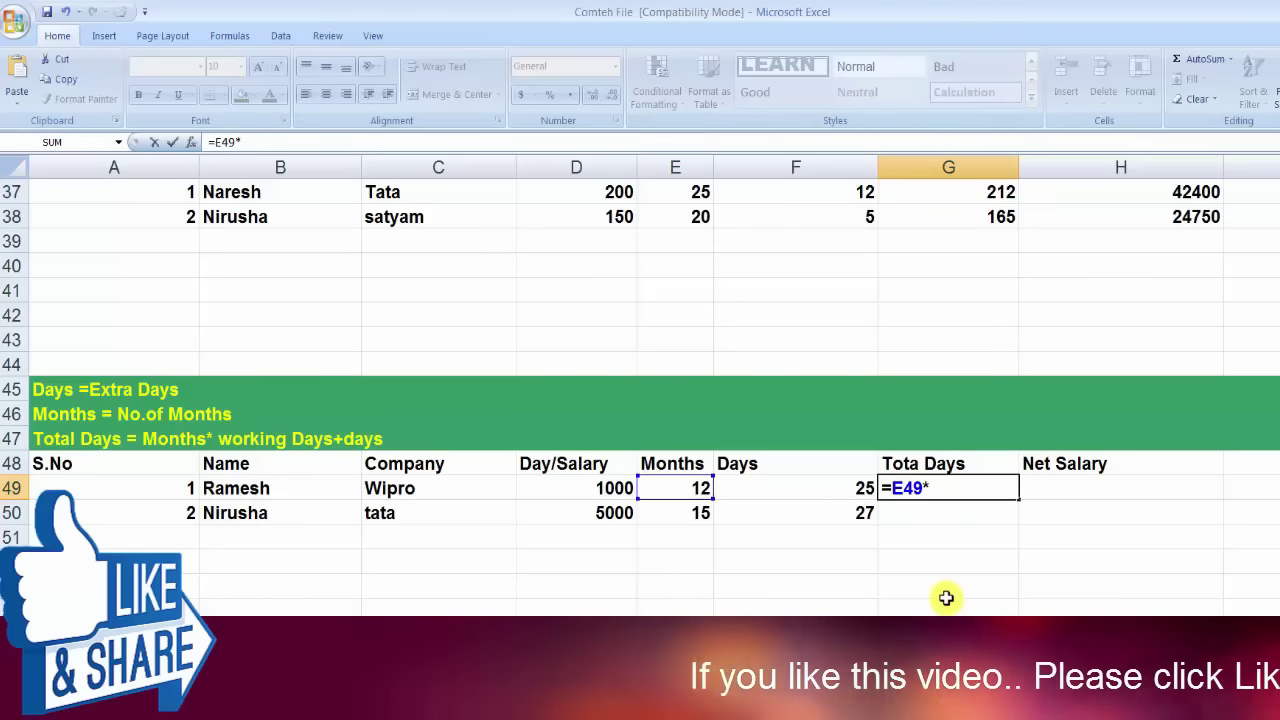
{"action": "type", "text": "30"}
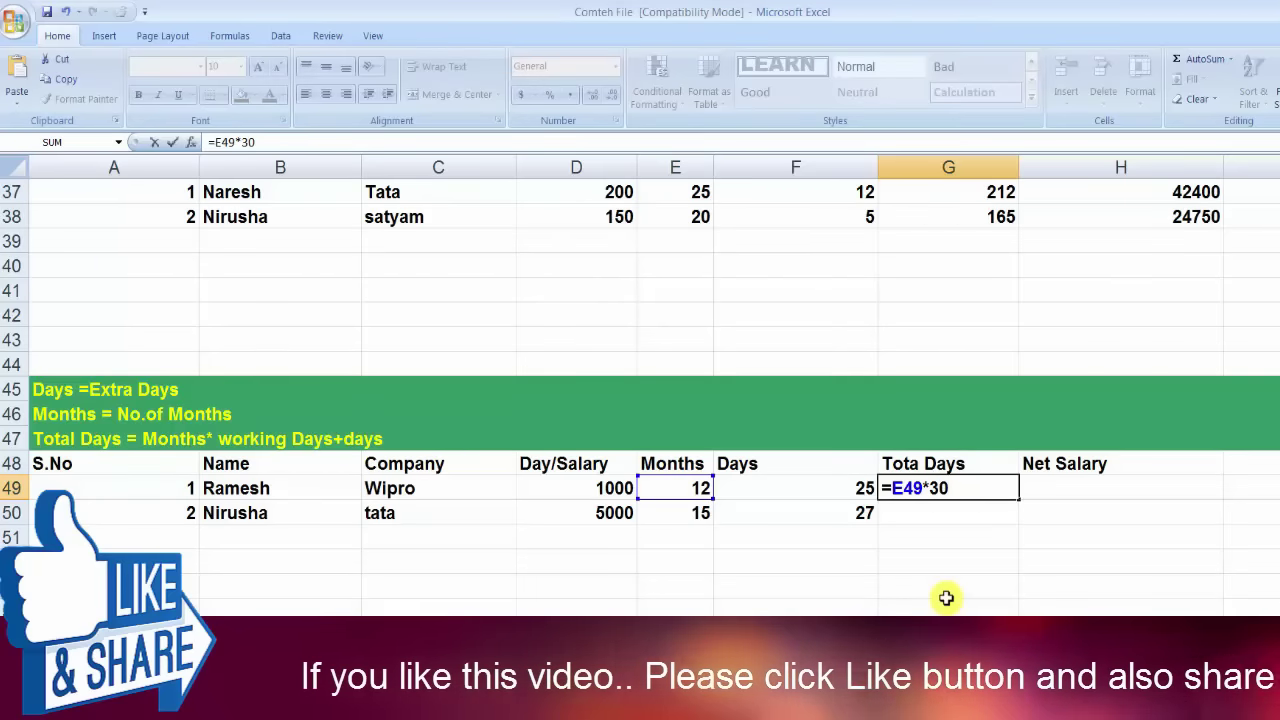
{"action": "type", "text": "+"}
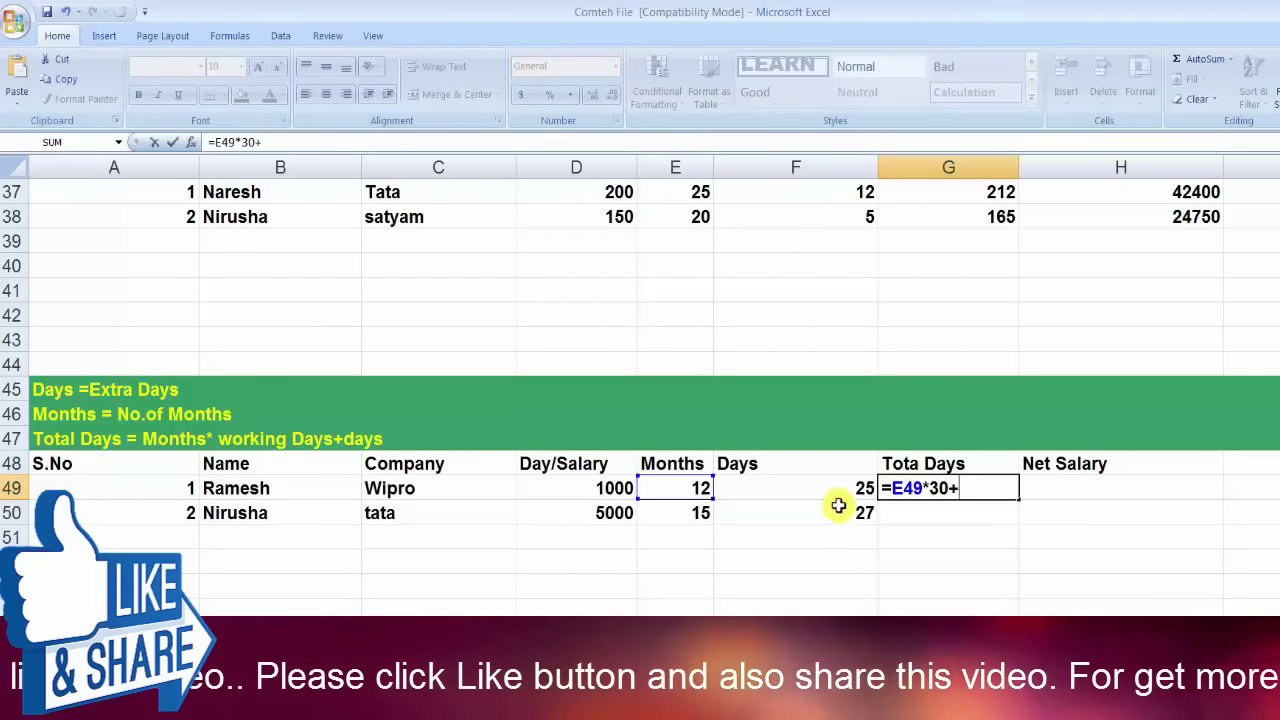
{"action": "left_click", "coordinate": [801, 489]}
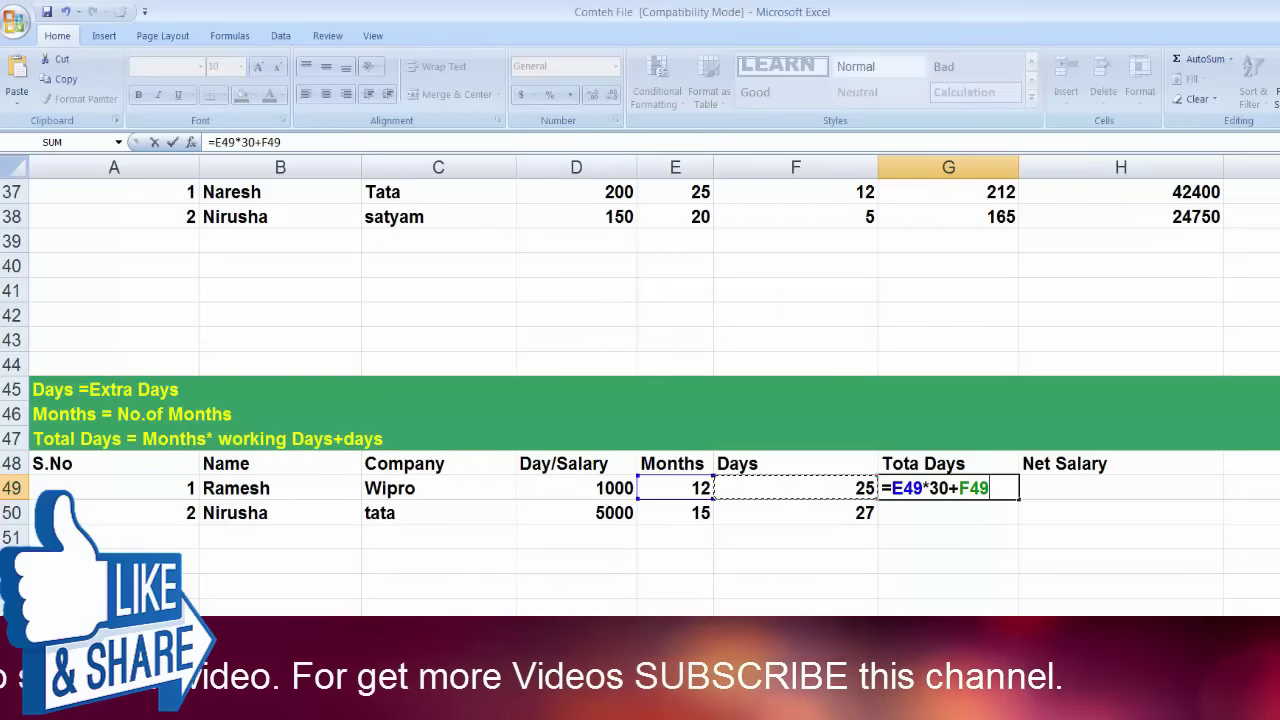
{"action": "key", "text": "Return"}
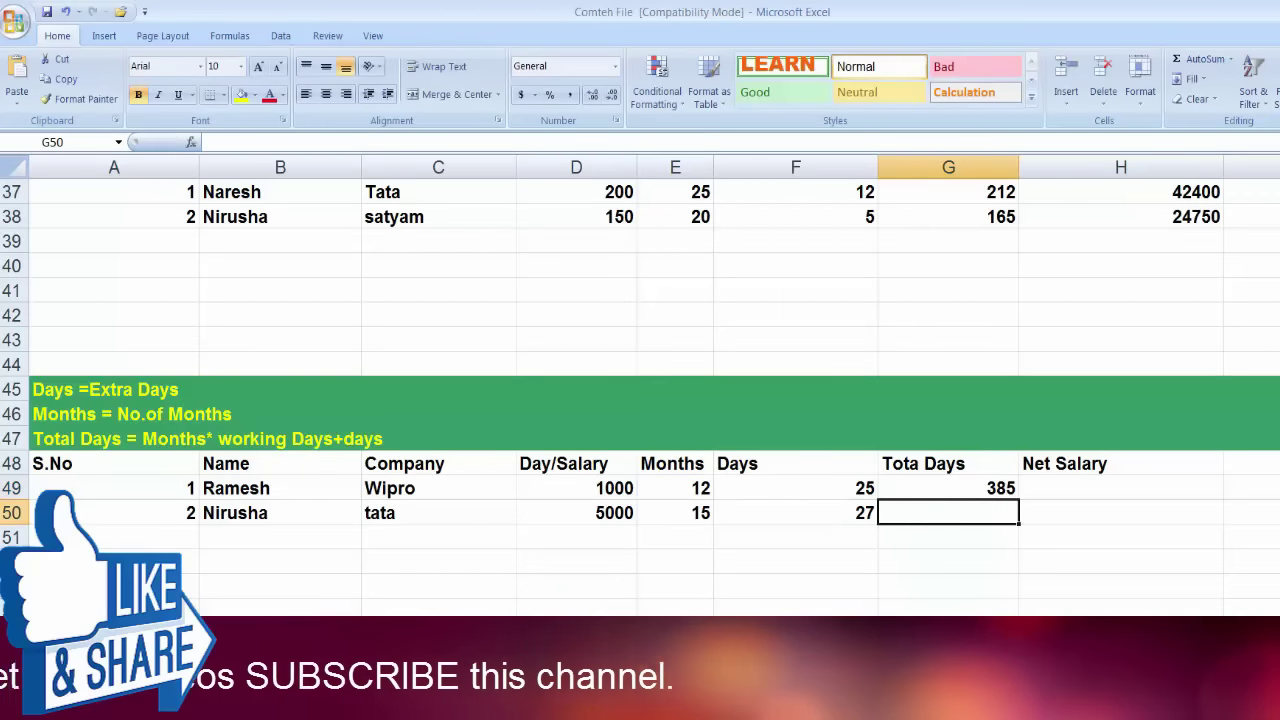
{"action": "left_click", "coordinate": [920, 491]}
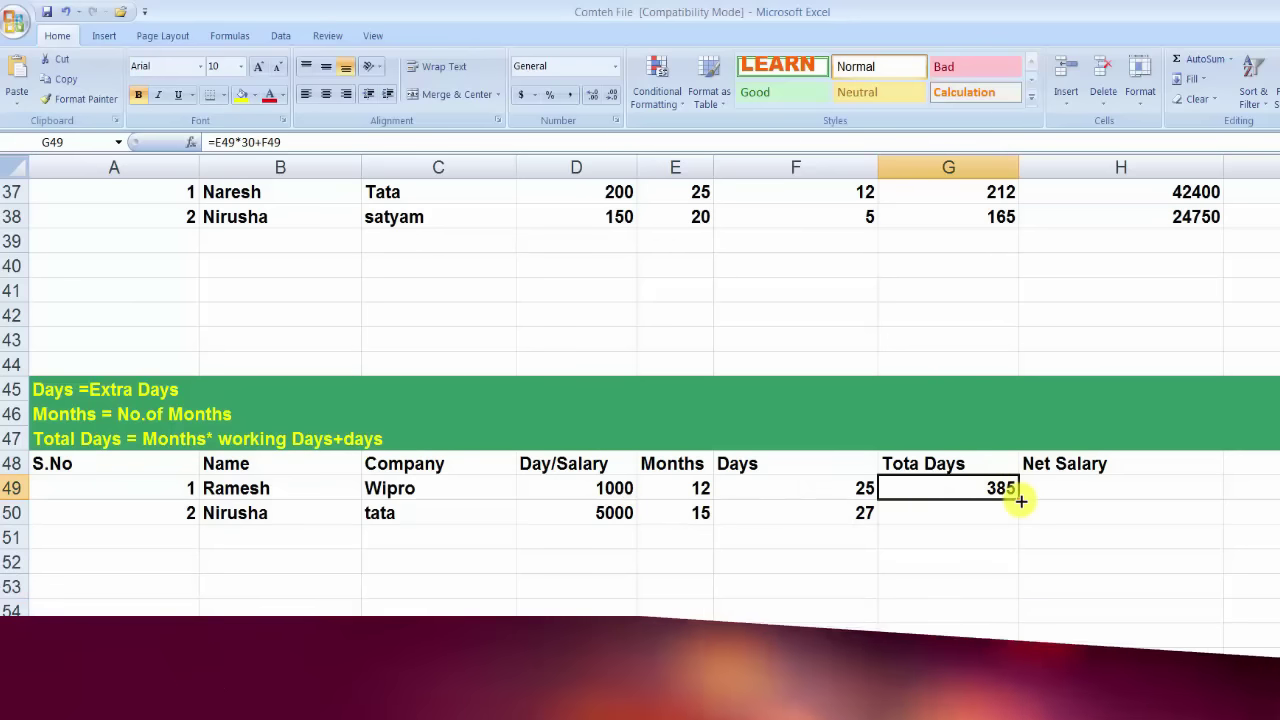
{"action": "left_click_drag", "start_coordinate": [1020, 502], "coordinate": [1024, 518]}
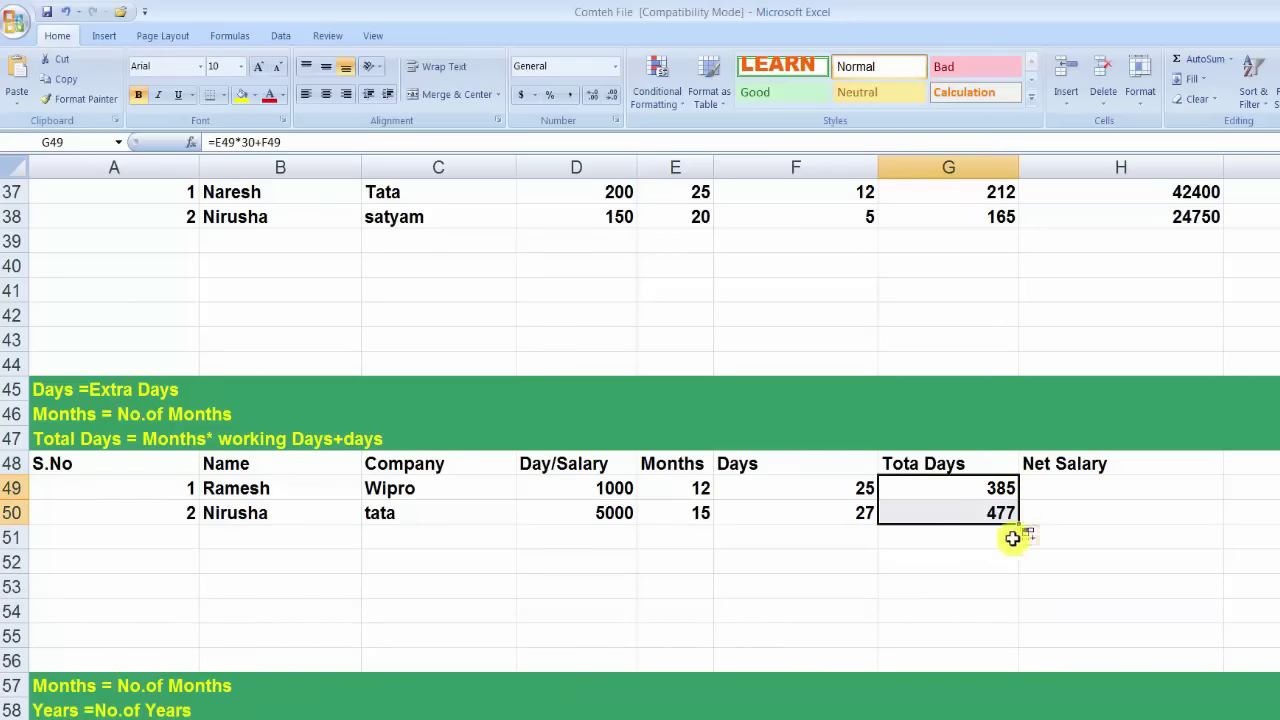
Step: Check G50's copied Total Days formula against the second employee's months and days
{"action": "left_click", "coordinate": [261, 513]}
{"action": "left_click", "coordinate": [963, 516]}
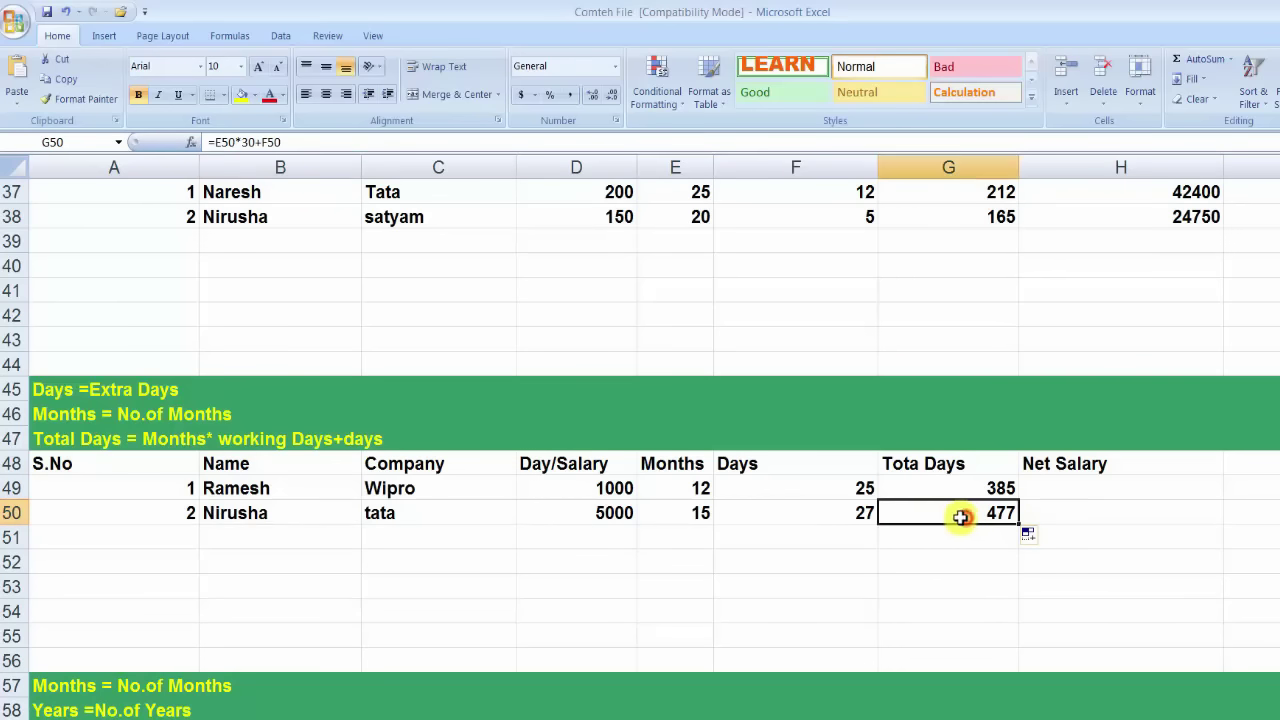
{"action": "left_click", "coordinate": [686, 516]}
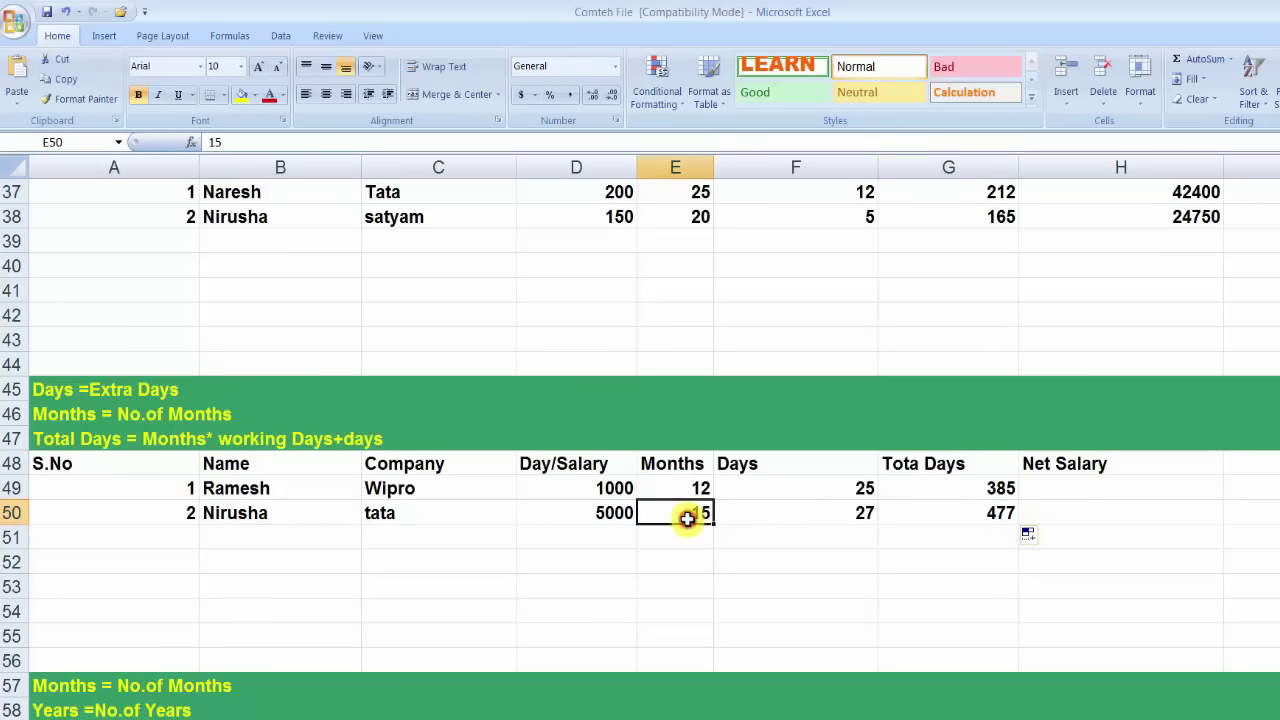
{"action": "left_click", "coordinate": [829, 513]}
{"action": "left_click", "coordinate": [1055, 490]}
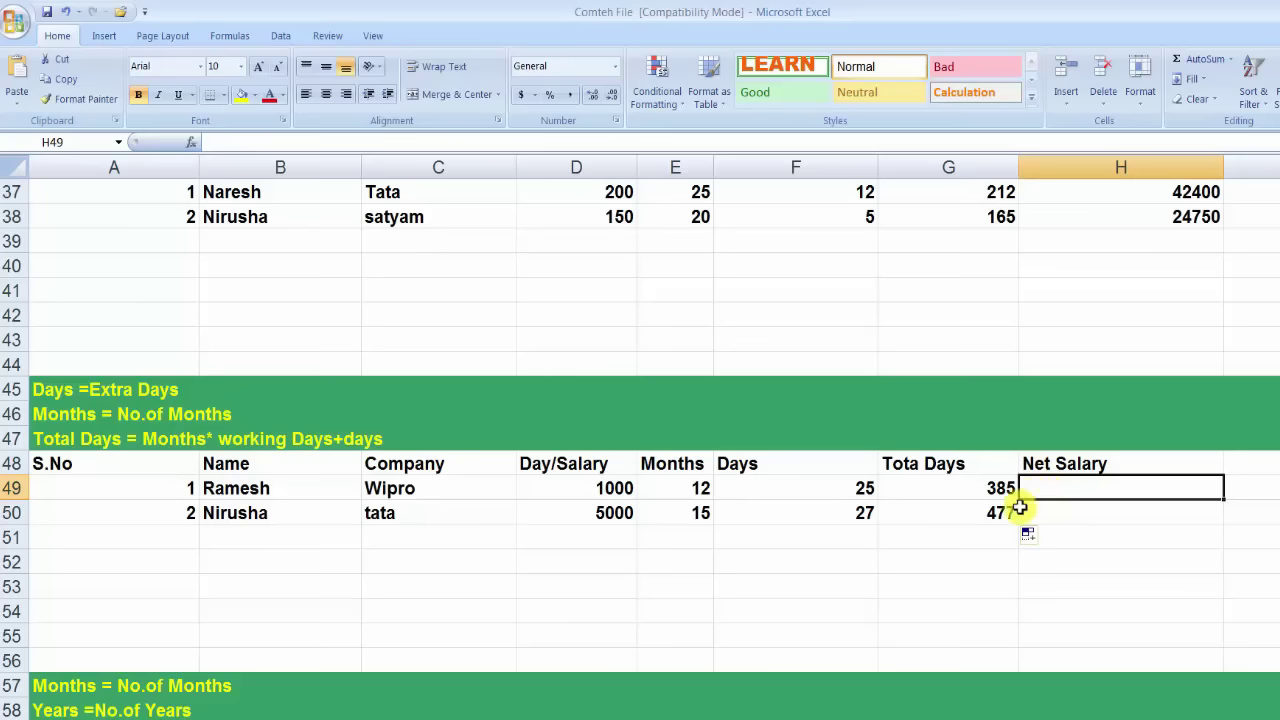
Step: Enter =G49*D49 in H49 and fill it down to H50
{"action": "type", "text": "="}
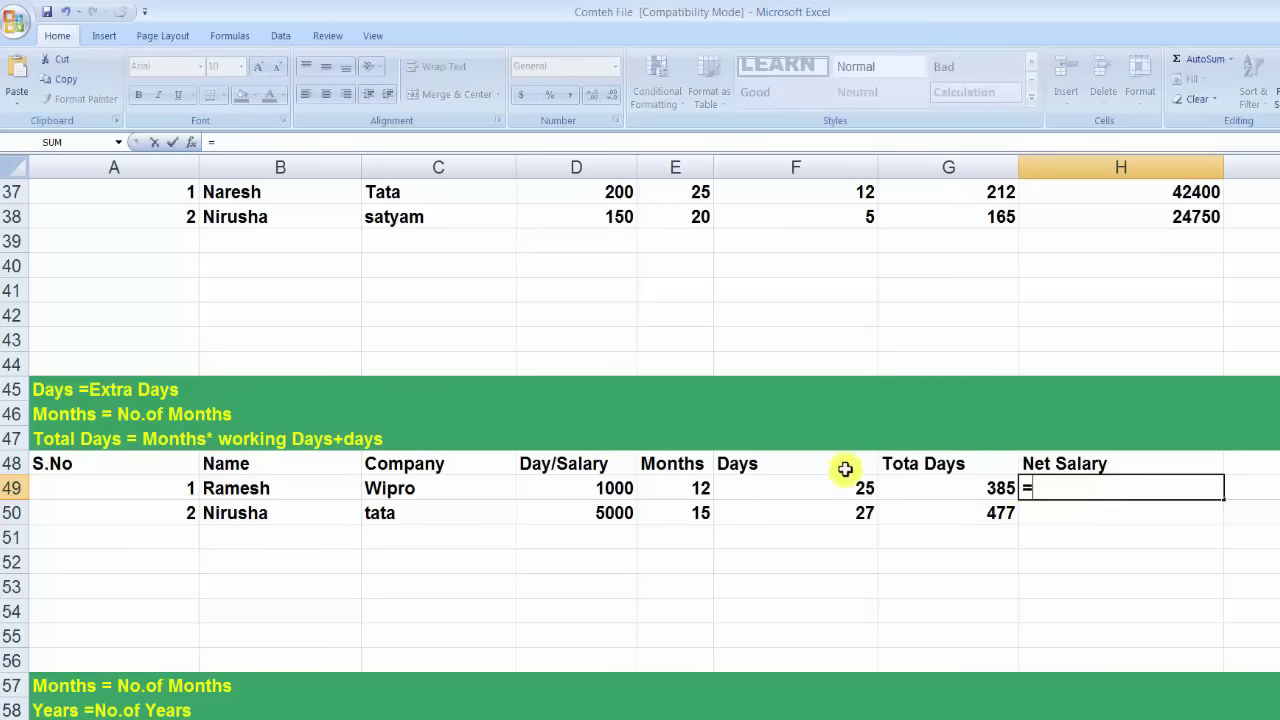
{"action": "left_click", "coordinate": [980, 489]}
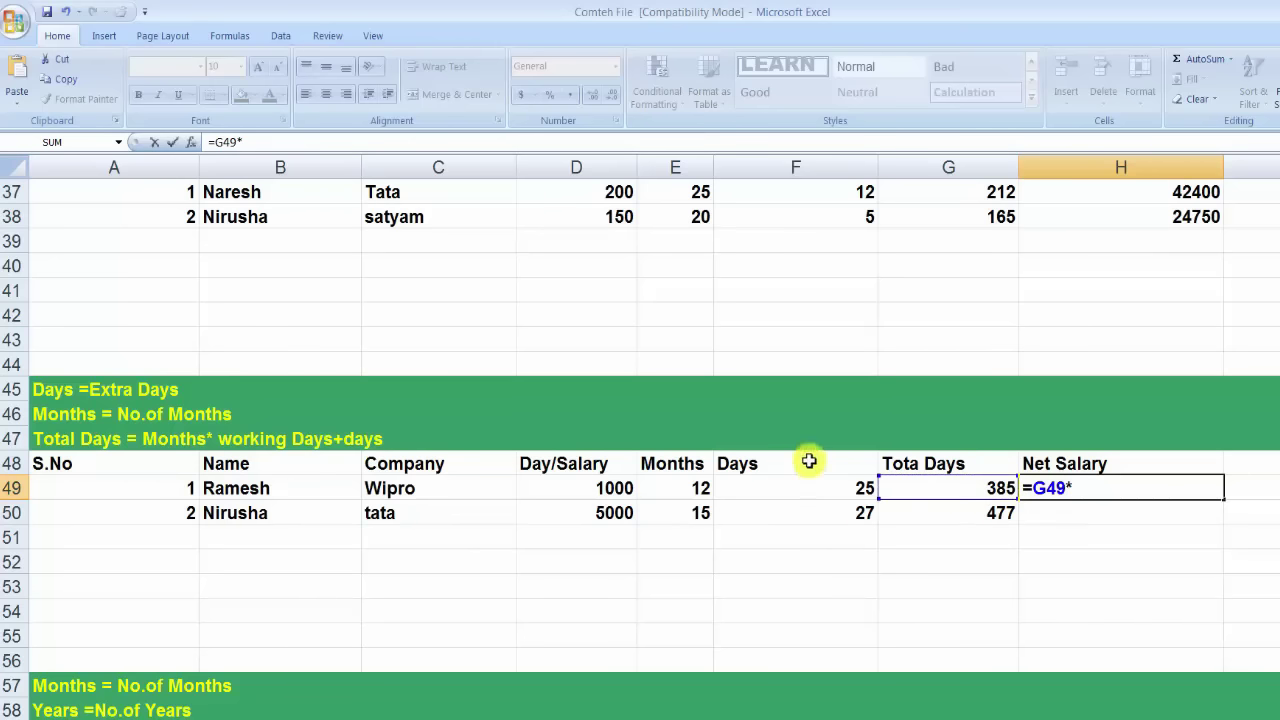
{"action": "left_click", "coordinate": [550, 488]}
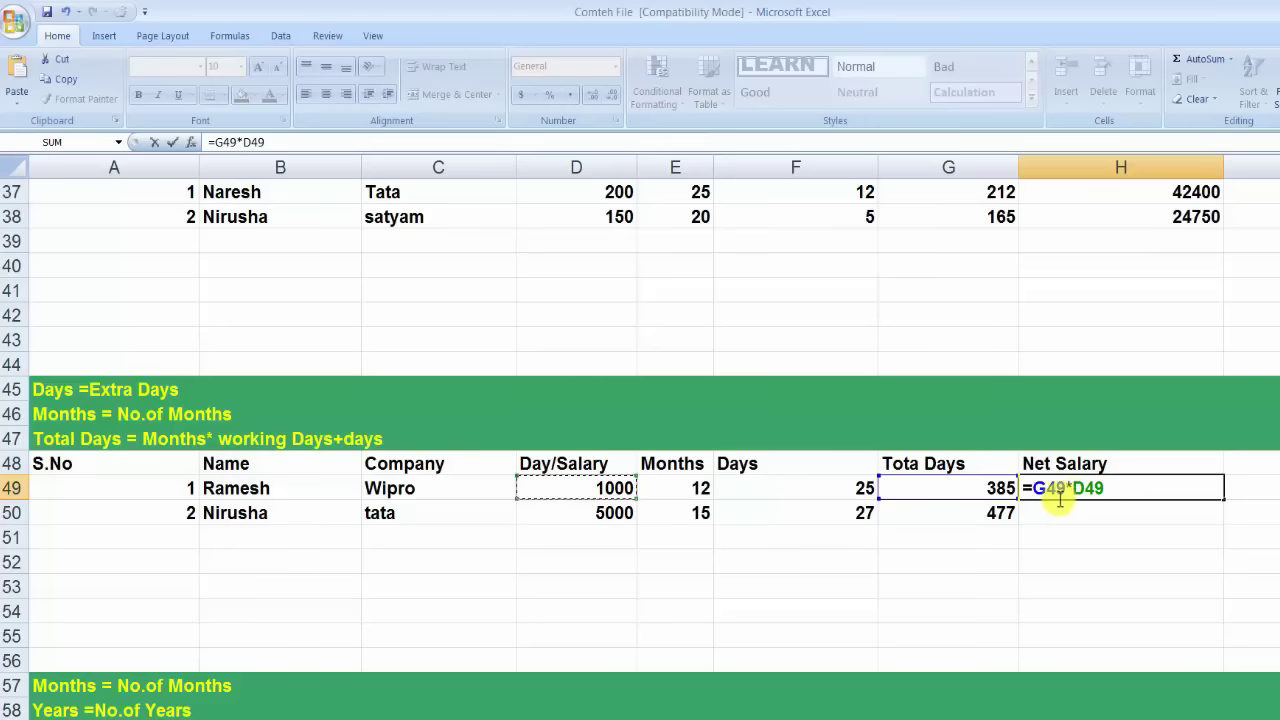
{"action": "key", "text": "Return"}
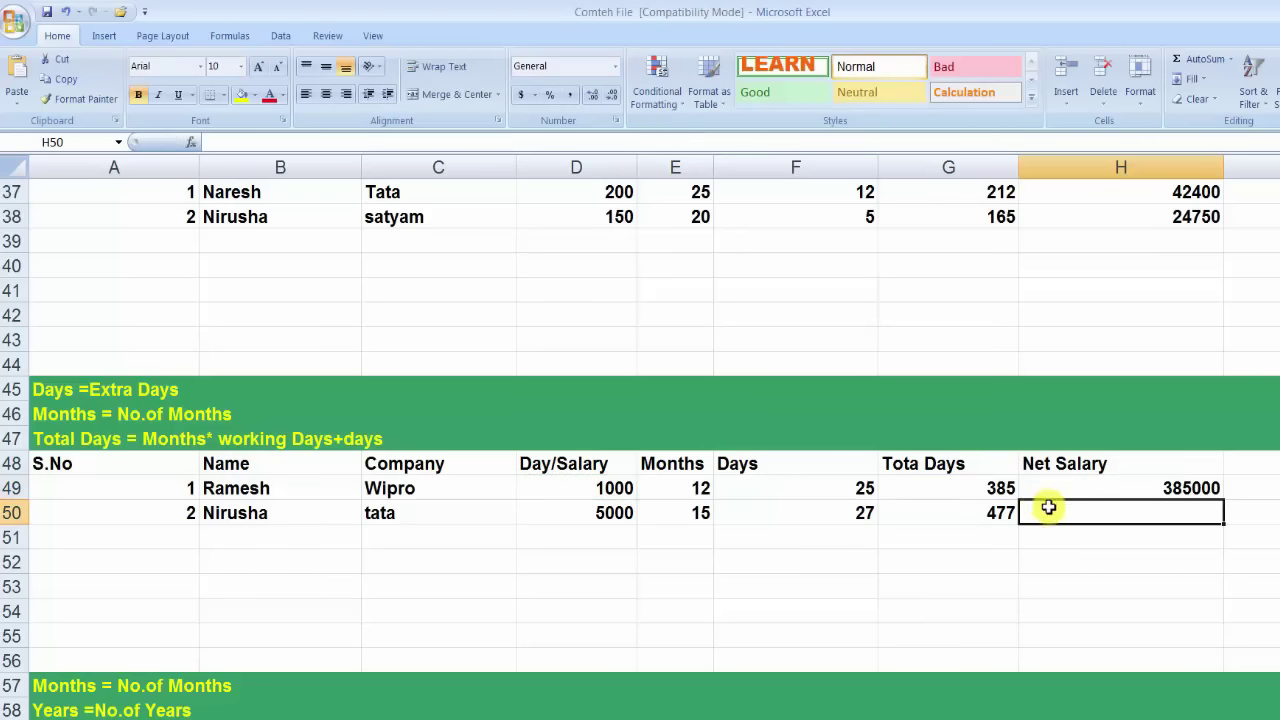
{"action": "left_click", "coordinate": [1168, 488]}
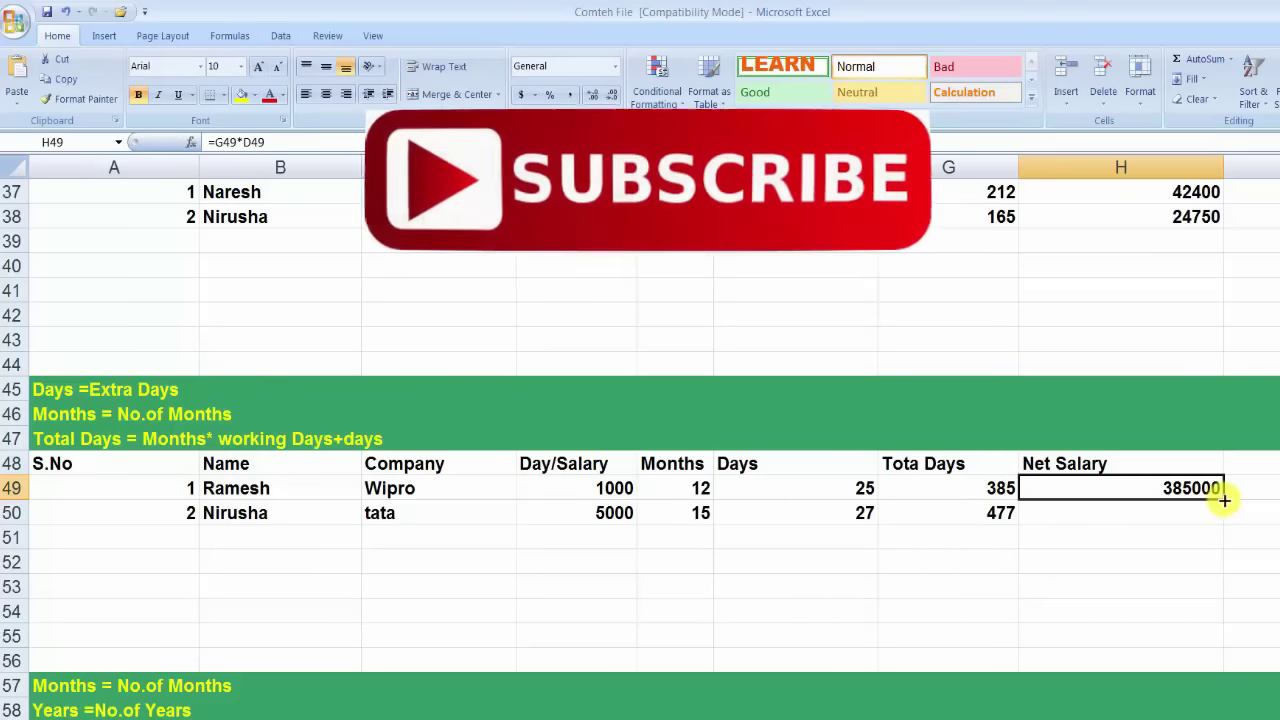
{"action": "left_click_drag", "start_coordinate": [1224, 500], "coordinate": [1226, 530]}
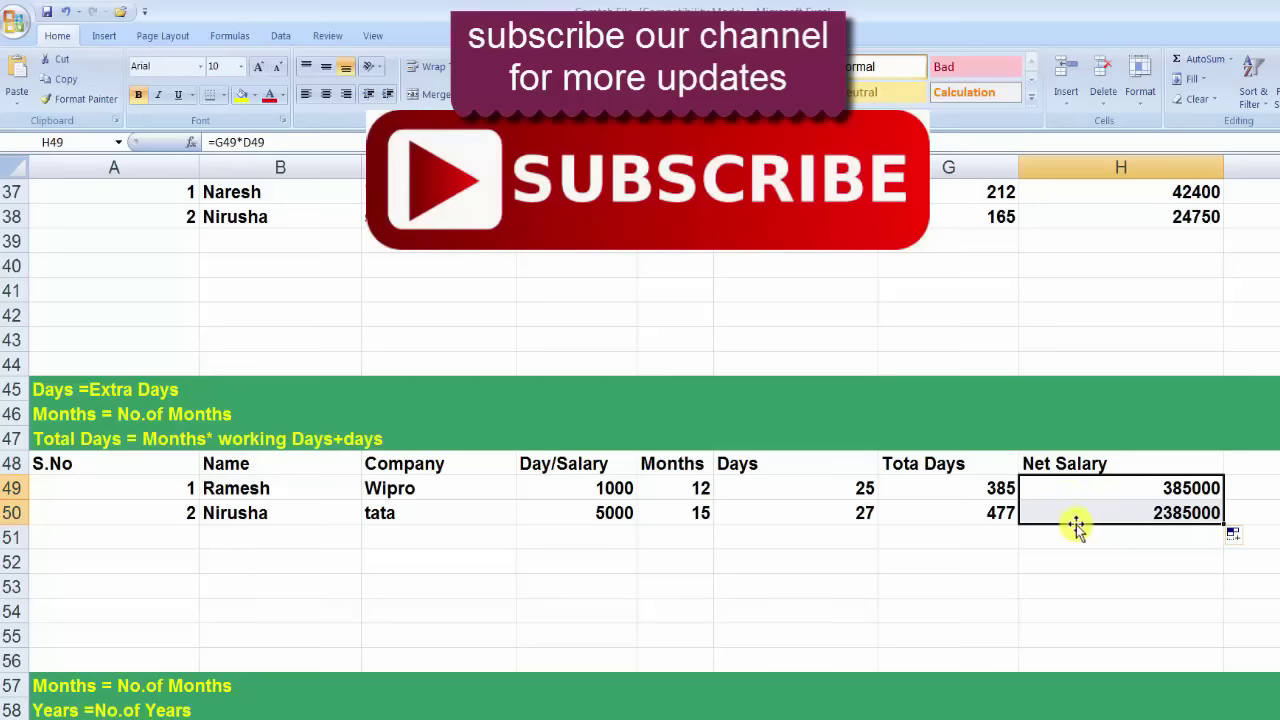
Step: Review the Total Days and Net Salary formulas in G49:H50
{"action": "left_click", "coordinate": [1140, 512]}
{"action": "left_click", "coordinate": [1134, 494]}
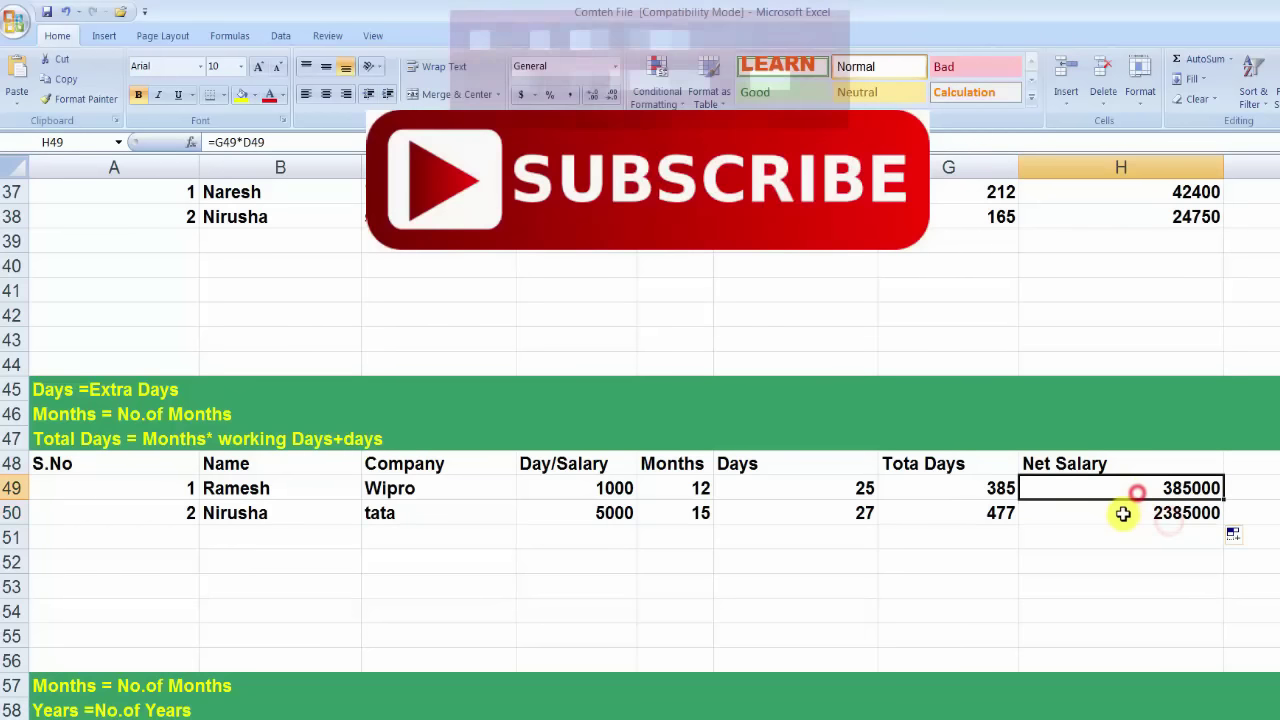
{"action": "left_click", "coordinate": [1123, 513]}
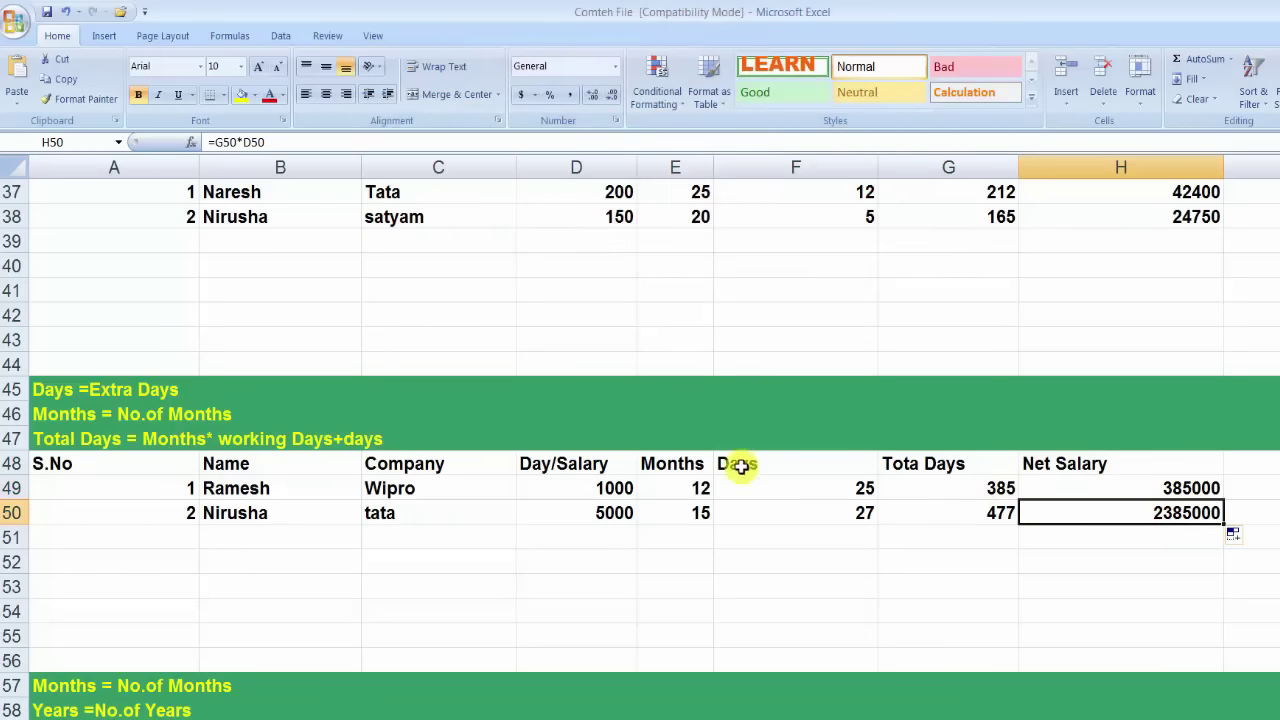
{"action": "left_click", "coordinate": [997, 492]}
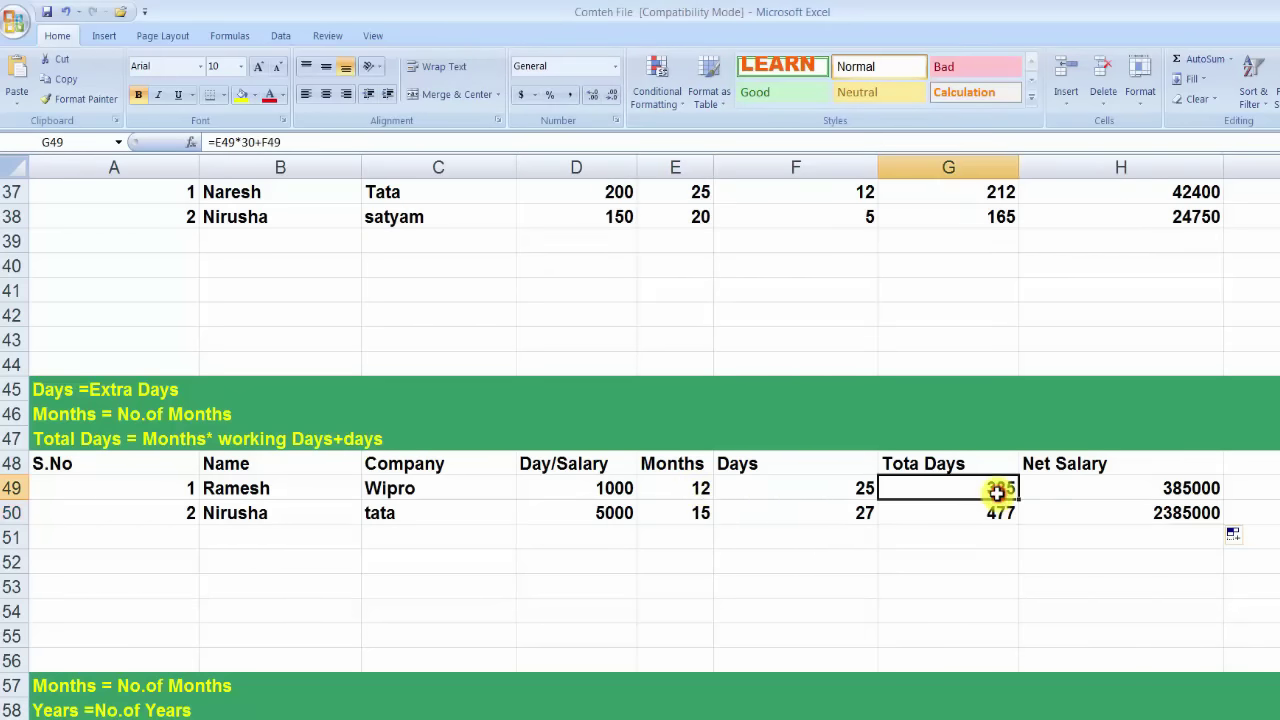
{"action": "left_click", "coordinate": [1125, 488]}
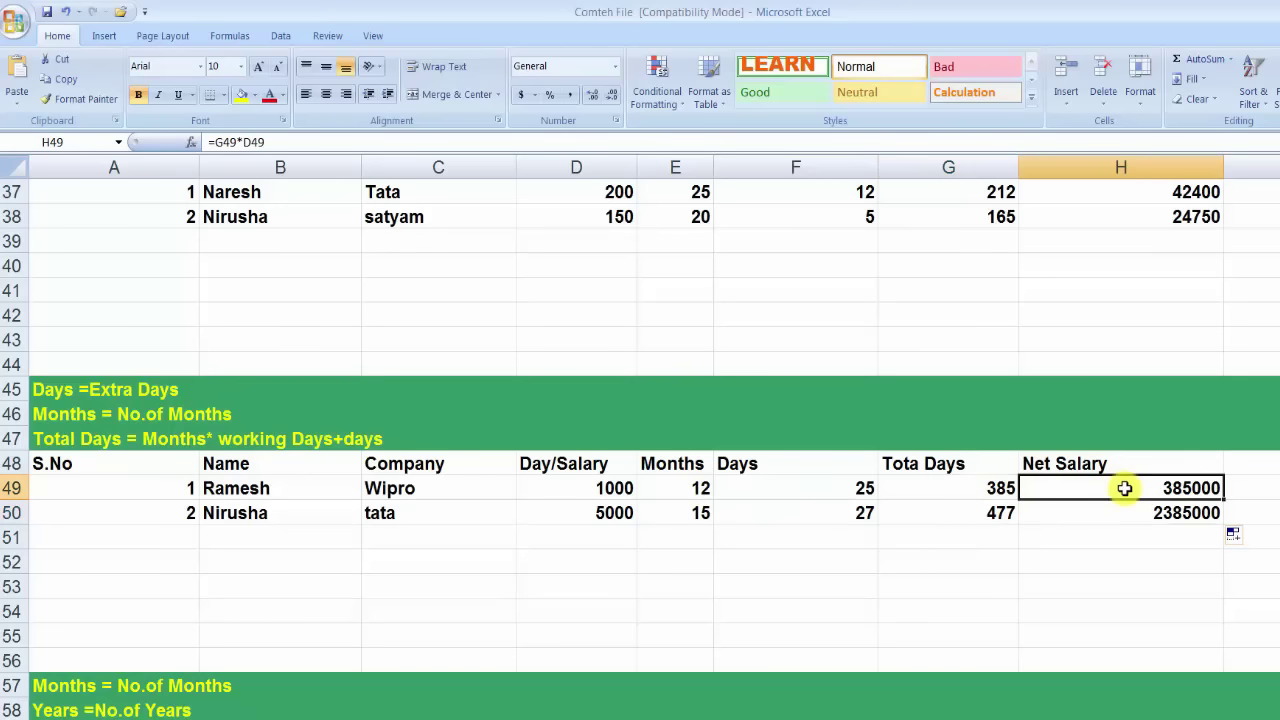
{"action": "left_click", "coordinate": [988, 513]}
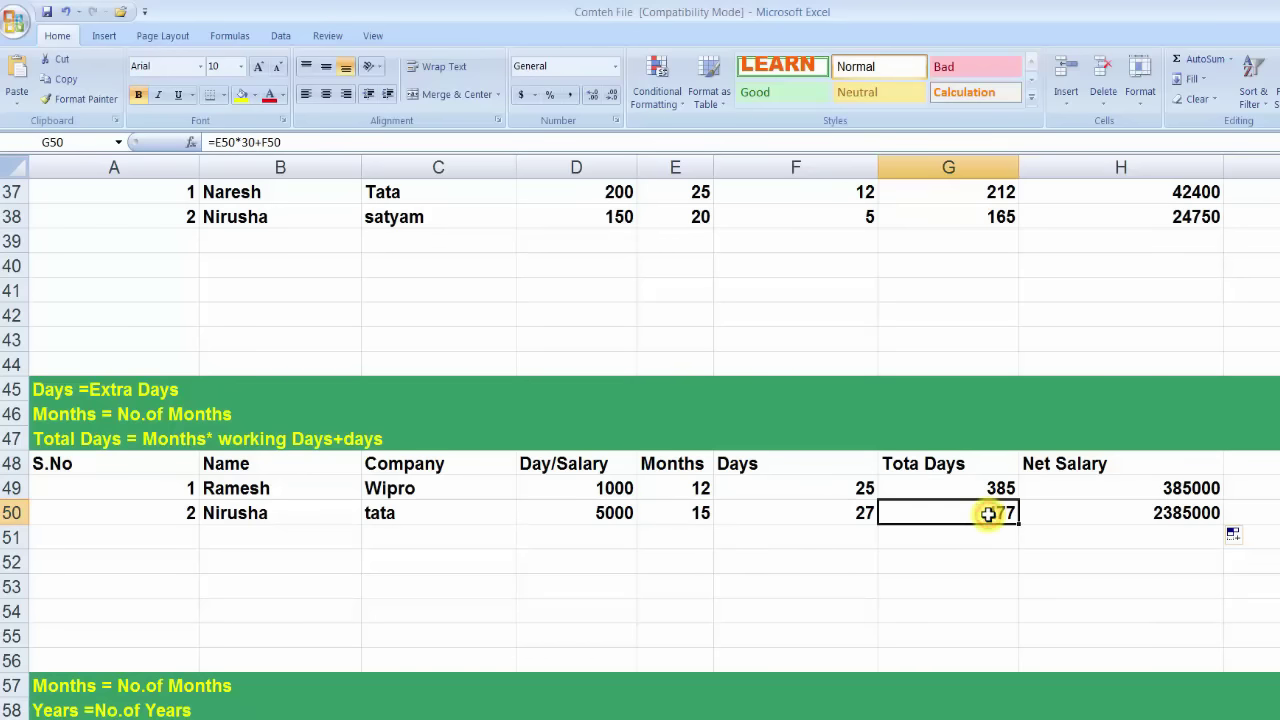
{"action": "left_click", "coordinate": [1135, 521]}
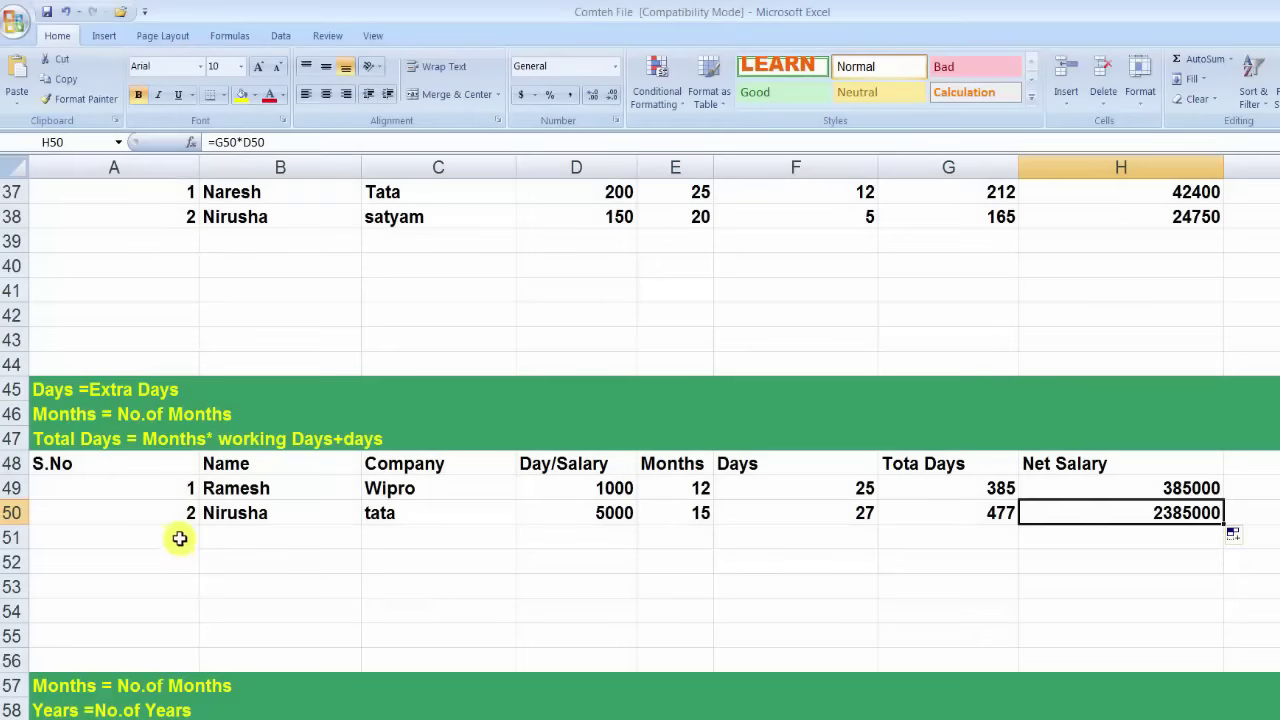
Step: Fill G50:H50's formulas down to row 54 and check the copies in row 51
{"action": "left_click_drag", "start_coordinate": [179, 539], "coordinate": [1058, 606]}
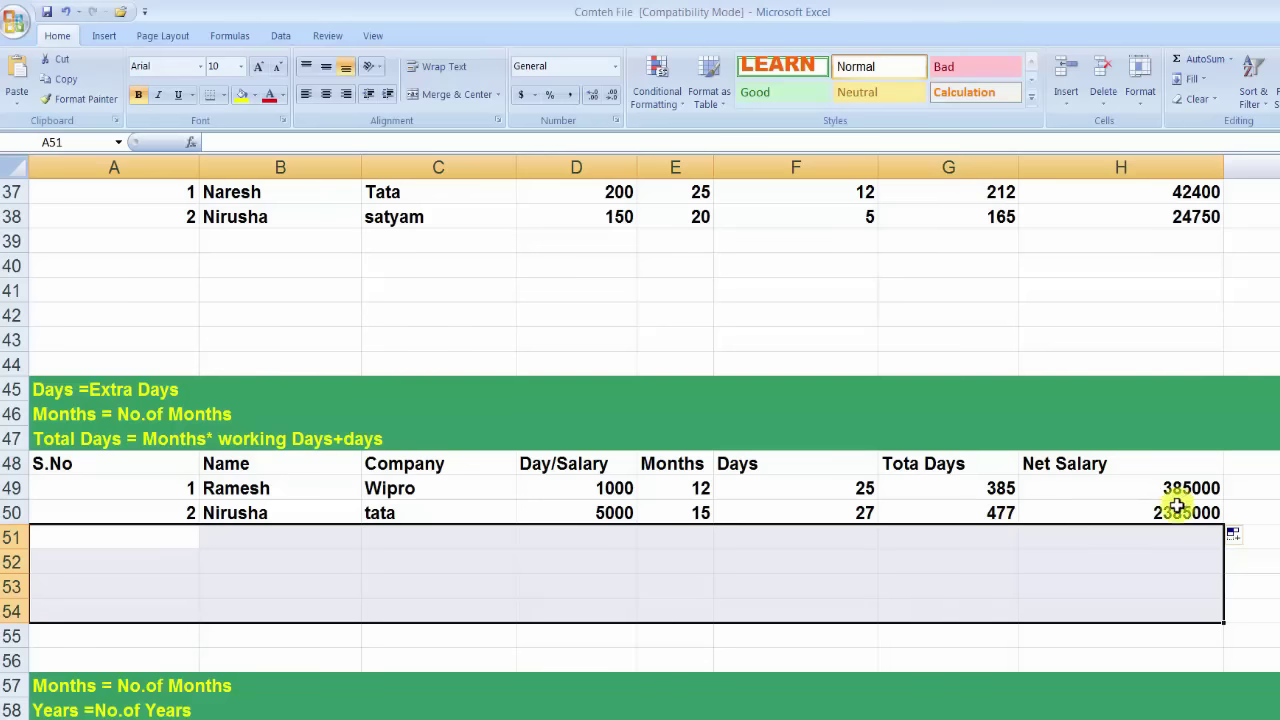
{"action": "left_click_drag", "start_coordinate": [995, 515], "coordinate": [1146, 514]}
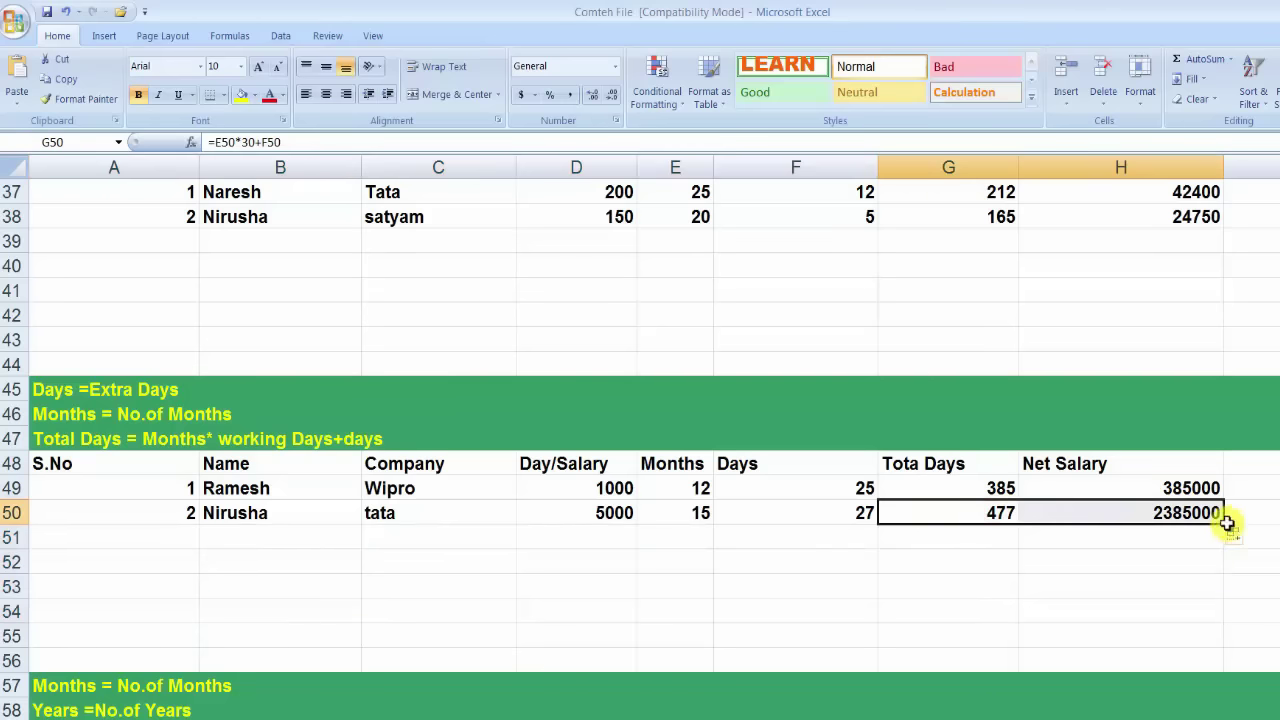
{"action": "left_click_drag", "start_coordinate": [1224, 526], "coordinate": [1220, 614]}
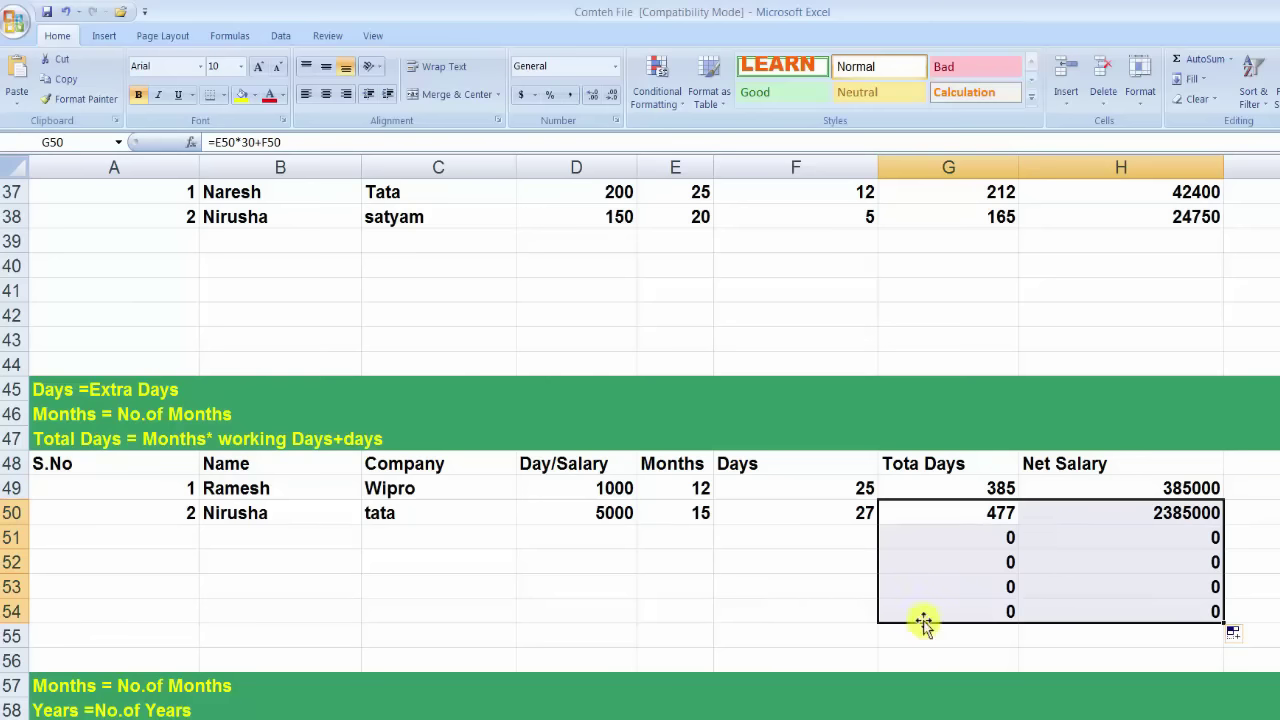
{"action": "left_click", "coordinate": [1010, 537]}
{"action": "left_click", "coordinate": [1137, 534]}
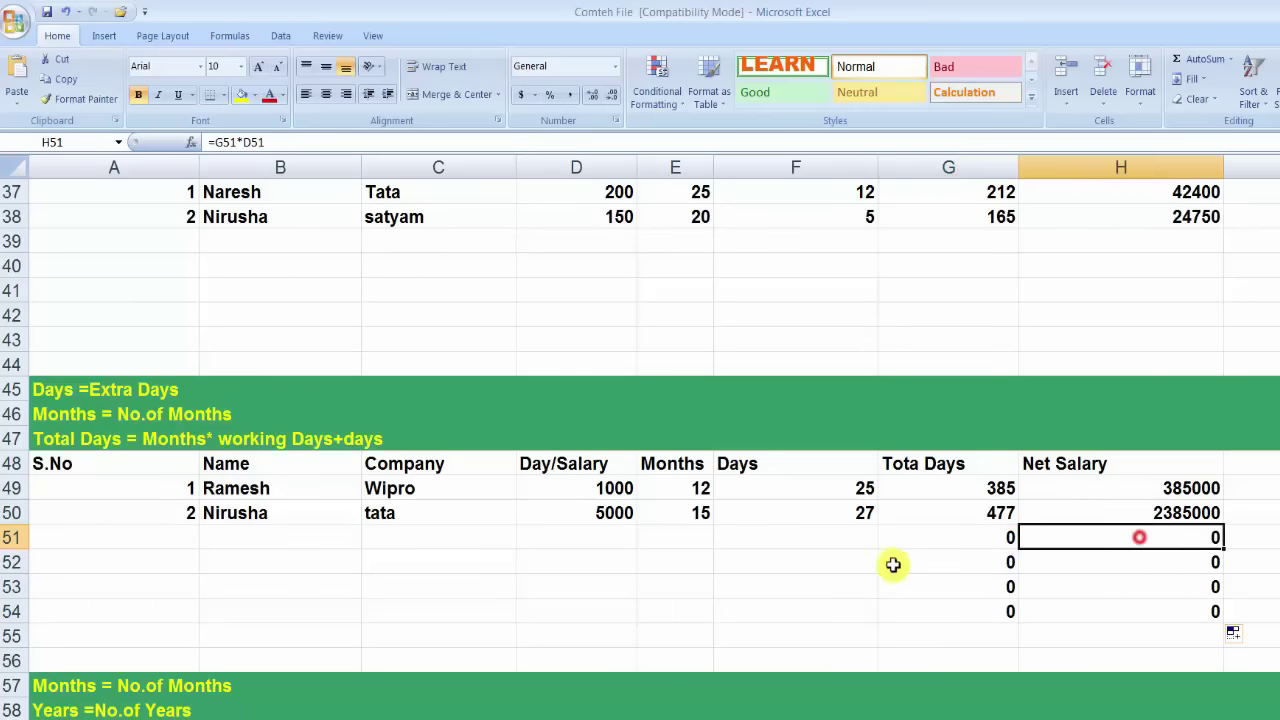
{"action": "left_click", "coordinate": [780, 537]}
{"action": "left_click", "coordinate": [890, 543]}
{"action": "left_click", "coordinate": [612, 580]}
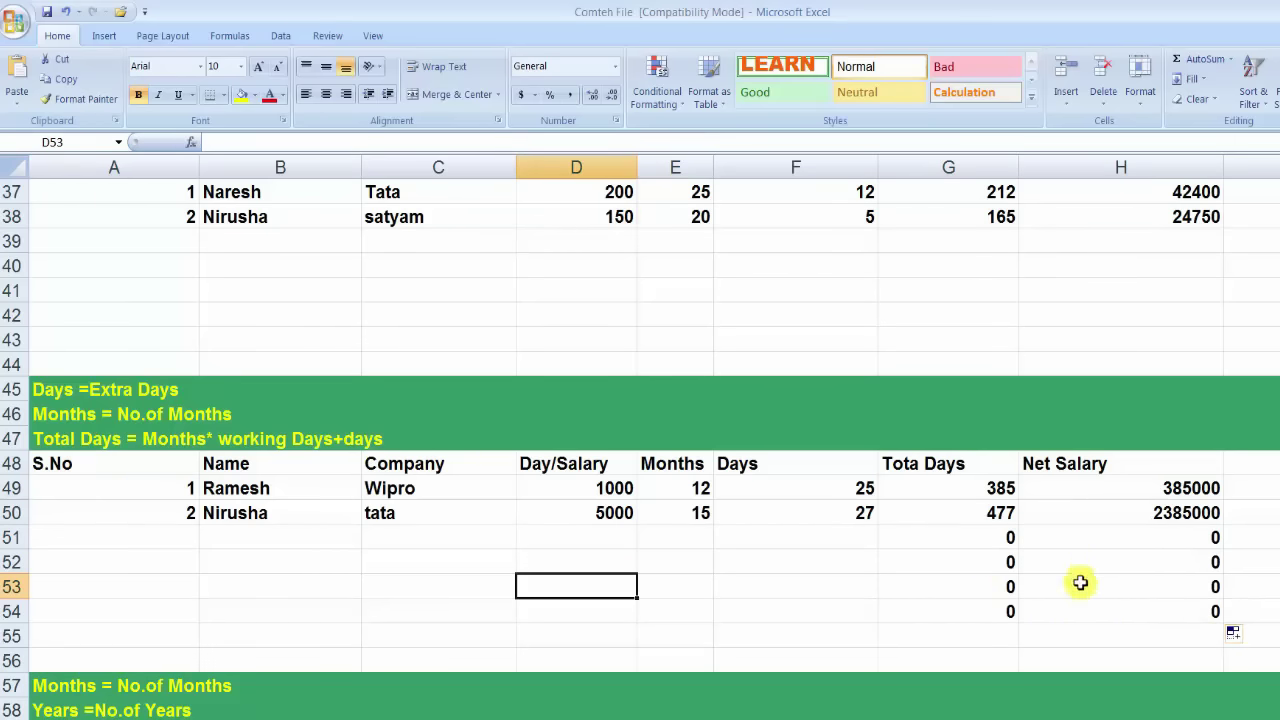
Step: Inspect row 62's Name, Company, Salary, Years and Extra Months entries
{"action": "scroll", "coordinate": [1070, 586], "scroll_direction": "down", "scroll_amount": 5}
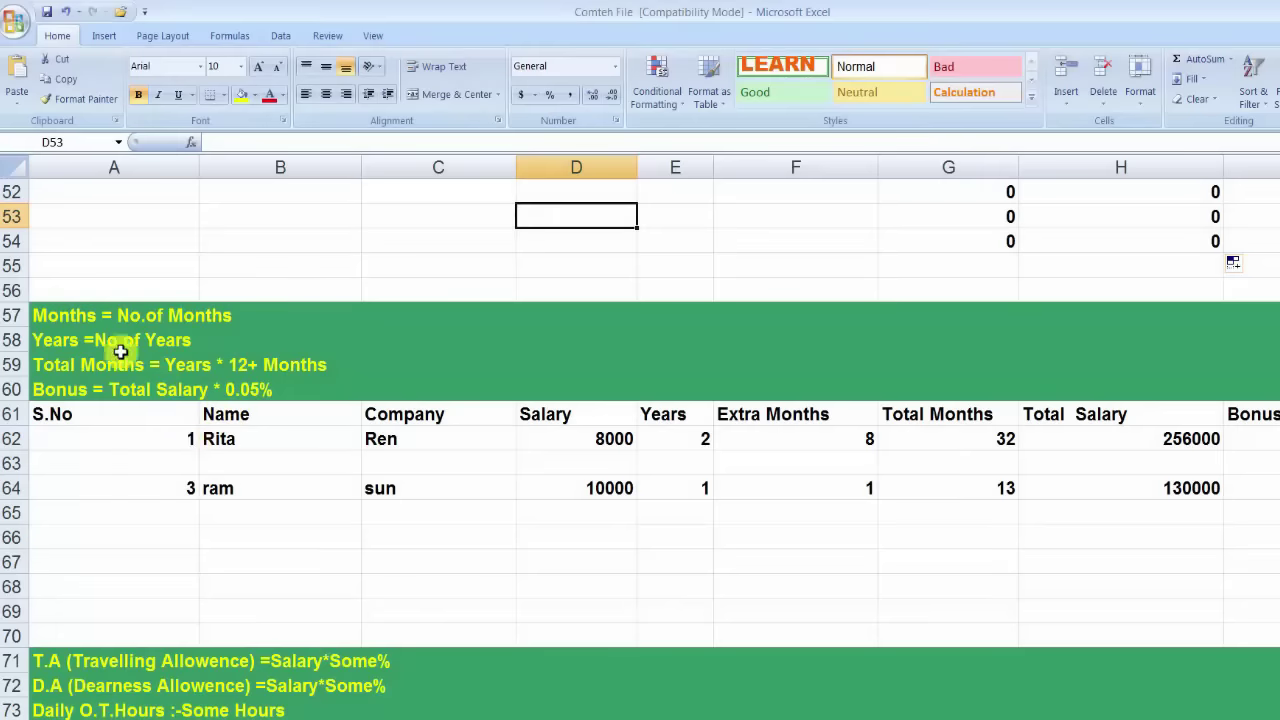
{"action": "left_click", "coordinate": [220, 440]}
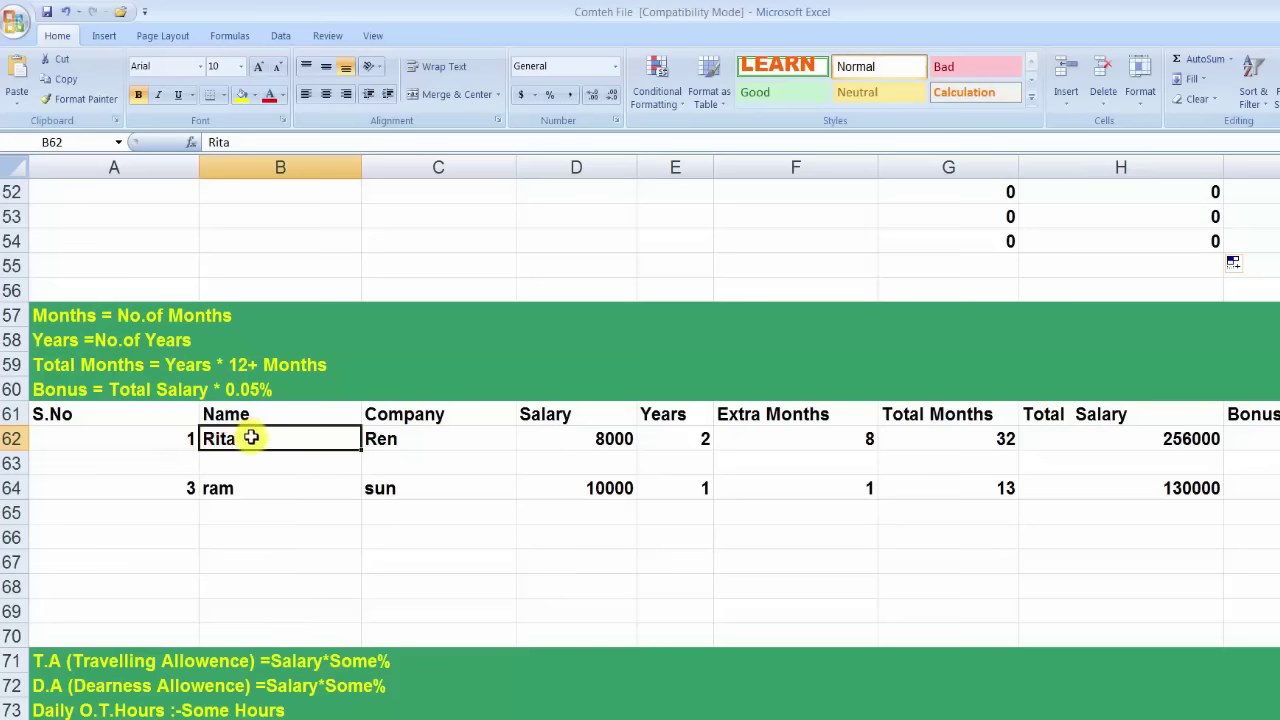
{"action": "left_click", "coordinate": [390, 440]}
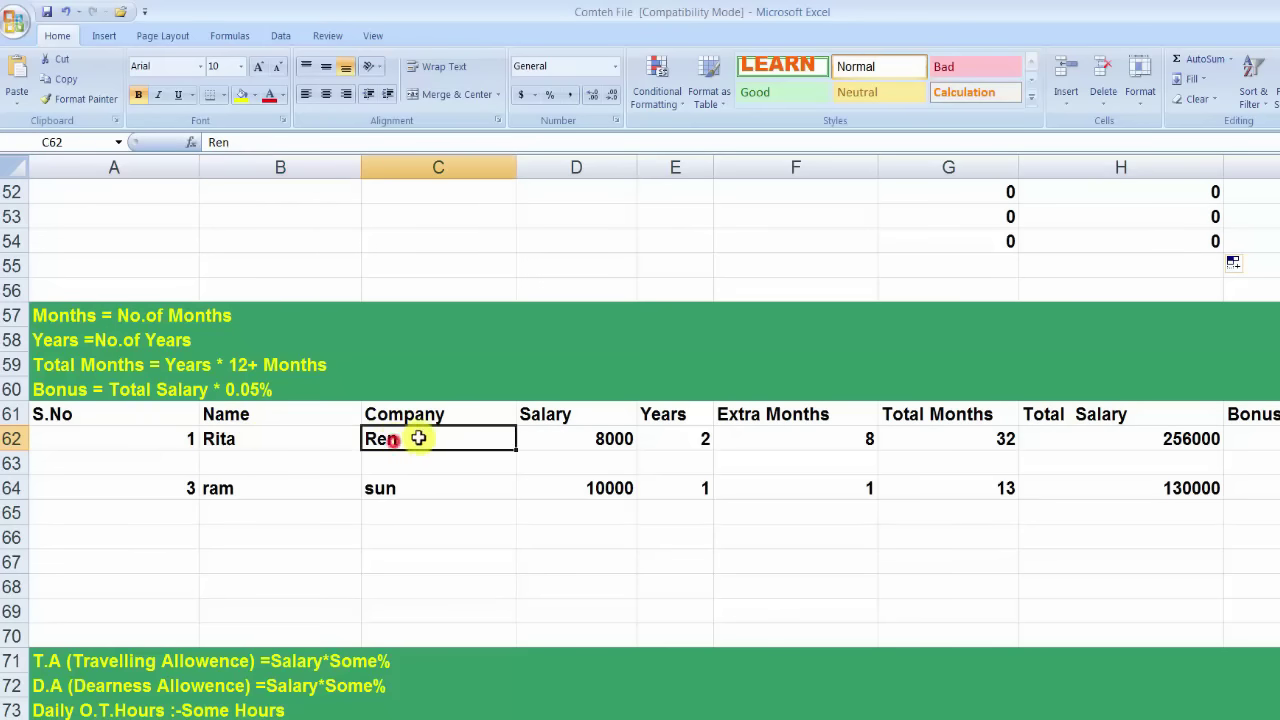
{"action": "left_click", "coordinate": [588, 440]}
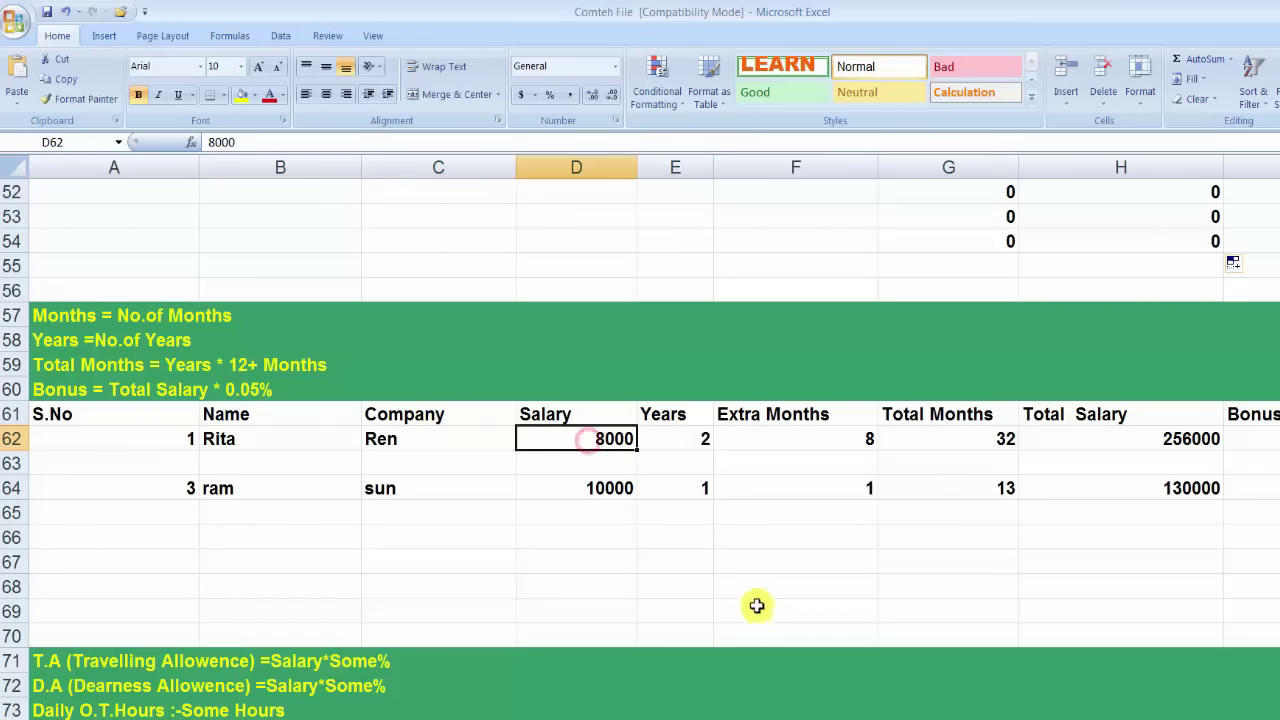
{"action": "scroll", "coordinate": [640, 430], "scroll_direction": "right", "scroll_amount": 1}
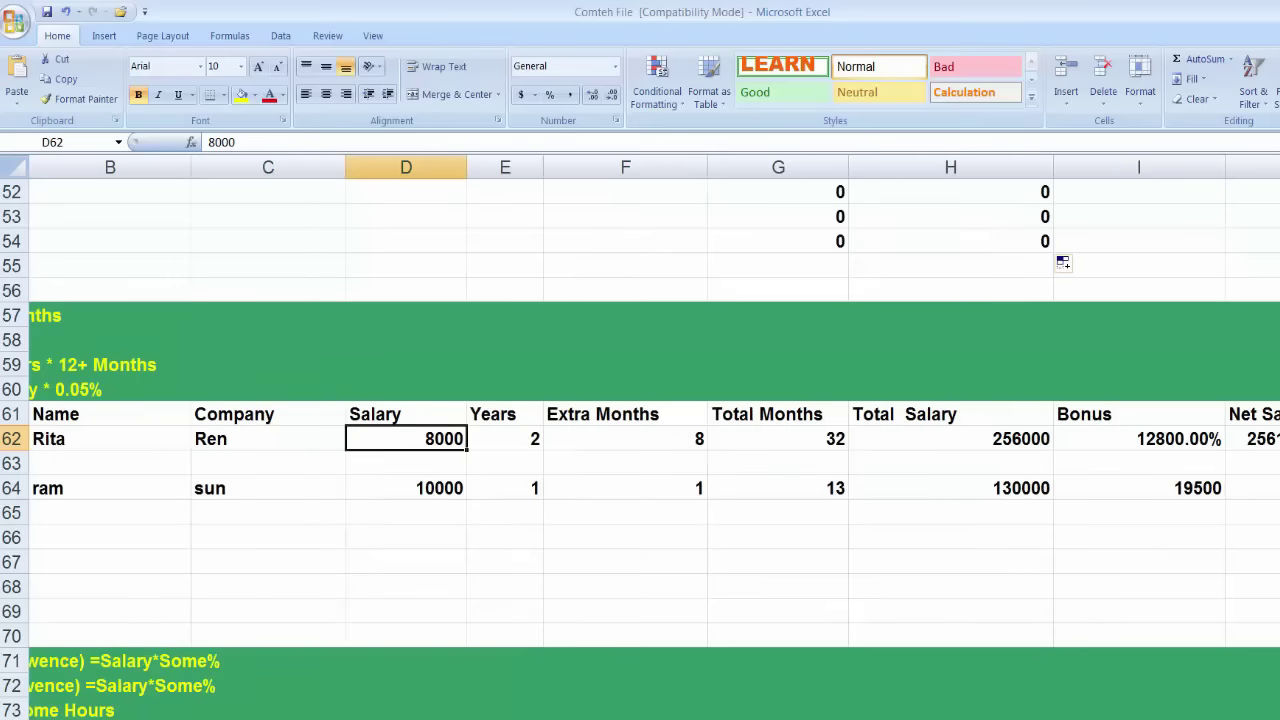
{"action": "left_click", "coordinate": [523, 443]}
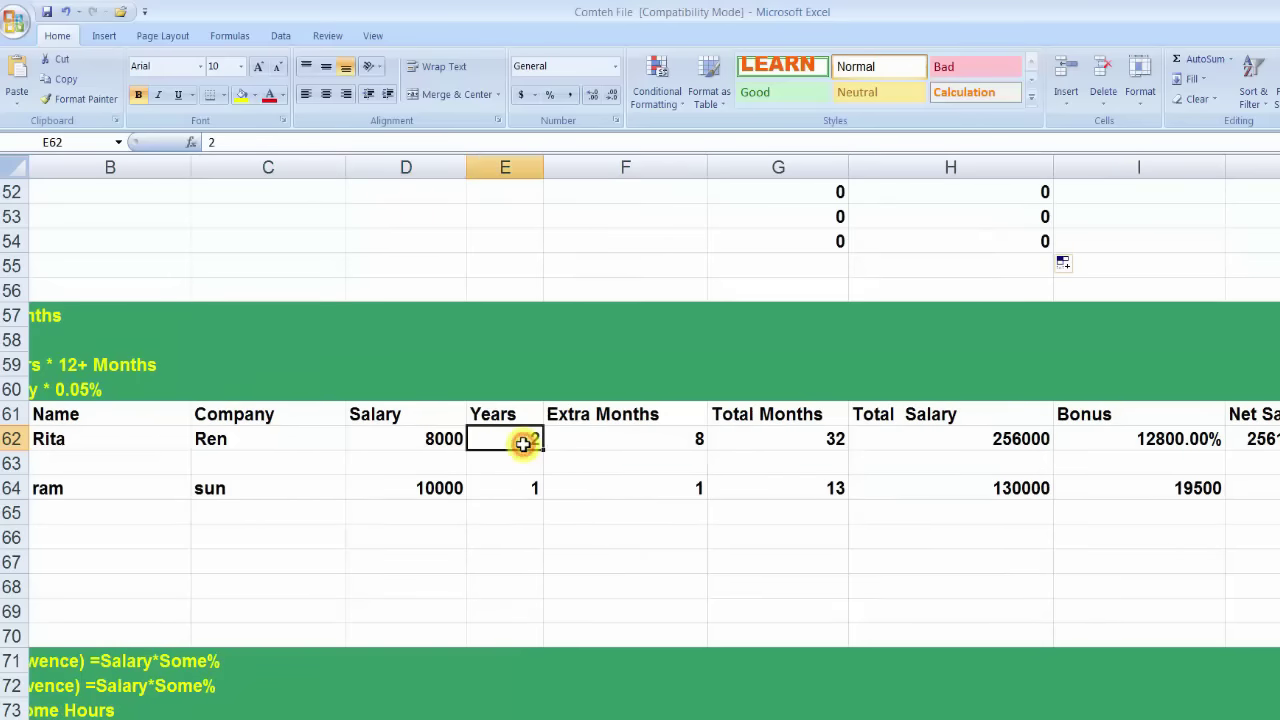
{"action": "left_click", "coordinate": [625, 440]}
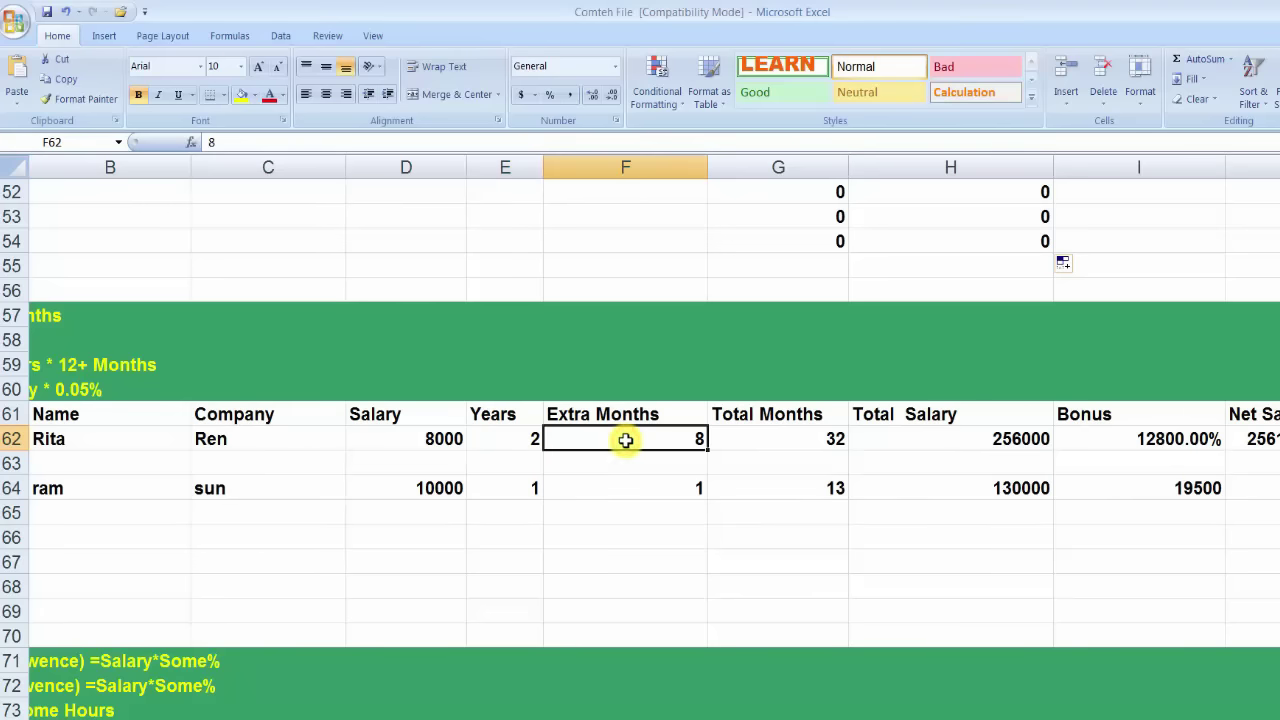
Step: Review row 62's Total Months, Total Salary, Bonus and Net Salary formulas
{"action": "left_click", "coordinate": [789, 440]}
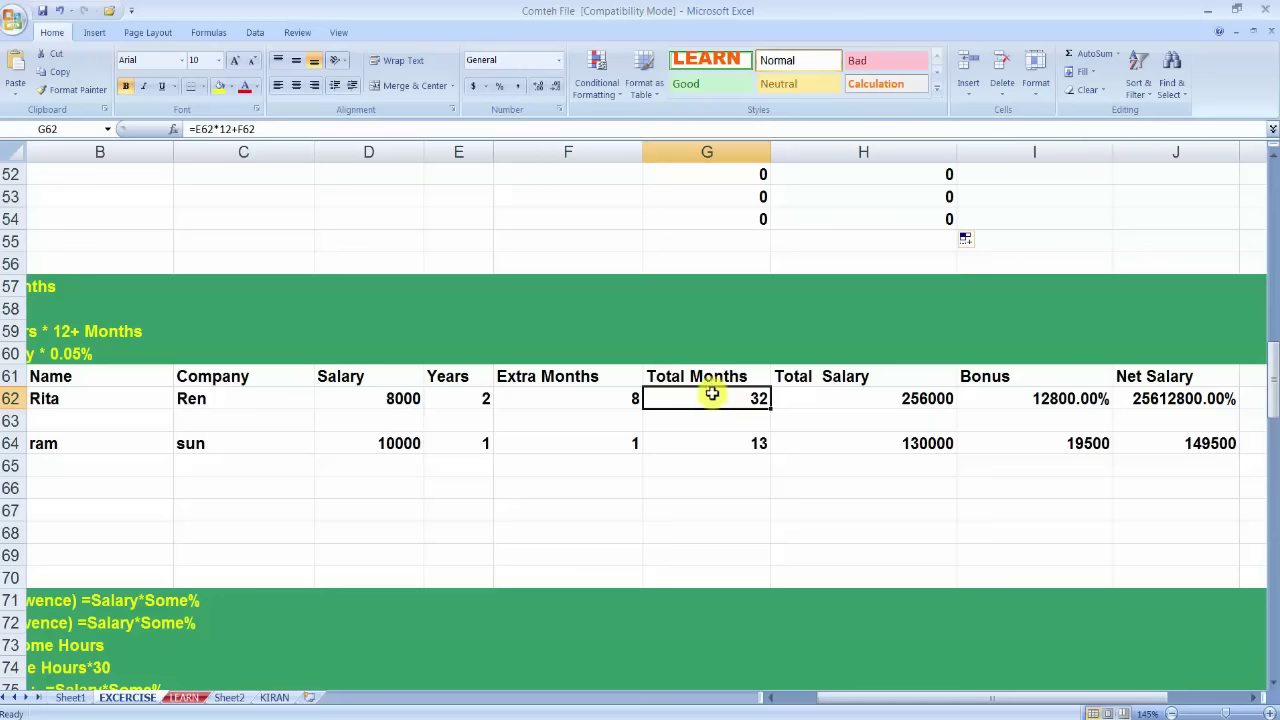
{"action": "left_click", "coordinate": [846, 400]}
{"action": "left_click", "coordinate": [1023, 402]}
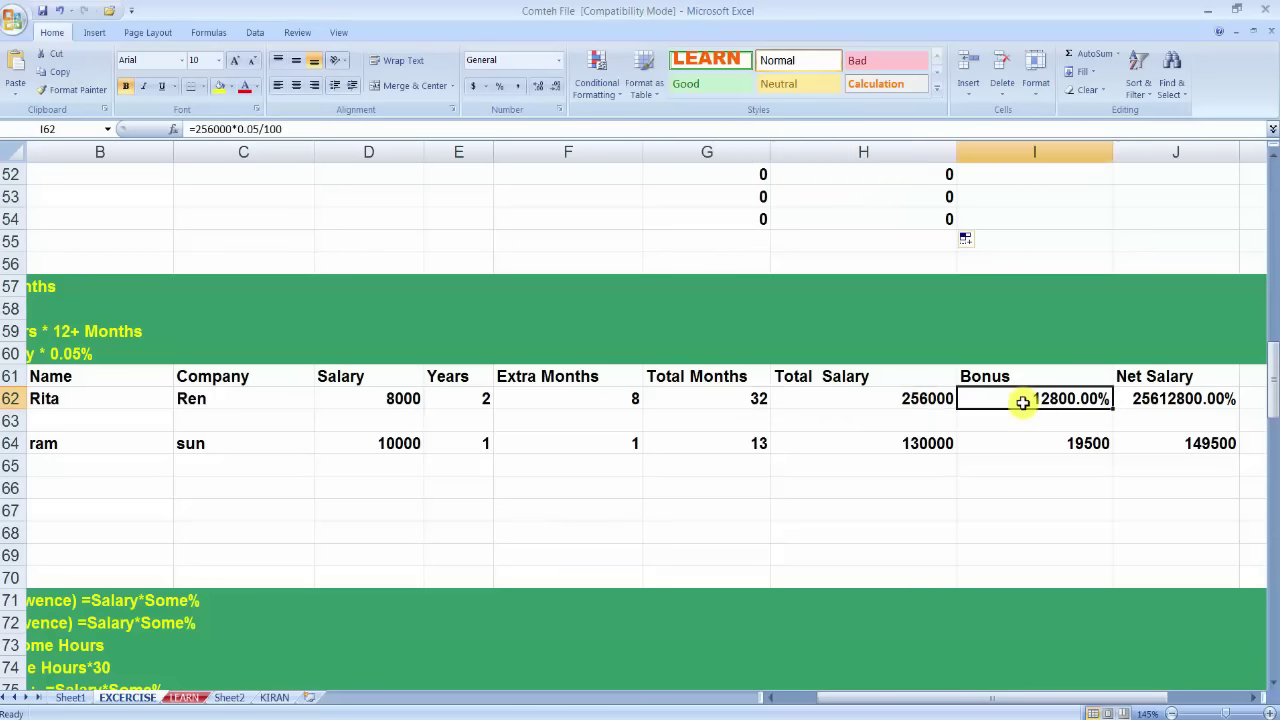
{"action": "left_click", "coordinate": [1135, 404]}
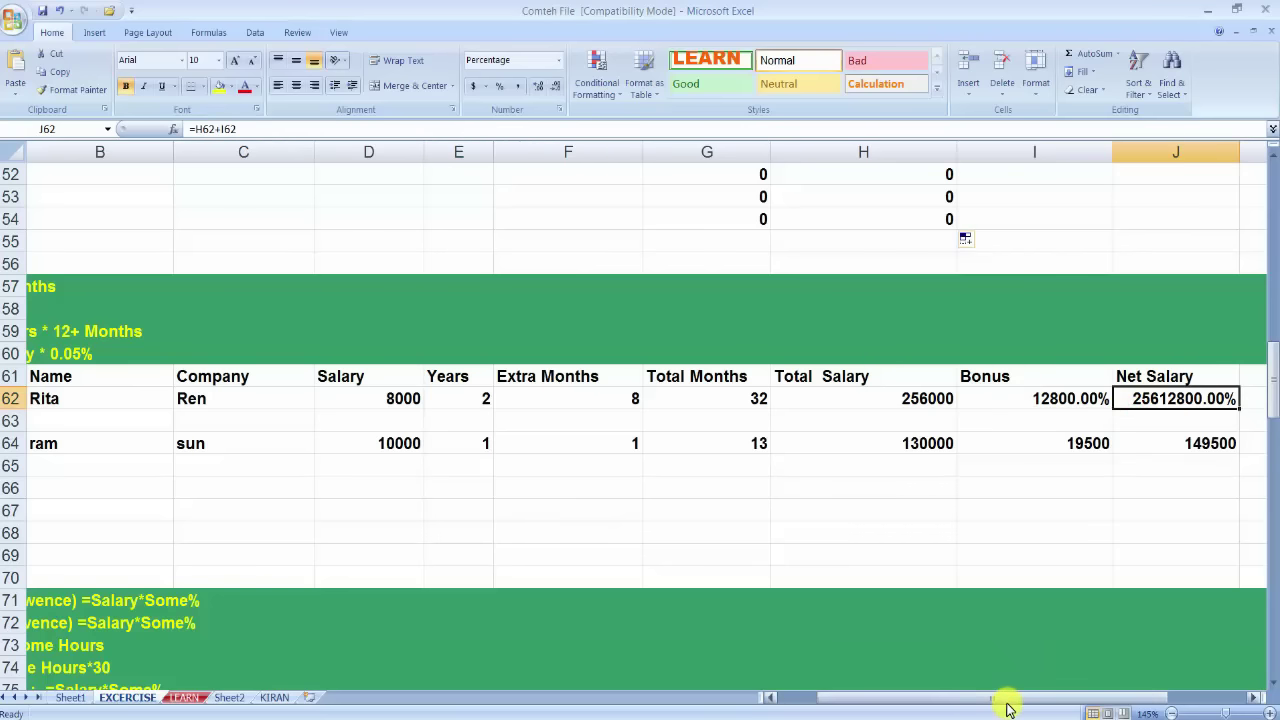
{"action": "left_click_drag", "start_coordinate": [1007, 705], "coordinate": [966, 689]}
Step: Enter row 63: serial 2, an employee name, learn computer, salary 5000, 3 years, 4 extra months
{"action": "left_click", "coordinate": [146, 418]}
{"action": "type", "text": "2"}
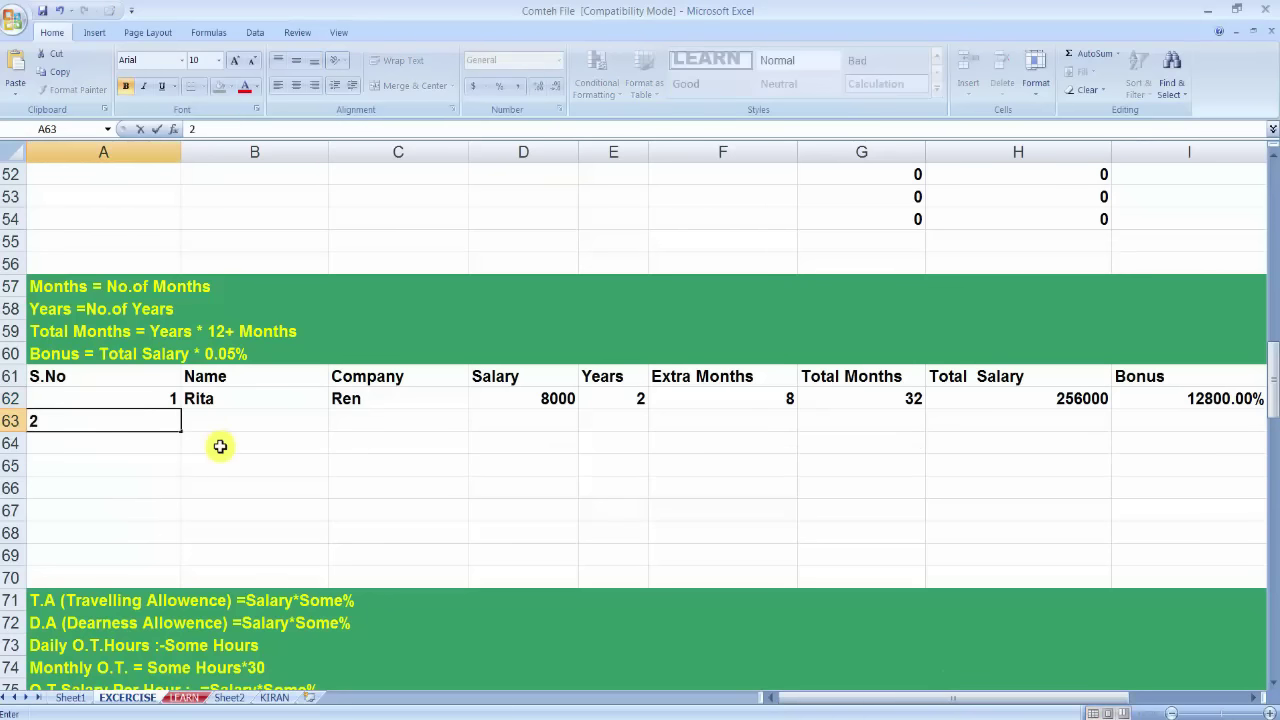
{"action": "key", "text": "Tab"}
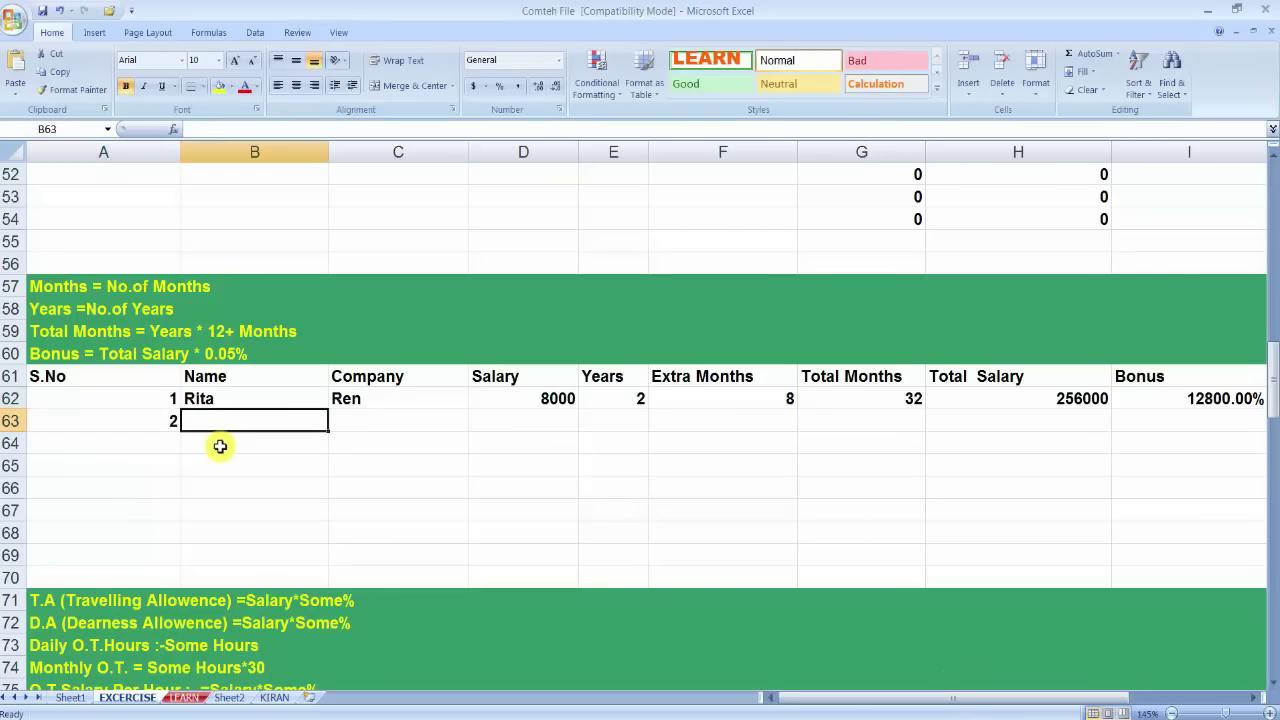
{"action": "type", "text": "han"}
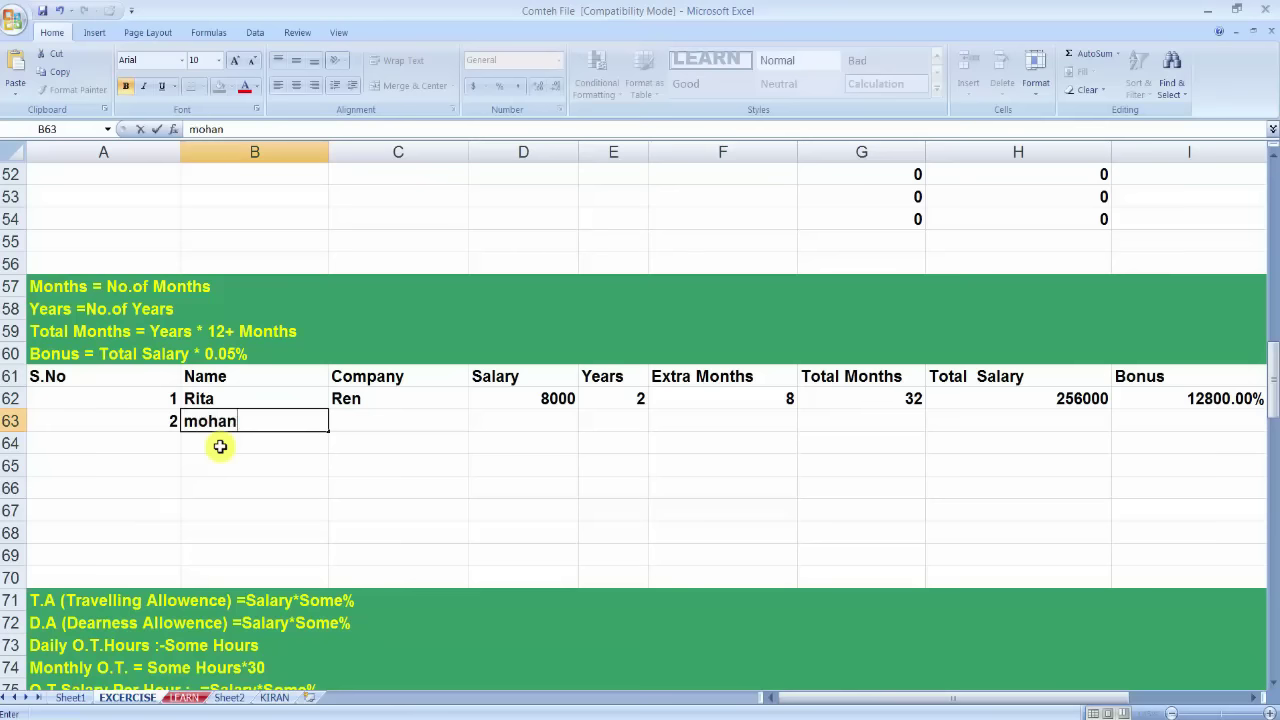
{"action": "type", "text": "ohan"}
{"action": "key", "text": "Tab"}
{"action": "type", "text": "le"}
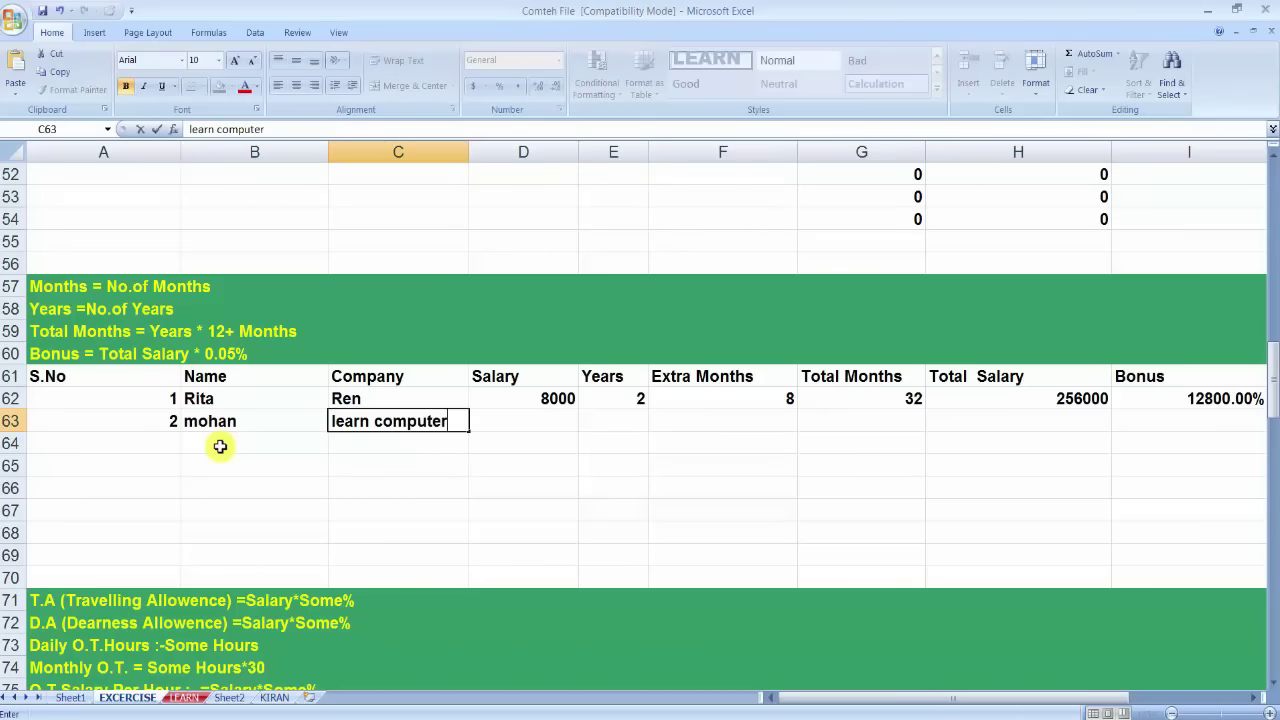
{"action": "type", "text": "arn computer"}
{"action": "key", "text": "Tab"}
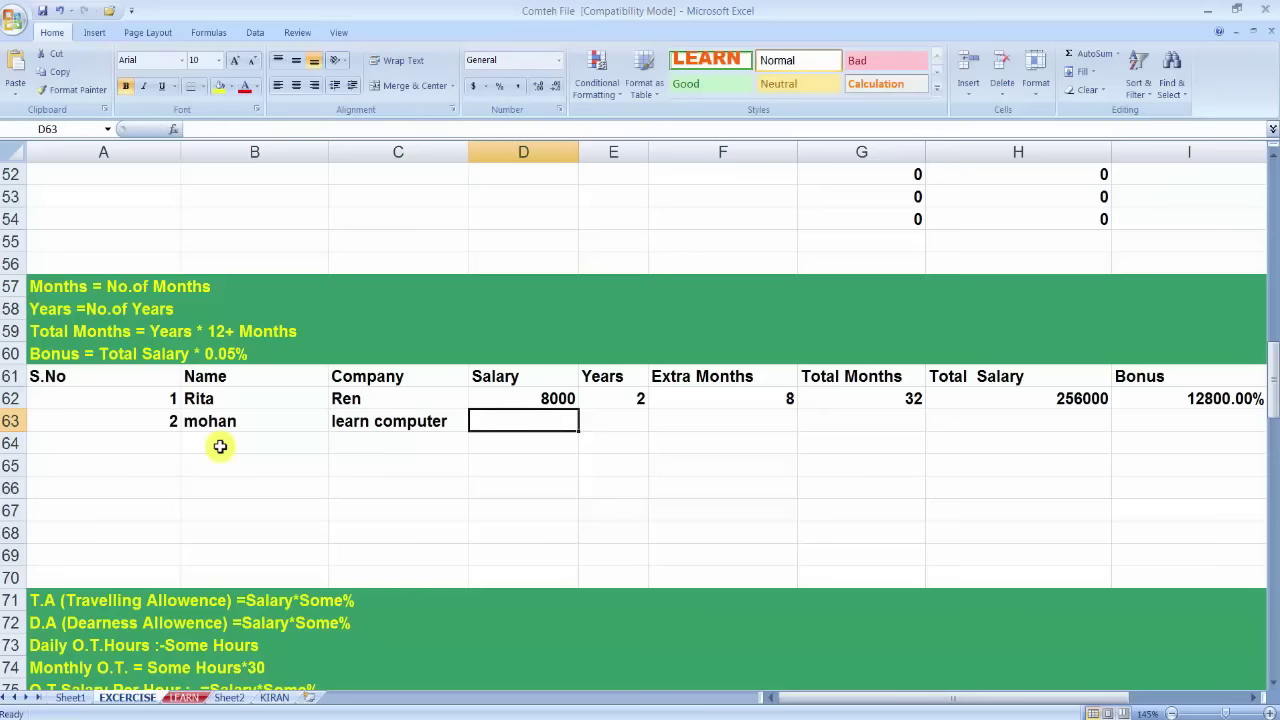
{"action": "type", "text": "5000"}
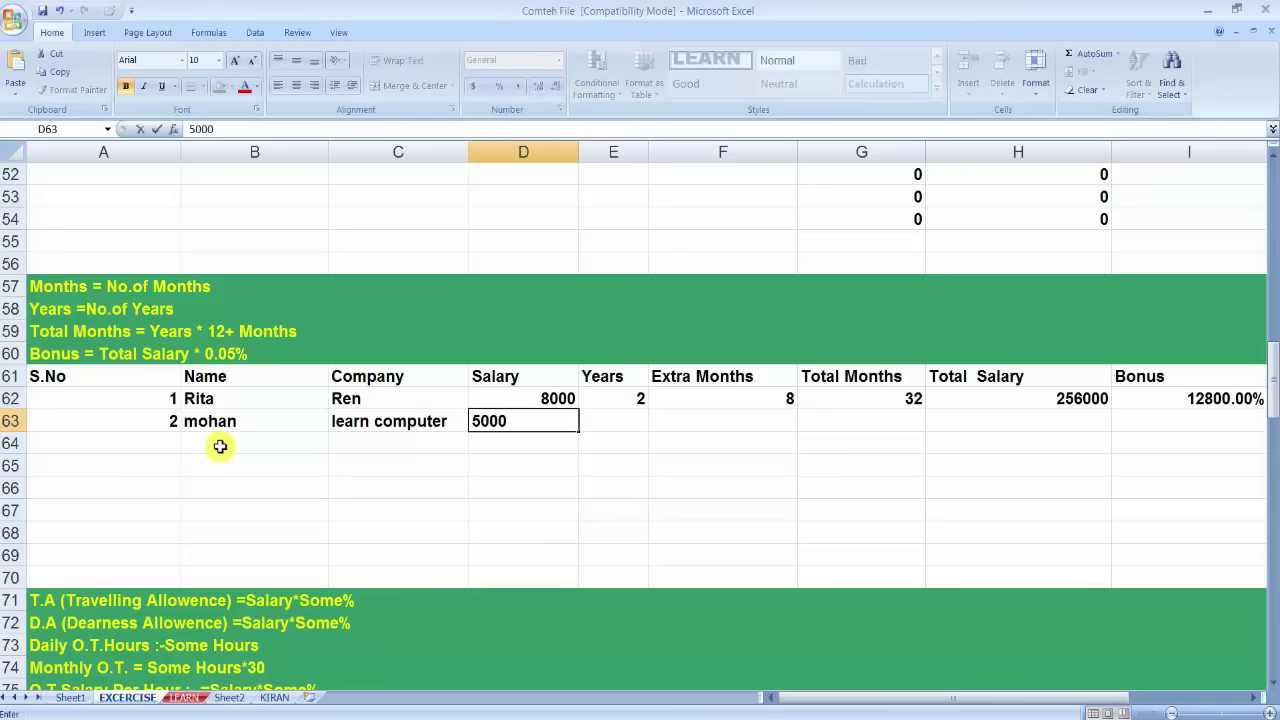
{"action": "key", "text": "Tab"}
{"action": "type", "text": "3"}
{"action": "key", "text": "Tab"}
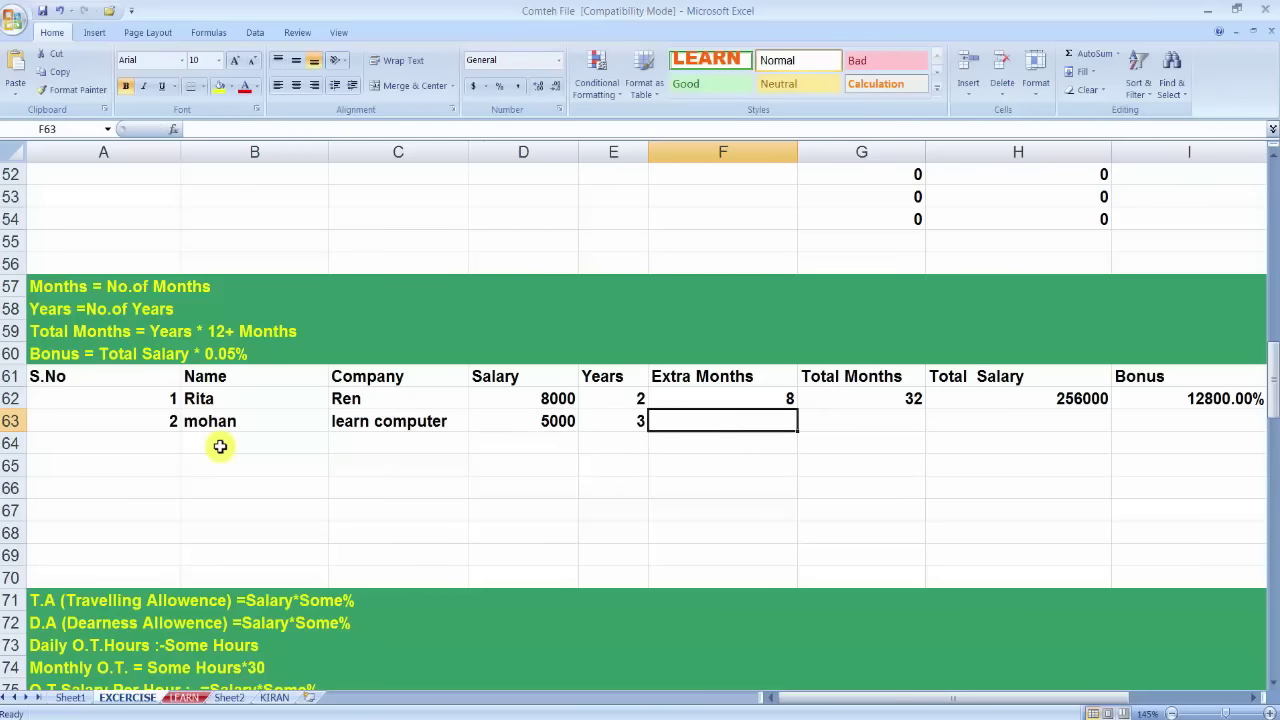
{"action": "key", "text": "Tab"}
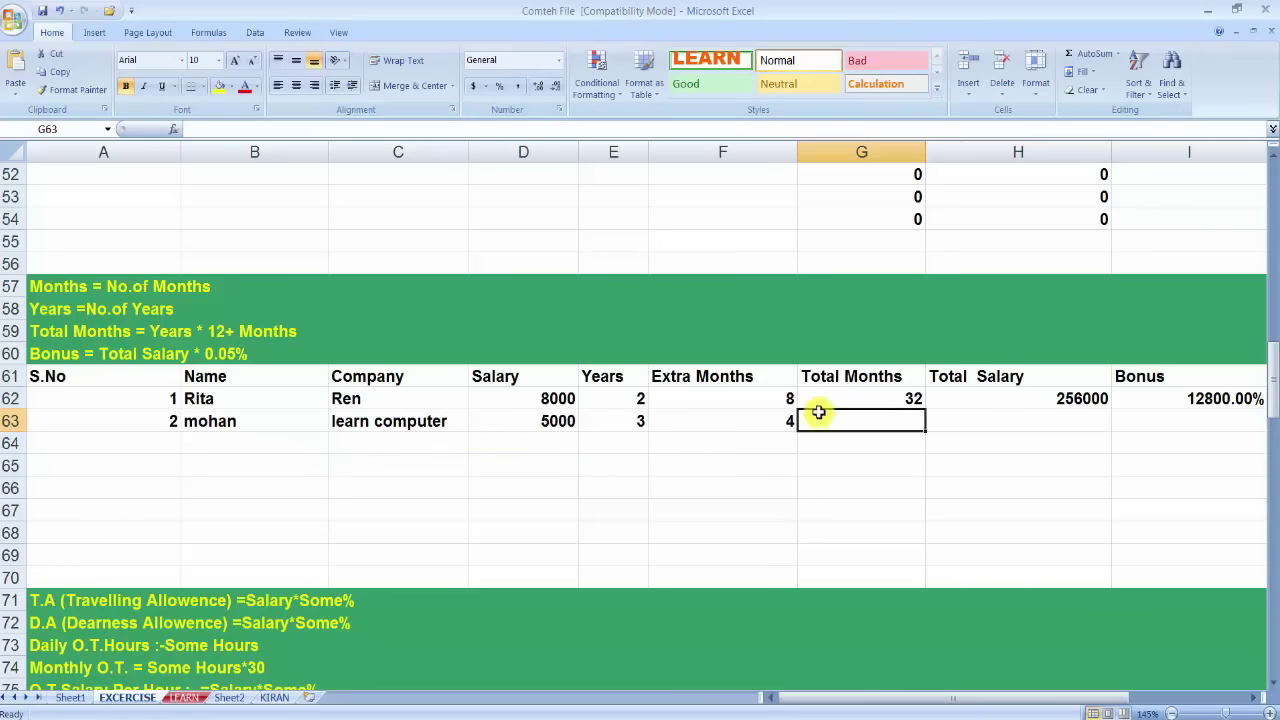
Step: Check row 63's Years, Extra Months and Salary values before the Total Months formula
{"action": "left_click", "coordinate": [818, 380]}
{"action": "left_click", "coordinate": [840, 421]}
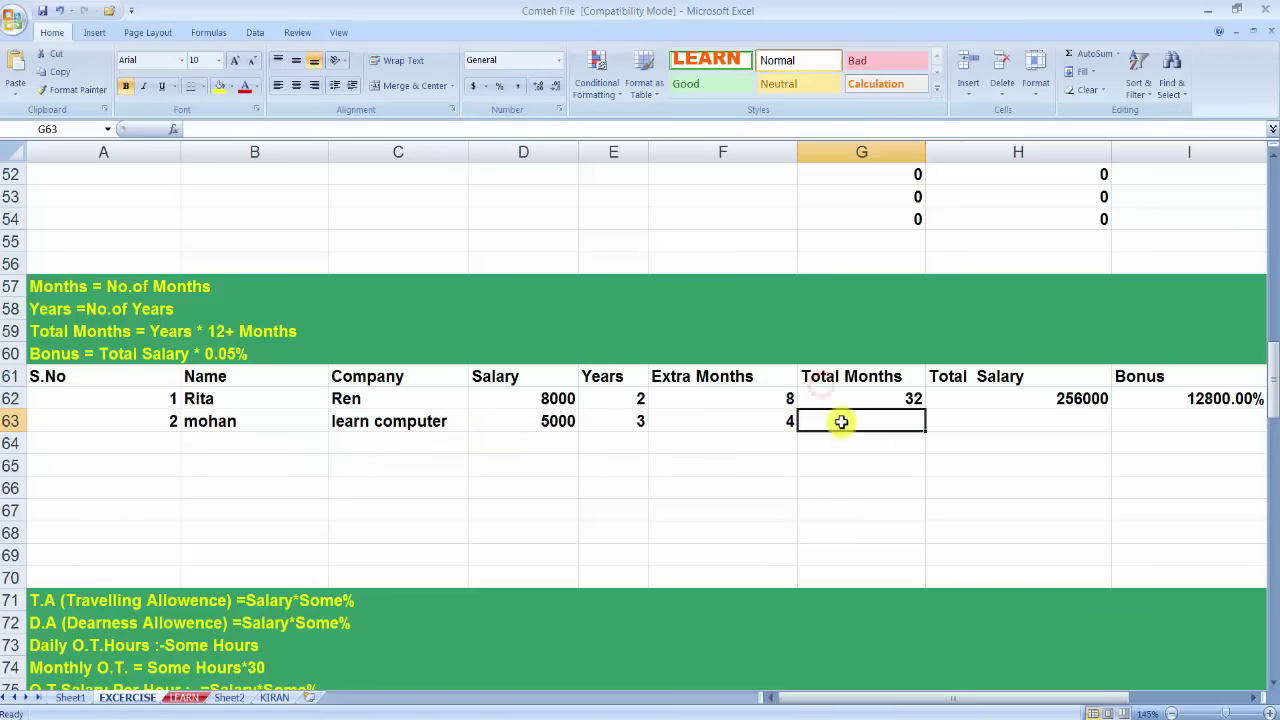
{"action": "left_click", "coordinate": [614, 426]}
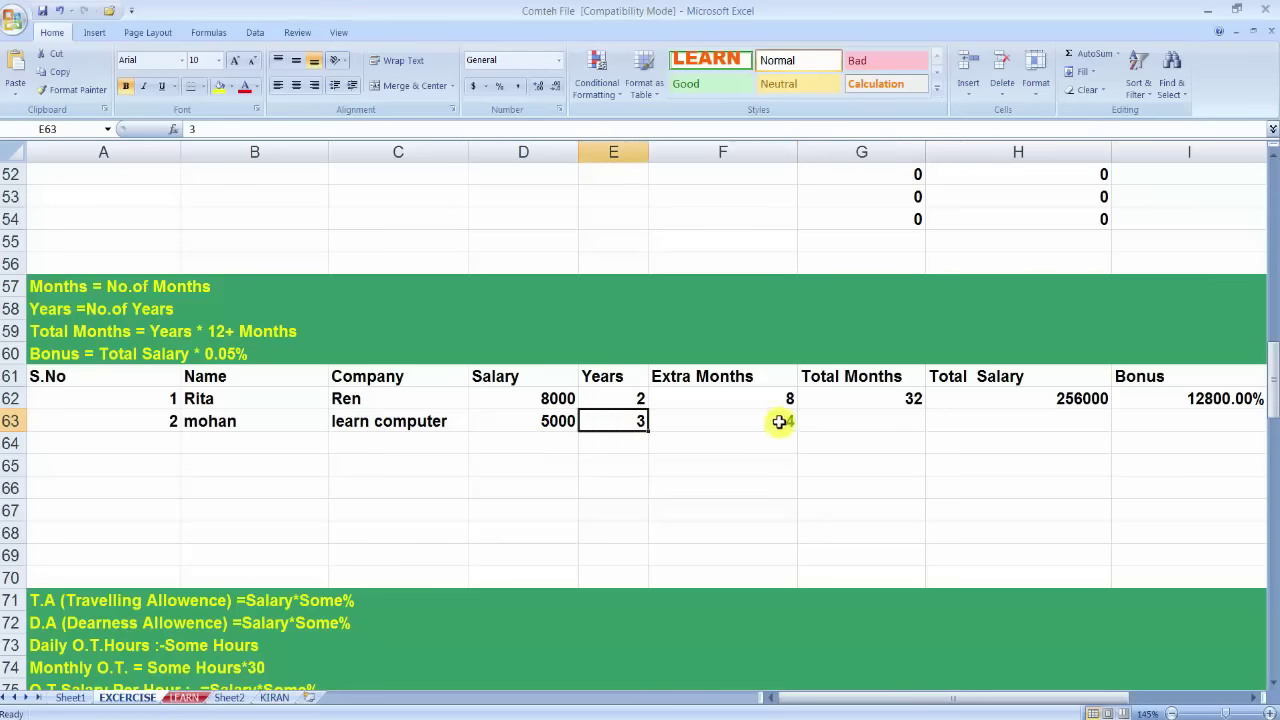
{"action": "left_click", "coordinate": [779, 421]}
{"action": "left_click", "coordinate": [855, 426]}
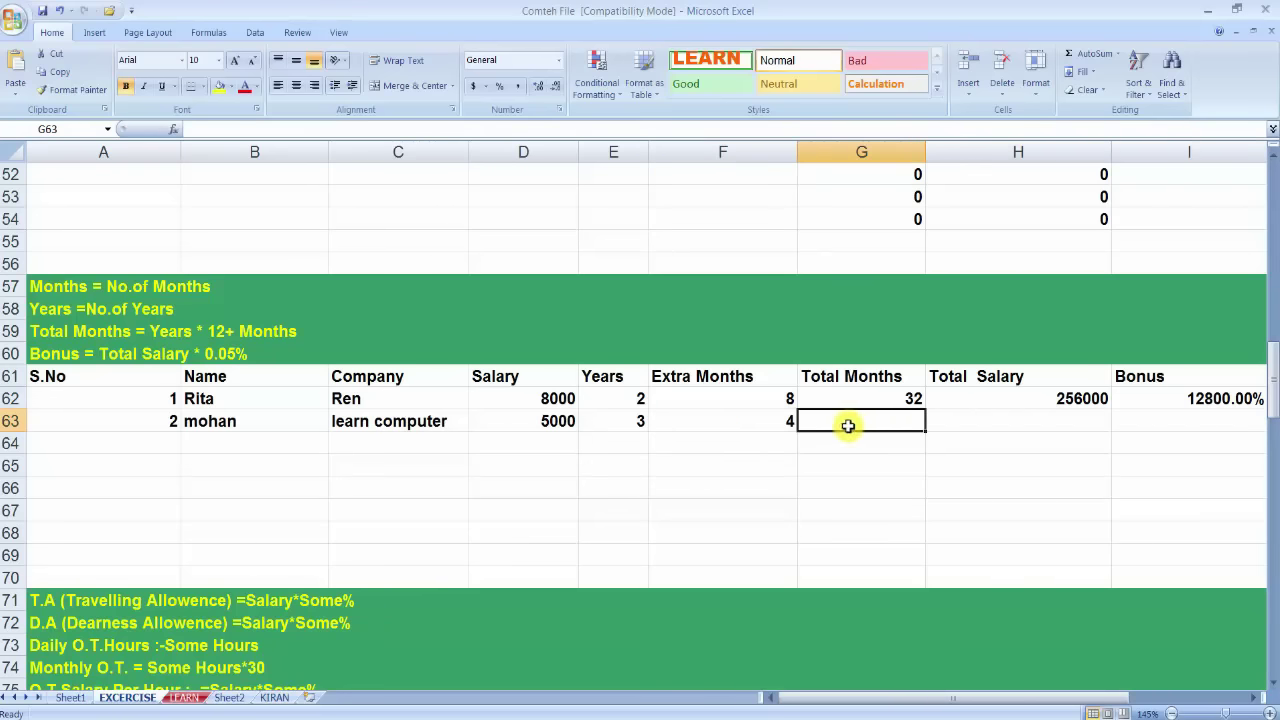
{"action": "left_click", "coordinate": [552, 424]}
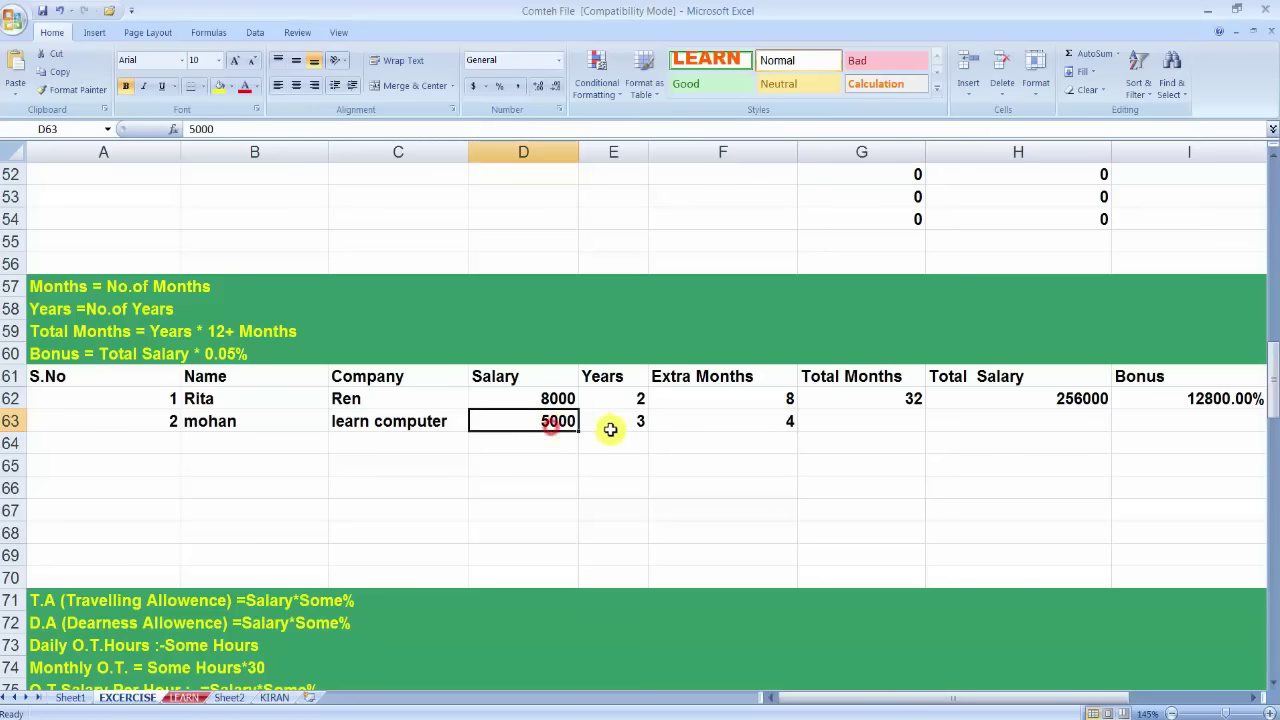
{"action": "left_click", "coordinate": [821, 421]}
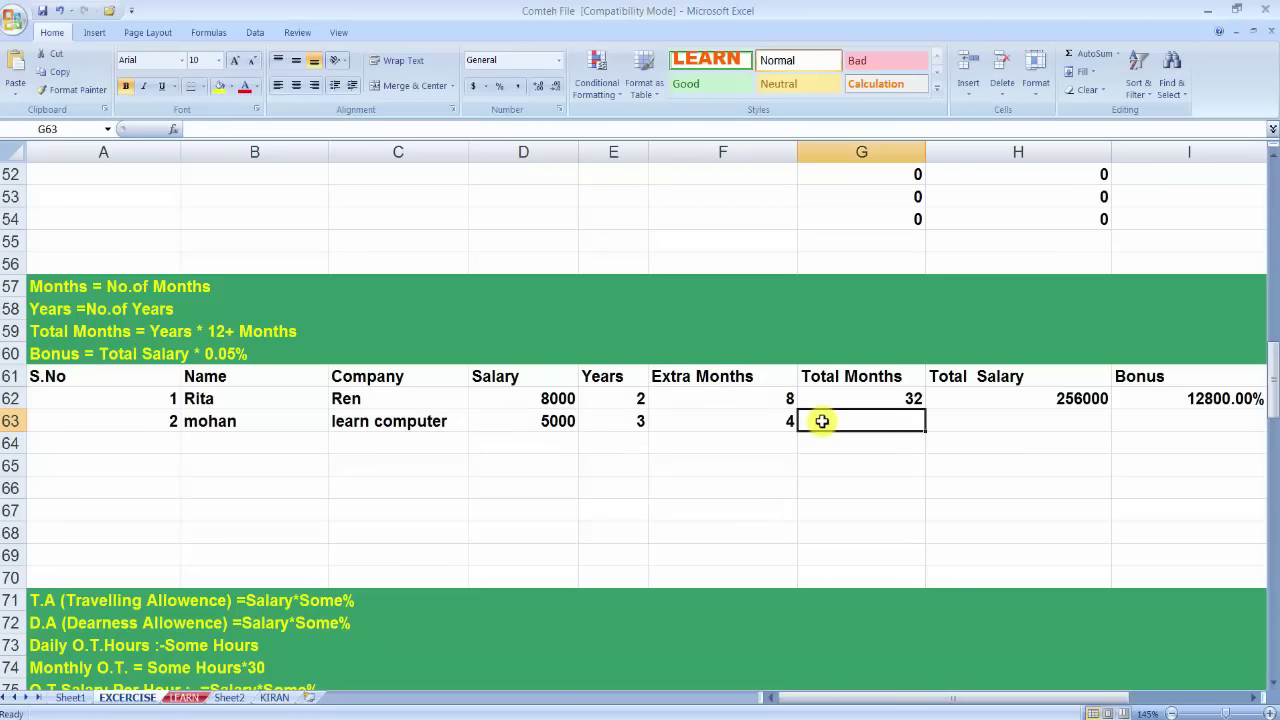
Step: Enter =E63*12+F63 in G63 so Total Months shows 40
{"action": "type", "text": "="}
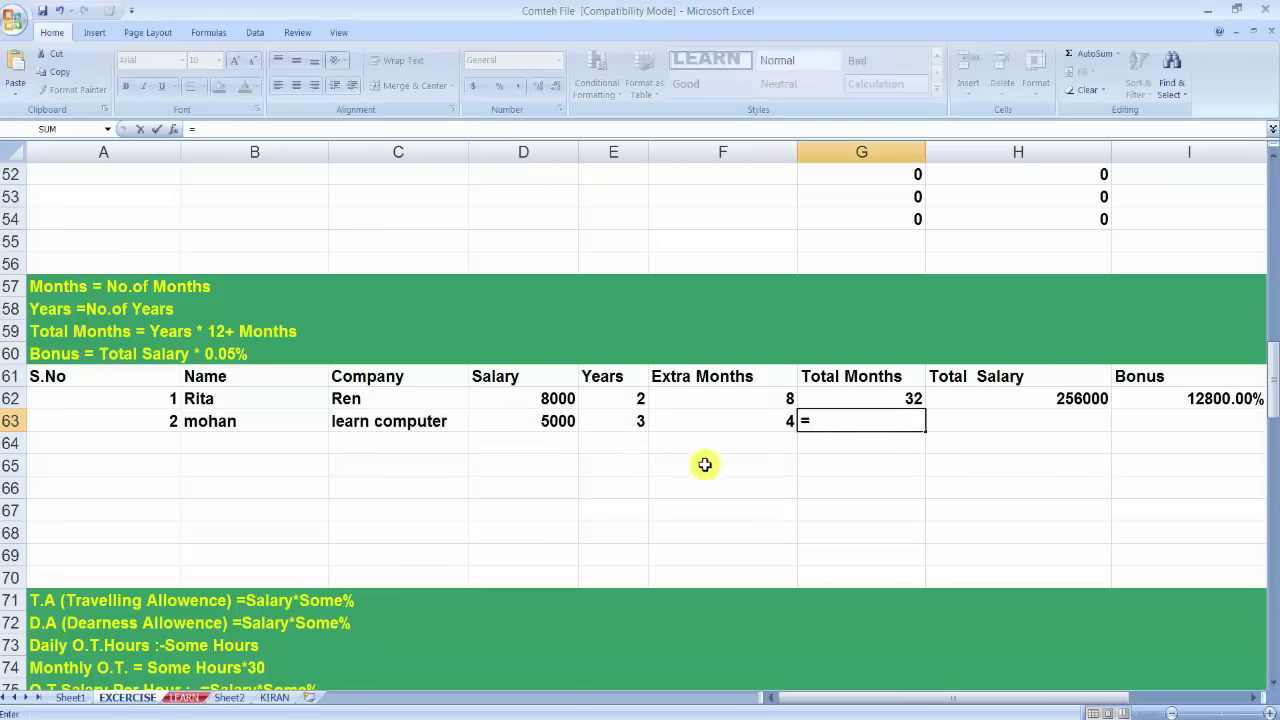
{"action": "left_click", "coordinate": [640, 425]}
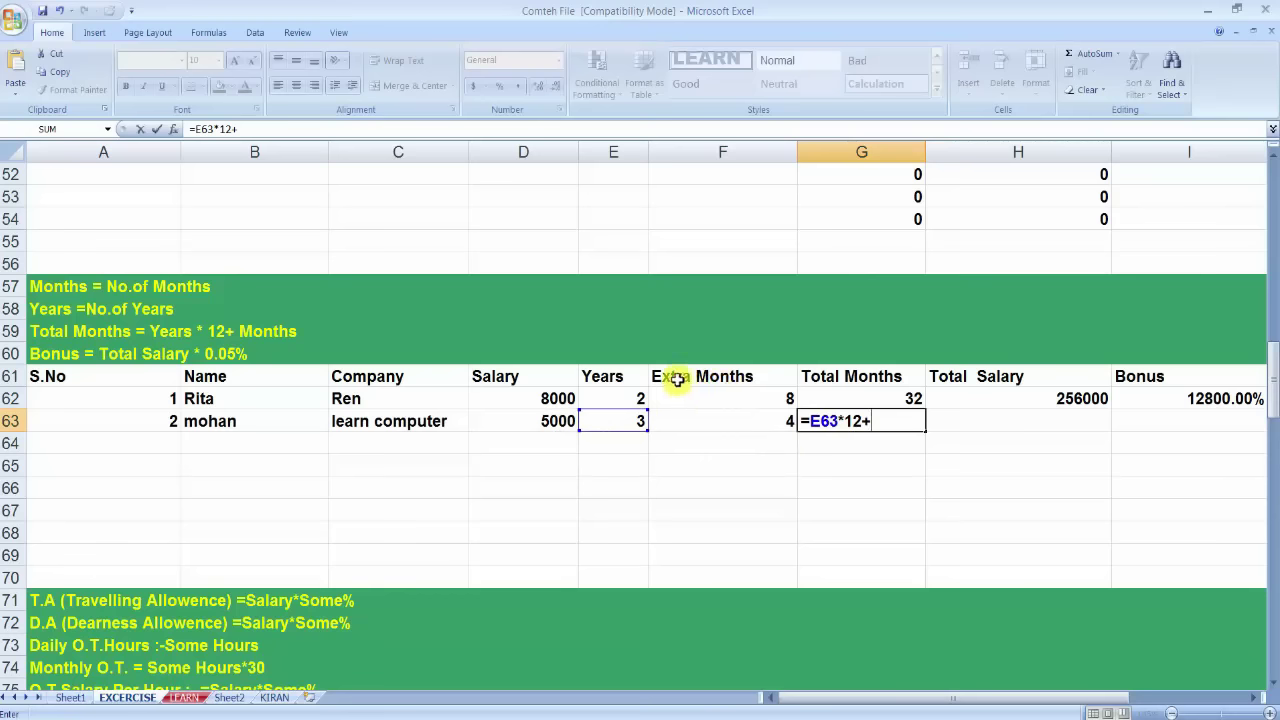
{"action": "left_click", "coordinate": [772, 425]}
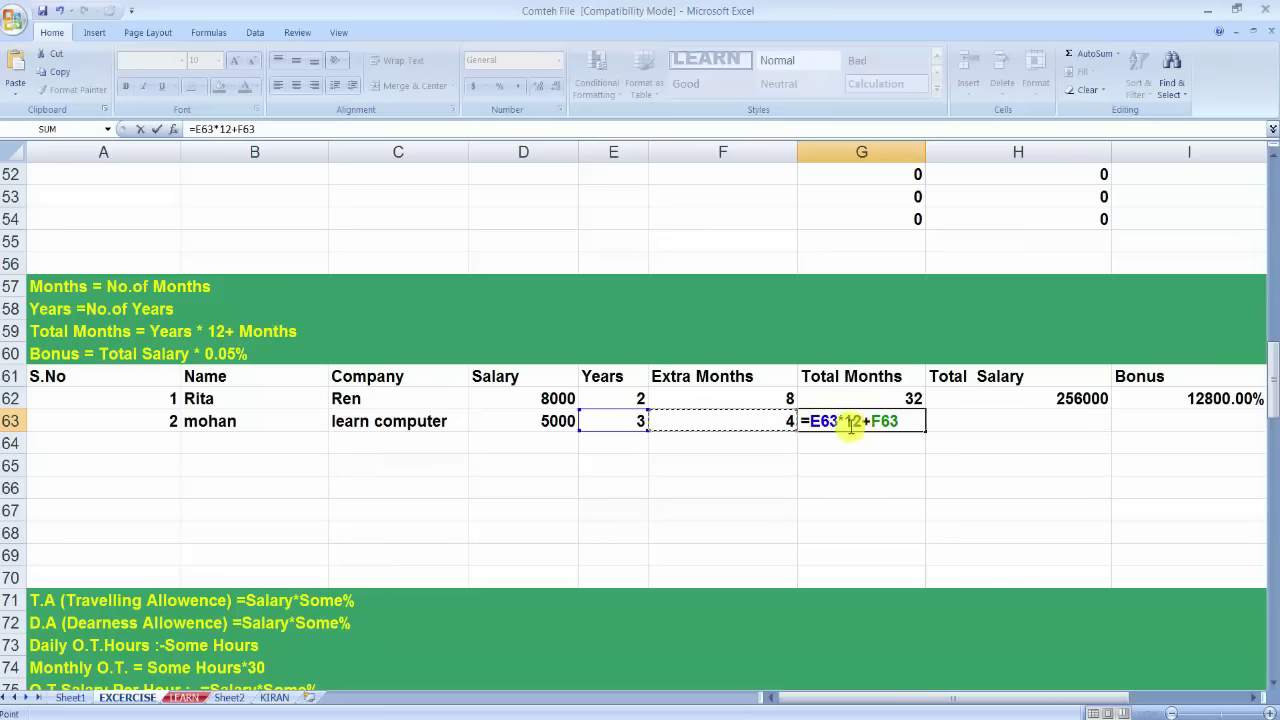
{"action": "key", "text": "Return"}
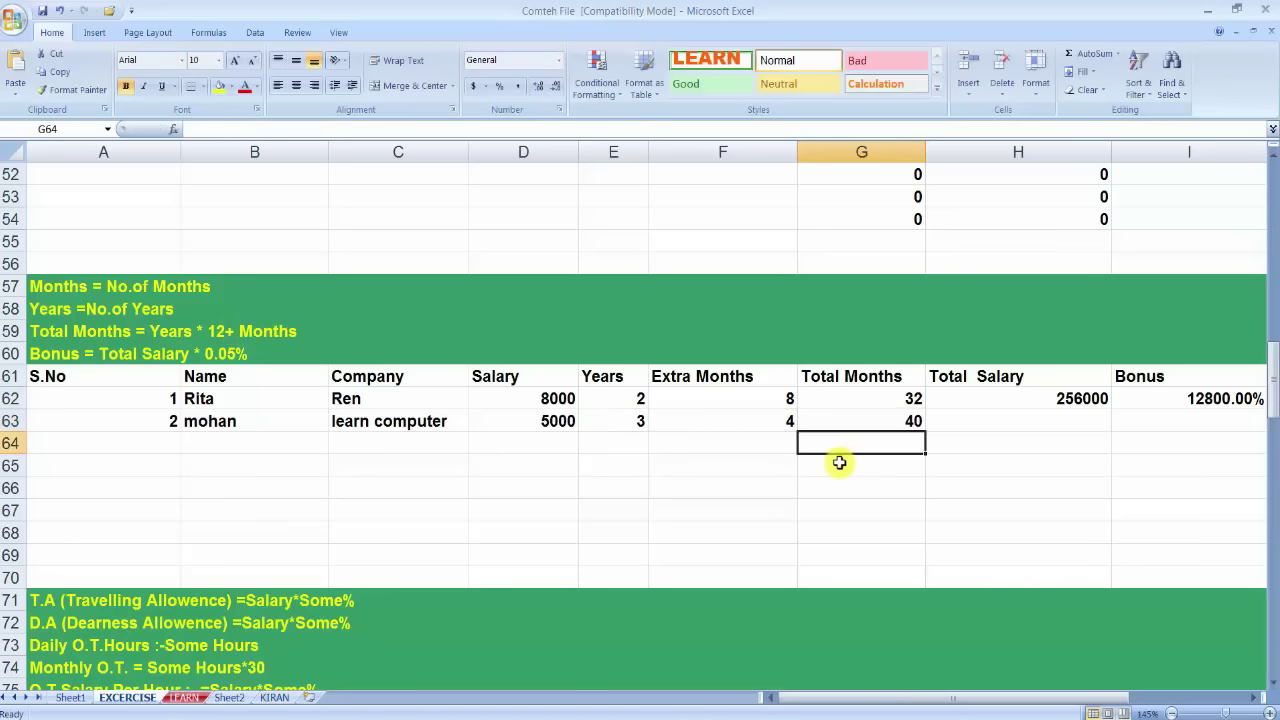
{"action": "key", "text": "Up"}
{"action": "key", "text": "Right"}
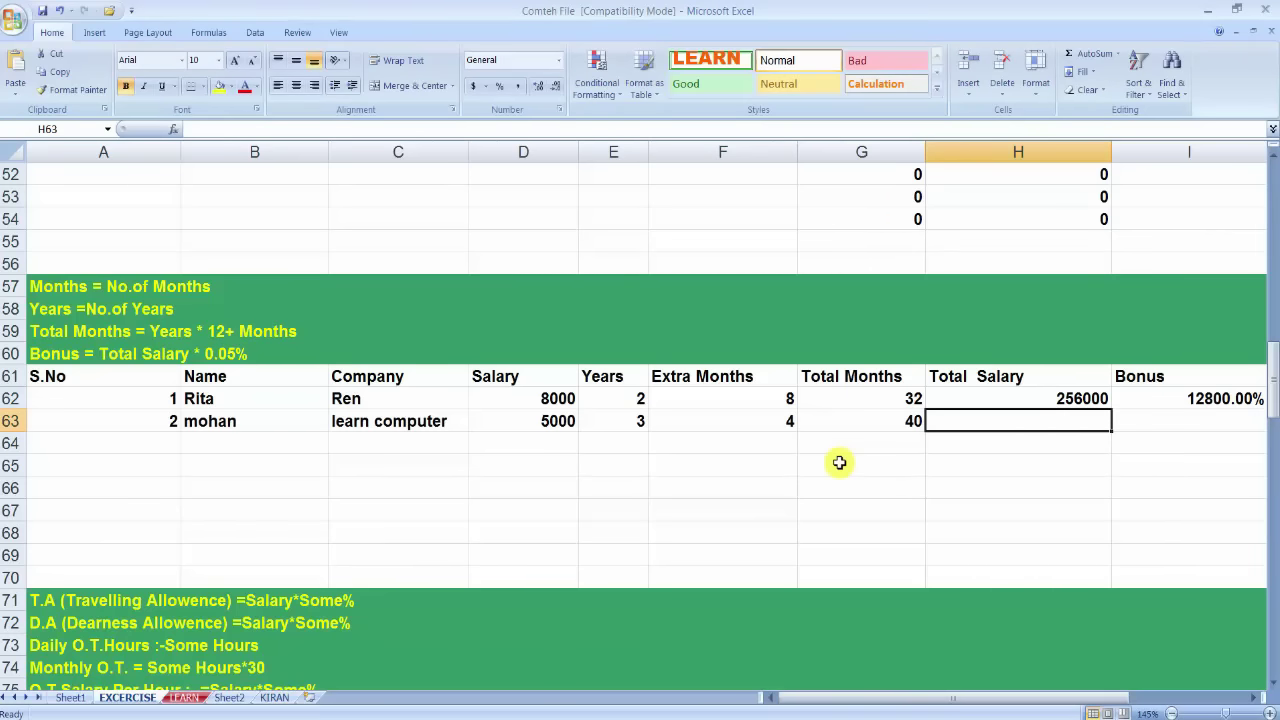
Step: Enter =G63*D63 in H63 so Total Salary shows 200000
{"action": "left_click", "coordinate": [545, 425]}
{"action": "left_click", "coordinate": [977, 417]}
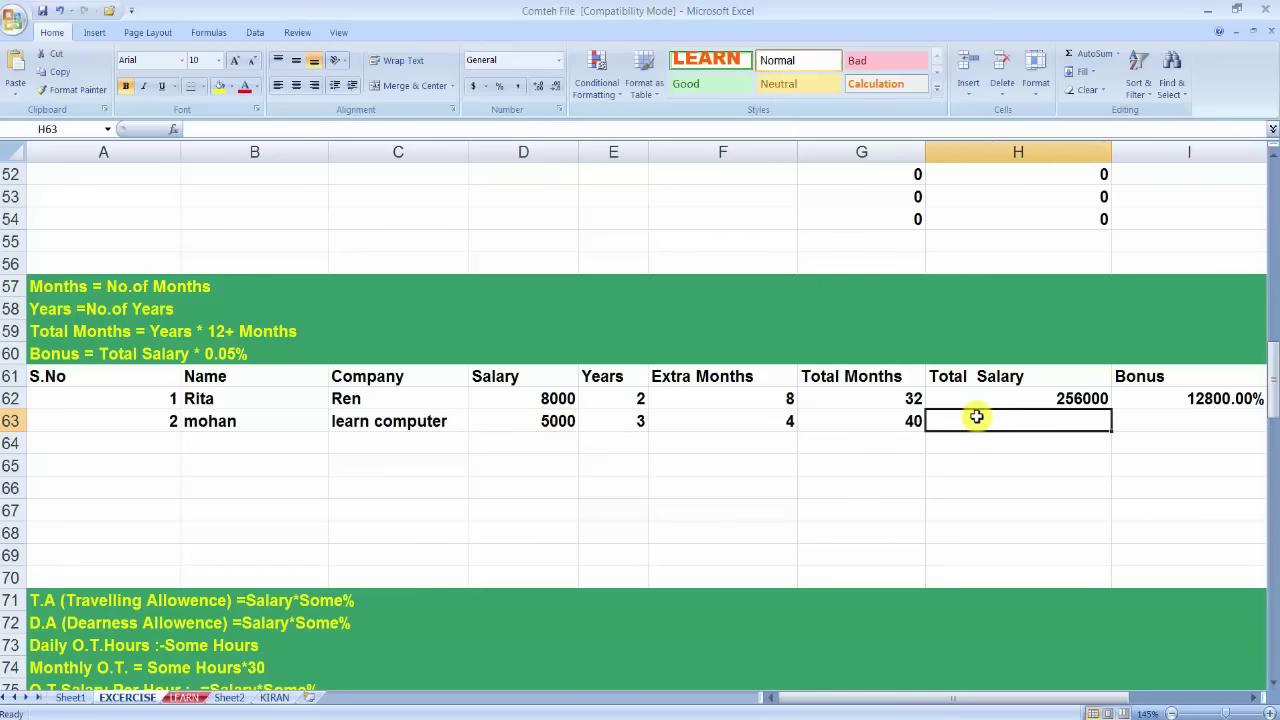
{"action": "type", "text": "="}
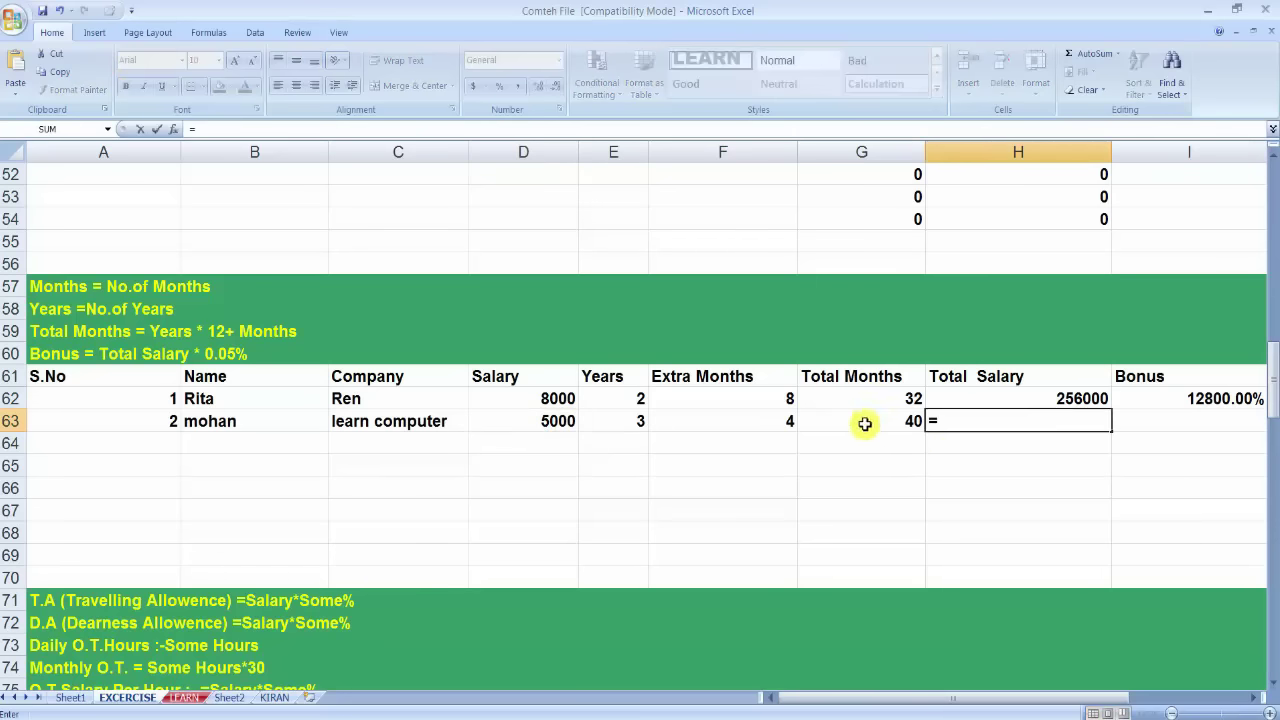
{"action": "left_click", "coordinate": [863, 421]}
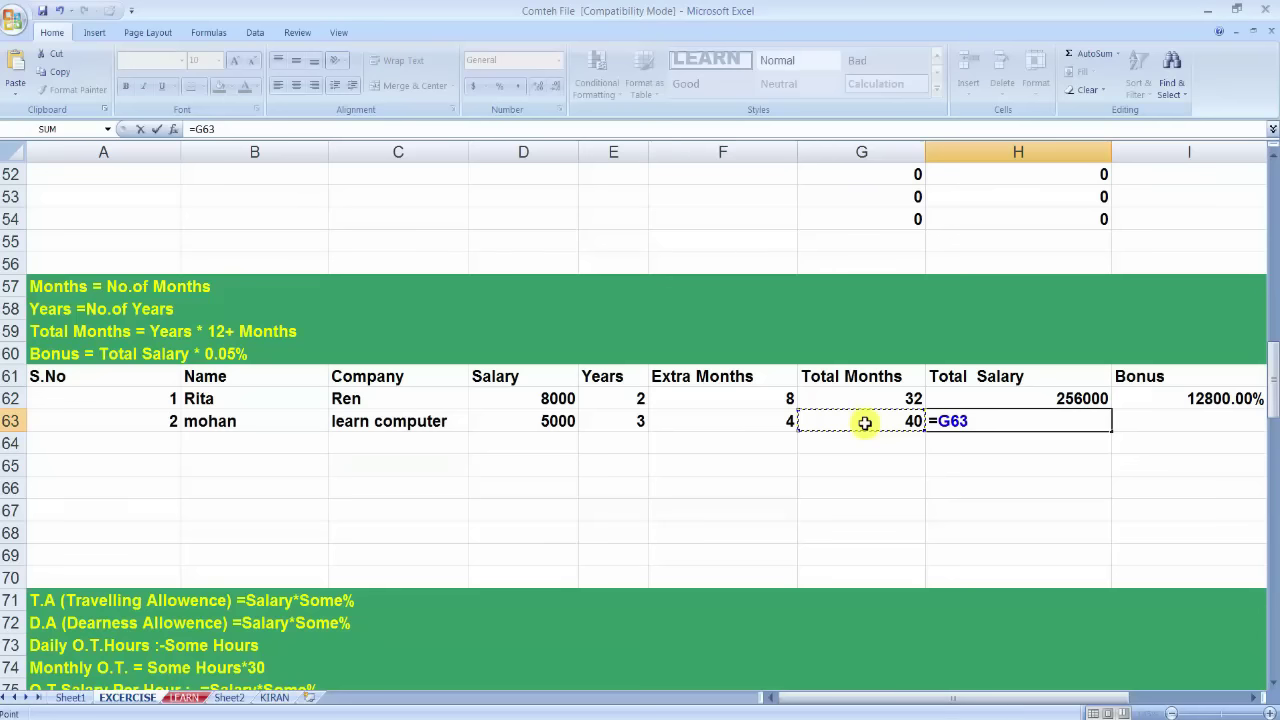
{"action": "type", "text": "*"}
{"action": "left_click", "coordinate": [545, 425]}
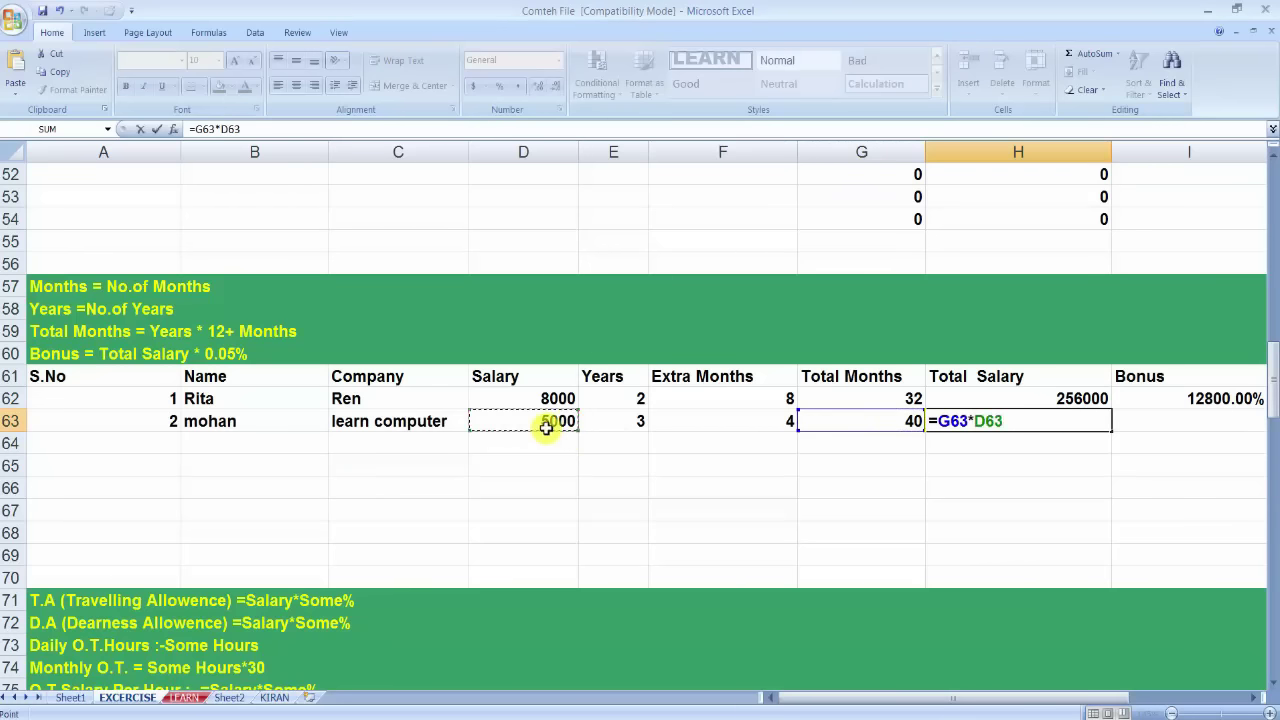
{"action": "key", "text": "Return"}
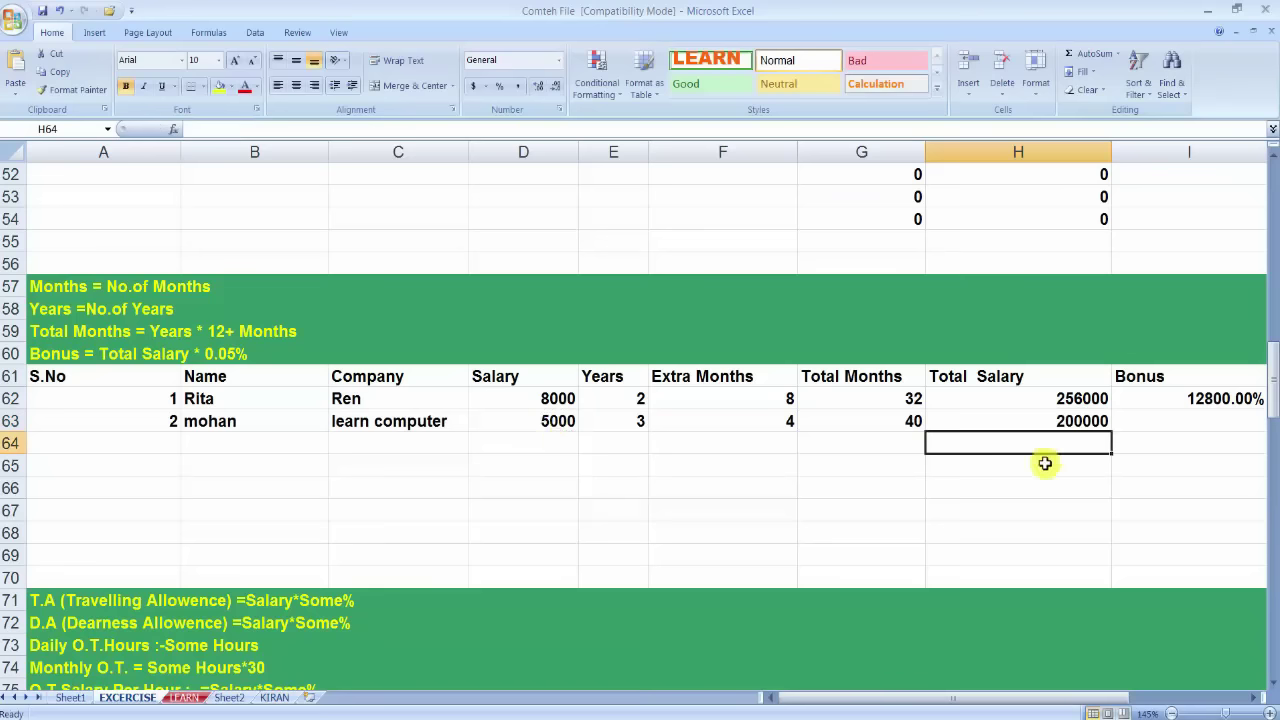
{"action": "left_click", "coordinate": [1065, 421]}
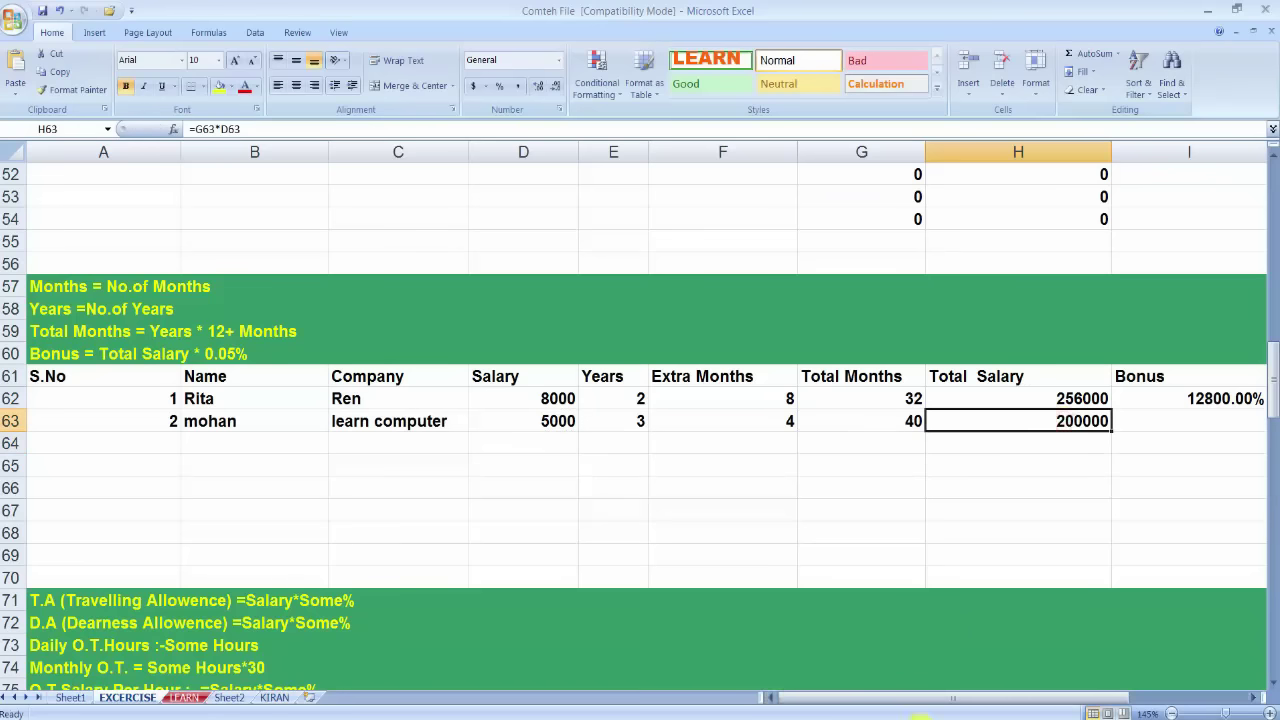
Step: Check the Bonus percentage stated in the row 60 note
{"action": "left_click_drag", "start_coordinate": [894, 701], "coordinate": [868, 704]}
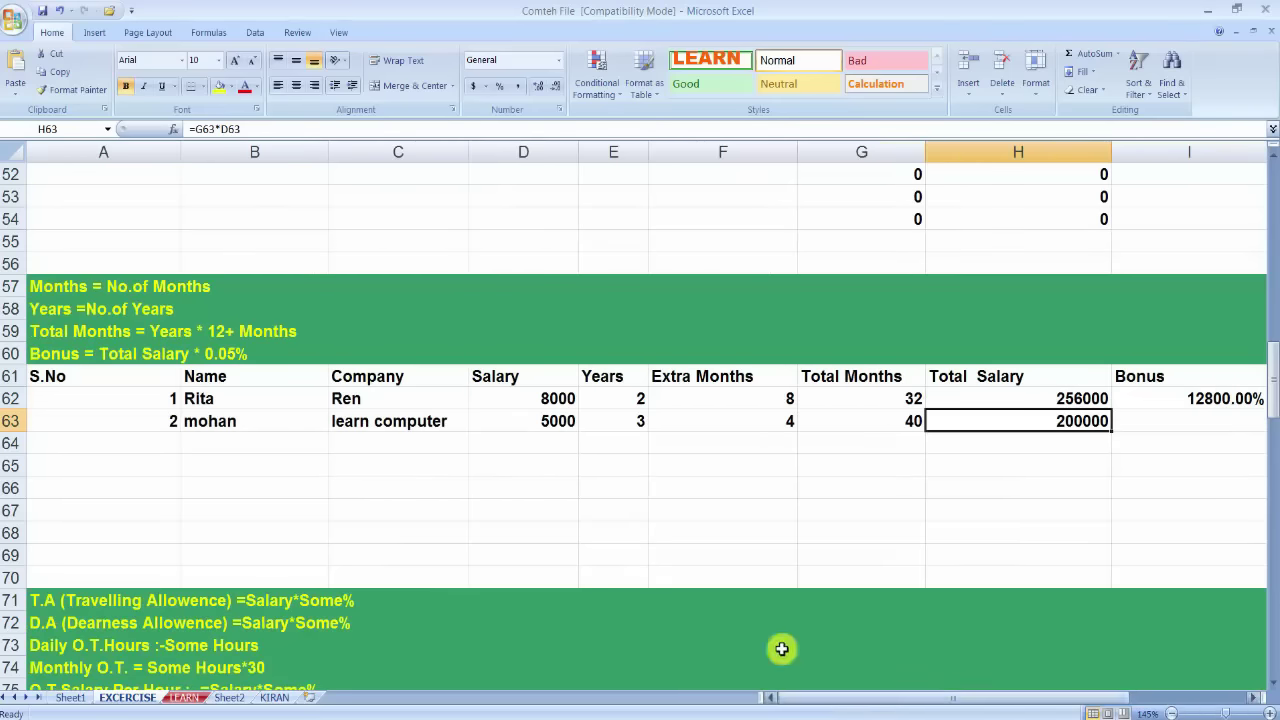
{"action": "left_click", "coordinate": [140, 354]}
{"action": "left_click", "coordinate": [196, 357]}
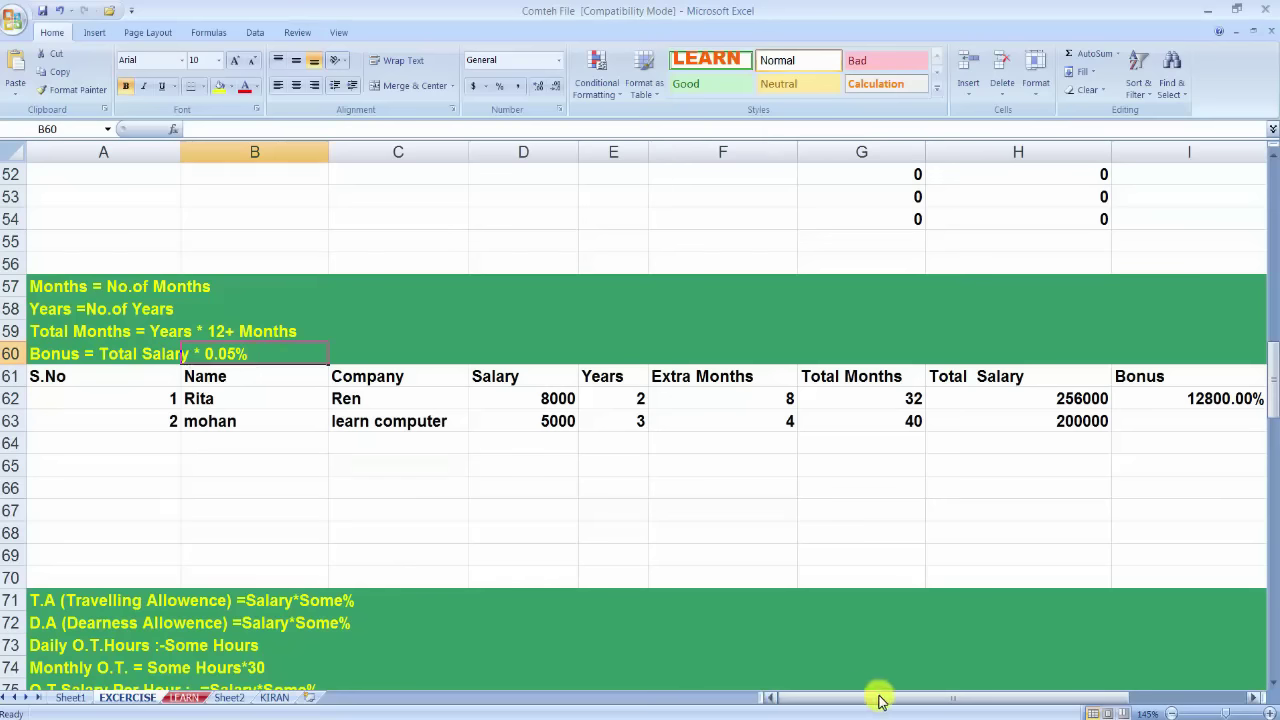
Step: Enter a Bonus formula in I63 based on Total Salary H63
{"action": "left_click_drag", "start_coordinate": [884, 699], "coordinate": [945, 690]}
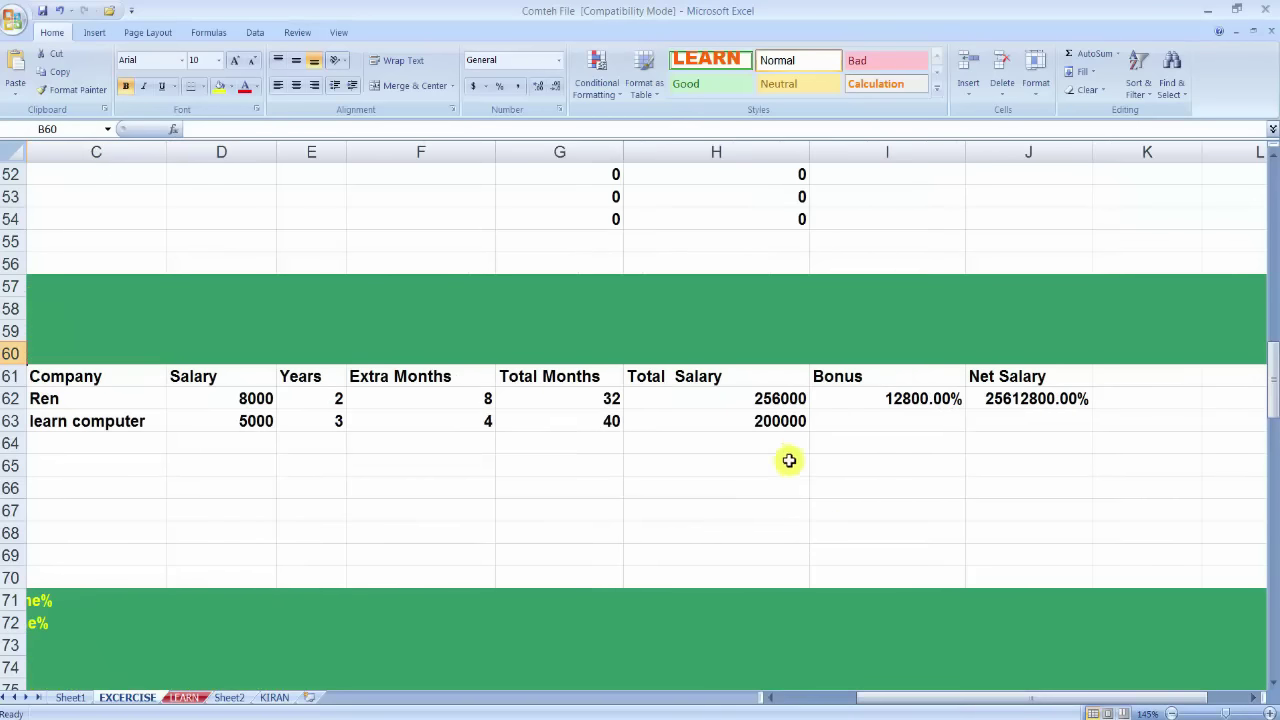
{"action": "left_click", "coordinate": [856, 417]}
{"action": "type", "text": "="}
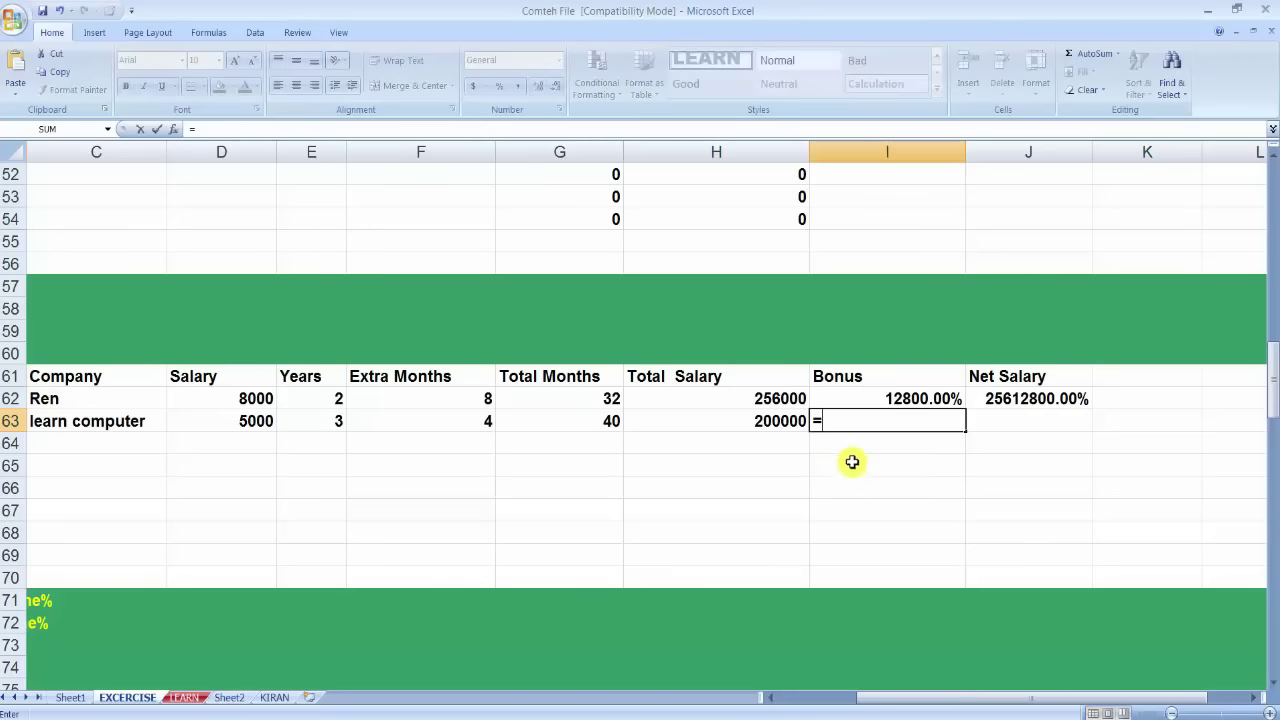
{"action": "left_click", "coordinate": [746, 422]}
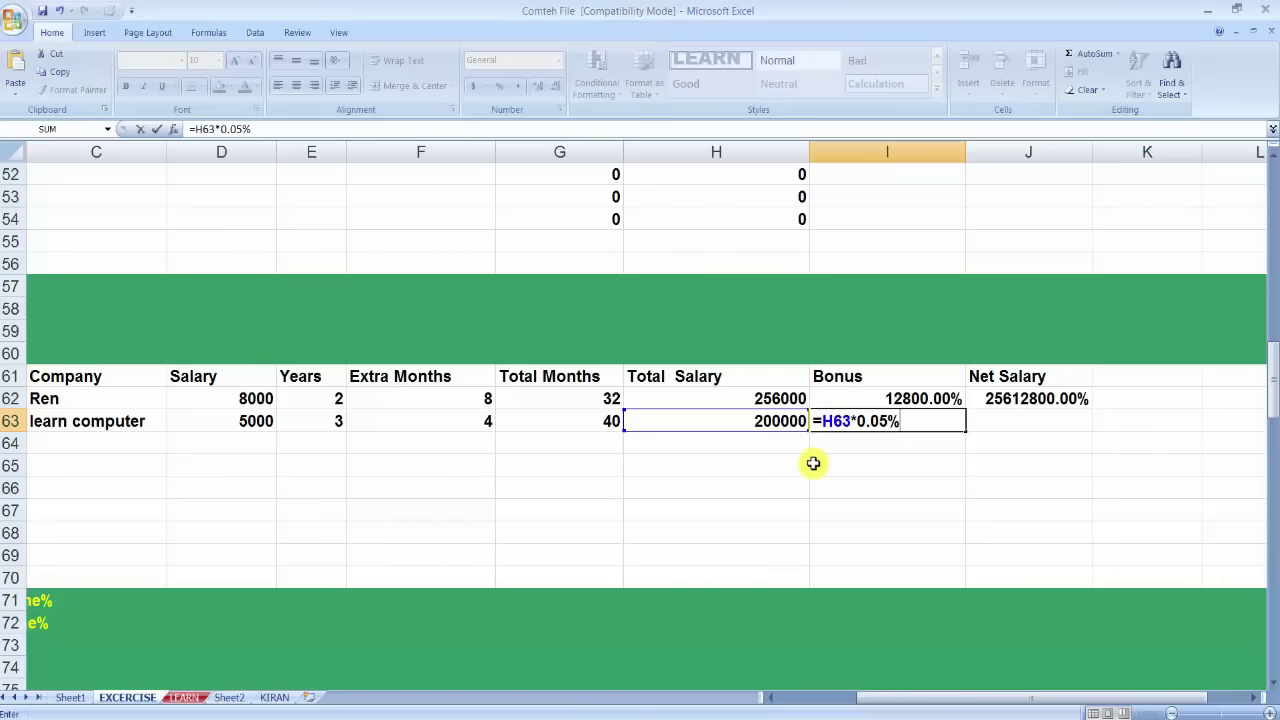
{"action": "key", "text": "Return"}
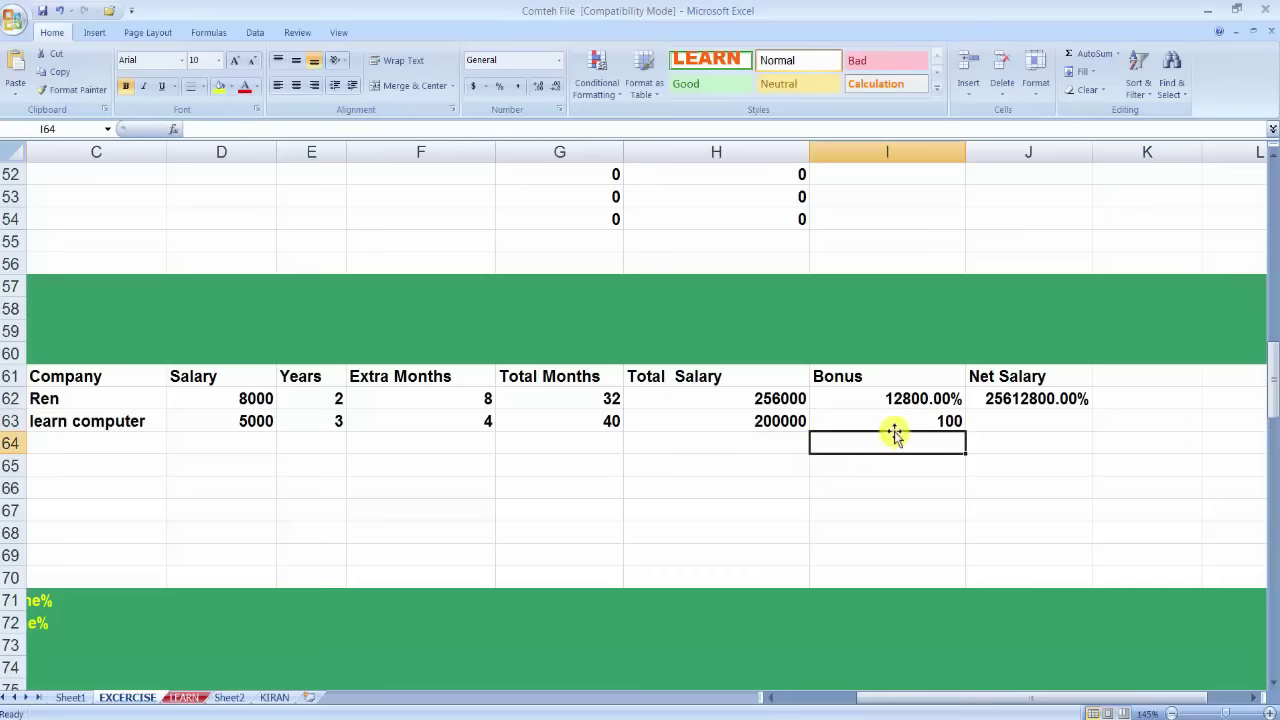
{"action": "left_click", "coordinate": [895, 425]}
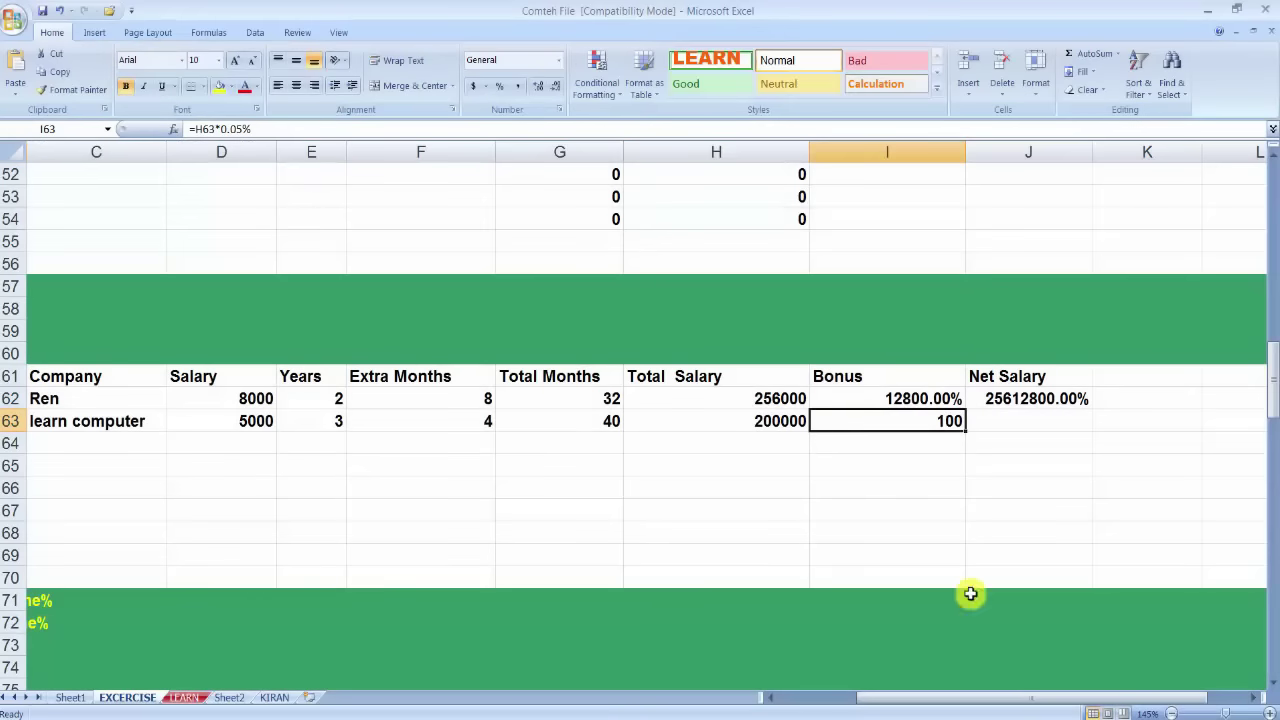
Step: Correct I63 to =H63*5% so the Bonus shows 10000
{"action": "left_click_drag", "start_coordinate": [975, 699], "coordinate": [931, 704]}
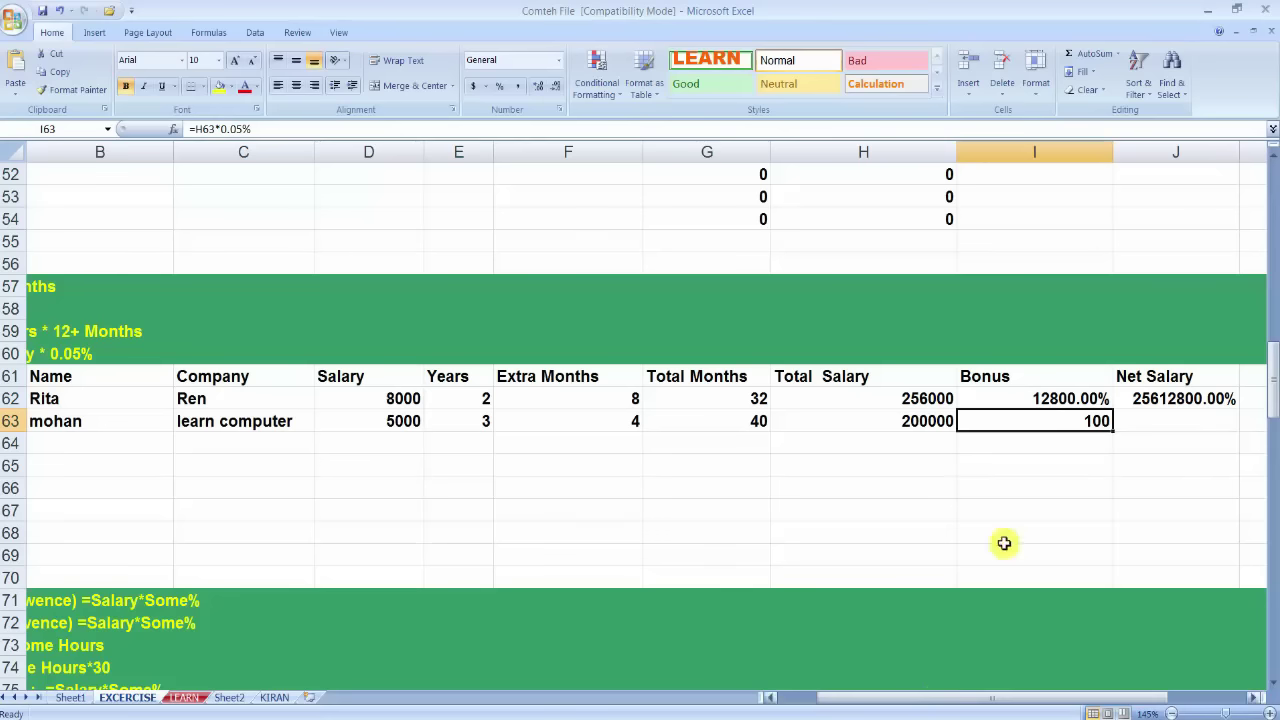
{"action": "double_click", "coordinate": [1006, 414]}
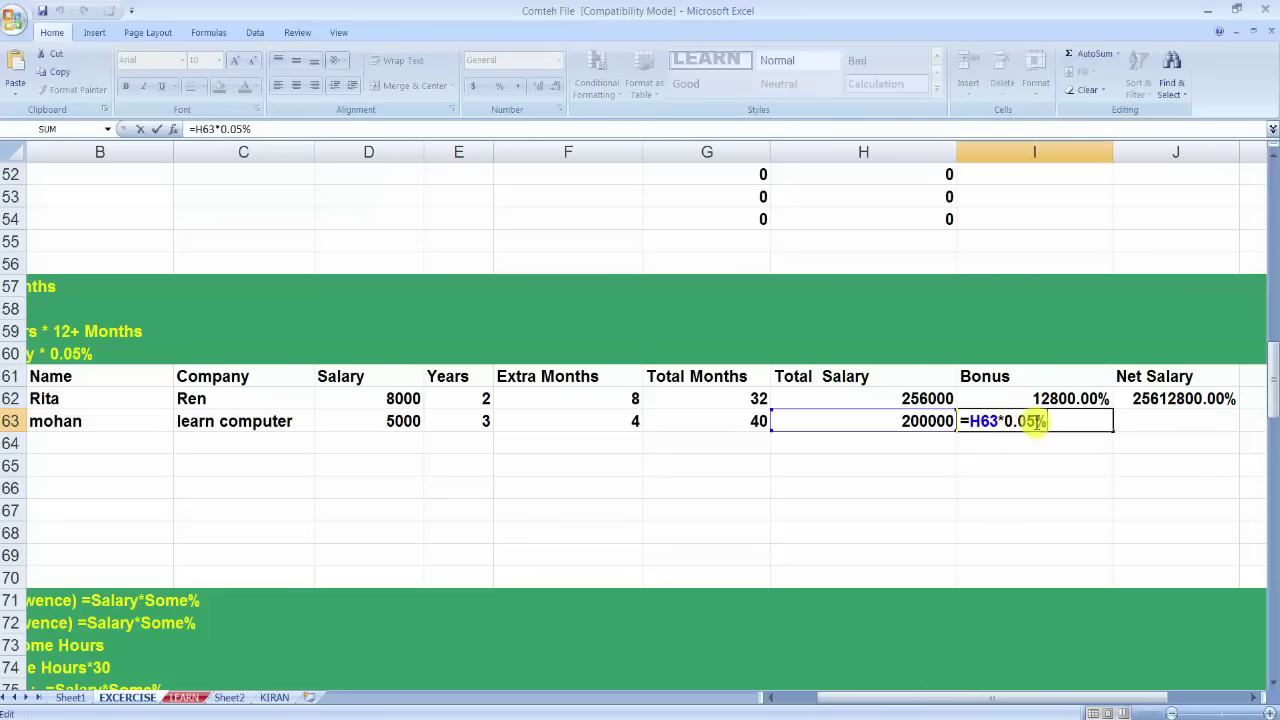
{"action": "left_click", "coordinate": [1031, 421]}
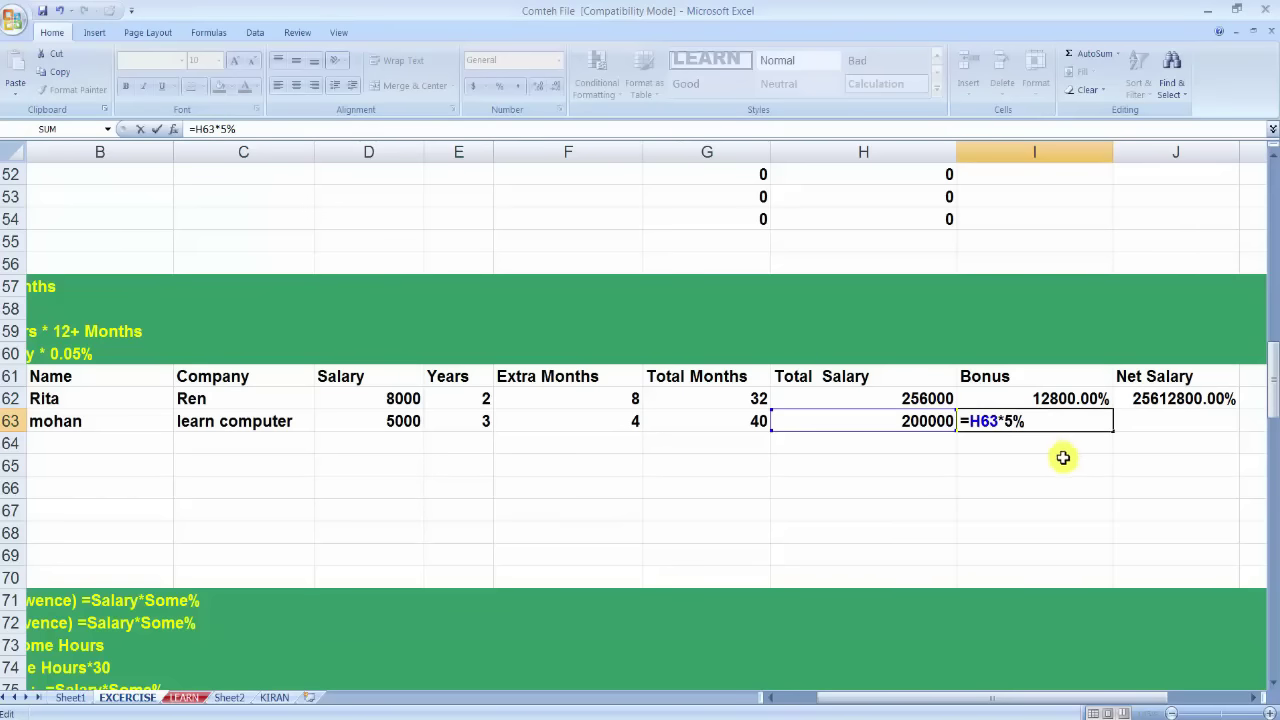
{"action": "key", "text": "Return"}
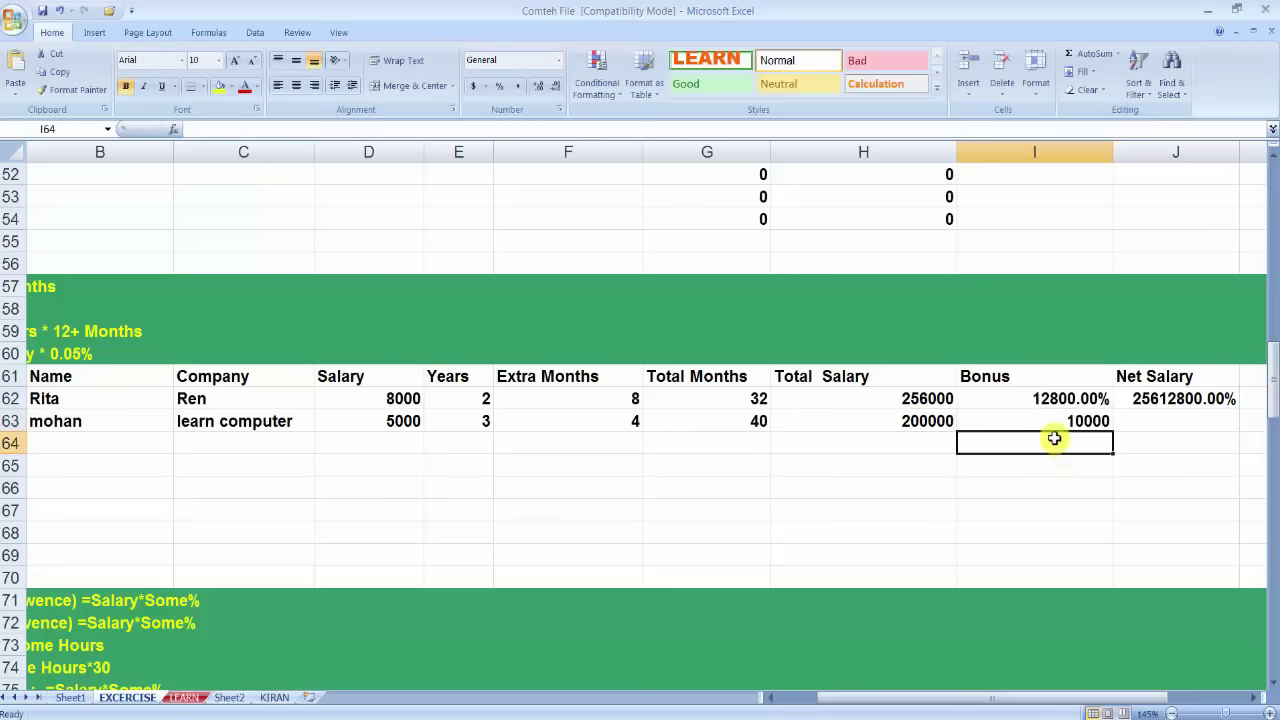
{"action": "left_click", "coordinate": [1052, 421]}
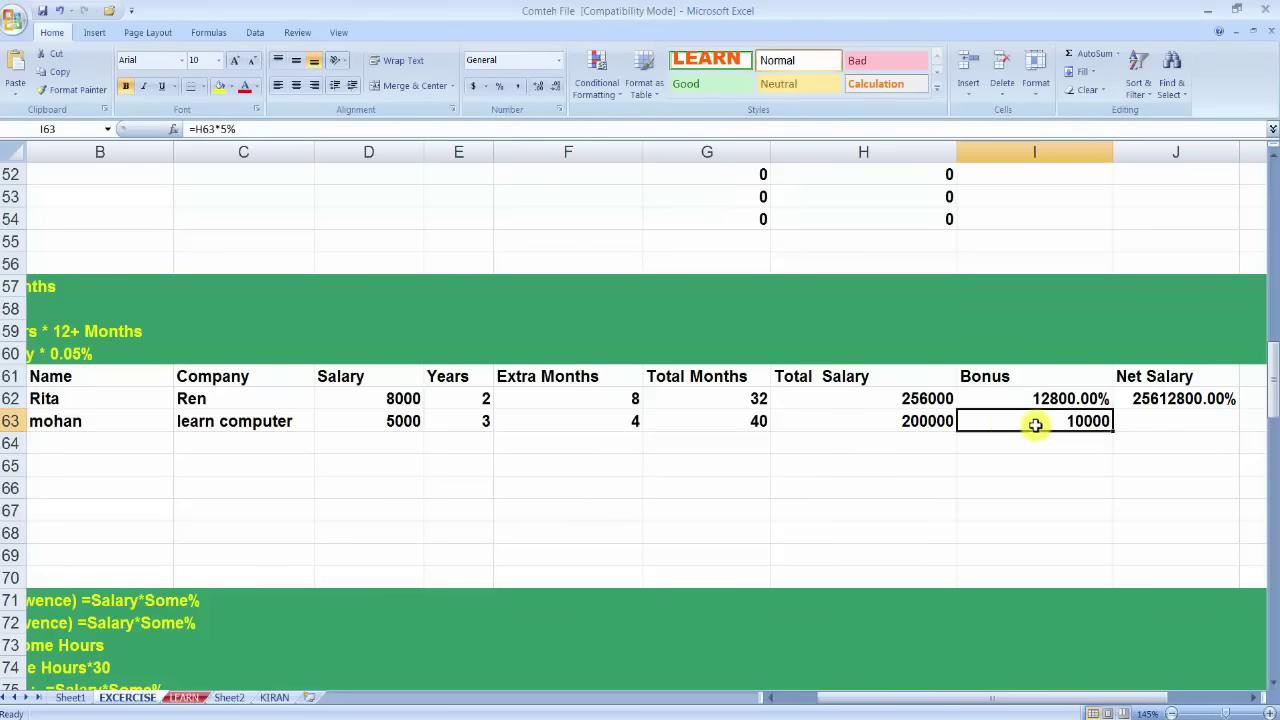
{"action": "left_click", "coordinate": [1143, 424]}
{"action": "type", "text": "="}
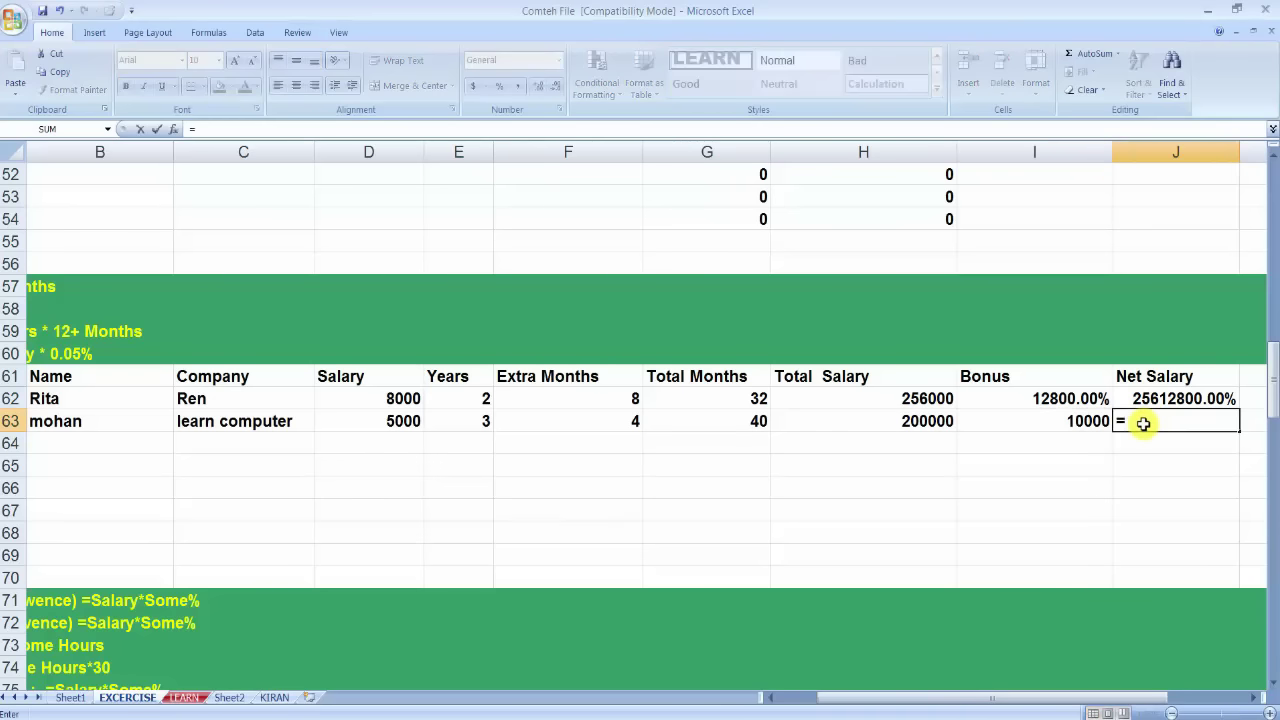
Step: Enter =H63+I63 in J63 so Net Salary shows 210000
{"action": "left_click", "coordinate": [923, 423]}
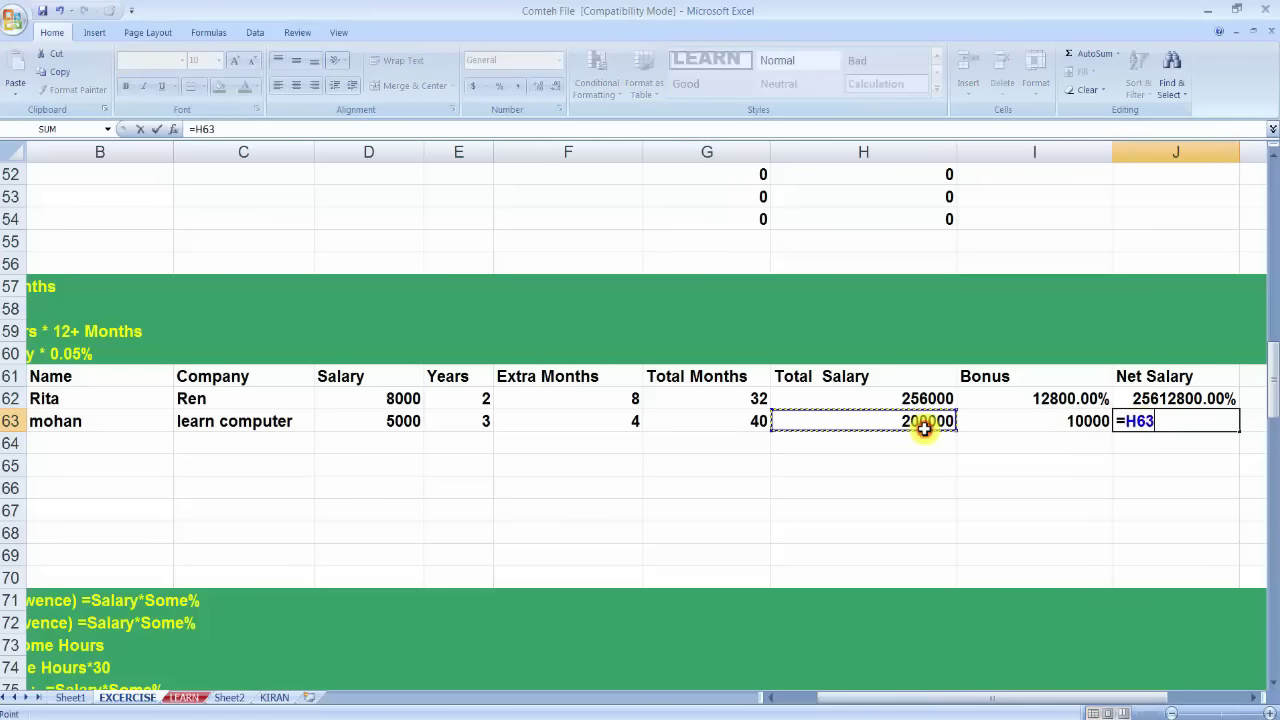
{"action": "type", "text": "+"}
{"action": "left_click", "coordinate": [1036, 421]}
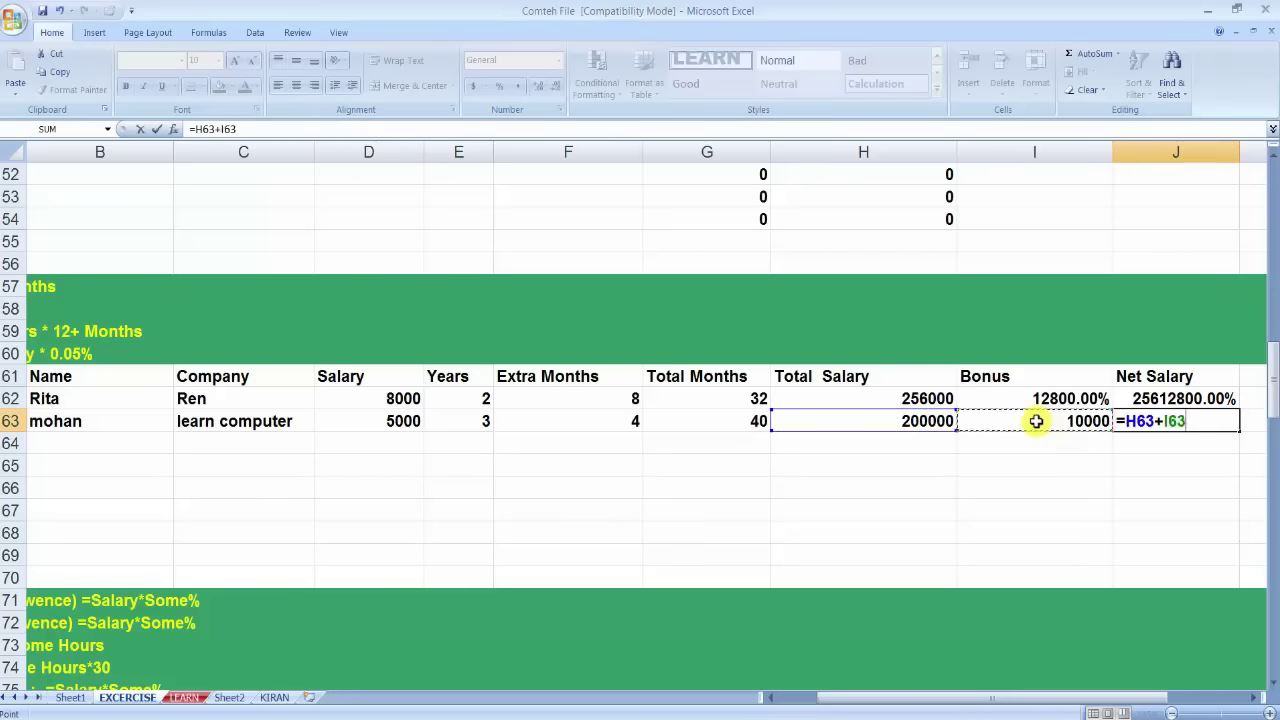
{"action": "key", "text": "Return"}
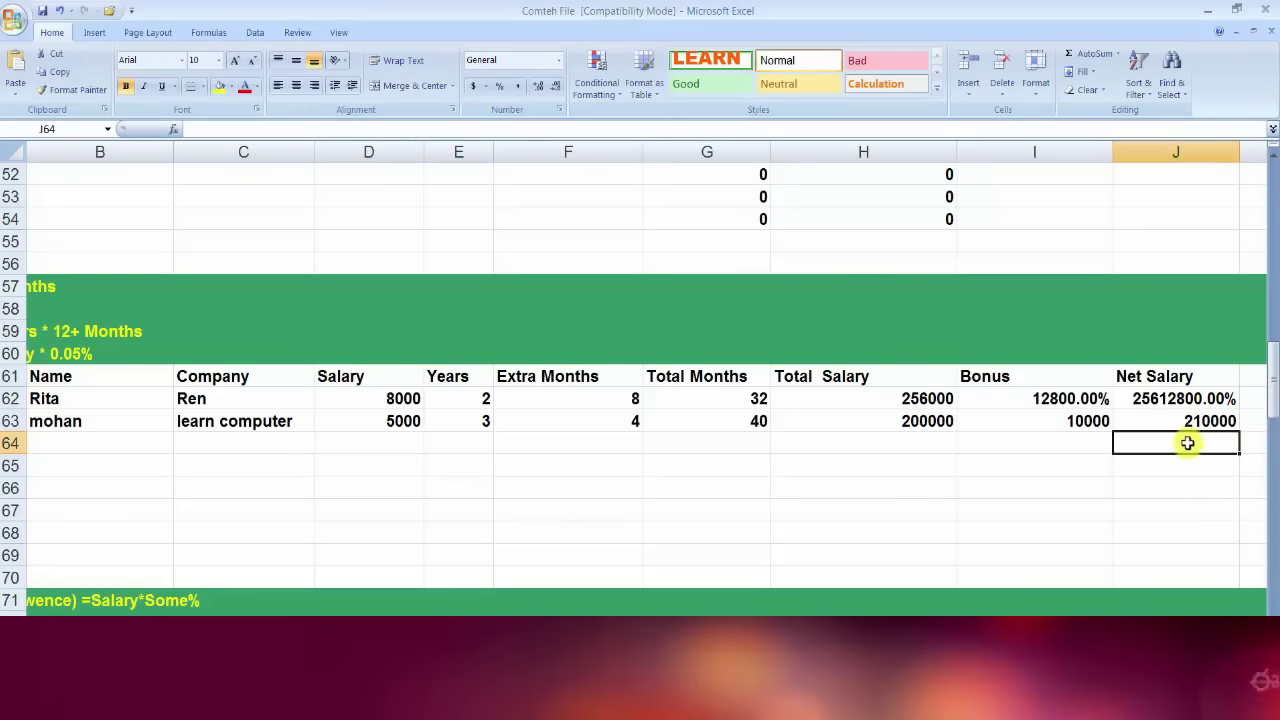
{"action": "left_click", "coordinate": [1178, 423]}
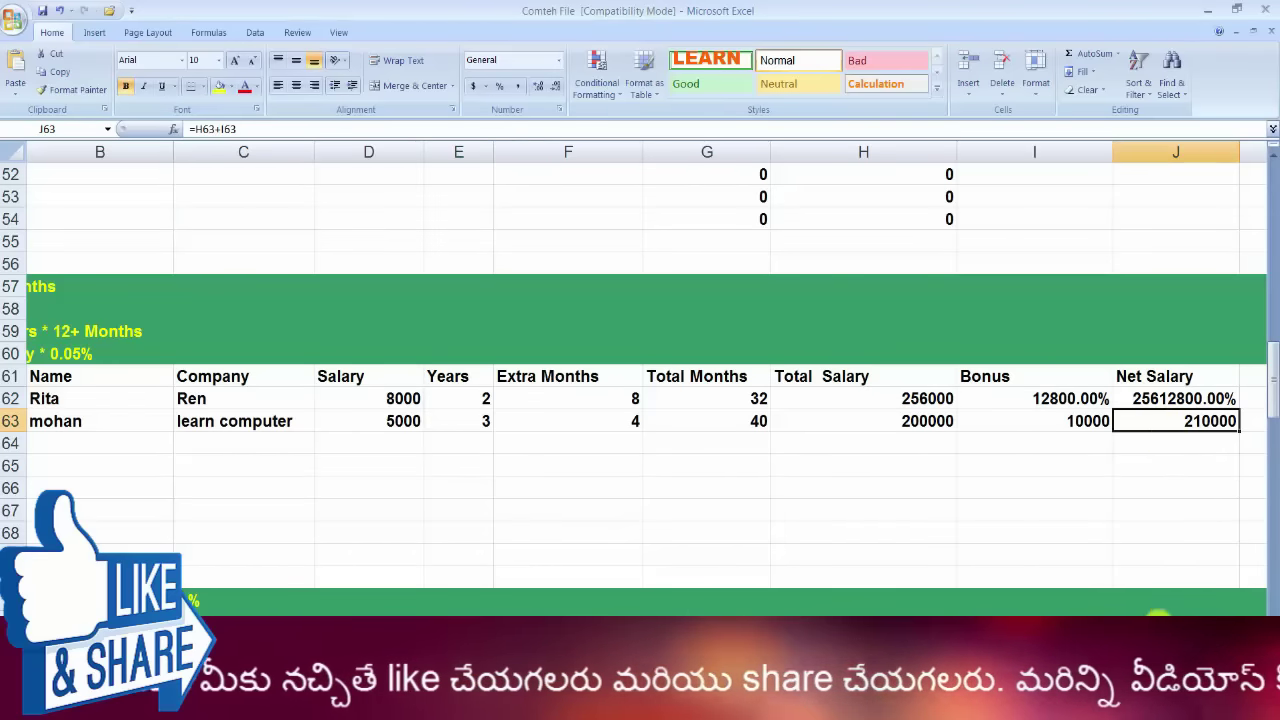
Step: Review the Total Salary, Bonus and Net Salary formulas in H63:J63
{"action": "scroll", "coordinate": [285, 471], "scroll_direction": "left", "scroll_amount": 1}
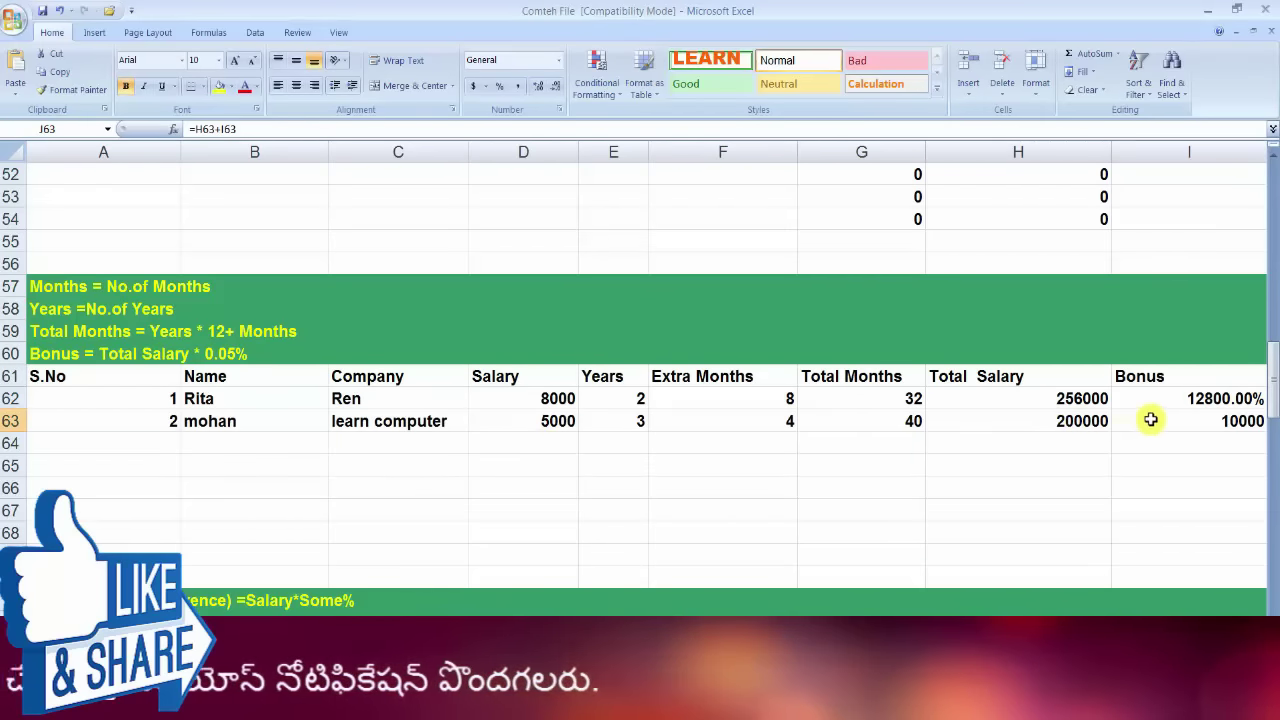
{"action": "left_click", "coordinate": [1065, 421]}
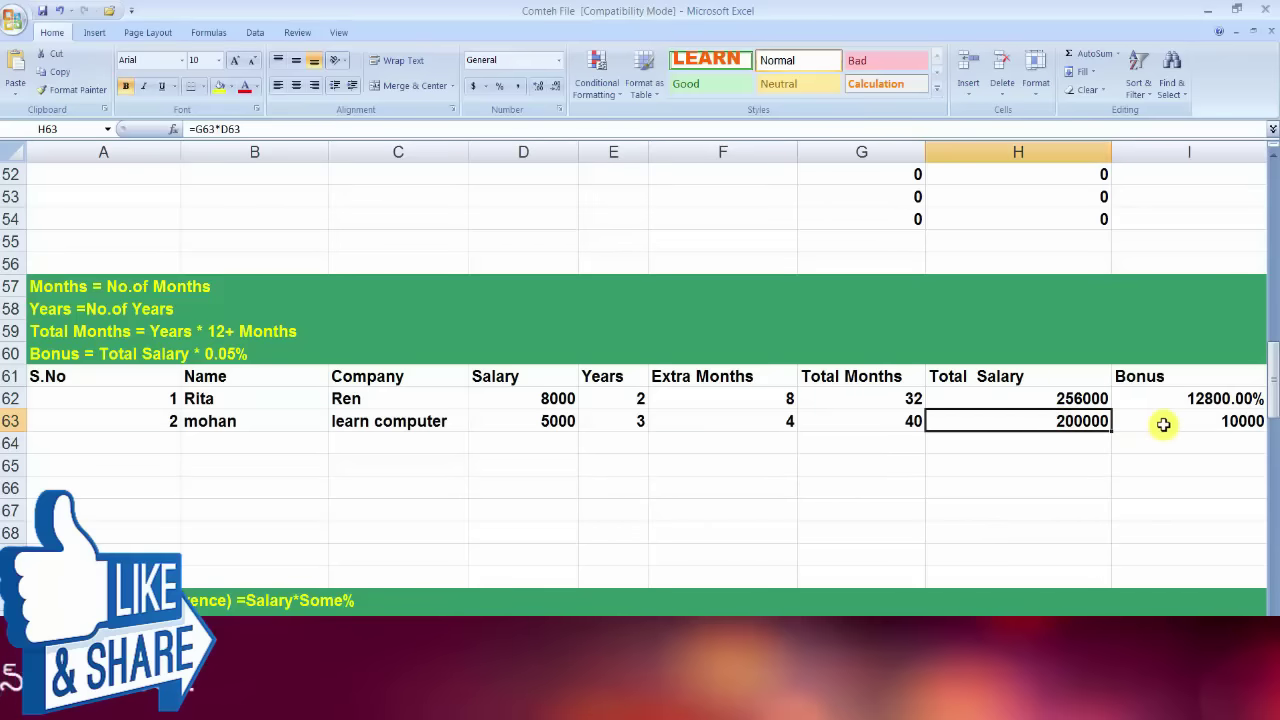
{"action": "left_click", "coordinate": [1163, 424]}
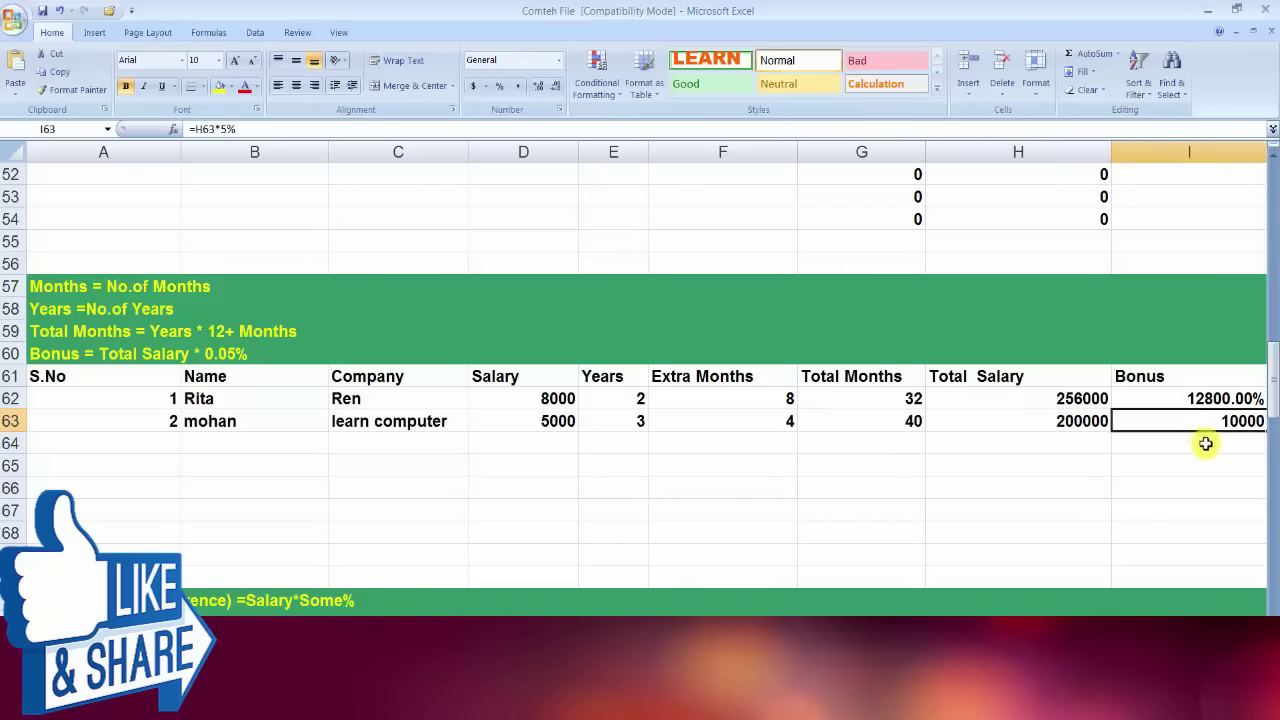
{"action": "scroll", "coordinate": [640, 400], "scroll_direction": "right", "scroll_amount": 1}
{"action": "left_click", "coordinate": [1186, 425]}
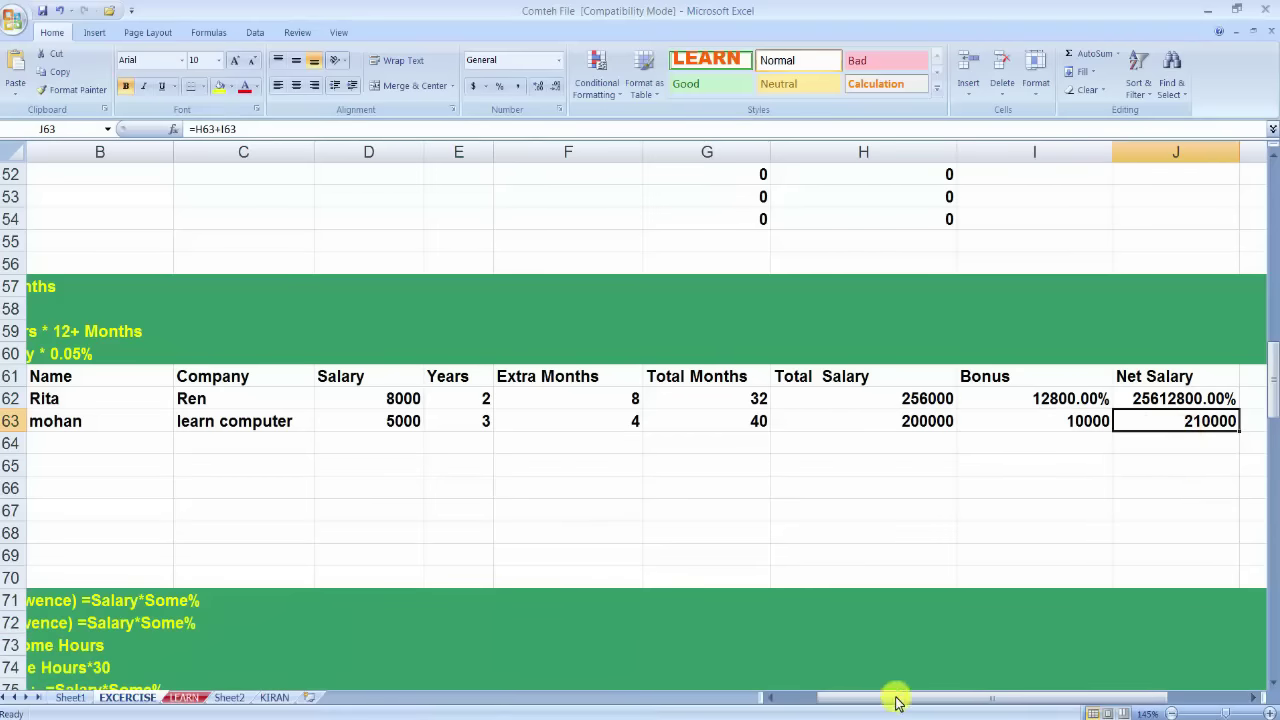
{"action": "mouse_move", "coordinate": [890, 700]}
{"action": "left_mouse_down"}
{"action": "mouse_move", "coordinate": [870, 708]}
{"action": "mouse_move", "coordinate": [886, 708]}
{"action": "left_mouse_up"}
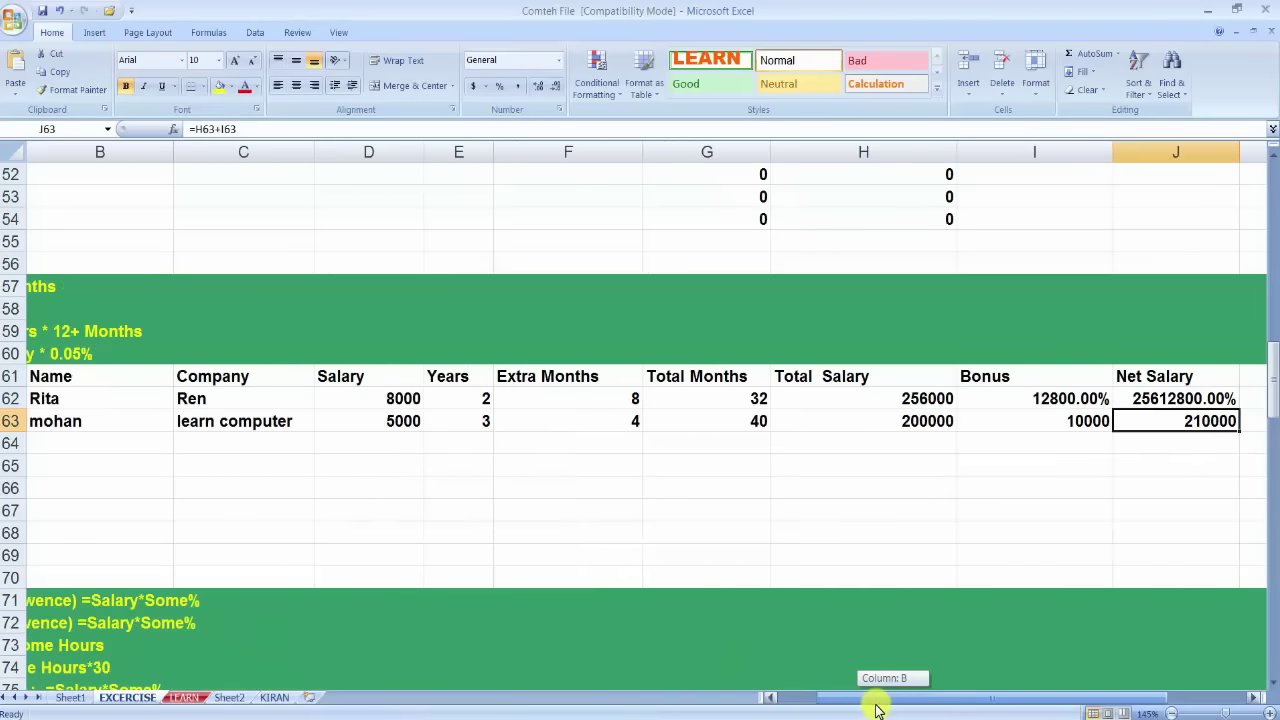
Step: Enter four employee names in rows 64–67 and fill learn computer down the Company column
{"action": "left_click", "coordinate": [115, 445]}
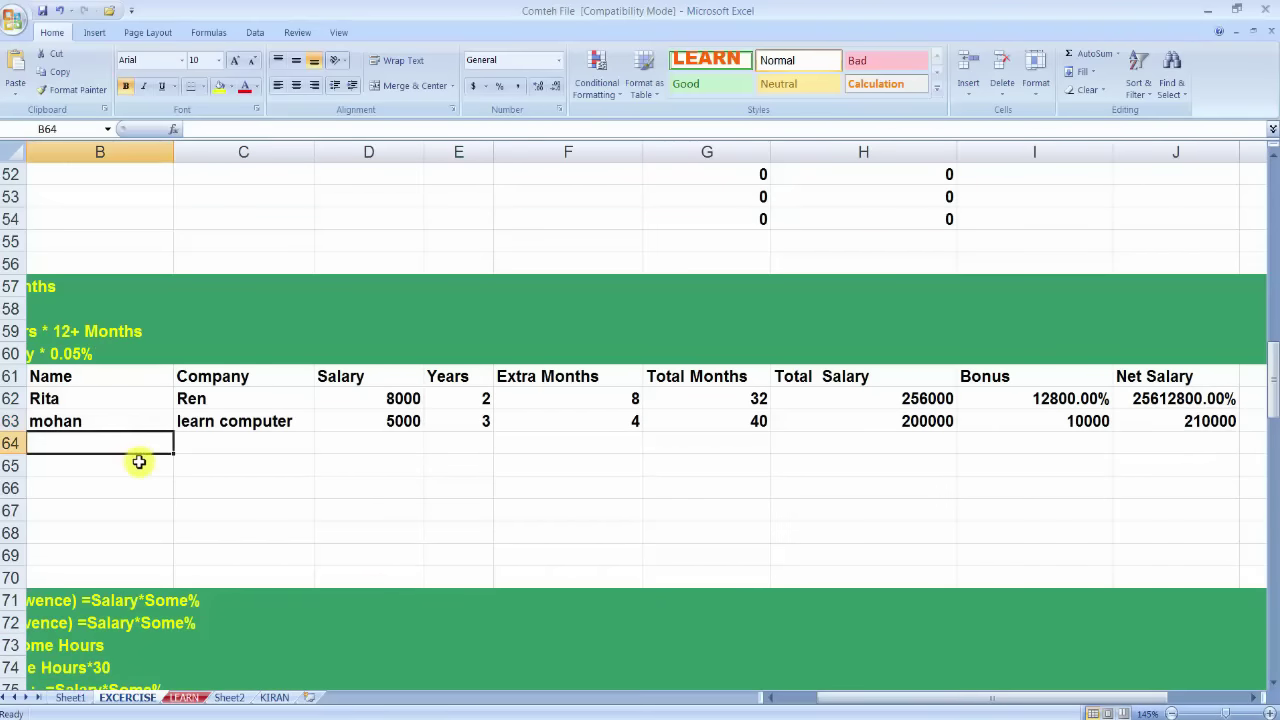
{"action": "type", "text": "rajesh"}
{"action": "key", "text": "Return"}
{"action": "type", "text": "sue"}
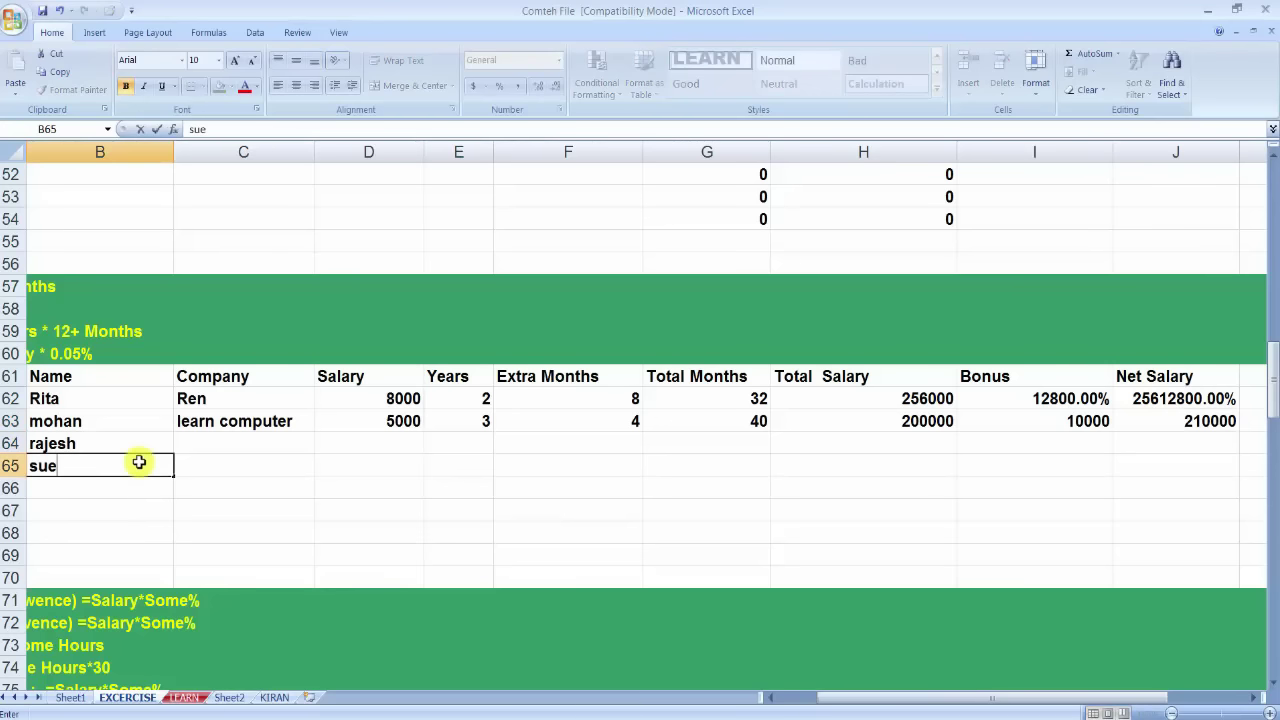
{"action": "type", "text": "esh"}
{"action": "key", "text": "Return"}
{"action": "type", "text": "mah"}
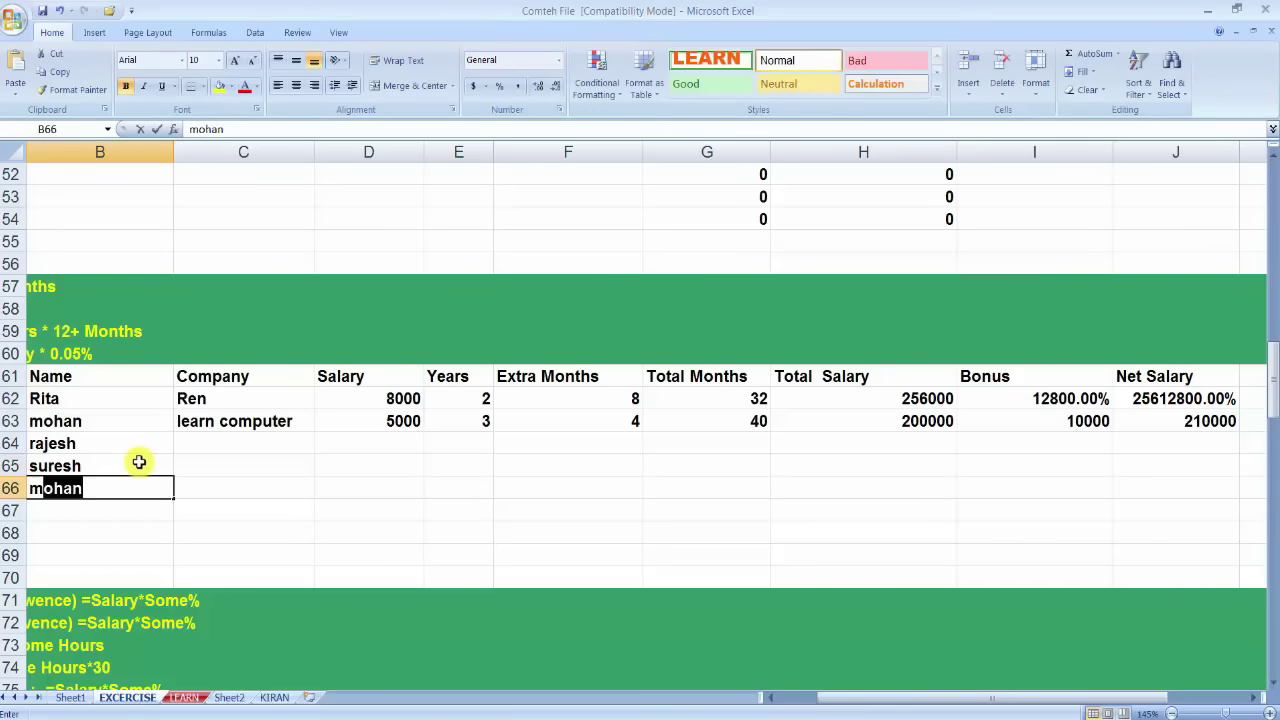
{"action": "type", "text": "esh"}
{"action": "key", "text": "Return"}
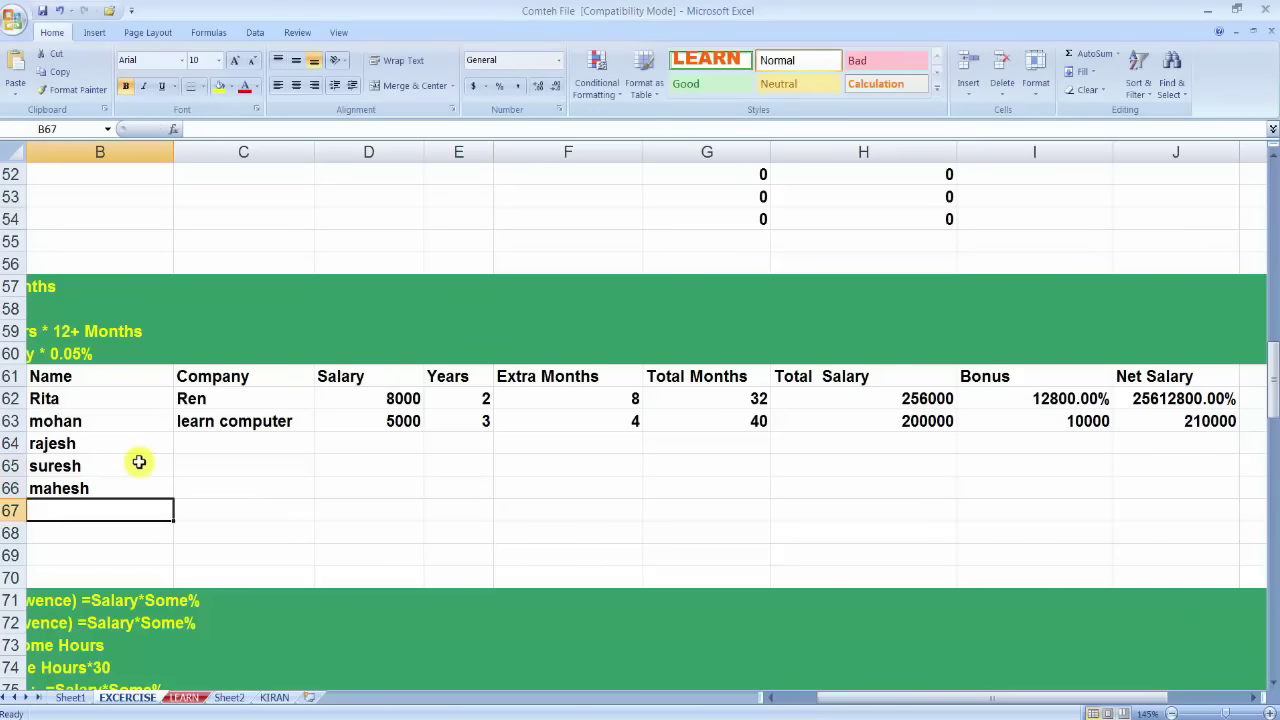
{"action": "type", "text": "lokesh"}
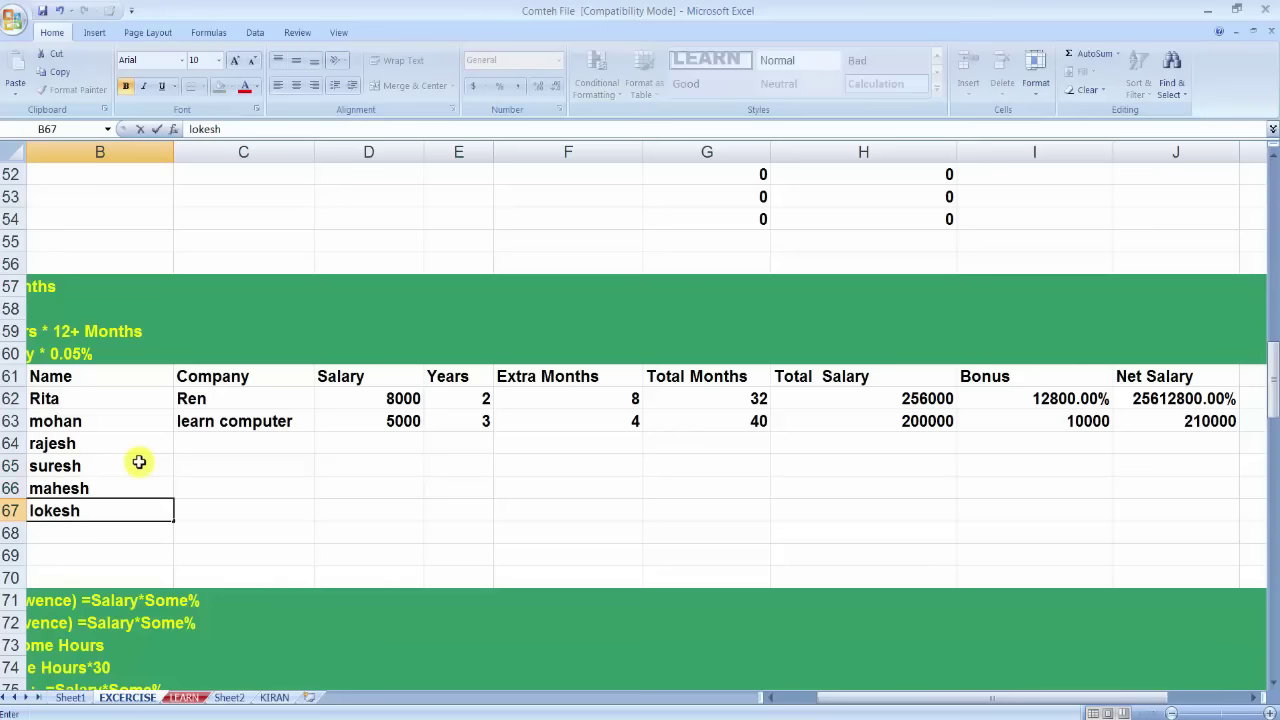
{"action": "key", "text": "Right"}
{"action": "key", "text": "Up"}
{"action": "key", "text": "Up"}
{"action": "key", "text": "Up"}
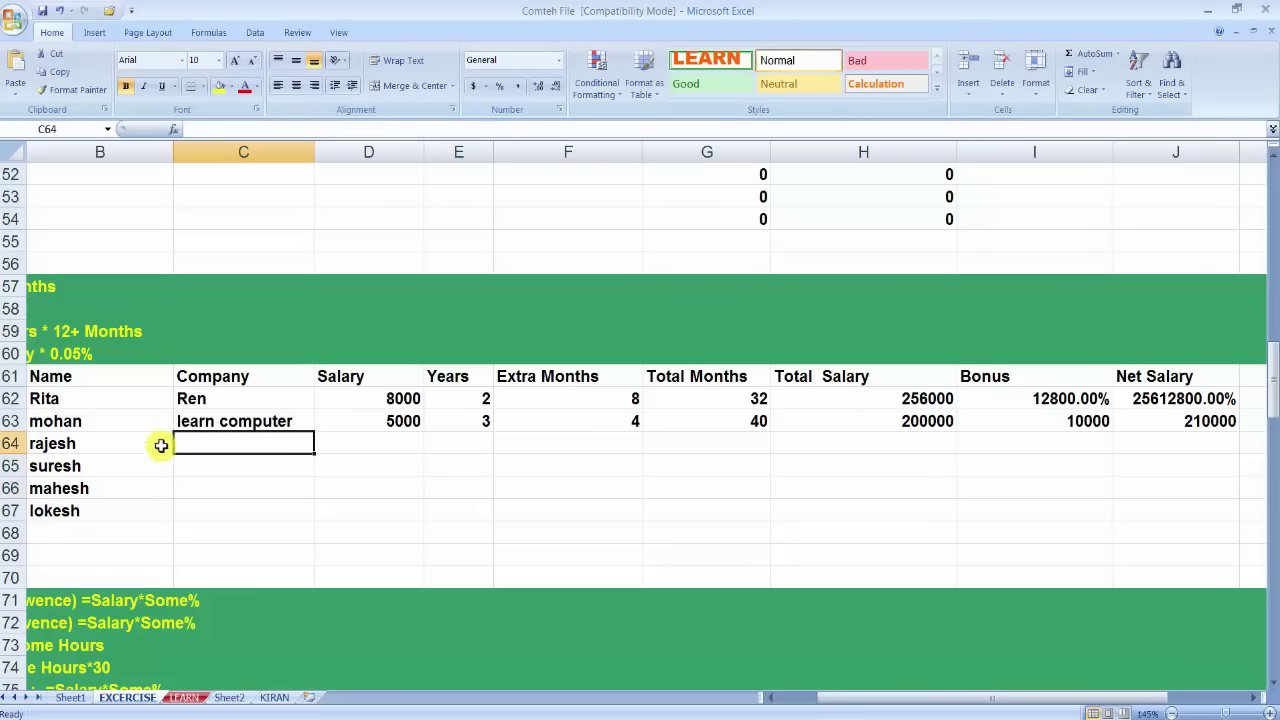
{"action": "left_click", "coordinate": [189, 429]}
{"action": "left_click_drag", "start_coordinate": [315, 432], "coordinate": [309, 517]}
Step: Enter salaries 2000, 6000, 2500 and 1500 in D64:D67
{"action": "left_click", "coordinate": [391, 438]}
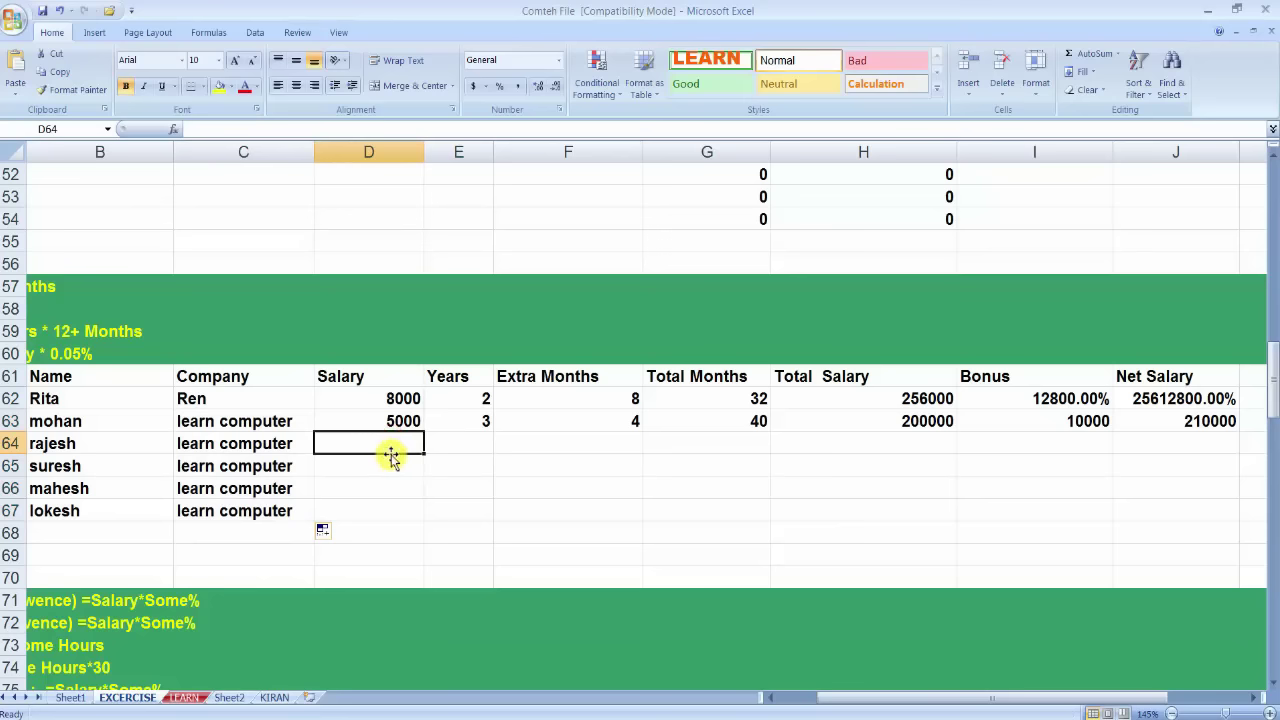
{"action": "type", "text": "2000"}
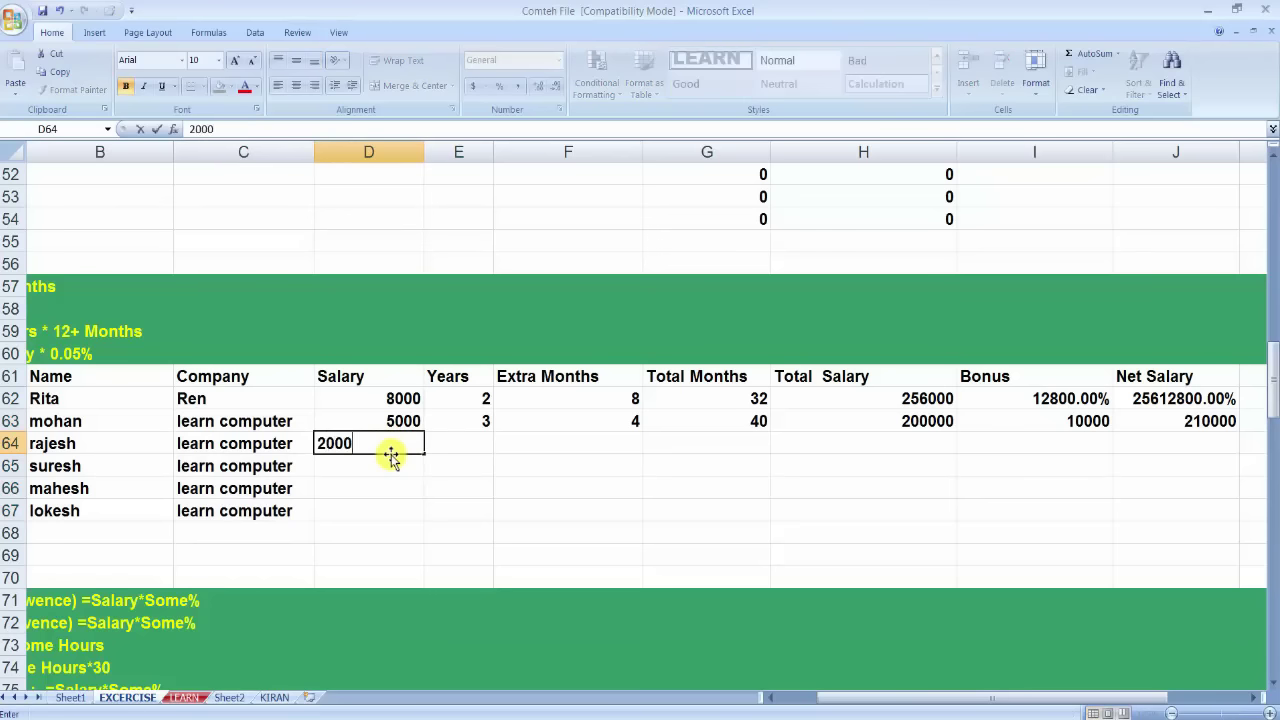
{"action": "key", "text": "Return"}
{"action": "type", "text": "6"}
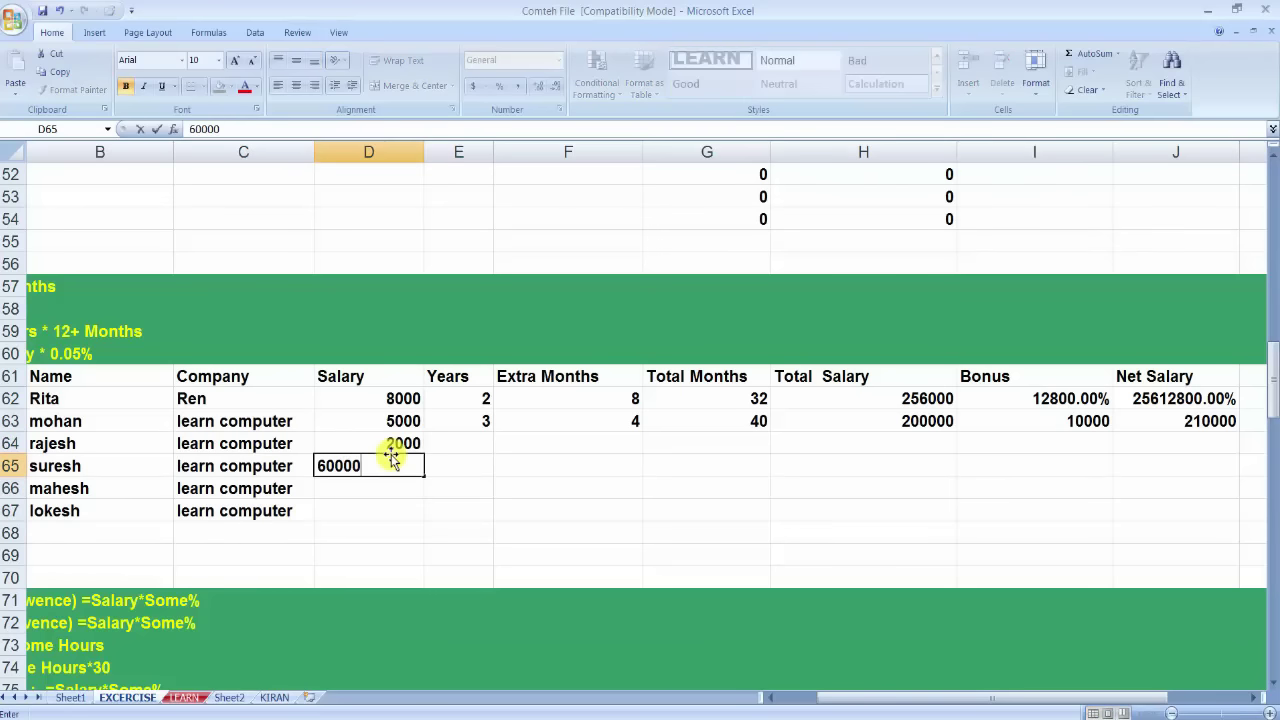
{"action": "type", "text": "0000"}
{"action": "key", "text": "BackSpace"}
{"action": "key", "text": "Return"}
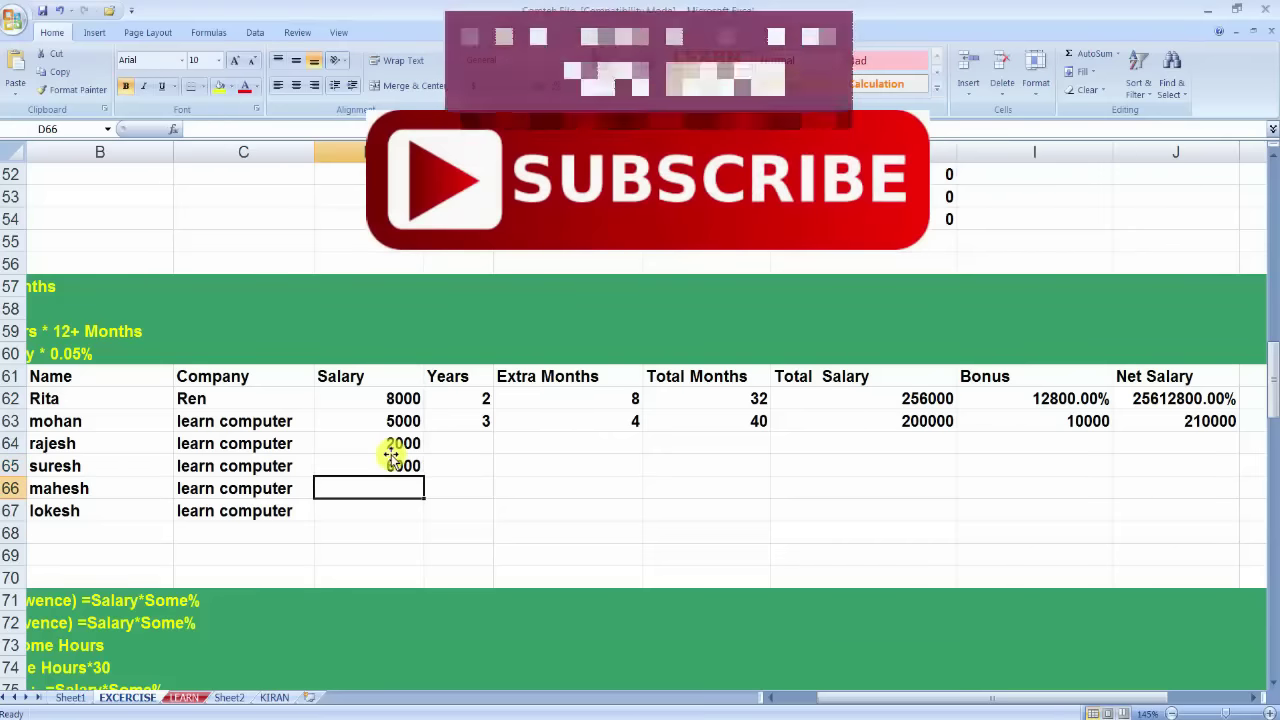
{"action": "type", "text": "2500"}
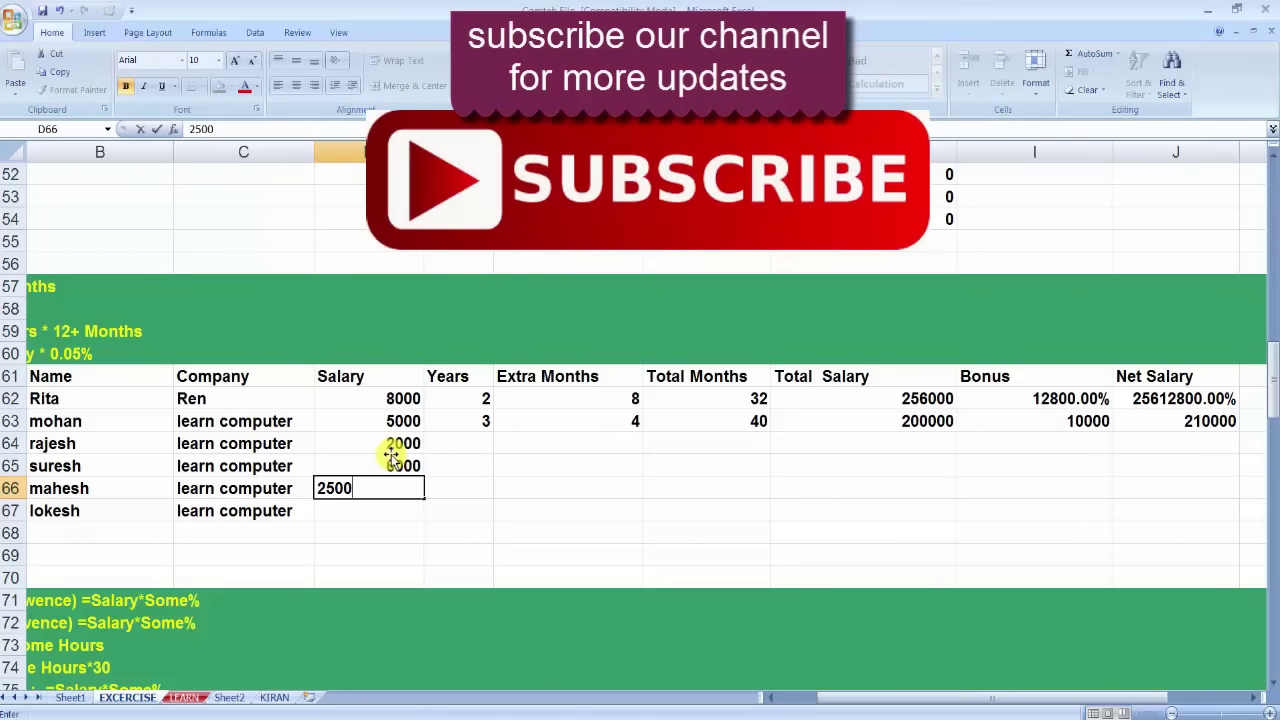
{"action": "key", "text": "Return"}
{"action": "type", "text": "1500"}
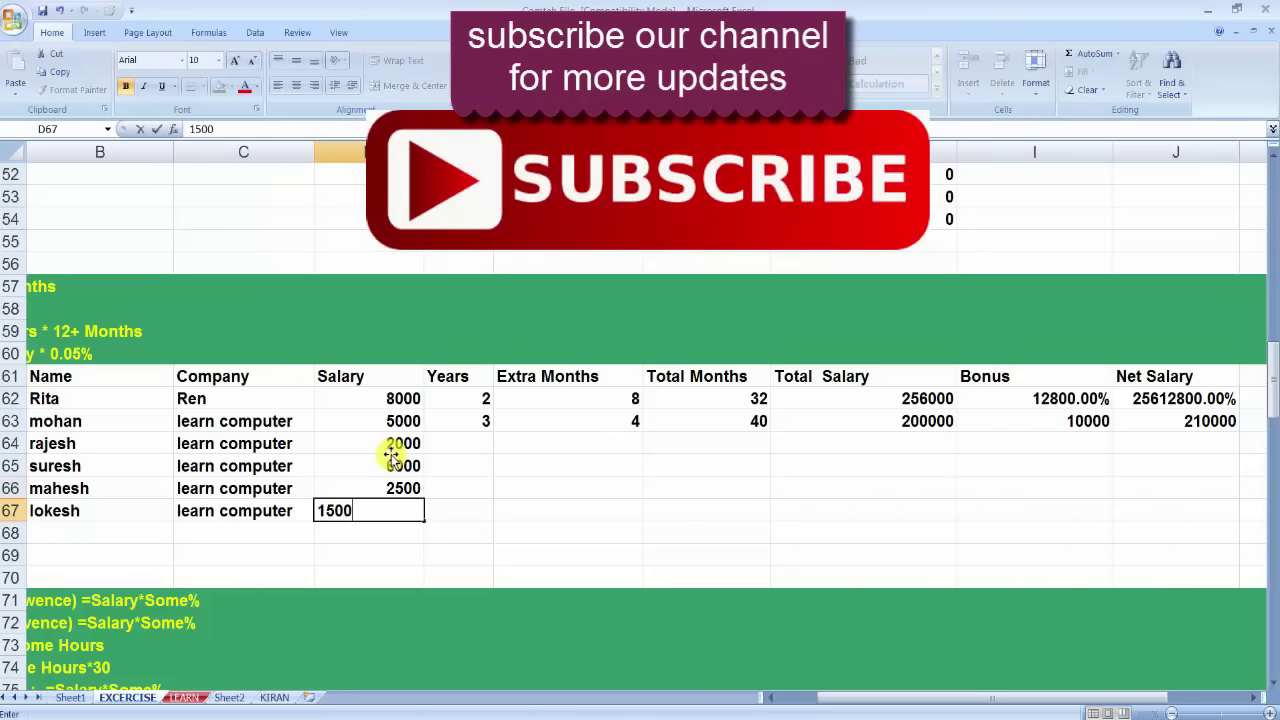
{"action": "key", "text": "Tab"}
Step: Copy 3 years from E63 down to rows 64–67
{"action": "key", "text": "Up"}
{"action": "key", "text": "Up"}
{"action": "key", "text": "Up"}
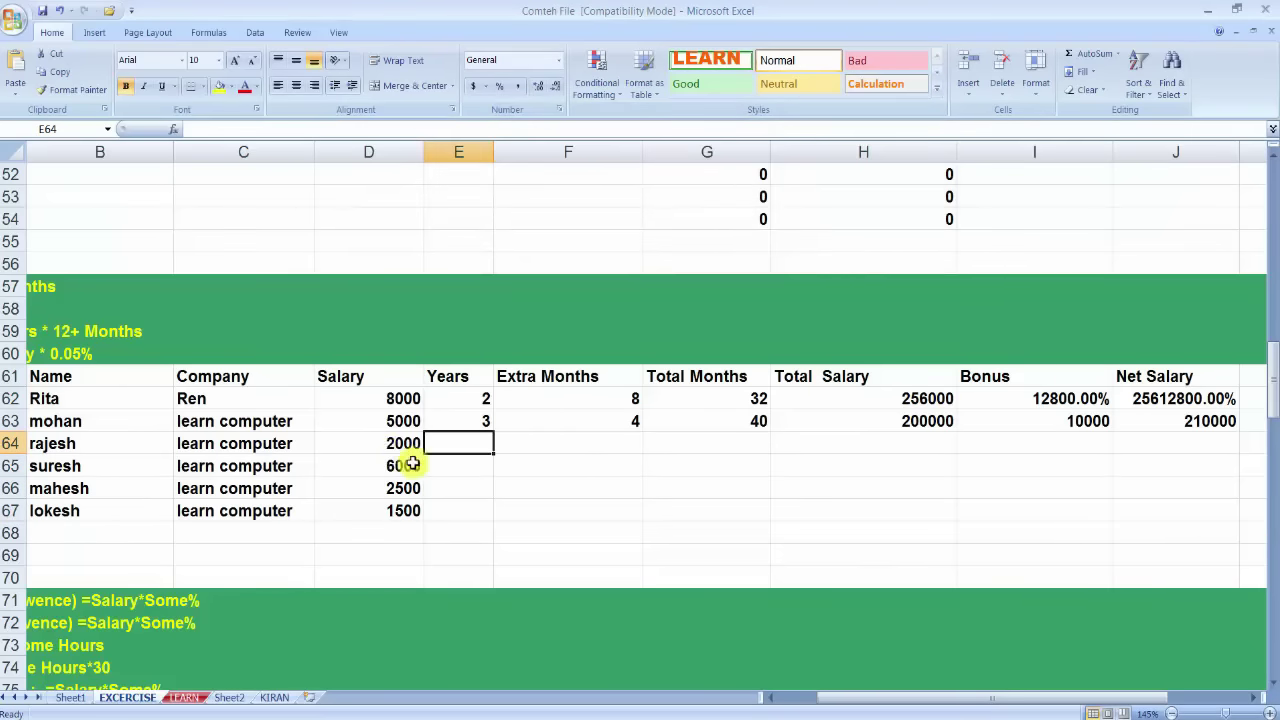
{"action": "left_click", "coordinate": [472, 421]}
{"action": "left_click_drag", "start_coordinate": [496, 432], "coordinate": [484, 518]}
{"action": "left_click", "coordinate": [598, 437]}
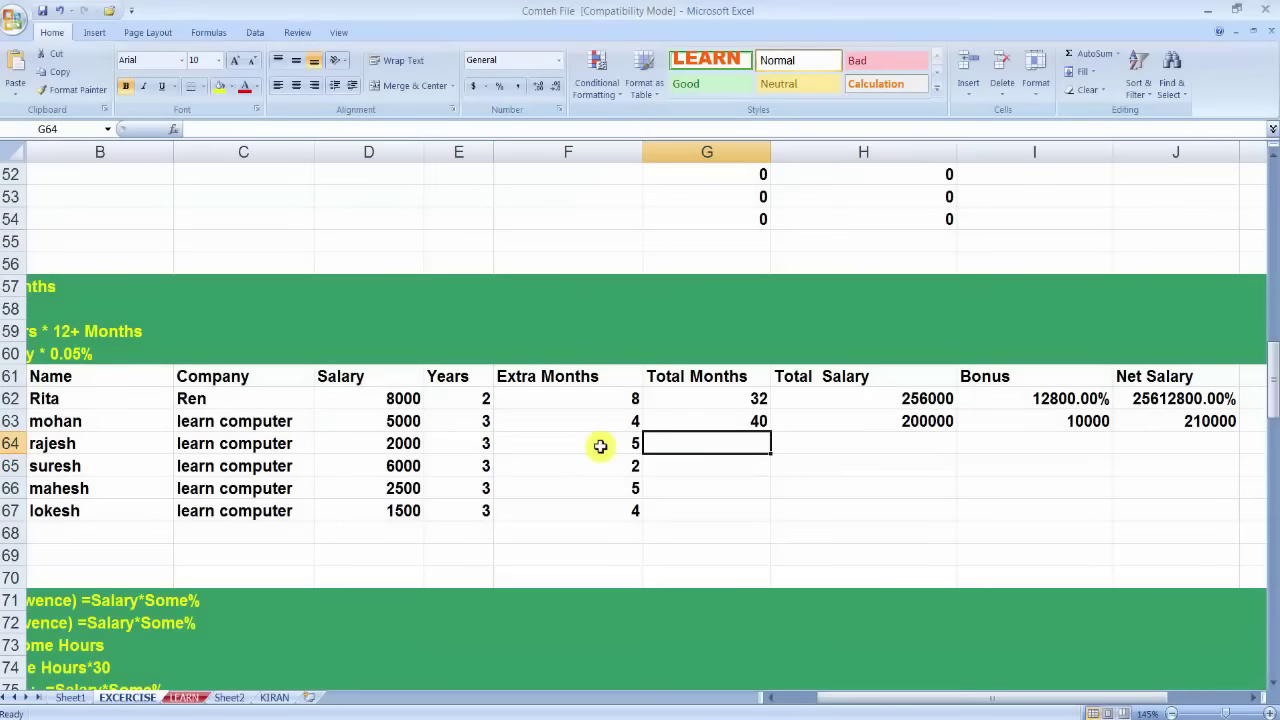
Step: Fill the row 63 Total Months, Total Salary, Bonus and Net Salary formulas down through row 67
{"action": "left_click", "coordinate": [735, 423]}
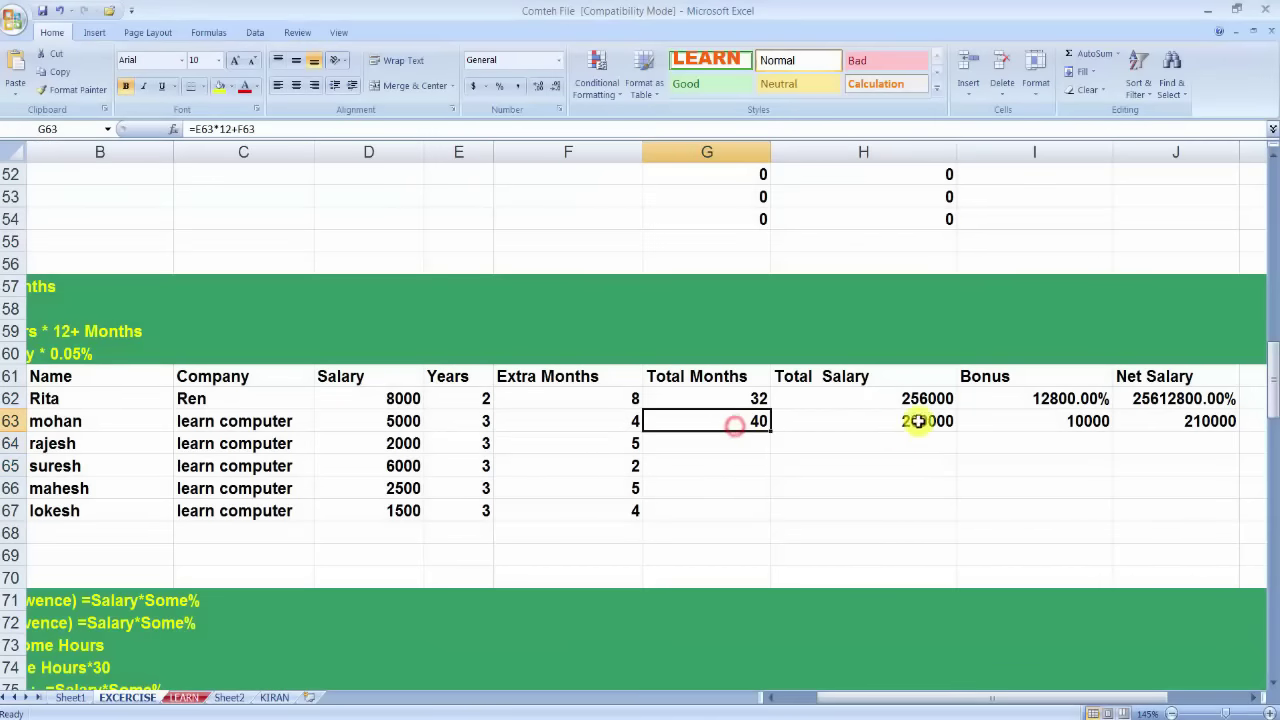
{"action": "left_click", "coordinate": [891, 423]}
{"action": "left_click", "coordinate": [1012, 425]}
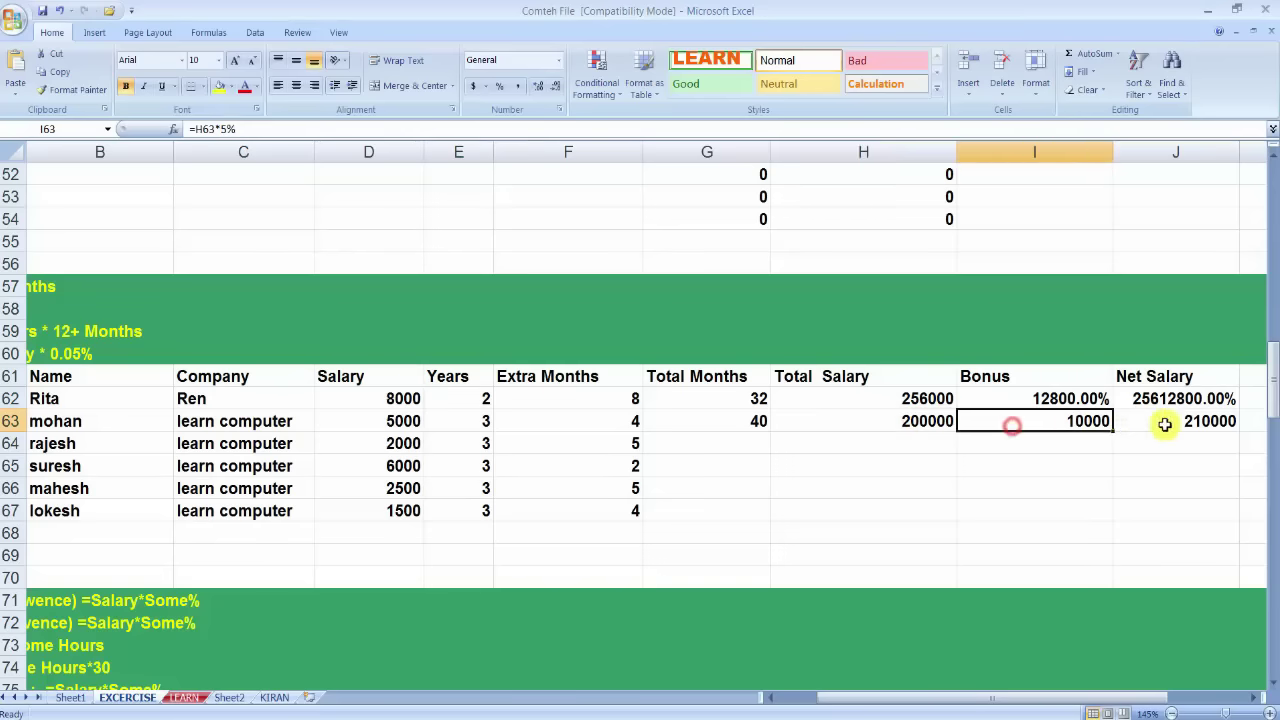
{"action": "left_click", "coordinate": [1165, 424]}
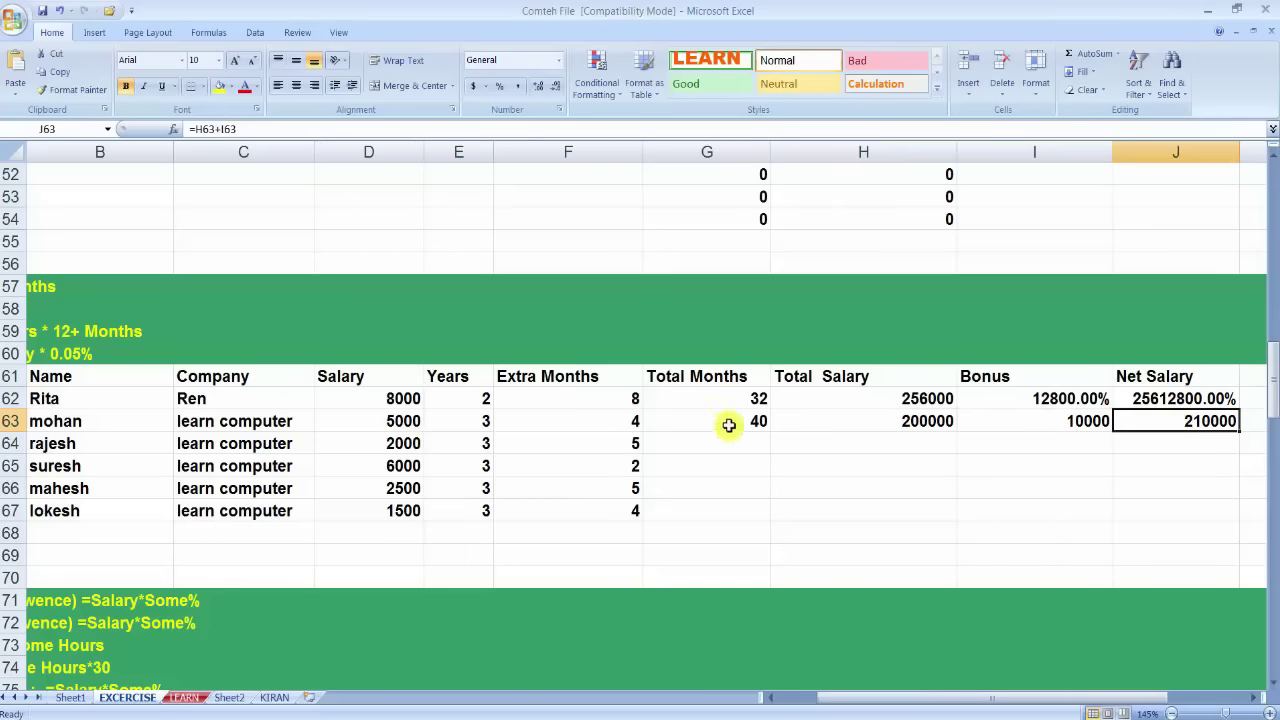
{"action": "left_click_drag", "start_coordinate": [700, 423], "coordinate": [1152, 430]}
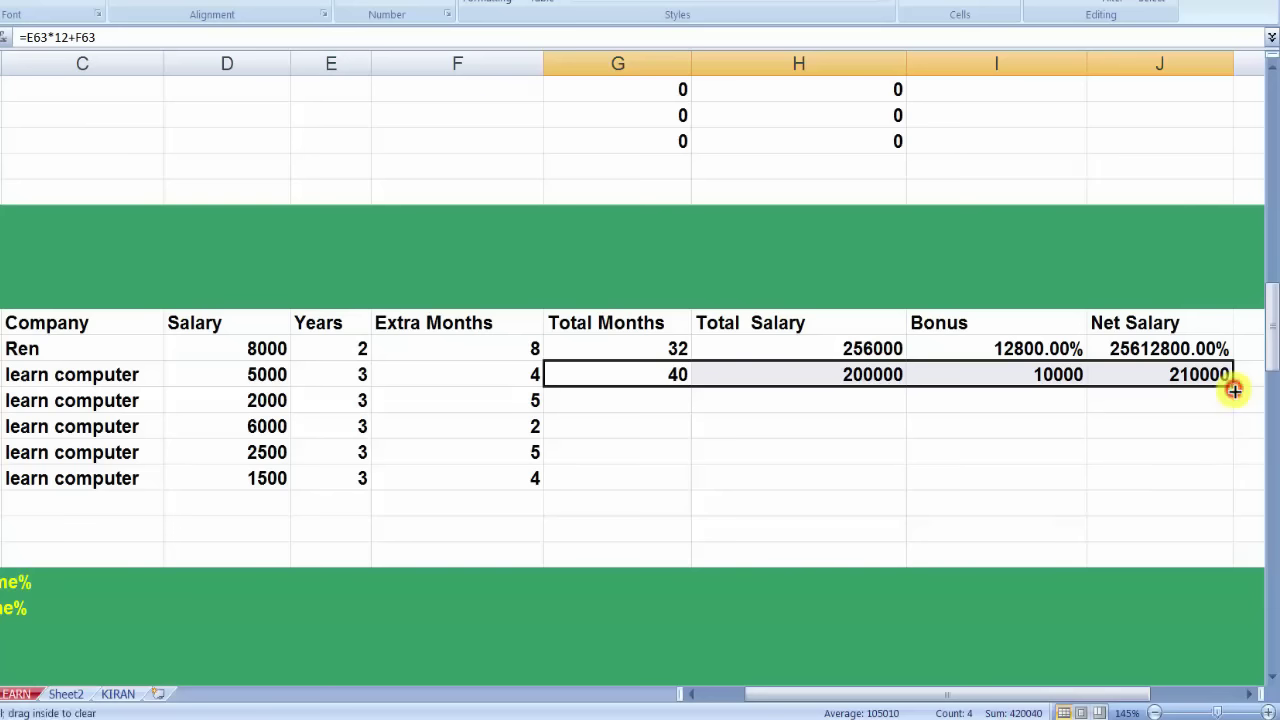
{"action": "left_click_drag", "start_coordinate": [1234, 390], "coordinate": [1224, 472]}
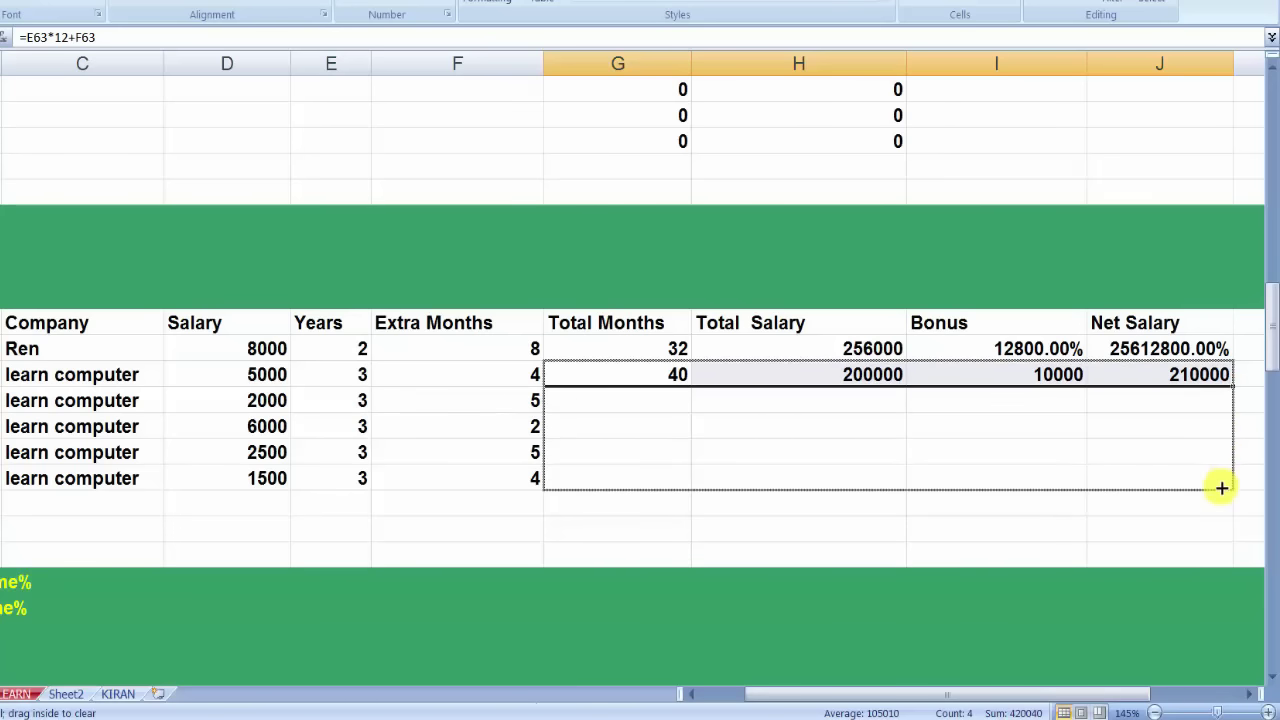
{"action": "left_click_drag", "start_coordinate": [1222, 487], "coordinate": [1220, 486]}
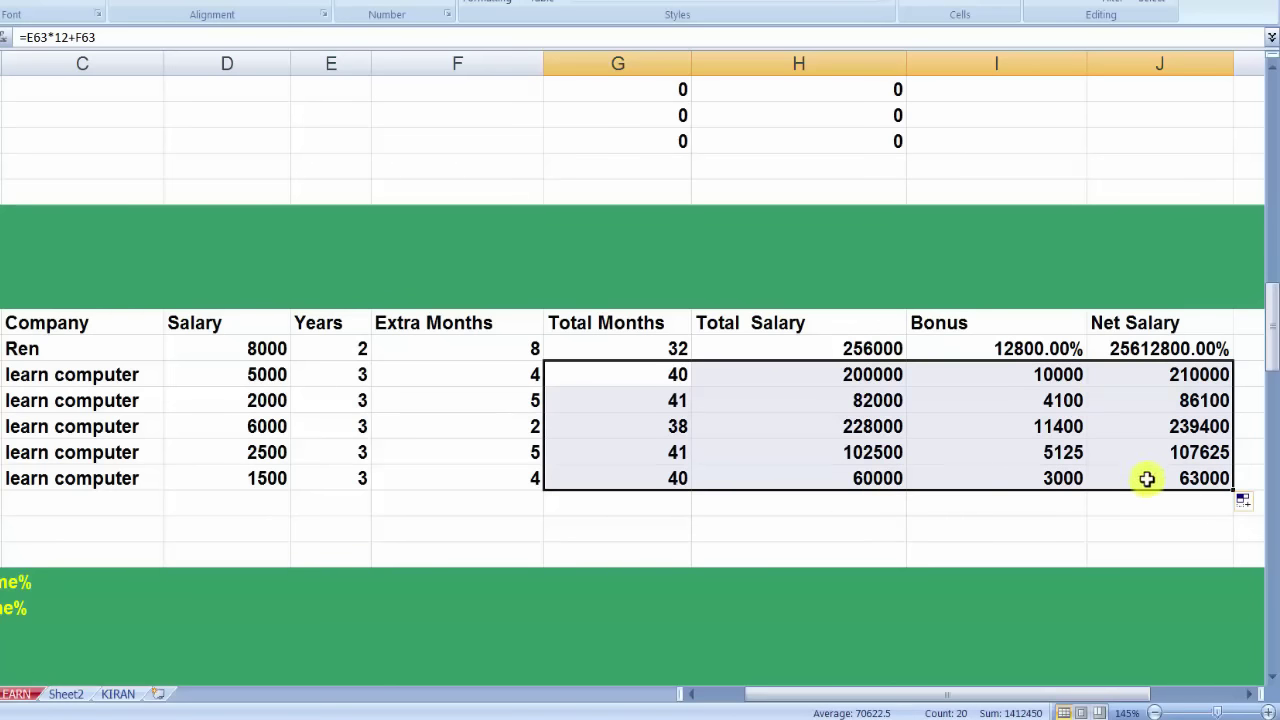
{"action": "left_click_drag", "start_coordinate": [962, 698], "coordinate": [960, 702]}
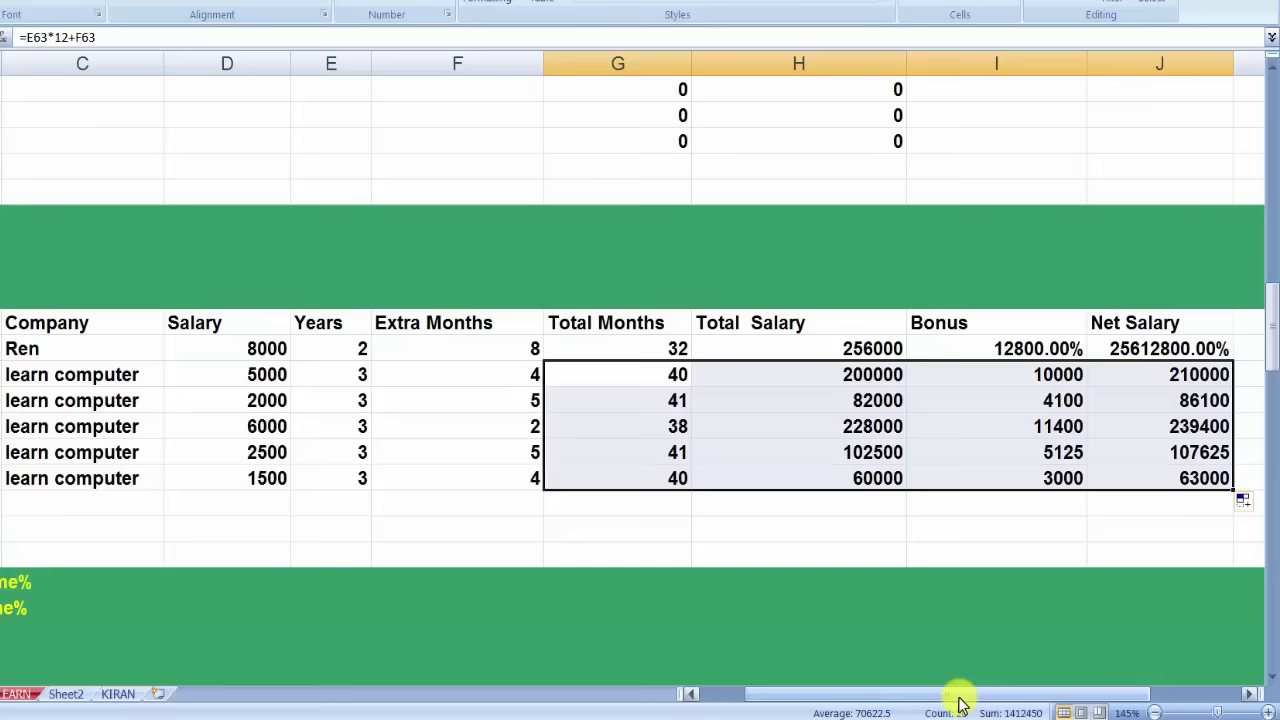
{"action": "left_click", "coordinate": [868, 701]}
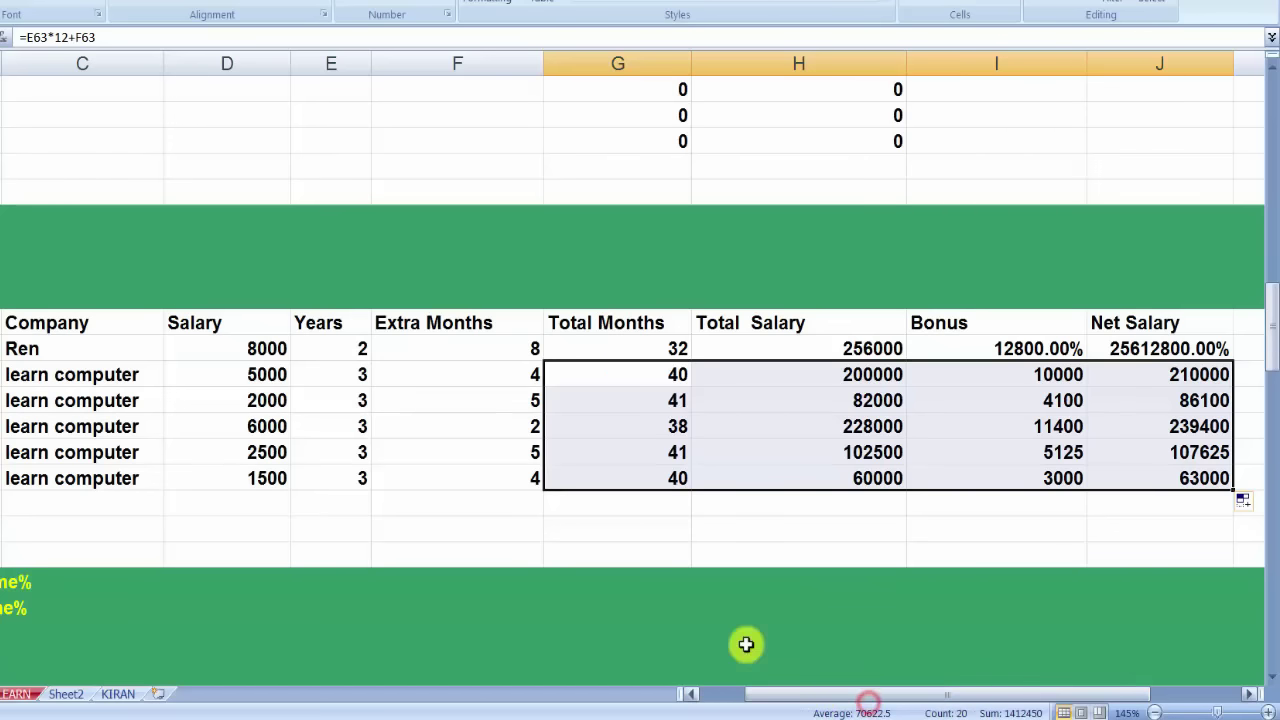
{"action": "left_click", "coordinate": [684, 525]}
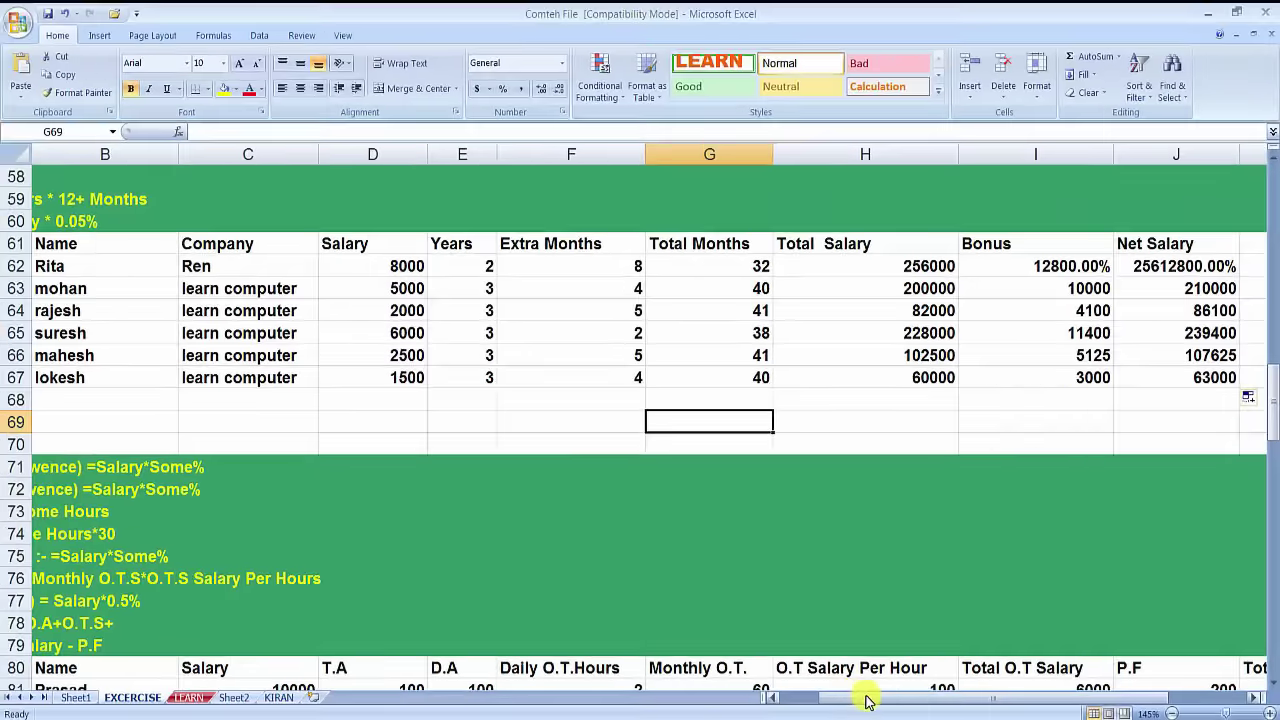
{"action": "scroll", "coordinate": [868, 701], "scroll_direction": "down", "scroll_amount": 3}
{"action": "left_click", "coordinate": [46, 265]}
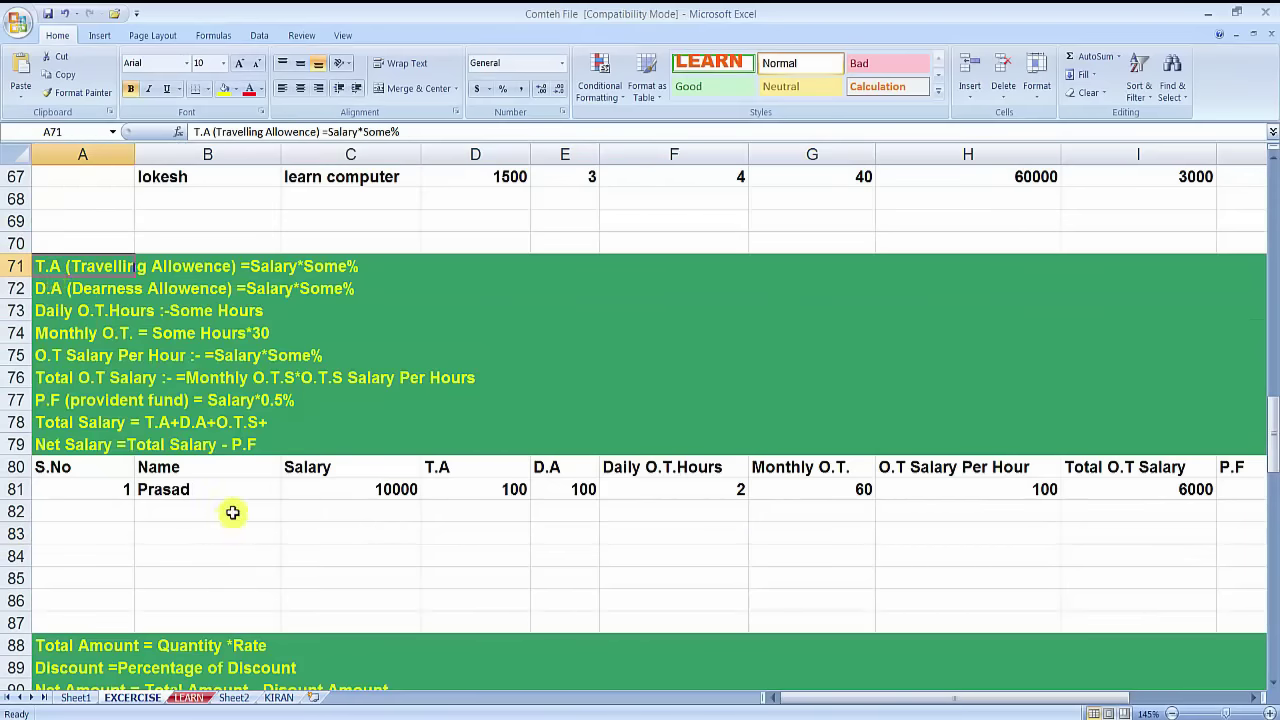
{"action": "left_click", "coordinate": [114, 511]}
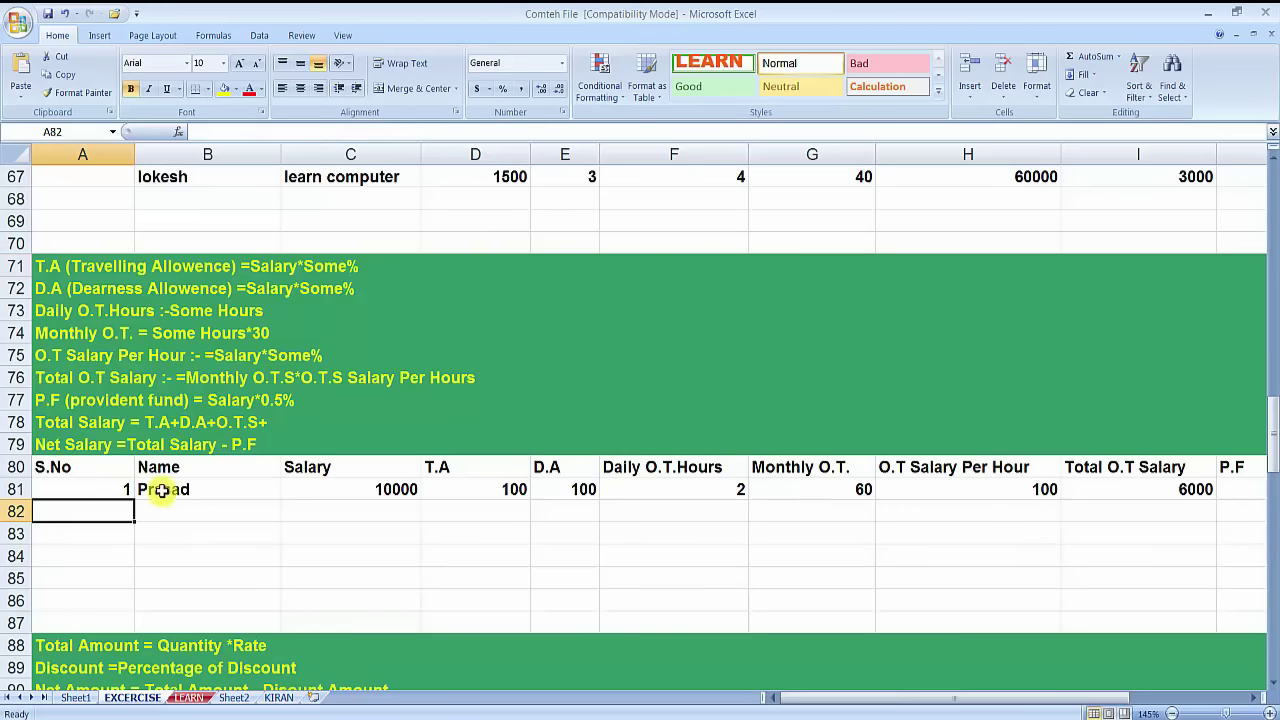
{"action": "left_click", "coordinate": [161, 490]}
{"action": "left_click", "coordinate": [350, 486]}
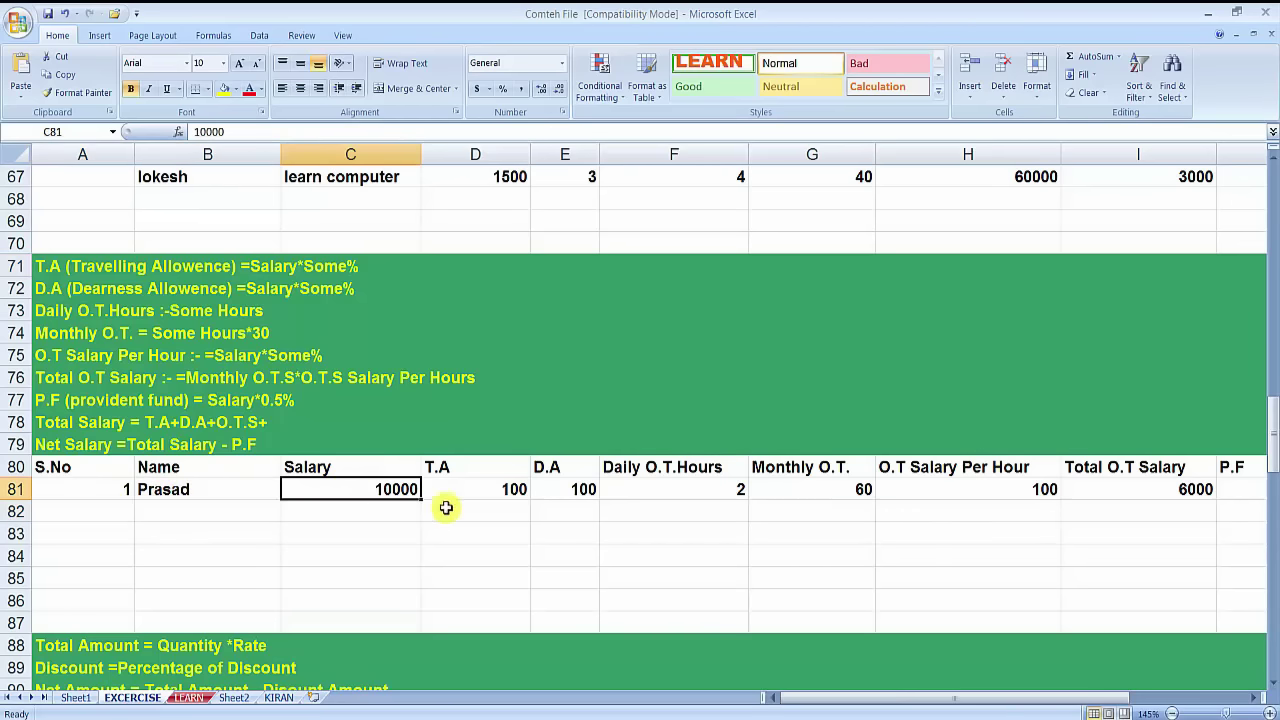
{"action": "left_click", "coordinate": [473, 489]}
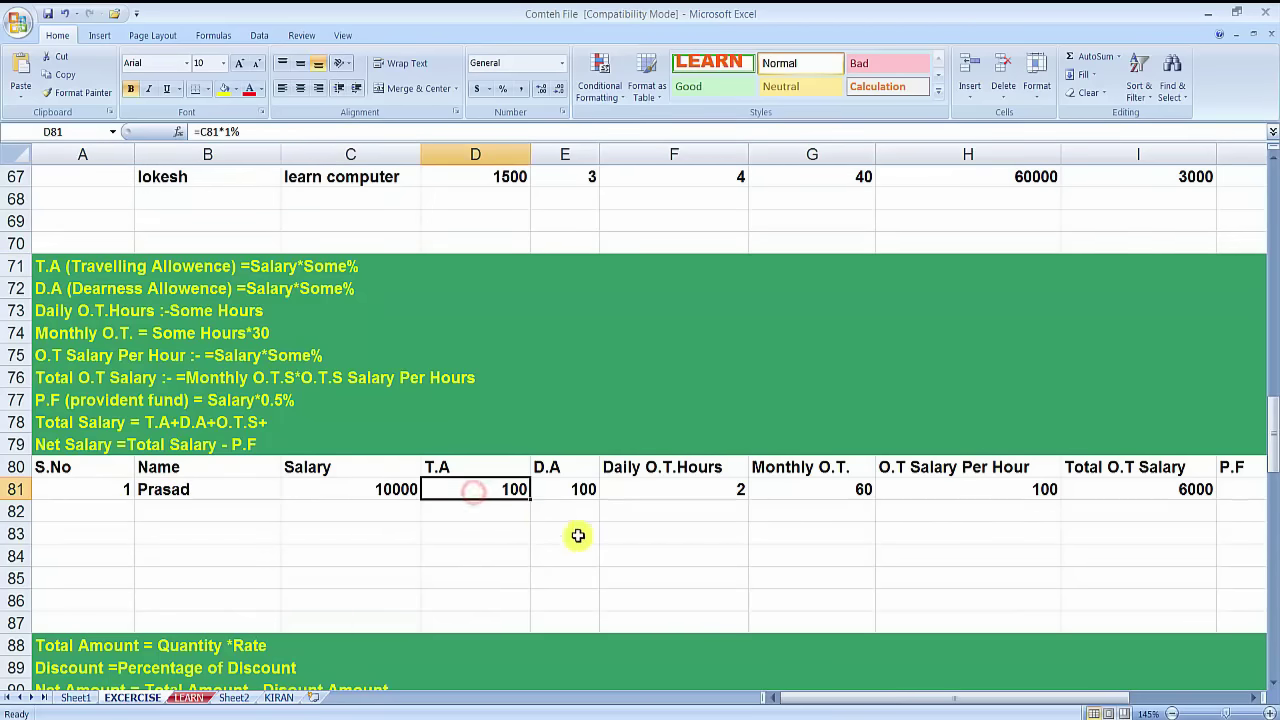
{"action": "left_click_drag", "start_coordinate": [847, 698], "coordinate": [868, 705]}
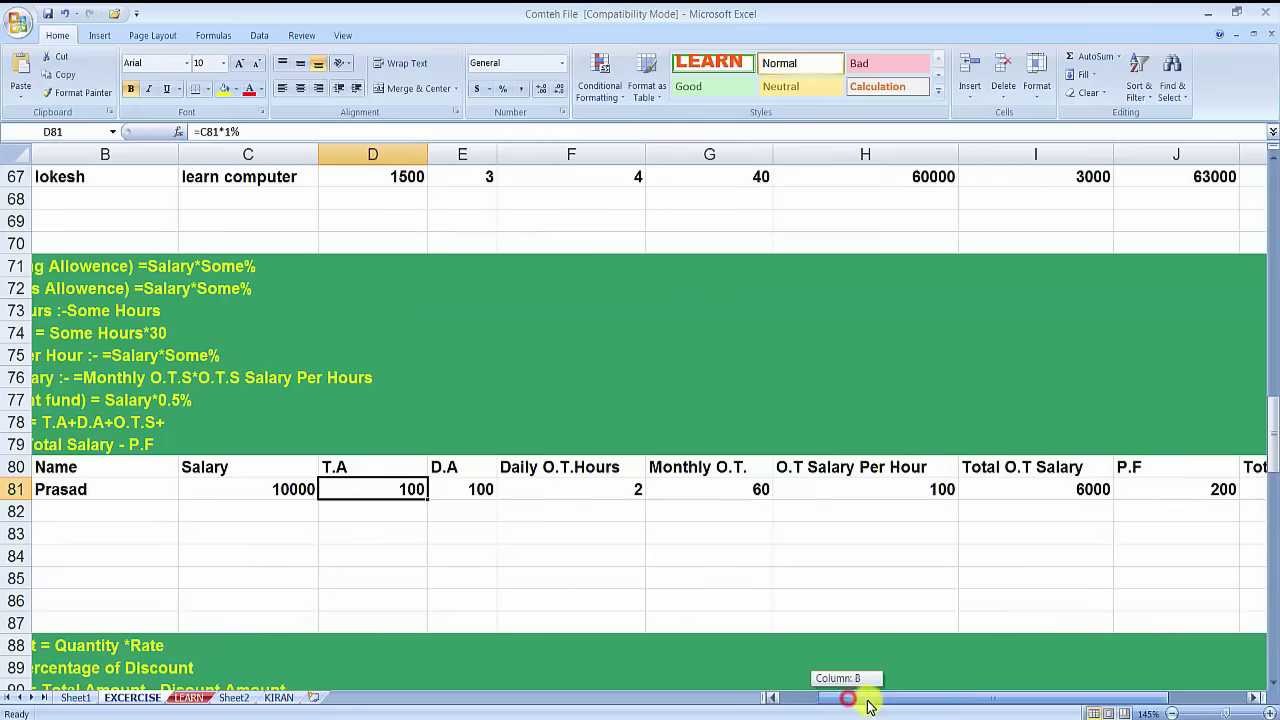
{"action": "left_click", "coordinate": [466, 488]}
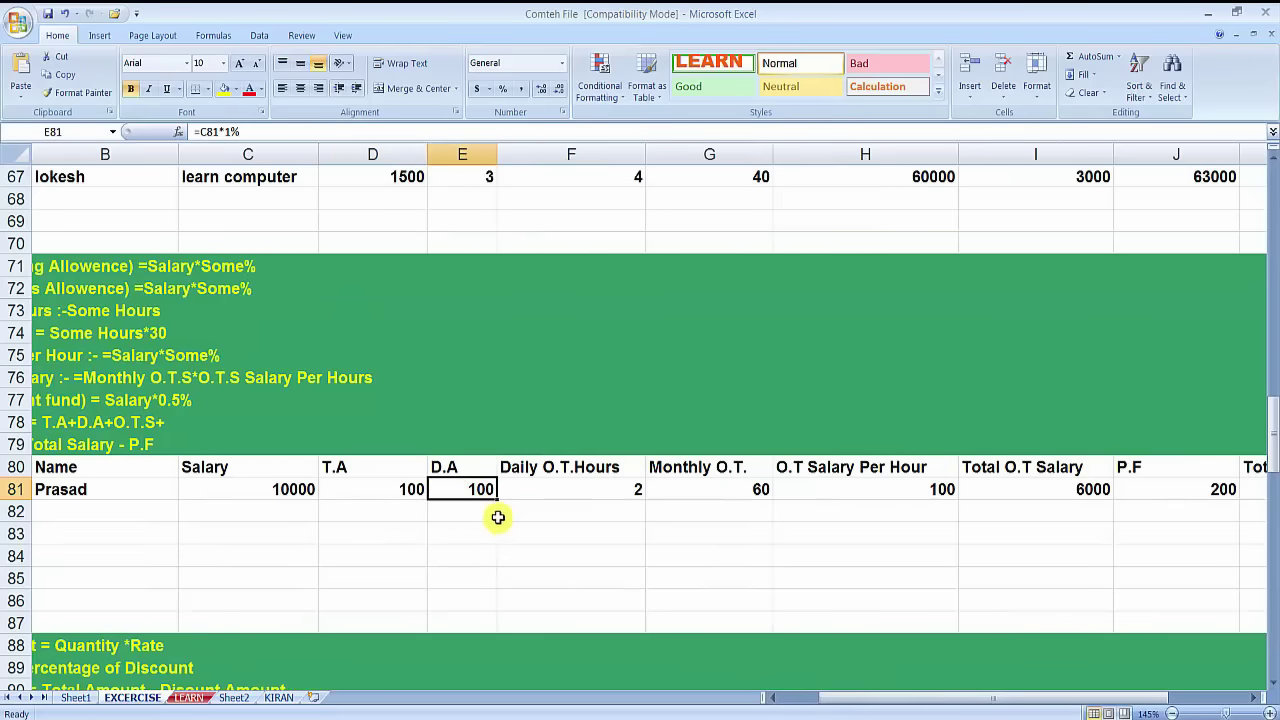
{"action": "left_click", "coordinate": [560, 493]}
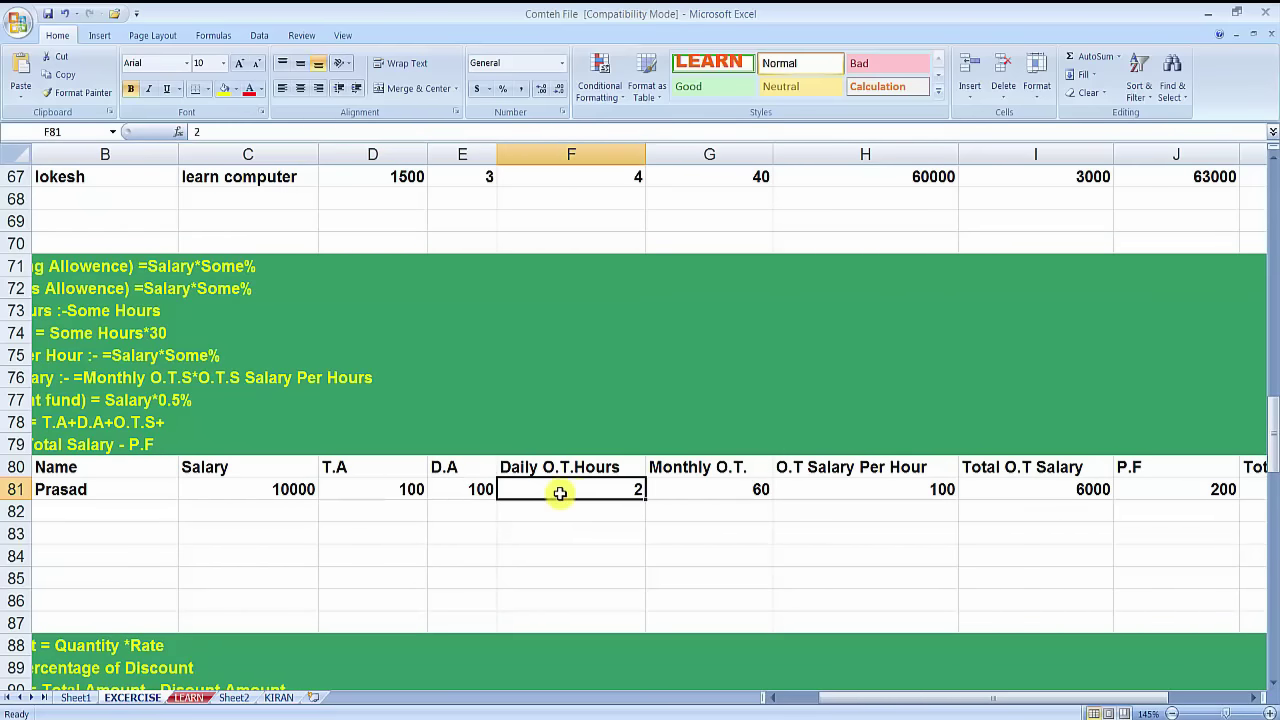
{"action": "left_click", "coordinate": [692, 493]}
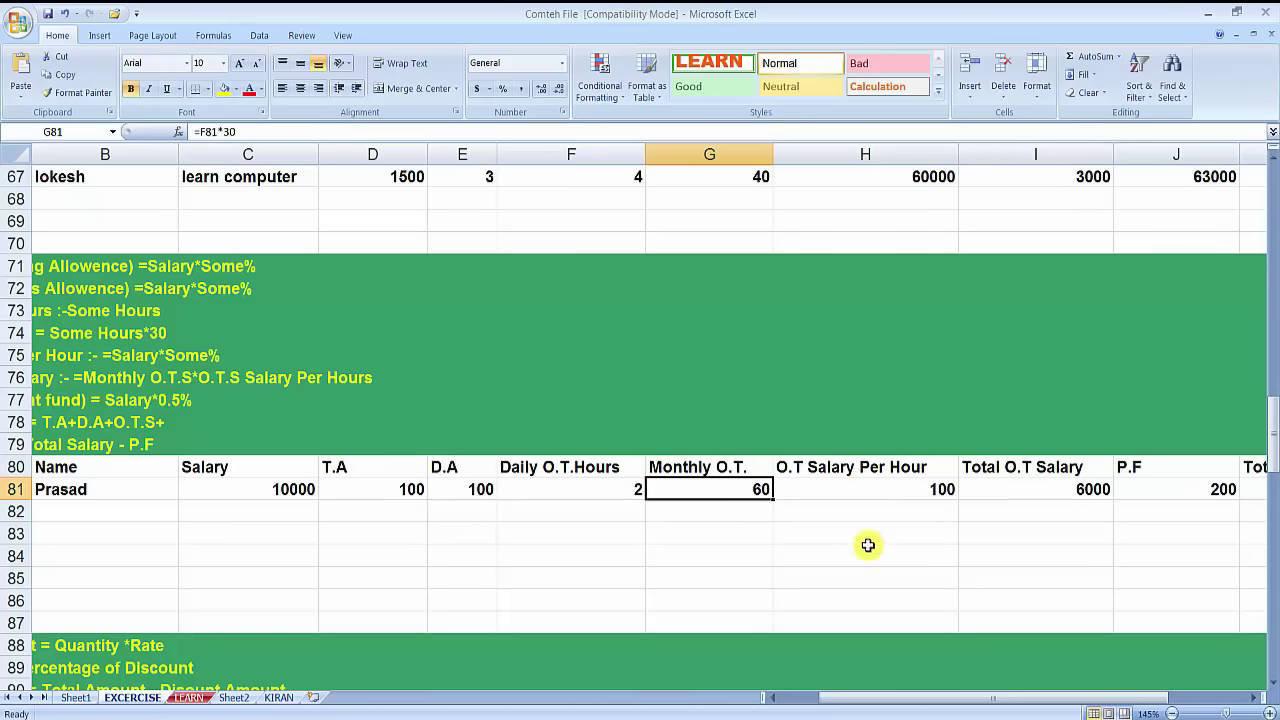
{"action": "mouse_move", "coordinate": [880, 706]}
{"action": "left_mouse_down"}
{"action": "mouse_move", "coordinate": [851, 698]}
{"action": "mouse_move", "coordinate": [890, 700]}
{"action": "left_mouse_up"}
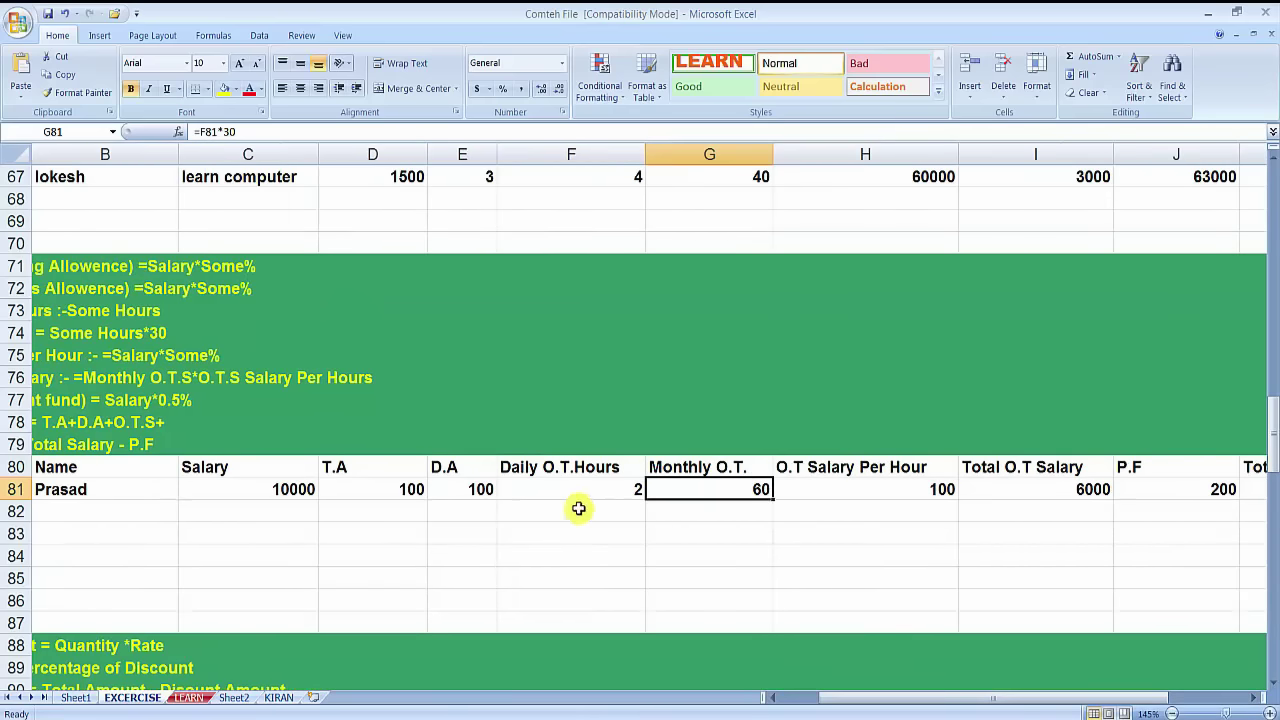
{"action": "left_click", "coordinate": [268, 490]}
{"action": "left_click", "coordinate": [390, 491]}
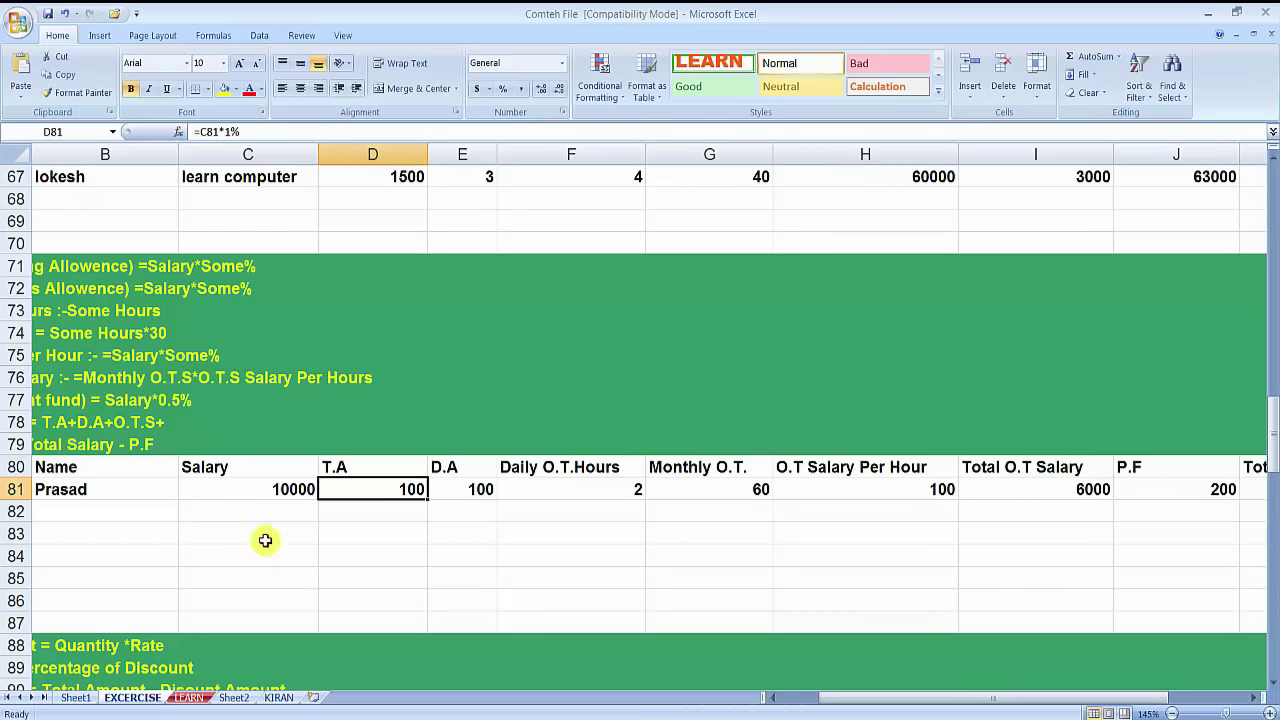
{"action": "left_click", "coordinate": [277, 490]}
{"action": "left_click", "coordinate": [363, 488]}
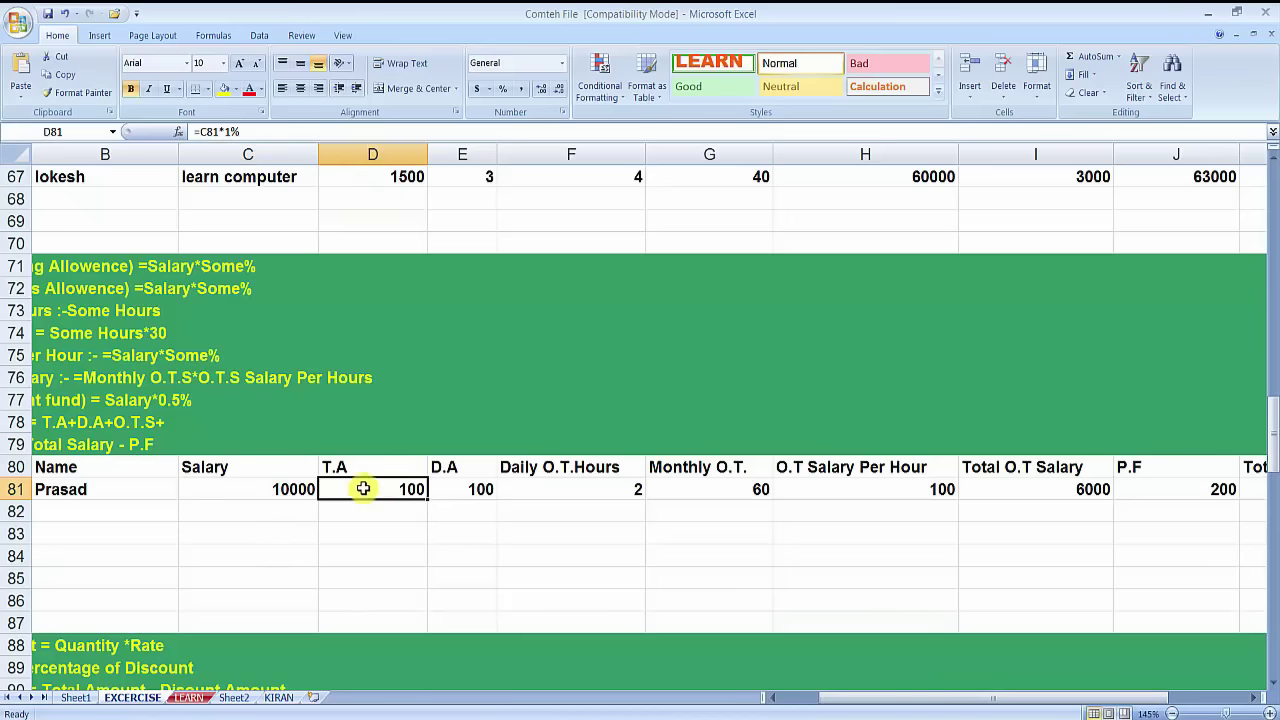
{"action": "left_click", "coordinate": [442, 489]}
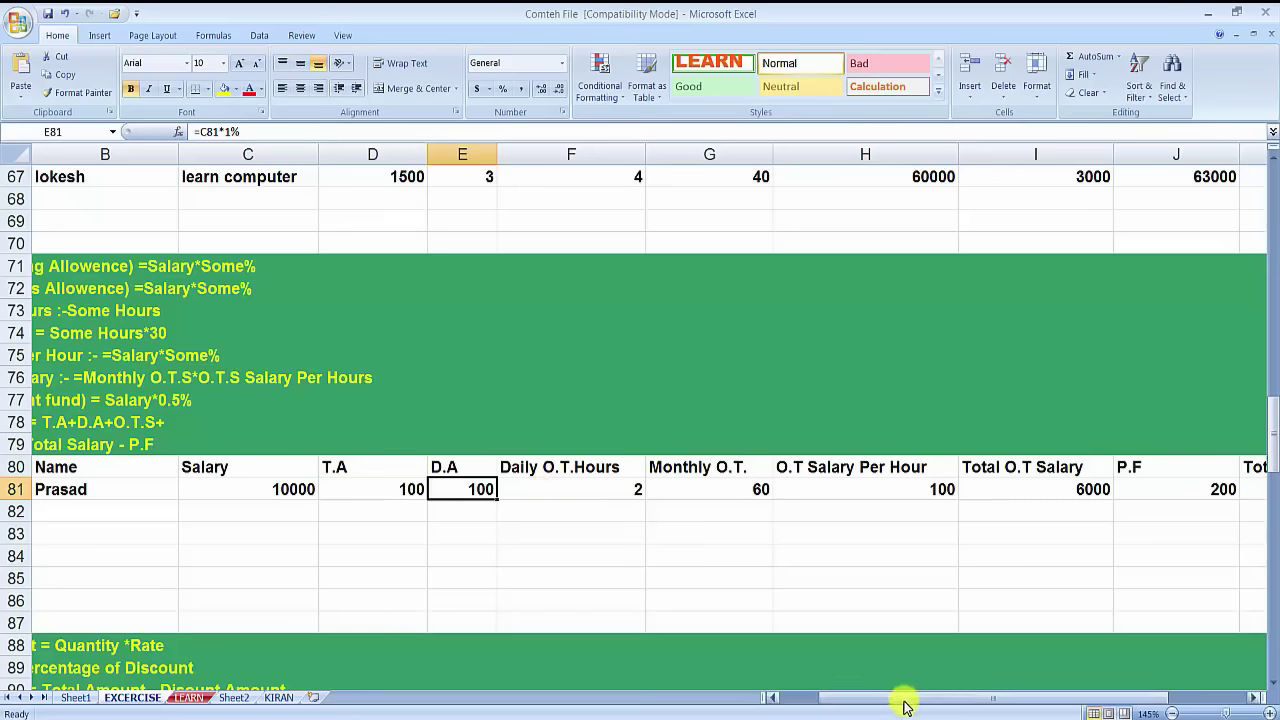
{"action": "left_click_drag", "start_coordinate": [903, 699], "coordinate": [868, 708]}
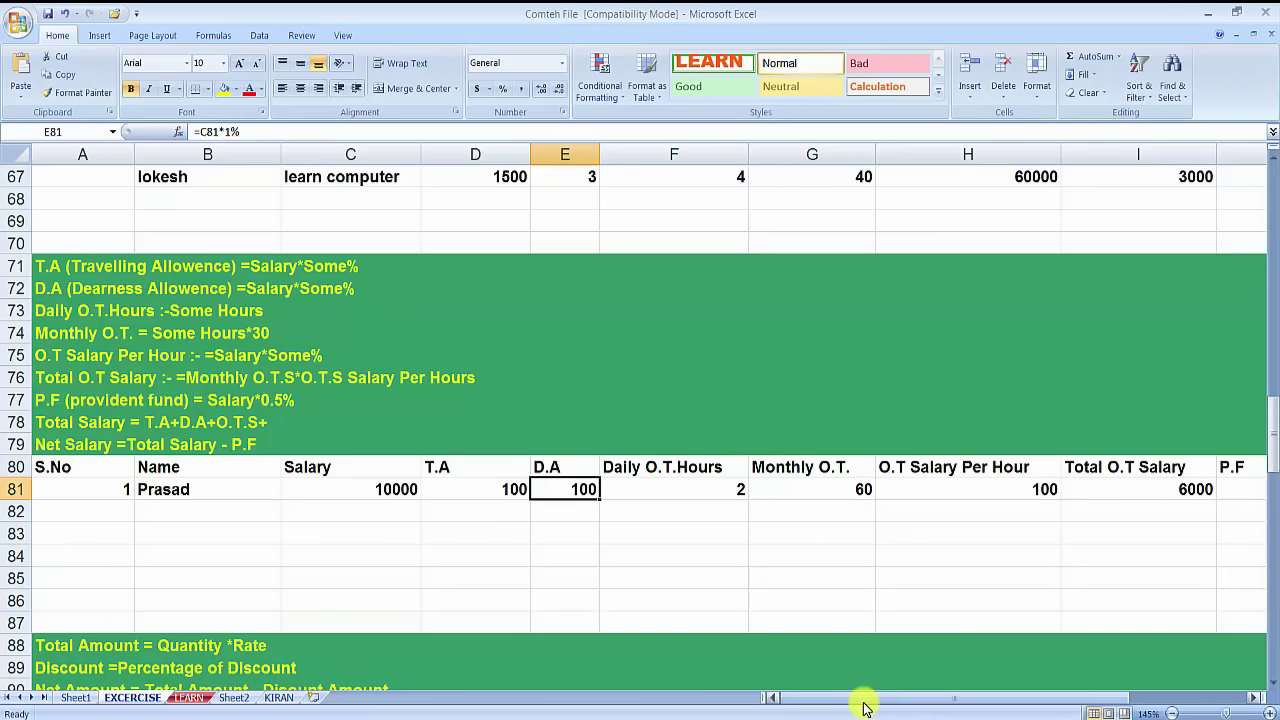
{"action": "left_click", "coordinate": [474, 489]}
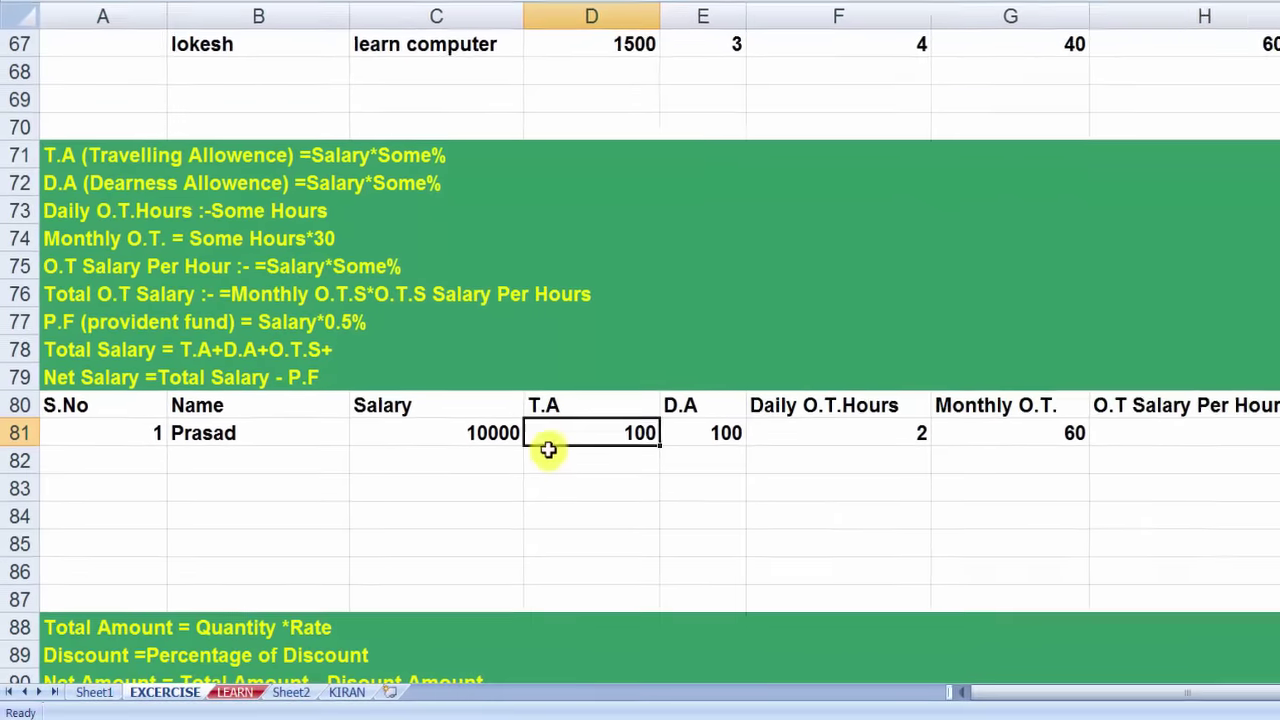
Step: Rename the T.A header in D80 to 'T.A 5%'
{"action": "left_click", "coordinate": [566, 400]}
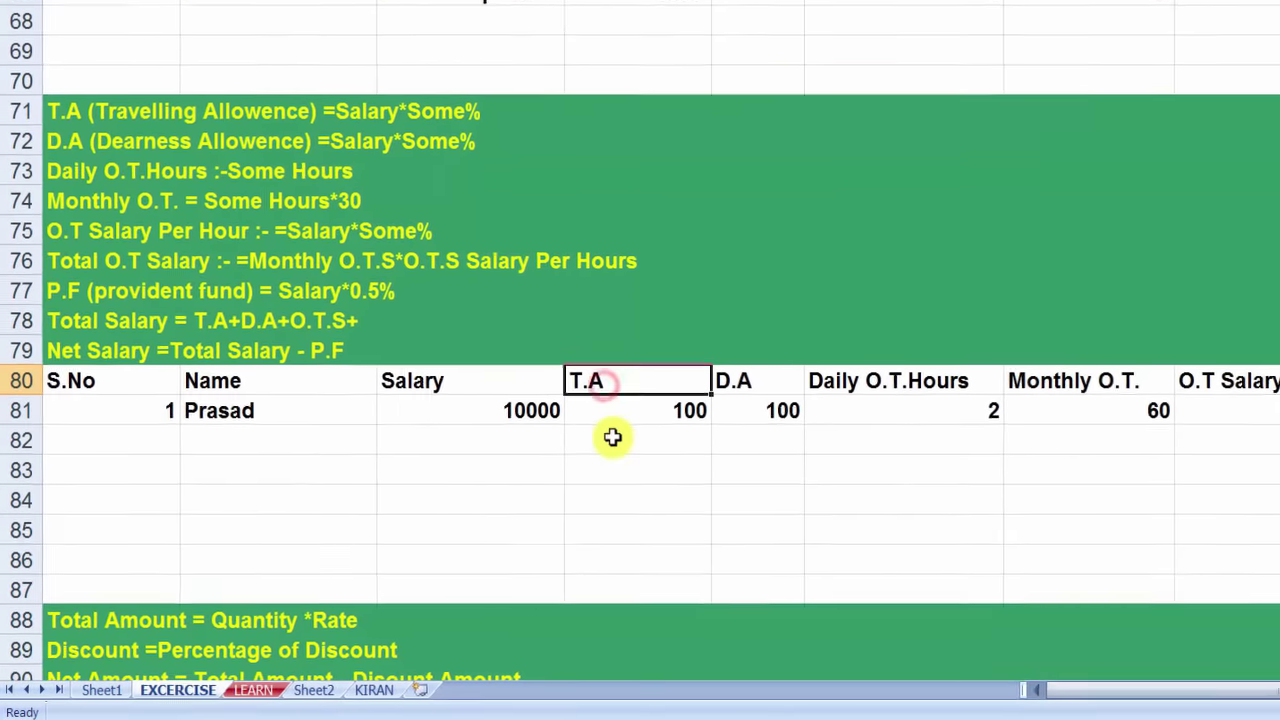
{"action": "double_click", "coordinate": [636, 385]}
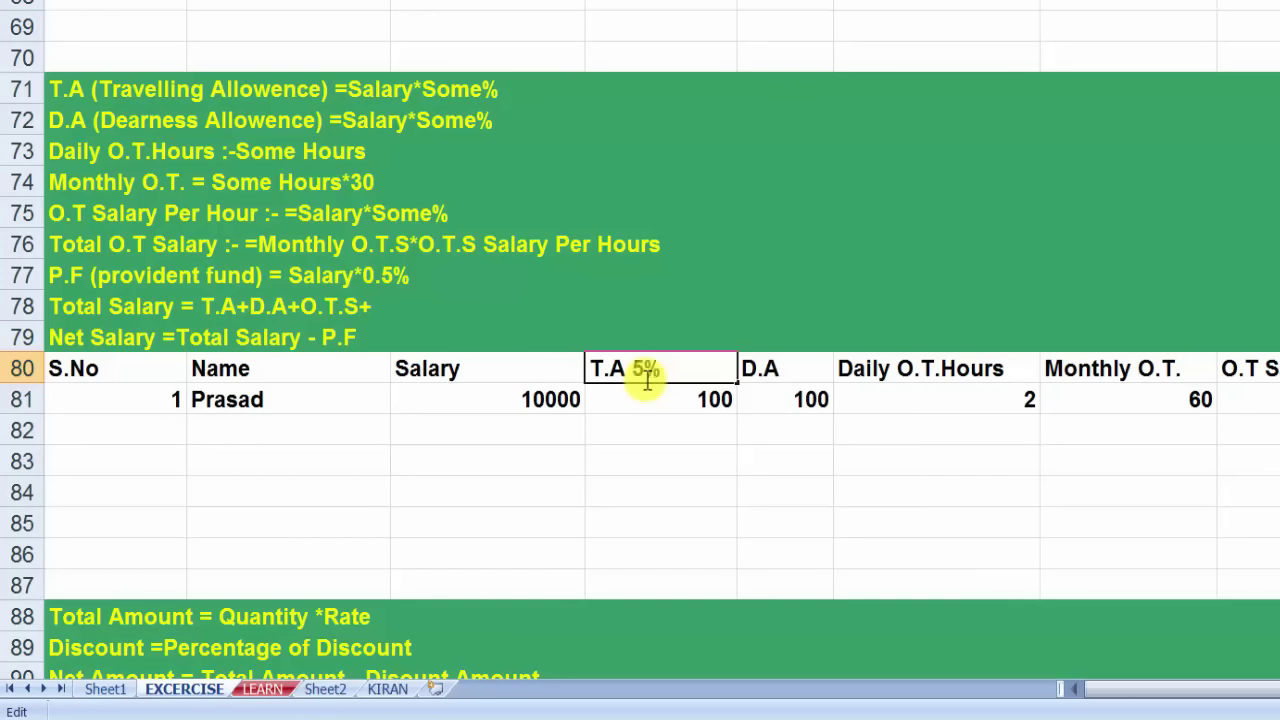
{"action": "key", "text": "Return"}
{"action": "key", "text": "Up"}
{"action": "key", "text": "Right"}
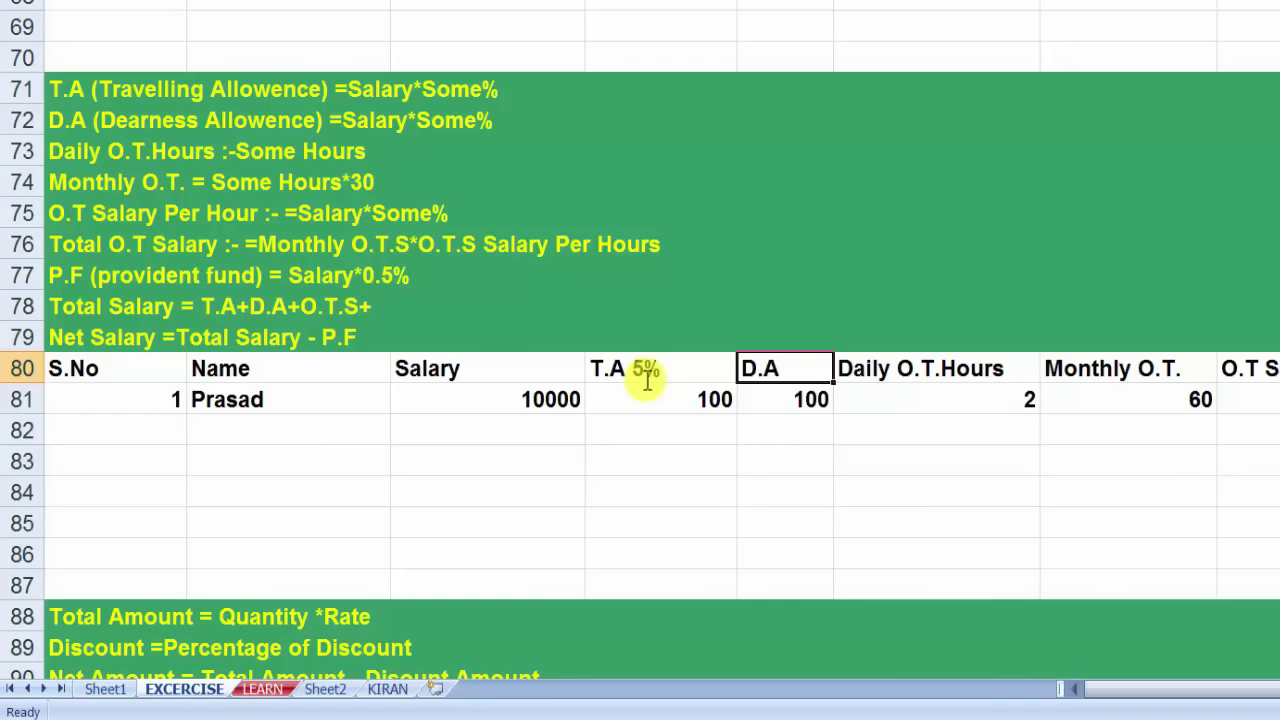
Step: Append ' 10%' to the D.A header in E80 so it reads 'D.A 10%'
{"action": "key", "text": "F2"}
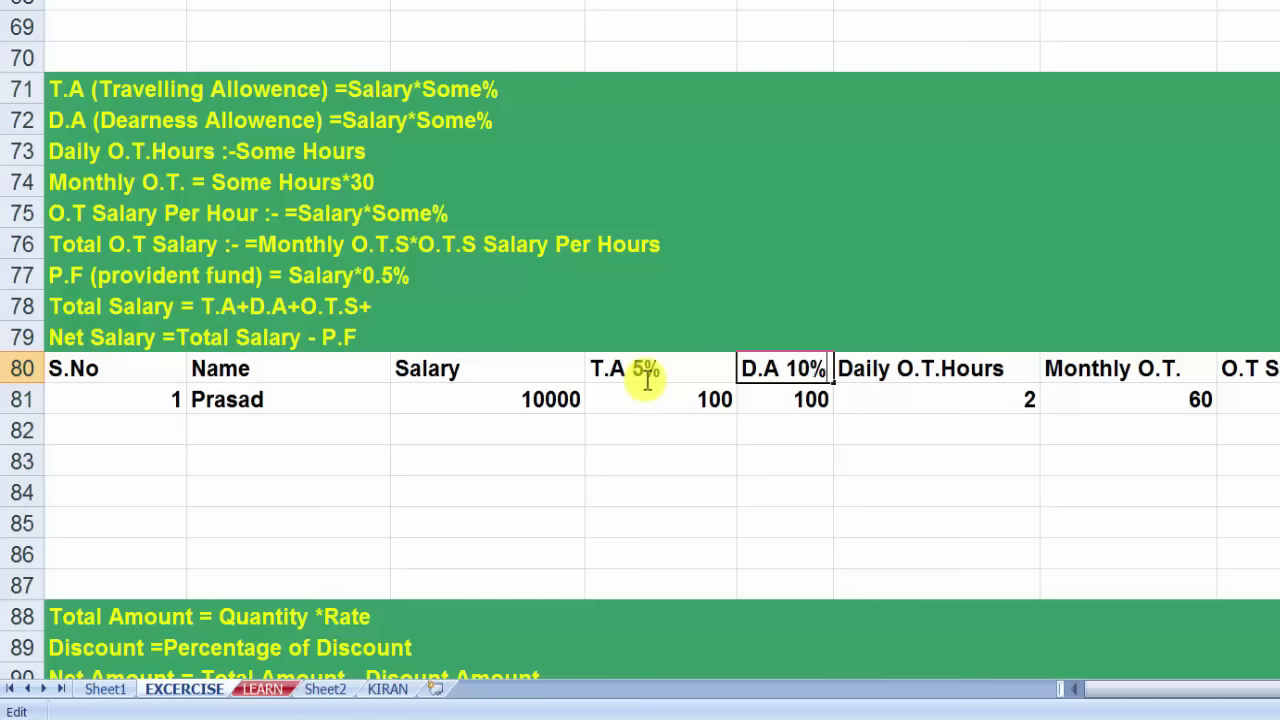
{"action": "key", "text": "Return"}
{"action": "key", "text": "Up"}
{"action": "key", "text": "Right"}
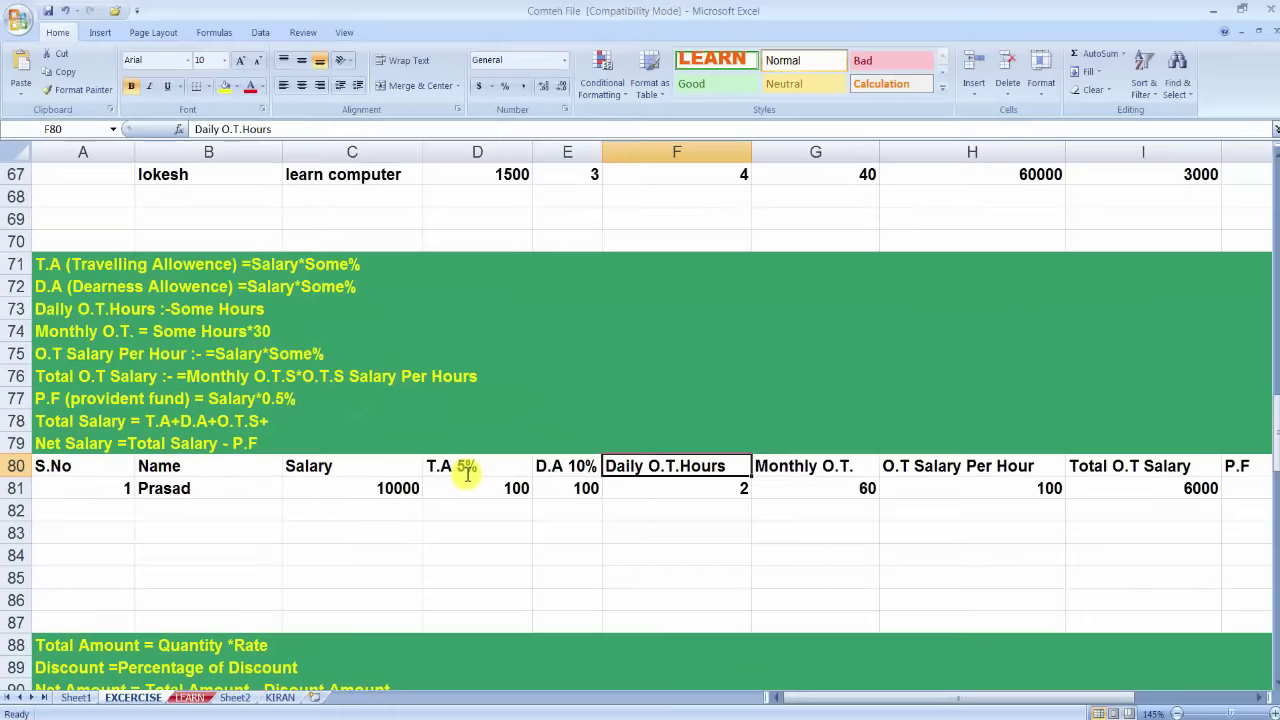
{"action": "key", "text": "Down"}
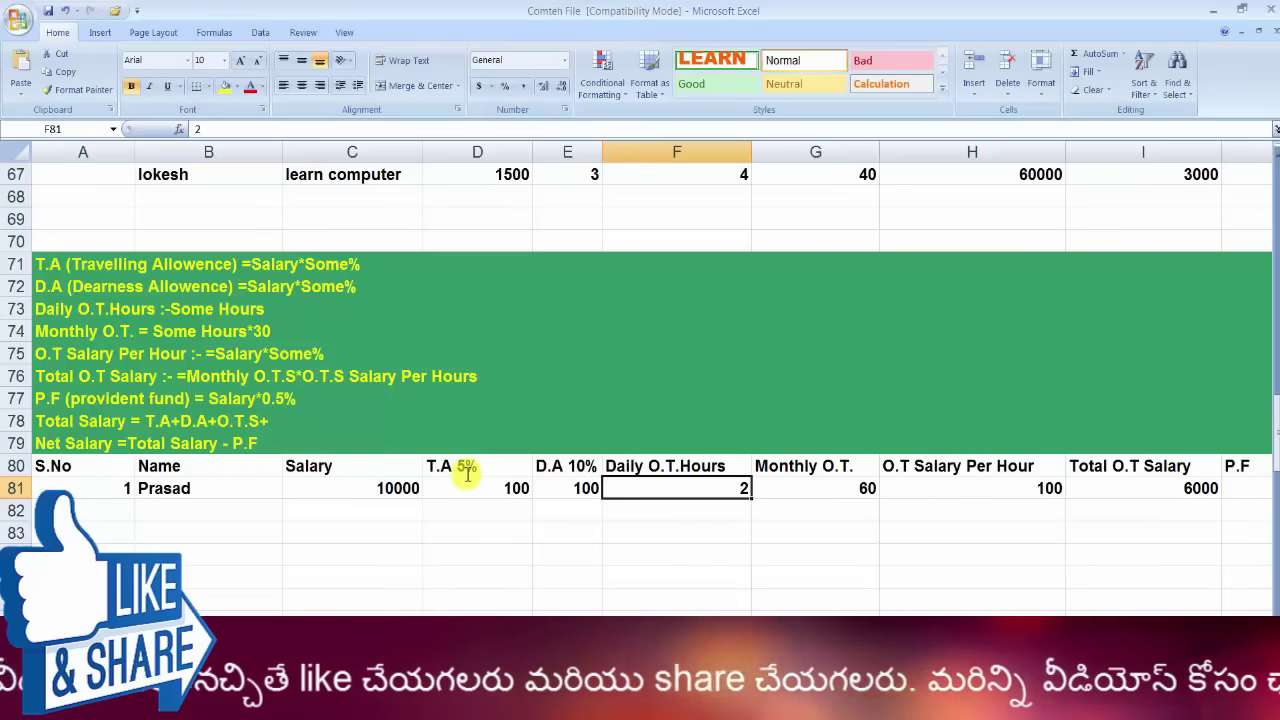
{"action": "key", "text": "Left"}
{"action": "key", "text": "Left"}
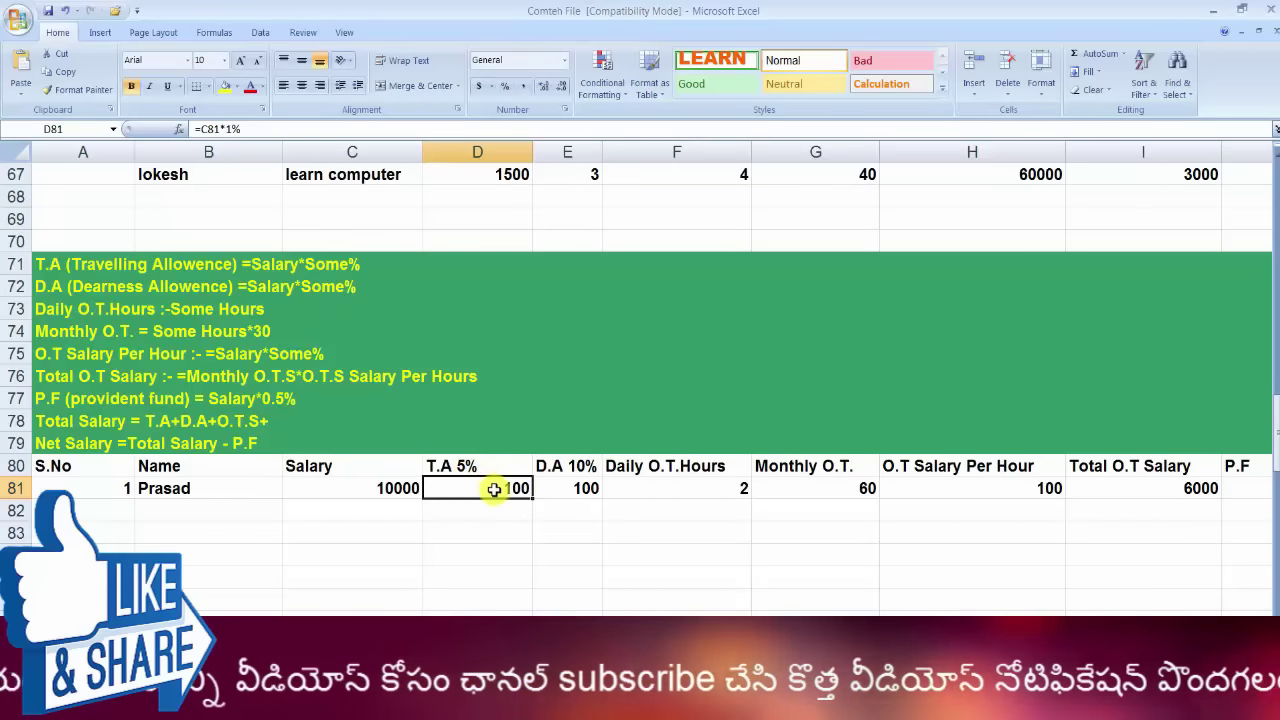
Step: Clear the old T.A and D.A values and enter =C81*5% in D81, giving 500
{"action": "key", "text": "Delete"}
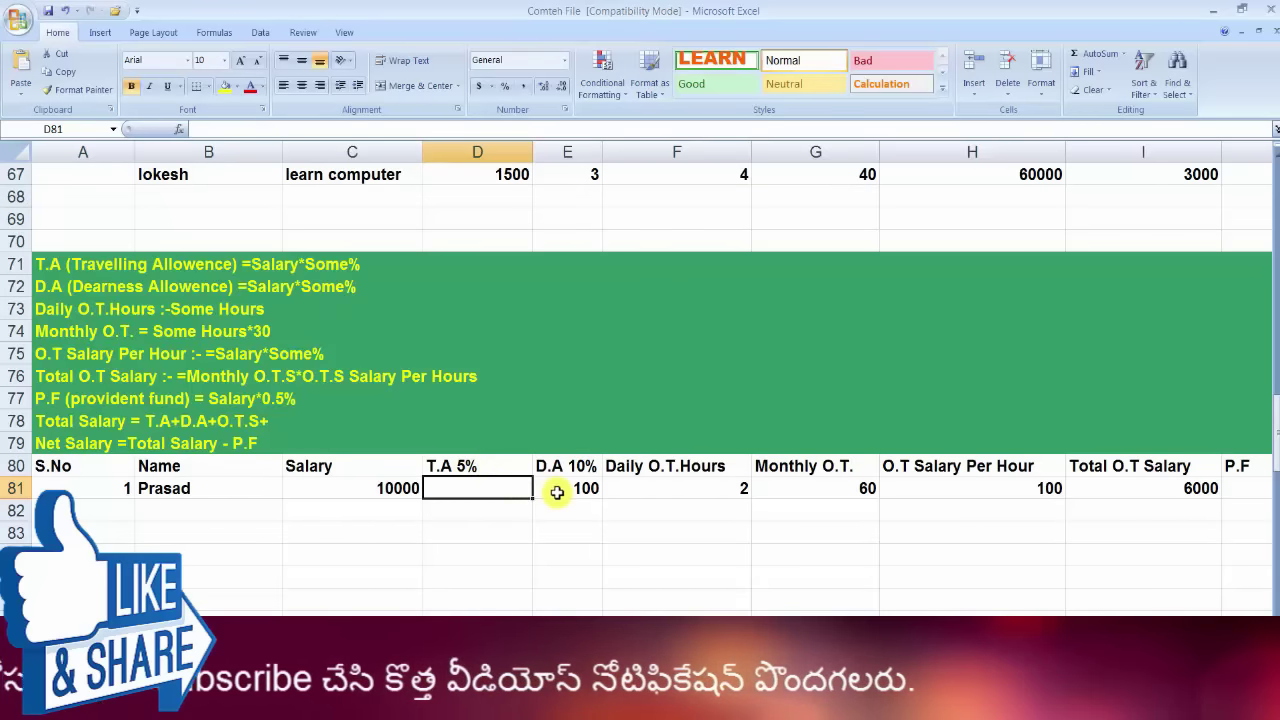
{"action": "left_click", "coordinate": [557, 489]}
{"action": "key", "text": "Delete"}
{"action": "left_click", "coordinate": [478, 487]}
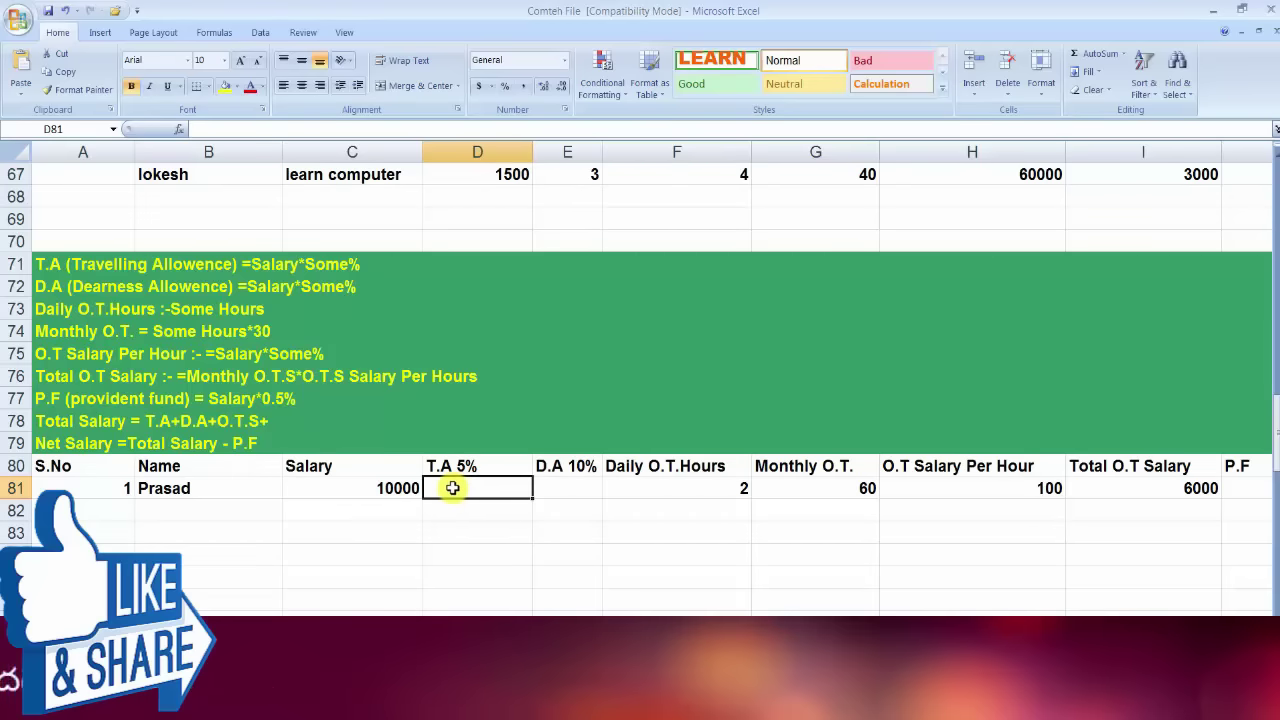
{"action": "type", "text": "="}
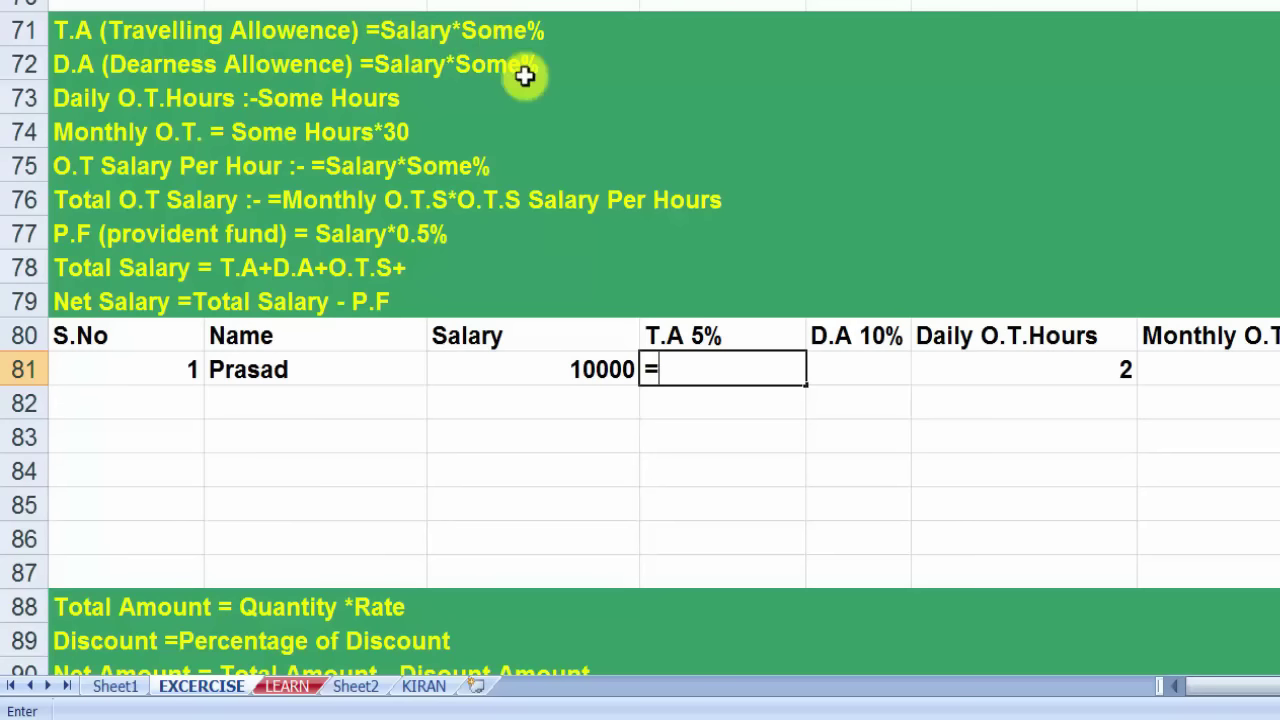
{"action": "left_click", "coordinate": [561, 372]}
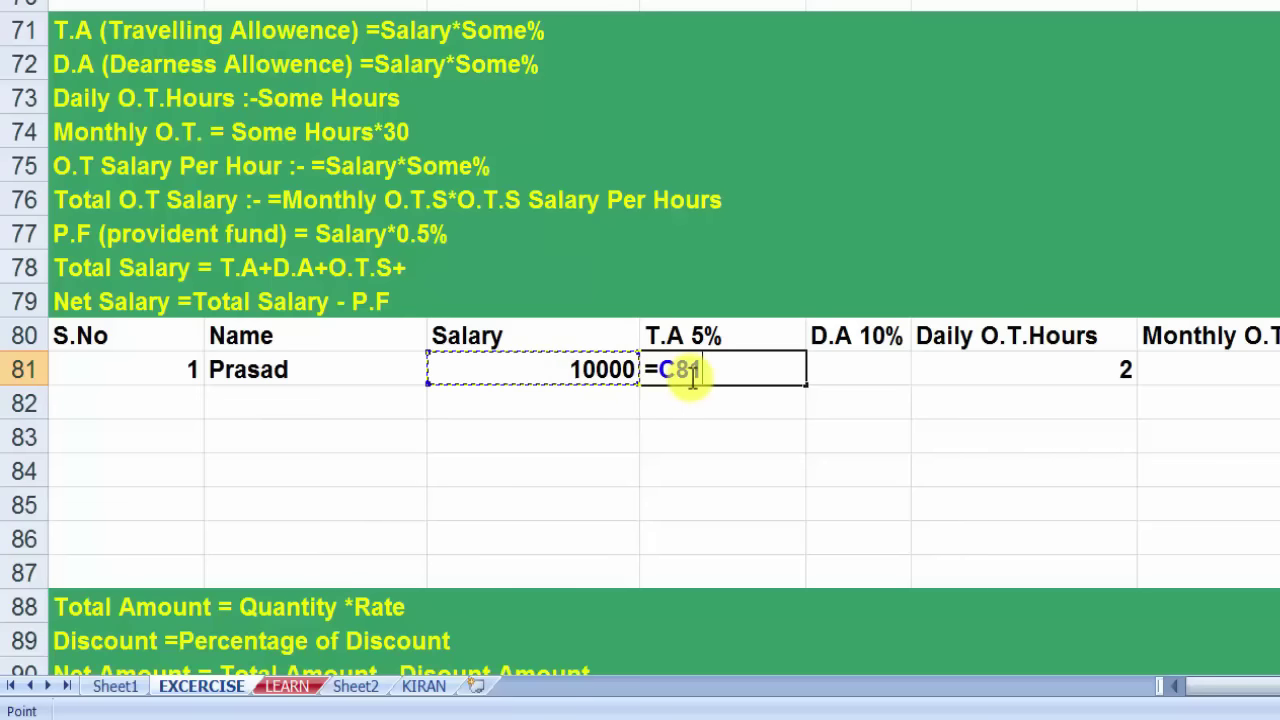
{"action": "type", "text": "*"}
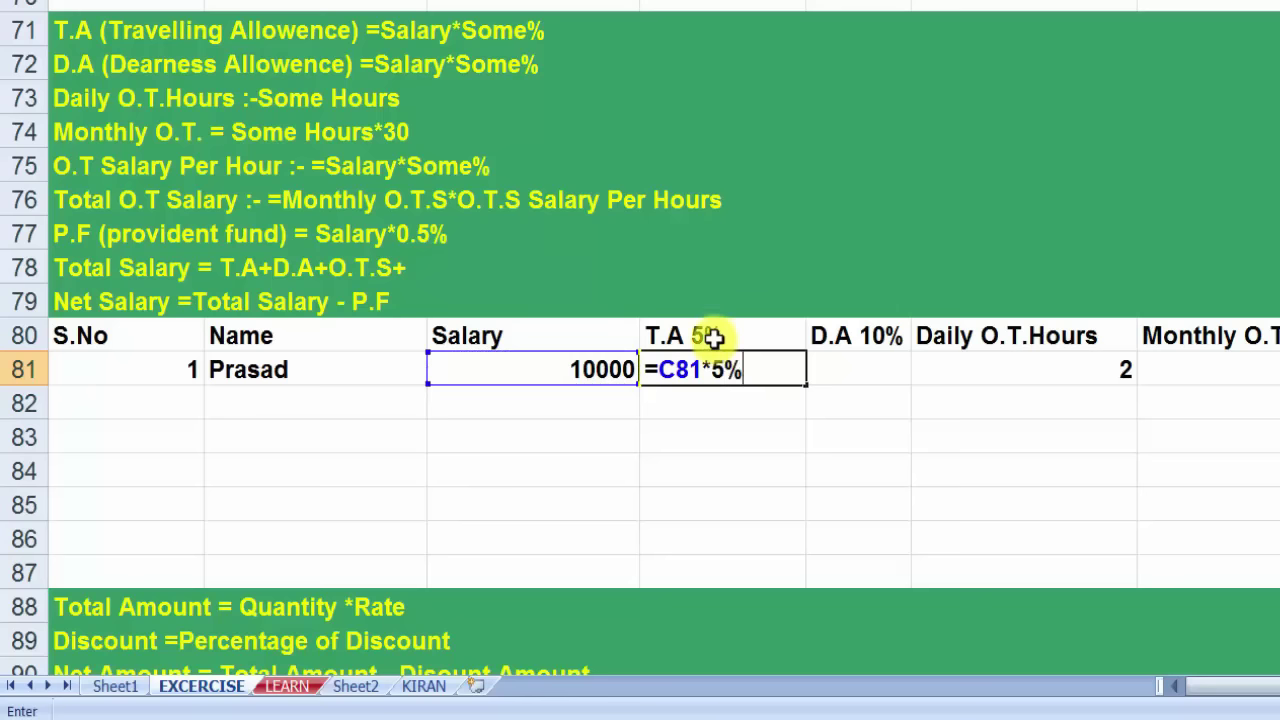
{"action": "type", "text": "5%"}
{"action": "key", "text": "Return"}
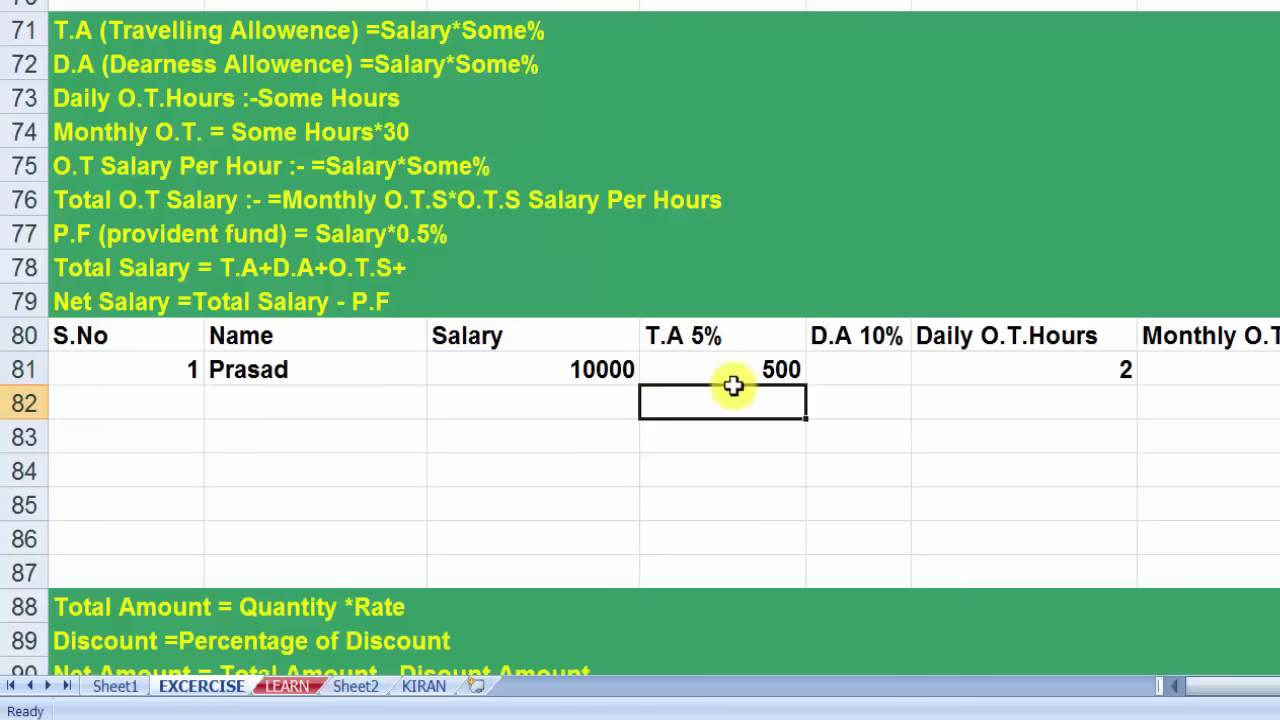
{"action": "left_click", "coordinate": [738, 368]}
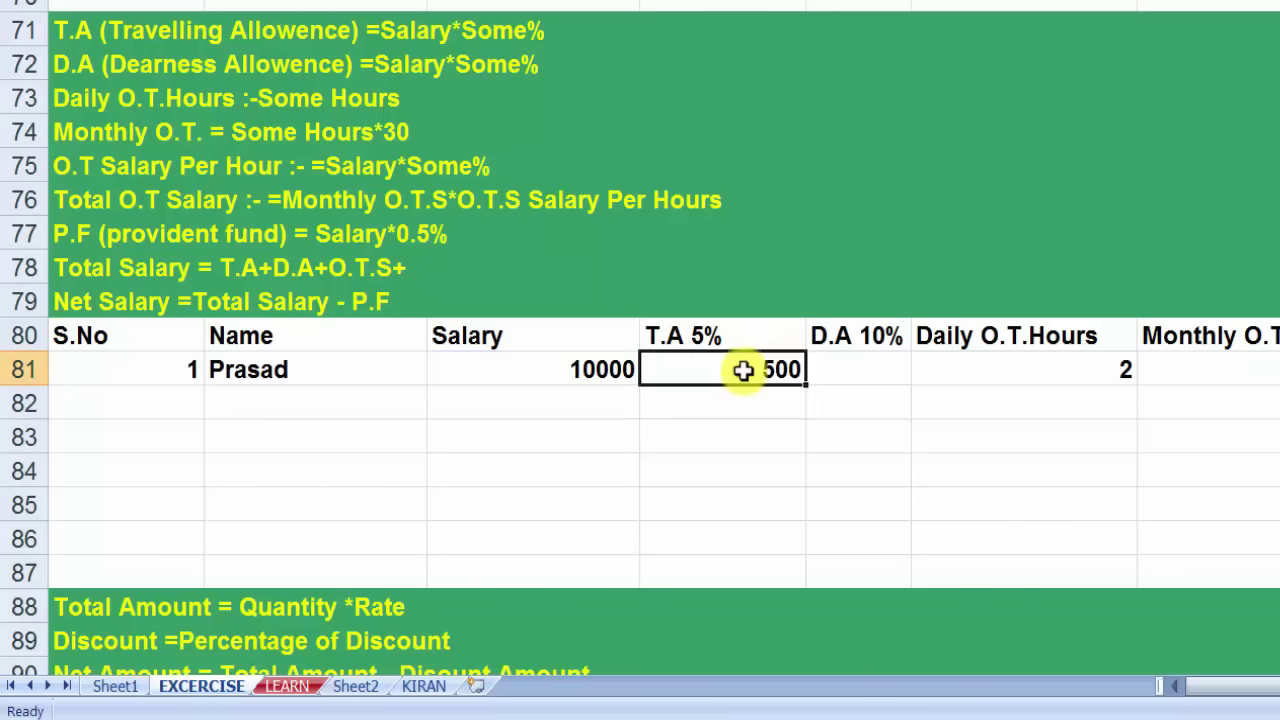
Step: Enter =C81*10% in E81 so D.A shows 1000
{"action": "left_click", "coordinate": [853, 370]}
{"action": "type", "text": "="}
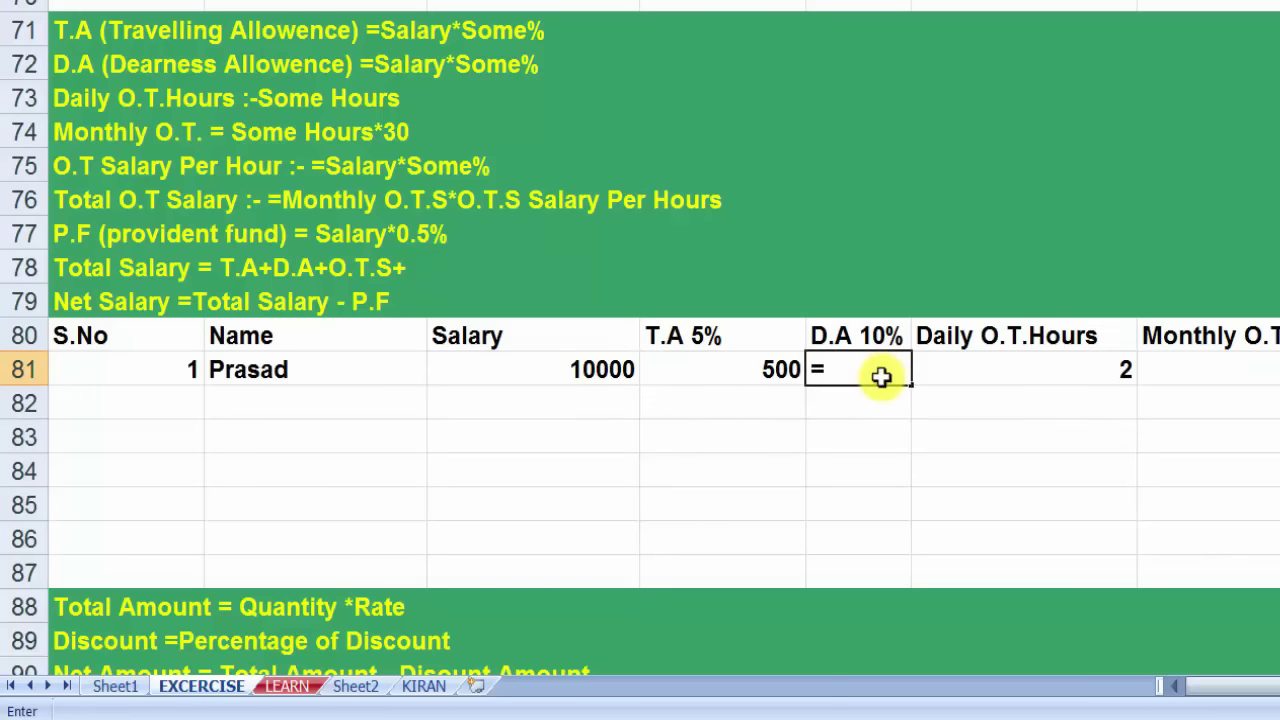
{"action": "left_click", "coordinate": [551, 380]}
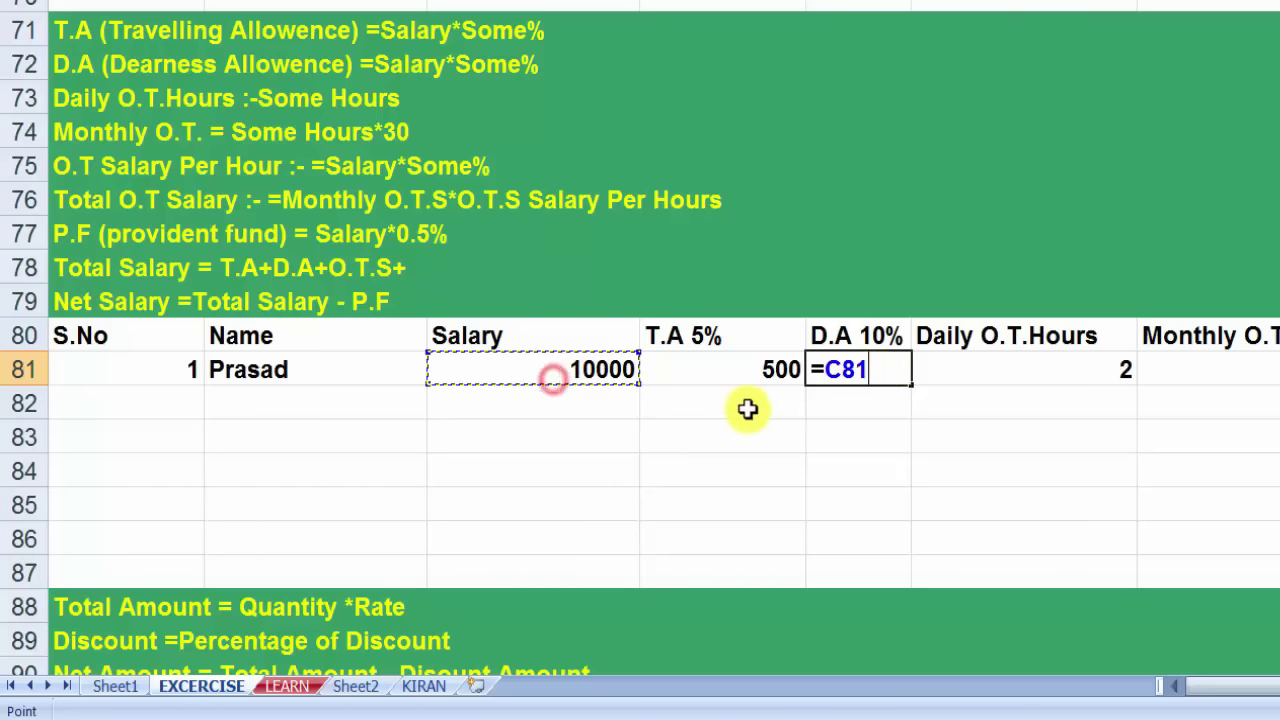
{"action": "type", "text": "*"}
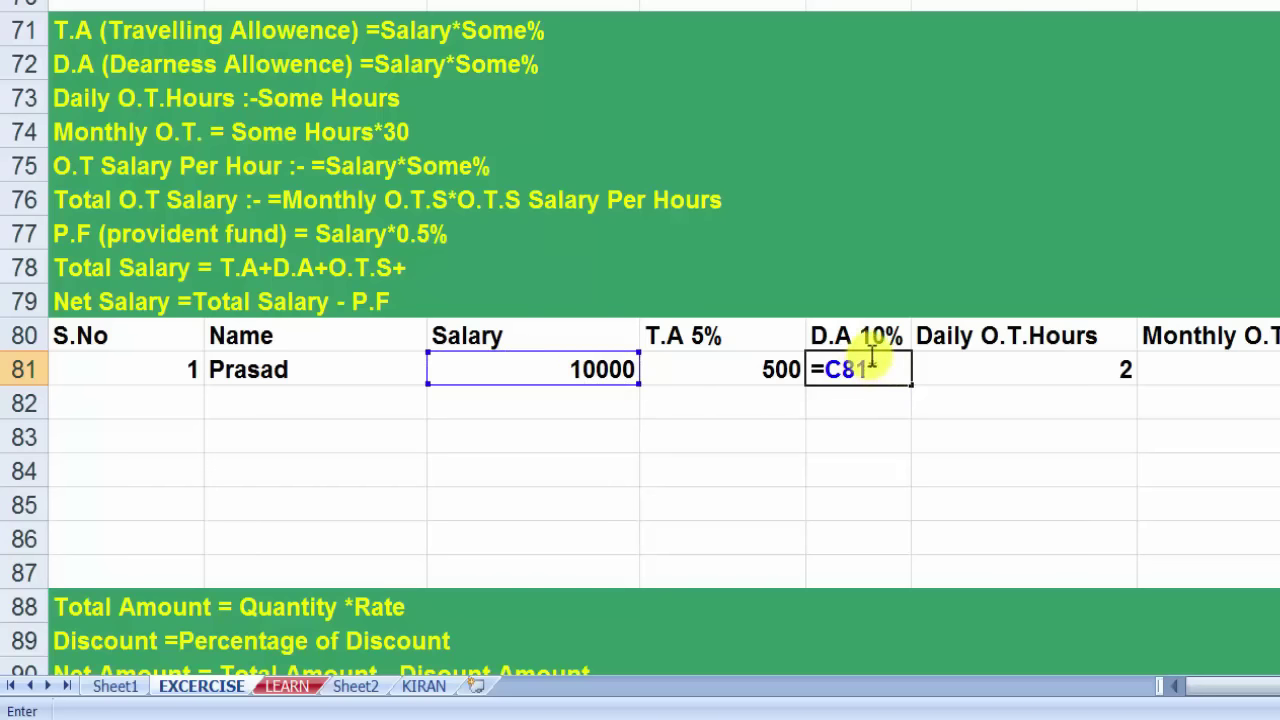
{"action": "type", "text": "10%"}
{"action": "key", "text": "Return"}
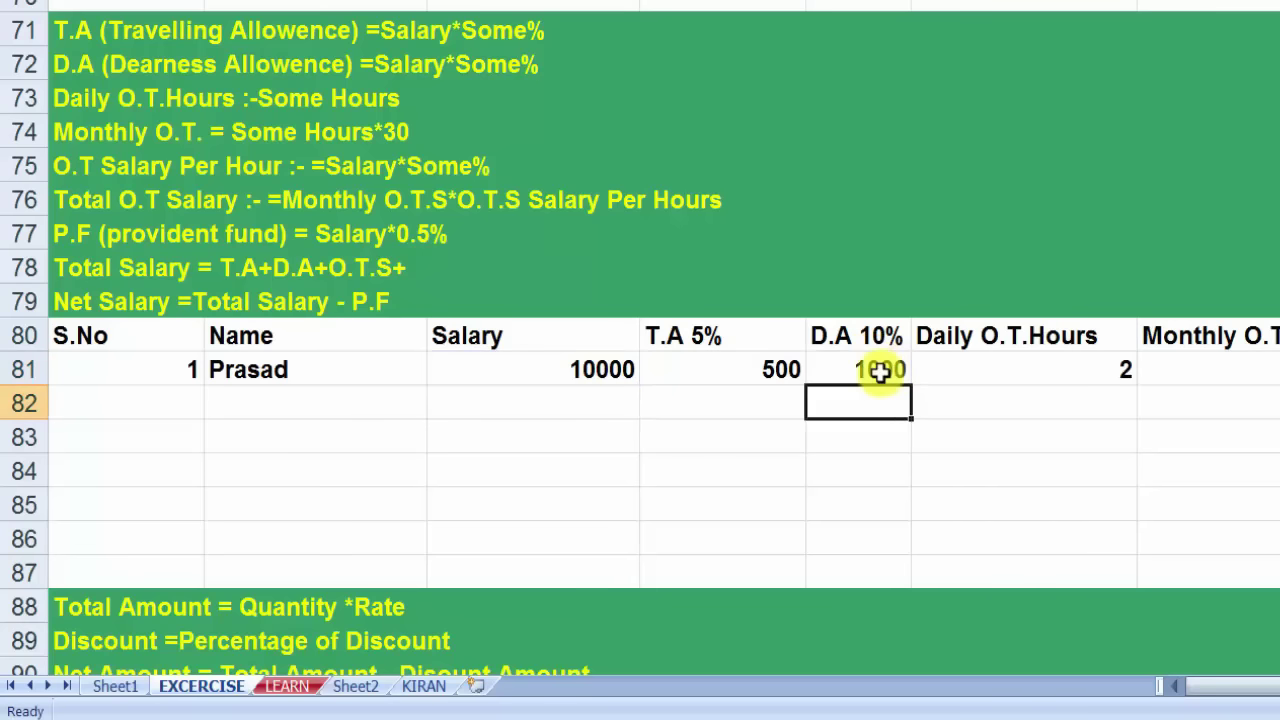
{"action": "left_click", "coordinate": [870, 368]}
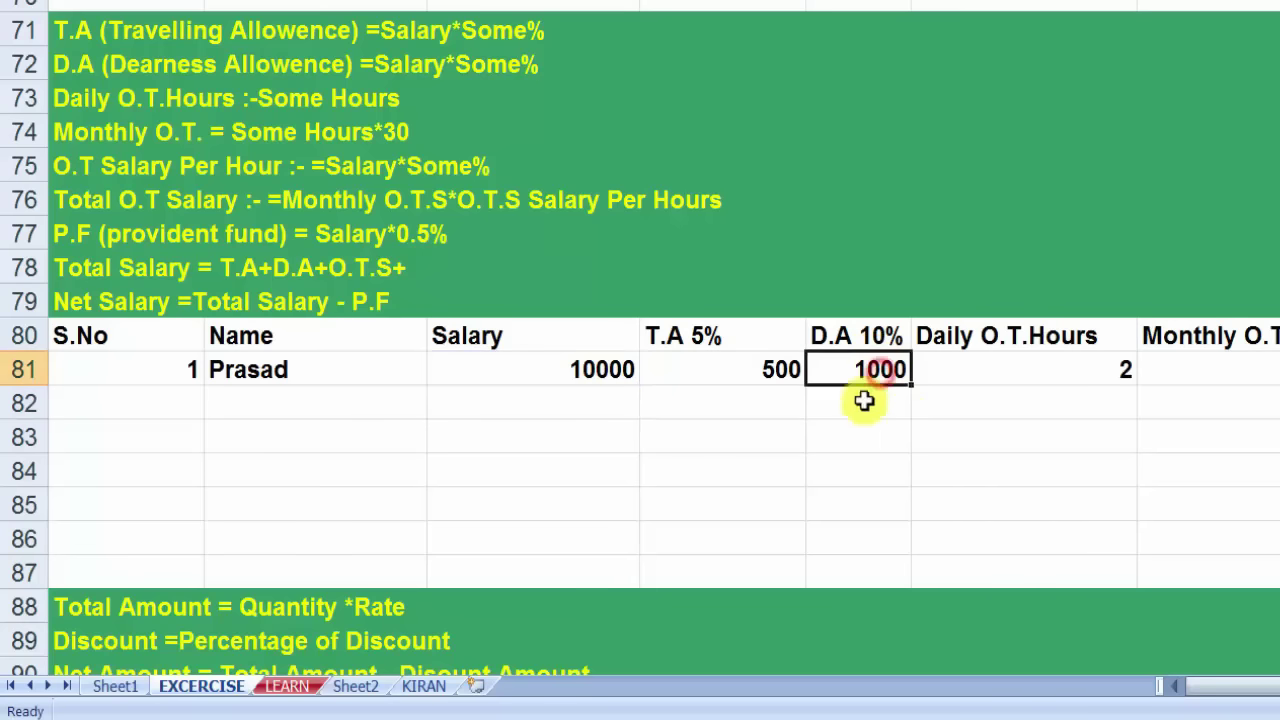
{"action": "left_click", "coordinate": [962, 366]}
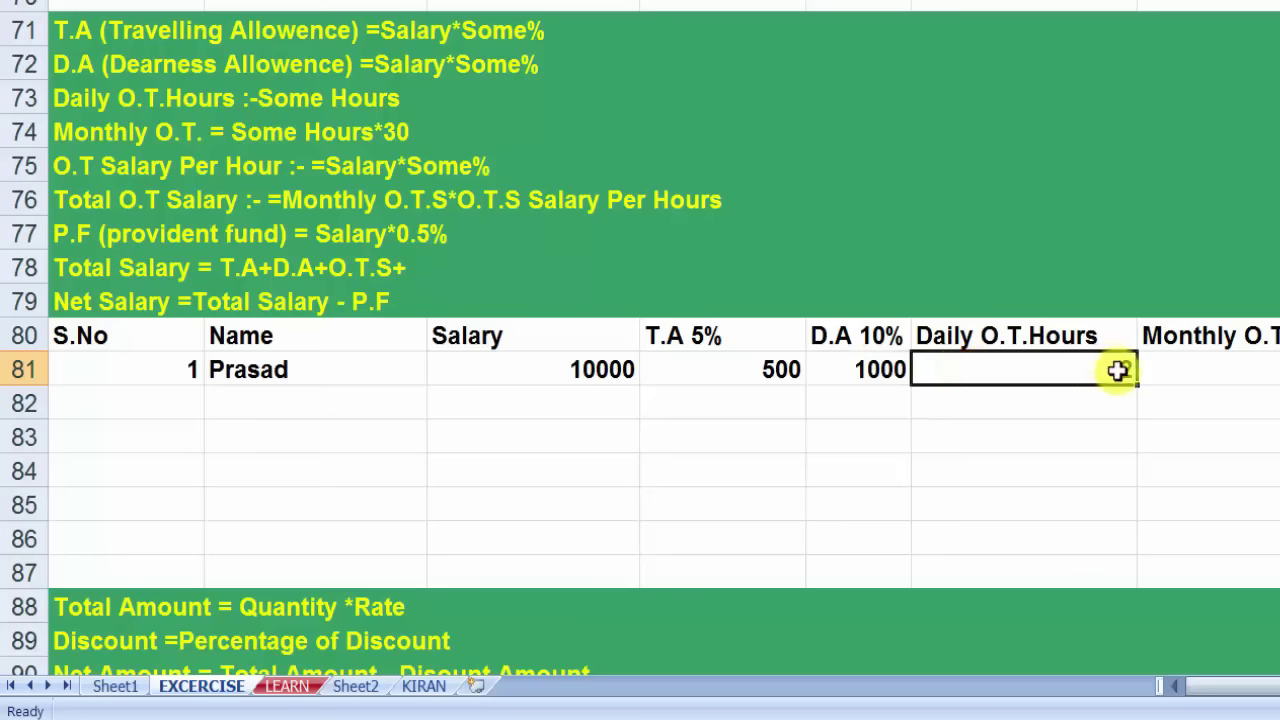
{"action": "left_click", "coordinate": [1234, 369]}
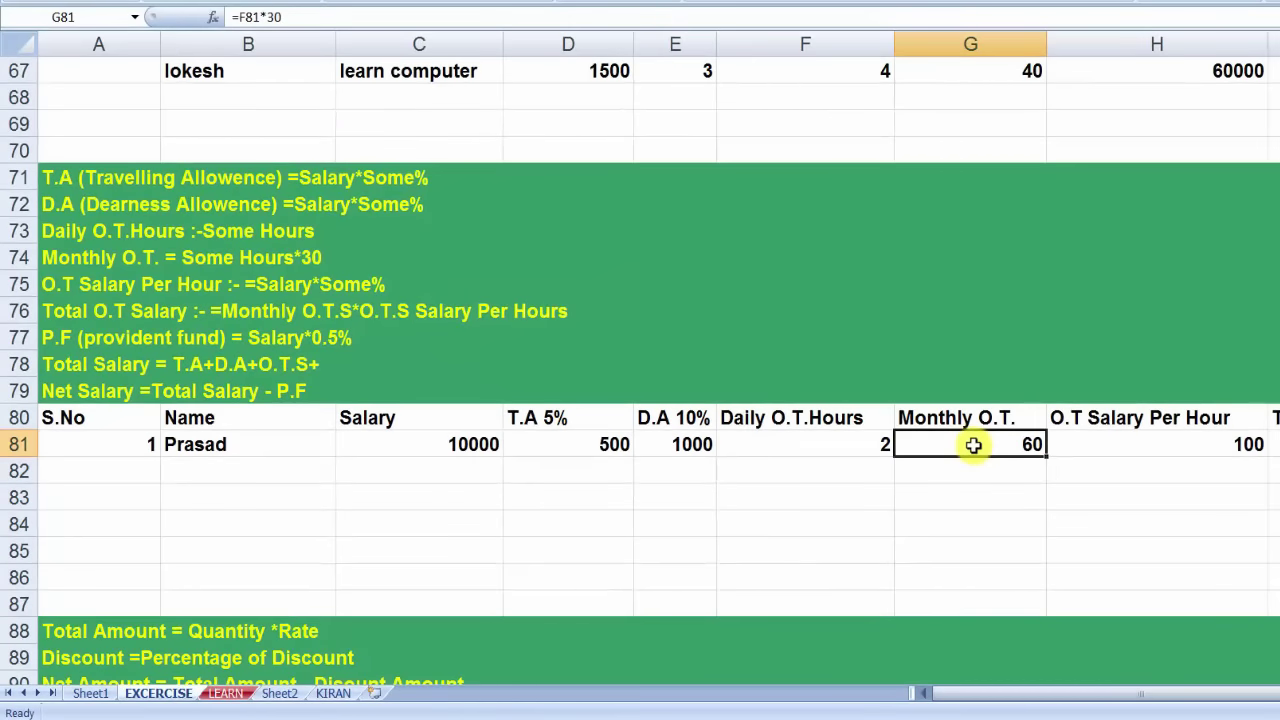
Step: Re-enter the Monthly O.T. formula in G81 using the daily hours in F81
{"action": "key", "text": "Delete"}
{"action": "type", "text": "="}
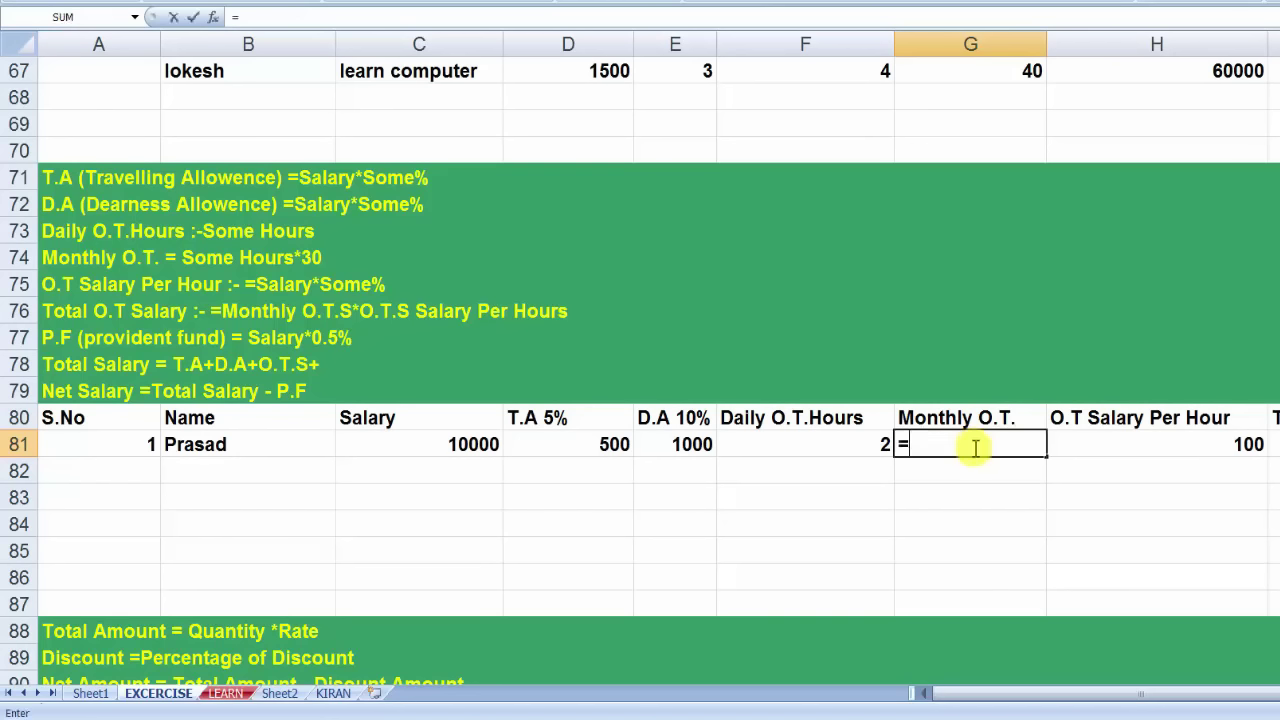
{"action": "left_click", "coordinate": [833, 452]}
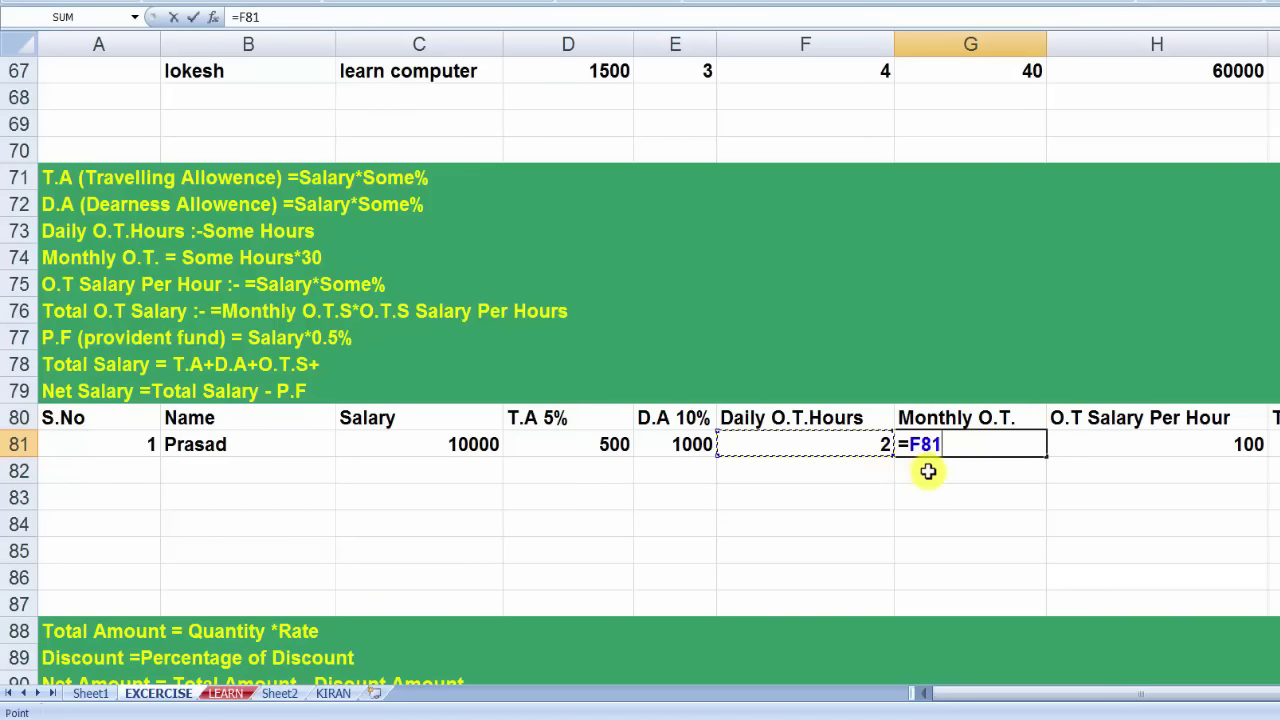
{"action": "type", "text": "*"}
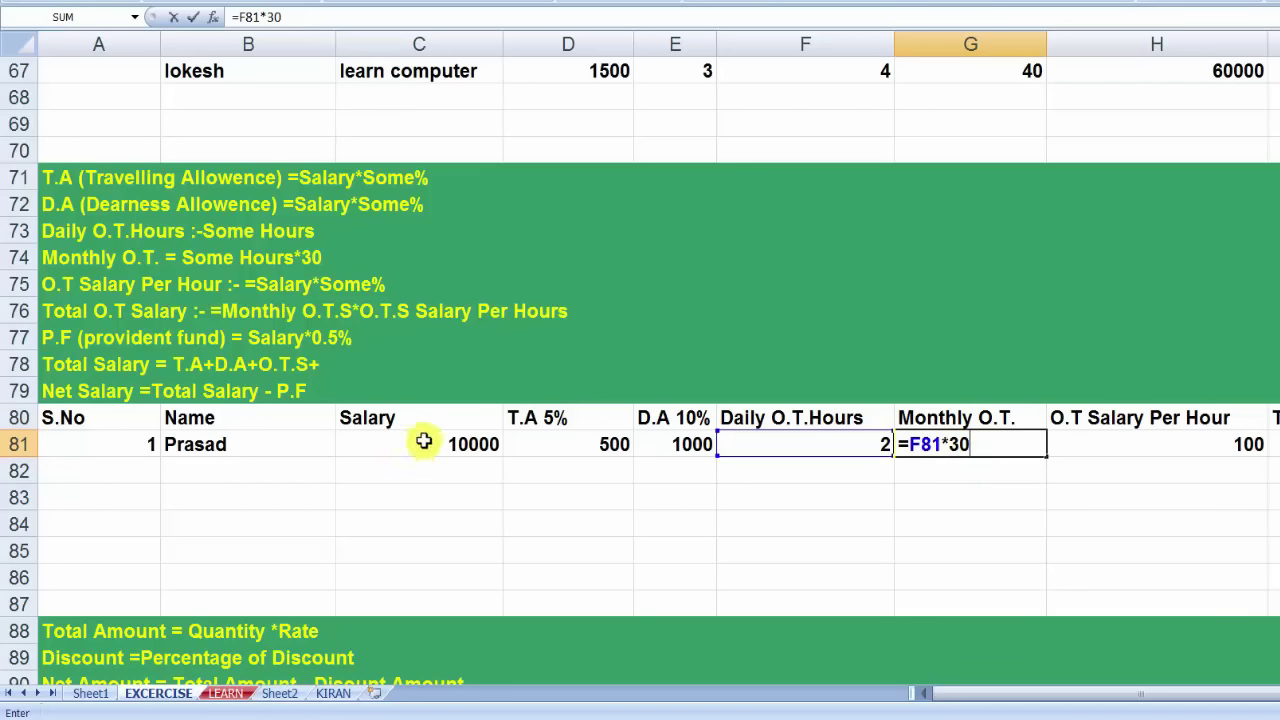
{"action": "key", "text": "Return"}
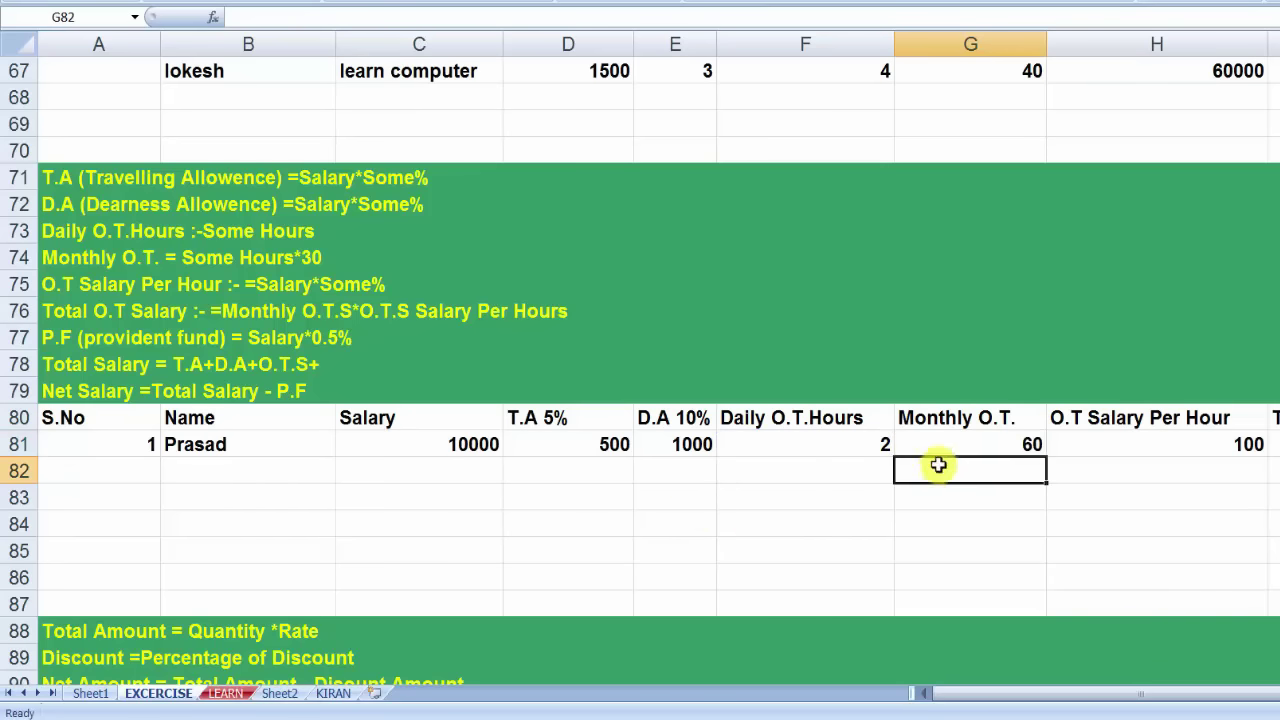
{"action": "left_click", "coordinate": [970, 450]}
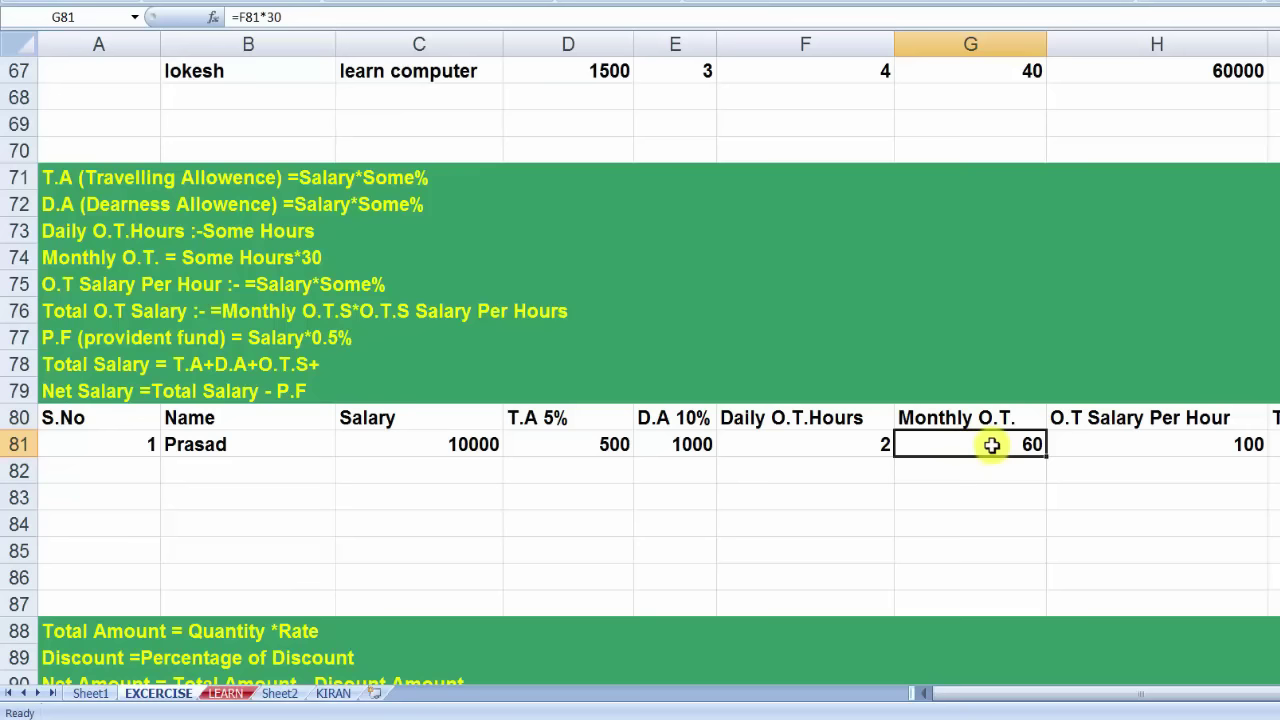
{"action": "left_click", "coordinate": [1085, 443]}
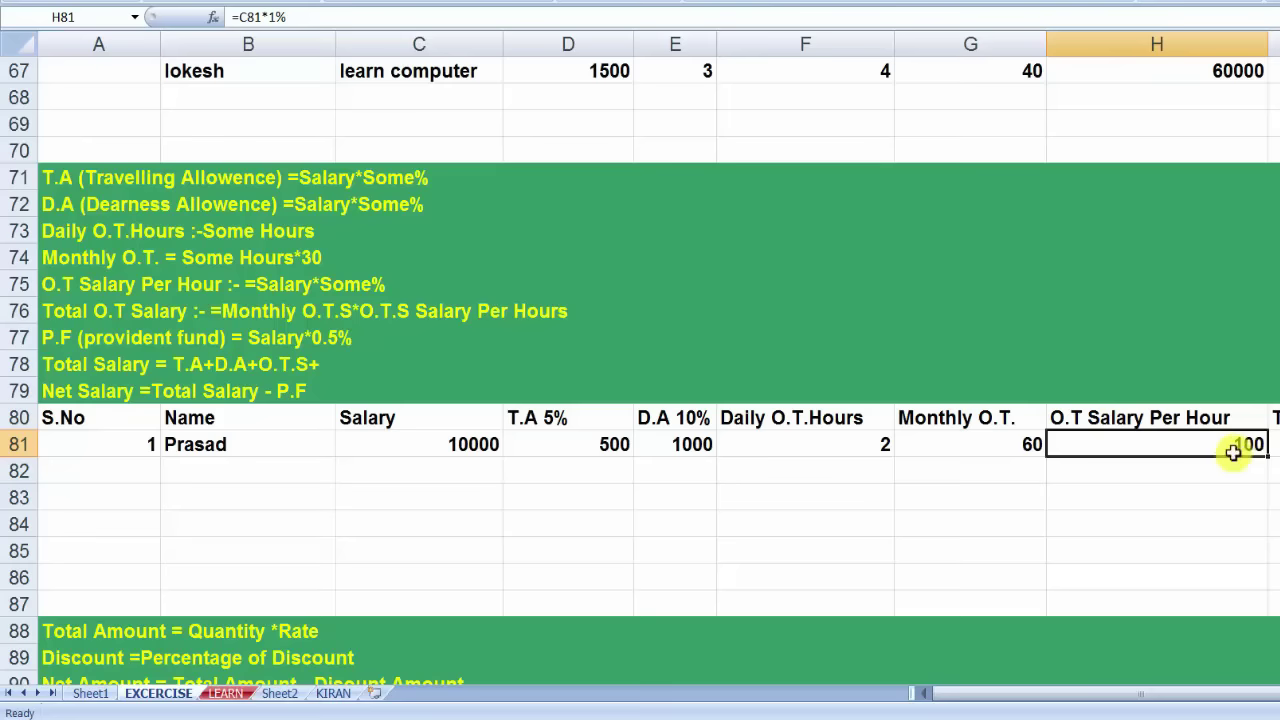
{"action": "left_click", "coordinate": [1010, 445]}
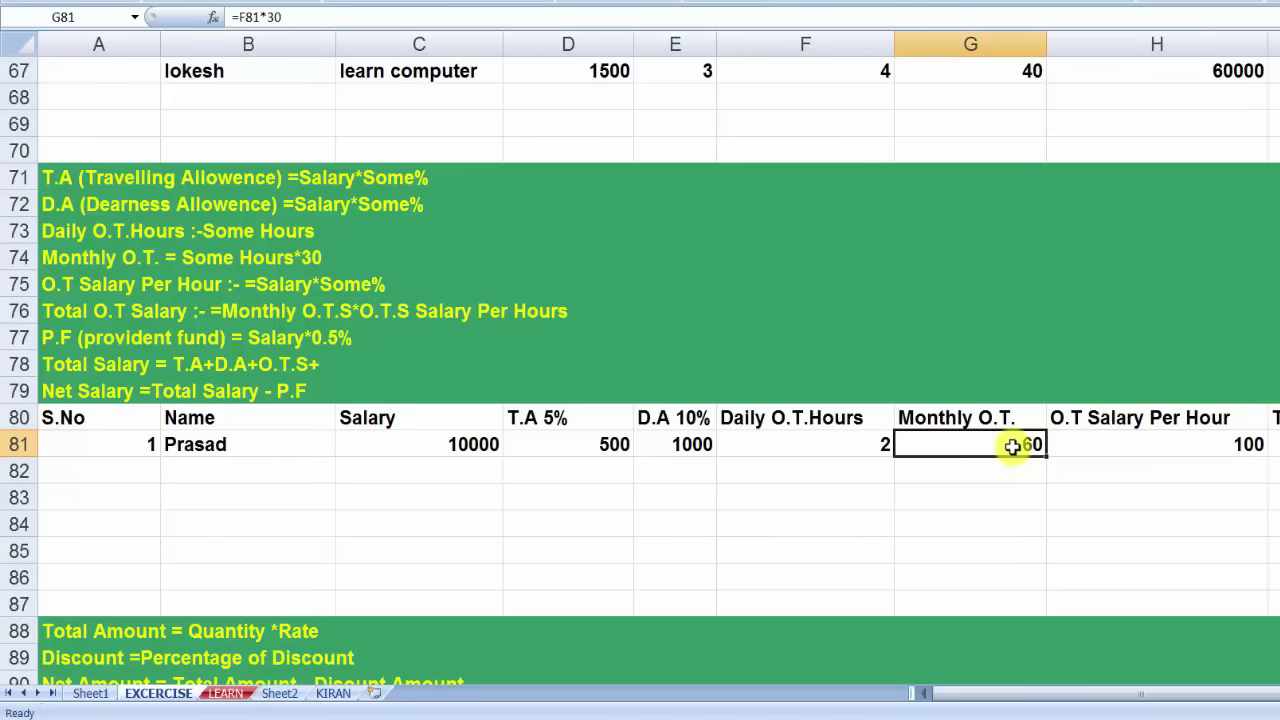
{"action": "left_click", "coordinate": [1236, 445]}
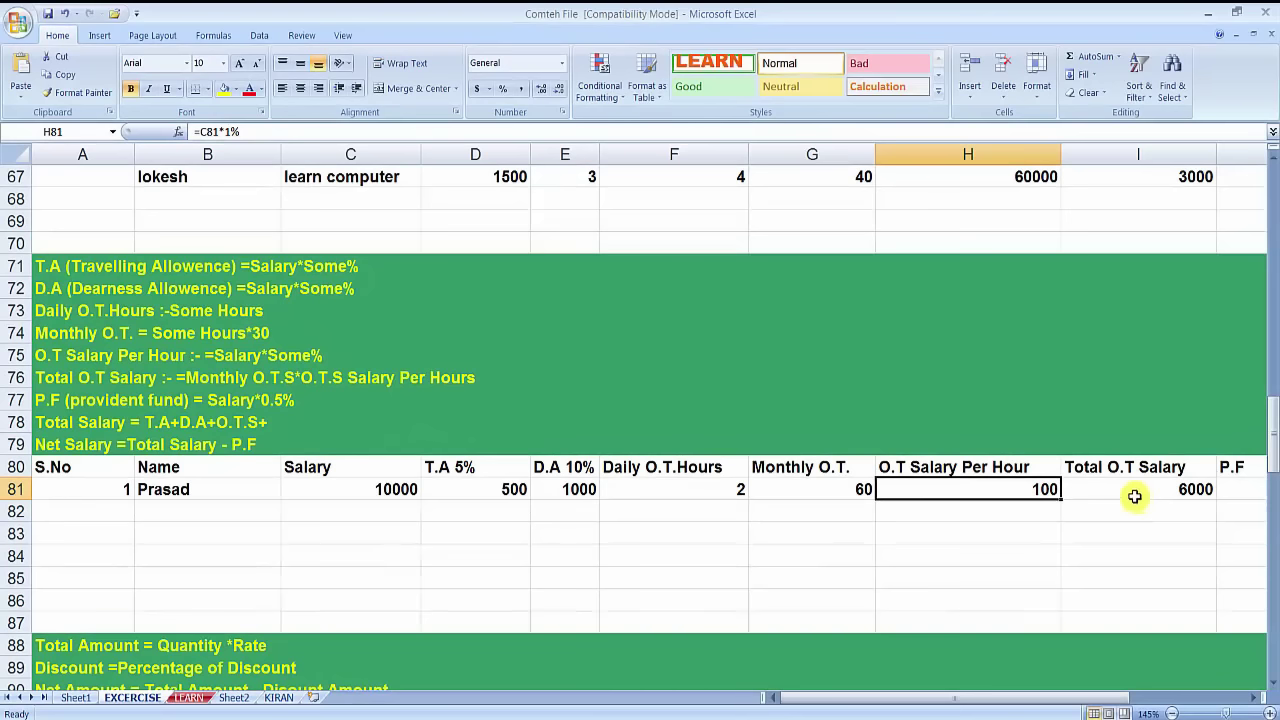
Step: Replace I81 with =G81*H81 so Total O.T Salary shows 6000
{"action": "left_click", "coordinate": [1134, 490]}
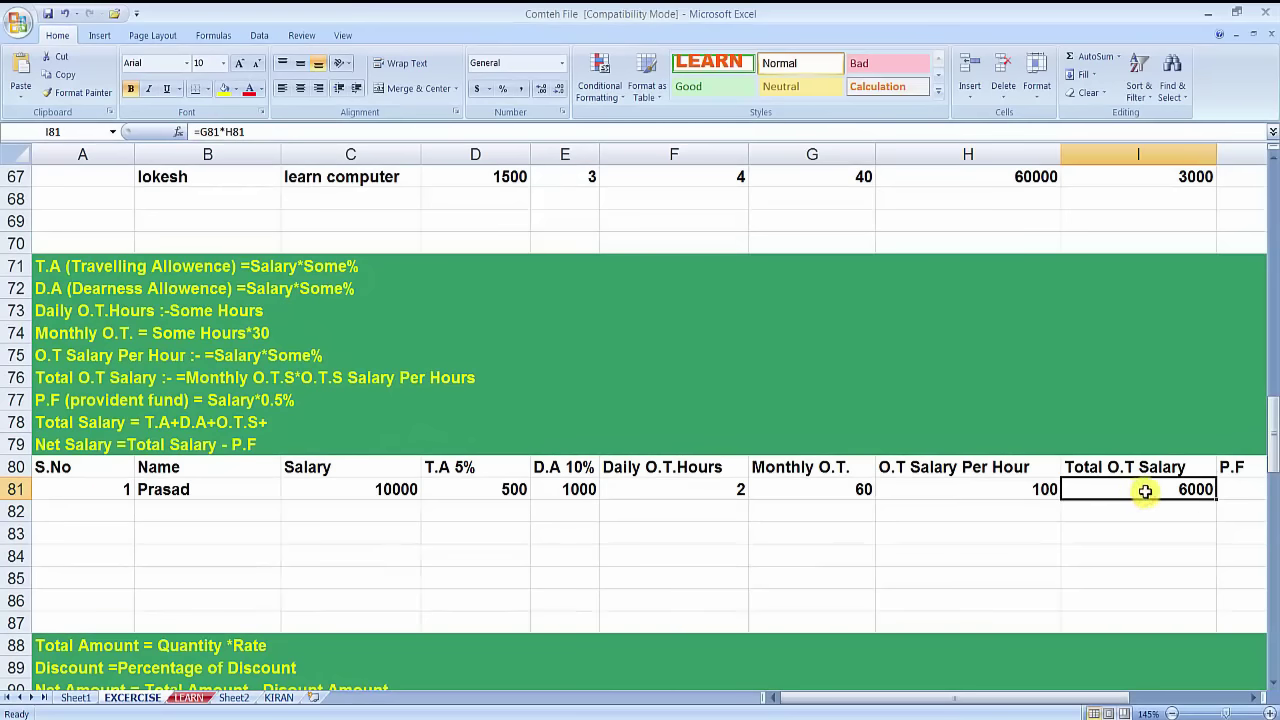
{"action": "key", "text": "Delete"}
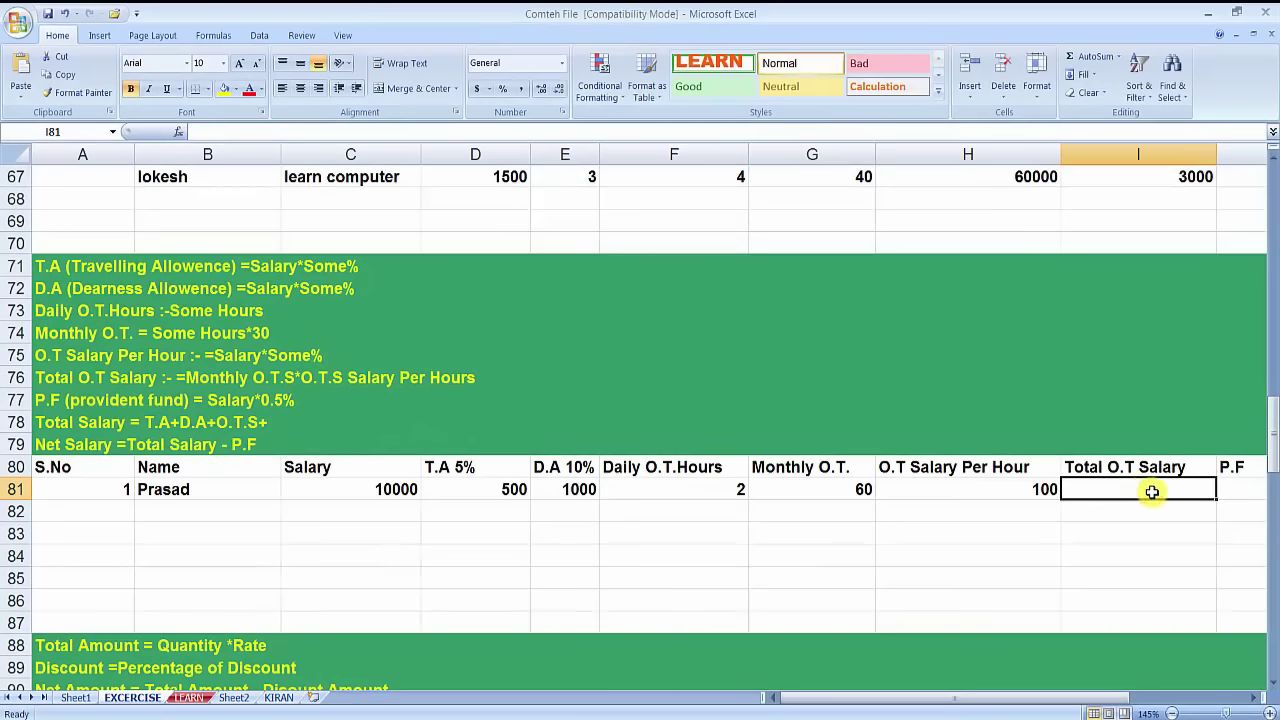
{"action": "type", "text": "="}
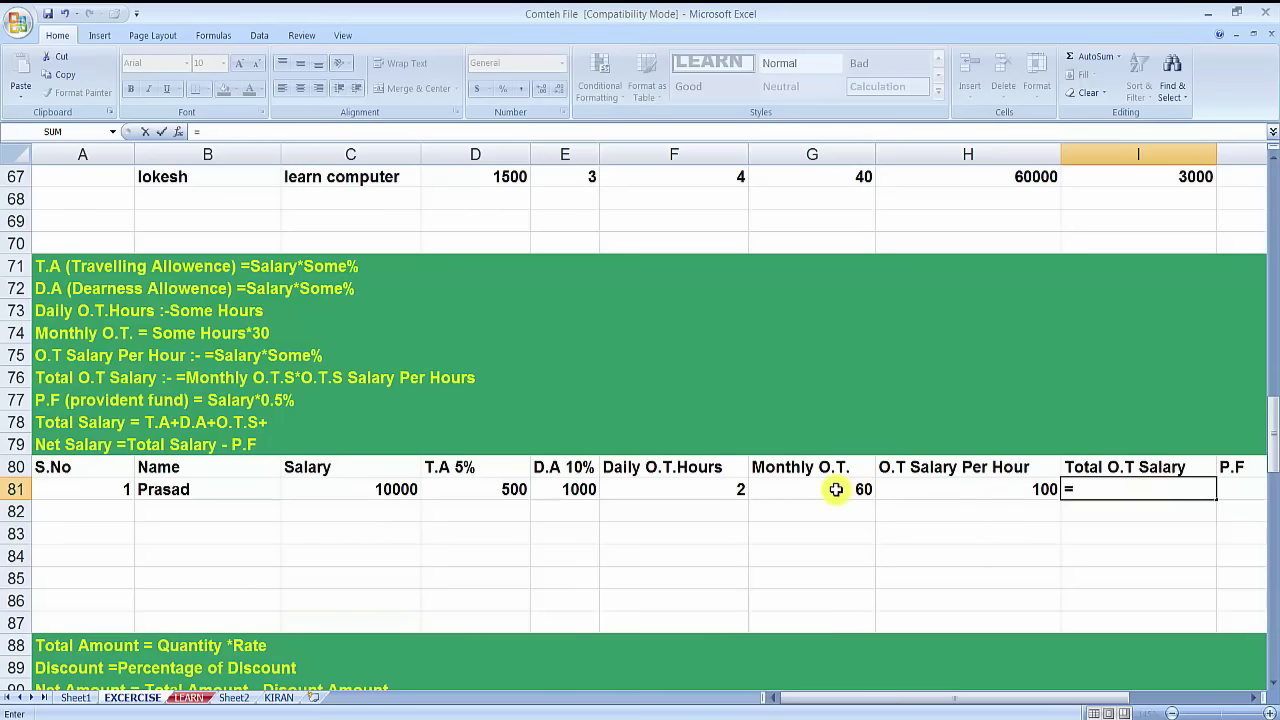
{"action": "left_click", "coordinate": [836, 489]}
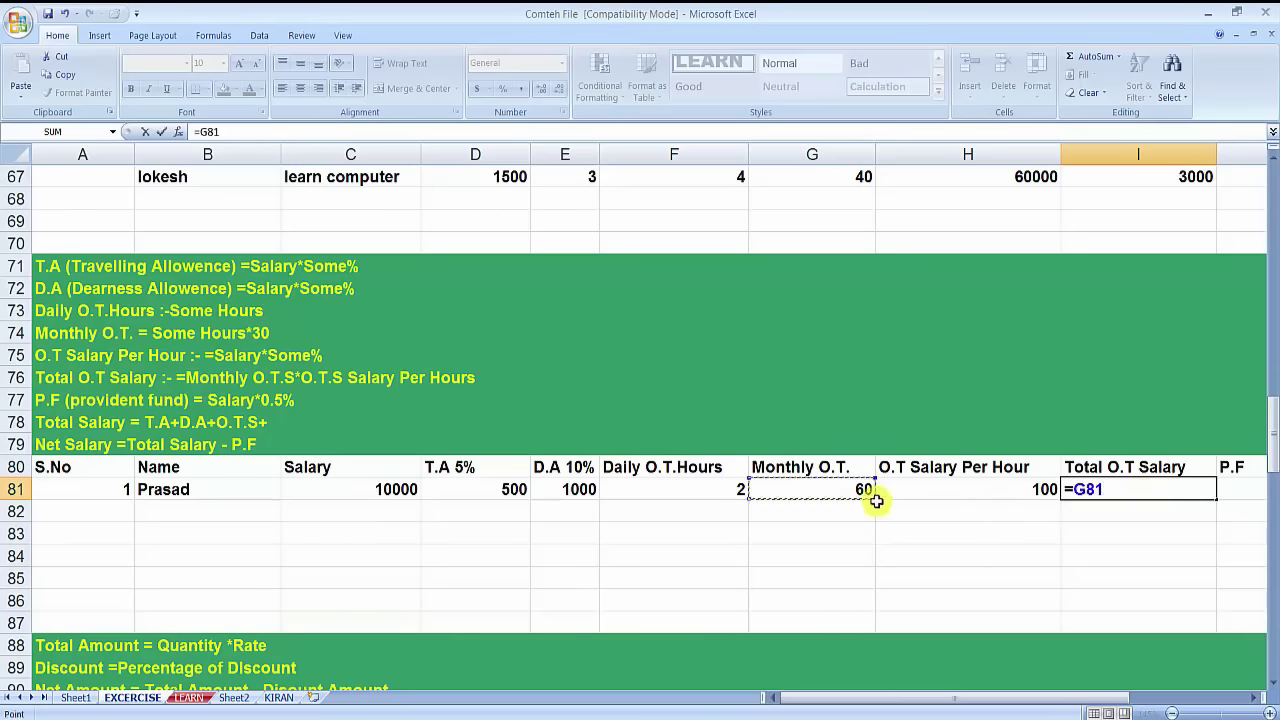
{"action": "type", "text": "*"}
{"action": "left_click", "coordinate": [963, 489]}
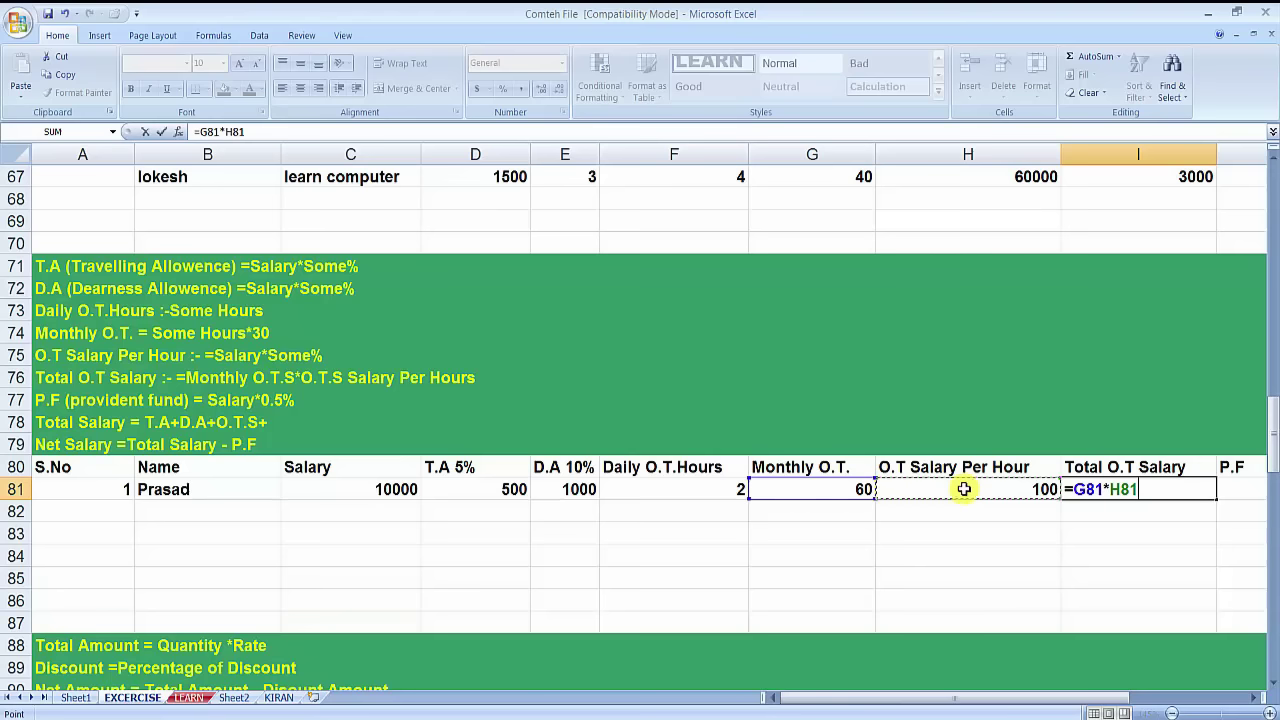
{"action": "key", "text": "Return"}
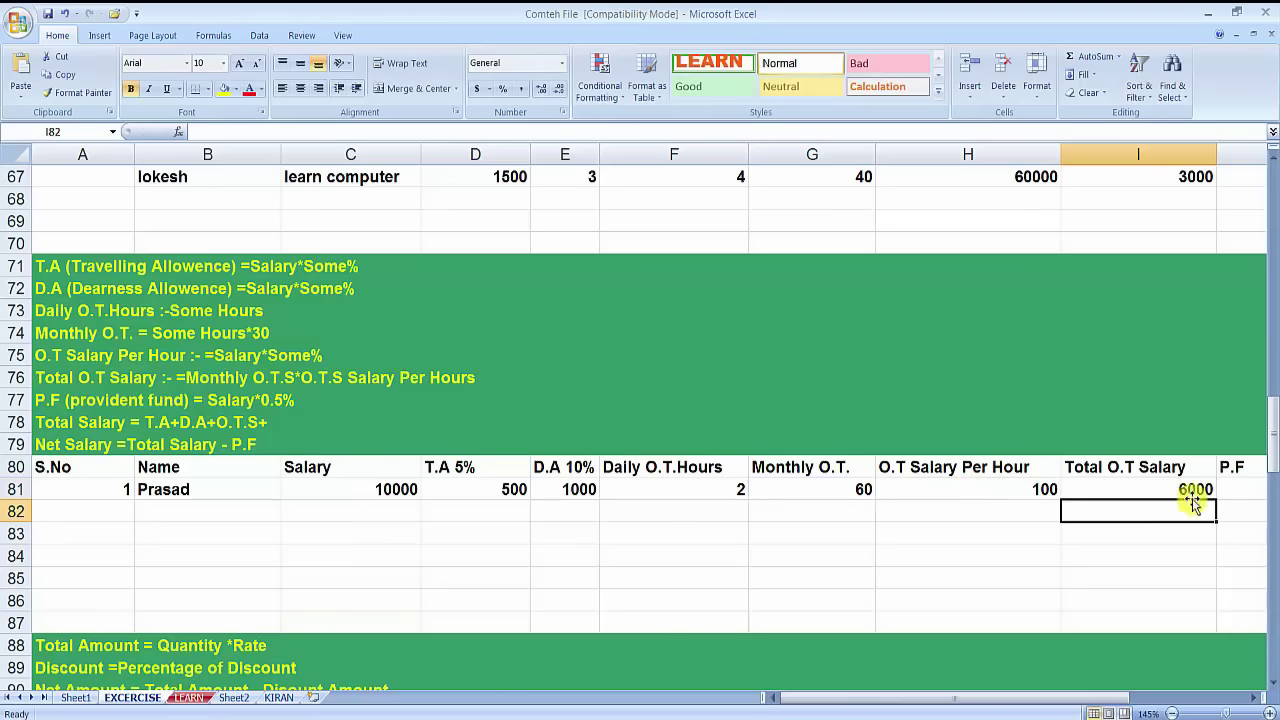
{"action": "left_click", "coordinate": [1186, 491]}
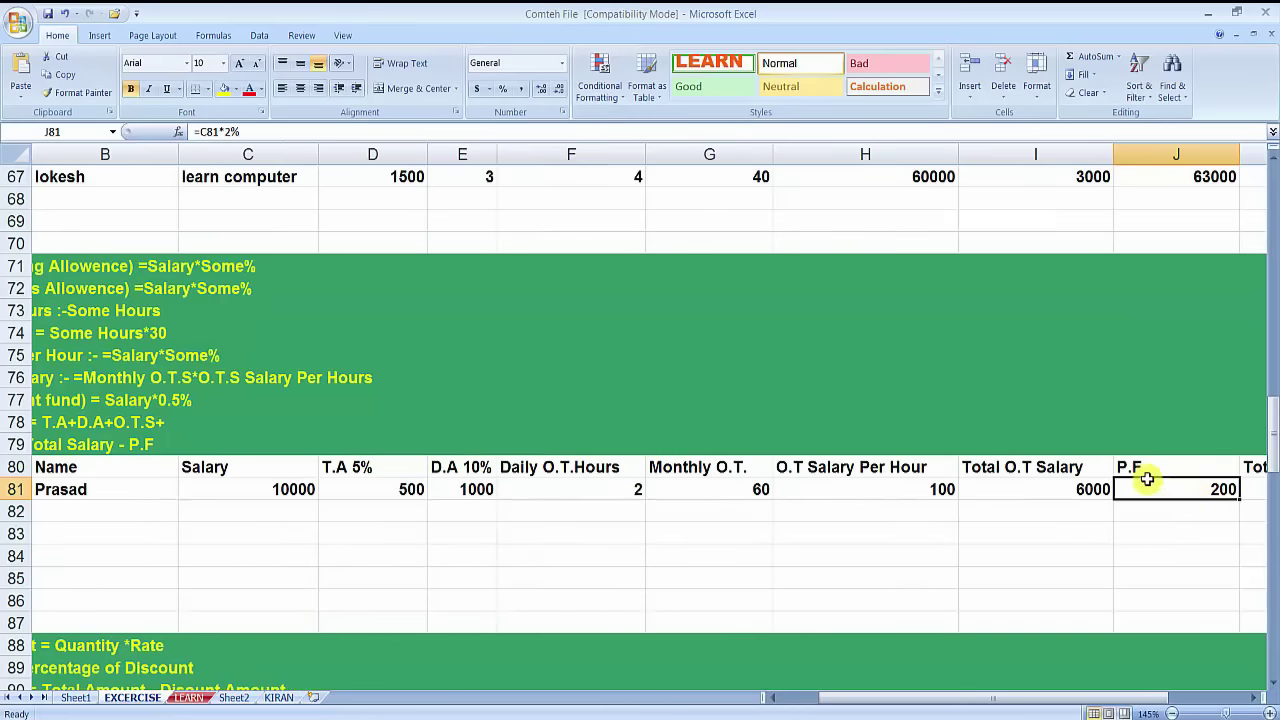
{"action": "key", "text": "Left"}
Step: Read the P.F note in row 77 and move along row 81 to the P.F cell J81
{"action": "left_click", "coordinate": [217, 400]}
{"action": "key", "text": "Left"}
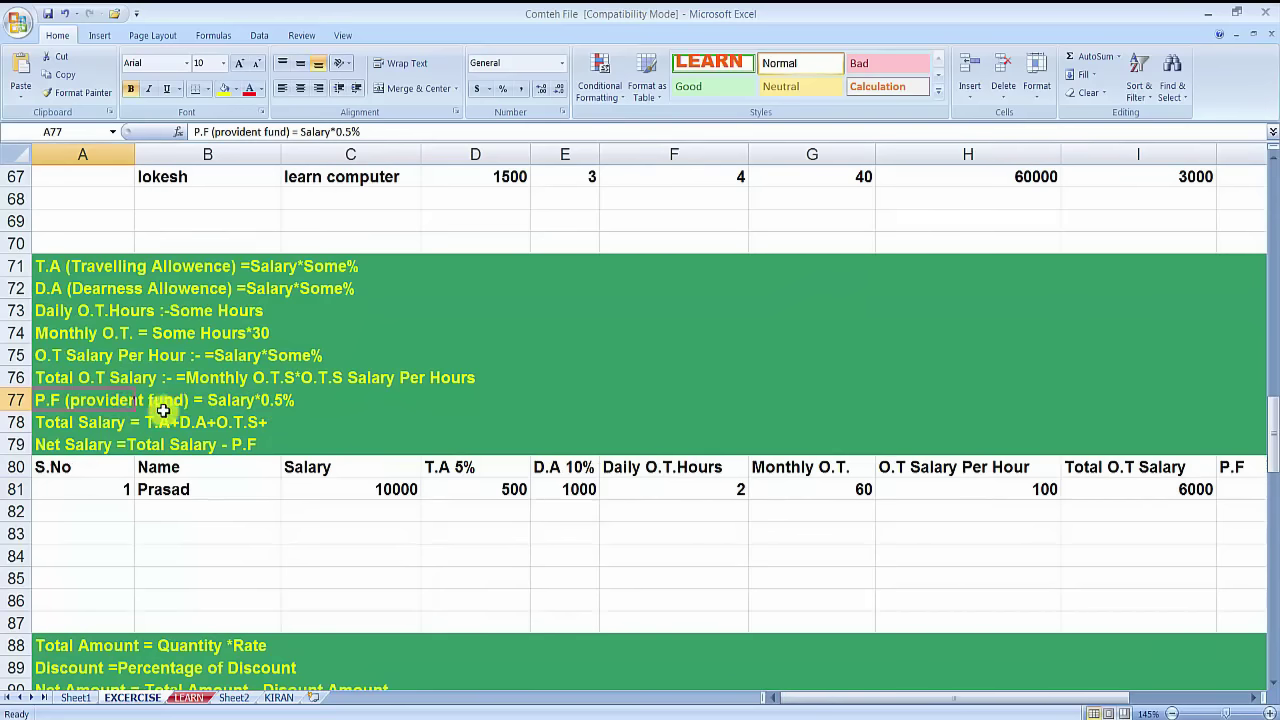
{"action": "key", "text": "Right"}
{"action": "key", "text": "Right"}
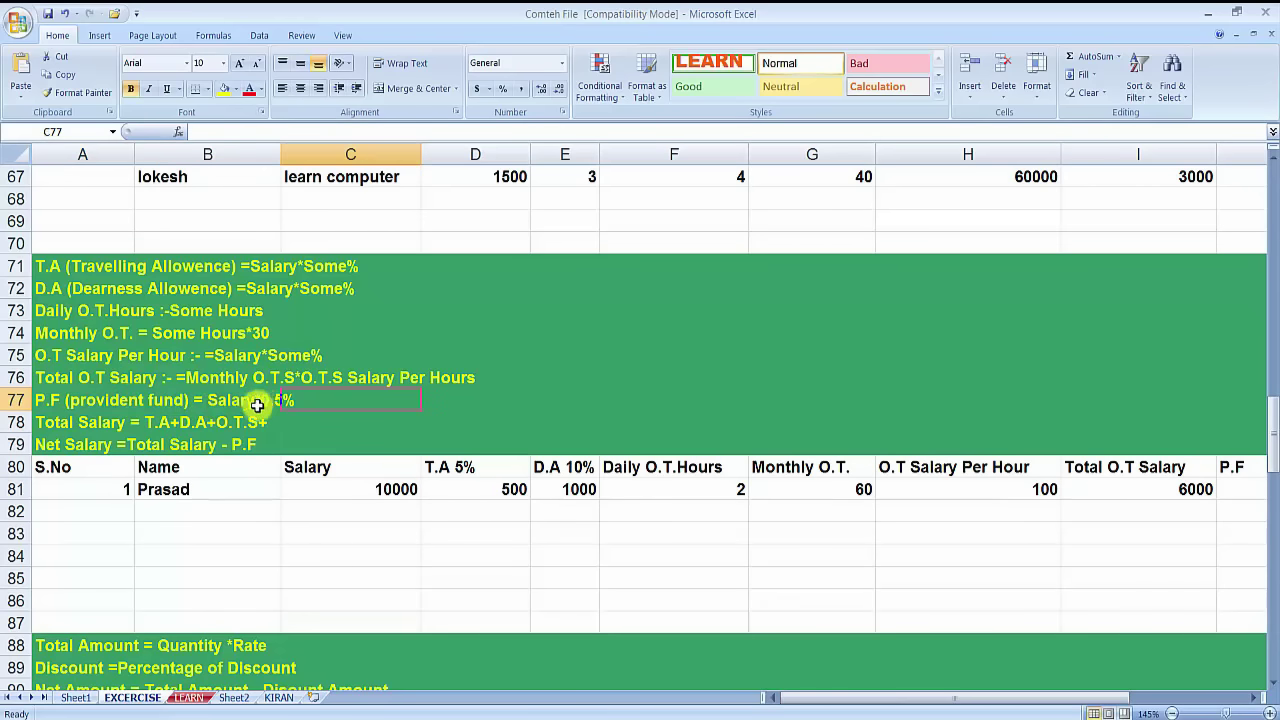
{"action": "key", "text": "Right"}
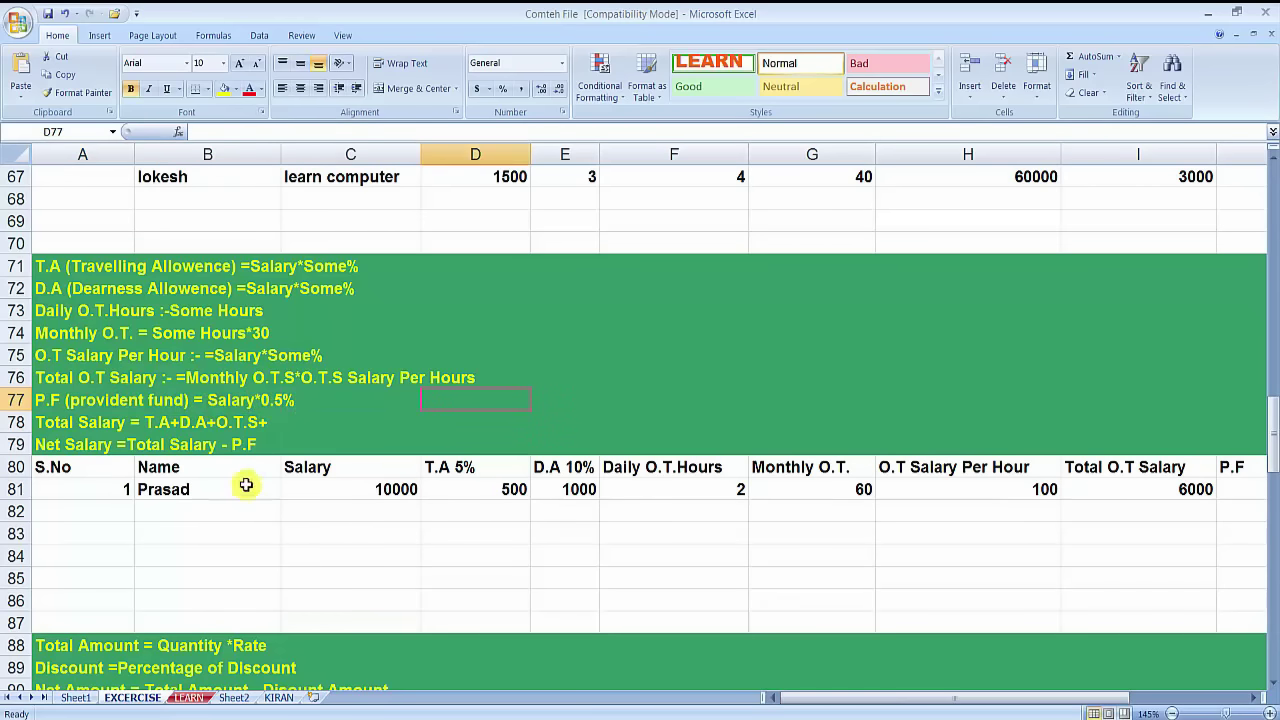
{"action": "left_click", "coordinate": [383, 487]}
{"action": "left_click", "coordinate": [480, 489]}
{"action": "left_click", "coordinate": [565, 489]}
{"action": "left_click", "coordinate": [700, 489]}
{"action": "left_click", "coordinate": [1049, 500]}
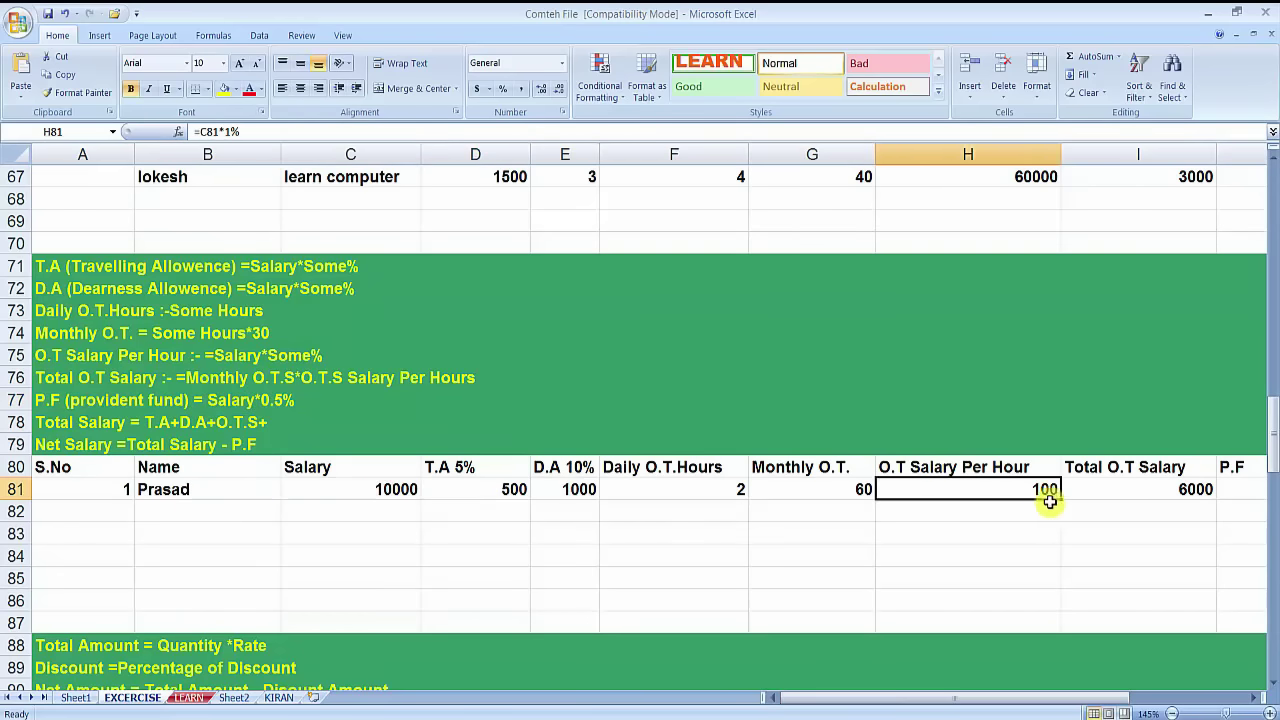
{"action": "left_click", "coordinate": [1098, 489]}
{"action": "key", "text": "Right"}
{"action": "key", "text": "Right"}
{"action": "left_click", "coordinate": [1057, 489]}
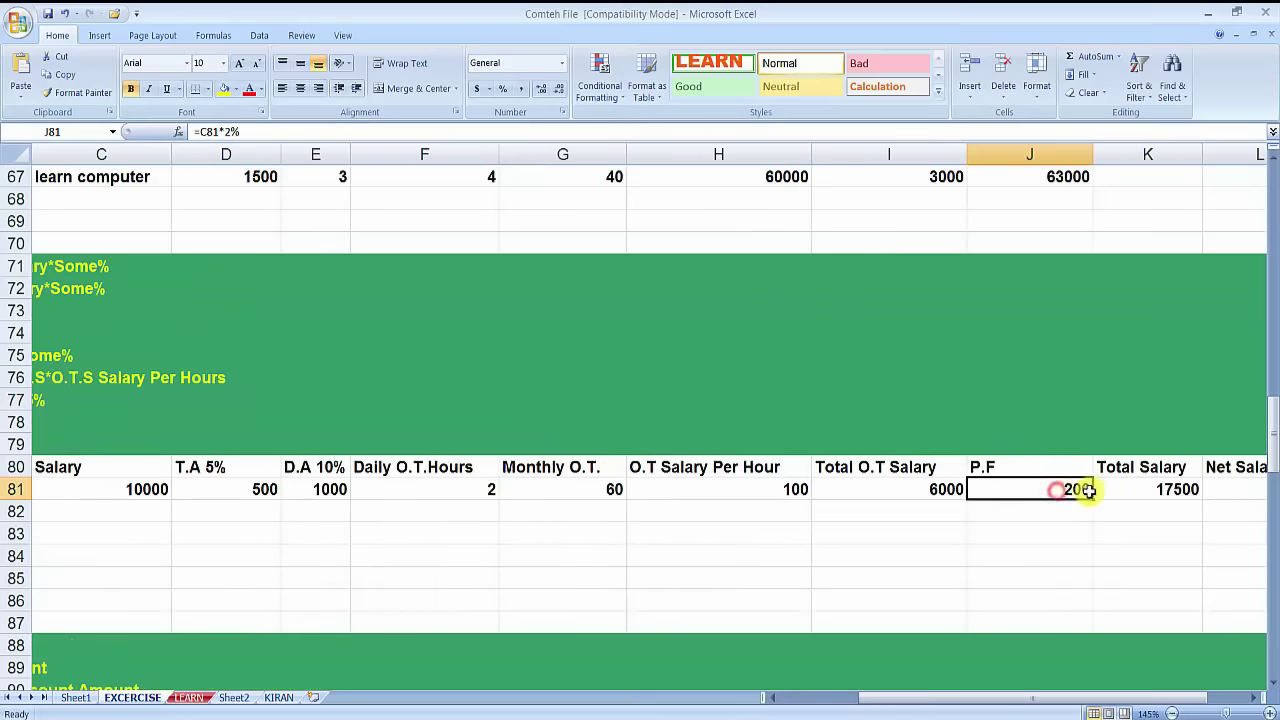
Step: Replace J81 with =C81*2.5% so P.F shows 250
{"action": "key", "text": "Delete"}
{"action": "type", "text": "="}
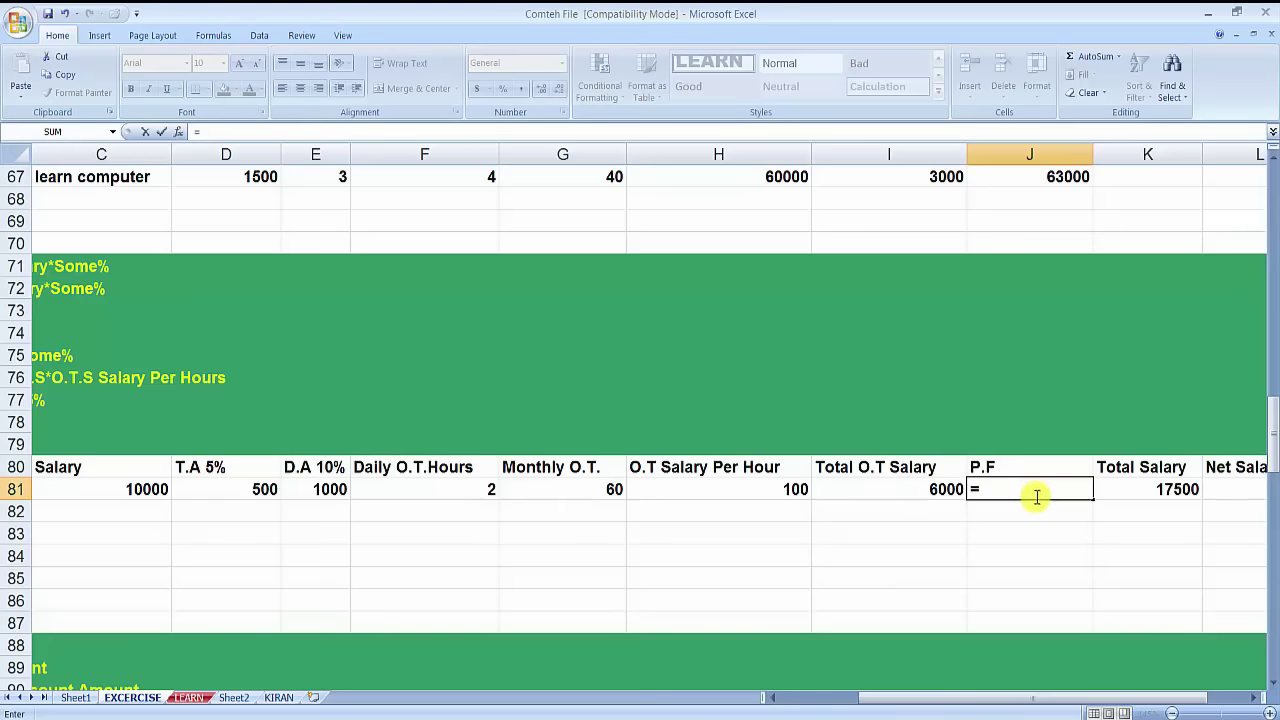
{"action": "left_click", "coordinate": [126, 489]}
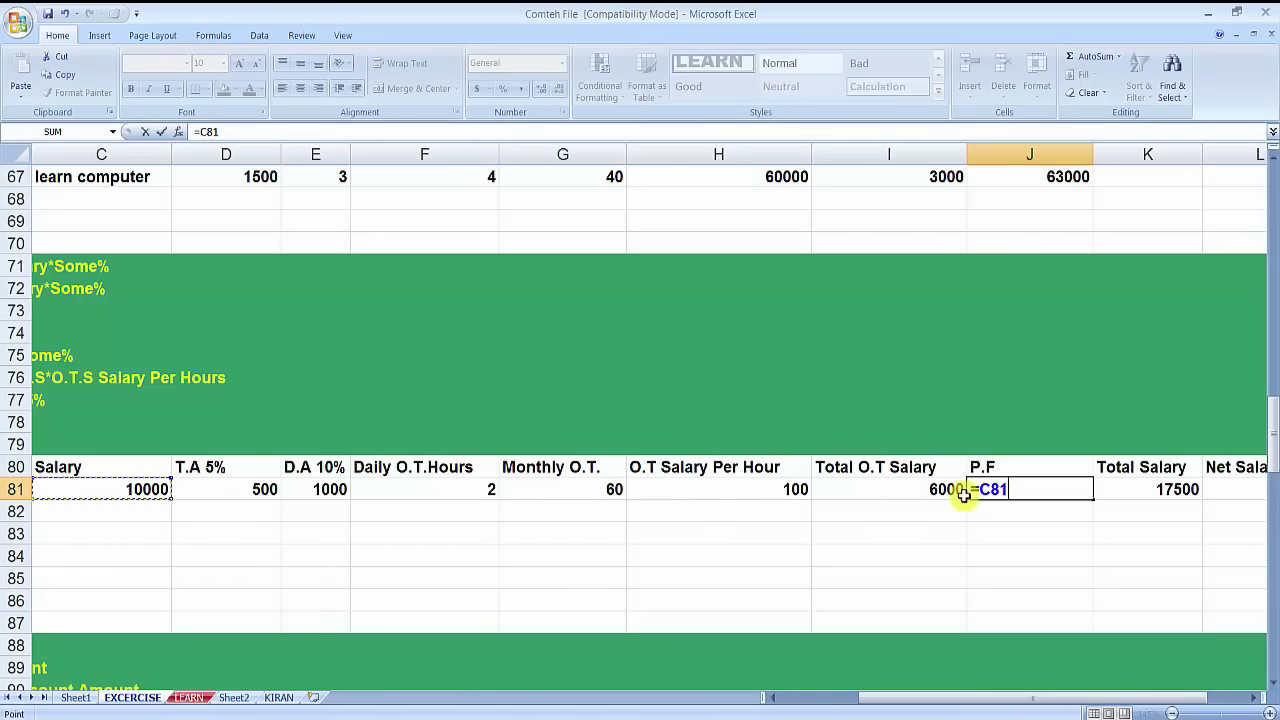
{"action": "type", "text": "*"}
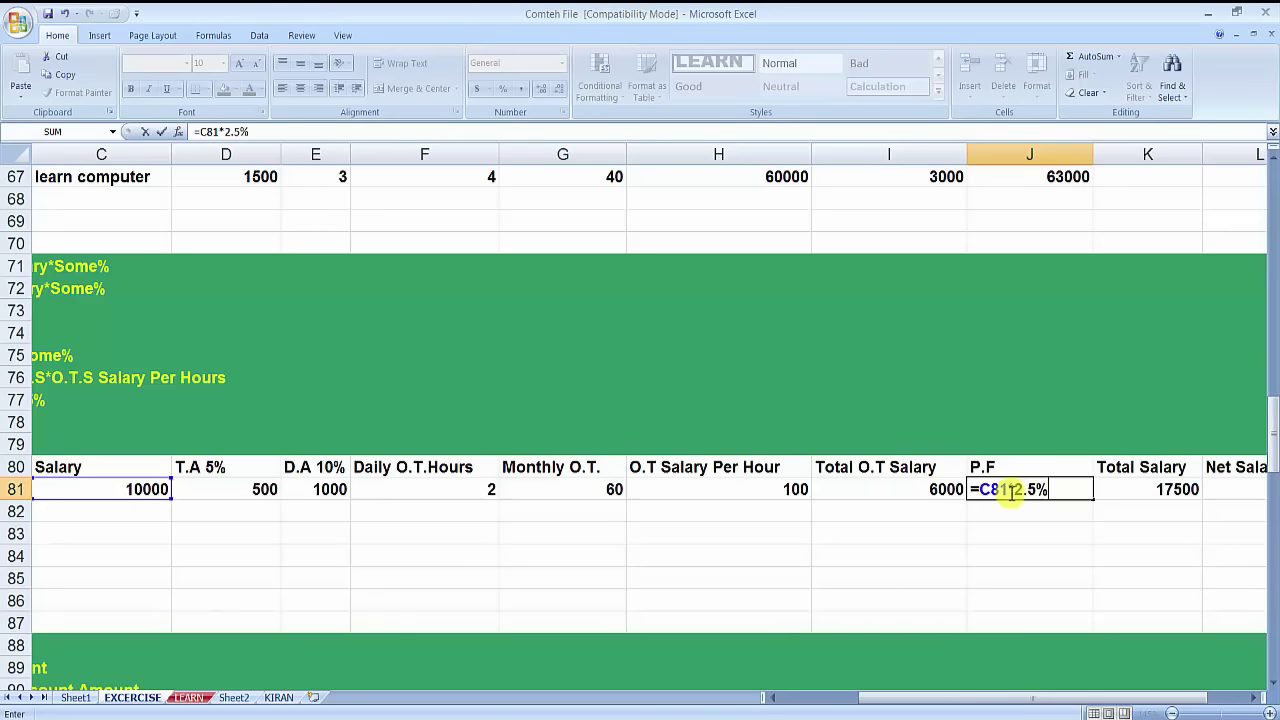
{"action": "key", "text": "Return"}
{"action": "left_click", "coordinate": [1040, 489]}
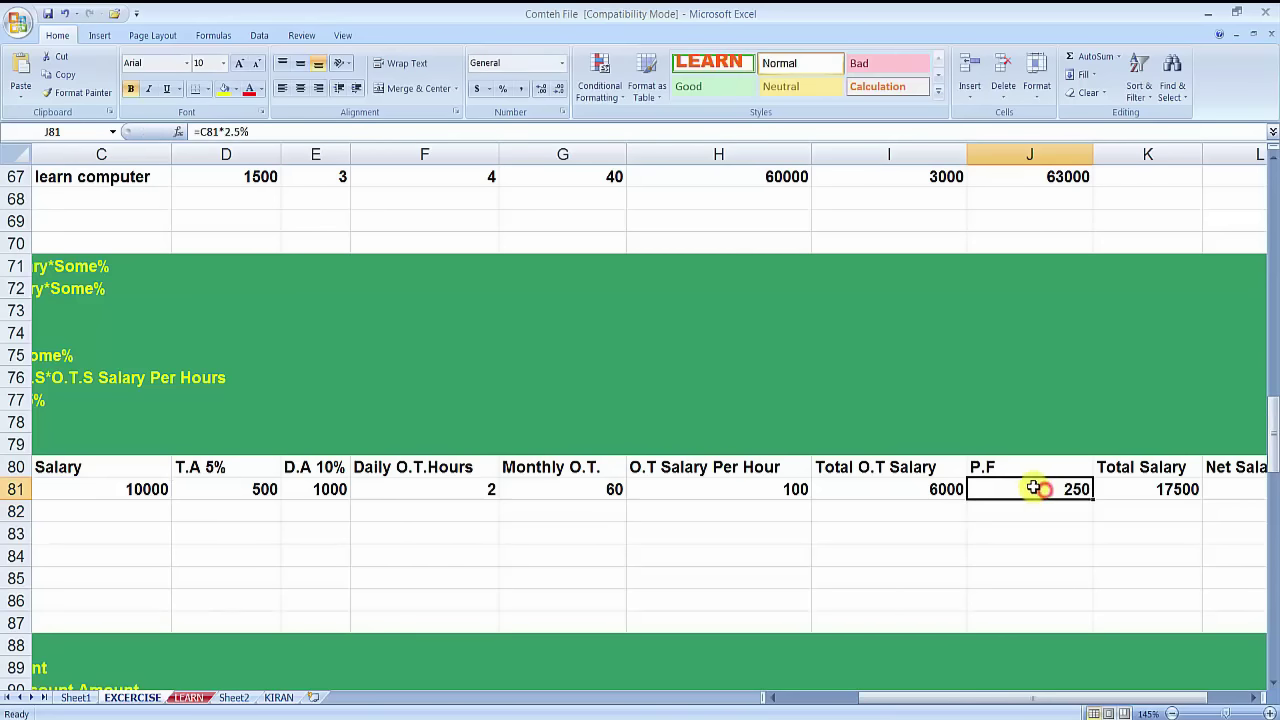
Step: Review the Salary, T.A, D.A and Total O.T Salary cells feeding Total Salary in K81
{"action": "left_click", "coordinate": [1138, 490]}
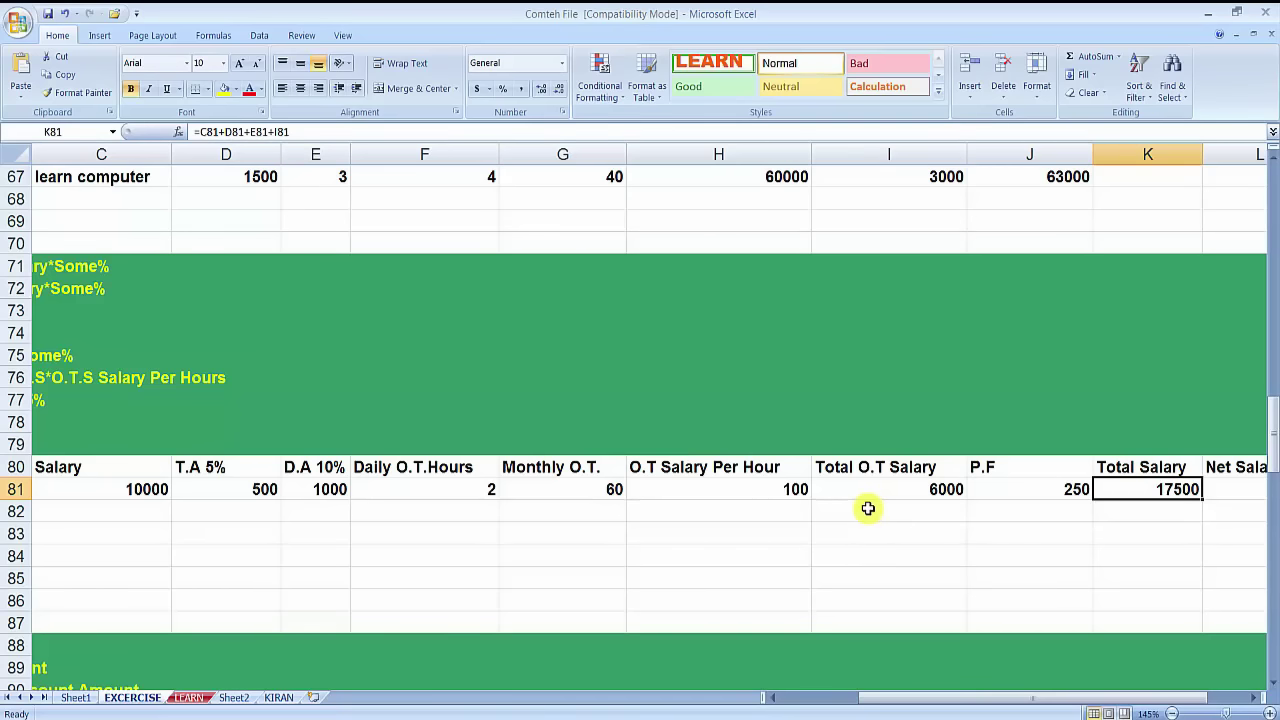
{"action": "left_click", "coordinate": [133, 491]}
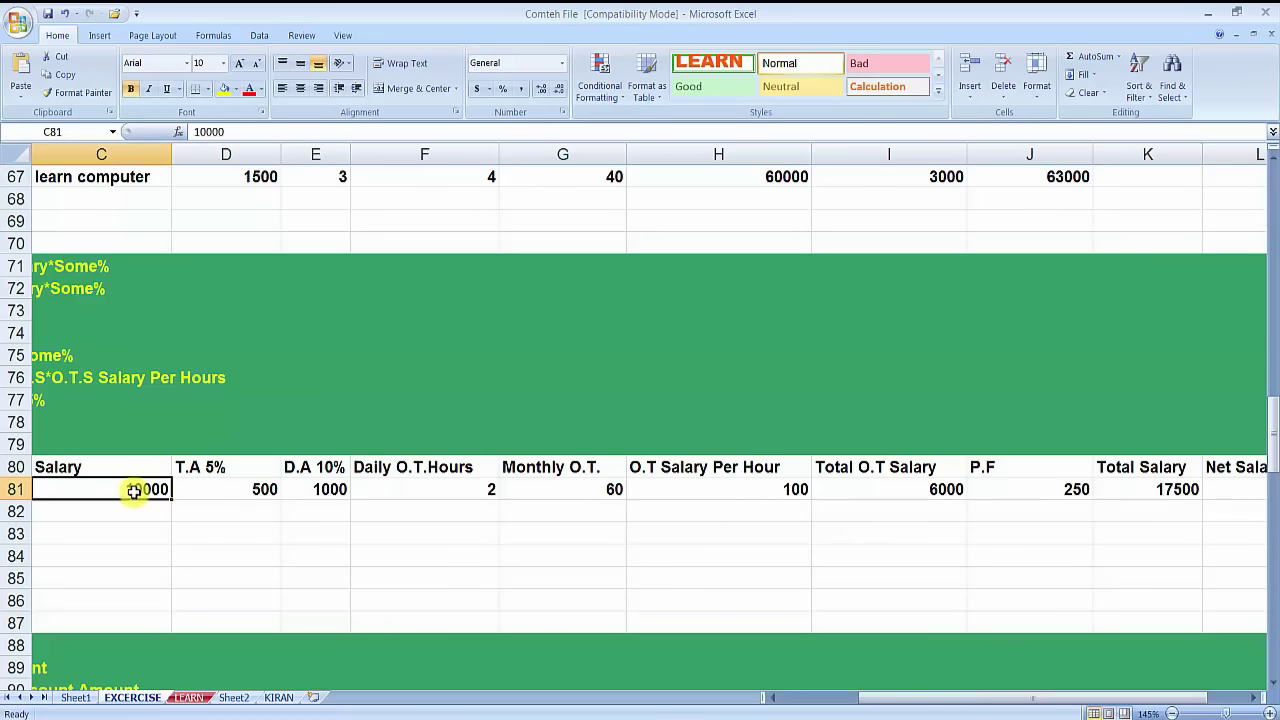
{"action": "left_click", "coordinate": [266, 491]}
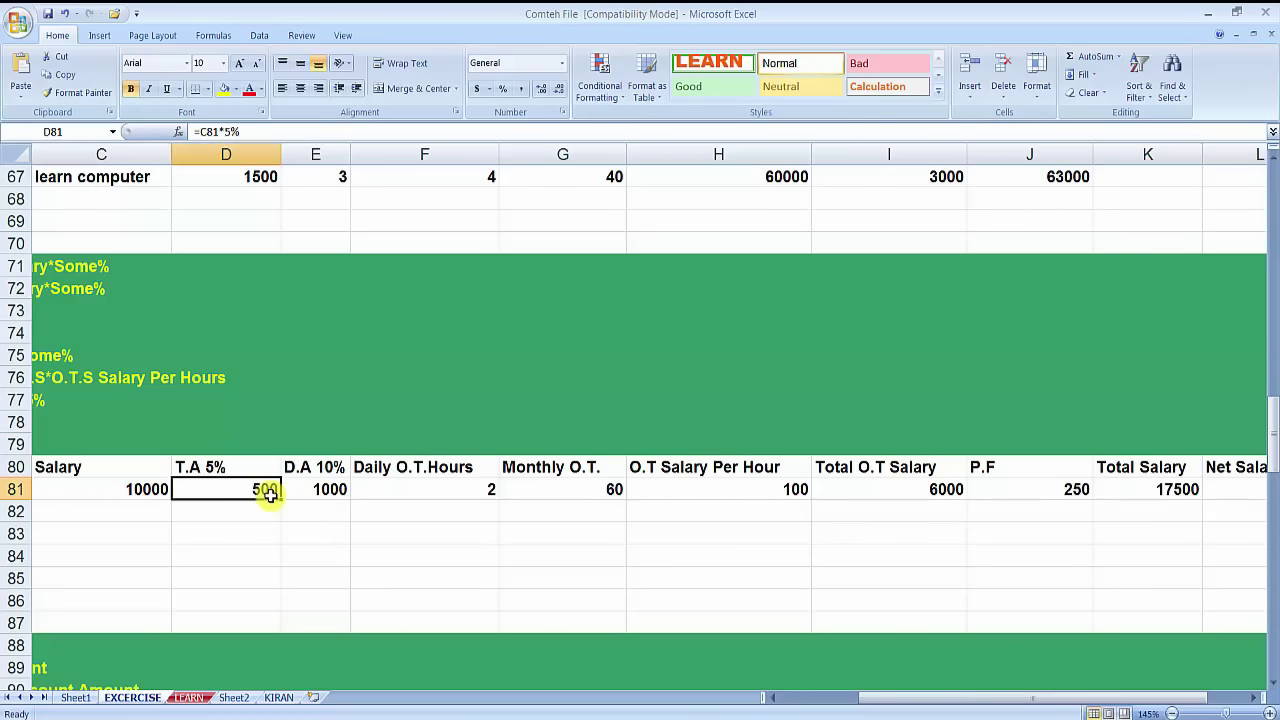
{"action": "left_click_drag", "start_coordinate": [343, 491], "coordinate": [436, 492]}
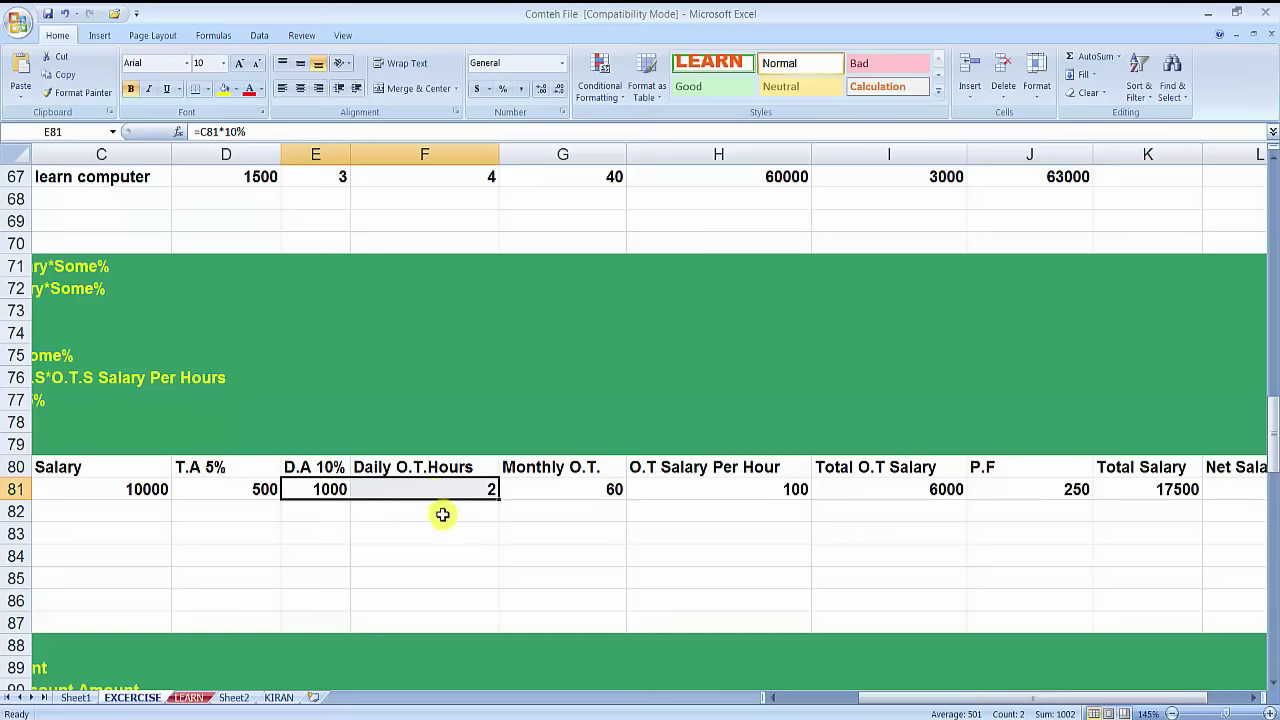
{"action": "left_click", "coordinate": [442, 512]}
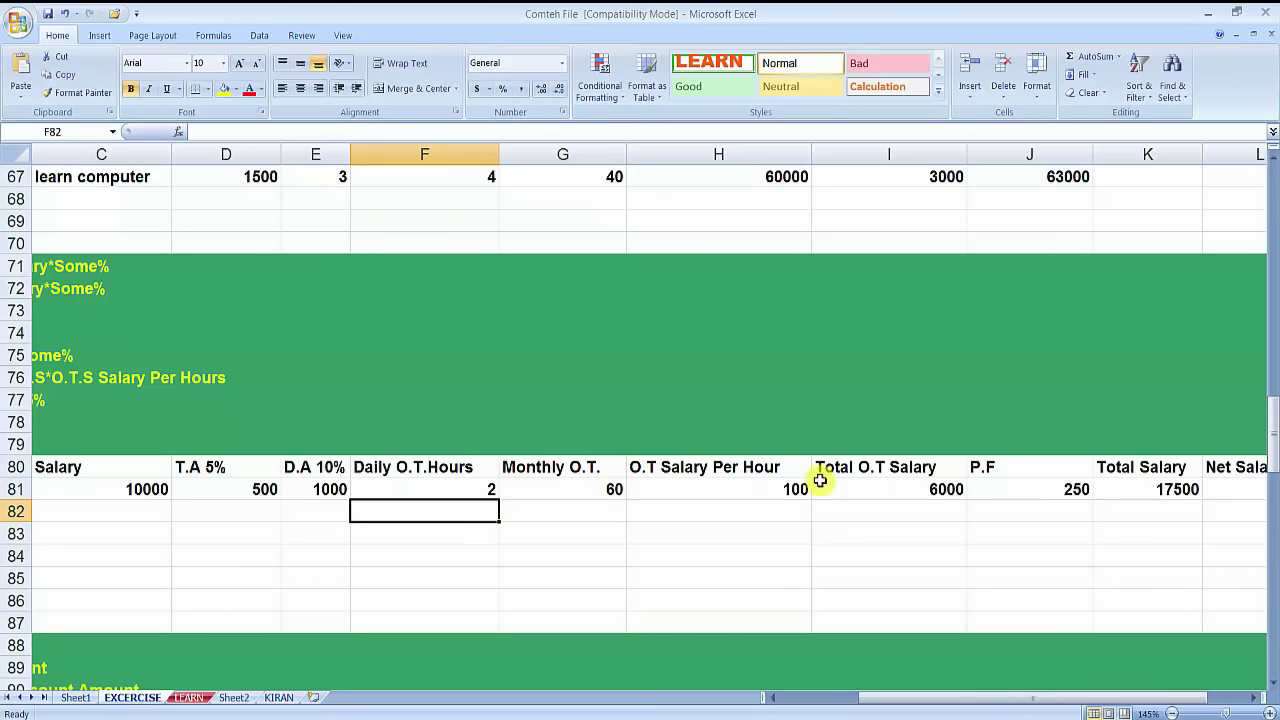
{"action": "left_click", "coordinate": [901, 493]}
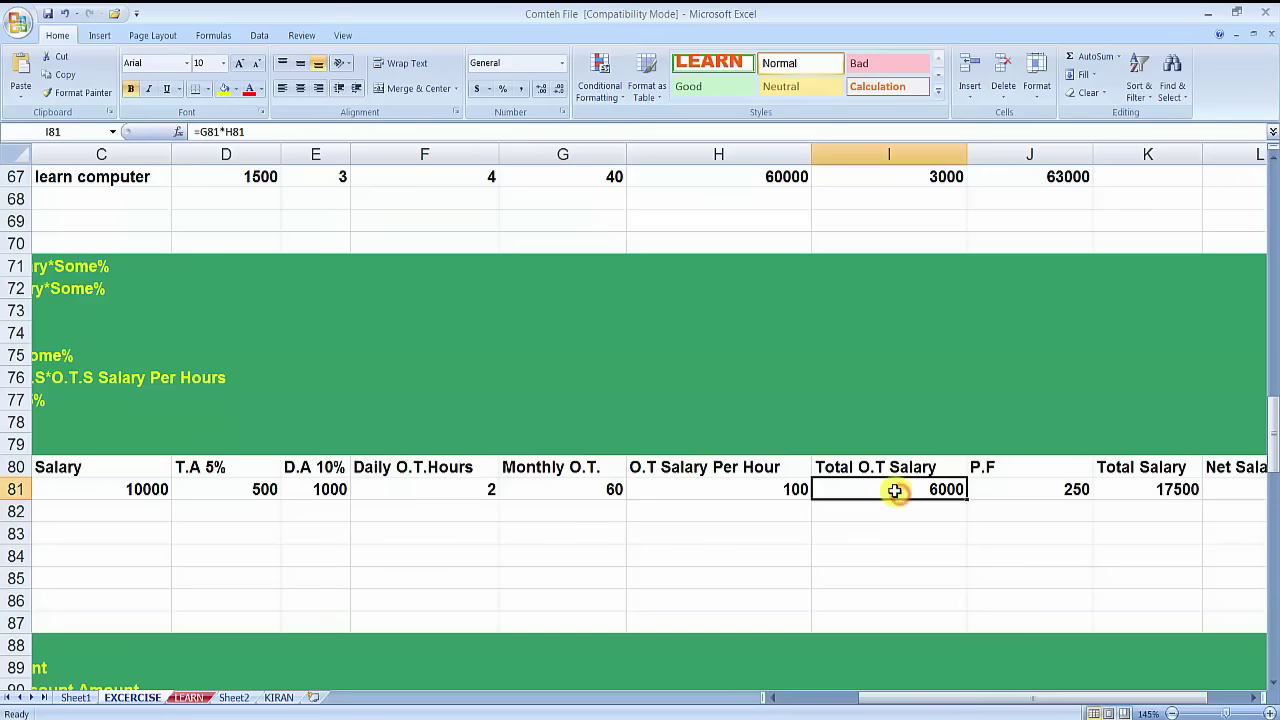
{"action": "left_click", "coordinate": [1172, 489]}
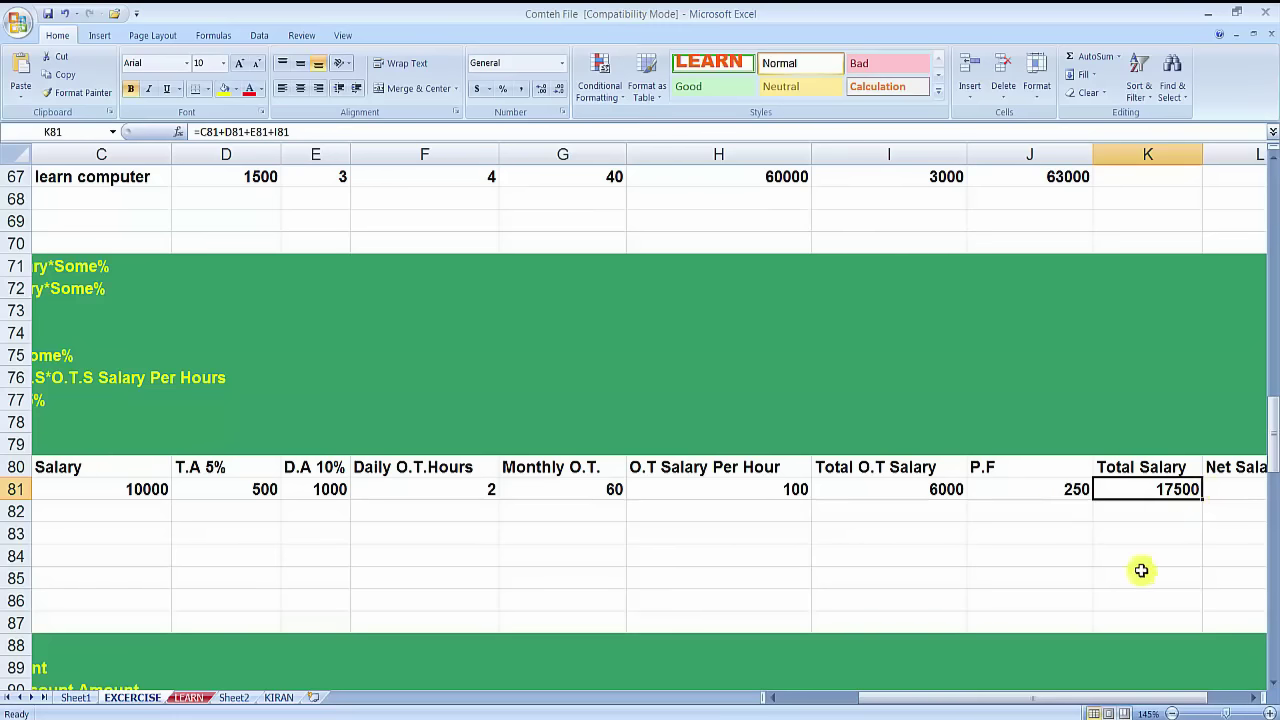
Step: Replace K81 with =C81+D81+E81+I81 for a Total Salary of 17500
{"action": "key", "text": "Delete"}
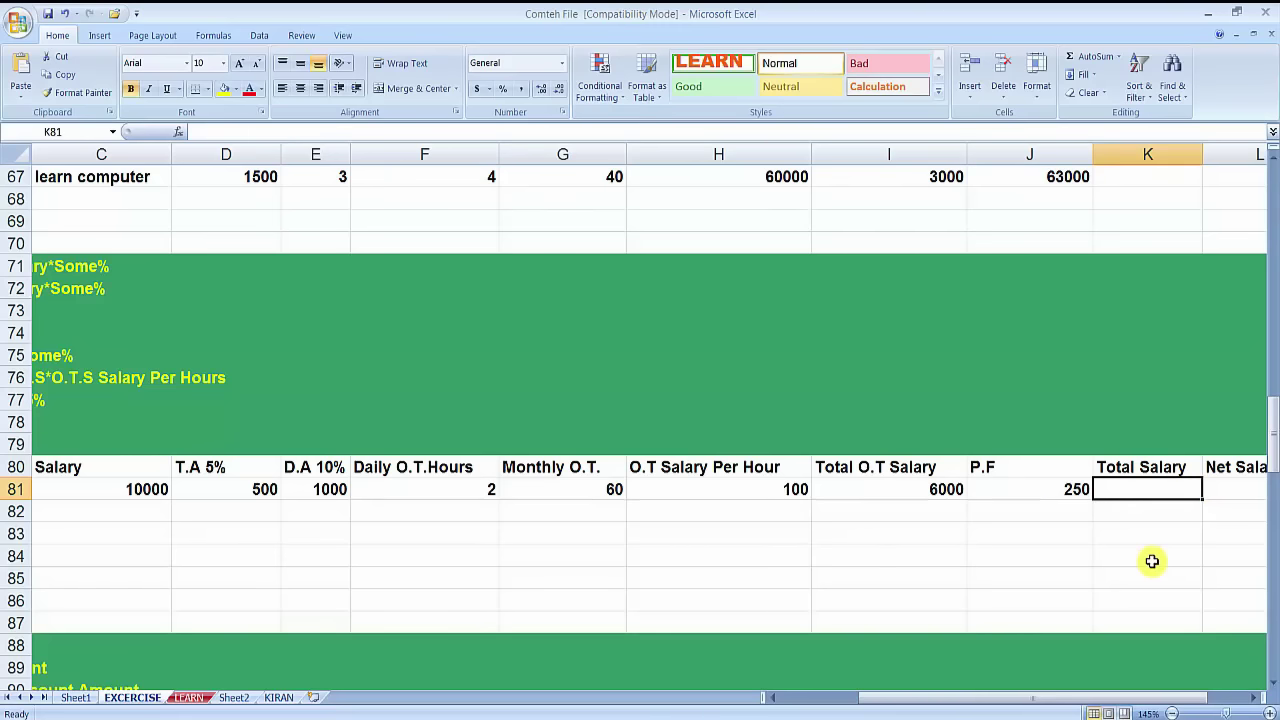
{"action": "type", "text": "="}
{"action": "left_click", "coordinate": [148, 489]}
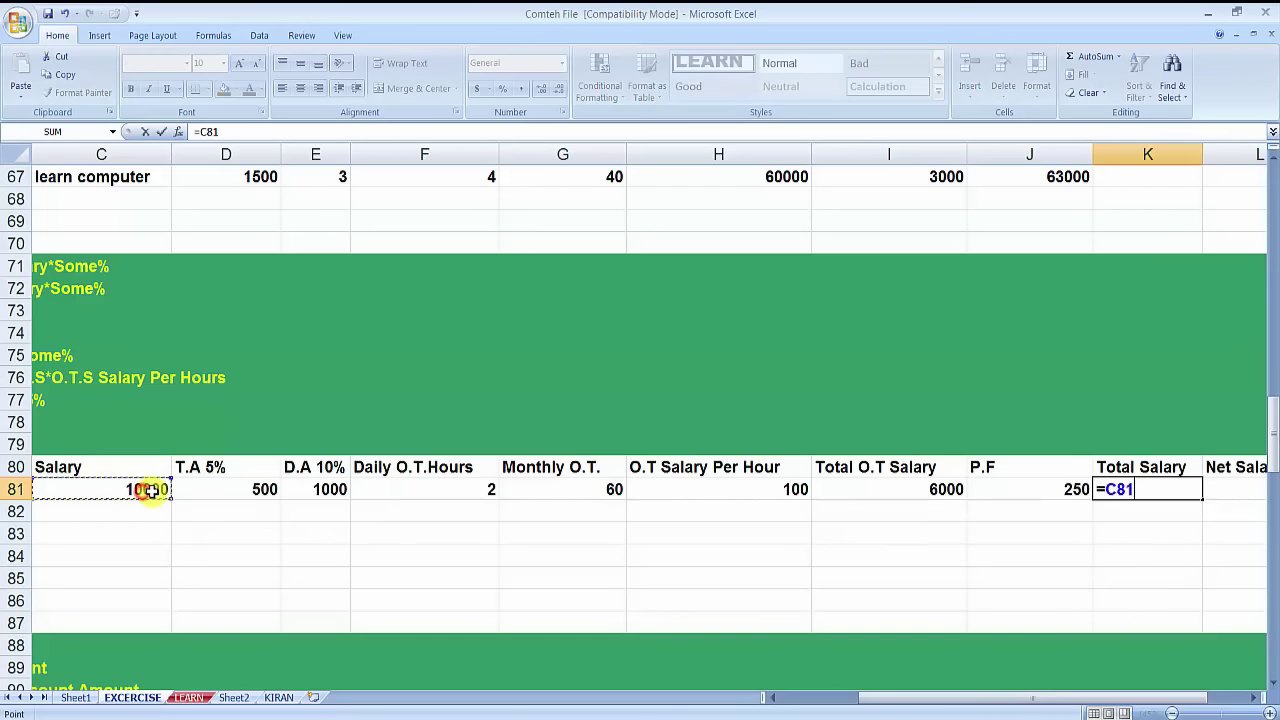
{"action": "type", "text": "+"}
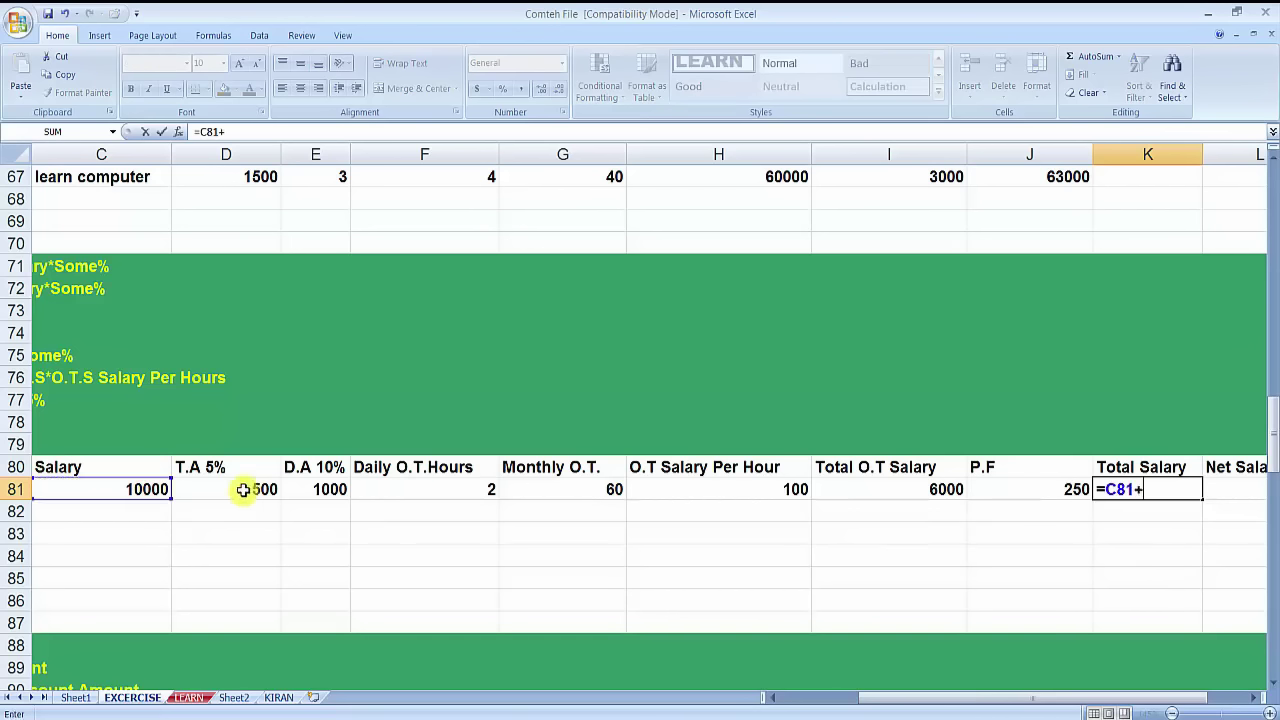
{"action": "left_click", "coordinate": [245, 489]}
{"action": "type", "text": "+"}
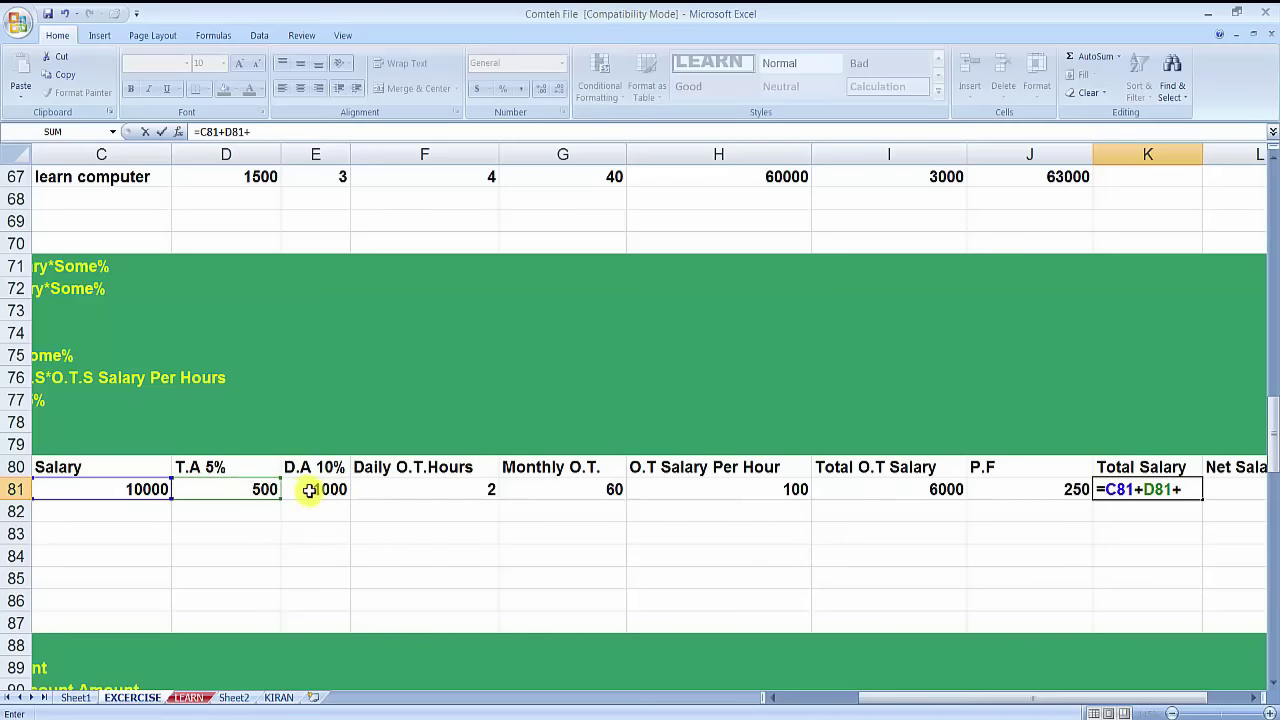
{"action": "left_click", "coordinate": [310, 489]}
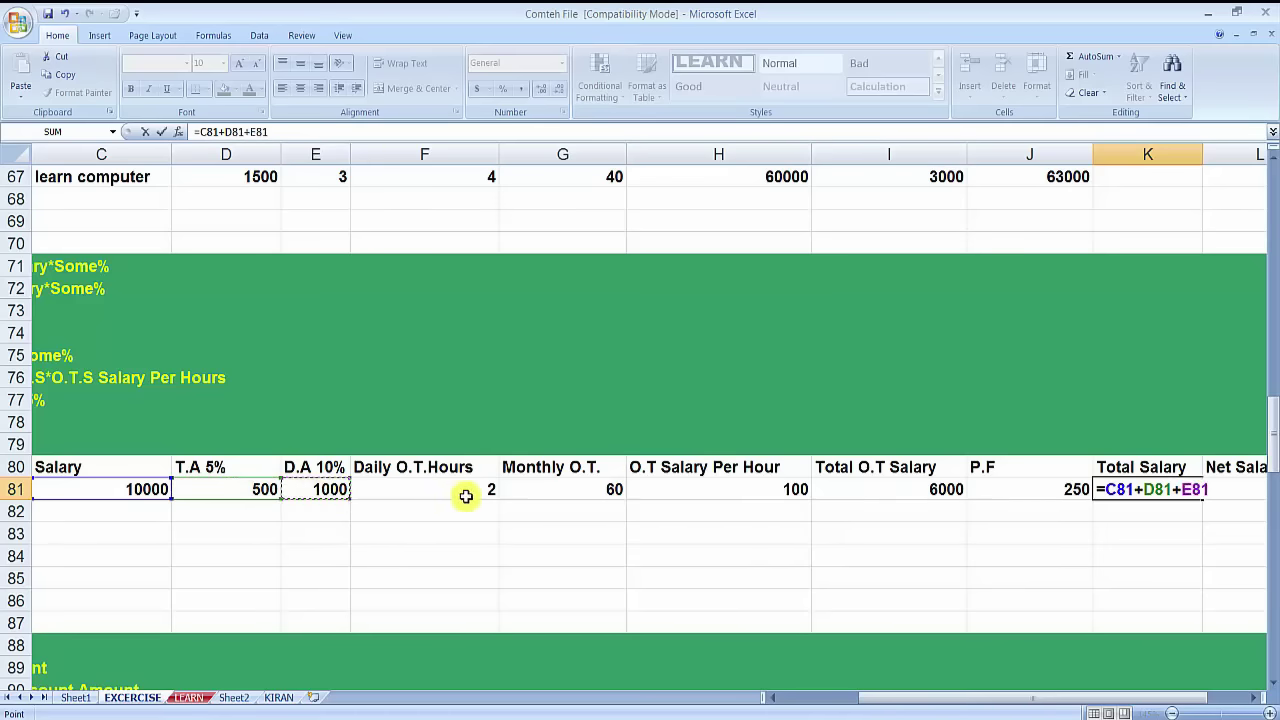
{"action": "type", "text": "+"}
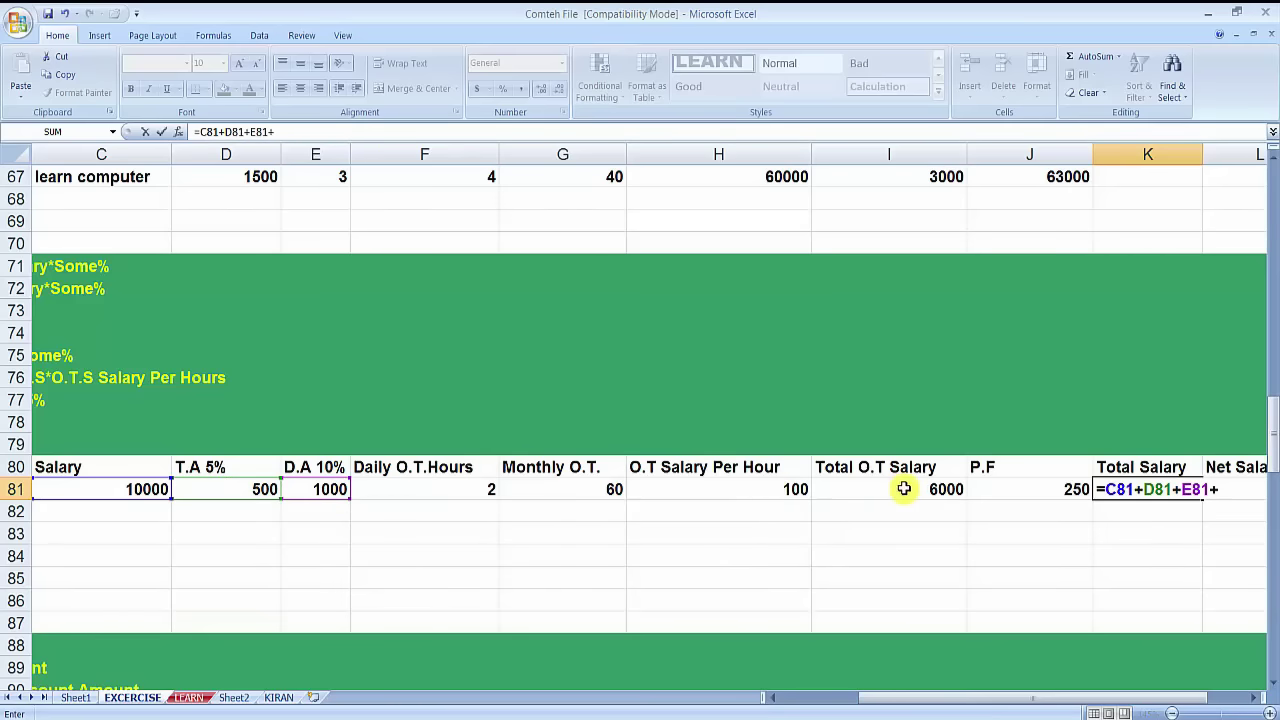
{"action": "left_click", "coordinate": [903, 489]}
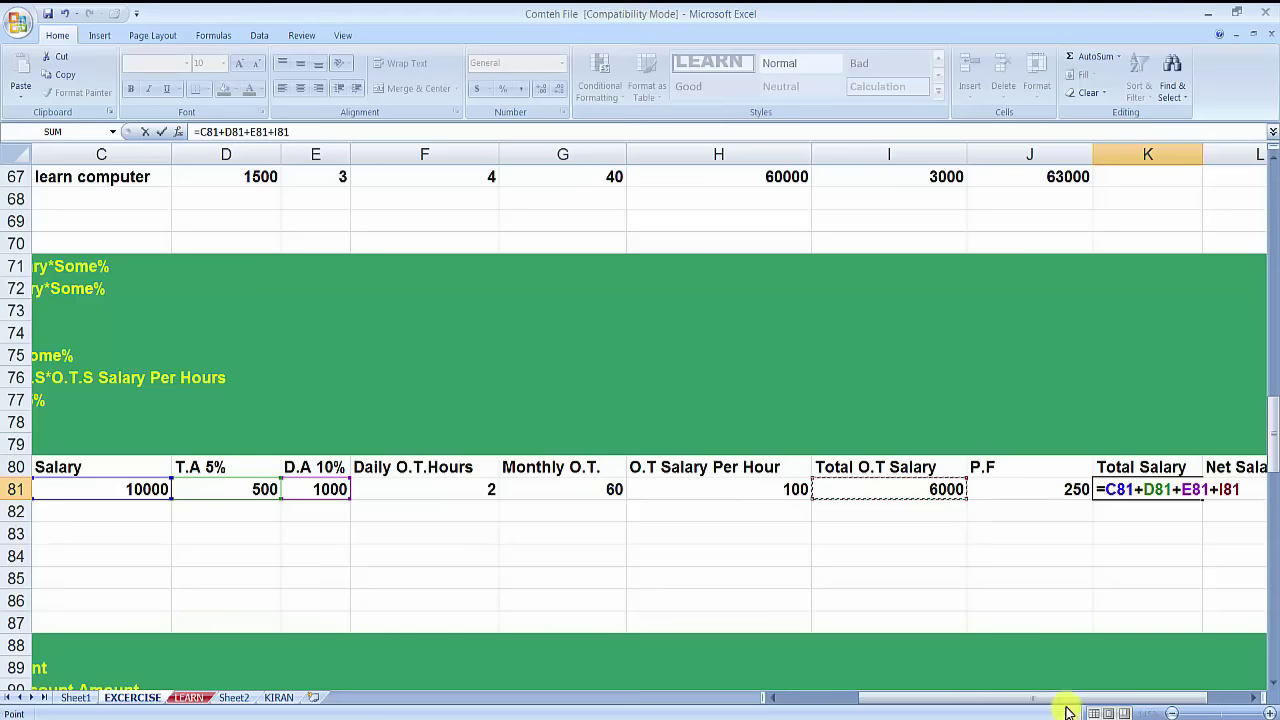
{"action": "left_click_drag", "start_coordinate": [1066, 703], "coordinate": [1100, 706]}
{"action": "key", "text": "Return"}
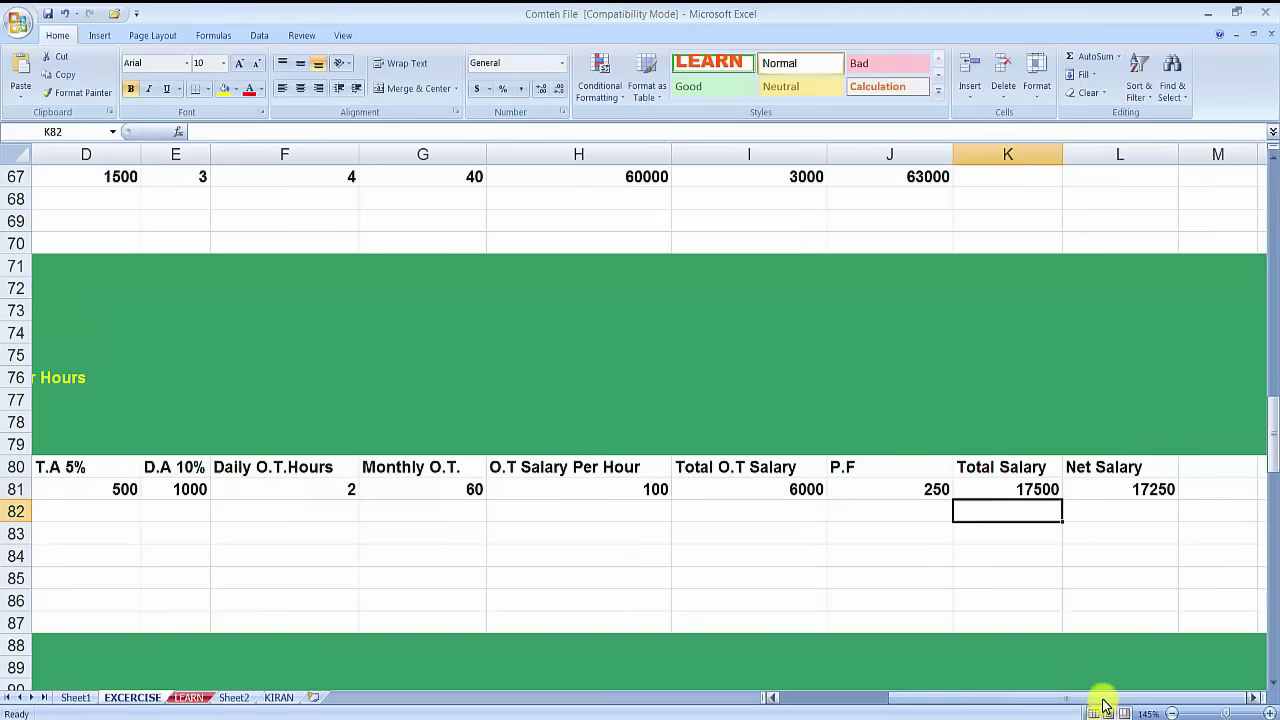
{"action": "left_click", "coordinate": [1020, 489]}
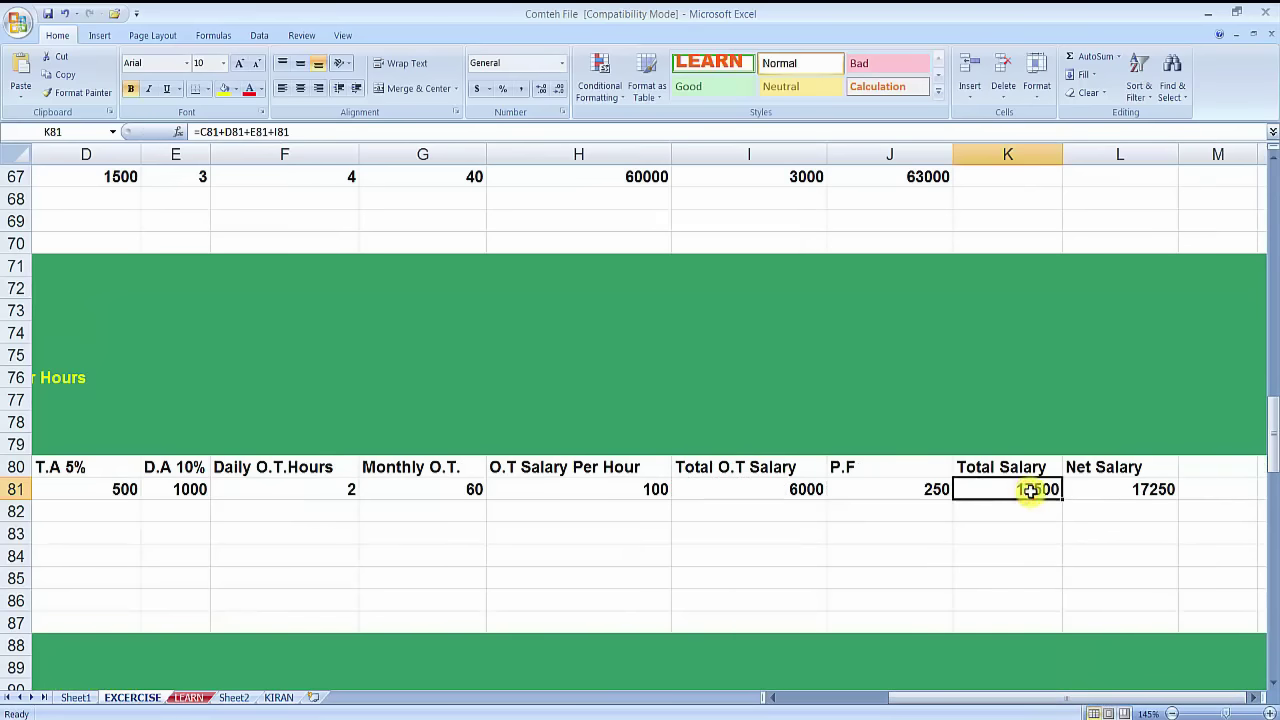
Step: Replace L81 with =K81-J81 so Net Salary shows 17250
{"action": "left_click", "coordinate": [1131, 491]}
{"action": "key", "text": "Delete"}
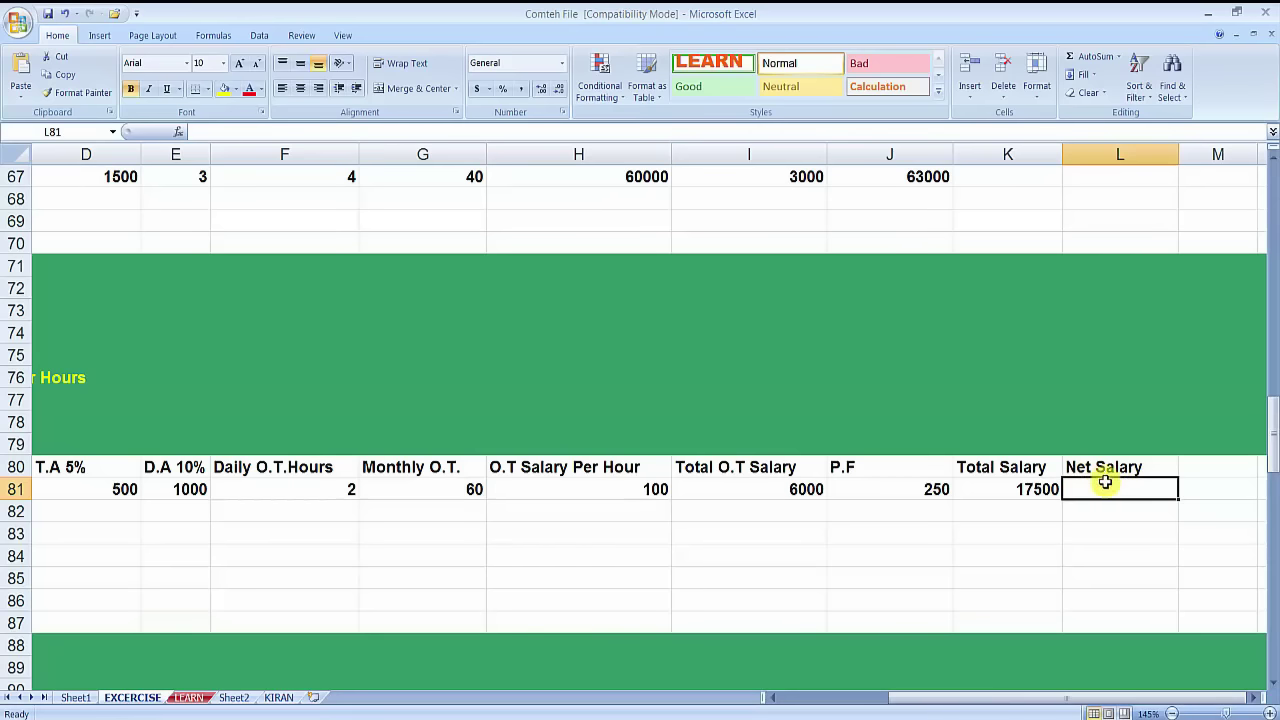
{"action": "type", "text": "="}
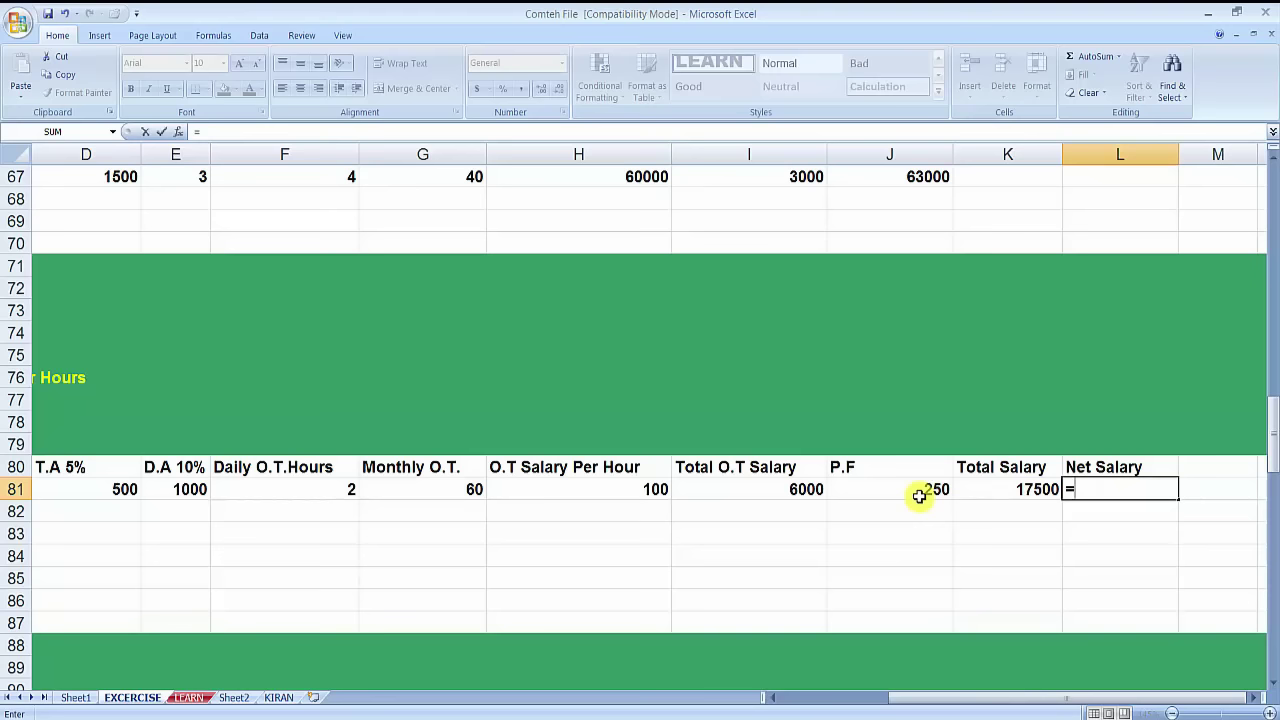
{"action": "left_click", "coordinate": [997, 491]}
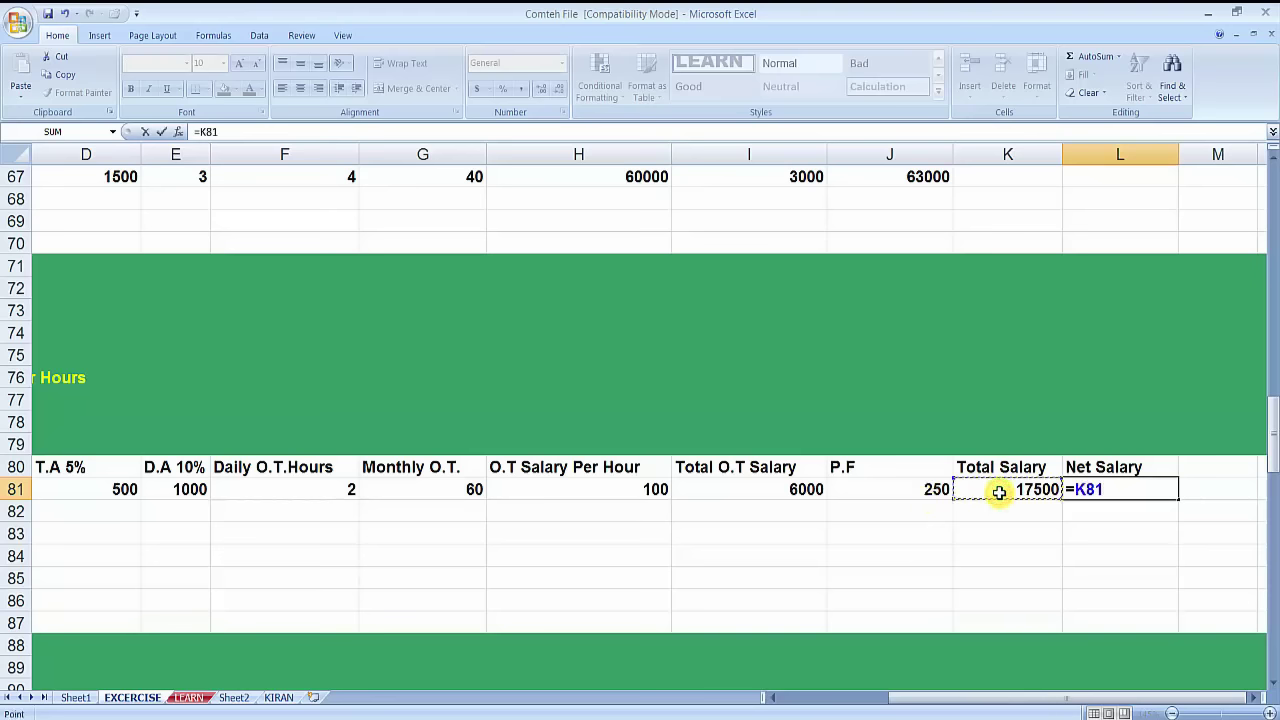
{"action": "type", "text": "-"}
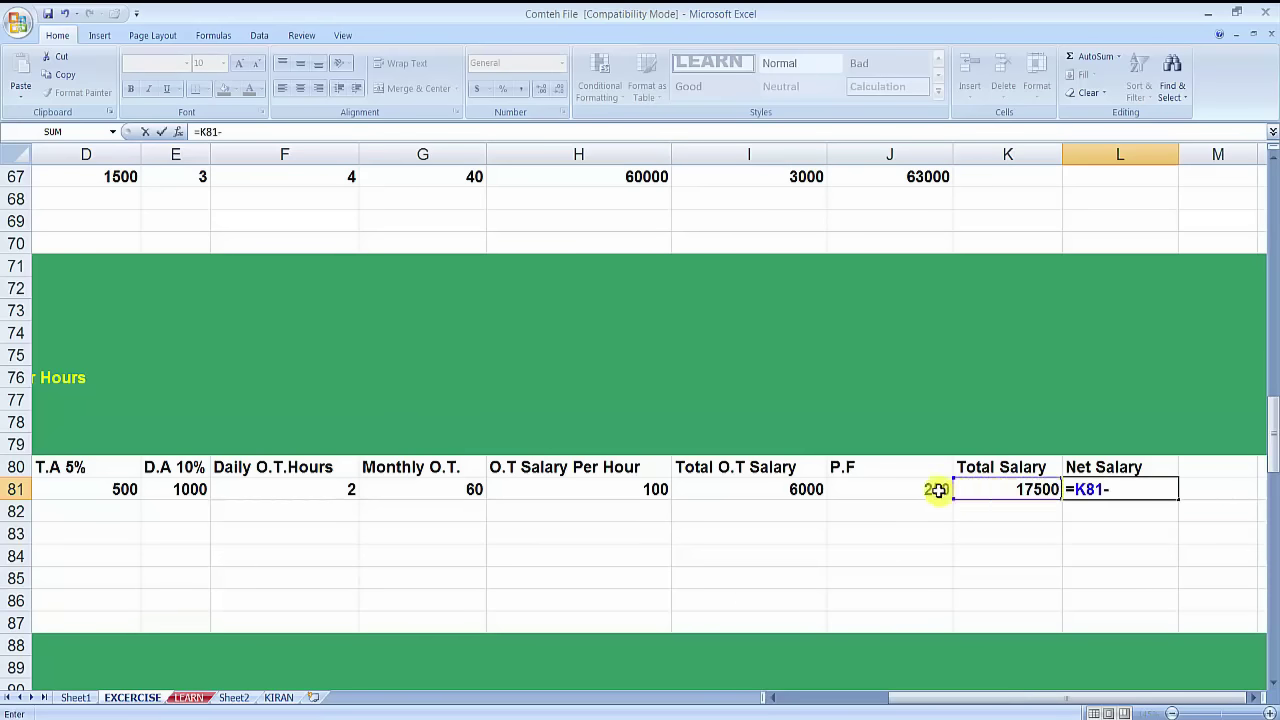
{"action": "left_click", "coordinate": [930, 492]}
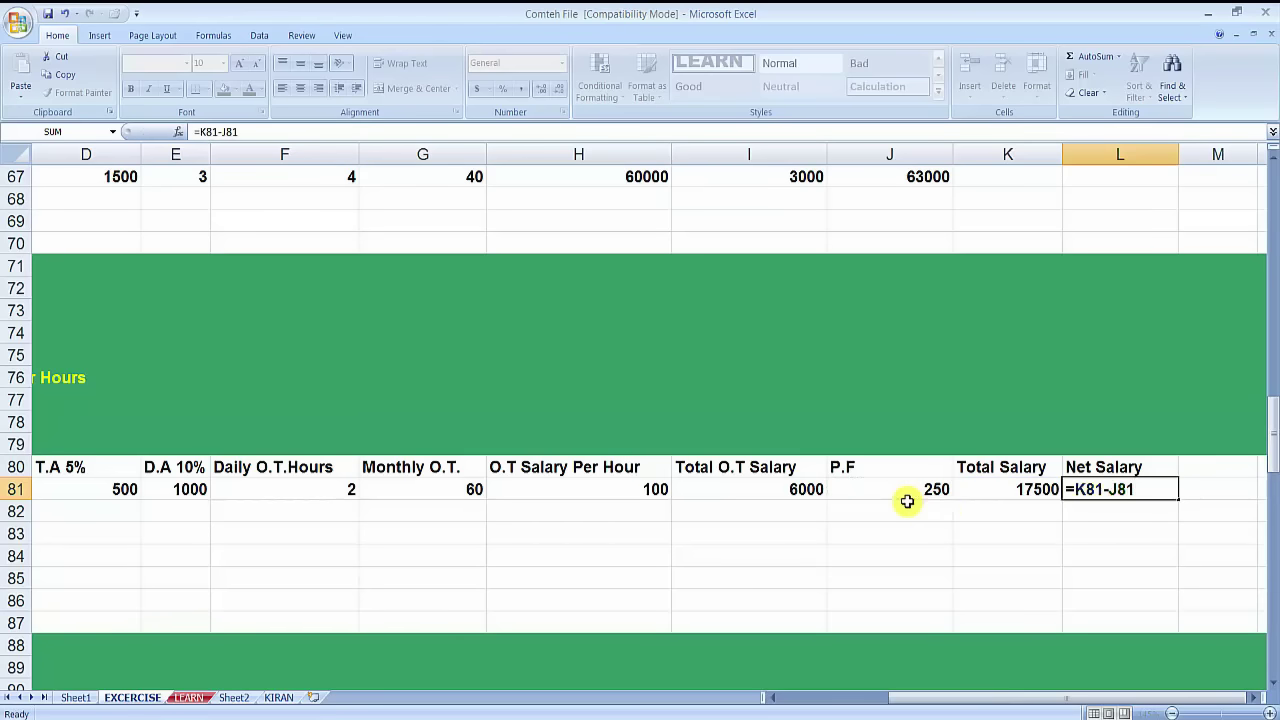
{"action": "key", "text": "Return"}
Step: Review the Net Salary, Total Salary and P.F formulas in L81, K81 and J81
{"action": "left_click", "coordinate": [1100, 489]}
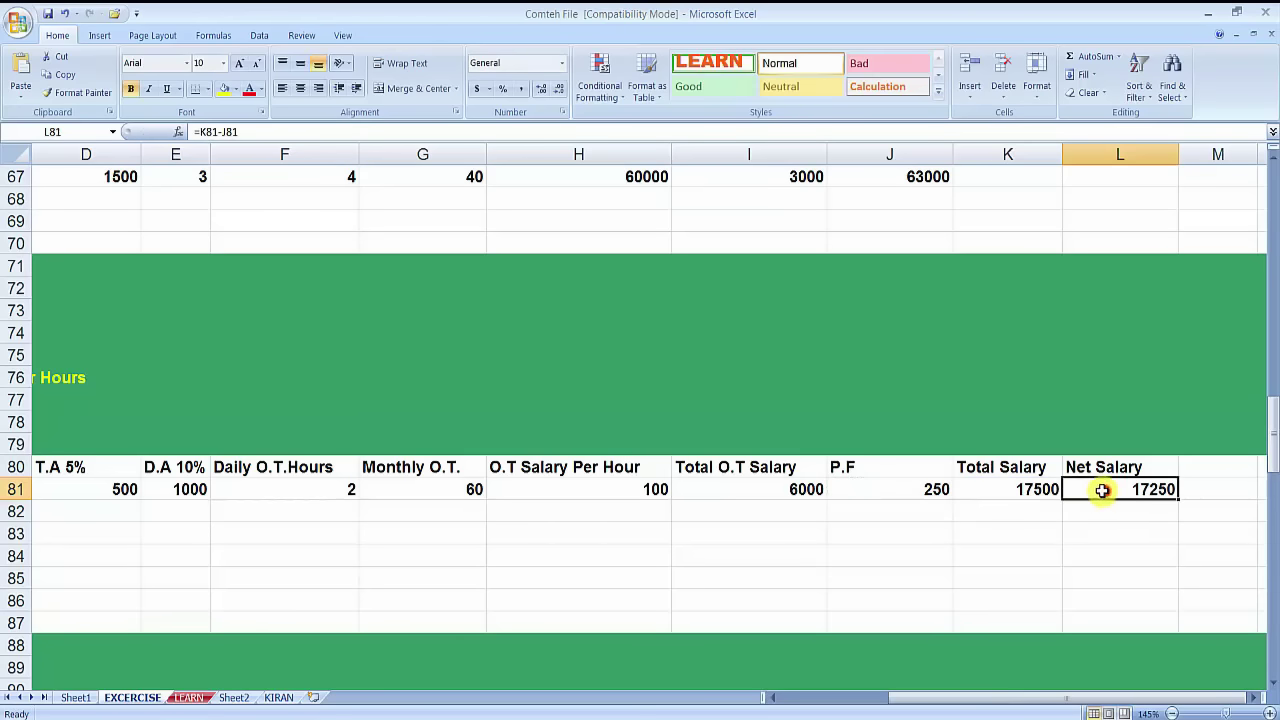
{"action": "left_click", "coordinate": [1020, 491]}
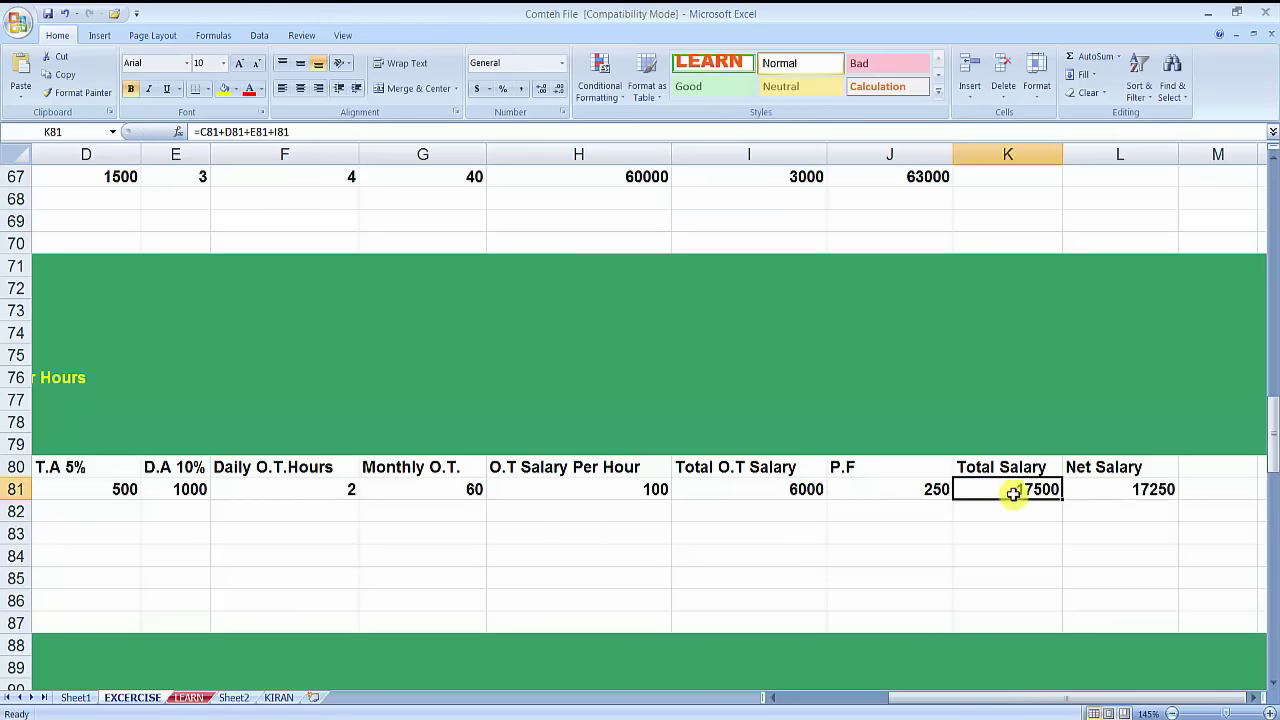
{"action": "left_click", "coordinate": [945, 491]}
{"action": "left_click", "coordinate": [1118, 490]}
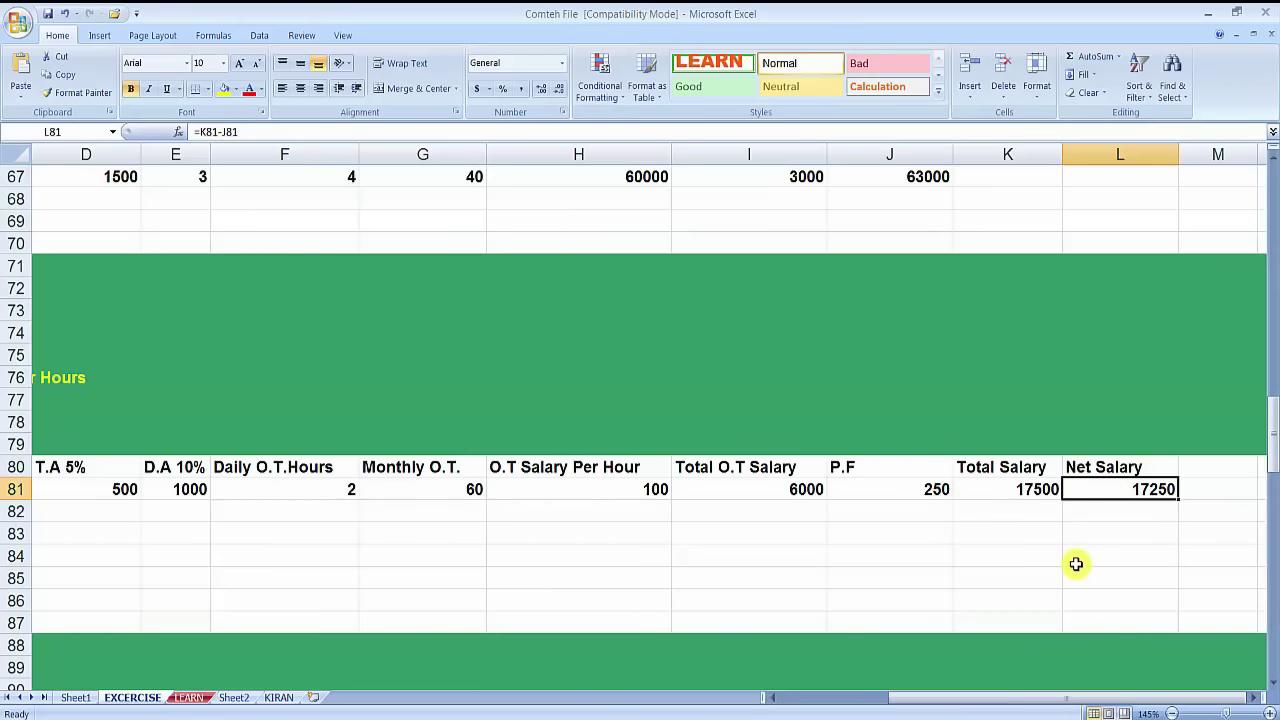
Step: Scroll to the discount table and inspect row 92's Quantity 5, Rate 10000 and formula cells
{"action": "key", "text": "Home"}
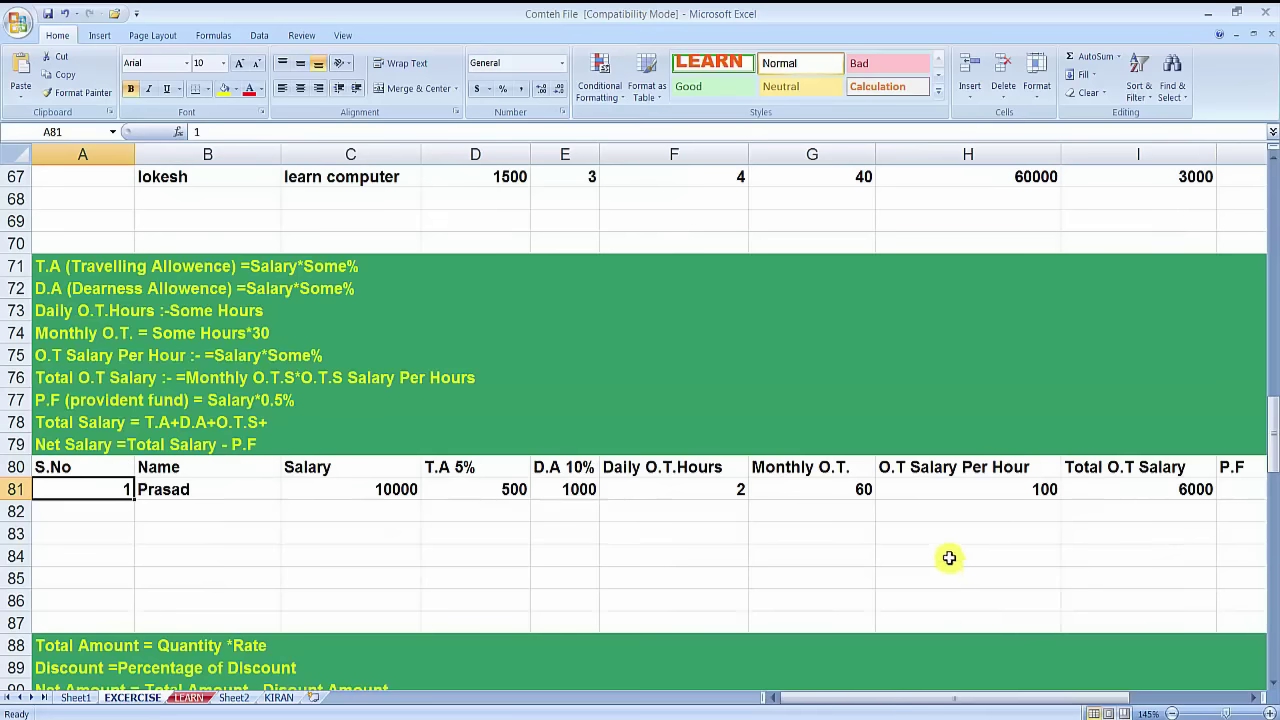
{"action": "left_click", "coordinate": [189, 510]}
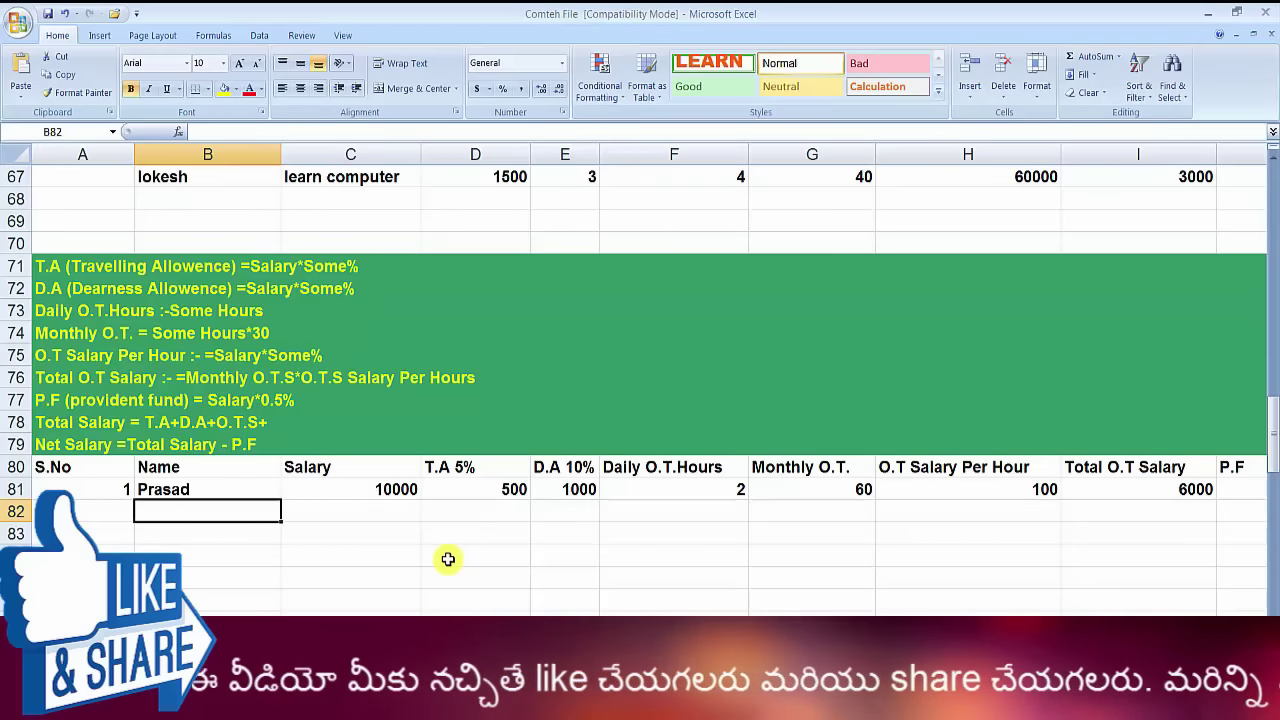
{"action": "scroll", "coordinate": [448, 559], "scroll_direction": "down", "scroll_amount": 1}
{"action": "scroll", "coordinate": [448, 559], "scroll_direction": "down", "scroll_amount": 2}
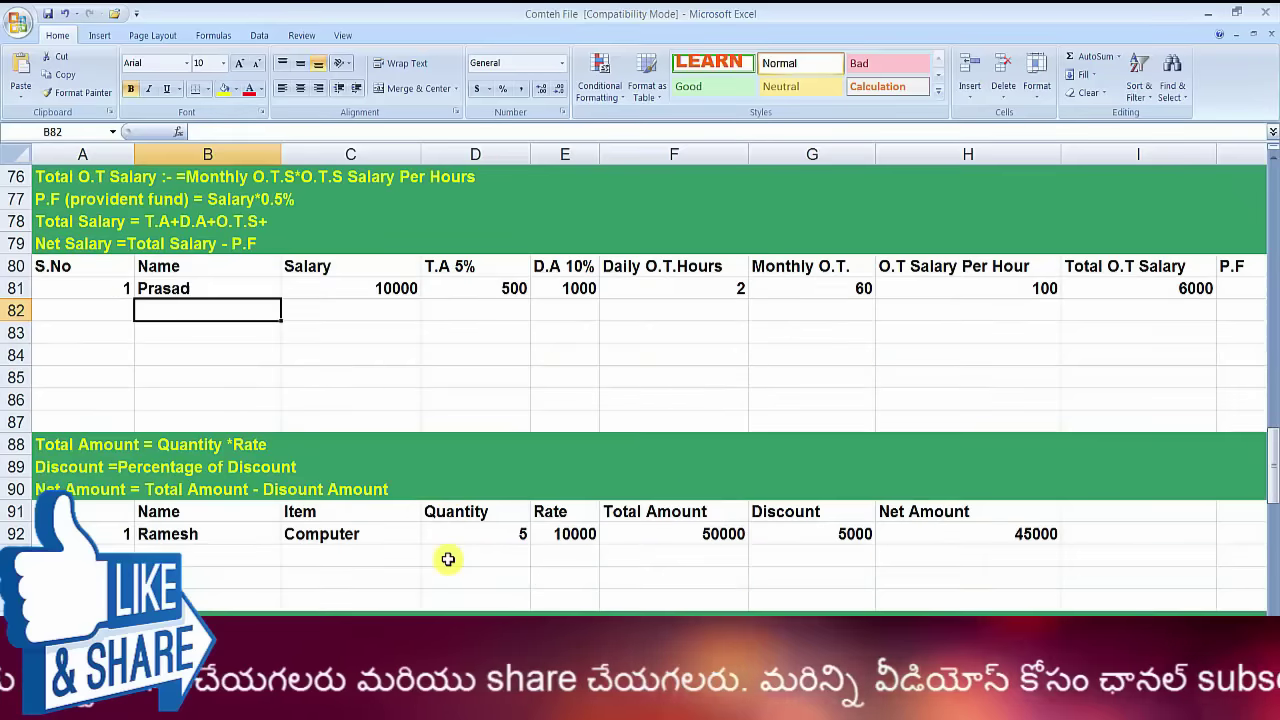
{"action": "left_click", "coordinate": [90, 448]}
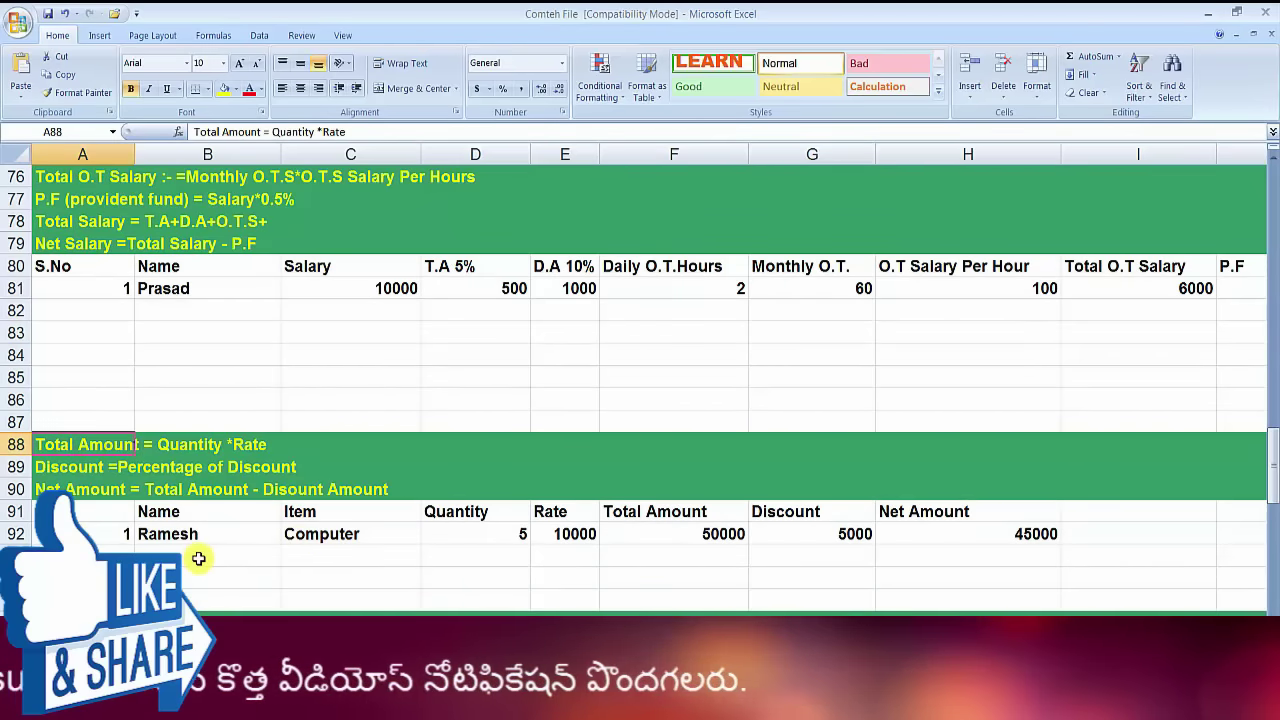
{"action": "left_click", "coordinate": [162, 538]}
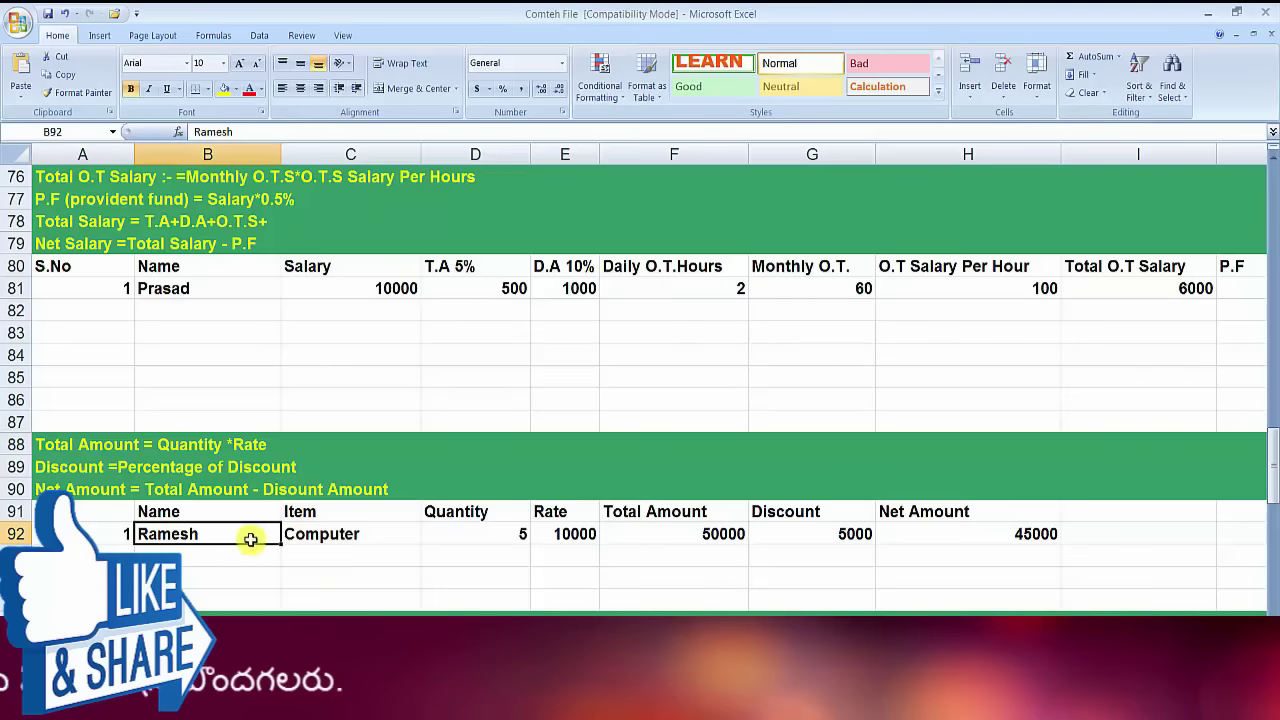
{"action": "left_click", "coordinate": [314, 537]}
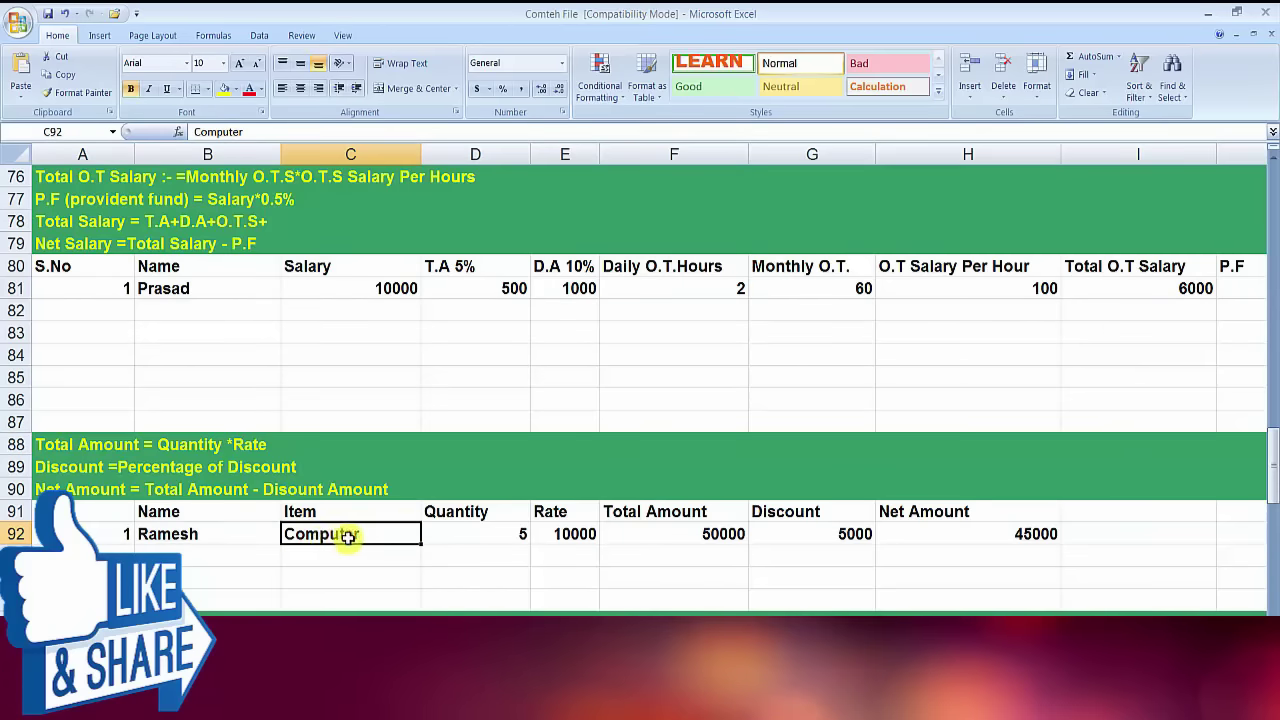
{"action": "left_click", "coordinate": [490, 534]}
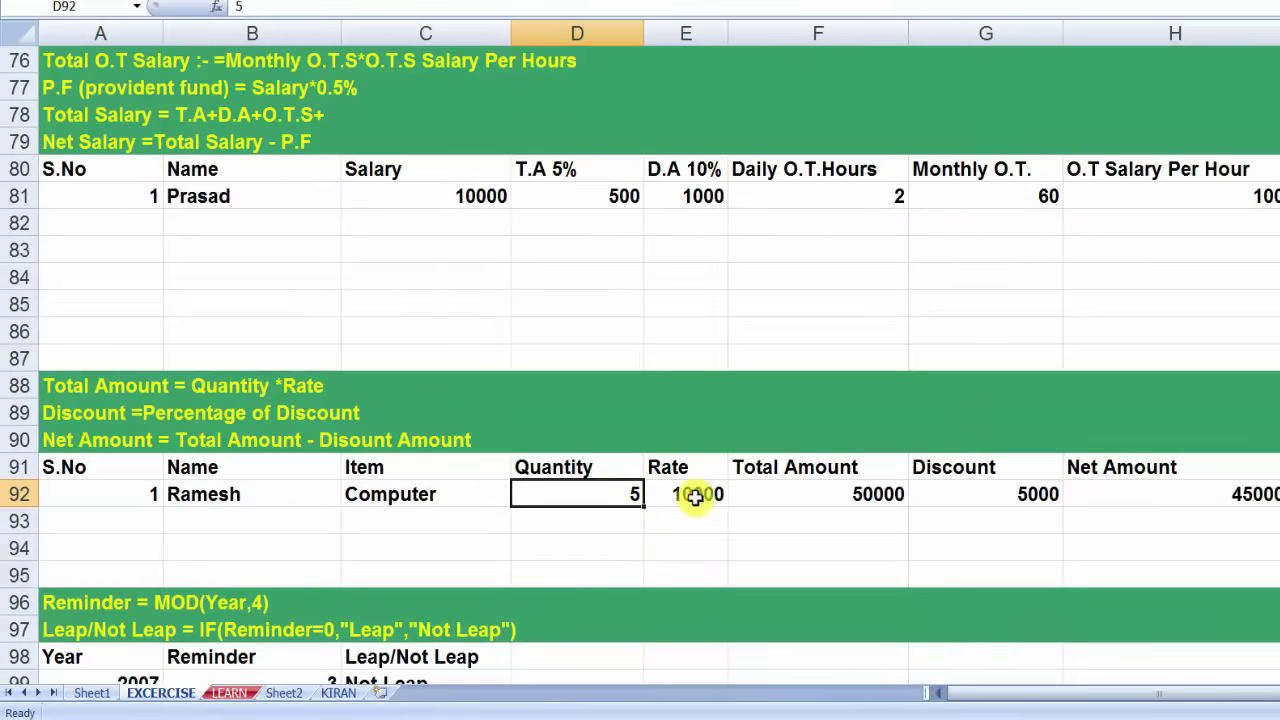
{"action": "left_click", "coordinate": [692, 497]}
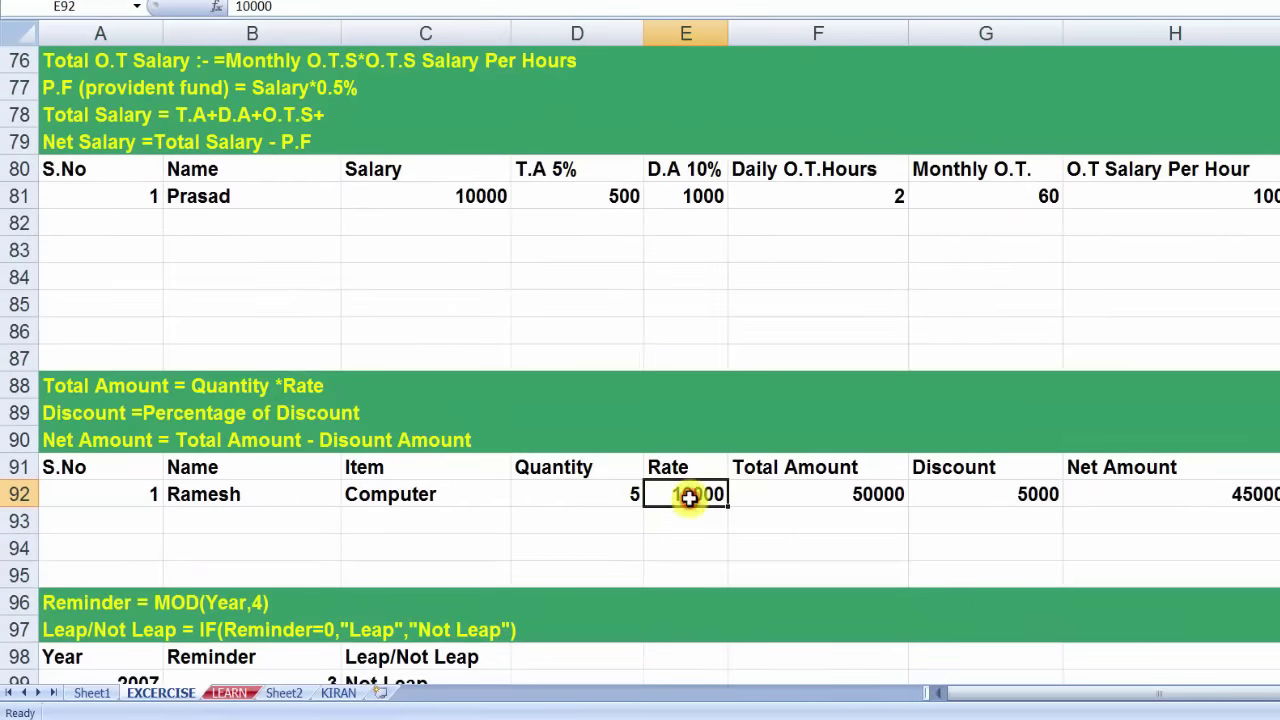
{"action": "left_click", "coordinate": [792, 494]}
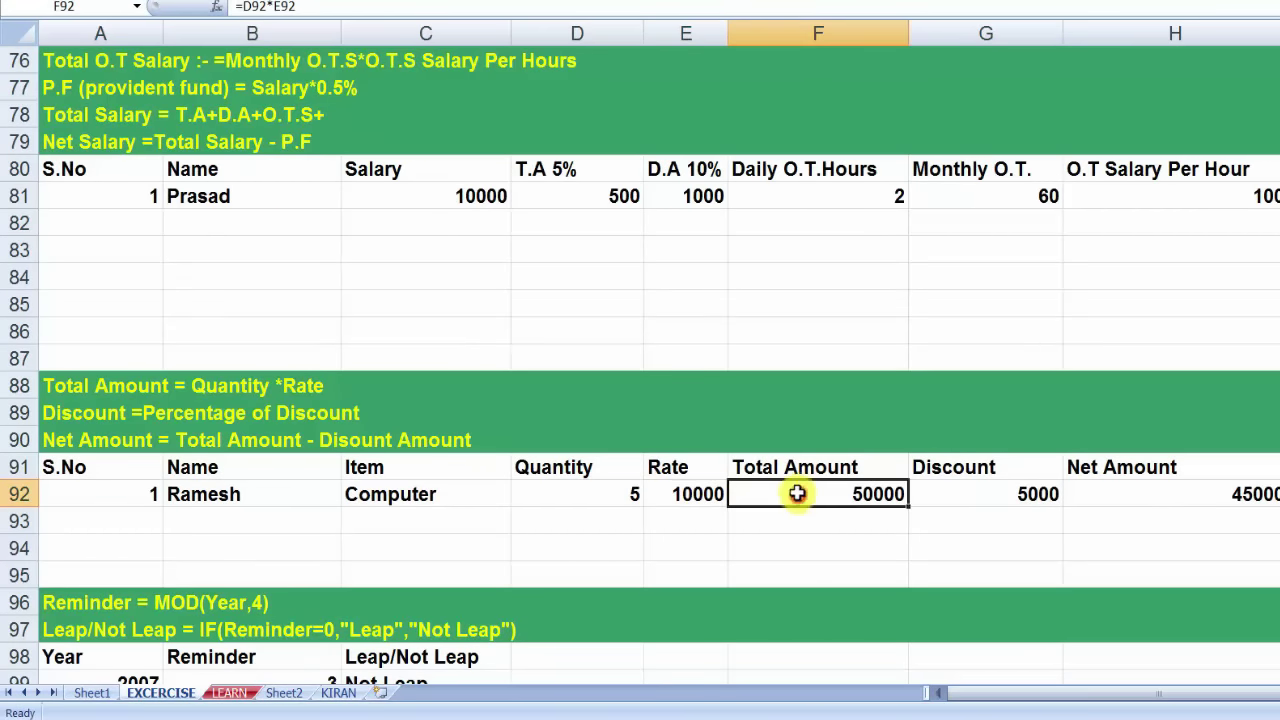
{"action": "left_click", "coordinate": [1024, 486]}
{"action": "left_click", "coordinate": [1168, 494]}
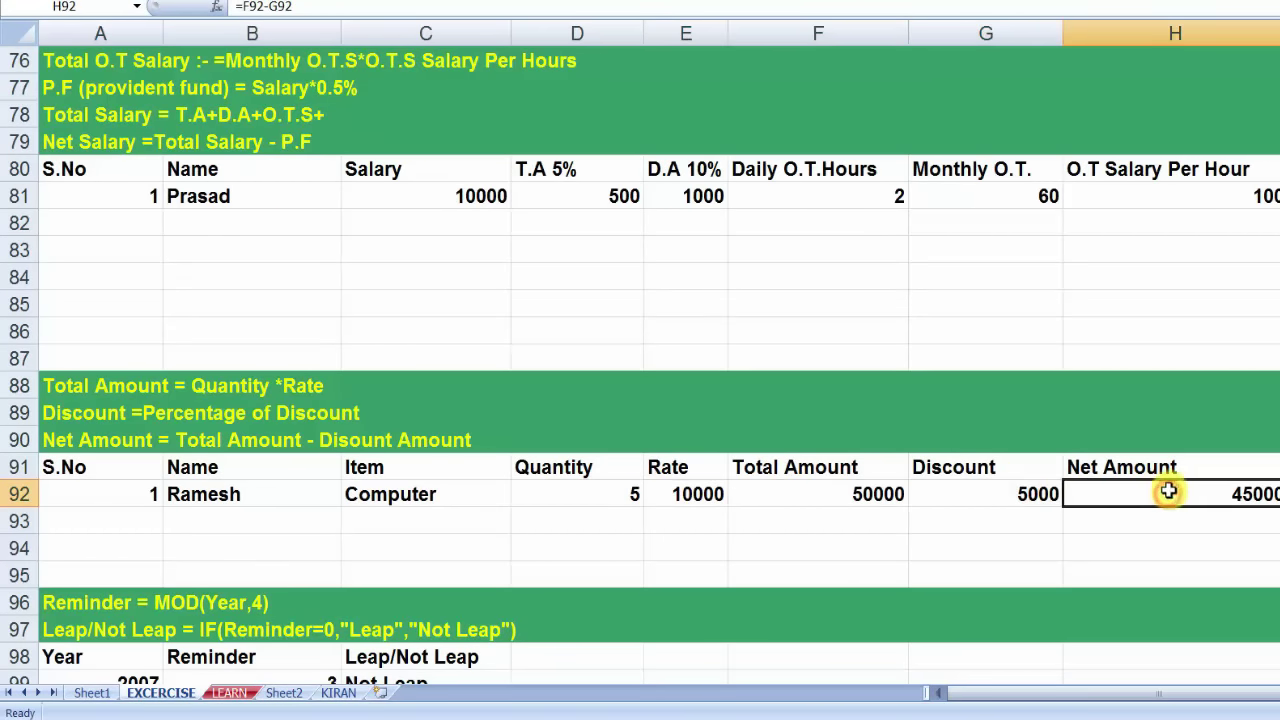
Step: Delete the contents of F92:H92
{"action": "left_click", "coordinate": [807, 496]}
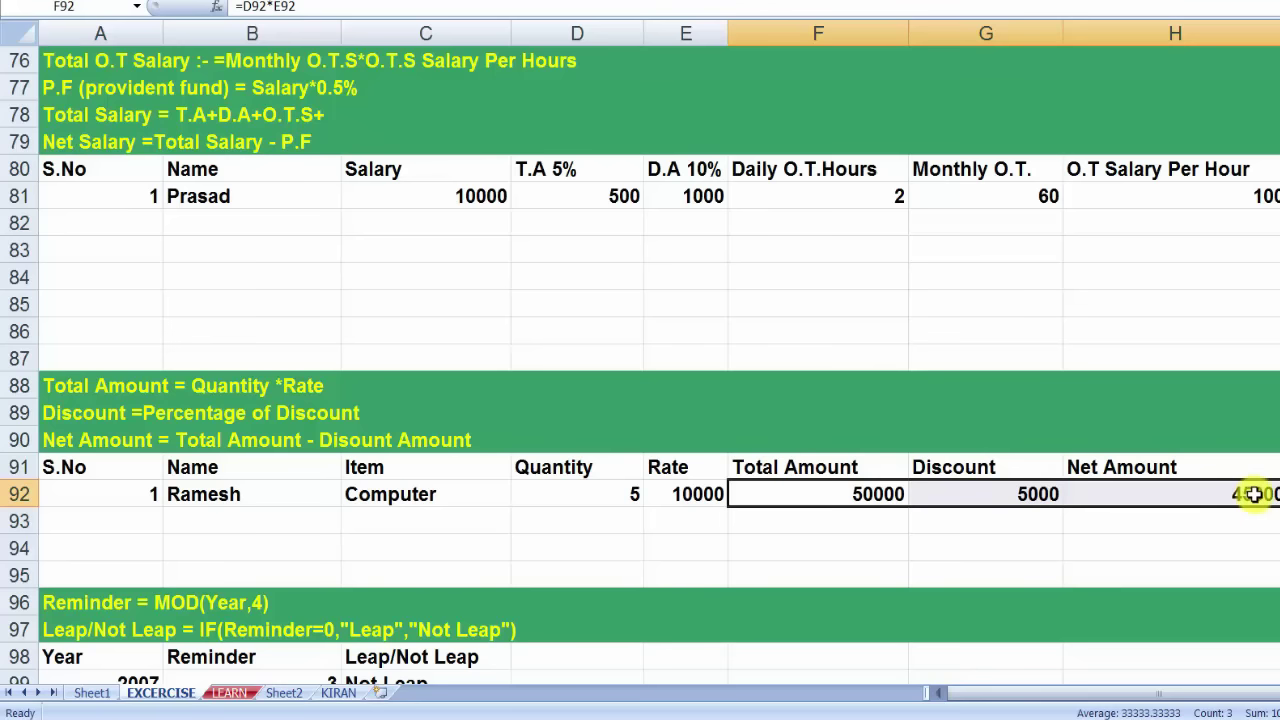
{"action": "key", "text": "Delete"}
{"action": "left_click", "coordinate": [664, 544]}
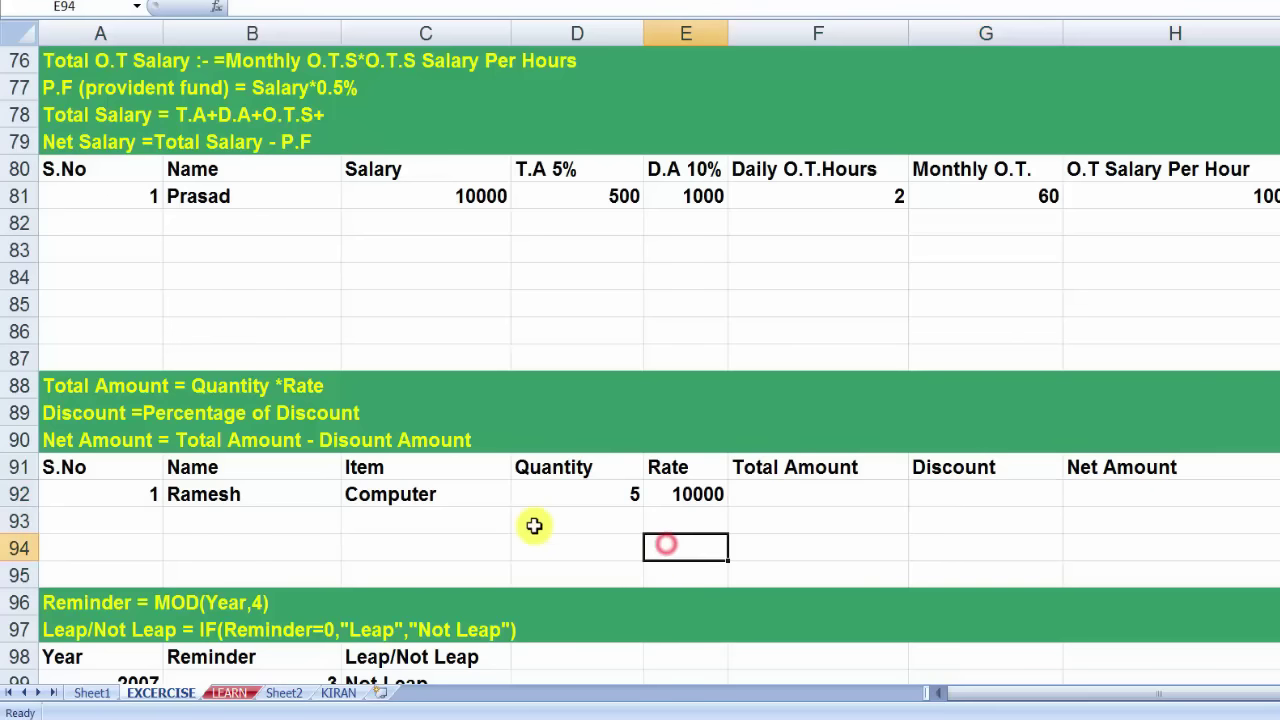
Step: Enter =D92*E92 in F92 so Total Amount shows 50000
{"action": "left_click", "coordinate": [580, 501]}
{"action": "left_click", "coordinate": [665, 498]}
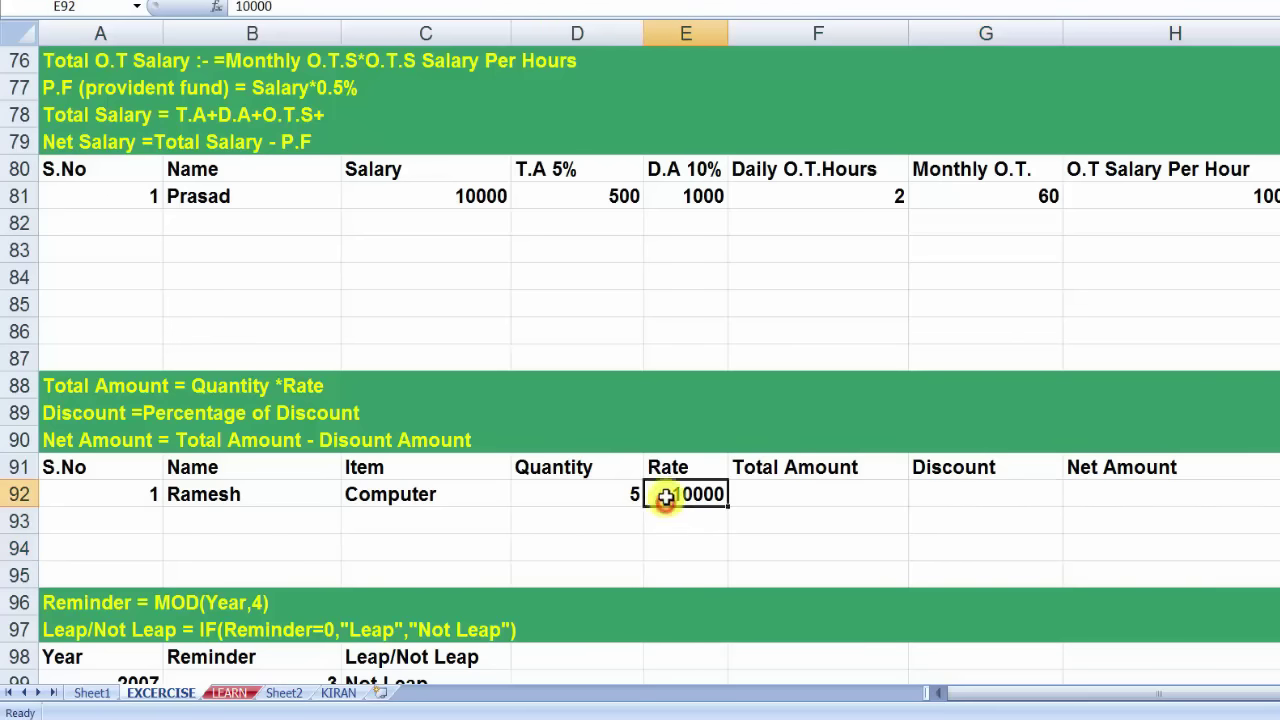
{"action": "left_click", "coordinate": [810, 494]}
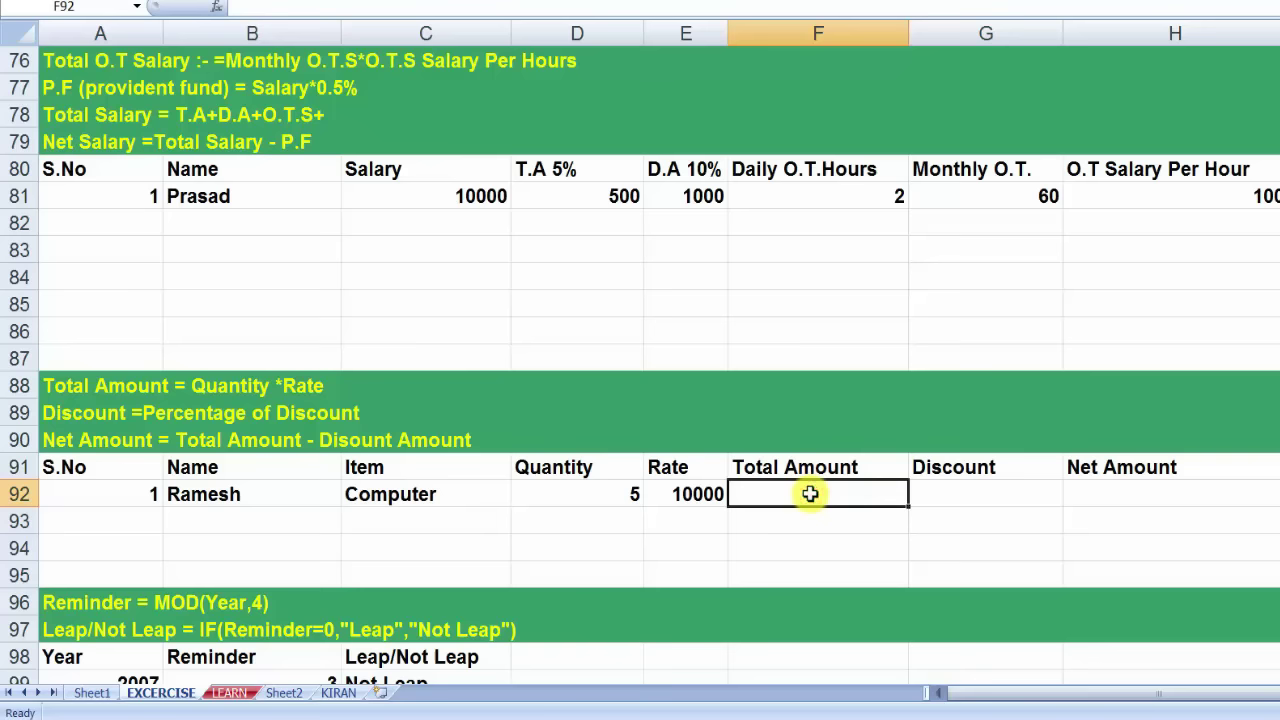
{"action": "type", "text": "="}
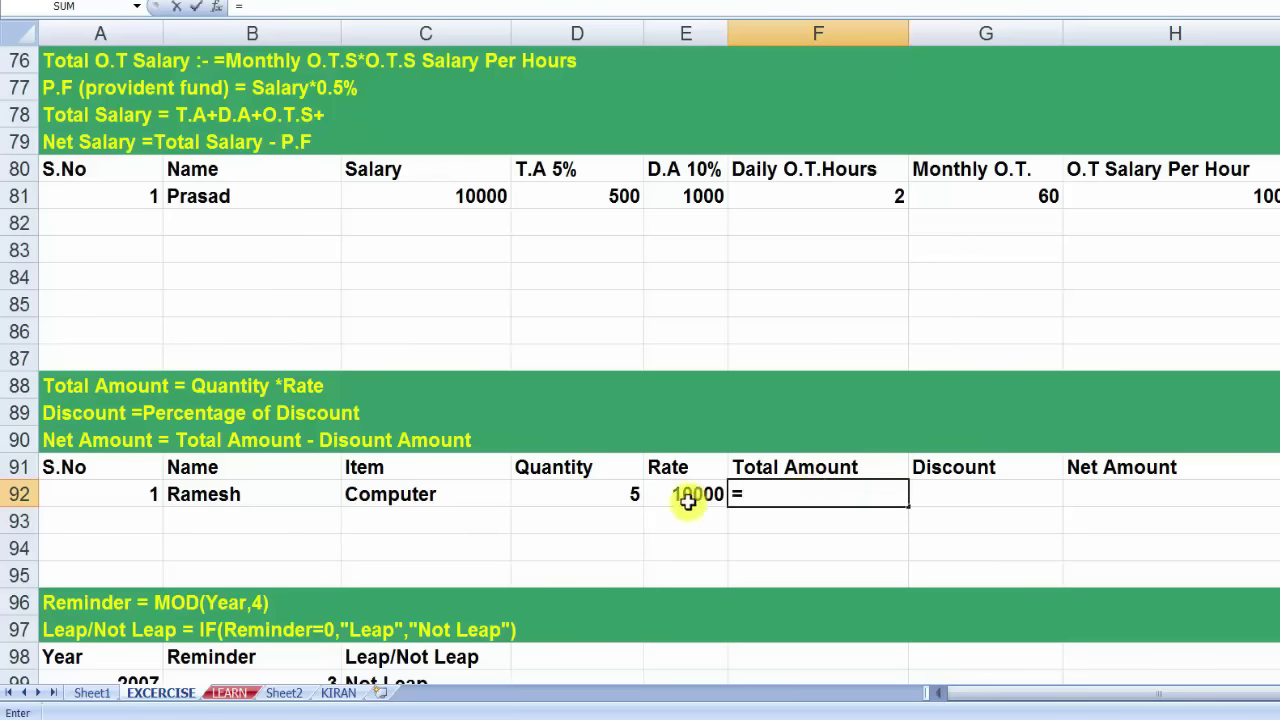
{"action": "left_click", "coordinate": [688, 501]}
{"action": "left_click", "coordinate": [600, 497]}
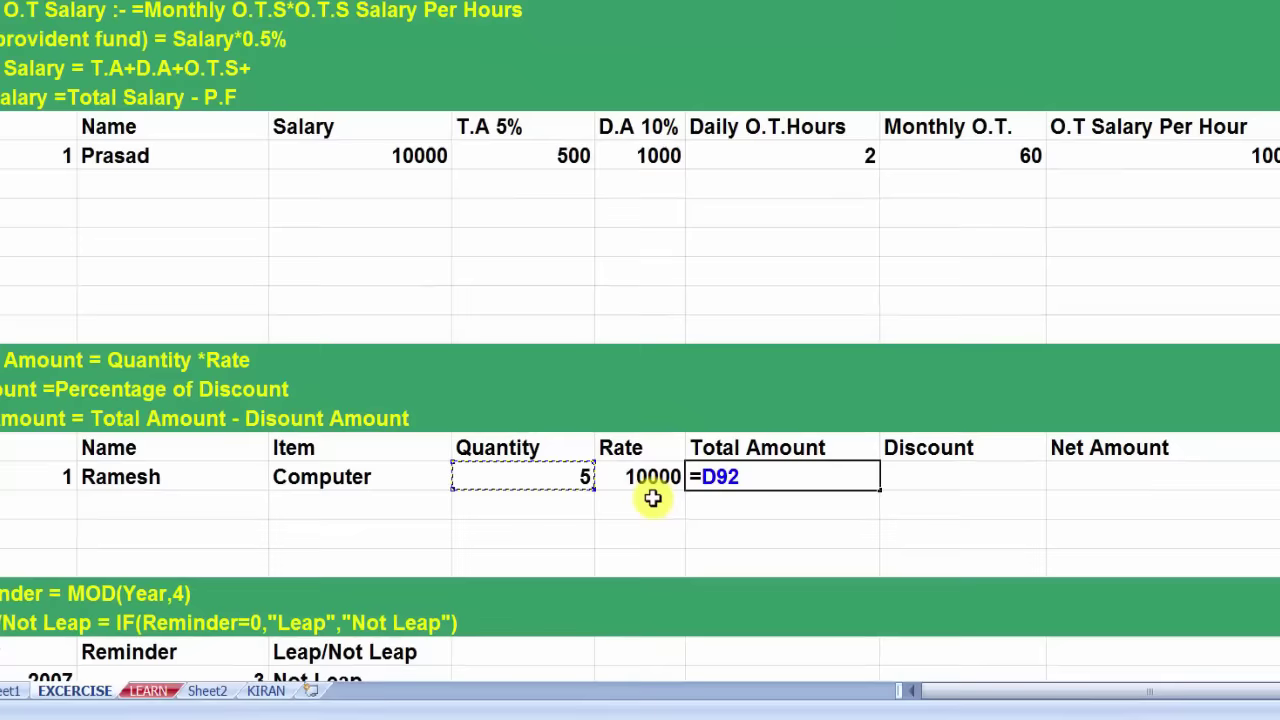
{"action": "type", "text": "*"}
{"action": "left_click", "coordinate": [674, 500]}
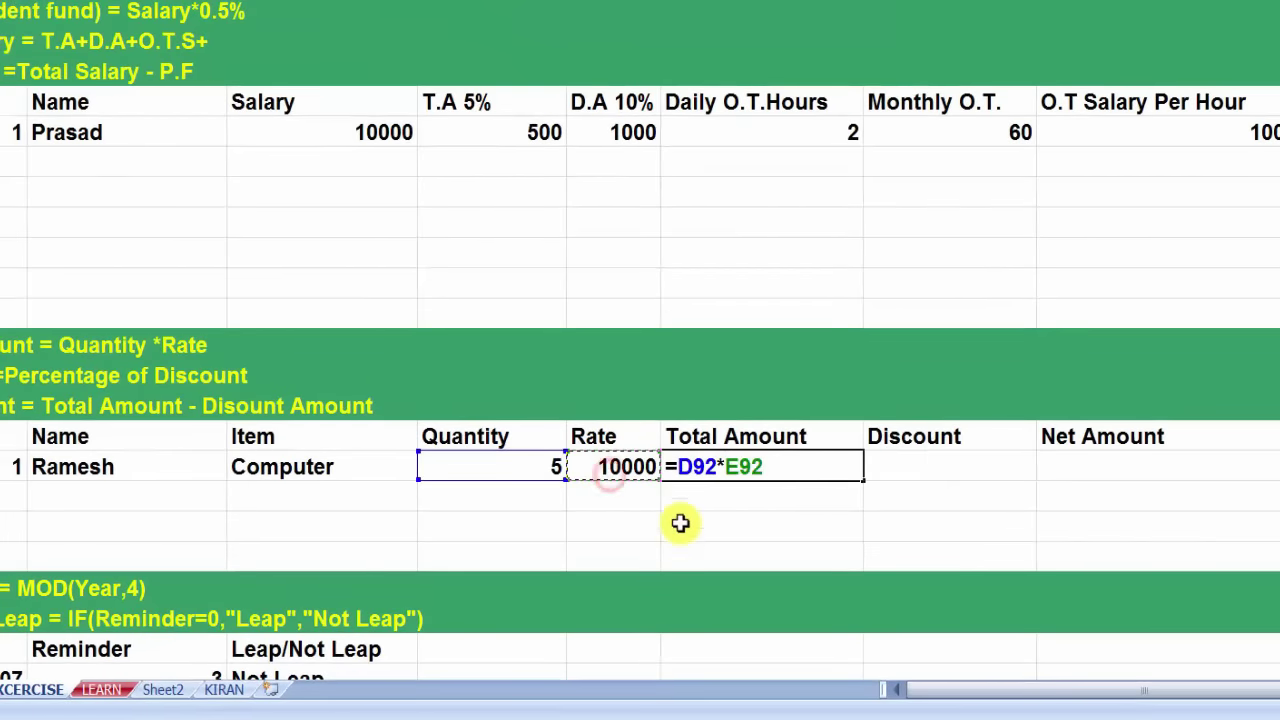
{"action": "key", "text": "Return"}
{"action": "left_click", "coordinate": [777, 466]}
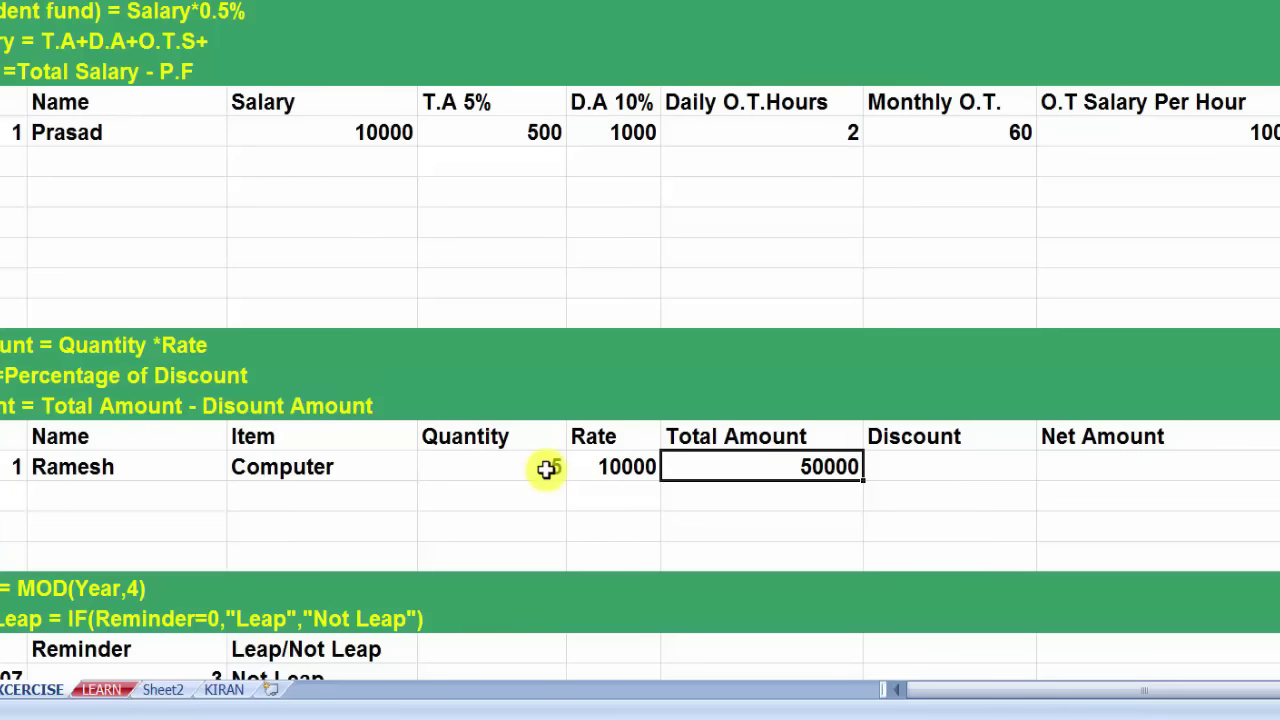
{"action": "left_click", "coordinate": [909, 470]}
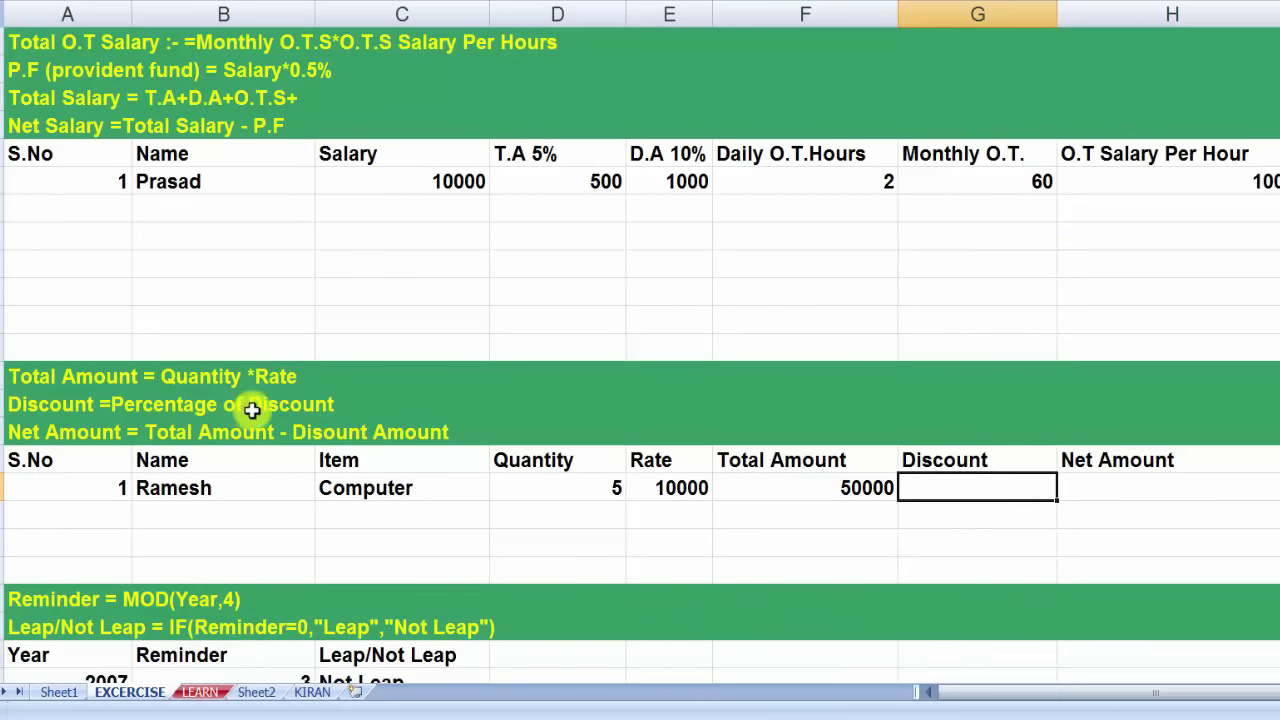
Step: Enter =F92*3% in G92, giving a Discount of 1500
{"action": "type", "text": "="}
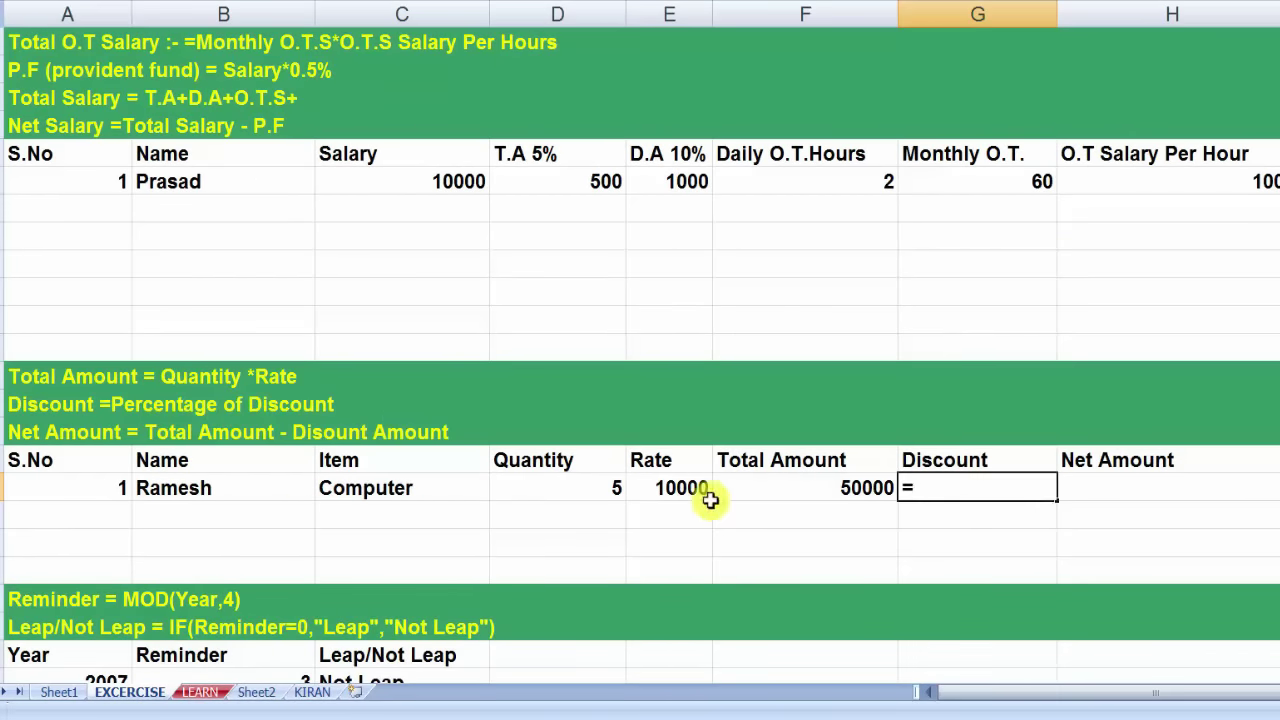
{"action": "left_click", "coordinate": [798, 483]}
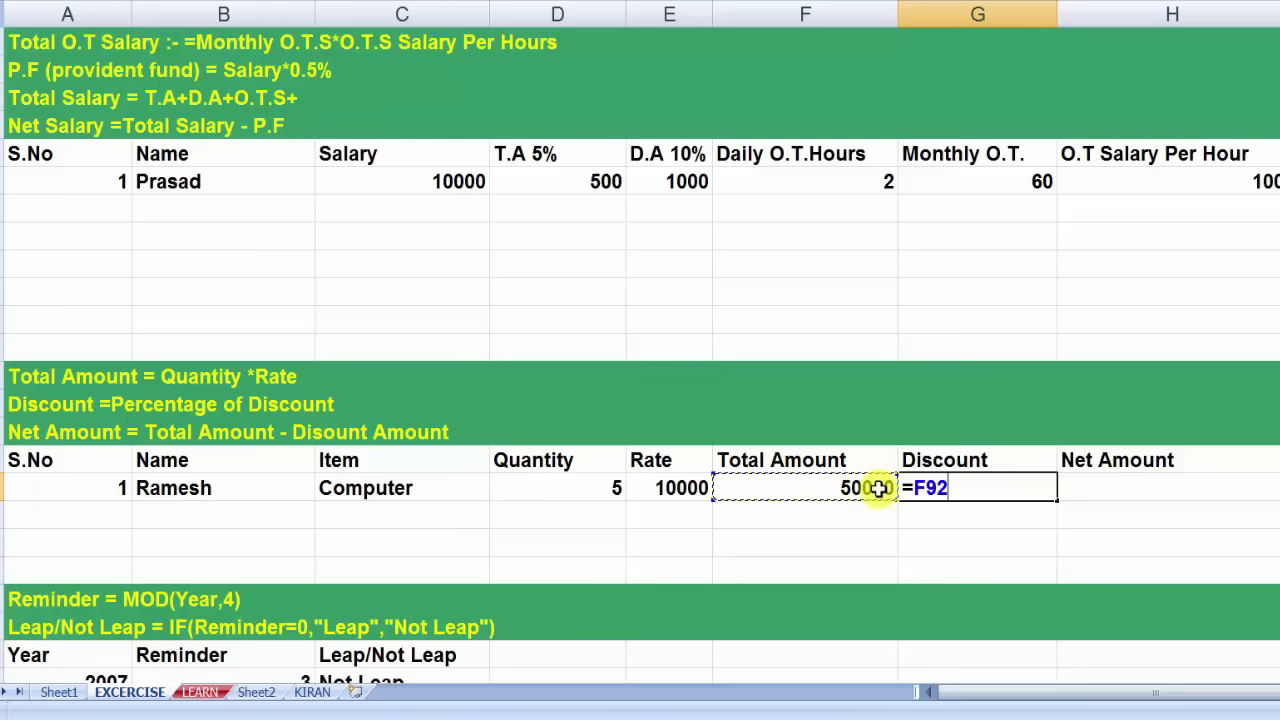
{"action": "type", "text": "*"}
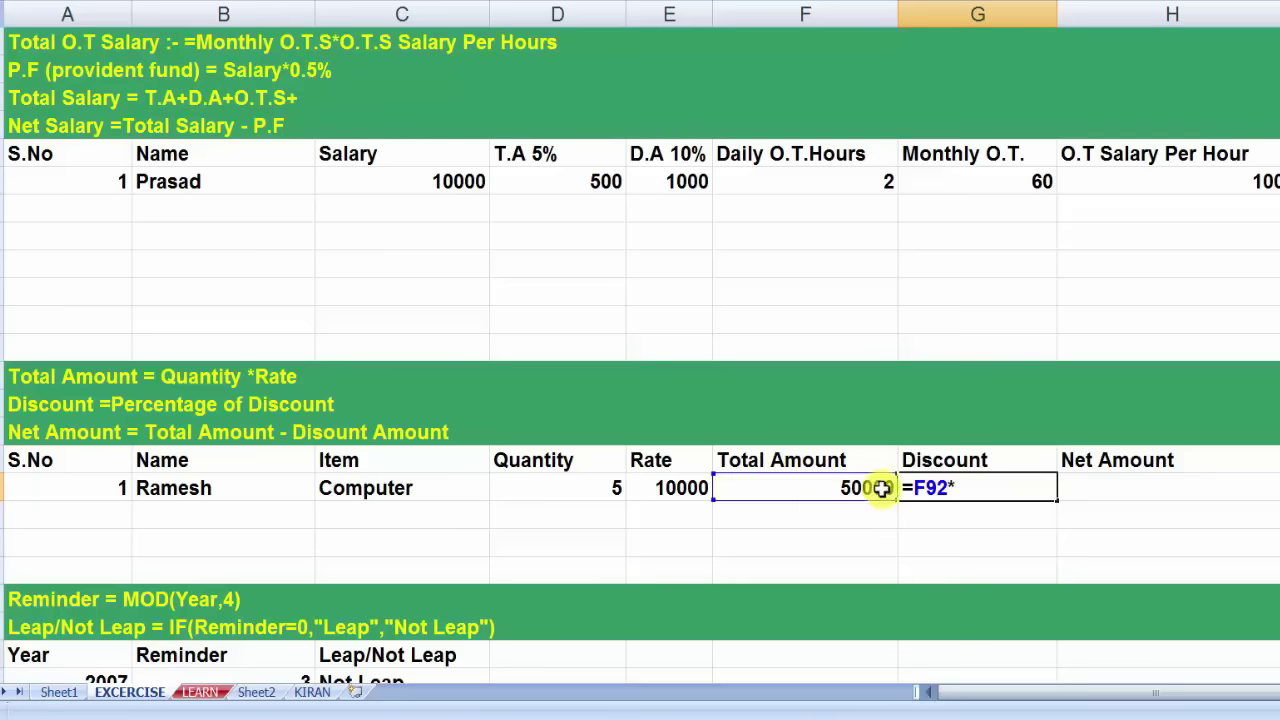
{"action": "type", "text": "3%"}
{"action": "key", "text": "Return"}
{"action": "left_click", "coordinate": [1017, 486]}
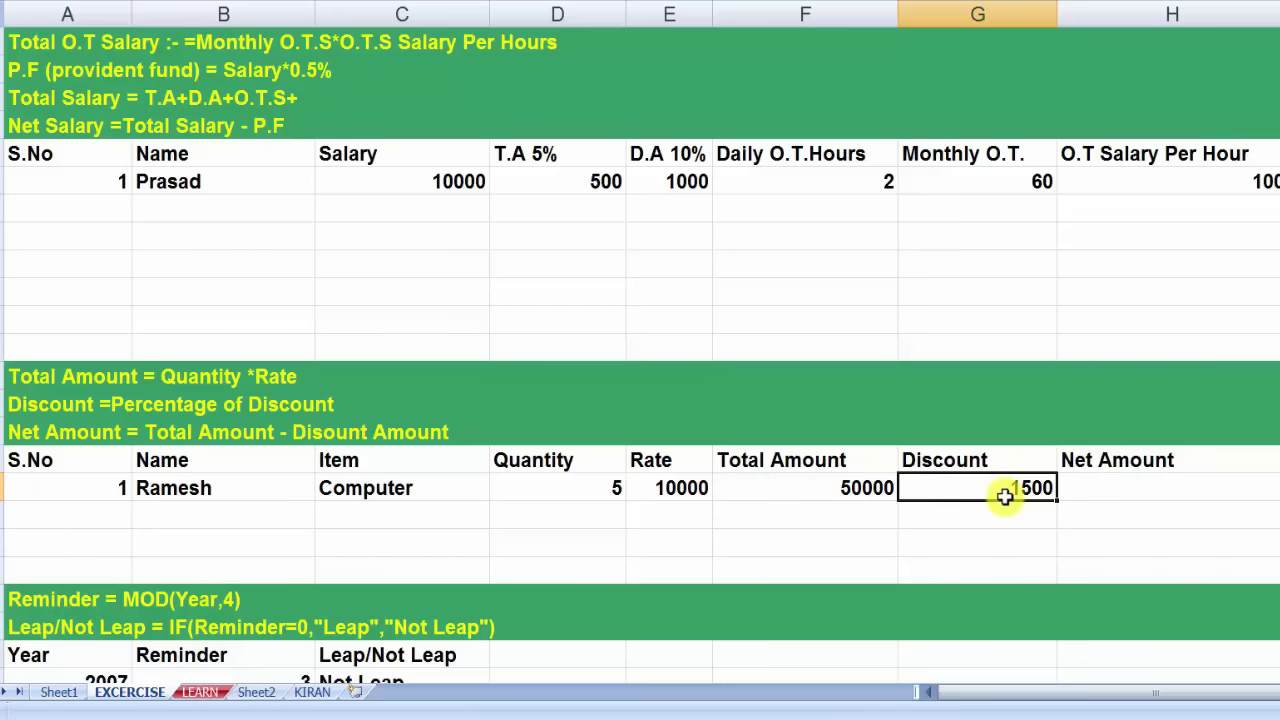
{"action": "left_click", "coordinate": [1098, 489]}
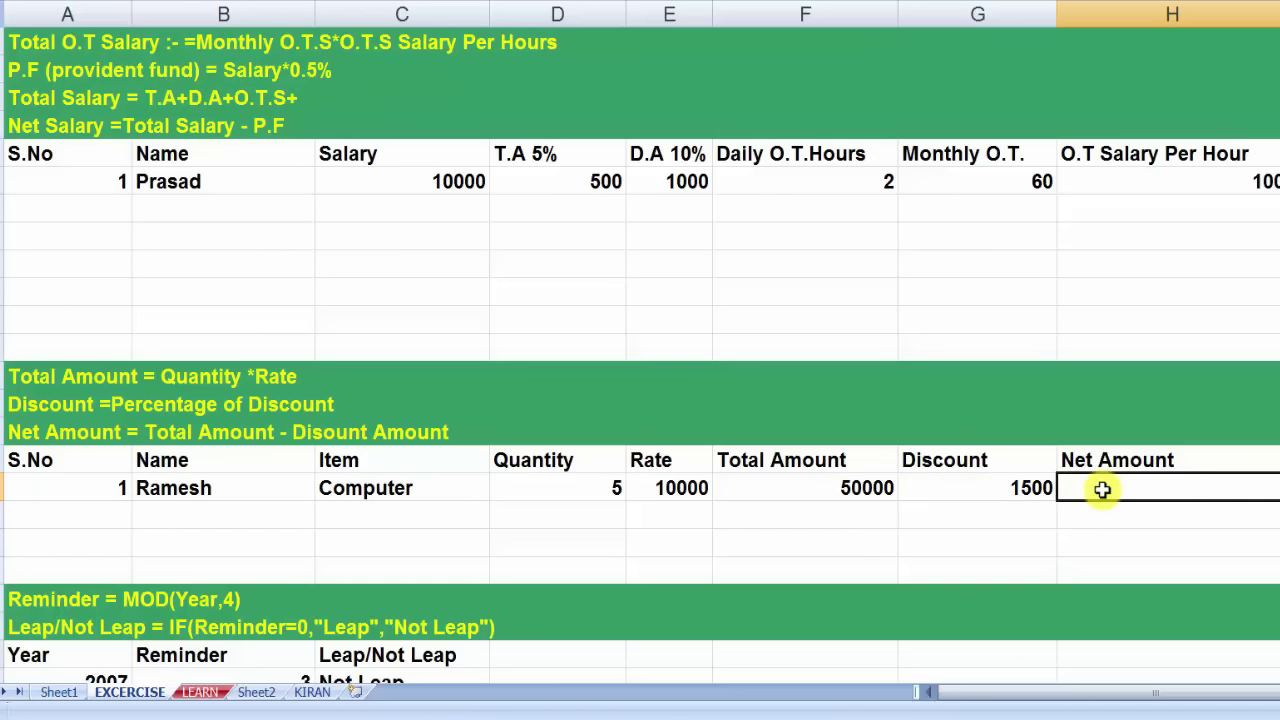
Step: Enter =F92-G92 in H92 so row 92's Net Amount shows 48500
{"action": "type", "text": "="}
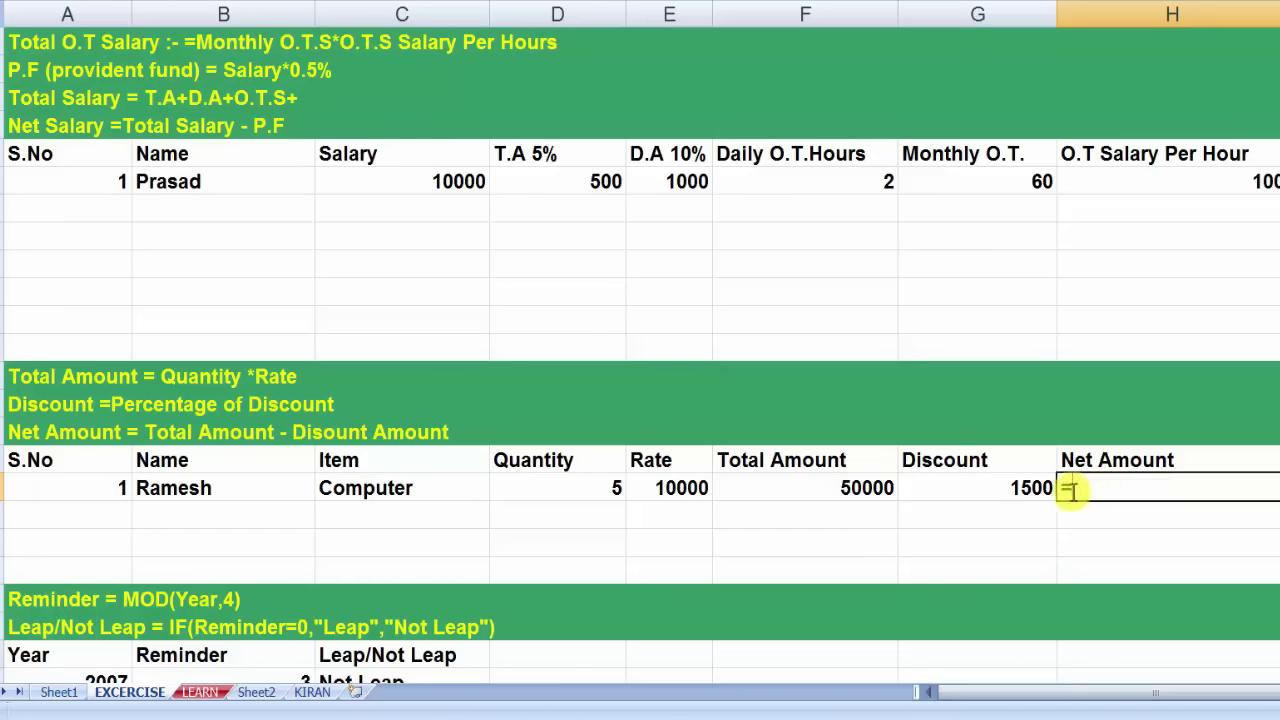
{"action": "left_click", "coordinate": [836, 489]}
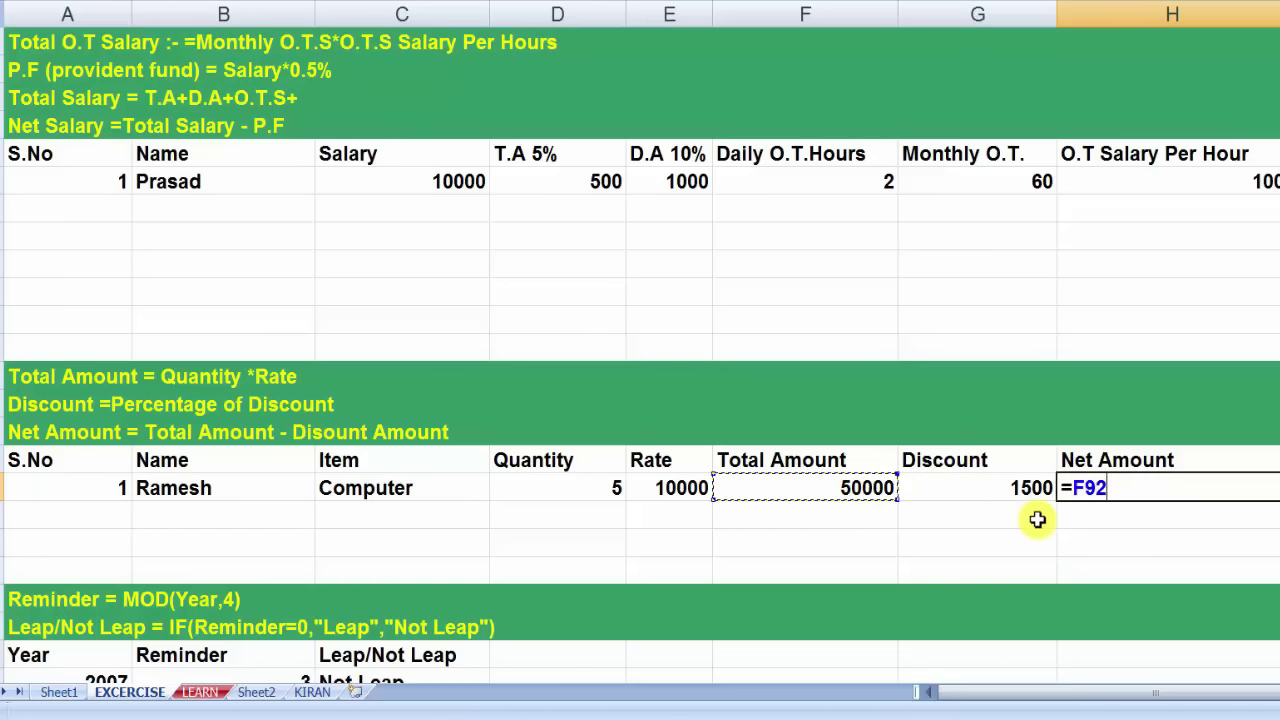
{"action": "type", "text": "-"}
{"action": "left_click", "coordinate": [930, 489]}
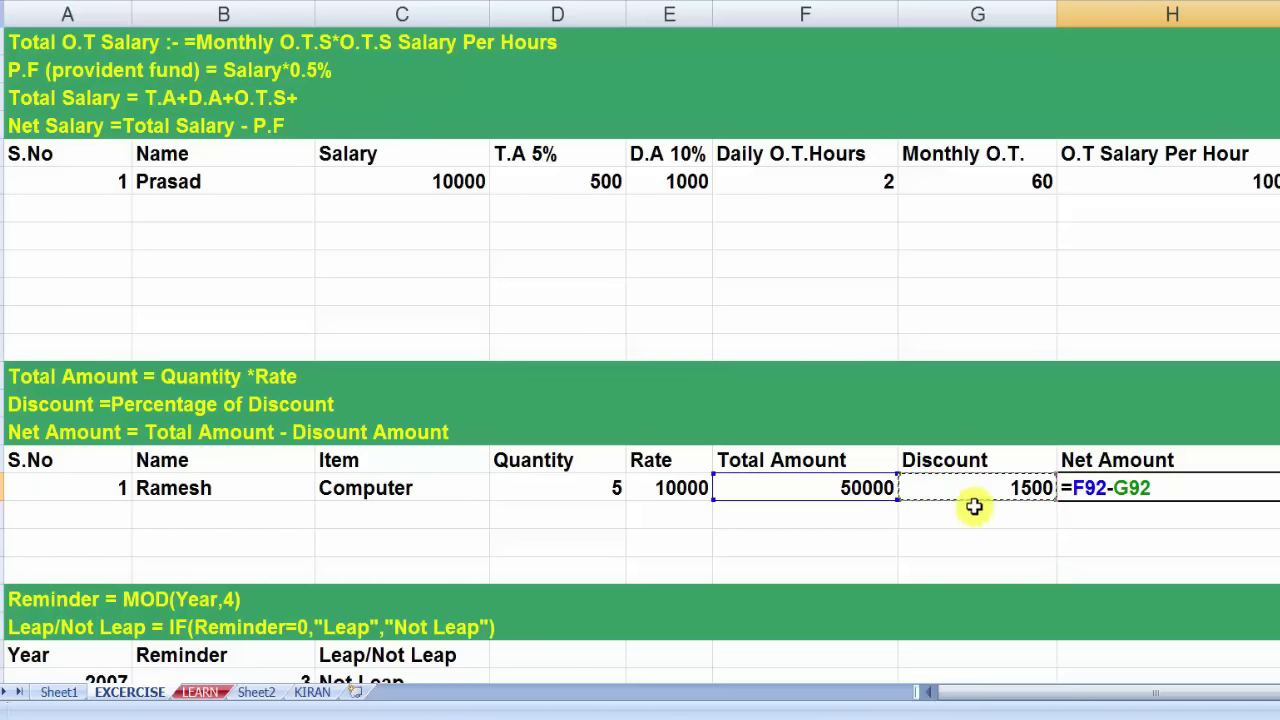
{"action": "key", "text": "Return"}
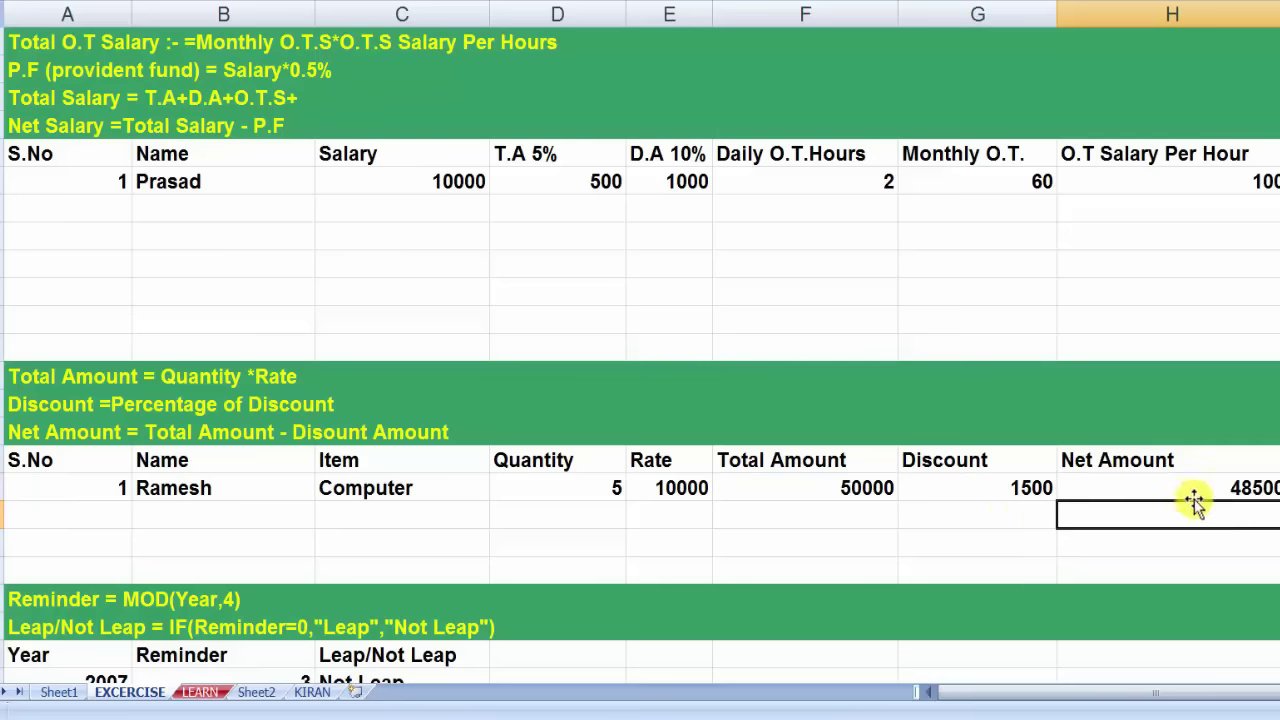
Step: Review the Total Amount, Discount and Net Amount formulas in F92, G92 and H92
{"action": "left_click", "coordinate": [1192, 490]}
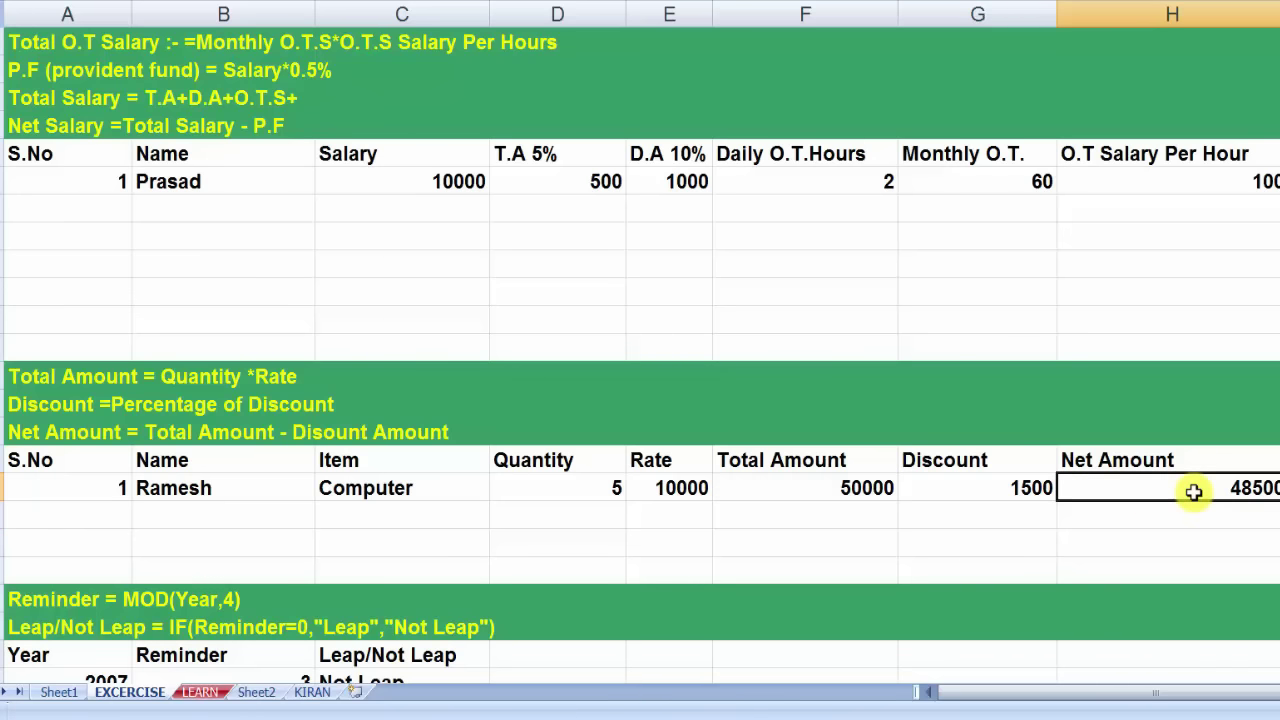
{"action": "left_click", "coordinate": [853, 490]}
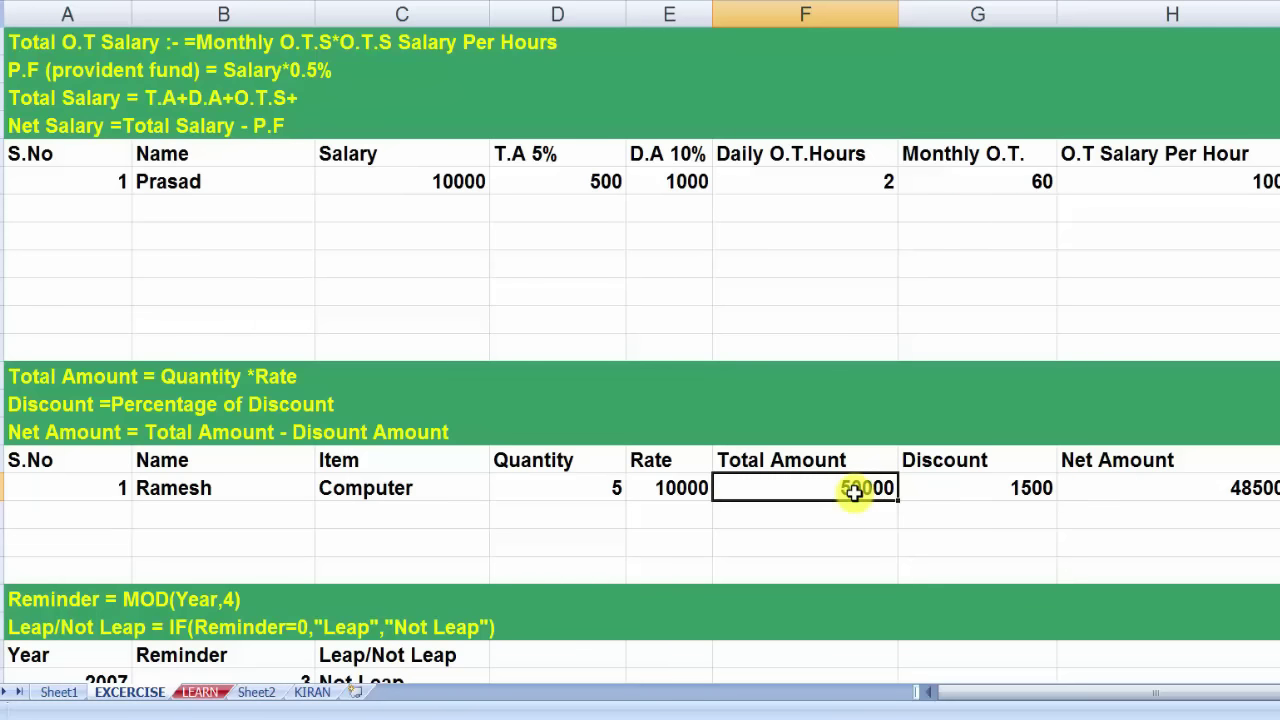
{"action": "left_click", "coordinate": [1040, 494]}
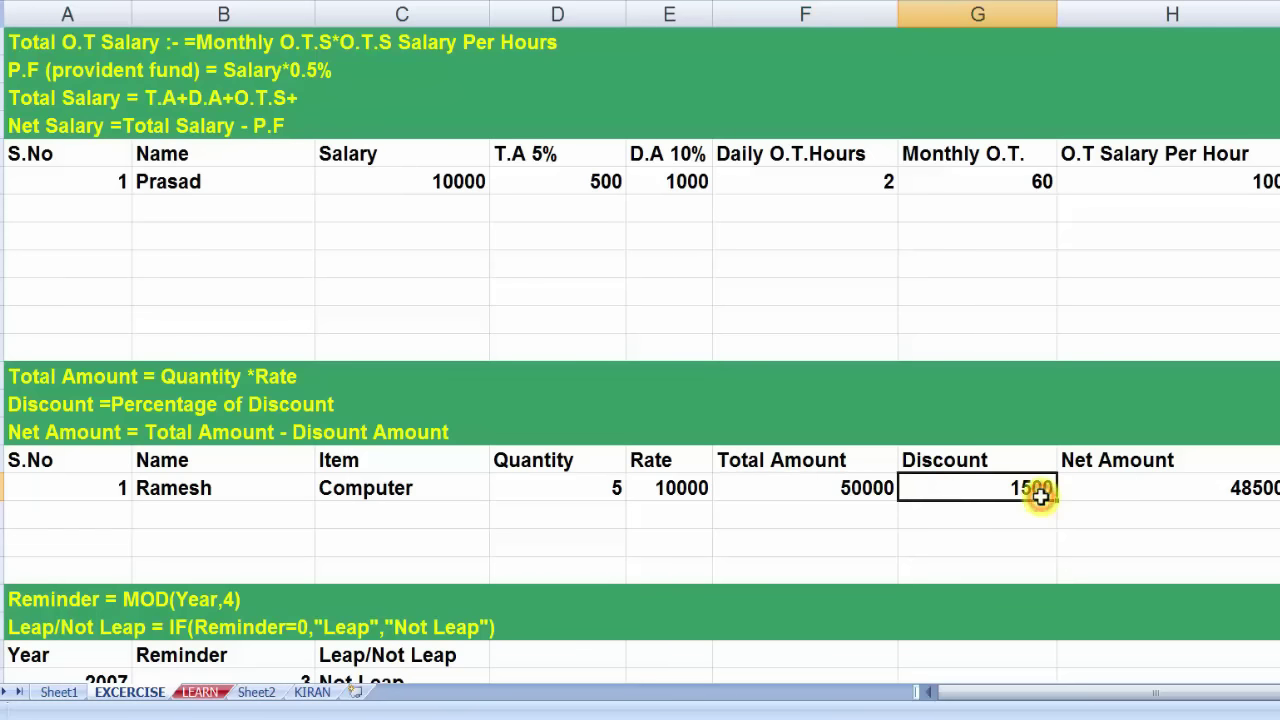
{"action": "left_click", "coordinate": [1208, 490]}
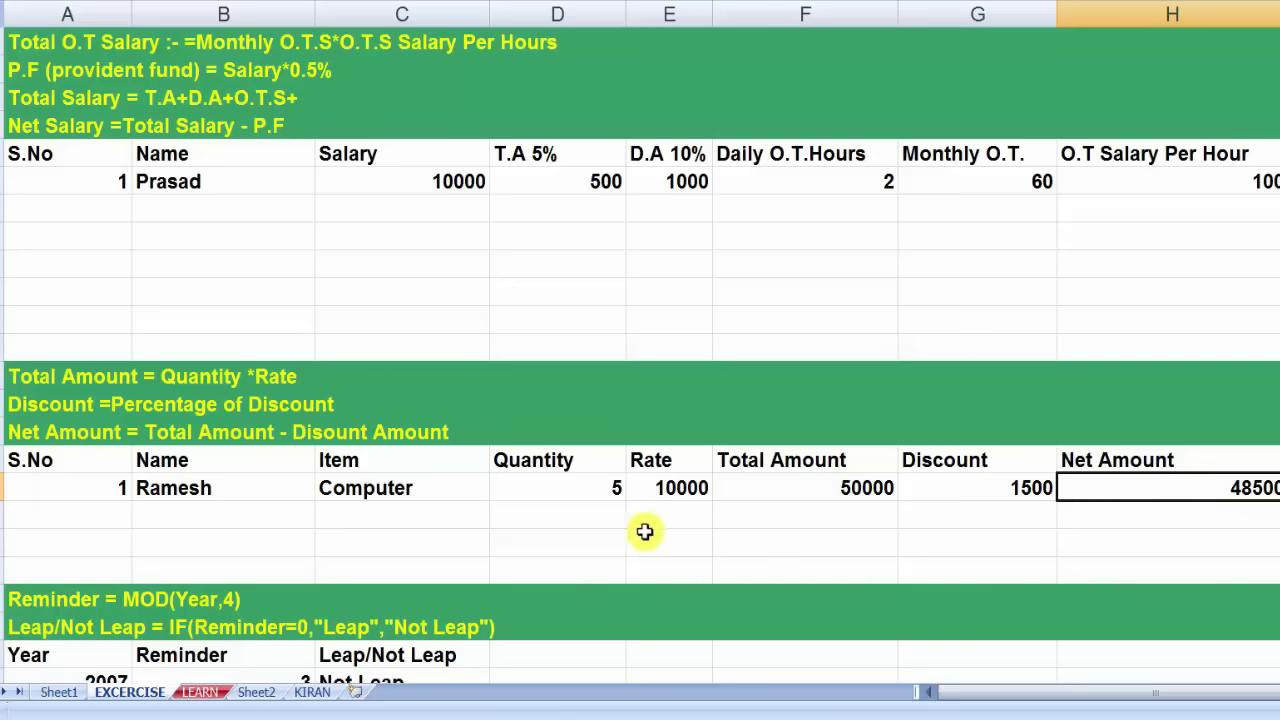
Step: Fill A93:E93 with serial 2, a customer name, printers, quantity 10 and rate 2500
{"action": "left_click", "coordinate": [112, 508]}
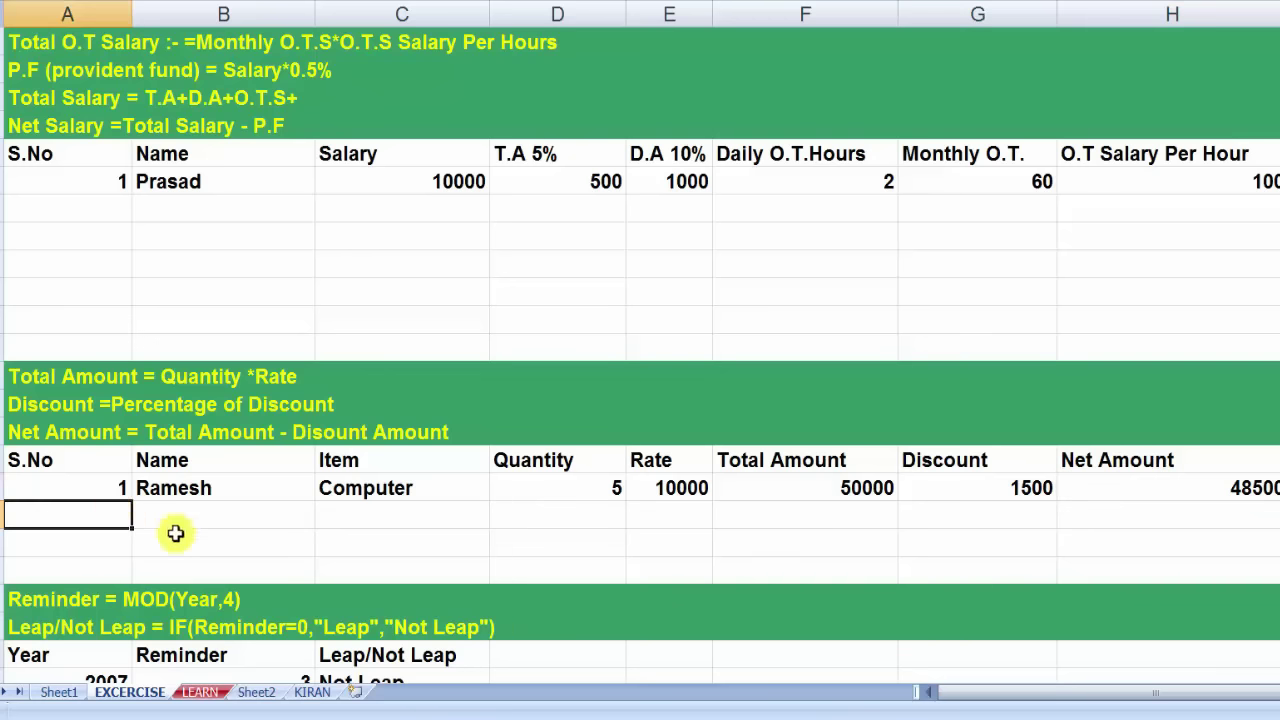
{"action": "type", "text": "2"}
{"action": "key", "text": "Tab"}
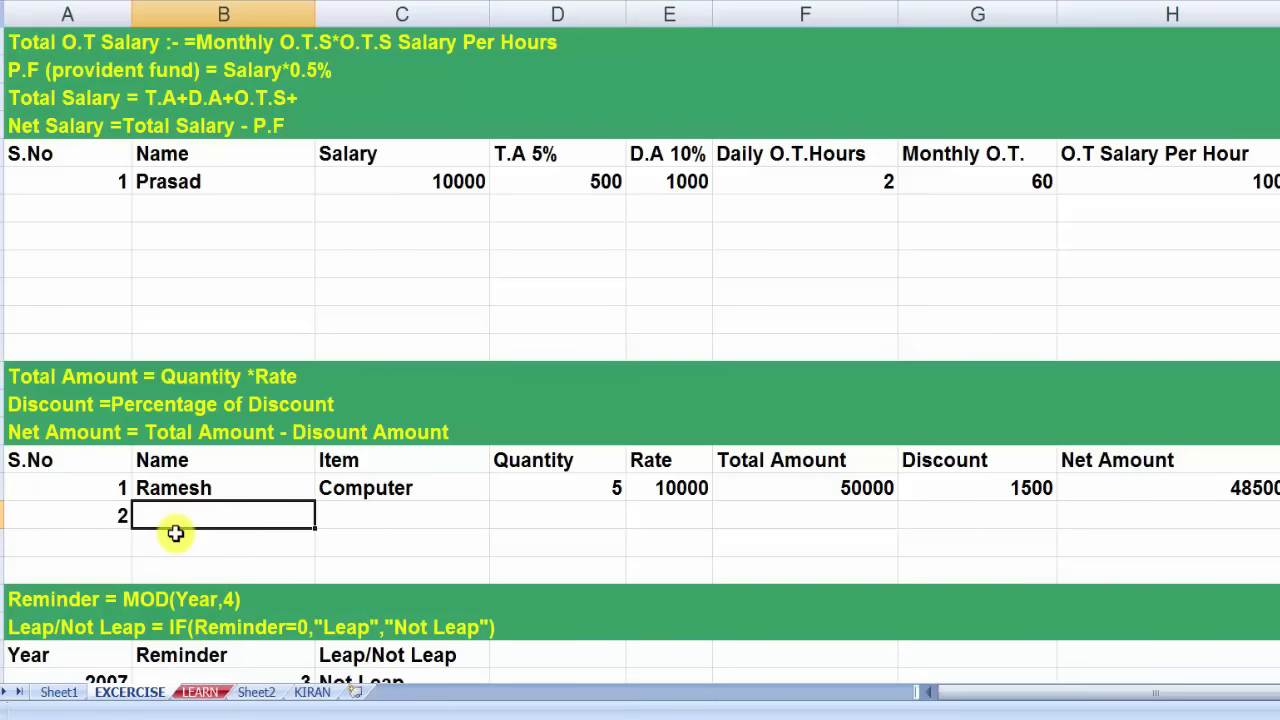
{"action": "type", "text": "suresh"}
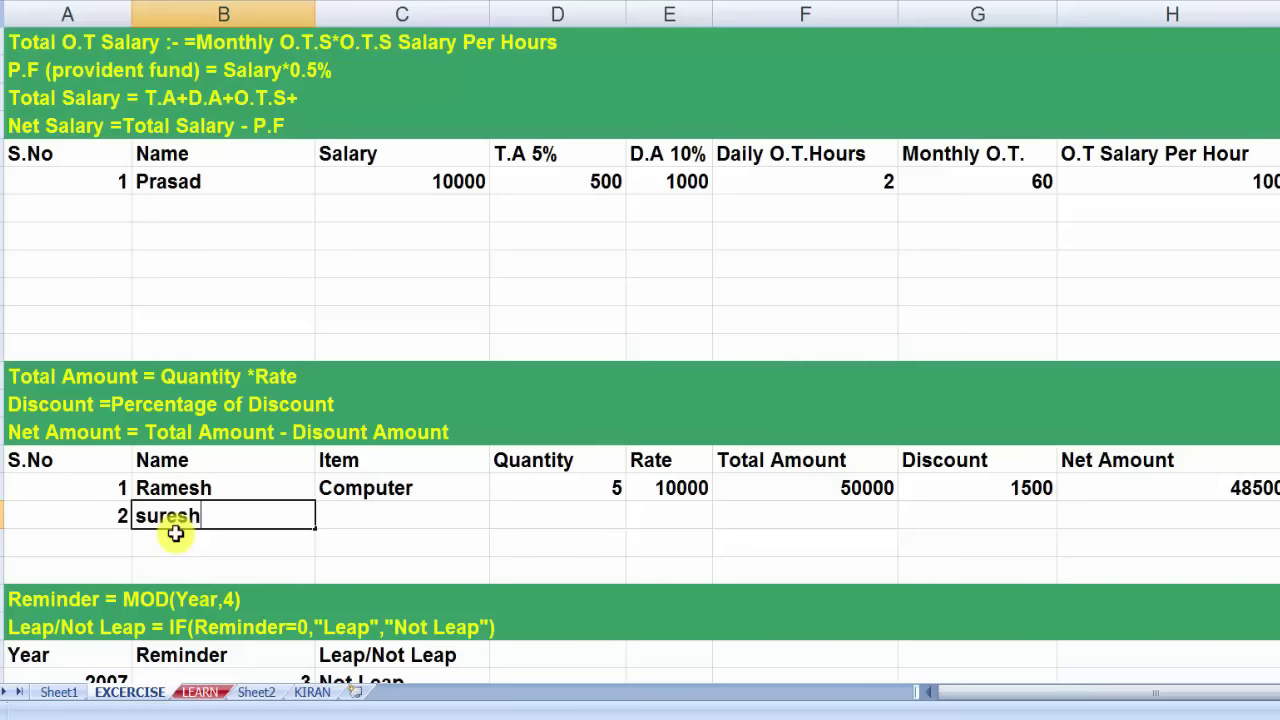
{"action": "key", "text": "Tab"}
{"action": "type", "text": "prin"}
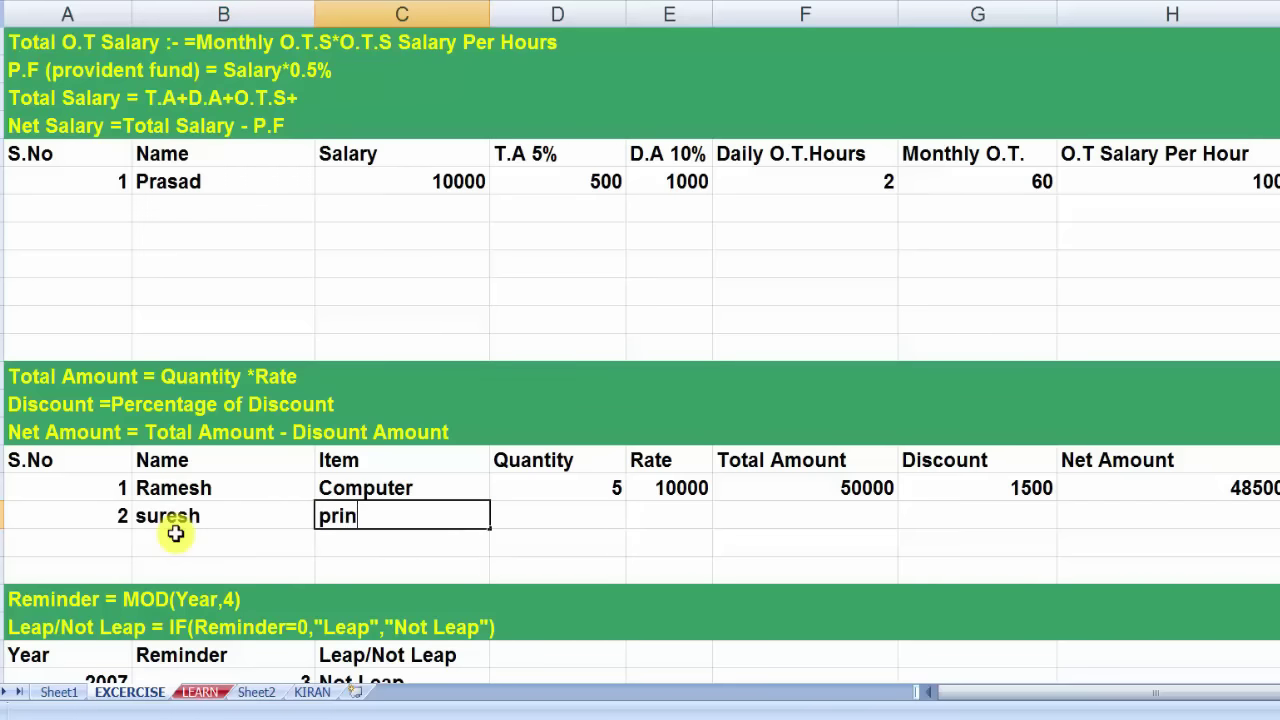
{"action": "type", "text": "ters"}
{"action": "key", "text": "Tab"}
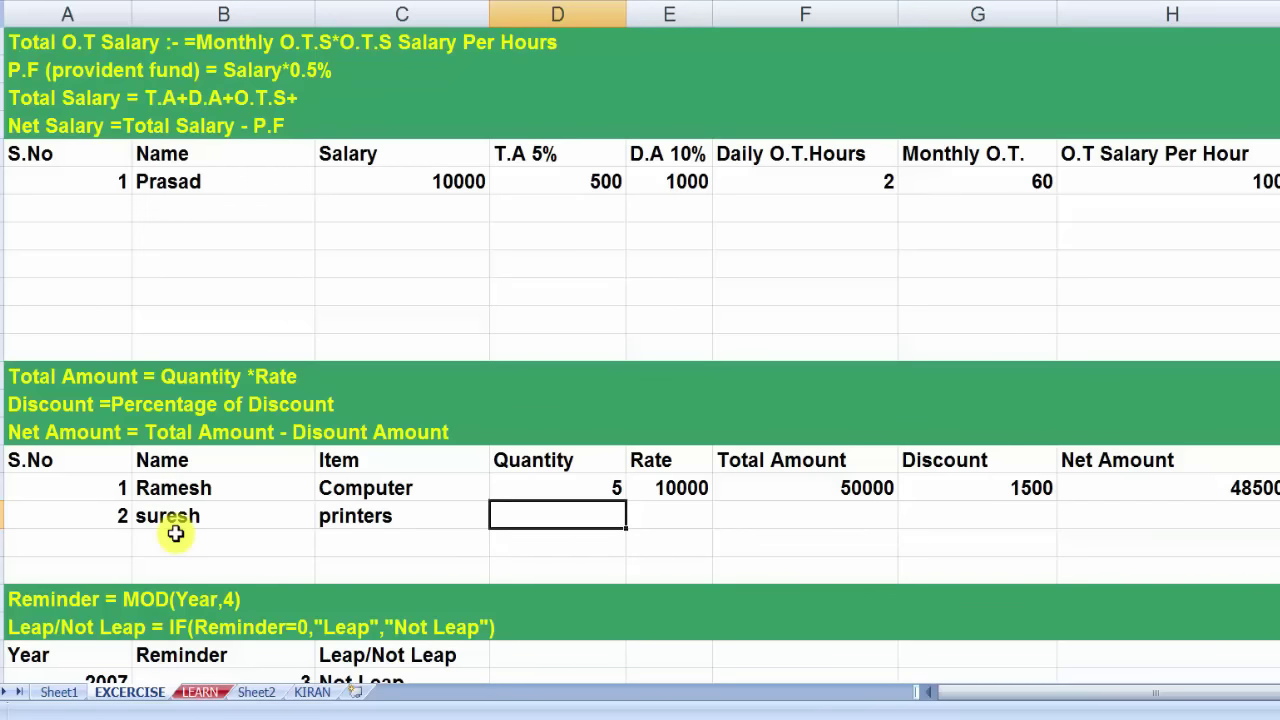
{"action": "type", "text": "10"}
{"action": "key", "text": "Tab"}
{"action": "key", "text": "Tab"}
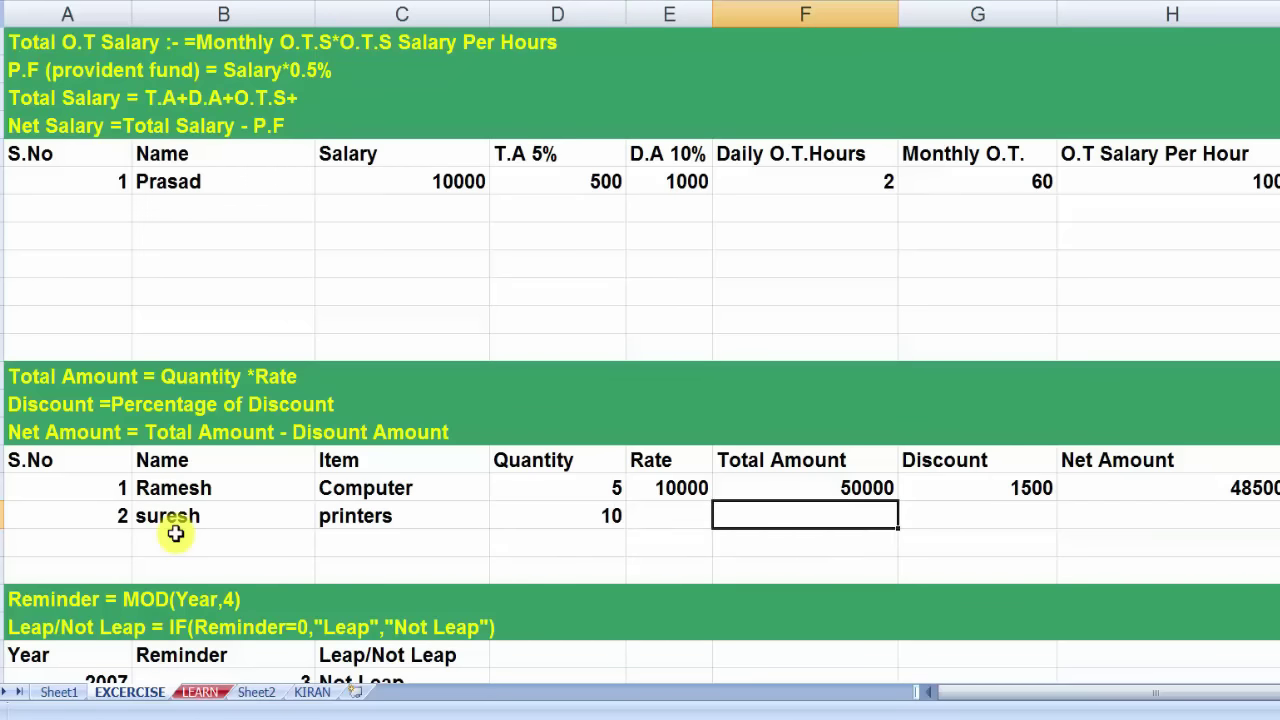
{"action": "key", "text": "Left"}
{"action": "type", "text": "2500"}
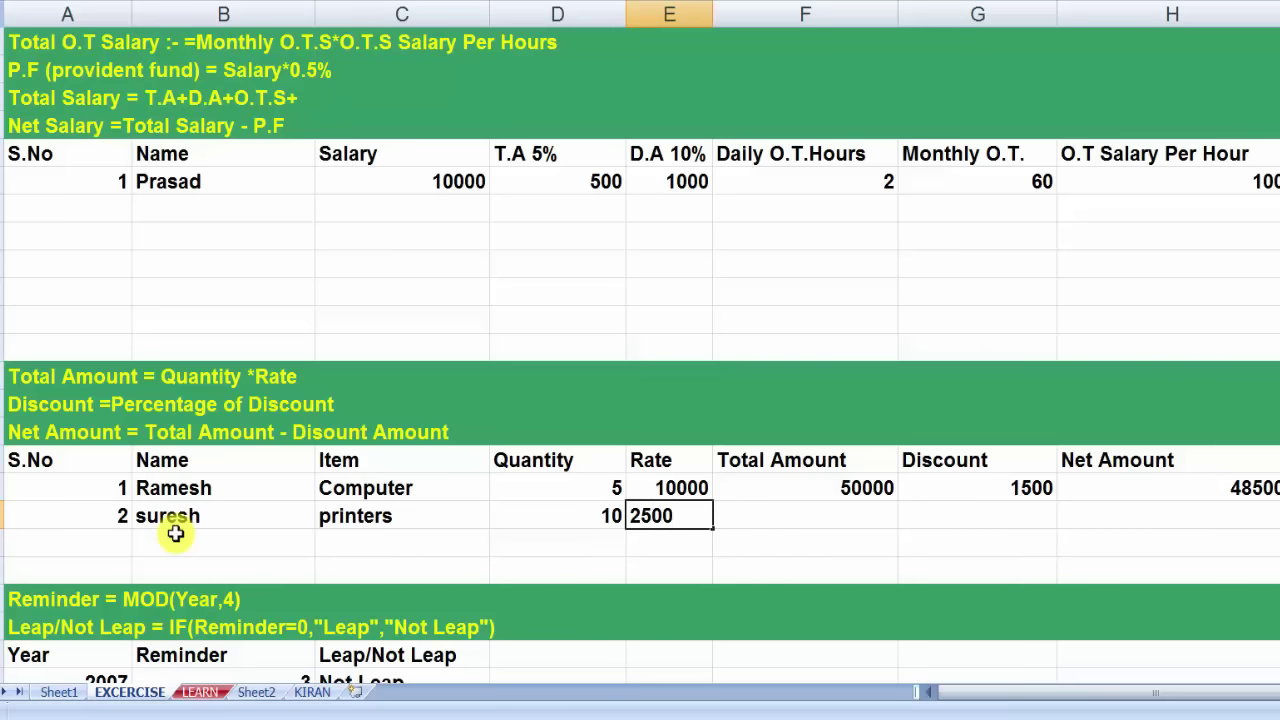
{"action": "key", "text": "Tab"}
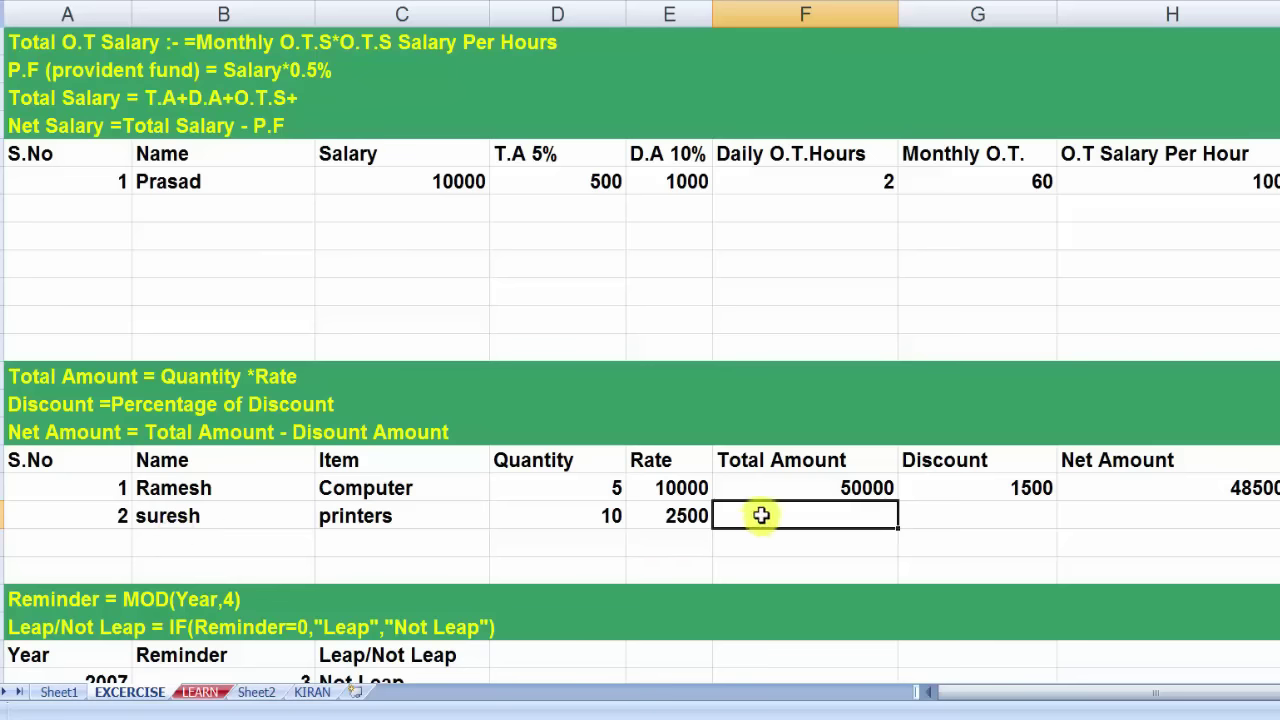
Step: Fill F92:H92 down to row 93, giving 25000, 750 and 24250
{"action": "left_click_drag", "start_coordinate": [832, 486], "coordinate": [1247, 541]}
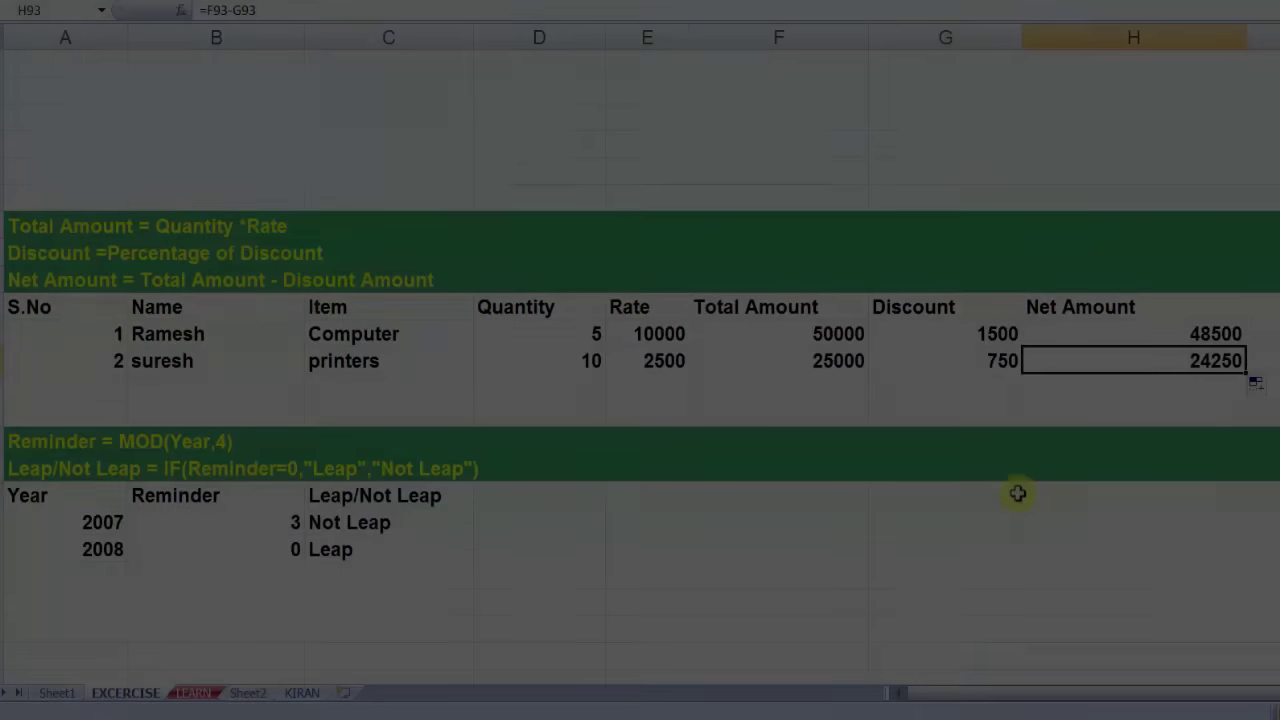
Step: Scroll to the leap-year table and edit 2007's Reminder formula =MOD(A99,4)
{"action": "scroll", "coordinate": [1017, 493], "scroll_direction": "down", "scroll_amount": 1}
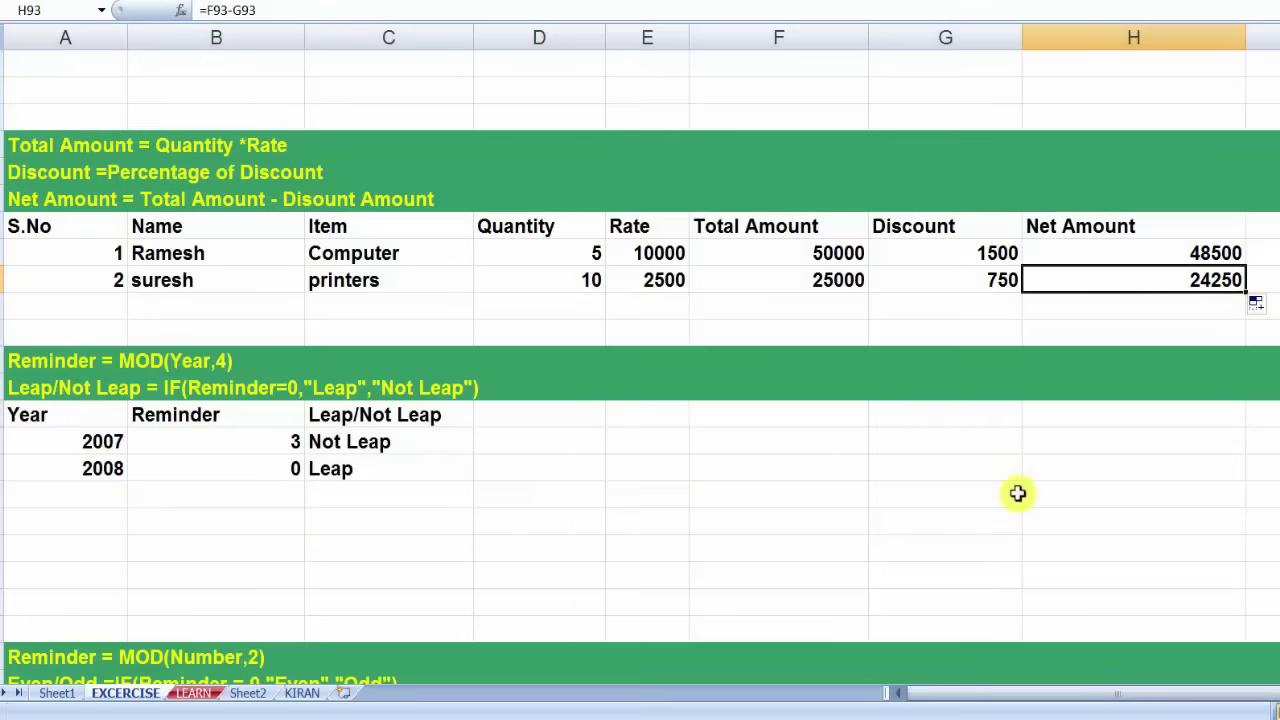
{"action": "left_click", "coordinate": [47, 364]}
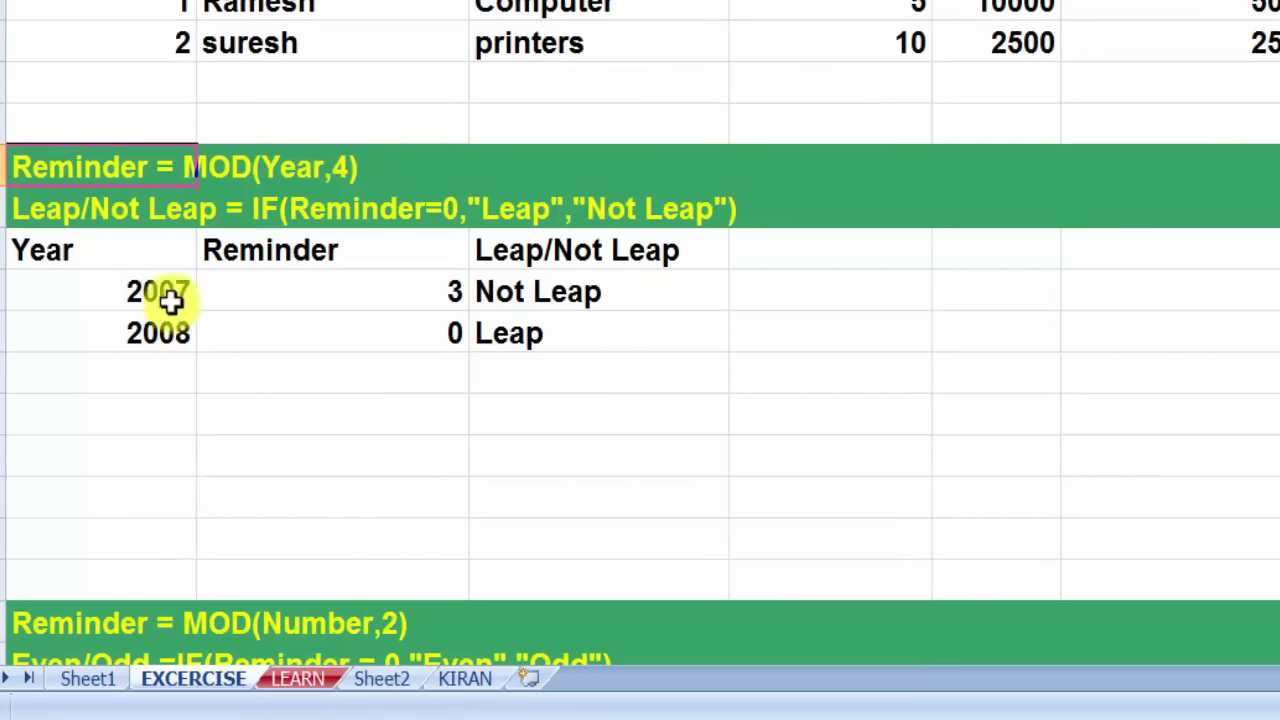
{"action": "left_click", "coordinate": [140, 290]}
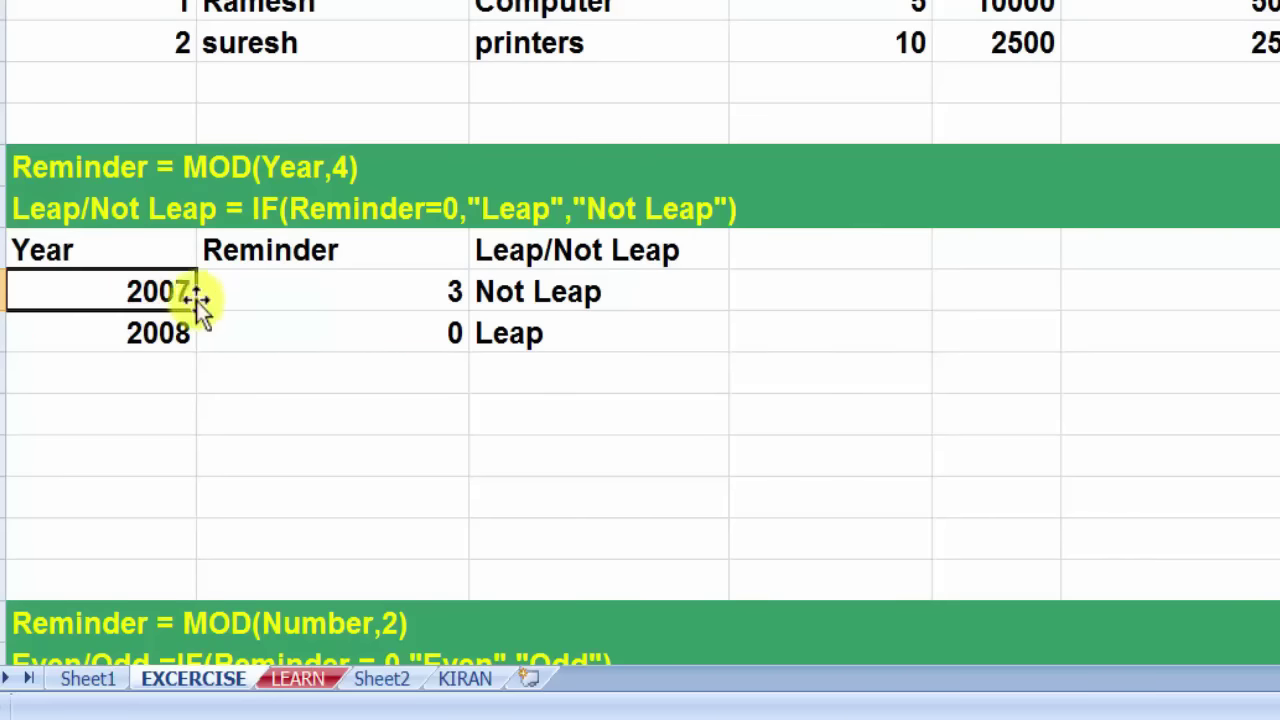
{"action": "left_click", "coordinate": [333, 291]}
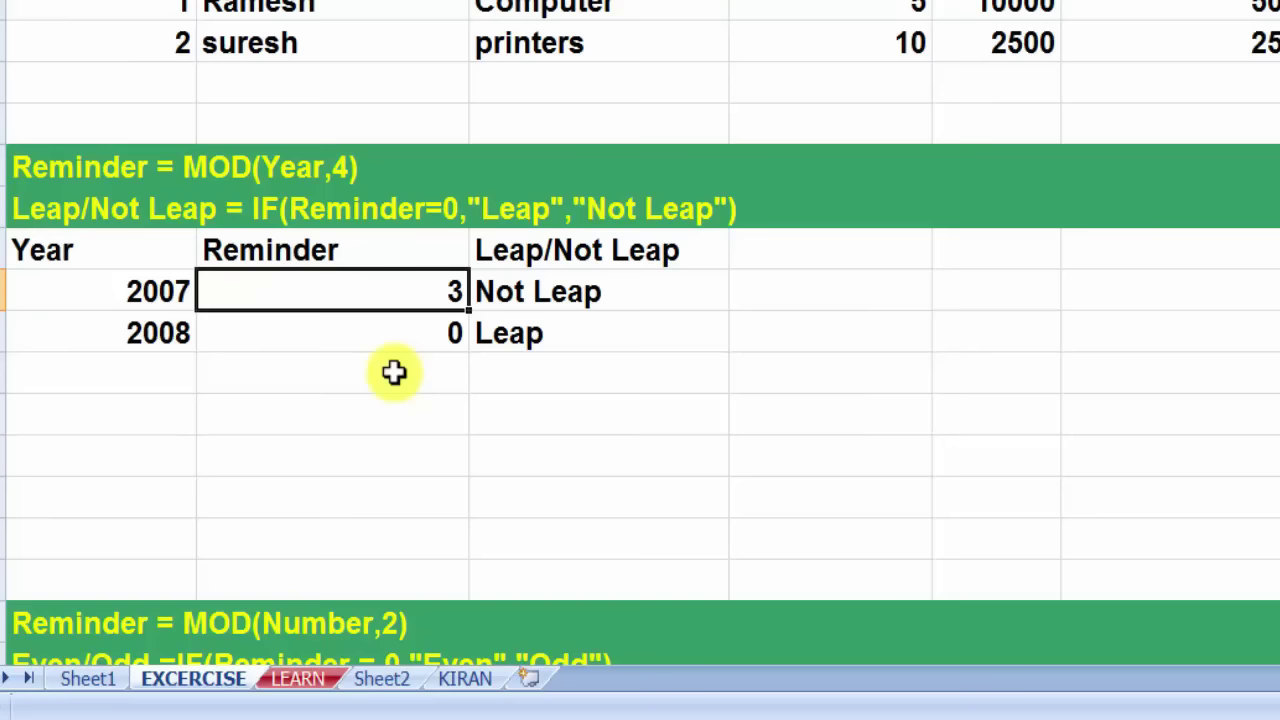
{"action": "key", "text": "F2"}
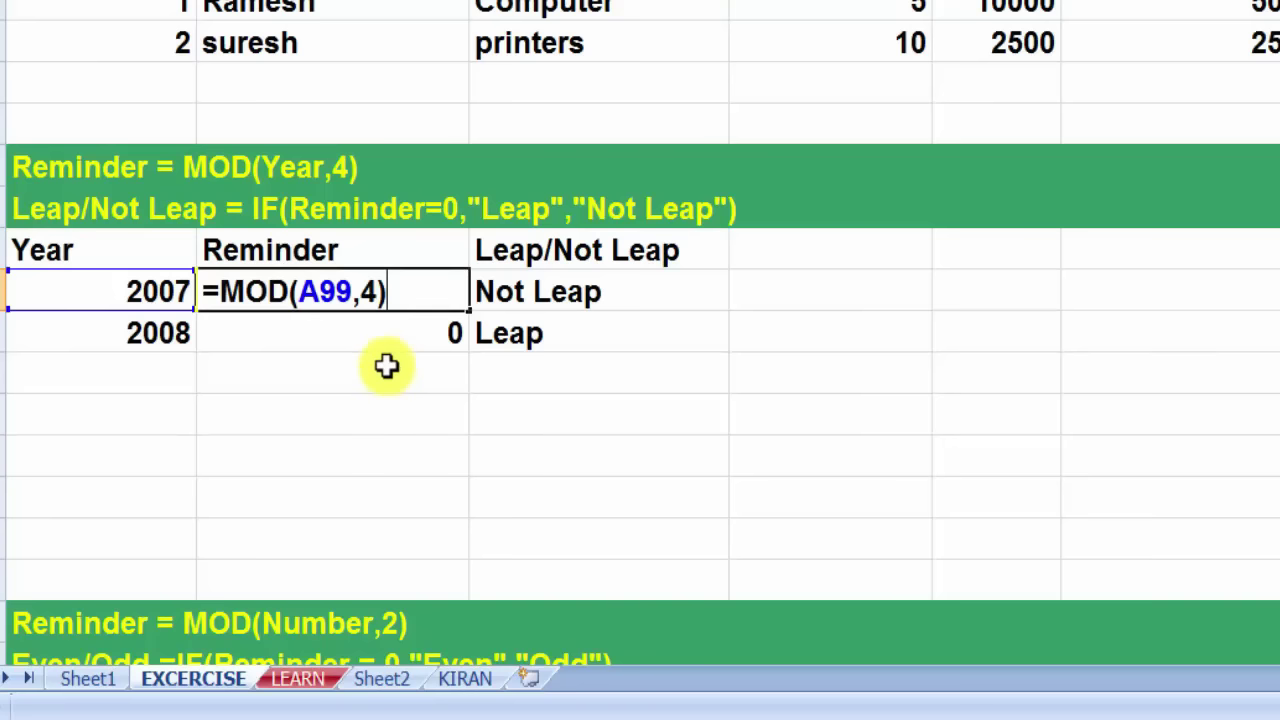
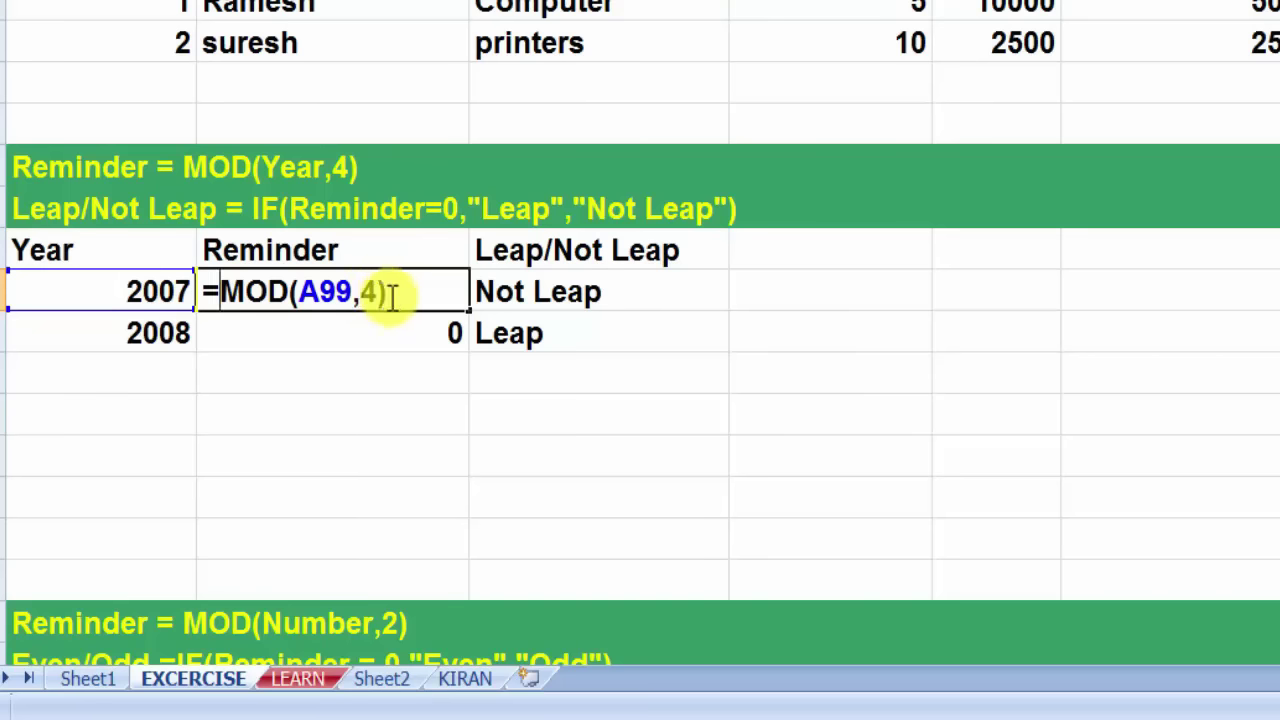
Step: Commit =MOD(A99,4) so the 2007 remainder shows 3
{"action": "key", "text": "Return"}
{"action": "left_click", "coordinate": [400, 289]}
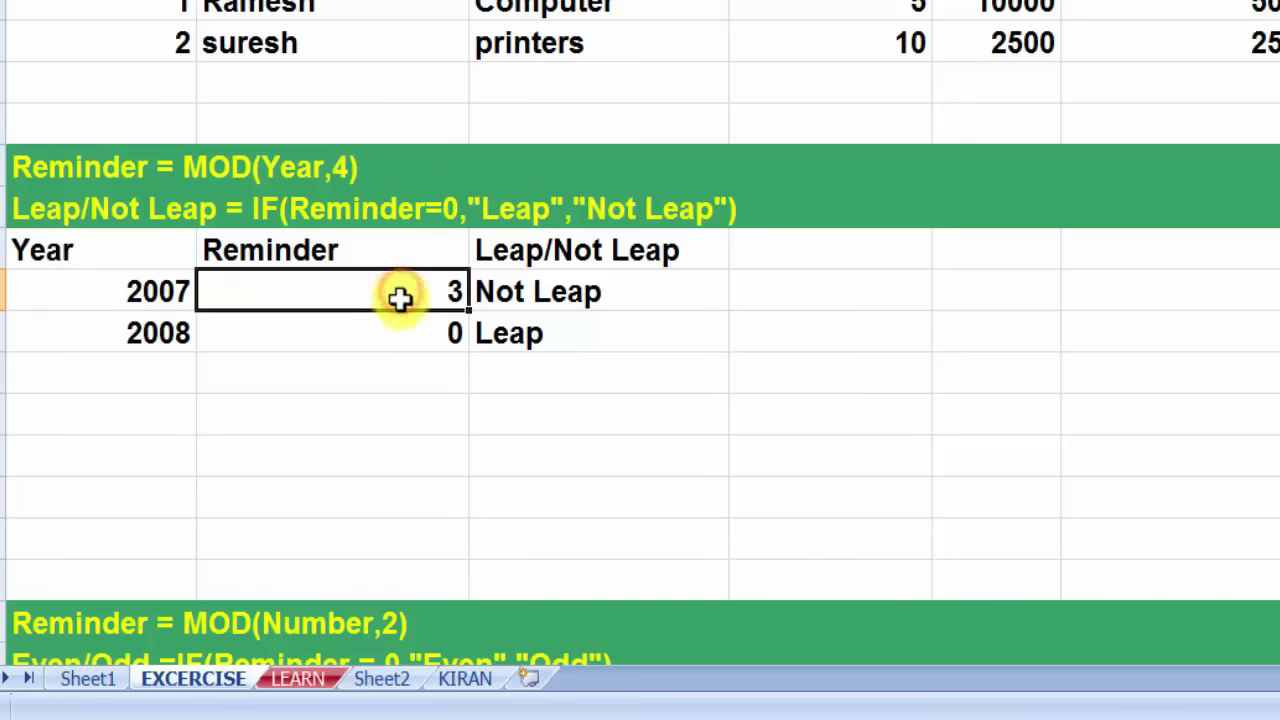
{"action": "left_click", "coordinate": [437, 378]}
{"action": "left_click", "coordinate": [158, 338]}
{"action": "left_click", "coordinate": [422, 331]}
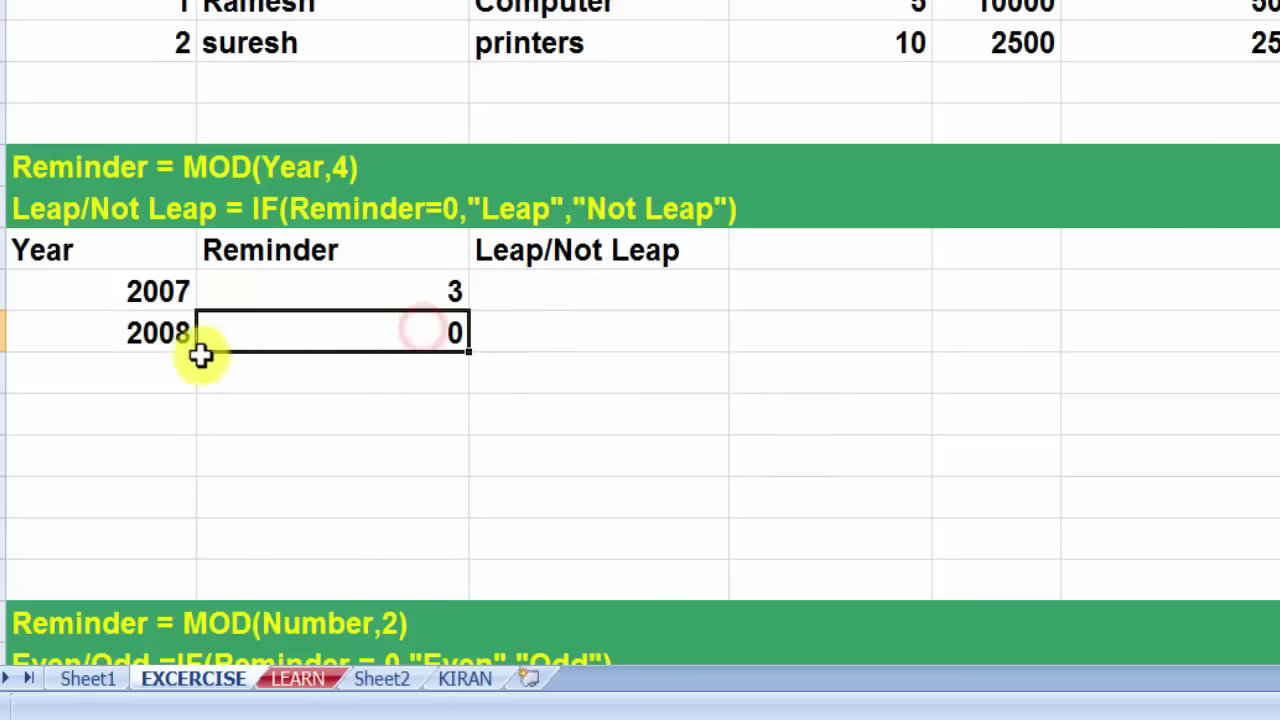
Step: Enter the years 2009 through 2013 below 2008 in the Year column
{"action": "left_click", "coordinate": [157, 370]}
{"action": "type", "text": "2009"}
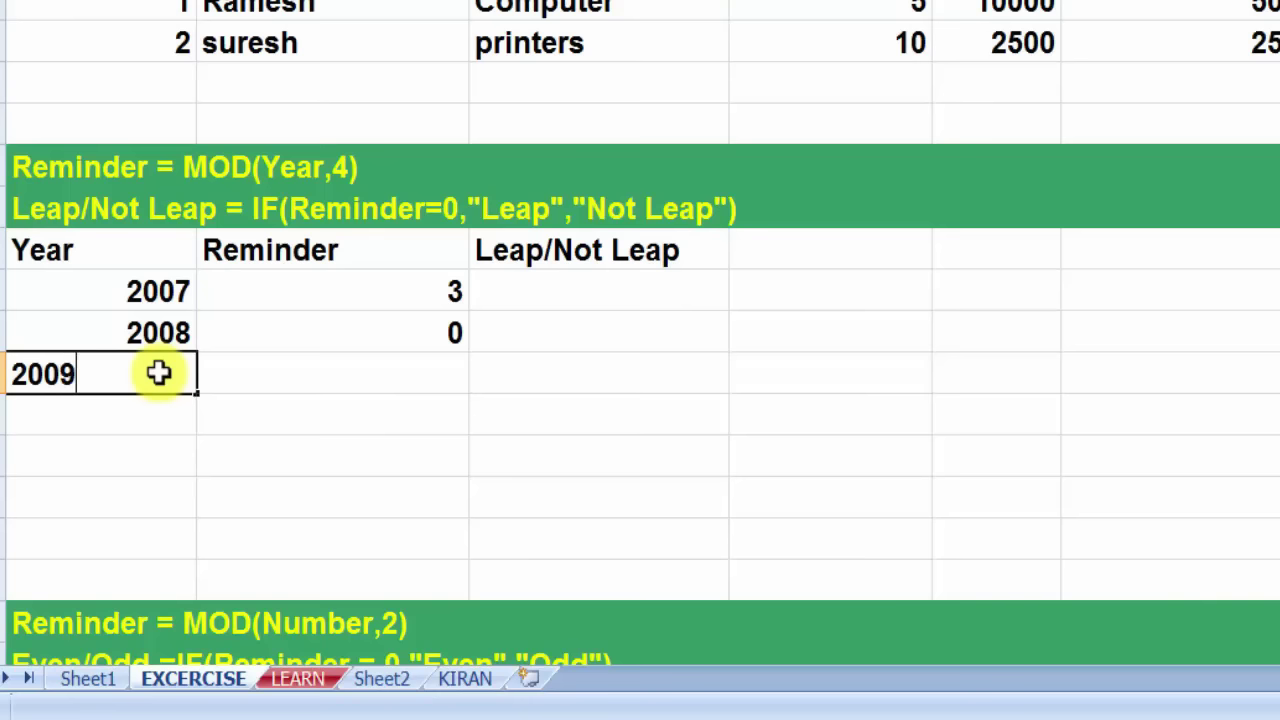
{"action": "key", "text": "Return"}
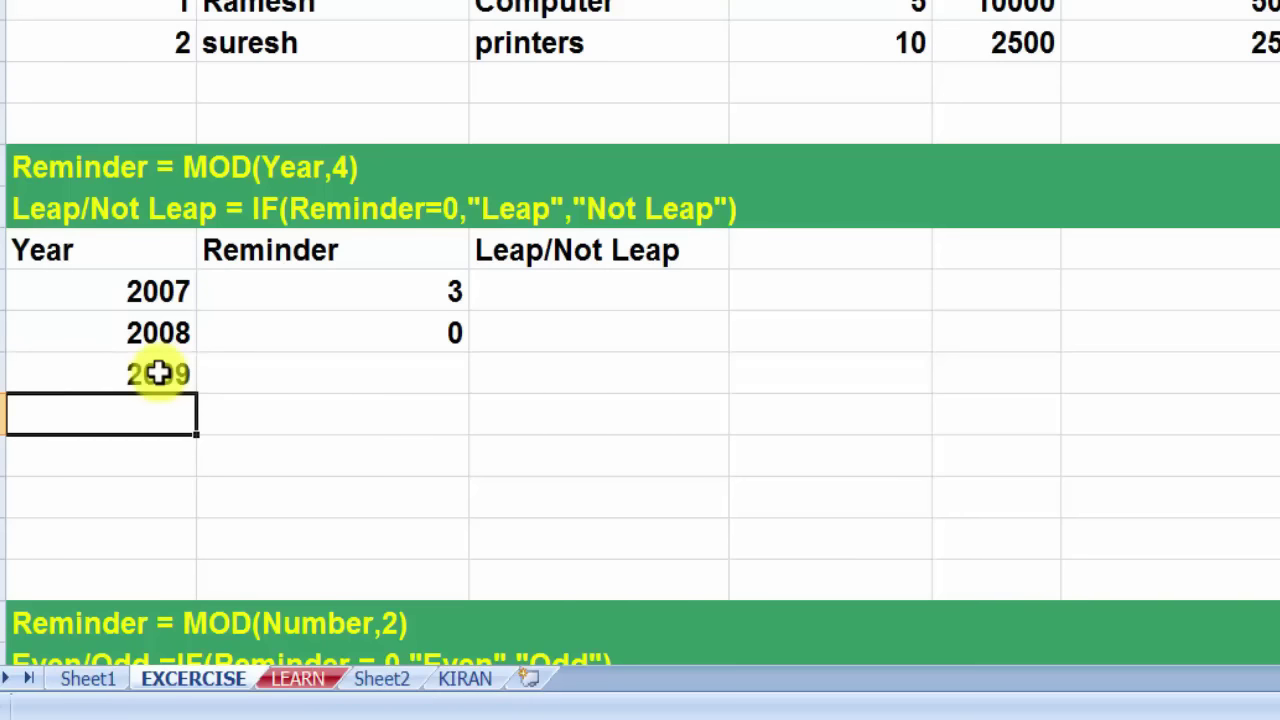
{"action": "type", "text": "2010"}
{"action": "key", "text": "Return"}
{"action": "type", "text": "201"}
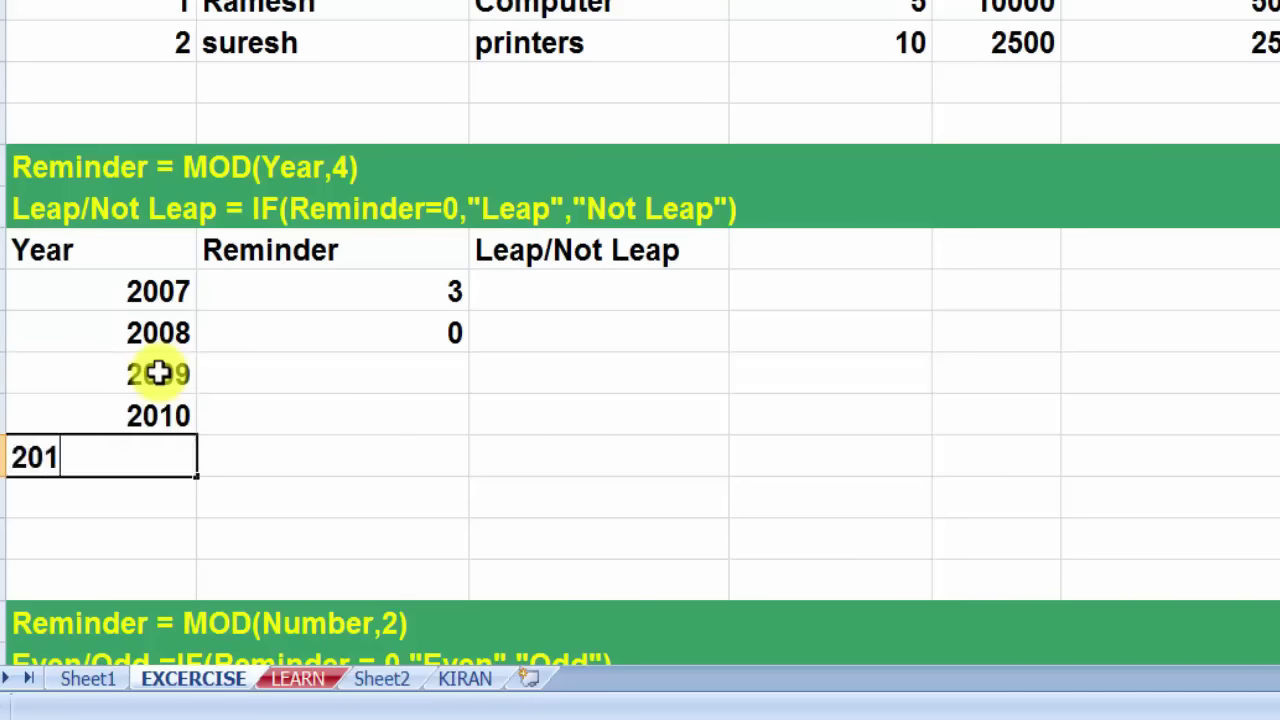
{"action": "type", "text": "13"}
{"action": "key", "text": "Return"}
{"action": "type", "text": "2012"}
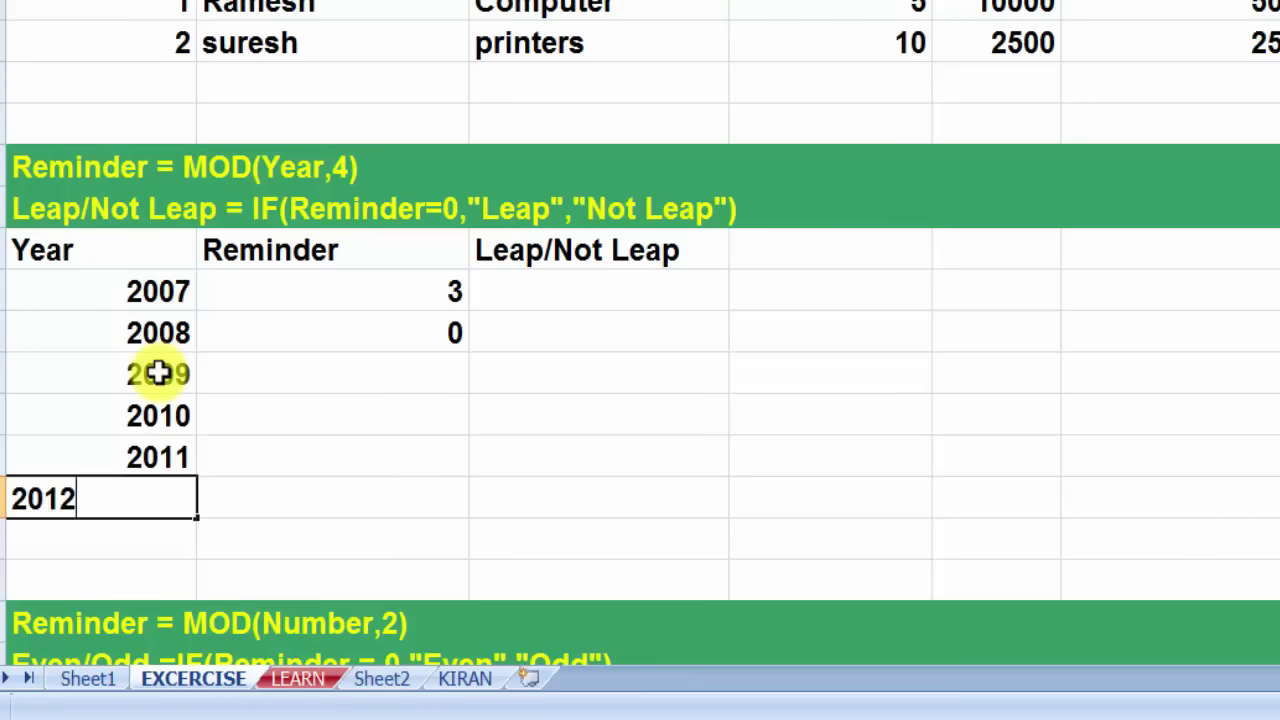
{"action": "key", "text": "Return"}
{"action": "type", "text": "2013"}
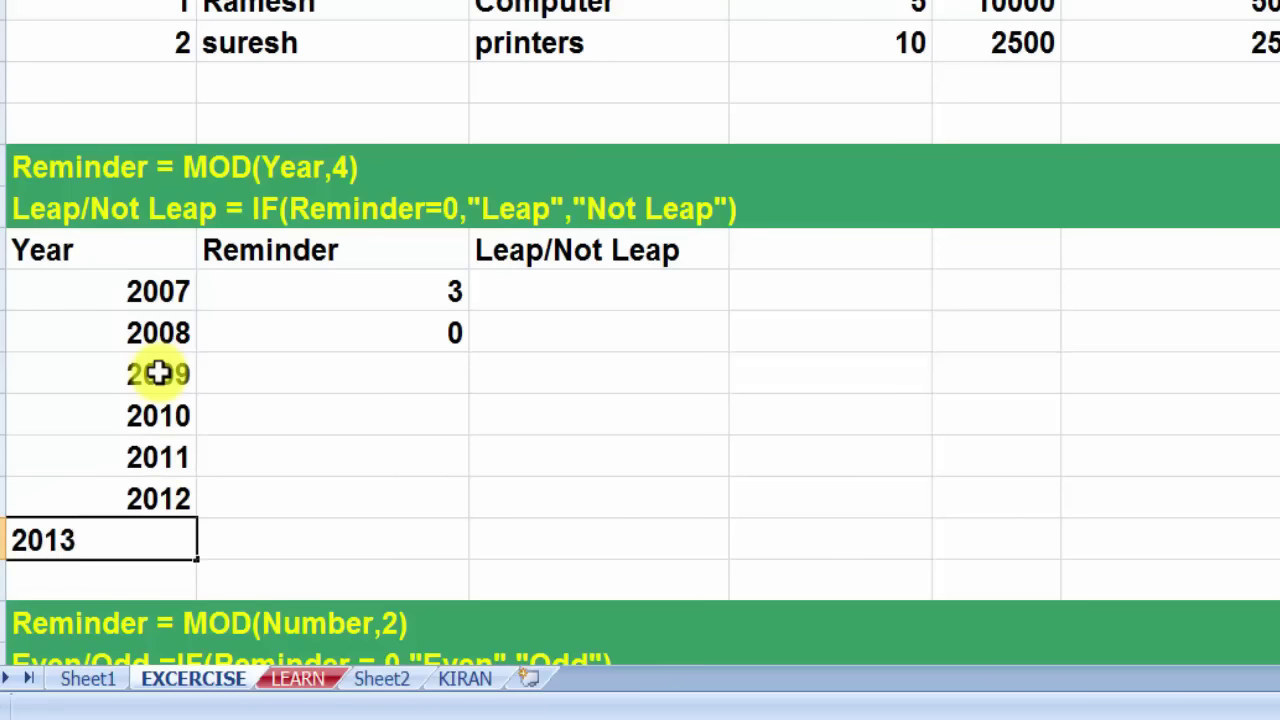
{"action": "key", "text": "Return"}
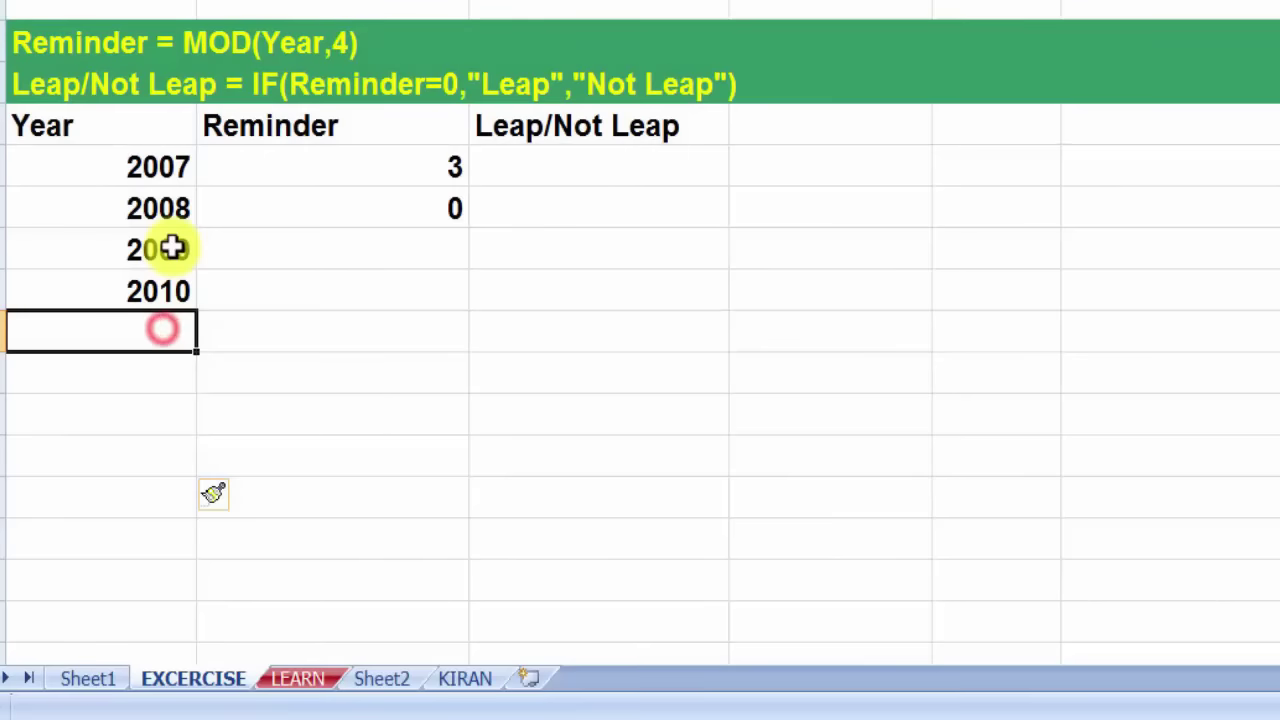
Step: Fill the year series from 2009 and 2010 down to 2017
{"action": "left_click", "coordinate": [140, 255]}
{"action": "left_click", "coordinate": [158, 176]}
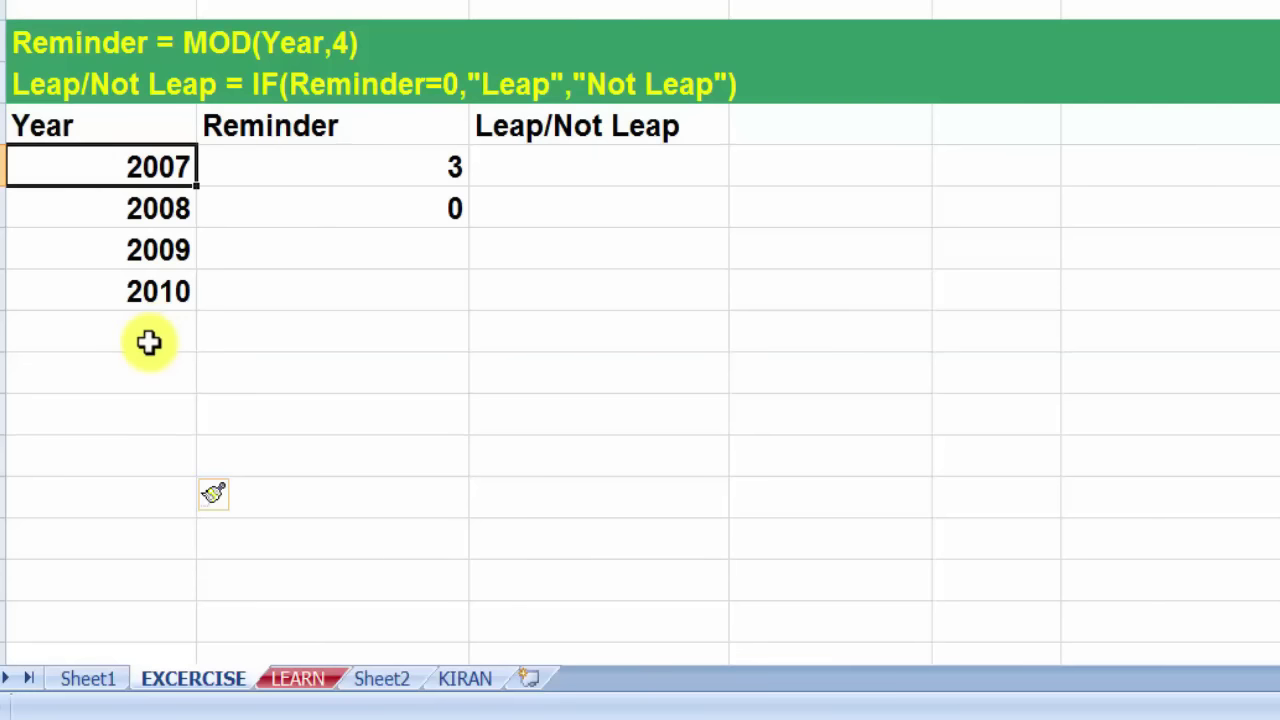
{"action": "left_click", "coordinate": [163, 290]}
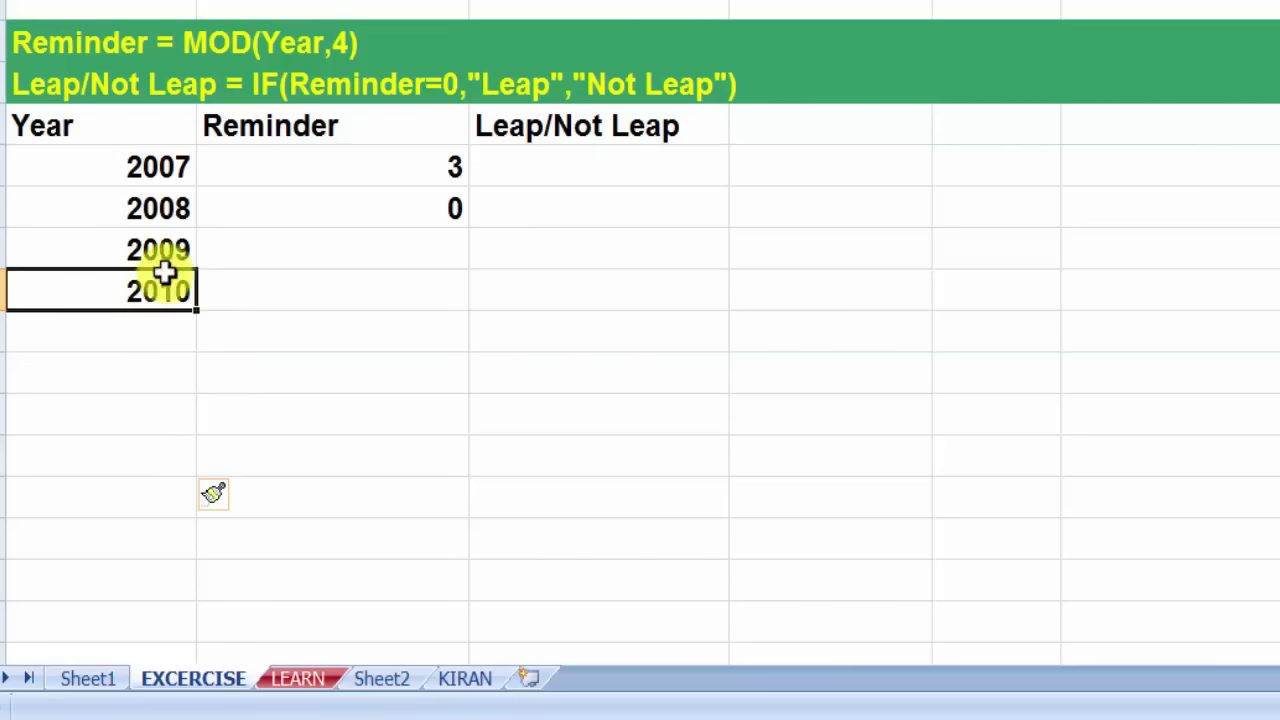
{"action": "left_click_drag", "start_coordinate": [150, 258], "coordinate": [170, 605]}
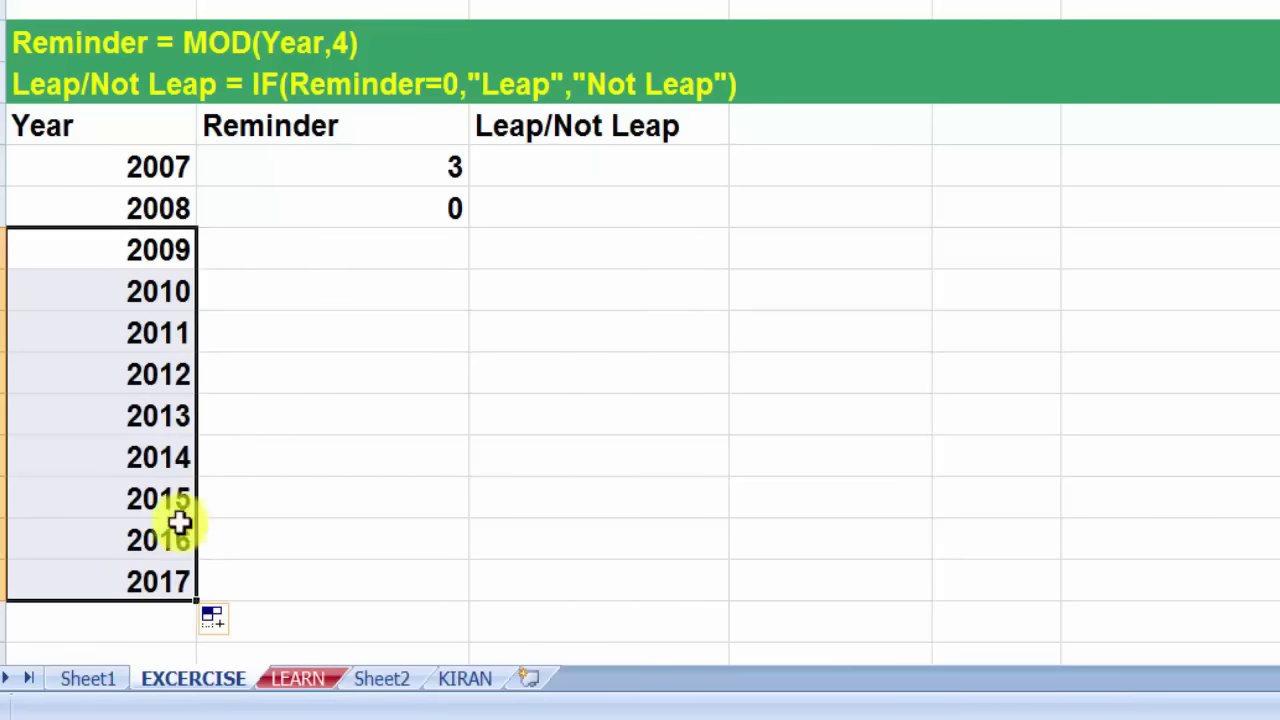
Step: Enter =MOD(A101,4) for 2009 and copy it down through 2017
{"action": "left_click", "coordinate": [305, 250]}
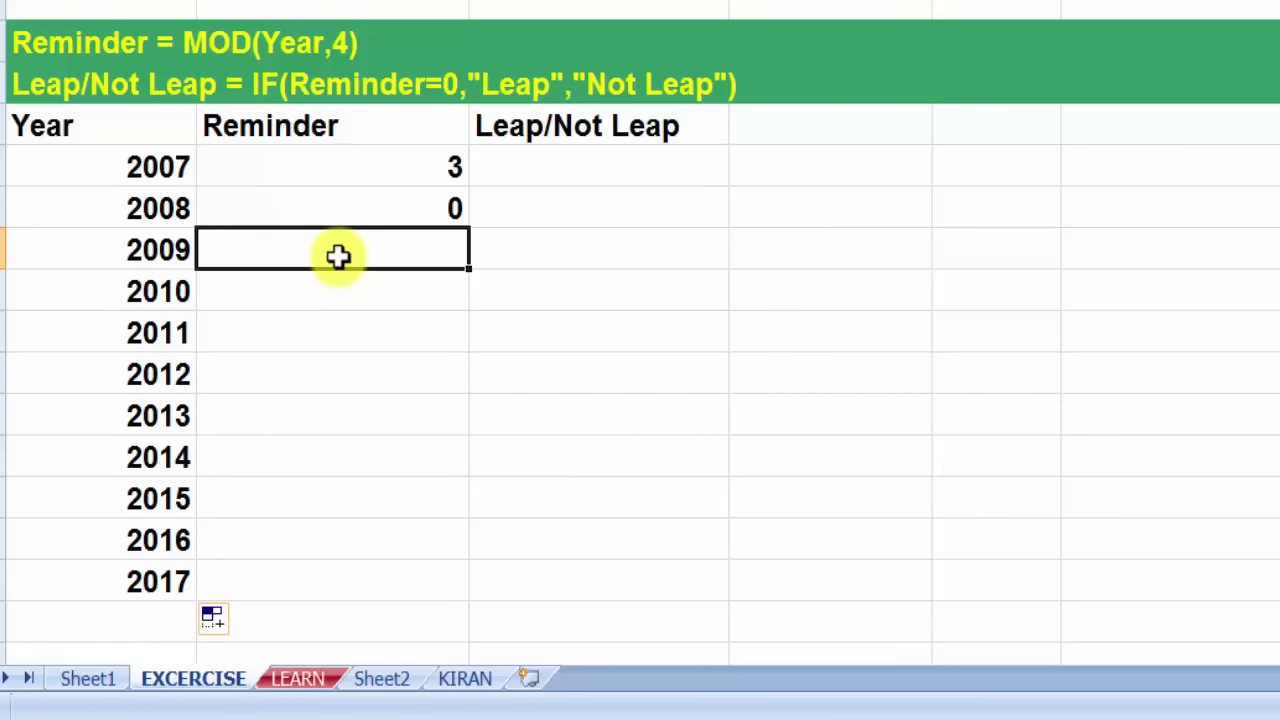
{"action": "type", "text": "=mod"}
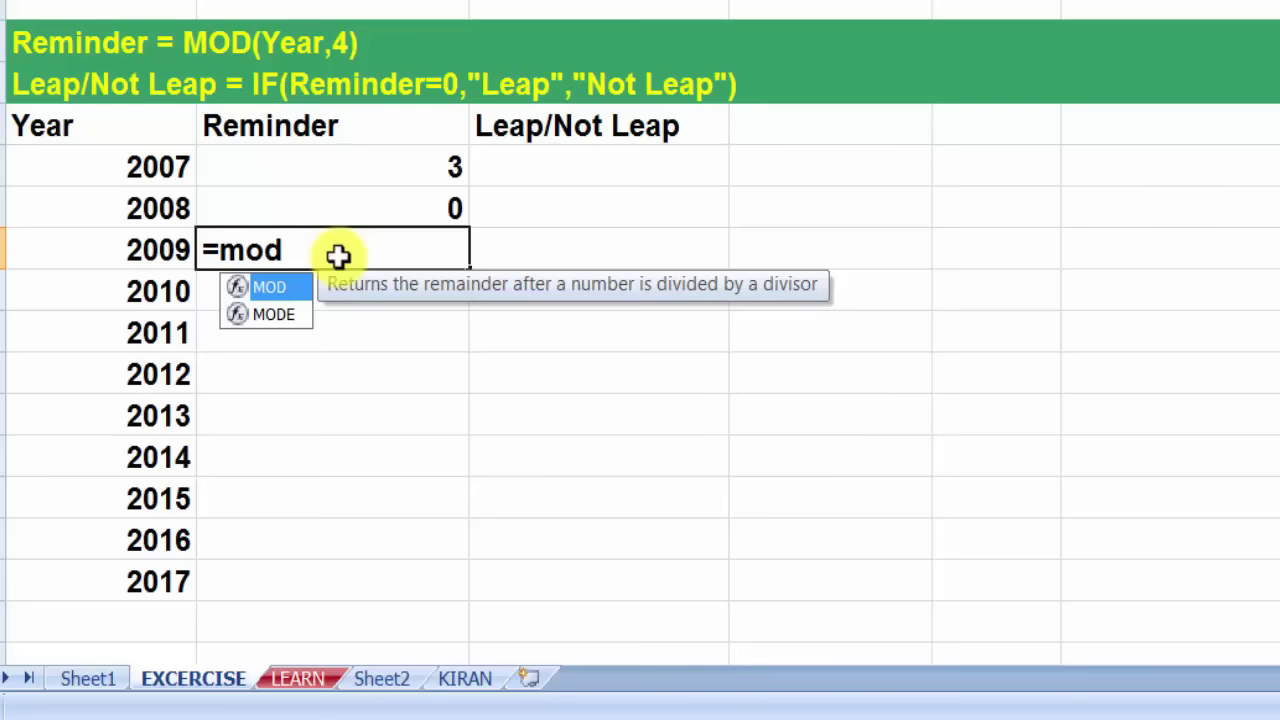
{"action": "type", "text": "("}
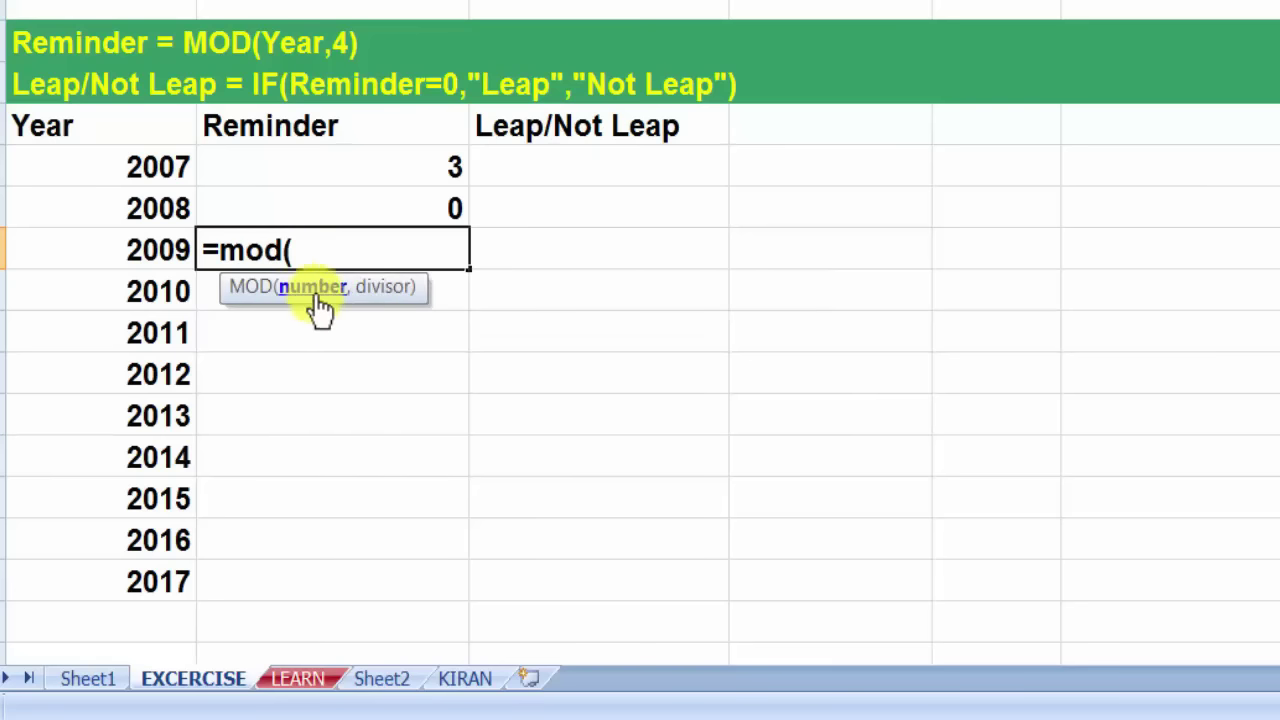
{"action": "left_click", "coordinate": [133, 250]}
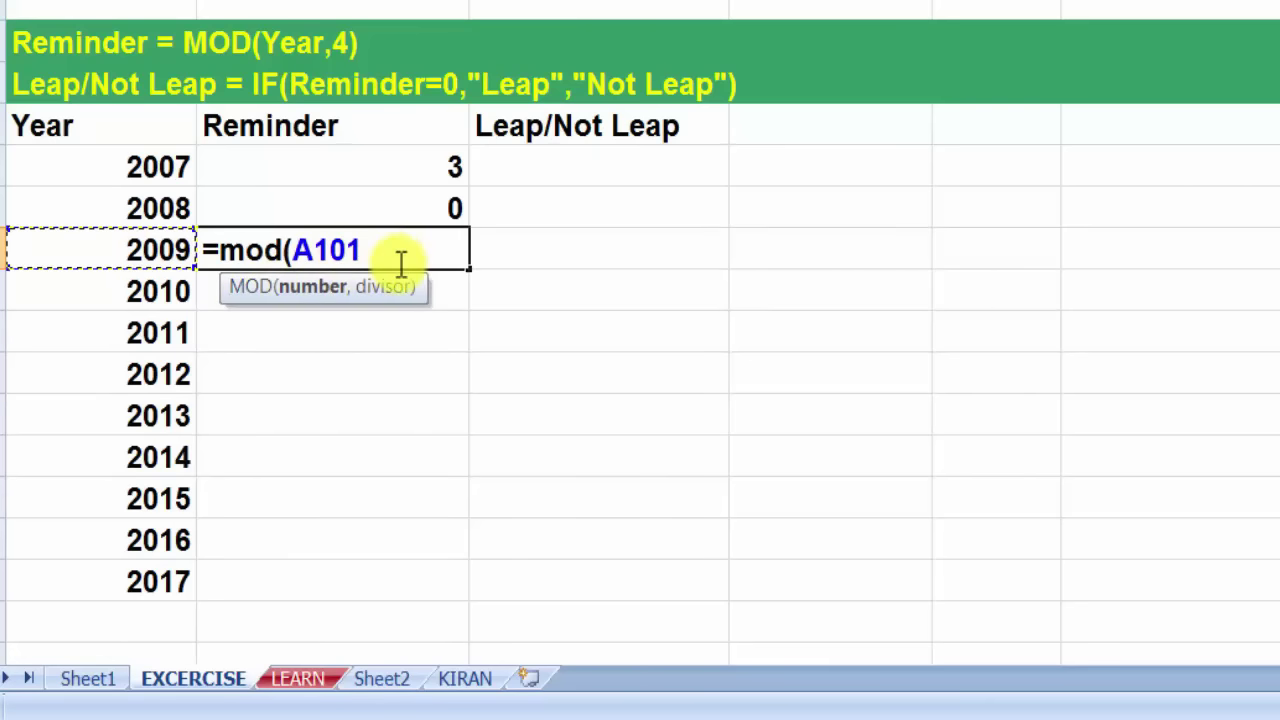
{"action": "type", "text": ","}
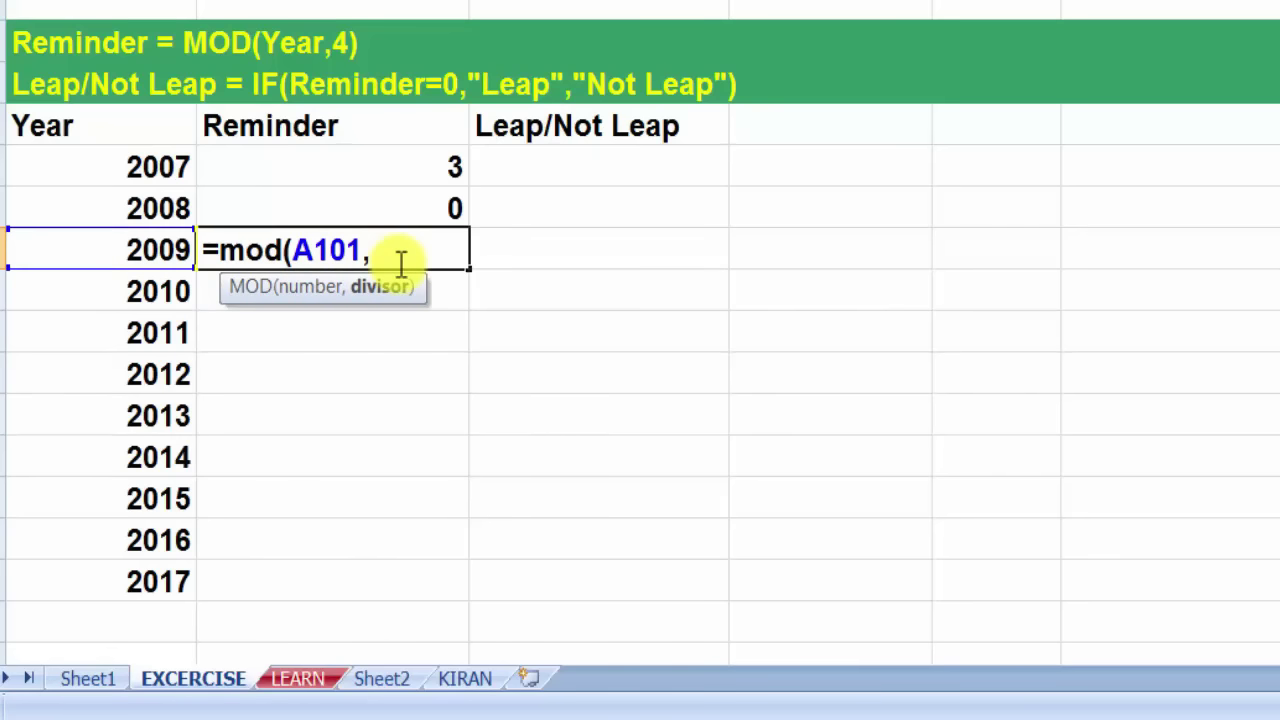
{"action": "type", "text": "4"}
{"action": "key", "text": "Return"}
{"action": "left_click", "coordinate": [400, 263]}
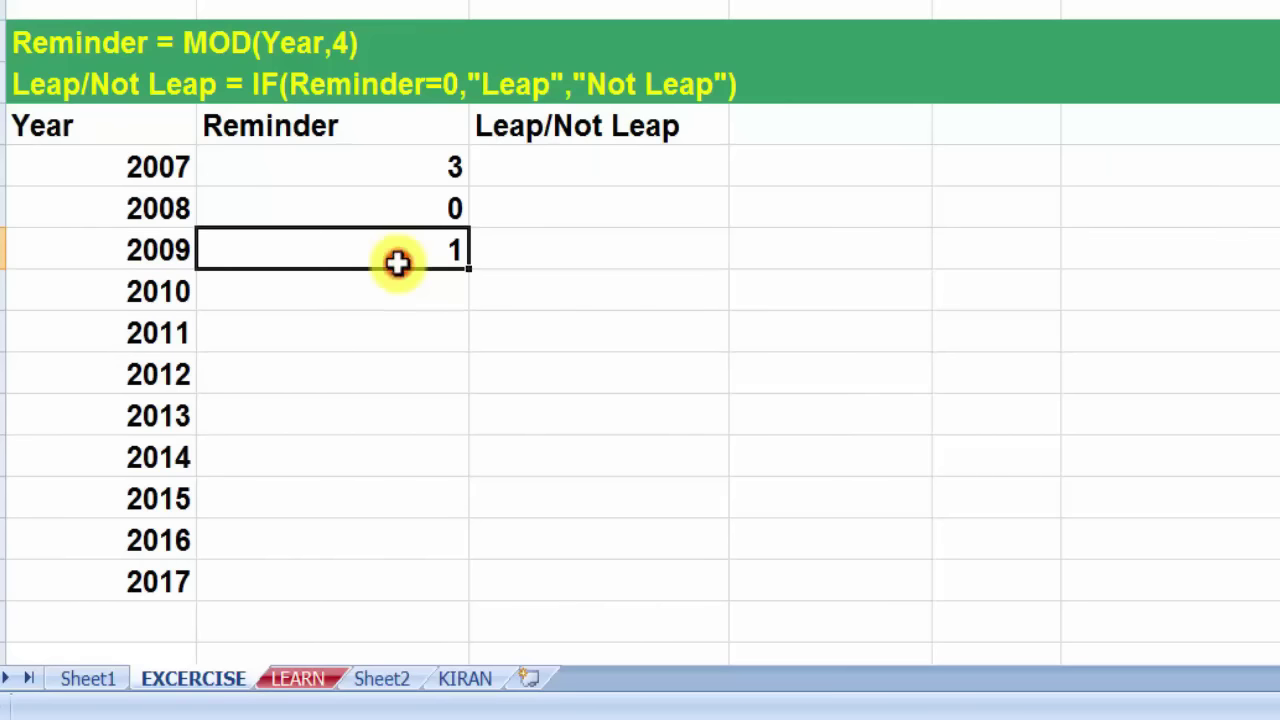
{"action": "left_click_drag", "start_coordinate": [471, 268], "coordinate": [425, 595]}
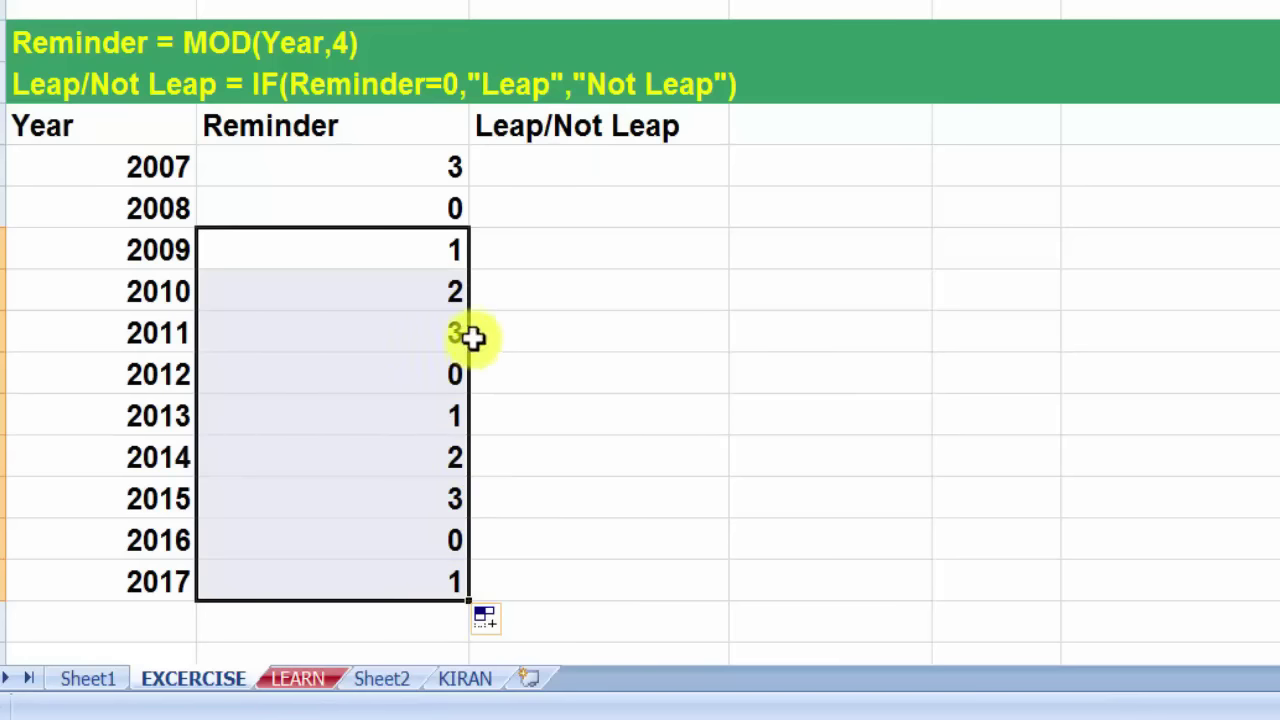
Step: Cancel an accidental move of the 2008–2015 remainders, keeping them in place
{"action": "left_click", "coordinate": [556, 508]}
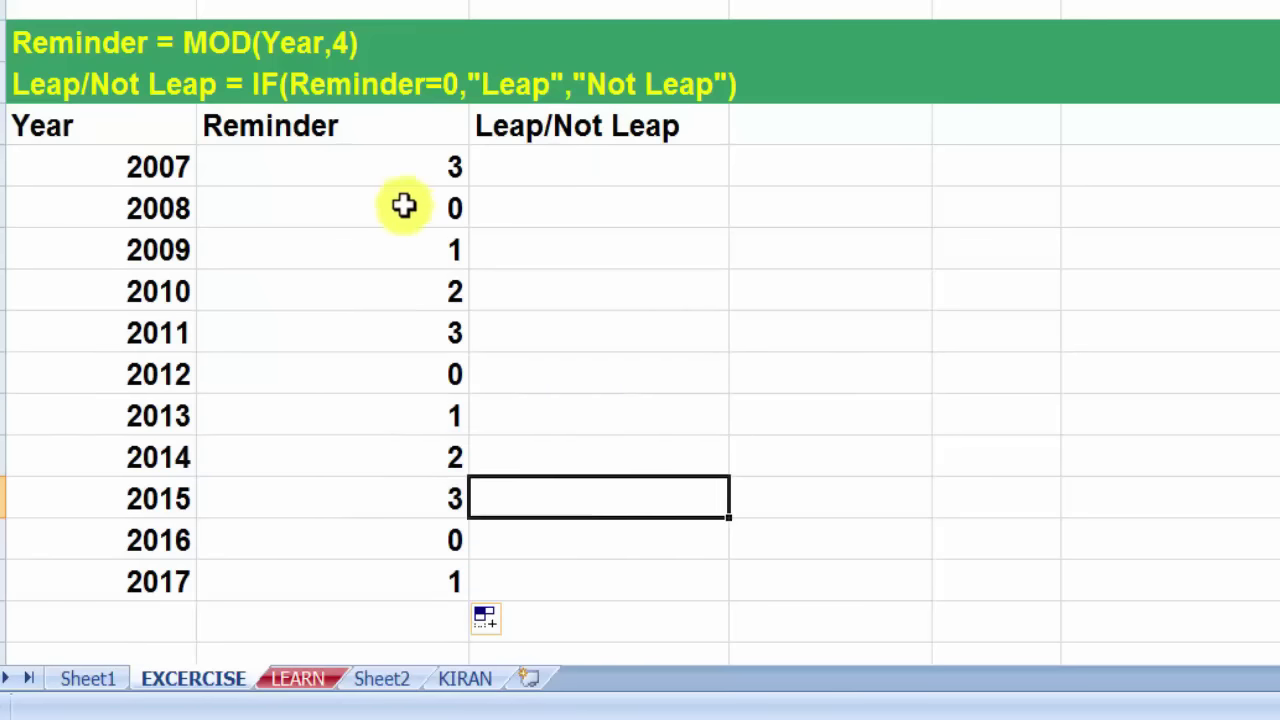
{"action": "left_click_drag", "start_coordinate": [403, 206], "coordinate": [380, 503]}
{"action": "left_click_drag", "start_coordinate": [361, 189], "coordinate": [358, 396]}
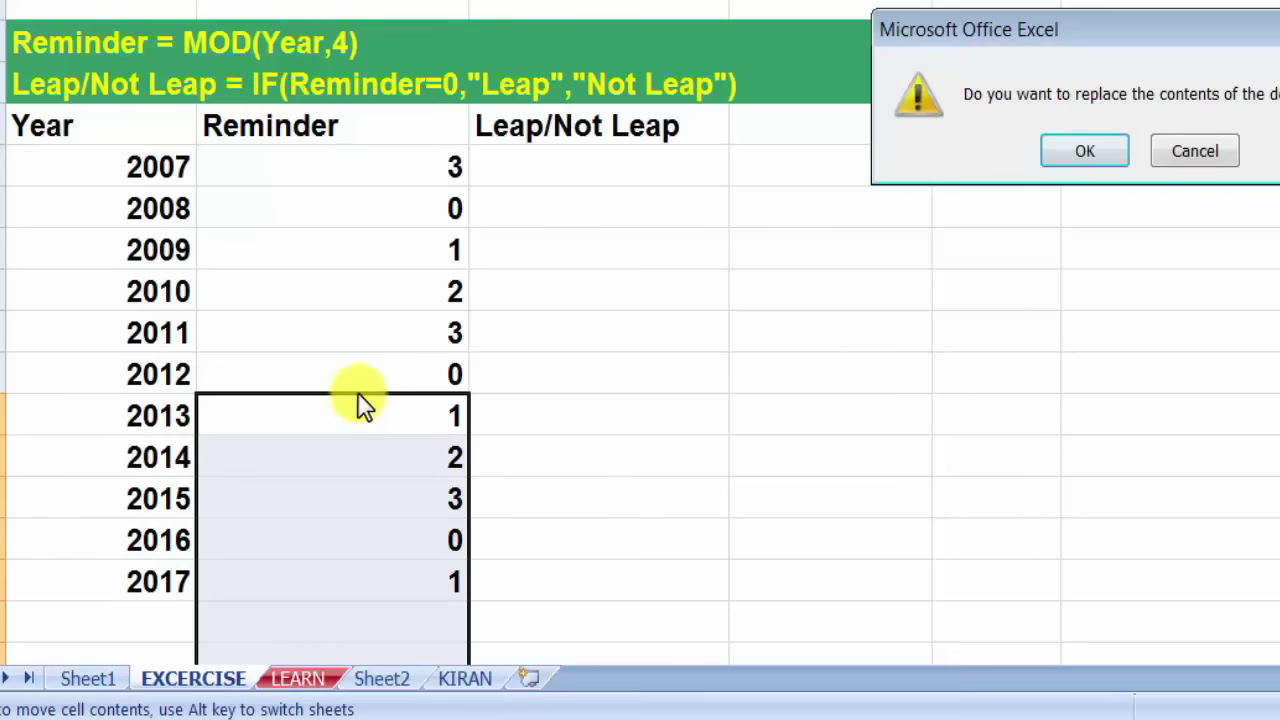
{"action": "key", "text": "Escape"}
{"action": "left_click", "coordinate": [551, 174]}
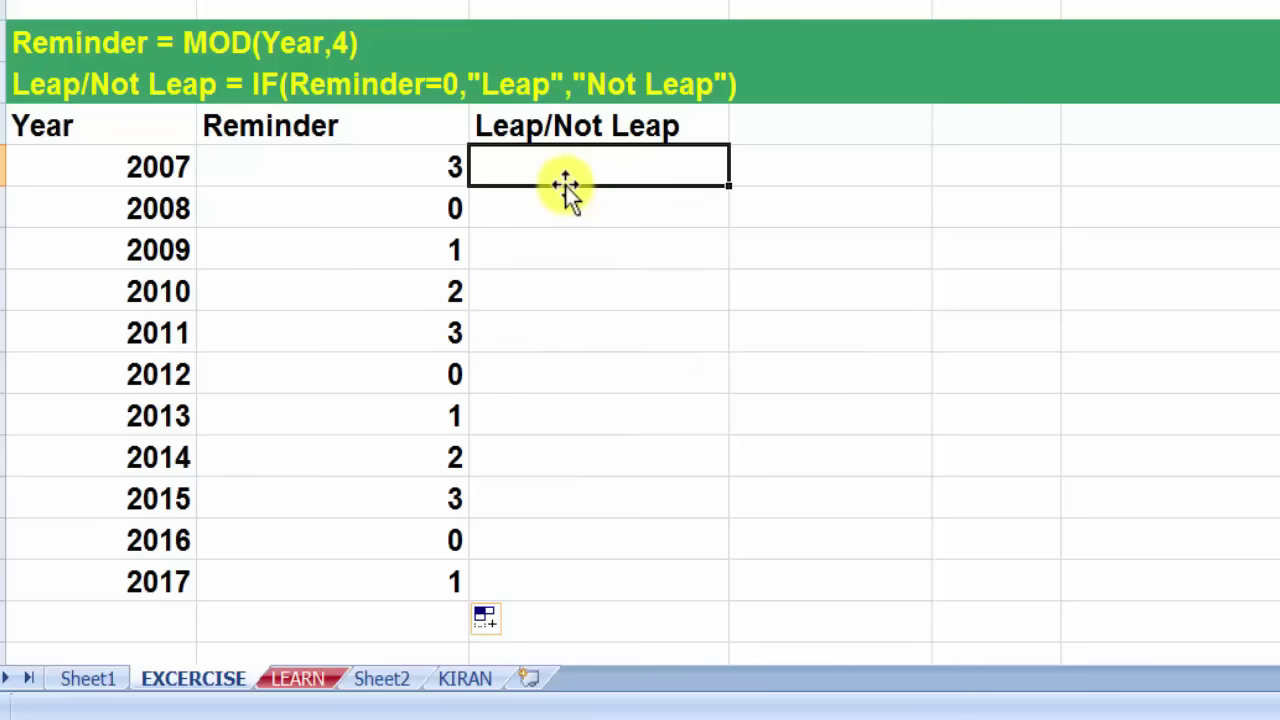
Step: Type =if(B99==0,"Leap Year","Not Leap Year") in the 2007 Leap/Not Leap cell
{"action": "type", "text": "="}
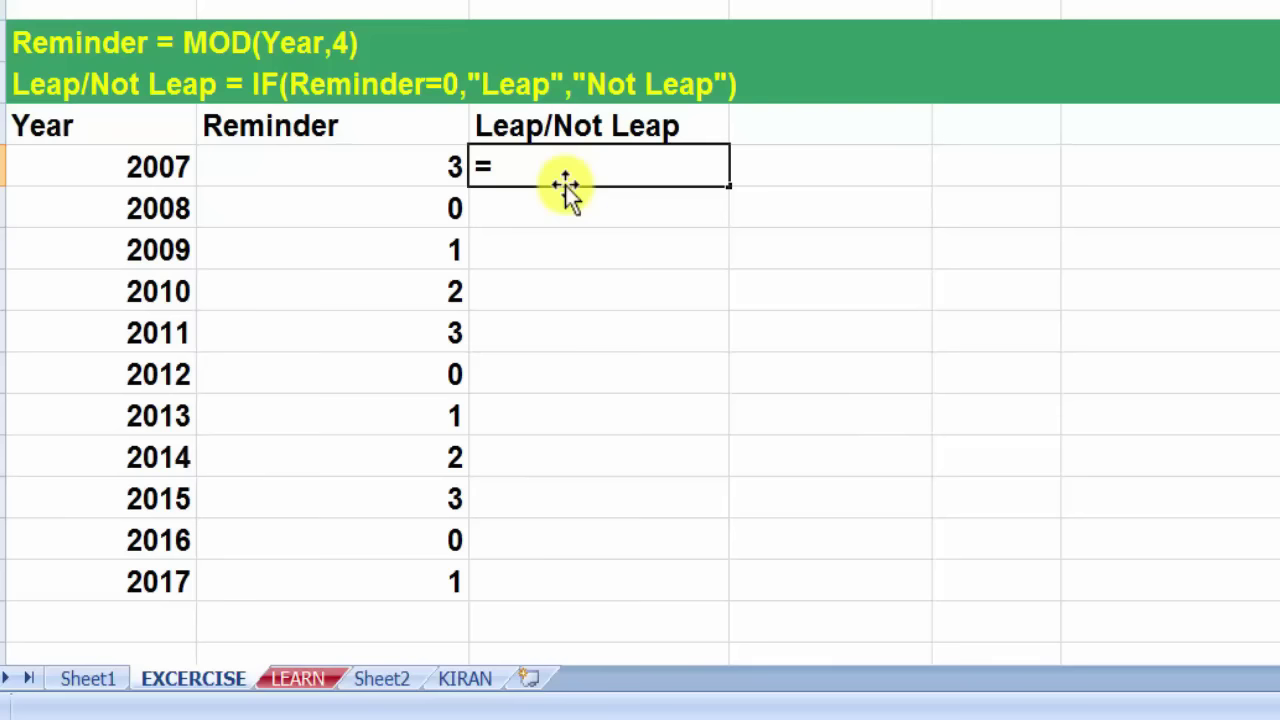
{"action": "type", "text": "if"}
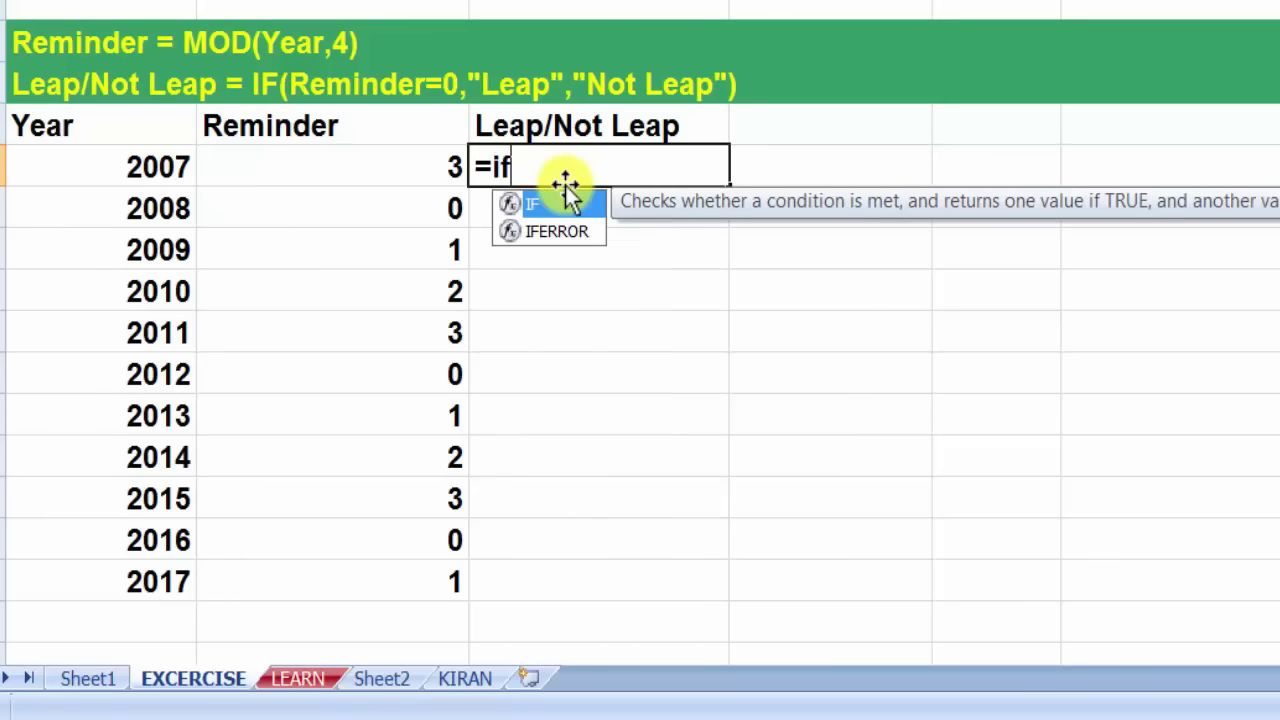
{"action": "type", "text": "("}
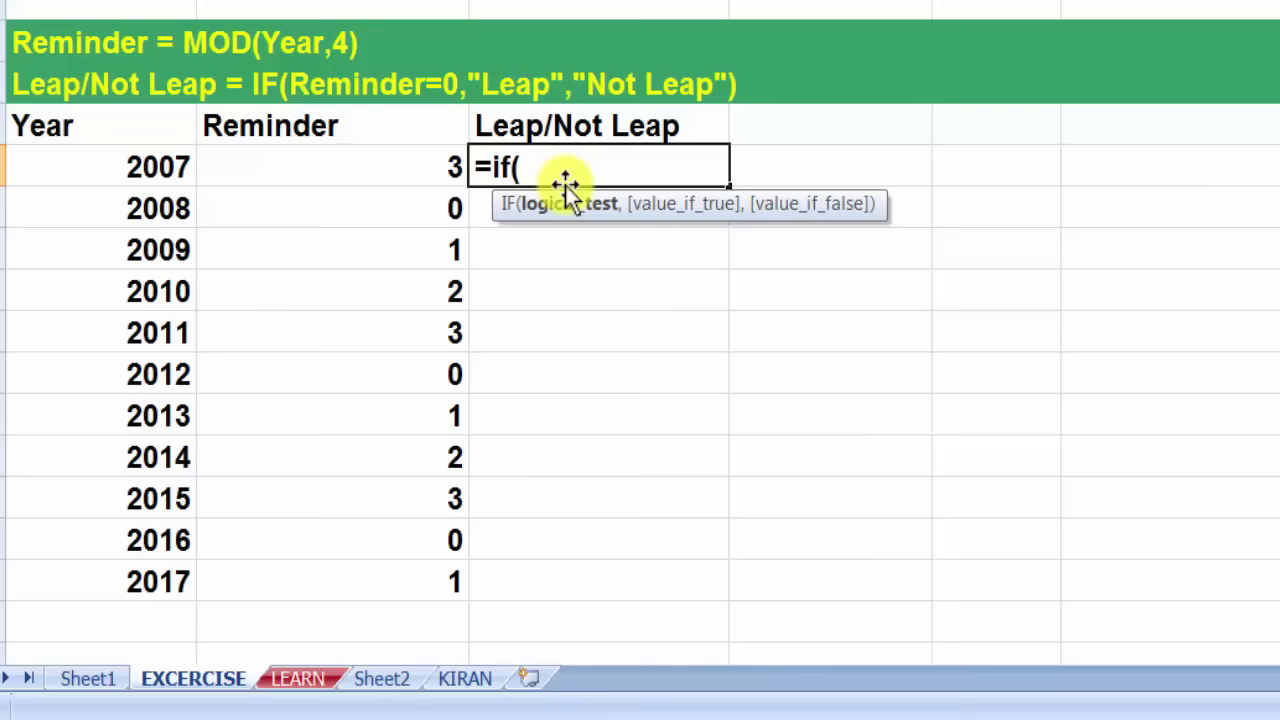
{"action": "left_click", "coordinate": [374, 165]}
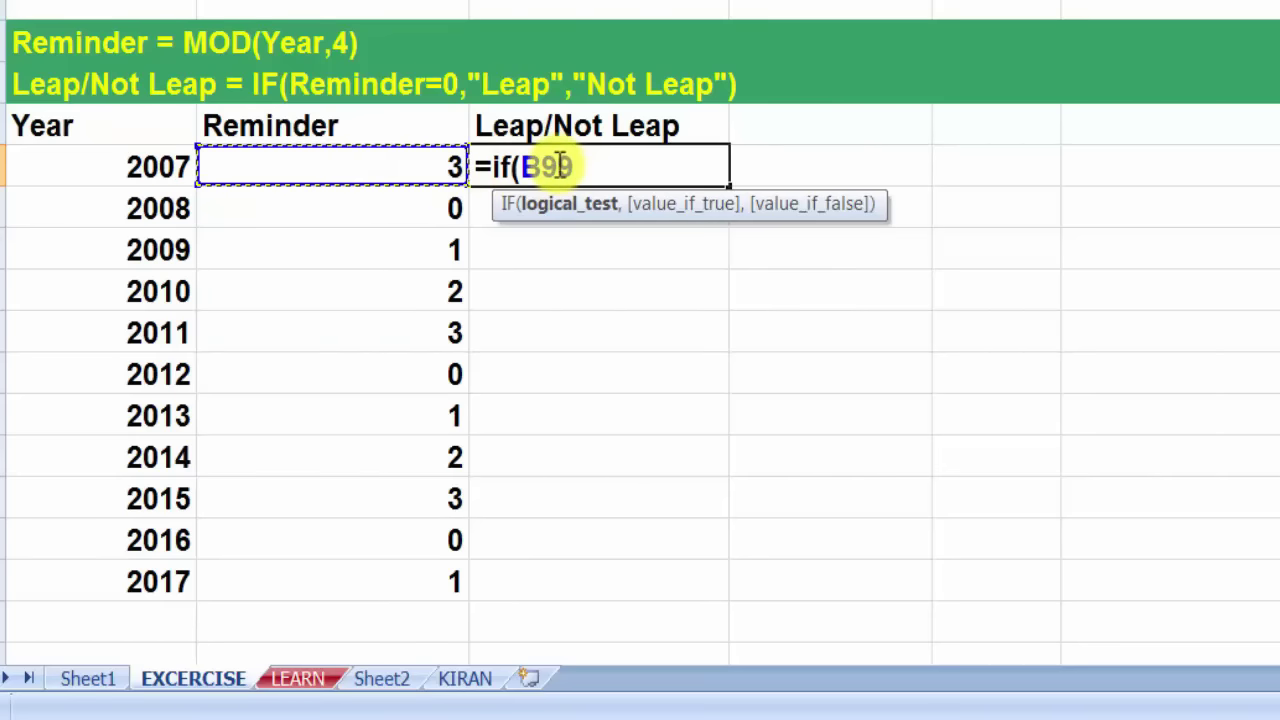
{"action": "type", "text": "="}
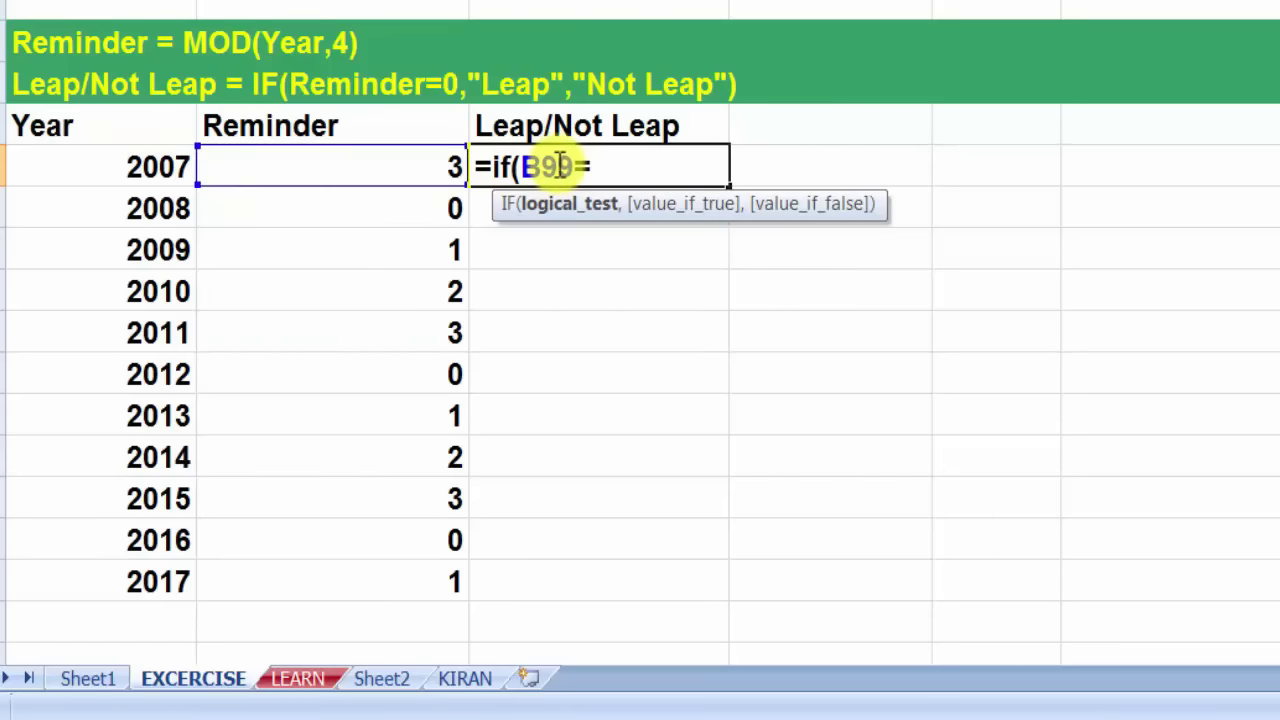
{"action": "type", "text": "=0"}
{"action": "type", "text": ","}
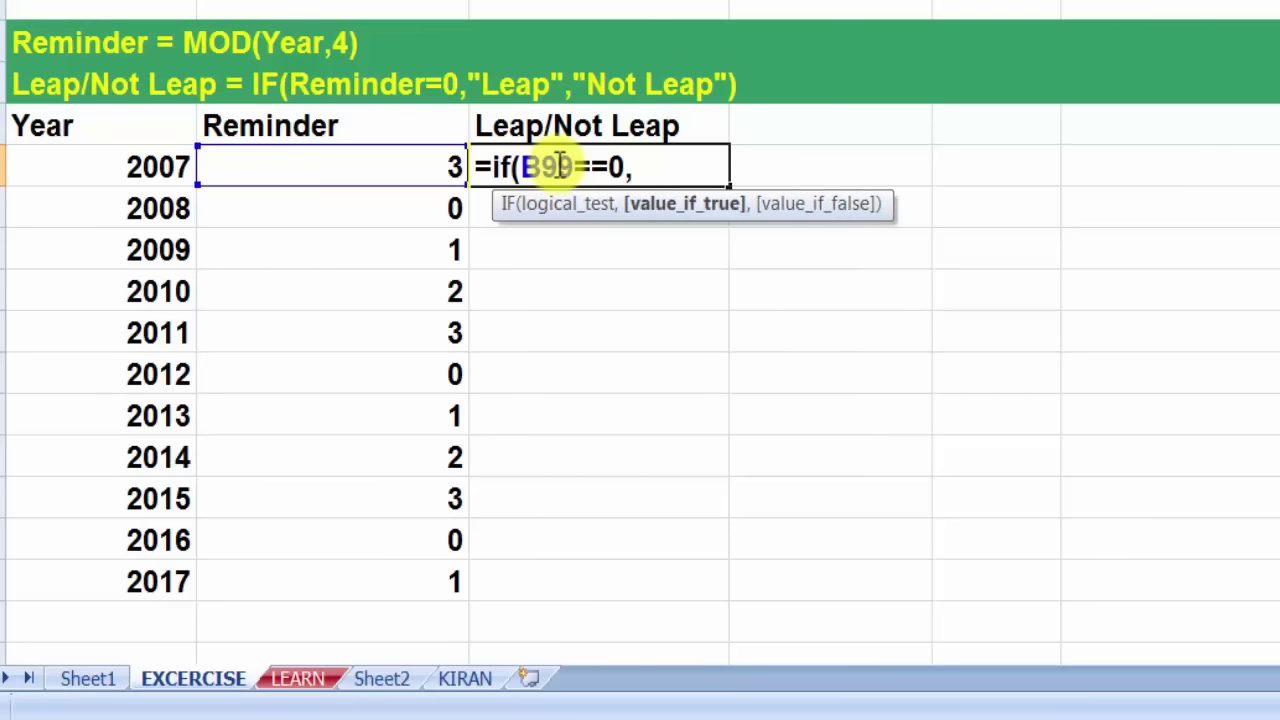
{"action": "type", "text": "\"Lear"}
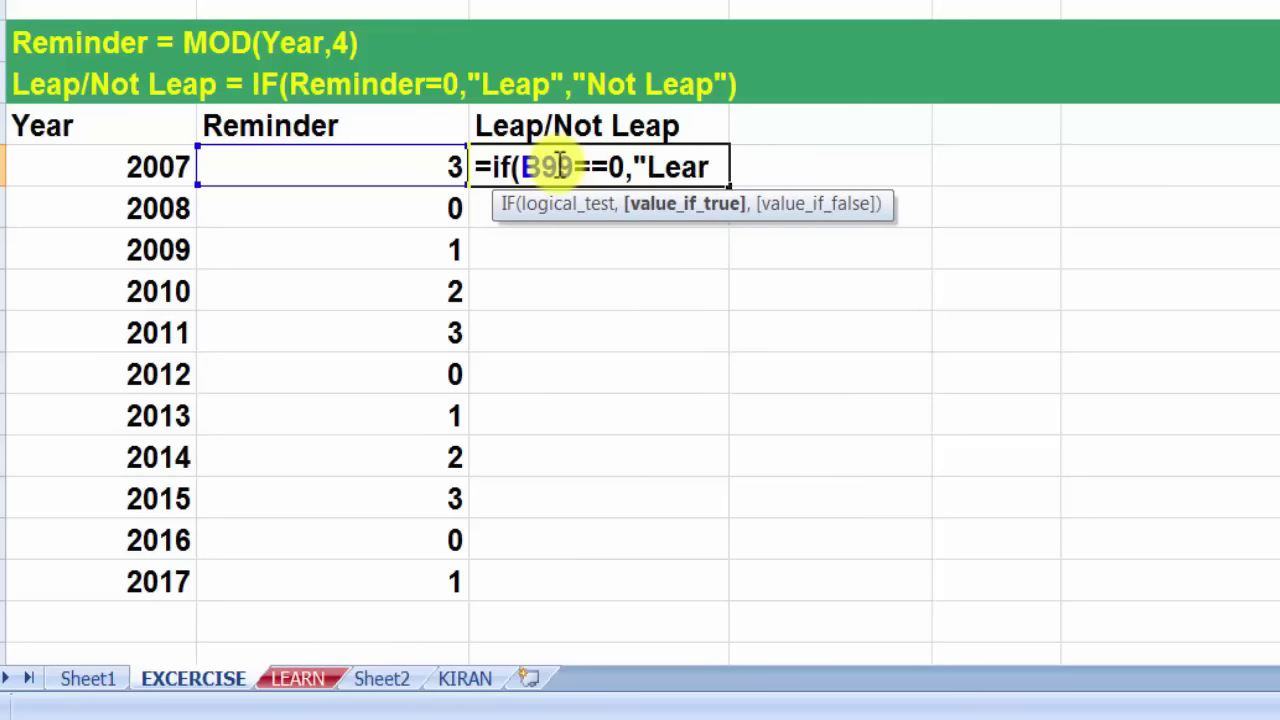
{"action": "key", "text": "BackSpace"}
{"action": "type", "text": "p Year"}
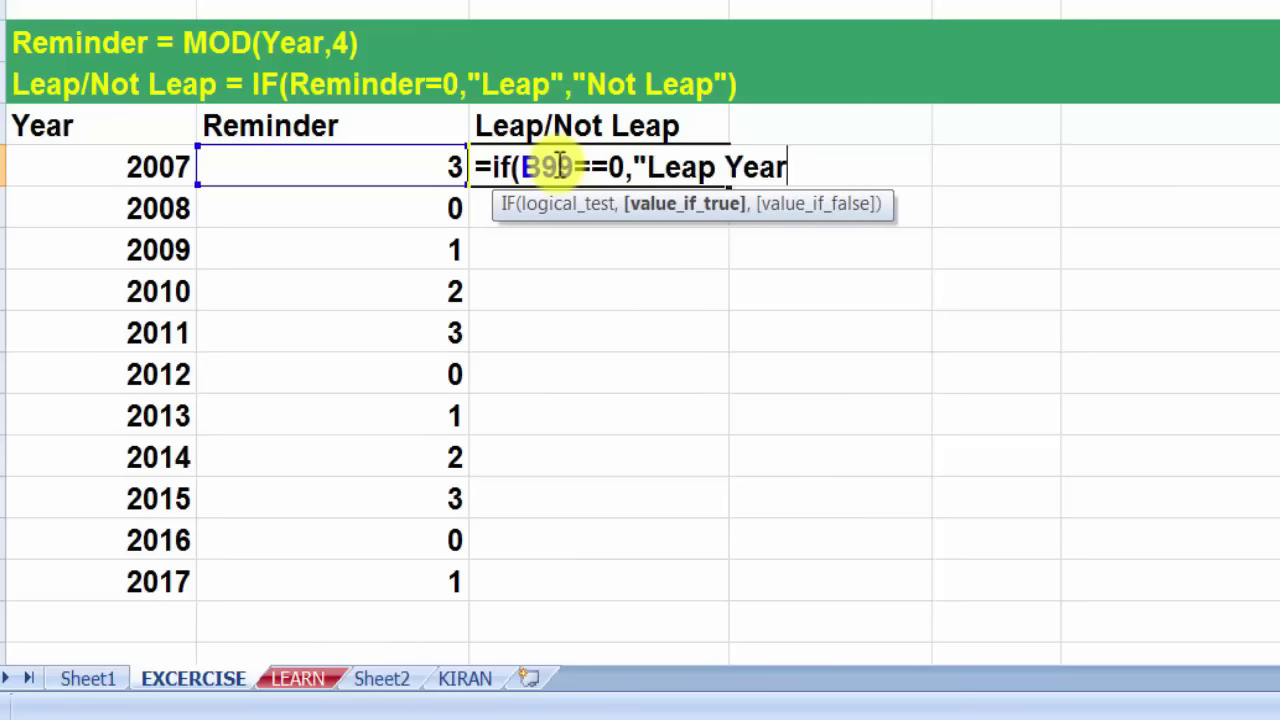
{"action": "type", "text": "\","}
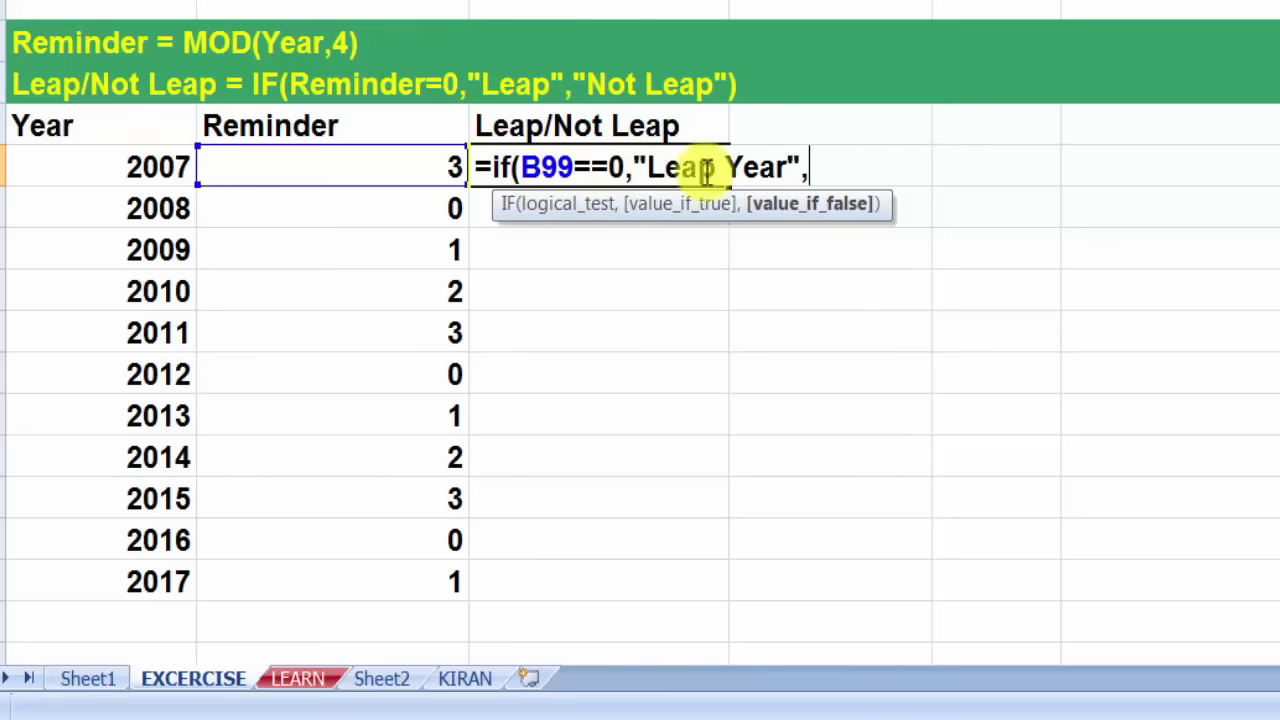
{"action": "type", "text": "\""}
{"action": "type", "text": "Not "}
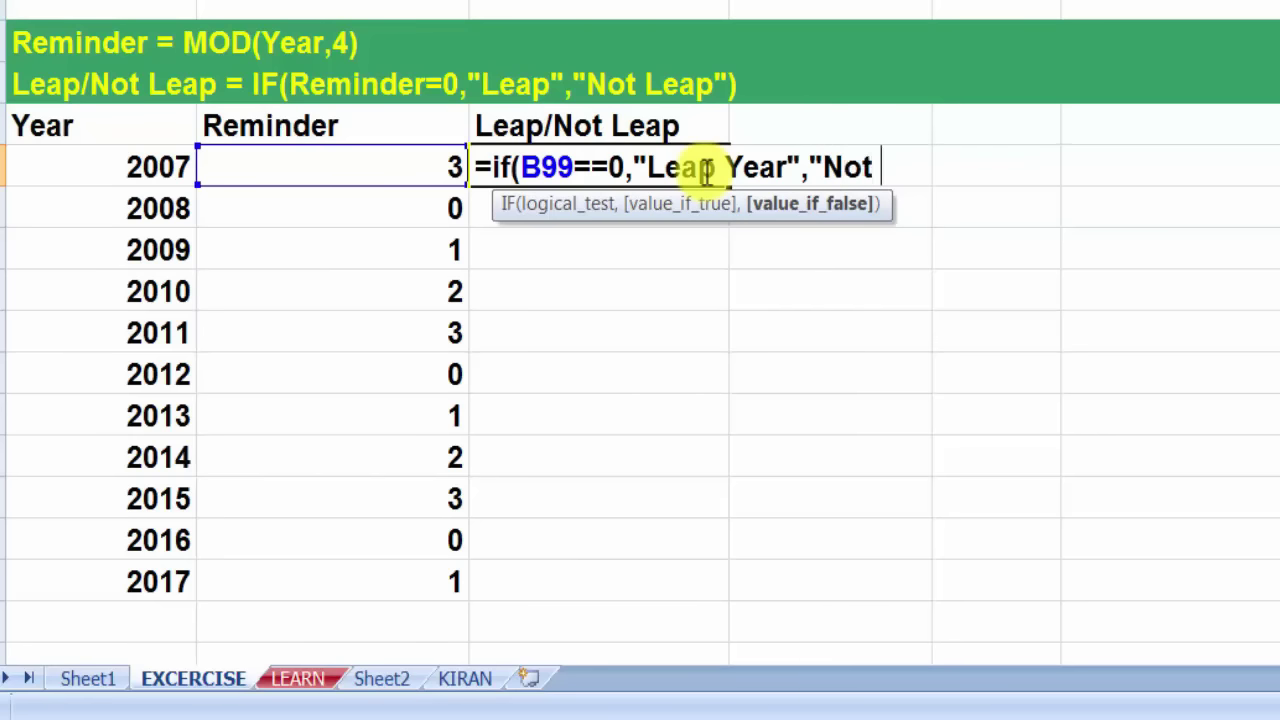
{"action": "type", "text": "Leap Year"}
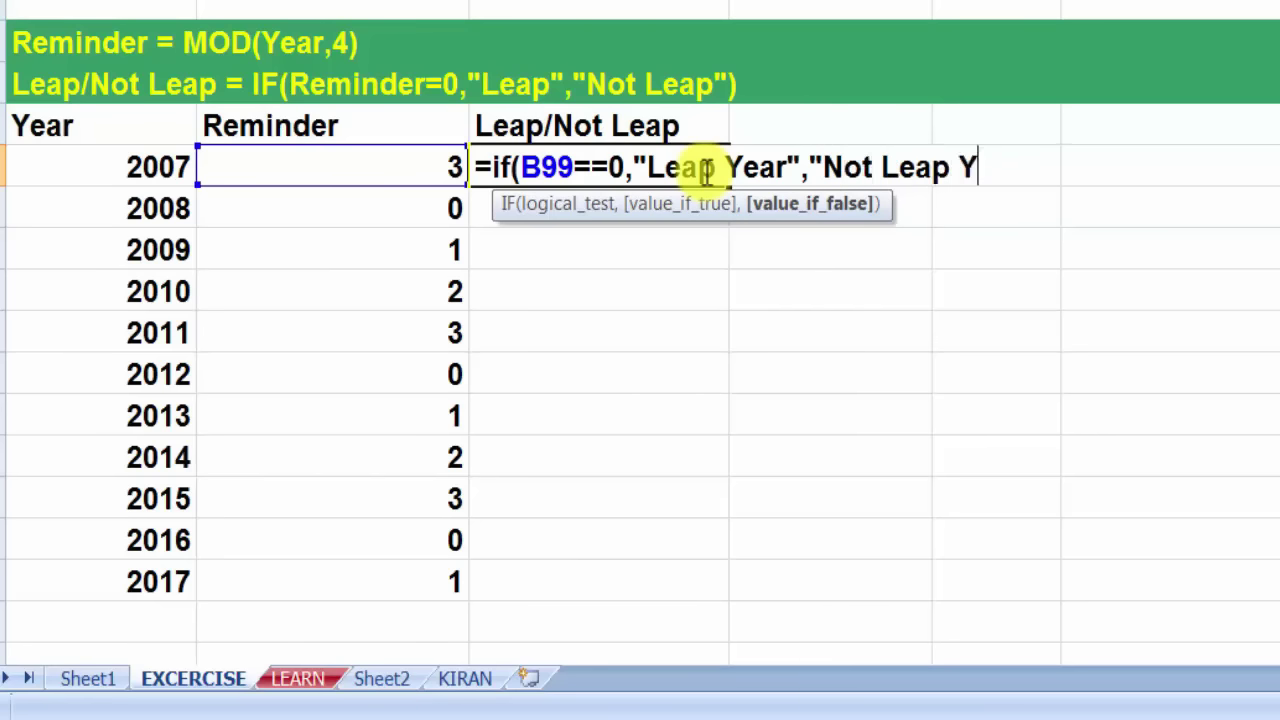
{"action": "type", "text": "\")"}
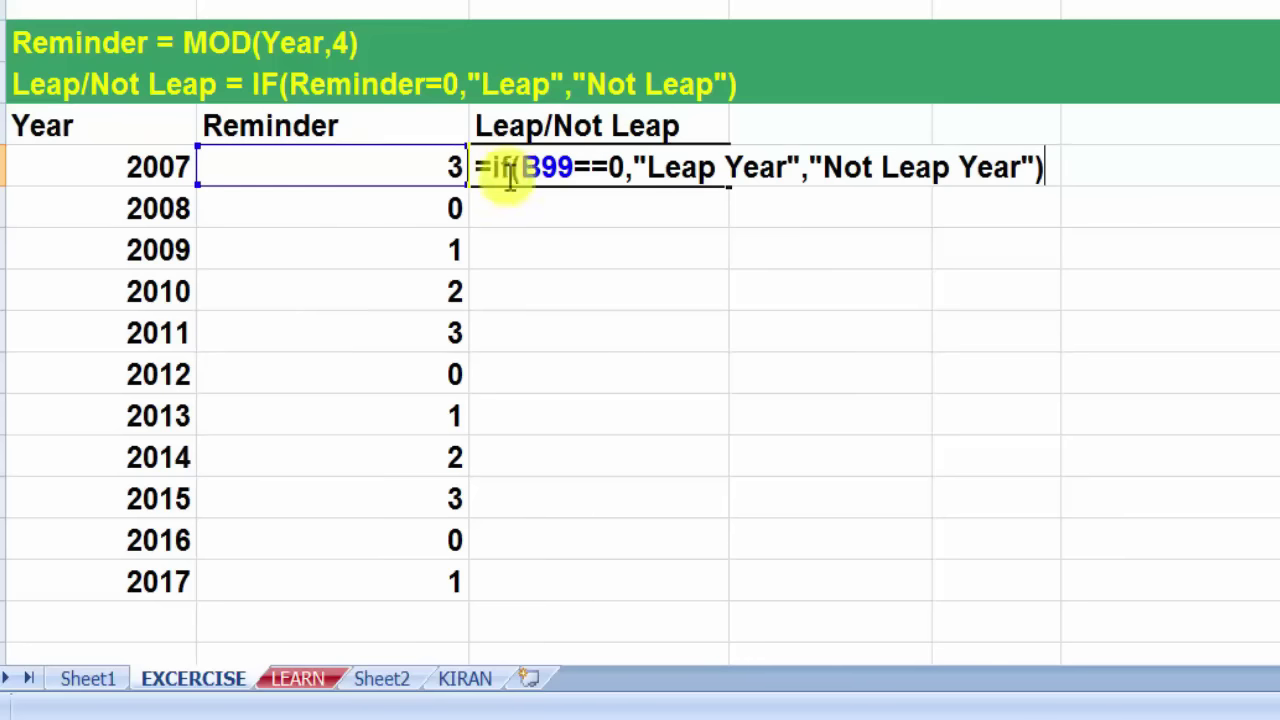
Step: Highlight the B99==0 condition and the Not Leap Year text, then commit the formula
{"action": "left_click_drag", "start_coordinate": [520, 168], "coordinate": [625, 172]}
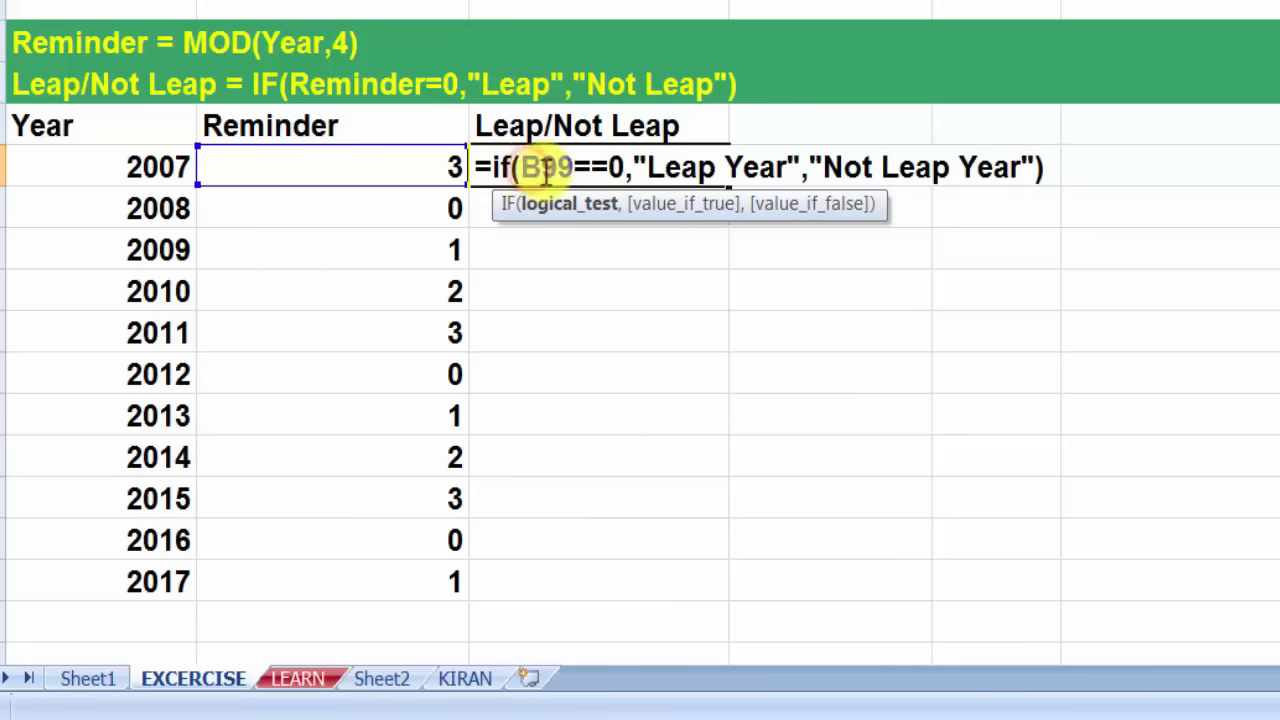
{"action": "left_click_drag", "start_coordinate": [526, 168], "coordinate": [627, 170]}
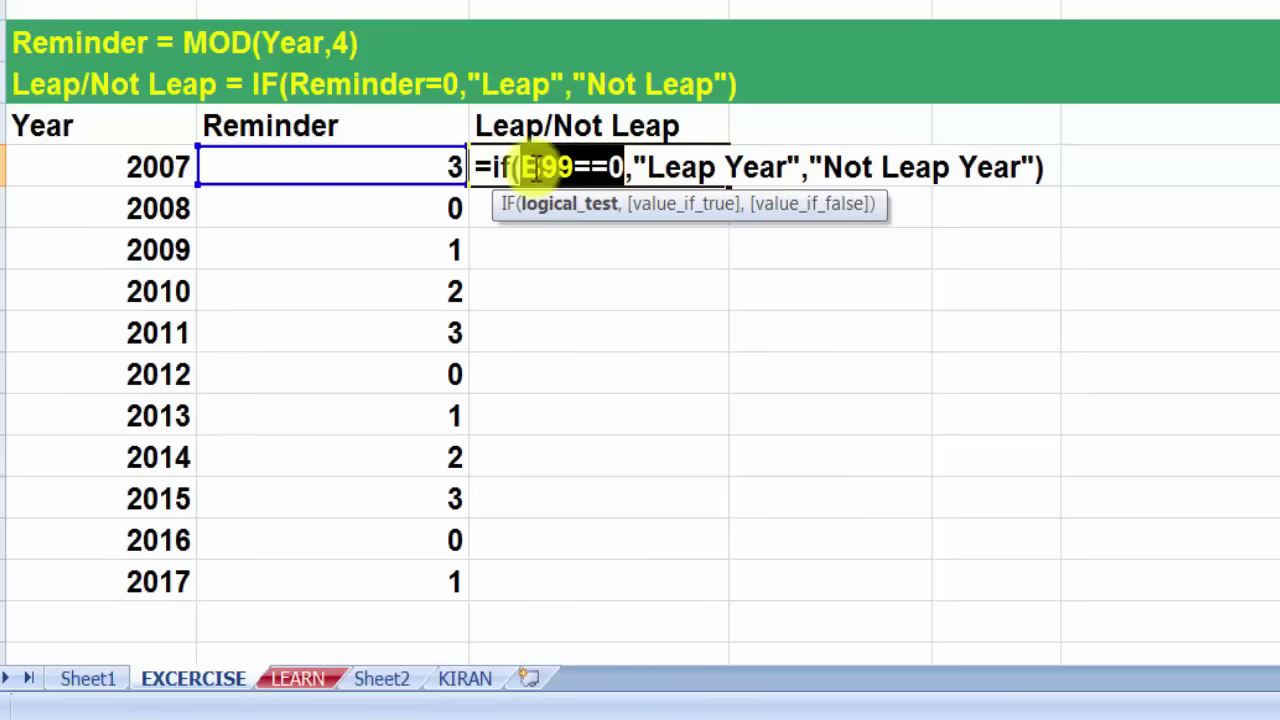
{"action": "left_click_drag", "start_coordinate": [541, 167], "coordinate": [608, 167]}
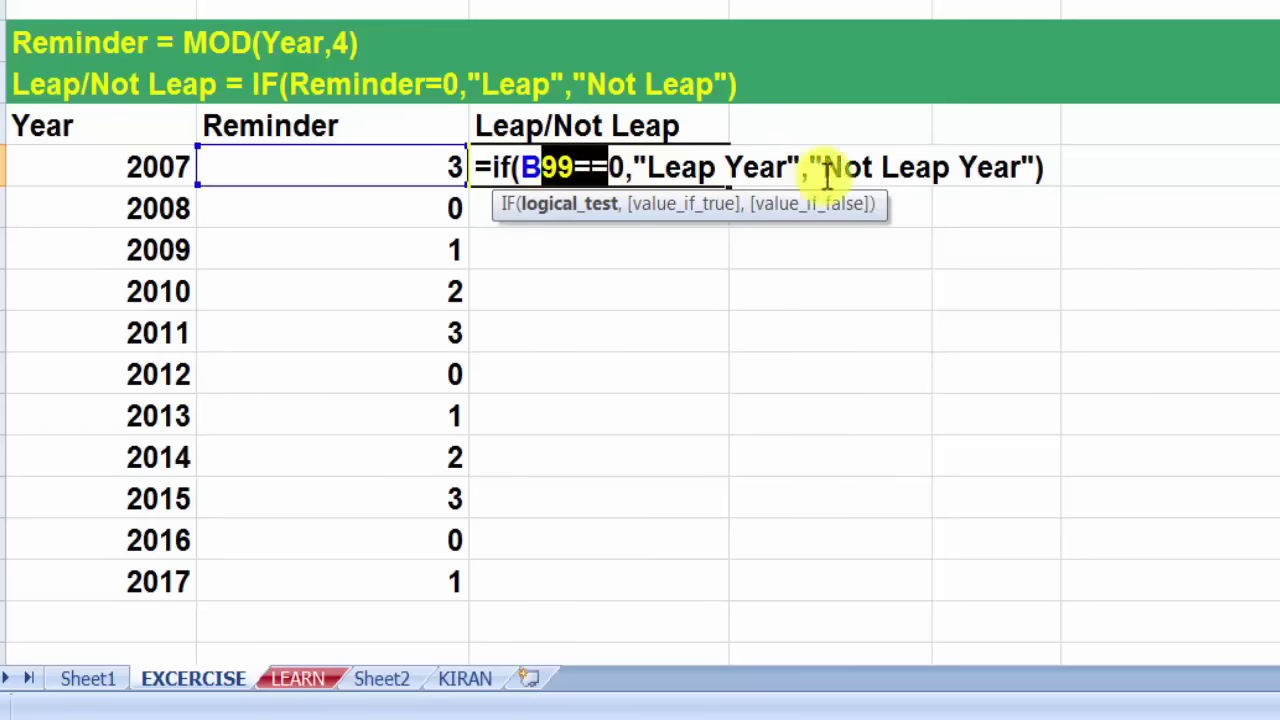
{"action": "left_click_drag", "start_coordinate": [822, 167], "coordinate": [1020, 167]}
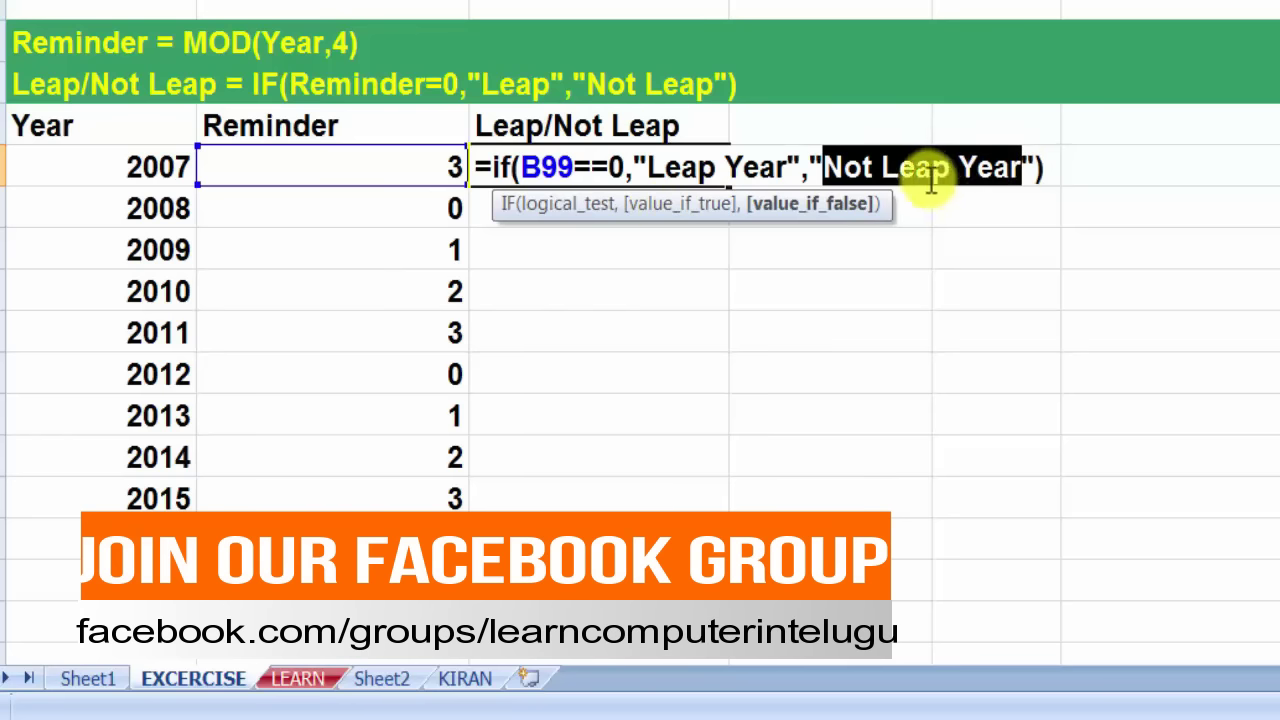
{"action": "key", "text": "Return"}
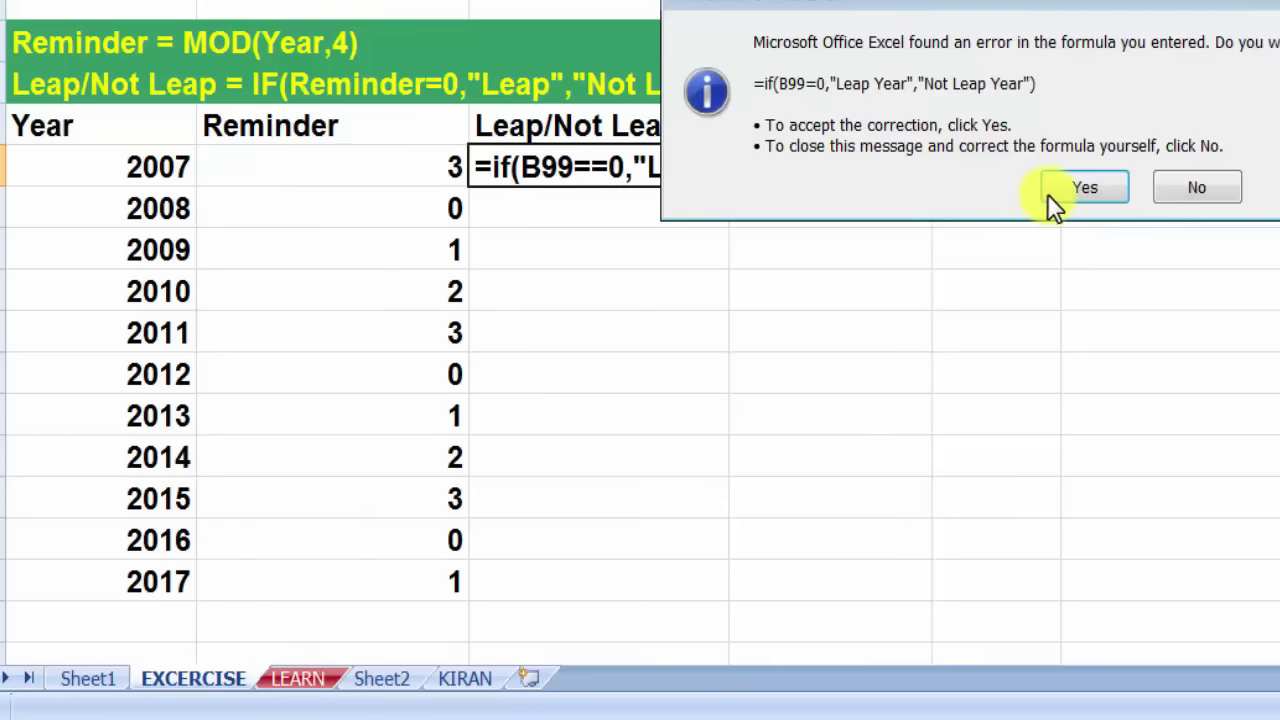
Step: Accept the corrected =if(B99=0,...) formula and copy it down from 2007 to 2017
{"action": "left_click", "coordinate": [1055, 196]}
{"action": "left_click", "coordinate": [620, 176]}
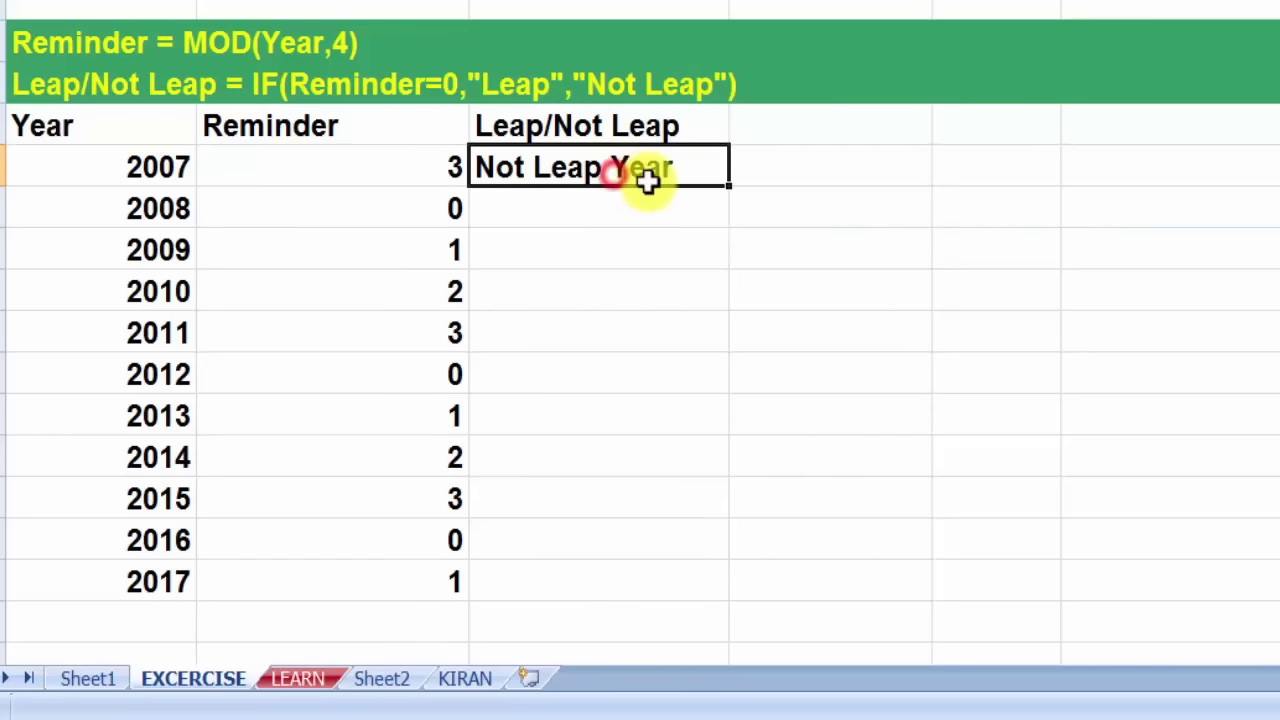
{"action": "left_click", "coordinate": [414, 163]}
{"action": "left_click", "coordinate": [500, 170]}
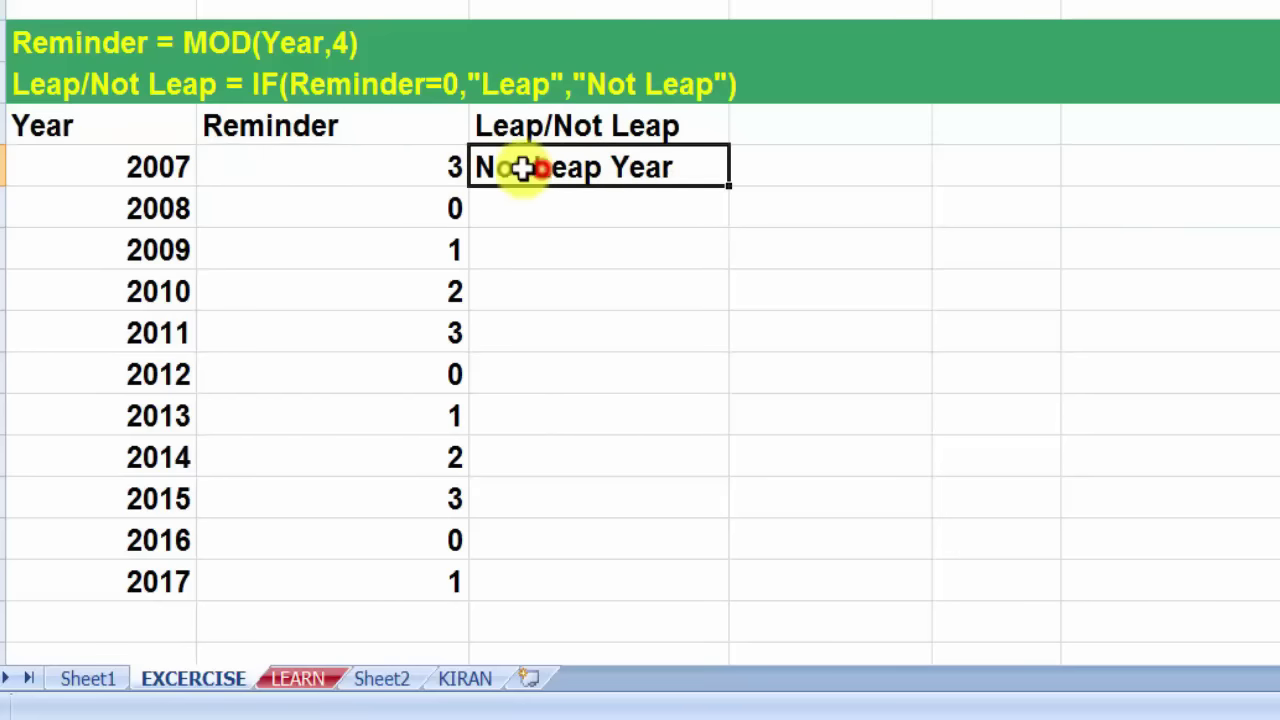
{"action": "left_click", "coordinate": [455, 166]}
{"action": "left_click", "coordinate": [650, 172]}
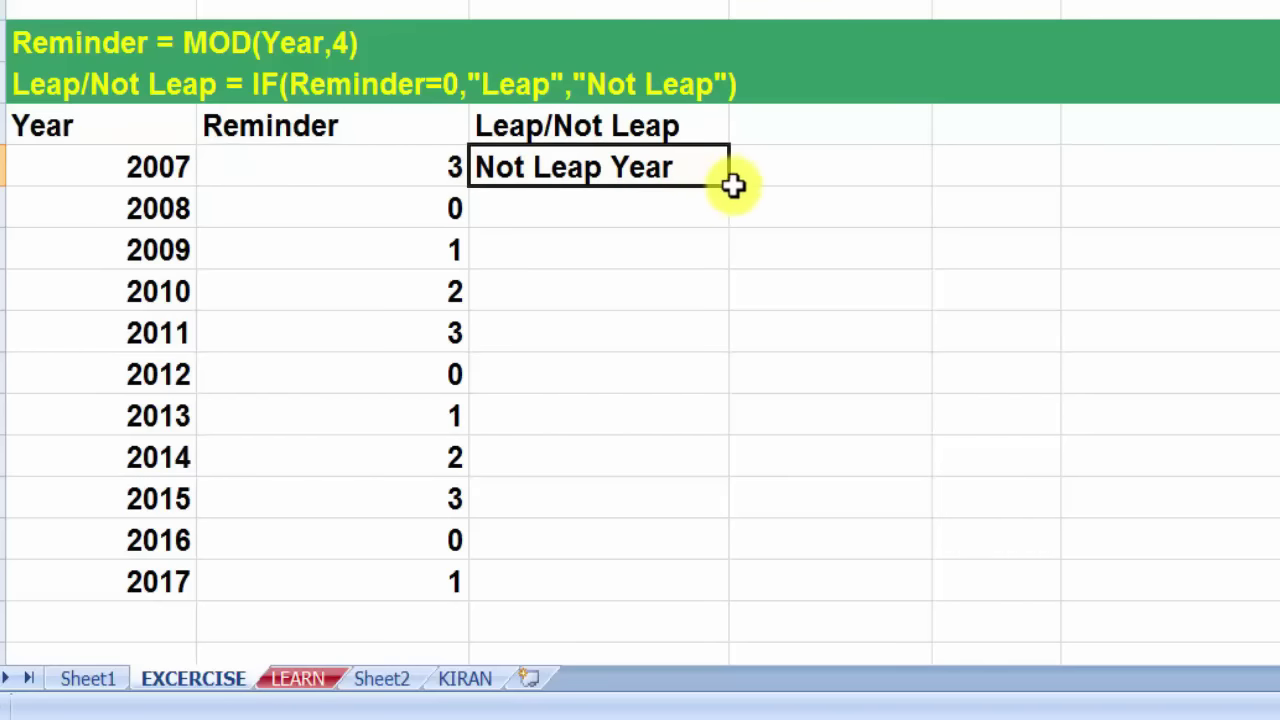
{"action": "left_click_drag", "start_coordinate": [729, 187], "coordinate": [700, 600]}
Step: Check the results: 2008 (remainder 0) and 2012 Leap Year, 2011 Not Leap Year
{"action": "left_click", "coordinate": [818, 262]}
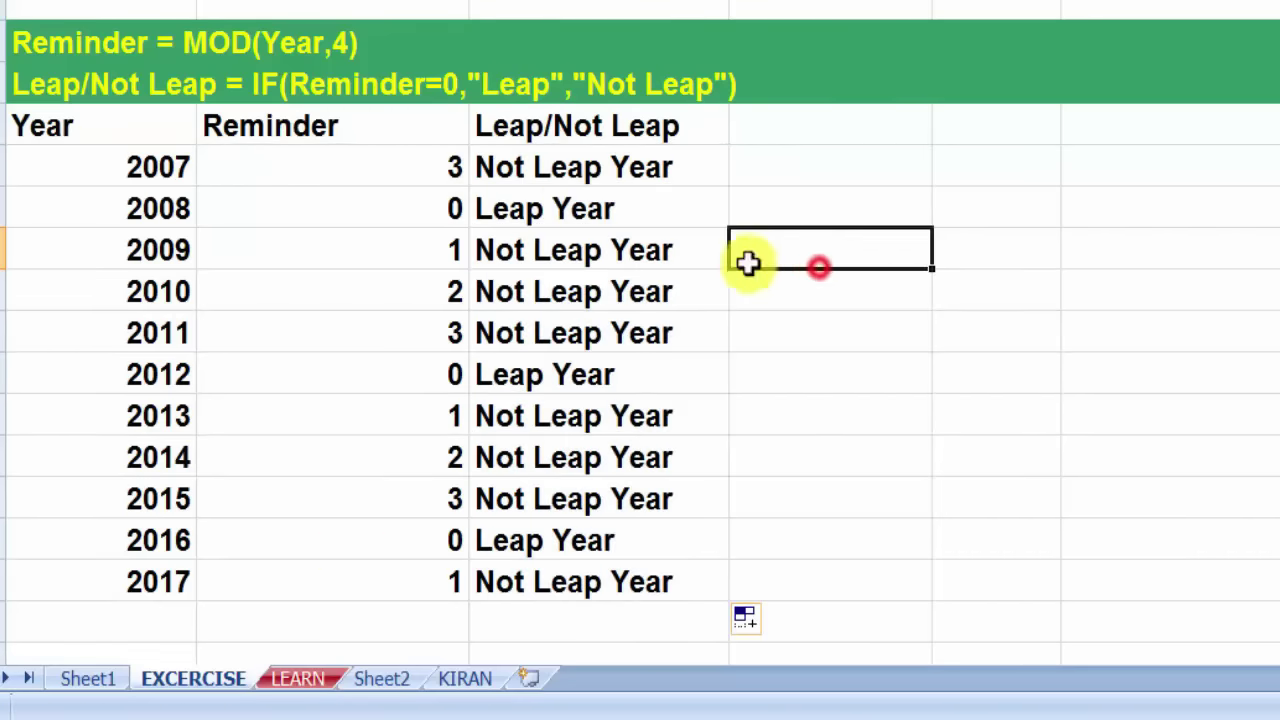
{"action": "left_click", "coordinate": [508, 211]}
{"action": "left_click", "coordinate": [425, 226]}
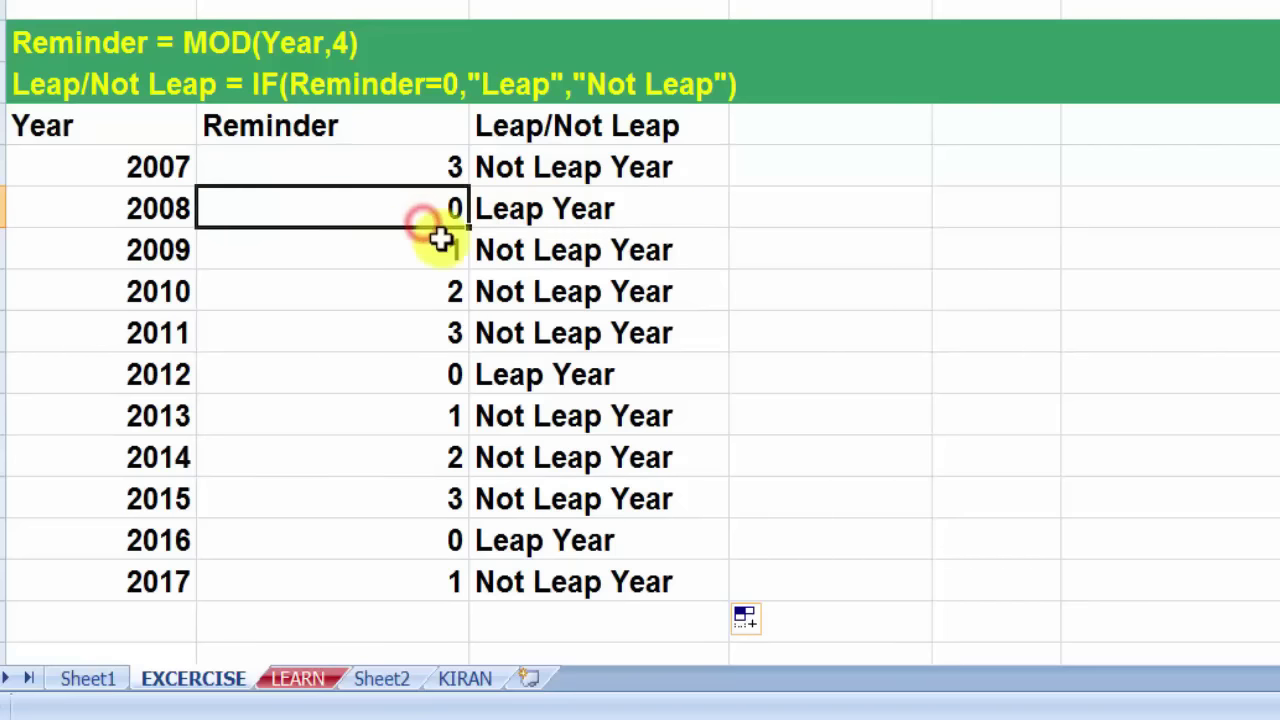
{"action": "left_click", "coordinate": [558, 335]}
{"action": "left_click", "coordinate": [537, 377]}
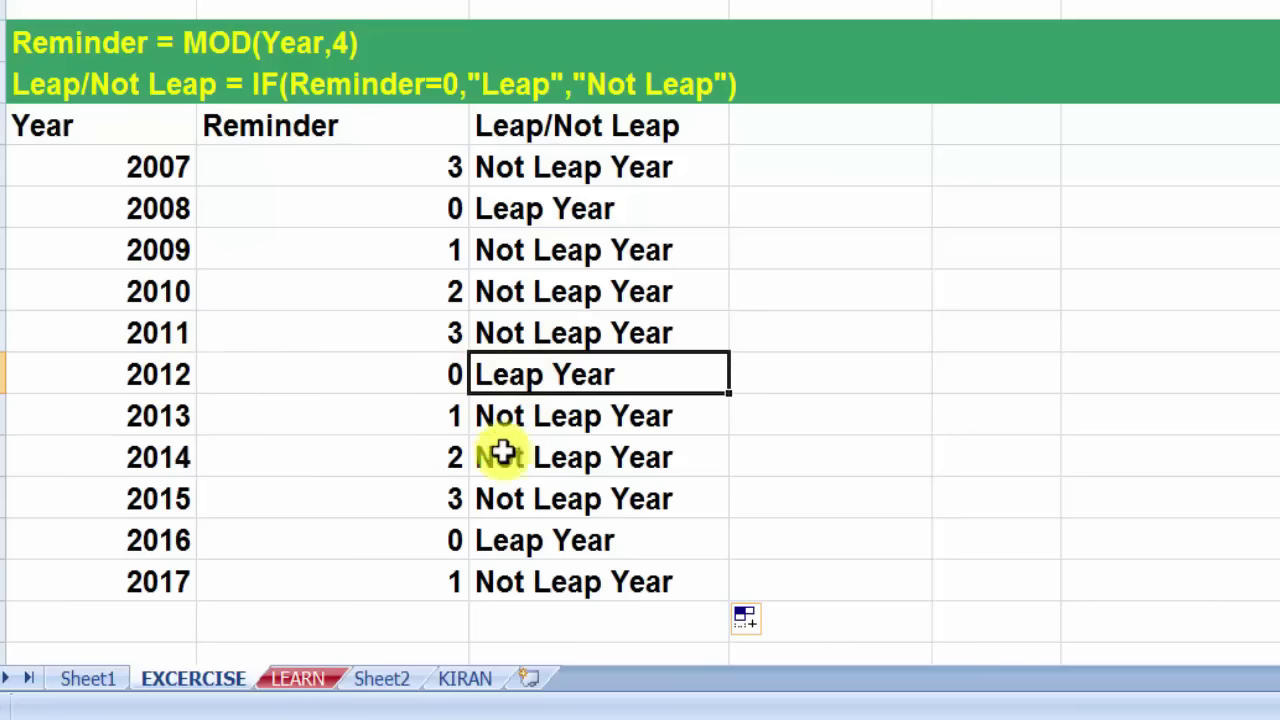
Step: Confirm 2016 is labelled Leap Year and 2017 Not Leap Year
{"action": "left_click", "coordinate": [493, 540]}
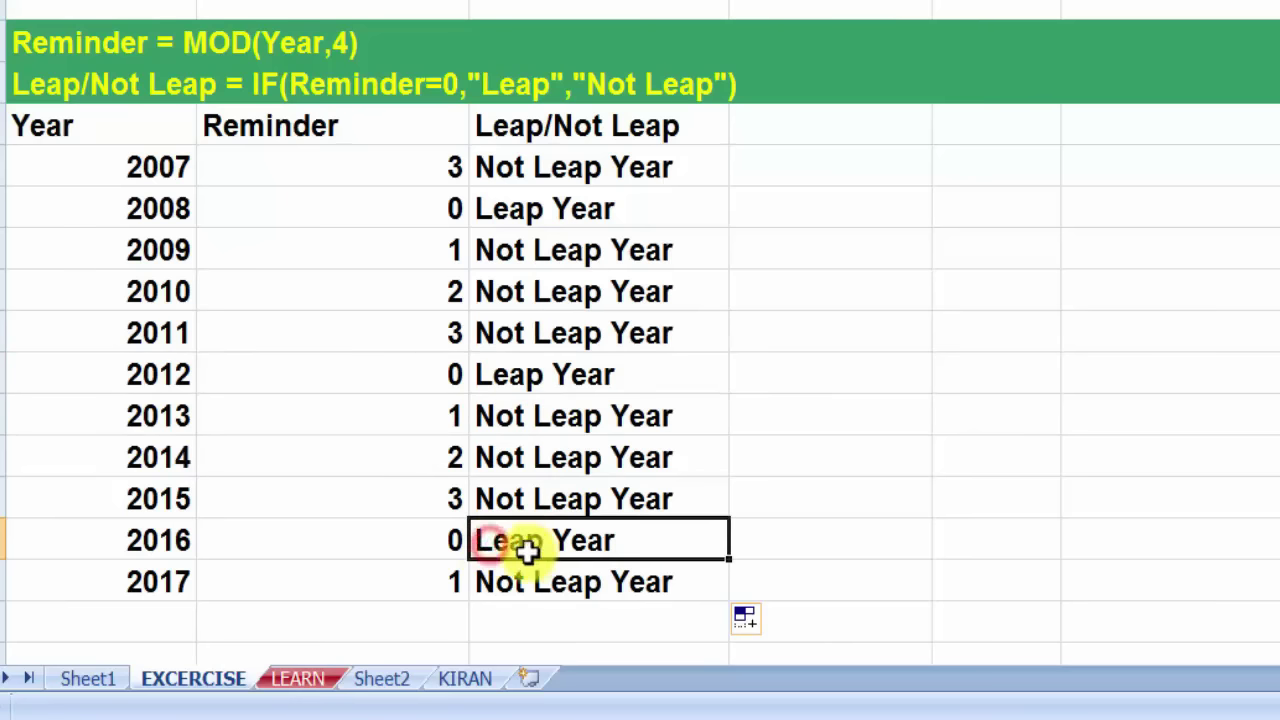
{"action": "left_click", "coordinate": [166, 539]}
{"action": "left_click", "coordinate": [488, 542]}
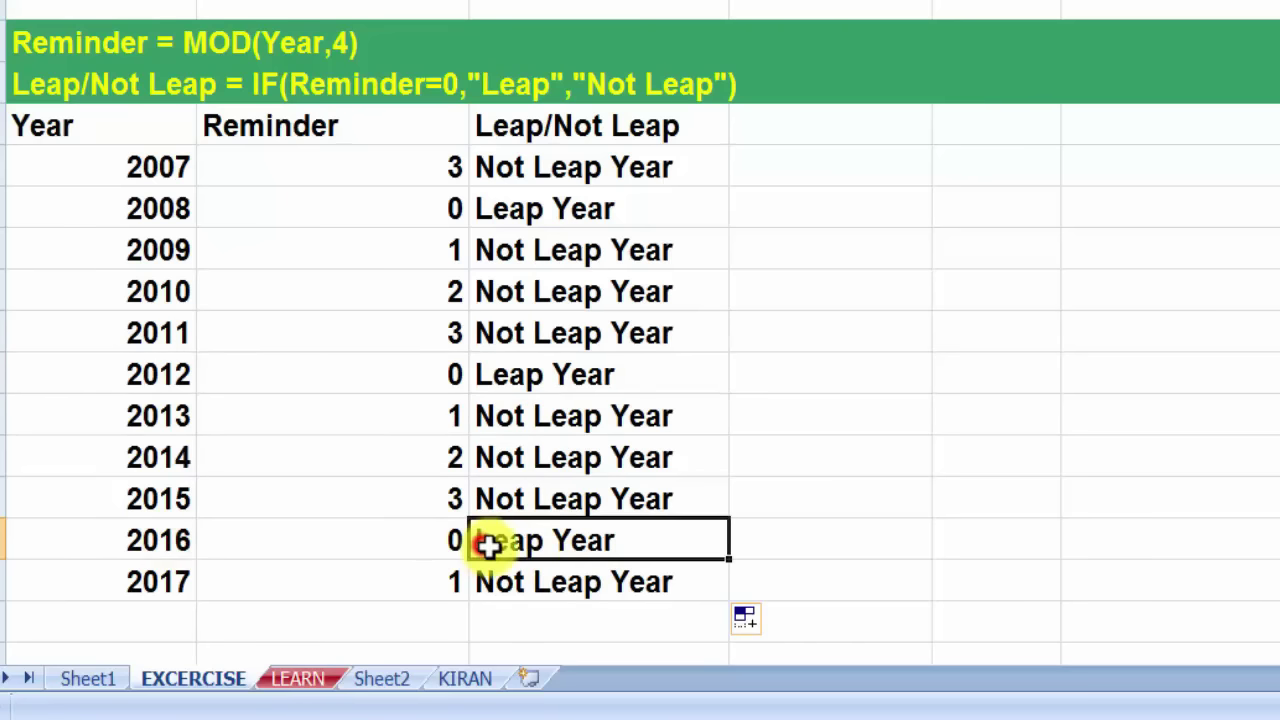
{"action": "left_click", "coordinate": [535, 590]}
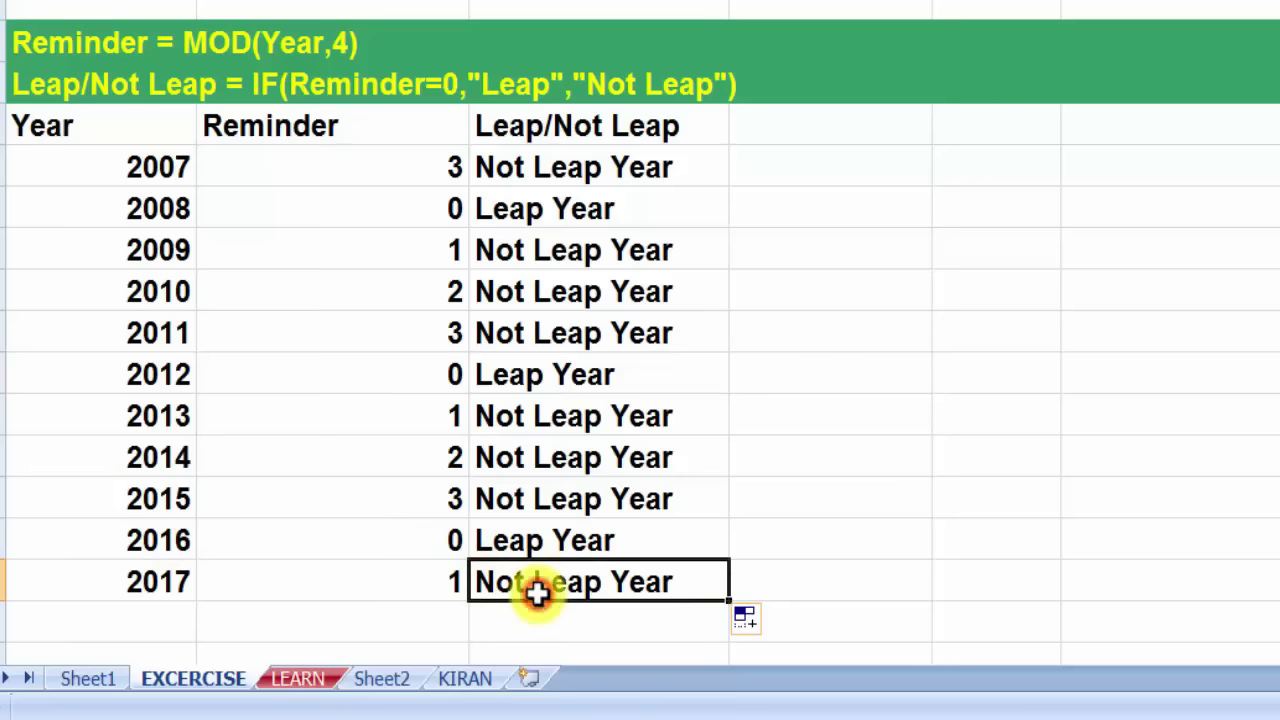
Step: Scroll down the sheet to the Even/Odd table
{"action": "scroll", "coordinate": [531, 551], "scroll_direction": "down", "scroll_amount": 2}
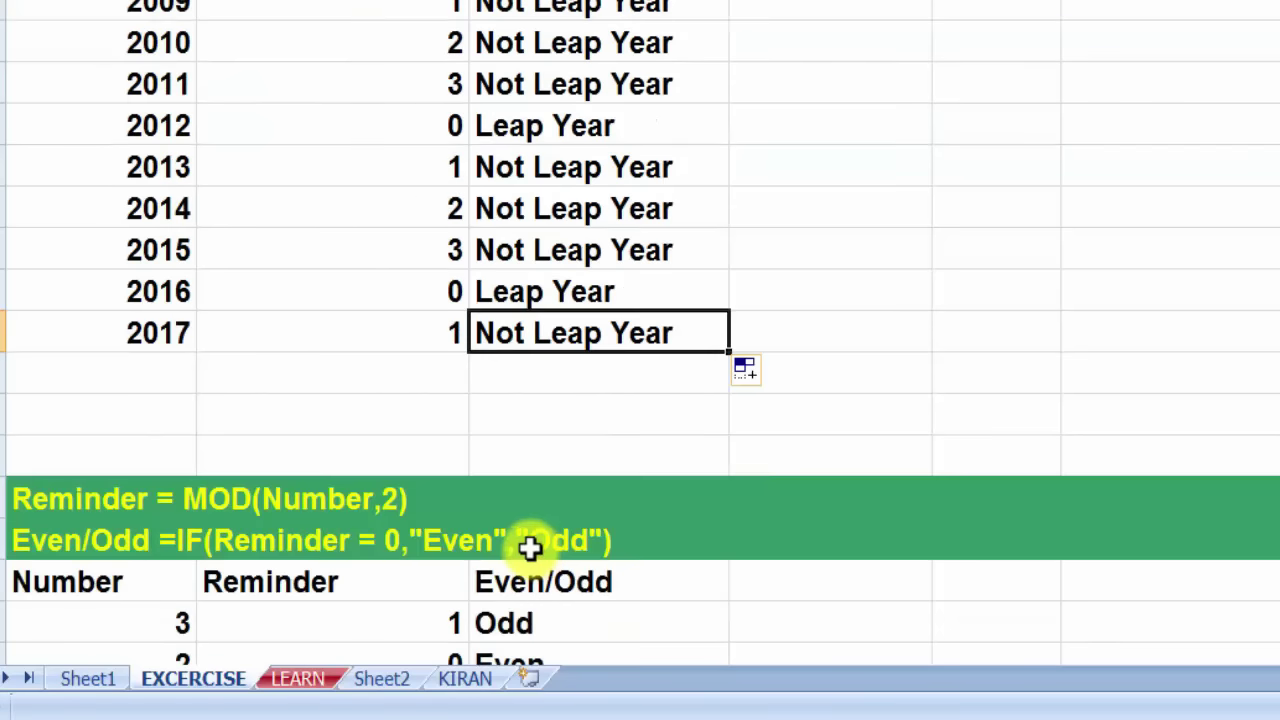
{"action": "scroll", "coordinate": [530, 545], "scroll_direction": "up", "scroll_amount": 2}
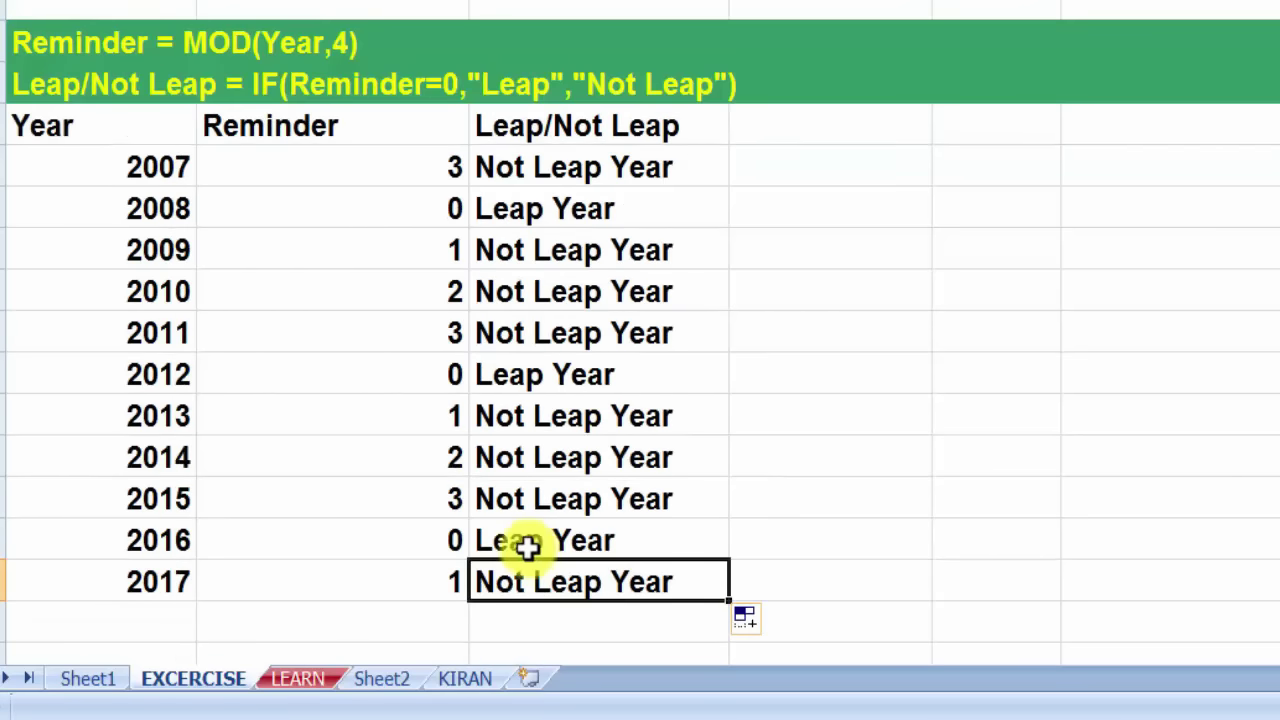
{"action": "scroll", "coordinate": [524, 545], "scroll_direction": "down", "scroll_amount": 1}
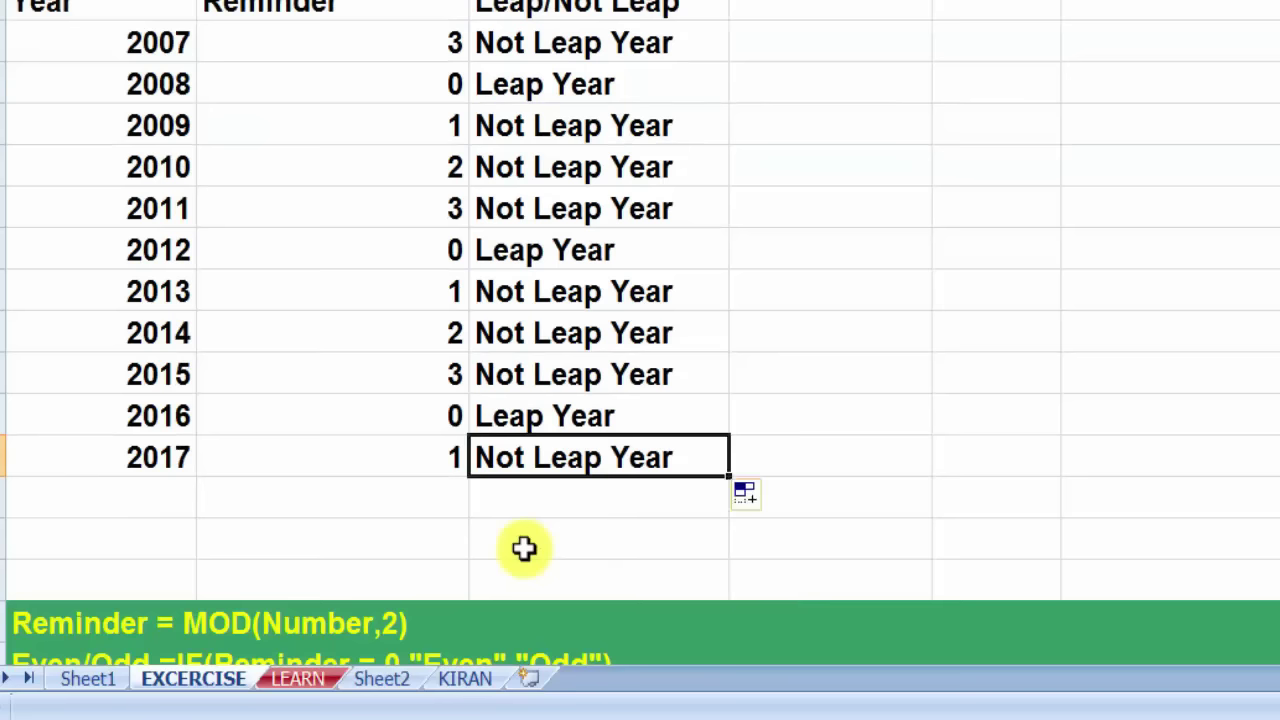
{"action": "scroll", "coordinate": [524, 548], "scroll_direction": "down", "scroll_amount": 2}
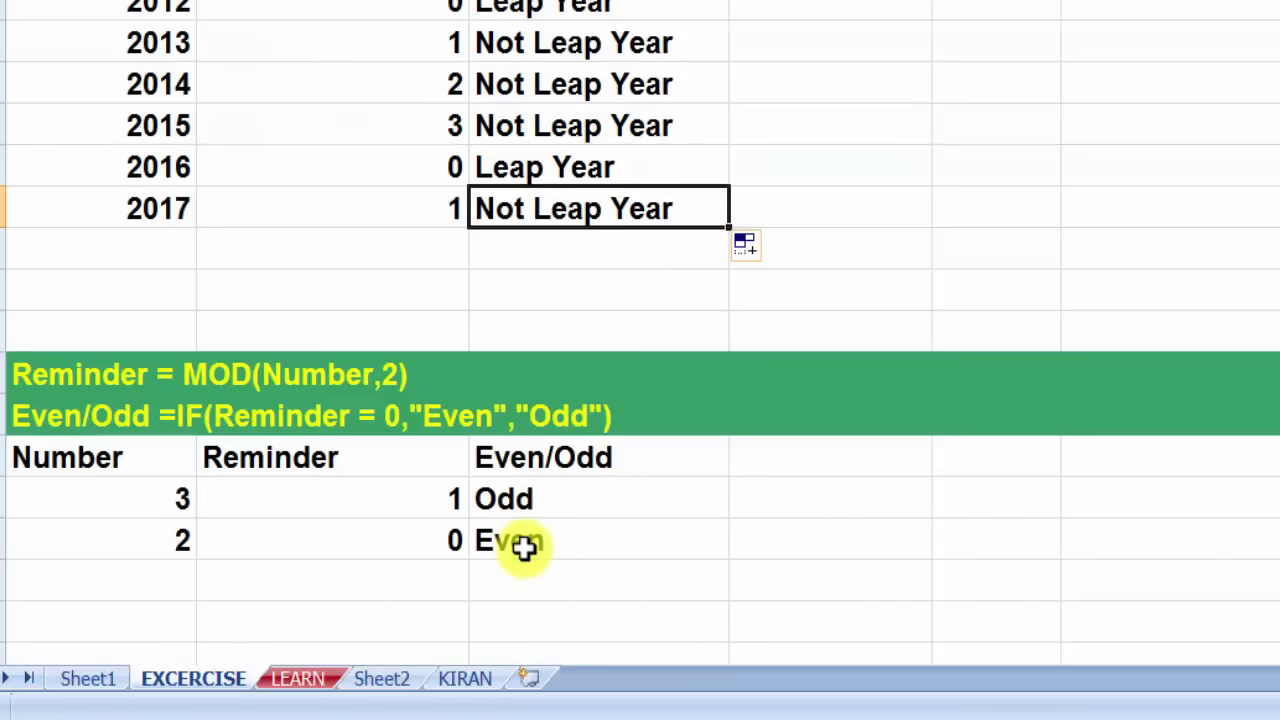
{"action": "scroll", "coordinate": [524, 545], "scroll_direction": "down", "scroll_amount": 2}
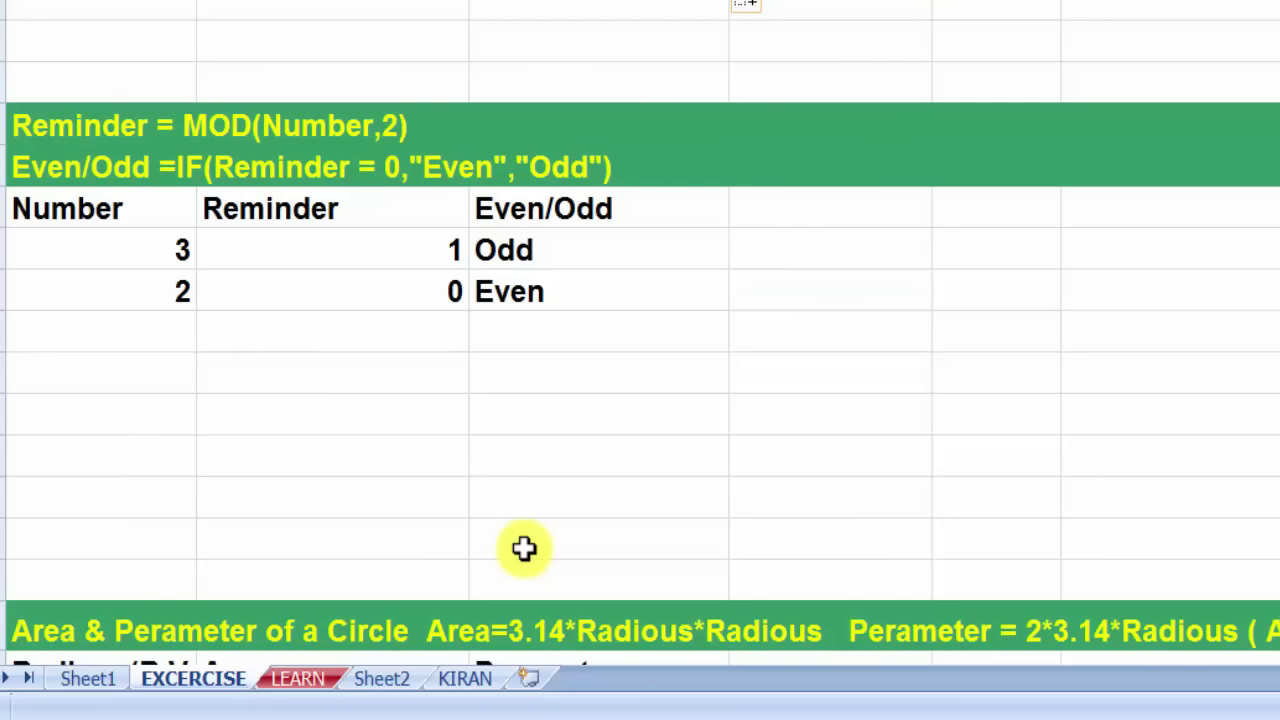
{"action": "scroll", "coordinate": [524, 548], "scroll_direction": "up", "scroll_amount": 3}
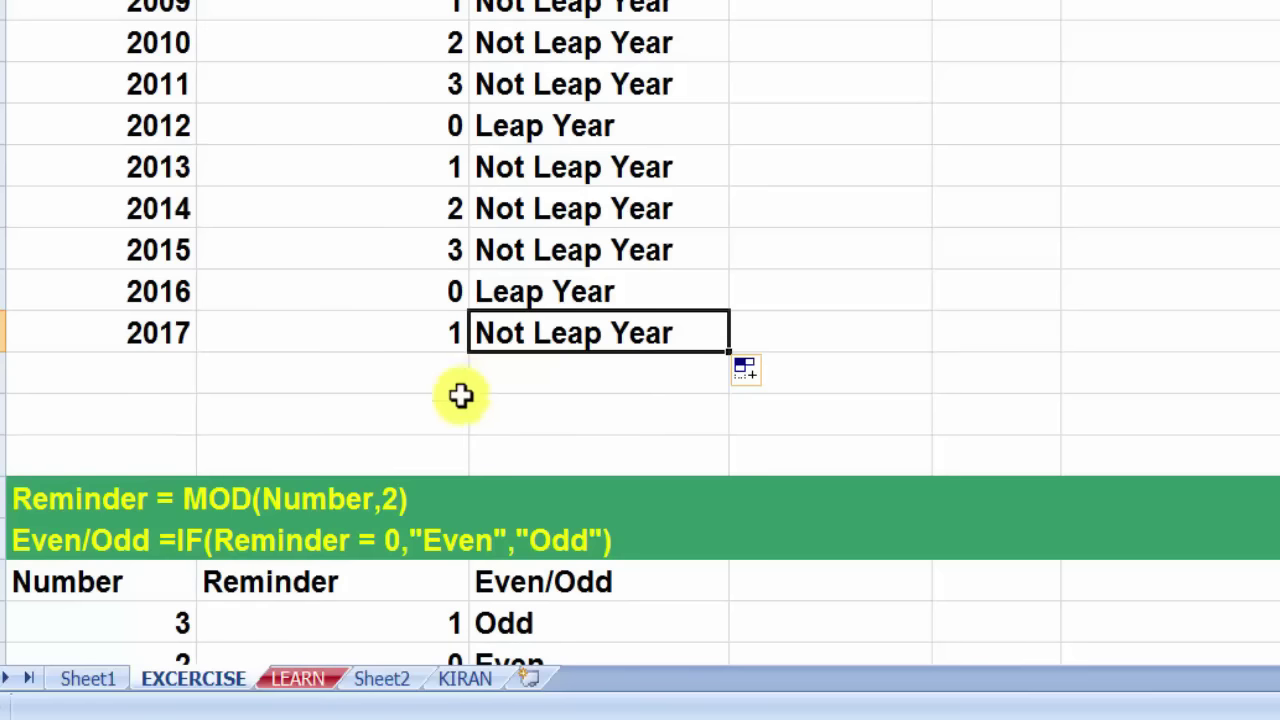
{"action": "scroll", "coordinate": [434, 434], "scroll_direction": "down", "scroll_amount": 1}
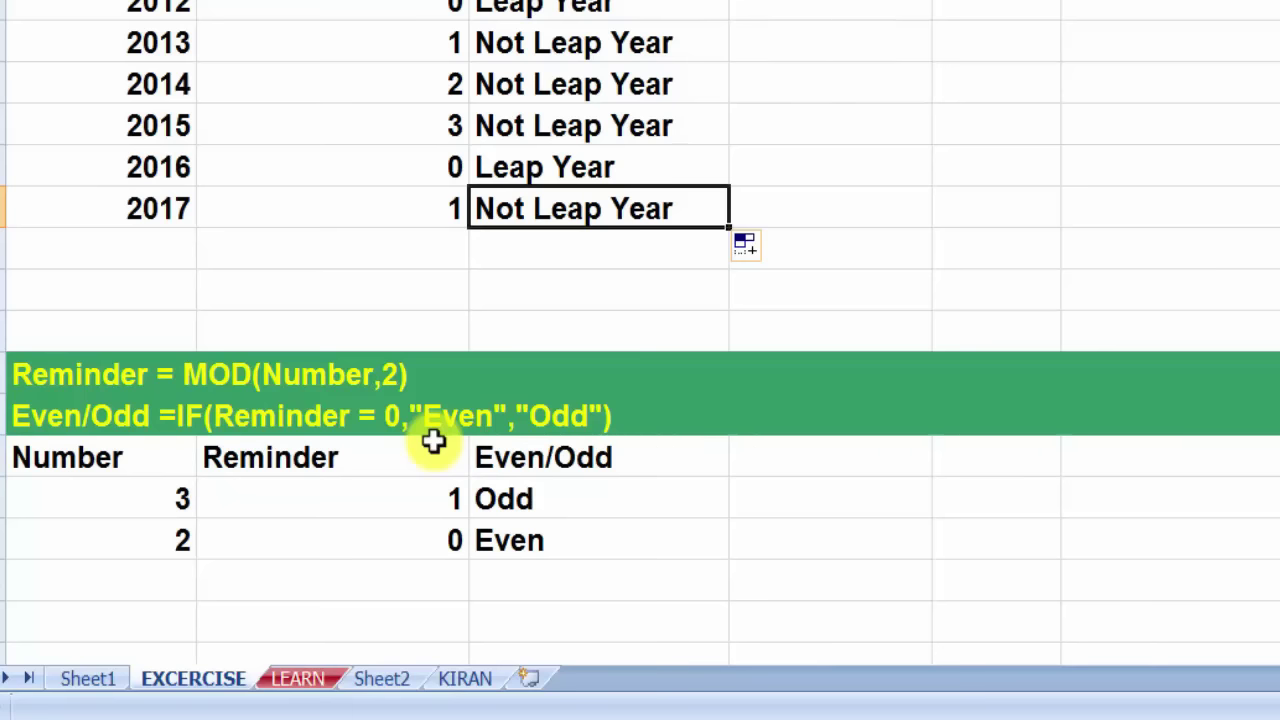
{"action": "scroll", "coordinate": [433, 441], "scroll_direction": "down", "scroll_amount": 1}
{"action": "scroll", "coordinate": [433, 441], "scroll_direction": "down", "scroll_amount": 1}
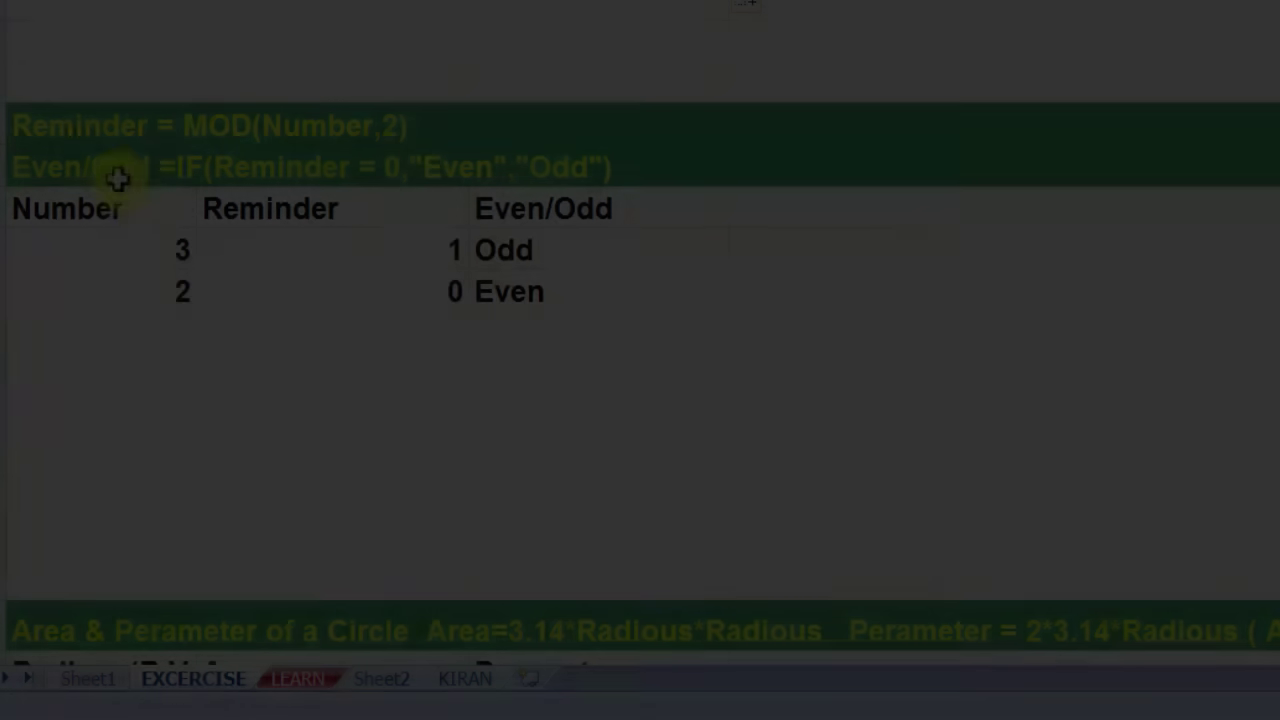
Step: Review the Even/Odd example rows for numbers 3 and 2
{"action": "left_click", "coordinate": [80, 150]}
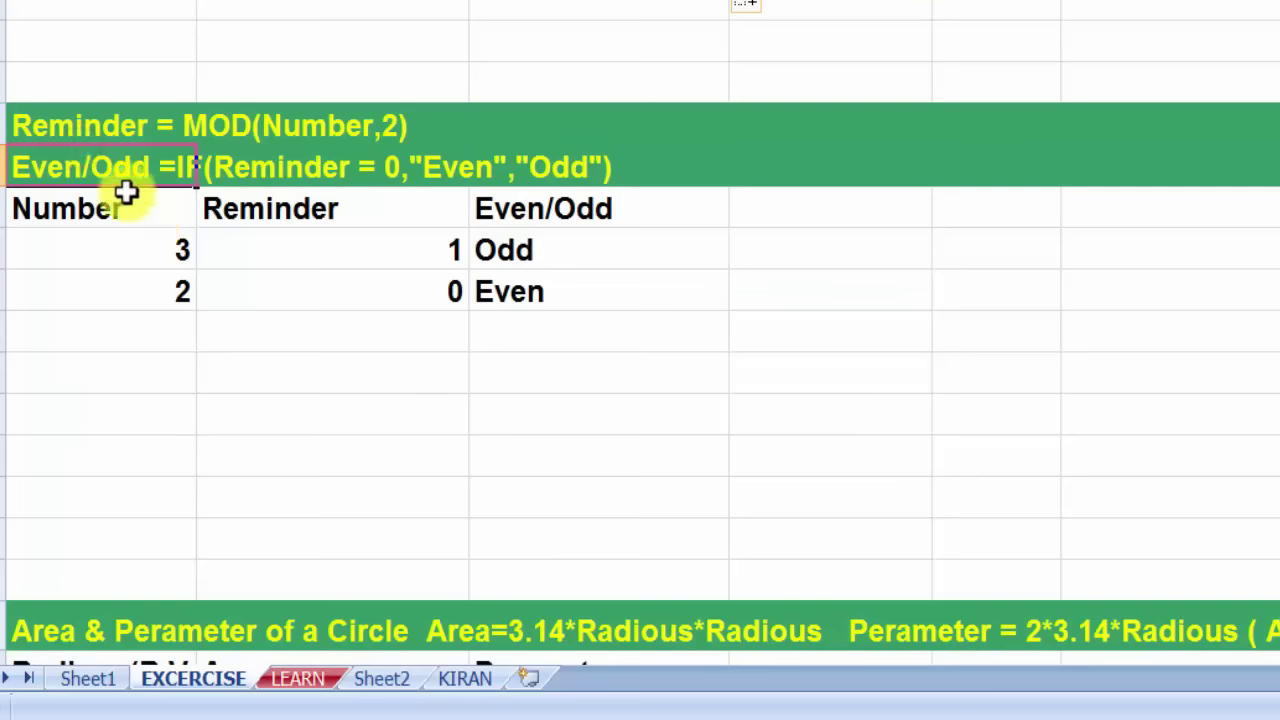
{"action": "left_click", "coordinate": [135, 253]}
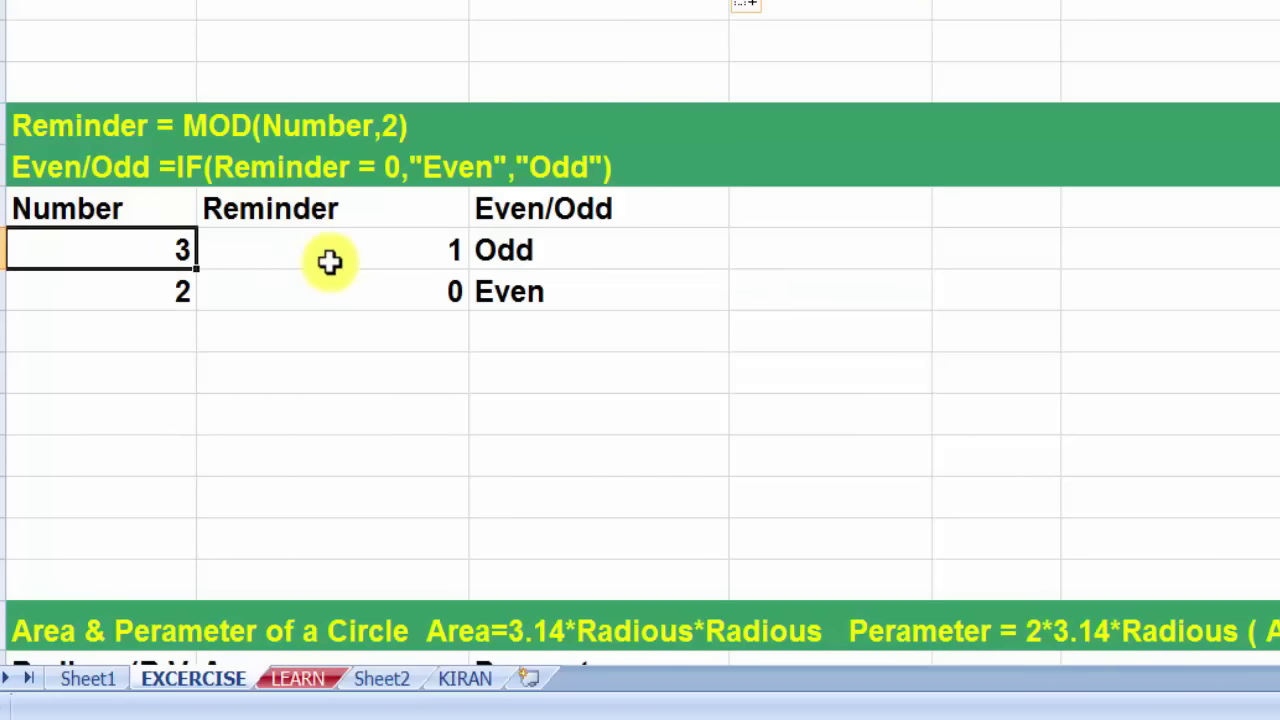
{"action": "left_click", "coordinate": [380, 258]}
{"action": "left_click", "coordinate": [480, 252]}
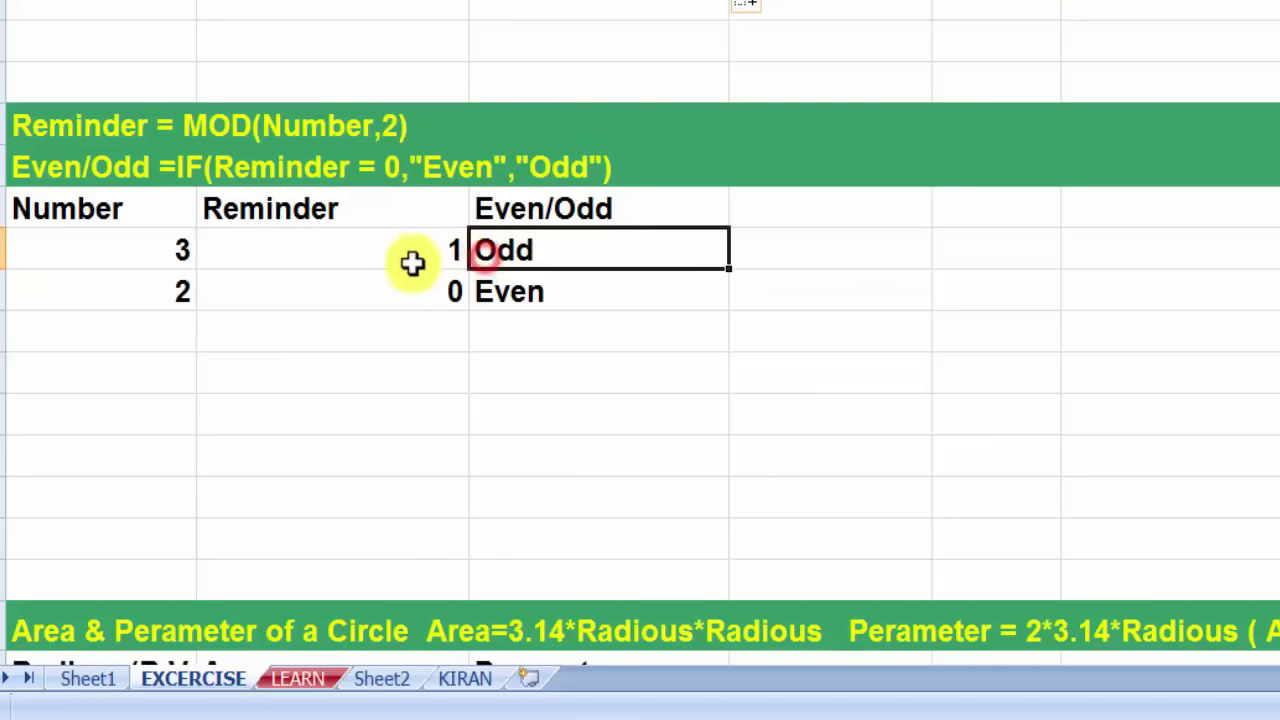
{"action": "left_click", "coordinate": [157, 249]}
{"action": "left_click", "coordinate": [168, 290]}
Step: Add the number 10 and compute its remainder with =MOD(A118,2)
{"action": "left_click", "coordinate": [181, 342]}
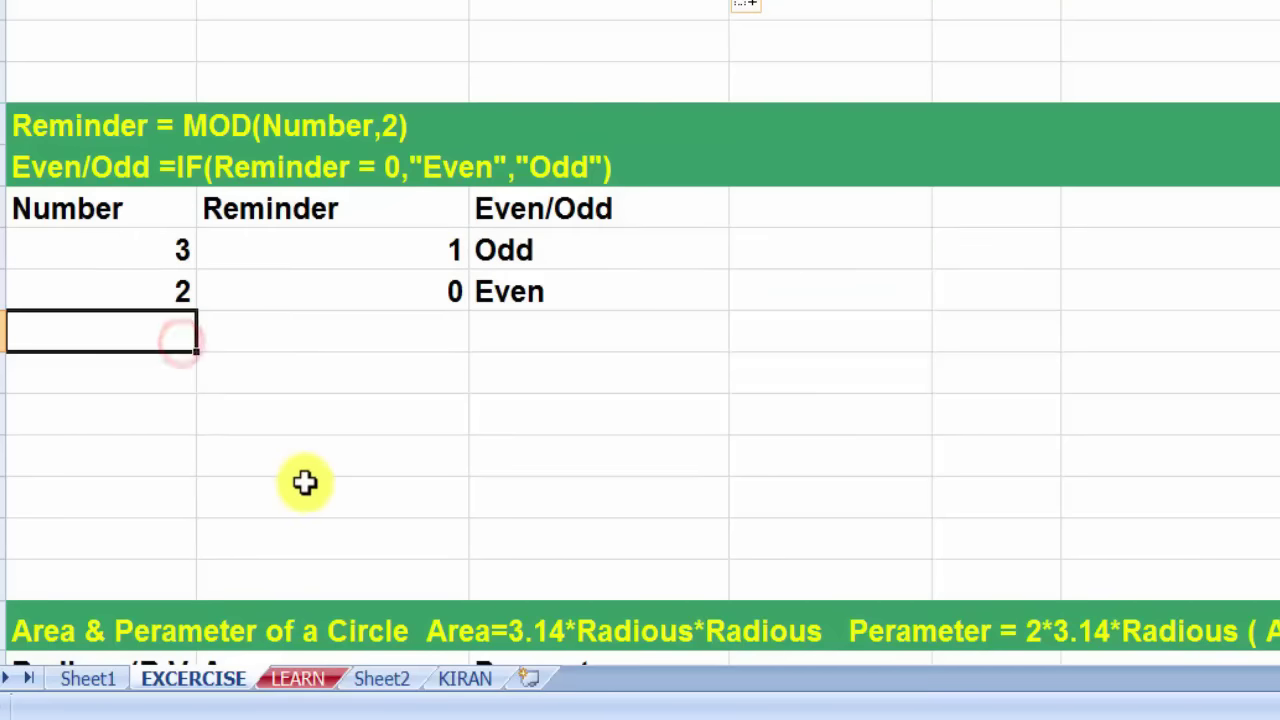
{"action": "type", "text": "10"}
{"action": "key", "text": "Tab"}
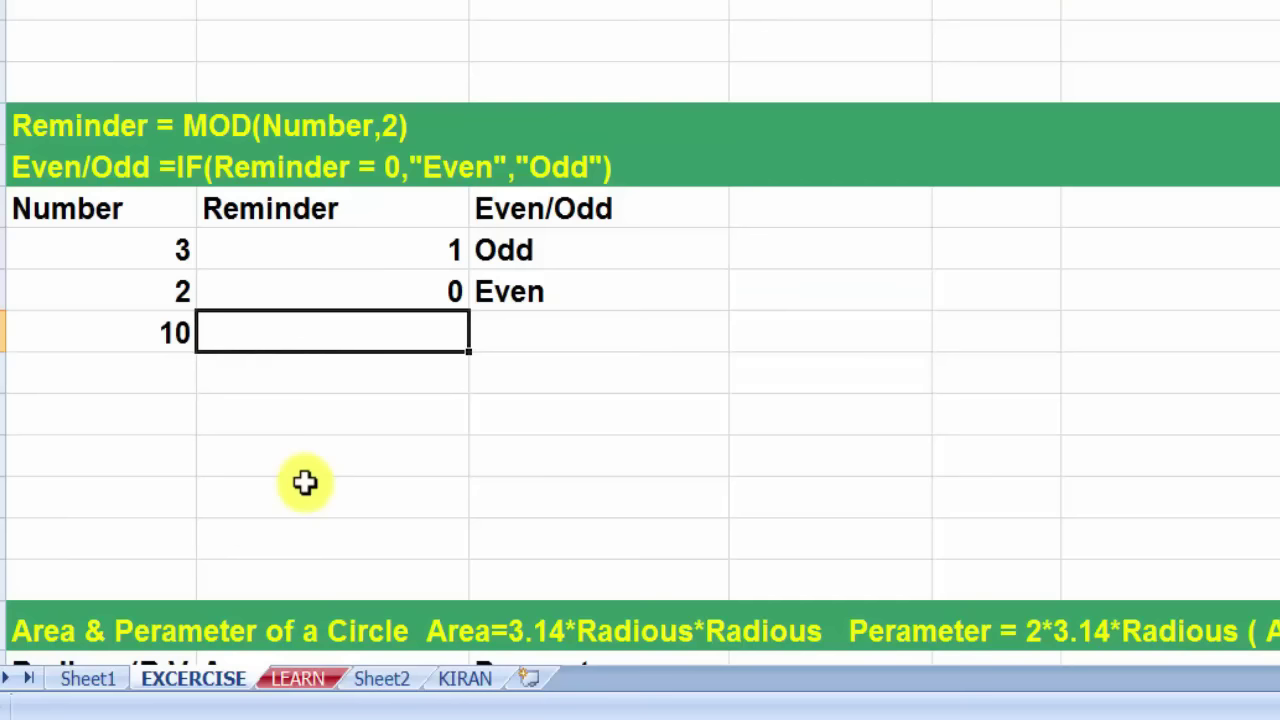
{"action": "type", "text": "=m"}
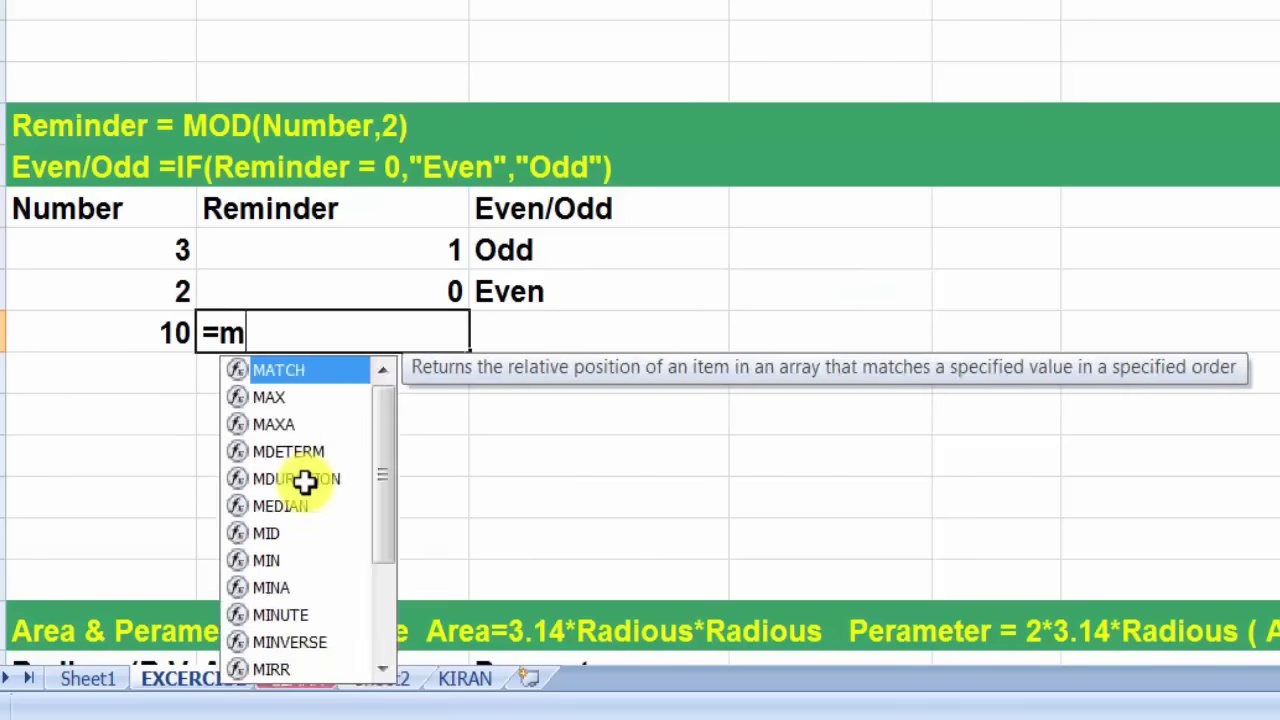
{"action": "type", "text": "od("}
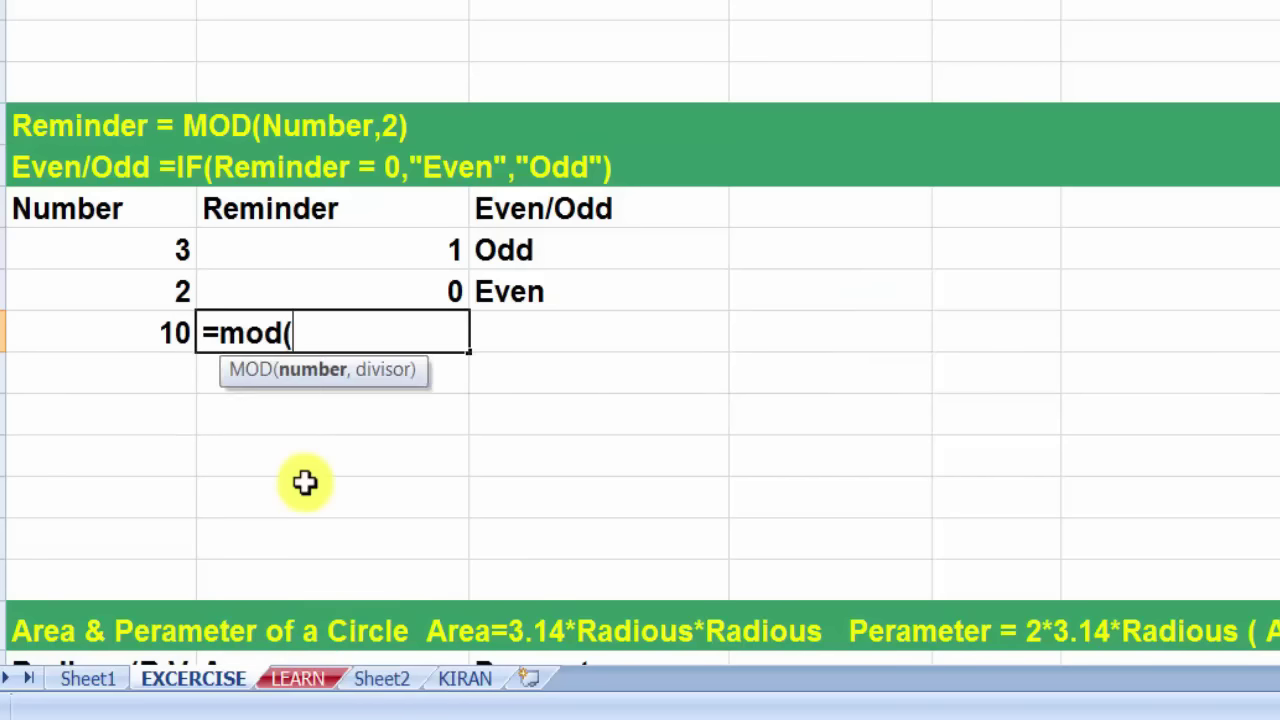
{"action": "left_click", "coordinate": [160, 334]}
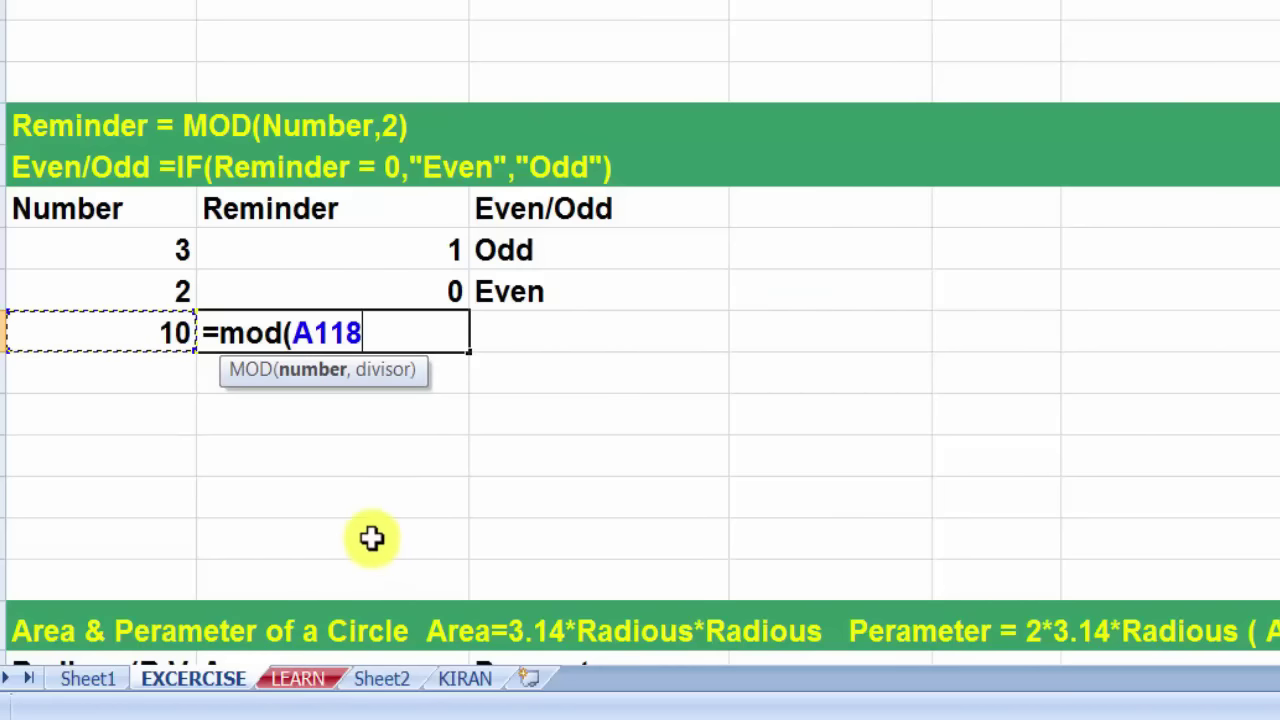
{"action": "type", "text": ","}
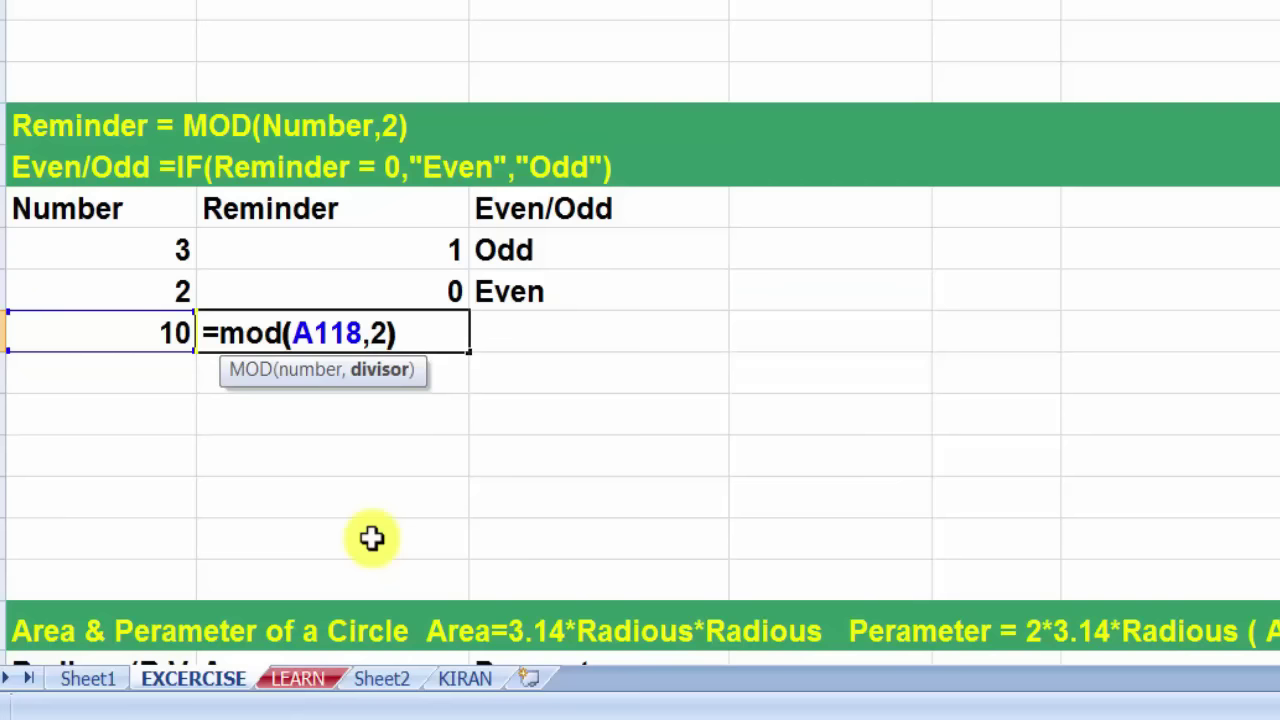
{"action": "type", "text": "2)"}
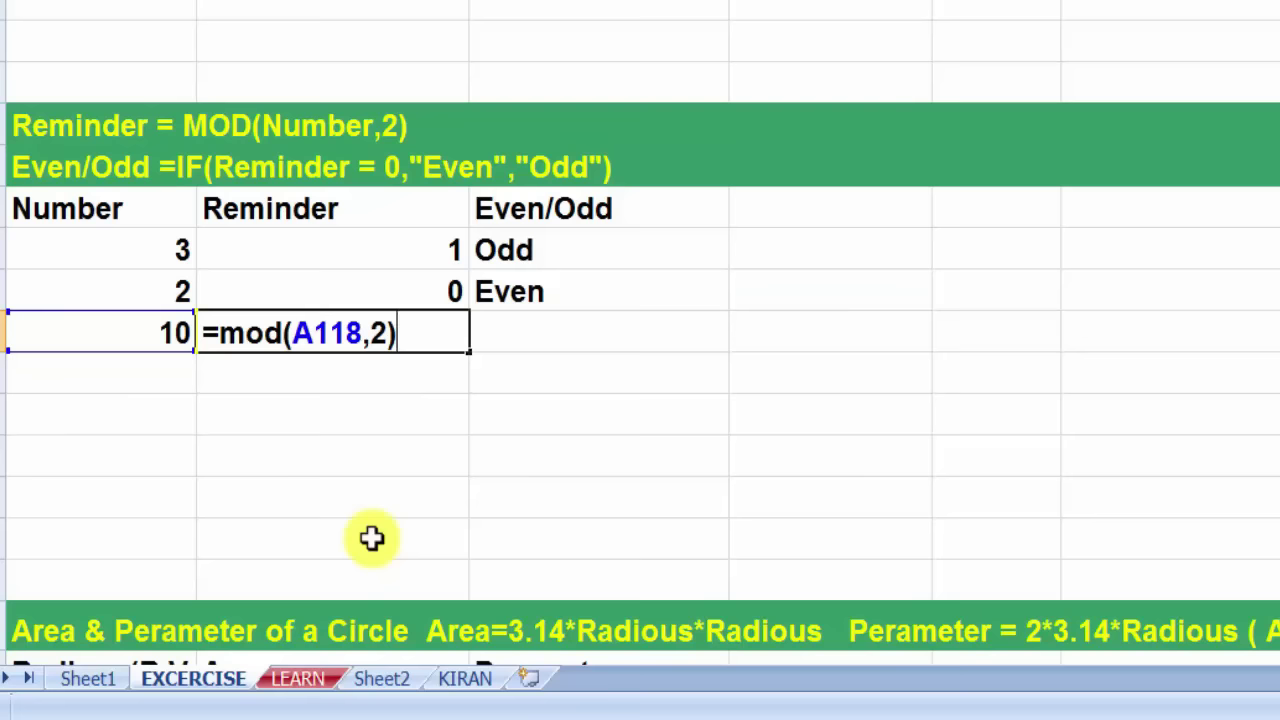
{"action": "key", "text": "Return"}
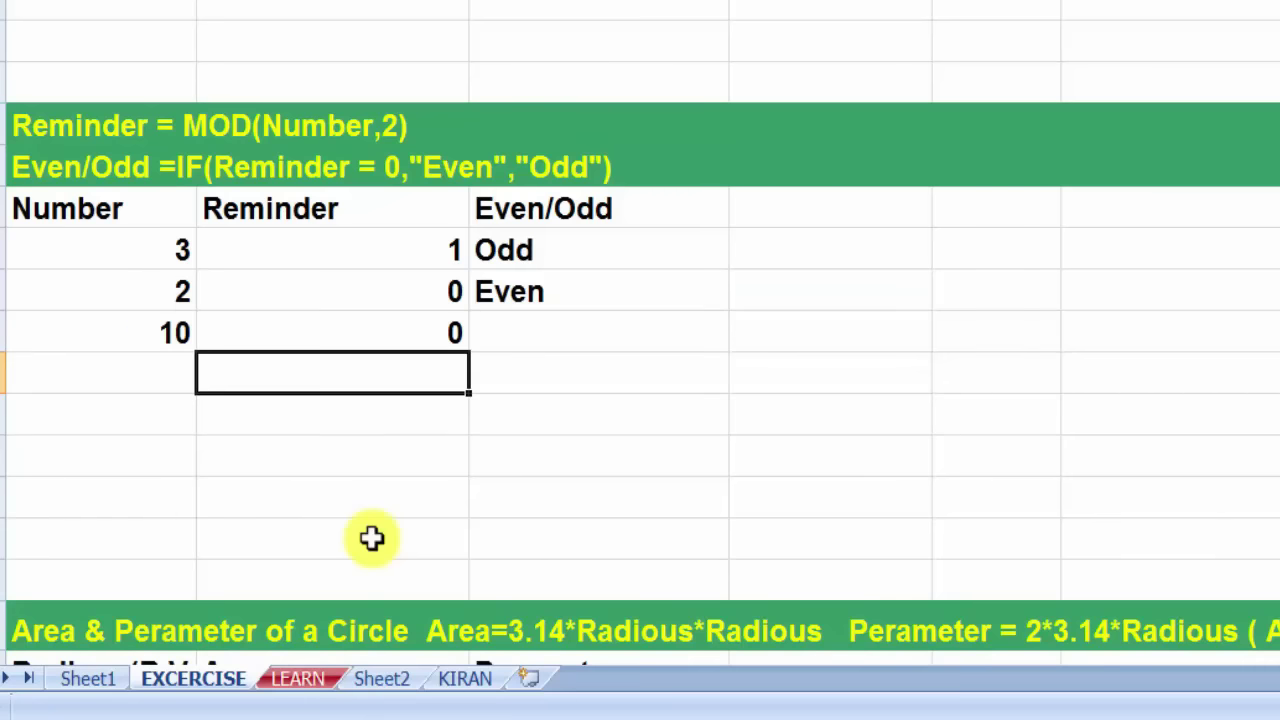
Step: Enter 12 and 15 below 10 in the Number column
{"action": "key", "text": "Up"}
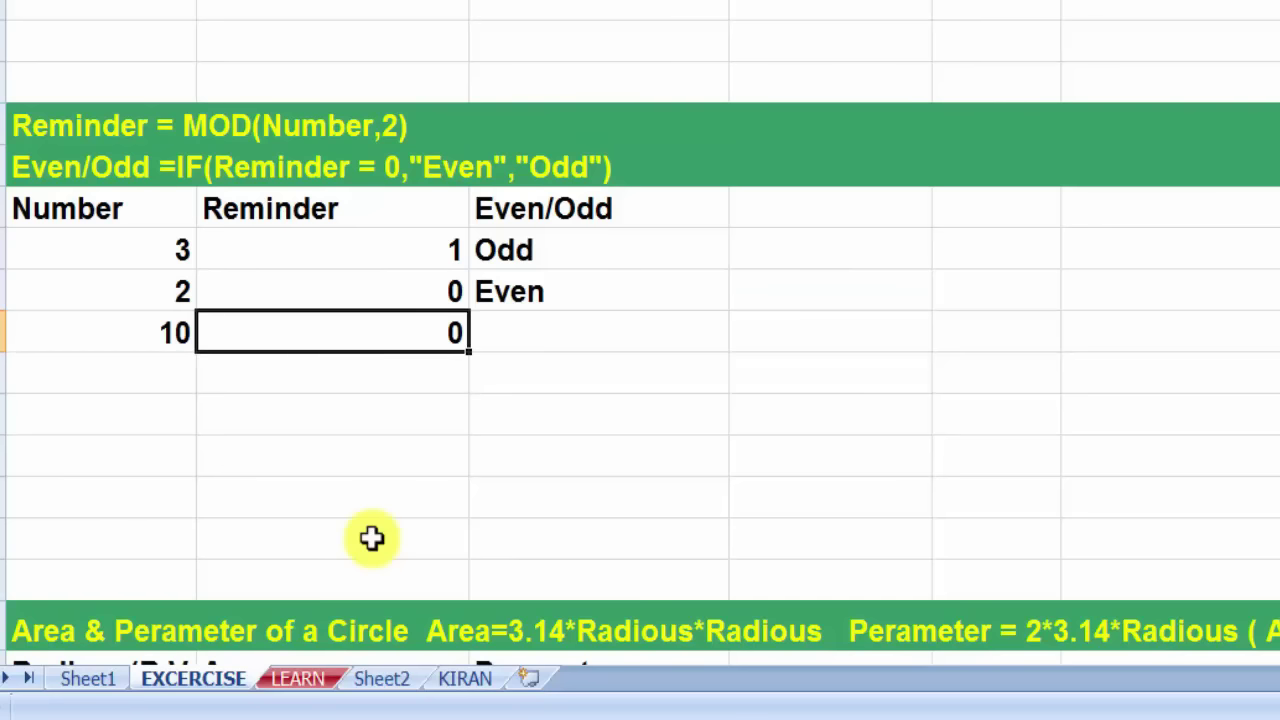
{"action": "key", "text": "Left"}
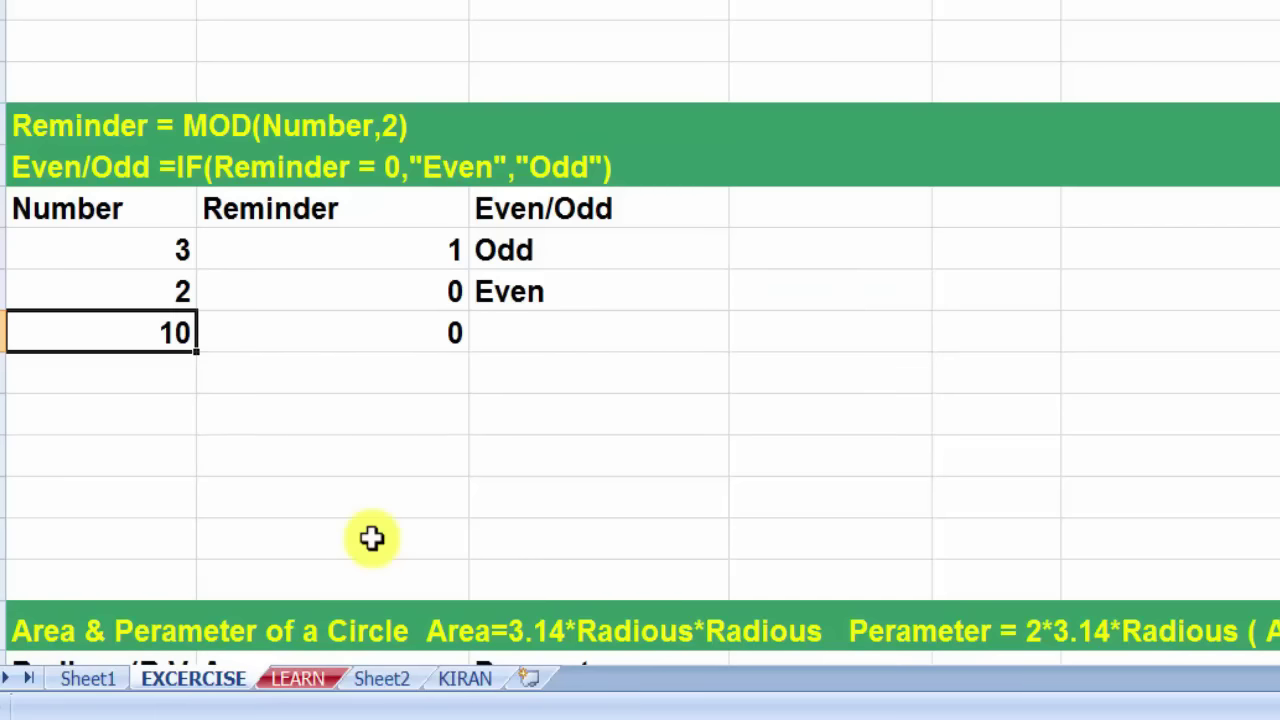
{"action": "key", "text": "Down"}
{"action": "type", "text": "12"}
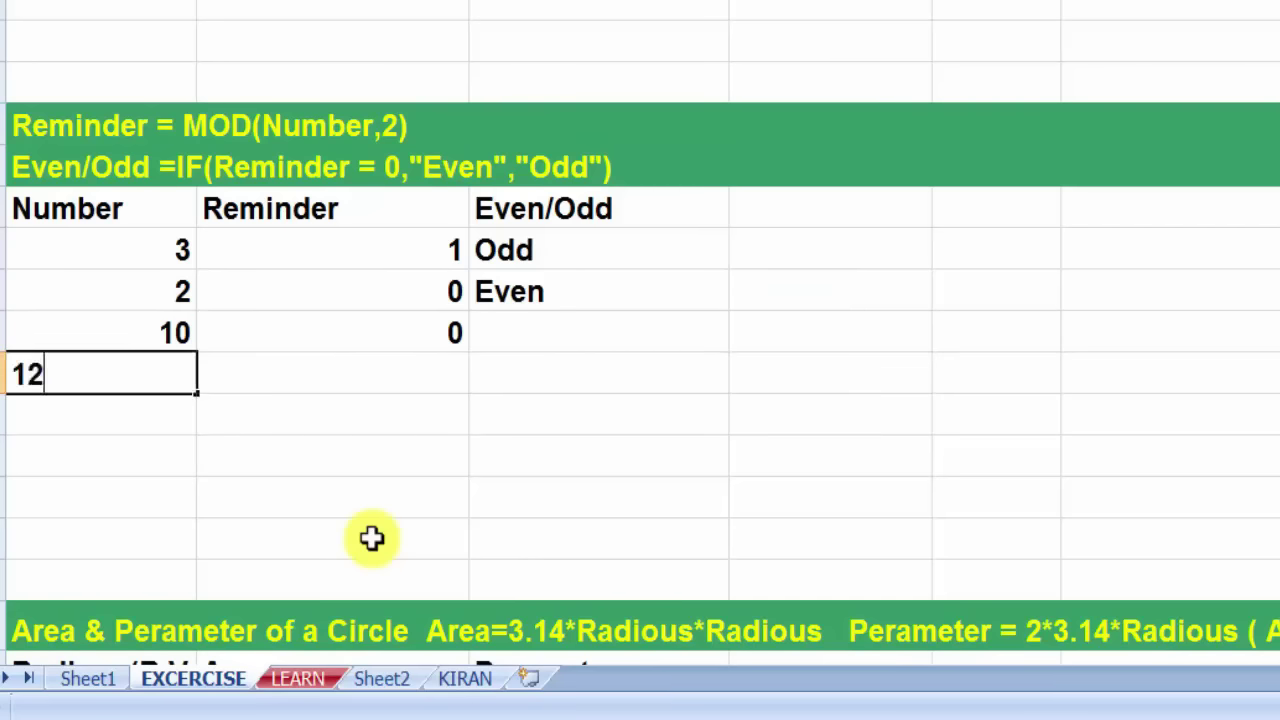
{"action": "key", "text": "Return"}
{"action": "type", "text": "15"}
{"action": "key", "text": "Return"}
Step: Enter 17 and copy the MOD formula down from 10, giving remainders 0, 0, 1, 1
{"action": "type", "text": "17"}
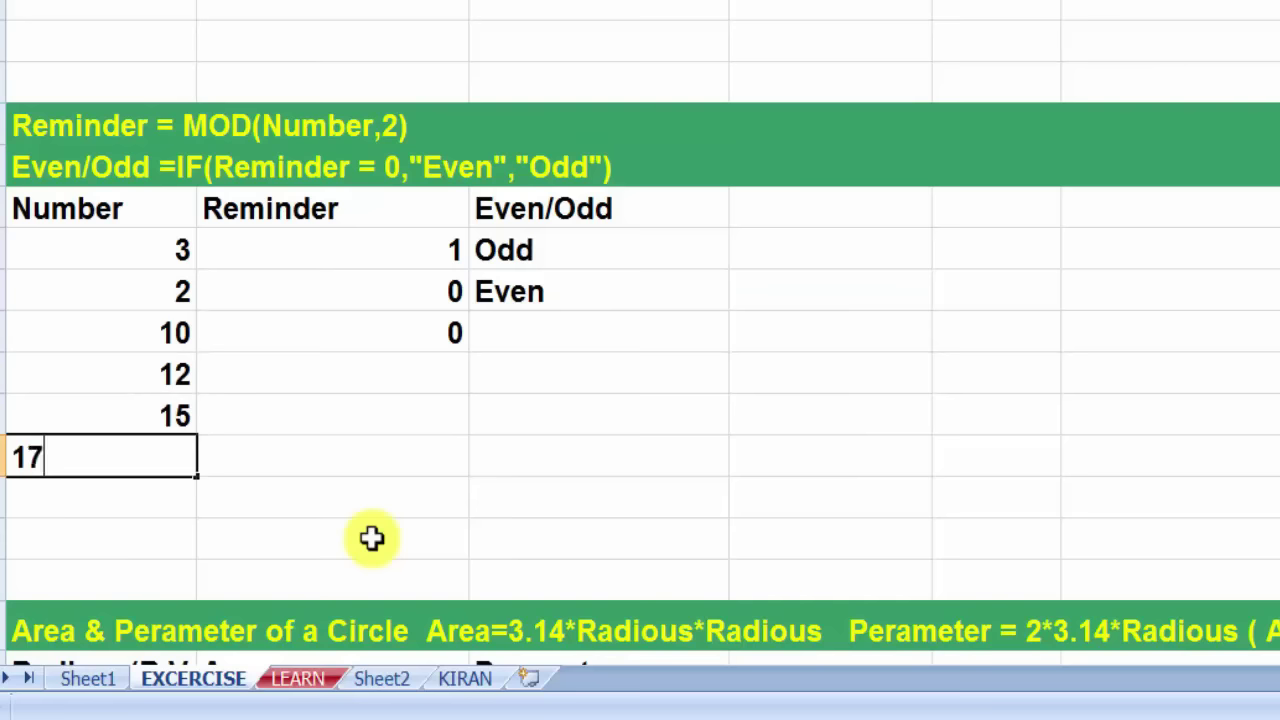
{"action": "key", "text": "Tab"}
{"action": "key", "text": "Up"}
{"action": "key", "text": "Up"}
{"action": "key", "text": "Up"}
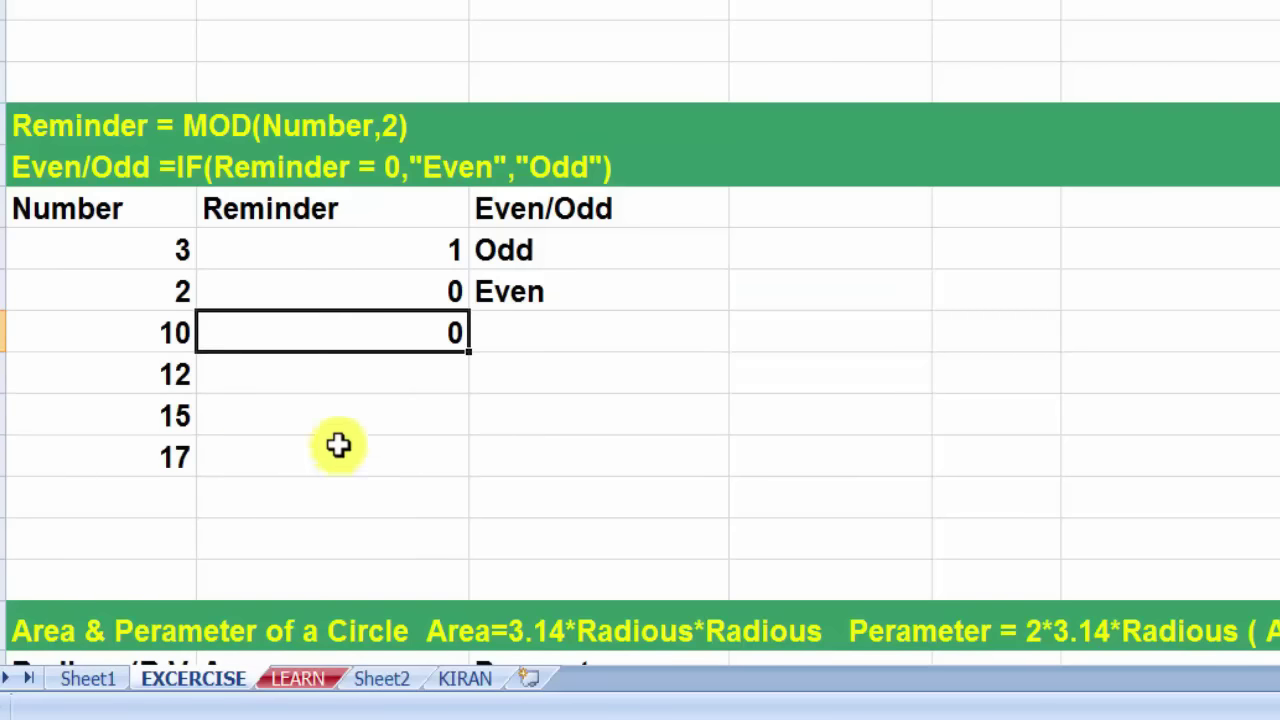
{"action": "left_click_drag", "start_coordinate": [472, 348], "coordinate": [442, 488]}
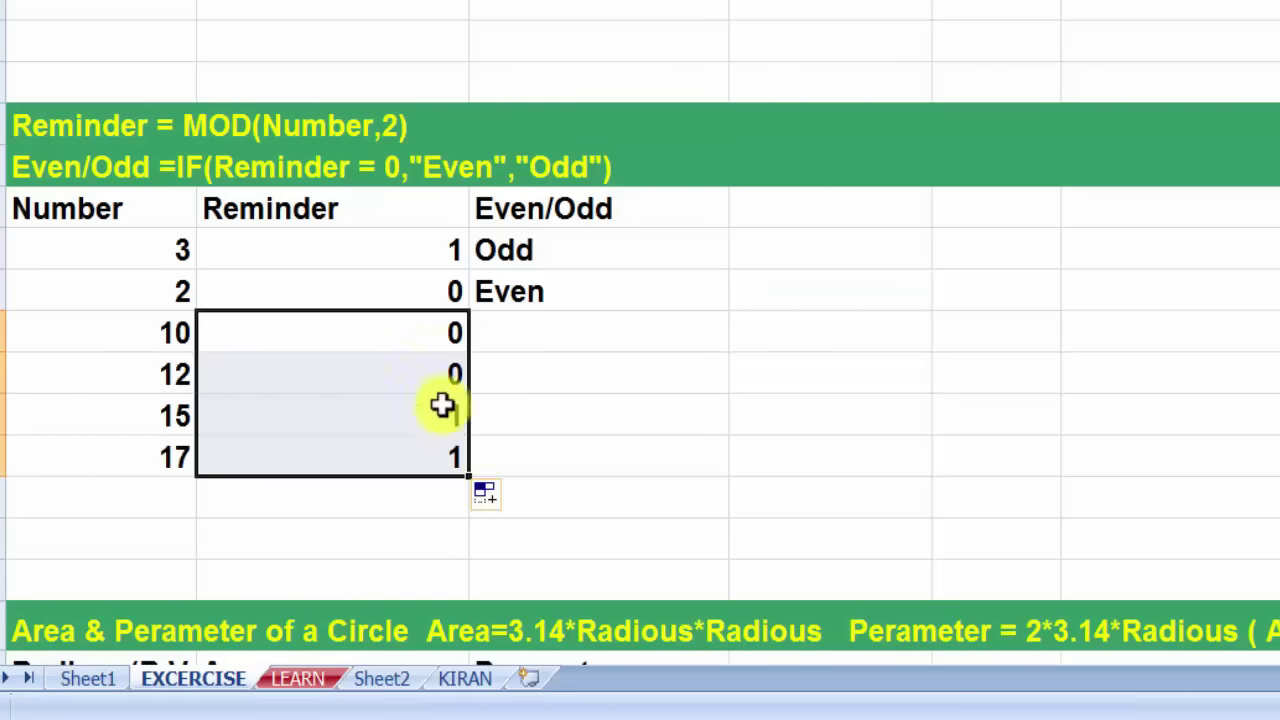
{"action": "left_click", "coordinate": [502, 340]}
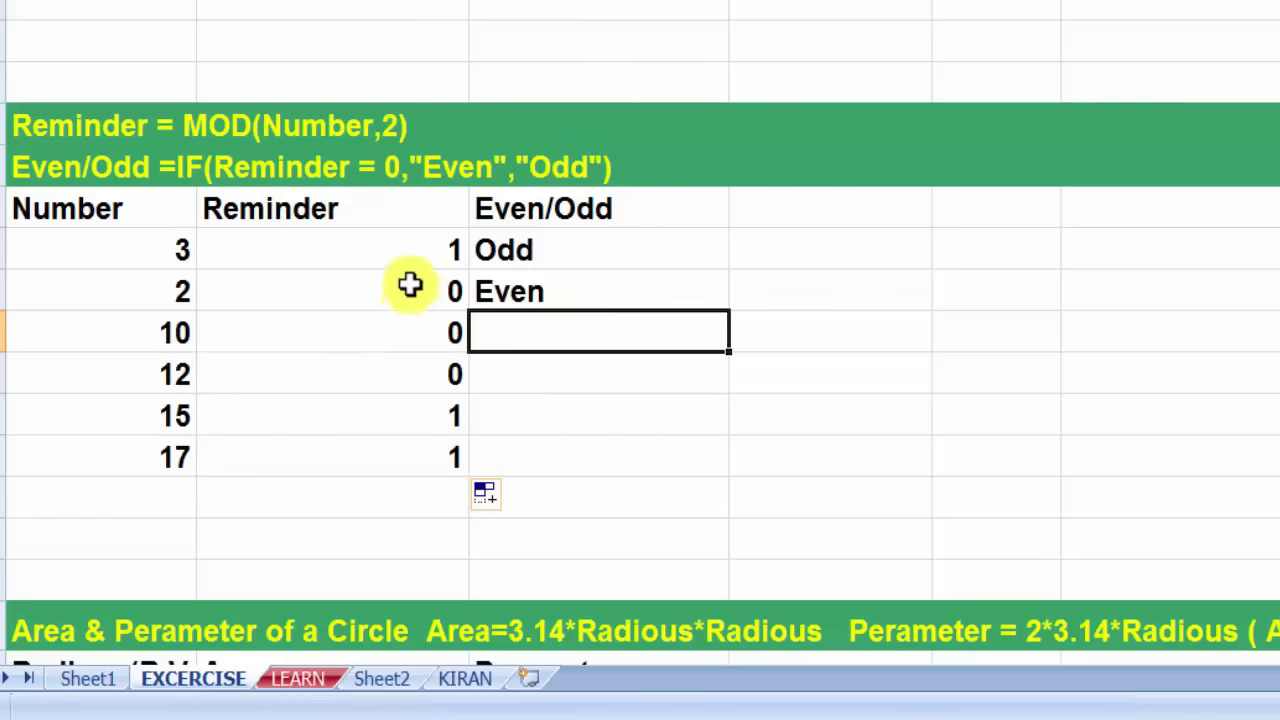
{"action": "left_click_drag", "start_coordinate": [410, 257], "coordinate": [411, 443]}
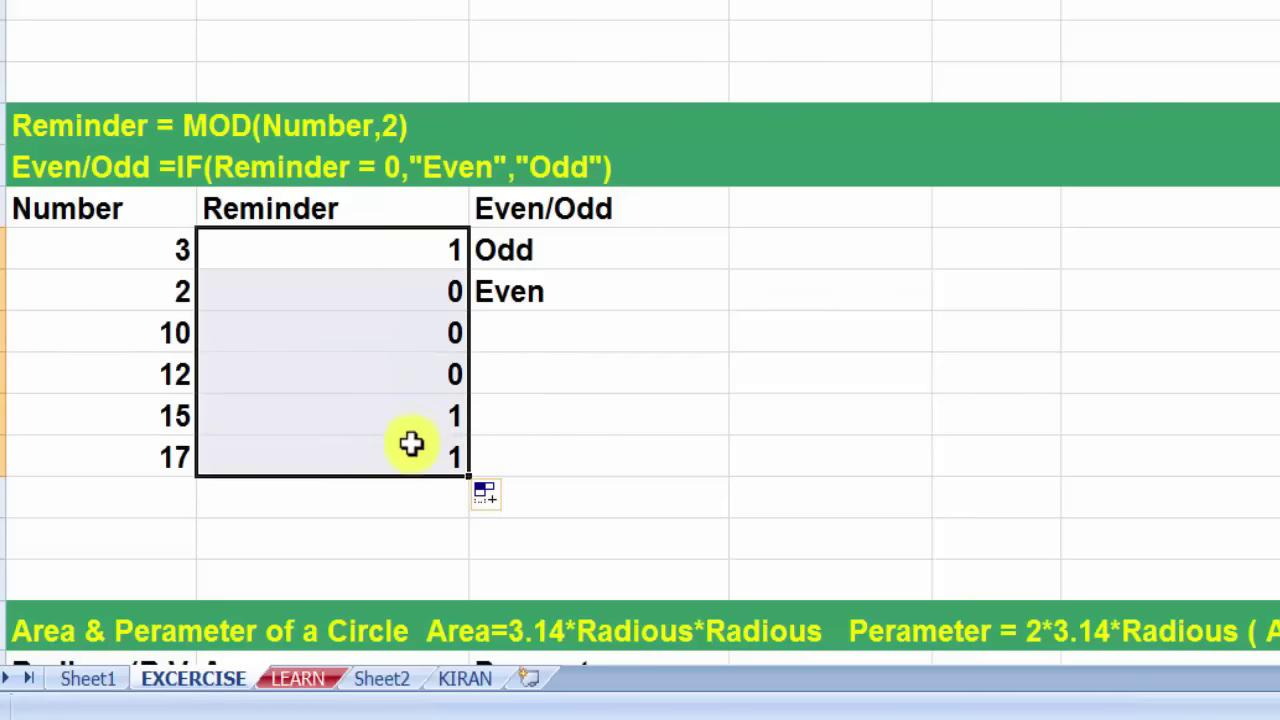
{"action": "left_click", "coordinate": [529, 340]}
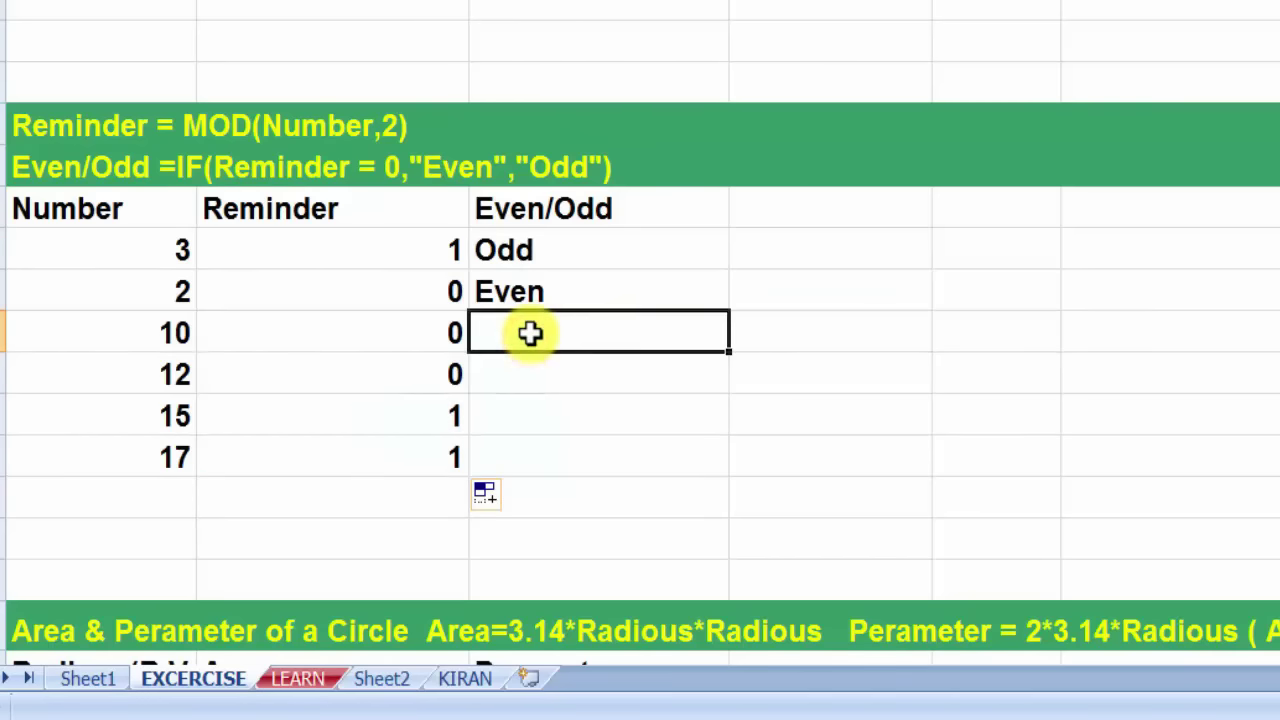
Step: Enter the corrected =IF(B118=0,"even","odd") beside 10 and copy it down through 17
{"action": "type", "text": "=if("}
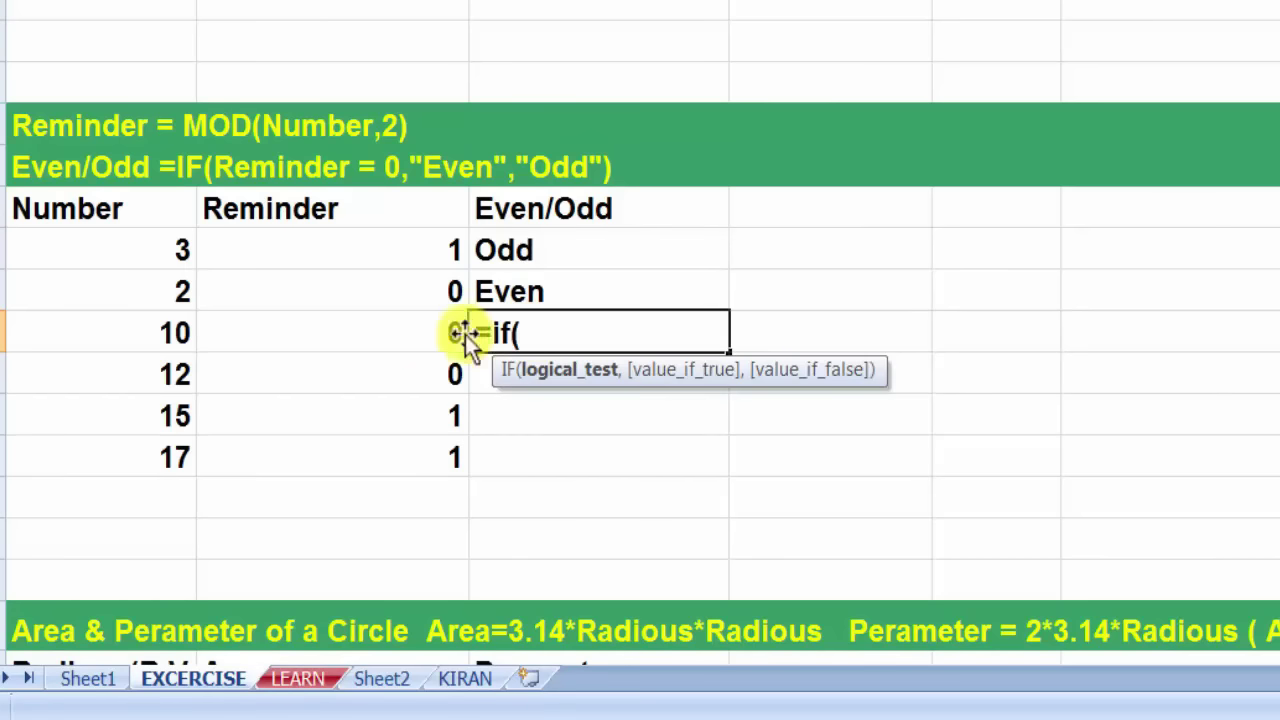
{"action": "left_click", "coordinate": [397, 341]}
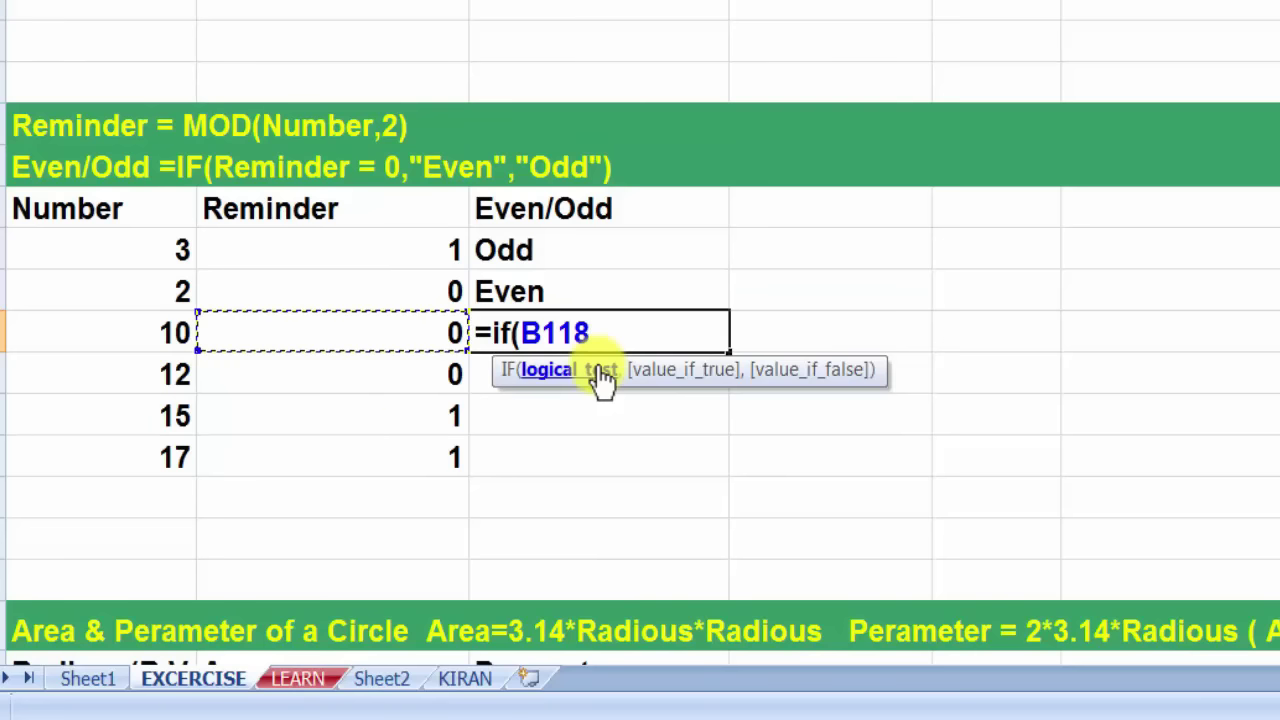
{"action": "type", "text": "="}
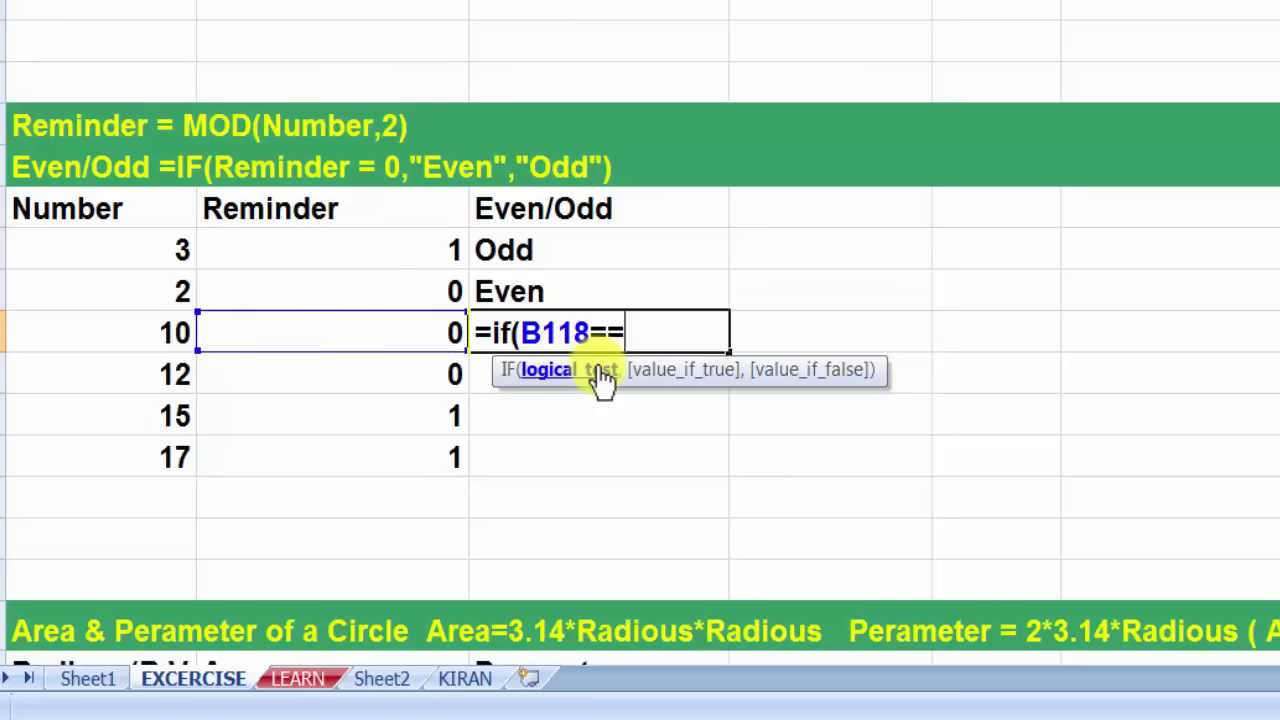
{"action": "type", "text": "=0,"}
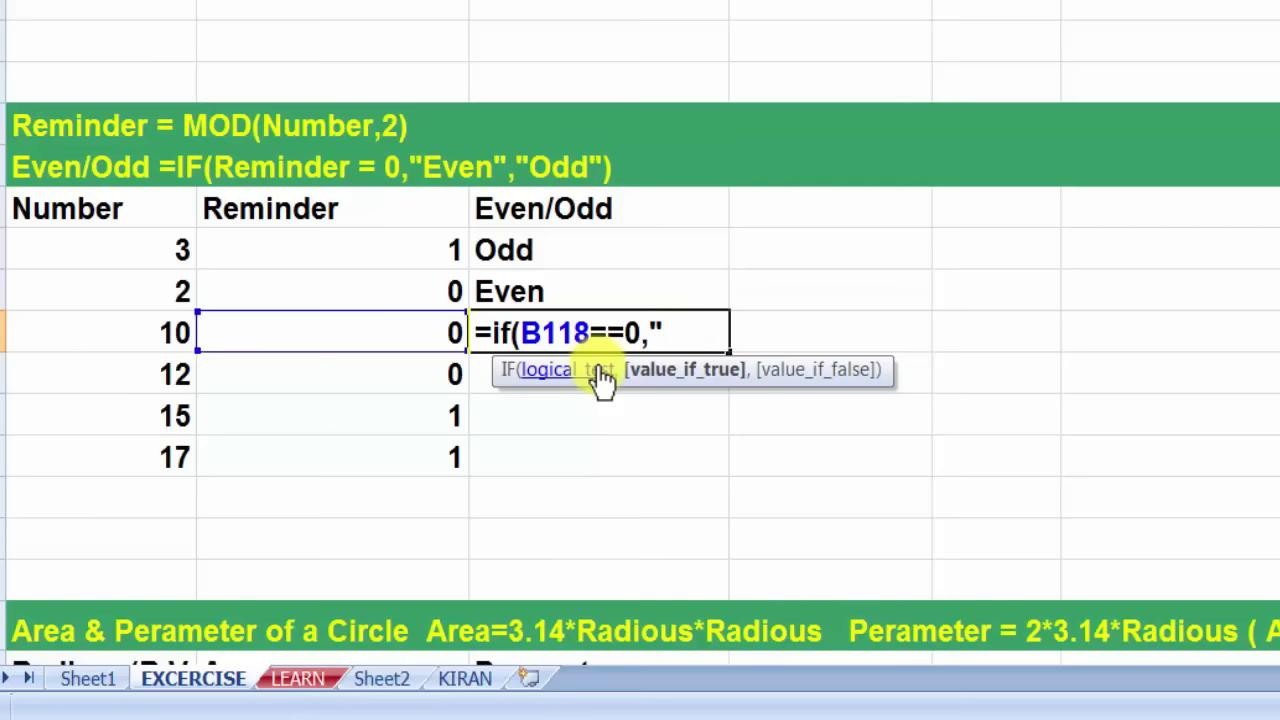
{"action": "type", "text": "\"even\","}
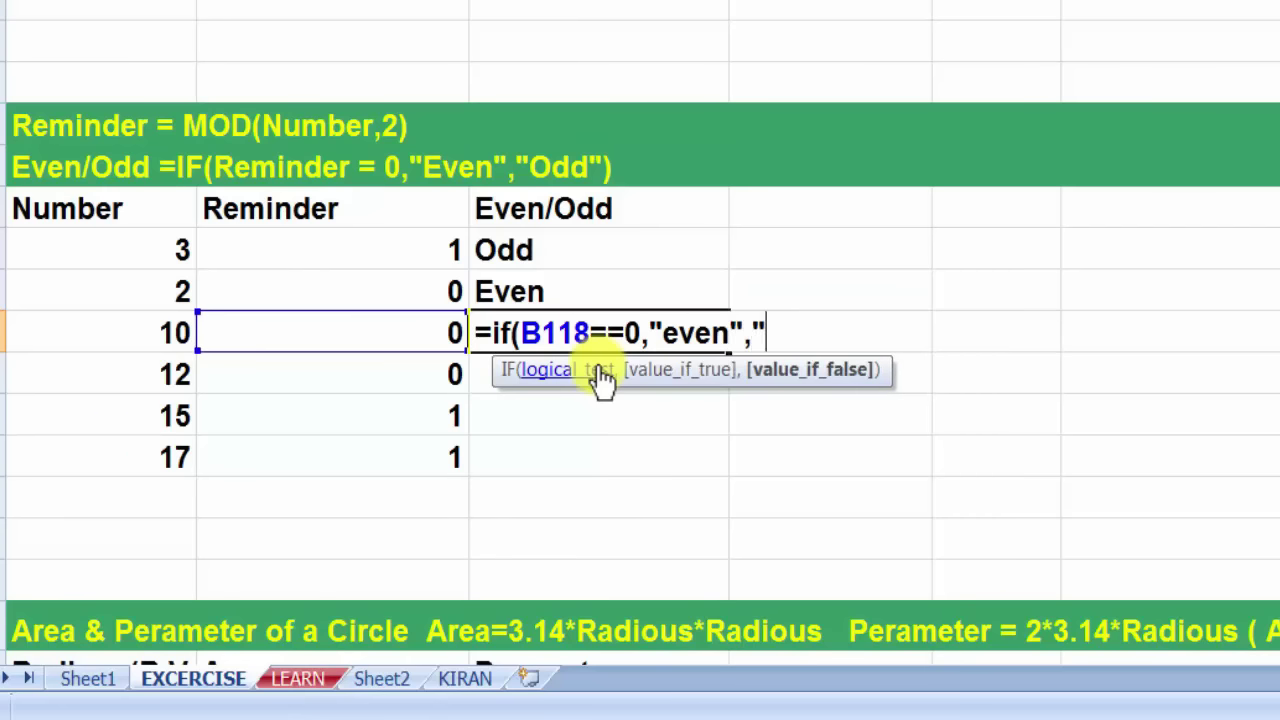
{"action": "type", "text": "\"odd"}
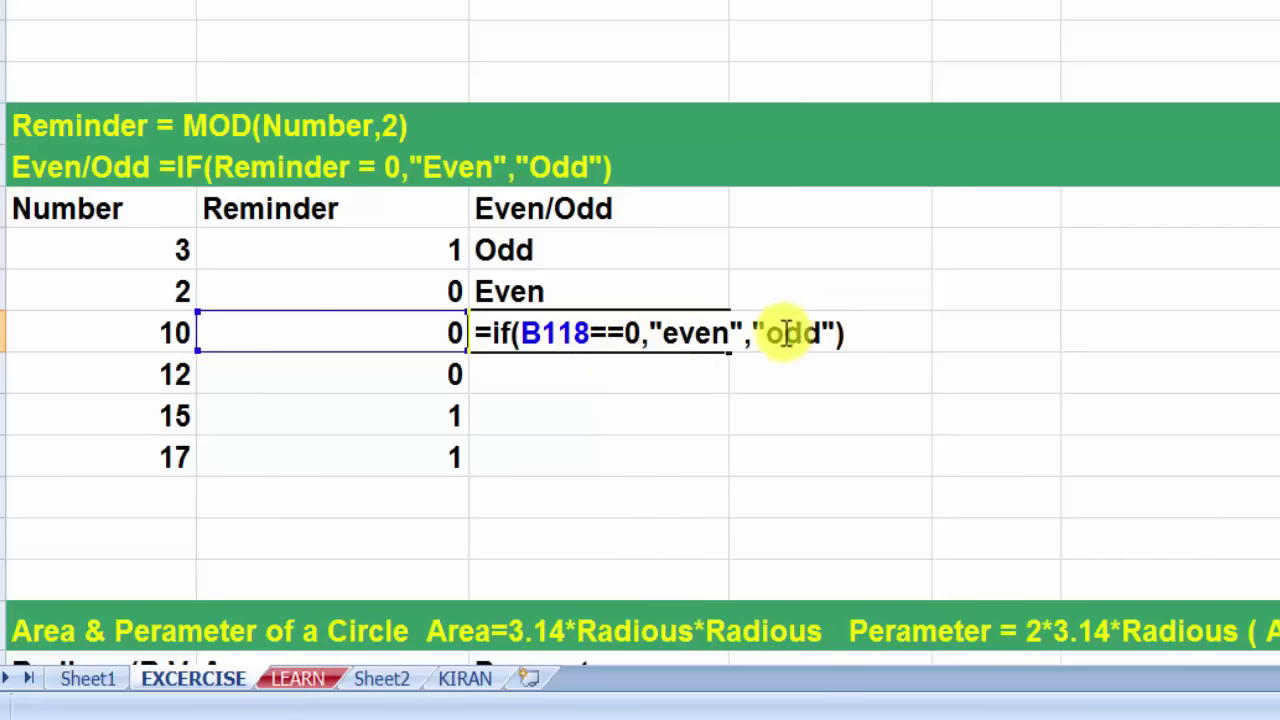
{"action": "key", "text": "Return"}
{"action": "left_click", "coordinate": [1083, 186]}
{"action": "left_click", "coordinate": [548, 345]}
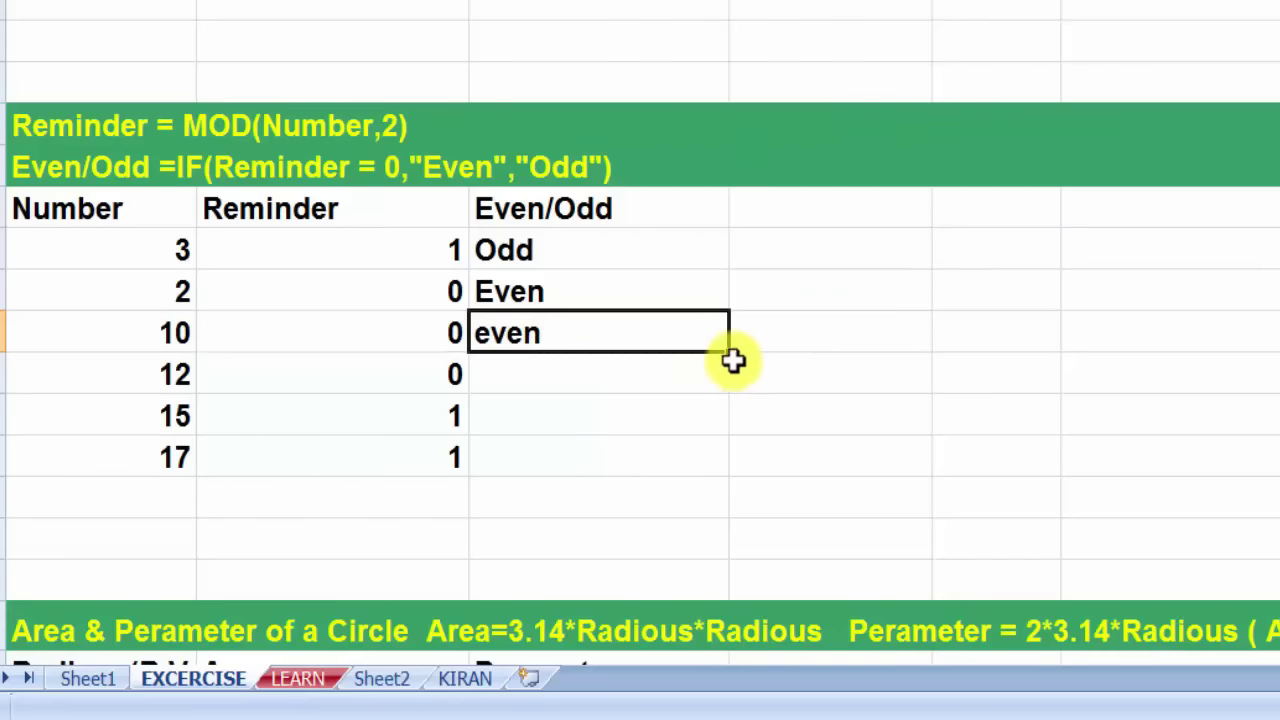
{"action": "left_click_drag", "start_coordinate": [730, 353], "coordinate": [714, 475]}
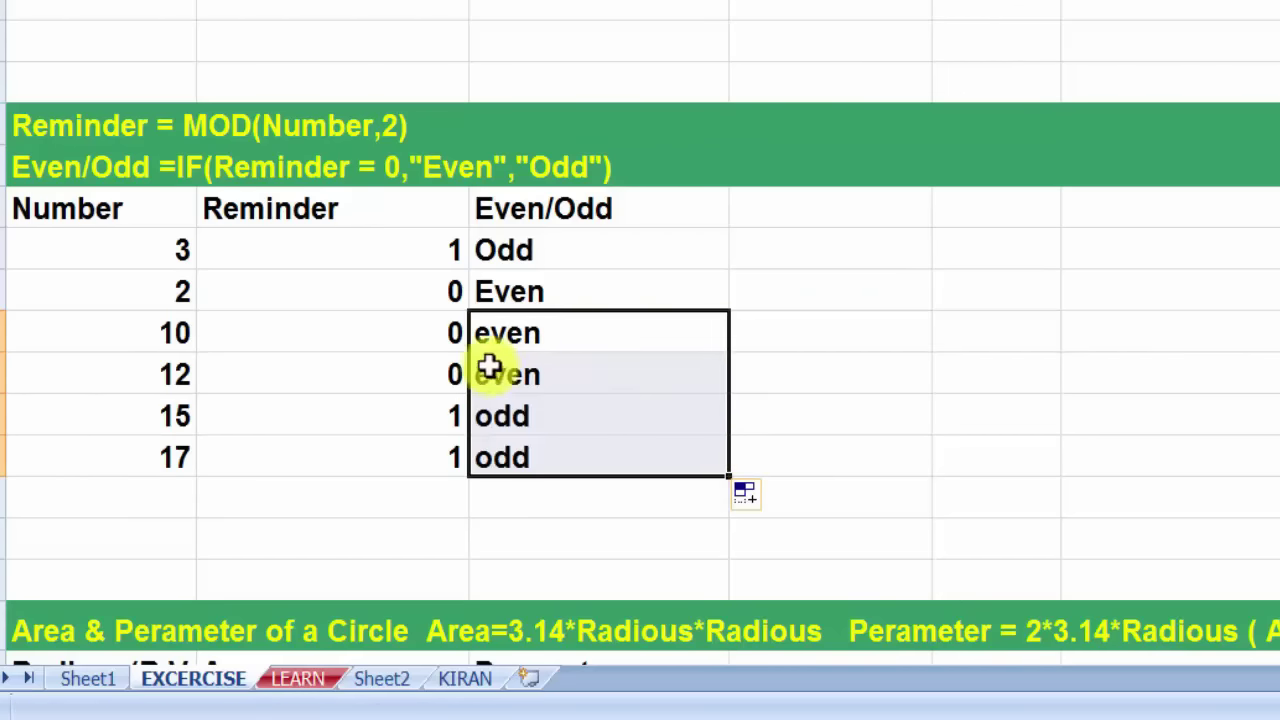
{"action": "left_click_drag", "start_coordinate": [451, 334], "coordinate": [452, 376]}
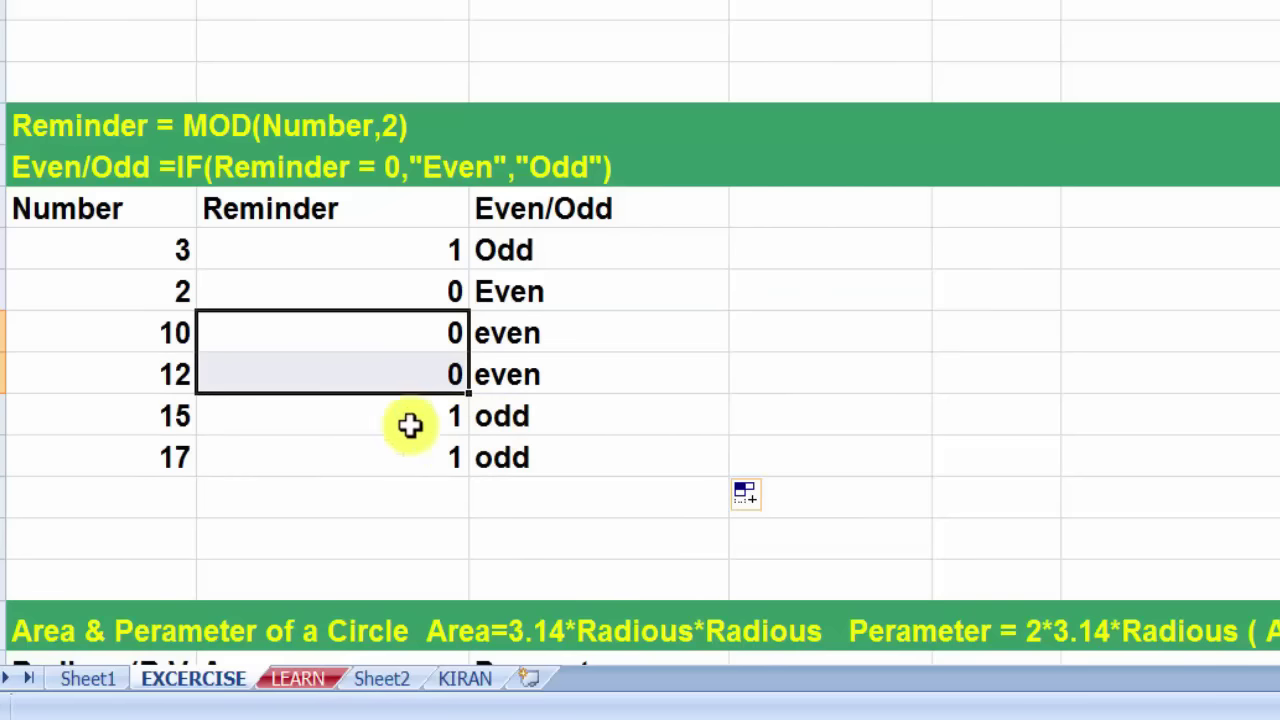
{"action": "left_click_drag", "start_coordinate": [137, 419], "coordinate": [133, 457]}
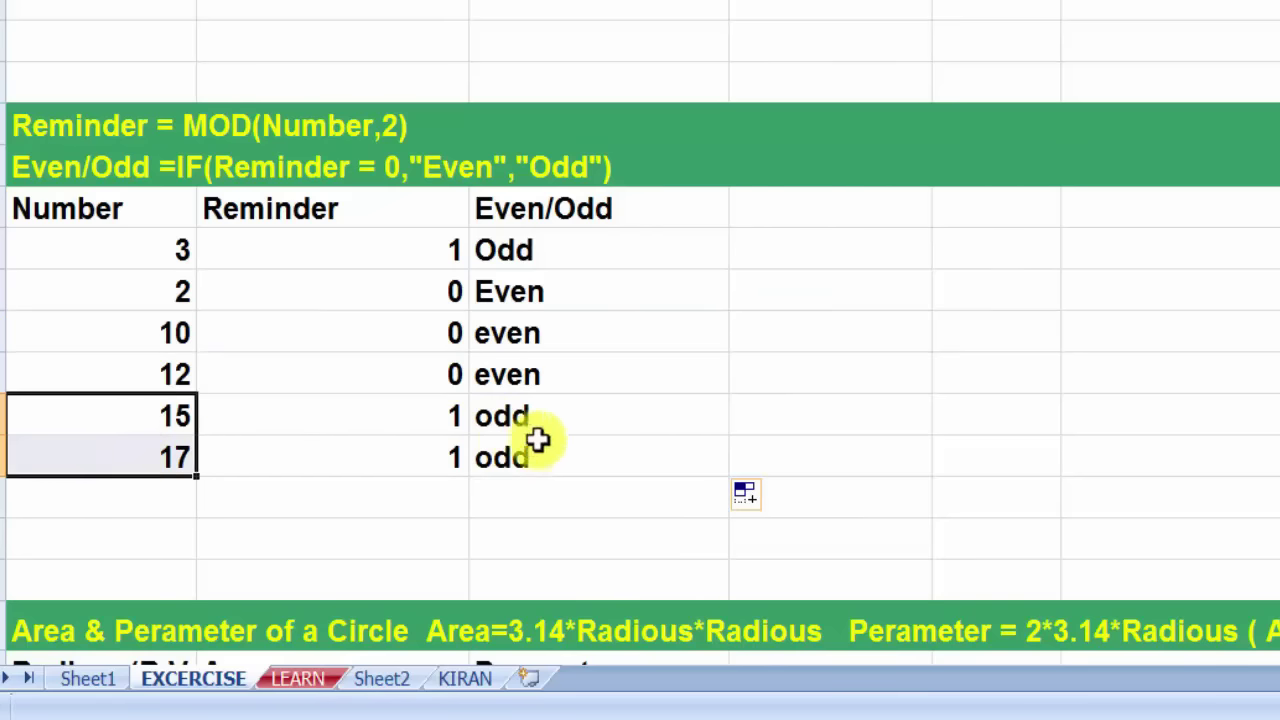
Step: Review the circle table's radius 30, Area 2828.571429 and Perameter columns
{"action": "scroll", "coordinate": [361, 587], "scroll_direction": "down", "scroll_amount": 3}
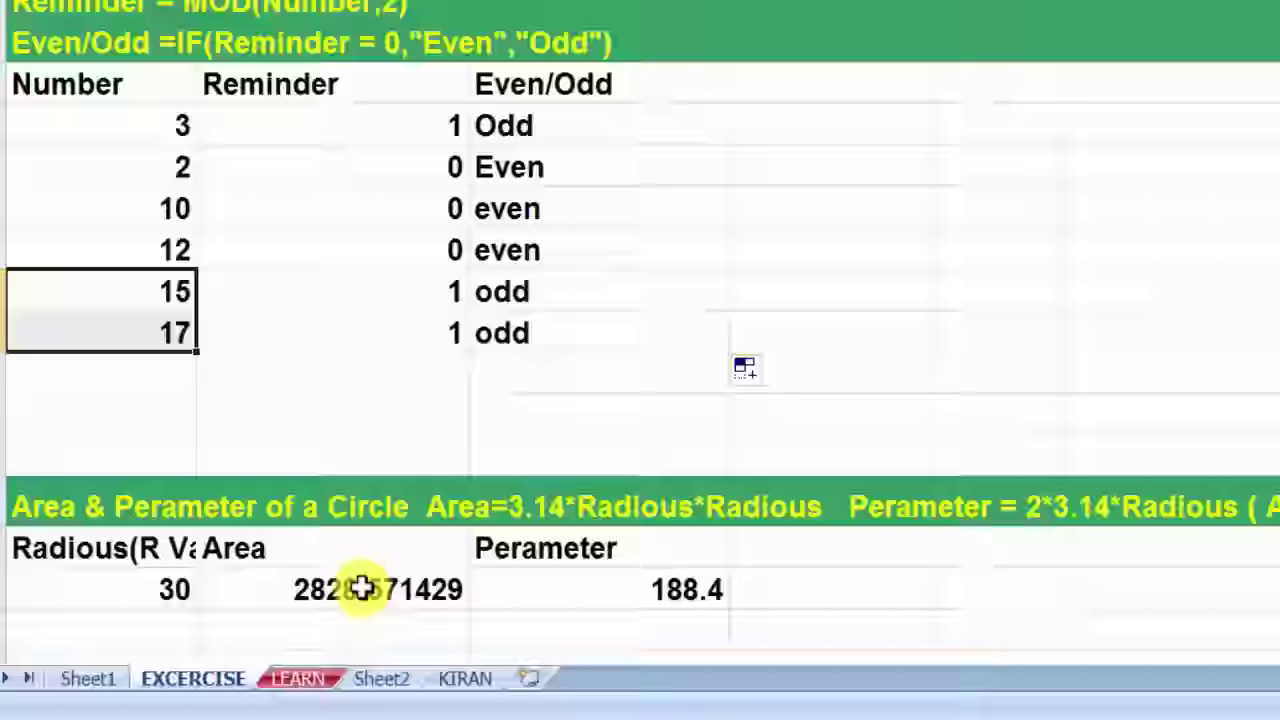
{"action": "left_click", "coordinate": [50, 309]}
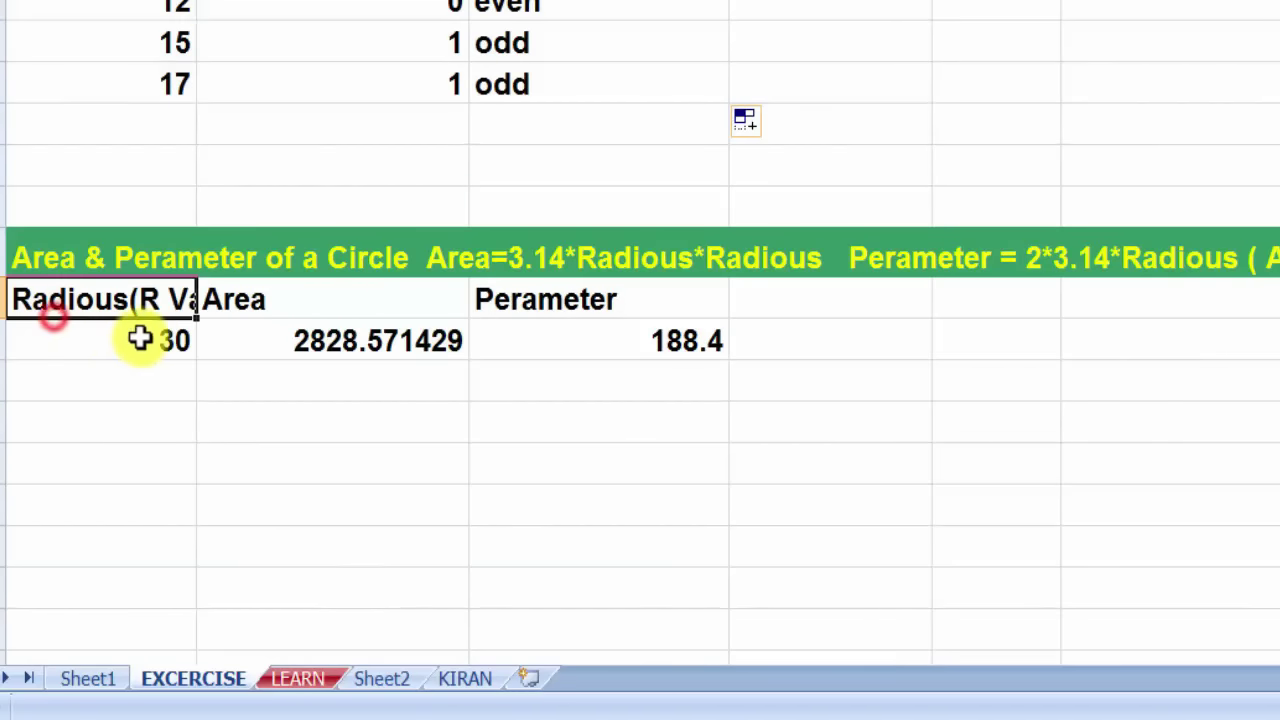
{"action": "left_click", "coordinate": [260, 298]}
{"action": "left_click", "coordinate": [500, 297]}
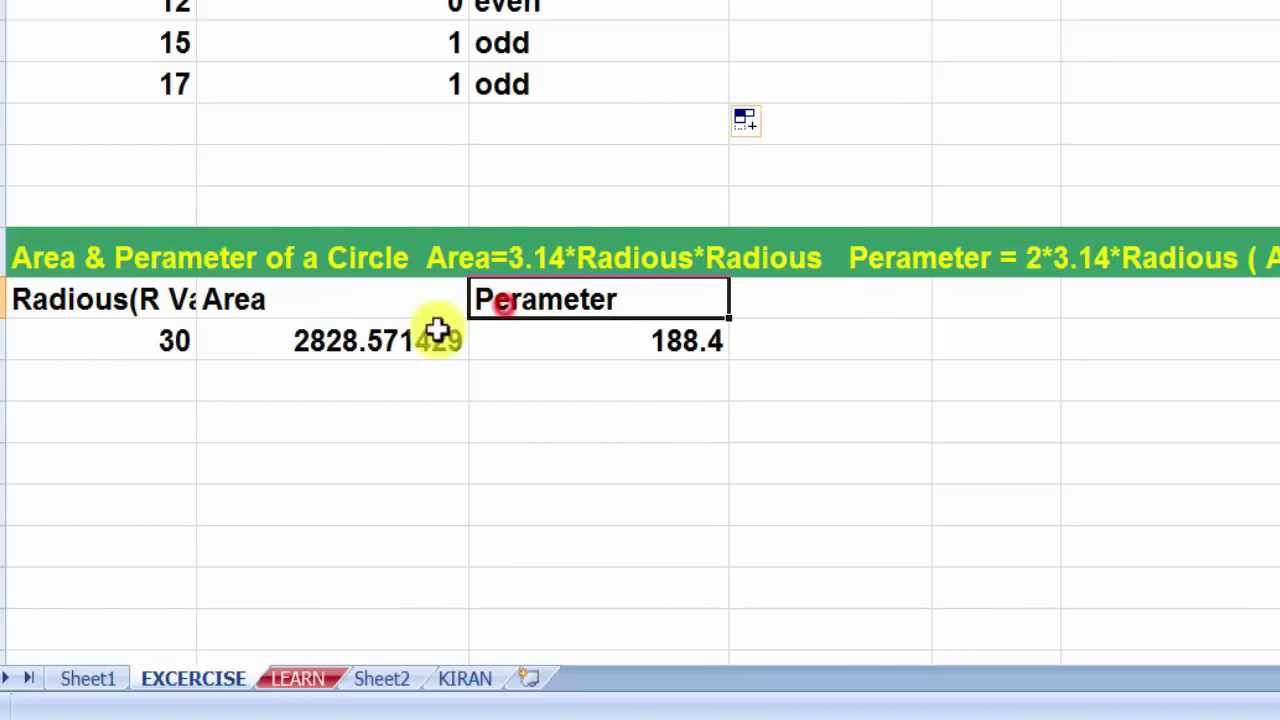
{"action": "left_click", "coordinate": [139, 345]}
{"action": "left_click", "coordinate": [141, 358]}
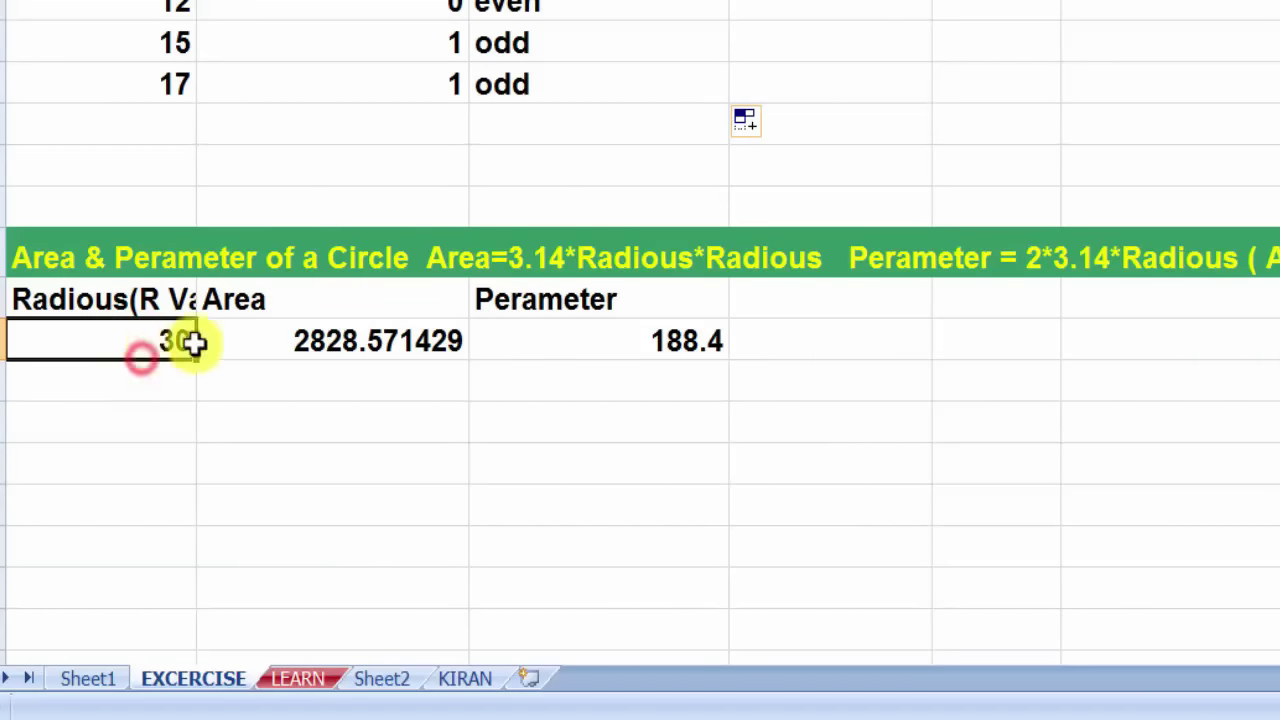
{"action": "left_click", "coordinate": [281, 342]}
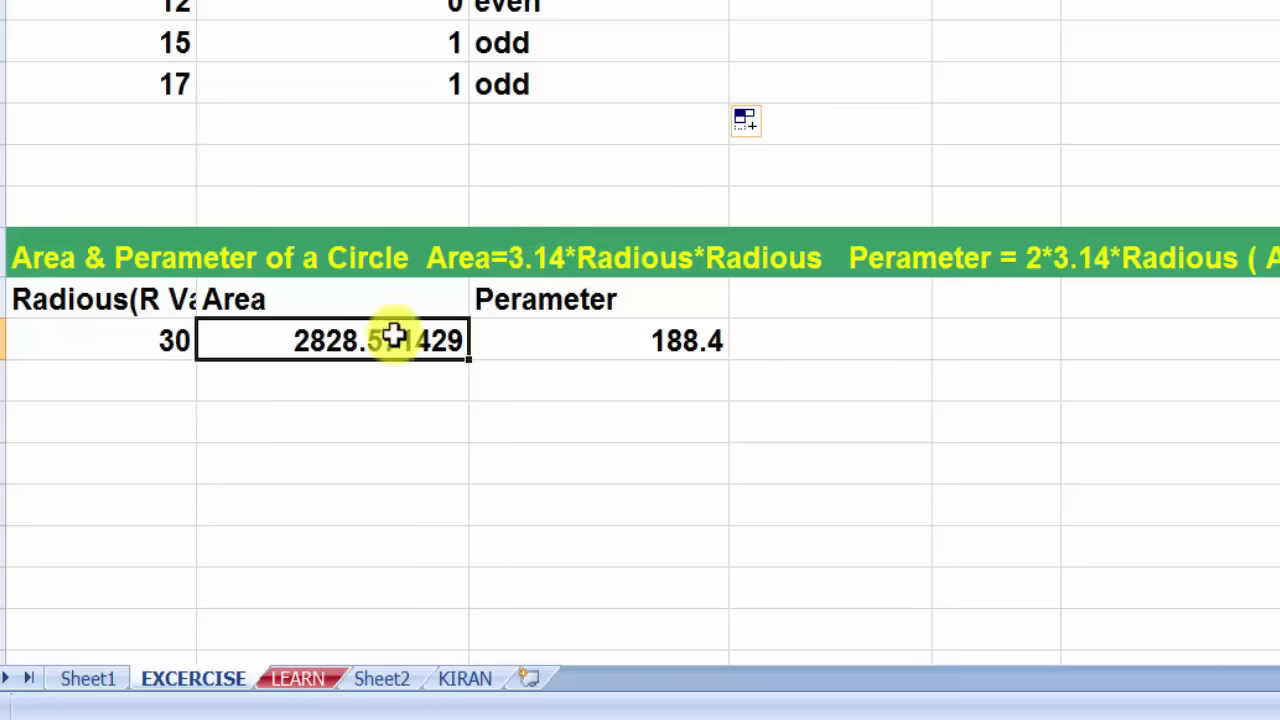
{"action": "left_click", "coordinate": [980, 262]}
{"action": "left_click", "coordinate": [1001, 293]}
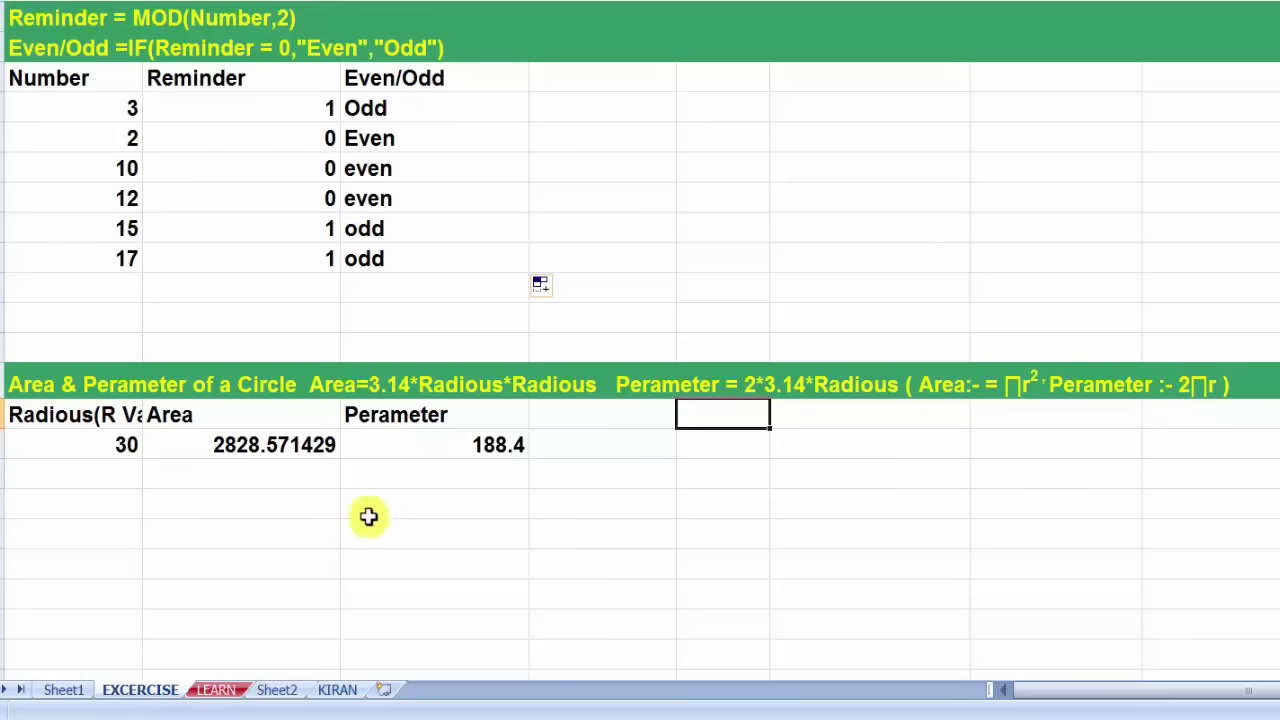
Step: Add radius 25 in the cell below 30
{"action": "left_click", "coordinate": [89, 477]}
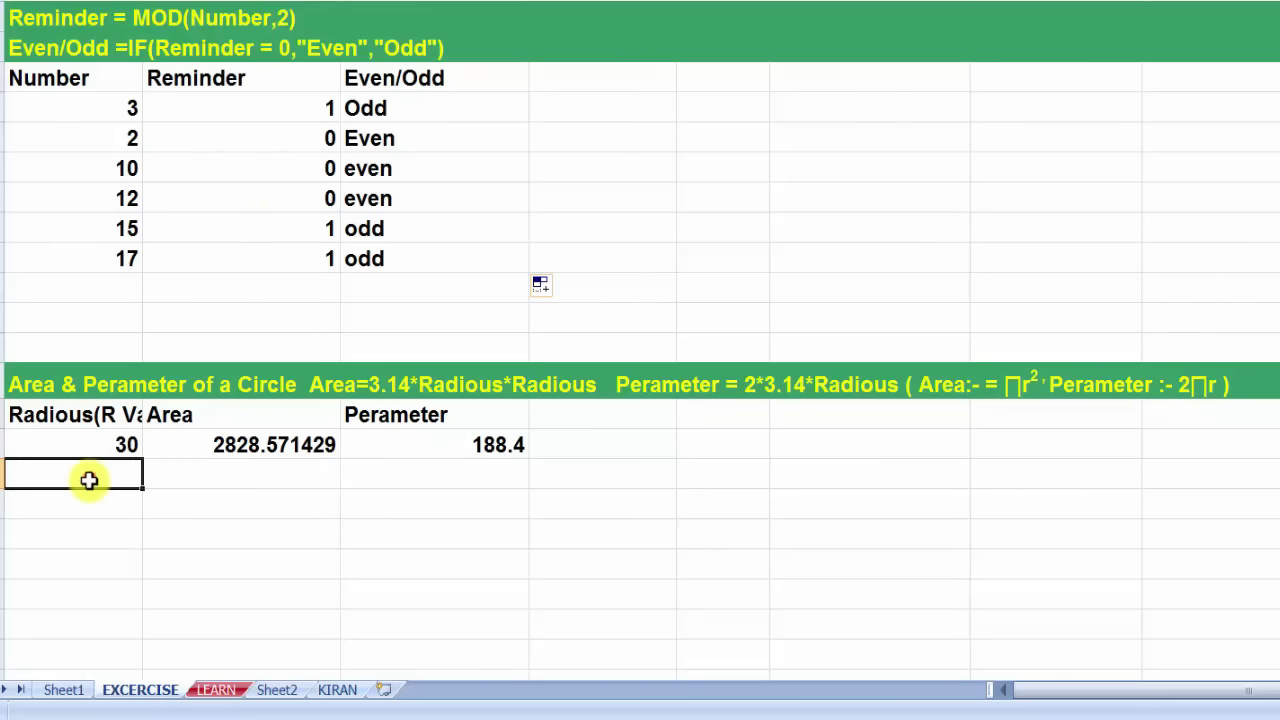
{"action": "type", "text": "25"}
{"action": "key", "text": "Tab"}
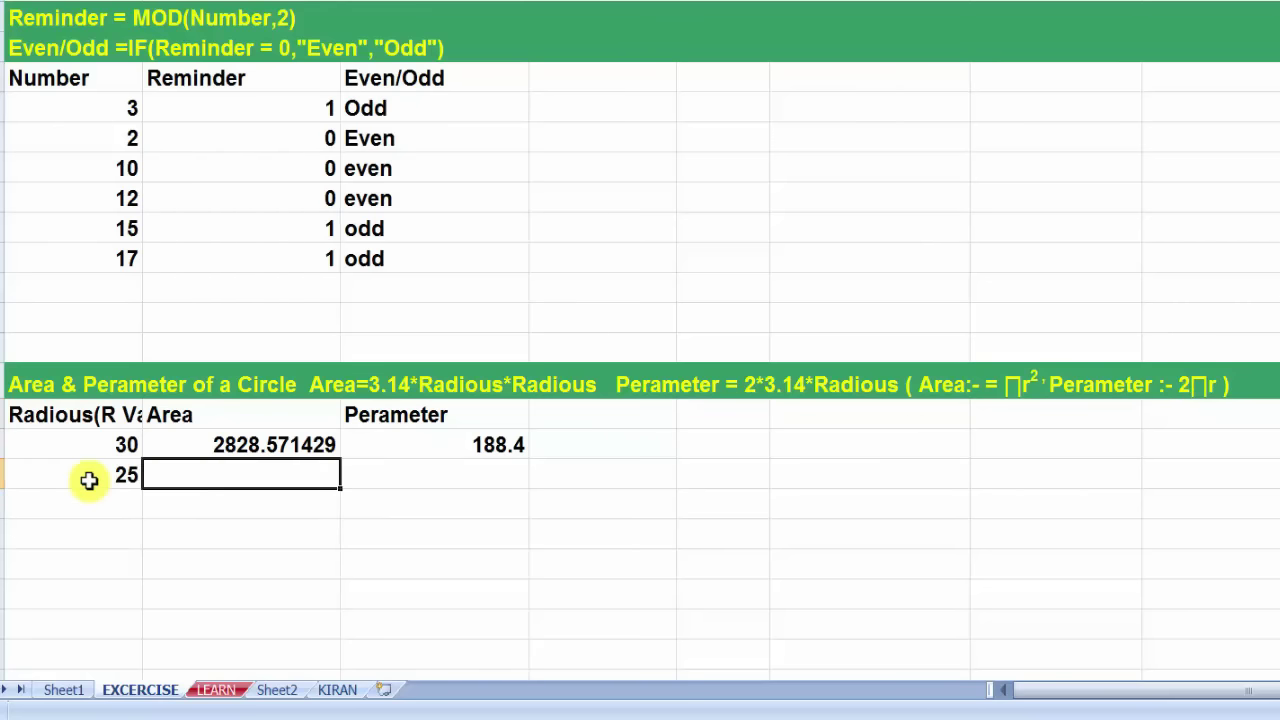
{"action": "left_click", "coordinate": [63, 472]}
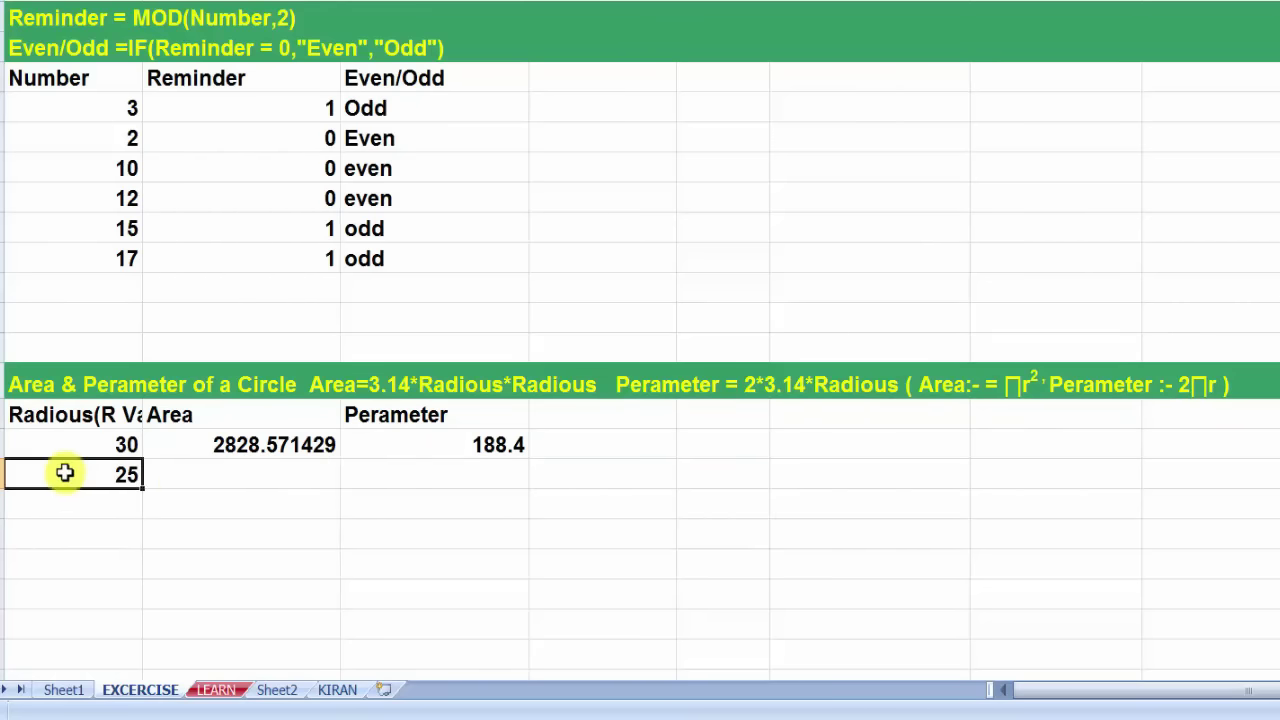
{"action": "left_click", "coordinate": [236, 482]}
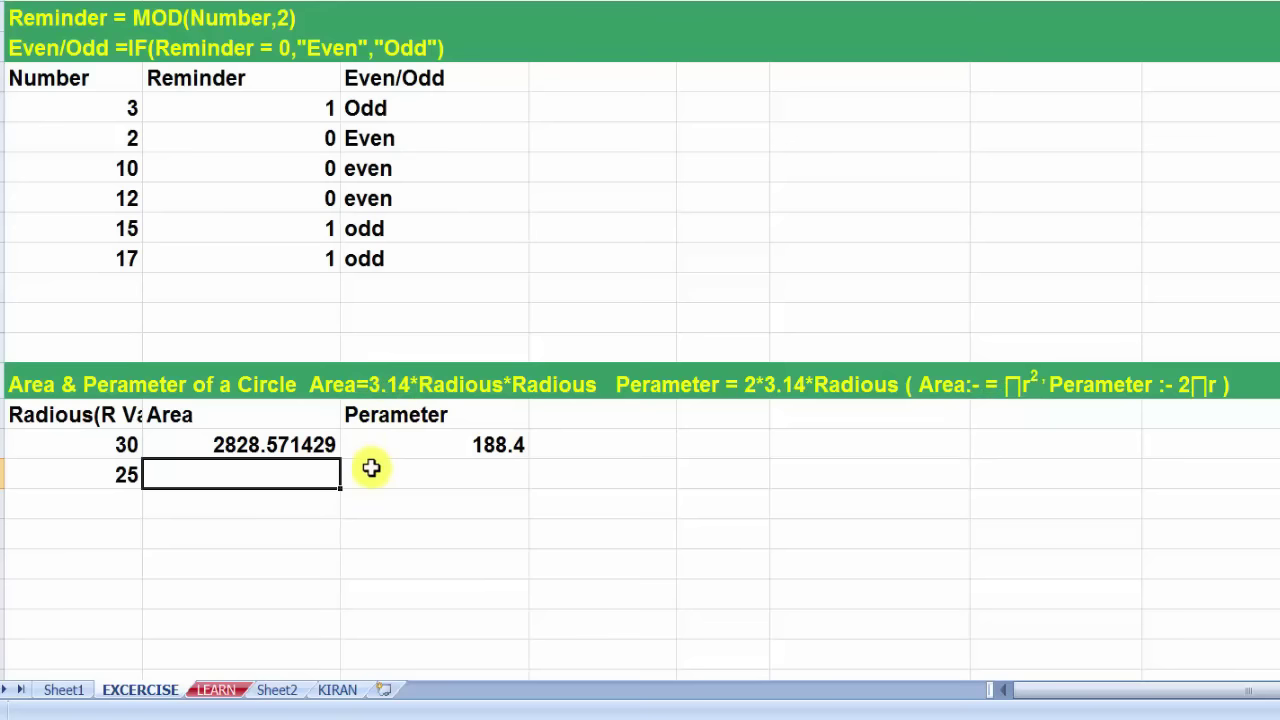
Step: Enter the area formula =A128*3.14*A128*A128 for radius 25, returning 49062.5
{"action": "type", "text": "="}
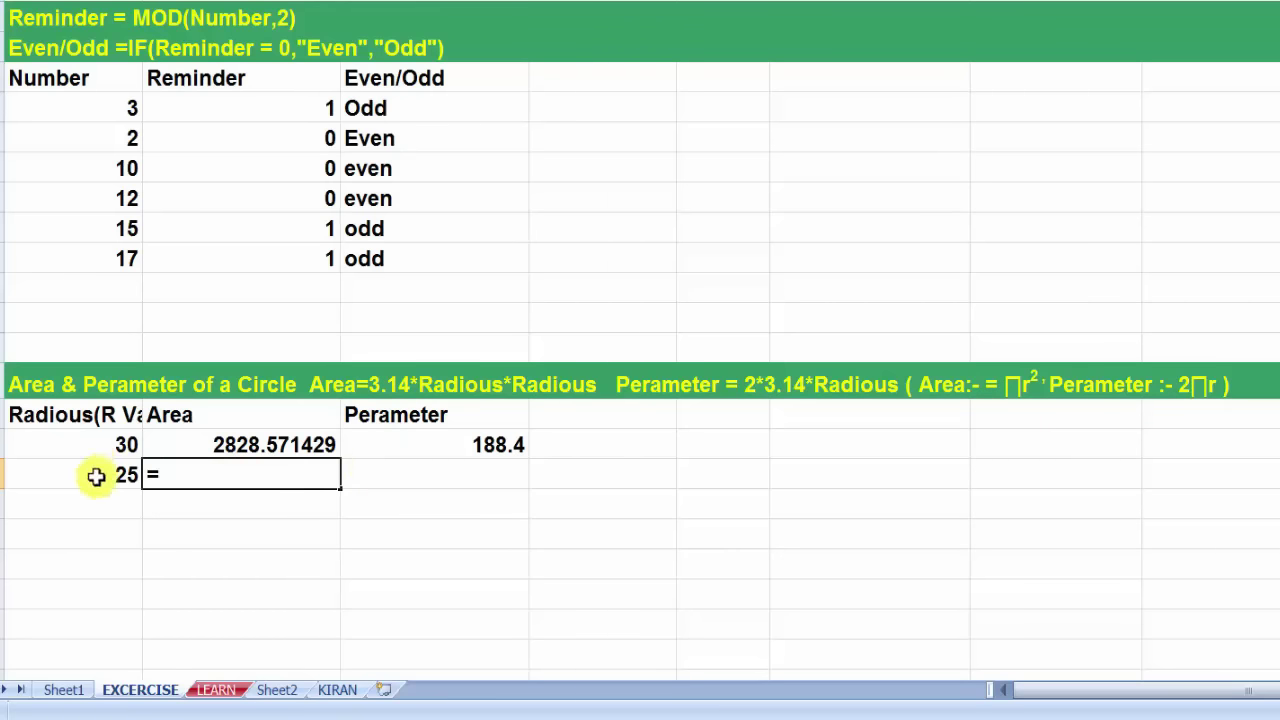
{"action": "left_click", "coordinate": [96, 476]}
{"action": "type", "text": "*"}
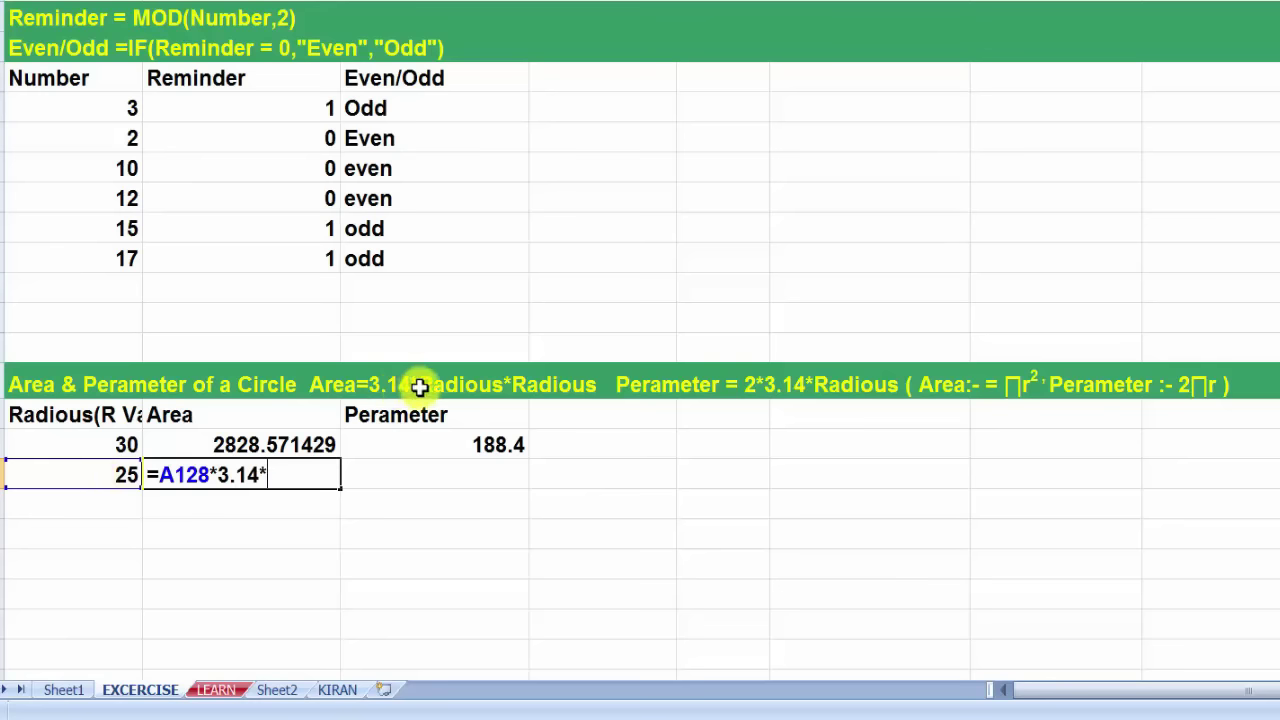
{"action": "left_click", "coordinate": [113, 477]}
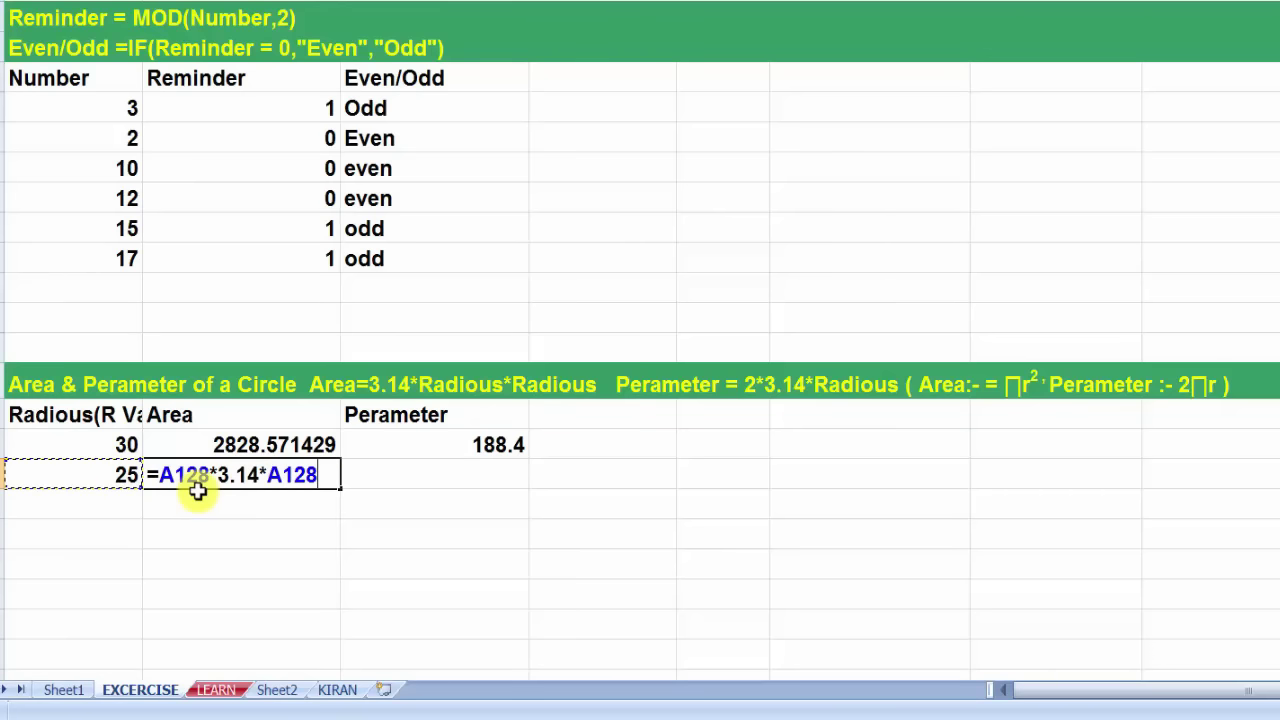
{"action": "left_click", "coordinate": [57, 471]}
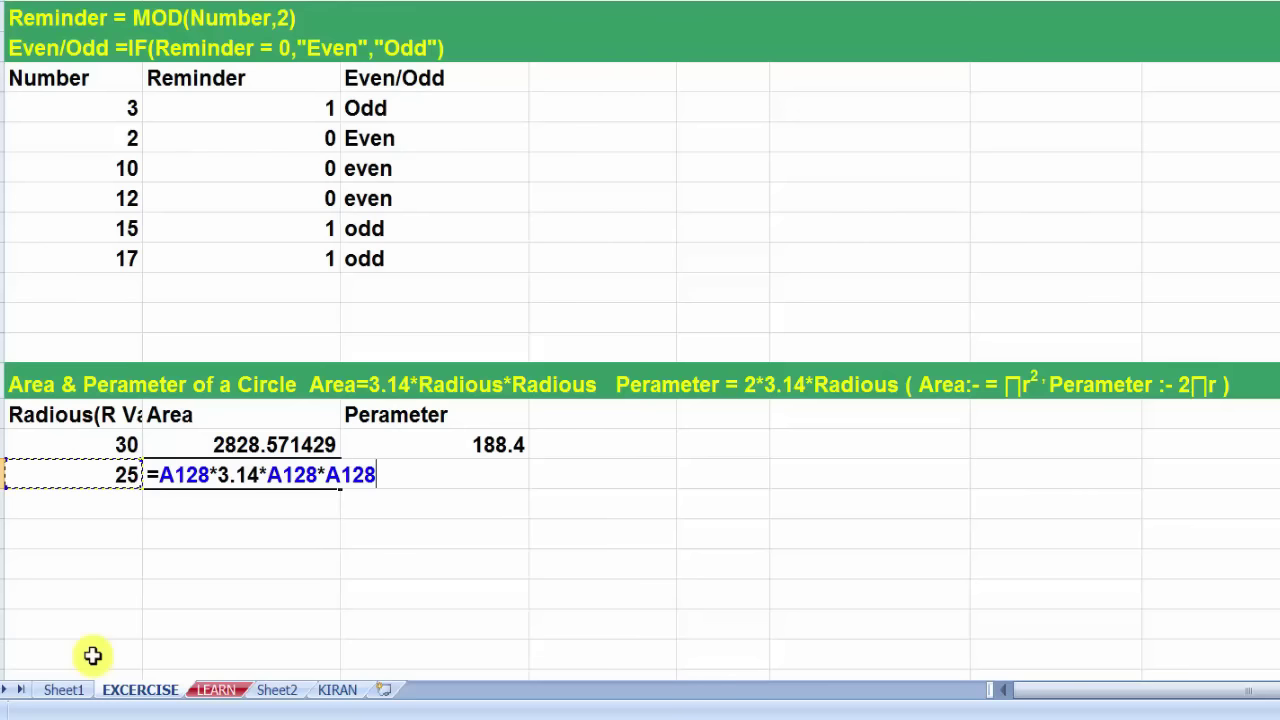
{"action": "key", "text": "Return"}
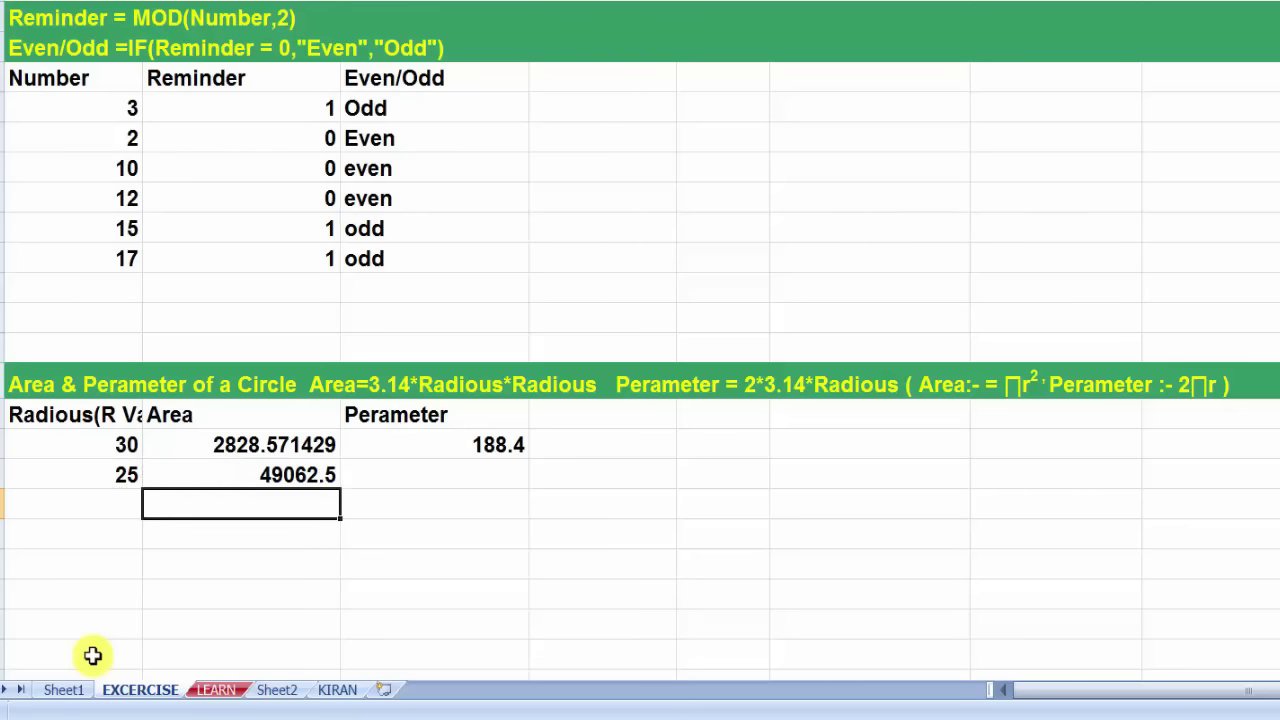
{"action": "left_click", "coordinate": [280, 476]}
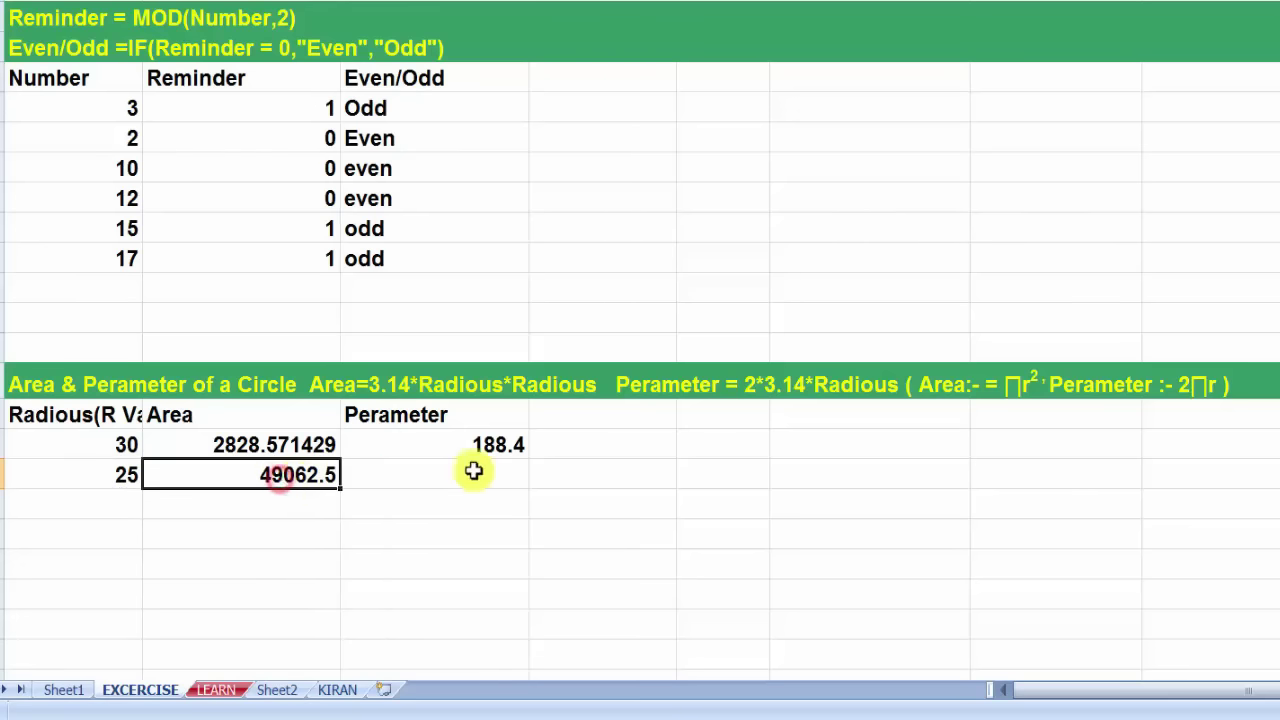
{"action": "left_click", "coordinate": [449, 474]}
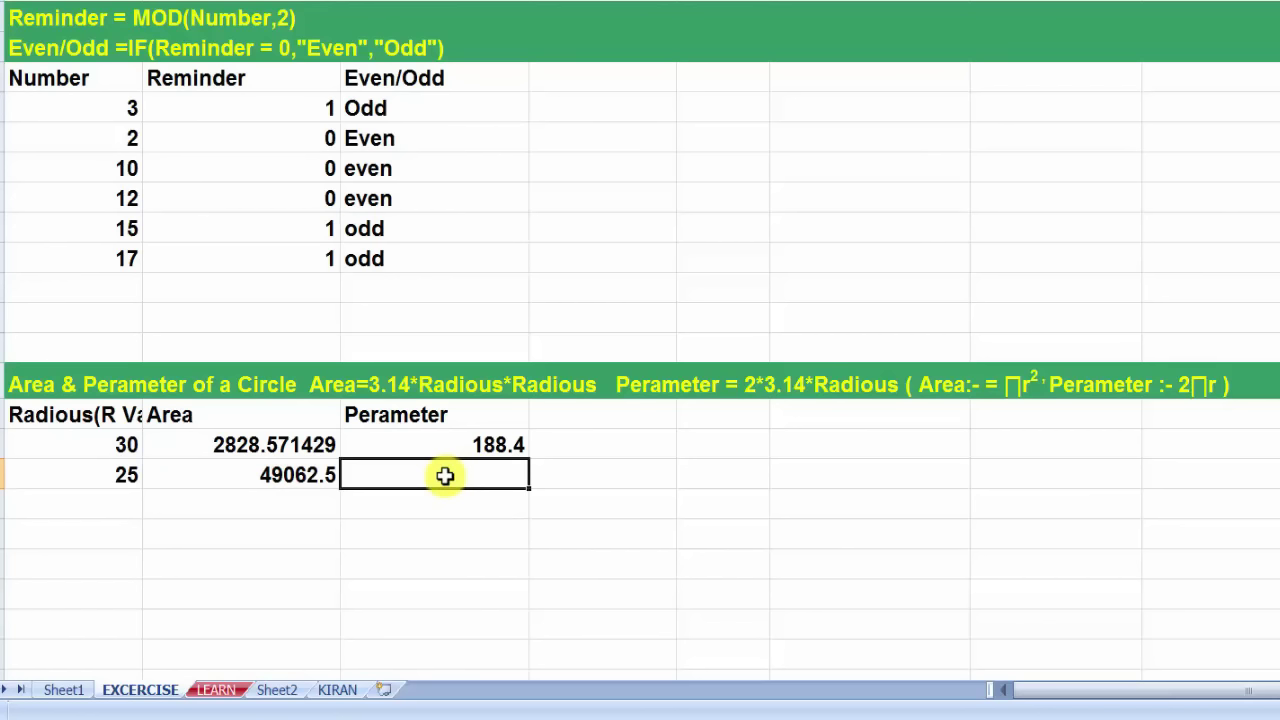
Step: Enter =2*3.14*A128 in the radius-25 Perameter cell, giving 157
{"action": "type", "text": "=2*3."}
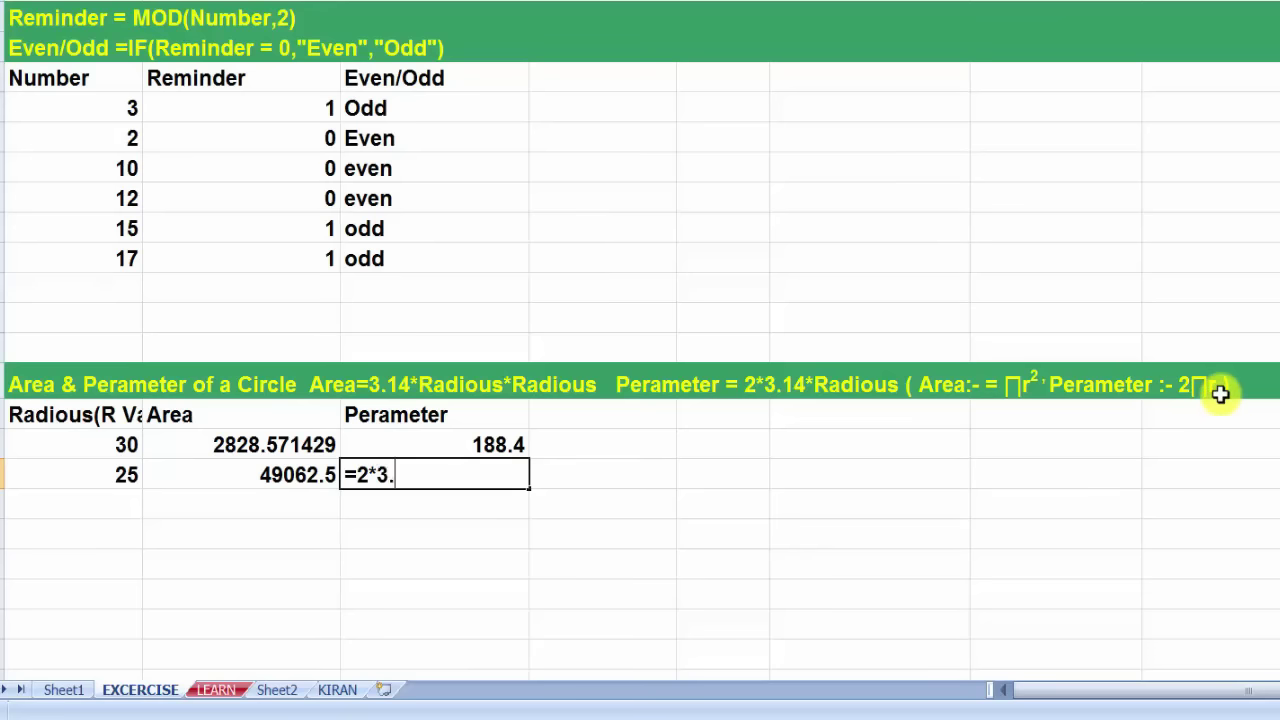
{"action": "type", "text": "14*"}
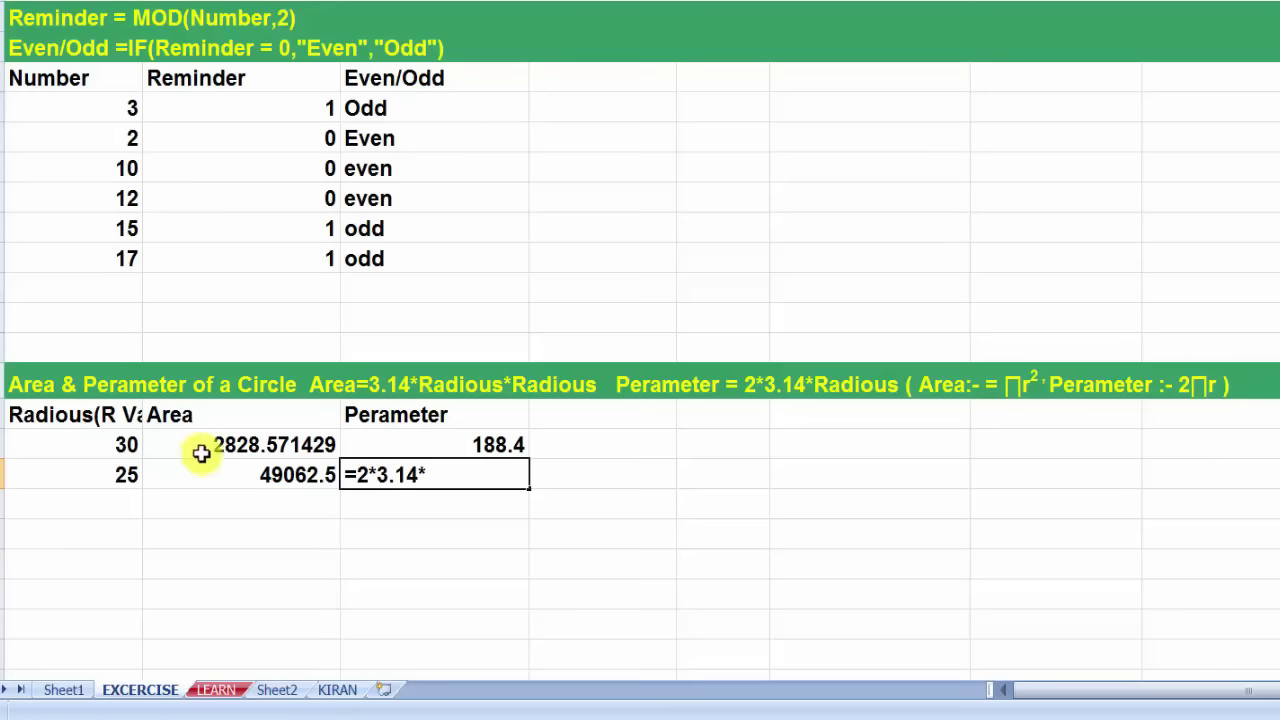
{"action": "left_click", "coordinate": [103, 474]}
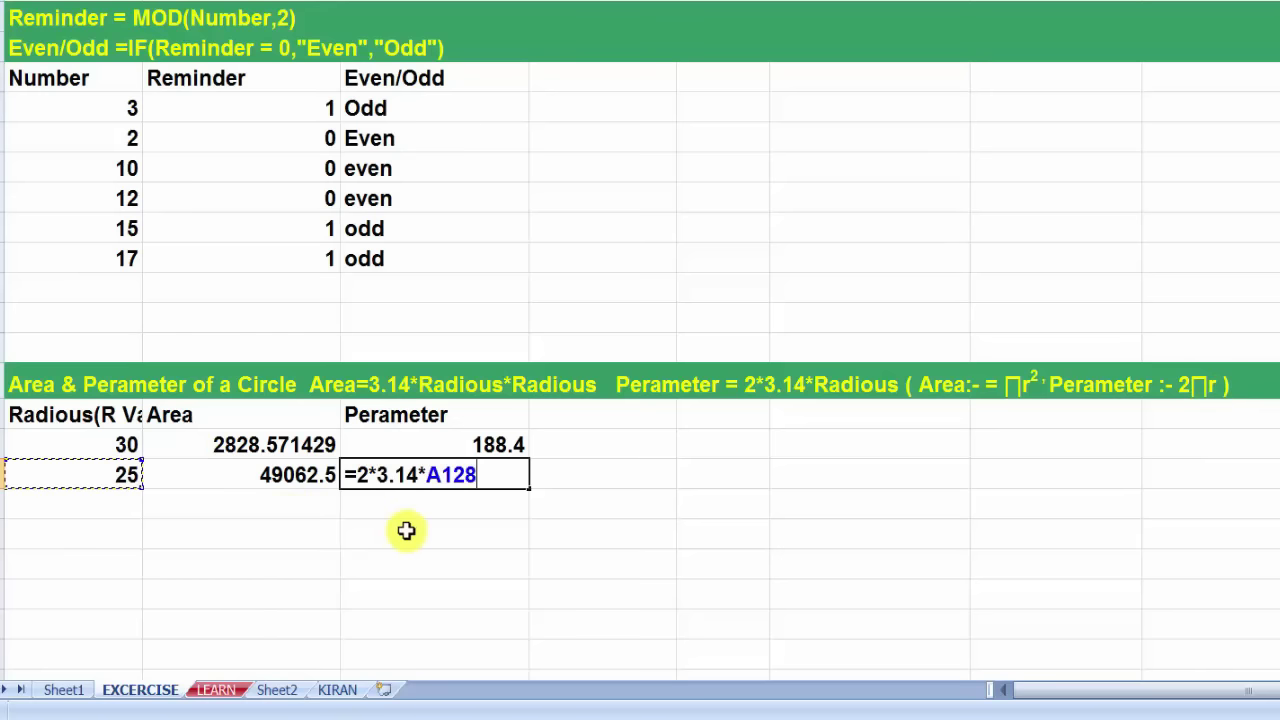
{"action": "key", "text": "Return"}
{"action": "left_click", "coordinate": [478, 478]}
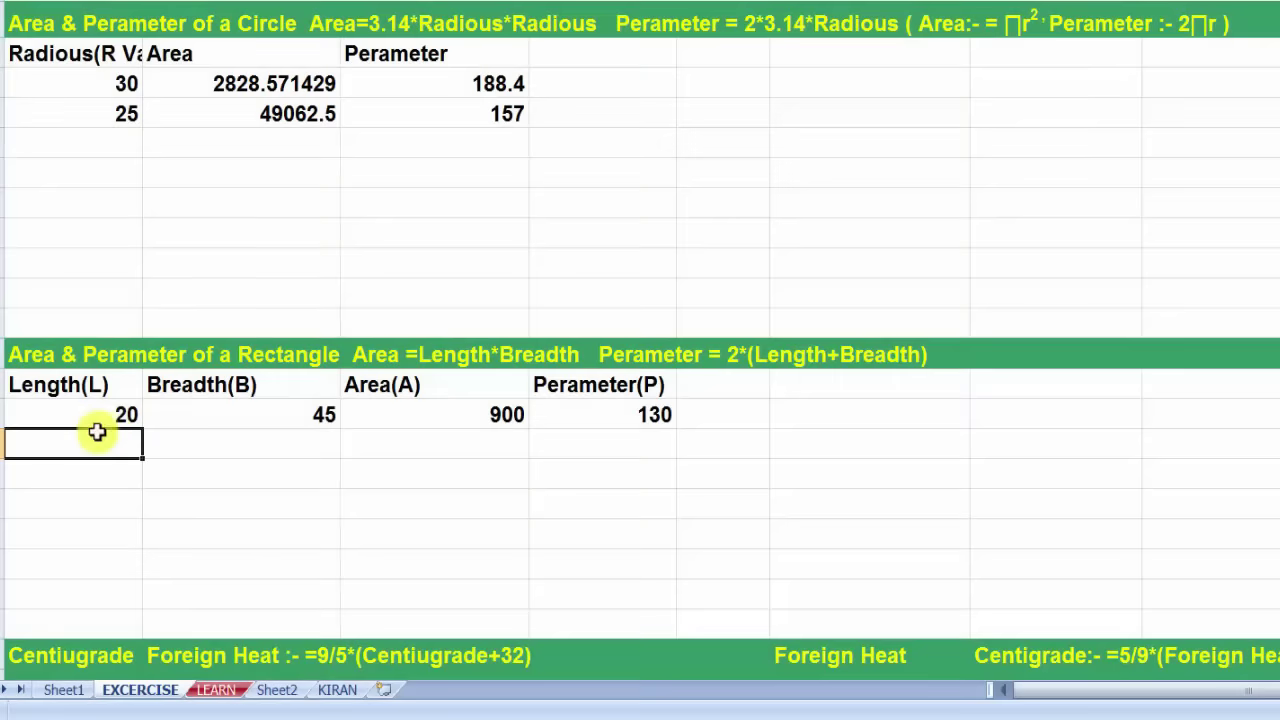
Step: Review the first rectangle's breadth 45, area 900 and perimeter 130
{"action": "left_click", "coordinate": [94, 428]}
{"action": "left_click", "coordinate": [171, 386]}
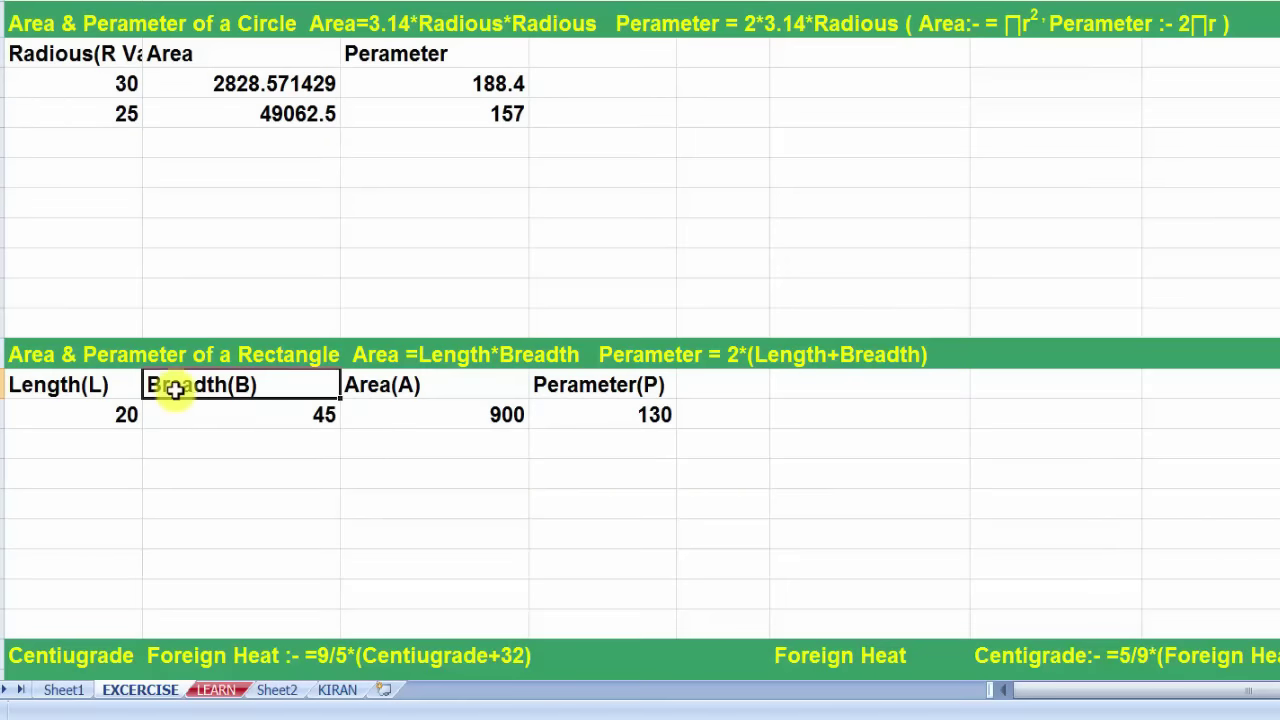
{"action": "left_click", "coordinate": [95, 428]}
{"action": "left_click", "coordinate": [234, 422]}
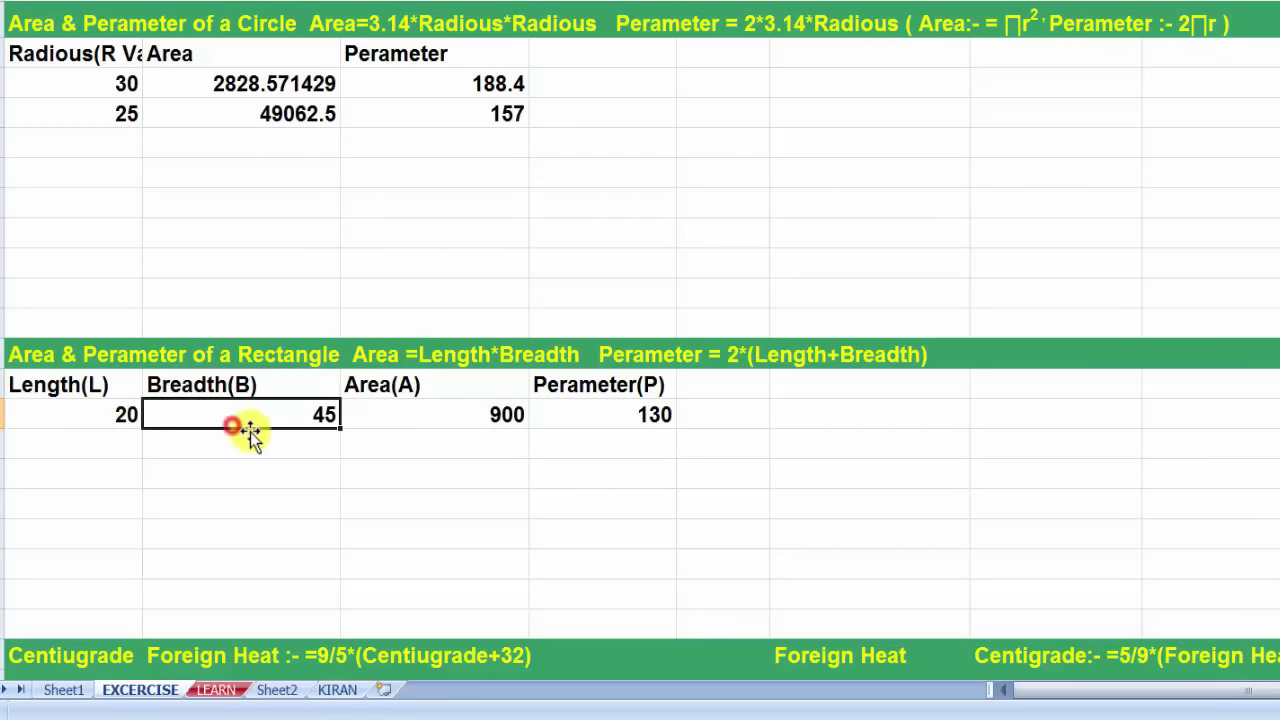
{"action": "left_click", "coordinate": [377, 421]}
{"action": "left_click", "coordinate": [591, 420]}
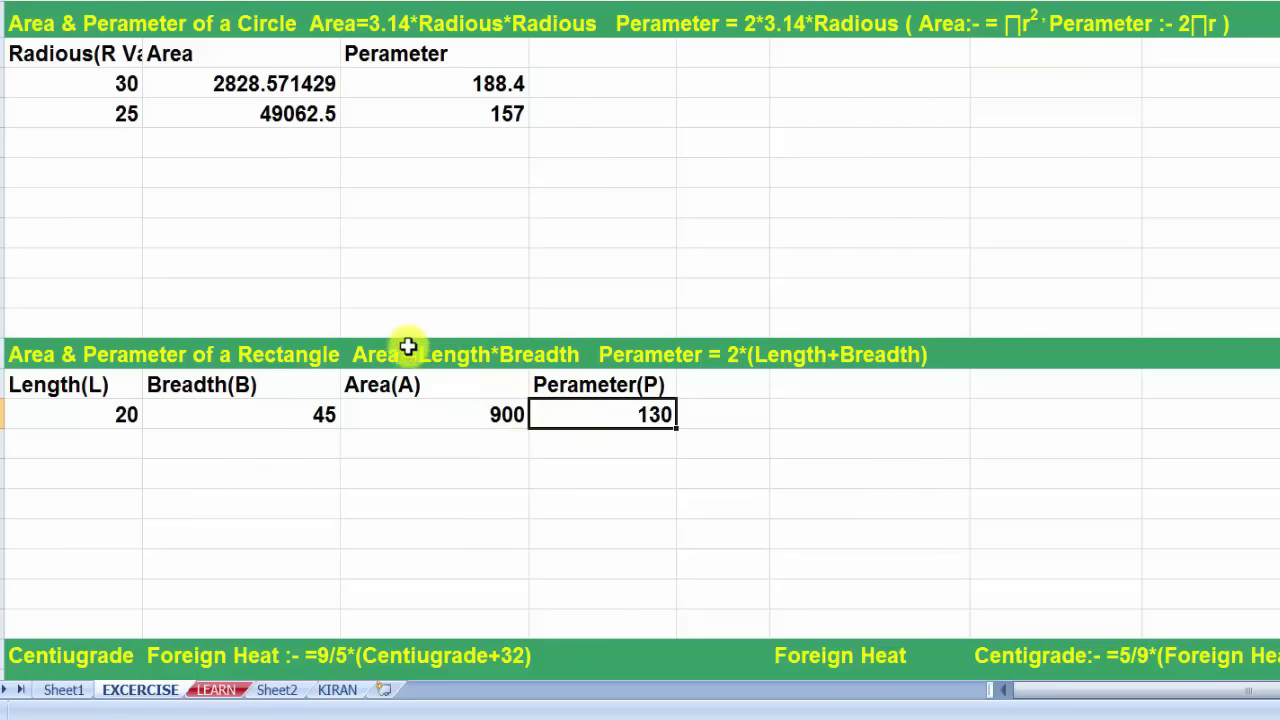
{"action": "left_click", "coordinate": [414, 352]}
{"action": "left_click", "coordinate": [615, 356]}
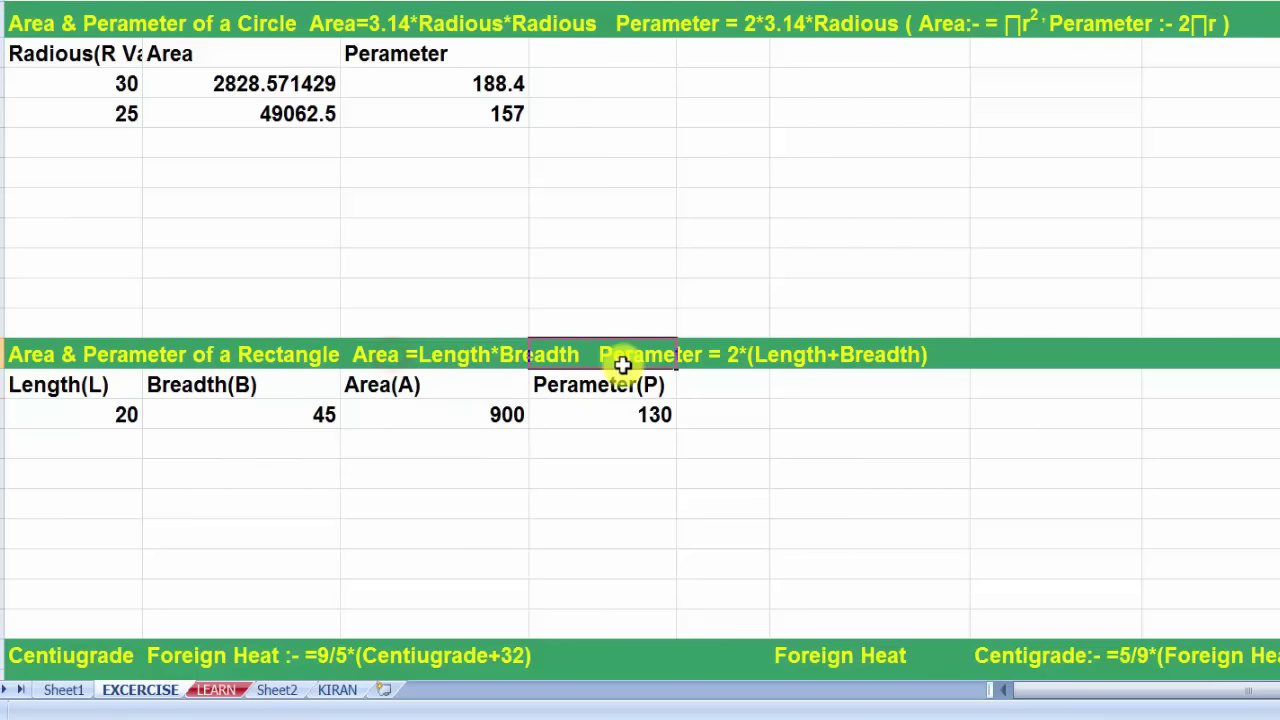
Step: Enter length 10 and breadth 20 in the row below the first rectangle
{"action": "left_click", "coordinate": [75, 444]}
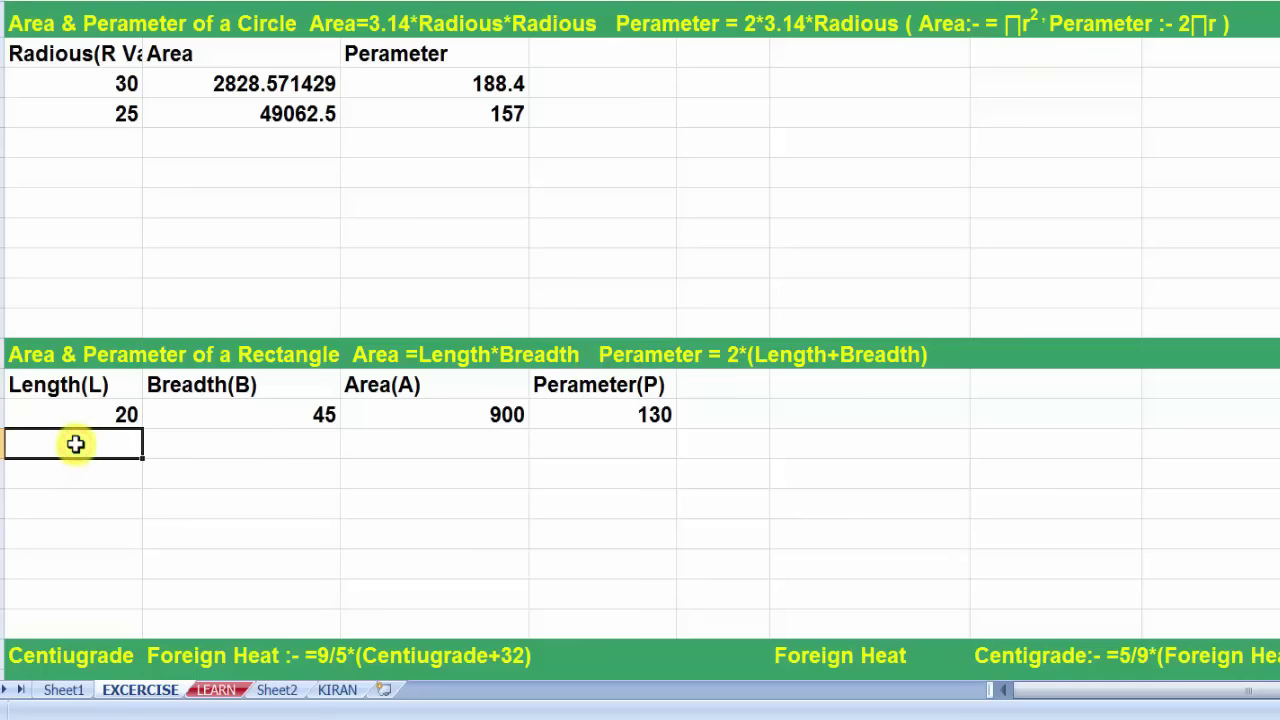
{"action": "type", "text": "10"}
{"action": "key", "text": "Tab"}
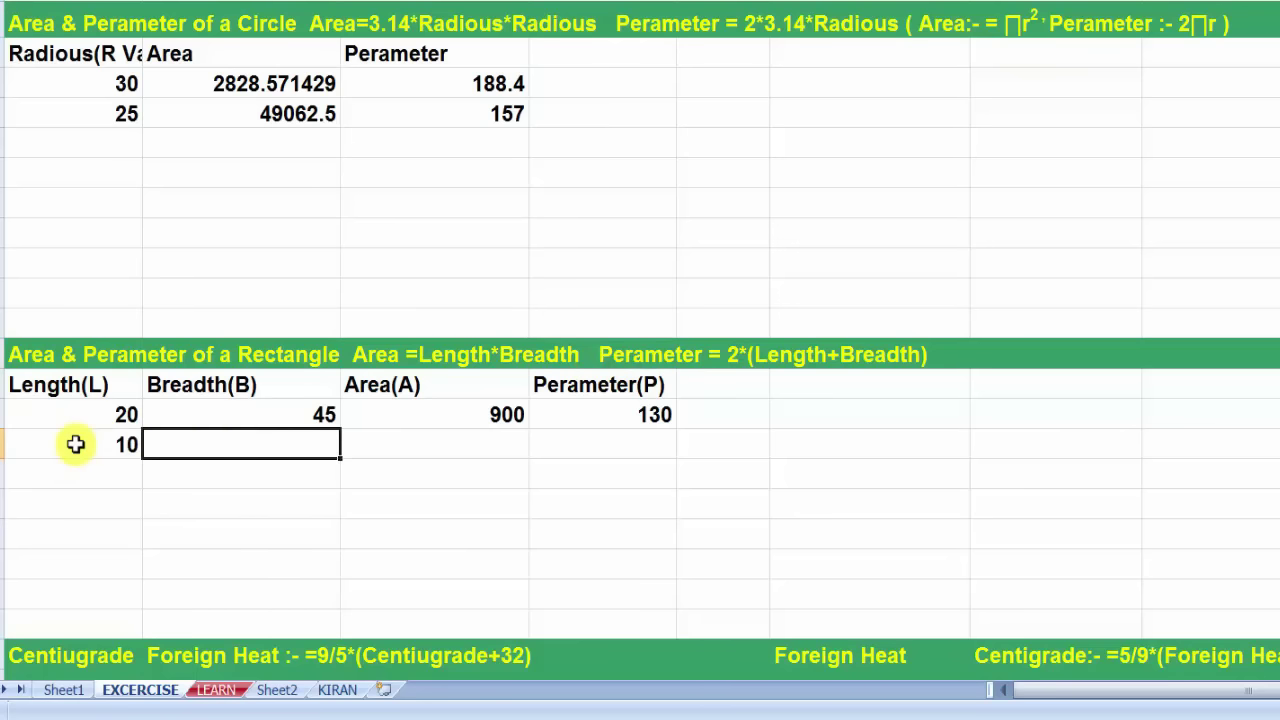
{"action": "type", "text": "20"}
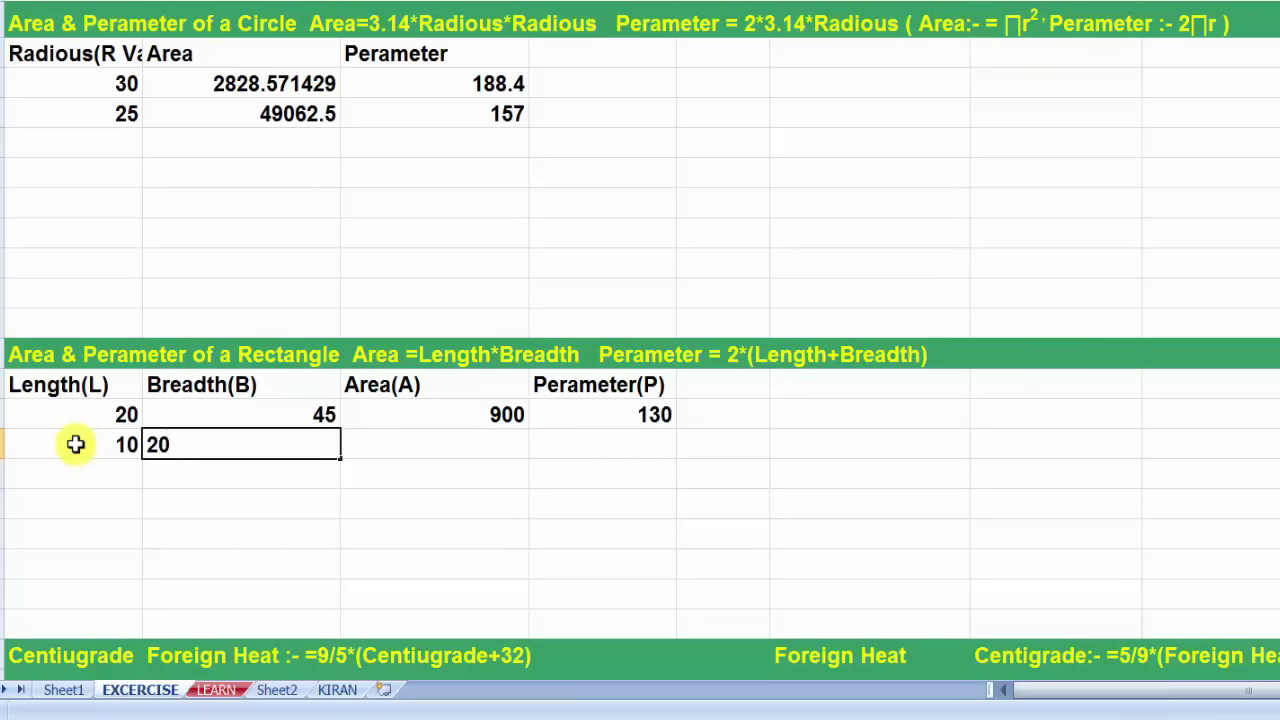
{"action": "key", "text": "Tab"}
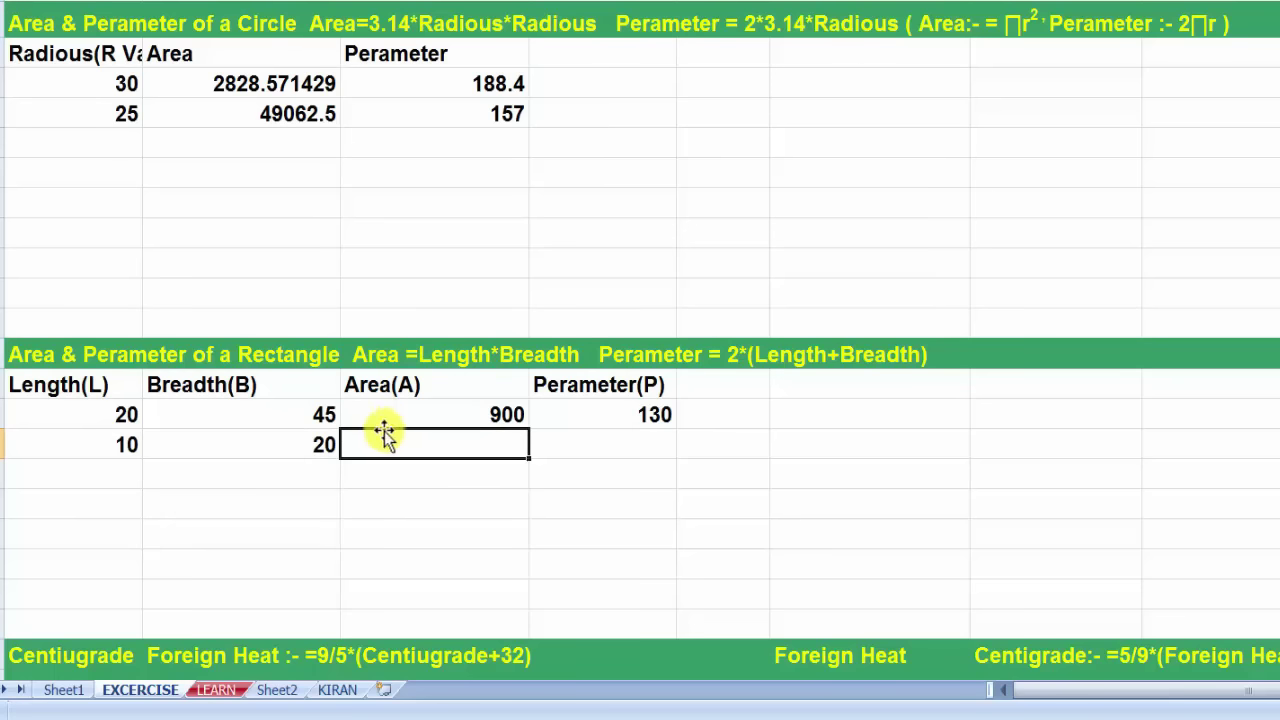
Step: Compute the second rectangle's area with =A139*B139, giving 200
{"action": "type", "text": "="}
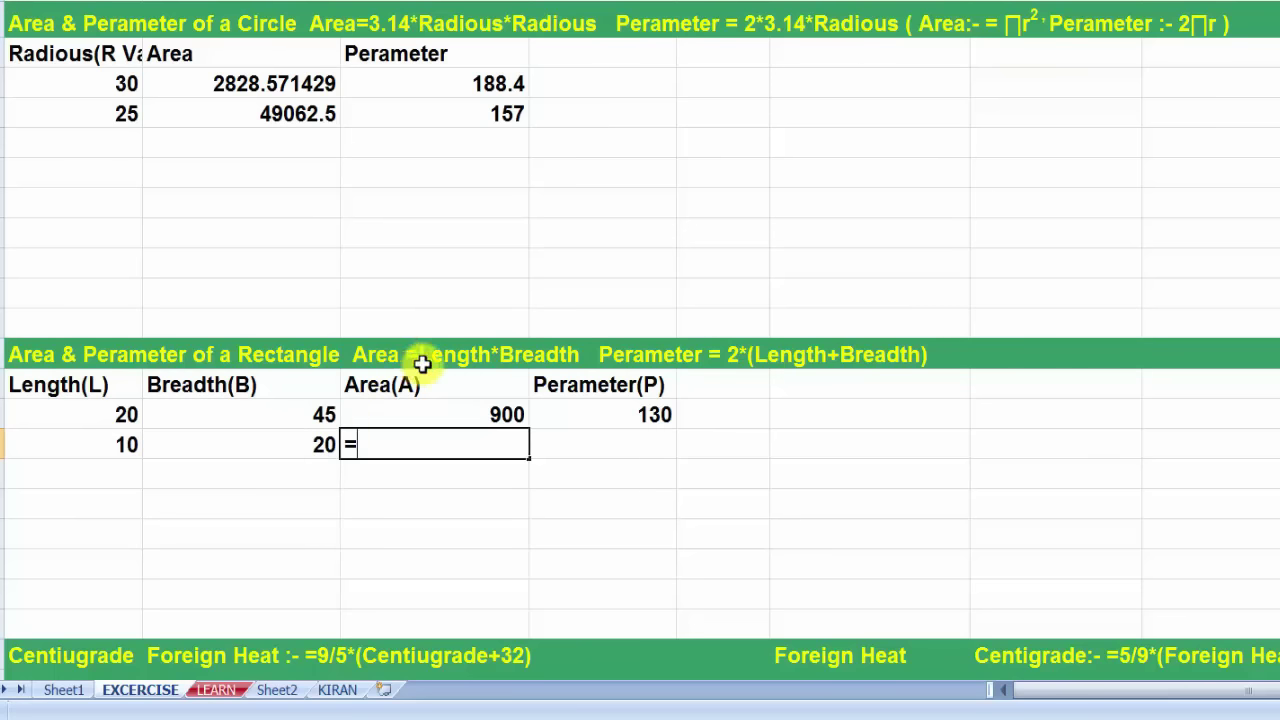
{"action": "left_click", "coordinate": [100, 443]}
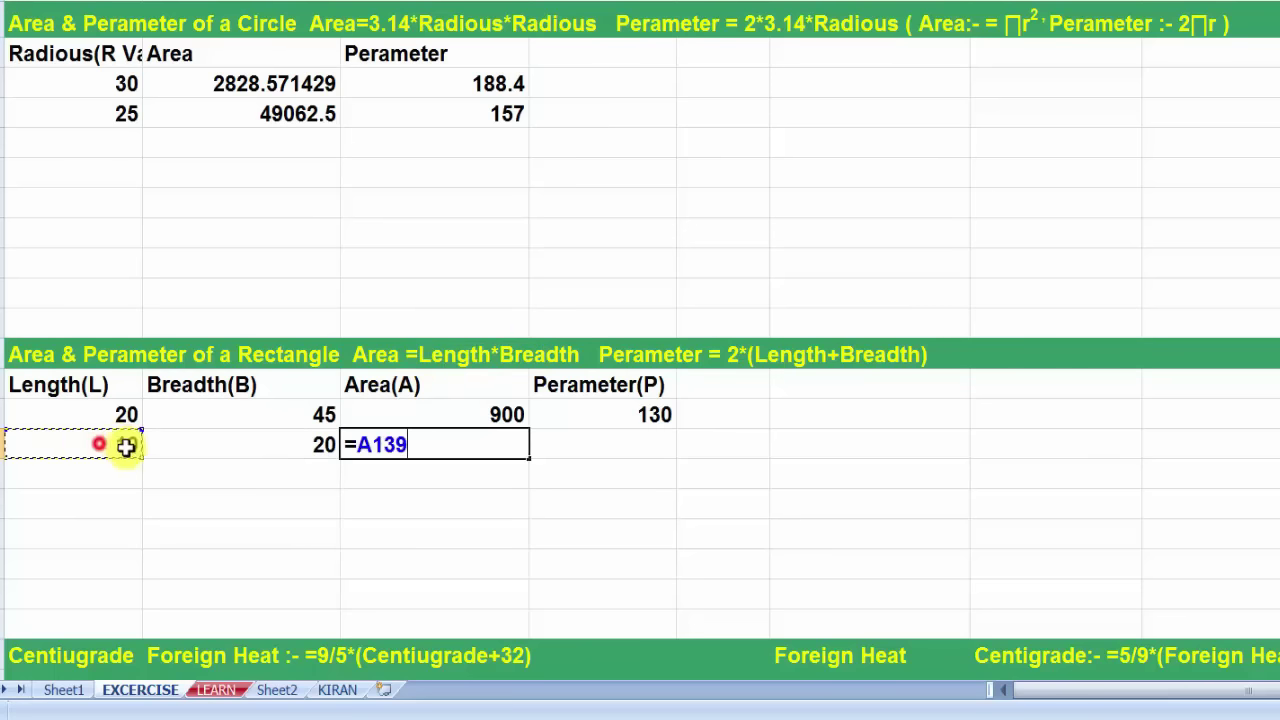
{"action": "type", "text": "*"}
{"action": "left_click", "coordinate": [229, 444]}
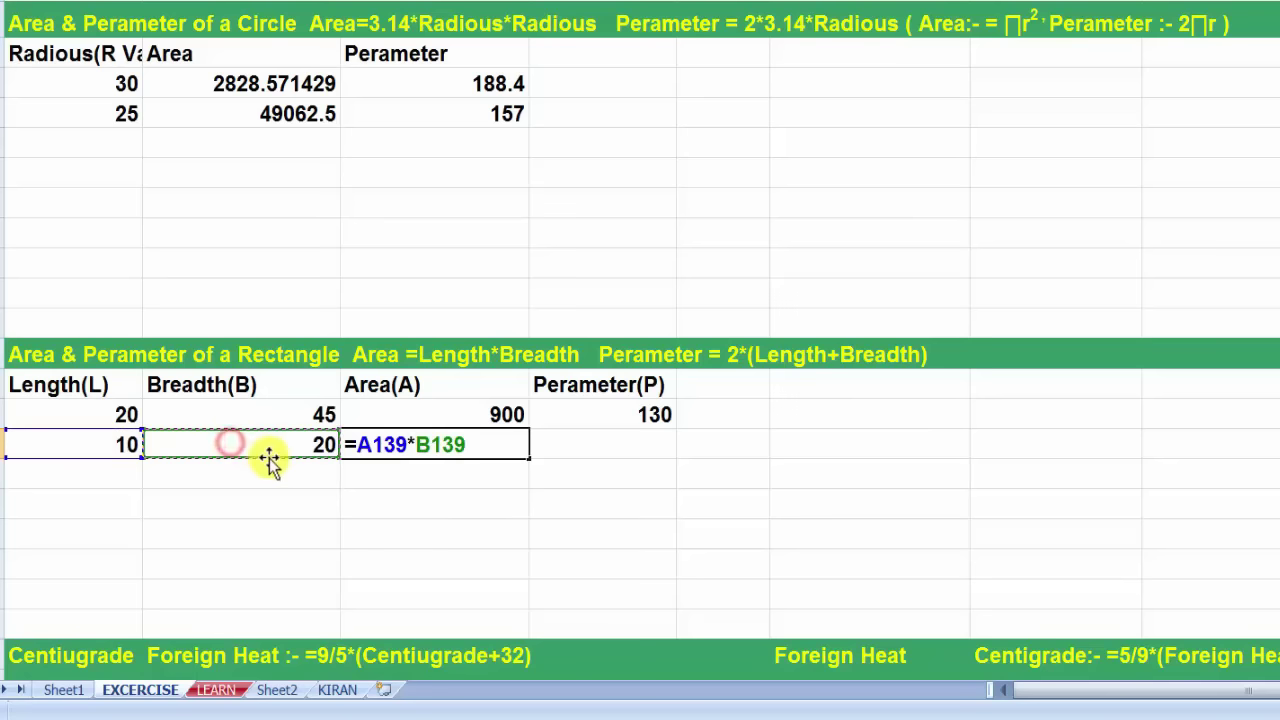
{"action": "key", "text": "Right"}
{"action": "key", "text": "Left"}
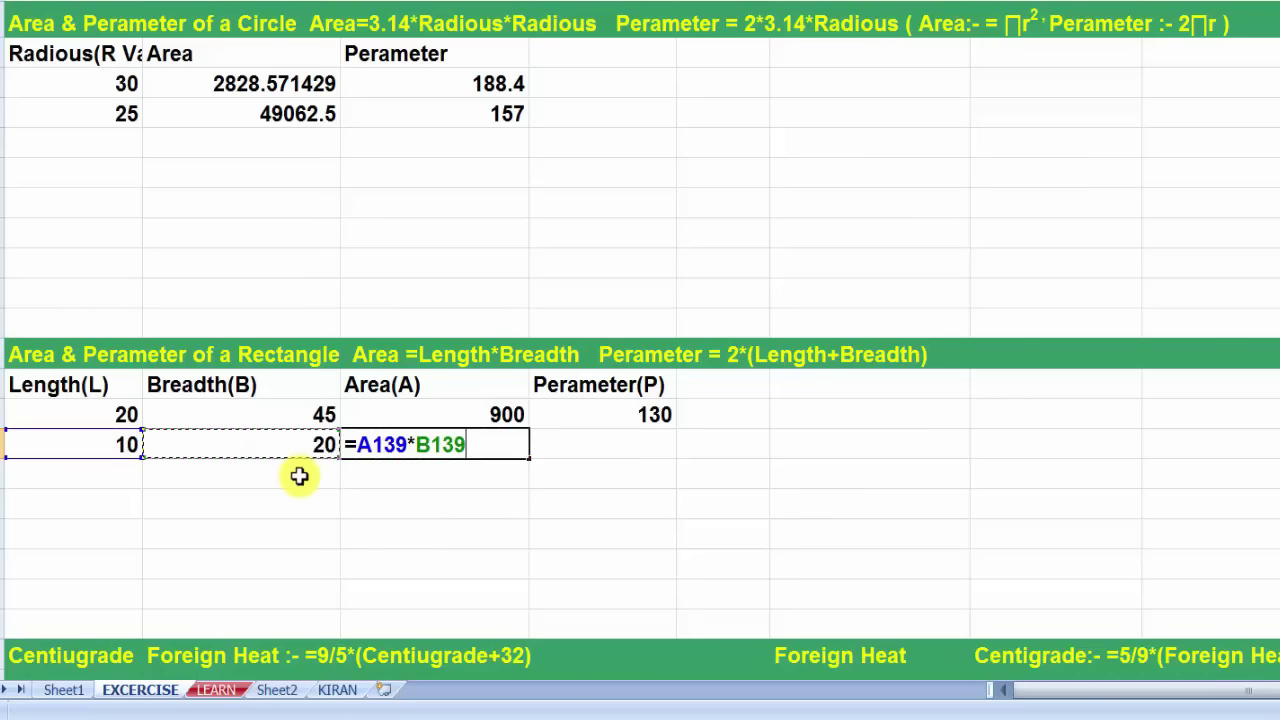
{"action": "key", "text": "Return"}
{"action": "left_click", "coordinate": [471, 444]}
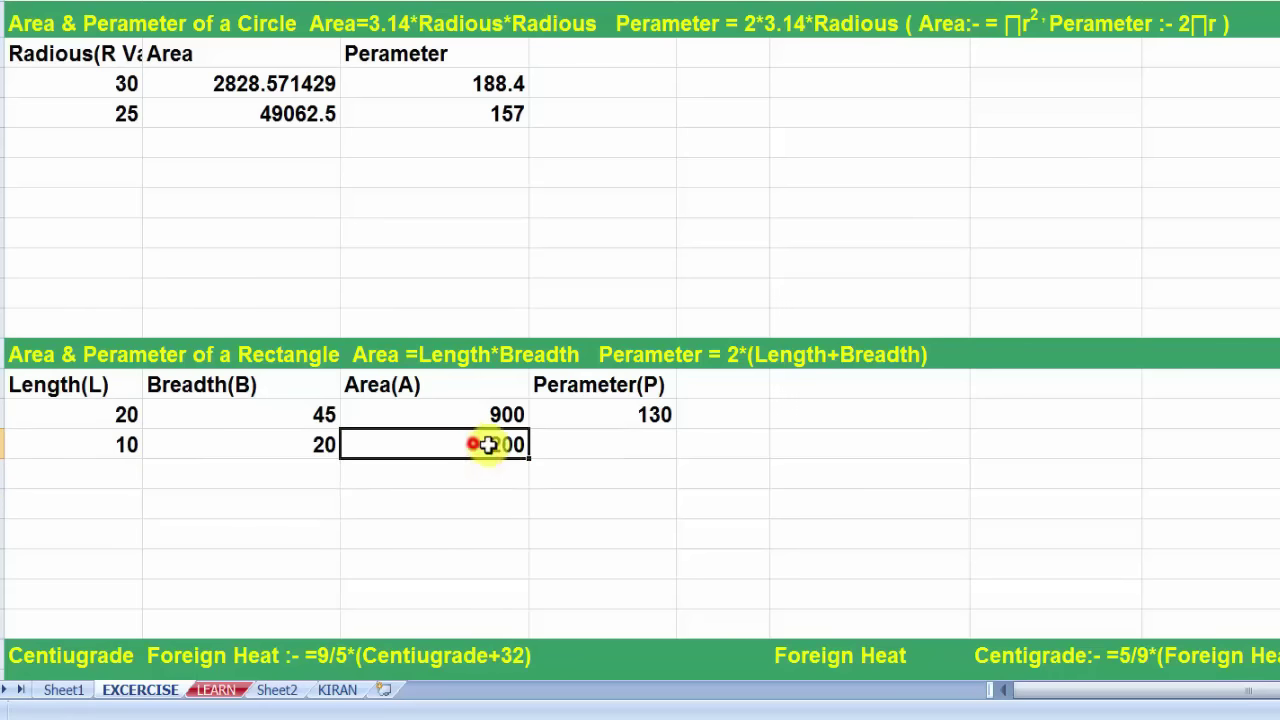
{"action": "left_click", "coordinate": [601, 442]}
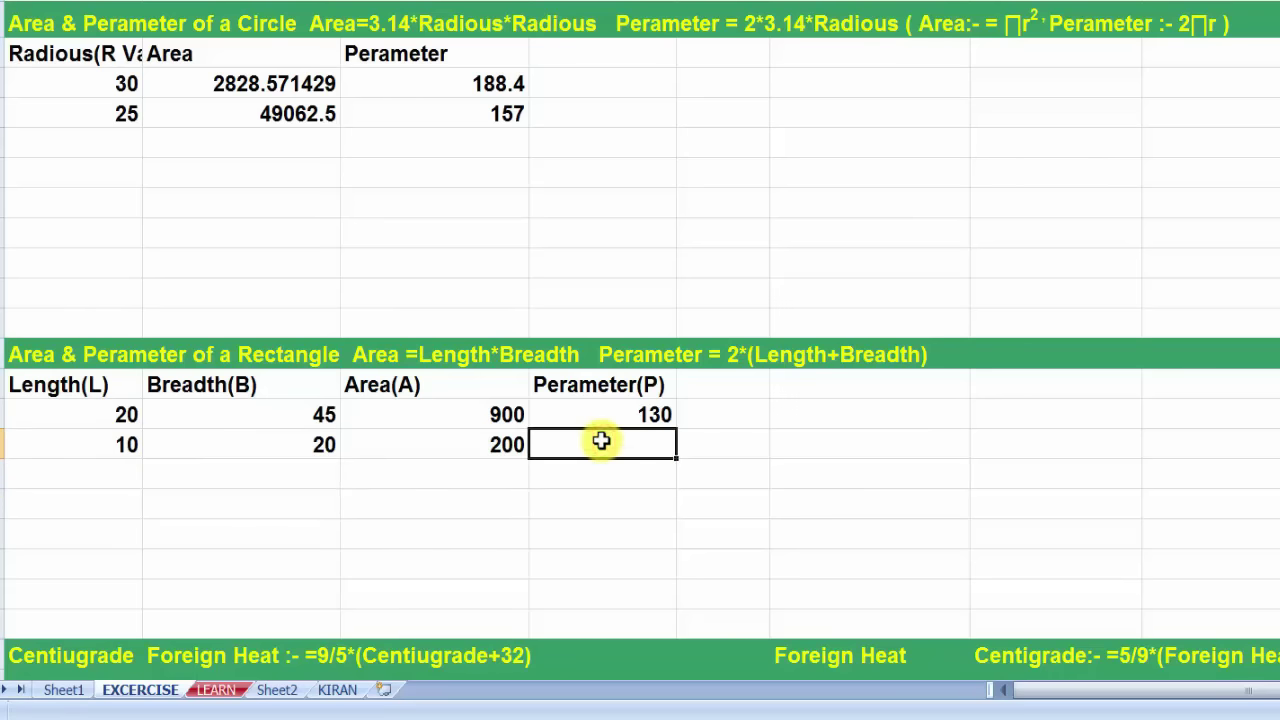
Step: Enter =2*(A139+B139) in D139 so the 10-by-20 rectangle's perimeter shows 60
{"action": "type", "text": "=2*"}
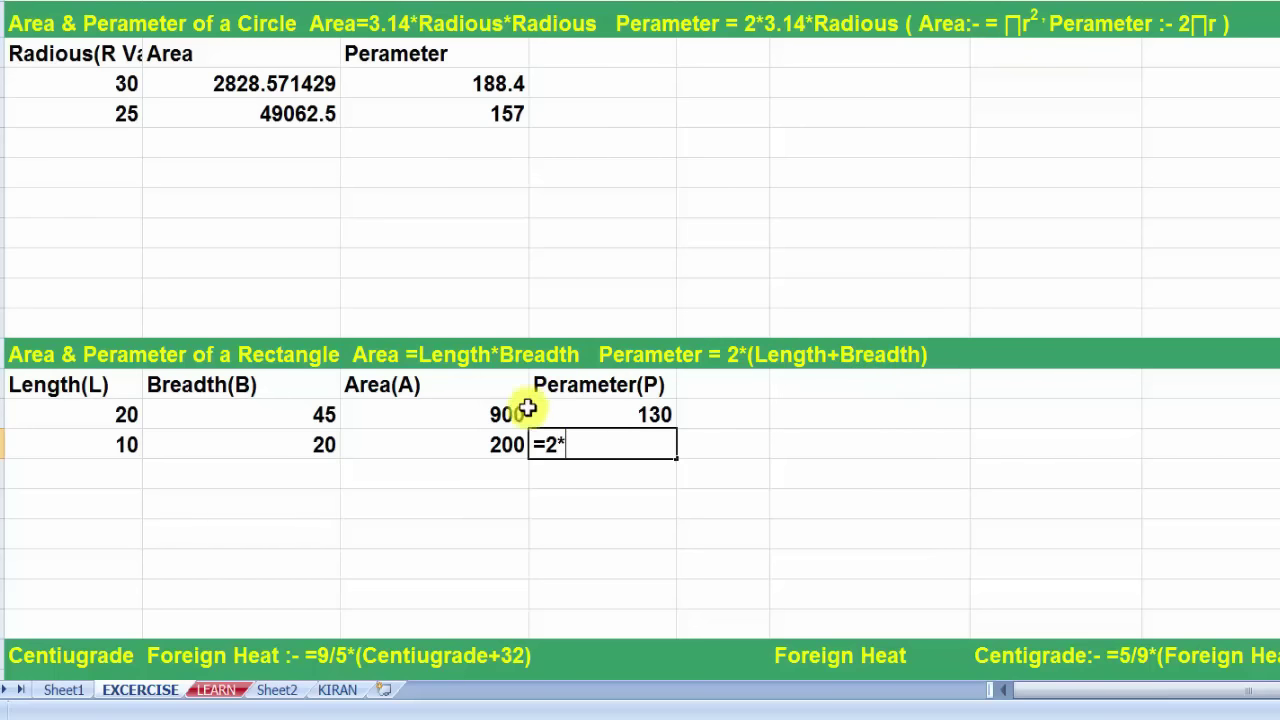
{"action": "left_click", "coordinate": [118, 442]}
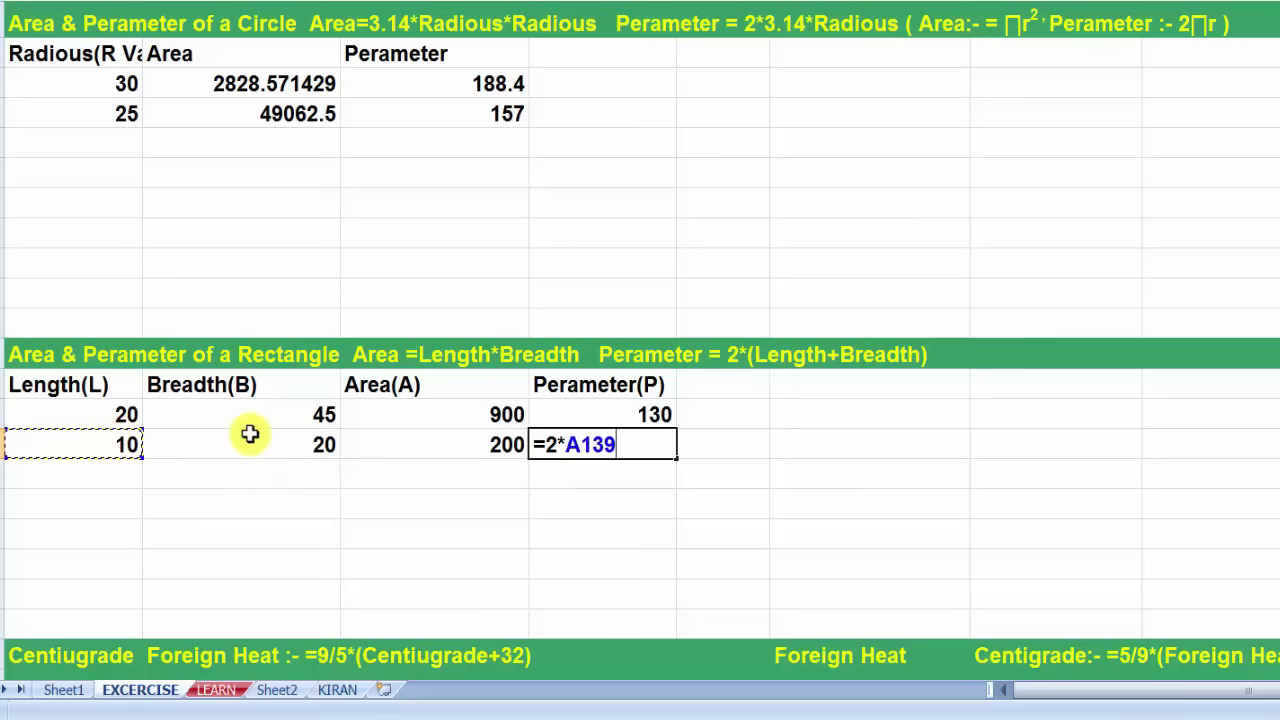
{"action": "key", "text": "BackSpace"}
{"action": "key", "text": "BackSpace"}
{"action": "key", "text": "BackSpace"}
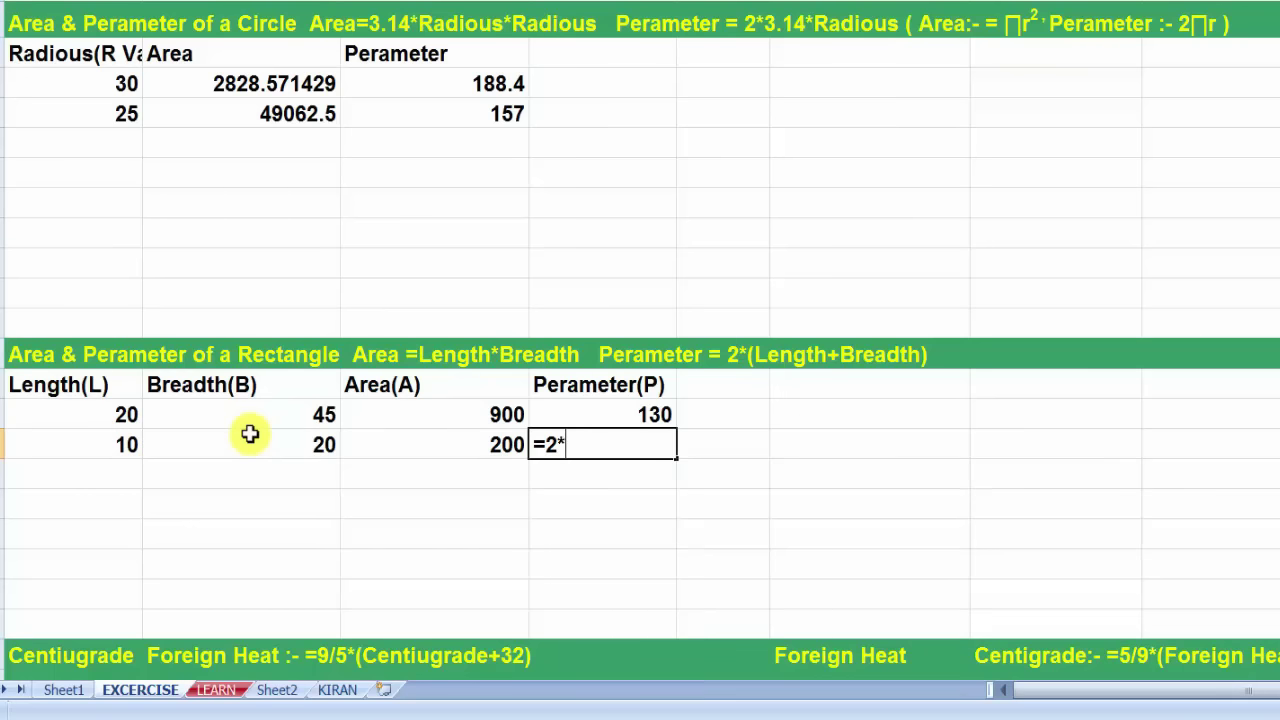
{"action": "left_click", "coordinate": [124, 440]}
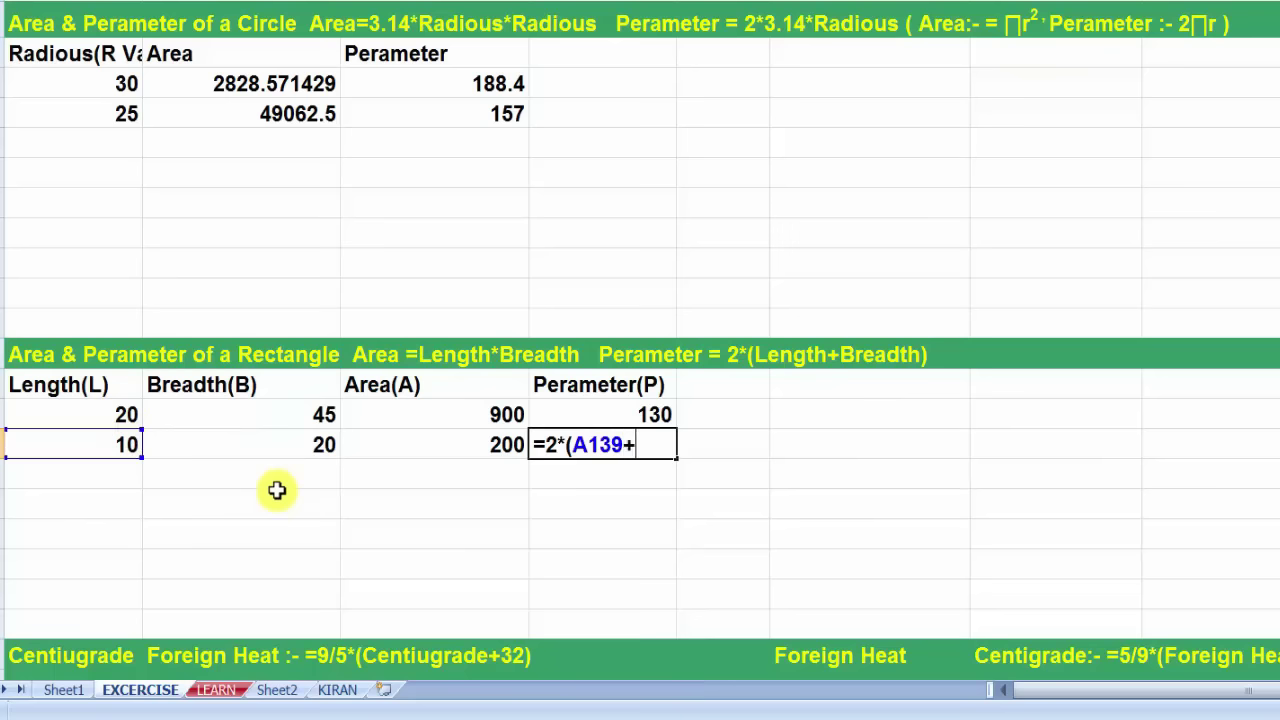
{"action": "left_click", "coordinate": [278, 447]}
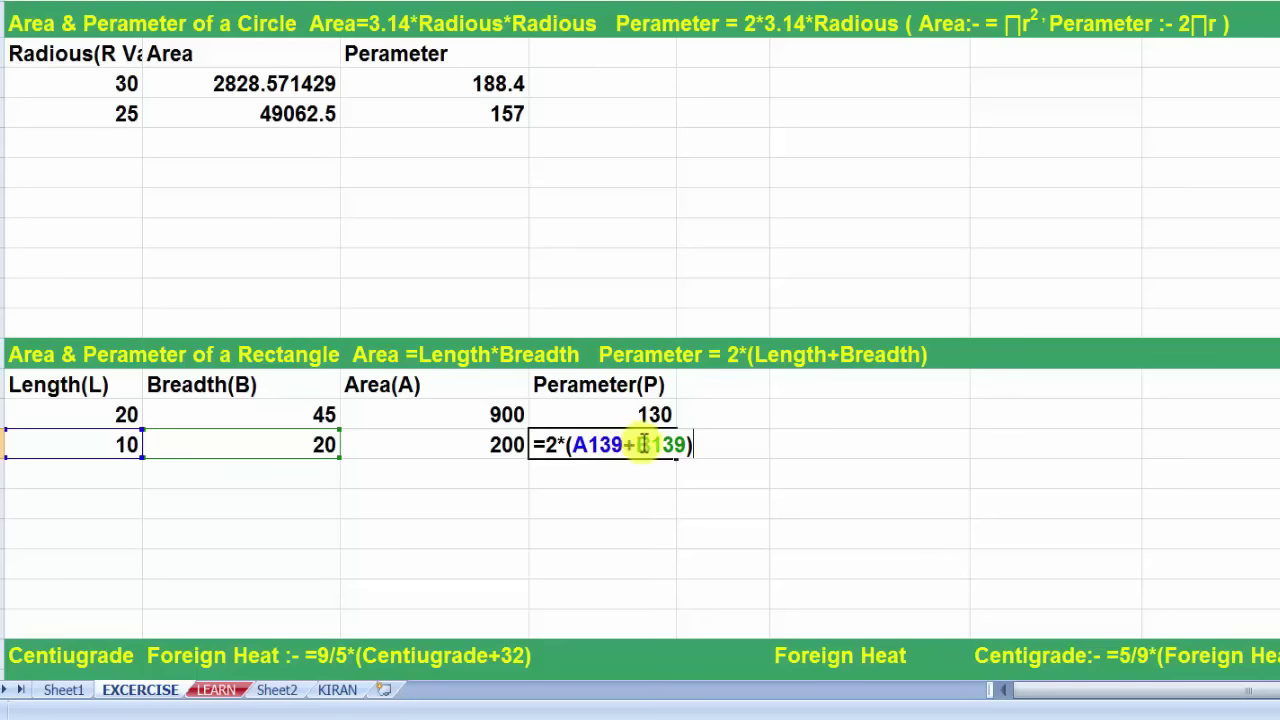
{"action": "key", "text": "Return"}
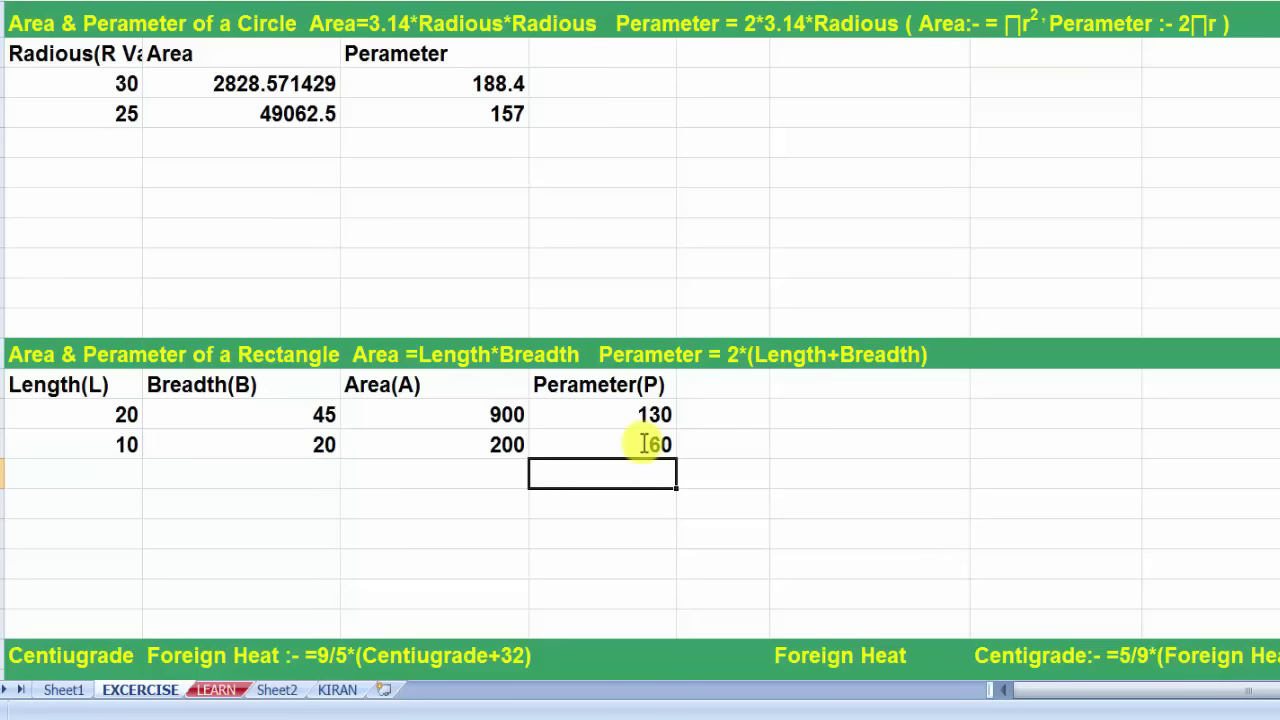
Step: Review the existing Centigrade 33 and Foreign Heat 117 values in the conversion table
{"action": "scroll", "coordinate": [416, 534], "scroll_direction": "down", "scroll_amount": 2}
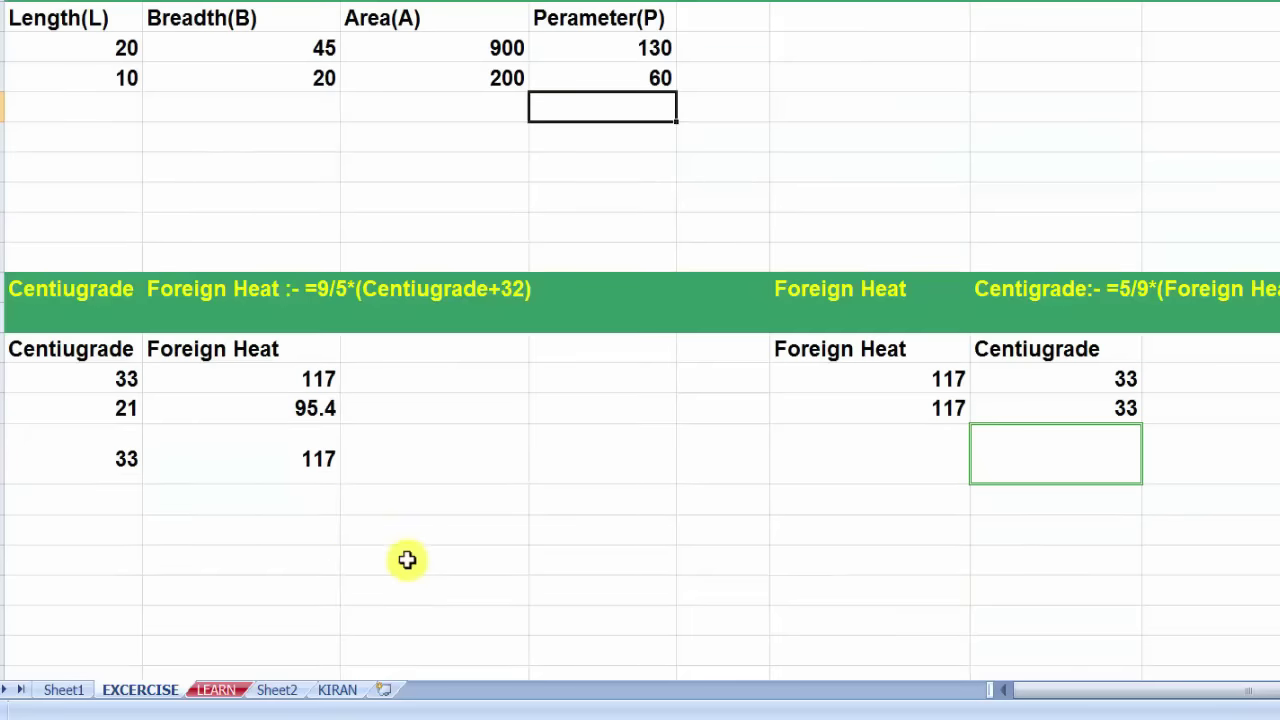
{"action": "left_click", "coordinate": [88, 377]}
{"action": "left_click", "coordinate": [221, 372]}
{"action": "left_click", "coordinate": [100, 379]}
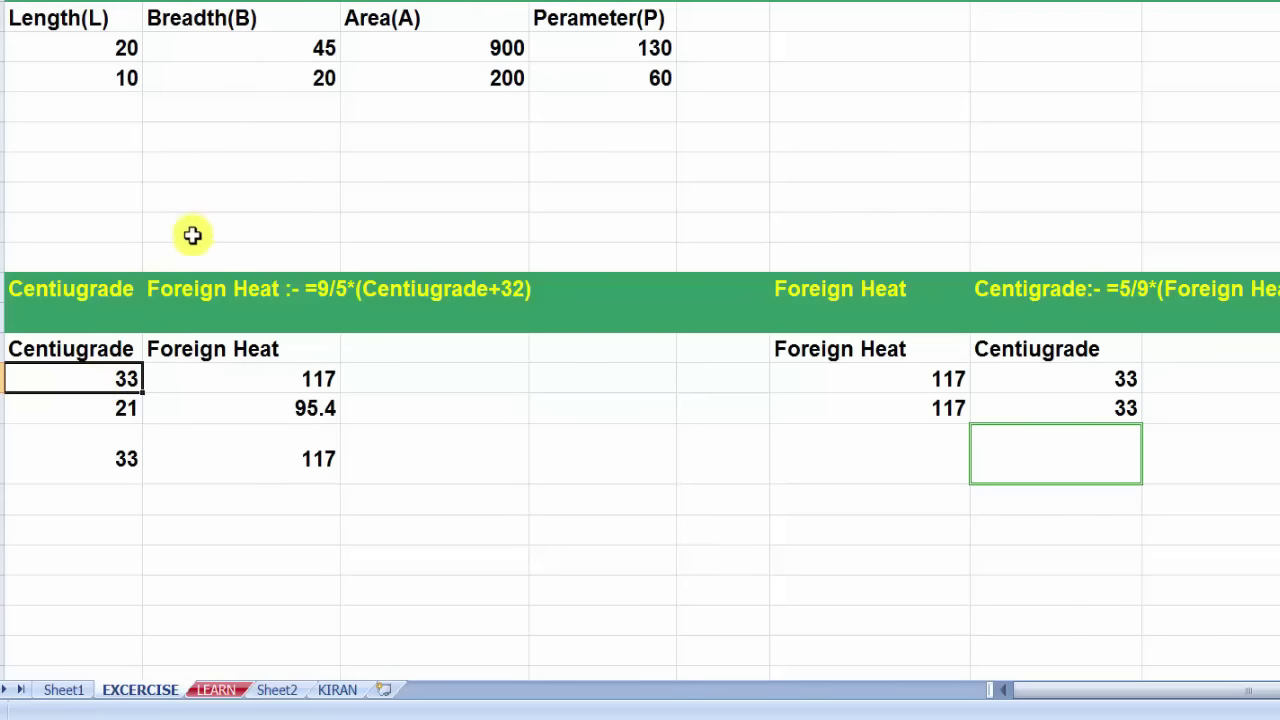
{"action": "left_click", "coordinate": [229, 374]}
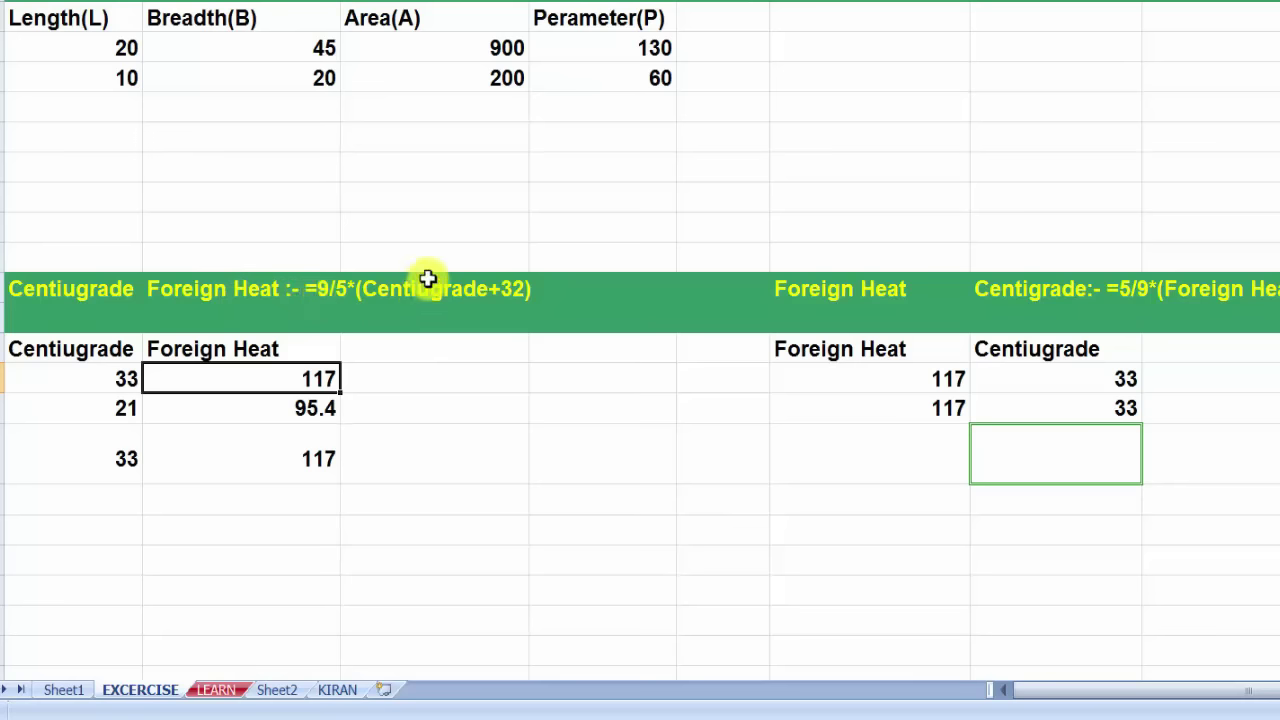
Step: Rebuild the Fahrenheit formula beside 33 as =9/5*(A151+32), showing 117
{"action": "left_click", "coordinate": [274, 462]}
{"action": "key", "text": "Delete"}
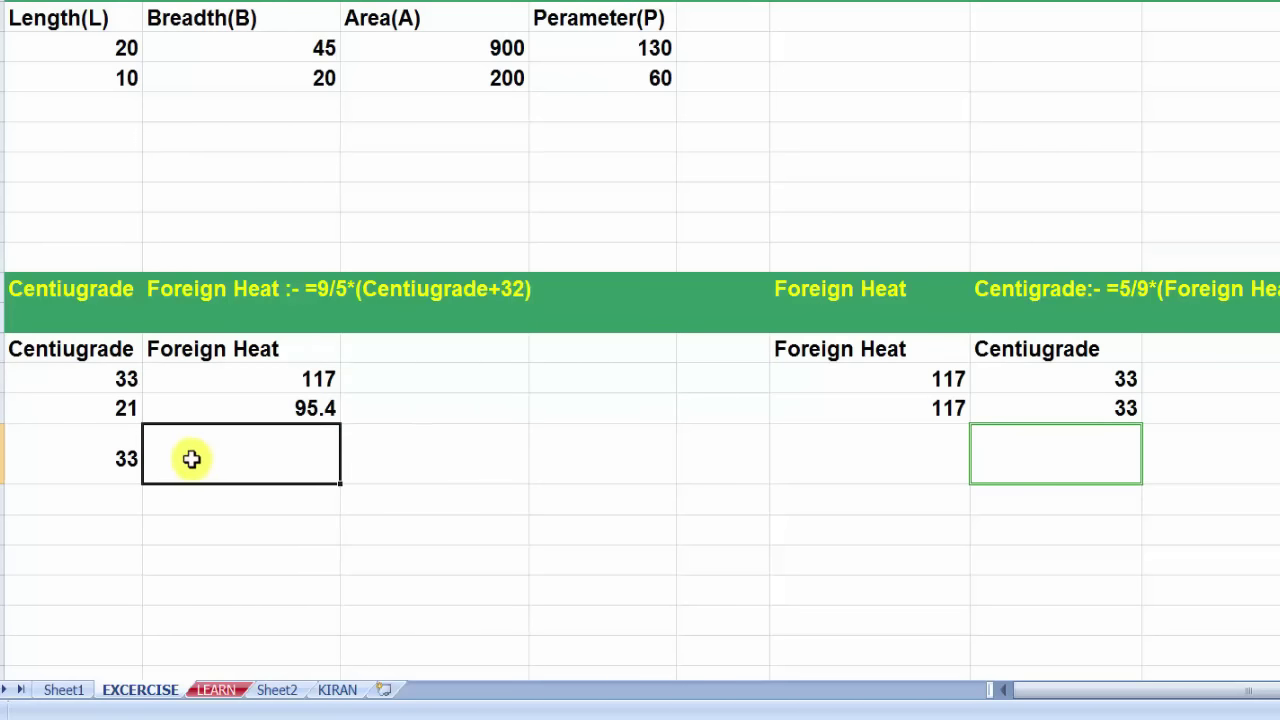
{"action": "type", "text": "="}
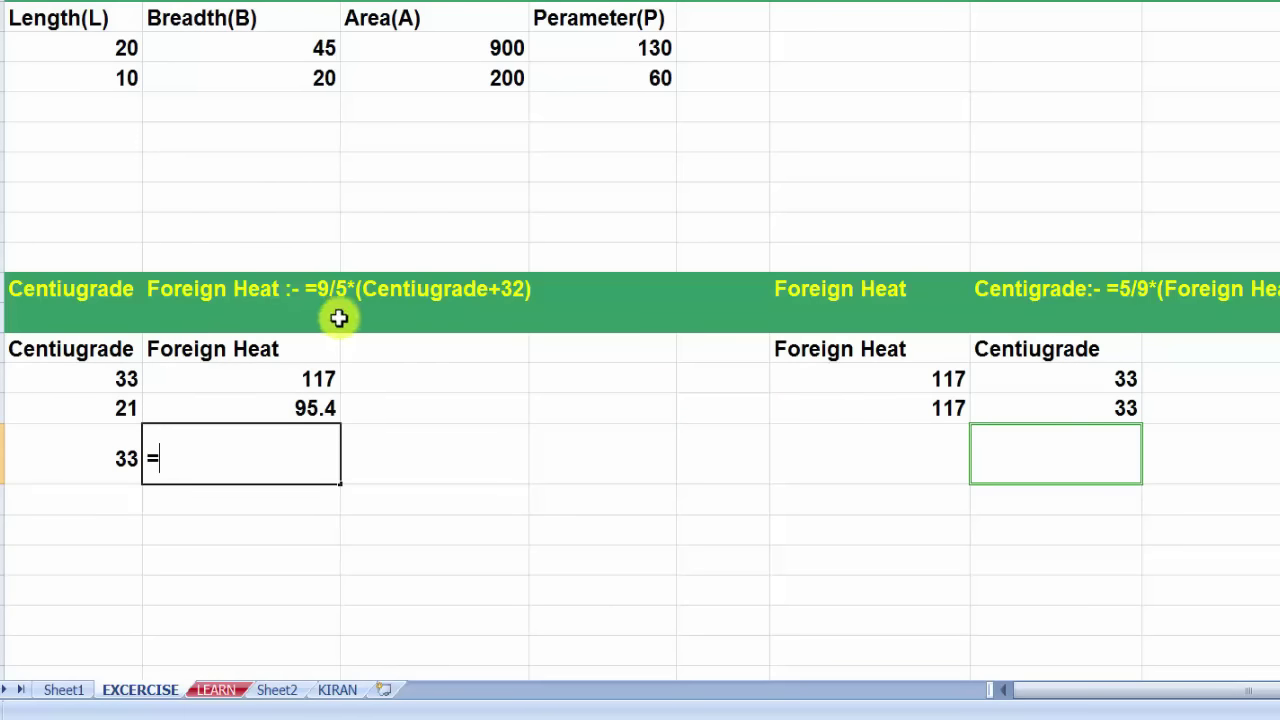
{"action": "type", "text": "9/5*("}
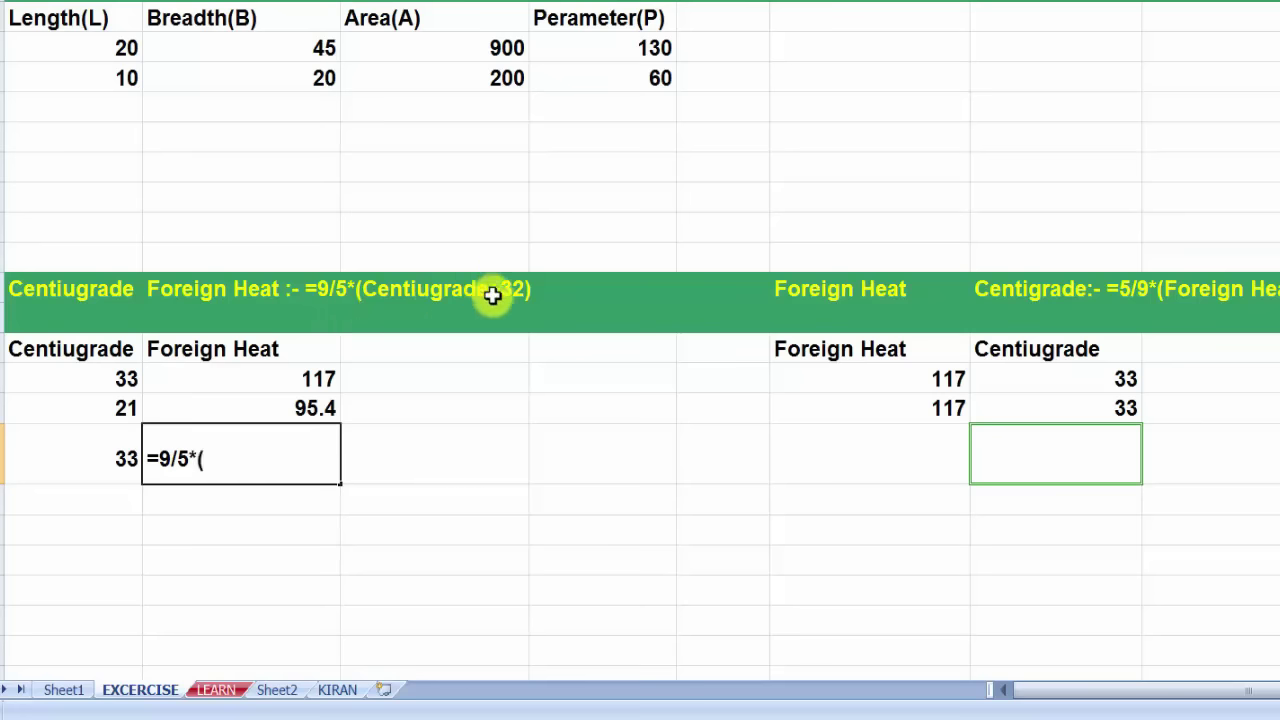
{"action": "left_click", "coordinate": [97, 453]}
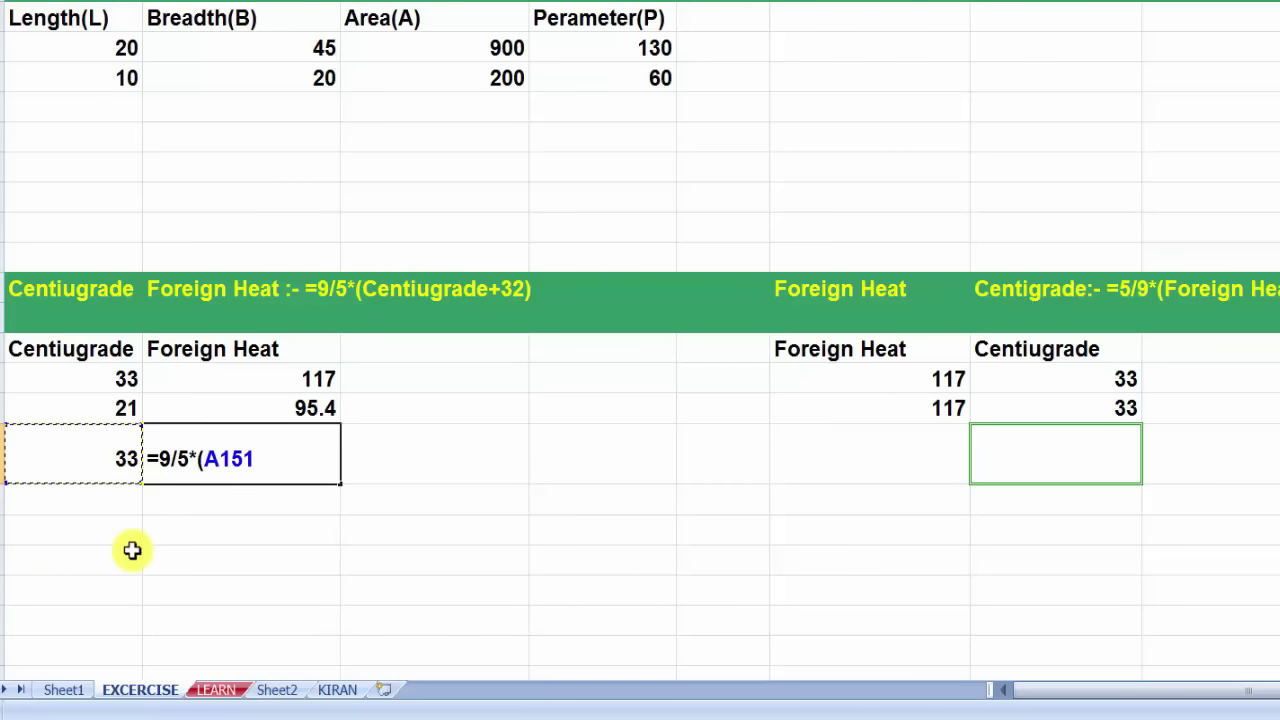
{"action": "type", "text": "+32)"}
{"action": "key", "text": "Return"}
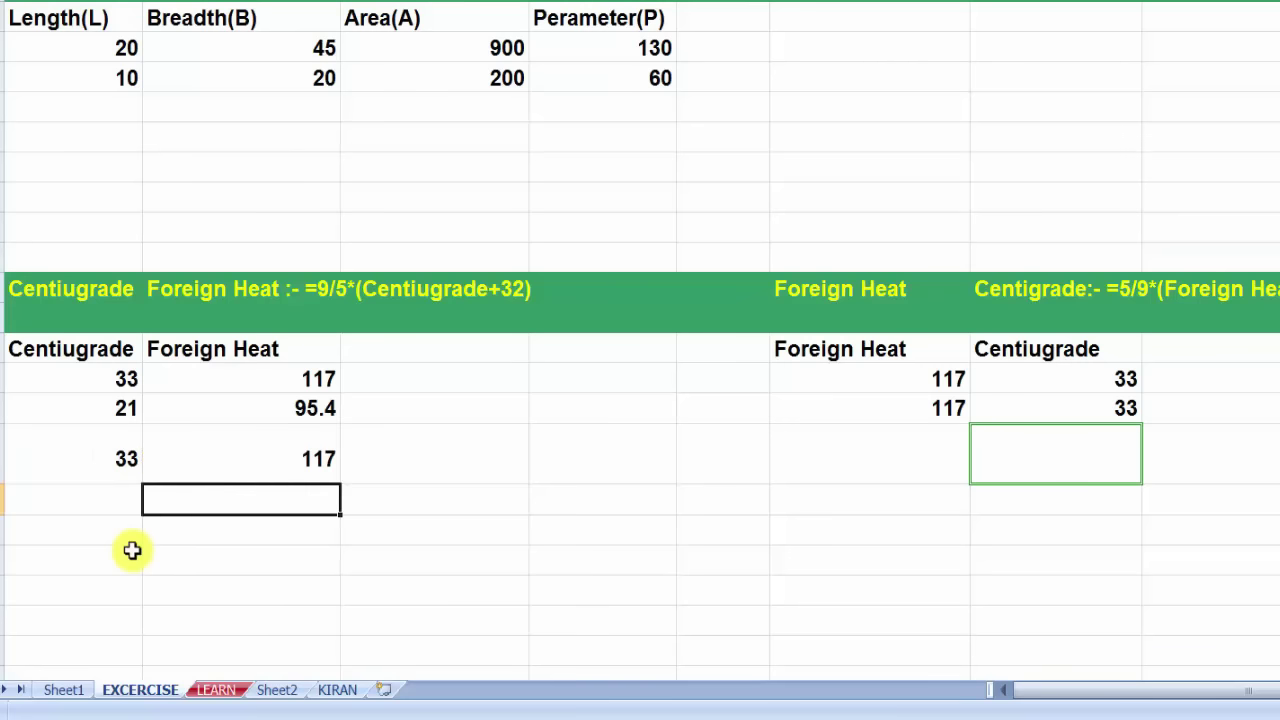
{"action": "left_click", "coordinate": [226, 466]}
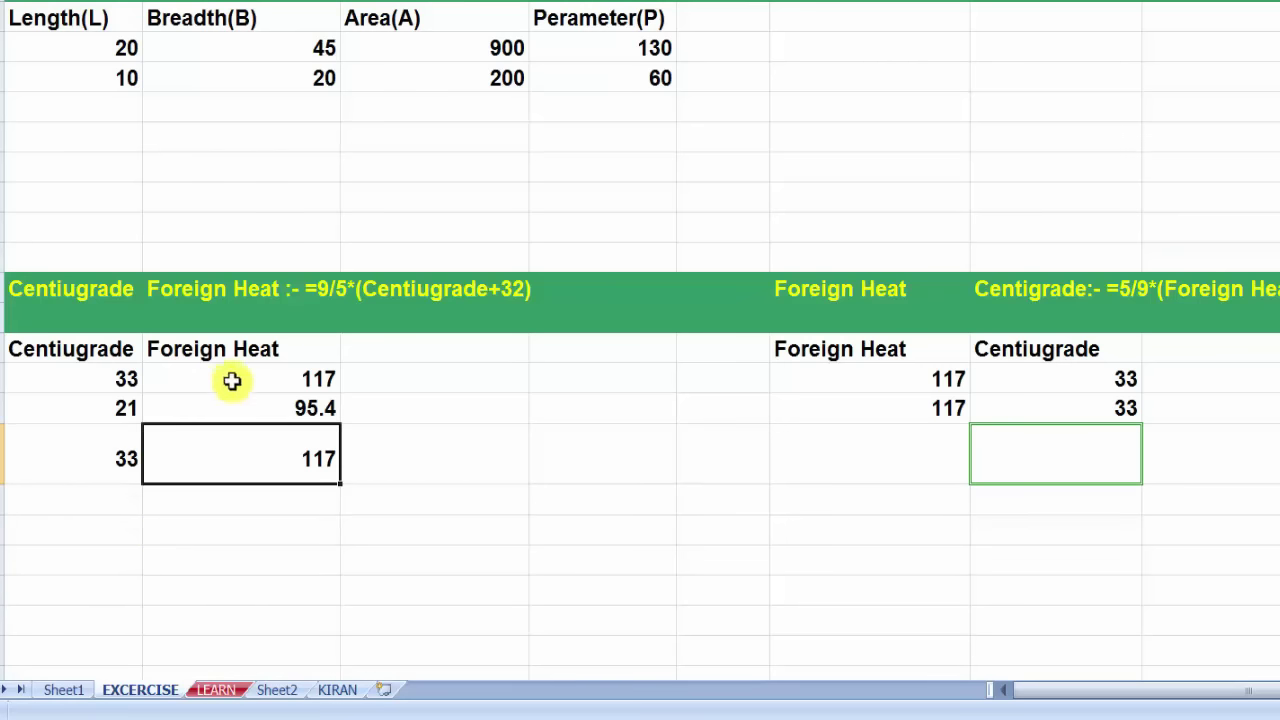
Step: Enter 117 in F151 and convert it back with =5/9*(F151)-32, giving 33
{"action": "left_click", "coordinate": [891, 457]}
{"action": "type", "text": "117"}
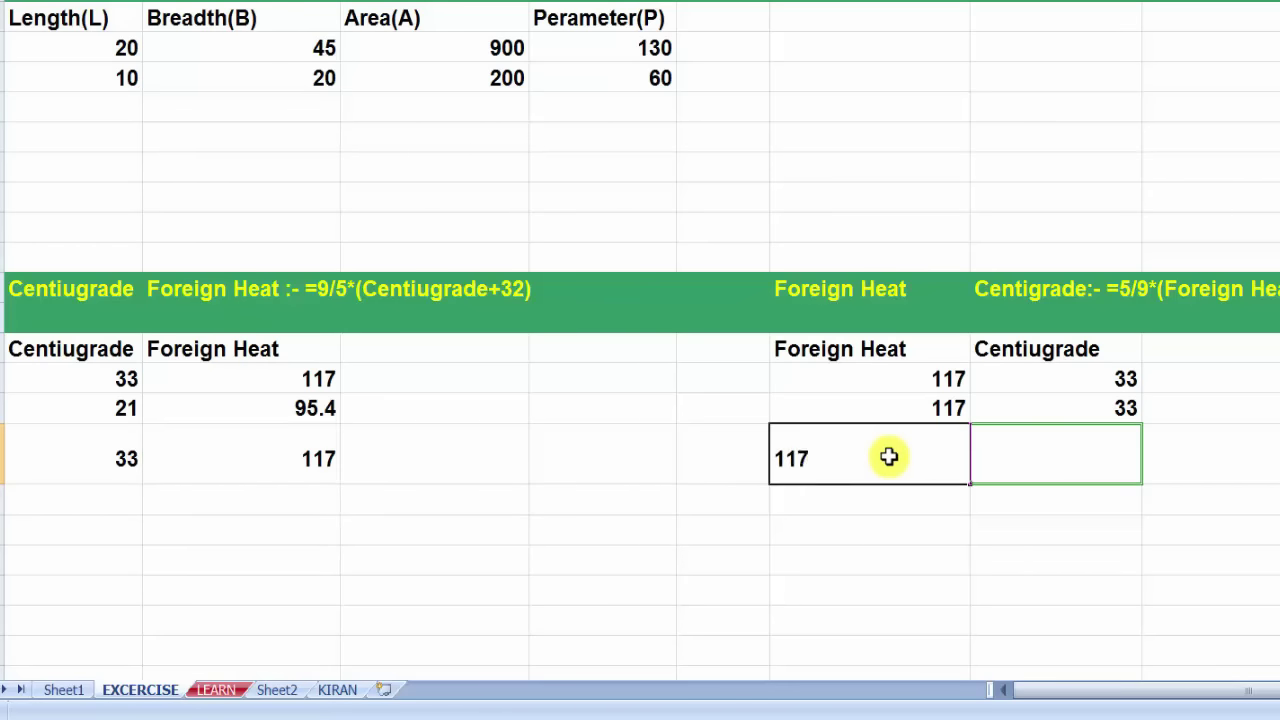
{"action": "key", "text": "Tab"}
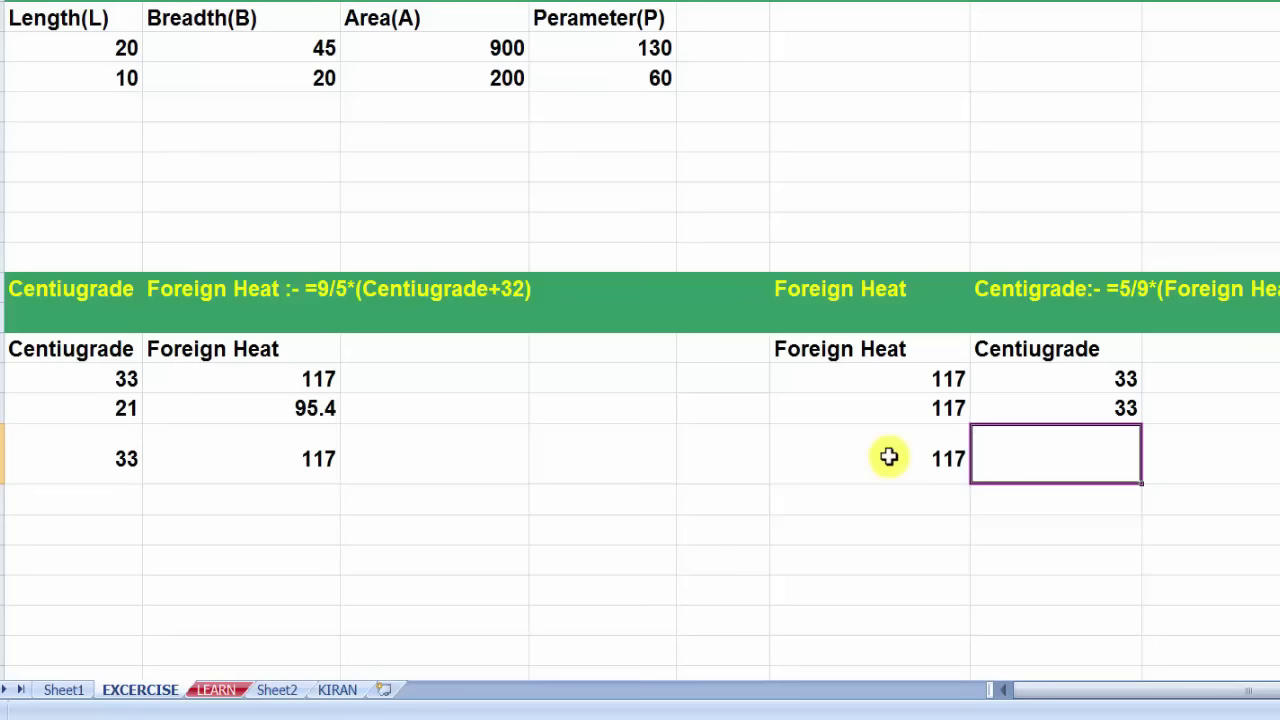
{"action": "type", "text": "="}
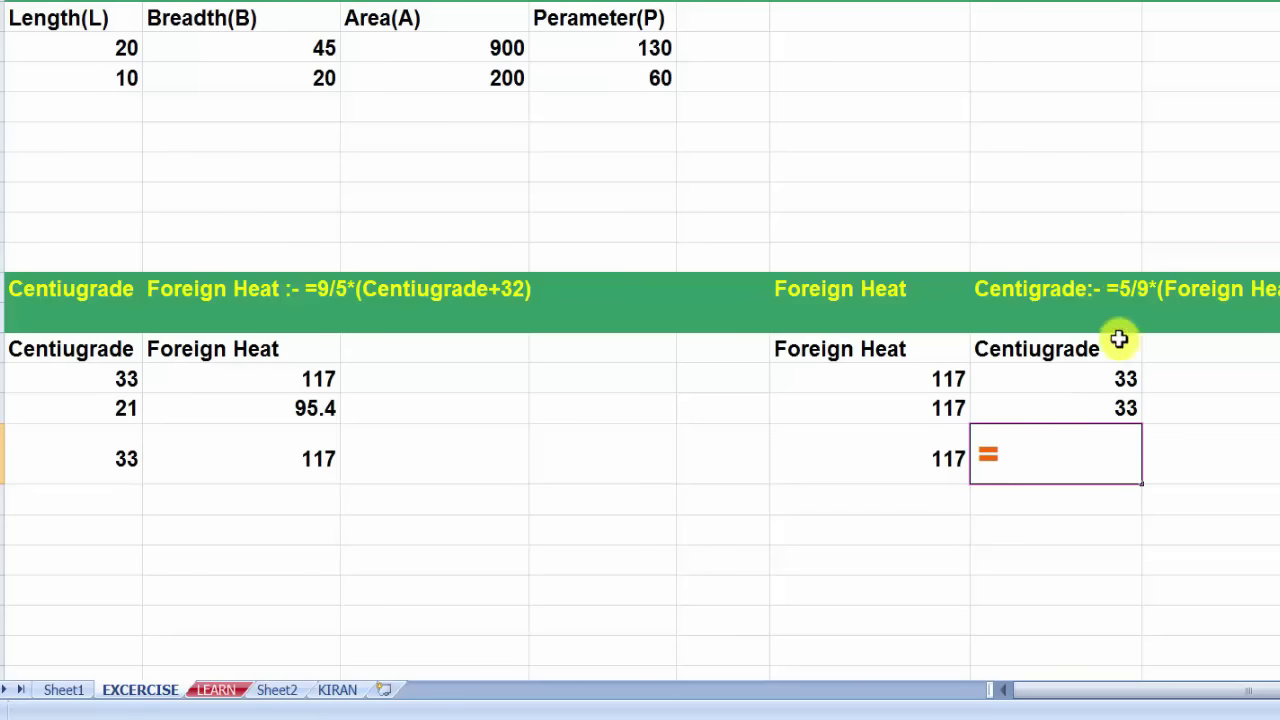
{"action": "type", "text": "5/"}
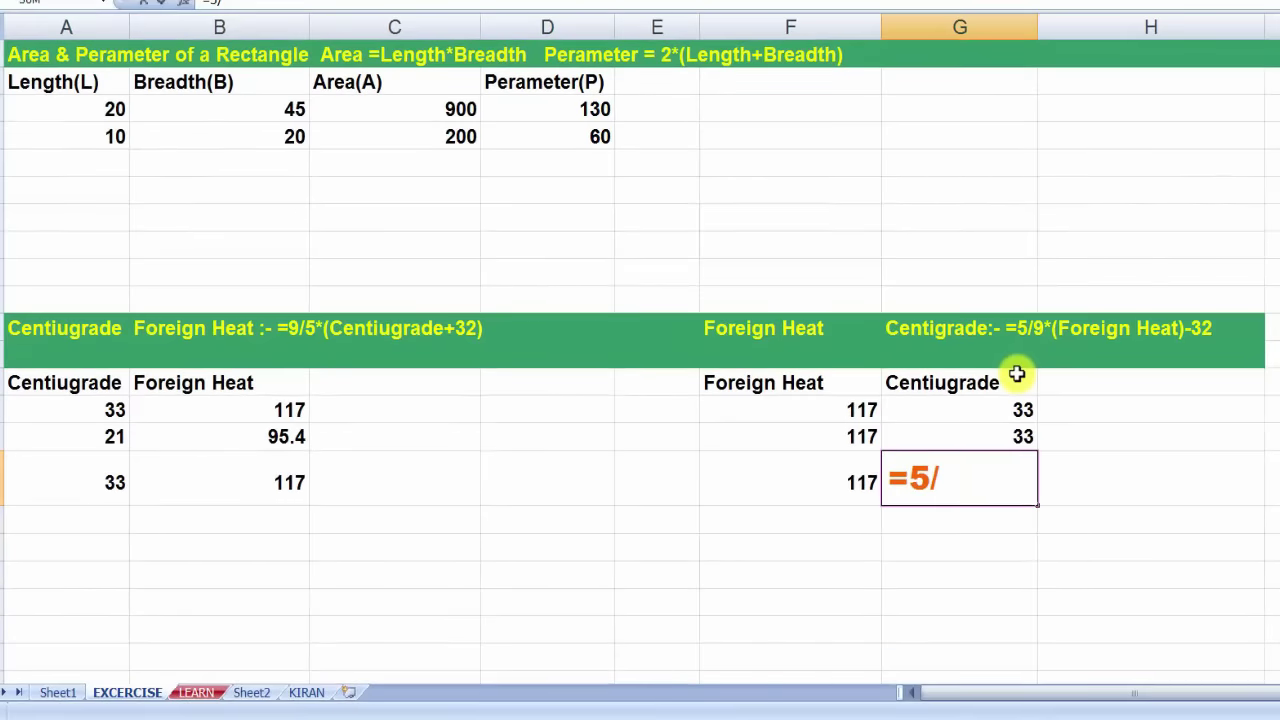
{"action": "type", "text": "9*"}
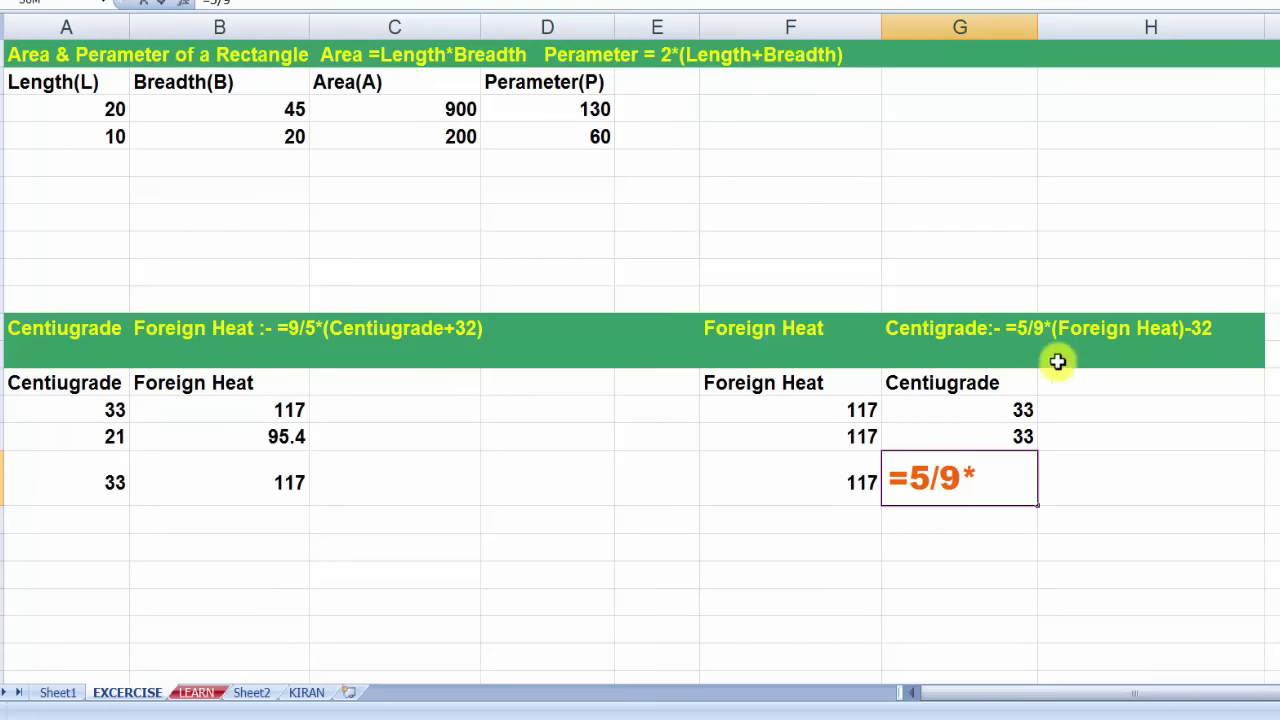
{"action": "type", "text": "("}
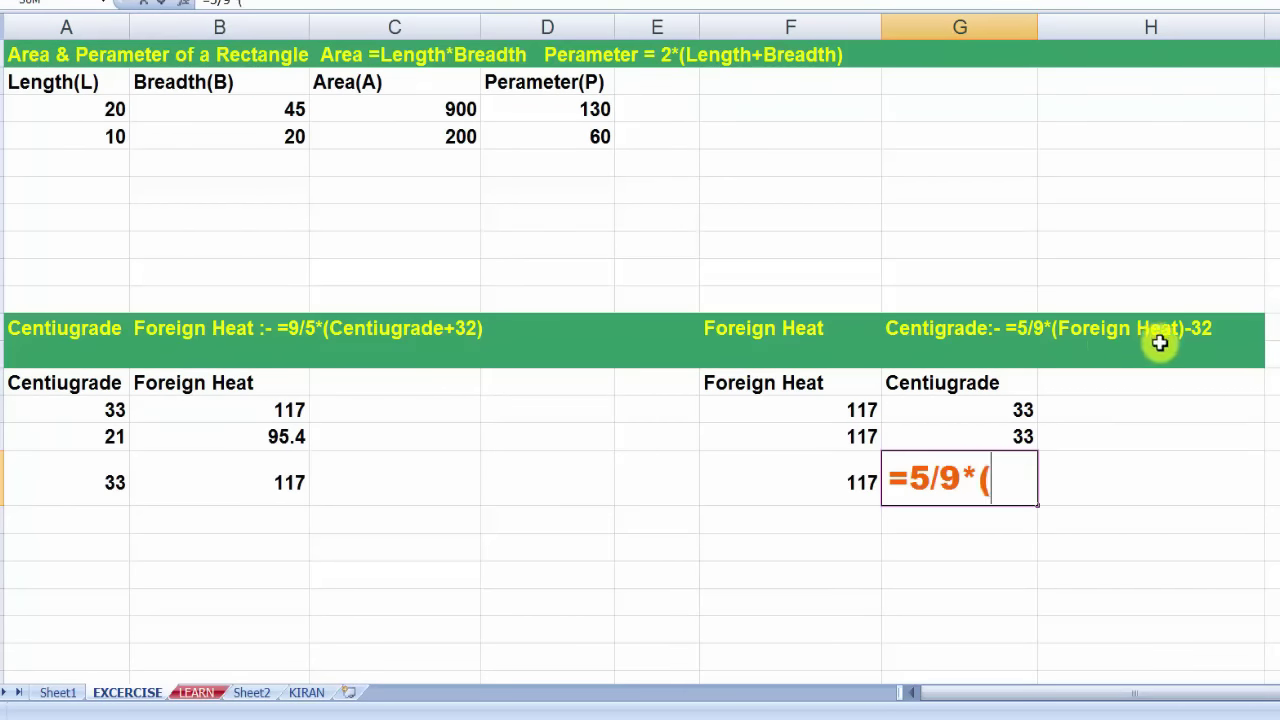
{"action": "left_click", "coordinate": [838, 482]}
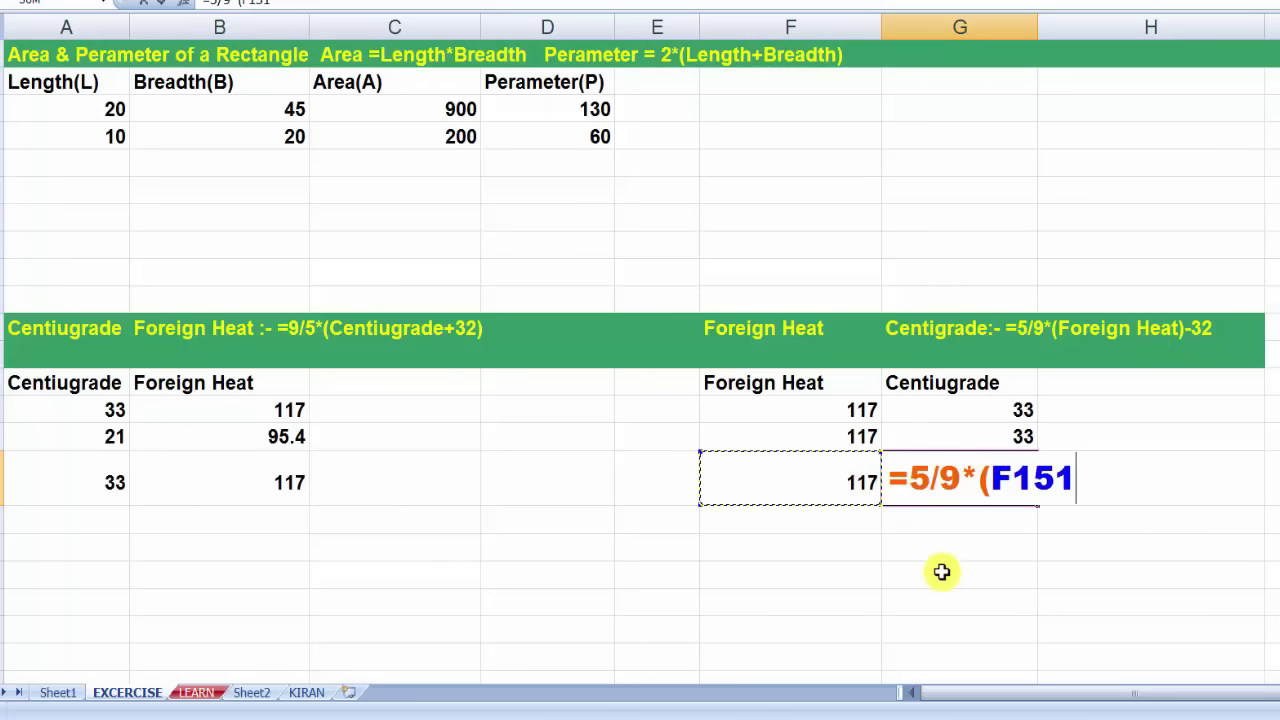
{"action": "type", "text": ")-32"}
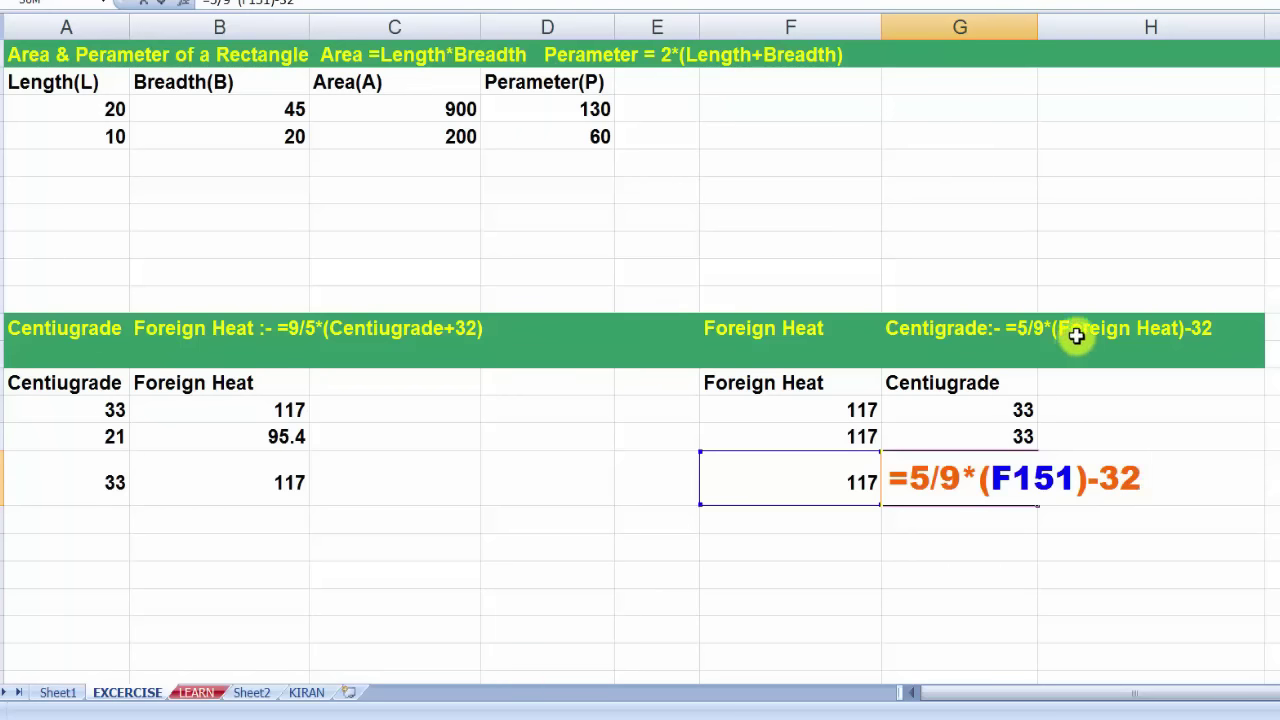
{"action": "key", "text": "Return"}
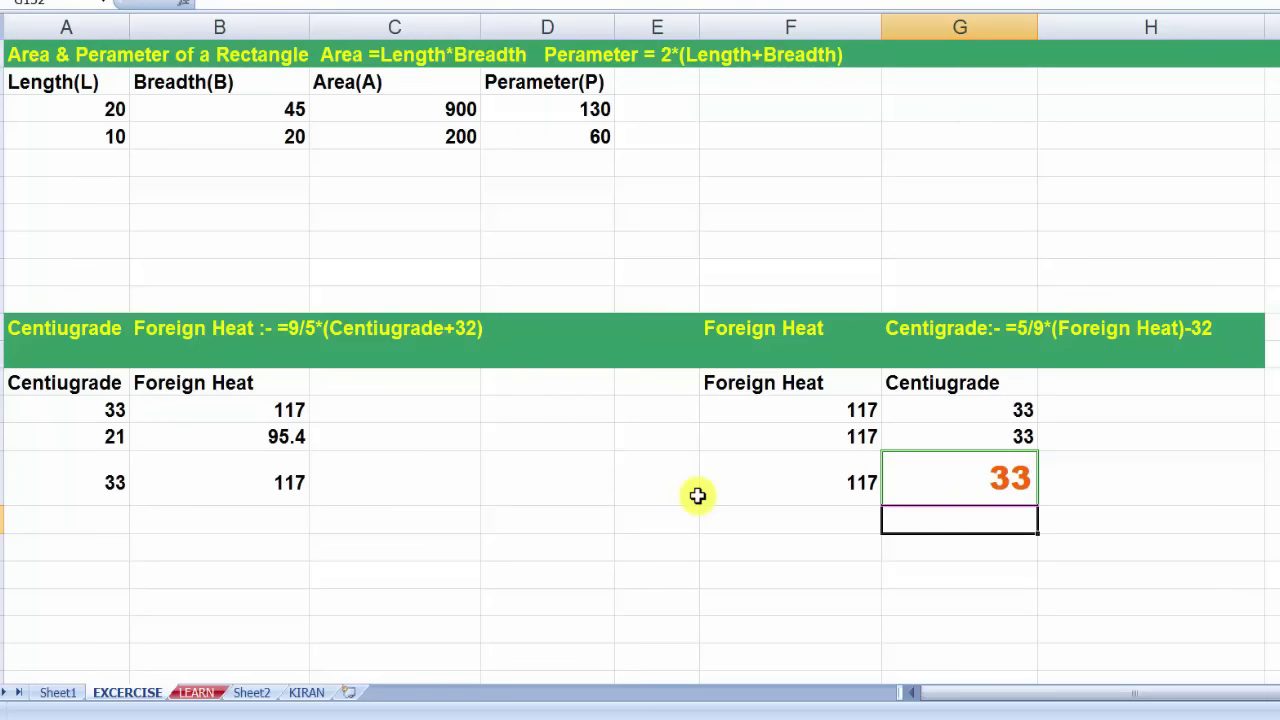
{"action": "left_click", "coordinate": [105, 482]}
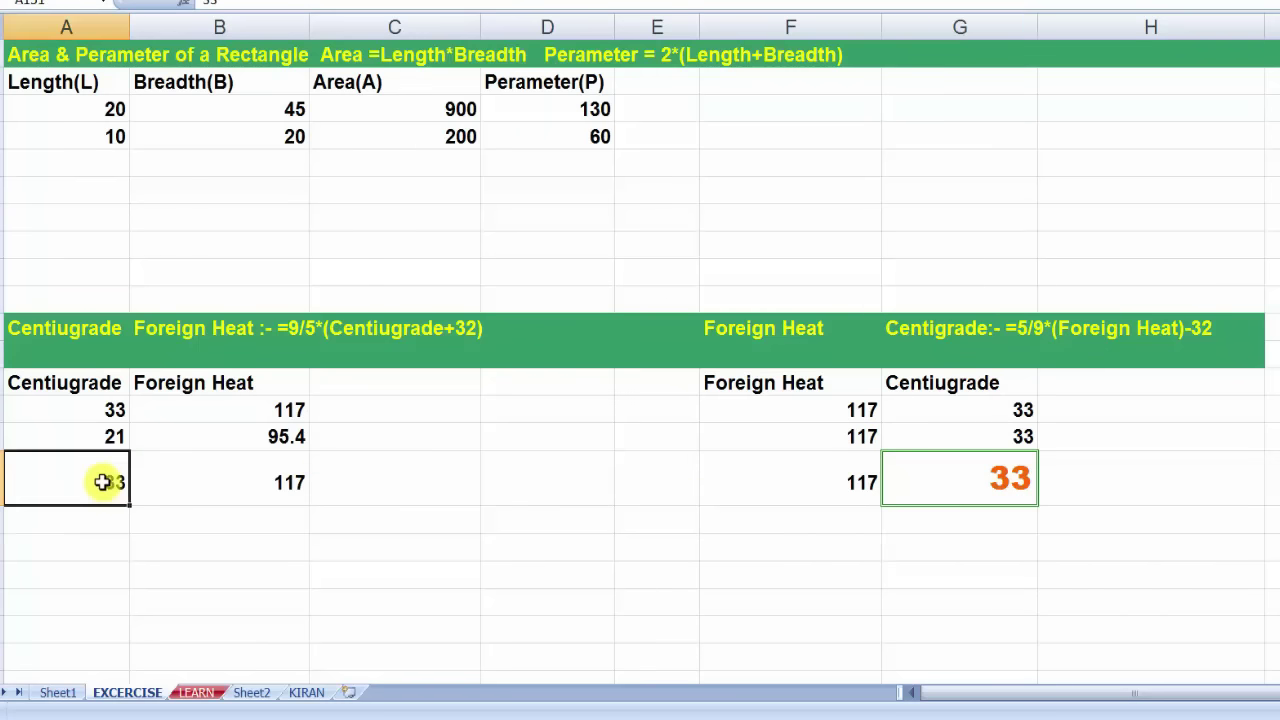
{"action": "left_click", "coordinate": [256, 482]}
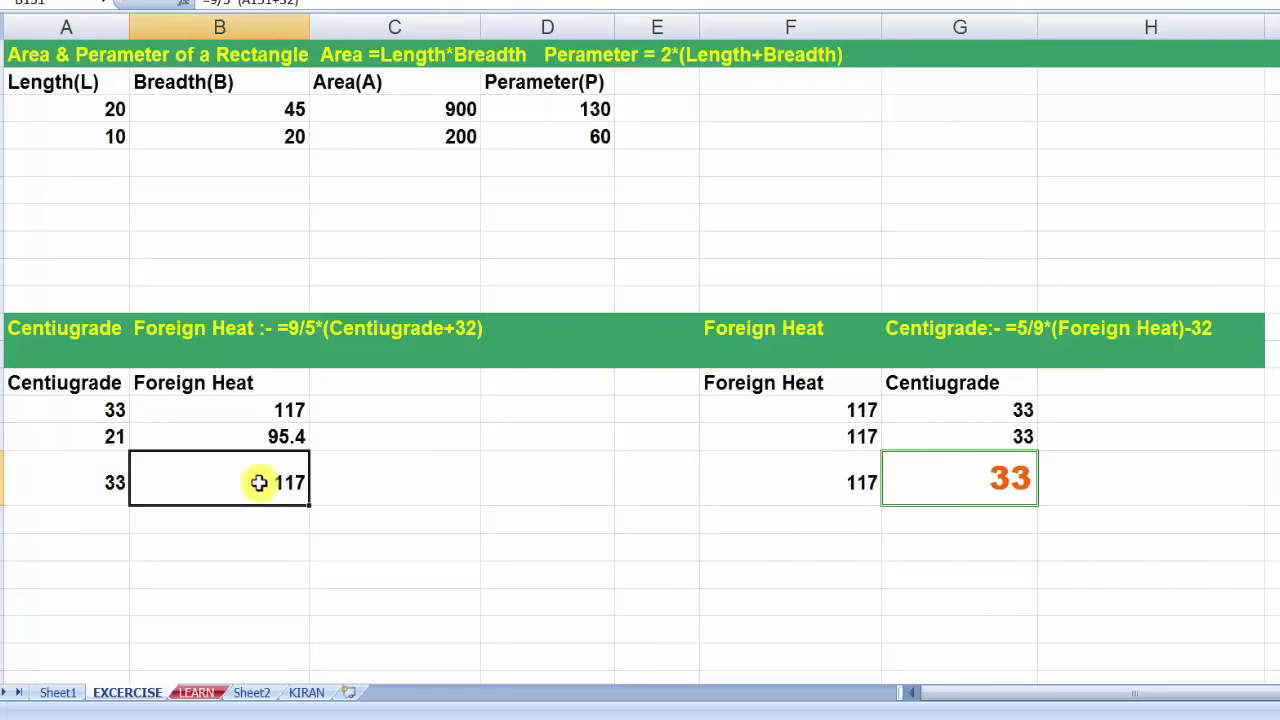
{"action": "left_click", "coordinate": [860, 478]}
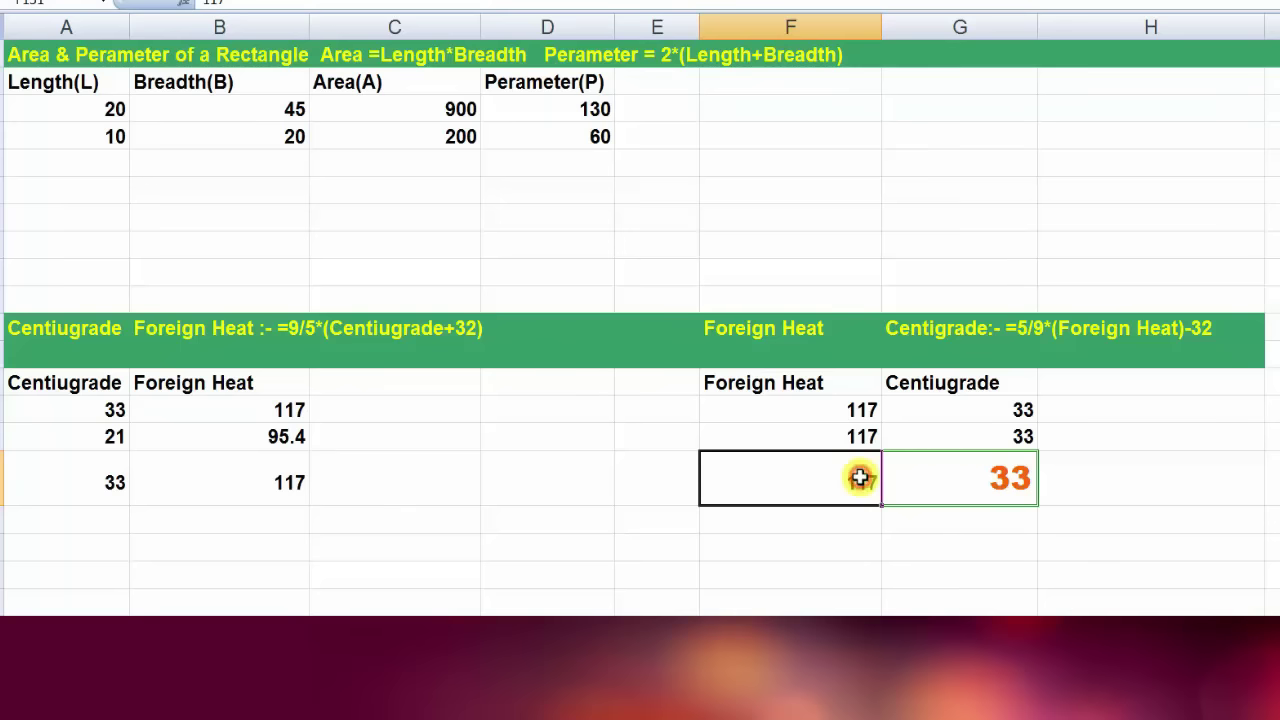
{"action": "left_click", "coordinate": [1018, 486]}
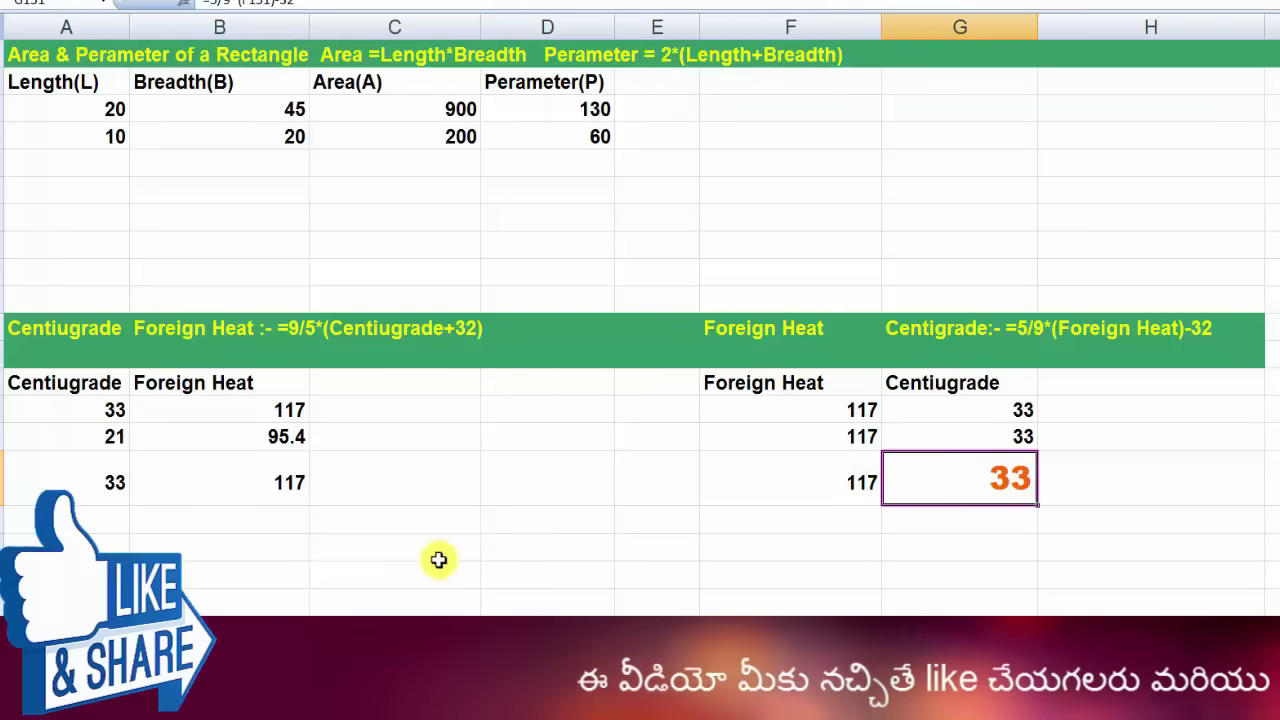
Step: Scroll down to the Main title page listing Excel Practicals and Styles
{"action": "scroll", "coordinate": [438, 560], "scroll_direction": "down", "scroll_amount": 2}
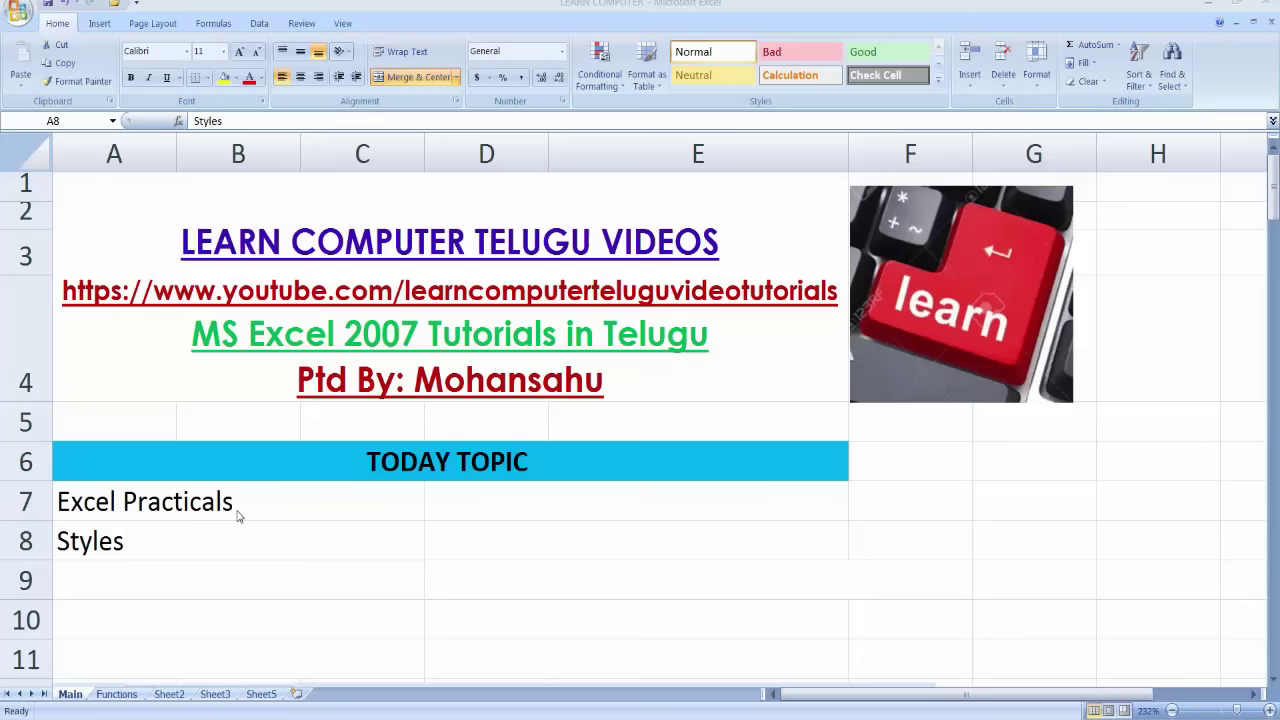
Step: Switch through the sheet tabs, past Sheet3, to the empty Sheet5
{"action": "left_click", "coordinate": [263, 507]}
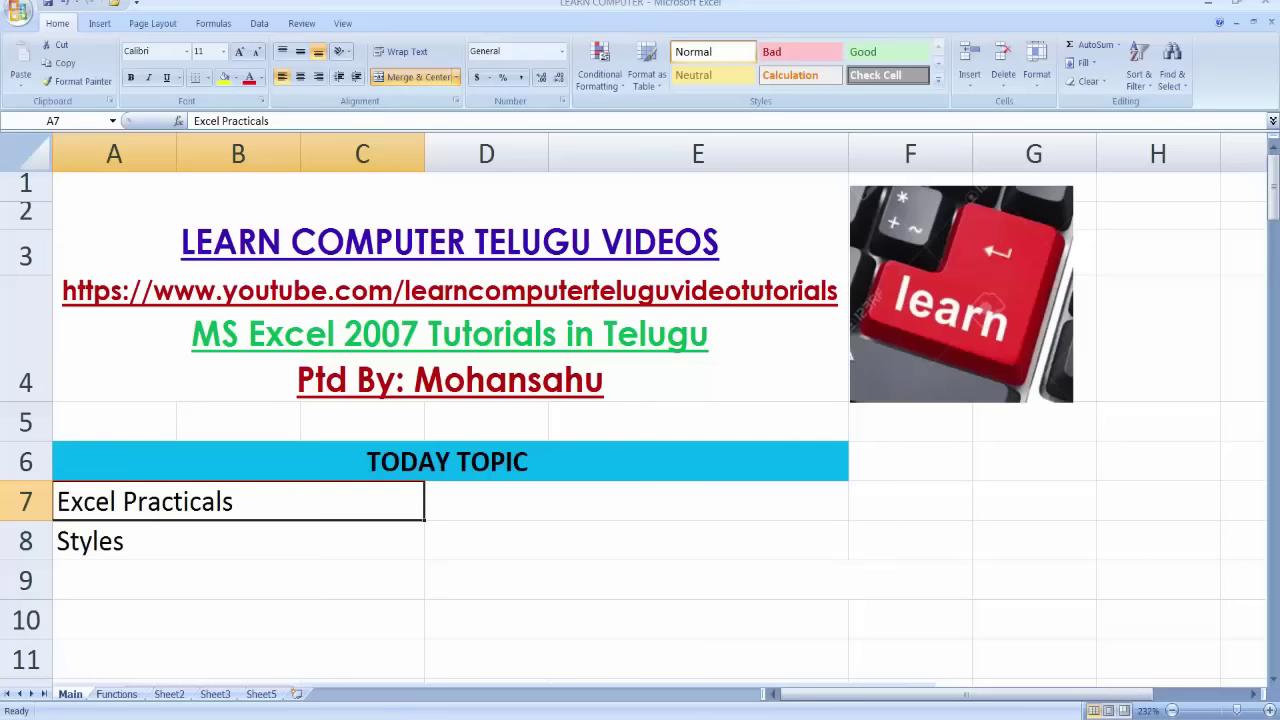
{"action": "left_click", "coordinate": [388, 587]}
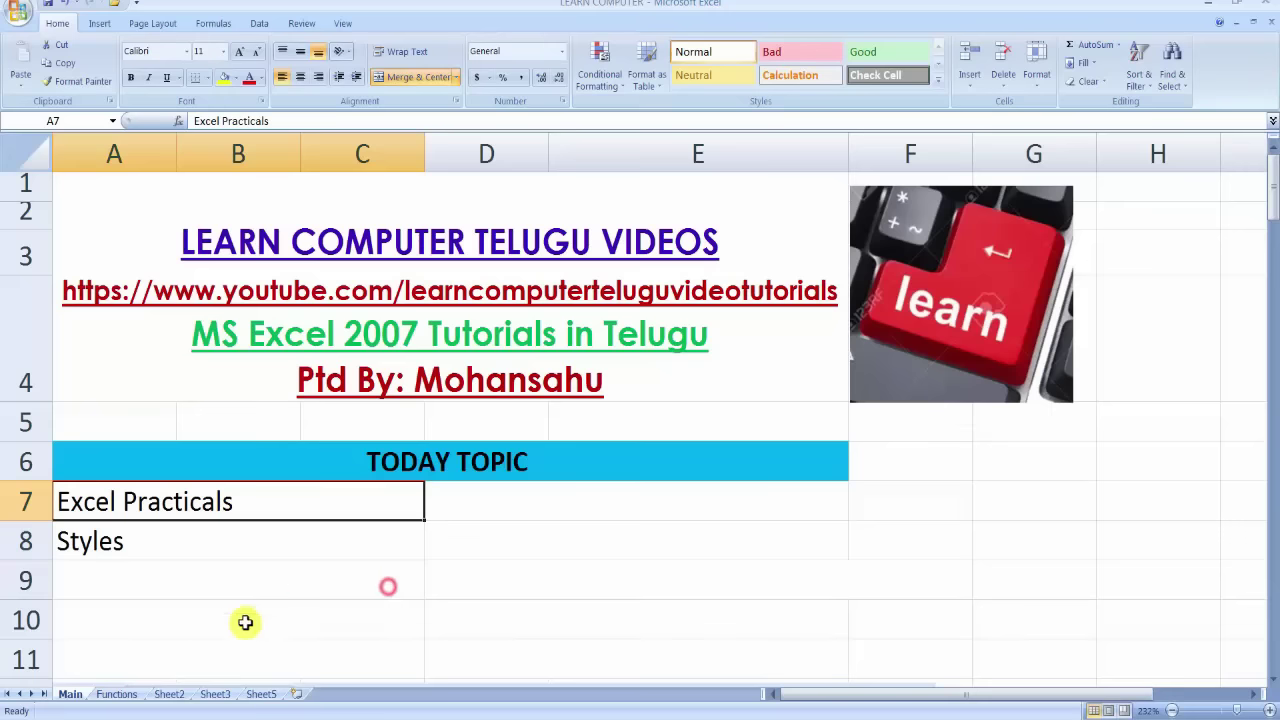
{"action": "left_click", "coordinate": [214, 693]}
{"action": "left_click", "coordinate": [268, 694]}
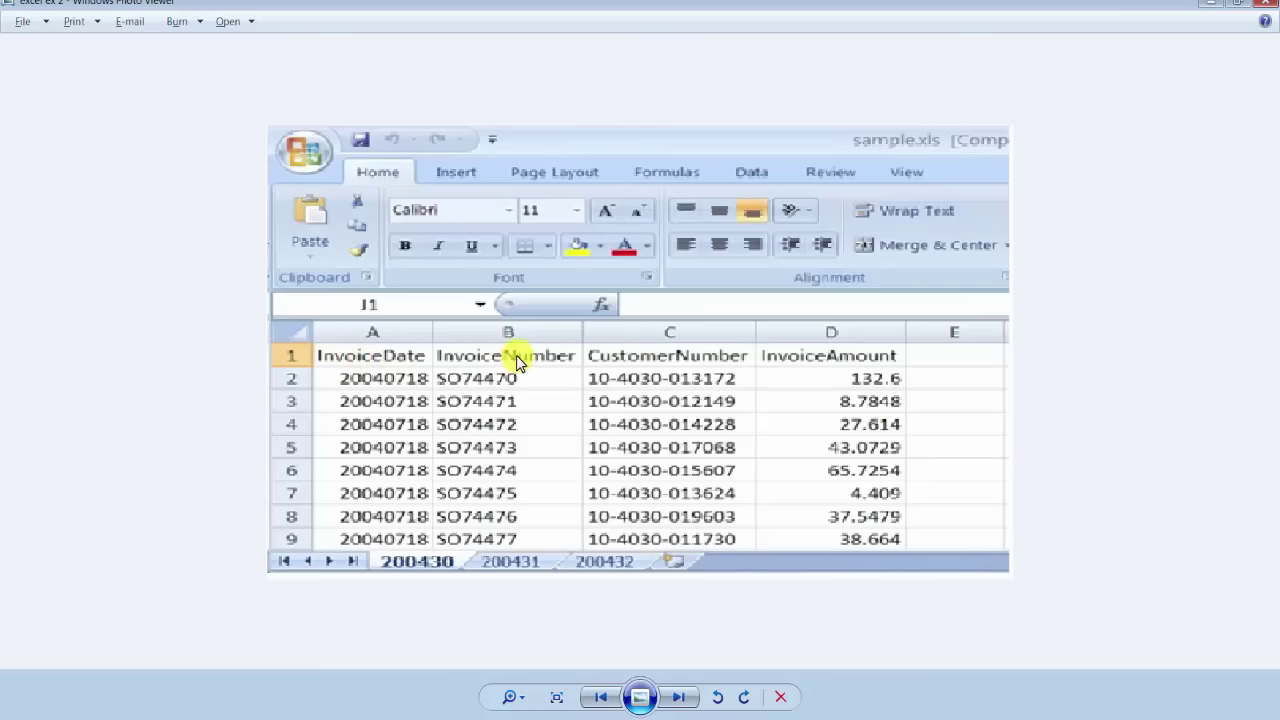
Step: Look over the sample invoice's four column headings, then return to Excel's Sheet5
{"action": "left_click", "coordinate": [655, 356]}
{"action": "left_click", "coordinate": [300, 700]}
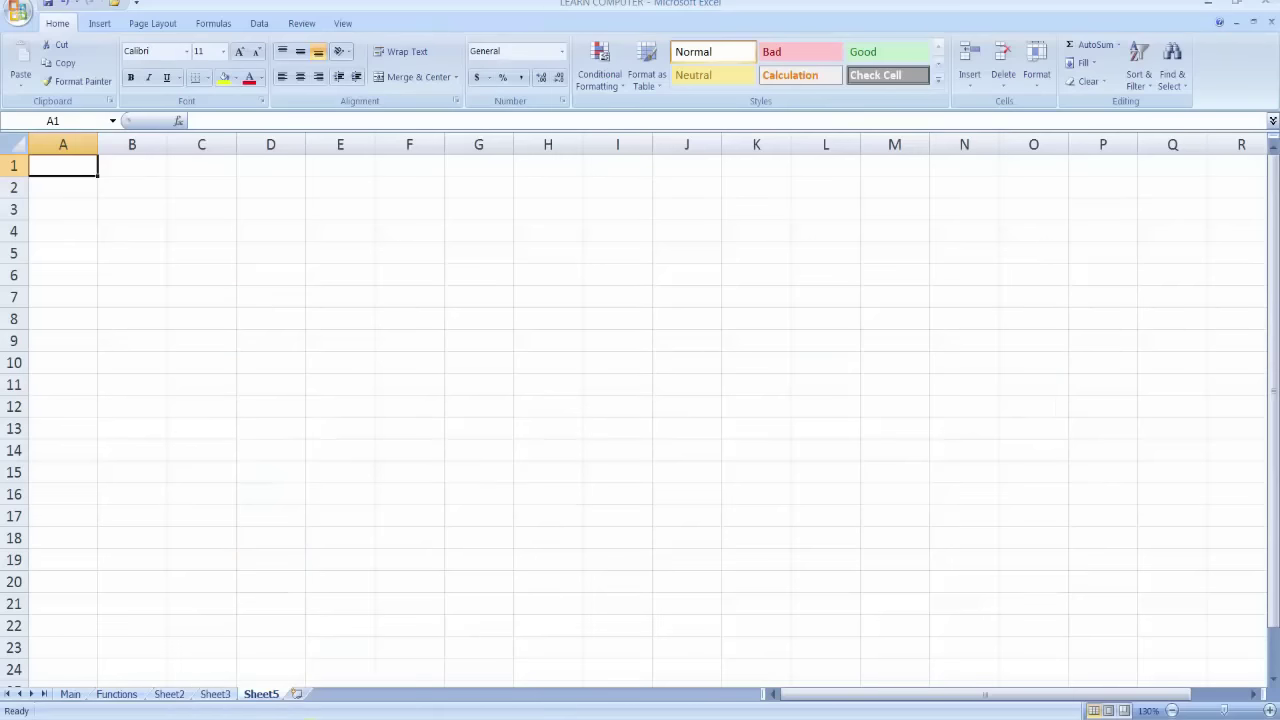
Step: Type the headings Invoice Date and Invoice Number into A1 and B1, checking the sample picture
{"action": "left_click", "coordinate": [66, 168]}
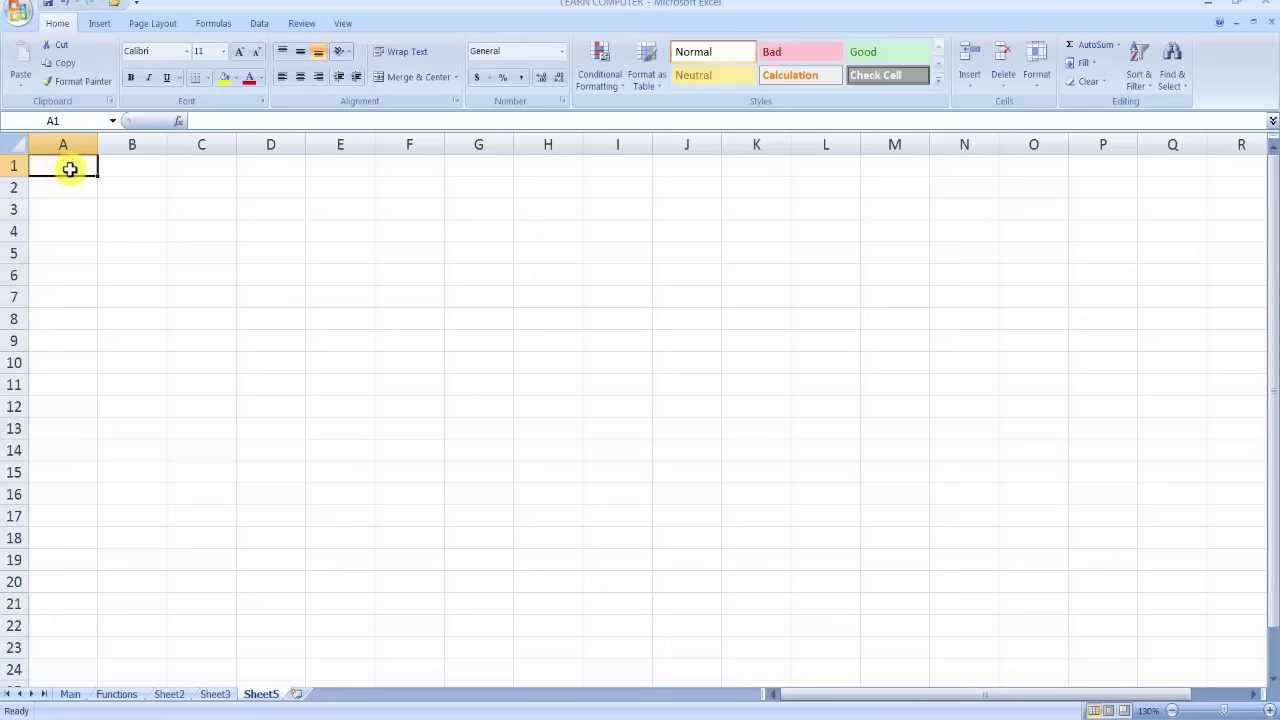
{"action": "key", "text": "alt+Tab"}
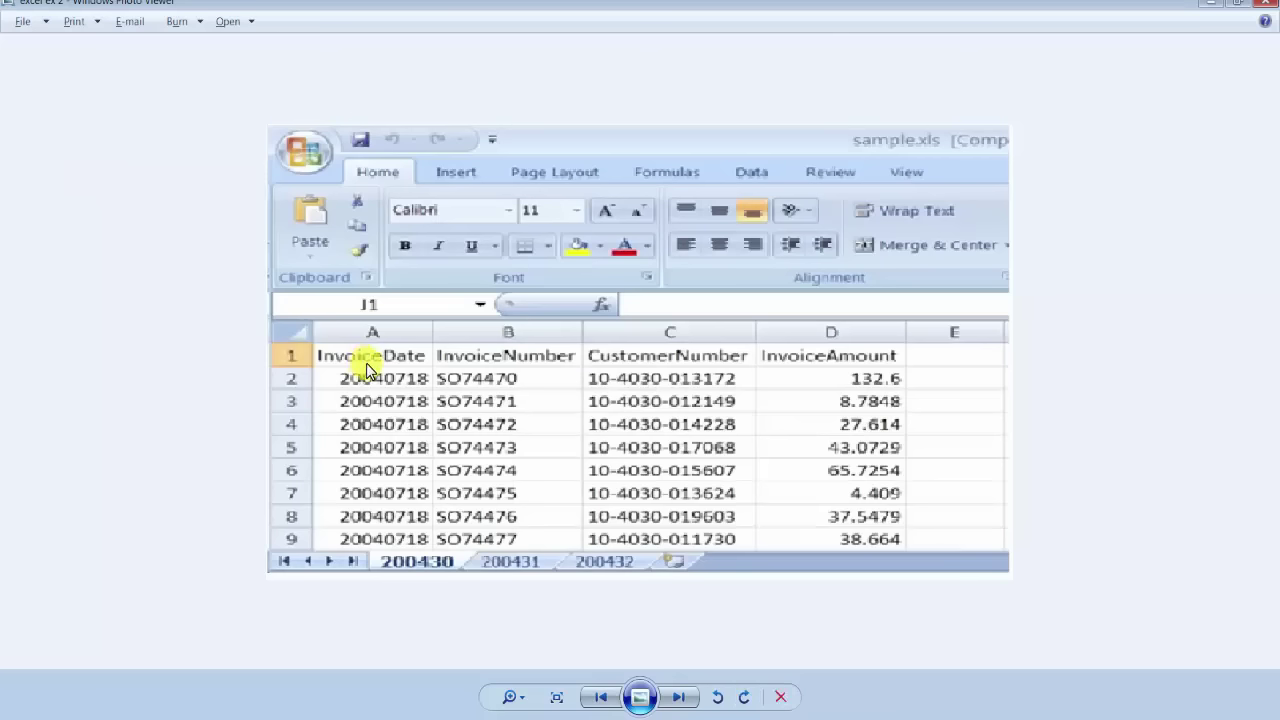
{"action": "key", "text": "alt+Tab"}
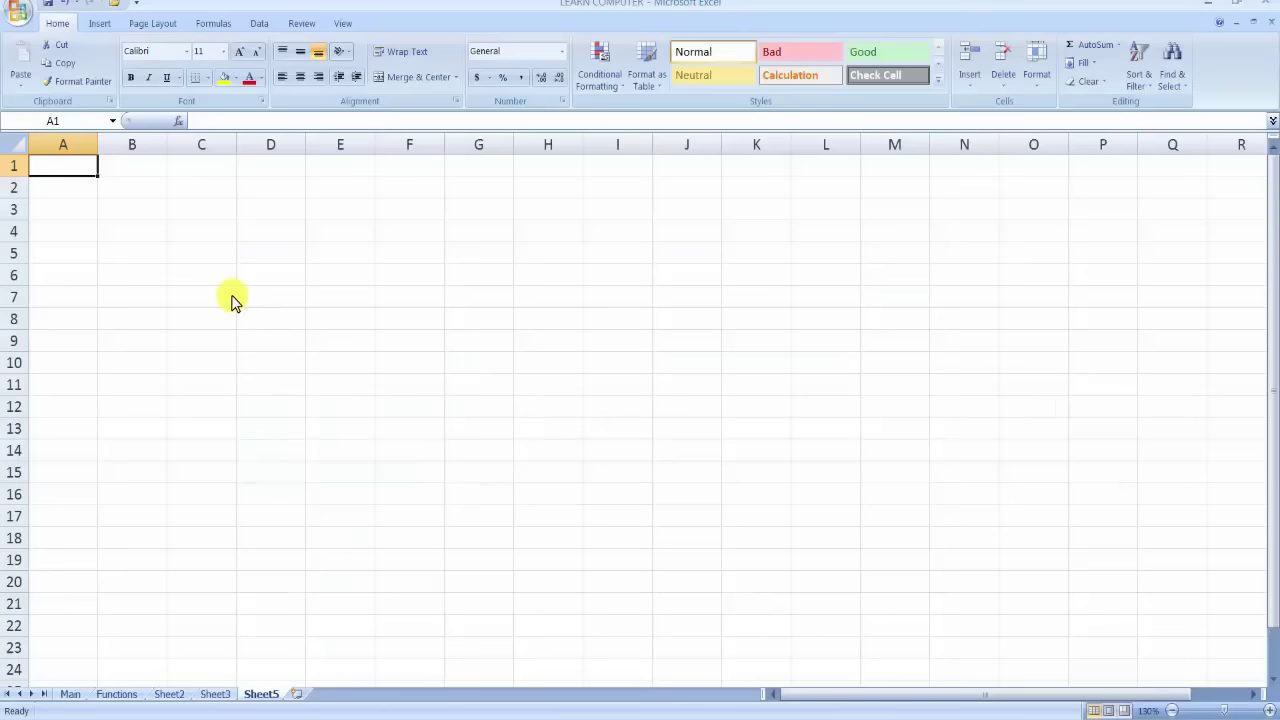
{"action": "type", "text": "Invoice "}
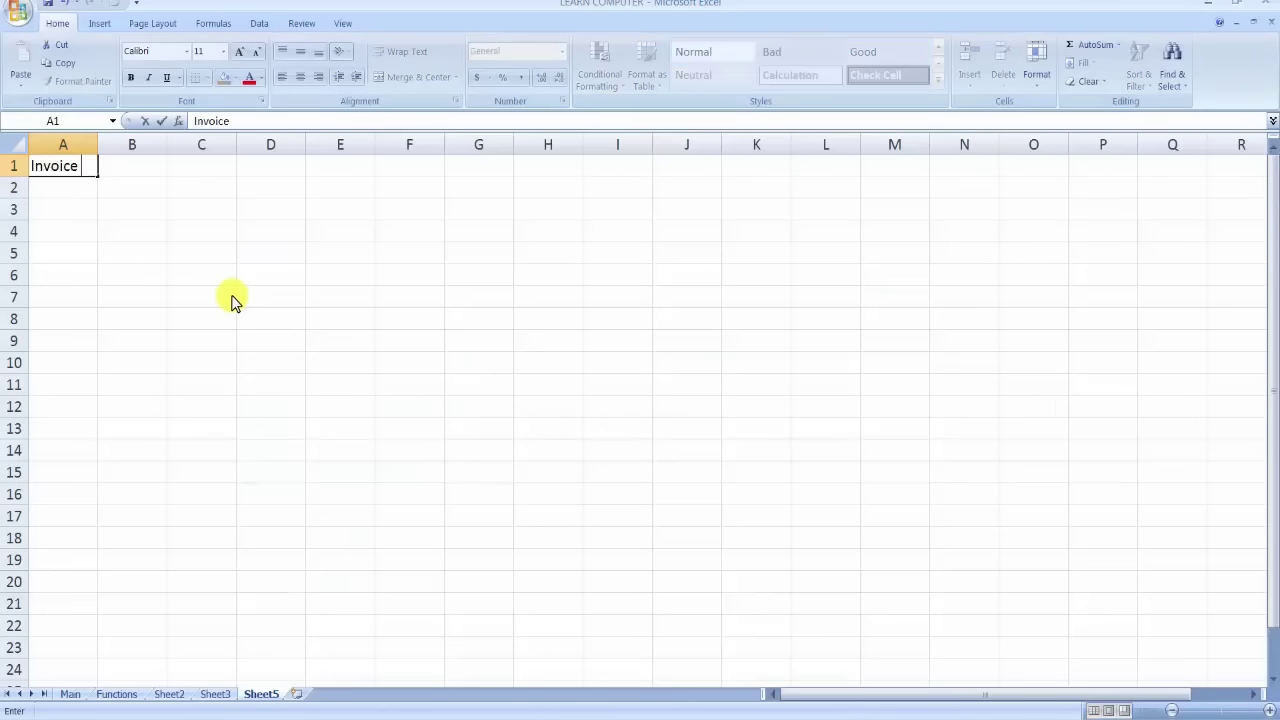
{"action": "type", "text": "Date"}
{"action": "key", "text": "Tab"}
{"action": "key", "text": "alt+Tab"}
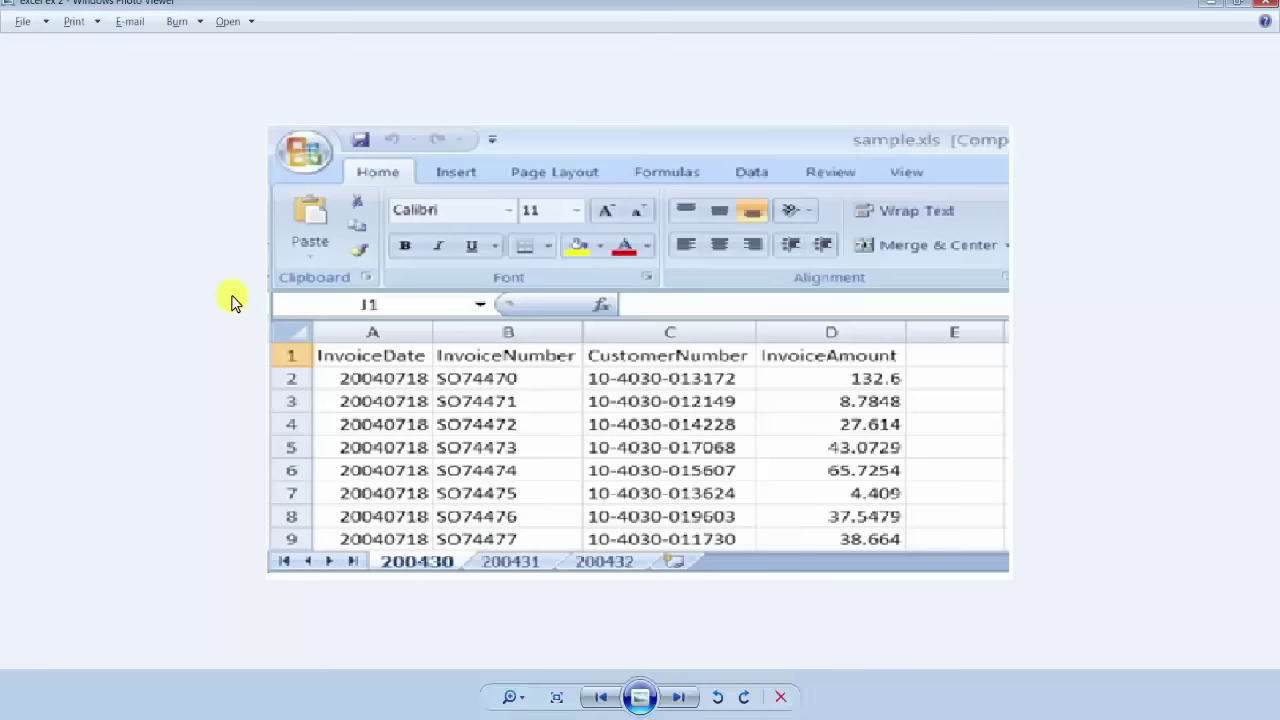
{"action": "key", "text": "alt+Tab"}
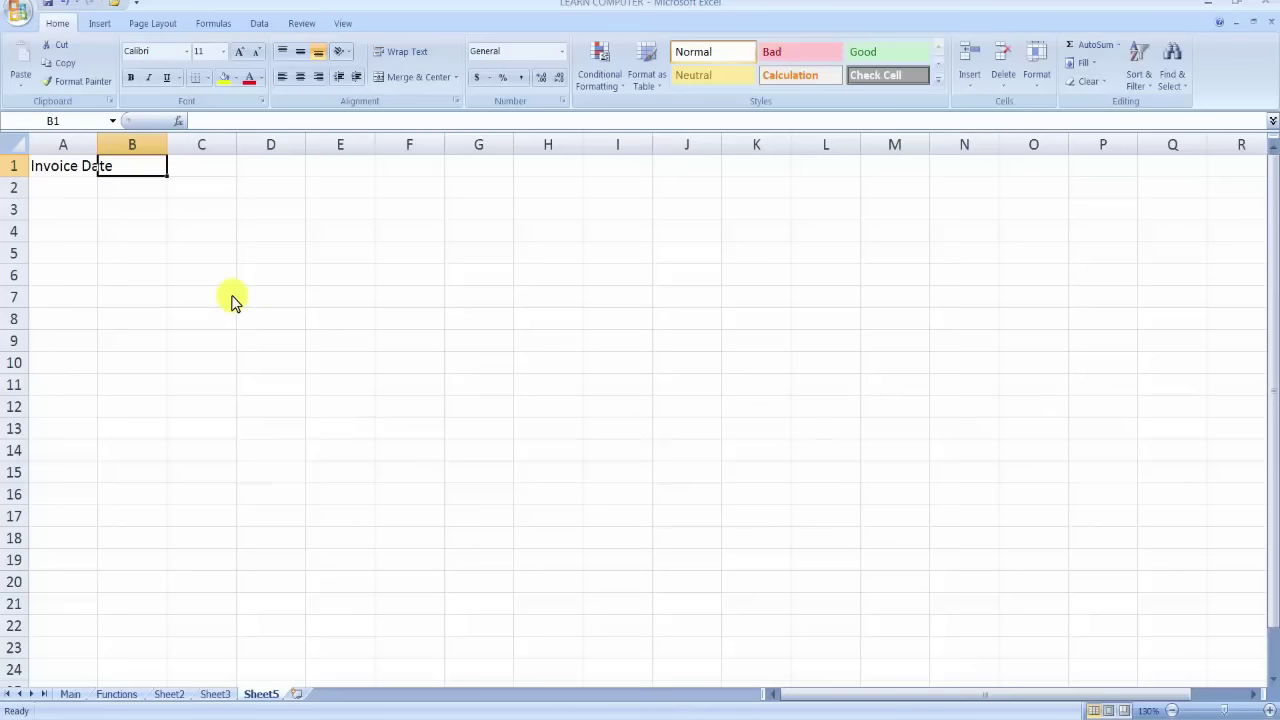
{"action": "type", "text": "Invoice Number"}
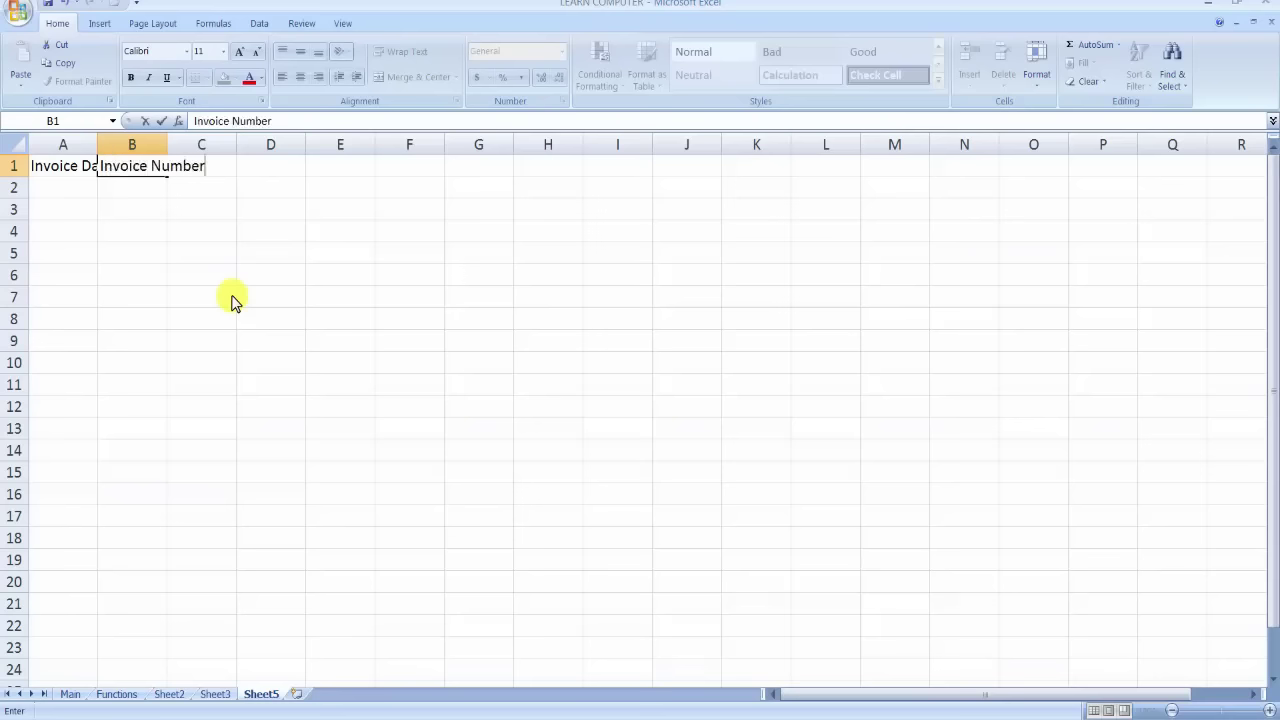
{"action": "key", "text": "Tab"}
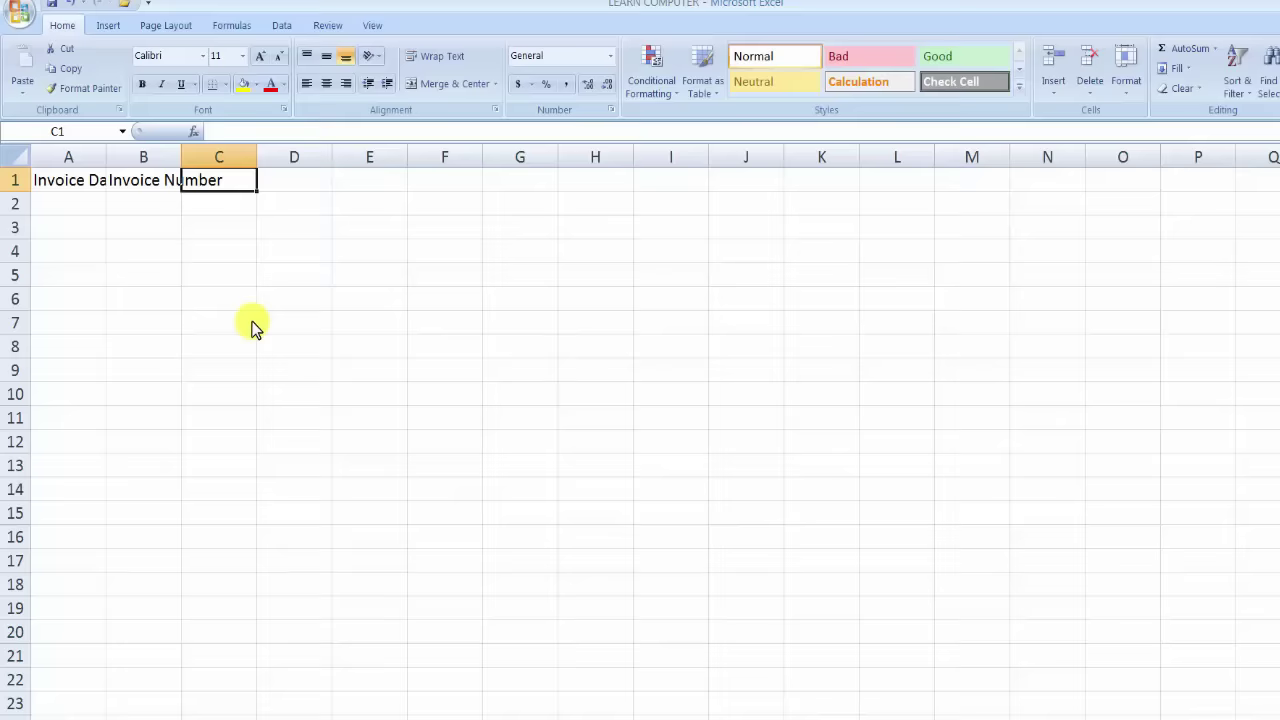
Step: Add the Customer Number and Invoice Amount headings in C1 and D1
{"action": "key", "text": "alt+Tab"}
{"action": "key", "text": "alt+Tab"}
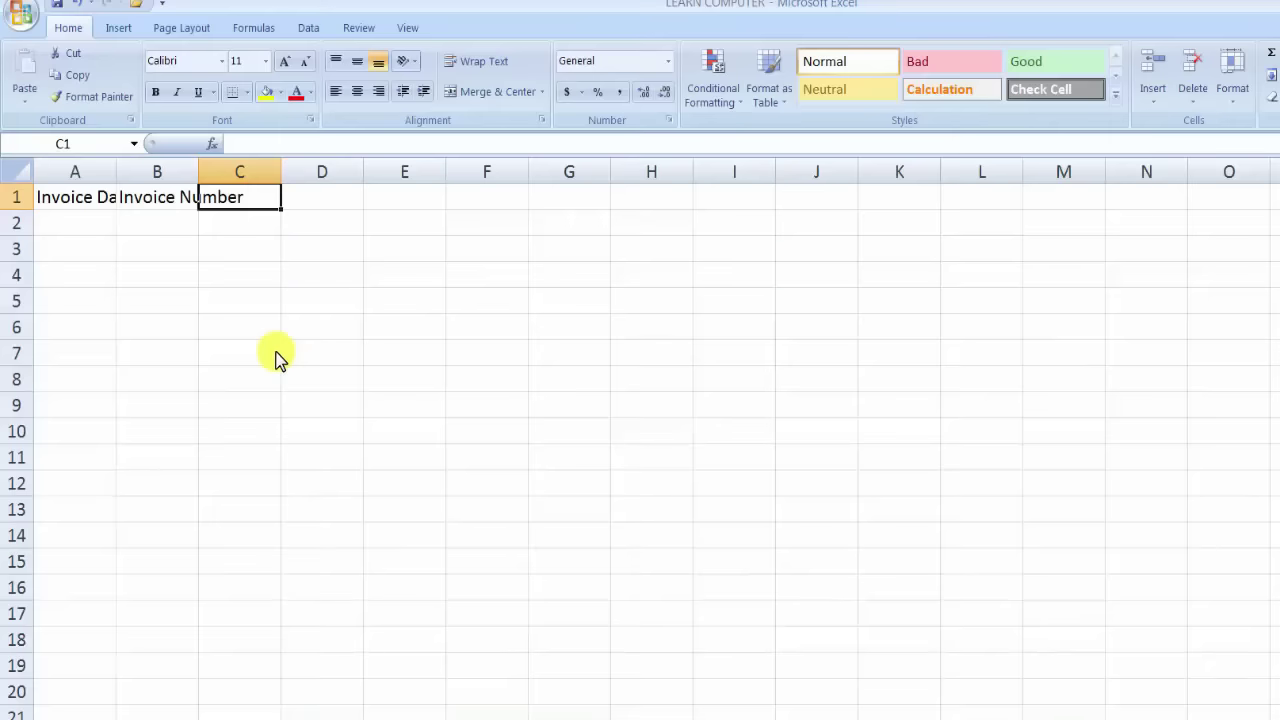
{"action": "type", "text": "Cui"}
{"action": "type", "text": "t"}
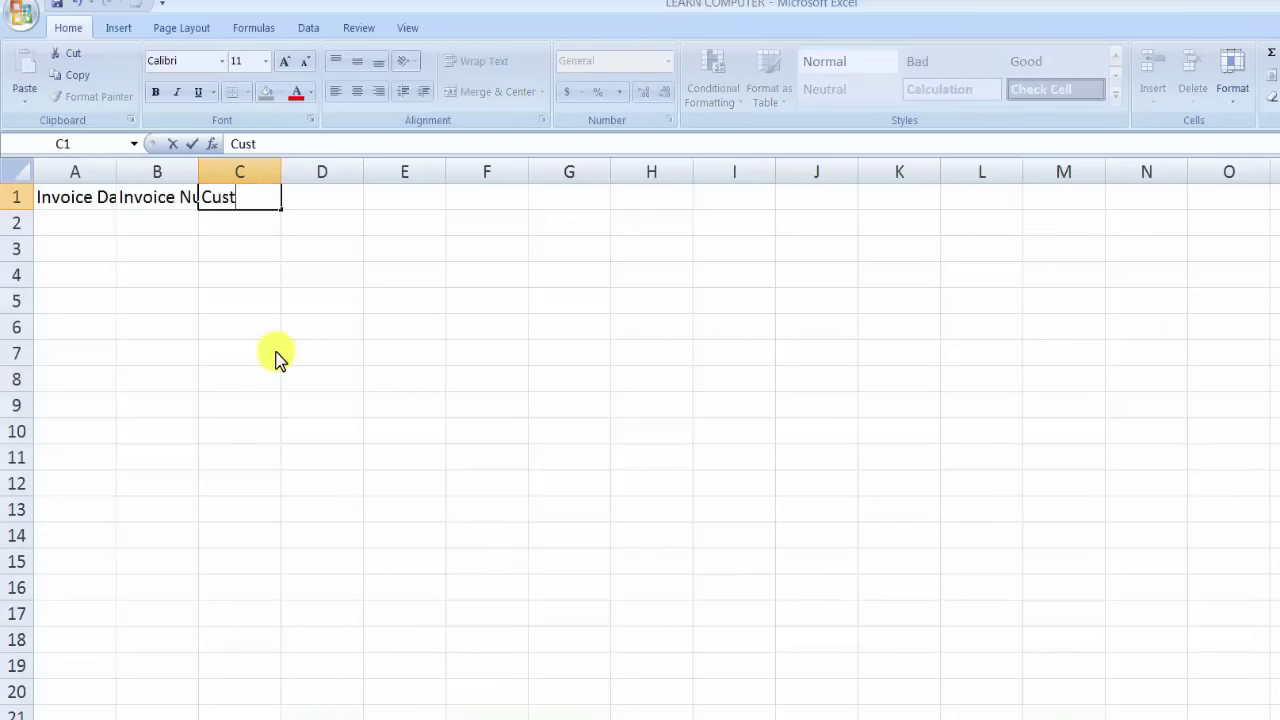
{"action": "type", "text": "omer Nu"}
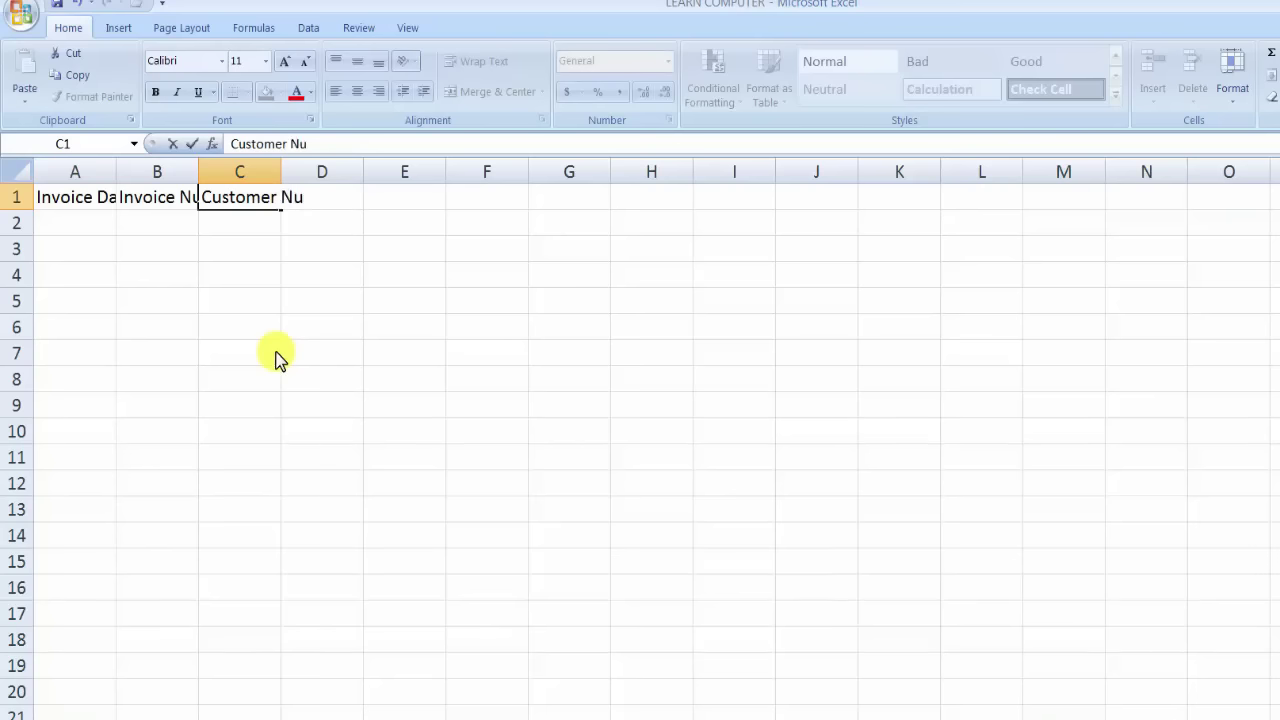
{"action": "type", "text": "nm"}
{"action": "type", "text": "mber"}
{"action": "key", "text": "Tab"}
{"action": "key", "text": "alt+Tab"}
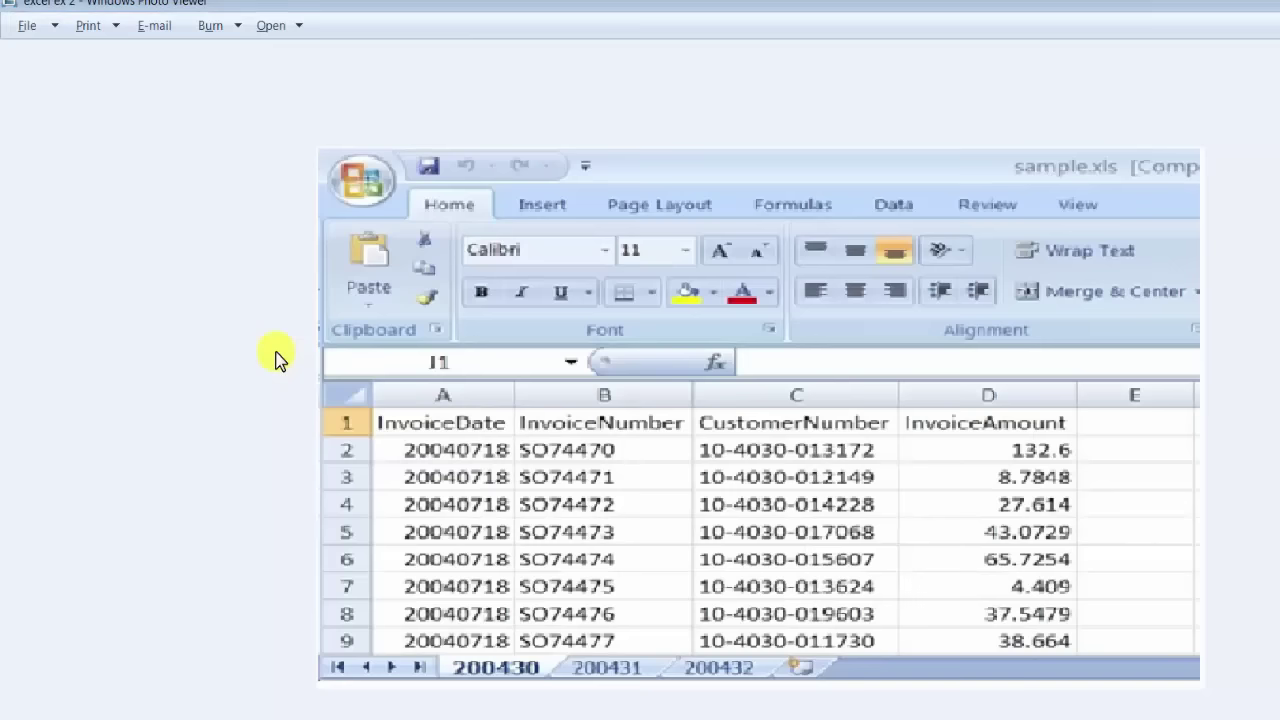
{"action": "key", "text": "alt+Tab"}
{"action": "type", "text": "I"}
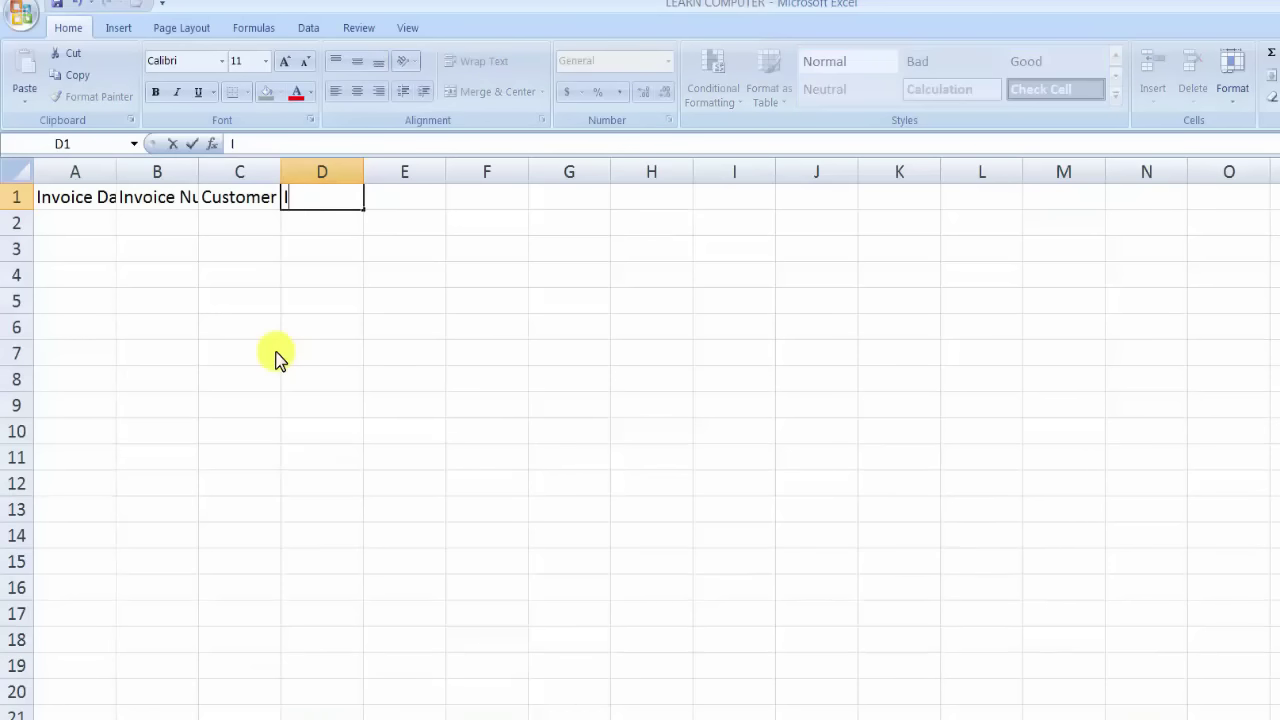
{"action": "type", "text": "nvoice Amount"}
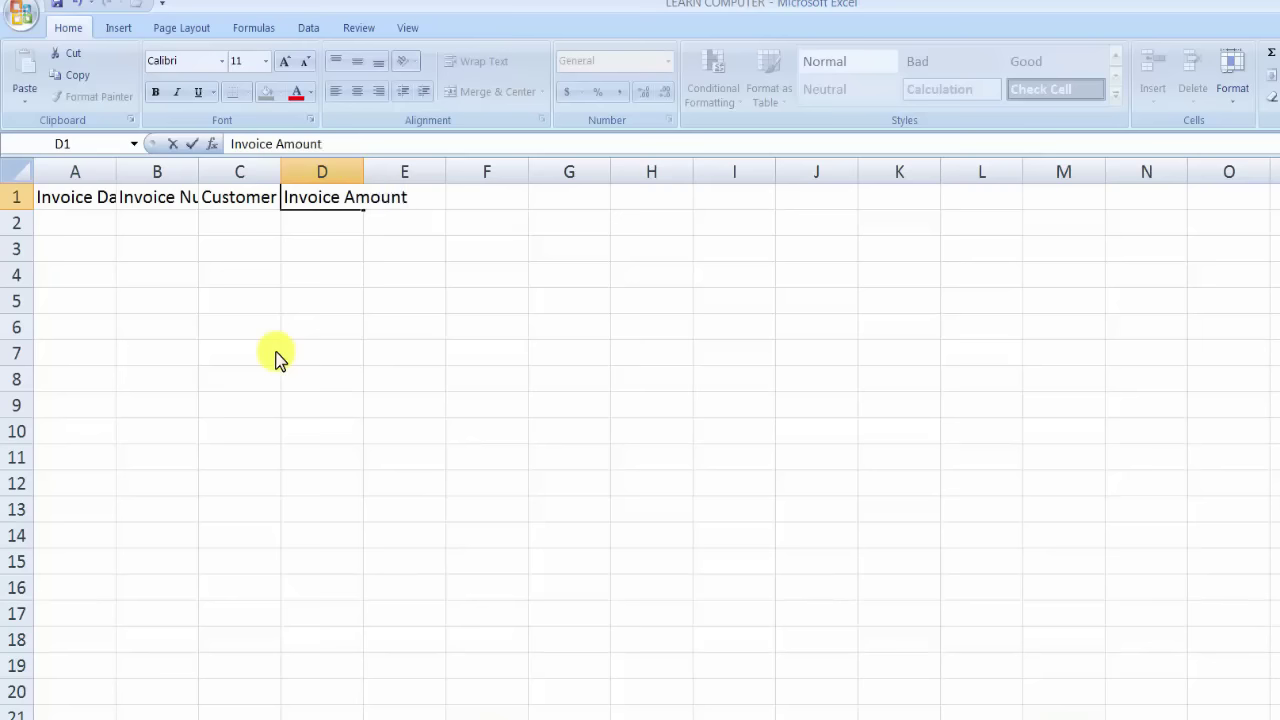
{"action": "key", "text": "Return"}
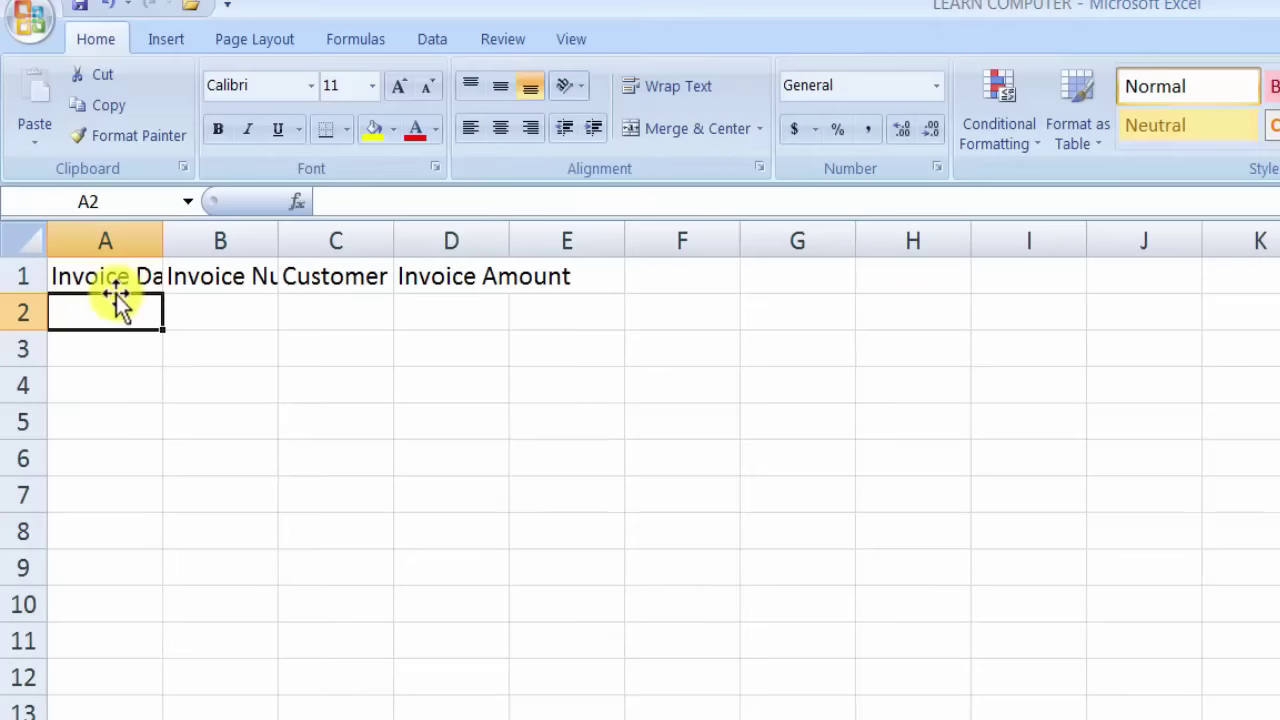
{"action": "left_click", "coordinate": [110, 280]}
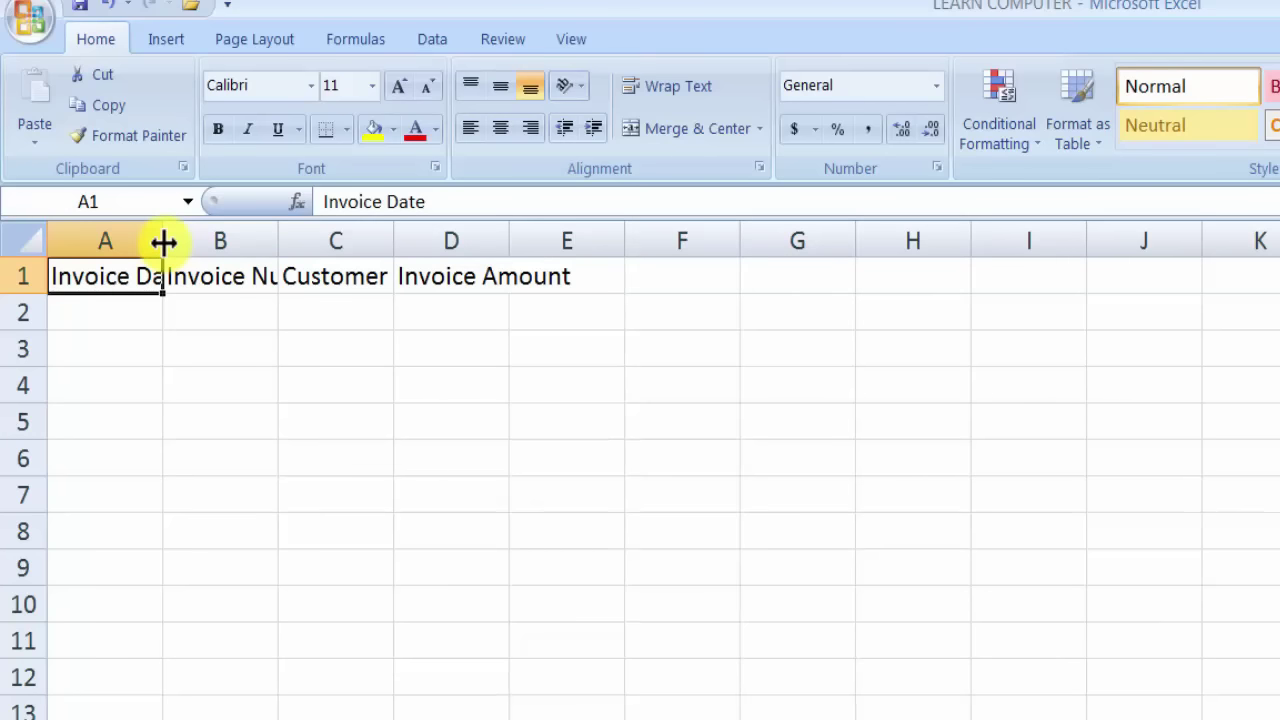
Step: AutoFit columns A through D to their Invoice Date, Invoice Number, Customer Number and Invoice Amount headings
{"action": "double_click", "coordinate": [163, 241]}
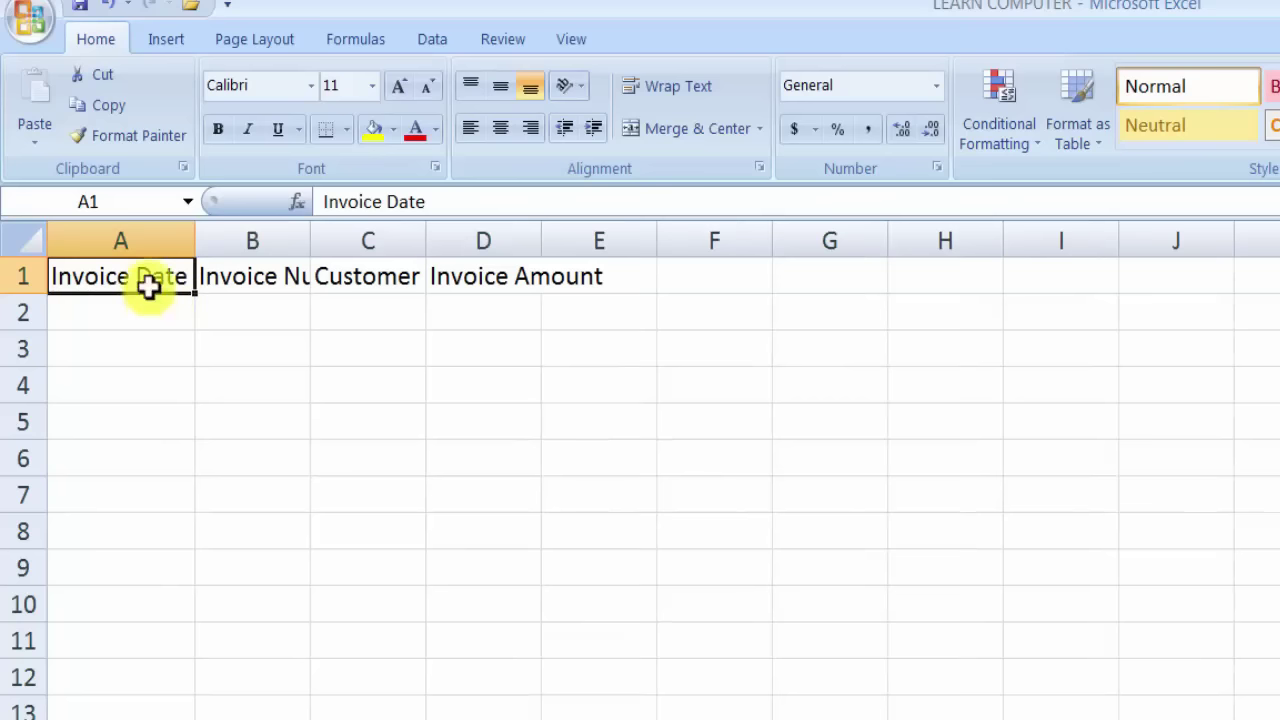
{"action": "left_click", "coordinate": [266, 286]}
{"action": "left_click_drag", "start_coordinate": [312, 240], "coordinate": [312, 240]}
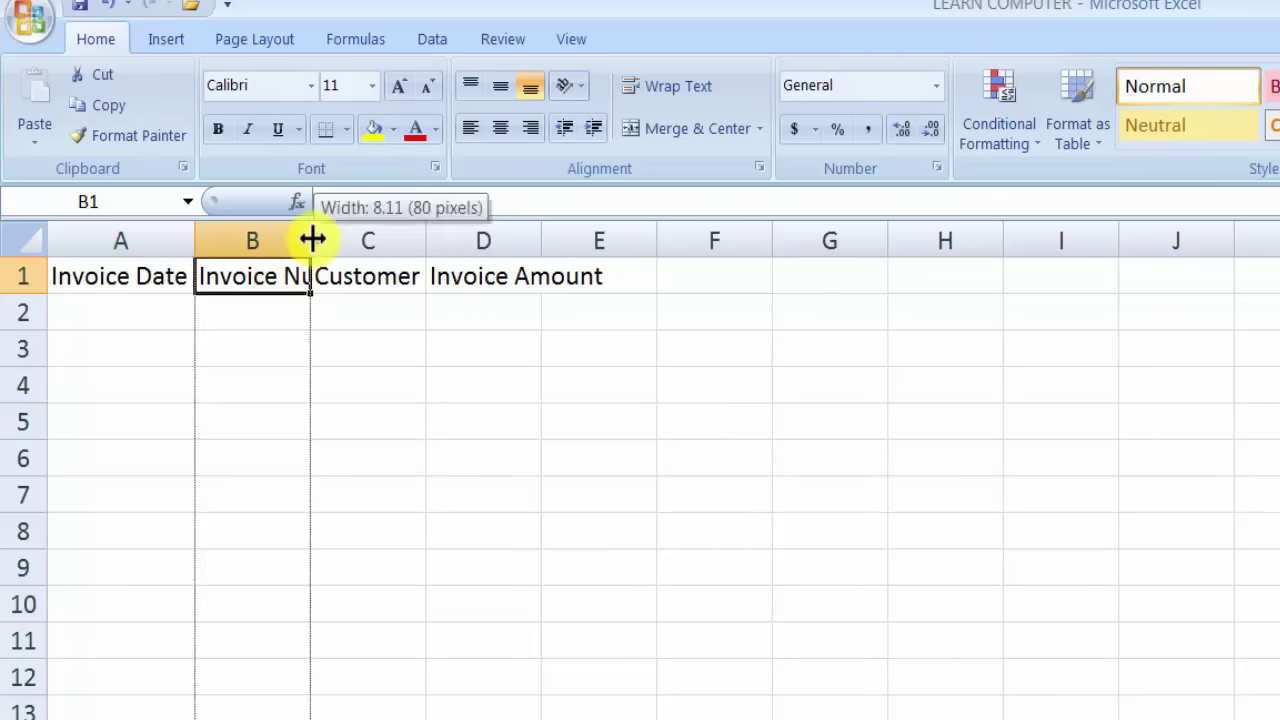
{"action": "double_click", "coordinate": [312, 240]}
{"action": "left_click", "coordinate": [437, 286]}
{"action": "double_click", "coordinate": [497, 240]}
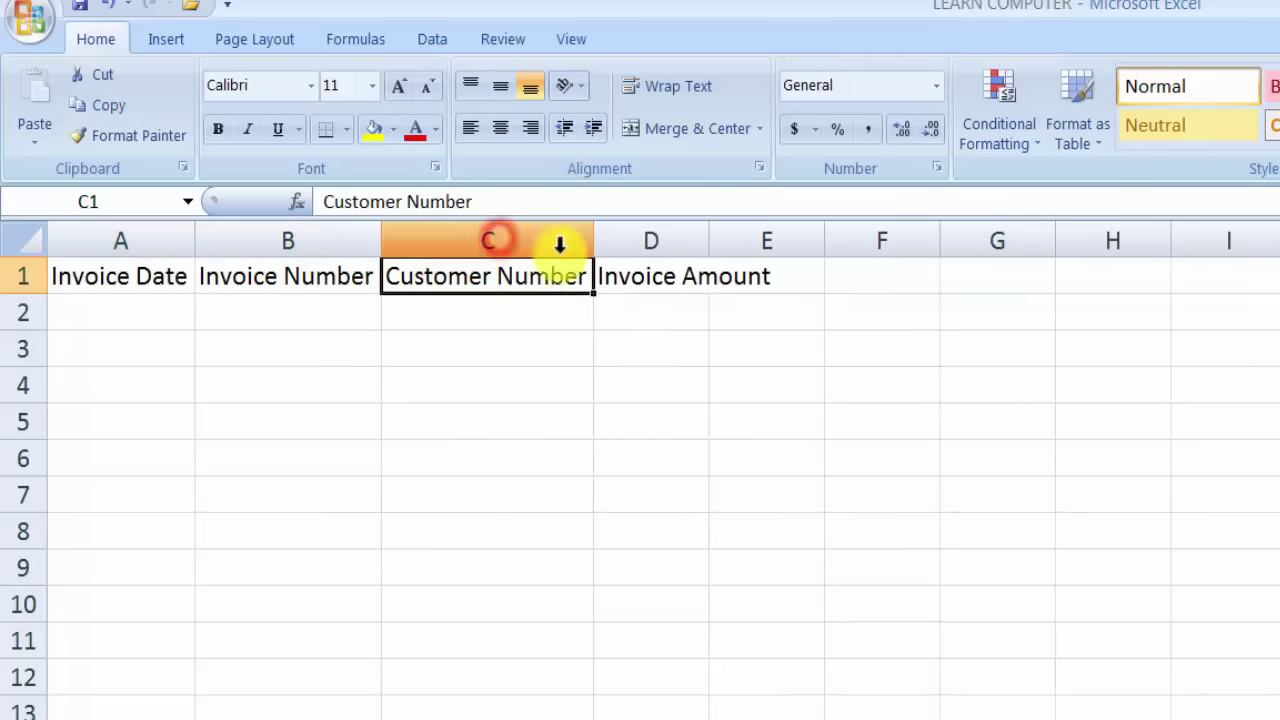
{"action": "left_click", "coordinate": [652, 276]}
{"action": "double_click", "coordinate": [709, 240]}
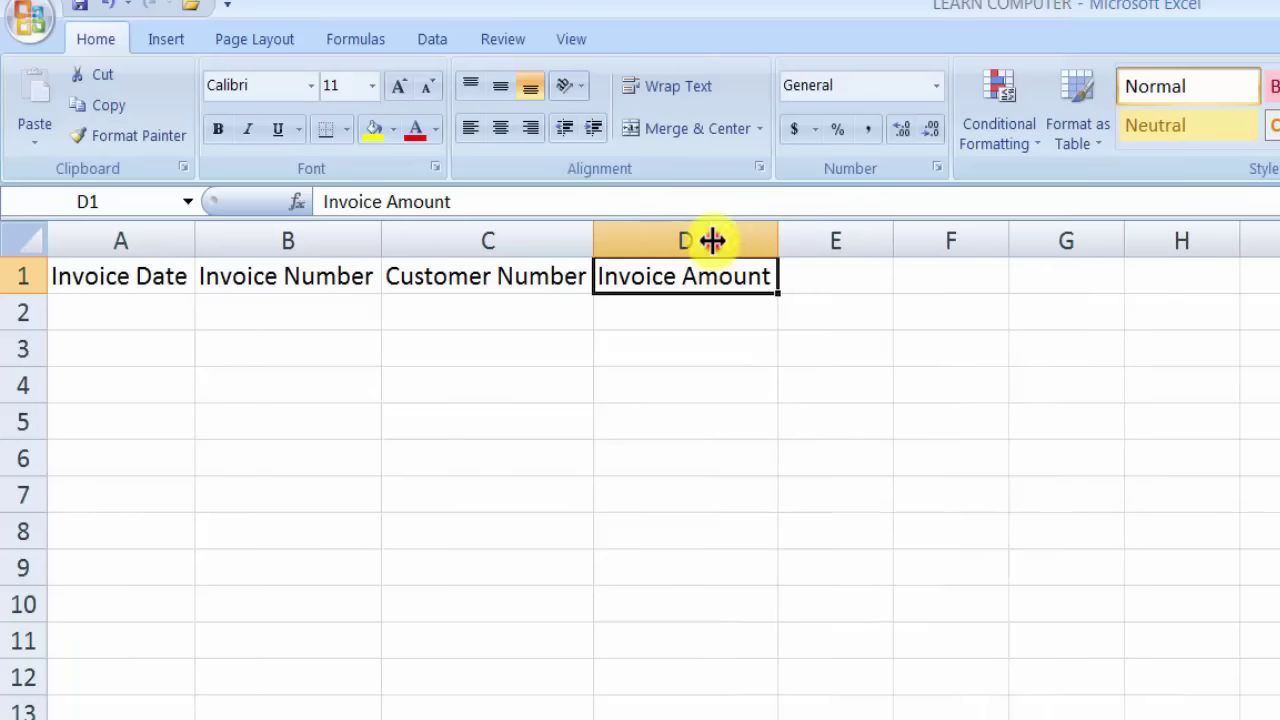
Step: Check that all four row 1 headings display in full, ending on cell A2
{"action": "left_click", "coordinate": [122, 283]}
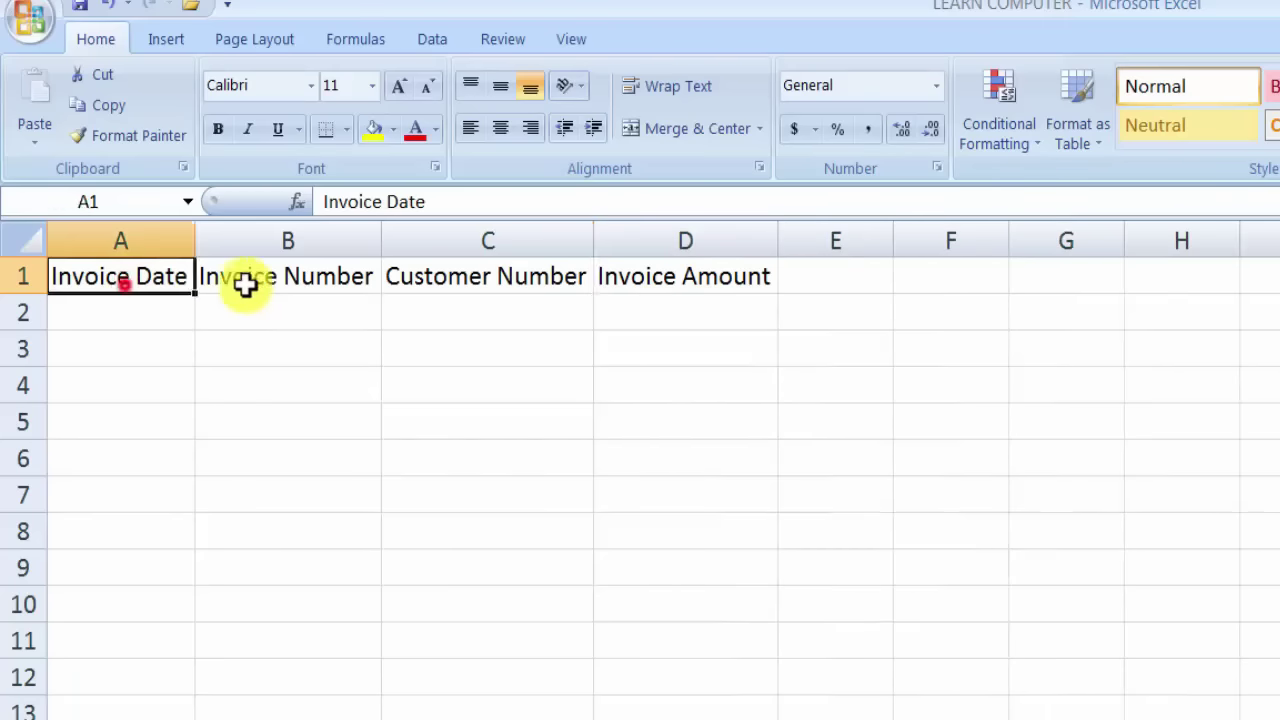
{"action": "left_click_drag", "start_coordinate": [120, 283], "coordinate": [680, 277]}
{"action": "left_click", "coordinate": [139, 320]}
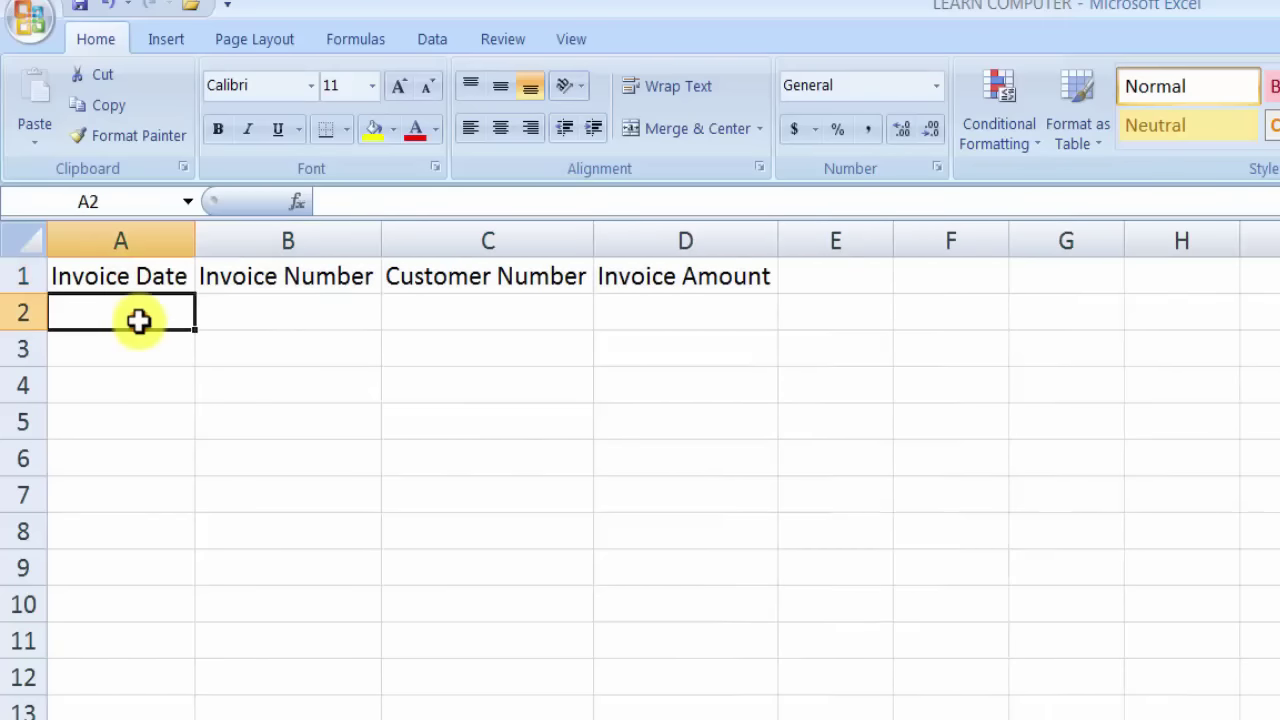
{"action": "left_click", "coordinate": [258, 280]}
{"action": "left_click", "coordinate": [443, 280]}
{"action": "left_click", "coordinate": [601, 282]}
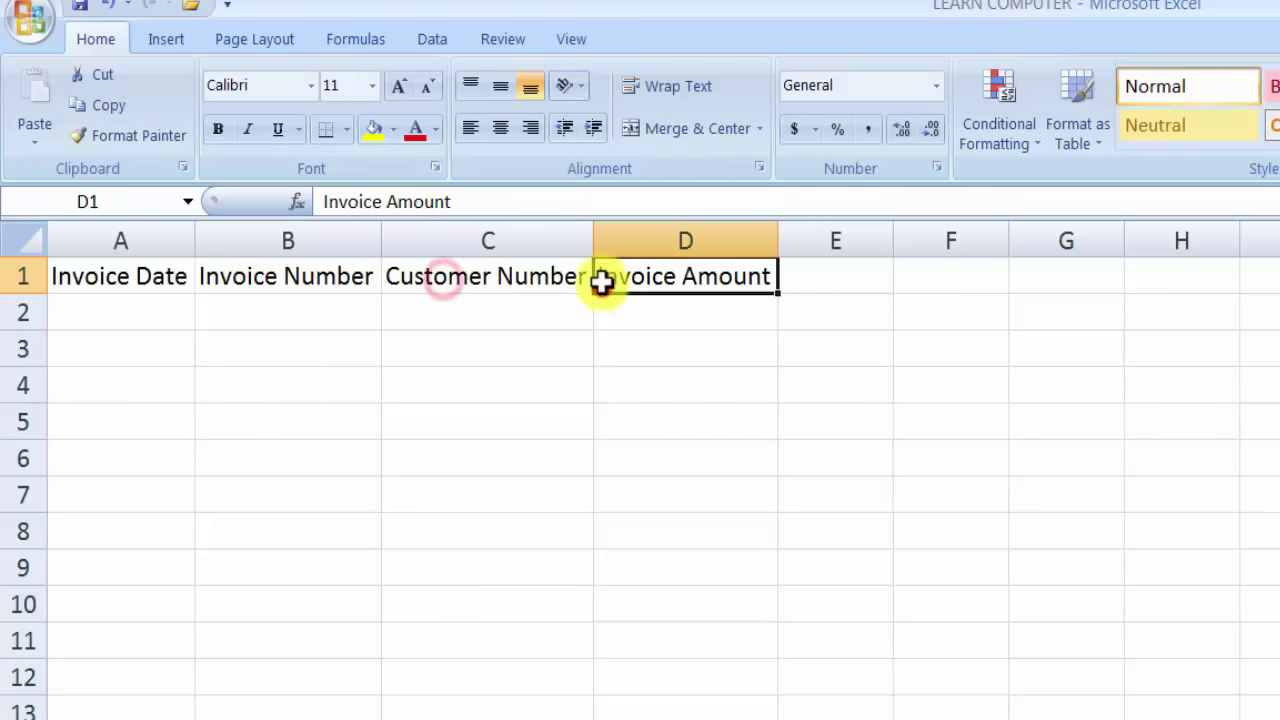
{"action": "left_click", "coordinate": [100, 313]}
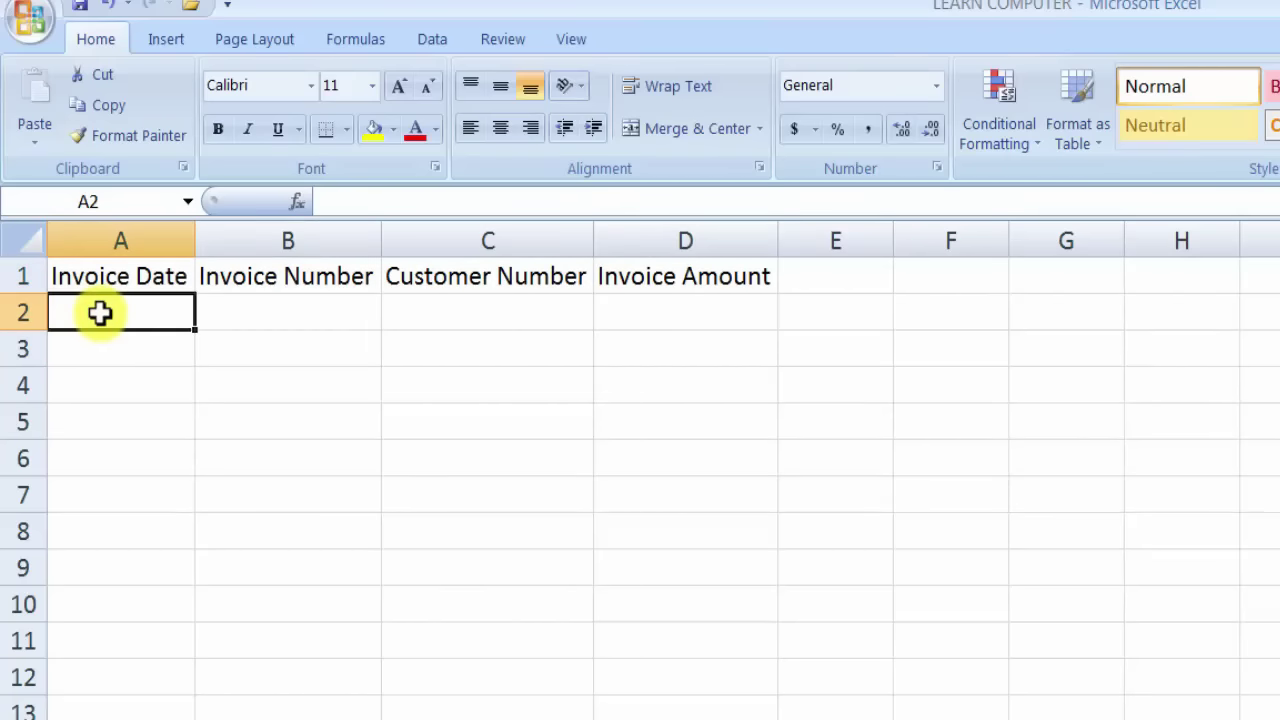
Step: Enter the invoice date 20040718 in cell A2, using the sample picture as reference
{"action": "key", "text": "alt+Tab"}
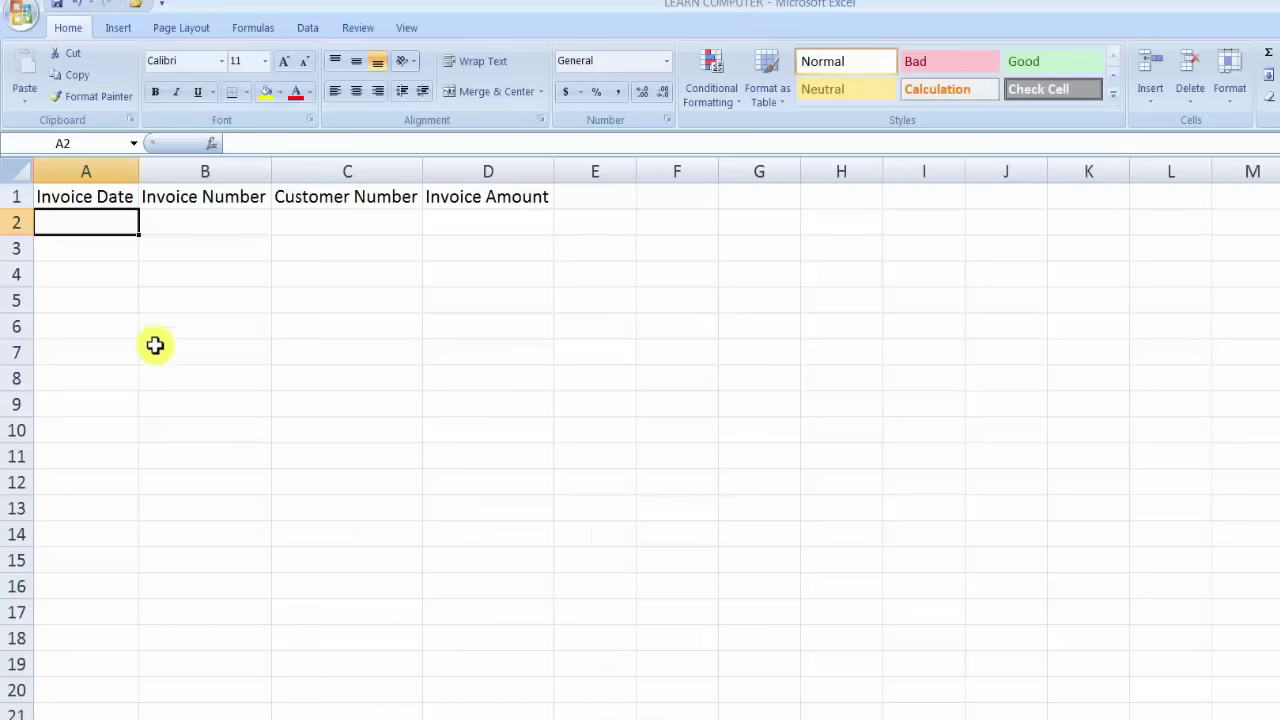
{"action": "type", "text": "20040718"}
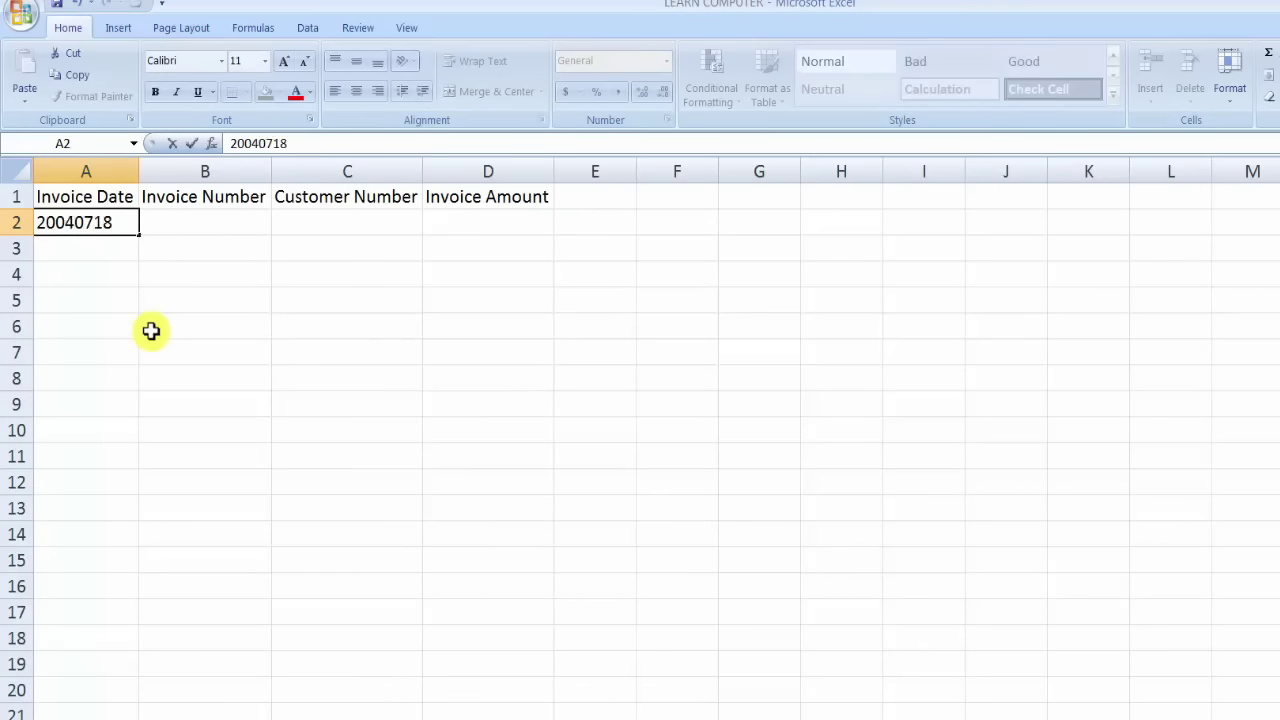
{"action": "key", "text": "Return"}
{"action": "key", "text": "Up"}
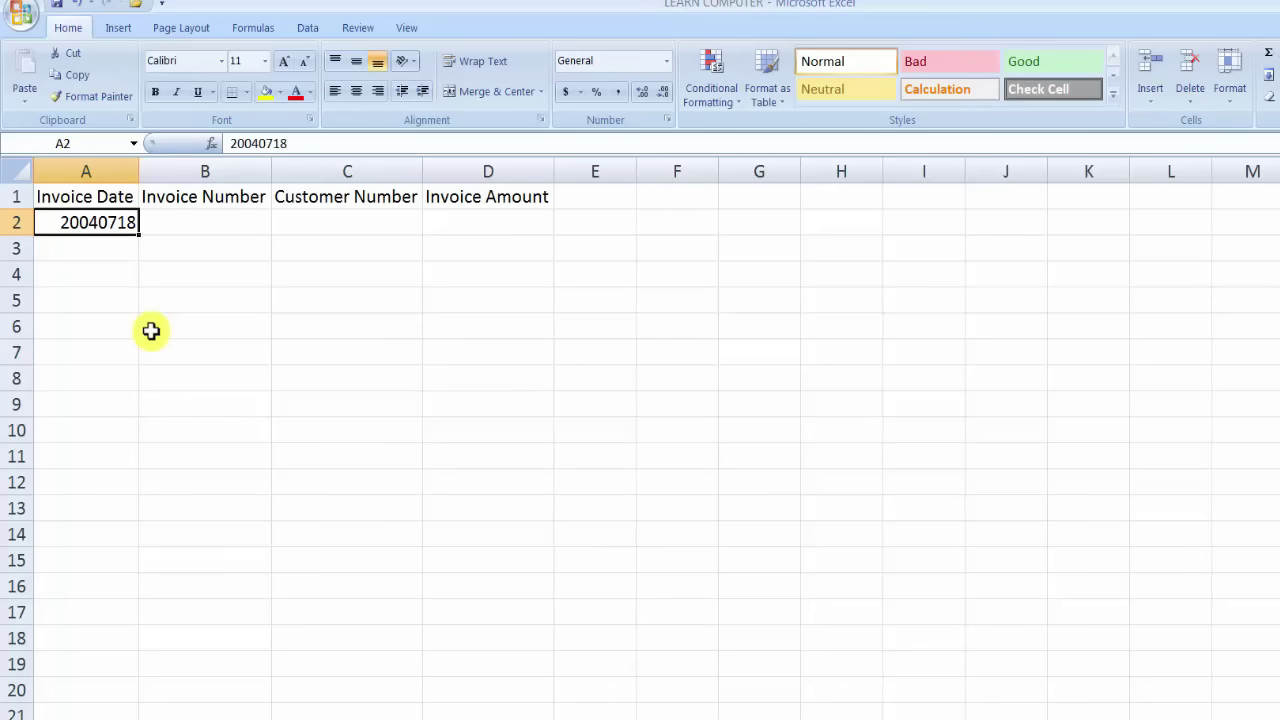
{"action": "key", "text": "super"}
{"action": "left_click", "coordinate": [571, 329]}
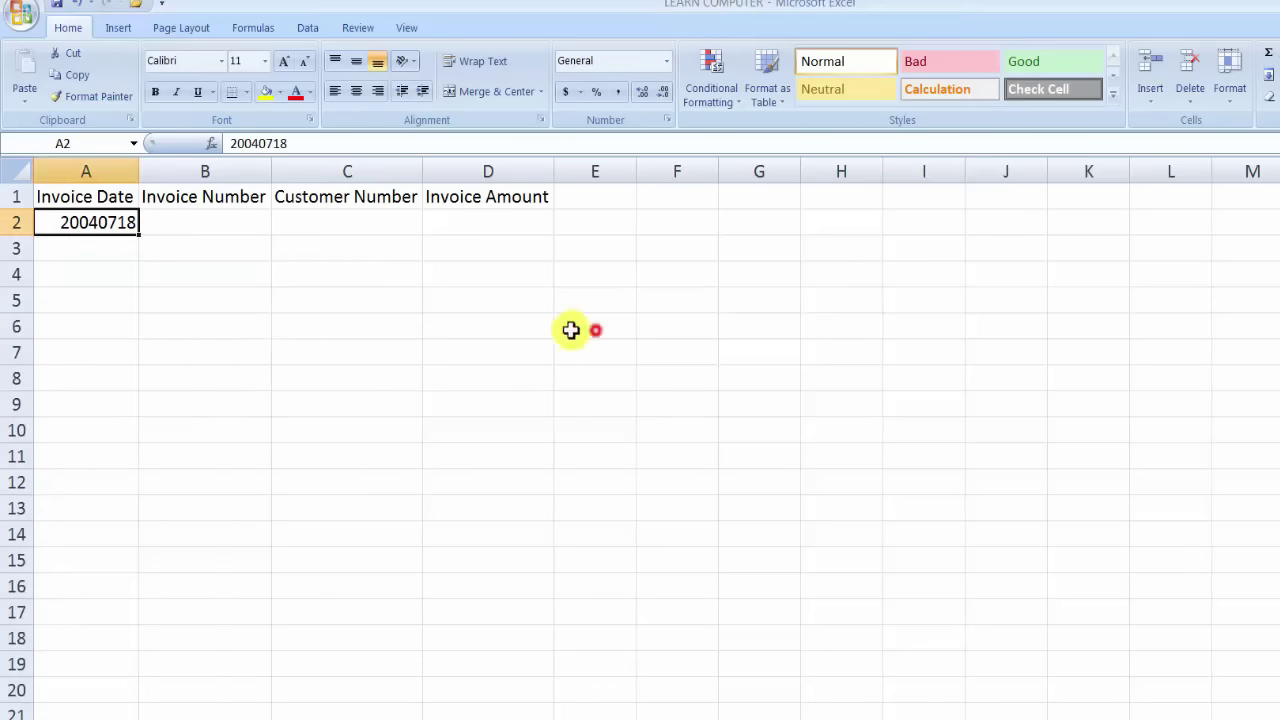
{"action": "key", "text": "alt+Tab"}
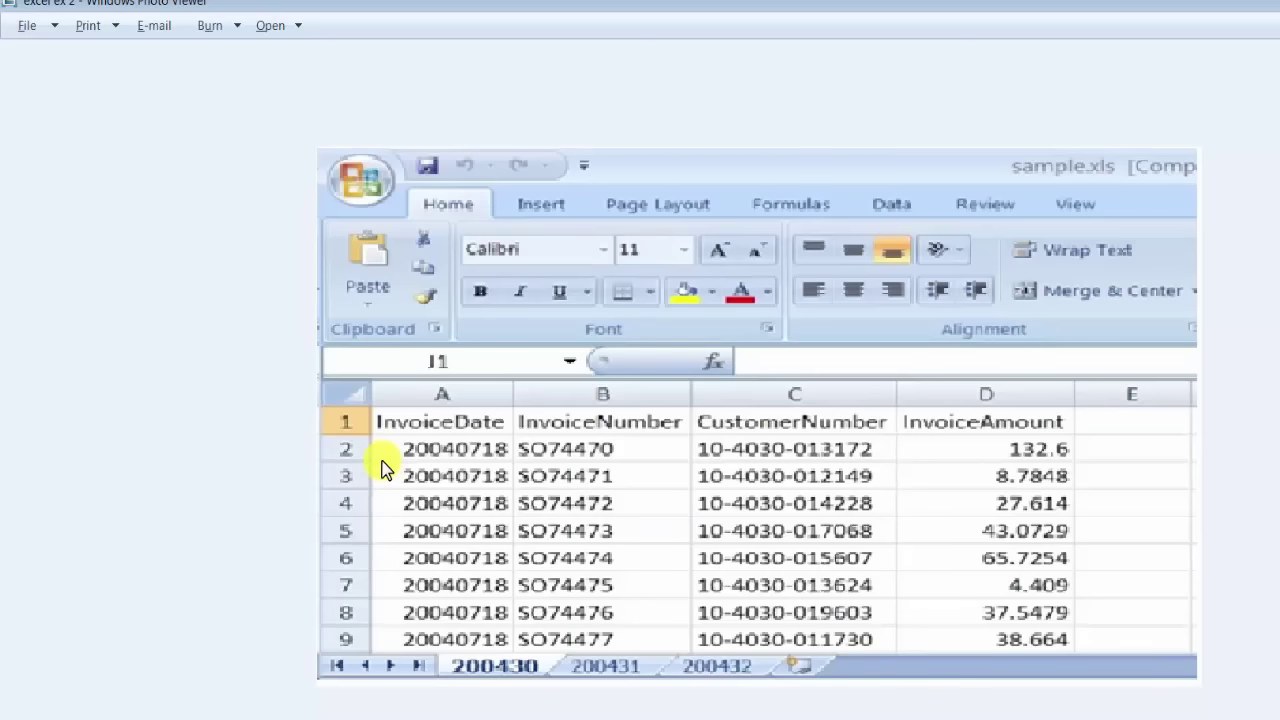
{"action": "key", "text": "alt+Tab"}
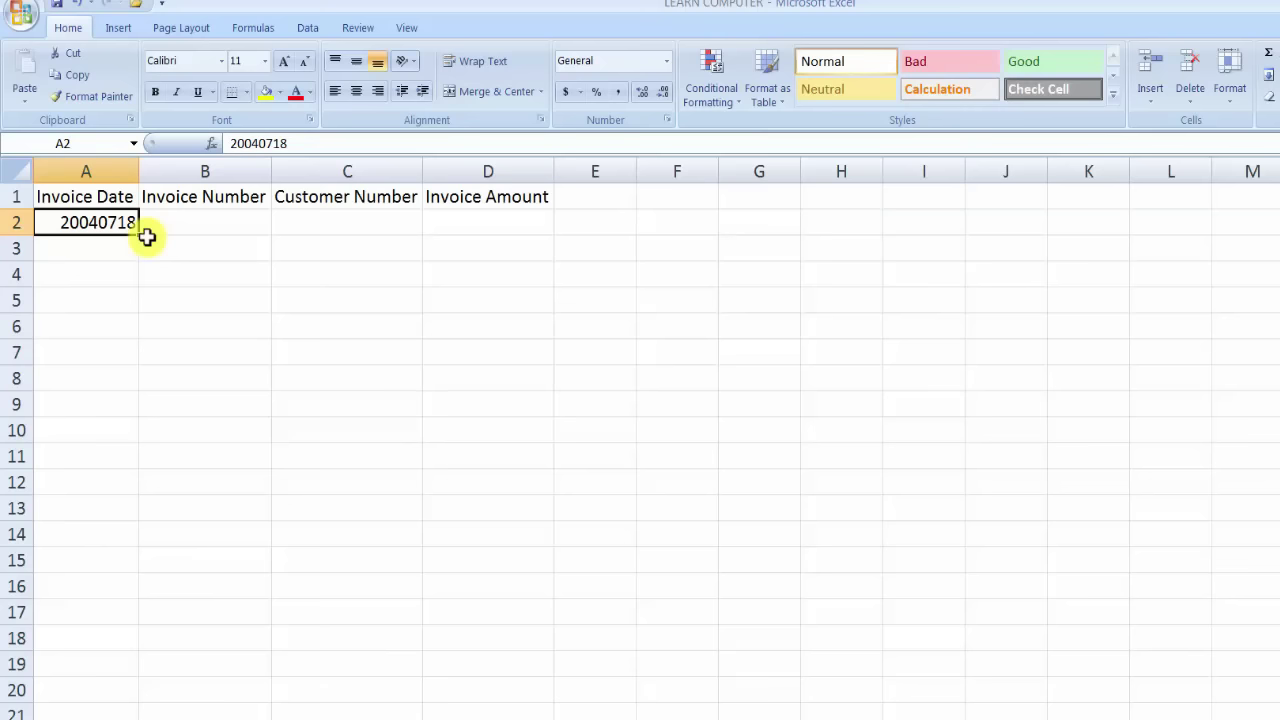
Step: Copy the 20040718 date from A2 into A3 through A9, undoing an earlier drag-fill attempt
{"action": "left_click_drag", "start_coordinate": [140, 236], "coordinate": [139, 401]}
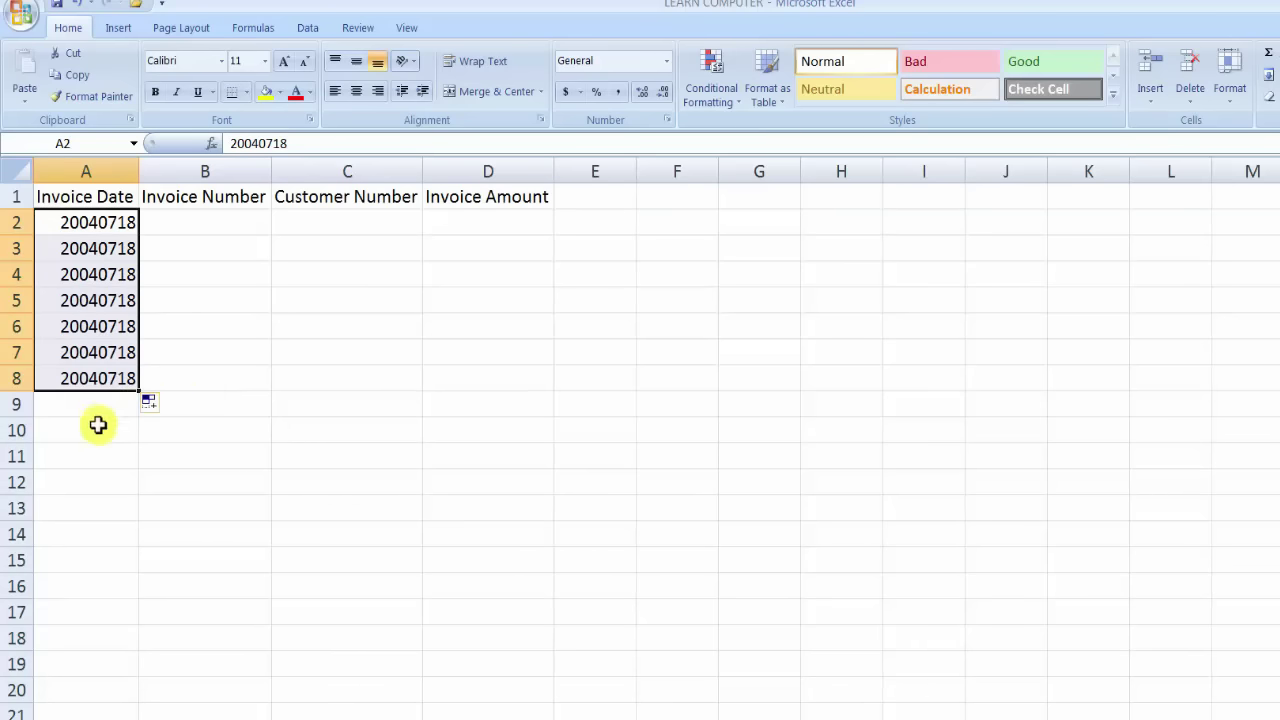
{"action": "left_click_drag", "start_coordinate": [137, 390], "coordinate": [136, 413]}
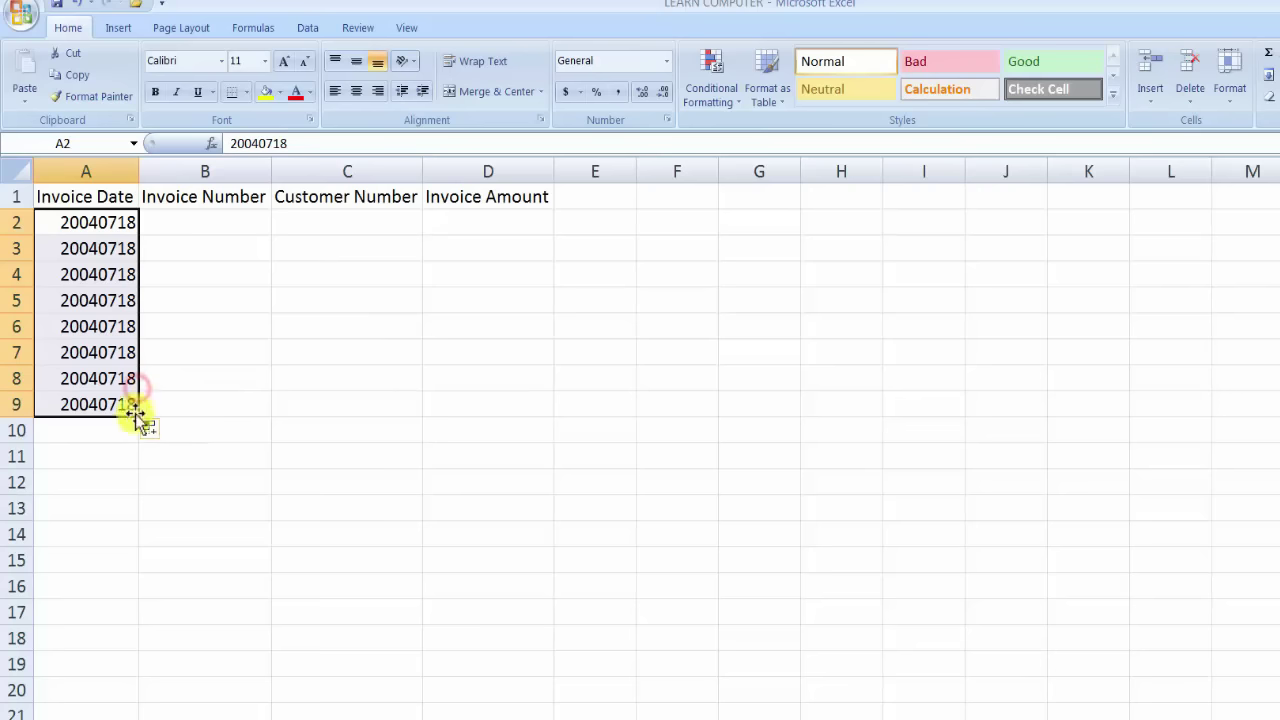
{"action": "left_click", "coordinate": [184, 218]}
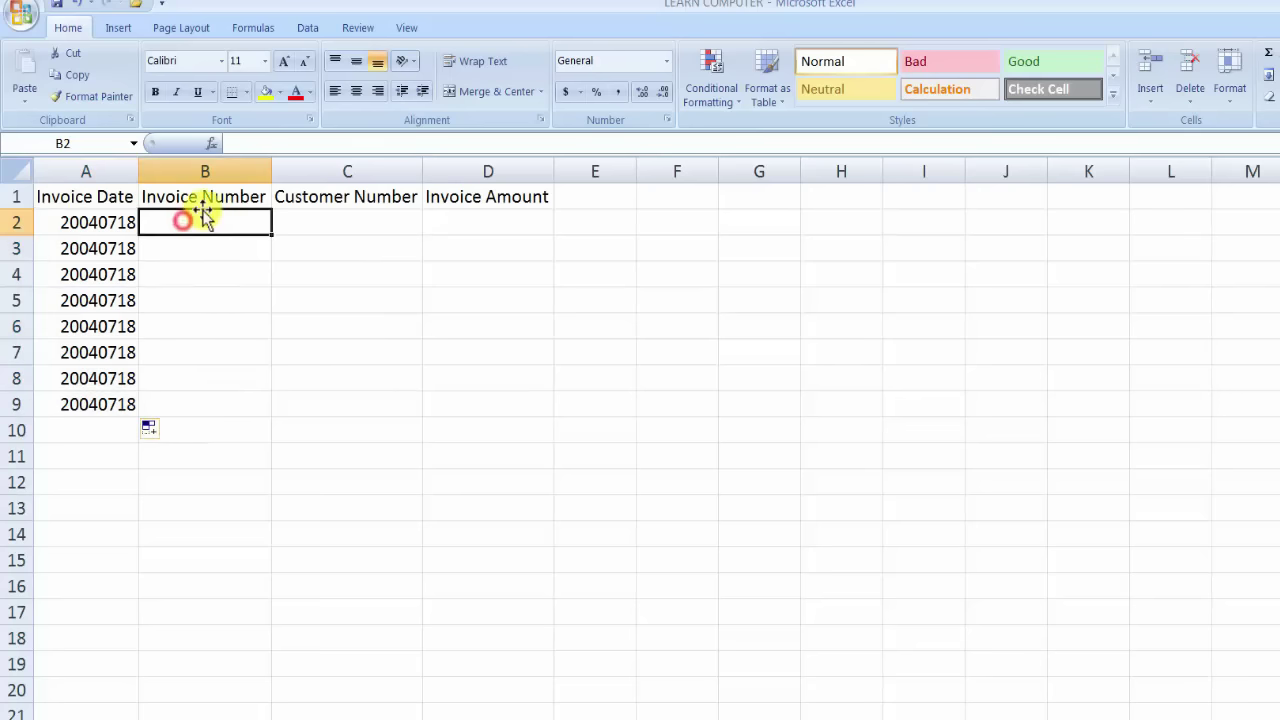
{"action": "left_click", "coordinate": [107, 217]}
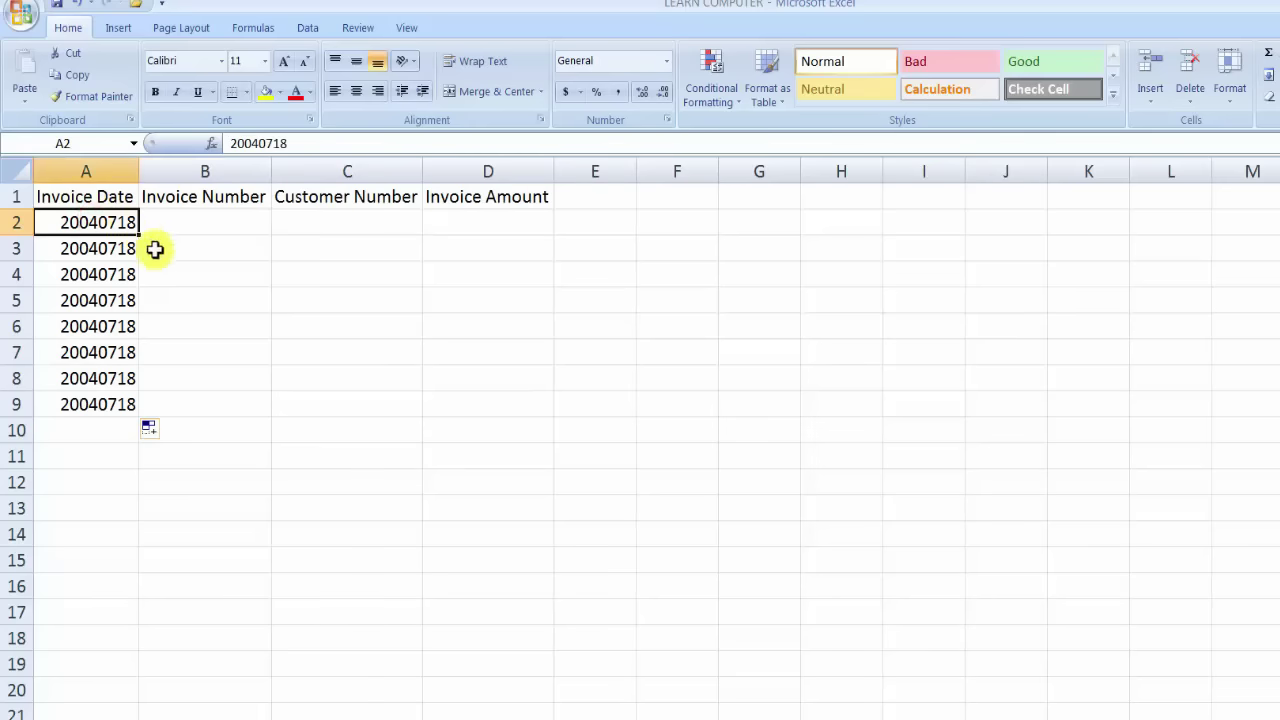
{"action": "key", "text": "ctrl+z"}
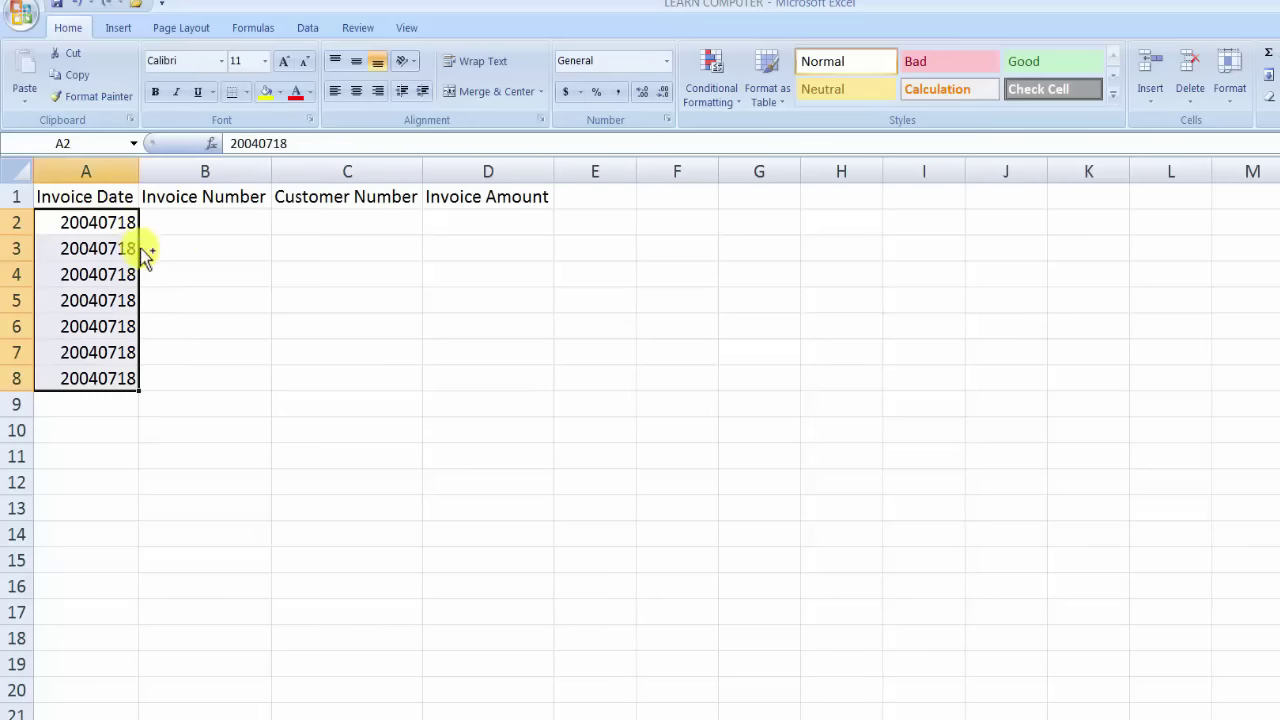
{"action": "key", "text": "ctrl+z"}
{"action": "key", "text": "ctrl+c"}
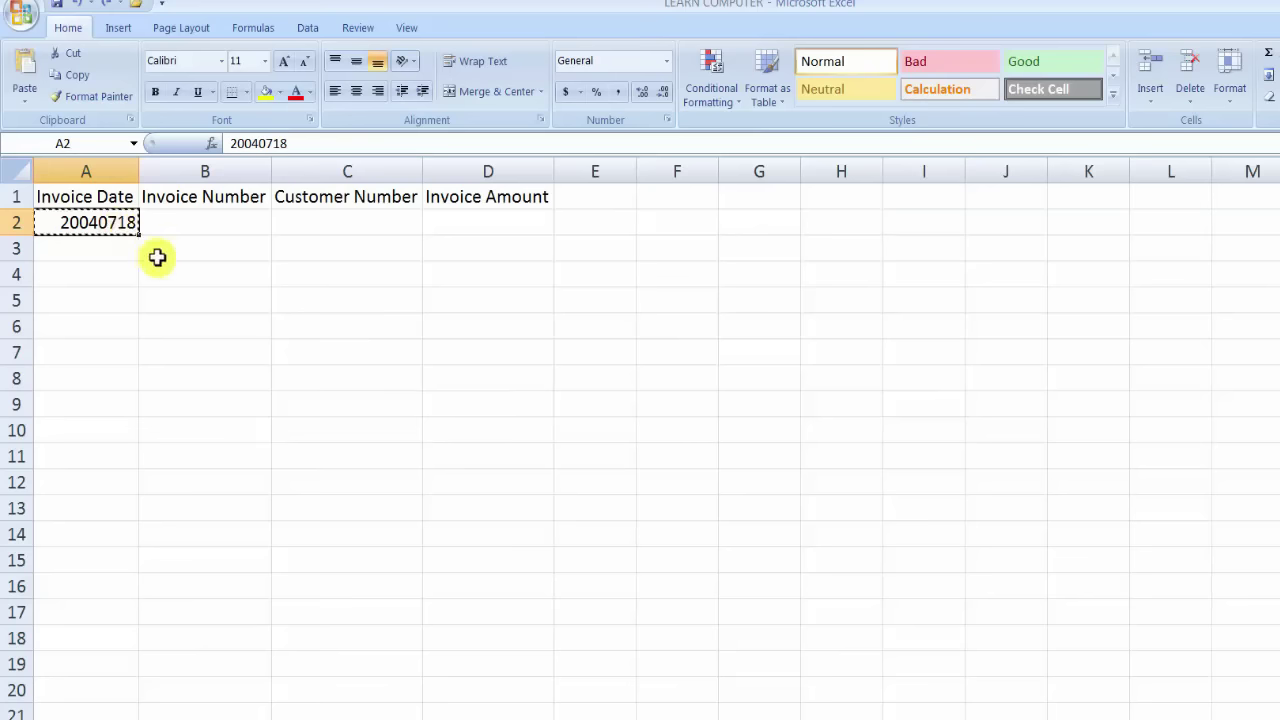
{"action": "left_click_drag", "start_coordinate": [95, 254], "coordinate": [95, 405]}
{"action": "key", "text": "ctrl+v"}
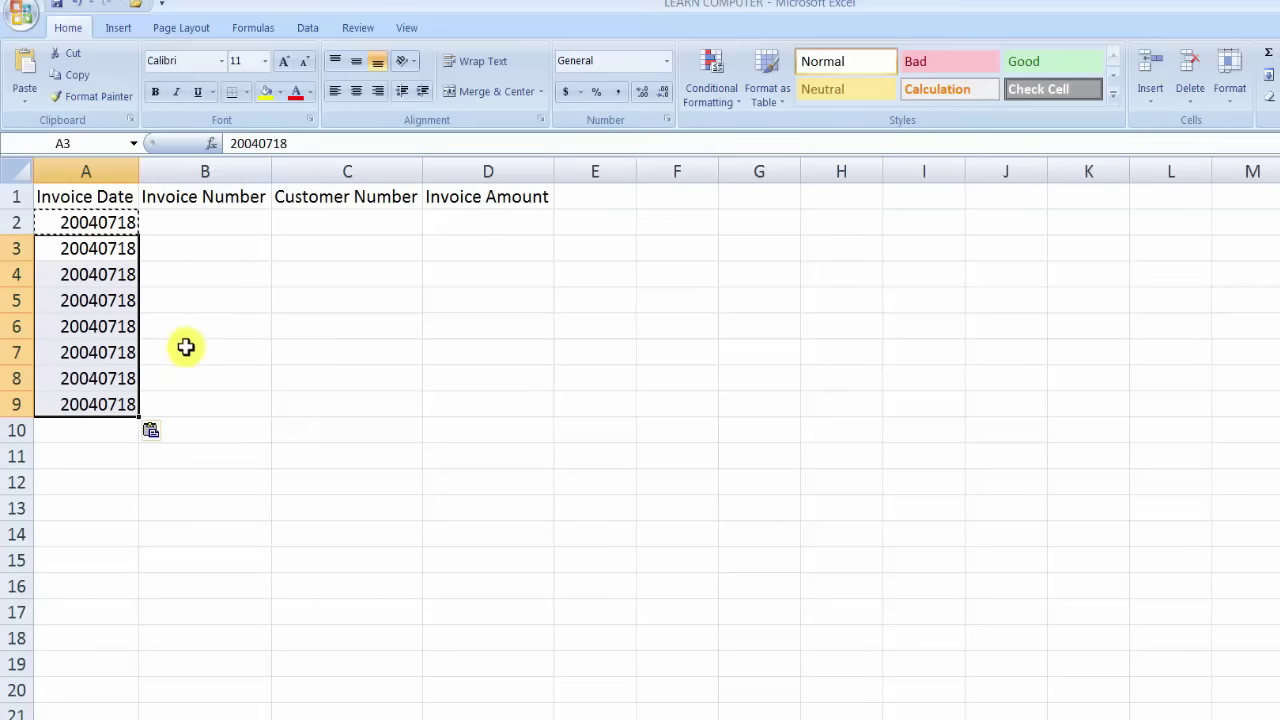
Step: Enter invoice number SO74470 in B2, undoing a fill that repeated it down to row 9
{"action": "left_click", "coordinate": [191, 224]}
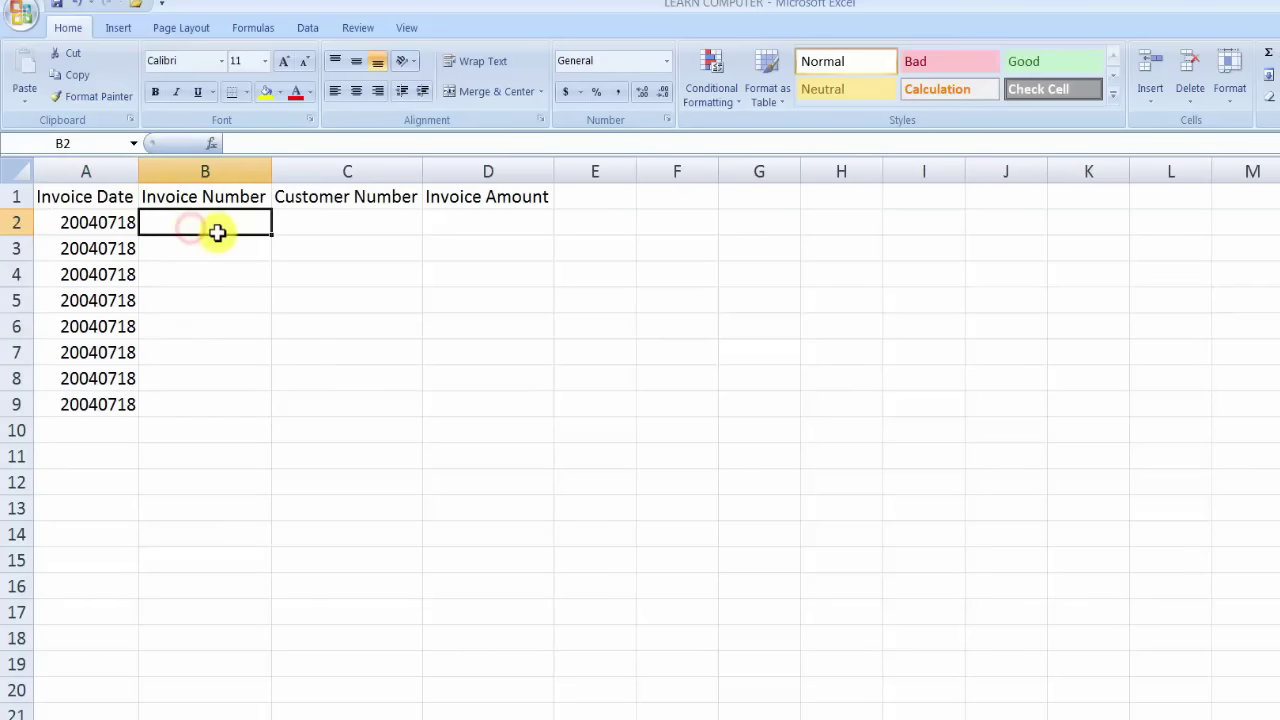
{"action": "key", "text": "alt+Tab"}
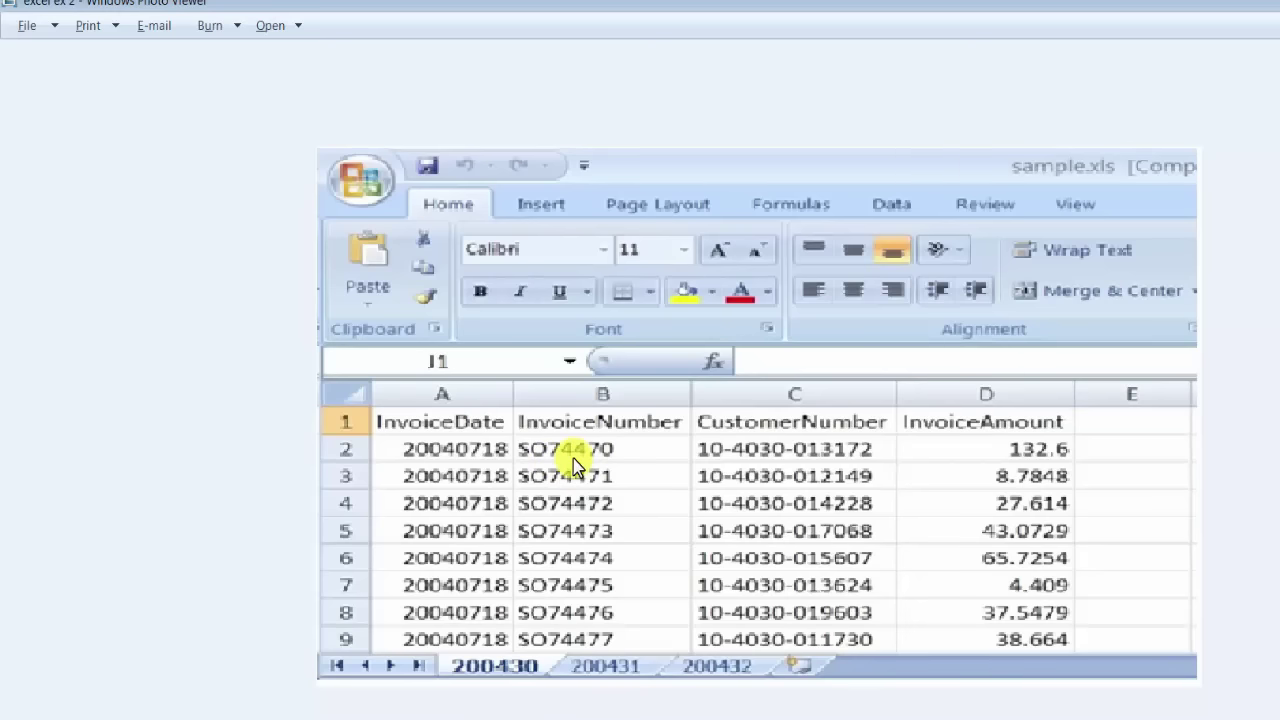
{"action": "key", "text": "alt+Tab"}
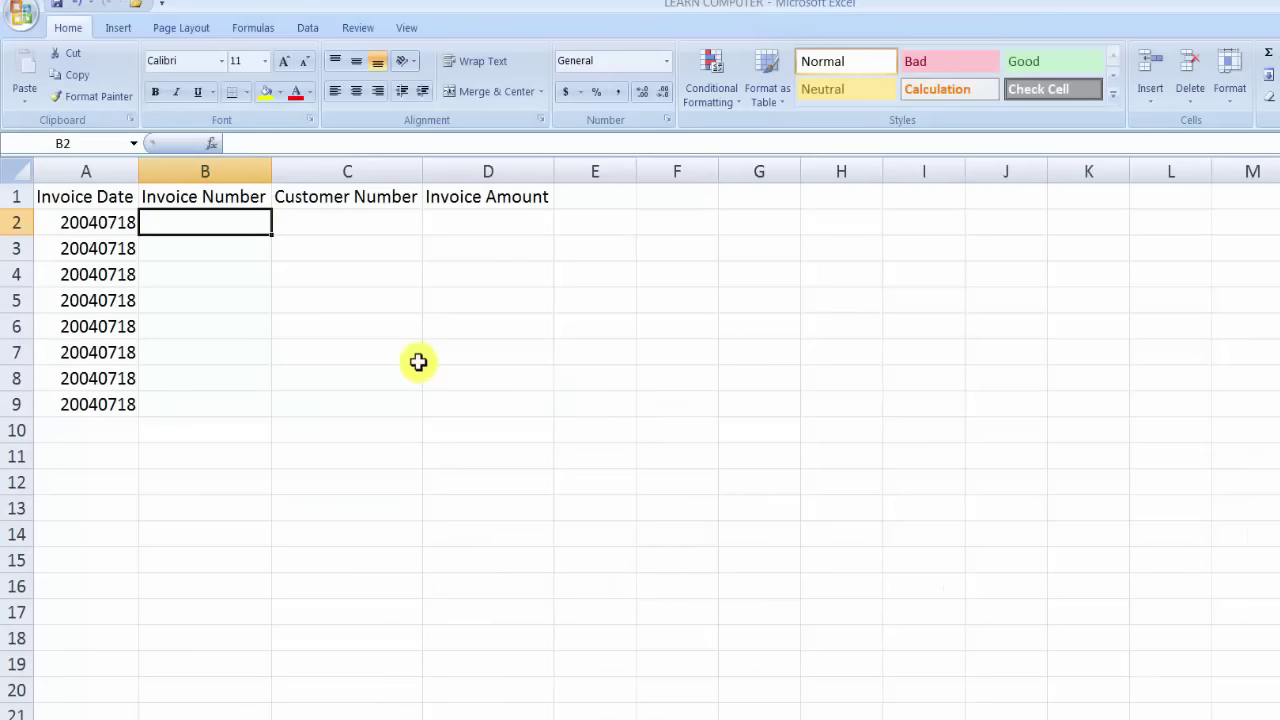
{"action": "type", "text": "D"}
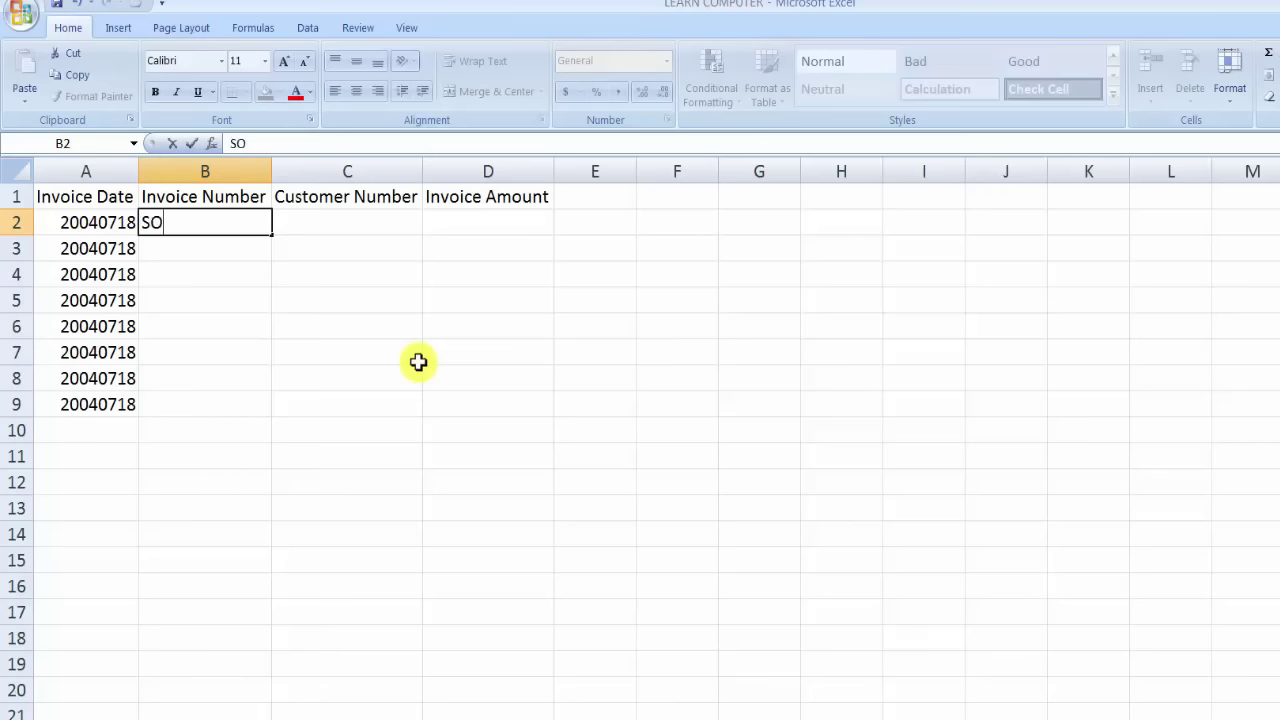
{"action": "key", "text": "alt+Tab"}
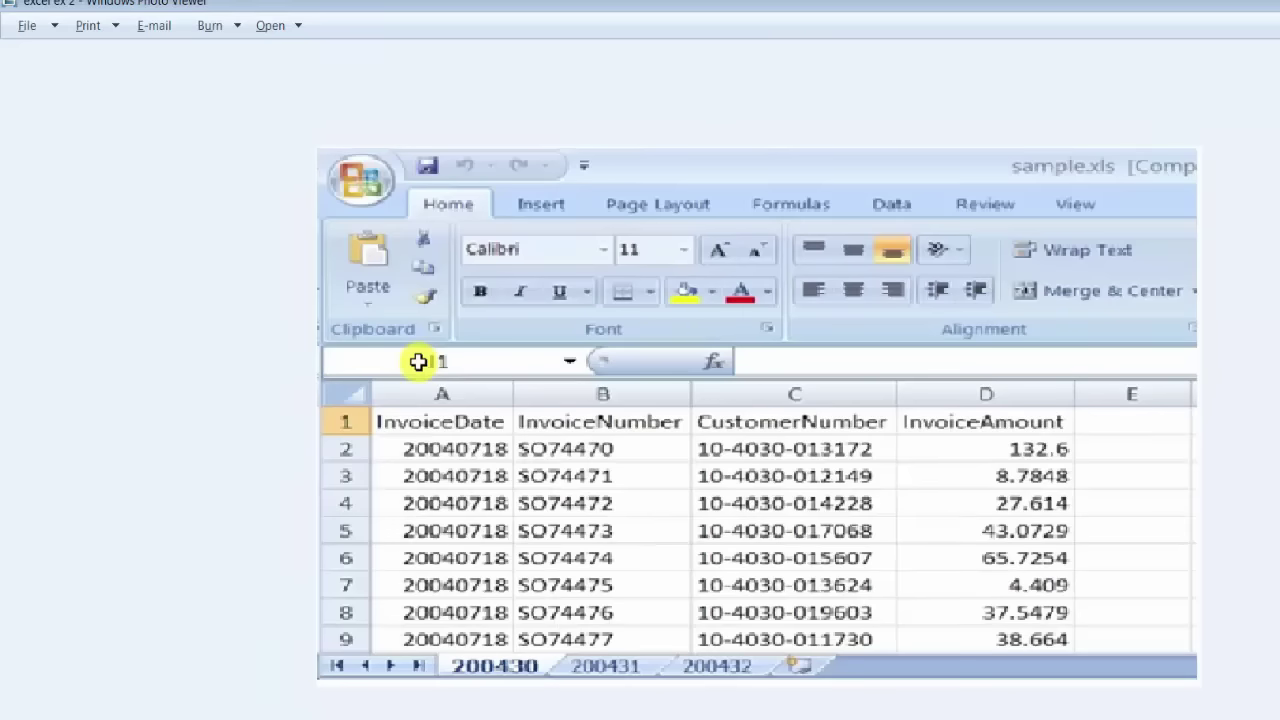
{"action": "key", "text": "alt+Tab"}
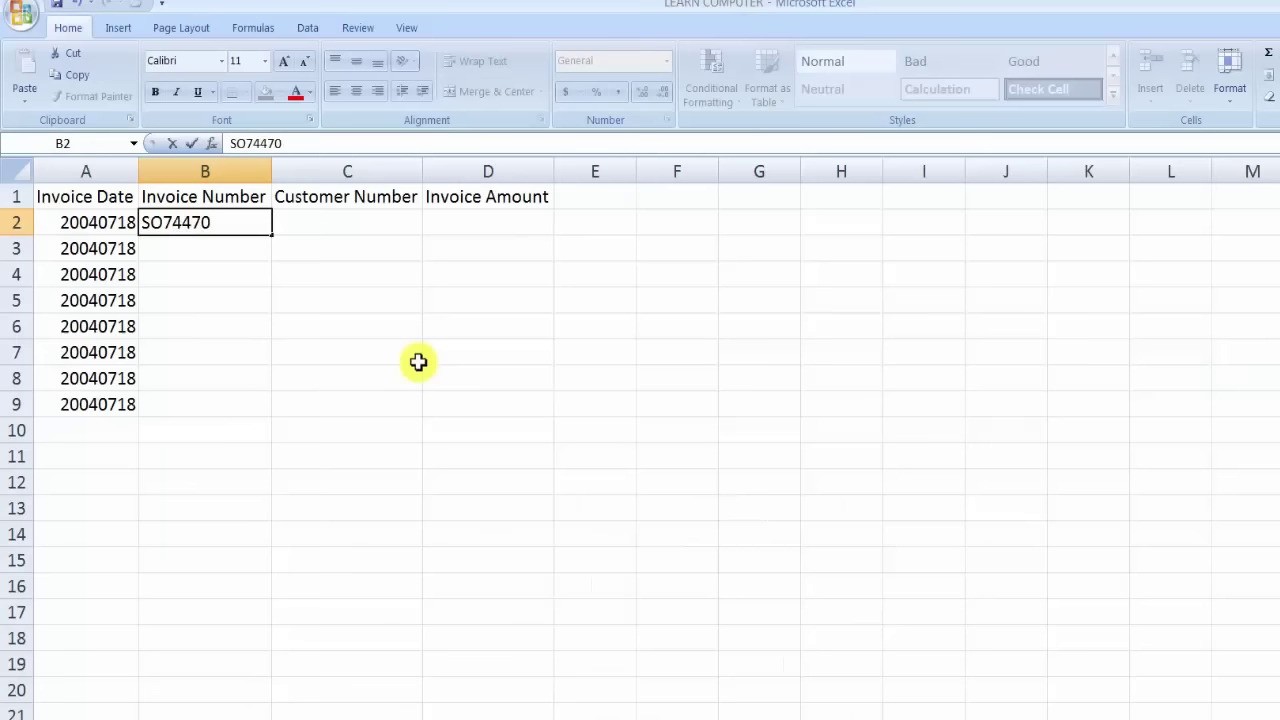
{"action": "key", "text": "Return"}
{"action": "key", "text": "alt+Tab"}
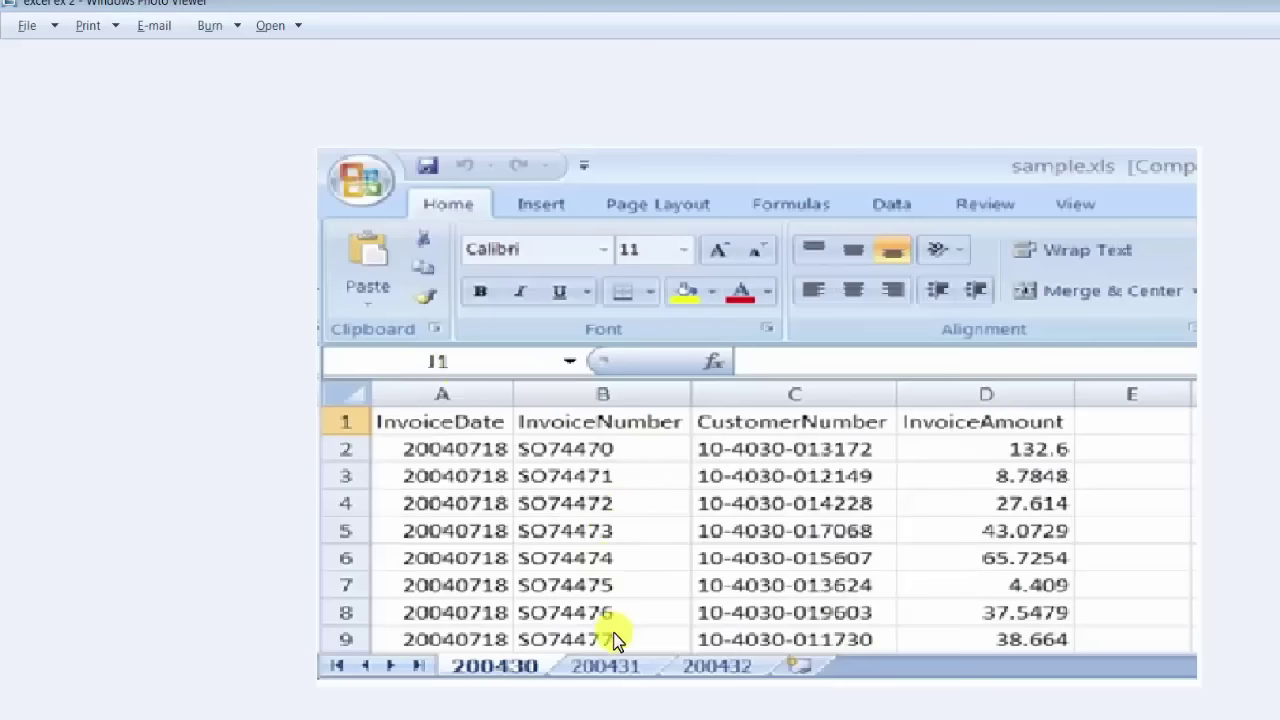
{"action": "key", "text": "alt+Tab"}
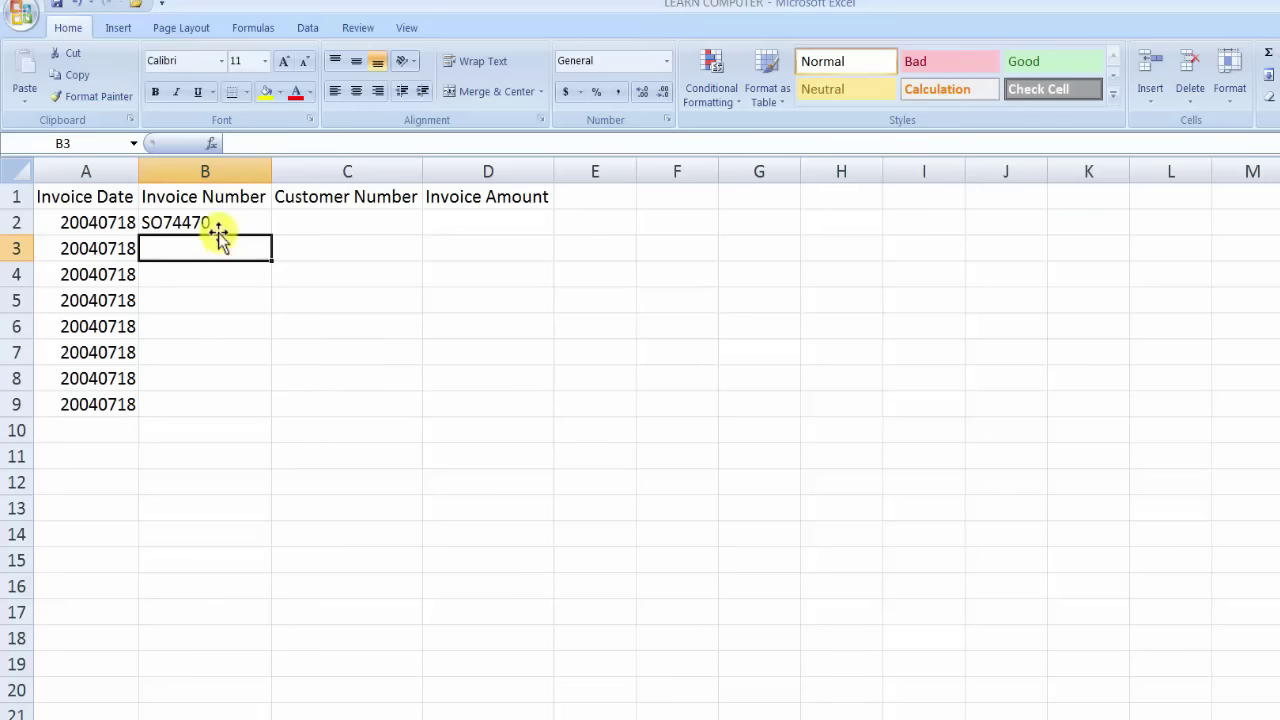
{"action": "left_click", "coordinate": [218, 228]}
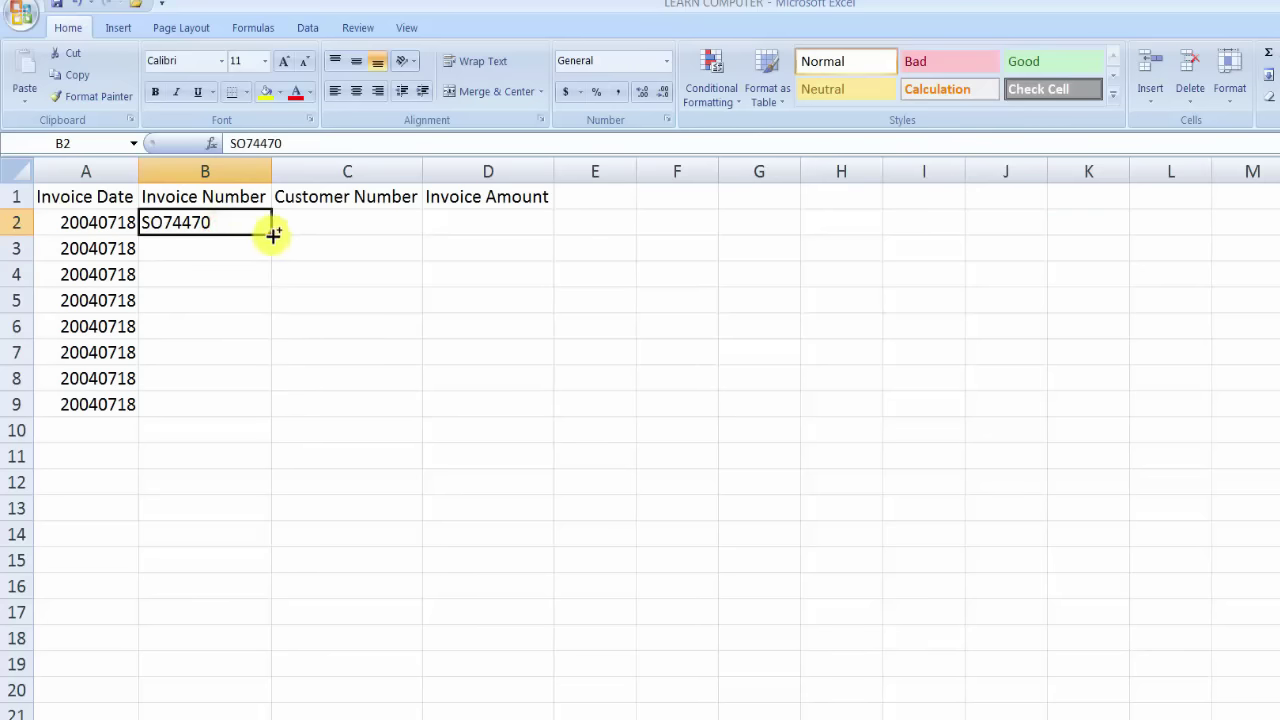
{"action": "left_click_drag", "start_coordinate": [273, 234], "coordinate": [266, 409]}
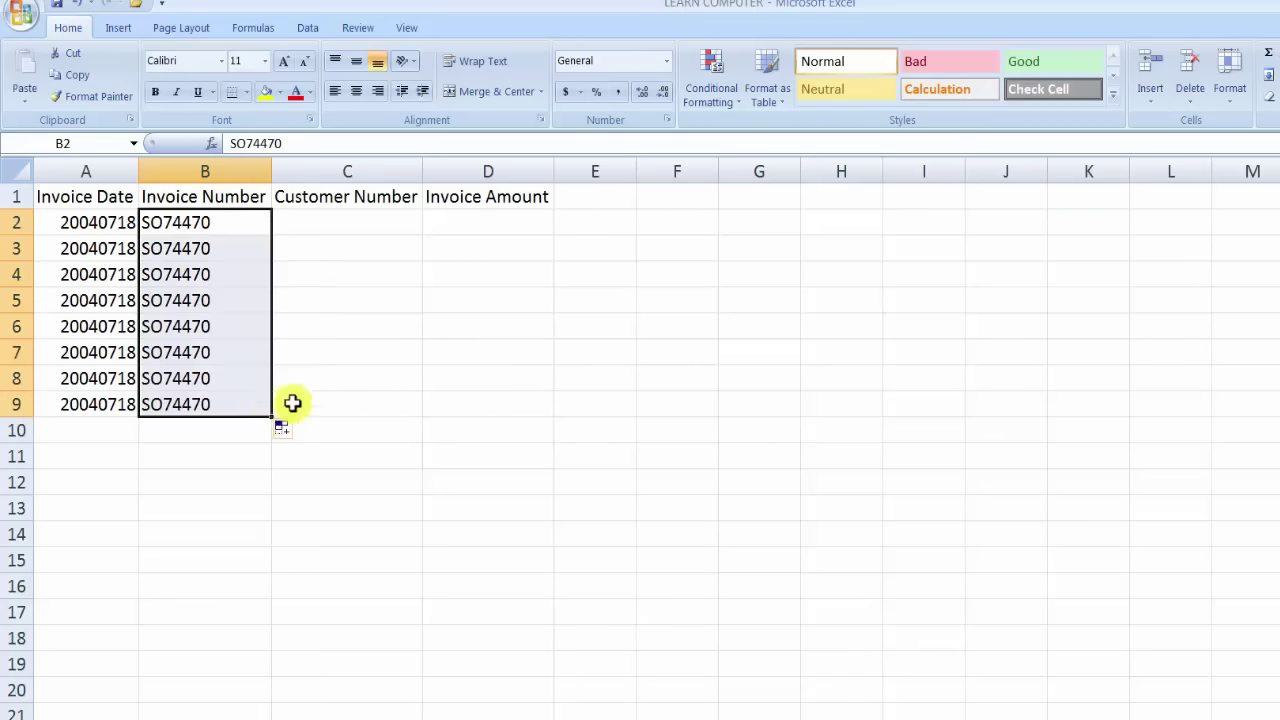
{"action": "key", "text": "ctrl+z"}
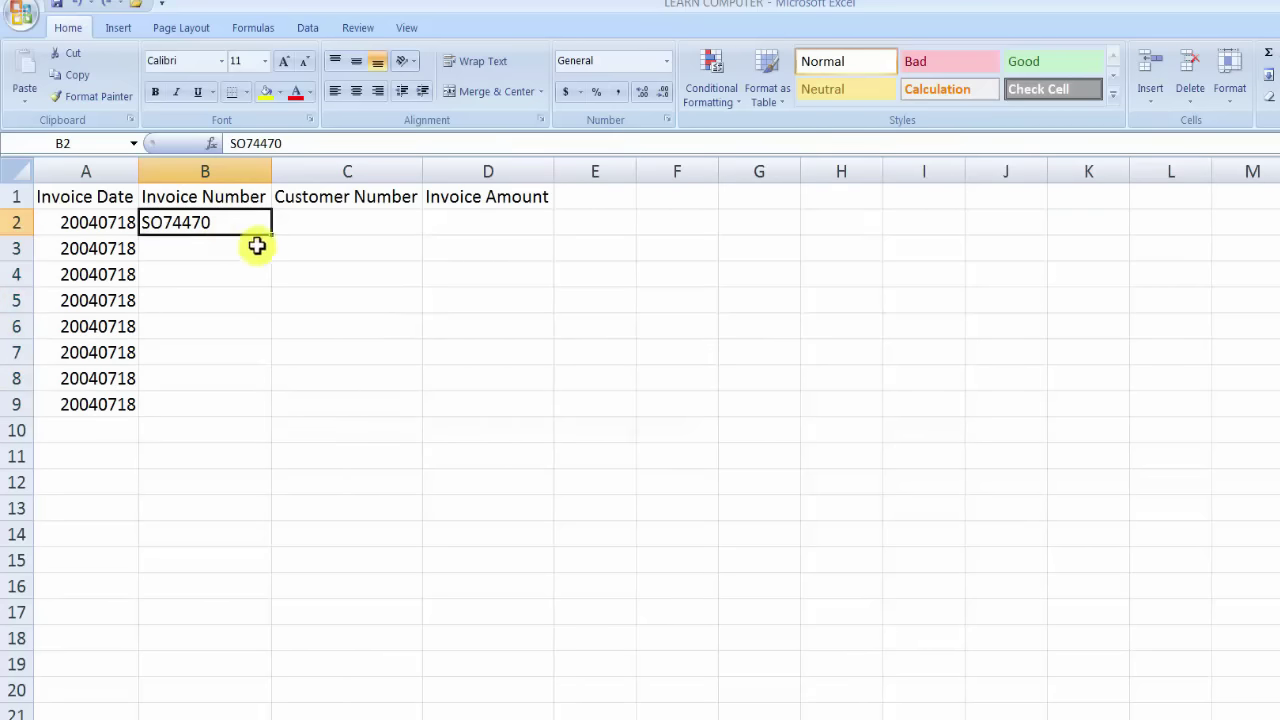
Step: Enter SO74471 in B3 and select B2:B3 as the numbering pattern
{"action": "left_click", "coordinate": [222, 254]}
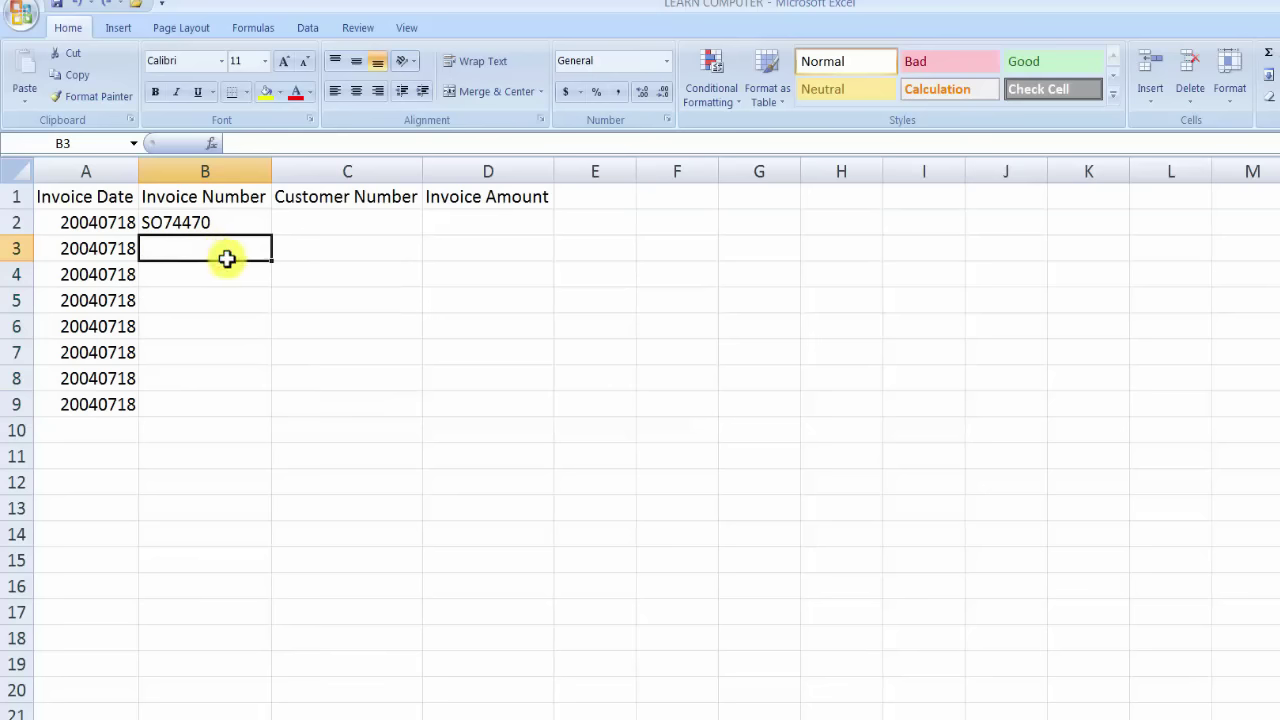
{"action": "type", "text": "so"}
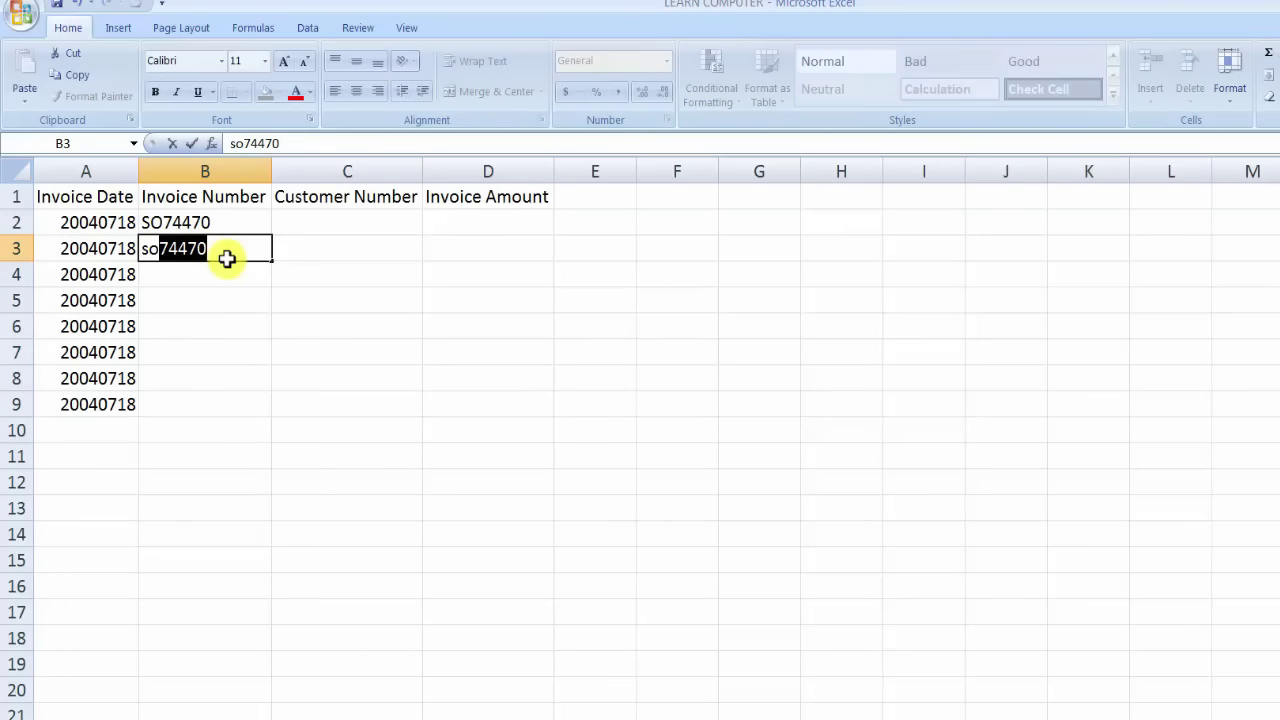
{"action": "key", "text": "BackSpace"}
{"action": "key", "text": "BackSpace"}
{"action": "type", "text": "SO"}
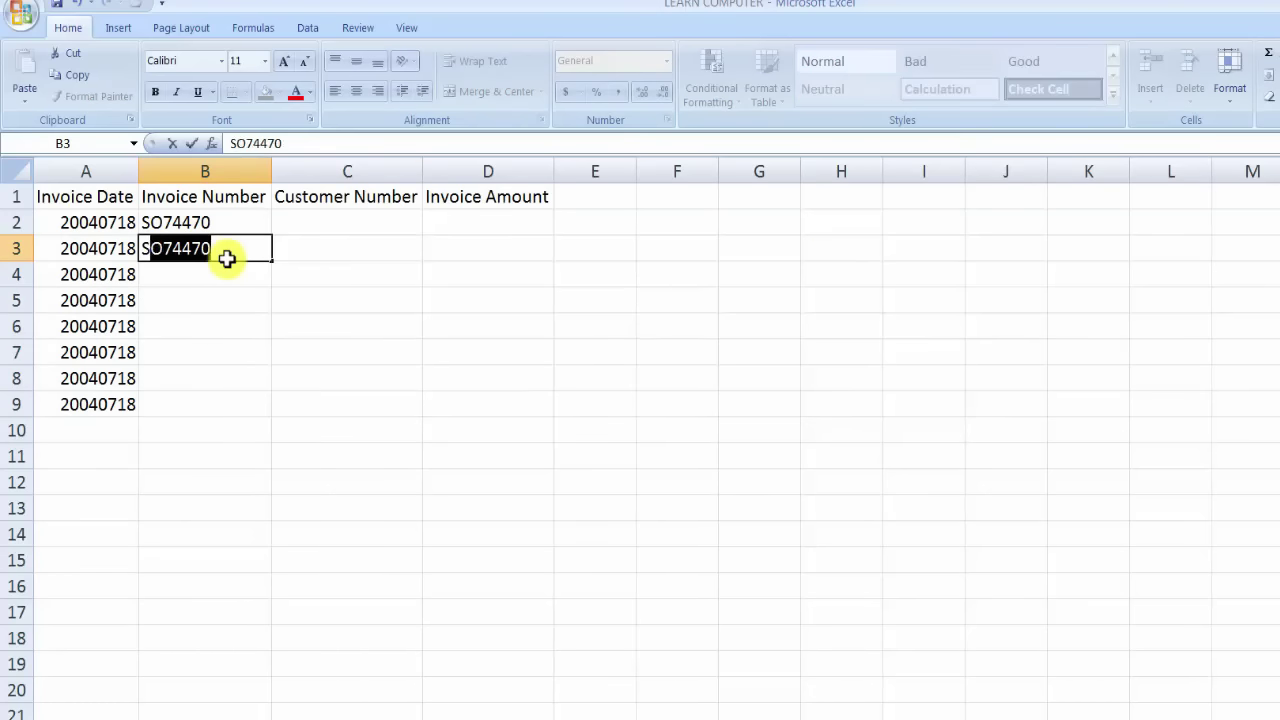
{"action": "type", "text": "7447"}
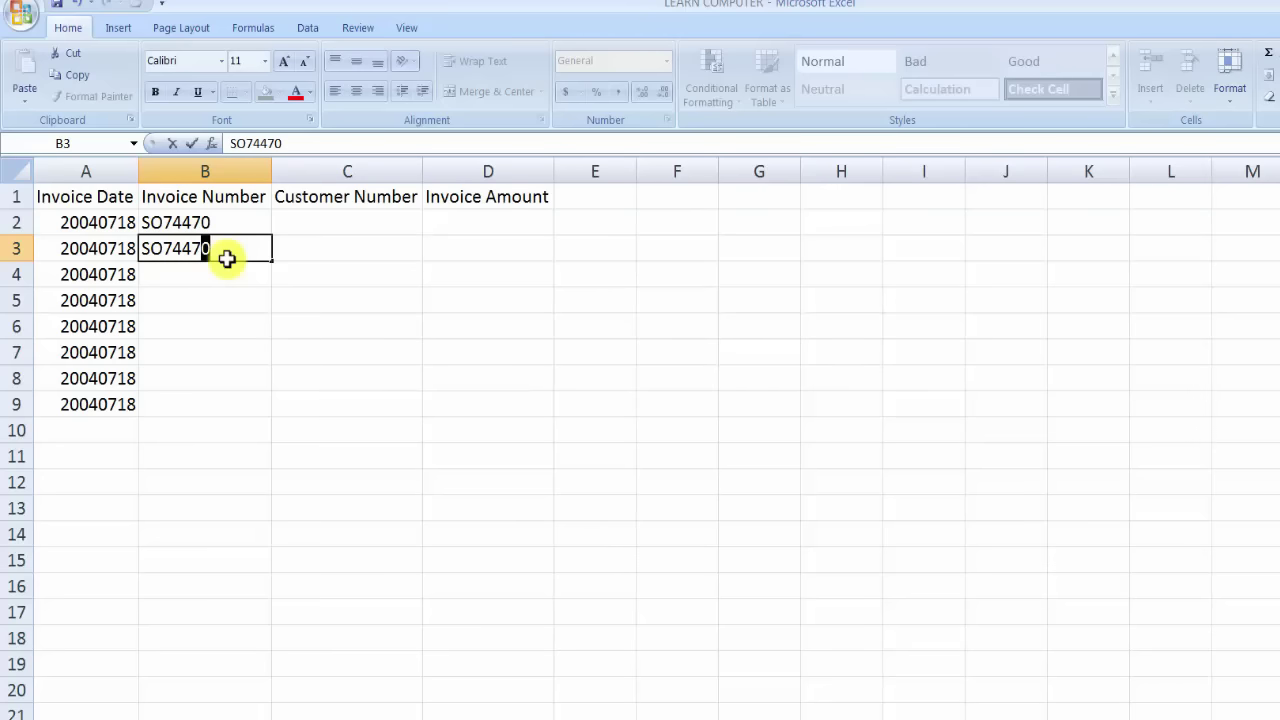
{"action": "type", "text": "1"}
{"action": "key", "text": "Return"}
{"action": "left_click_drag", "start_coordinate": [194, 216], "coordinate": [266, 418]}
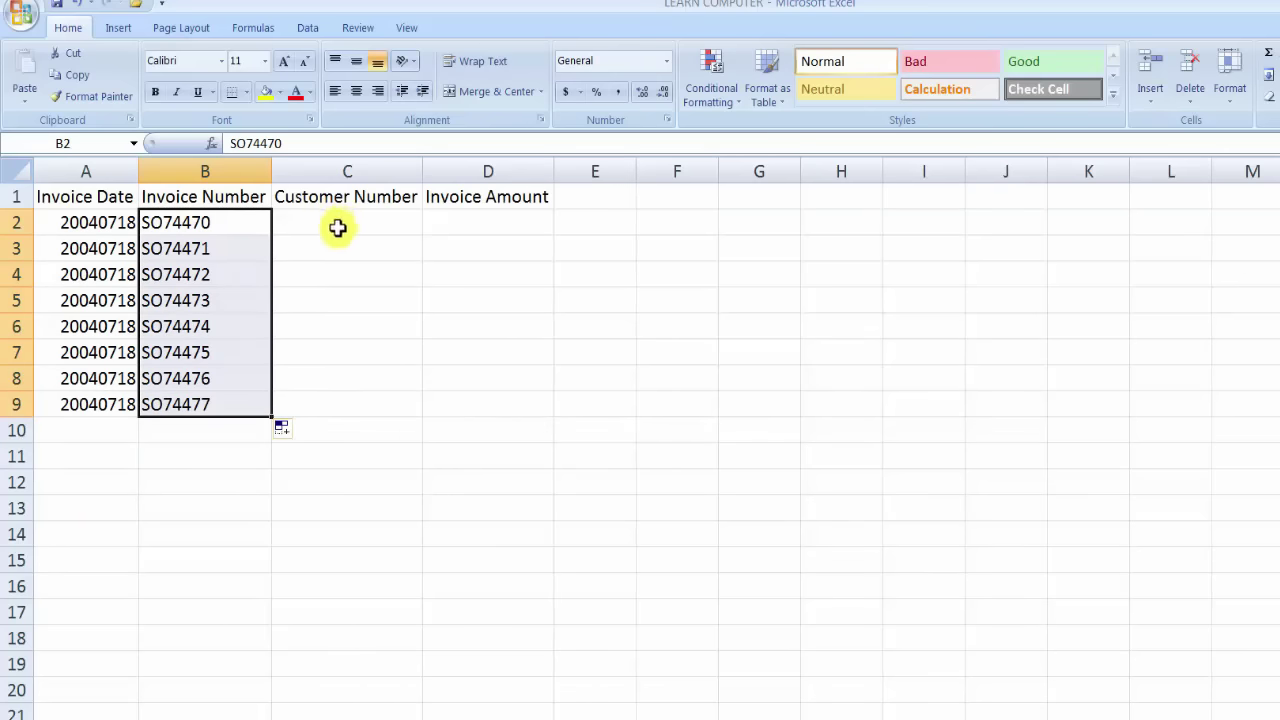
{"action": "key", "text": "alt+Tab"}
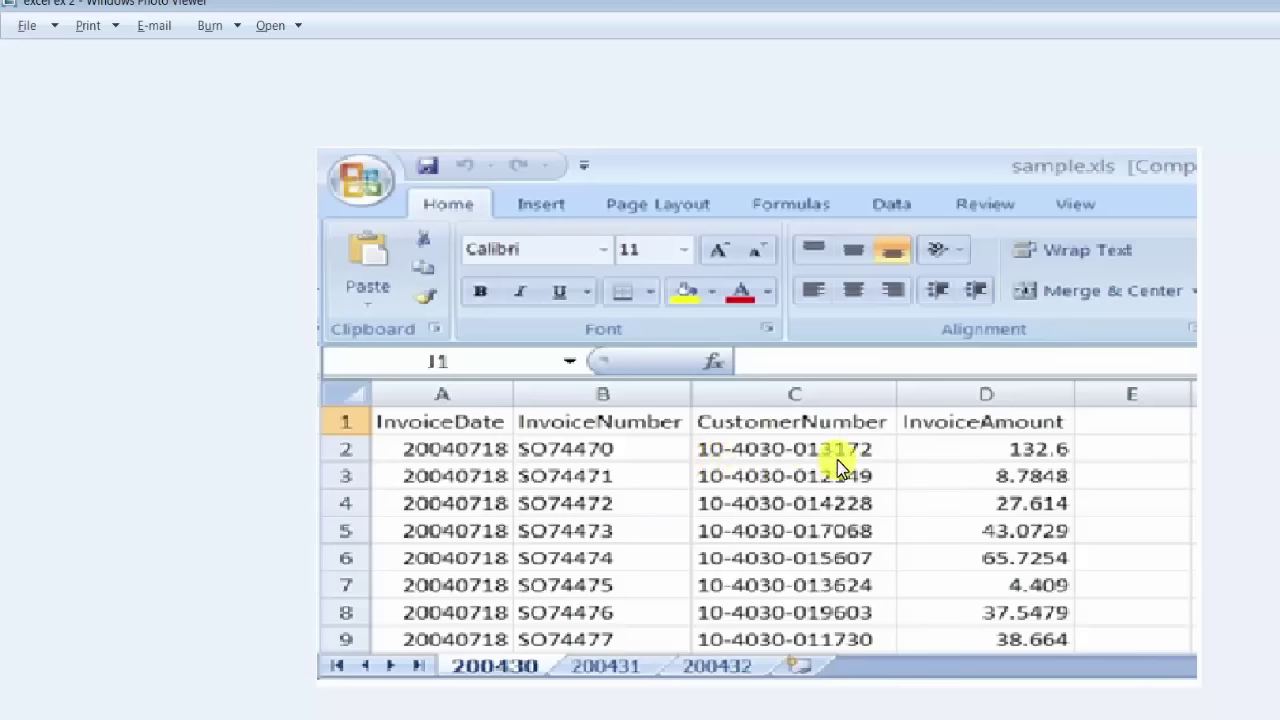
{"action": "key", "text": "alt+Tab"}
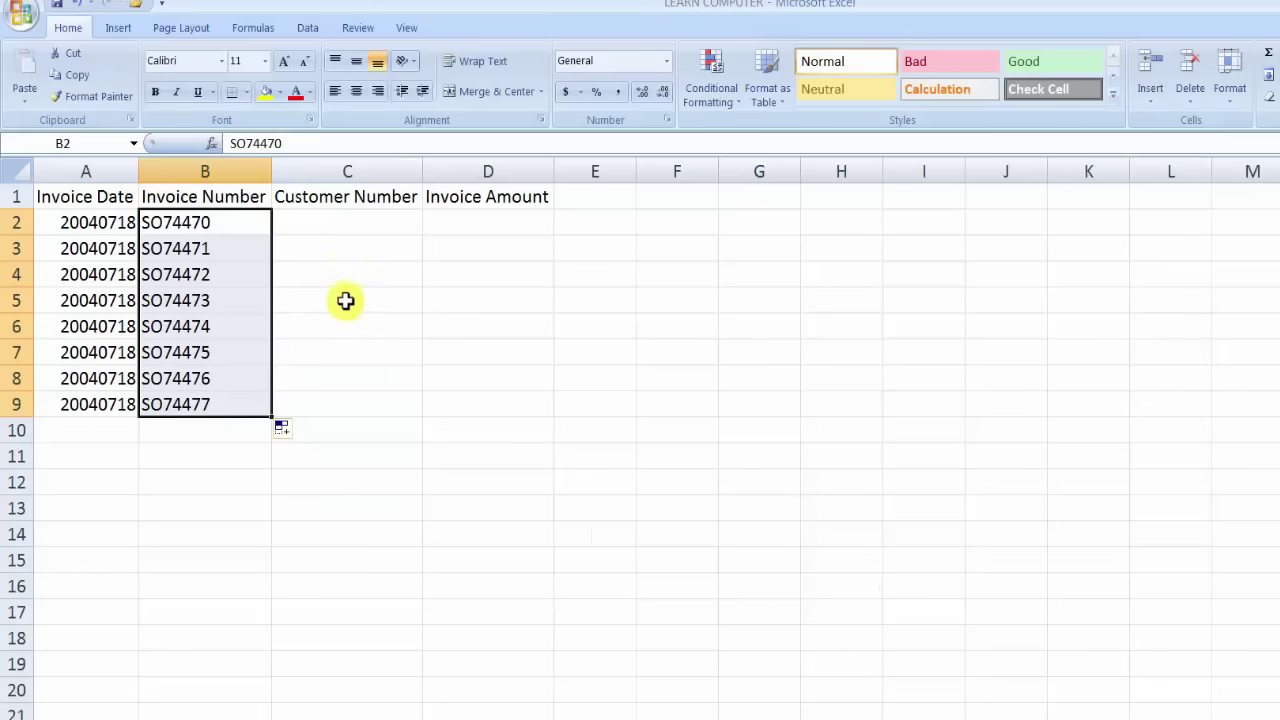
{"action": "left_click", "coordinate": [343, 229]}
{"action": "type", "text": "10-"}
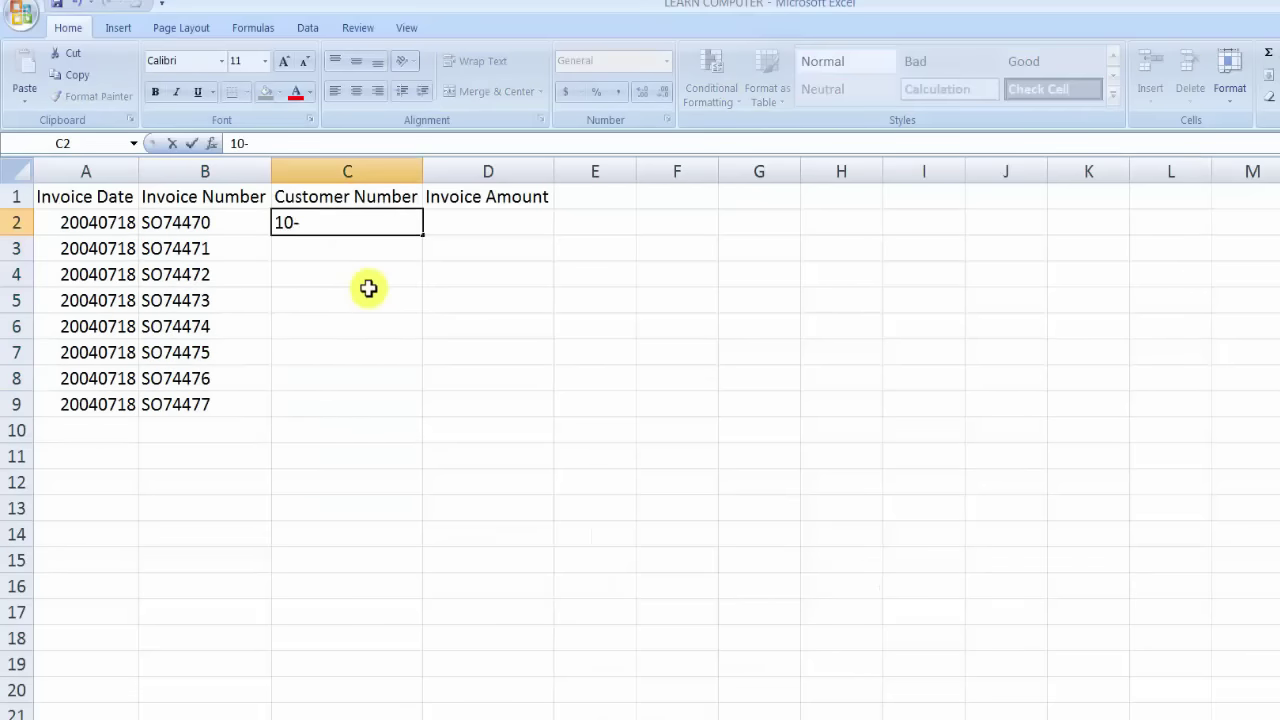
{"action": "key", "text": "alt+Tab"}
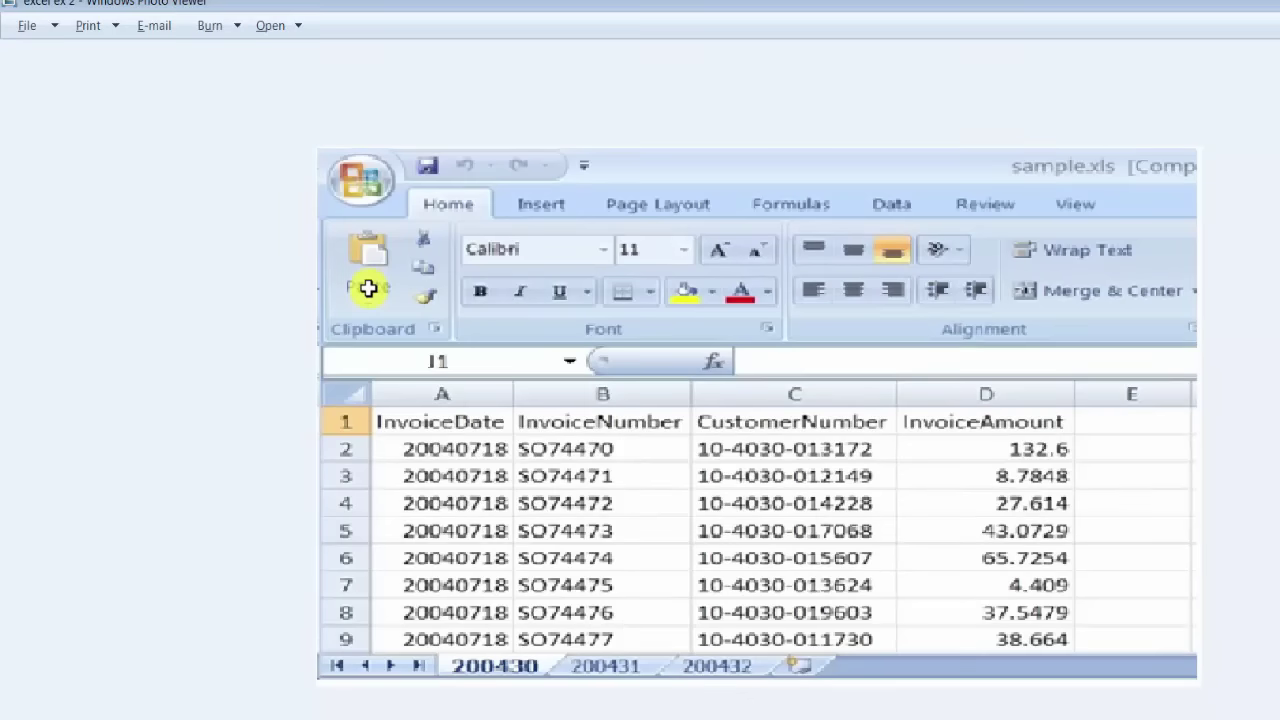
{"action": "key", "text": "alt+Tab"}
{"action": "type", "text": "10"}
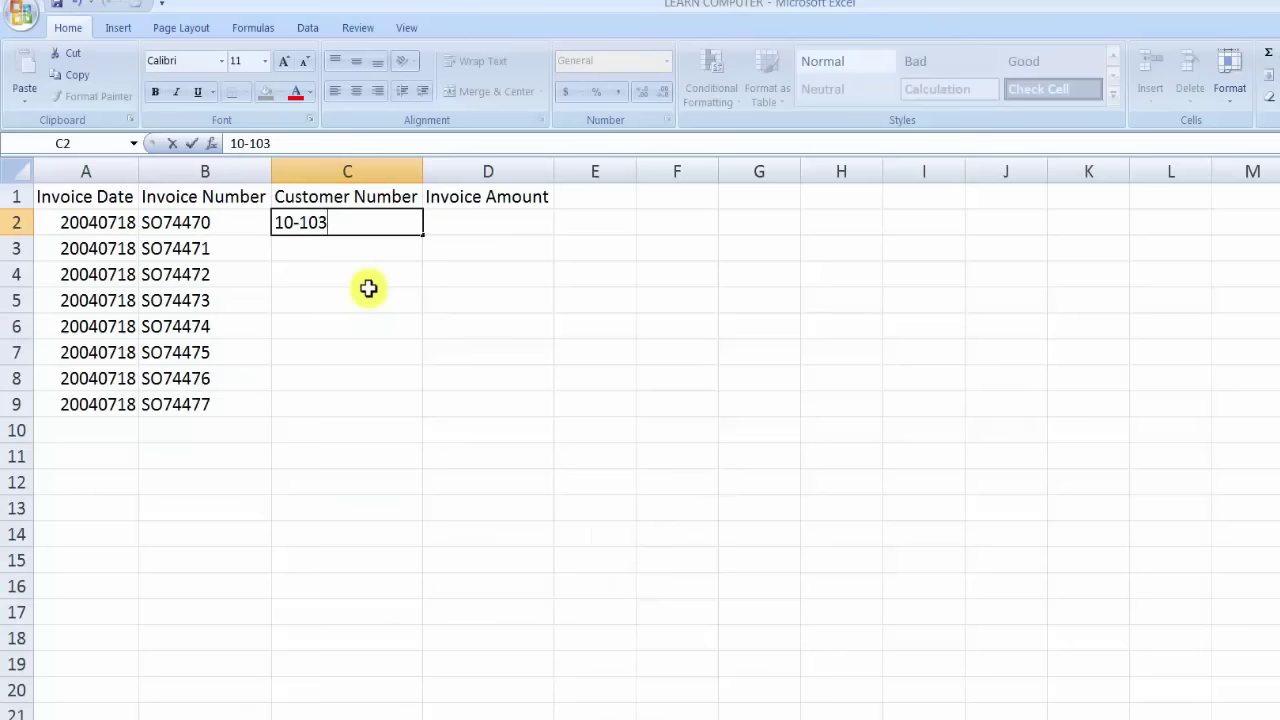
{"action": "key", "text": "BackSpace"}
{"action": "key", "text": "BackSpace"}
{"action": "type", "text": "4030"}
{"action": "key", "text": "alt+Tab"}
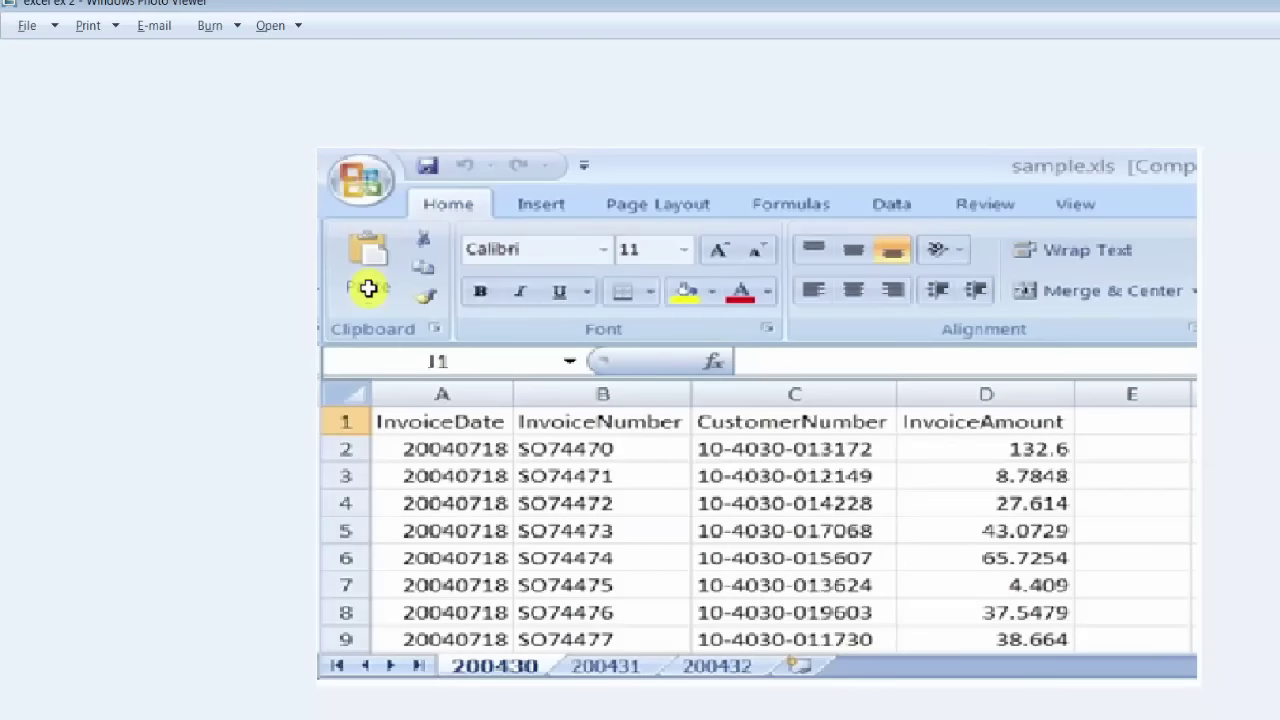
{"action": "key", "text": "alt+Tab"}
{"action": "type", "text": "-"}
{"action": "key", "text": "alt+Tab"}
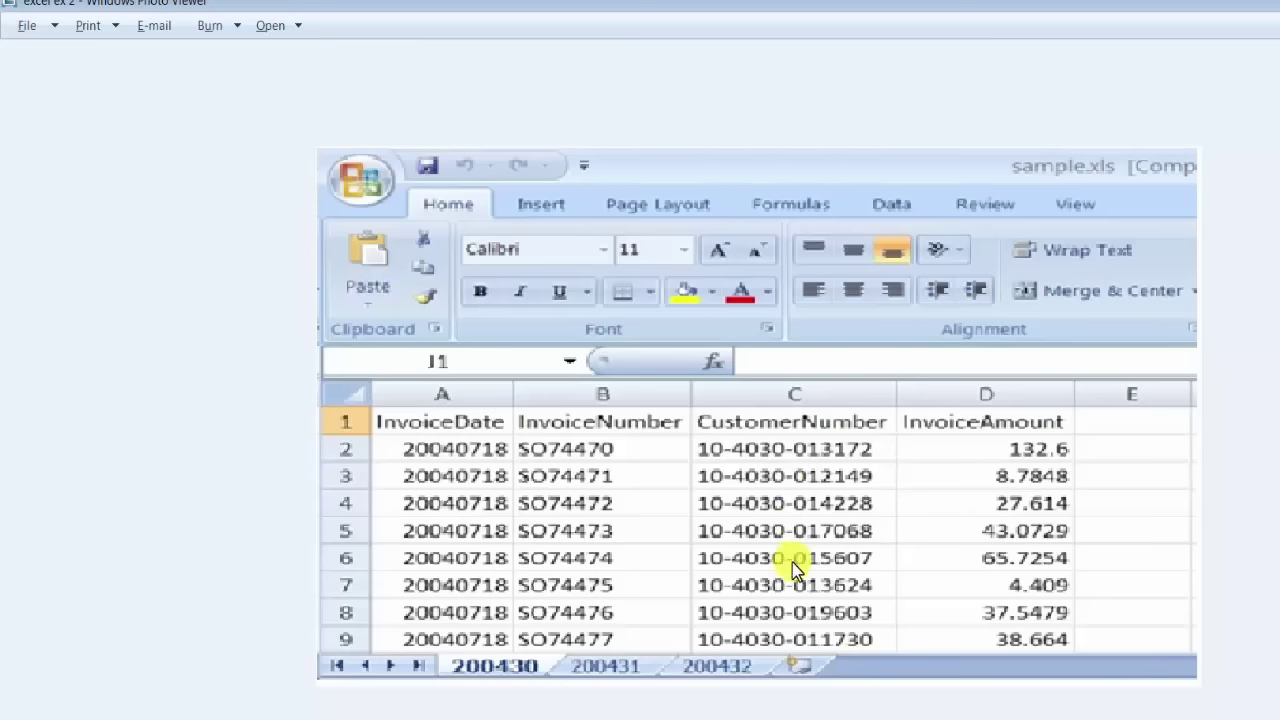
{"action": "key", "text": "alt+Tab"}
{"action": "left_click_drag", "start_coordinate": [352, 222], "coordinate": [244, 231]}
{"action": "key", "text": "ctrl+c"}
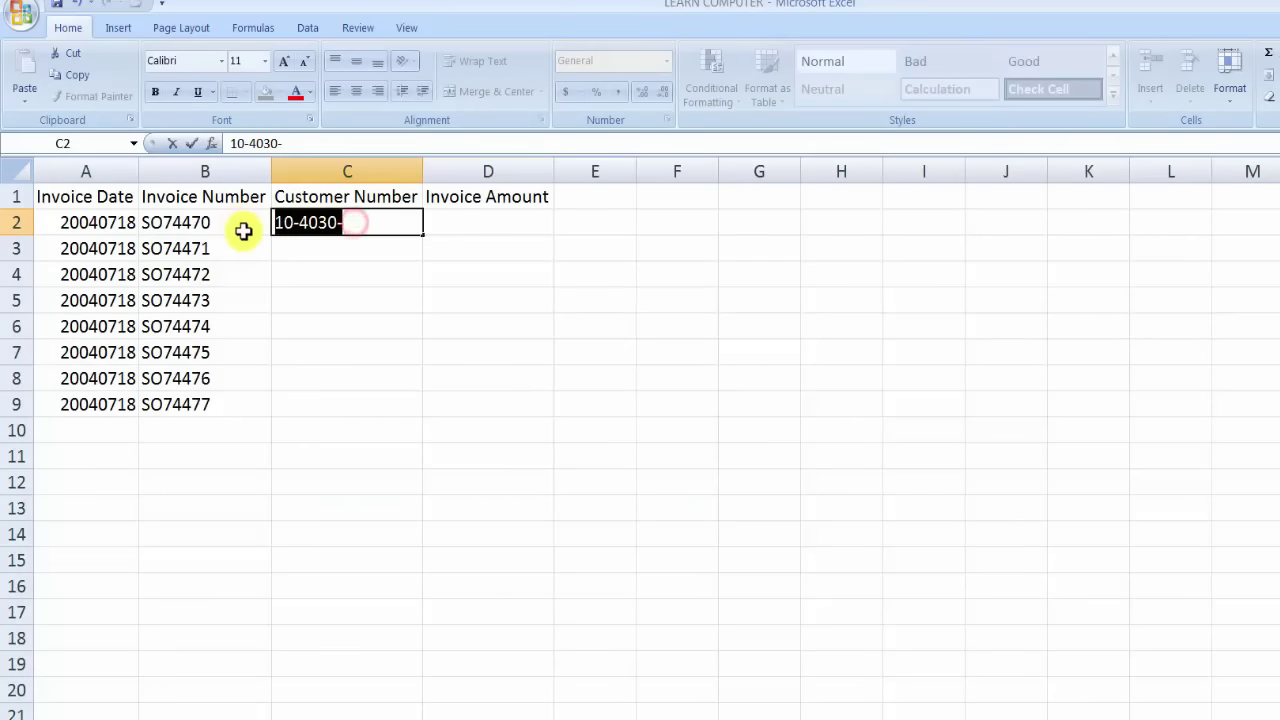
{"action": "left_click", "coordinate": [362, 231]}
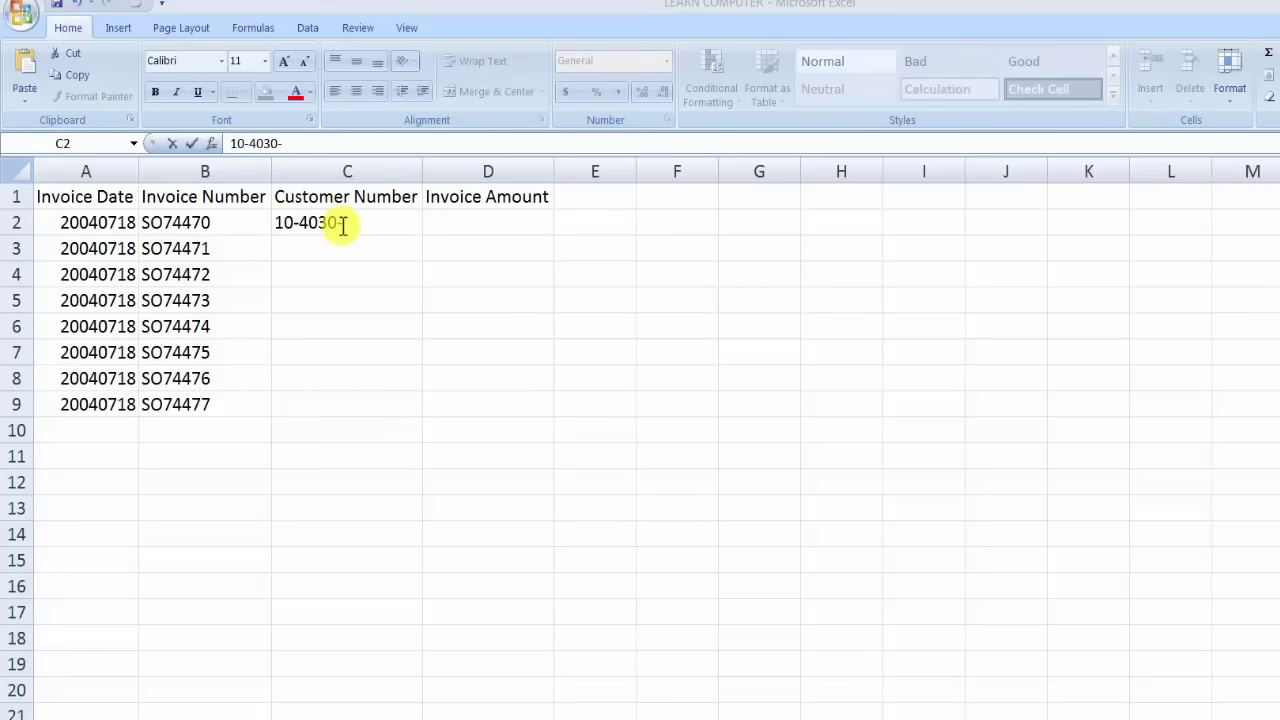
{"action": "left_click", "coordinate": [362, 229]}
{"action": "key", "text": "alt"}
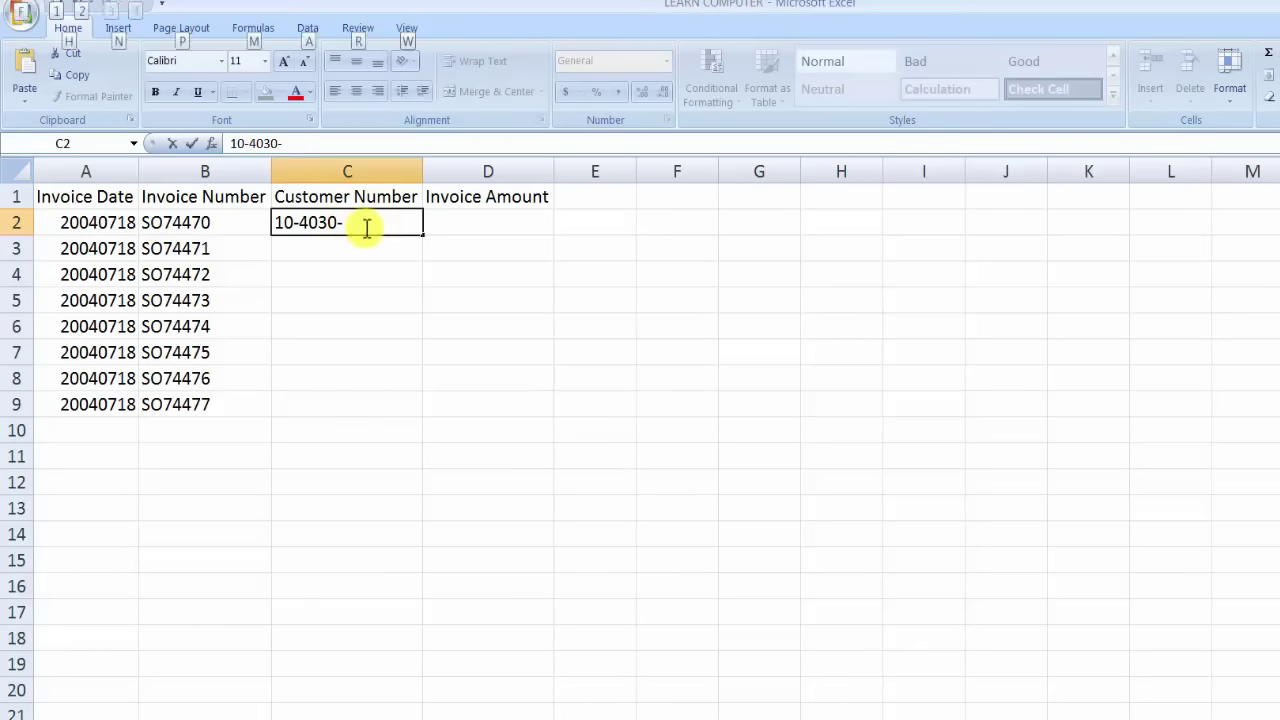
{"action": "key", "text": "alt+Tab"}
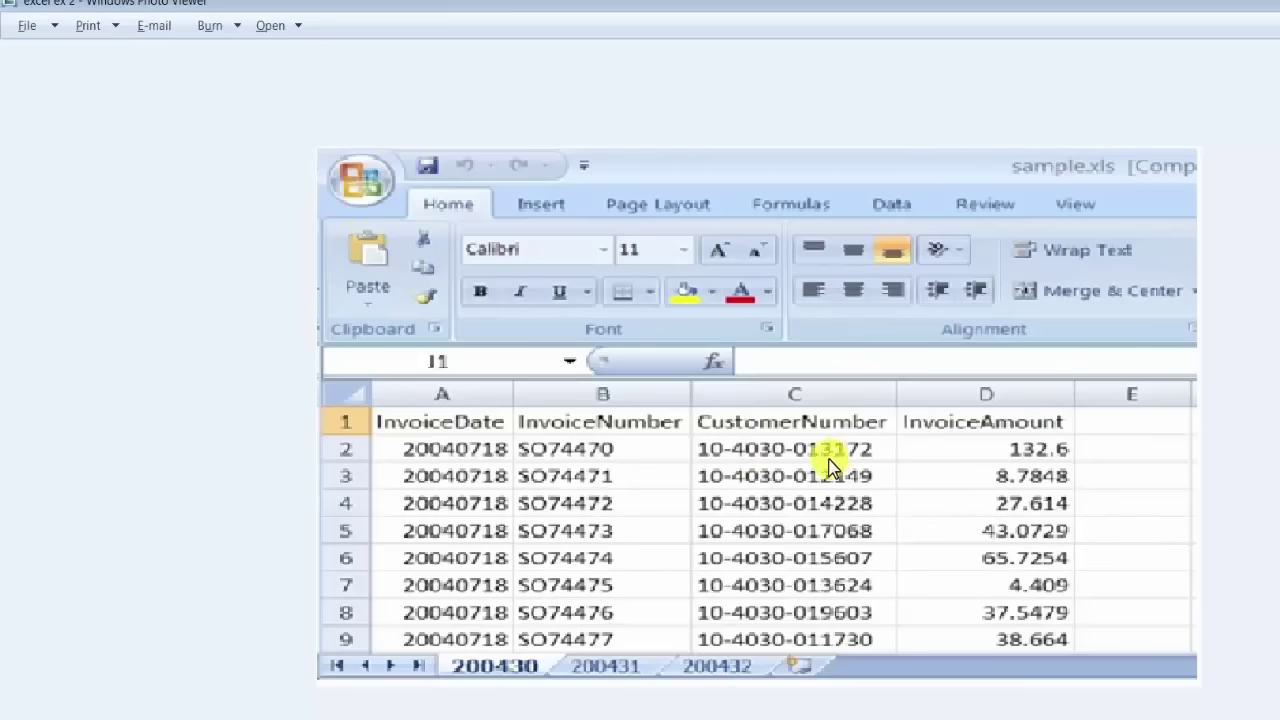
{"action": "key", "text": "alt+Tab"}
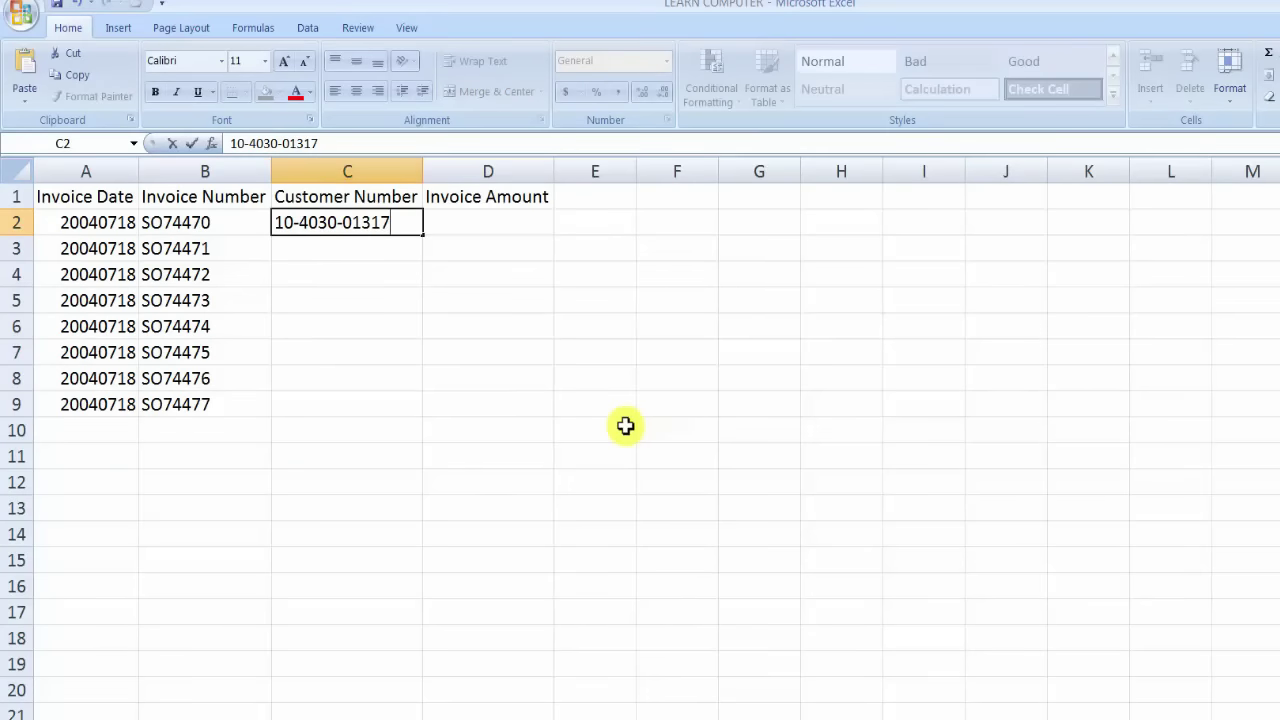
{"action": "key", "text": "Return"}
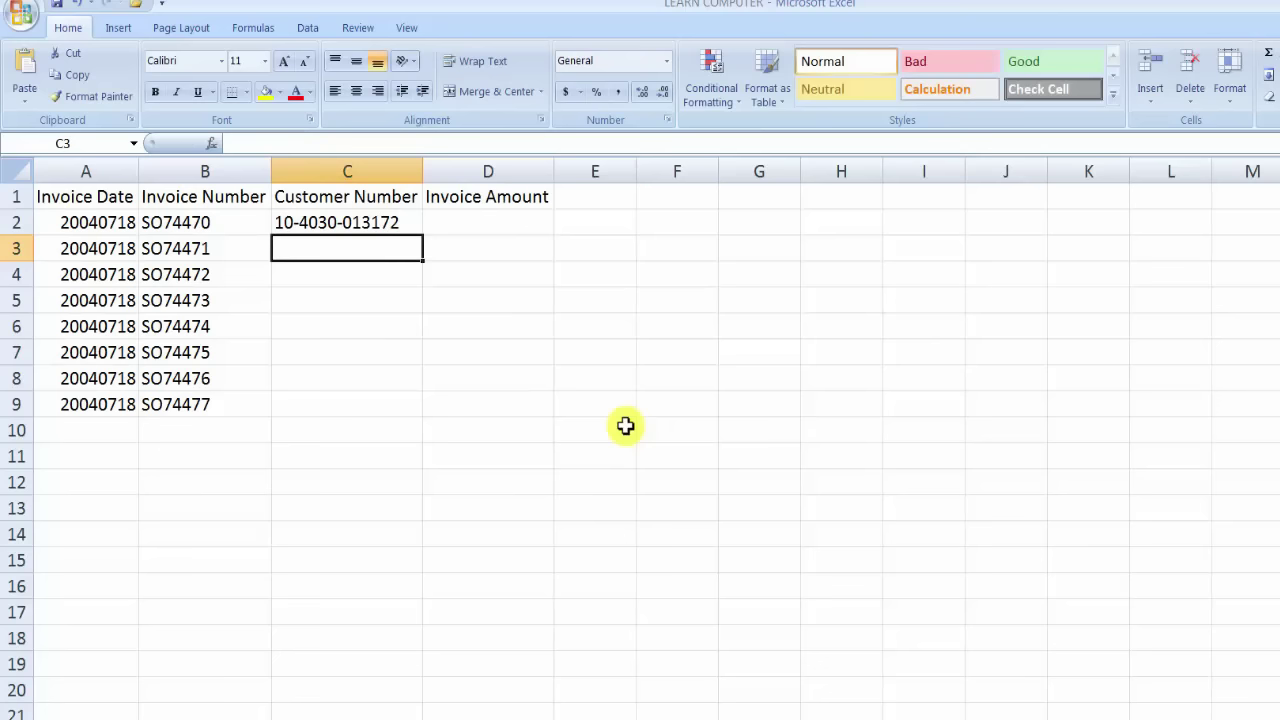
{"action": "key", "text": "ctrl+v"}
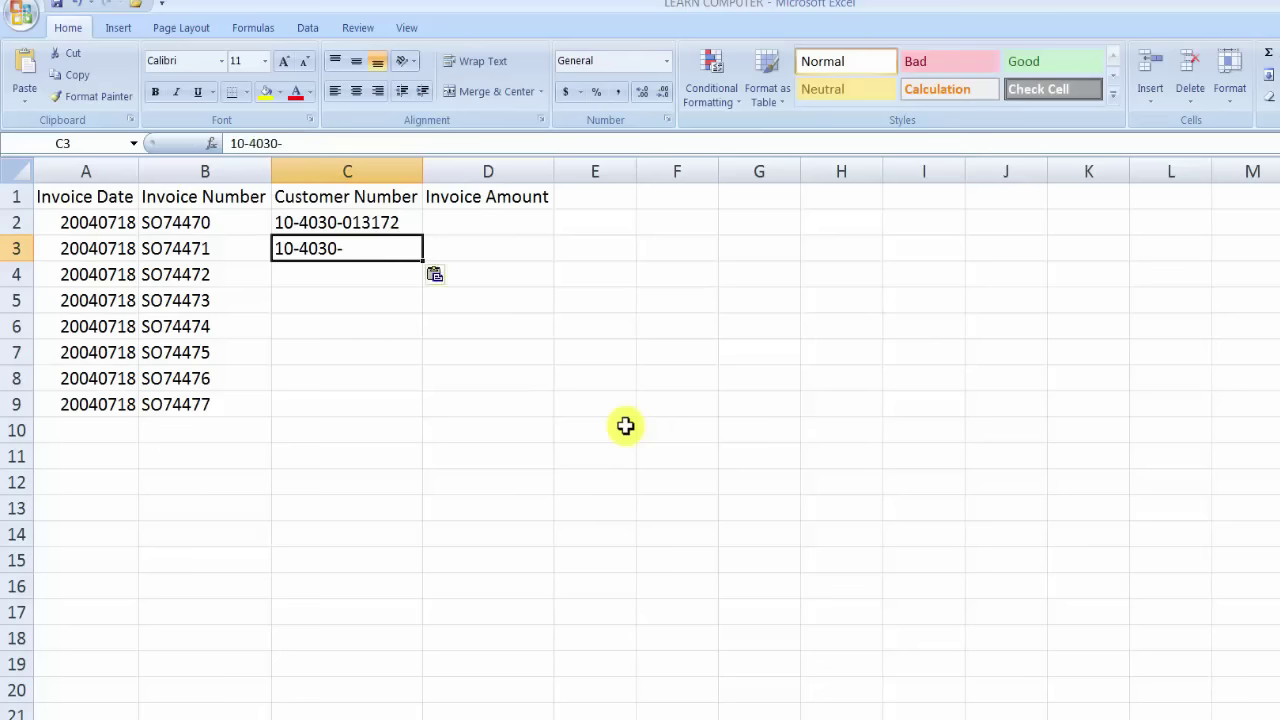
{"action": "key", "text": "F2"}
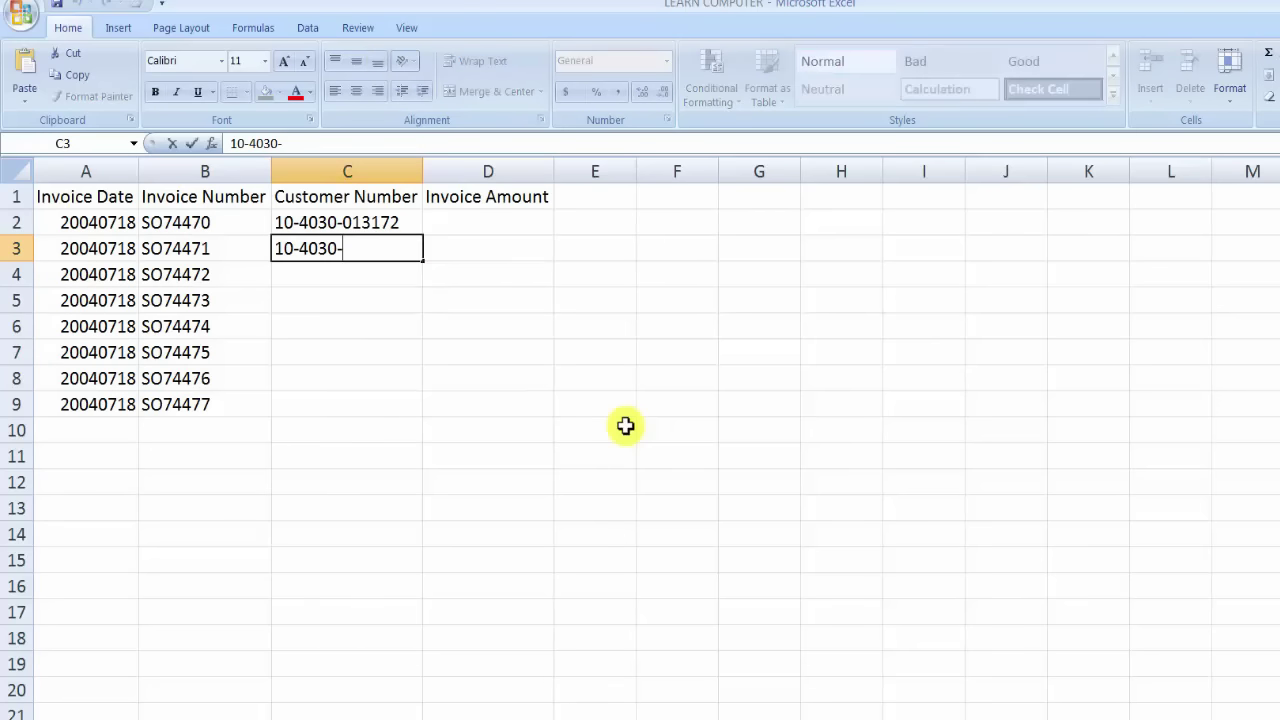
{"action": "key", "text": "alt+Tab"}
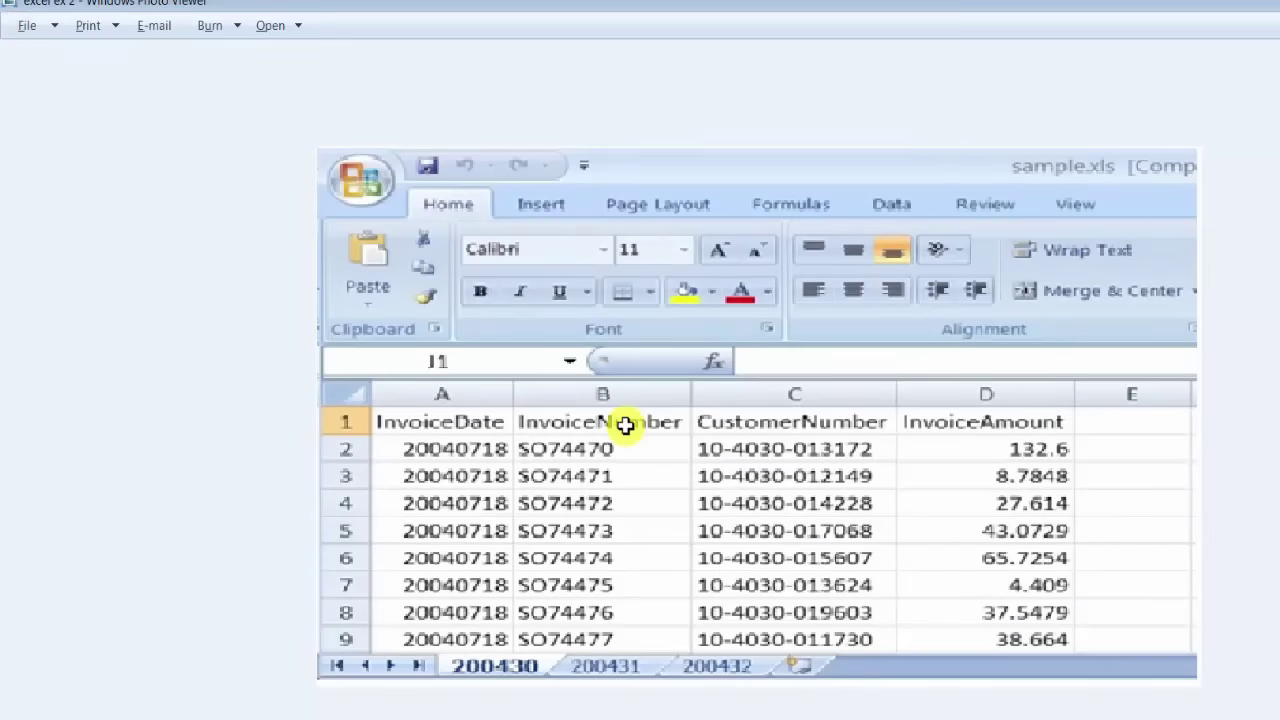
{"action": "key", "text": "alt+Tab"}
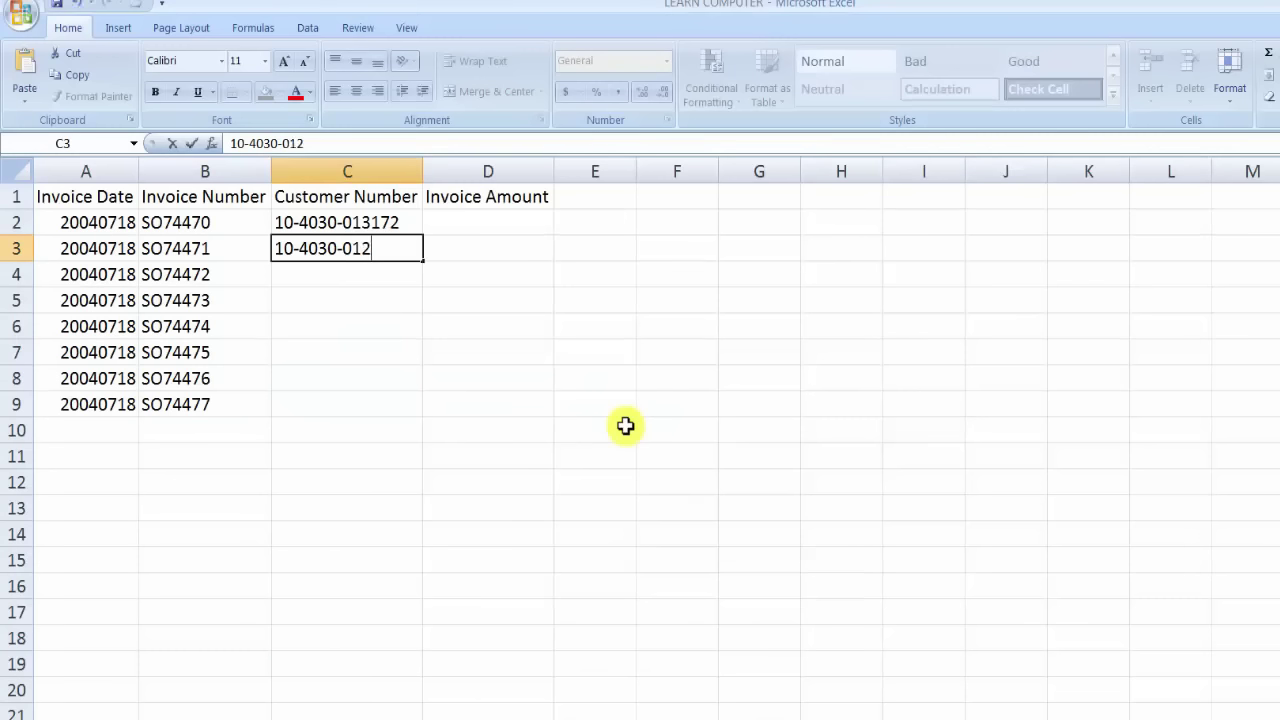
{"action": "key", "text": "Return"}
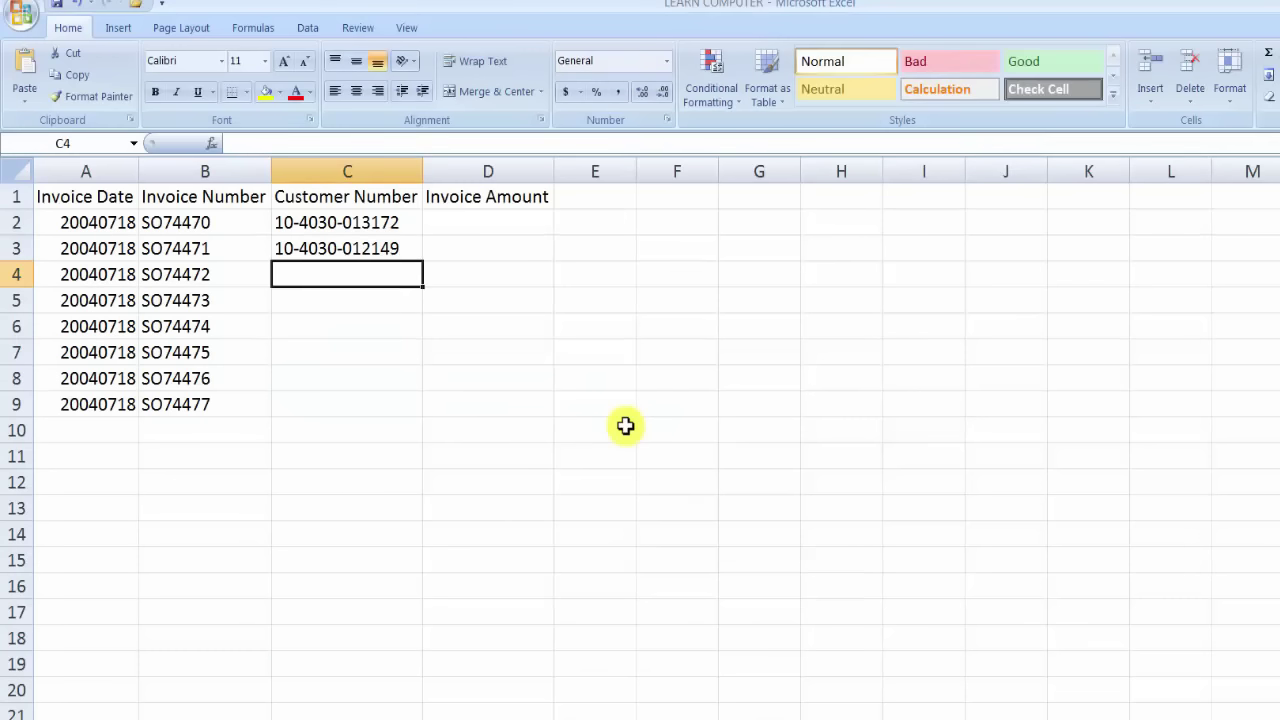
{"action": "key", "text": "ctrl+v"}
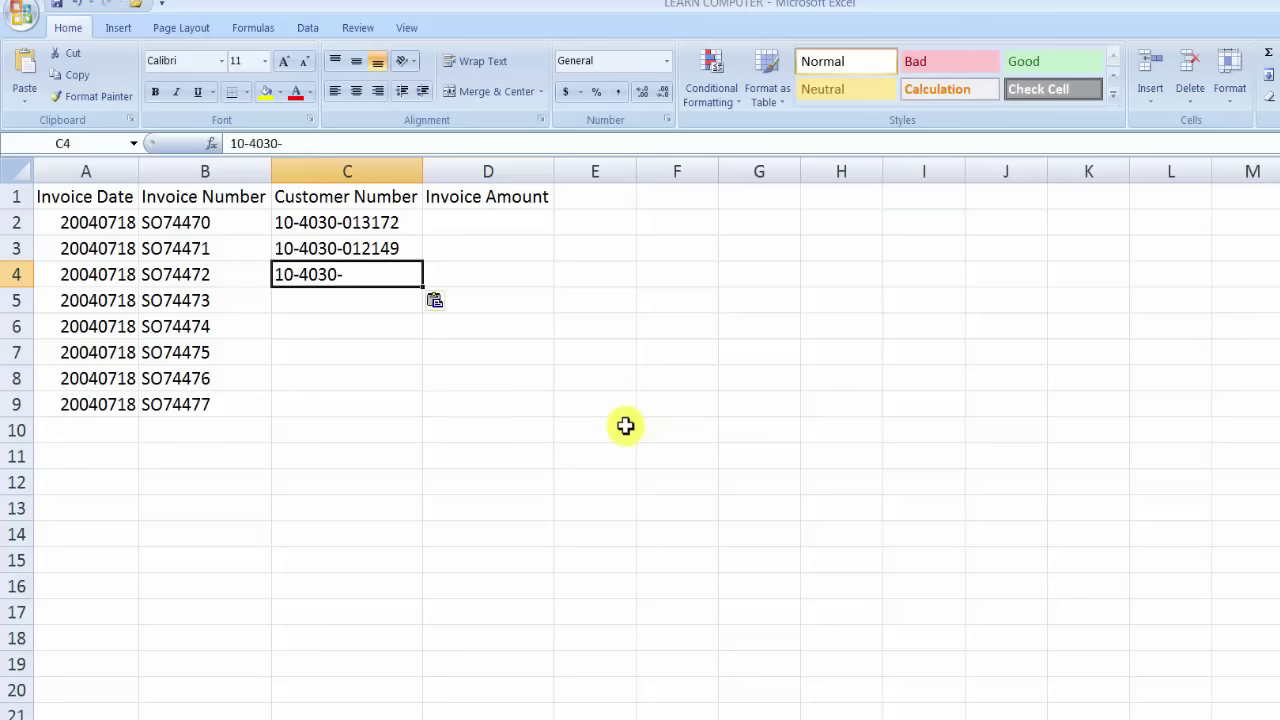
{"action": "key", "text": "F2"}
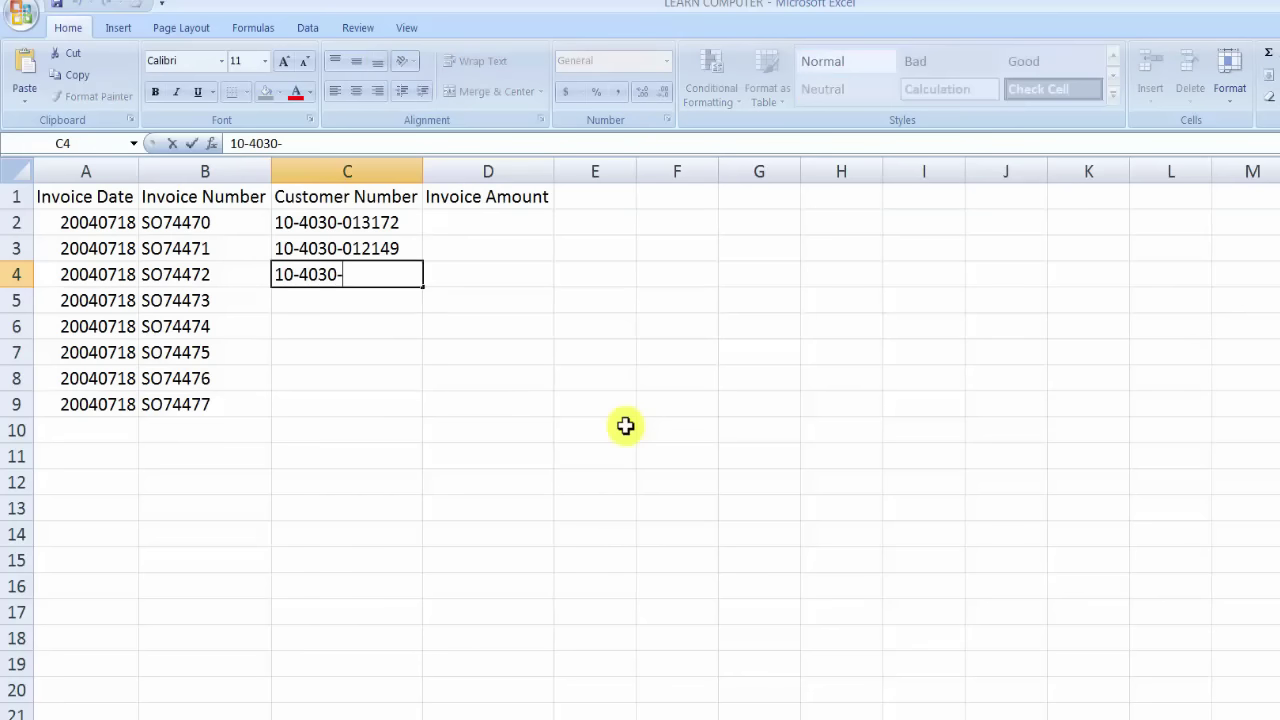
{"action": "key", "text": "alt+Tab"}
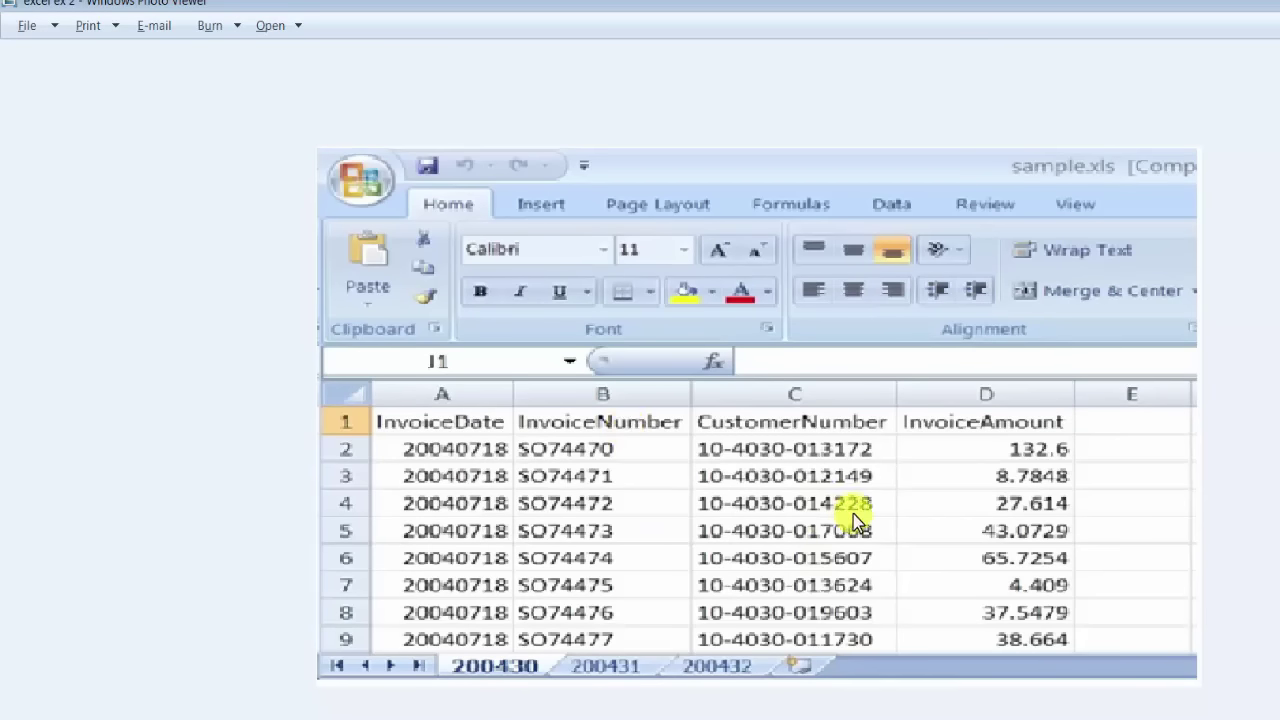
{"action": "key", "text": "alt+Tab"}
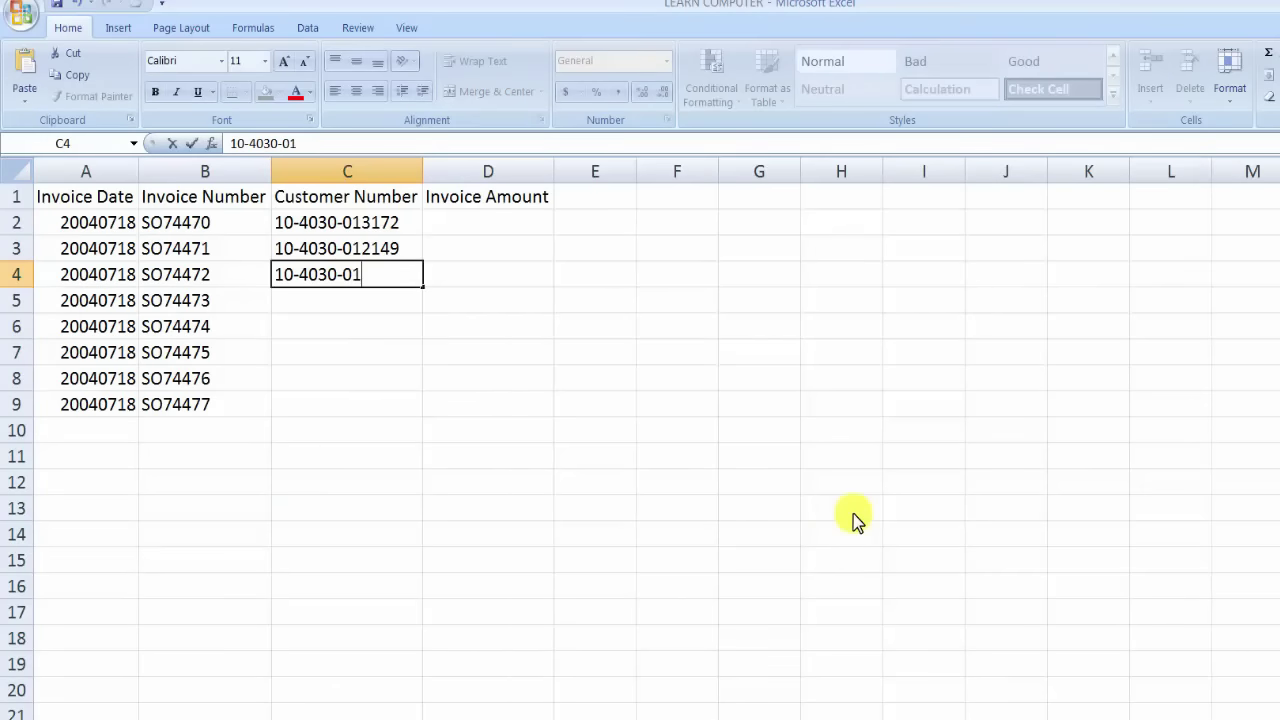
{"action": "key", "text": "Return"}
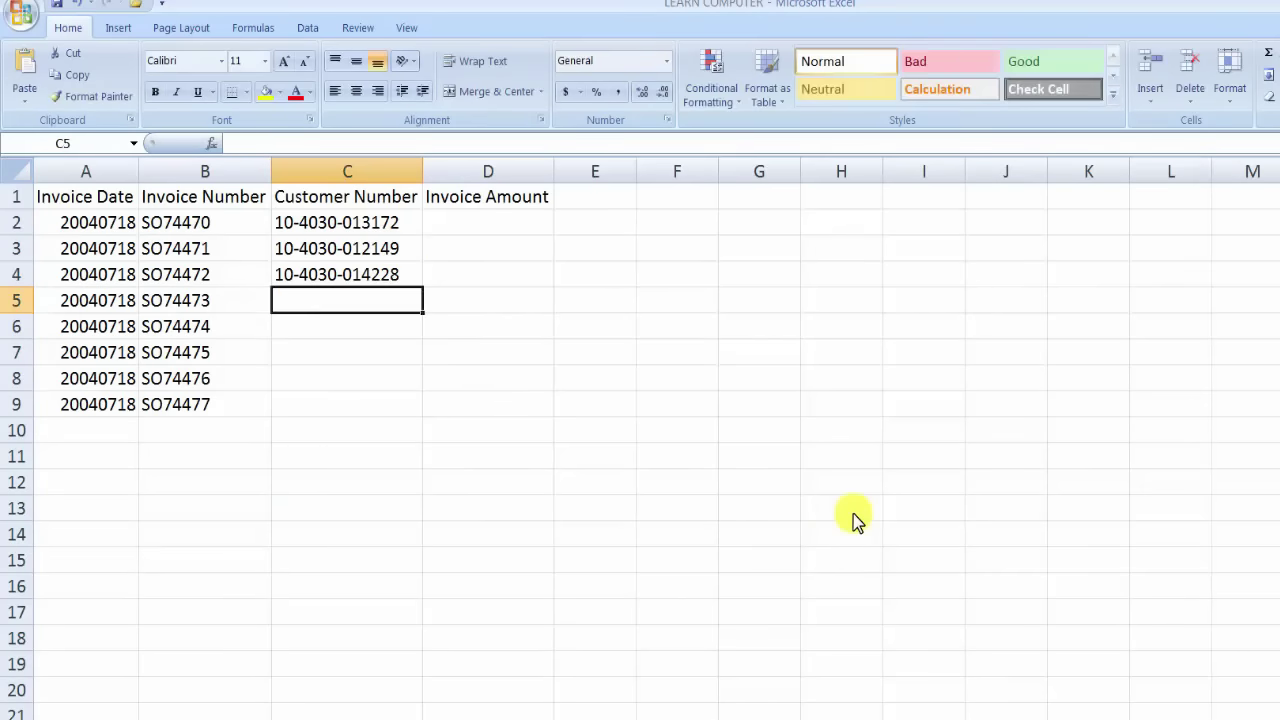
{"action": "type", "text": "10-4030-"}
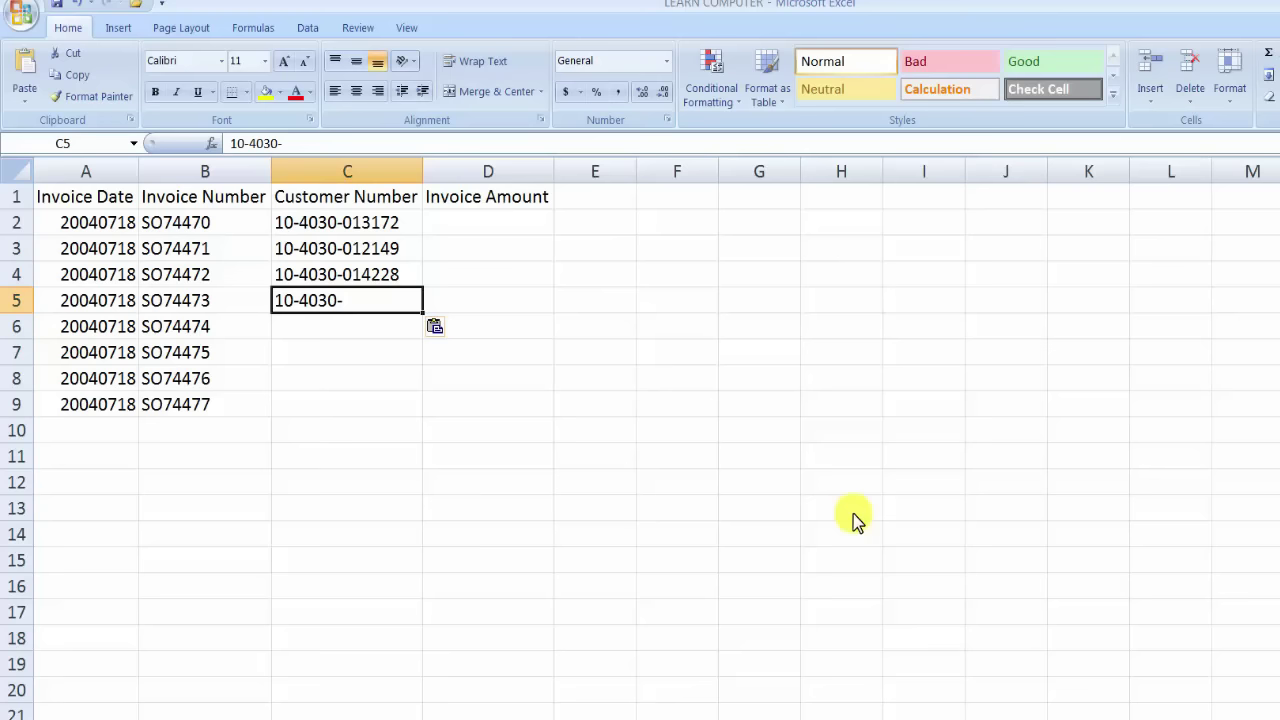
{"action": "key", "text": "F2"}
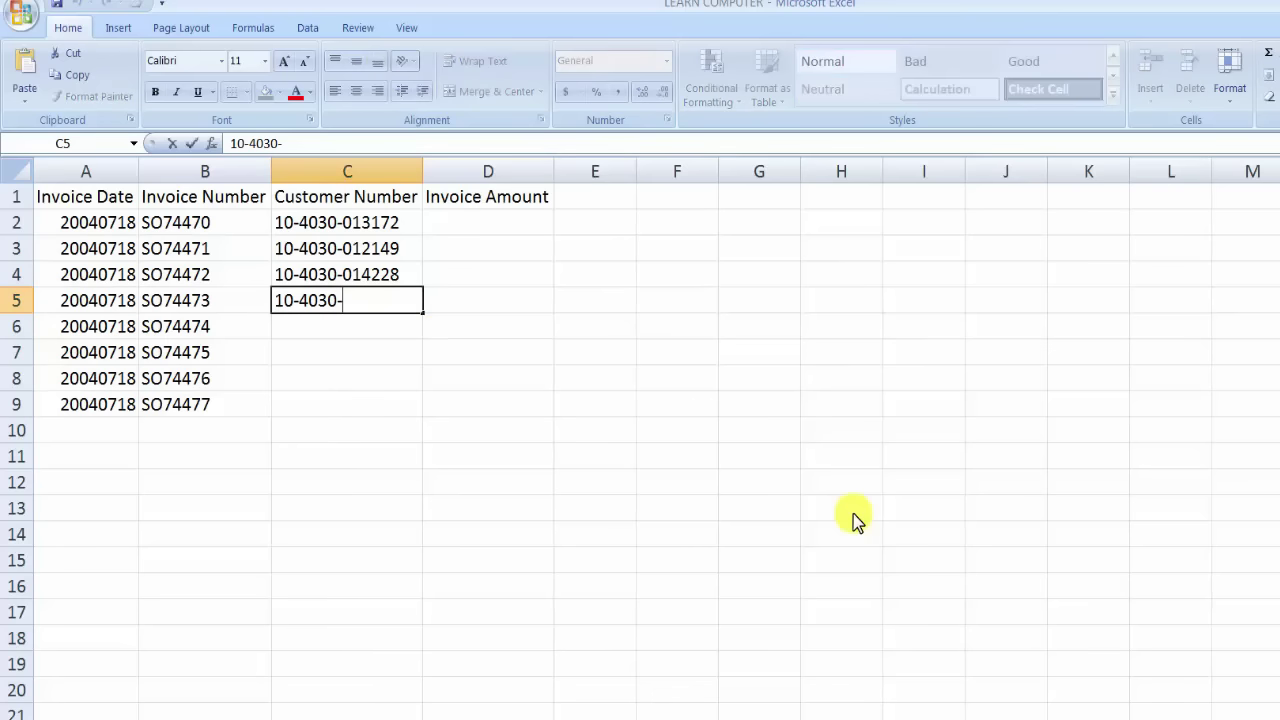
{"action": "type", "text": "0"}
{"action": "key", "text": "alt+Tab"}
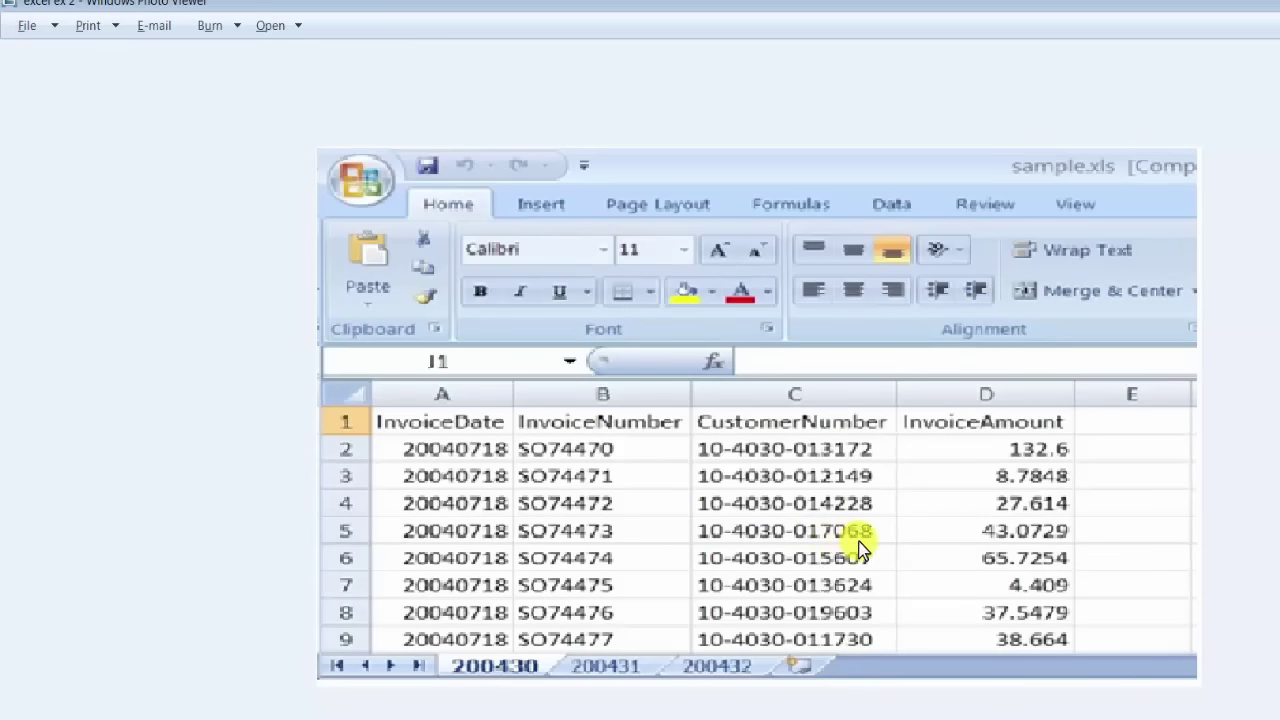
{"action": "key", "text": "alt+Tab"}
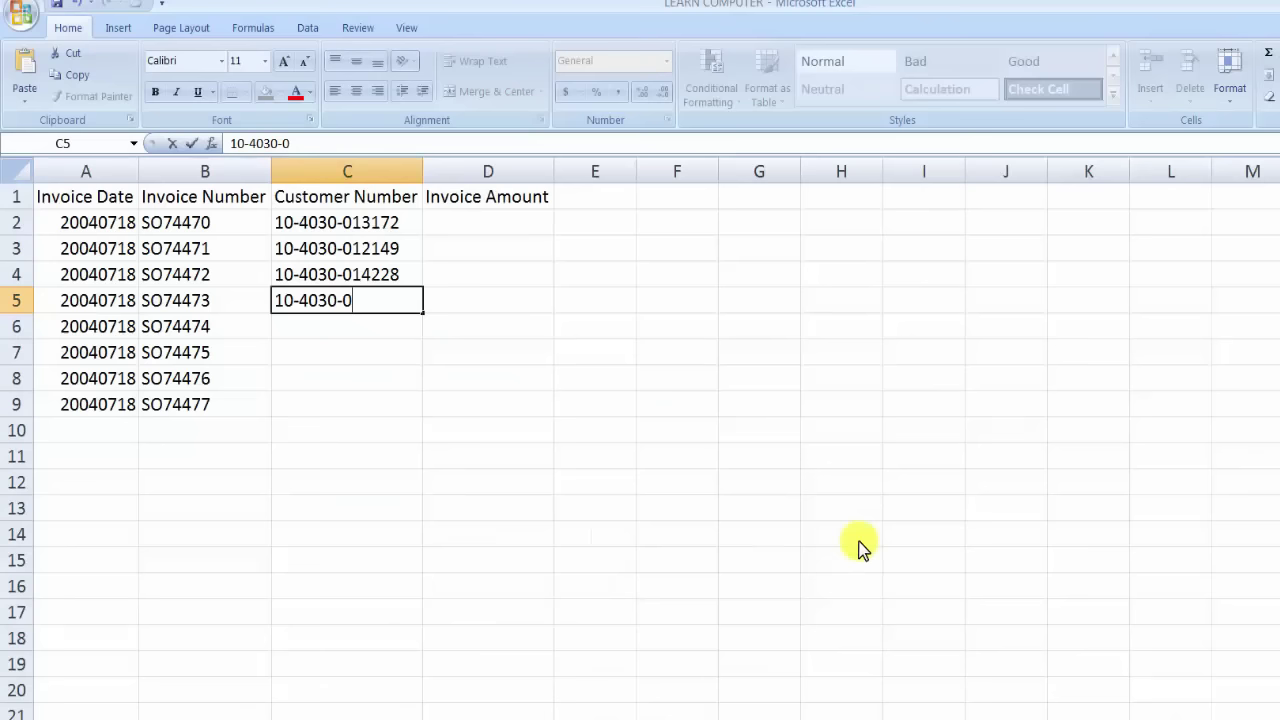
{"action": "type", "text": "17068"}
{"action": "key", "text": "Return"}
{"action": "type", "text": "10-4030-"}
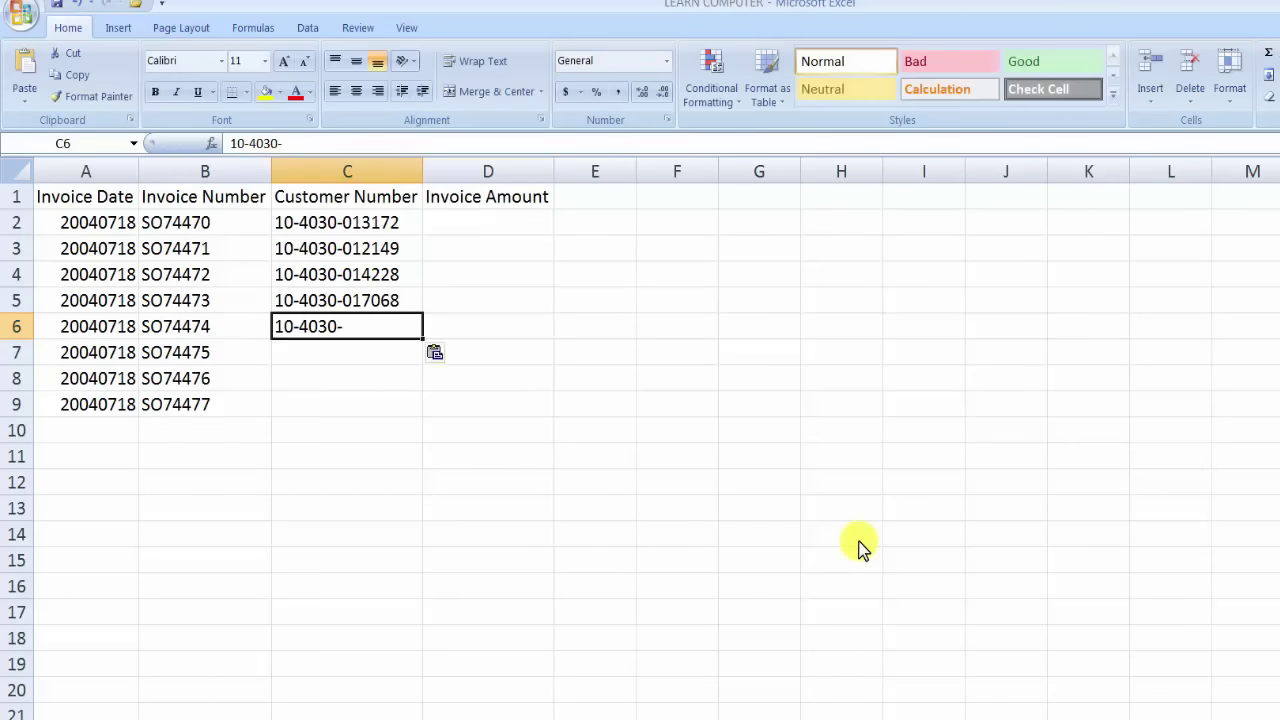
{"action": "key", "text": "alt+Tab"}
{"action": "key", "text": "alt+Tab"}
{"action": "type", "text": "01560"}
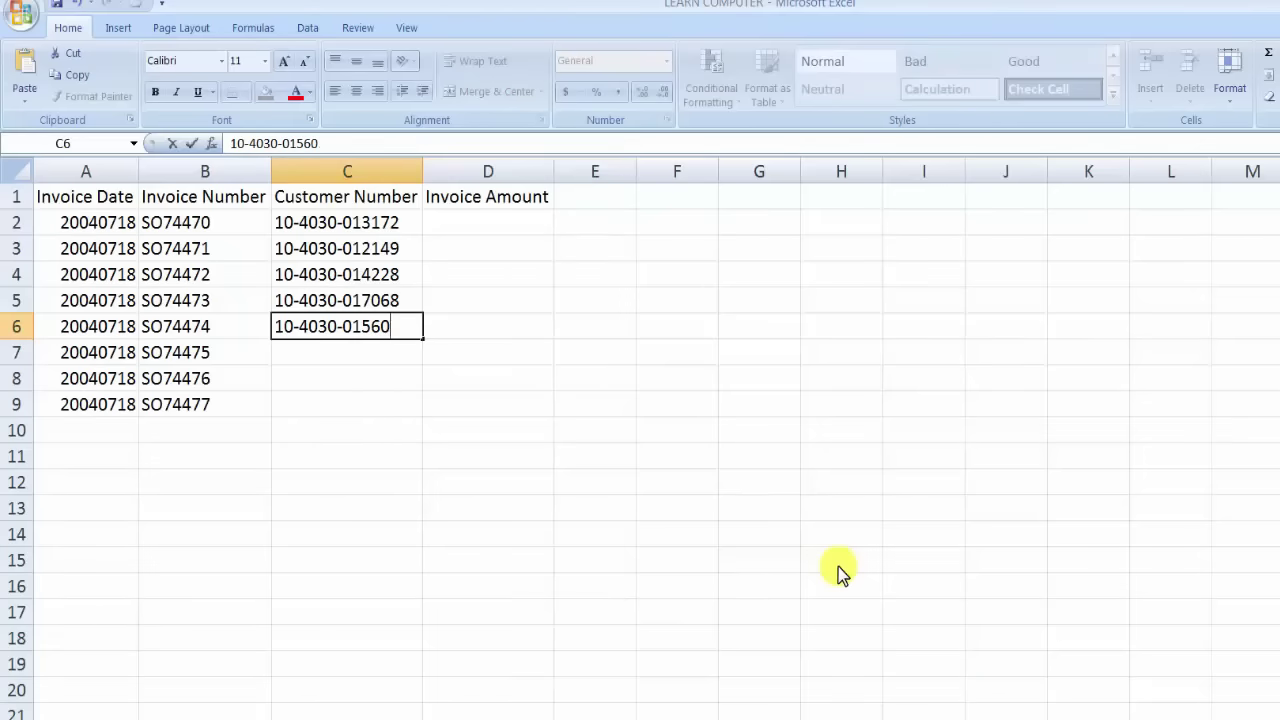
{"action": "key", "text": "alt+Tab"}
{"action": "key", "text": "alt+Tab"}
{"action": "type", "text": "7"}
{"action": "key", "text": "Return"}
{"action": "key", "text": "alt+Tab"}
{"action": "key", "text": "alt+Tab"}
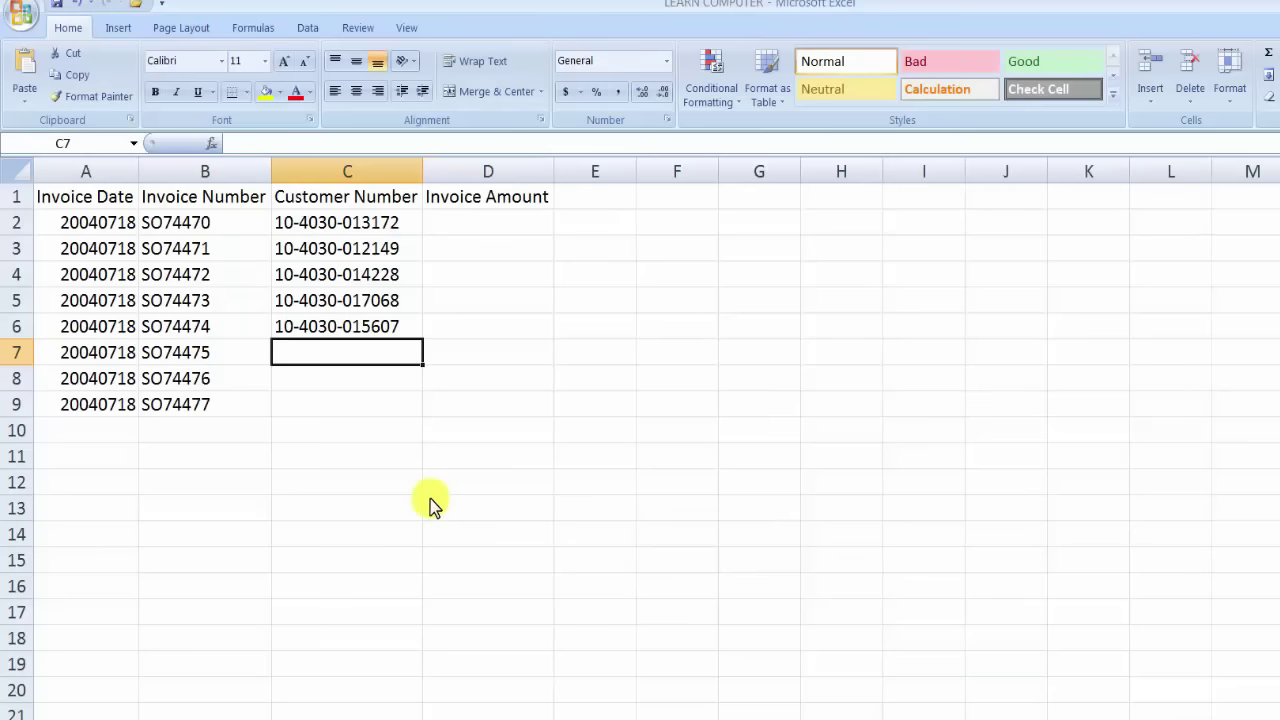
{"action": "type", "text": "10-40"}
{"action": "key", "text": "Escape"}
{"action": "type", "text": "10-4030-"}
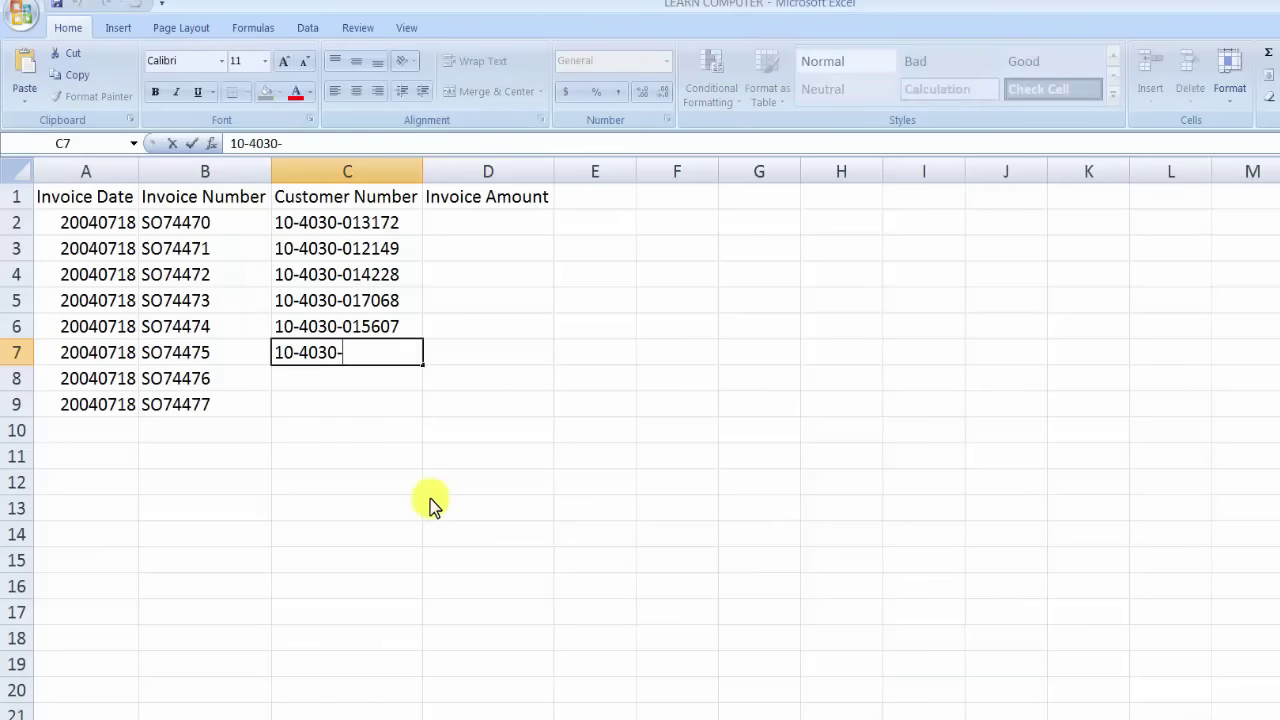
{"action": "key", "text": "alt+Tab"}
{"action": "key", "text": "alt+Tab"}
{"action": "type", "text": "013624"}
{"action": "key", "text": "Return"}
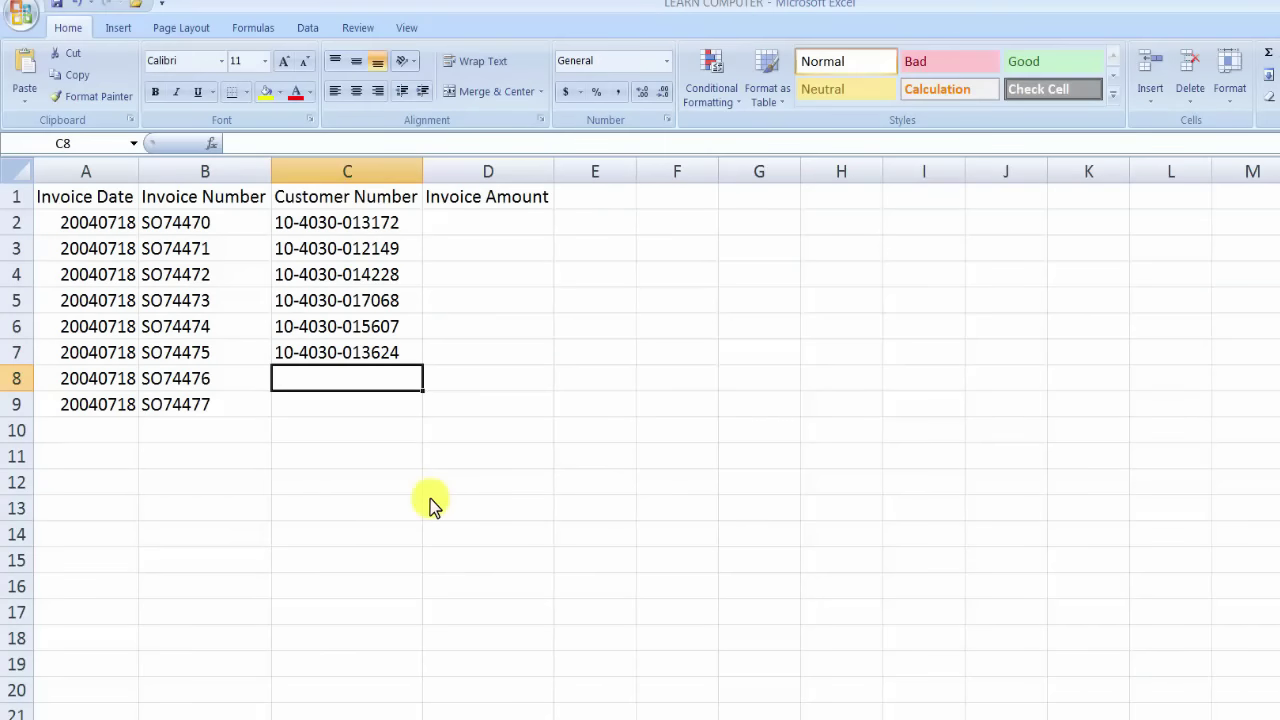
{"action": "type", "text": "10-4030-"}
{"action": "key", "text": "alt+Tab"}
{"action": "key", "text": "alt+Tab"}
{"action": "type", "text": "01960"}
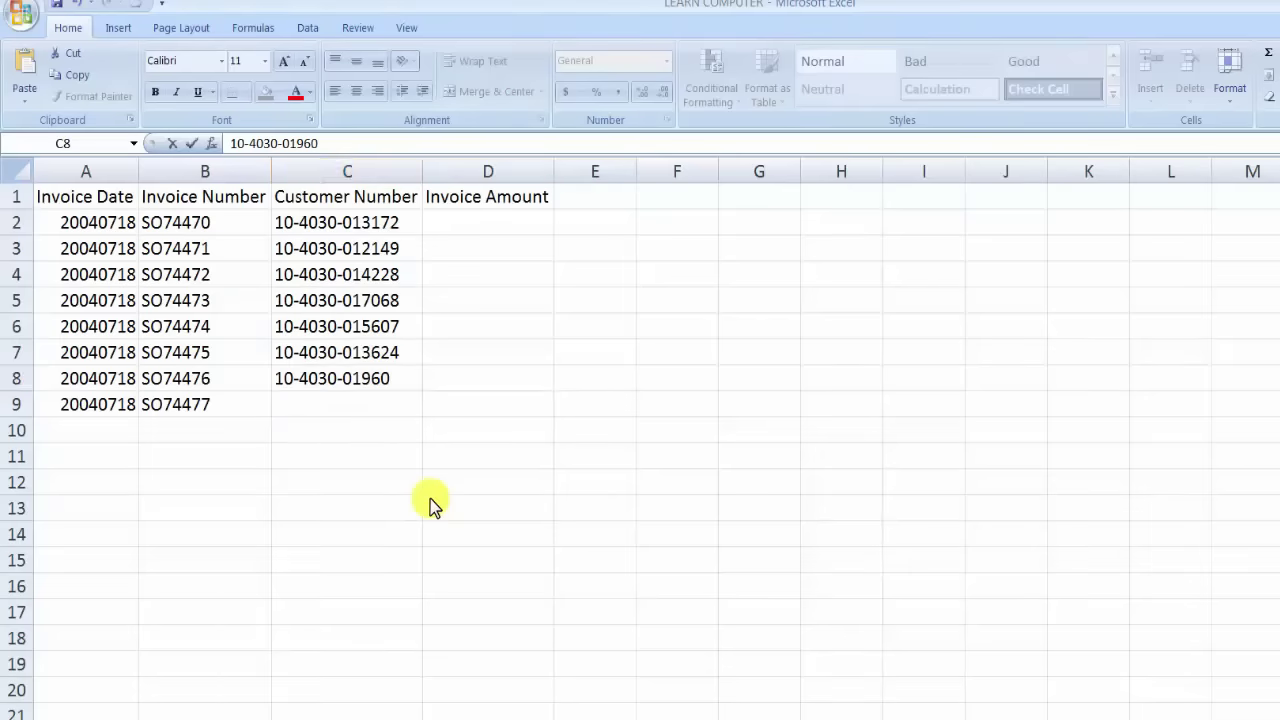
{"action": "type", "text": "3"}
{"action": "key", "text": "Return"}
{"action": "type", "text": "10-4030-"}
{"action": "key", "text": "alt+Tab"}
{"action": "key", "text": "alt+Tab"}
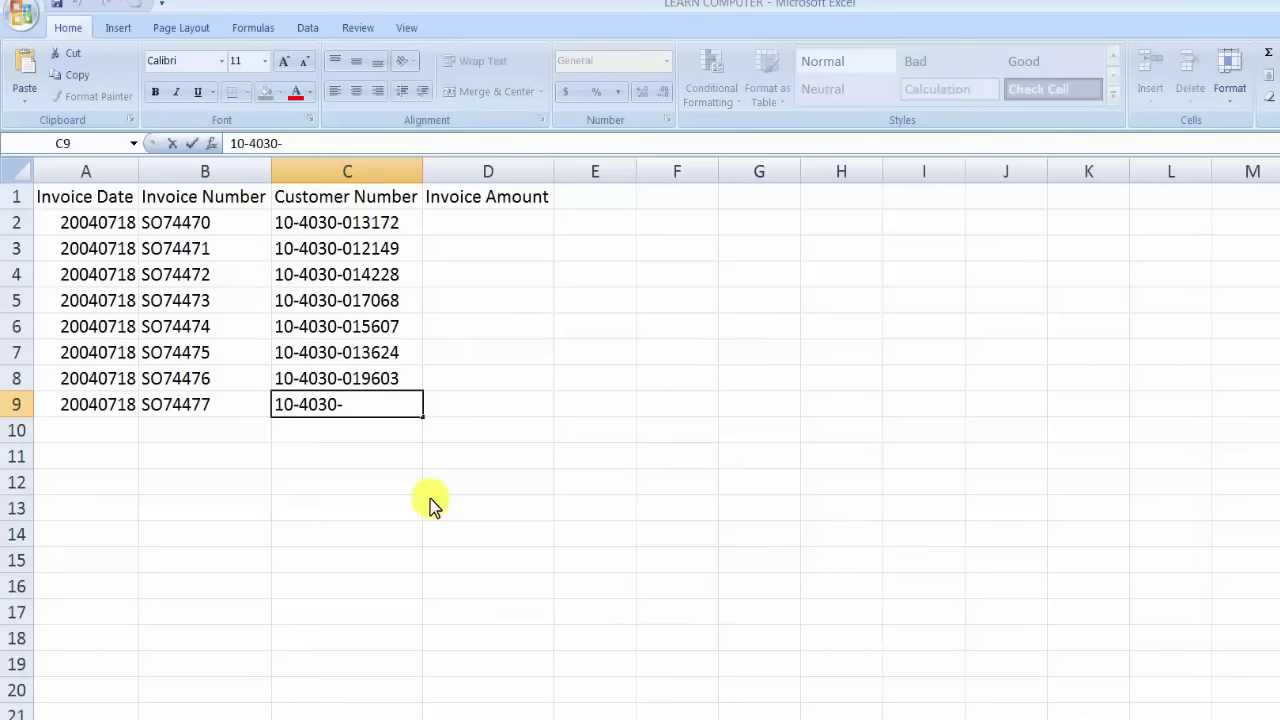
{"action": "type", "text": "011730"}
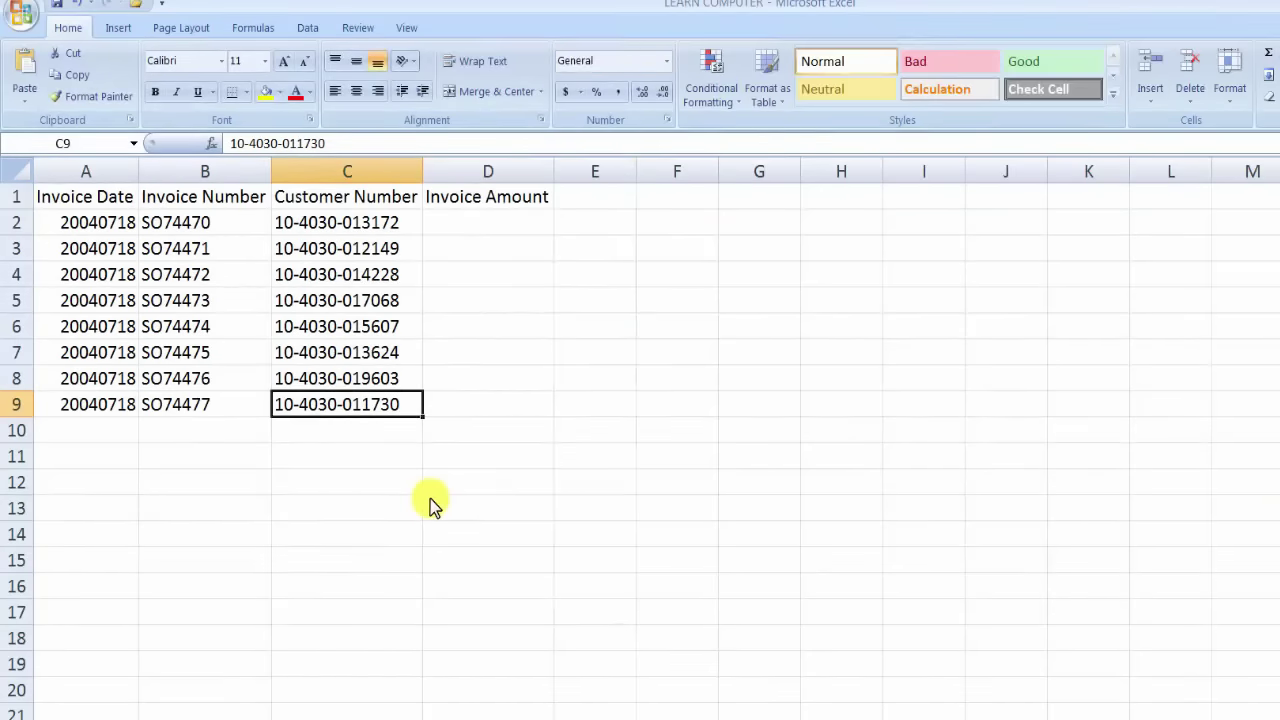
{"action": "key", "text": "Up"}
{"action": "key", "text": "Up"}
{"action": "key", "text": "Up"}
{"action": "key", "text": "Up"}
{"action": "key", "text": "Up"}
{"action": "key", "text": "Up"}
{"action": "key", "text": "Up"}
{"action": "key", "text": "Right"}
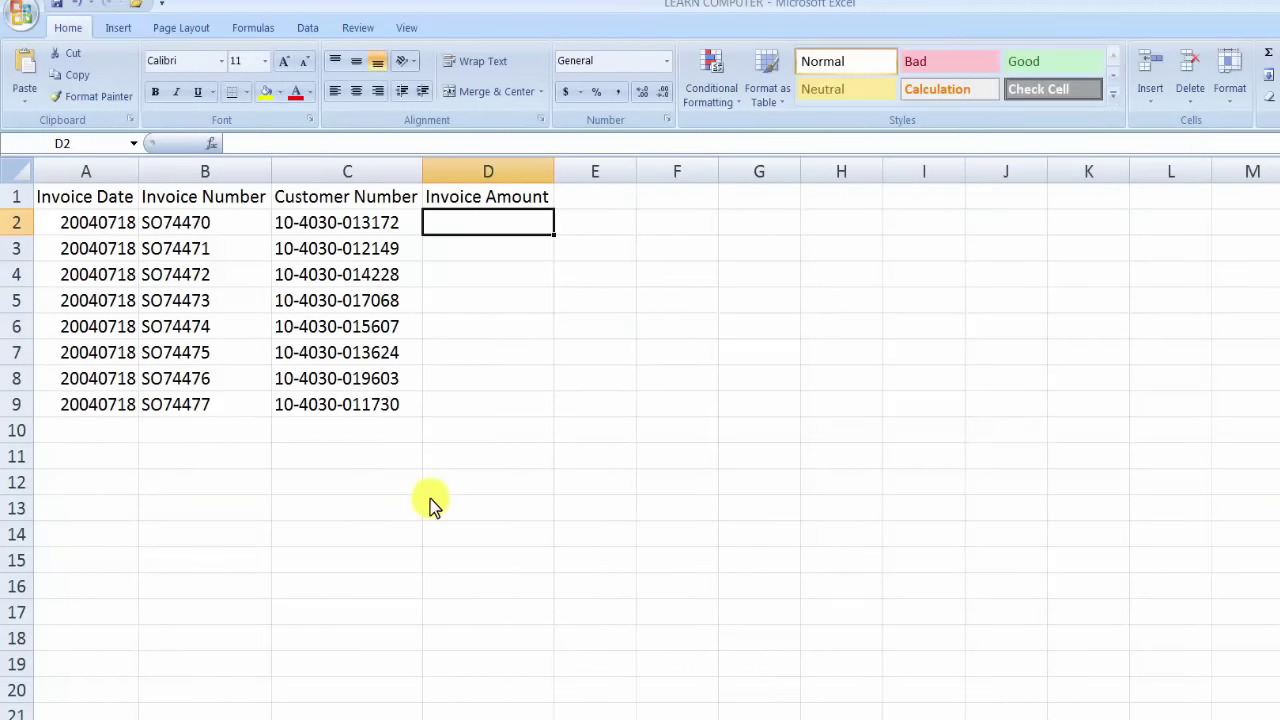
Step: Enter amounts 132.6, 8.7848 and 27.614 into D2 to D4 from the screenshot
{"action": "key", "text": "alt+Tab"}
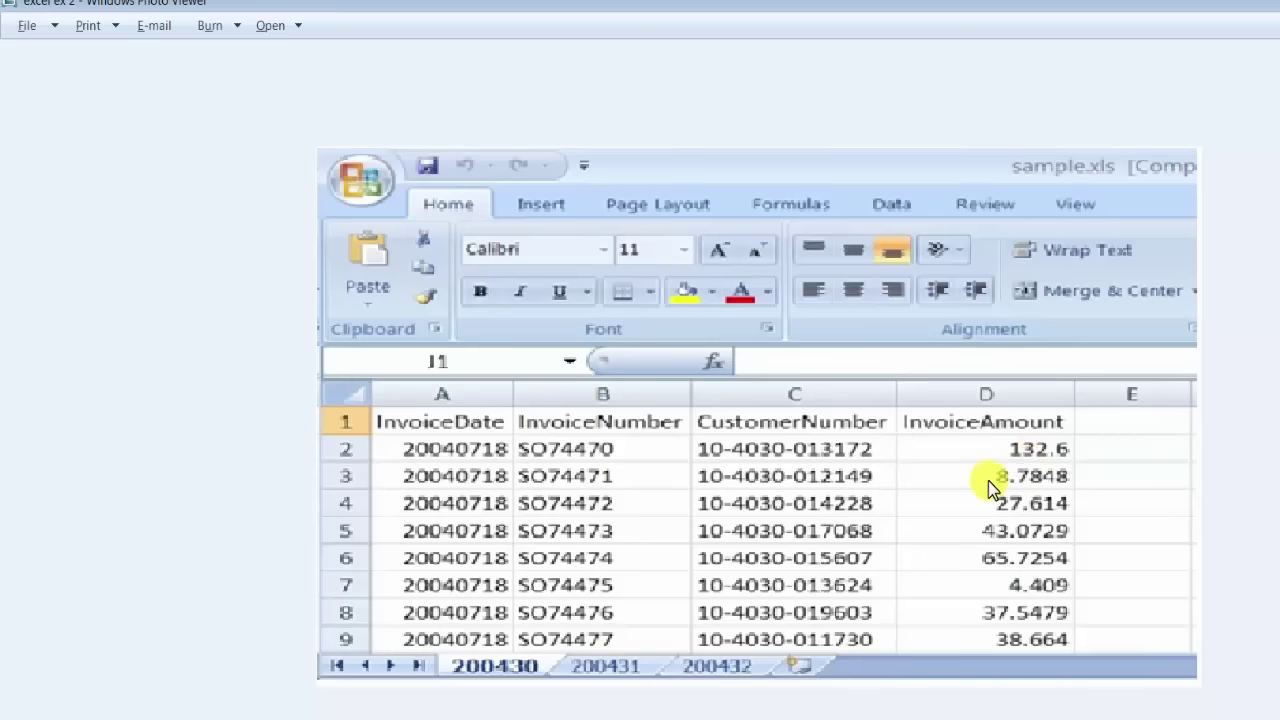
{"action": "key", "text": "alt+Tab"}
{"action": "type", "text": "1"}
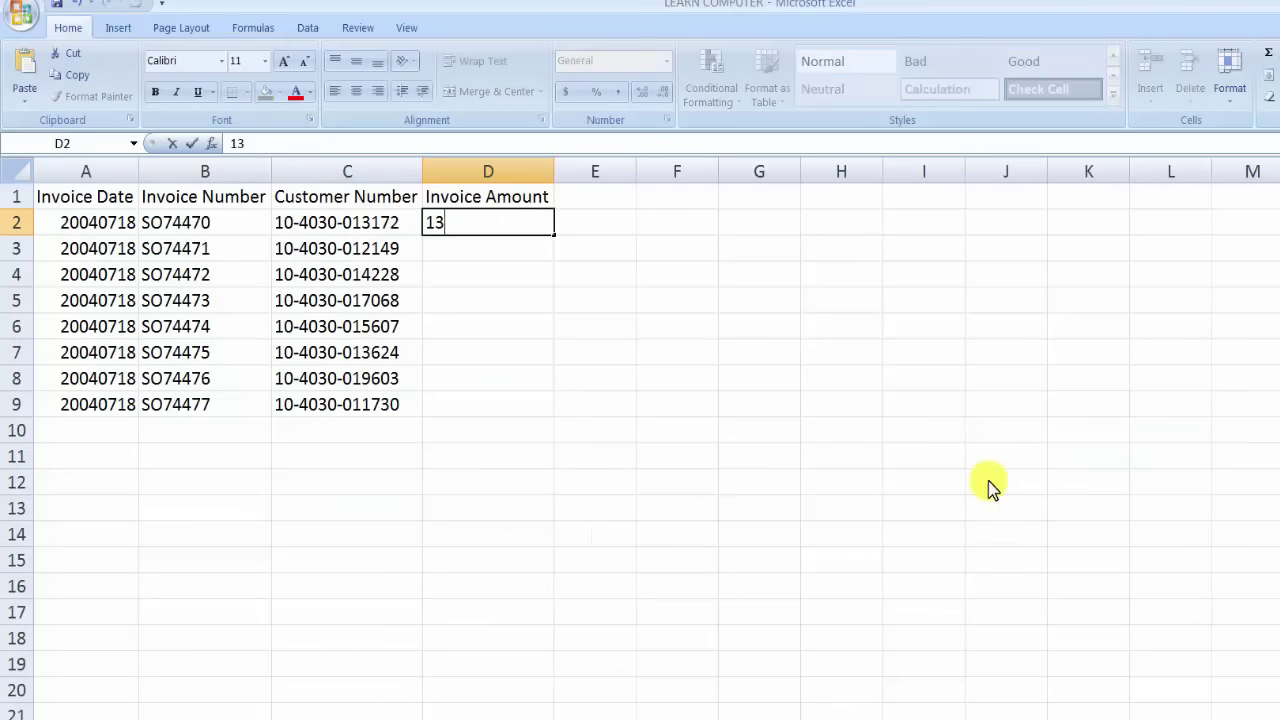
{"action": "key", "text": "Return"}
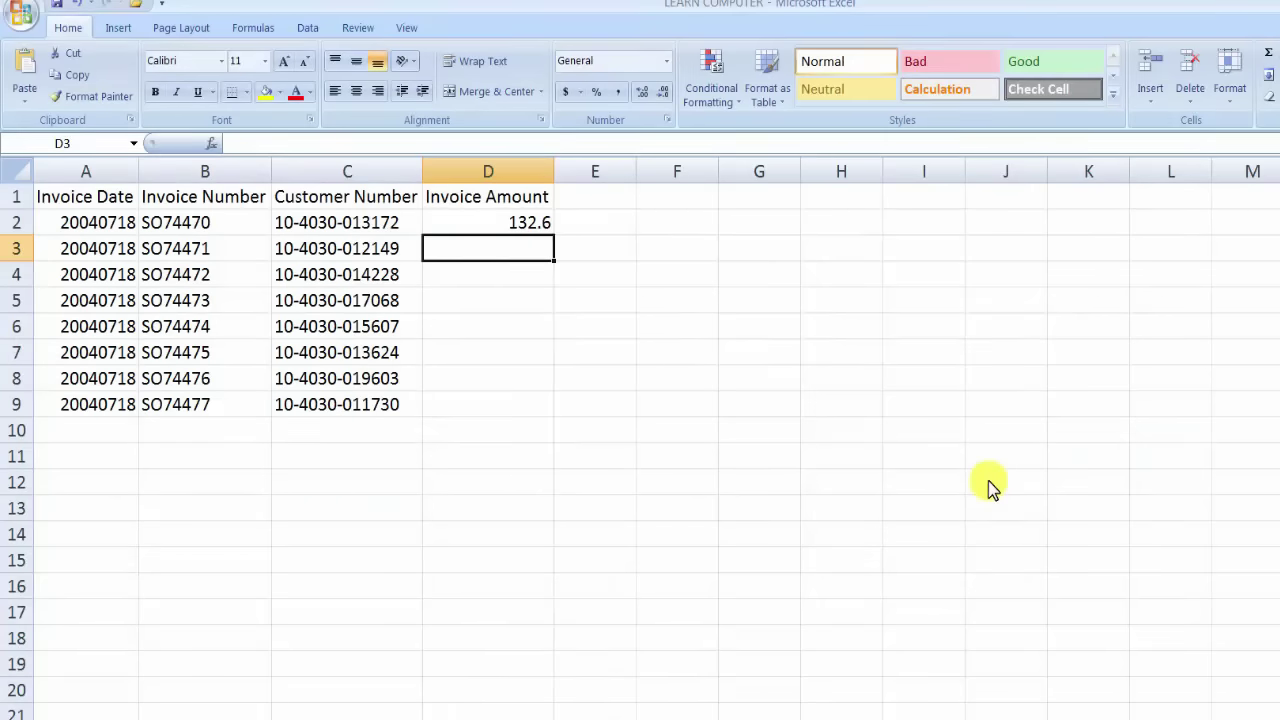
{"action": "key", "text": "alt+Tab"}
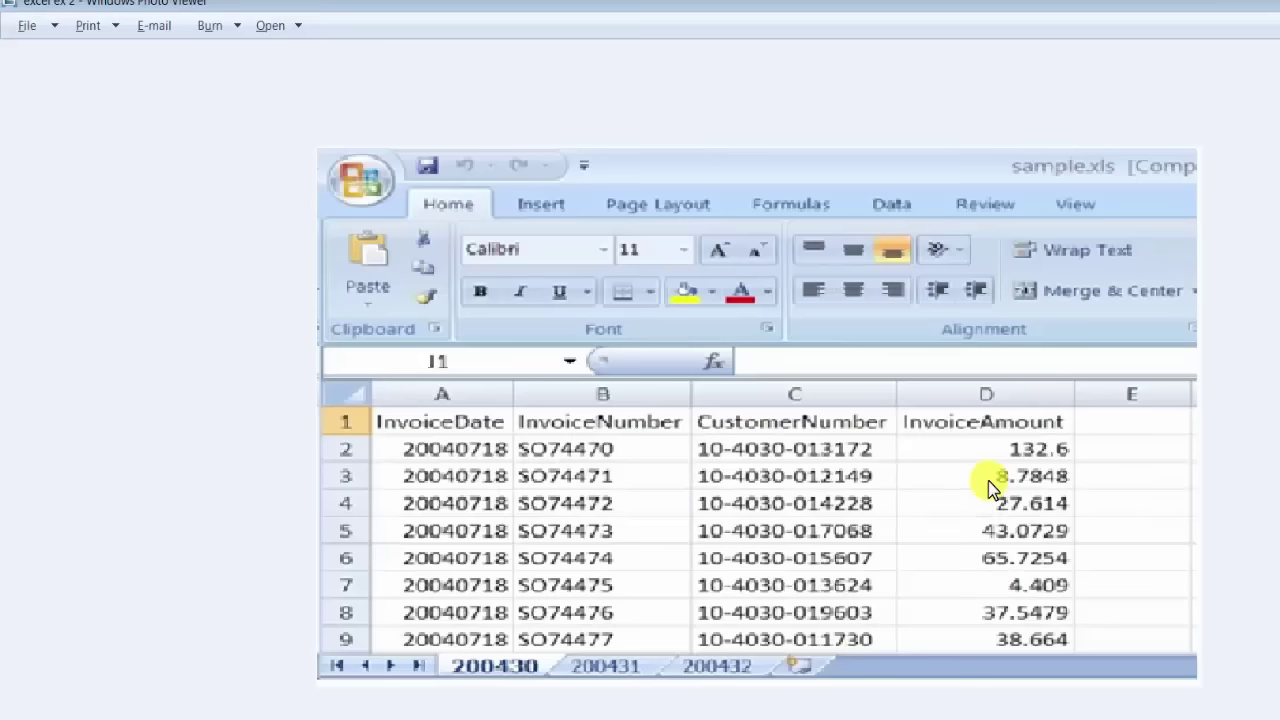
{"action": "key", "text": "alt+Tab"}
{"action": "type", "text": "8.78"}
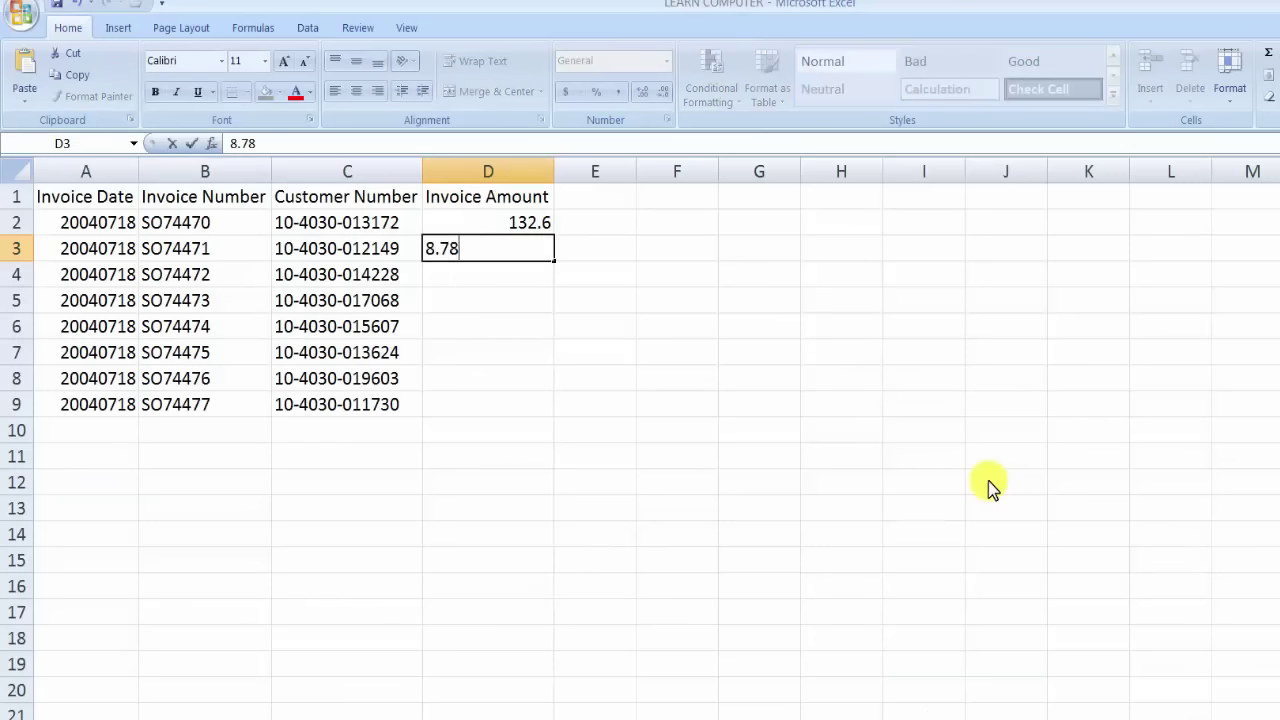
{"action": "type", "text": "489"}
{"action": "key", "text": "Return"}
{"action": "key", "text": "alt+Tab"}
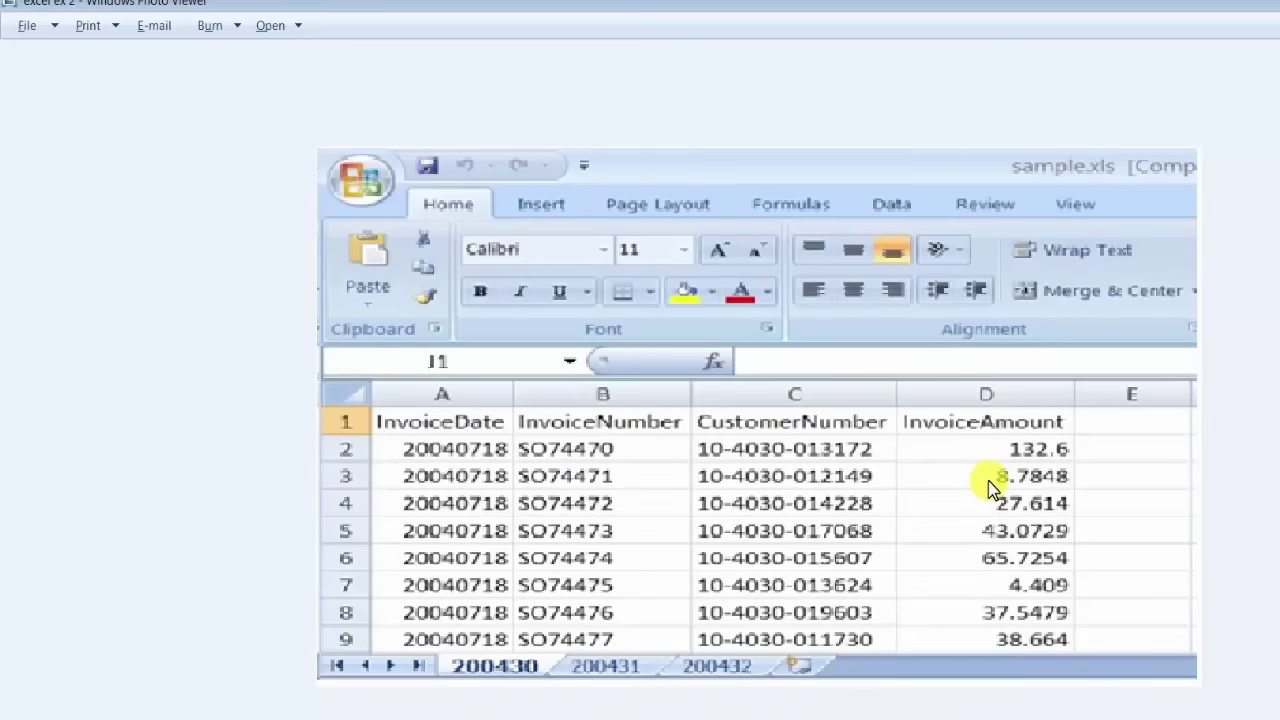
{"action": "key", "text": "alt+Tab"}
{"action": "type", "text": "27.6"}
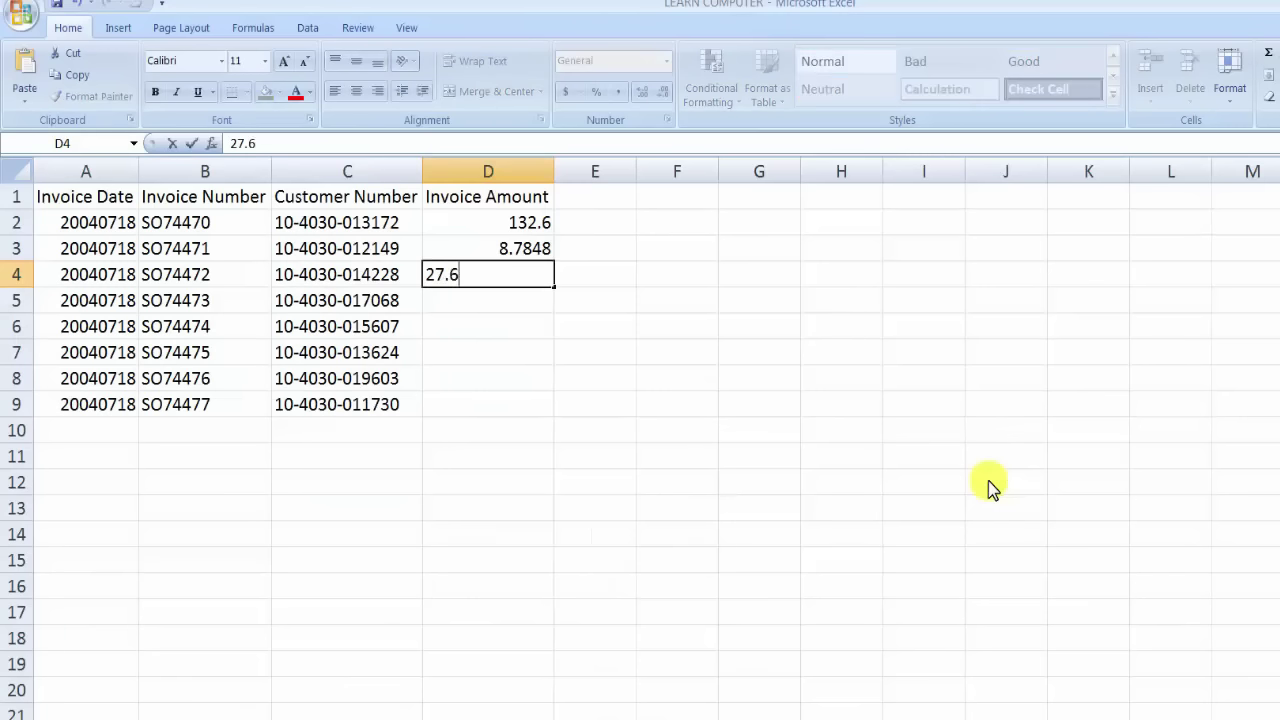
{"action": "type", "text": "14"}
{"action": "key", "text": "Return"}
Step: Enter amounts 43.0729, 65.7254 and 4.409 into D5 to D7
{"action": "key", "text": "alt+Tab"}
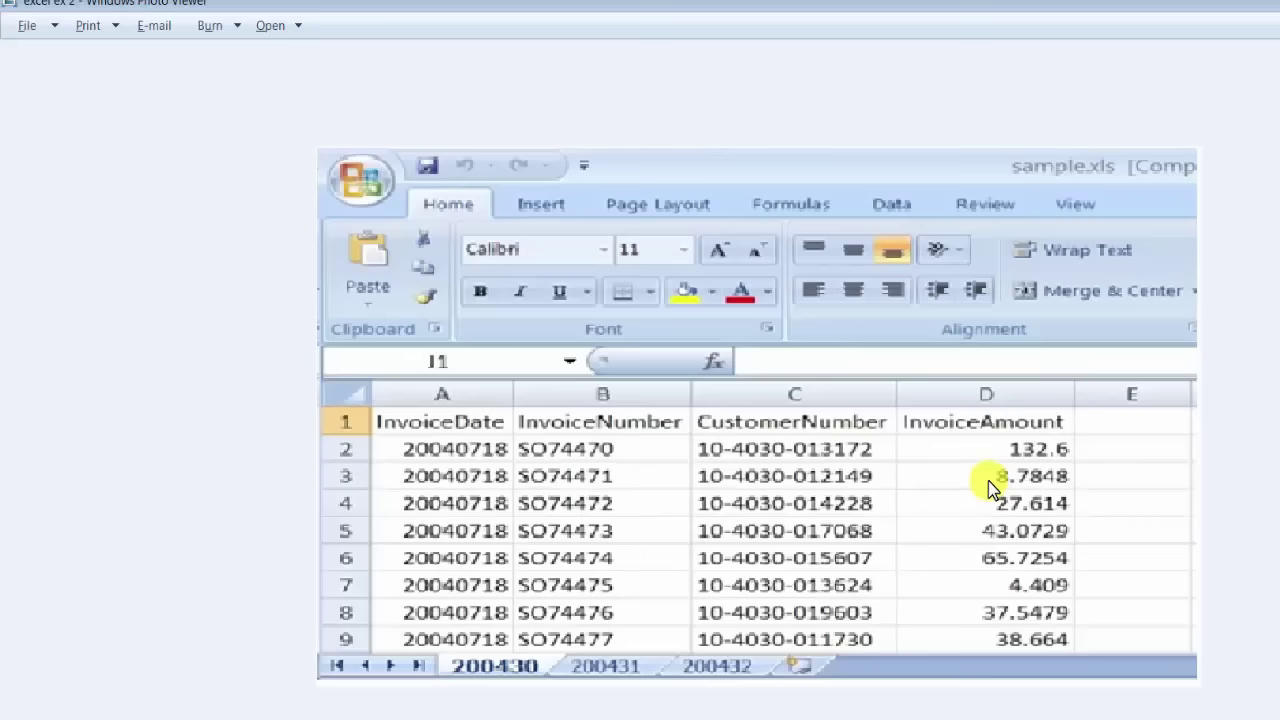
{"action": "key", "text": "alt+Tab"}
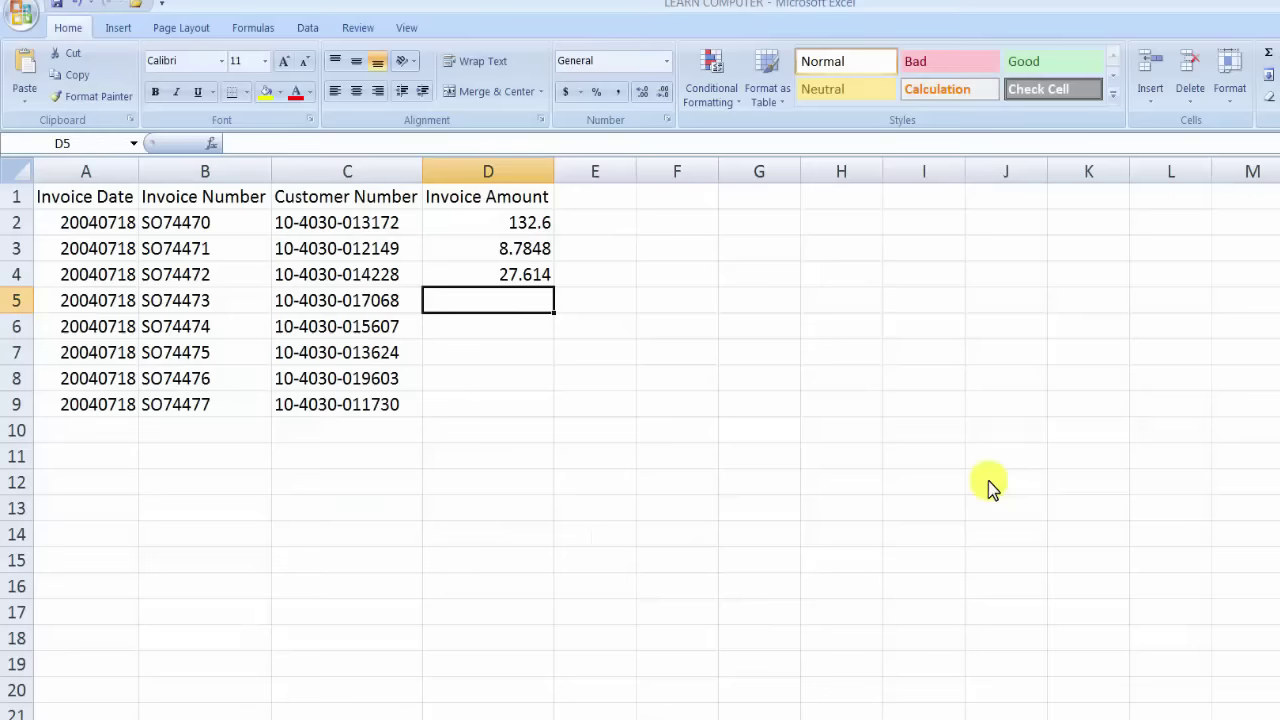
{"action": "key", "text": "alt+Tab"}
{"action": "key", "text": "alt+Tab"}
{"action": "key", "text": "alt+Tab"}
{"action": "key", "text": "alt+Tab"}
{"action": "type", "text": "43.07"}
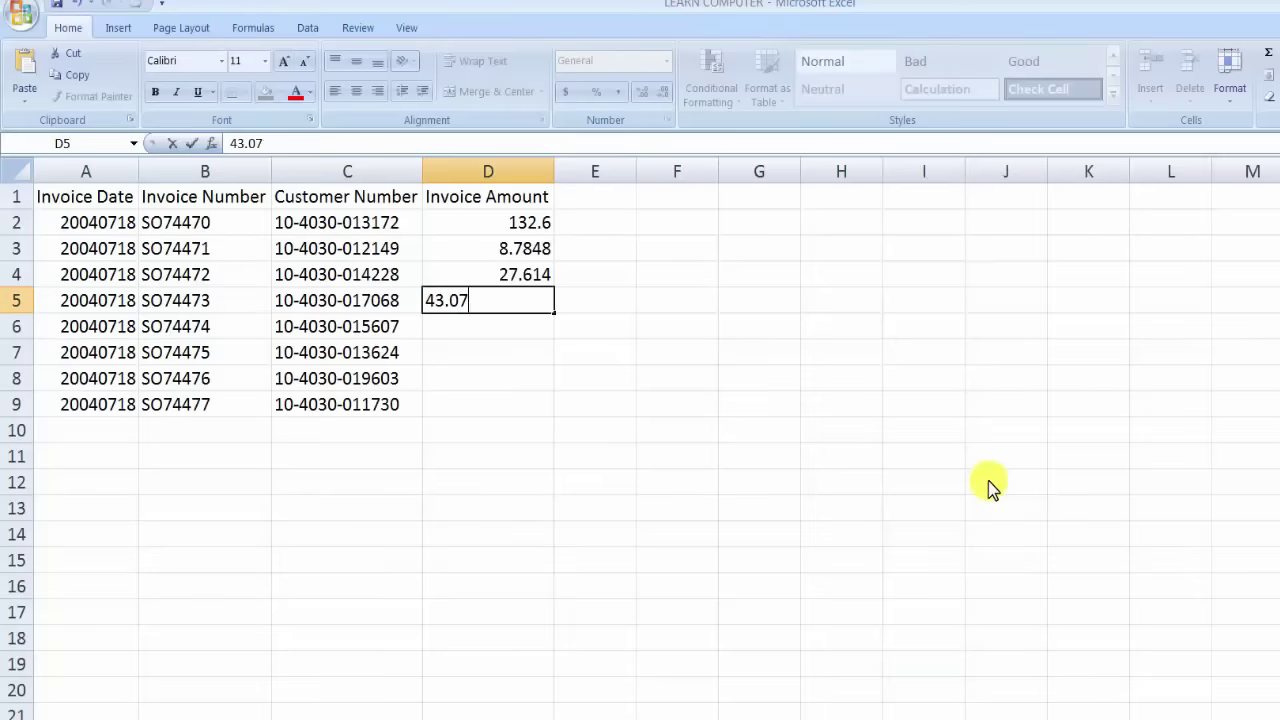
{"action": "type", "text": "29"}
{"action": "key", "text": "Return"}
{"action": "key", "text": "alt+Tab"}
{"action": "key", "text": "alt+Tab"}
{"action": "type", "text": "65."}
{"action": "key", "text": "alt+Tab"}
{"action": "key", "text": "alt+Tab"}
{"action": "type", "text": "7254"}
{"action": "key", "text": "Return"}
{"action": "key", "text": "alt+Tab"}
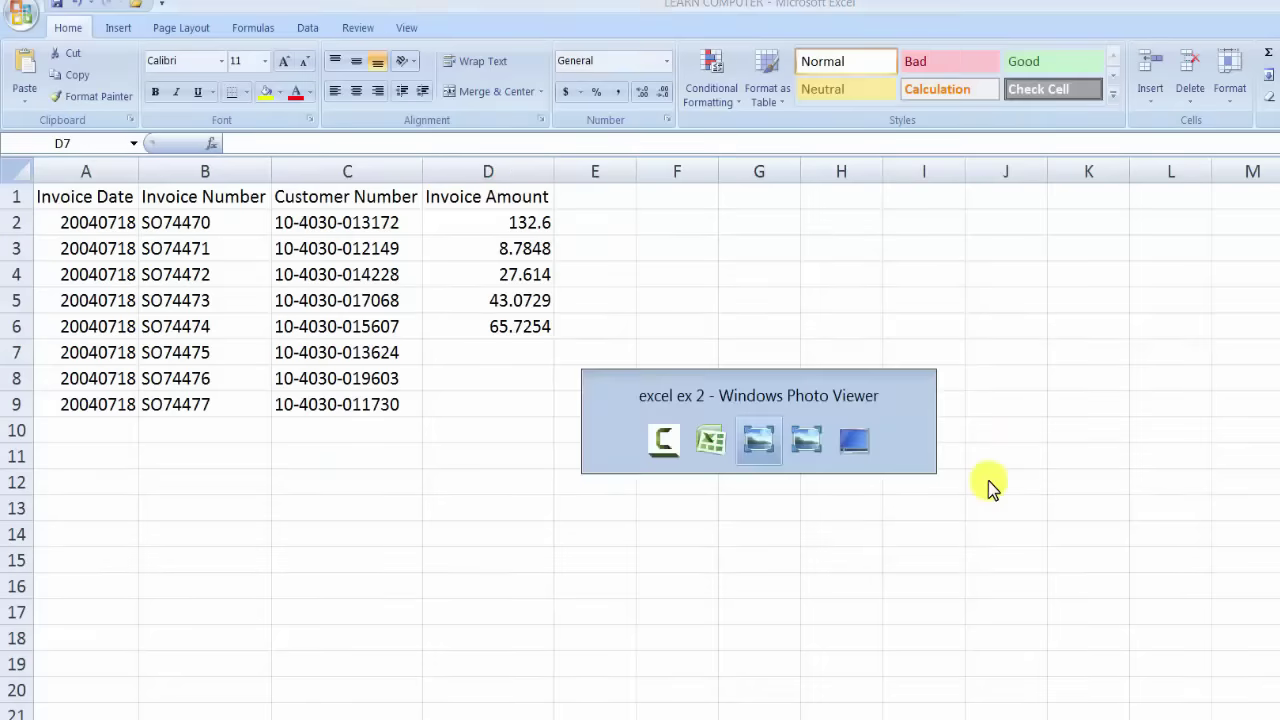
{"action": "key", "text": "alt+Tab"}
{"action": "type", "text": "4."}
Step: Enter 35.5479 in D8, fixing its decimal point, and 38.664 in D9, then compare with the screenshot
{"action": "key", "text": "alt+Tab"}
{"action": "key", "text": "alt+Tab"}
{"action": "type", "text": "409"}
{"action": "key", "text": "Return"}
{"action": "key", "text": "alt+Tab"}
{"action": "key", "text": "alt+Tab"}
{"action": "type", "text": "35547"}
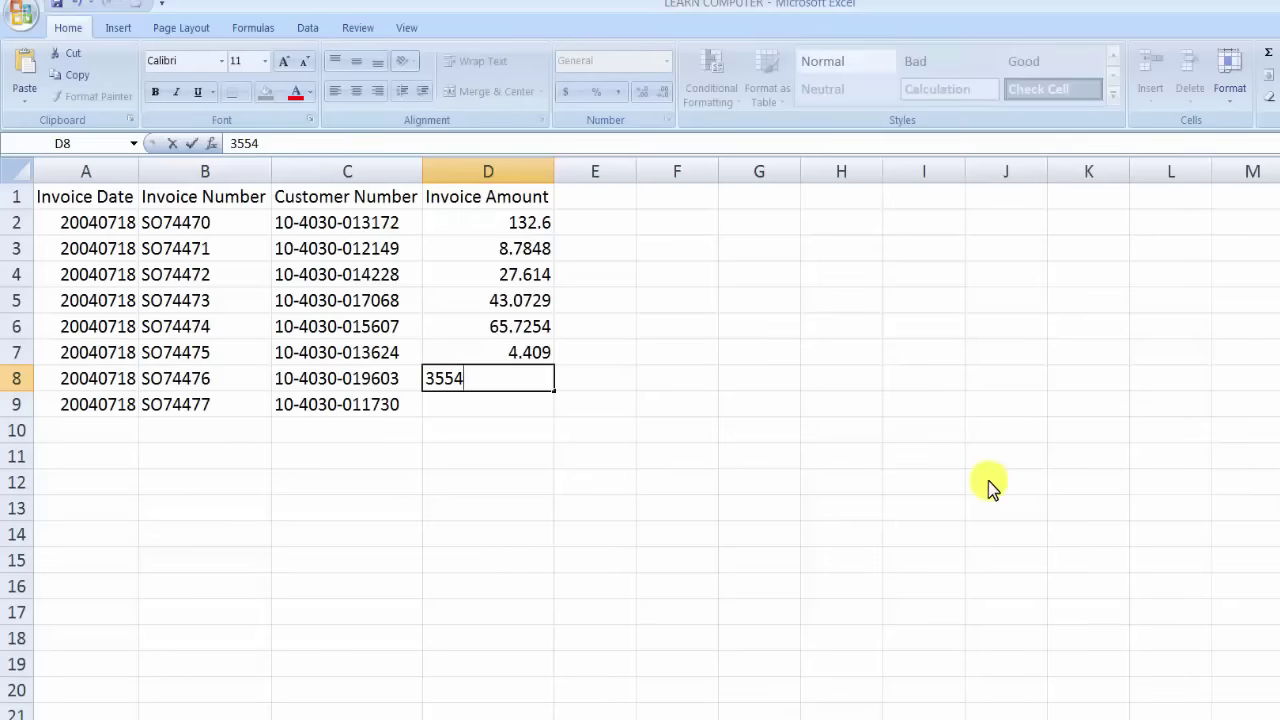
{"action": "key", "text": "alt+Tab"}
{"action": "key", "text": "alt+Tab"}
{"action": "type", "text": "9"}
{"action": "key", "text": "Return"}
{"action": "key", "text": "Up"}
{"action": "key", "text": "F2"}
{"action": "key", "text": "Left"}
{"action": "key", "text": "Left"}
{"action": "key", "text": "Left"}
{"action": "key", "text": "Left"}
{"action": "type", "text": "."}
{"action": "key", "text": "Return"}
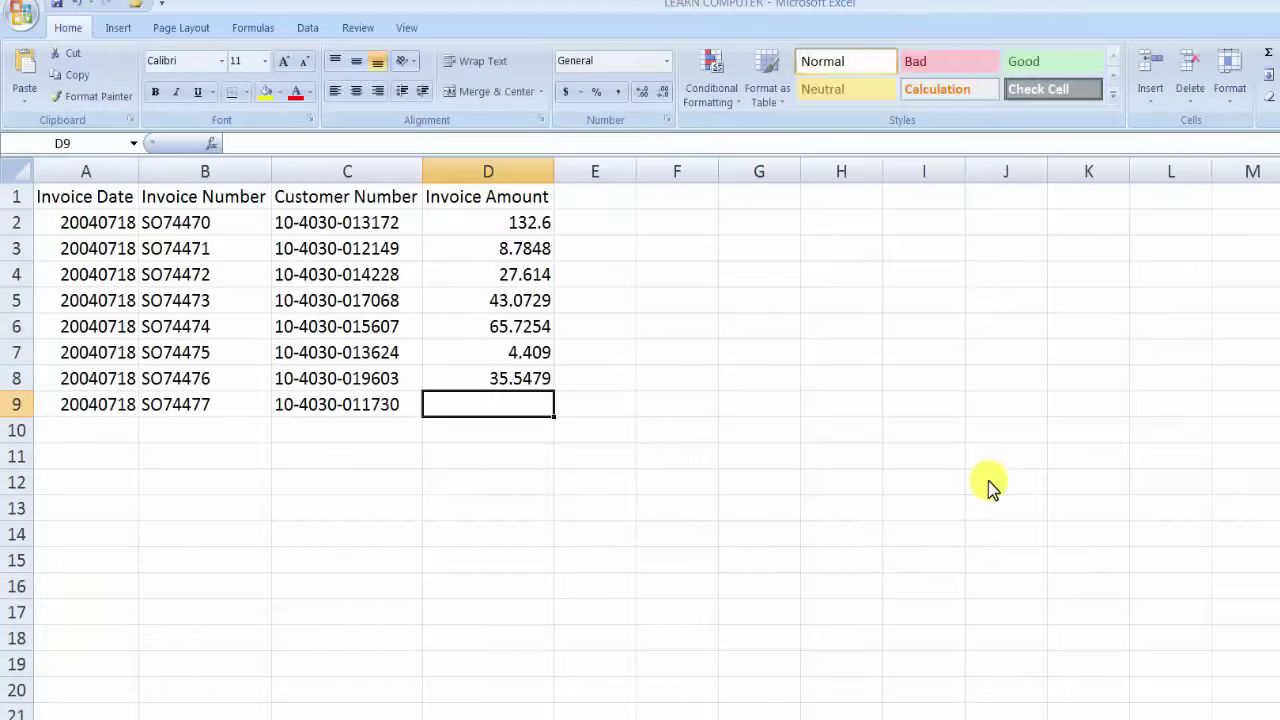
{"action": "type", "text": "38.664"}
{"action": "key", "text": "Return"}
{"action": "key", "text": "alt+Tab"}
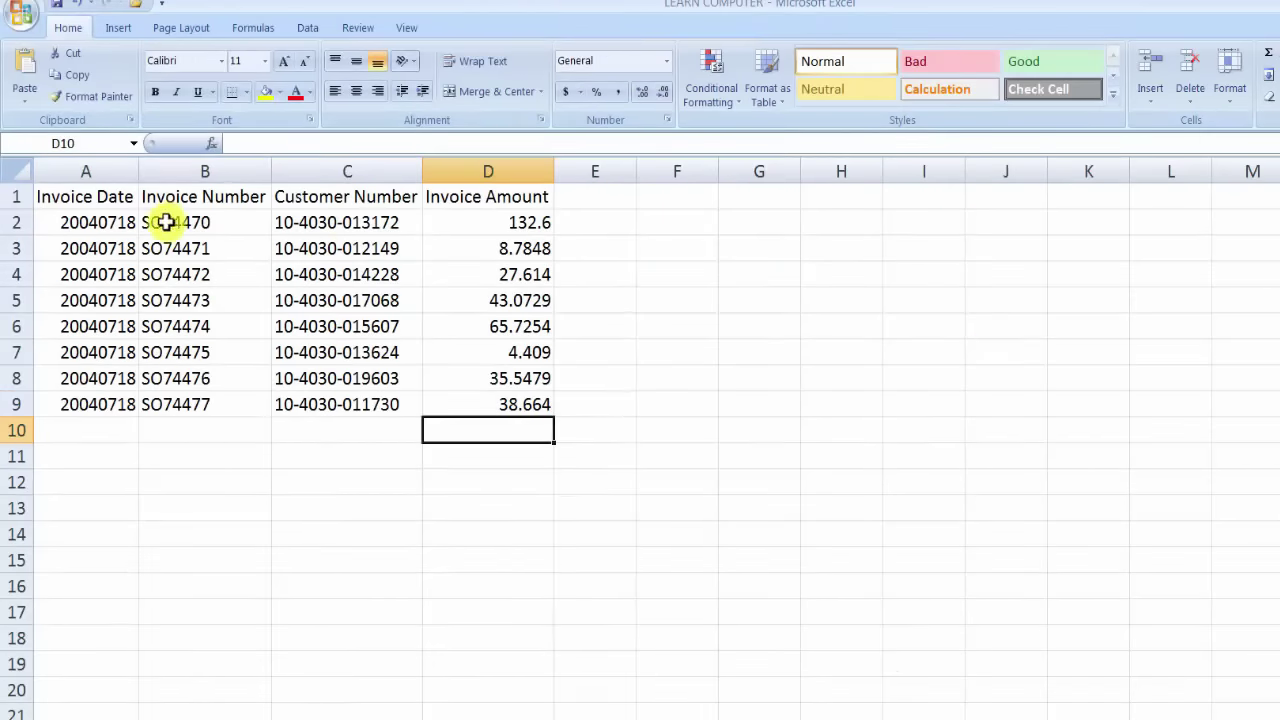
{"action": "key", "text": "alt+Tab"}
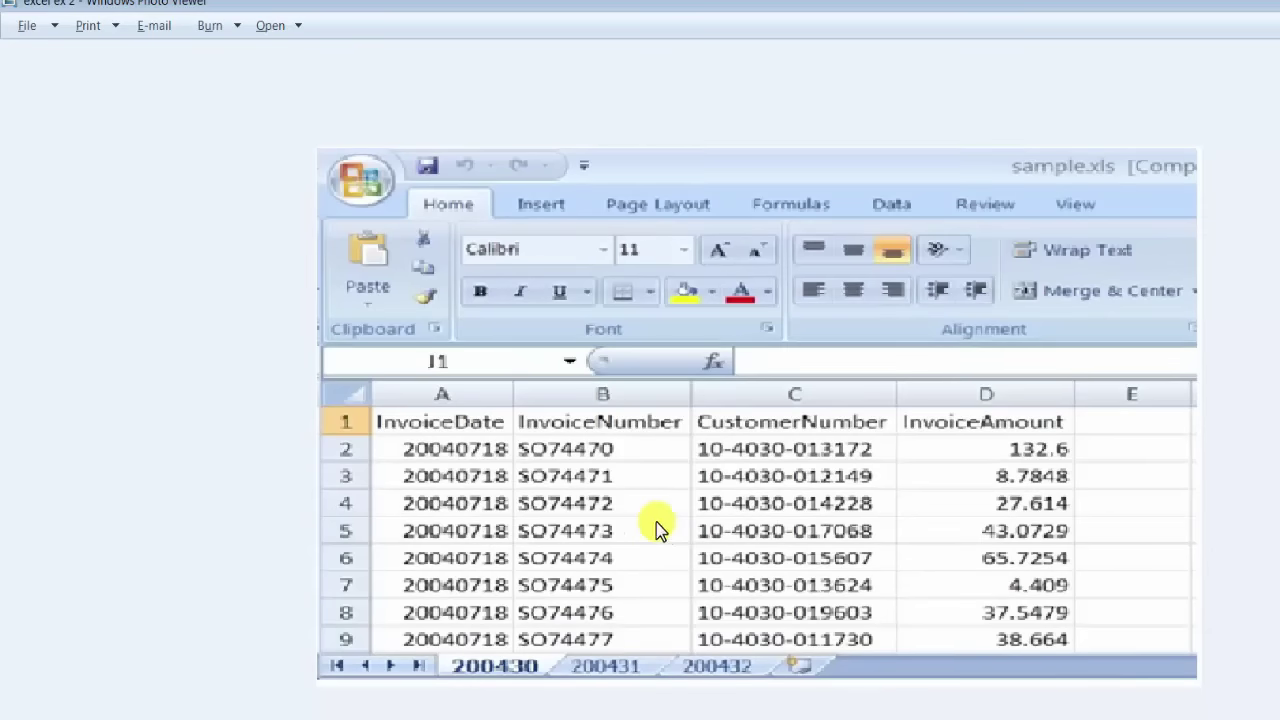
{"action": "key", "text": "alt+Tab"}
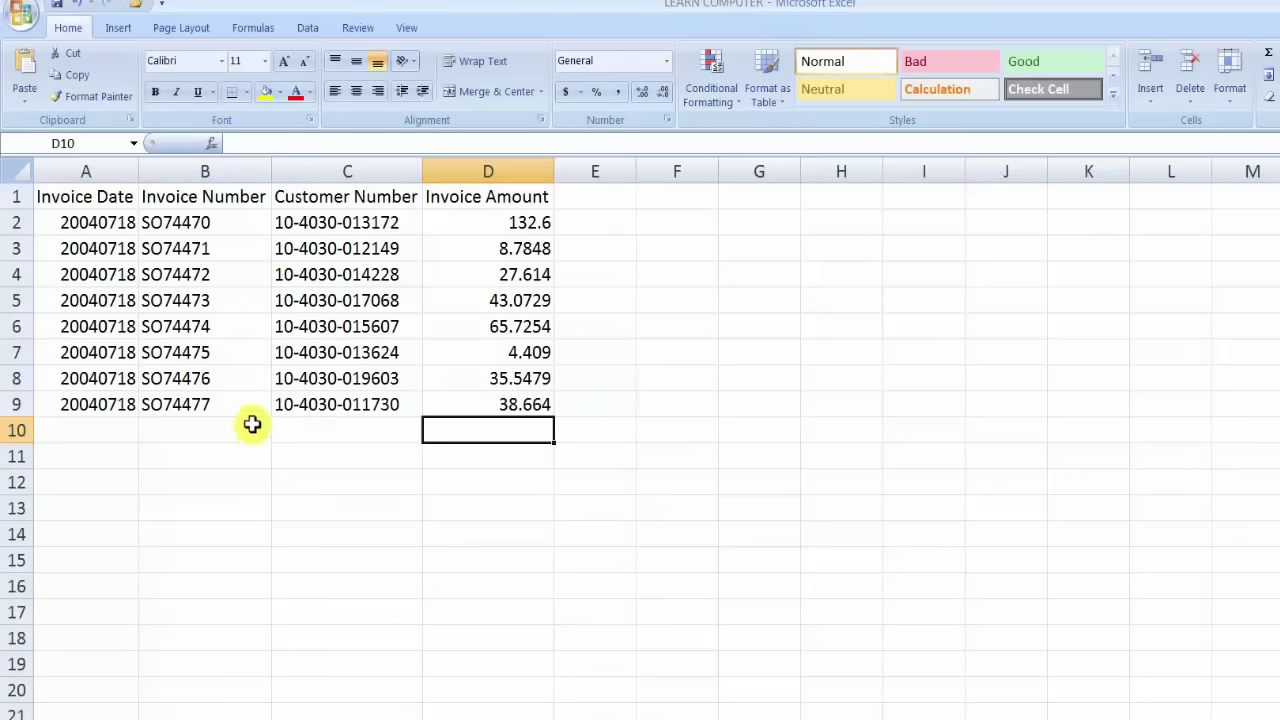
Step: Select the invoice table range A1:D9
{"action": "left_click_drag", "start_coordinate": [62, 200], "coordinate": [492, 406]}
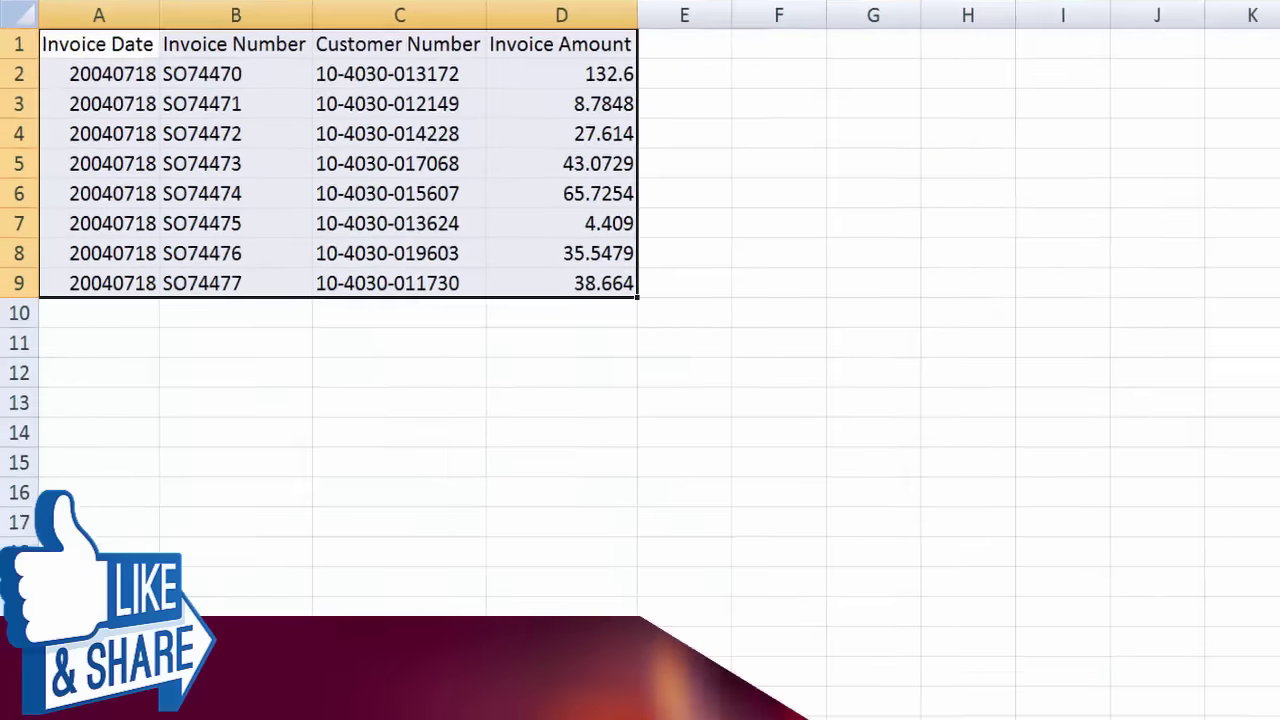
Step: Rename the Sheet5 tab to INVOICES through its context-menu Rename option
{"action": "right_click", "coordinate": [414, 700]}
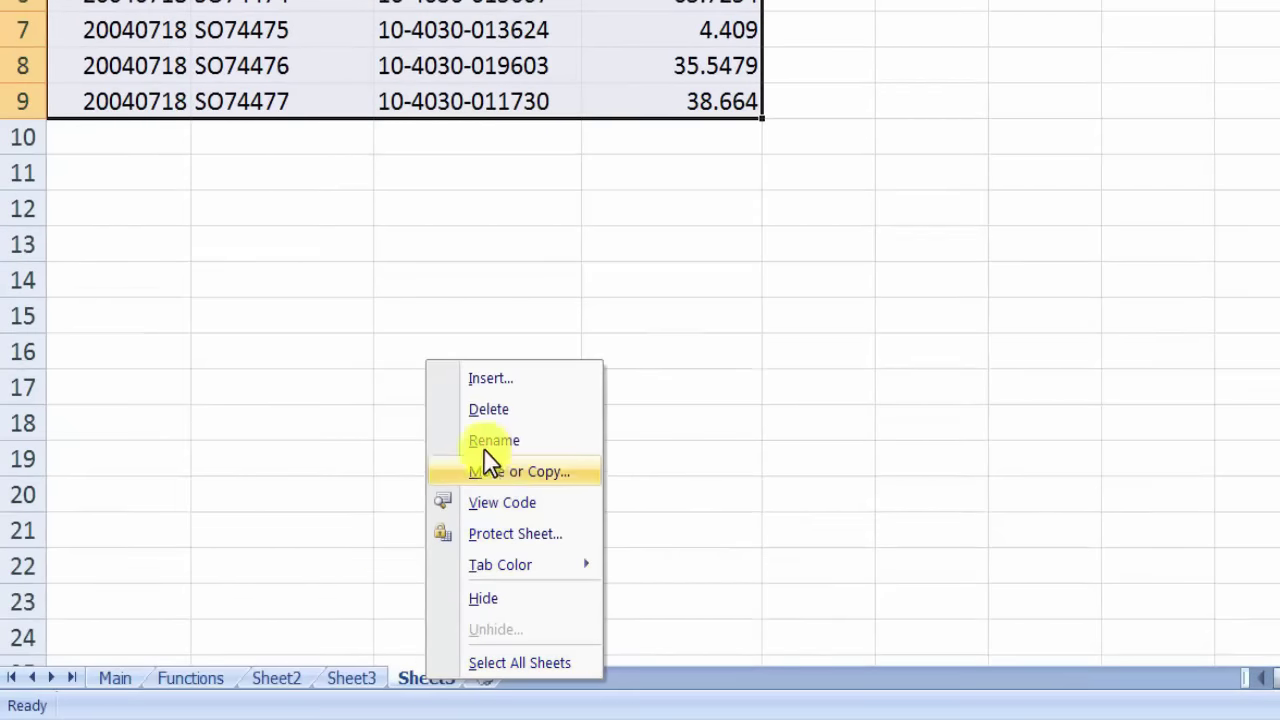
{"action": "left_click", "coordinate": [480, 441]}
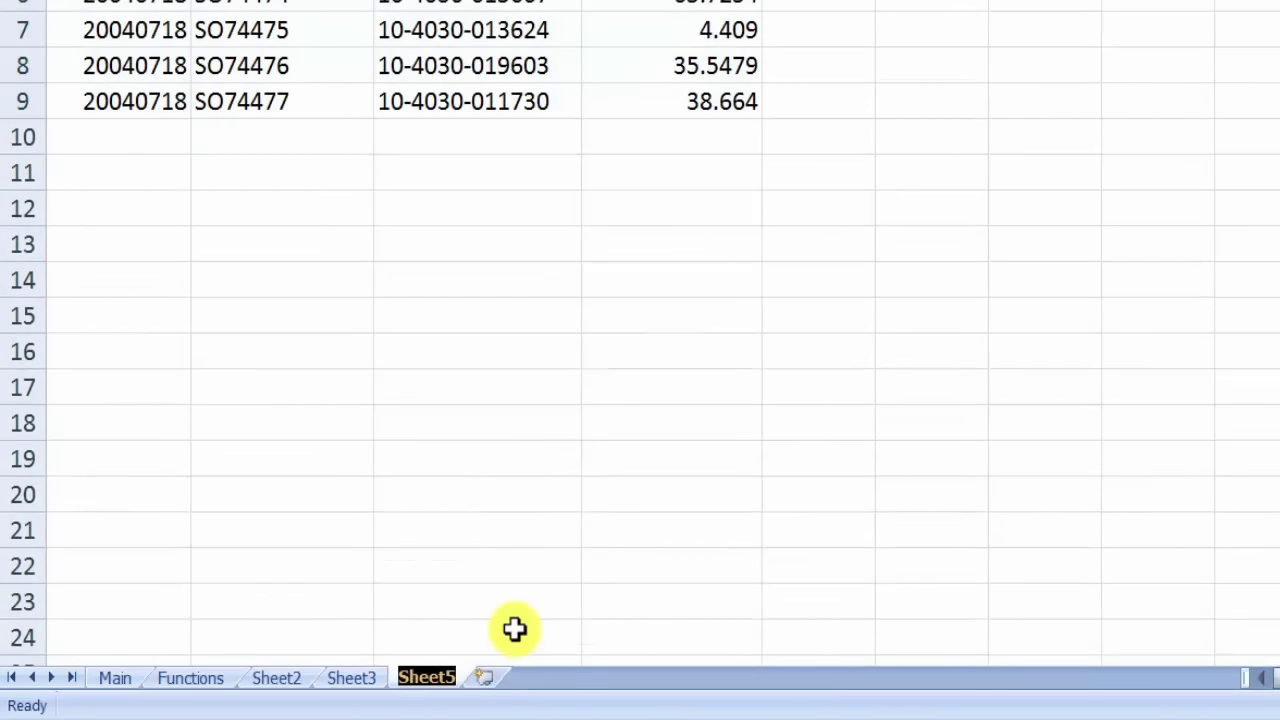
{"action": "type", "text": "IN"}
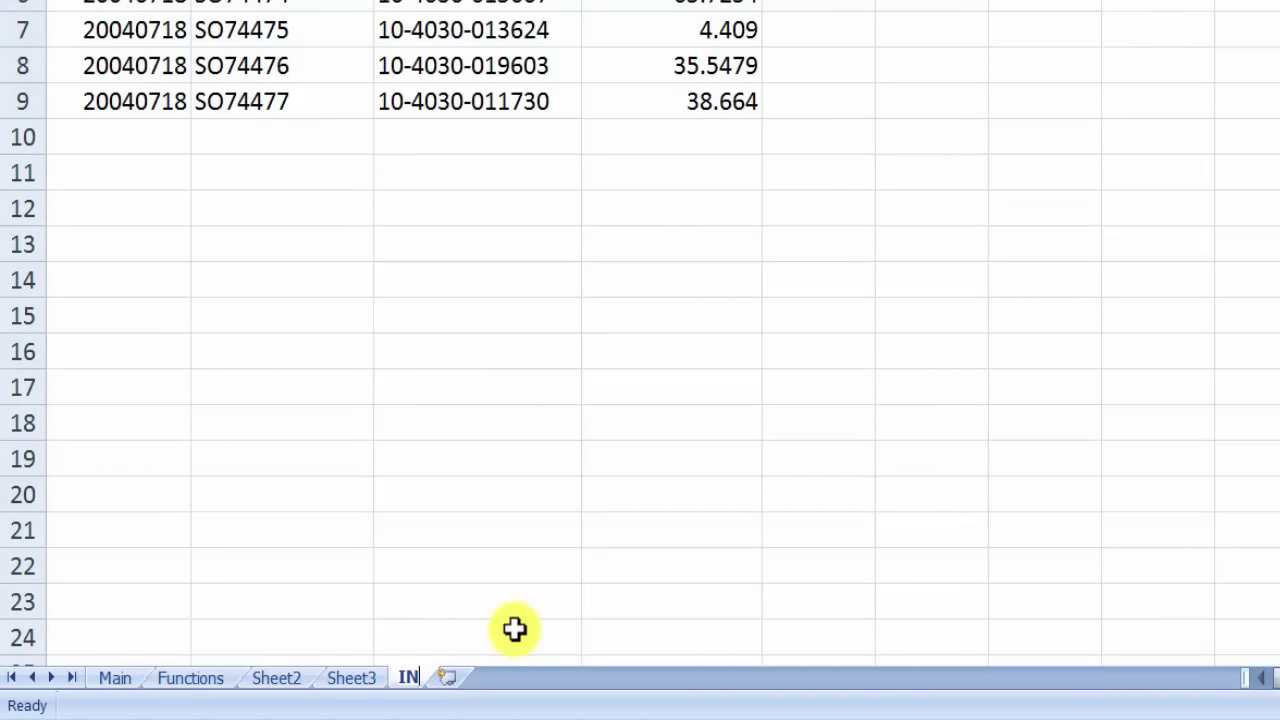
{"action": "type", "text": "O"}
{"action": "key", "text": "BackSpace"}
{"action": "type", "text": "VOICES"}
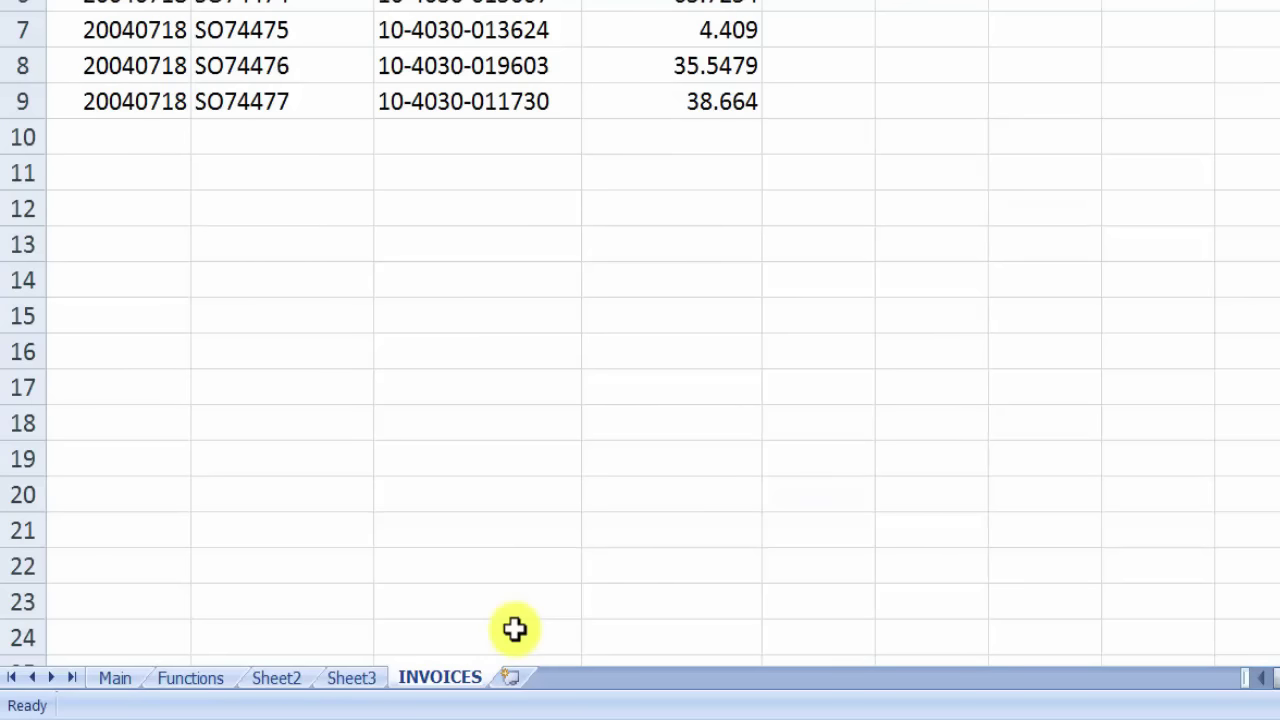
{"action": "key", "text": "Return"}
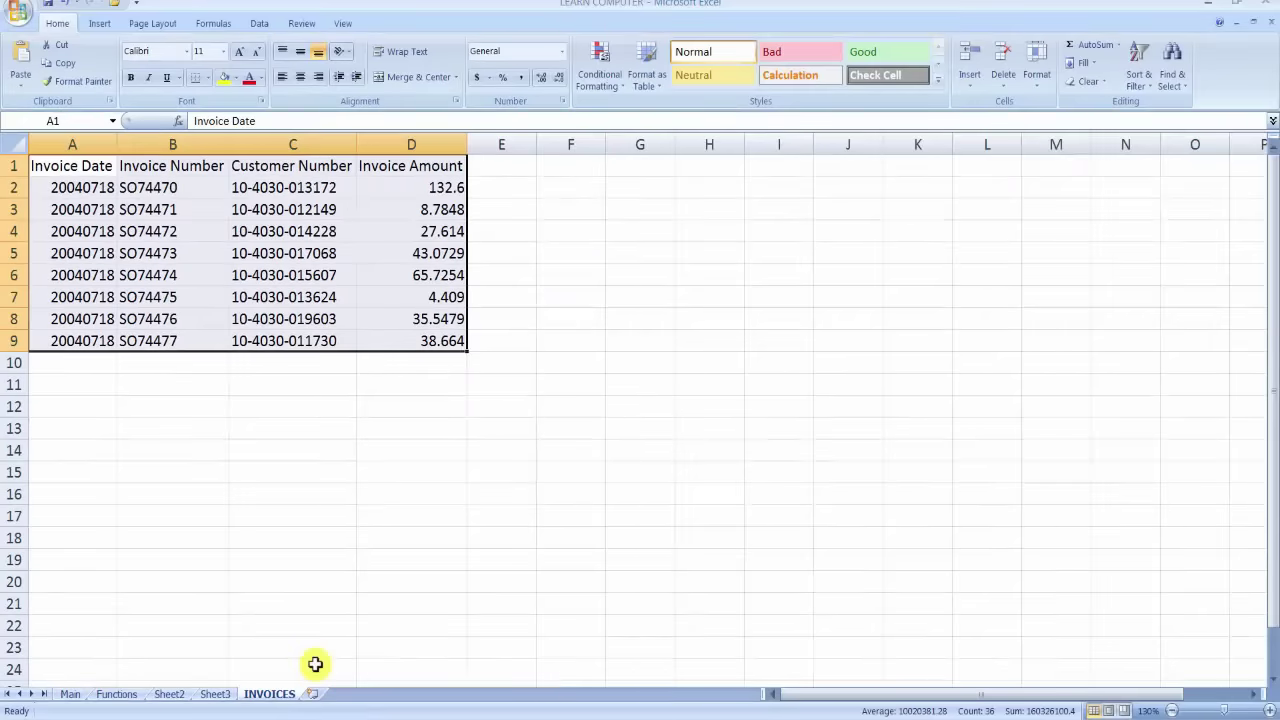
Step: Look at Sheet3 and Sheet2, return to INVOICES and deselect the table by clicking B12
{"action": "left_click", "coordinate": [217, 693]}
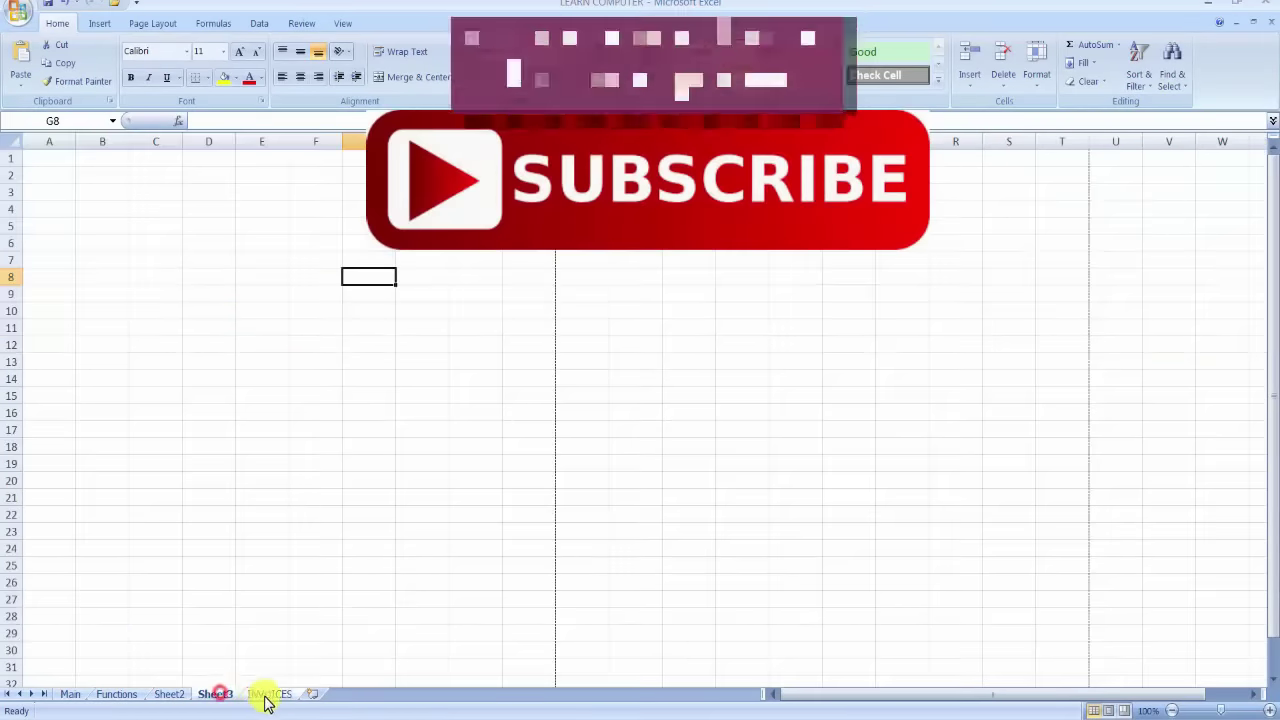
{"action": "left_click", "coordinate": [265, 694]}
{"action": "left_click", "coordinate": [185, 694]}
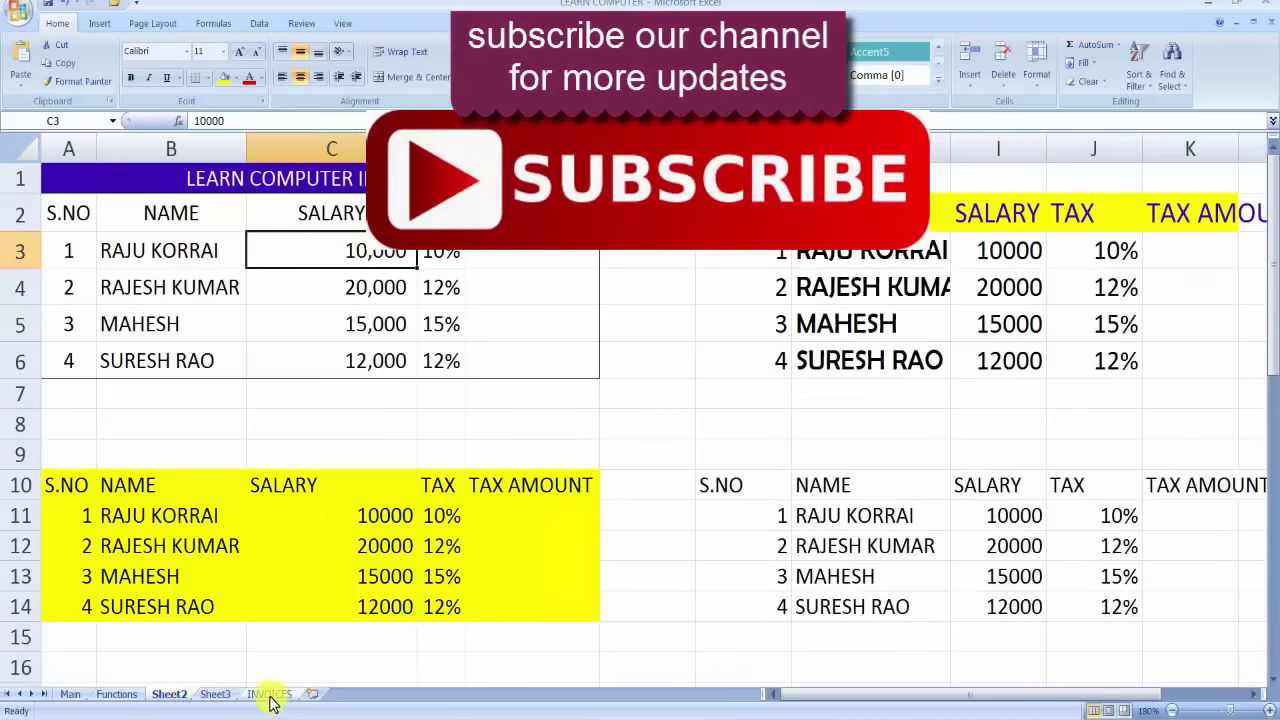
{"action": "left_click", "coordinate": [268, 694]}
{"action": "left_click", "coordinate": [218, 410]}
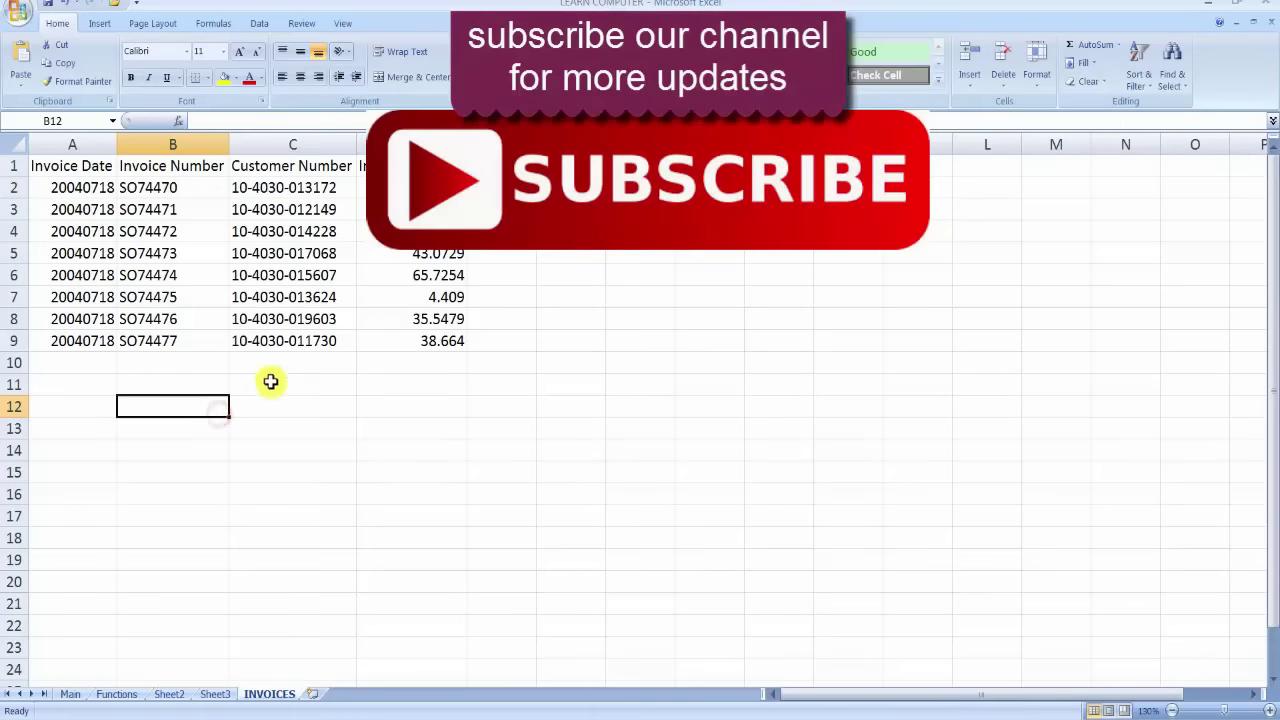
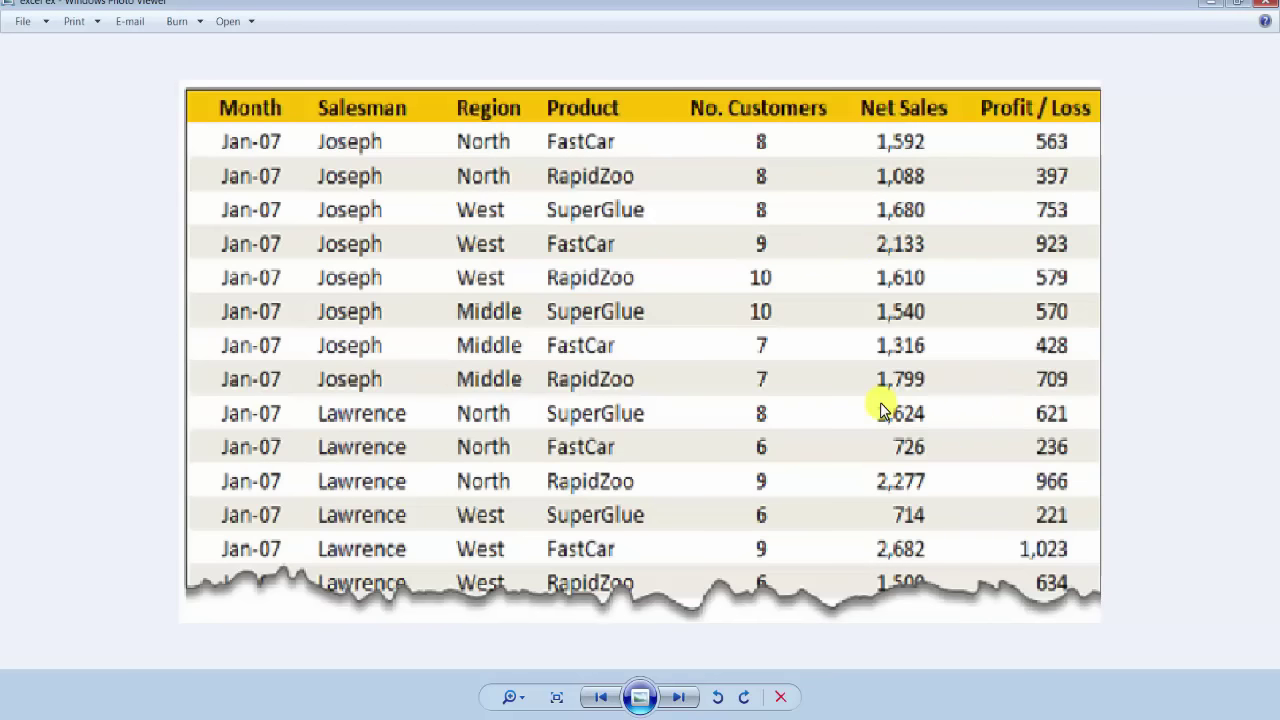
Step: Enter the headers Sales Man, Region and Product in H1:J1, matching the reference table
{"action": "key", "text": "alt+Tab"}
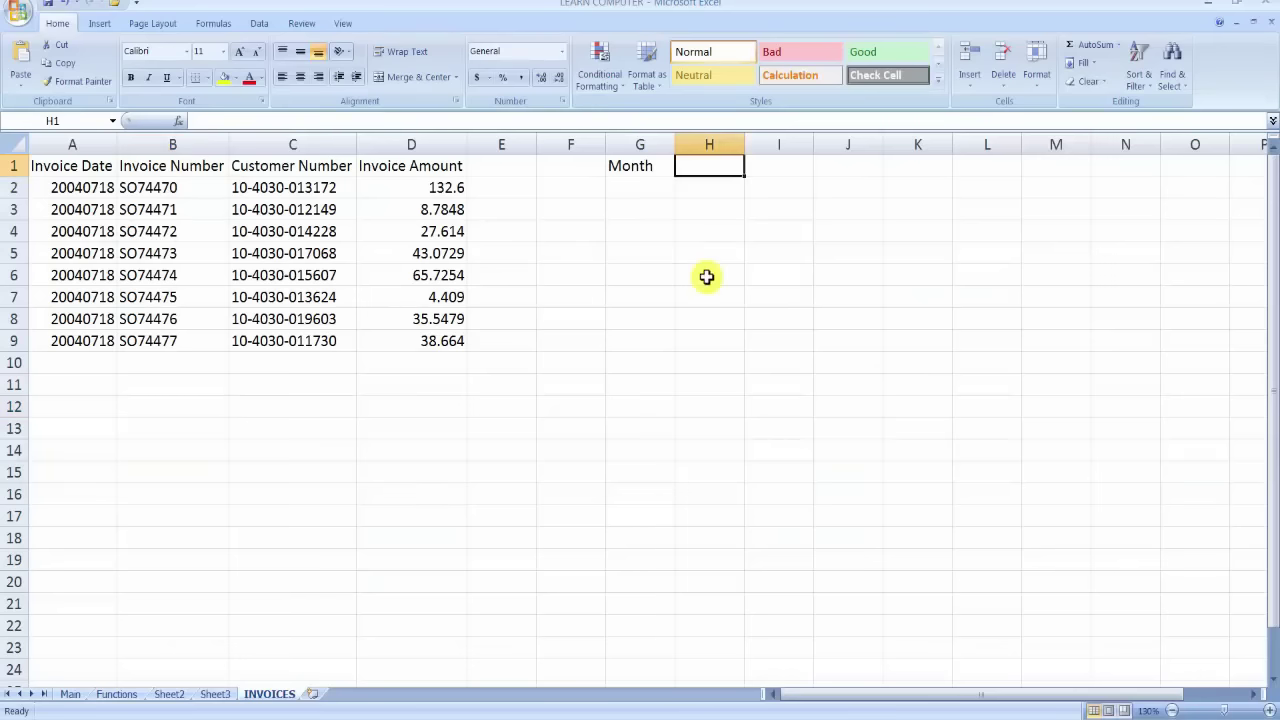
{"action": "key", "text": "alt+Tab"}
{"action": "key", "text": "alt+Tab"}
{"action": "type", "text": "s"}
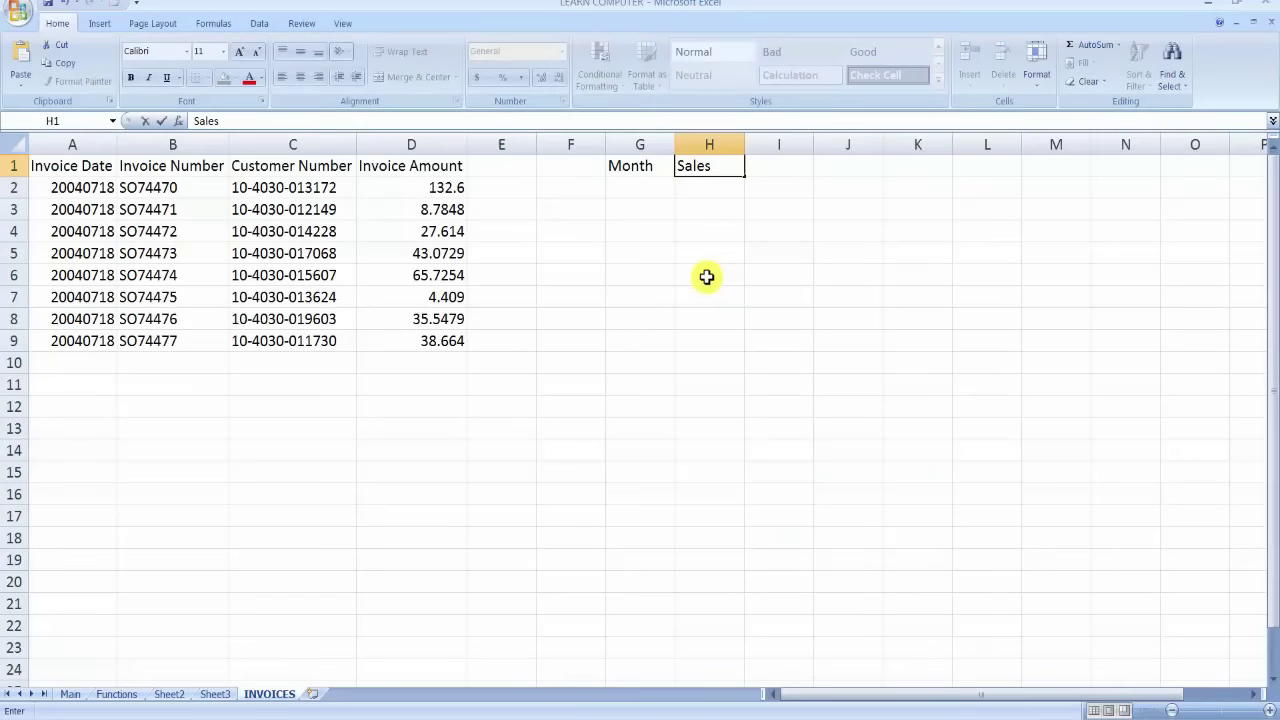
{"action": "key", "text": "Tab"}
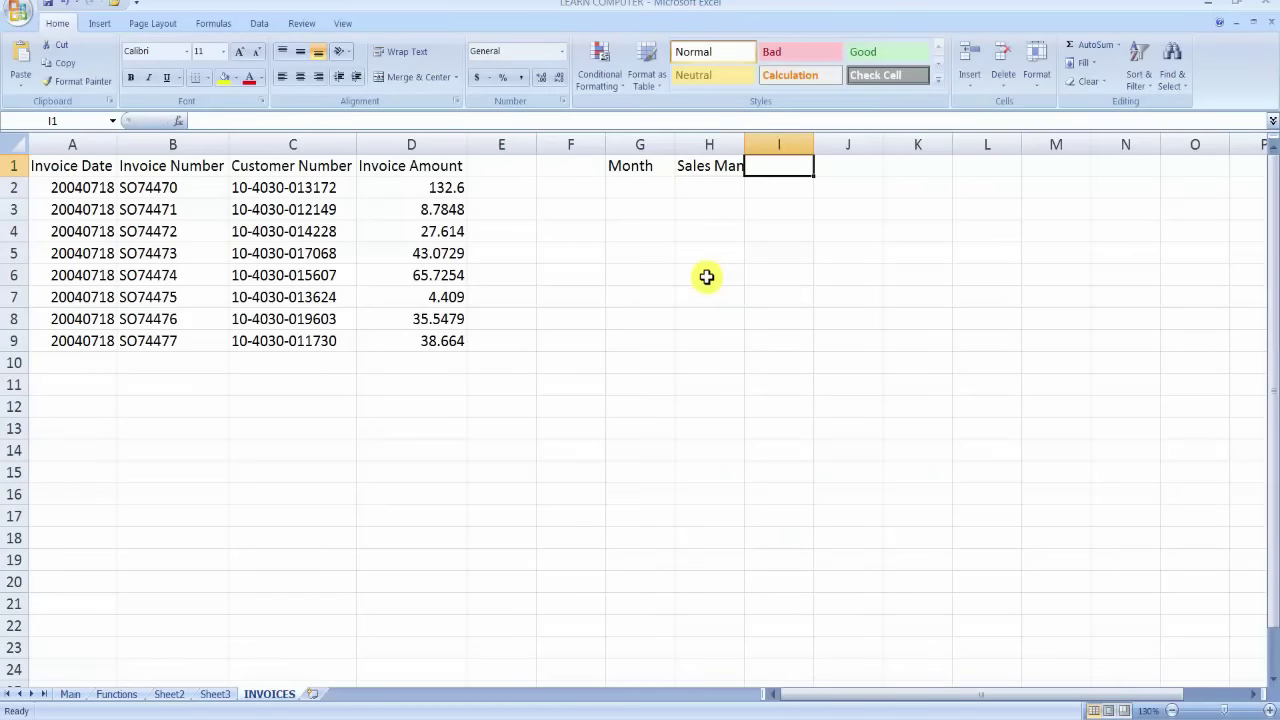
{"action": "key", "text": "alt+Tab"}
{"action": "key", "text": "alt+Tab"}
{"action": "type", "text": "T"}
{"action": "key", "text": "BackSpace"}
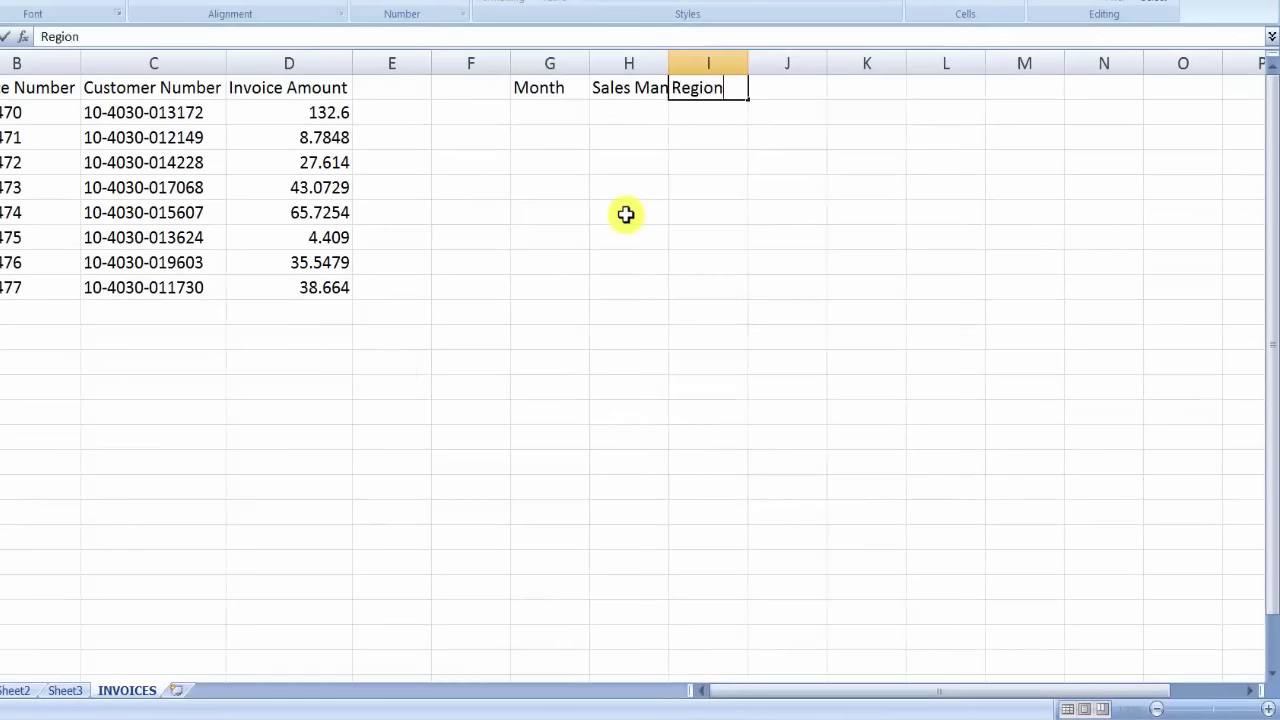
{"action": "type", "text": "Region"}
{"action": "key", "text": "Tab"}
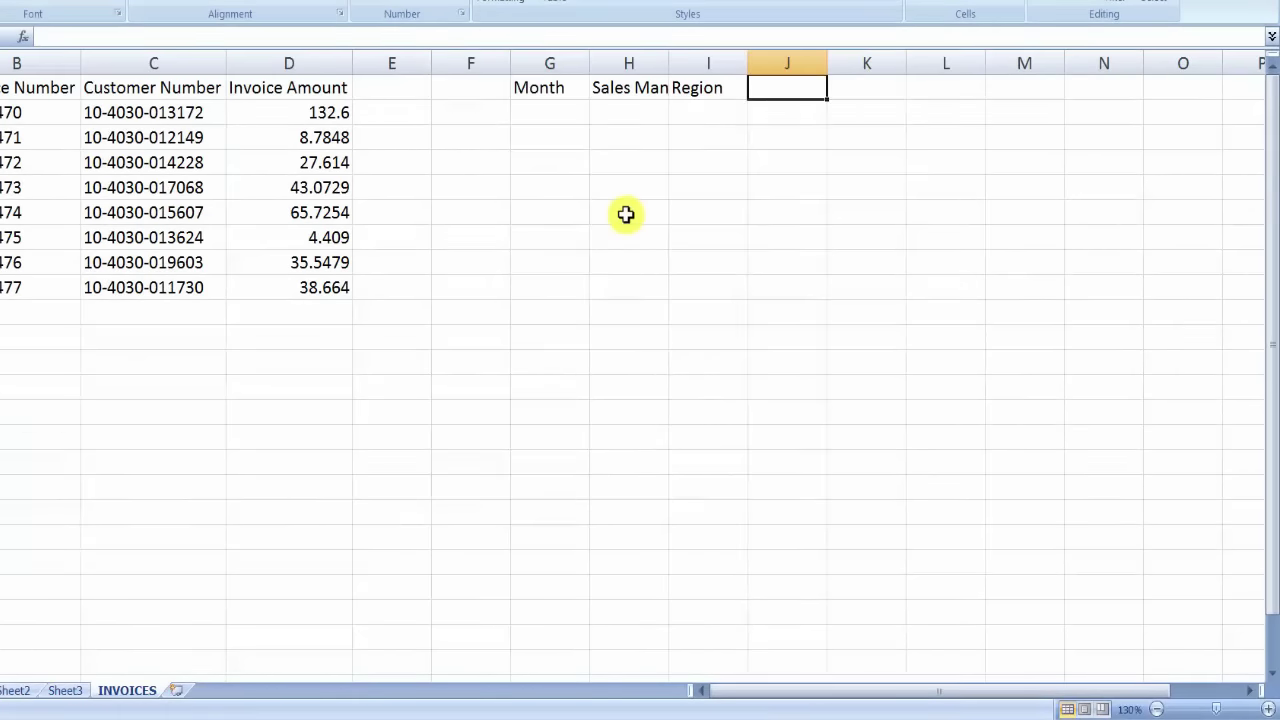
{"action": "key", "text": "alt+Tab"}
{"action": "key", "text": "alt+Tab"}
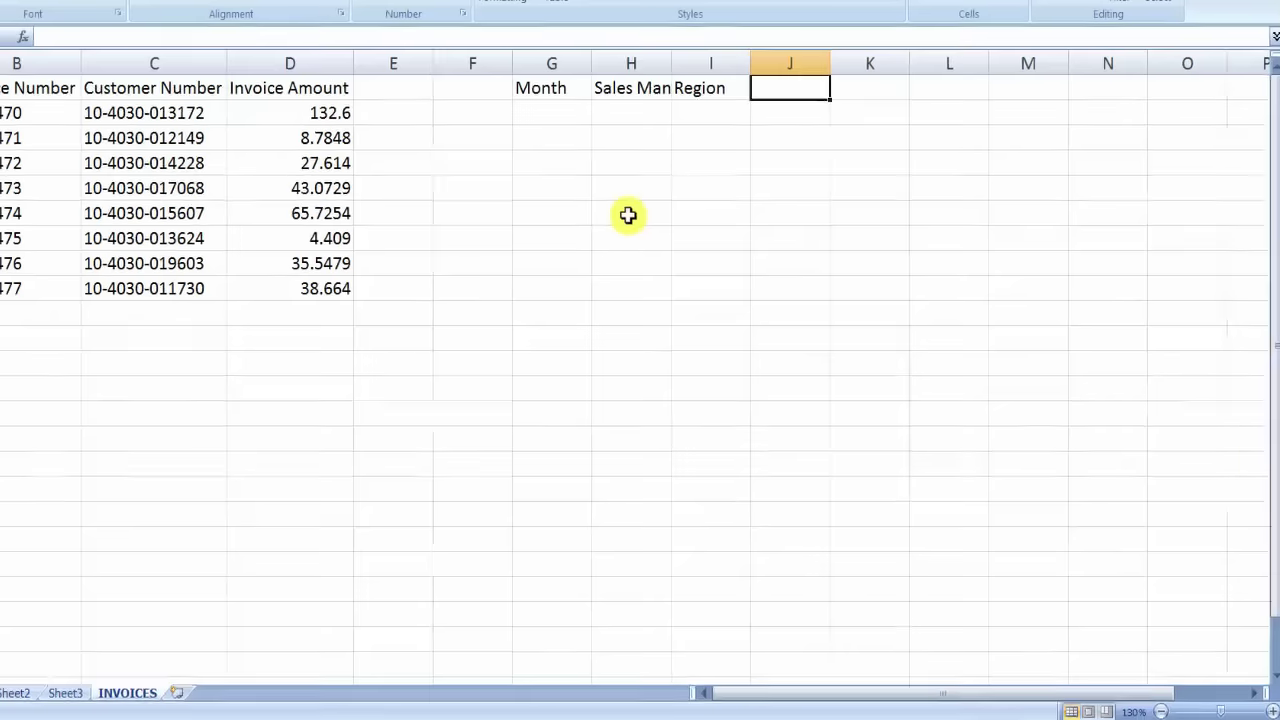
{"action": "type", "text": "Product"}
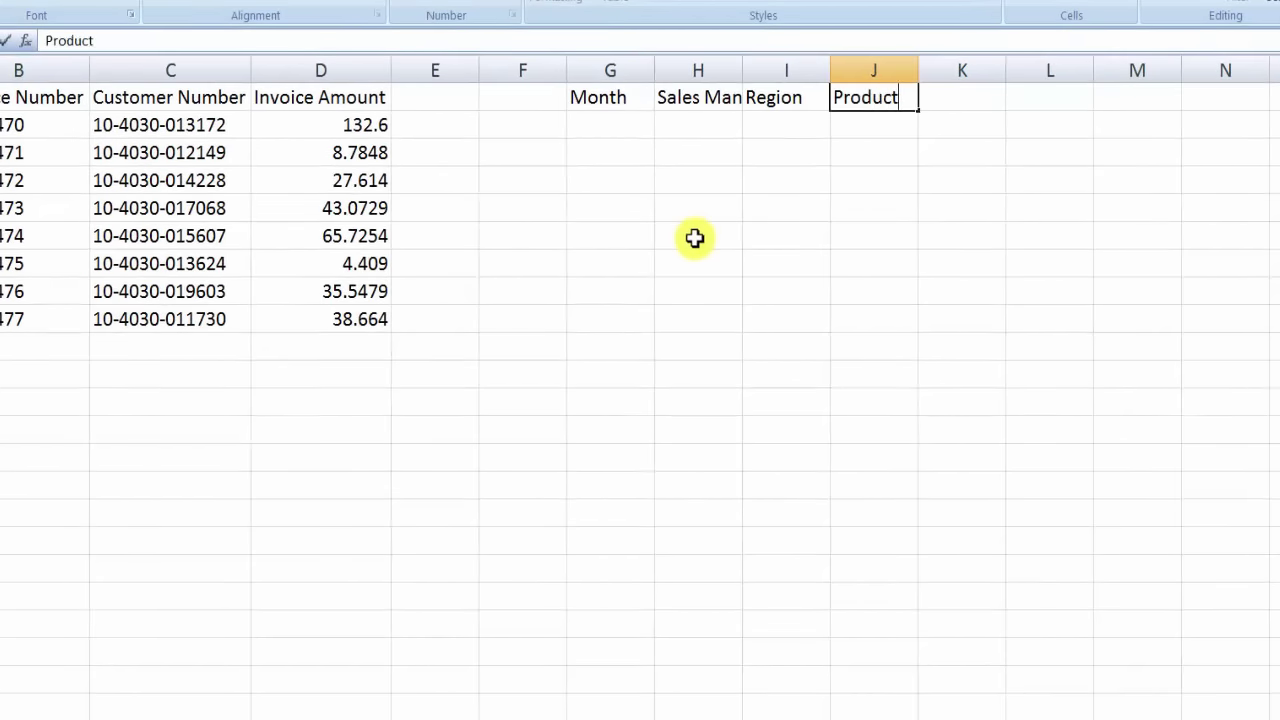
{"action": "key", "text": "Tab"}
Step: Add the headers No.Customers, Net Sales and Profit/Loss in K1:M1
{"action": "key", "text": "alt+Tab"}
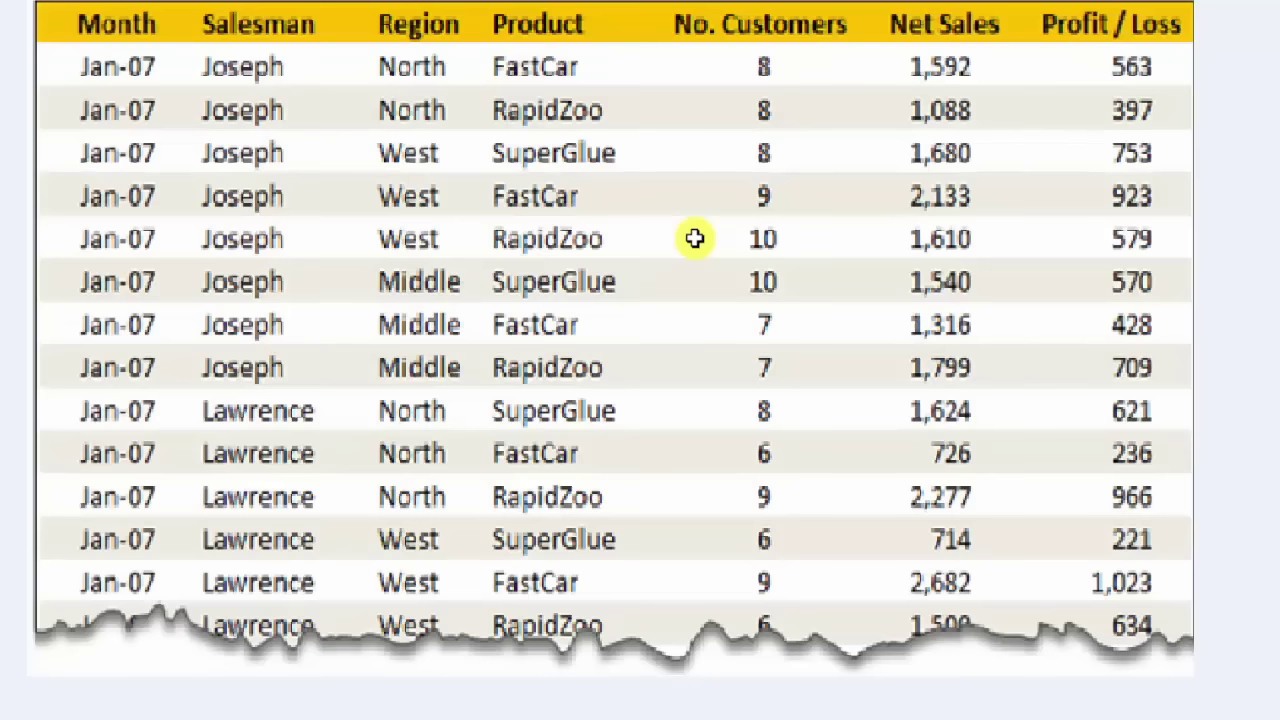
{"action": "key", "text": "alt+Tab"}
{"action": "type", "text": "N"}
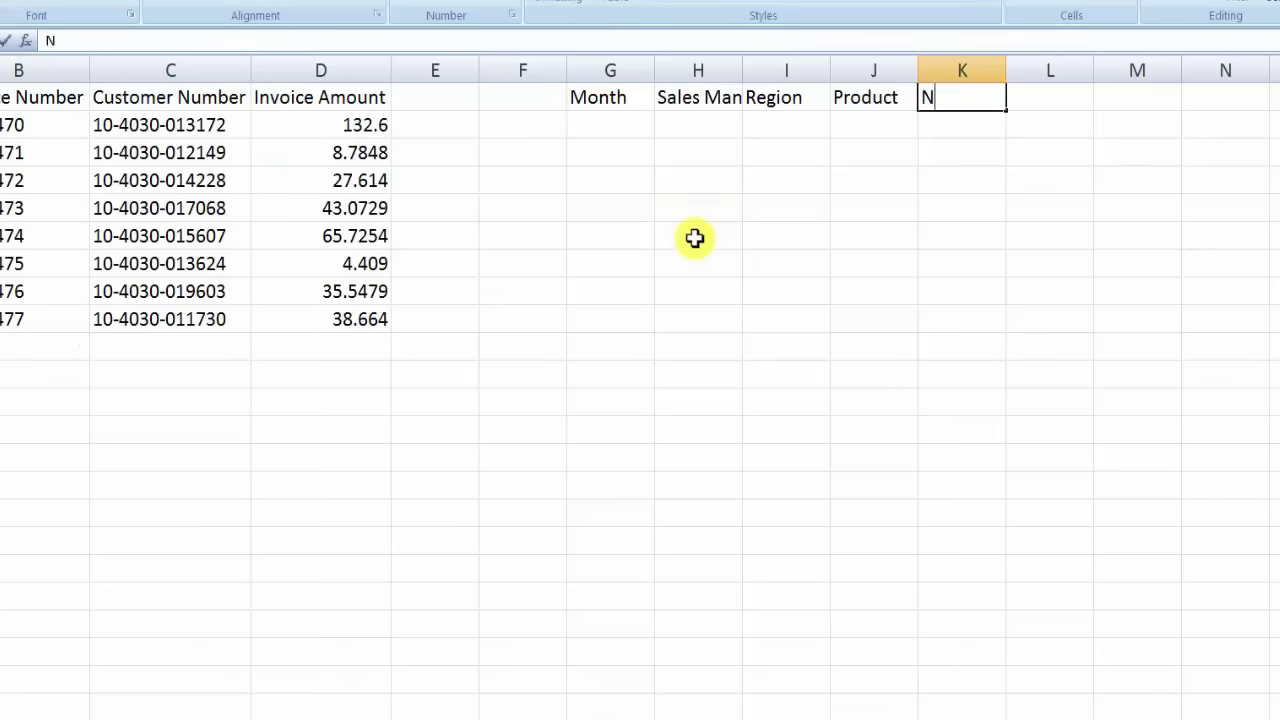
{"action": "type", "text": "o.Customers"}
{"action": "key", "text": "Tab"}
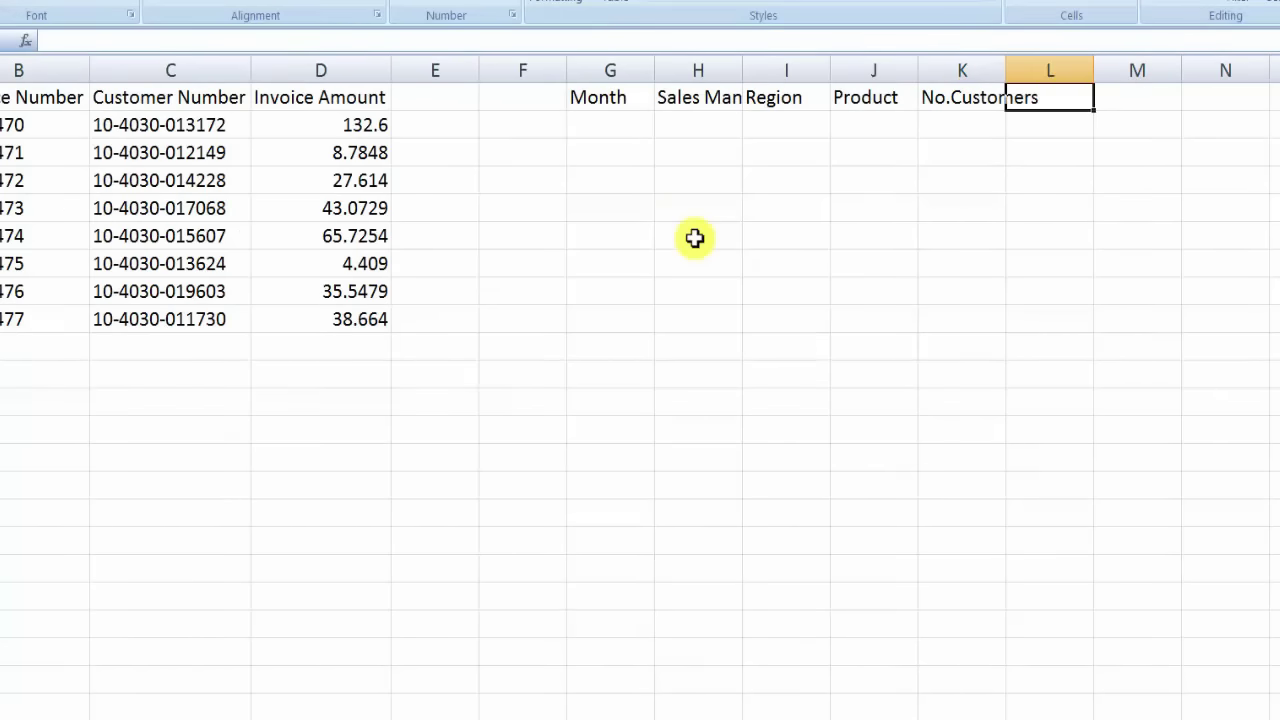
{"action": "key", "text": "alt+Tab"}
{"action": "key", "text": "alt+Tab"}
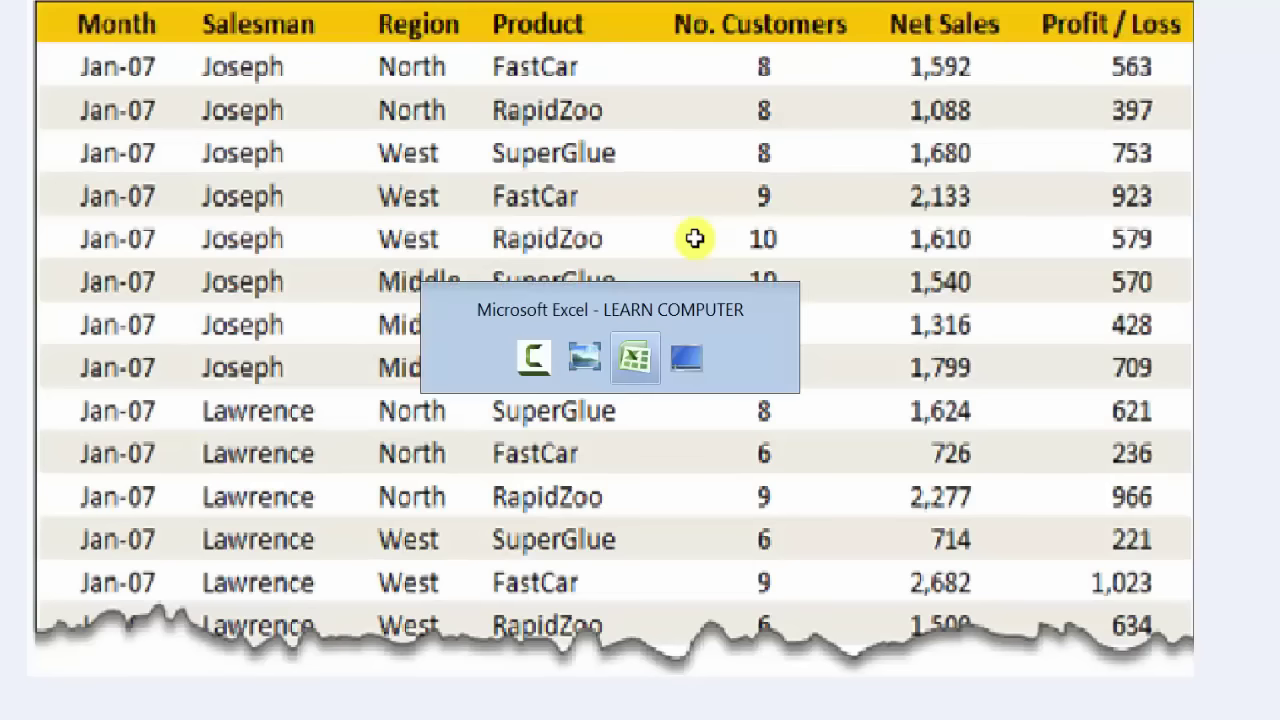
{"action": "type", "text": "Net Sales"}
{"action": "key", "text": "Tab"}
{"action": "type", "text": "Profit/Loss"}
{"action": "key", "text": "Return"}
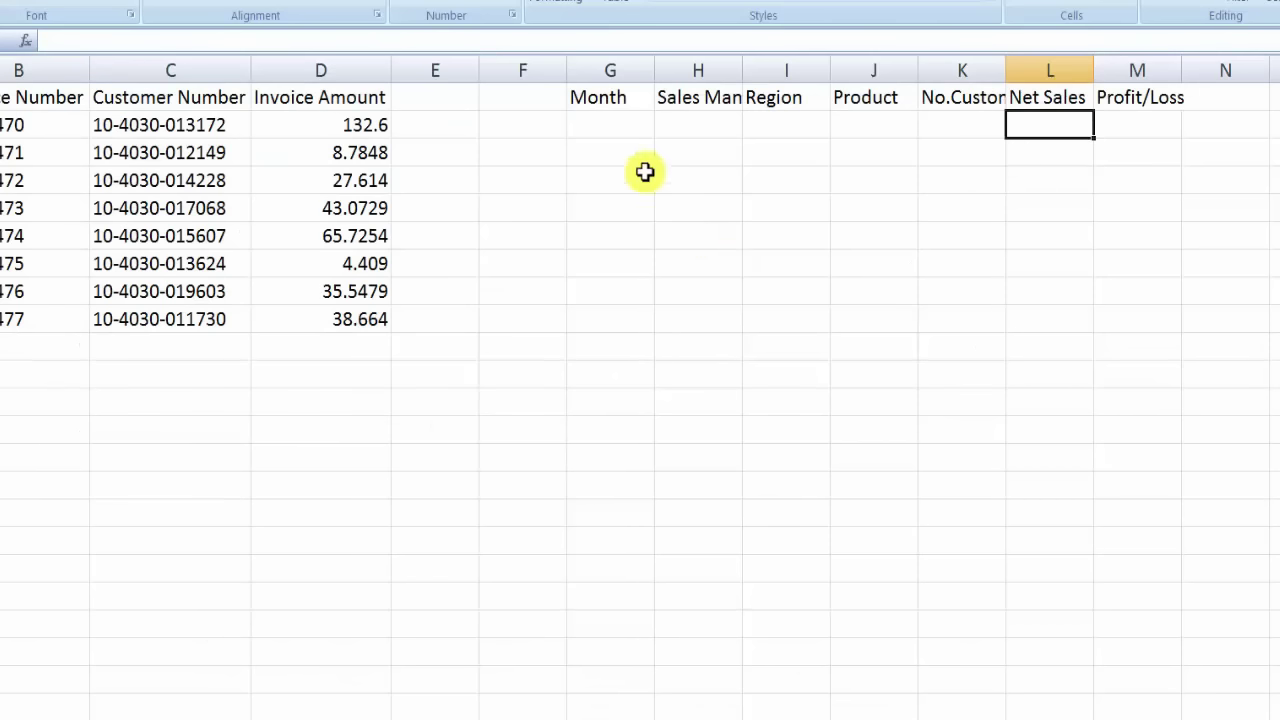
{"action": "key", "text": "alt+Tab"}
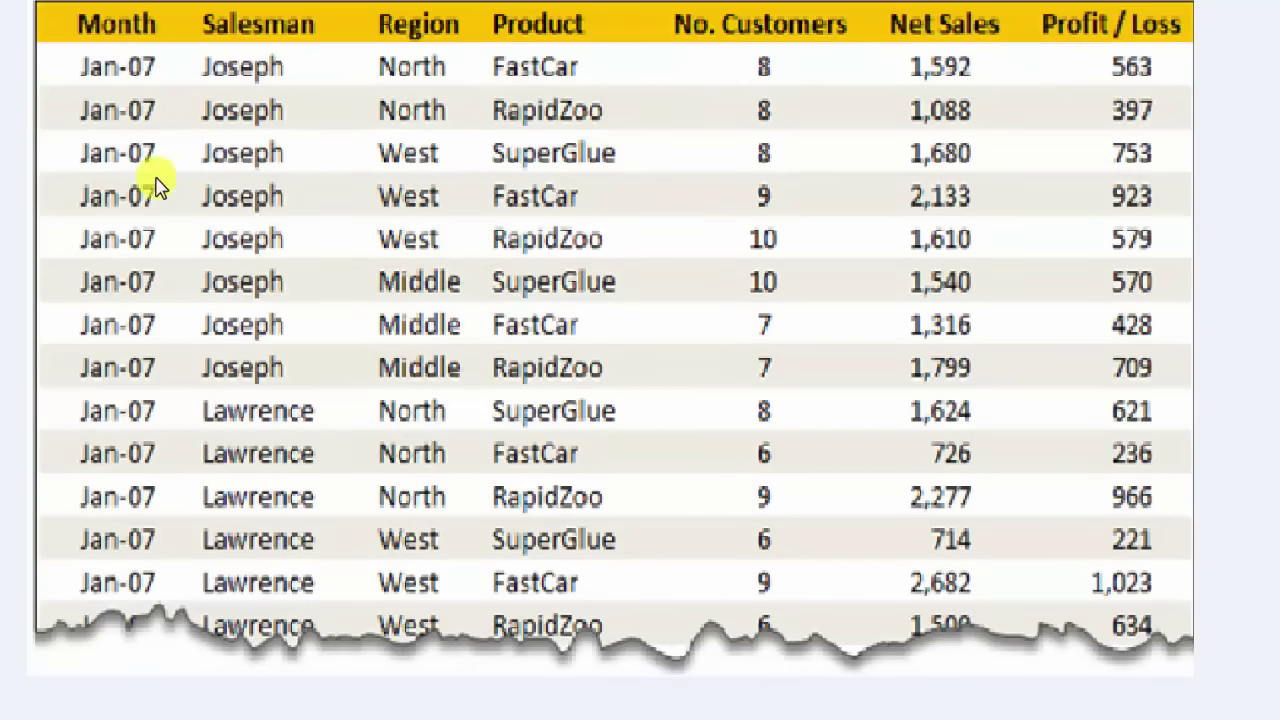
{"action": "key", "text": "alt+Tab"}
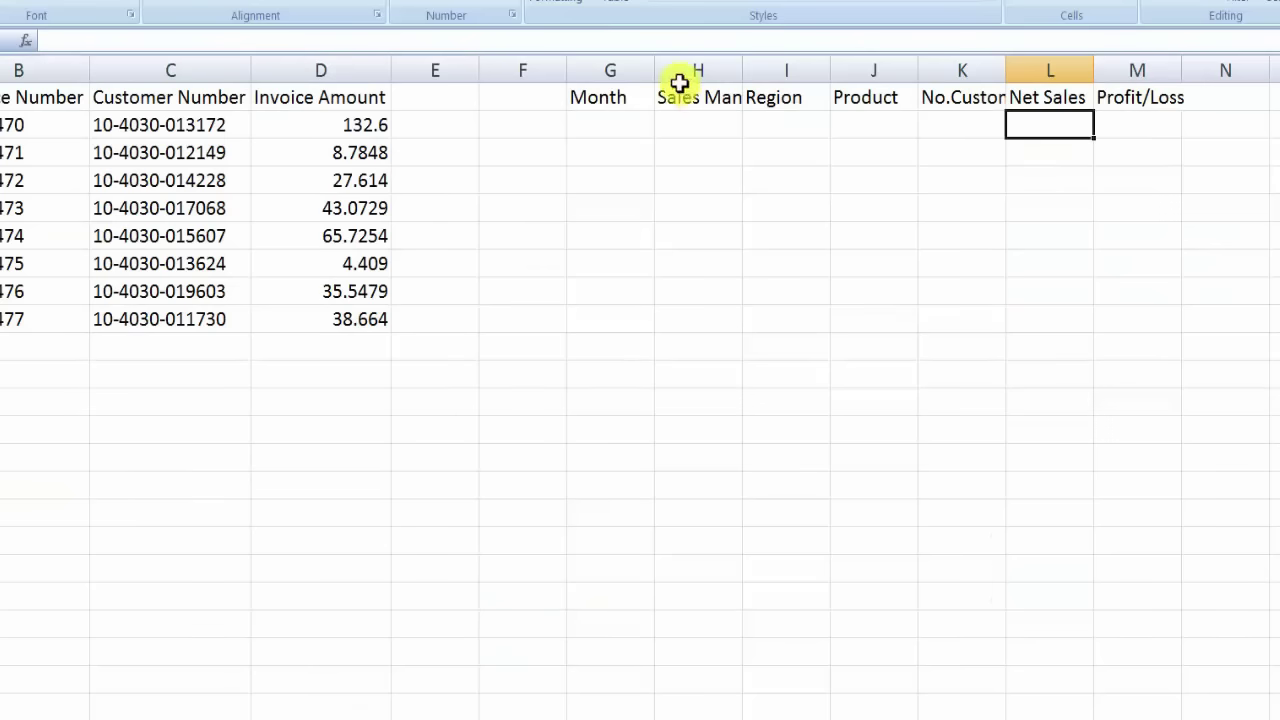
Step: Widen columns H and I so the Sales Man and Region headers fit
{"action": "left_click_drag", "start_coordinate": [743, 69], "coordinate": [838, 78]}
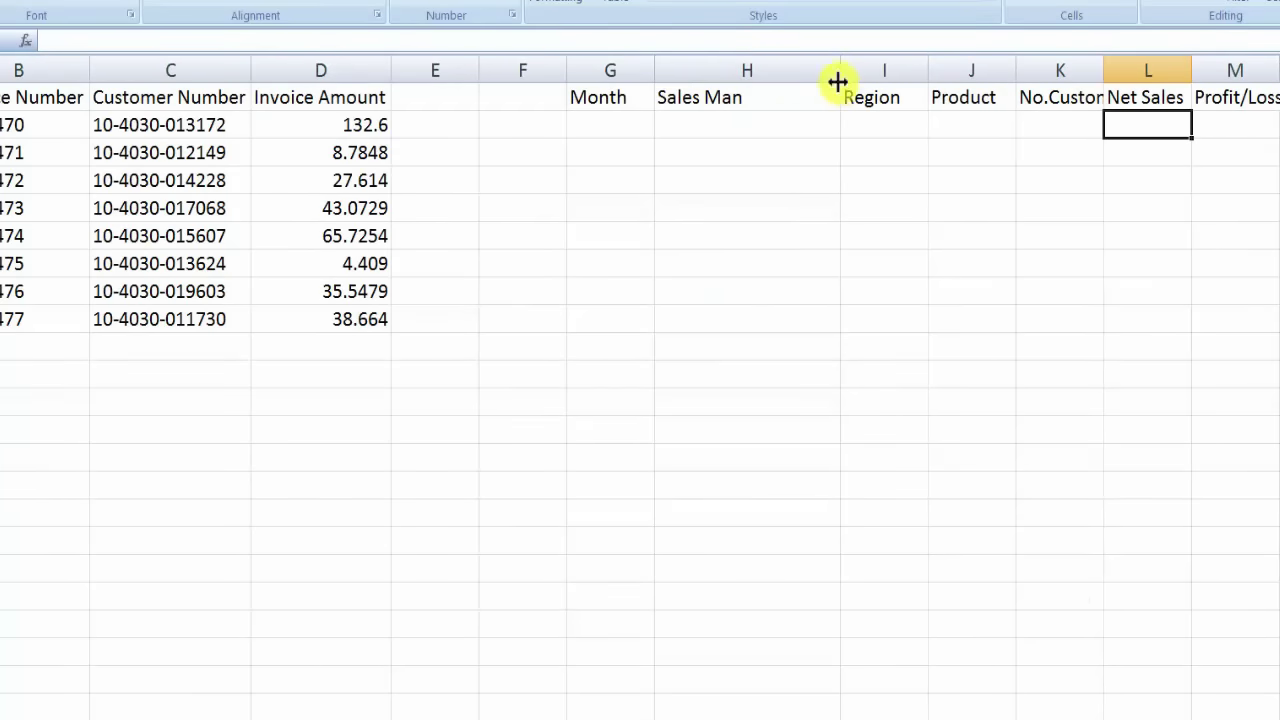
{"action": "key", "text": "alt+Tab"}
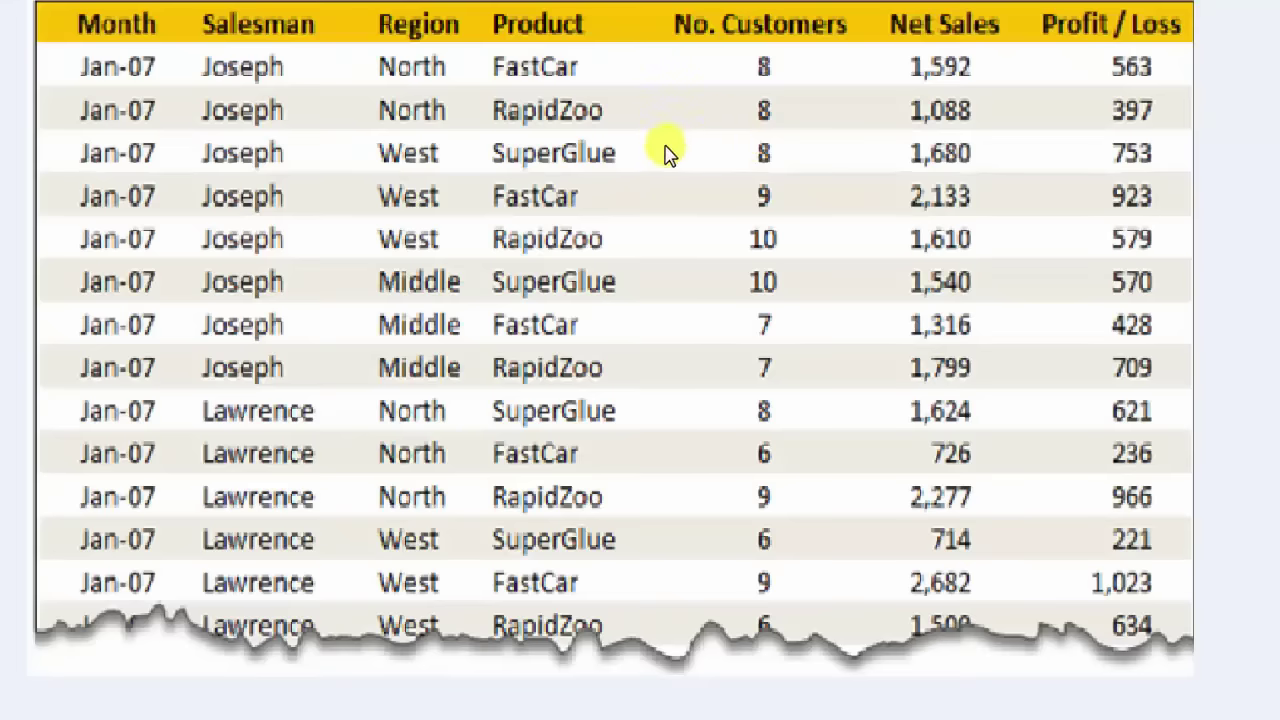
{"action": "key", "text": "alt+Tab"}
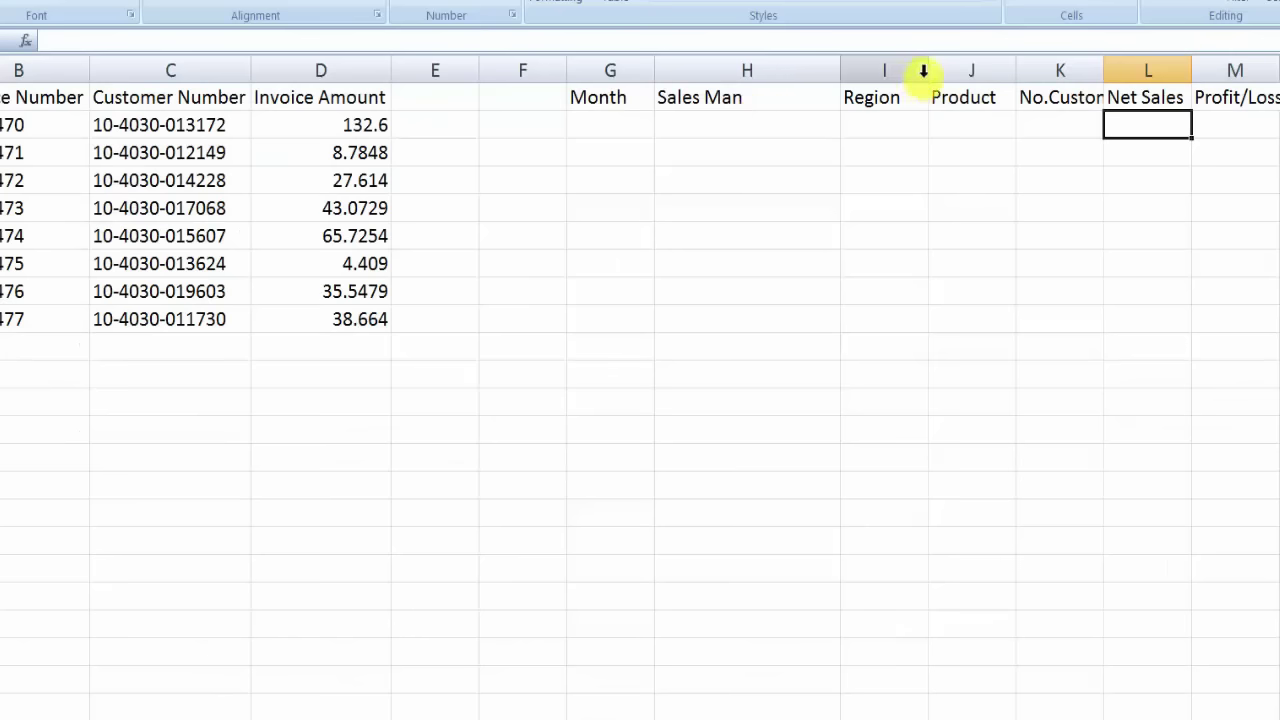
{"action": "left_click_drag", "start_coordinate": [928, 72], "coordinate": [934, 73]}
{"action": "key", "text": "alt+Tab"}
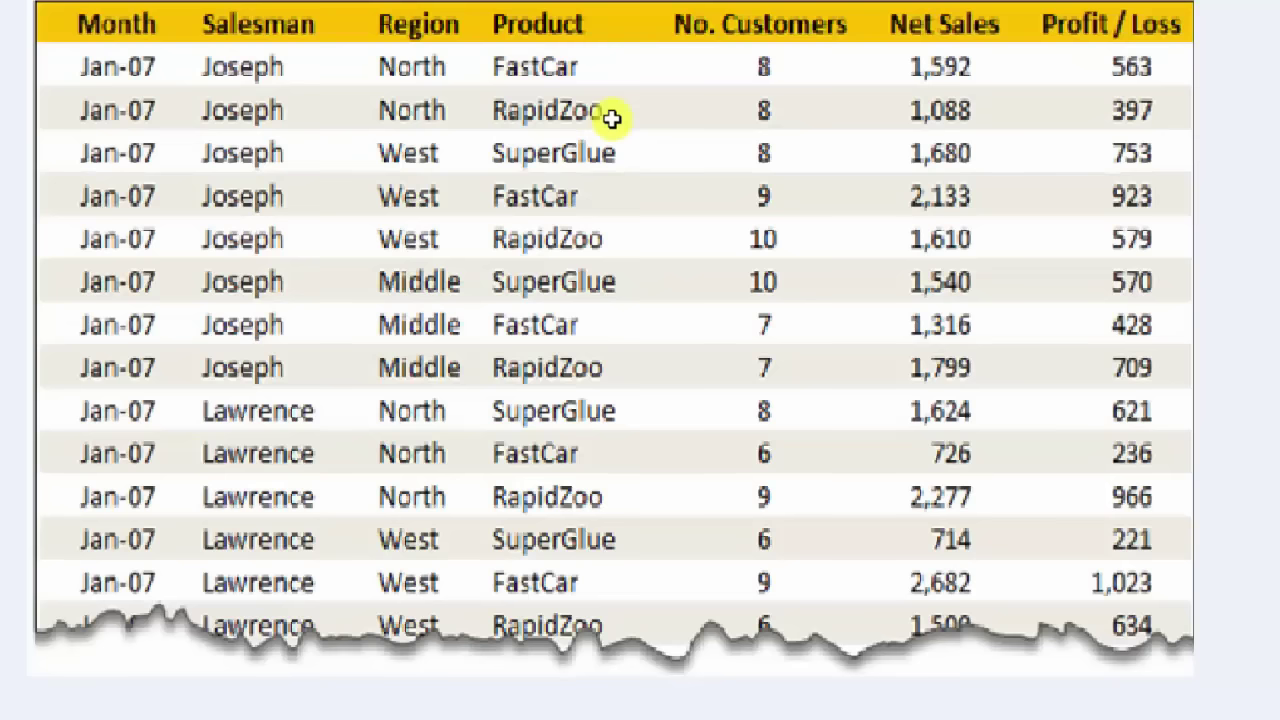
{"action": "key", "text": "alt+Tab"}
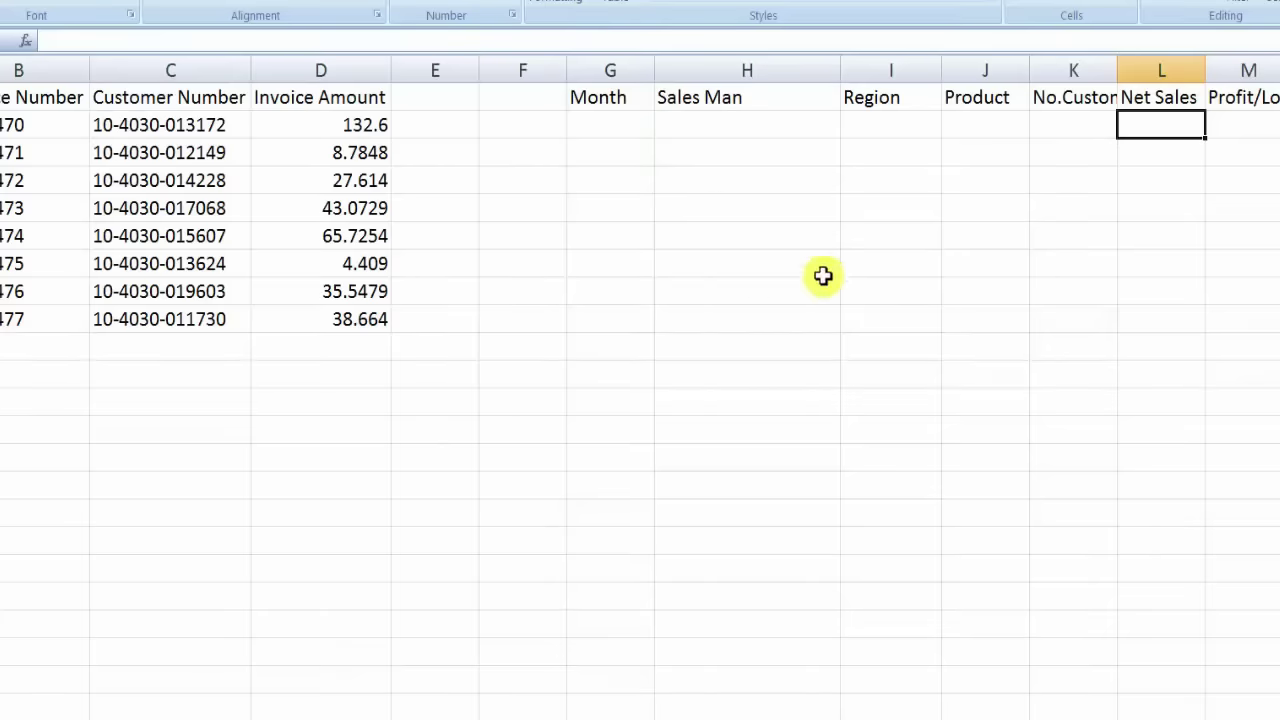
{"action": "key", "text": "alt+Tab"}
{"action": "key", "text": "alt+Tab"}
Step: Check the No.Customers and Net Sales columns against the reference table, then select G2
{"action": "scroll", "coordinate": [1097, 603], "scroll_direction": "right", "scroll_amount": 3}
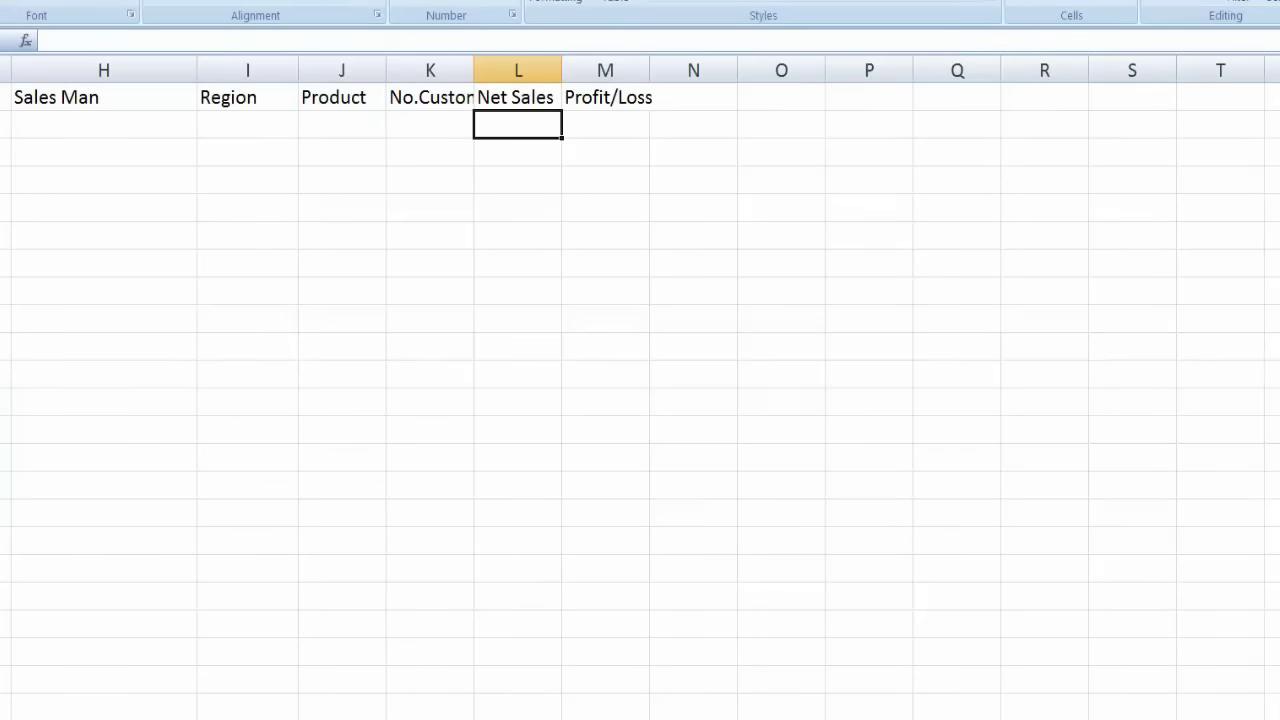
{"action": "scroll", "coordinate": [640, 400], "scroll_direction": "left", "scroll_amount": 5}
{"action": "scroll", "coordinate": [640, 400], "scroll_direction": "up", "scroll_amount": 2}
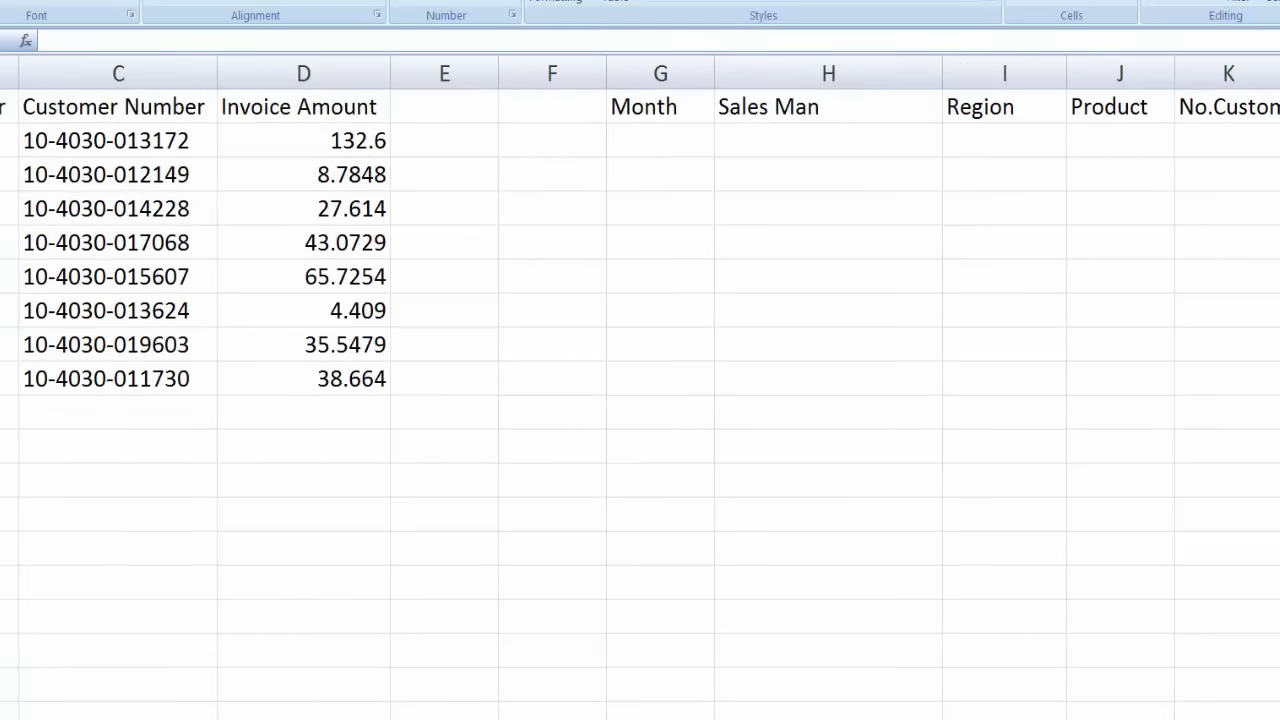
{"action": "scroll", "coordinate": [640, 400], "scroll_direction": "up", "scroll_amount": 1}
{"action": "scroll", "coordinate": [640, 400], "scroll_direction": "right", "scroll_amount": 5}
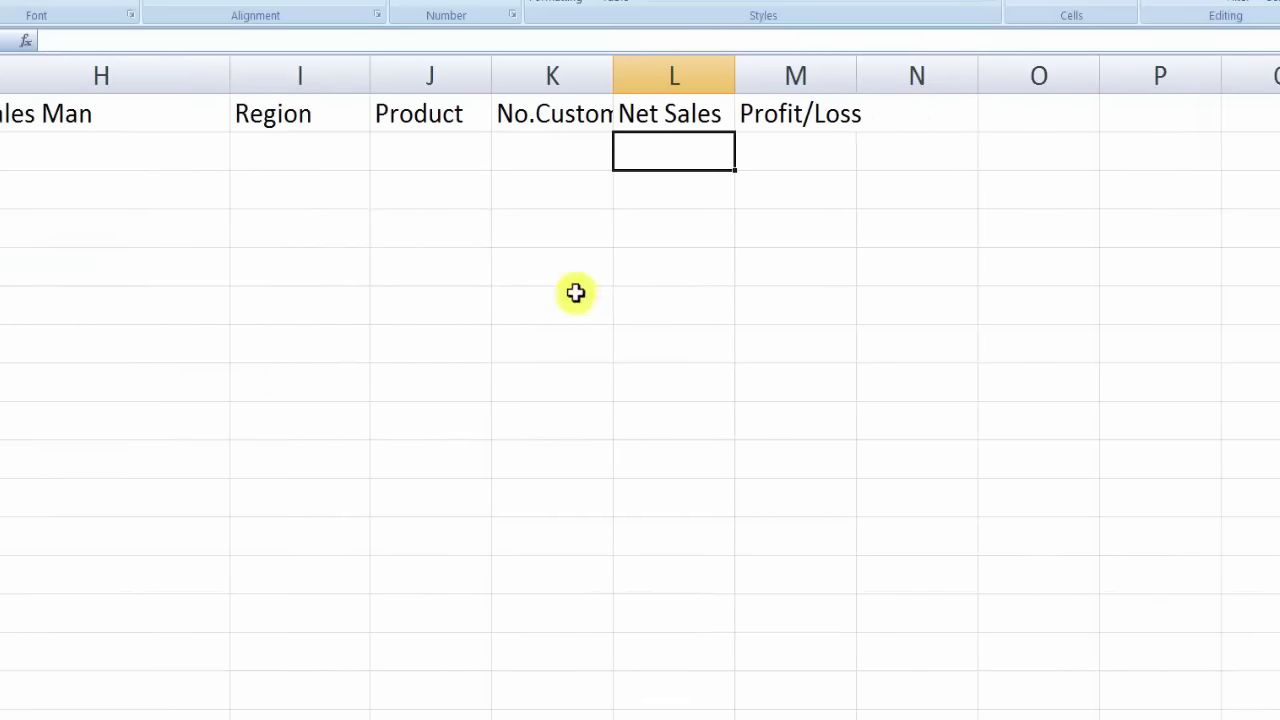
{"action": "left_click", "coordinate": [529, 140]}
{"action": "key", "text": "alt+Tab"}
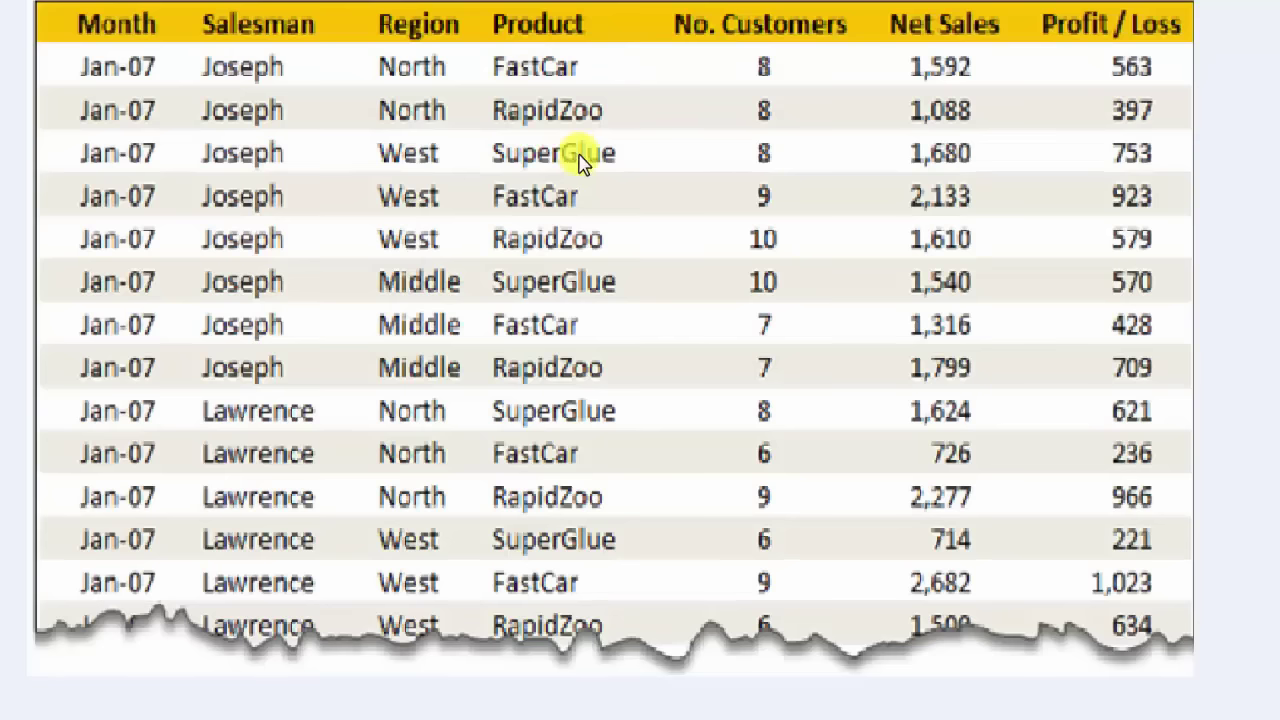
{"action": "key", "text": "alt+Tab"}
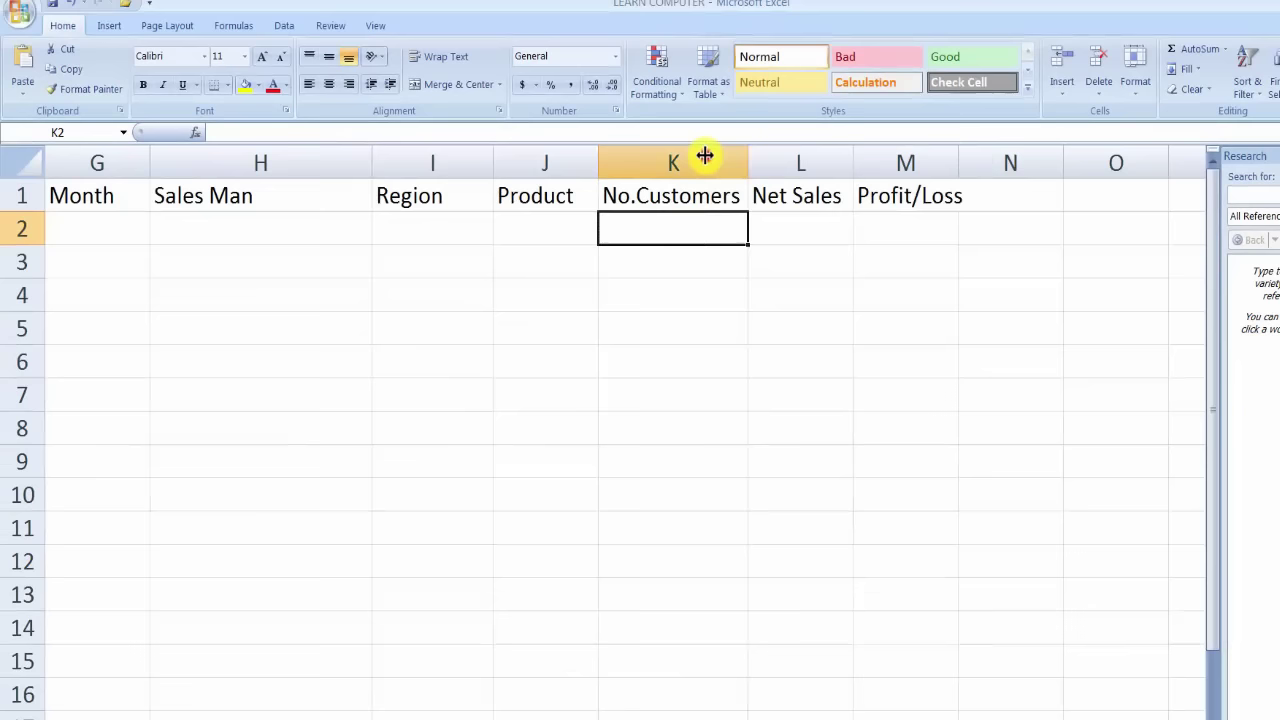
{"action": "left_click", "coordinate": [800, 220]}
{"action": "key", "text": "alt+Tab"}
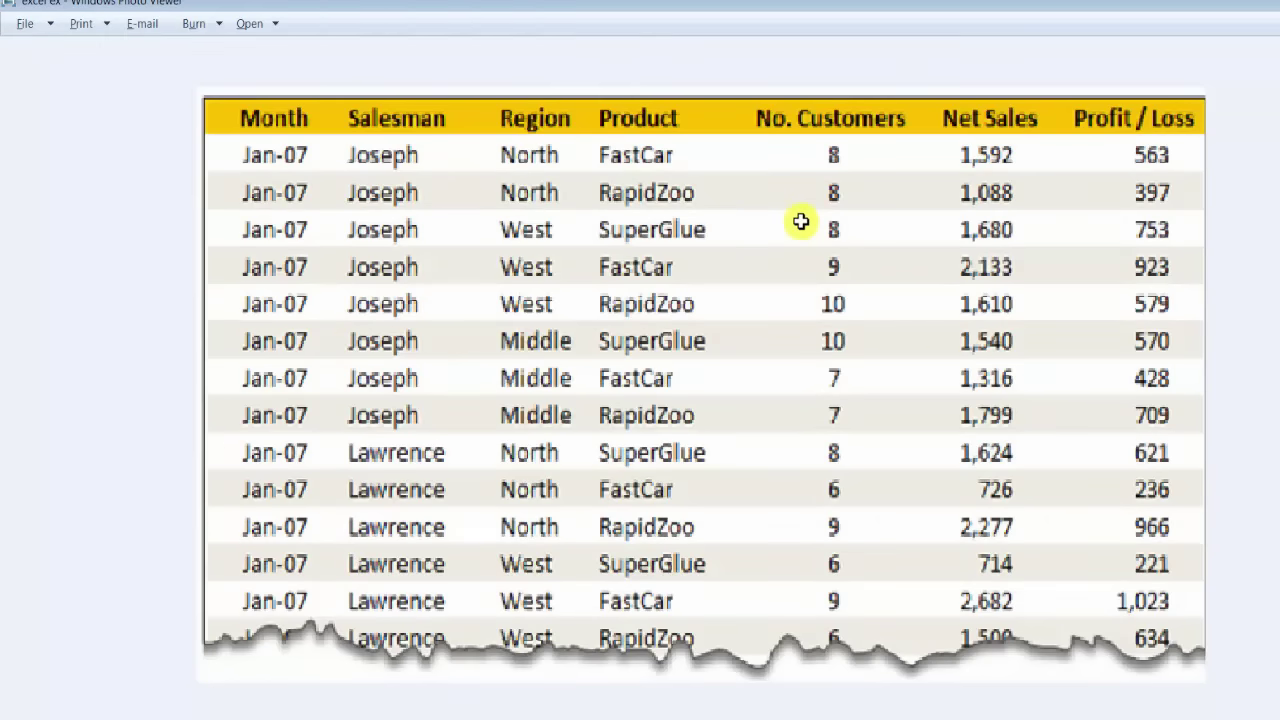
{"action": "key", "text": "alt+Tab"}
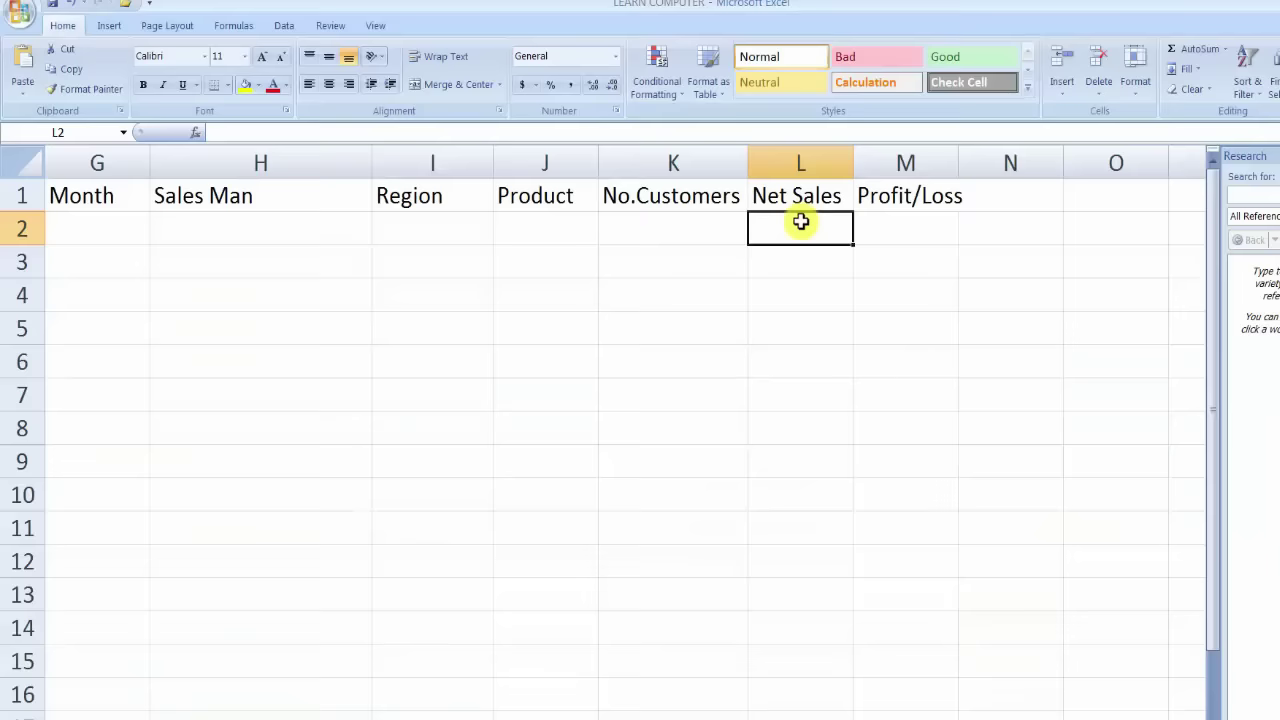
{"action": "left_click", "coordinate": [120, 243]}
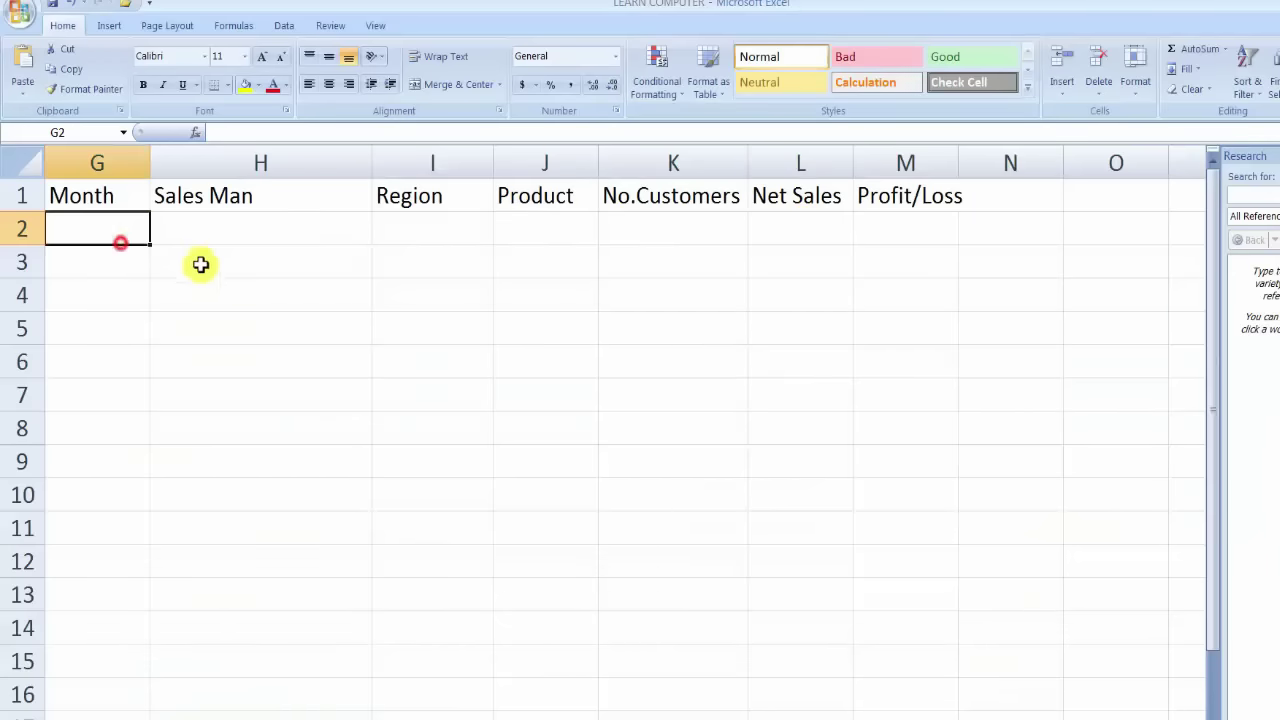
{"action": "key", "text": "alt+Tab"}
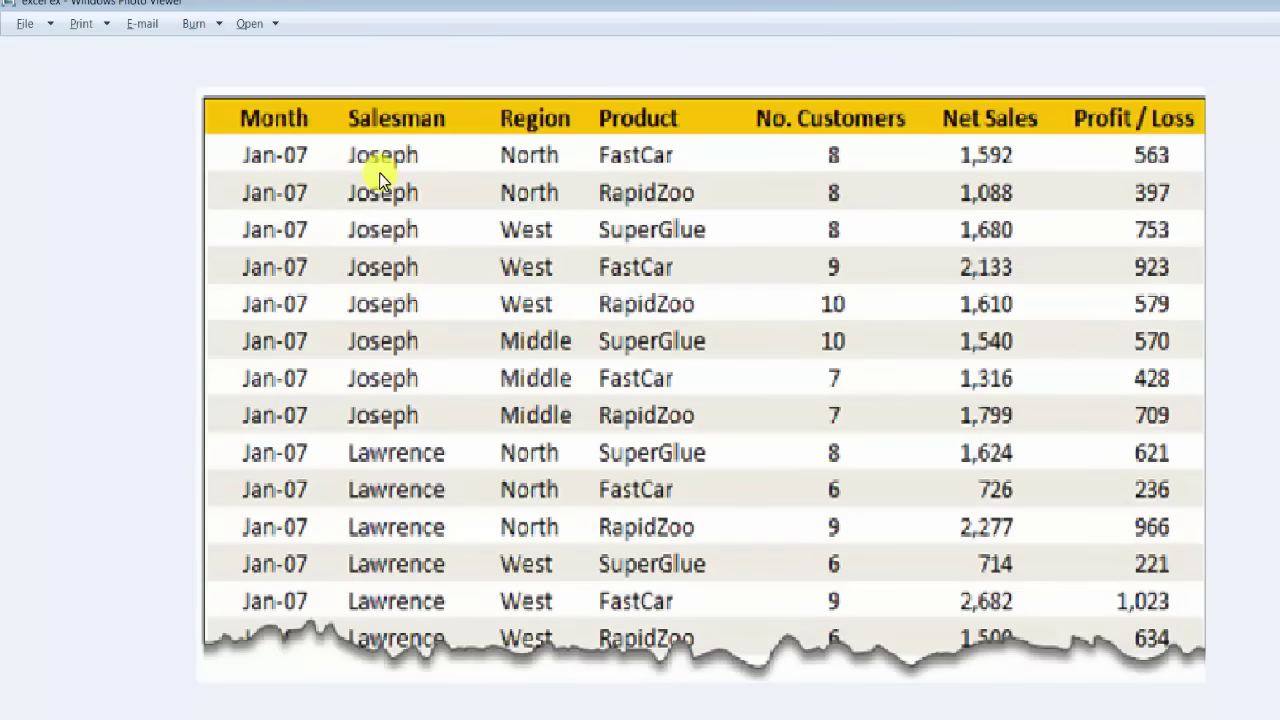
{"action": "key", "text": "alt+Tab"}
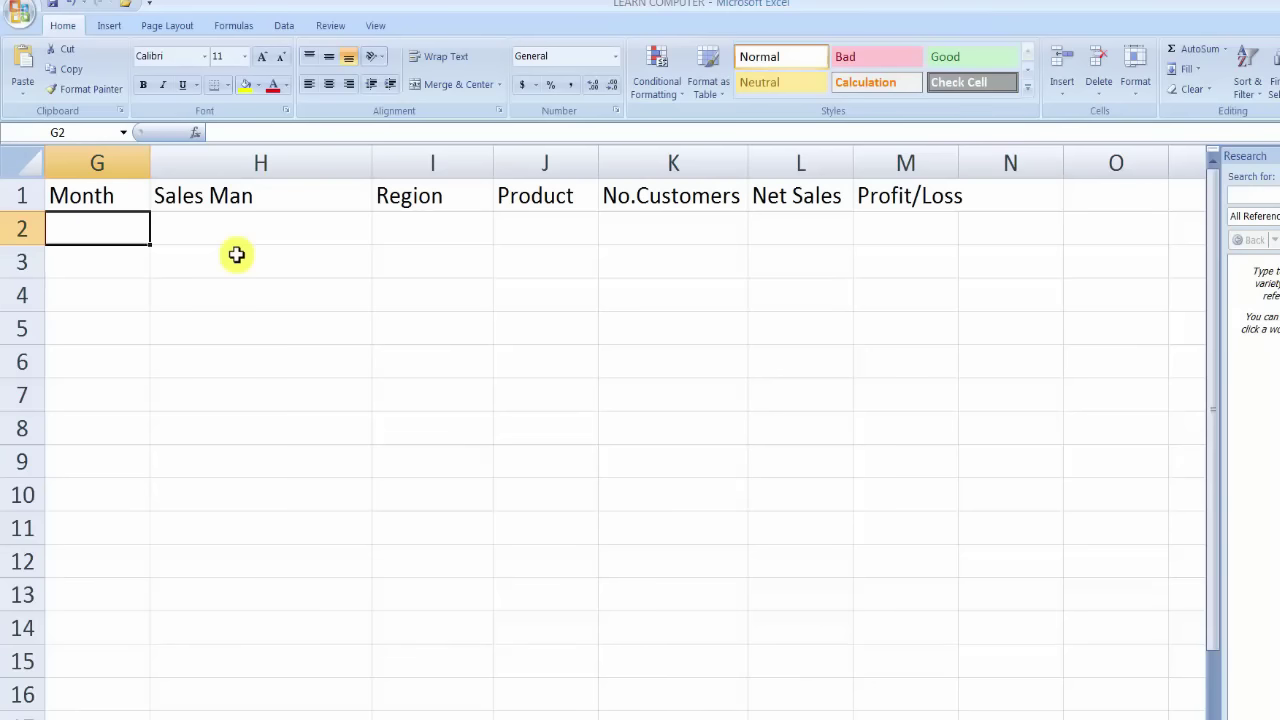
{"action": "type", "text": "Jan-29"}
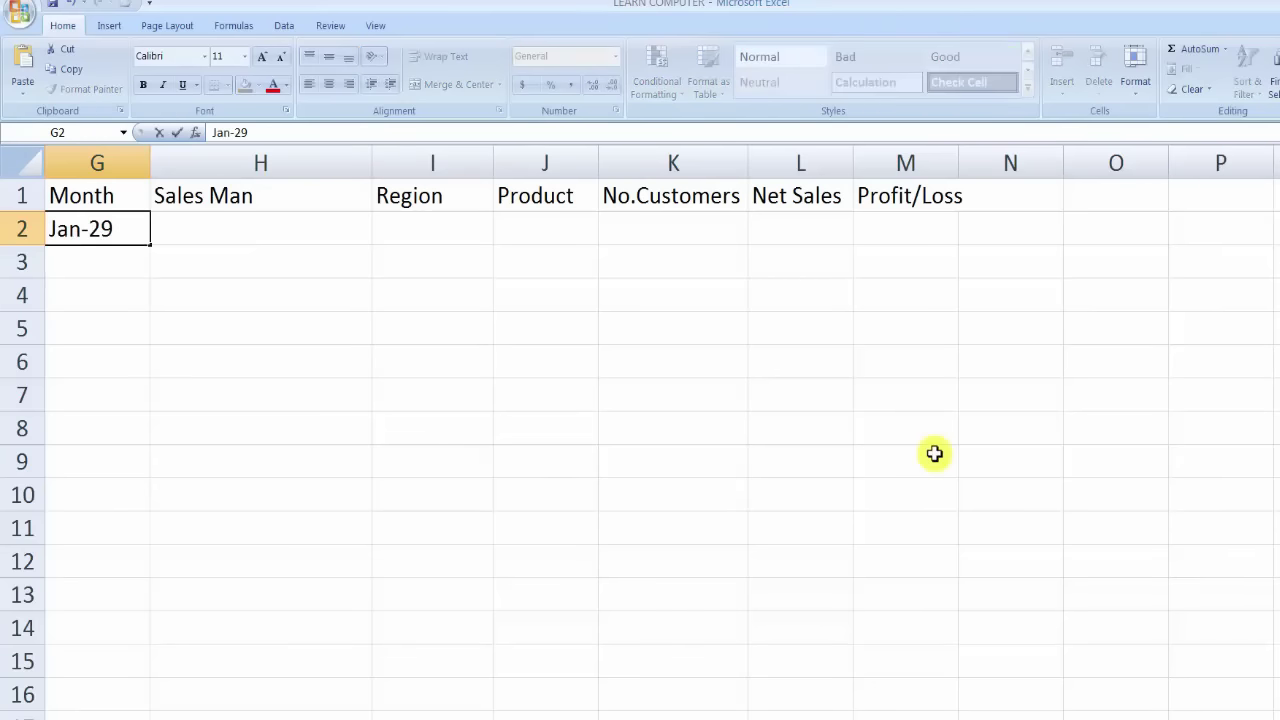
{"action": "key", "text": "Return"}
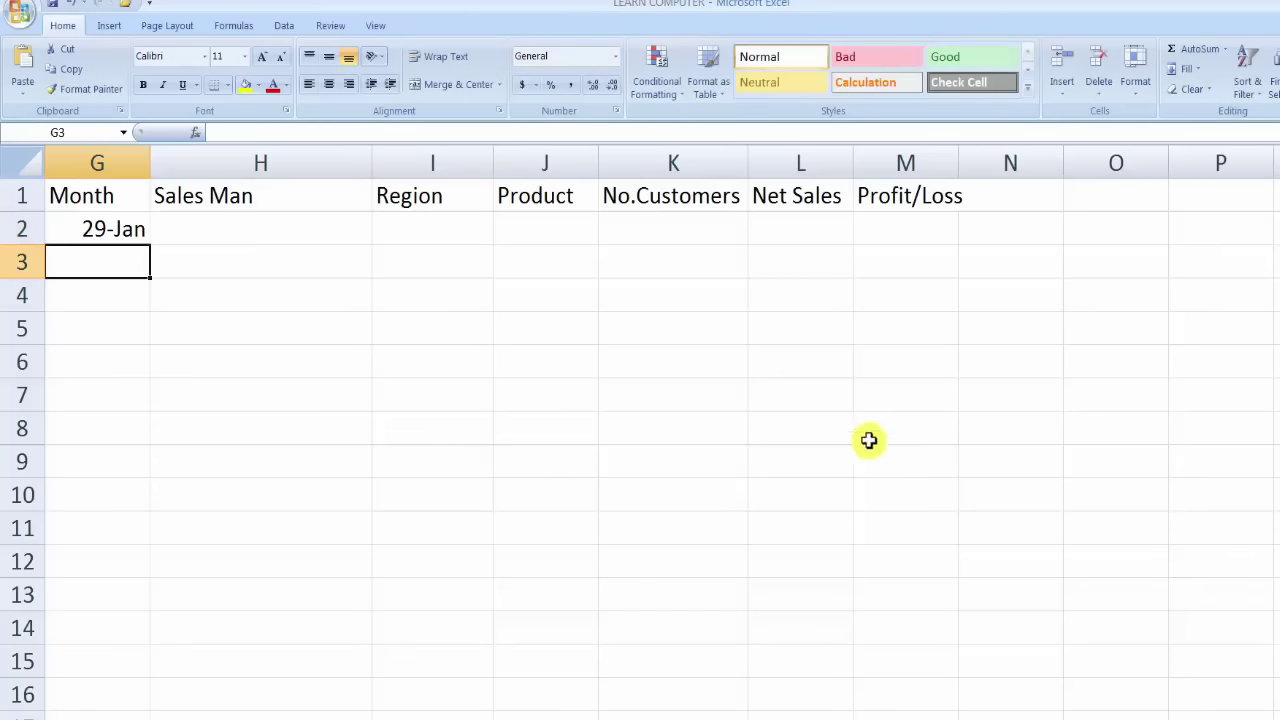
{"action": "left_click", "coordinate": [113, 222]}
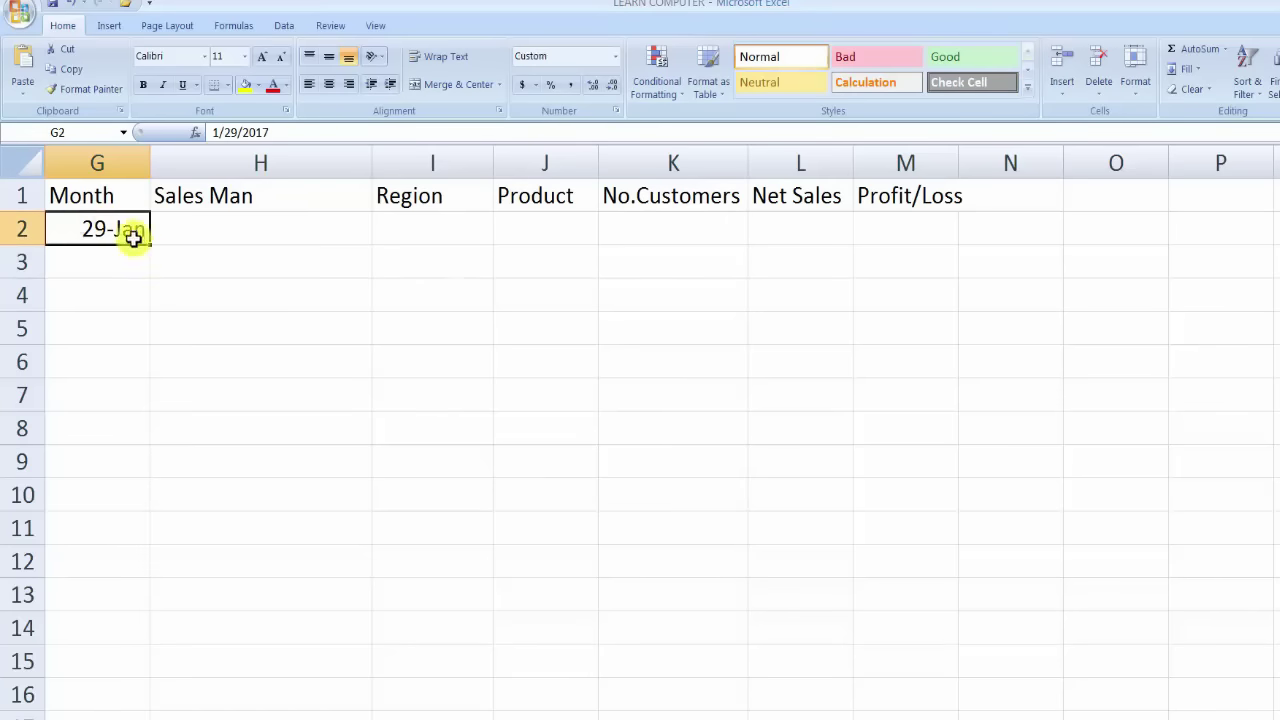
{"action": "key", "text": "alt+Tab"}
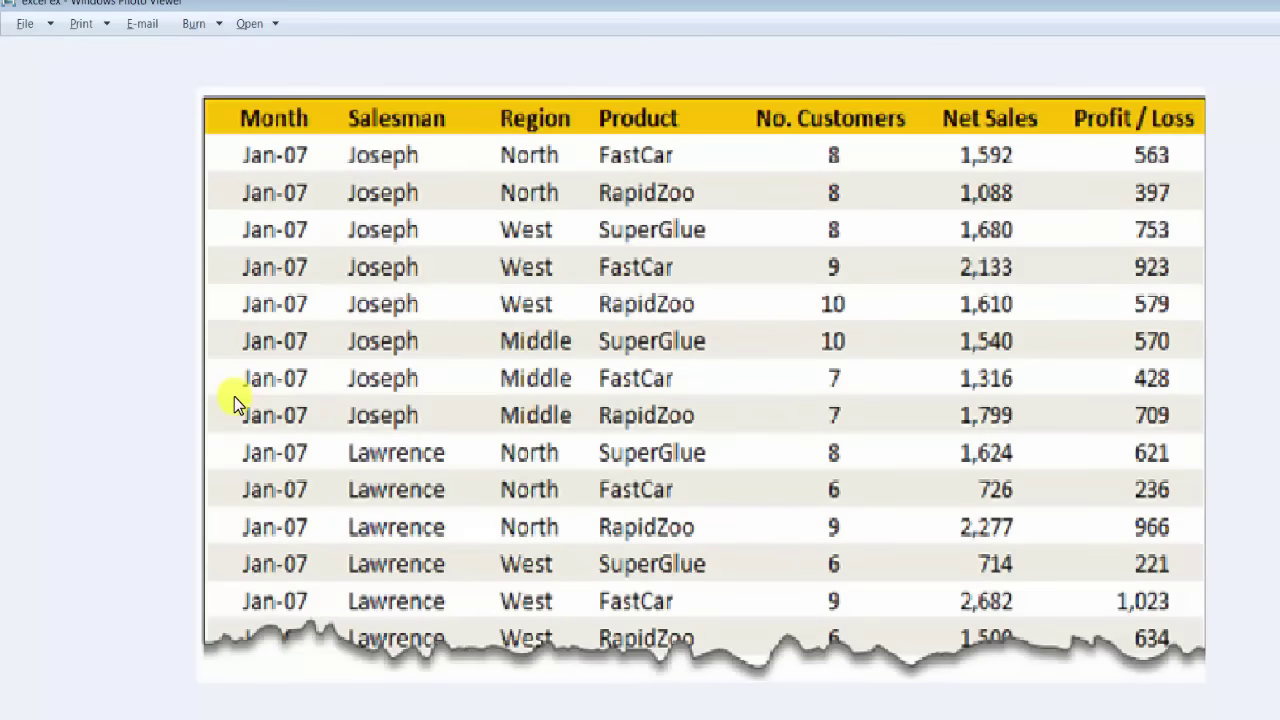
{"action": "key", "text": "alt+Tab"}
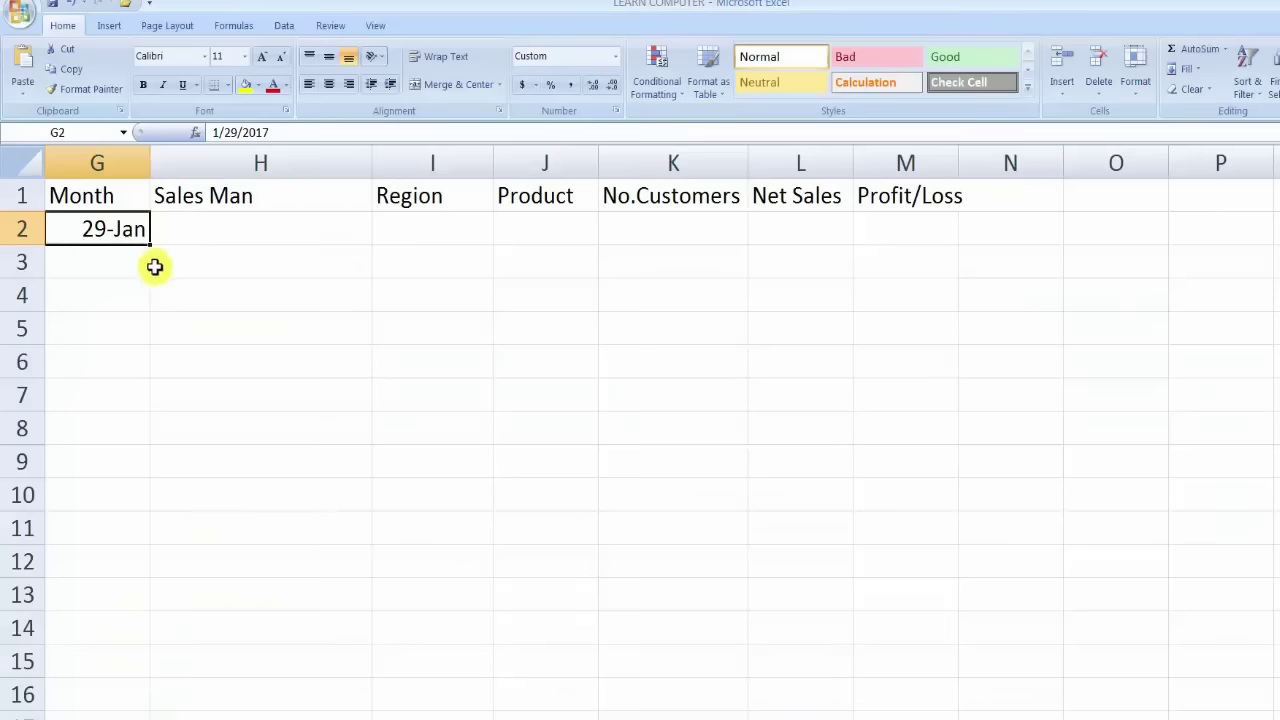
{"action": "key", "text": "alt+Tab"}
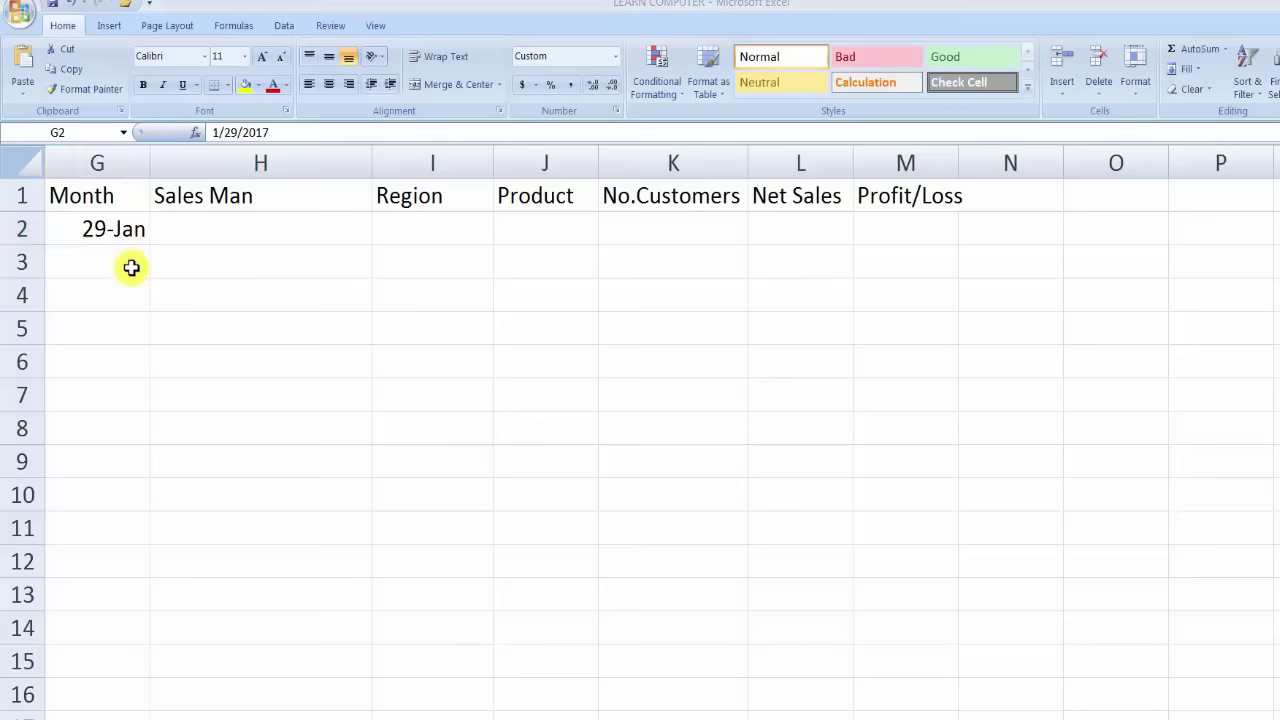
{"action": "key", "text": "alt+Tab"}
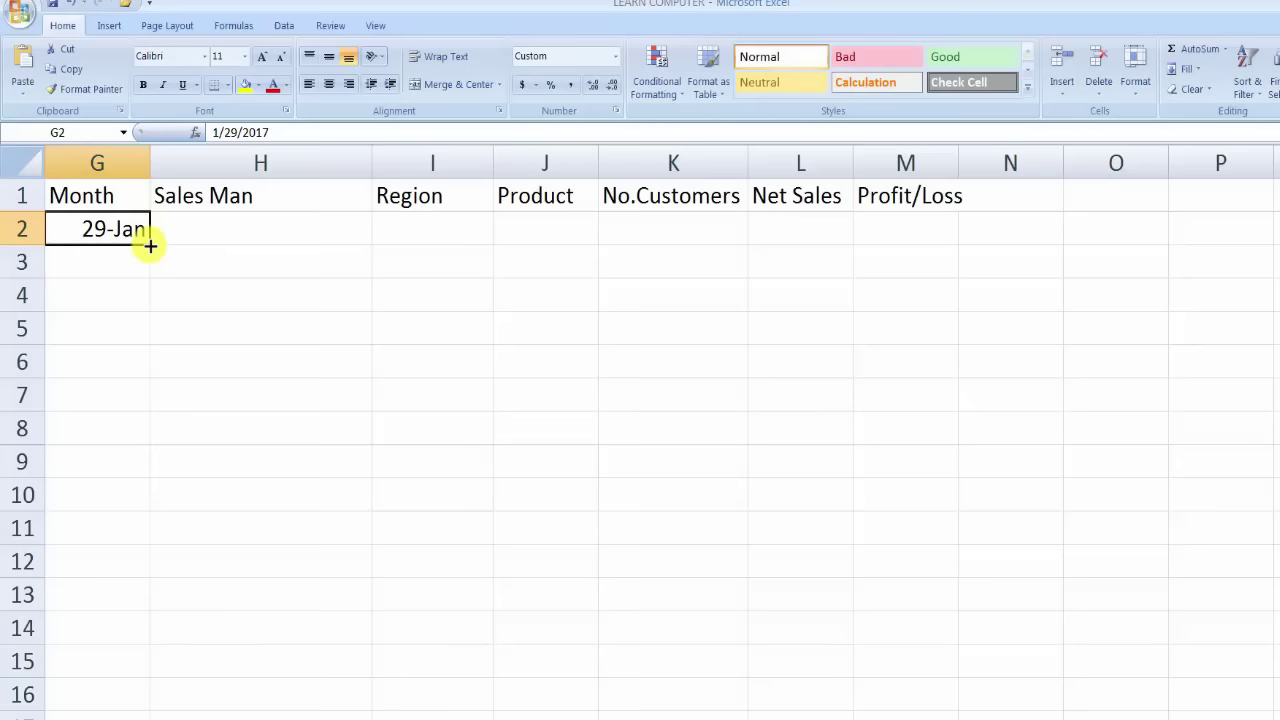
Step: Drag the date series down to G14, then clear the resulting dates from G3:G14
{"action": "left_click_drag", "start_coordinate": [150, 246], "coordinate": [150, 650]}
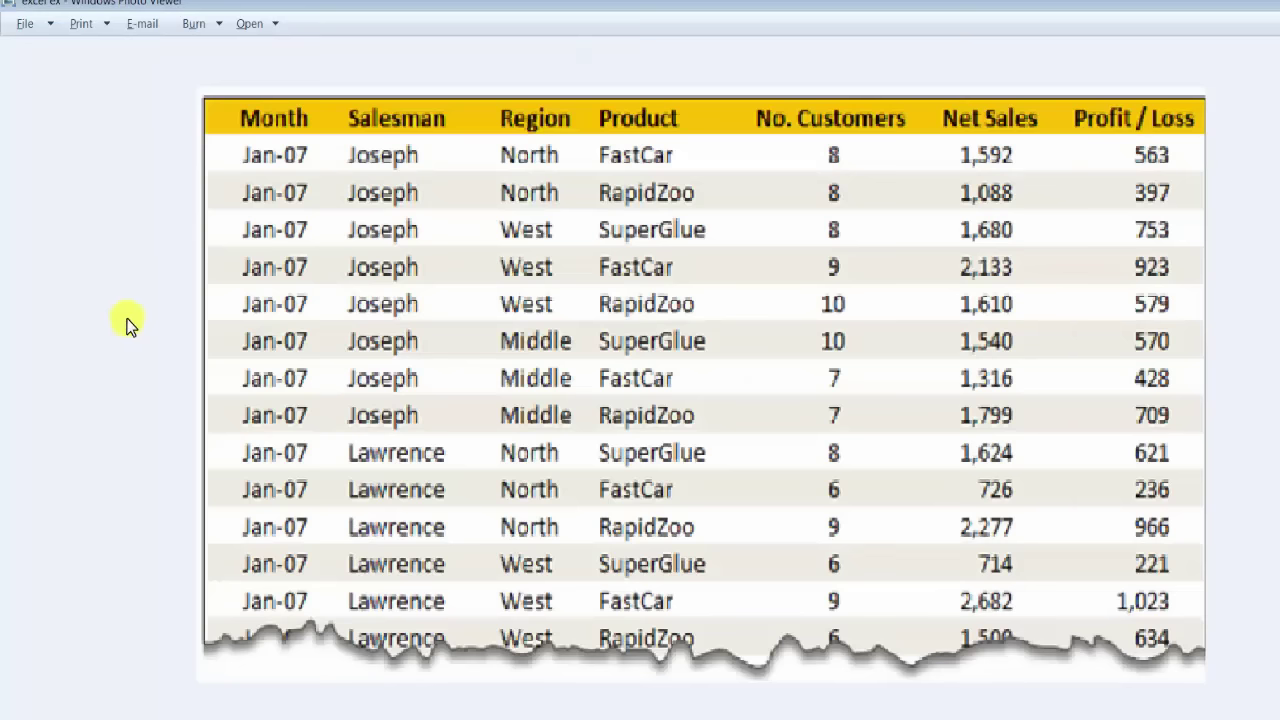
{"action": "key", "text": "alt+Tab"}
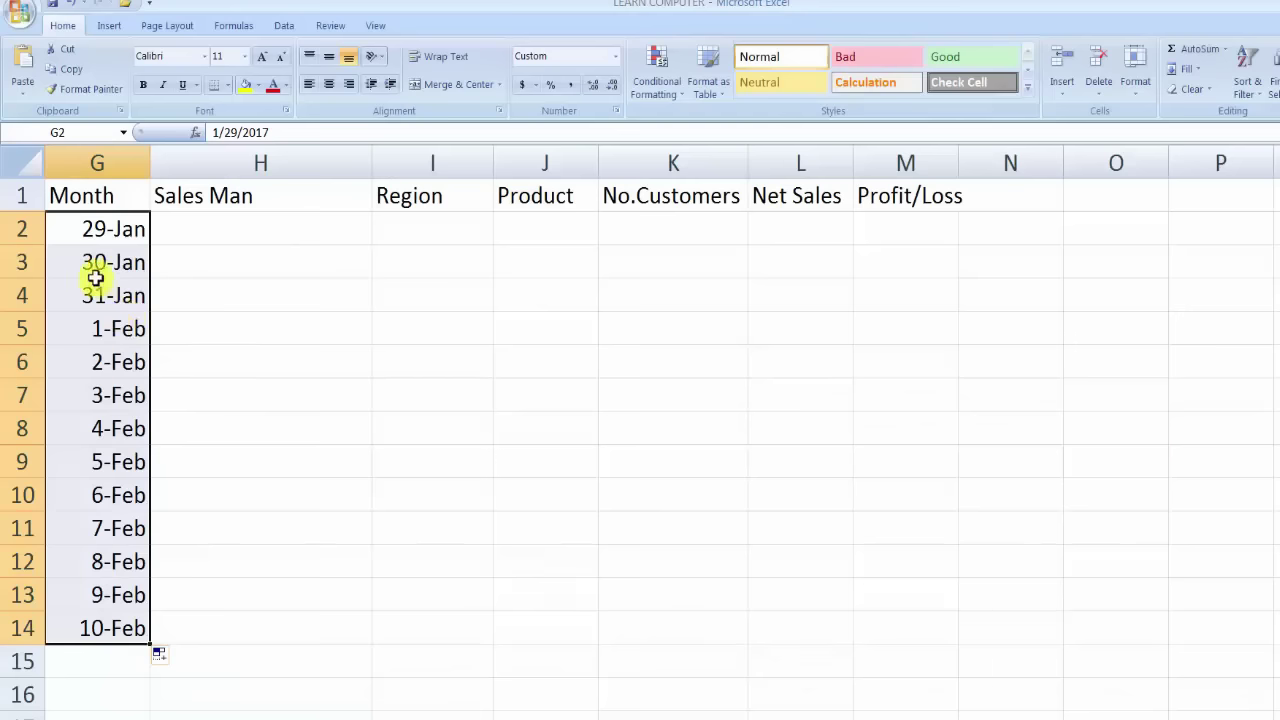
{"action": "left_click_drag", "start_coordinate": [94, 276], "coordinate": [132, 616]}
{"action": "key", "text": "Delete"}
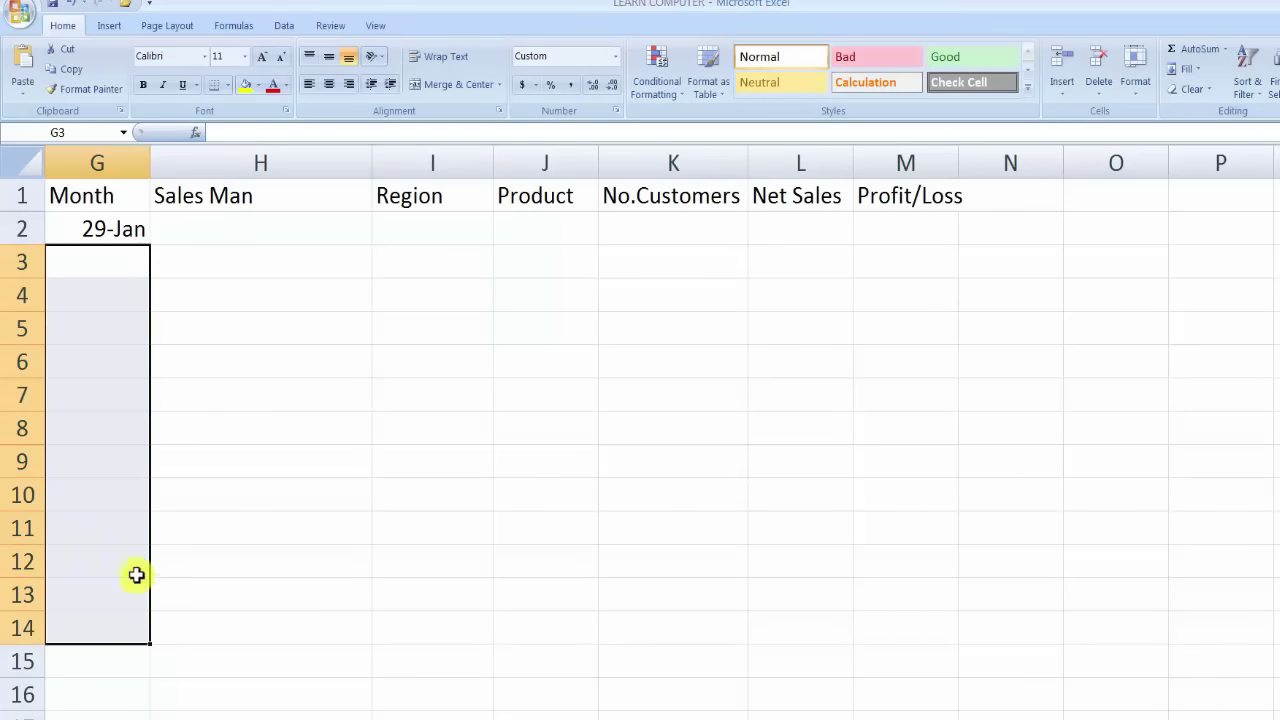
Step: Copy the 29-Jan date from G2 into G3:G14
{"action": "left_click", "coordinate": [103, 234]}
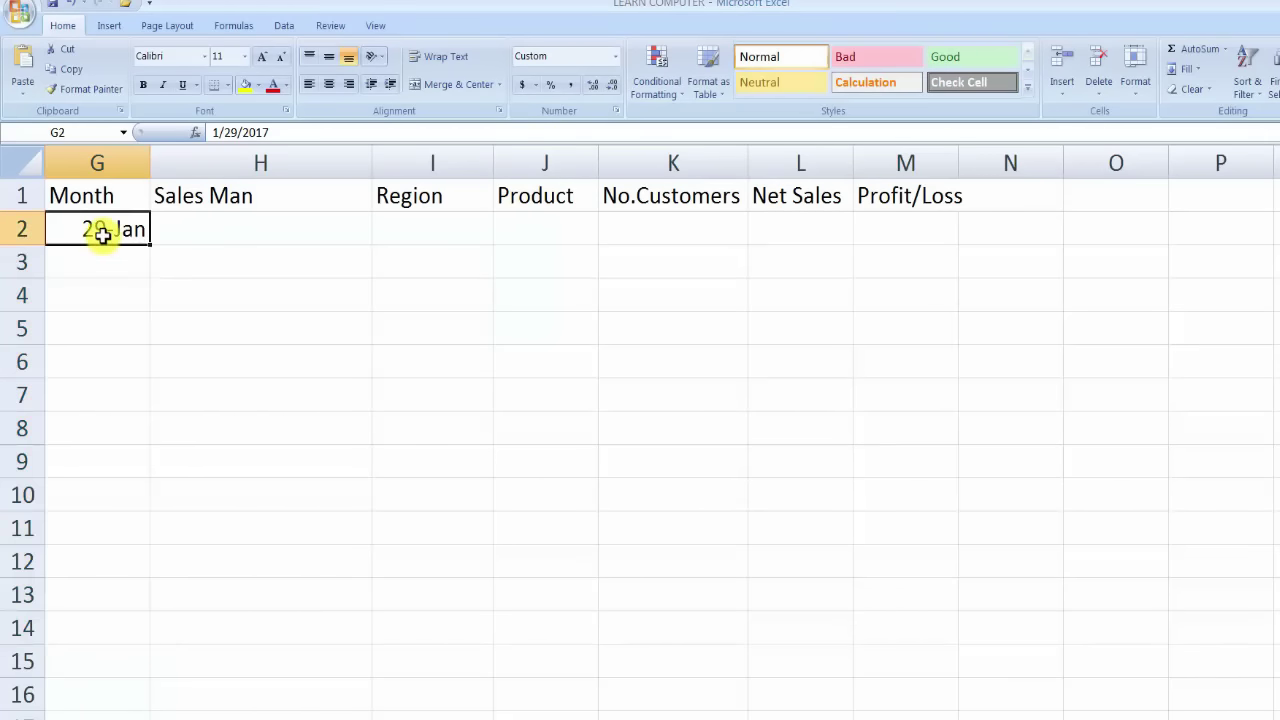
{"action": "key", "text": "ctrl+c"}
{"action": "left_click_drag", "start_coordinate": [103, 262], "coordinate": [136, 610]}
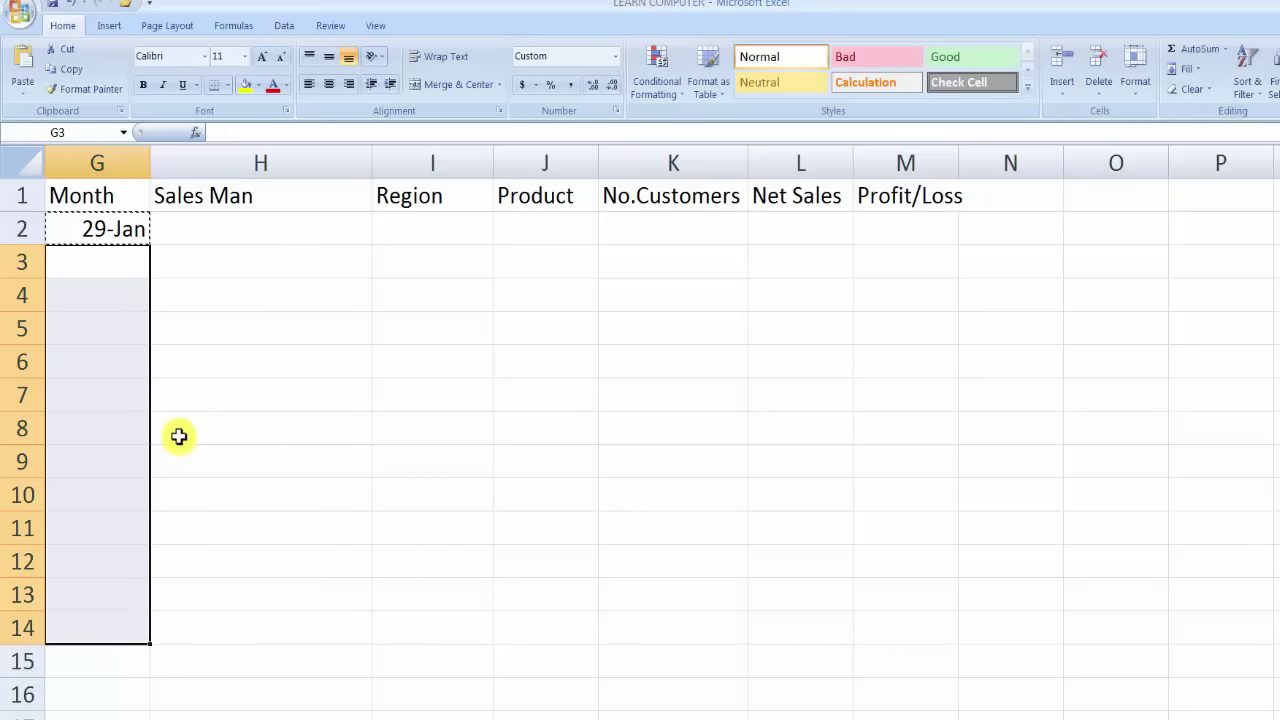
{"action": "key", "text": "ctrl+v"}
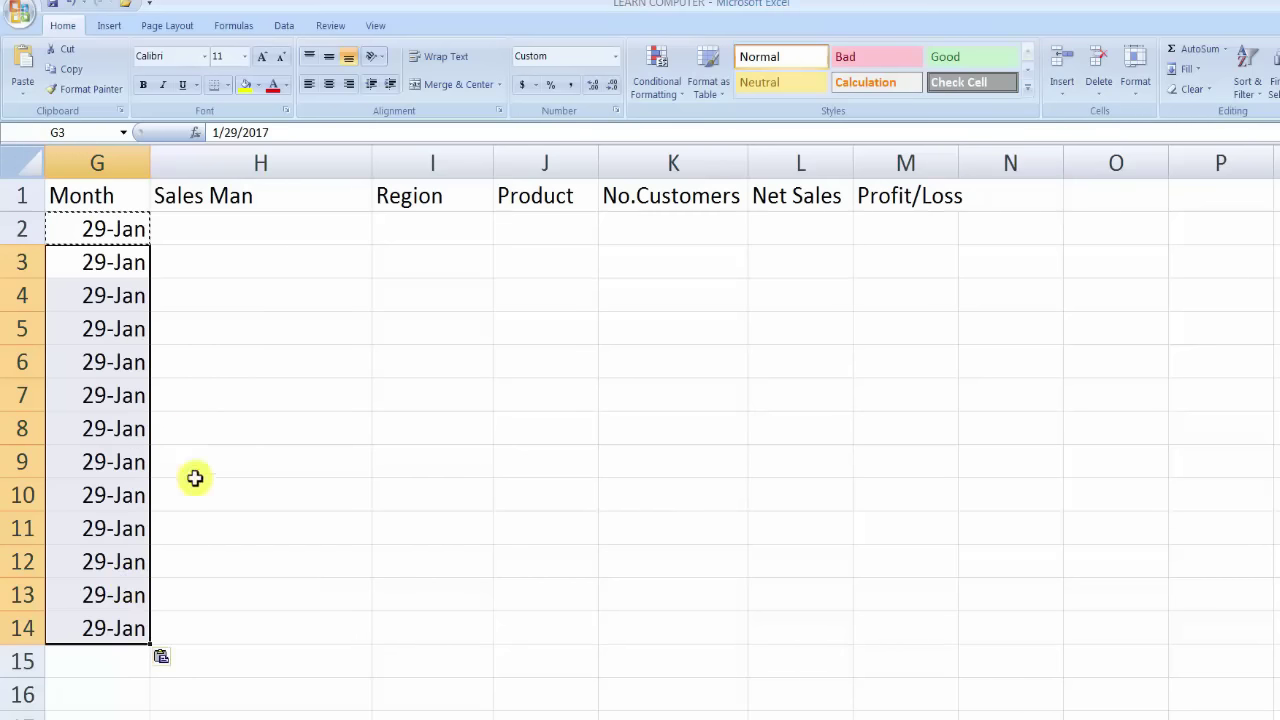
{"action": "key", "text": "Escape"}
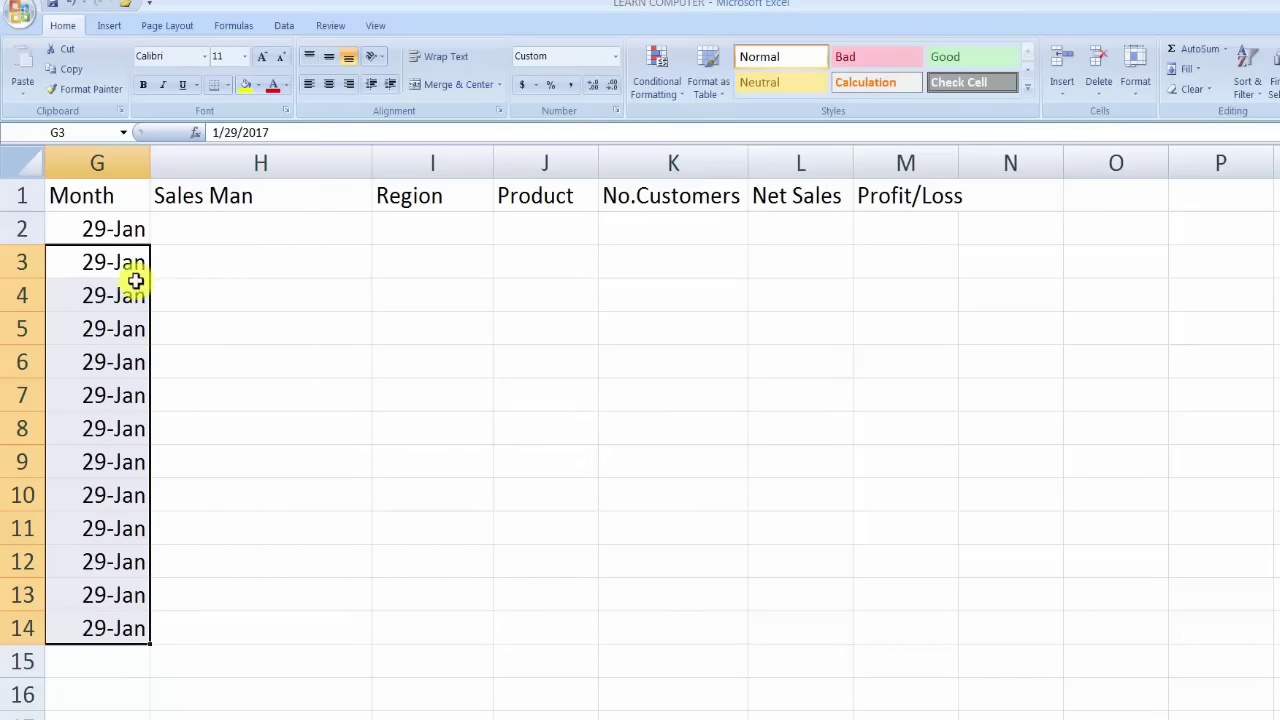
{"action": "left_click_drag", "start_coordinate": [89, 229], "coordinate": [136, 628]}
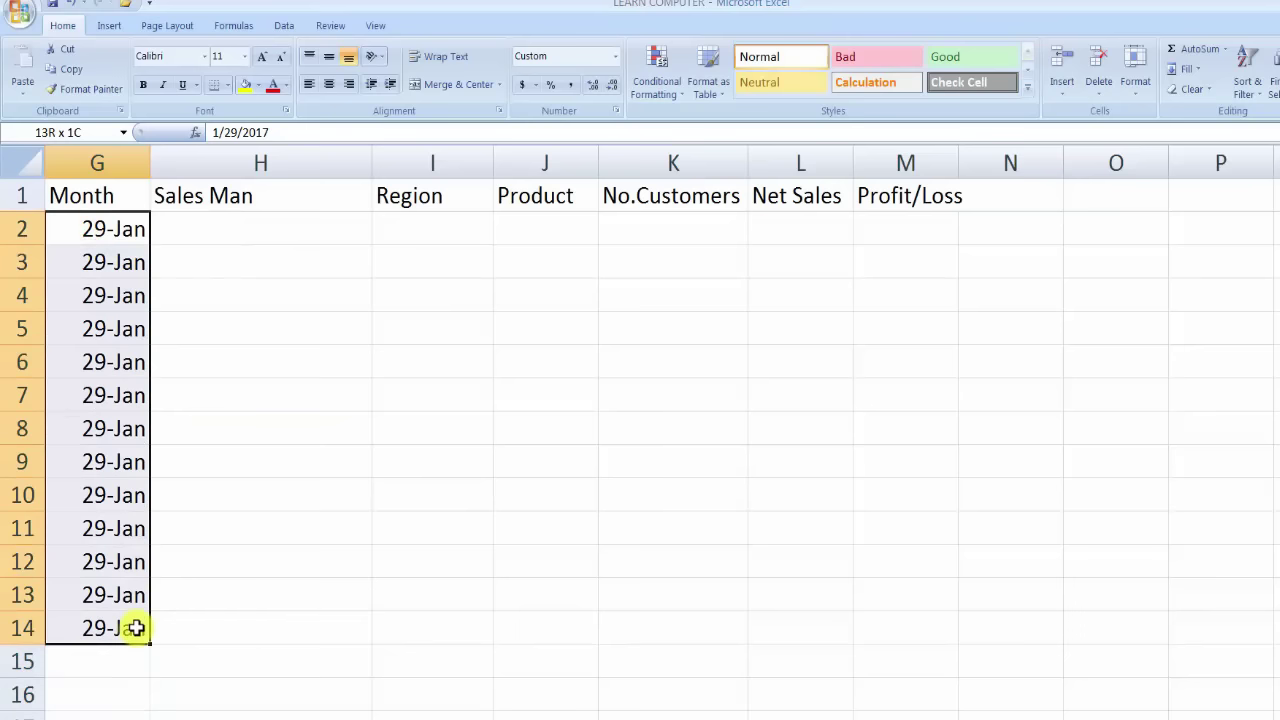
Step: Try the m/d/yyyy and then the 3/14 date formats on the Month dates
{"action": "left_click", "coordinate": [615, 57]}
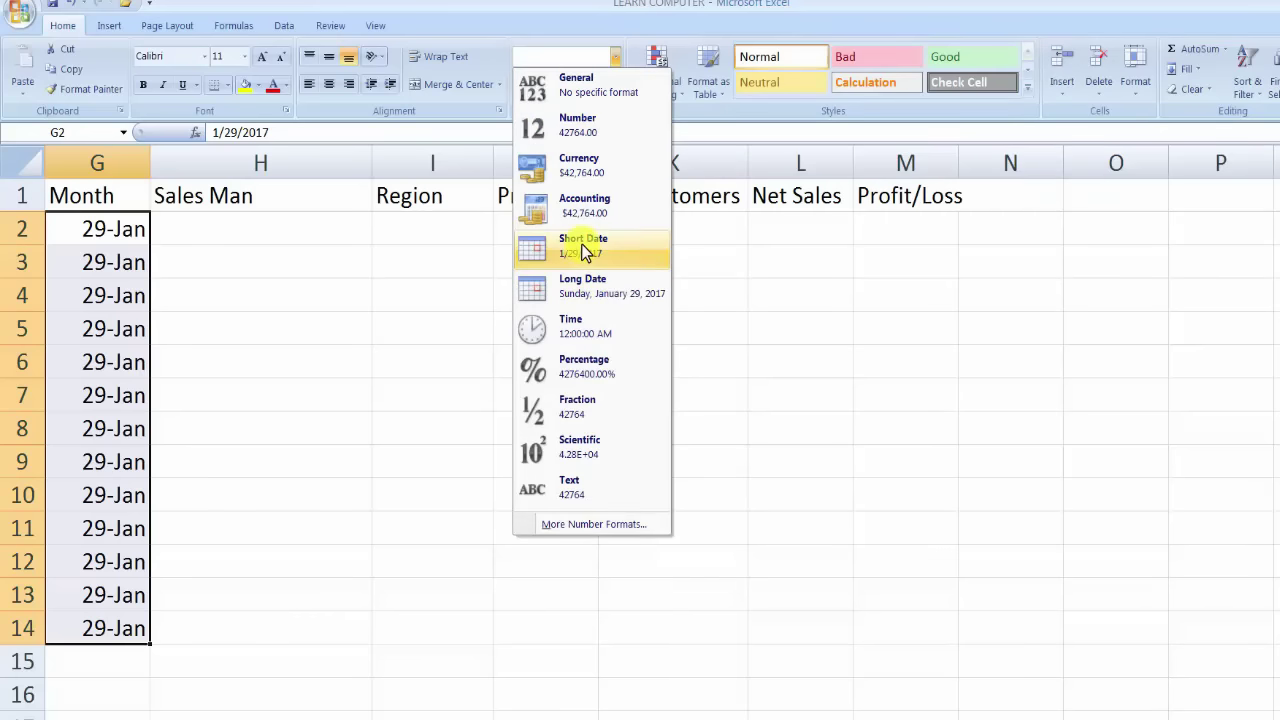
{"action": "left_click", "coordinate": [600, 524]}
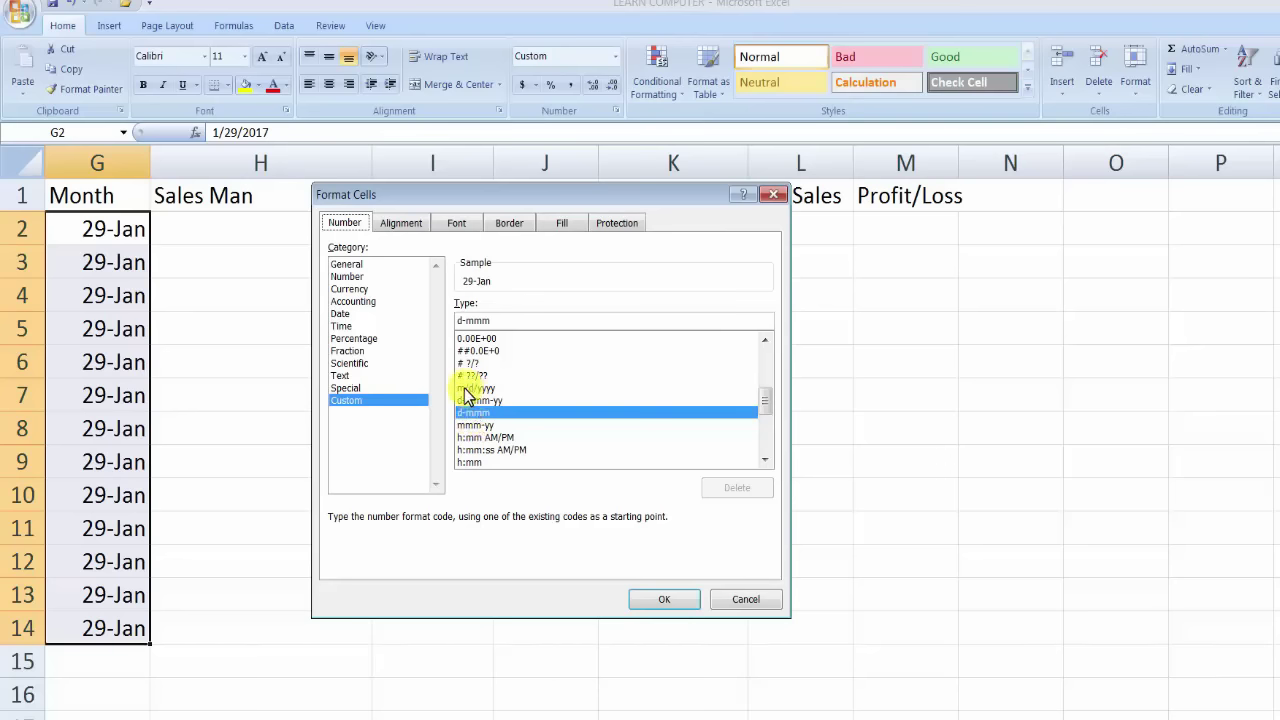
{"action": "left_click", "coordinate": [474, 389]}
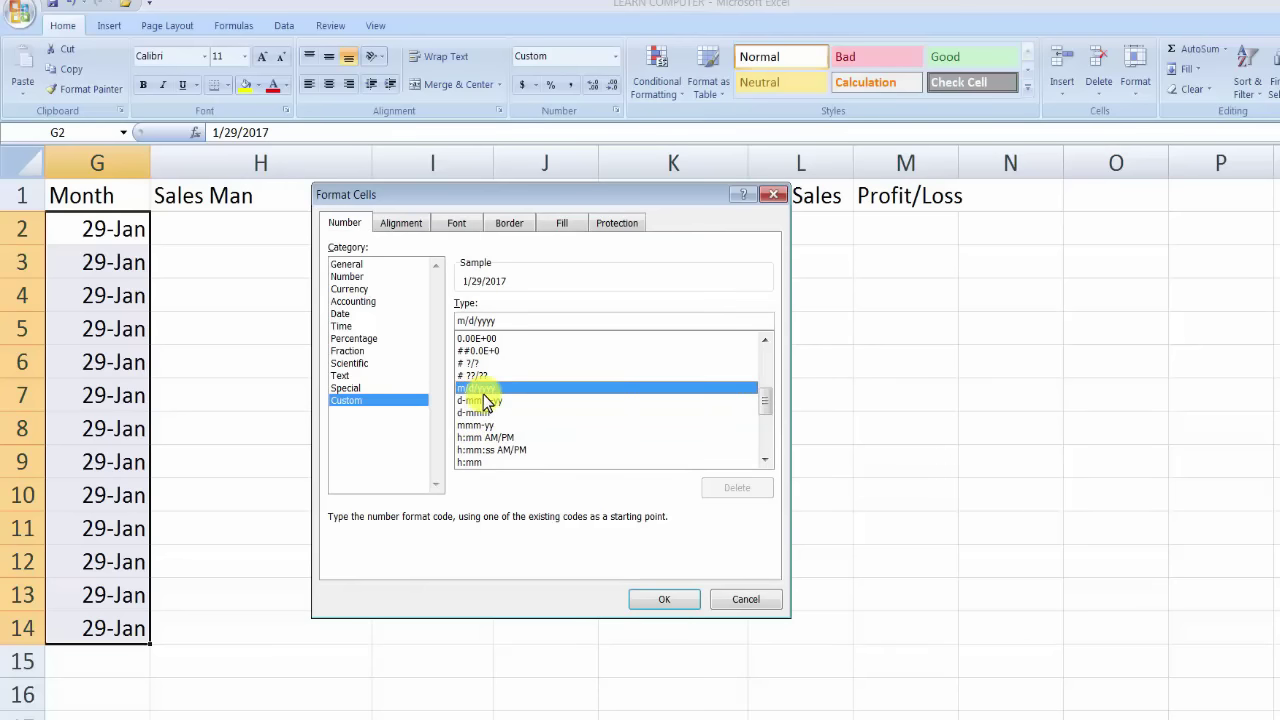
{"action": "left_click", "coordinate": [664, 599]}
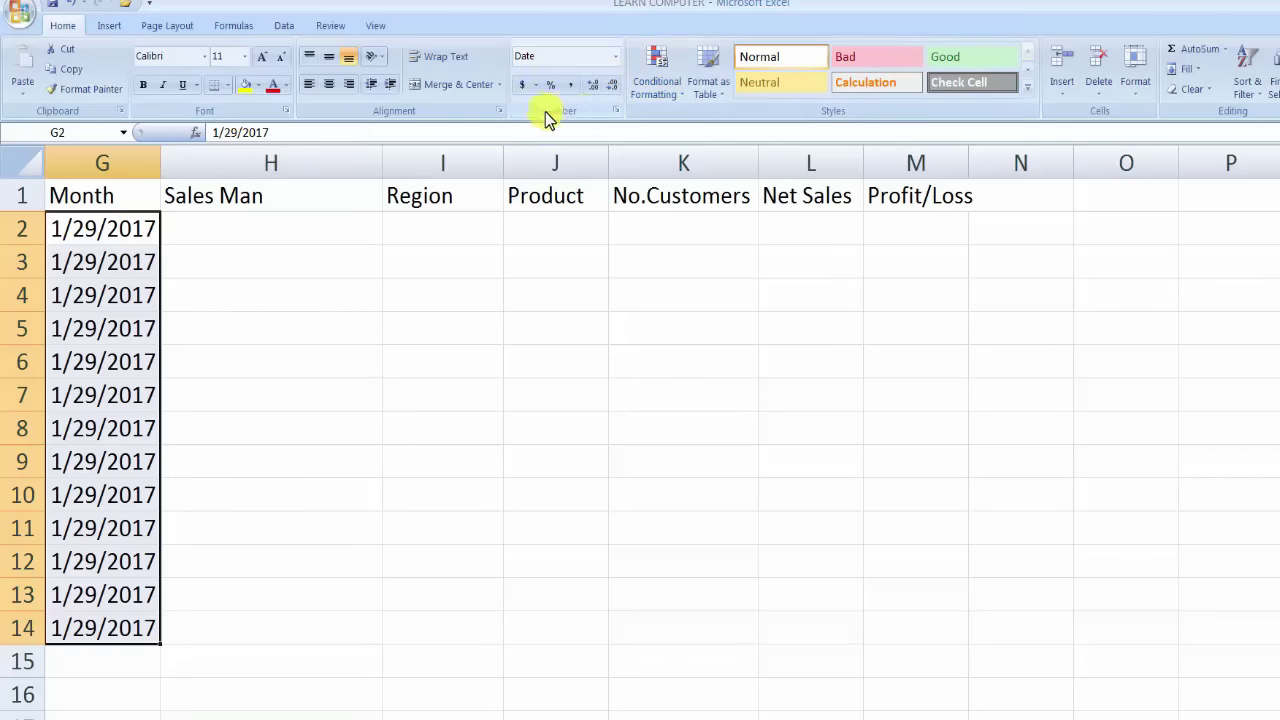
{"action": "left_click", "coordinate": [620, 65]}
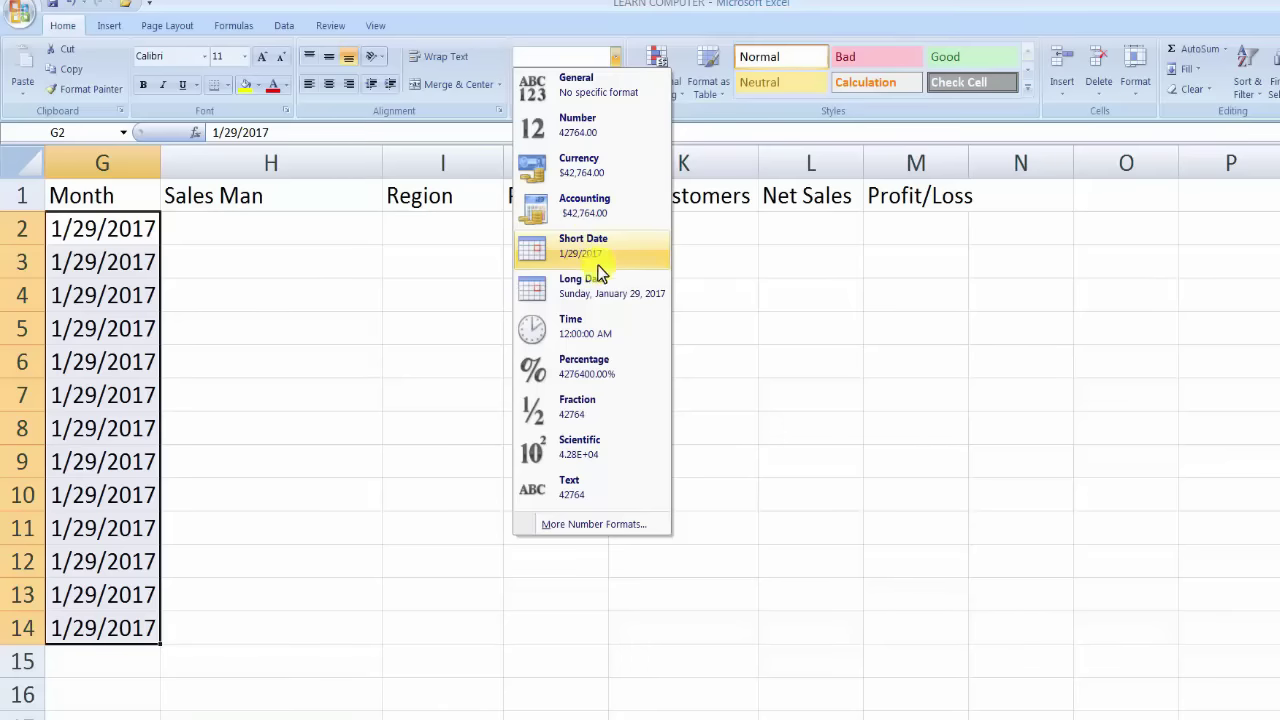
{"action": "left_click", "coordinate": [580, 532]}
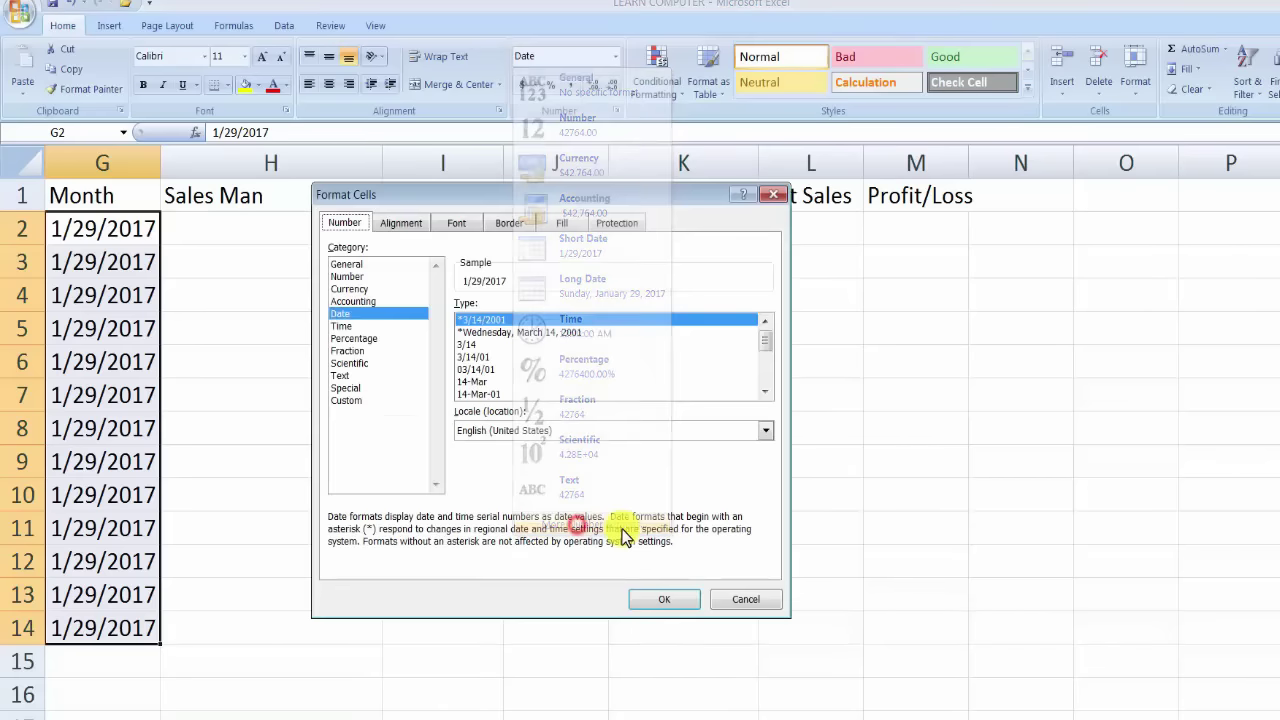
{"action": "left_click", "coordinate": [470, 344]}
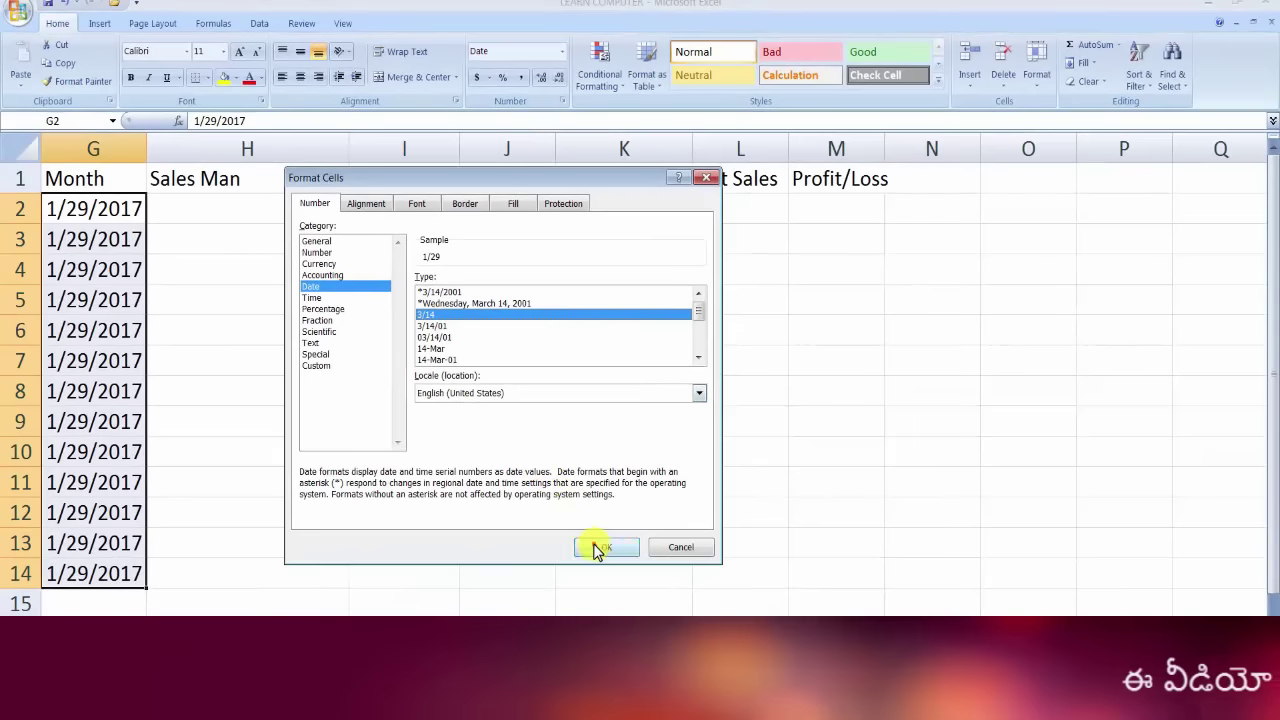
{"action": "left_click", "coordinate": [610, 558]}
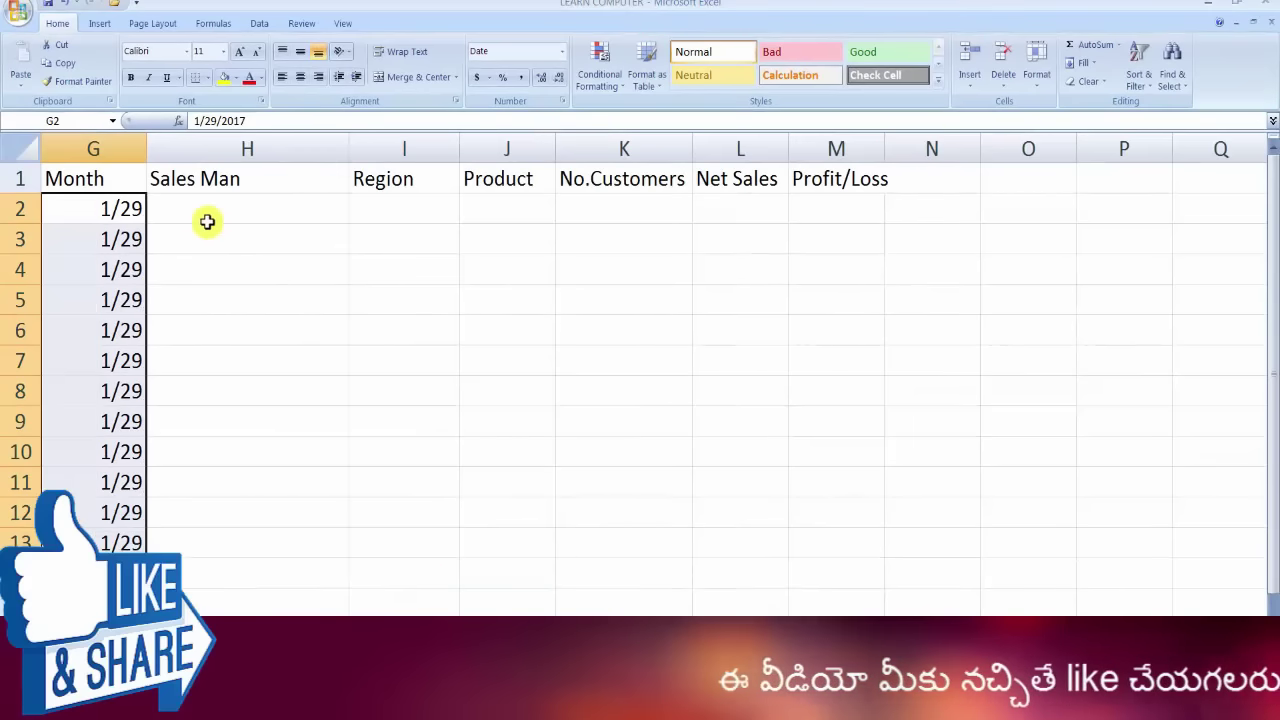
Step: Apply the 14-Mar date format so the dates read 29-Jan
{"action": "left_click", "coordinate": [562, 52]}
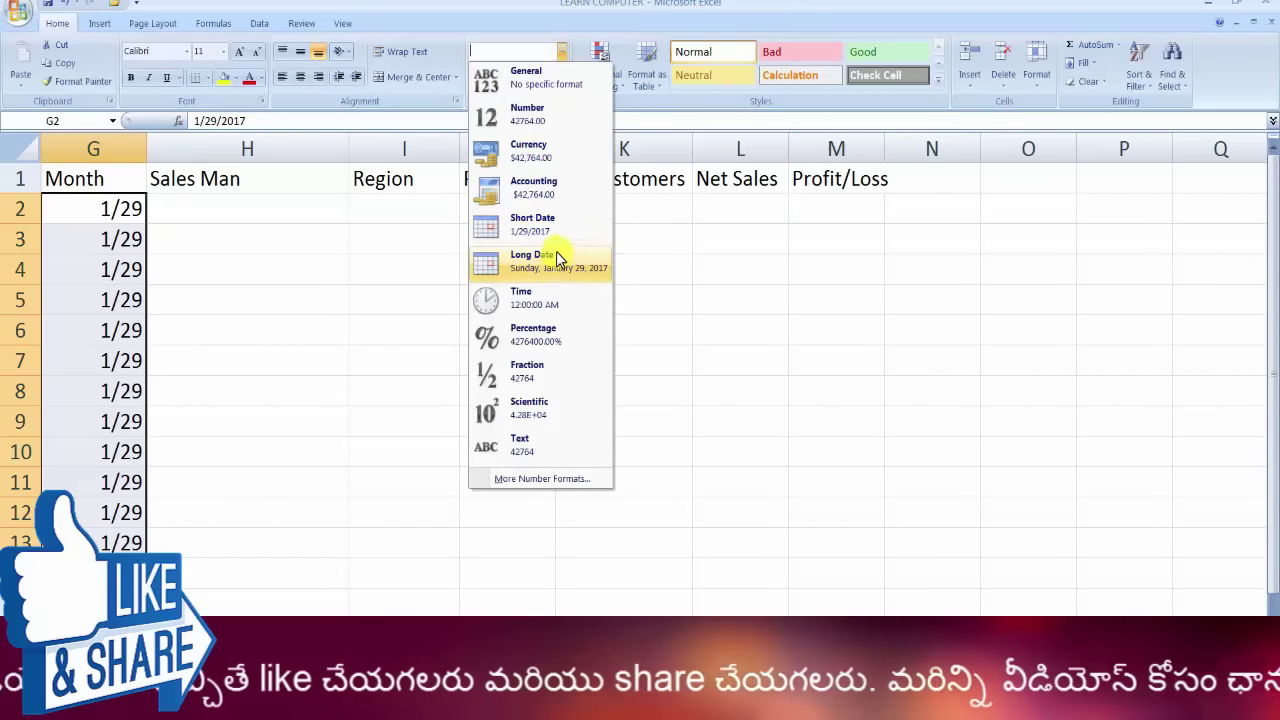
{"action": "left_click", "coordinate": [557, 479]}
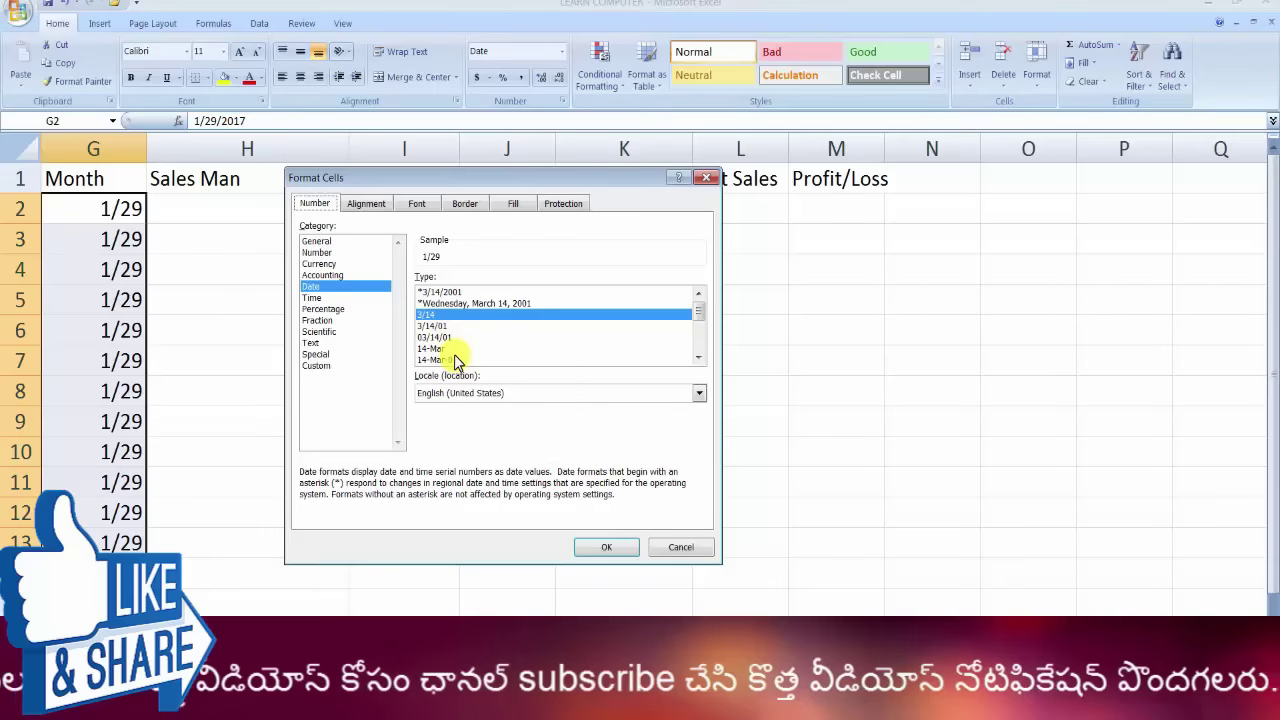
{"action": "left_click", "coordinate": [433, 348]}
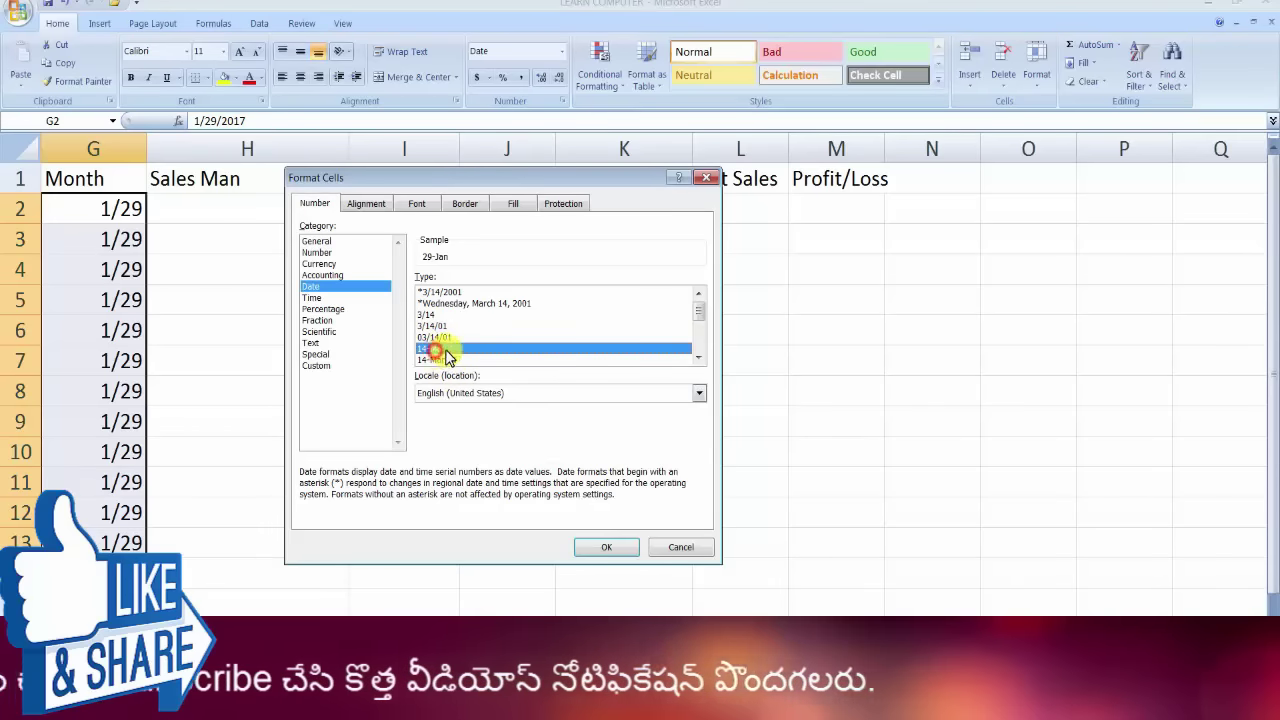
{"action": "left_click", "coordinate": [596, 549]}
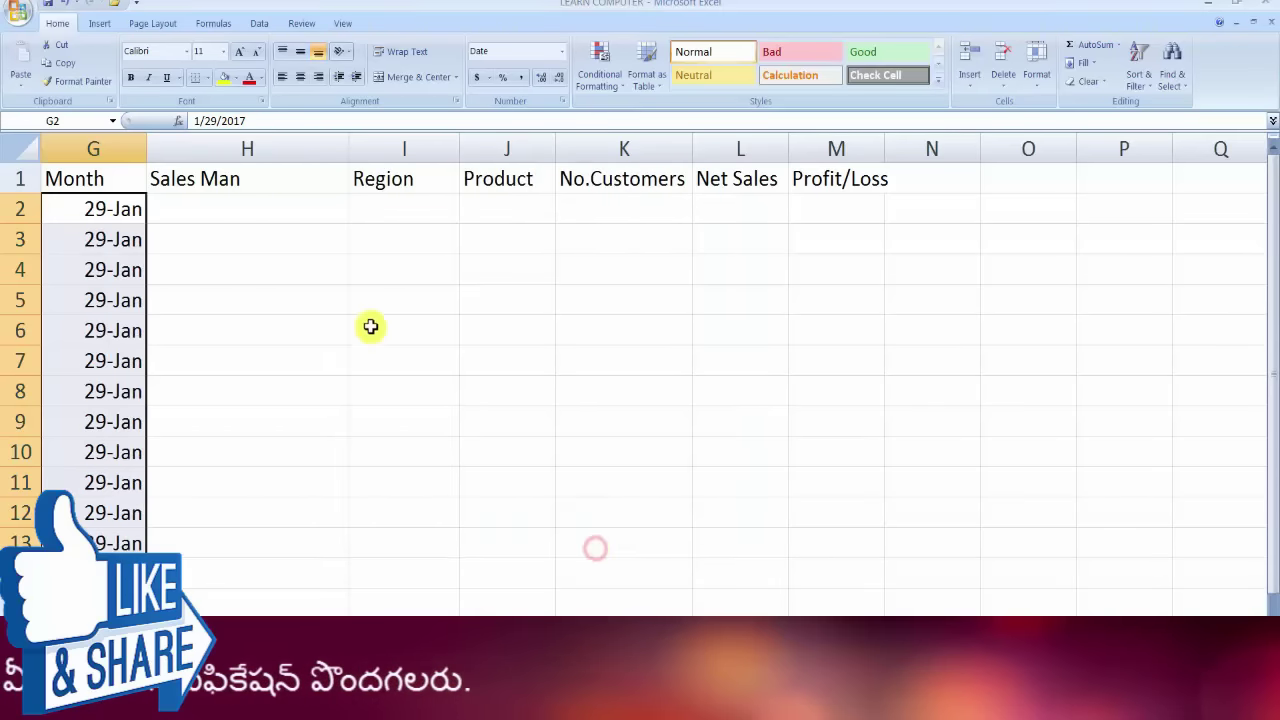
{"action": "left_click", "coordinate": [376, 320]}
{"action": "left_click_drag", "start_coordinate": [125, 210], "coordinate": [201, 484]}
Step: Enter the first salesman's name from the reference table into H2
{"action": "left_click", "coordinate": [262, 208]}
{"action": "key", "text": "alt+Tab"}
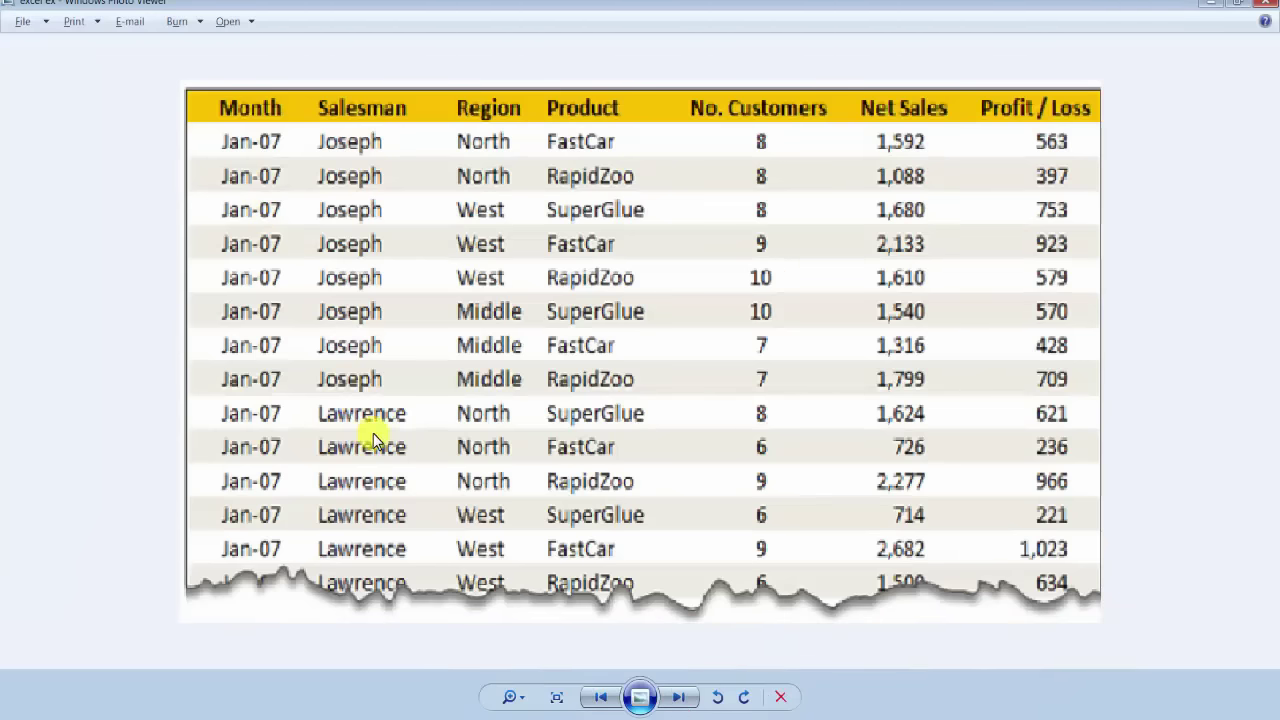
{"action": "key", "text": "alt+Tab"}
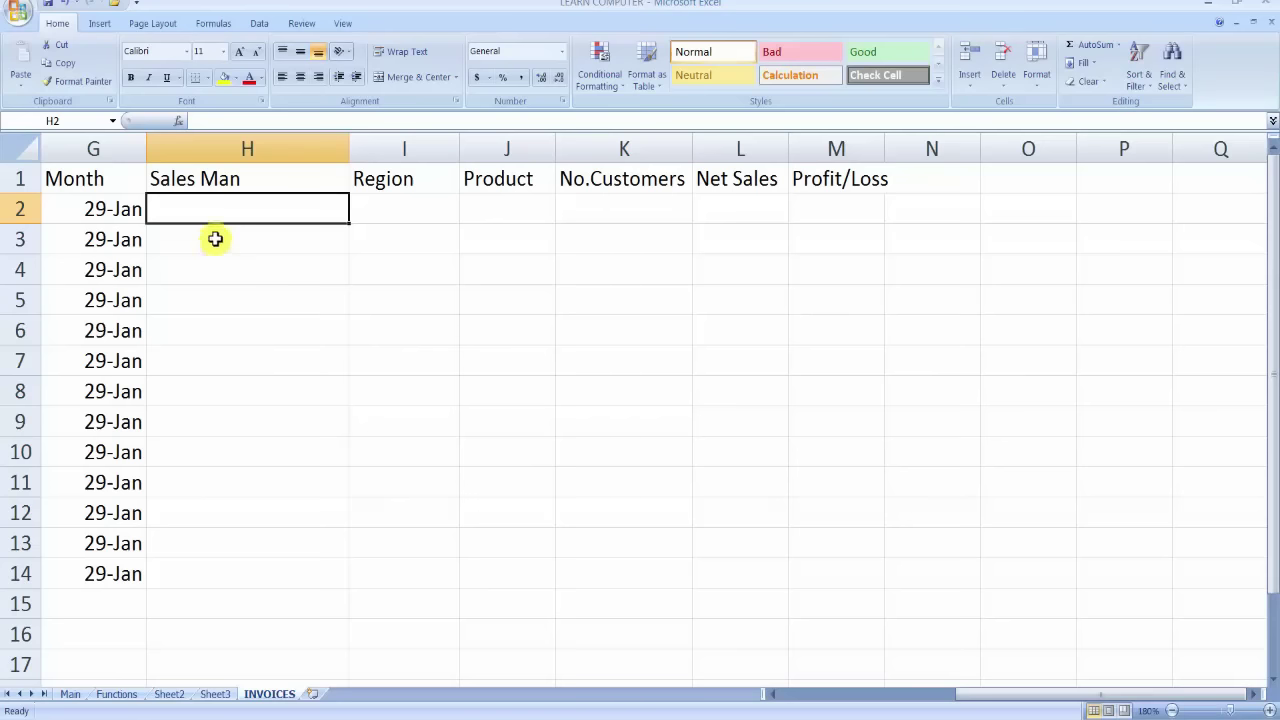
{"action": "type", "text": "Joshep"}
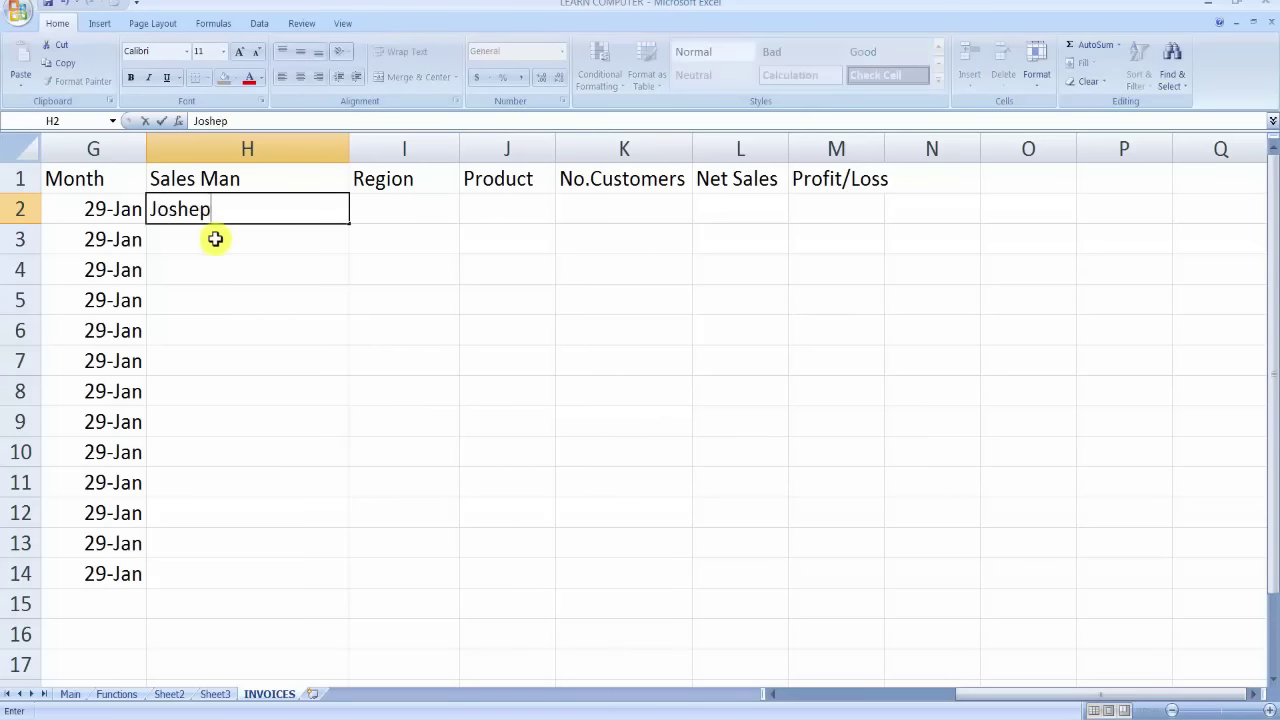
{"action": "key", "text": "alt+Tab"}
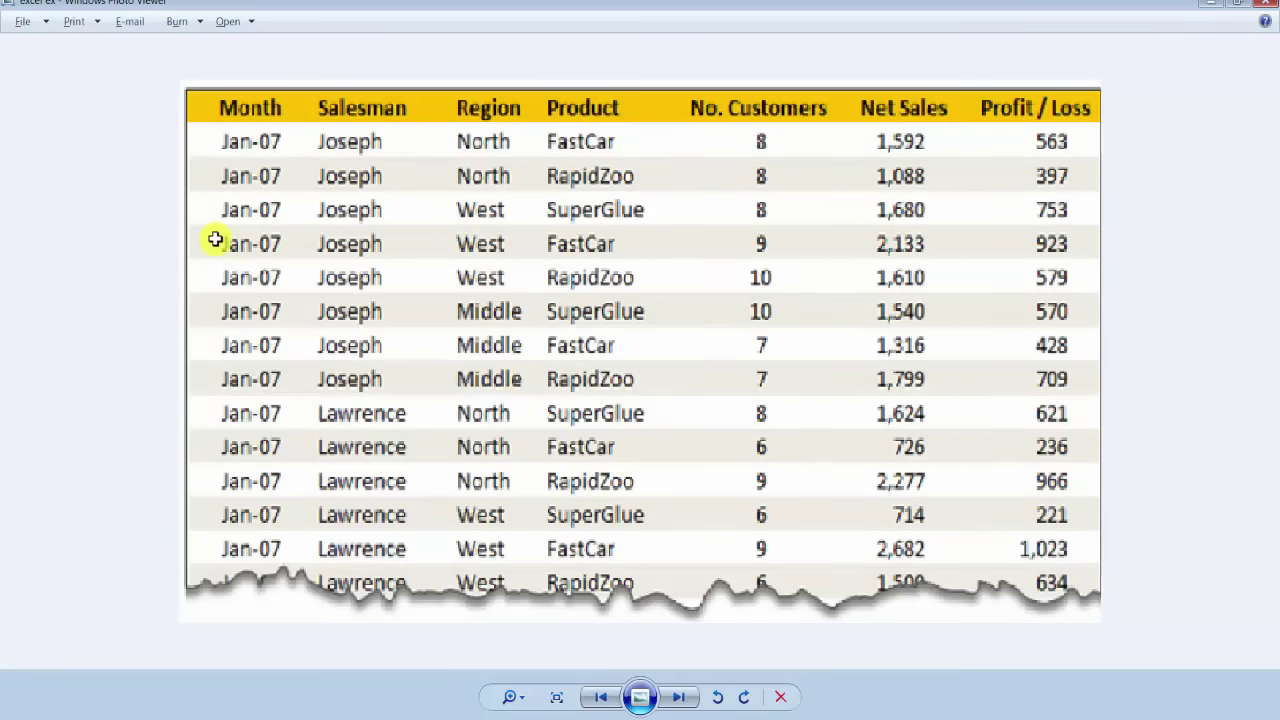
{"action": "key", "text": "alt+Tab"}
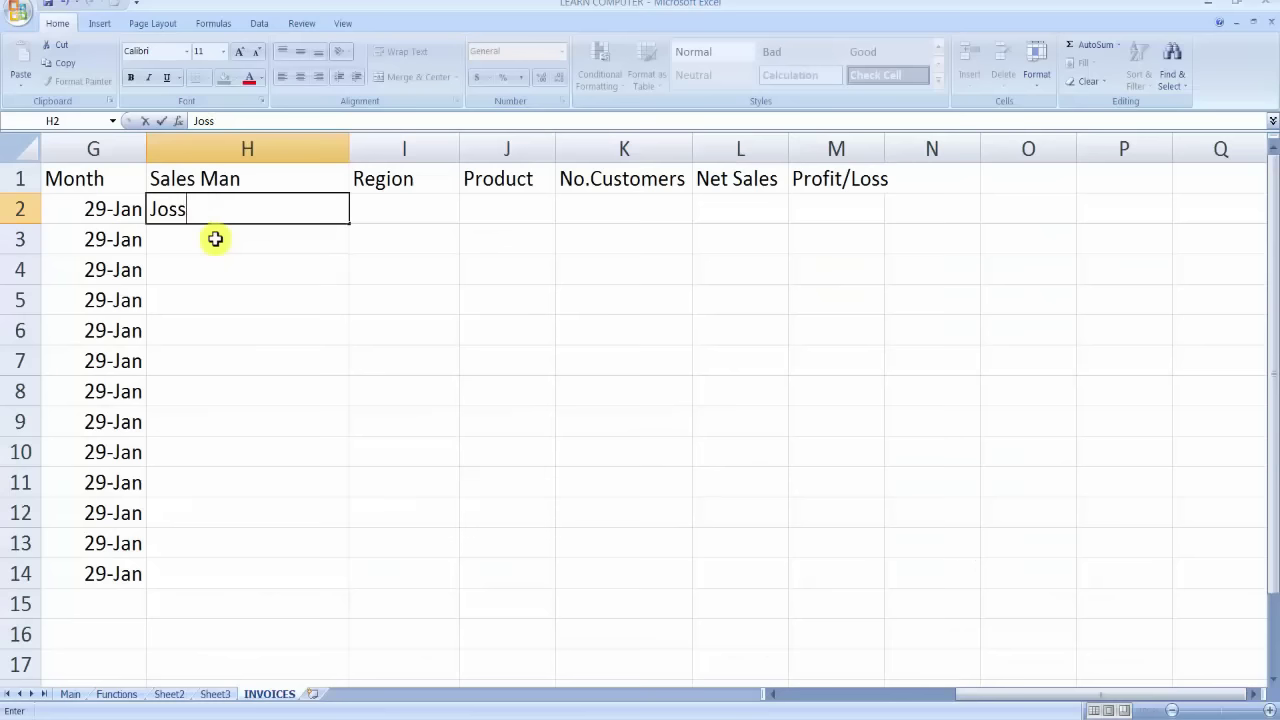
{"action": "key", "text": "Return"}
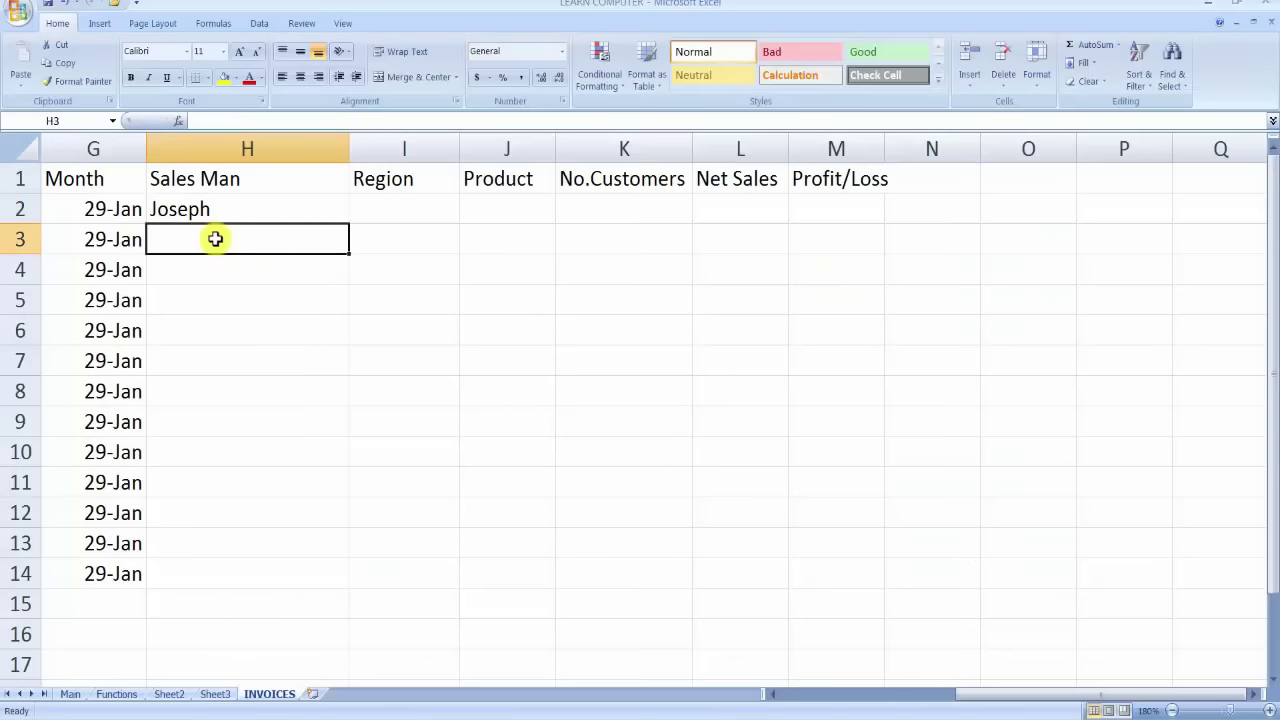
{"action": "key", "text": "alt+Tab"}
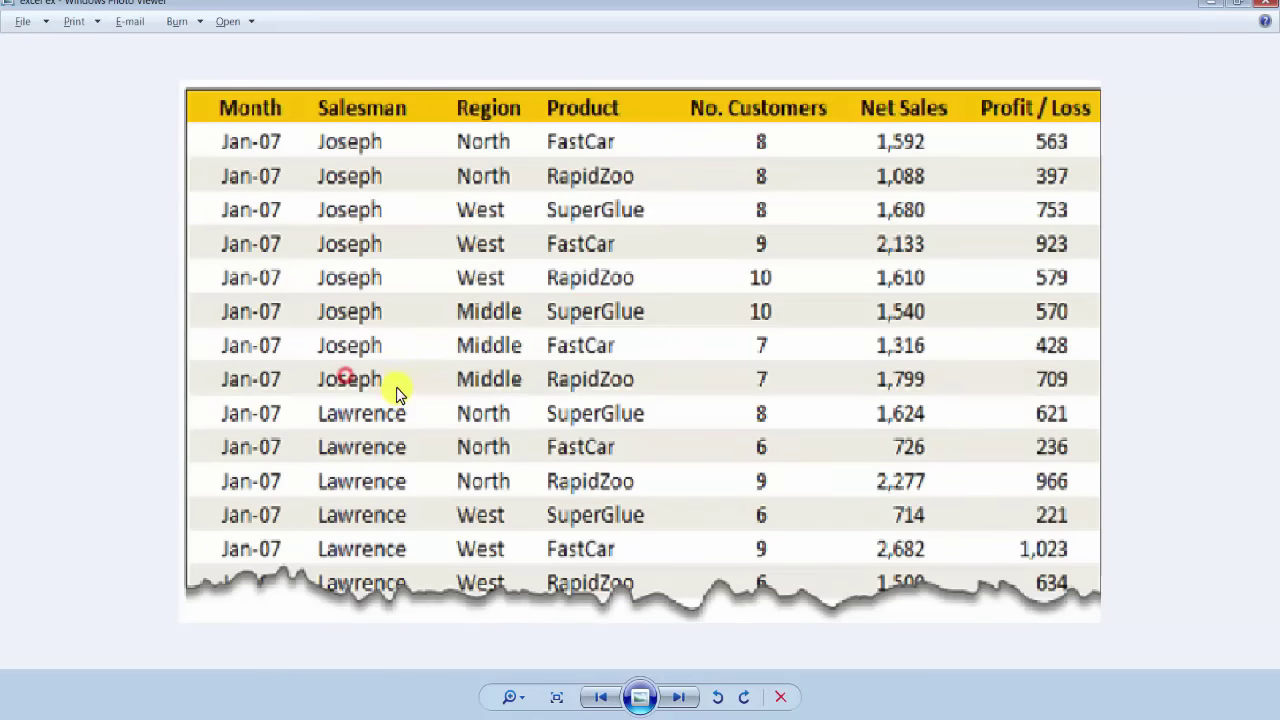
{"action": "key", "text": "alt+Tab"}
Step: Copy the name from H2 down through H9, clearing the extra copy in H10
{"action": "left_click", "coordinate": [224, 217]}
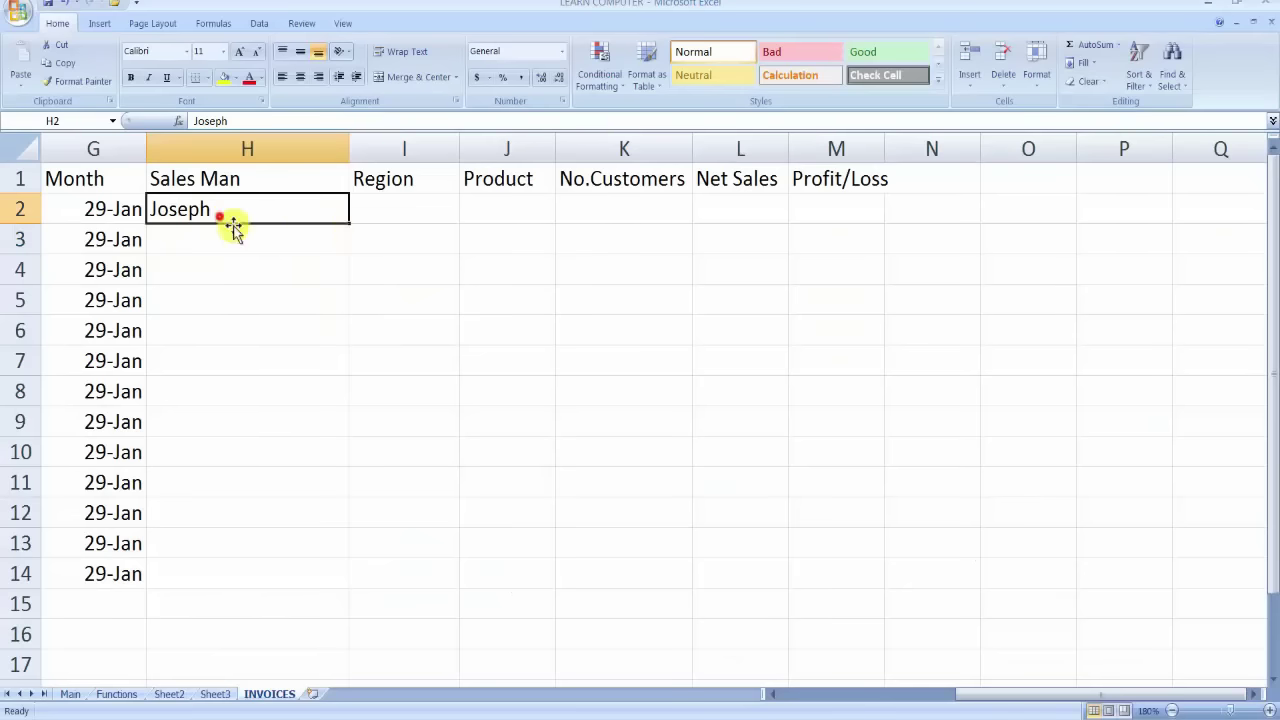
{"action": "left_click", "coordinate": [352, 226]}
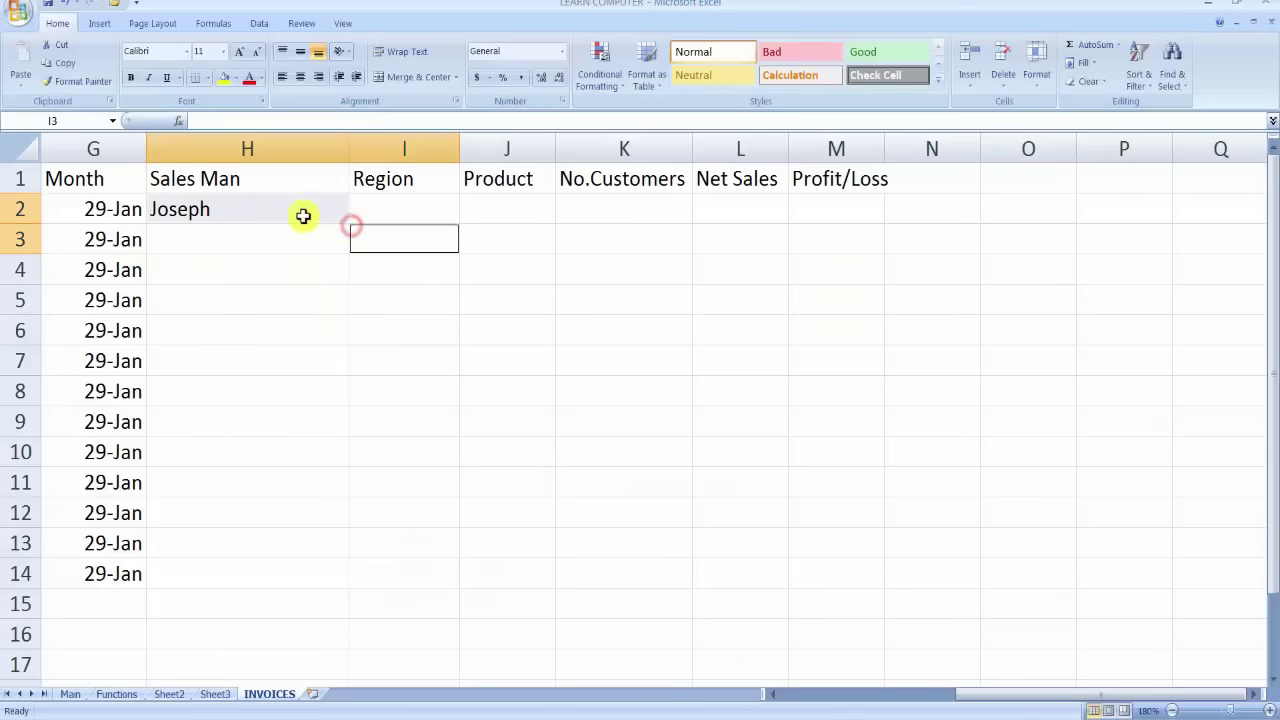
{"action": "left_click", "coordinate": [303, 216]}
{"action": "key", "text": "ctrl+c"}
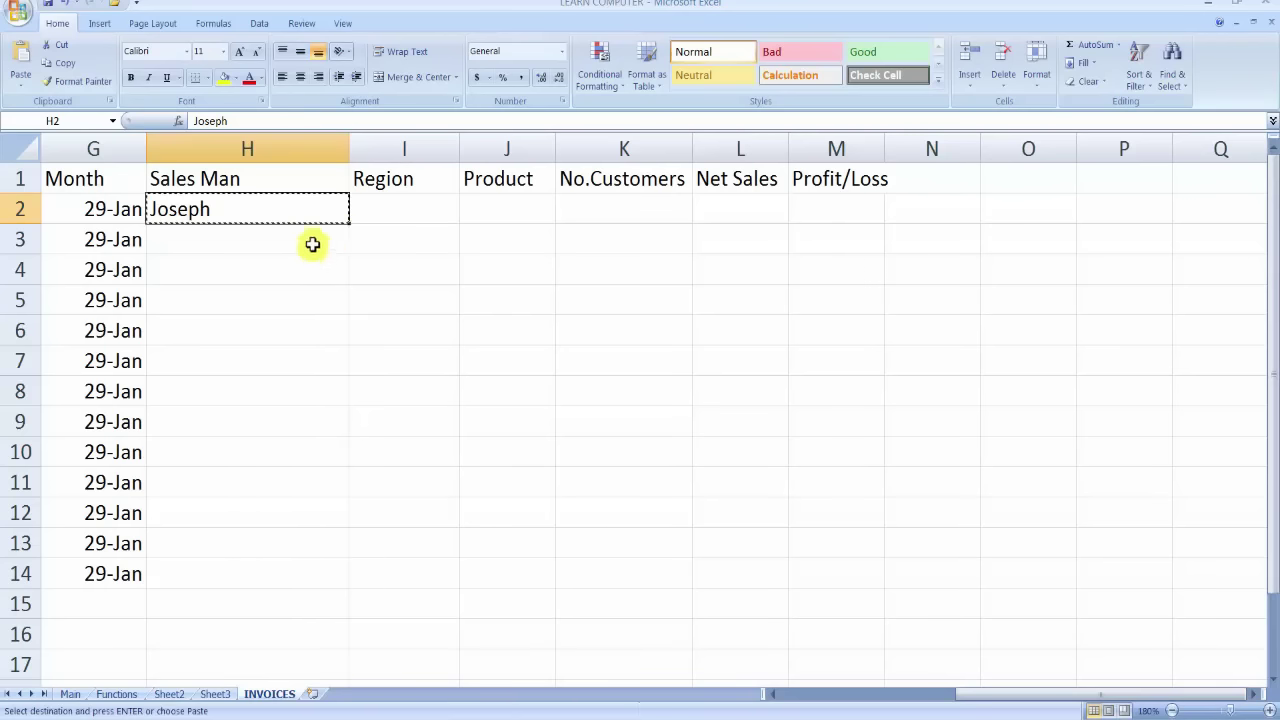
{"action": "left_click_drag", "start_coordinate": [309, 243], "coordinate": [305, 440]}
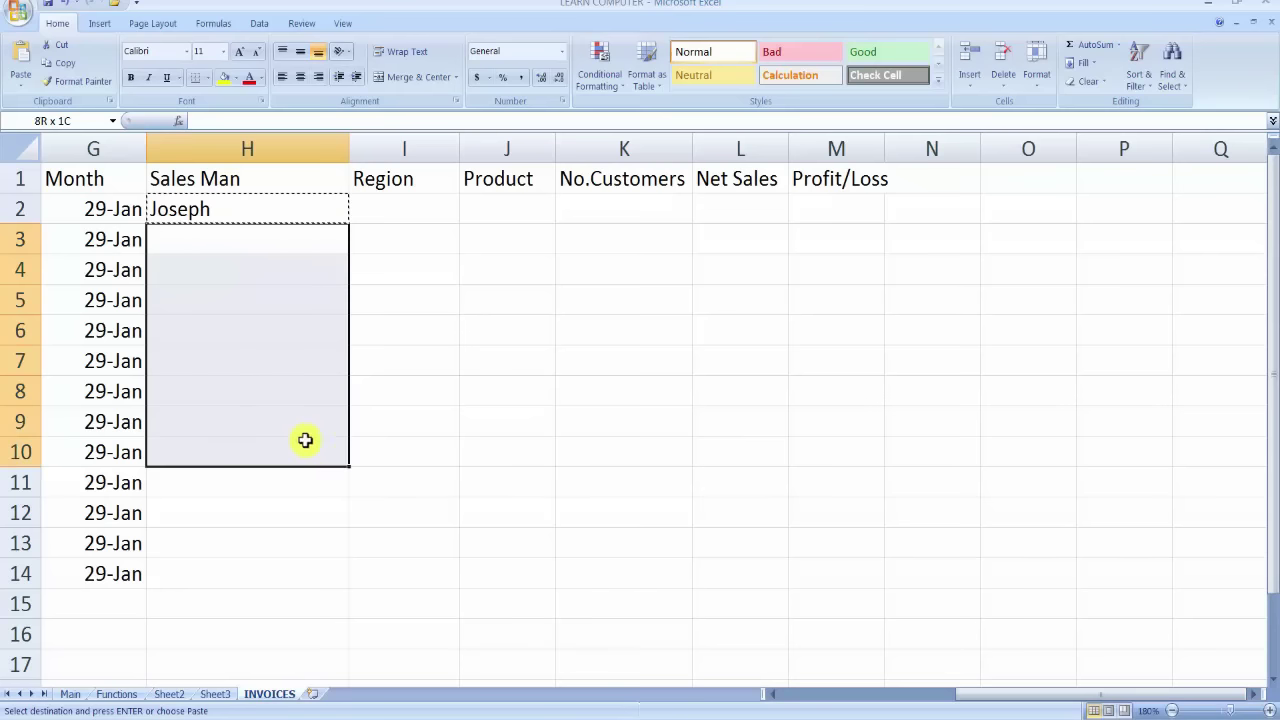
{"action": "key", "text": "ctrl+v"}
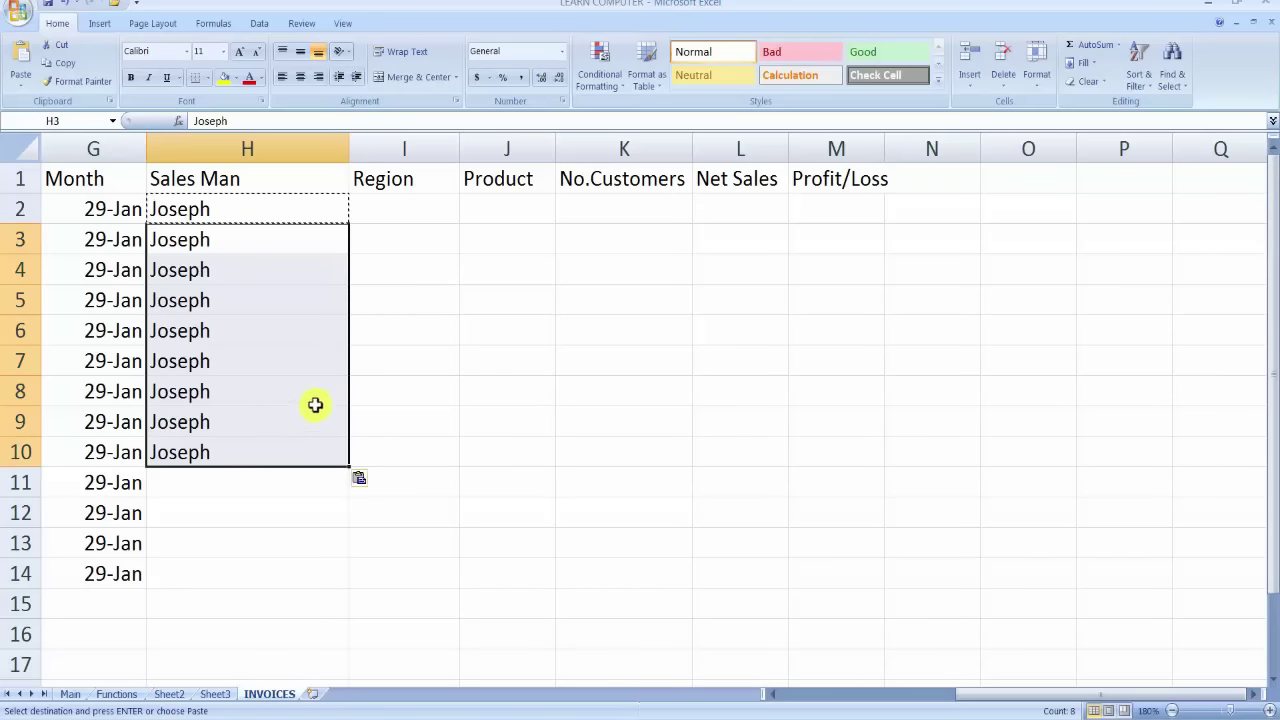
{"action": "key", "text": "Escape"}
{"action": "left_click", "coordinate": [228, 457]}
{"action": "key", "text": "Delete"}
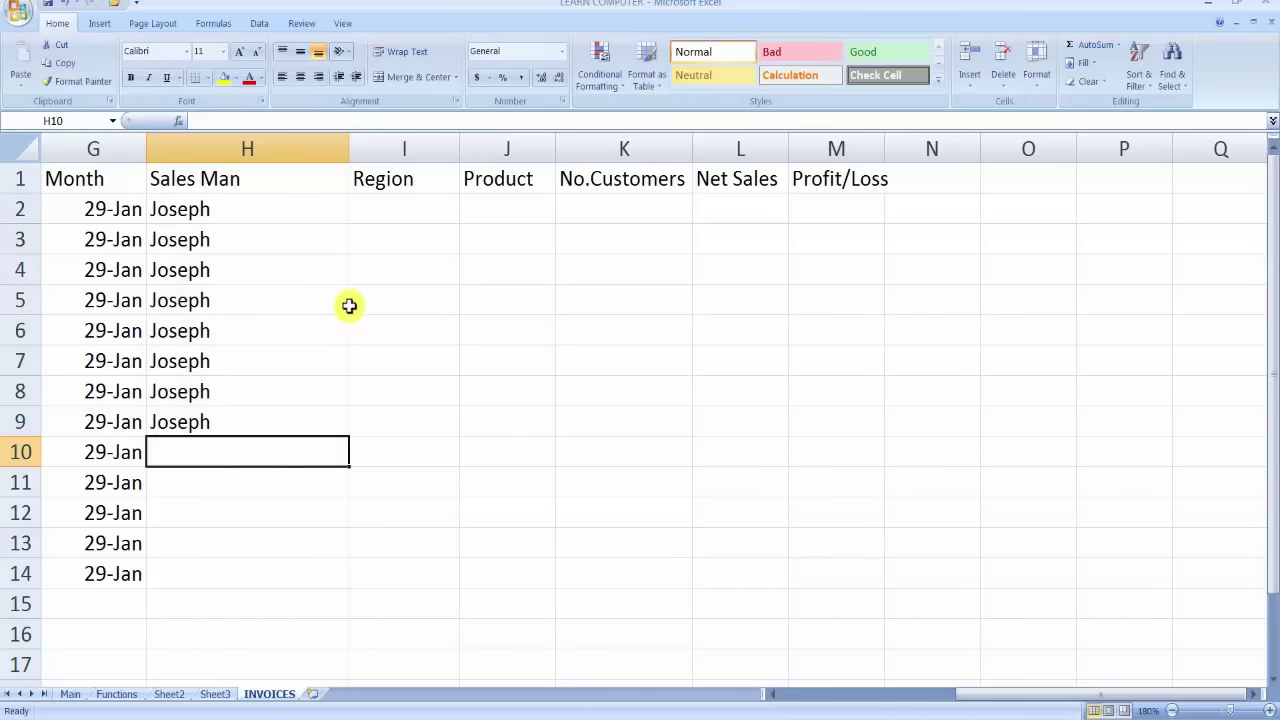
{"action": "left_click", "coordinate": [344, 276]}
{"action": "left_click", "coordinate": [386, 202]}
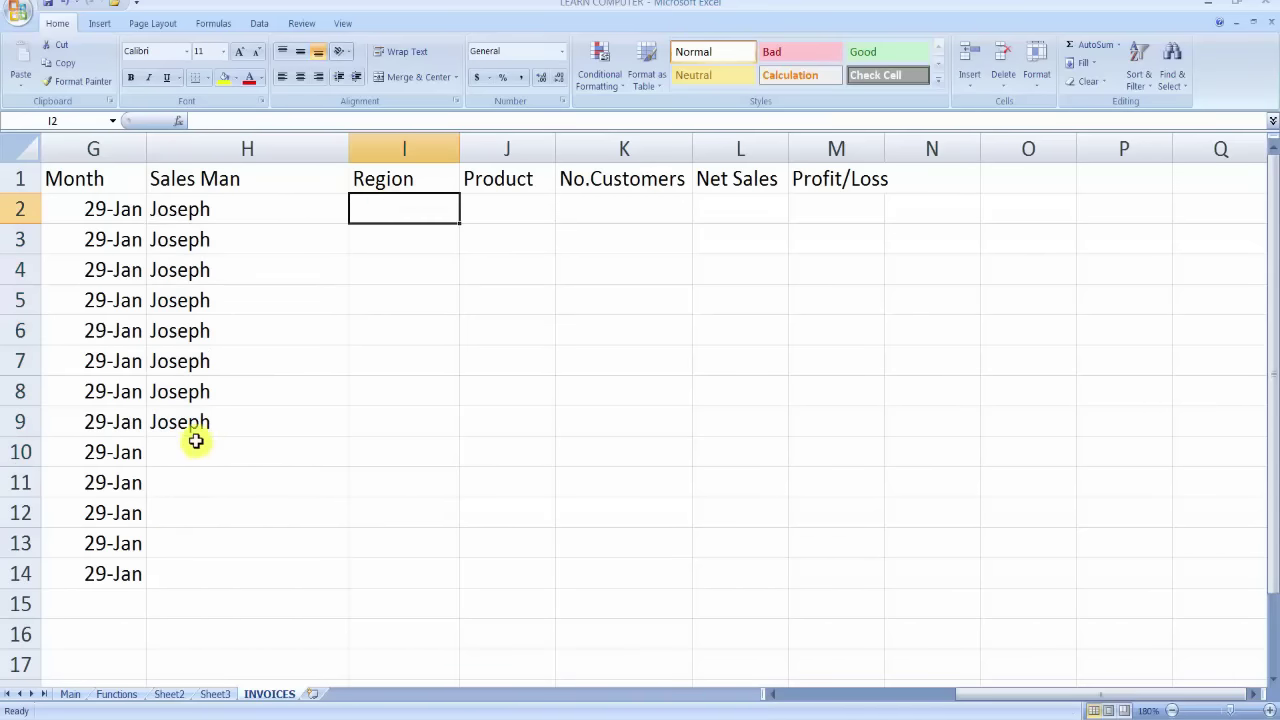
Step: Enter the second salesman's name in H10 and fill it down to H14
{"action": "left_click", "coordinate": [196, 441]}
{"action": "key", "text": "alt+Tab"}
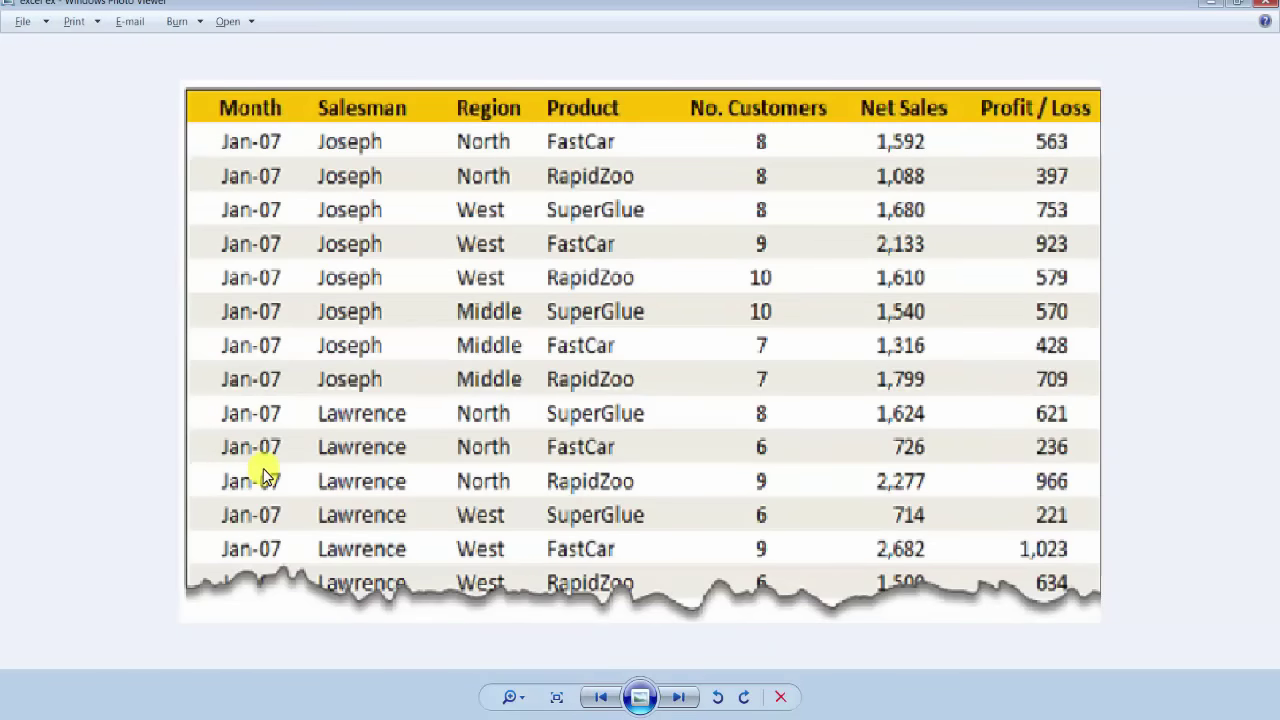
{"action": "key", "text": "alt+Tab"}
{"action": "type", "text": "L"}
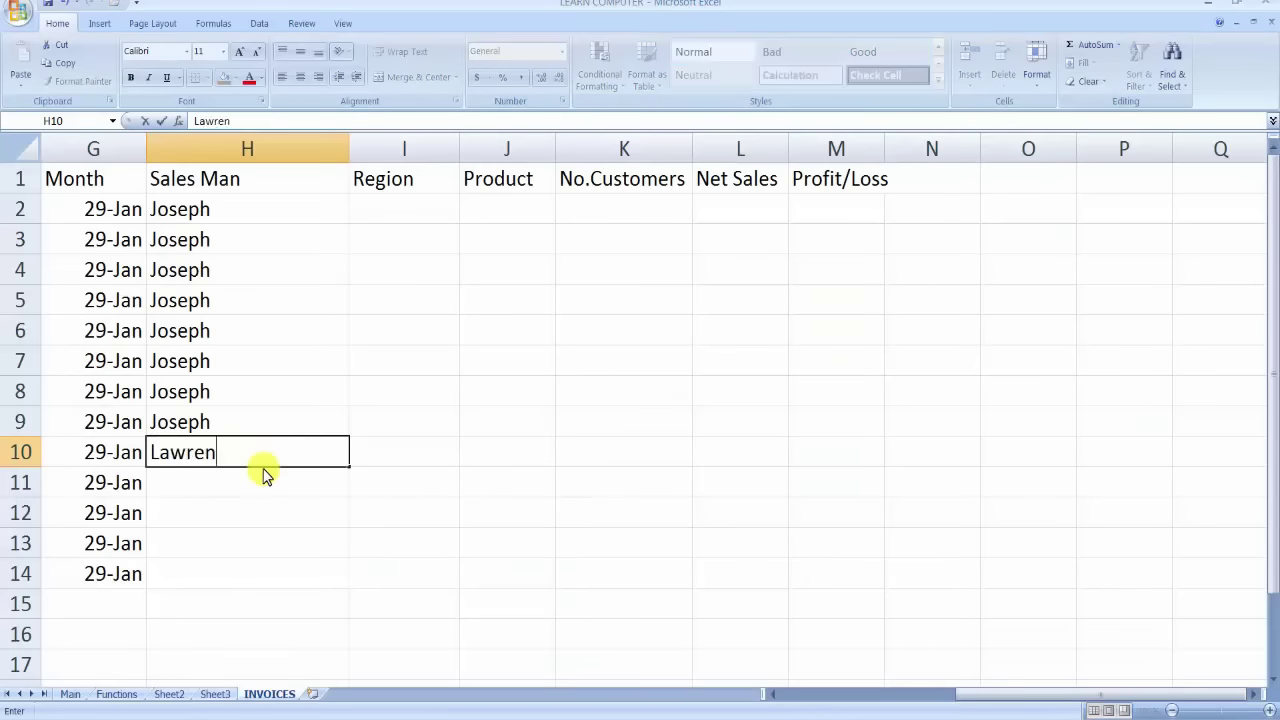
{"action": "key", "text": "ctrl+Return"}
{"action": "double_click", "coordinate": [349, 467]}
Step: Enter the regions North, North, West and West in I2:I5
{"action": "left_click", "coordinate": [394, 209]}
{"action": "key", "text": "alt+Tab"}
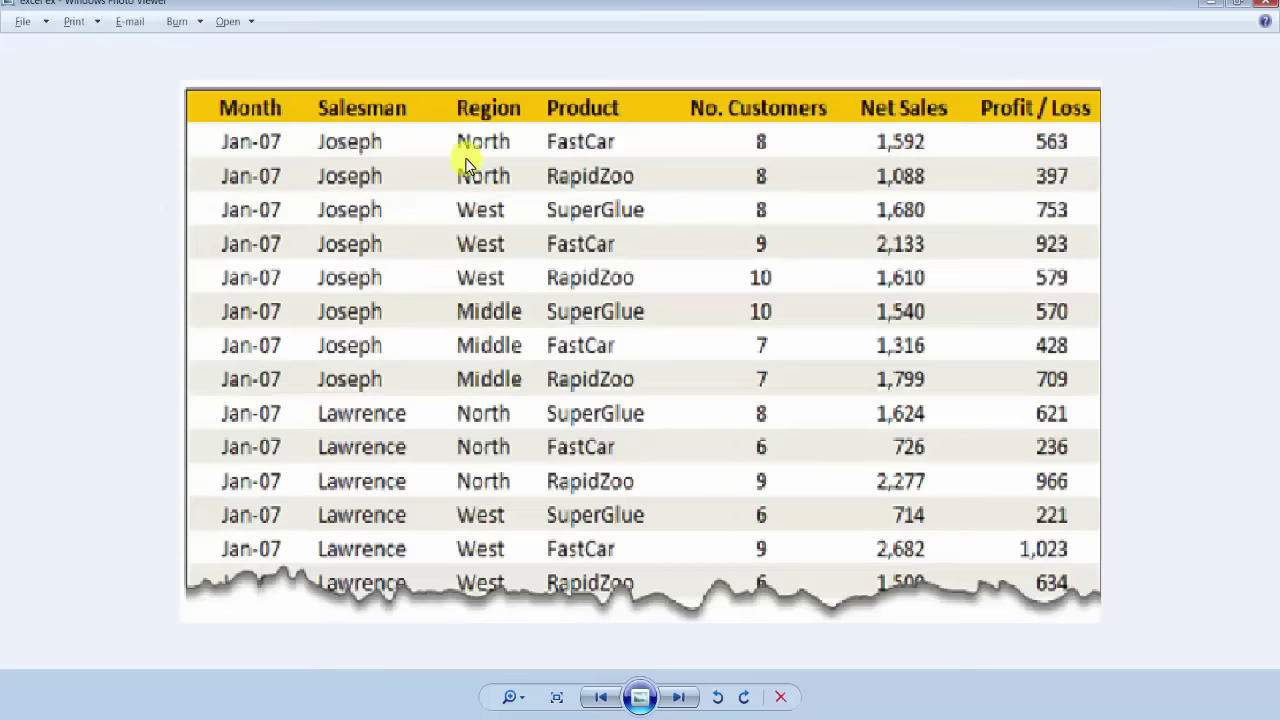
{"action": "key", "text": "alt+Tab"}
{"action": "type", "text": "North"}
{"action": "key", "text": "Return"}
{"action": "type", "text": "North"}
{"action": "key", "text": "Return"}
{"action": "key", "text": "alt+Tab"}
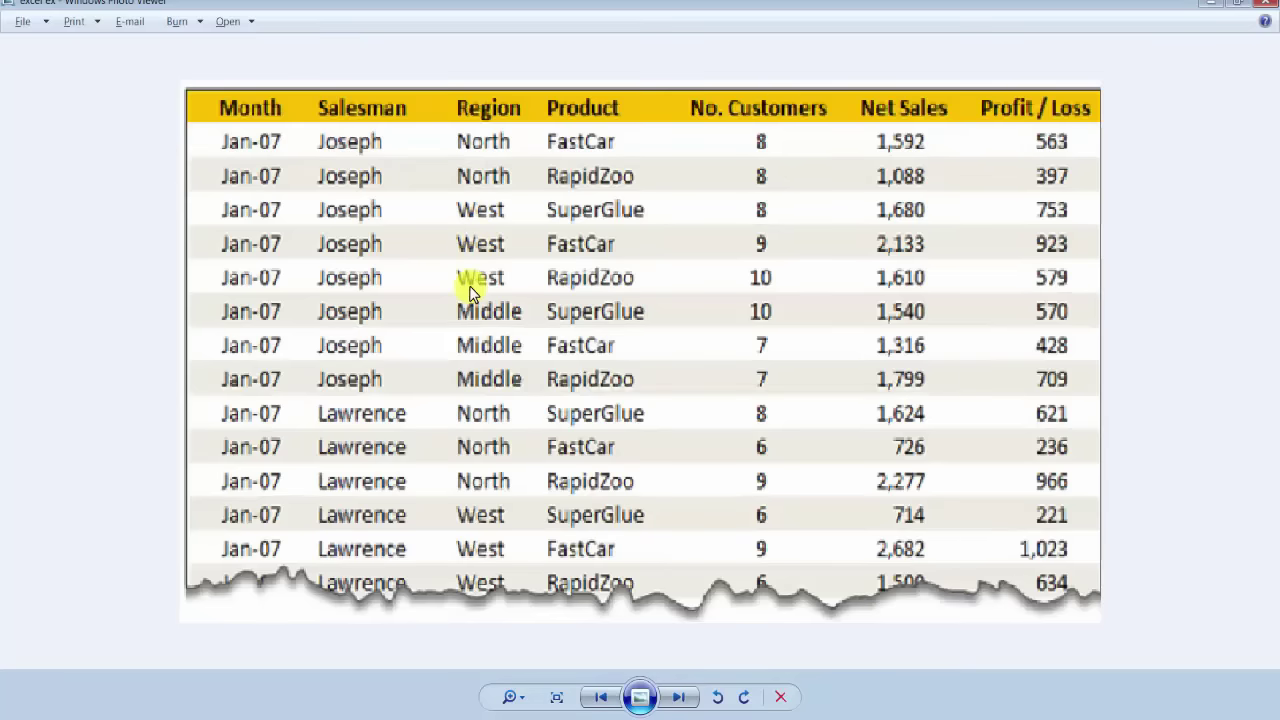
{"action": "key", "text": "alt+Tab"}
{"action": "type", "text": "West"}
{"action": "key", "text": "Return"}
{"action": "type", "text": "West"}
{"action": "key", "text": "Return"}
{"action": "type", "text": "W"}
{"action": "key", "text": "alt+Tab"}
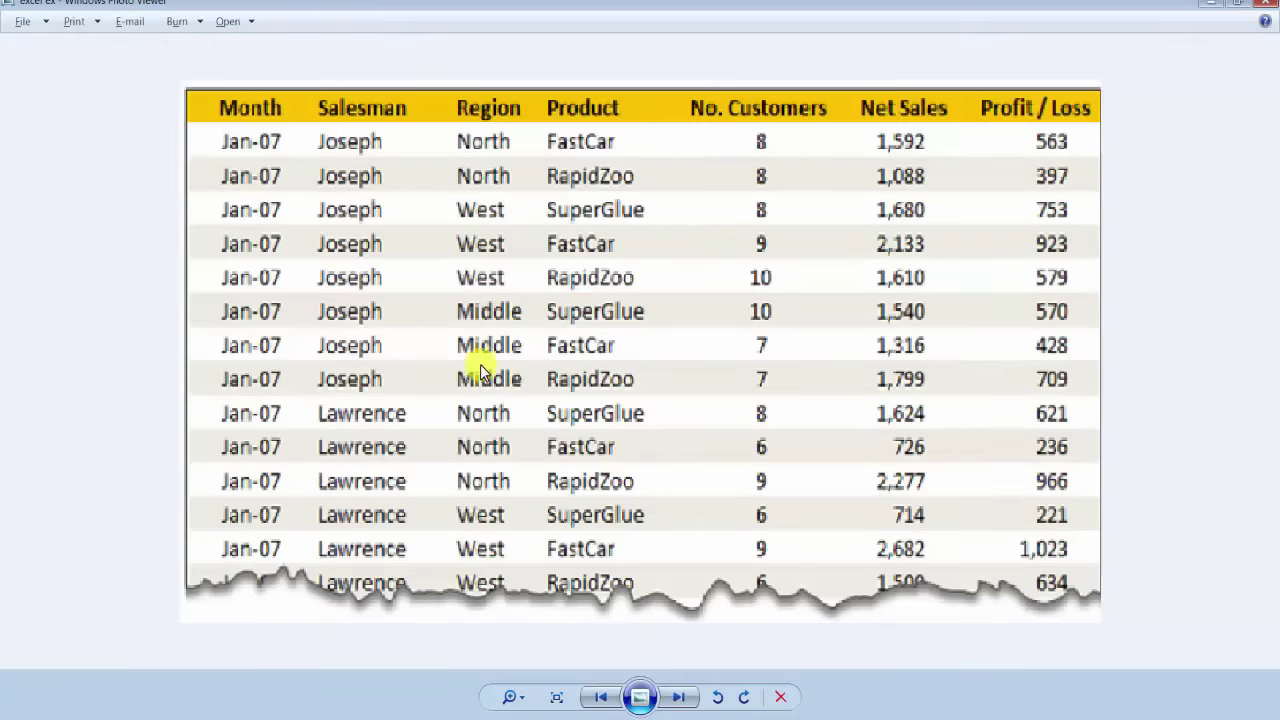
{"action": "key", "text": "alt+Tab"}
Step: Fill the remaining Region cells down to I14 with Middle, North and West
{"action": "key", "text": "Return"}
{"action": "type", "text": "Middle"}
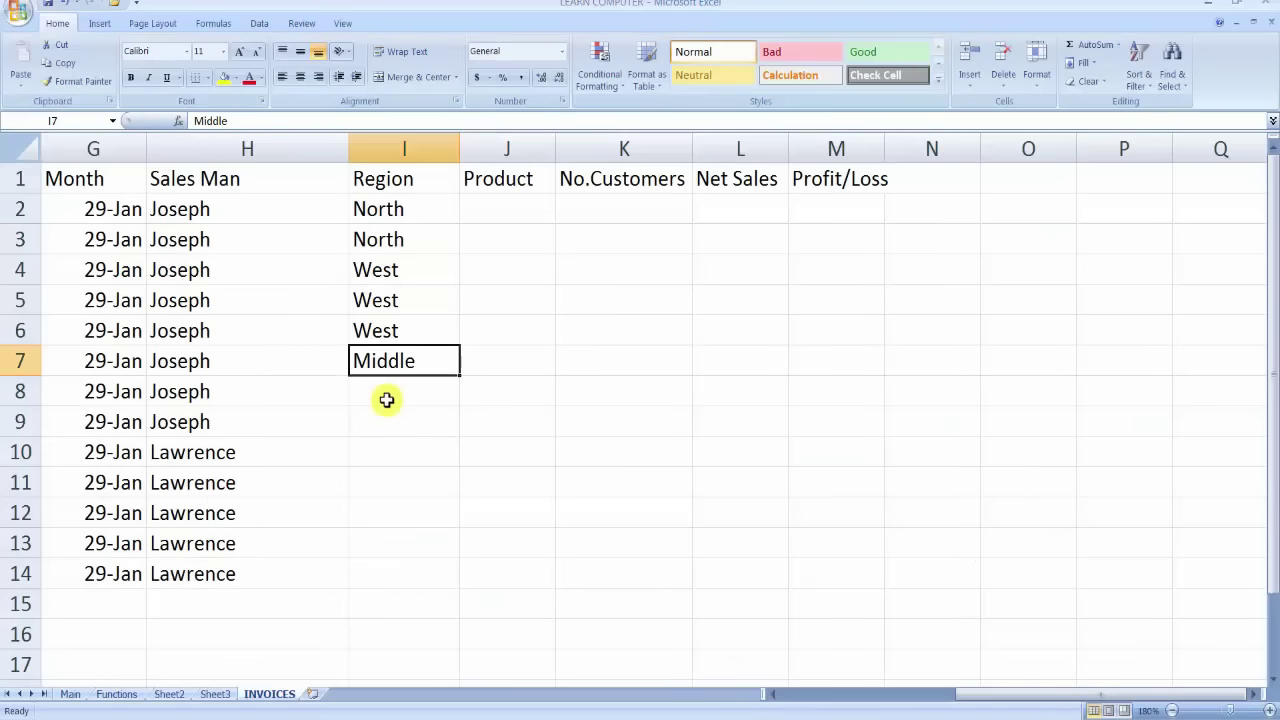
{"action": "key", "text": "Return"}
{"action": "type", "text": "m"}
{"action": "key", "text": "Return"}
{"action": "type", "text": "m"}
{"action": "key", "text": "alt+Tab"}
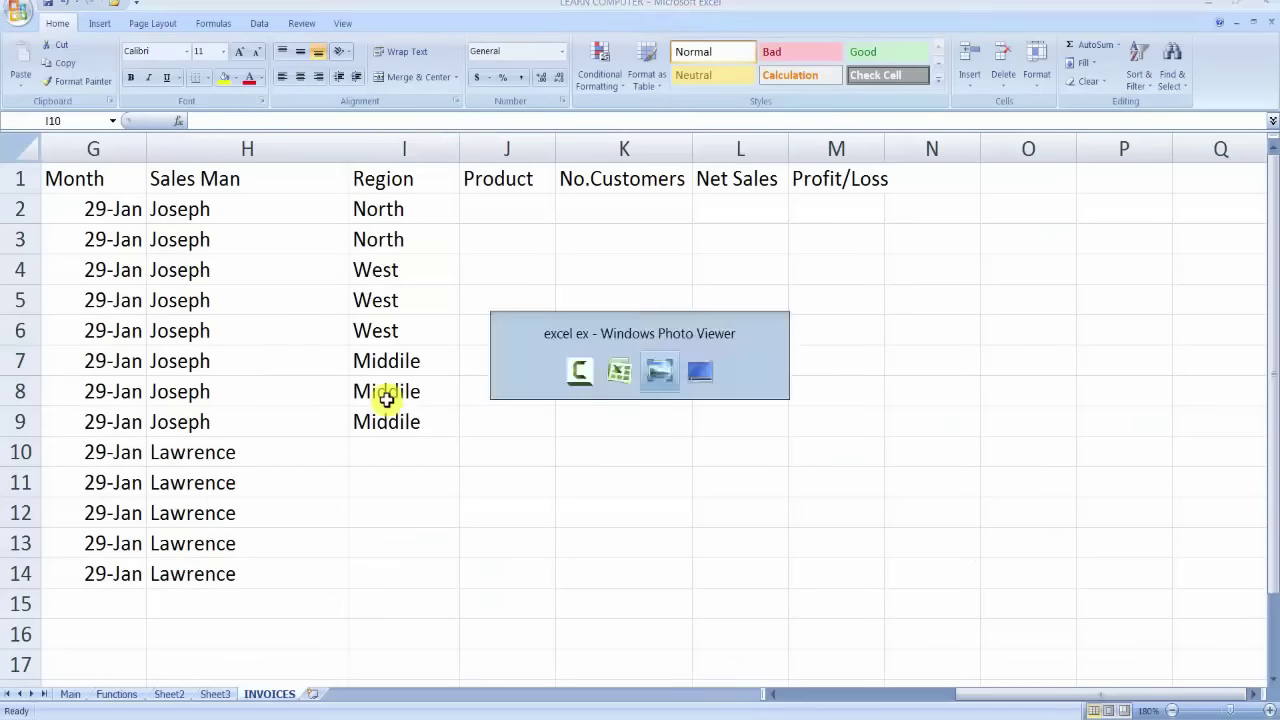
{"action": "key", "text": "alt+Tab"}
{"action": "key", "text": "Return"}
{"action": "type", "text": "N"}
{"action": "key", "text": "Return"}
{"action": "type", "text": "n n"}
{"action": "key", "text": "Return"}
{"action": "type", "text": "w"}
{"action": "key", "text": "Return"}
{"action": "type", "text": "w"}
{"action": "key", "text": "Return"}
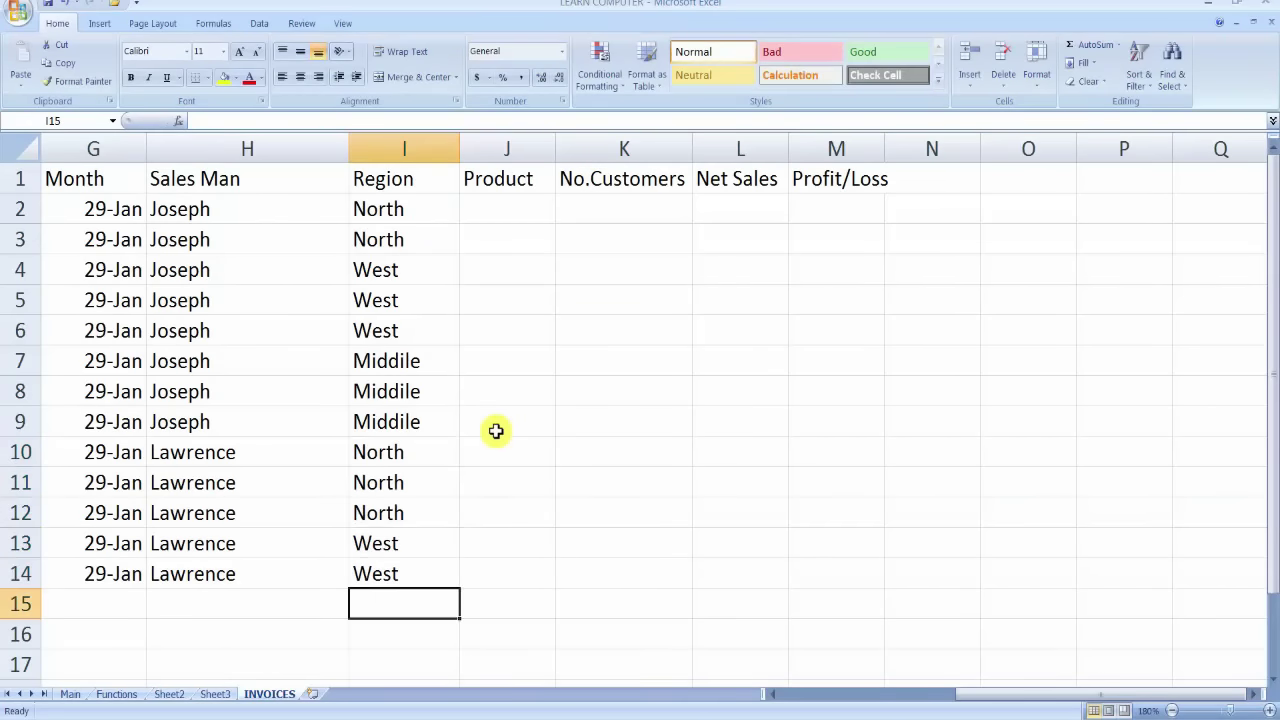
{"action": "left_click", "coordinate": [489, 210]}
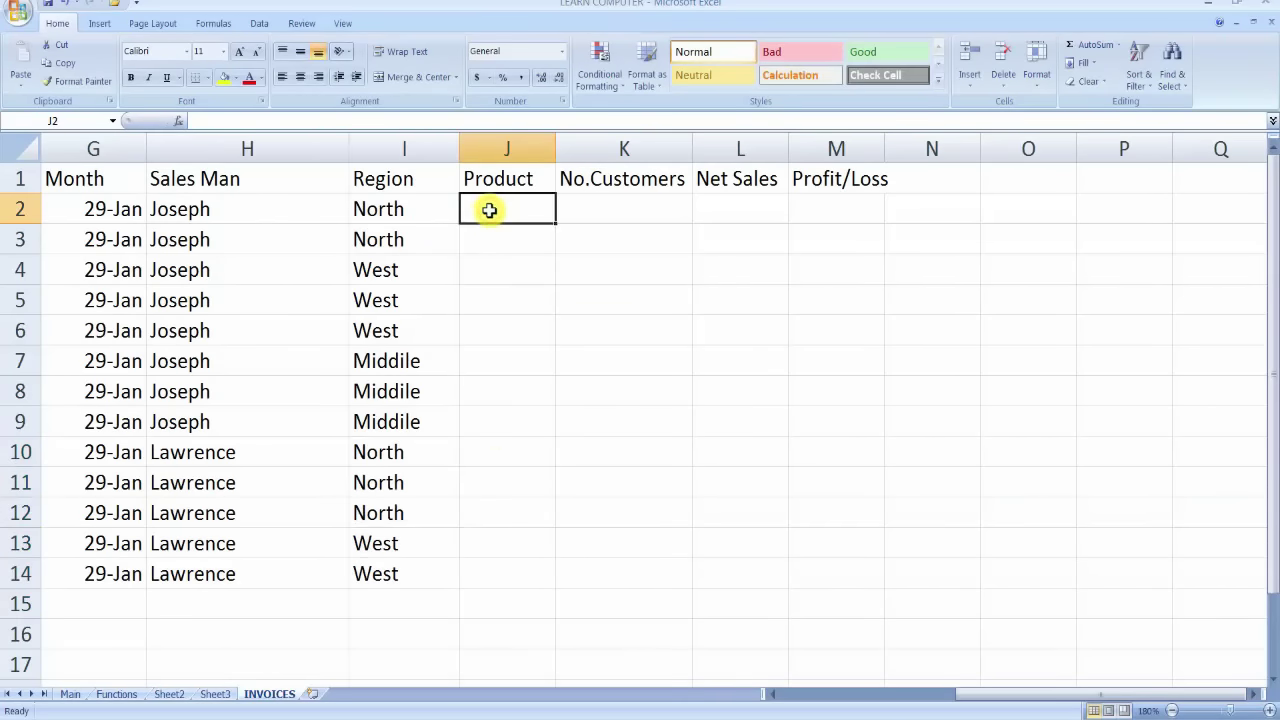
Step: Enter Fast Car, Rapid Zoo and SuperGlue in J2:J4, checking the reference table
{"action": "key", "text": "alt+Tab"}
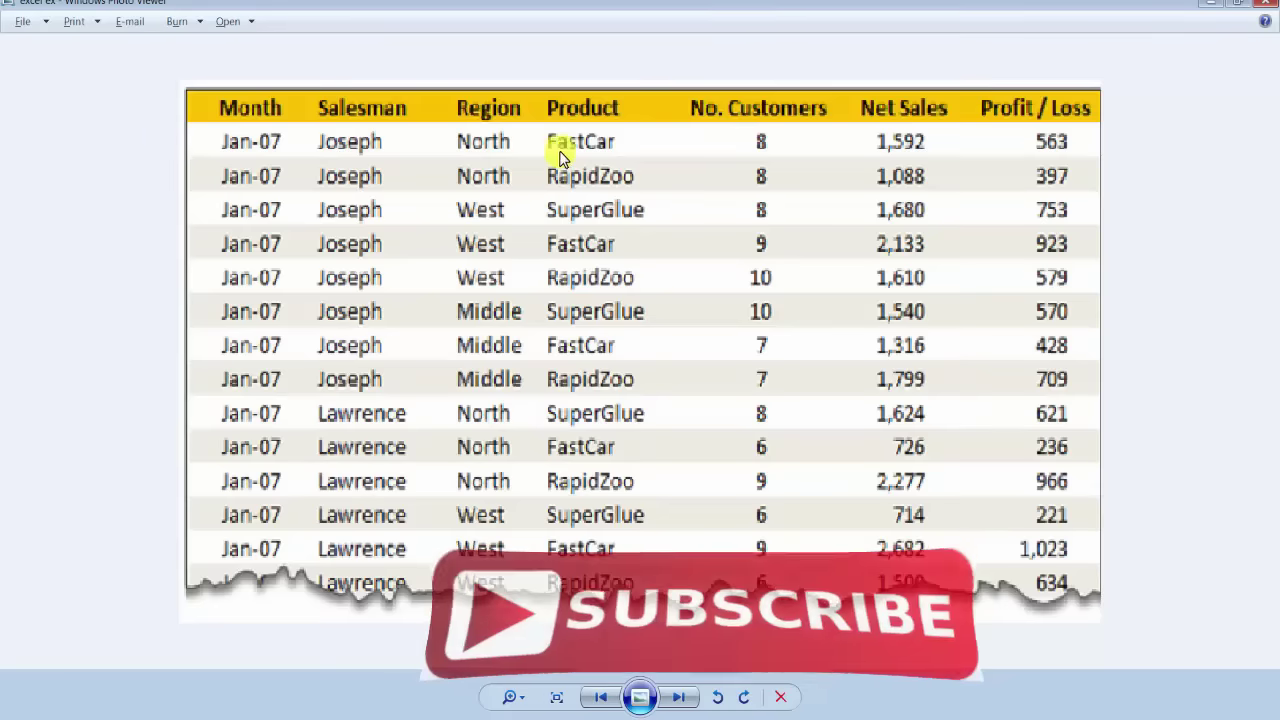
{"action": "key", "text": "alt+Tab"}
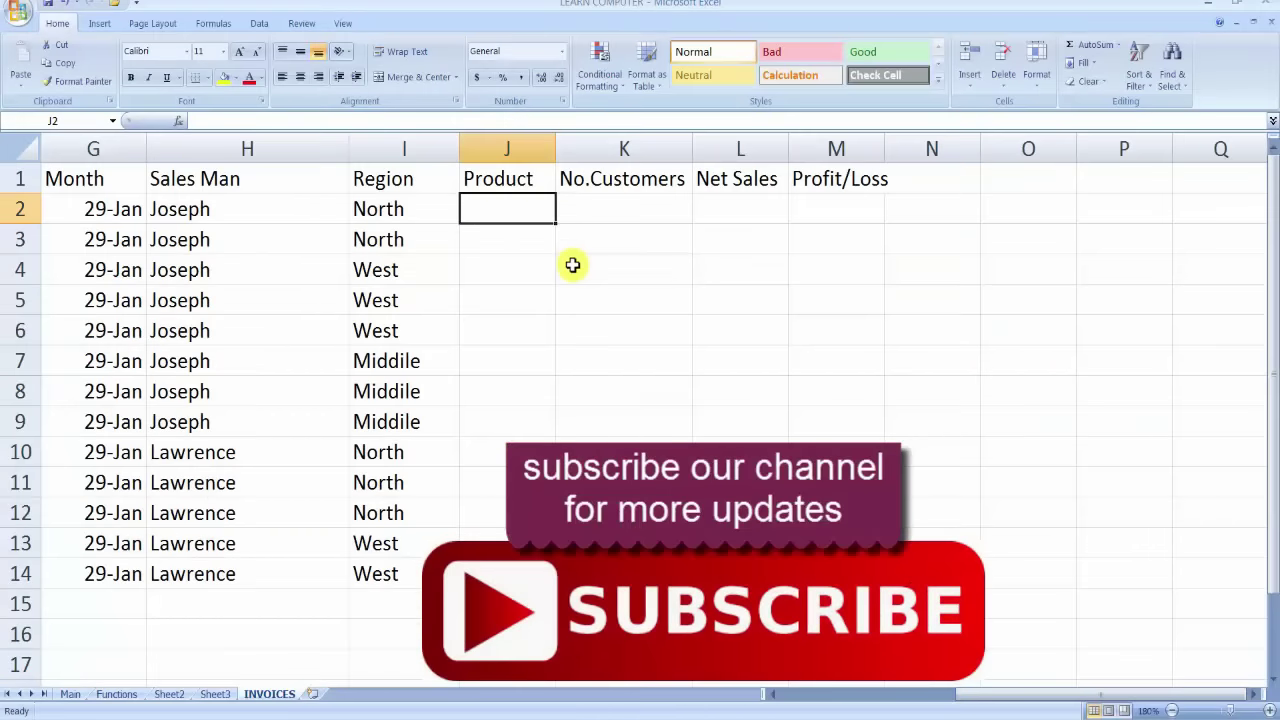
{"action": "type", "text": "Fast"}
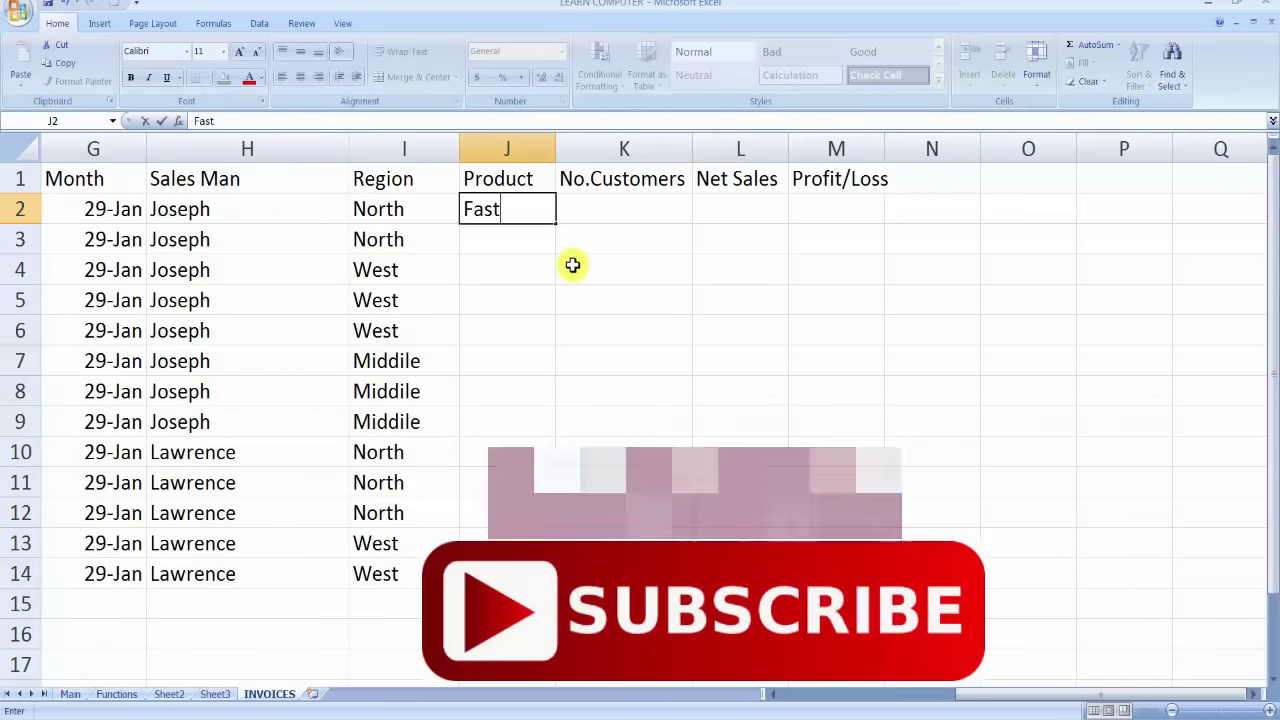
{"action": "type", "text": " Car"}
{"action": "key", "text": "Return"}
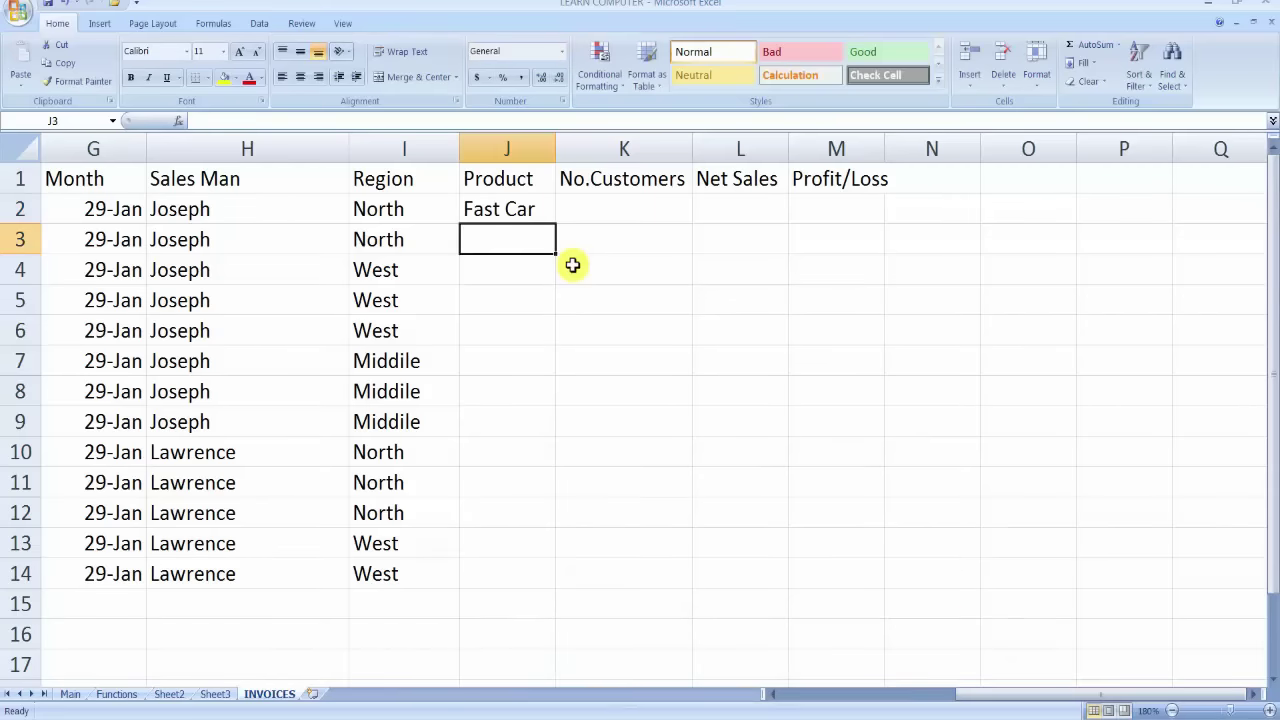
{"action": "key", "text": "alt+Tab"}
{"action": "key", "text": "alt+Tab"}
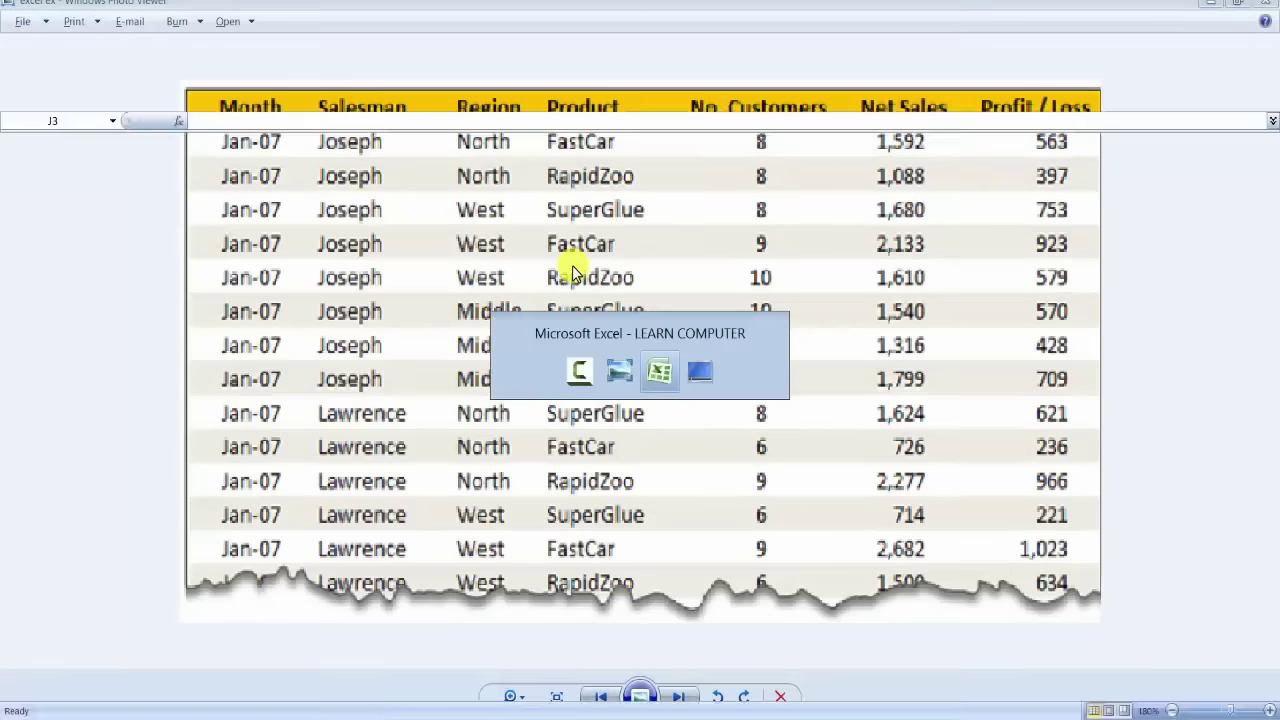
{"action": "type", "text": "Rapi"}
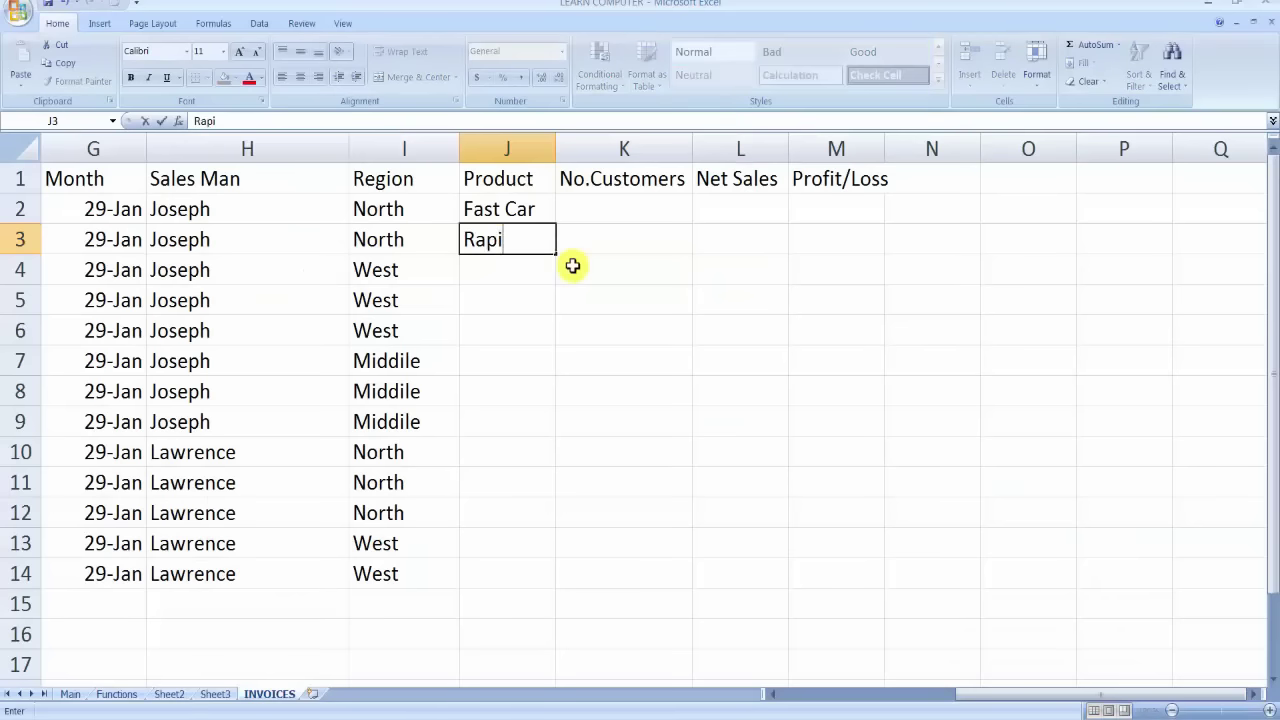
{"action": "type", "text": "d Zoo"}
{"action": "key", "text": "Return"}
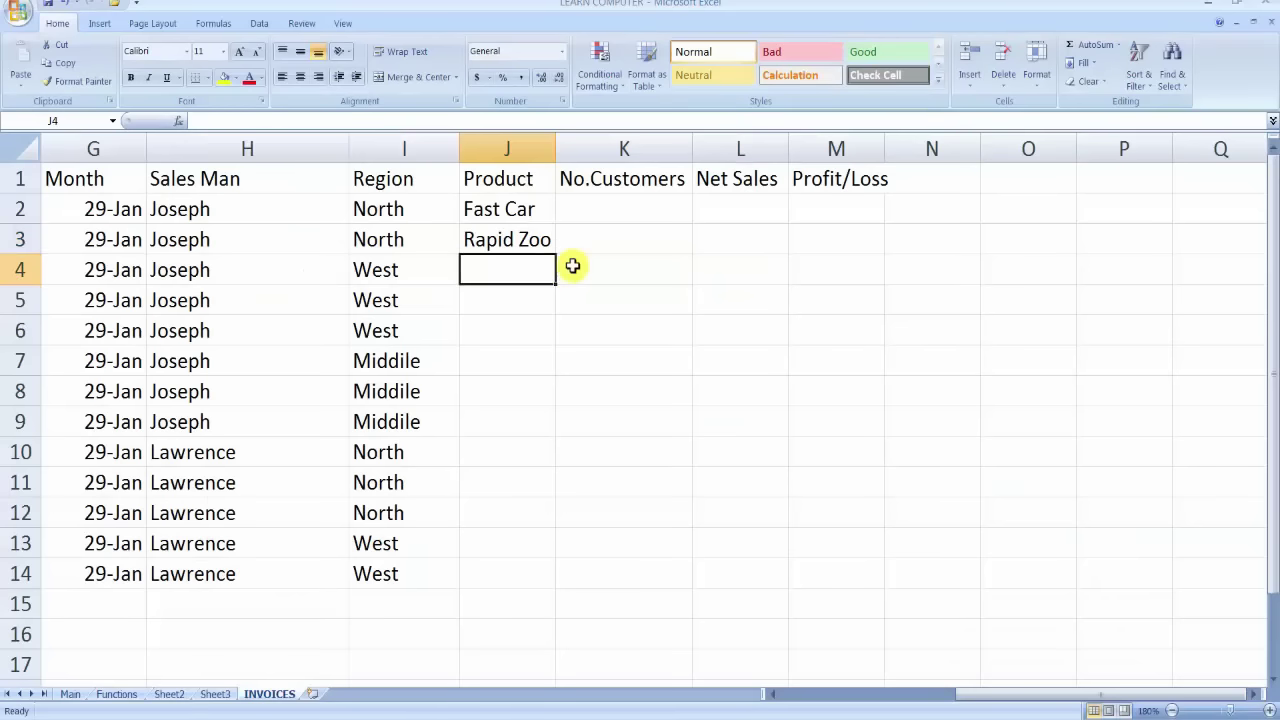
{"action": "key", "text": "alt+Tab"}
{"action": "key", "text": "alt+Tab"}
{"action": "type", "text": "superg"}
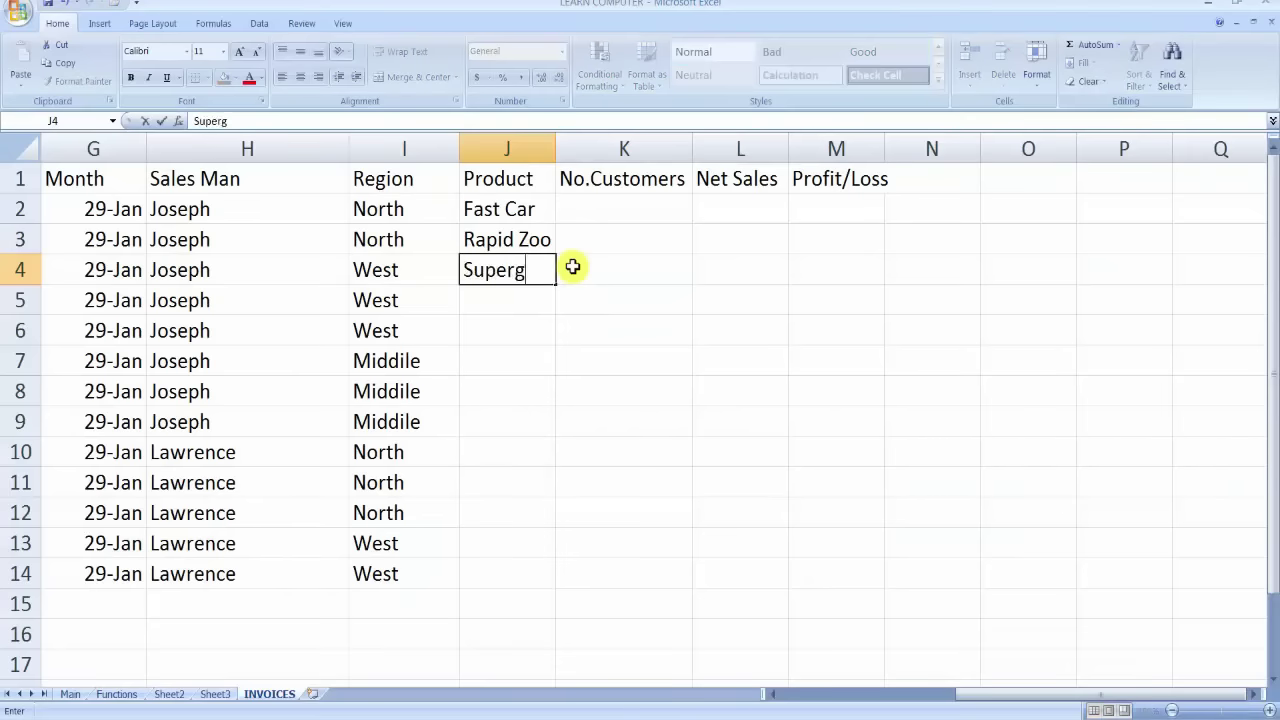
{"action": "type", "text": "Glue"}
{"action": "key", "text": "Return"}
Step: Use AutoComplete to fill J5:J9 with Fast Car, Rapid Zoo, SuperGlue, Fast Car, Rapid Zoo
{"action": "key", "text": "alt+Tab"}
{"action": "key", "text": "alt+Tab"}
{"action": "type", "text": "f"}
{"action": "key", "text": "Return"}
{"action": "type", "text": "r"}
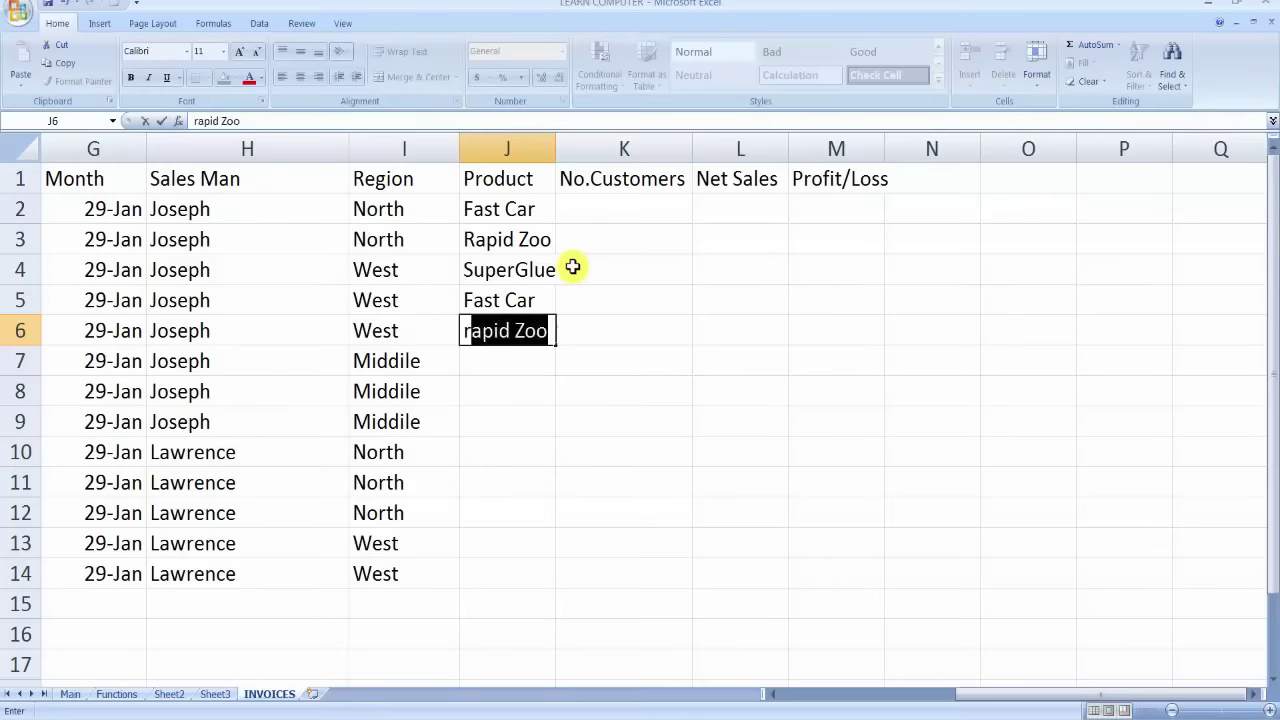
{"action": "type", "text": "ap"}
{"action": "key", "text": "Return"}
{"action": "key", "text": "alt+Tab"}
{"action": "key", "text": "alt+Tab"}
{"action": "type", "text": "s"}
{"action": "key", "text": "Return"}
{"action": "key", "text": "alt+Tab"}
{"action": "key", "text": "alt+Tab"}
{"action": "type", "text": "f"}
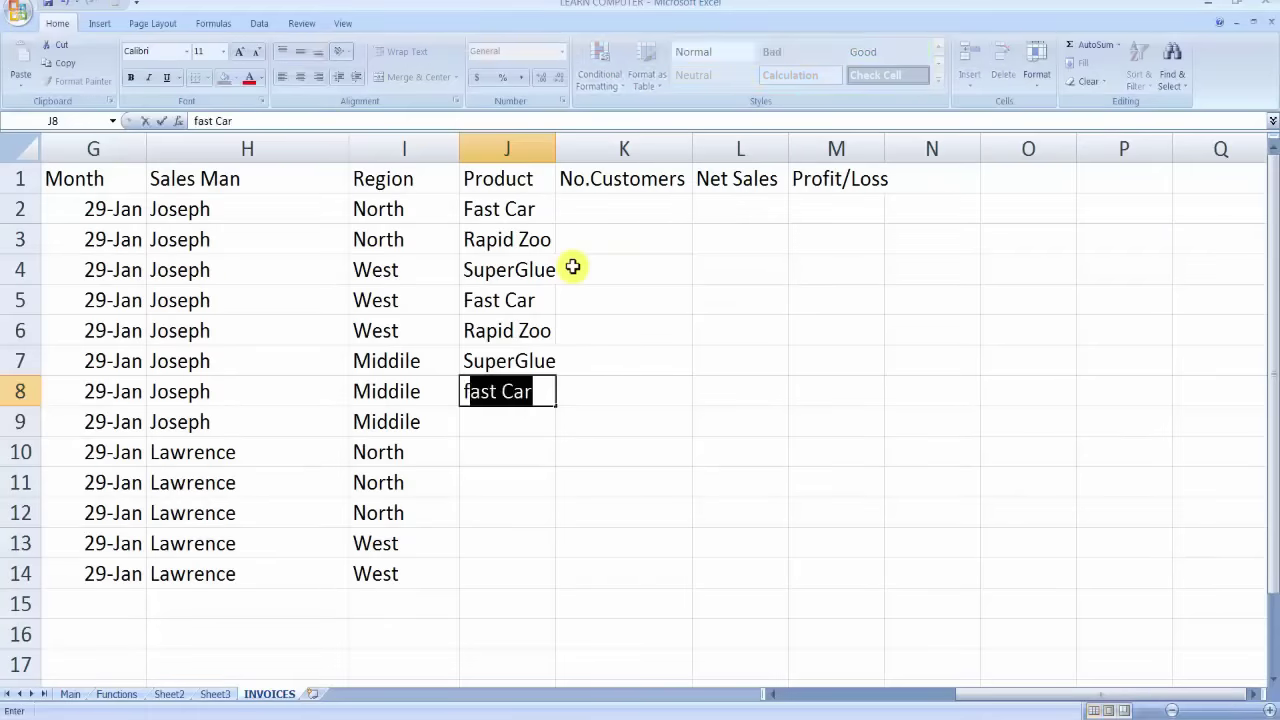
{"action": "key", "text": "Return"}
{"action": "key", "text": "alt+Tab"}
Step: Continue the pattern in J10:J13 with SuperGlue, Fast Car, Rapid Zoo and SuperGlue
{"action": "key", "text": "alt+Tab"}
{"action": "type", "text": "r"}
{"action": "key", "text": "Return"}
{"action": "type", "text": "s"}
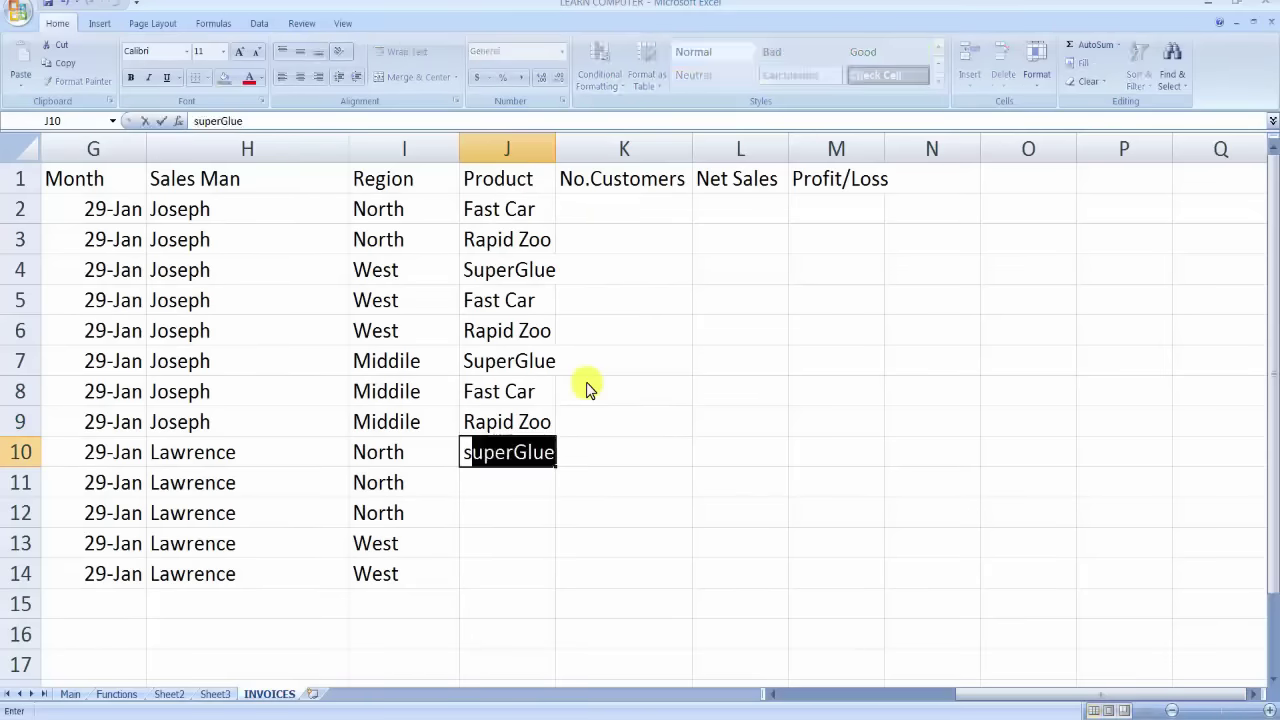
{"action": "key", "text": "Return"}
{"action": "key", "text": "alt+Tab"}
{"action": "key", "text": "alt+Tab"}
{"action": "type", "text": "f"}
{"action": "key", "text": "Return"}
{"action": "key", "text": "alt+Tab"}
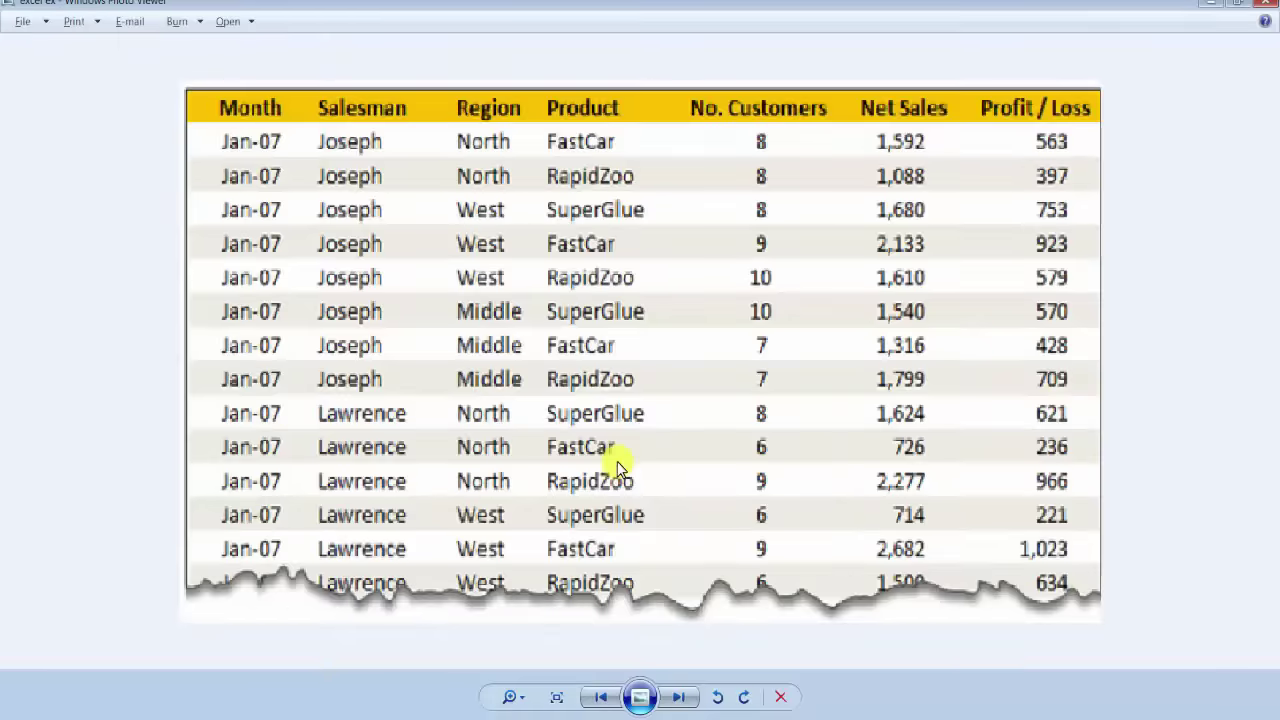
{"action": "key", "text": "alt+Tab"}
{"action": "type", "text": "r"}
{"action": "key", "text": "Return"}
{"action": "type", "text": "s"}
{"action": "key", "text": "Return"}
Step: Finish J14 with Fast Car and enter 8 as the first customer count in K2
{"action": "type", "text": "f"}
{"action": "key", "text": "Return"}
{"action": "key", "text": "Up"}
{"action": "key", "text": "Up"}
{"action": "key", "text": "Up"}
{"action": "key", "text": "Up"}
{"action": "key", "text": "Up"}
{"action": "key", "text": "Up"}
{"action": "key", "text": "Up"}
{"action": "key", "text": "Up"}
{"action": "key", "text": "Up"}
{"action": "key", "text": "Up"}
{"action": "key", "text": "Up"}
{"action": "key", "text": "Up"}
{"action": "key", "text": "Right"}
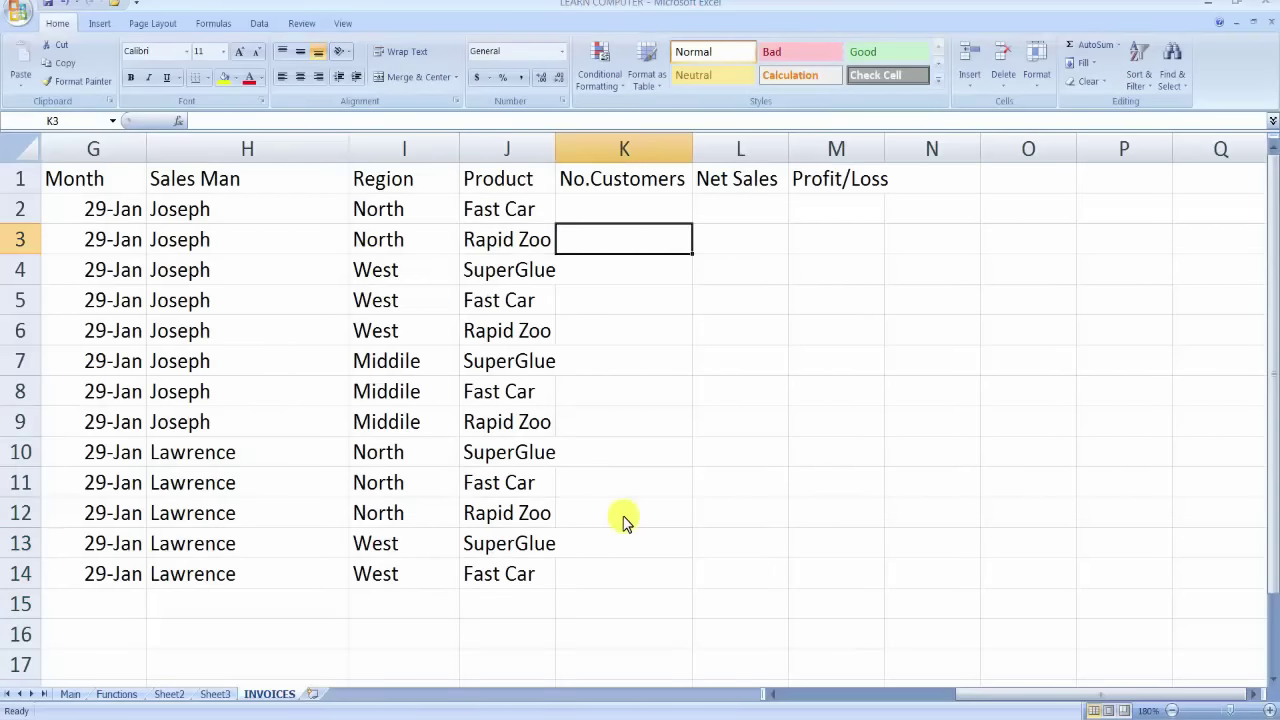
{"action": "key", "text": "Up"}
{"action": "key", "text": "alt+Tab"}
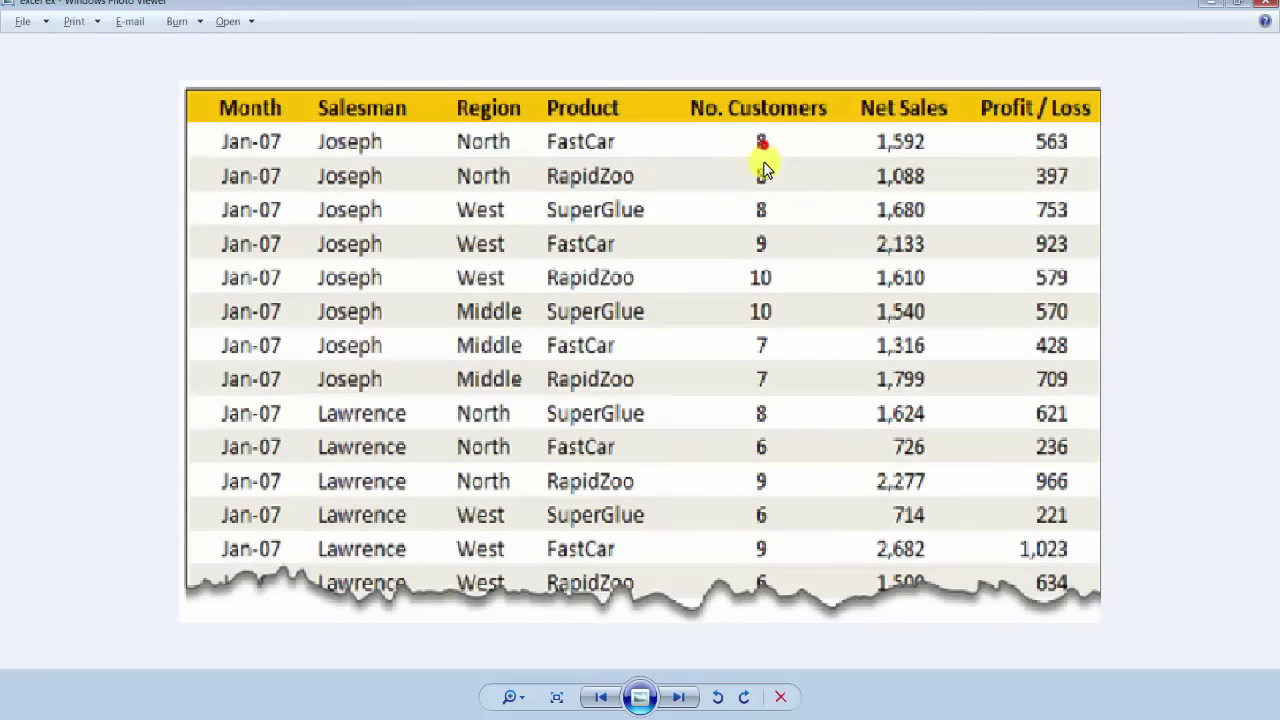
{"action": "key", "text": "alt+Tab"}
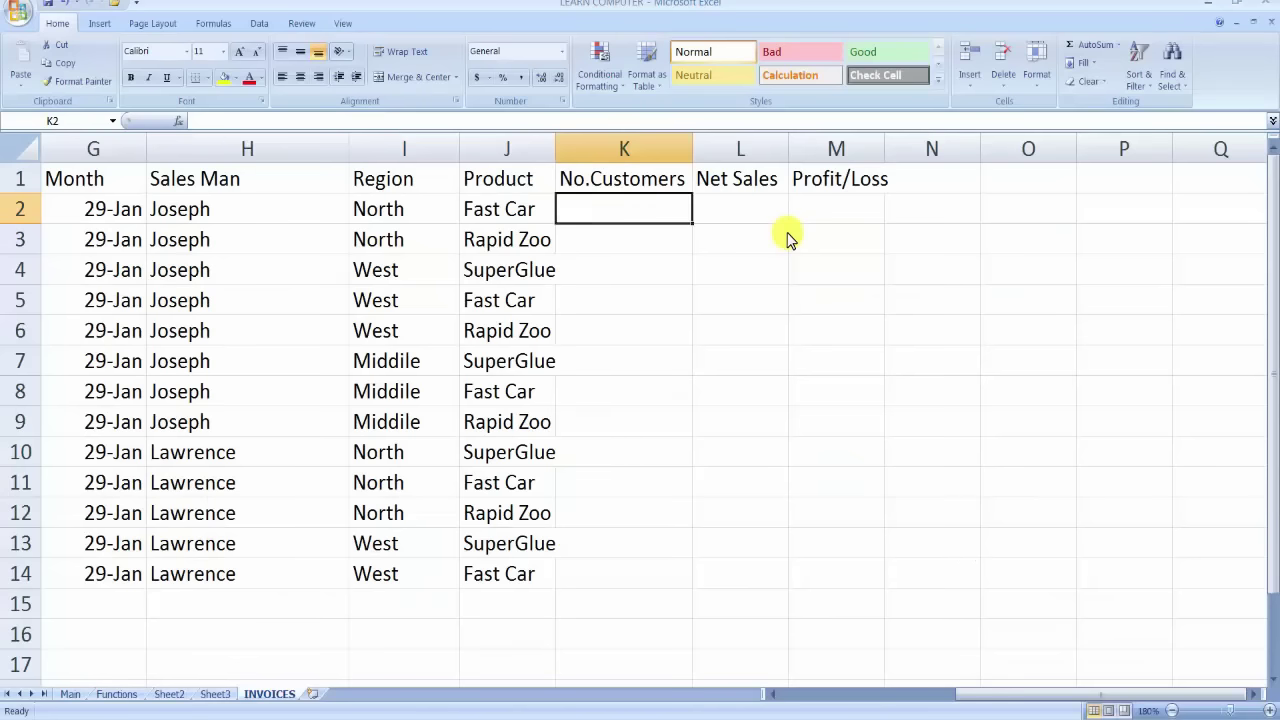
{"action": "type", "text": "8"}
{"action": "key", "text": "Return"}
Step: Enter customer counts 8, 8, 9, 10 and 10 in K3:K7
{"action": "key", "text": "alt"}
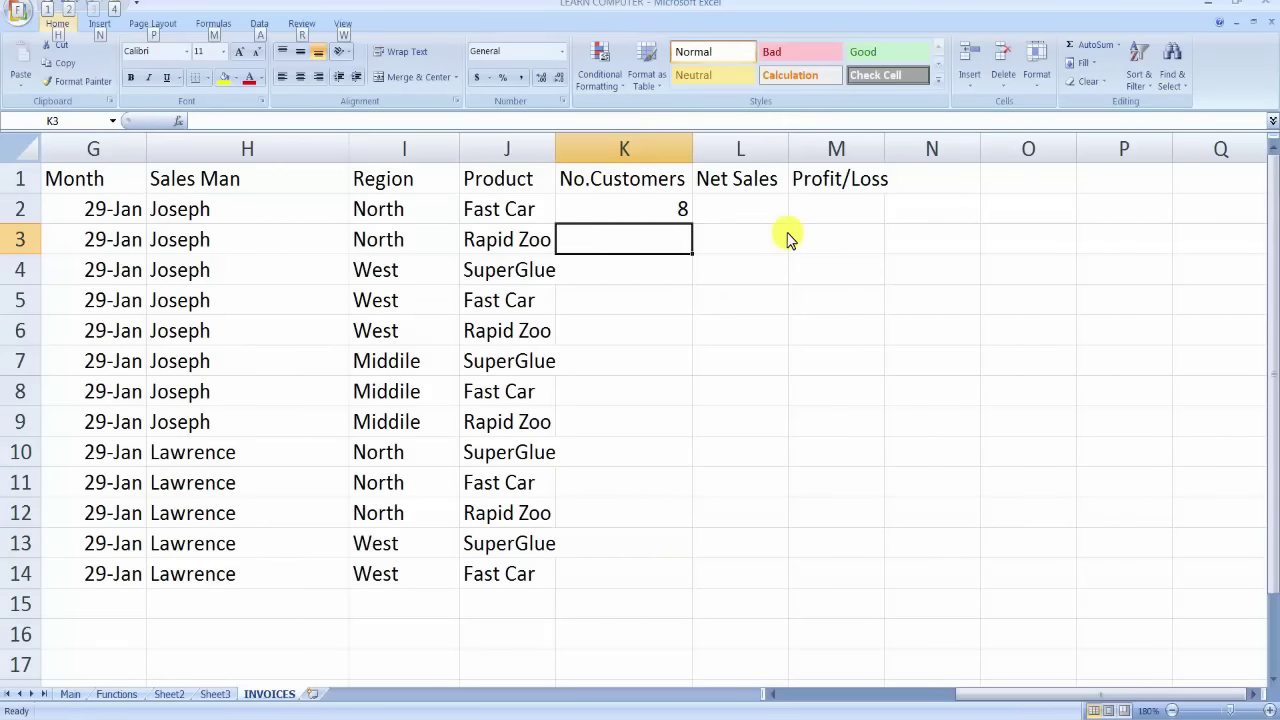
{"action": "type", "text": "8"}
{"action": "key", "text": "Return"}
{"action": "type", "text": "8"}
{"action": "key", "text": "Return"}
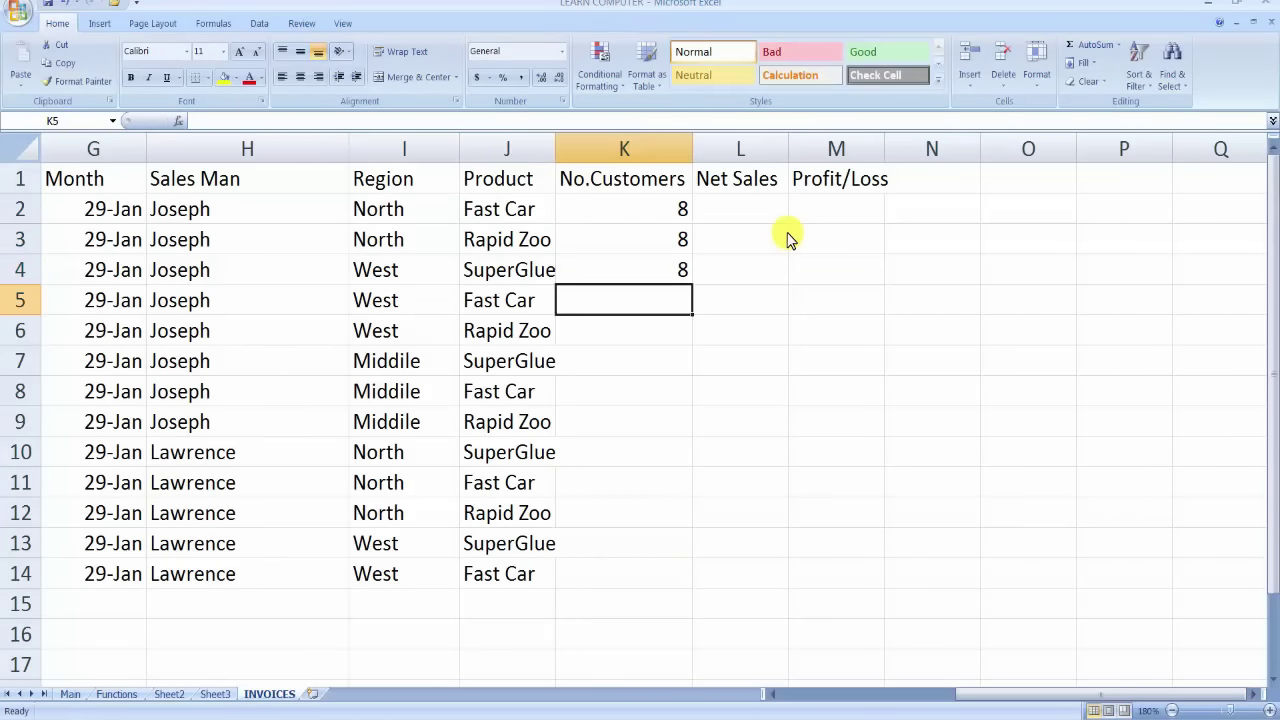
{"action": "type", "text": "9"}
{"action": "key", "text": "Return"}
{"action": "key", "text": "alt+Tab"}
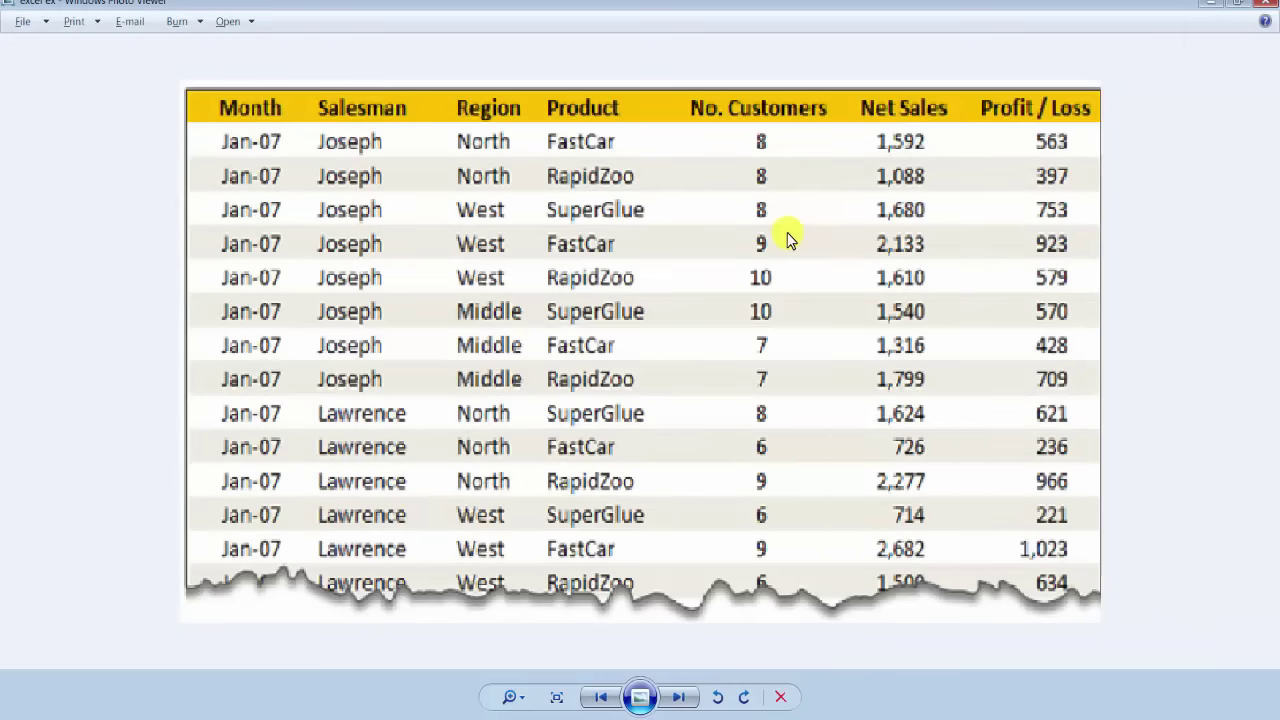
{"action": "key", "text": "alt+Tab"}
{"action": "type", "text": "10"}
{"action": "key", "text": "Return"}
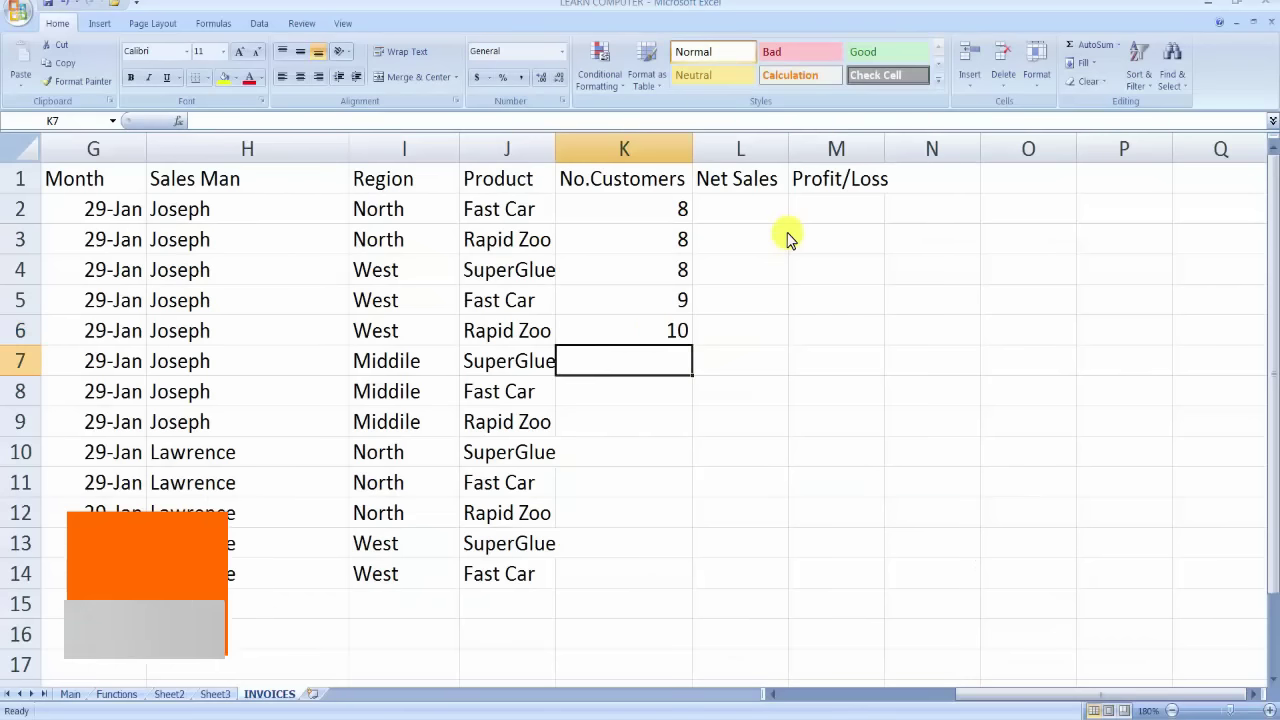
{"action": "type", "text": "10"}
{"action": "key", "text": "Return"}
Step: Enter the remaining customer counts 7, 7, 8, 6, 9, 6, 9 through K14
{"action": "key", "text": "alt+Tab"}
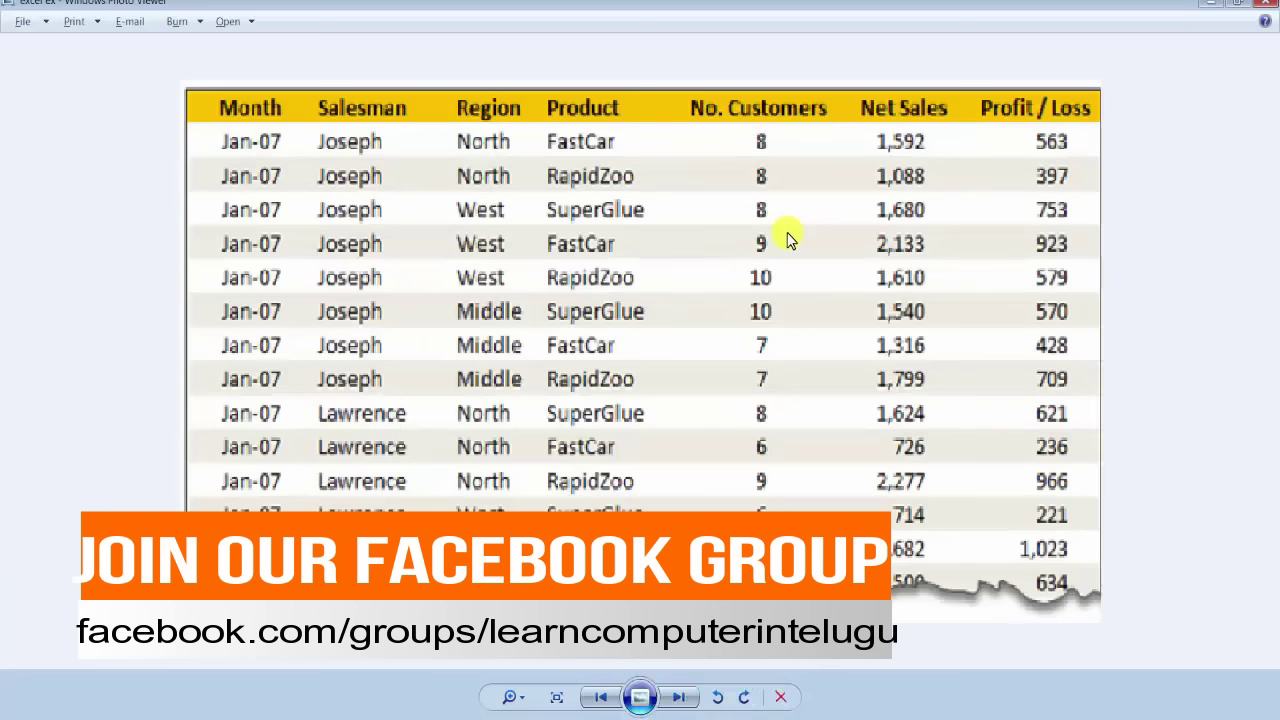
{"action": "key", "text": "alt+Tab"}
{"action": "key", "text": "alt+Tab"}
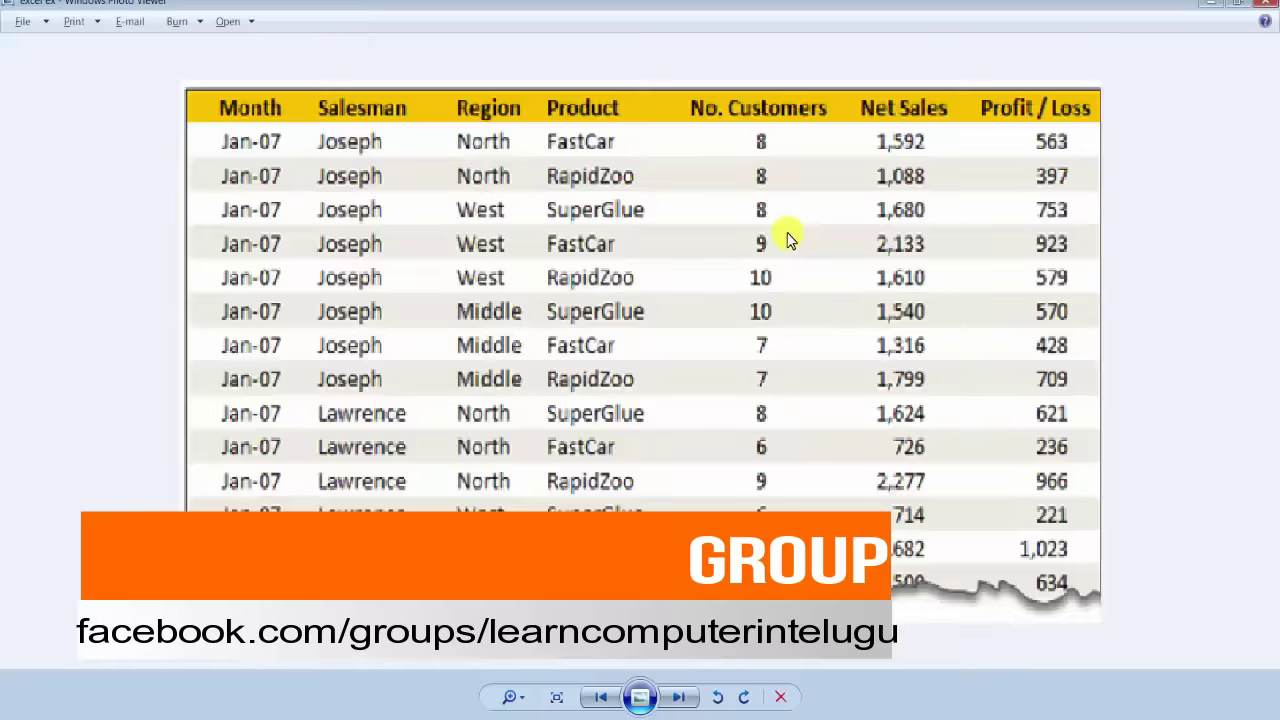
{"action": "key", "text": "alt+Tab"}
{"action": "type", "text": "7"}
{"action": "key", "text": "Return"}
{"action": "type", "text": "7"}
{"action": "key", "text": "Return"}
{"action": "key", "text": "alt+Tab"}
{"action": "key", "text": "alt+Tab"}
{"action": "type", "text": "8"}
{"action": "key", "text": "Return"}
{"action": "type", "text": "6"}
{"action": "key", "text": "Return"}
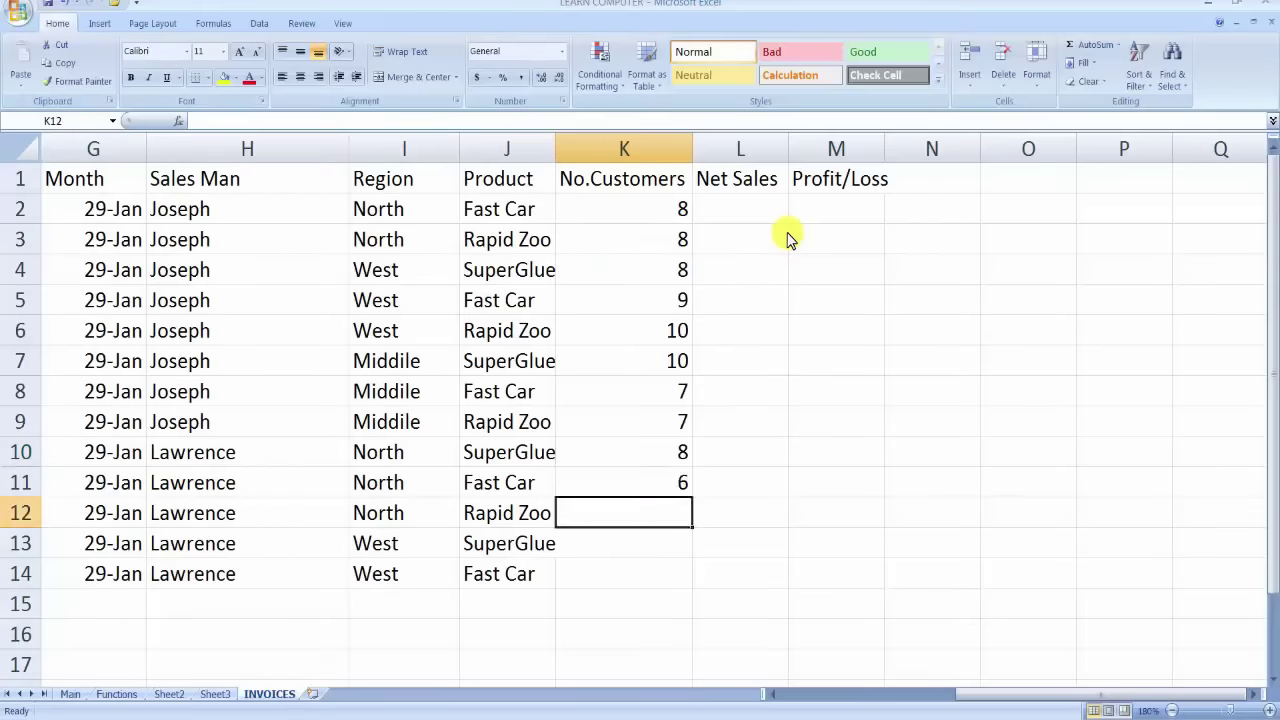
{"action": "key", "text": "alt+Tab"}
{"action": "key", "text": "alt+Tab"}
{"action": "type", "text": "9"}
{"action": "key", "text": "Return"}
{"action": "type", "text": "6"}
{"action": "key", "text": "Return"}
{"action": "type", "text": "9"}
{"action": "key", "text": "Return"}
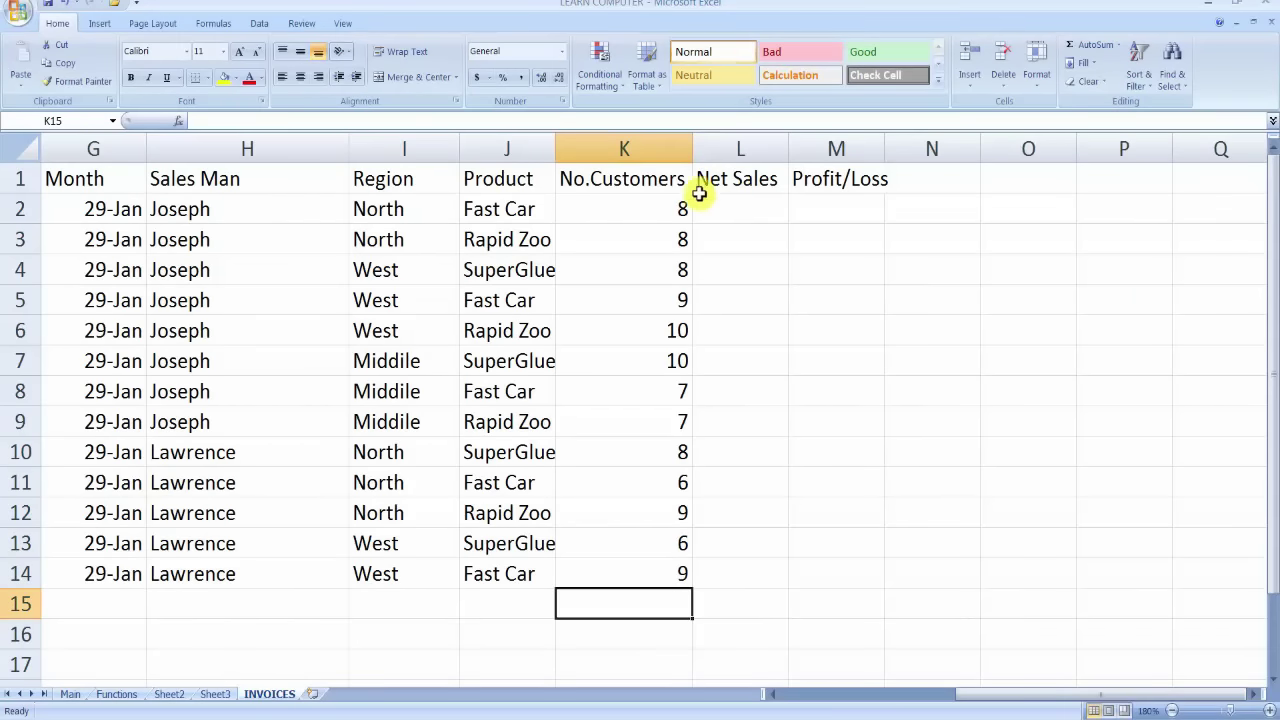
{"action": "left_click", "coordinate": [748, 205]}
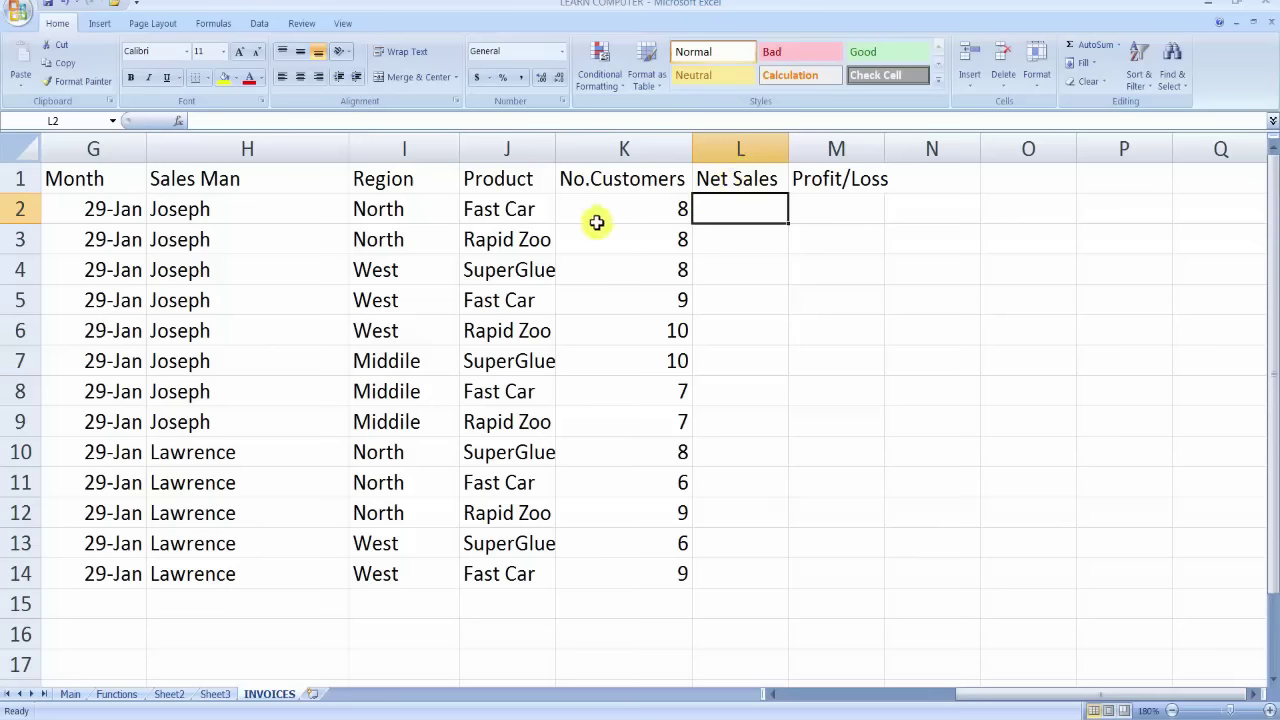
{"action": "key", "text": "alt+Tab"}
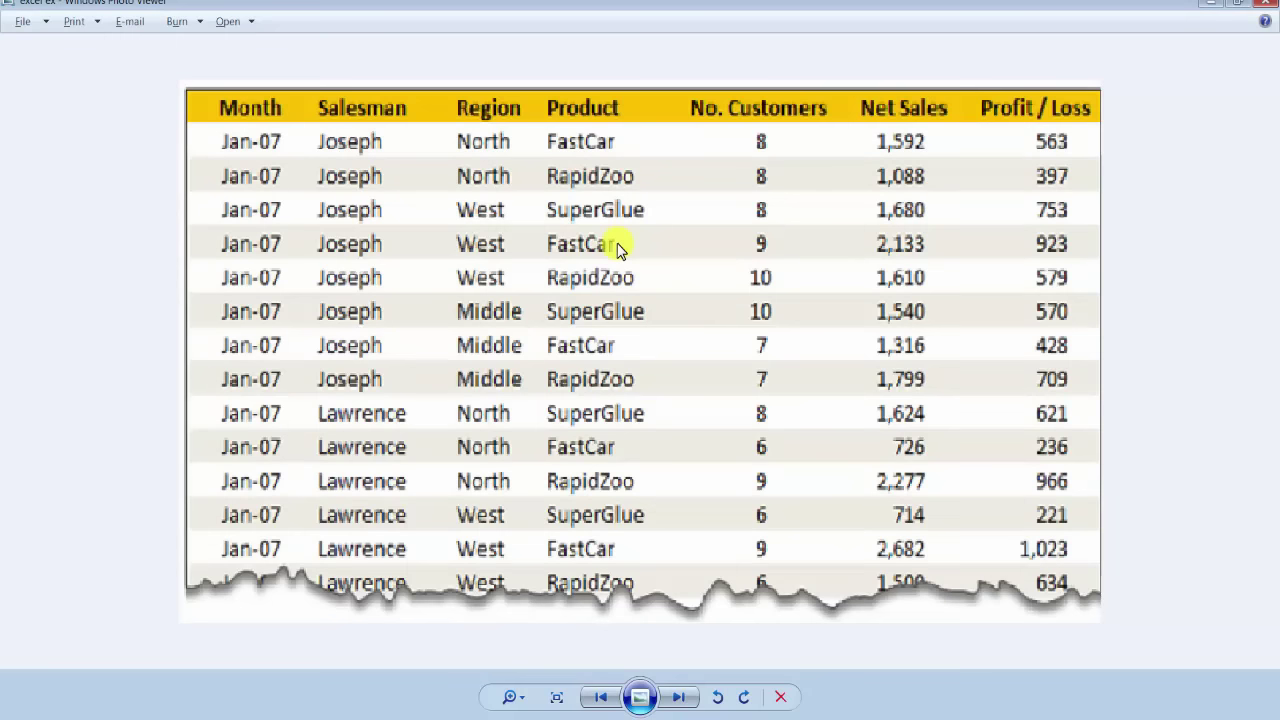
{"action": "key", "text": "alt+Tab"}
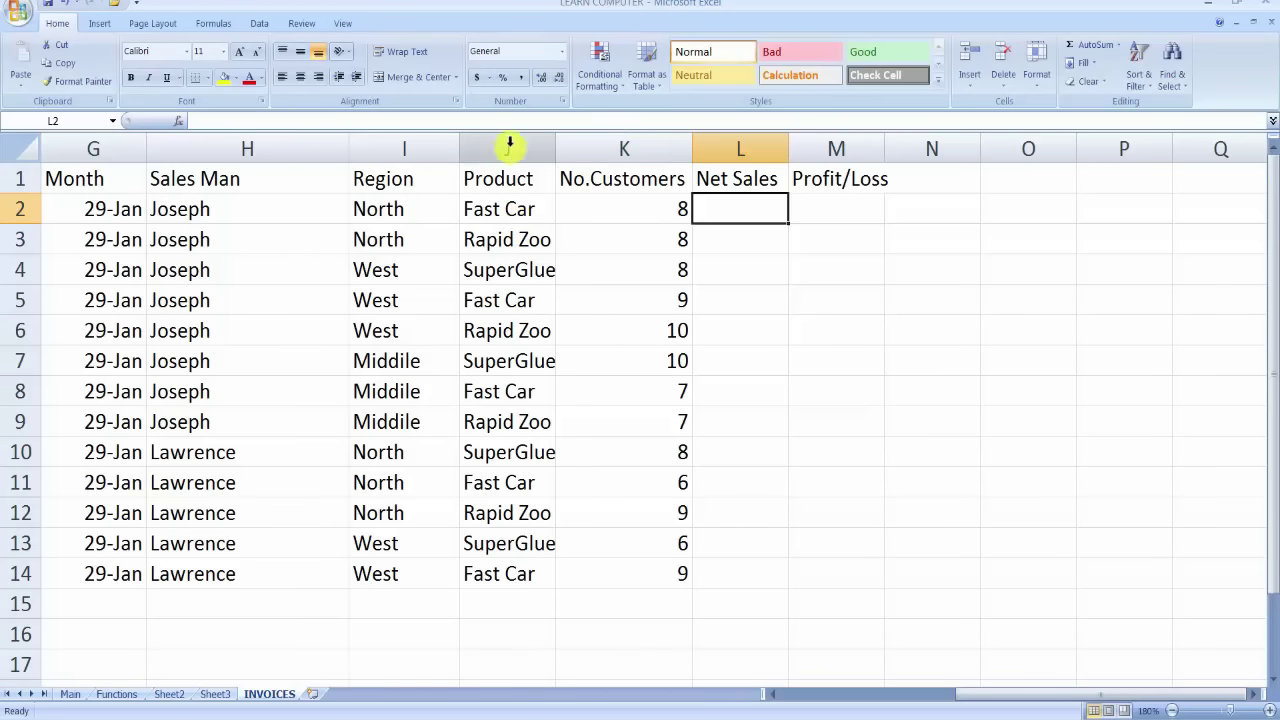
{"action": "left_click_drag", "start_coordinate": [124, 205], "coordinate": [836, 210]}
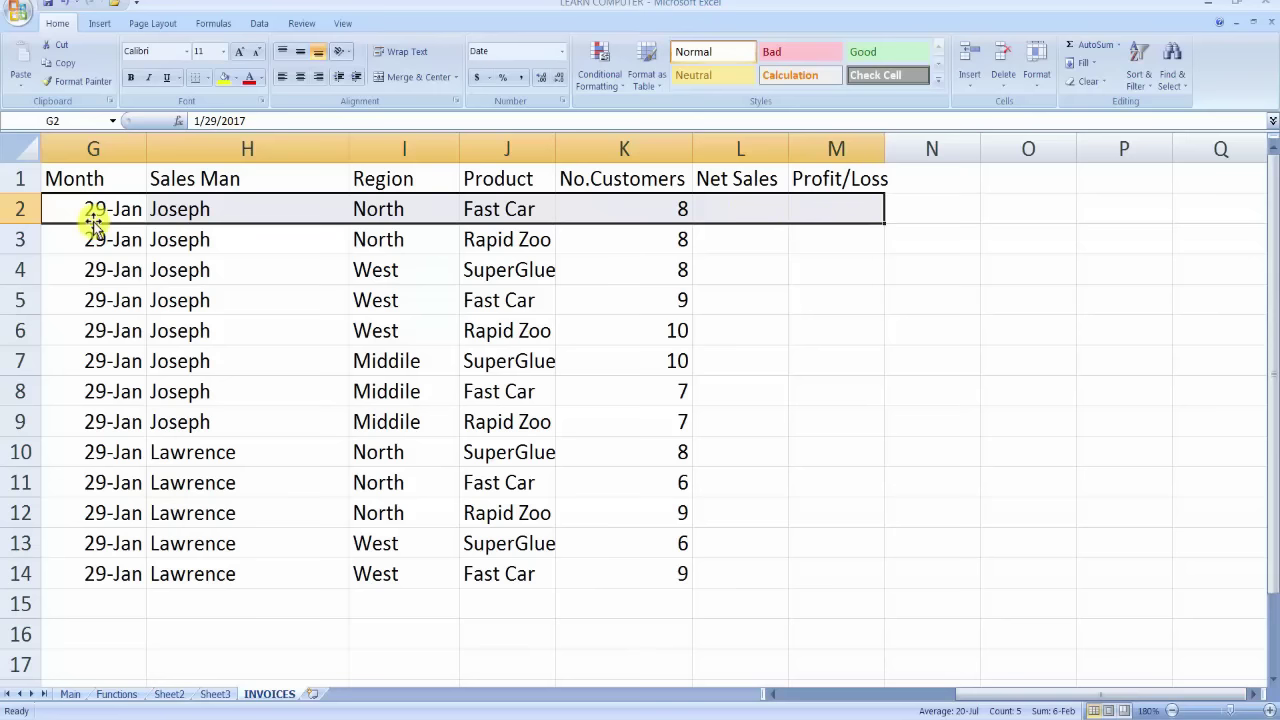
{"action": "left_click", "coordinate": [210, 210]}
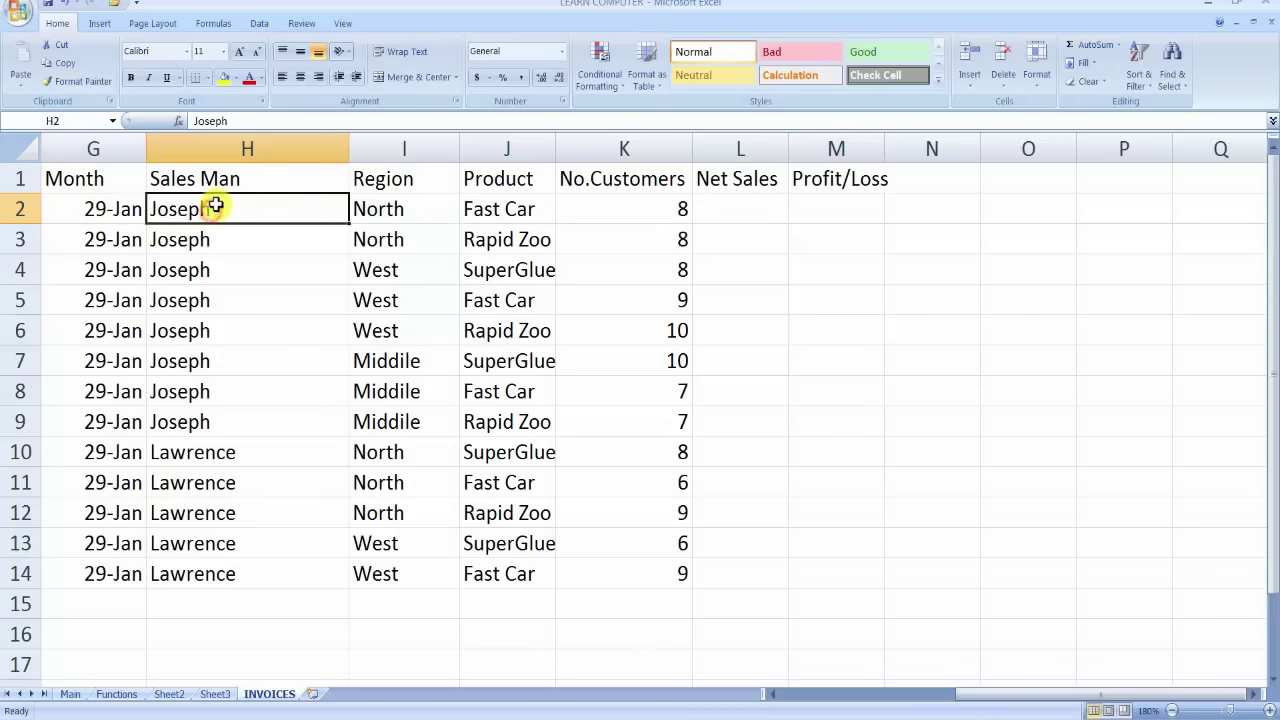
{"action": "left_click", "coordinate": [398, 211]}
{"action": "left_click", "coordinate": [486, 209]}
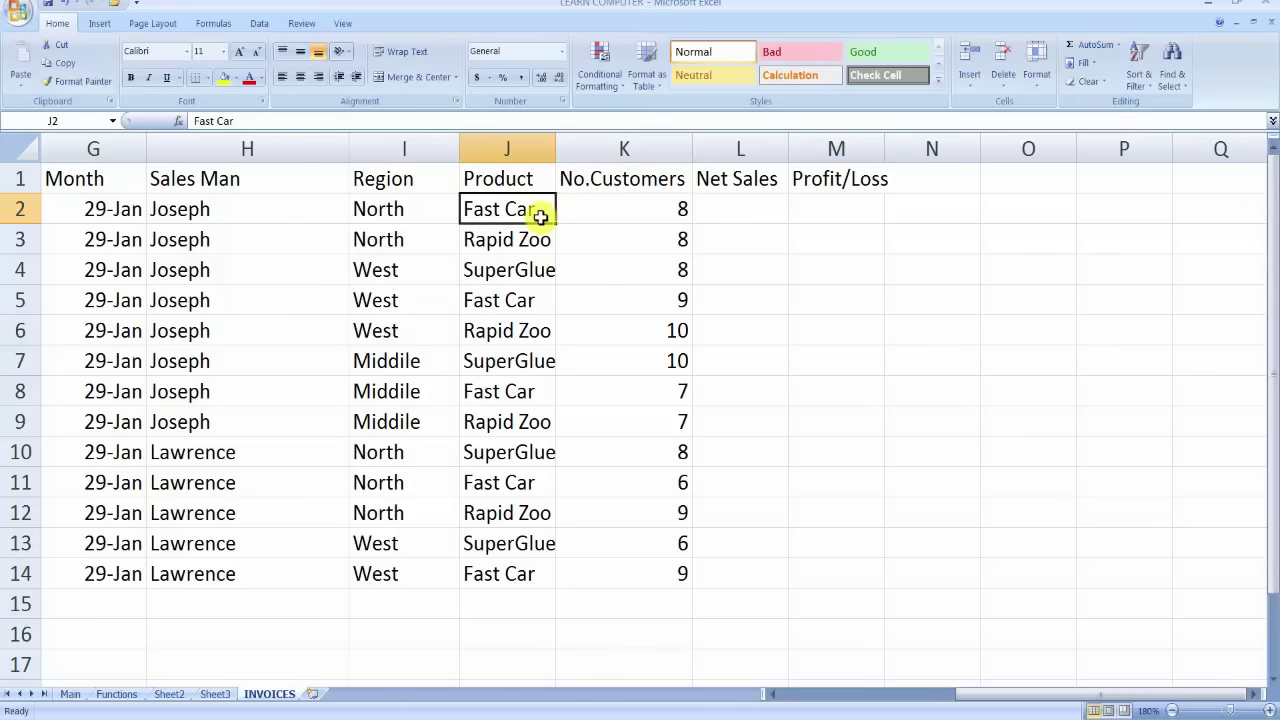
{"action": "left_click", "coordinate": [622, 219]}
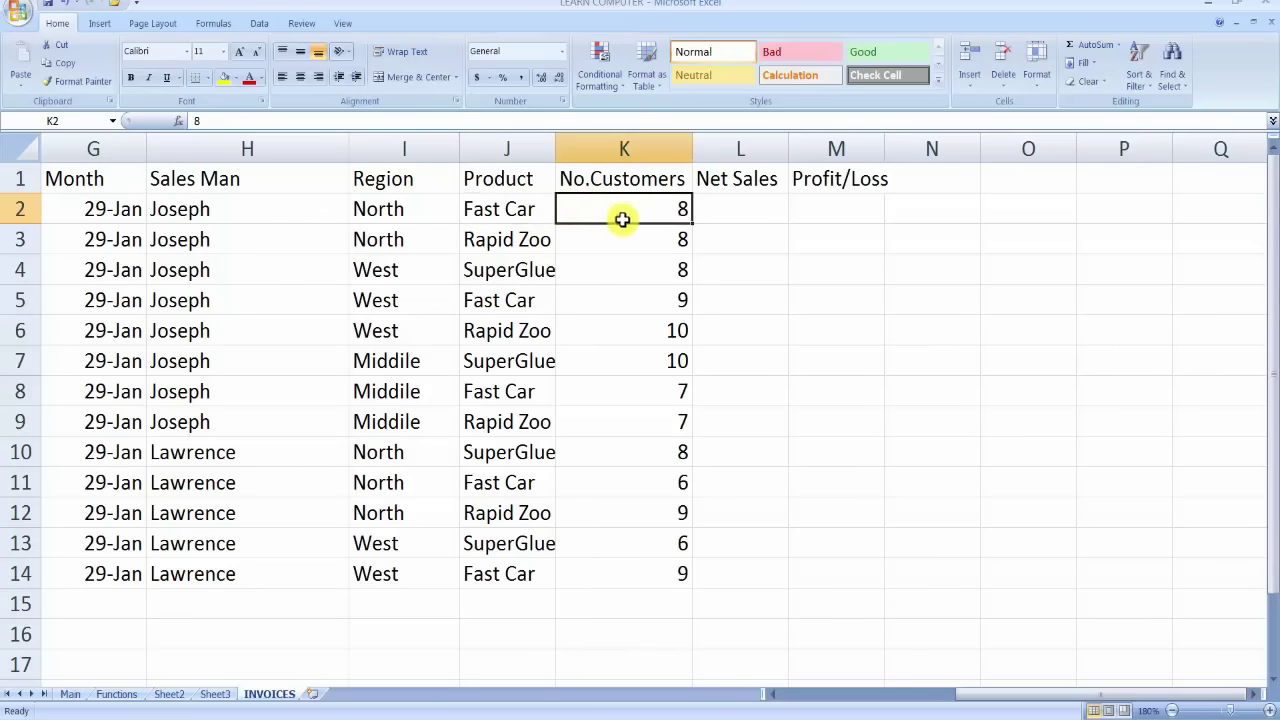
{"action": "left_click", "coordinate": [732, 210]}
{"action": "left_click", "coordinate": [847, 209]}
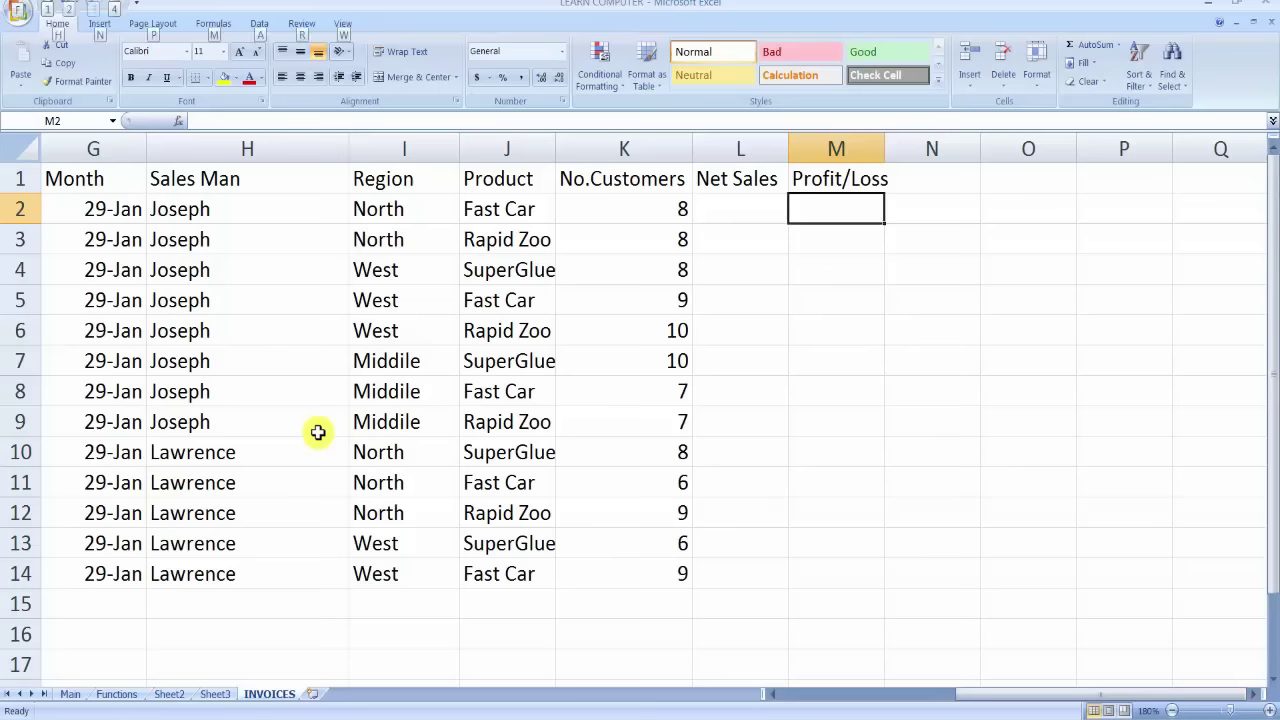
{"action": "key", "text": "alt+Tab"}
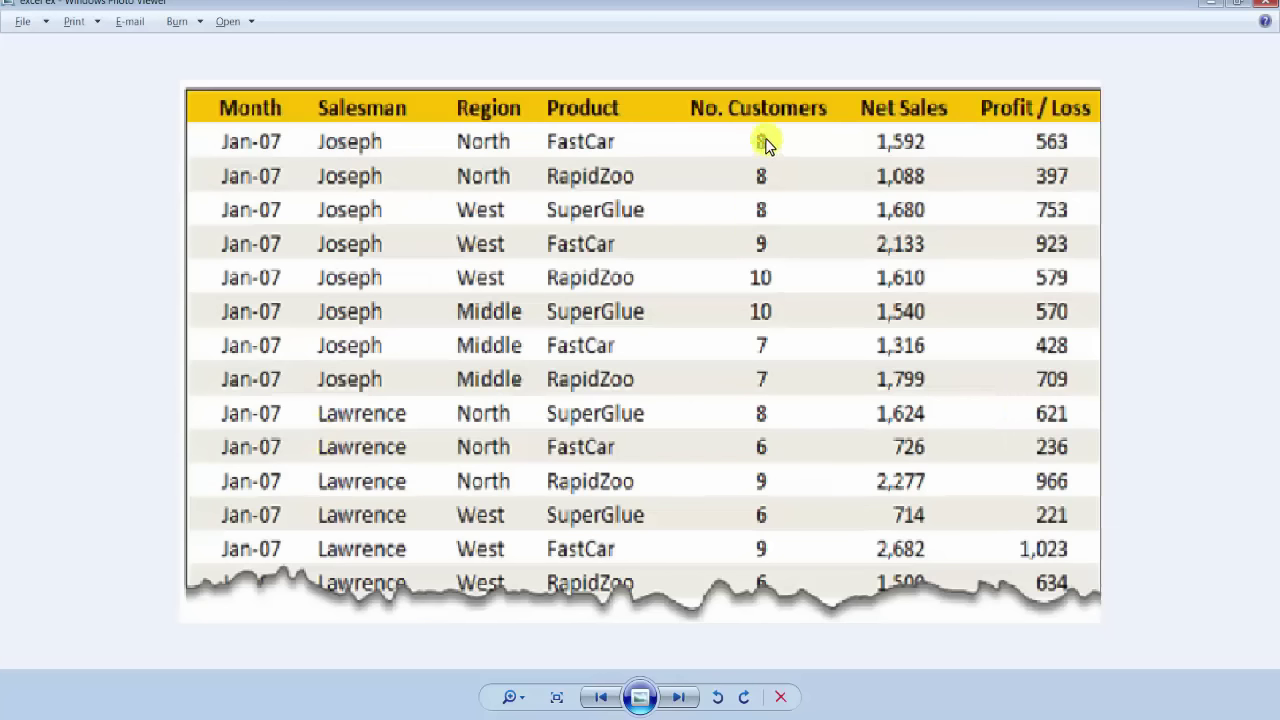
{"action": "key", "text": "alt+Tab"}
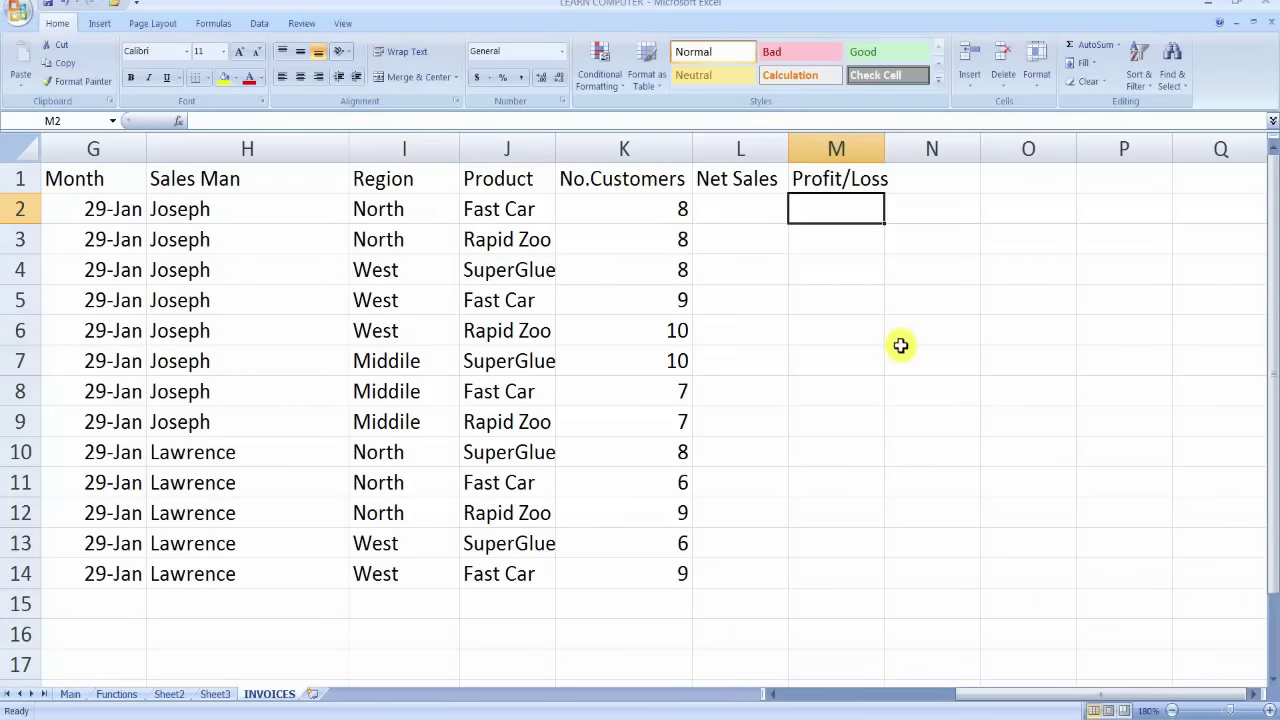
{"action": "key", "text": "alt+Tab"}
{"action": "key", "text": "alt+Tab"}
{"action": "key", "text": "alt+Tab"}
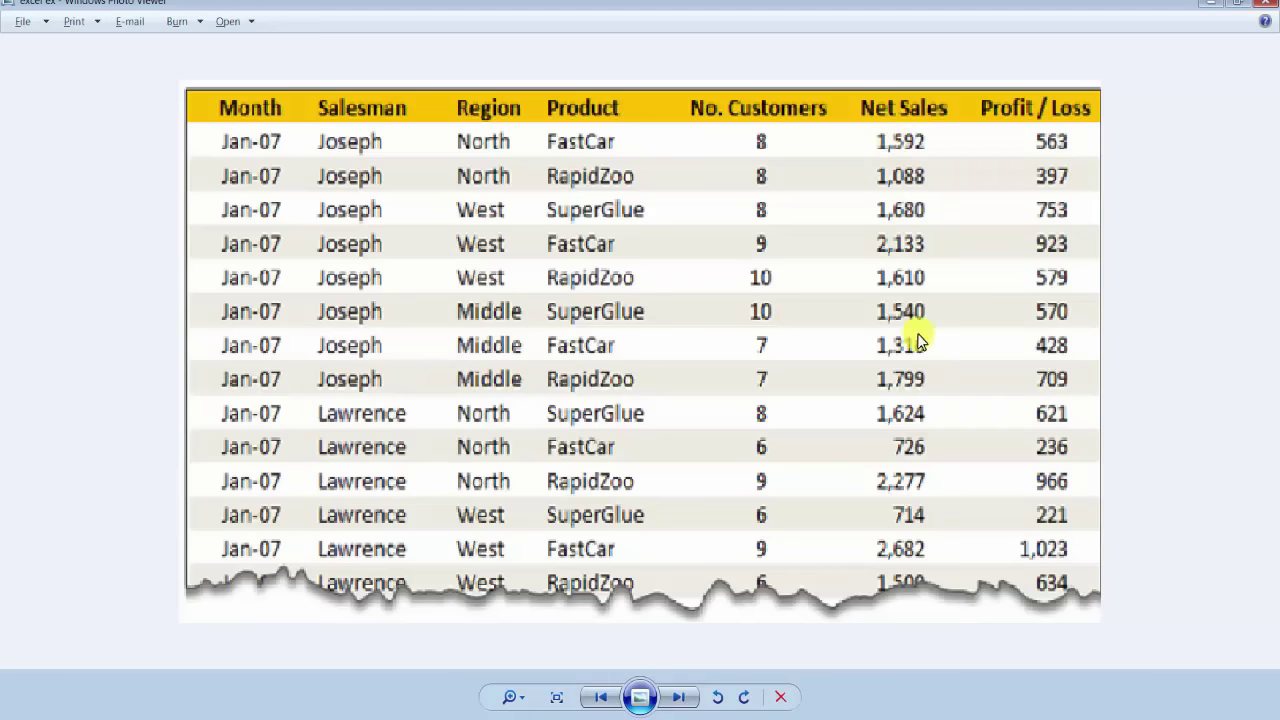
{"action": "key", "text": "alt+Tab"}
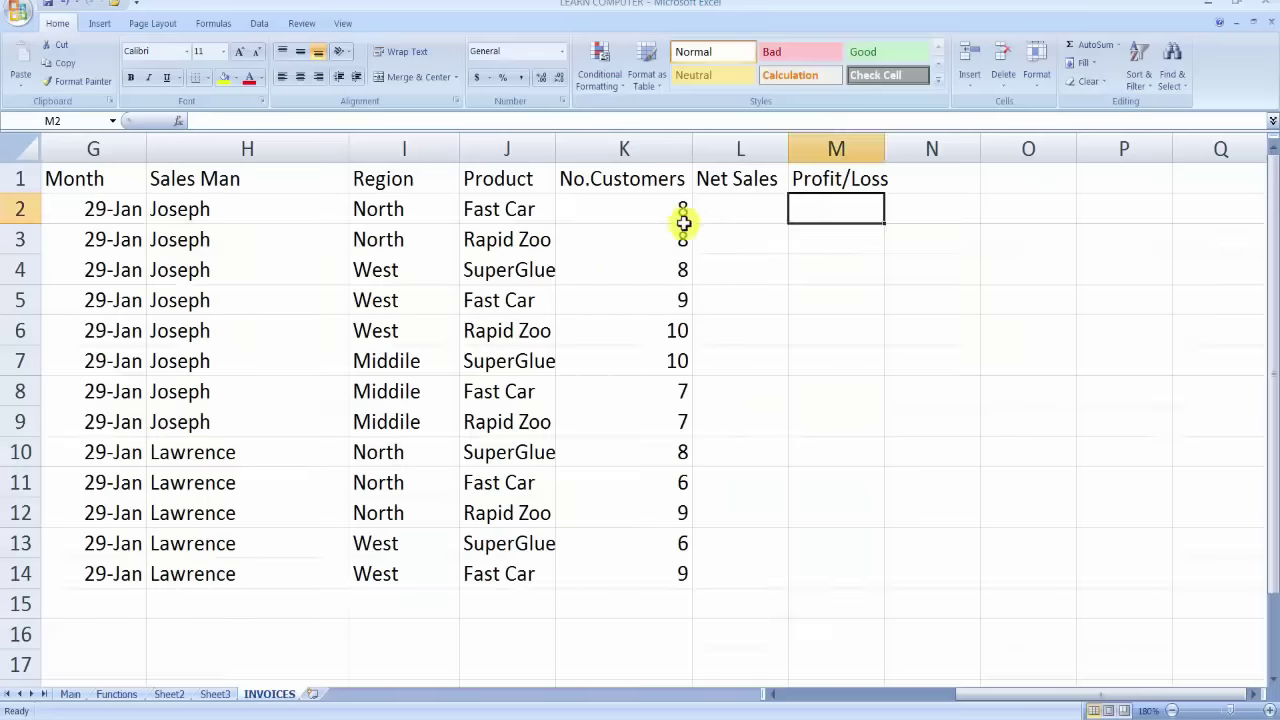
{"action": "key", "text": "alt+Tab"}
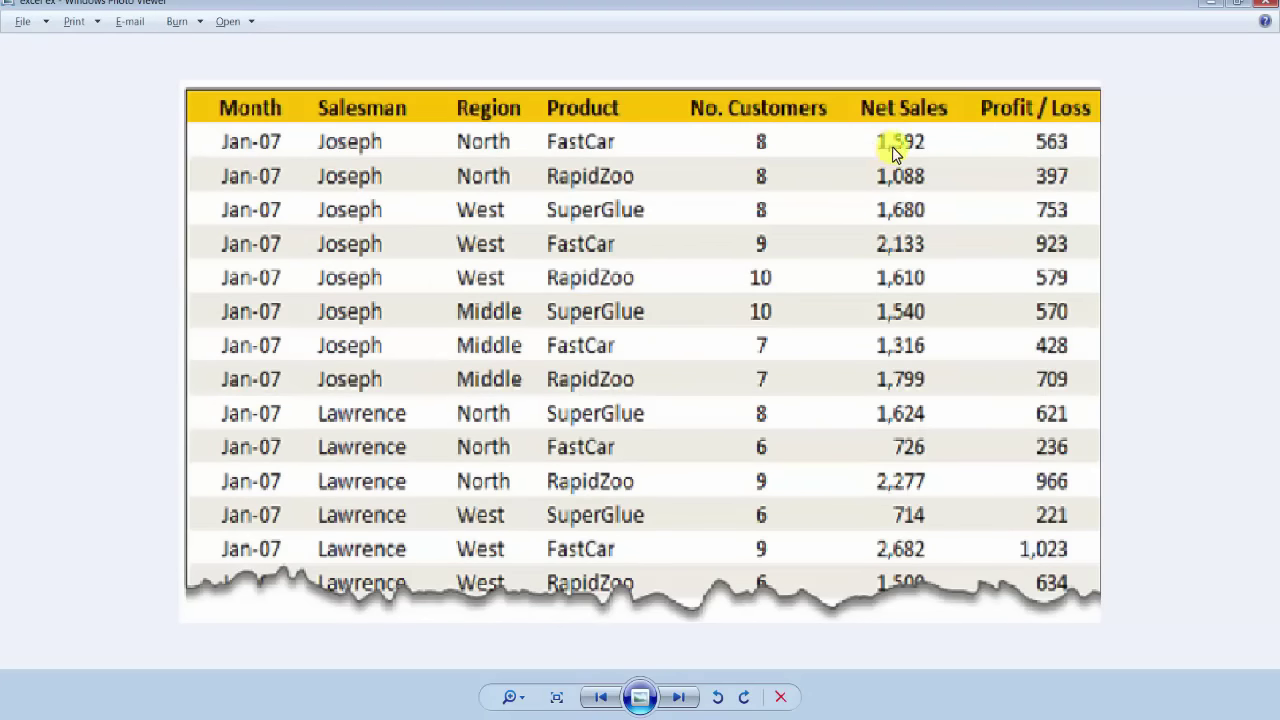
{"action": "key", "text": "alt+Tab"}
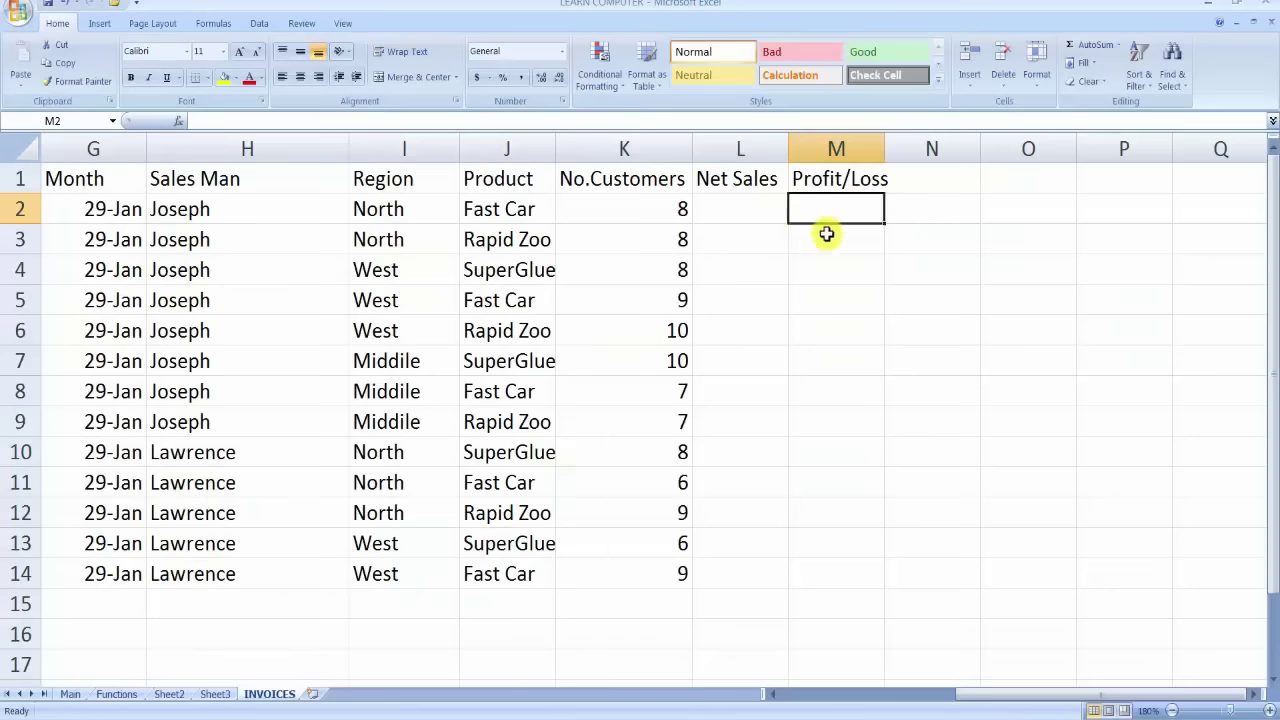
Step: Enter Net Sales 1592, 1088 and 1680 in L2:L4
{"action": "key", "text": "Left"}
{"action": "type", "text": "1,5"}
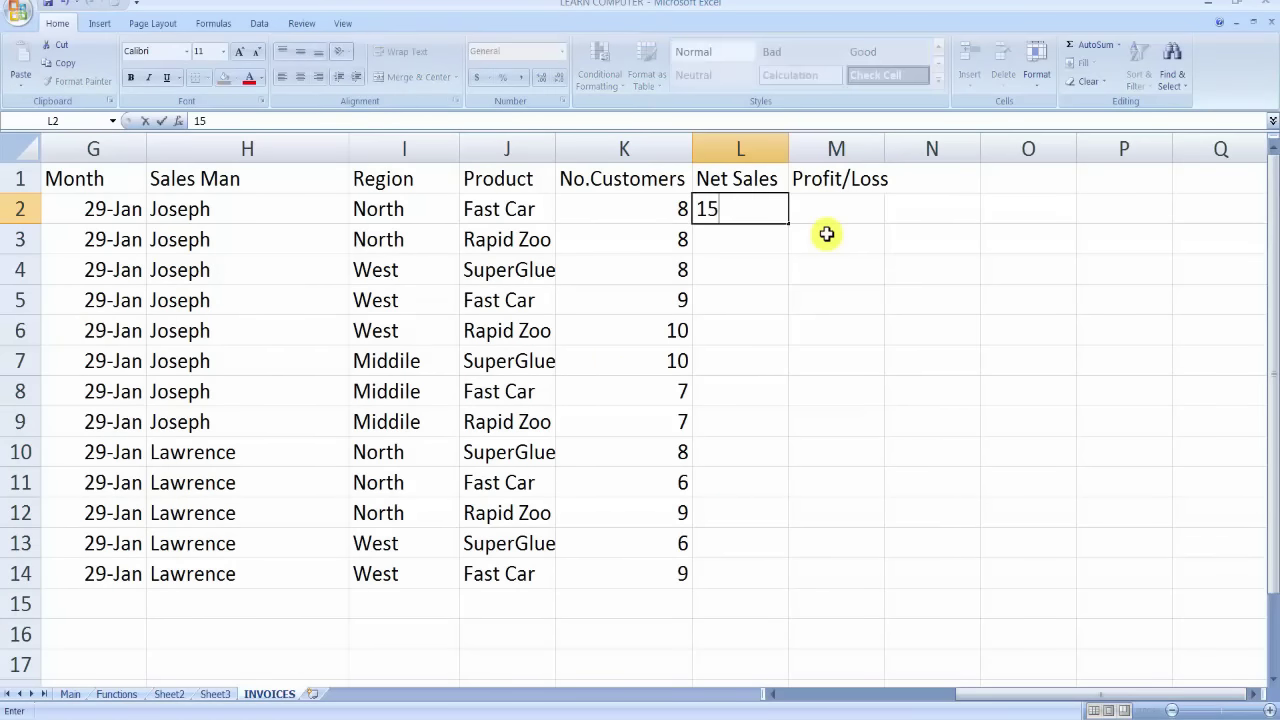
{"action": "type", "text": "92"}
{"action": "key", "text": "Return"}
{"action": "key", "text": "alt+Tab"}
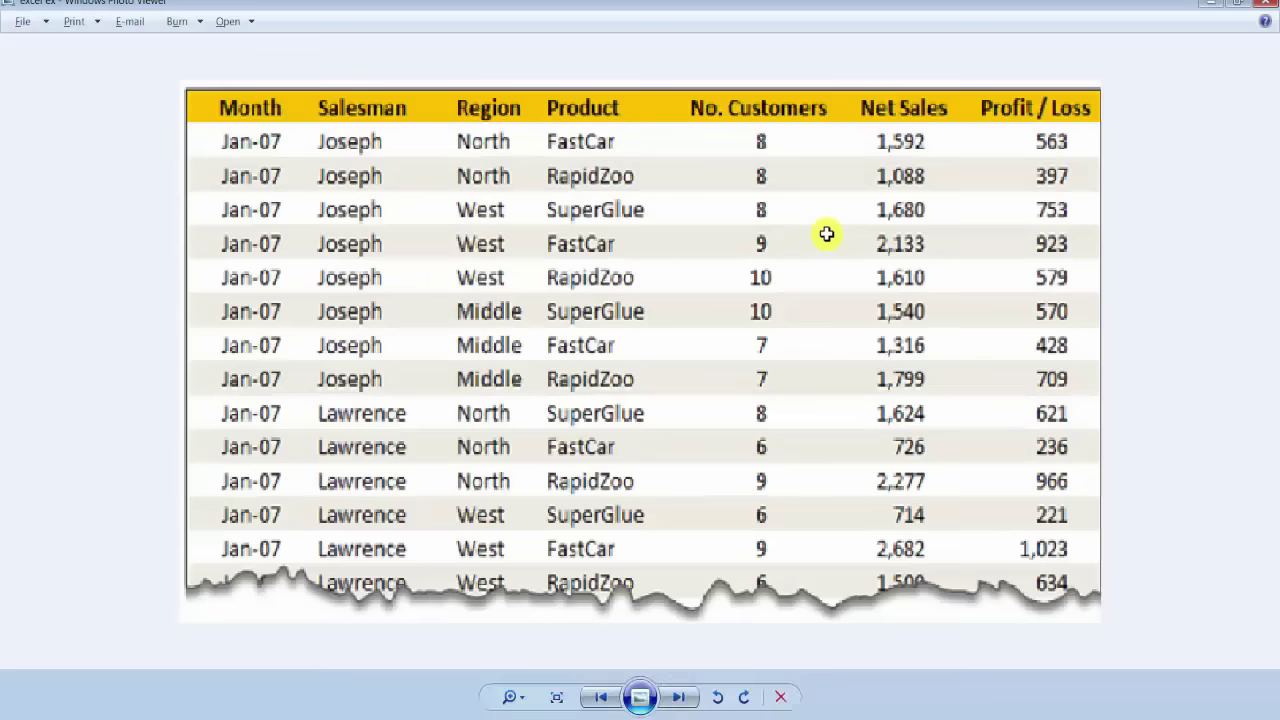
{"action": "key", "text": "alt+Tab"}
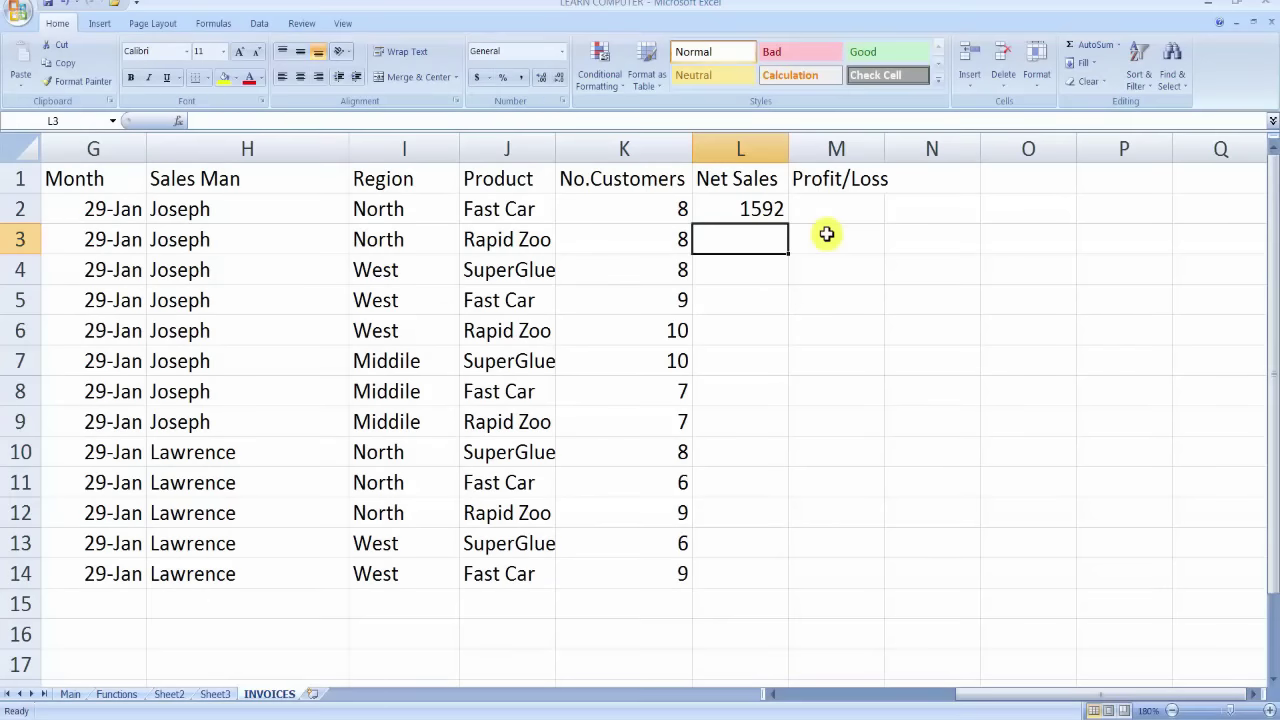
{"action": "type", "text": "1088"}
{"action": "key", "text": "Return"}
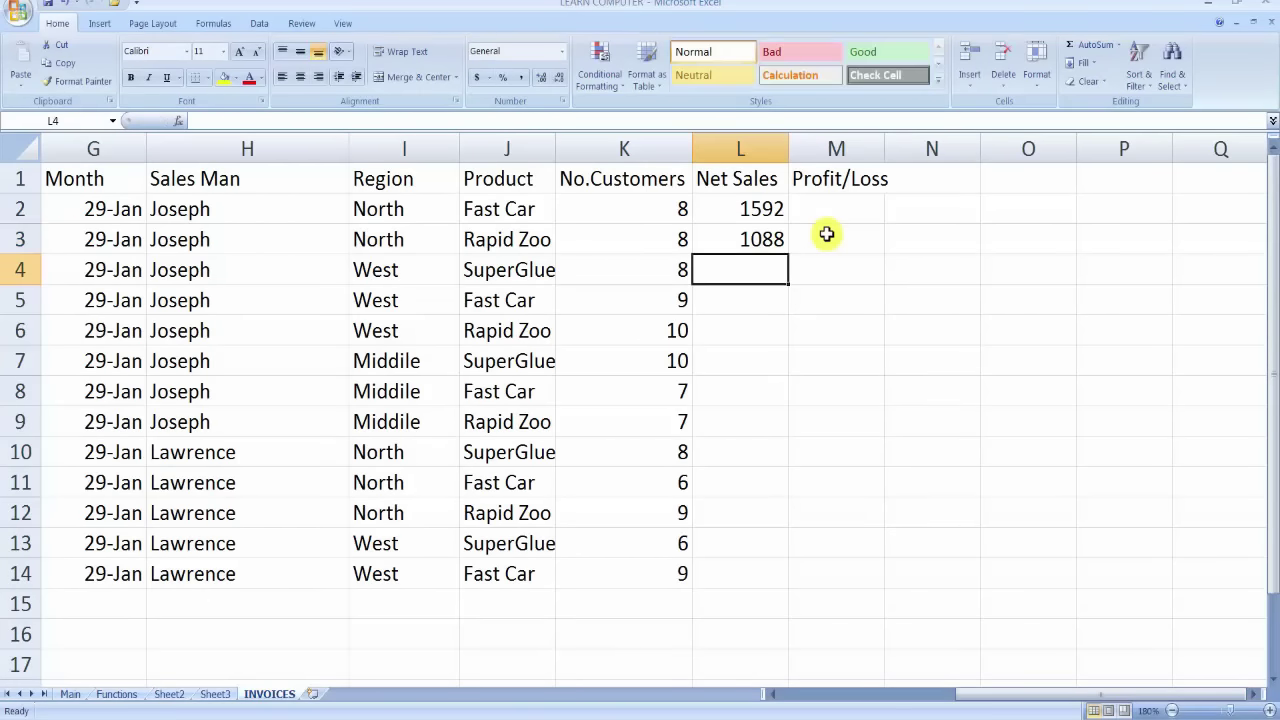
{"action": "key", "text": "alt+Tab"}
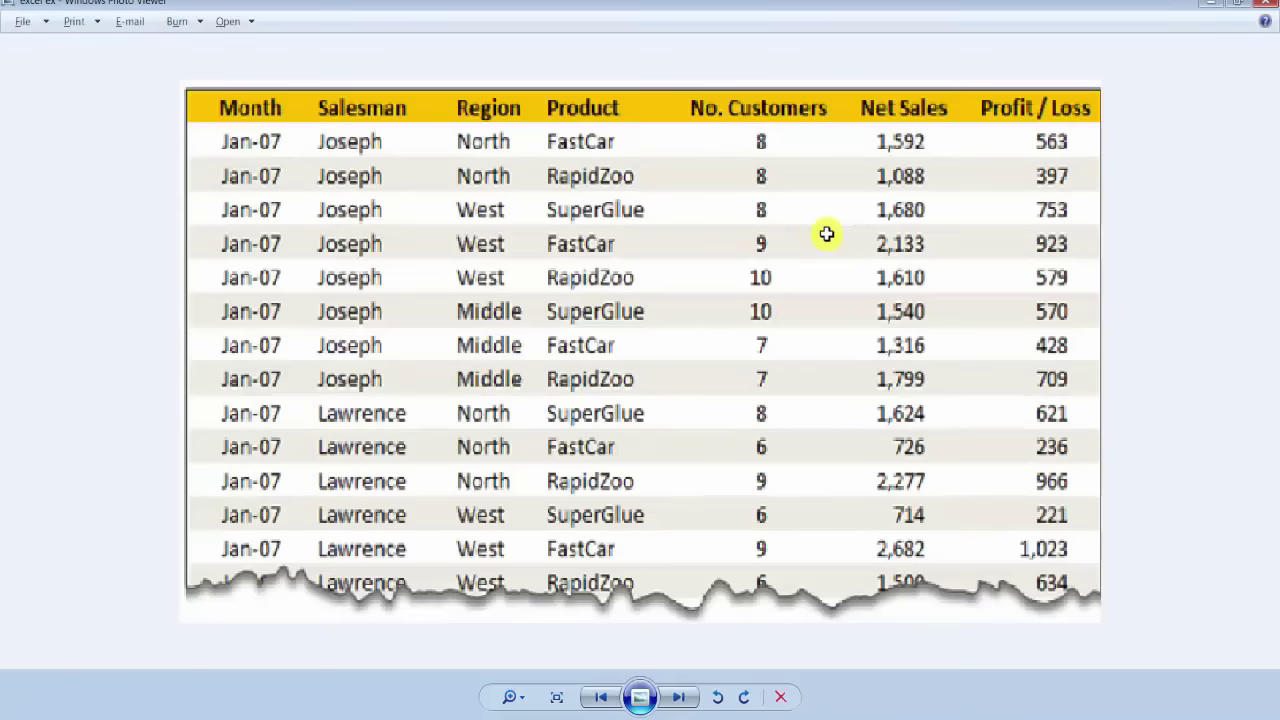
{"action": "key", "text": "alt+Tab"}
{"action": "type", "text": "1680"}
{"action": "key", "text": "Return"}
Step: Enter Net Sales 2133, 1610, 1540 and 1316 in L5:L8
{"action": "key", "text": "alt+Tab"}
{"action": "key", "text": "alt+Tab"}
{"action": "type", "text": "2,133"}
{"action": "key", "text": "Return"}
{"action": "key", "text": "alt+Tab"}
{"action": "key", "text": "alt+Tab"}
{"action": "type", "text": "1610"}
{"action": "key", "text": "Return"}
{"action": "type", "text": "15"}
{"action": "key", "text": "alt+Tab"}
{"action": "key", "text": "alt+Tab"}
{"action": "type", "text": "40 13"}
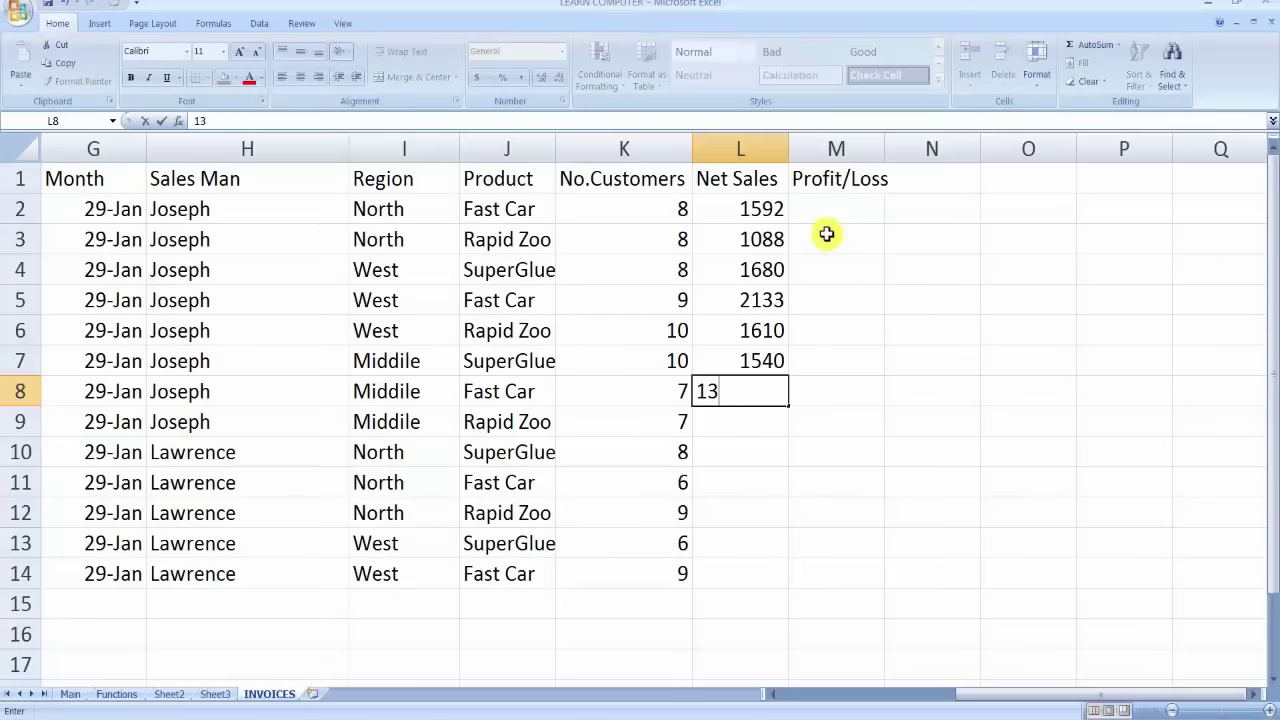
{"action": "key", "text": "alt+Tab"}
{"action": "key", "text": "alt+Tab"}
{"action": "type", "text": "16 1799"}
Step: Finish the Net Sales rows with 1799, 1624, 714 and 2682 in the last row
{"action": "key", "text": "alt+Tab"}
{"action": "key", "text": "alt+Tab"}
{"action": "type", "text": "1,624"}
{"action": "key", "text": "alt+Tab"}
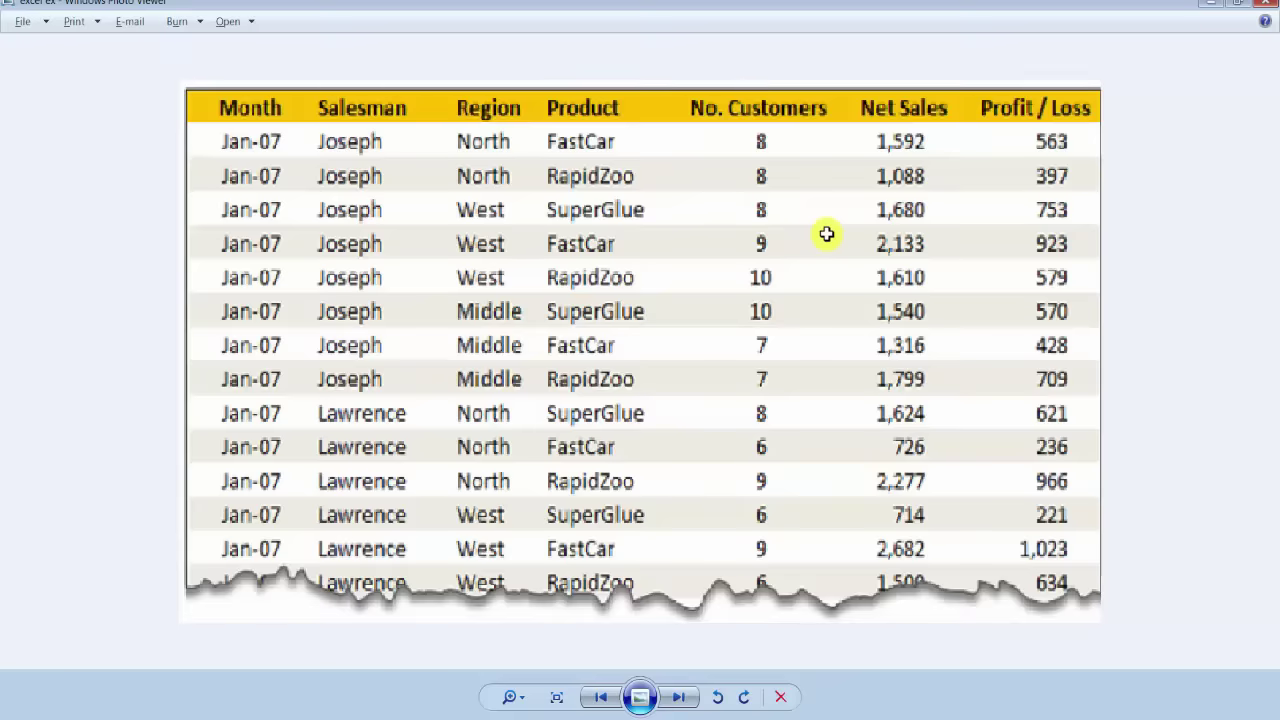
{"action": "key", "text": "alt+Tab"}
{"action": "key", "text": "Return"}
{"action": "type", "text": "7"}
{"action": "key", "text": "alt+Tab"}
{"action": "key", "text": "Return"}
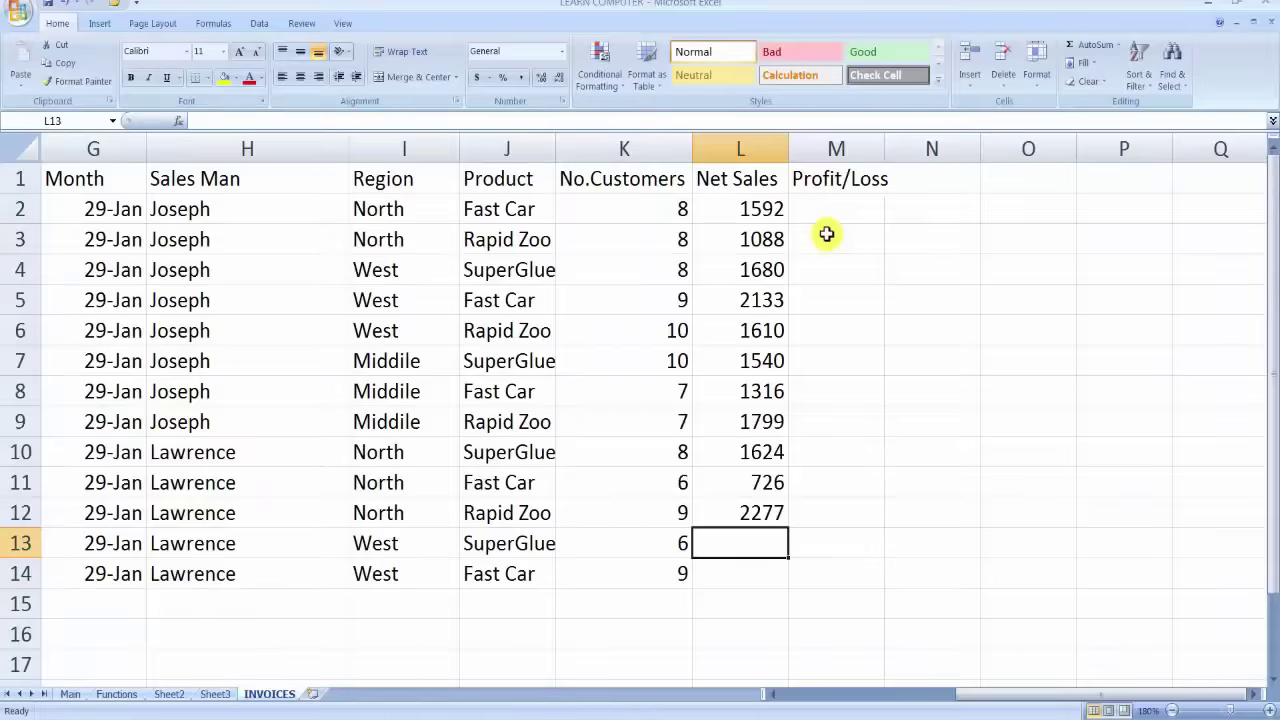
{"action": "type", "text": "714"}
{"action": "key", "text": "Return"}
{"action": "key", "text": "alt+Tab"}
{"action": "key", "text": "alt+Tab"}
{"action": "type", "text": "2682"}
{"action": "key", "text": "Return"}
{"action": "key", "text": "alt+Tab"}
{"action": "key", "text": "alt+Tab"}
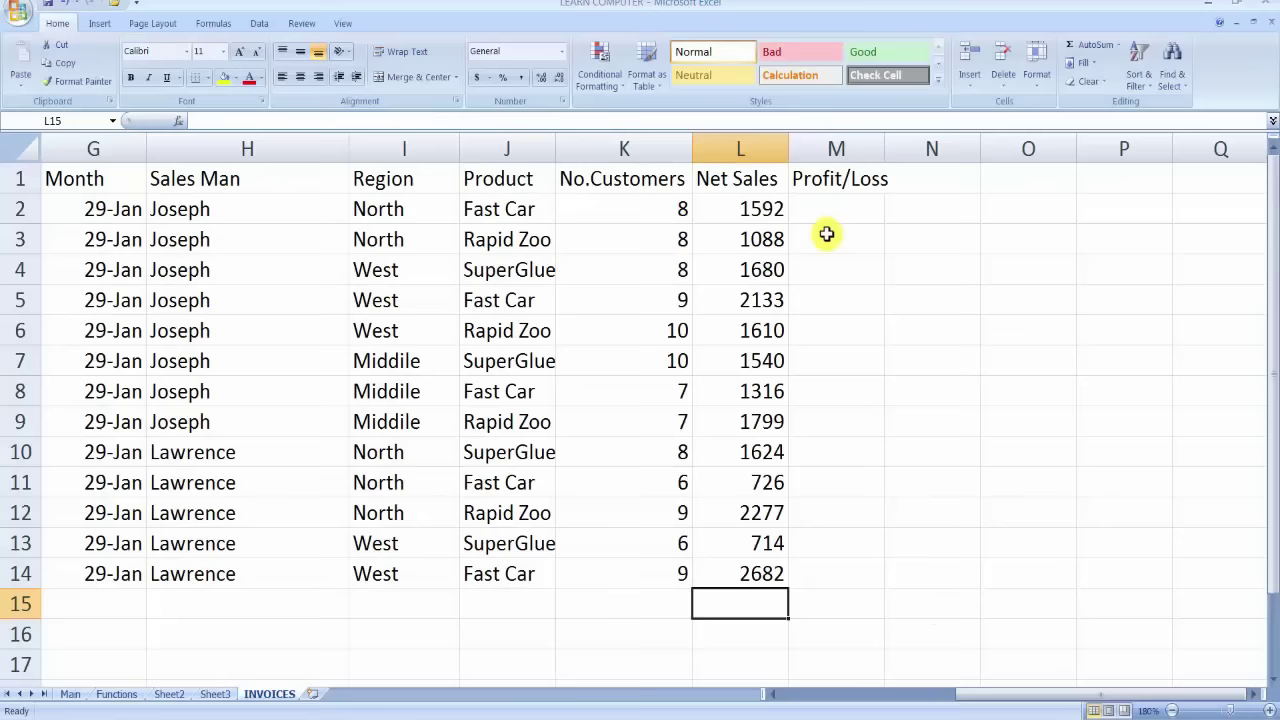
Step: Enter Profit/Loss values 563, 397, 753, 923 and 579 from M2 downward, checking the reference image
{"action": "left_click", "coordinate": [742, 205]}
{"action": "left_click", "coordinate": [856, 208]}
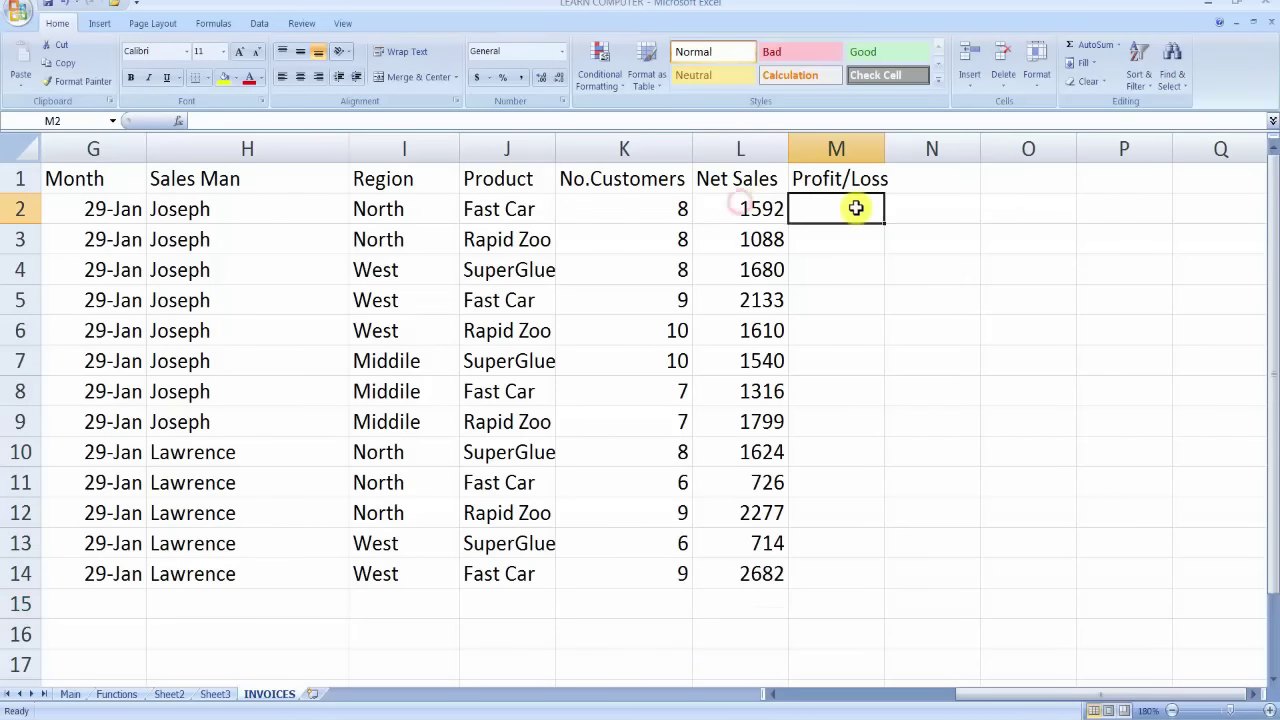
{"action": "key", "text": "alt+Tab"}
{"action": "key", "text": "alt+Tab"}
{"action": "type", "text": "563"}
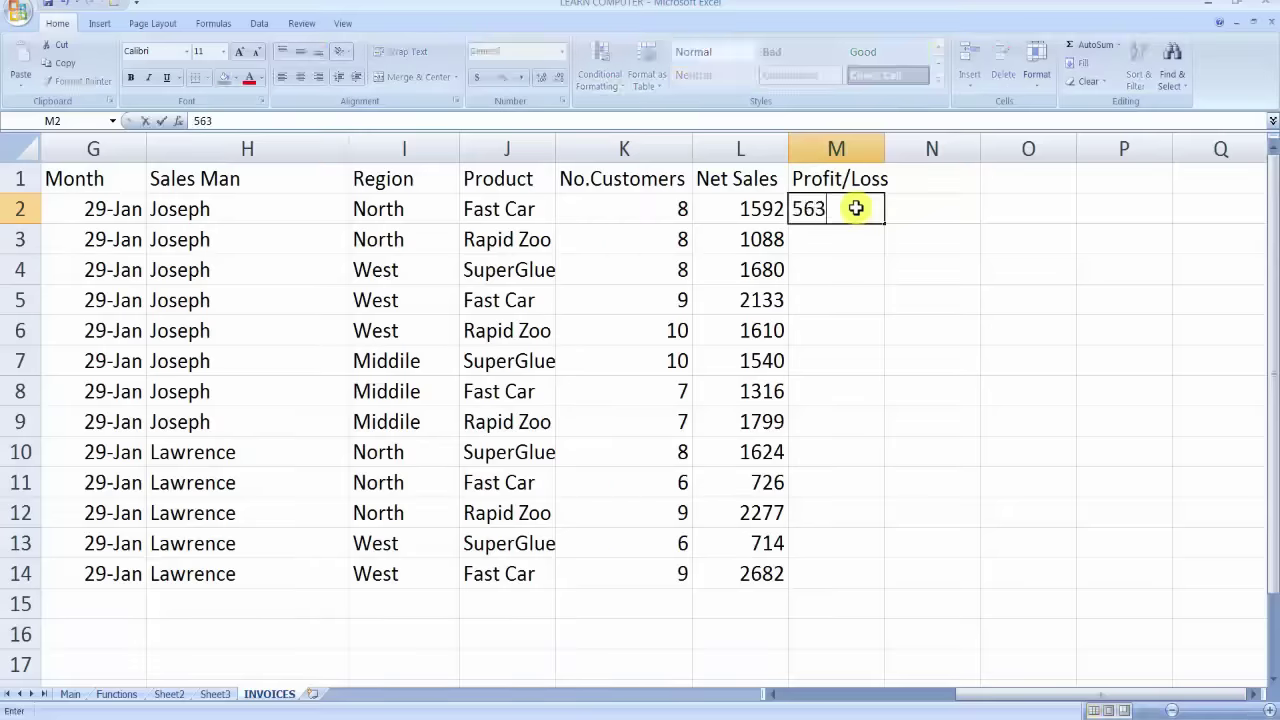
{"action": "key", "text": "Return"}
{"action": "key", "text": "alt+Tab"}
{"action": "key", "text": "alt+Tab"}
{"action": "type", "text": "397"}
{"action": "key", "text": "Return"}
{"action": "key", "text": "alt+Tab"}
{"action": "key", "text": "alt+Tab"}
{"action": "type", "text": "7"}
{"action": "key", "text": "alt+Tab"}
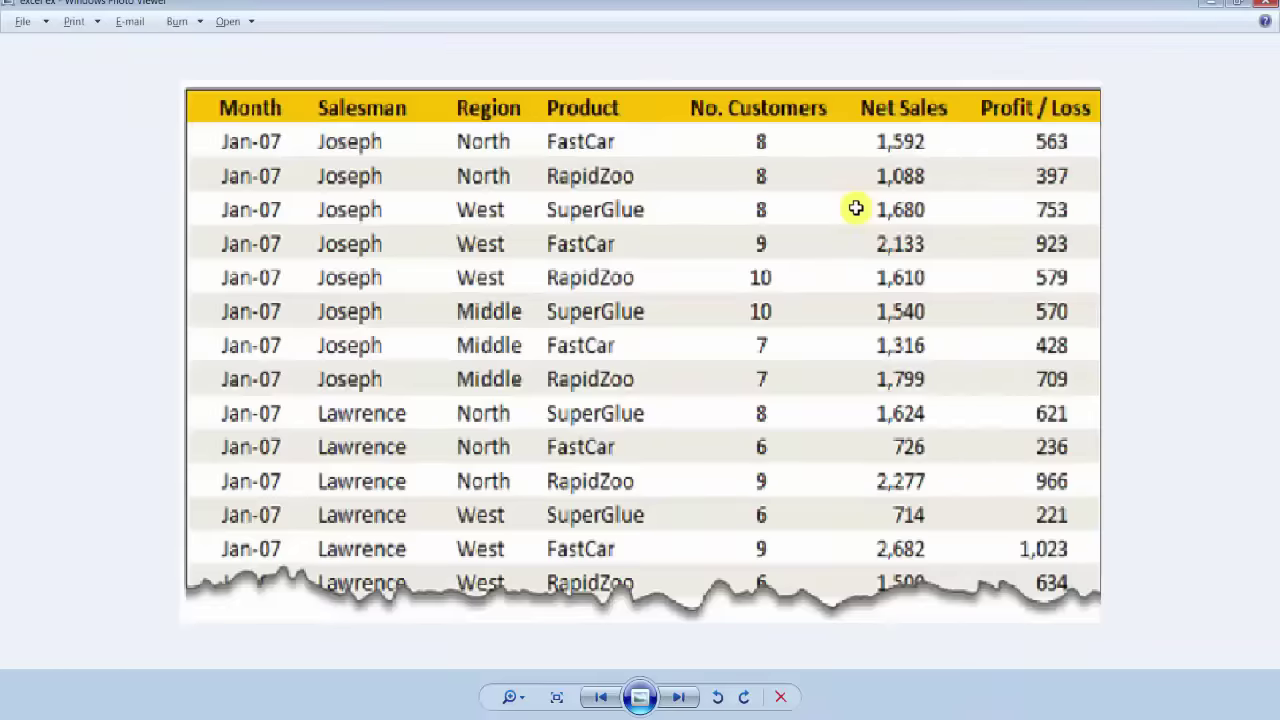
{"action": "key", "text": "alt+Tab"}
{"action": "type", "text": "53"}
{"action": "key", "text": "Return"}
{"action": "type", "text": "923"}
{"action": "key", "text": "Return"}
Step: Enter the remaining Profit/Loss values 570, 428, 709, 621, 236, 966, 221 and 1023 down to M14
{"action": "key", "text": "alt+Tab"}
{"action": "key", "text": "alt+Tab"}
{"action": "type", "text": "579"}
{"action": "key", "text": "Return"}
{"action": "type", "text": "570"}
{"action": "key", "text": "Return"}
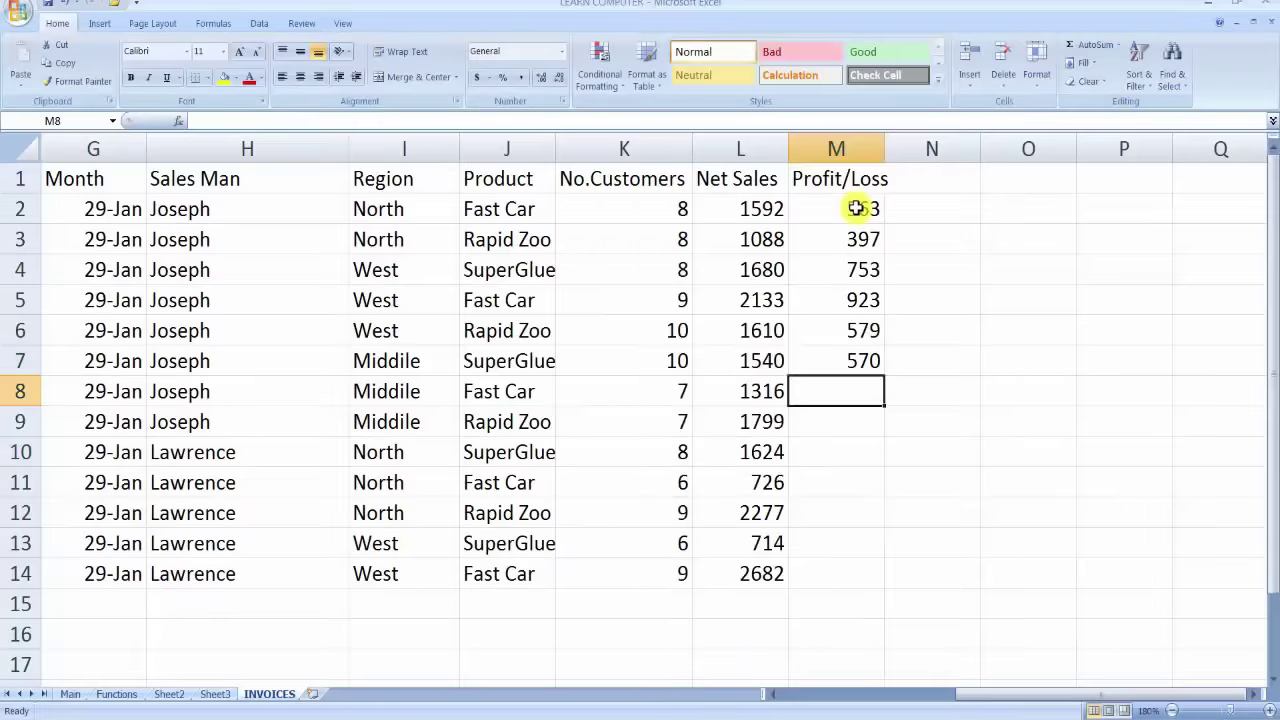
{"action": "key", "text": "alt+Tab"}
{"action": "key", "text": "alt+Tab"}
{"action": "key", "text": "alt+Tab"}
{"action": "key", "text": "alt+Tab"}
{"action": "type", "text": "428"}
{"action": "key", "text": "Return"}
{"action": "type", "text": "709"}
{"action": "key", "text": "Return"}
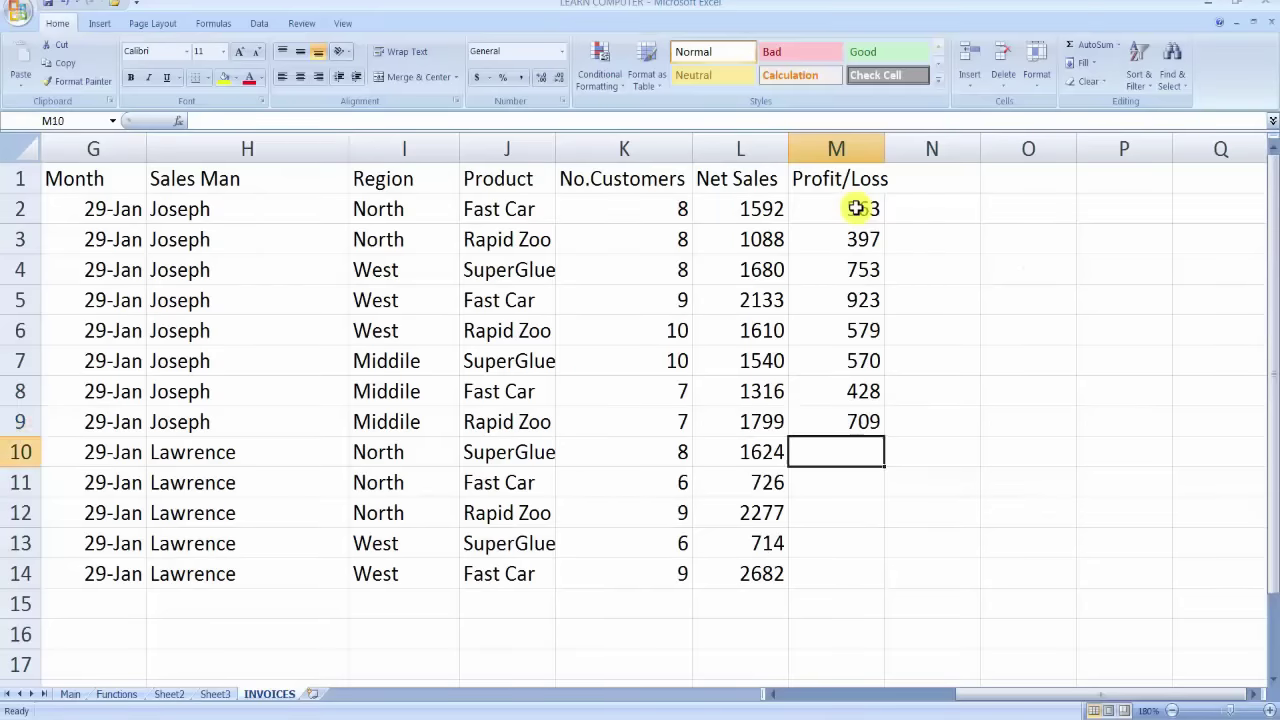
{"action": "key", "text": "alt+Tab"}
{"action": "key", "text": "alt+Tab"}
{"action": "type", "text": "621"}
{"action": "key", "text": "Return"}
{"action": "type", "text": "236"}
{"action": "key", "text": "alt+Tab"}
{"action": "key", "text": "alt+Tab"}
{"action": "type", "text": "966 "}
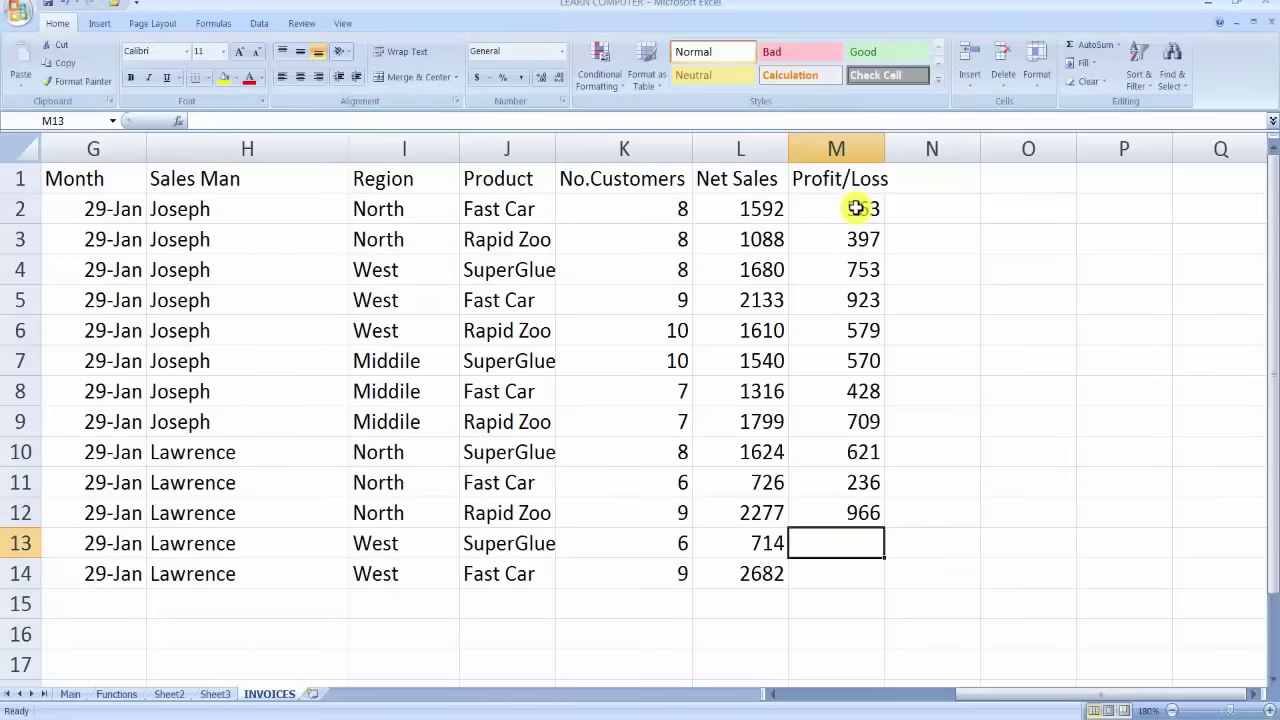
{"action": "type", "text": "221"}
{"action": "key", "text": "alt+Tab"}
{"action": "key", "text": "alt+Tab"}
{"action": "type", "text": "1023"}
{"action": "key", "text": "alt+Tab"}
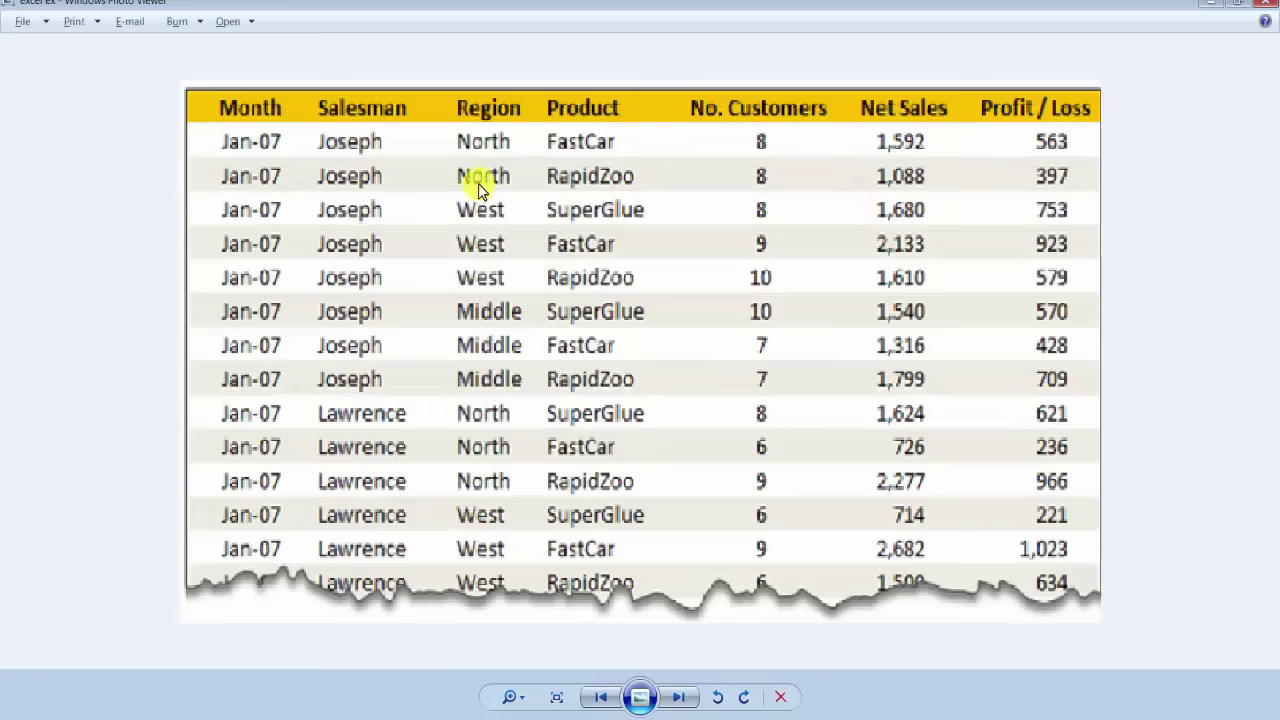
{"action": "key", "text": "alt+Tab"}
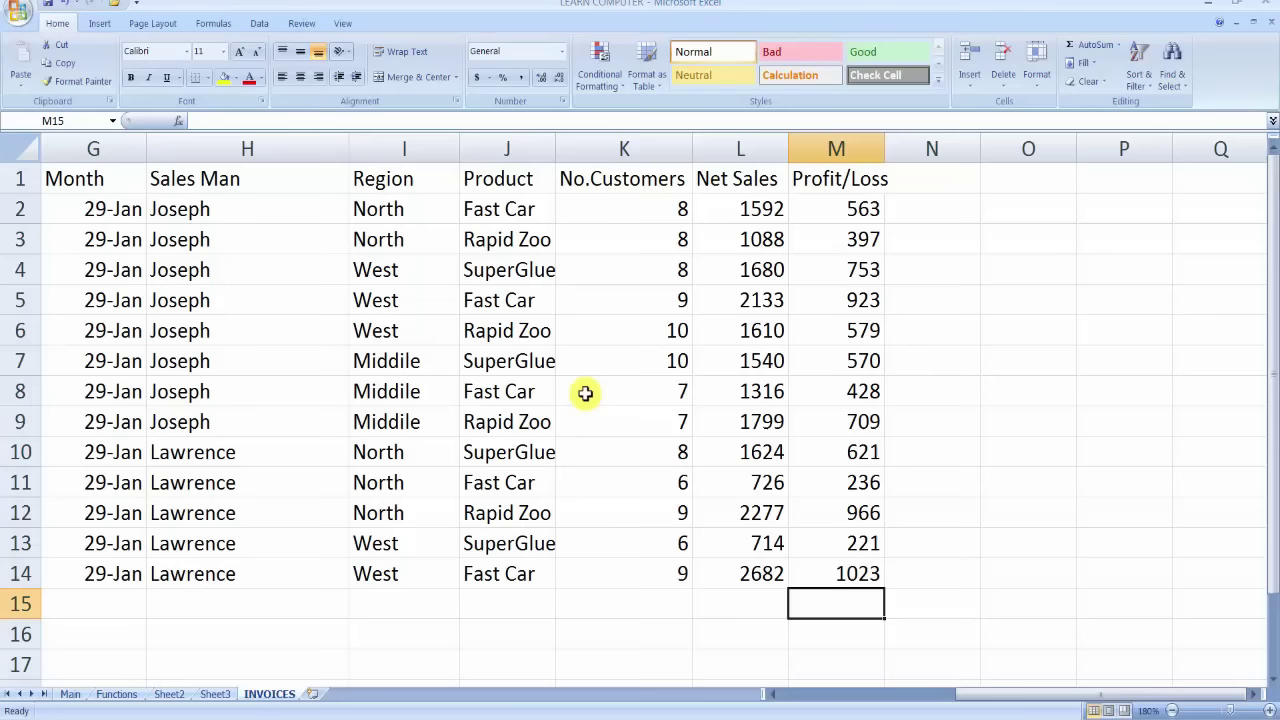
Step: Select the completed table G1:M14 to review it, then clear the selection
{"action": "left_click_drag", "start_coordinate": [83, 178], "coordinate": [846, 567]}
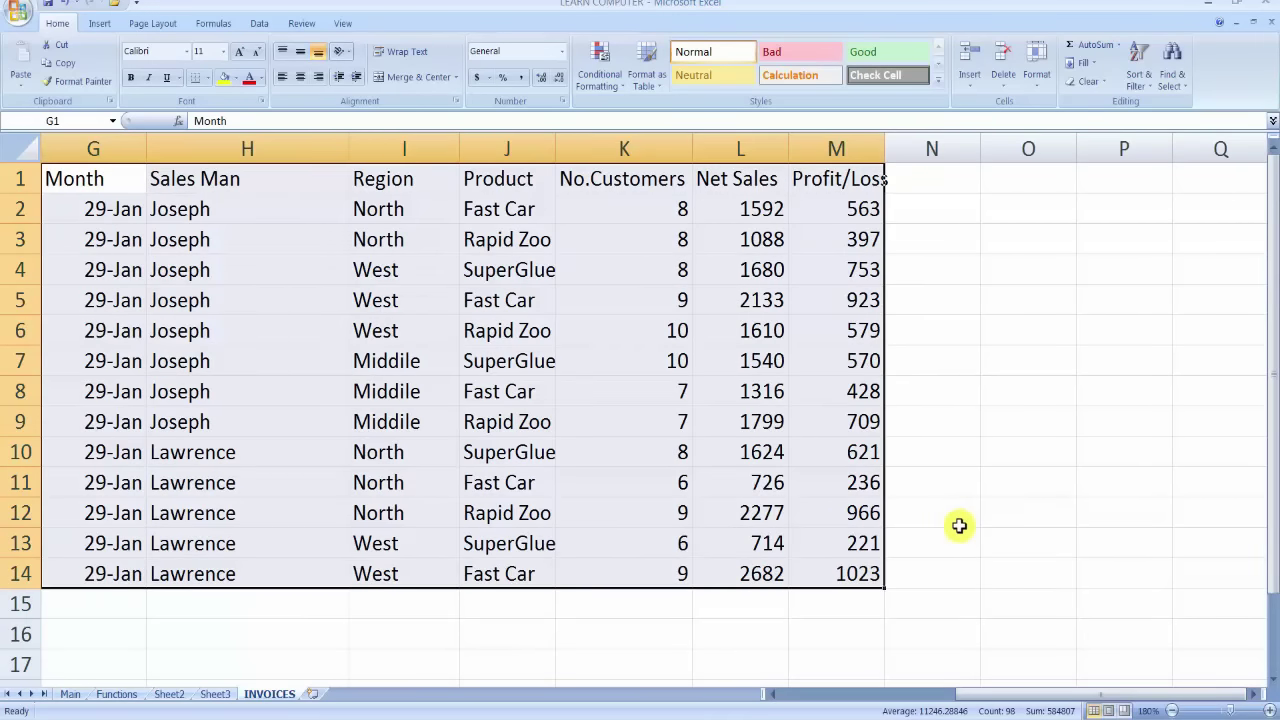
{"action": "left_click", "coordinate": [931, 209]}
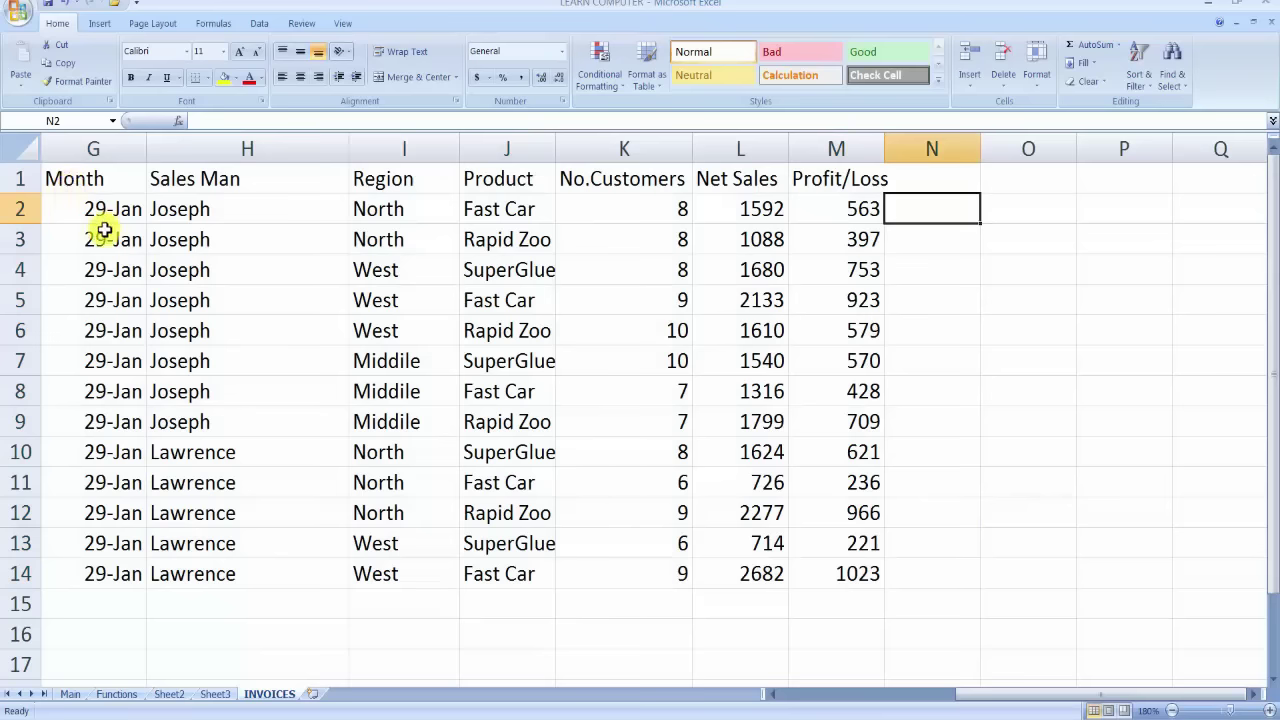
{"action": "left_click_drag", "start_coordinate": [81, 180], "coordinate": [856, 574]}
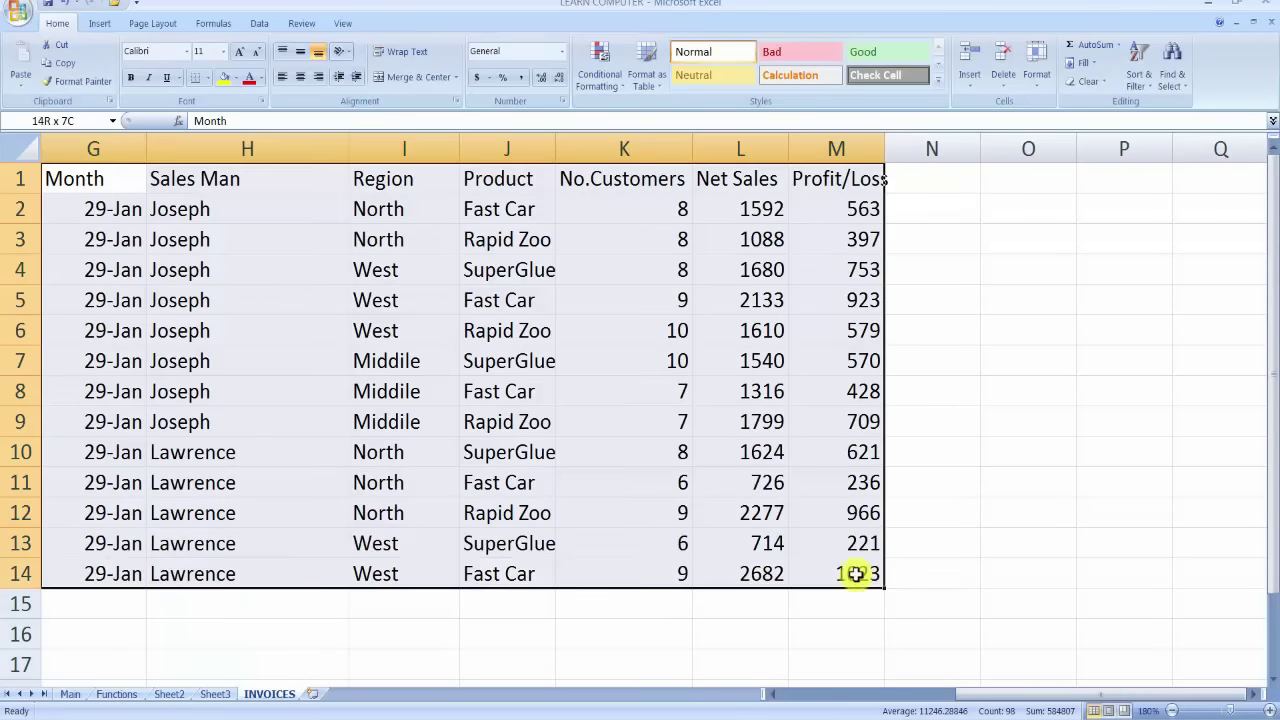
{"action": "left_click", "coordinate": [306, 649]}
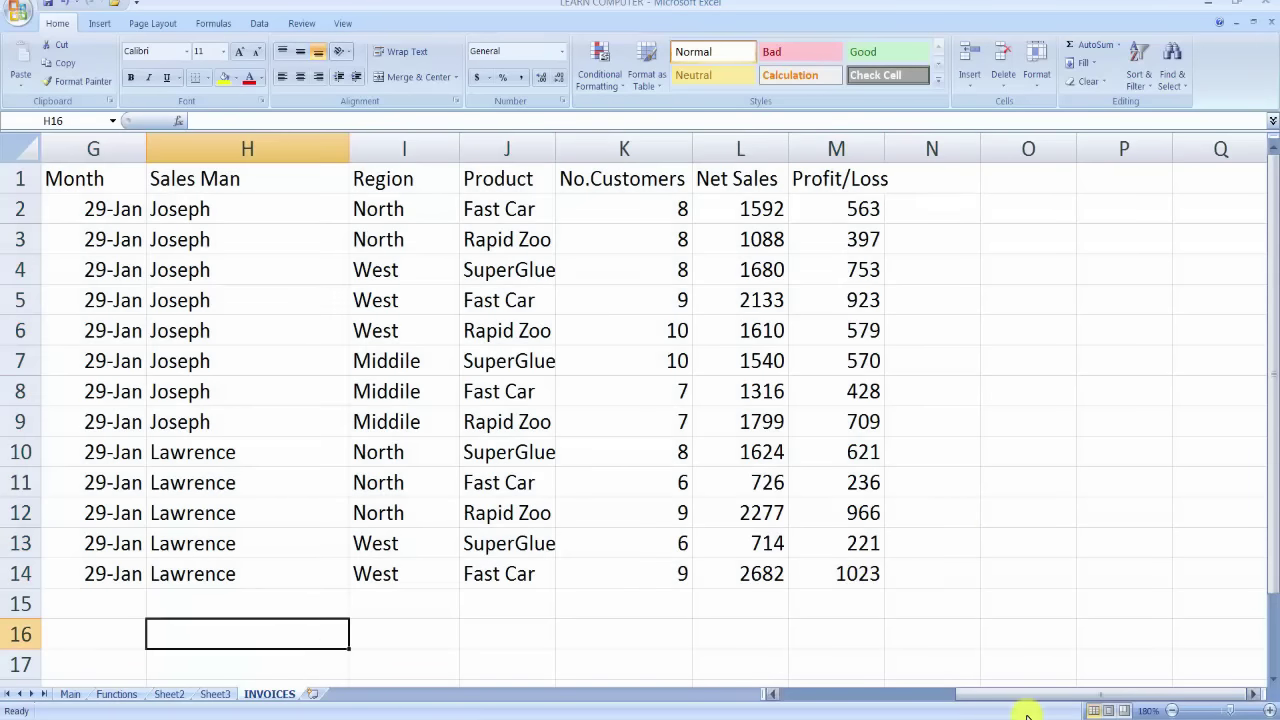
{"action": "left_click_drag", "start_coordinate": [1018, 697], "coordinate": [983, 714]}
Step: Apply the Input cell style to the Region through Profit/Loss headers I1:M1
{"action": "key", "text": "alt+Tab"}
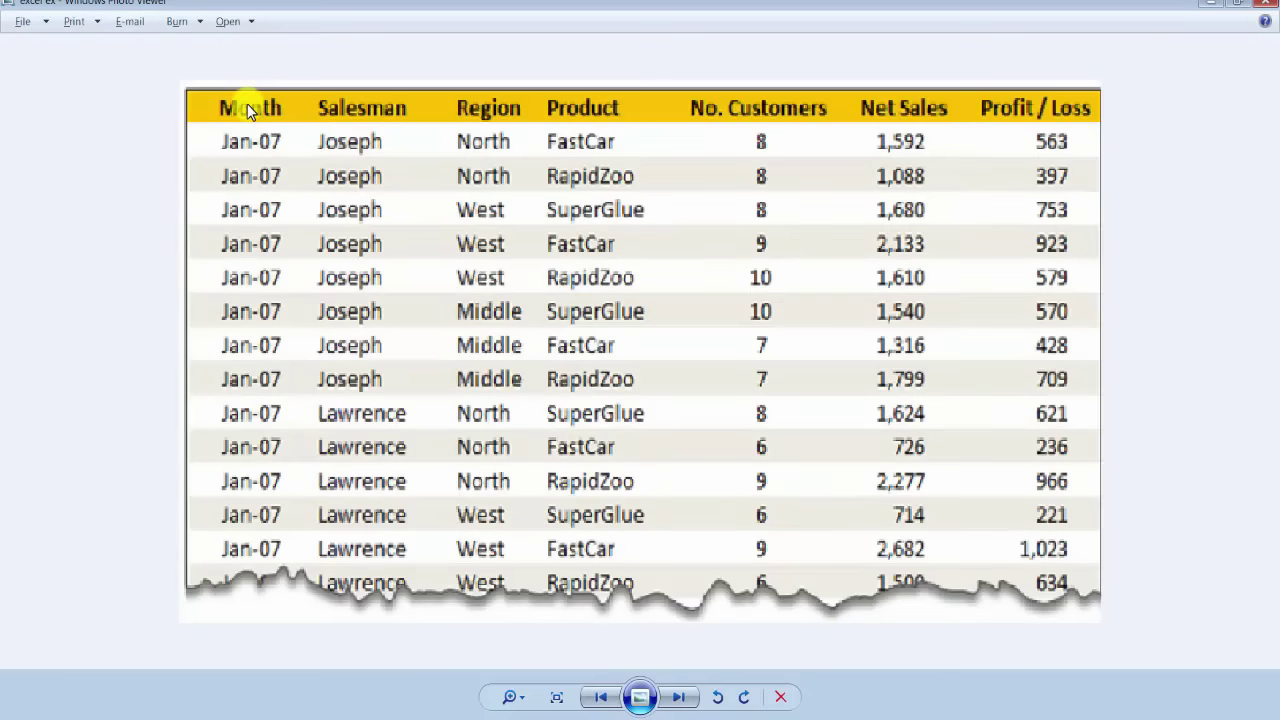
{"action": "key", "text": "alt+Tab"}
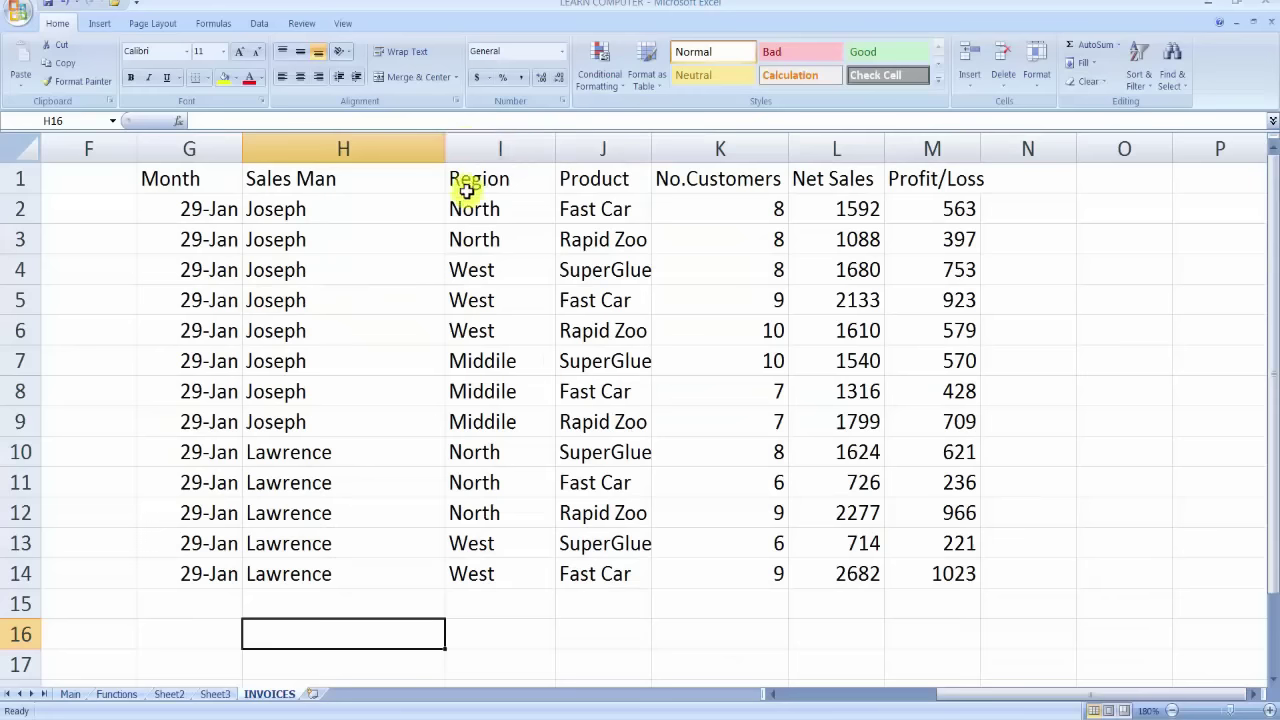
{"action": "left_click_drag", "start_coordinate": [460, 179], "coordinate": [912, 183]}
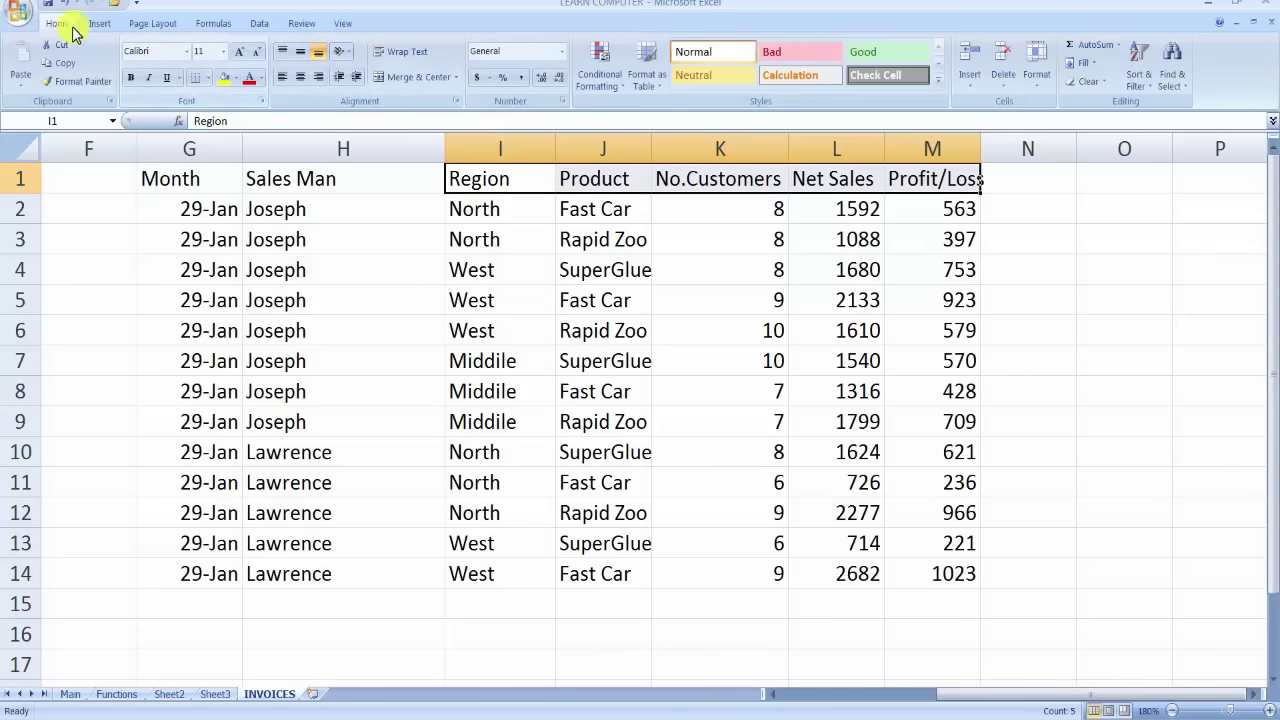
{"action": "left_click", "coordinate": [234, 78]}
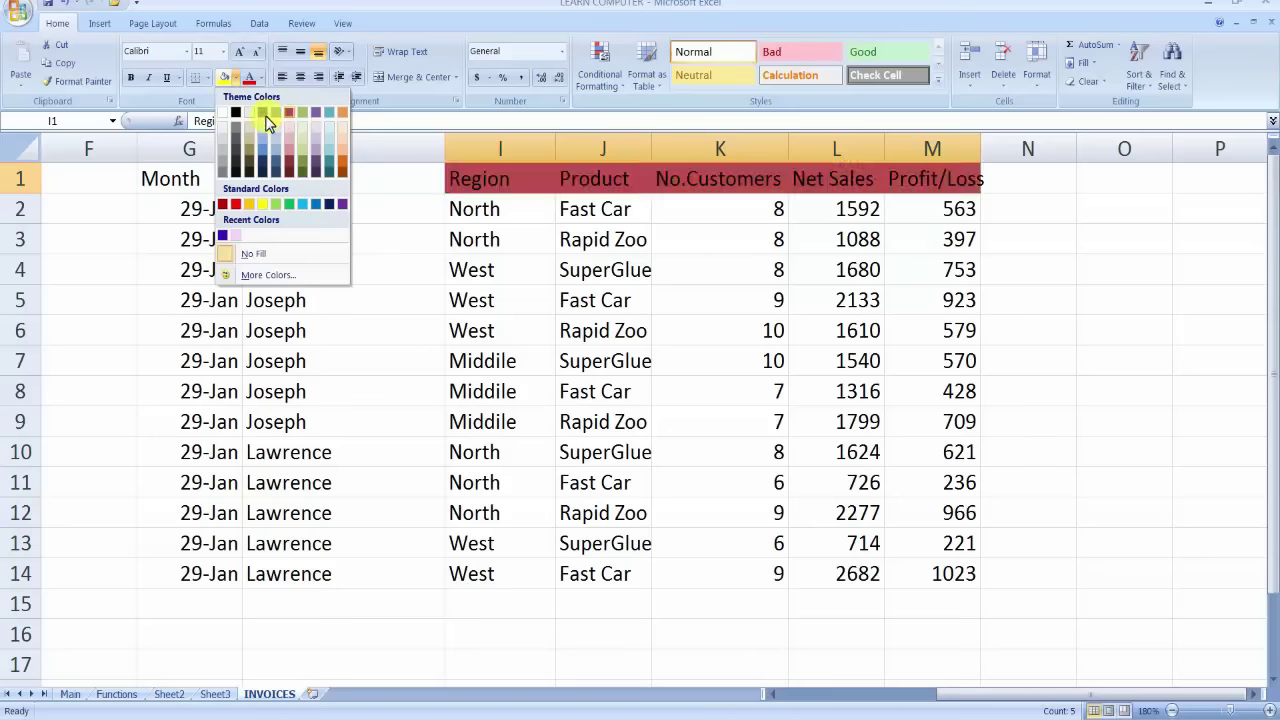
{"action": "left_click", "coordinate": [748, 6]}
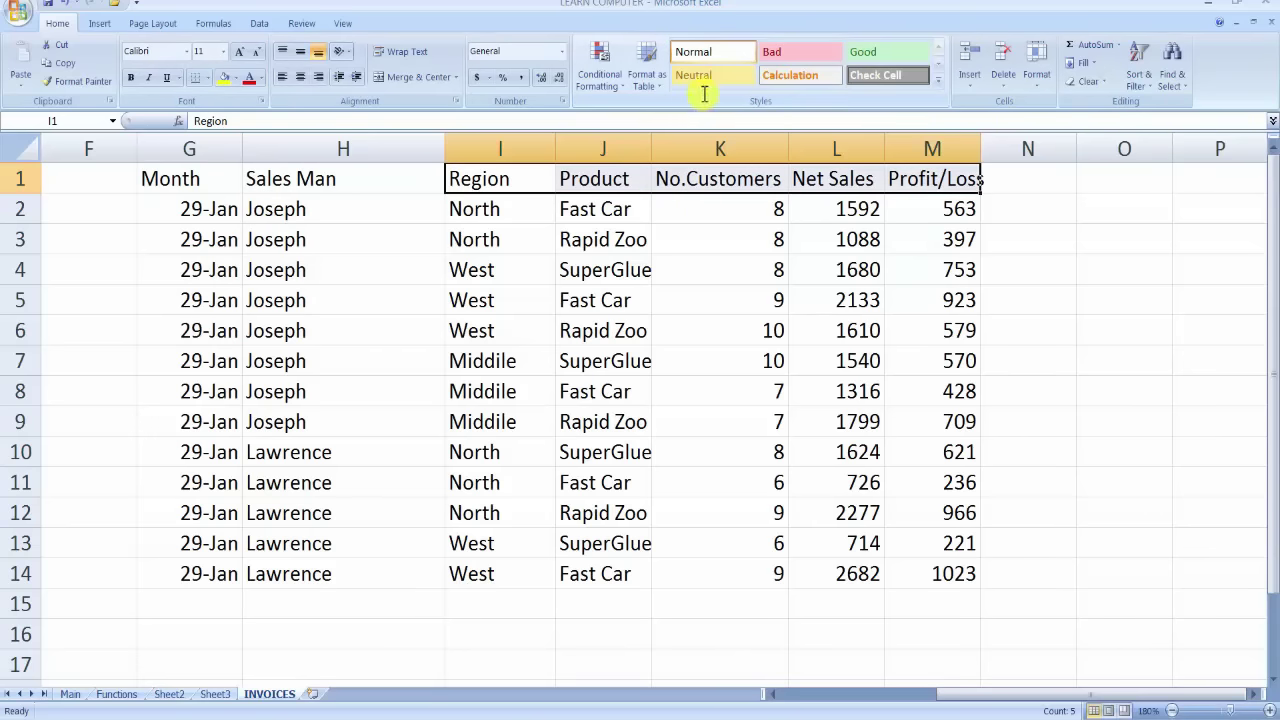
{"action": "left_click", "coordinate": [938, 80]}
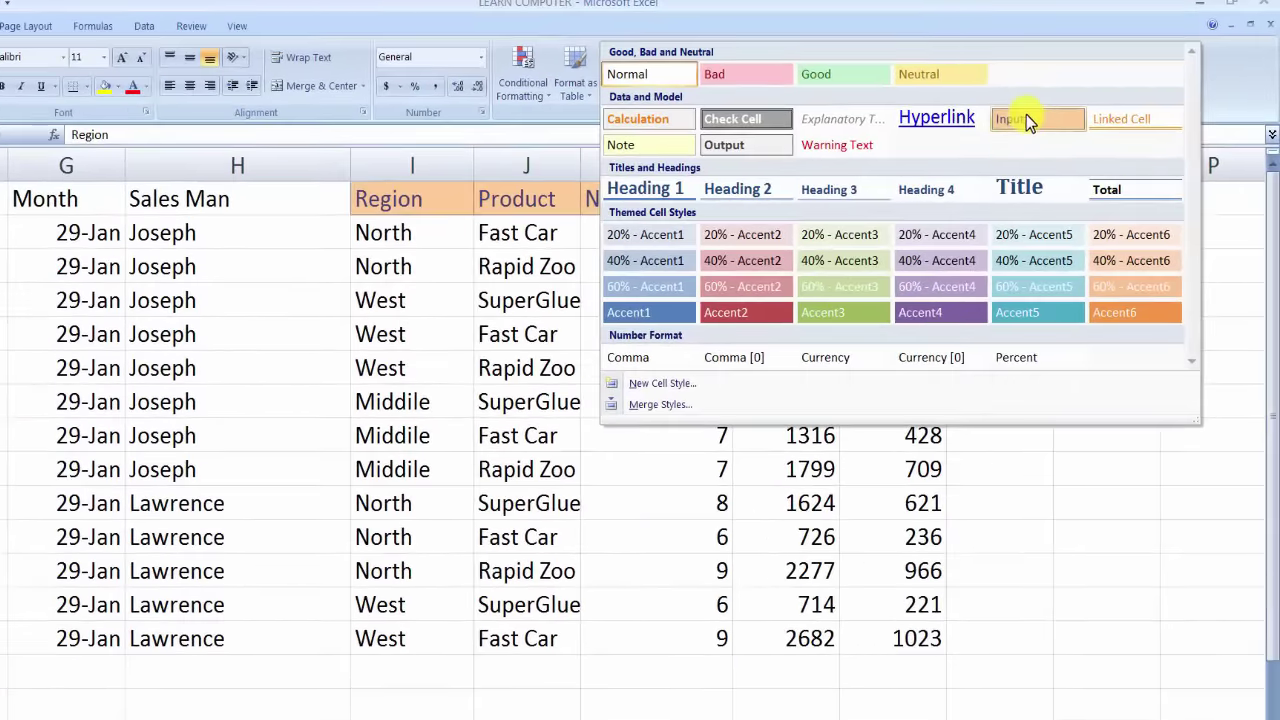
{"action": "left_click", "coordinate": [1033, 119]}
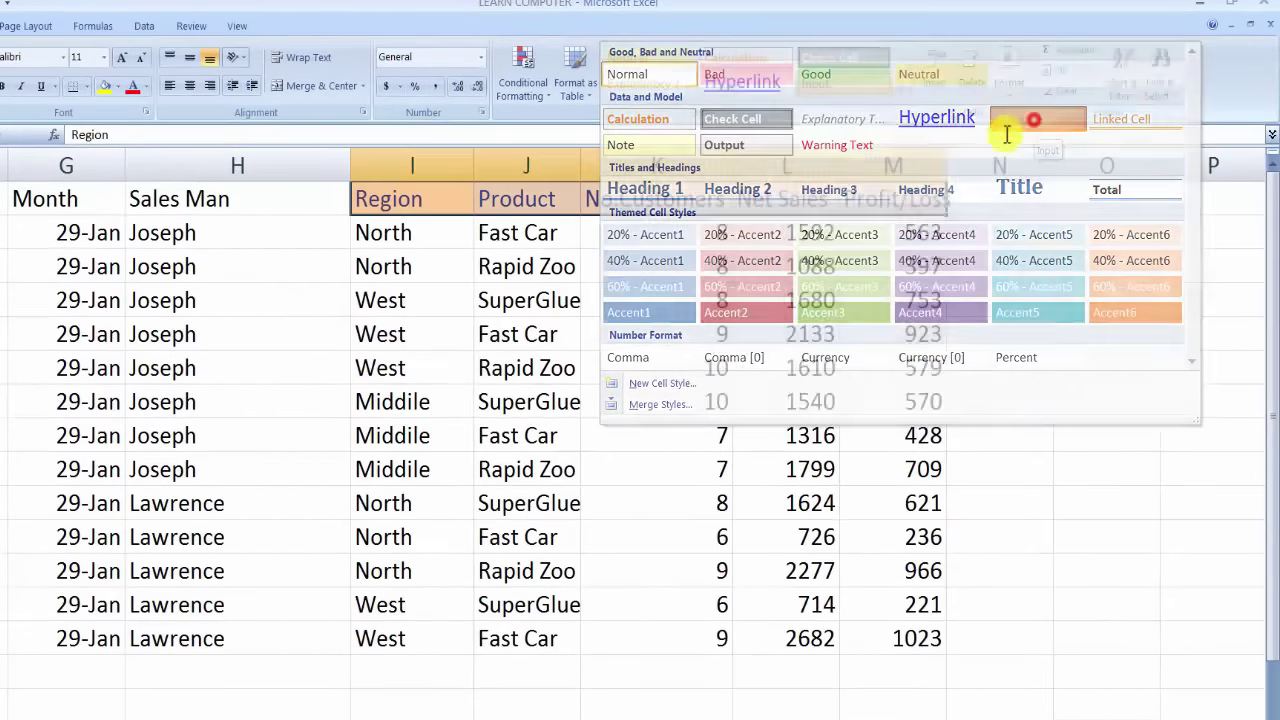
{"action": "left_click", "coordinate": [906, 360]}
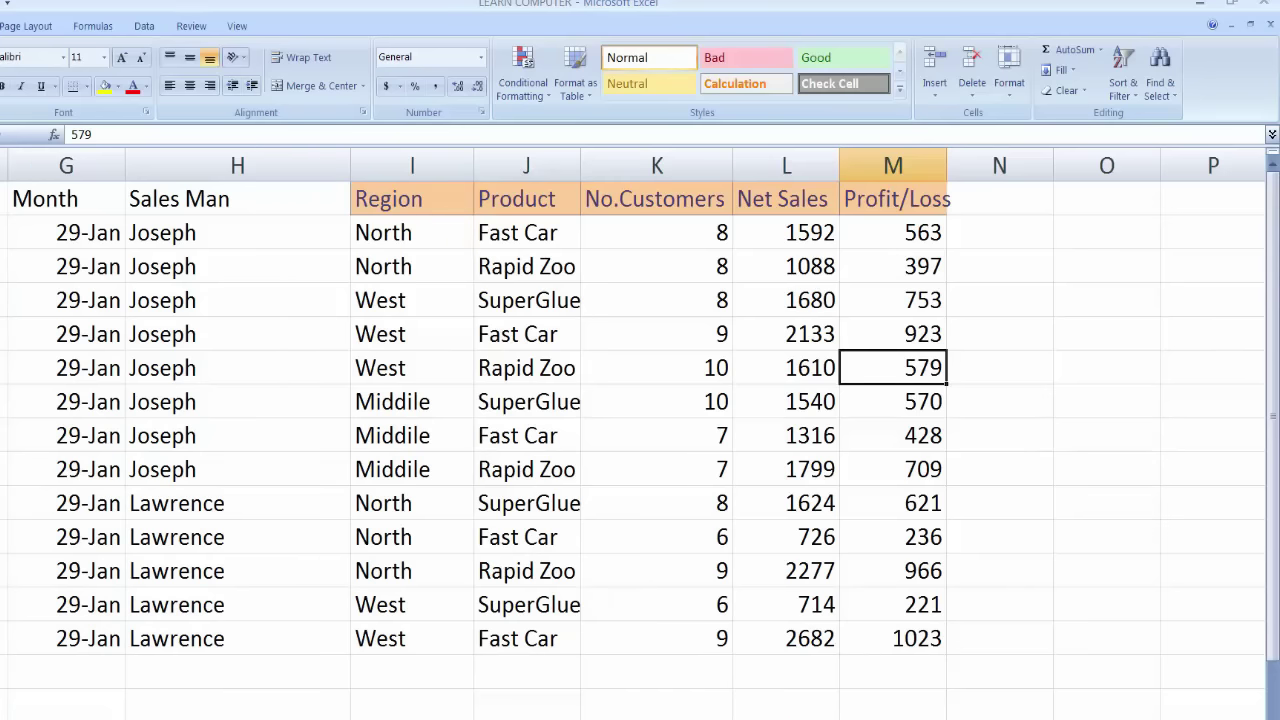
Step: Apply the Input cell style to the Month and Sales Man headers G1:H1
{"action": "left_click_drag", "start_coordinate": [22, 200], "coordinate": [240, 203]}
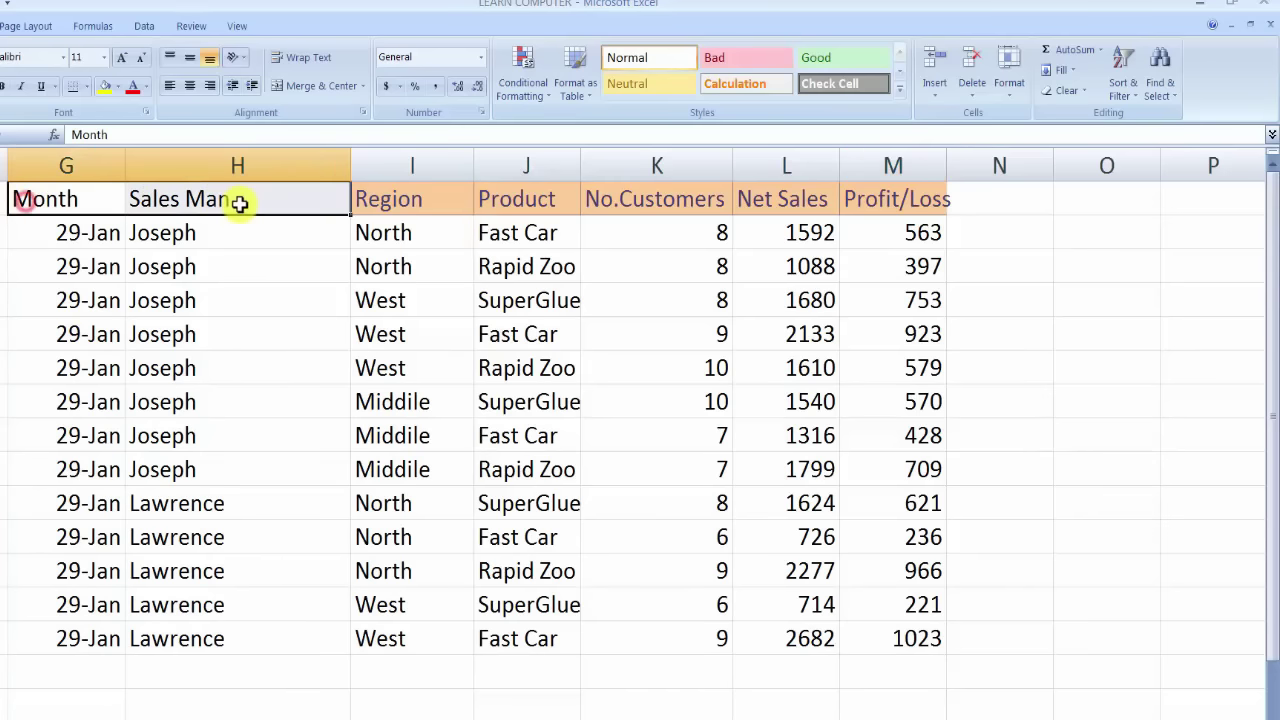
{"action": "left_click", "coordinate": [899, 87]}
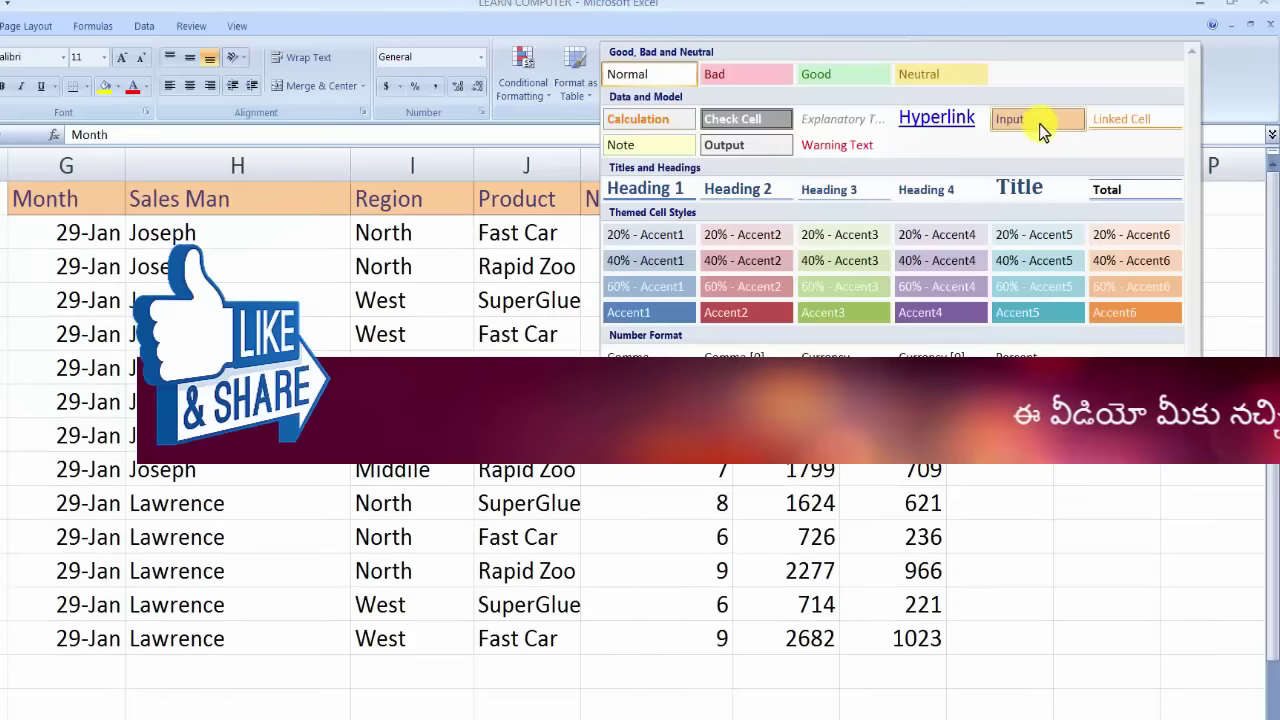
{"action": "left_click", "coordinate": [1039, 123]}
{"action": "left_click", "coordinate": [836, 700]}
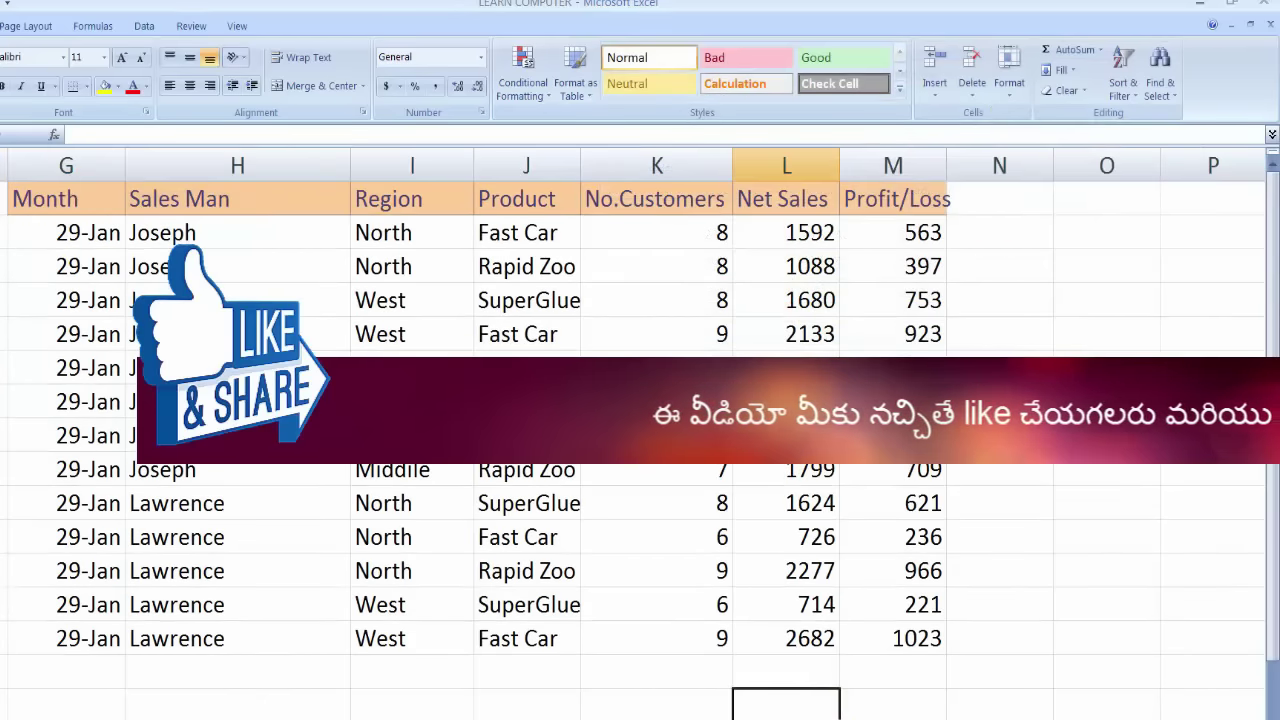
{"action": "scroll", "coordinate": [836, 700], "scroll_direction": "left", "scroll_amount": 2}
{"action": "scroll", "coordinate": [229, 289], "scroll_direction": "left", "scroll_amount": 3}
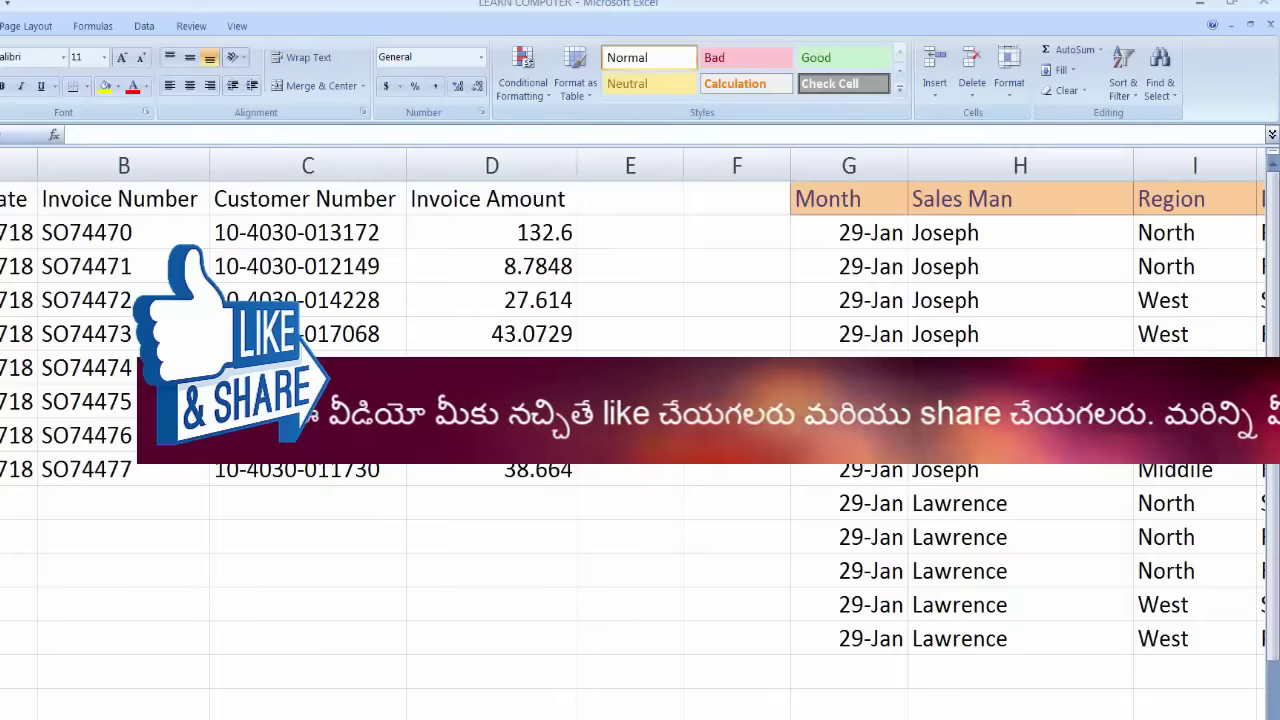
Step: Copy the G1:H1 header formatting onto A1:D1 with Format Painter
{"action": "left_click_drag", "start_coordinate": [15, 200], "coordinate": [460, 194]}
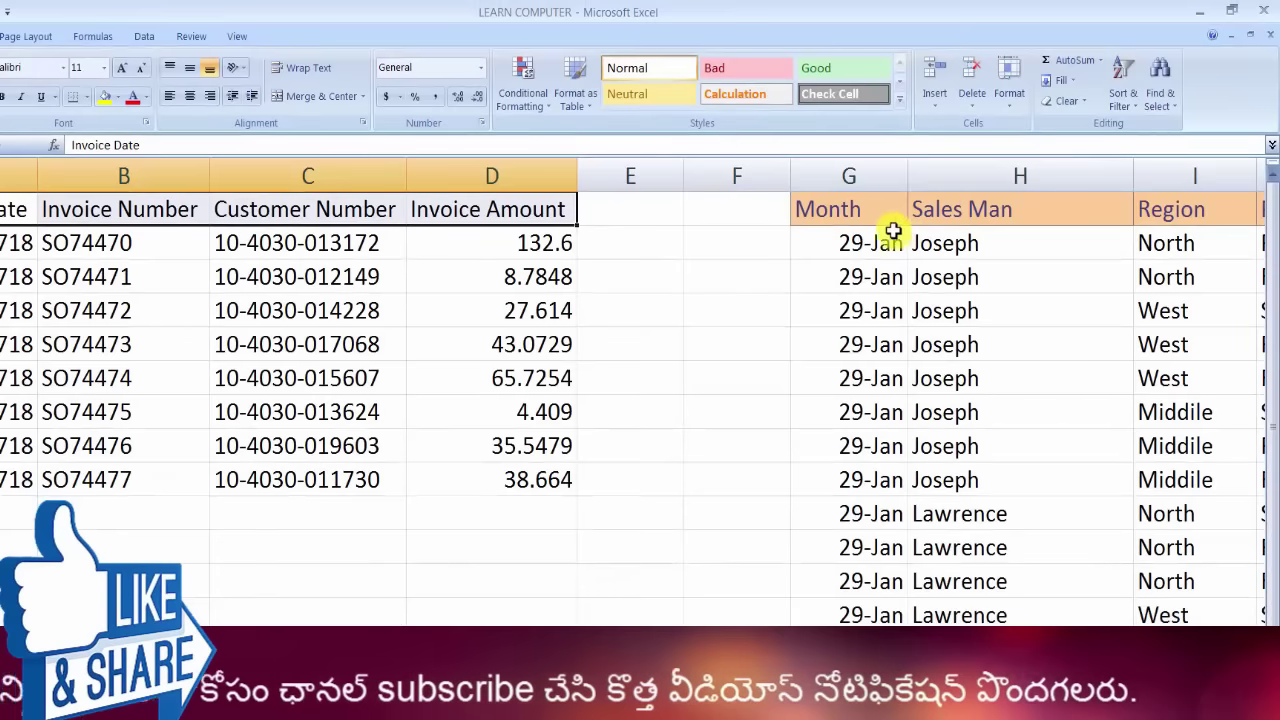
{"action": "left_click", "coordinate": [845, 211]}
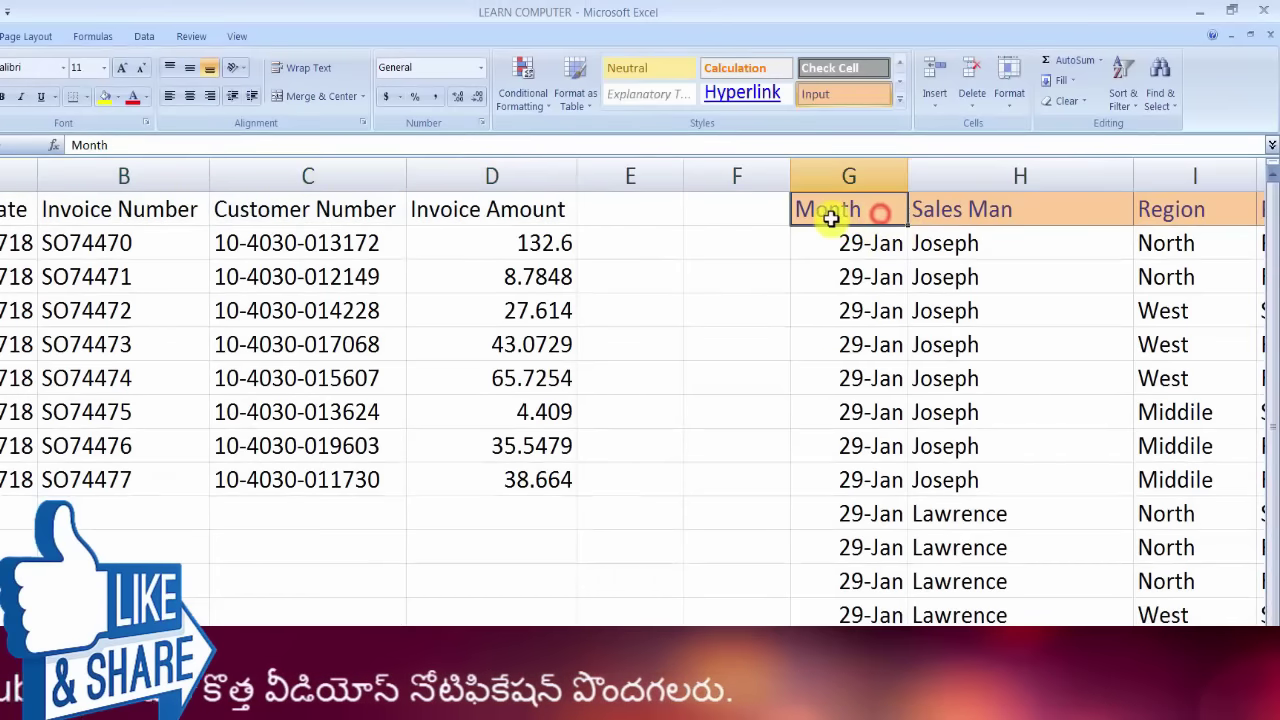
{"action": "left_click_drag", "start_coordinate": [857, 211], "coordinate": [1000, 211]}
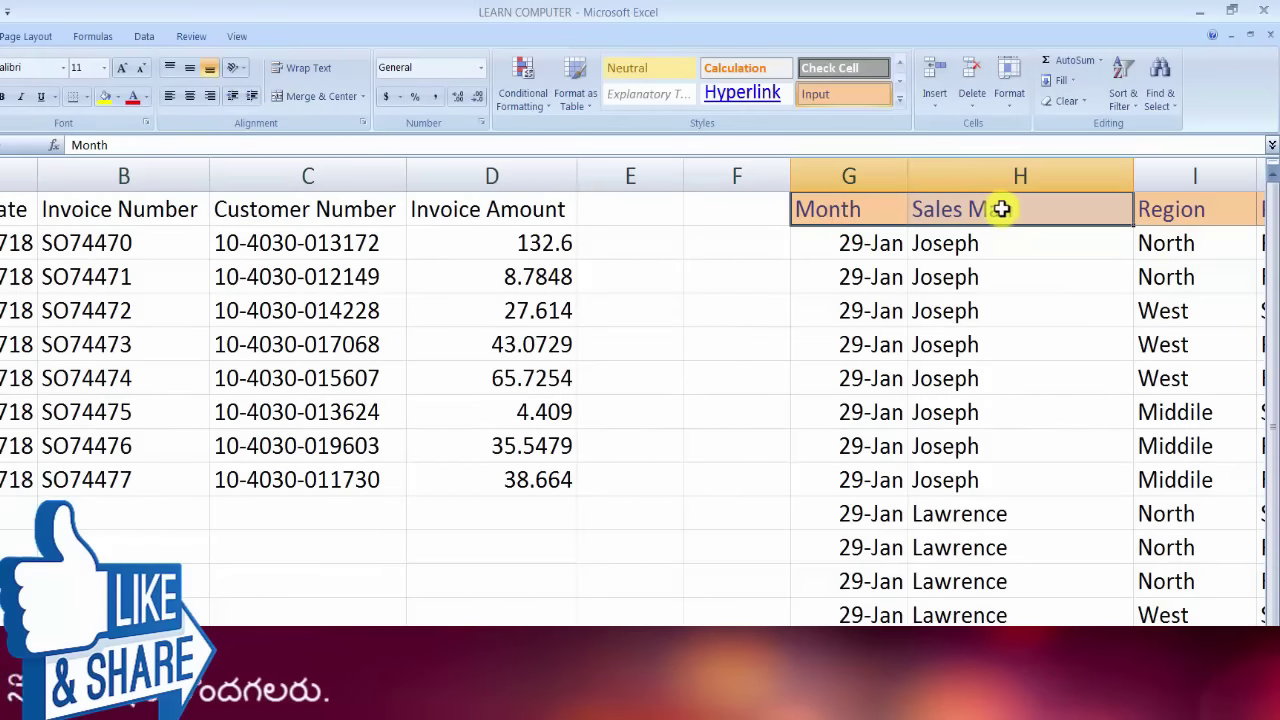
{"action": "key", "text": "ctrl+c"}
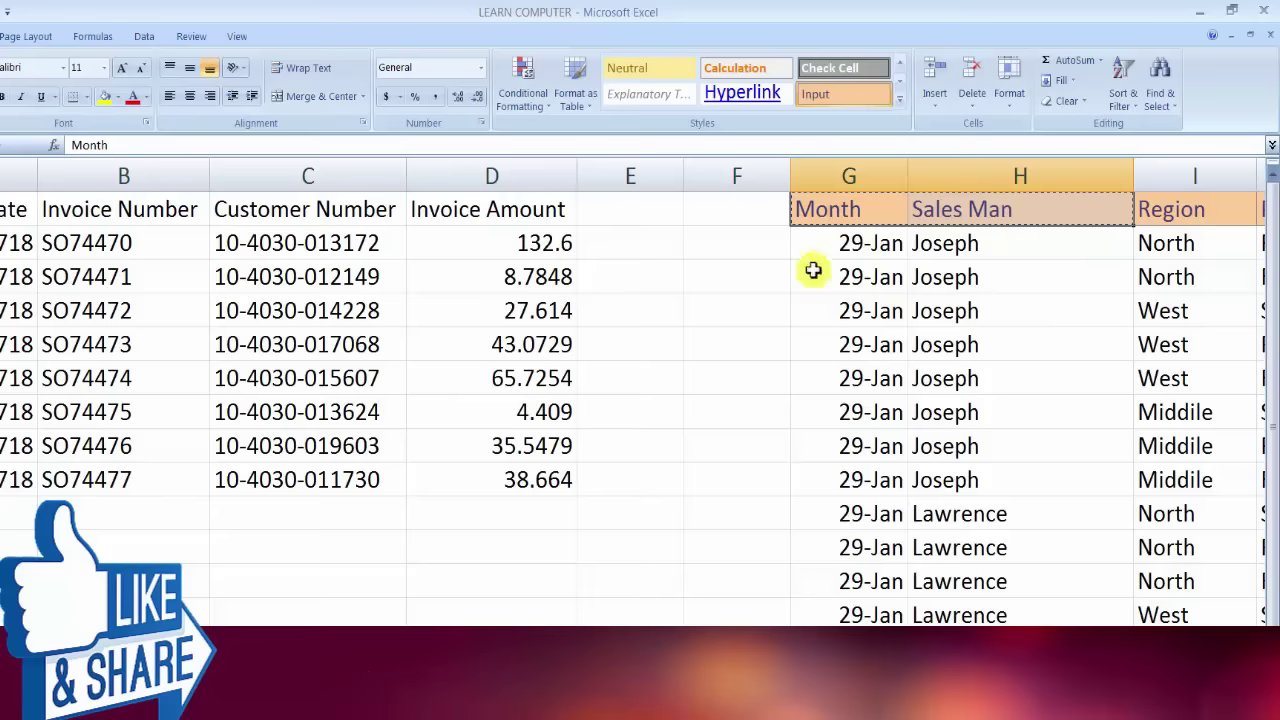
{"action": "left_click_drag", "start_coordinate": [15, 209], "coordinate": [451, 209]}
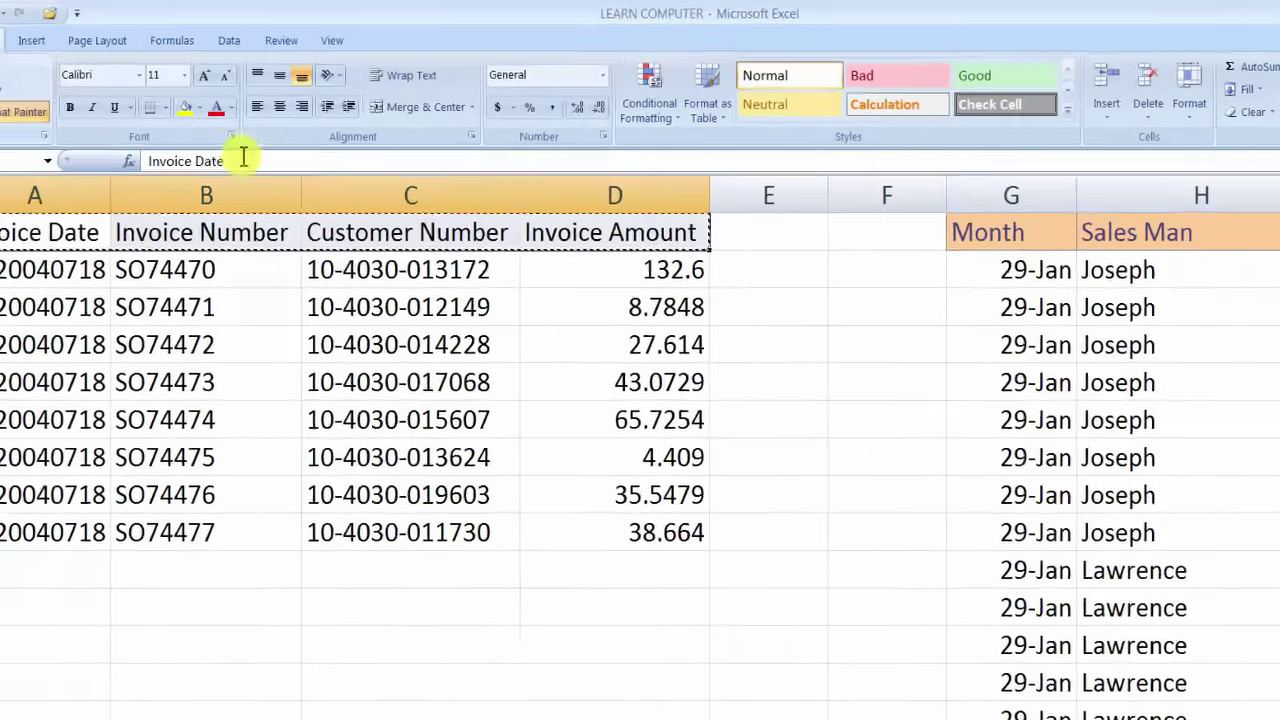
{"action": "left_click", "coordinate": [120, 128]}
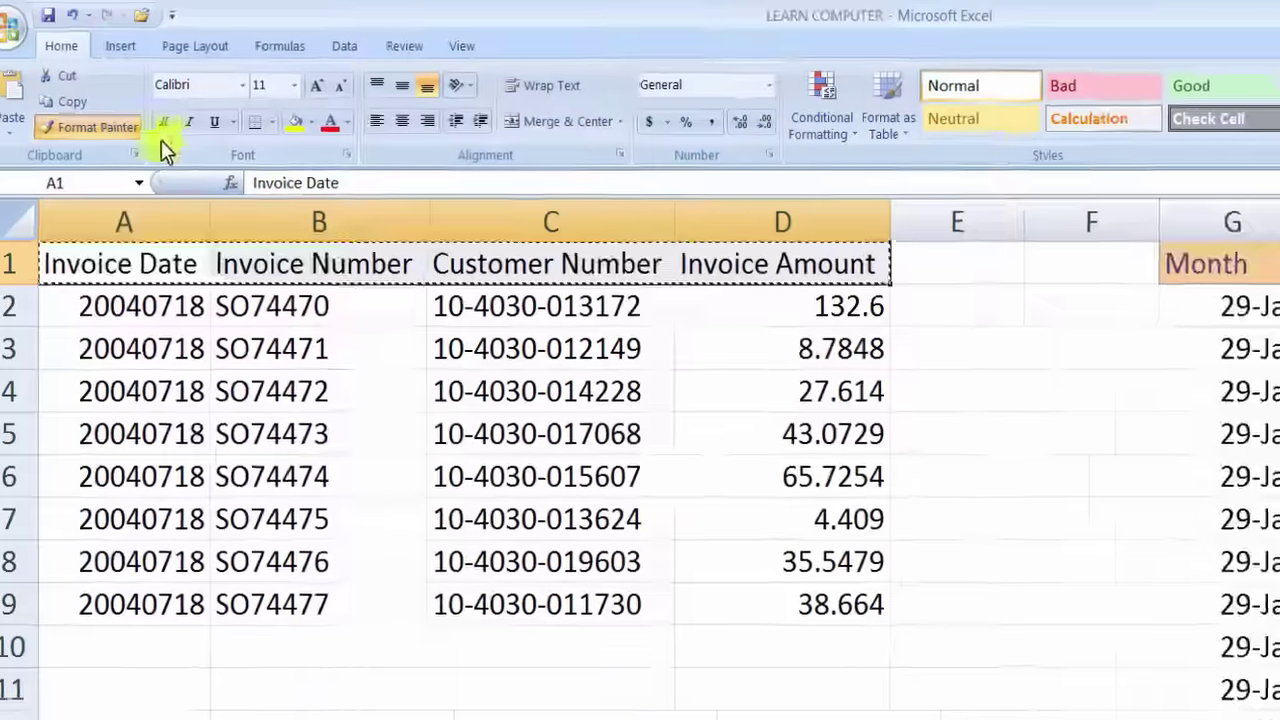
{"action": "left_click", "coordinate": [1250, 274]}
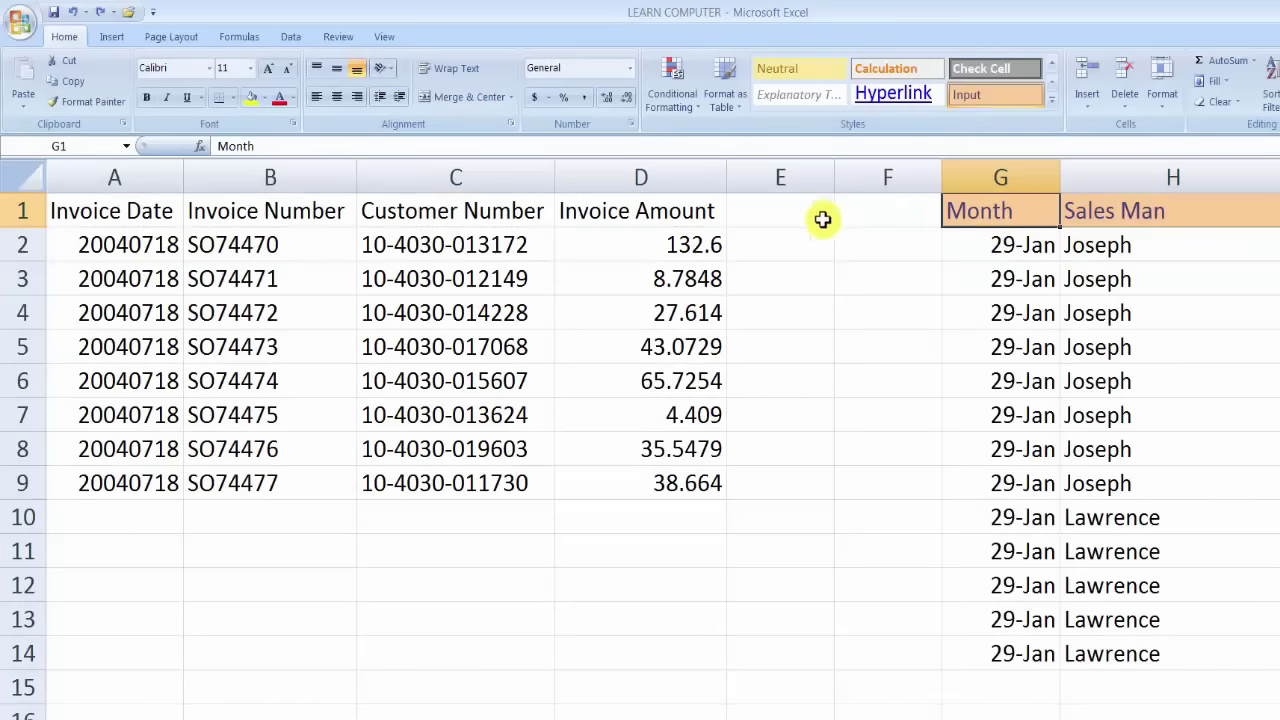
{"action": "left_click_drag", "start_coordinate": [1027, 211], "coordinate": [1130, 210]}
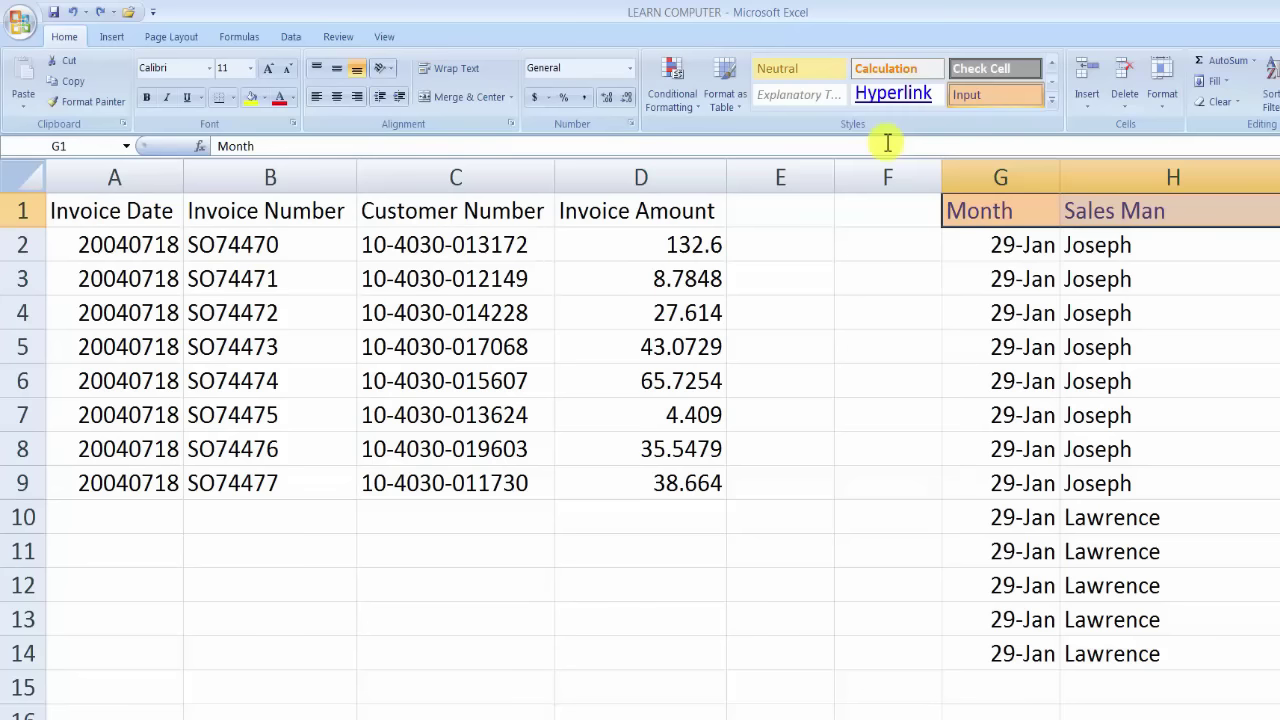
{"action": "left_click", "coordinate": [89, 107]}
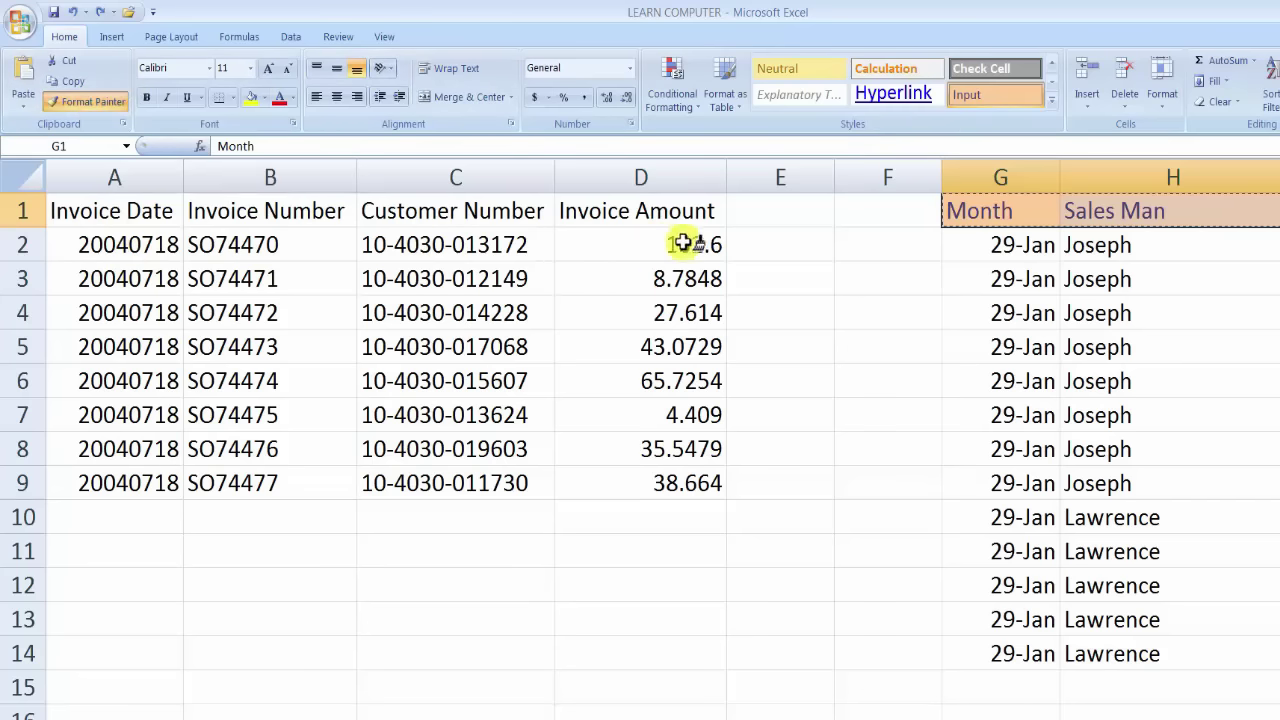
{"action": "mouse_move", "coordinate": [108, 208]}
{"action": "left_mouse_down"}
{"action": "mouse_move", "coordinate": [372, 206]}
{"action": "mouse_move", "coordinate": [612, 227]}
{"action": "left_mouse_up"}
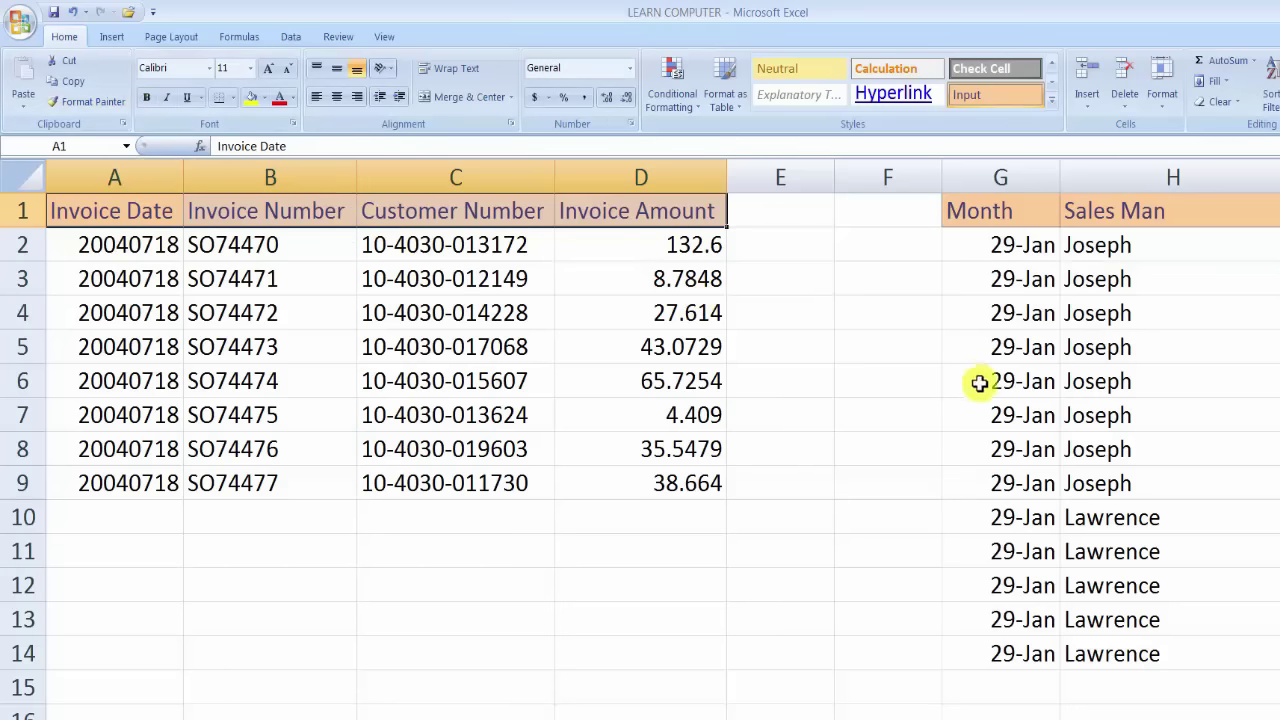
Step: Compare the workbook with the reference sales table image and view the Styles topic
{"action": "key", "text": "alt+Tab"}
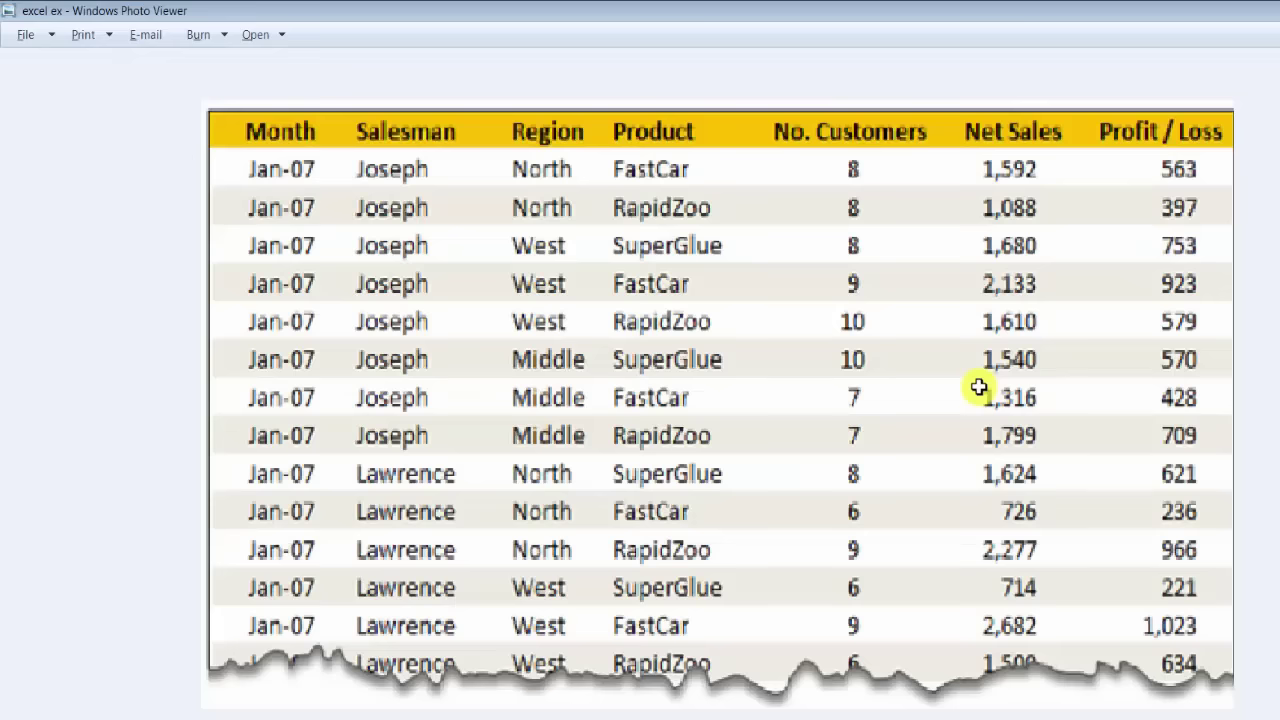
{"action": "key", "text": "alt+Tab"}
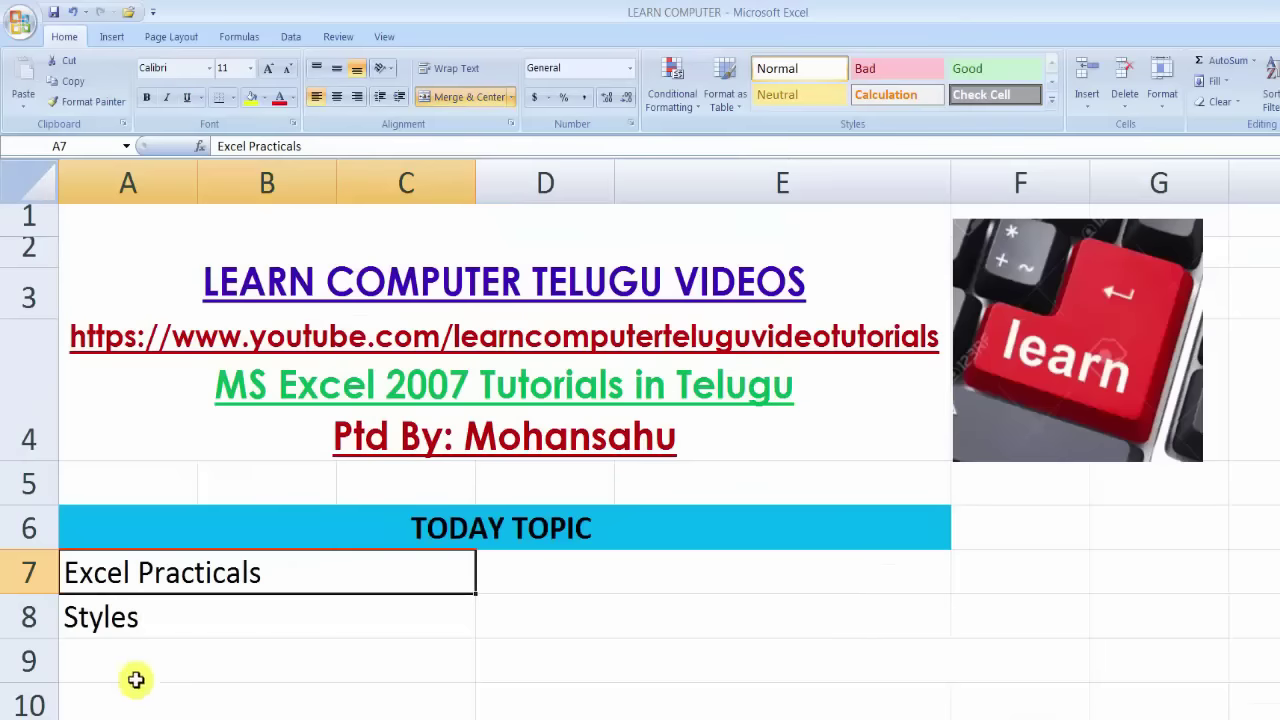
{"action": "left_click", "coordinate": [105, 620]}
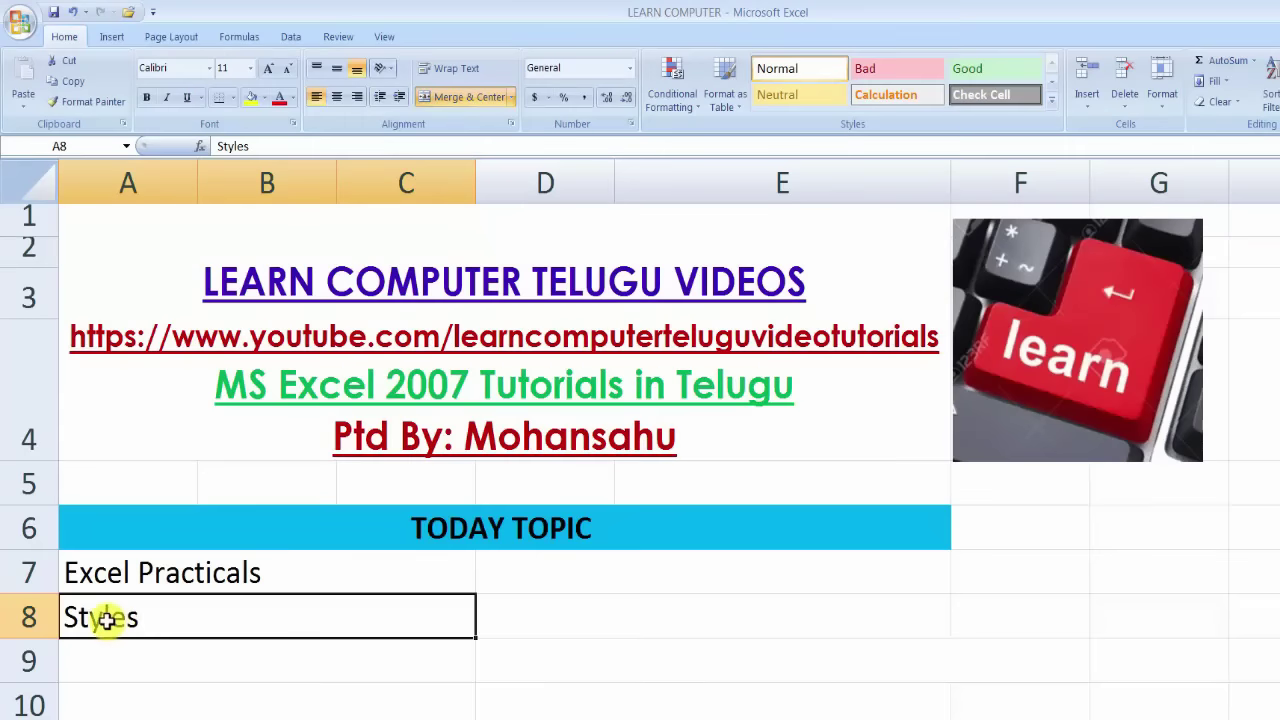
{"action": "key", "text": "alt+Tab"}
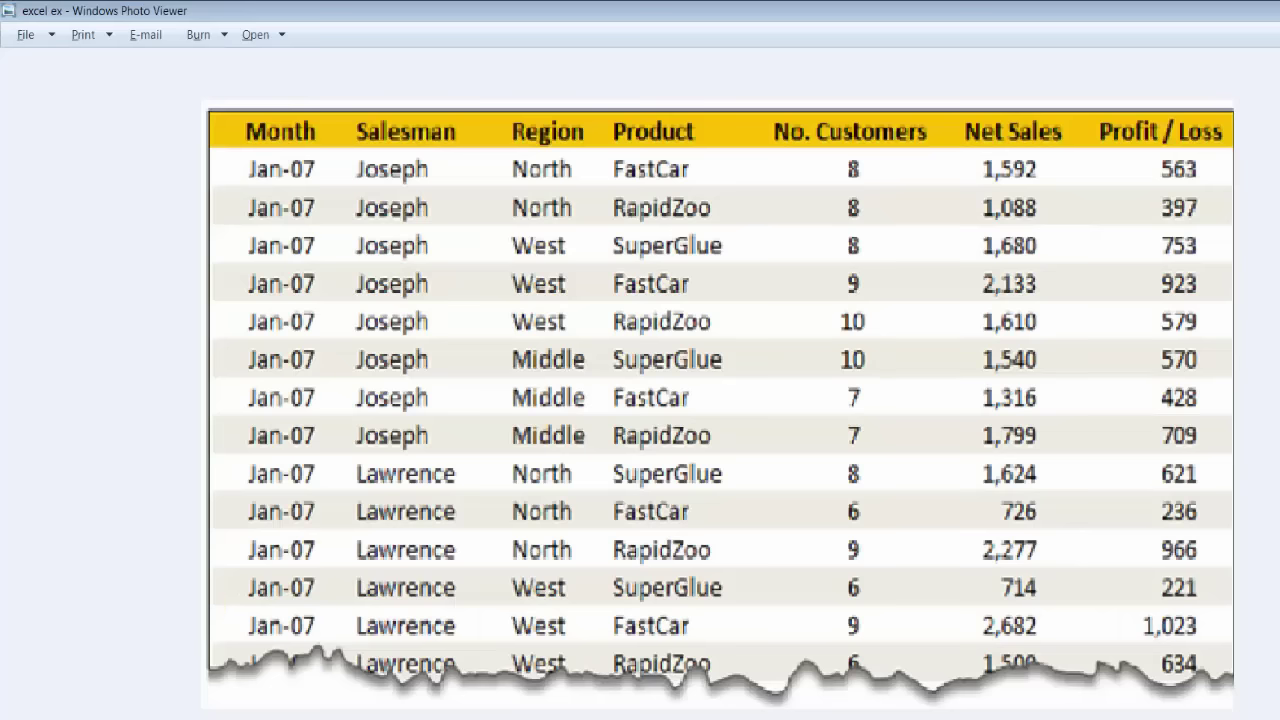
{"action": "key", "text": "alt+Tab"}
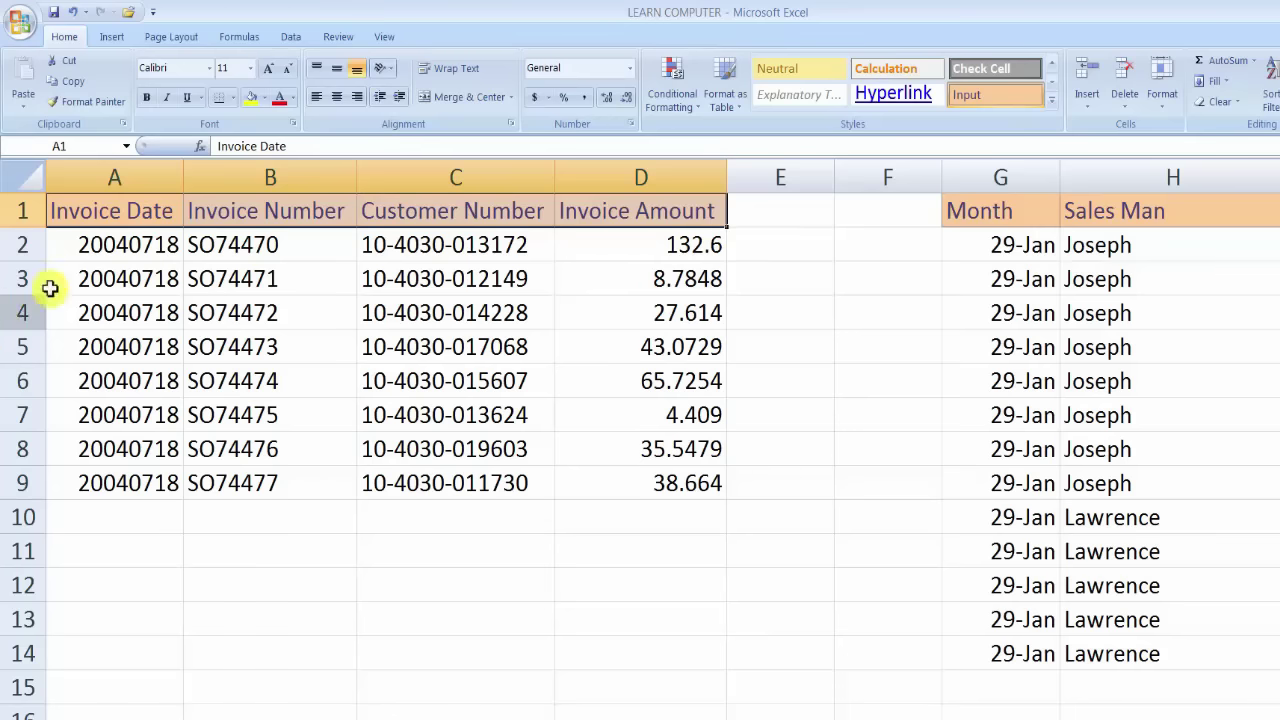
Step: Give the invoice data A2:D9 the green 40% - Accent3 cell style
{"action": "left_click_drag", "start_coordinate": [96, 248], "coordinate": [646, 470]}
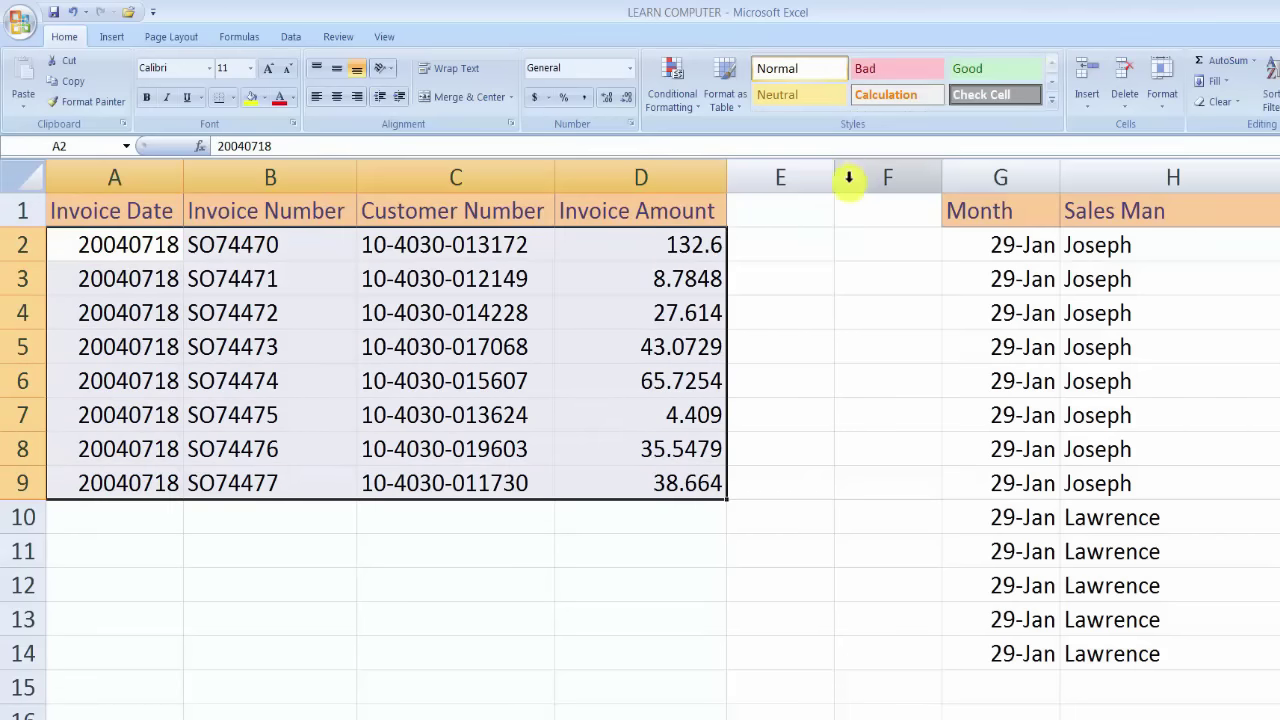
{"action": "left_click", "coordinate": [1051, 99]}
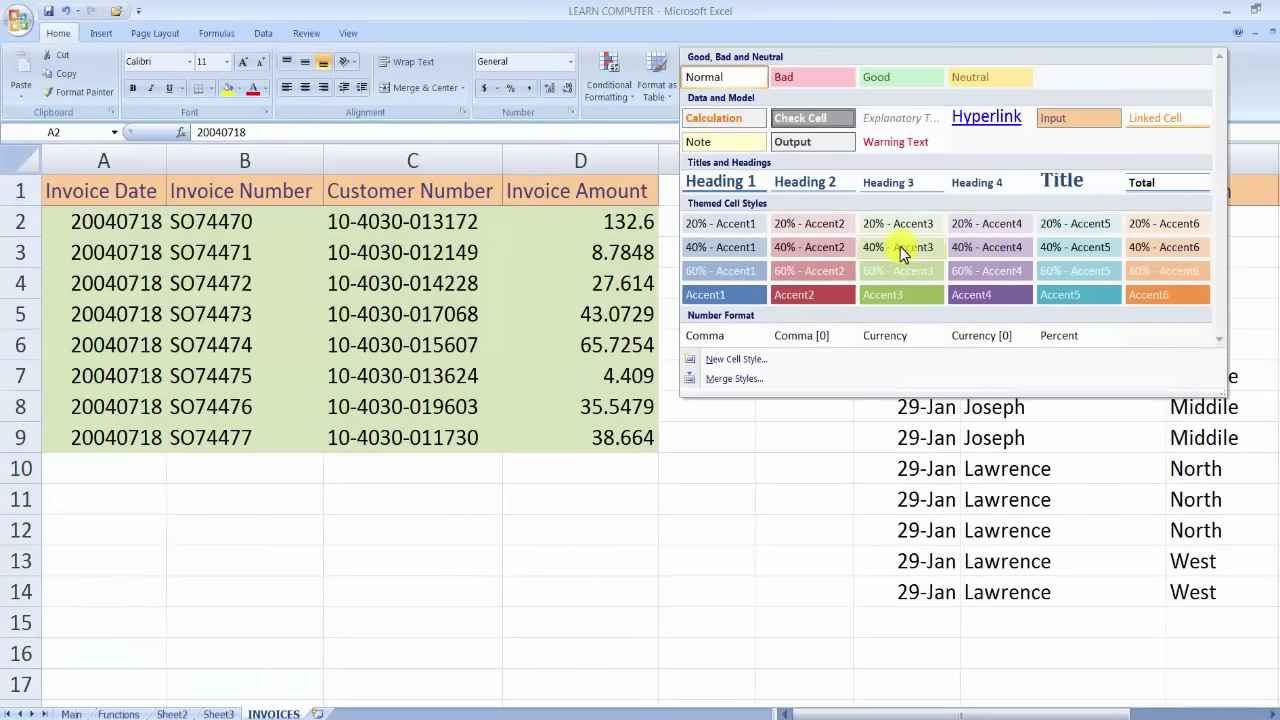
{"action": "left_click", "coordinate": [914, 246]}
{"action": "left_click", "coordinate": [650, 437]}
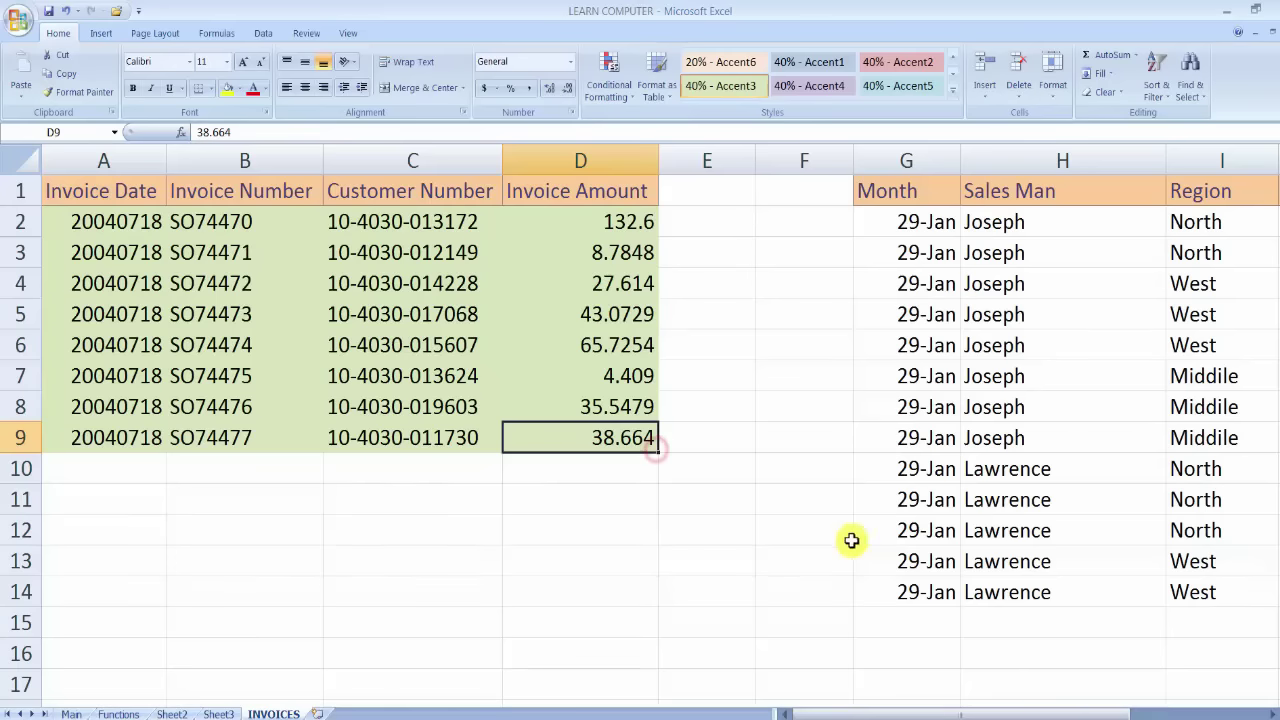
{"action": "left_click_drag", "start_coordinate": [1068, 712], "coordinate": [1143, 700]}
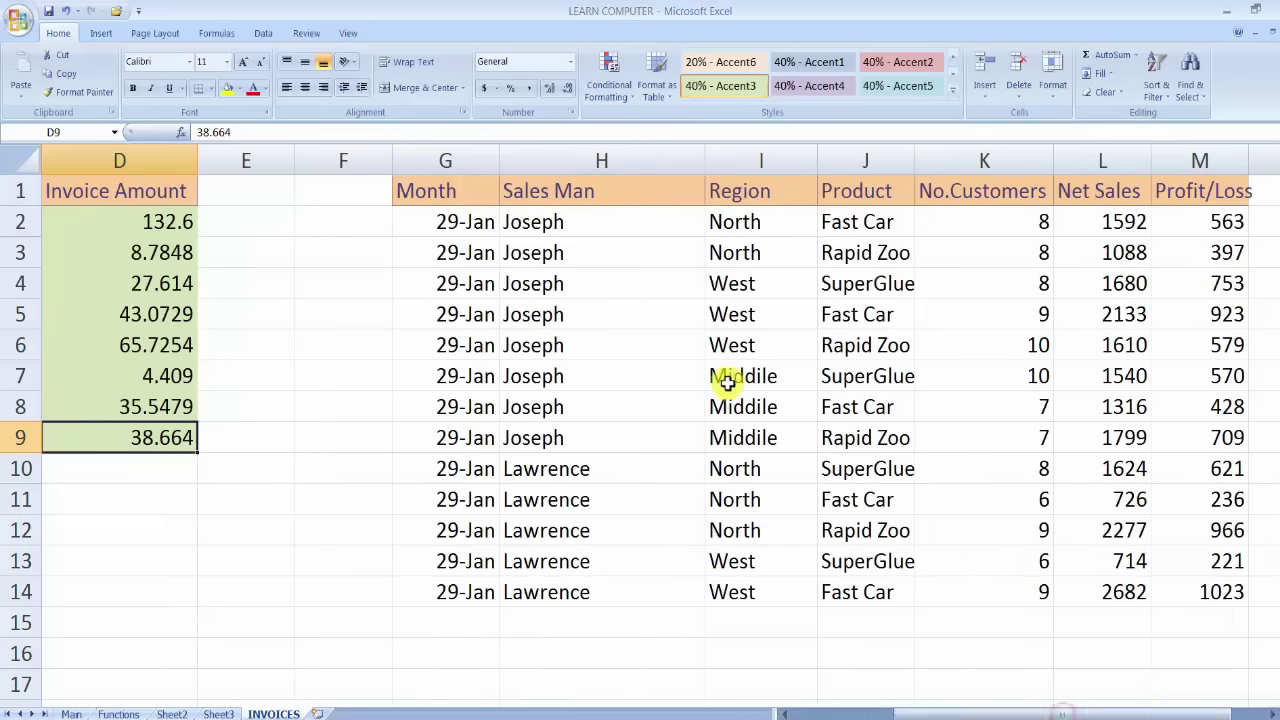
{"action": "left_click_drag", "start_coordinate": [1048, 712], "coordinate": [1046, 674]}
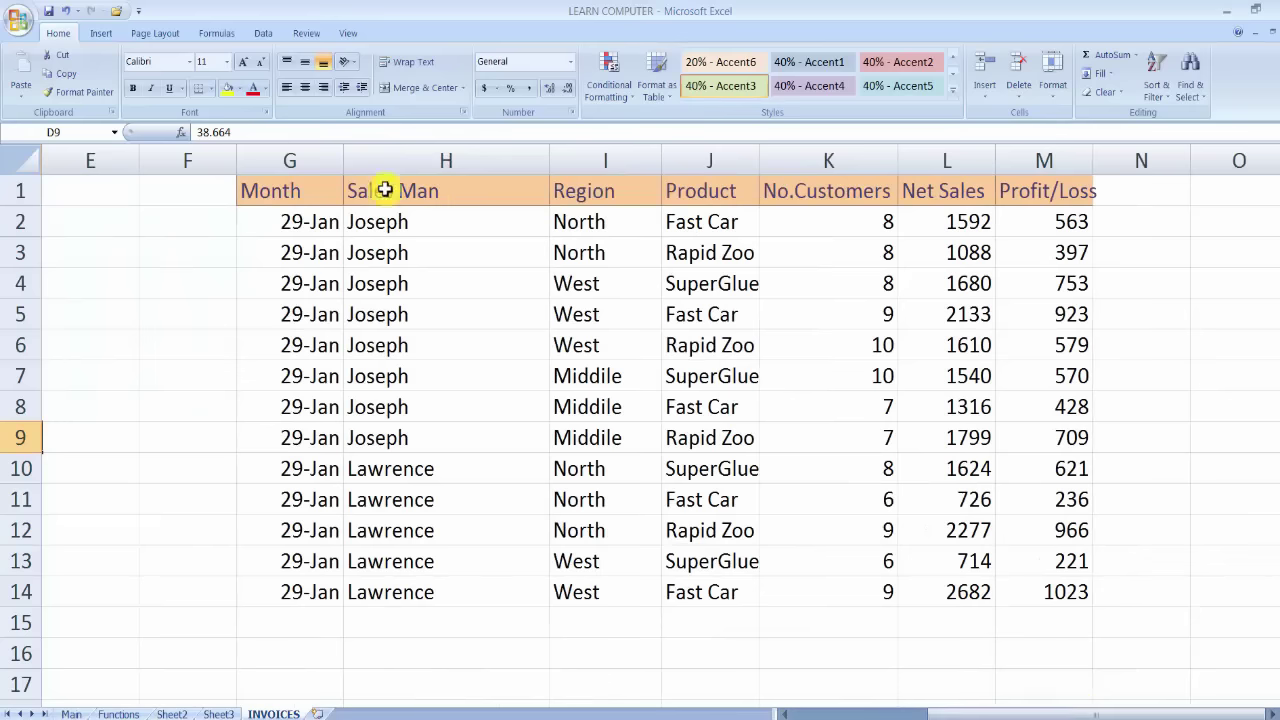
Step: Style the Month column Neutral, Sales Man column Bad and Region column Good
{"action": "left_click_drag", "start_coordinate": [269, 225], "coordinate": [434, 253]}
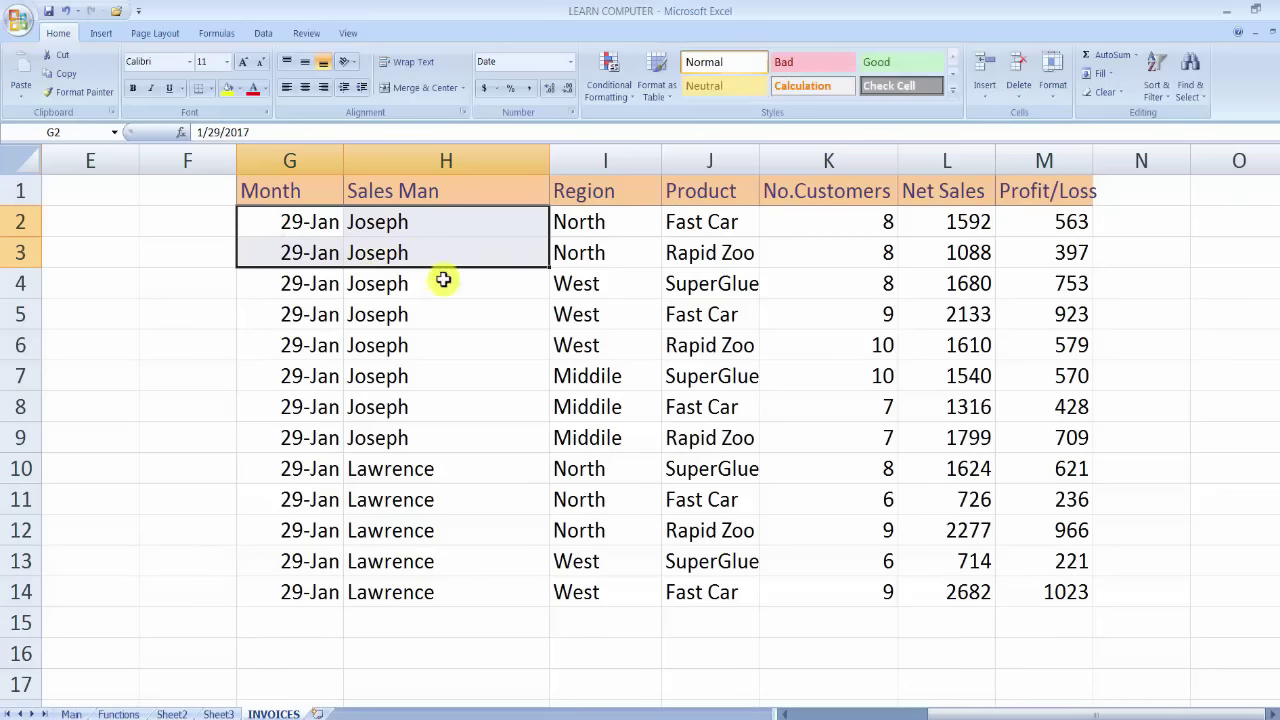
{"action": "left_click", "coordinate": [443, 281]}
{"action": "left_click_drag", "start_coordinate": [262, 213], "coordinate": [316, 595]}
{"action": "left_click", "coordinate": [712, 88]}
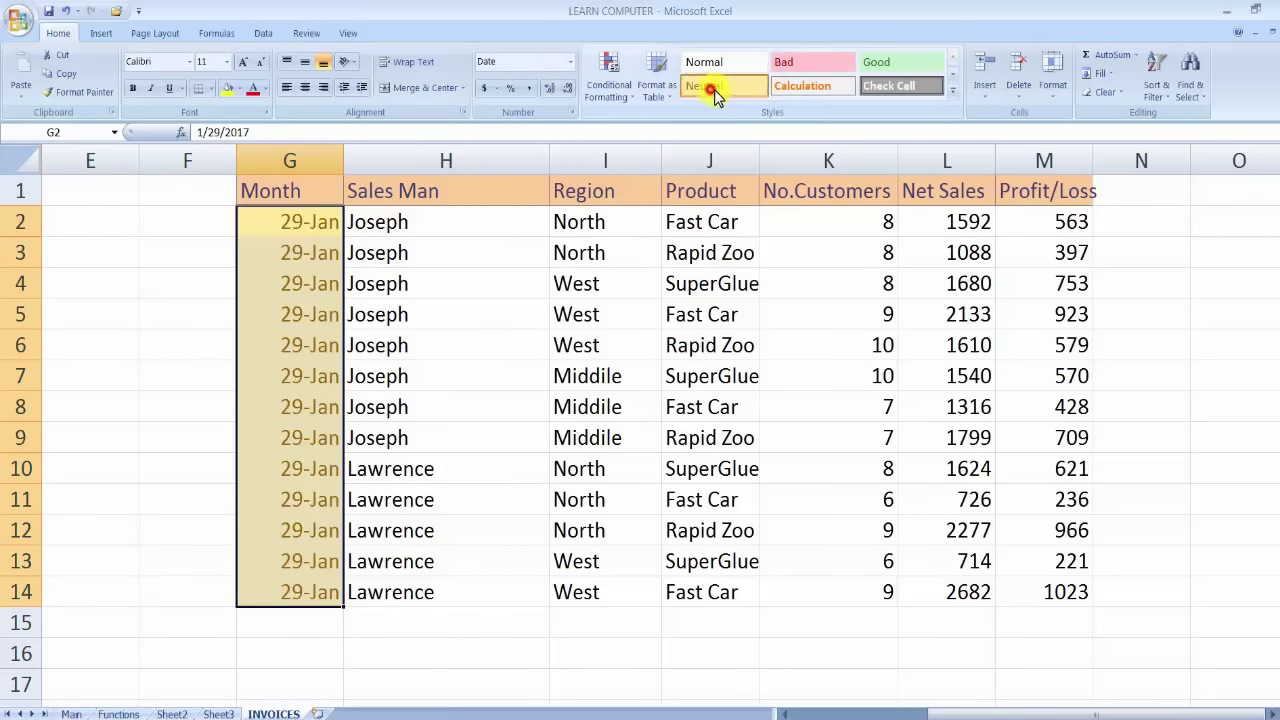
{"action": "left_click", "coordinate": [404, 223]}
{"action": "left_click_drag", "start_coordinate": [409, 300], "coordinate": [459, 585]}
{"action": "left_click", "coordinate": [808, 64]}
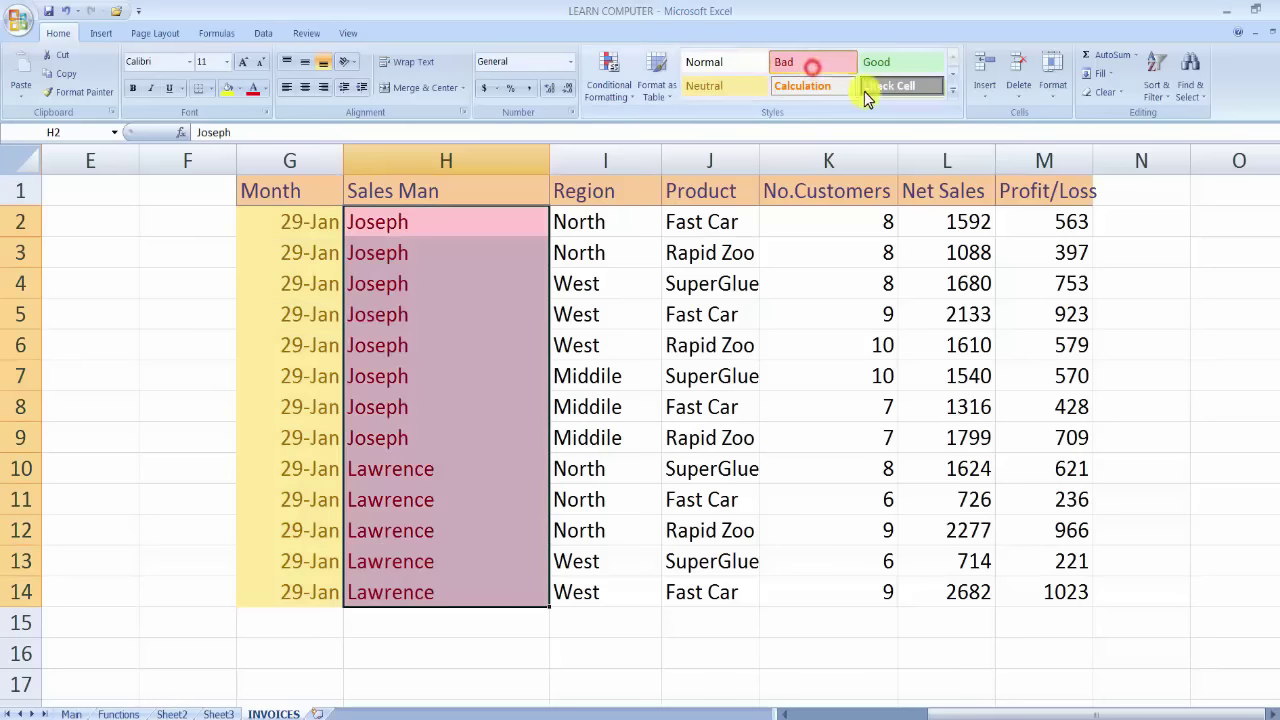
{"action": "left_click", "coordinate": [598, 224]}
{"action": "left_click_drag", "start_coordinate": [590, 222], "coordinate": [660, 574]}
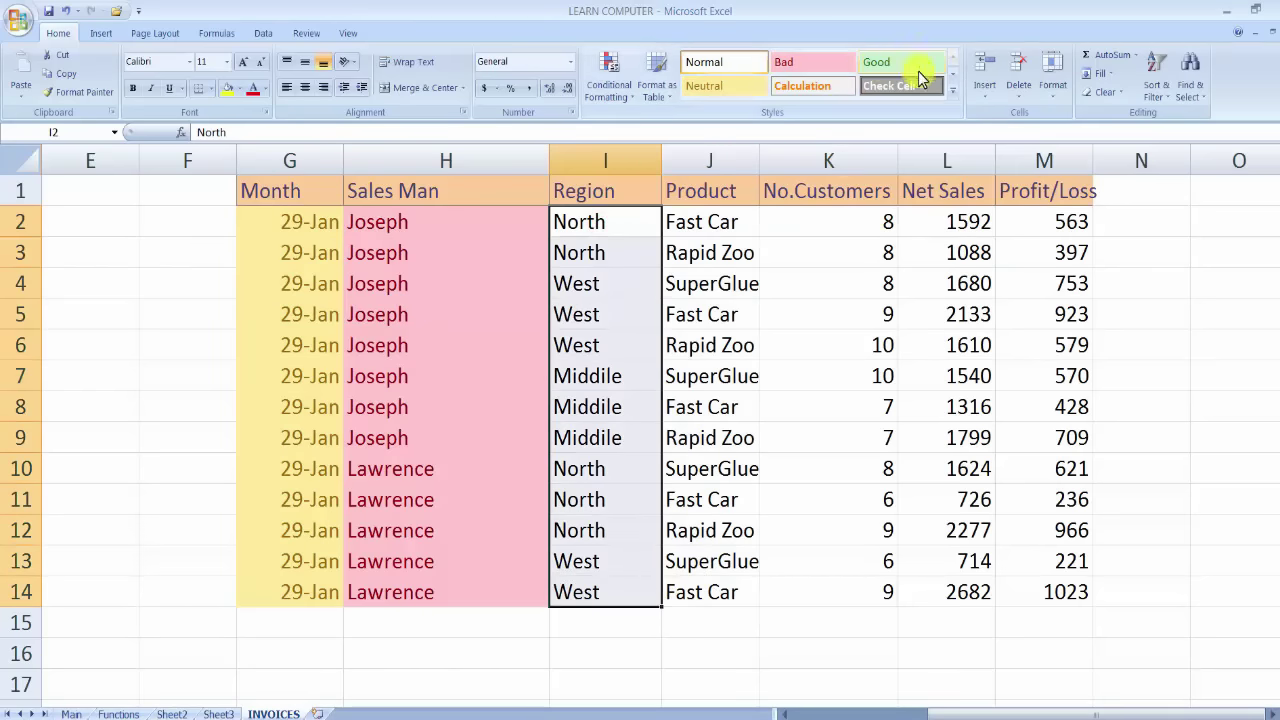
{"action": "left_click", "coordinate": [936, 66]}
Step: Style the Product column Accent2 and the No.Customers column 60% - Accent5
{"action": "left_click_drag", "start_coordinate": [709, 222], "coordinate": [748, 588]}
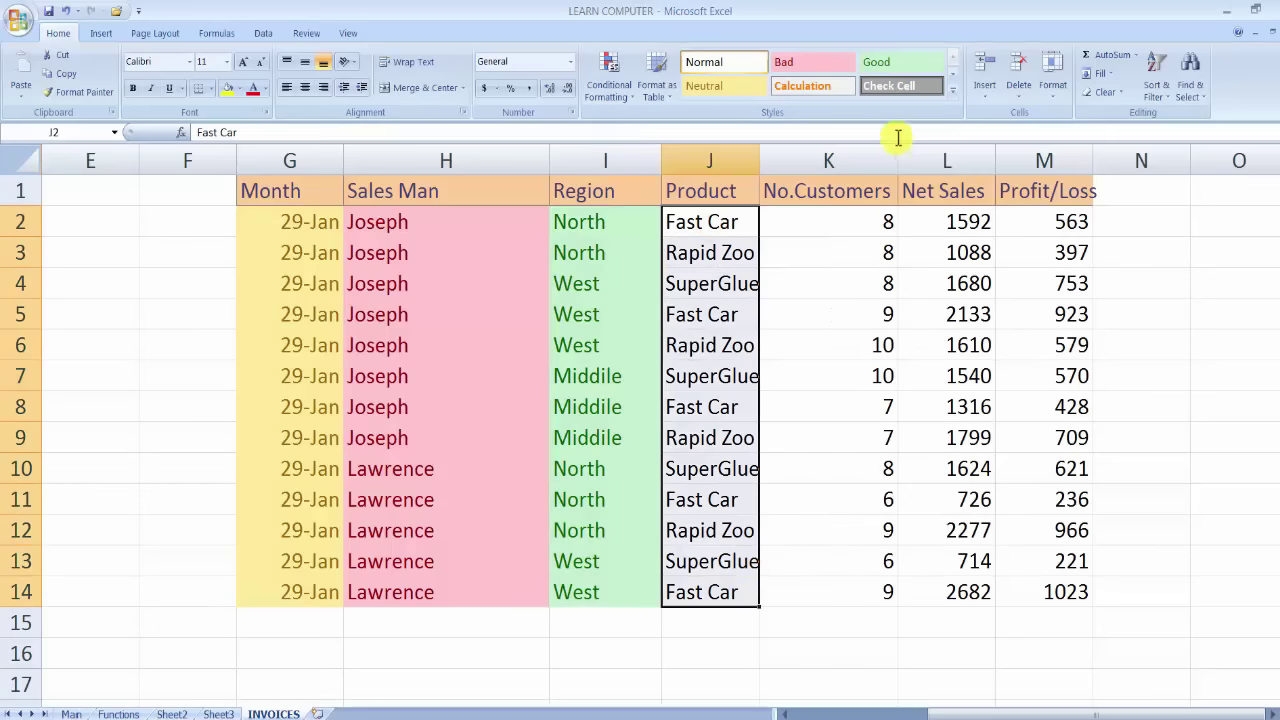
{"action": "left_click", "coordinate": [954, 90]}
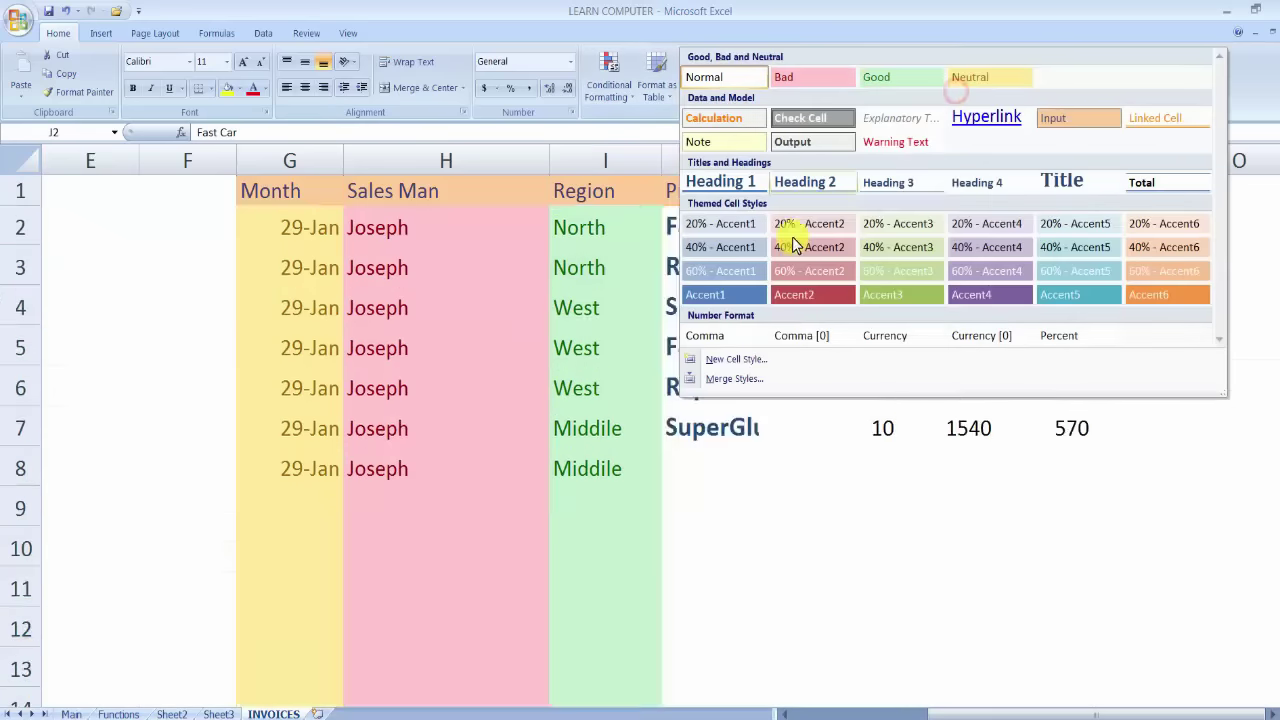
{"action": "left_click", "coordinate": [808, 292]}
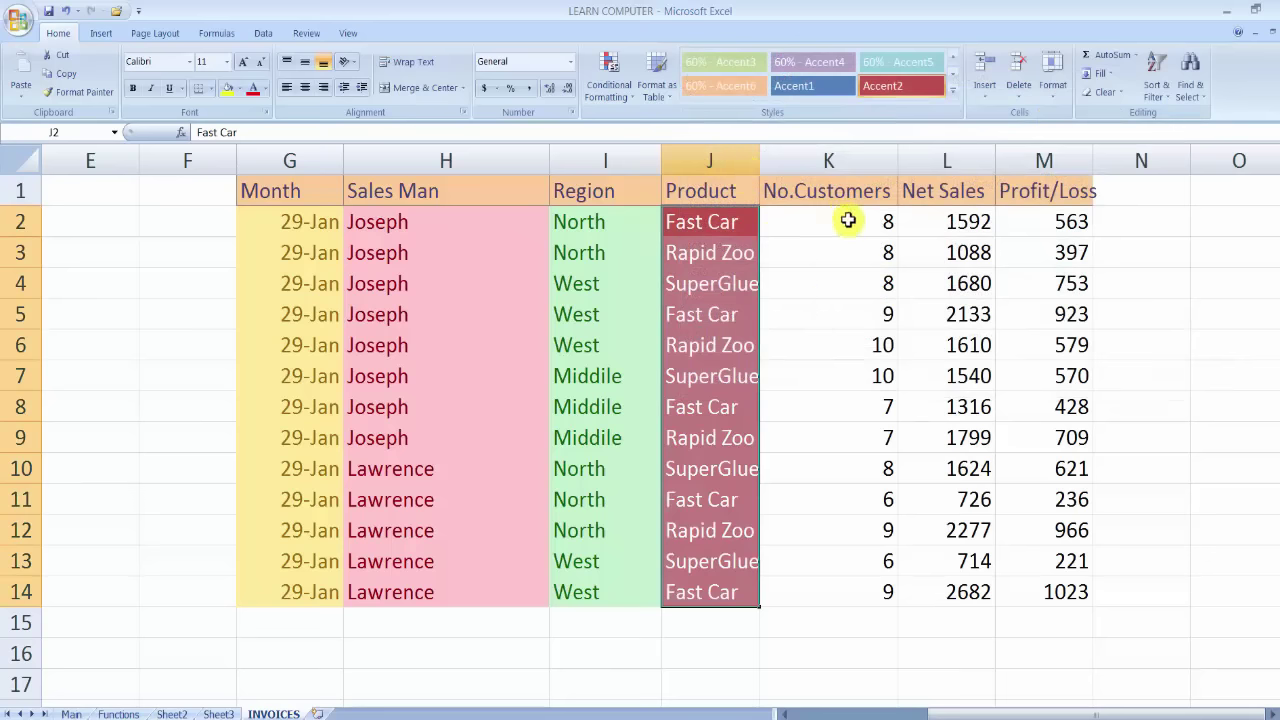
{"action": "left_click_drag", "start_coordinate": [848, 221], "coordinate": [840, 592]}
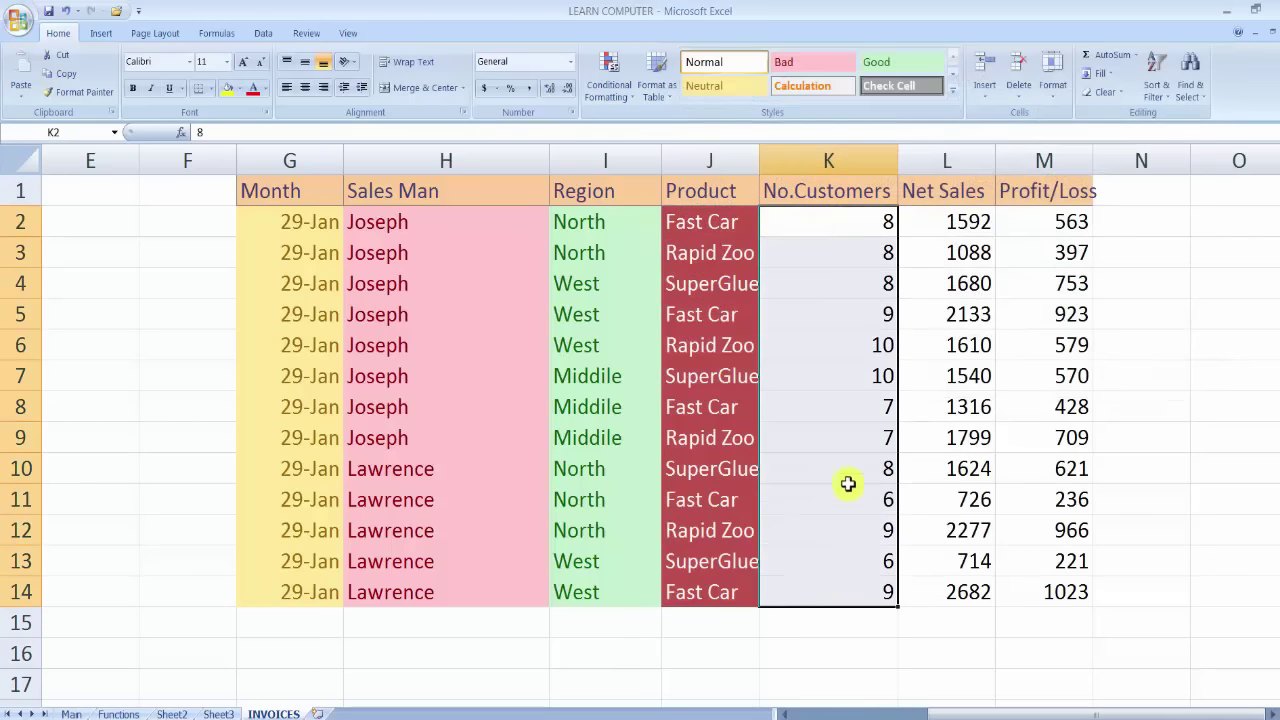
{"action": "left_click", "coordinate": [951, 88]}
{"action": "left_click", "coordinate": [1089, 272]}
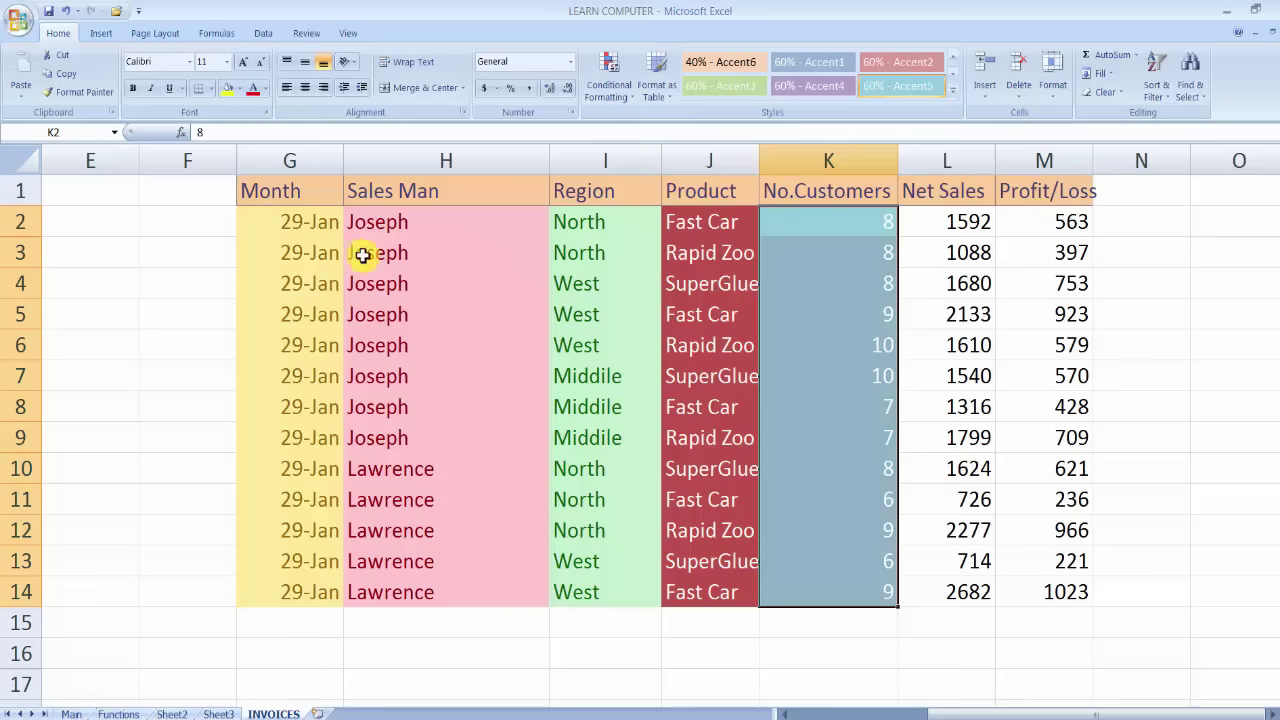
Step: Undo the column styles, green invoice fill and orange header fills, and clear the copy marquee
{"action": "key", "text": "ctrl+z"}
{"action": "key", "text": "ctrl+z"}
{"action": "key", "text": "ctrl+z"}
{"action": "key", "text": "ctrl+z"}
{"action": "key", "text": "ctrl+z"}
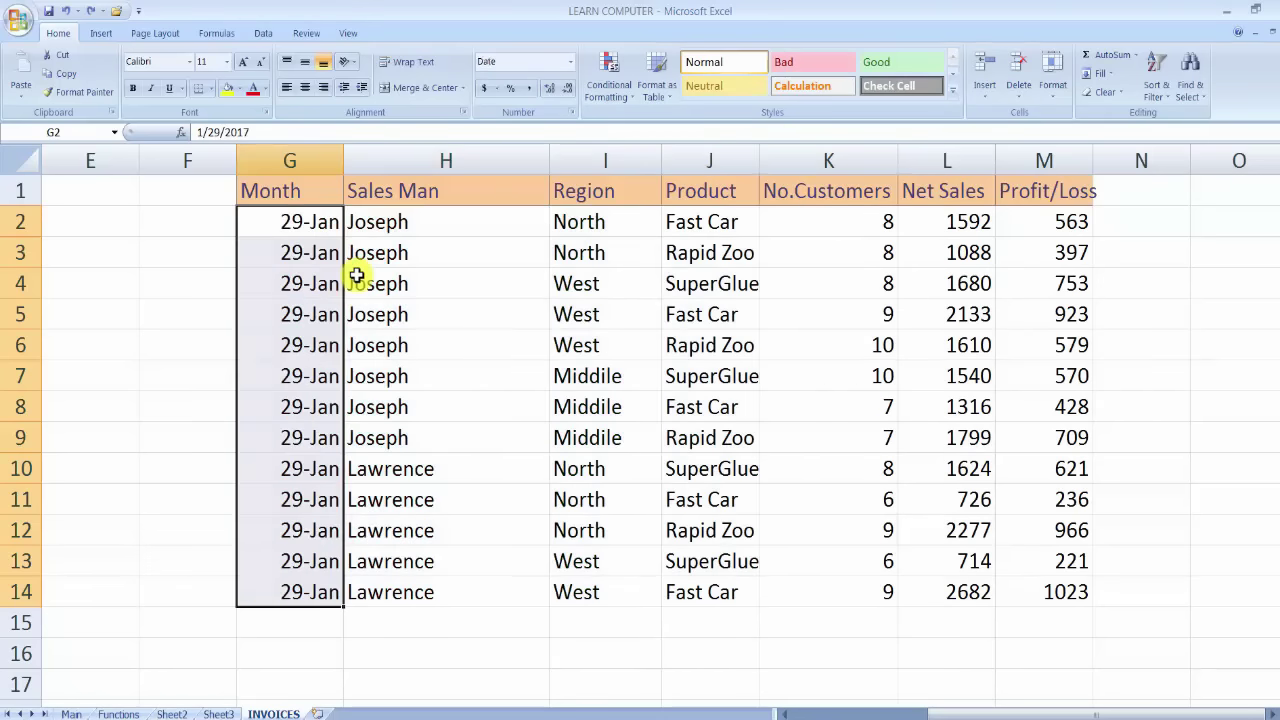
{"action": "key", "text": "ctrl+z"}
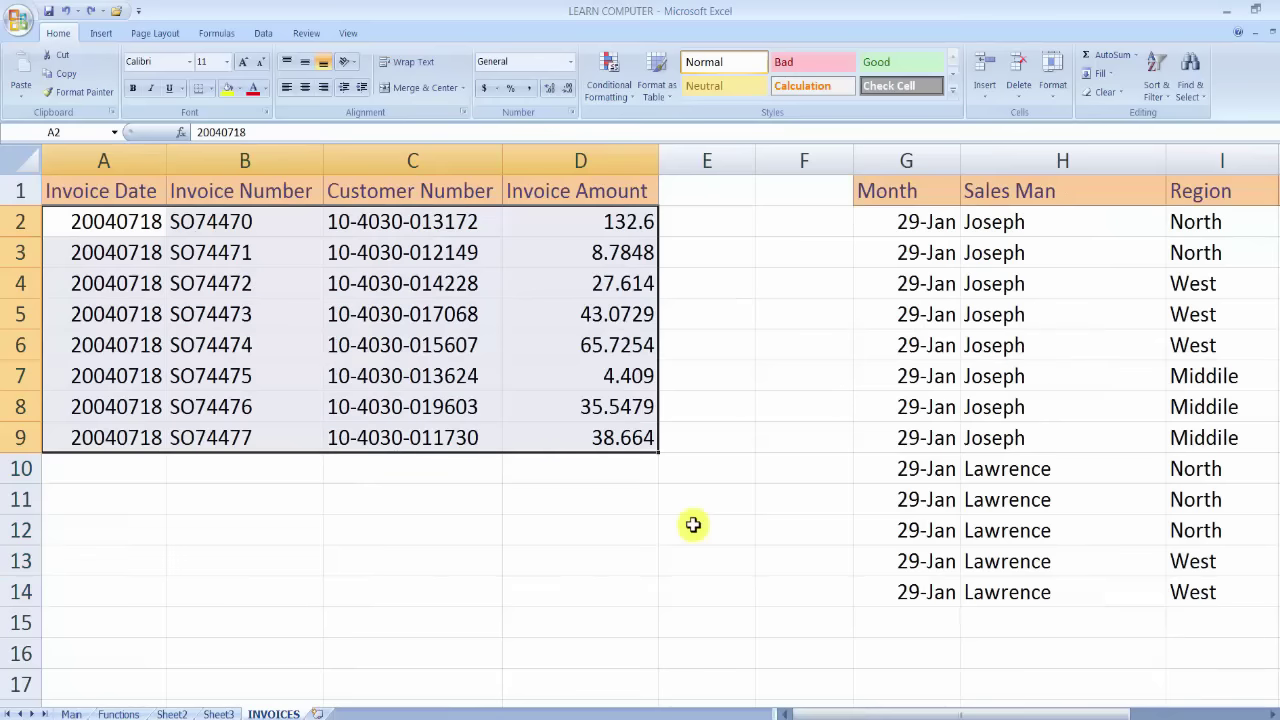
{"action": "key", "text": "ctrl+z"}
{"action": "key", "text": "ctrl+z"}
{"action": "key", "text": "ctrl+z"}
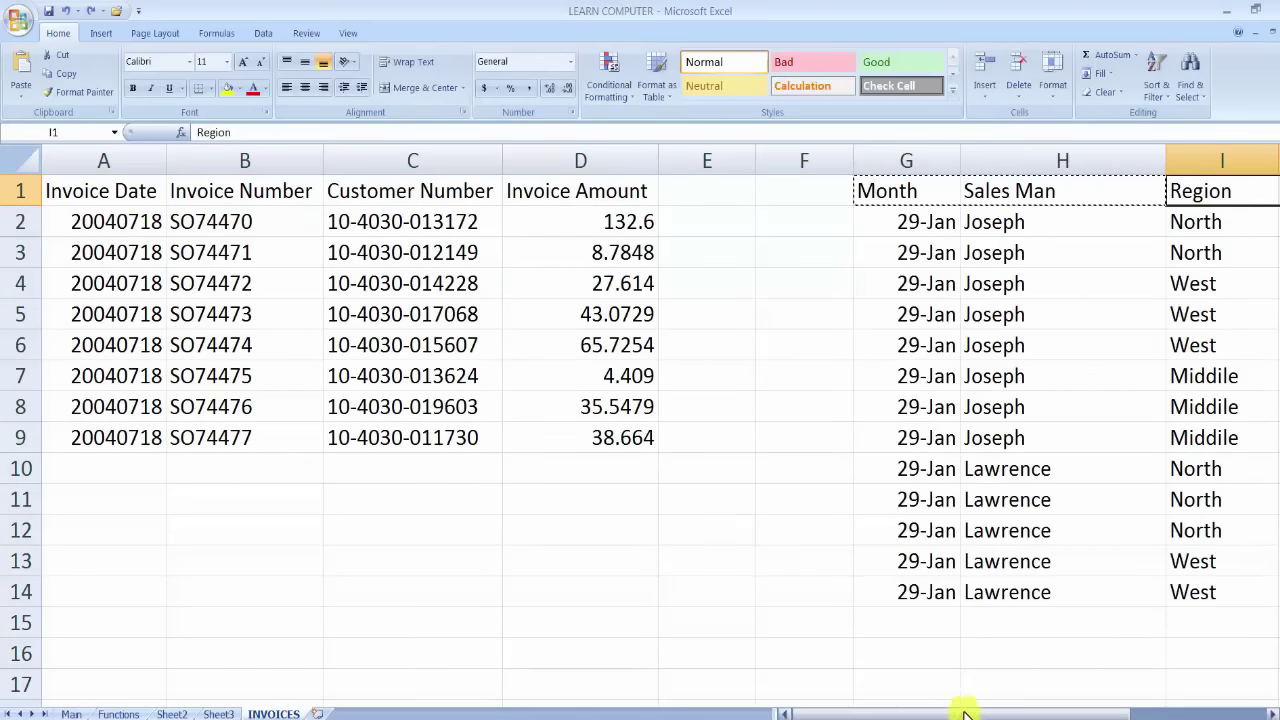
{"action": "left_click_drag", "start_coordinate": [966, 709], "coordinate": [1057, 703]}
{"action": "left_click", "coordinate": [700, 562]}
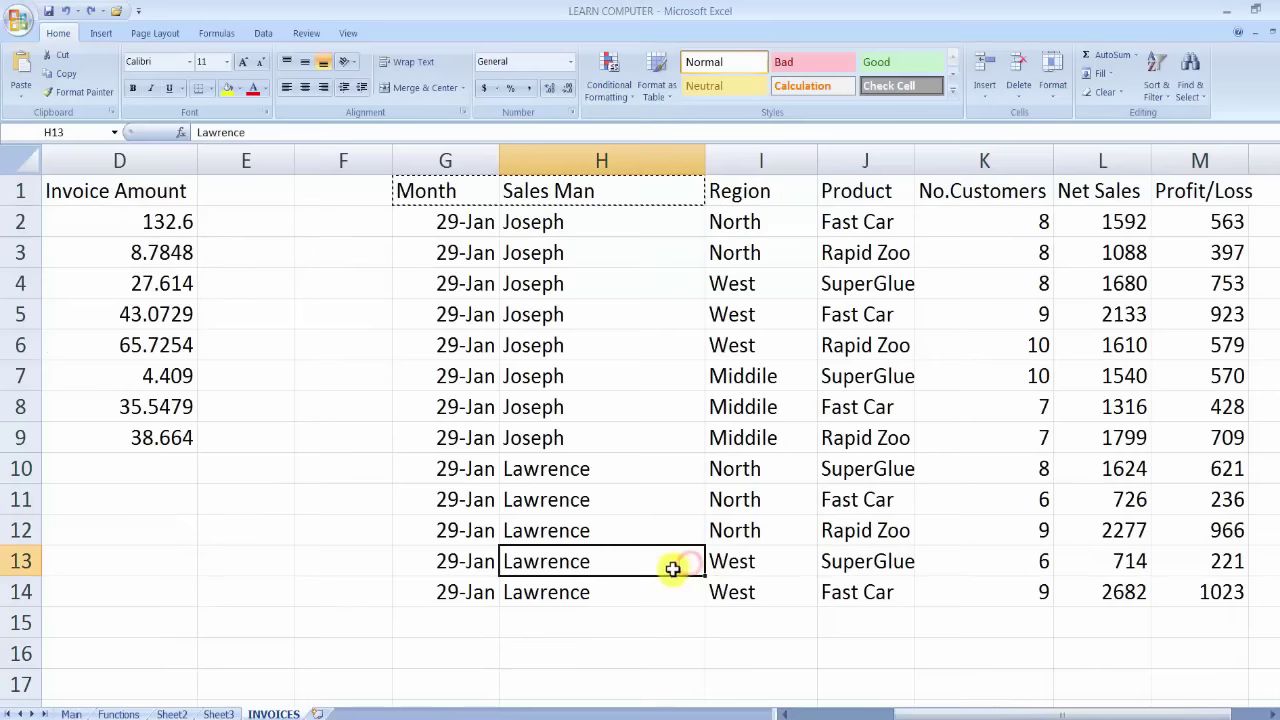
{"action": "key", "text": "Escape"}
{"action": "left_click", "coordinate": [908, 704]}
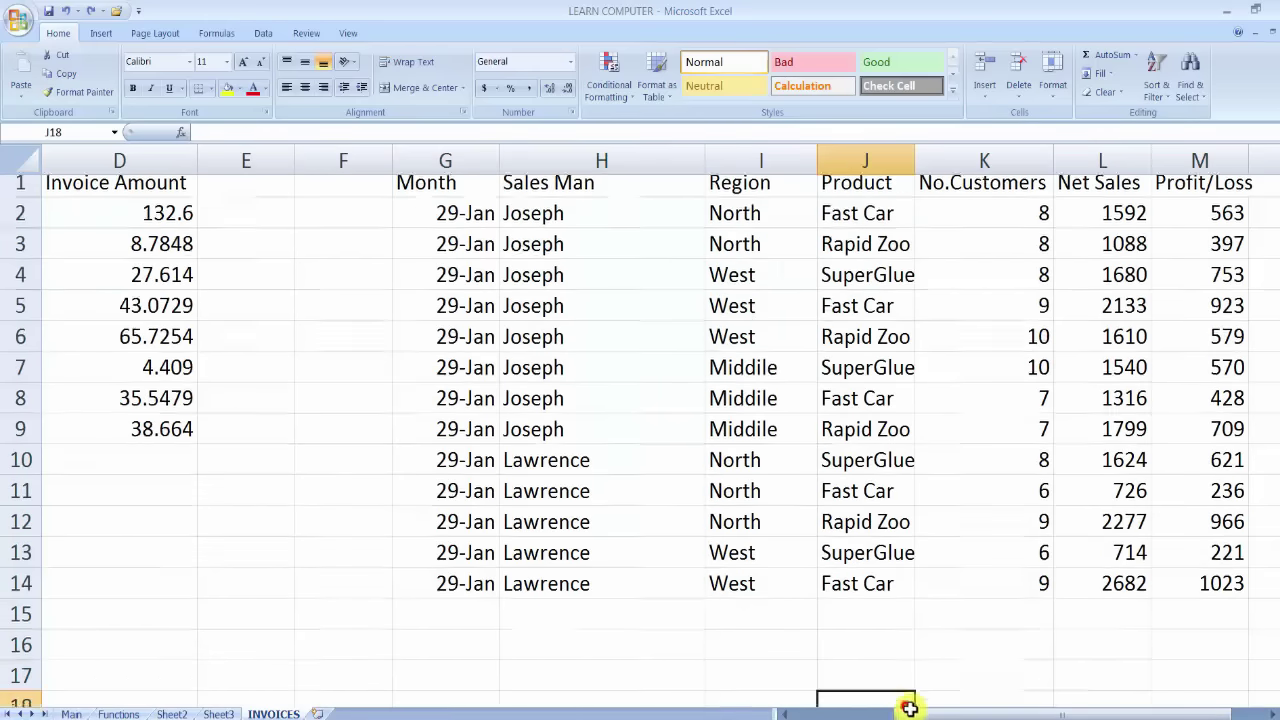
{"action": "left_click_drag", "start_coordinate": [908, 710], "coordinate": [920, 710]}
Step: Select the sales data G1:M14 and pick a red Medium table style
{"action": "scroll", "coordinate": [684, 611], "scroll_direction": "up", "scroll_amount": 1}
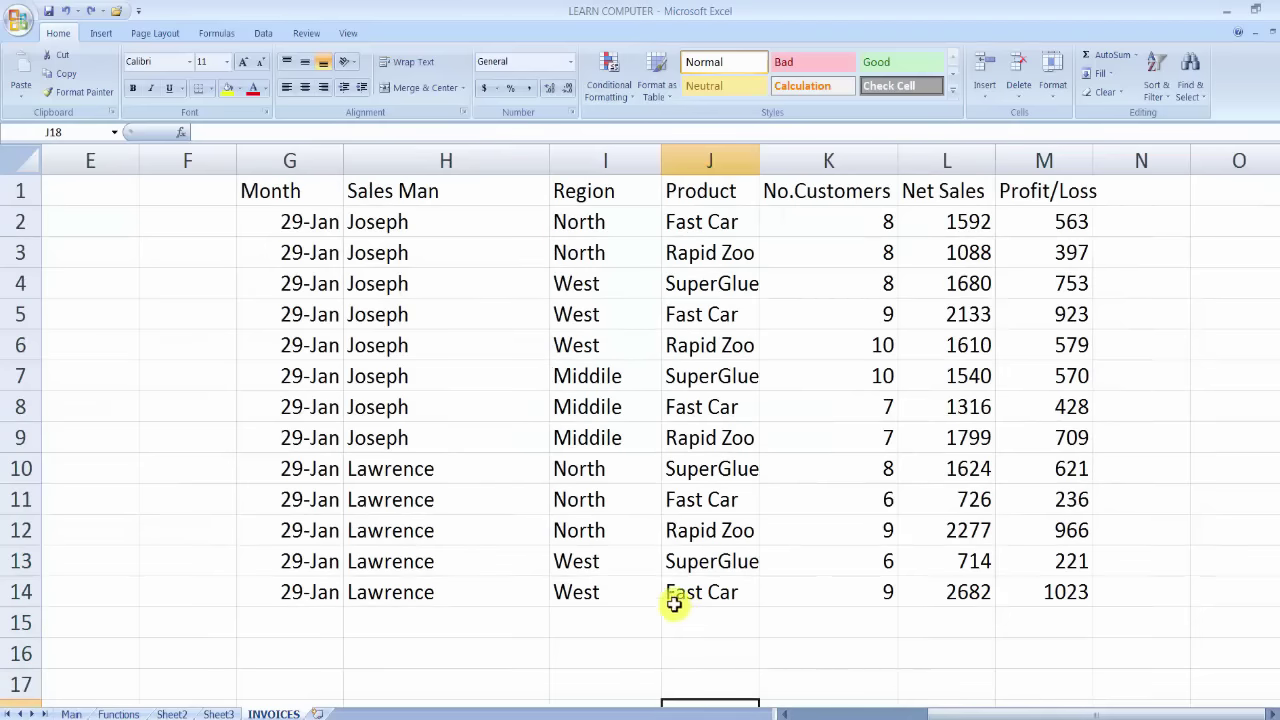
{"action": "left_click_drag", "start_coordinate": [258, 197], "coordinate": [1058, 590]}
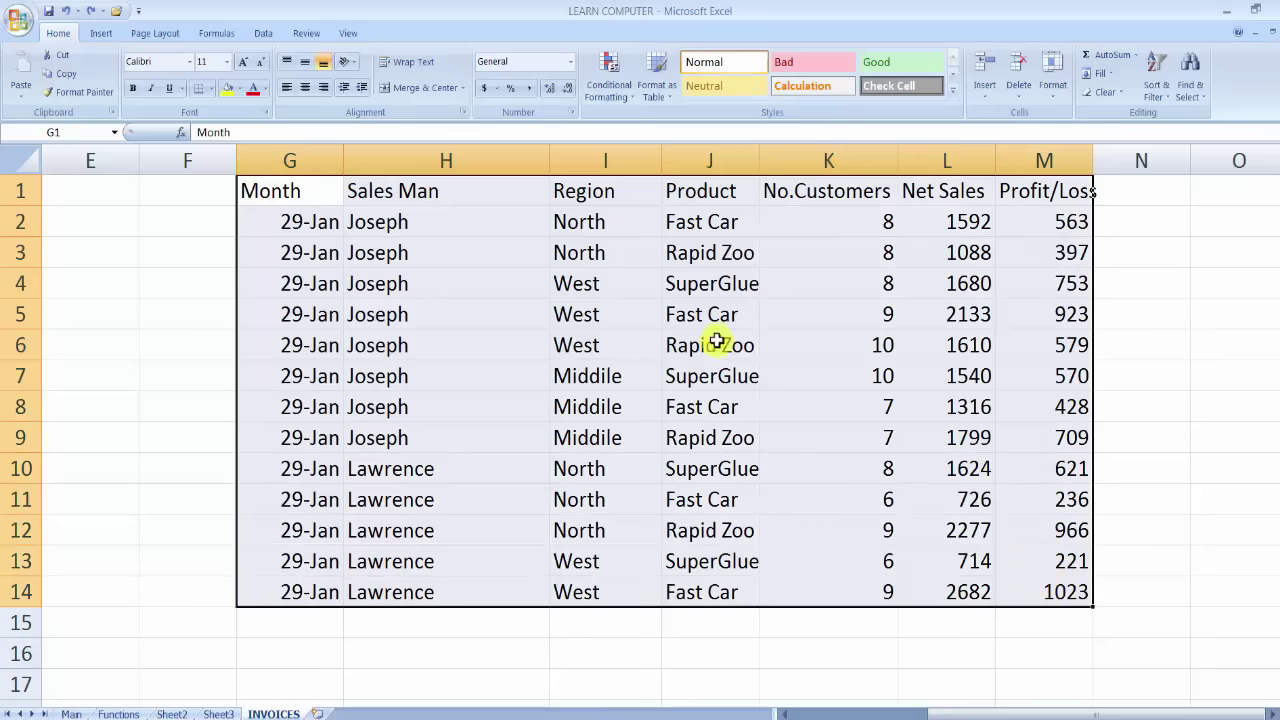
{"action": "left_click", "coordinate": [667, 100]}
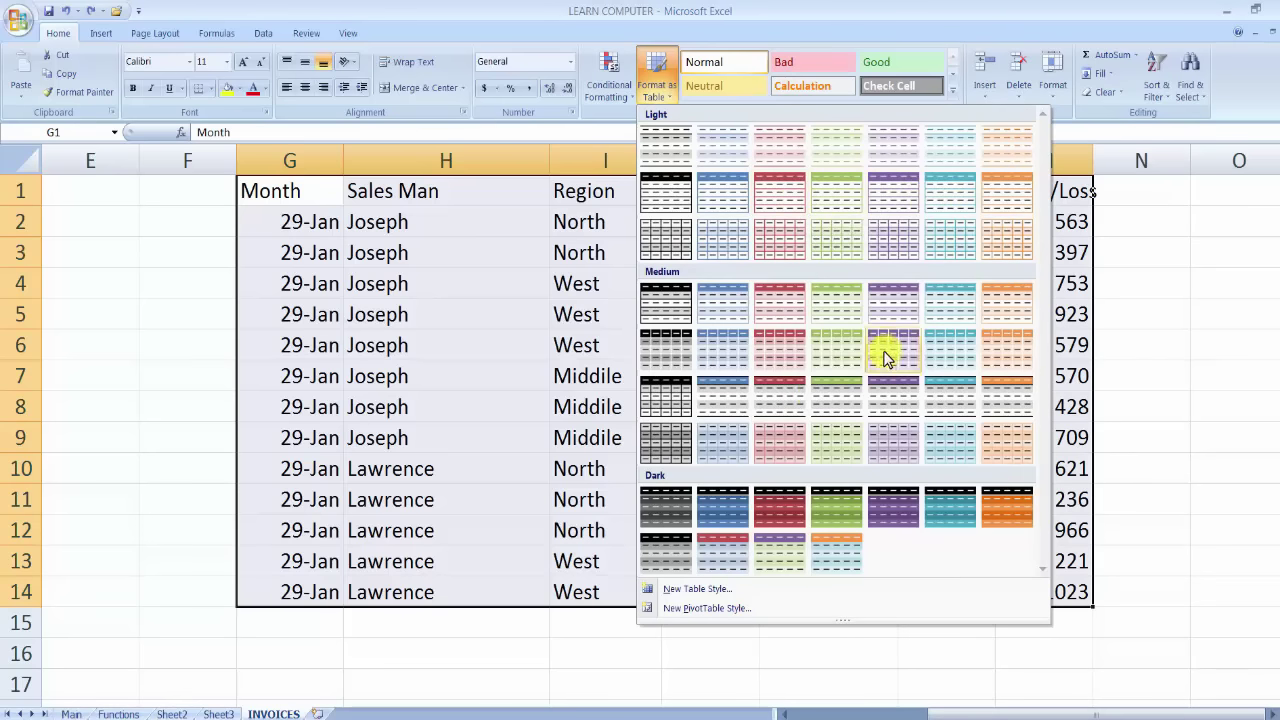
{"action": "left_click", "coordinate": [790, 342]}
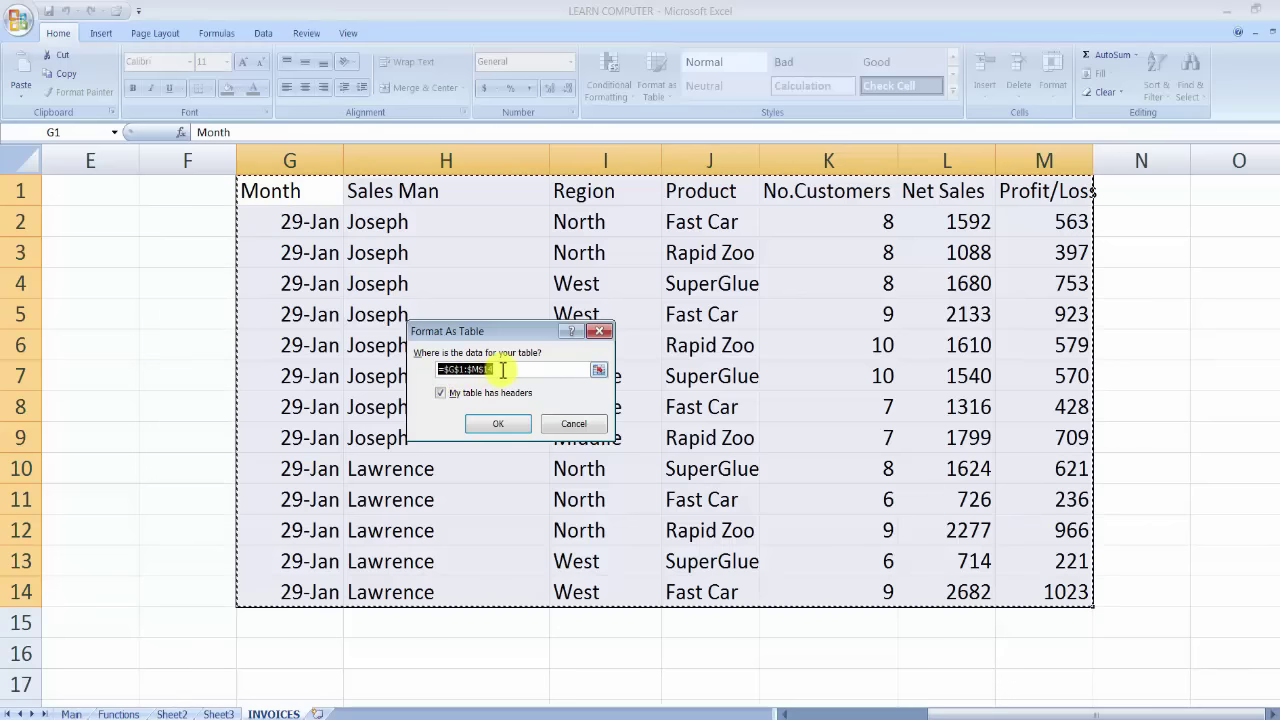
Step: Confirm the G1:M14 table, preview a cyan table style, then revert to the red style
{"action": "left_click", "coordinate": [507, 425]}
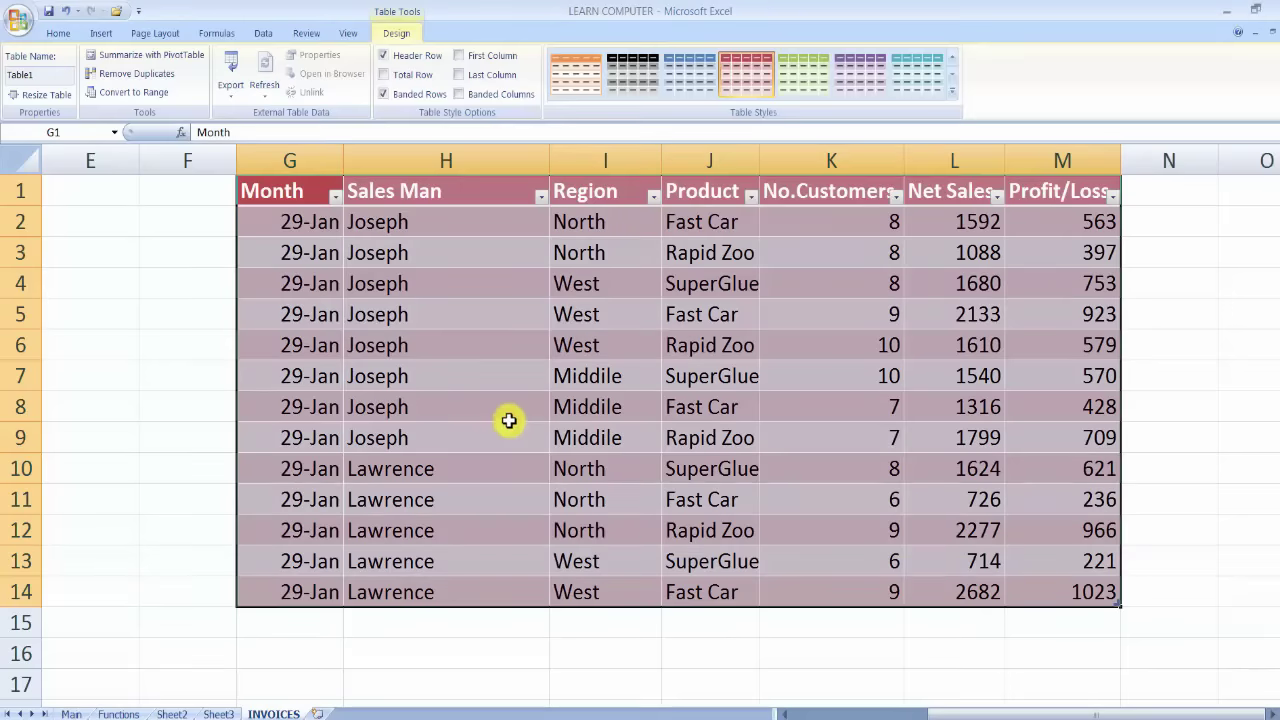
{"action": "left_click", "coordinate": [514, 377]}
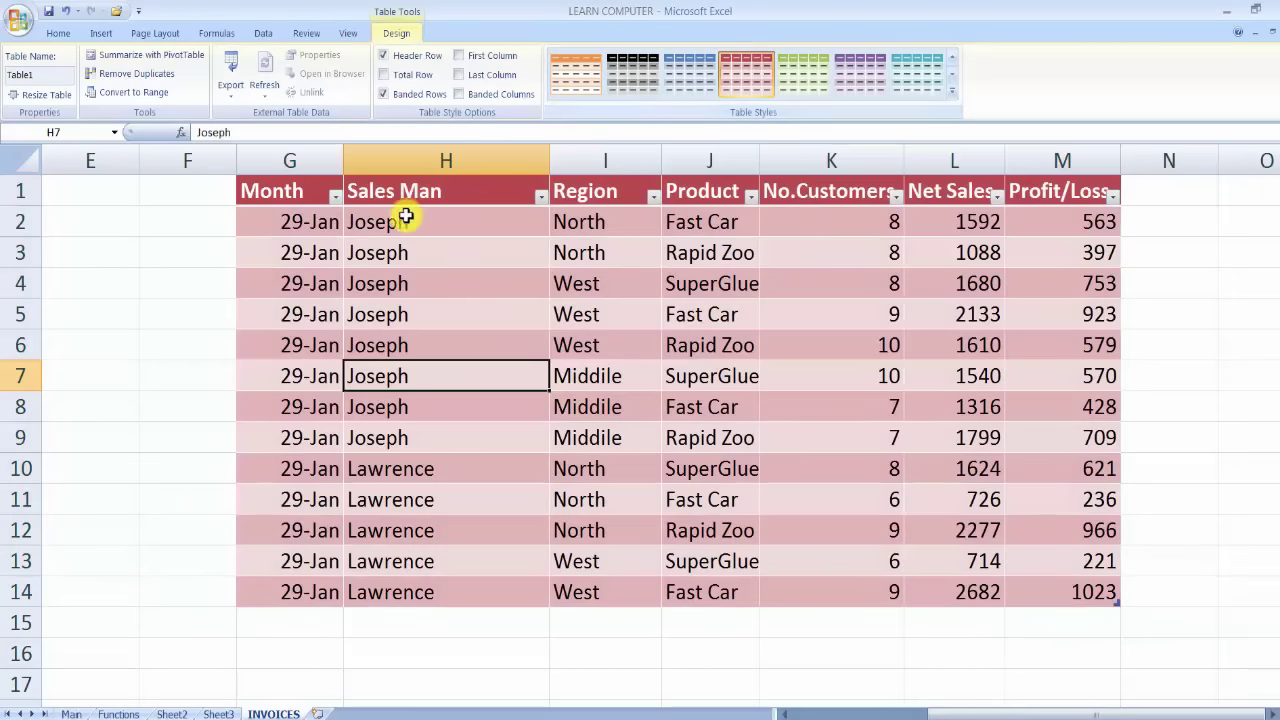
{"action": "left_click_drag", "start_coordinate": [286, 192], "coordinate": [1075, 585]}
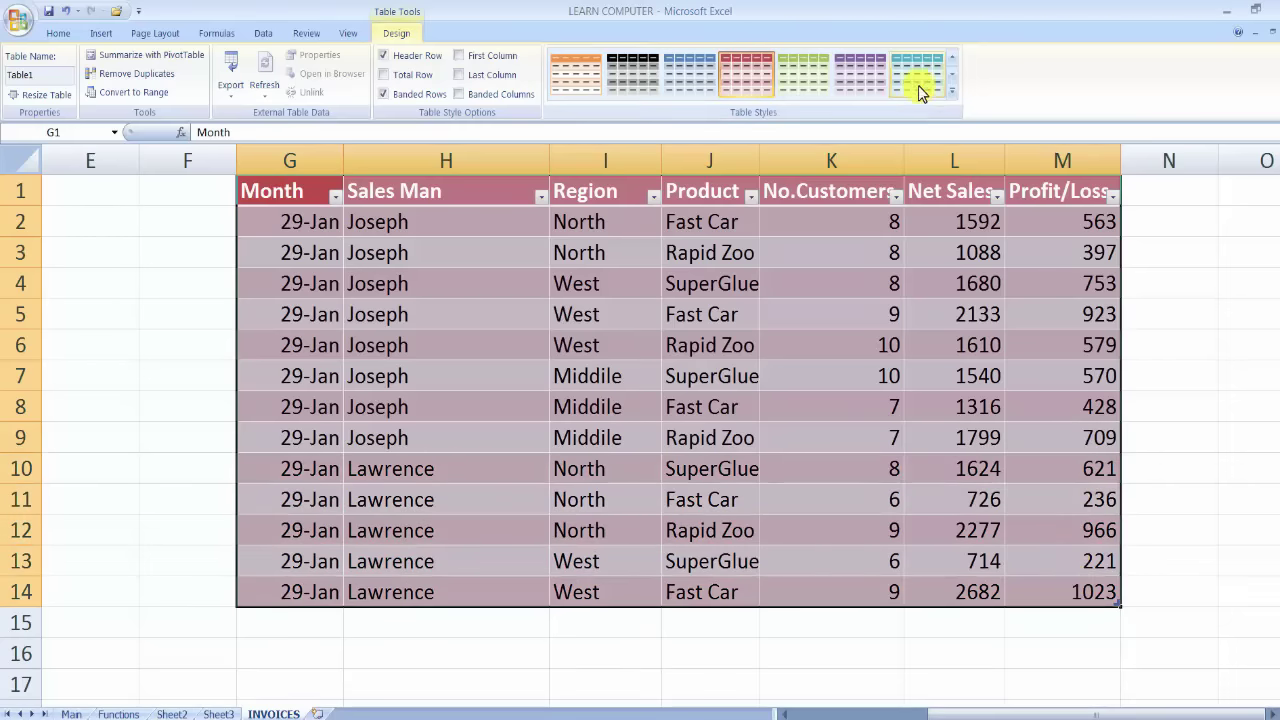
{"action": "left_click", "coordinate": [953, 91]}
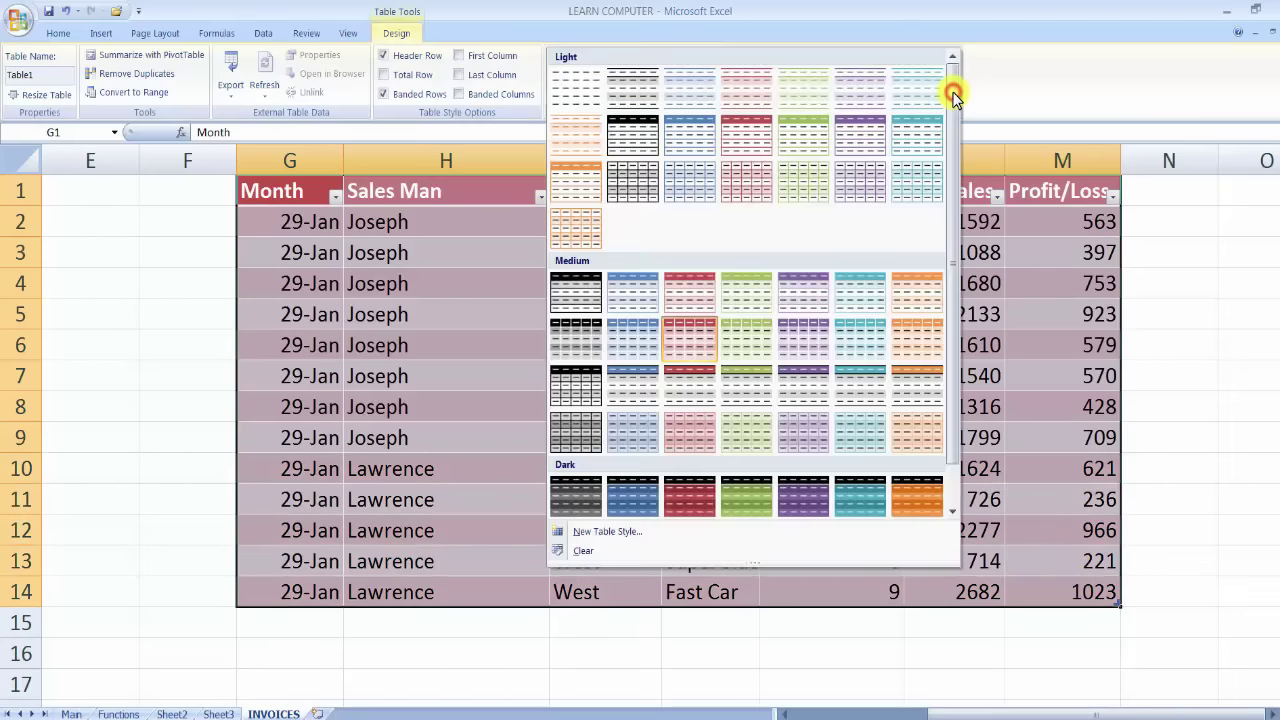
{"action": "left_click", "coordinate": [851, 338]}
{"action": "left_click", "coordinate": [652, 345]}
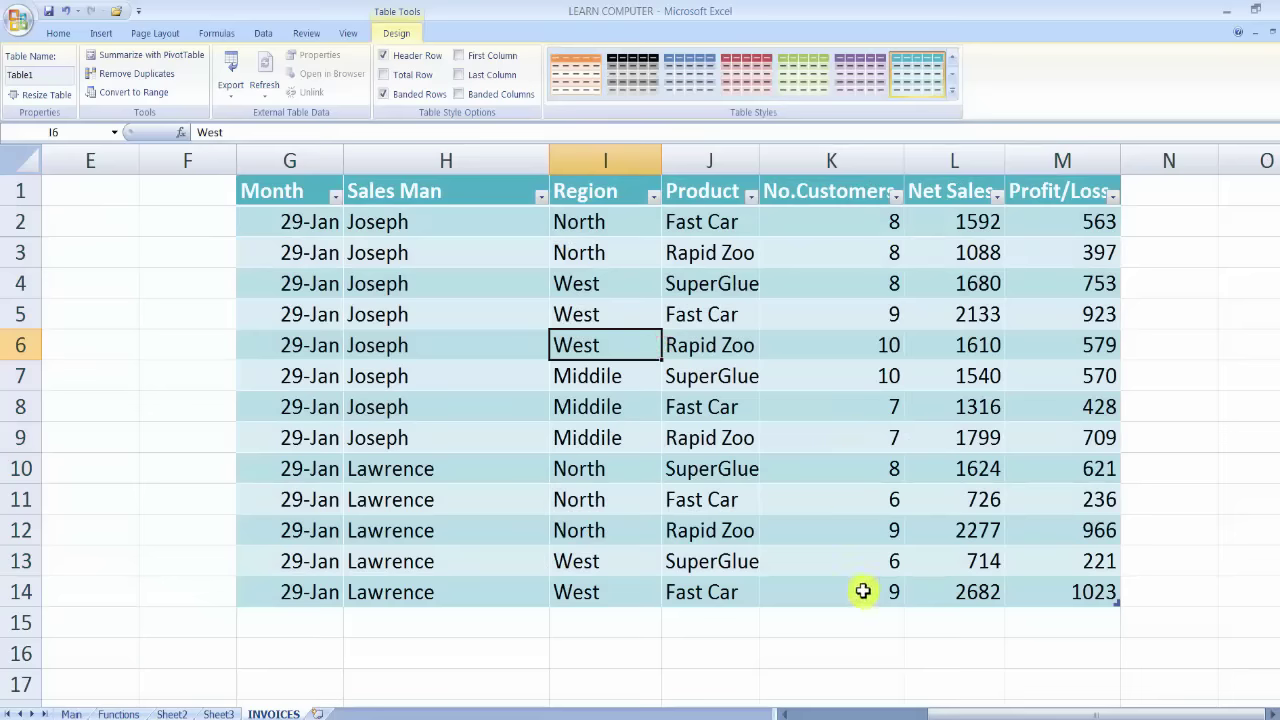
{"action": "key", "text": "ctrl+z"}
{"action": "left_click", "coordinate": [722, 435]}
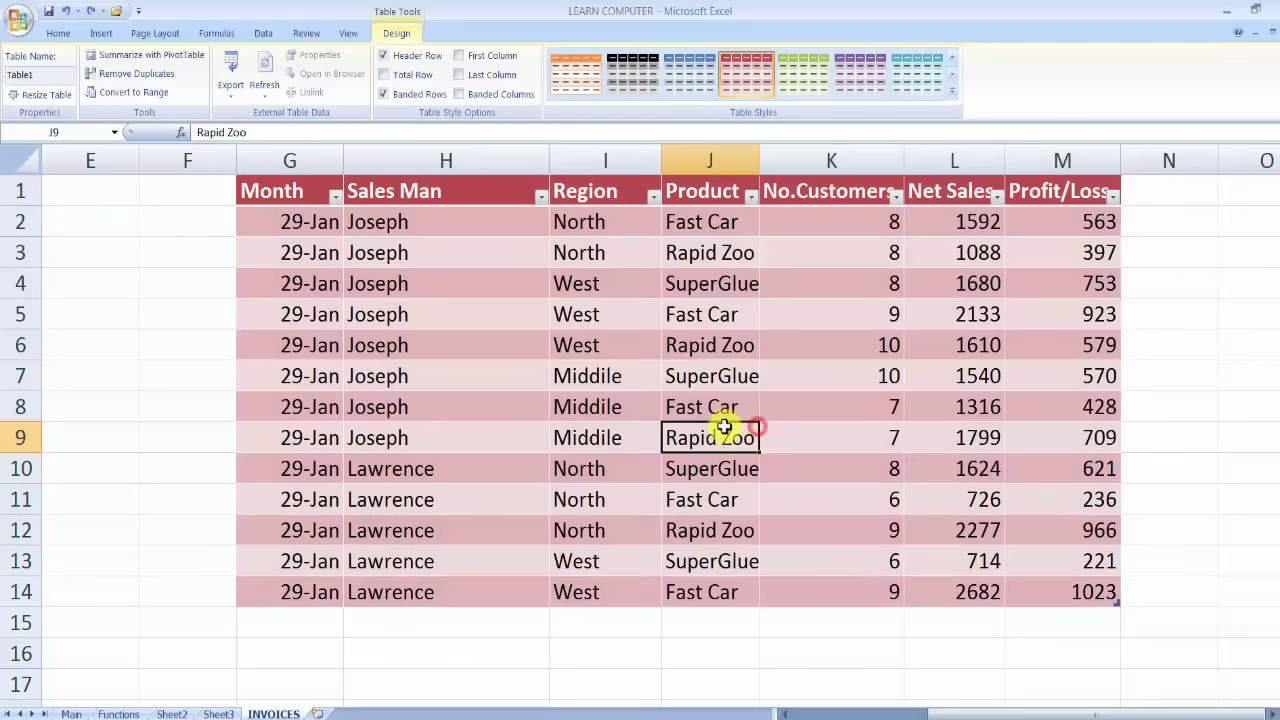
{"action": "left_click_drag", "start_coordinate": [1134, 711], "coordinate": [968, 698]}
{"action": "left_click_drag", "start_coordinate": [55, 190], "coordinate": [551, 431]}
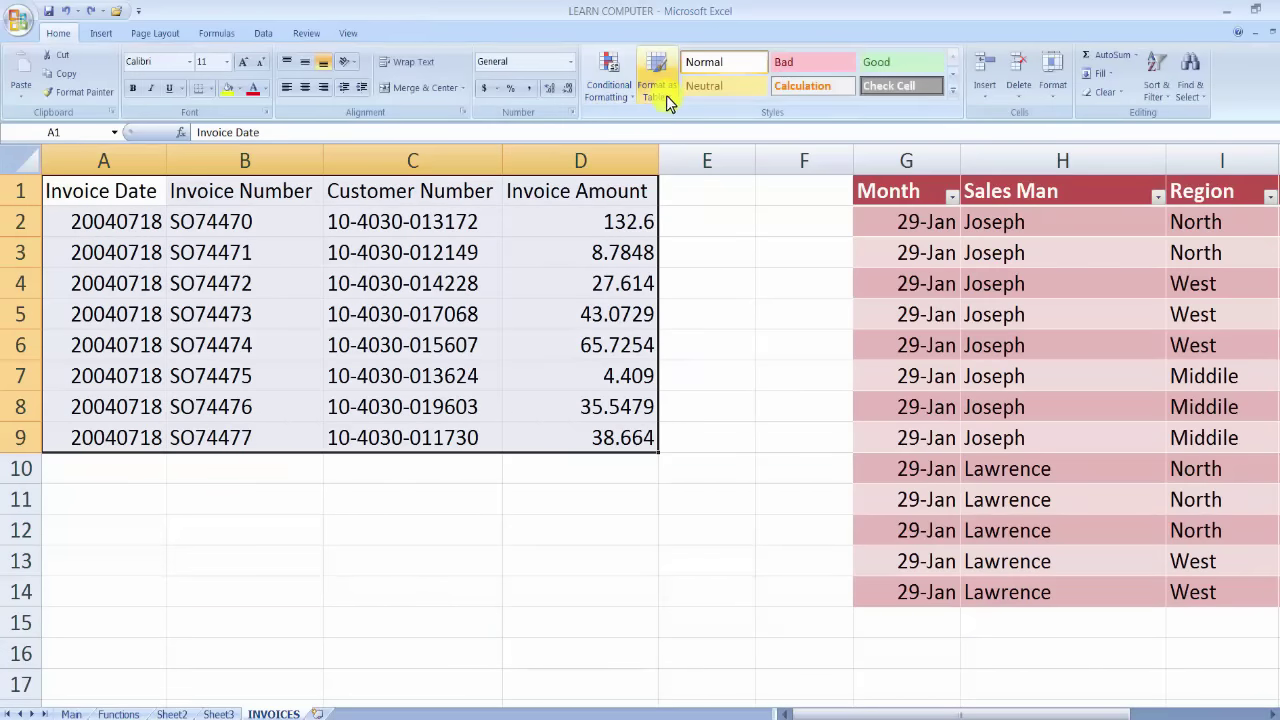
Step: Format A1:D9 as a dark teal banded table with range $A$1:$D$9 and headers
{"action": "left_click", "coordinate": [666, 95]}
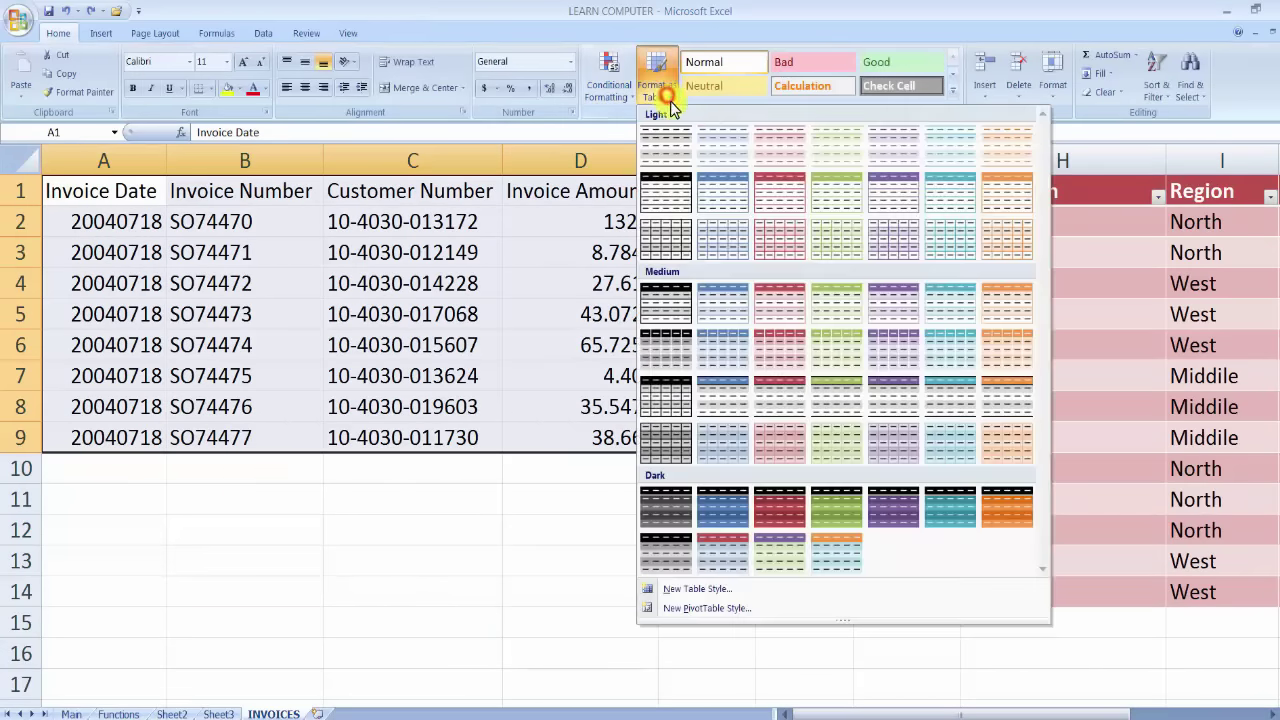
{"action": "left_click", "coordinate": [952, 505]}
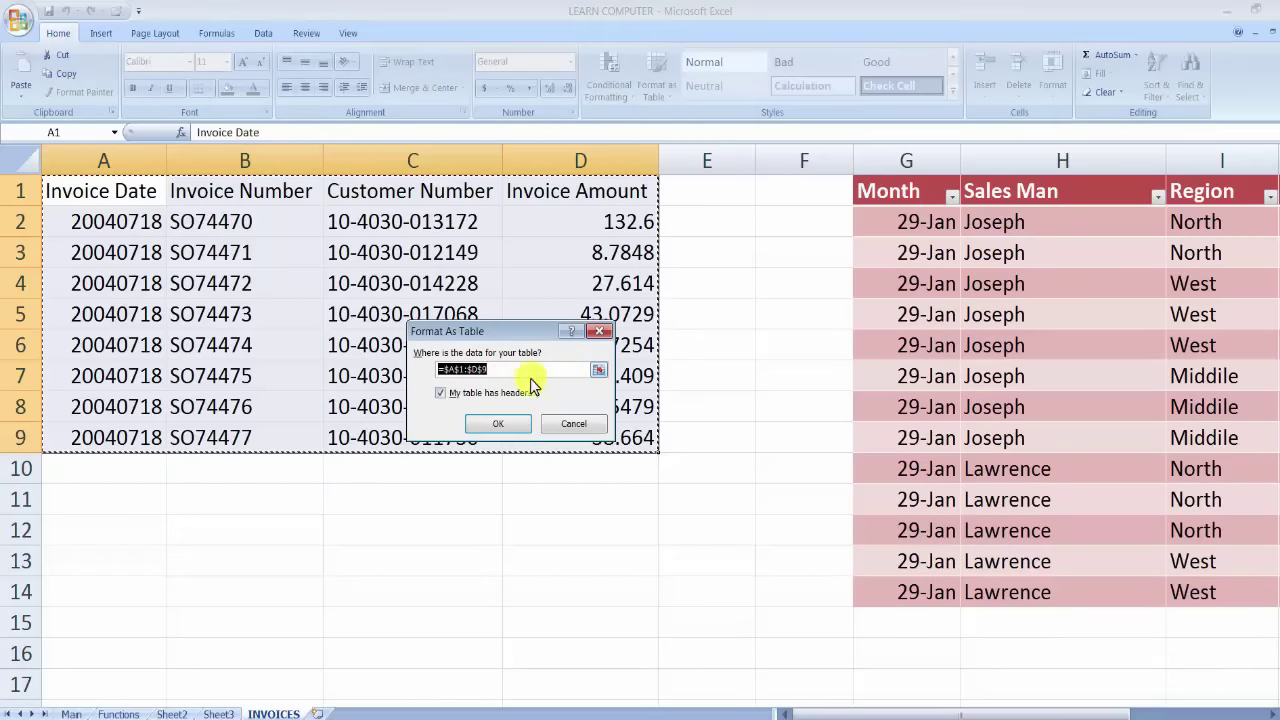
{"action": "left_click", "coordinate": [601, 373]}
{"action": "left_click_drag", "start_coordinate": [62, 195], "coordinate": [600, 432]}
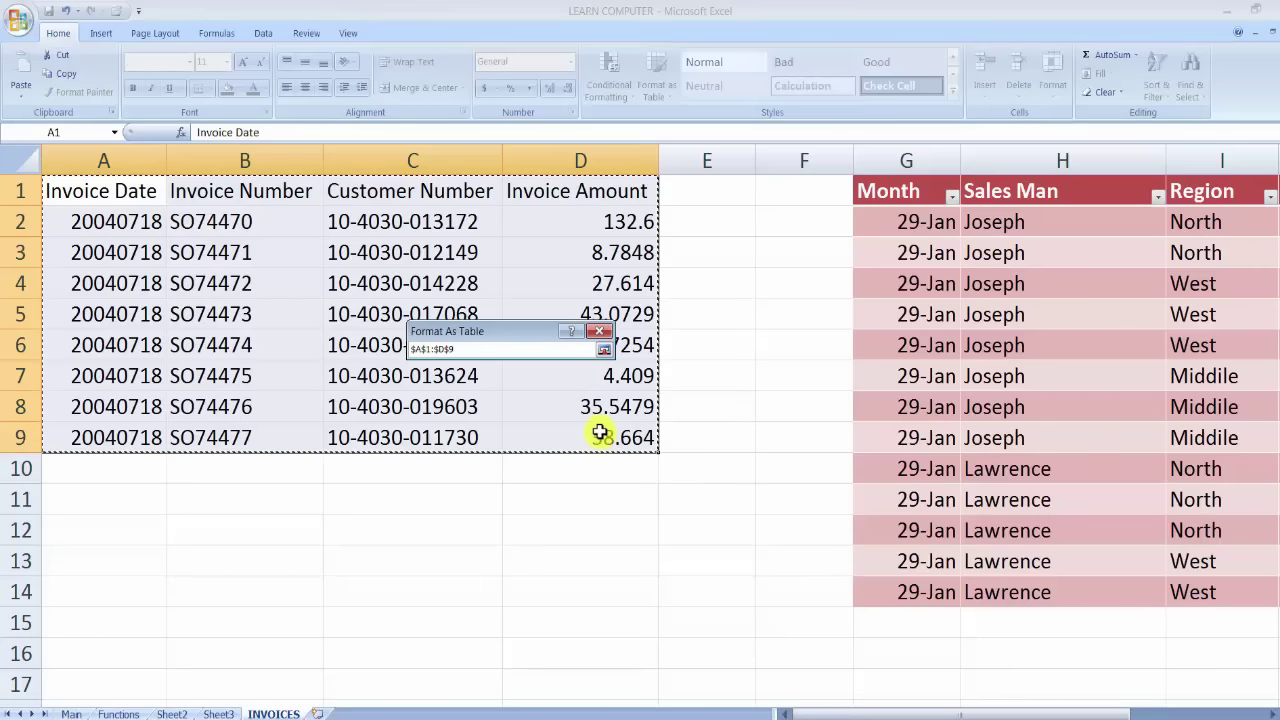
{"action": "left_click", "coordinate": [604, 349]}
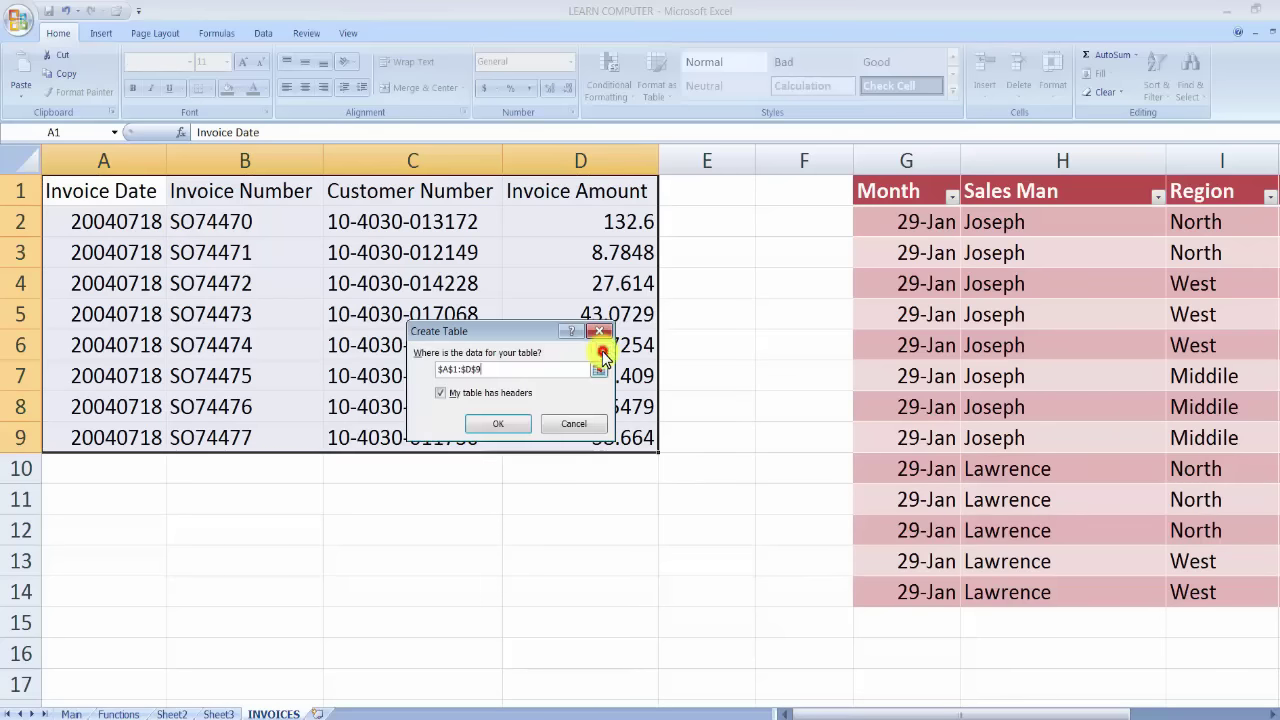
{"action": "left_click", "coordinate": [502, 428]}
{"action": "left_click", "coordinate": [558, 515]}
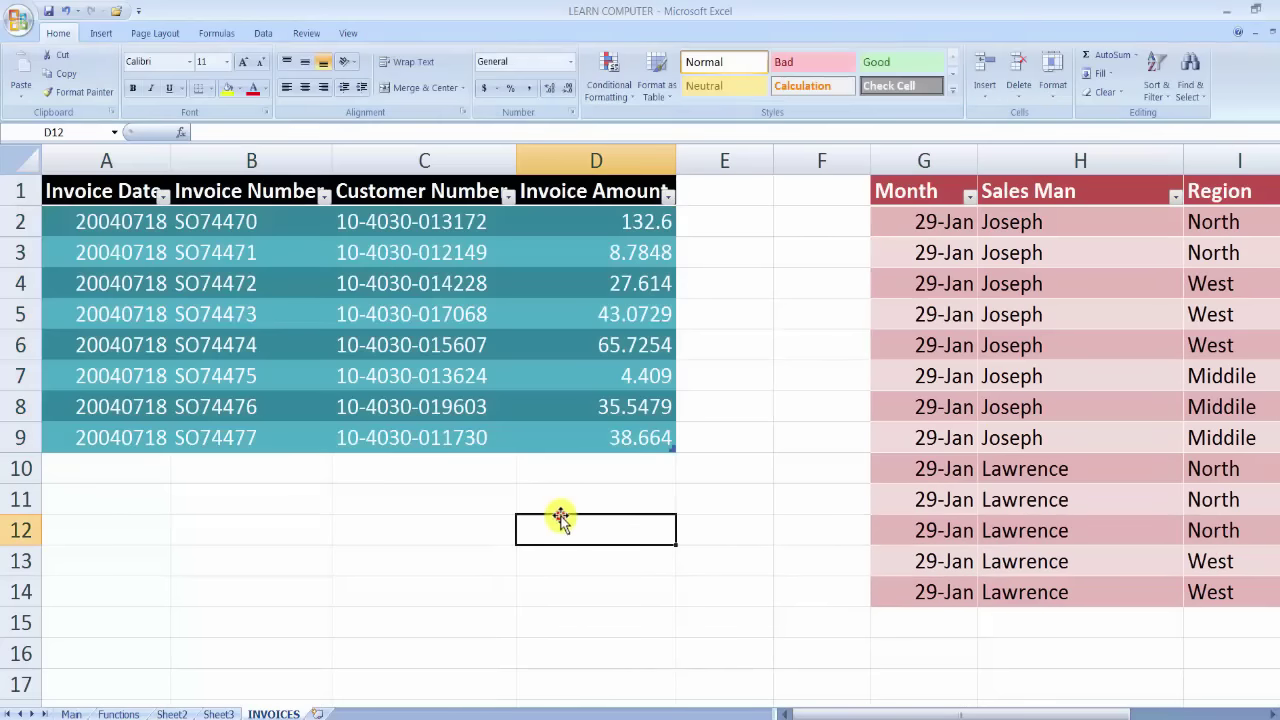
{"action": "left_click_drag", "start_coordinate": [90, 200], "coordinate": [589, 451]}
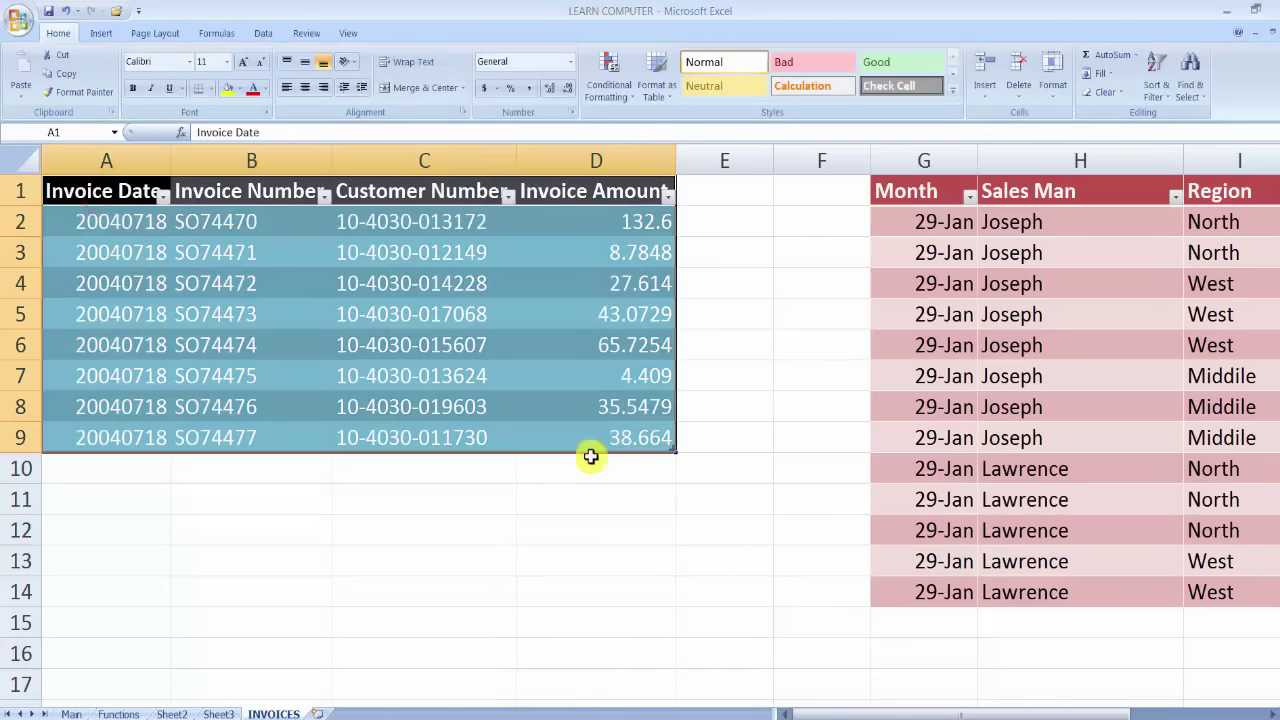
{"action": "left_click", "coordinate": [529, 500]}
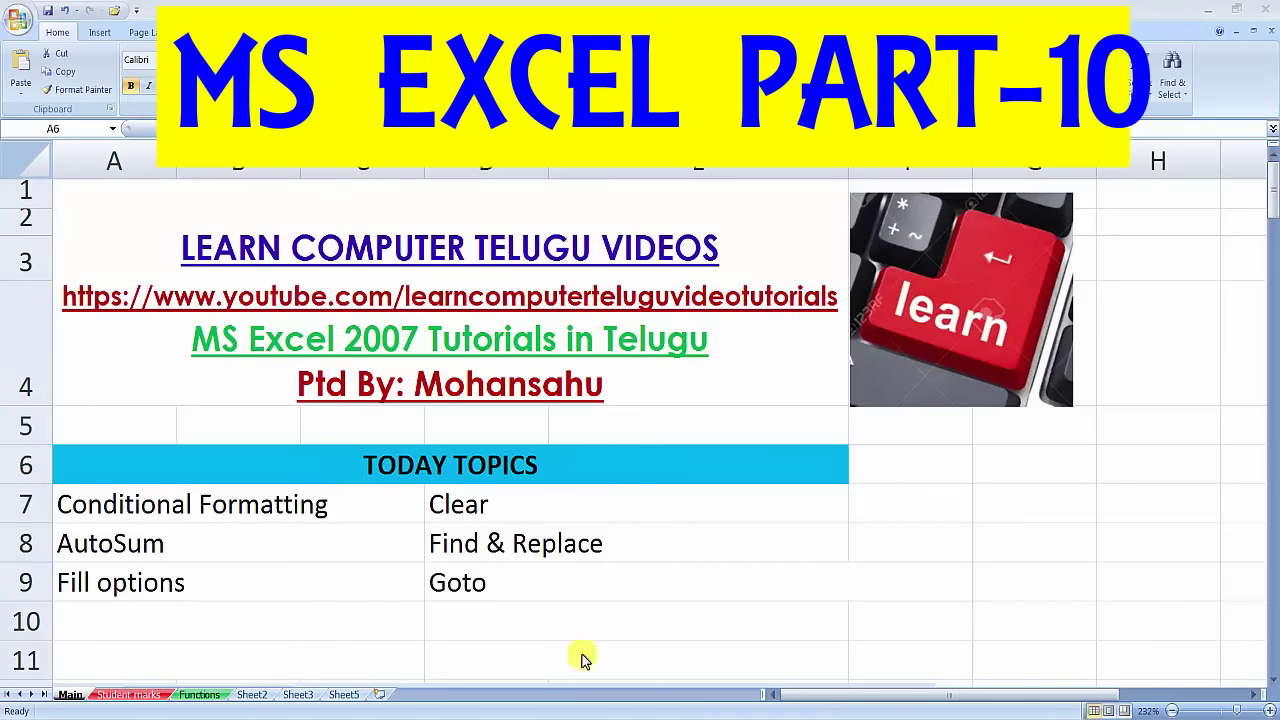
{"action": "left_click", "coordinate": [282, 553]}
{"action": "left_click", "coordinate": [193, 590]}
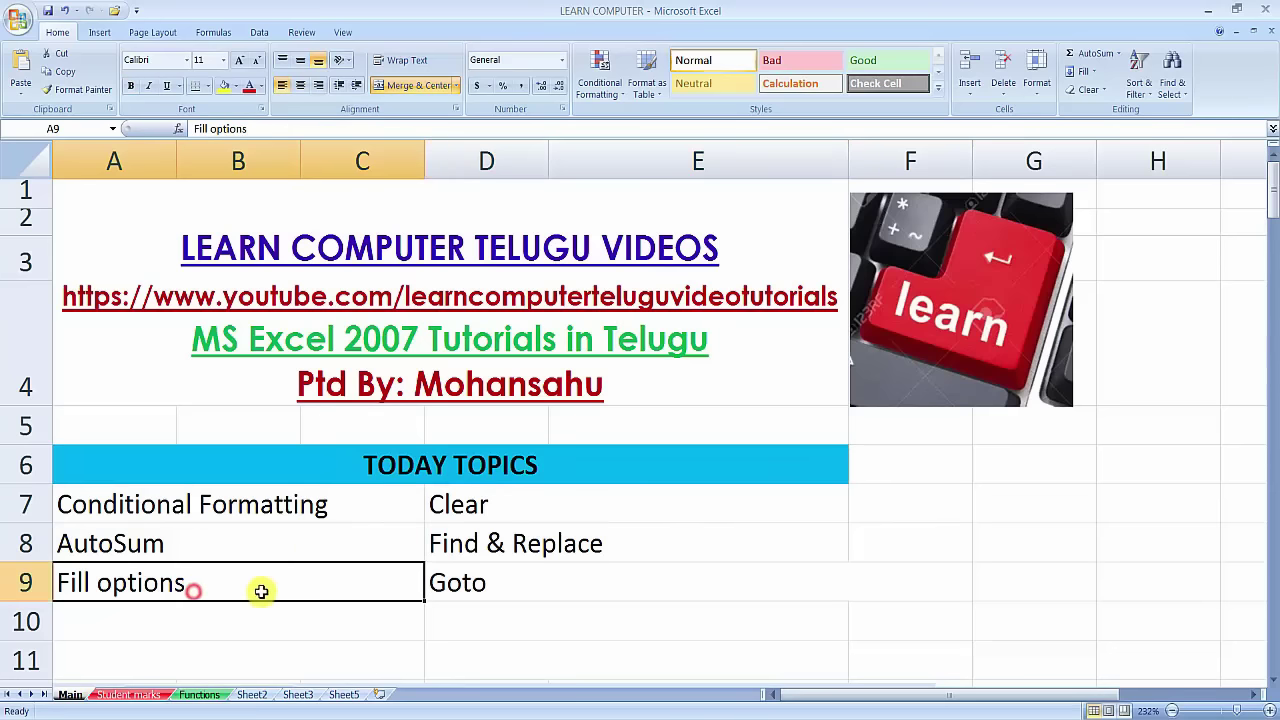
{"action": "left_click", "coordinate": [450, 510]}
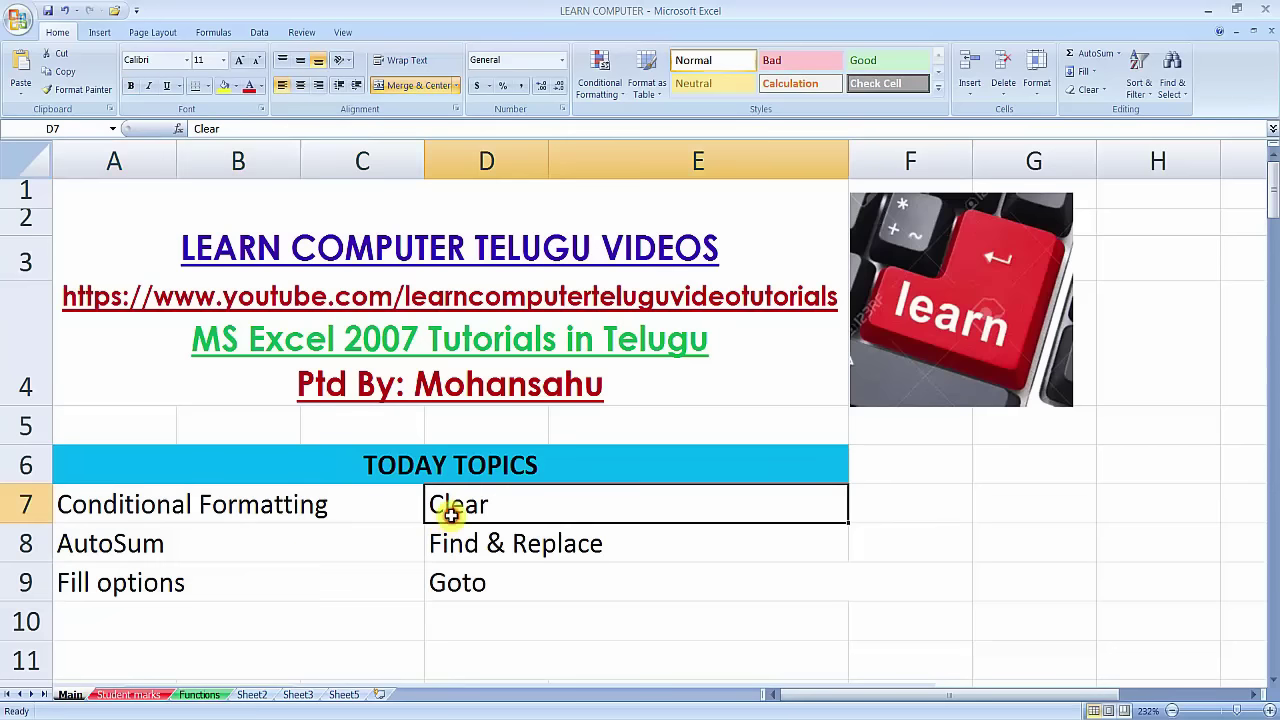
{"action": "left_click", "coordinate": [466, 540]}
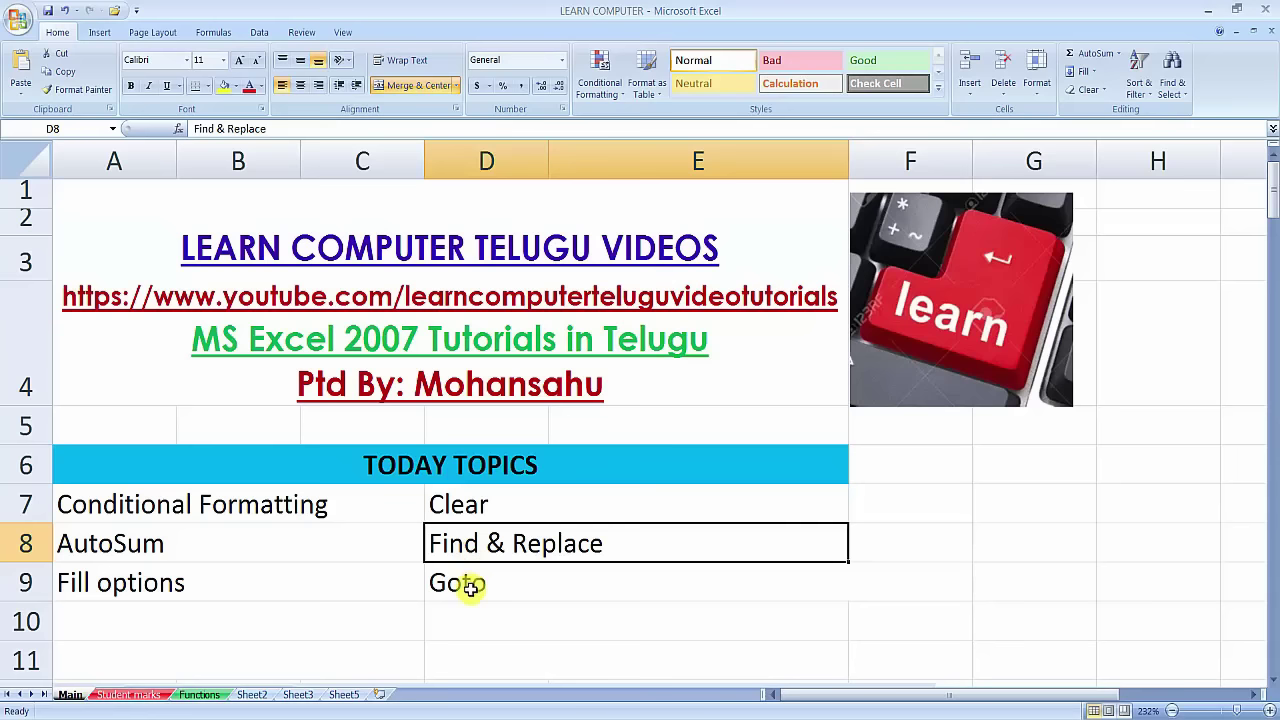
{"action": "left_click", "coordinate": [470, 590]}
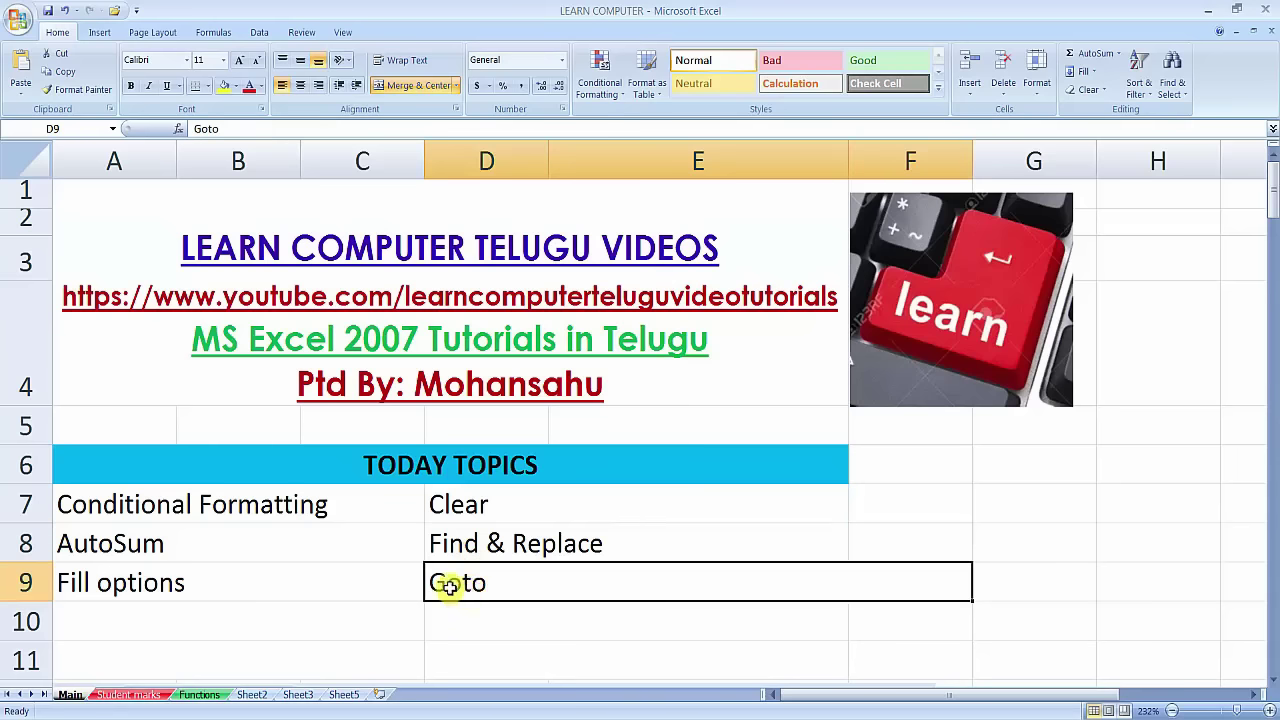
{"action": "left_click_drag", "start_coordinate": [162, 505], "coordinate": [500, 577]}
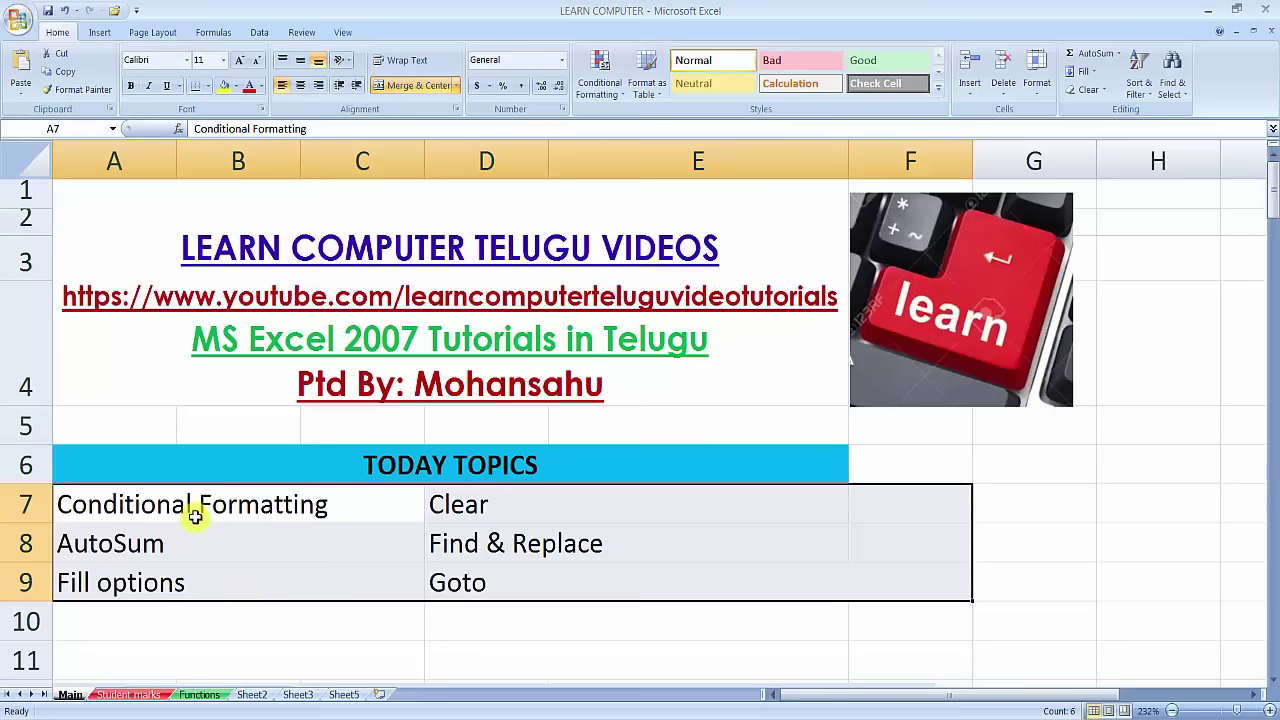
{"action": "left_click", "coordinate": [195, 516]}
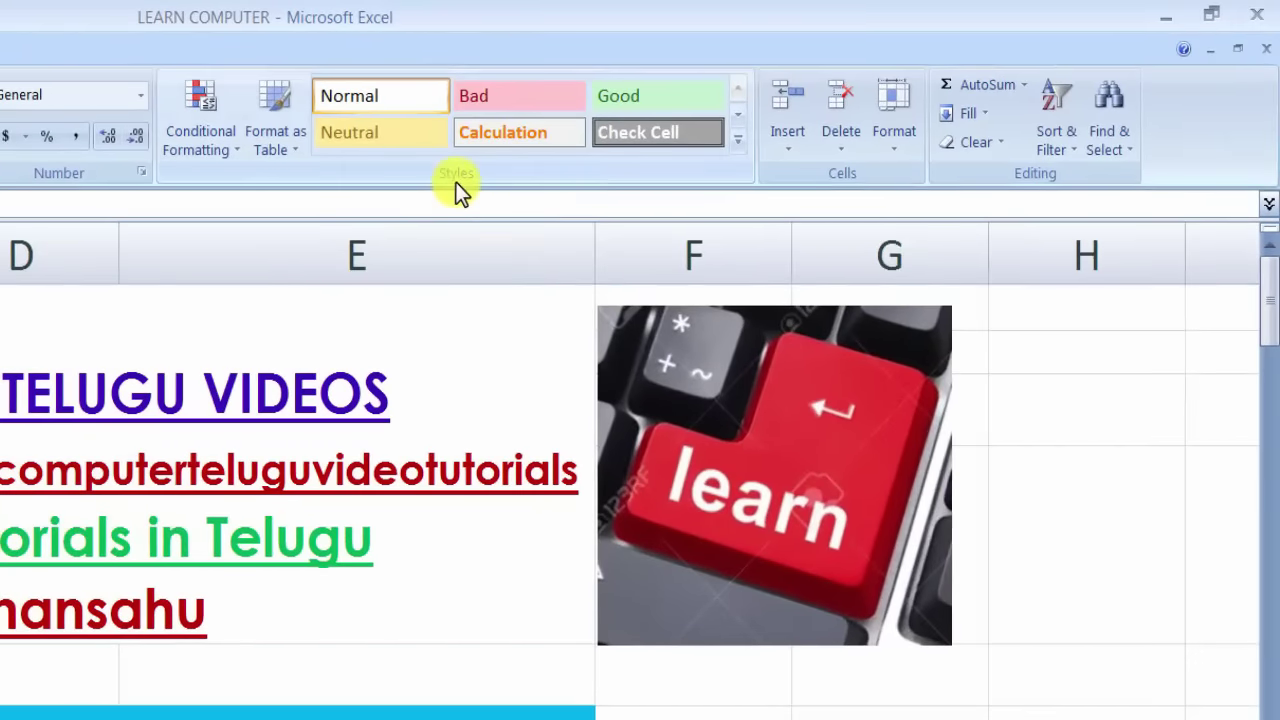
Step: Browse the Cell Styles and table style galleries without applying any, then open the Functions sheet
{"action": "left_click", "coordinate": [739, 139]}
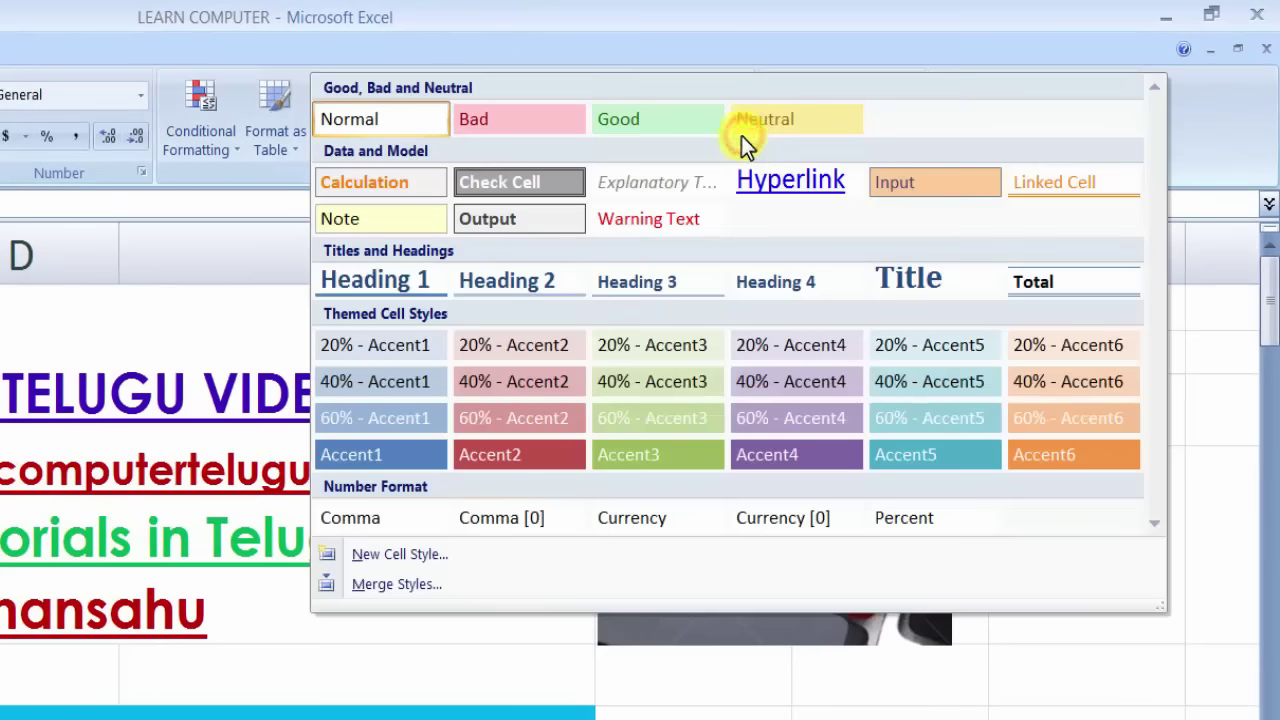
{"action": "left_click", "coordinate": [438, 18]}
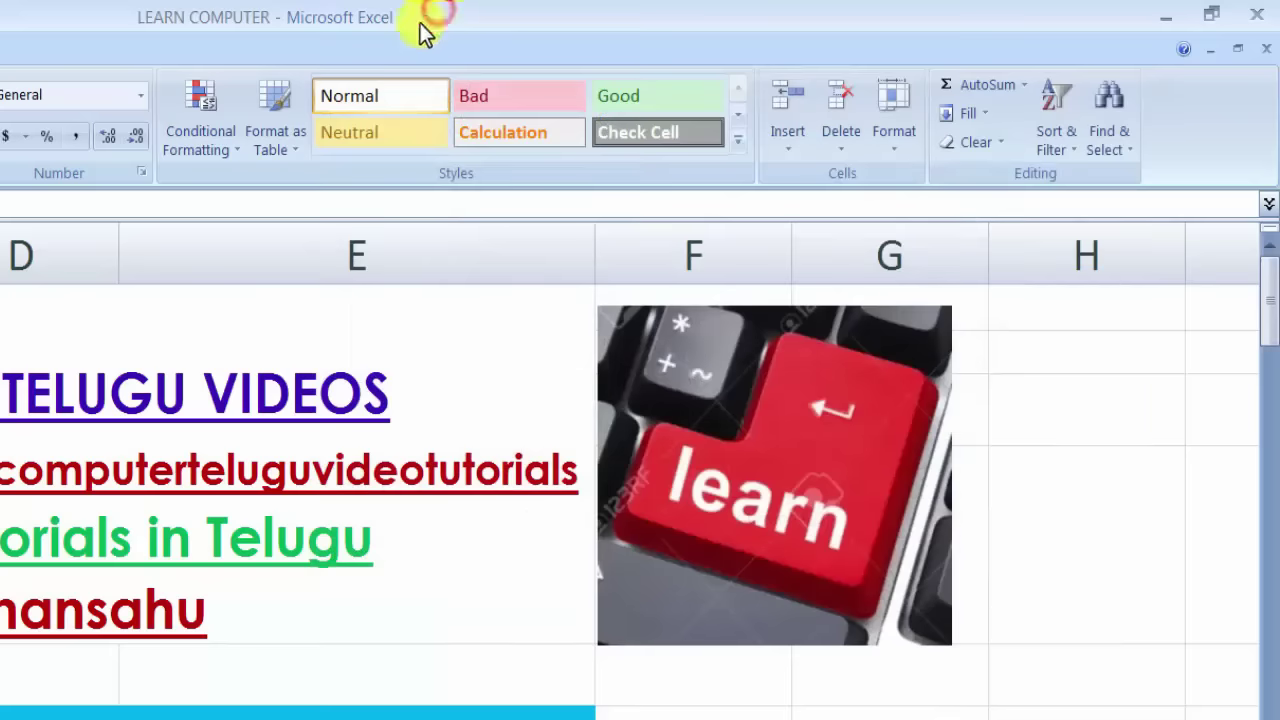
{"action": "left_click", "coordinate": [295, 152]}
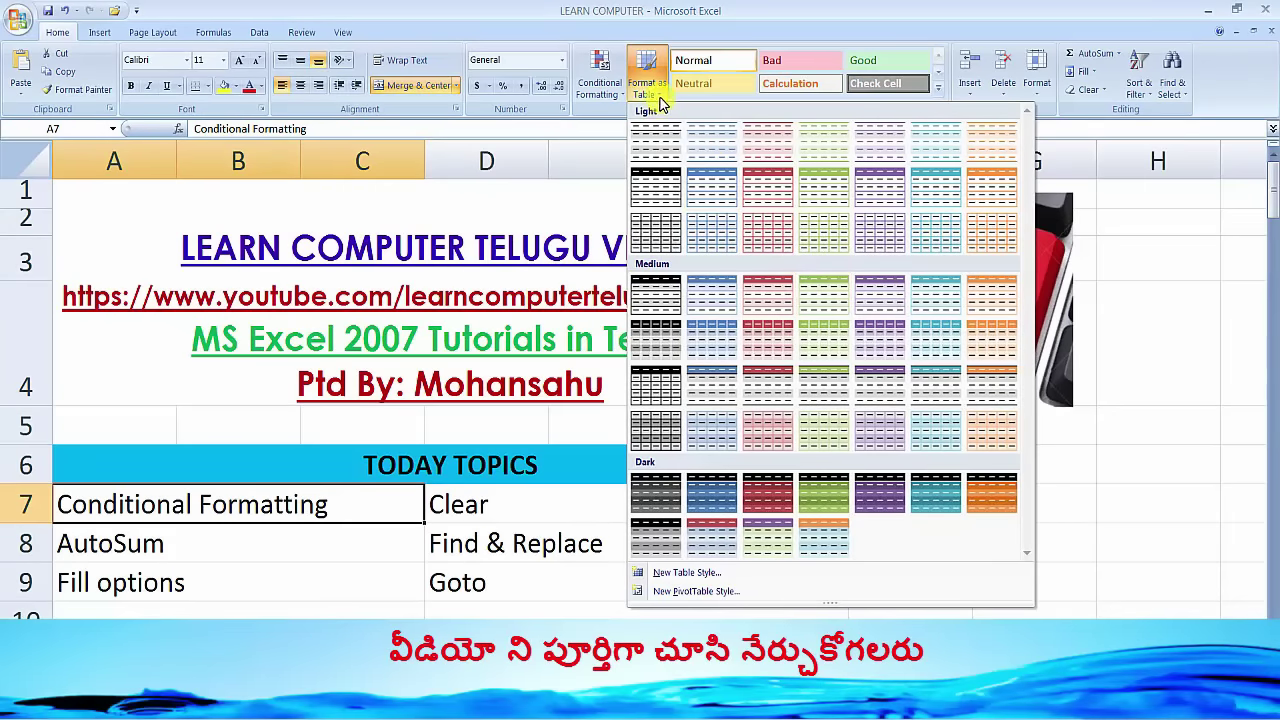
{"action": "left_click", "coordinate": [594, 118]}
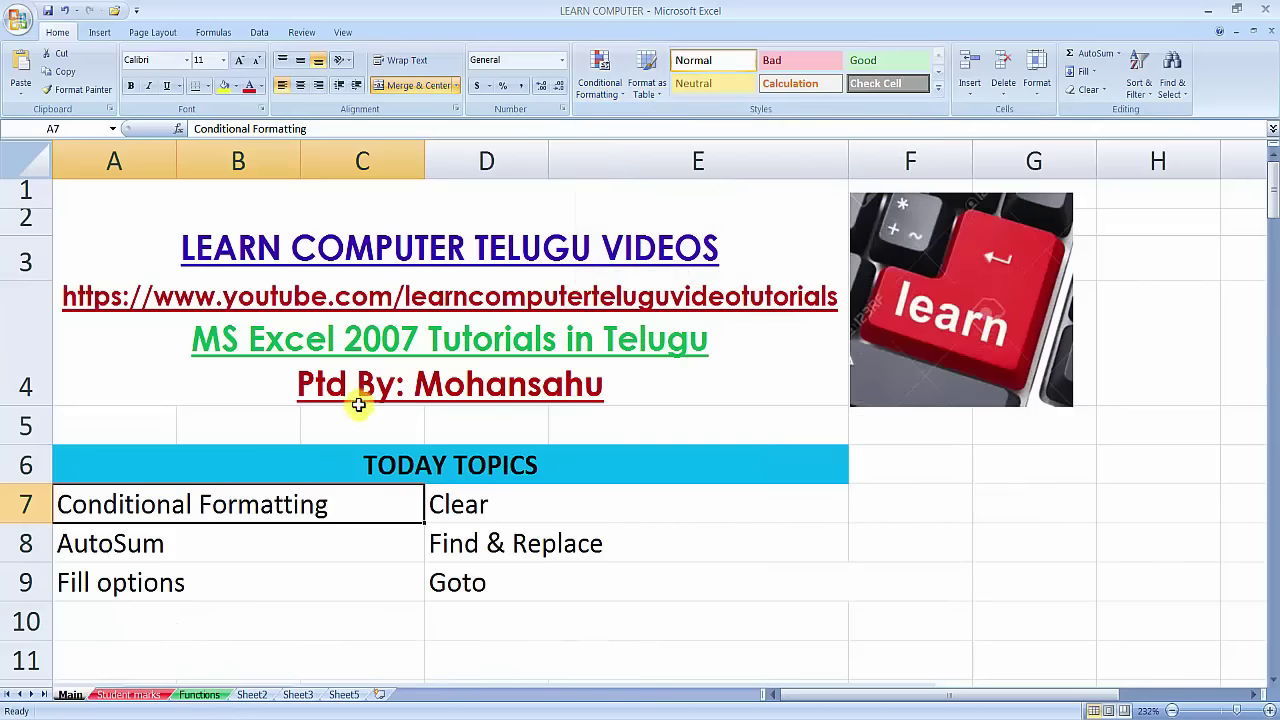
{"action": "left_click", "coordinate": [197, 698]}
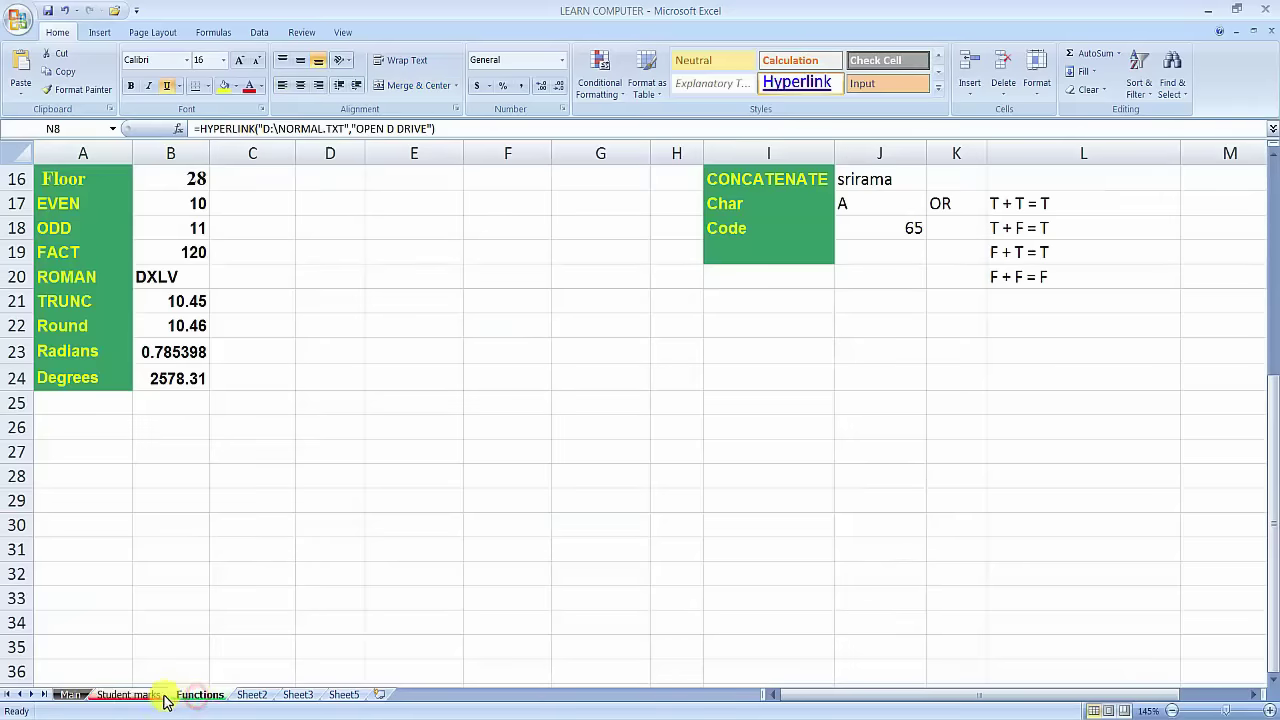
Step: Open the Student marks sheet and select the marks data A2:L11
{"action": "left_click", "coordinate": [244, 696]}
{"action": "left_click", "coordinate": [135, 692]}
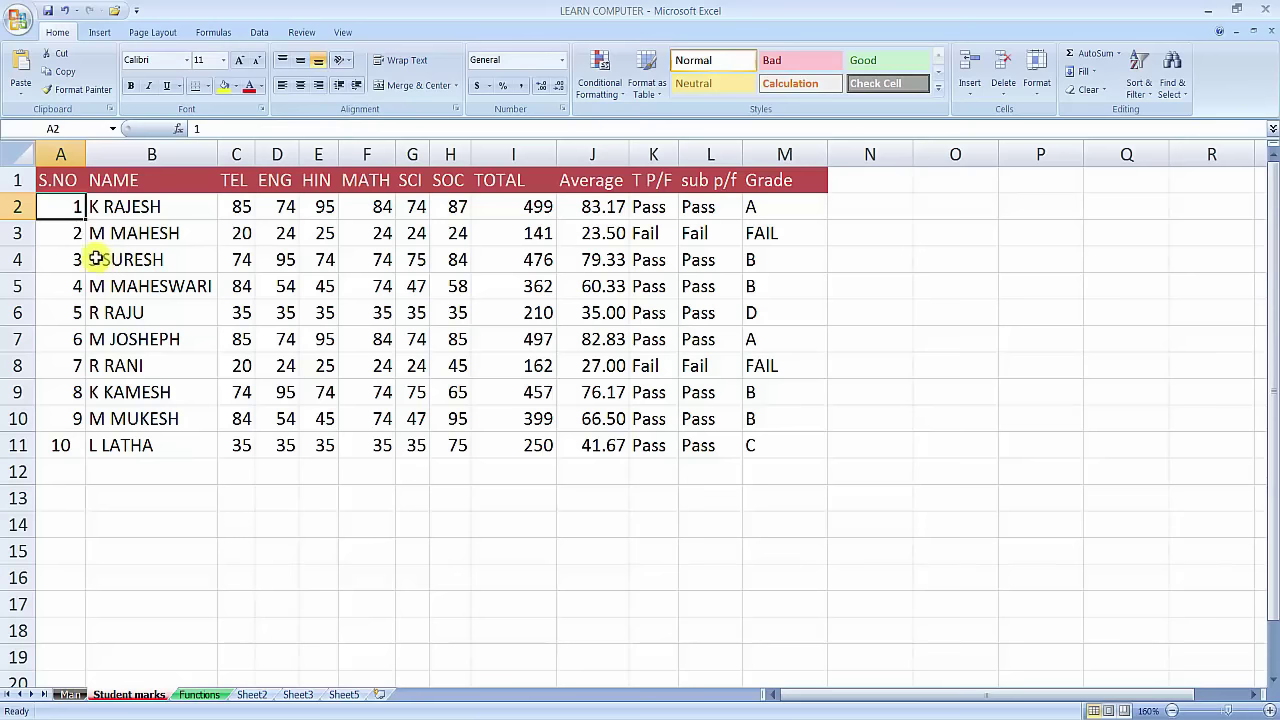
{"action": "left_click_drag", "start_coordinate": [71, 212], "coordinate": [760, 445]}
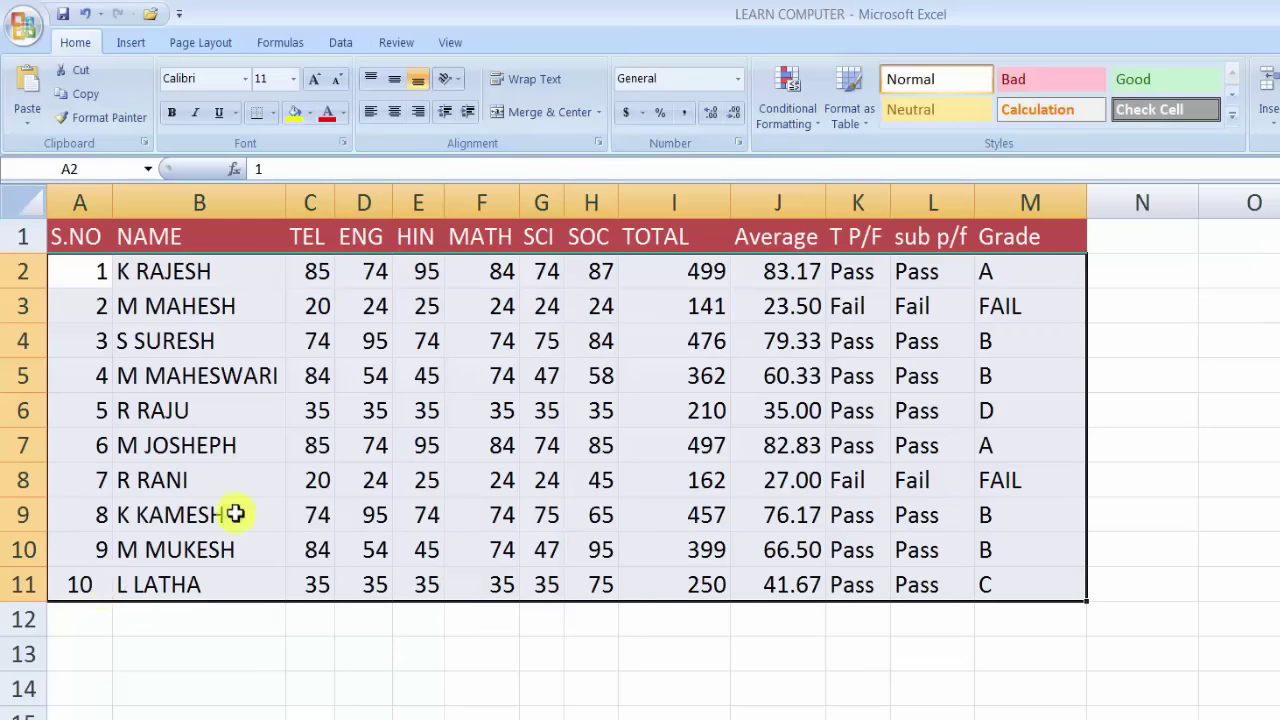
Step: Browse the Conditional Formatting submenus, then dismiss the menu and selection without applying any rule
{"action": "left_click", "coordinate": [798, 131]}
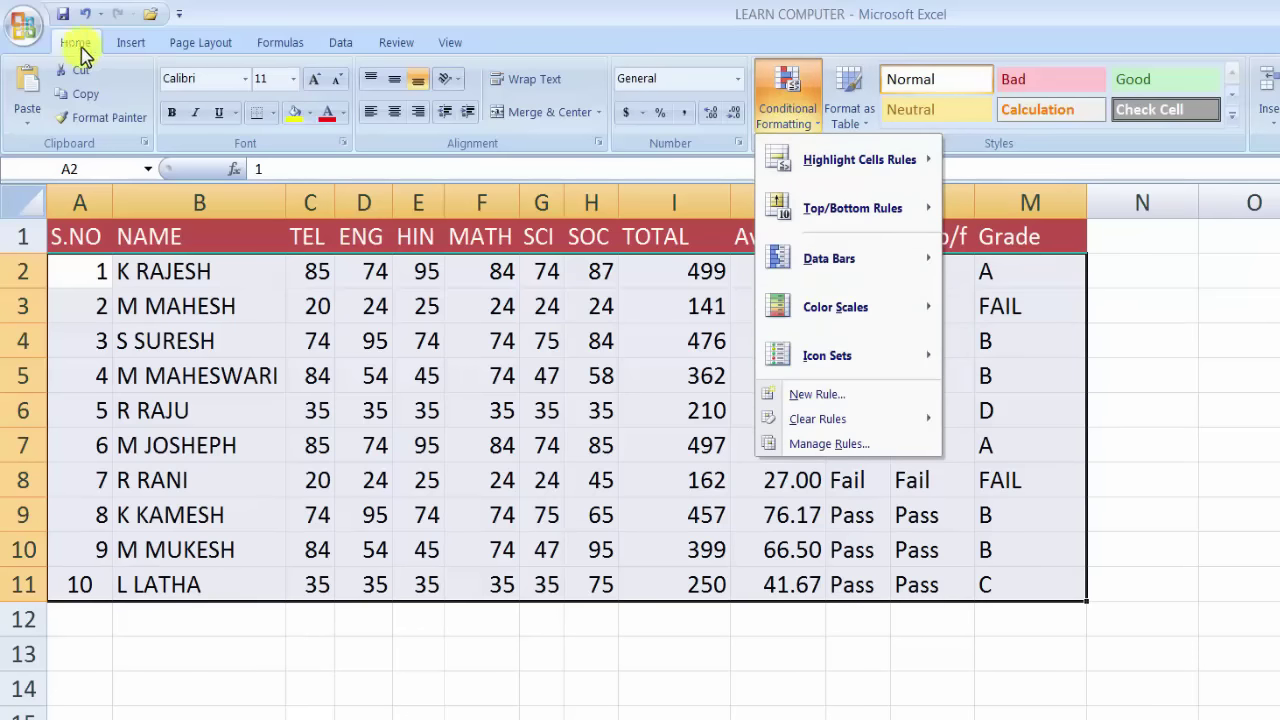
{"action": "left_click", "coordinate": [180, 108]}
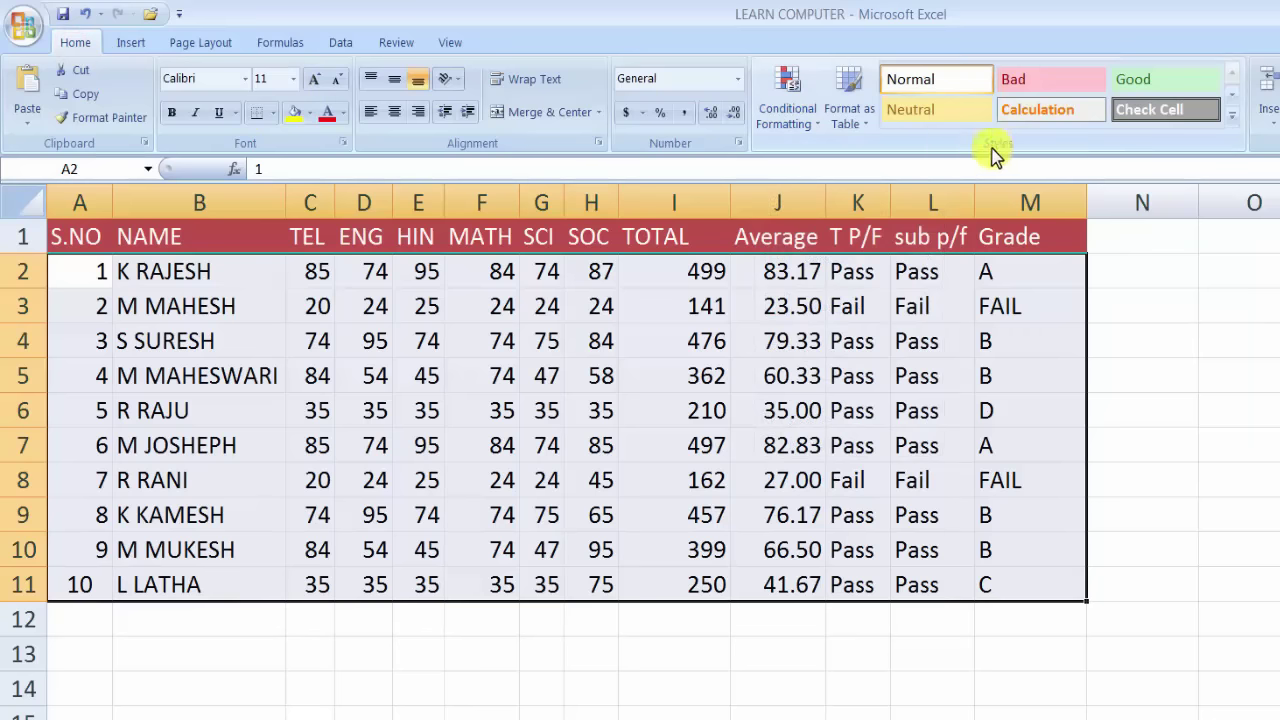
{"action": "left_click", "coordinate": [808, 130]}
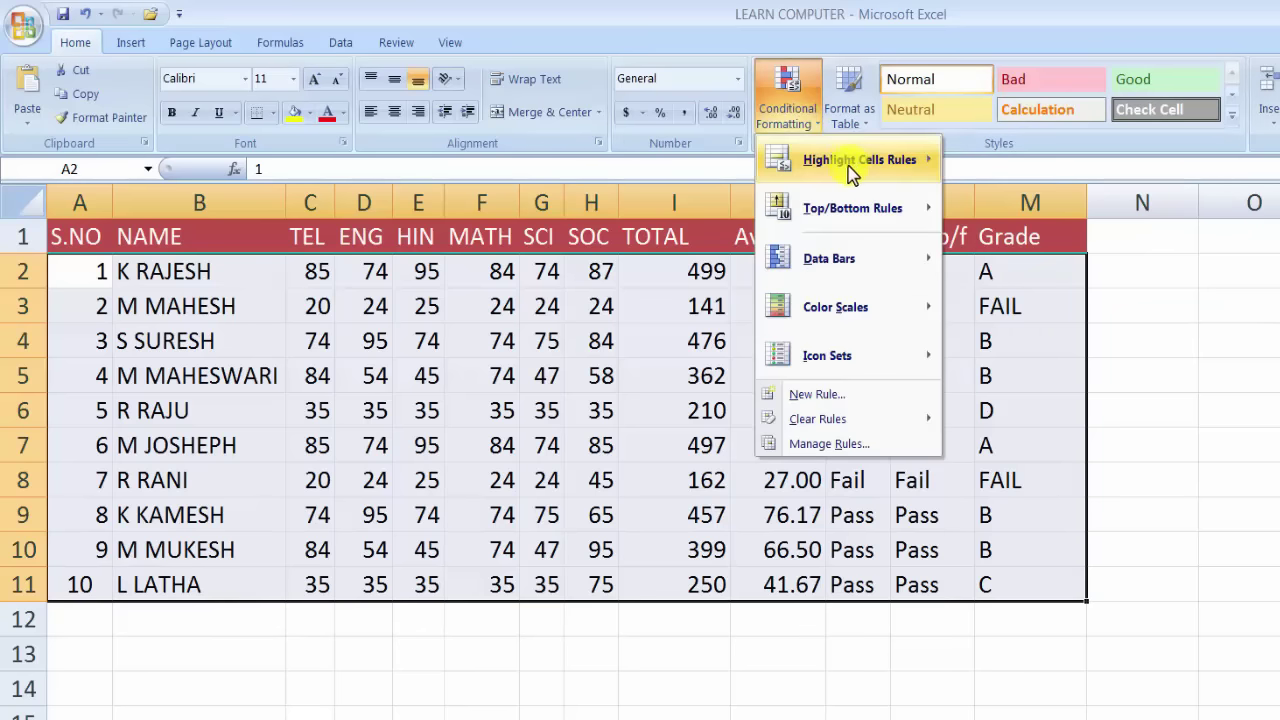
{"action": "mouse_move", "coordinate": [851, 171]}
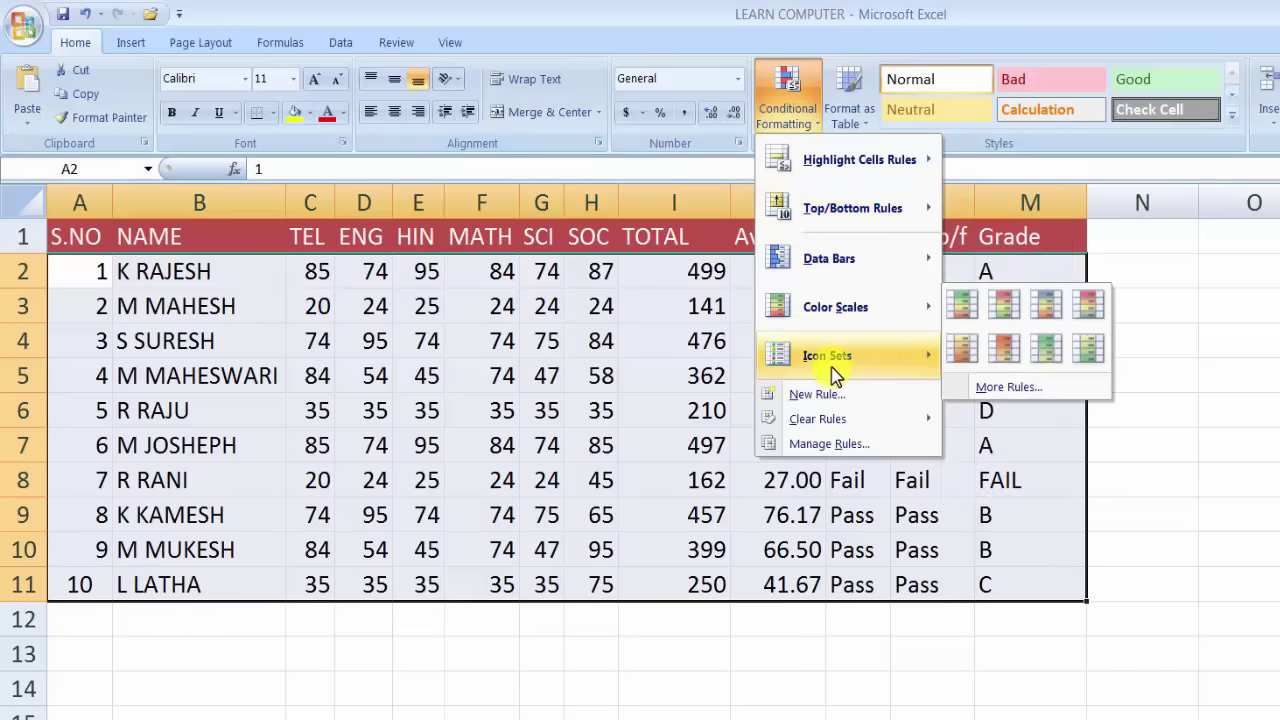
{"action": "mouse_move", "coordinate": [835, 372]}
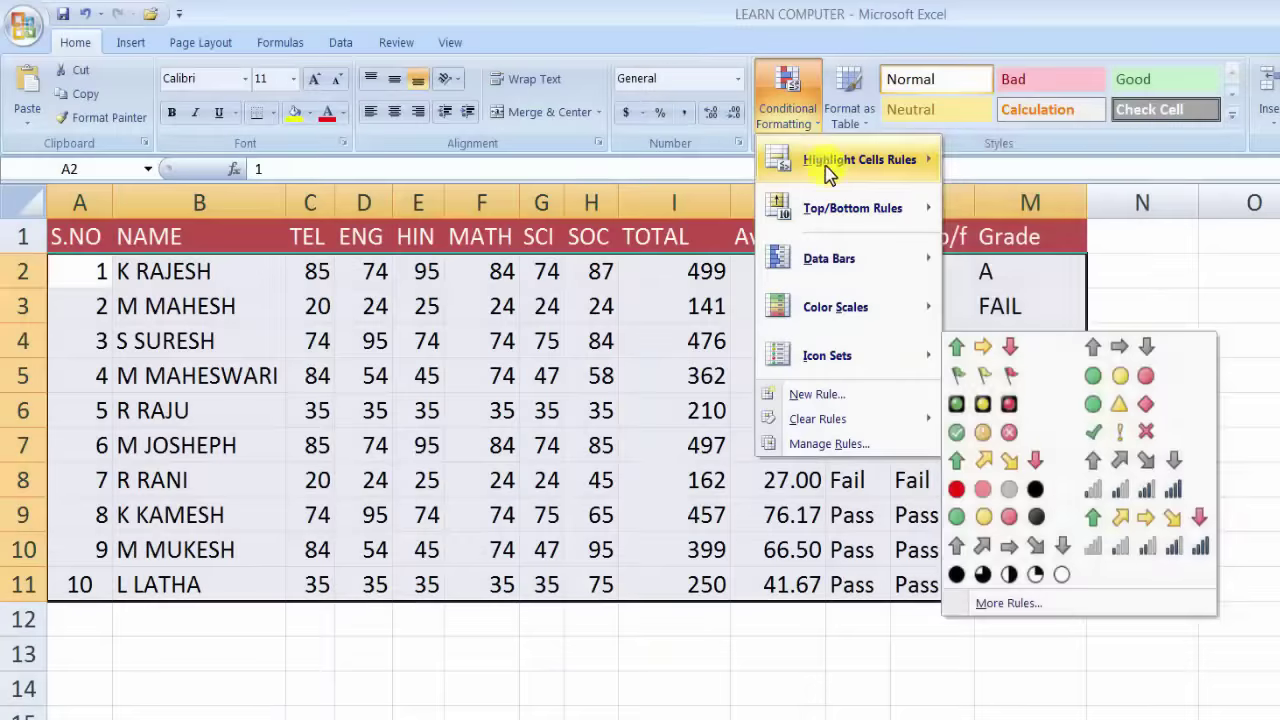
{"action": "mouse_move", "coordinate": [822, 163]}
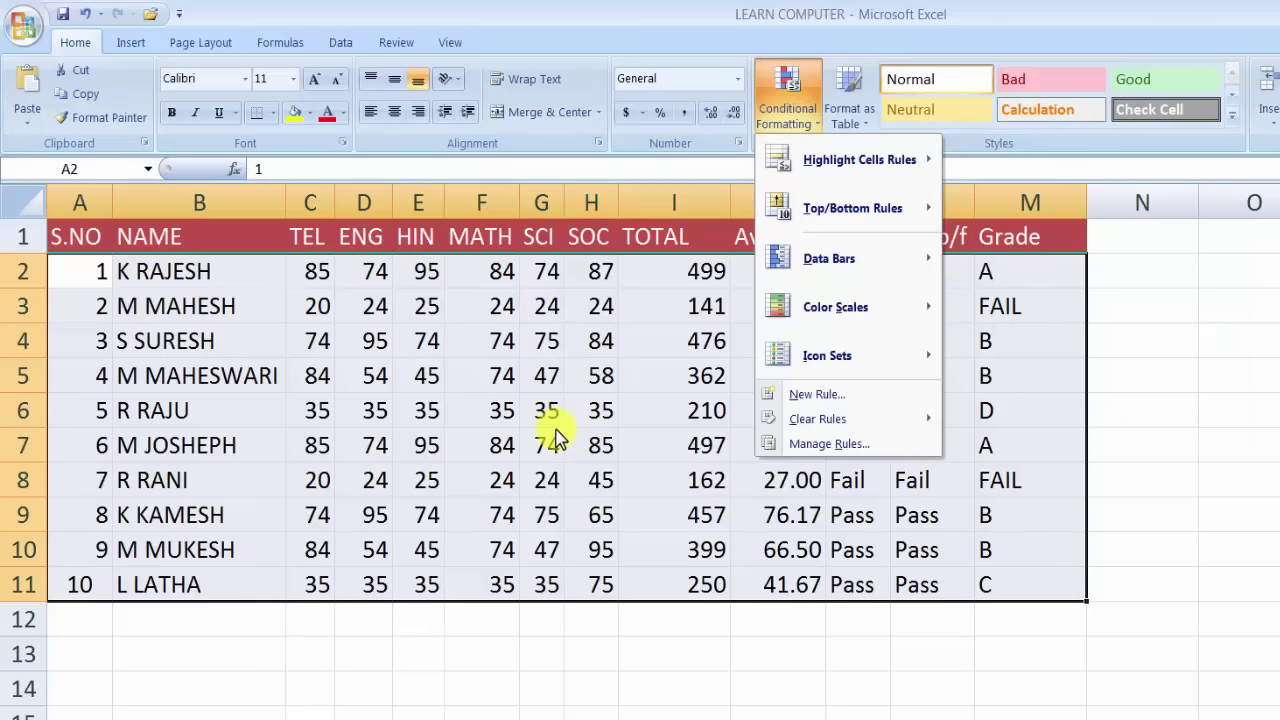
{"action": "left_click", "coordinate": [790, 660]}
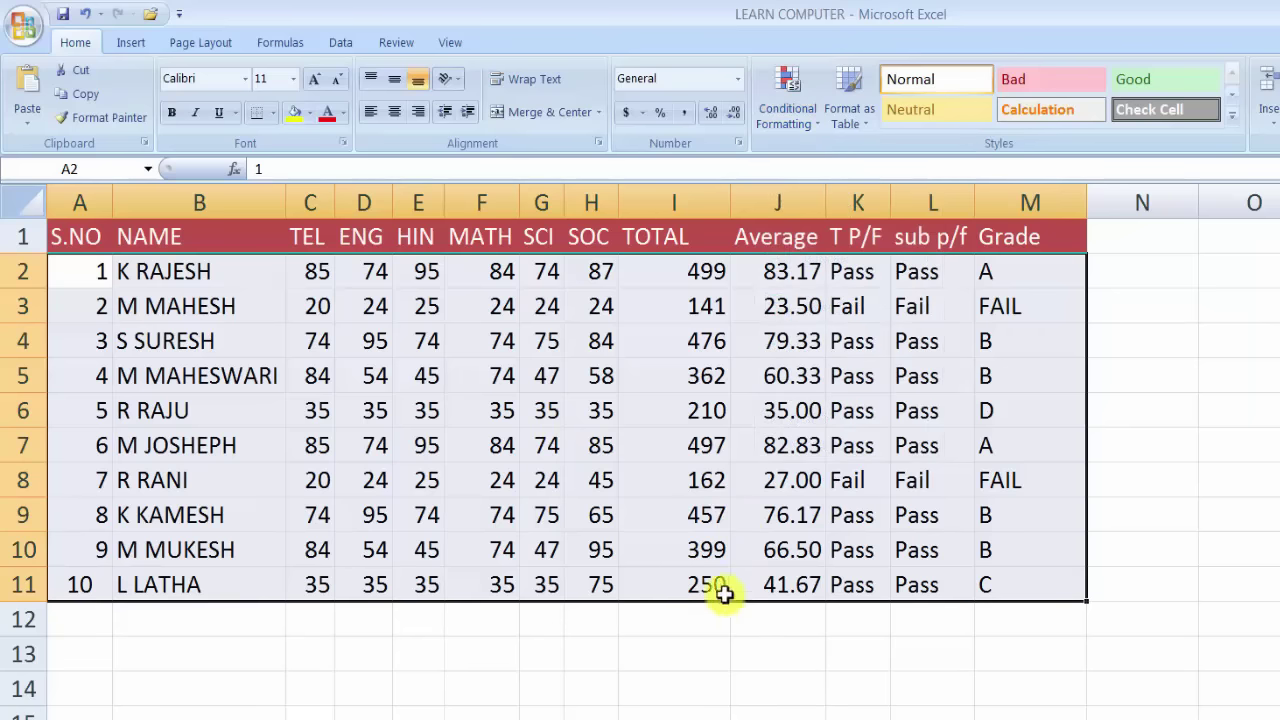
{"action": "left_click", "coordinate": [706, 660]}
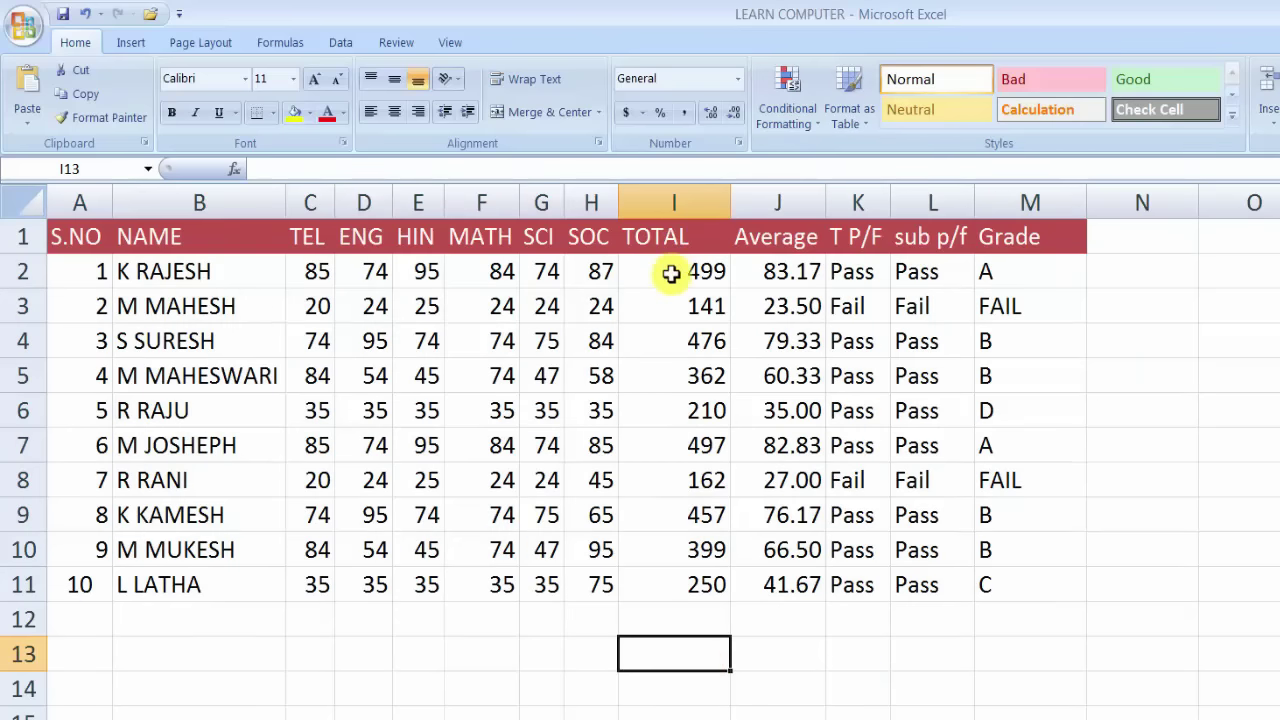
Step: Start a Greater Than rule on TOTAL scores I2:I11 with the value 300
{"action": "left_click_drag", "start_coordinate": [671, 273], "coordinate": [693, 584]}
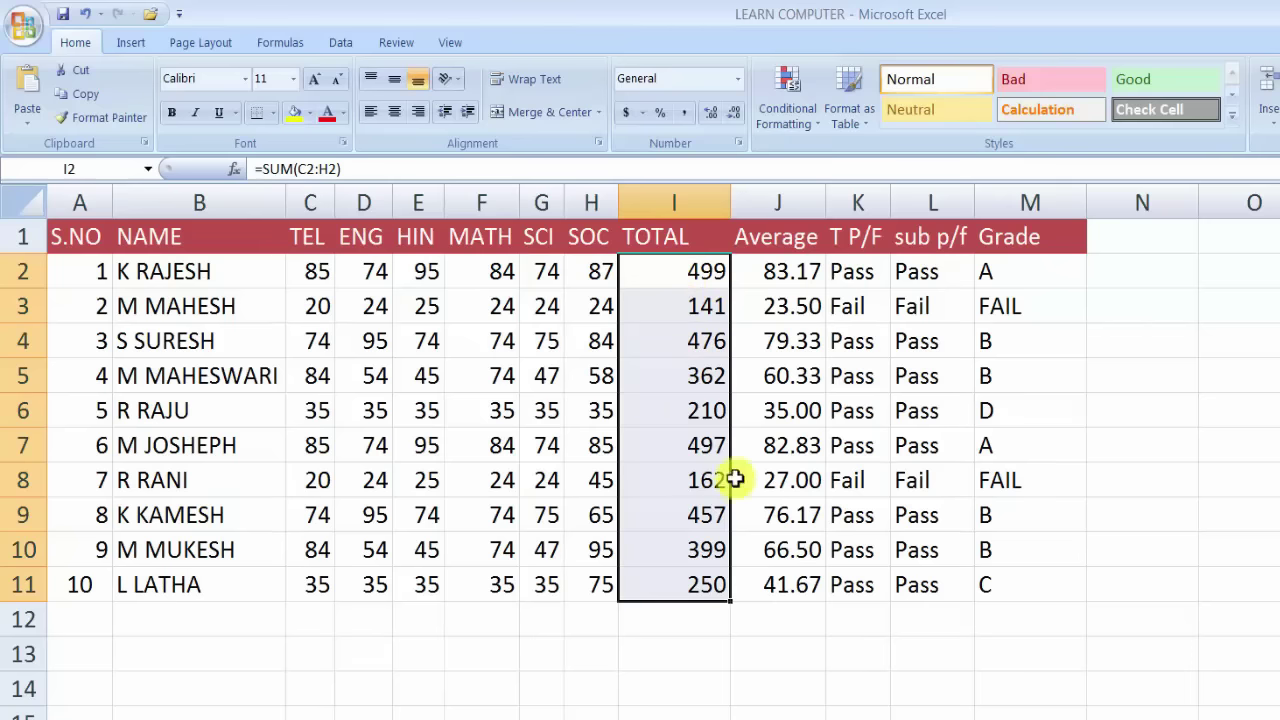
{"action": "left_click", "coordinate": [805, 122]}
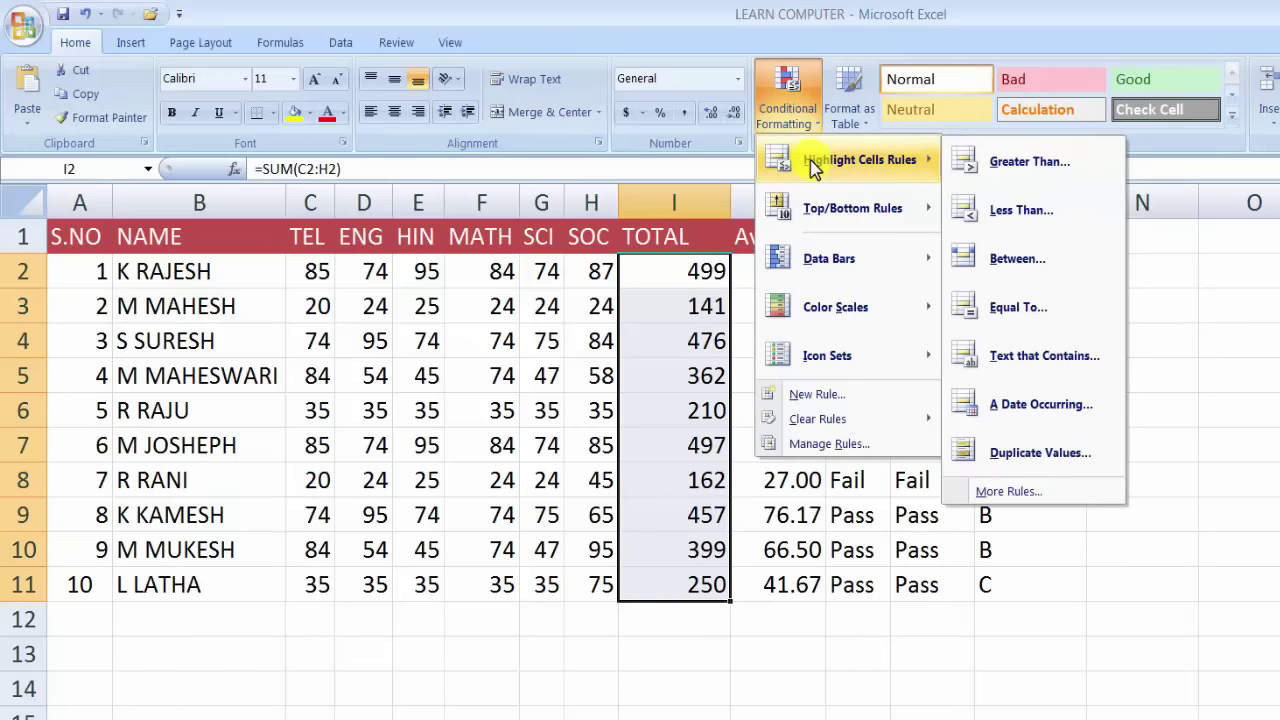
{"action": "left_click", "coordinate": [985, 172]}
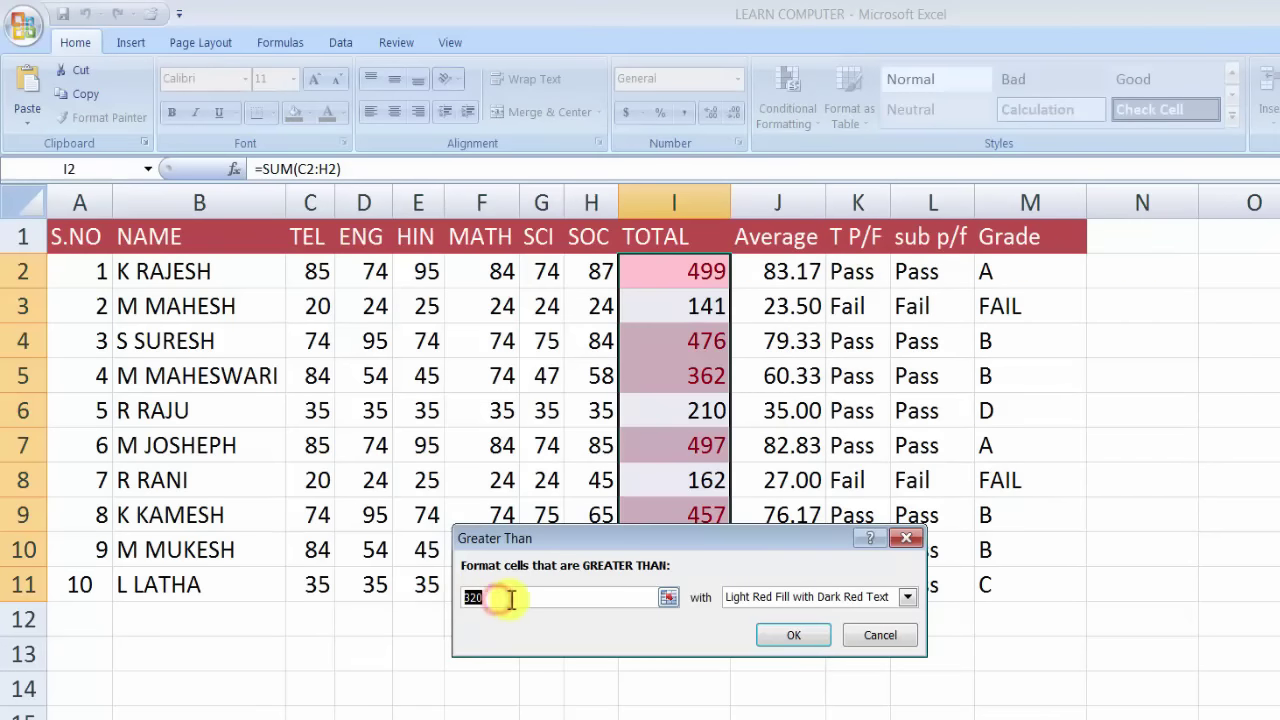
{"action": "type", "text": "300"}
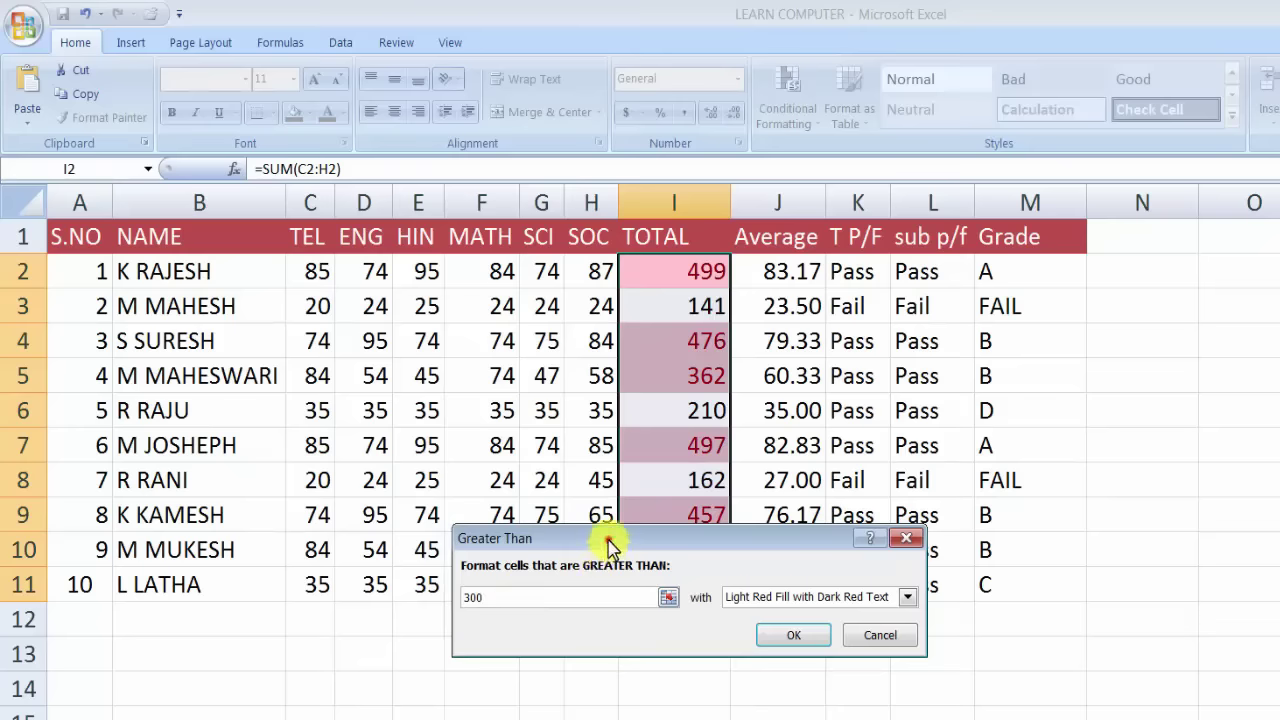
{"action": "left_click_drag", "start_coordinate": [603, 538], "coordinate": [570, 607]}
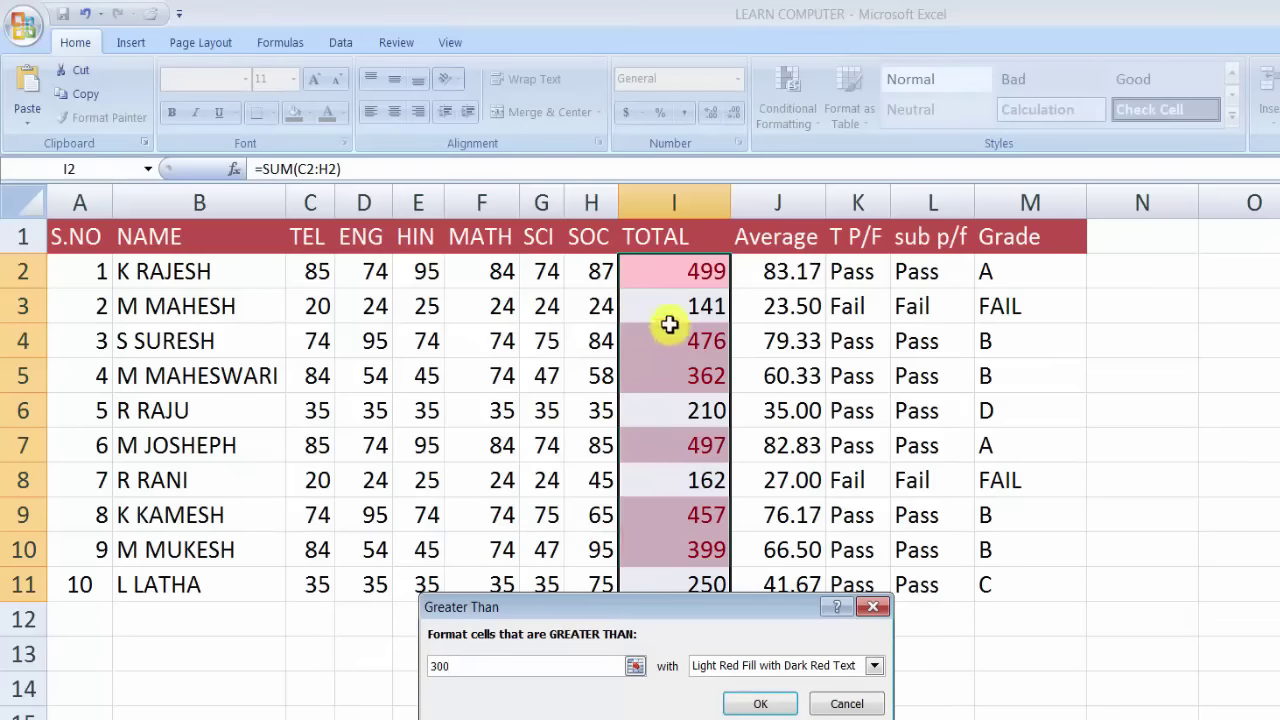
{"action": "left_click_drag", "start_coordinate": [718, 607], "coordinate": [714, 642]}
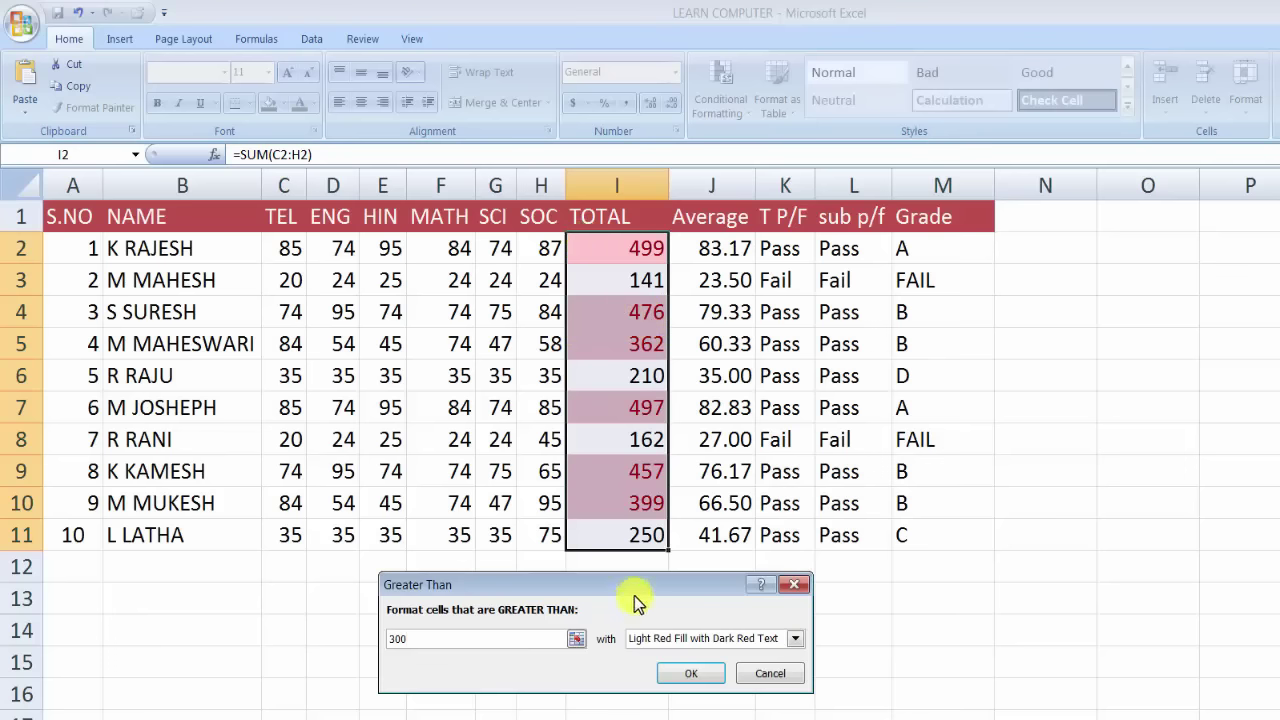
Step: Preview yellow, green, light red fill, red text and red border formats on the totals
{"action": "left_click", "coordinate": [796, 639]}
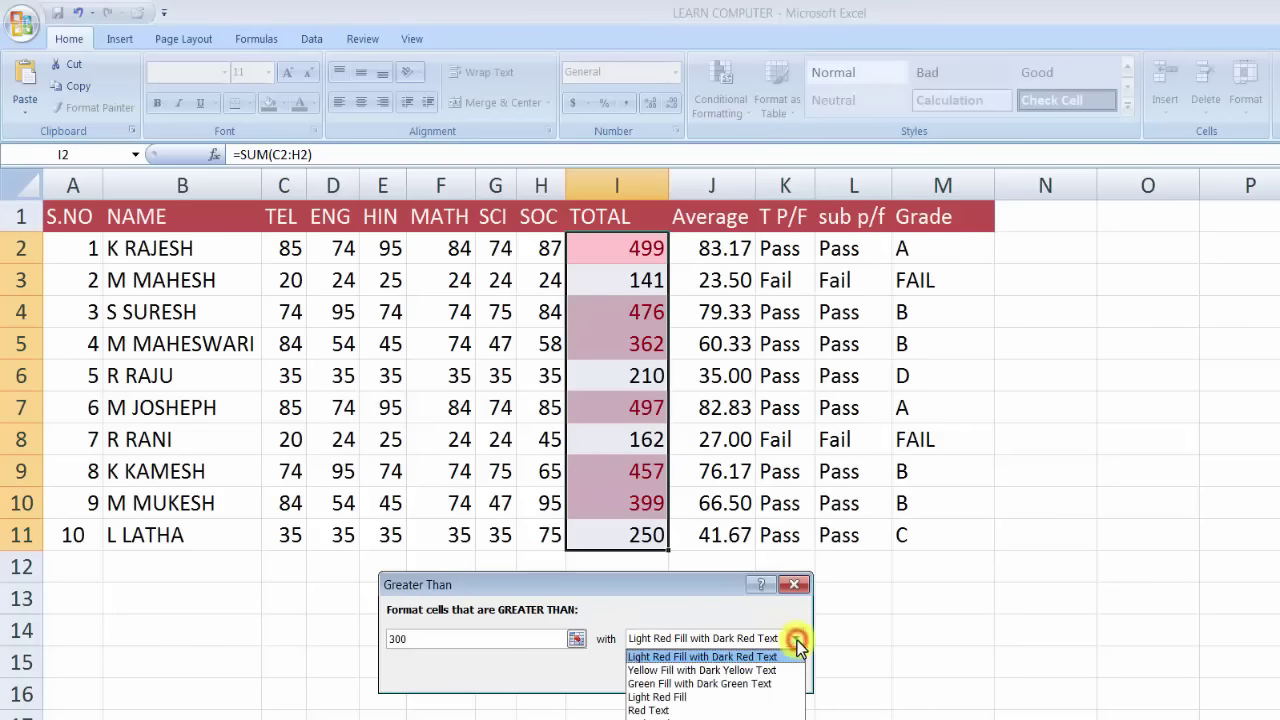
{"action": "left_click", "coordinate": [722, 671]}
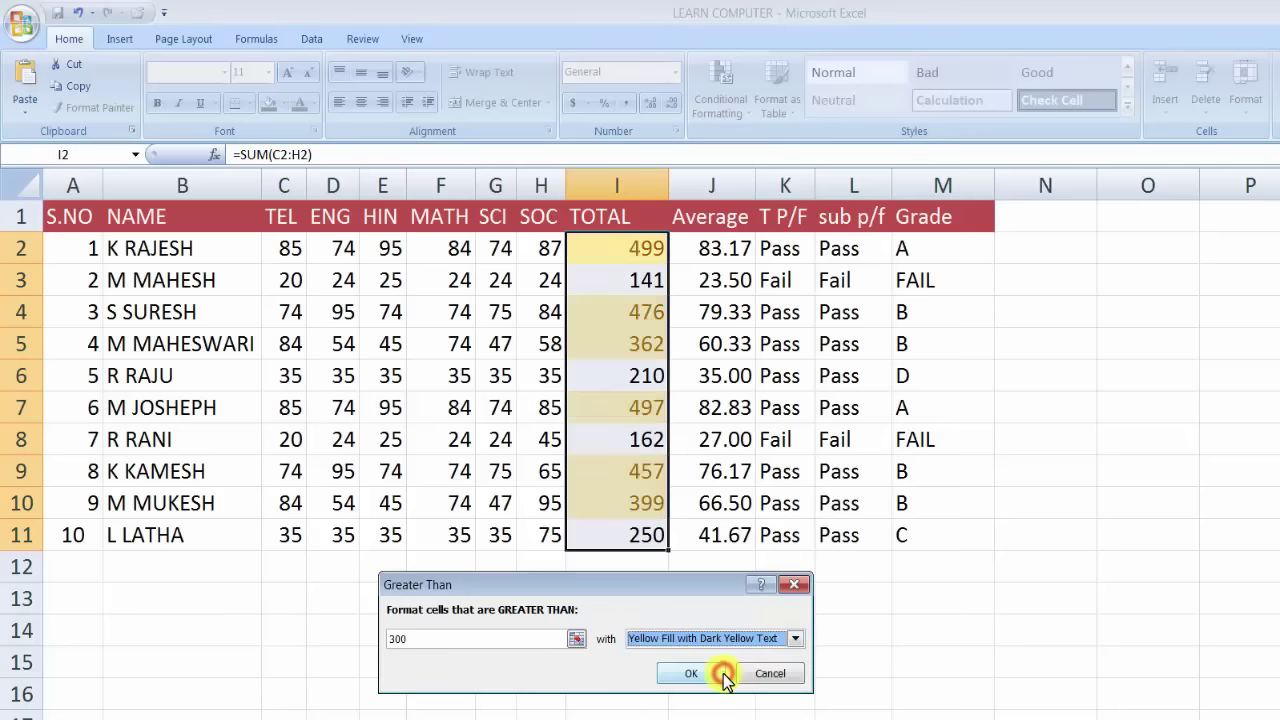
{"action": "left_click", "coordinate": [796, 638]}
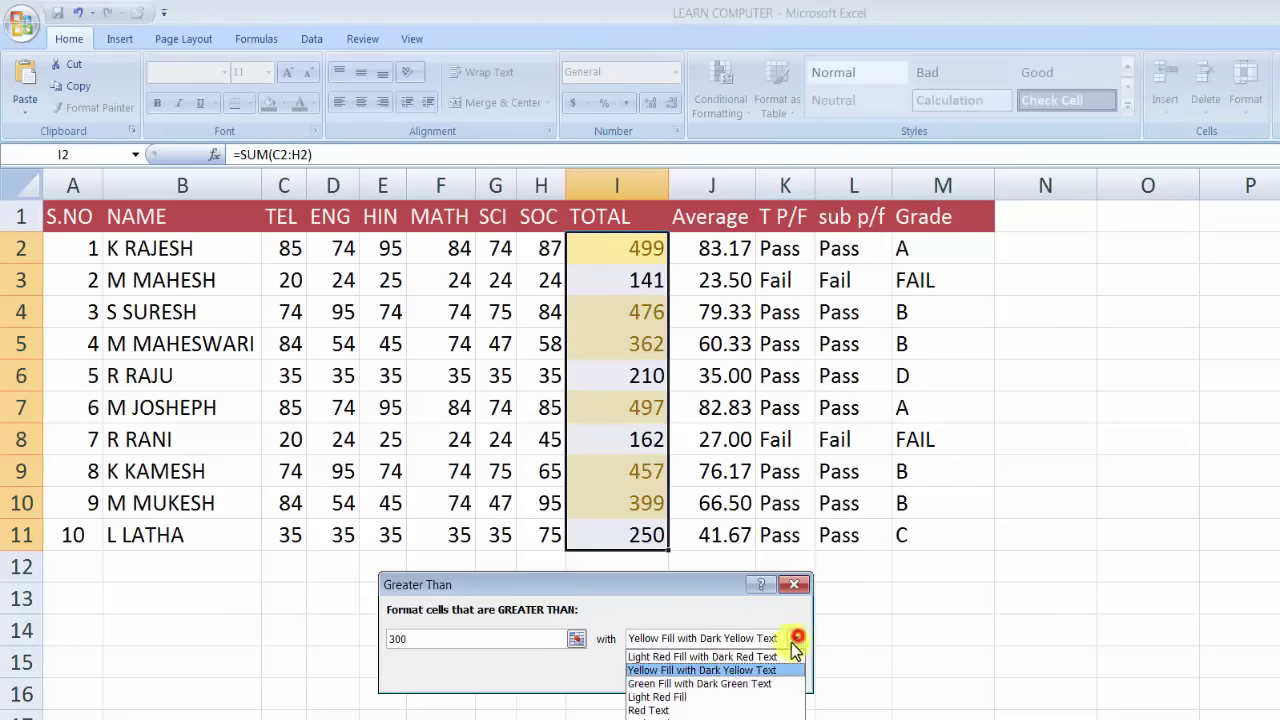
{"action": "left_click", "coordinate": [661, 686]}
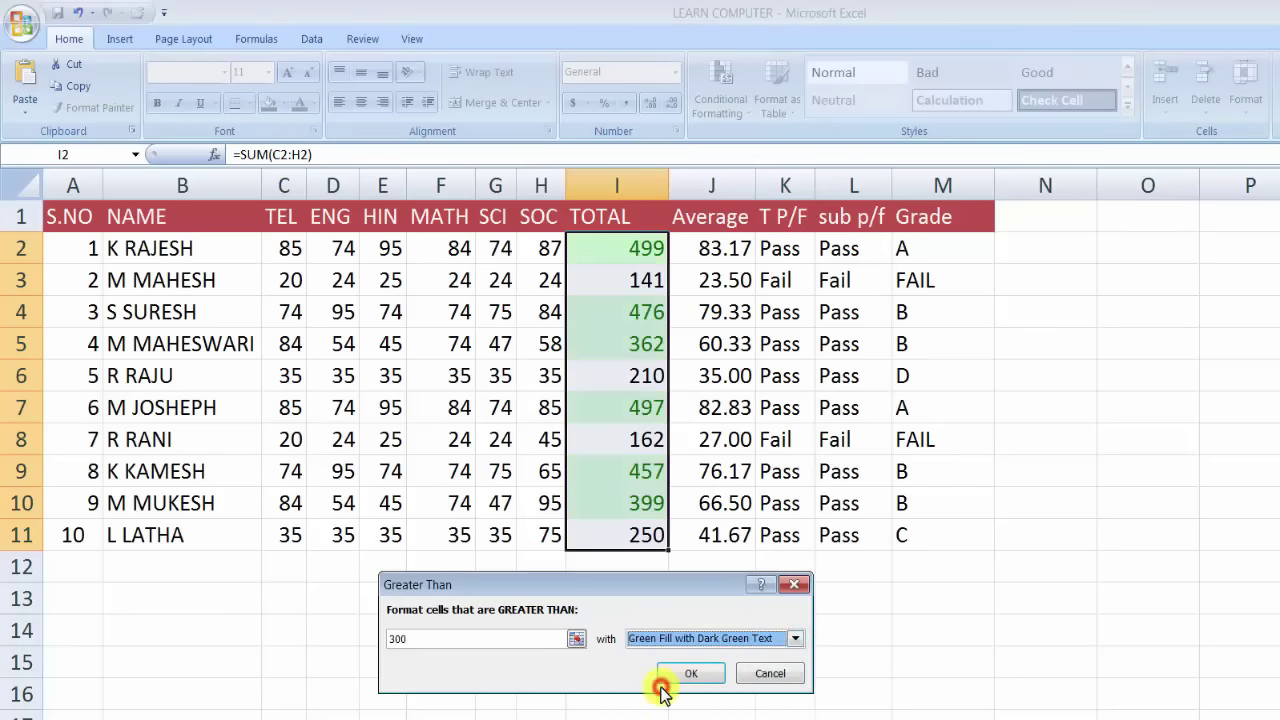
{"action": "left_click", "coordinate": [795, 638]}
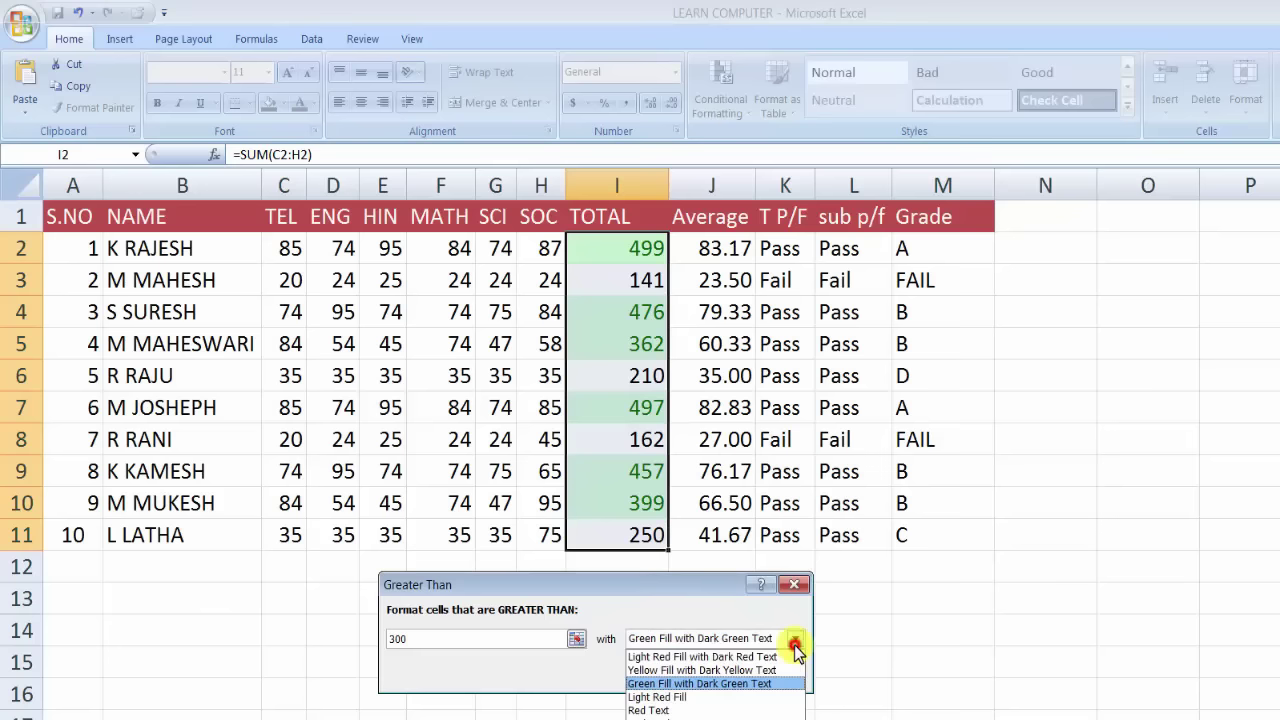
{"action": "left_click", "coordinate": [665, 695]}
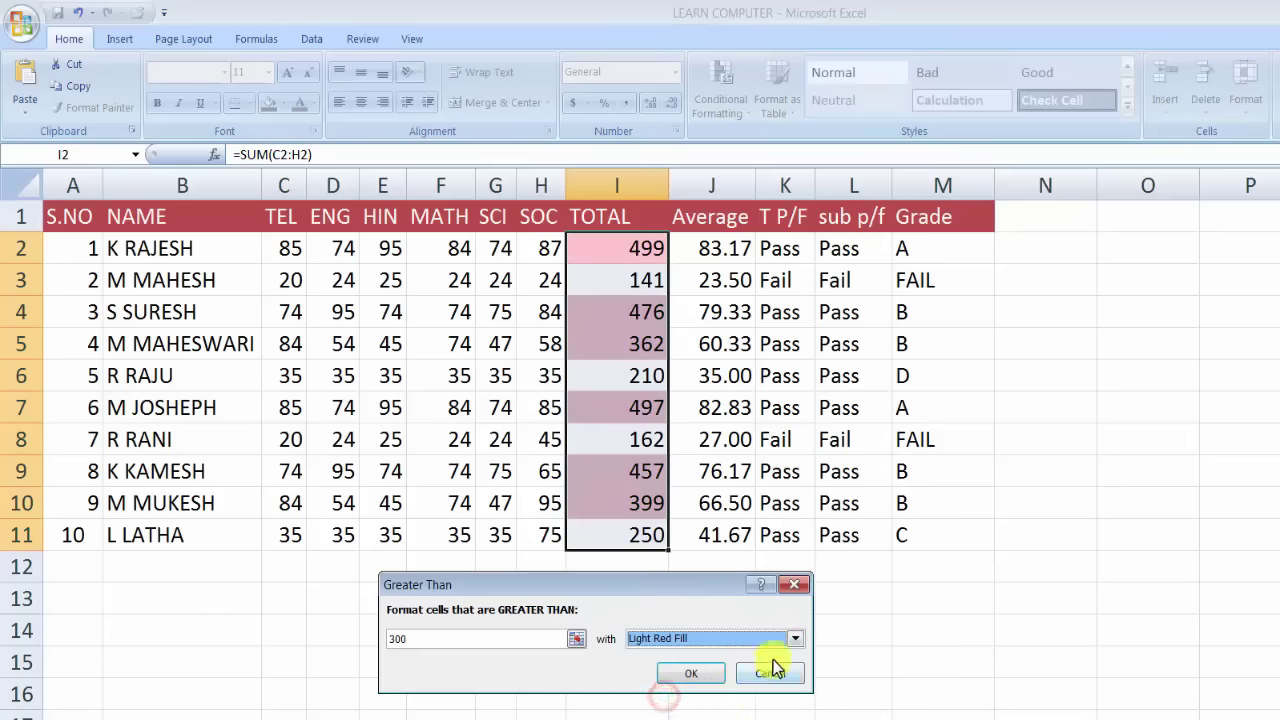
{"action": "left_click", "coordinate": [795, 638]}
{"action": "left_click", "coordinate": [660, 707]}
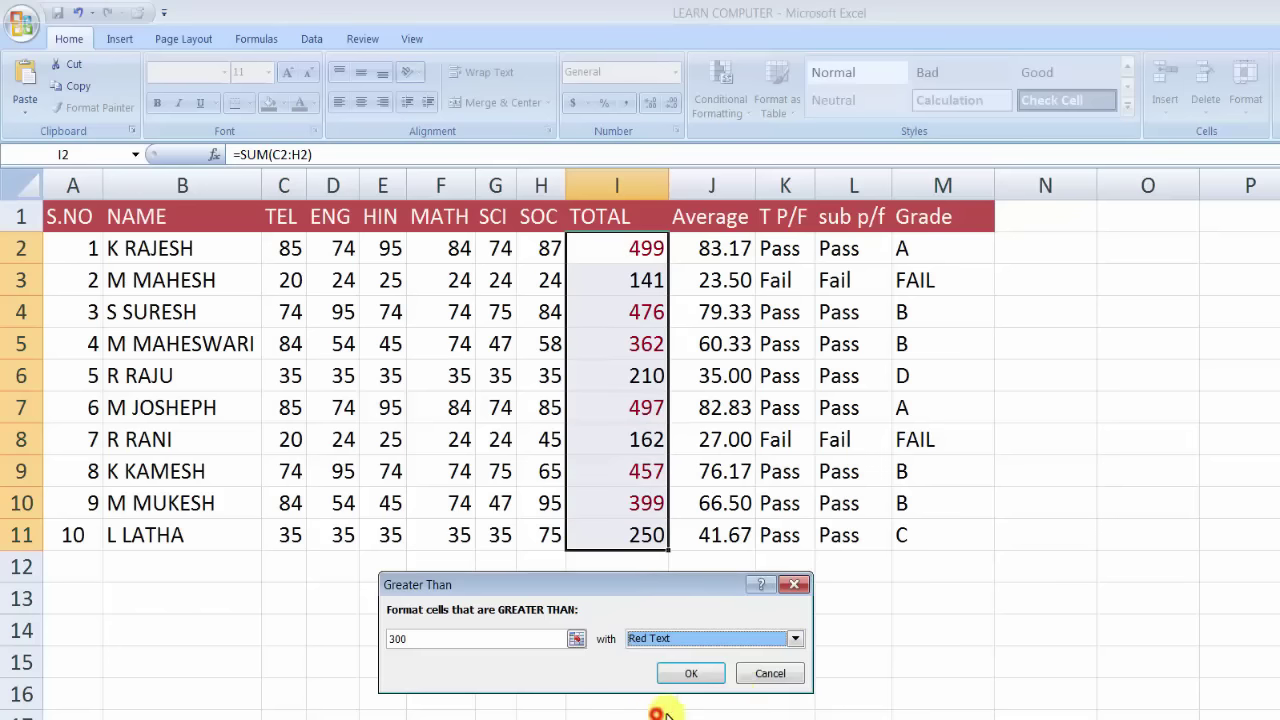
{"action": "left_click", "coordinate": [792, 642]}
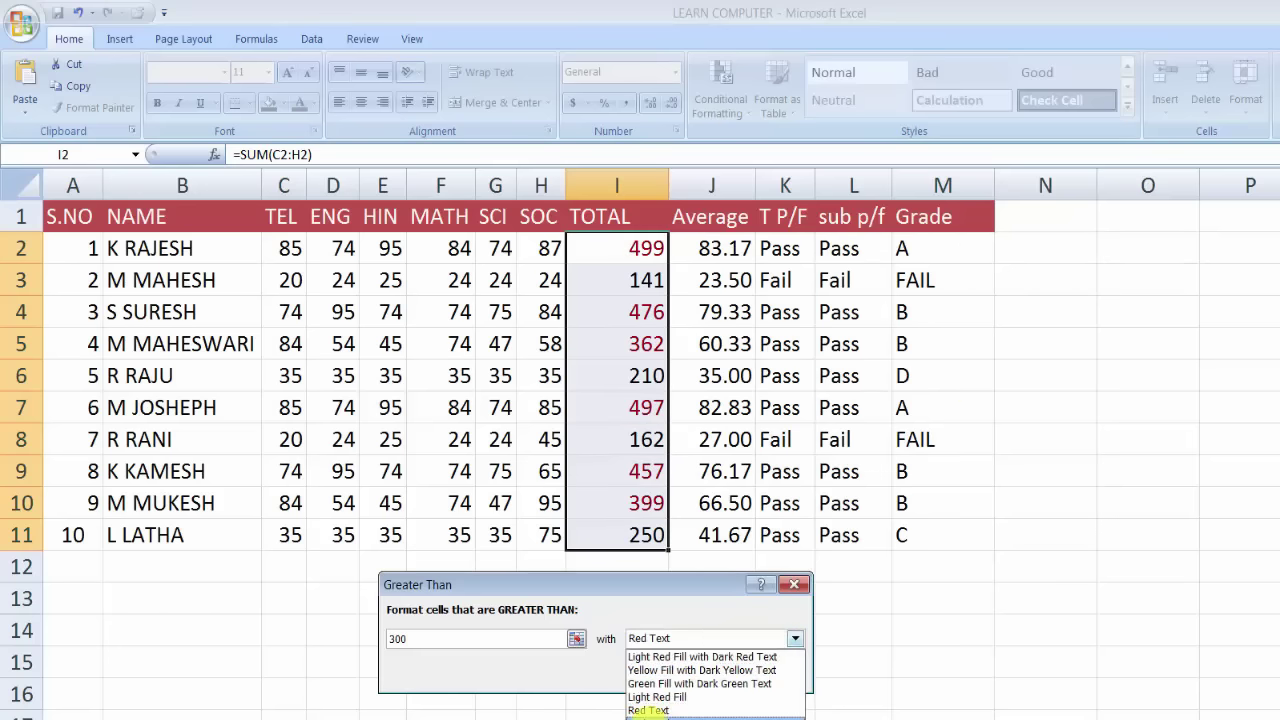
{"action": "left_click", "coordinate": [650, 716]}
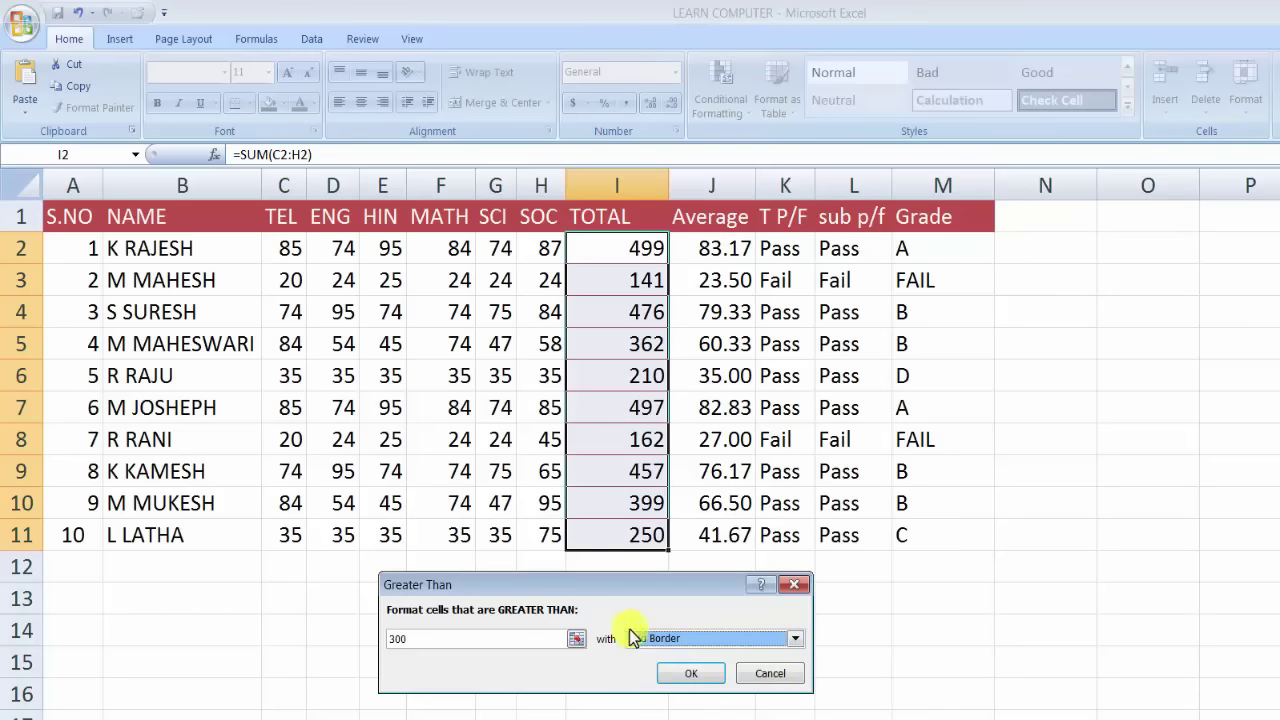
Step: Choose Green Fill with Dark Green Text and apply the above-300 rule
{"action": "left_click", "coordinate": [795, 638]}
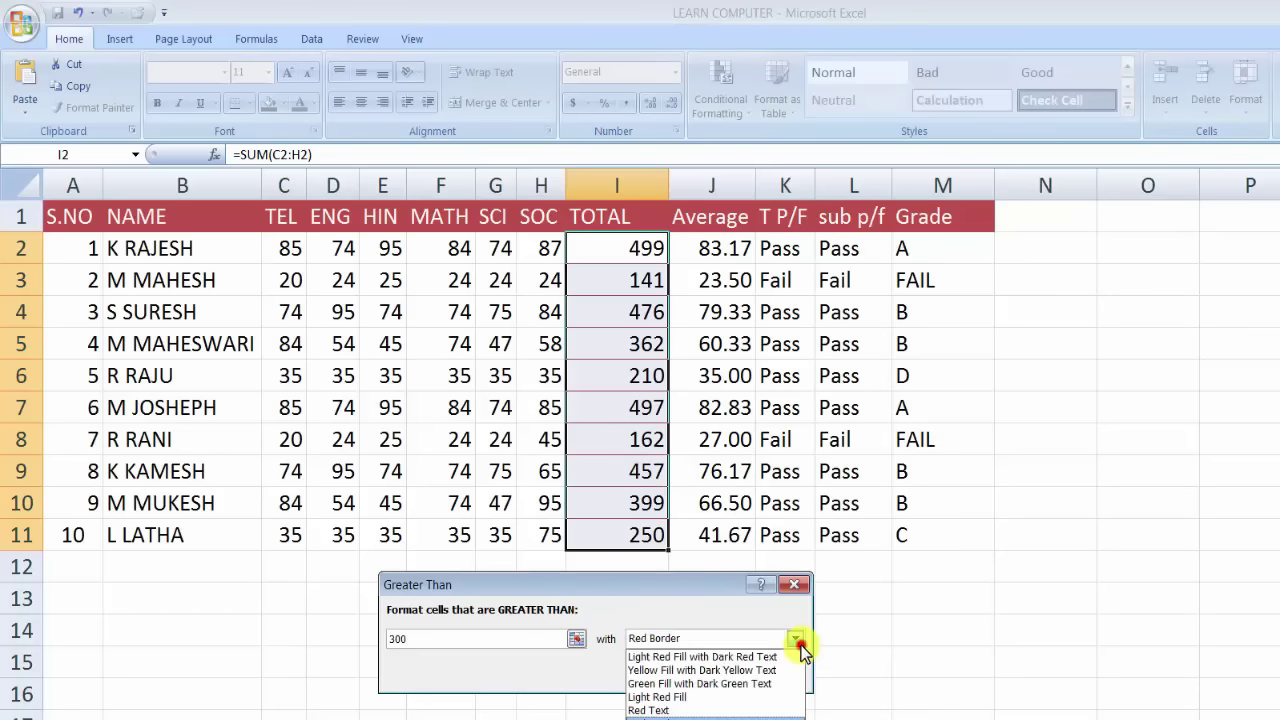
{"action": "left_click", "coordinate": [647, 700]}
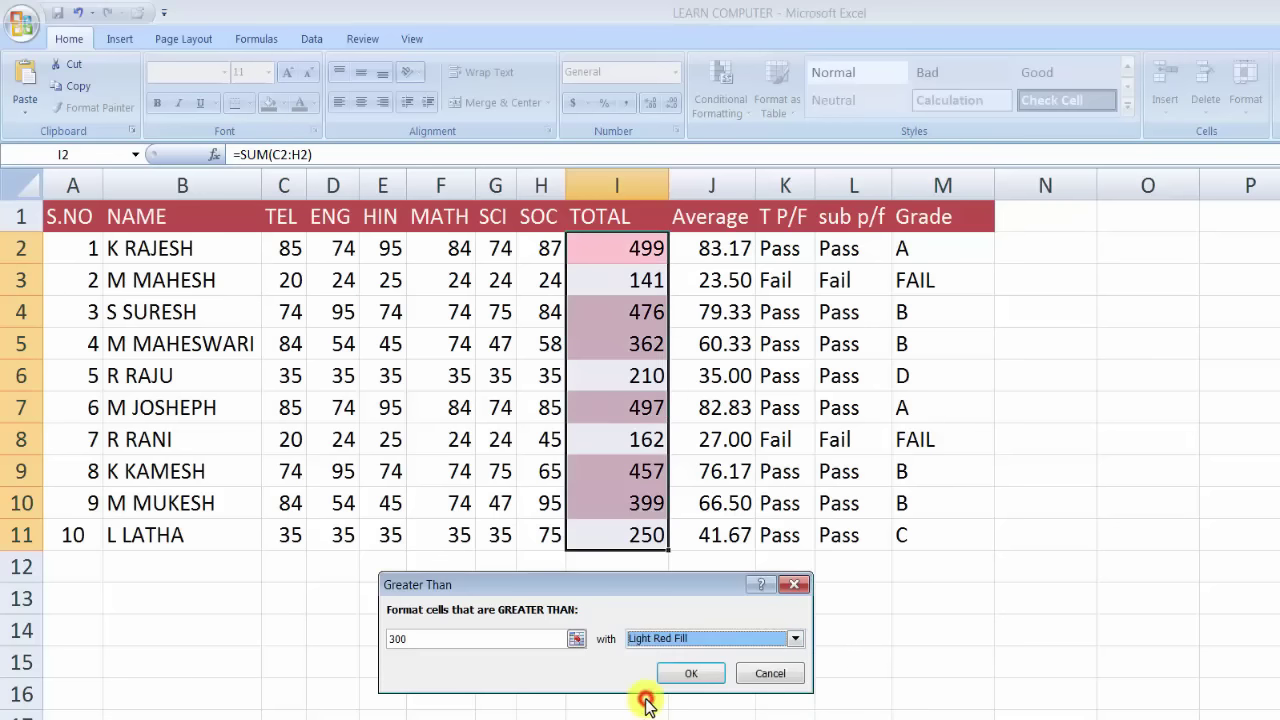
{"action": "left_click", "coordinate": [797, 640]}
{"action": "left_click", "coordinate": [760, 683]}
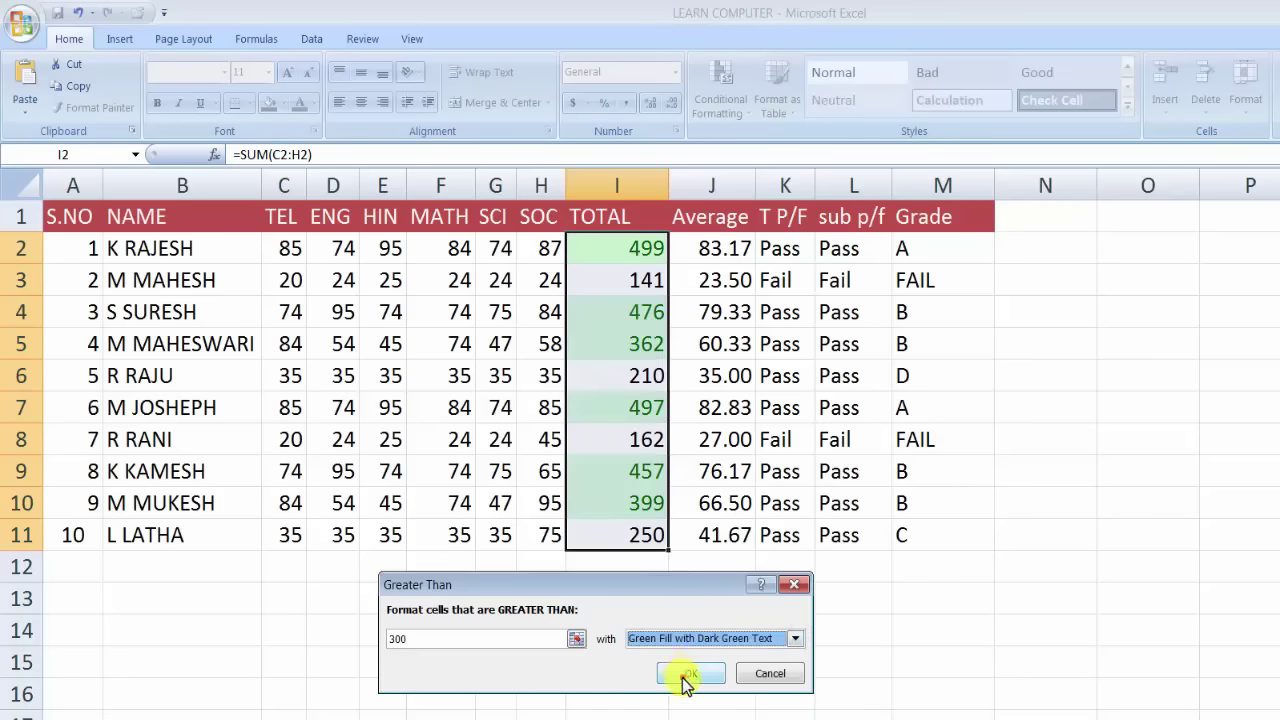
{"action": "left_click", "coordinate": [688, 674]}
Step: Click through the TOTAL cells to check which totals turned green
{"action": "left_click", "coordinate": [722, 665]}
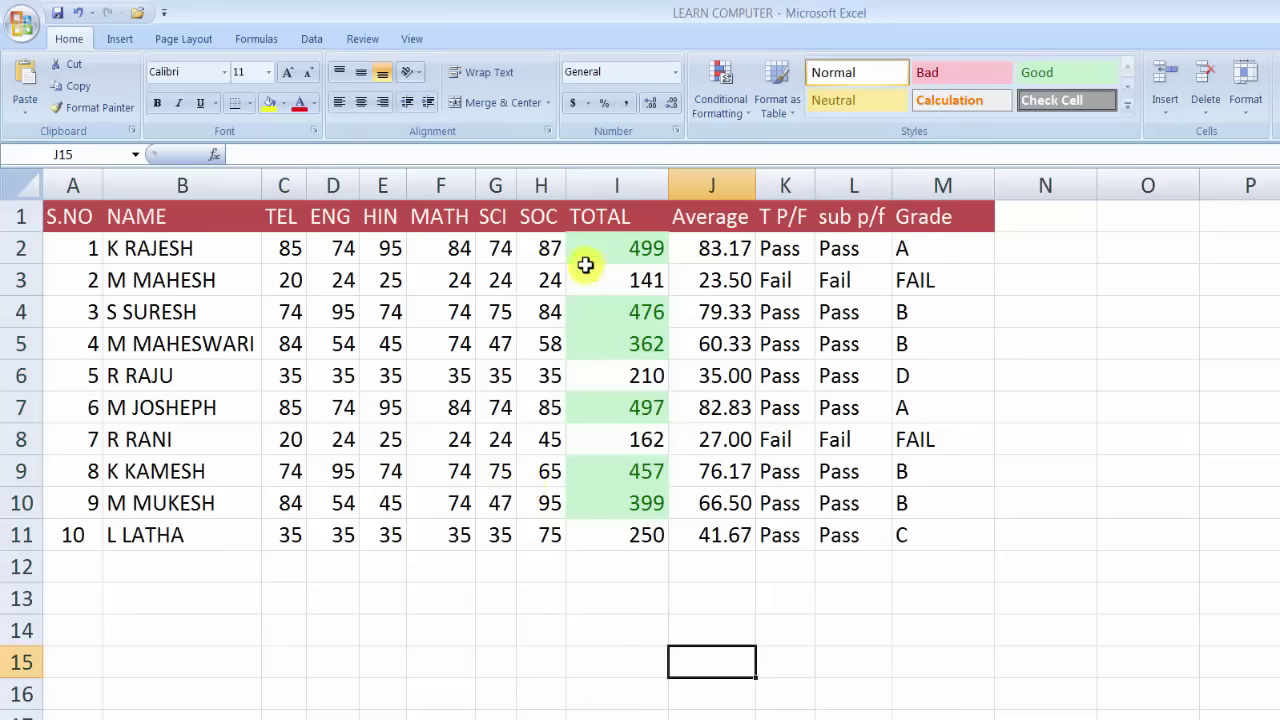
{"action": "left_click", "coordinate": [580, 254]}
{"action": "left_click", "coordinate": [584, 307]}
{"action": "left_click", "coordinate": [594, 349]}
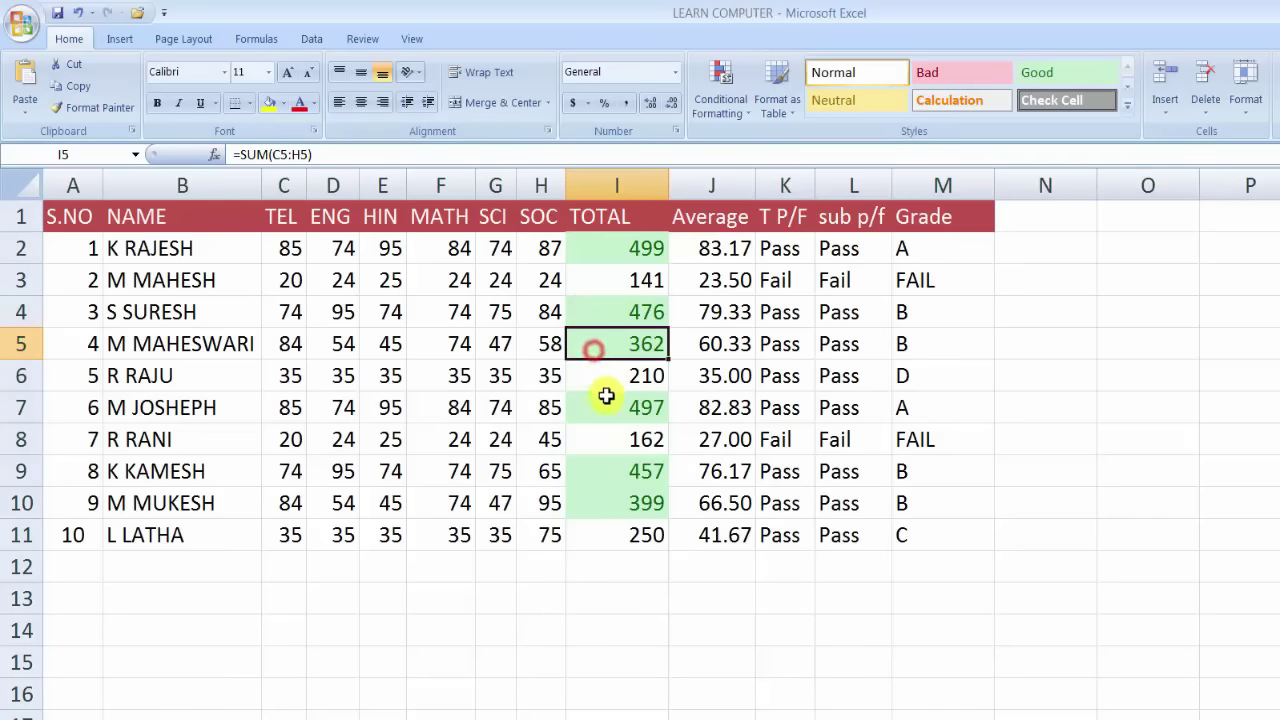
{"action": "left_click", "coordinate": [604, 401]}
{"action": "left_click", "coordinate": [610, 462]}
{"action": "left_click", "coordinate": [607, 503]}
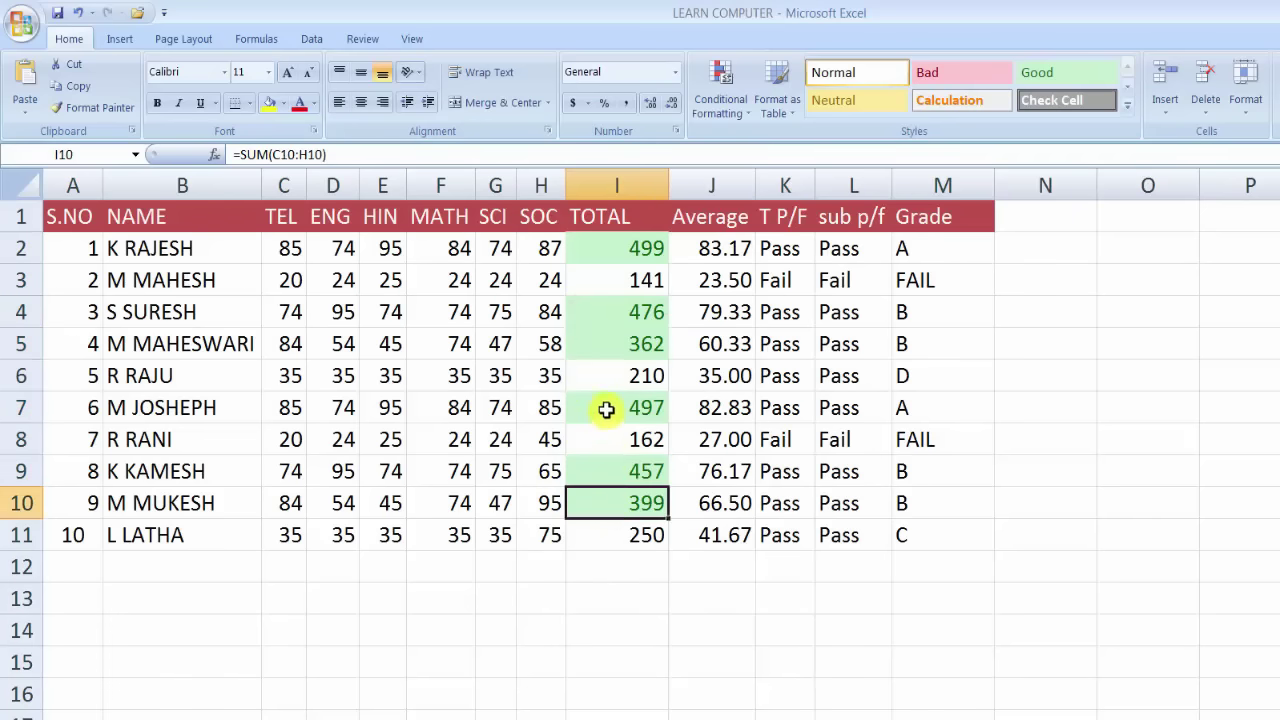
{"action": "left_click", "coordinate": [586, 249]}
{"action": "left_click", "coordinate": [589, 283]}
{"action": "left_click", "coordinate": [606, 340]}
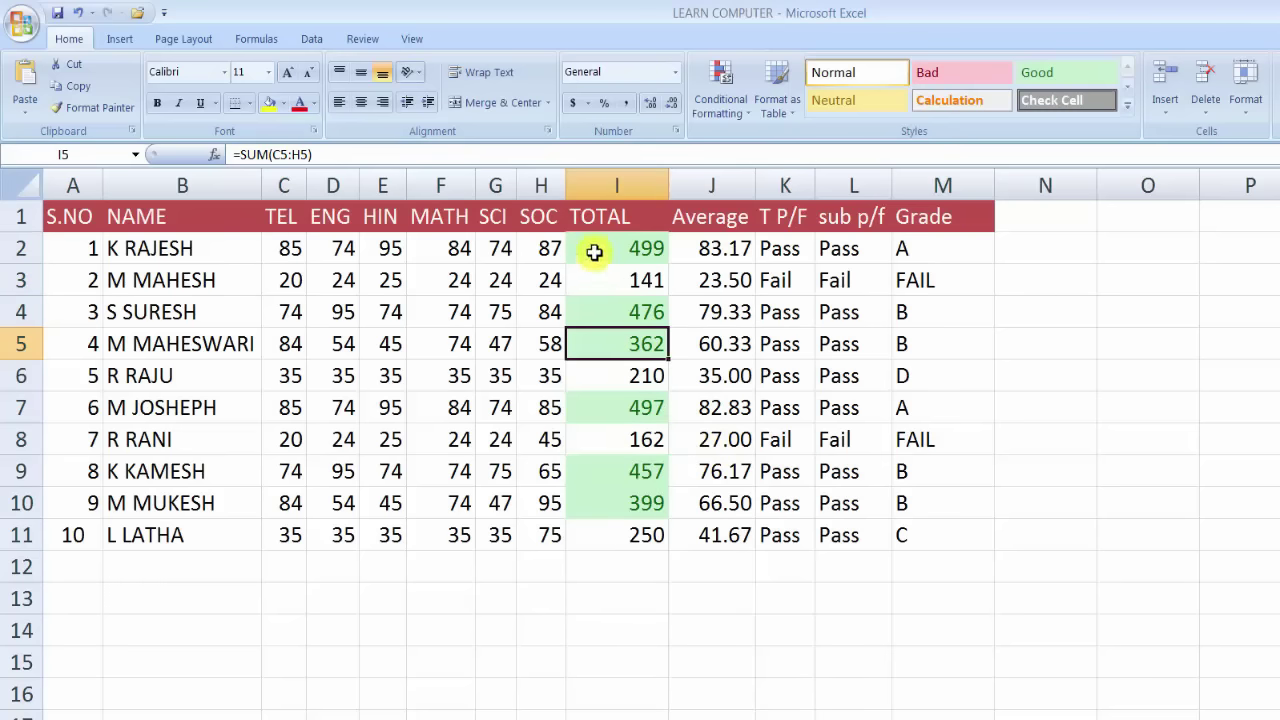
Step: Add a Less Than 300 rule with Light Red Fill to TOTAL scores I2:I11
{"action": "left_click_drag", "start_coordinate": [594, 253], "coordinate": [623, 533]}
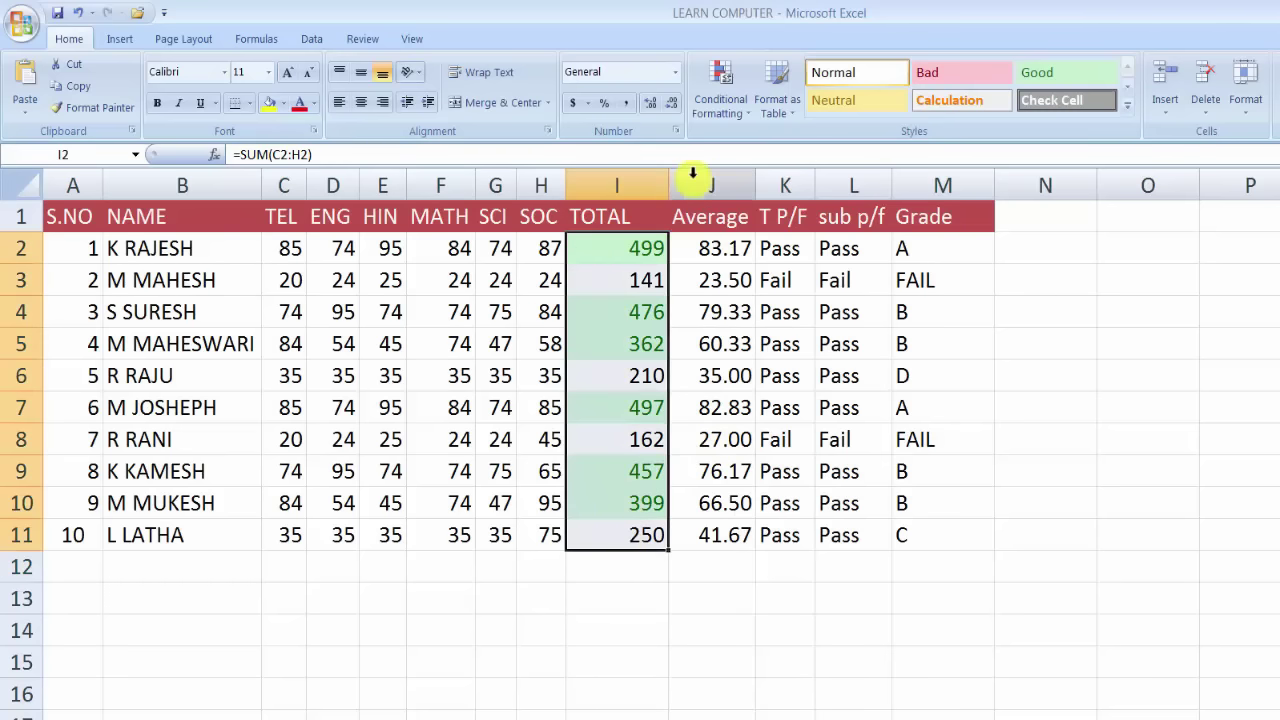
{"action": "left_click", "coordinate": [748, 110]}
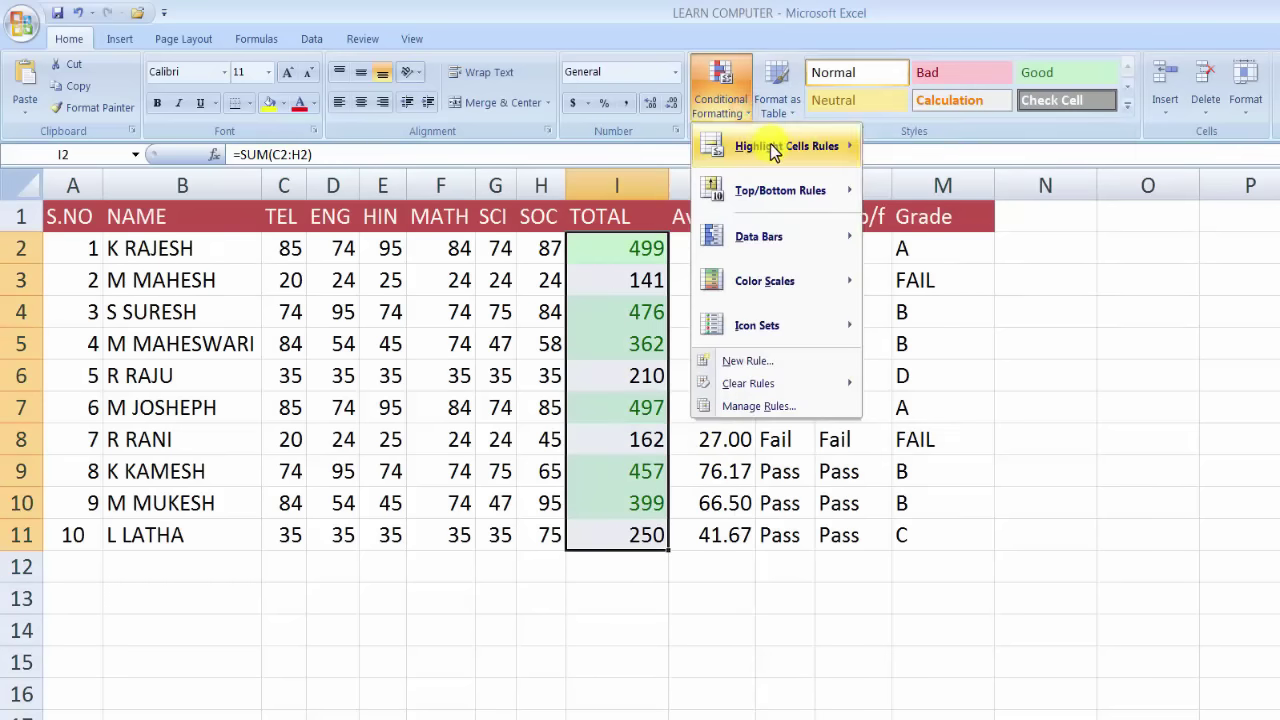
{"action": "mouse_move", "coordinate": [770, 146]}
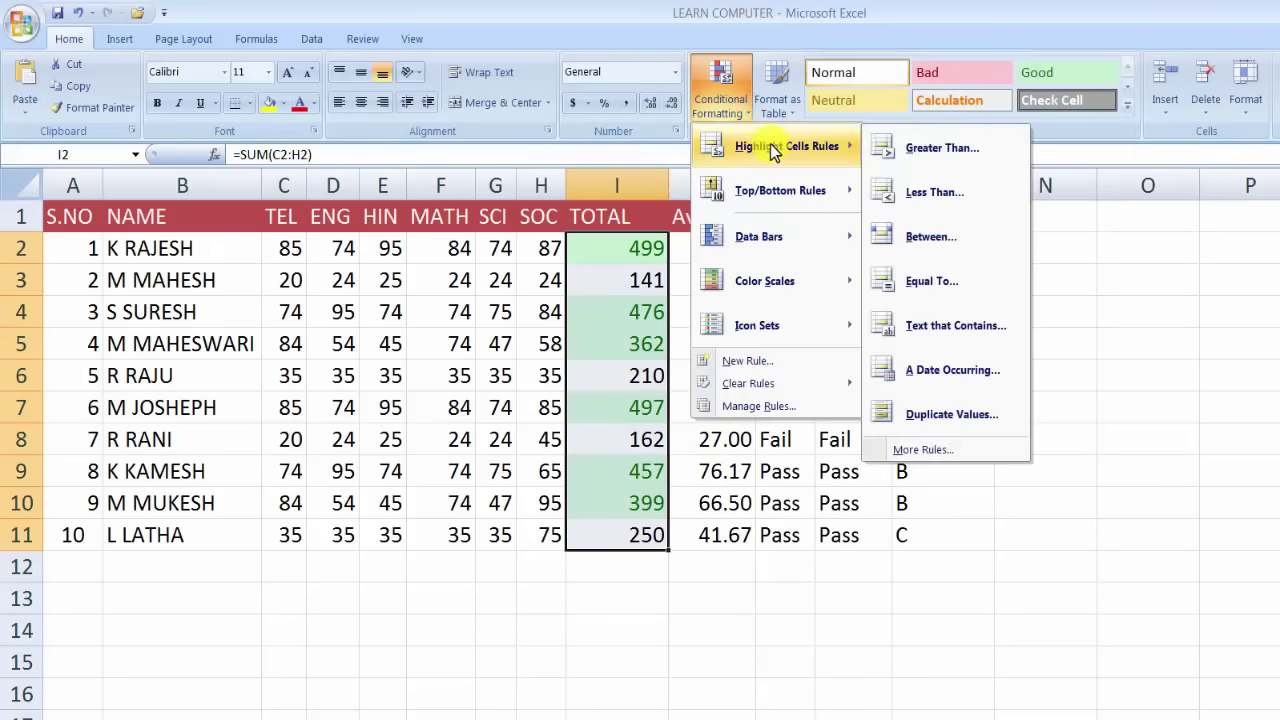
{"action": "left_click", "coordinate": [935, 195]}
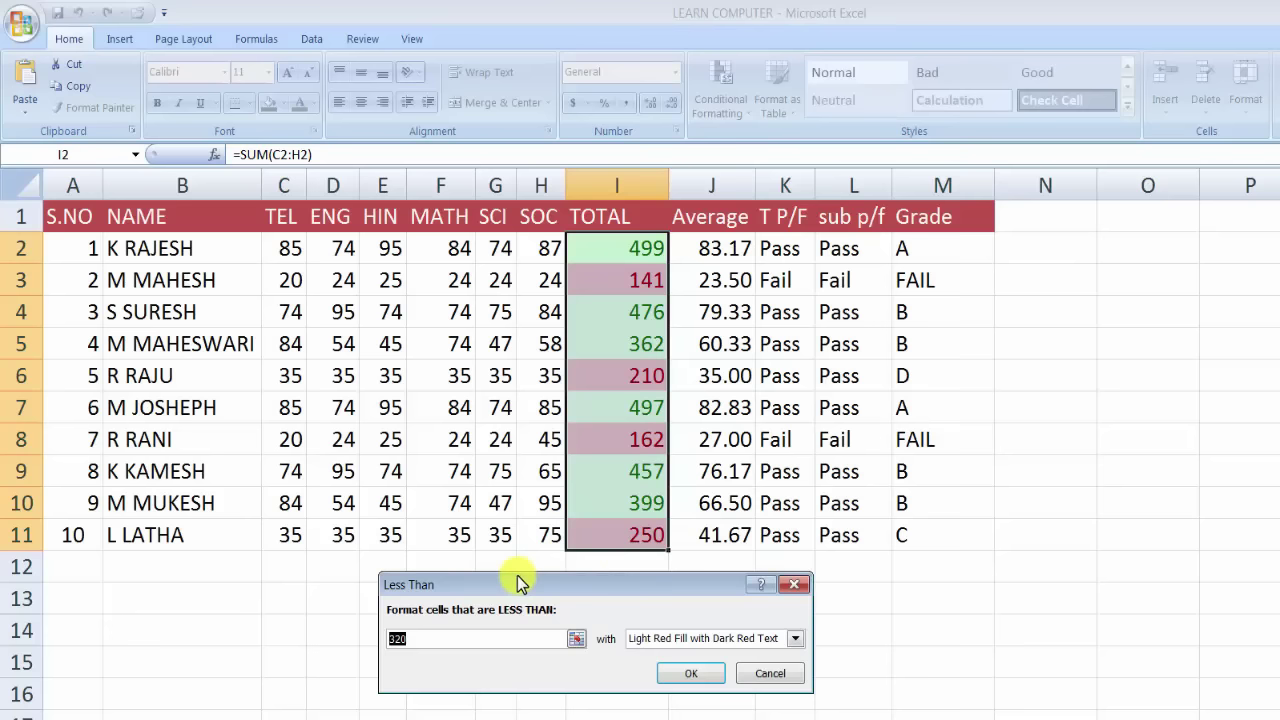
{"action": "type", "text": "300"}
{"action": "left_click", "coordinate": [797, 638]}
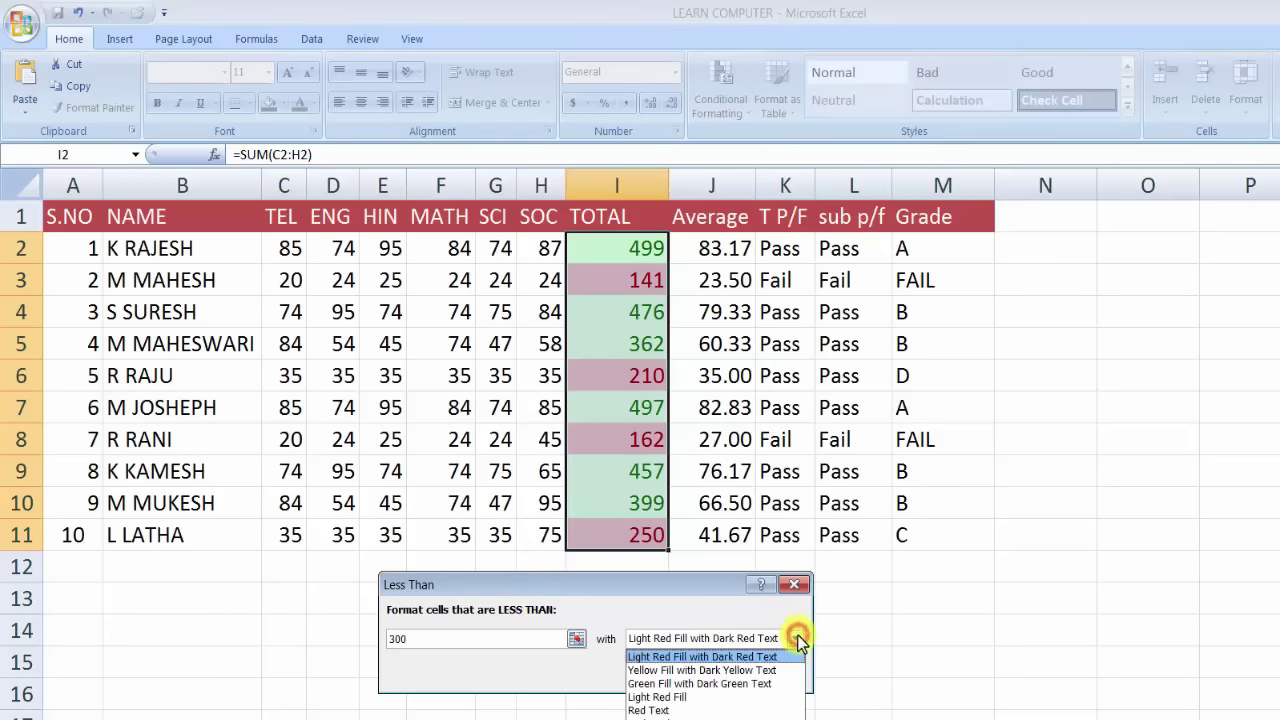
{"action": "left_click", "coordinate": [660, 699]}
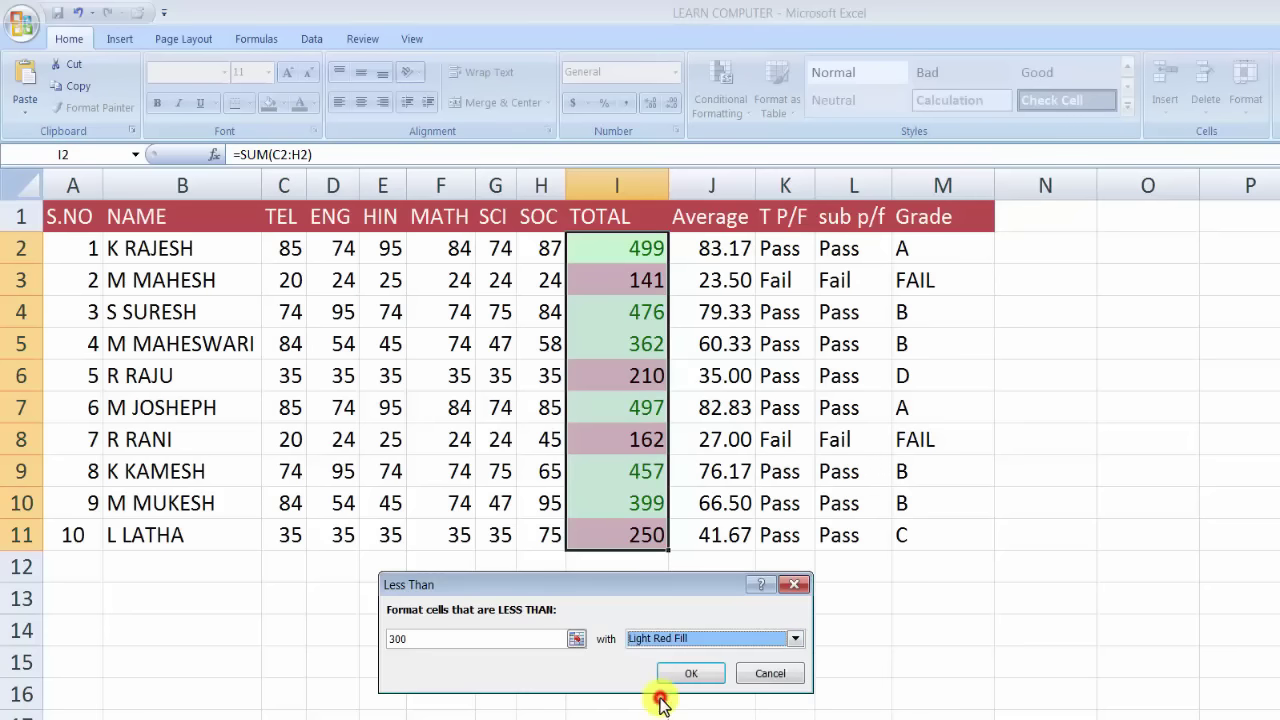
{"action": "left_click", "coordinate": [691, 673]}
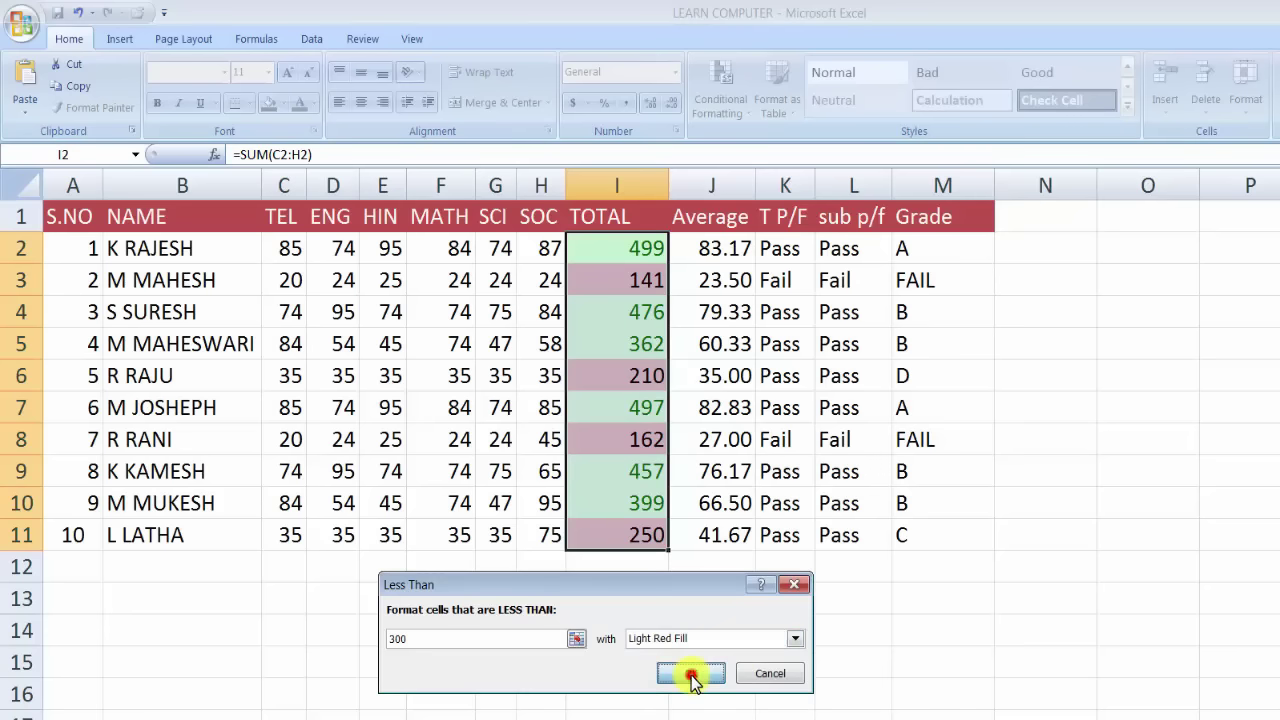
Step: Check the red-shaded totals 250, 162, 210 and 141
{"action": "left_click", "coordinate": [690, 674]}
{"action": "left_click", "coordinate": [585, 535]}
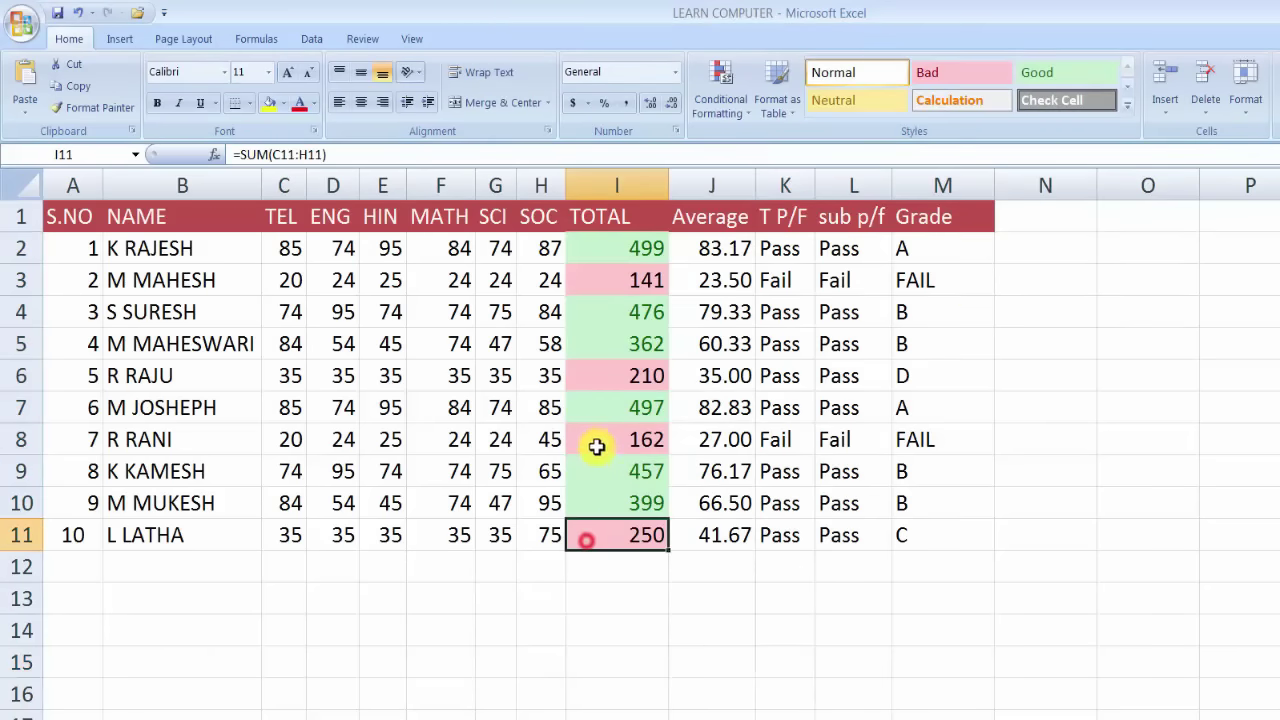
{"action": "left_click", "coordinate": [590, 440]}
{"action": "left_click", "coordinate": [582, 370]}
{"action": "left_click", "coordinate": [593, 288]}
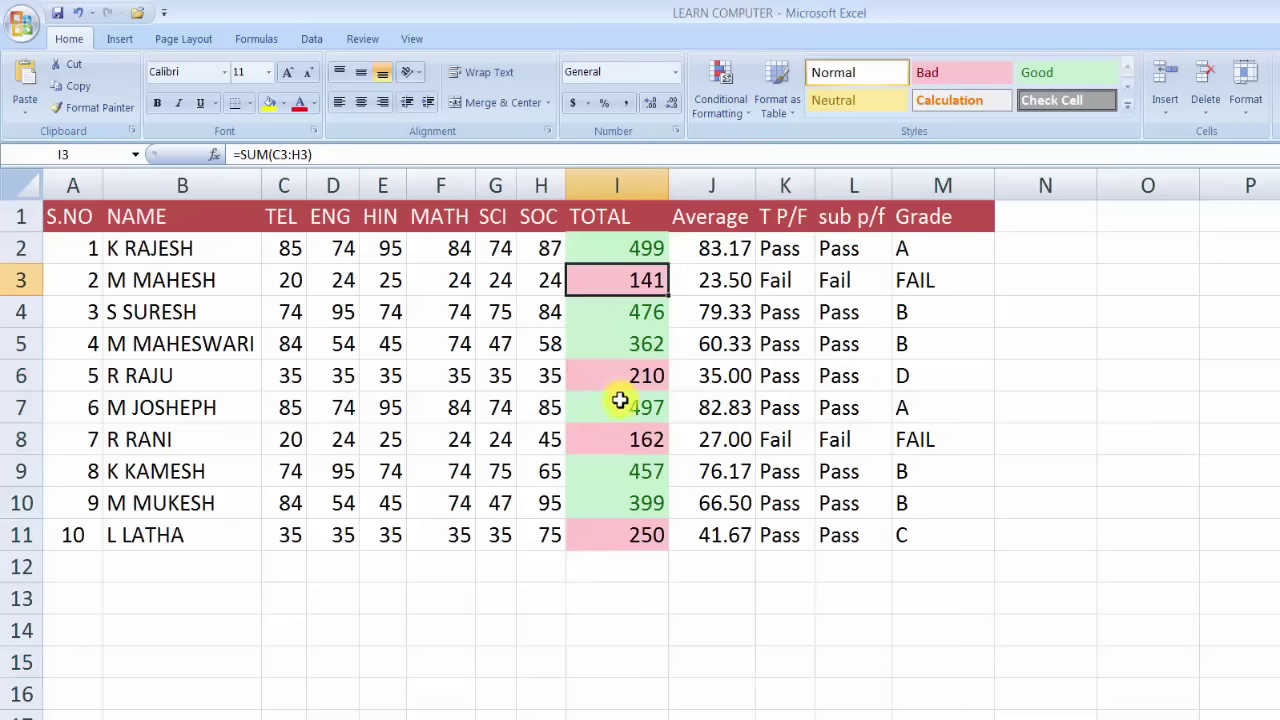
{"action": "left_click", "coordinate": [603, 372]}
{"action": "left_click", "coordinate": [602, 437]}
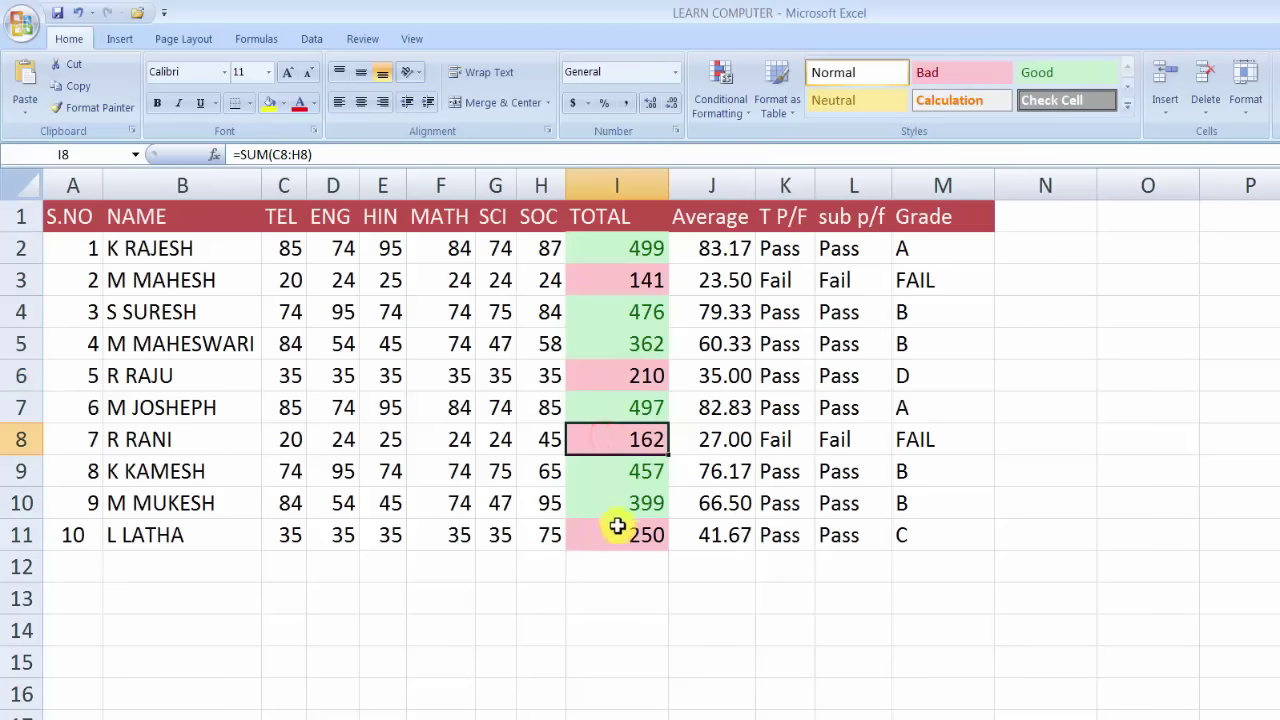
{"action": "left_click", "coordinate": [606, 526]}
Step: Check the green totals 457, 399, 497, 362, 476 and 499
{"action": "left_click", "coordinate": [604, 472]}
{"action": "left_click", "coordinate": [603, 501]}
{"action": "left_click", "coordinate": [606, 408]}
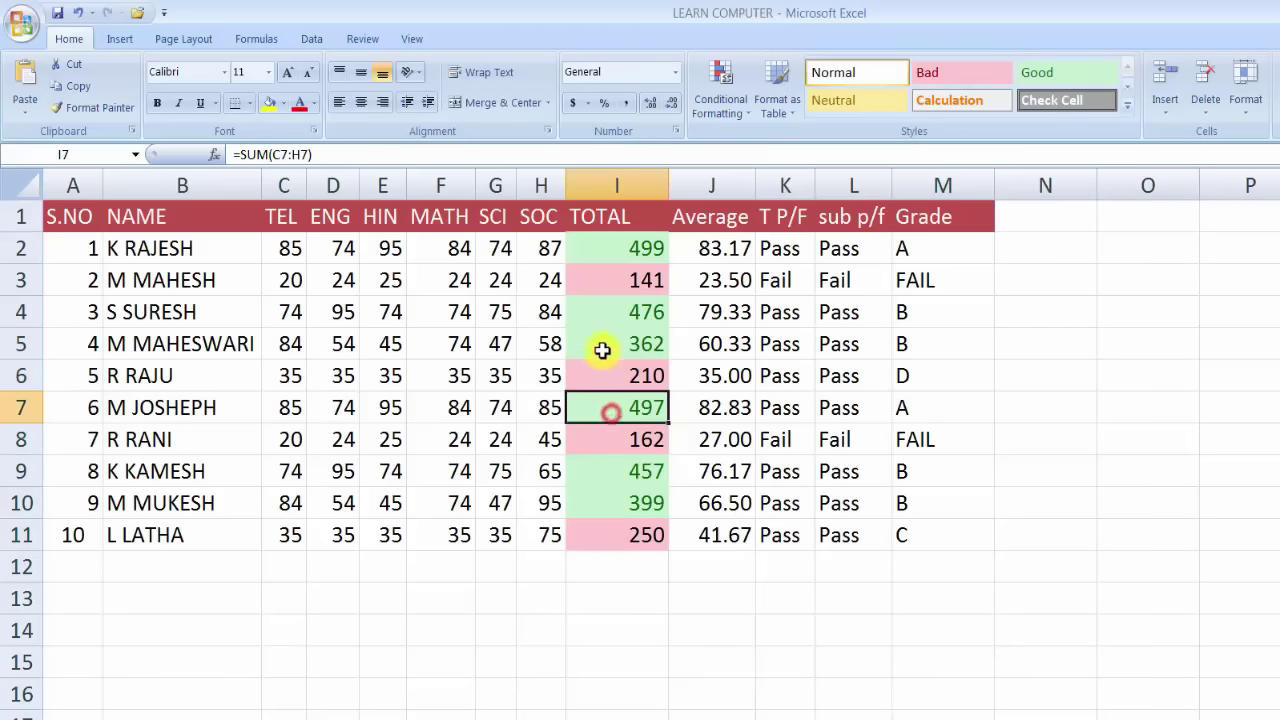
{"action": "left_click", "coordinate": [594, 346]}
{"action": "left_click", "coordinate": [580, 308]}
{"action": "left_click", "coordinate": [591, 246]}
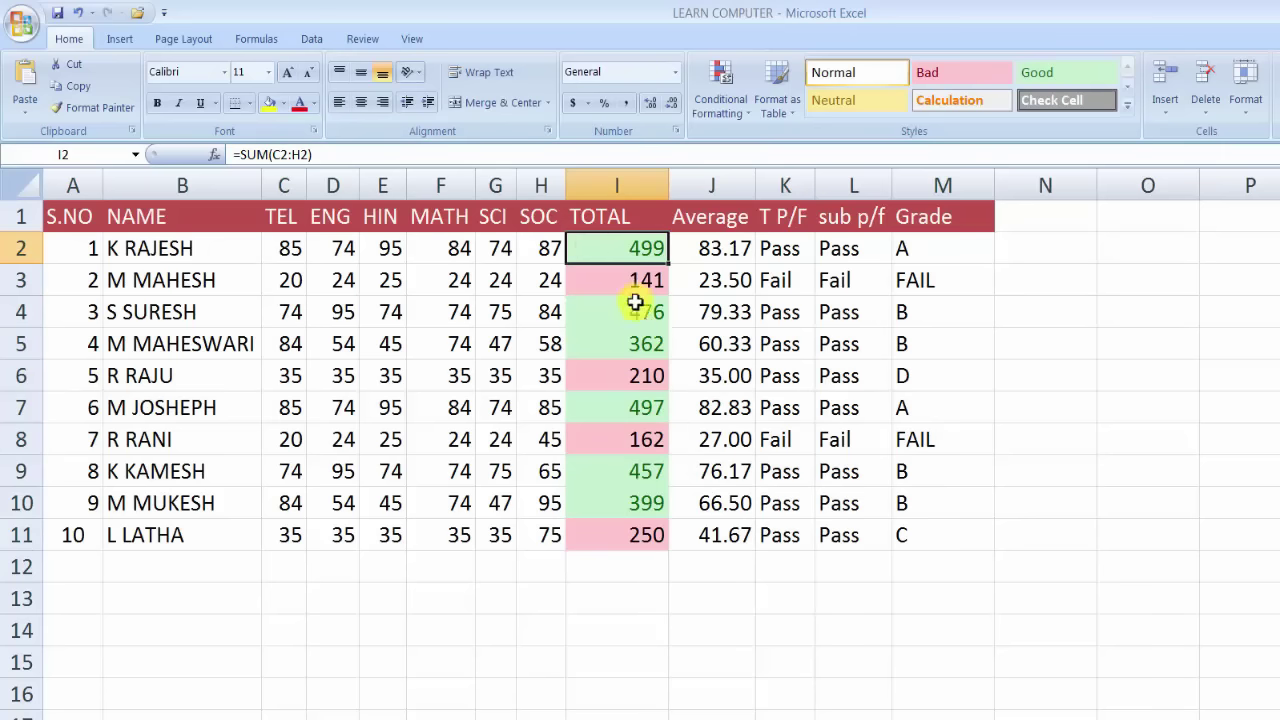
Step: Add a Between 300 and 500 rule with Yellow Fill with Dark Yellow Text to I2:I11
{"action": "left_click_drag", "start_coordinate": [614, 247], "coordinate": [606, 528]}
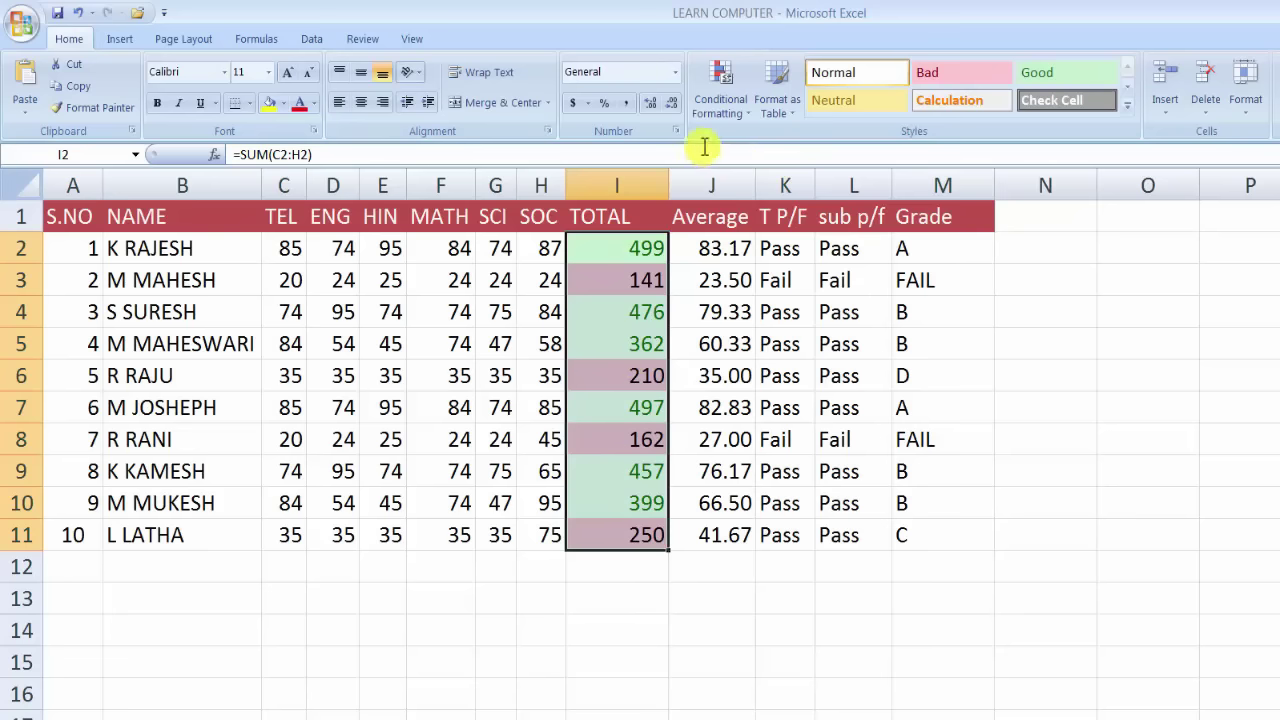
{"action": "left_click", "coordinate": [733, 110]}
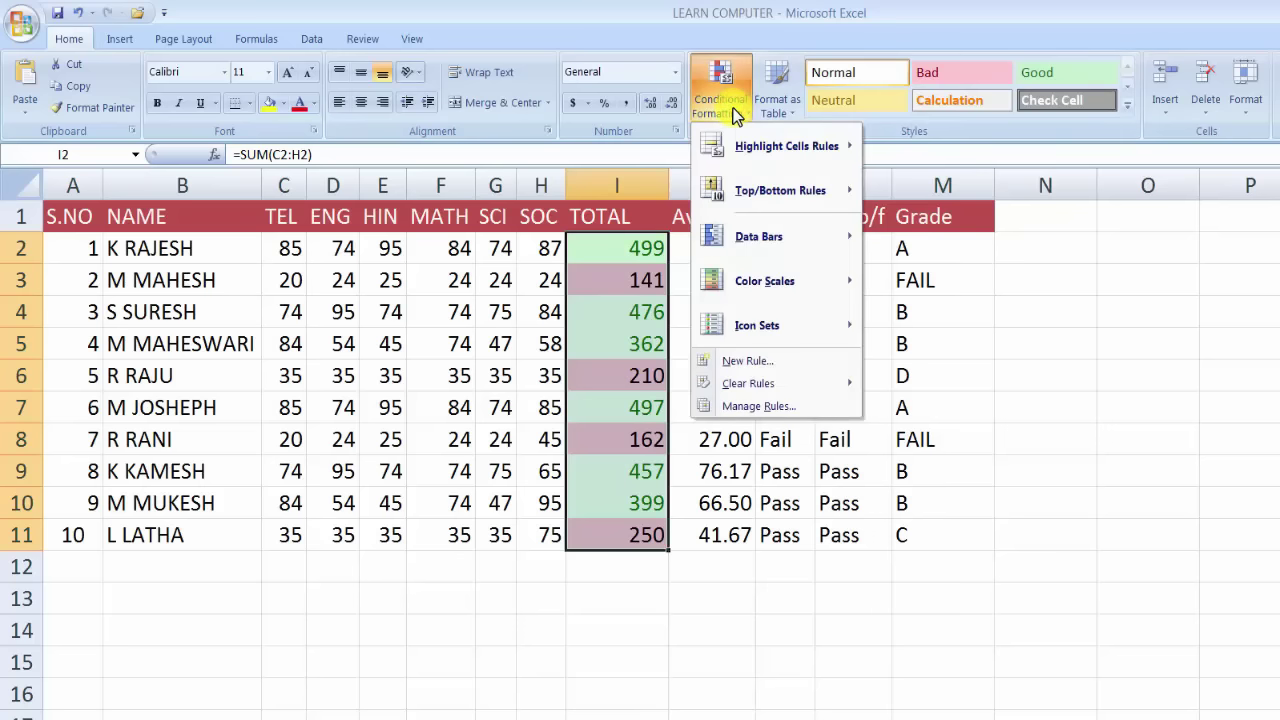
{"action": "mouse_move", "coordinate": [744, 149]}
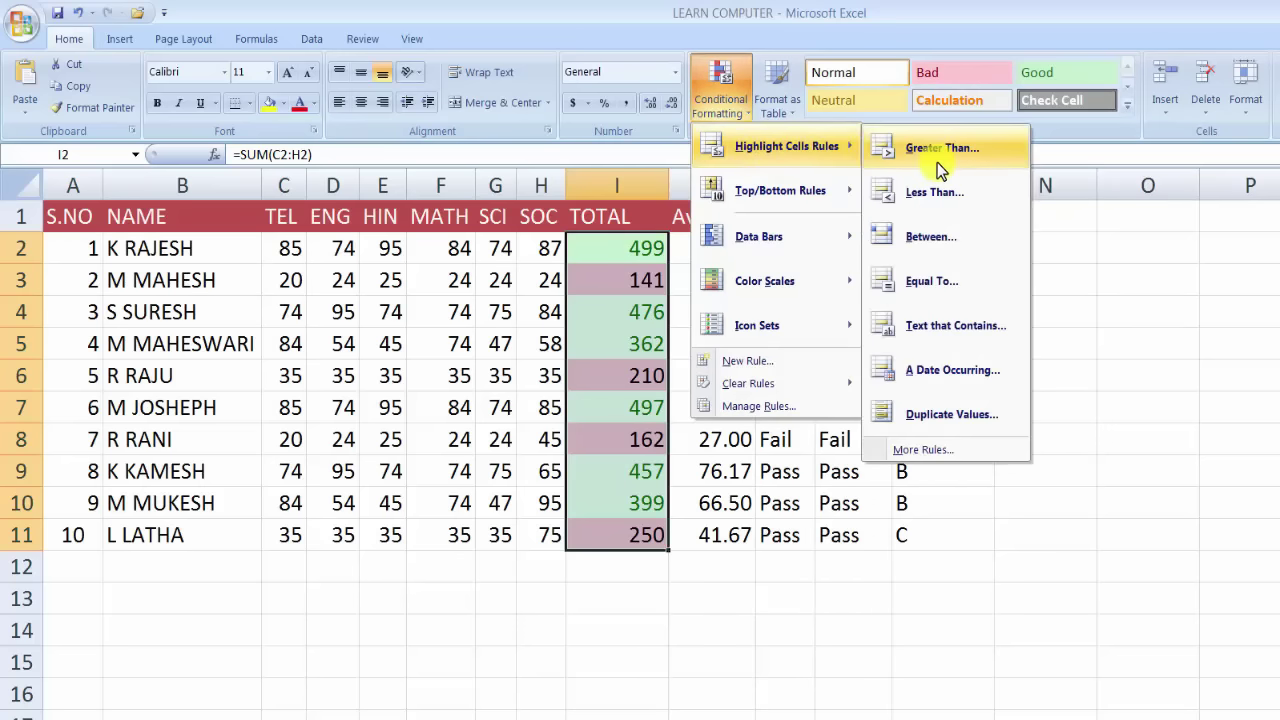
{"action": "left_click", "coordinate": [930, 240]}
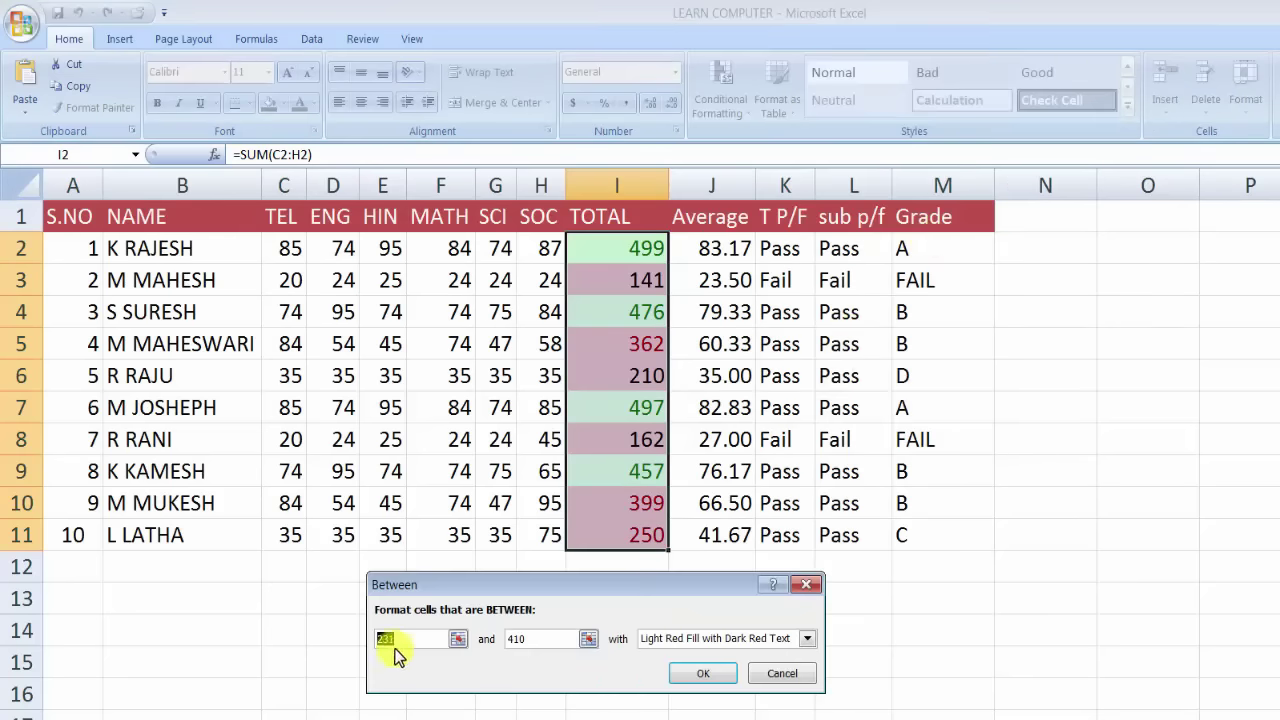
{"action": "type", "text": "300"}
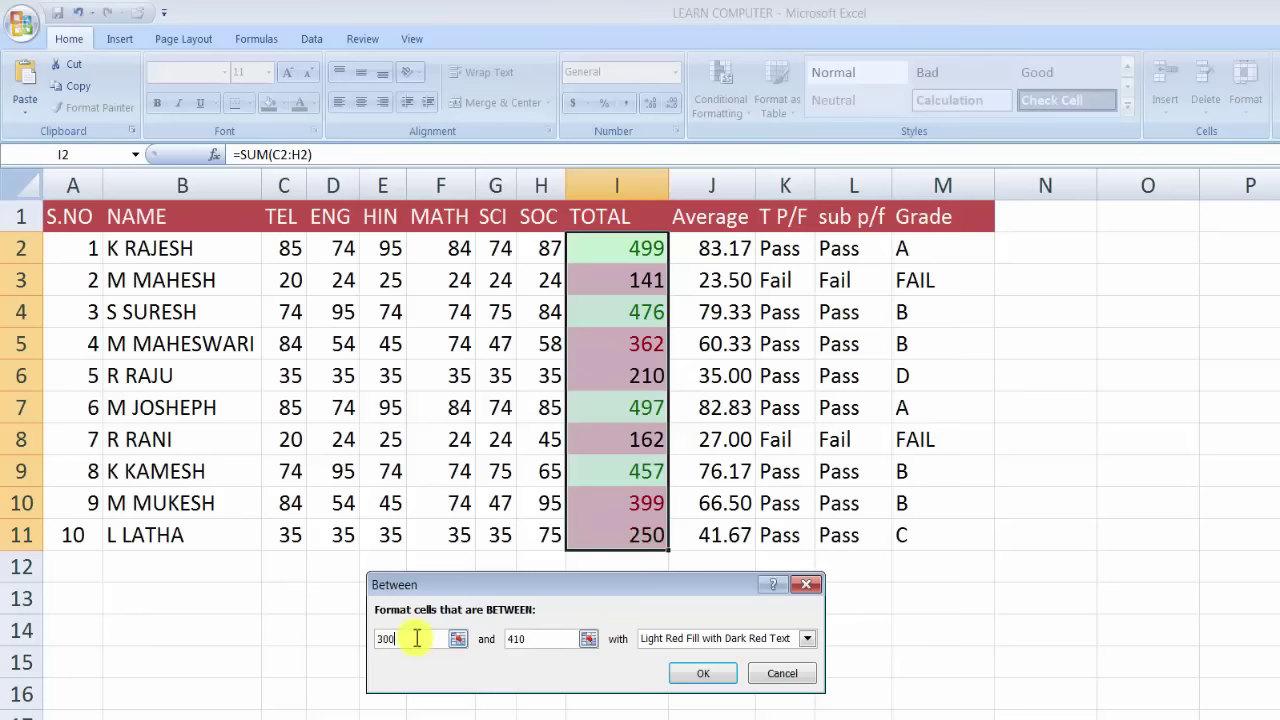
{"action": "key", "text": "Tab"}
{"action": "type", "text": "500"}
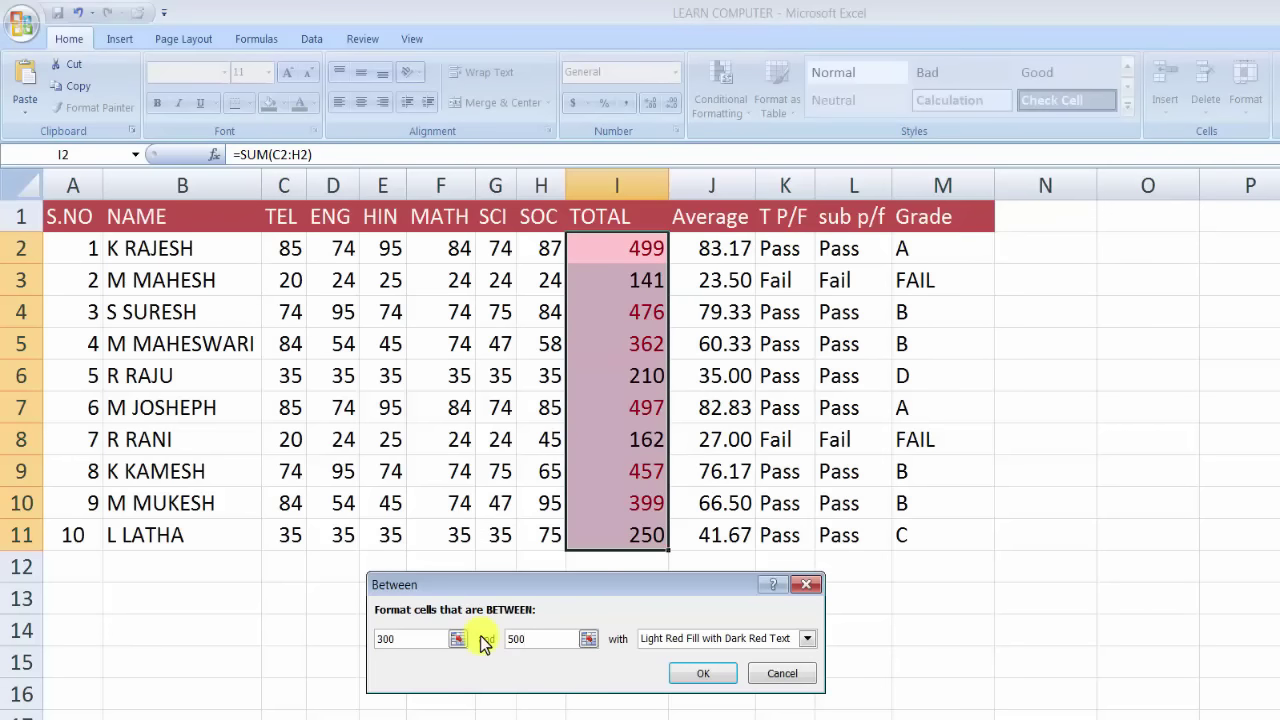
{"action": "left_click", "coordinate": [809, 641]}
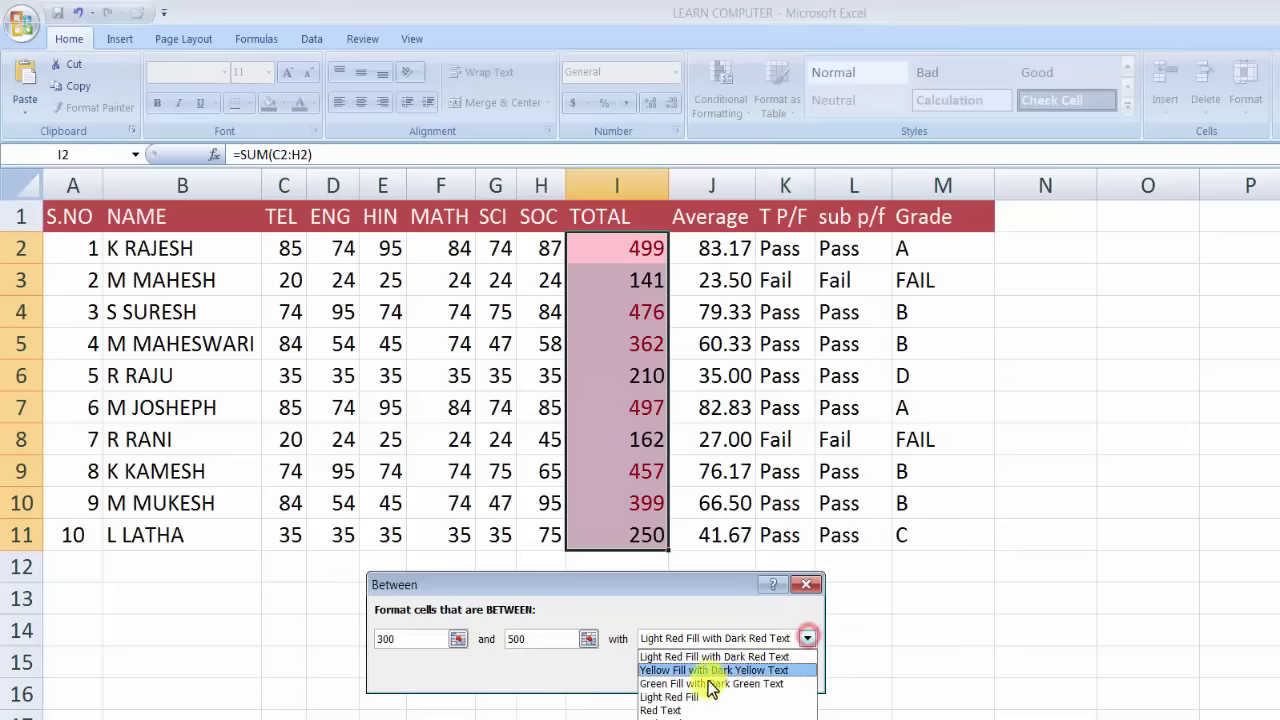
{"action": "left_click", "coordinate": [660, 672]}
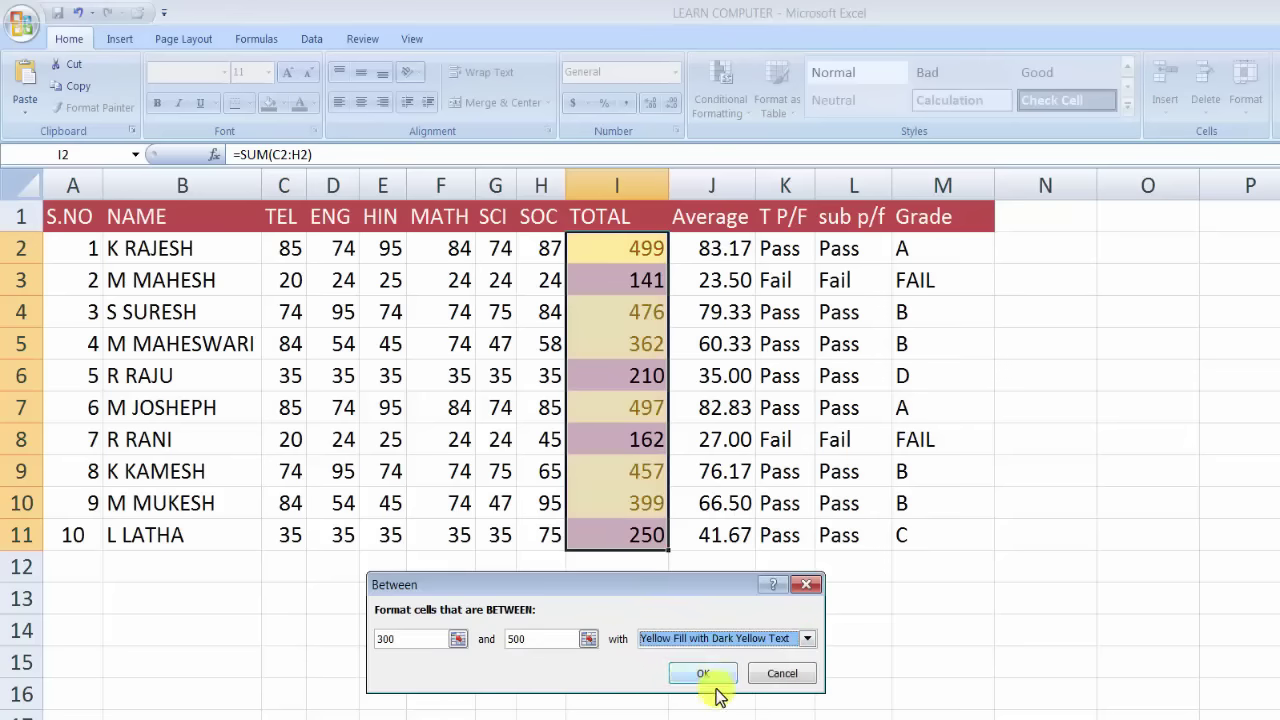
{"action": "left_click", "coordinate": [703, 675]}
Step: Check the yellow totals 399, 457, 497, 362, 476 and 499
{"action": "left_click", "coordinate": [726, 690]}
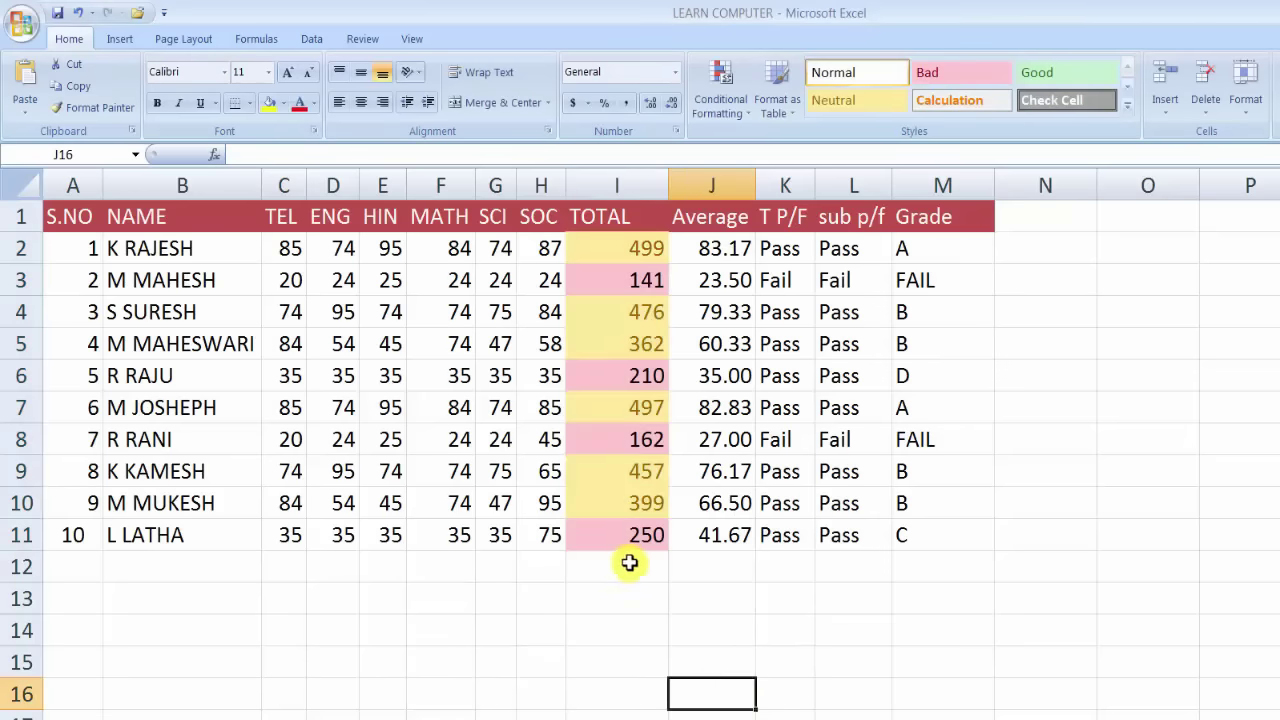
{"action": "left_click", "coordinate": [611, 506]}
{"action": "left_click", "coordinate": [597, 474]}
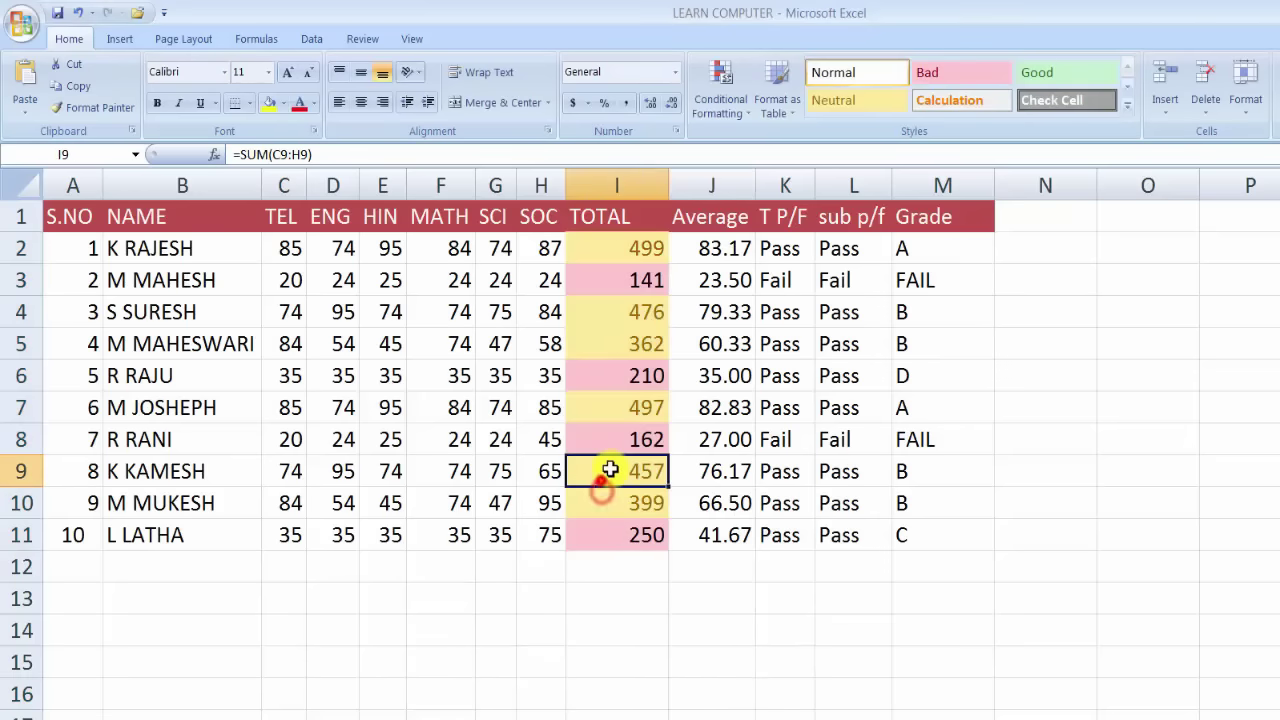
{"action": "left_click", "coordinate": [593, 406]}
{"action": "left_click", "coordinate": [594, 345]}
{"action": "left_click", "coordinate": [594, 311]}
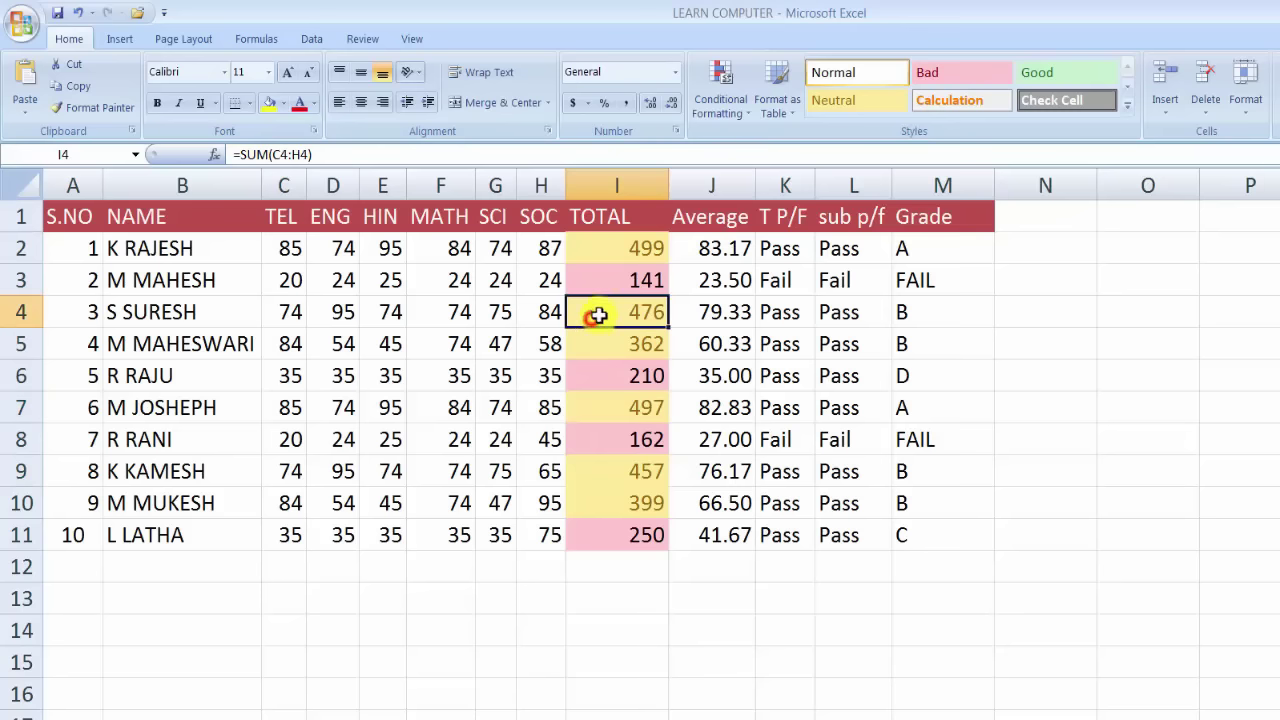
{"action": "left_click", "coordinate": [594, 243]}
{"action": "left_click", "coordinate": [622, 306]}
{"action": "left_click", "coordinate": [616, 336]}
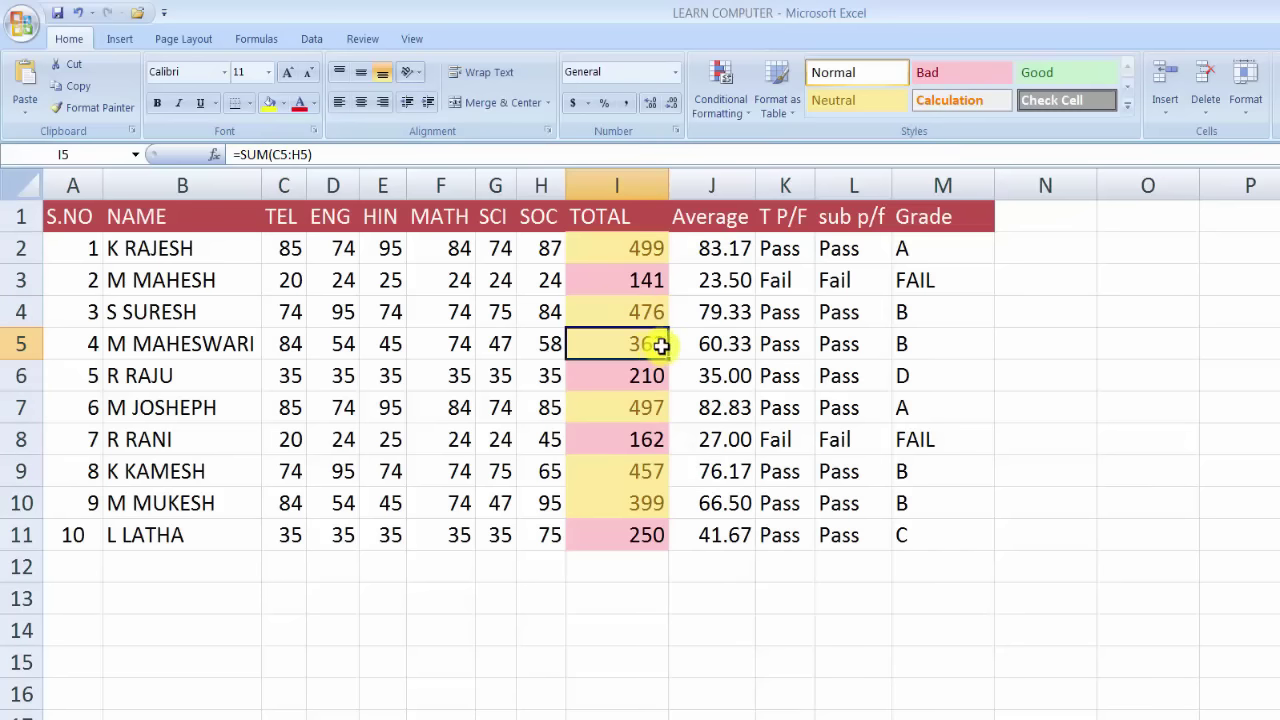
{"action": "left_click", "coordinate": [607, 247]}
{"action": "left_click", "coordinate": [628, 311]}
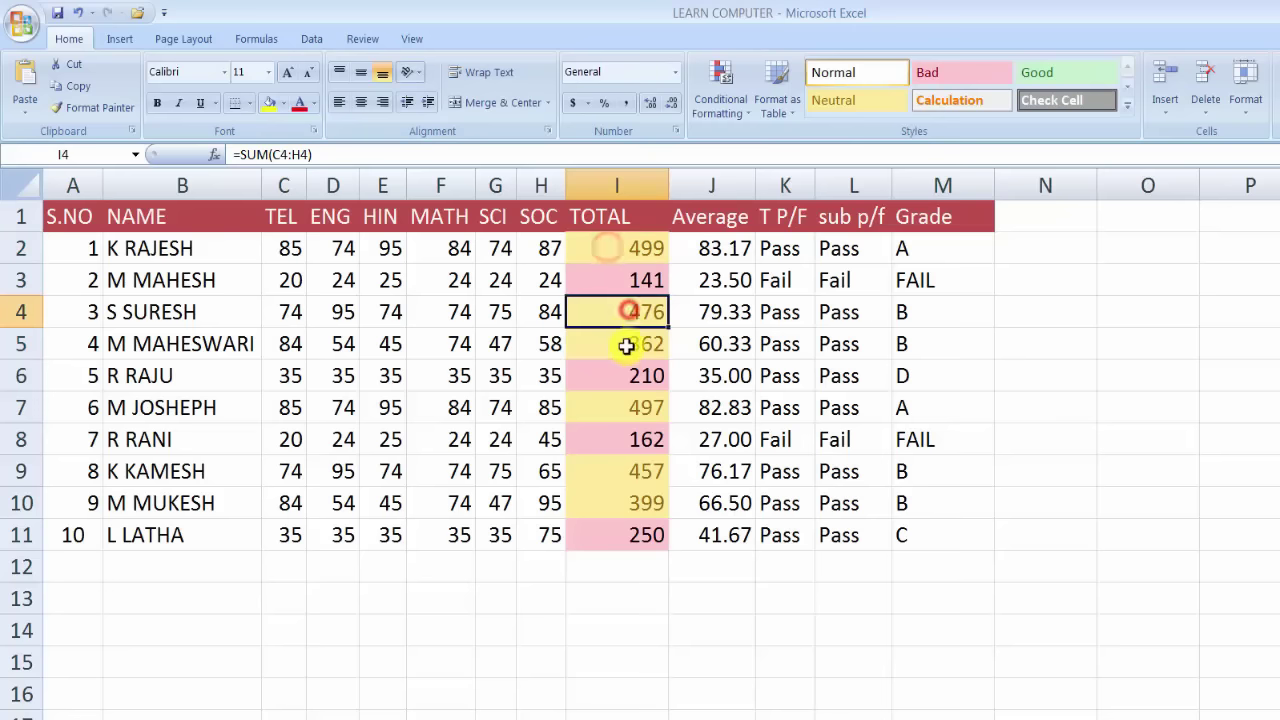
{"action": "left_click", "coordinate": [628, 352]}
Step: Select TOTAL scores I2:I11 and bring up the Conditional Formatting Clear Rules submenu
{"action": "left_click_drag", "start_coordinate": [618, 248], "coordinate": [626, 527]}
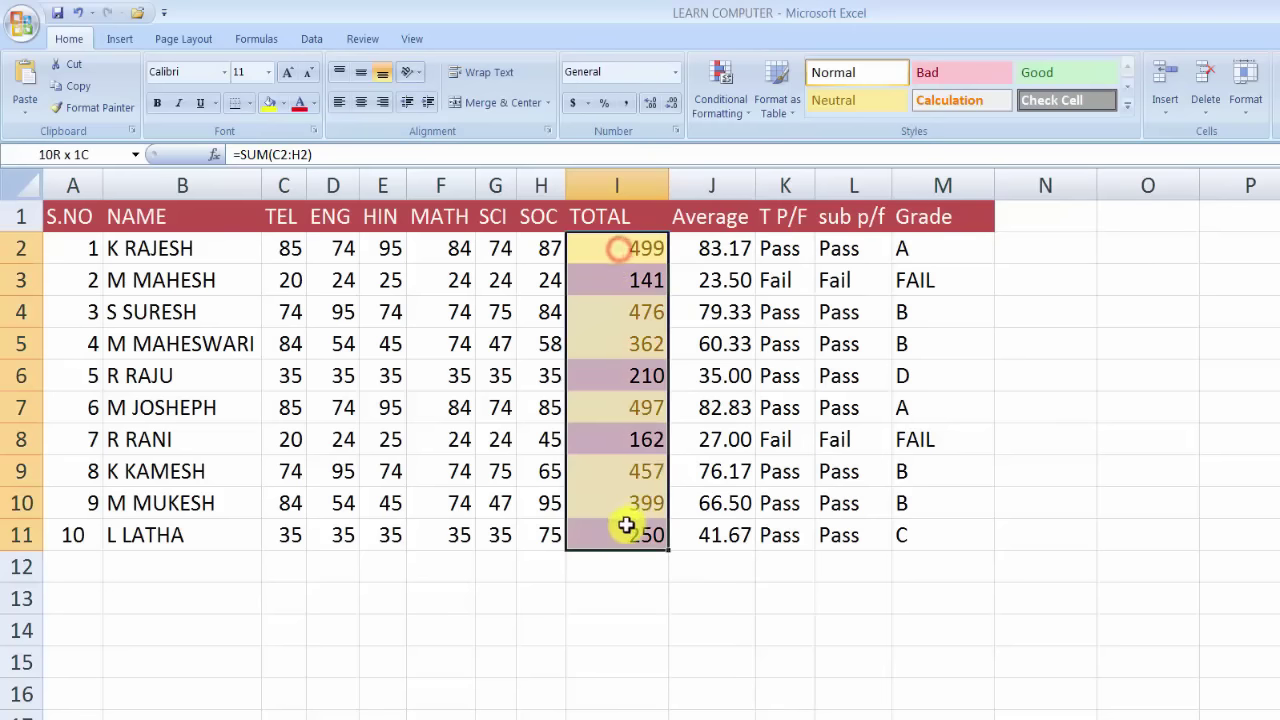
{"action": "left_click", "coordinate": [742, 112]}
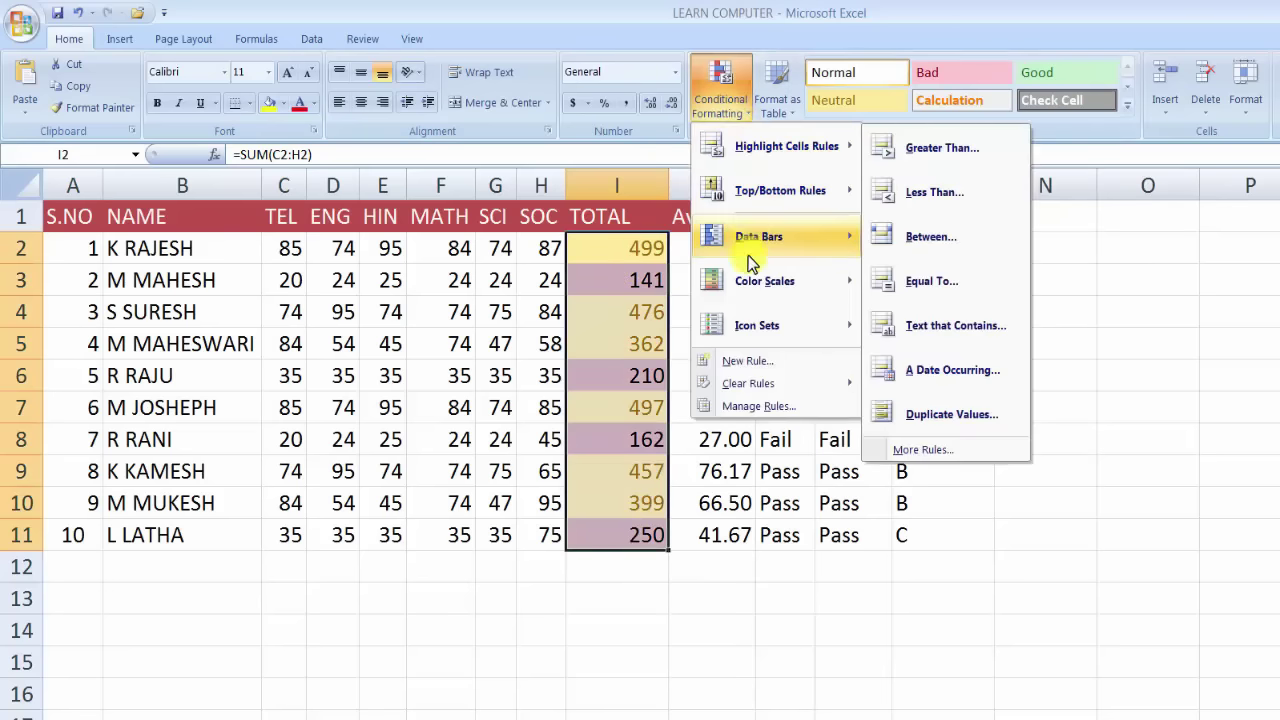
{"action": "mouse_move", "coordinate": [741, 388]}
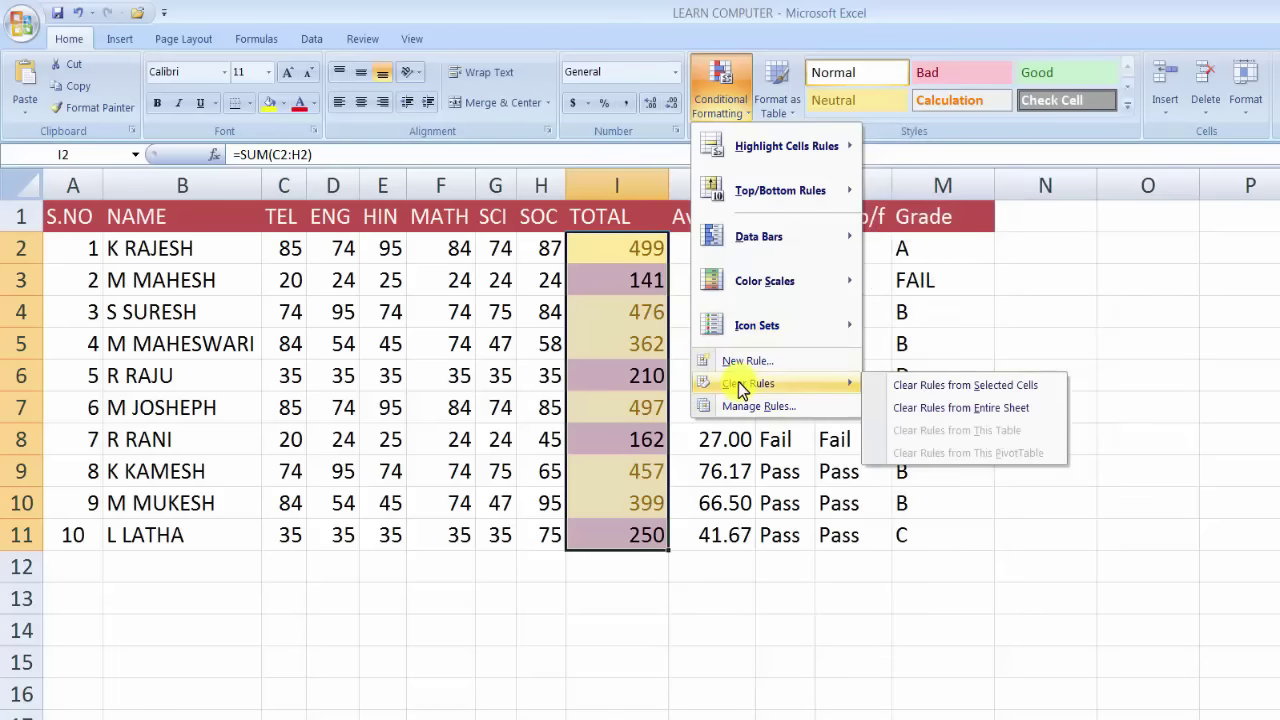
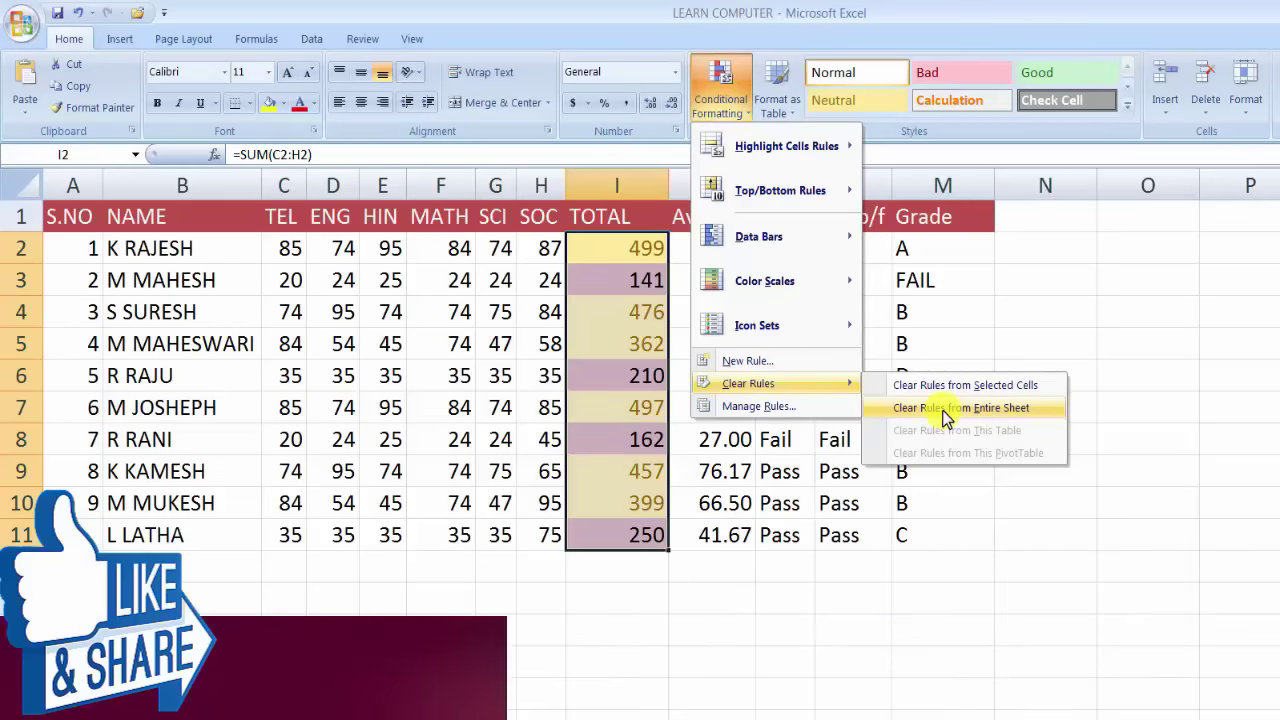
Step: Clear the conditional formatting rules from the selected TOTAL cells
{"action": "mouse_move", "coordinate": [791, 148]}
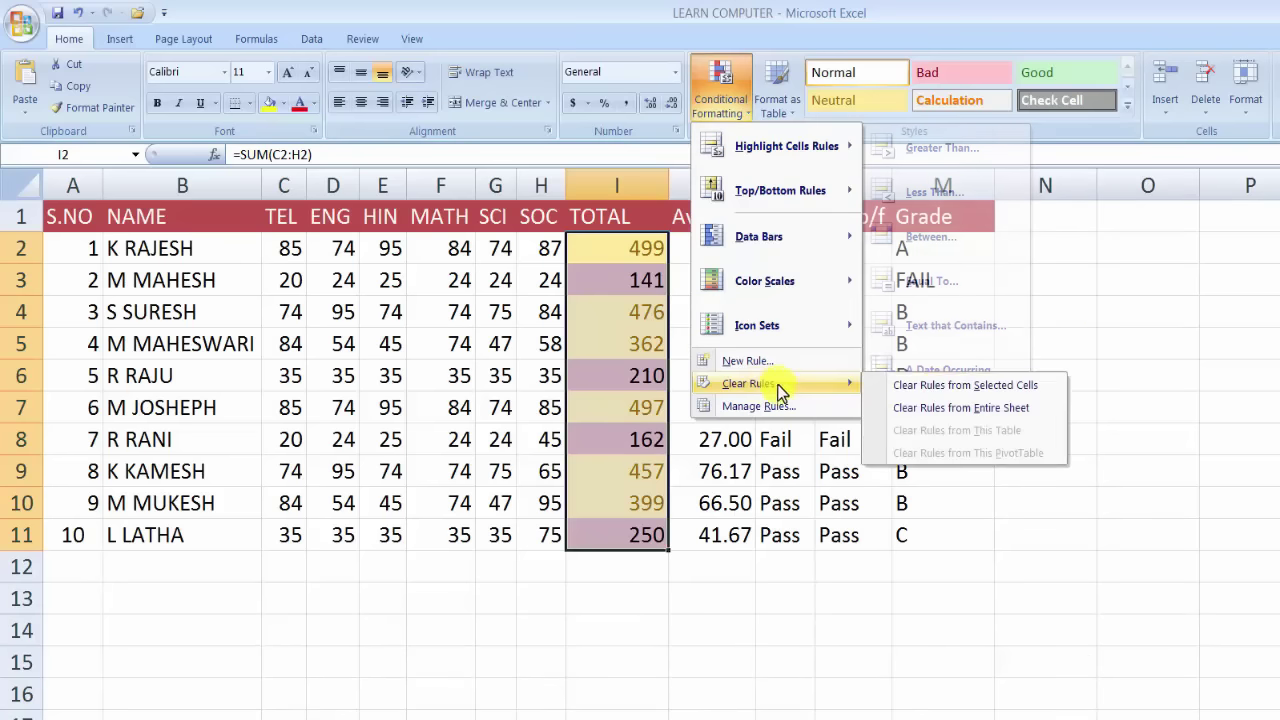
{"action": "left_click", "coordinate": [980, 388]}
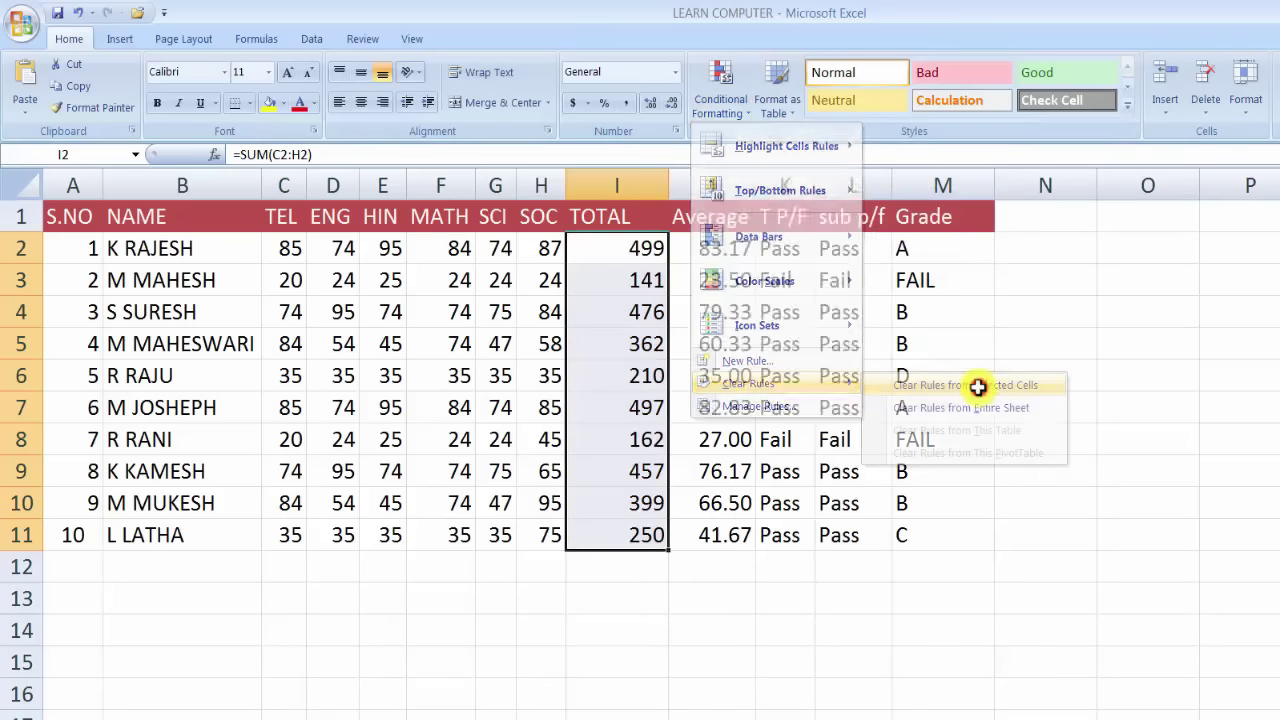
{"action": "left_click_drag", "start_coordinate": [640, 265], "coordinate": [637, 378]}
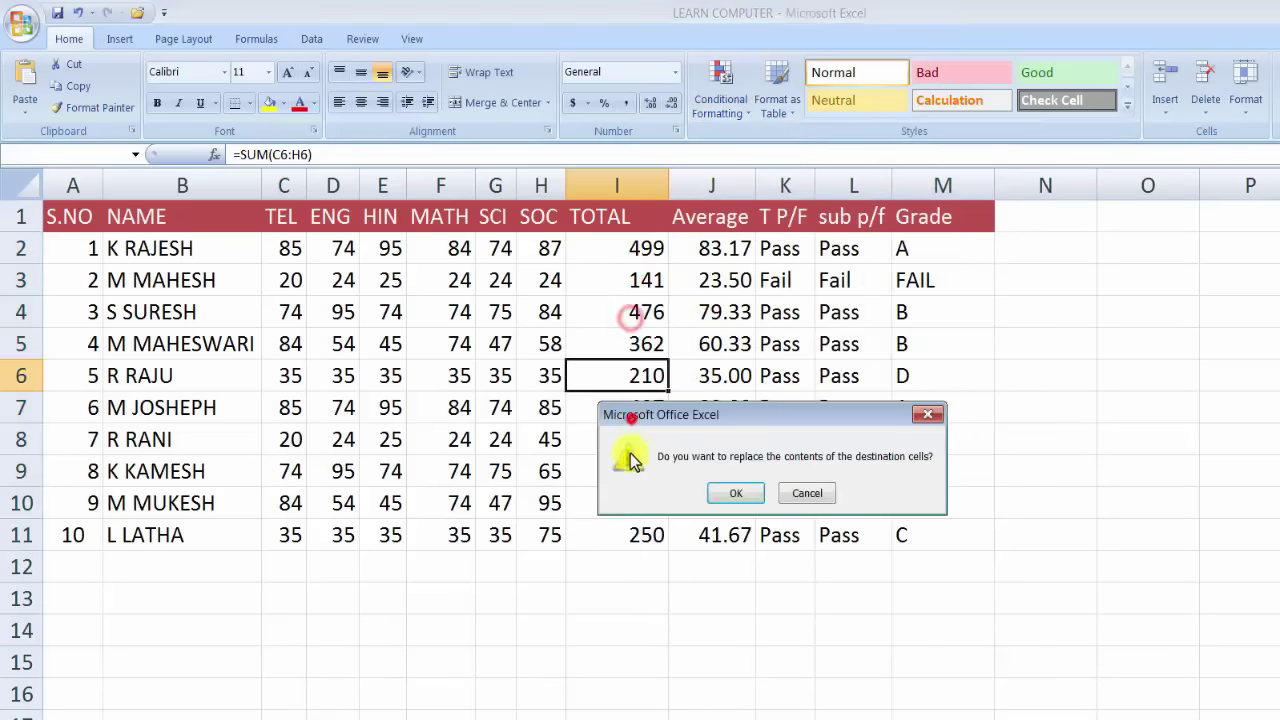
{"action": "key", "text": "Escape"}
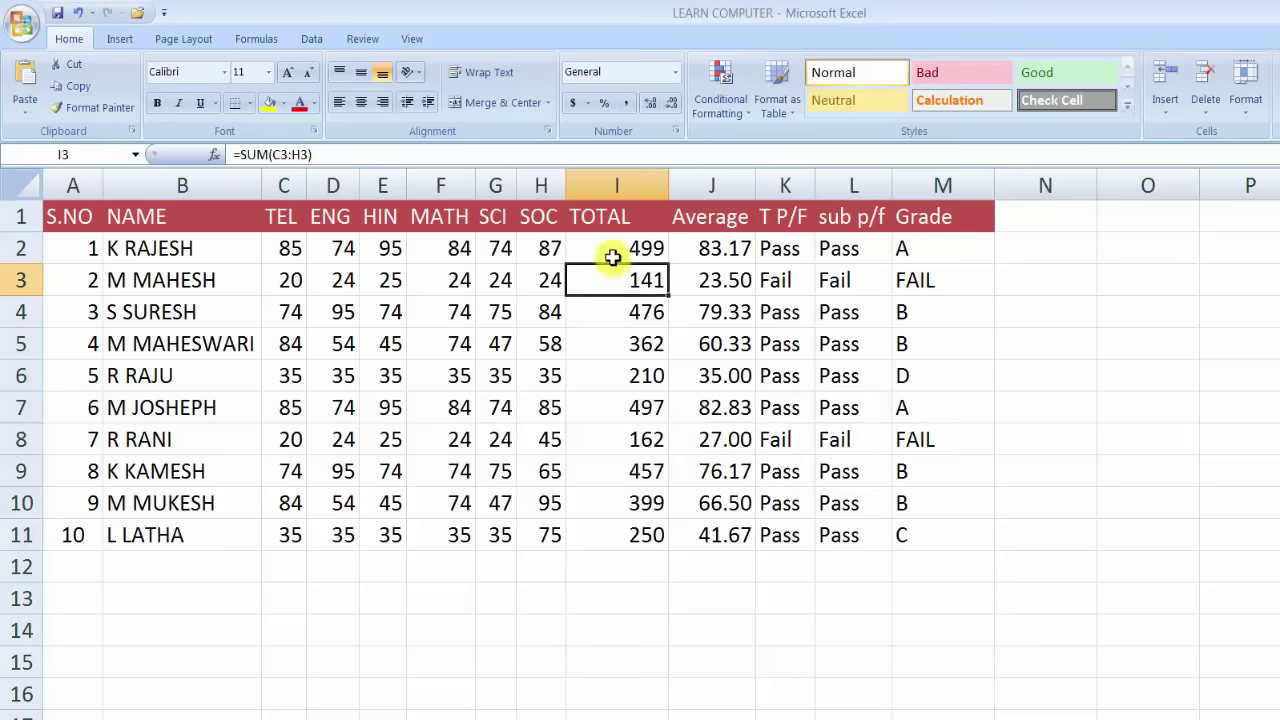
Step: Select the totals I2:I11, then start and cancel a Between-values highlight rule
{"action": "left_click_drag", "start_coordinate": [612, 260], "coordinate": [651, 530]}
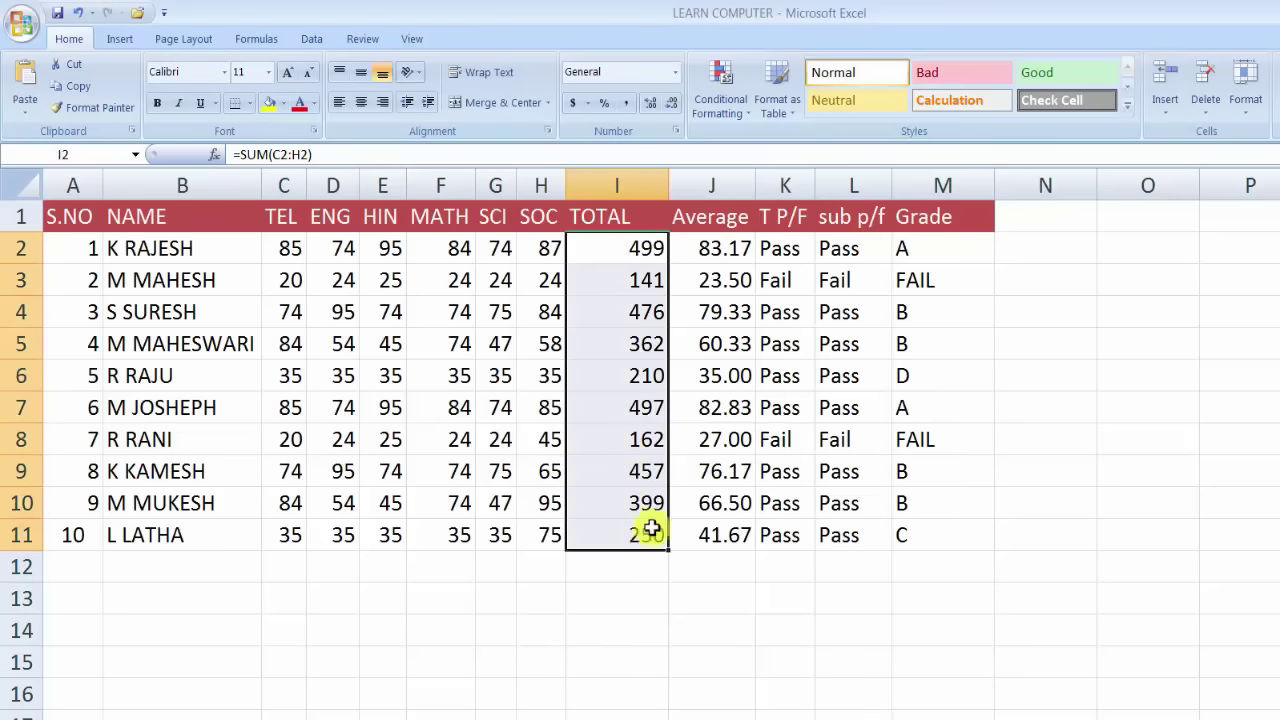
{"action": "left_click", "coordinate": [740, 110]}
{"action": "mouse_move", "coordinate": [758, 145]}
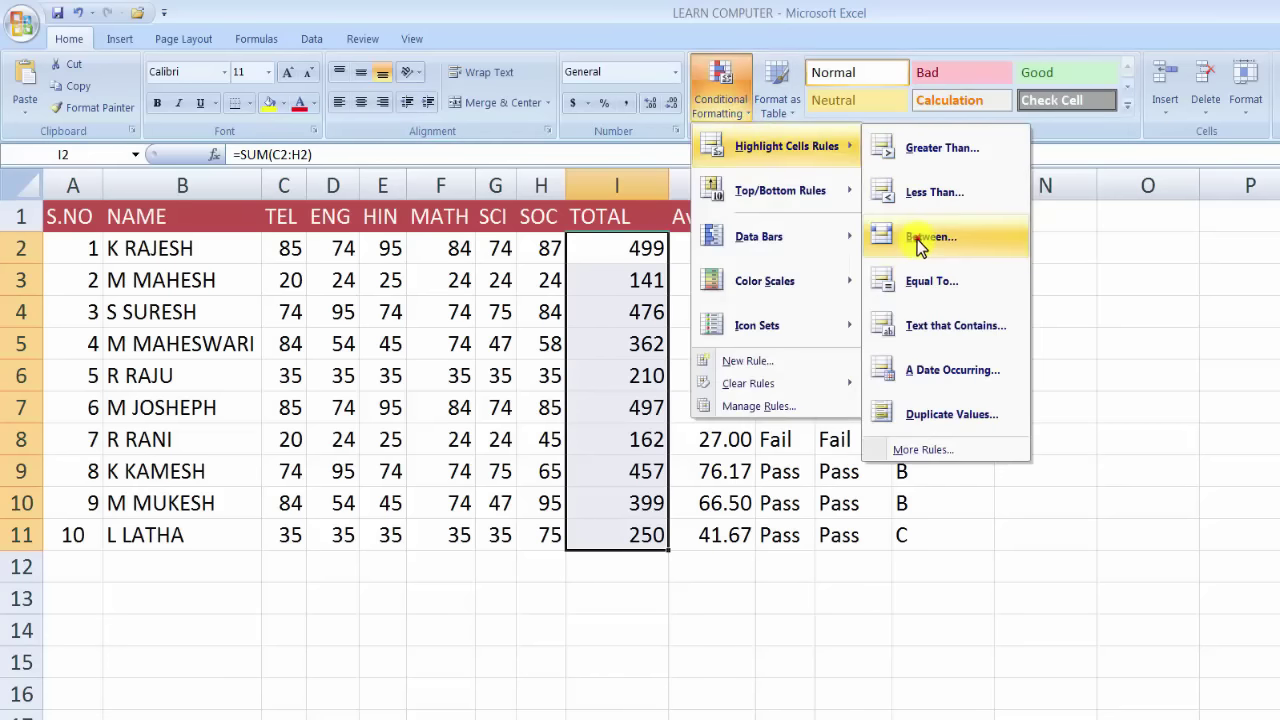
{"action": "left_click", "coordinate": [875, 237]}
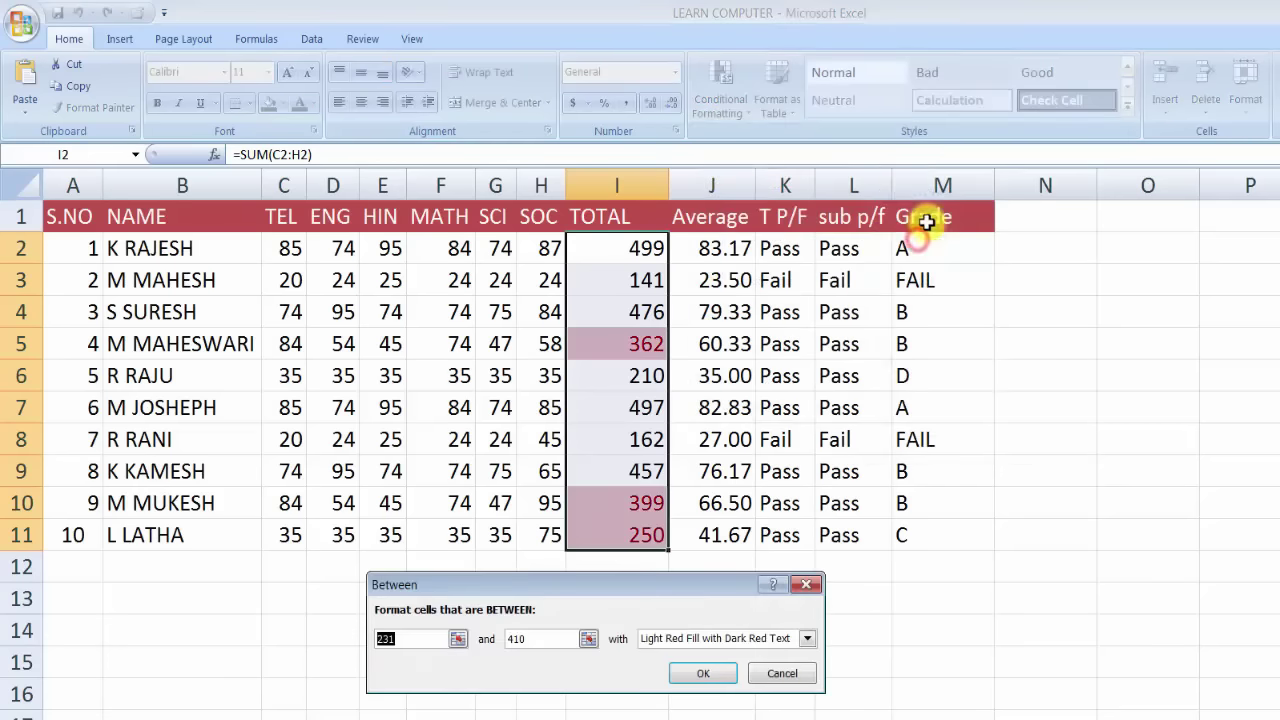
{"action": "left_click", "coordinate": [781, 676]}
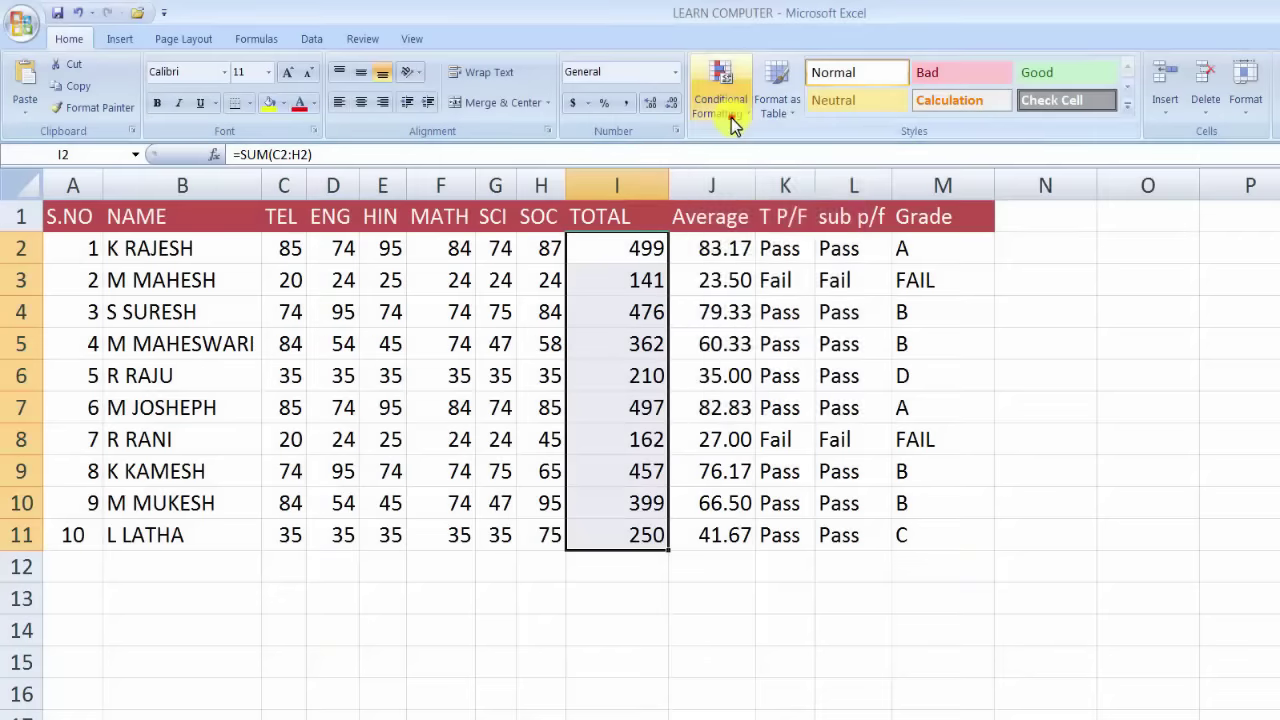
{"action": "left_click", "coordinate": [731, 118]}
Step: Highlight the top 3 totals in I2:I11 with yellow fill and dark yellow text
{"action": "mouse_move", "coordinate": [750, 200]}
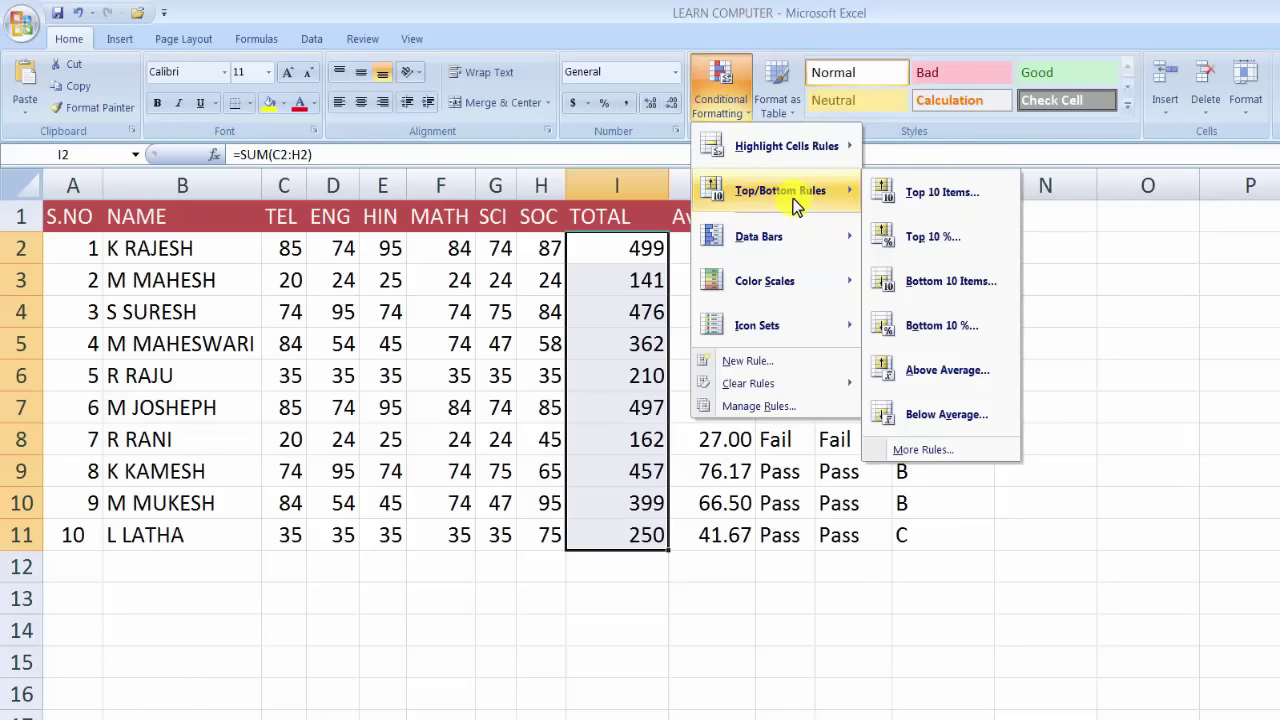
{"action": "left_click", "coordinate": [927, 192]}
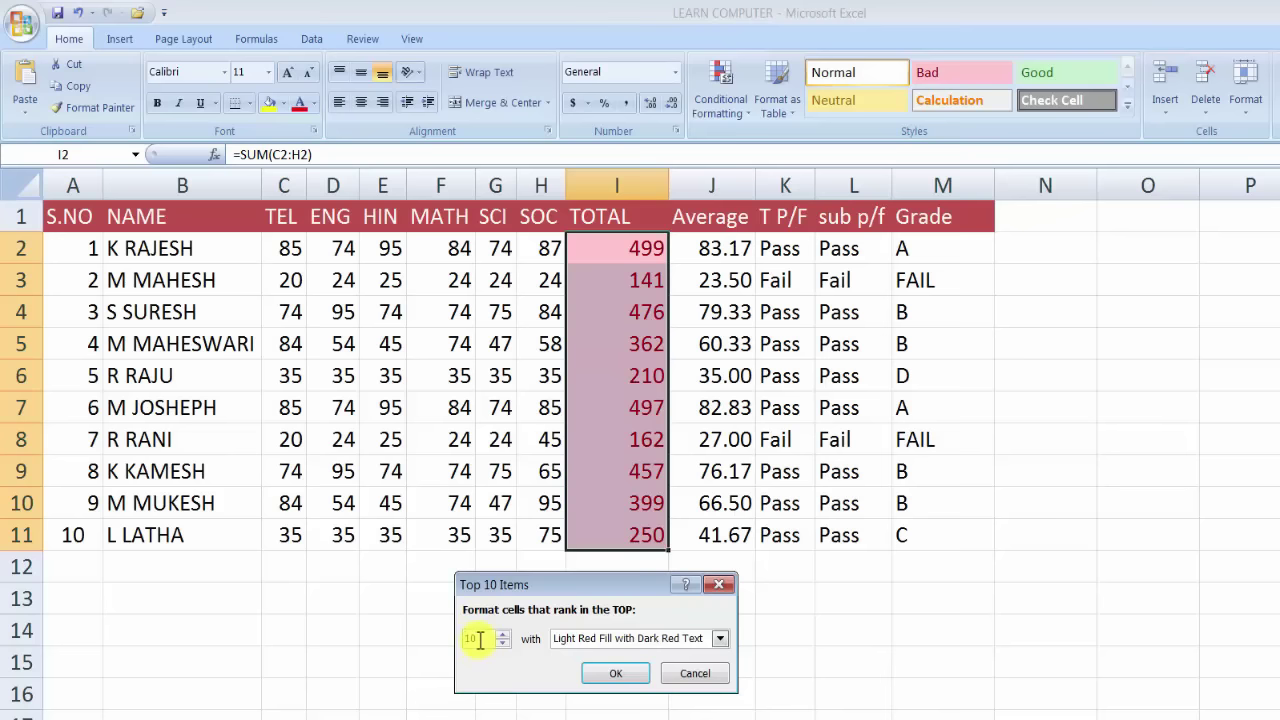
{"action": "left_click", "coordinate": [502, 644]}
{"action": "left_click", "coordinate": [502, 644]}
{"action": "left_click", "coordinate": [502, 644]}
{"action": "left_click", "coordinate": [502, 644]}
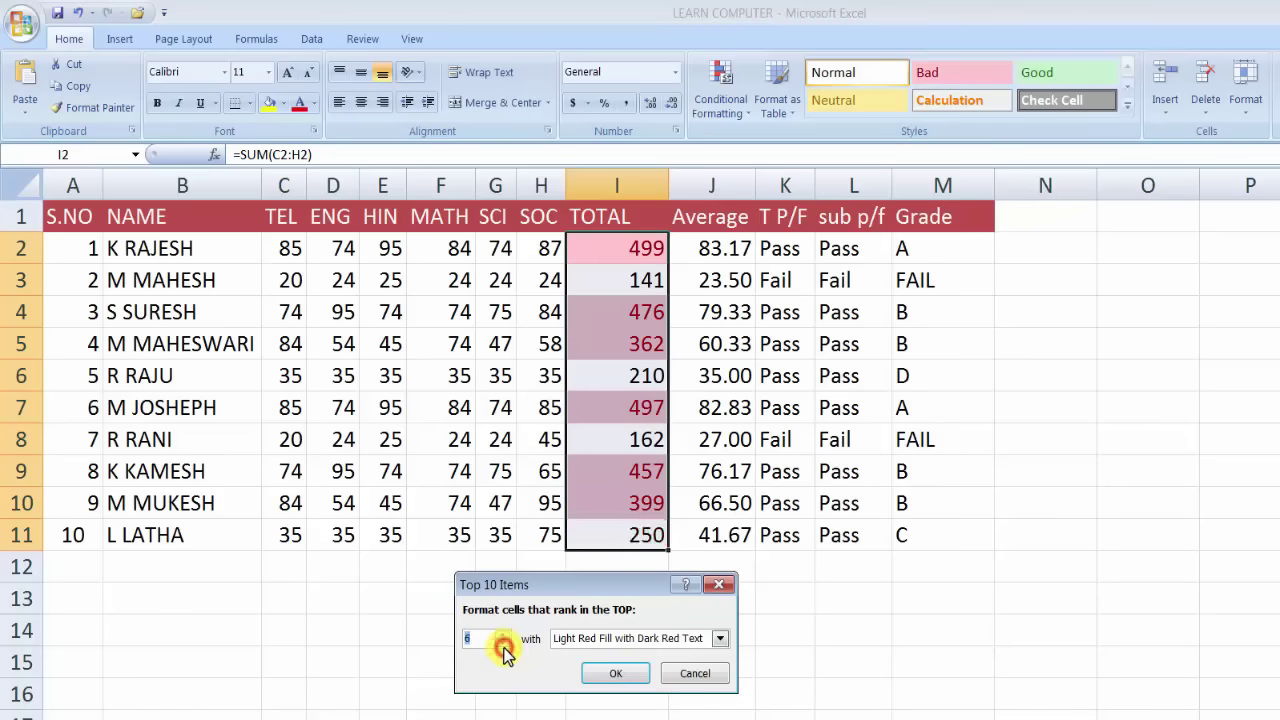
{"action": "left_click", "coordinate": [502, 644]}
{"action": "left_click", "coordinate": [502, 644]}
{"action": "left_click", "coordinate": [502, 644]}
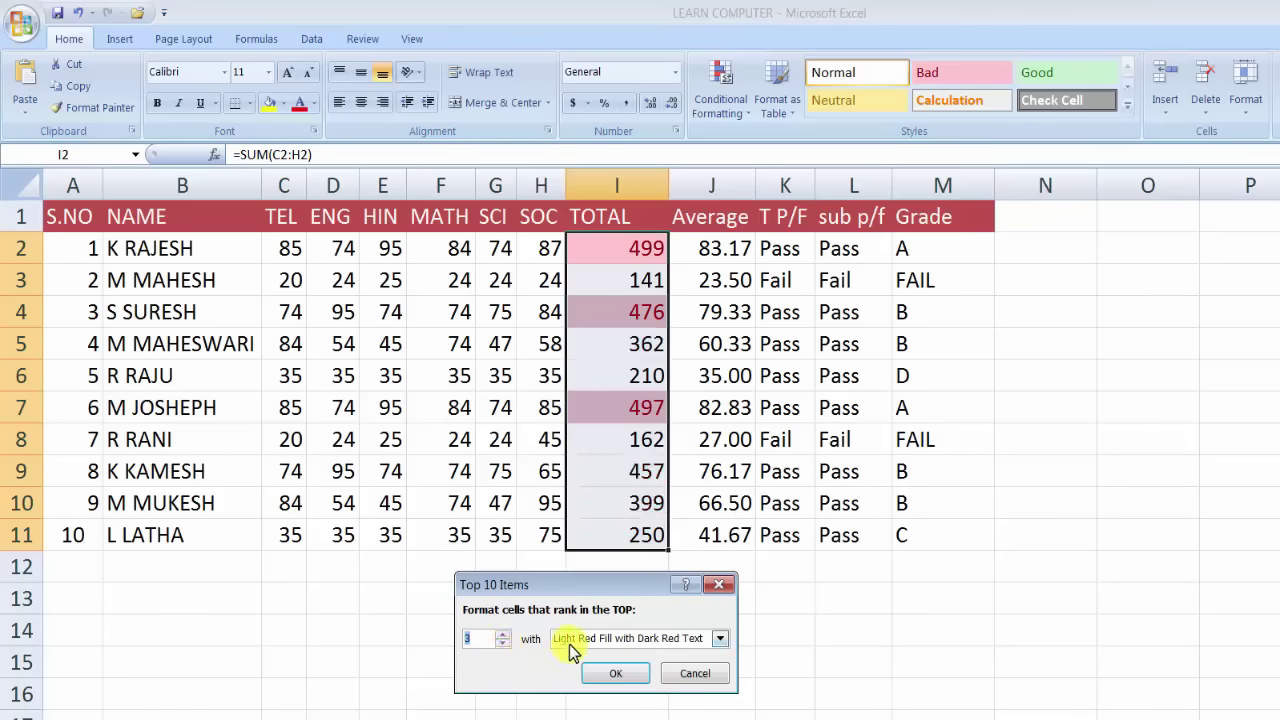
{"action": "left_click", "coordinate": [698, 643]}
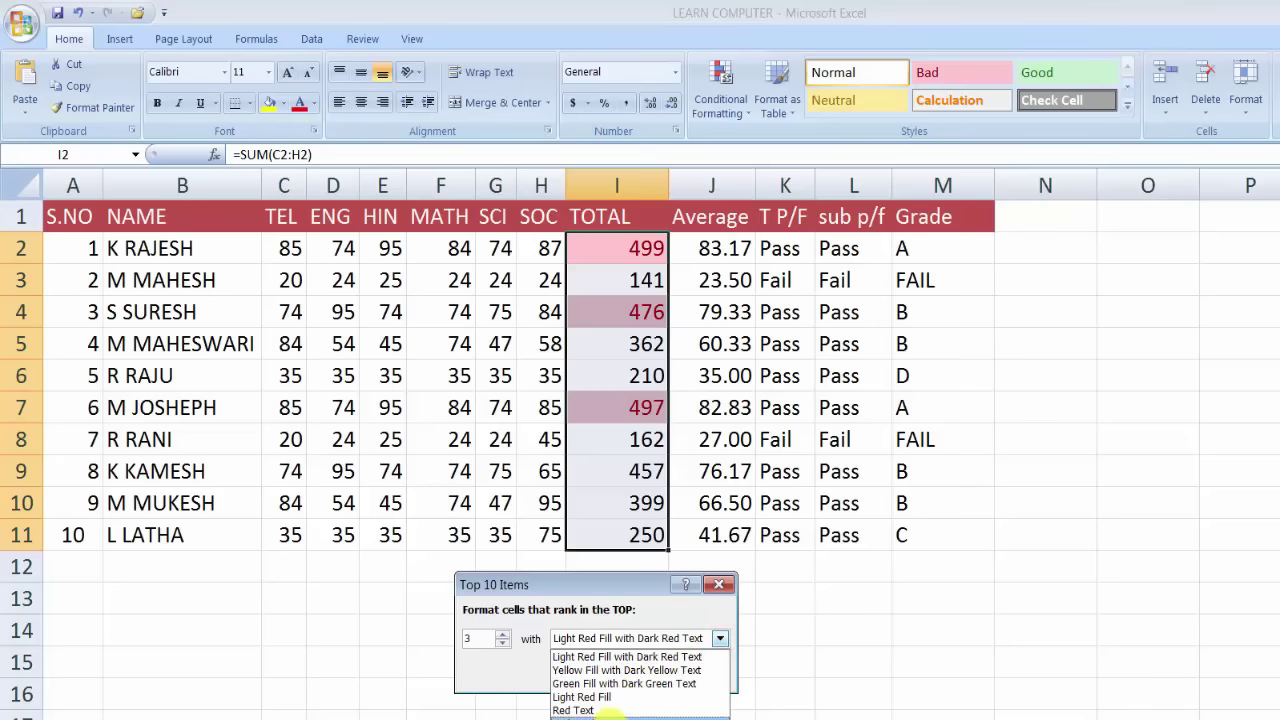
{"action": "left_click", "coordinate": [592, 716]}
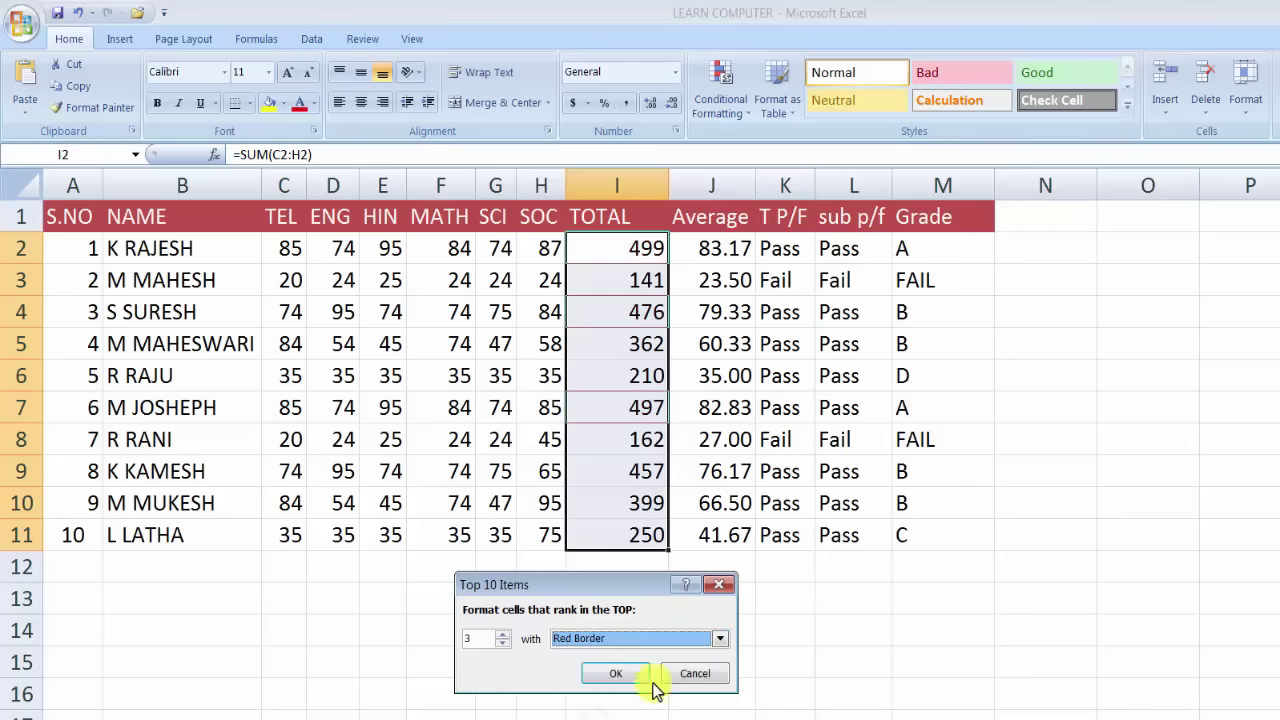
{"action": "left_click", "coordinate": [719, 638]}
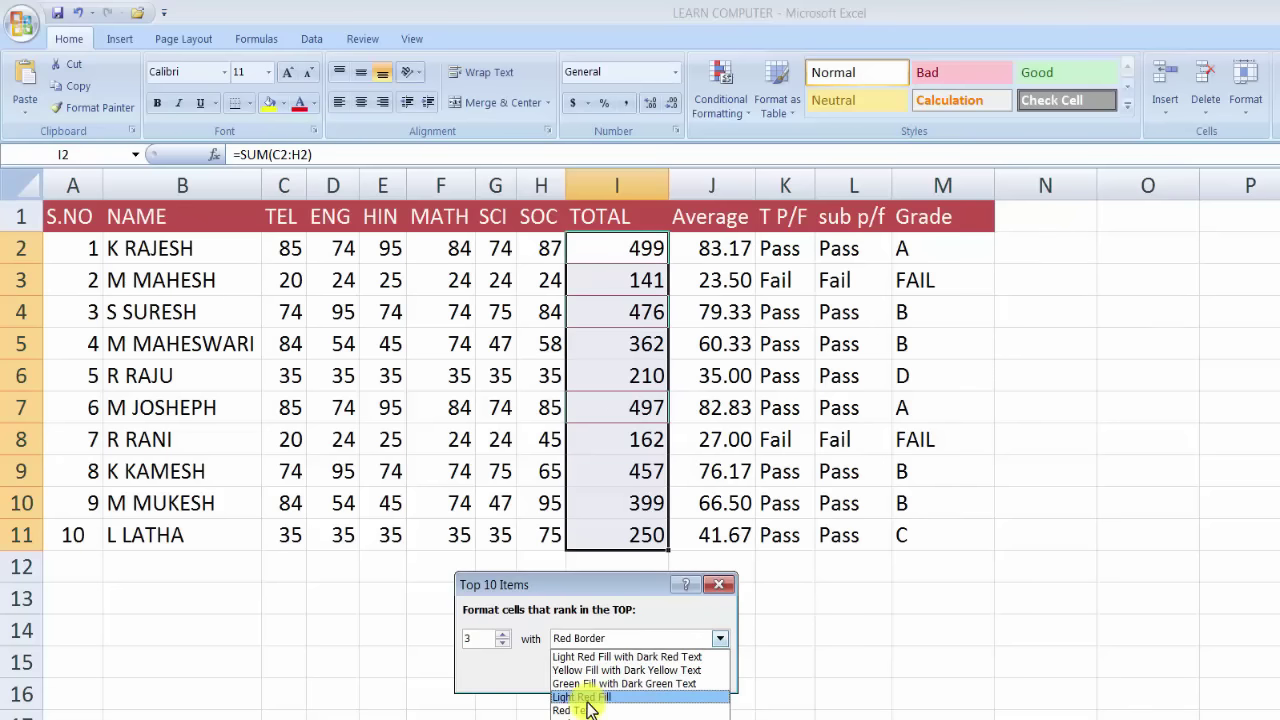
{"action": "left_click", "coordinate": [590, 670]}
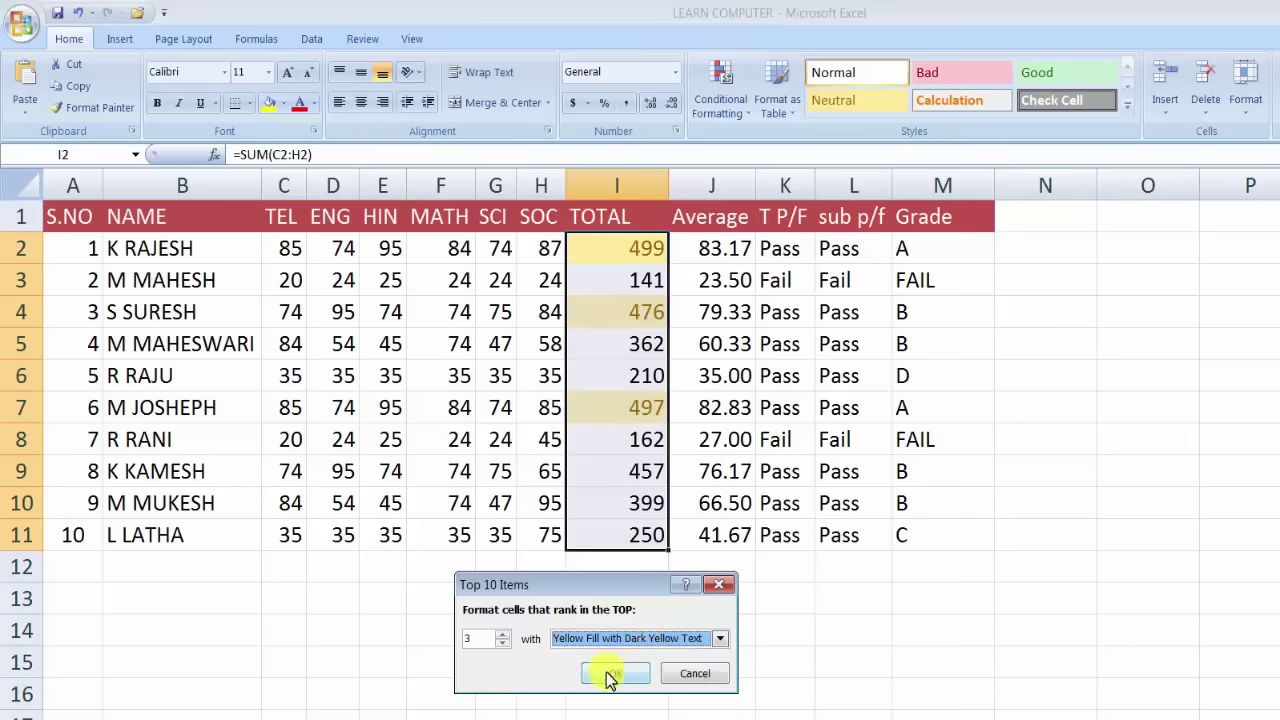
{"action": "left_click", "coordinate": [614, 676]}
Step: Check the highlighted totals 499, 497 and 476, then reselect I2:I11
{"action": "left_click", "coordinate": [677, 622]}
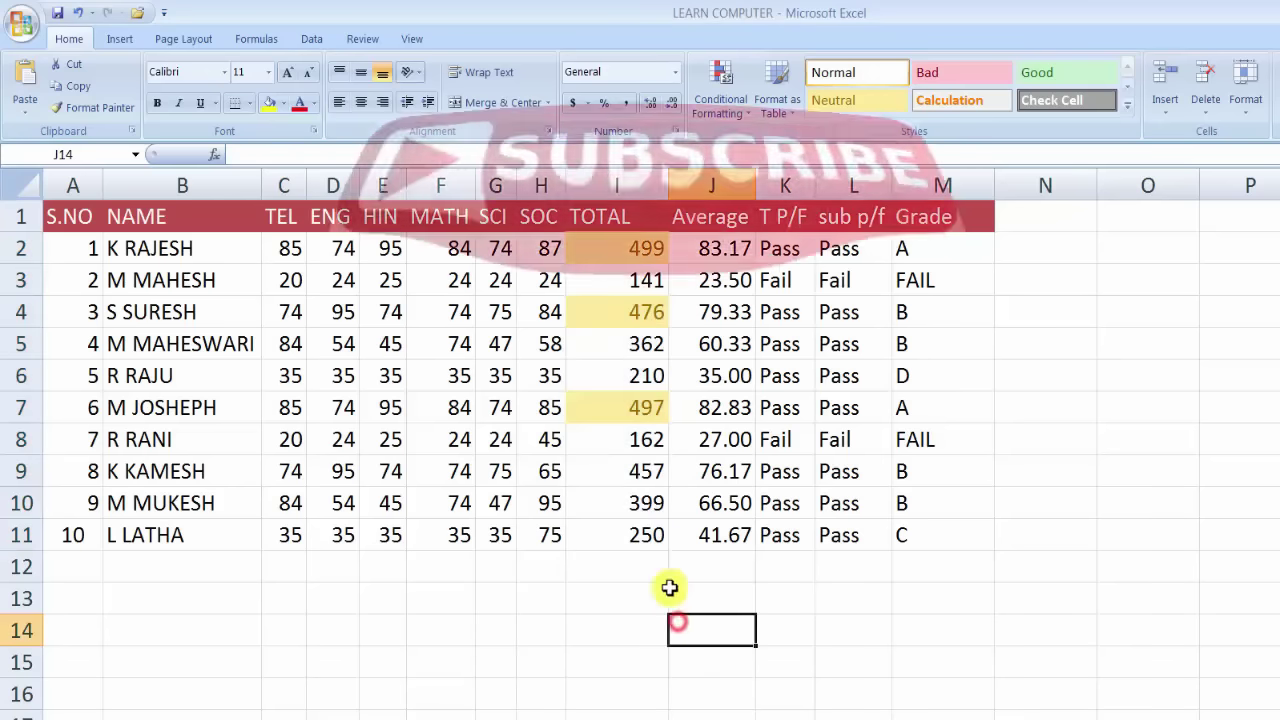
{"action": "left_click", "coordinate": [592, 279]}
{"action": "left_click", "coordinate": [587, 309]}
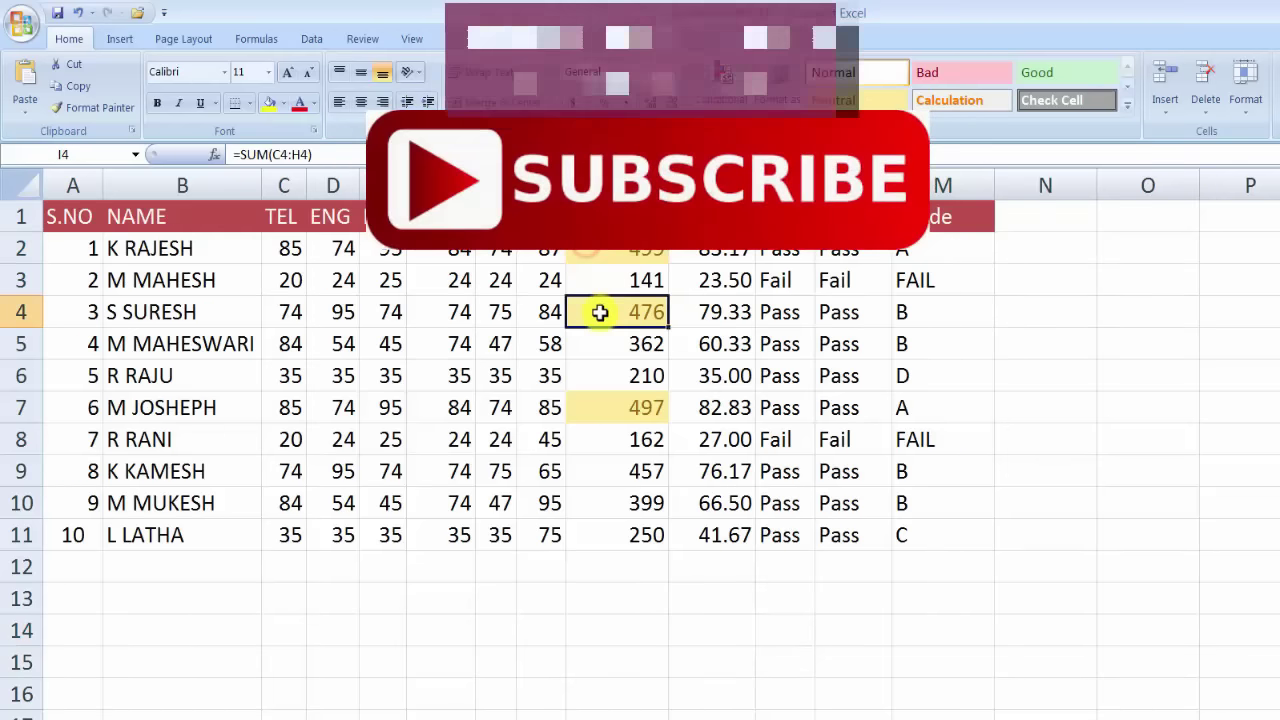
{"action": "left_click", "coordinate": [611, 257]}
{"action": "left_click", "coordinate": [625, 312]}
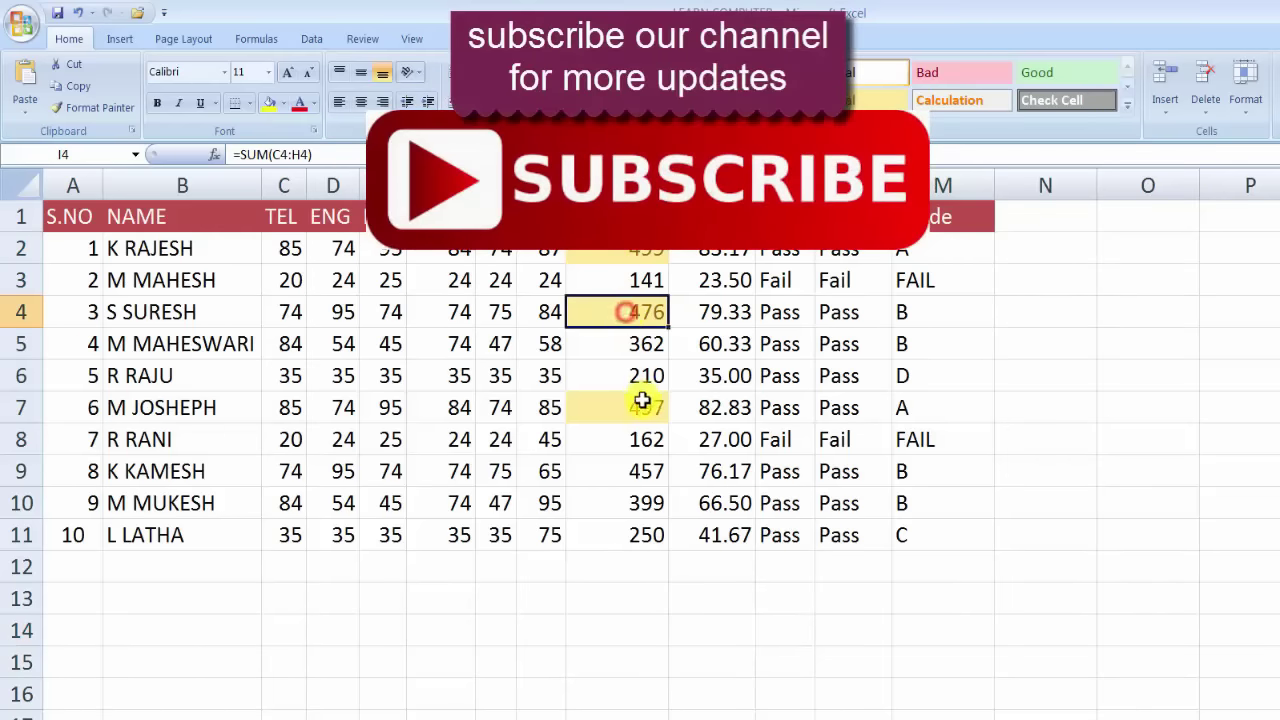
{"action": "left_click", "coordinate": [620, 418]}
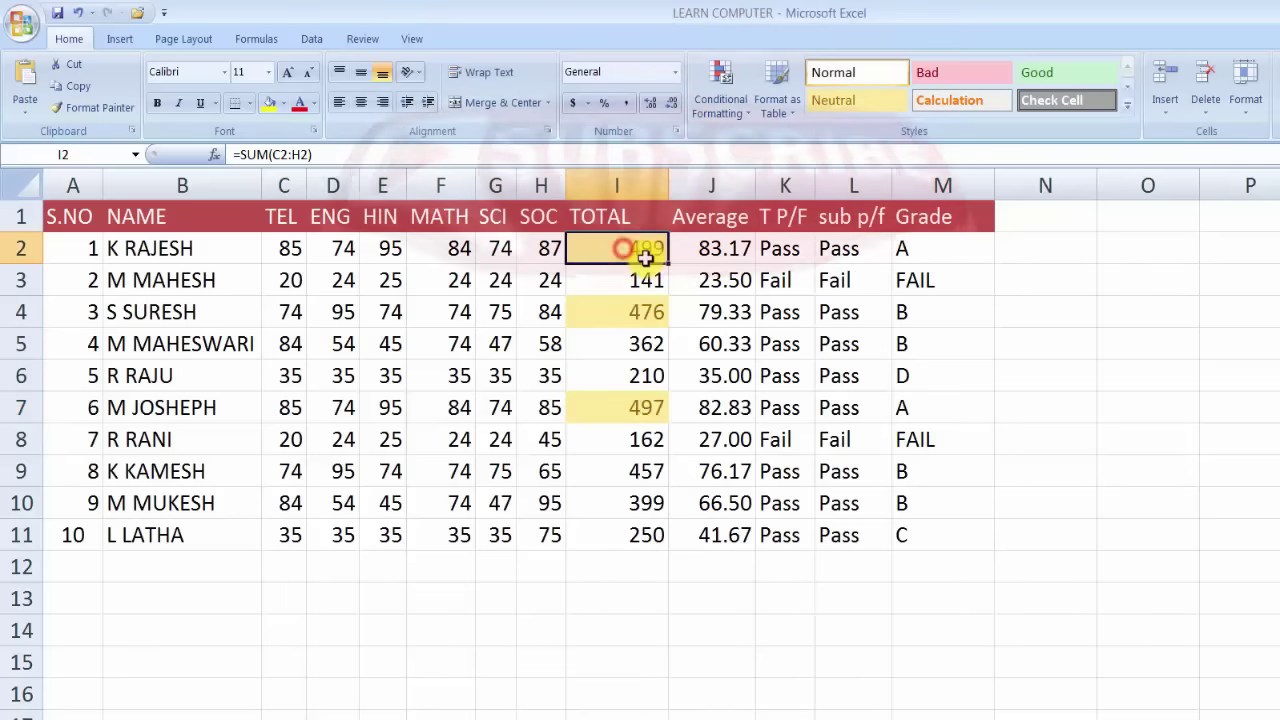
{"action": "left_click_drag", "start_coordinate": [634, 254], "coordinate": [604, 526]}
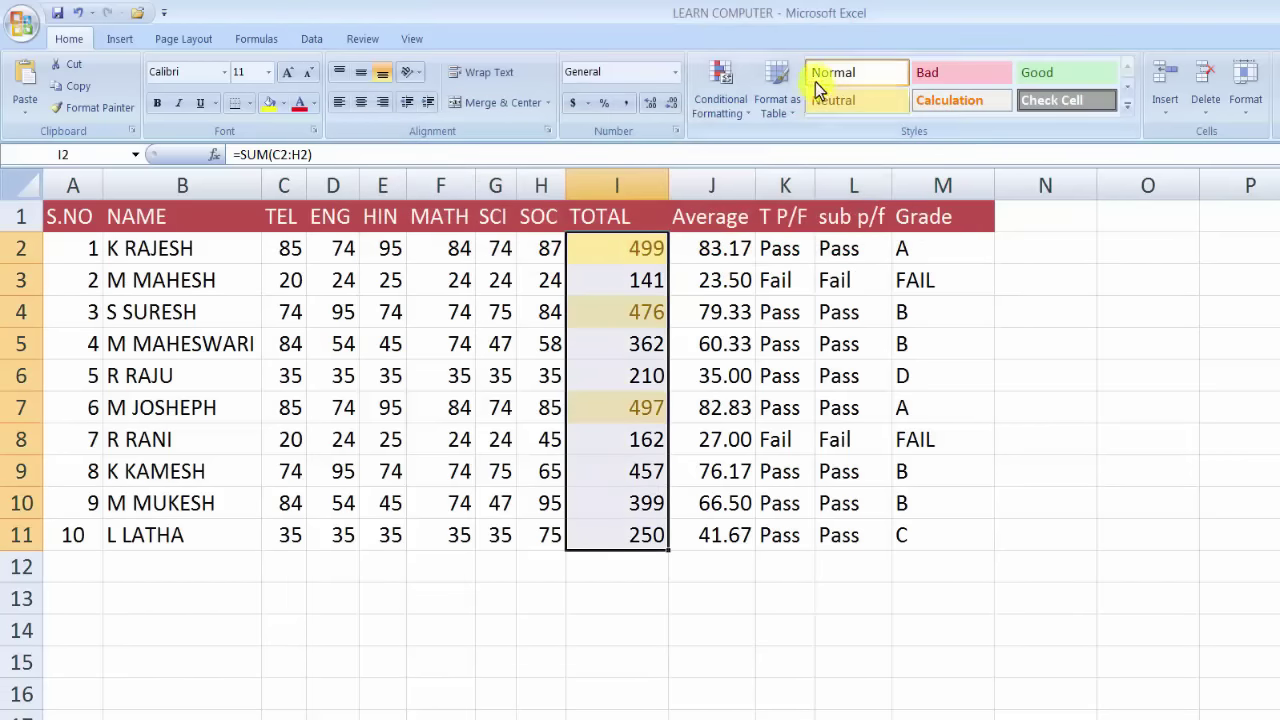
{"action": "left_click", "coordinate": [724, 100]}
{"action": "mouse_move", "coordinate": [751, 191]}
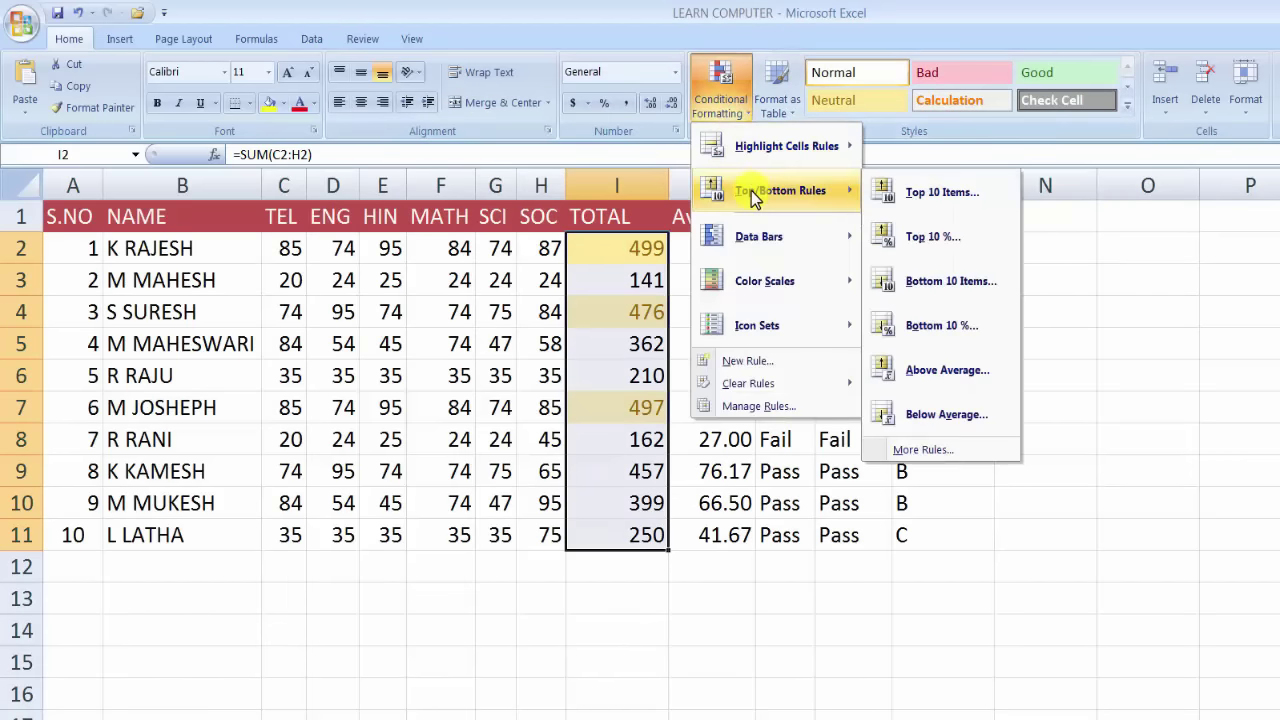
Step: Highlight the bottom 4 totals with light red fill and dark red text
{"action": "left_click", "coordinate": [937, 282]}
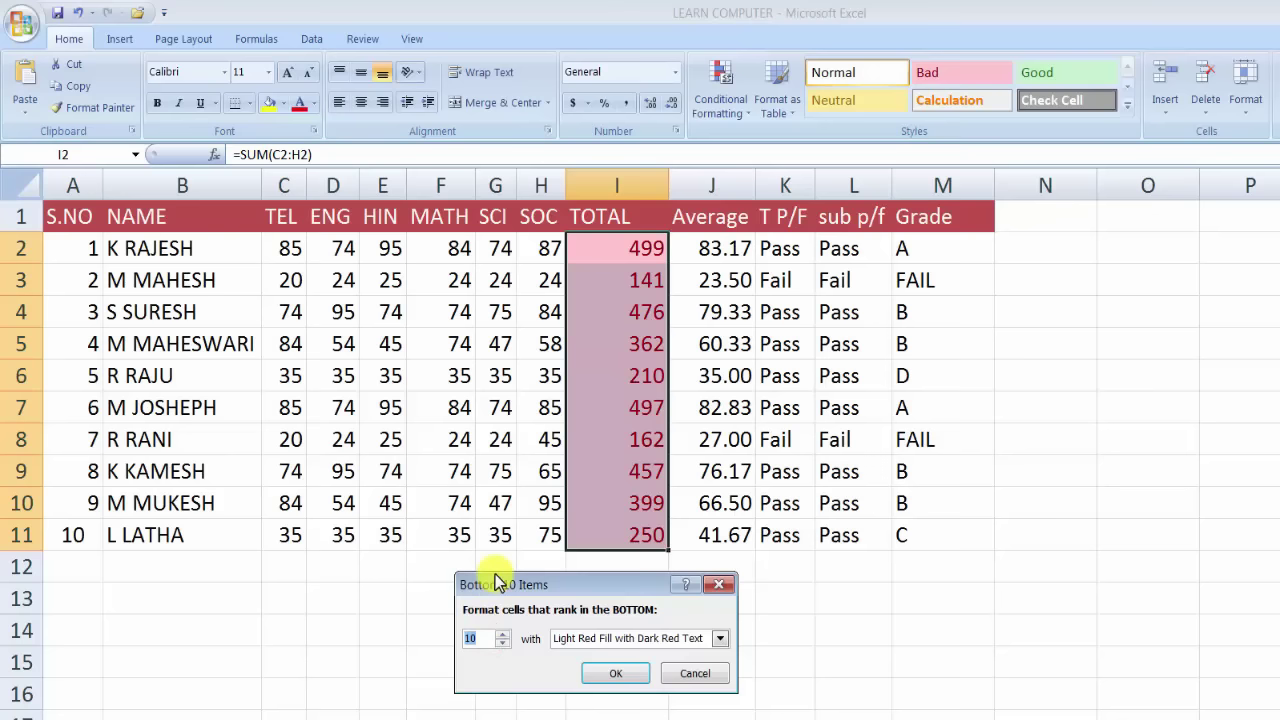
{"action": "type", "text": "4"}
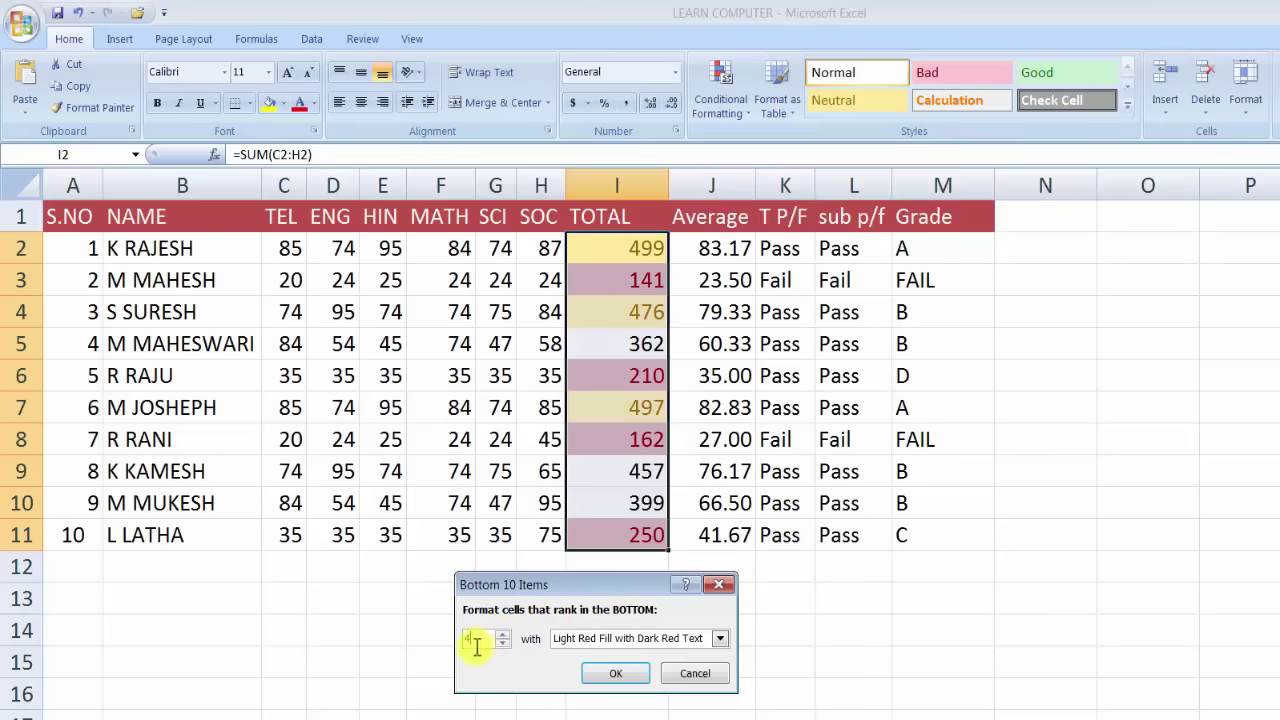
{"action": "left_click", "coordinate": [710, 640]}
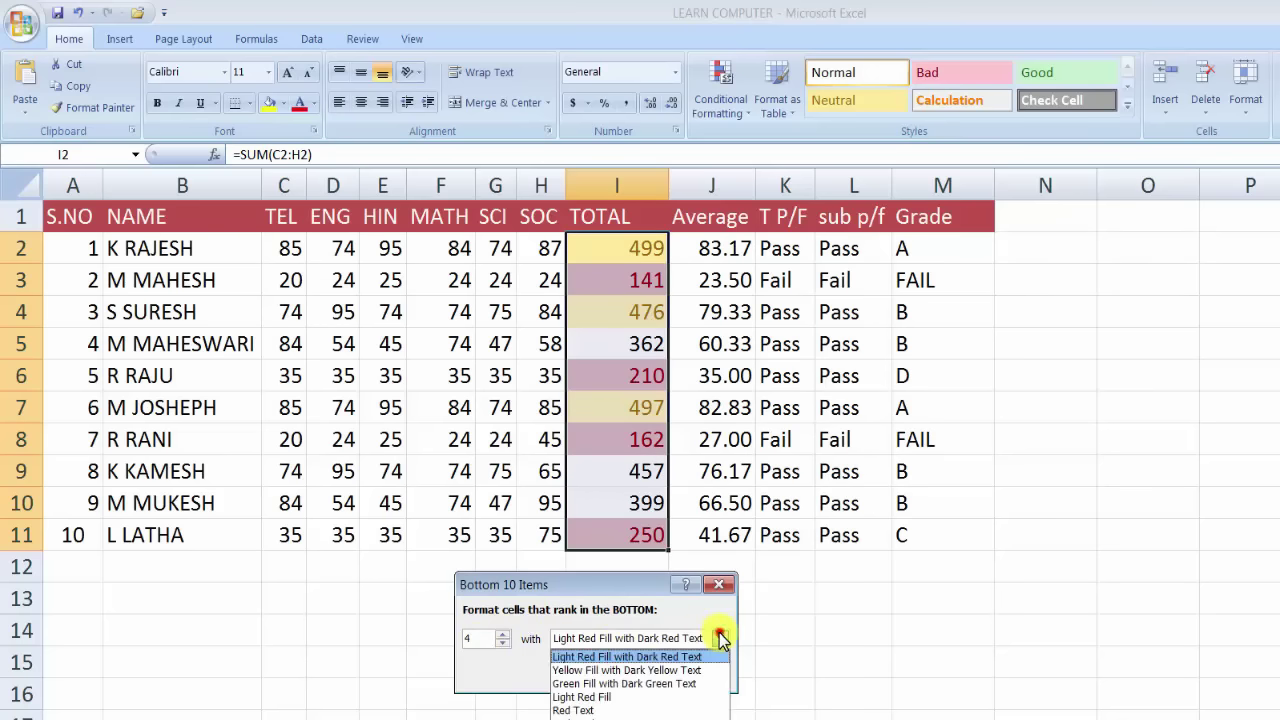
{"action": "left_click", "coordinate": [600, 658]}
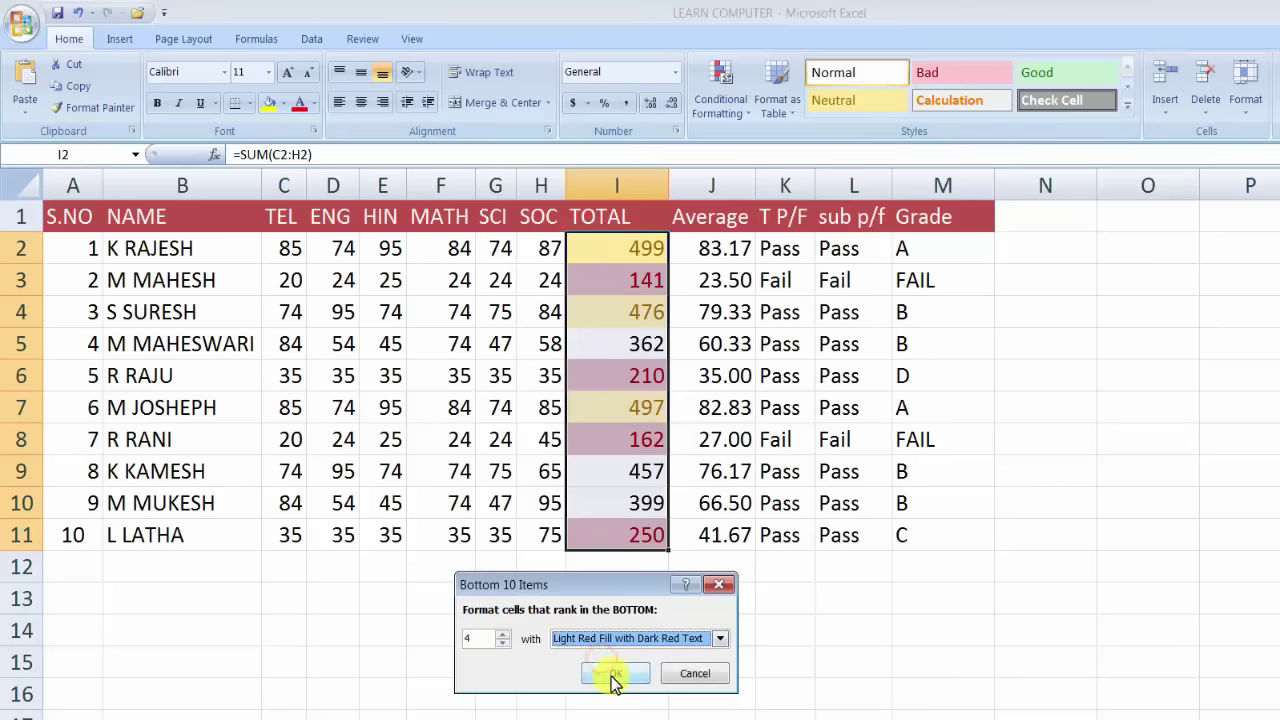
{"action": "left_click", "coordinate": [613, 676]}
Step: Check the red-highlighted totals 250, 162, 210 and 141
{"action": "left_click", "coordinate": [686, 634]}
{"action": "left_click", "coordinate": [613, 536]}
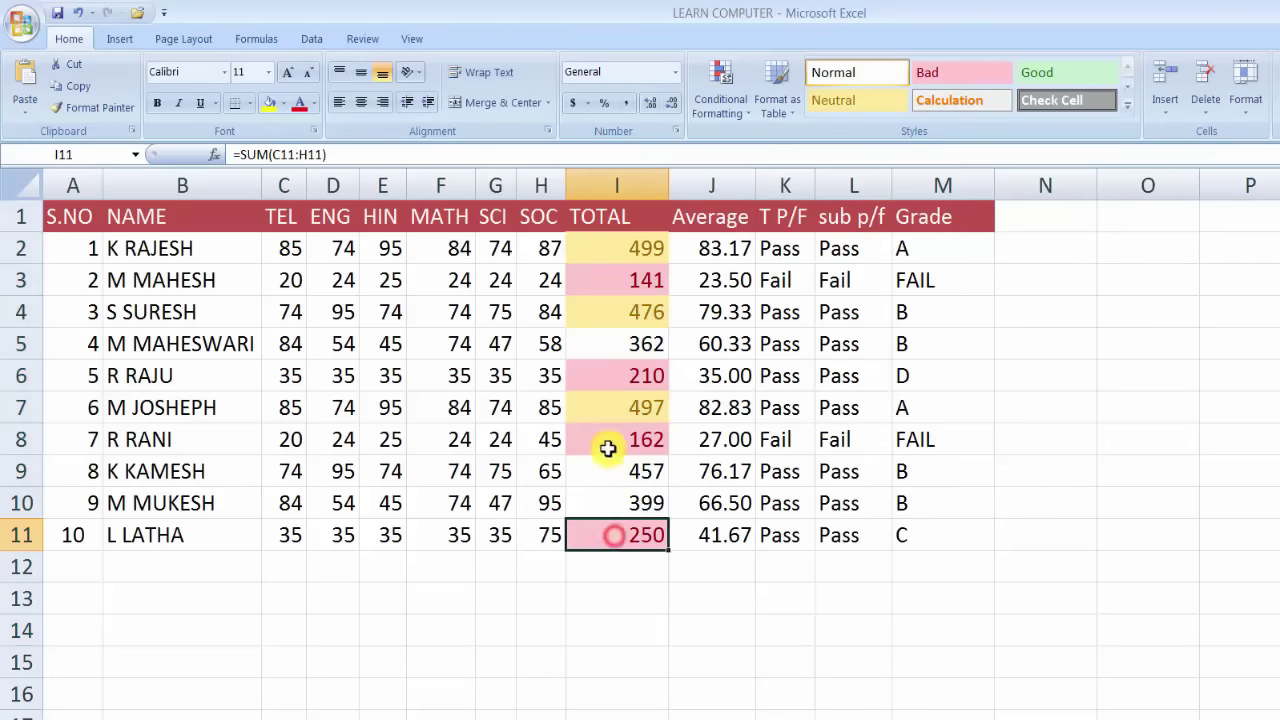
{"action": "left_click", "coordinate": [600, 440]}
{"action": "left_click", "coordinate": [603, 405]}
{"action": "left_click", "coordinate": [600, 370]}
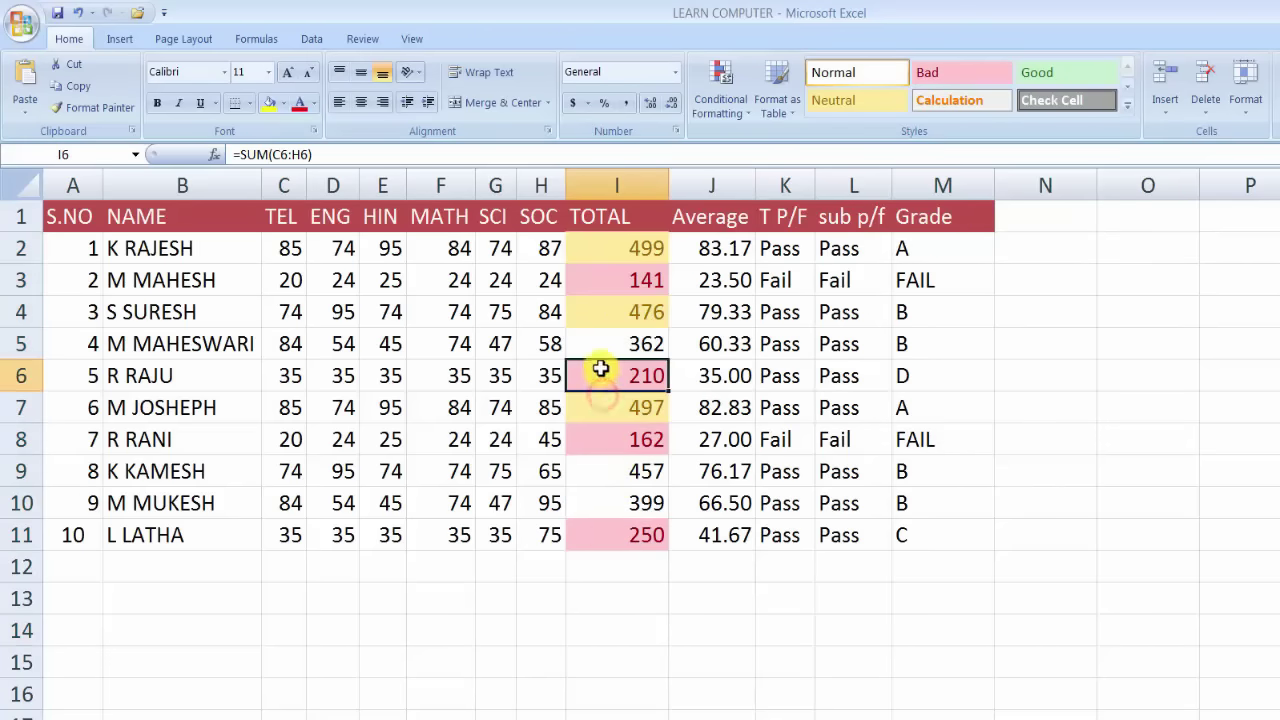
{"action": "left_click", "coordinate": [602, 283]}
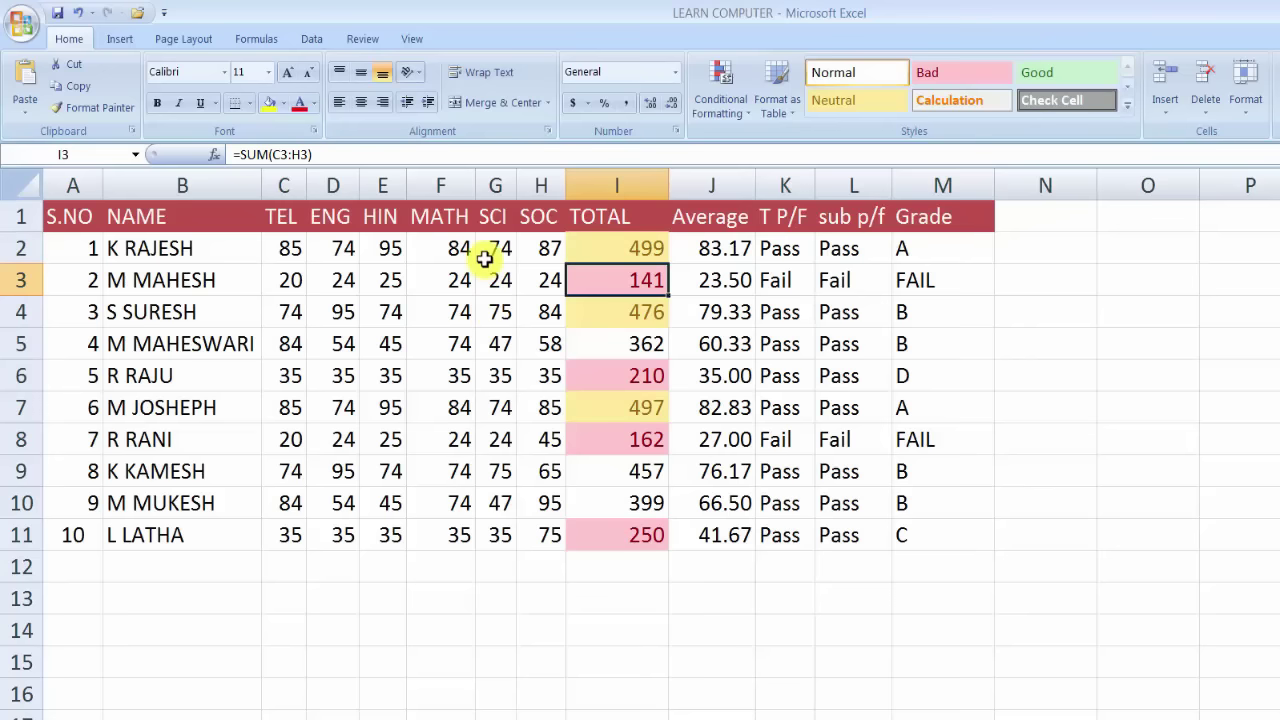
{"action": "left_click_drag", "start_coordinate": [490, 250], "coordinate": [509, 457]}
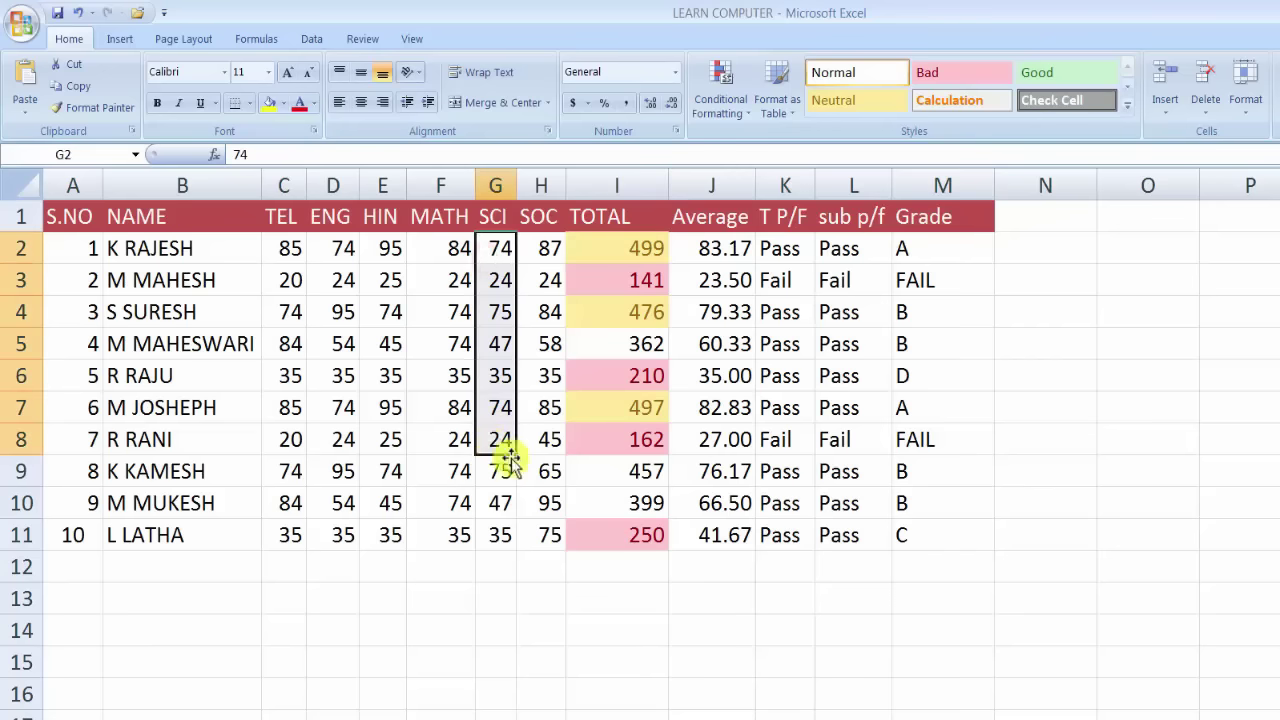
{"action": "left_click", "coordinate": [625, 534]}
{"action": "left_click", "coordinate": [611, 440]}
{"action": "left_click", "coordinate": [598, 377]}
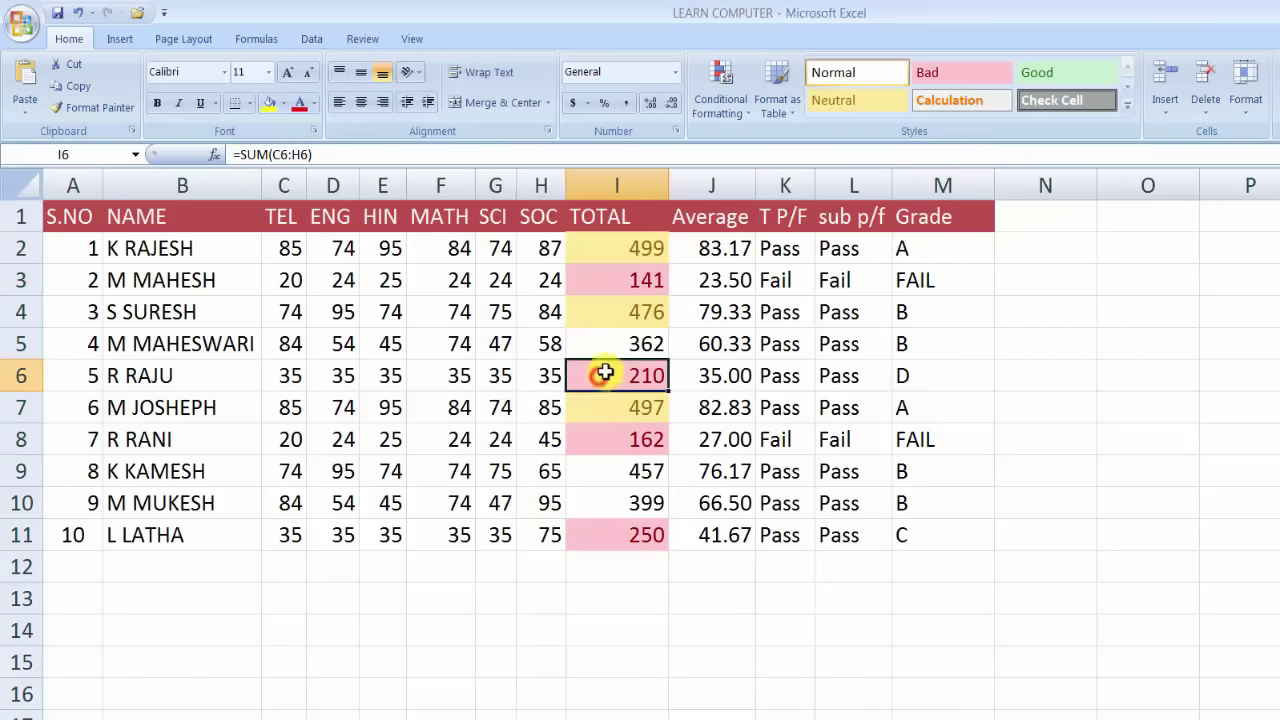
{"action": "left_click", "coordinate": [594, 282]}
Step: Clear all conditional formatting rules from the totals I2:I11
{"action": "left_click_drag", "start_coordinate": [590, 250], "coordinate": [591, 537]}
{"action": "left_click", "coordinate": [745, 102]}
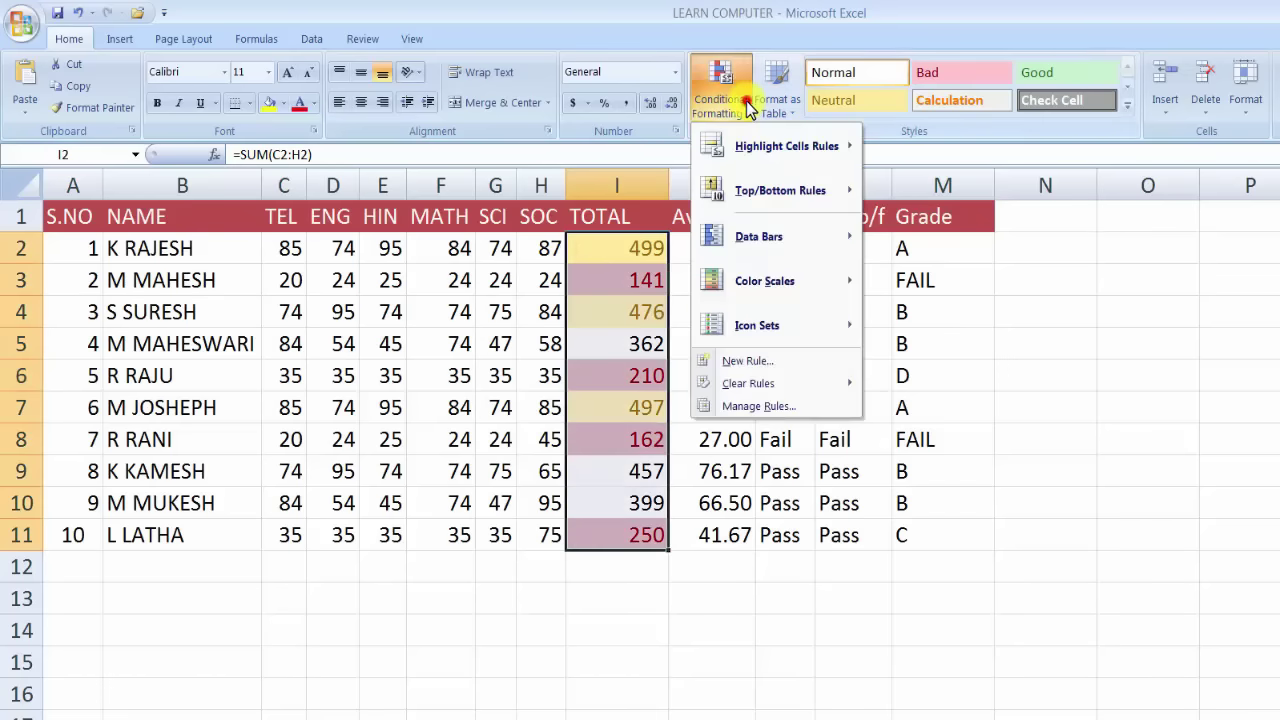
{"action": "mouse_move", "coordinate": [780, 383]}
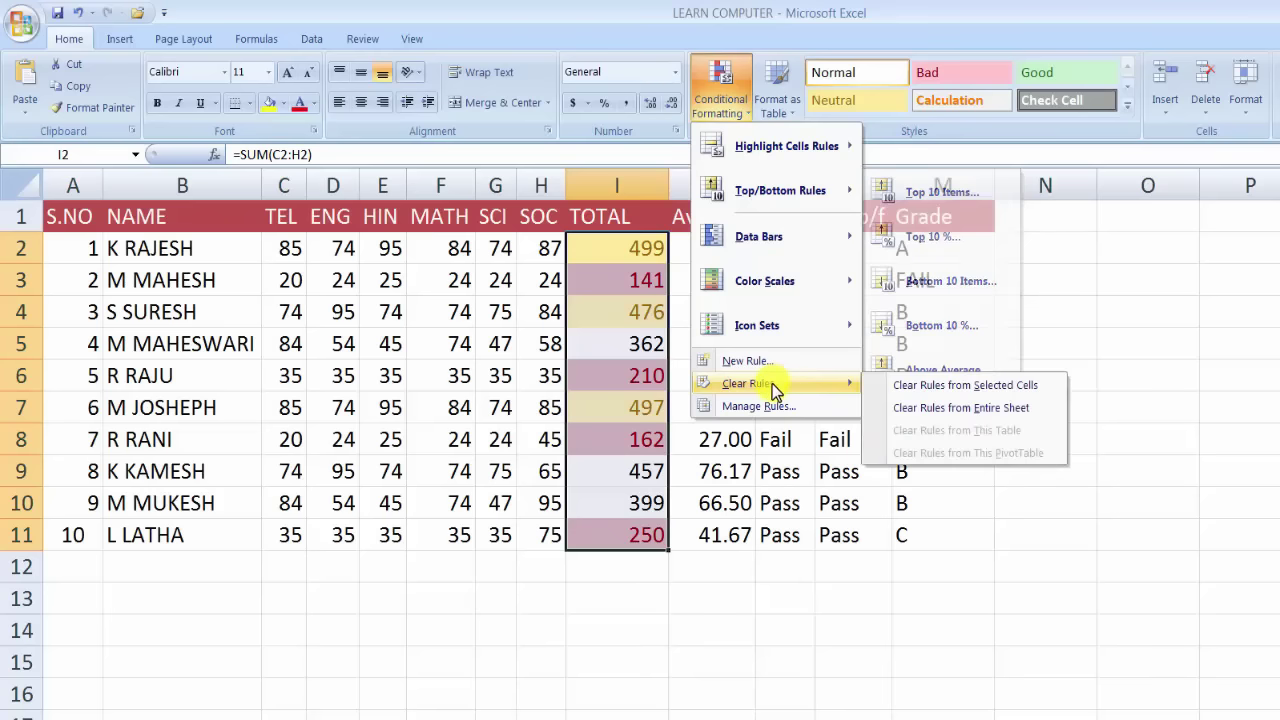
{"action": "left_click", "coordinate": [937, 388]}
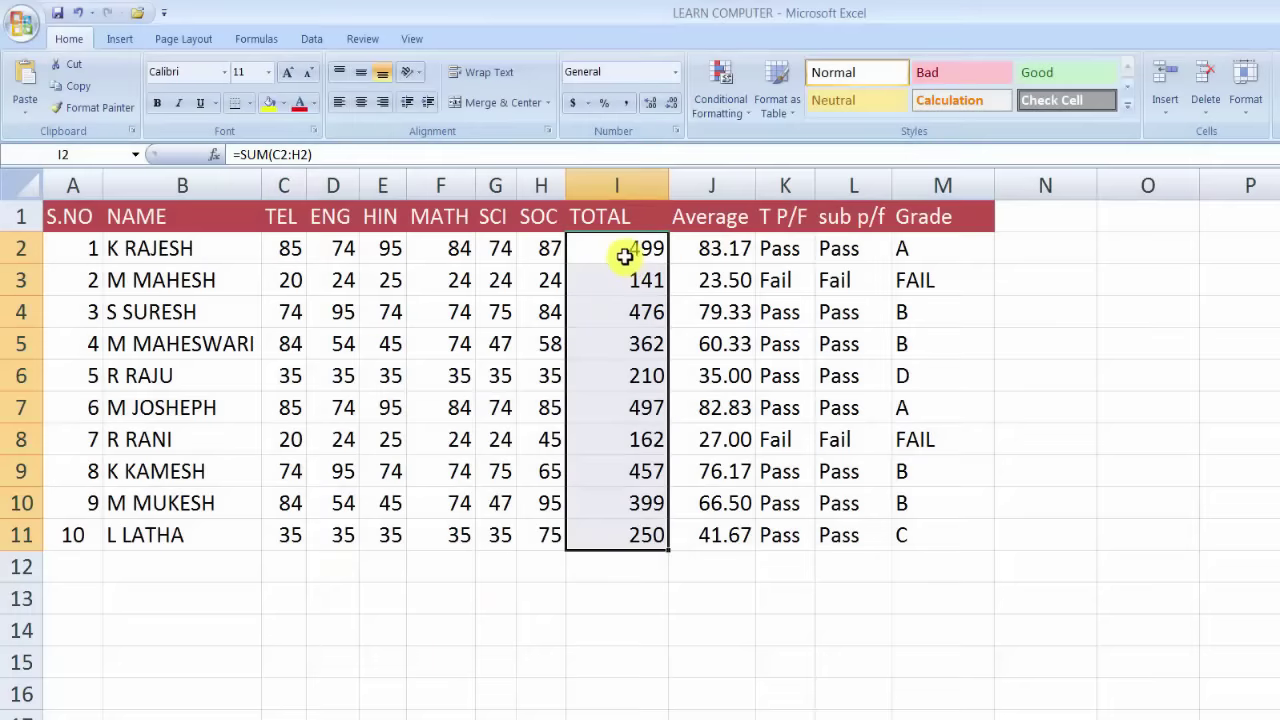
Step: Select the averages J2:J11 and apply an Above Average highlight
{"action": "left_click_drag", "start_coordinate": [711, 248], "coordinate": [709, 525]}
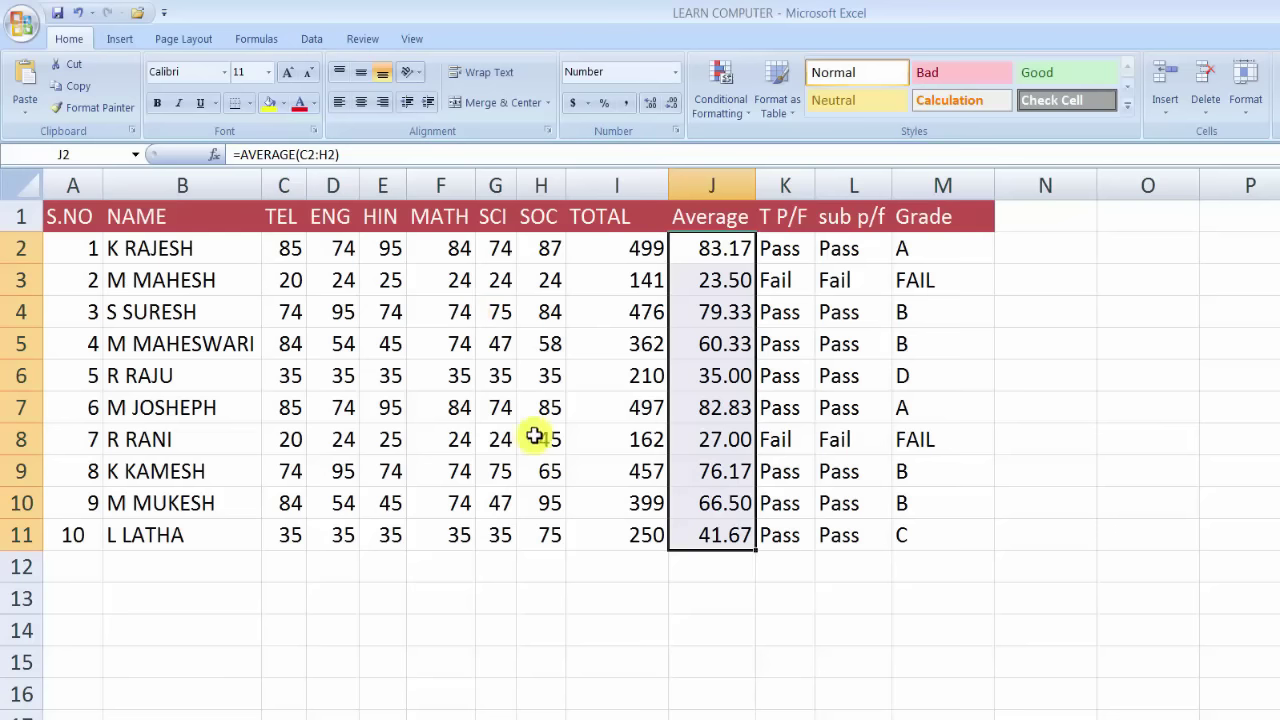
{"action": "left_click", "coordinate": [749, 111]}
{"action": "mouse_move", "coordinate": [752, 240]}
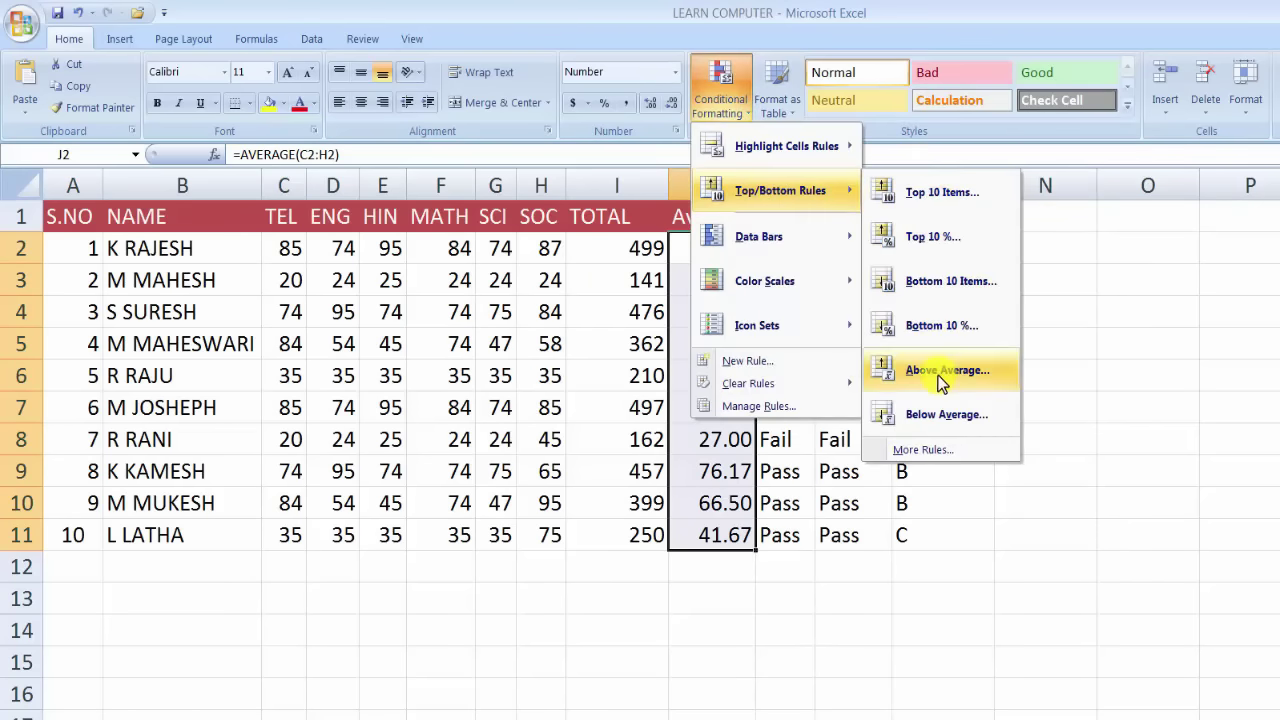
{"action": "left_click", "coordinate": [915, 370]}
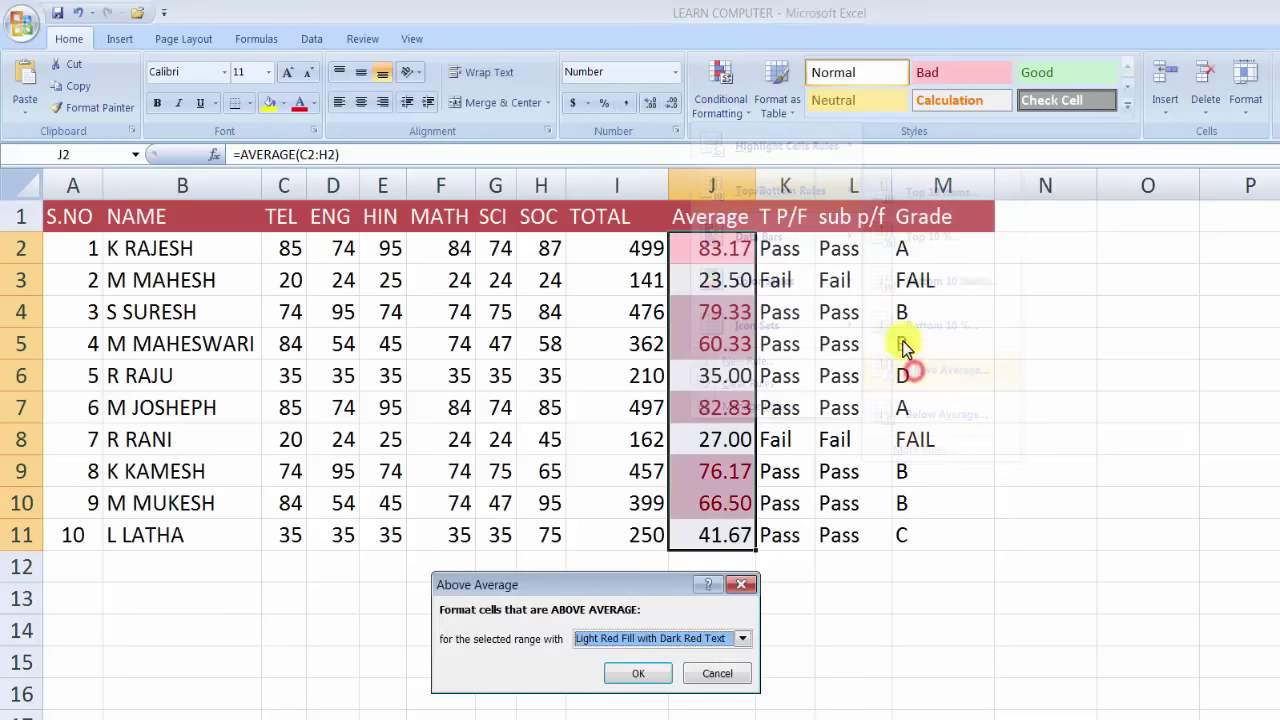
{"action": "left_click", "coordinate": [626, 674]}
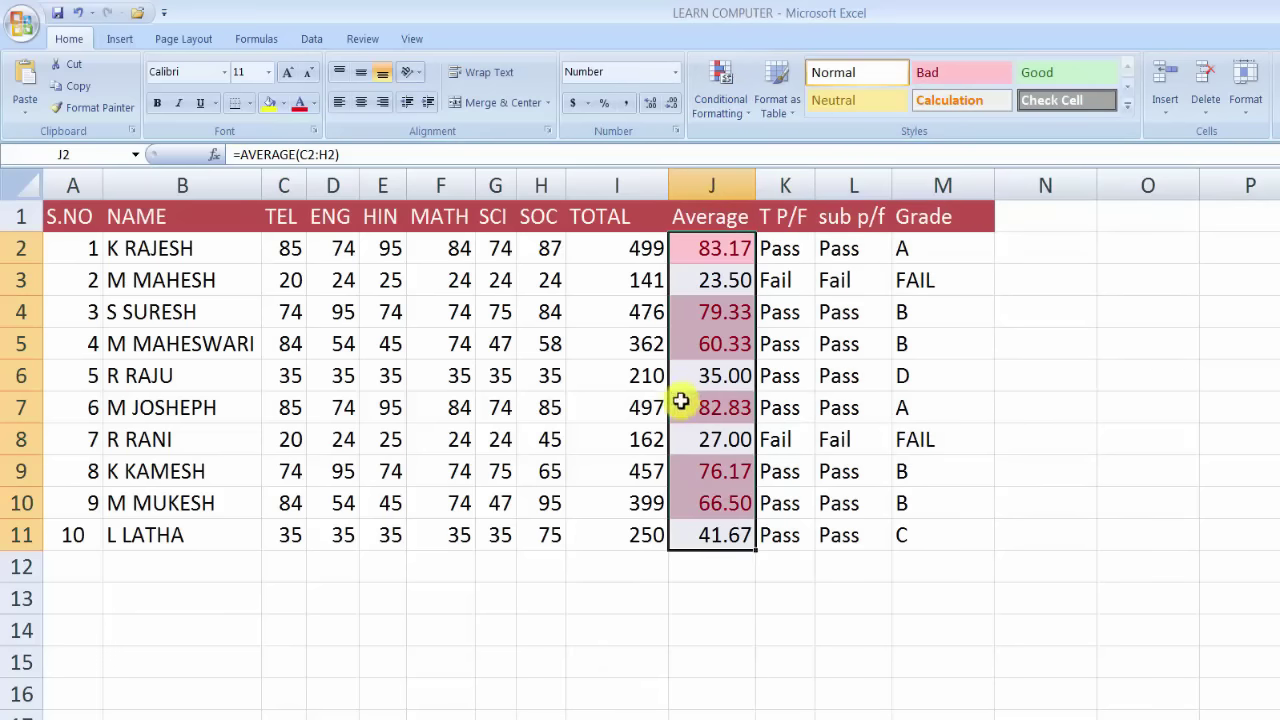
Step: Add light-blue gradient data bars to the averages and reselect J2:J11
{"action": "left_click", "coordinate": [748, 116]}
{"action": "mouse_move", "coordinate": [764, 247]}
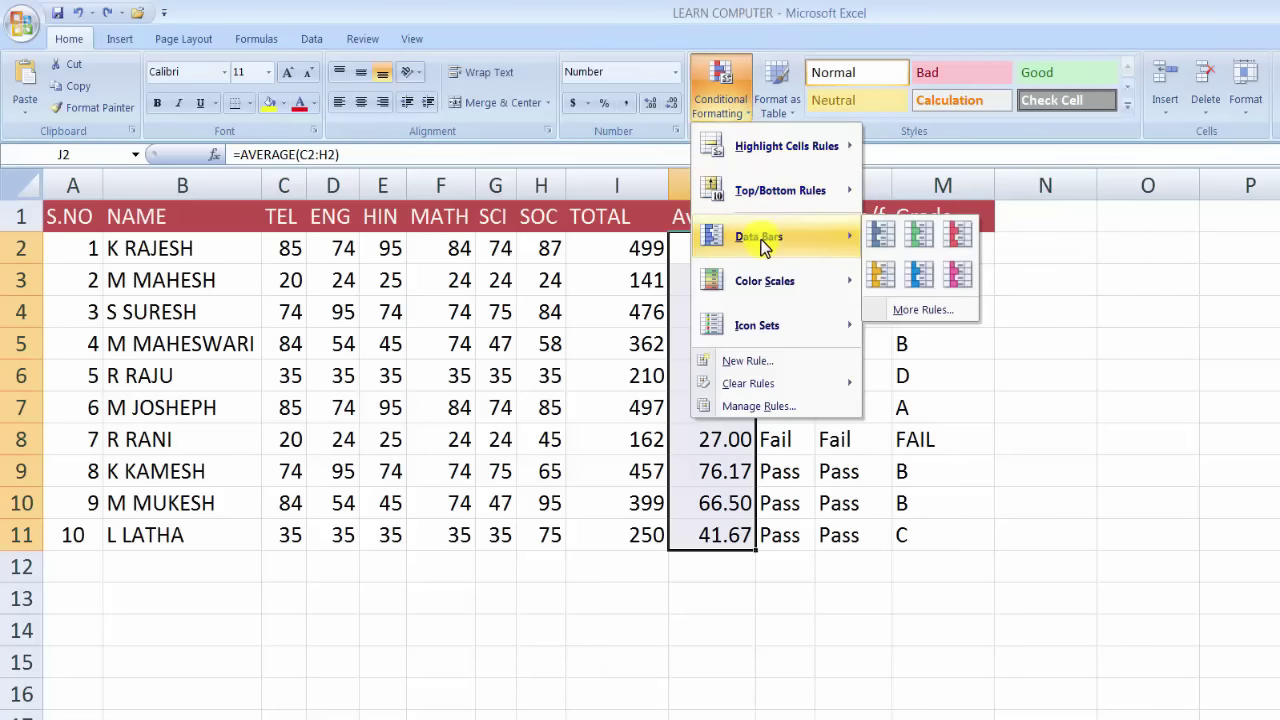
{"action": "mouse_move", "coordinate": [778, 282]}
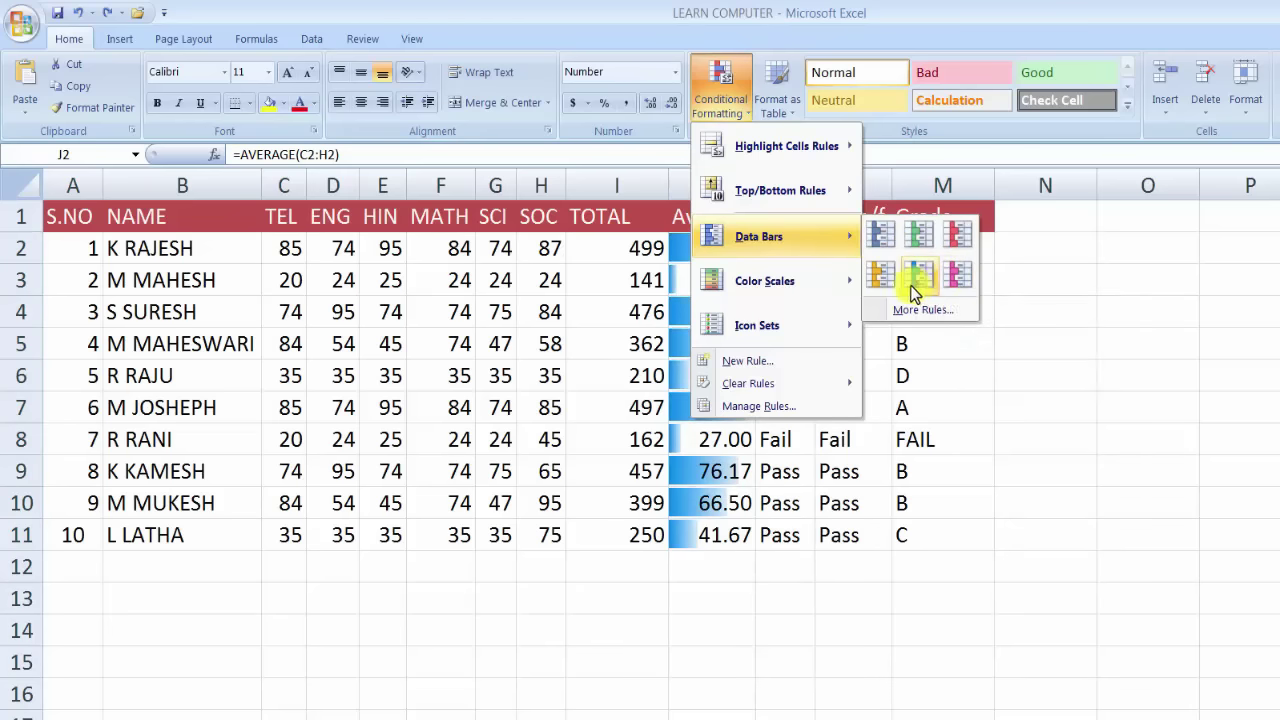
{"action": "left_click", "coordinate": [910, 285]}
{"action": "left_click", "coordinate": [763, 624]}
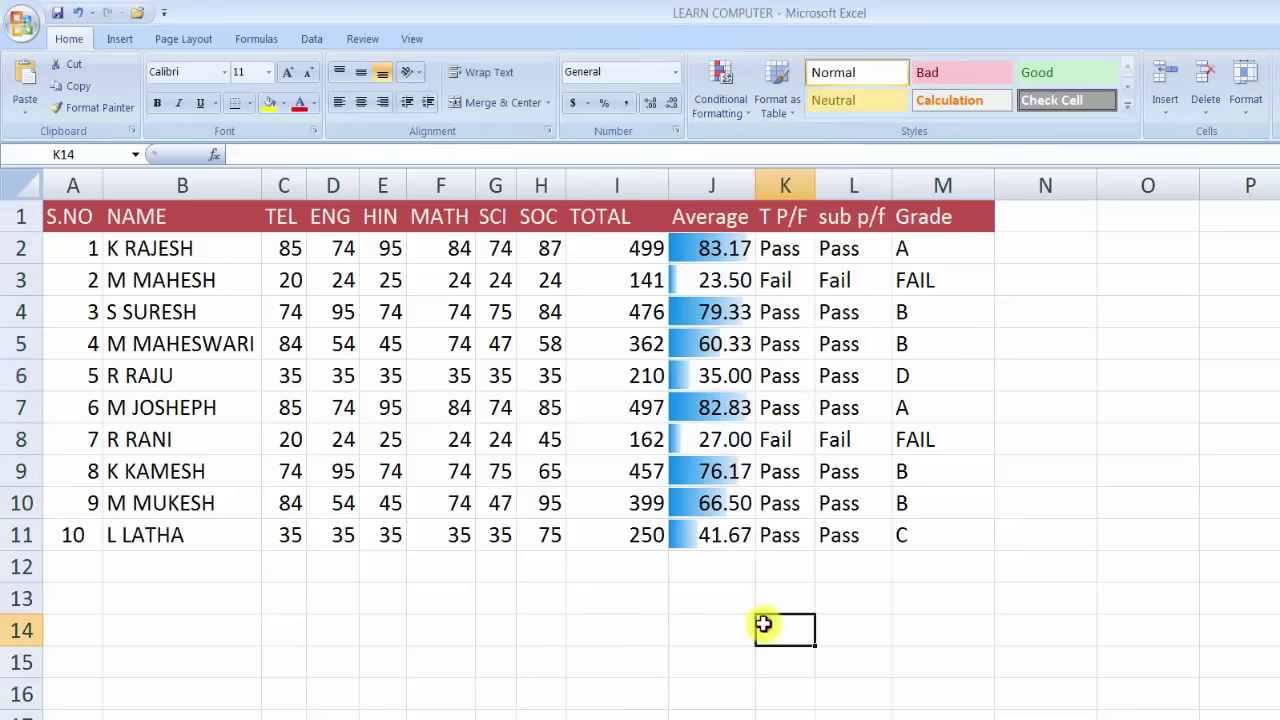
{"action": "left_click_drag", "start_coordinate": [705, 248], "coordinate": [748, 535]}
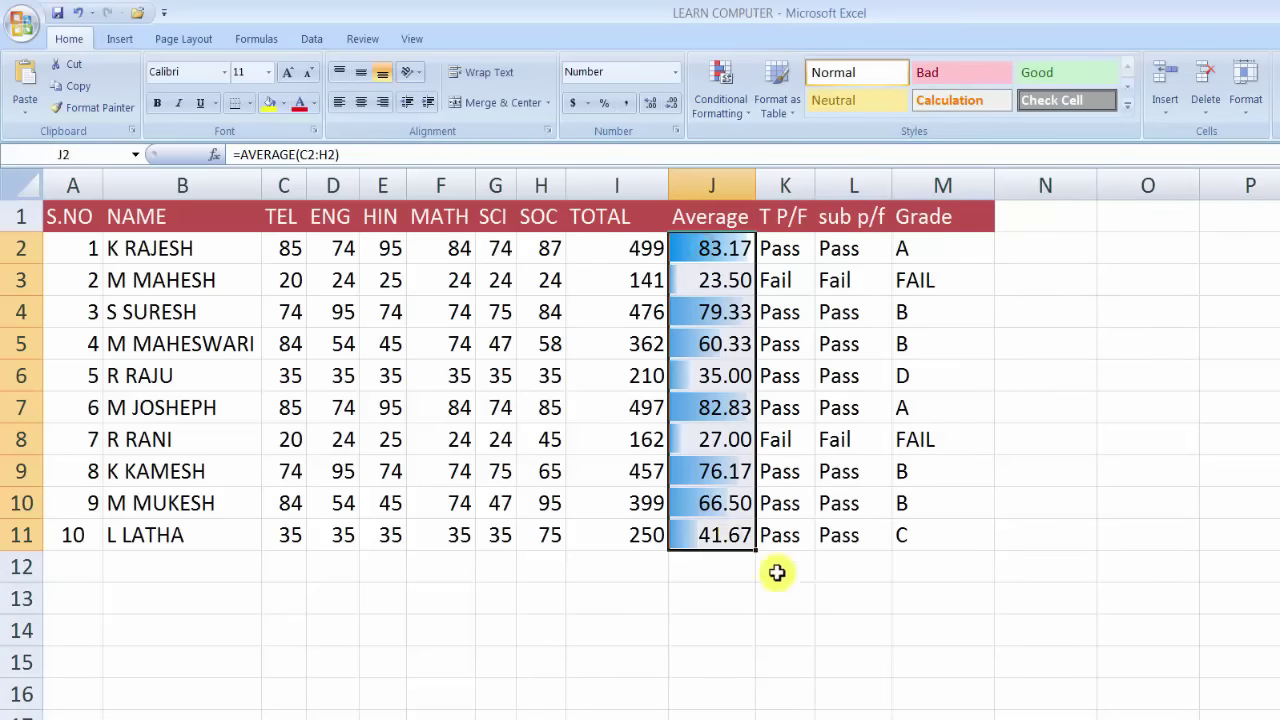
{"action": "left_click", "coordinate": [780, 596]}
{"action": "left_click_drag", "start_coordinate": [705, 252], "coordinate": [720, 525]}
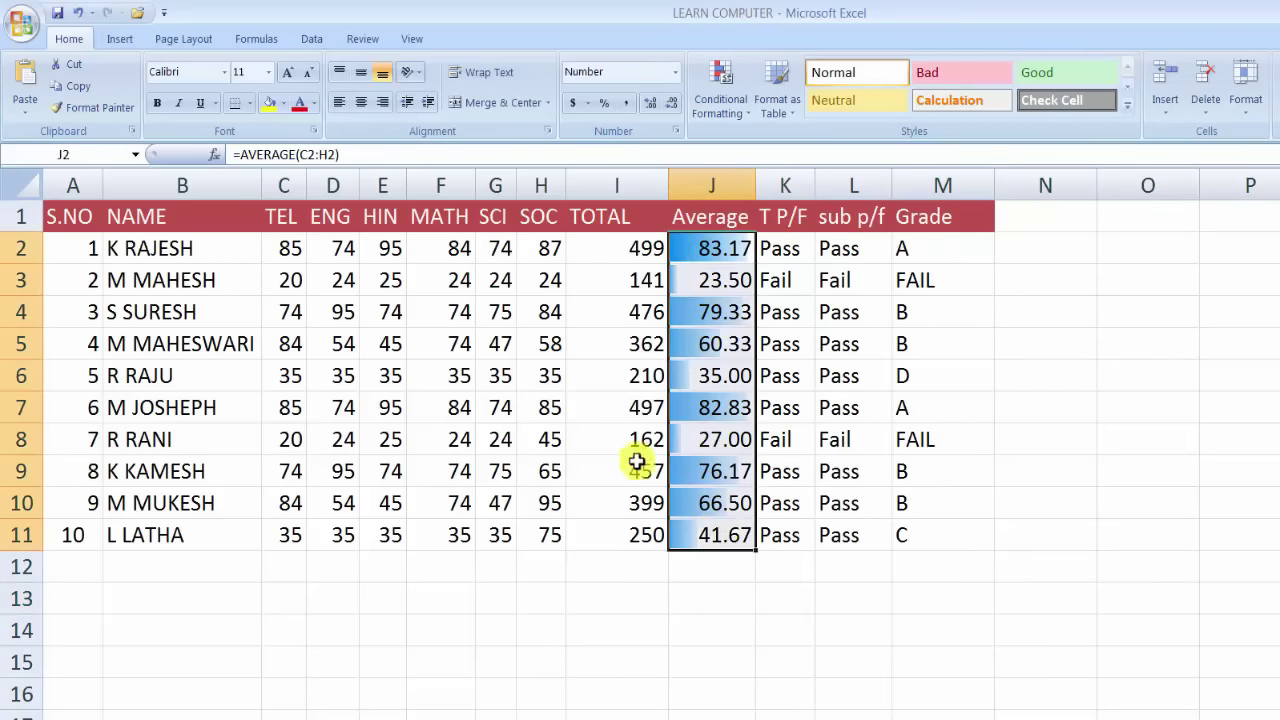
Step: Reselect the averages J2:J11 and apply a green-yellow-red colour scale
{"action": "left_click", "coordinate": [966, 600]}
{"action": "left_click_drag", "start_coordinate": [694, 248], "coordinate": [738, 525]}
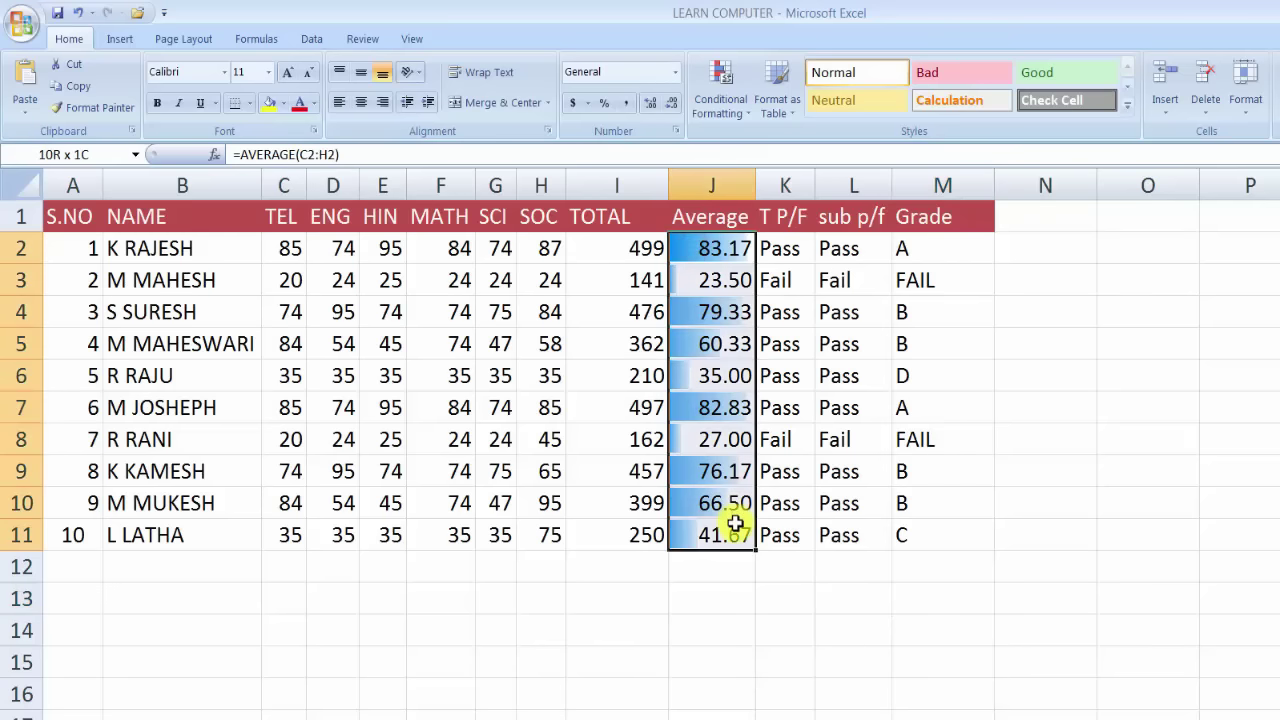
{"action": "left_click", "coordinate": [745, 105]}
{"action": "mouse_move", "coordinate": [758, 243]}
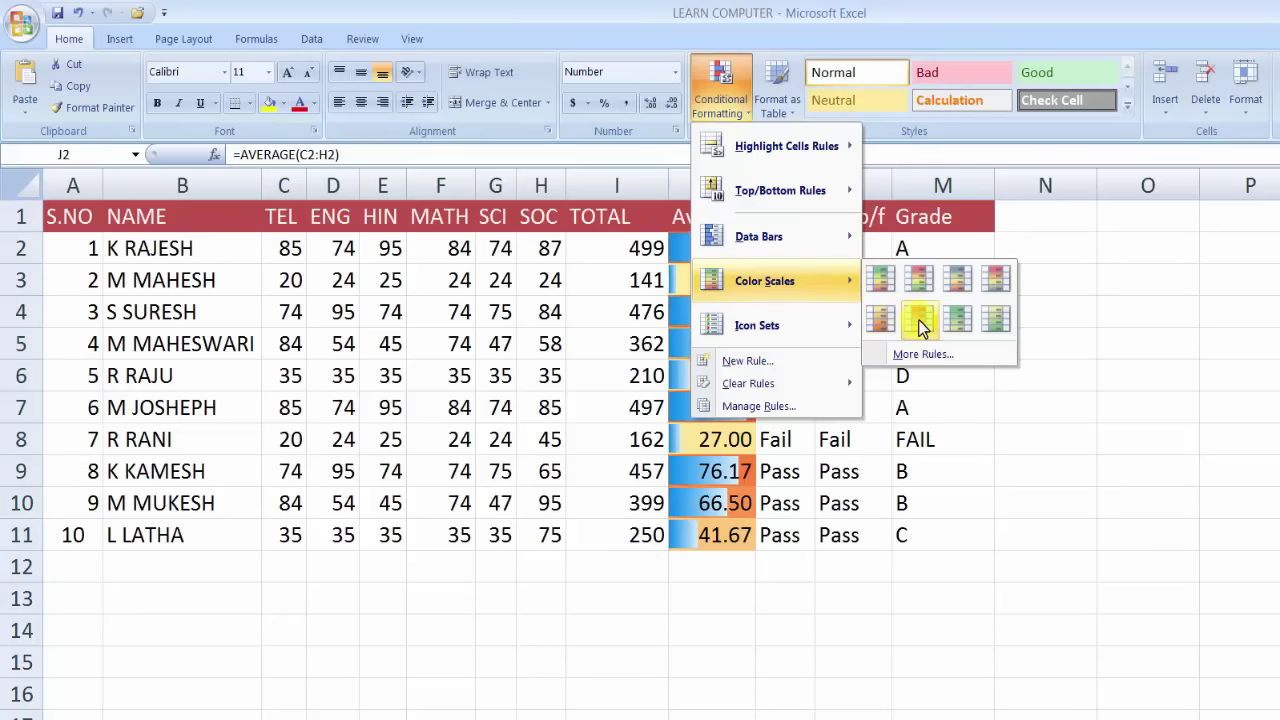
{"action": "left_click", "coordinate": [887, 287]}
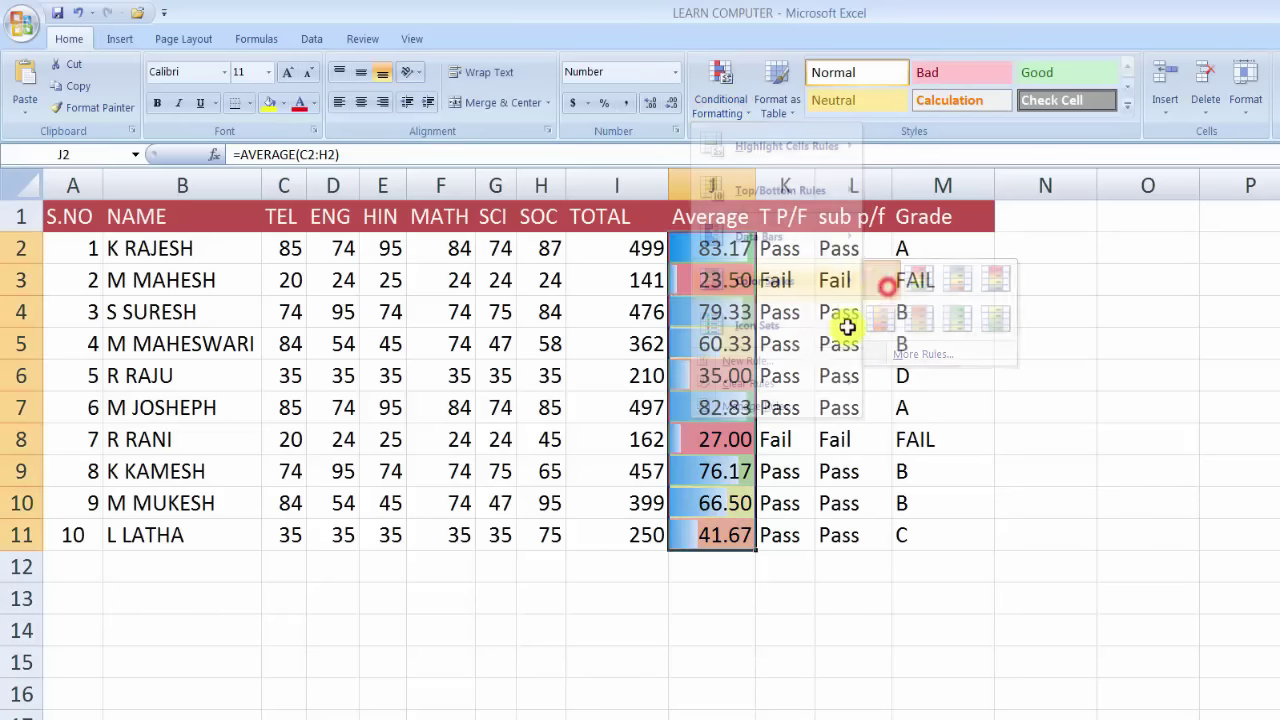
{"action": "left_click", "coordinate": [703, 620]}
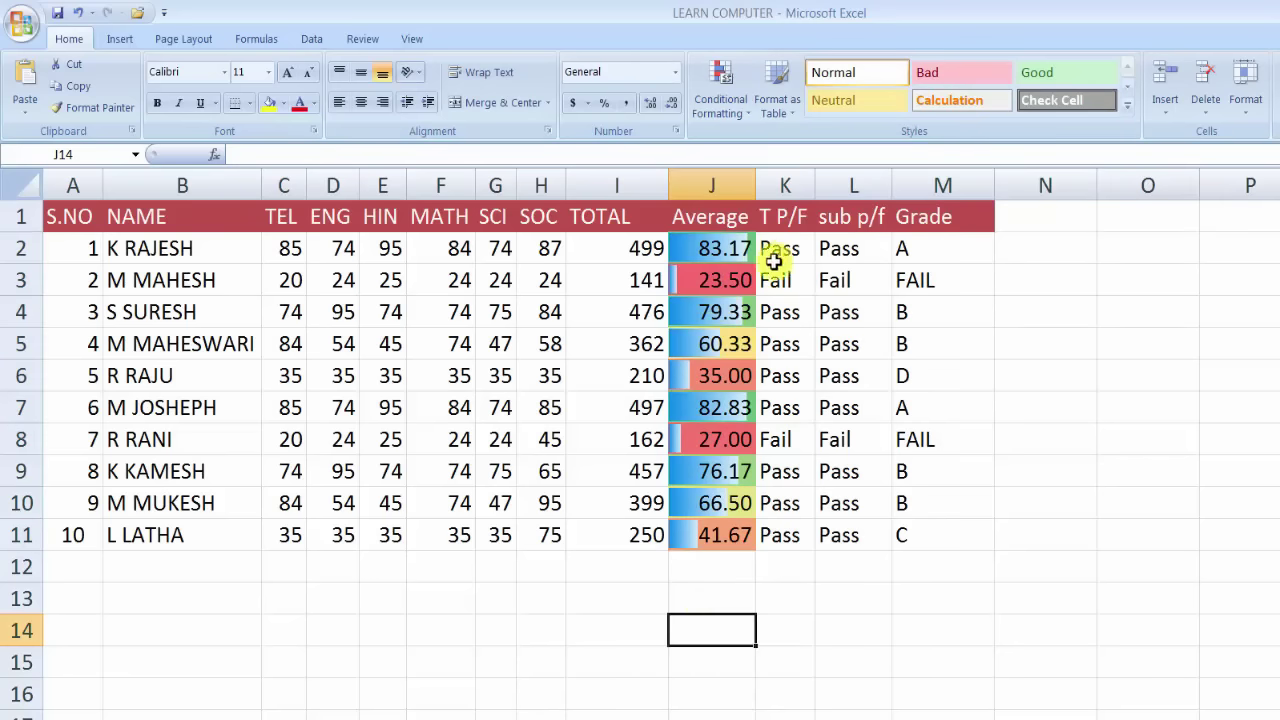
Step: Inspect the shaded averages in J2, J4 and J7, then reselect J2:J11
{"action": "left_click_drag", "start_coordinate": [696, 251], "coordinate": [714, 536]}
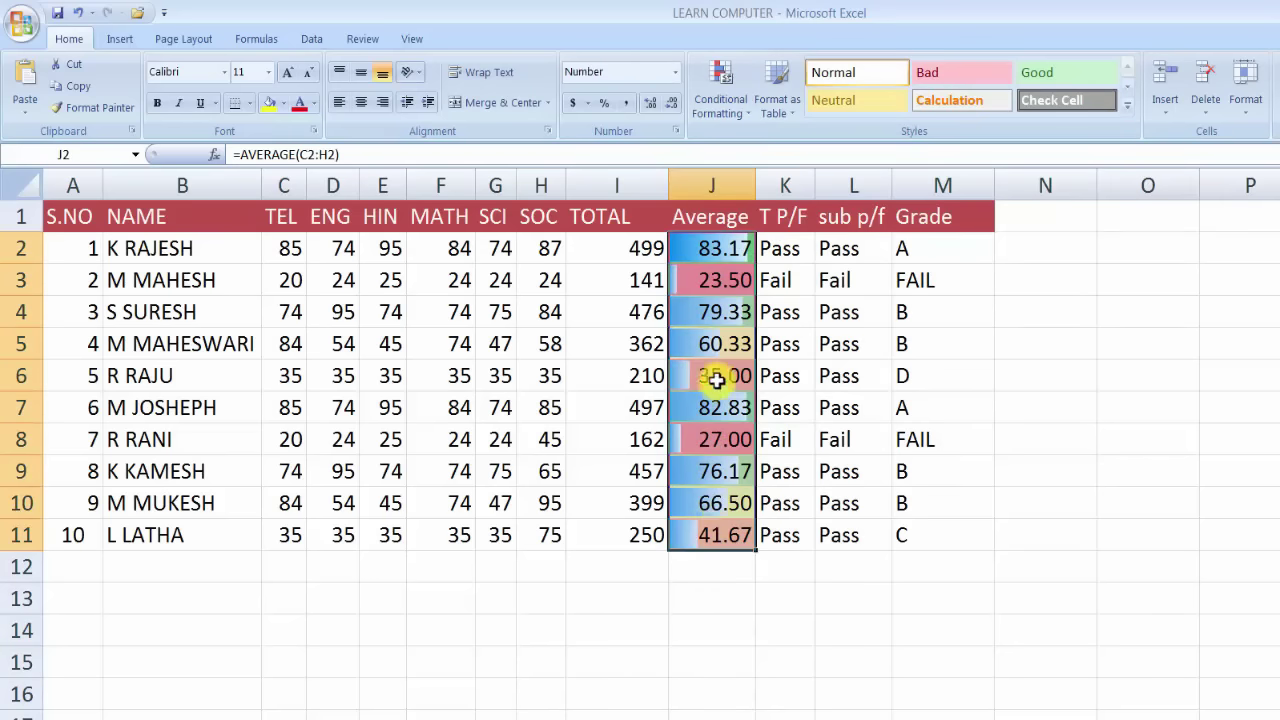
{"action": "left_click", "coordinate": [704, 254]}
{"action": "left_click", "coordinate": [731, 309]}
{"action": "left_click", "coordinate": [720, 406]}
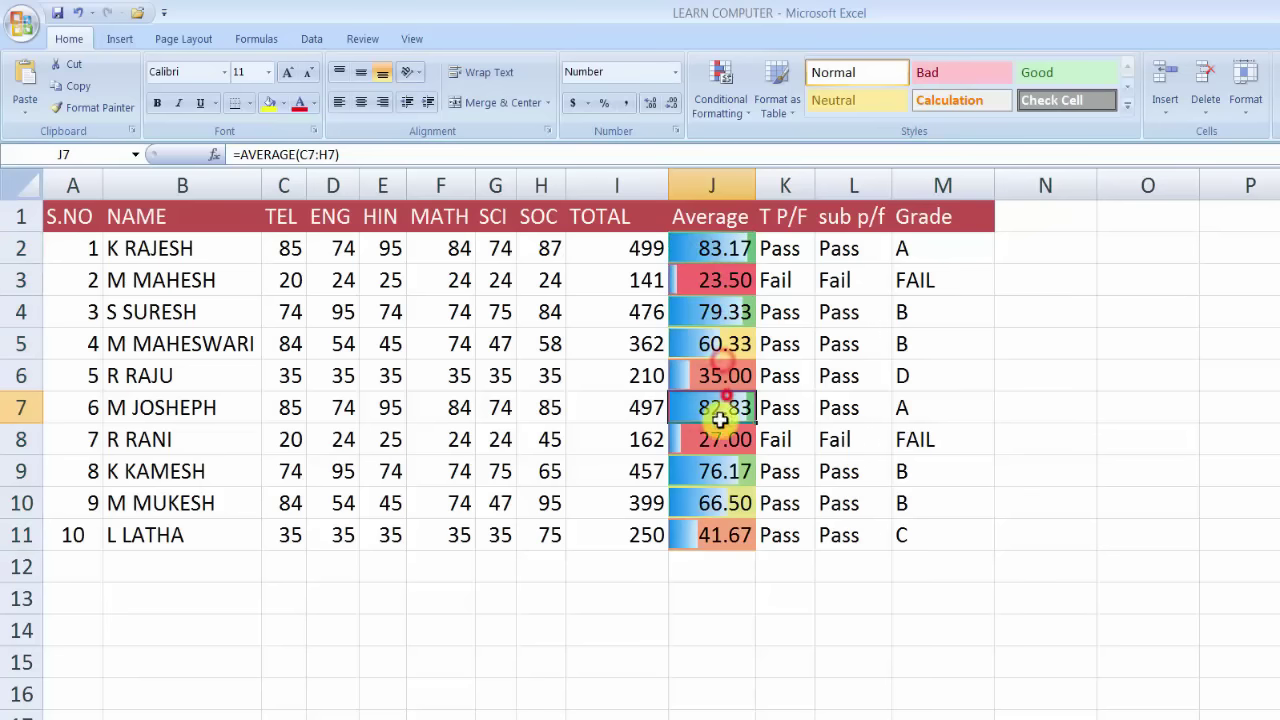
{"action": "left_click_drag", "start_coordinate": [705, 250], "coordinate": [731, 531]}
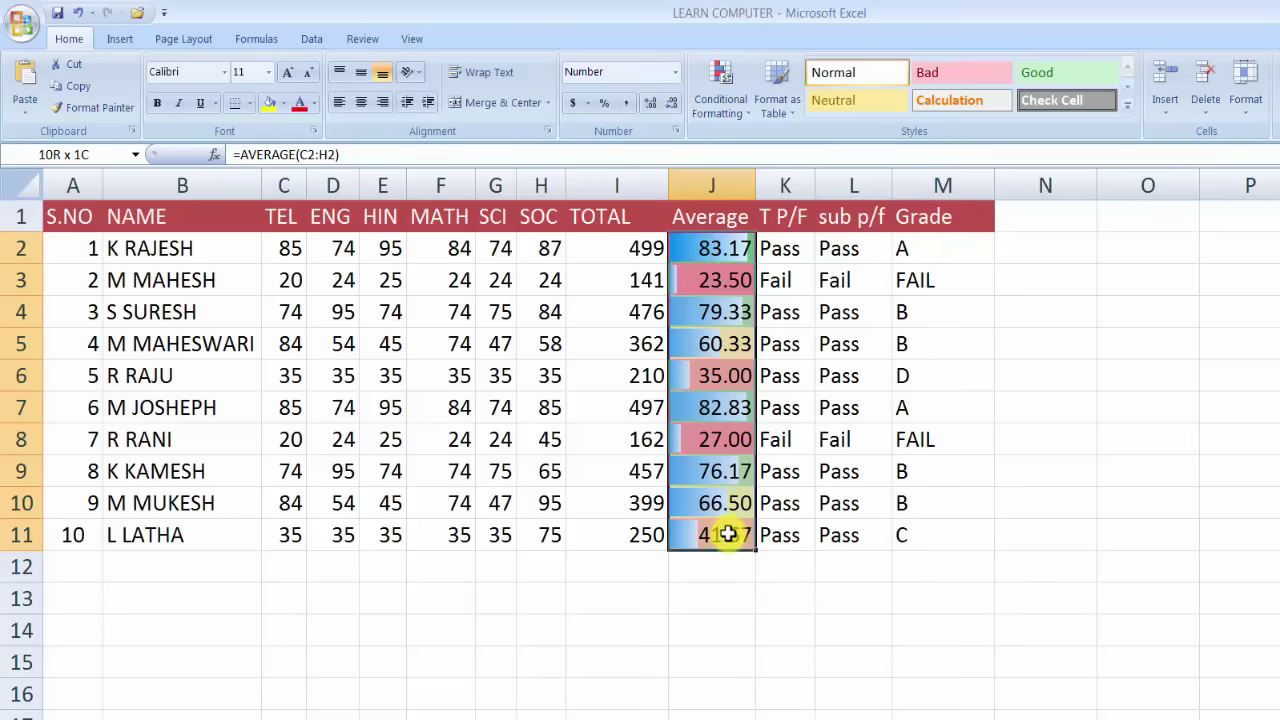
Step: Add the signal-bar icon set to the selected averages J2:J11
{"action": "left_click", "coordinate": [744, 117]}
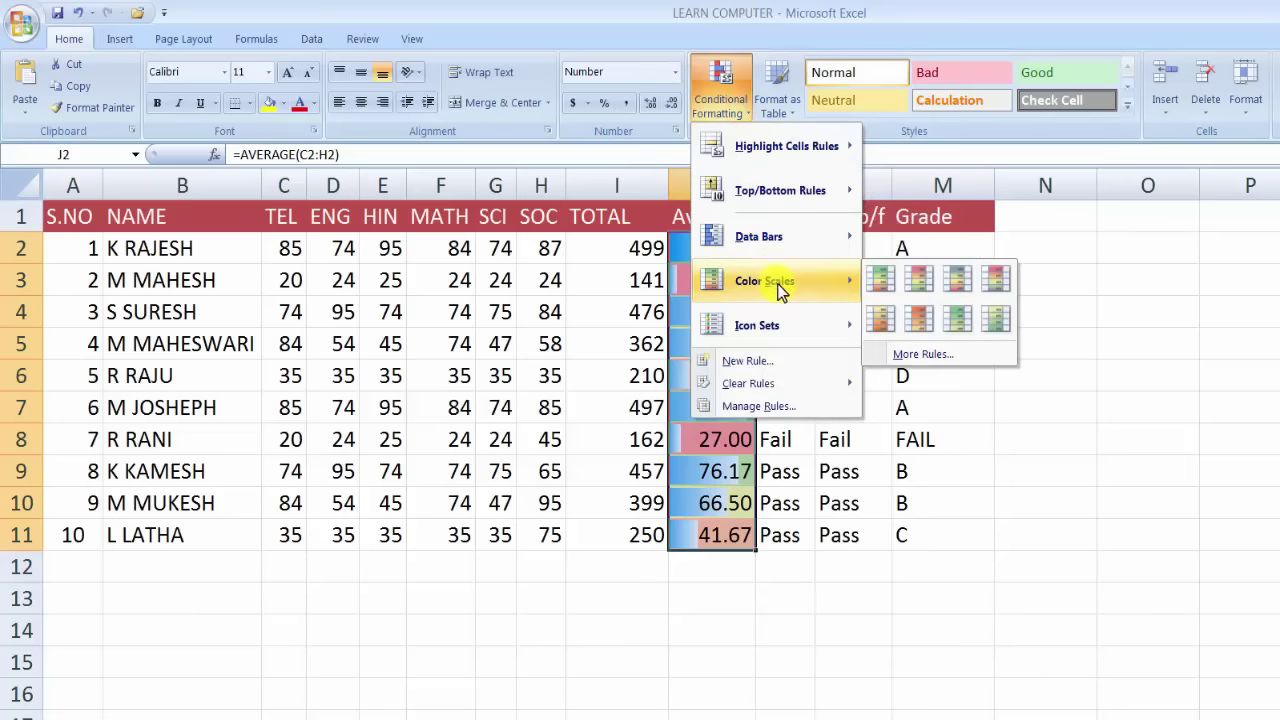
{"action": "mouse_move", "coordinate": [765, 328]}
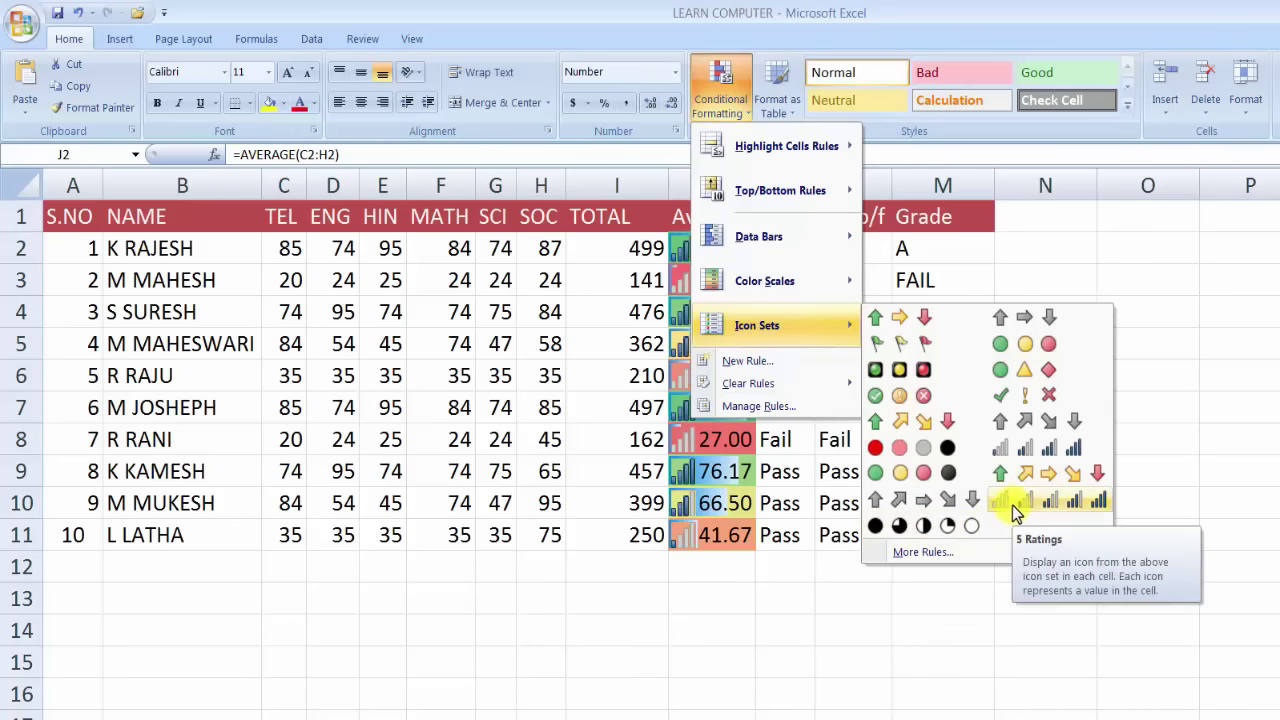
{"action": "left_click", "coordinate": [1105, 505]}
{"action": "left_click", "coordinate": [855, 569]}
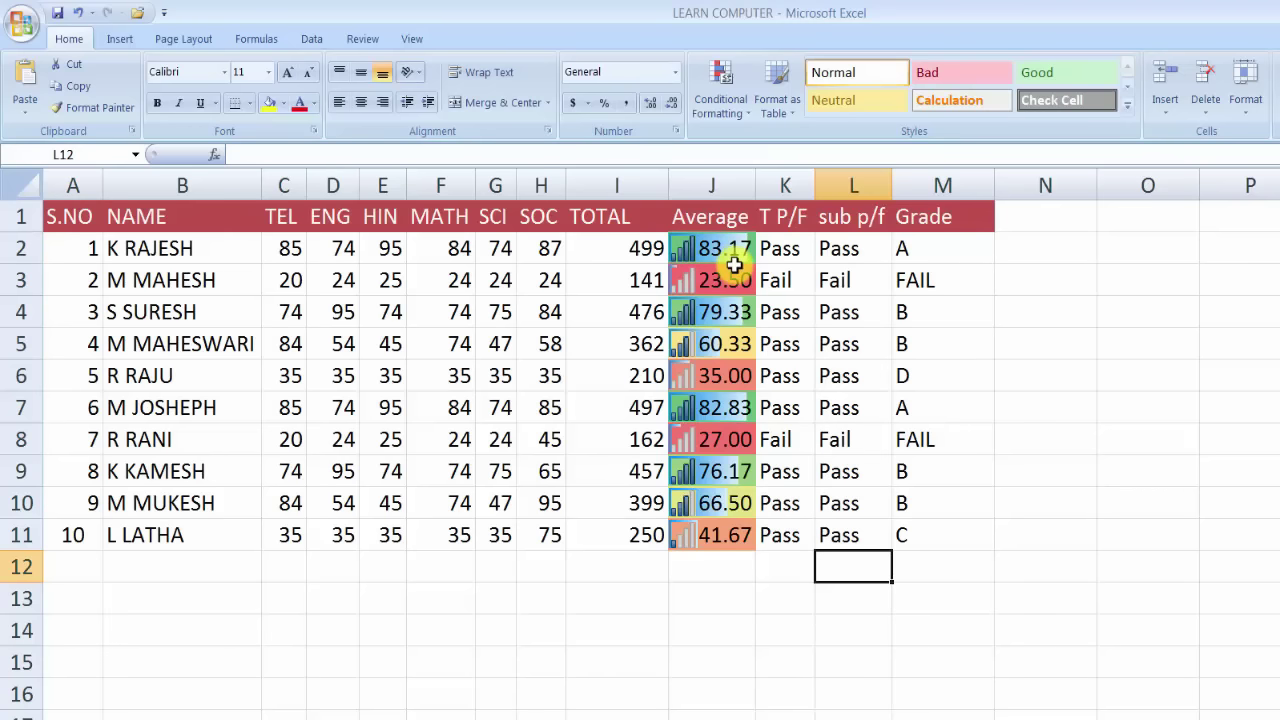
Step: Check the signal-bar icons in cells J2 through J8, then reselect J2:J11
{"action": "left_click", "coordinate": [686, 248]}
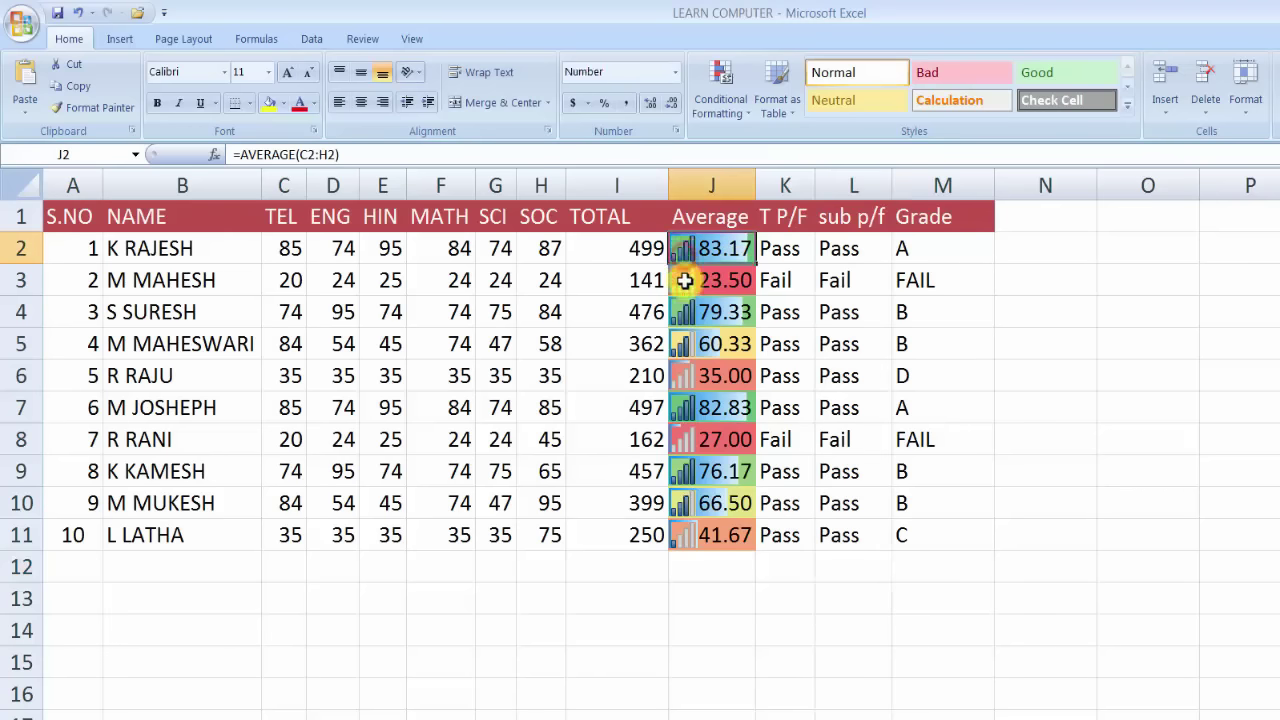
{"action": "left_click", "coordinate": [684, 290]}
{"action": "left_click", "coordinate": [687, 310]}
{"action": "left_click", "coordinate": [690, 343]}
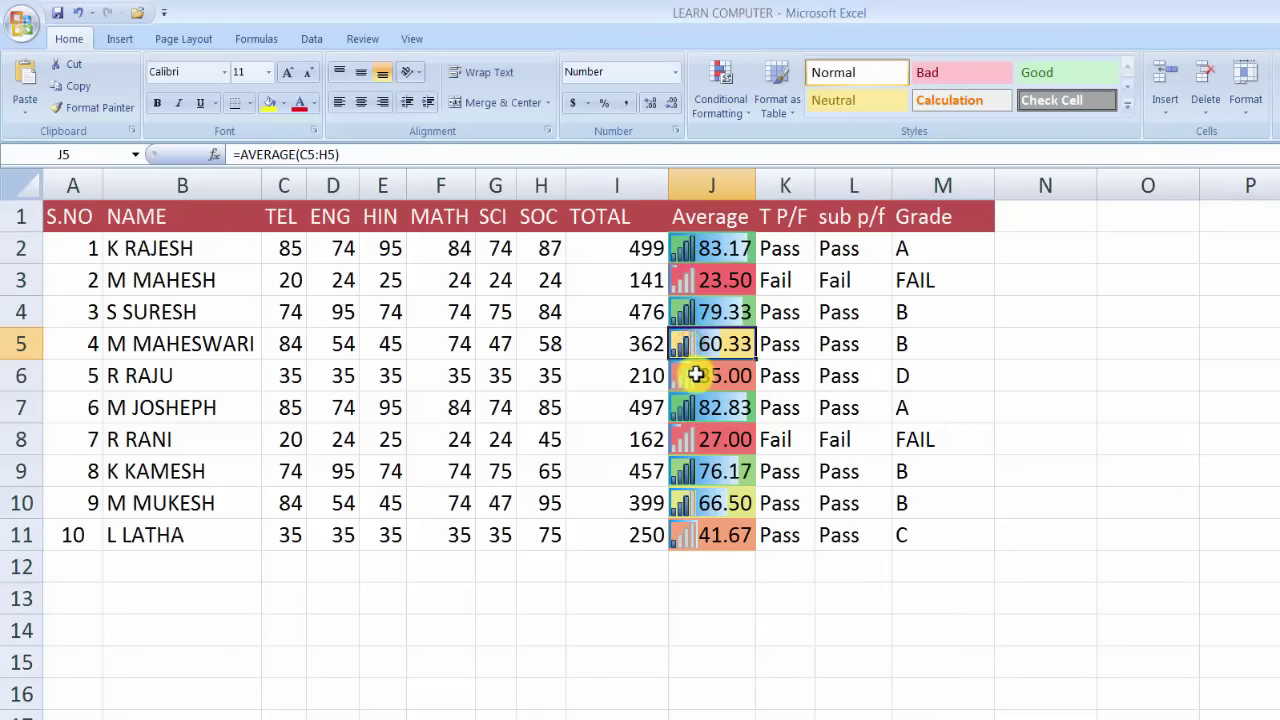
{"action": "left_click", "coordinate": [690, 407]}
{"action": "left_click", "coordinate": [690, 440]}
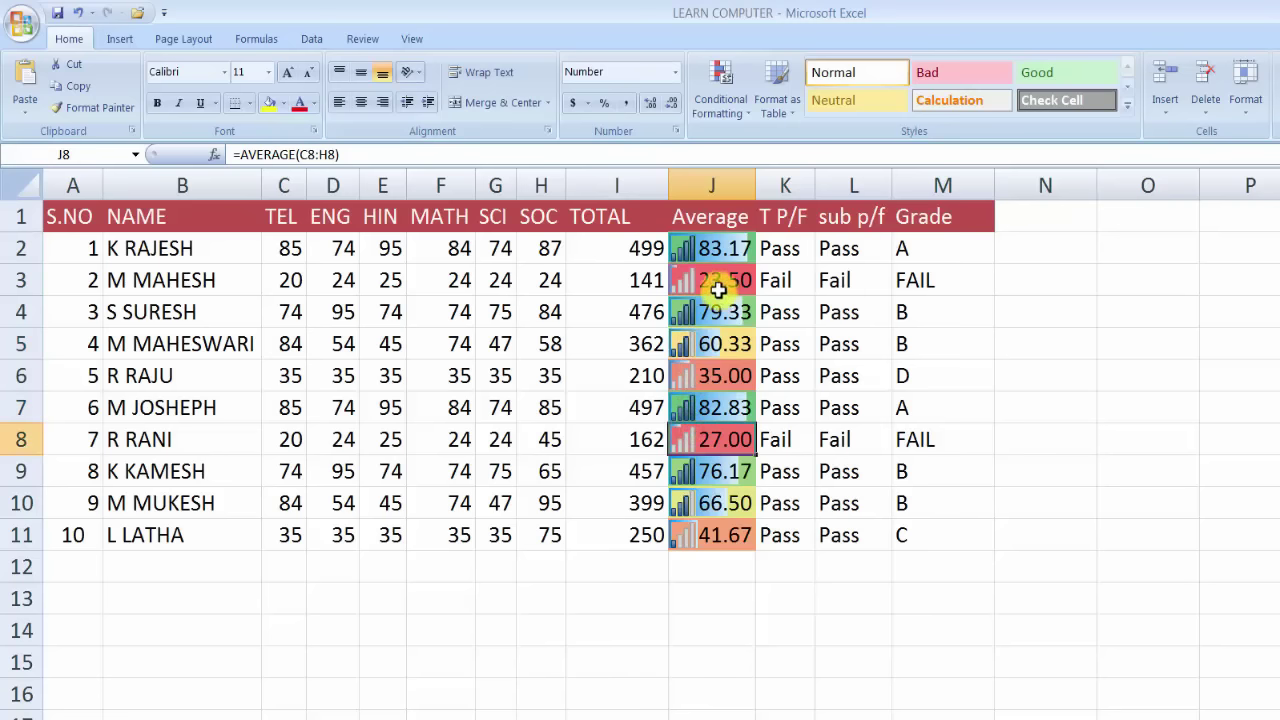
{"action": "left_click_drag", "start_coordinate": [700, 248], "coordinate": [695, 535]}
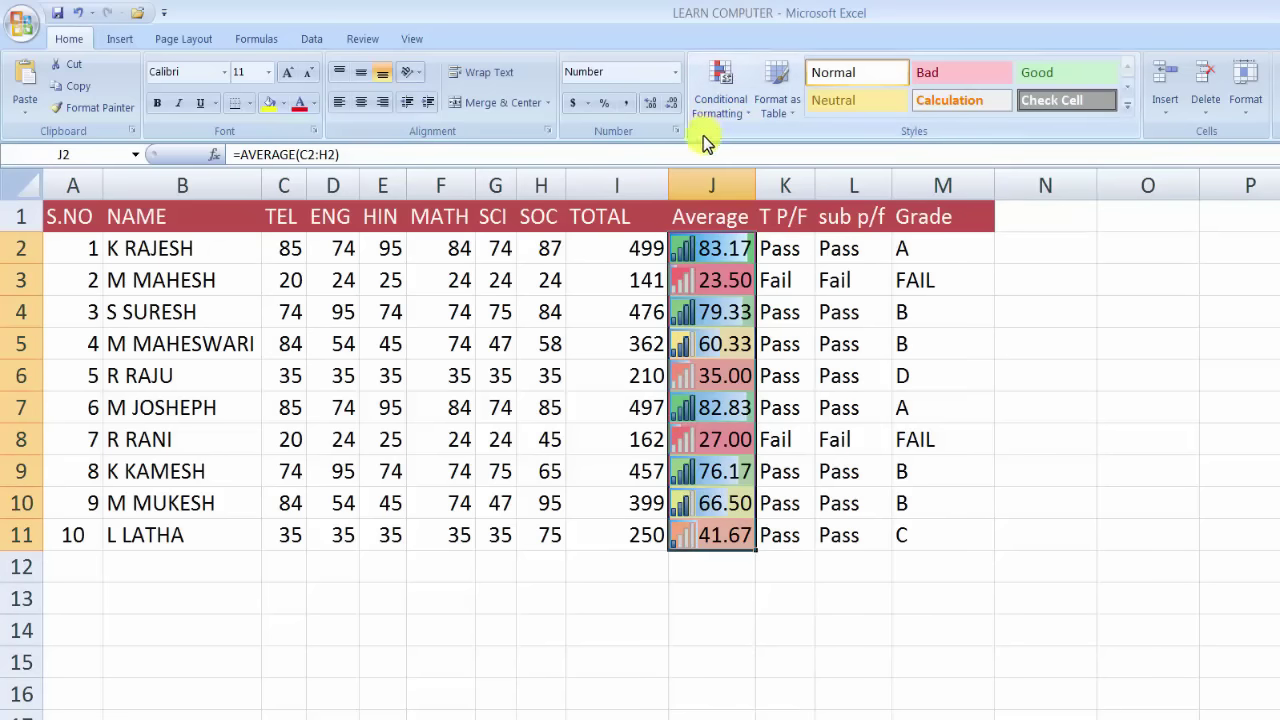
Step: Clear the data bars, colour scale and signal icons from the averages J2:J11
{"action": "left_click", "coordinate": [739, 113]}
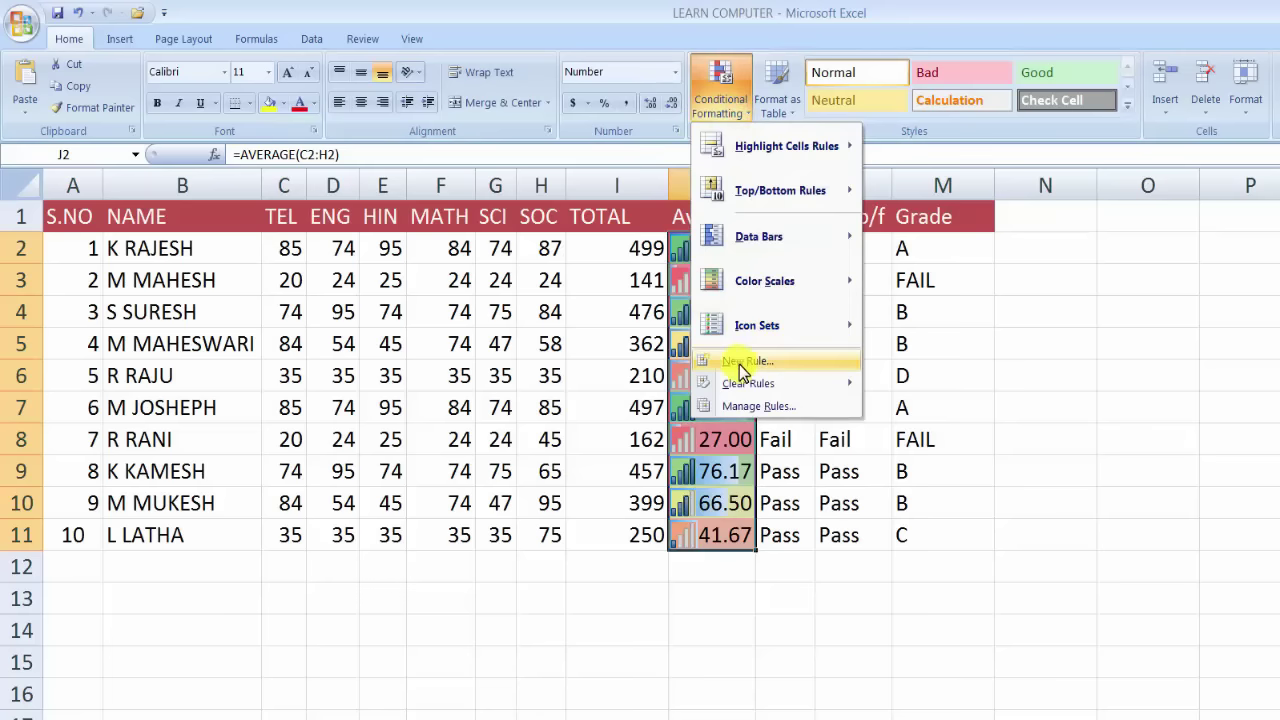
{"action": "mouse_move", "coordinate": [776, 383]}
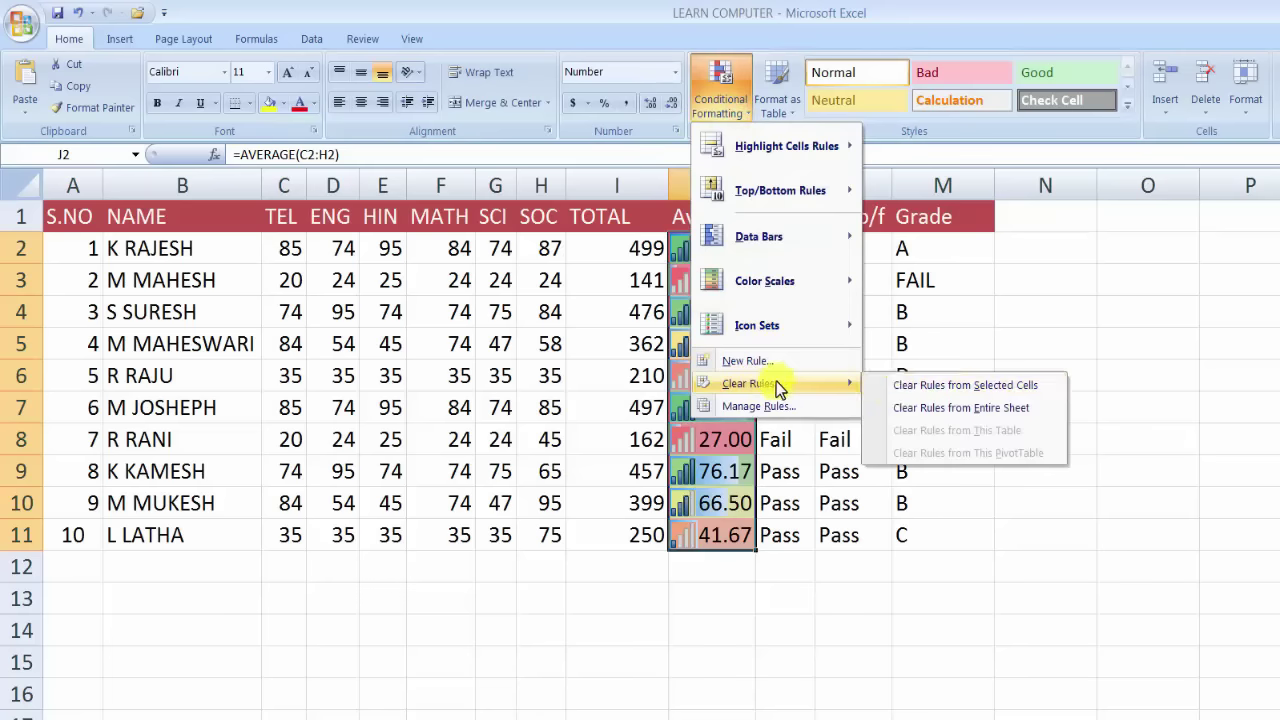
{"action": "left_click", "coordinate": [950, 390]}
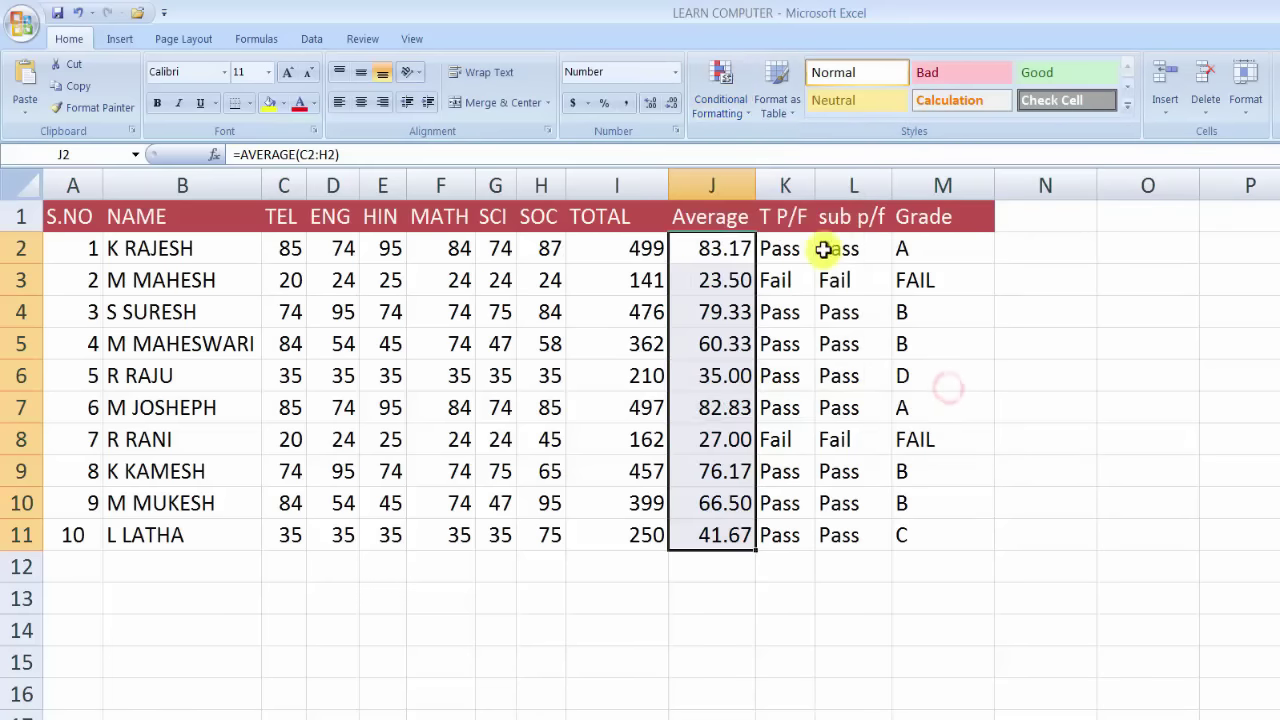
{"action": "left_click", "coordinate": [718, 115]}
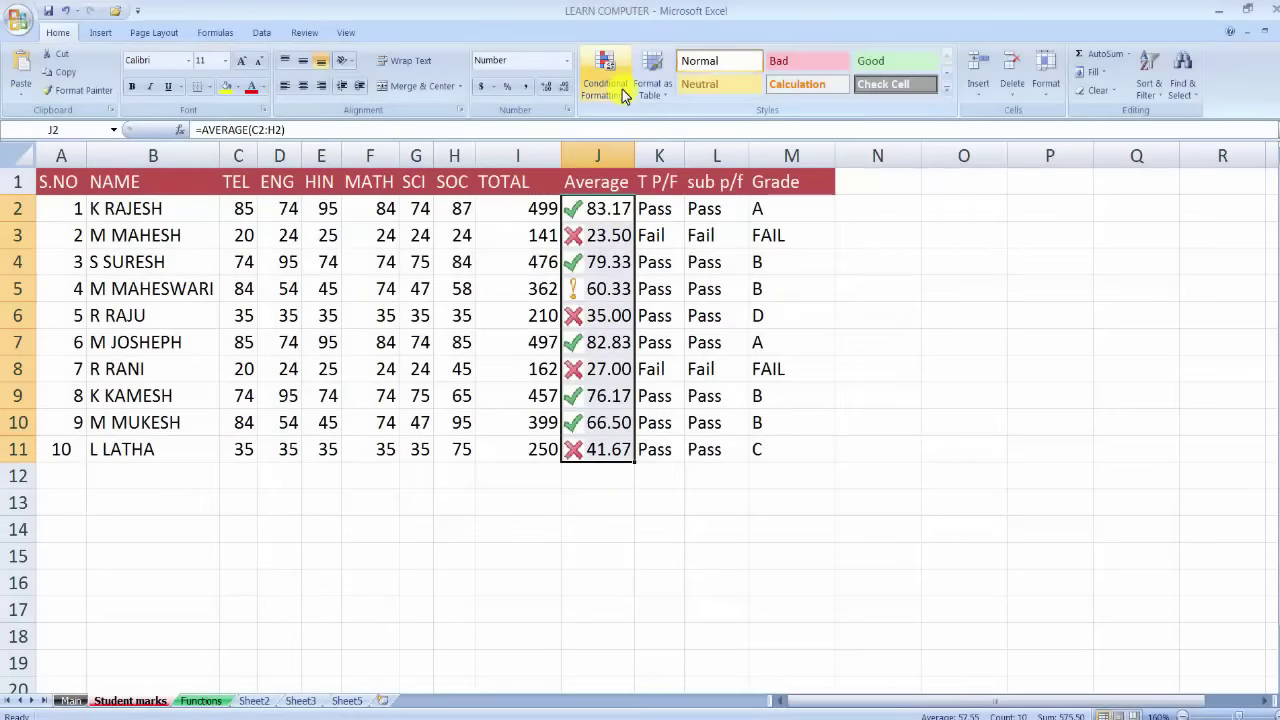
{"action": "left_click", "coordinate": [605, 78]}
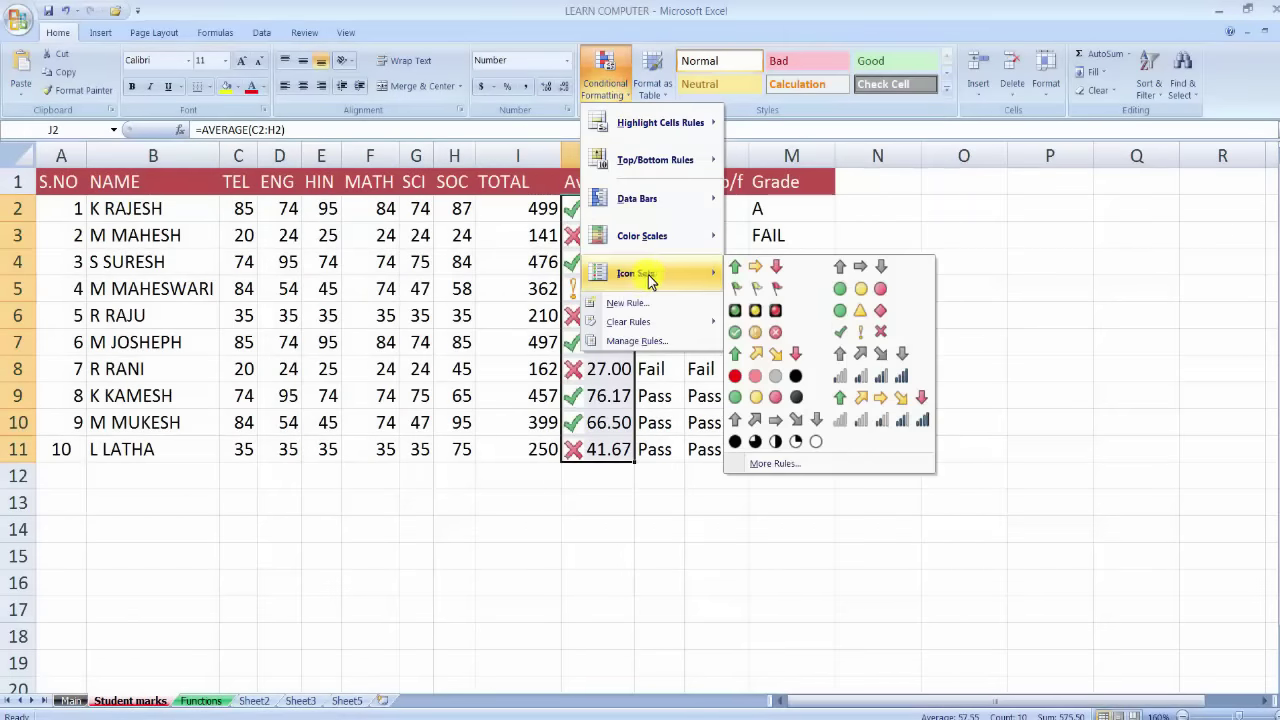
{"action": "mouse_move", "coordinate": [645, 323]}
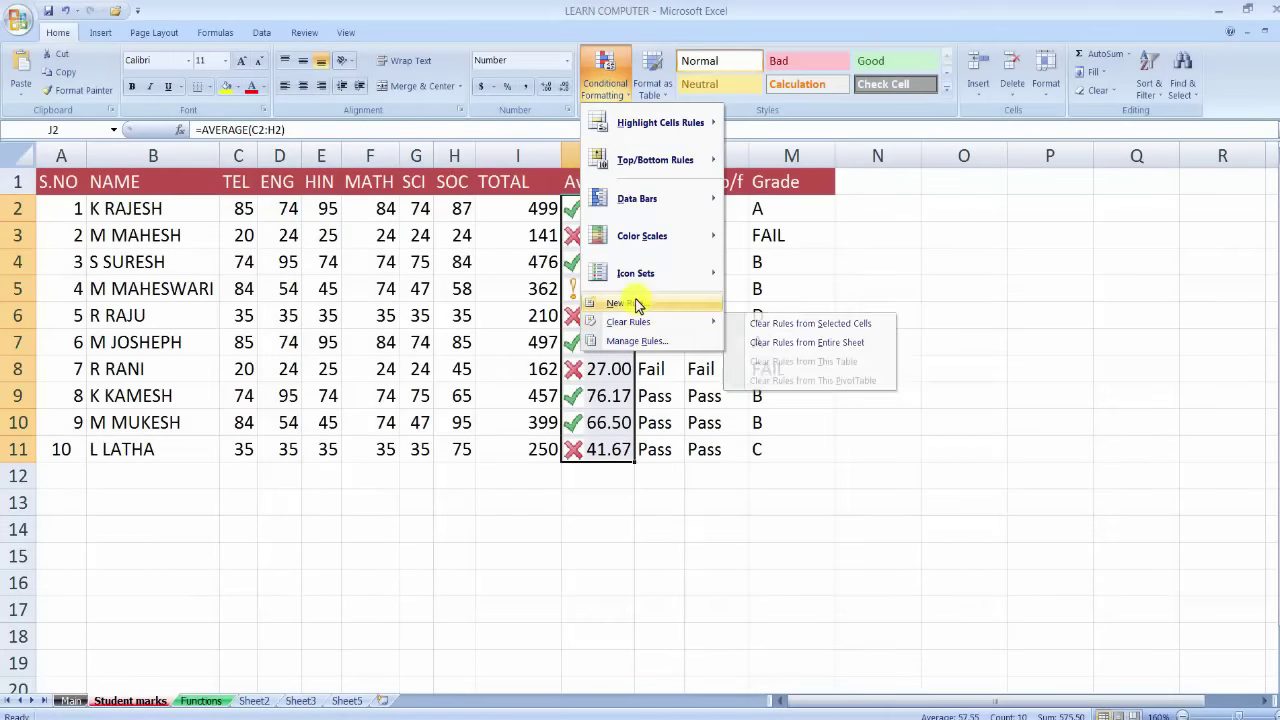
{"action": "left_click", "coordinate": [641, 310]}
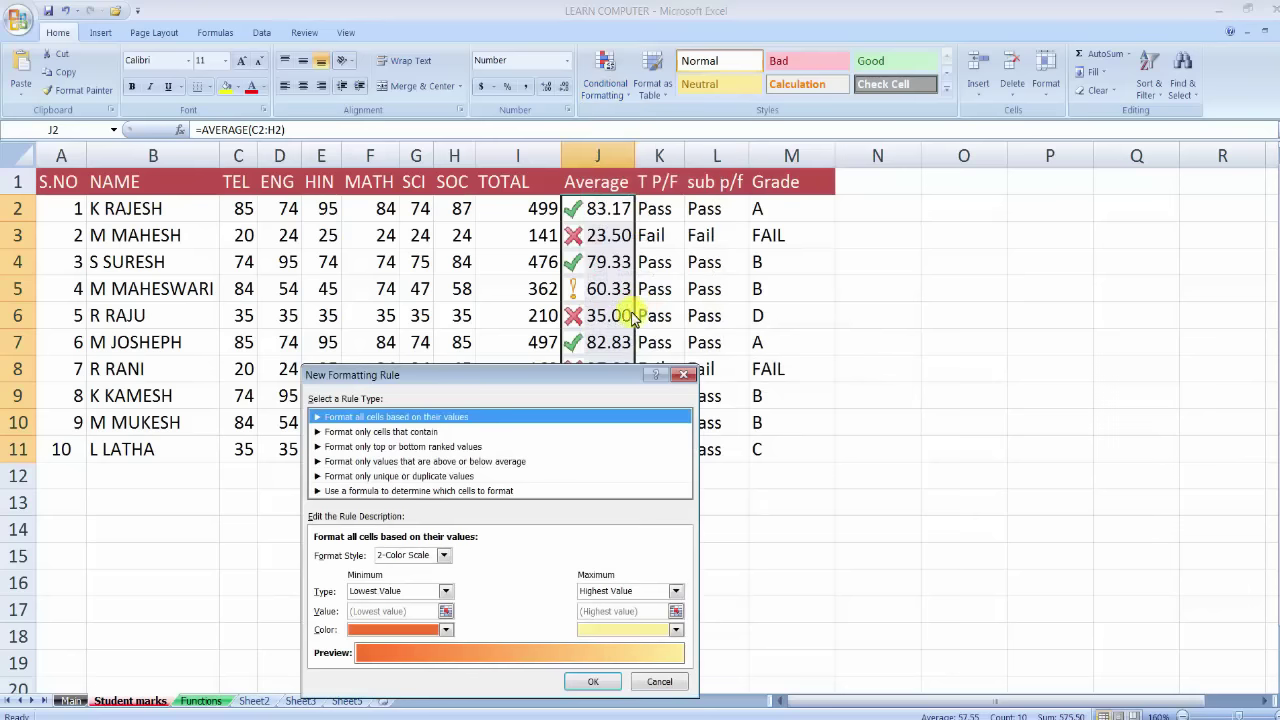
{"action": "left_click_drag", "start_coordinate": [422, 380], "coordinate": [337, 208]}
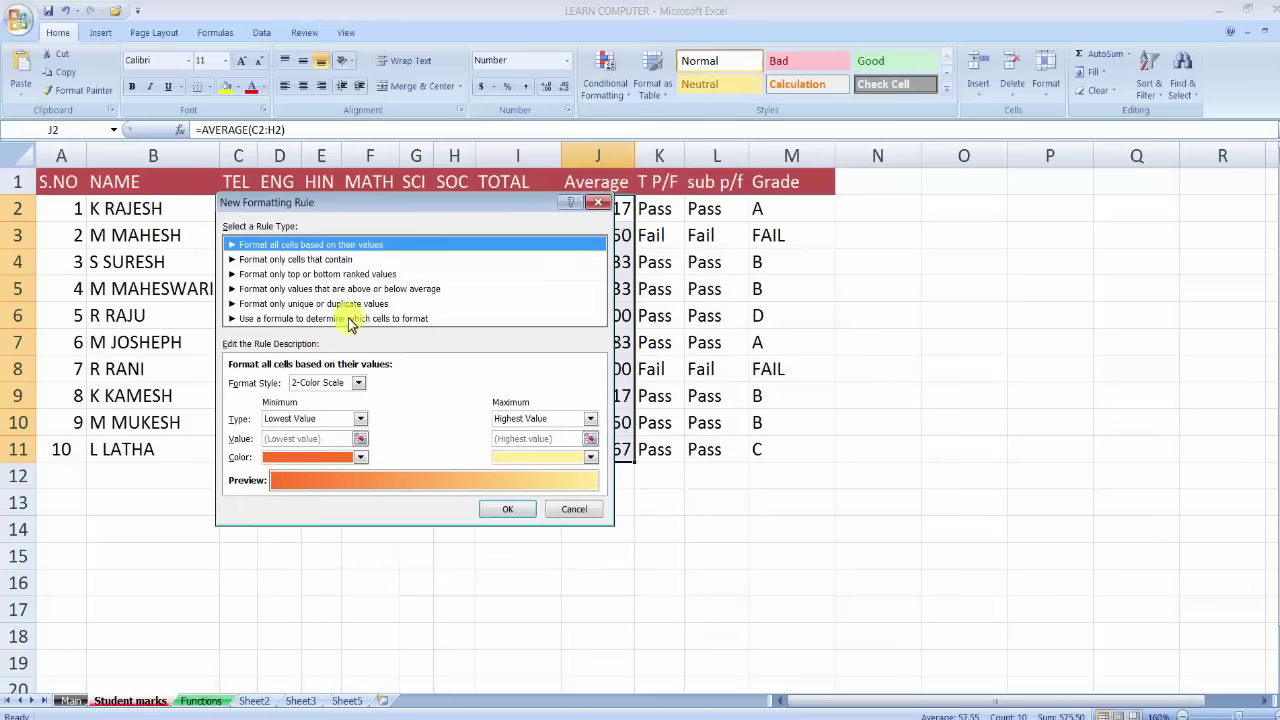
{"action": "left_click", "coordinate": [358, 384]}
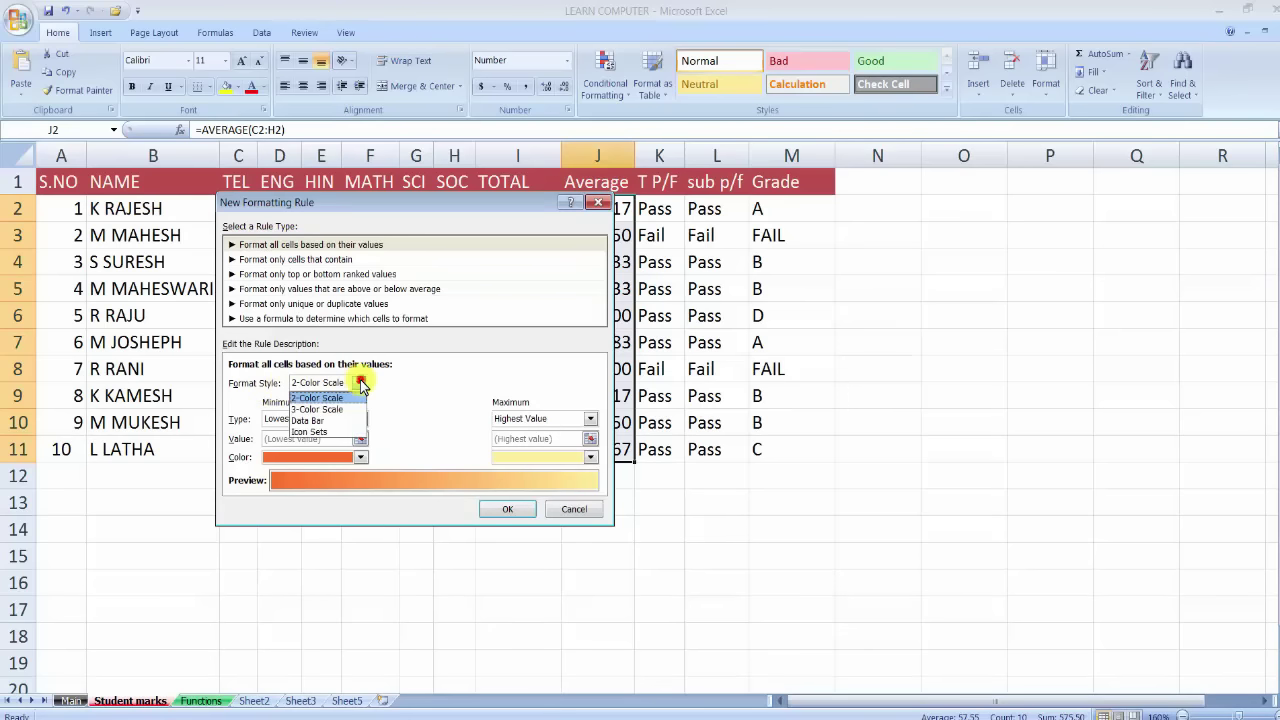
{"action": "left_click", "coordinate": [405, 377]}
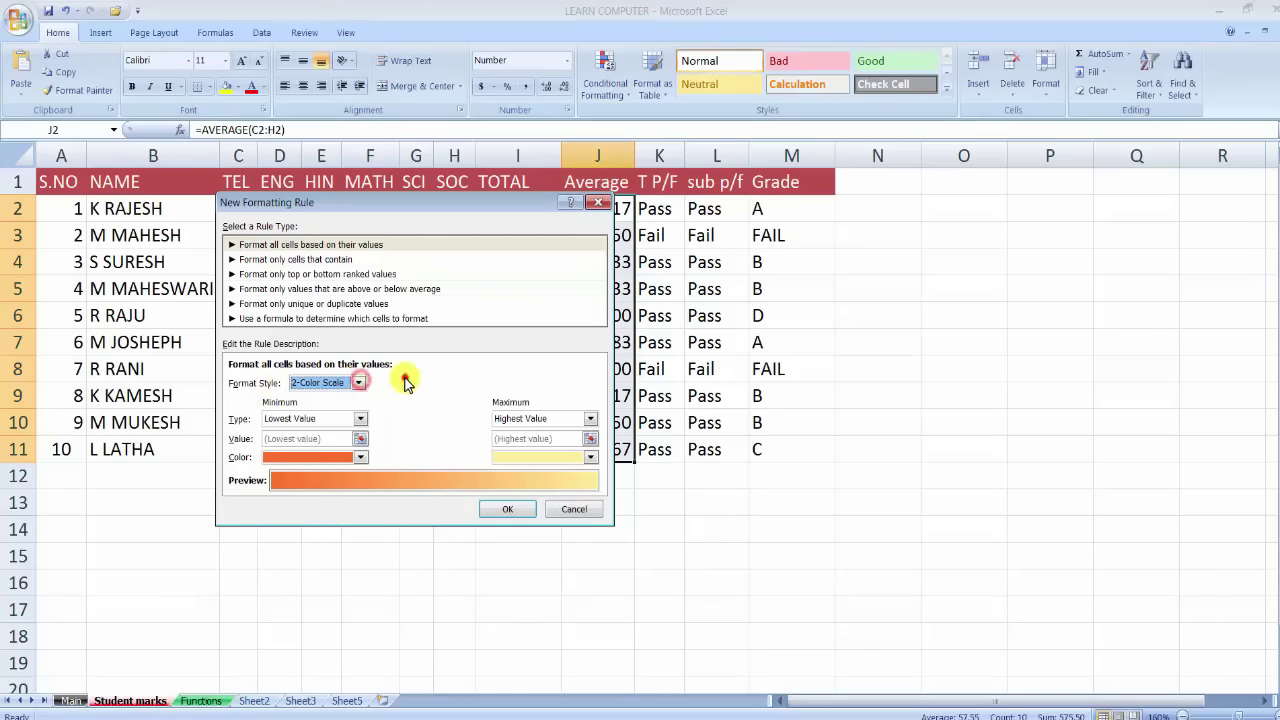
{"action": "left_click", "coordinate": [363, 420]}
{"action": "left_click", "coordinate": [362, 418]}
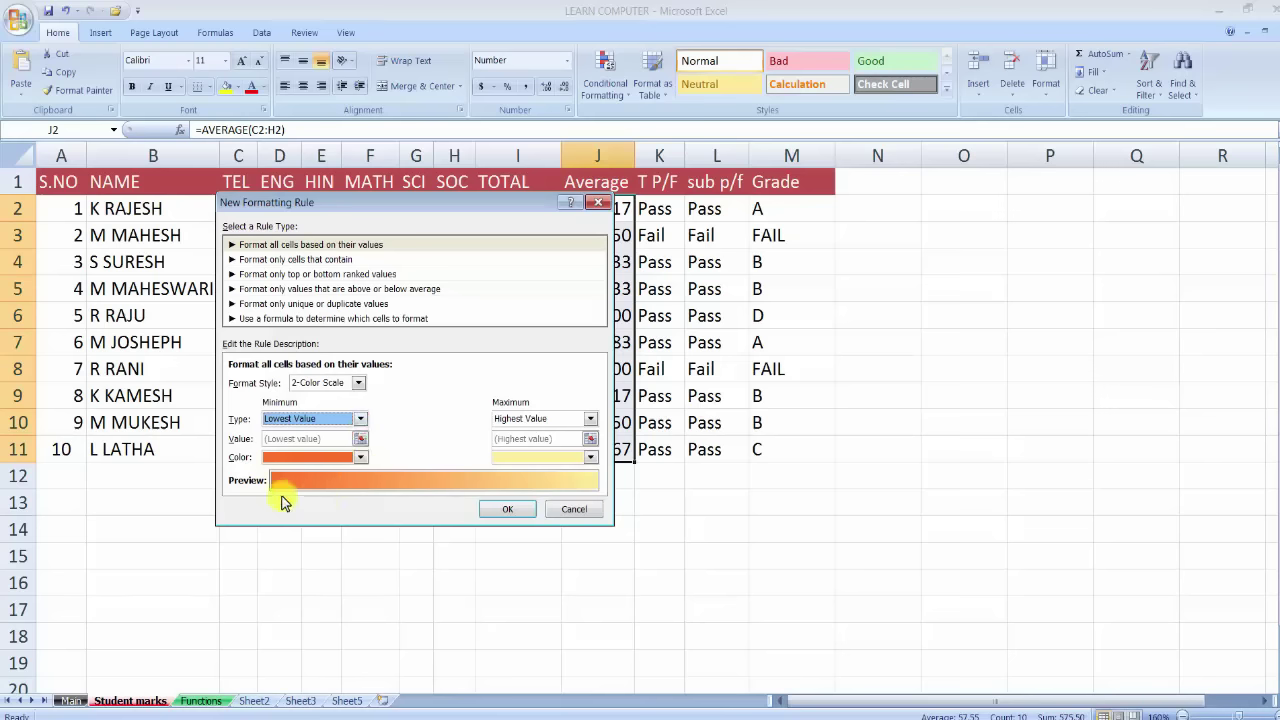
{"action": "left_click", "coordinate": [360, 457]}
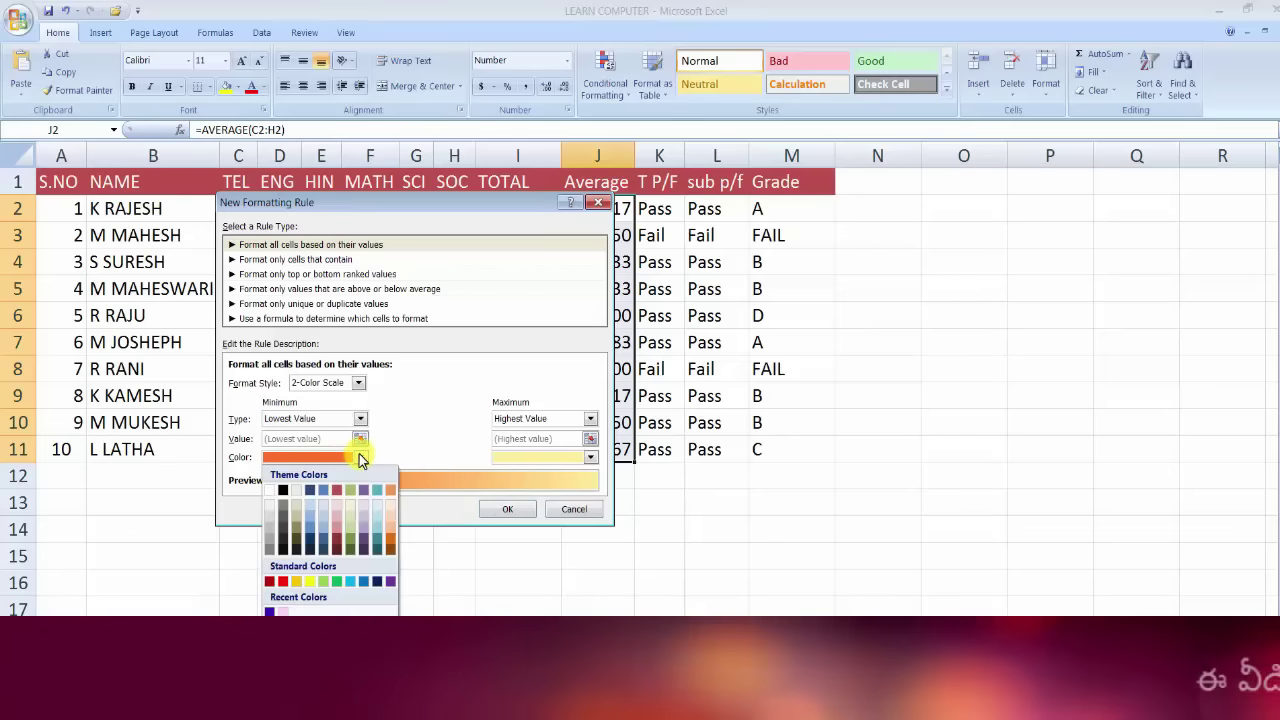
{"action": "left_click", "coordinate": [360, 457]}
{"action": "left_click", "coordinate": [589, 457]}
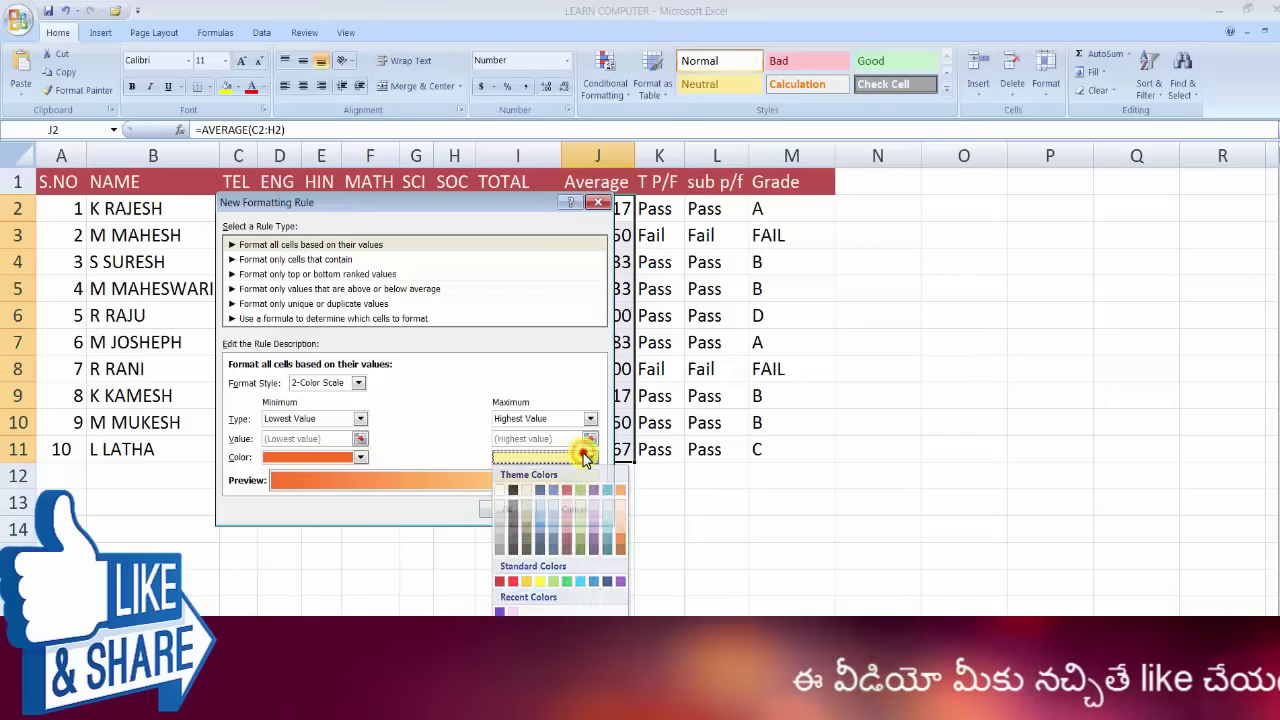
{"action": "left_click", "coordinate": [584, 455]}
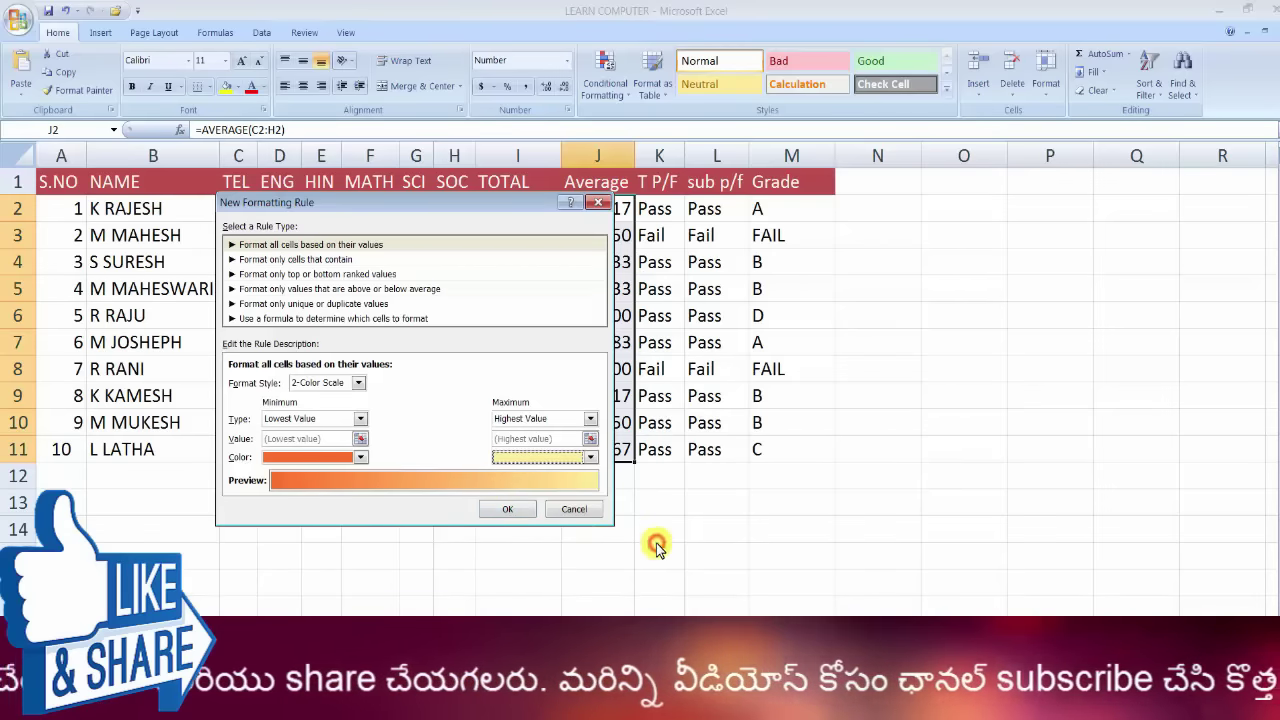
{"action": "left_click", "coordinate": [574, 509]}
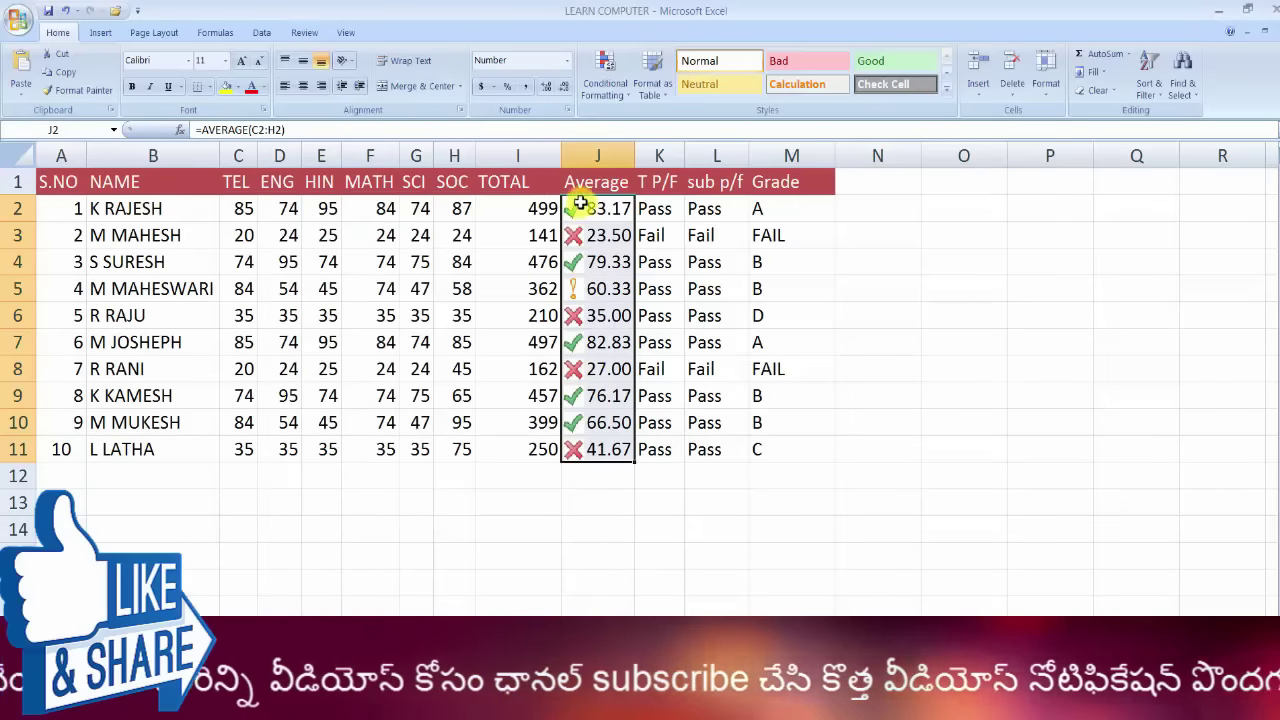
Step: Clear the tick, exclamation and cross icon rules from the Average cells J2:J11
{"action": "left_click", "coordinate": [604, 80]}
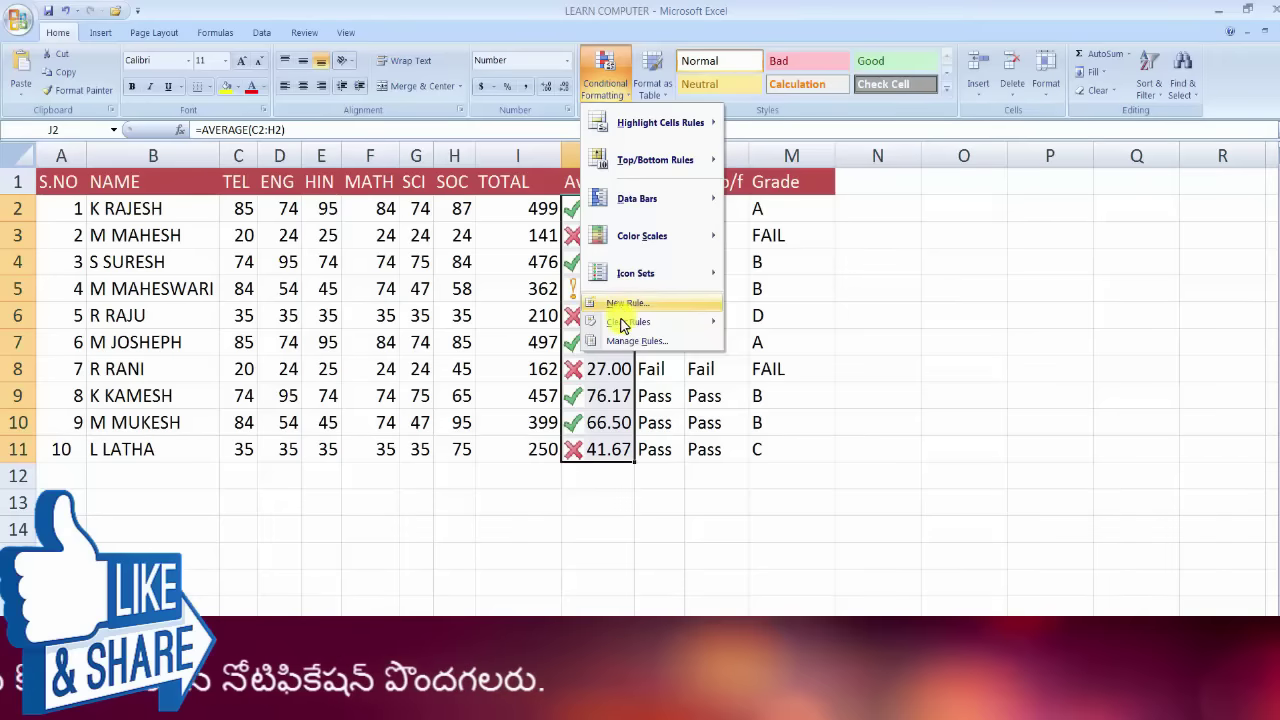
{"action": "mouse_move", "coordinate": [640, 321]}
{"action": "left_click", "coordinate": [780, 324]}
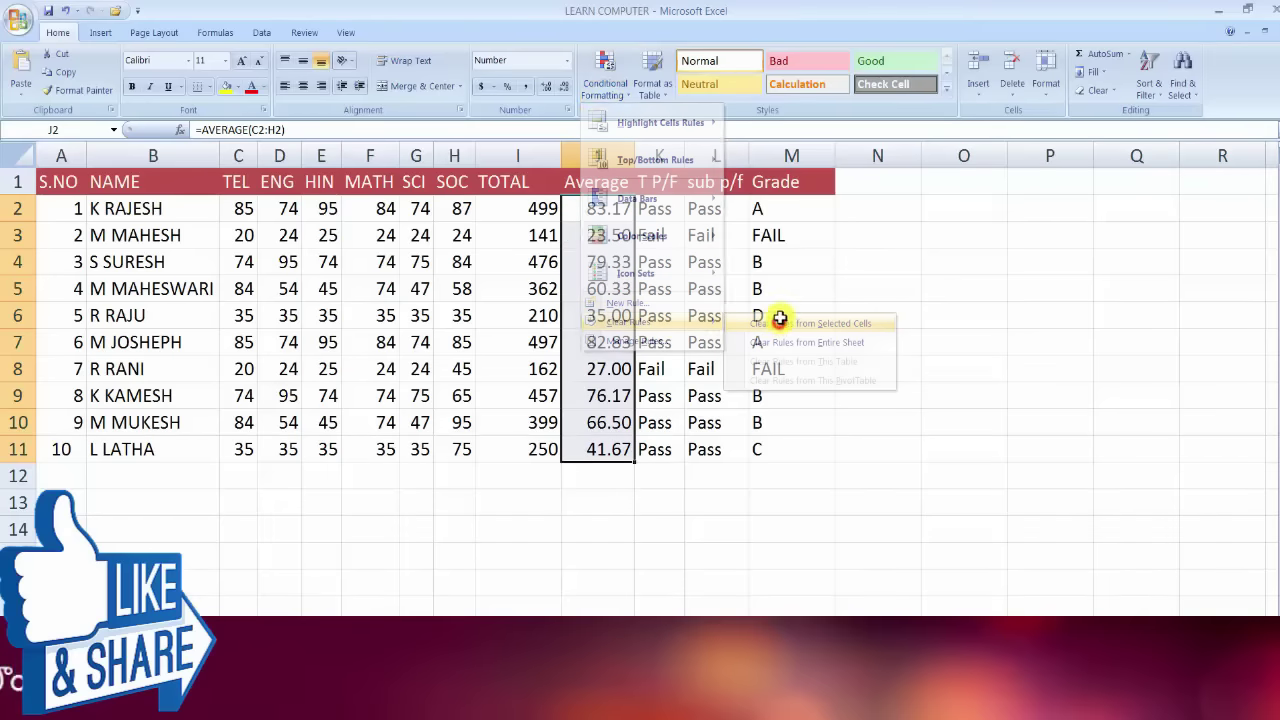
Step: Pick the AutoSum topic, then return to the Student marks sheet
{"action": "left_click", "coordinate": [445, 447]}
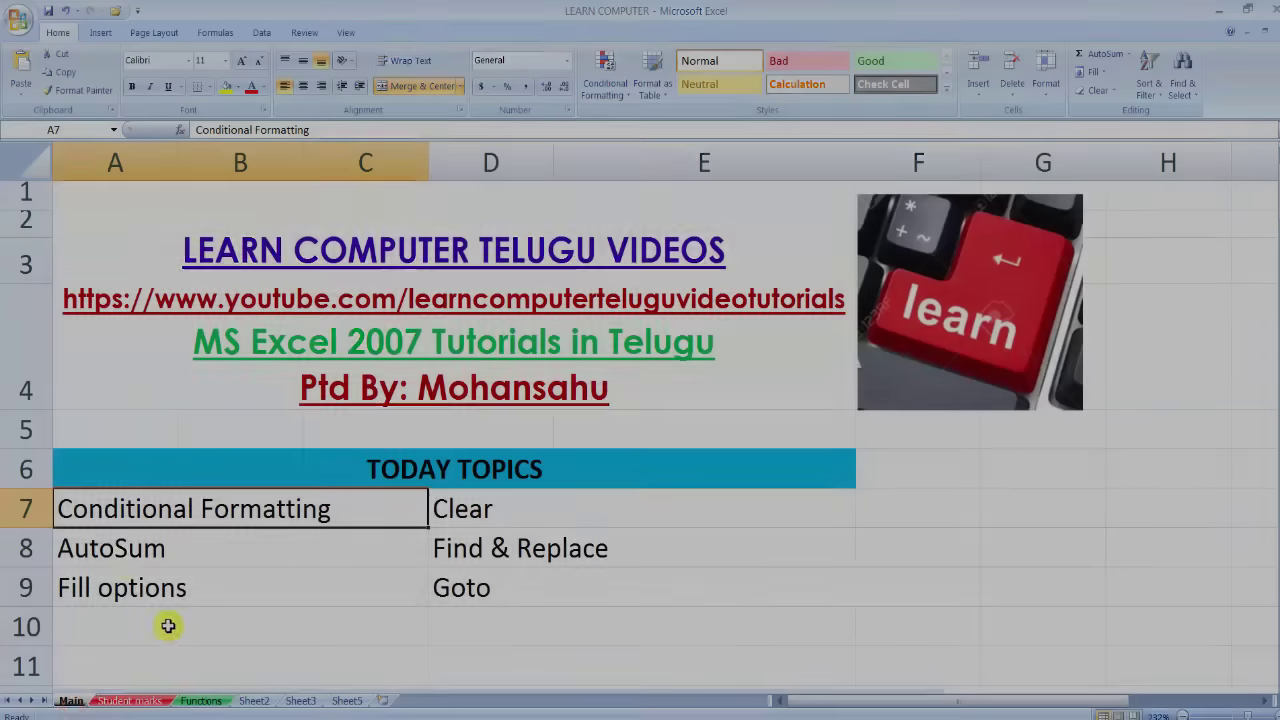
{"action": "left_click", "coordinate": [143, 554]}
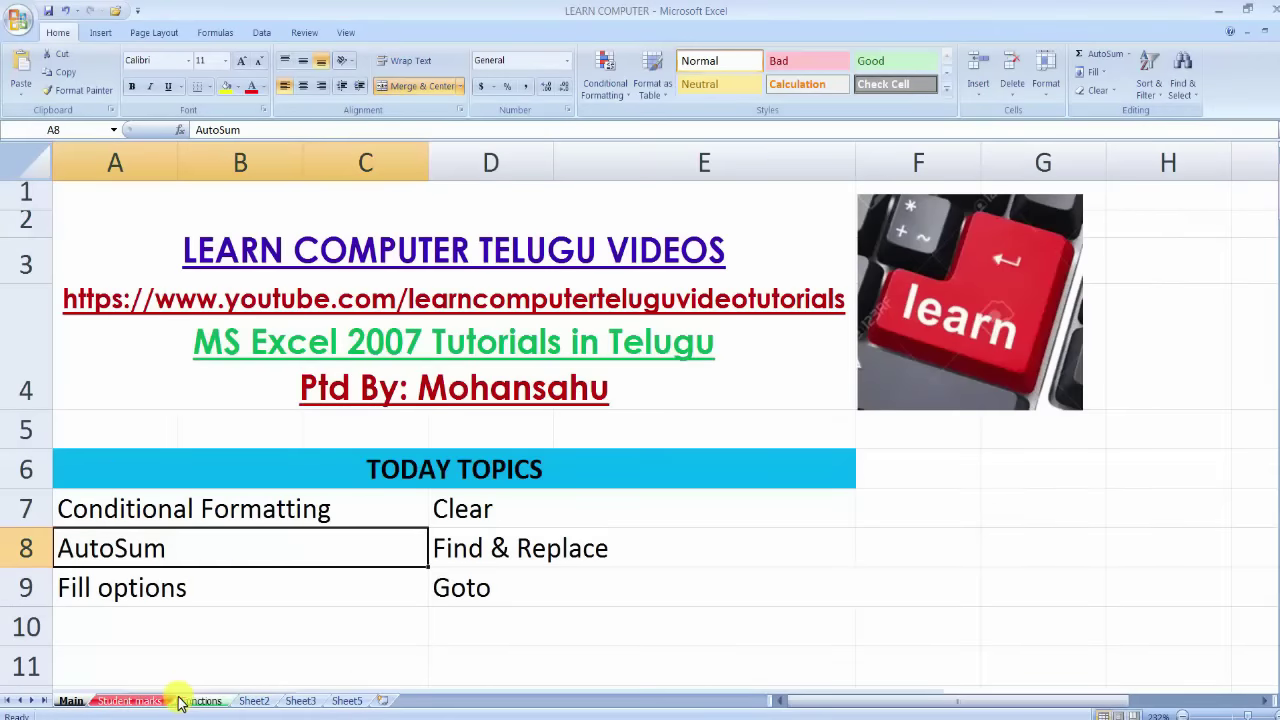
{"action": "left_click", "coordinate": [158, 700]}
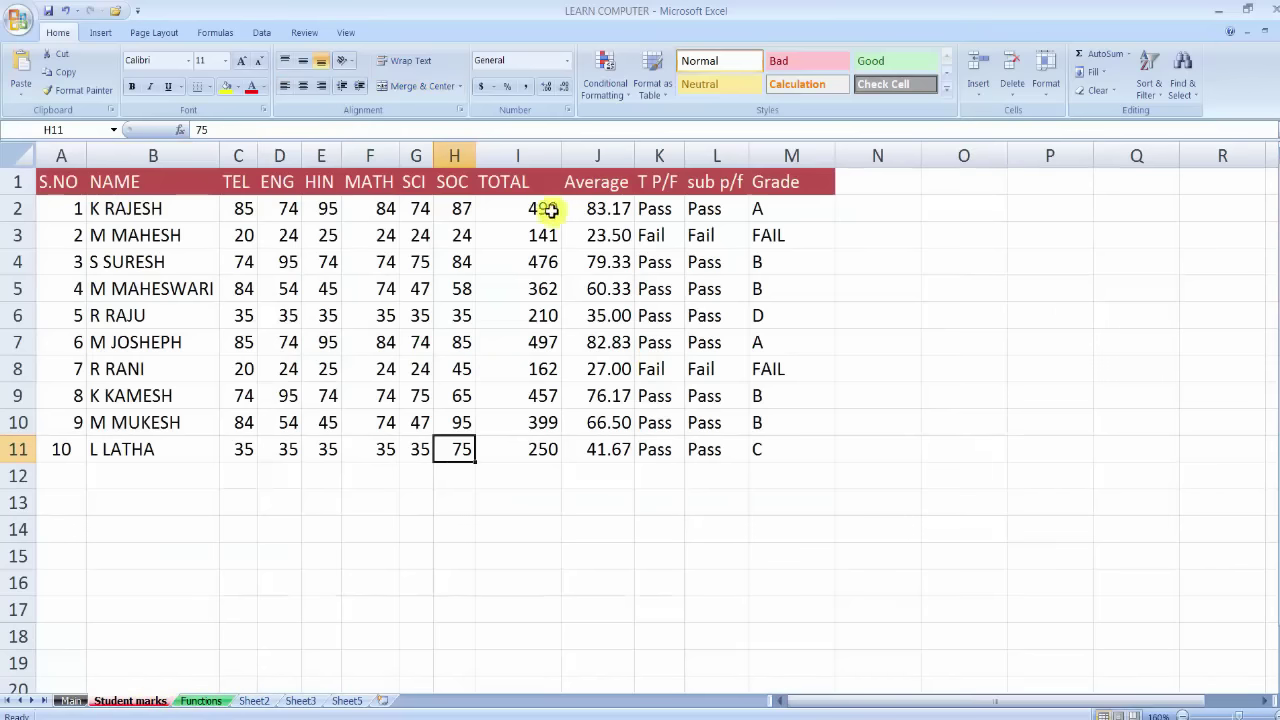
Step: Delete the values in the TOTAL (I2:I11) and Average (J2:J11) columns
{"action": "left_click_drag", "start_coordinate": [551, 211], "coordinate": [555, 441]}
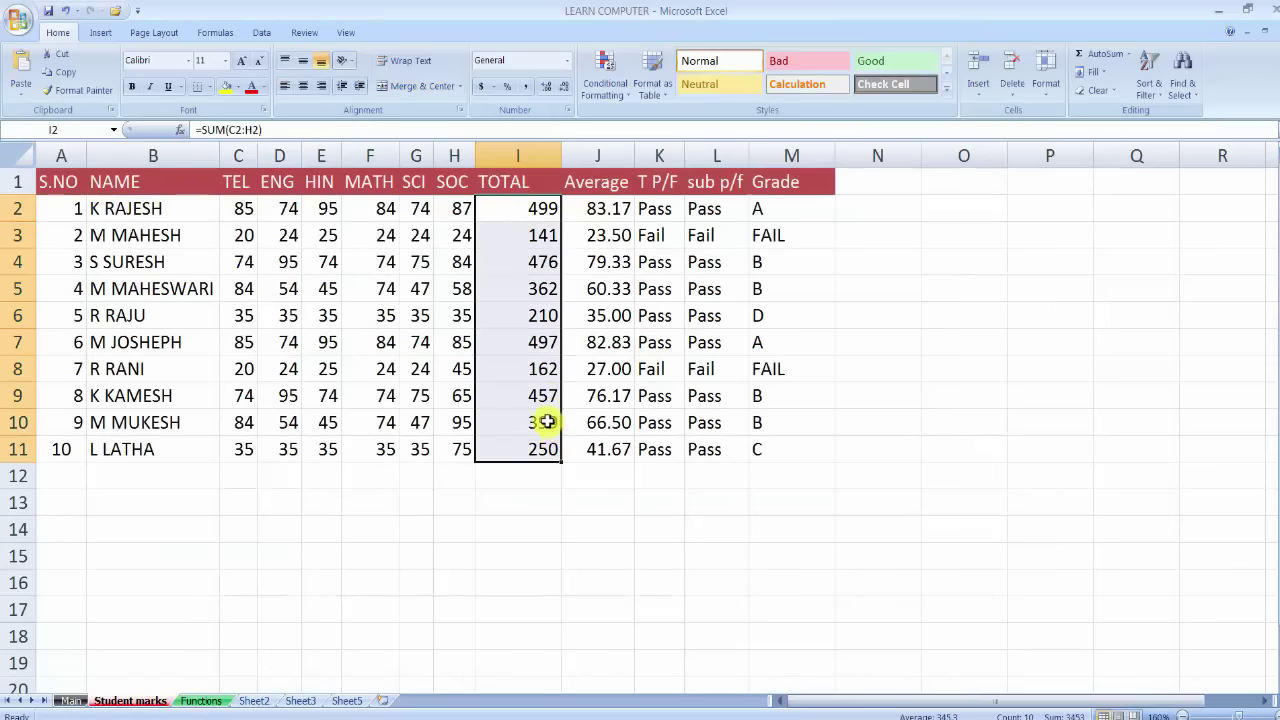
{"action": "key", "text": "Delete"}
{"action": "left_click_drag", "start_coordinate": [600, 212], "coordinate": [580, 440]}
{"action": "key", "text": "Delete"}
Step: Enter =SUM(C2:H2) in I2 with AutoSum and fill it down to I11
{"action": "left_click", "coordinate": [516, 211]}
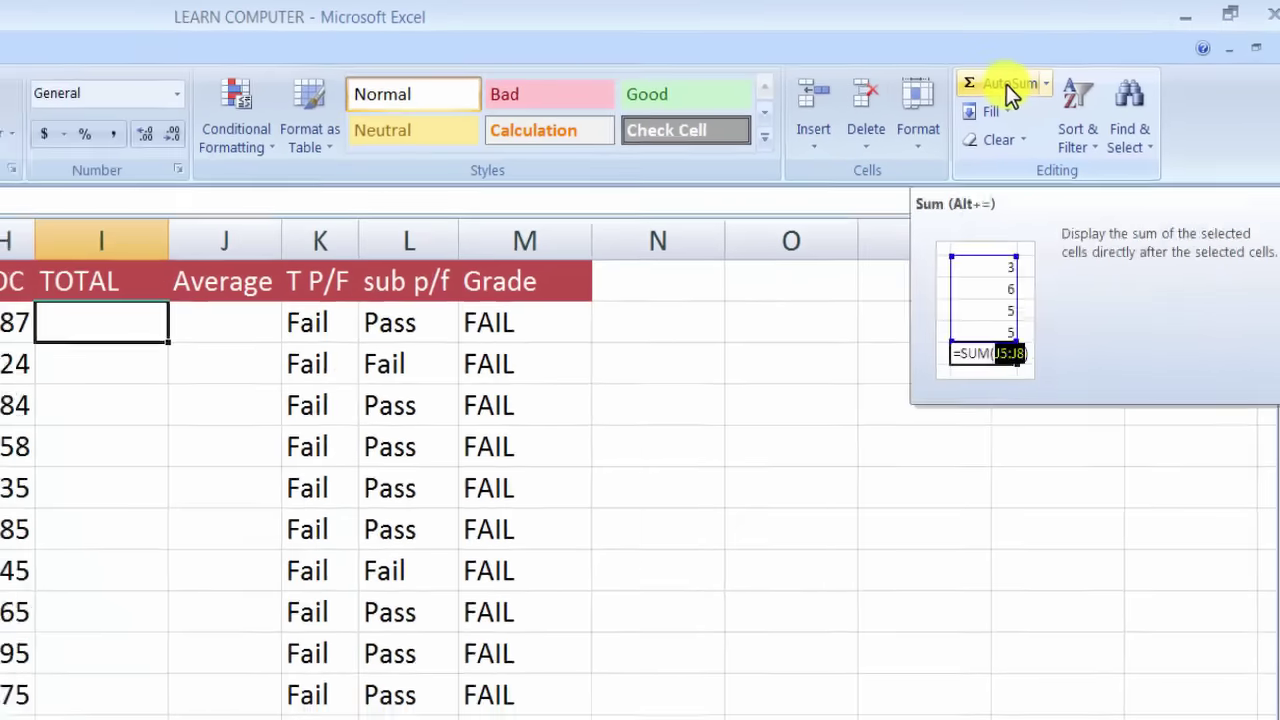
{"action": "left_click", "coordinate": [1006, 84]}
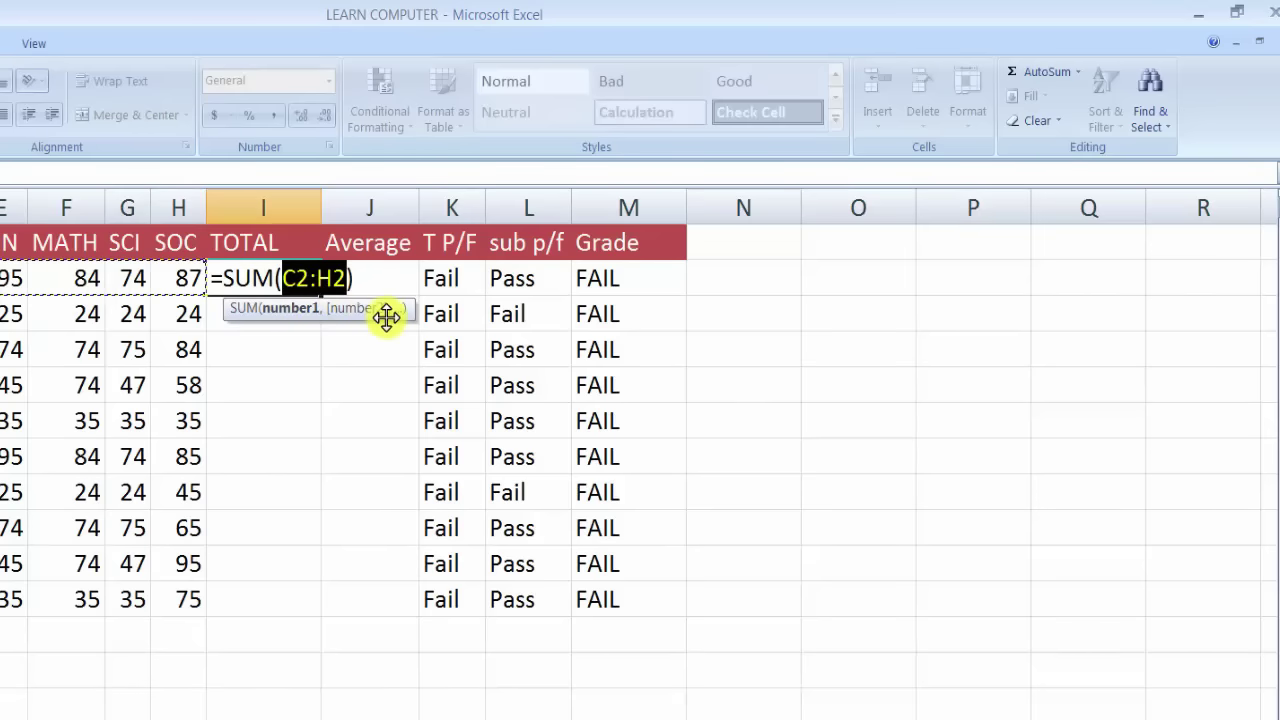
{"action": "key", "text": "Return"}
{"action": "left_click", "coordinate": [300, 280]}
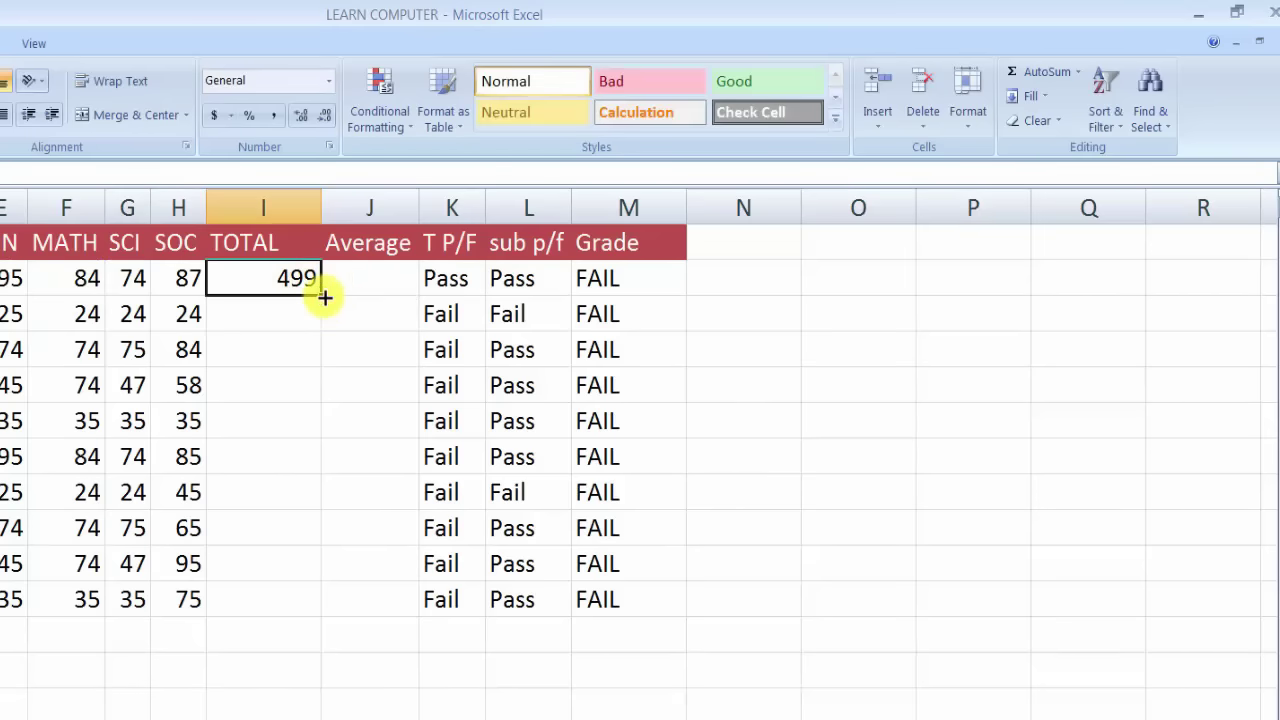
{"action": "double_click", "coordinate": [320, 294]}
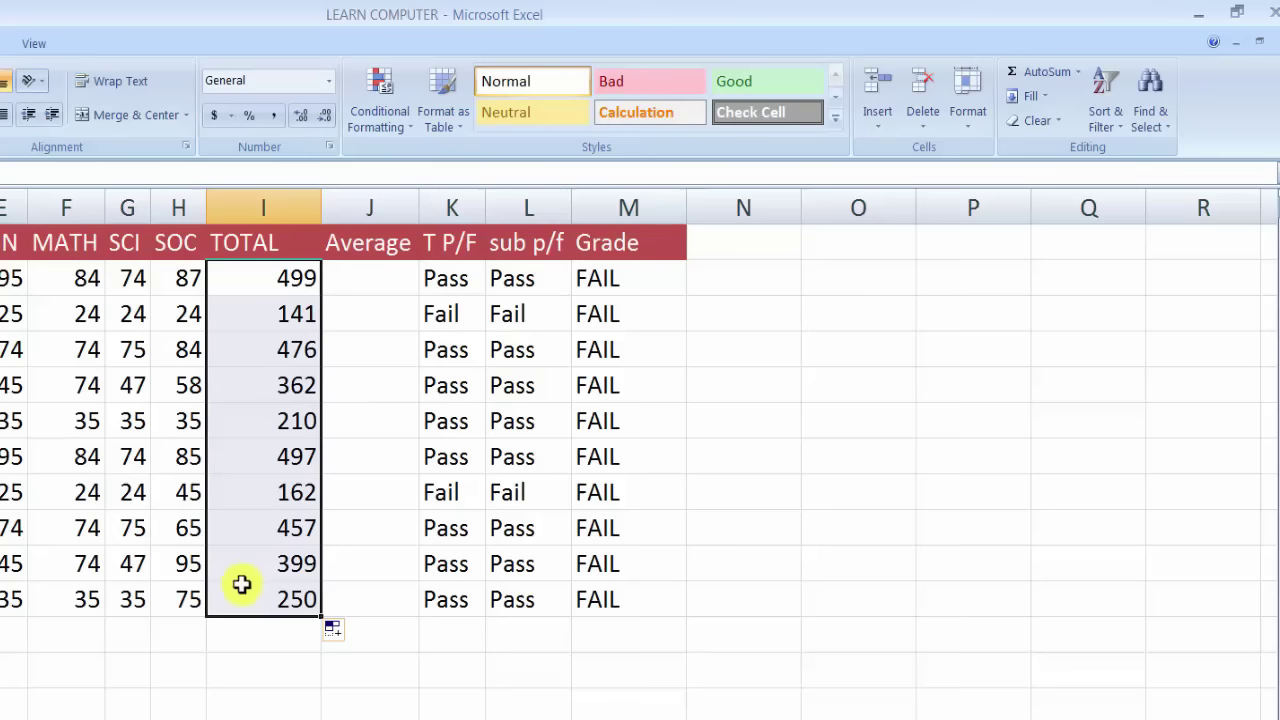
{"action": "left_click", "coordinate": [364, 281]}
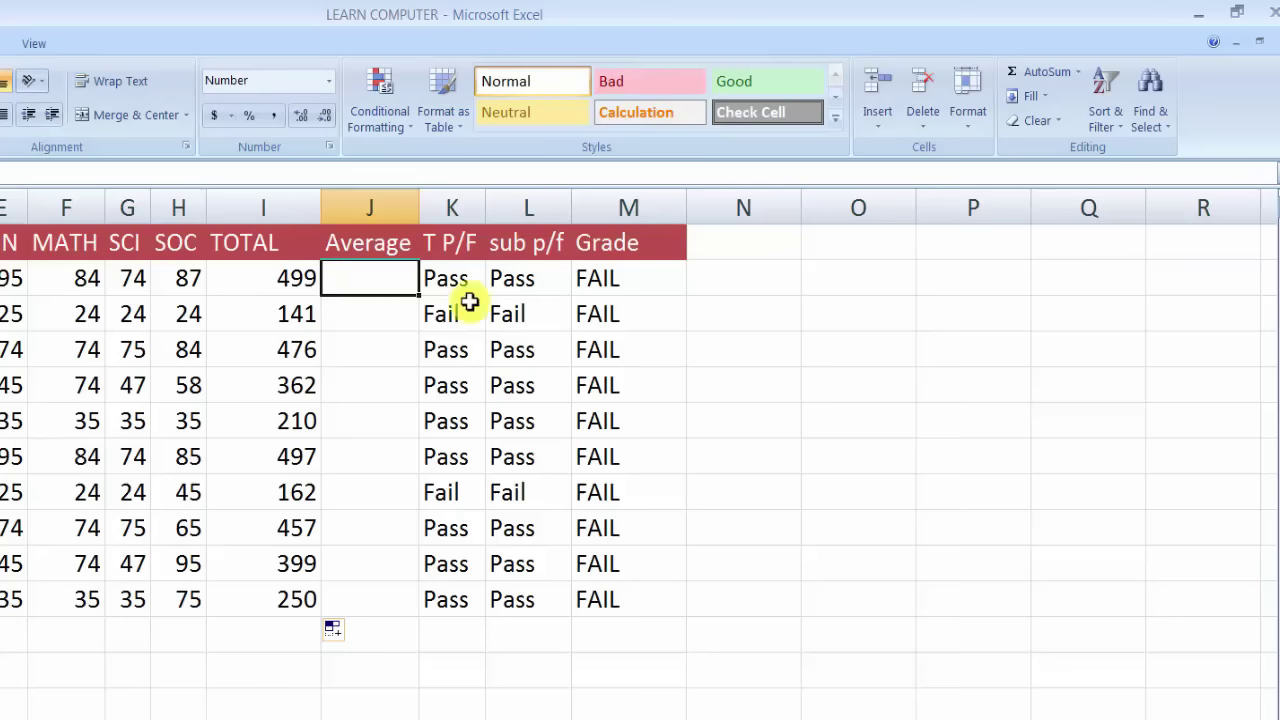
Step: Insert an AVERAGE formula in J2, correct its range to C2:H2, and fill it down to J11
{"action": "left_click", "coordinate": [1082, 82]}
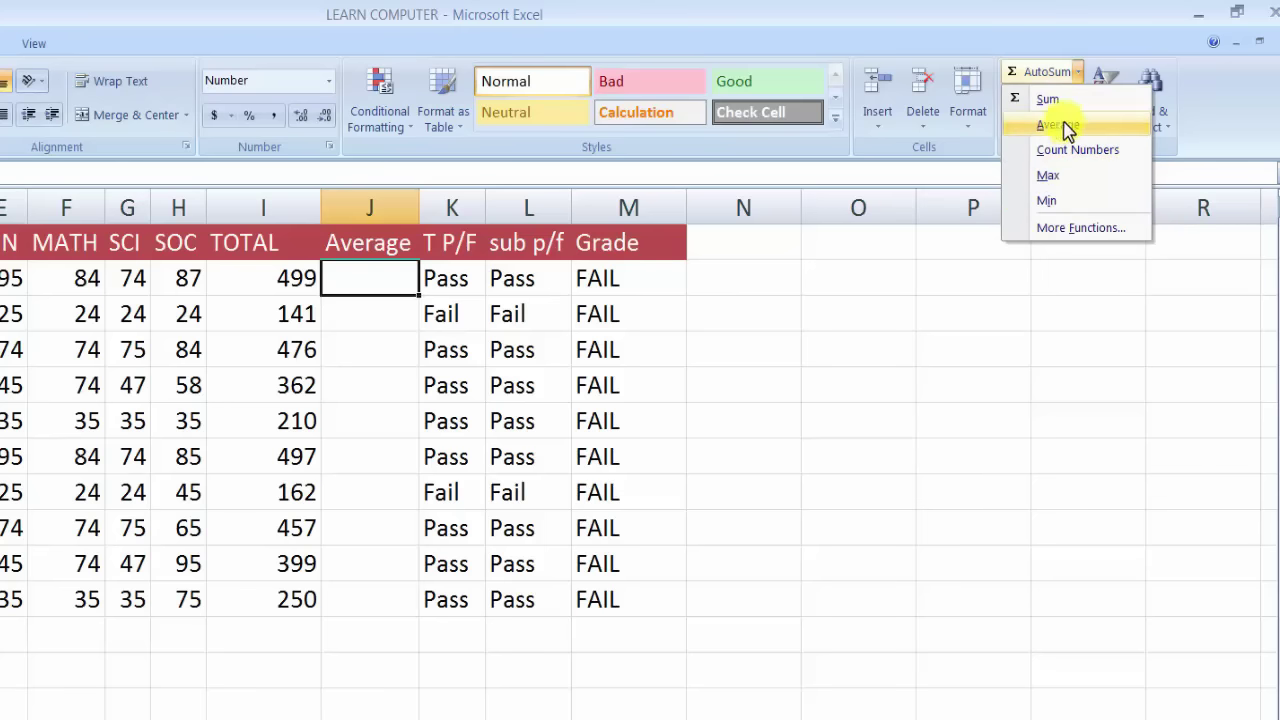
{"action": "left_click", "coordinate": [1060, 127]}
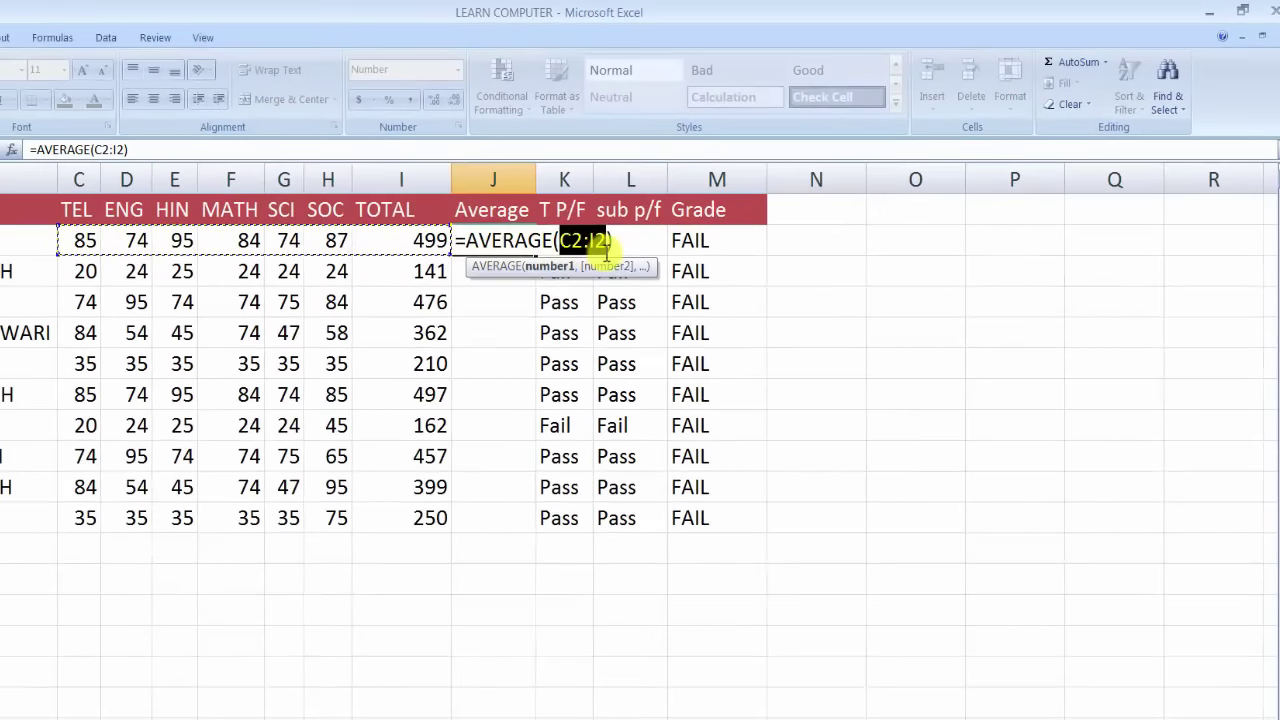
{"action": "key", "text": "Return"}
{"action": "left_click", "coordinate": [481, 240]}
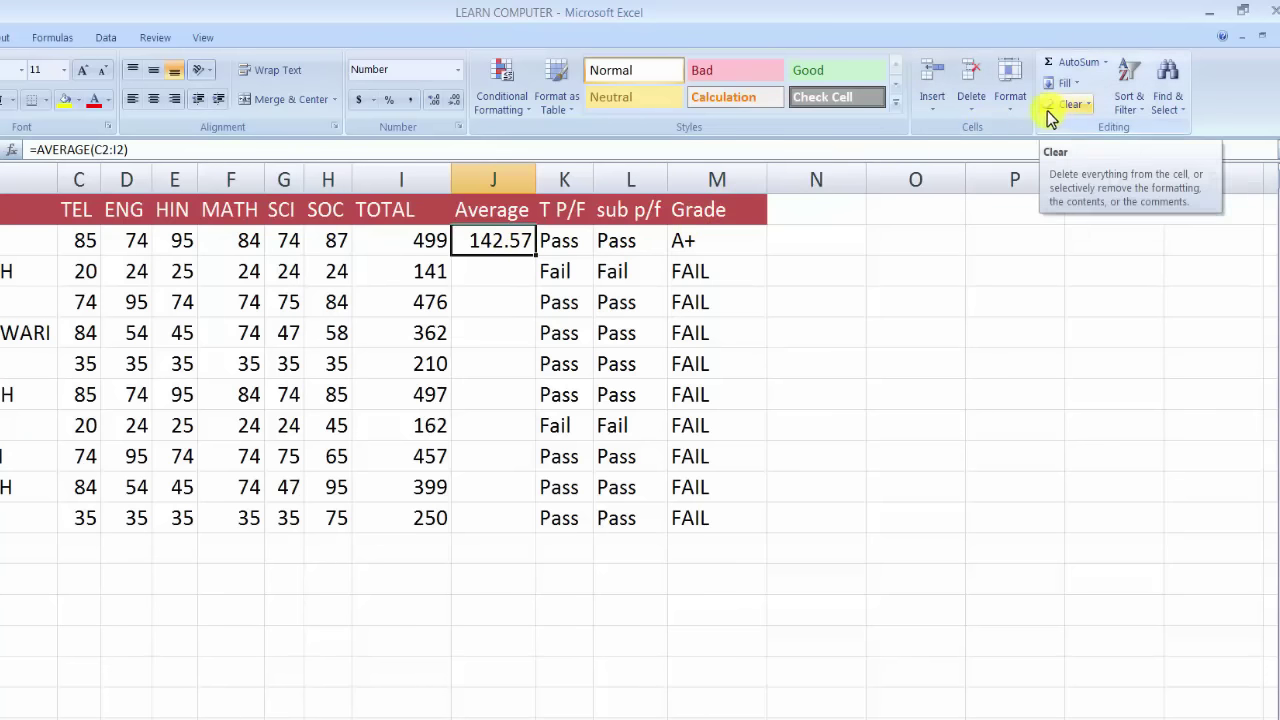
{"action": "double_click", "coordinate": [493, 240]}
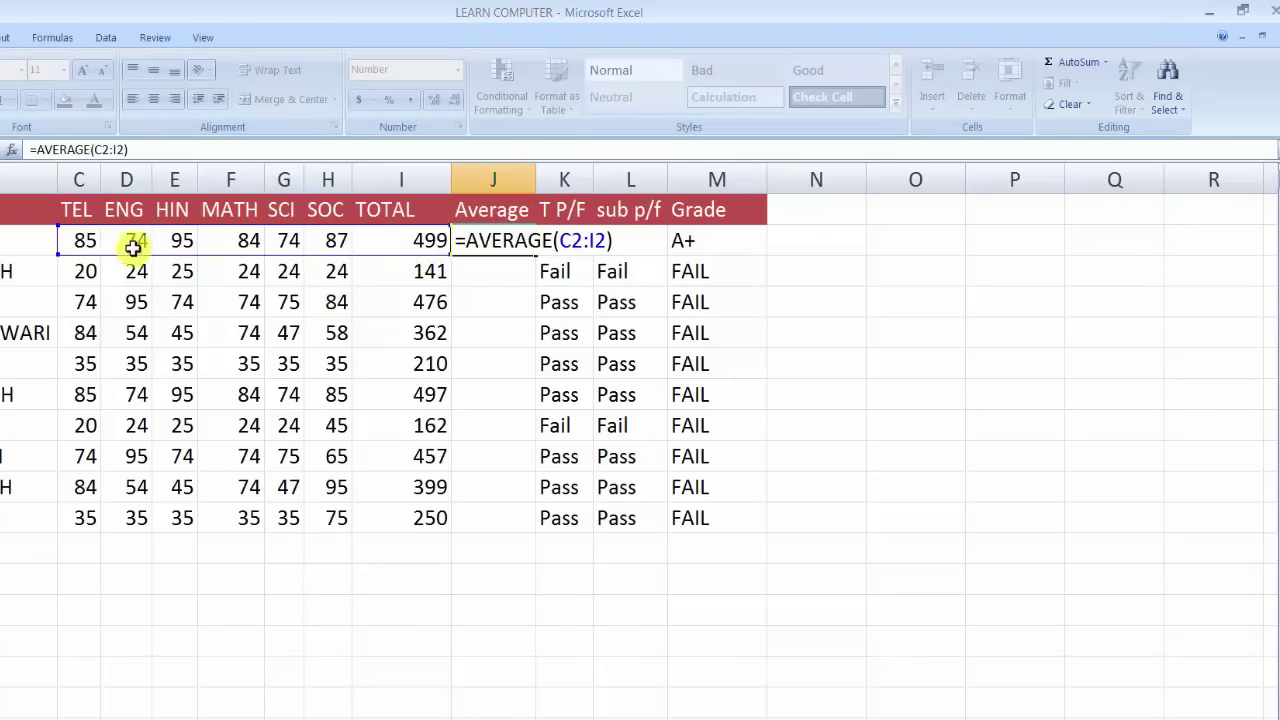
{"action": "left_click_drag", "start_coordinate": [88, 240], "coordinate": [331, 240]}
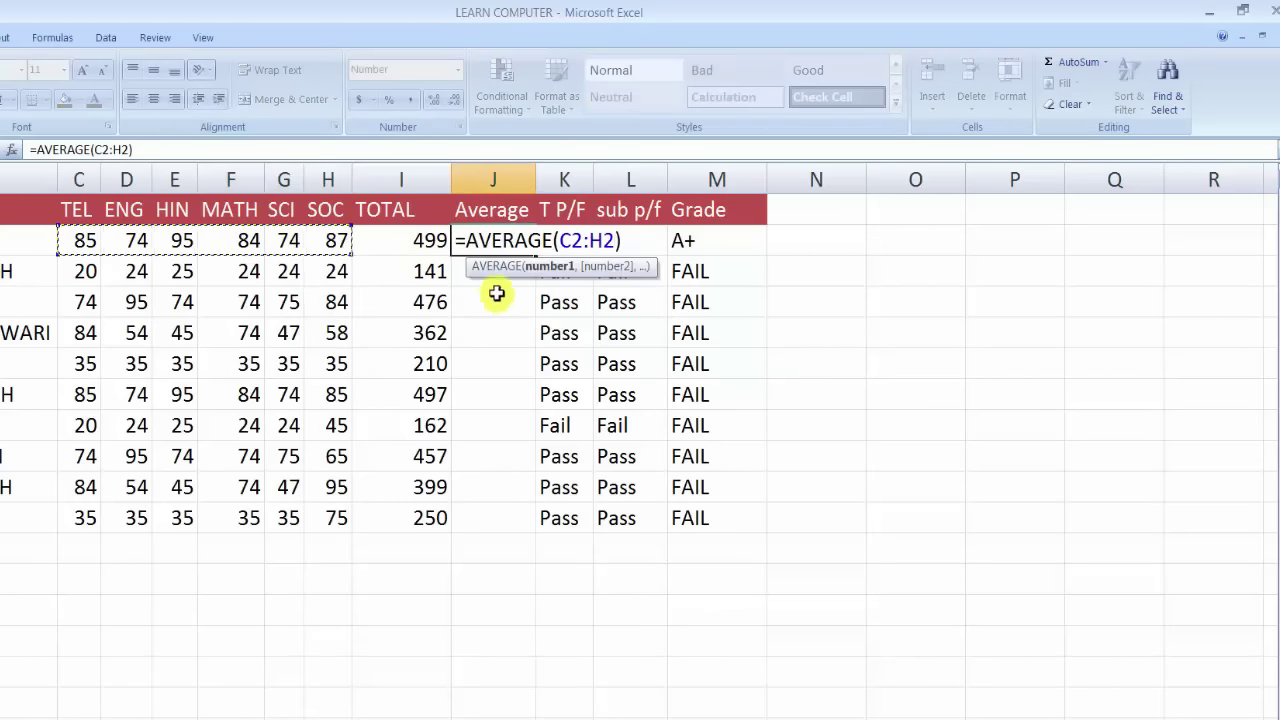
{"action": "key", "text": "Return"}
{"action": "left_click", "coordinate": [495, 240]}
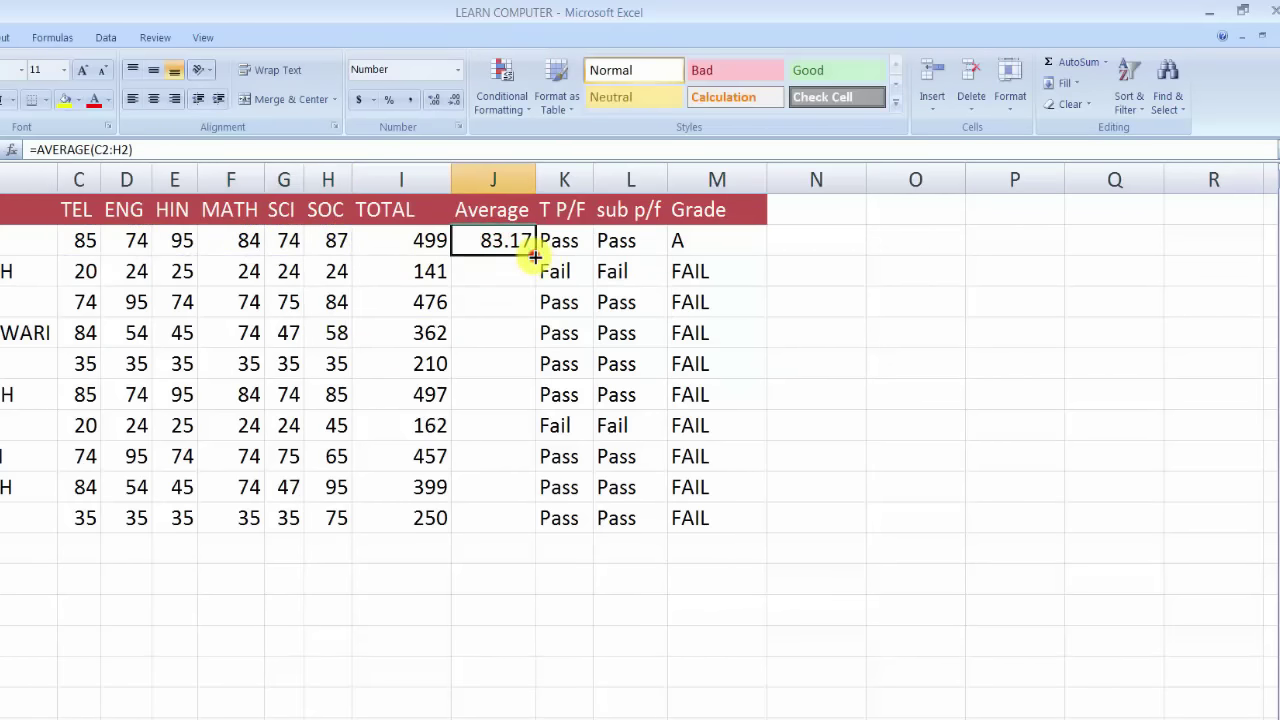
{"action": "double_click", "coordinate": [535, 256]}
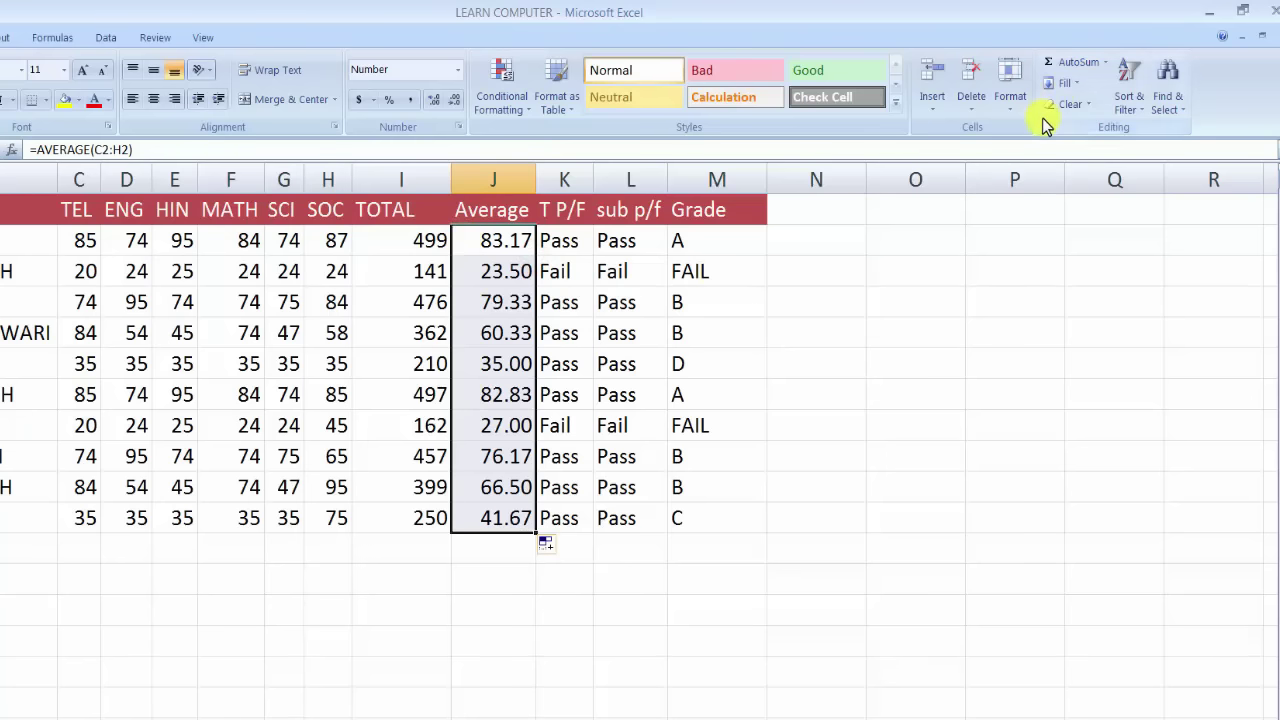
{"action": "left_click", "coordinate": [1106, 62]}
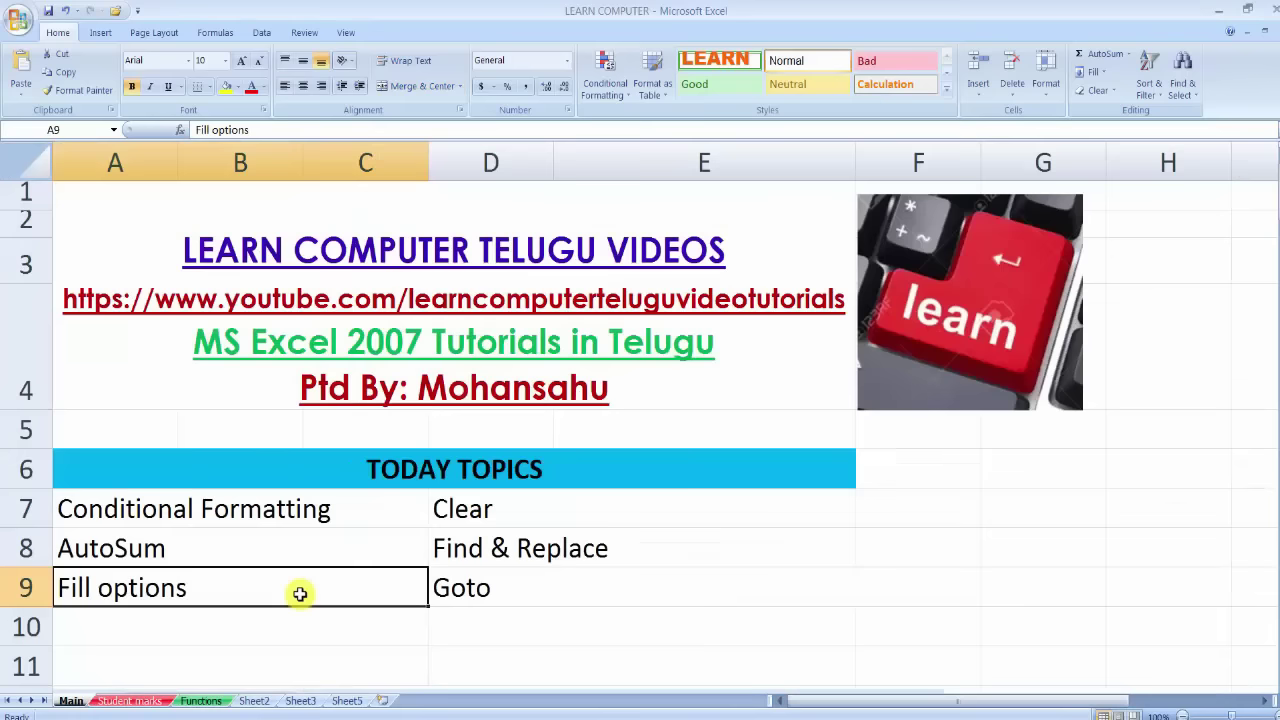
{"action": "left_click", "coordinate": [132, 700]}
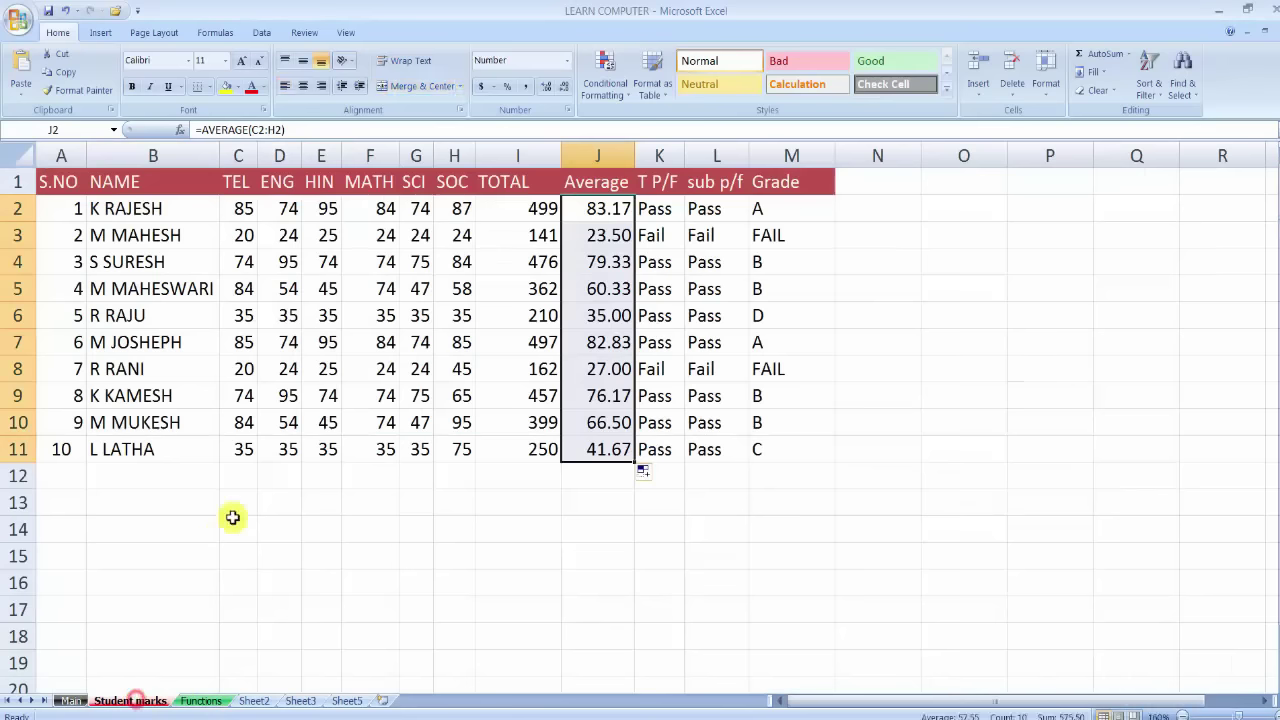
{"action": "left_click", "coordinate": [463, 518]}
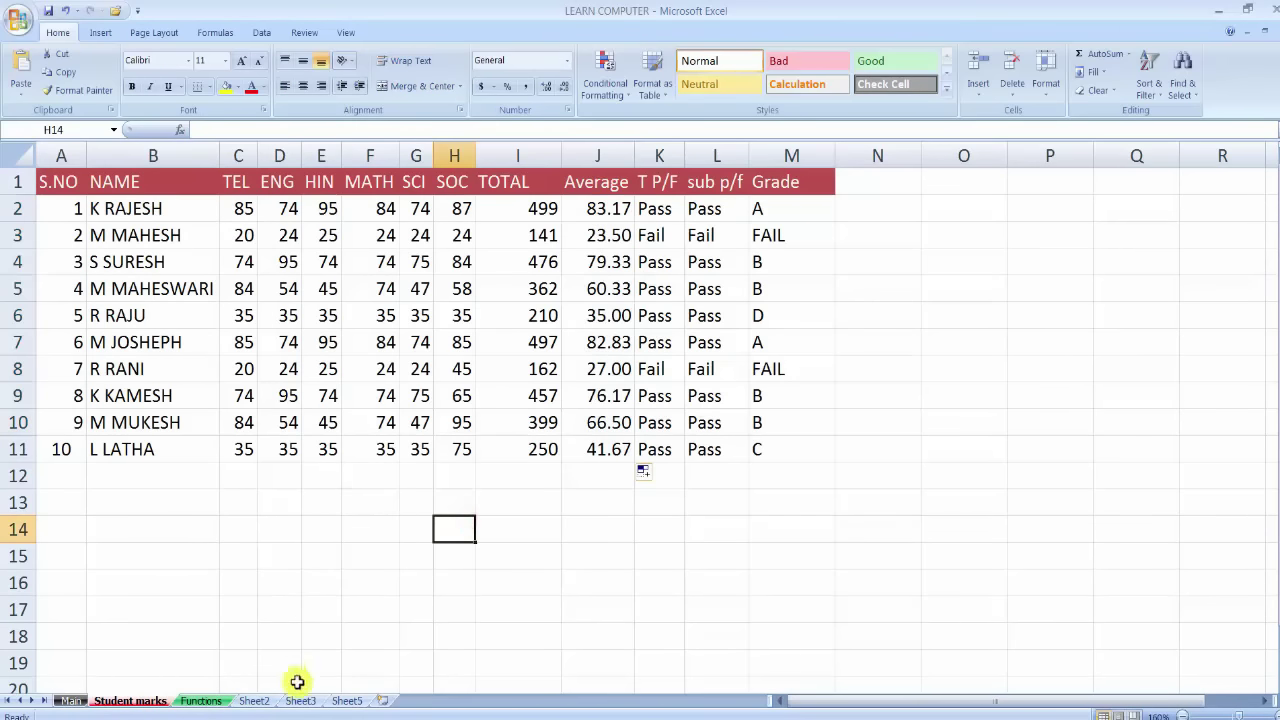
{"action": "left_click", "coordinate": [345, 701]}
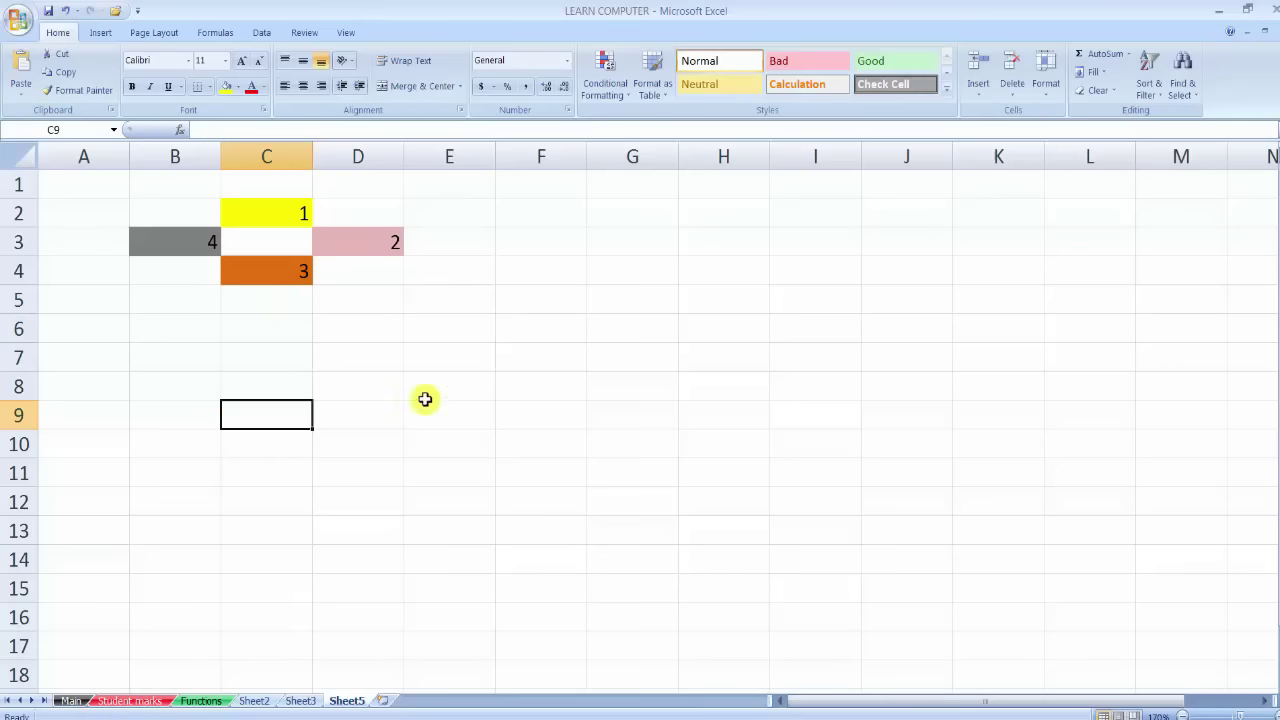
{"action": "left_click", "coordinate": [382, 380]}
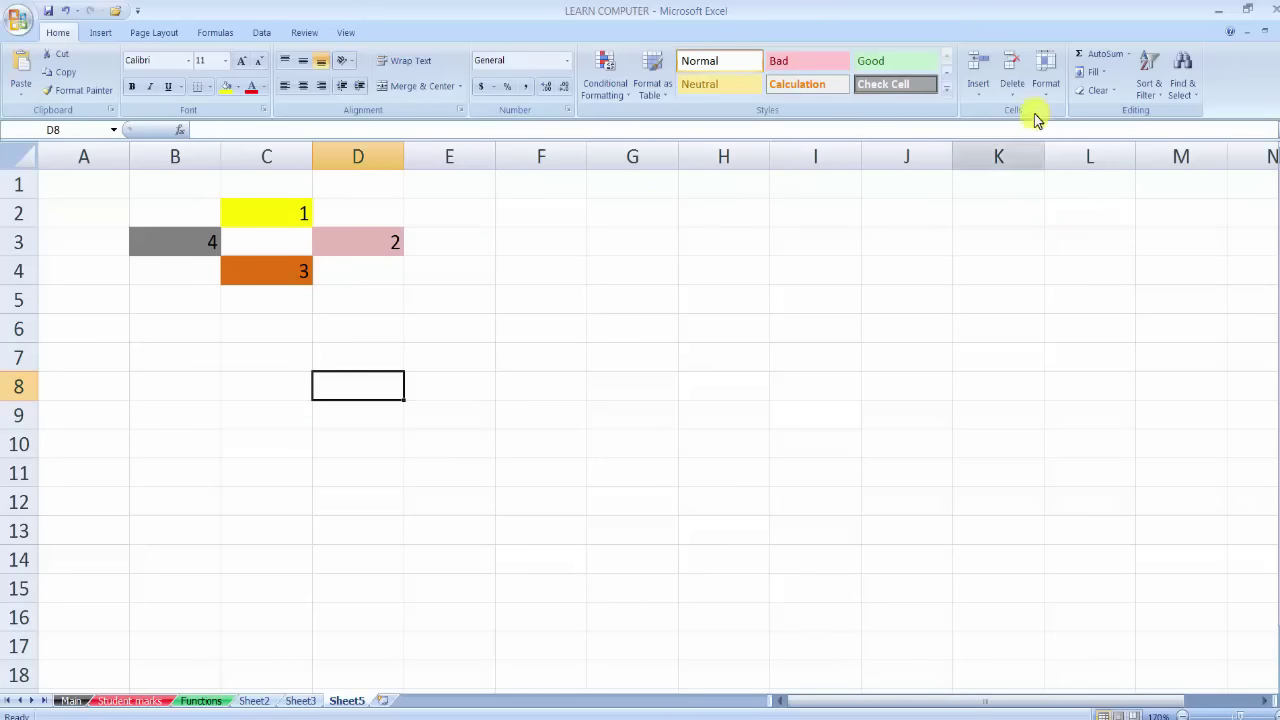
{"action": "left_click", "coordinate": [261, 245]}
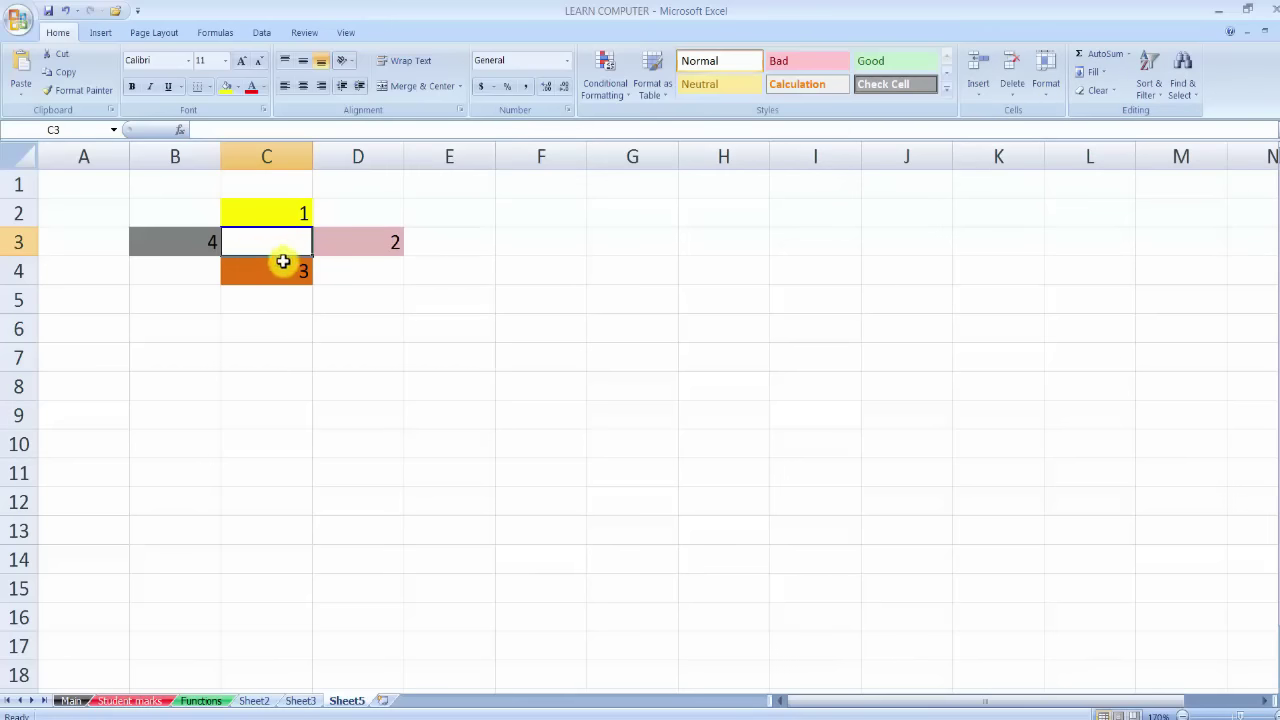
{"action": "left_click", "coordinate": [316, 323]}
{"action": "left_click", "coordinate": [270, 246]}
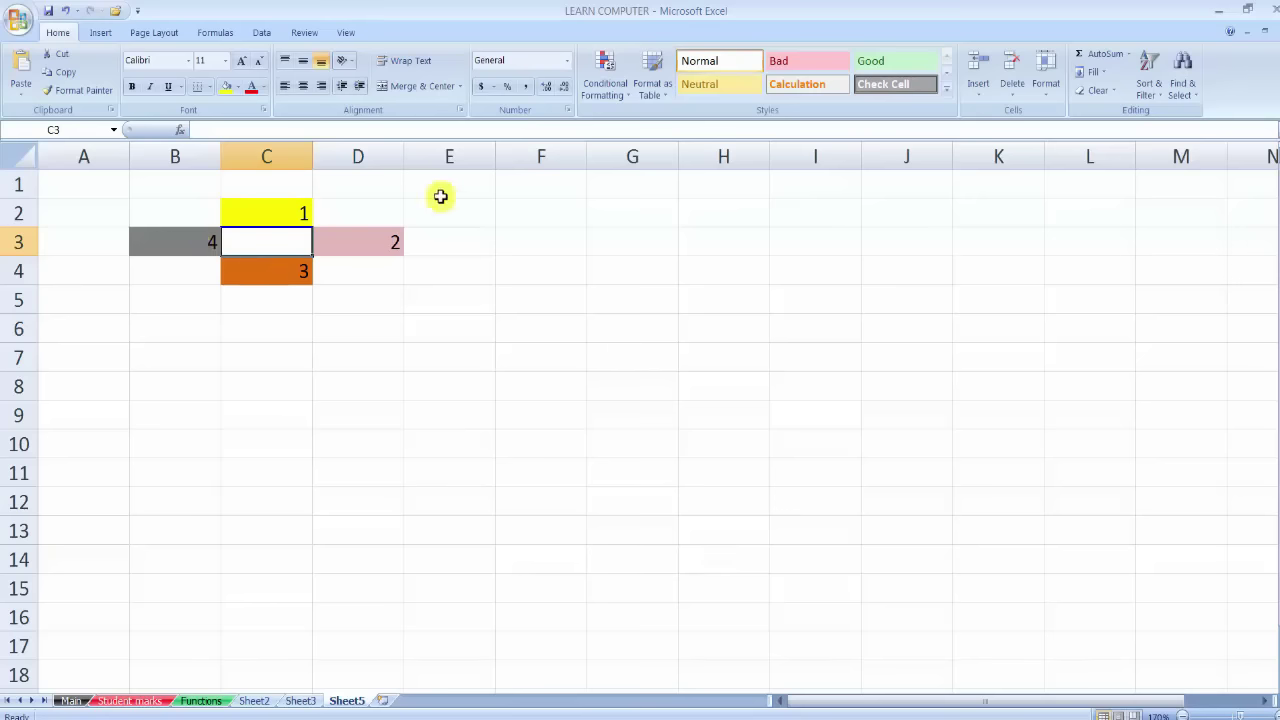
{"action": "left_click", "coordinate": [1094, 73]}
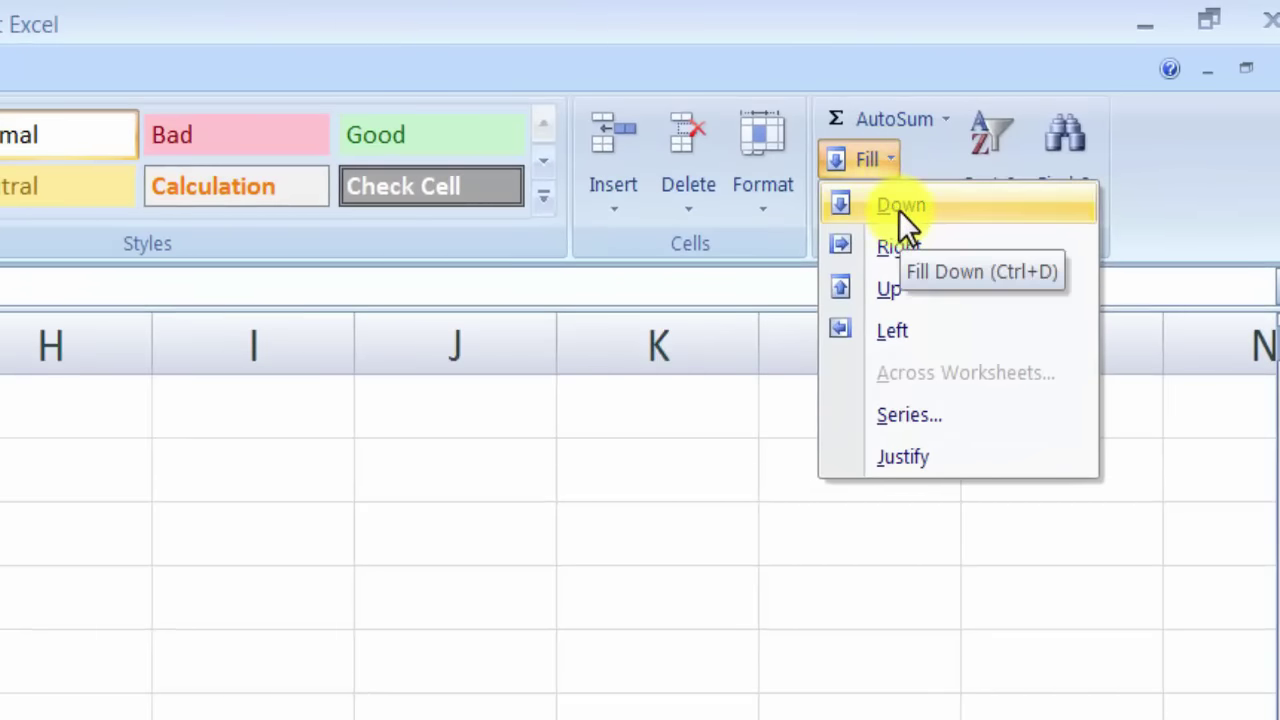
{"action": "left_click", "coordinate": [899, 210]}
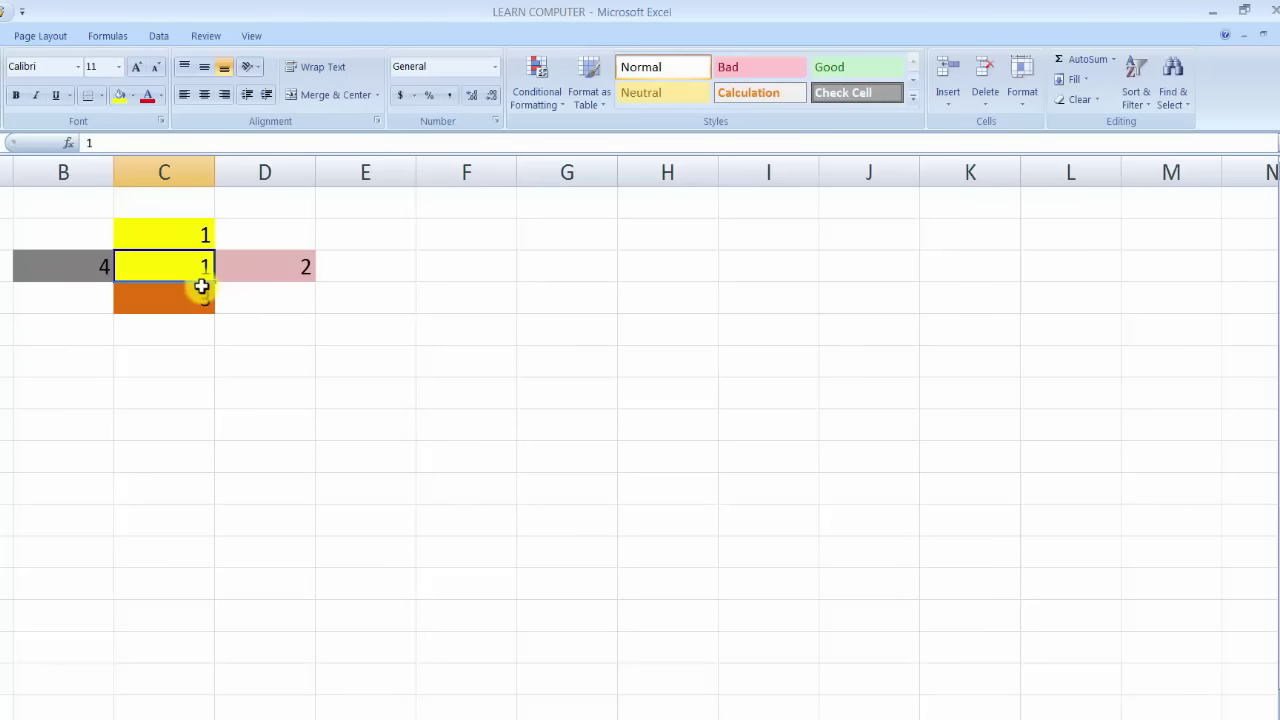
{"action": "key", "text": "Delete"}
{"action": "left_click", "coordinate": [1080, 81]}
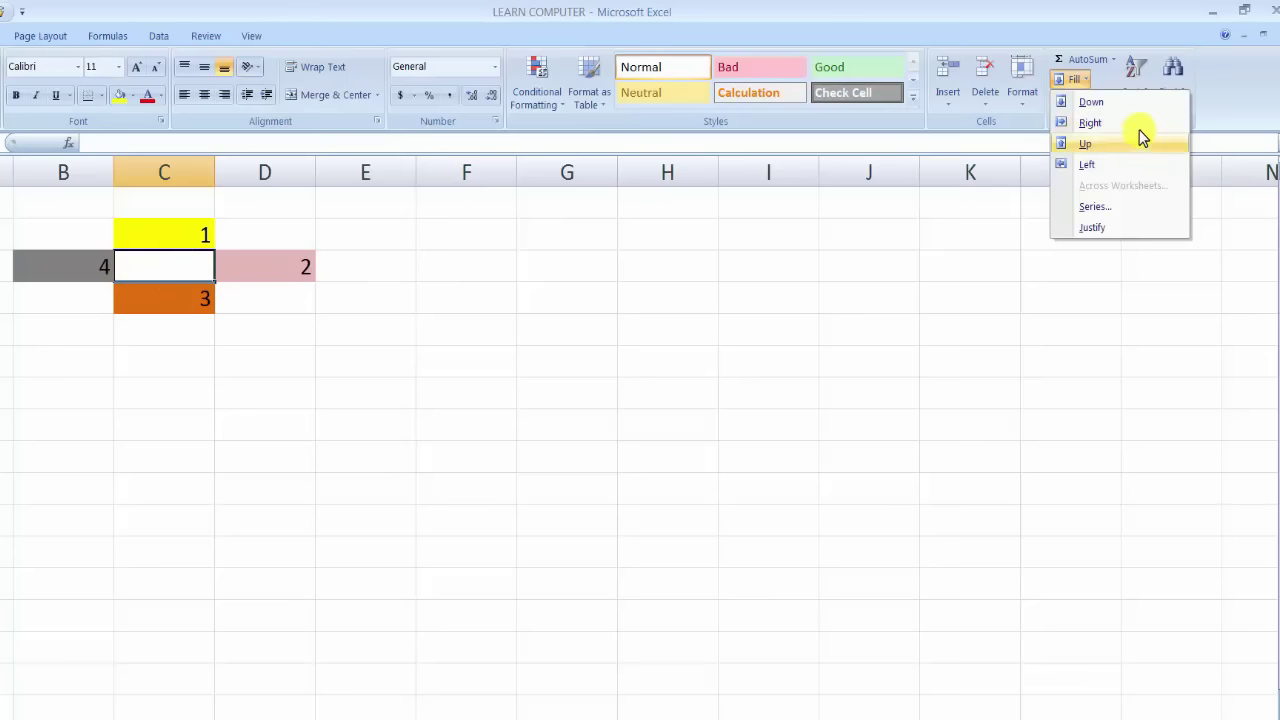
{"action": "left_click", "coordinate": [1090, 123]}
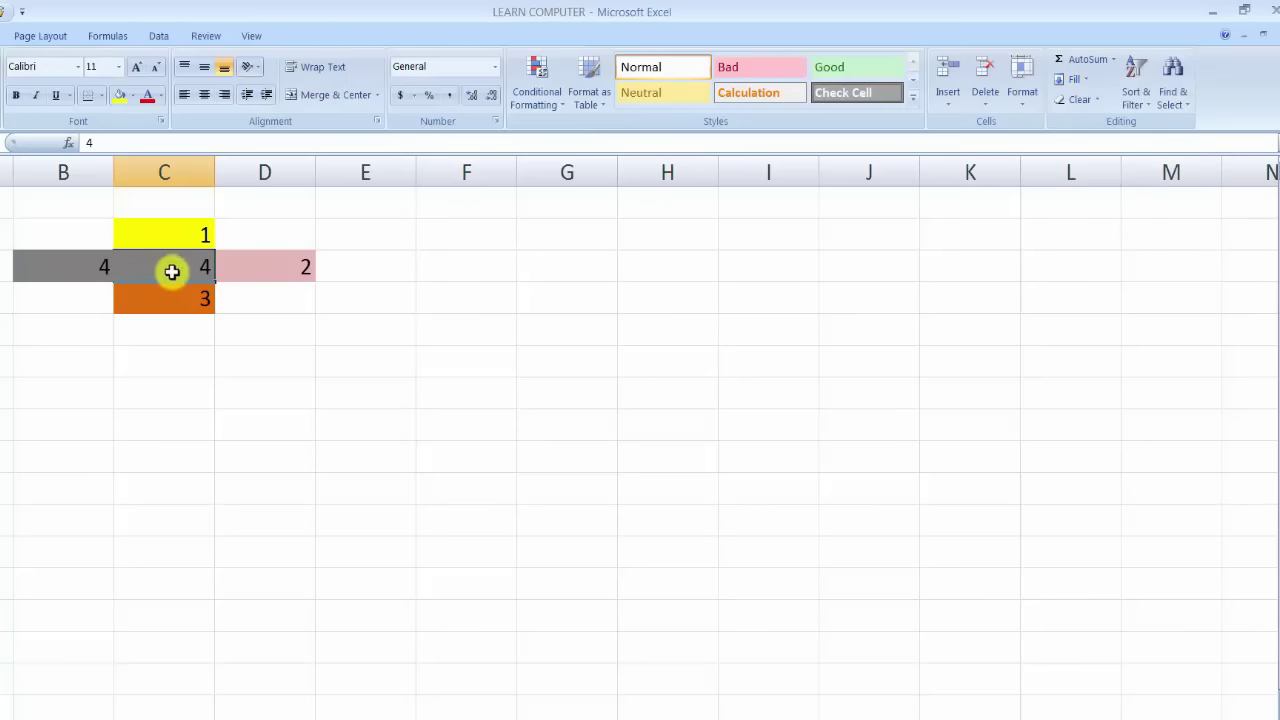
{"action": "key", "text": "ctrl+z"}
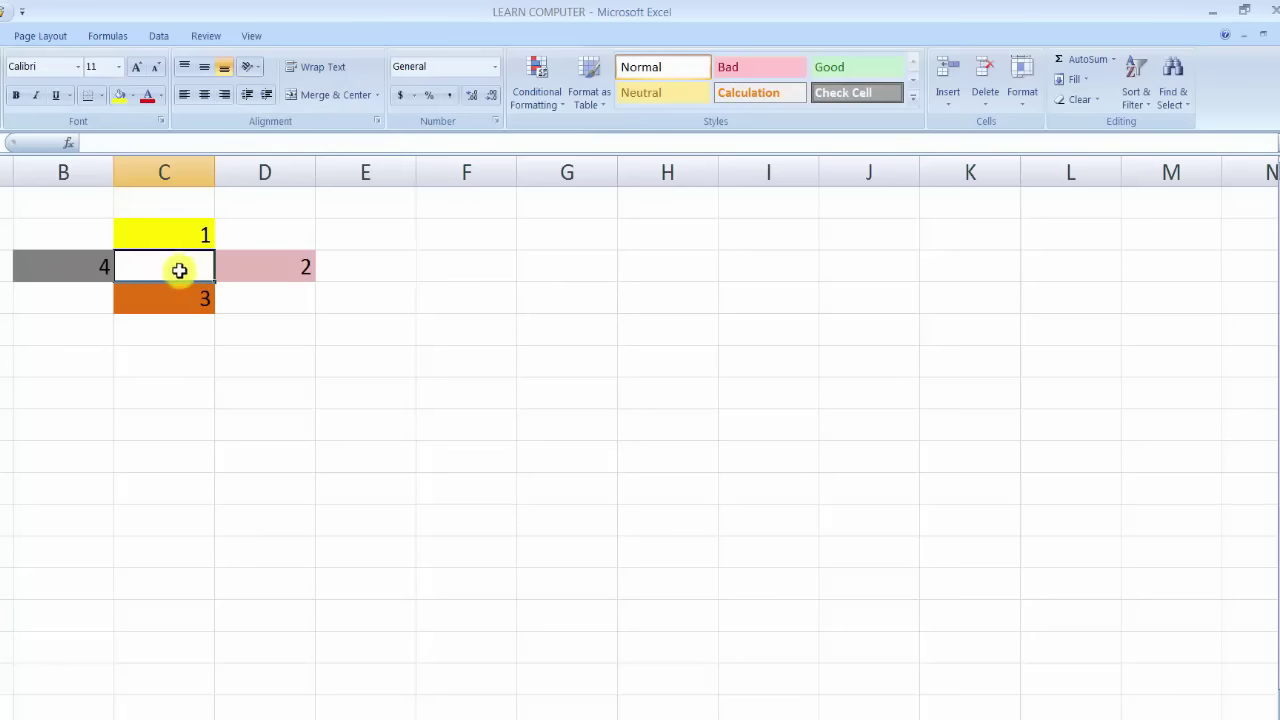
{"action": "left_click", "coordinate": [1078, 80]}
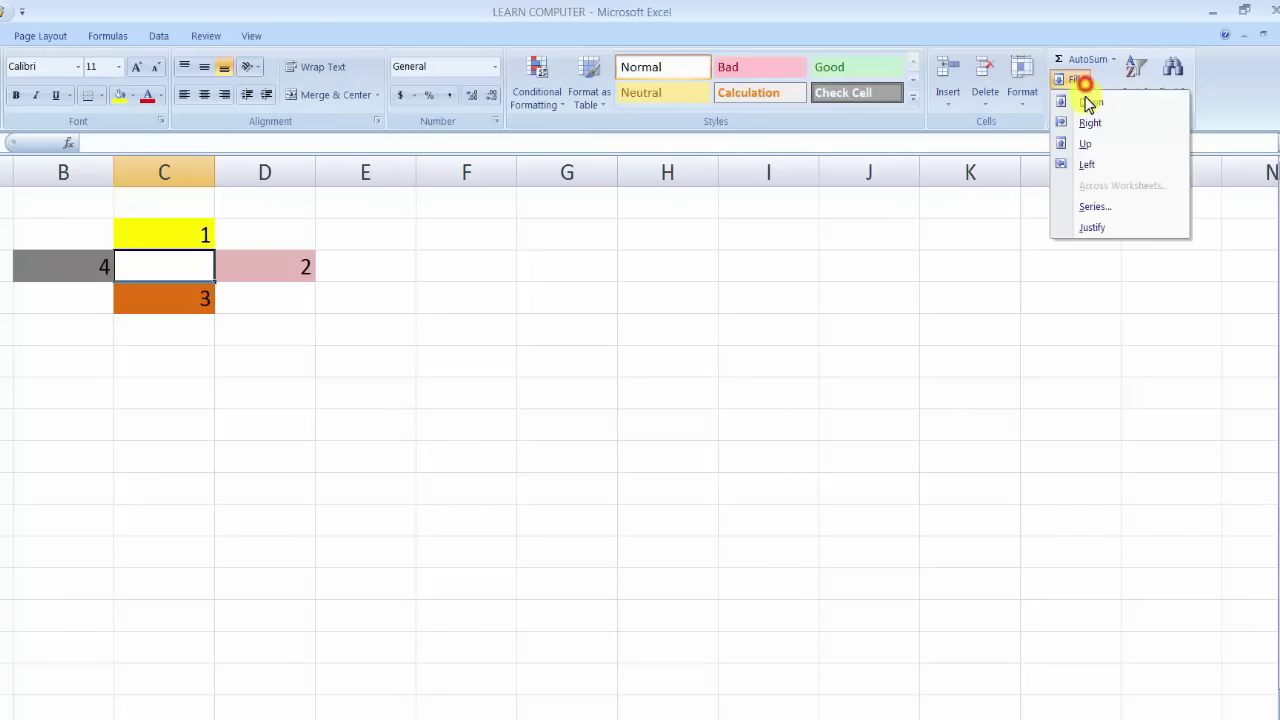
{"action": "left_click", "coordinate": [1088, 165]}
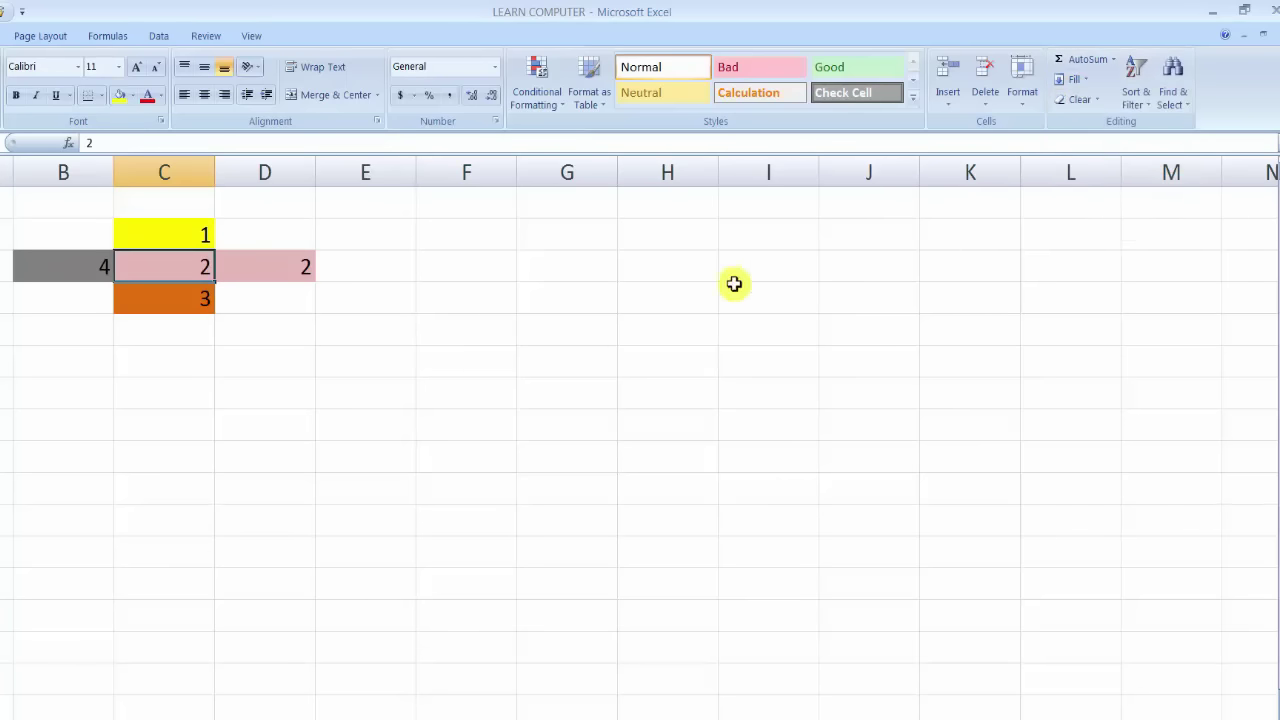
{"action": "key", "text": "ctrl+z"}
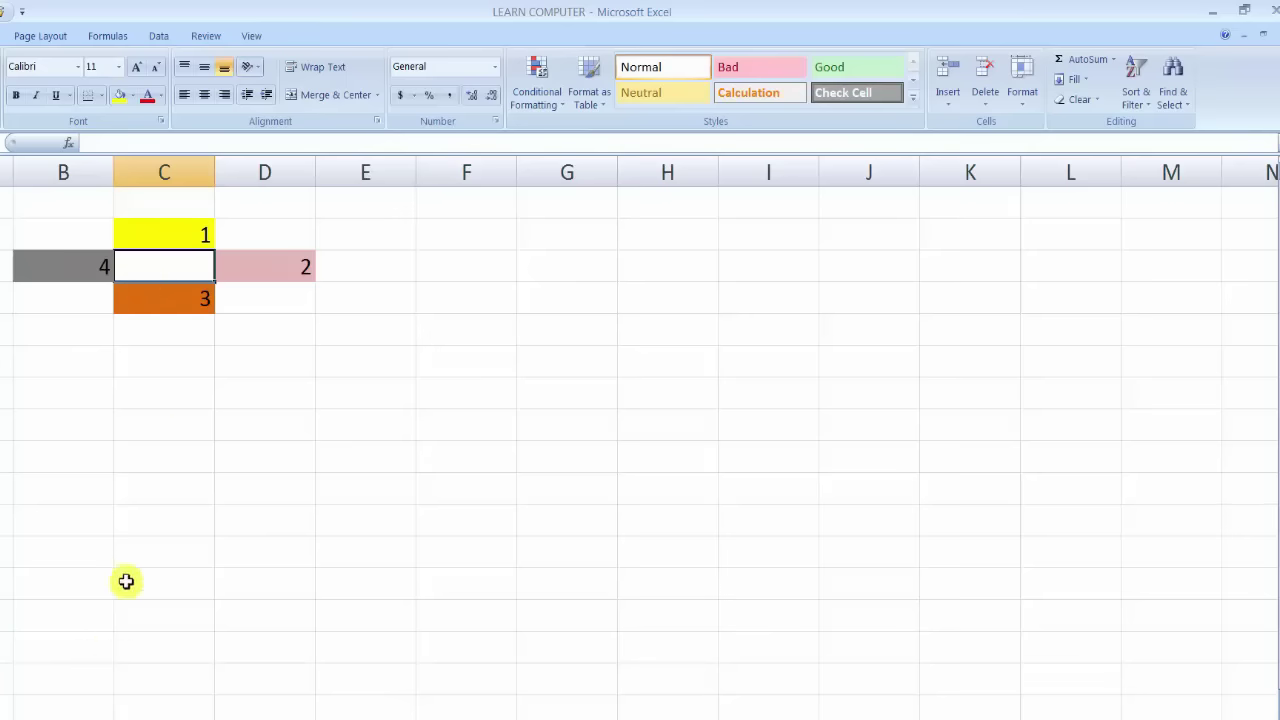
Step: Clear the last student's 250 total and refill it with Fill Down from the SUM above
{"action": "left_click_drag", "start_coordinate": [443, 260], "coordinate": [443, 488]}
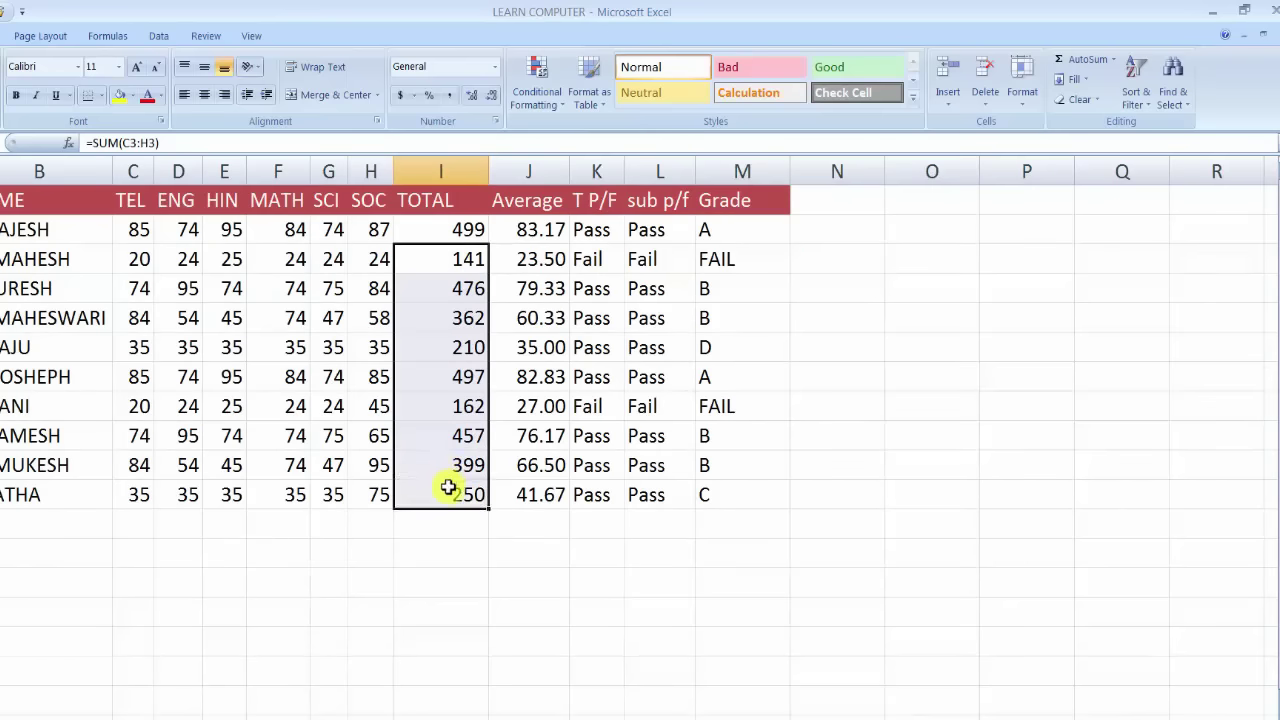
{"action": "left_click", "coordinate": [493, 521]}
{"action": "left_click", "coordinate": [472, 500]}
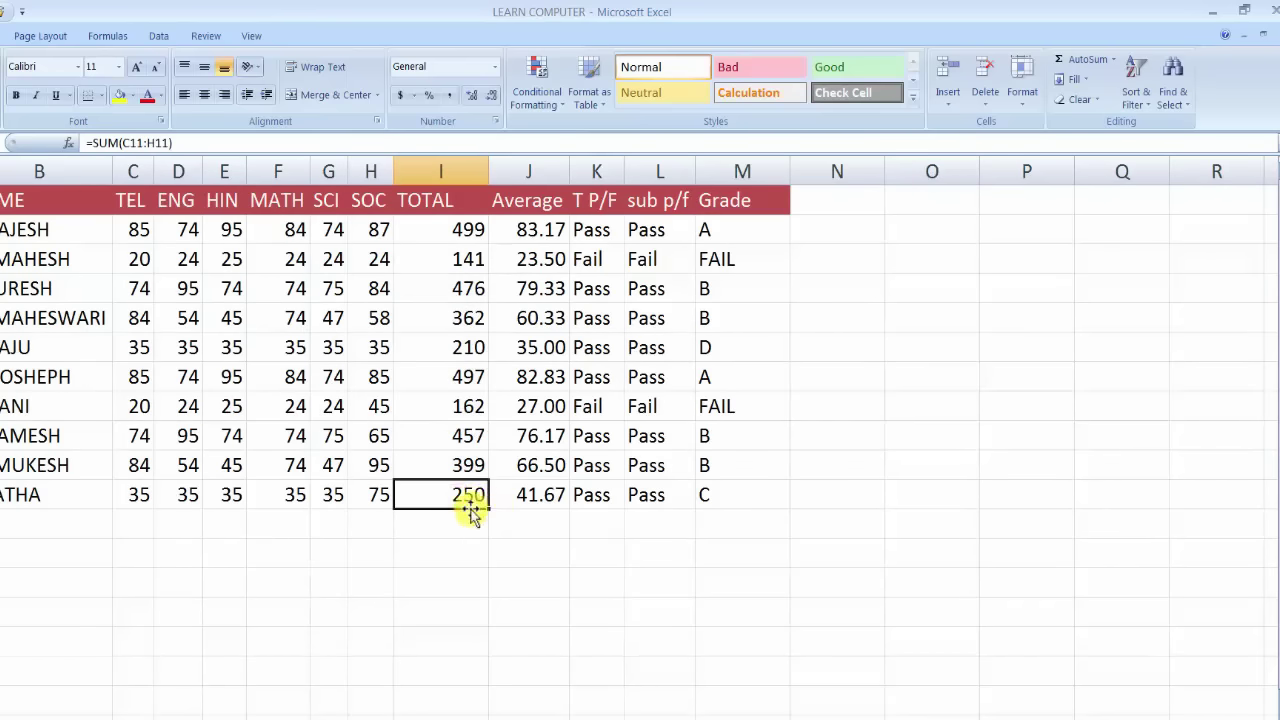
{"action": "key", "text": "Delete"}
{"action": "left_click", "coordinate": [474, 534]}
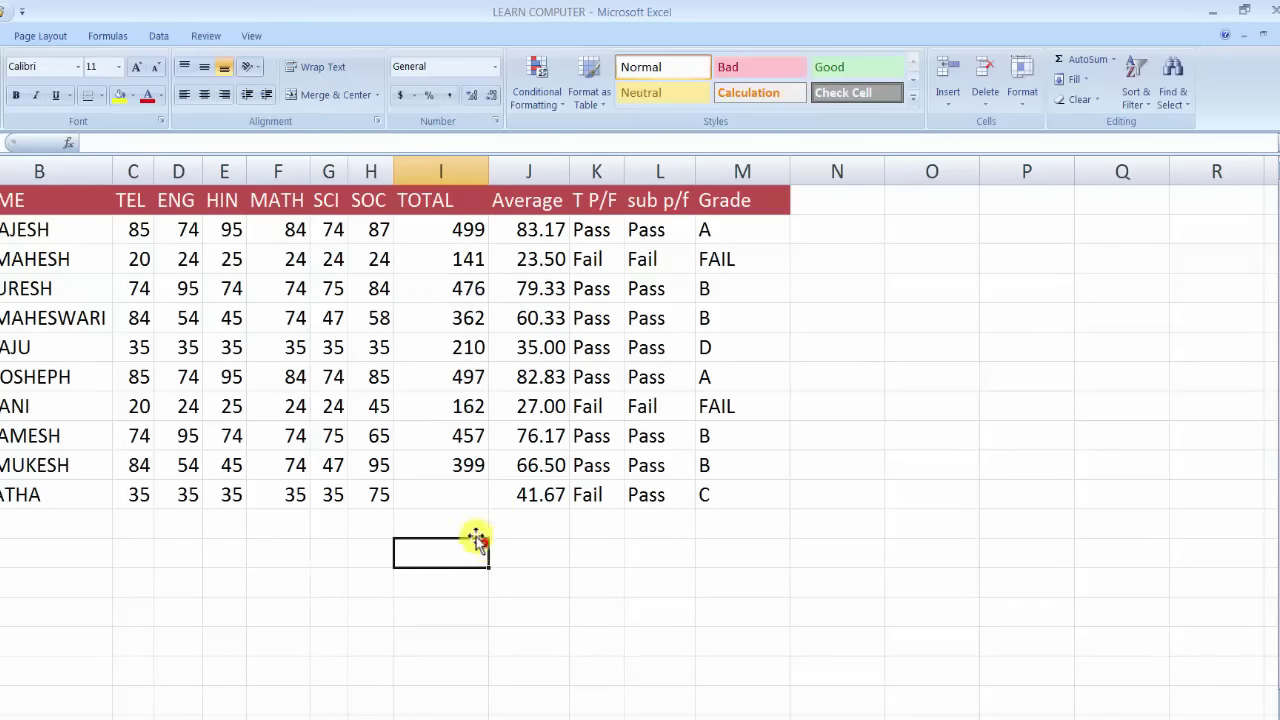
{"action": "left_click", "coordinate": [458, 503]}
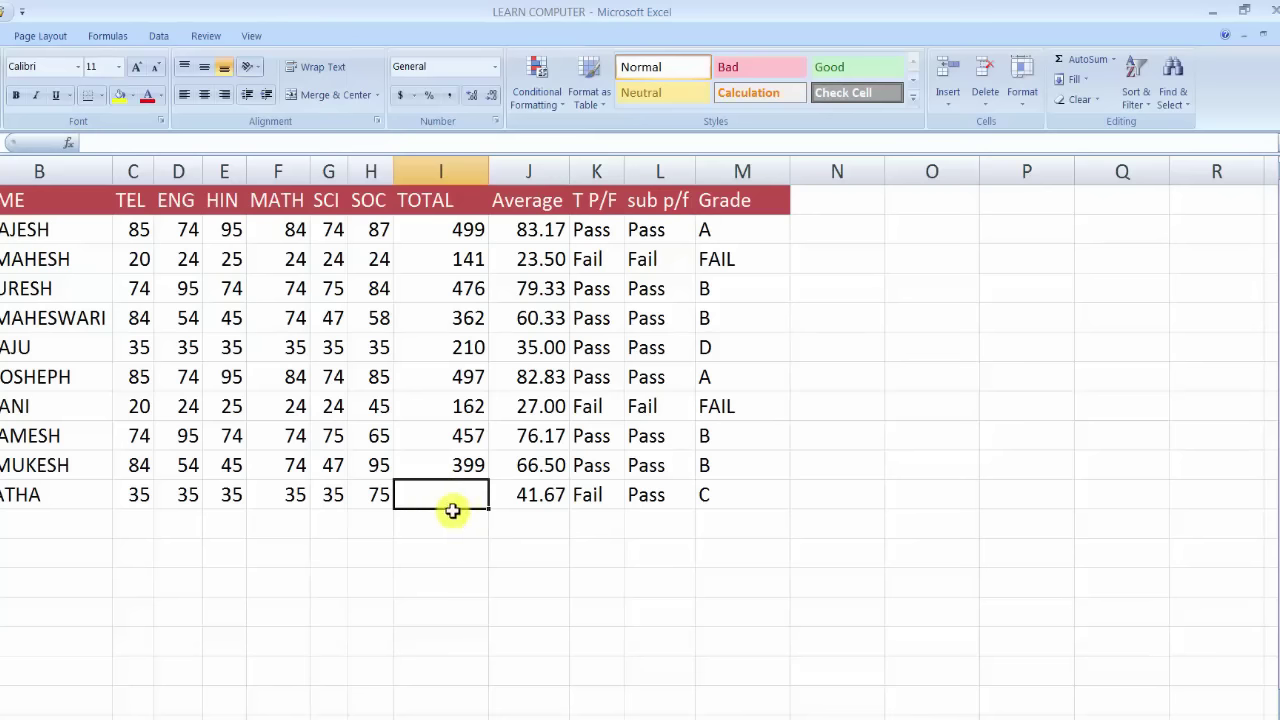
{"action": "left_click", "coordinate": [469, 463]}
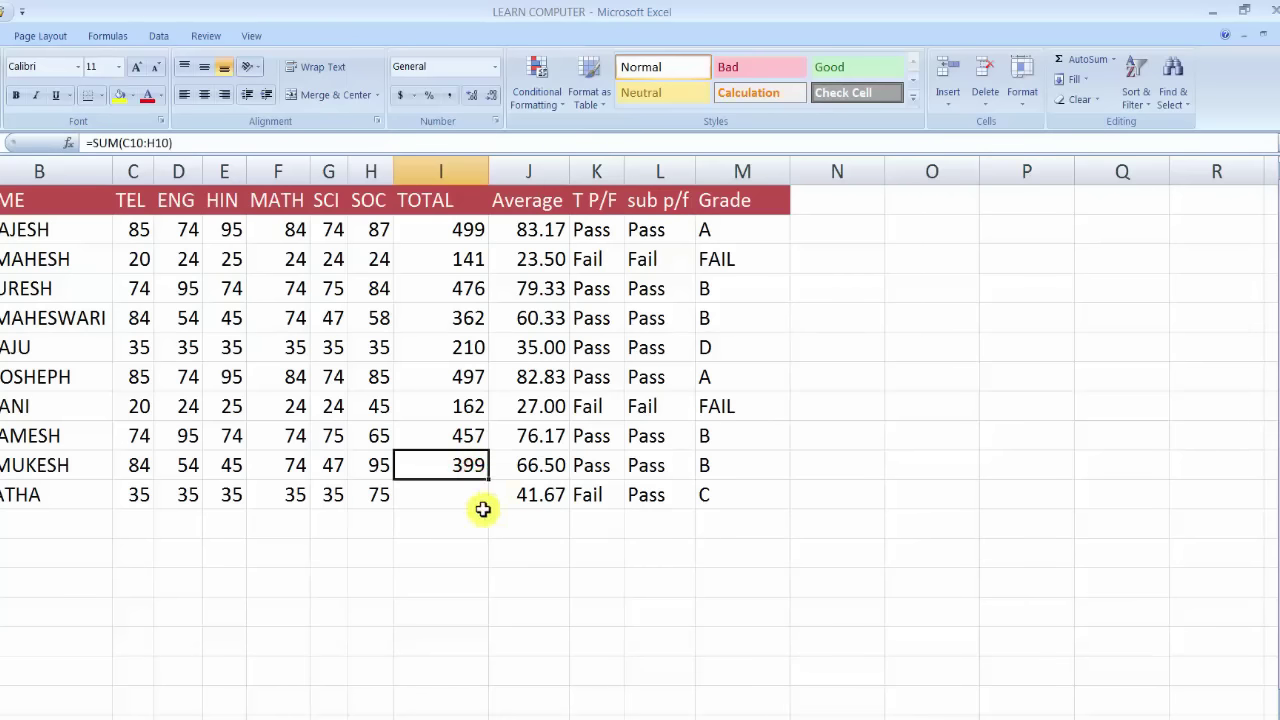
{"action": "left_click", "coordinate": [445, 497]}
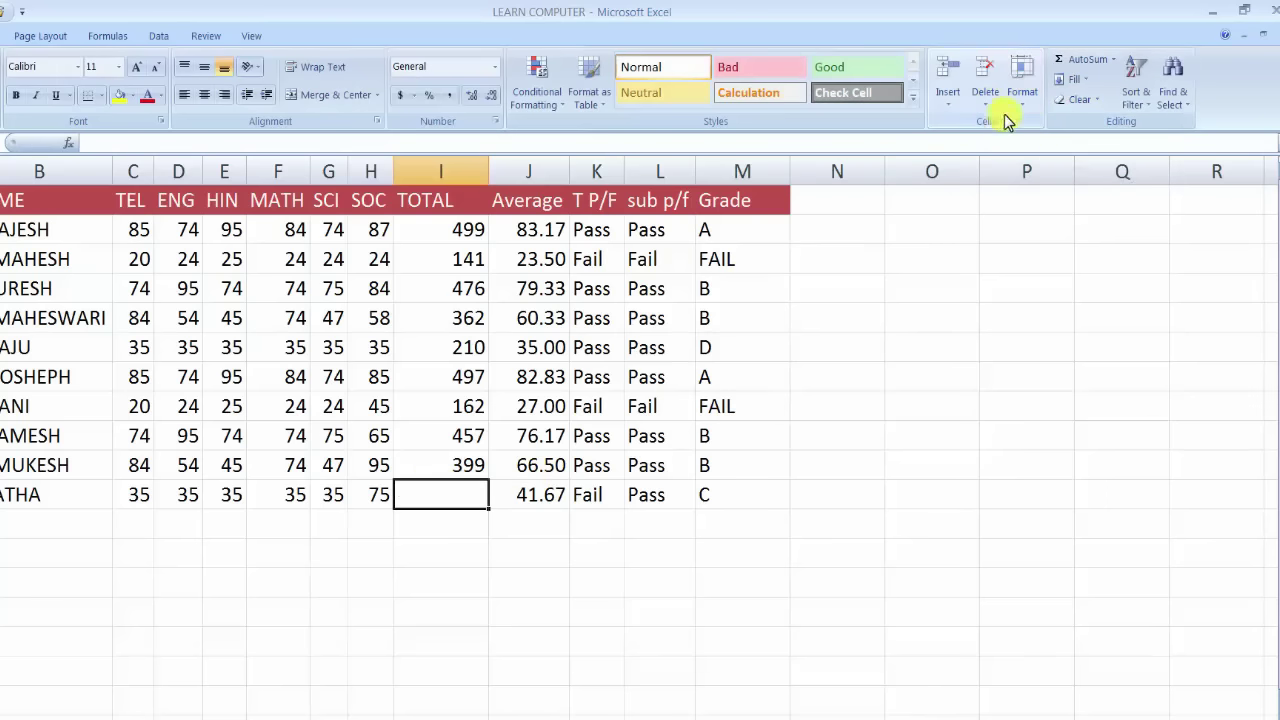
{"action": "left_click", "coordinate": [1078, 79]}
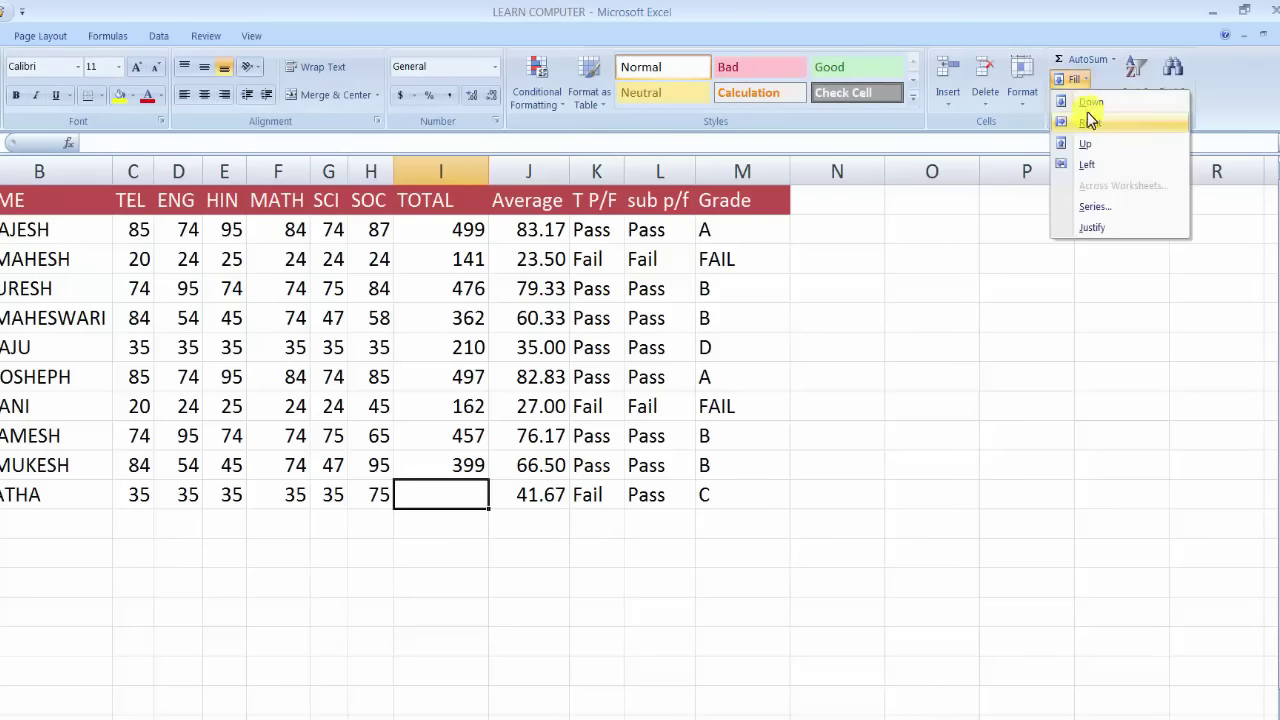
{"action": "left_click", "coordinate": [1090, 104]}
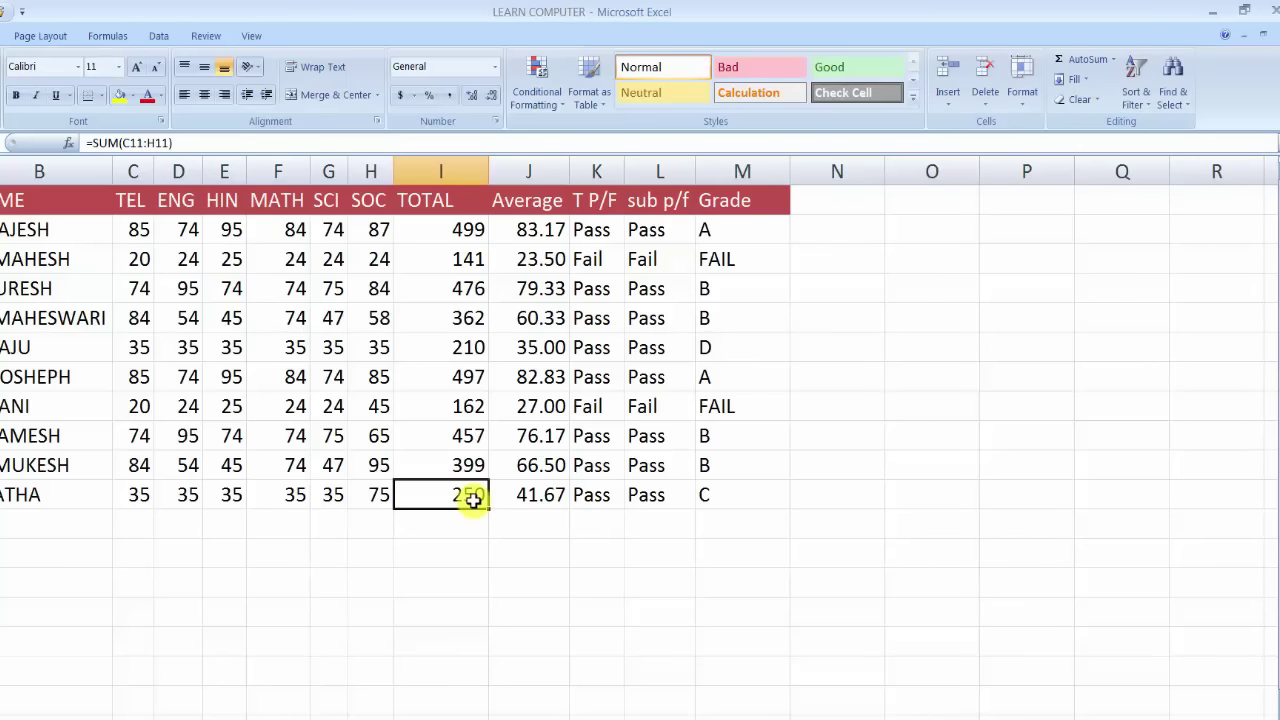
Step: Compare the refilled 250 total's formula with the one above, then clear and restore it
{"action": "left_click", "coordinate": [466, 462]}
{"action": "left_click", "coordinate": [470, 498]}
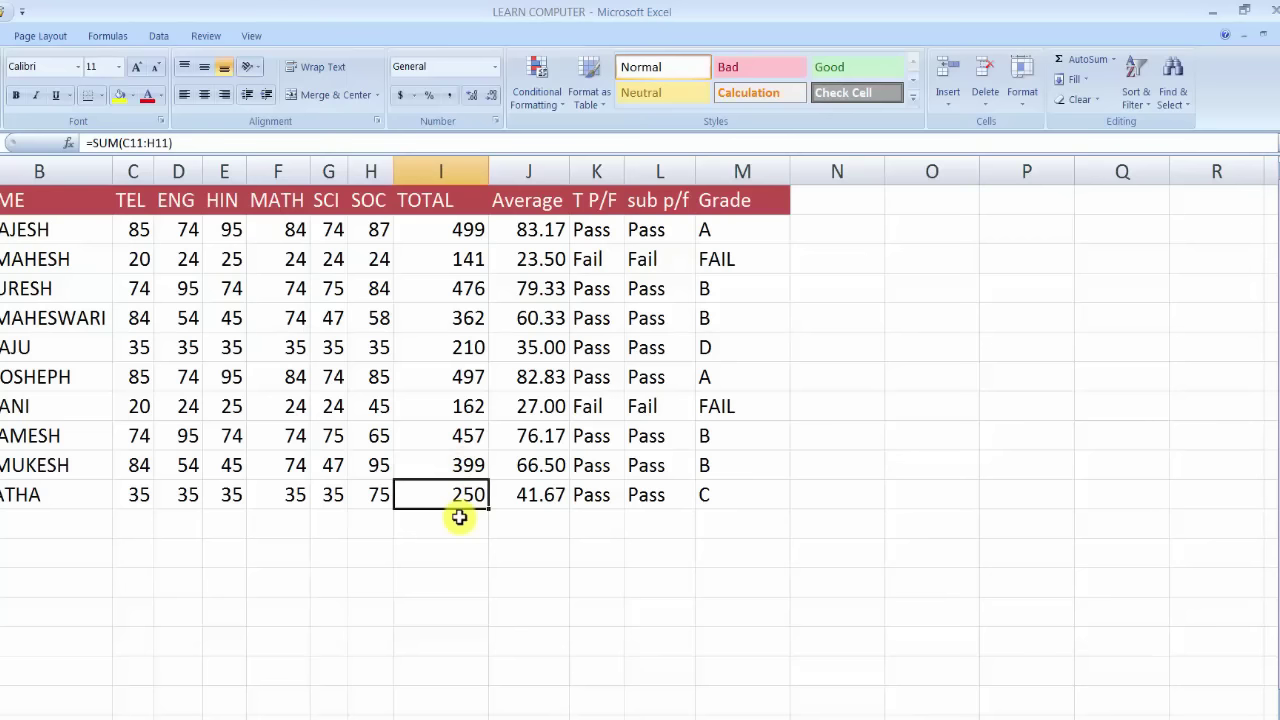
{"action": "left_click", "coordinate": [1089, 80]}
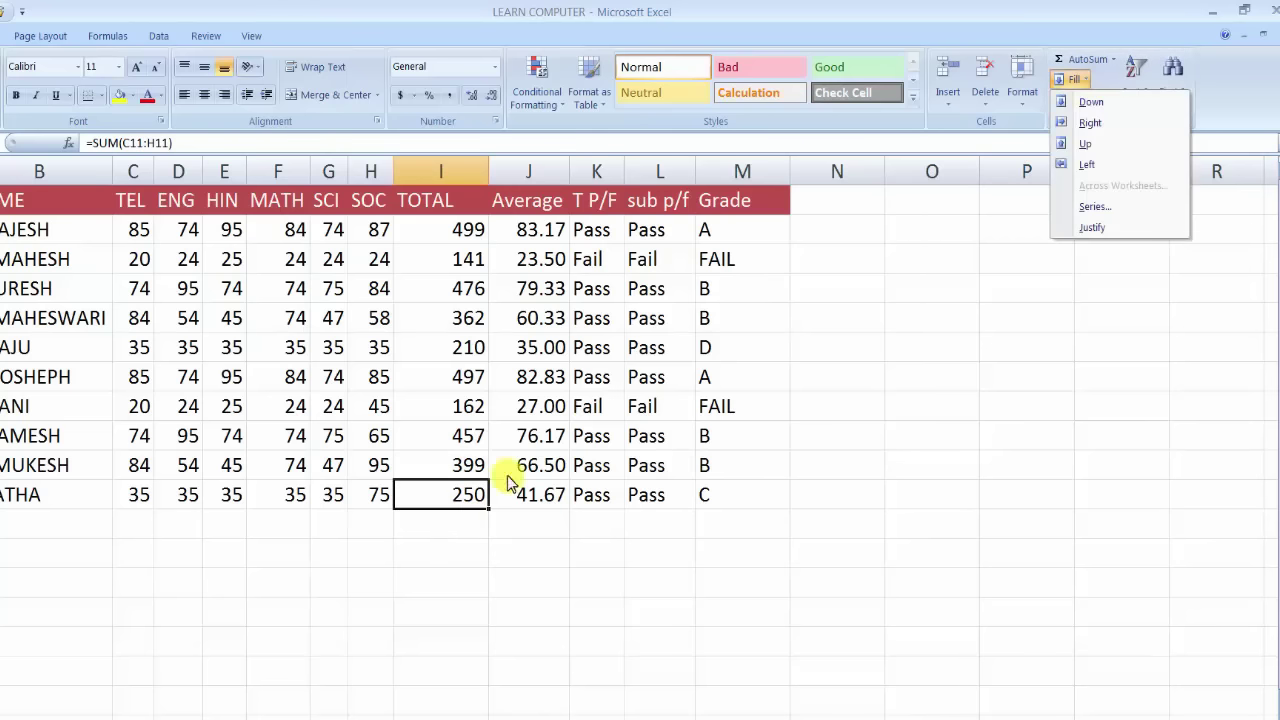
{"action": "left_click", "coordinate": [458, 499]}
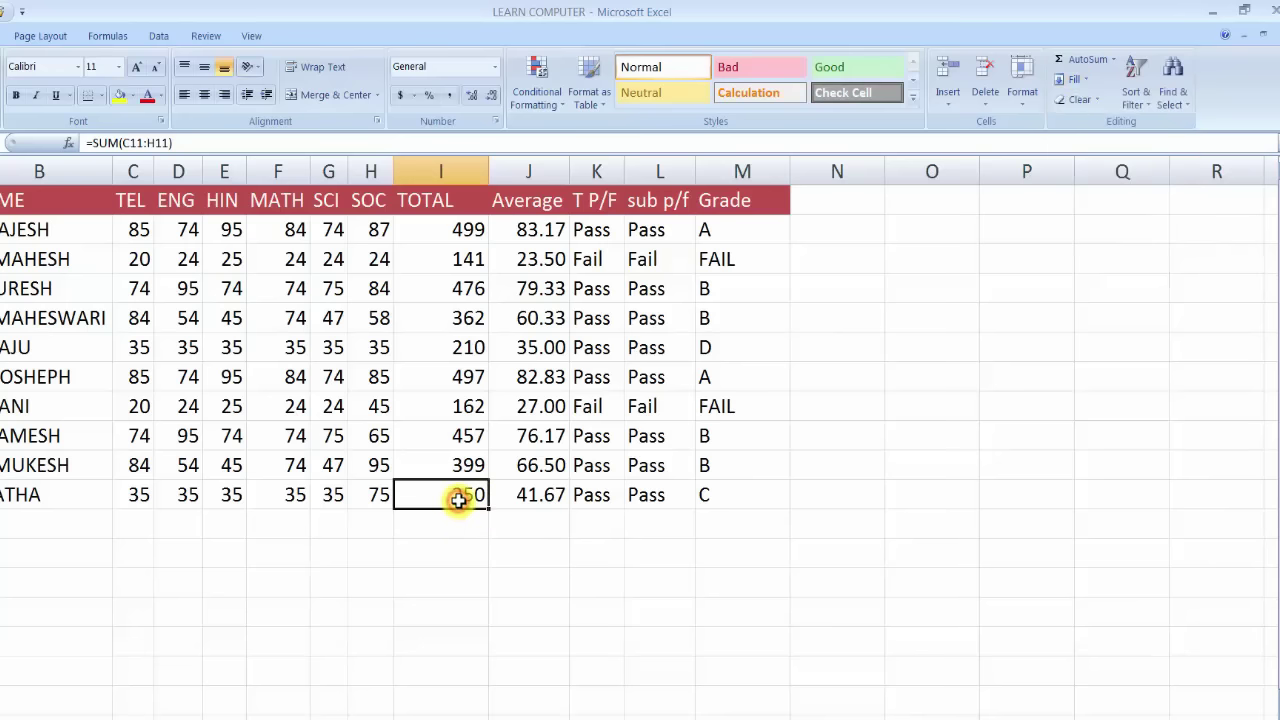
{"action": "key", "text": "Delete"}
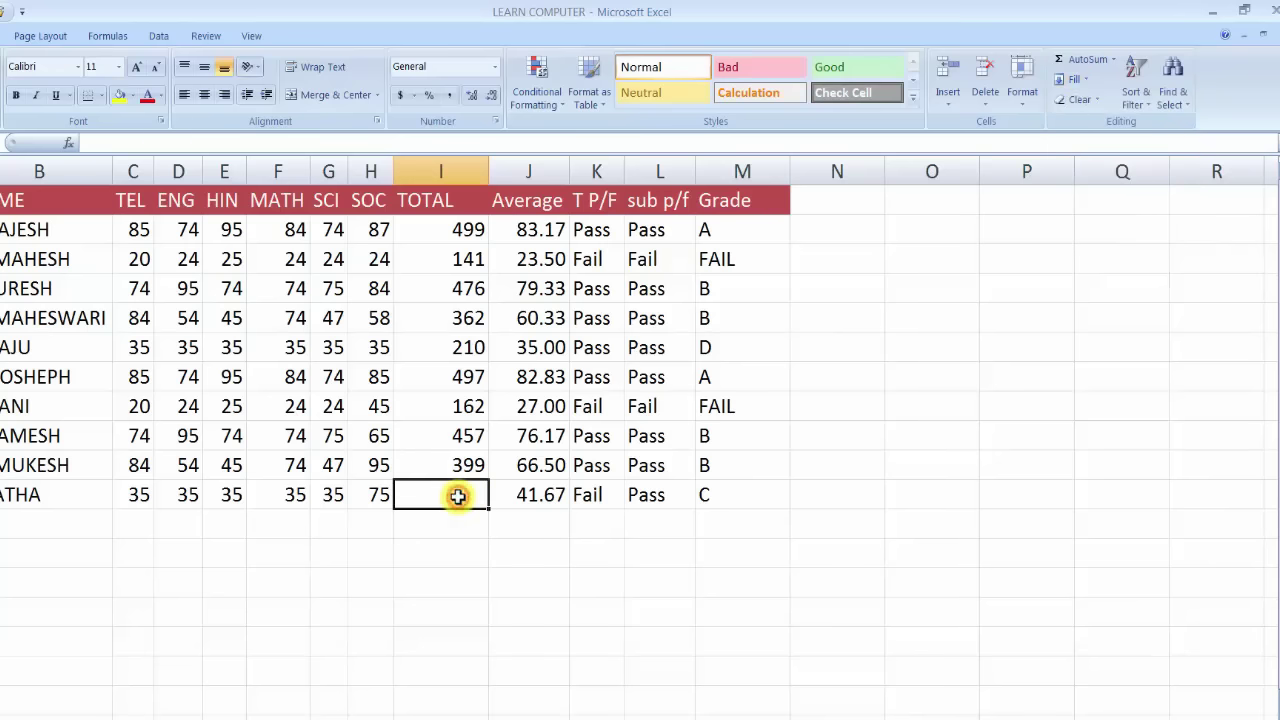
{"action": "key", "text": "ctrl+z"}
{"action": "left_click", "coordinate": [486, 556]}
{"action": "left_click", "coordinate": [466, 491]}
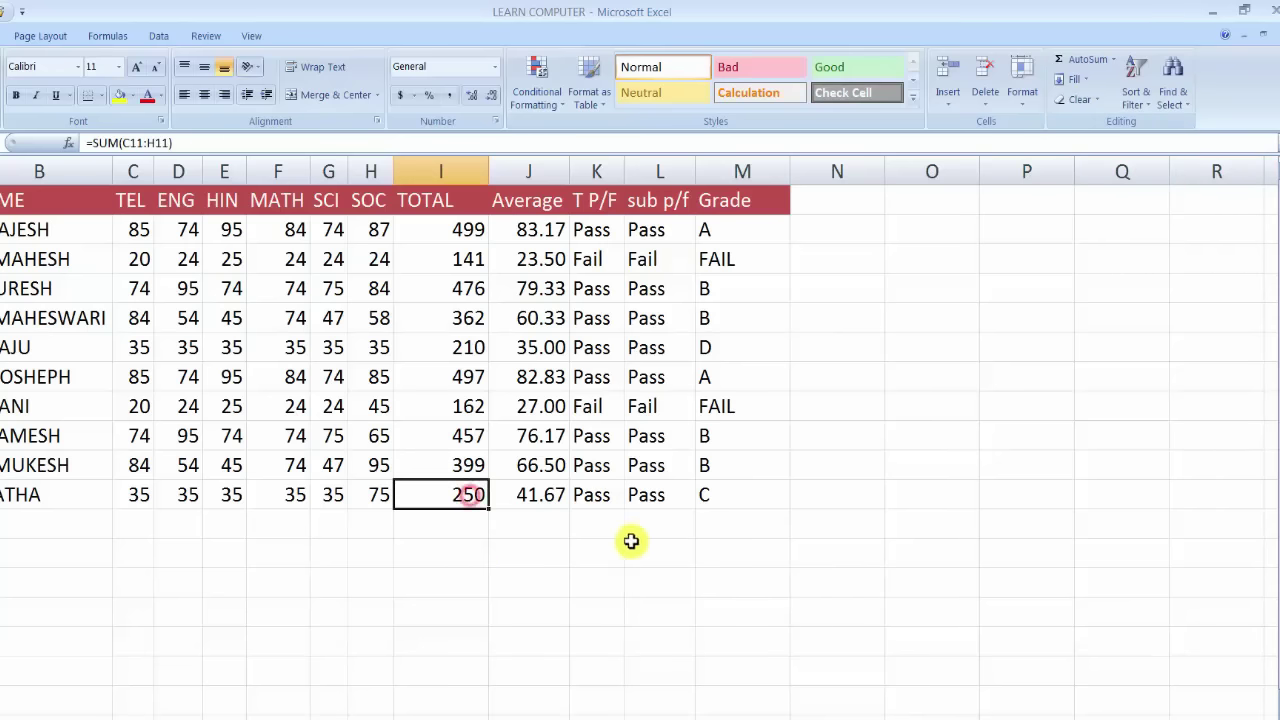
Step: Clear all totals below 499, then copy the first SUM down I2:I11 with Ctrl+D
{"action": "left_click_drag", "start_coordinate": [464, 258], "coordinate": [424, 510]}
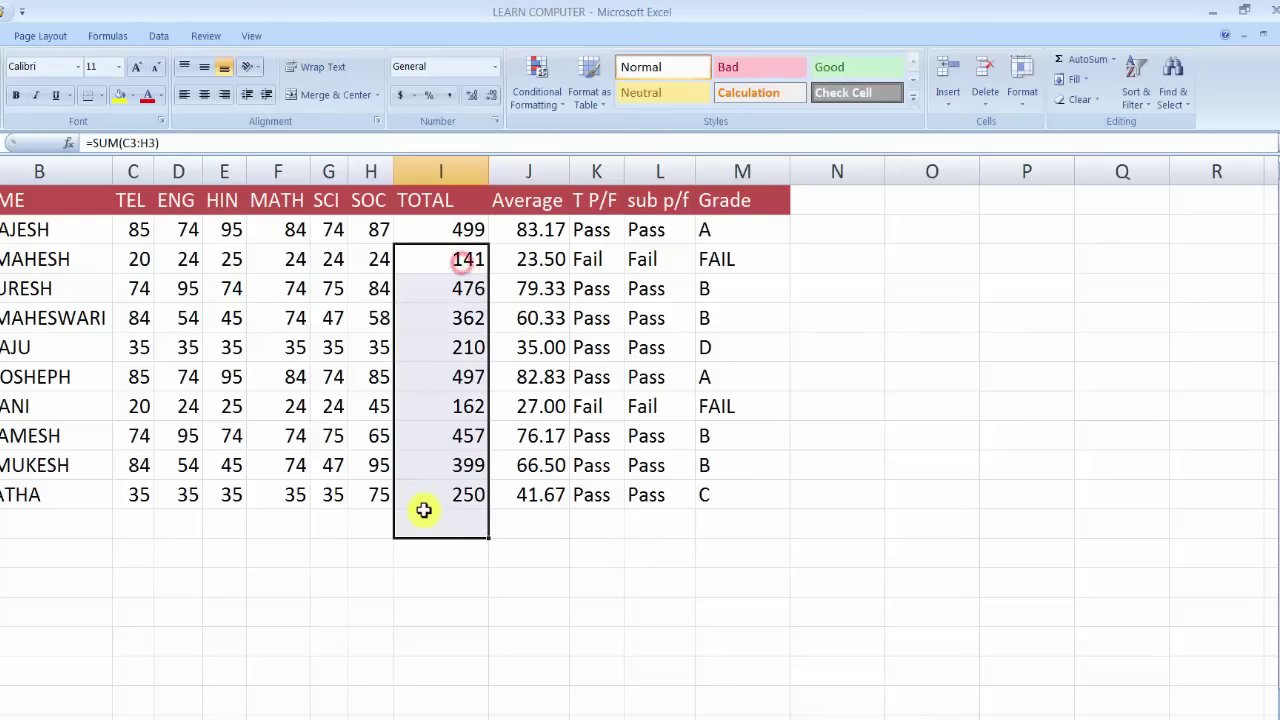
{"action": "key", "text": "Delete"}
{"action": "left_click", "coordinate": [440, 232]}
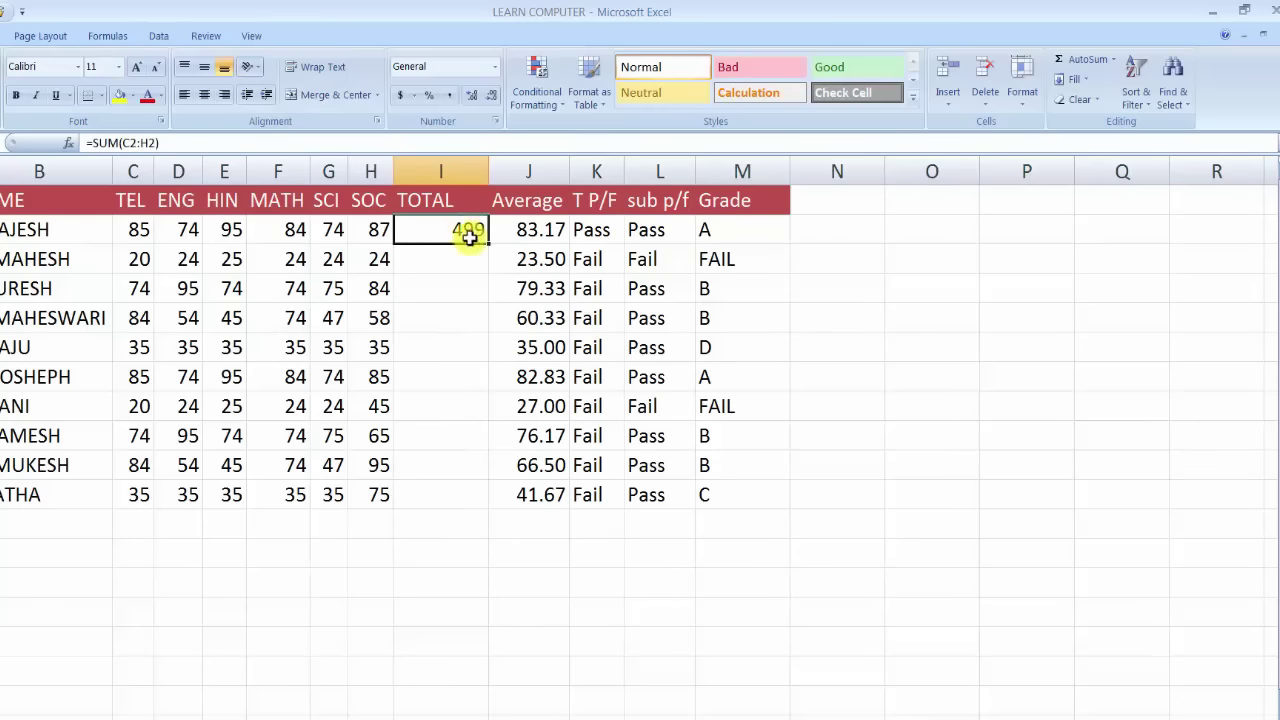
{"action": "left_click_drag", "start_coordinate": [452, 258], "coordinate": [418, 492]}
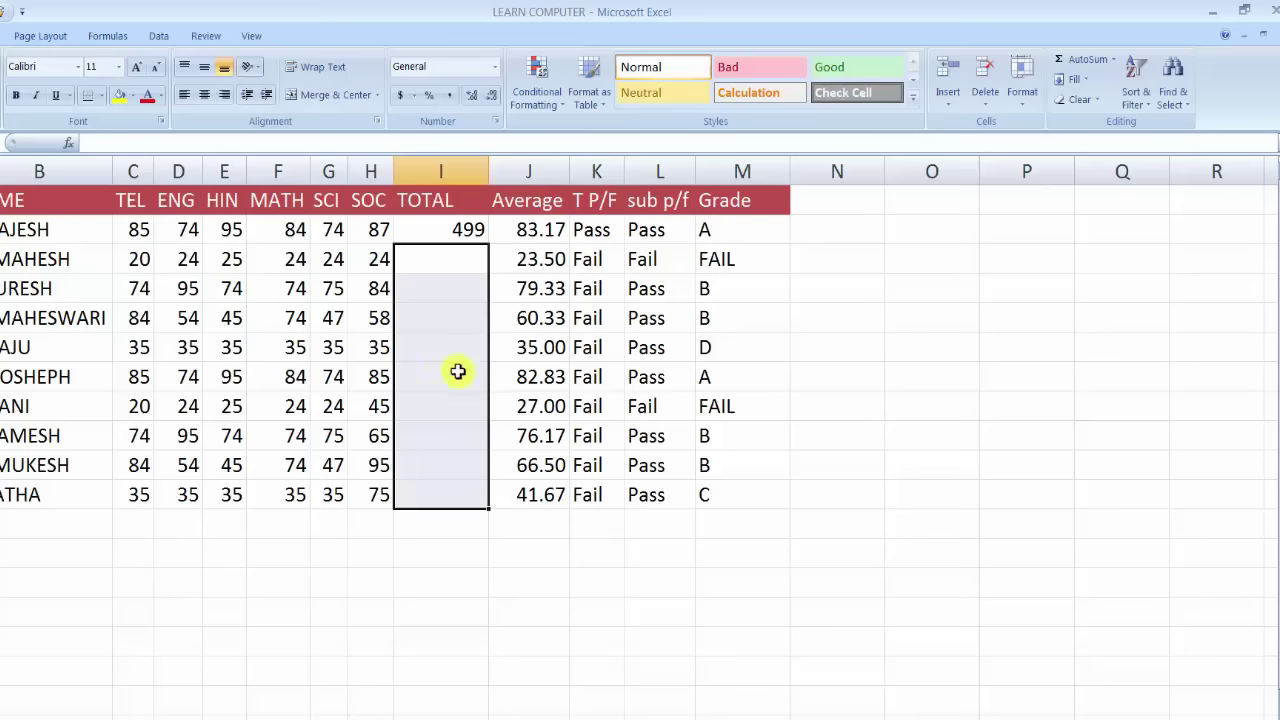
{"action": "left_click_drag", "start_coordinate": [440, 230], "coordinate": [425, 488]}
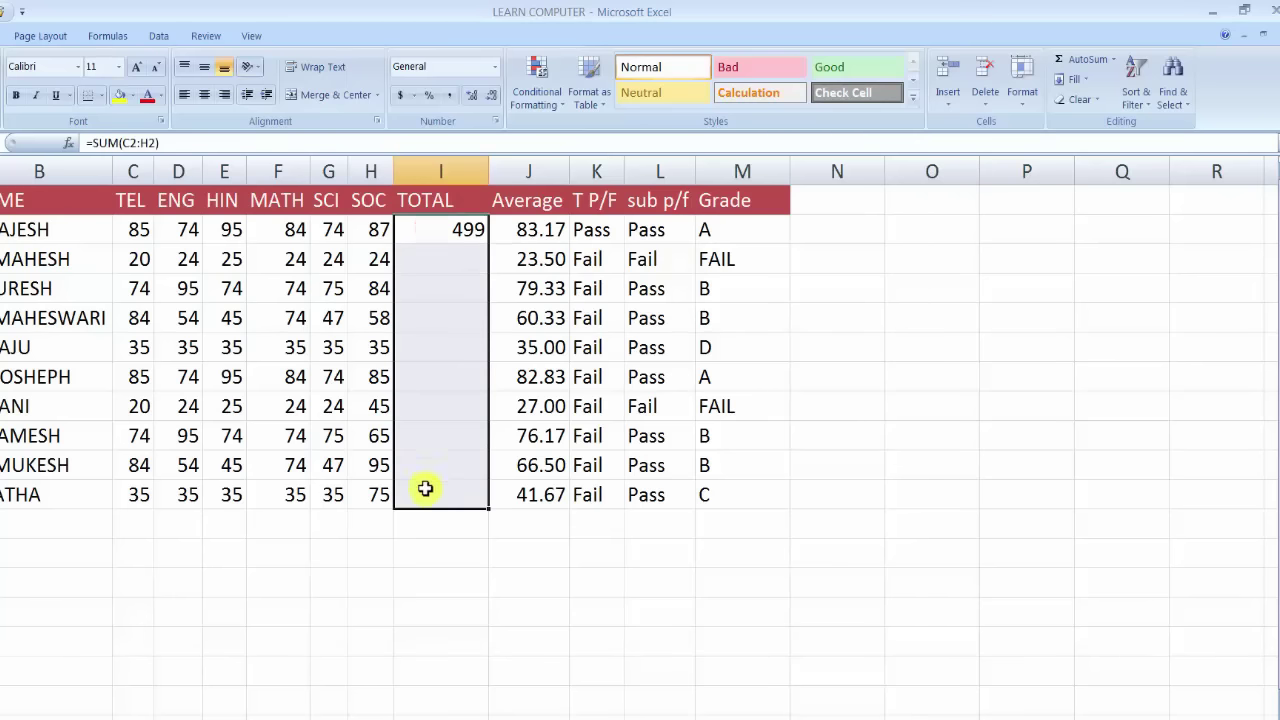
{"action": "key", "text": "ctrl+d"}
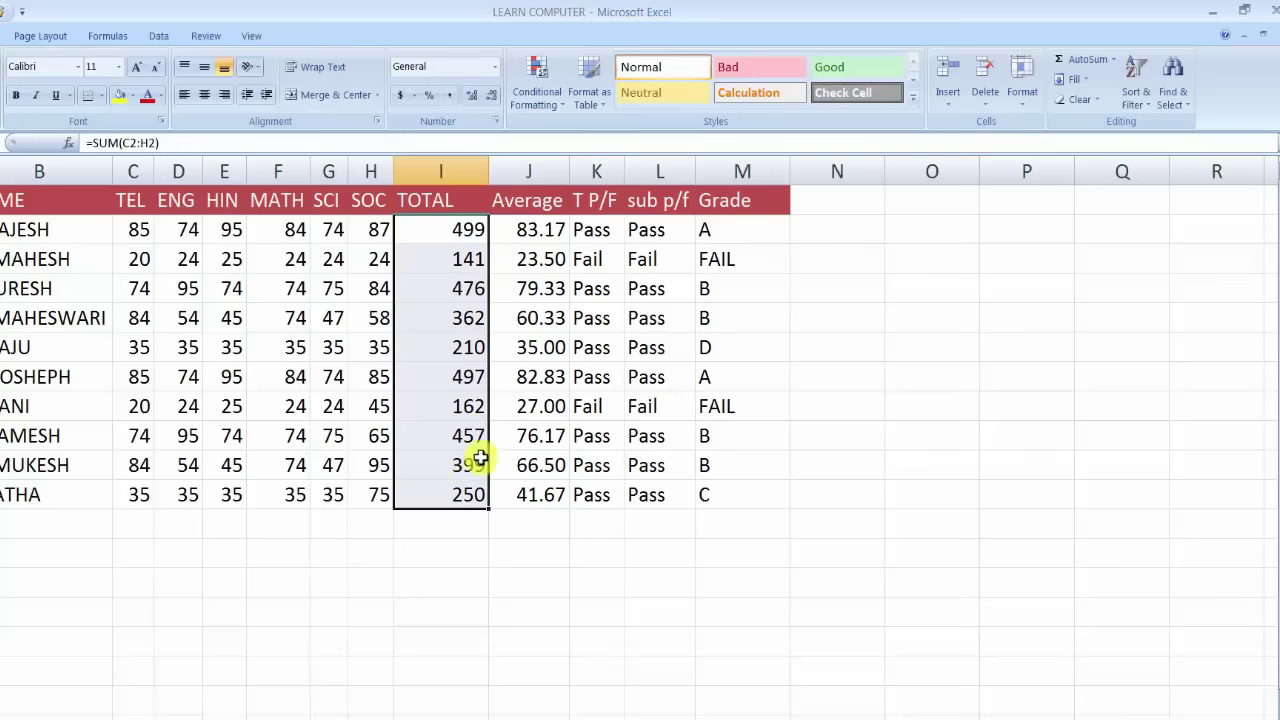
{"action": "left_click", "coordinate": [484, 556]}
{"action": "left_click_drag", "start_coordinate": [456, 267], "coordinate": [437, 491]}
{"action": "left_click", "coordinate": [601, 593]}
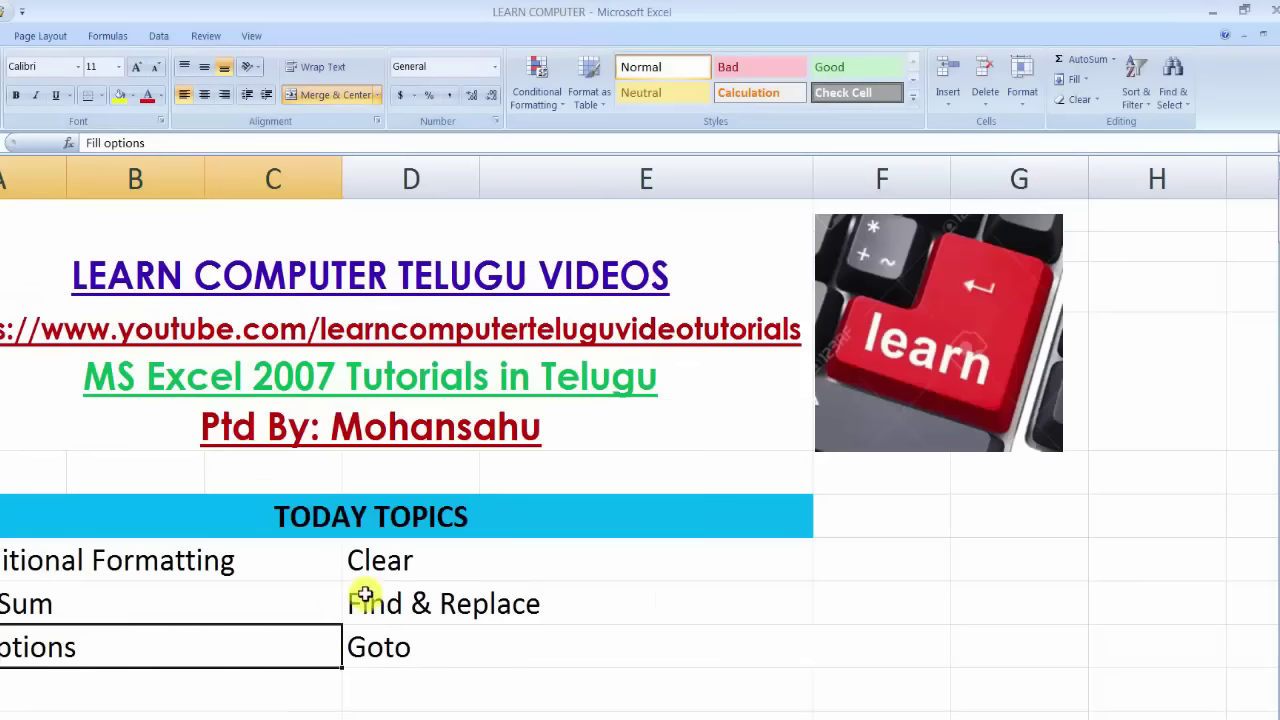
Step: On the Student marks sheet, clear the SURESH-through-LATHA rows and undo it with Ctrl+Z
{"action": "left_click", "coordinate": [363, 600]}
{"action": "left_click", "coordinate": [357, 566]}
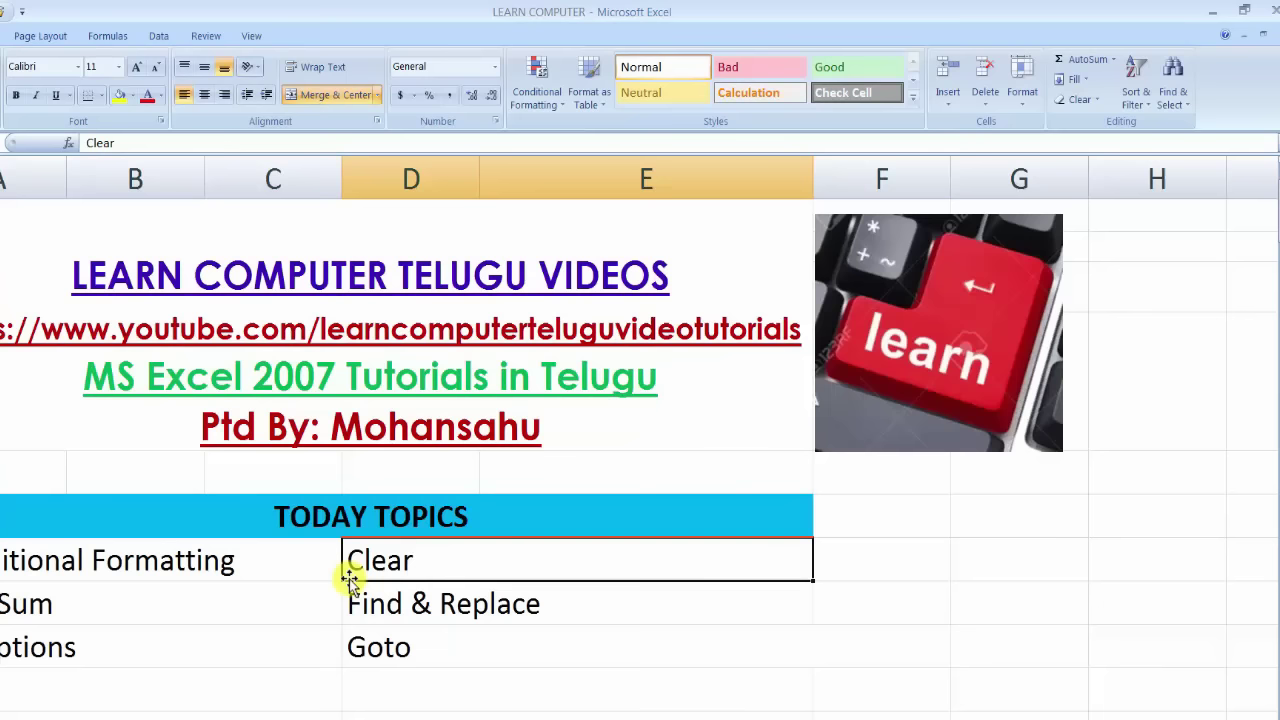
{"action": "left_click", "coordinate": [115, 715]}
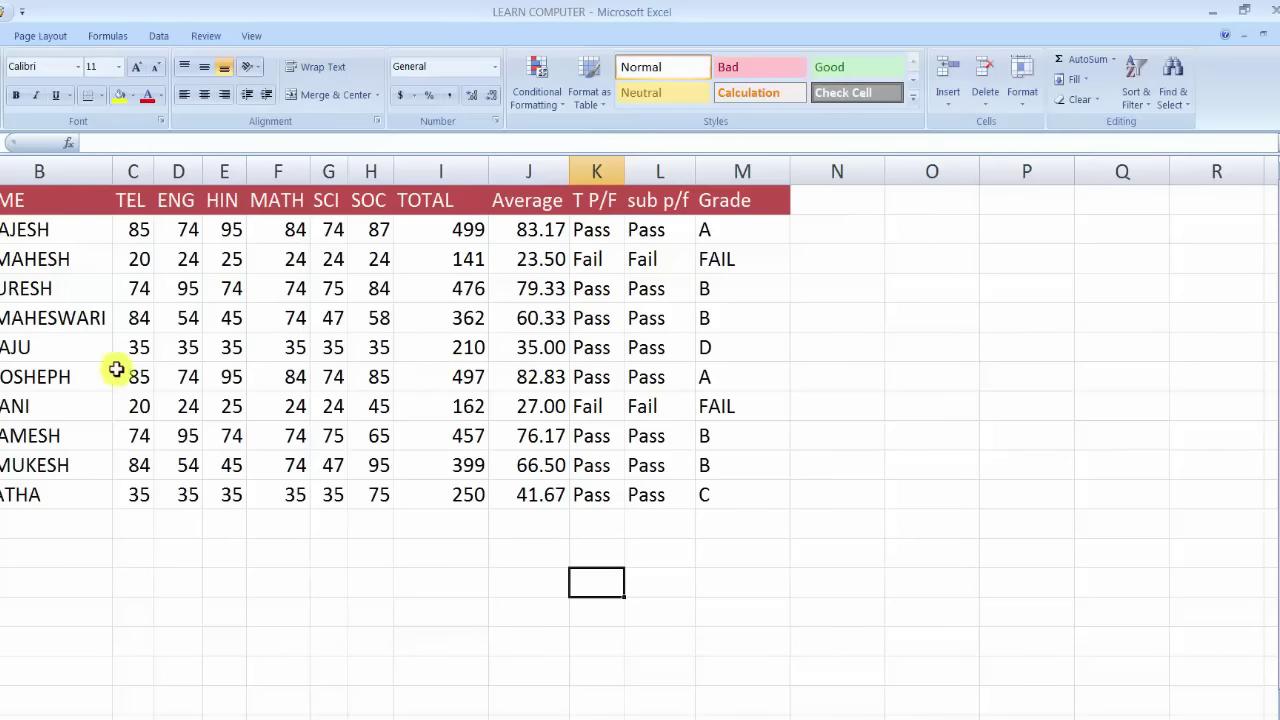
{"action": "left_click_drag", "start_coordinate": [25, 282], "coordinate": [471, 508]}
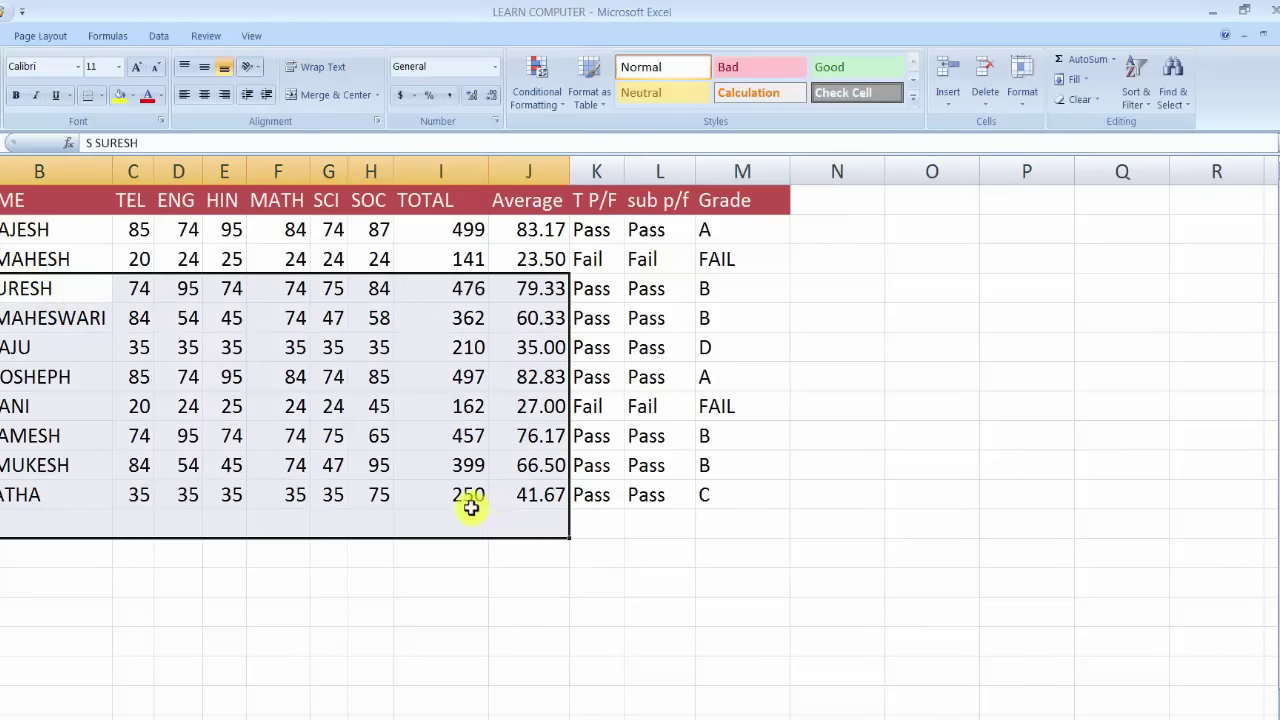
{"action": "key", "text": "Delete"}
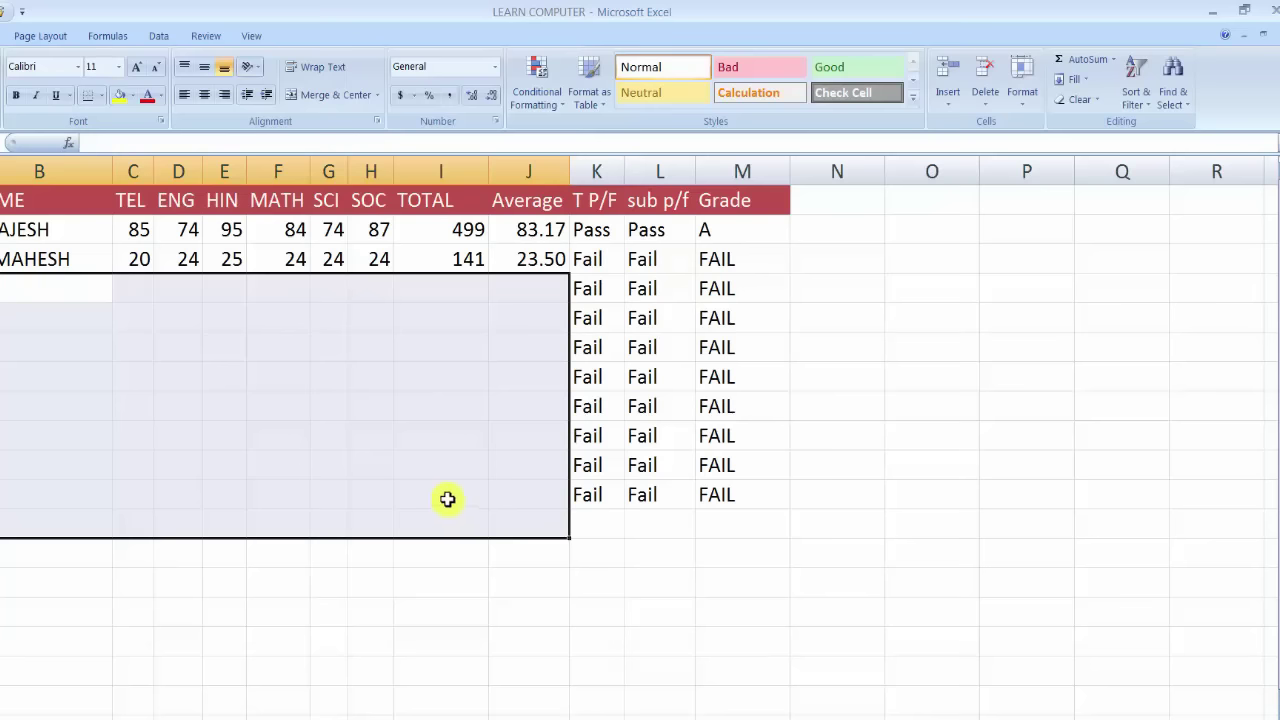
{"action": "key", "text": "ctrl+z"}
Step: On Sheet2, erase the salary block and yellow table A10:E14, undoing each deletion
{"action": "left_click", "coordinate": [186, 712]}
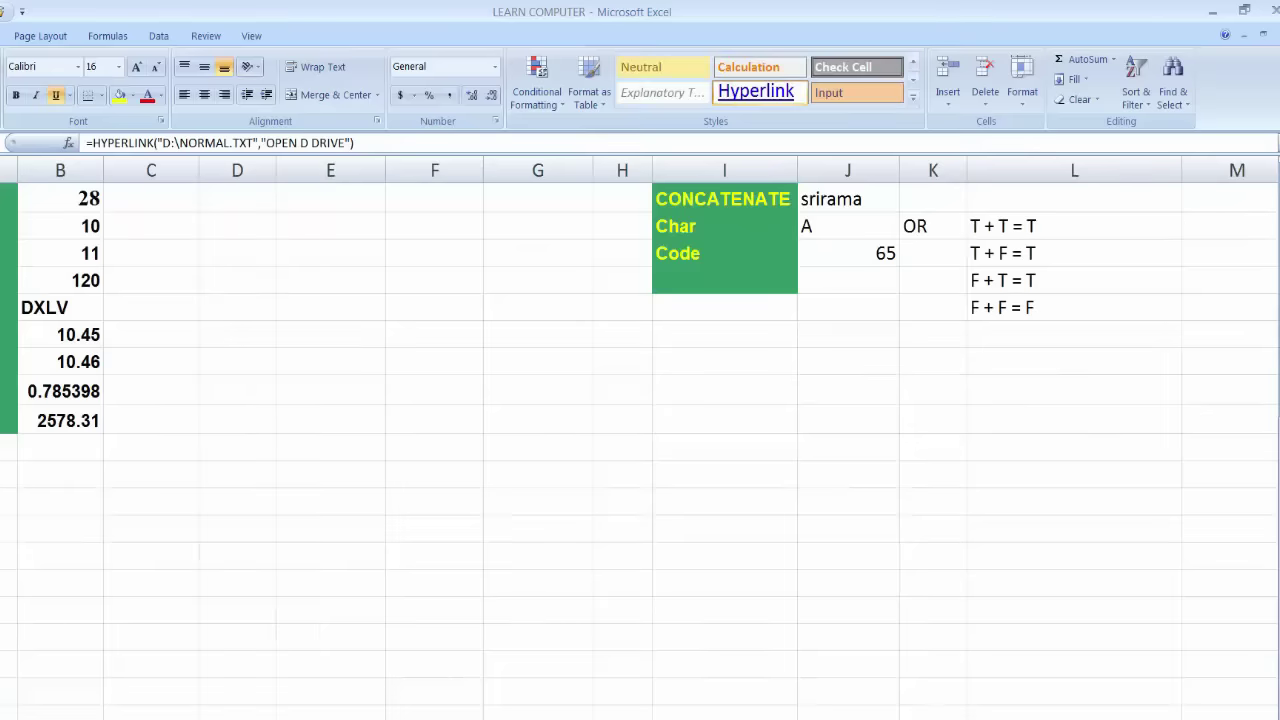
{"action": "key", "text": "ctrl+Page_Down"}
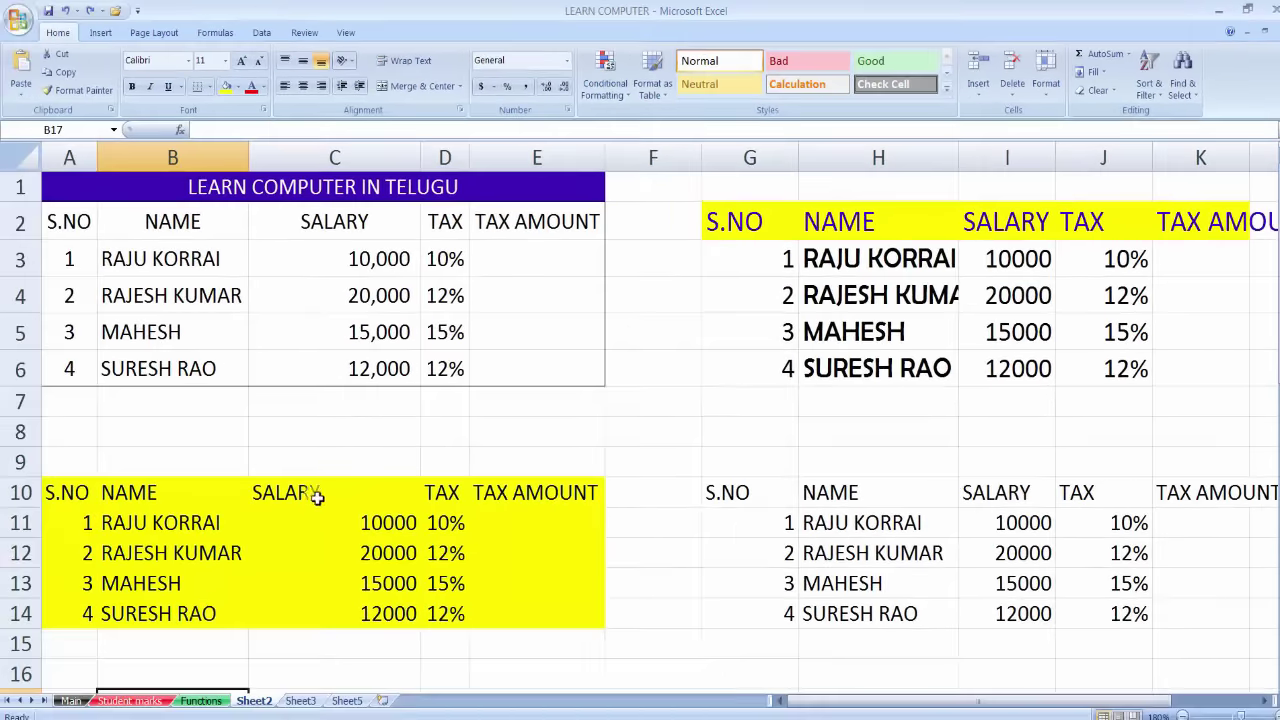
{"action": "scroll", "coordinate": [319, 501], "scroll_direction": "down", "scroll_amount": 1}
{"action": "scroll", "coordinate": [203, 451], "scroll_direction": "up", "scroll_amount": 1}
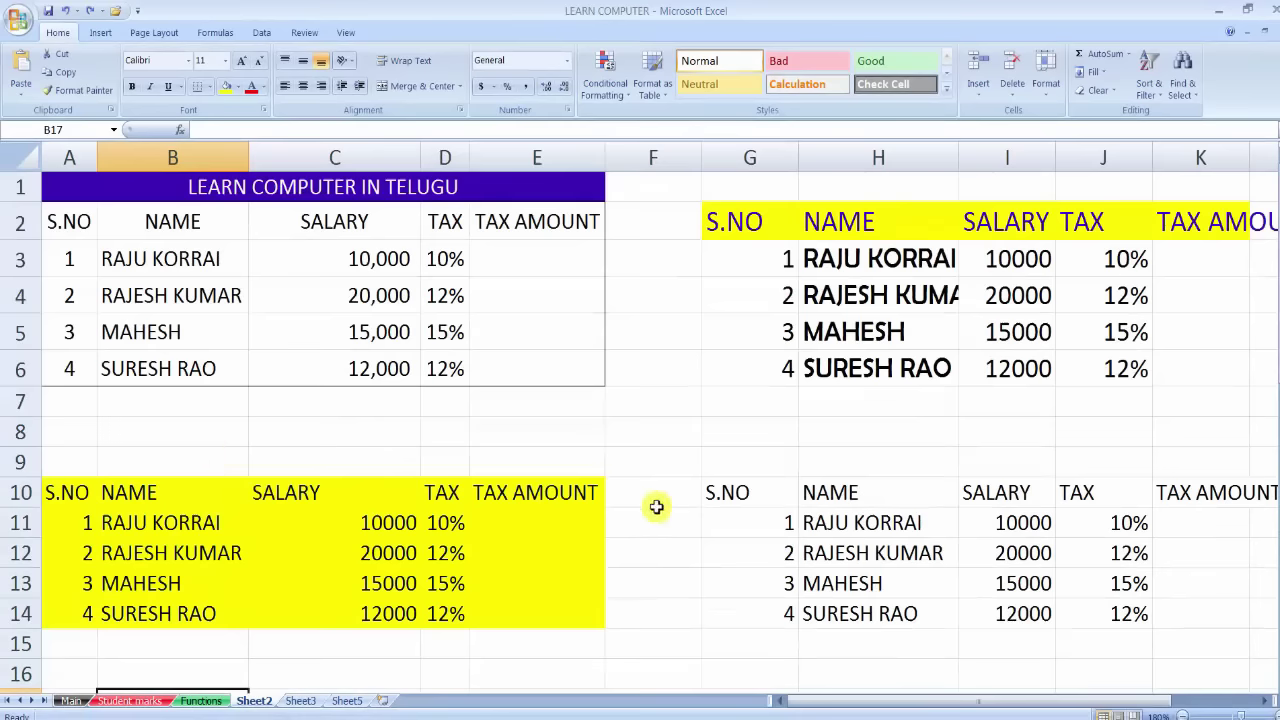
{"action": "left_click_drag", "start_coordinate": [734, 500], "coordinate": [1003, 609]}
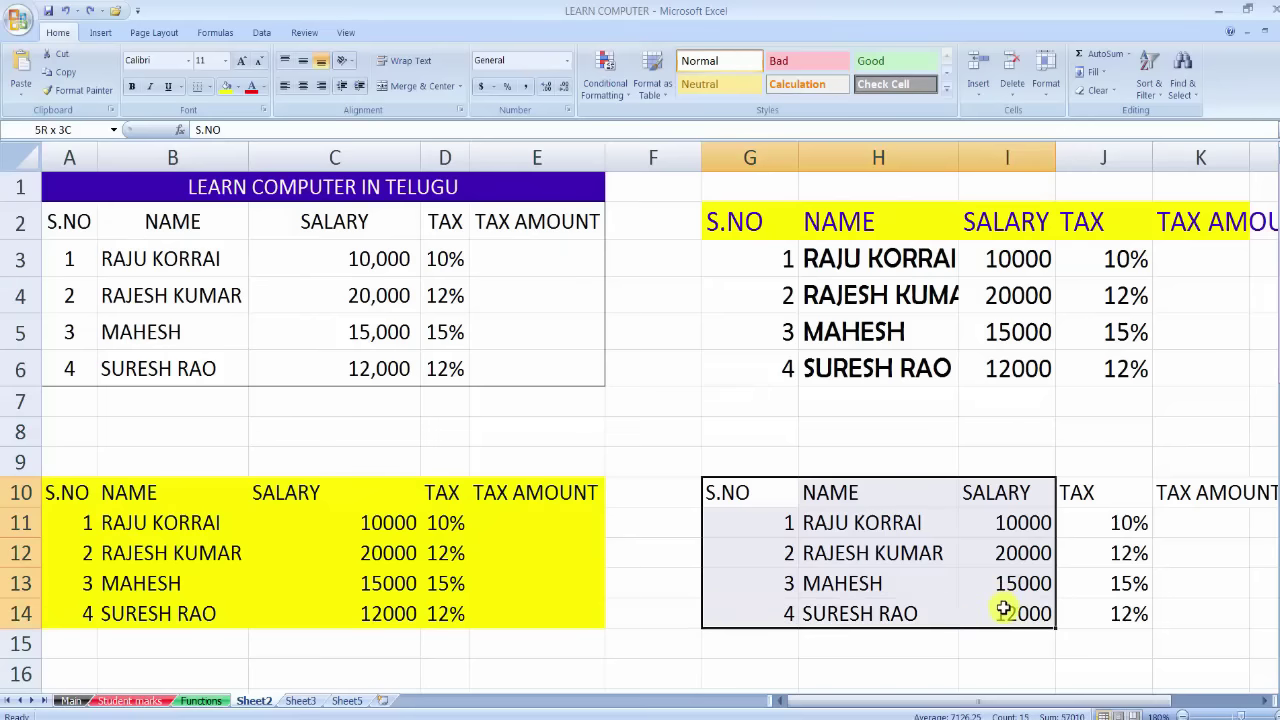
{"action": "key", "text": "Delete"}
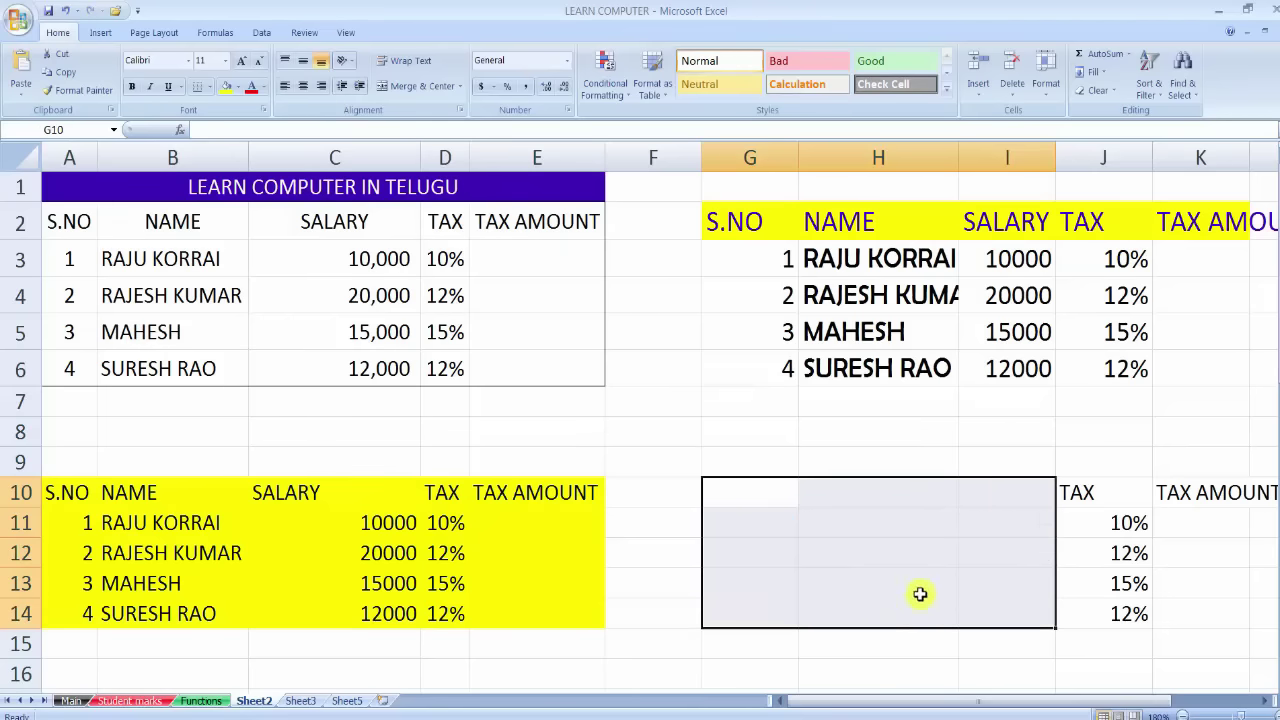
{"action": "key", "text": "ctrl+z"}
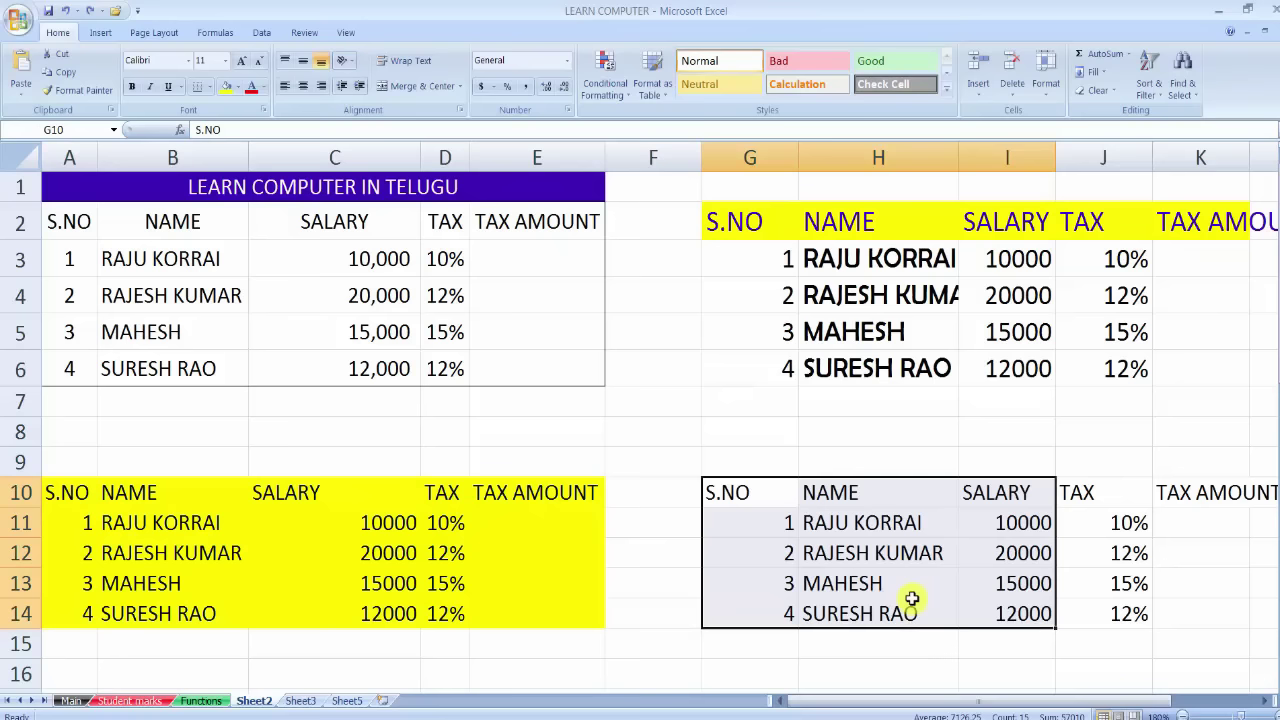
{"action": "left_click_drag", "start_coordinate": [72, 491], "coordinate": [501, 615]}
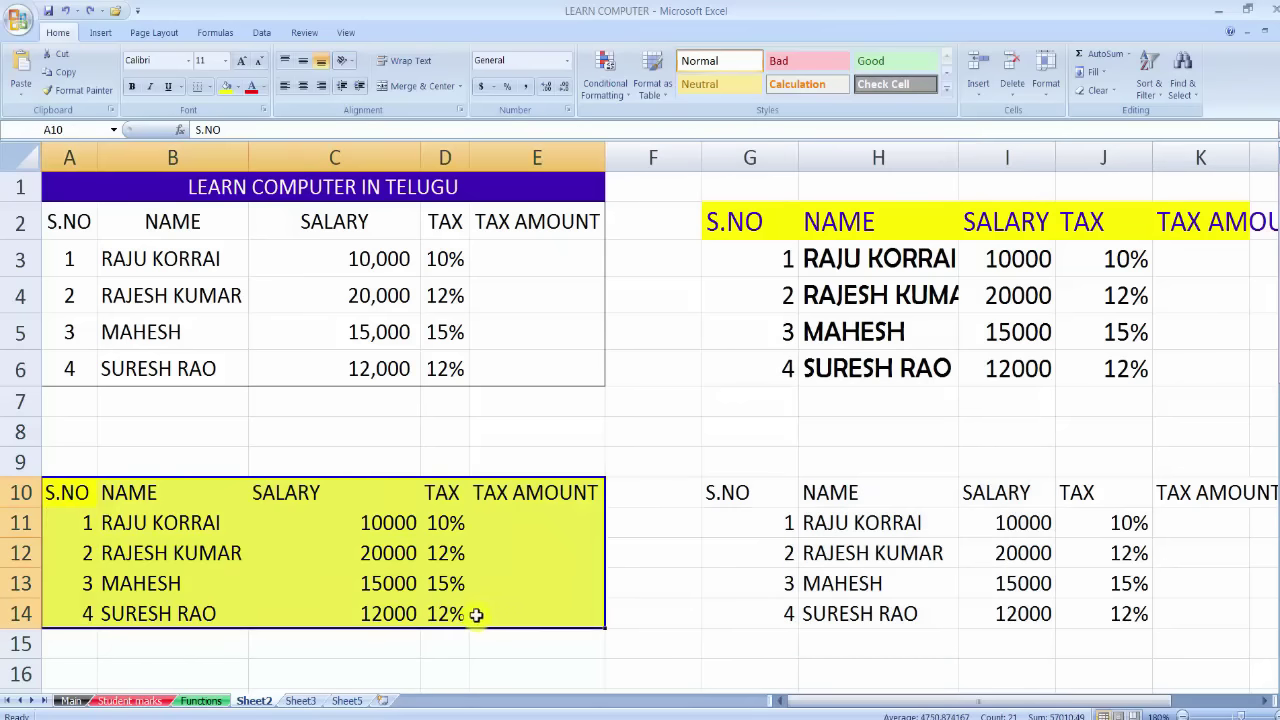
{"action": "key", "text": "Delete"}
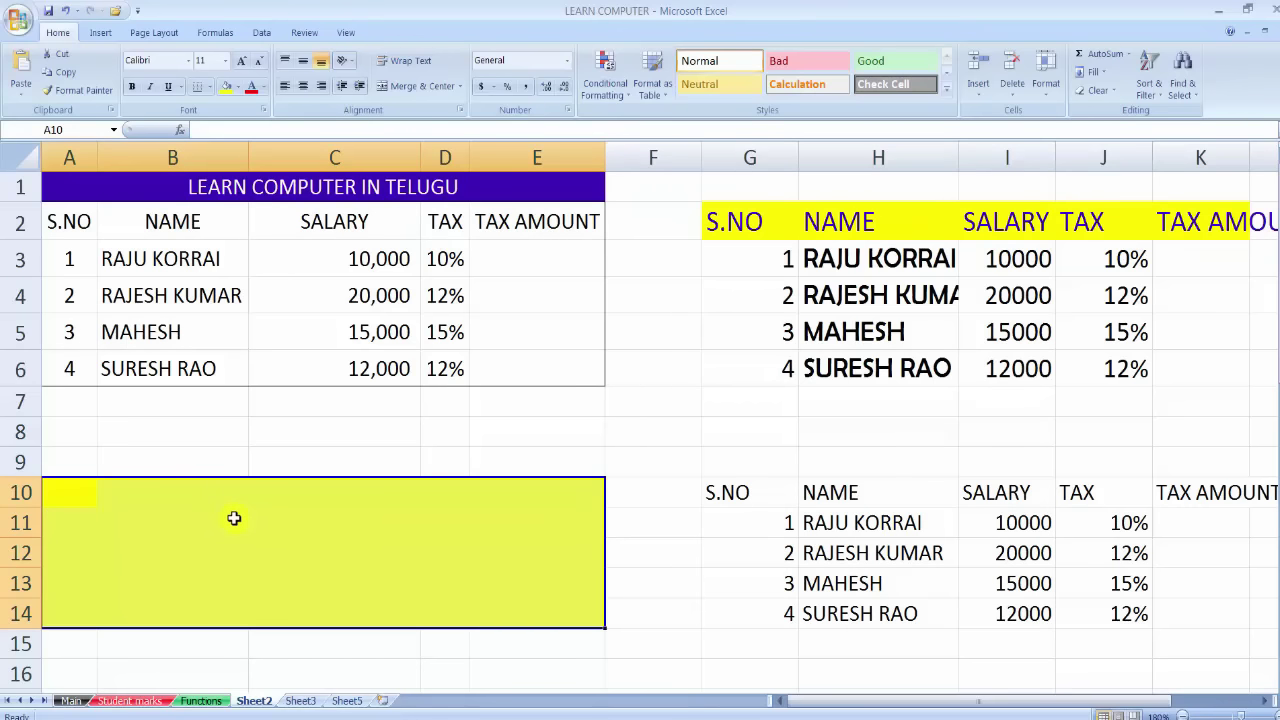
{"action": "key", "text": "ctrl+z"}
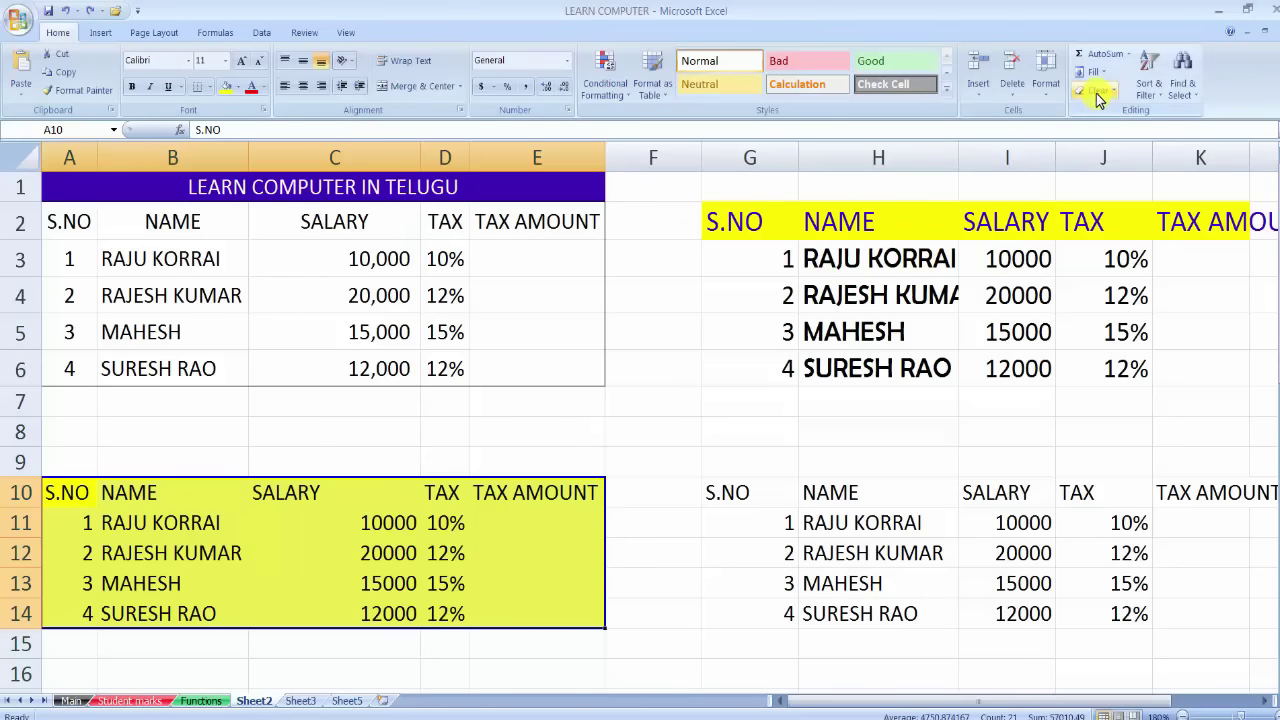
Step: Select yellow table A10:E14 again and bring up the Clear options
{"action": "scroll", "coordinate": [886, 346], "scroll_direction": "down", "scroll_amount": 1}
{"action": "scroll", "coordinate": [886, 343], "scroll_direction": "up", "scroll_amount": 1}
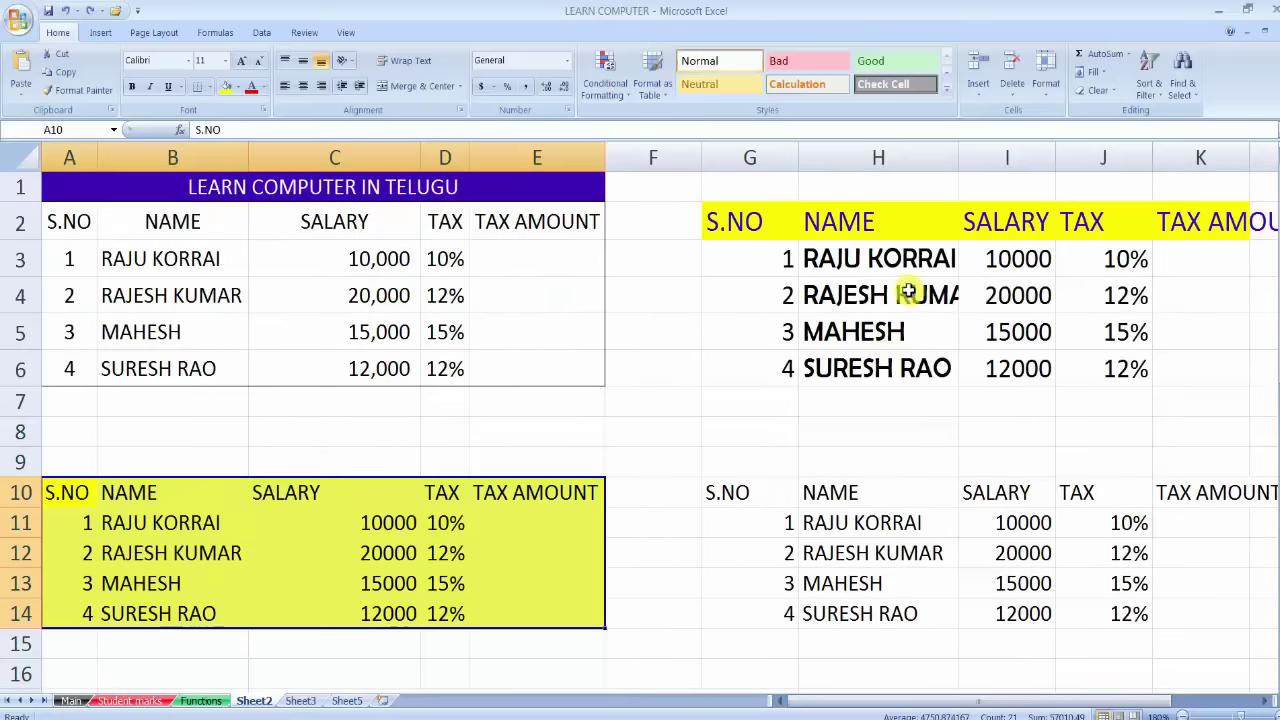
{"action": "left_click", "coordinate": [100, 523]}
{"action": "left_click_drag", "start_coordinate": [77, 491], "coordinate": [542, 609]}
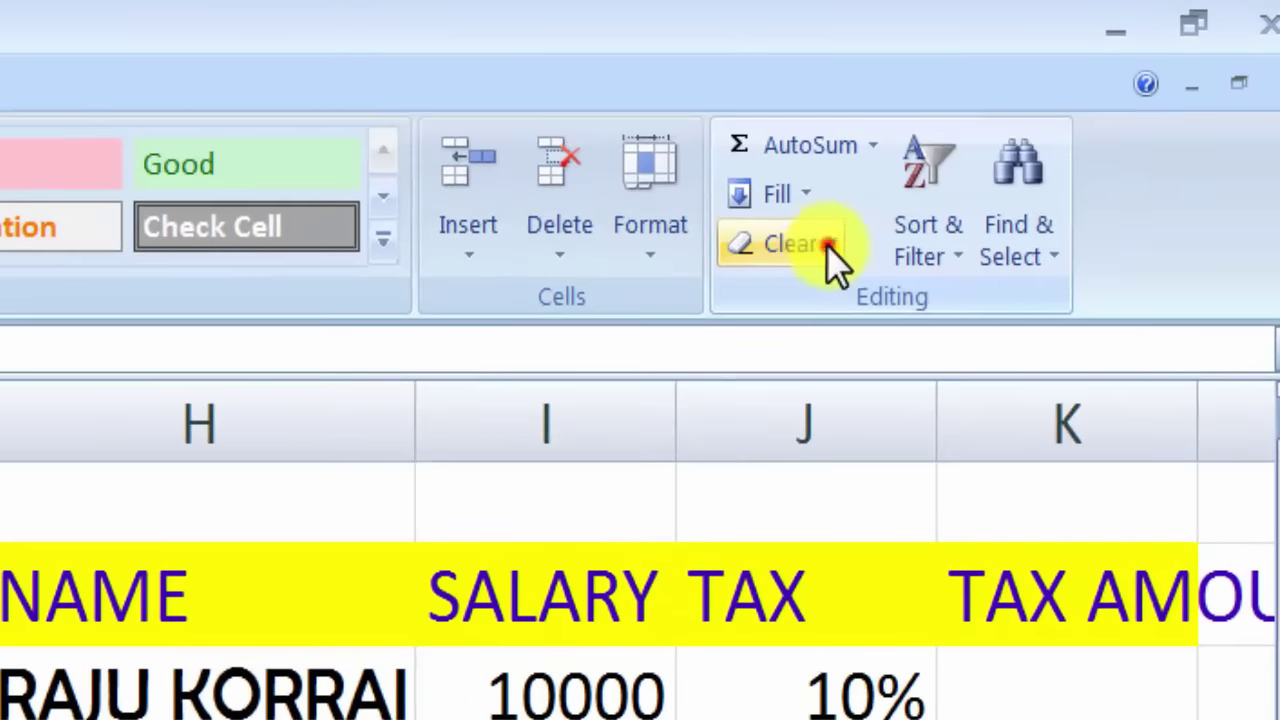
{"action": "left_click", "coordinate": [1110, 90]}
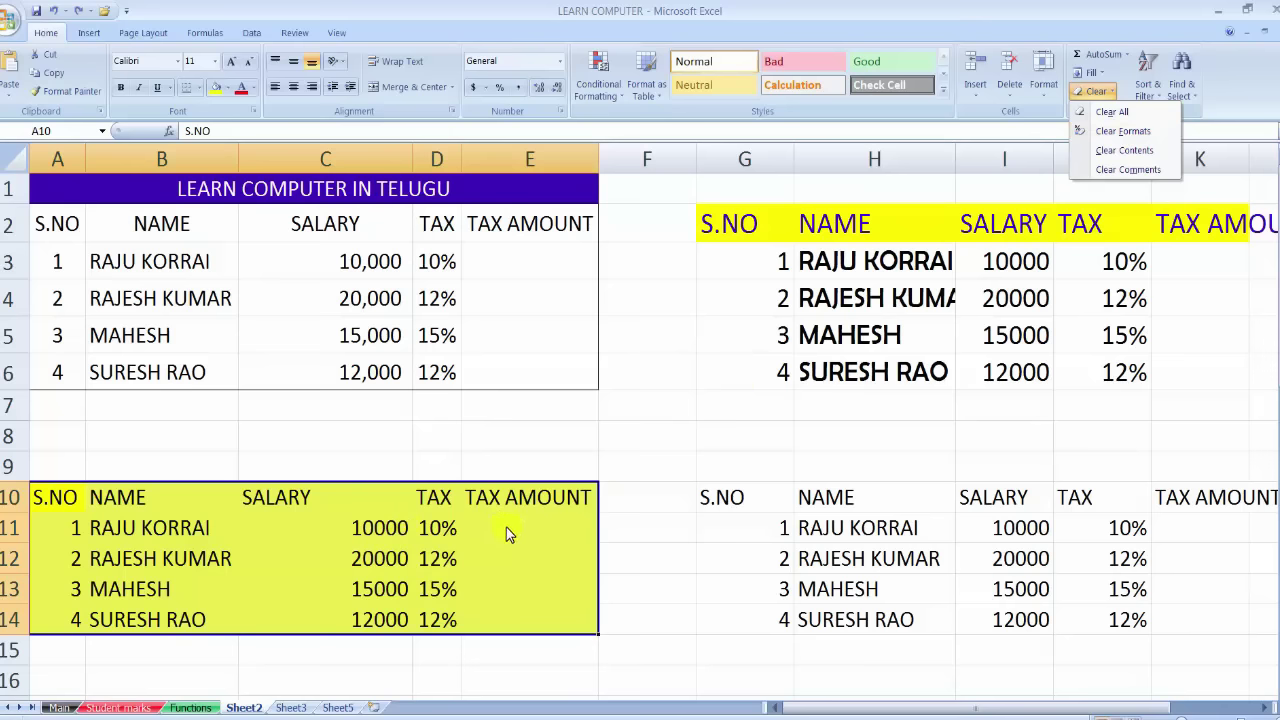
{"action": "left_click", "coordinate": [1117, 133]}
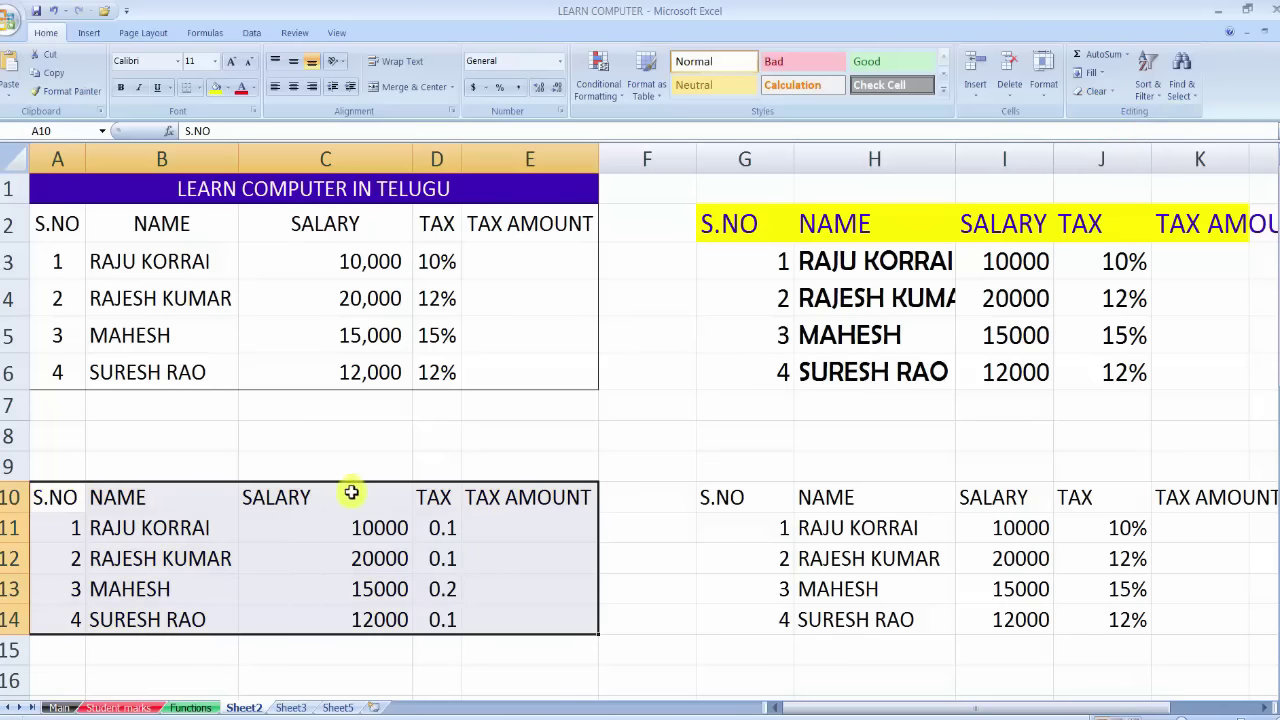
{"action": "key", "text": "ctrl+z"}
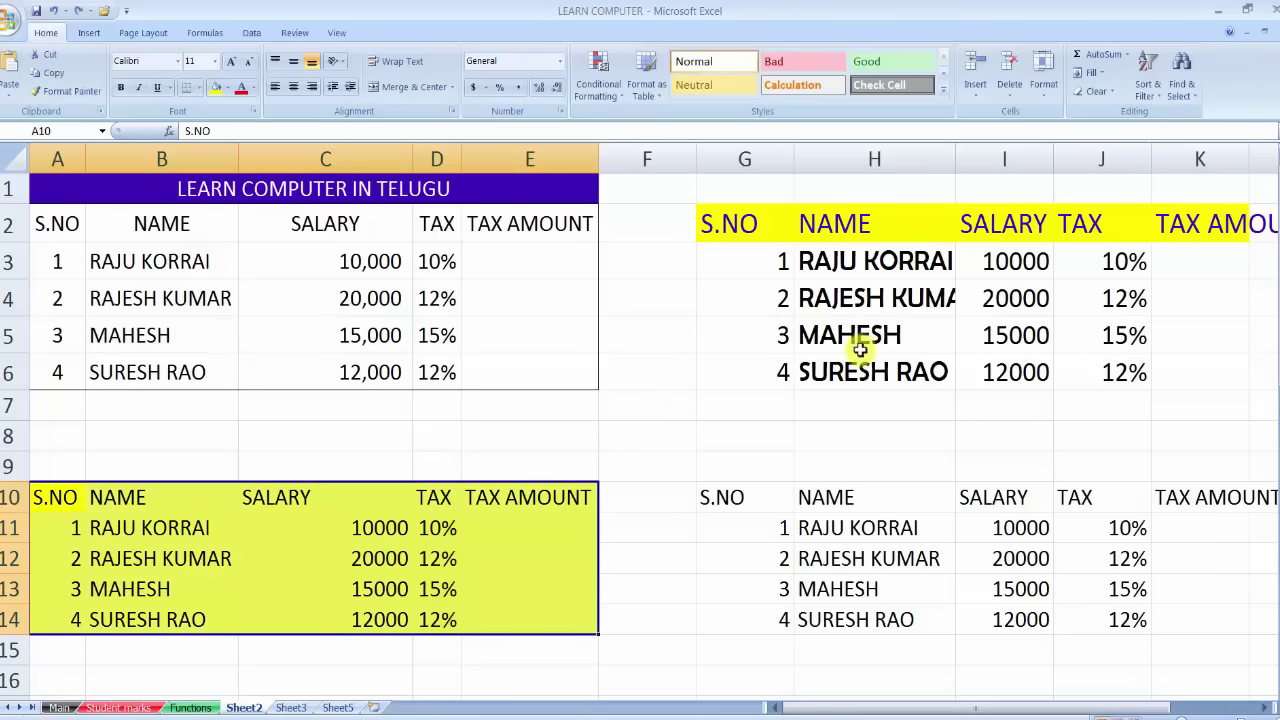
{"action": "left_click", "coordinate": [1098, 92]}
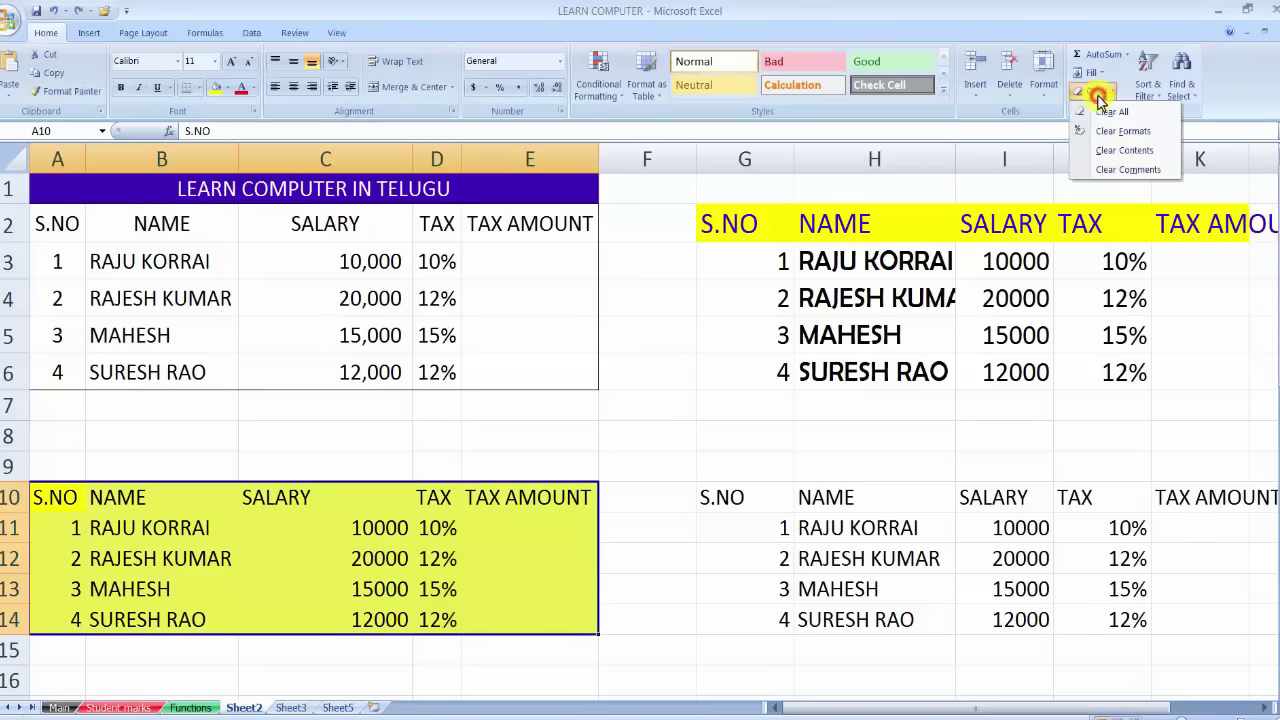
{"action": "left_click", "coordinate": [1116, 152]}
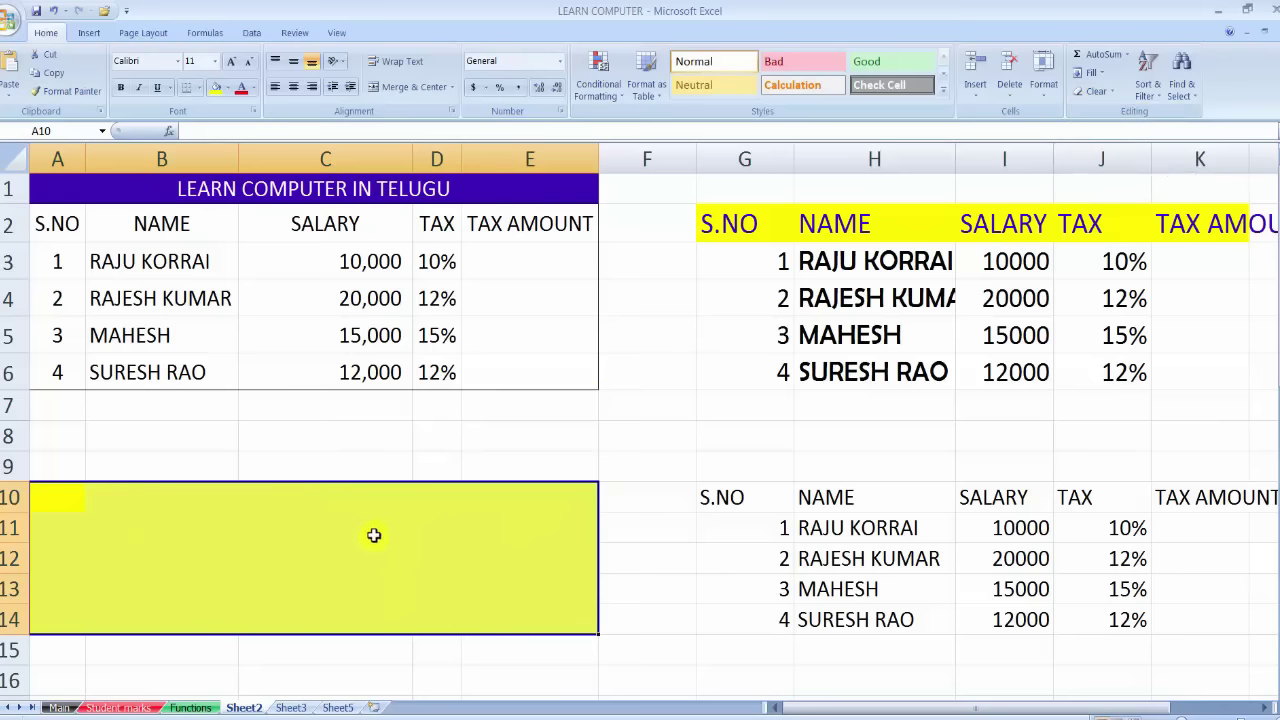
{"action": "left_click", "coordinate": [1095, 92]}
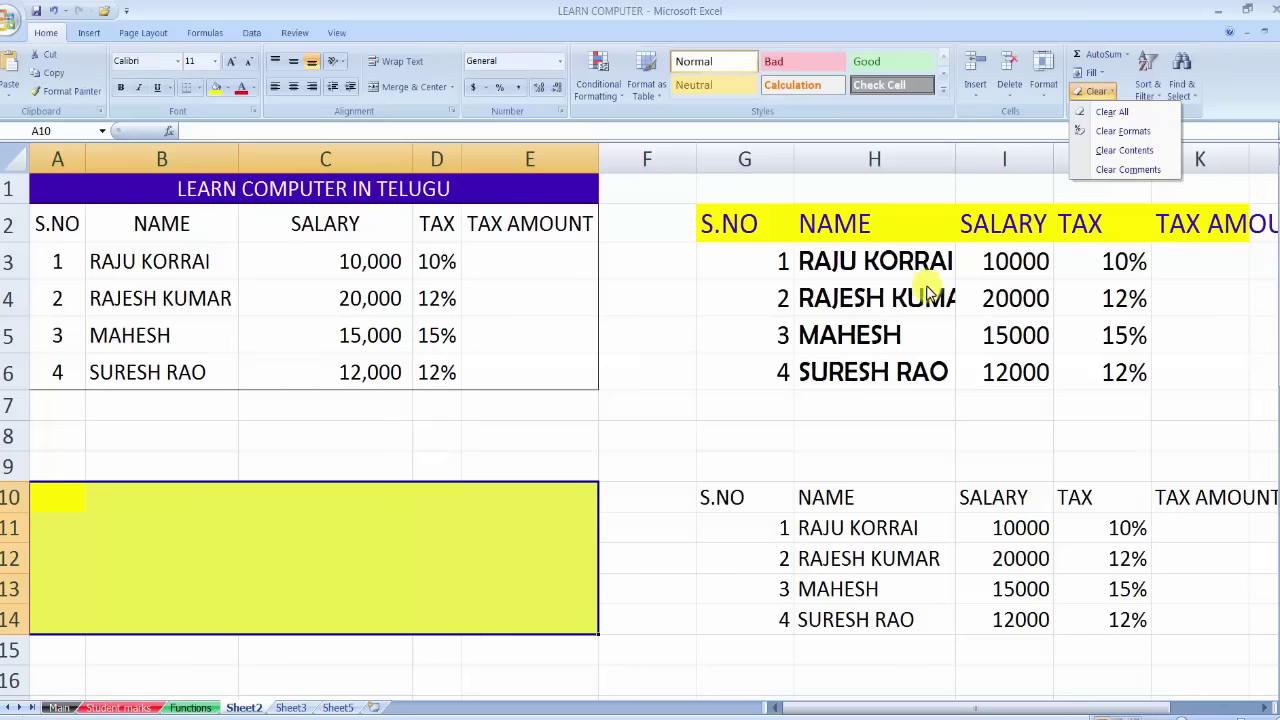
{"action": "left_click", "coordinate": [545, 537]}
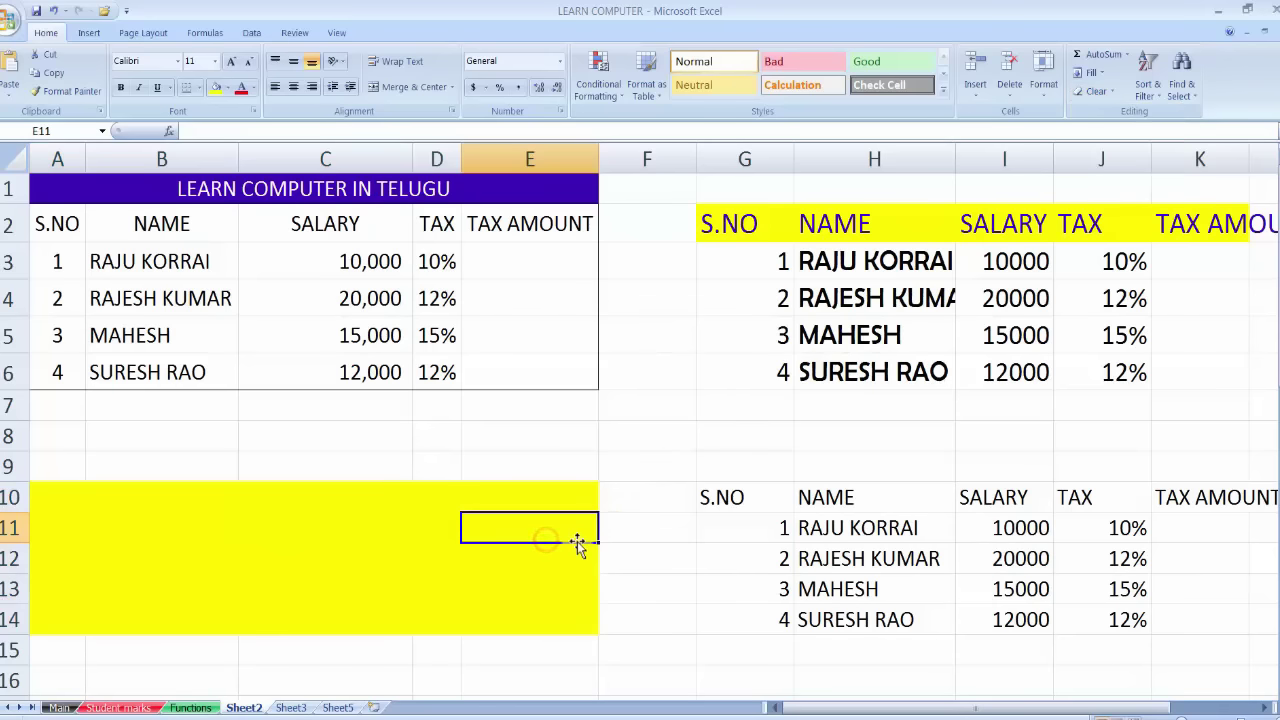
{"action": "key", "text": "ctrl+z"}
{"action": "left_click", "coordinate": [437, 589]}
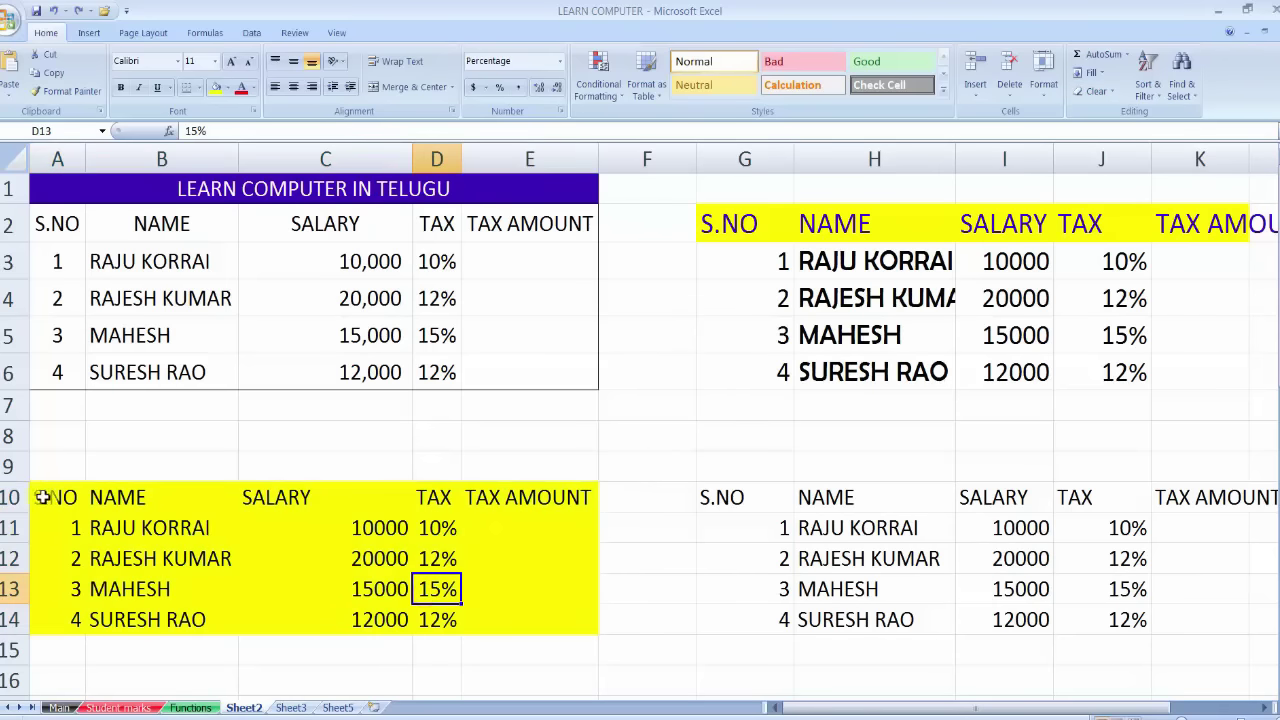
{"action": "left_click_drag", "start_coordinate": [43, 497], "coordinate": [517, 609]}
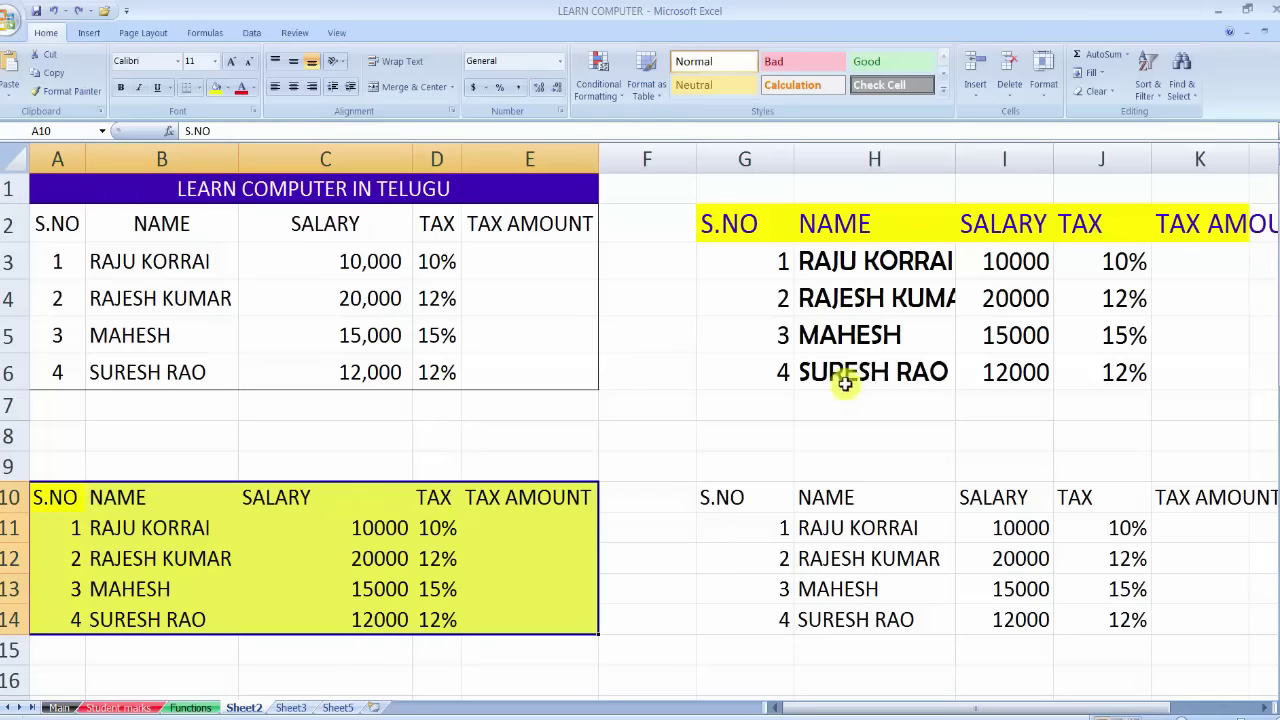
{"action": "left_click", "coordinate": [1092, 93]}
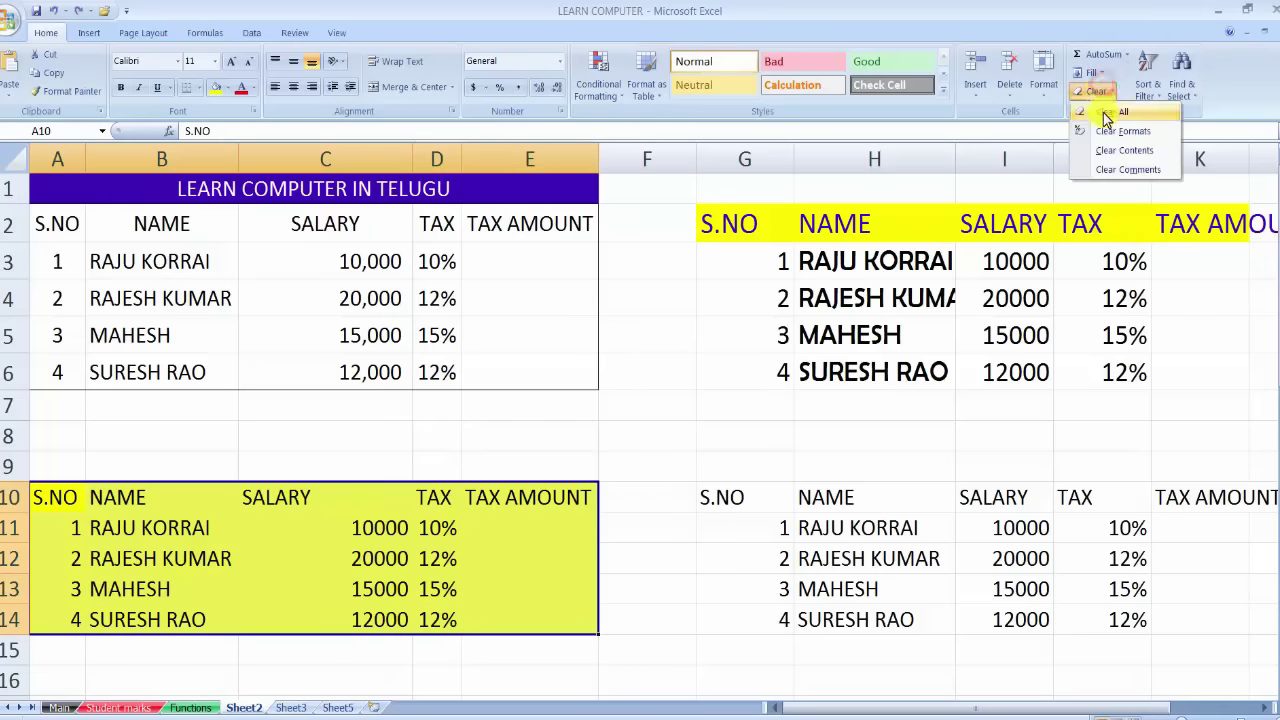
Step: Clear All on the yellow table A10:E14, removing contents and formatting
{"action": "left_click", "coordinate": [1104, 114]}
{"action": "left_click", "coordinate": [555, 530]}
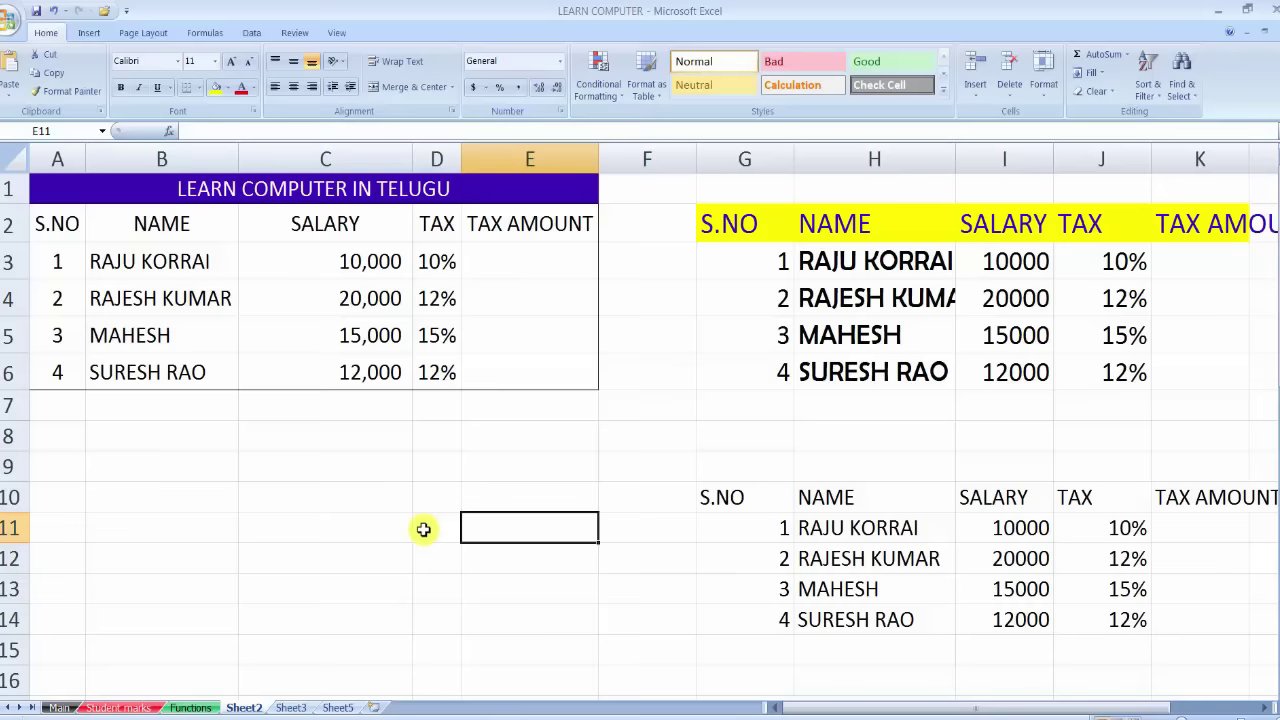
{"action": "left_click", "coordinate": [1106, 92]}
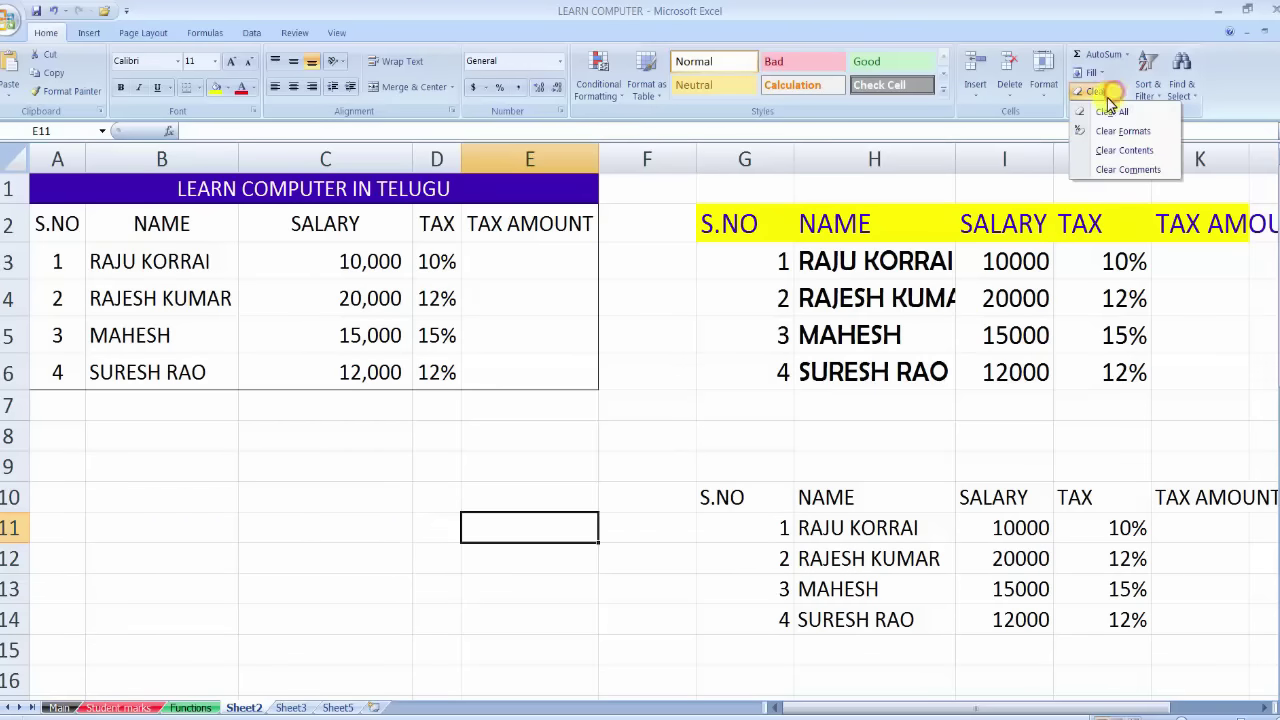
{"action": "left_click", "coordinate": [978, 345]}
Step: Clear All on the yellow header row G2:K2, wiping text and fill
{"action": "left_click", "coordinate": [742, 224]}
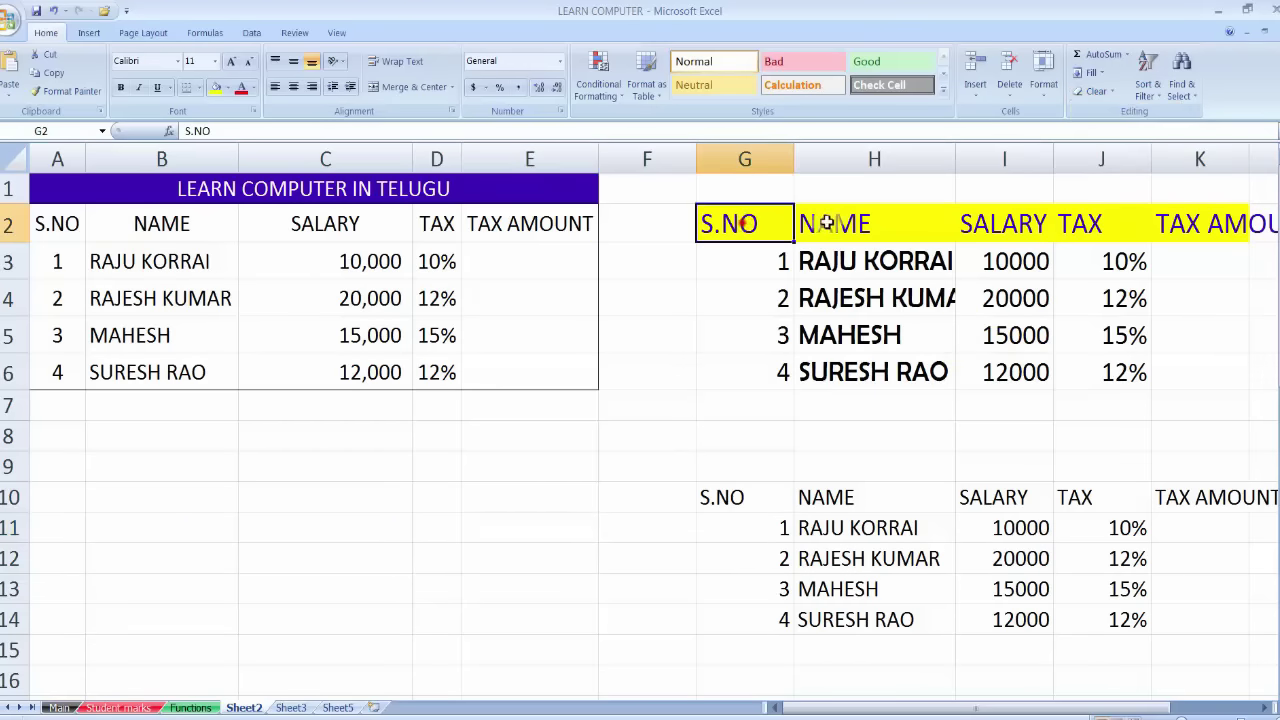
{"action": "left_click_drag", "start_coordinate": [827, 224], "coordinate": [1183, 224]}
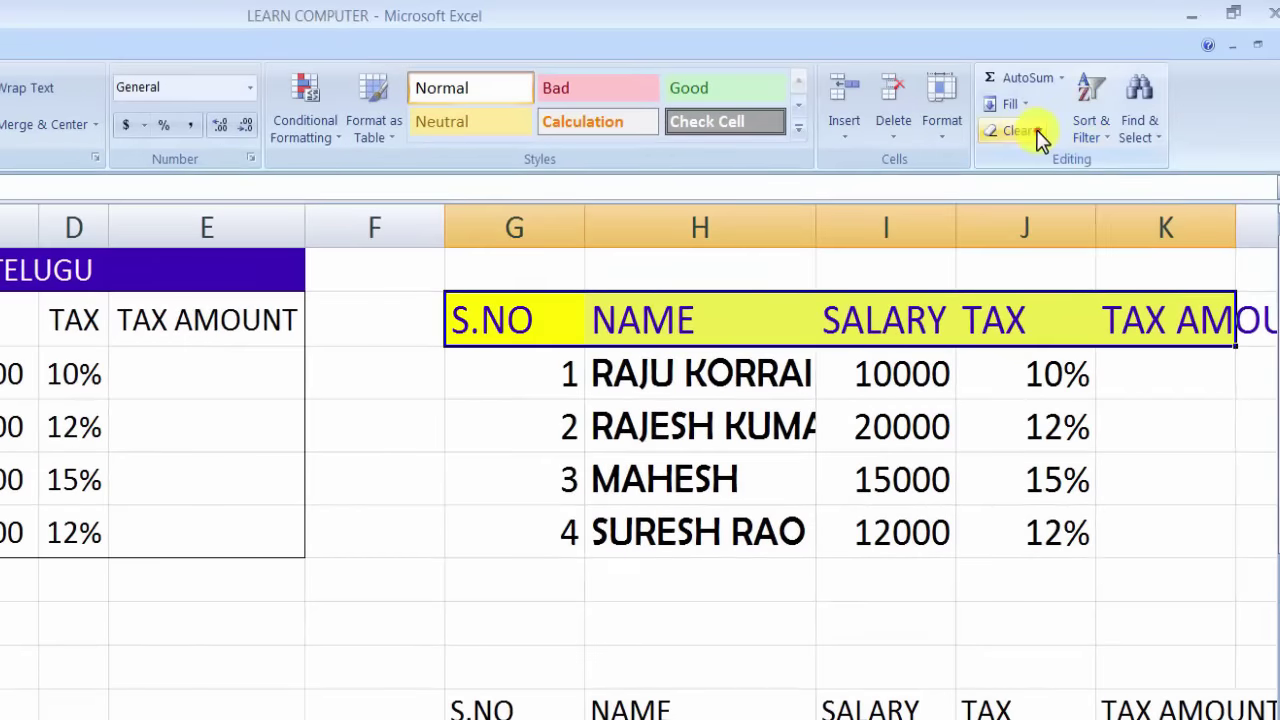
{"action": "left_click", "coordinate": [1105, 93]}
{"action": "left_click", "coordinate": [1045, 163]}
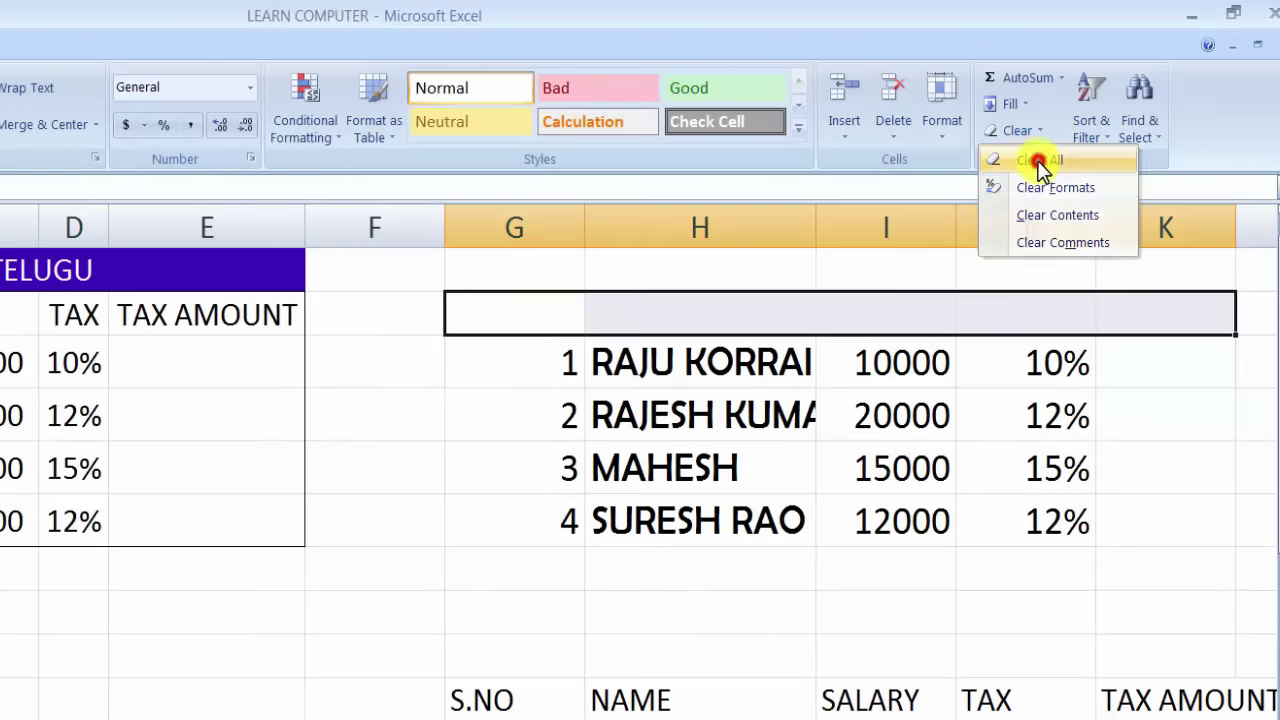
{"action": "left_click", "coordinate": [923, 417]}
{"action": "left_click", "coordinate": [535, 340]}
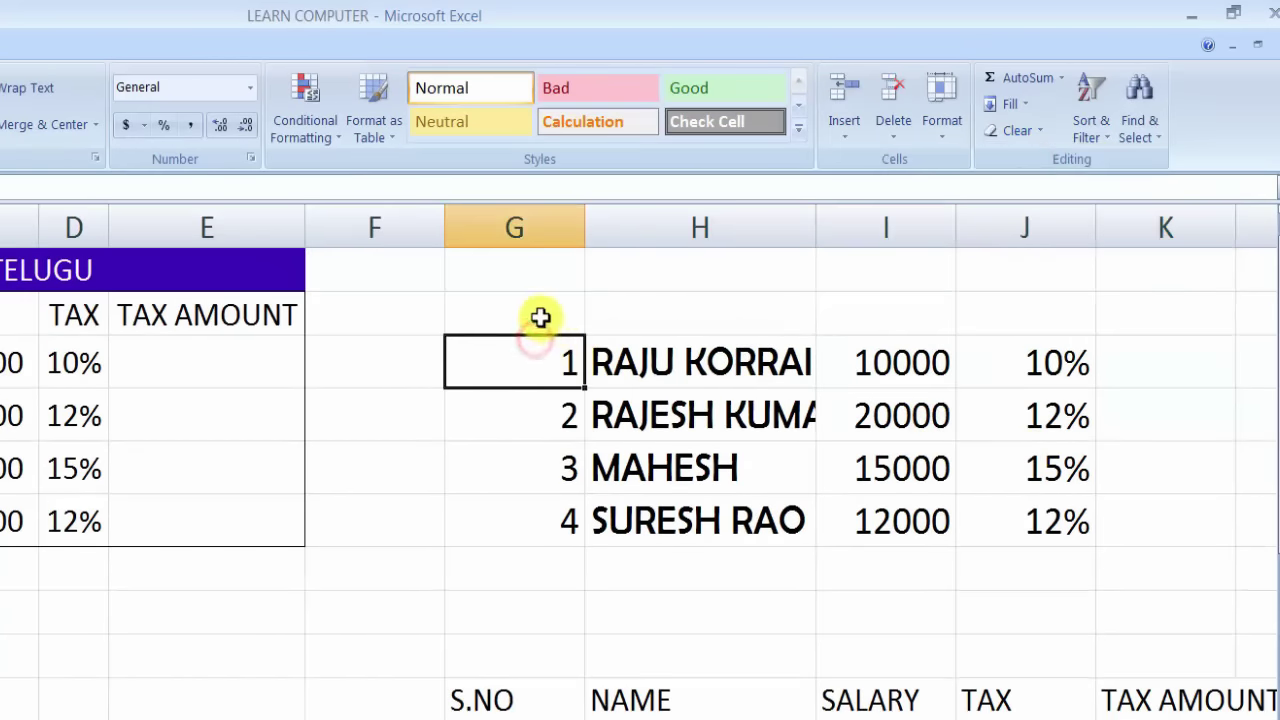
{"action": "left_click_drag", "start_coordinate": [726, 317], "coordinate": [869, 305]}
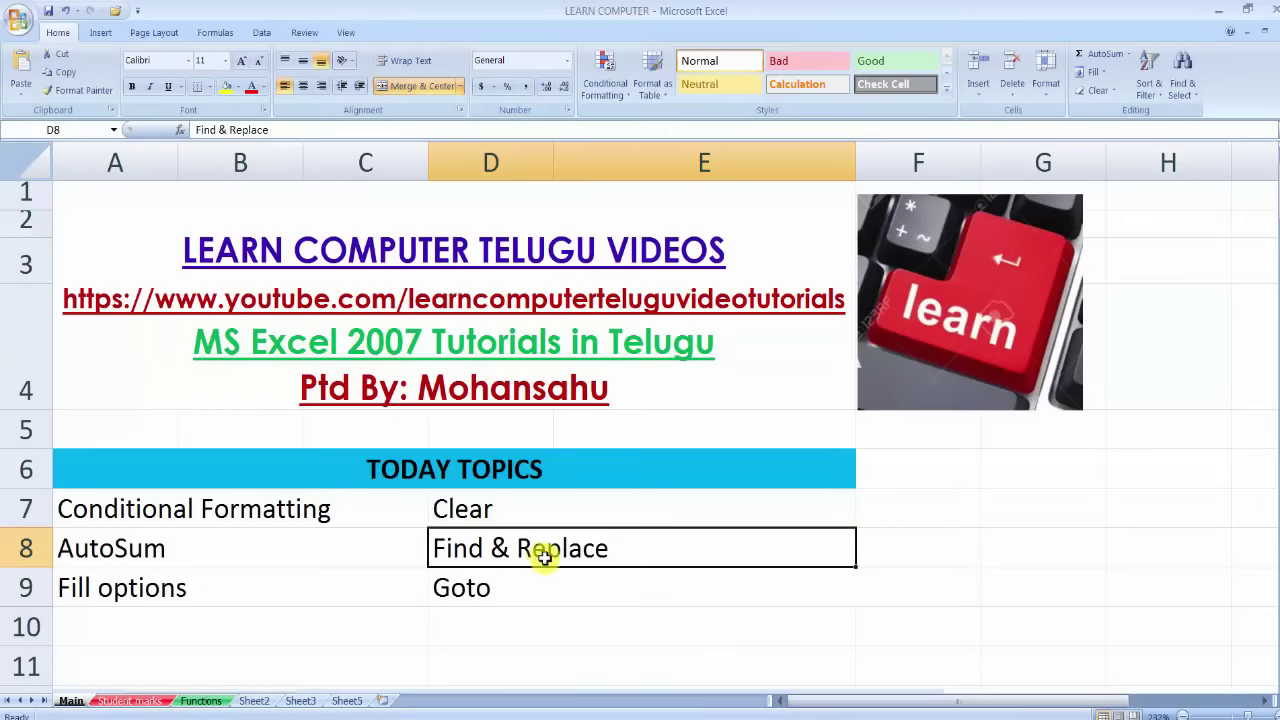
Step: Cycle through Sheet2, Functions and Main tabs, ending on the Student marks sheet
{"action": "left_click", "coordinate": [128, 701]}
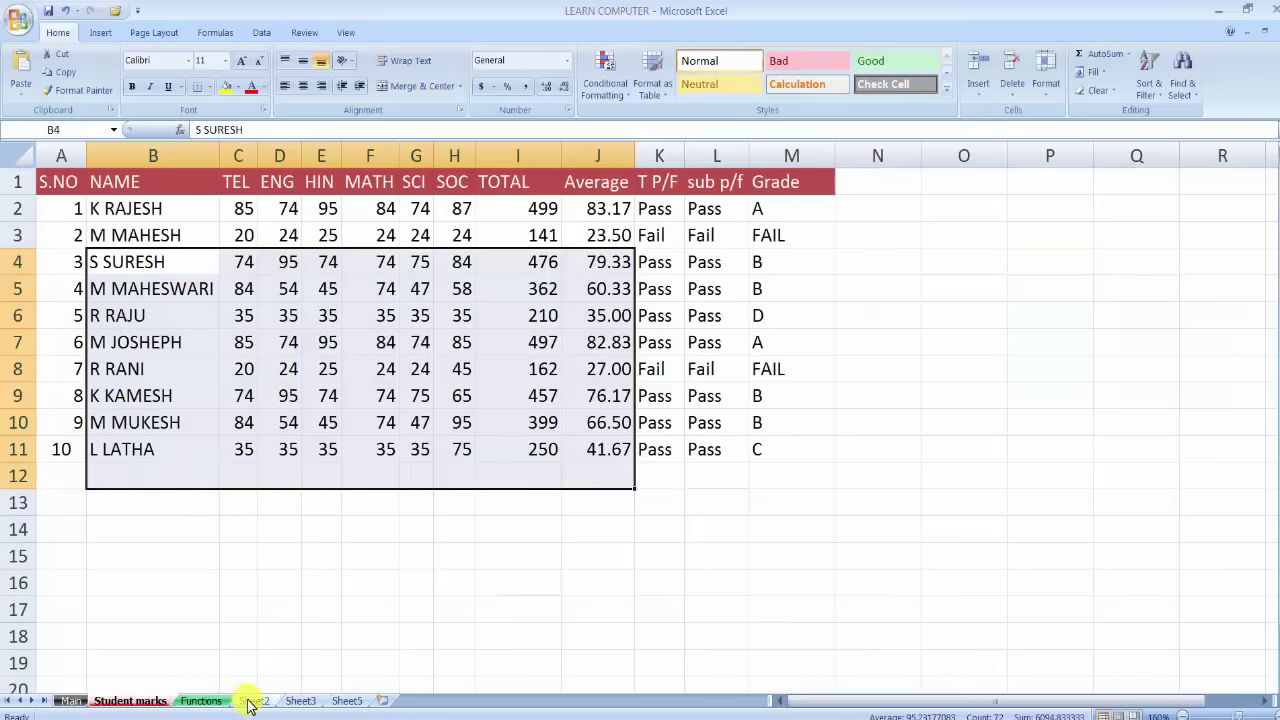
{"action": "left_click", "coordinate": [297, 702]}
{"action": "left_click", "coordinate": [253, 701]}
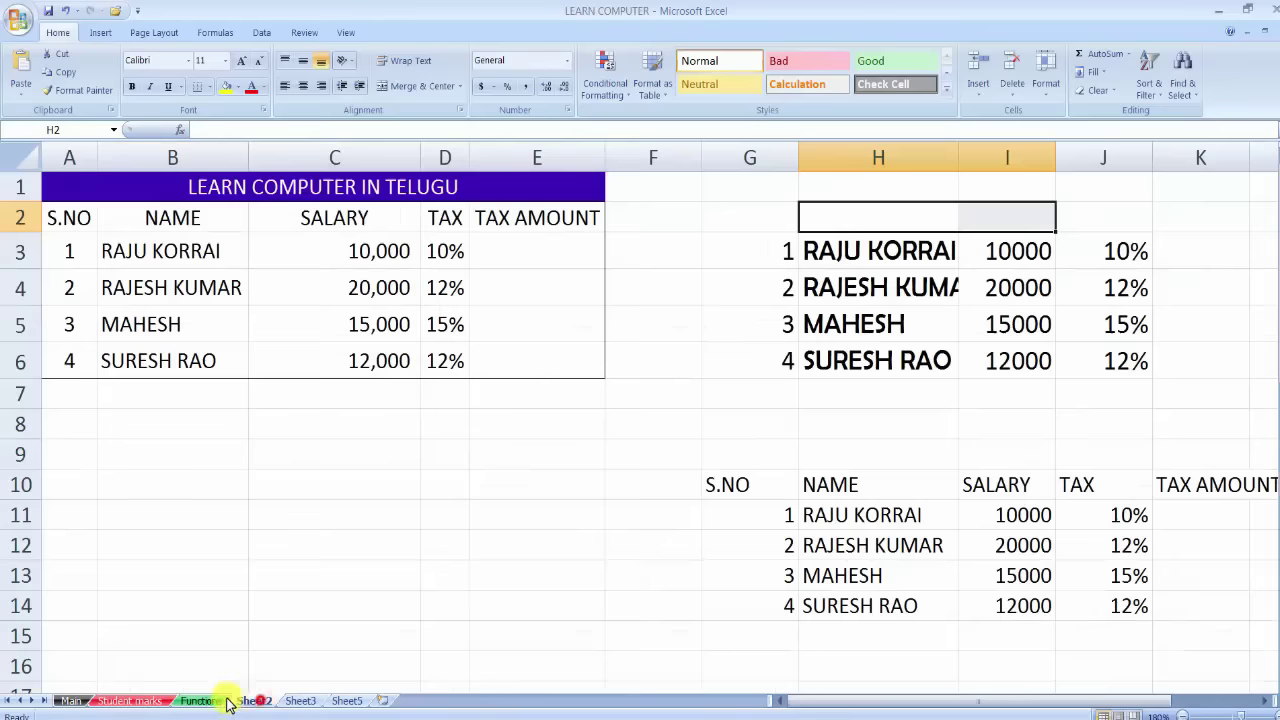
{"action": "left_click", "coordinate": [201, 701]}
{"action": "left_click", "coordinate": [141, 704]}
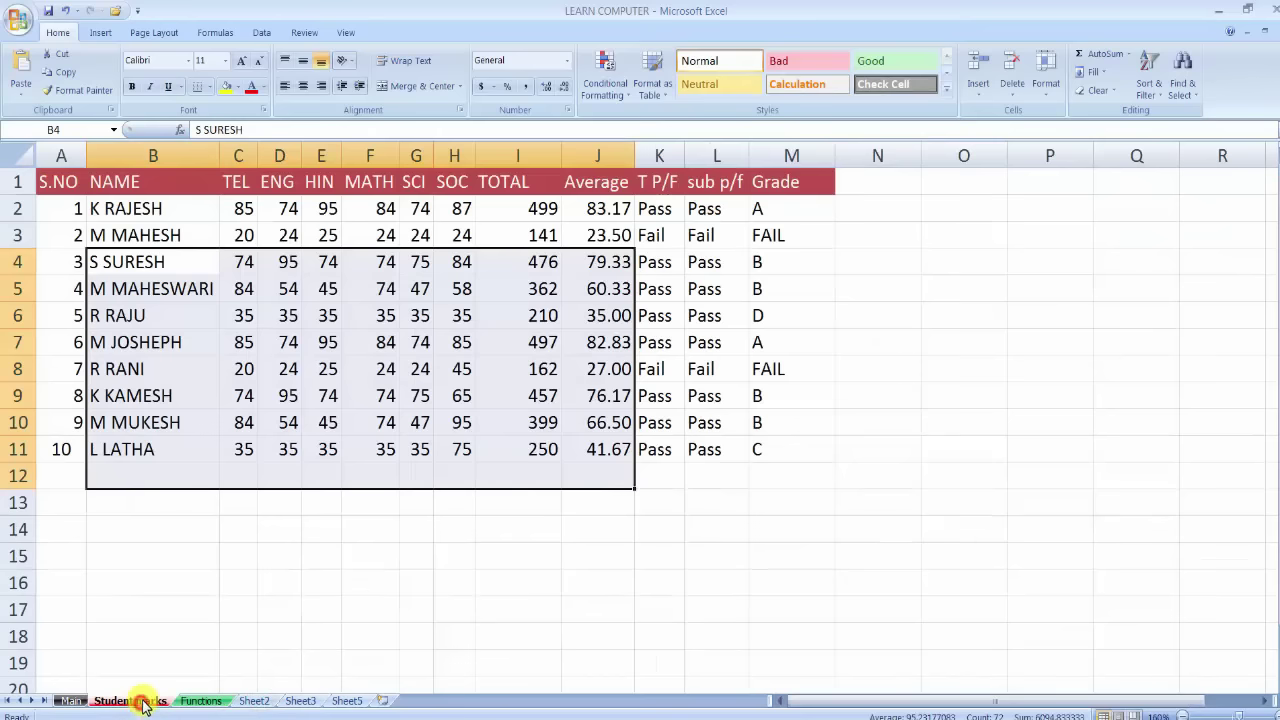
{"action": "left_click", "coordinate": [214, 612]}
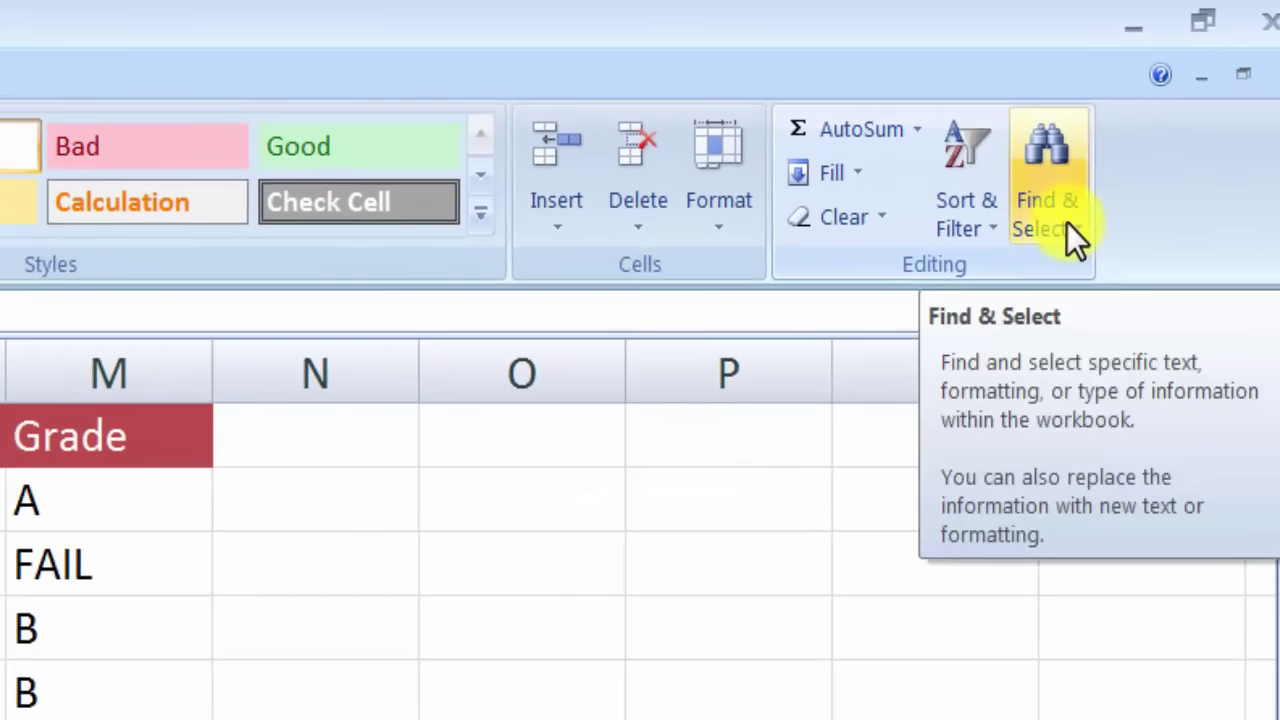
Step: Search the marks table for a student's name with Find, stepping through its matches
{"action": "left_click", "coordinate": [1067, 222]}
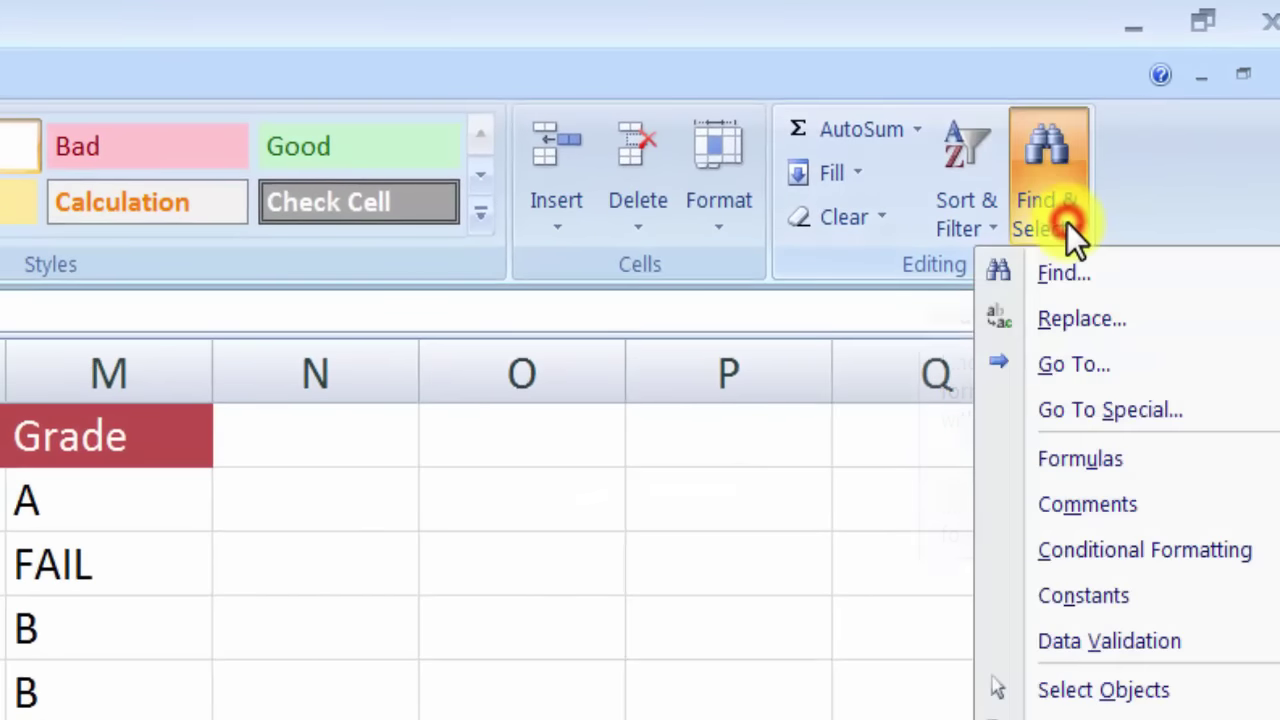
{"action": "left_click", "coordinate": [1063, 279]}
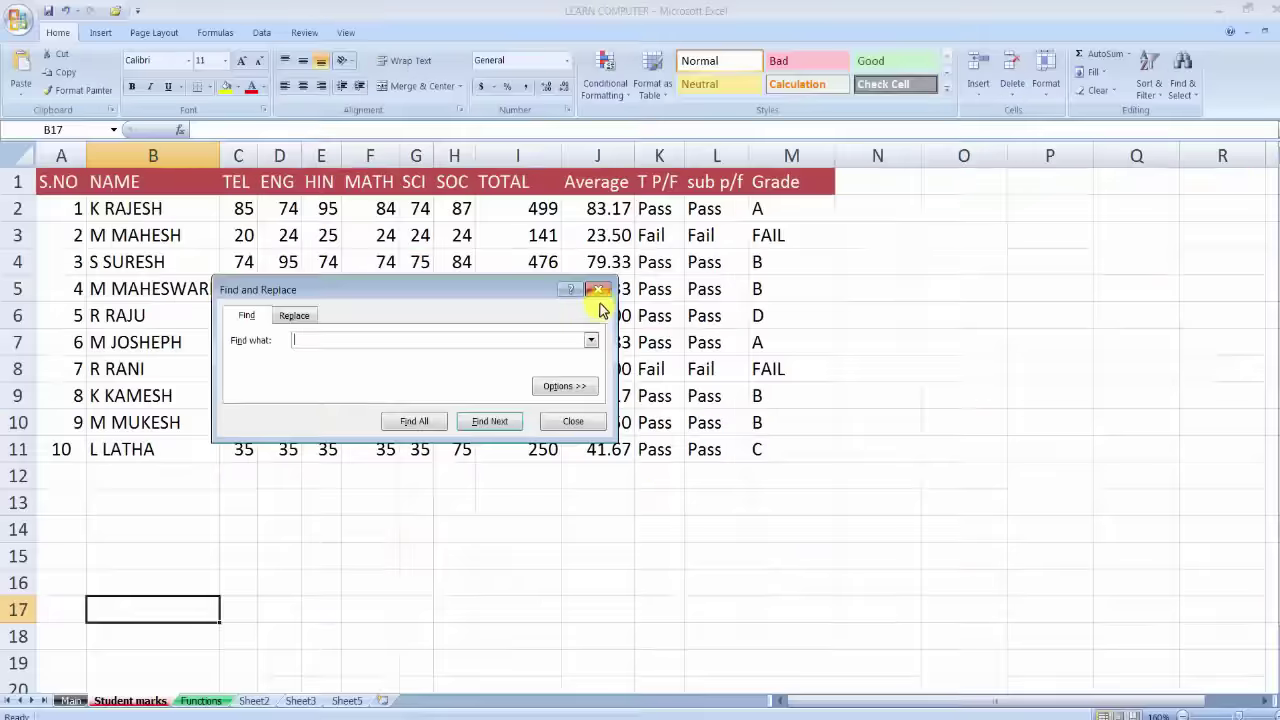
{"action": "left_click_drag", "start_coordinate": [478, 297], "coordinate": [615, 338]}
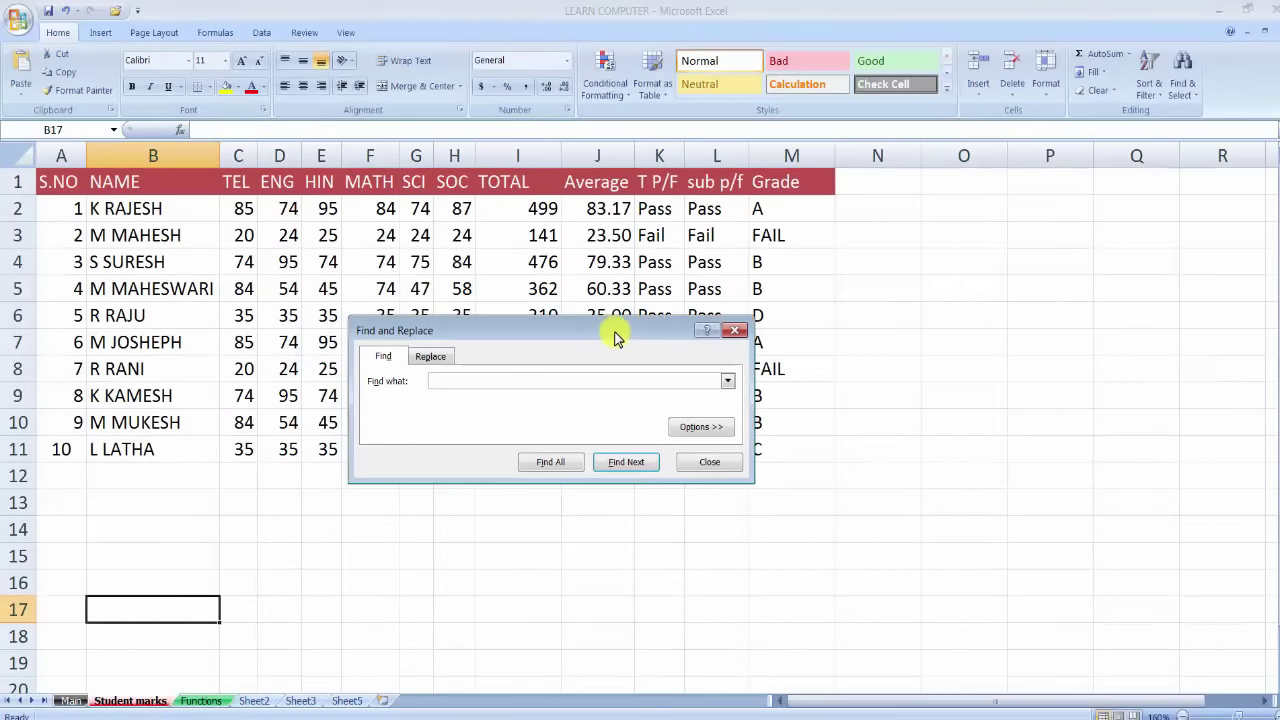
{"action": "left_click", "coordinate": [736, 331]}
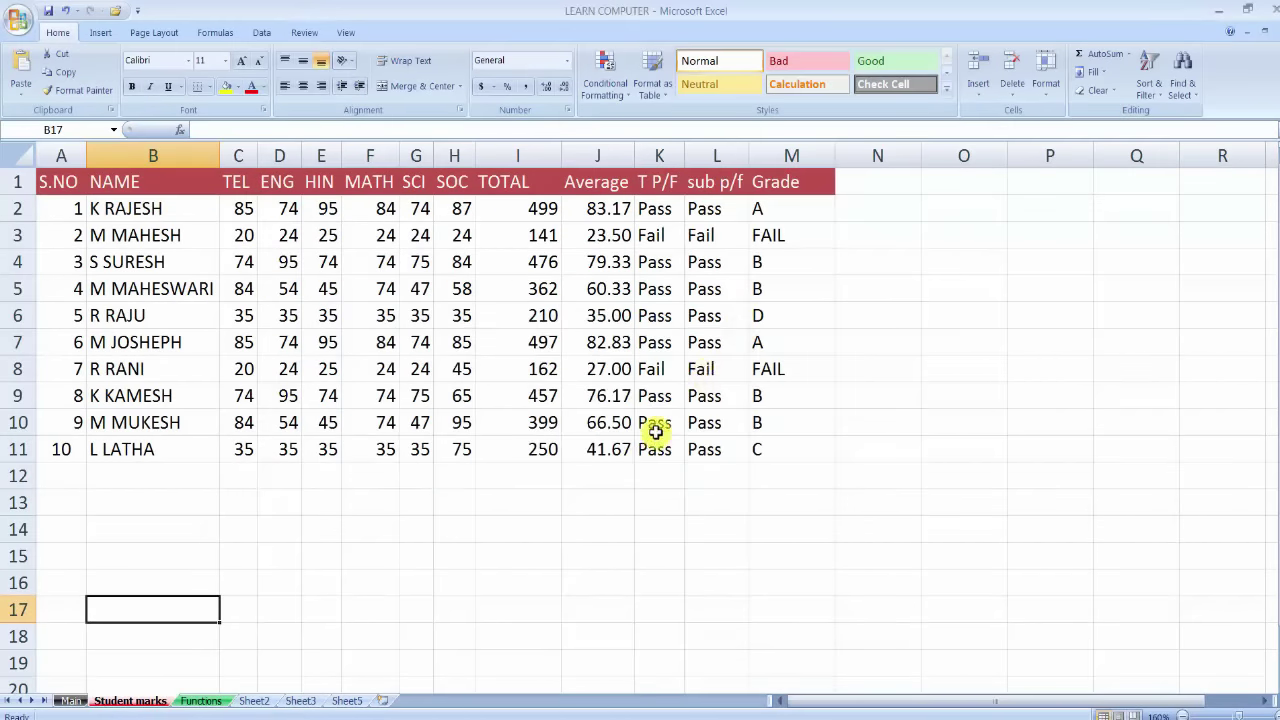
{"action": "key", "text": "ctrl+f"}
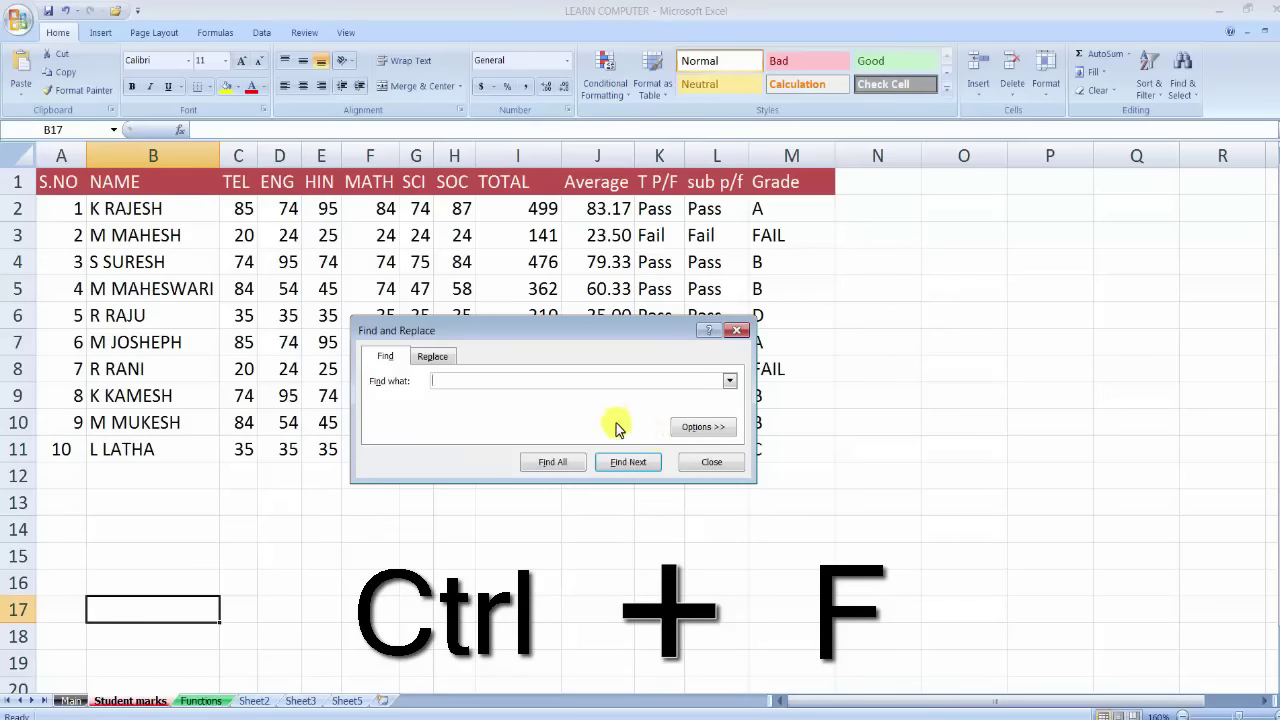
{"action": "mouse_move", "coordinate": [541, 331]}
{"action": "left_mouse_down"}
{"action": "mouse_move", "coordinate": [557, 366]}
{"action": "mouse_move", "coordinate": [567, 533]}
{"action": "mouse_move", "coordinate": [542, 350]}
{"action": "left_mouse_up"}
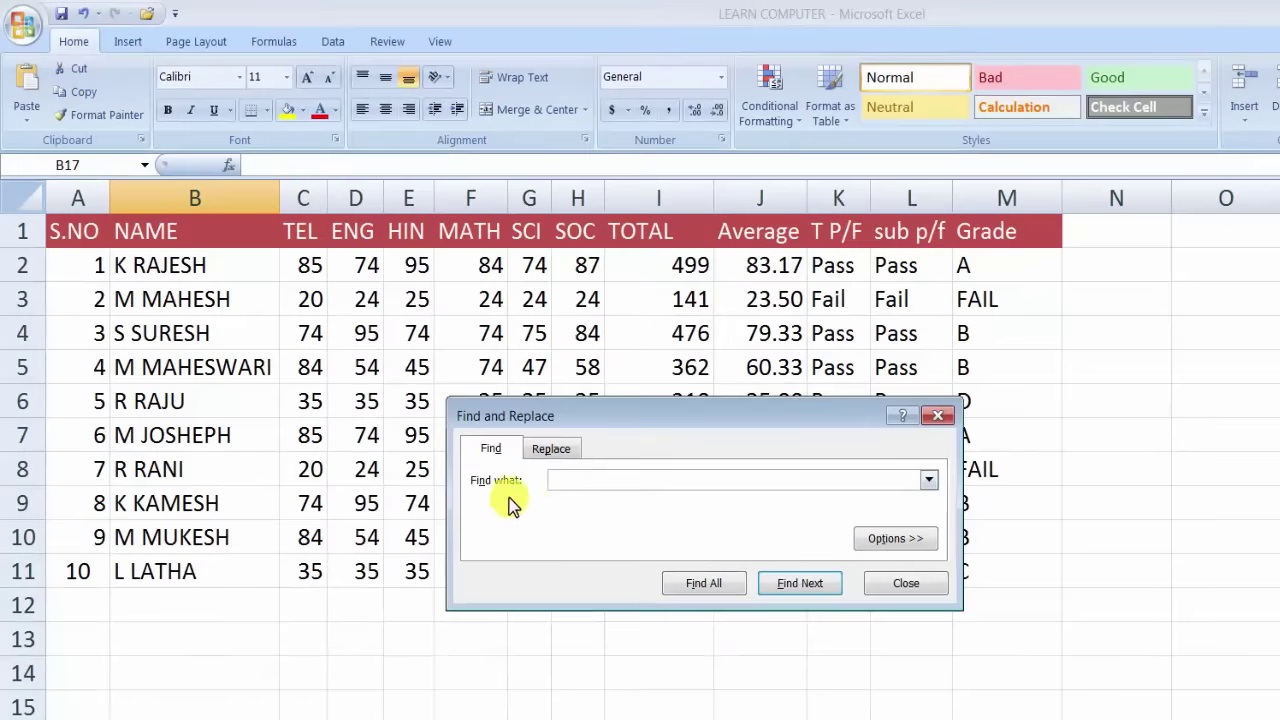
{"action": "left_click", "coordinate": [569, 482]}
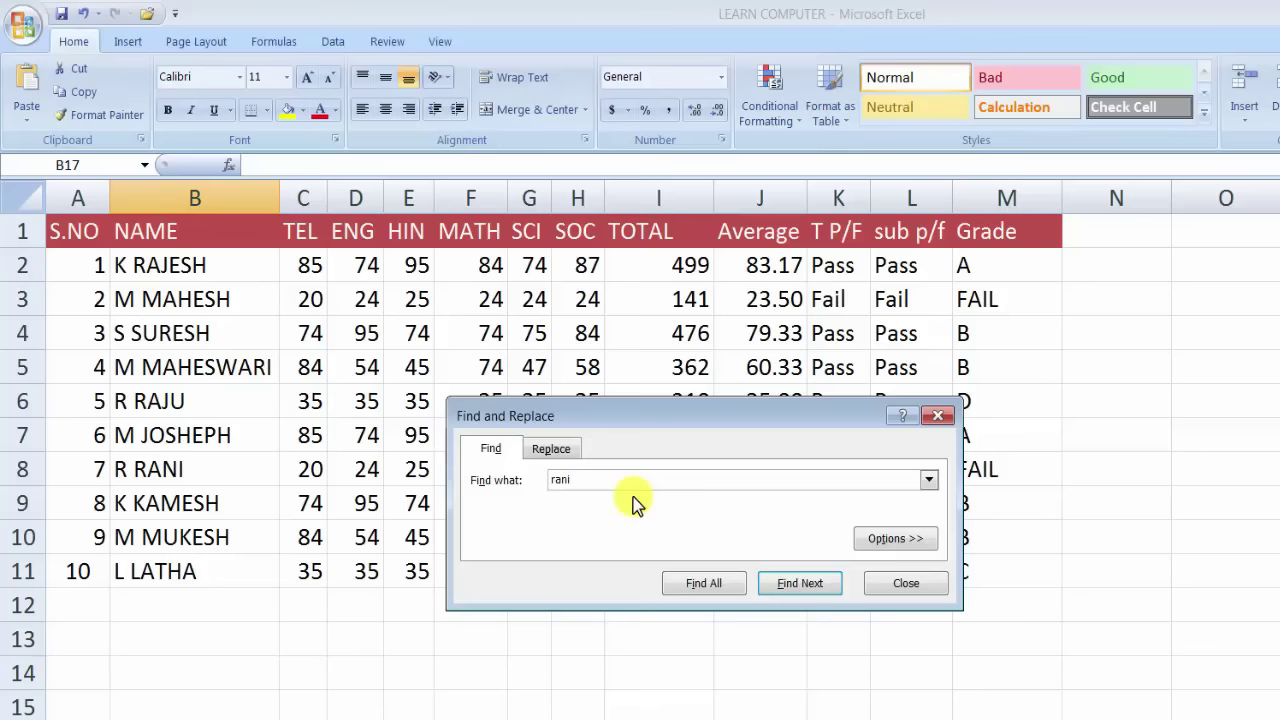
{"action": "left_click", "coordinate": [786, 600]}
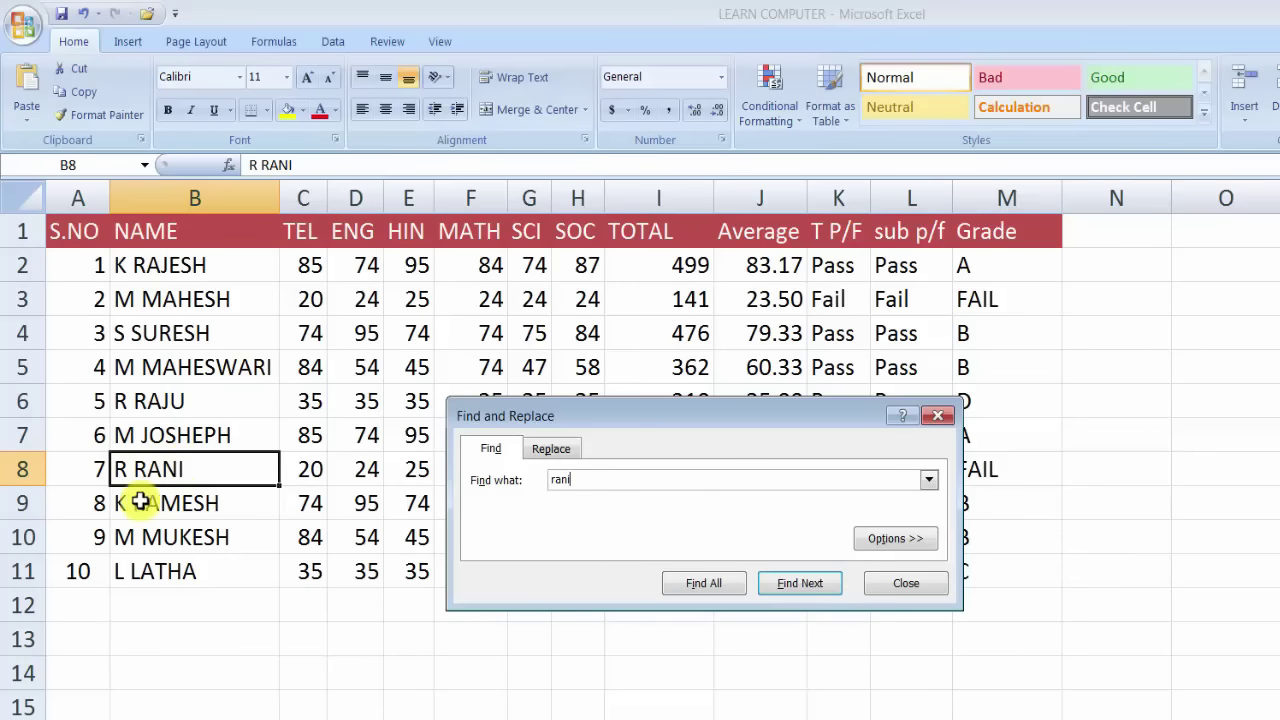
{"action": "left_click", "coordinate": [789, 590]}
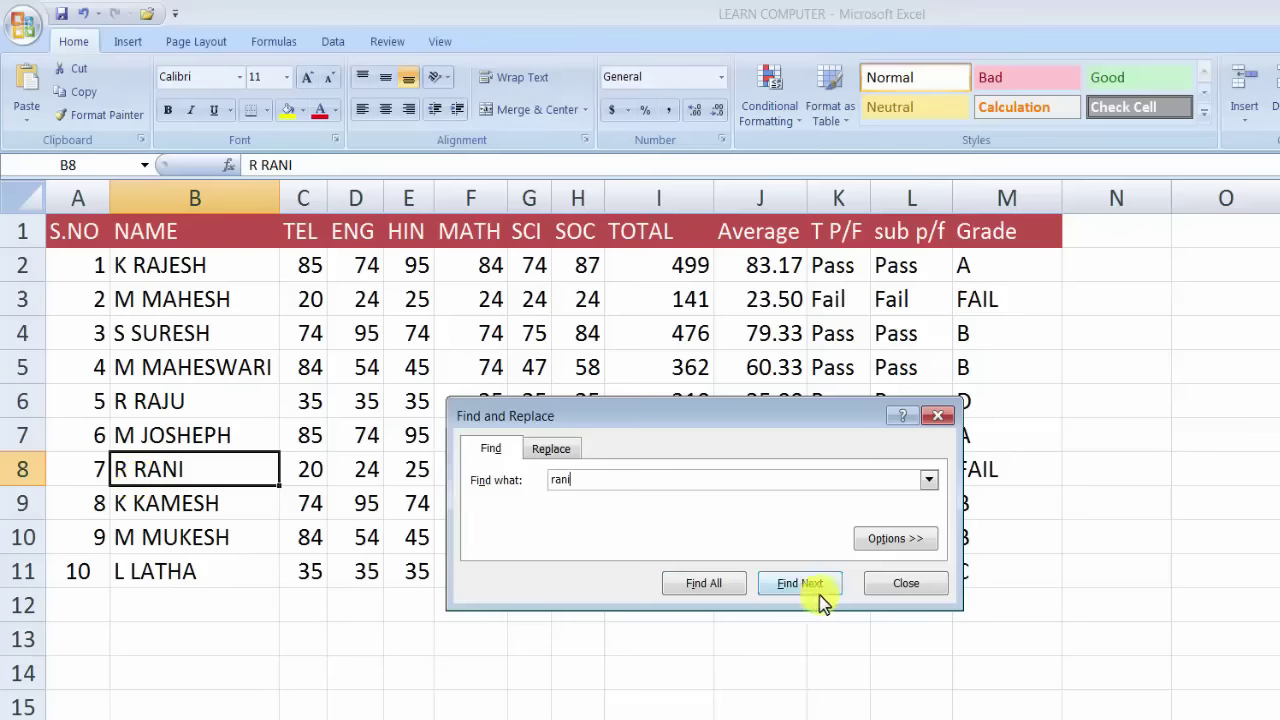
{"action": "left_click", "coordinate": [896, 588]}
Step: Copy the marks table A1:M11 and paste it at A14
{"action": "left_click_drag", "start_coordinate": [103, 278], "coordinate": [927, 542]}
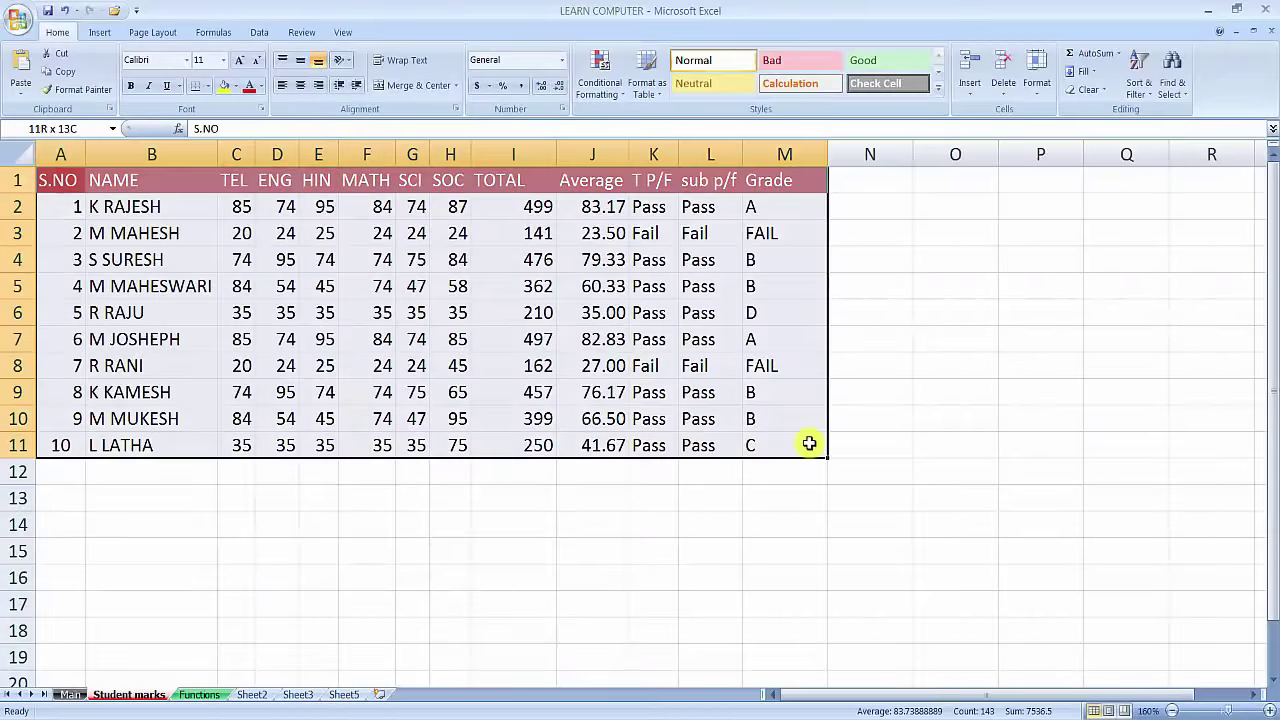
{"action": "key", "text": "ctrl+c"}
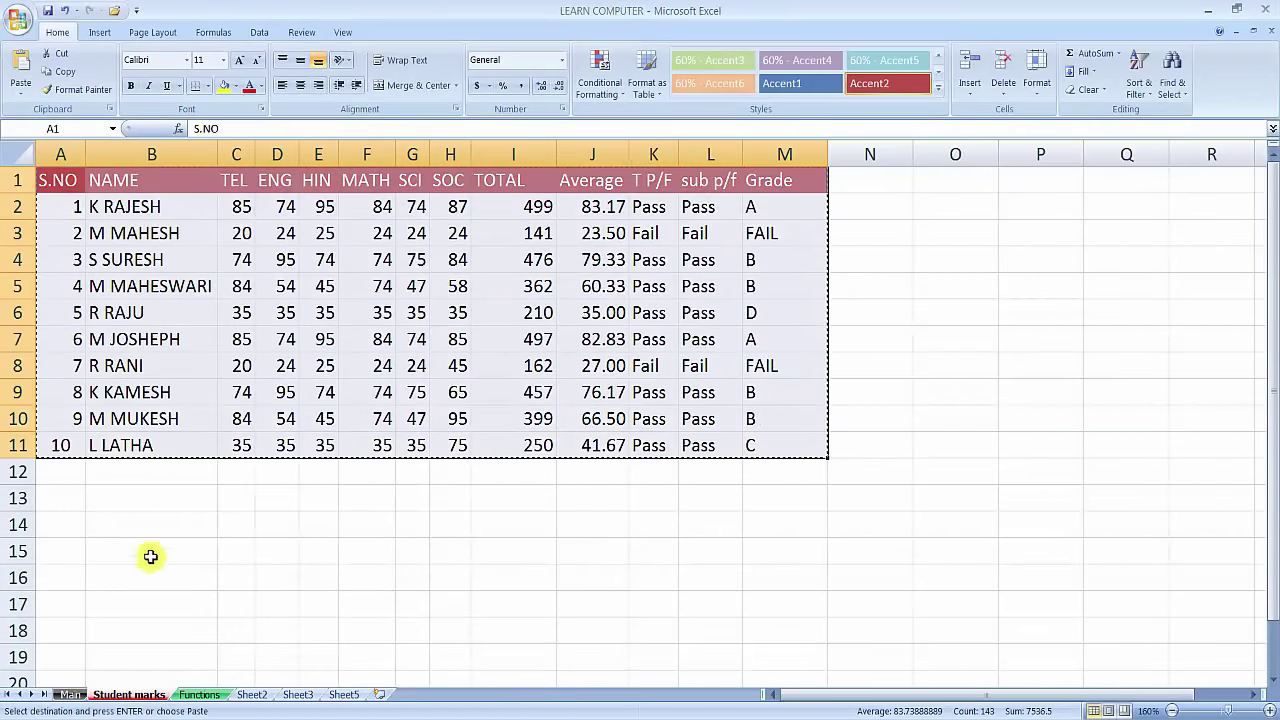
{"action": "left_click", "coordinate": [65, 531]}
{"action": "key", "text": "ctrl+v"}
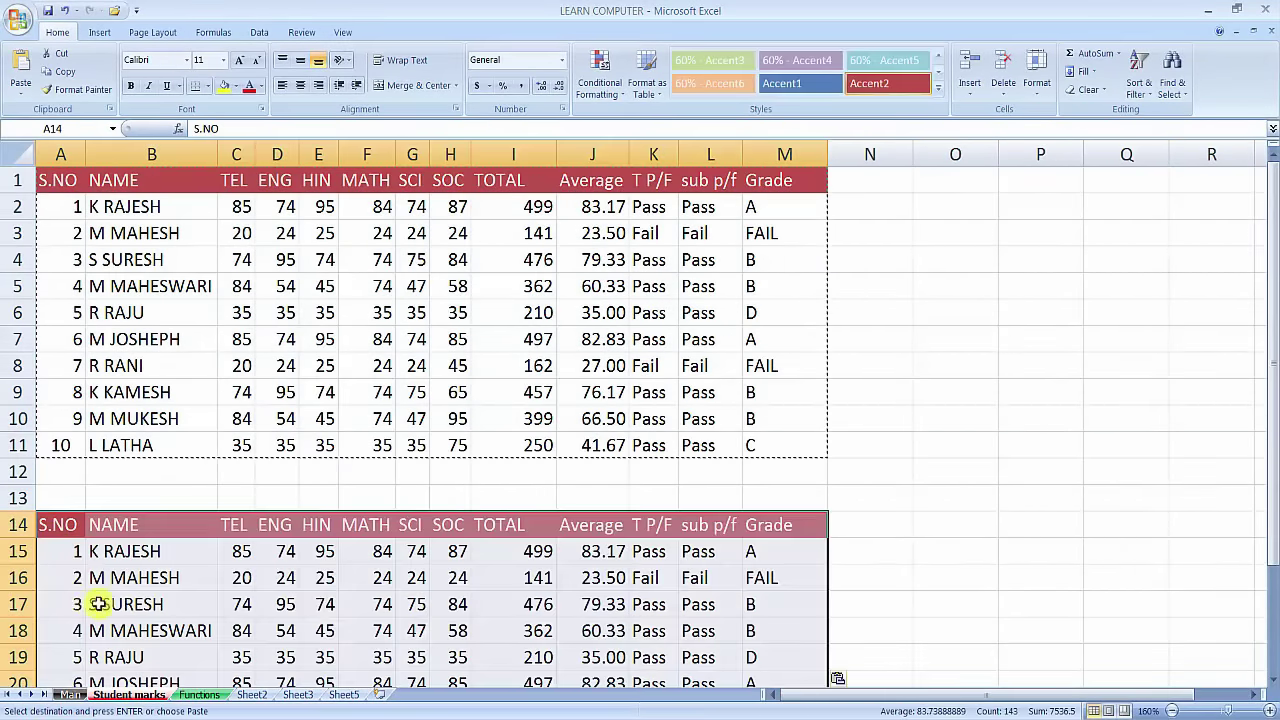
{"action": "scroll", "coordinate": [193, 589], "scroll_direction": "down", "scroll_amount": 3}
{"action": "scroll", "coordinate": [205, 570], "scroll_direction": "up", "scroll_amount": 3}
{"action": "key", "text": "Escape"}
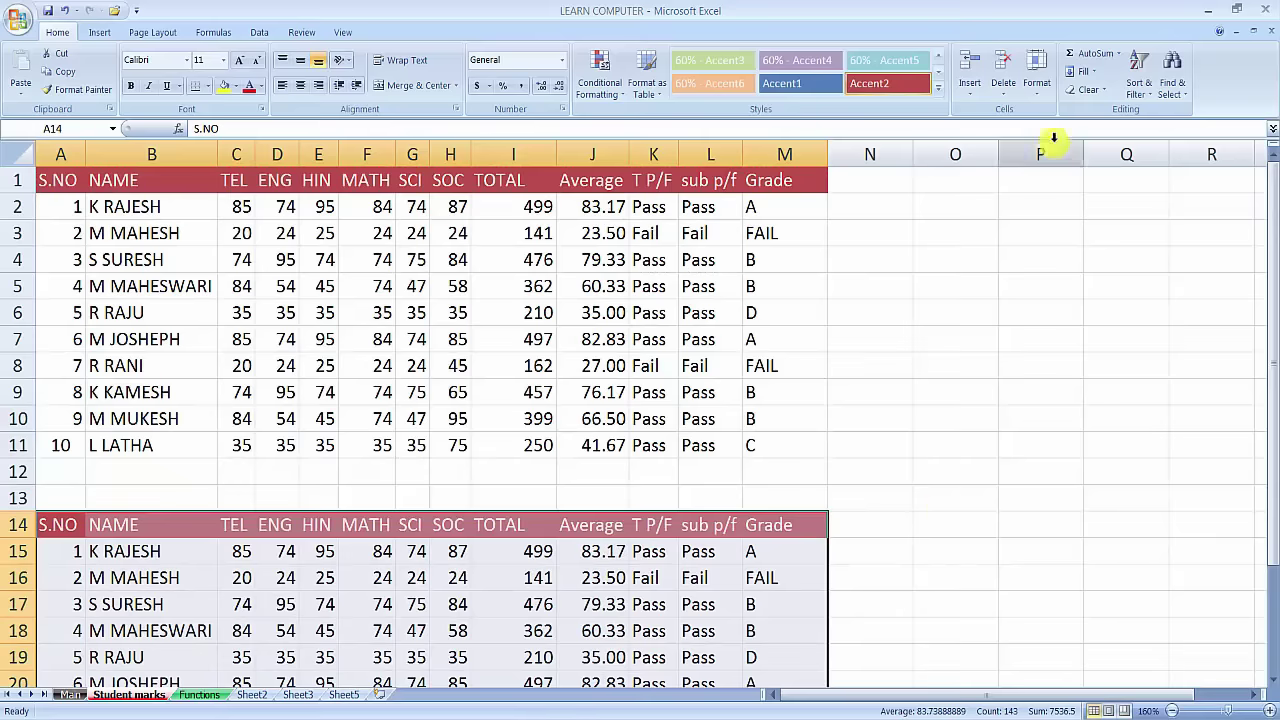
{"action": "key", "text": "ctrl+f"}
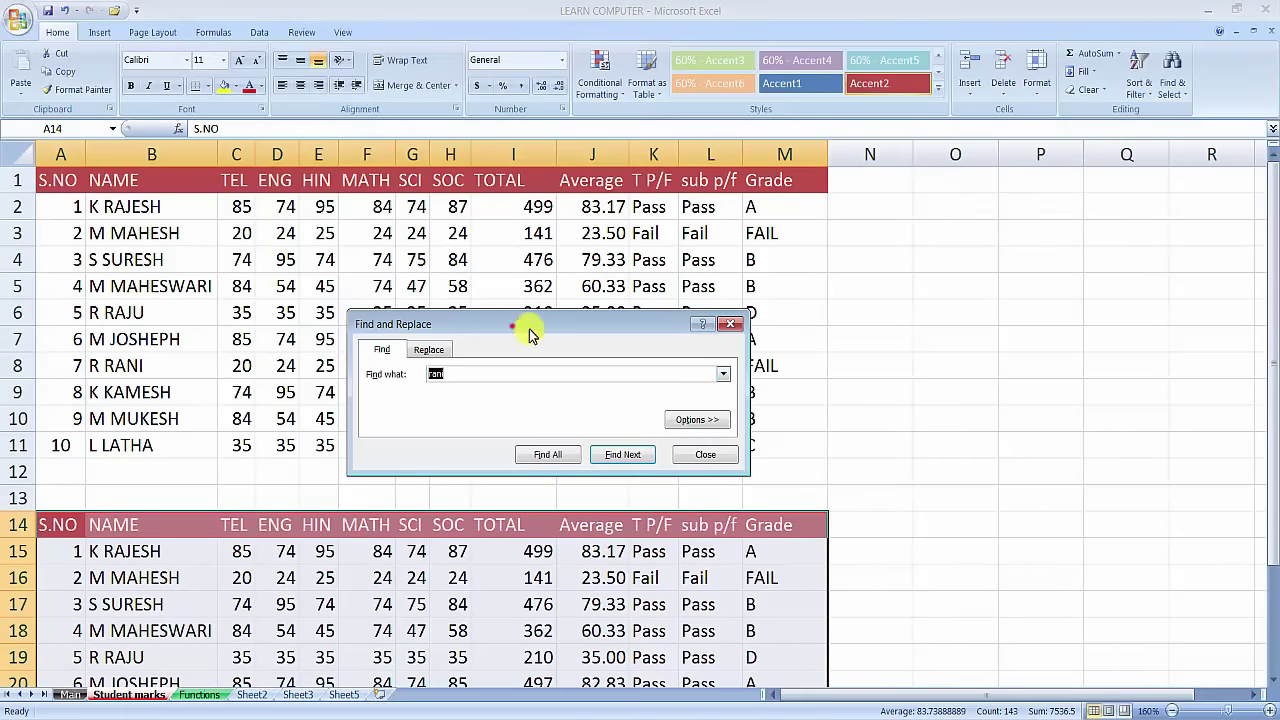
{"action": "left_click_drag", "start_coordinate": [530, 335], "coordinate": [700, 324]}
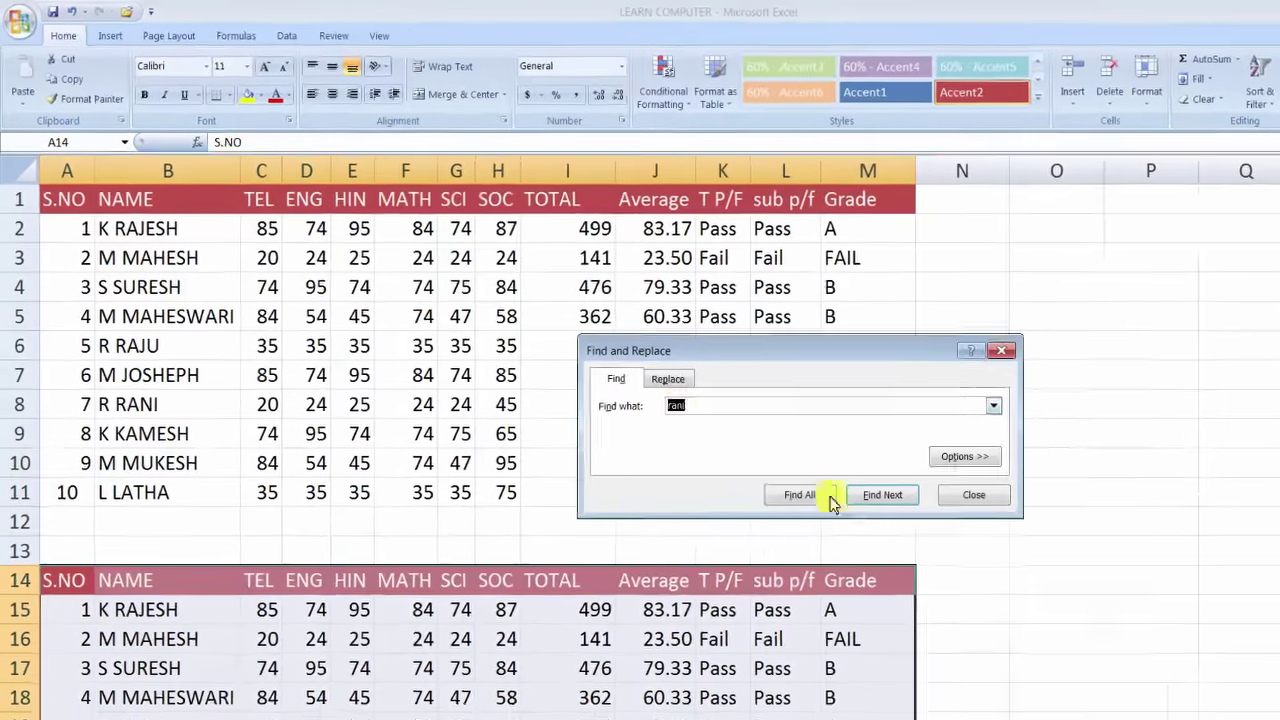
{"action": "left_click", "coordinate": [882, 495]}
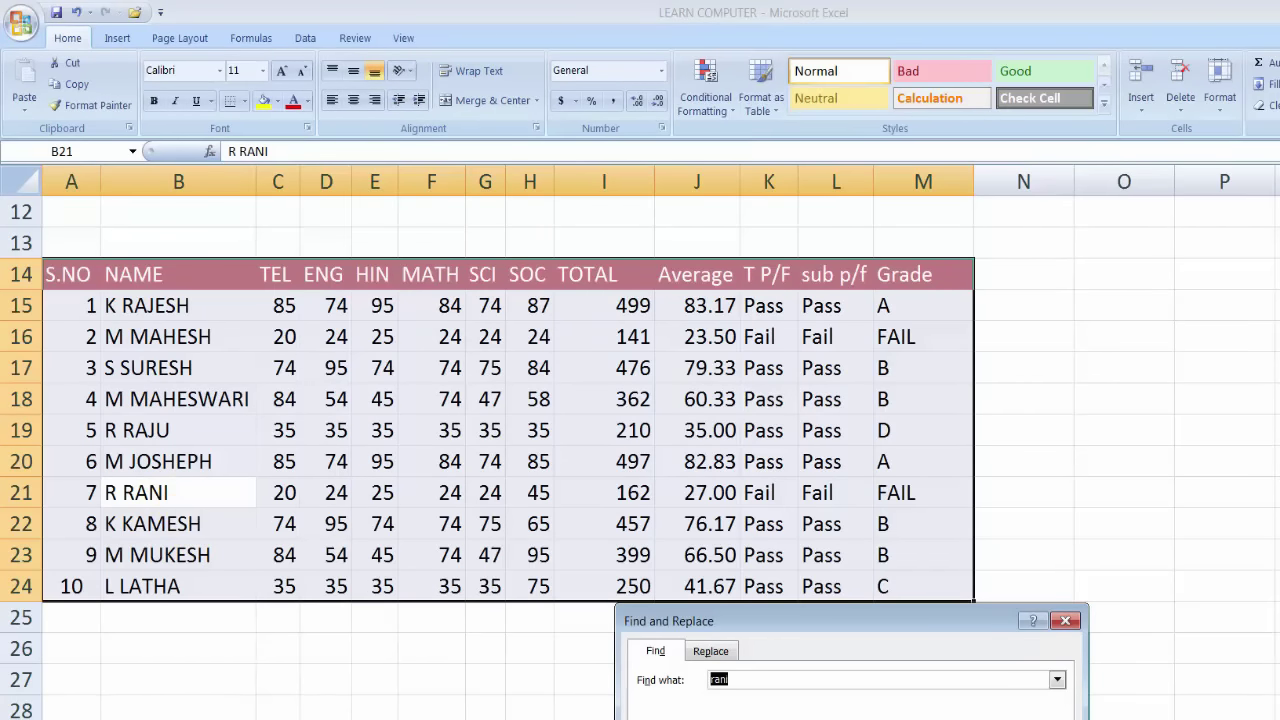
{"action": "key", "text": "Escape"}
{"action": "scroll", "coordinate": [255, 467], "scroll_direction": "up", "scroll_amount": 3}
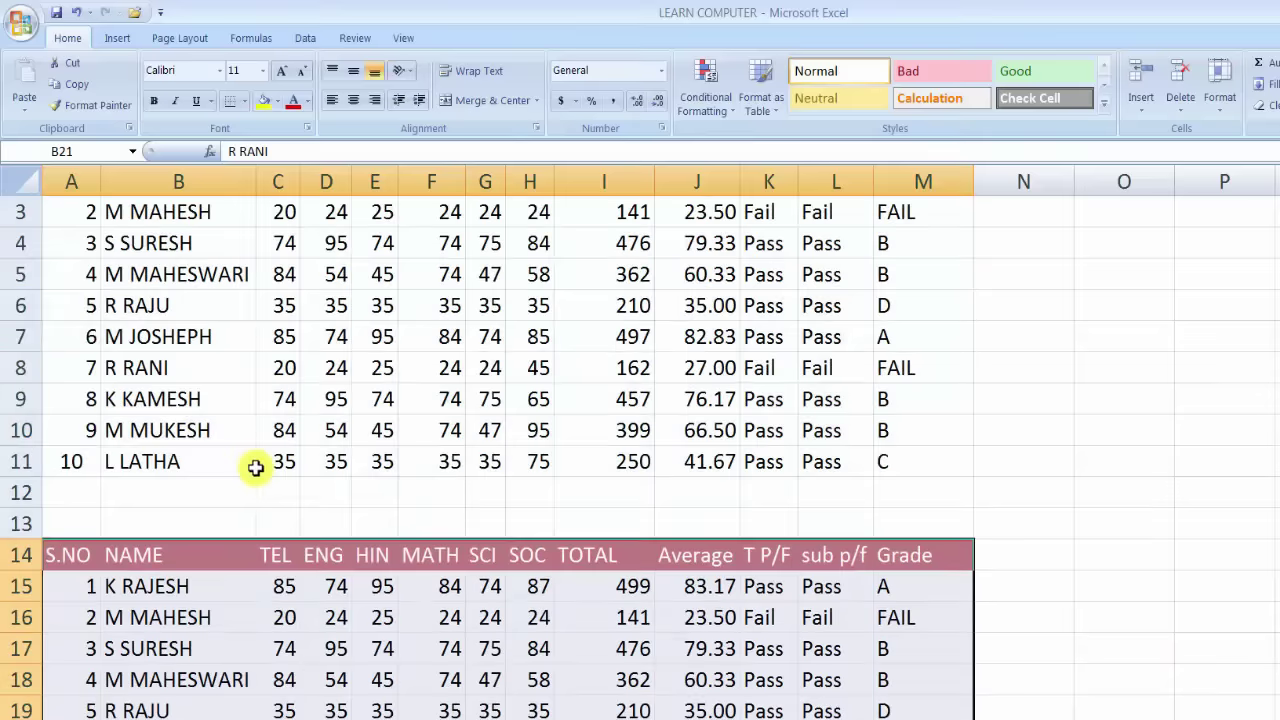
{"action": "scroll", "coordinate": [255, 467], "scroll_direction": "up", "scroll_amount": 1}
{"action": "left_click", "coordinate": [70, 332]}
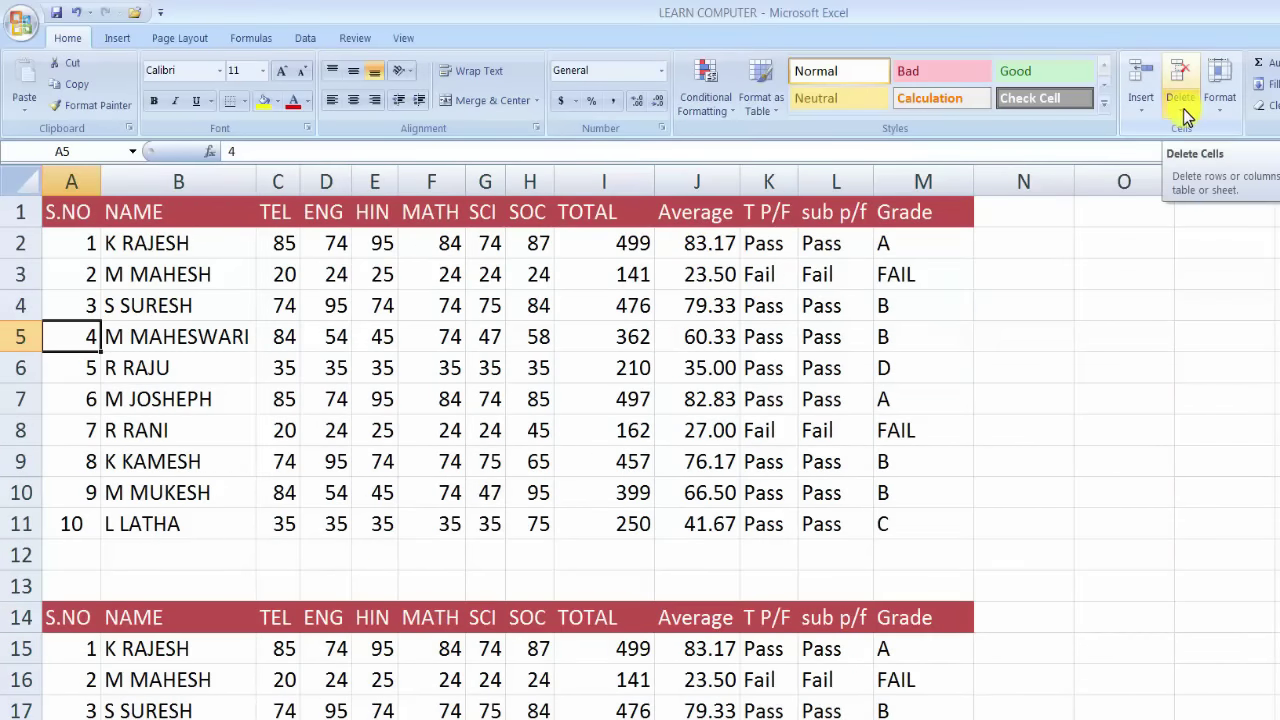
{"action": "key", "text": "ctrl+f"}
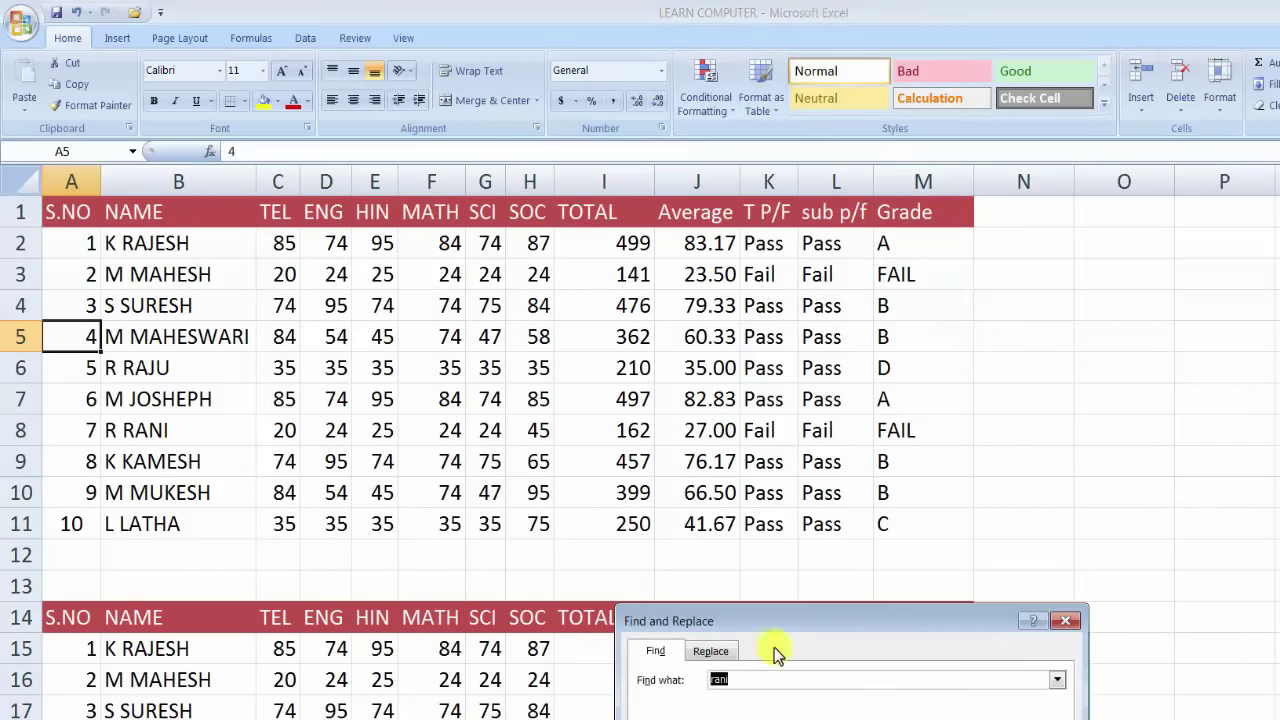
{"action": "left_click_drag", "start_coordinate": [776, 630], "coordinate": [735, 418]}
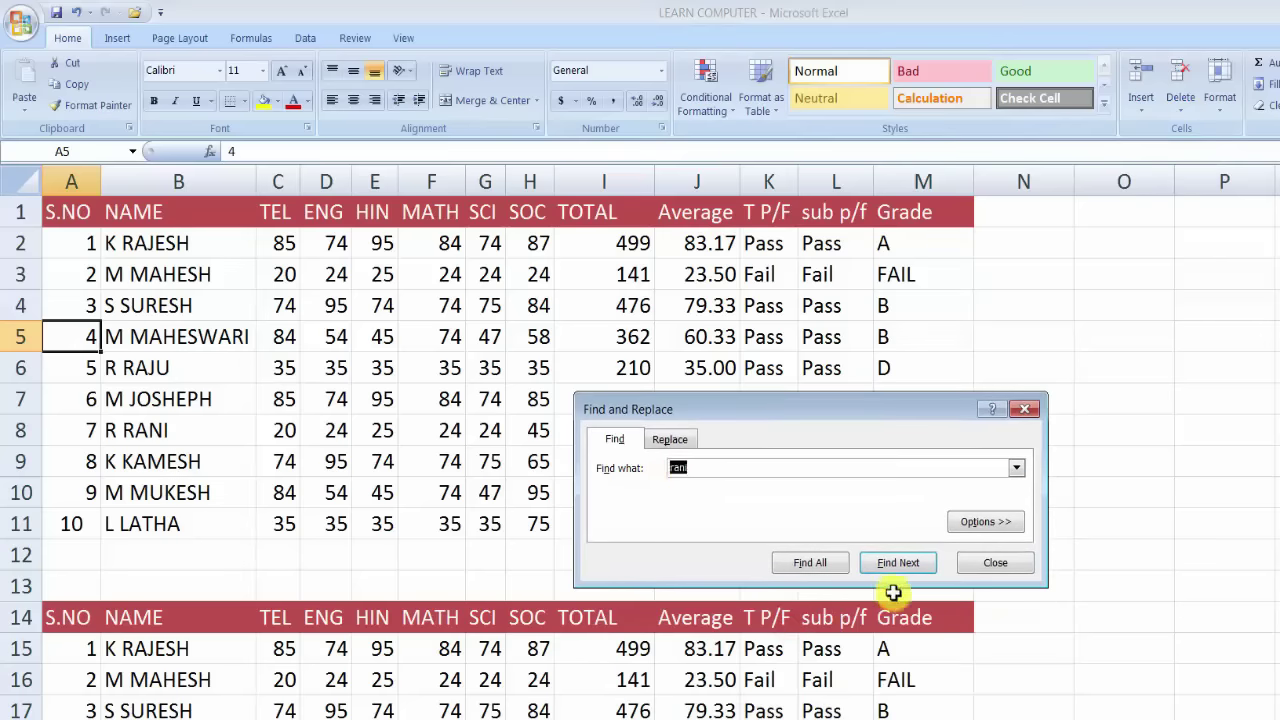
{"action": "left_click", "coordinate": [896, 562]}
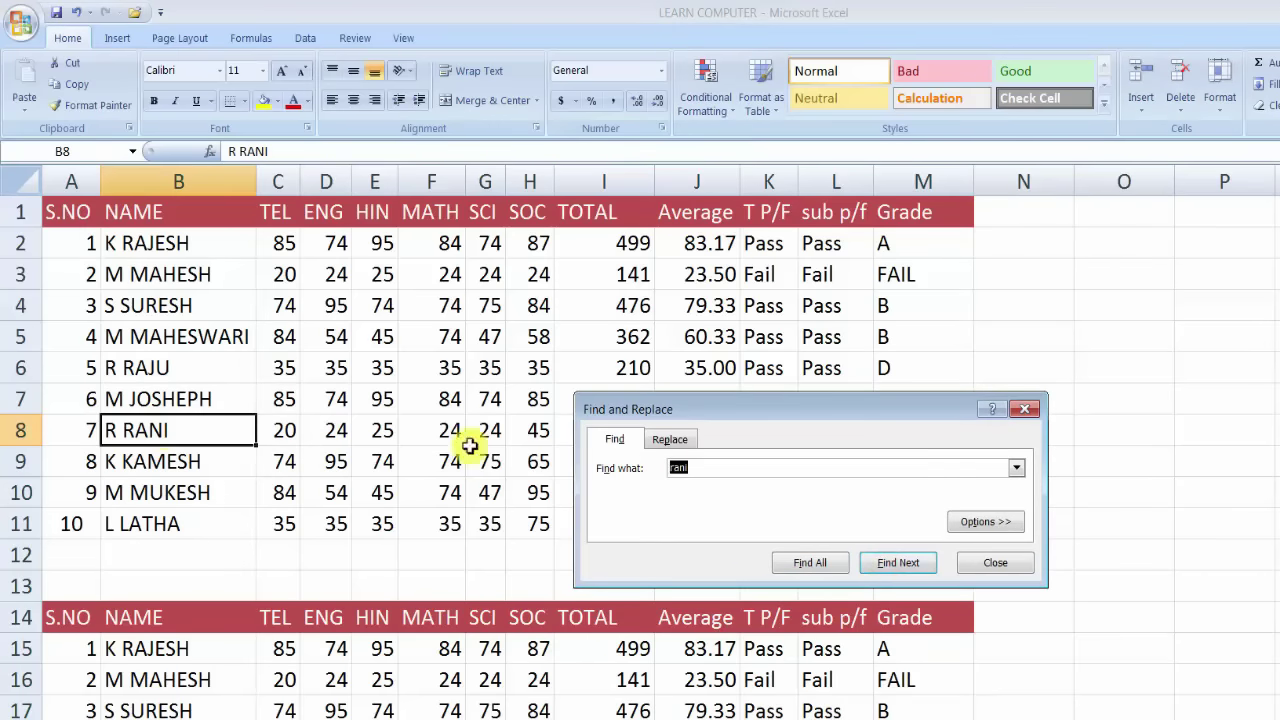
{"action": "left_click", "coordinate": [886, 562]}
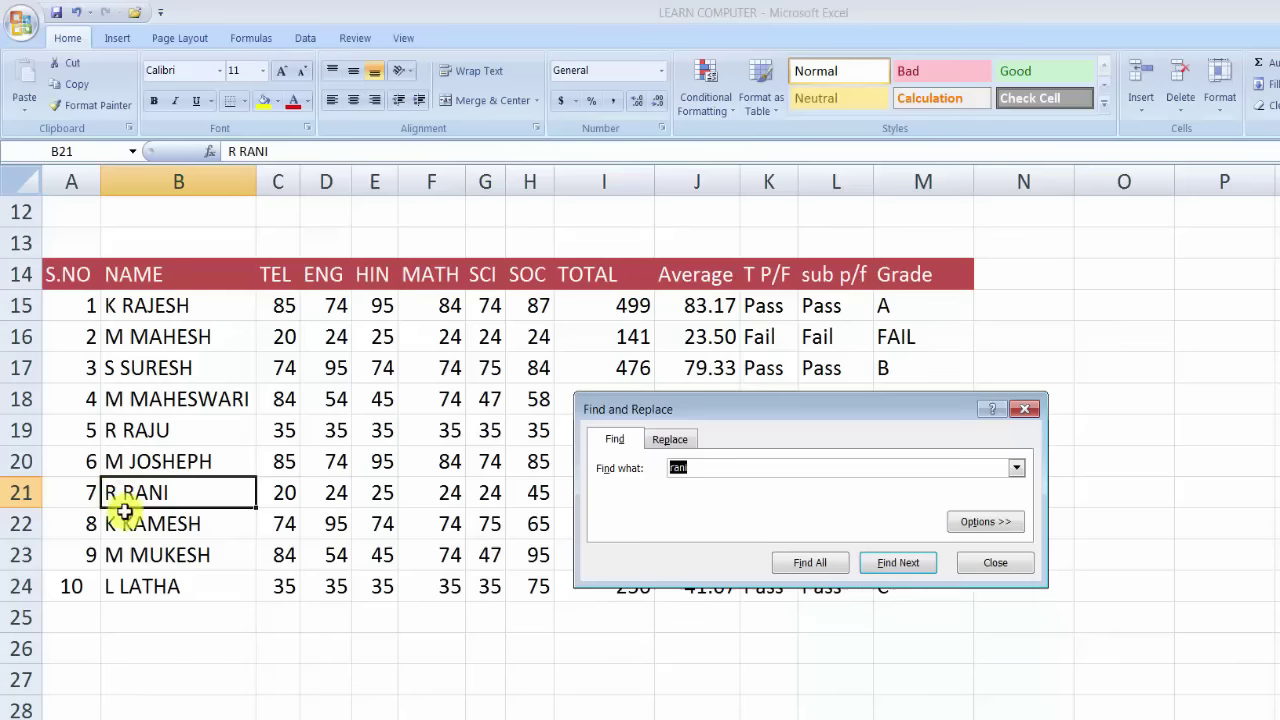
{"action": "left_click", "coordinate": [893, 563]}
{"action": "left_click", "coordinate": [893, 563]}
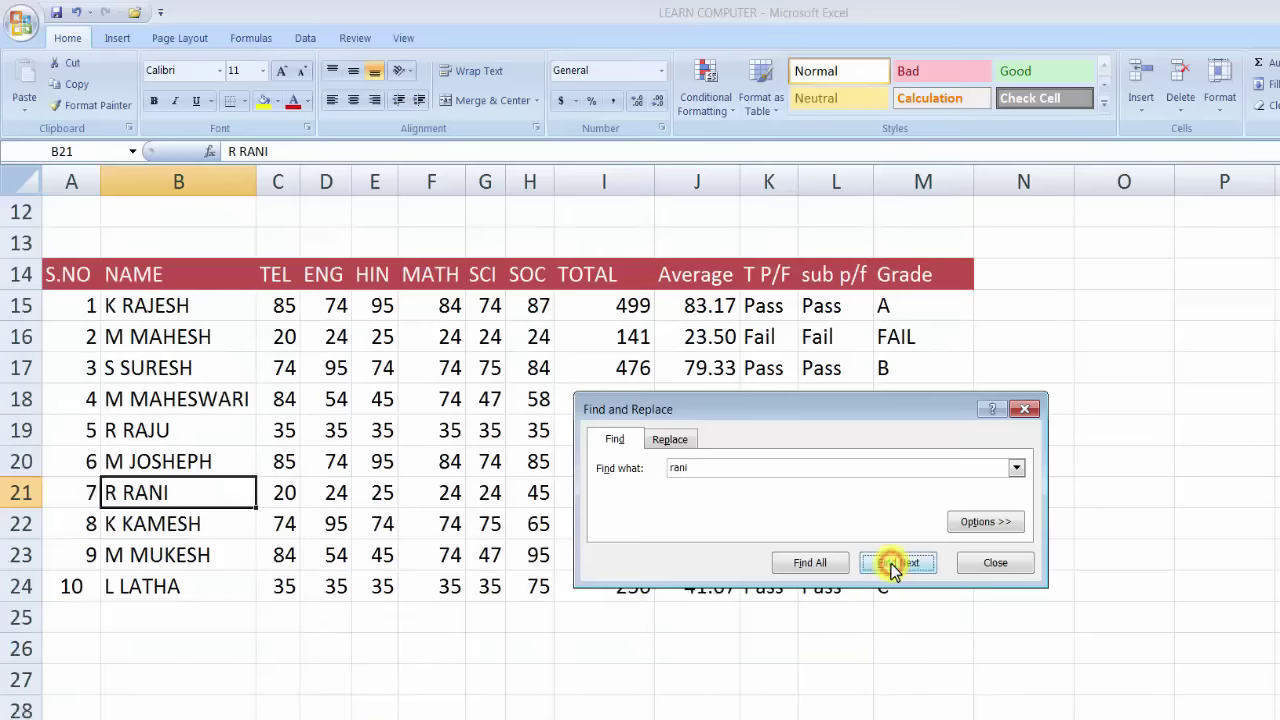
{"action": "left_click", "coordinate": [893, 563]}
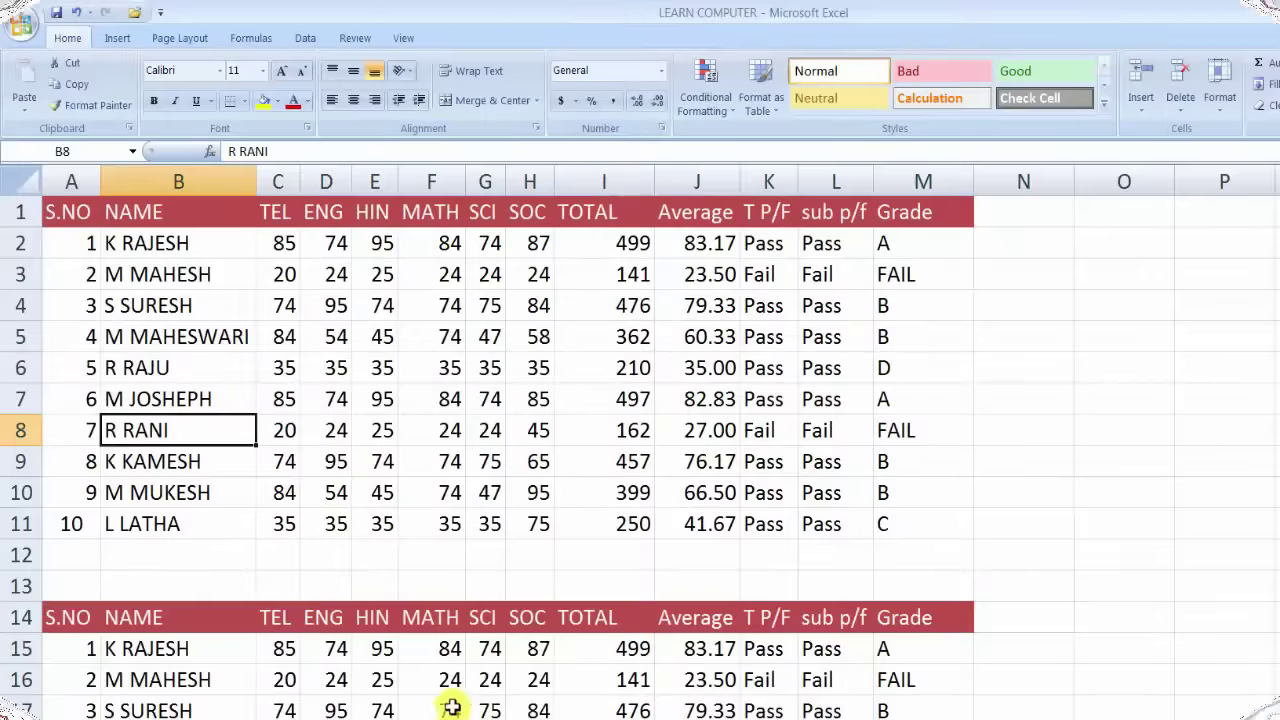
{"action": "left_click", "coordinate": [285, 432]}
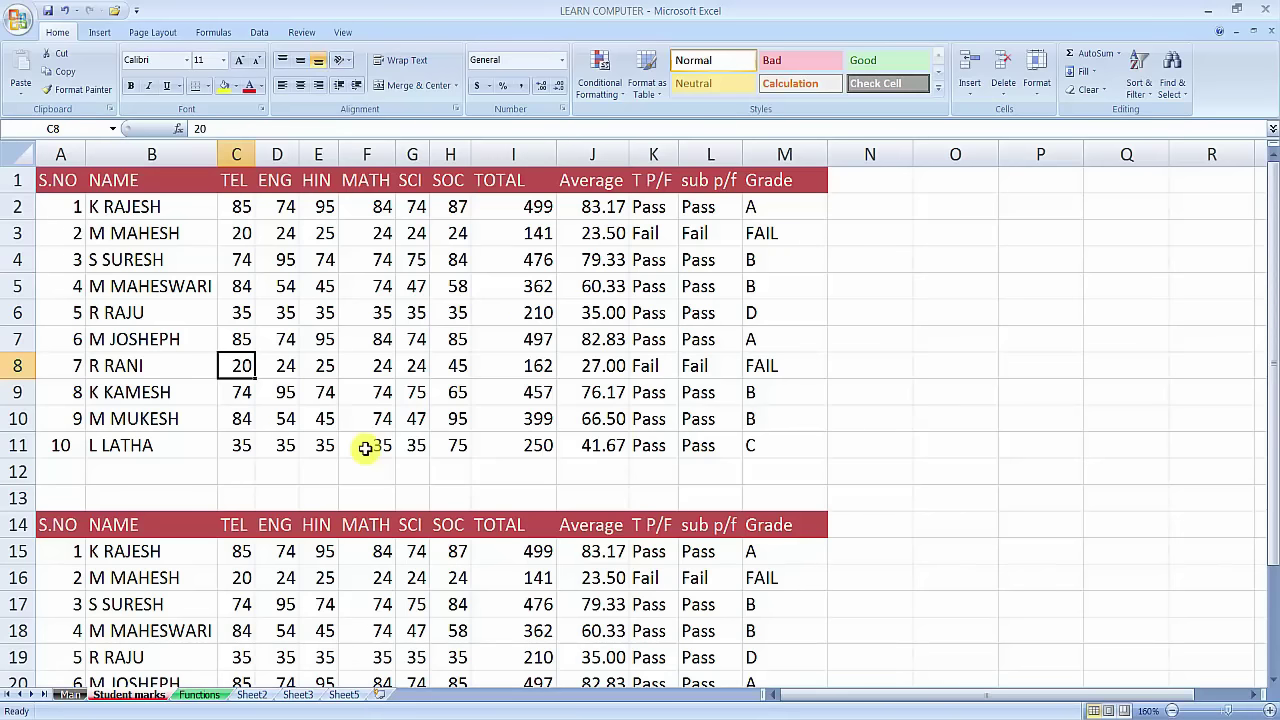
{"action": "key", "text": "Left"}
{"action": "key", "text": "Up"}
{"action": "key", "text": "Up"}
{"action": "key", "text": "Up"}
{"action": "key", "text": "Up"}
{"action": "key", "text": "Up"}
{"action": "key", "text": "Up"}
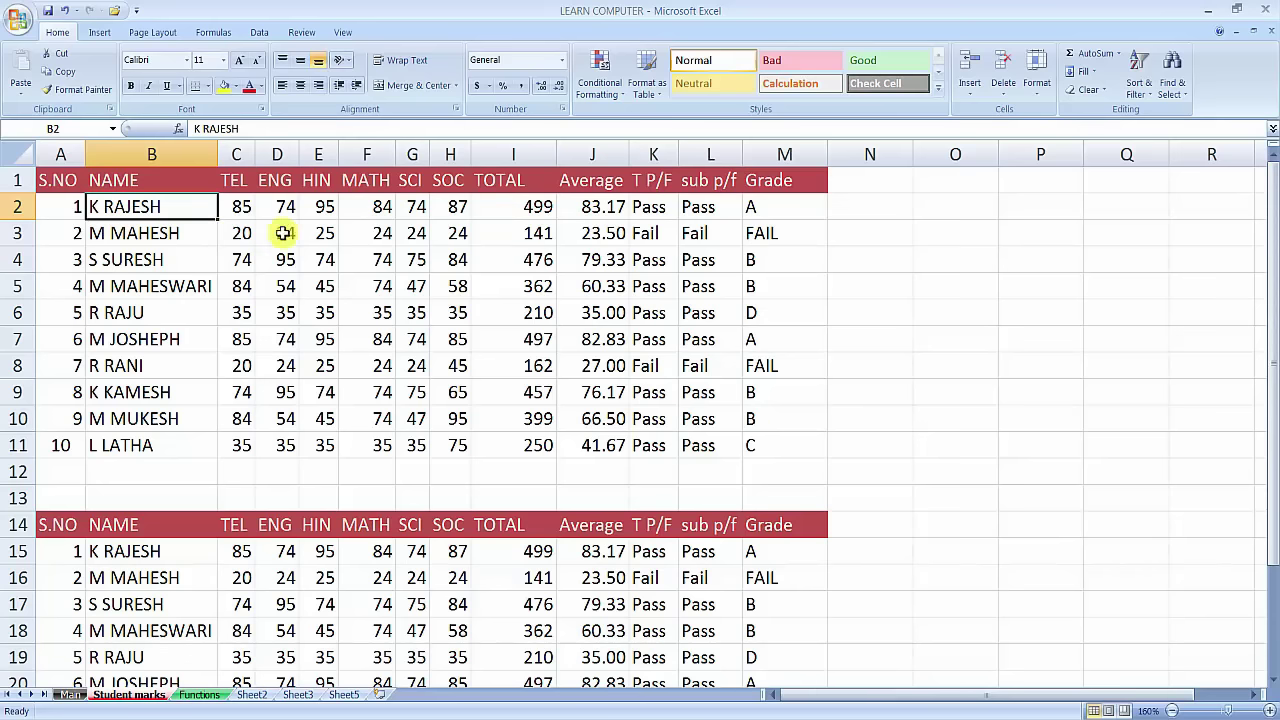
Step: Enter rajesh to find and rajasekhar to replace, then Find Next through B2 and B15
{"action": "left_click", "coordinate": [1176, 92]}
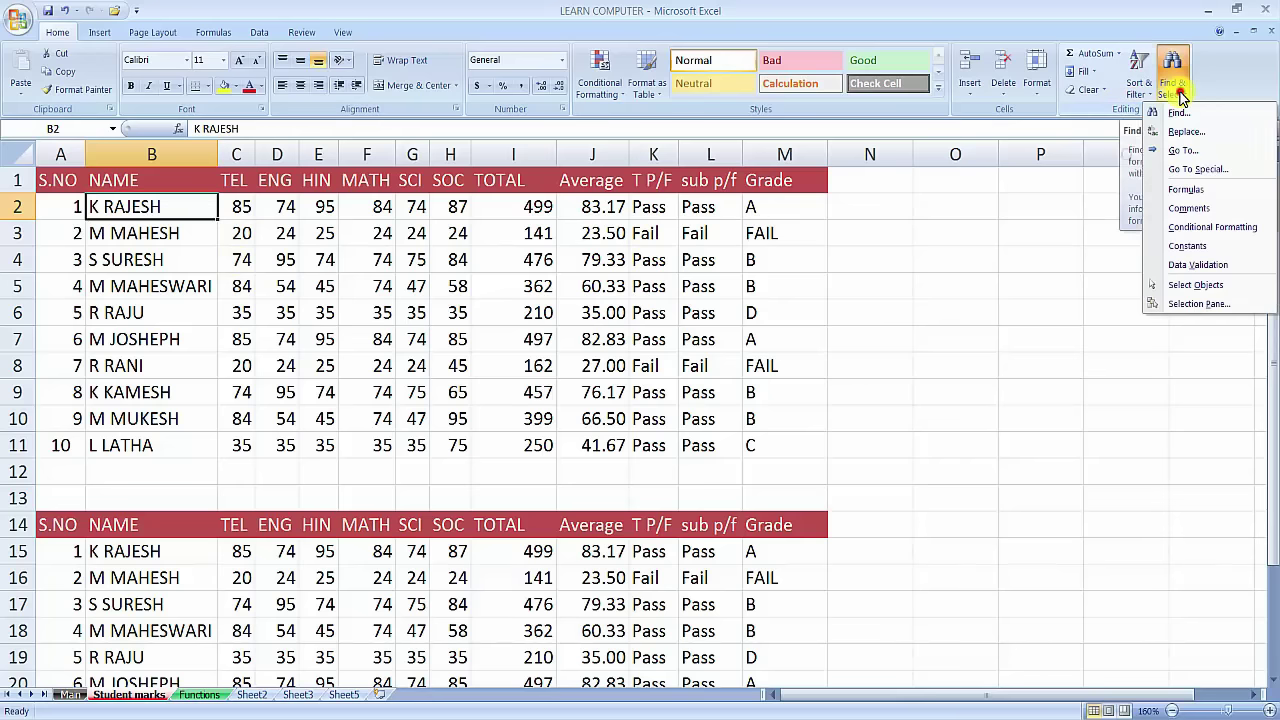
{"action": "left_click", "coordinate": [1178, 132]}
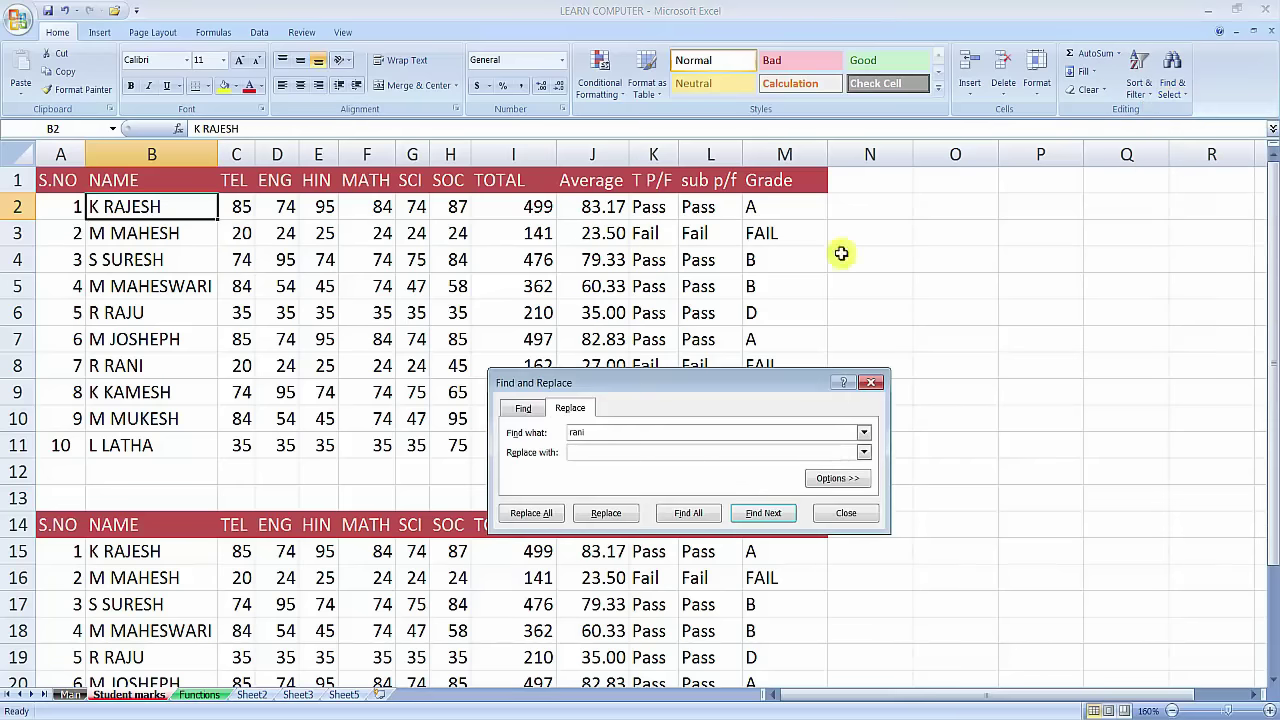
{"action": "left_click_drag", "start_coordinate": [623, 382], "coordinate": [548, 267]}
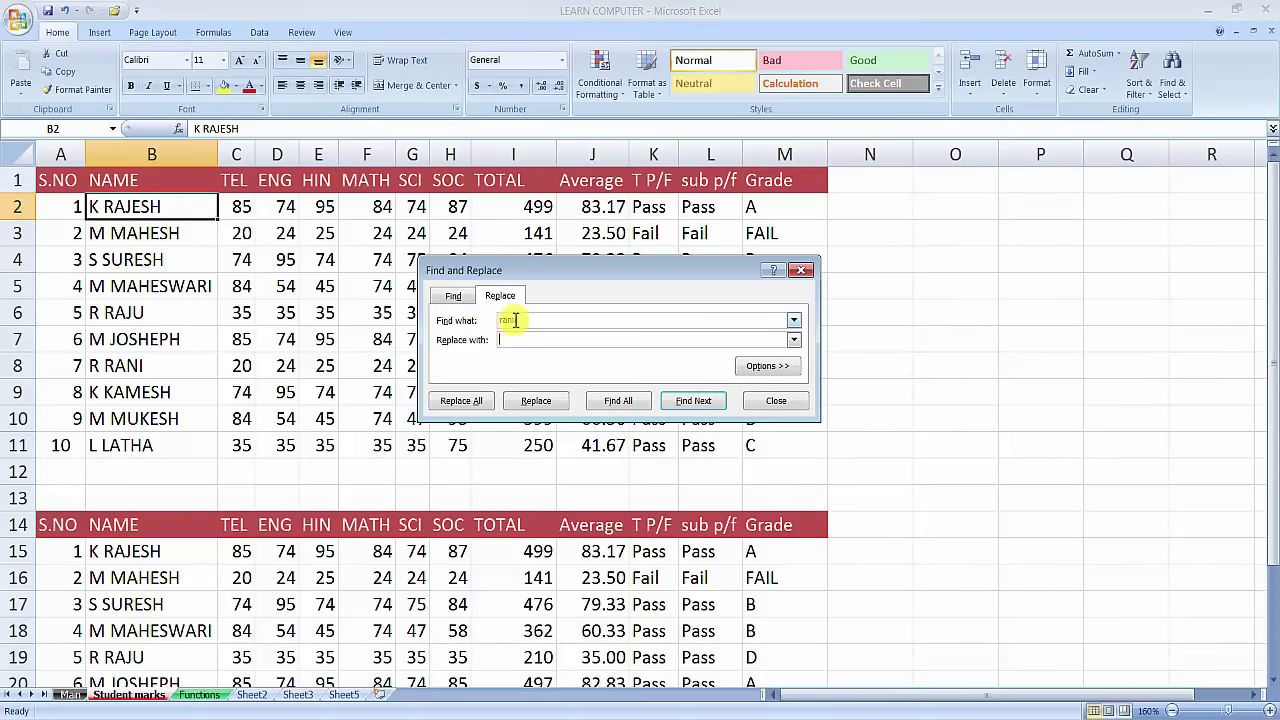
{"action": "left_click_drag", "start_coordinate": [528, 320], "coordinate": [491, 320]}
{"action": "key", "text": "BackSpace"}
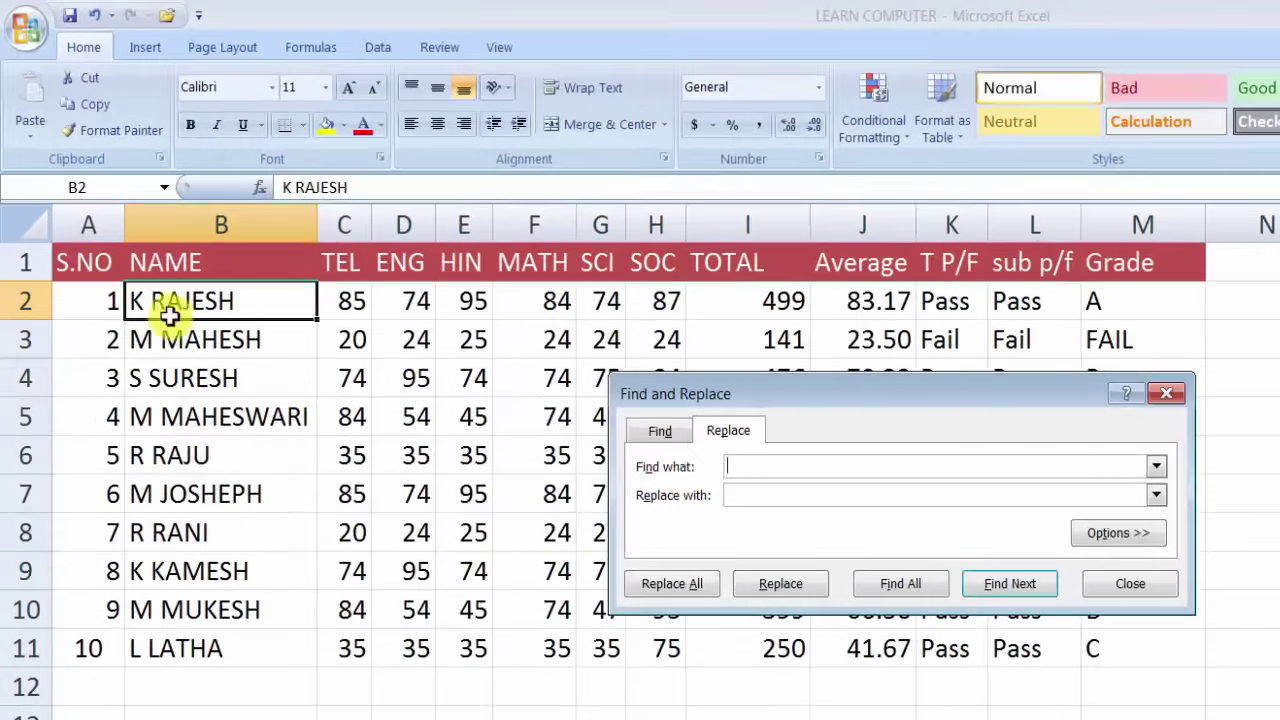
{"action": "left_click", "coordinate": [733, 491]}
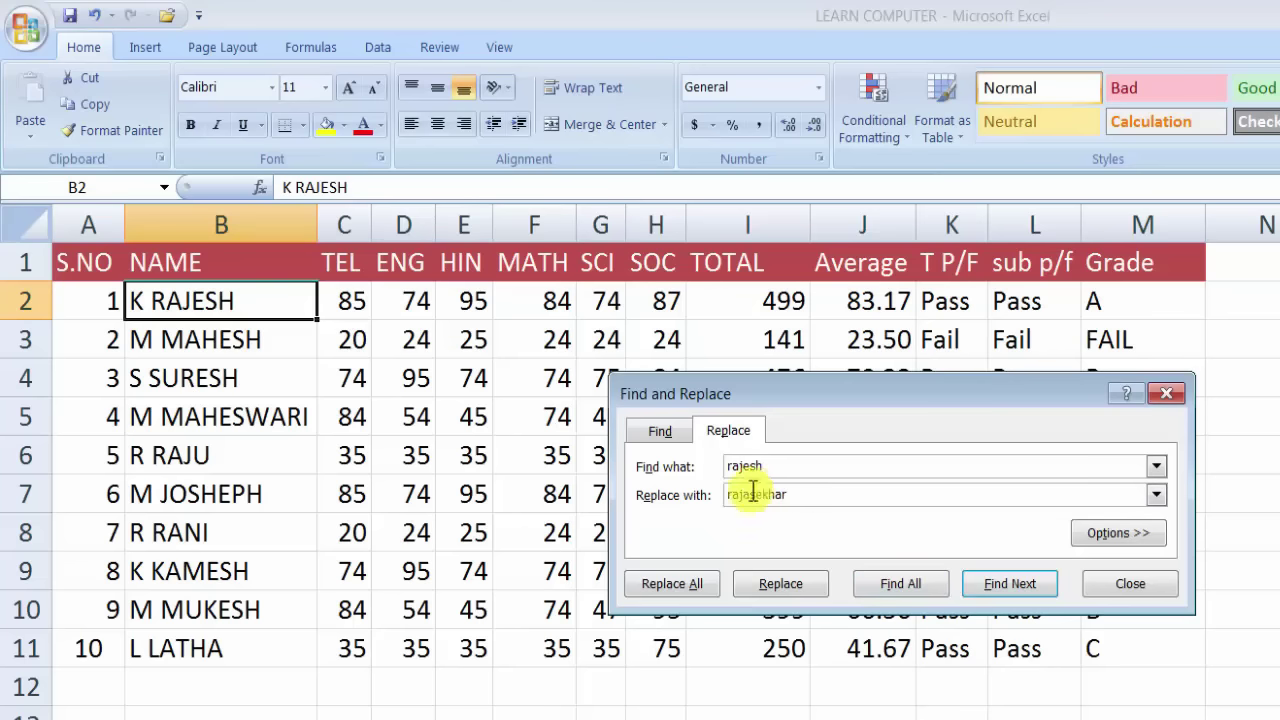
{"action": "left_click_drag", "start_coordinate": [775, 466], "coordinate": [703, 463]}
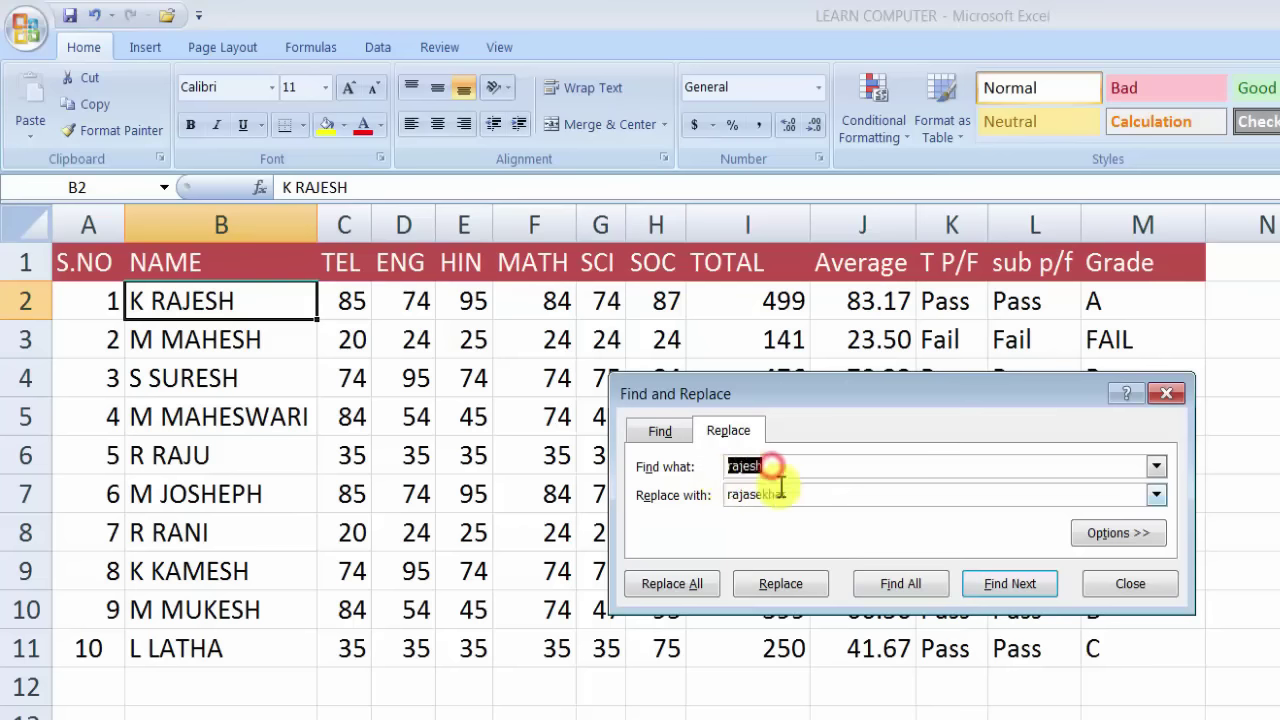
{"action": "left_click_drag", "start_coordinate": [817, 494], "coordinate": [670, 494]}
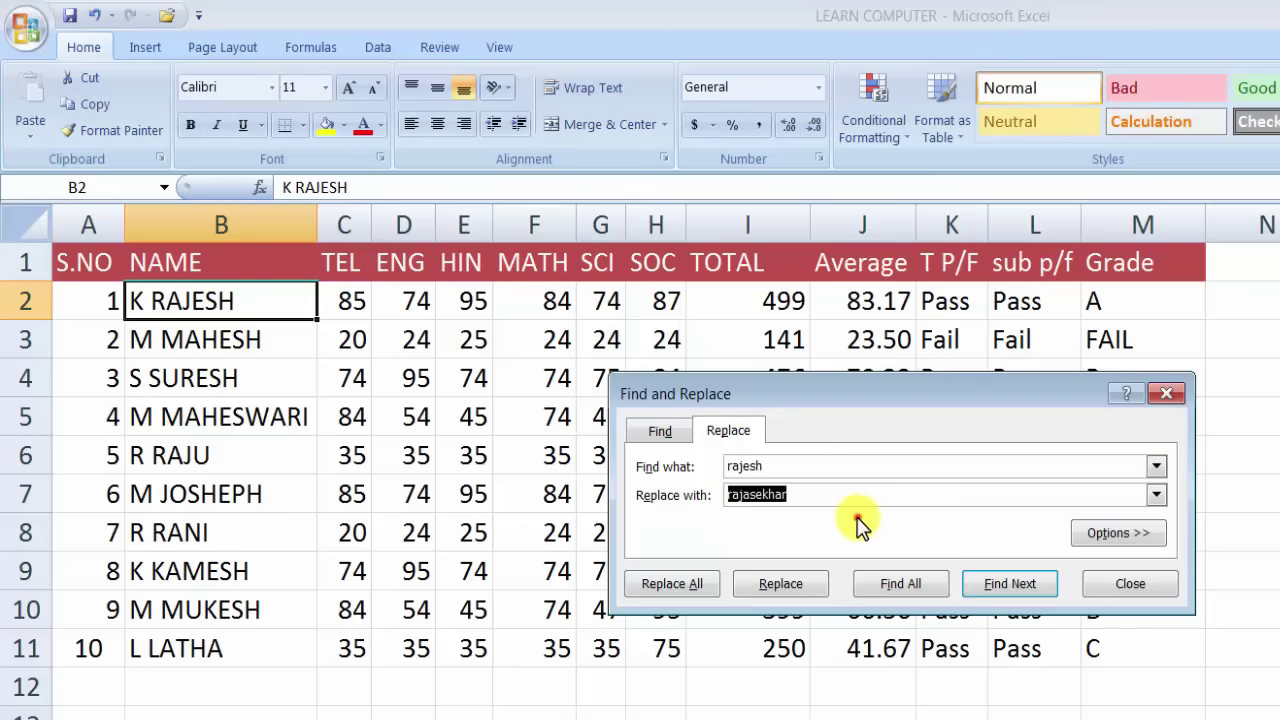
{"action": "left_click", "coordinate": [993, 588]}
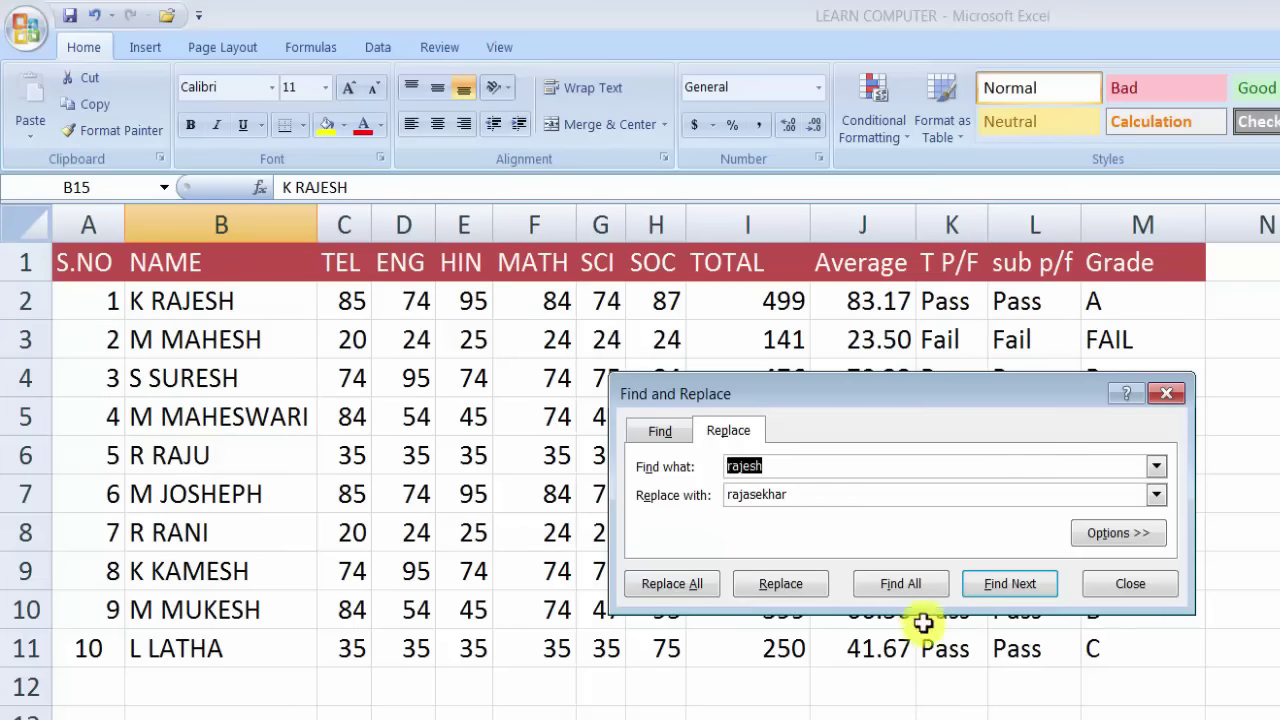
{"action": "left_click", "coordinate": [1005, 583]}
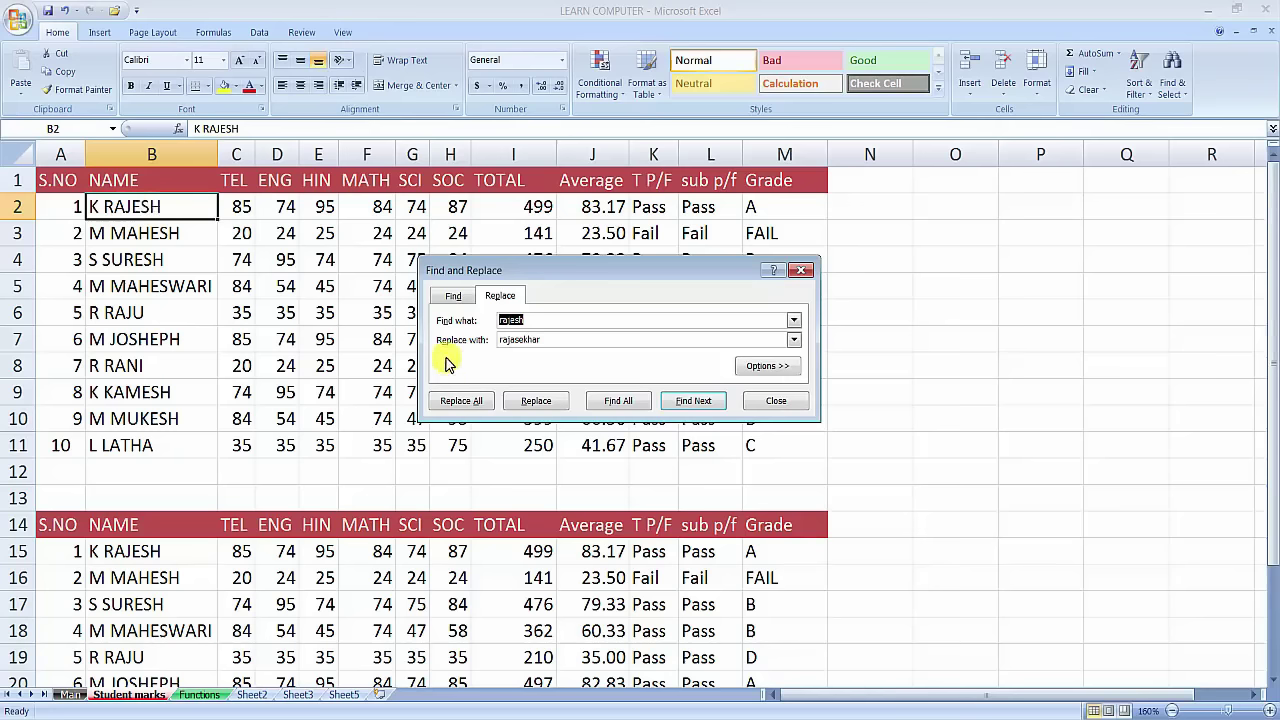
Step: Replace All rajesh with rajasekhar, confirming the 2 replacements
{"action": "left_click", "coordinate": [468, 401]}
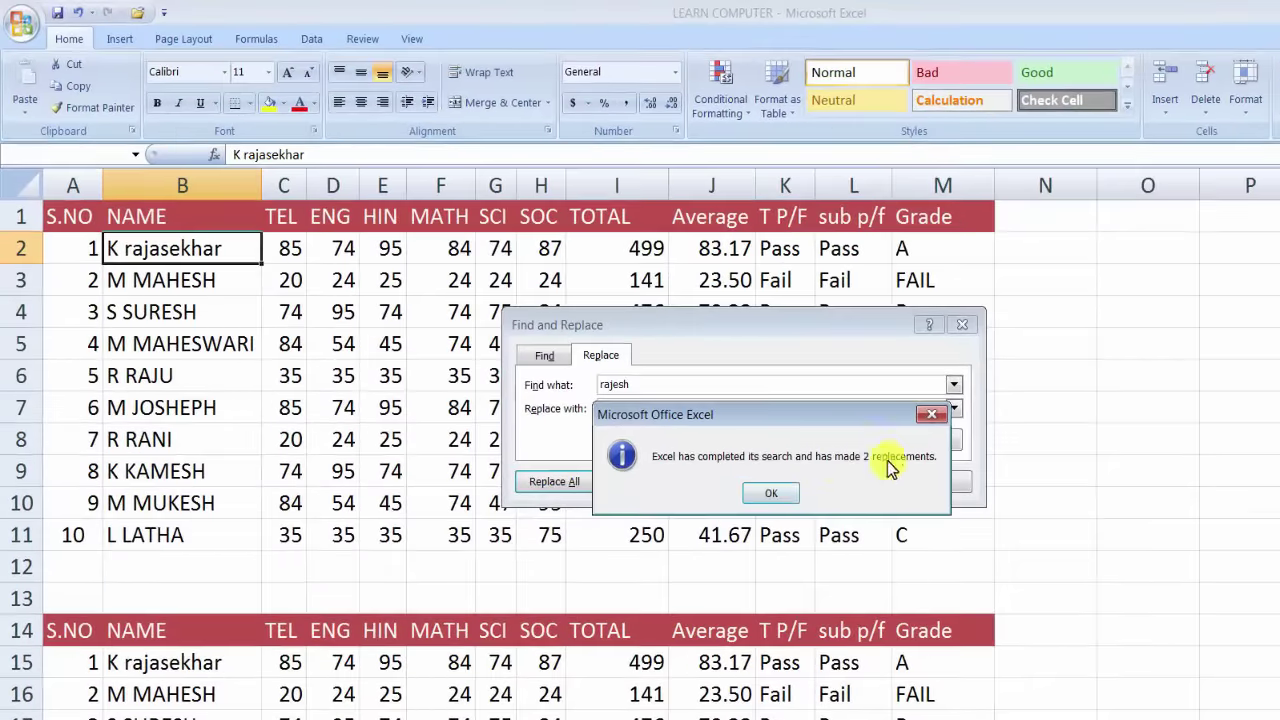
{"action": "left_click", "coordinate": [648, 414]}
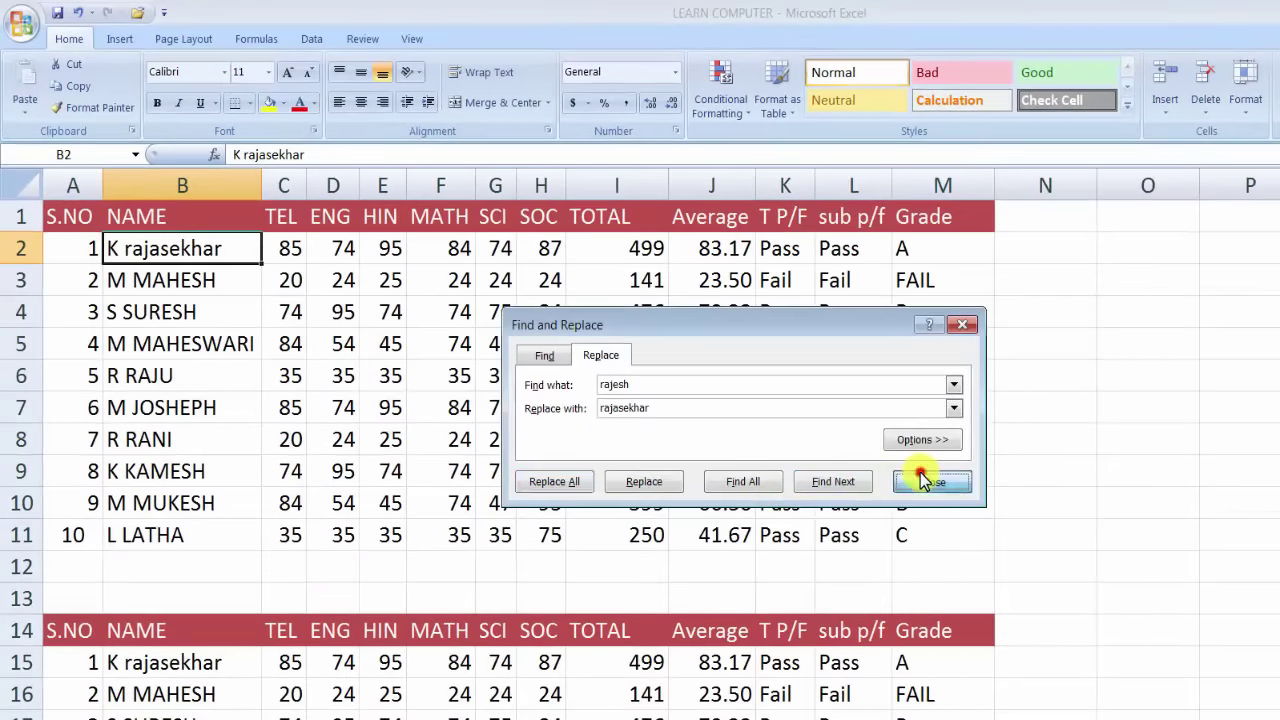
{"action": "left_click", "coordinate": [928, 482]}
{"action": "scroll", "coordinate": [166, 363], "scroll_direction": "down", "scroll_amount": 3}
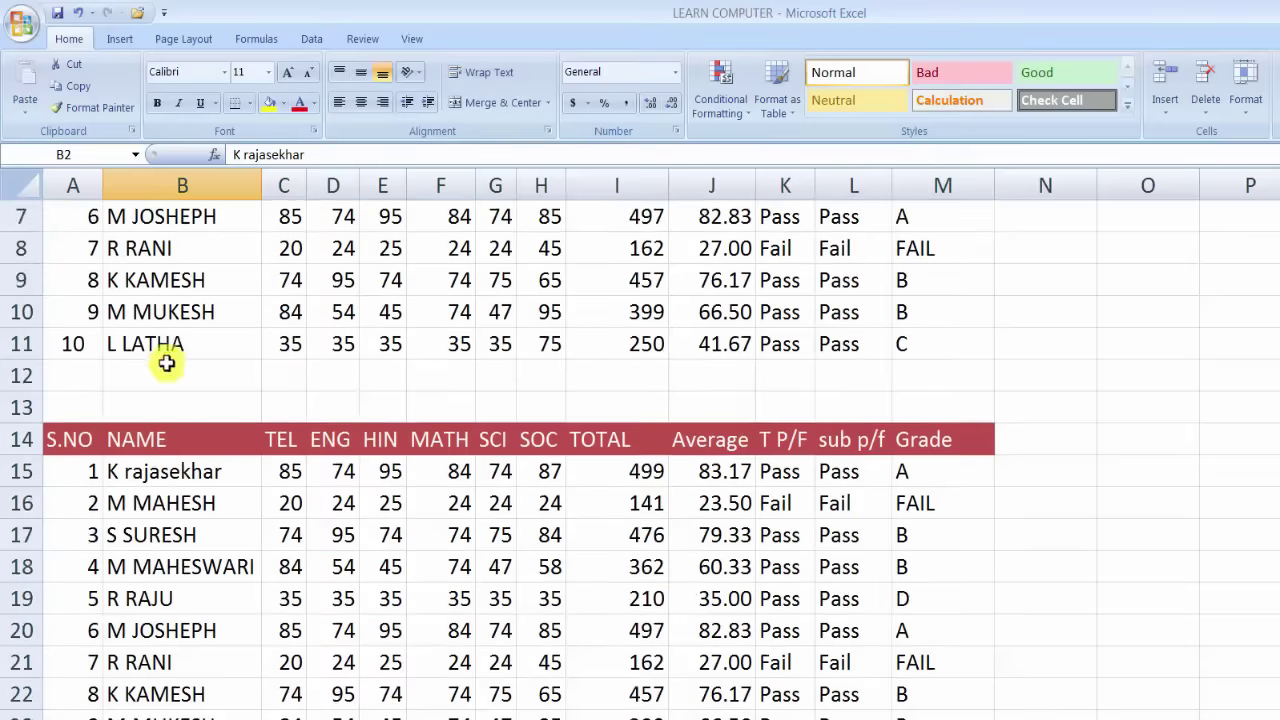
{"action": "left_click", "coordinate": [134, 371]}
{"action": "scroll", "coordinate": [173, 324], "scroll_direction": "up", "scroll_amount": 3}
{"action": "left_click", "coordinate": [163, 249]}
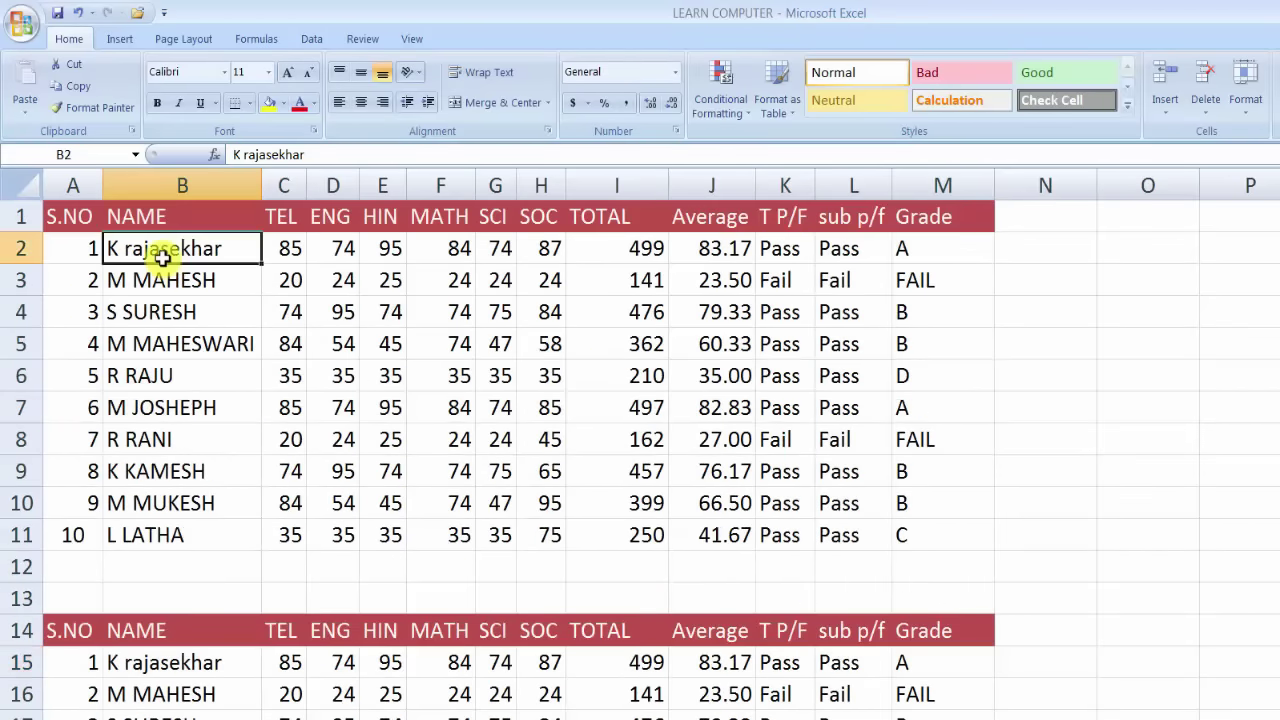
{"action": "left_click", "coordinate": [165, 692]}
{"action": "left_click", "coordinate": [157, 668]}
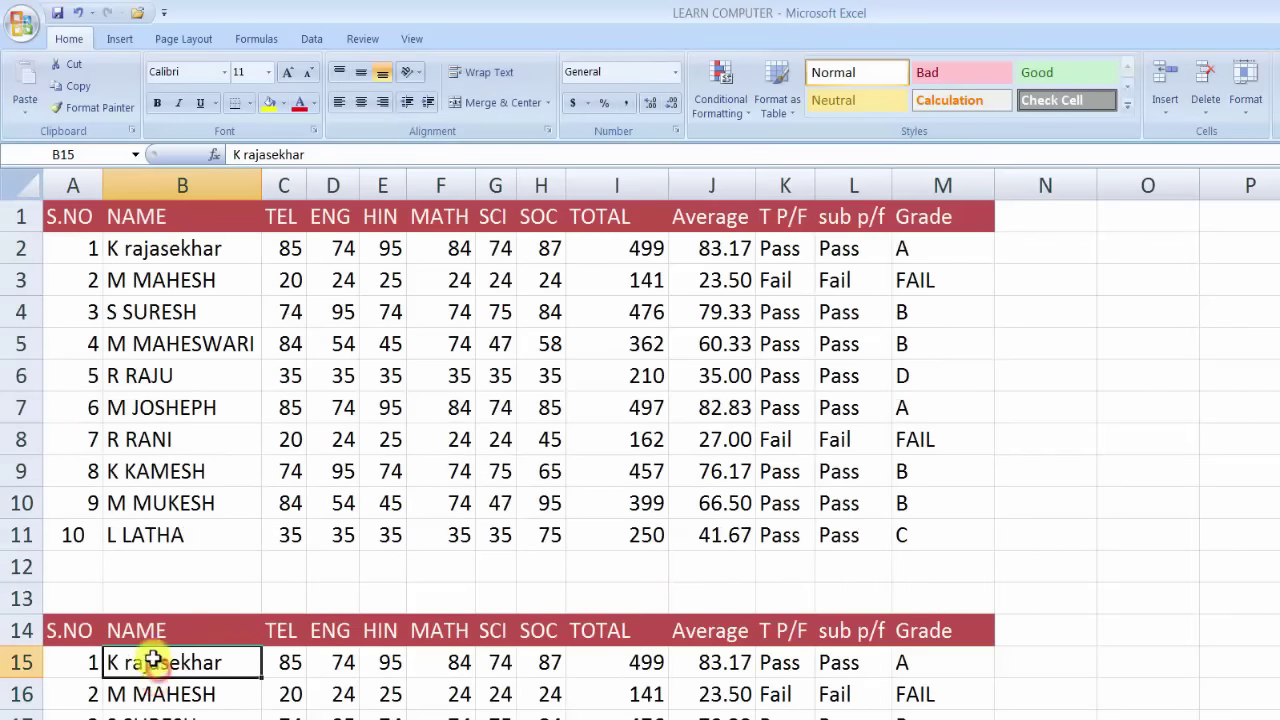
{"action": "key", "text": "ctrl+h"}
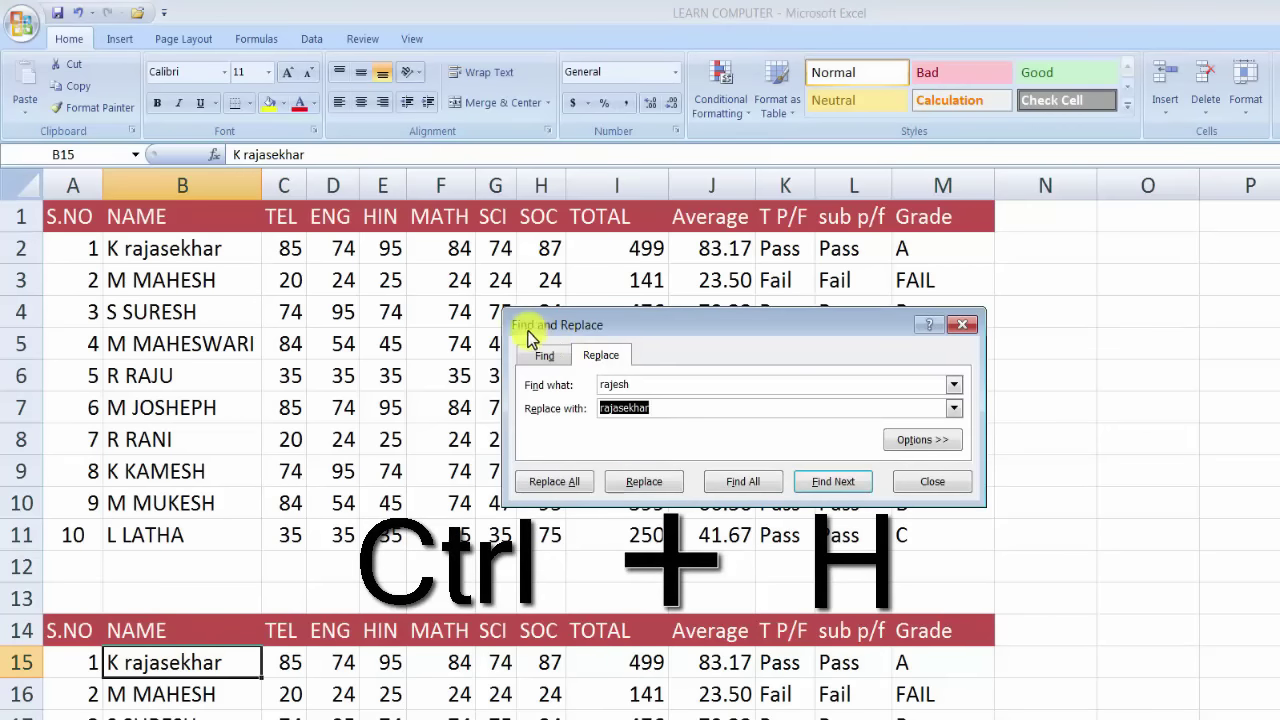
{"action": "left_click", "coordinate": [947, 481]}
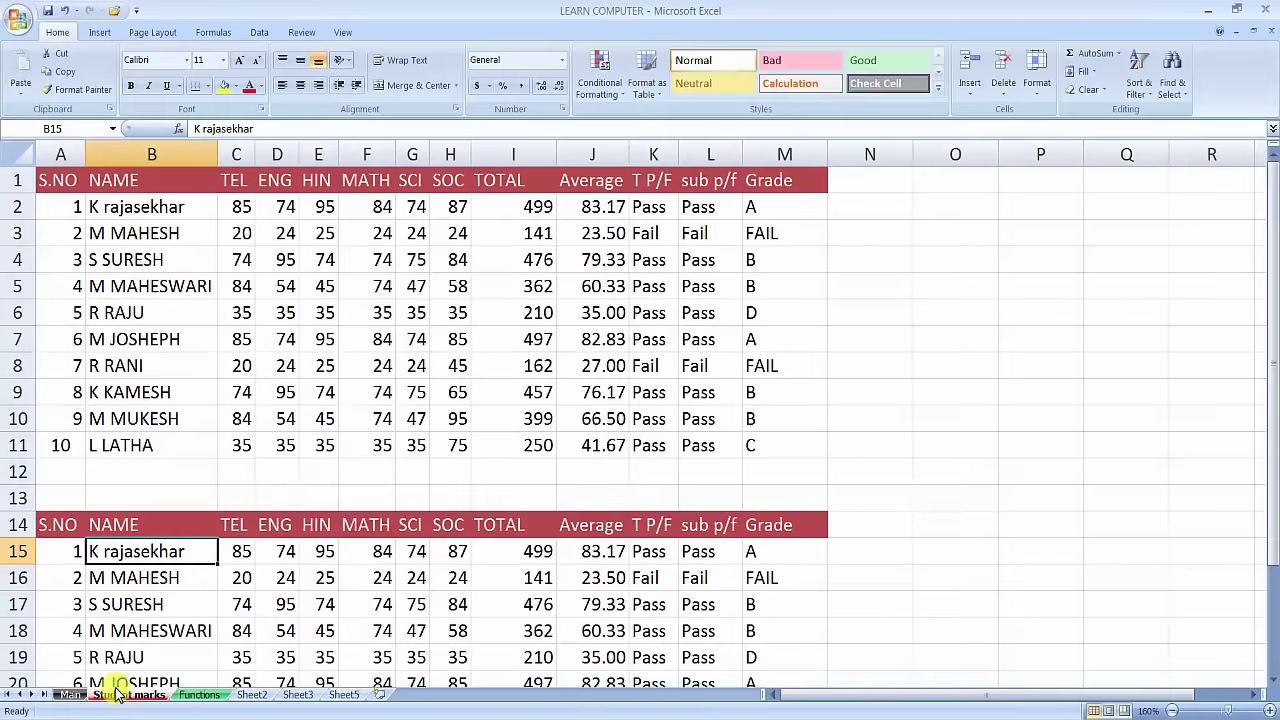
Step: Select the Goto topic in D9 on Main, then select A1:M11 on Student marks
{"action": "left_click", "coordinate": [70, 694]}
{"action": "left_click", "coordinate": [461, 588]}
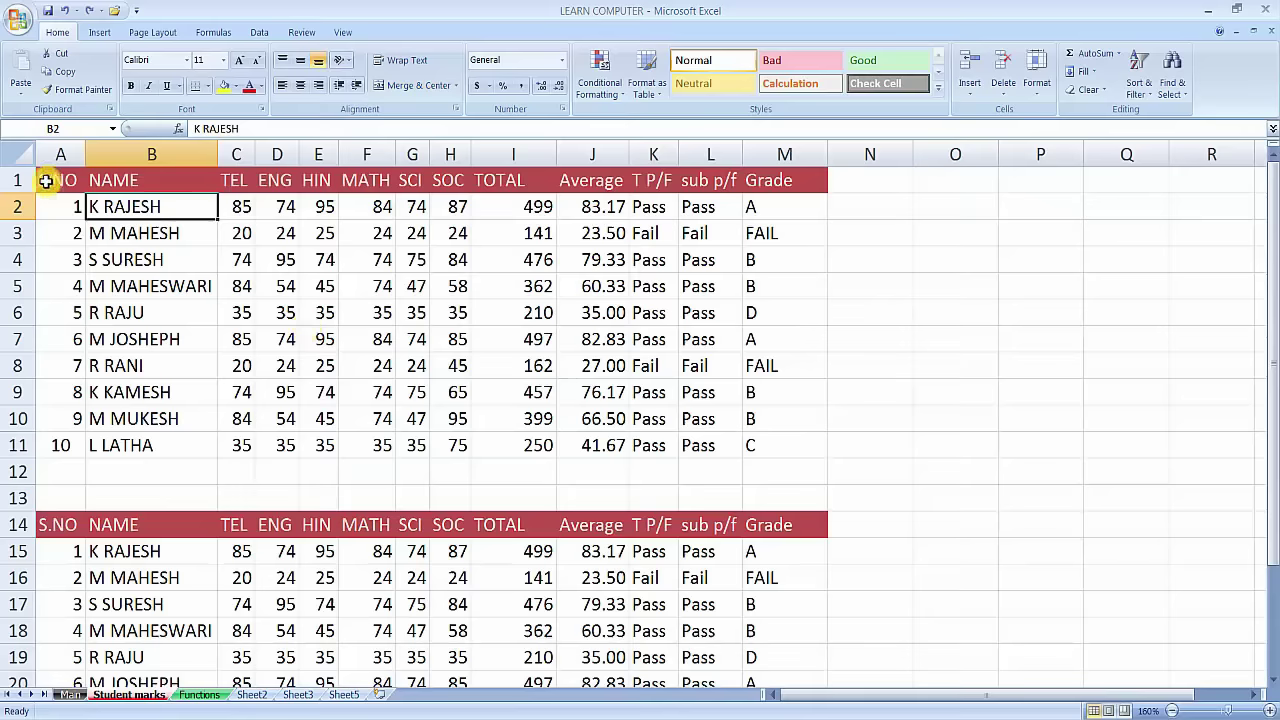
{"action": "left_click_drag", "start_coordinate": [45, 182], "coordinate": [766, 443]}
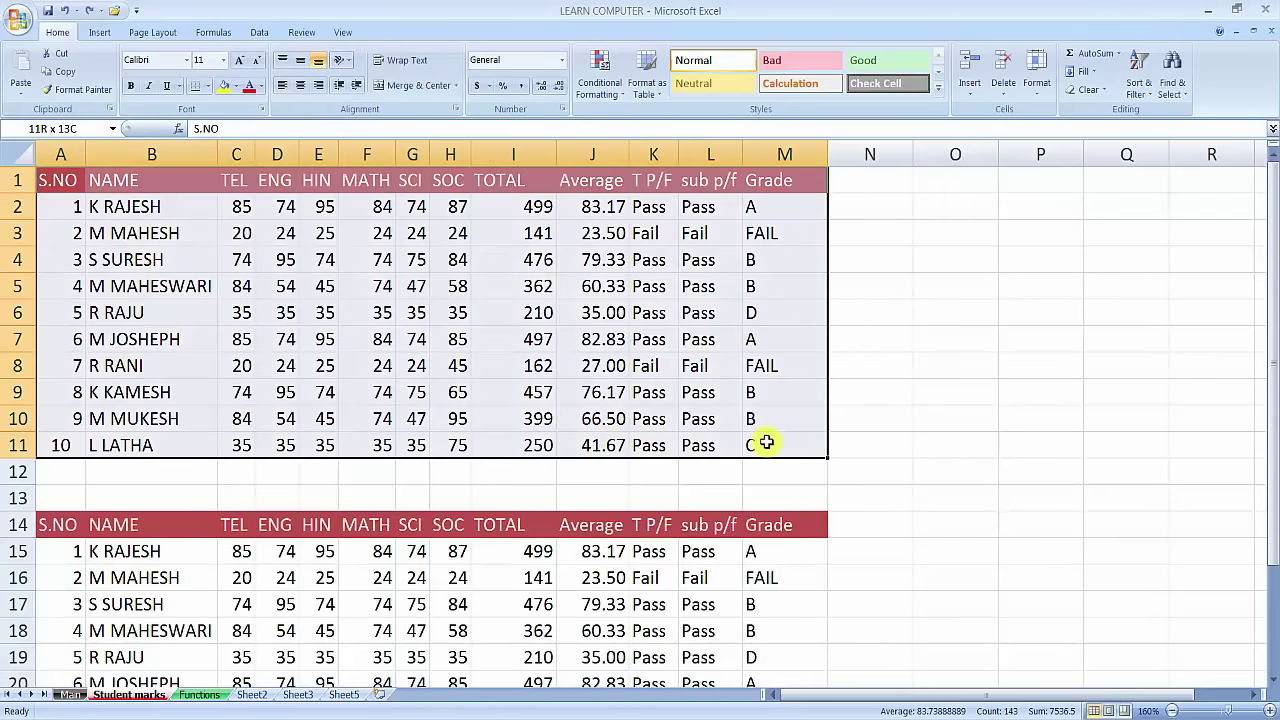
{"action": "left_click_drag", "start_coordinate": [45, 182], "coordinate": [900, 434]}
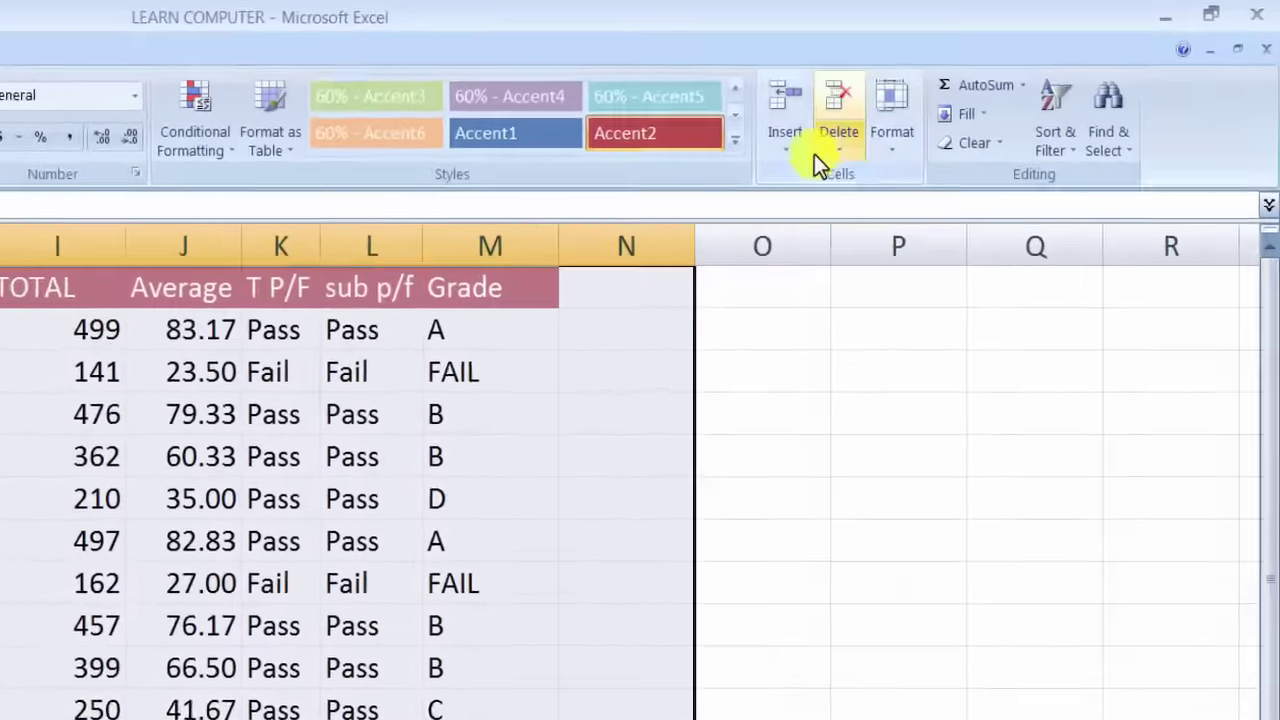
Step: Select the table's constant cells via Go To Special > Constants, then reselect A1:M11
{"action": "left_click", "coordinate": [1110, 140]}
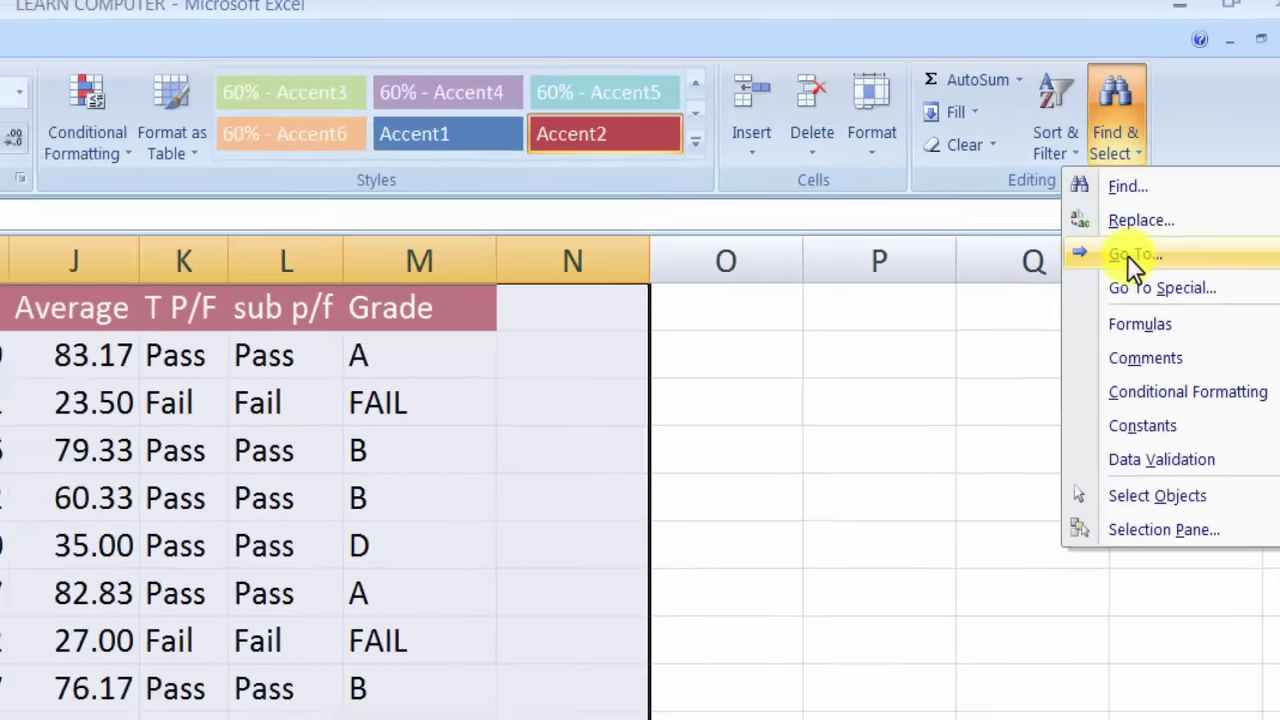
{"action": "left_click", "coordinate": [1094, 286]}
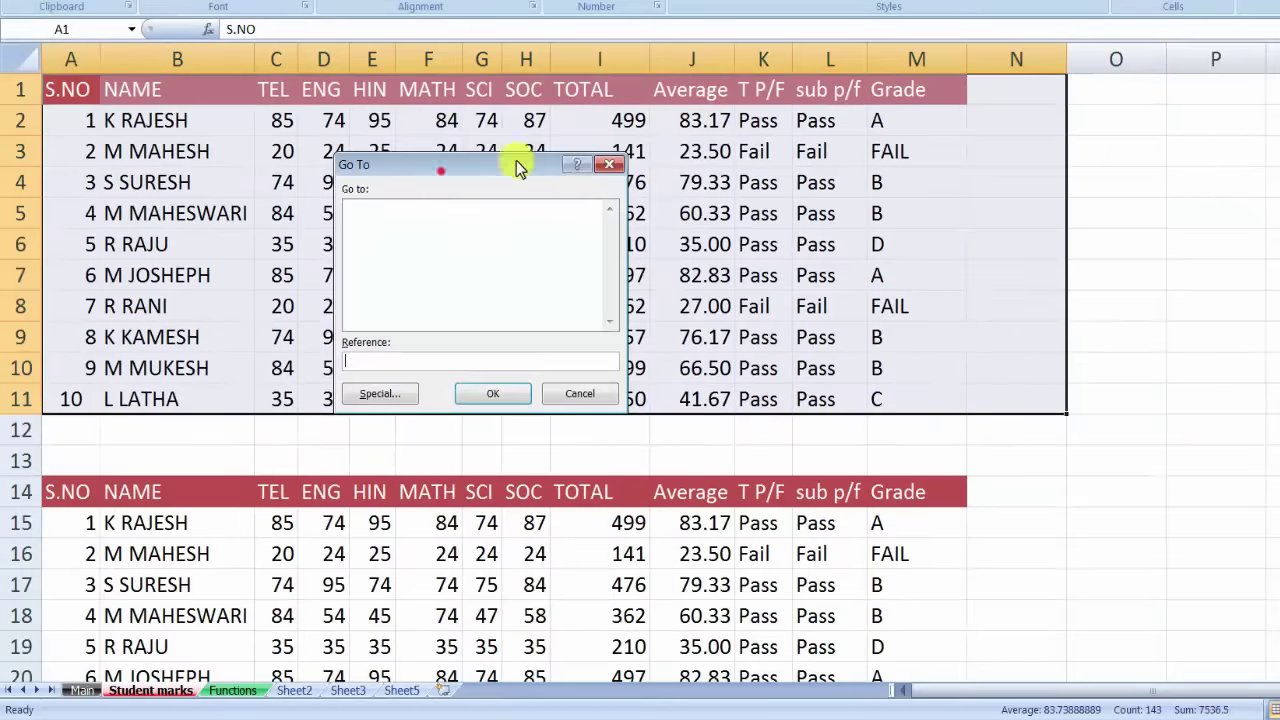
{"action": "left_click_drag", "start_coordinate": [518, 168], "coordinate": [776, 89]}
{"action": "left_click", "coordinate": [636, 315]}
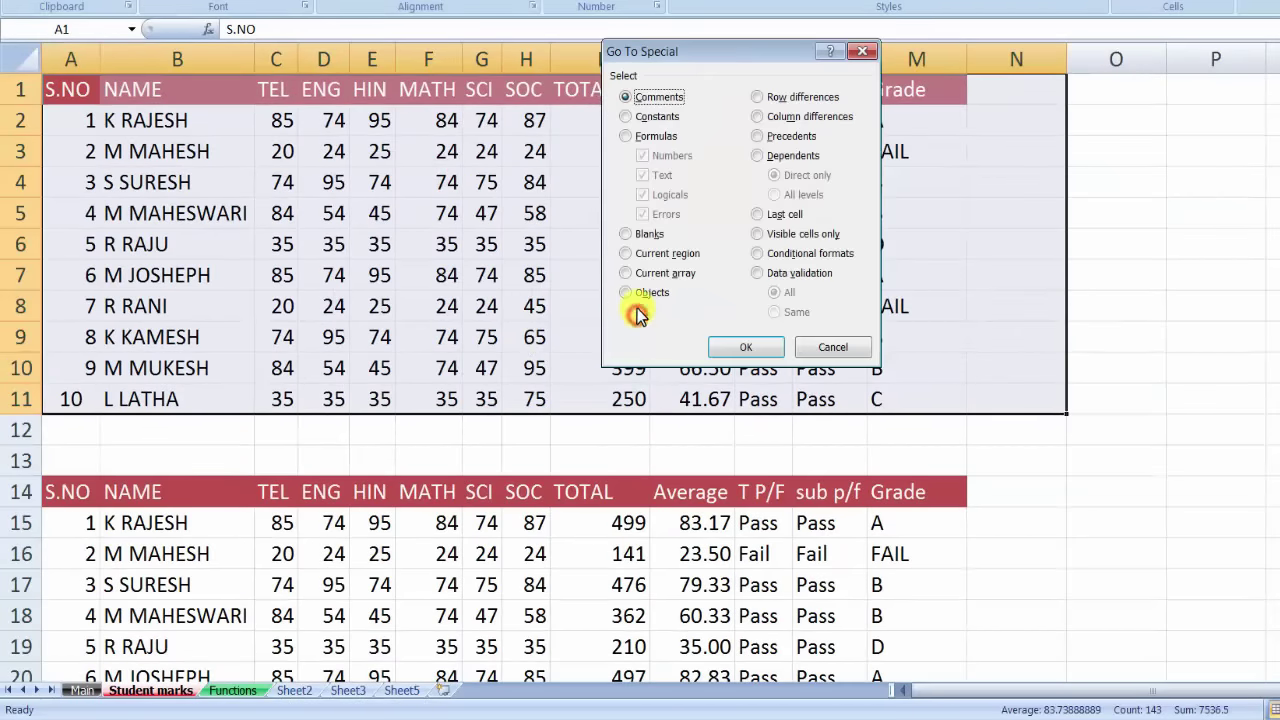
{"action": "left_click", "coordinate": [625, 116]}
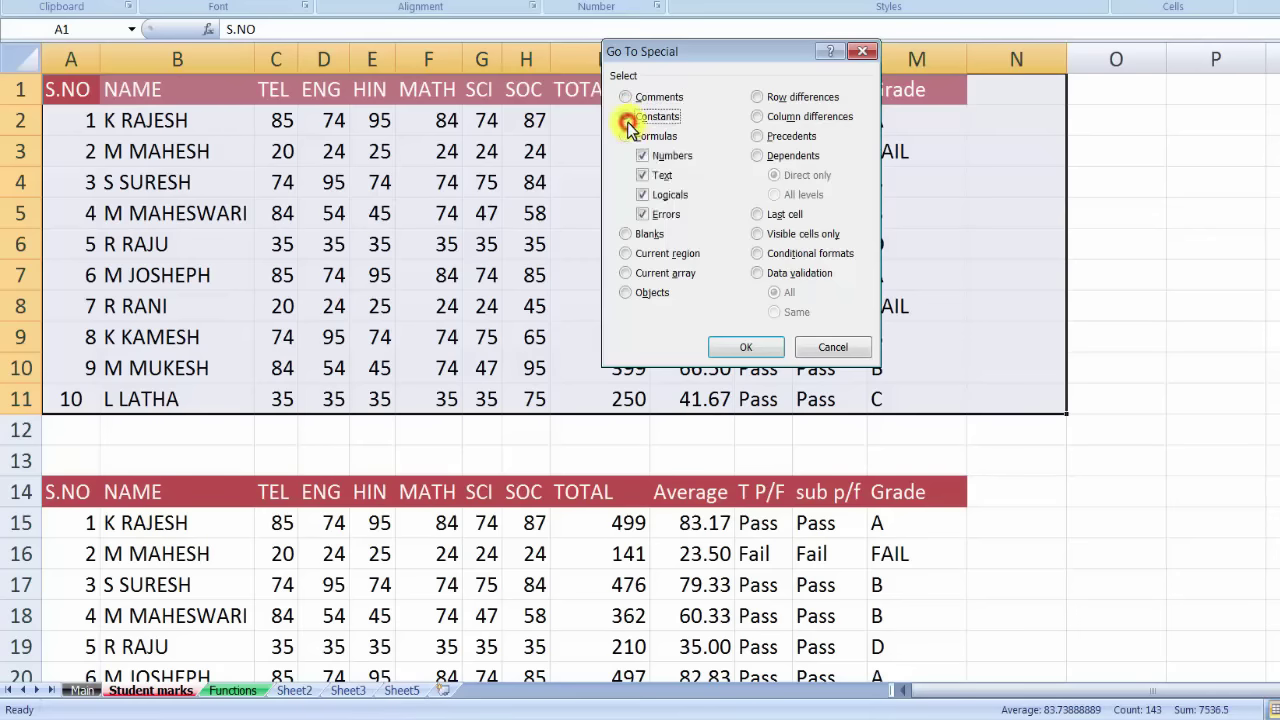
{"action": "left_click_drag", "start_coordinate": [638, 57], "coordinate": [460, 270]}
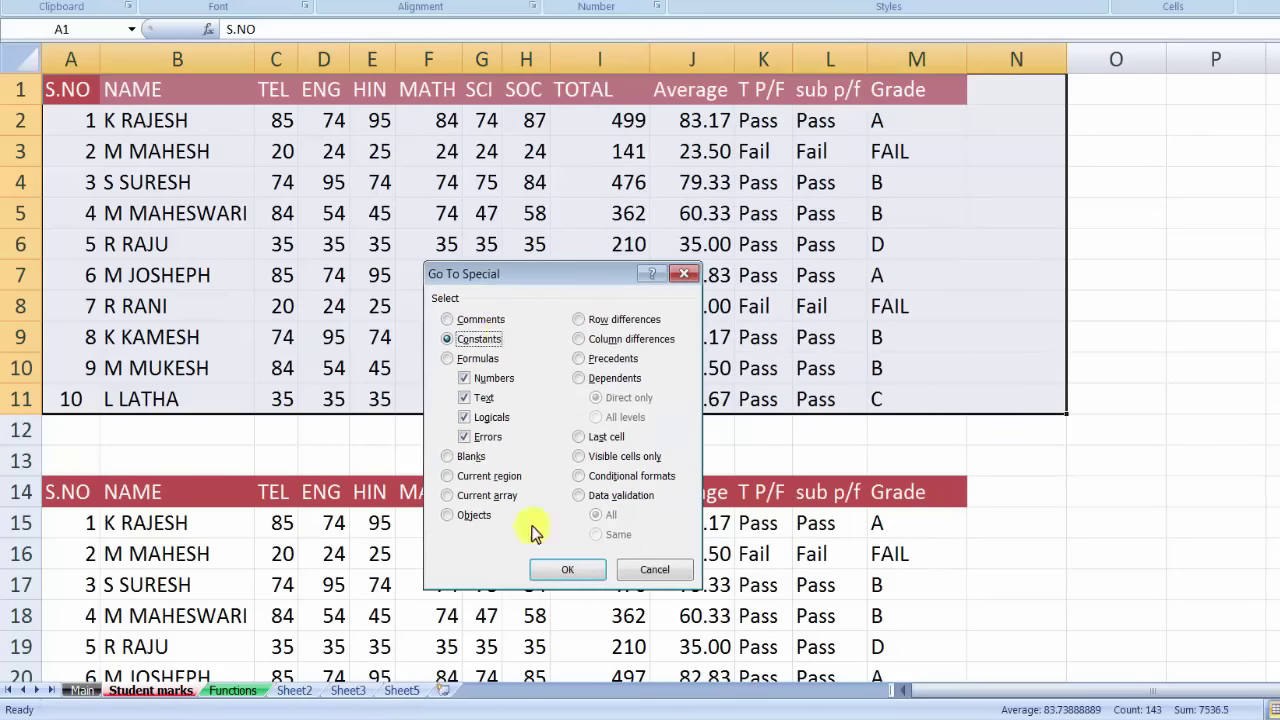
{"action": "left_click", "coordinate": [566, 553]}
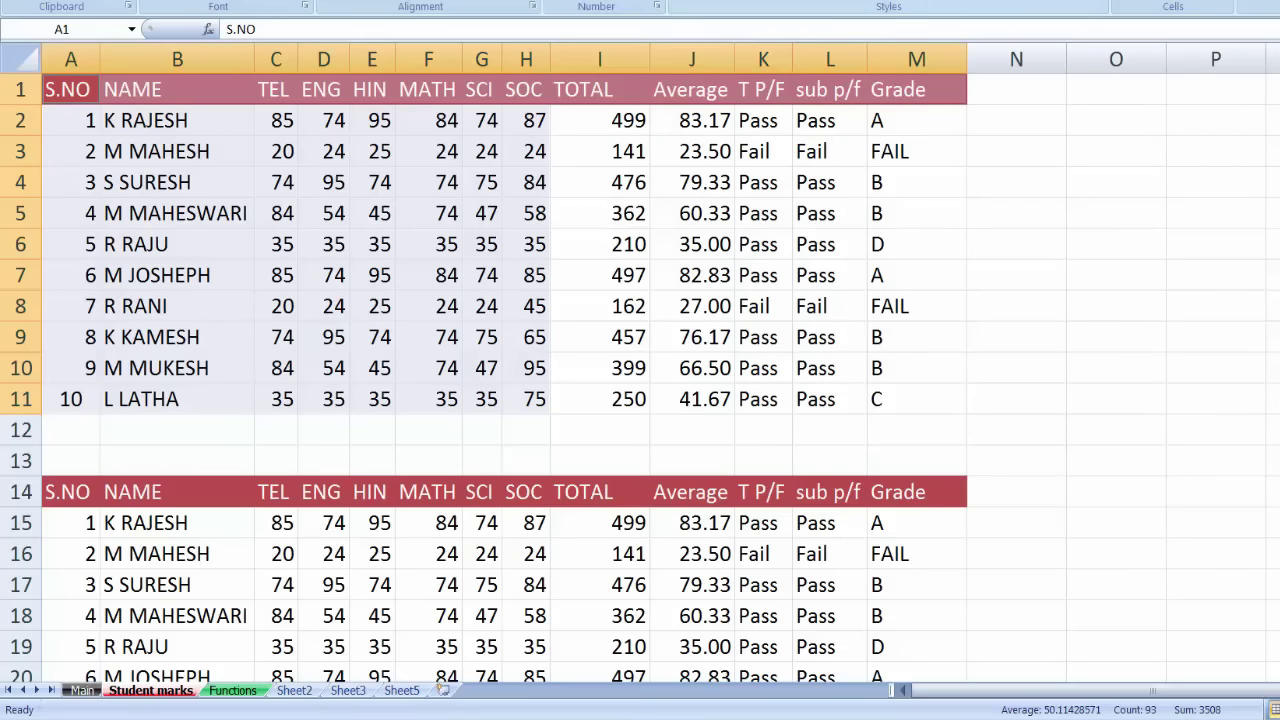
{"action": "left_click_drag", "start_coordinate": [57, 90], "coordinate": [895, 400]}
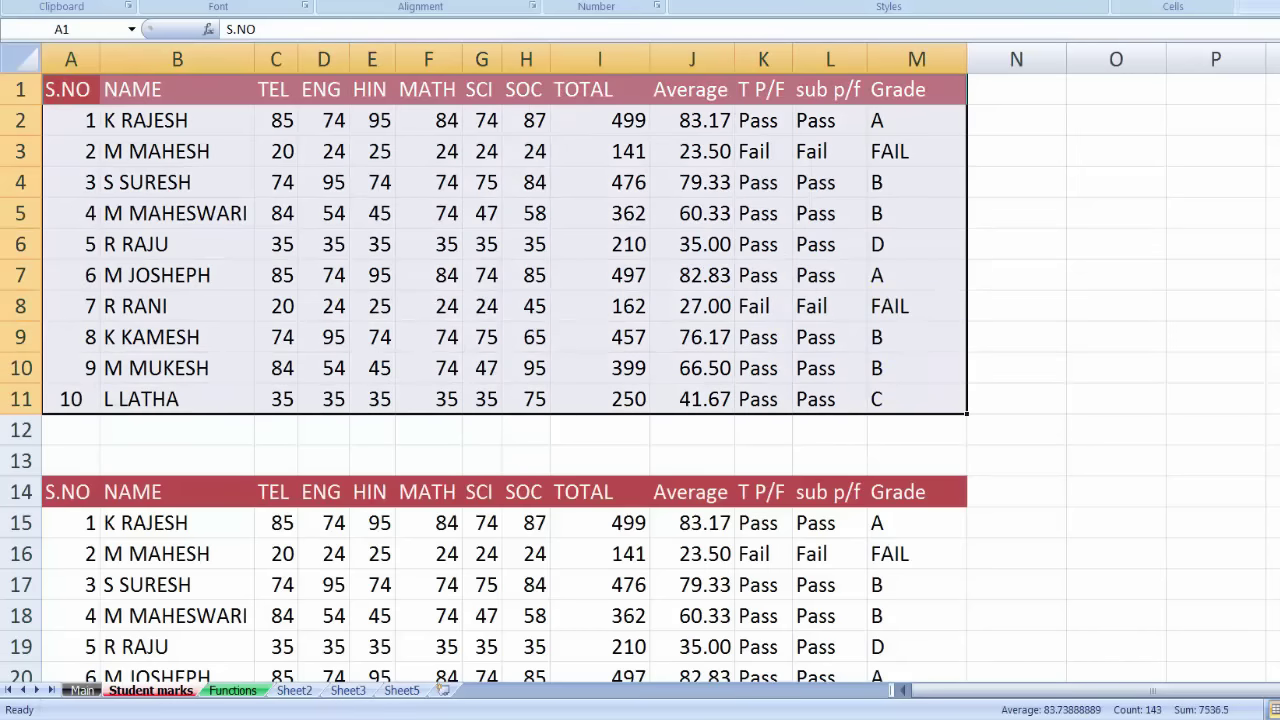
Step: Select the formula cells with Go To Special > Formulas, then select the marks table A1:M11
{"action": "key", "text": "ctrl+g"}
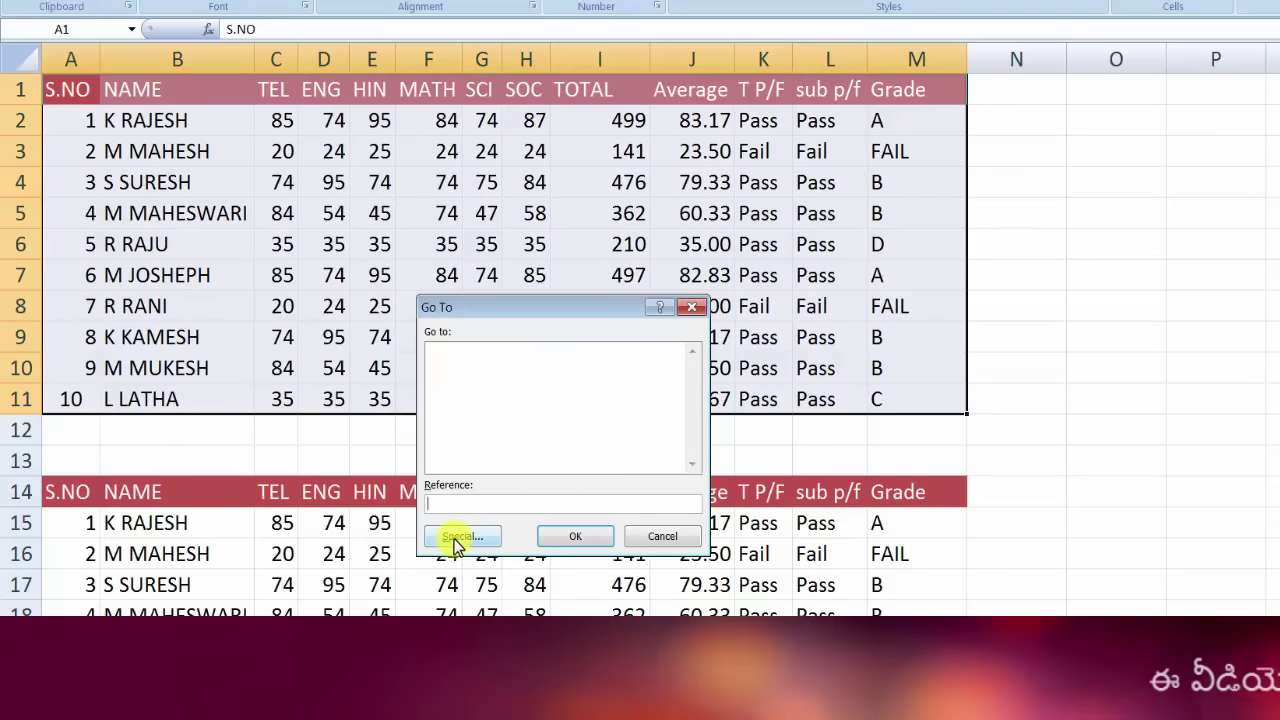
{"action": "left_click", "coordinate": [460, 537]}
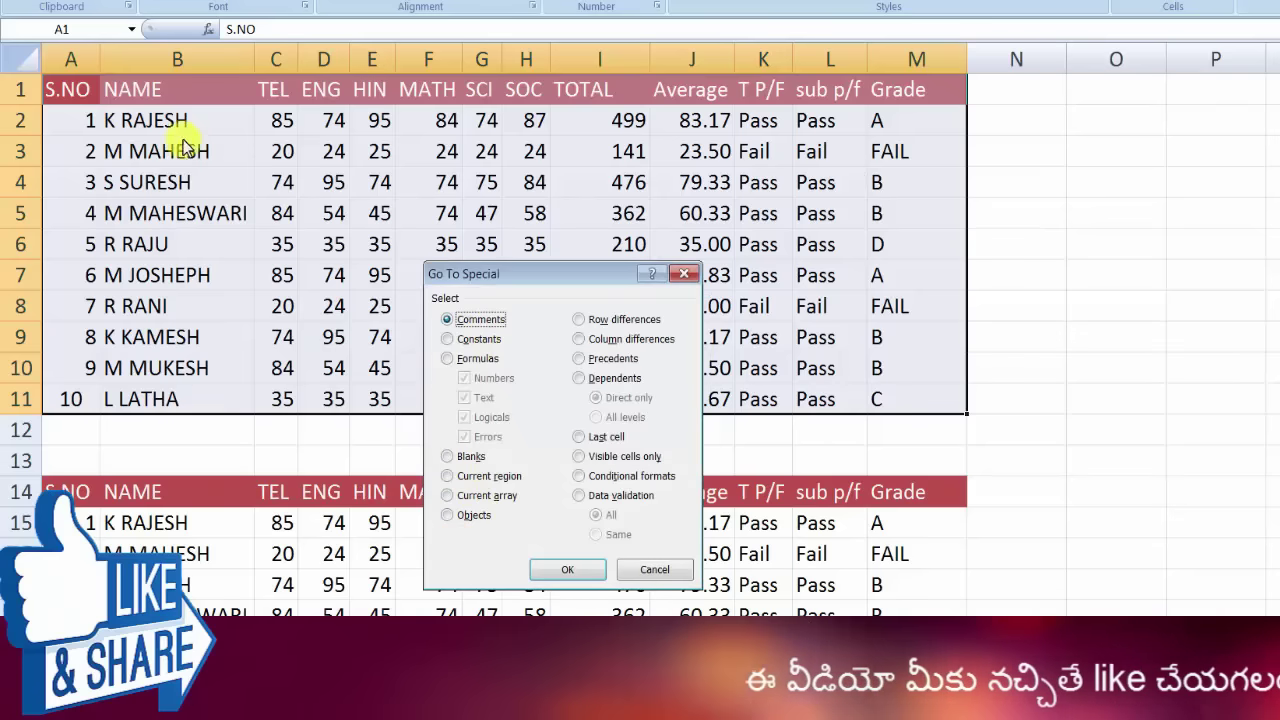
{"action": "left_click", "coordinate": [449, 358]}
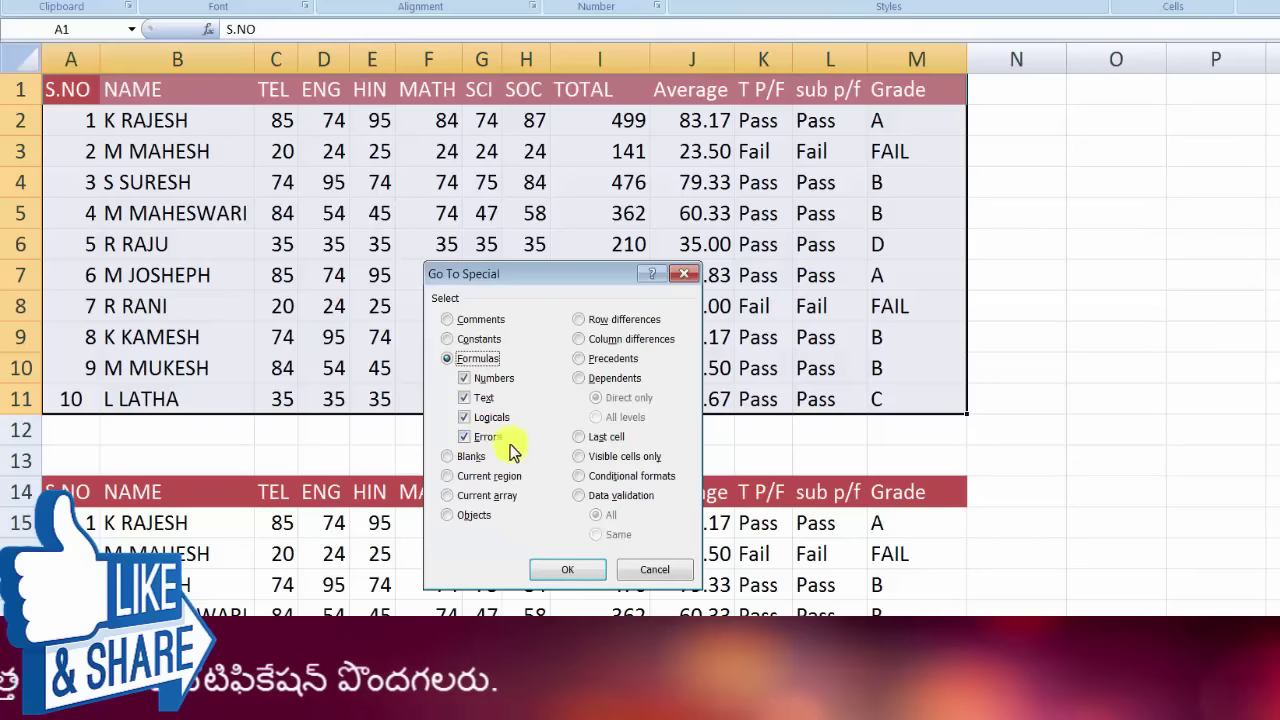
{"action": "left_click", "coordinate": [567, 570]}
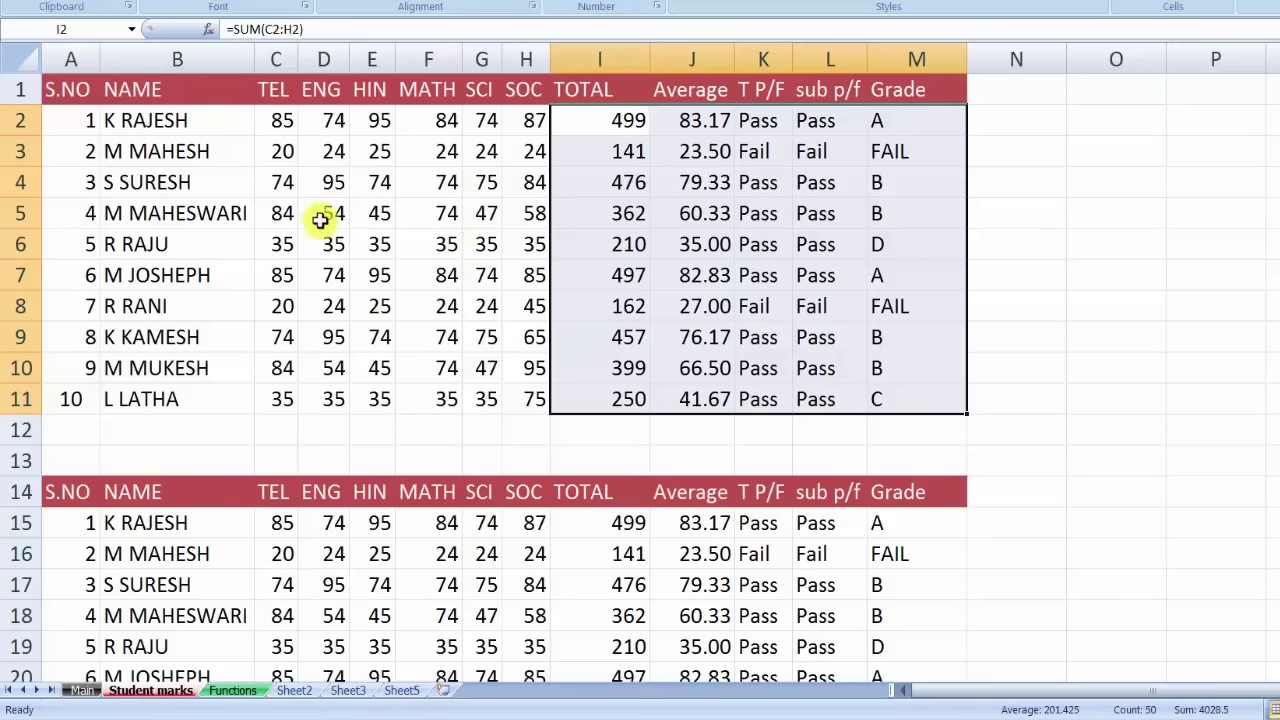
{"action": "left_click_drag", "start_coordinate": [62, 103], "coordinate": [889, 403]}
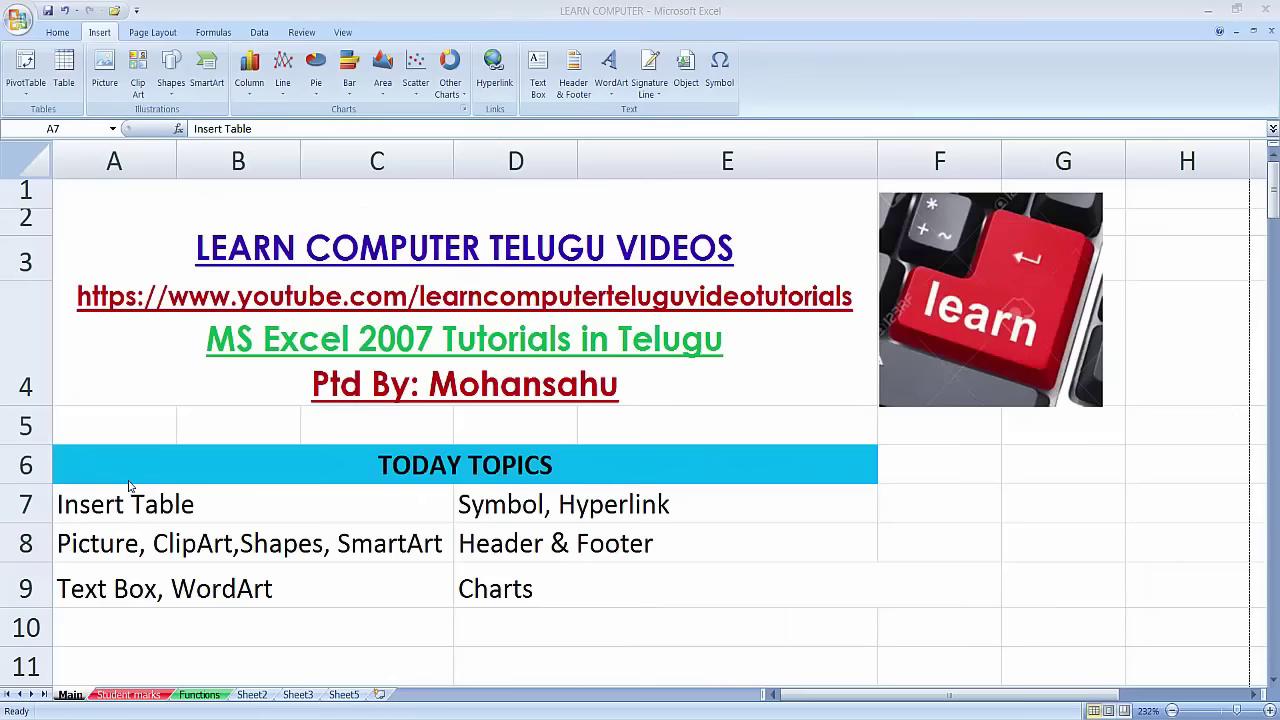
Step: Select the Insert Table topic in A7 on Main, then return to the Student marks sheet
{"action": "left_click", "coordinate": [128, 487]}
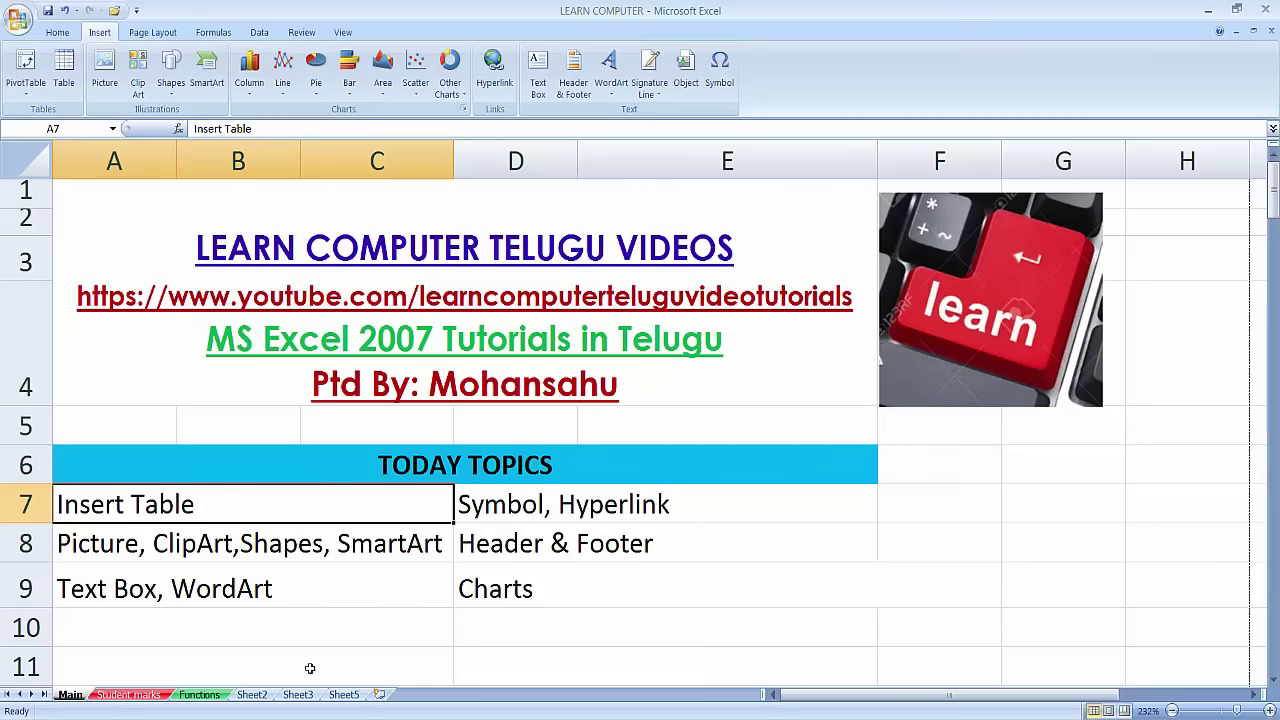
{"action": "left_click", "coordinate": [127, 694]}
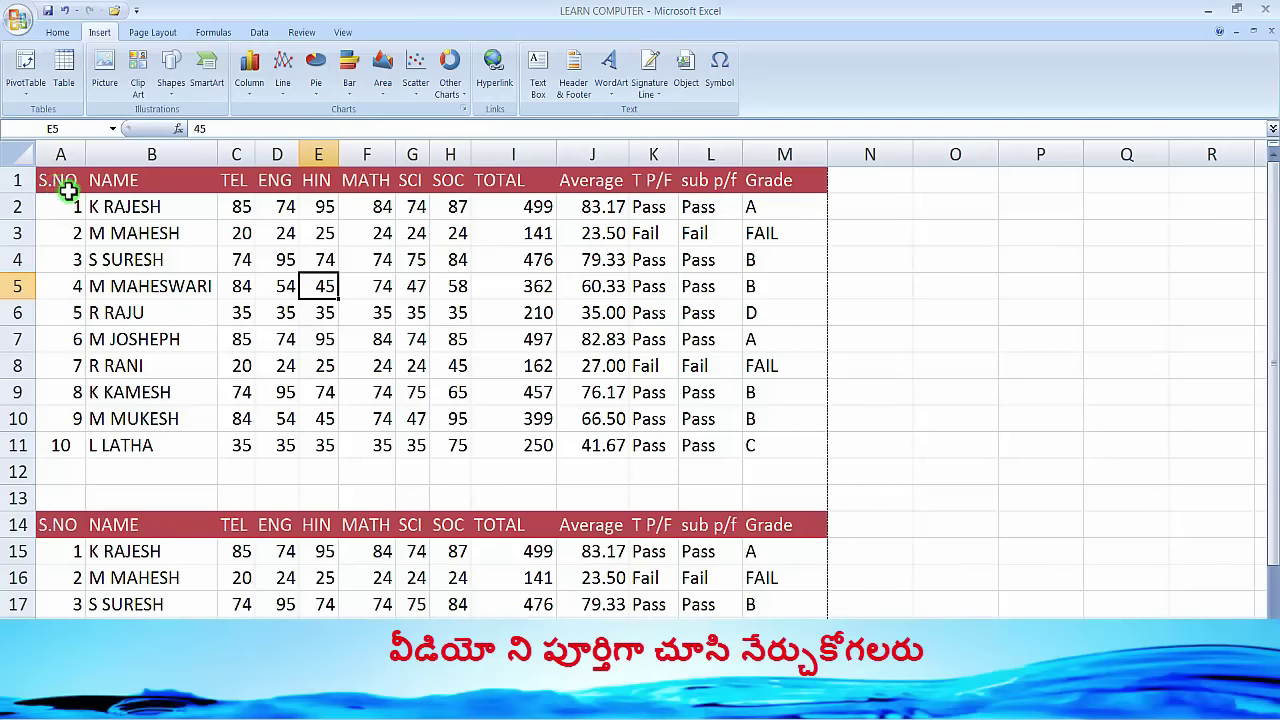
Step: Select the marks data and set the Insert > Table range to $A$2:$M$11 with headers
{"action": "left_click_drag", "start_coordinate": [55, 183], "coordinate": [479, 378]}
{"action": "left_click_drag", "start_coordinate": [658, 461], "coordinate": [753, 445]}
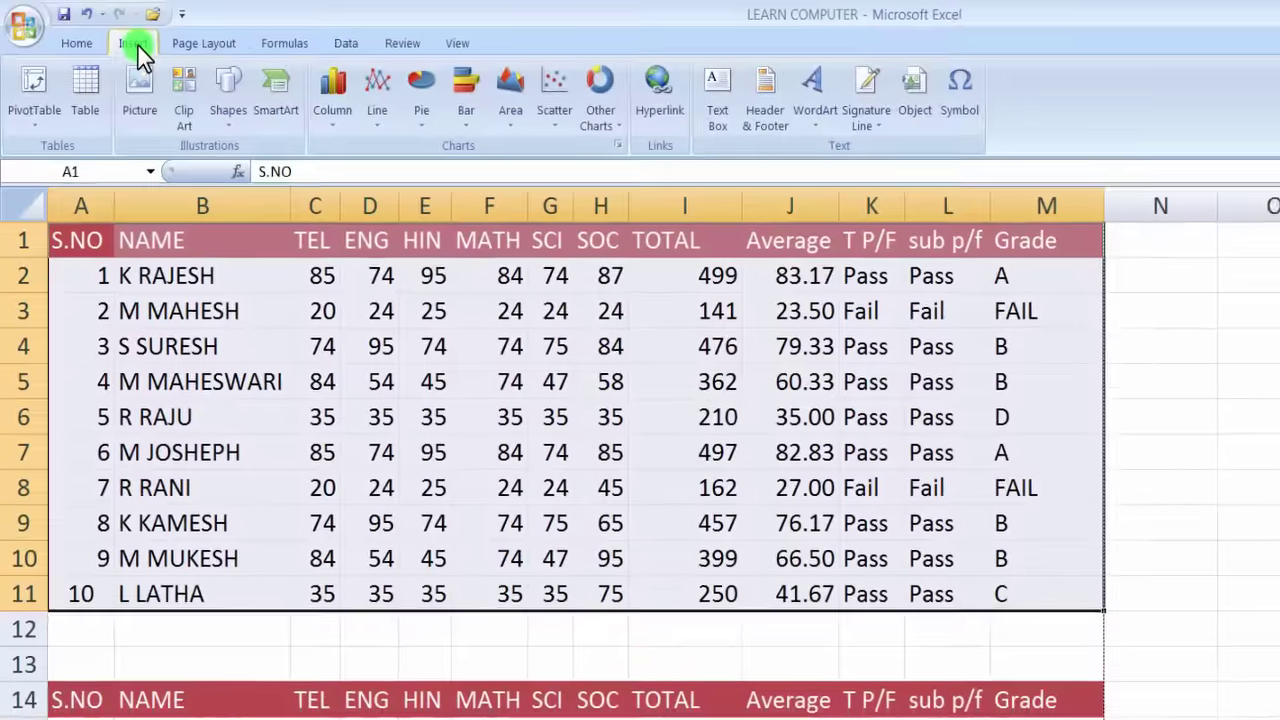
{"action": "left_click", "coordinate": [133, 43]}
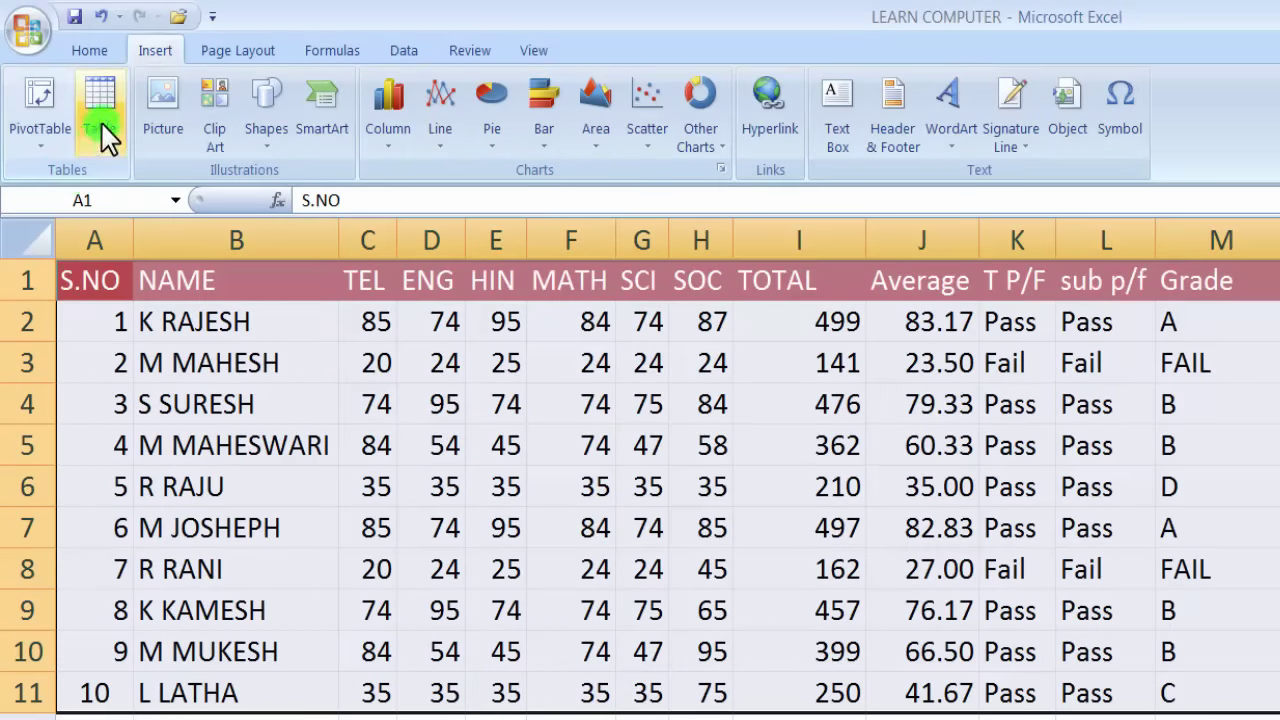
{"action": "left_click", "coordinate": [100, 121]}
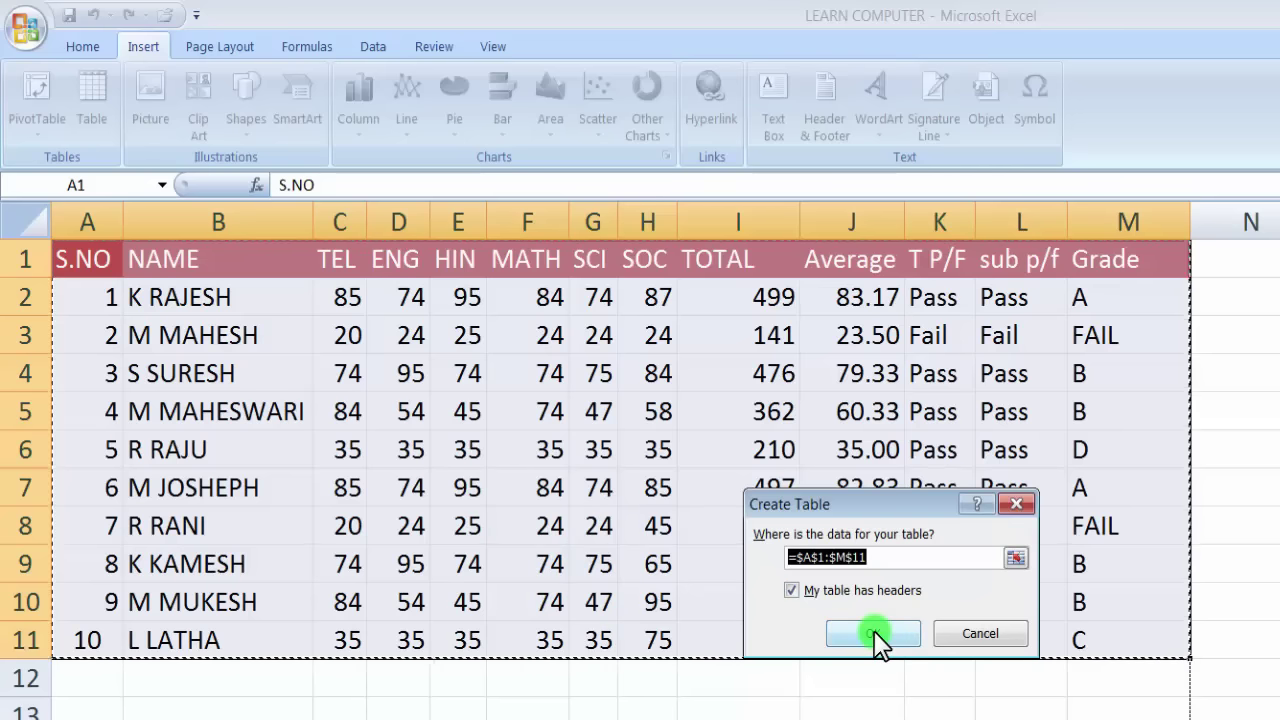
{"action": "left_click", "coordinate": [1012, 559]}
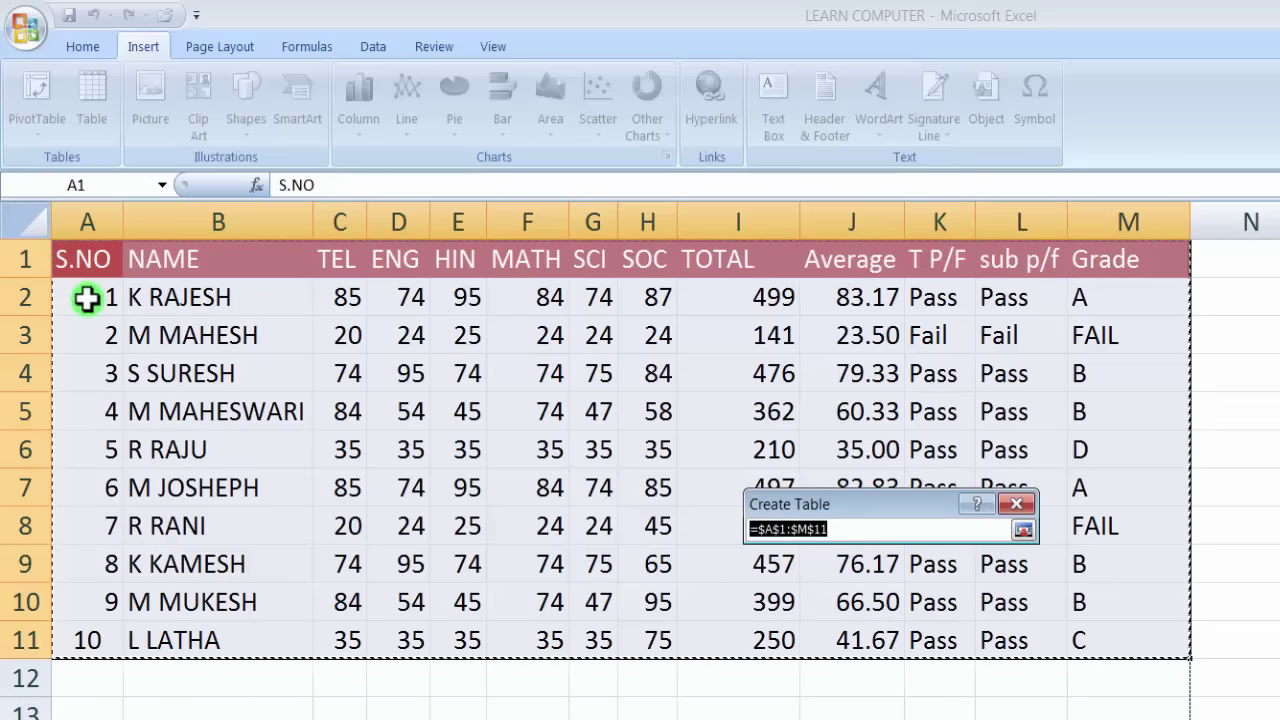
{"action": "left_click_drag", "start_coordinate": [91, 289], "coordinate": [1115, 637]}
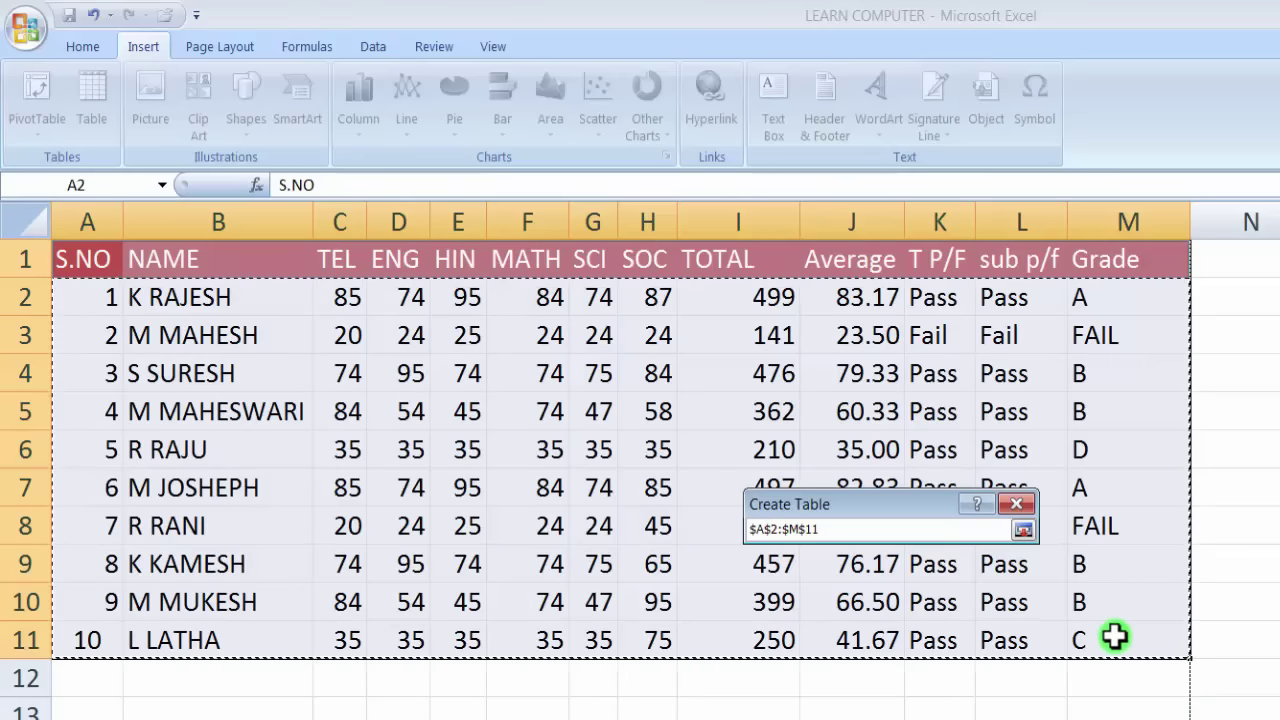
{"action": "left_click", "coordinate": [1024, 531]}
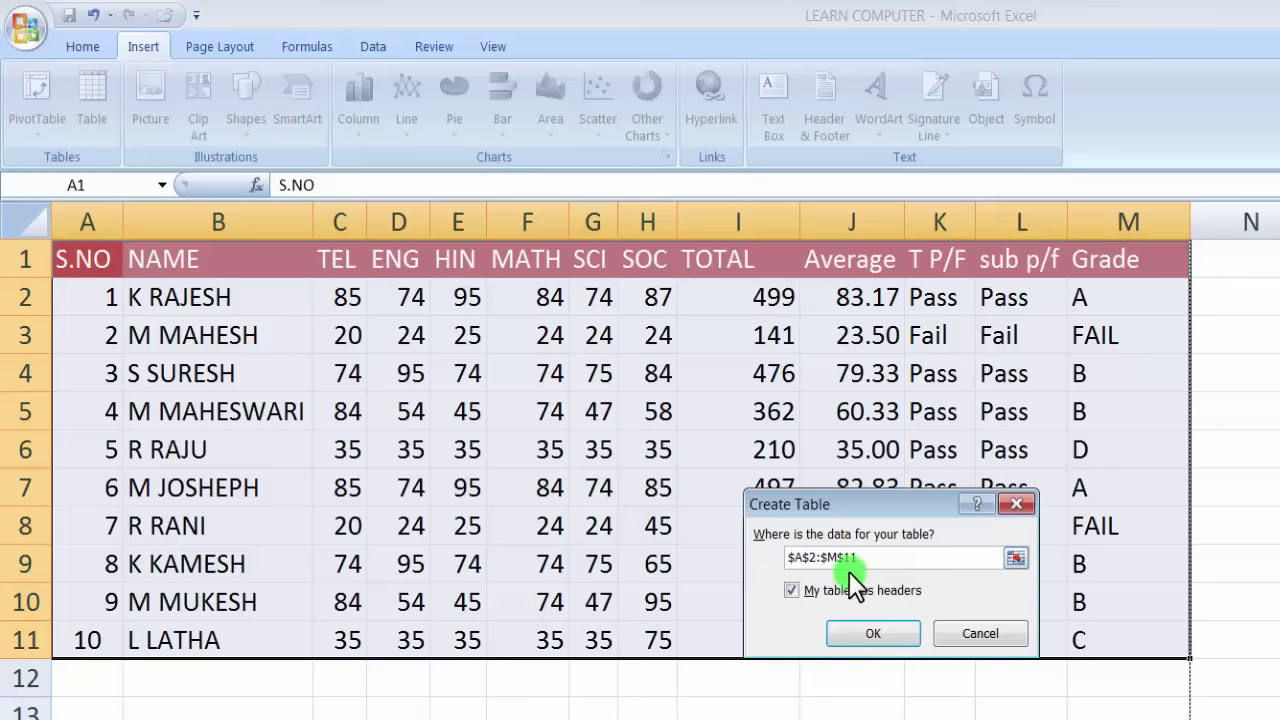
Step: Create the table from A2:M11, accepting conversion of header formulas to text, and select B2
{"action": "left_click", "coordinate": [866, 638]}
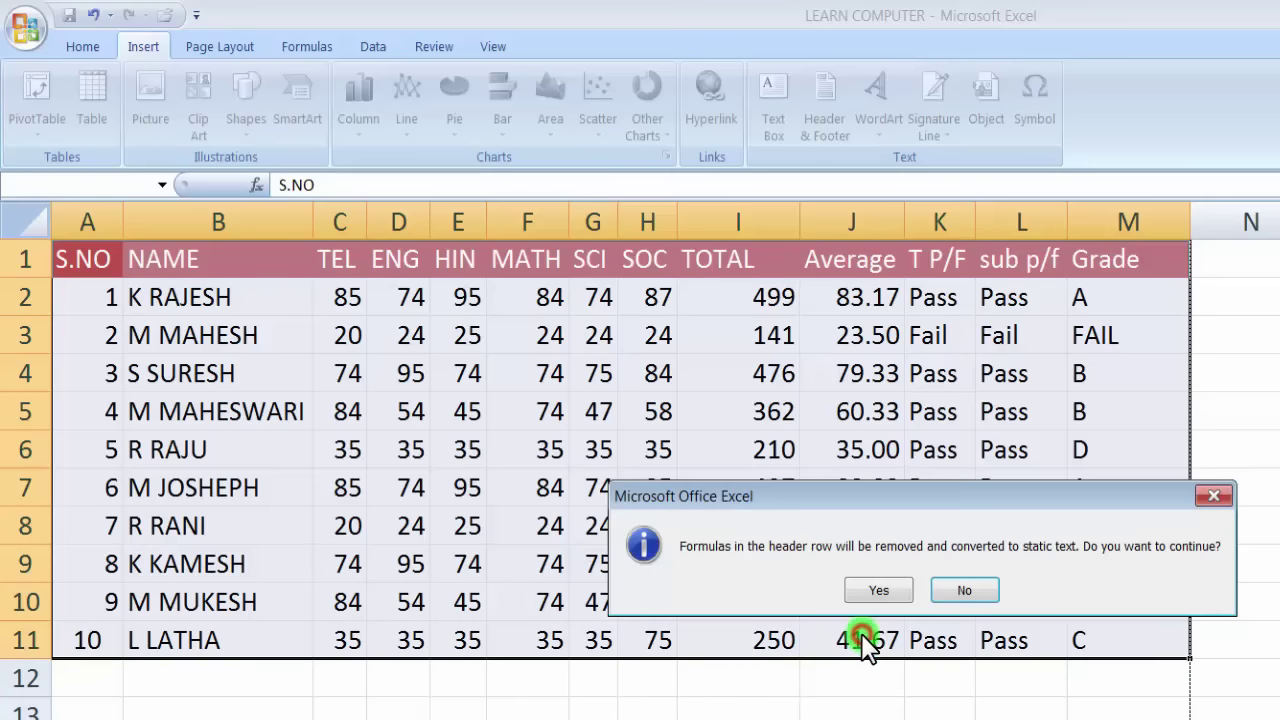
{"action": "left_click", "coordinate": [872, 591]}
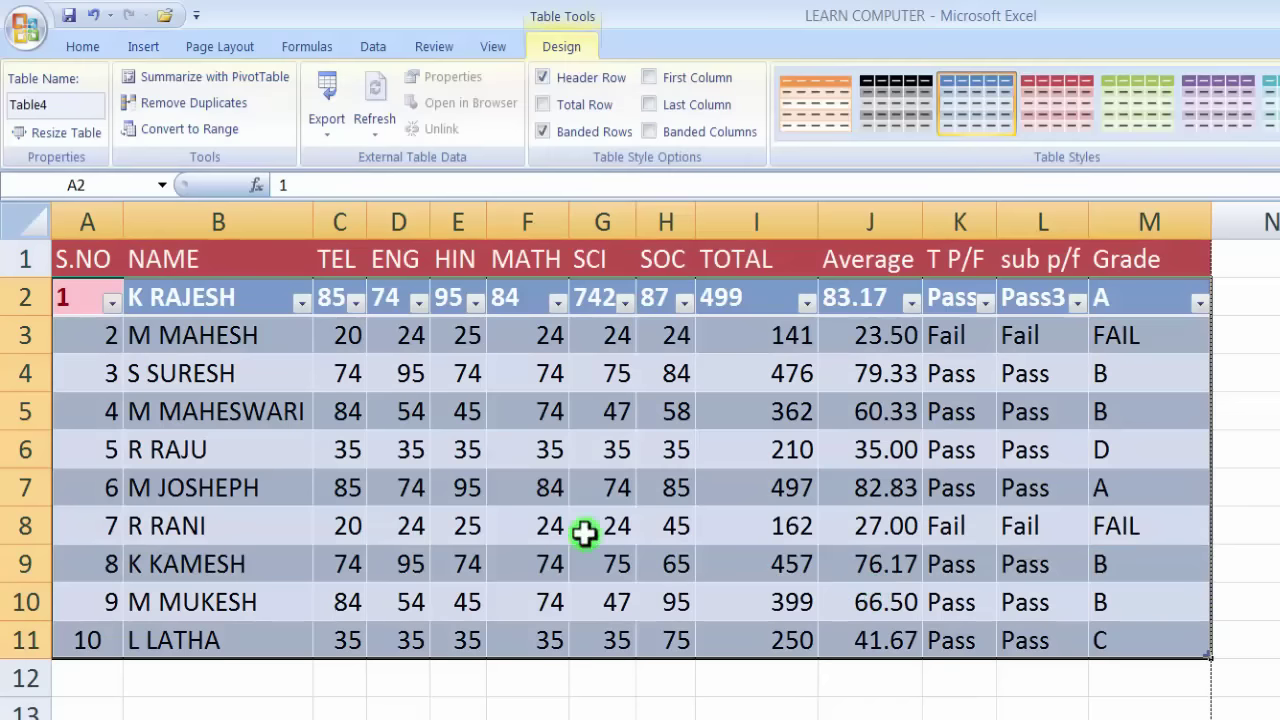
{"action": "left_click", "coordinate": [450, 530]}
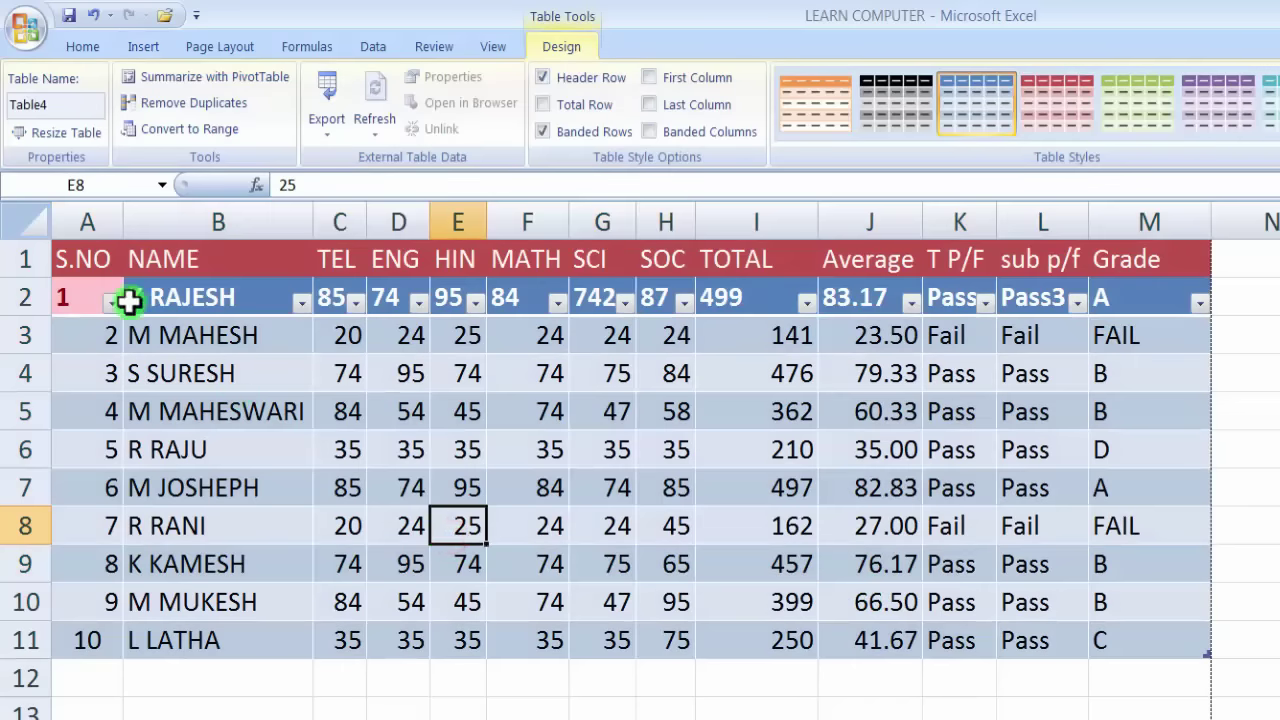
{"action": "left_click", "coordinate": [268, 303]}
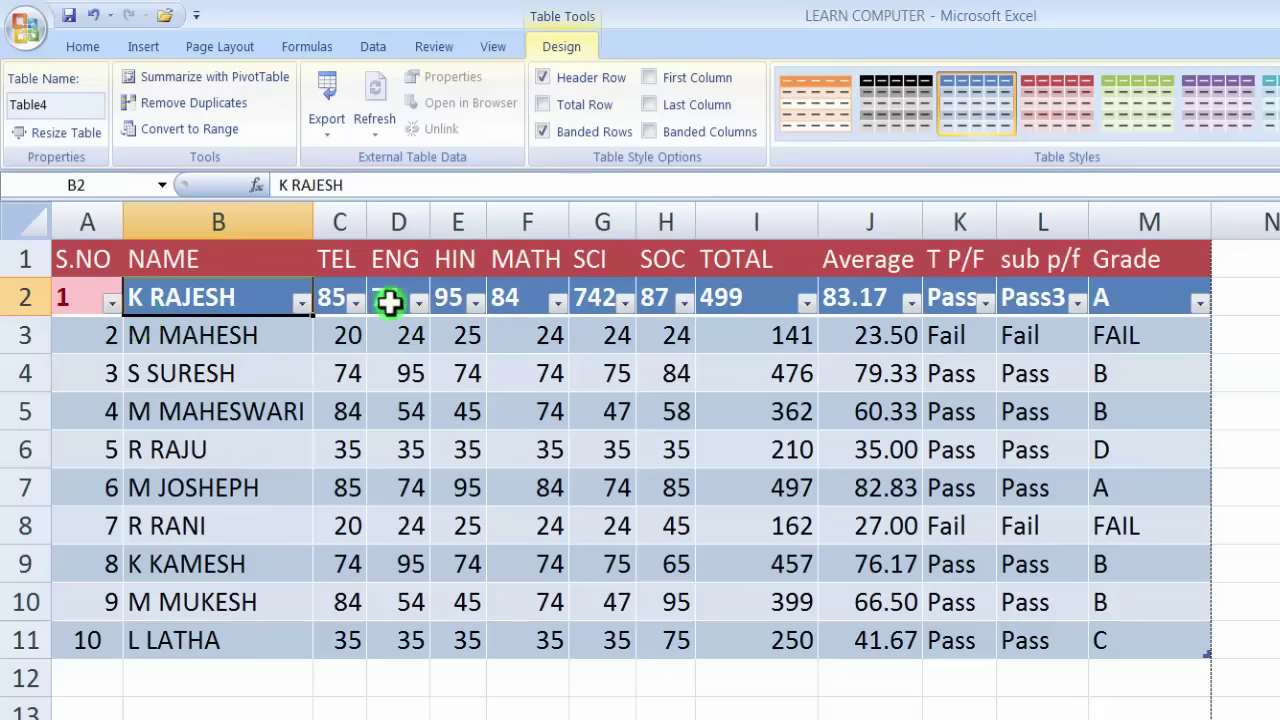
Step: Select cell C2, cancel the stray edit, and undo the table creation with Ctrl+Z
{"action": "left_click", "coordinate": [100, 297]}
{"action": "left_click", "coordinate": [145, 297]}
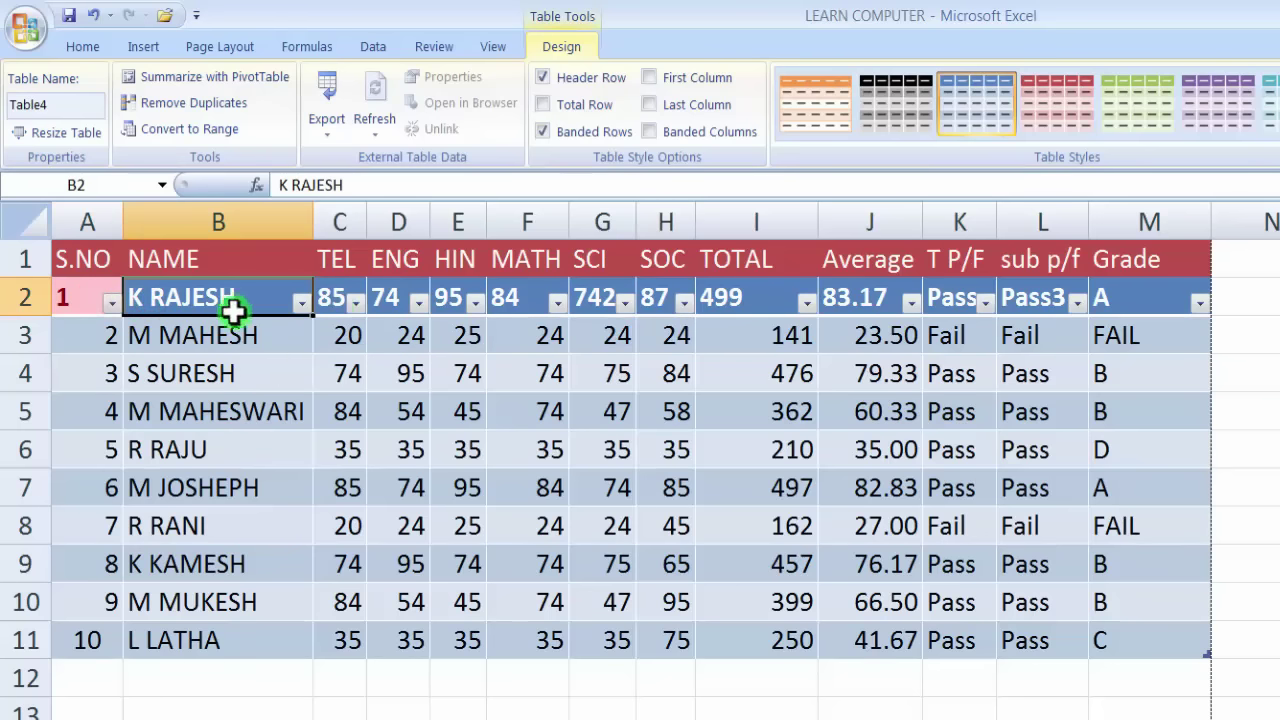
{"action": "left_click", "coordinate": [235, 310]}
{"action": "left_click", "coordinate": [330, 308]}
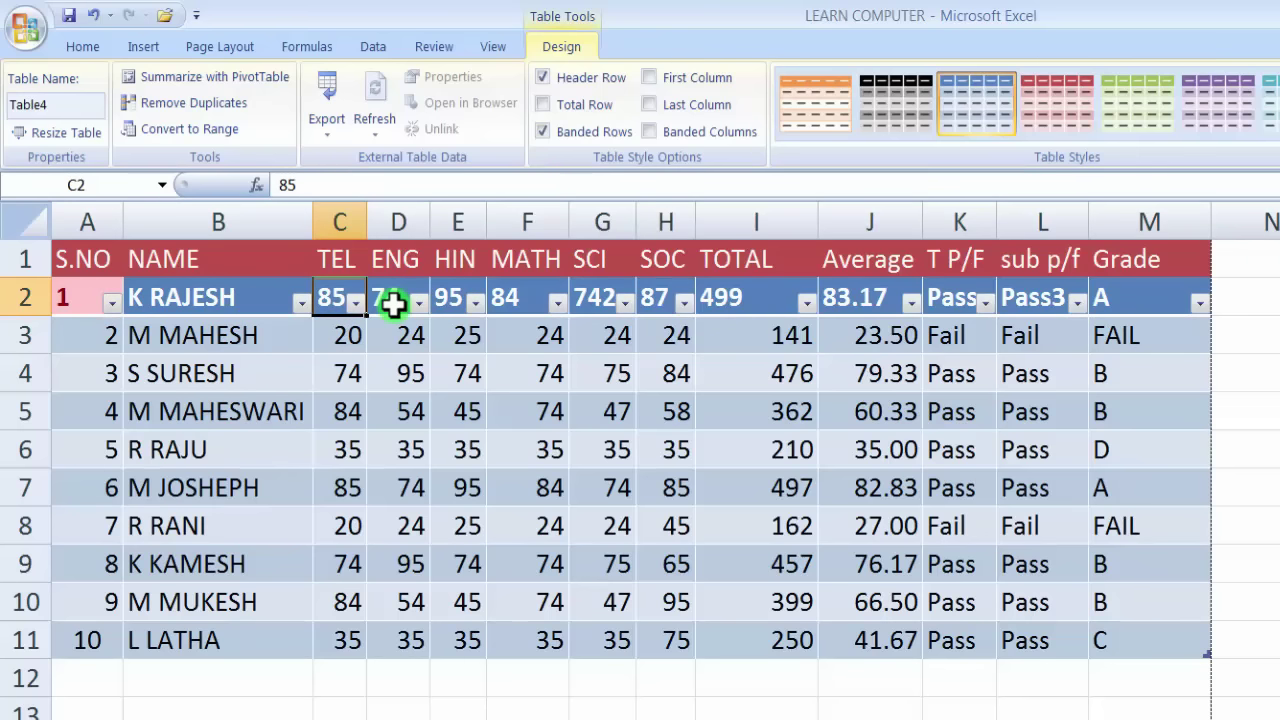
{"action": "type", "text": "-"}
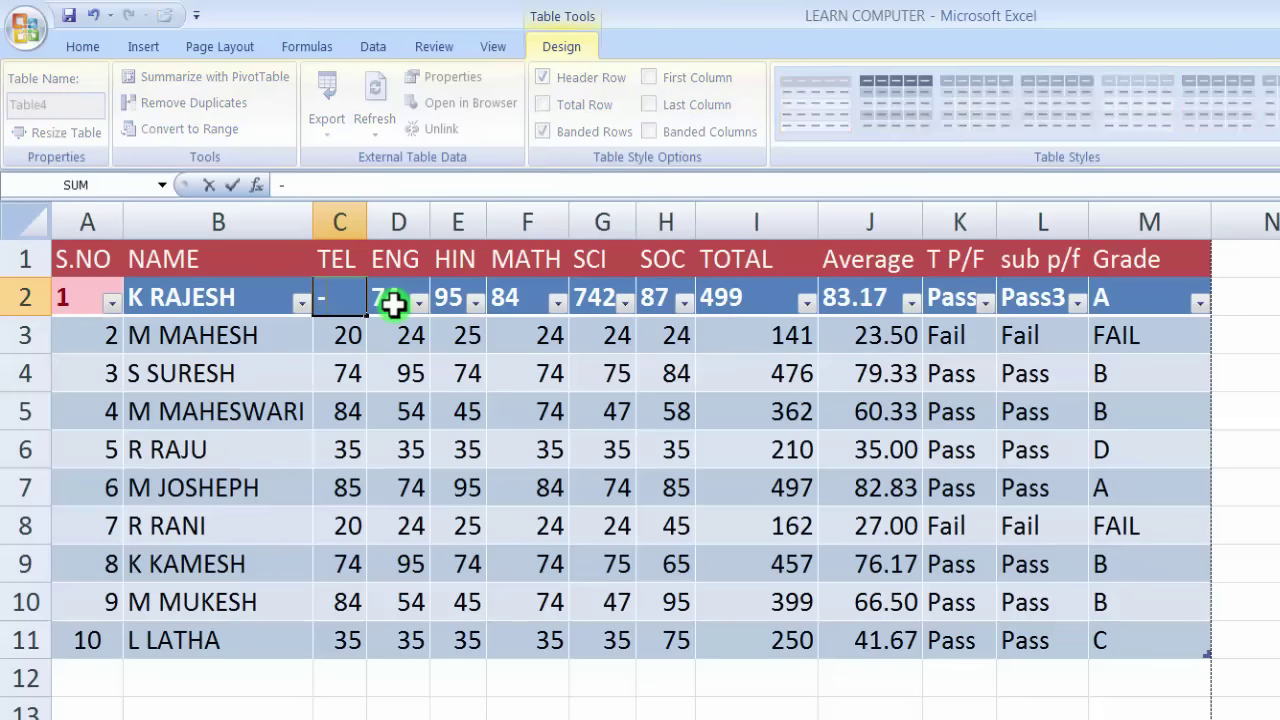
{"action": "key", "text": "Escape"}
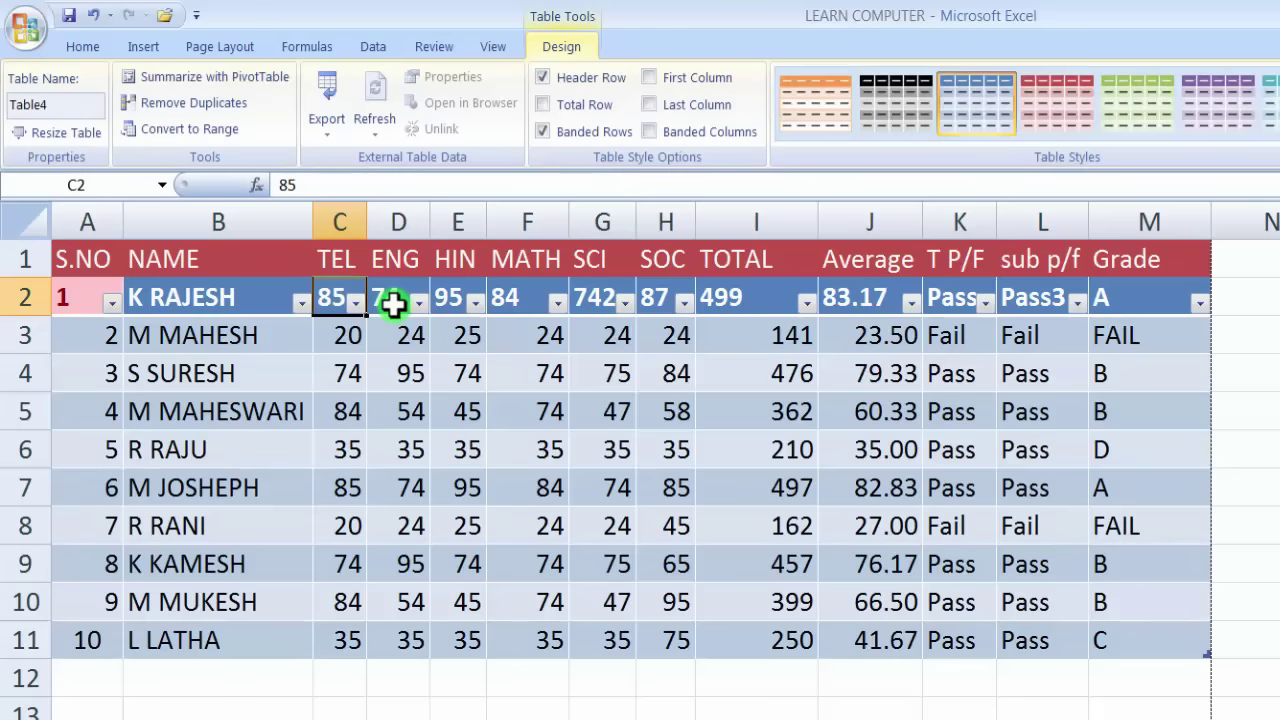
{"action": "key", "text": "ctrl+z"}
{"action": "key", "text": "ctrl+z"}
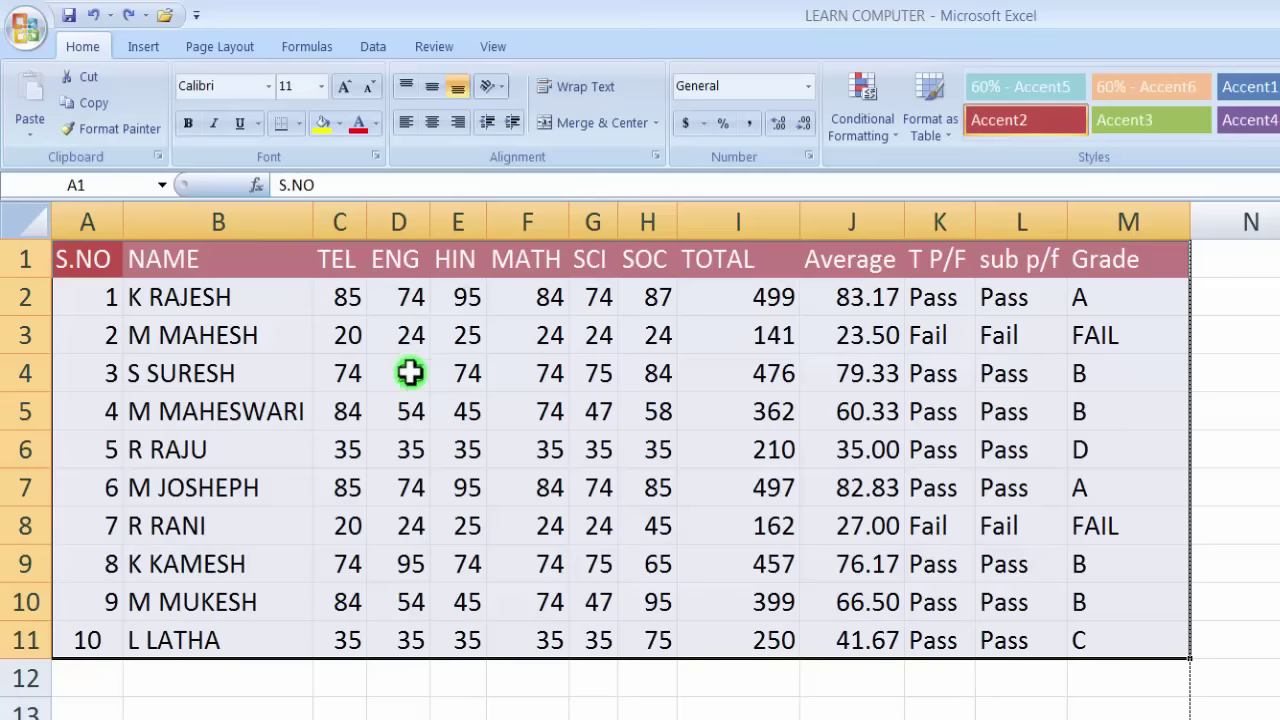
Step: Select the full marks range A1:M11 from the S.NO heading and show the Insert tab
{"action": "left_click", "coordinate": [427, 479]}
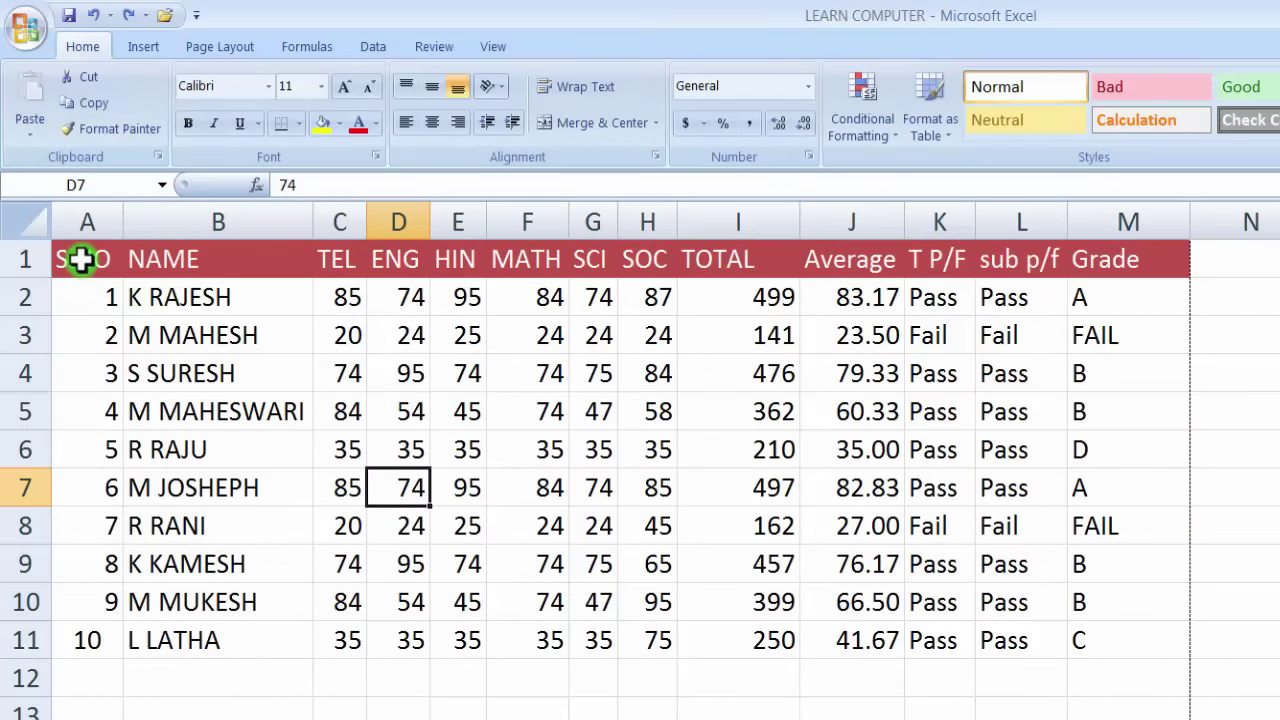
{"action": "left_click_drag", "start_coordinate": [69, 254], "coordinate": [1114, 630]}
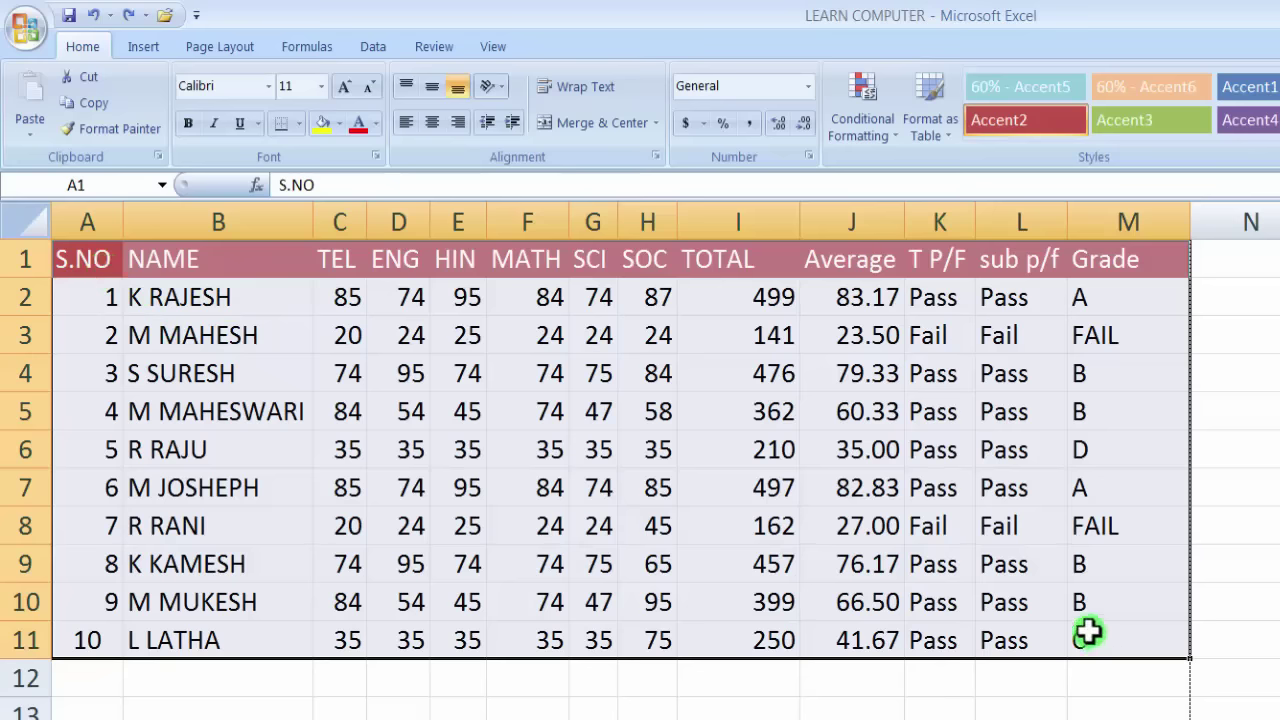
{"action": "left_click", "coordinate": [158, 42]}
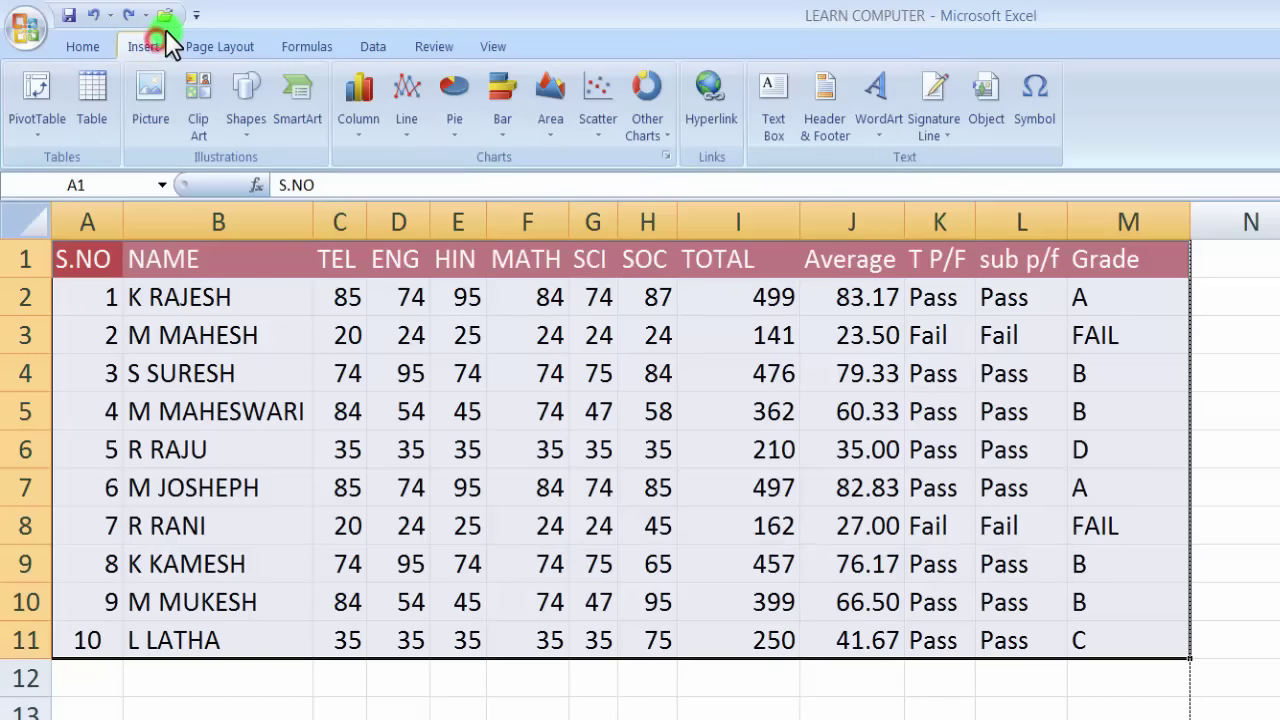
Step: Create a table from =$A$1:$M$11 with My table has headers ticked
{"action": "left_click", "coordinate": [93, 118]}
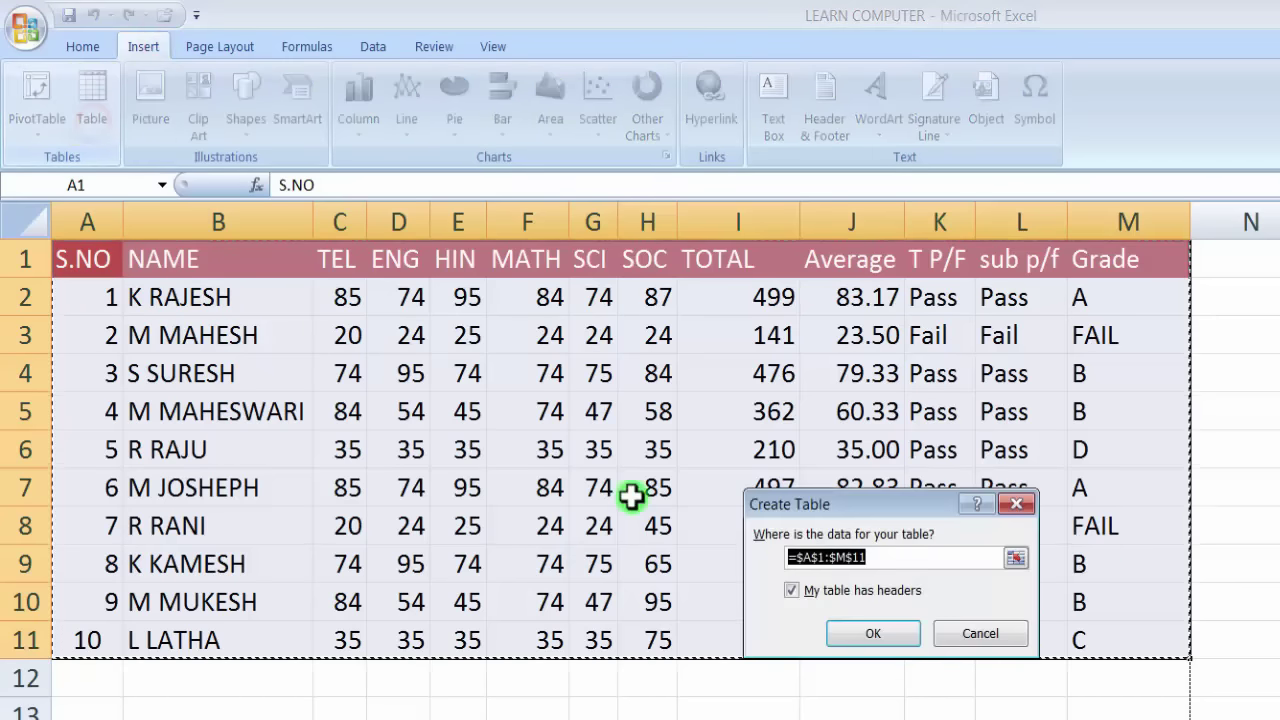
{"action": "left_click_drag", "start_coordinate": [808, 505], "coordinate": [490, 415]}
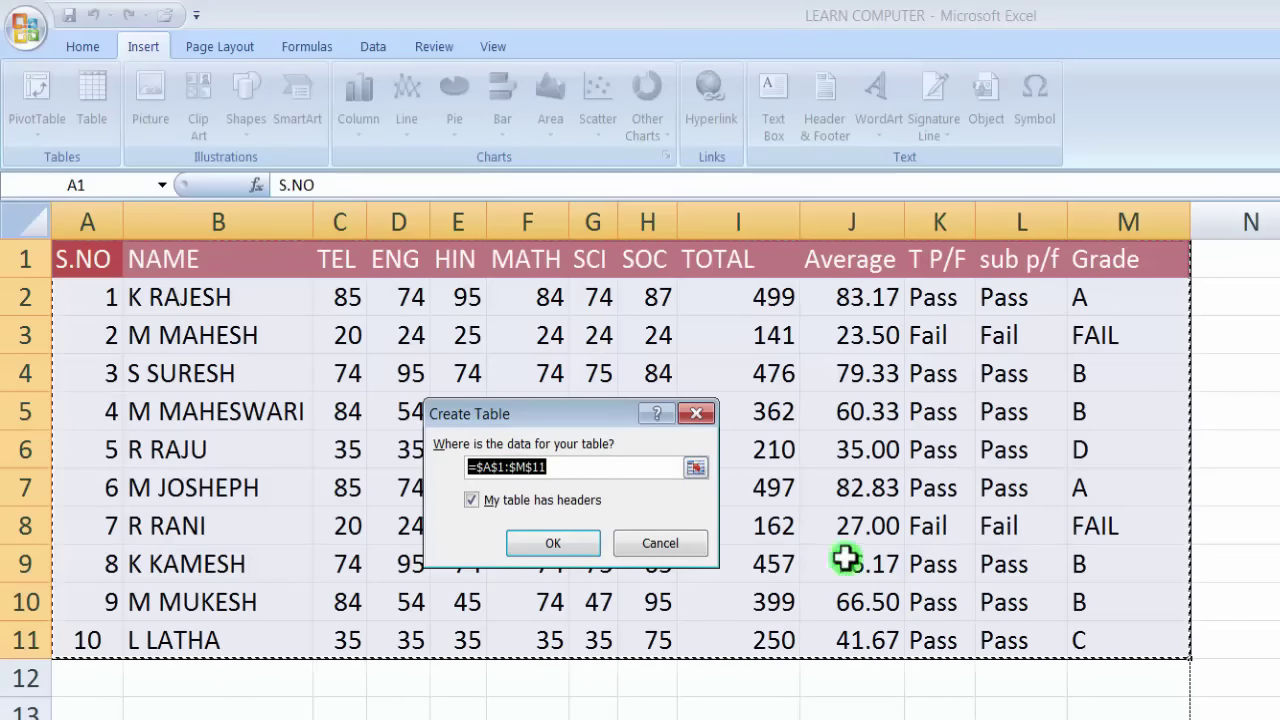
{"action": "left_click", "coordinate": [546, 467]}
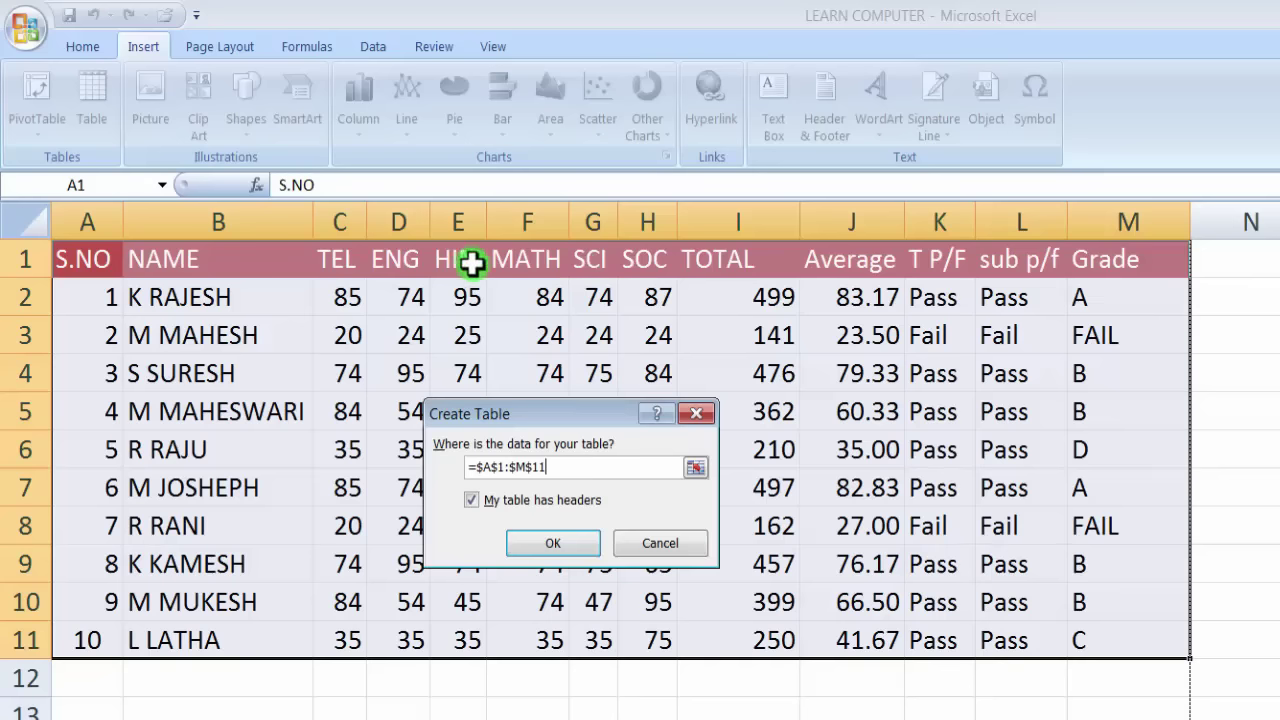
{"action": "left_click", "coordinate": [576, 543]}
Step: Select the S.NO, NAME, TEL and ENG headings and data rows A2:L11, then select empty cell N11
{"action": "left_click", "coordinate": [366, 416]}
{"action": "left_click", "coordinate": [111, 260]}
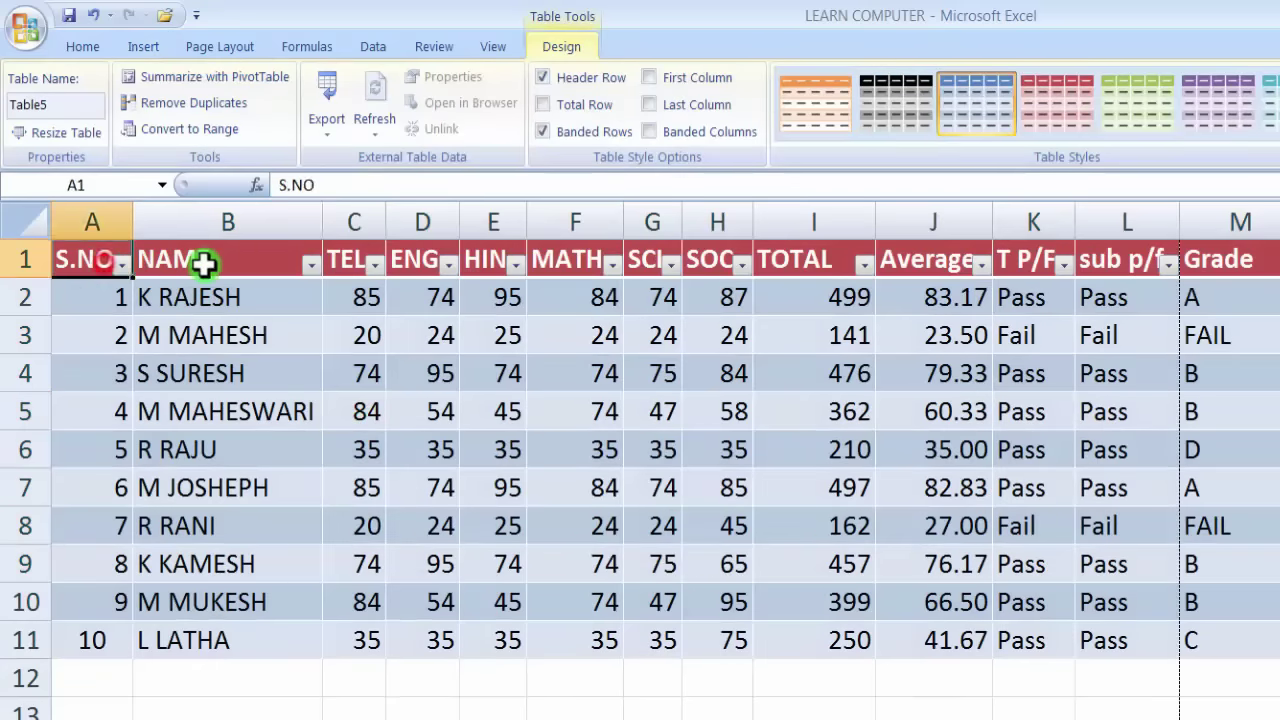
{"action": "left_click", "coordinate": [200, 263]}
{"action": "left_click", "coordinate": [337, 264]}
{"action": "left_click", "coordinate": [423, 262]}
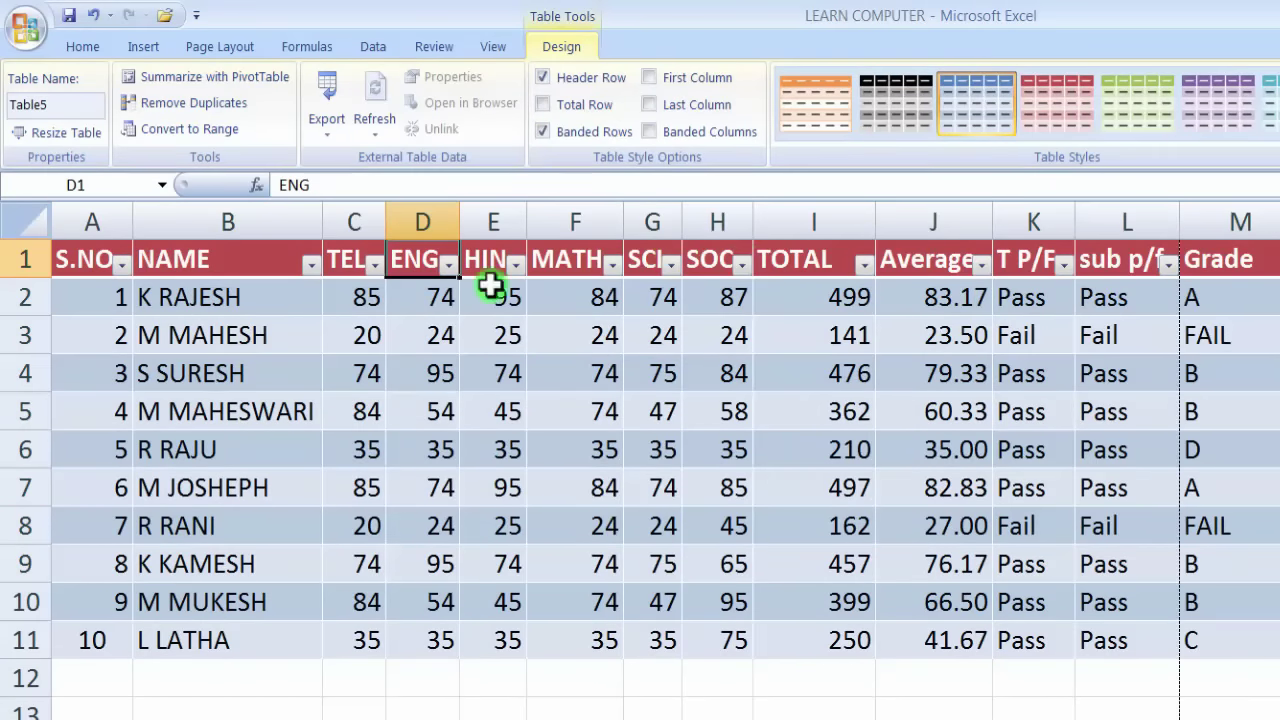
{"action": "left_click_drag", "start_coordinate": [89, 294], "coordinate": [1143, 624]}
{"action": "left_click", "coordinate": [1276, 640]}
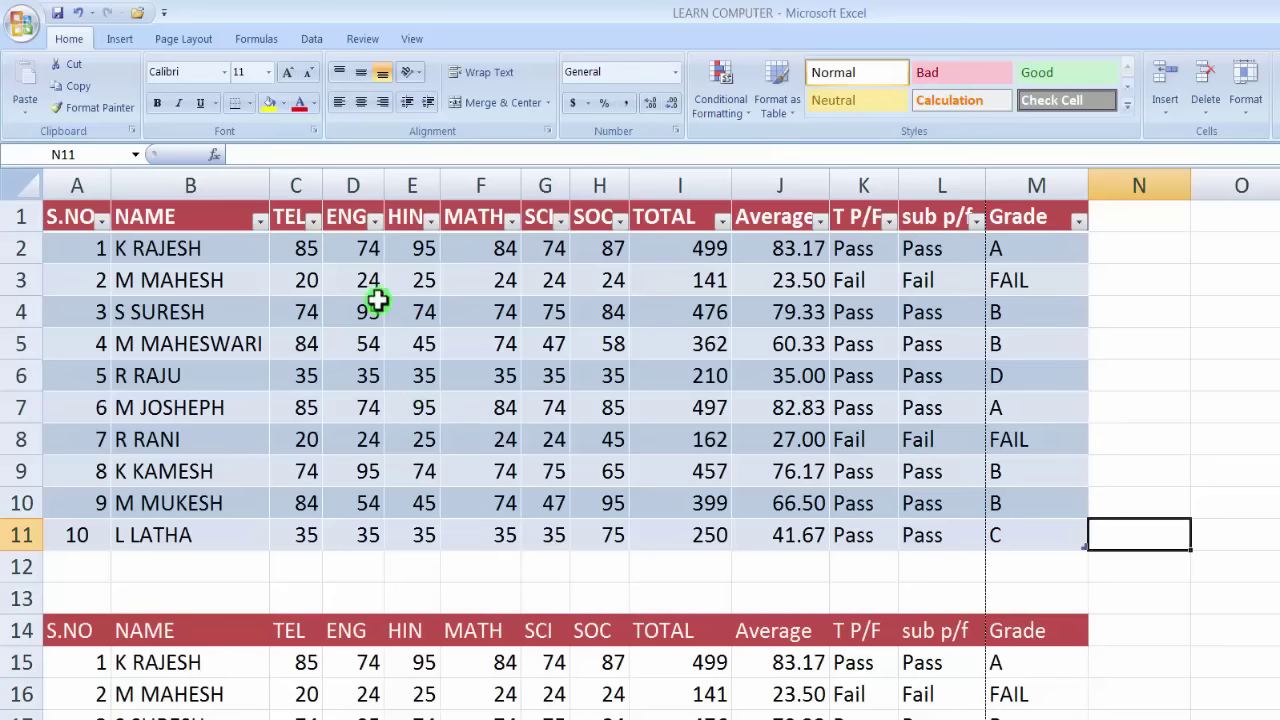
{"action": "left_click", "coordinate": [778, 112]}
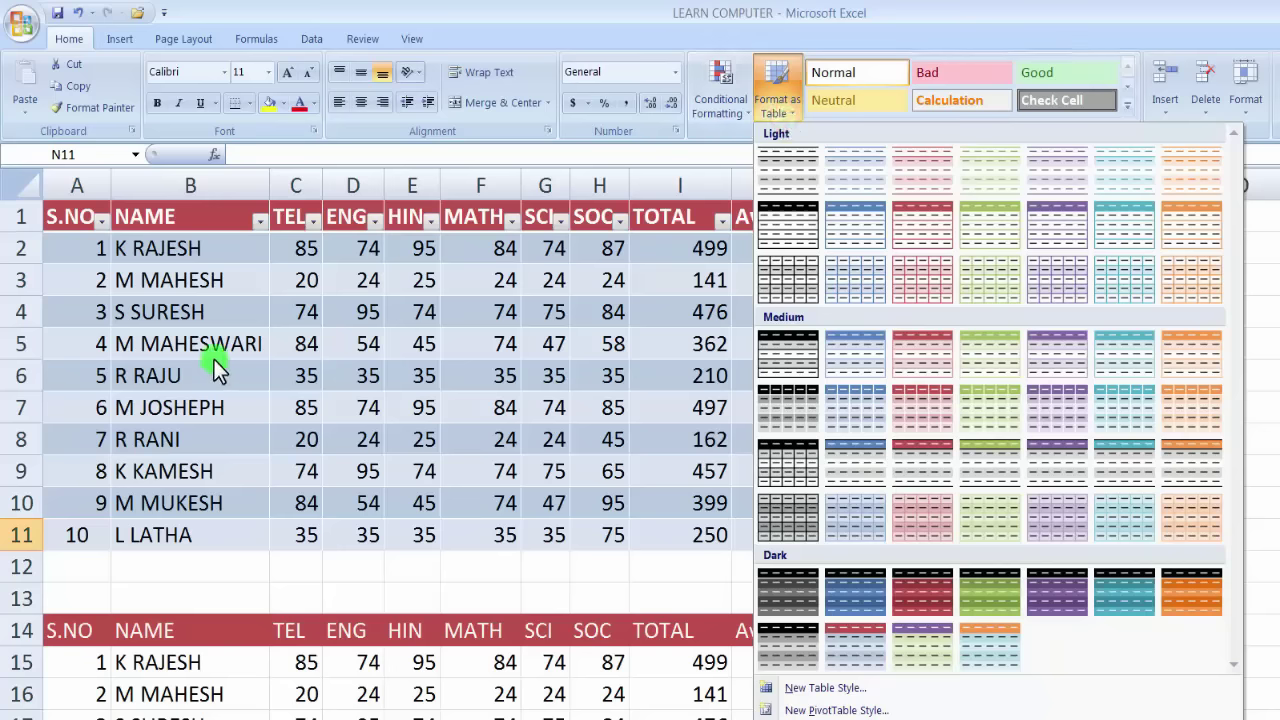
{"action": "left_click", "coordinate": [417, 484]}
{"action": "left_click", "coordinate": [358, 478]}
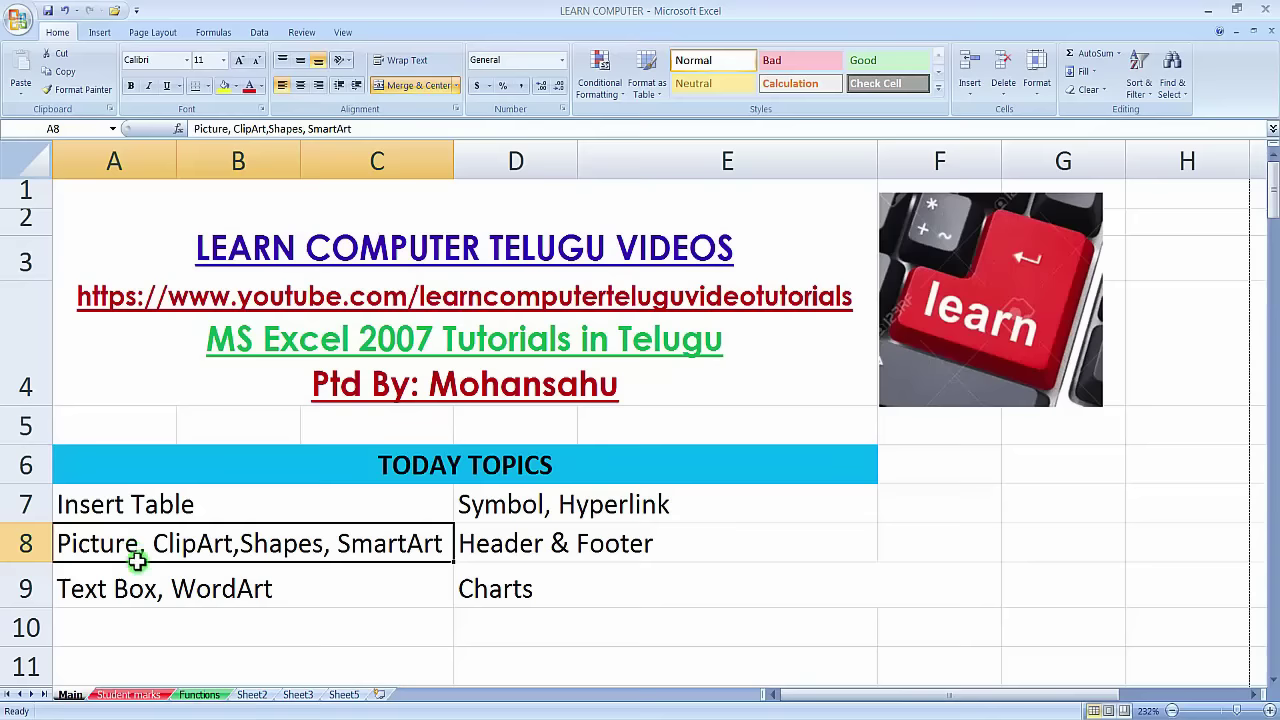
{"action": "left_click", "coordinate": [127, 695]}
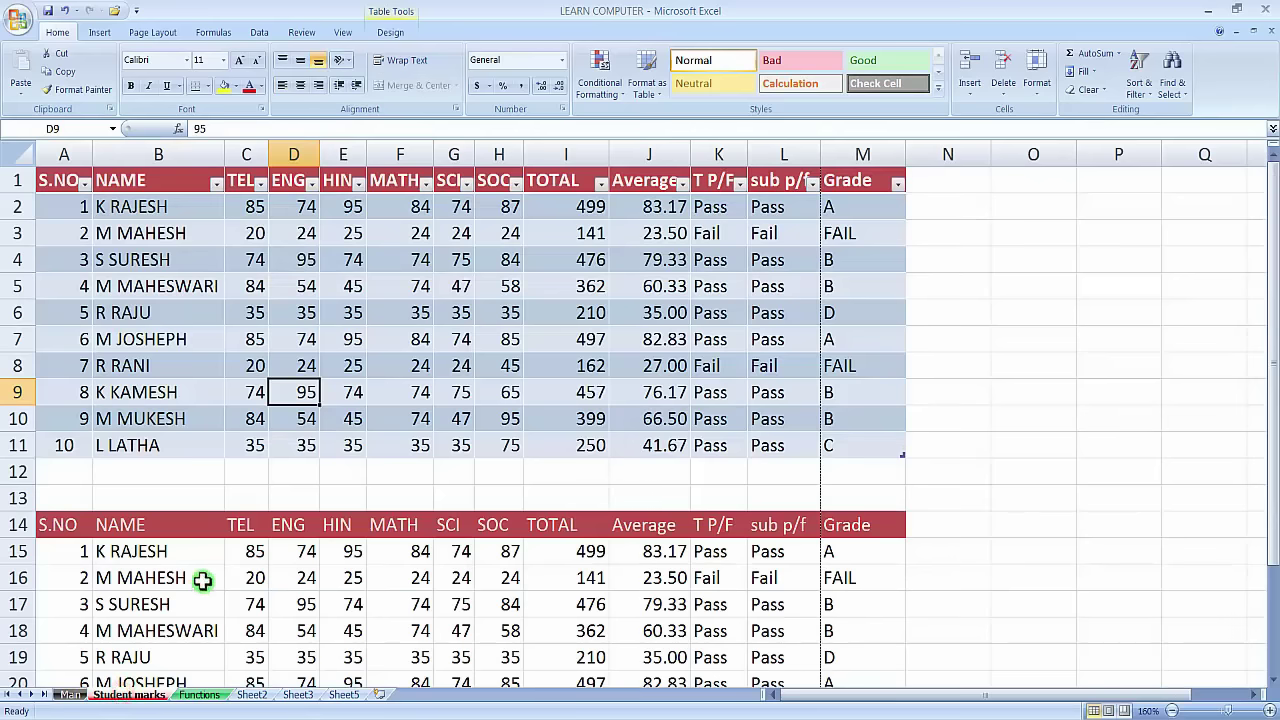
{"action": "scroll", "coordinate": [202, 581], "scroll_direction": "down", "scroll_amount": 5}
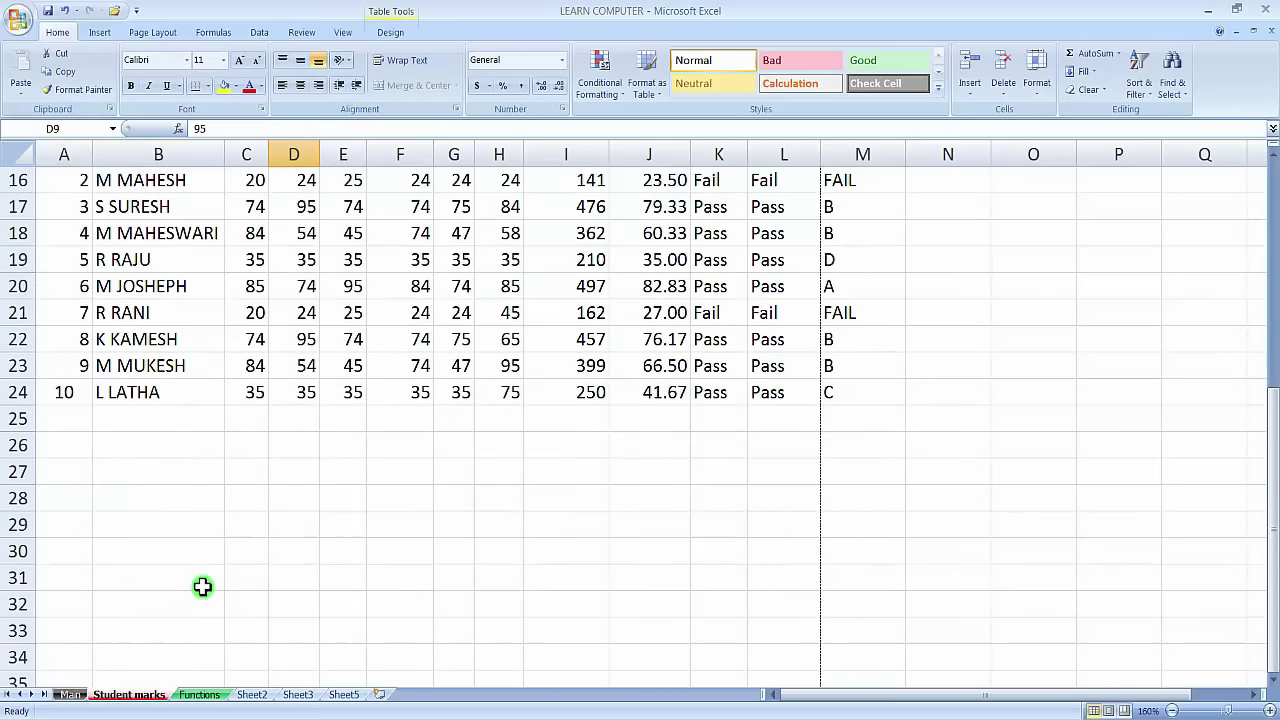
{"action": "scroll", "coordinate": [200, 588], "scroll_direction": "up", "scroll_amount": 5}
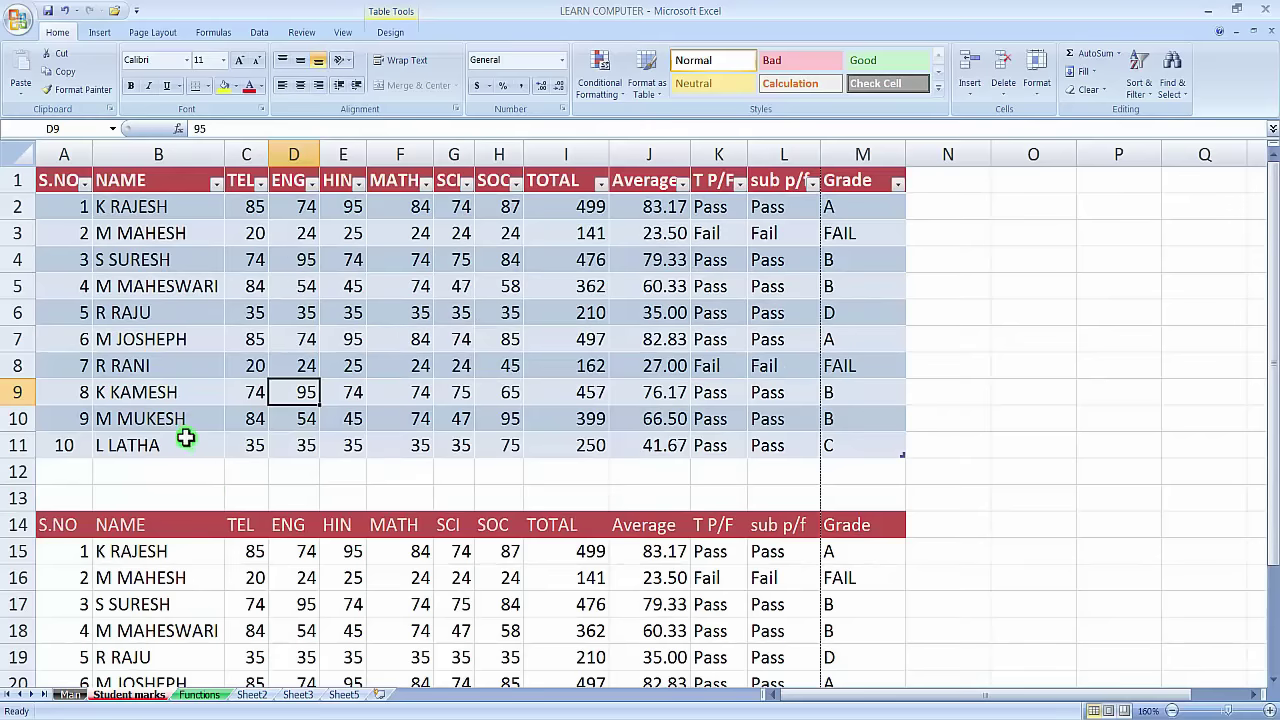
{"action": "left_click", "coordinate": [122, 233]}
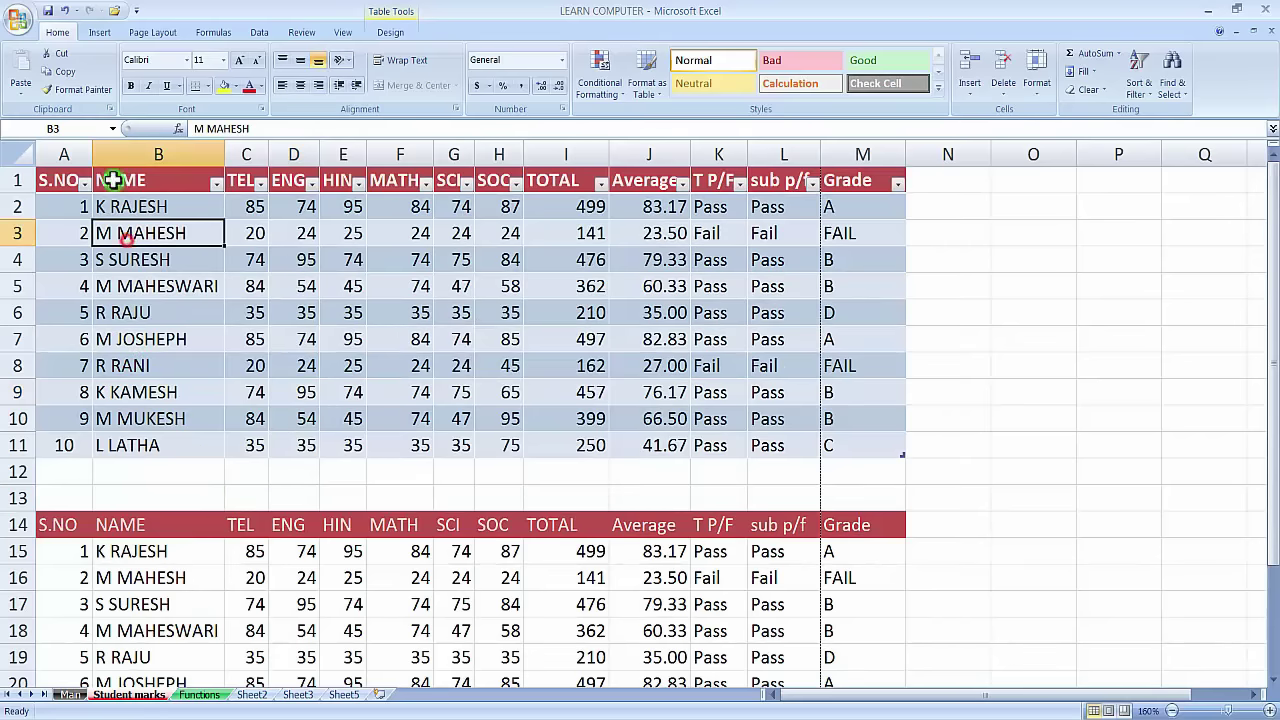
Step: Insert the Tulips picture from the Sample Pictures folder, placing it 8" by 10.67" over the tables
{"action": "left_click", "coordinate": [100, 33]}
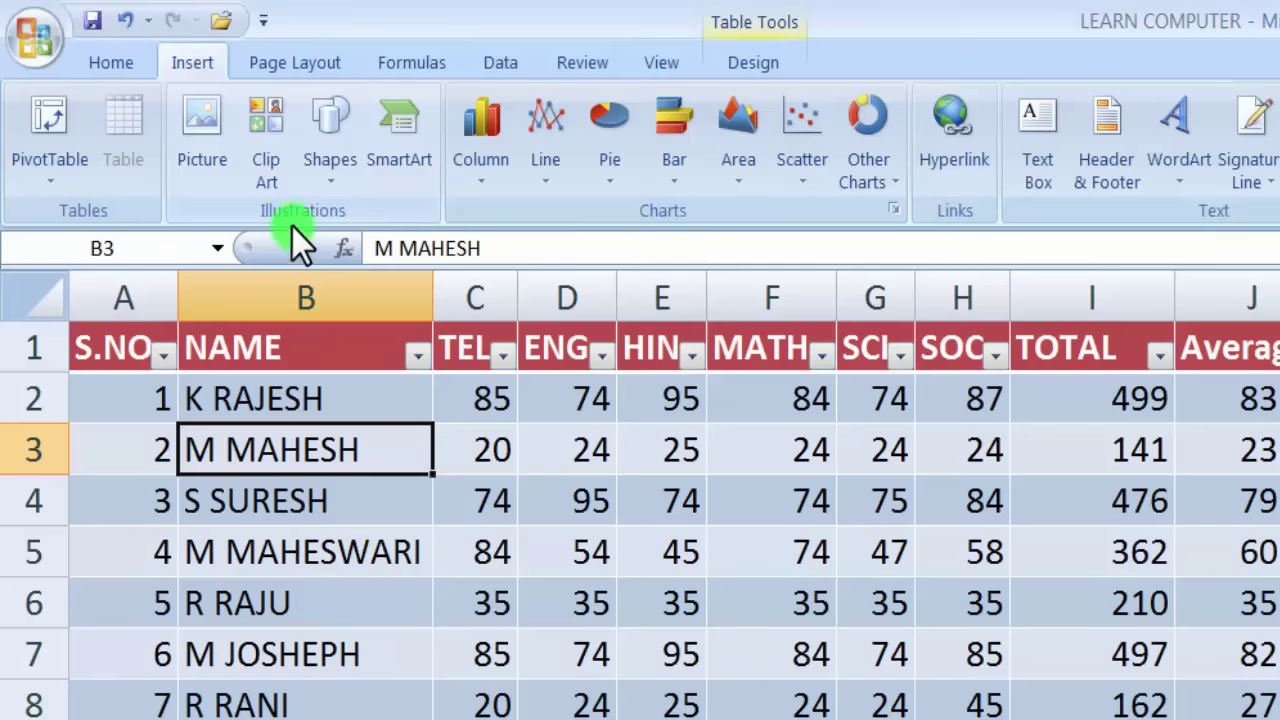
{"action": "left_click", "coordinate": [200, 128]}
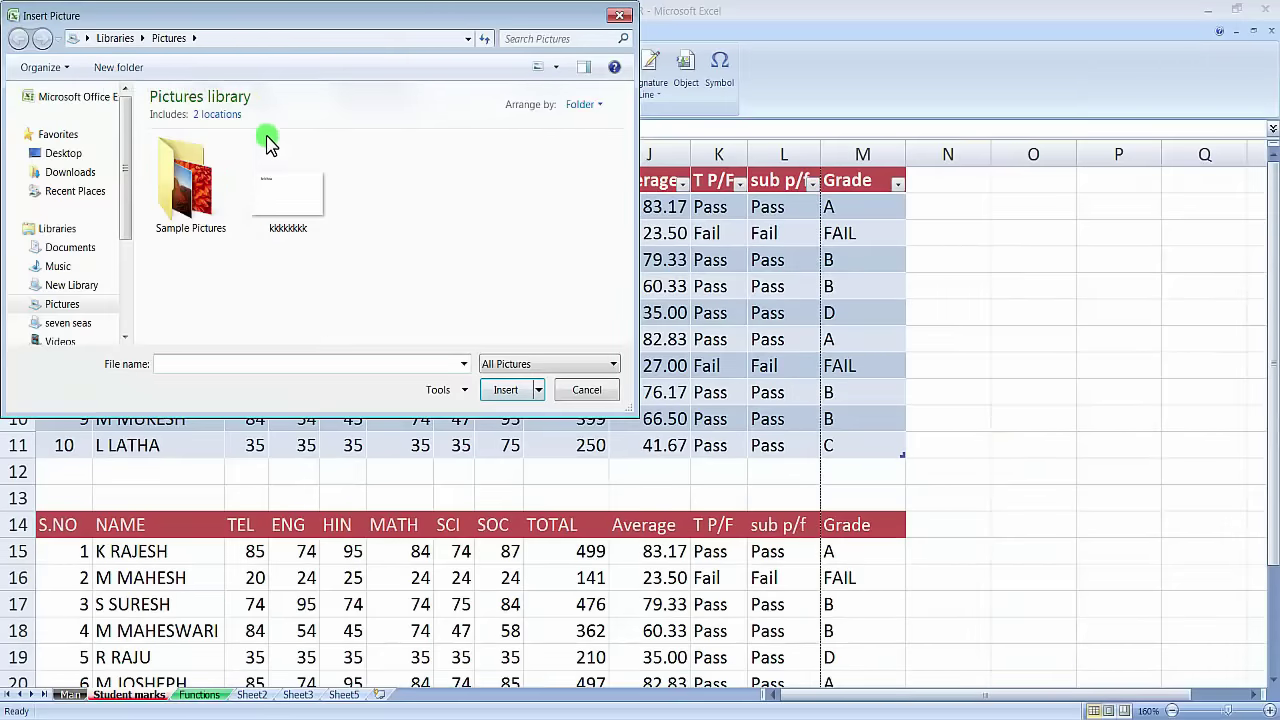
{"action": "double_click", "coordinate": [228, 220]}
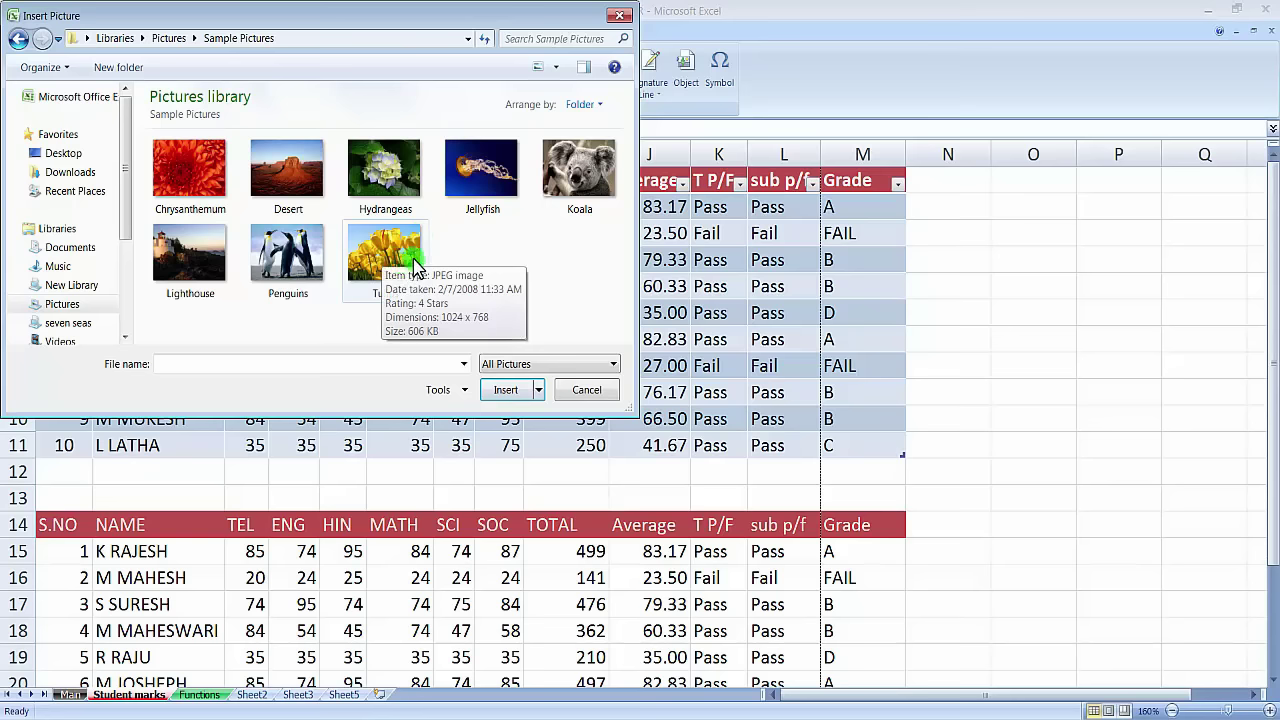
{"action": "left_click", "coordinate": [388, 262]}
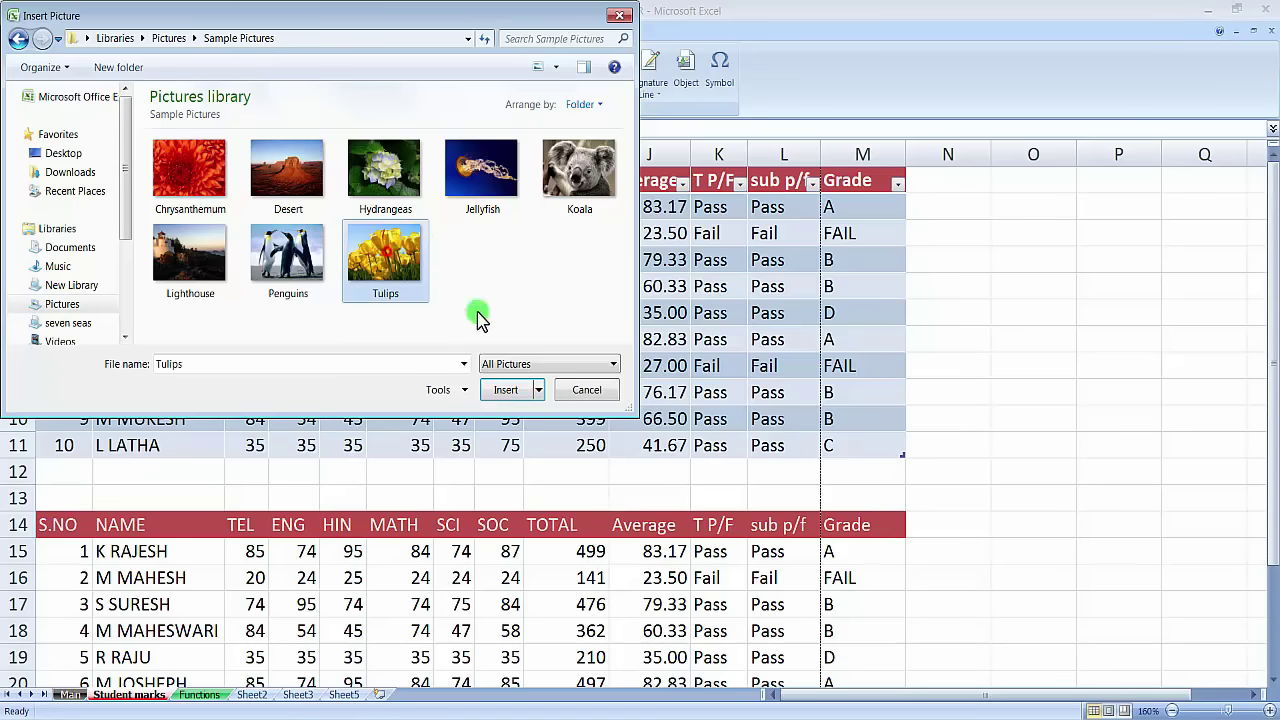
{"action": "left_click", "coordinate": [505, 390]}
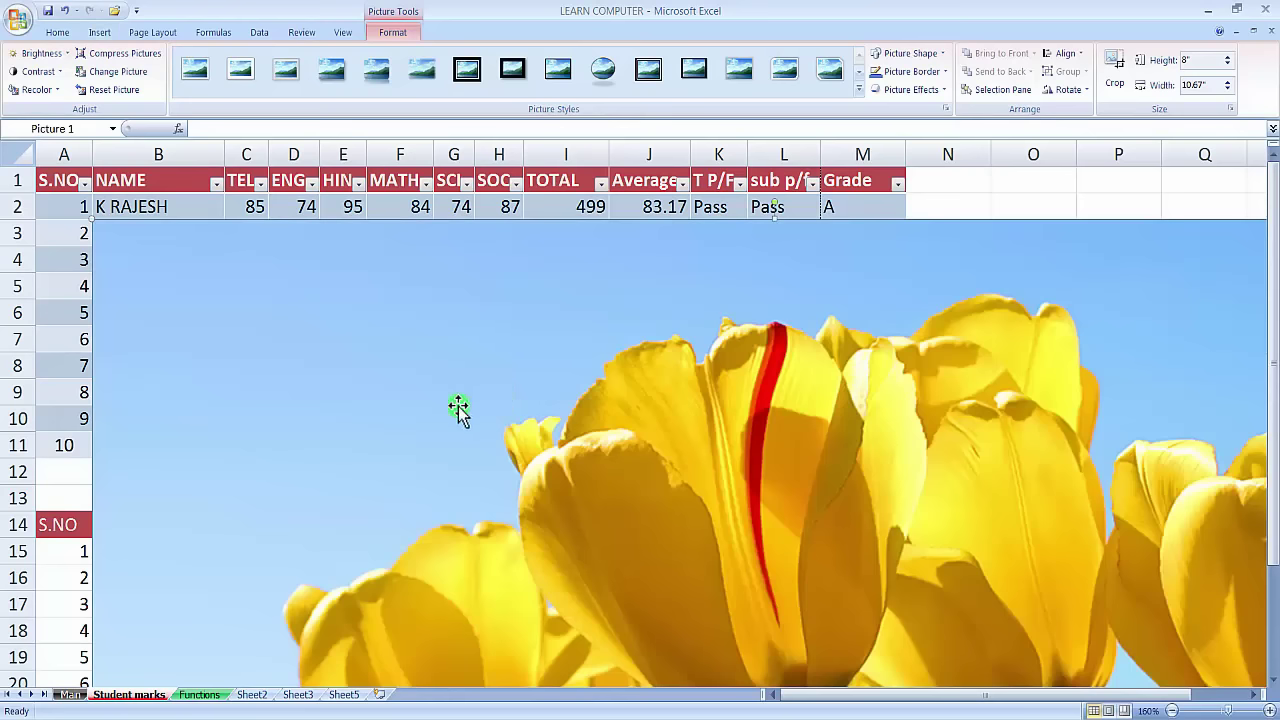
{"action": "scroll", "coordinate": [449, 412], "scroll_direction": "down", "scroll_amount": 10}
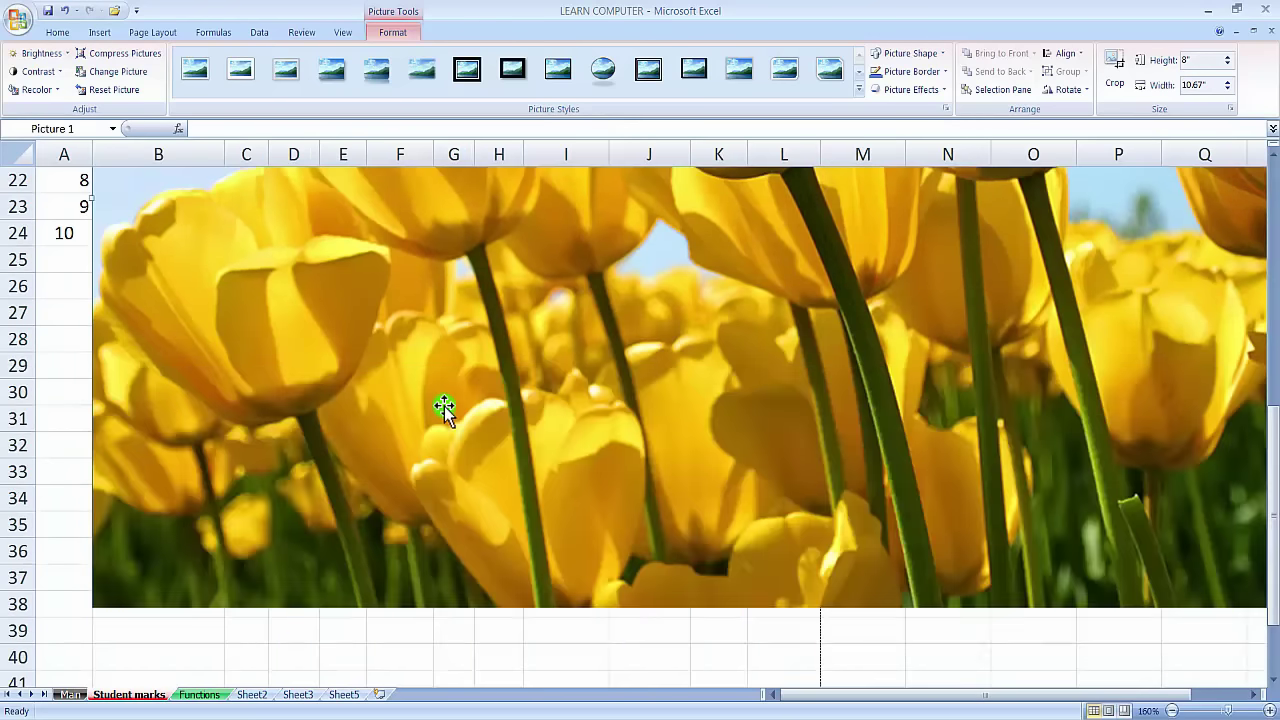
{"action": "scroll", "coordinate": [444, 405], "scroll_direction": "up", "scroll_amount": 3}
{"action": "scroll", "coordinate": [452, 340], "scroll_direction": "up", "scroll_amount": 7}
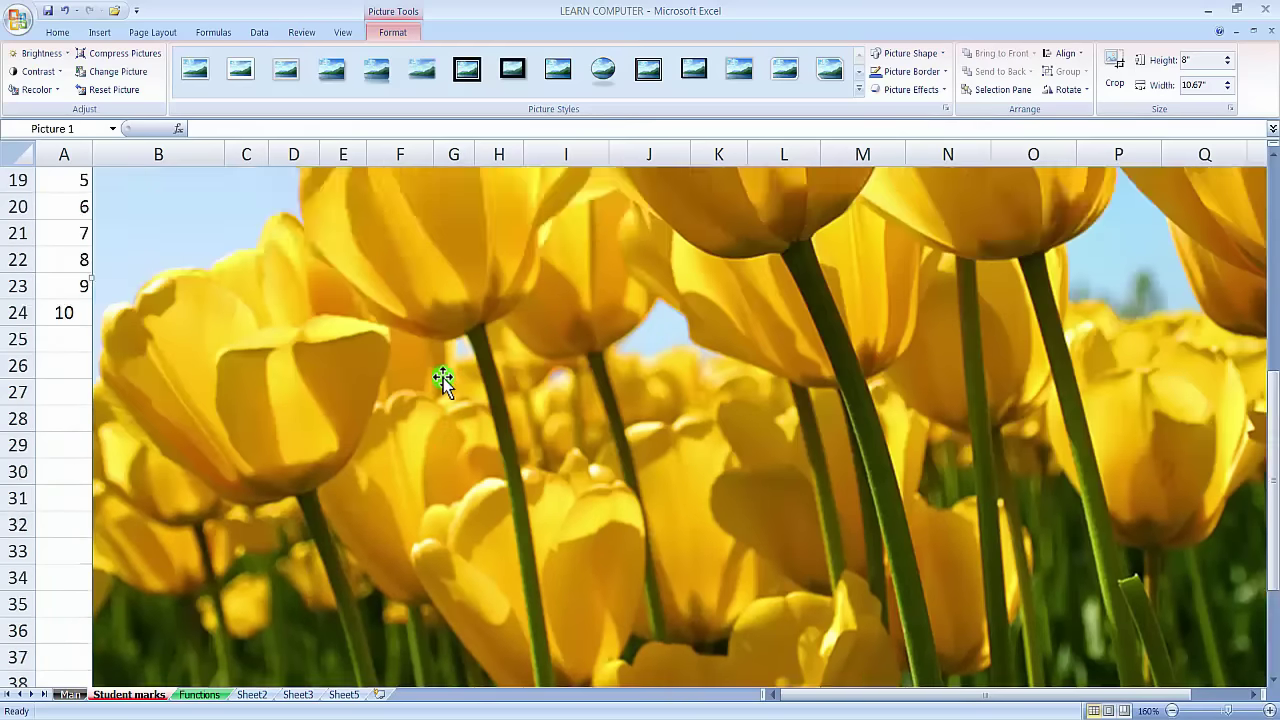
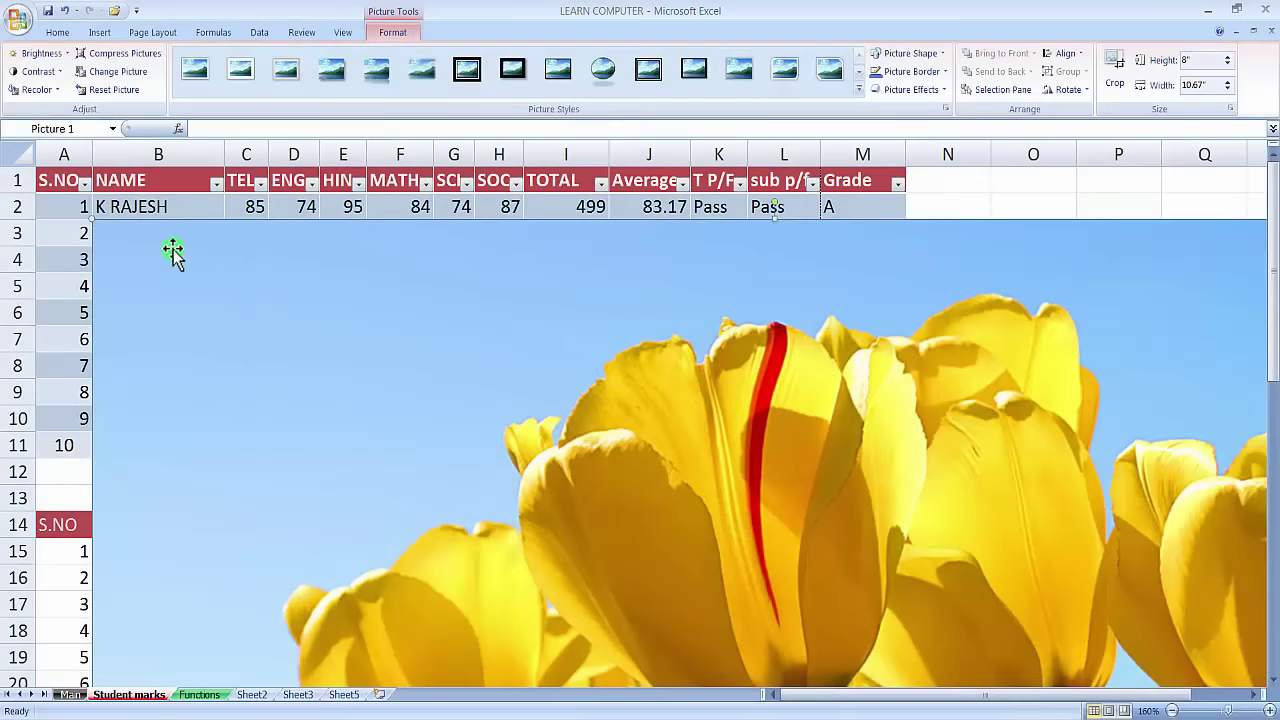
Step: Shrink the tulip picture from its corners and move it left toward column B
{"action": "scroll", "coordinate": [295, 337], "scroll_direction": "down", "scroll_amount": 7}
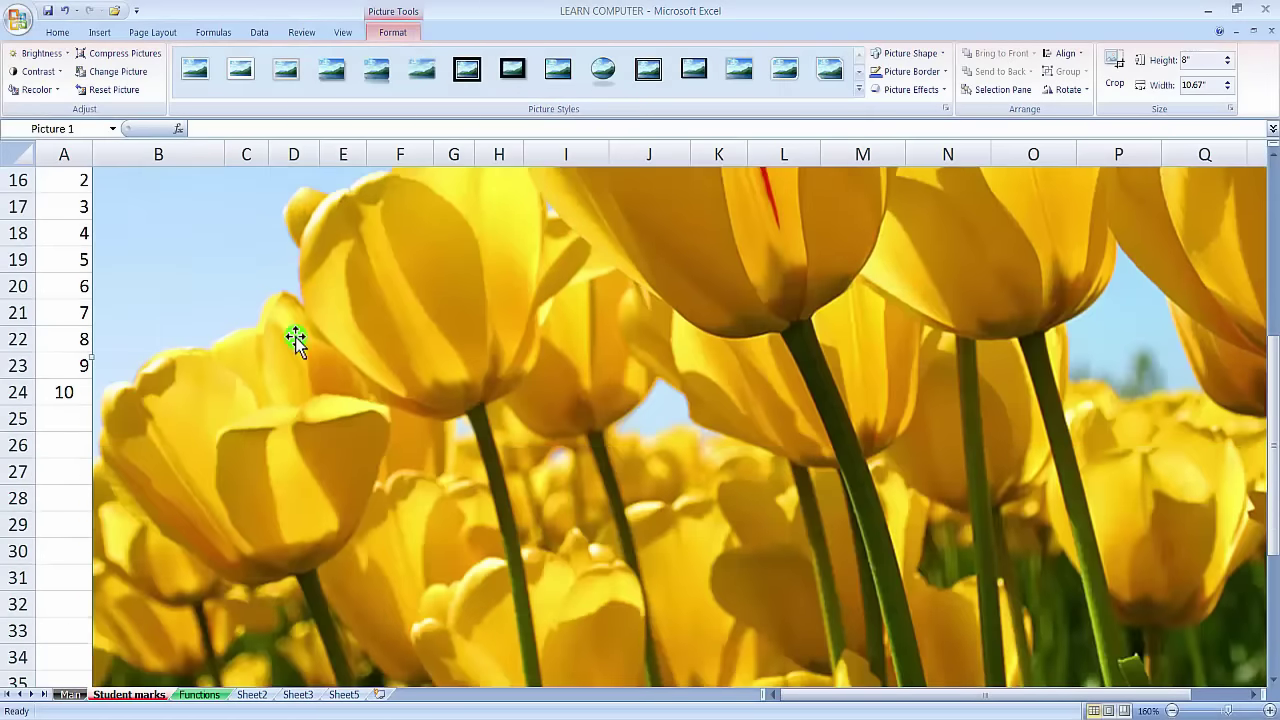
{"action": "scroll", "coordinate": [295, 337], "scroll_direction": "up", "scroll_amount": 3}
{"action": "scroll", "coordinate": [295, 337], "scroll_direction": "up", "scroll_amount": 4}
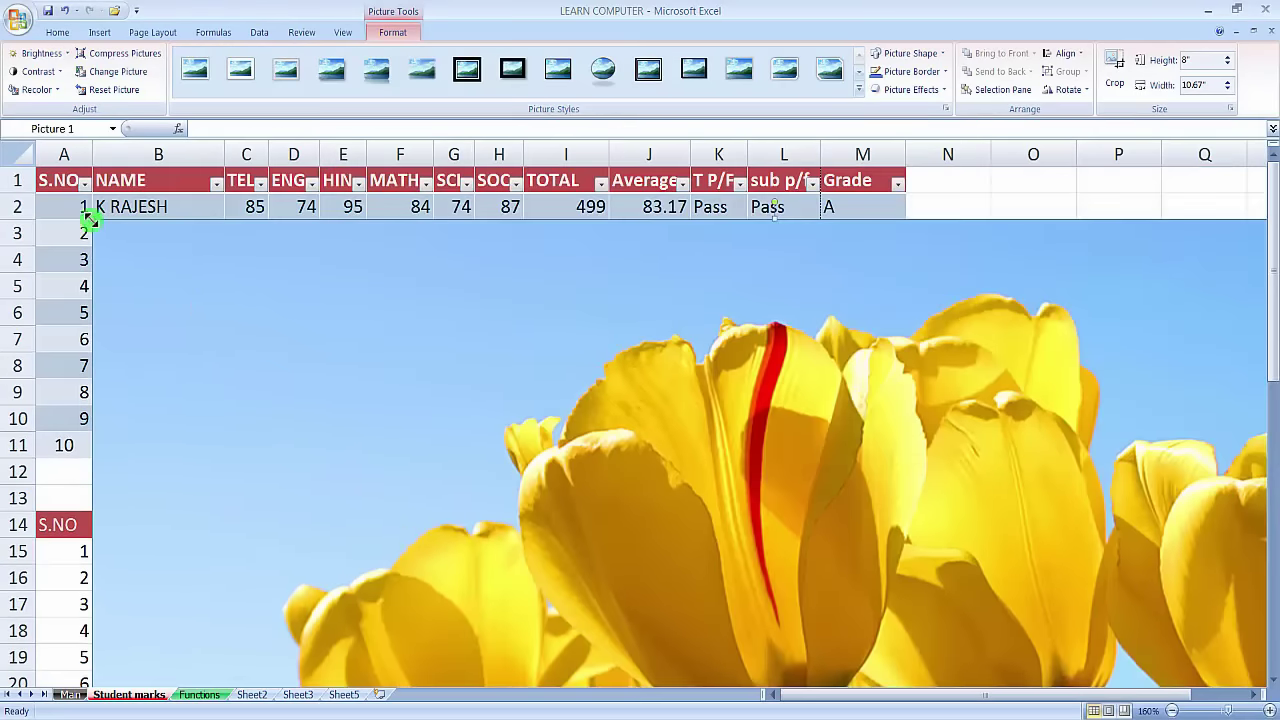
{"action": "left_click_drag", "start_coordinate": [90, 222], "coordinate": [391, 291]}
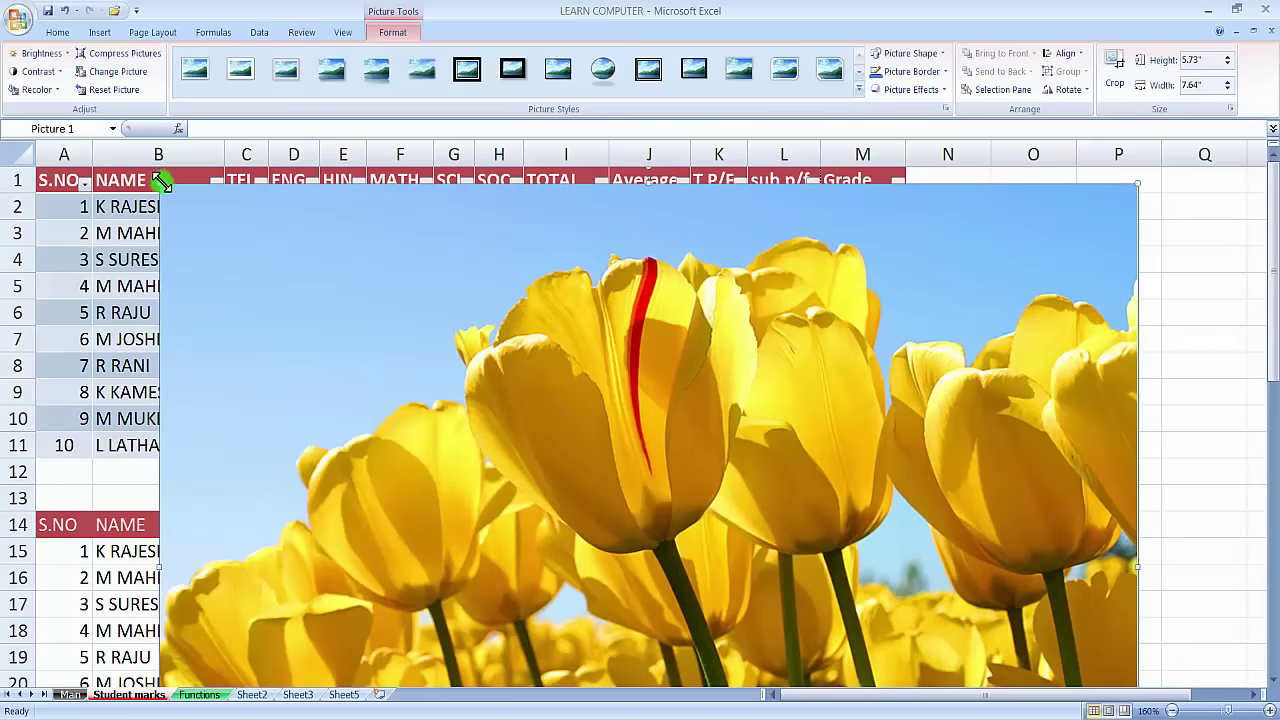
{"action": "left_click_drag", "start_coordinate": [242, 240], "coordinate": [455, 400]}
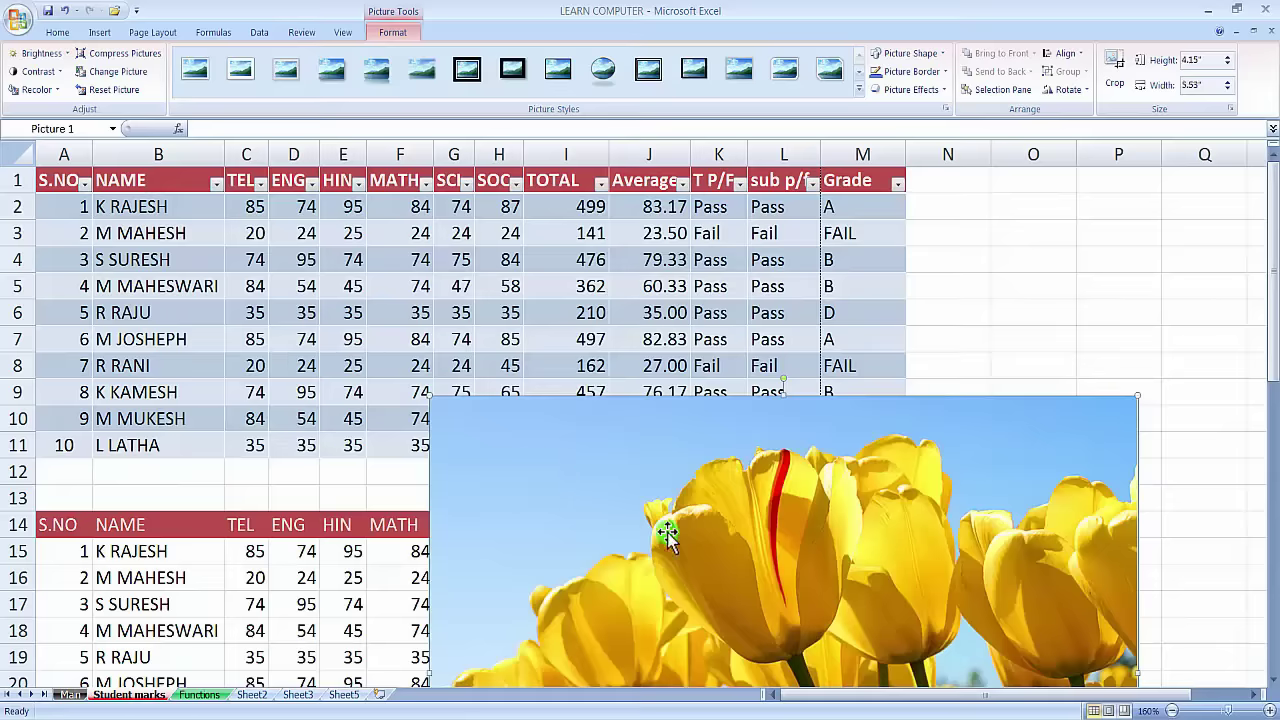
{"action": "left_click_drag", "start_coordinate": [552, 392], "coordinate": [292, 403]}
Step: Adjust the picture's edges so it spans rows 3–13 at 2.27" by 5.35"
{"action": "scroll", "coordinate": [883, 483], "scroll_direction": "down", "scroll_amount": 3}
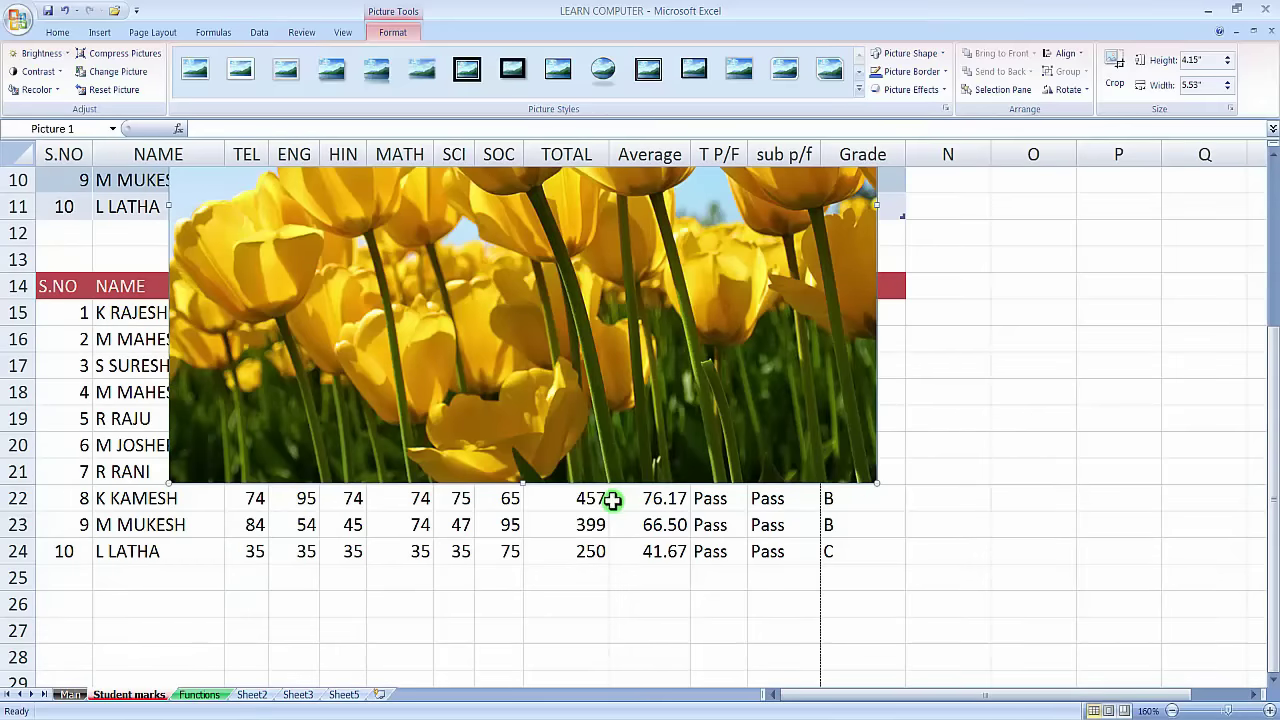
{"action": "left_click_drag", "start_coordinate": [531, 434], "coordinate": [727, 457]}
{"action": "scroll", "coordinate": [571, 437], "scroll_direction": "up", "scroll_amount": 3}
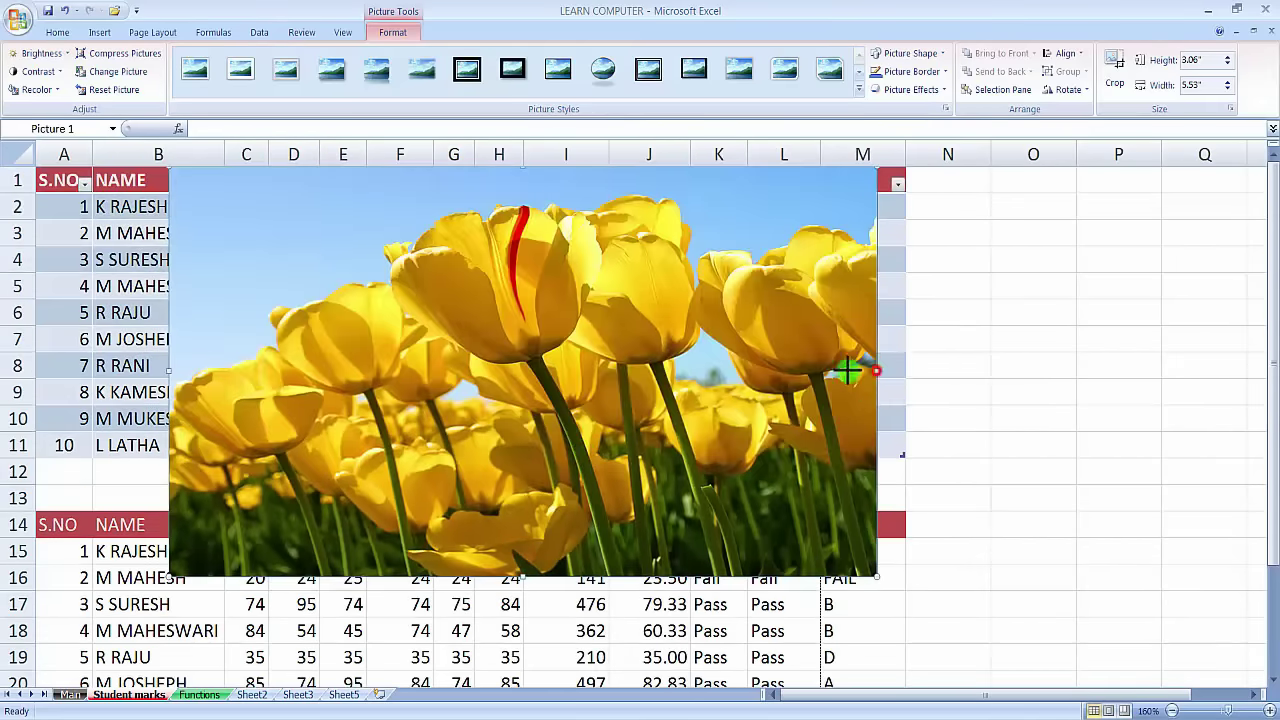
{"action": "left_click_drag", "start_coordinate": [851, 369], "coordinate": [655, 368]}
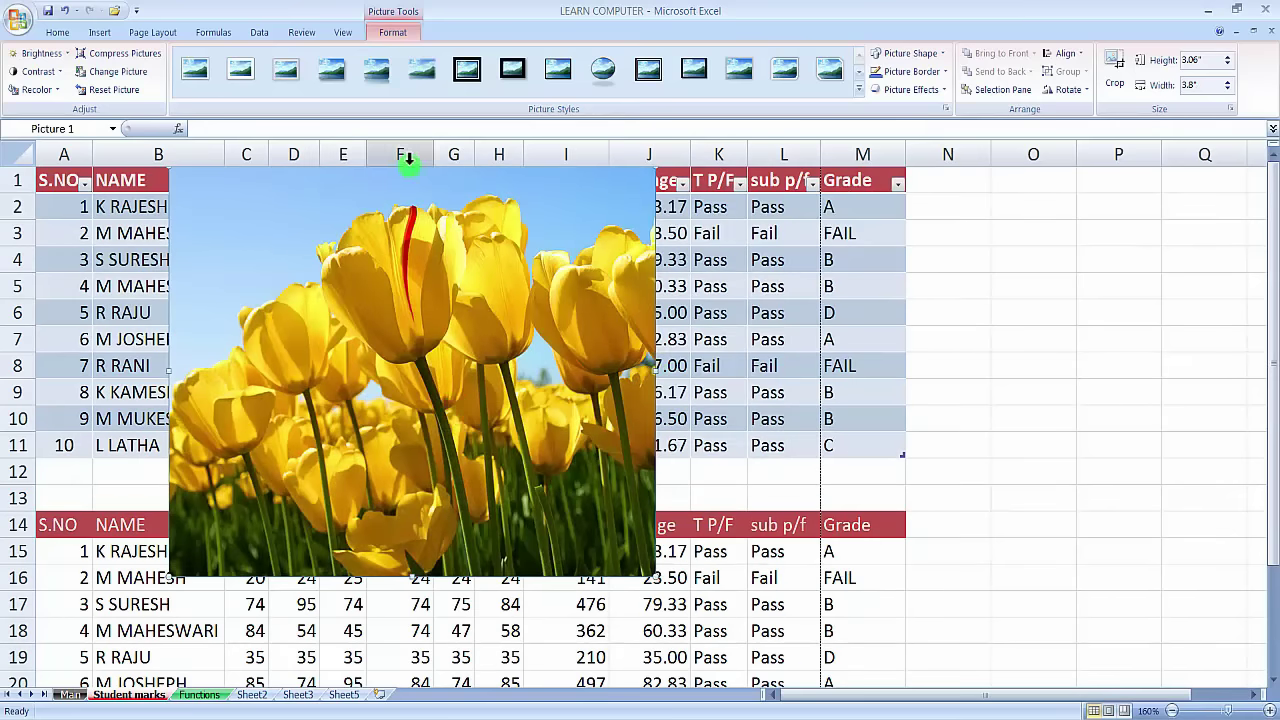
{"action": "left_click_drag", "start_coordinate": [413, 168], "coordinate": [414, 217]}
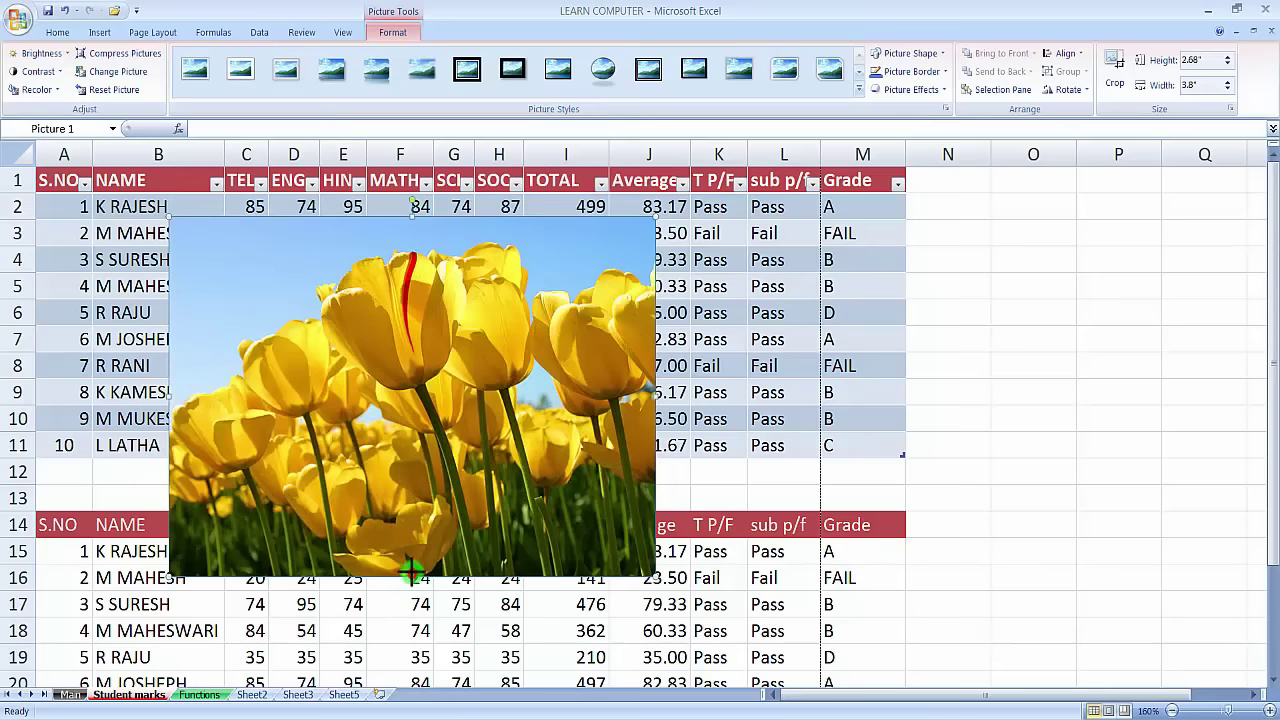
{"action": "left_click_drag", "start_coordinate": [412, 570], "coordinate": [411, 515]}
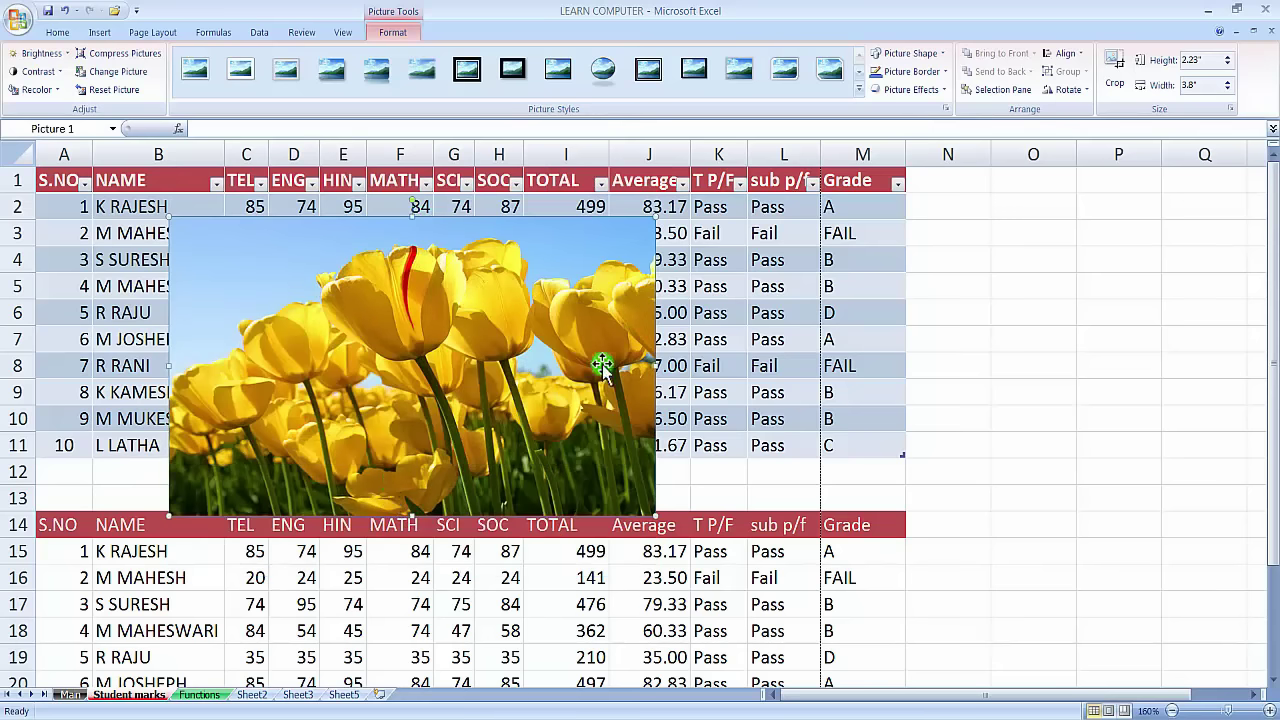
{"action": "left_click_drag", "start_coordinate": [652, 368], "coordinate": [765, 368]}
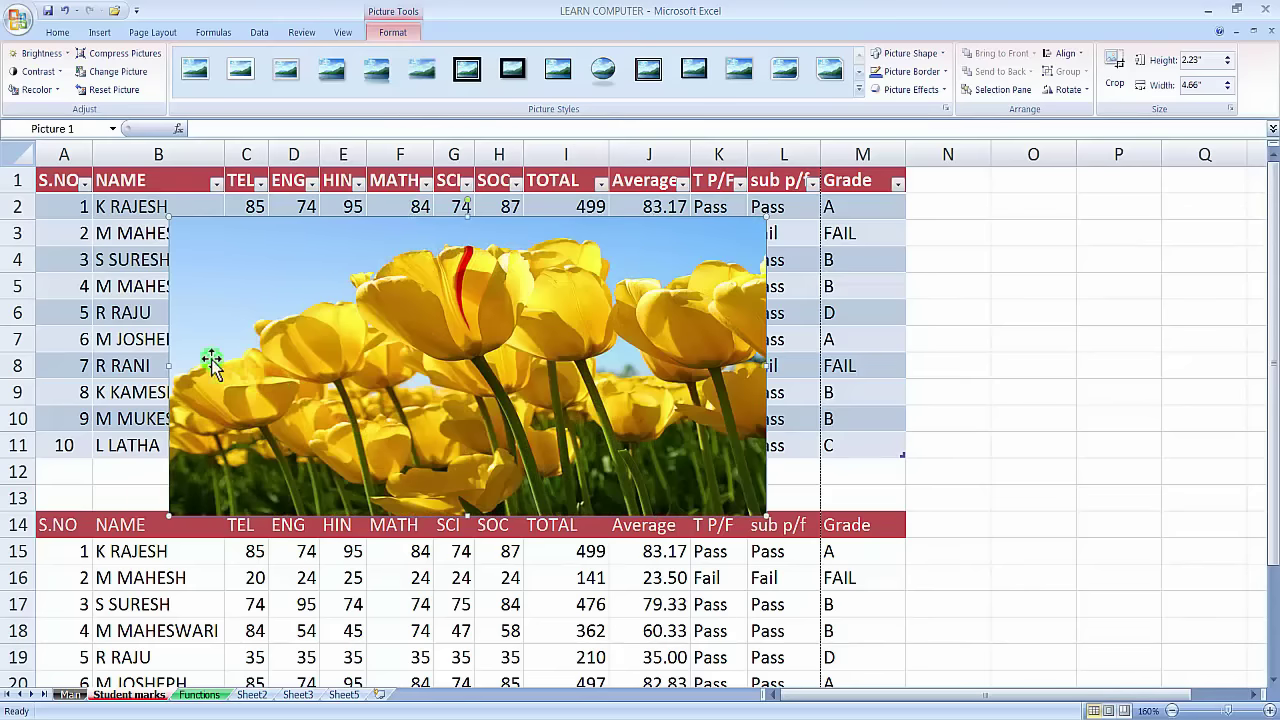
{"action": "left_click_drag", "start_coordinate": [148, 365], "coordinate": [93, 362]}
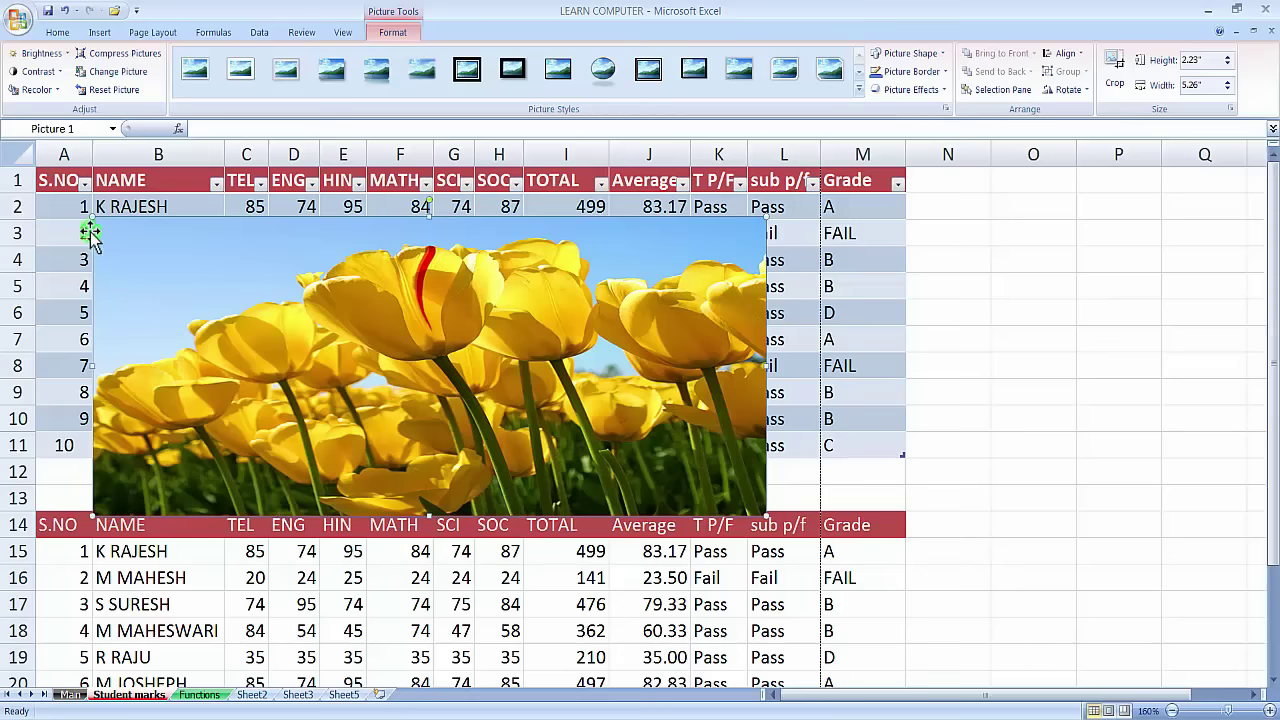
{"action": "mouse_move", "coordinate": [88, 218]}
{"action": "left_mouse_down"}
{"action": "mouse_move", "coordinate": [316, 326]}
{"action": "mouse_move", "coordinate": [177, 209]}
{"action": "mouse_move", "coordinate": [189, 220]}
{"action": "mouse_move", "coordinate": [82, 214]}
{"action": "left_mouse_up"}
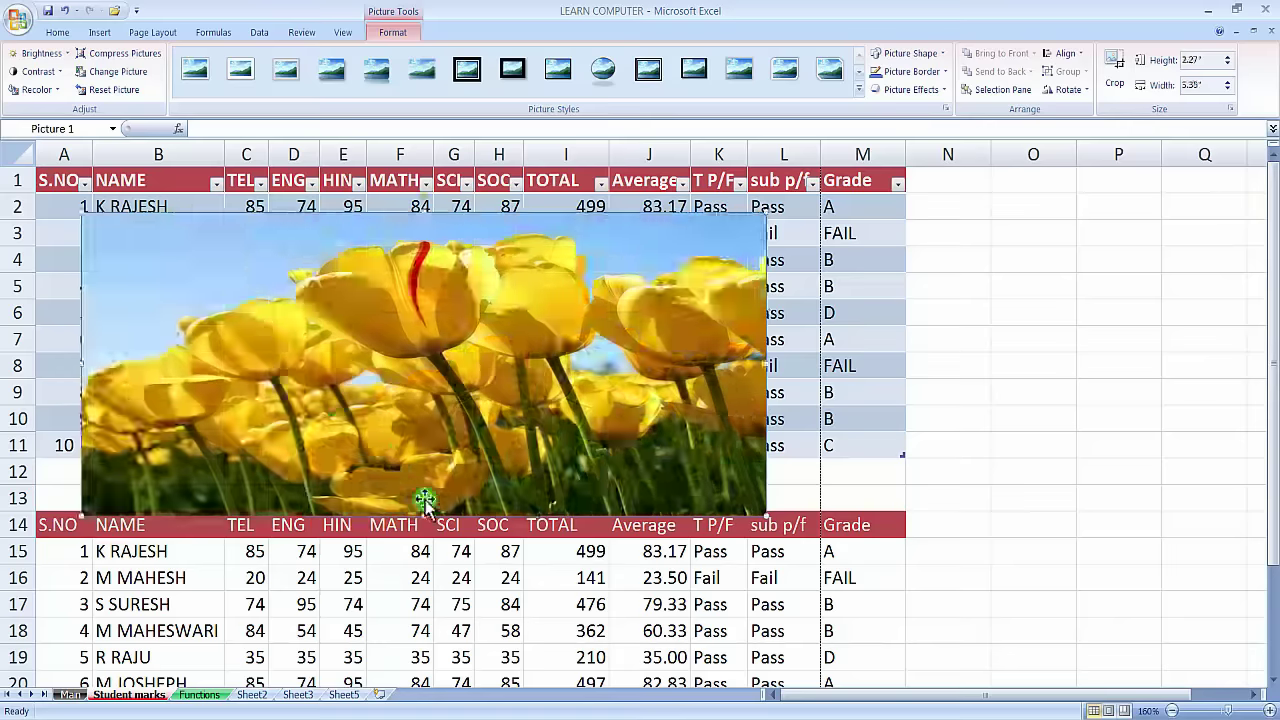
{"action": "left_click", "coordinate": [424, 521]}
{"action": "left_click", "coordinate": [423, 502]}
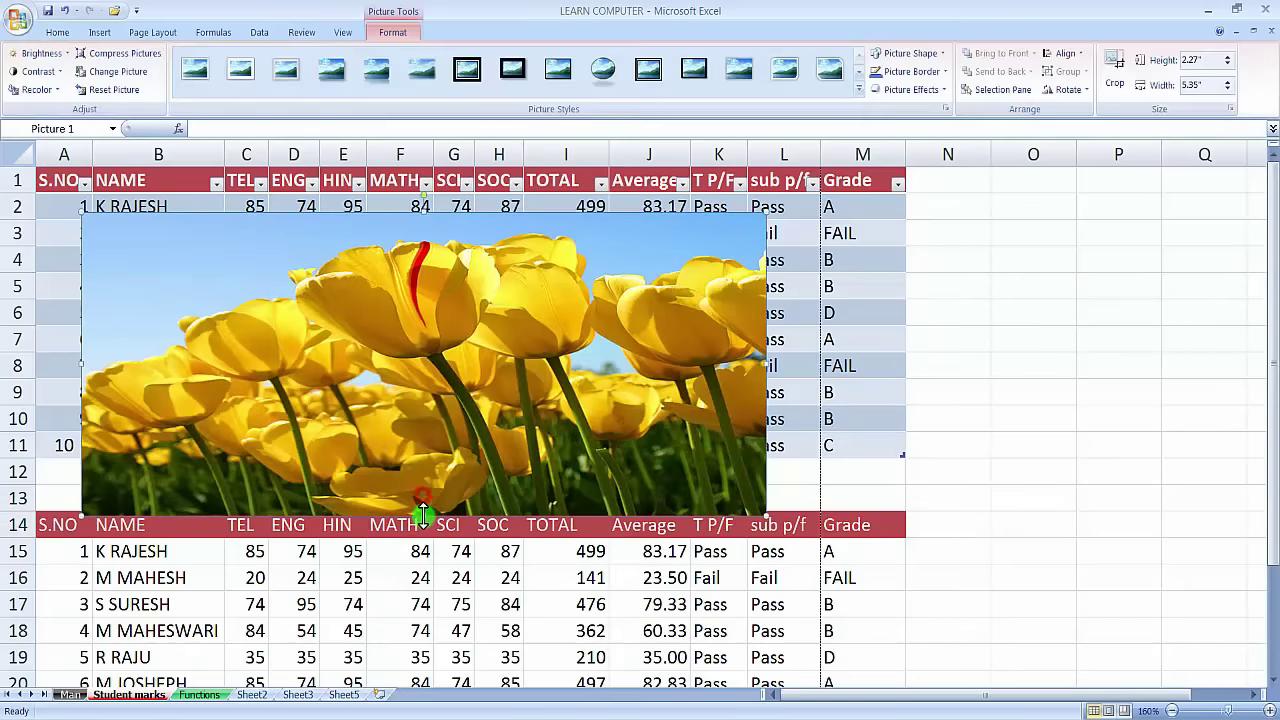
Step: Stretch the tulip picture down to 3.02" tall, reaching about row 17
{"action": "left_click_drag", "start_coordinate": [423, 528], "coordinate": [423, 614]}
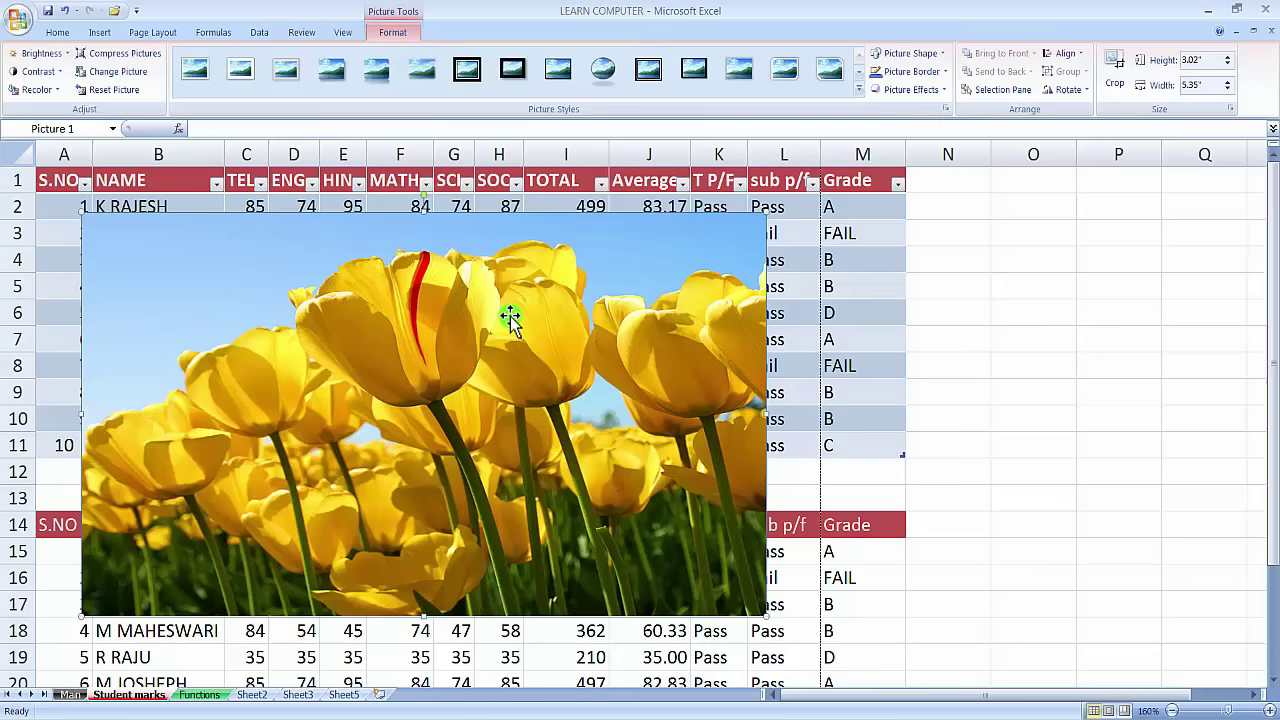
{"action": "left_click", "coordinate": [984, 306]}
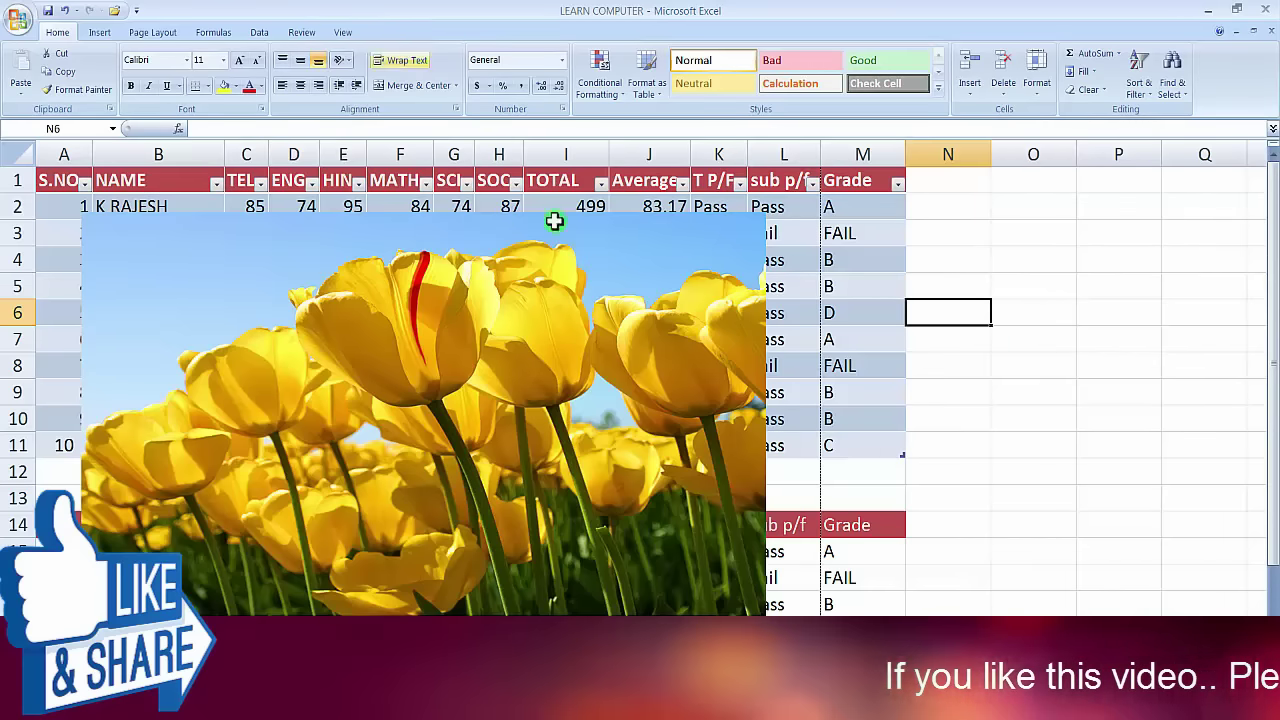
{"action": "left_click", "coordinate": [517, 354]}
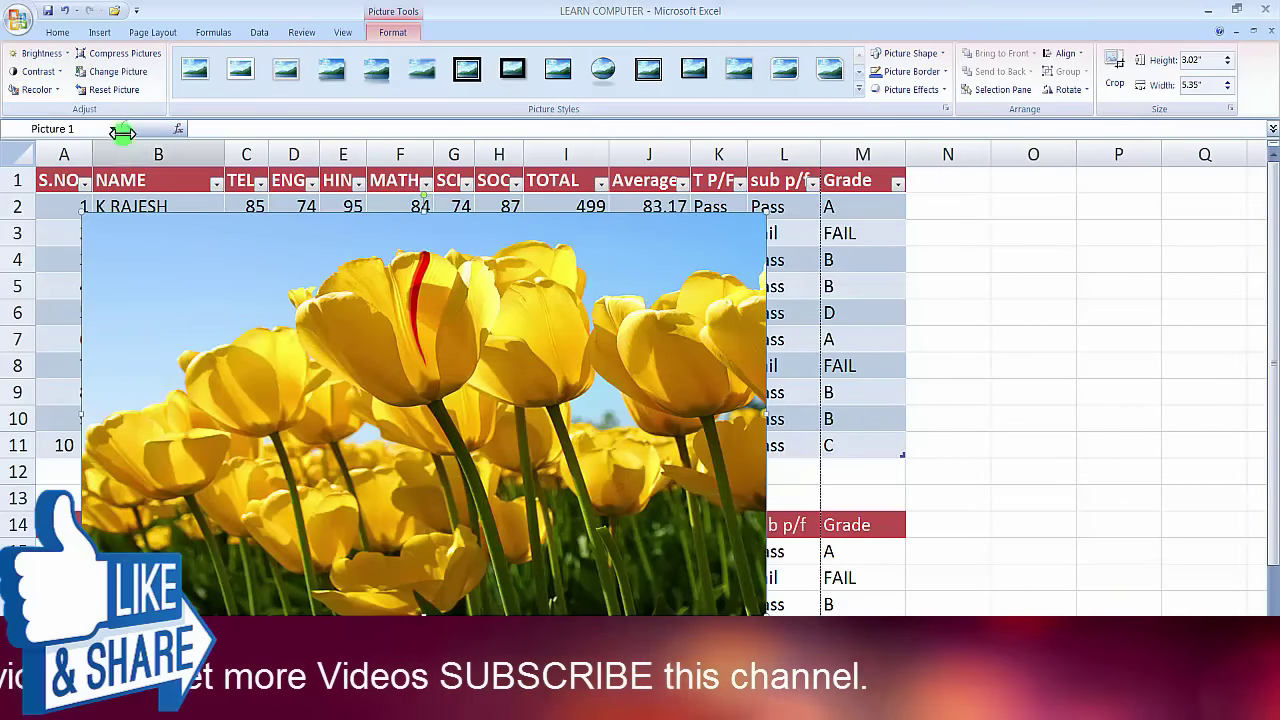
Step: Apply the Sepia color mode to the tulip picture, keeping brightness and contrast unchanged
{"action": "left_click", "coordinate": [60, 53]}
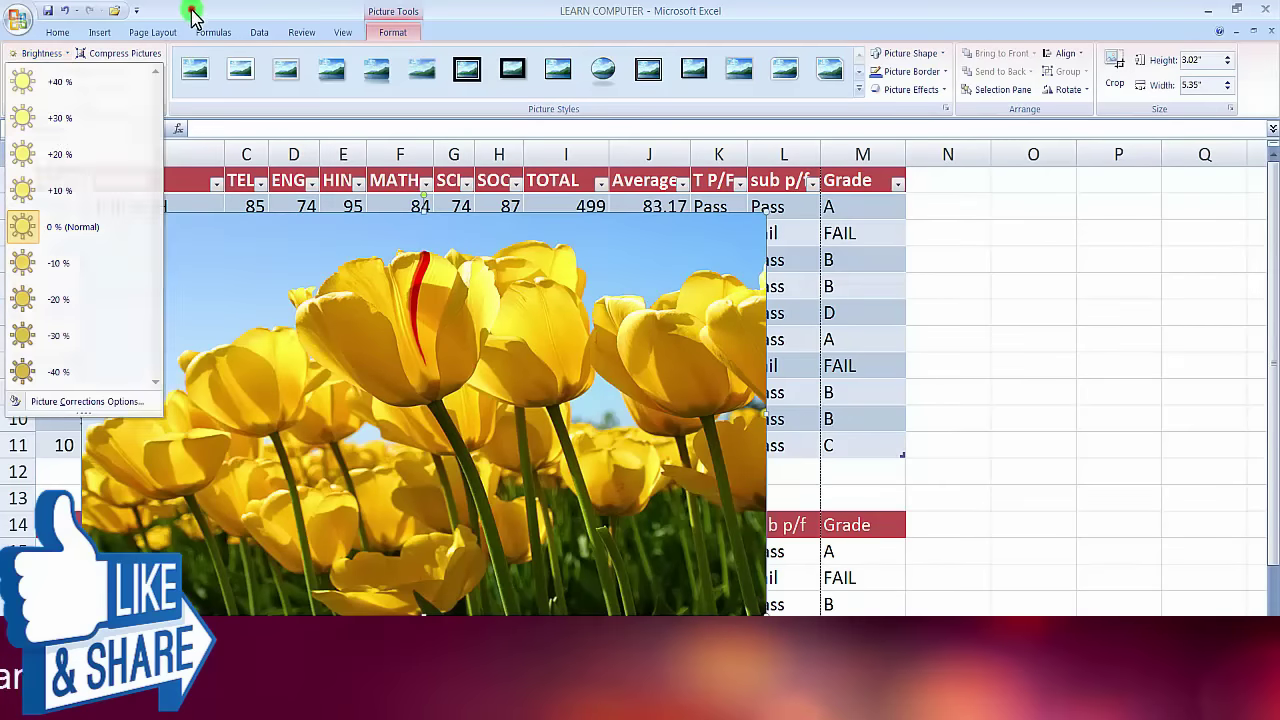
{"action": "left_click", "coordinate": [40, 53]}
{"action": "left_click", "coordinate": [40, 71]}
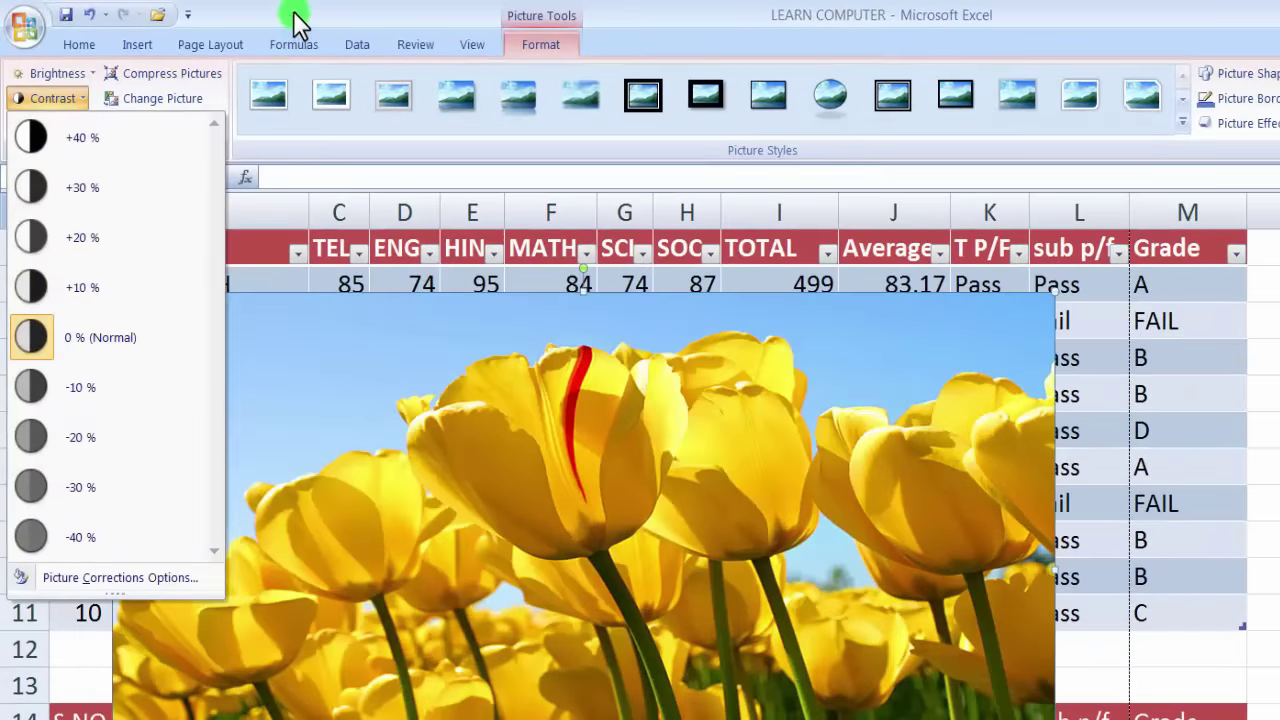
{"action": "left_click", "coordinate": [294, 14]}
{"action": "left_click", "coordinate": [72, 125]}
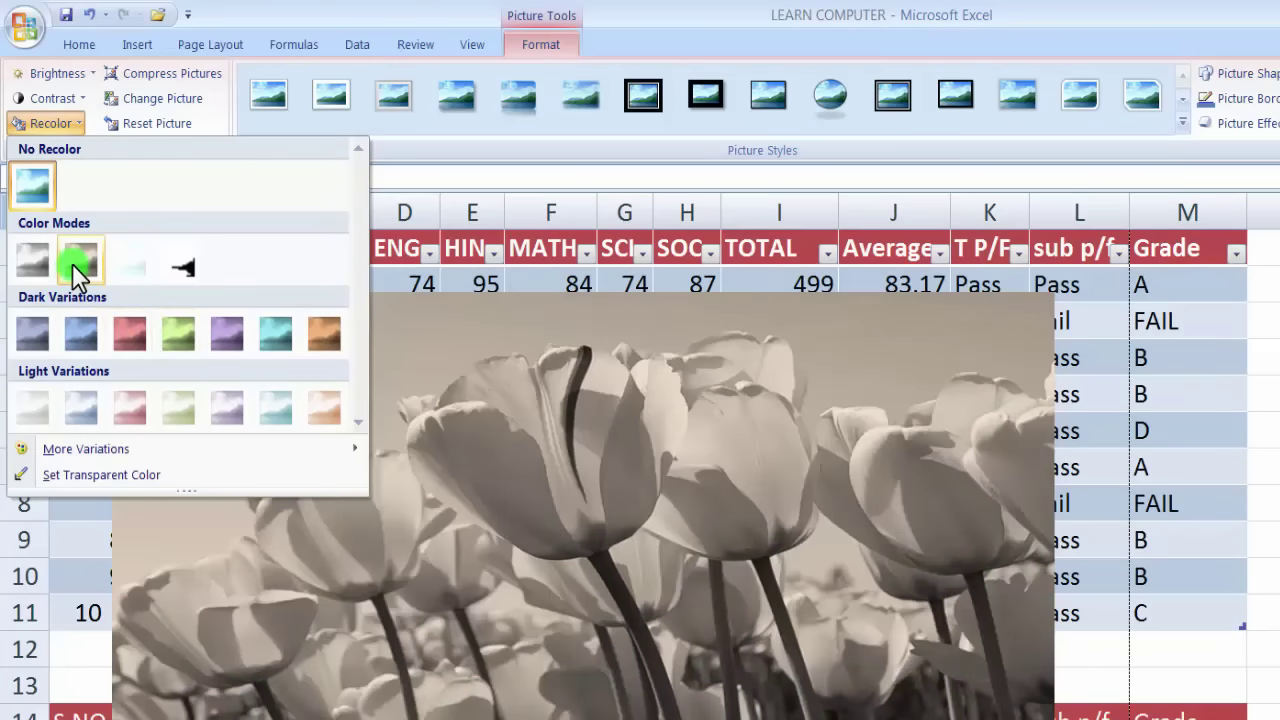
{"action": "left_click", "coordinate": [75, 262]}
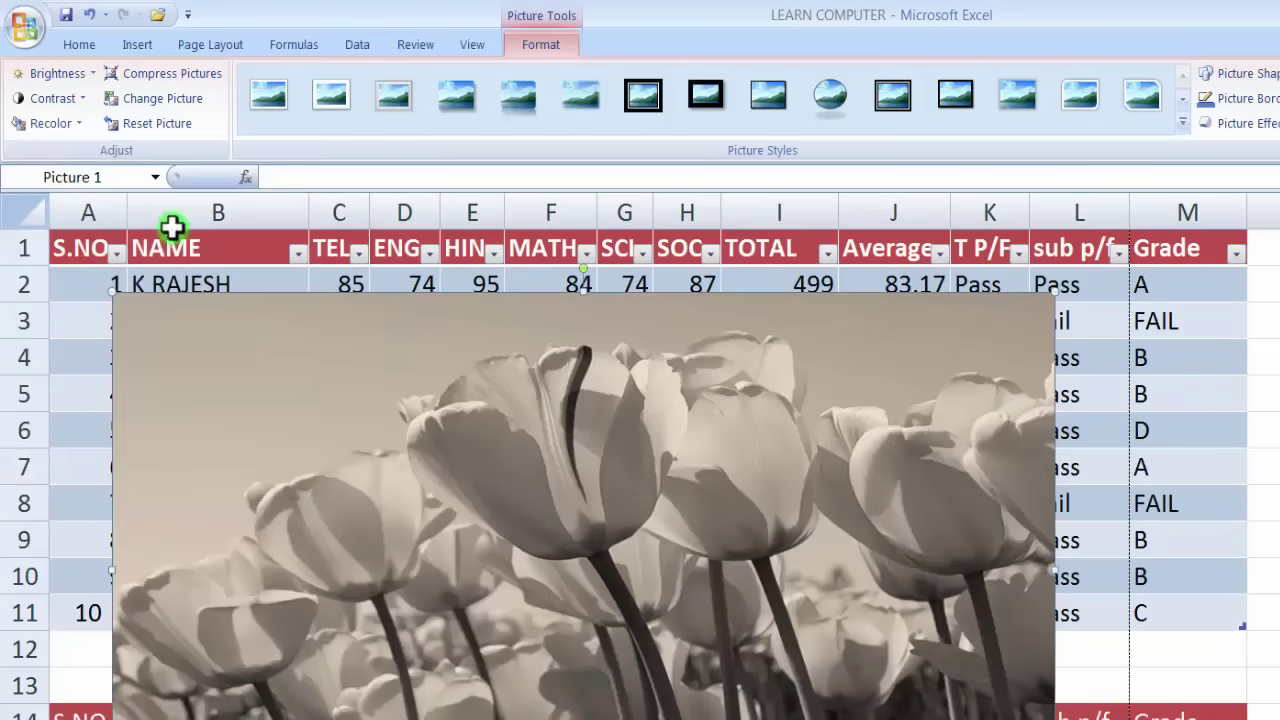
{"action": "left_click", "coordinate": [189, 97]}
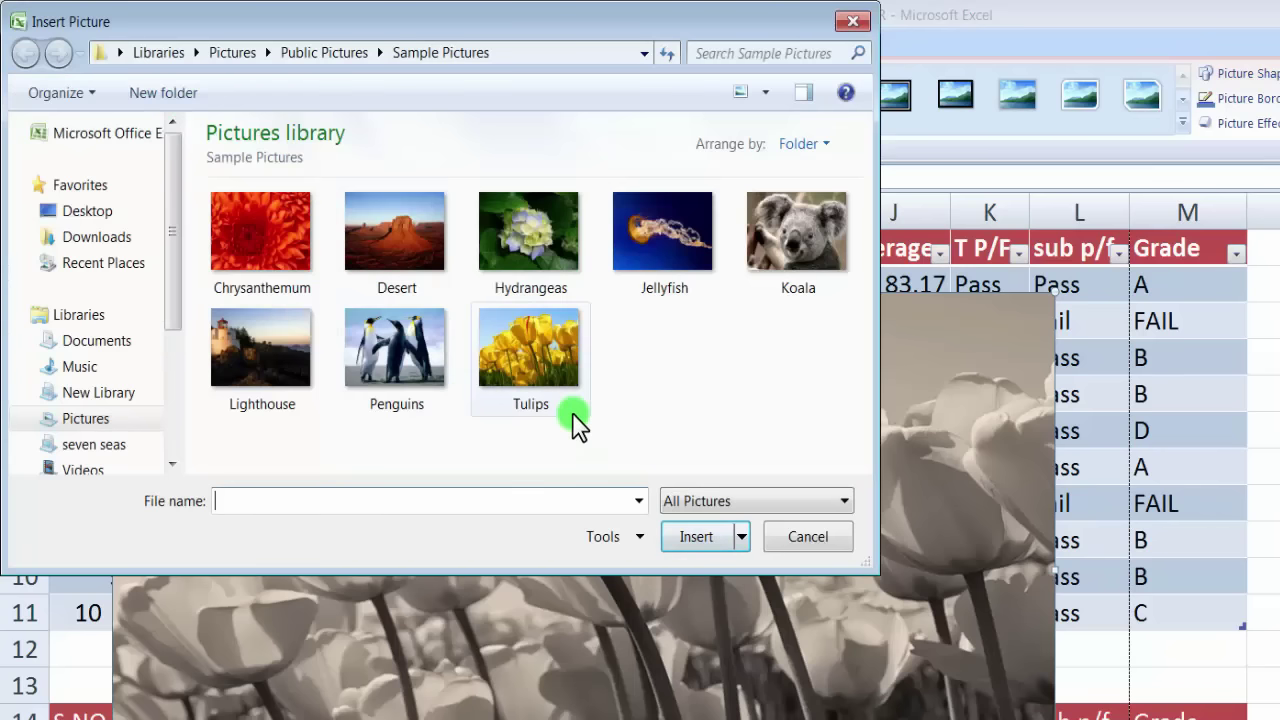
{"action": "left_click", "coordinate": [805, 537]}
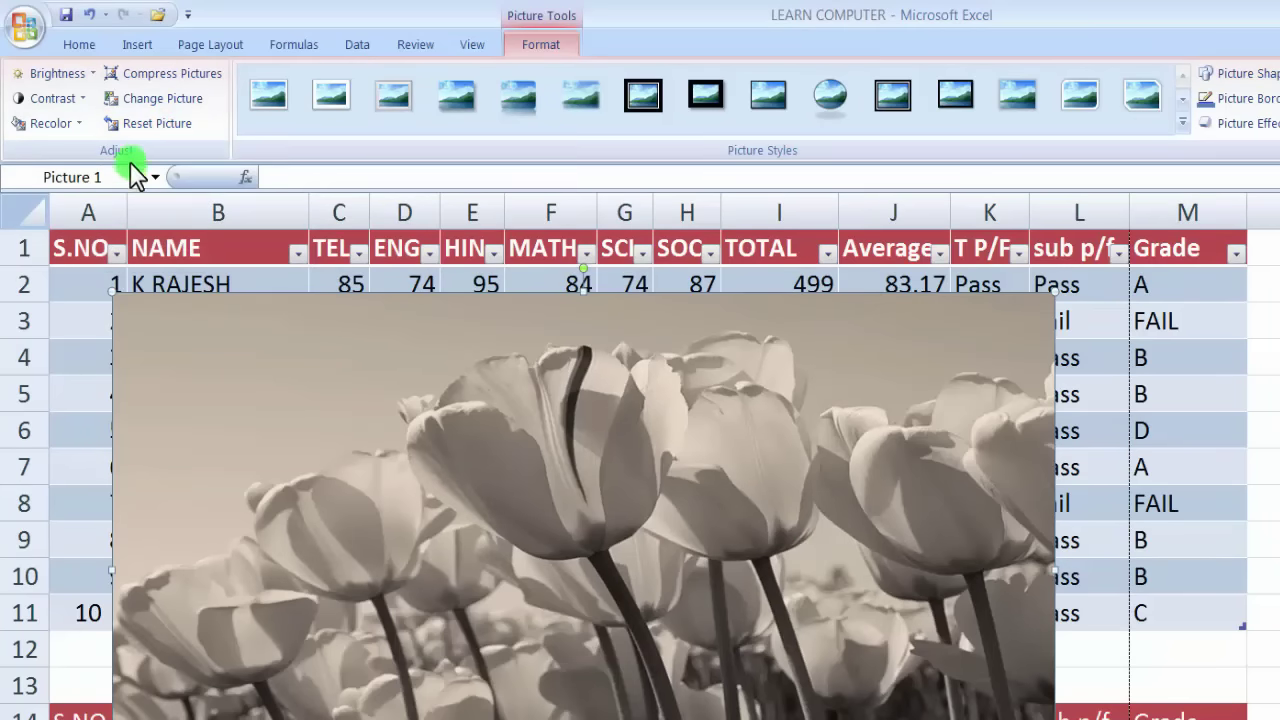
{"action": "left_click", "coordinate": [180, 126]}
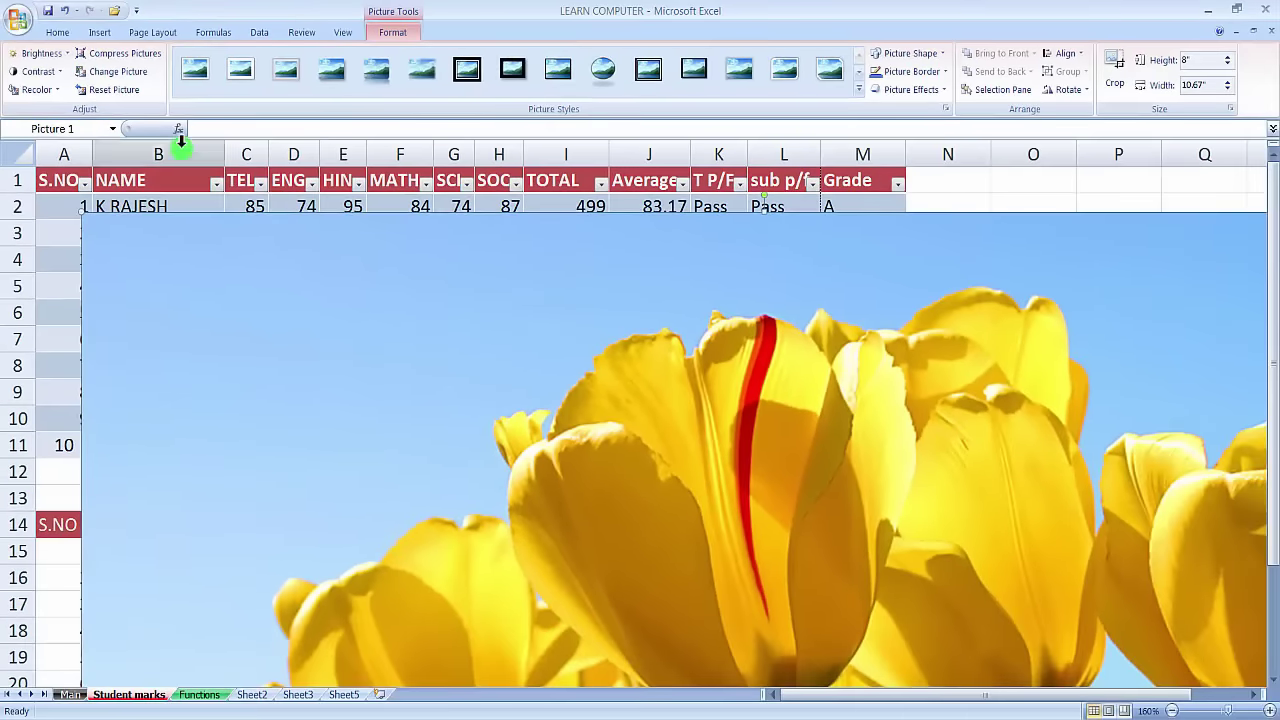
{"action": "key", "text": "ctrl+z"}
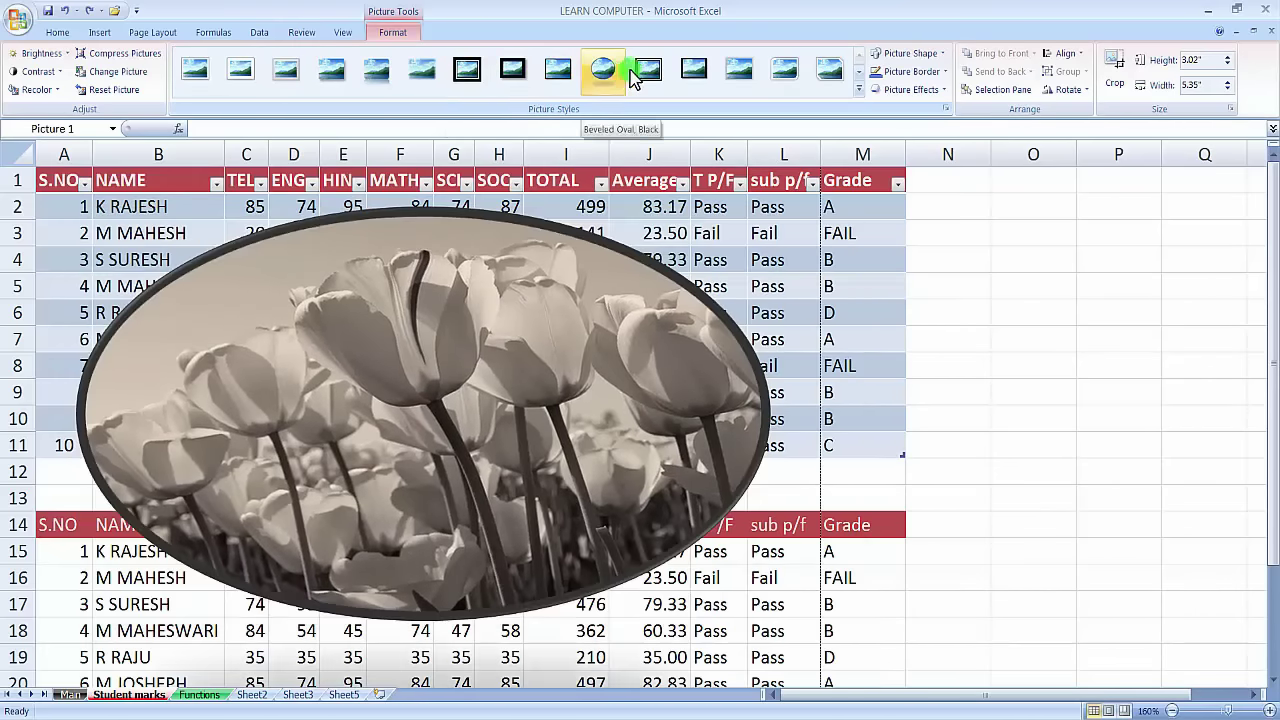
Step: Apply the Rotated, White picture style and the Regular Pentagon shape to the tulip picture
{"action": "left_click", "coordinate": [859, 88]}
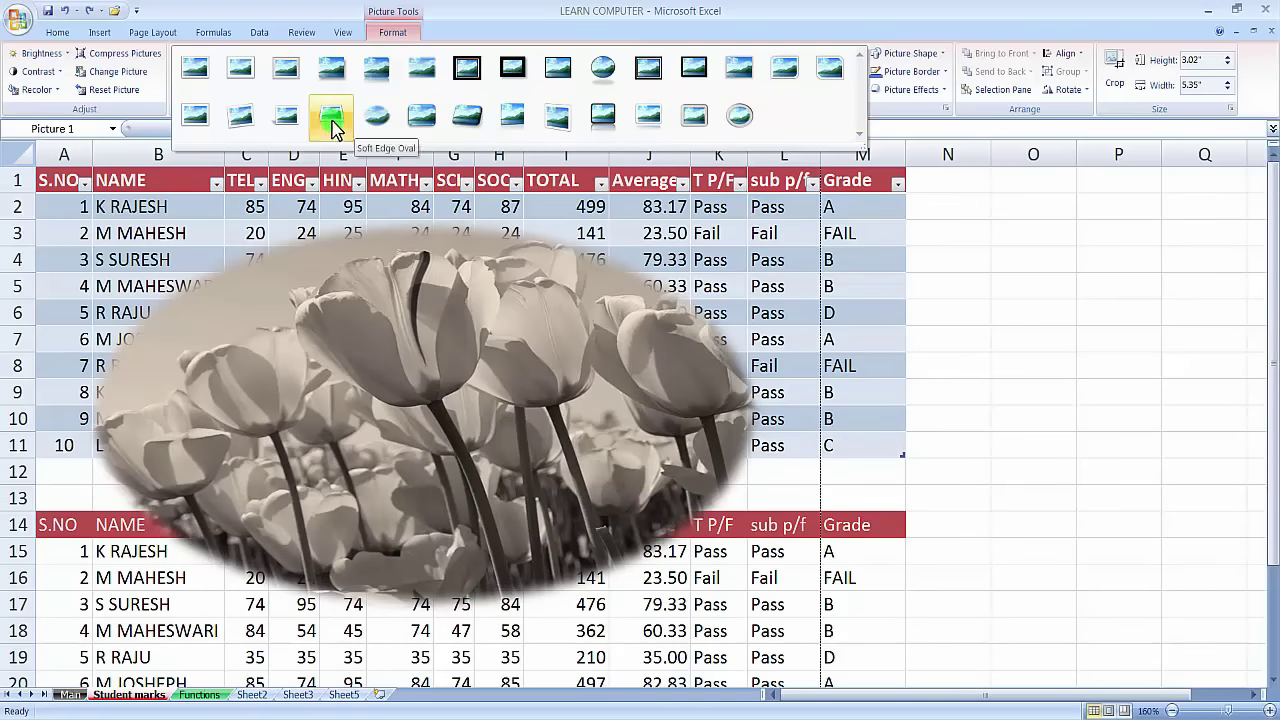
{"action": "left_click", "coordinate": [232, 122]}
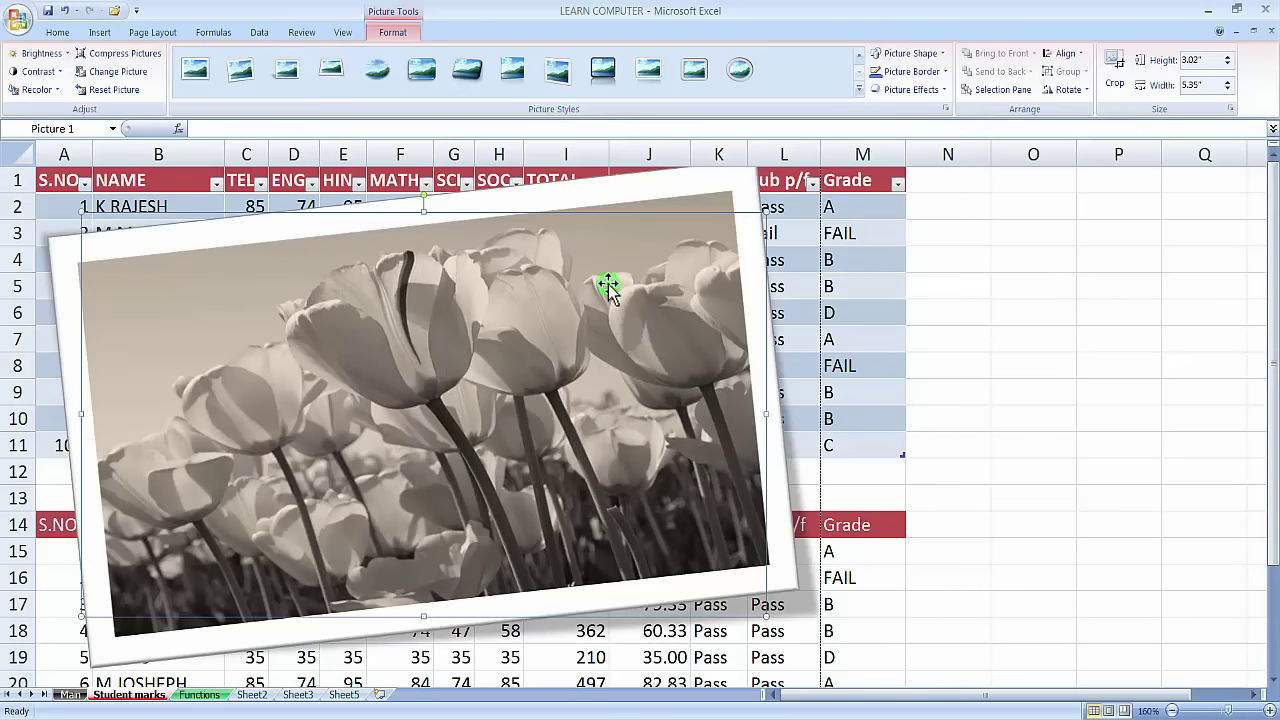
{"action": "left_click", "coordinate": [935, 53]}
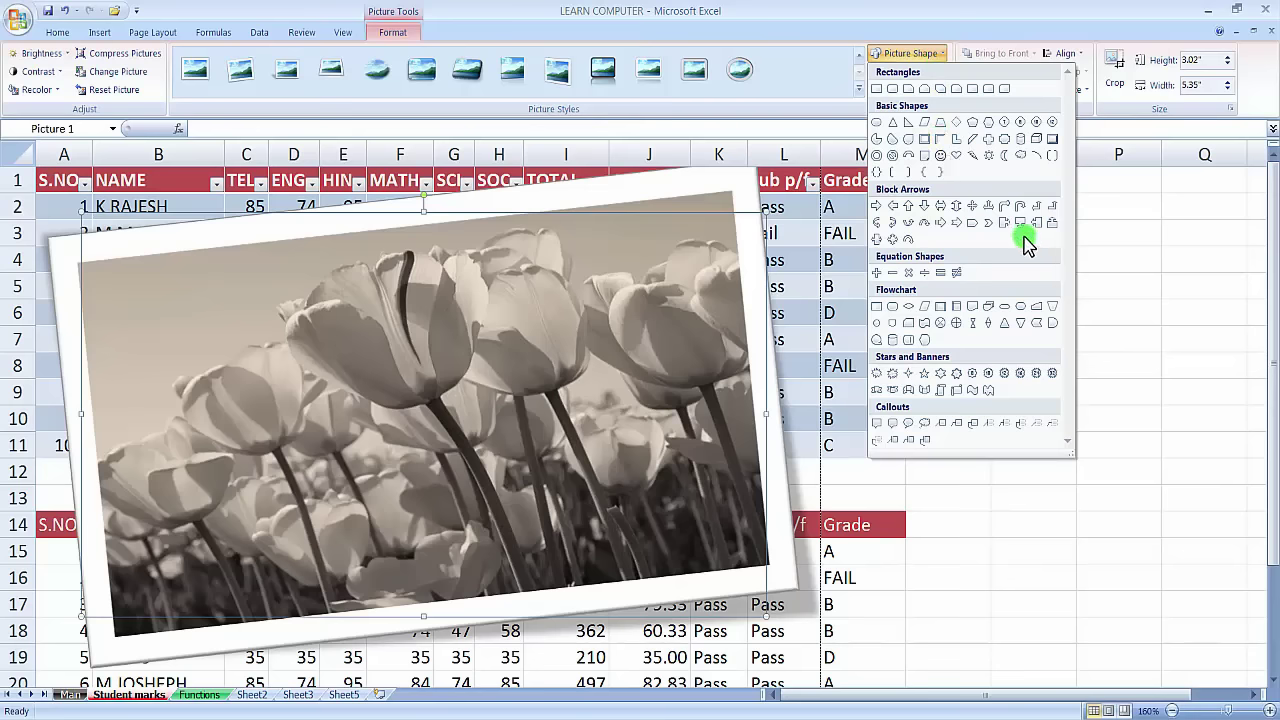
{"action": "left_click", "coordinate": [971, 122]}
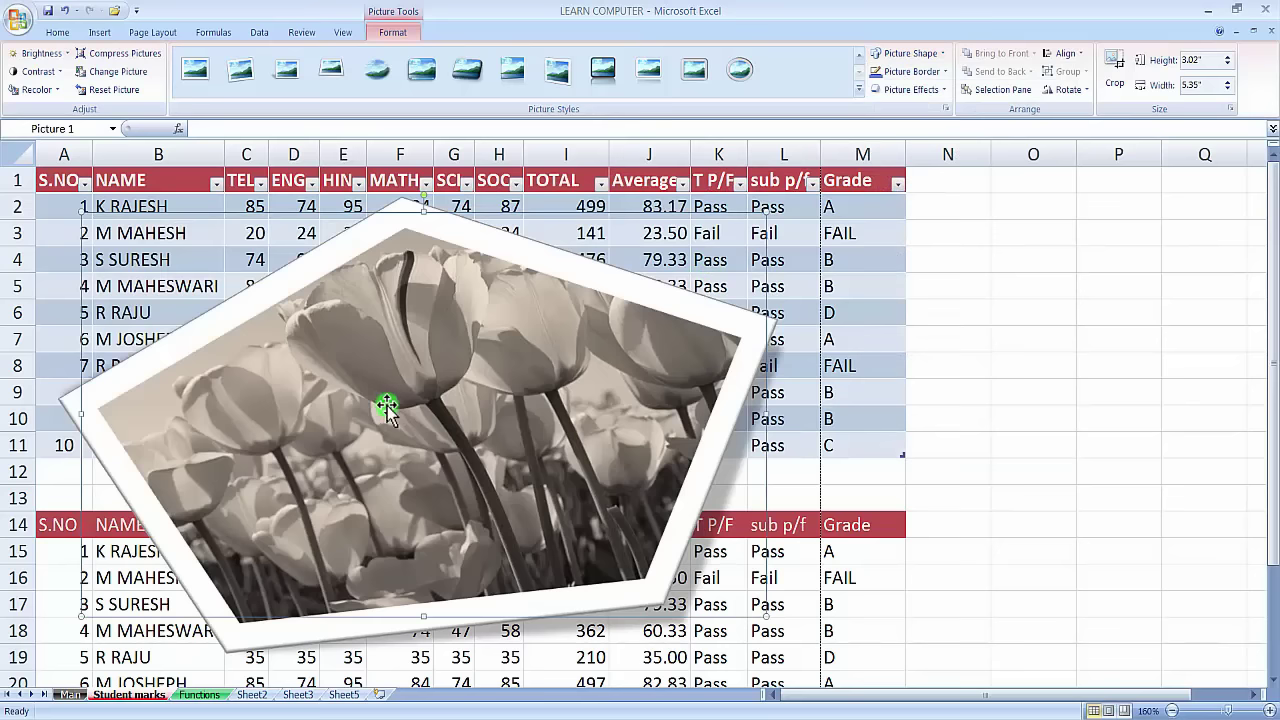
Step: Set the picture border to 4½ pt weight in standard red
{"action": "left_click", "coordinate": [942, 72]}
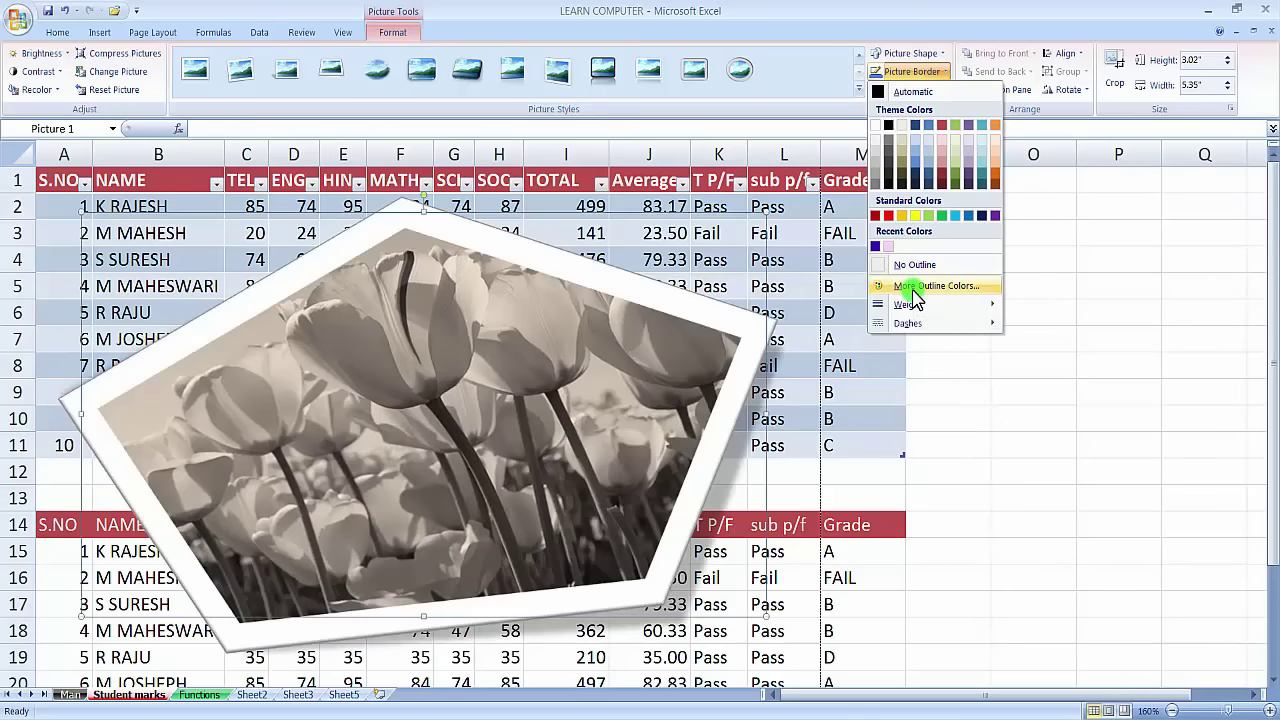
{"action": "mouse_move", "coordinate": [915, 305]}
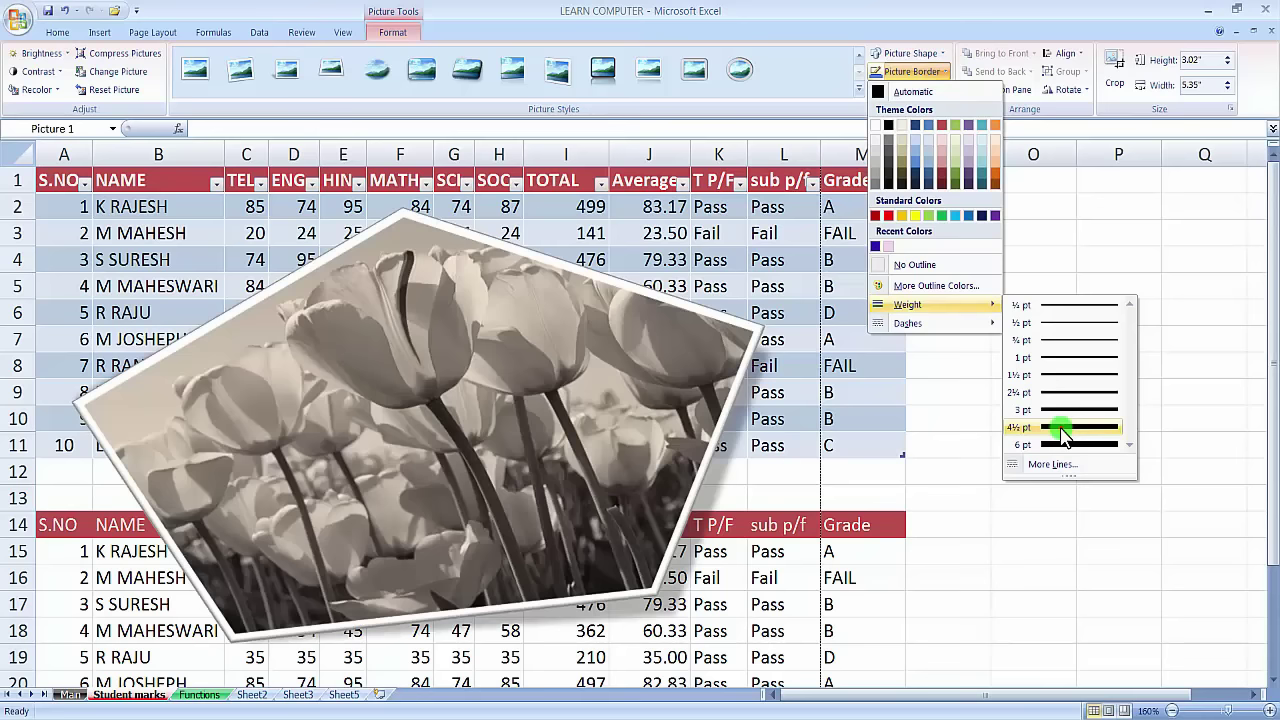
{"action": "left_click", "coordinate": [1060, 430]}
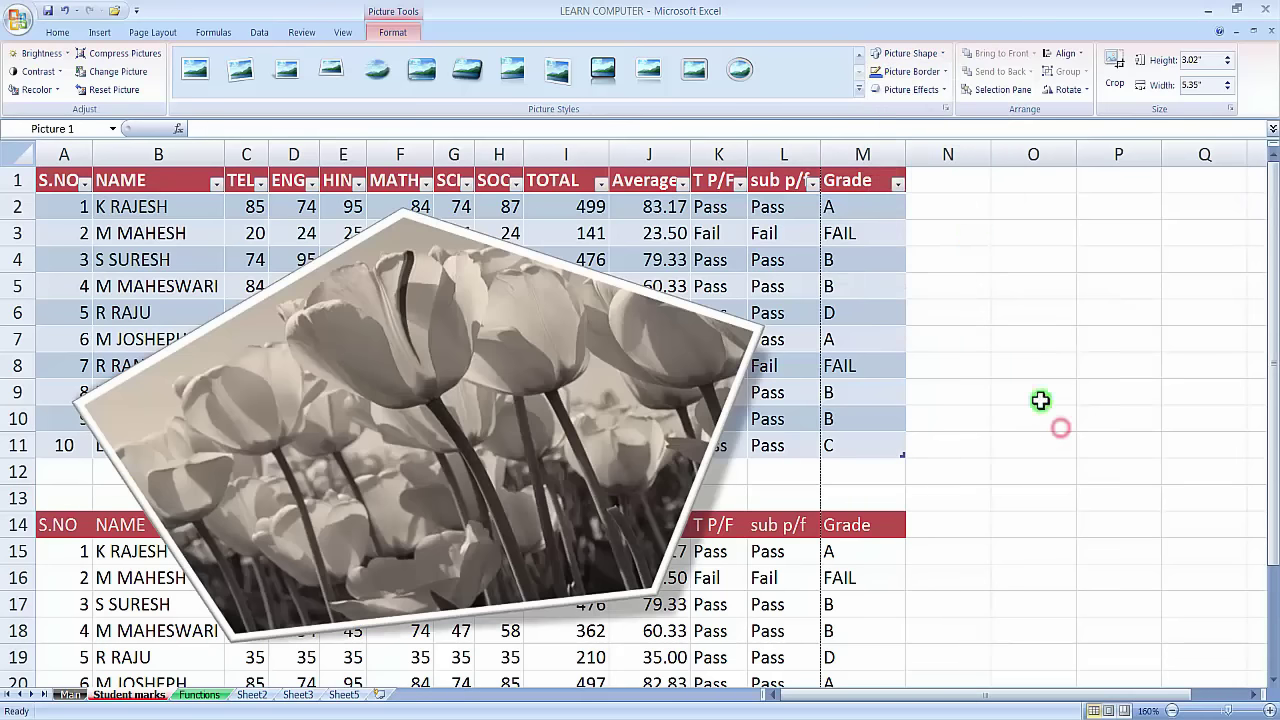
{"action": "left_click", "coordinate": [940, 76]}
{"action": "mouse_move", "coordinate": [918, 328]}
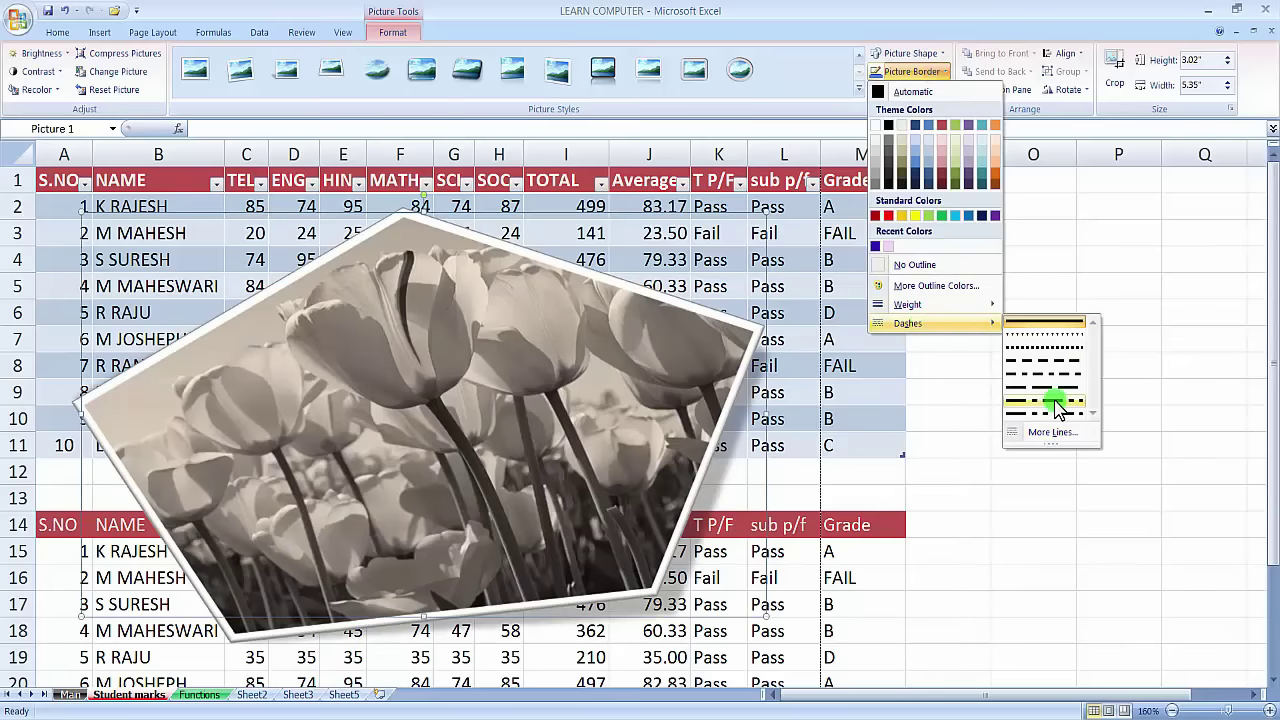
{"action": "left_click", "coordinate": [889, 218]}
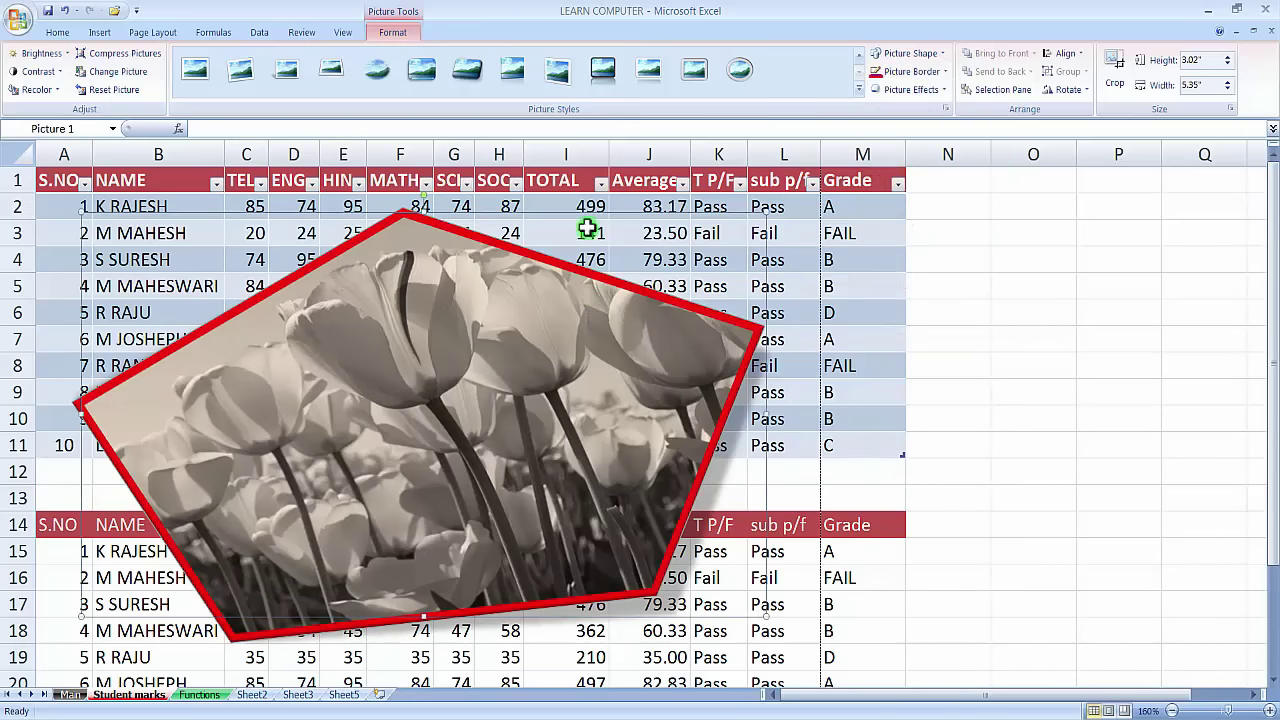
{"action": "left_click", "coordinate": [941, 92]}
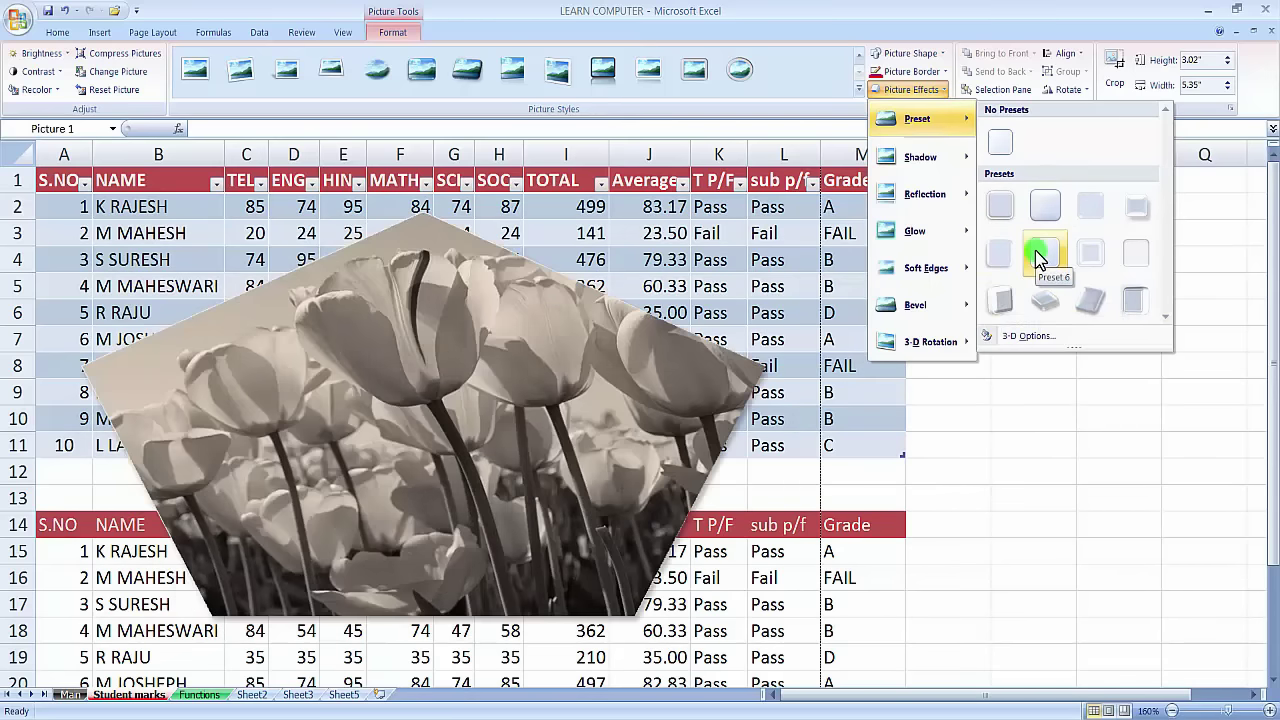
{"action": "mouse_move", "coordinate": [952, 166]}
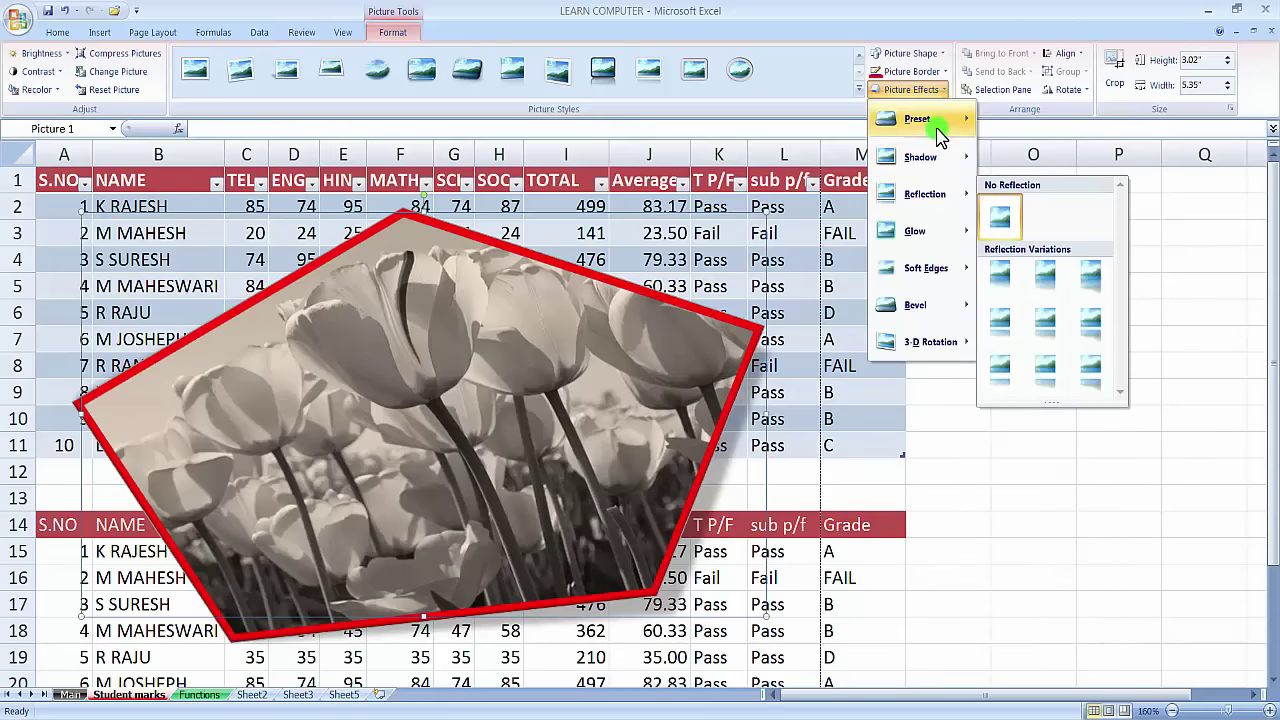
{"action": "mouse_move", "coordinate": [940, 133]}
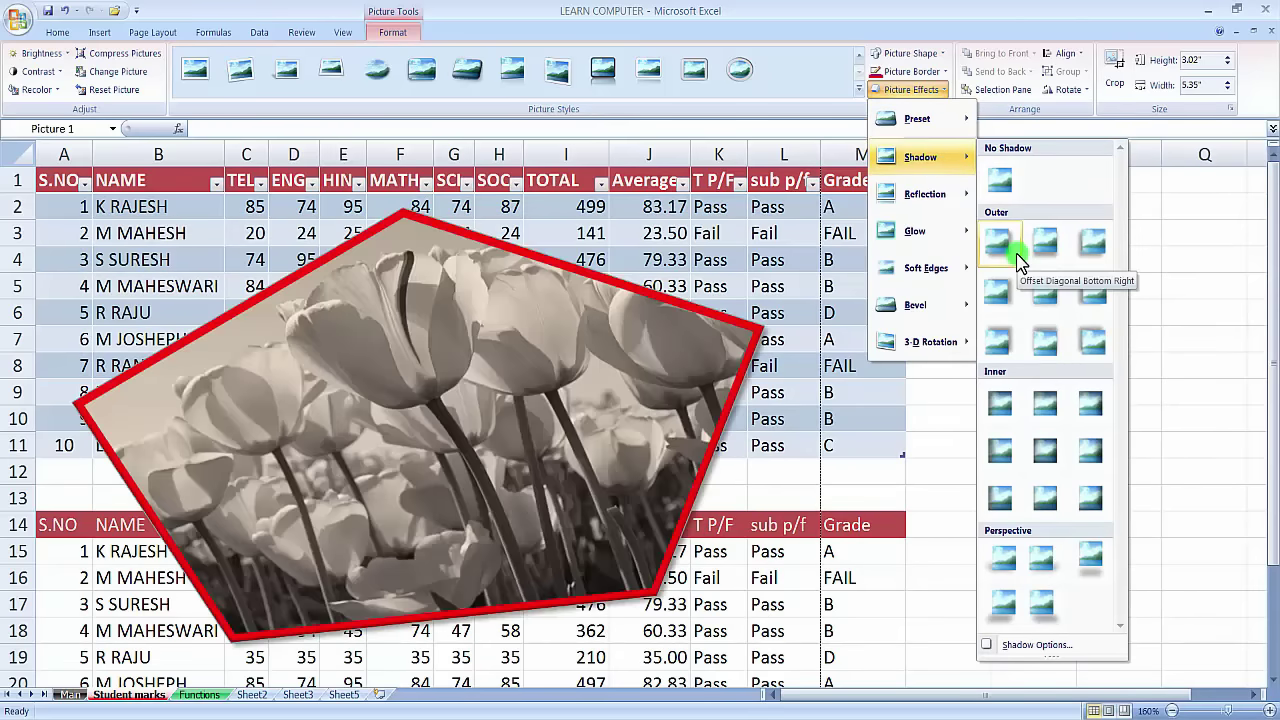
{"action": "left_click", "coordinate": [523, 341]}
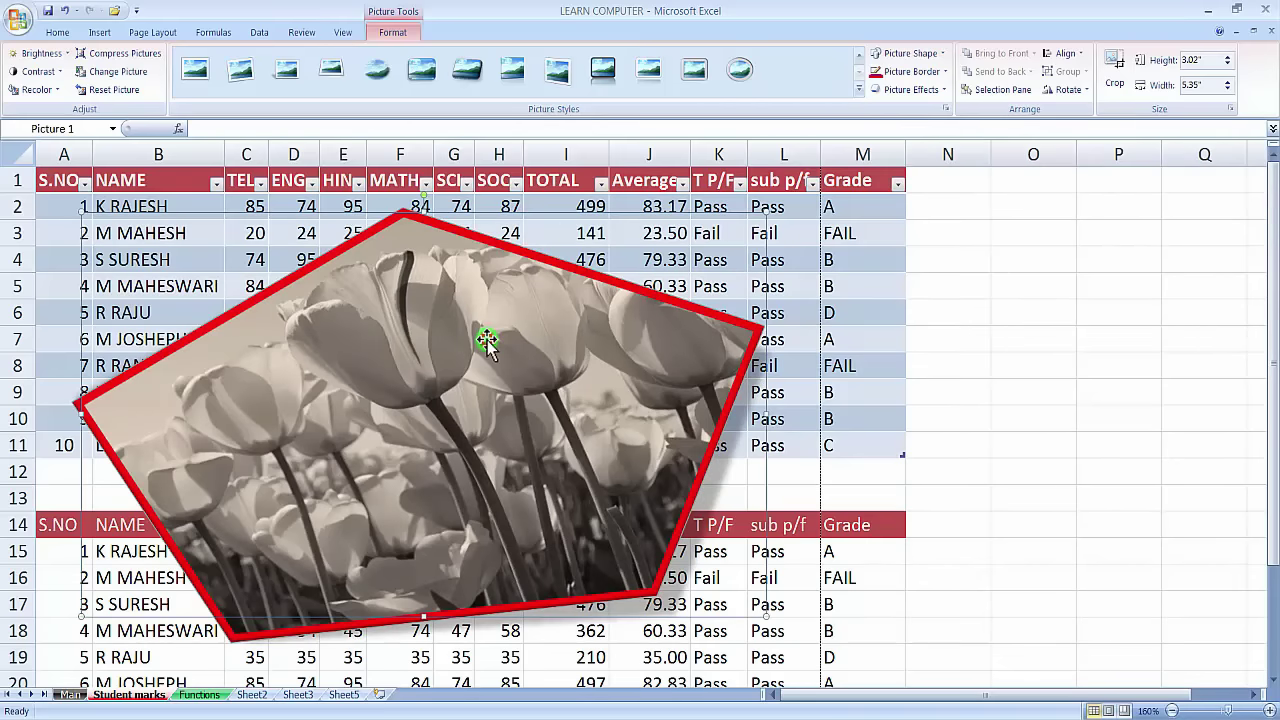
{"action": "left_click", "coordinate": [986, 338]}
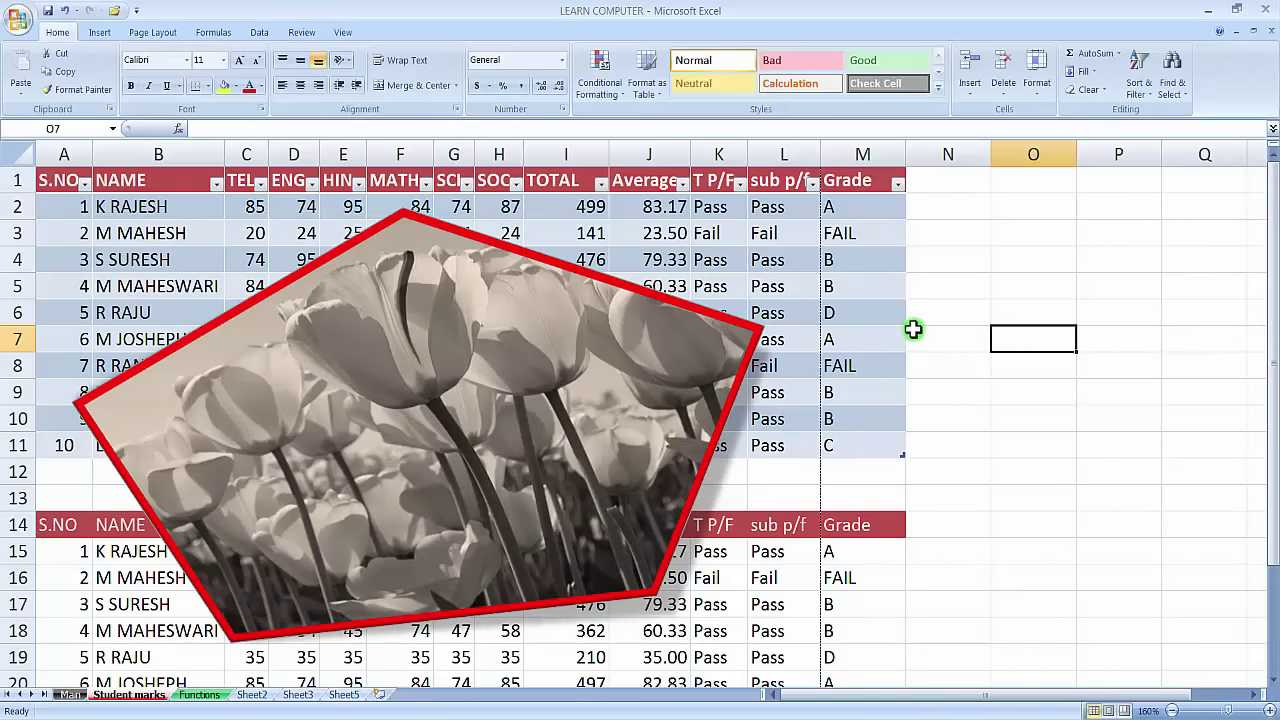
{"action": "left_click", "coordinate": [440, 368]}
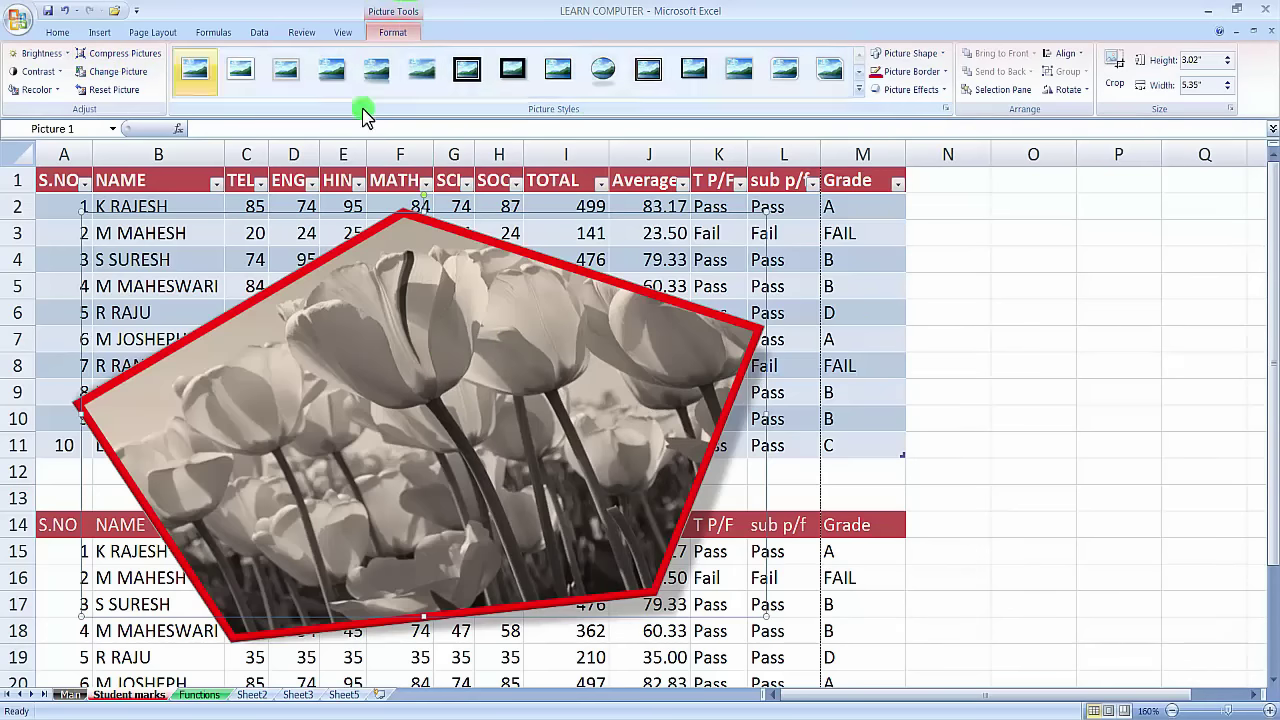
{"action": "left_click", "coordinate": [935, 90]}
{"action": "mouse_move", "coordinate": [907, 170]}
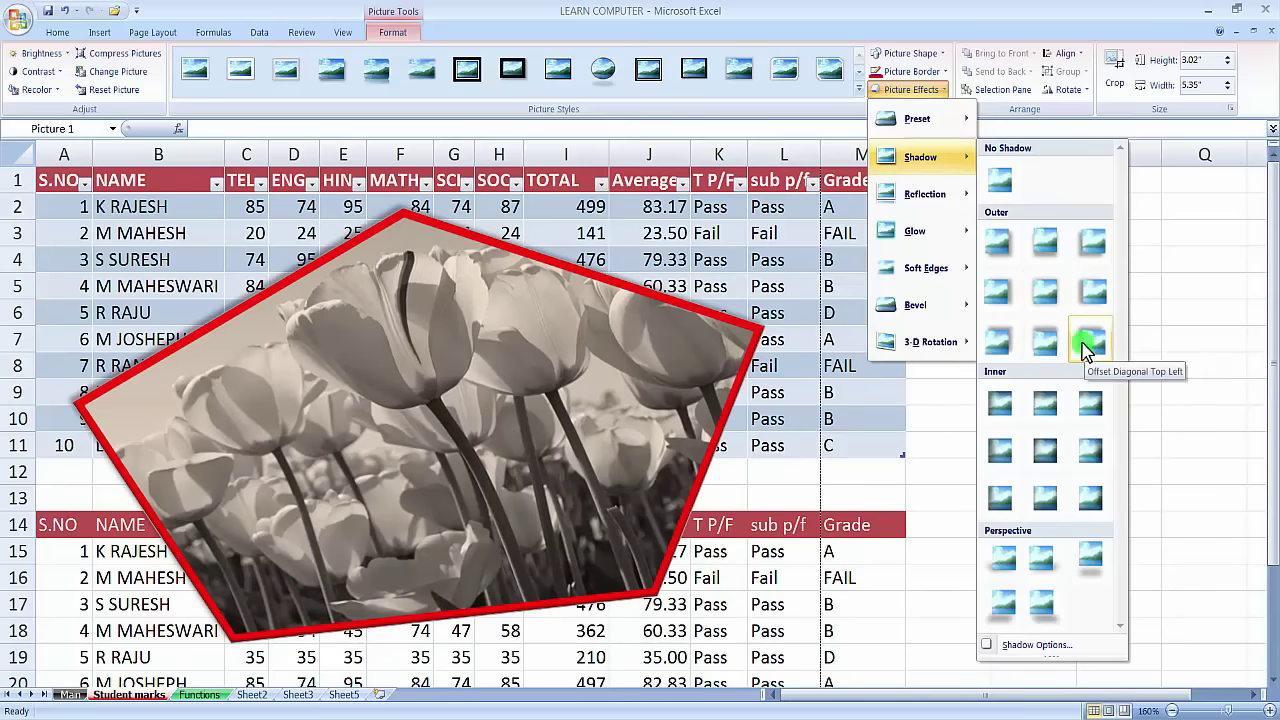
{"action": "mouse_move", "coordinate": [930, 194]}
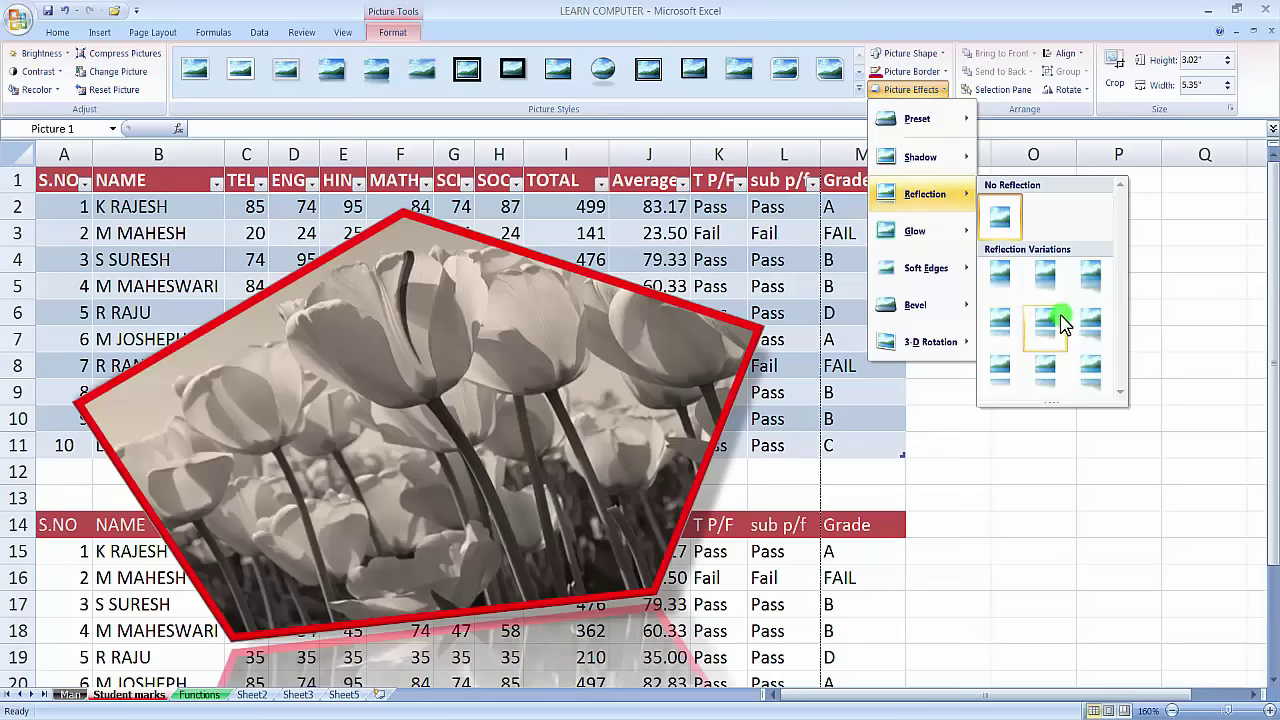
{"action": "left_click", "coordinate": [992, 478]}
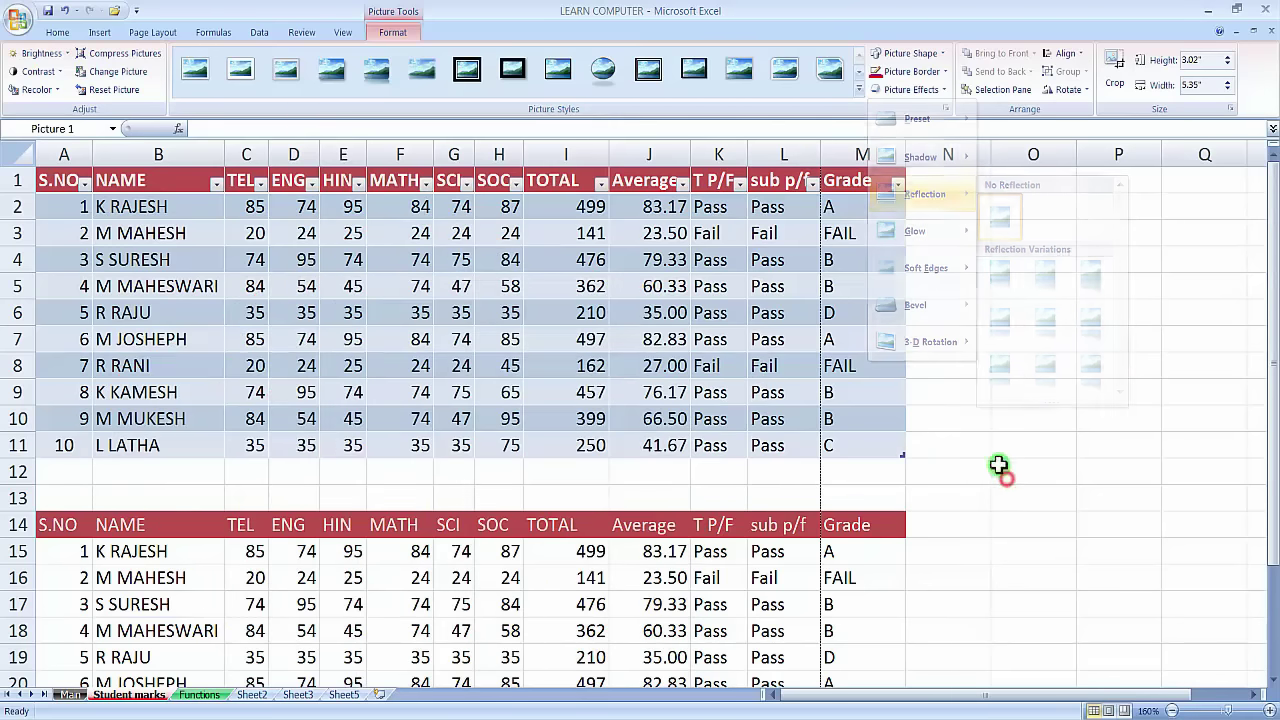
Step: Resize the tulip picture to 4.09" by 2.31" and move it to rows 29–41
{"action": "left_click", "coordinate": [934, 427]}
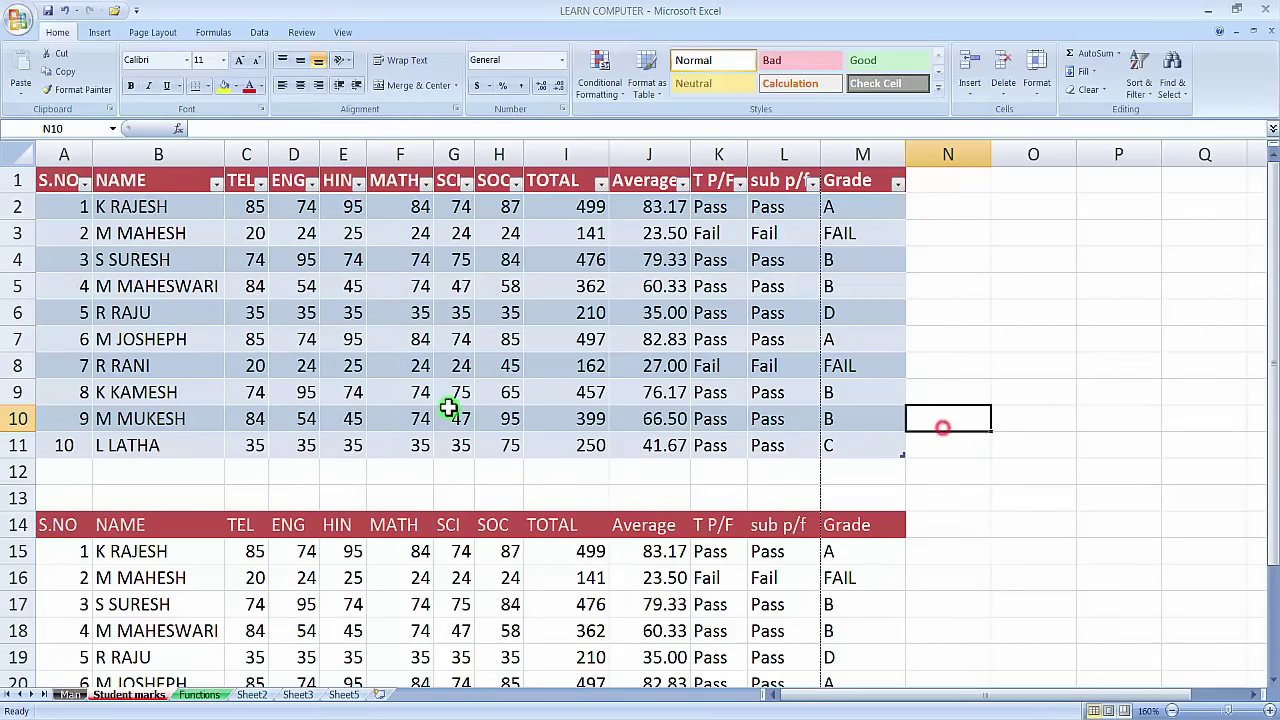
{"action": "left_click", "coordinate": [457, 423]}
{"action": "scroll", "coordinate": [659, 514], "scroll_direction": "down", "scroll_amount": 3}
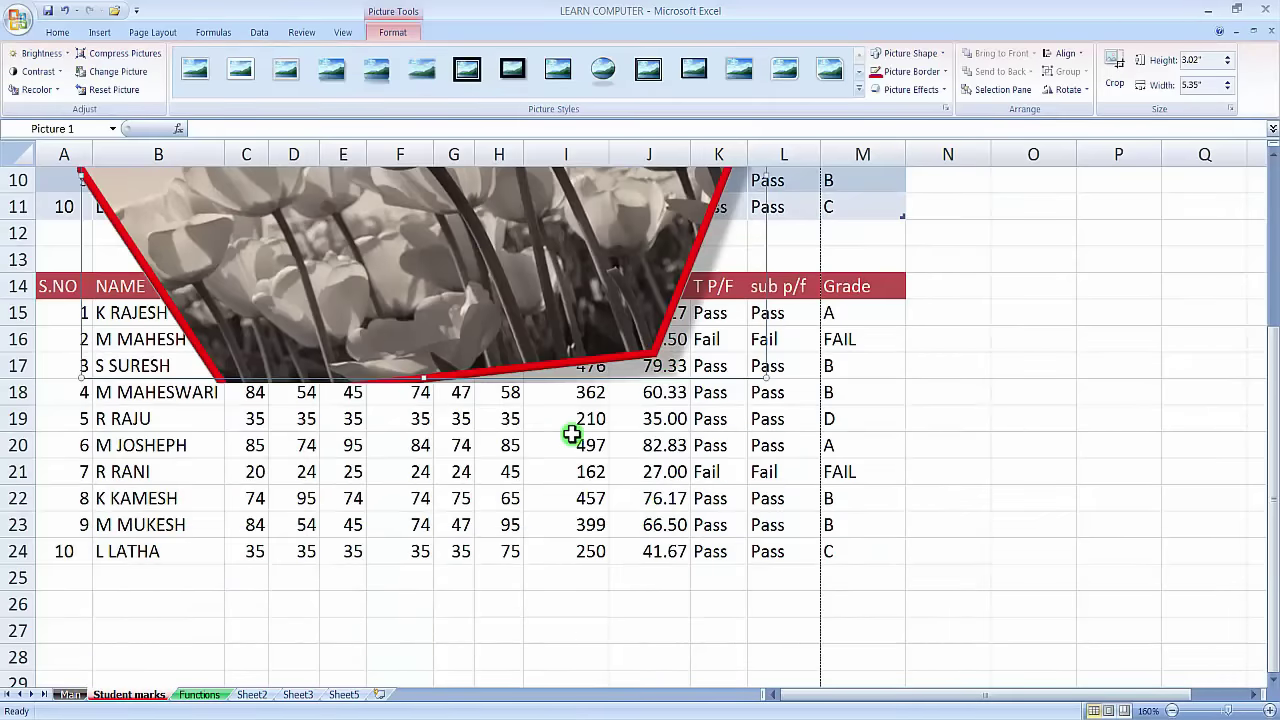
{"action": "scroll", "coordinate": [571, 433], "scroll_direction": "up", "scroll_amount": 1}
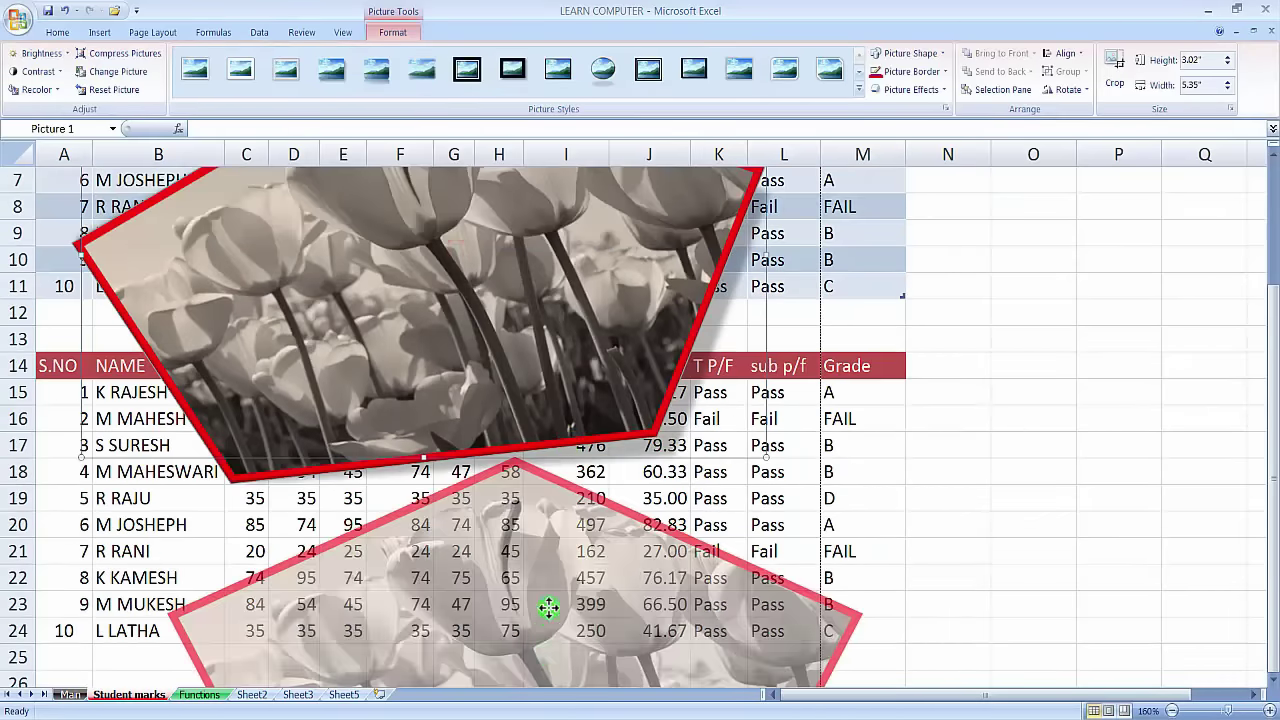
{"action": "scroll", "coordinate": [549, 607], "scroll_direction": "down", "scroll_amount": 5}
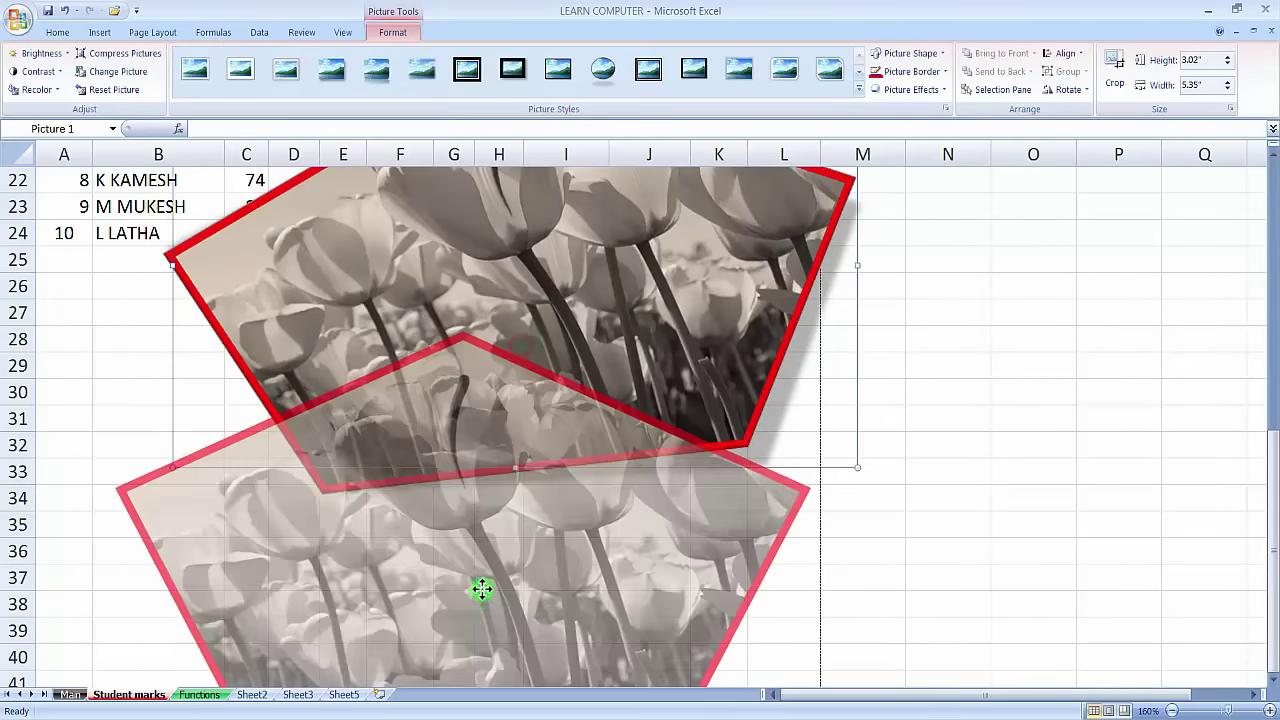
{"action": "scroll", "coordinate": [482, 590], "scroll_direction": "down", "scroll_amount": 2}
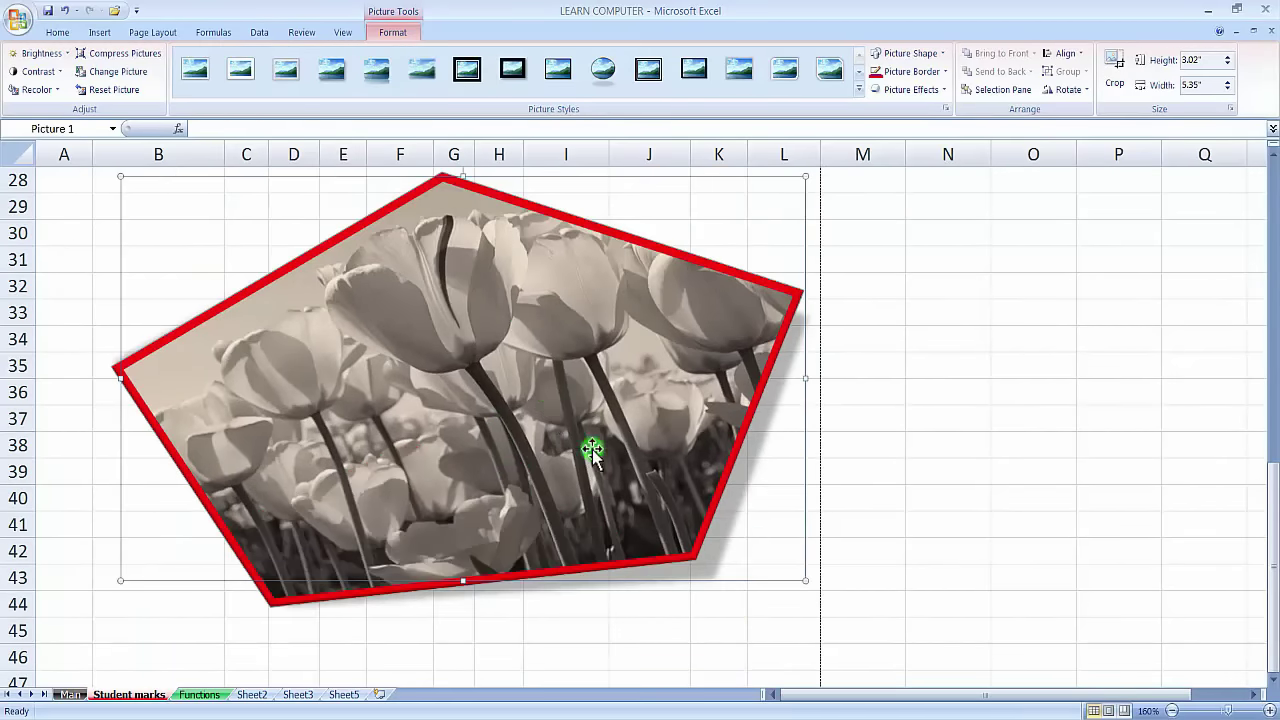
{"action": "left_click_drag", "start_coordinate": [806, 582], "coordinate": [646, 451]}
{"action": "left_click_drag", "start_coordinate": [531, 400], "coordinate": [600, 420]}
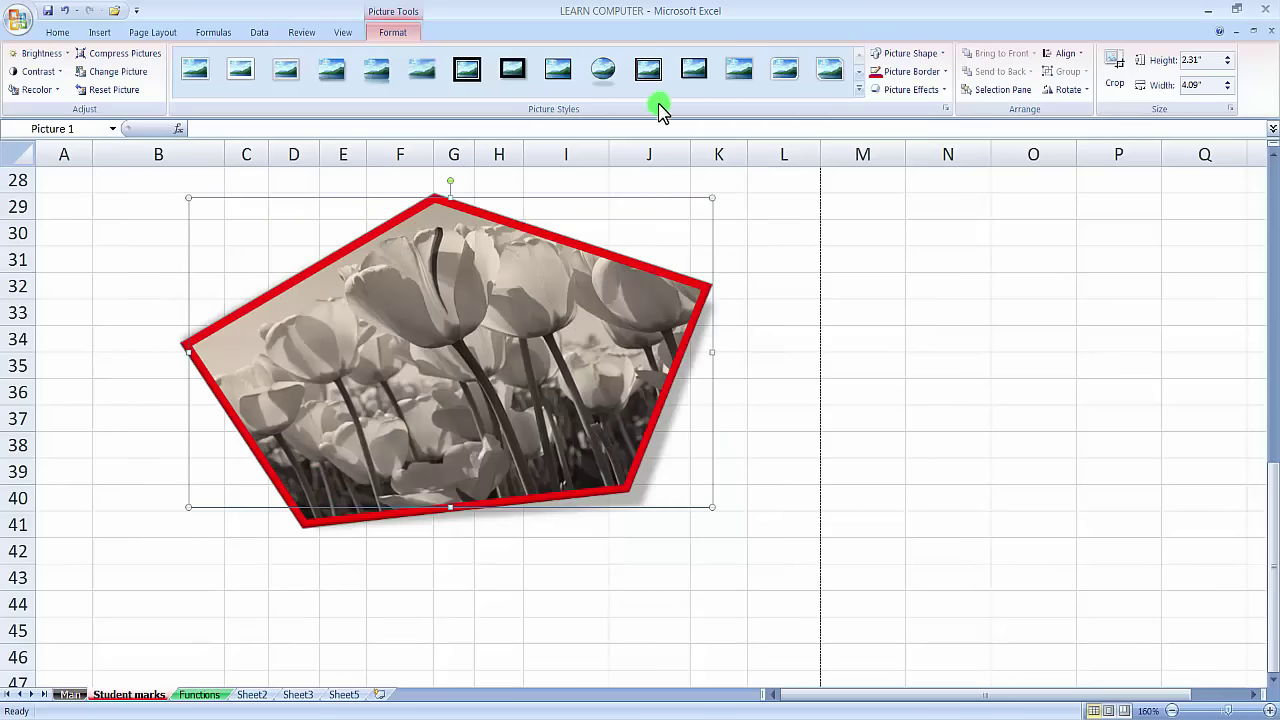
Step: Browse the Picture Effects submenus without applying an effect
{"action": "left_click", "coordinate": [940, 90]}
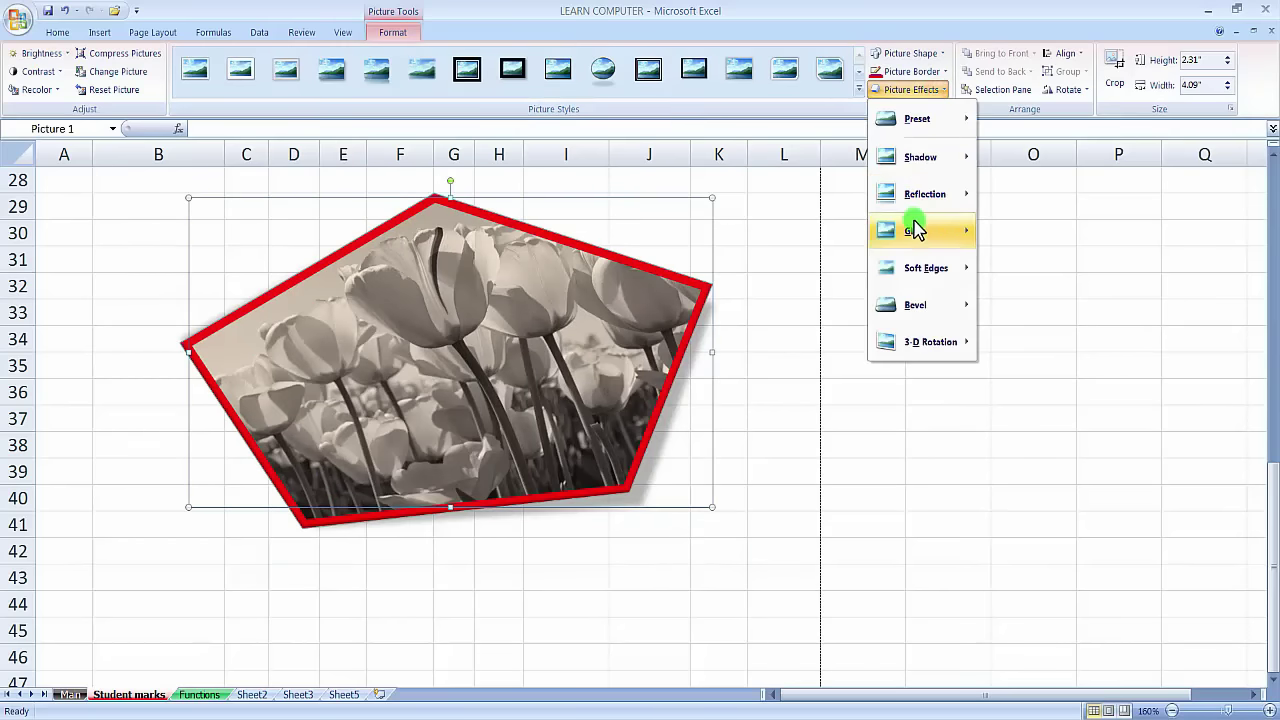
{"action": "mouse_move", "coordinate": [915, 230]}
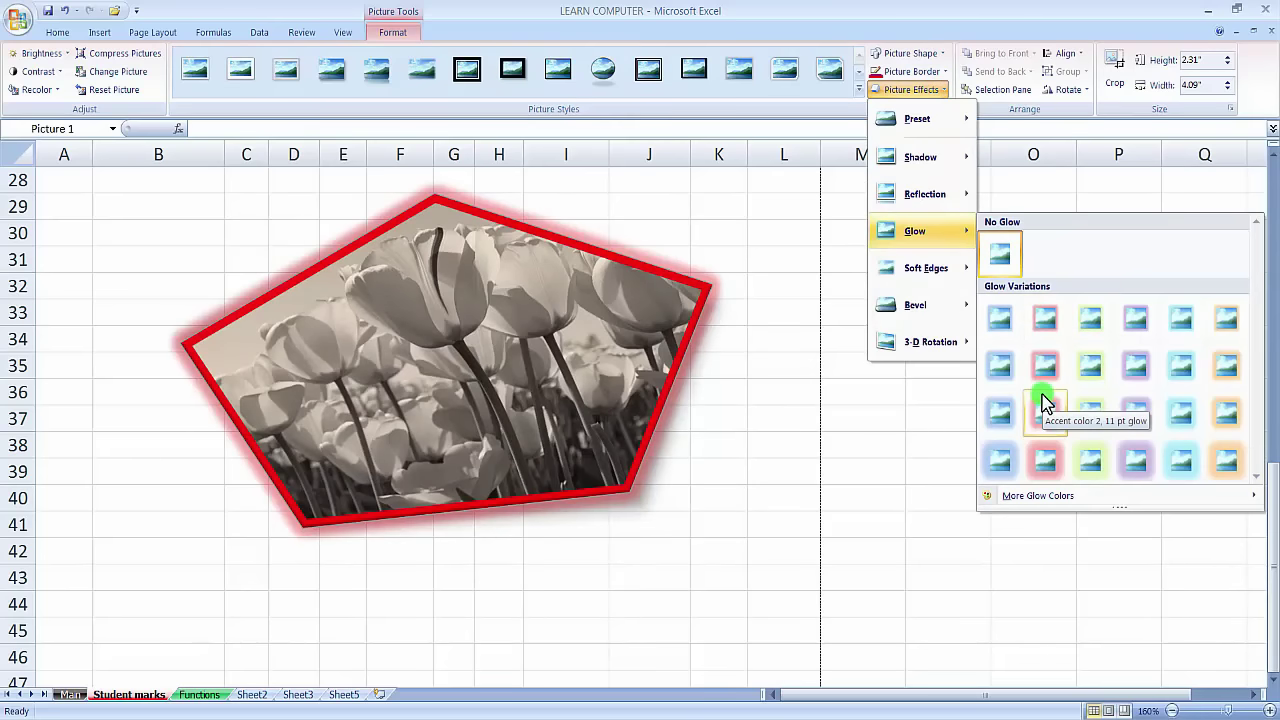
{"action": "mouse_move", "coordinate": [924, 270]}
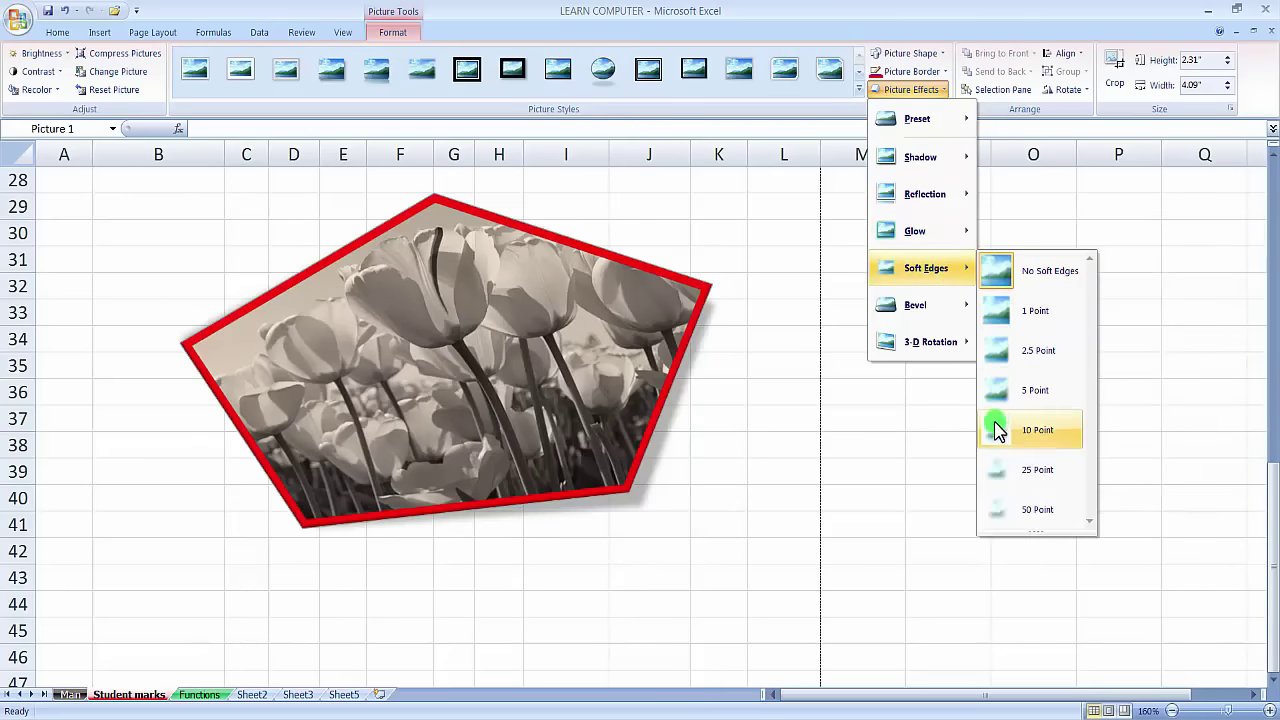
{"action": "mouse_move", "coordinate": [917, 312]}
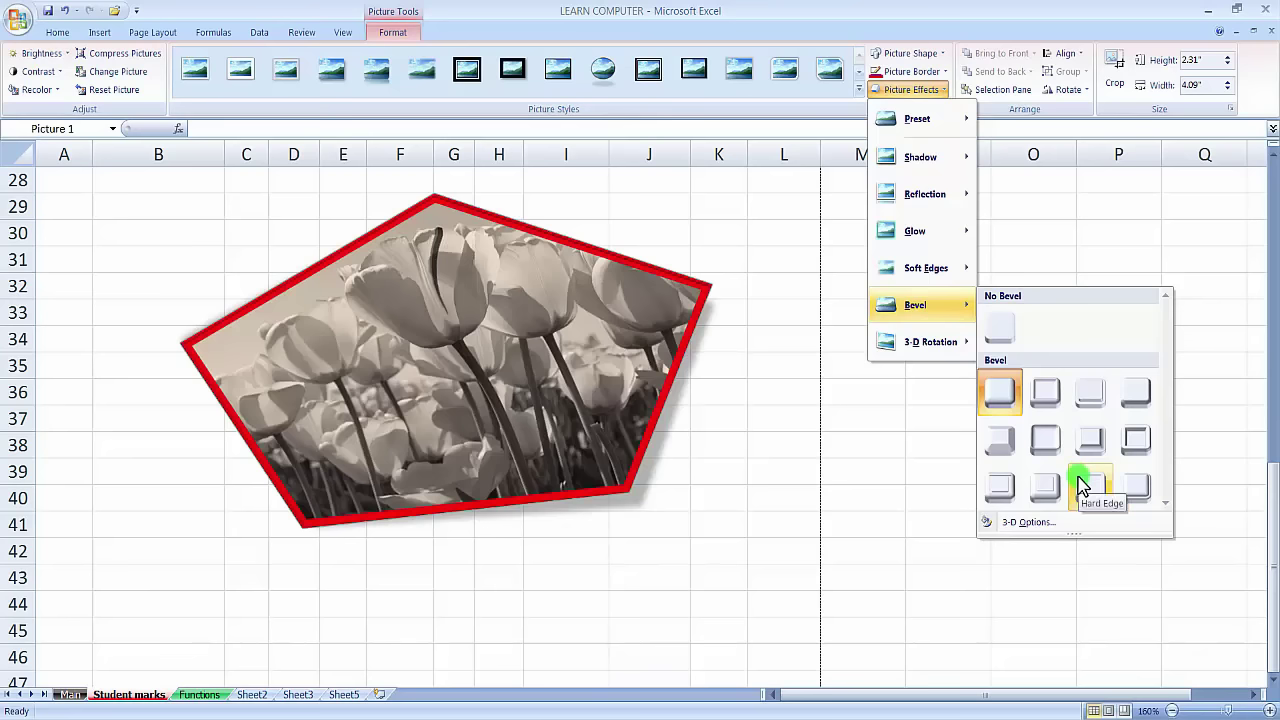
{"action": "mouse_move", "coordinate": [920, 343]}
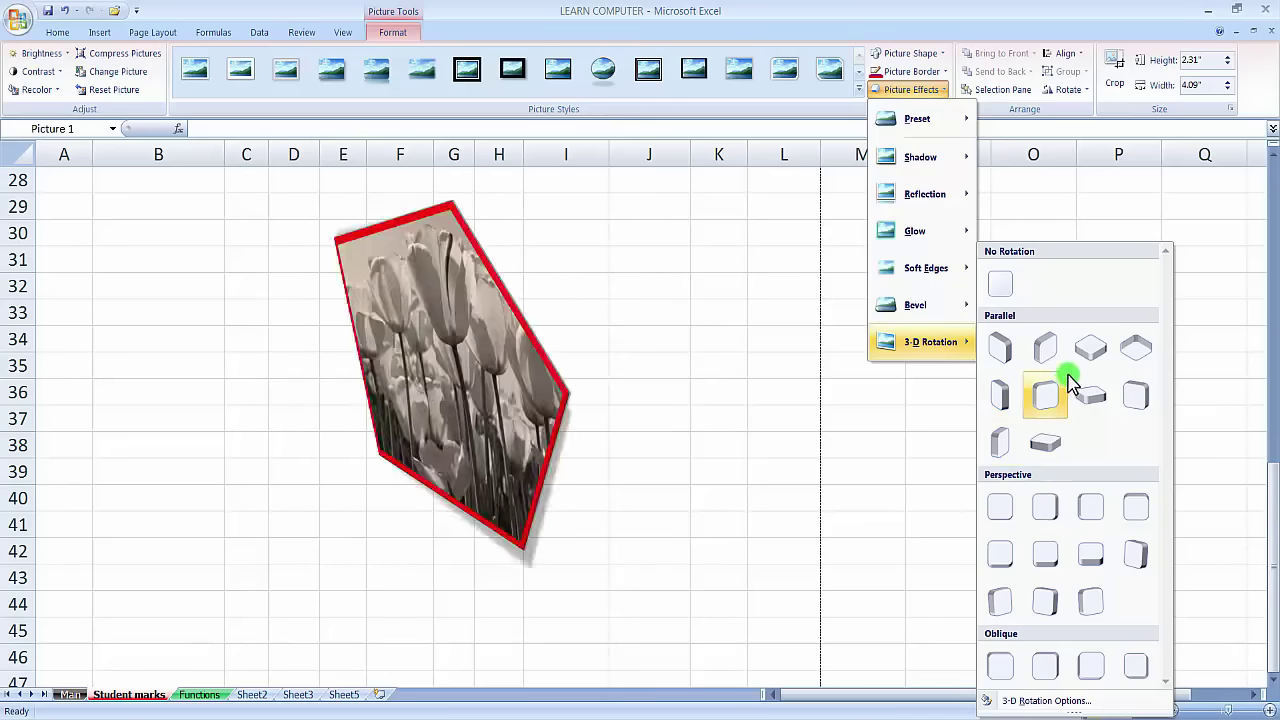
{"action": "mouse_move", "coordinate": [918, 162]}
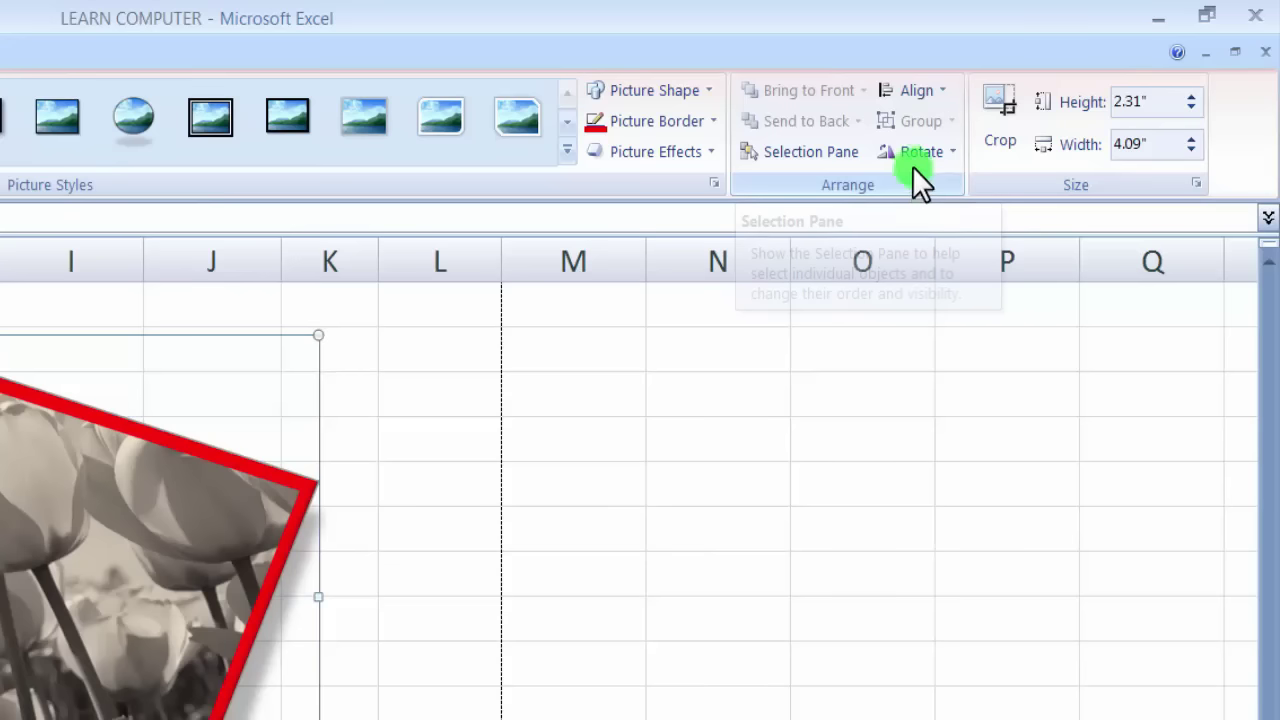
Step: Look through the Rotate and Align options, then turn on Crop for the tulip picture
{"action": "left_click", "coordinate": [938, 152]}
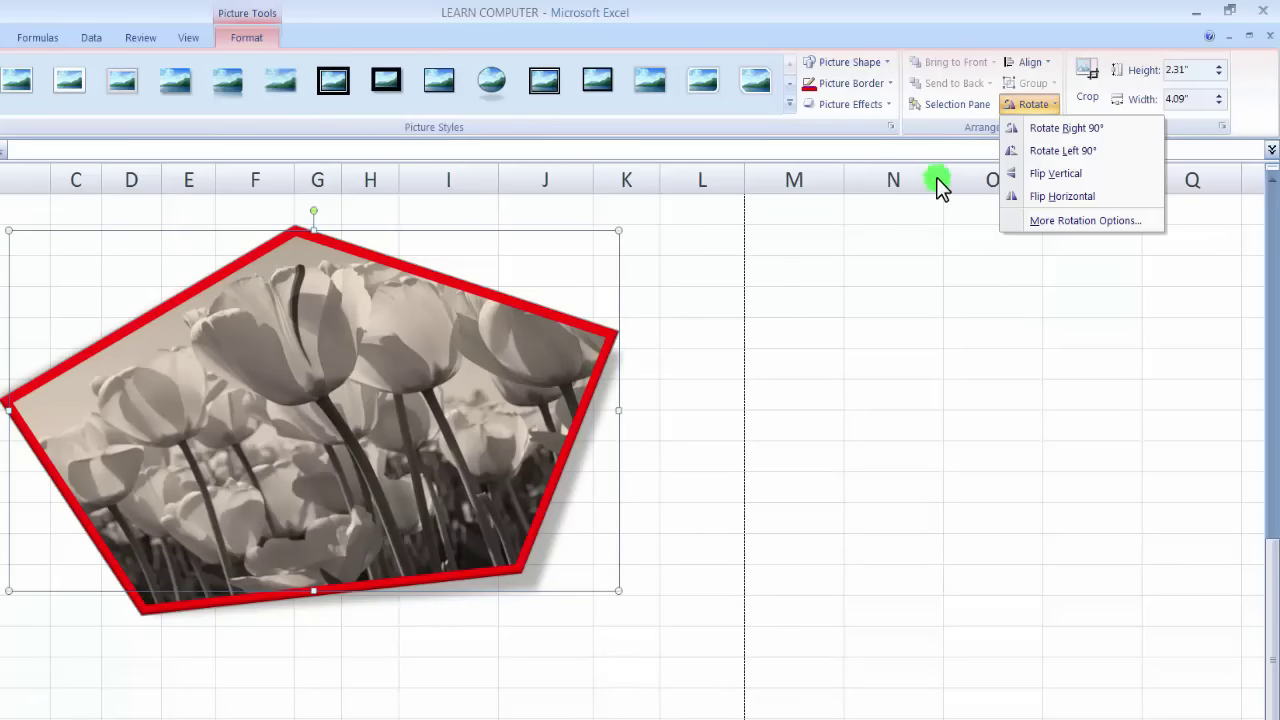
{"action": "left_click", "coordinate": [1046, 68]}
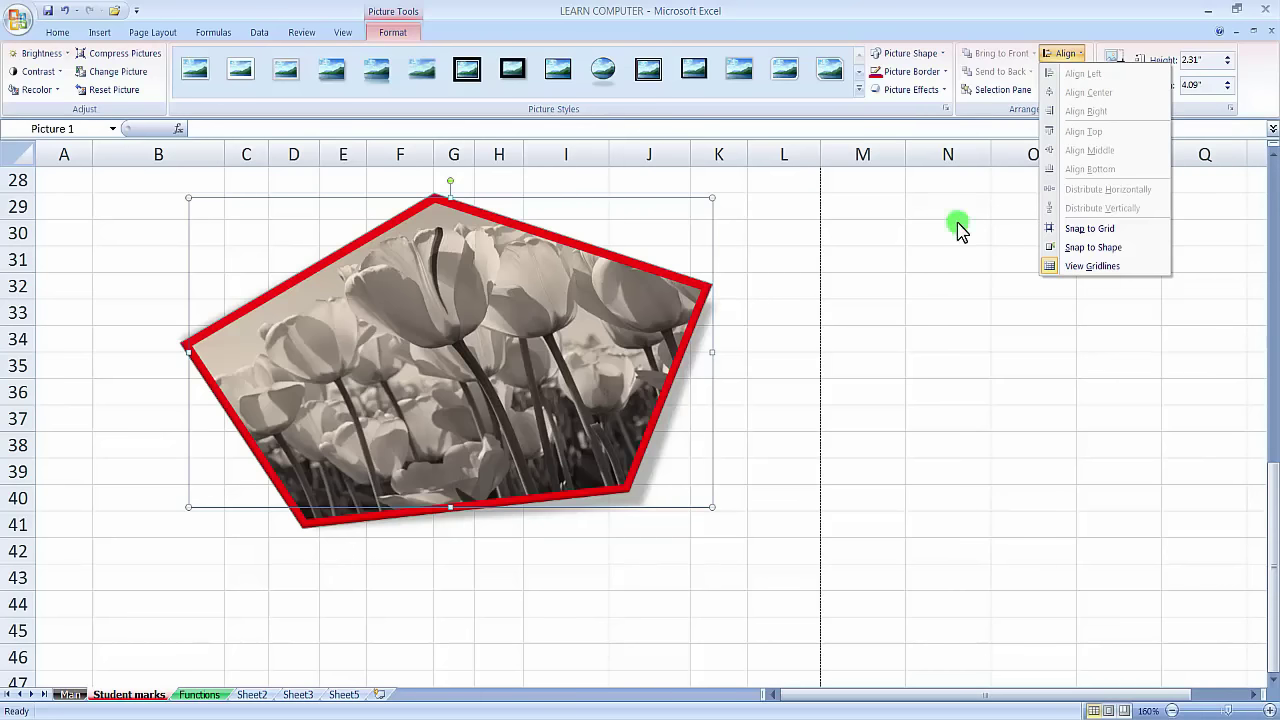
{"action": "left_click", "coordinate": [545, 322]}
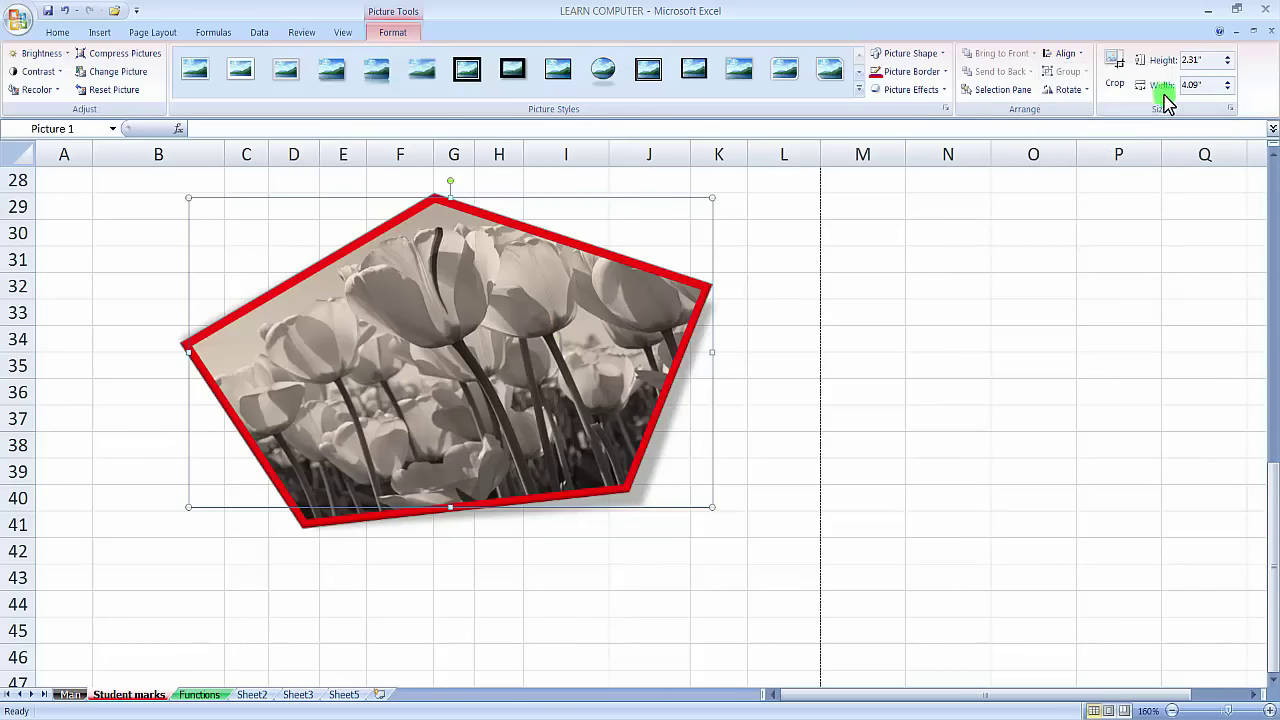
{"action": "left_click", "coordinate": [1117, 90]}
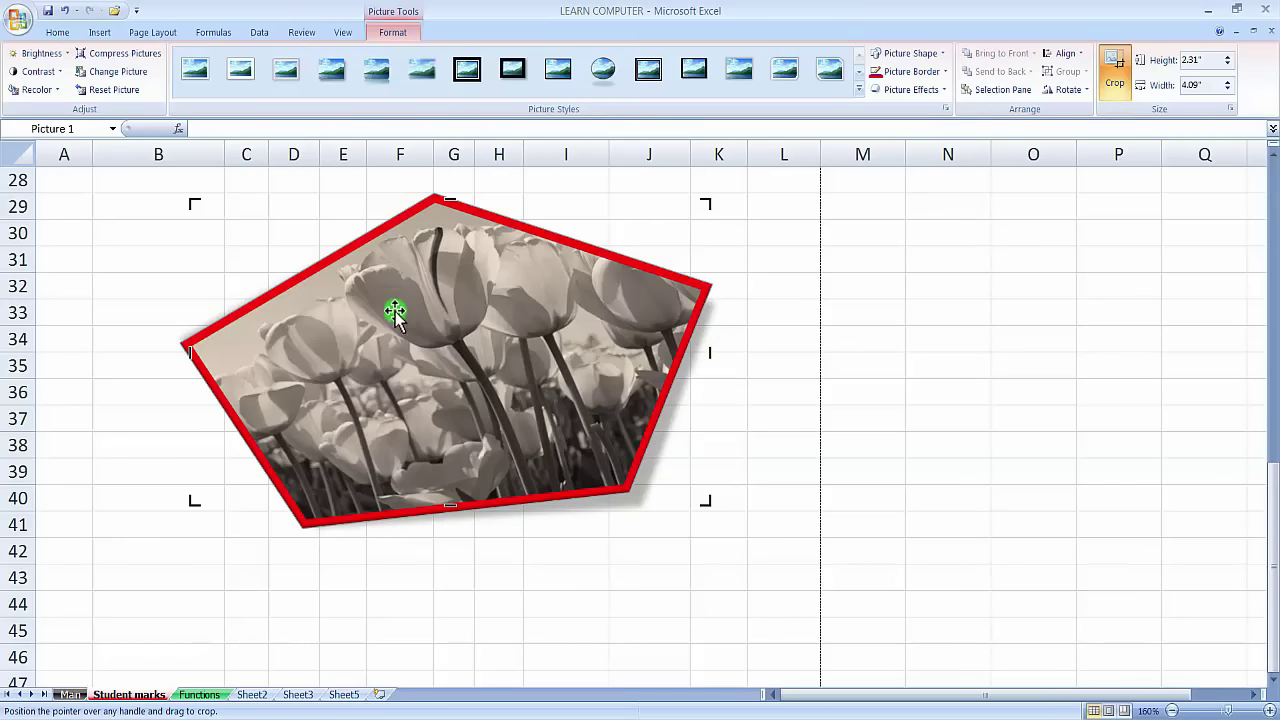
Step: Crop the pentagon picture in from its bottom-right corner and left side
{"action": "mouse_move", "coordinate": [340, 272]}
{"action": "left_mouse_down"}
{"action": "mouse_move", "coordinate": [391, 294]}
{"action": "mouse_move", "coordinate": [350, 270]}
{"action": "left_mouse_up"}
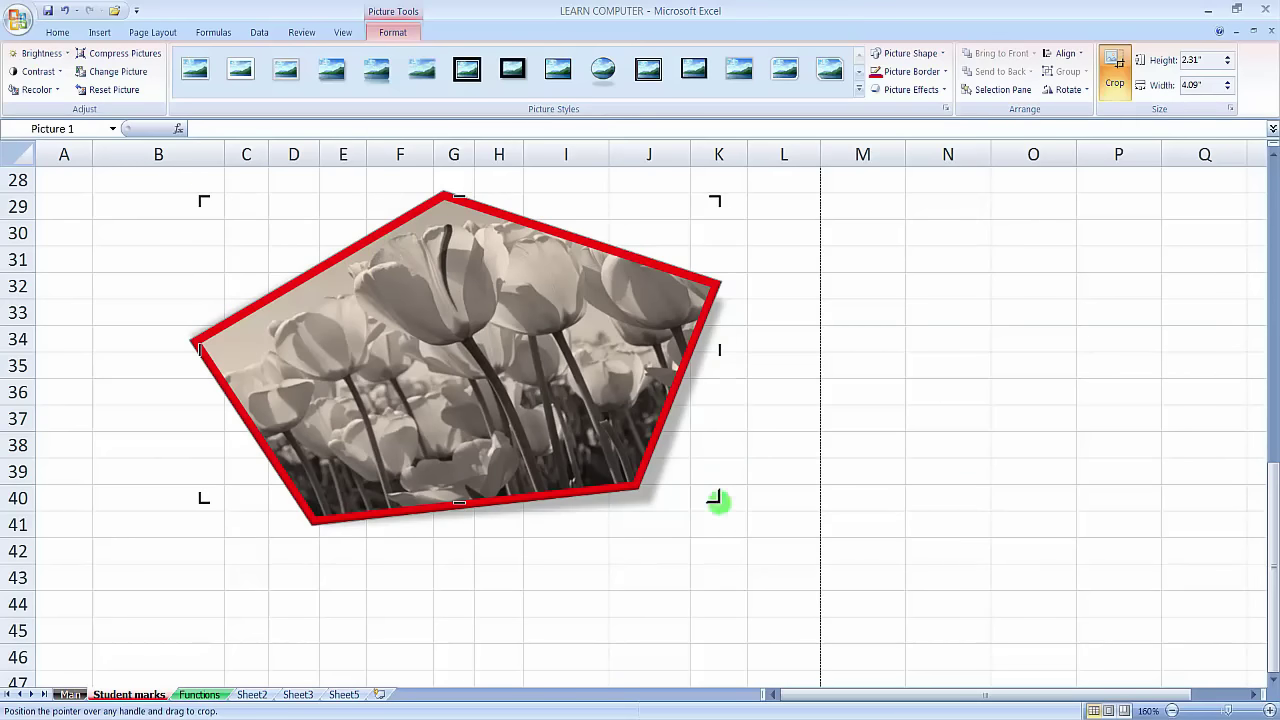
{"action": "left_click_drag", "start_coordinate": [716, 498], "coordinate": [653, 448]}
{"action": "left_click_drag", "start_coordinate": [198, 198], "coordinate": [337, 216]}
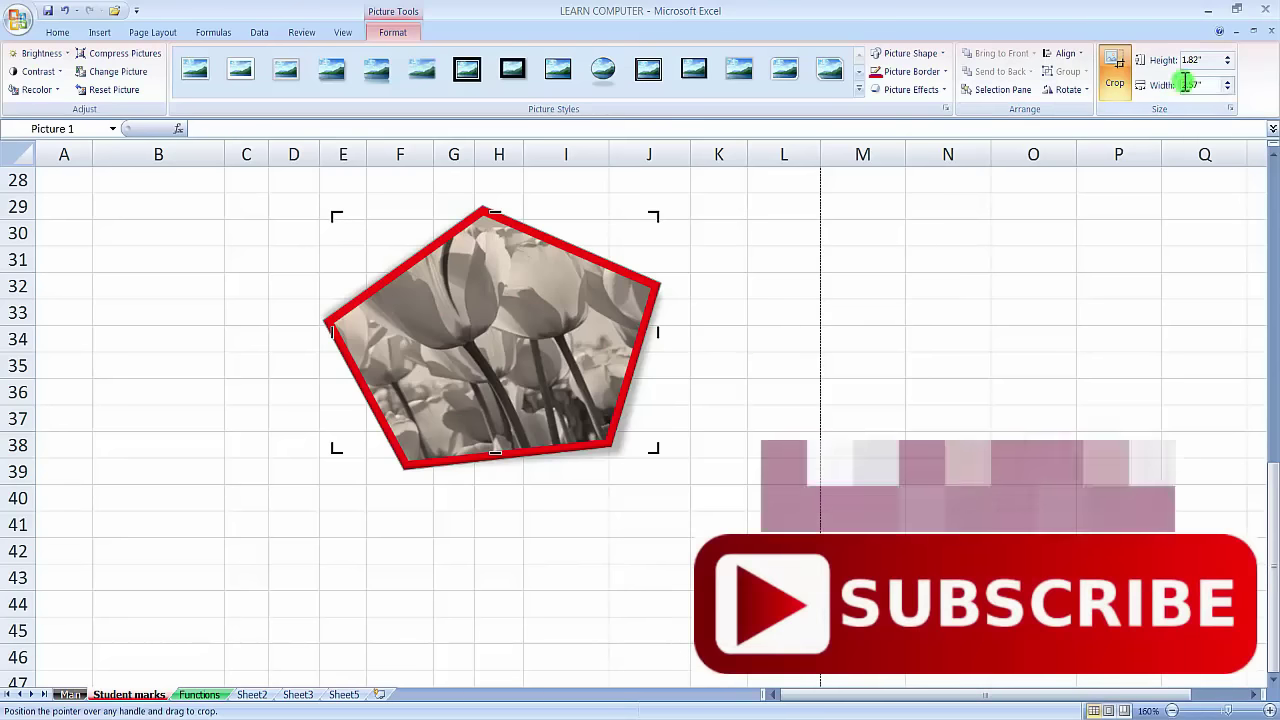
Step: Adjust the Height and Width spinners up and down, then delete the picture
{"action": "left_click", "coordinate": [1233, 60]}
{"action": "left_click", "coordinate": [1233, 60]}
{"action": "left_click", "coordinate": [1233, 60]}
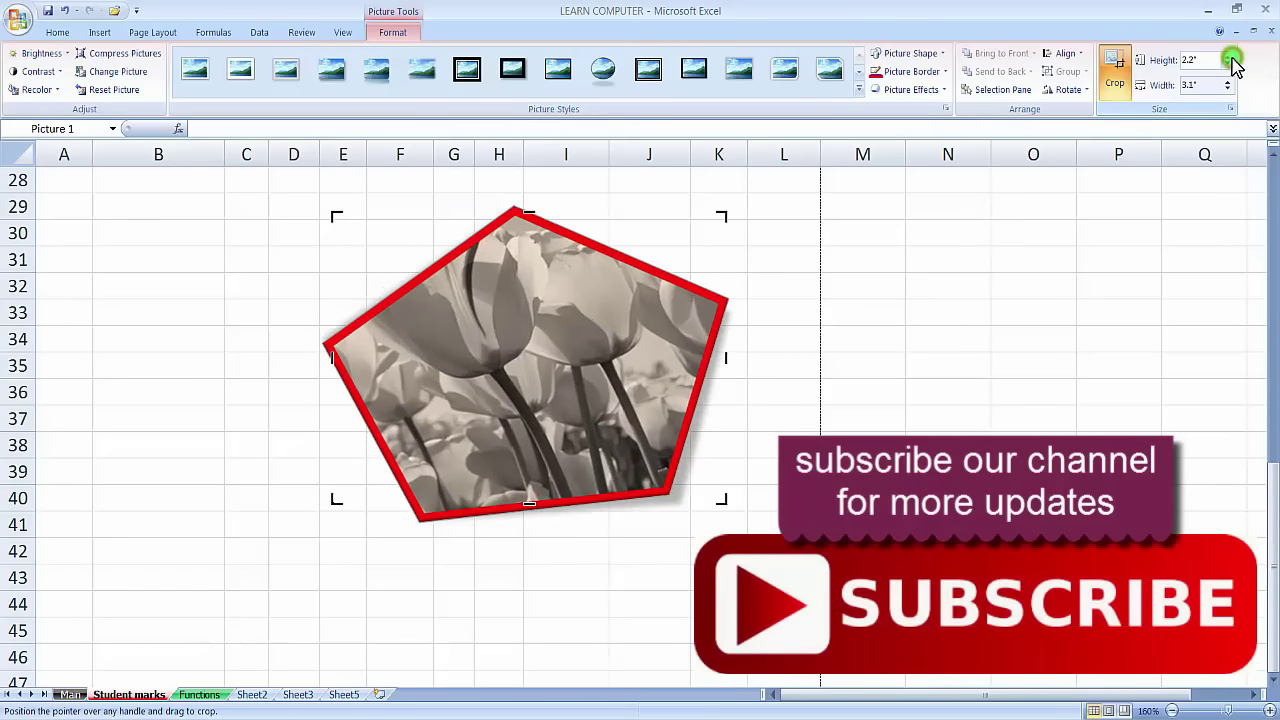
{"action": "left_click", "coordinate": [1229, 65]}
{"action": "left_click", "coordinate": [1229, 65]}
{"action": "left_click", "coordinate": [1229, 65]}
{"action": "left_click", "coordinate": [1229, 65]}
{"action": "left_click", "coordinate": [1229, 65]}
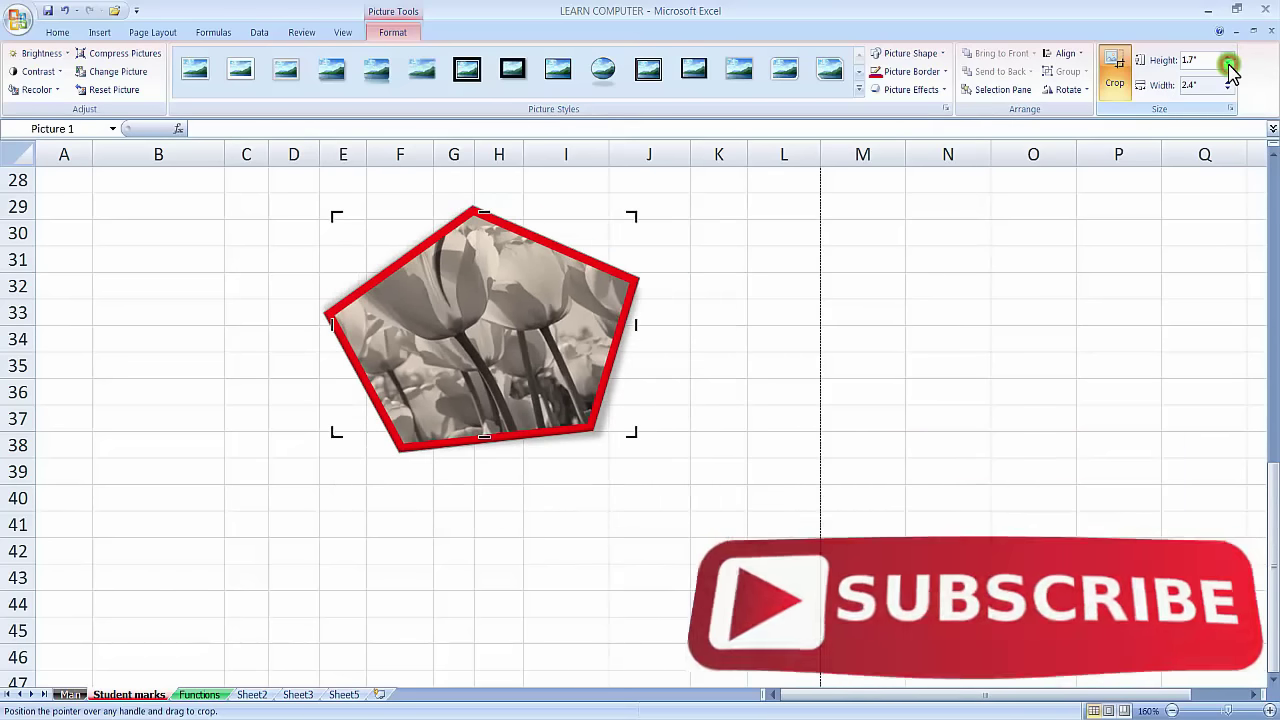
{"action": "left_click", "coordinate": [1230, 82]}
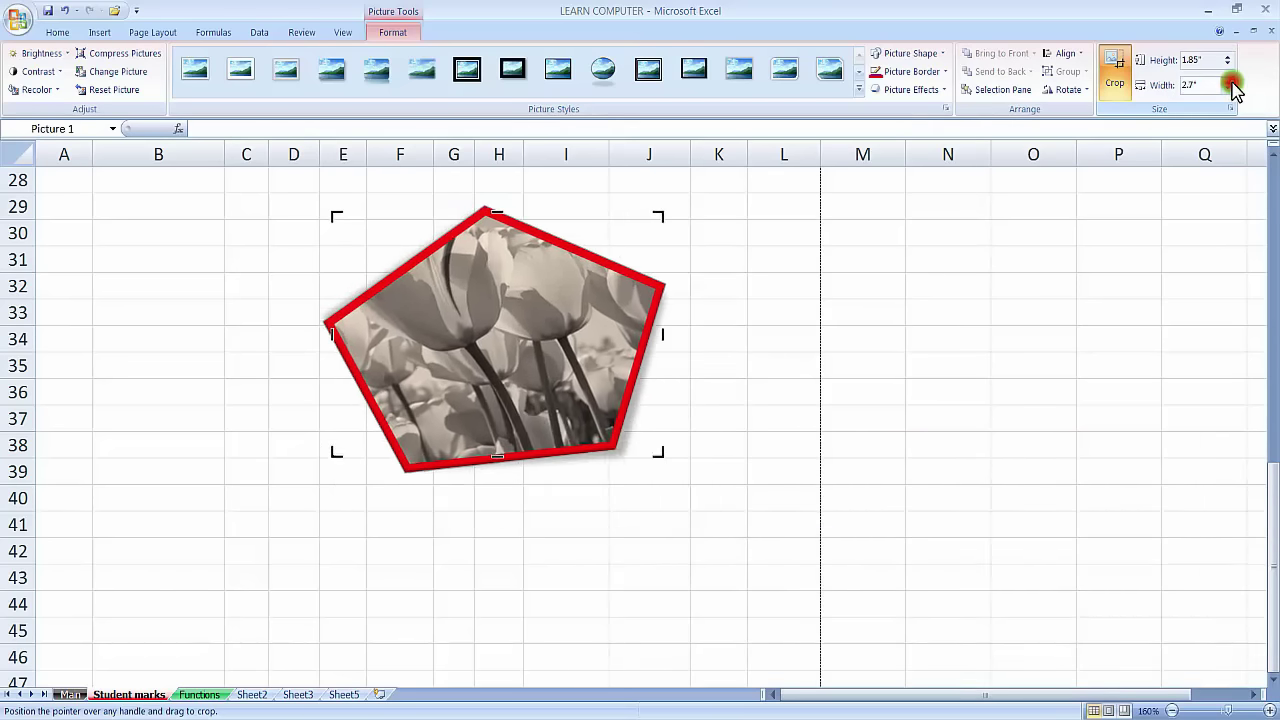
{"action": "left_click", "coordinate": [1230, 82]}
{"action": "left_click", "coordinate": [1230, 82]}
{"action": "left_click", "coordinate": [1228, 90]}
{"action": "left_click", "coordinate": [1228, 90]}
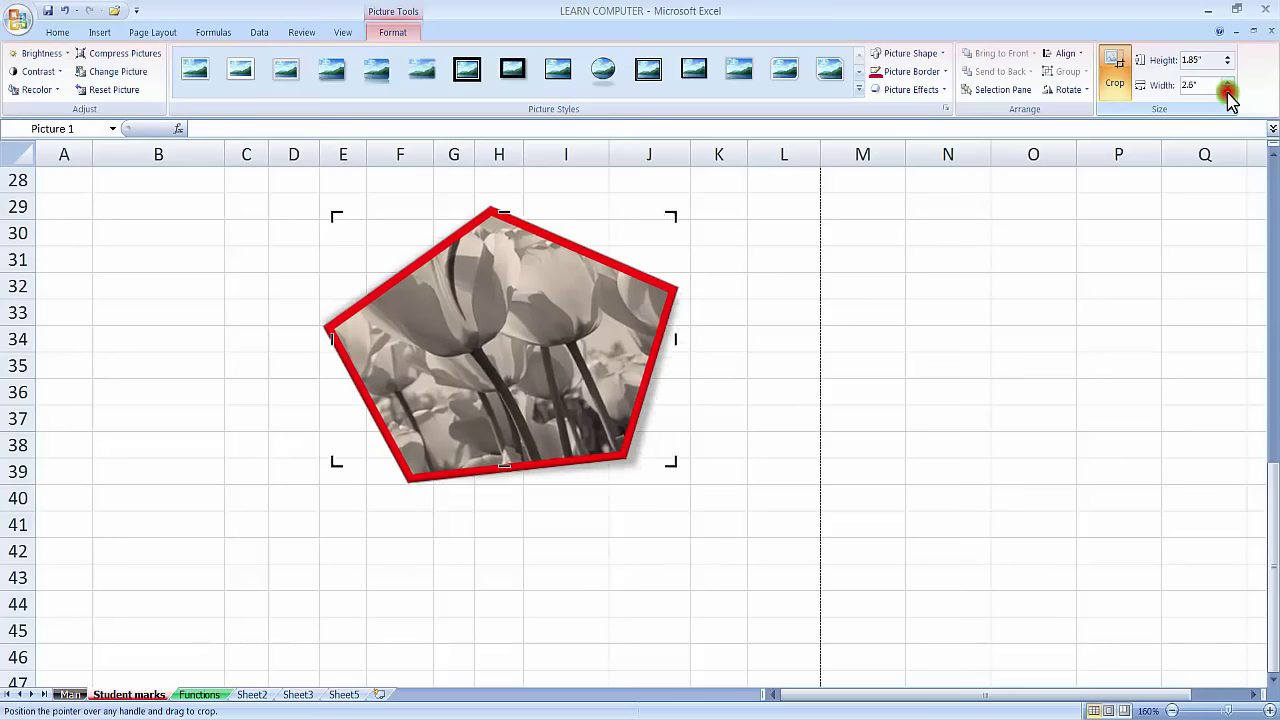
{"action": "left_click", "coordinate": [1228, 90]}
{"action": "left_click", "coordinate": [1228, 90]}
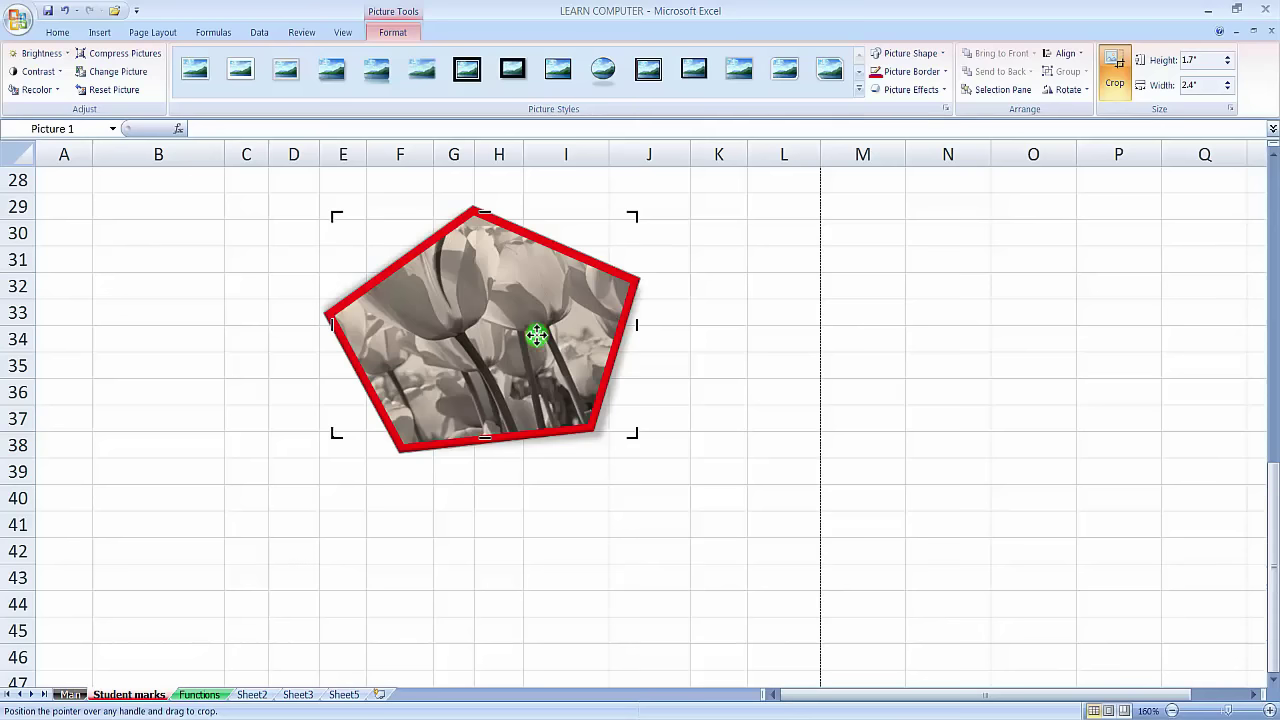
{"action": "key", "text": "Delete"}
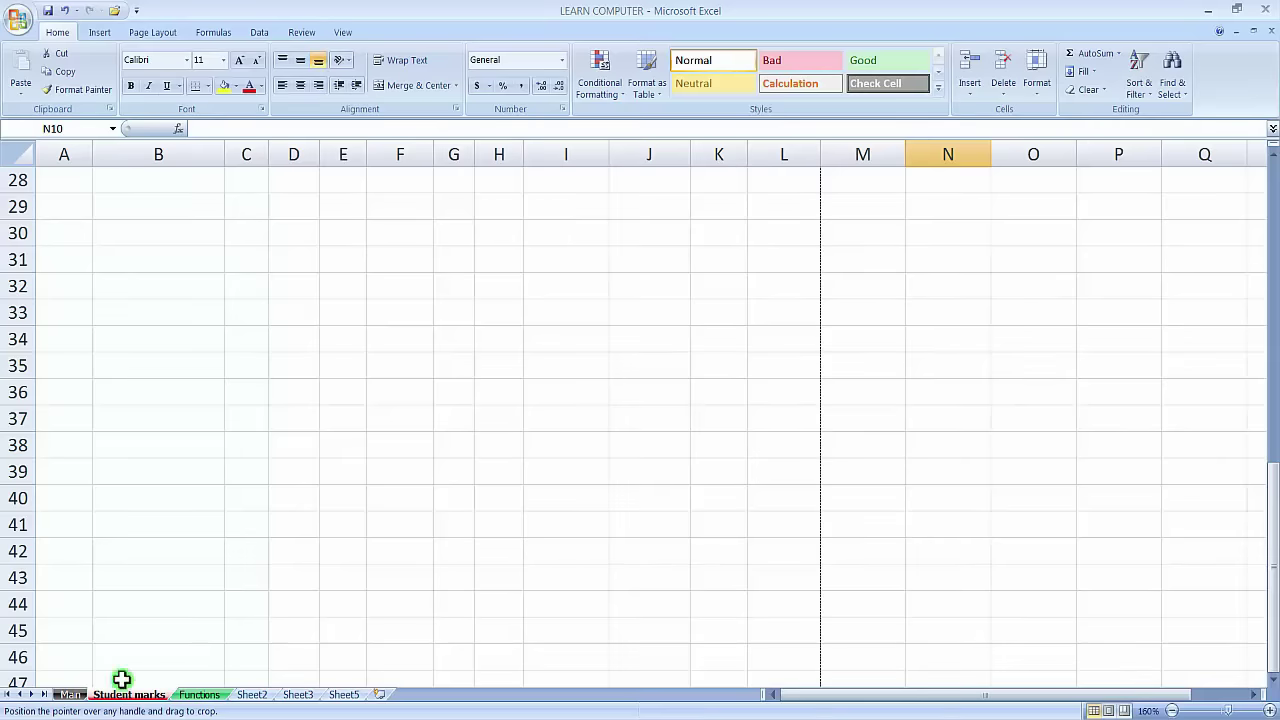
Step: Search Clip Art for 'computer' in place of the old term 'flower'
{"action": "left_click", "coordinate": [84, 698]}
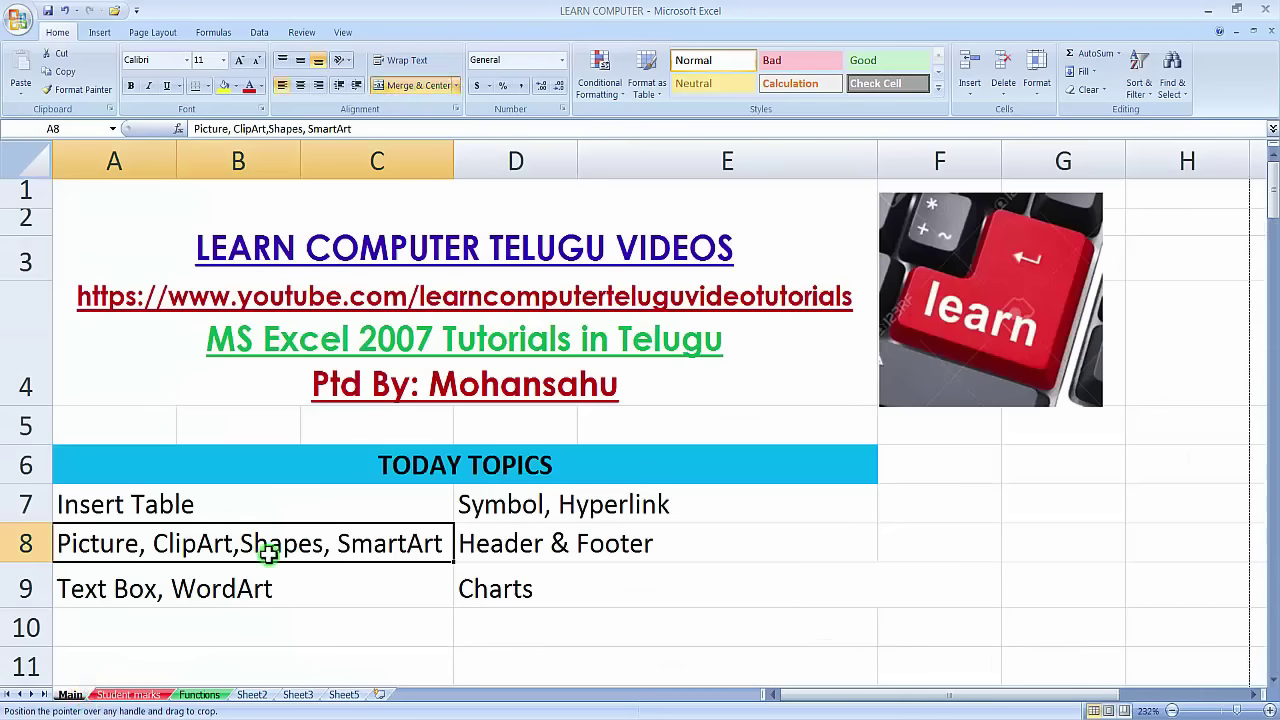
{"action": "left_click", "coordinate": [128, 695]}
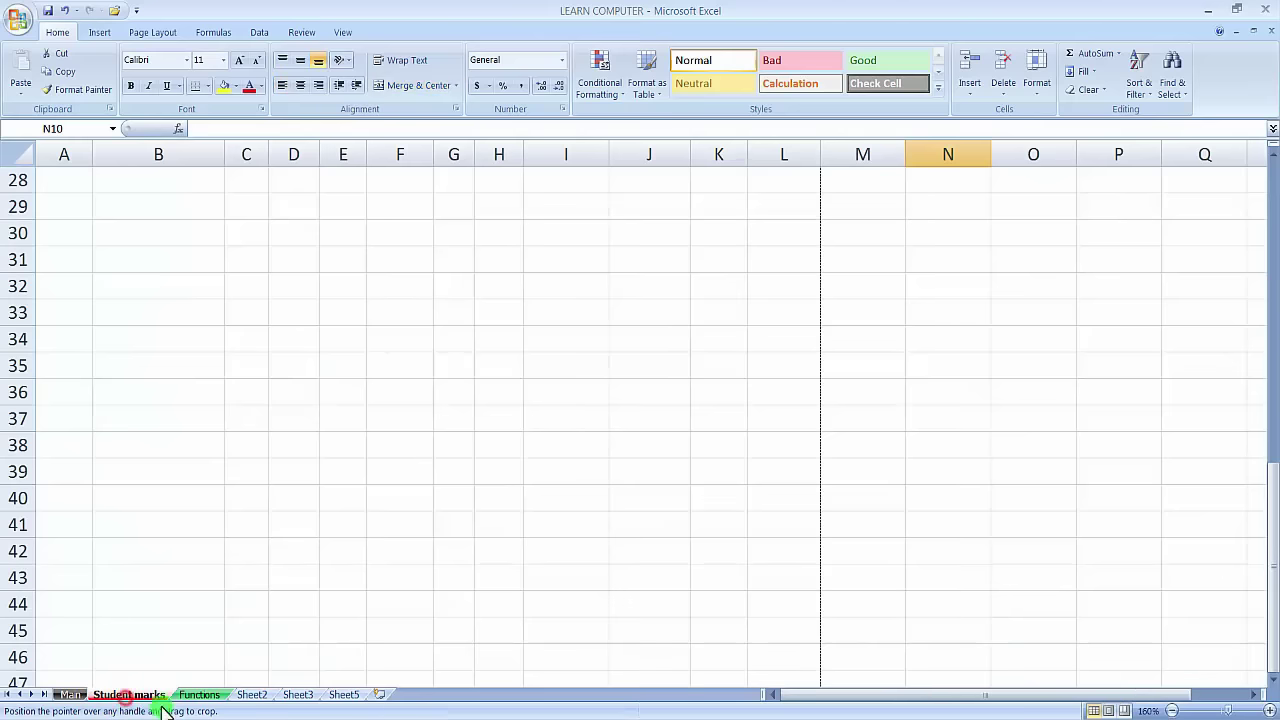
{"action": "left_click", "coordinate": [103, 38]}
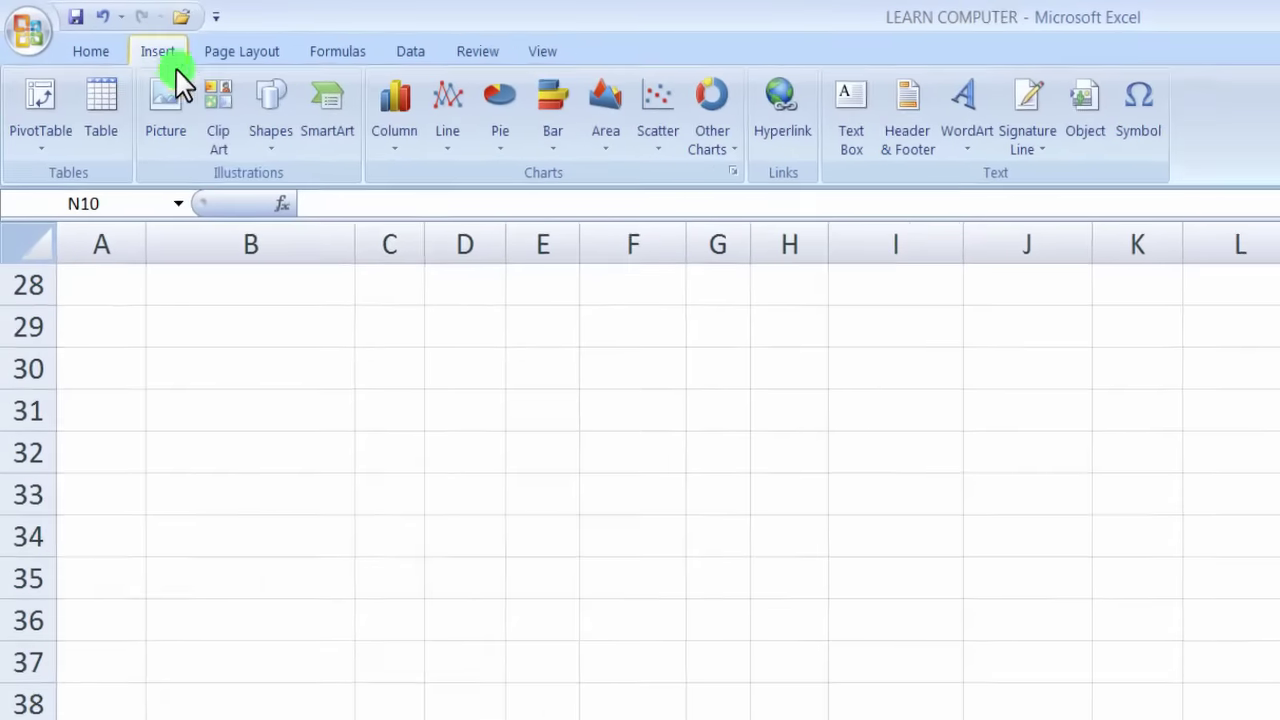
{"action": "left_click", "coordinate": [138, 85]}
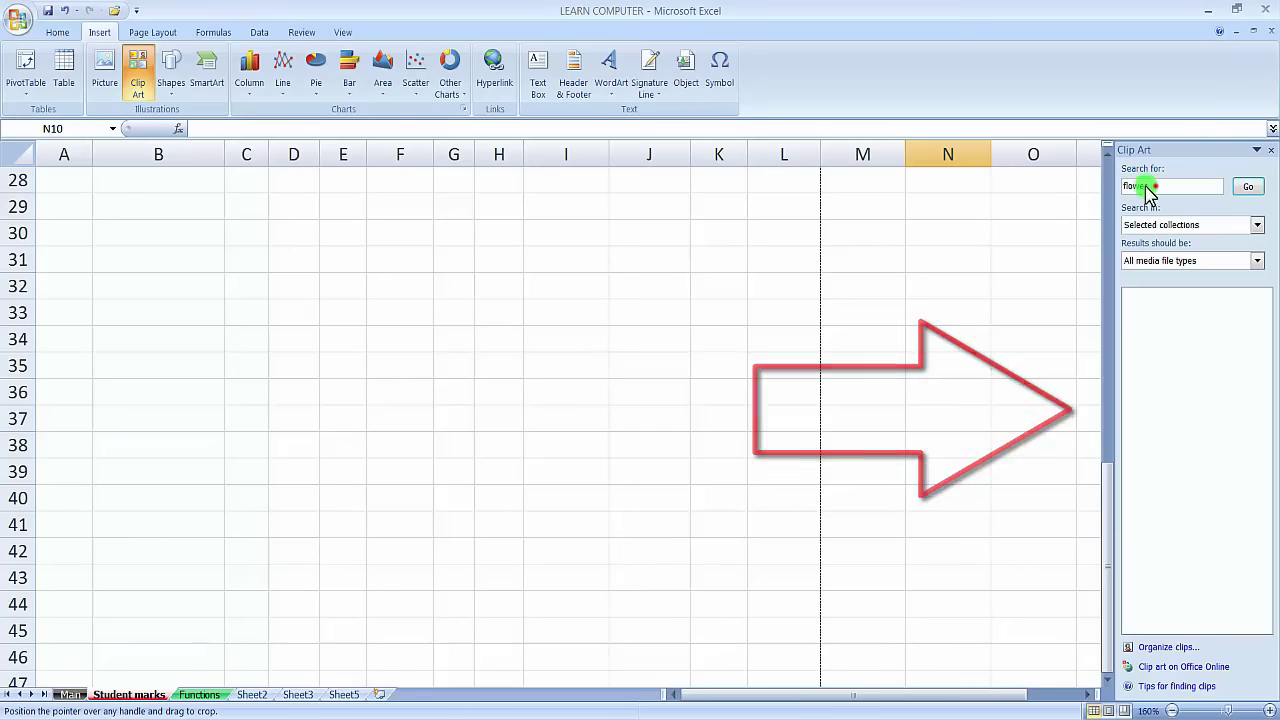
{"action": "double_click", "coordinate": [1140, 186]}
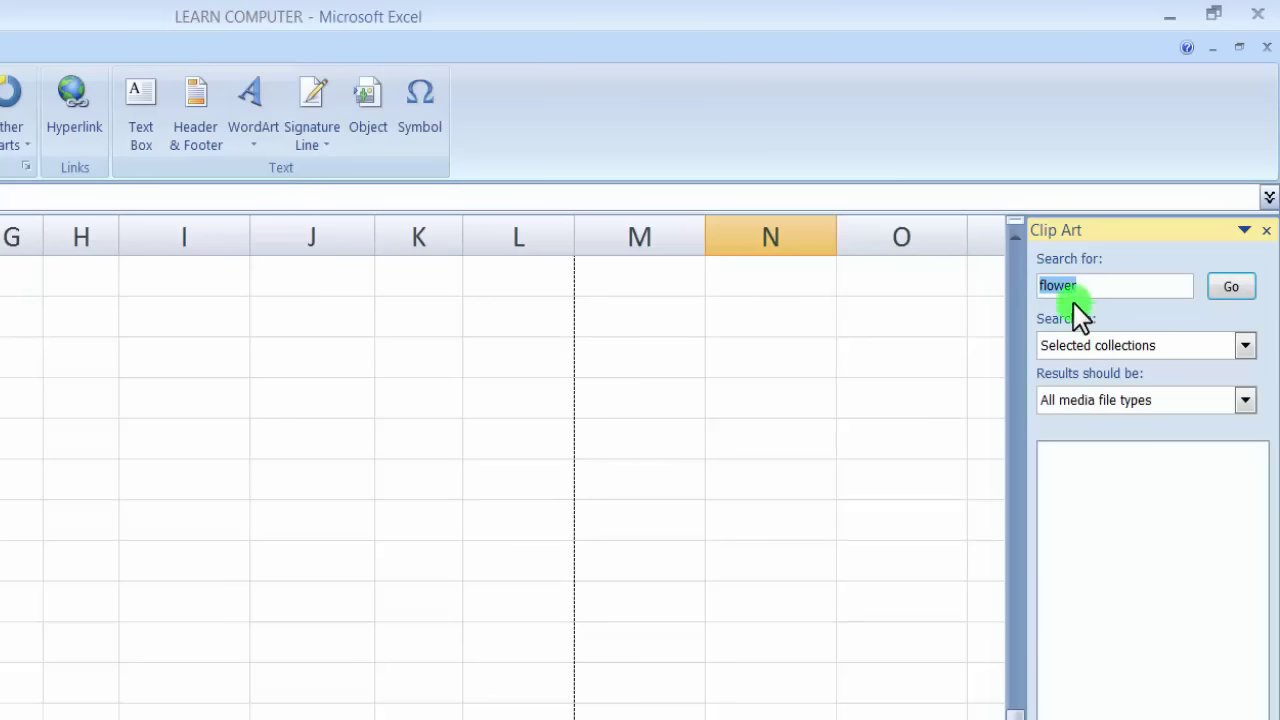
{"action": "left_click_drag", "start_coordinate": [1072, 285], "coordinate": [1100, 290]}
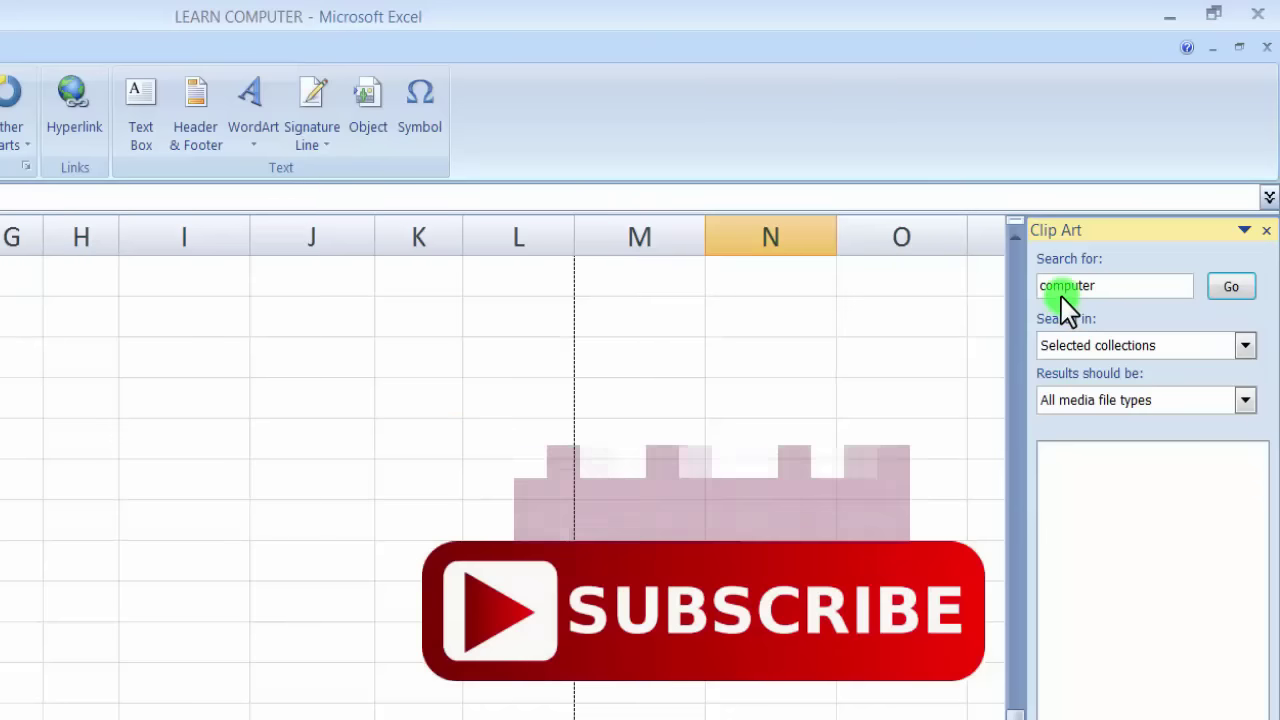
{"action": "left_click", "coordinate": [1118, 290]}
{"action": "left_click", "coordinate": [1220, 289]}
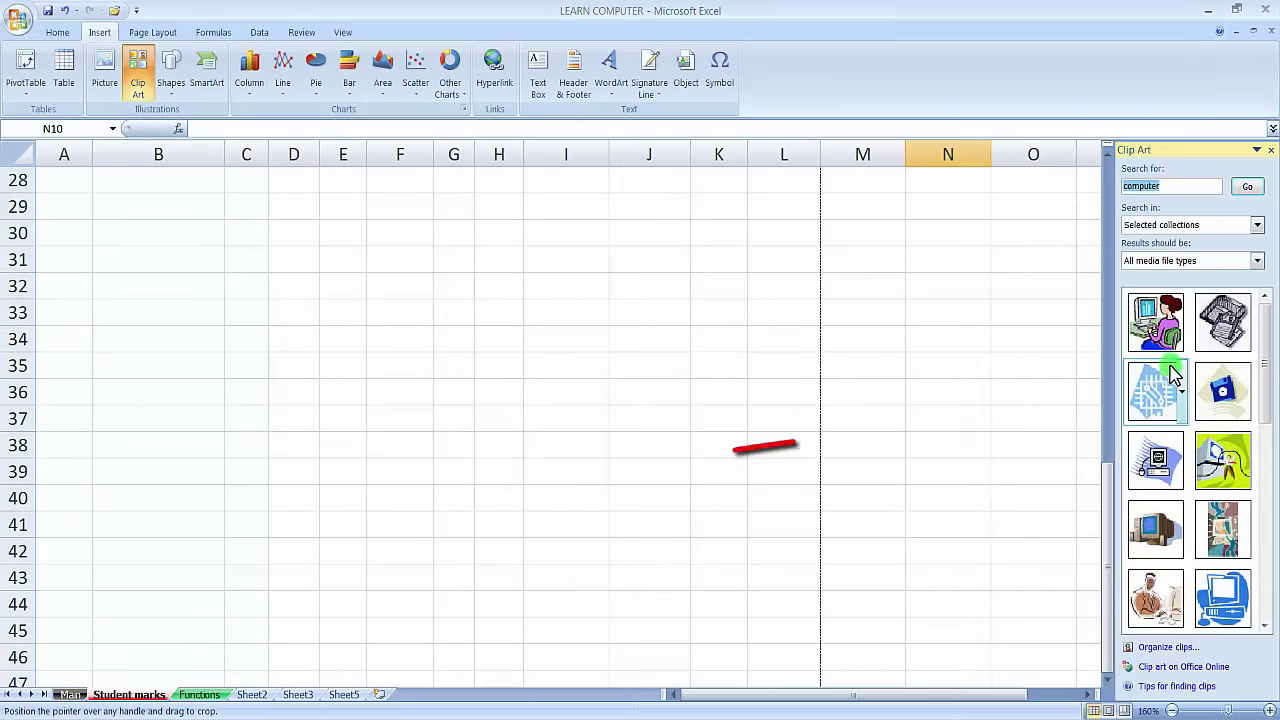
Step: Insert the woman-at-computer clip art and move it beside the marks table
{"action": "mouse_move", "coordinate": [1266, 371]}
{"action": "left_mouse_down"}
{"action": "mouse_move", "coordinate": [1266, 429]}
{"action": "mouse_move", "coordinate": [1267, 385]}
{"action": "left_mouse_up"}
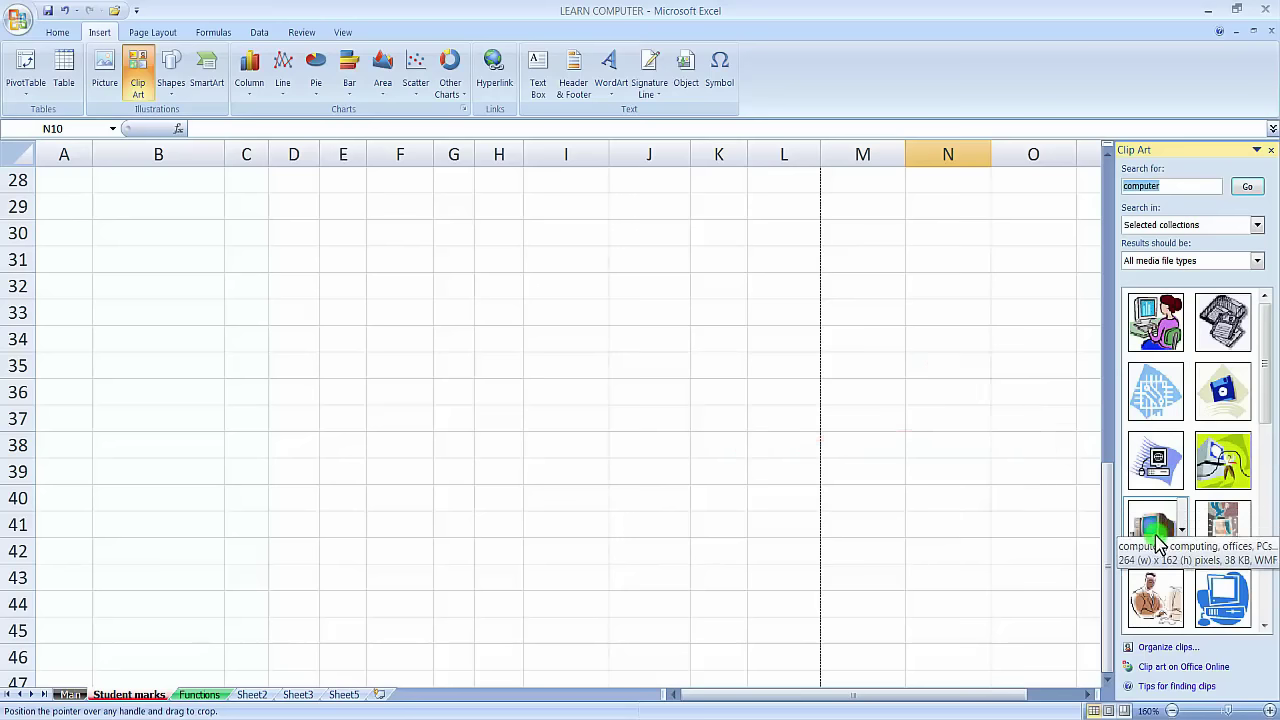
{"action": "left_click", "coordinate": [1156, 325]}
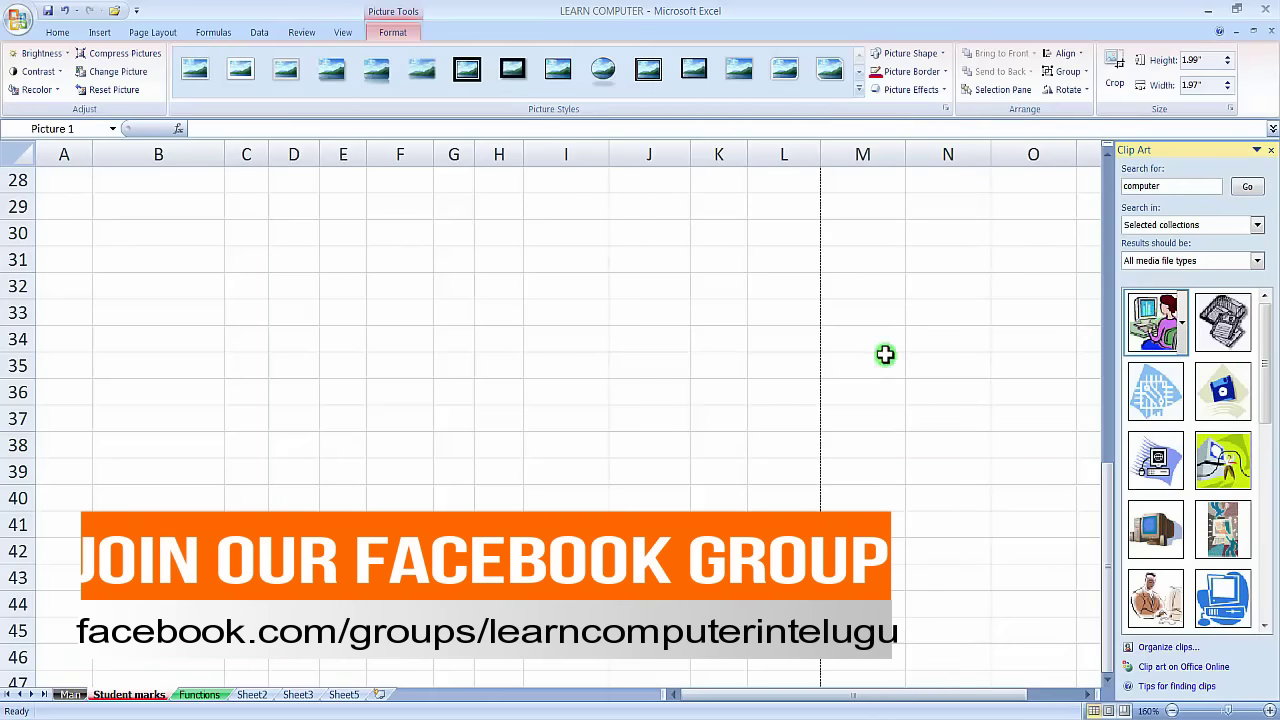
{"action": "left_click", "coordinate": [565, 364]}
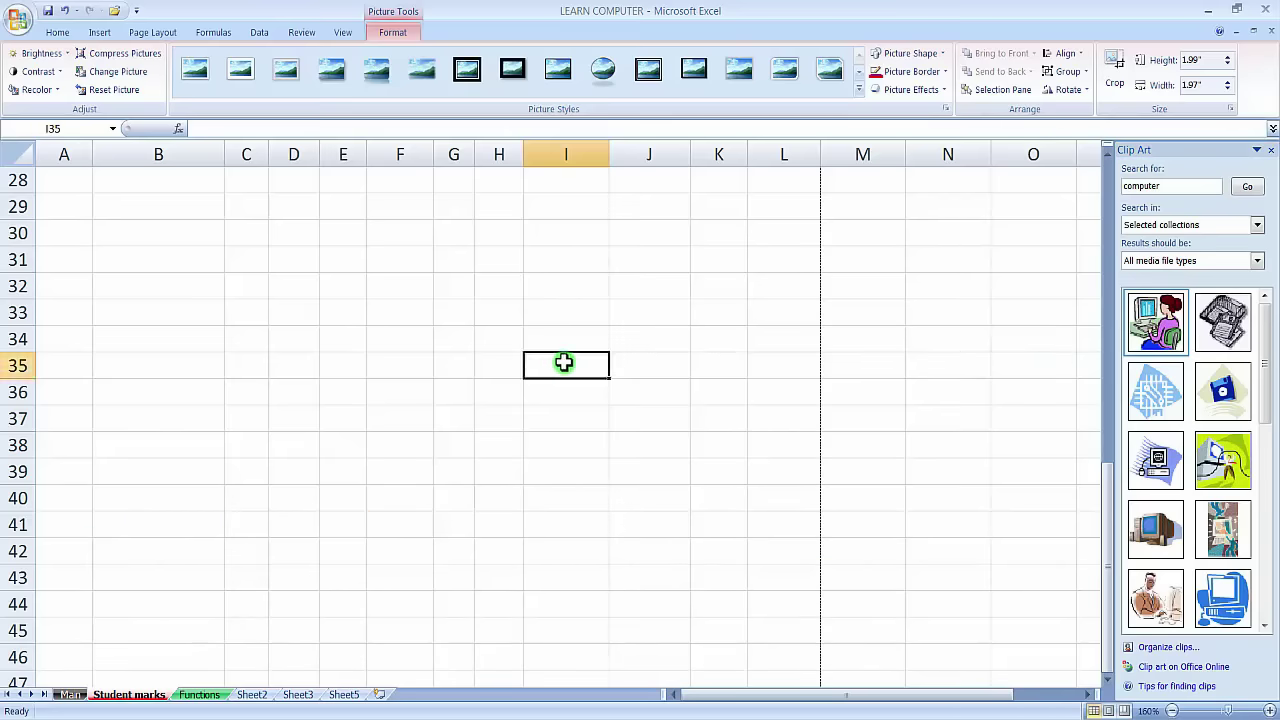
{"action": "scroll", "coordinate": [568, 363], "scroll_direction": "up", "scroll_amount": 7}
{"action": "scroll", "coordinate": [646, 364], "scroll_direction": "down", "scroll_amount": 1}
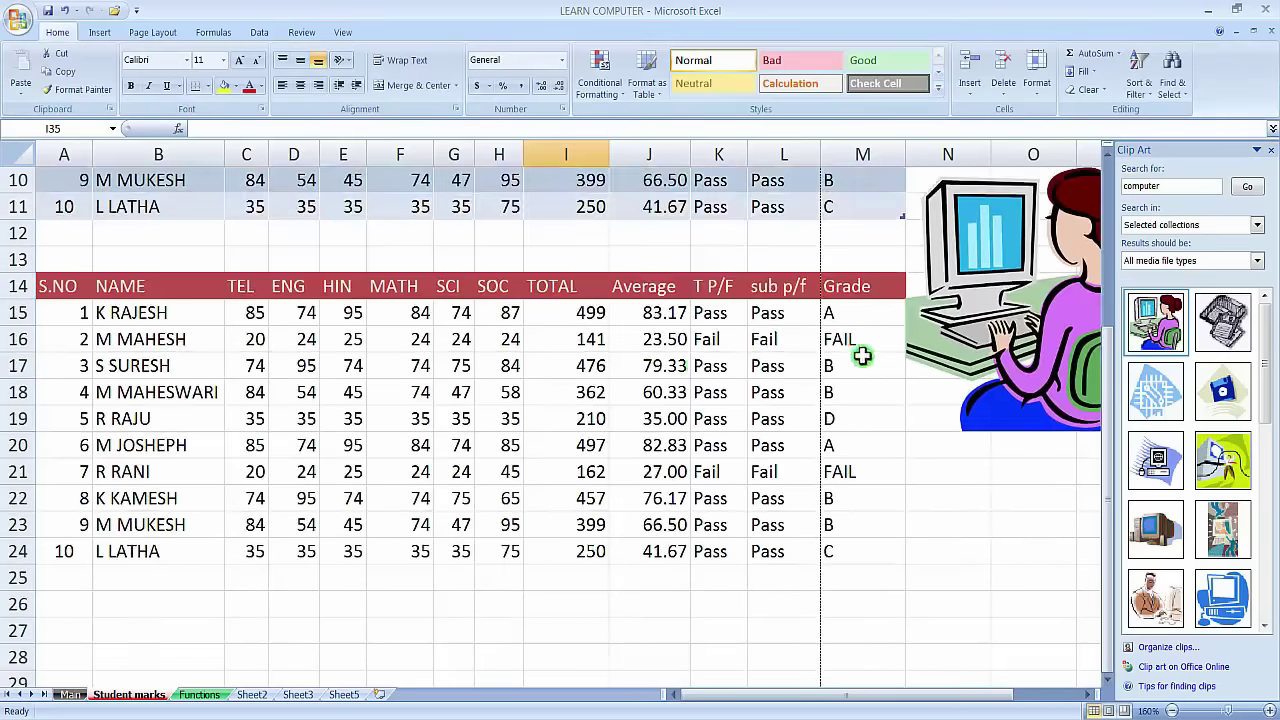
{"action": "left_click", "coordinate": [970, 314]}
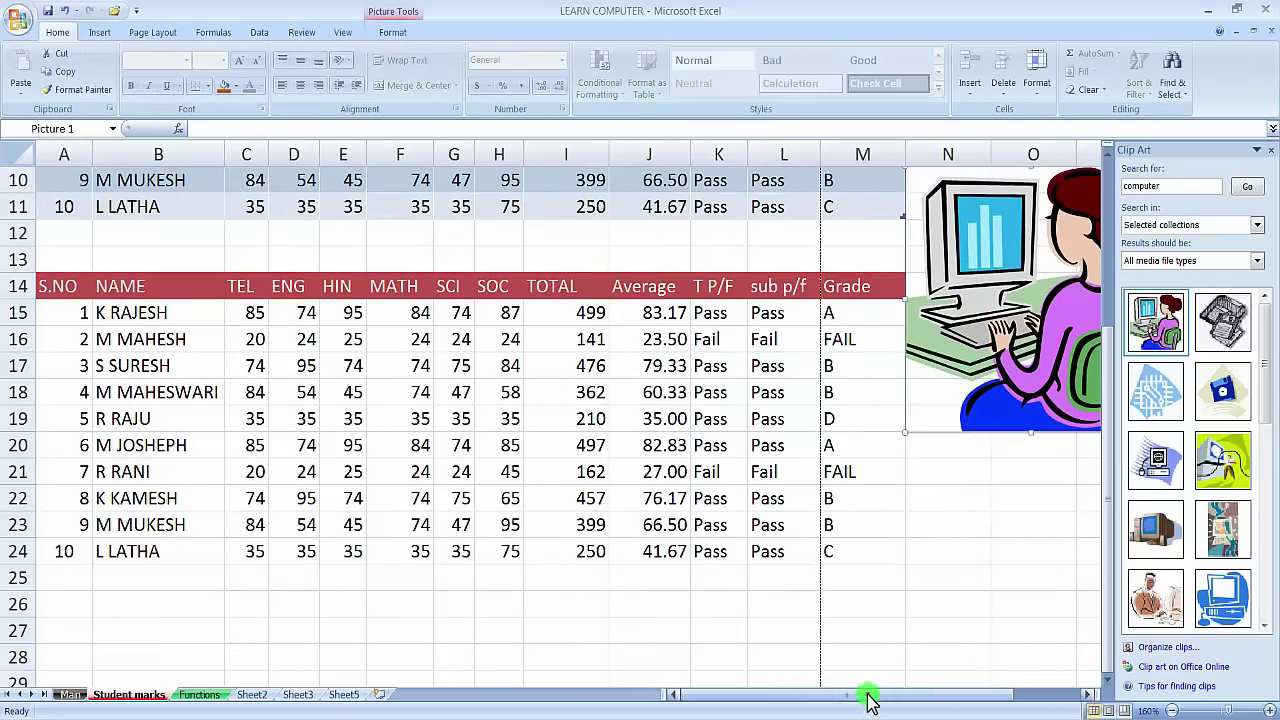
{"action": "left_click_drag", "start_coordinate": [866, 694], "coordinate": [980, 695]}
{"action": "left_click_drag", "start_coordinate": [810, 360], "coordinate": [836, 445]}
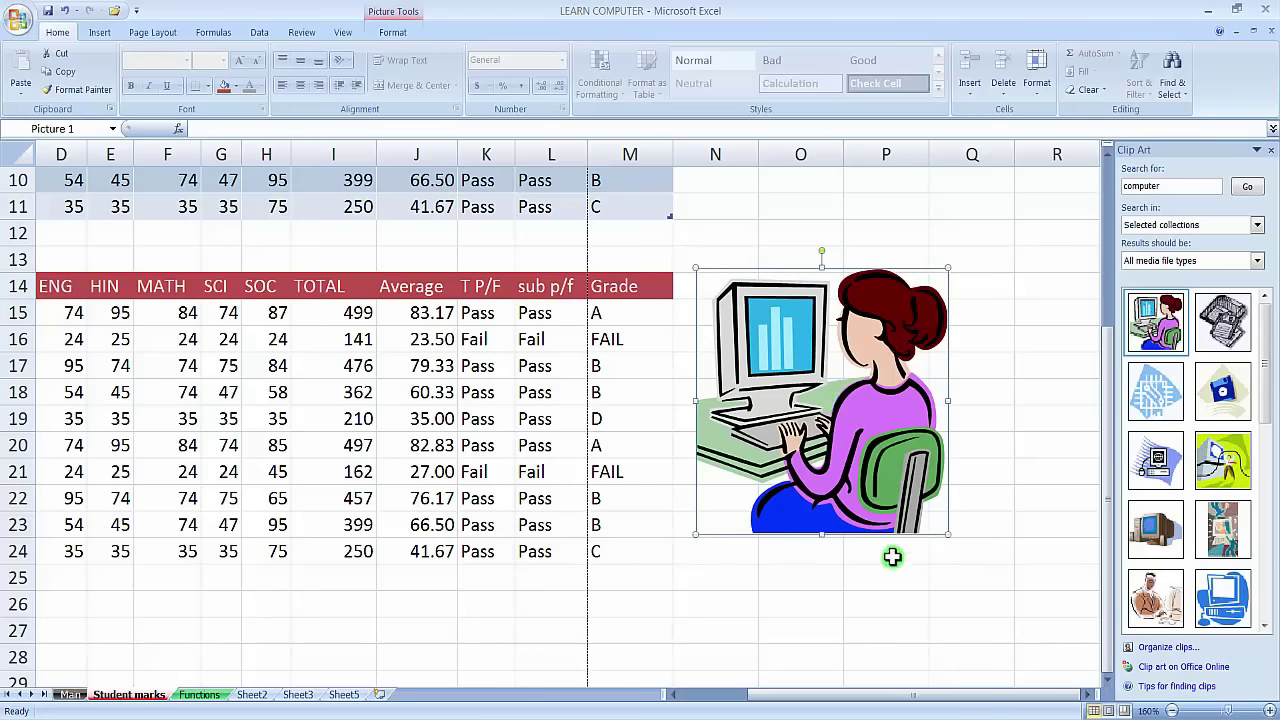
{"action": "left_click", "coordinate": [706, 588]}
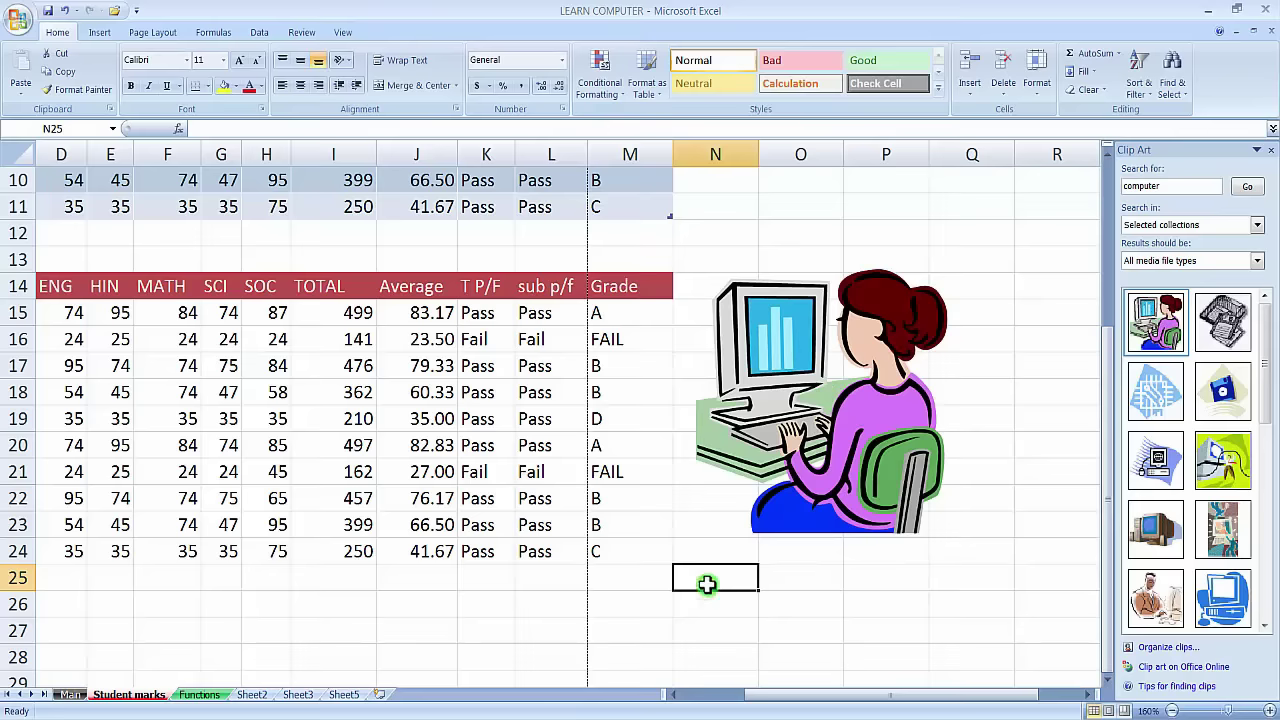
Step: Insert the man-at-computer clip art at cell N25 and close the Clip Art pane
{"action": "left_click", "coordinate": [1165, 590]}
{"action": "scroll", "coordinate": [905, 610], "scroll_direction": "down", "scroll_amount": 2}
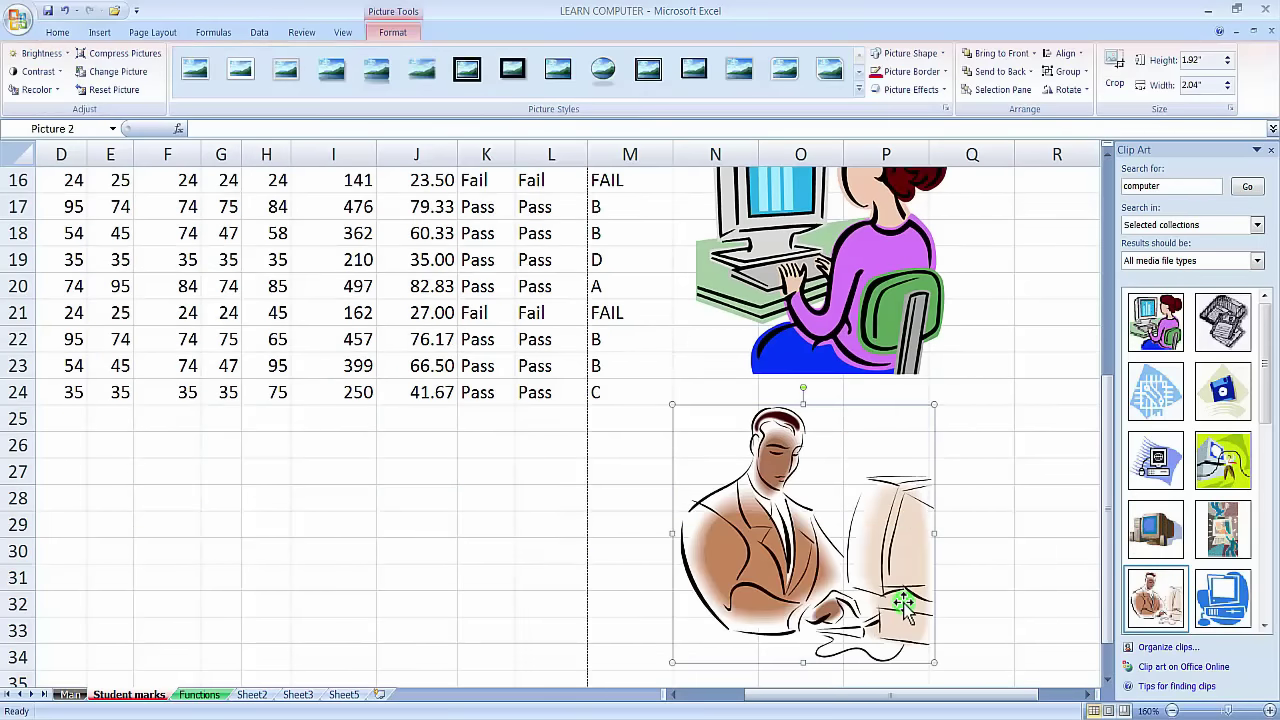
{"action": "scroll", "coordinate": [905, 610], "scroll_direction": "up", "scroll_amount": 2}
{"action": "scroll", "coordinate": [903, 605], "scroll_direction": "up", "scroll_amount": 2}
{"action": "scroll", "coordinate": [912, 585], "scroll_direction": "down", "scroll_amount": 4}
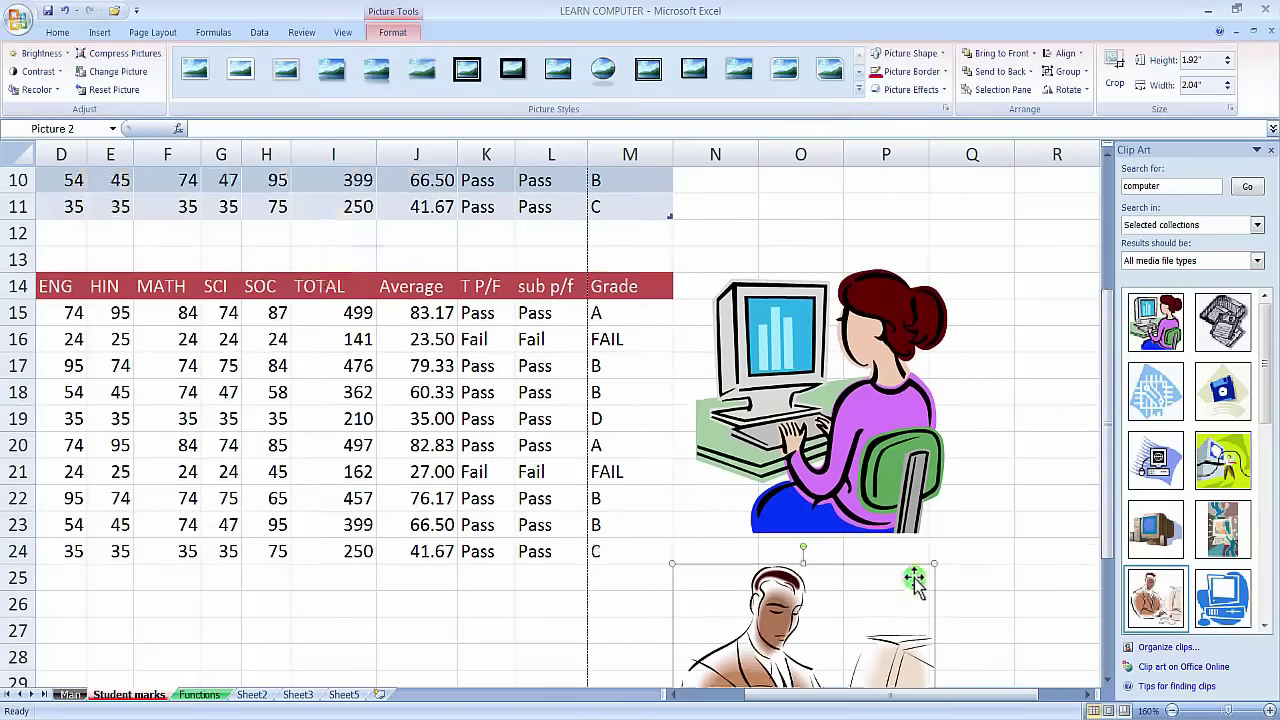
{"action": "scroll", "coordinate": [940, 590], "scroll_direction": "up", "scroll_amount": 1}
{"action": "left_click", "coordinate": [858, 450]}
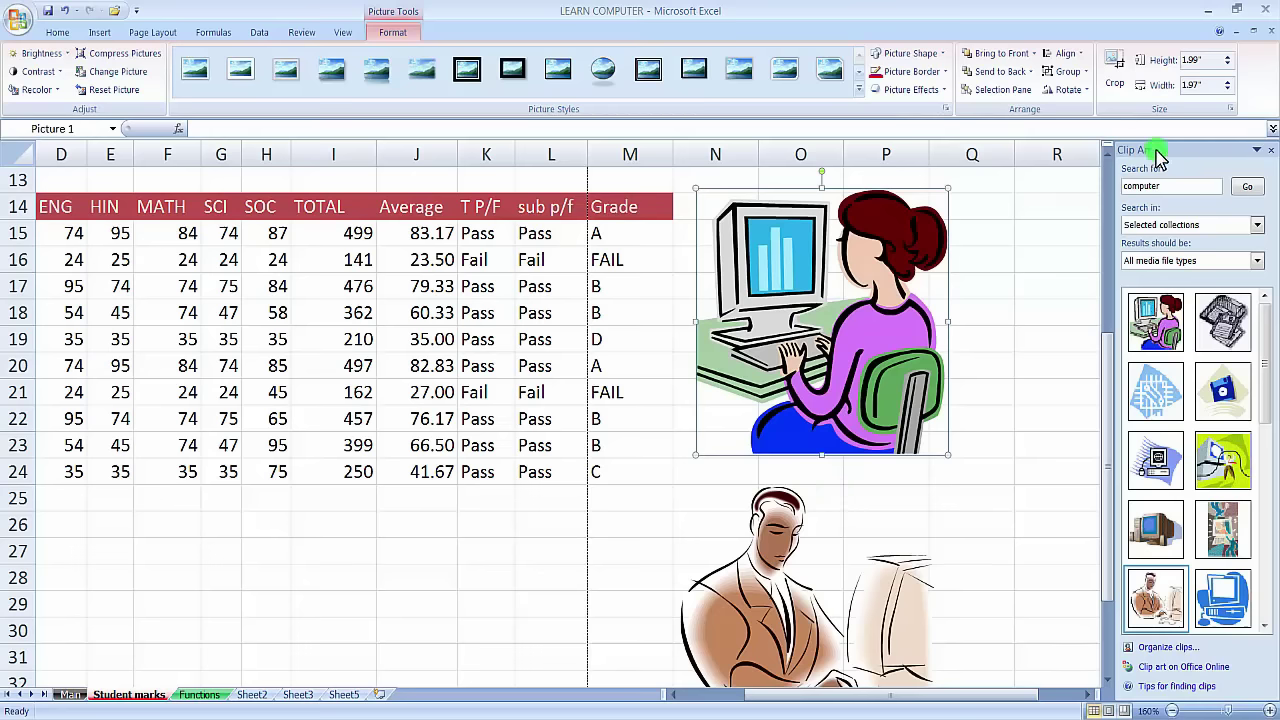
{"action": "left_click", "coordinate": [1272, 150]}
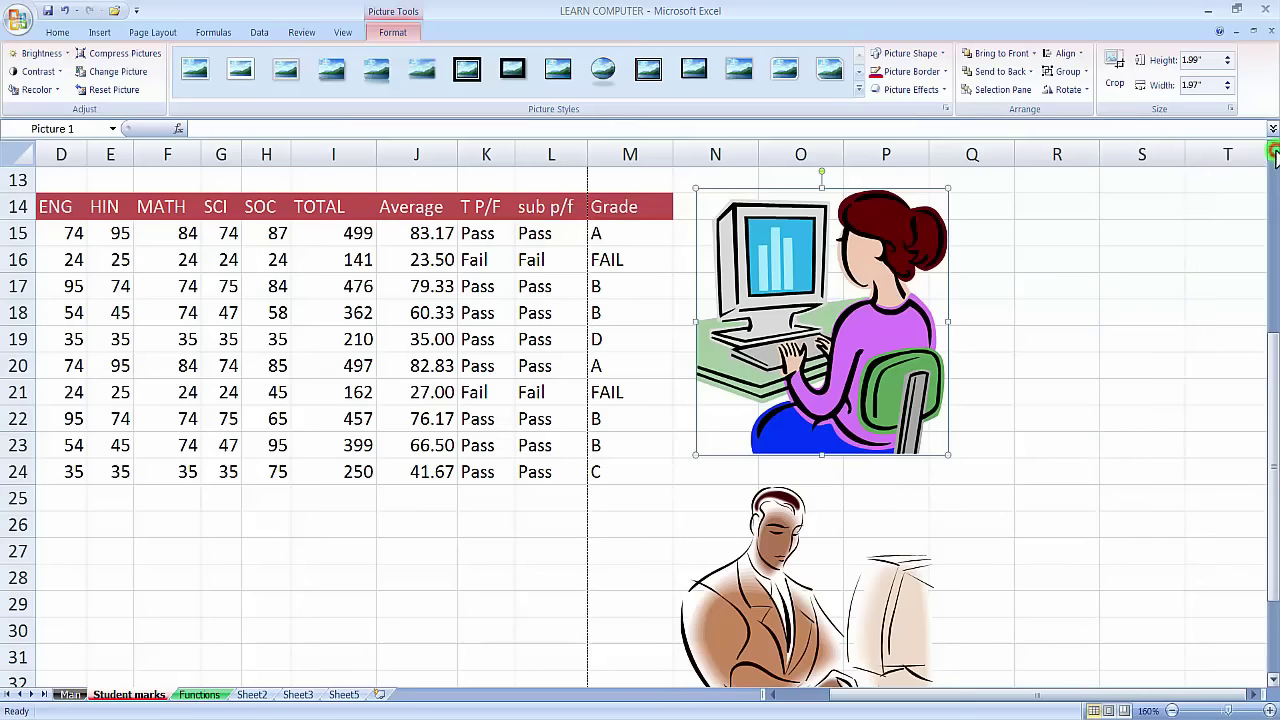
{"action": "left_click", "coordinate": [797, 502]}
{"action": "left_click", "coordinate": [813, 412]}
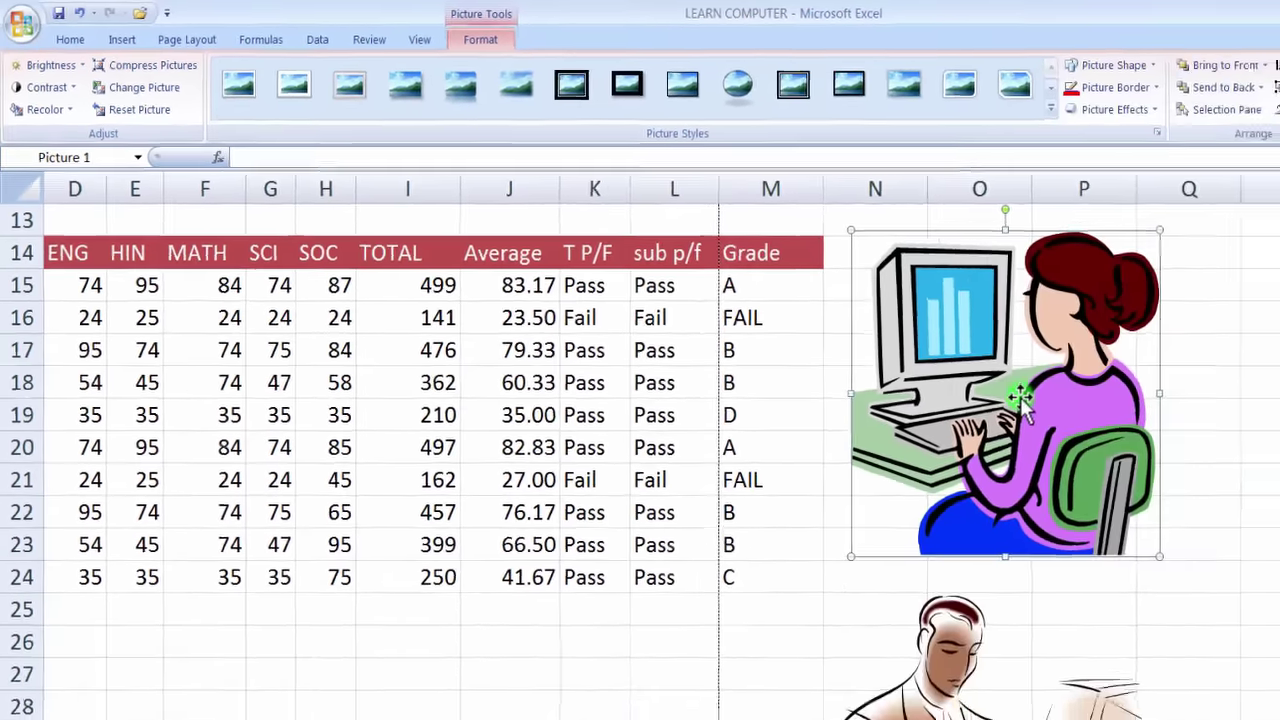
{"action": "scroll", "coordinate": [932, 354], "scroll_direction": "down", "scroll_amount": 1}
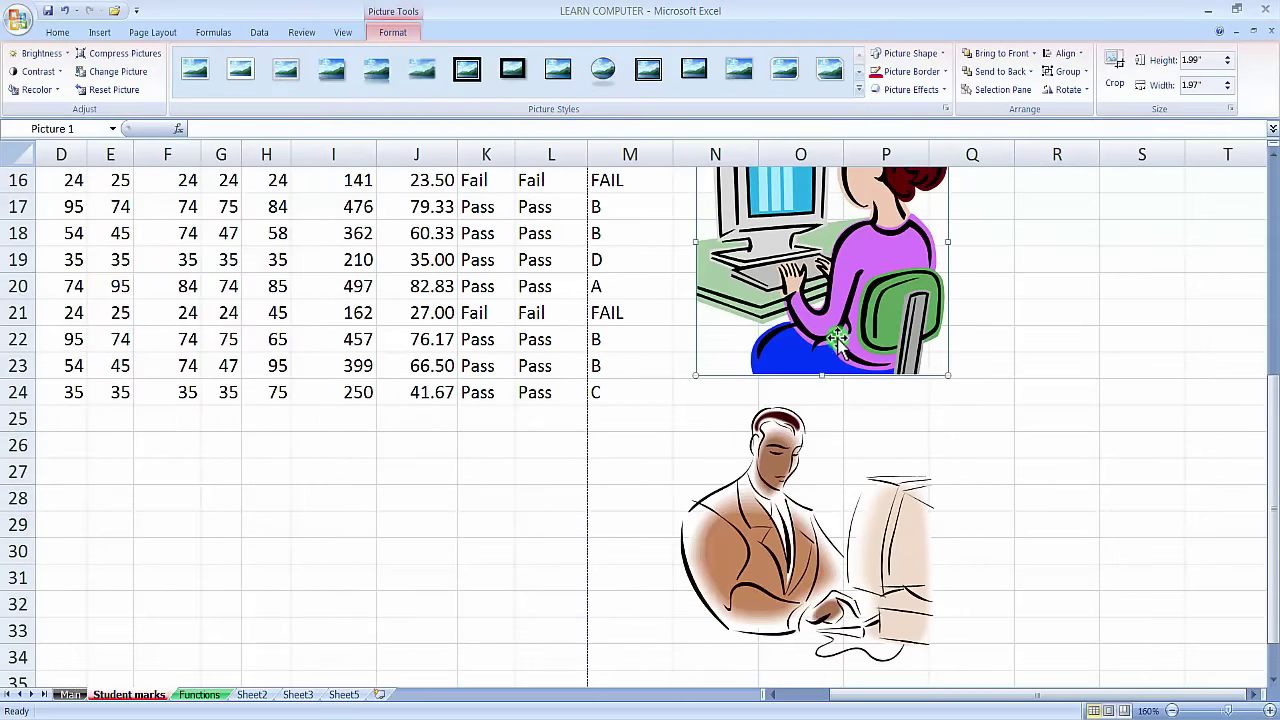
Step: Delete the upper clip art picture and the man-at-computer picture
{"action": "key", "text": "Delete"}
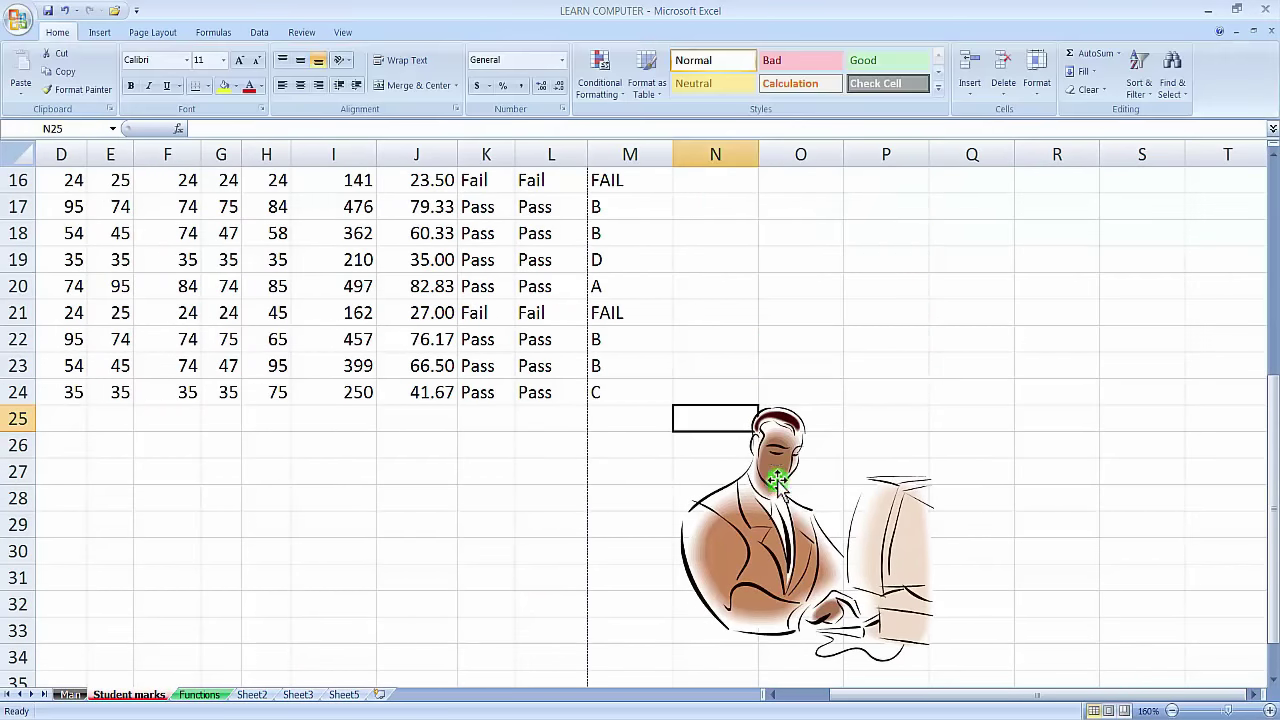
{"action": "left_click", "coordinate": [766, 485]}
{"action": "key", "text": "Delete"}
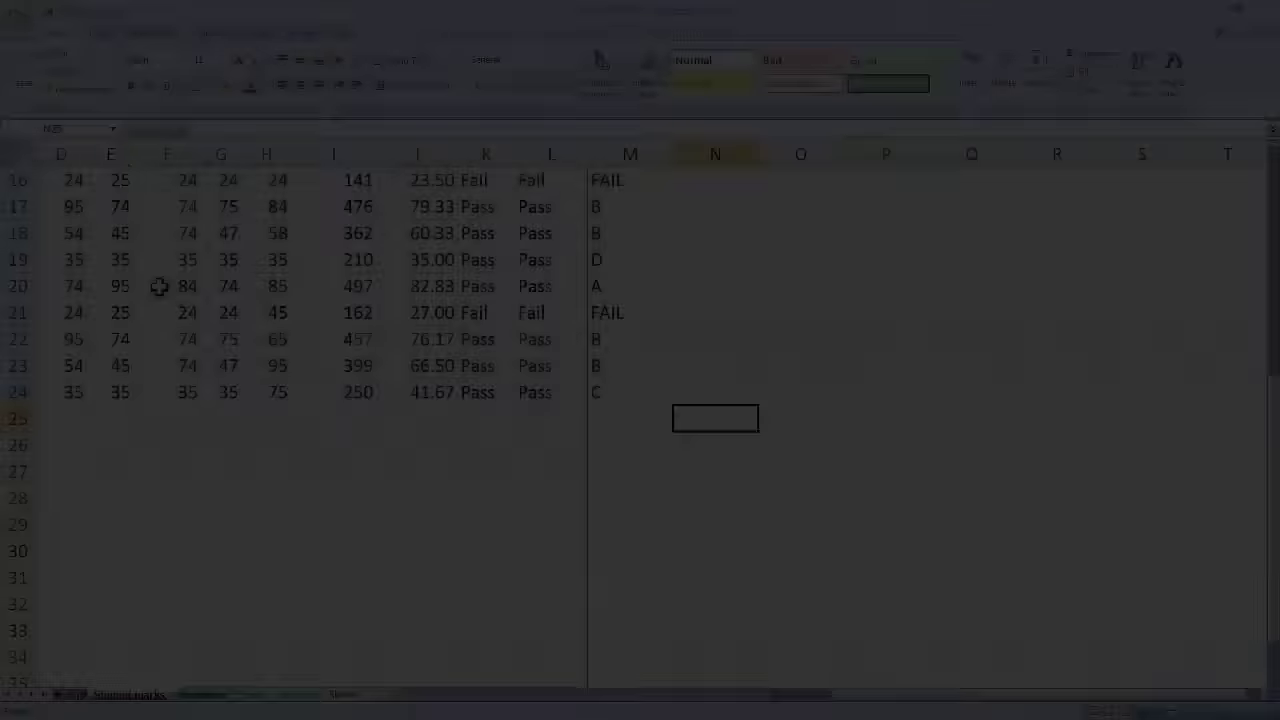
Step: Check the Picture, ClipArt, Shapes, SmartArt topic, then return to Student marks with Insert commands shown
{"action": "left_click", "coordinate": [275, 553]}
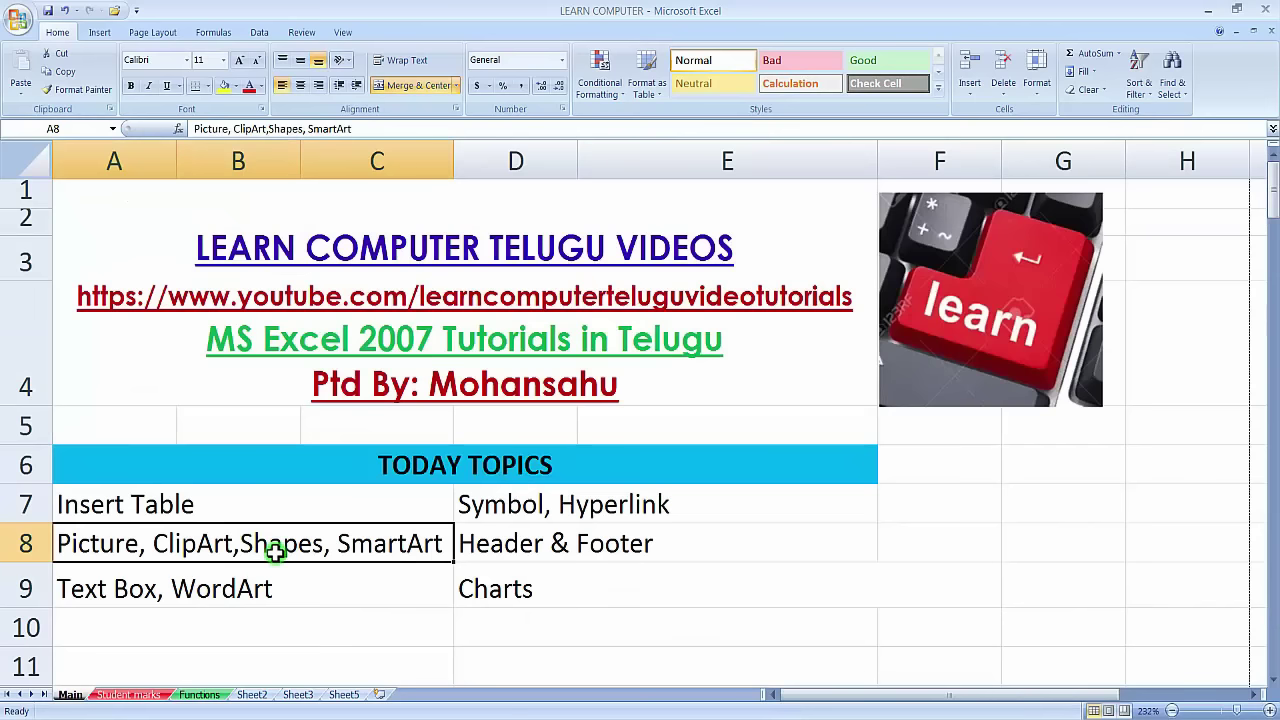
{"action": "left_click", "coordinate": [130, 694]}
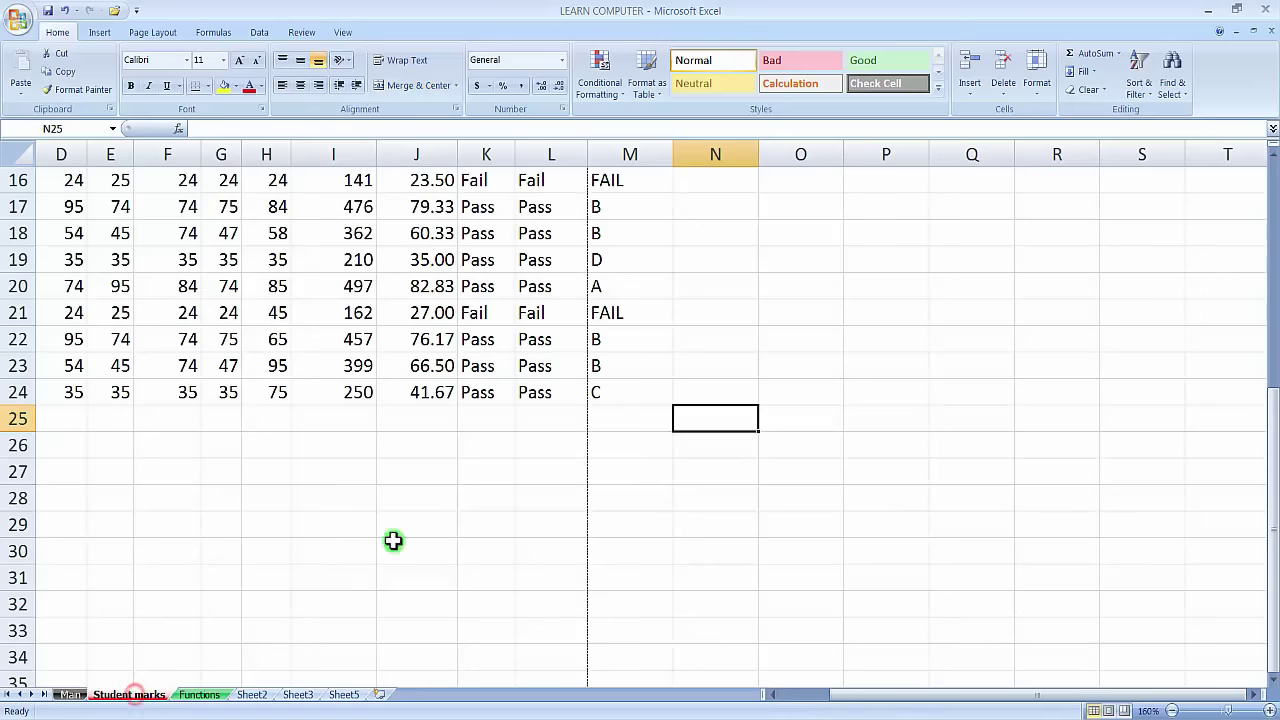
{"action": "left_click", "coordinate": [98, 34]}
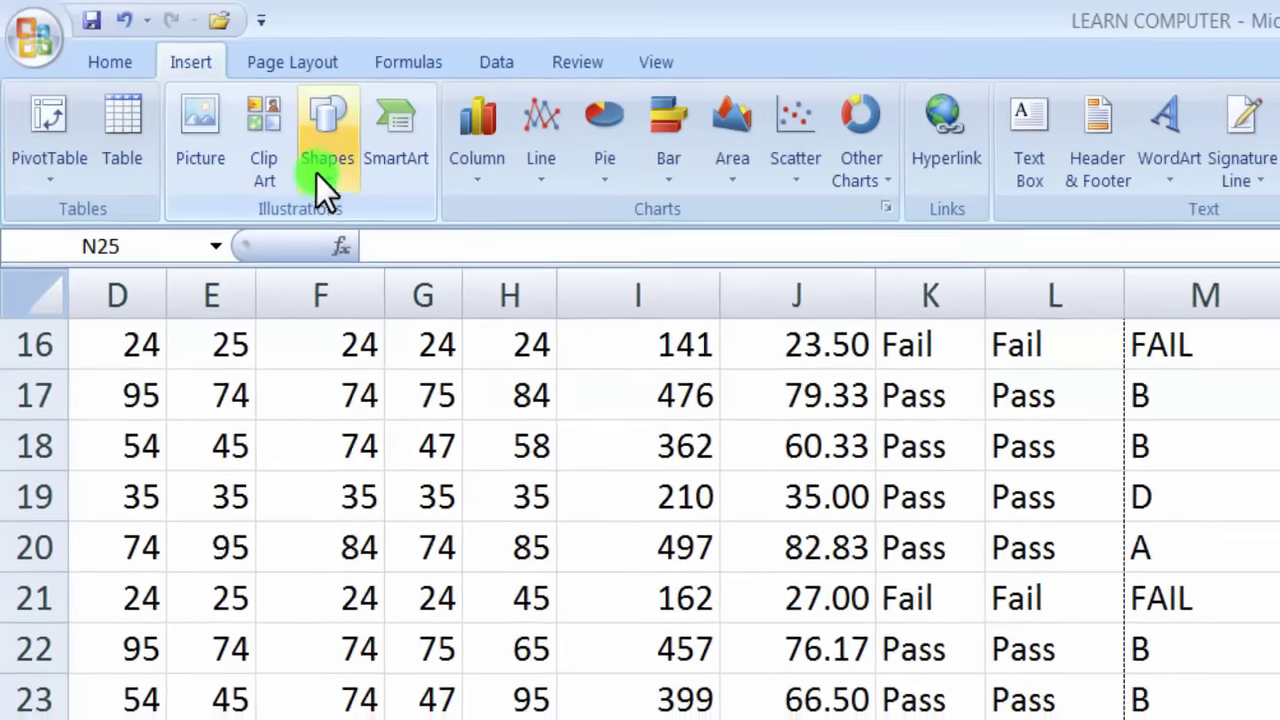
Step: Draw a blue Right Arrow block shape below the marks table, about 0.94" by 2.95"
{"action": "left_click", "coordinate": [344, 125]}
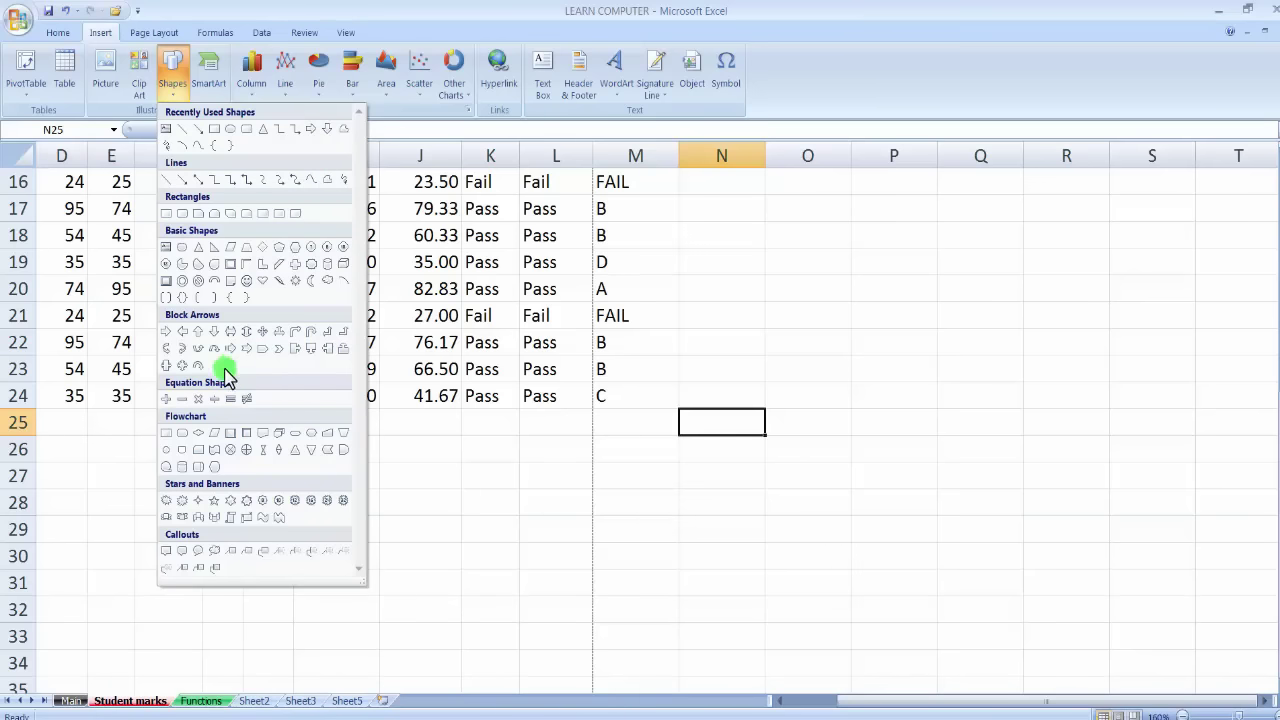
{"action": "left_click", "coordinate": [168, 333]}
{"action": "mouse_move", "coordinate": [148, 481]}
{"action": "left_mouse_down"}
{"action": "mouse_move", "coordinate": [226, 517]}
{"action": "mouse_move", "coordinate": [437, 557]}
{"action": "mouse_move", "coordinate": [514, 600]}
{"action": "mouse_move", "coordinate": [516, 626]}
{"action": "mouse_move", "coordinate": [529, 609]}
{"action": "mouse_move", "coordinate": [514, 591]}
{"action": "mouse_move", "coordinate": [523, 611]}
{"action": "mouse_move", "coordinate": [453, 587]}
{"action": "mouse_move", "coordinate": [437, 609]}
{"action": "mouse_move", "coordinate": [529, 609]}
{"action": "left_mouse_up"}
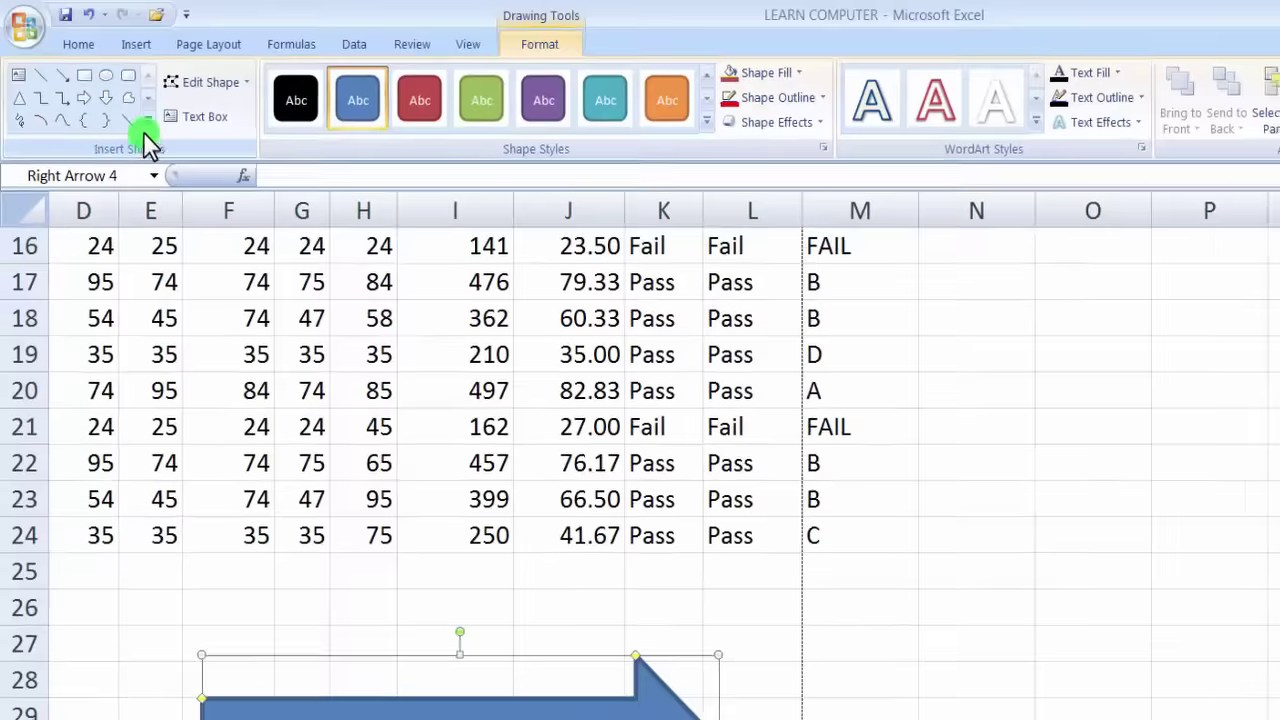
Step: Give the block arrow a teal shape style, dark blue fill and red outline
{"action": "left_click", "coordinate": [147, 121]}
{"action": "left_click", "coordinate": [221, 14]}
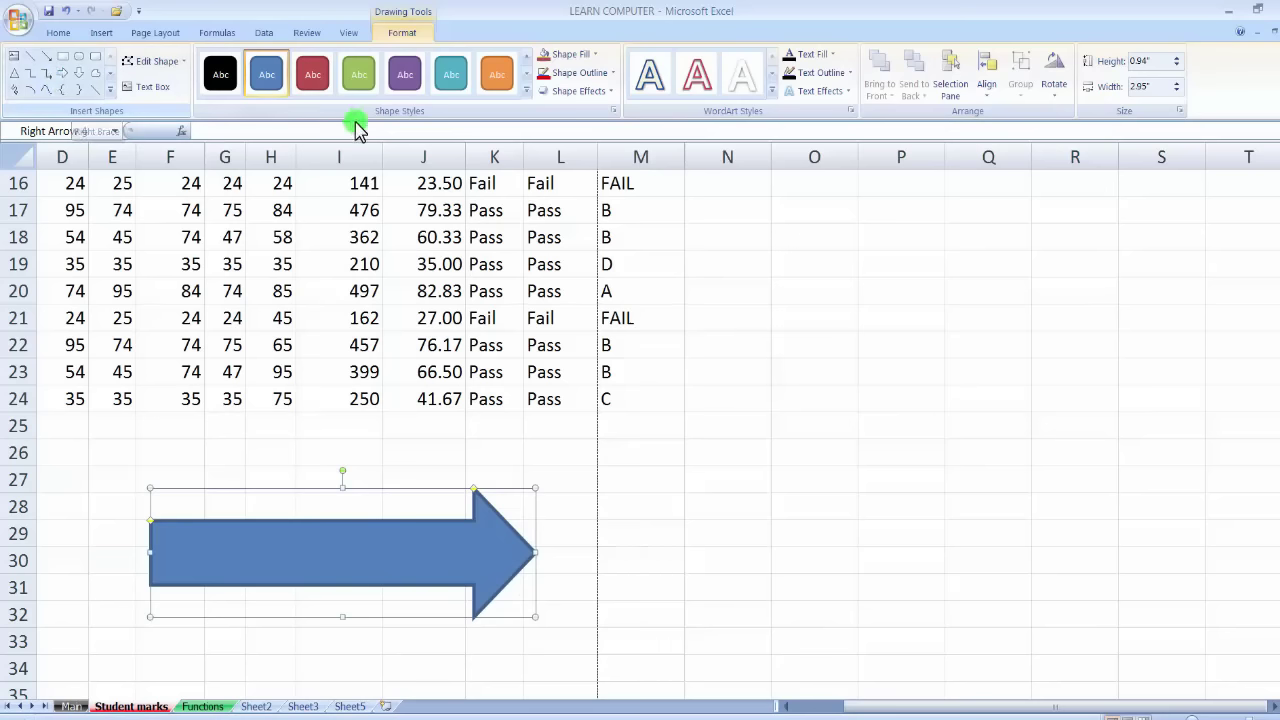
{"action": "left_click", "coordinate": [527, 90]}
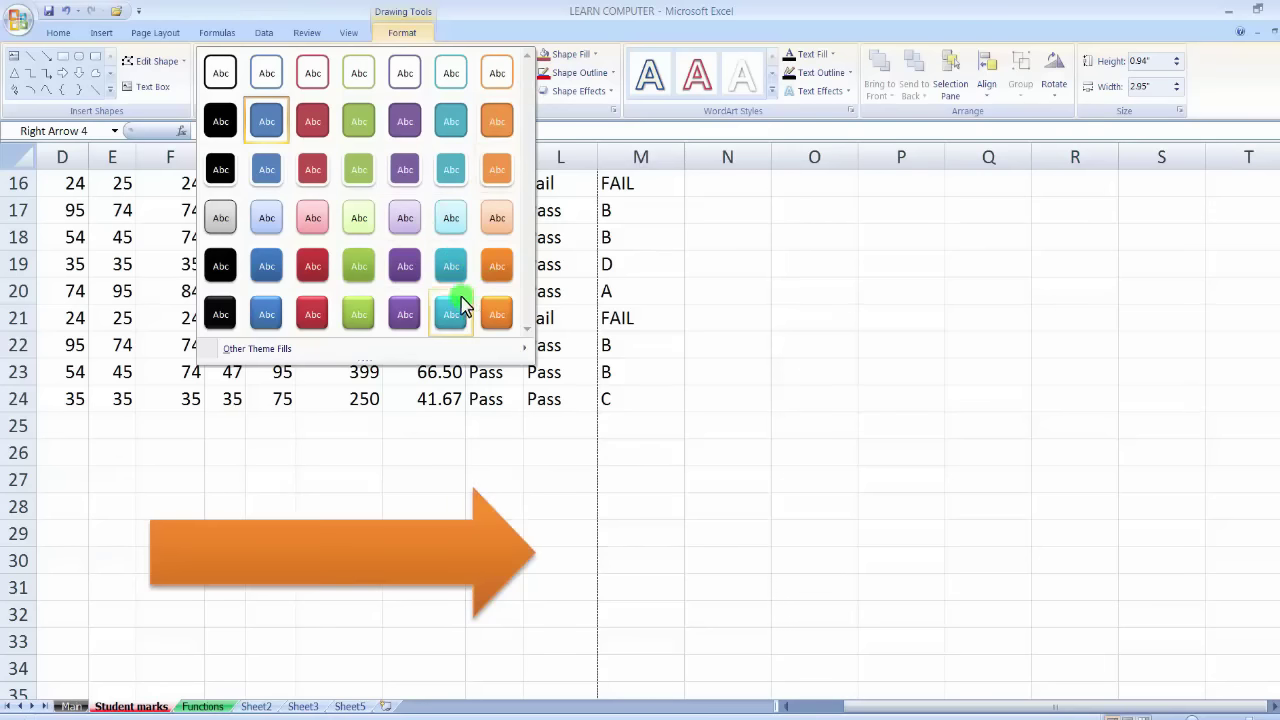
{"action": "left_click", "coordinate": [449, 316]}
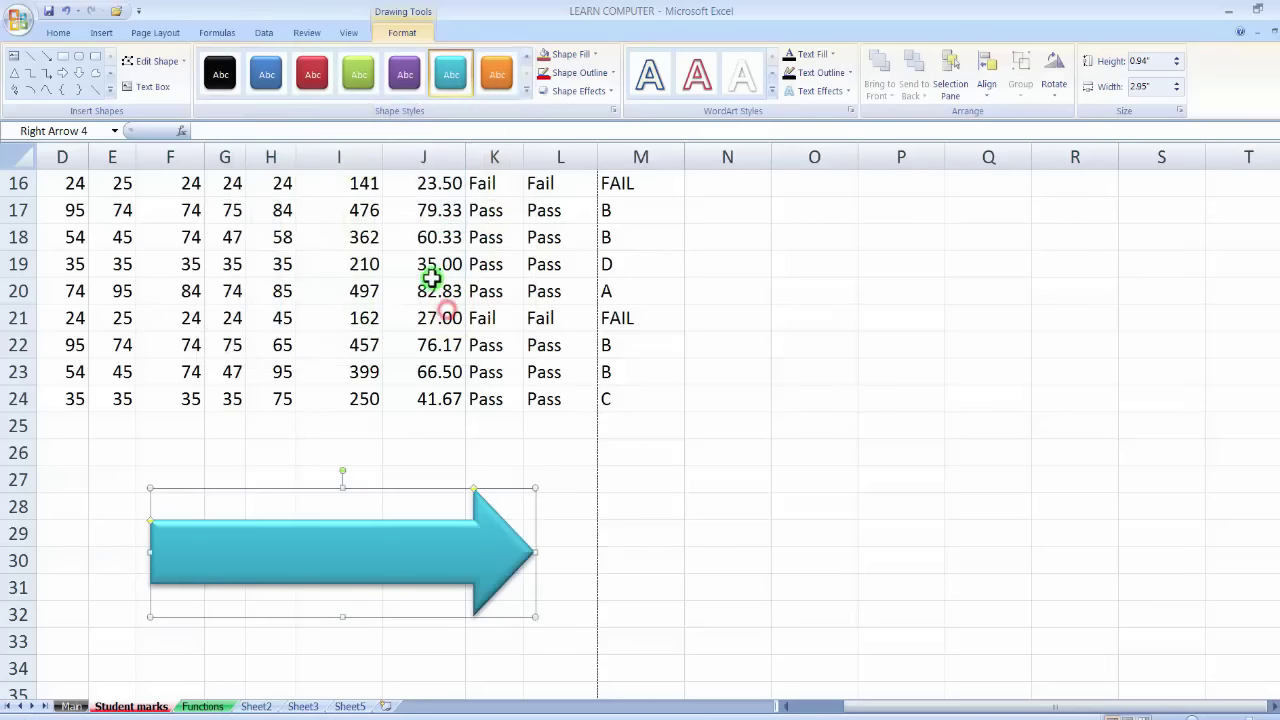
{"action": "left_click", "coordinate": [590, 62]}
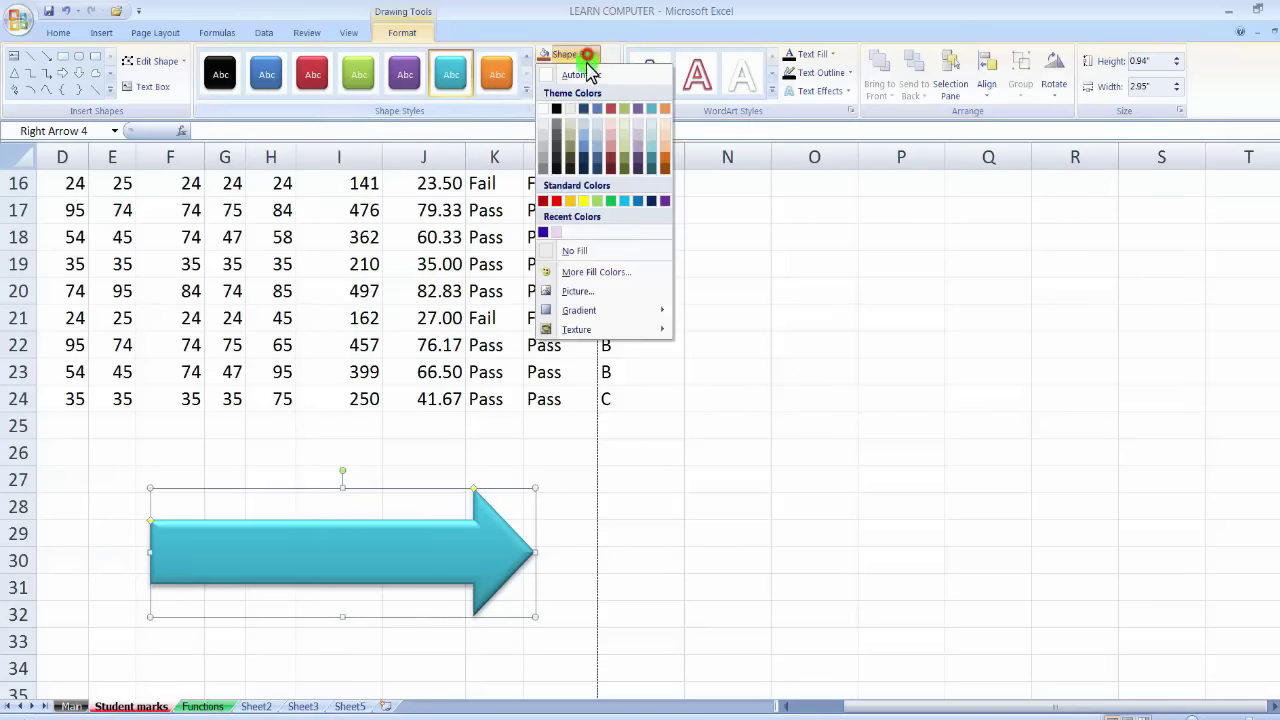
{"action": "left_click", "coordinate": [586, 140]}
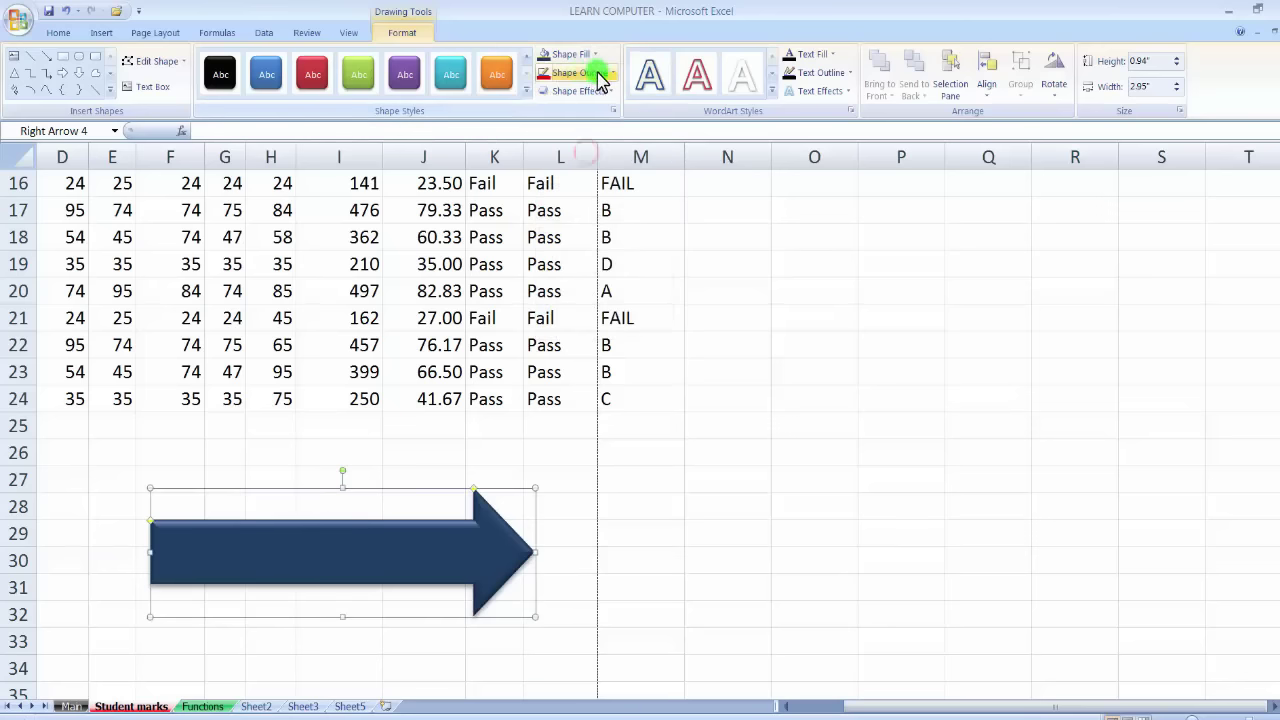
{"action": "left_click", "coordinate": [590, 73]}
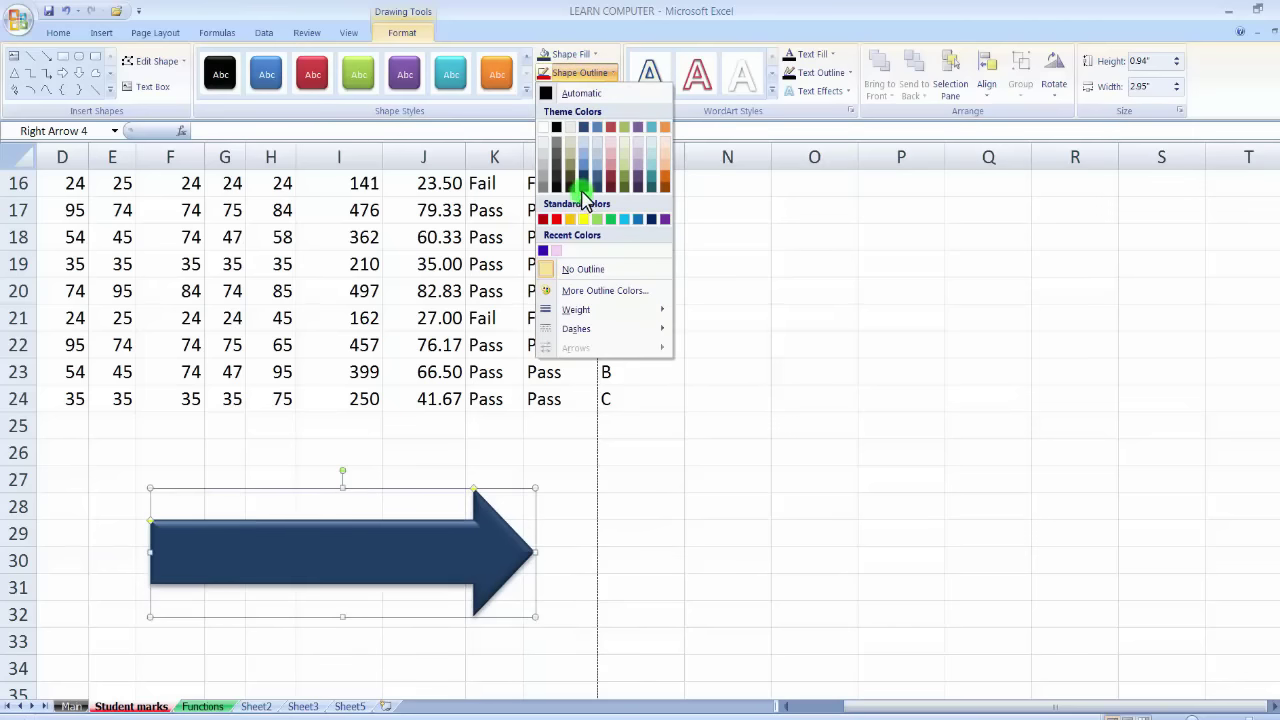
{"action": "left_click", "coordinate": [557, 219]}
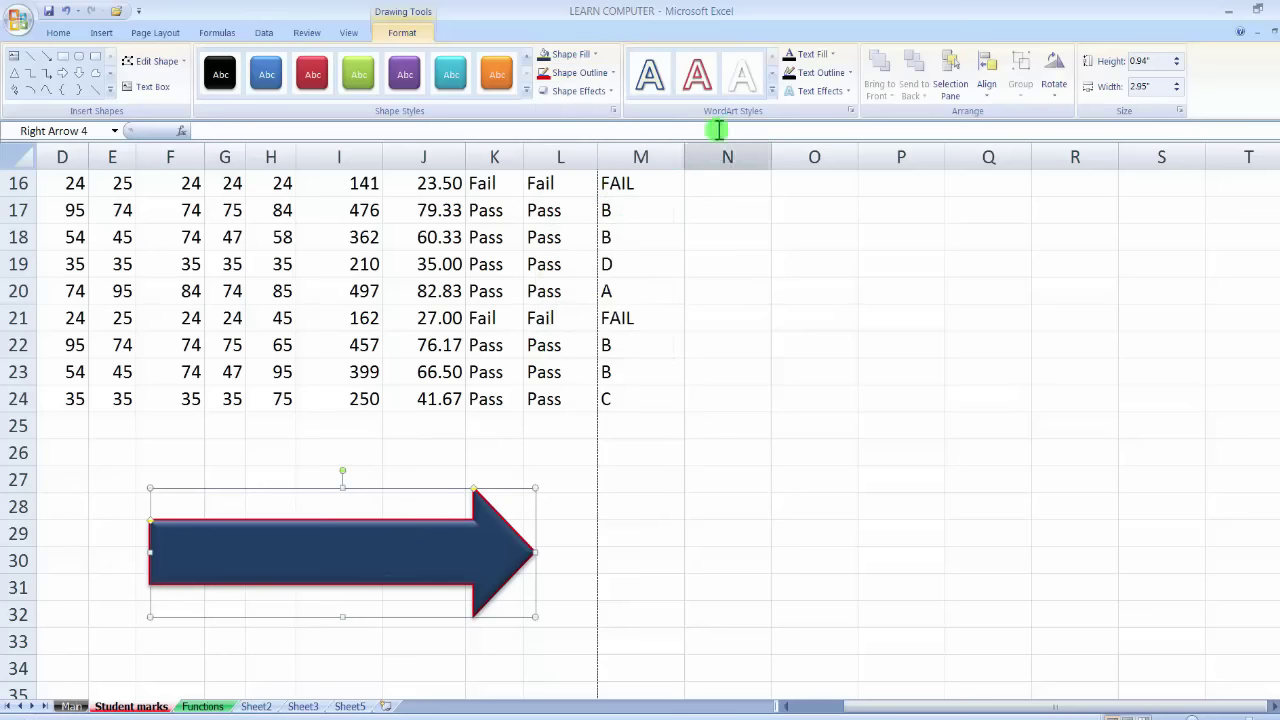
Step: Browse WordArt styles and alignment options without applying, then delete the arrow
{"action": "left_click", "coordinate": [771, 91]}
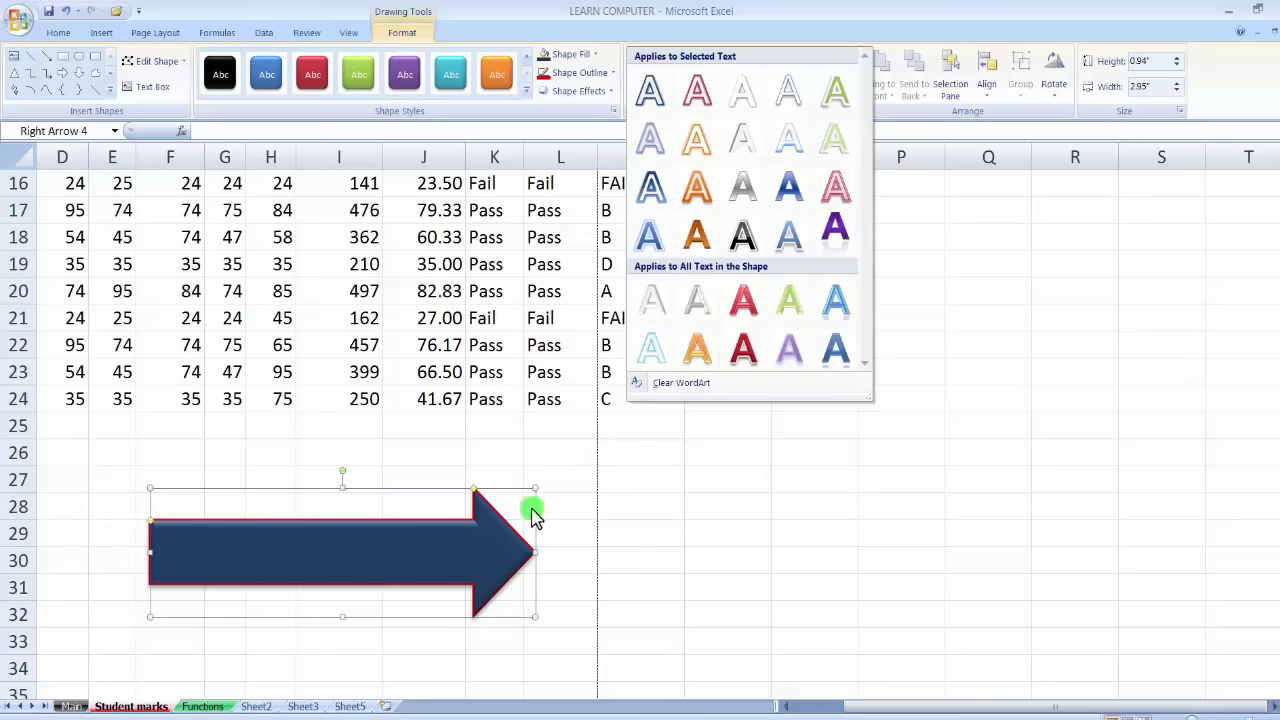
{"action": "left_click", "coordinate": [460, 563]}
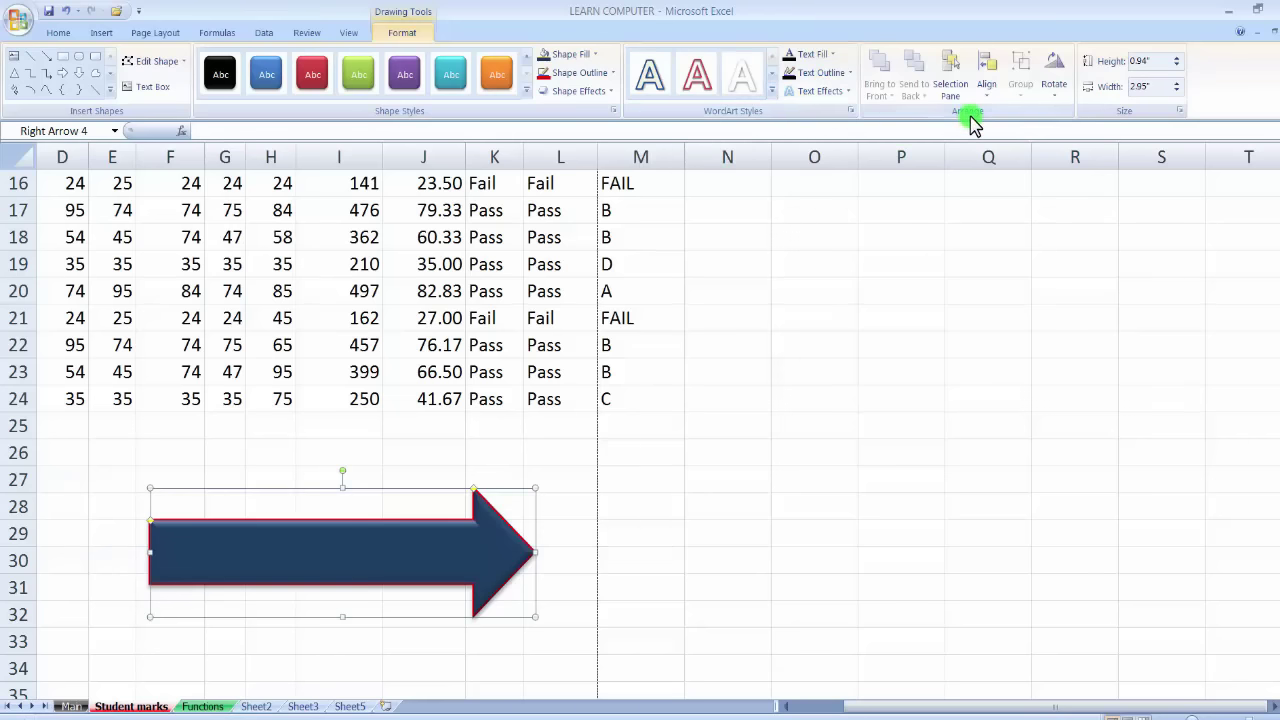
{"action": "left_click", "coordinate": [988, 90]}
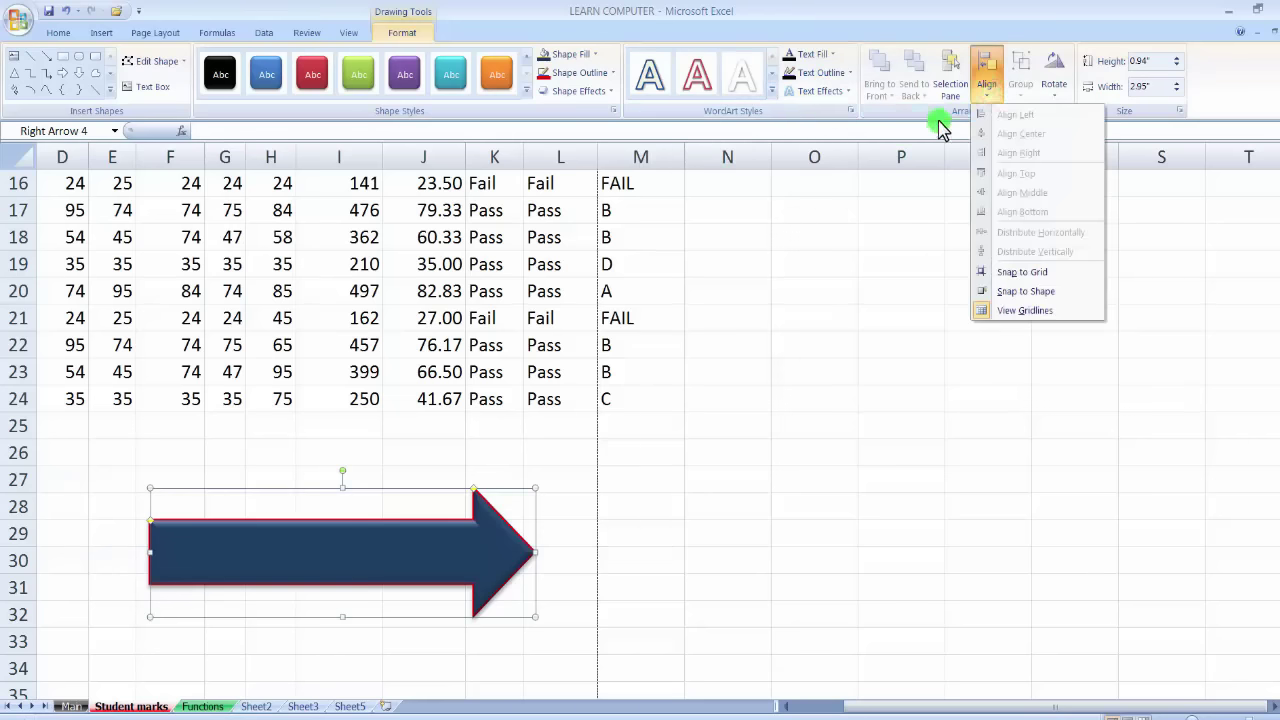
{"action": "left_click", "coordinate": [940, 125]}
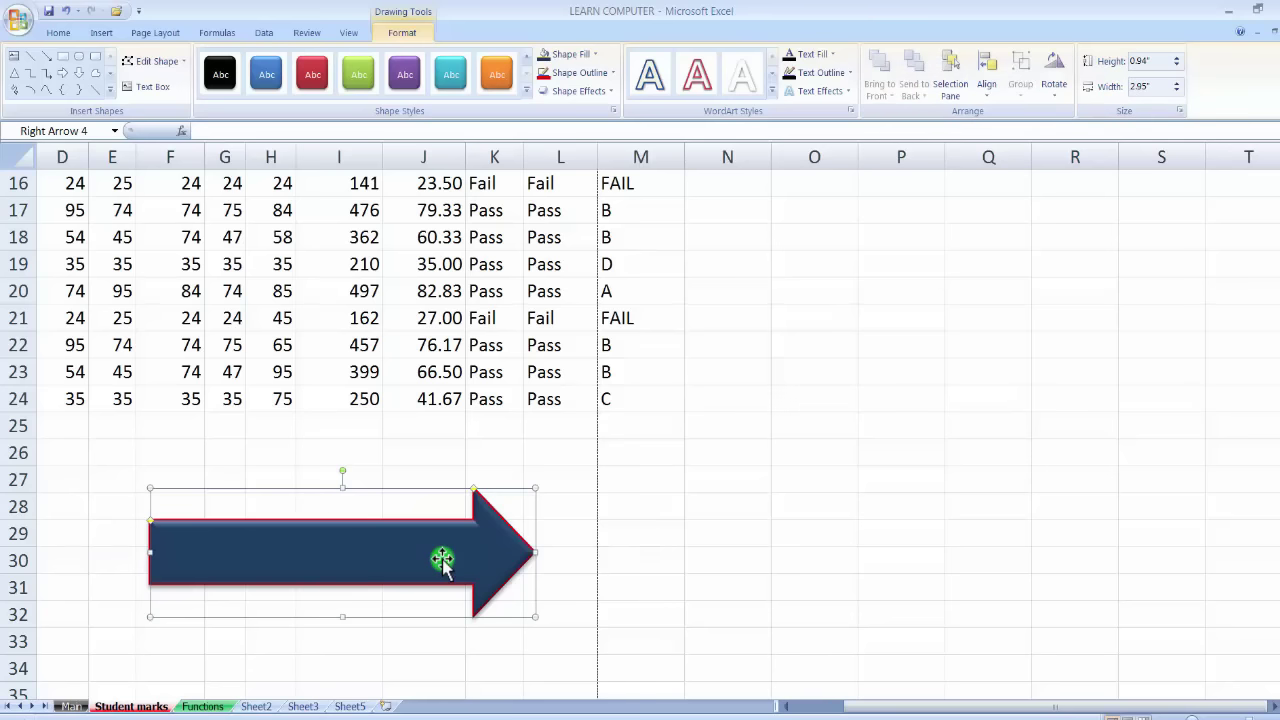
{"action": "key", "text": "Delete"}
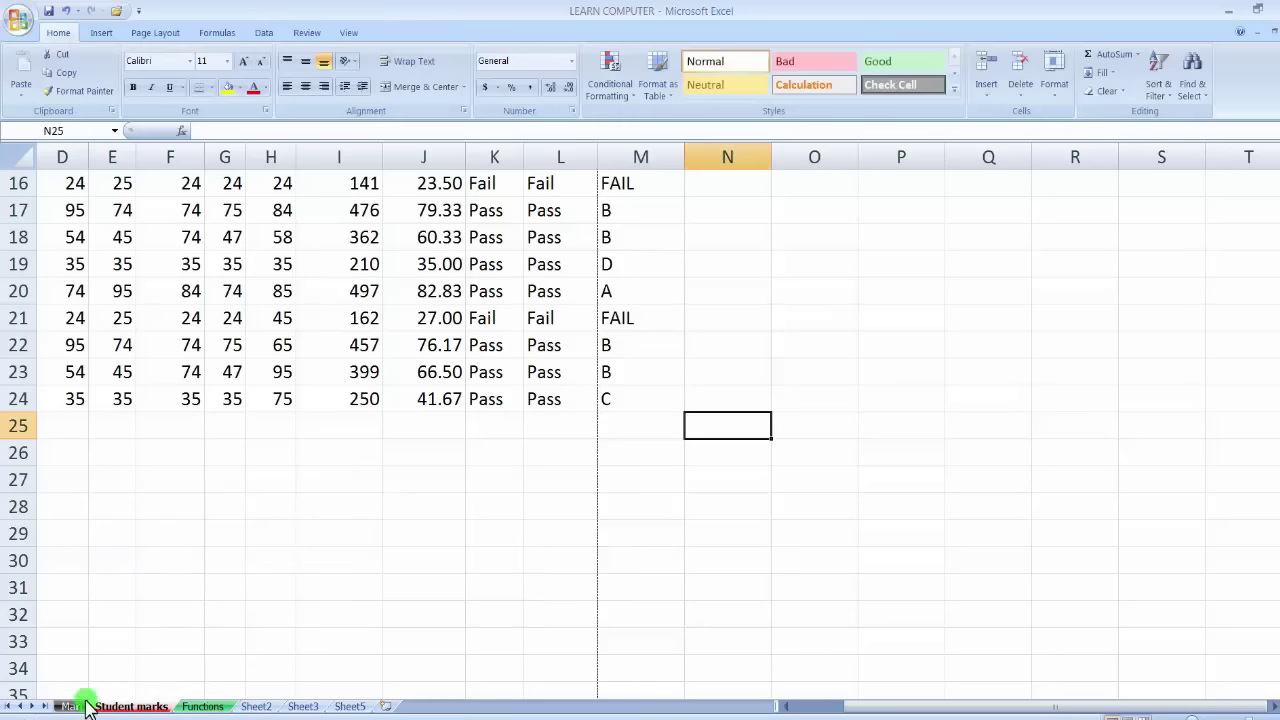
Step: Go back to the Student marks sheet and select cell F27
{"action": "left_click", "coordinate": [72, 706]}
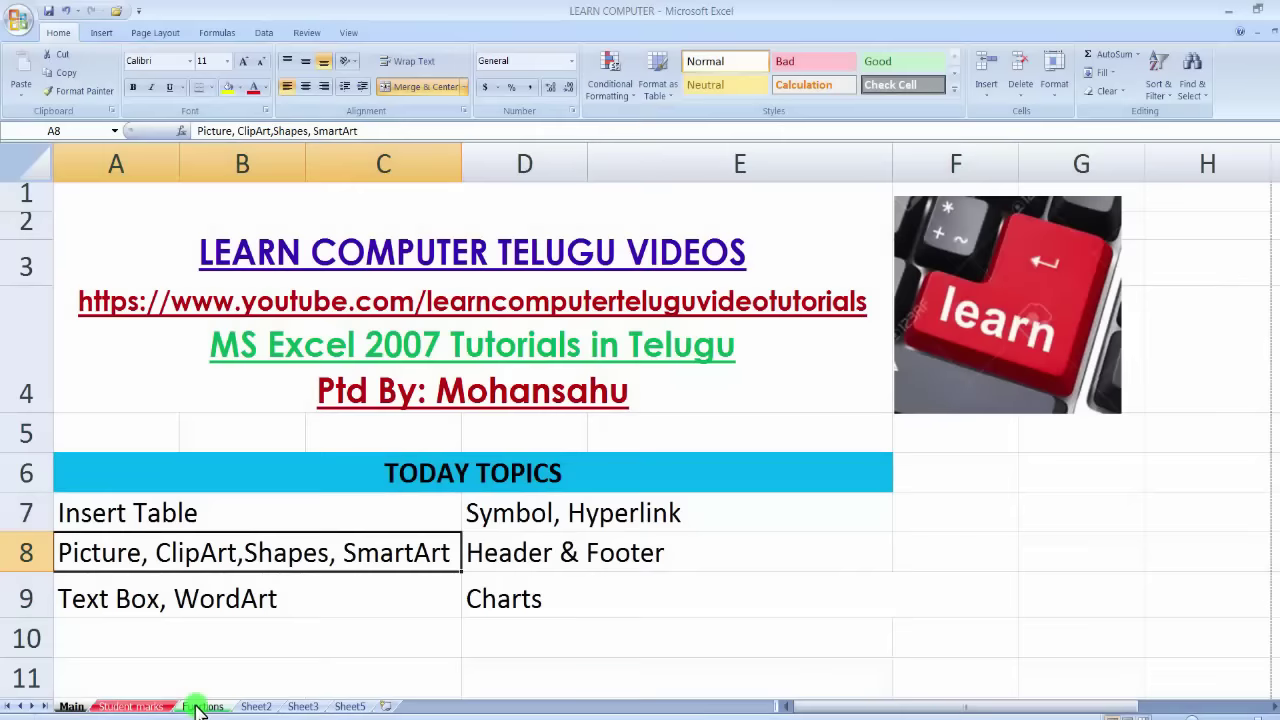
{"action": "left_click", "coordinate": [145, 707]}
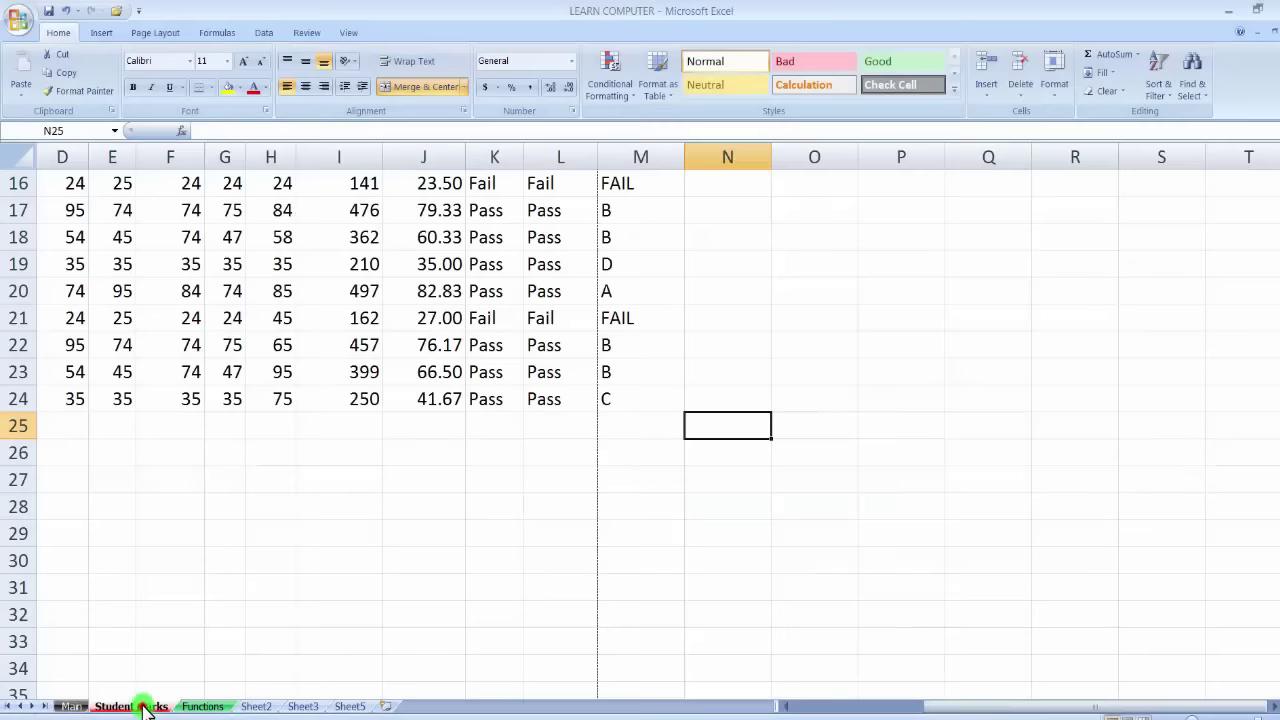
{"action": "left_click", "coordinate": [200, 480]}
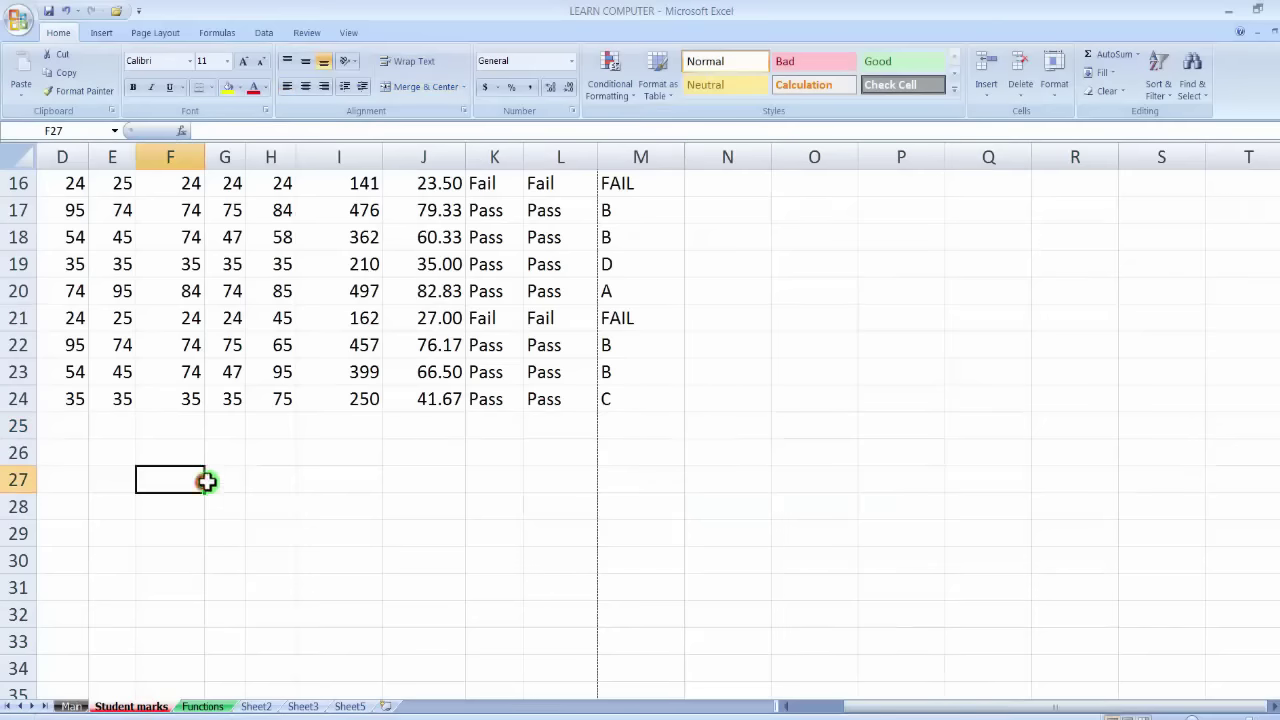
Step: Insert a Nondirectional Cycle SmartArt diagram from the Cycle category
{"action": "left_click", "coordinate": [103, 35]}
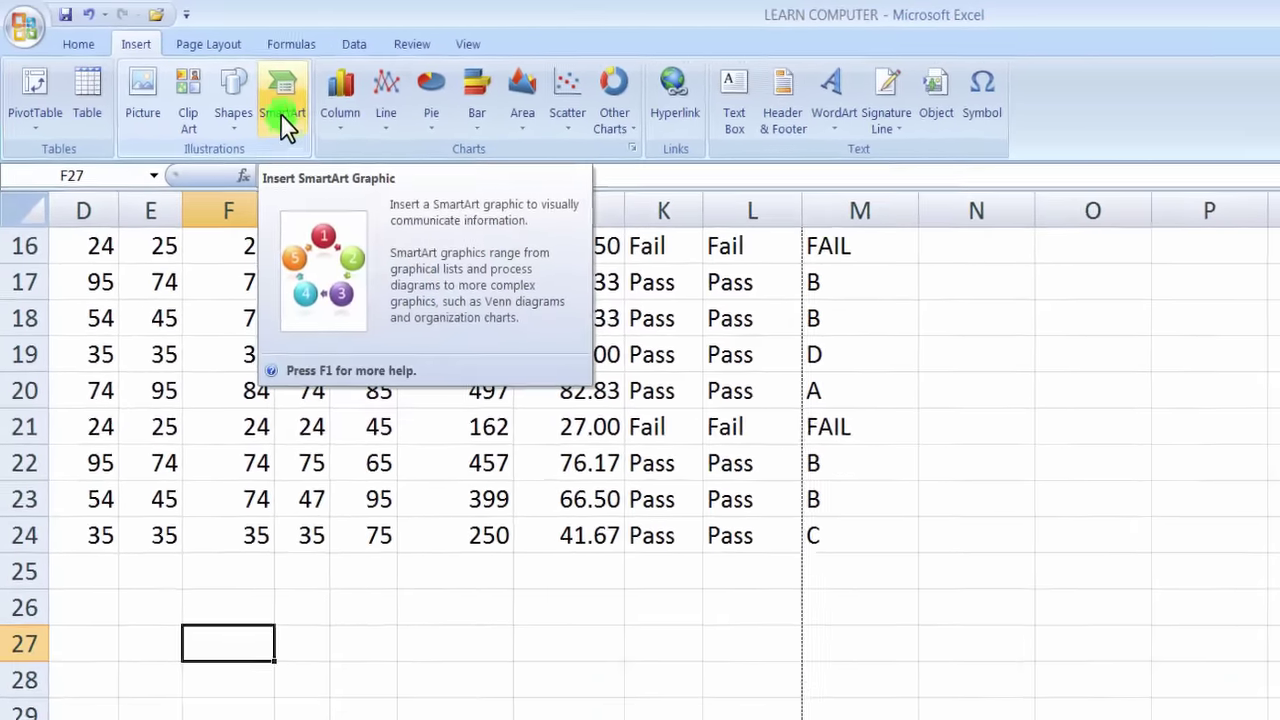
{"action": "left_click", "coordinate": [283, 115]}
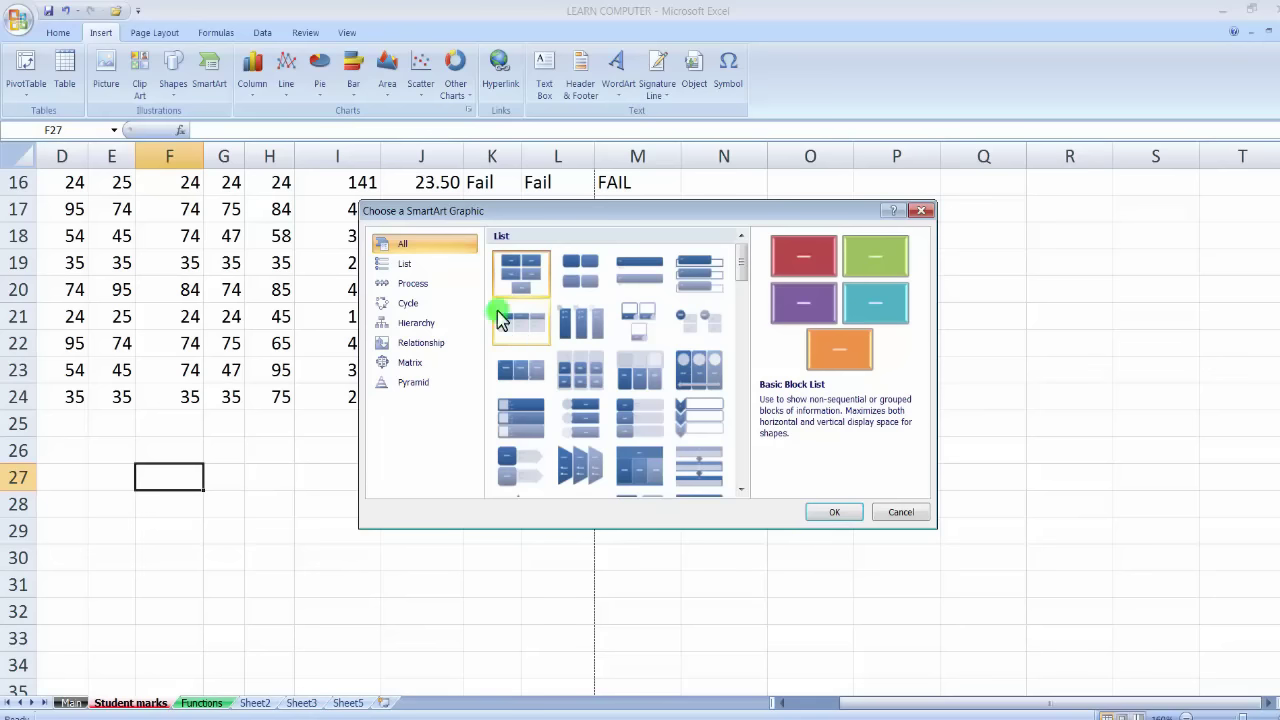
{"action": "left_click", "coordinate": [410, 302]}
{"action": "left_click", "coordinate": [414, 322]}
{"action": "left_click", "coordinate": [410, 283]}
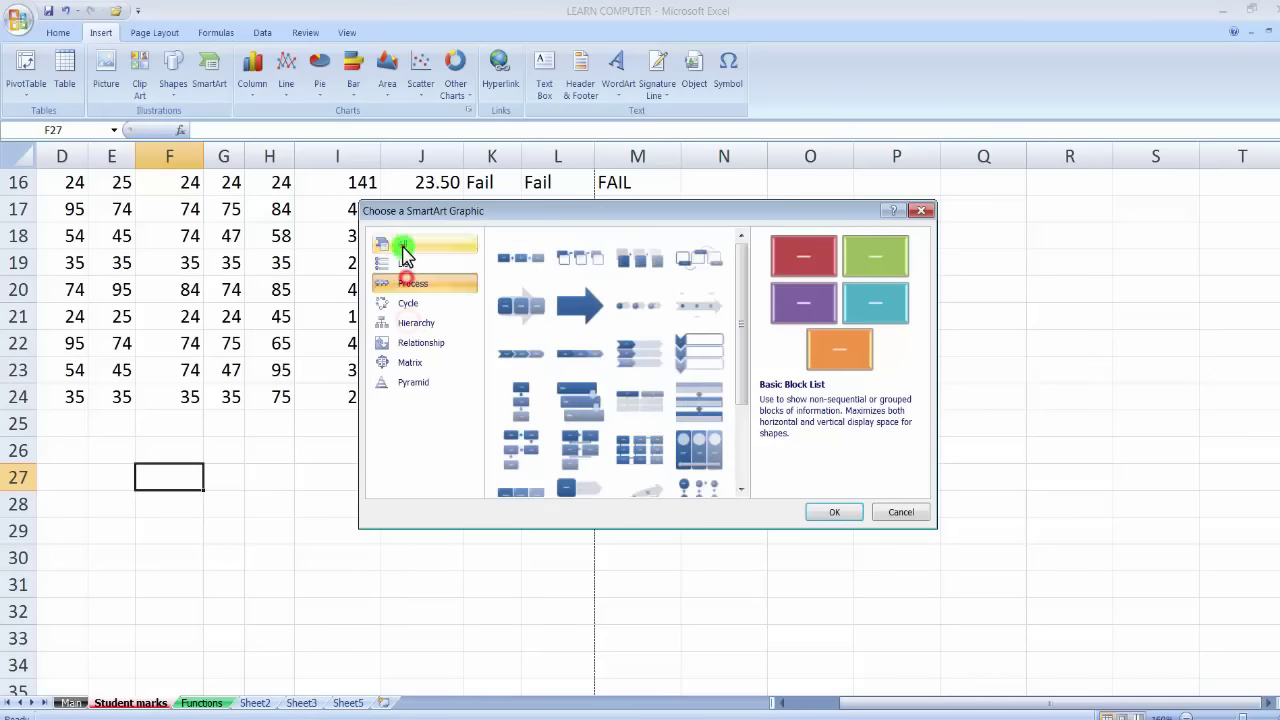
{"action": "left_click", "coordinate": [403, 245]}
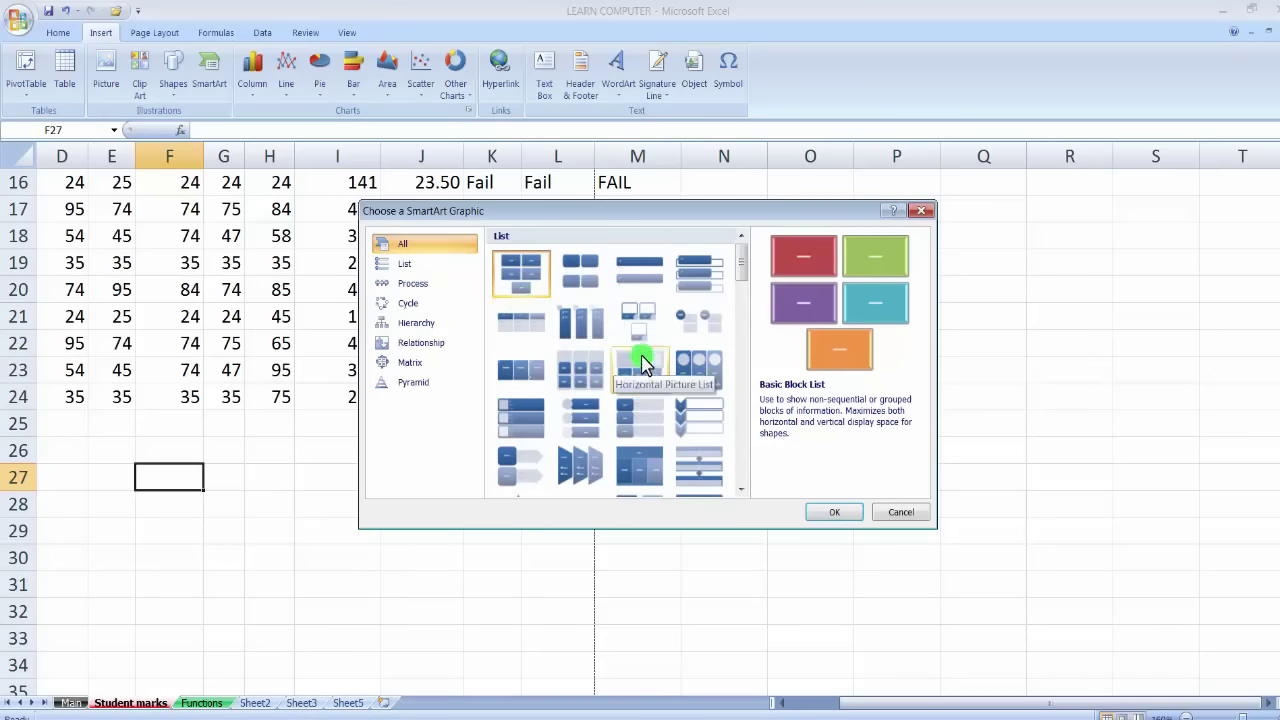
{"action": "left_click", "coordinate": [408, 302]}
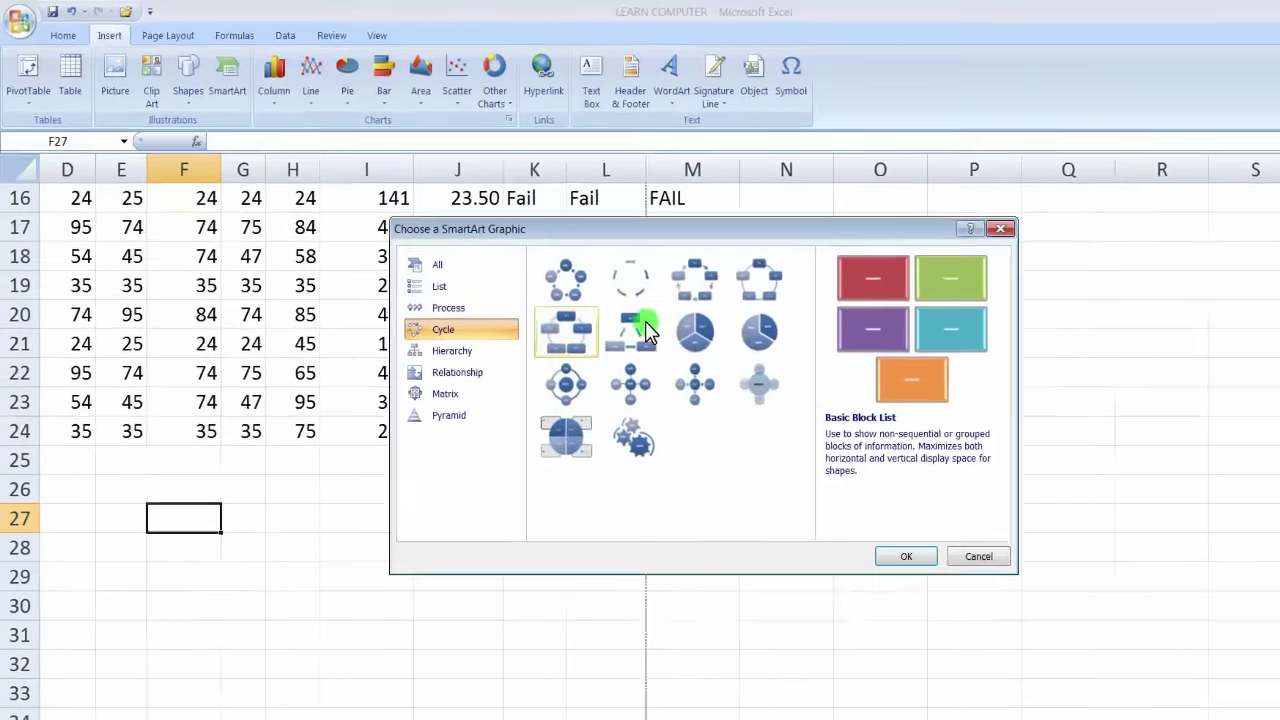
{"action": "left_click", "coordinate": [759, 282]}
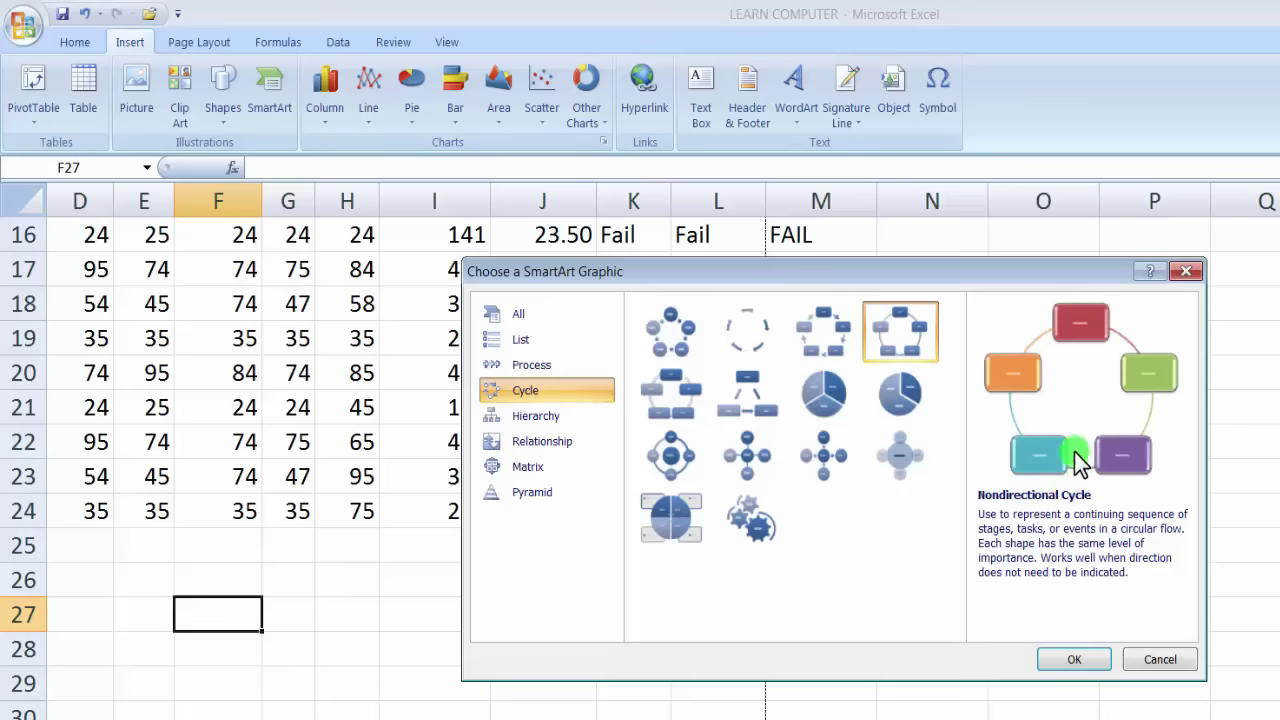
{"action": "left_click", "coordinate": [1066, 660]}
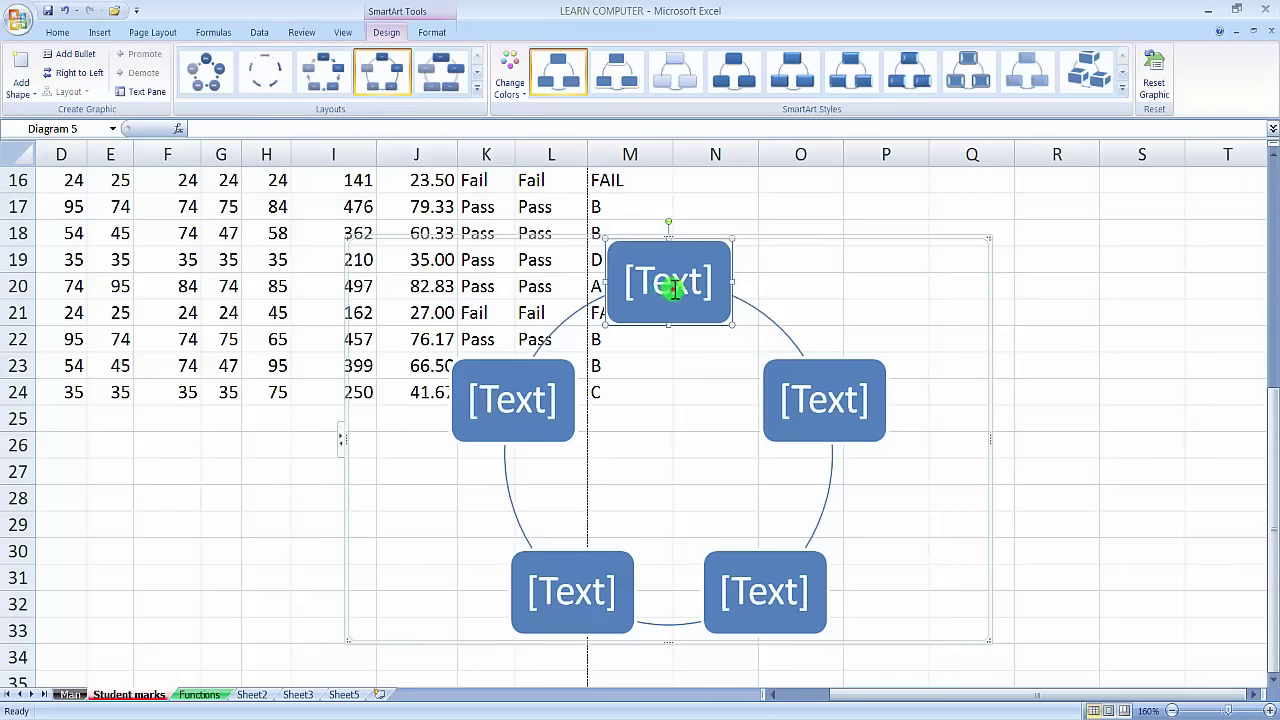
Step: Type word, excel, power, point and access into the five cycle shapes clockwise from the top
{"action": "left_click", "coordinate": [672, 289]}
{"action": "type", "text": "word"}
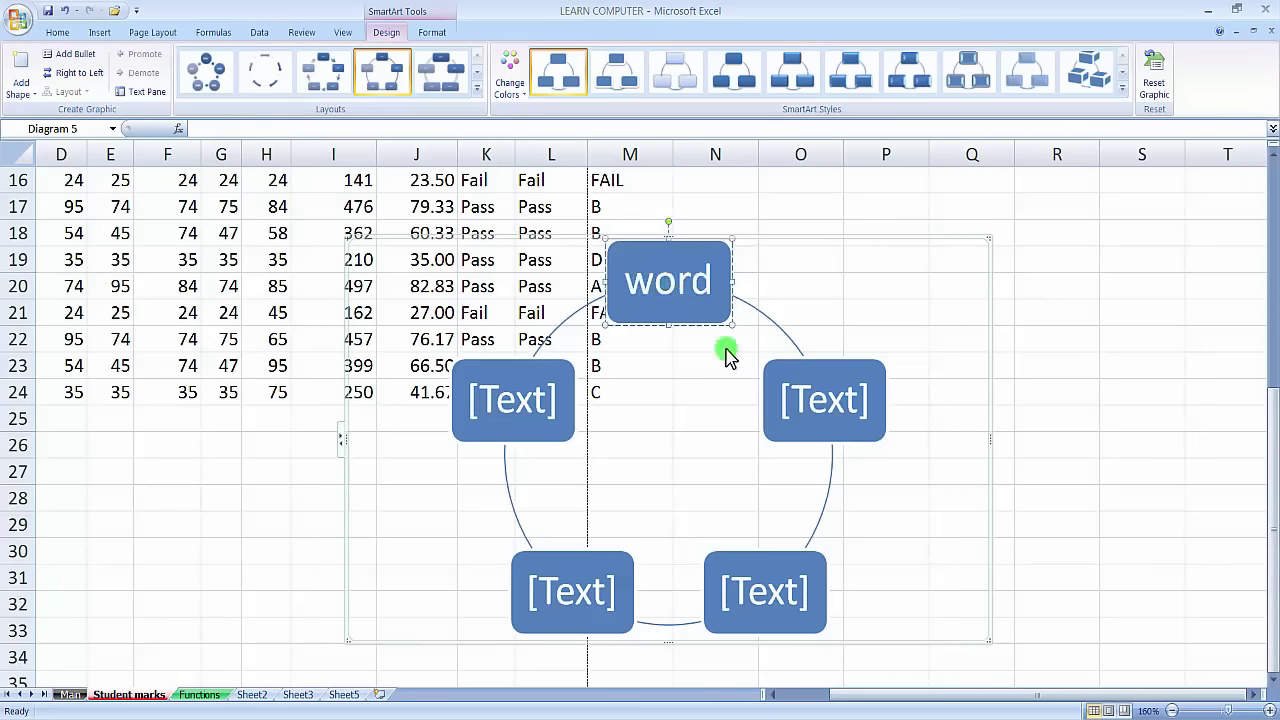
{"action": "left_click", "coordinate": [822, 403]}
{"action": "type", "text": "excel"}
{"action": "left_click", "coordinate": [771, 593]}
{"action": "type", "text": "power"}
{"action": "left_click", "coordinate": [571, 593]}
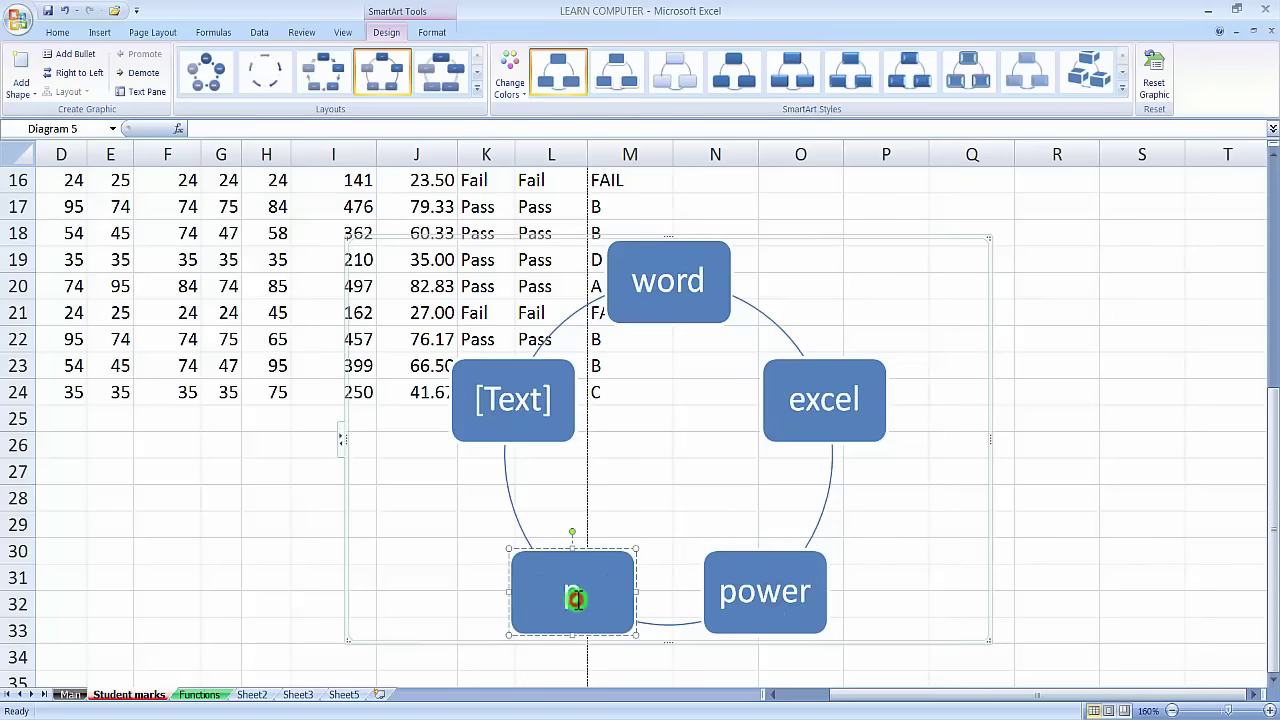
{"action": "type", "text": "point"}
{"action": "left_click", "coordinate": [518, 404]}
{"action": "type", "text": "access"}
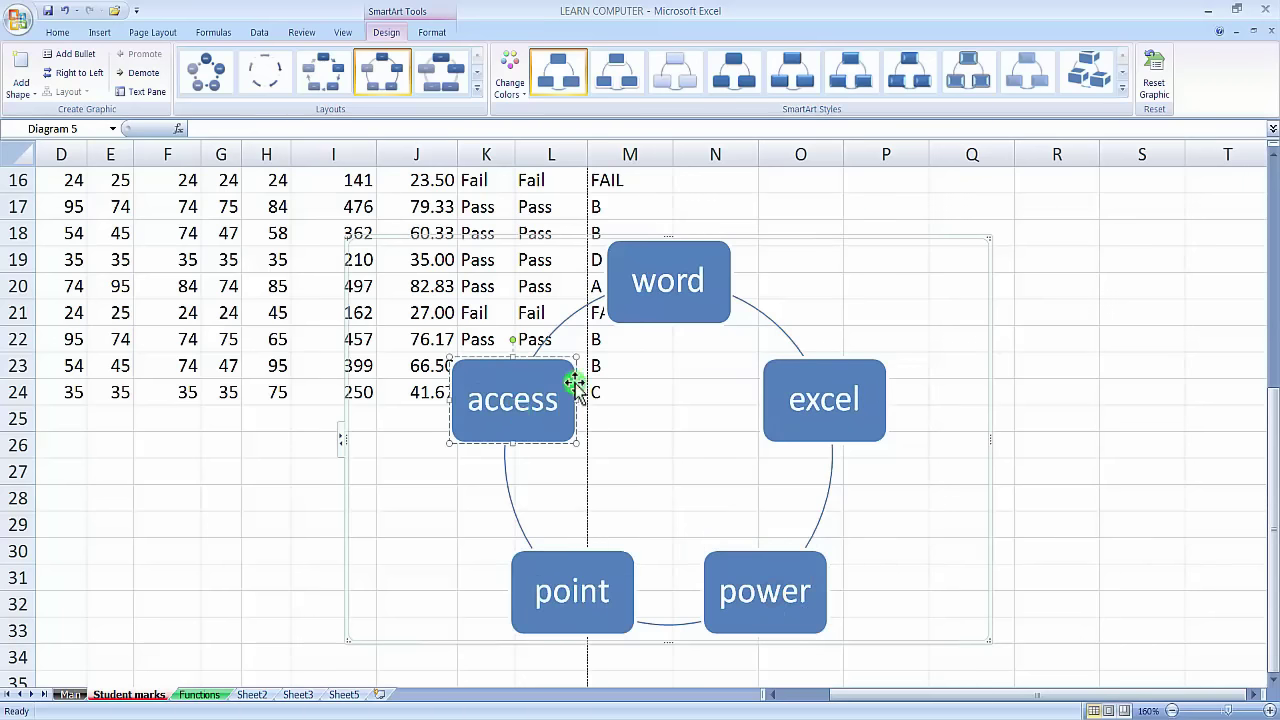
{"action": "left_click", "coordinate": [415, 497]}
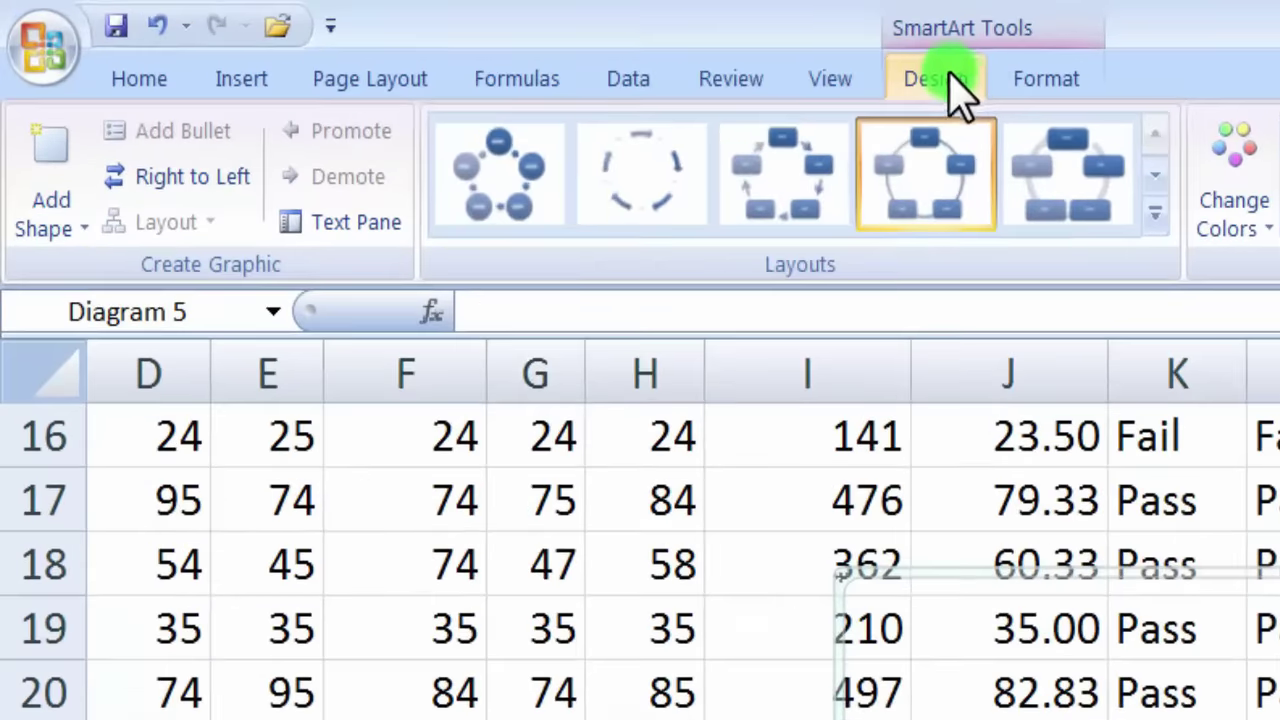
Step: Switch the diagram to Segmented Cycle, apply a Colorful colour scheme and a shaded Best Match style
{"action": "left_click", "coordinate": [1040, 82]}
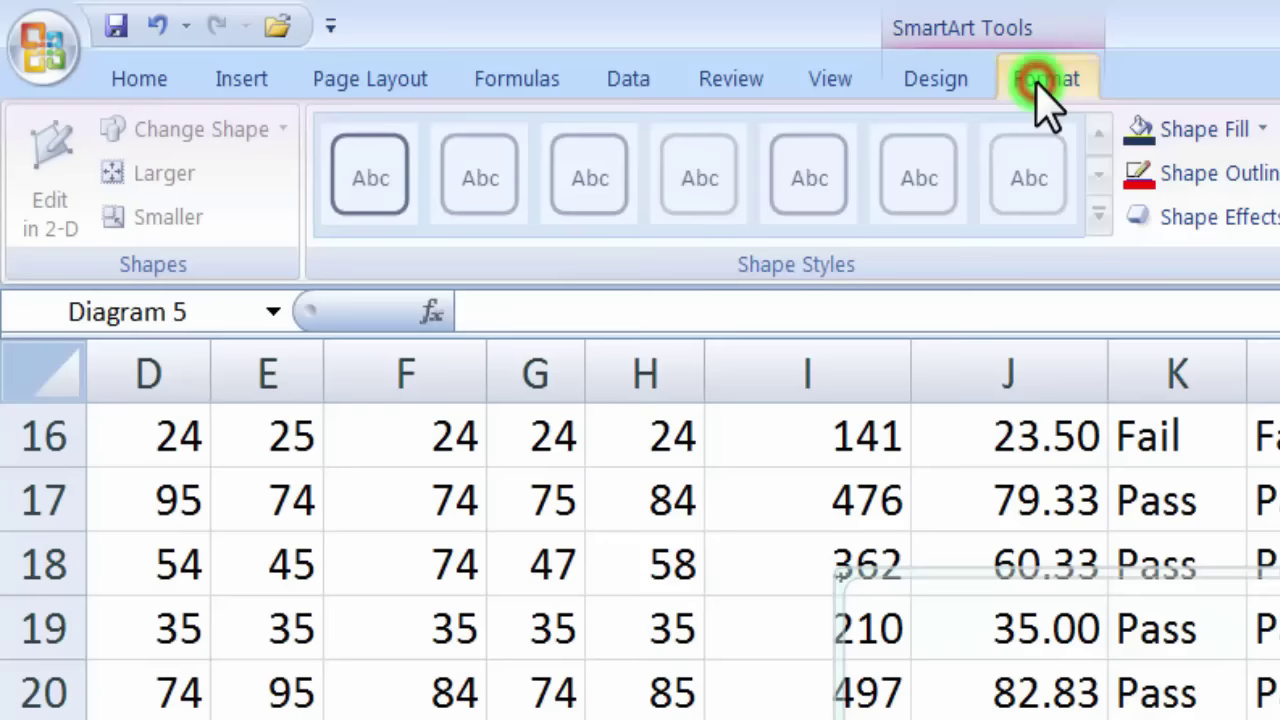
{"action": "left_click", "coordinate": [948, 84]}
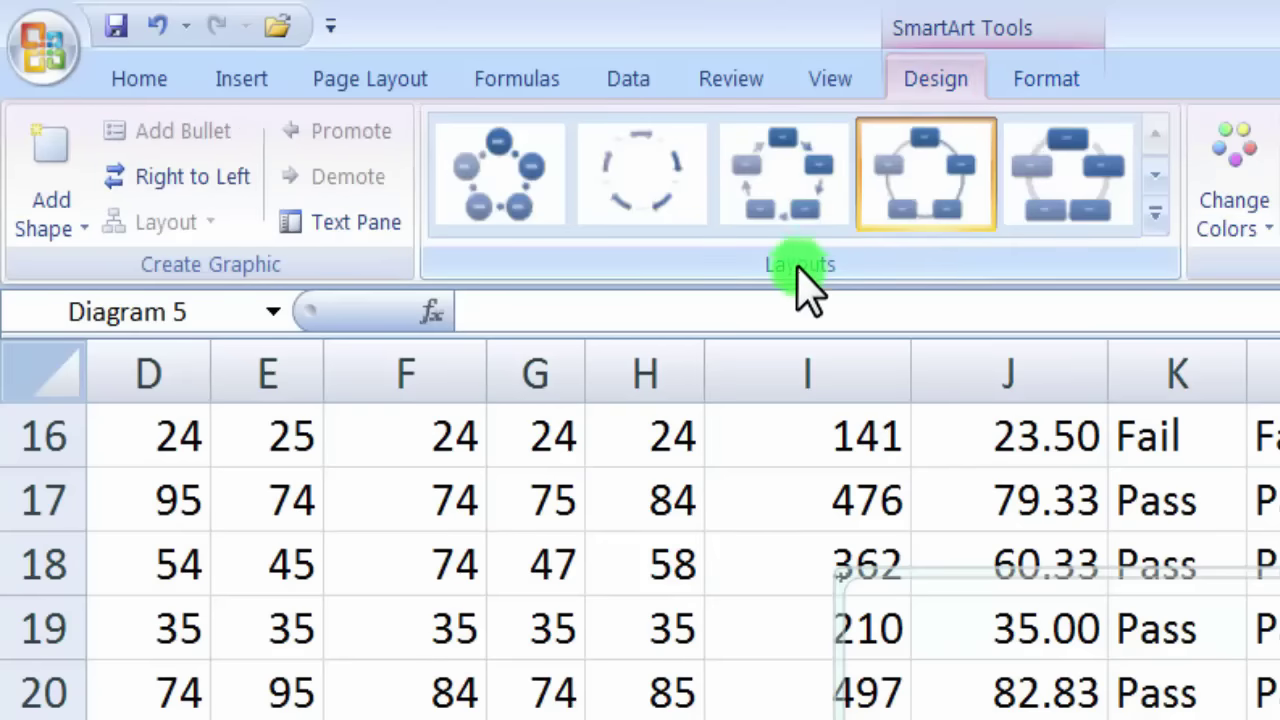
{"action": "left_click", "coordinate": [1156, 213]}
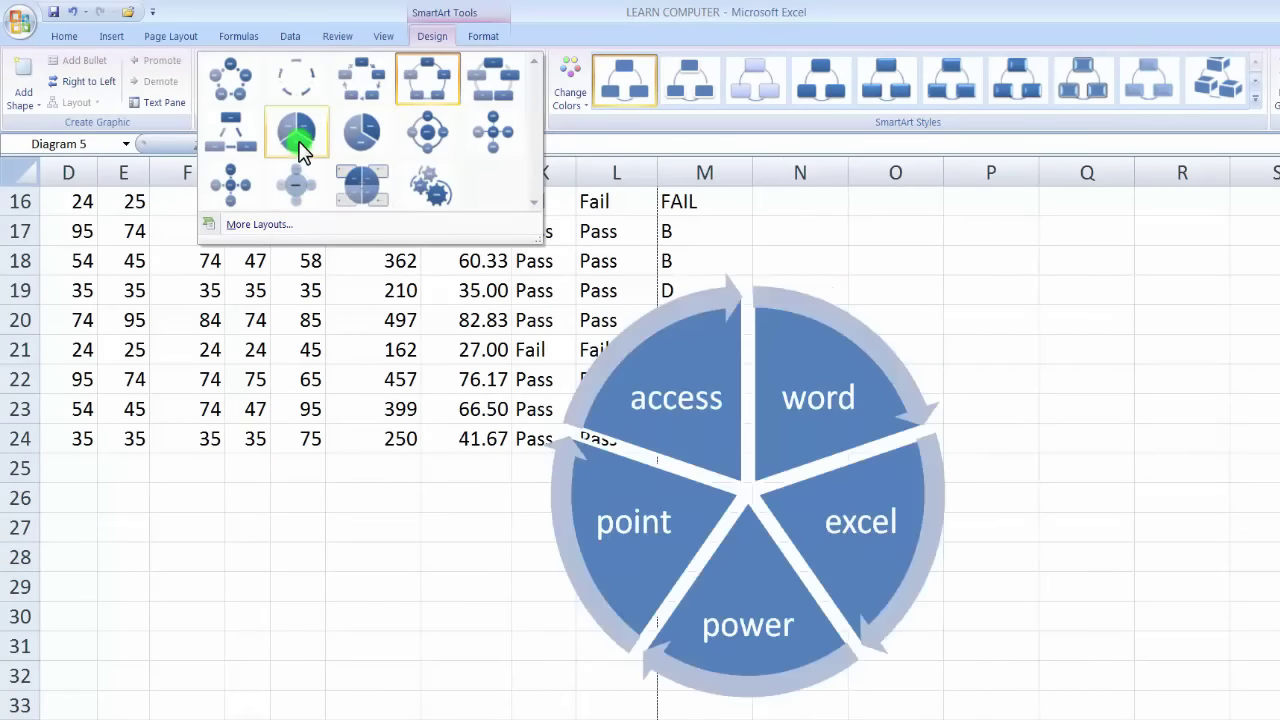
{"action": "left_click", "coordinate": [298, 133]}
{"action": "left_click", "coordinate": [576, 111]}
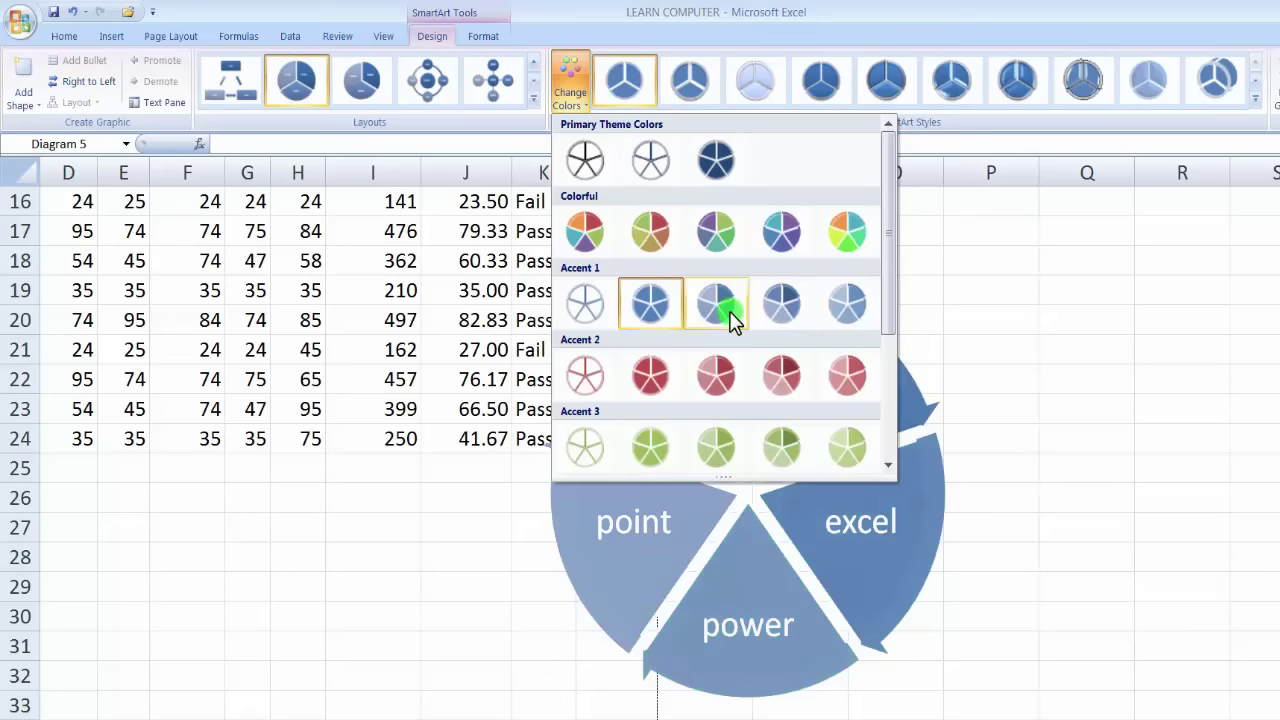
{"action": "left_click", "coordinate": [651, 230]}
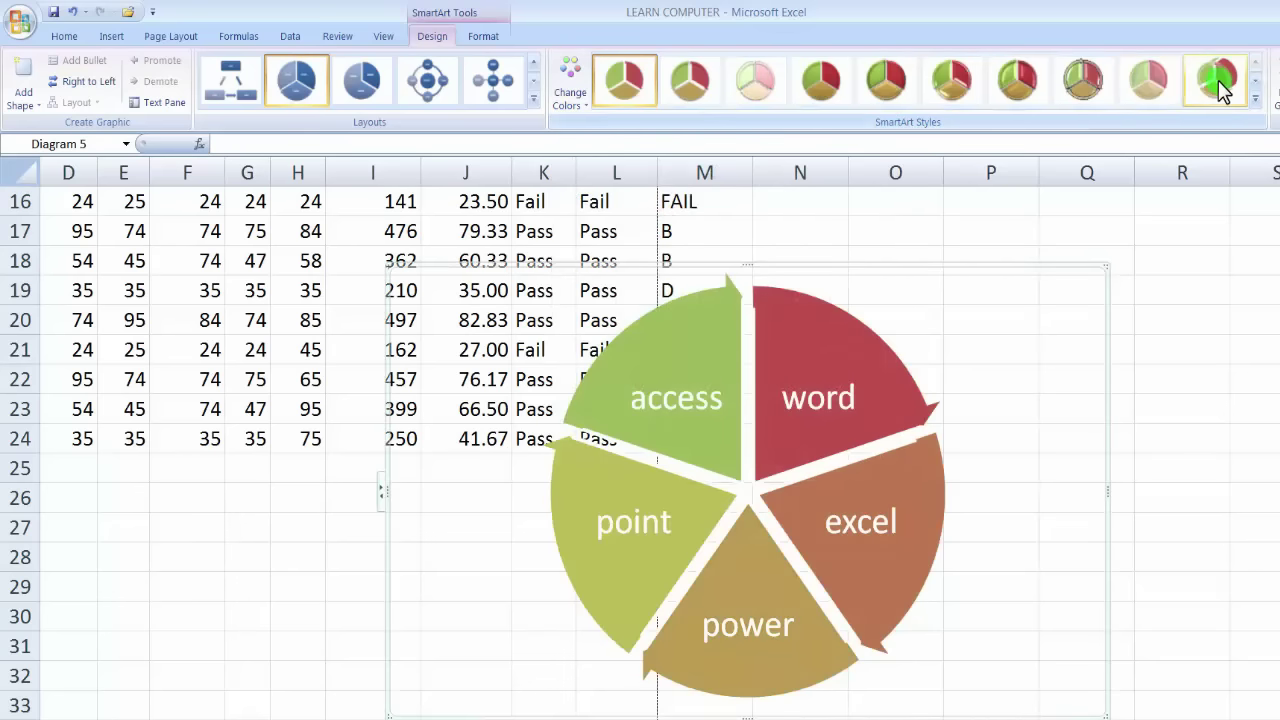
{"action": "left_click", "coordinate": [1256, 100]}
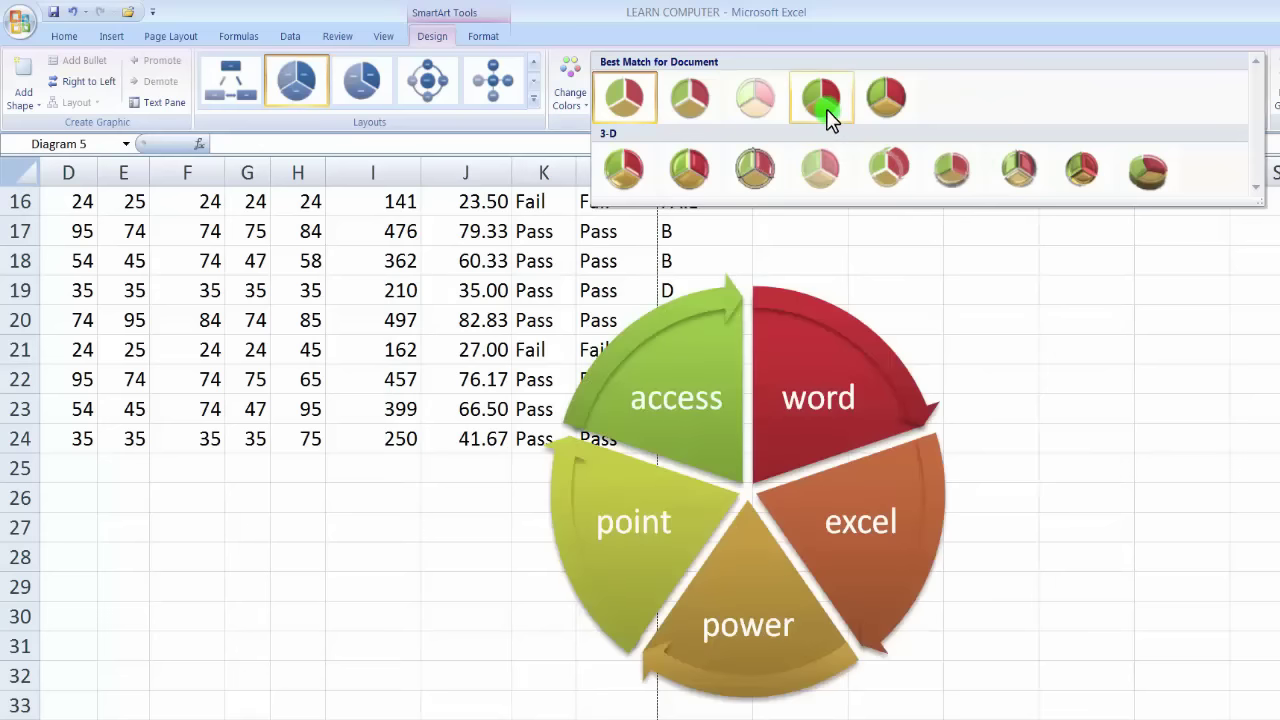
{"action": "left_click", "coordinate": [826, 109]}
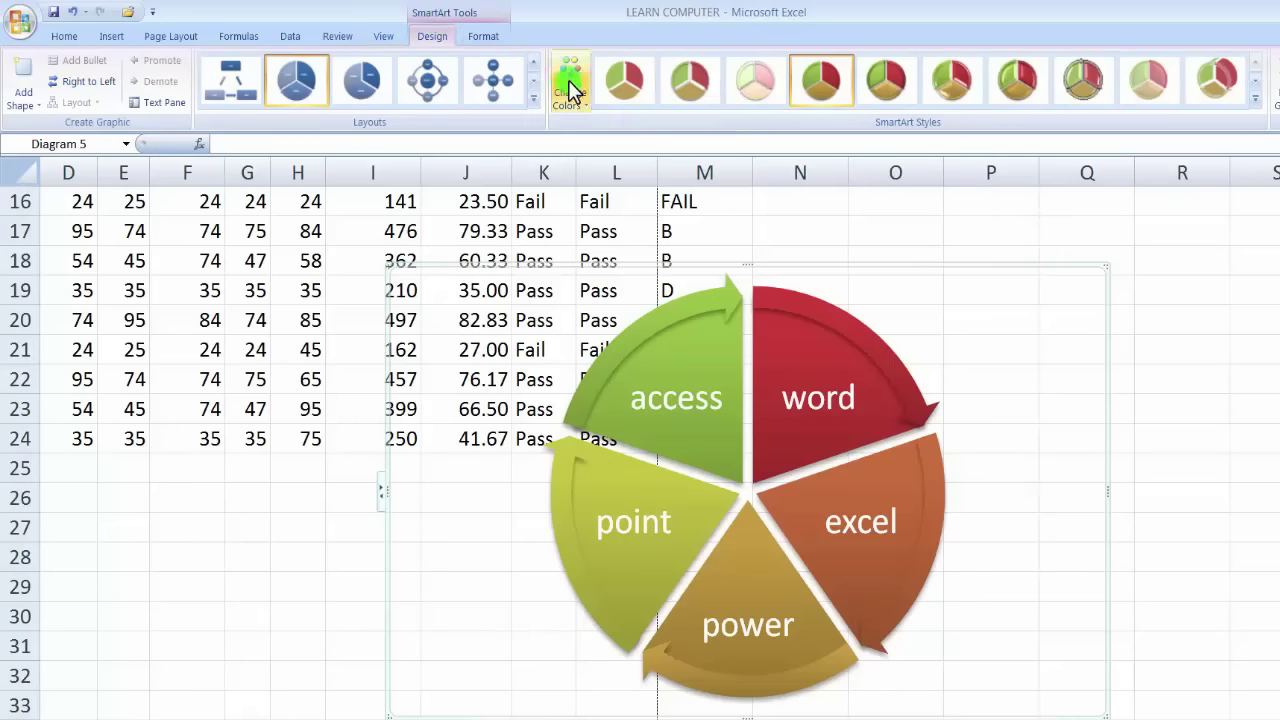
{"action": "left_click", "coordinate": [487, 36]}
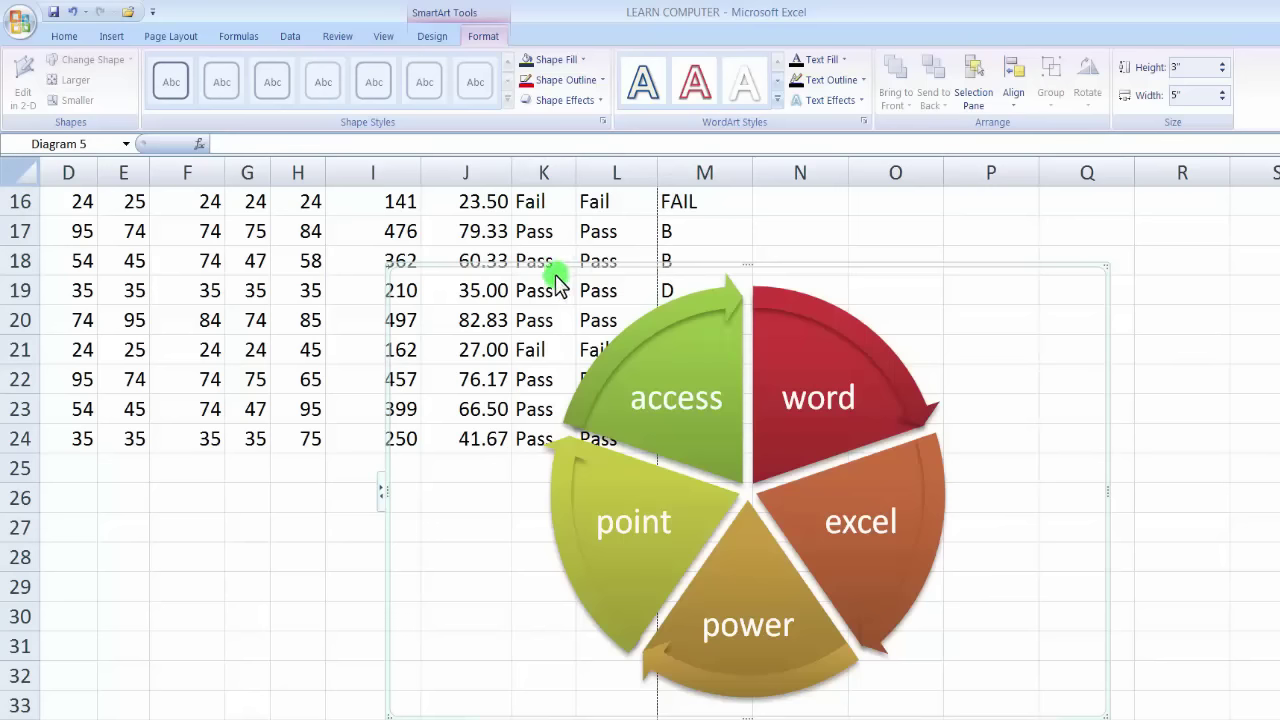
Step: Delete the selected cycle diagram, then pick the Text Box, WordArt topic
{"action": "key", "text": "Delete"}
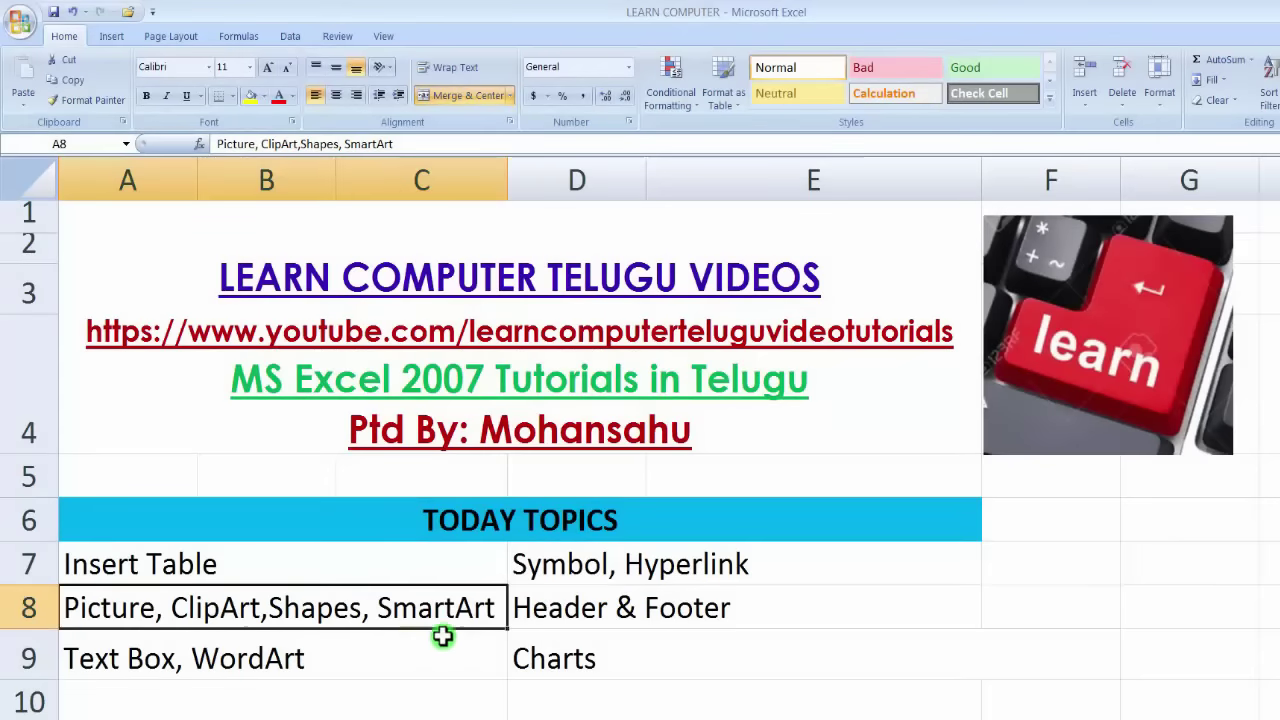
{"action": "left_click", "coordinate": [155, 662]}
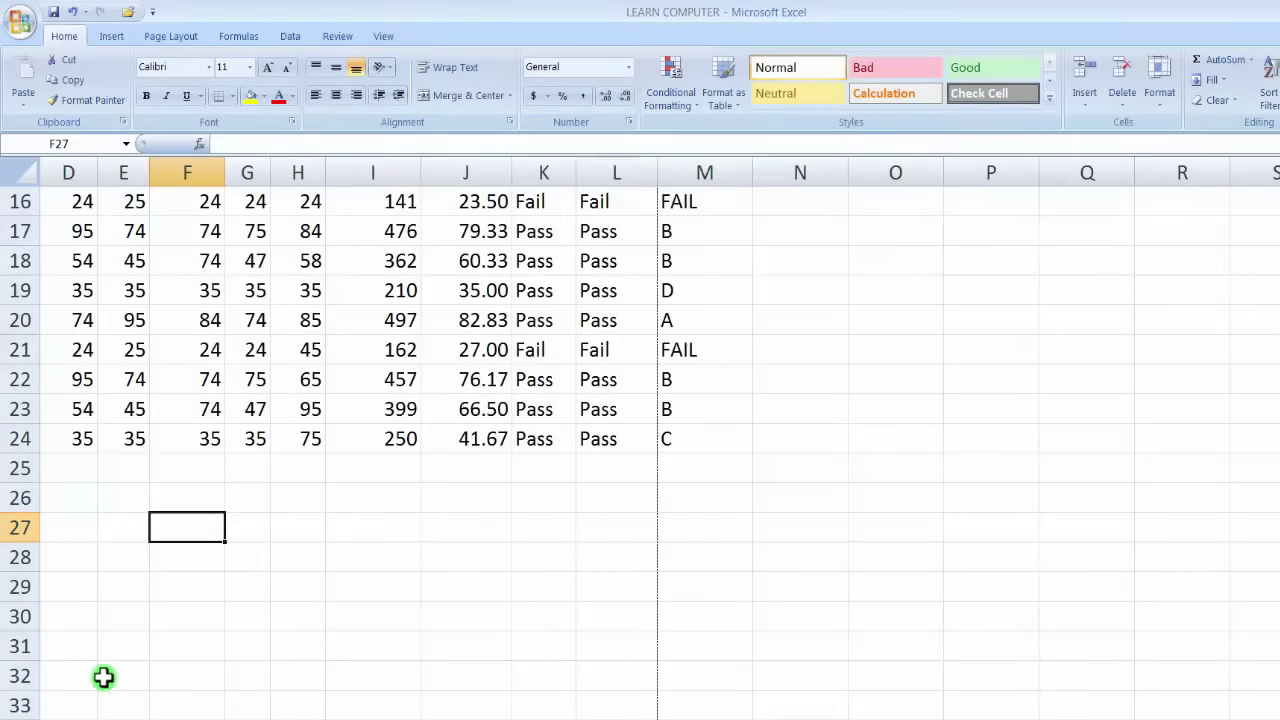
Step: Return to the Student marks sheet with the Insert ribbon commands showing
{"action": "left_click", "coordinate": [178, 718]}
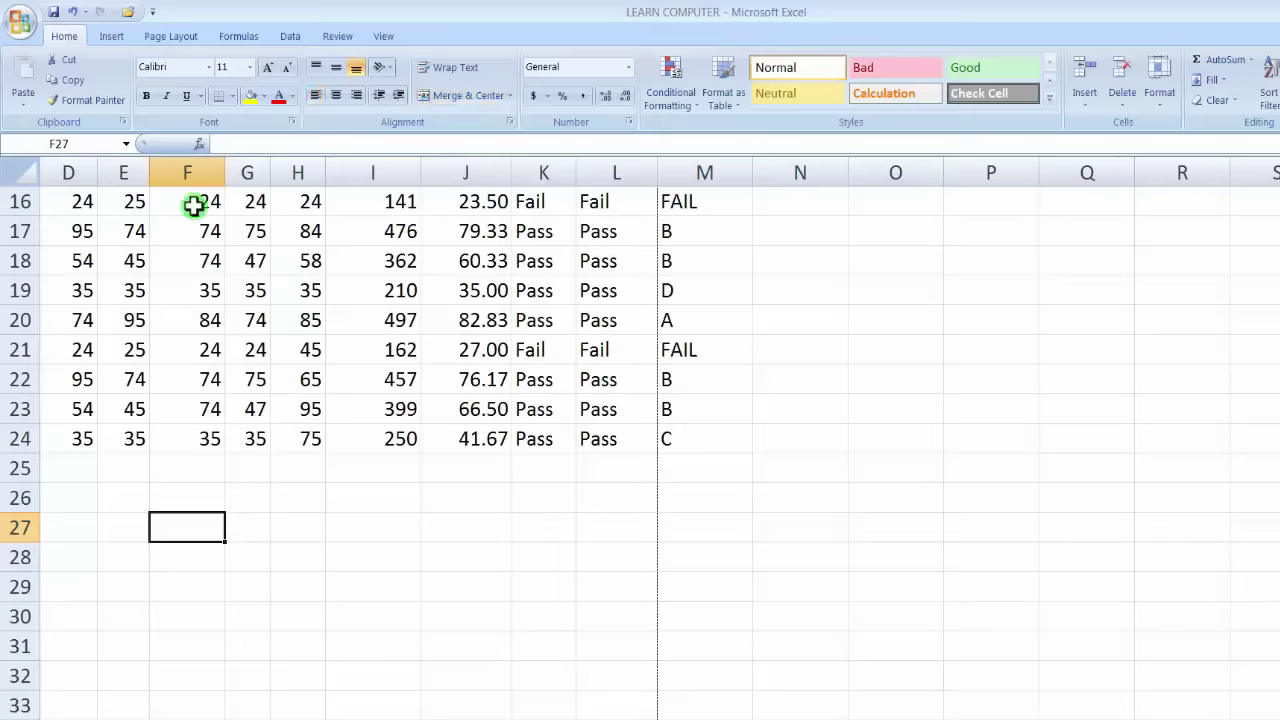
{"action": "left_click", "coordinate": [110, 35]}
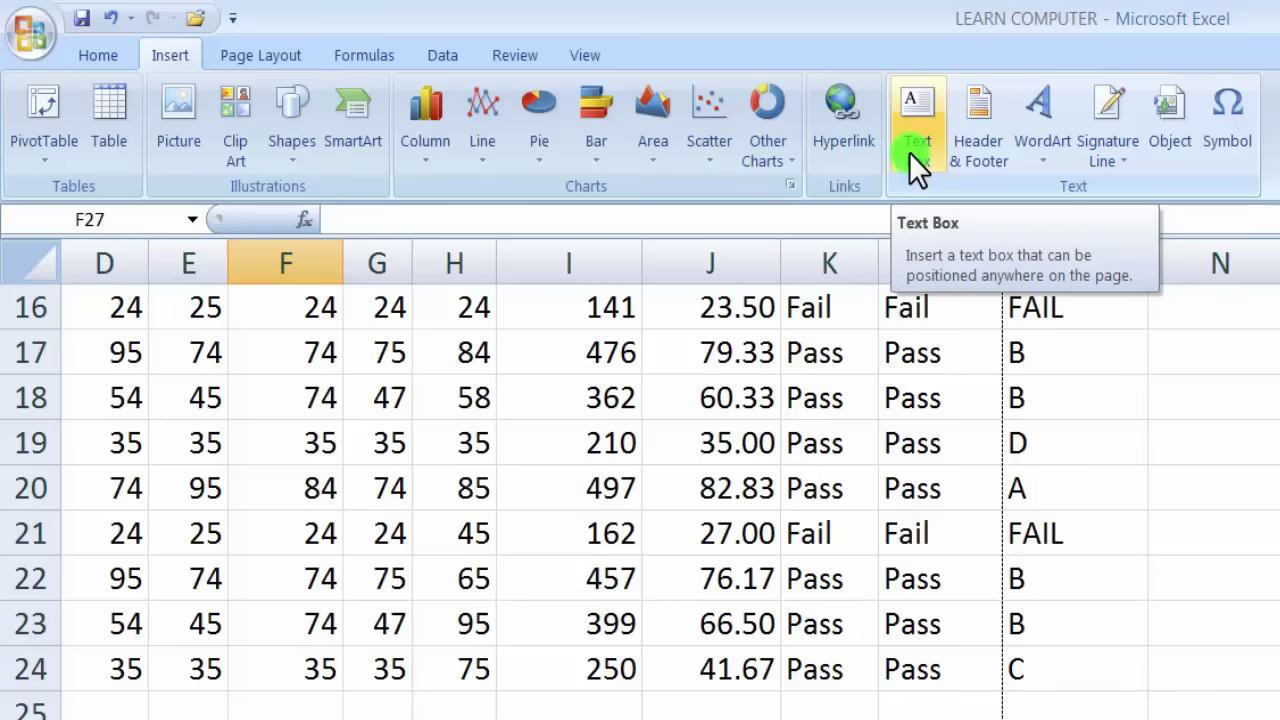
Step: Draw a text box below the marks table containing MS EXCEL TUTORIAL IN TELUGU
{"action": "left_click", "coordinate": [909, 152]}
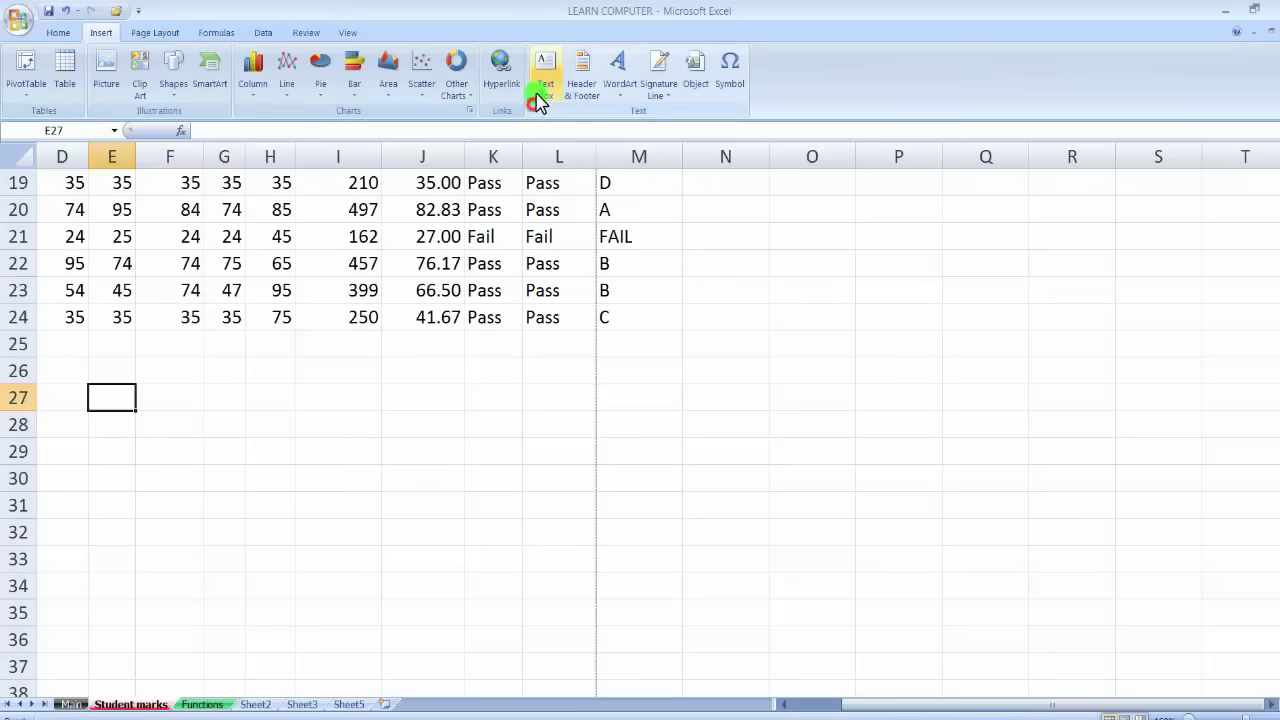
{"action": "left_click", "coordinate": [540, 100]}
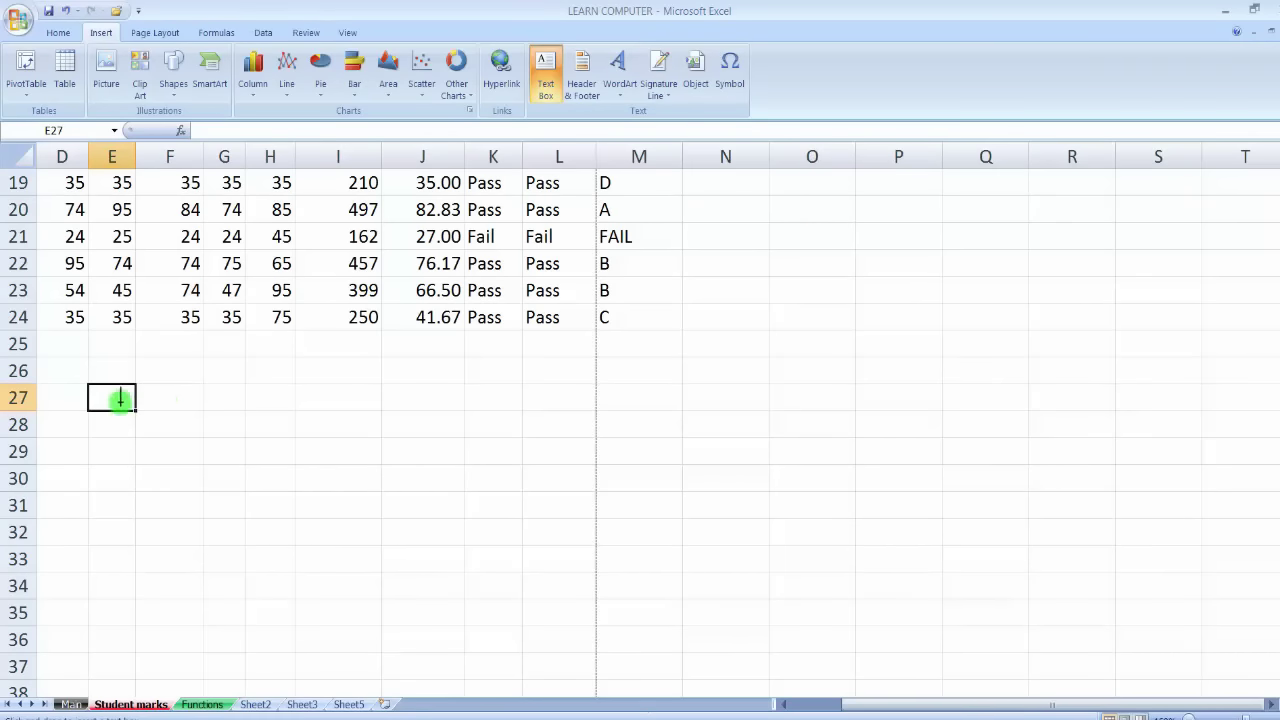
{"action": "mouse_move", "coordinate": [114, 400]}
{"action": "left_mouse_down"}
{"action": "mouse_move", "coordinate": [321, 446]}
{"action": "mouse_move", "coordinate": [455, 500]}
{"action": "left_mouse_up"}
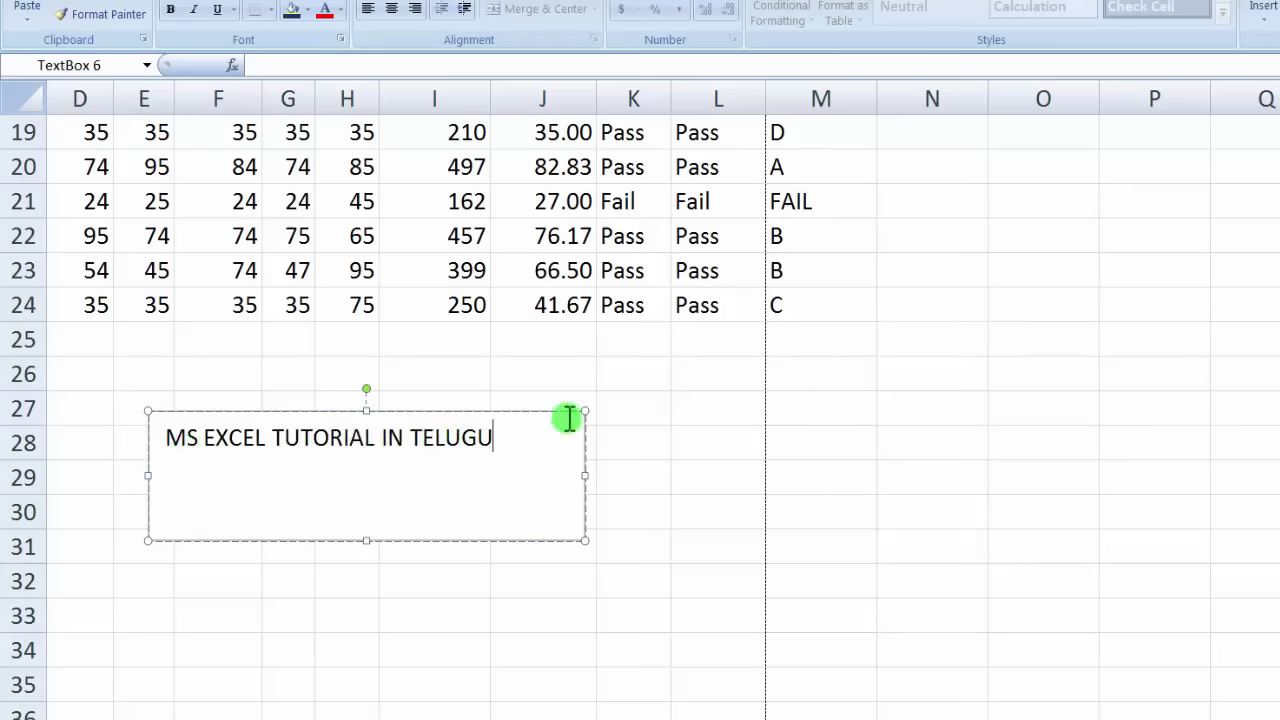
{"action": "left_click", "coordinate": [617, 410]}
Step: Shrink the text box, place it around rows 26–28, and select its text
{"action": "left_click", "coordinate": [418, 478]}
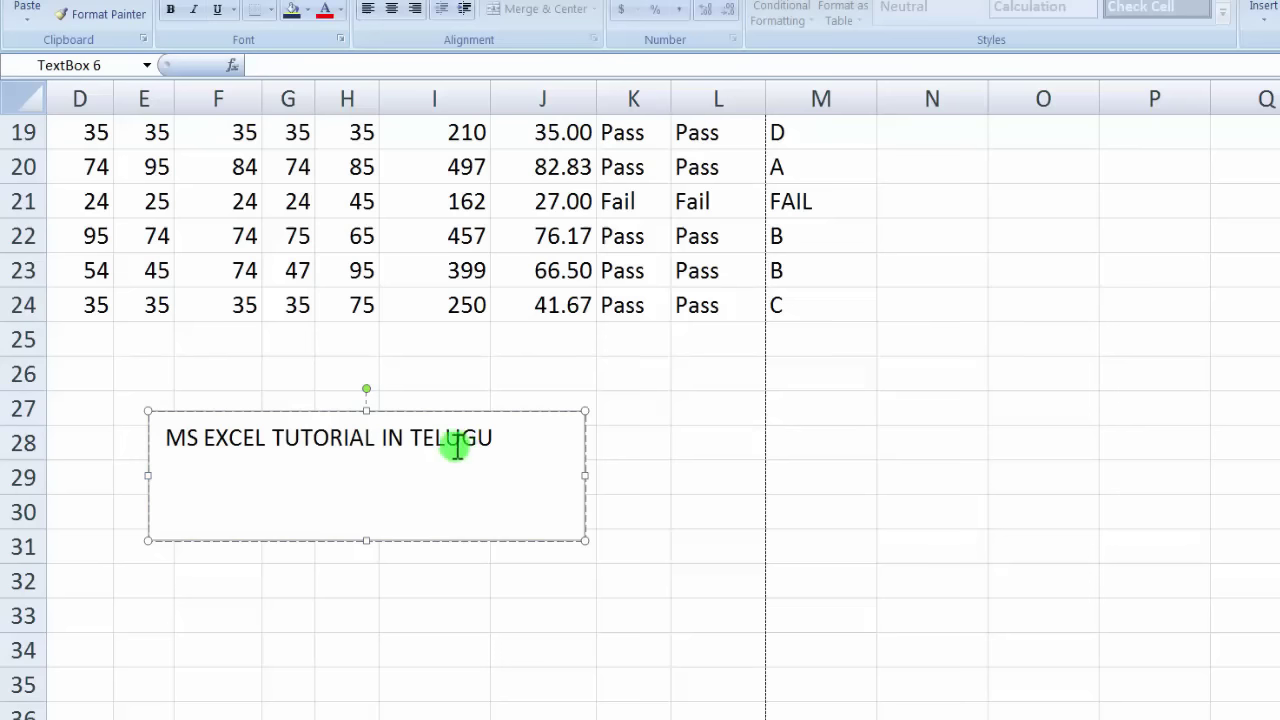
{"action": "left_click_drag", "start_coordinate": [366, 540], "coordinate": [366, 488]}
{"action": "left_click_drag", "start_coordinate": [586, 450], "coordinate": [549, 458]}
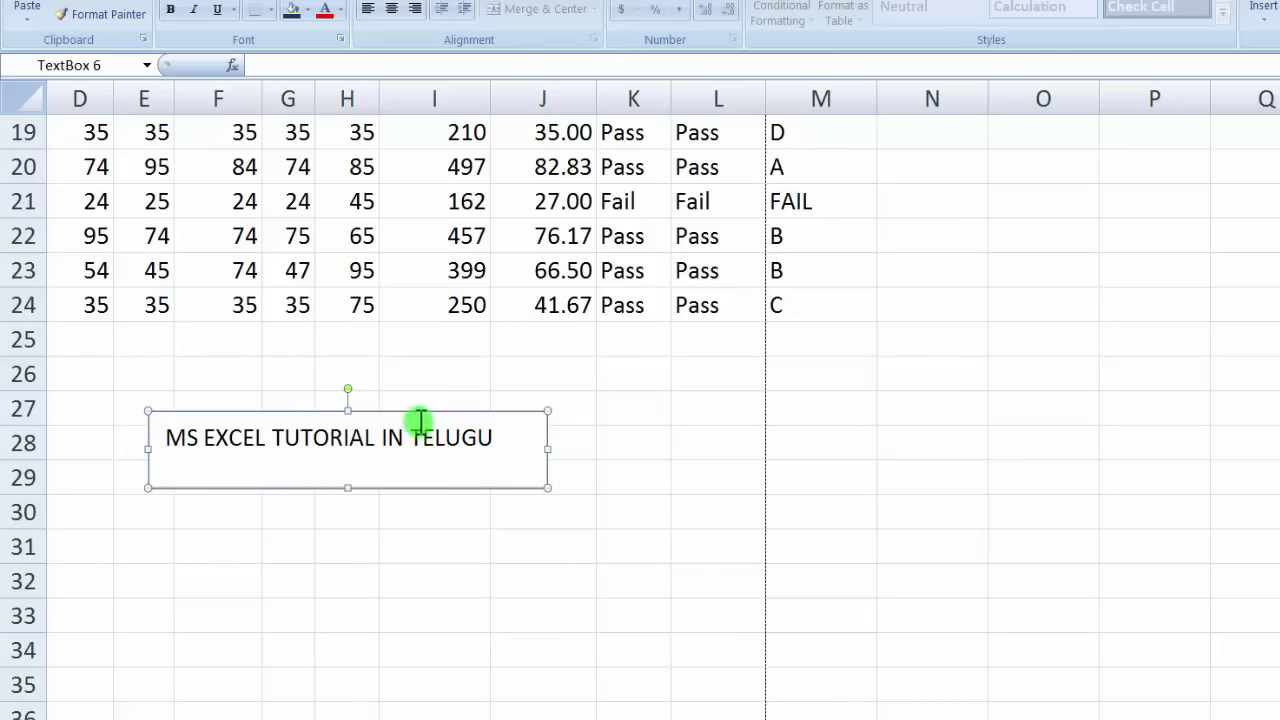
{"action": "left_click_drag", "start_coordinate": [408, 408], "coordinate": [509, 398]}
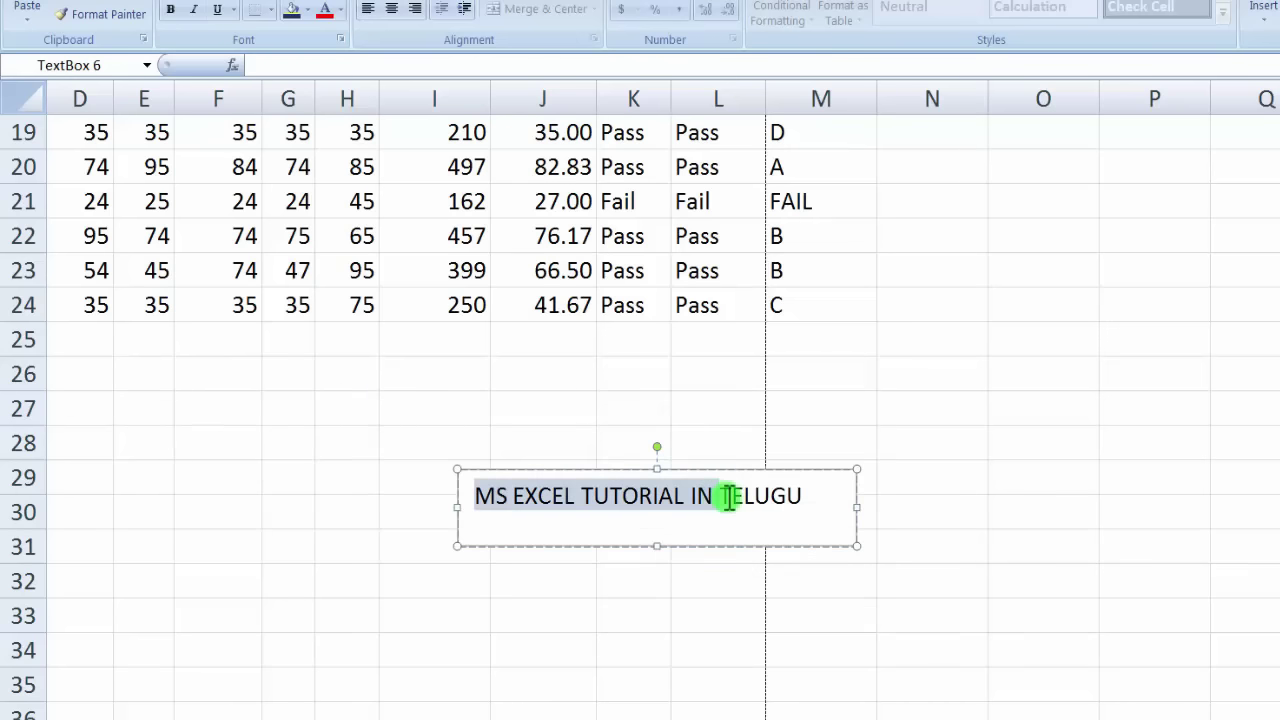
{"action": "left_click", "coordinate": [771, 500]}
{"action": "left_click_drag", "start_coordinate": [736, 468], "coordinate": [669, 444]}
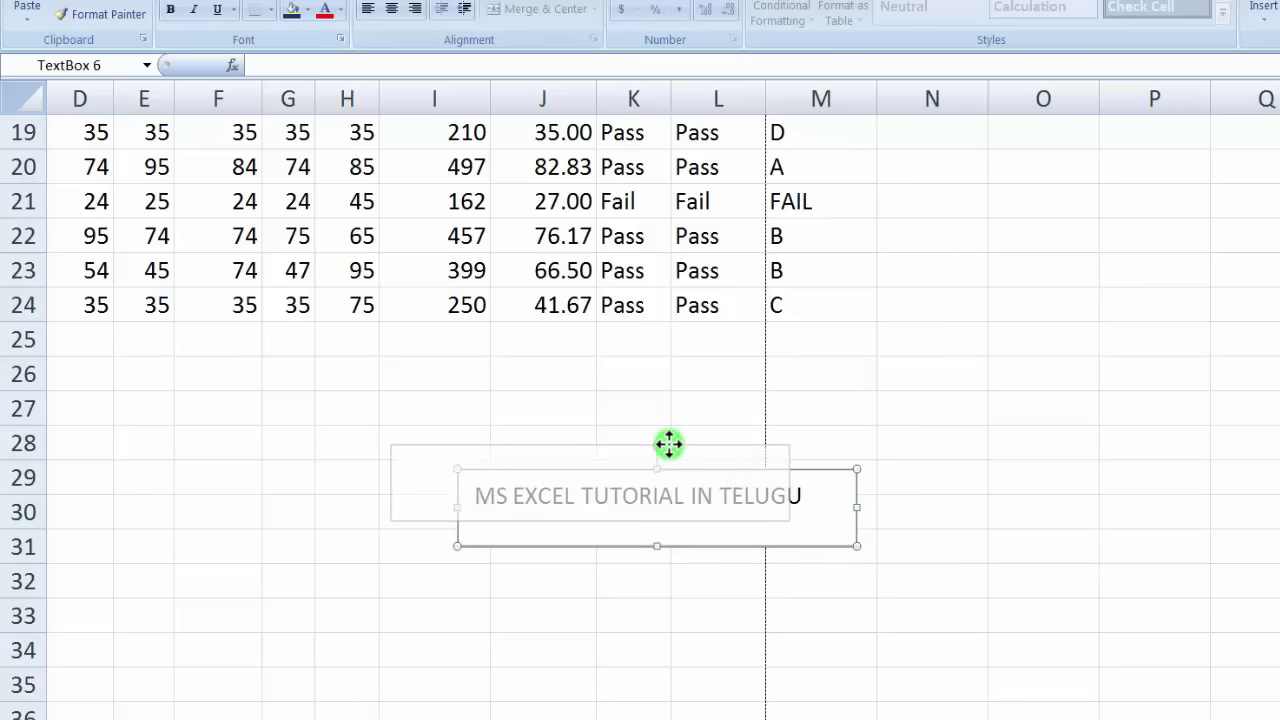
{"action": "left_click_drag", "start_coordinate": [669, 444], "coordinate": [401, 375]}
{"action": "left_click", "coordinate": [471, 405]}
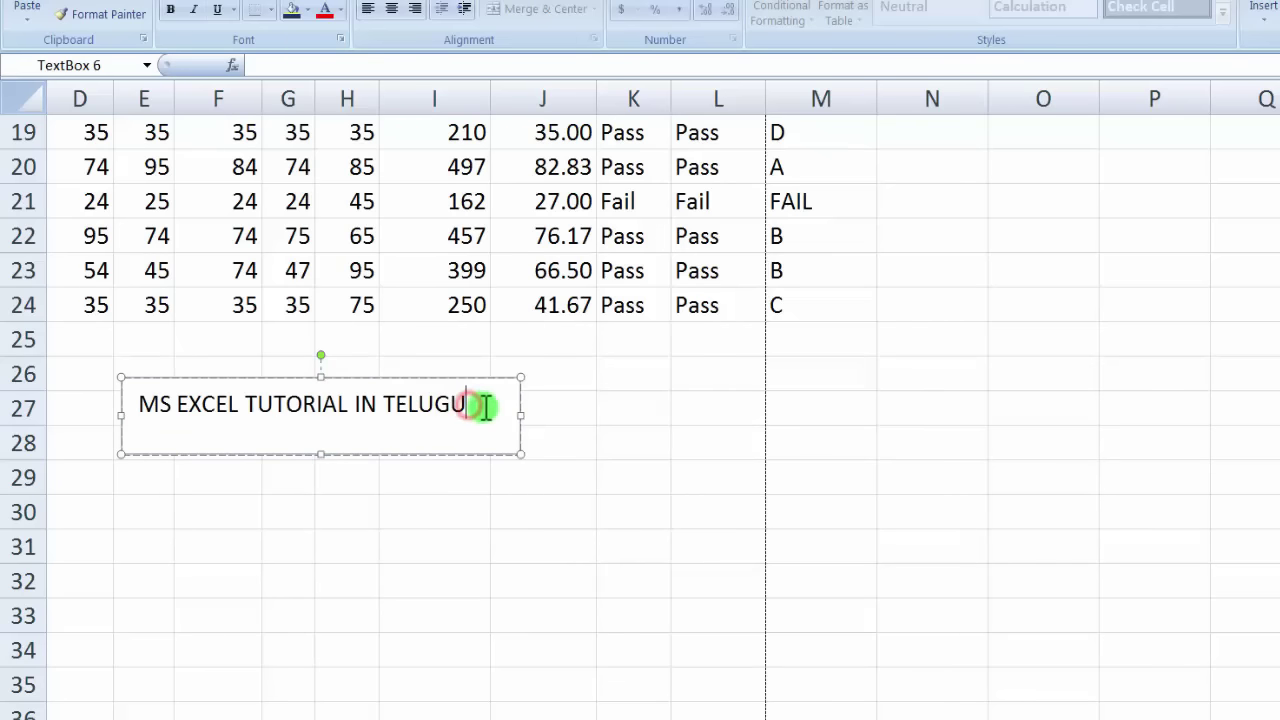
{"action": "left_click_drag", "start_coordinate": [474, 405], "coordinate": [155, 393]}
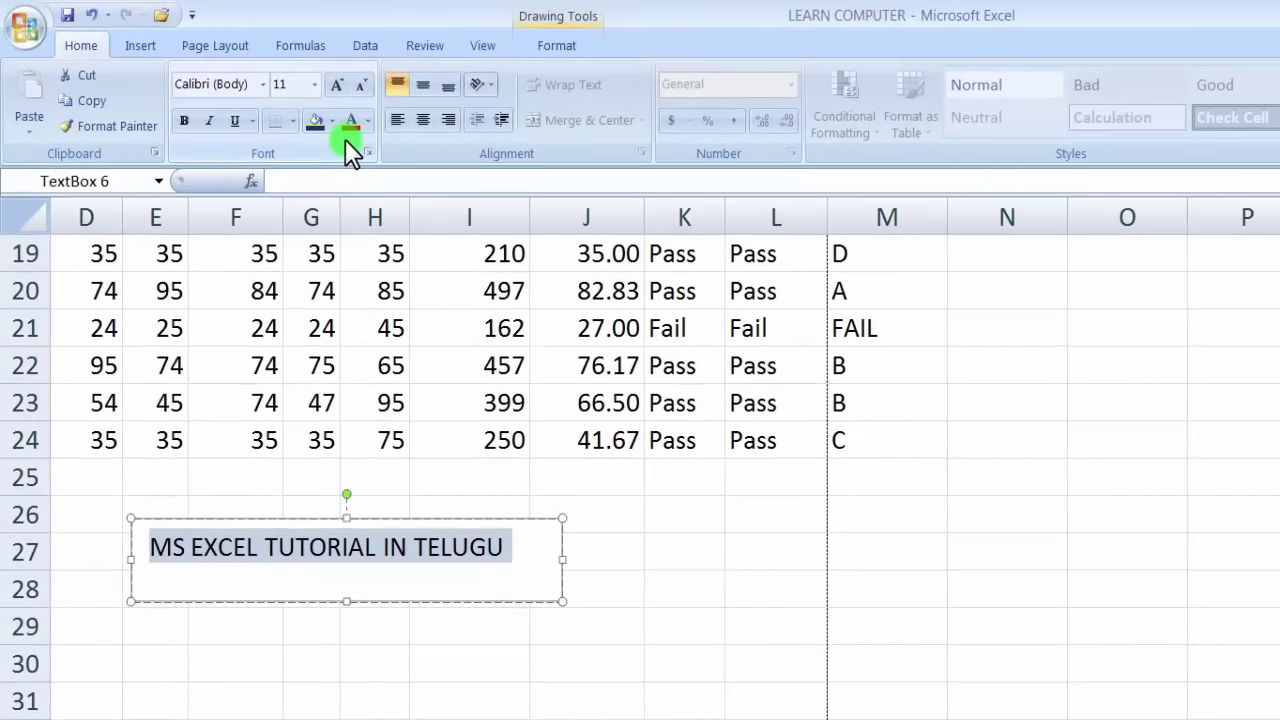
Step: Apply a red shape style to the MS EXCEL TUTORIAL IN TELUGU text box
{"action": "left_click", "coordinate": [561, 551]}
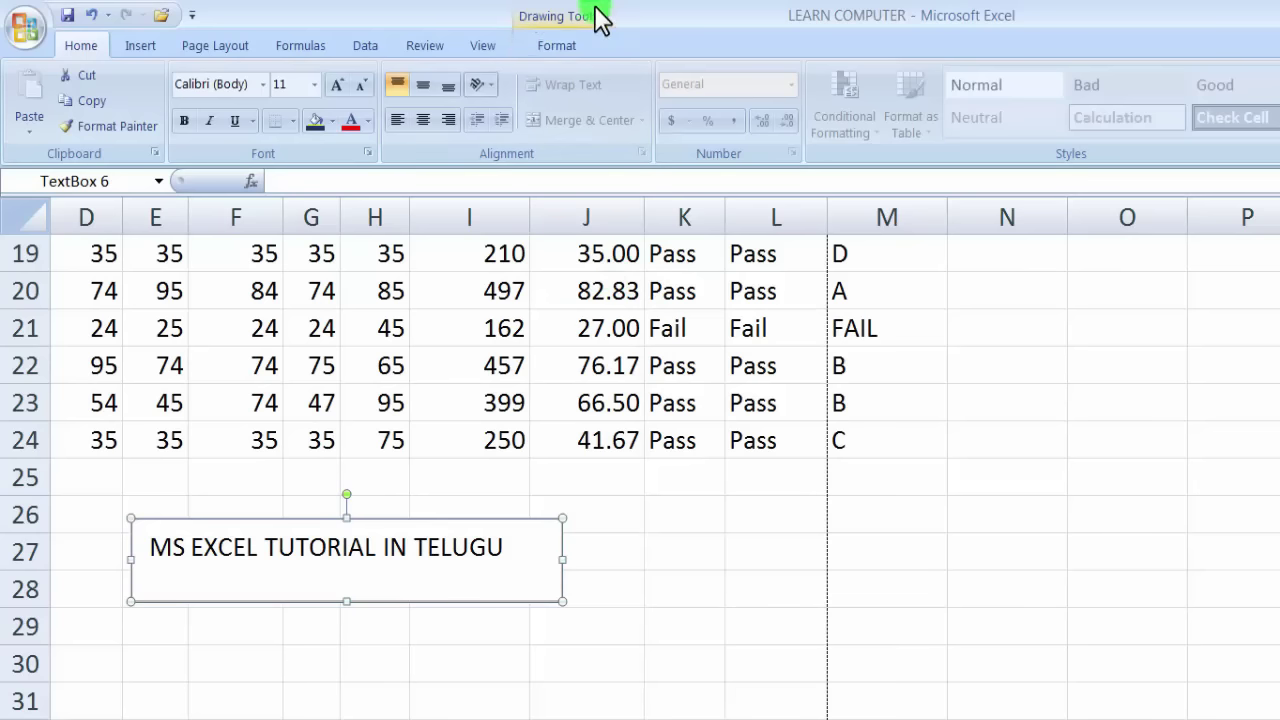
{"action": "left_click", "coordinate": [556, 46]}
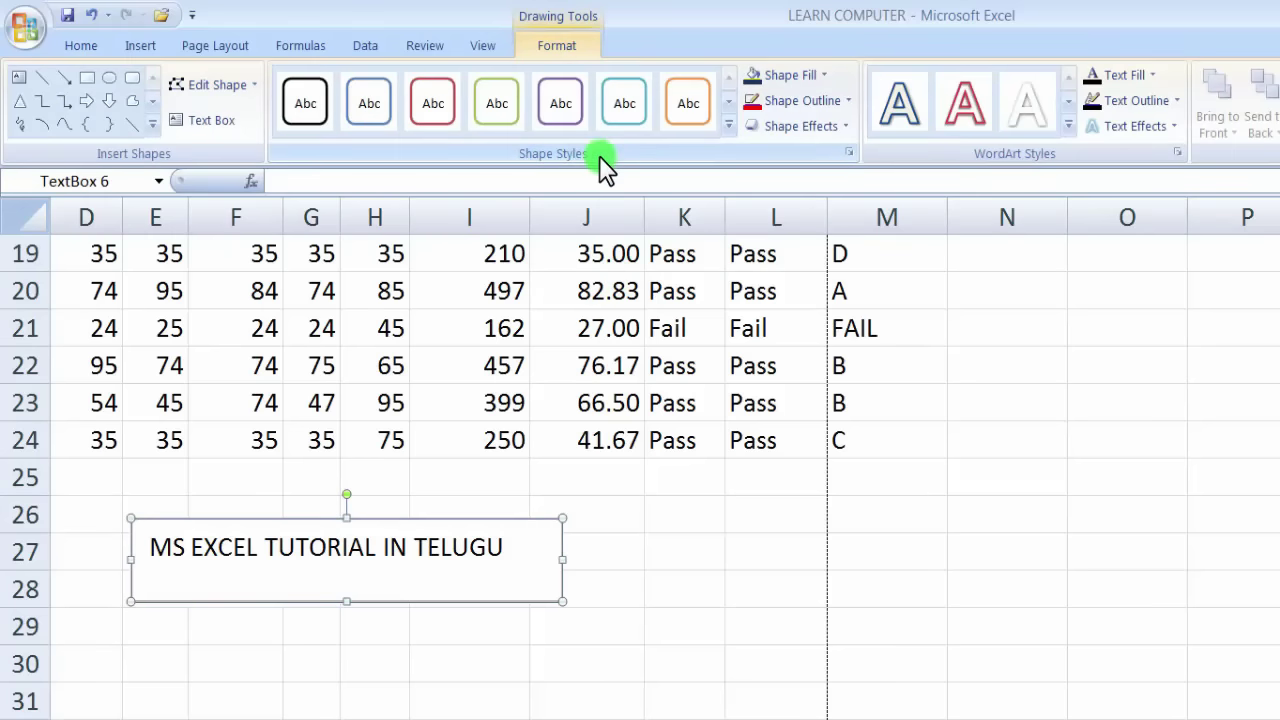
{"action": "left_click", "coordinate": [729, 124]}
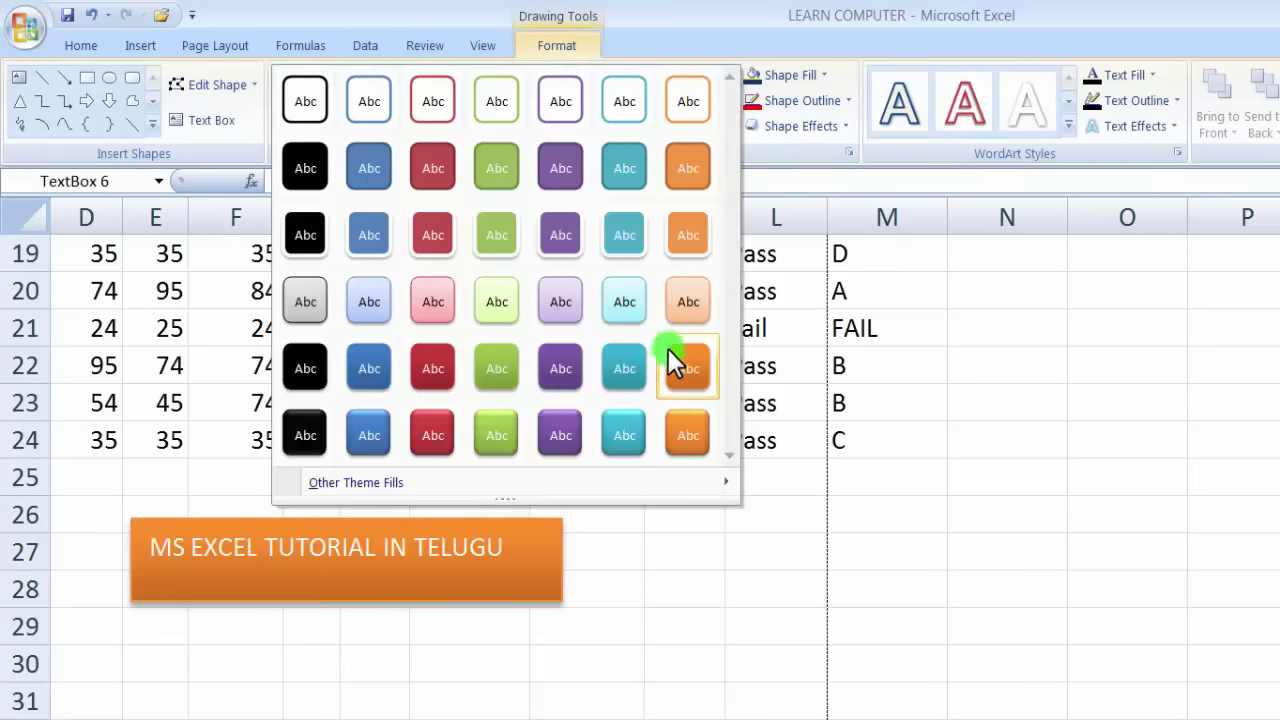
{"action": "left_click", "coordinate": [453, 364]}
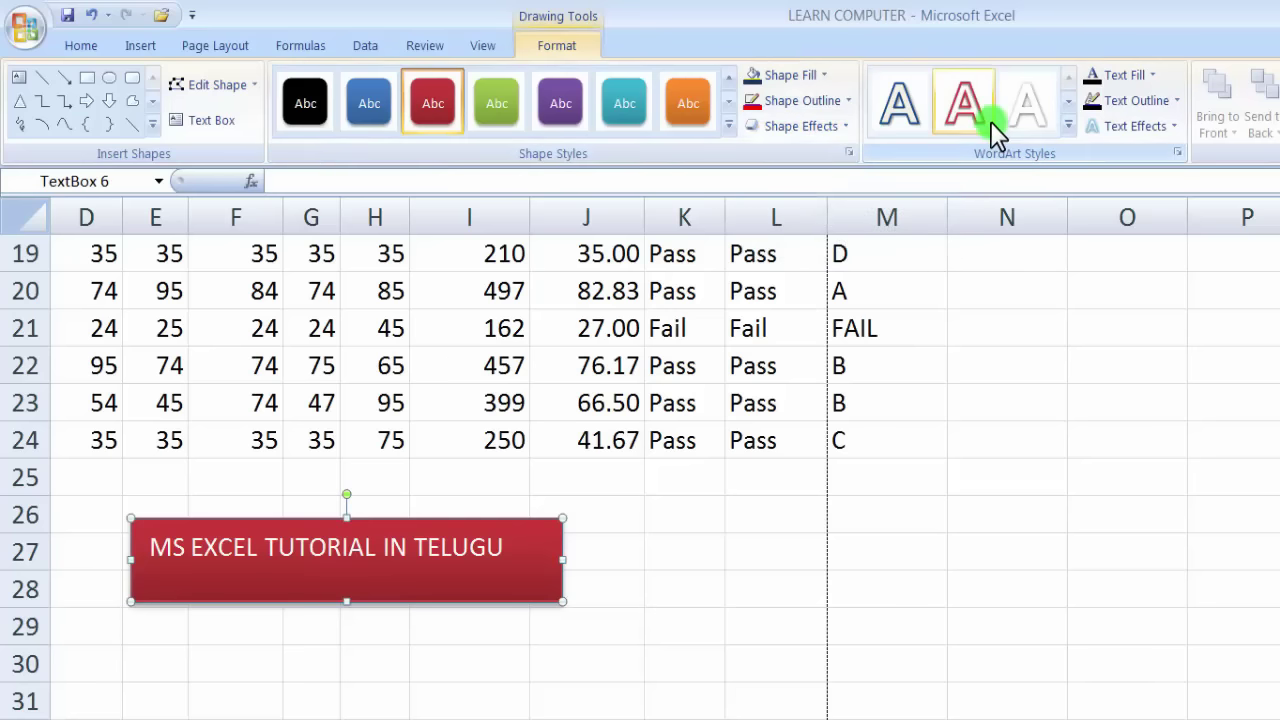
Step: Give the banner text an outlined WordArt style, leaving Text Fill and Text Effects unchanged
{"action": "left_click", "coordinate": [1068, 126]}
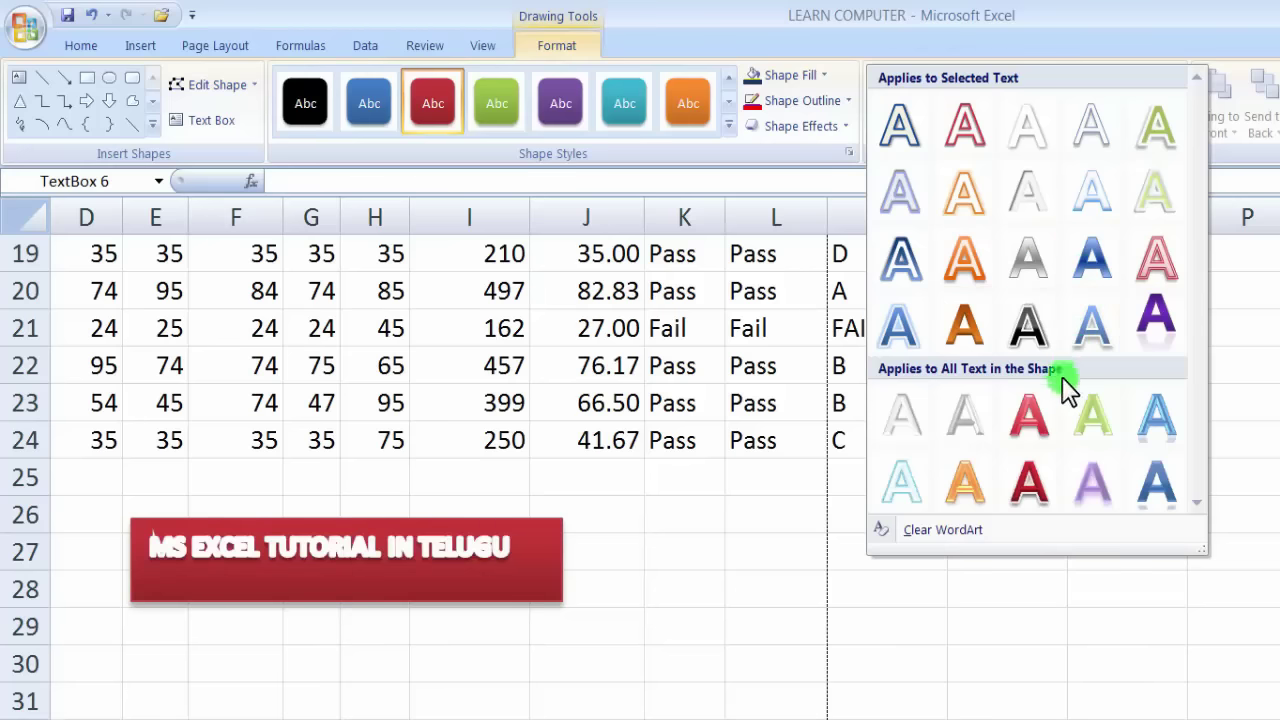
{"action": "left_click", "coordinate": [904, 338]}
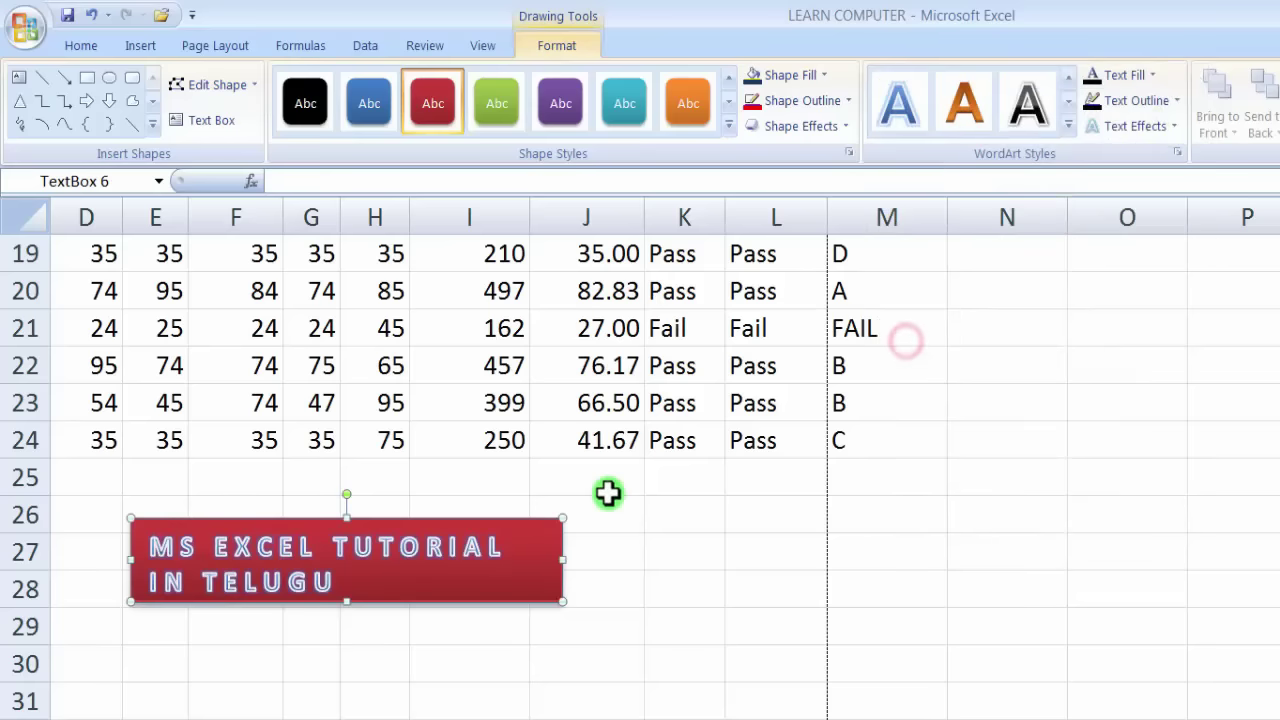
{"action": "left_click", "coordinate": [1152, 76]}
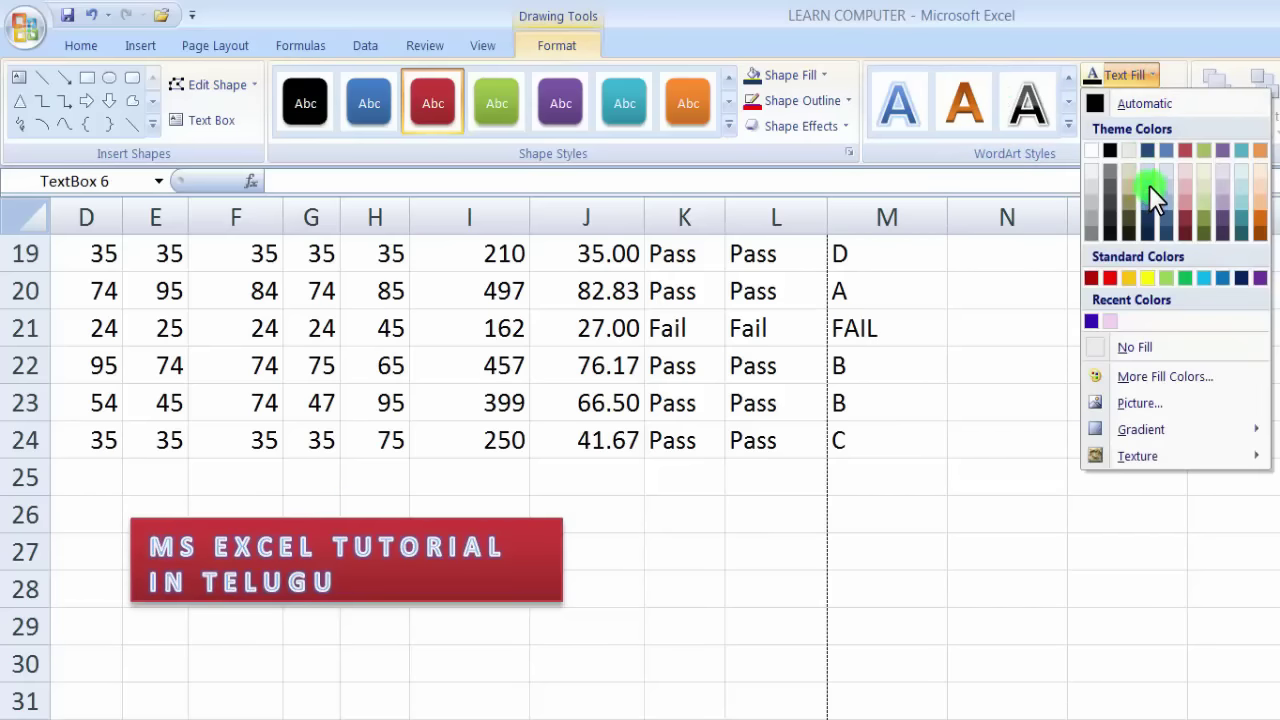
{"action": "left_click", "coordinate": [1165, 15]}
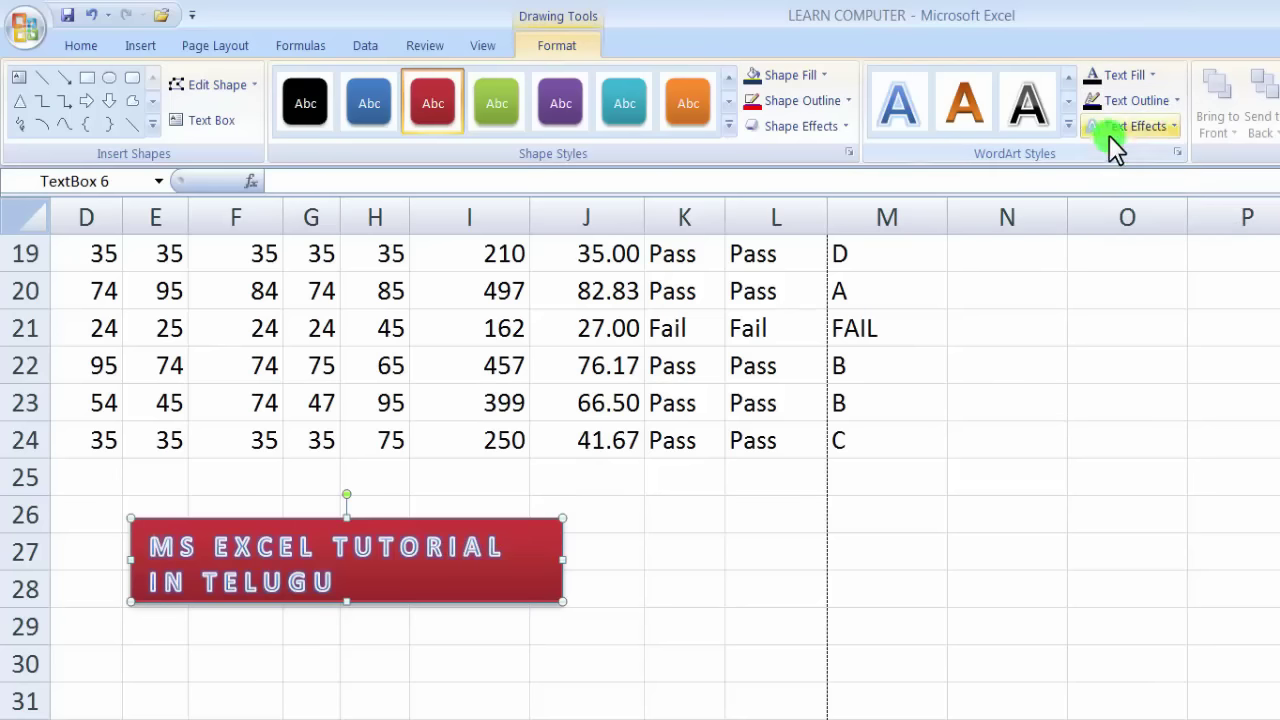
{"action": "left_click", "coordinate": [1148, 126]}
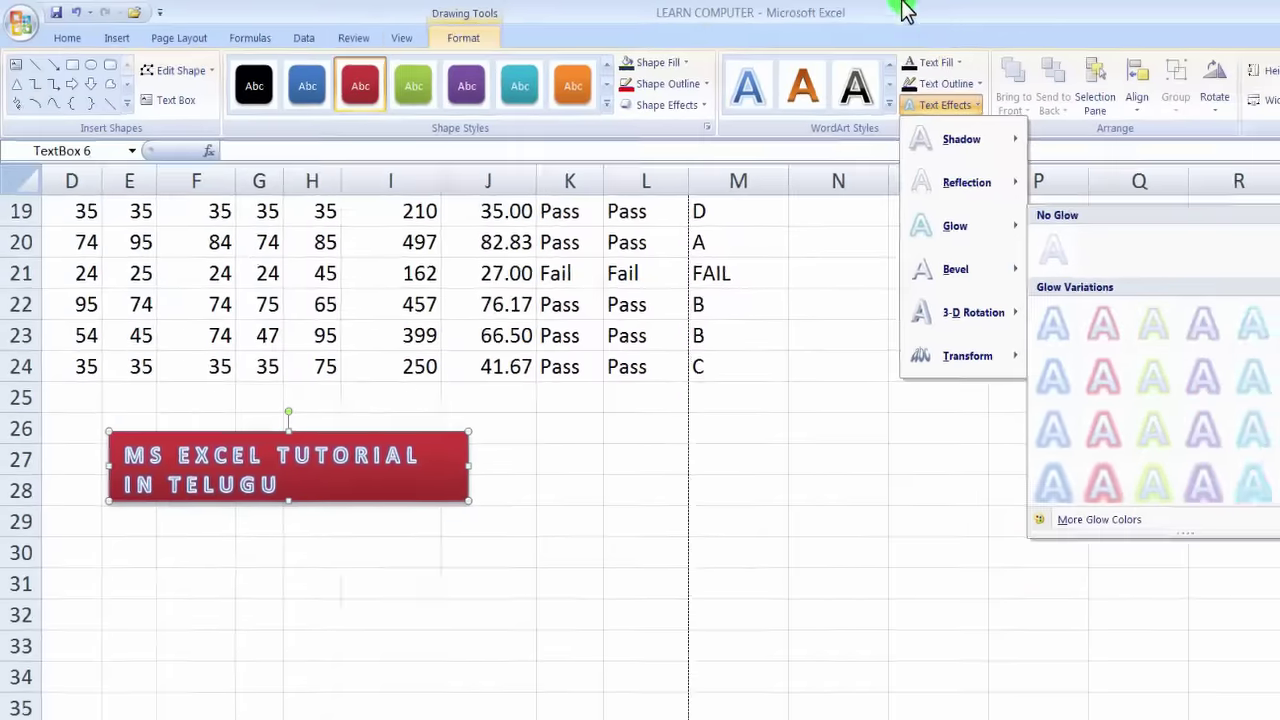
{"action": "left_click", "coordinate": [1082, 4]}
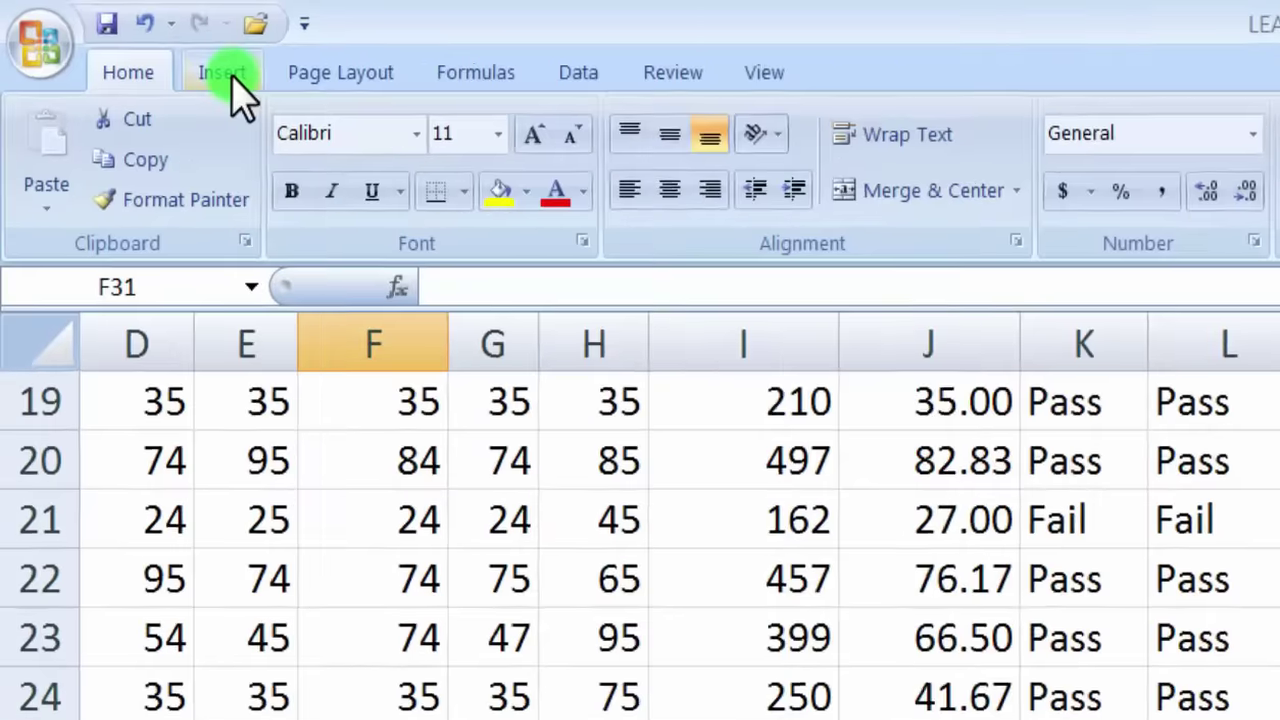
Step: Insert a purple gradient WordArt reading 'LEARN COMPUTER'
{"action": "left_click", "coordinate": [105, 34]}
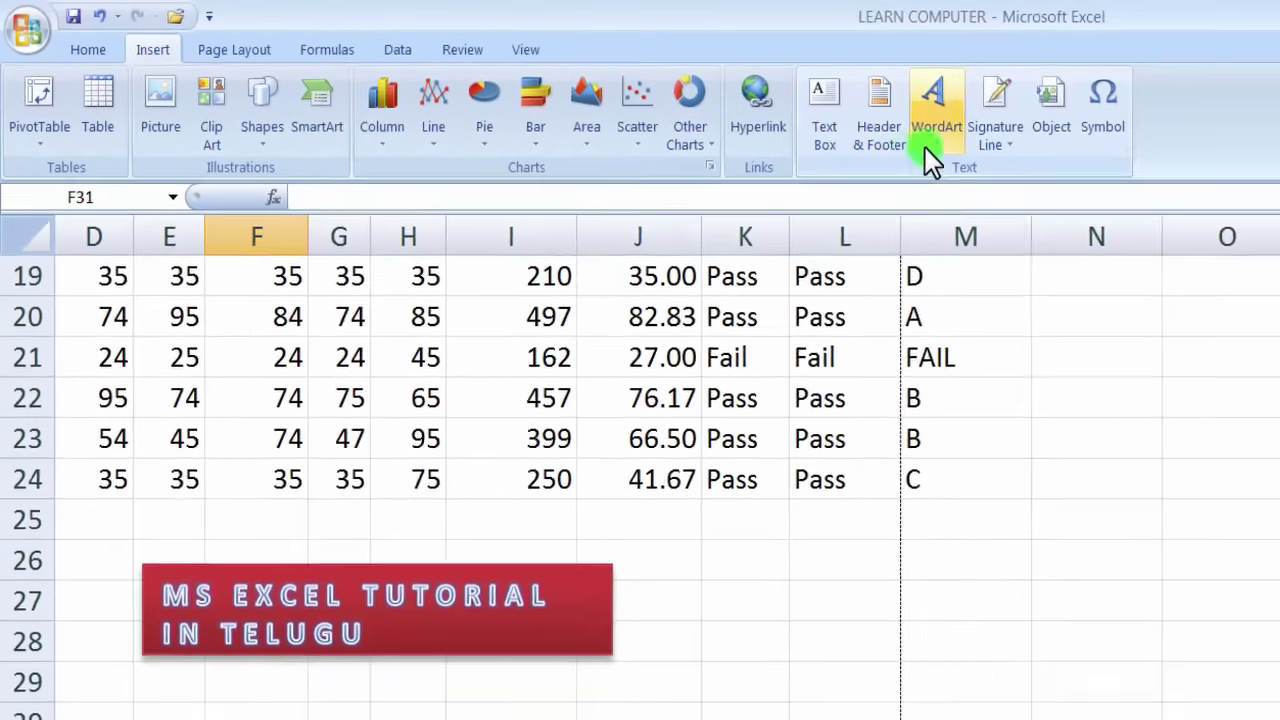
{"action": "left_click", "coordinate": [1279, 192]}
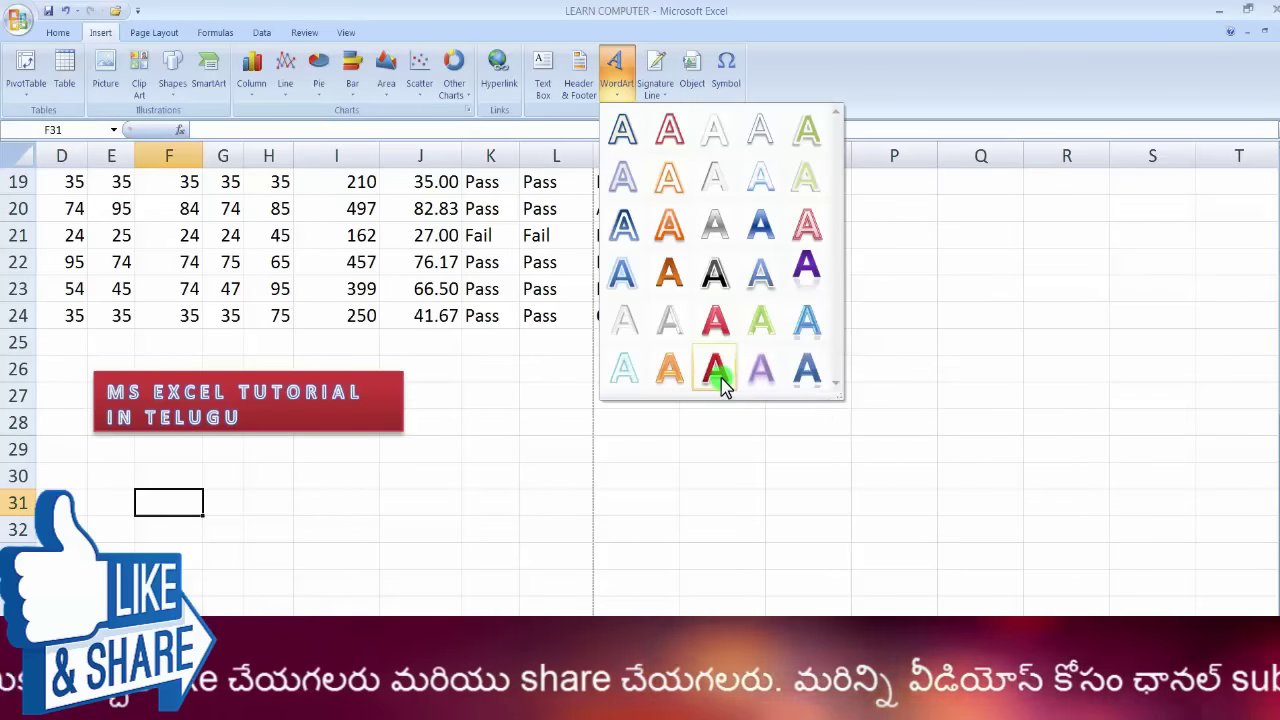
{"action": "left_click", "coordinate": [807, 272]}
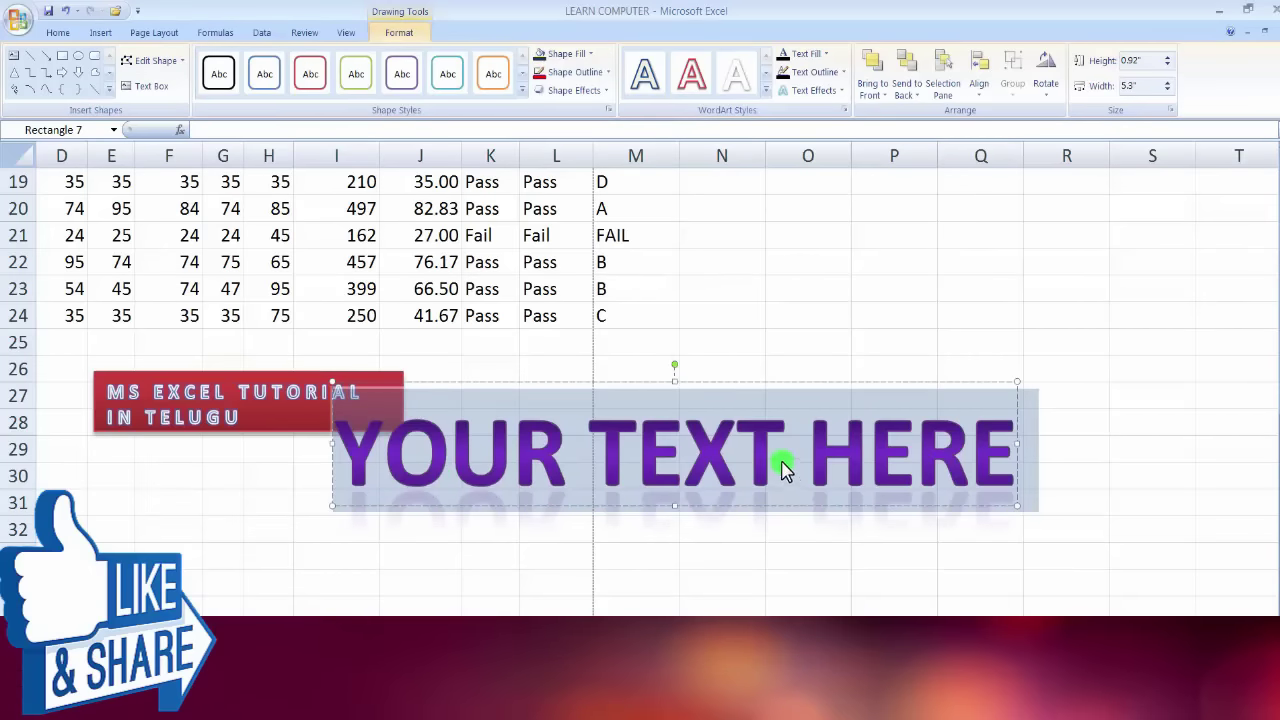
{"action": "type", "text": "LEARN CO"}
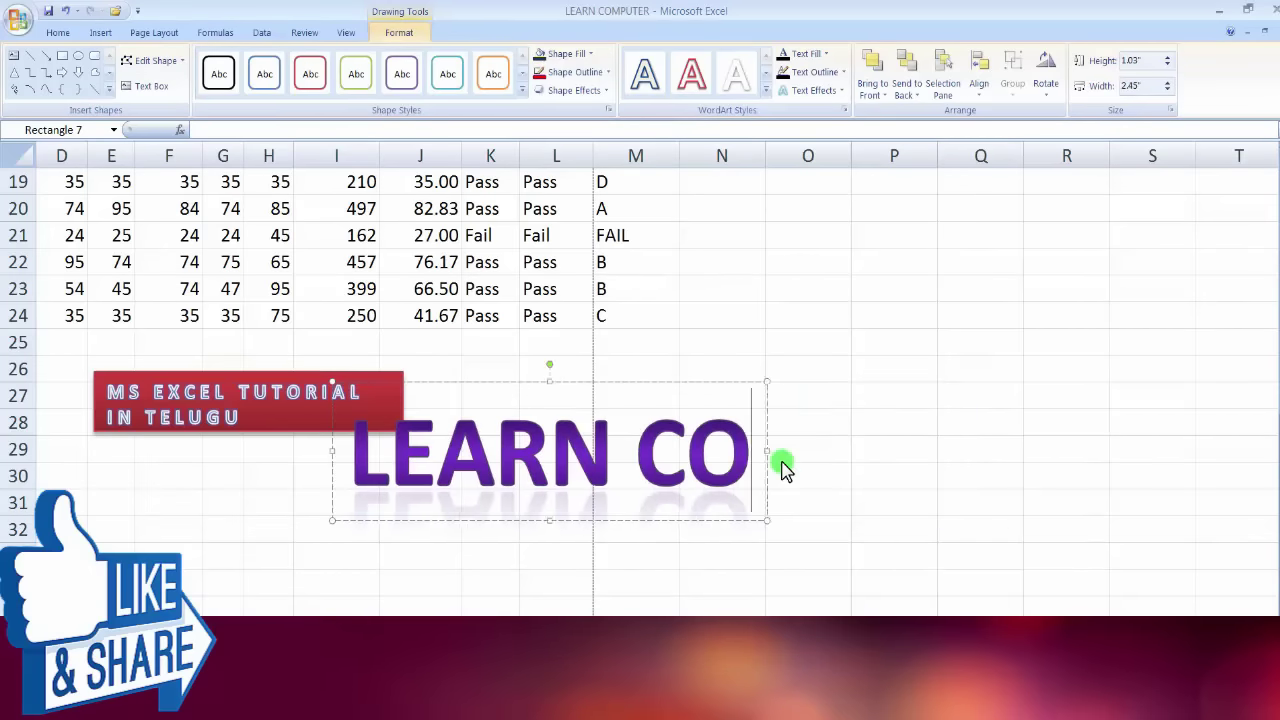
{"action": "type", "text": "MPUTER"}
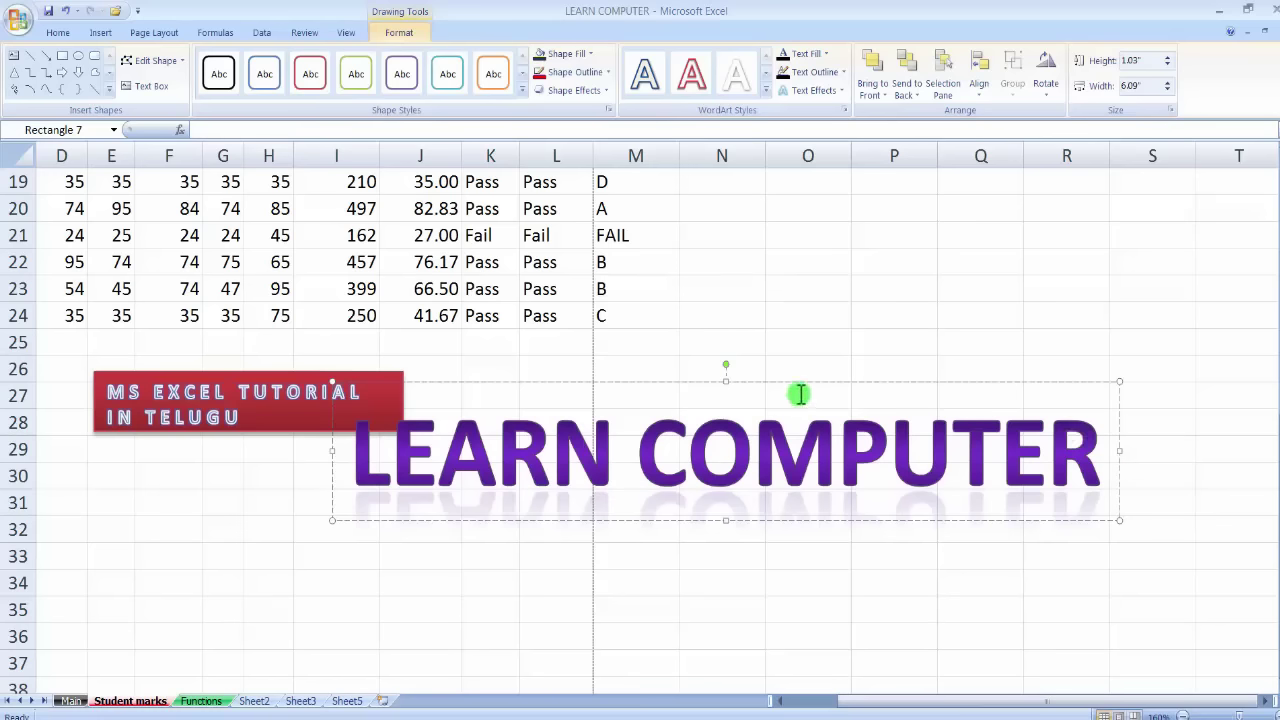
Step: Widen the WordArt to fit one line and position it just below the red banner
{"action": "left_click_drag", "start_coordinate": [1119, 452], "coordinate": [1051, 463]}
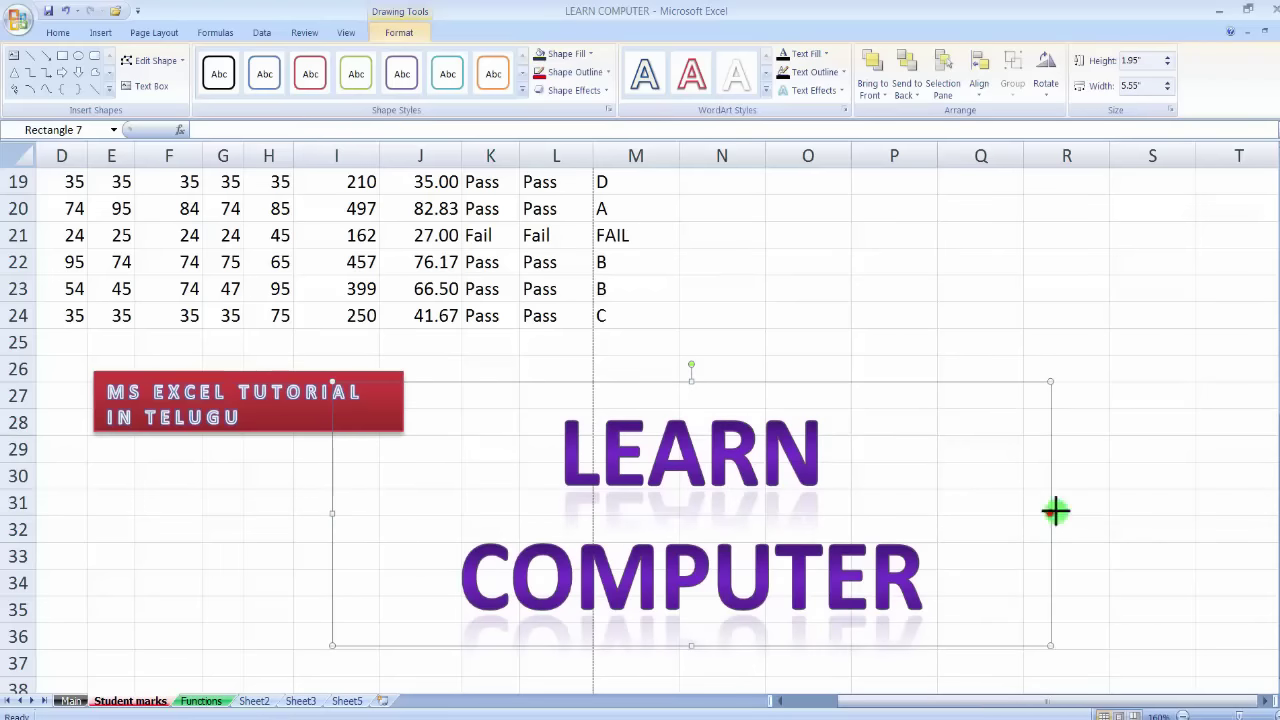
{"action": "left_click_drag", "start_coordinate": [1055, 511], "coordinate": [1156, 494]}
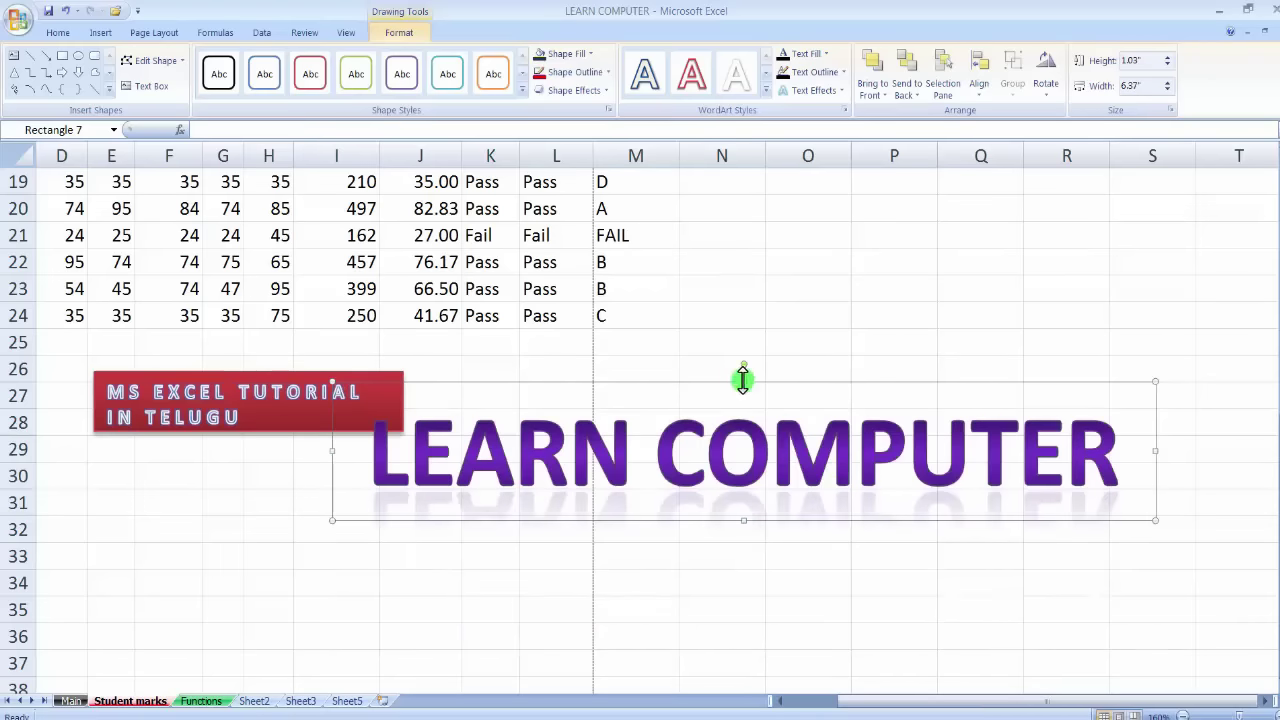
{"action": "left_click_drag", "start_coordinate": [743, 378], "coordinate": [748, 420]}
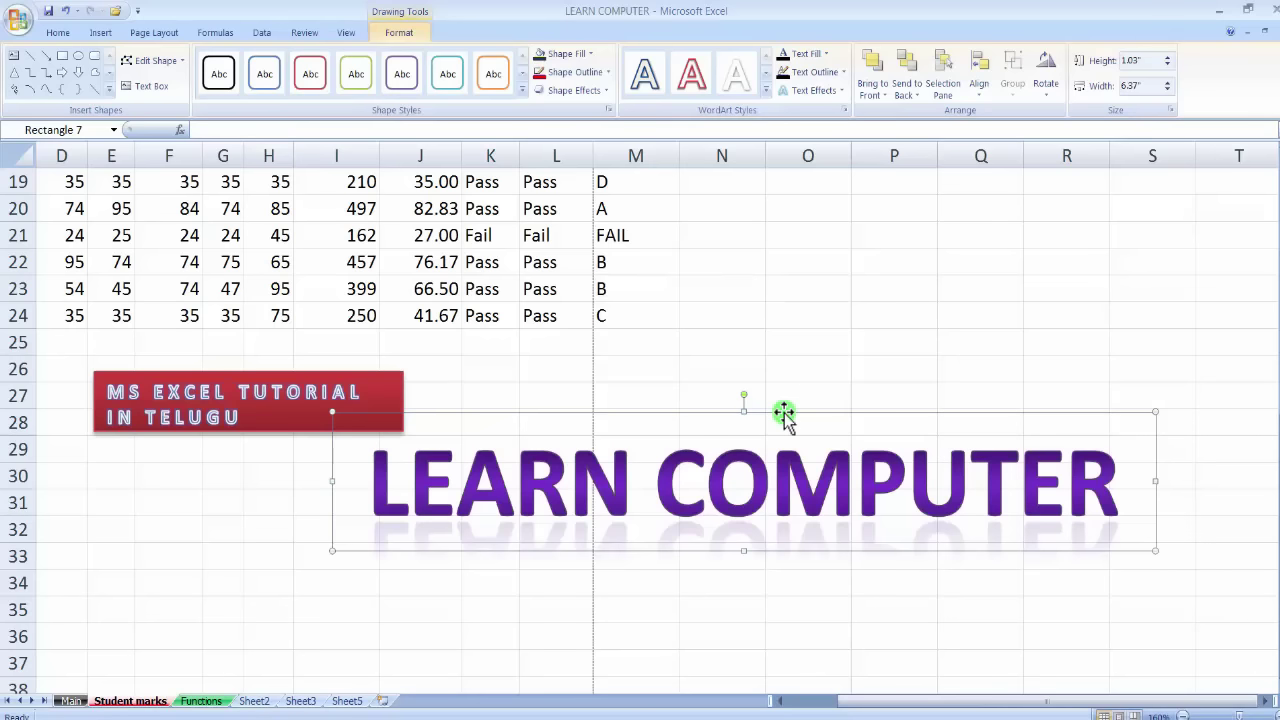
{"action": "left_click_drag", "start_coordinate": [785, 414], "coordinate": [705, 461]}
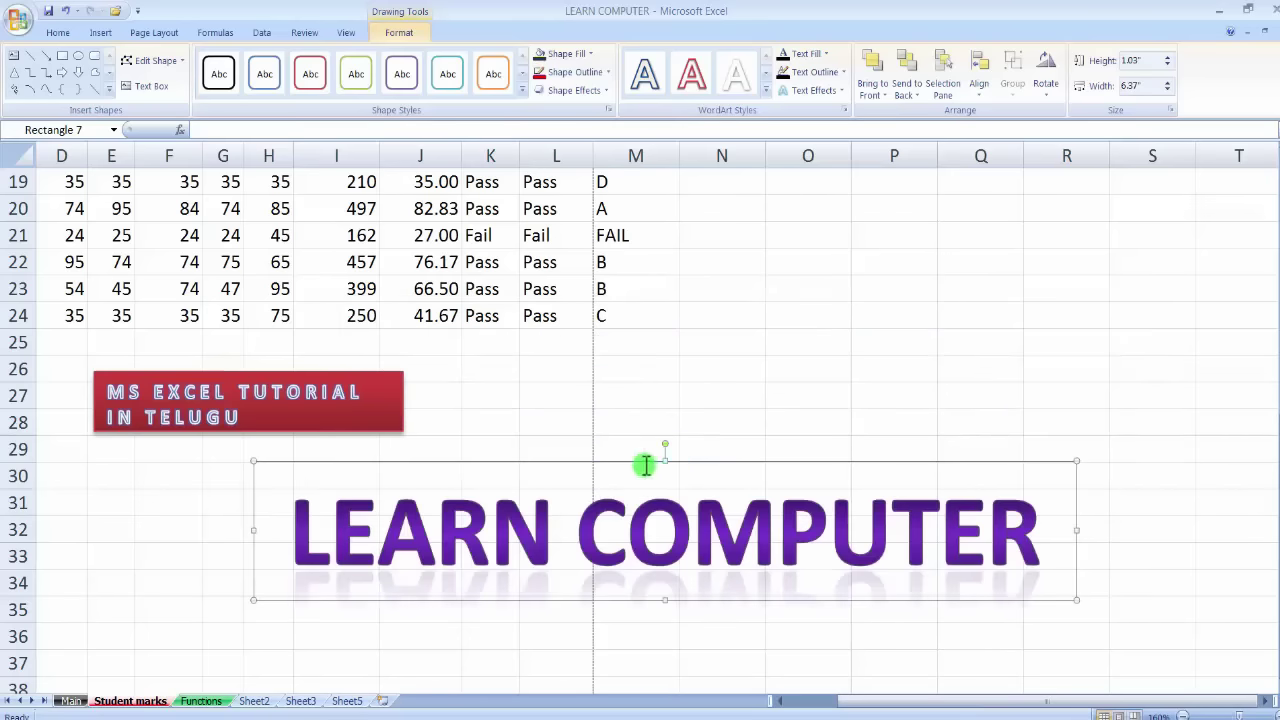
{"action": "key", "text": "Up"}
{"action": "key", "text": "Up"}
{"action": "key", "text": "Up"}
{"action": "key", "text": "Up"}
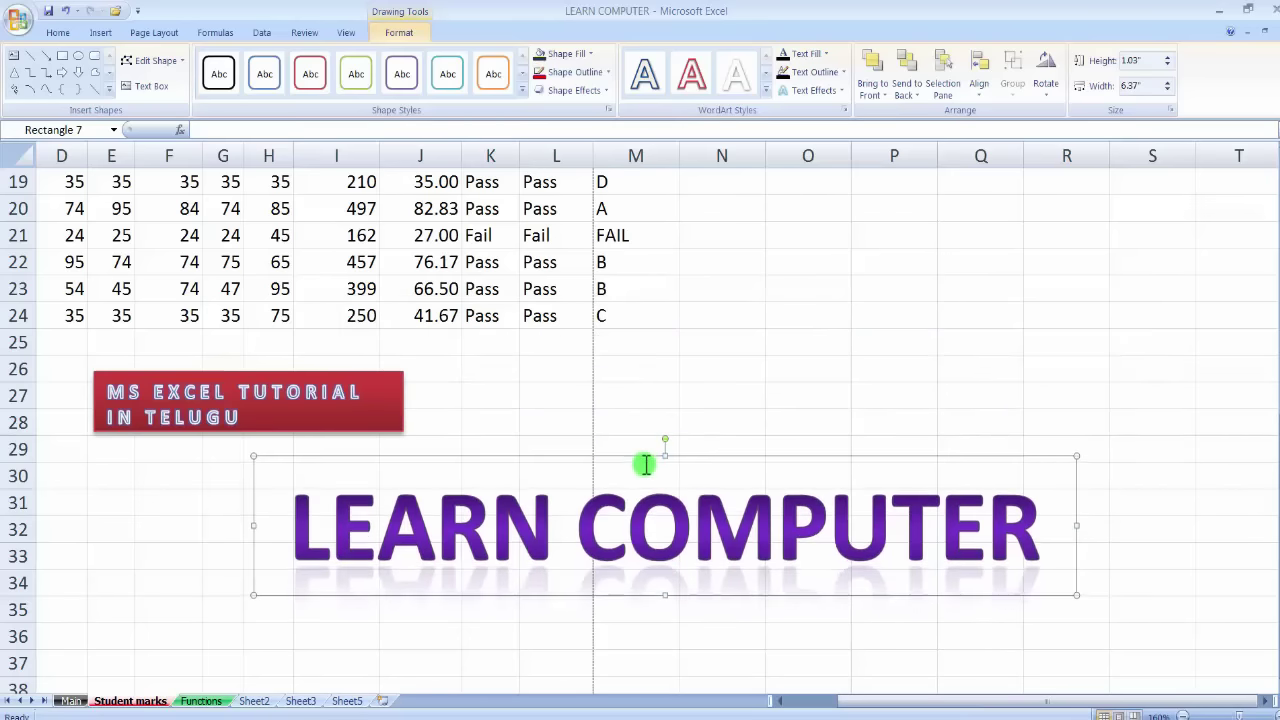
{"action": "key", "text": "Down"}
{"action": "key", "text": "Down"}
{"action": "key", "text": "Left"}
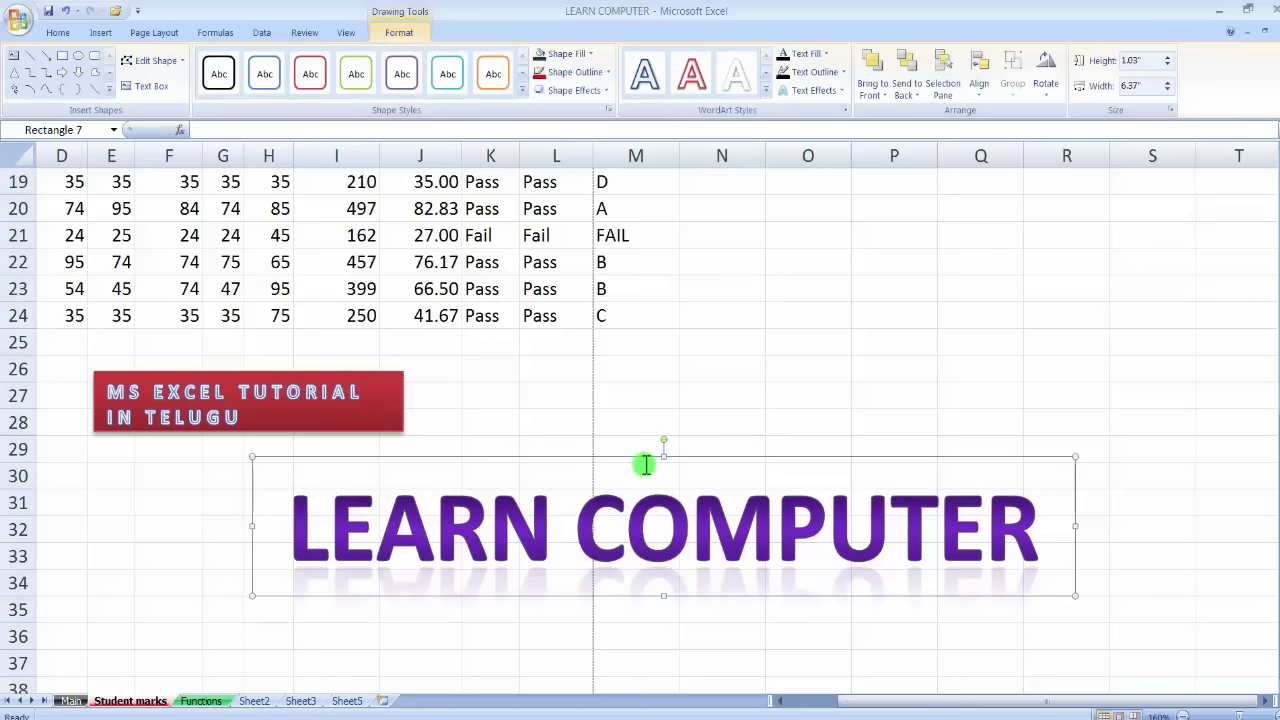
{"action": "key", "text": "Left"}
{"action": "key", "text": "Left"}
{"action": "key", "text": "Left"}
{"action": "key", "text": "Up"}
{"action": "key", "text": "Up"}
{"action": "key", "text": "Up"}
{"action": "key", "text": "Up"}
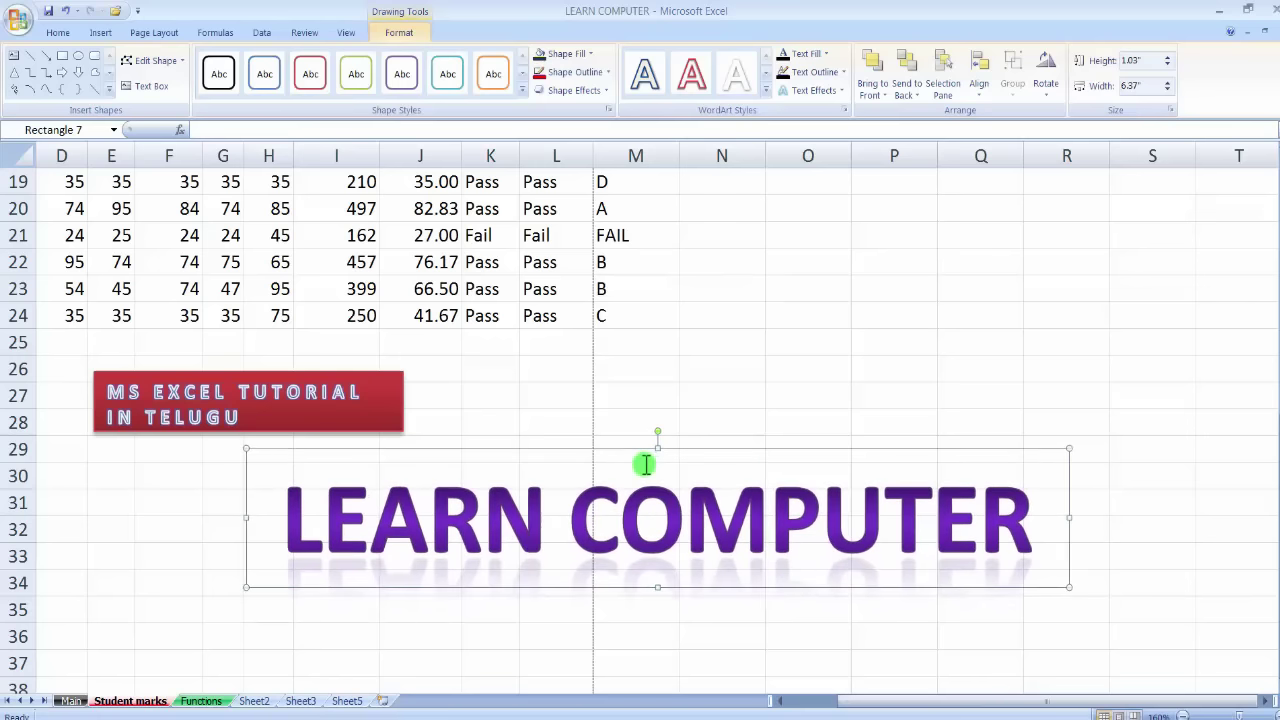
{"action": "key", "text": "Right"}
{"action": "key", "text": "Right"}
{"action": "key", "text": "Right"}
{"action": "key", "text": "Right"}
{"action": "key", "text": "Up"}
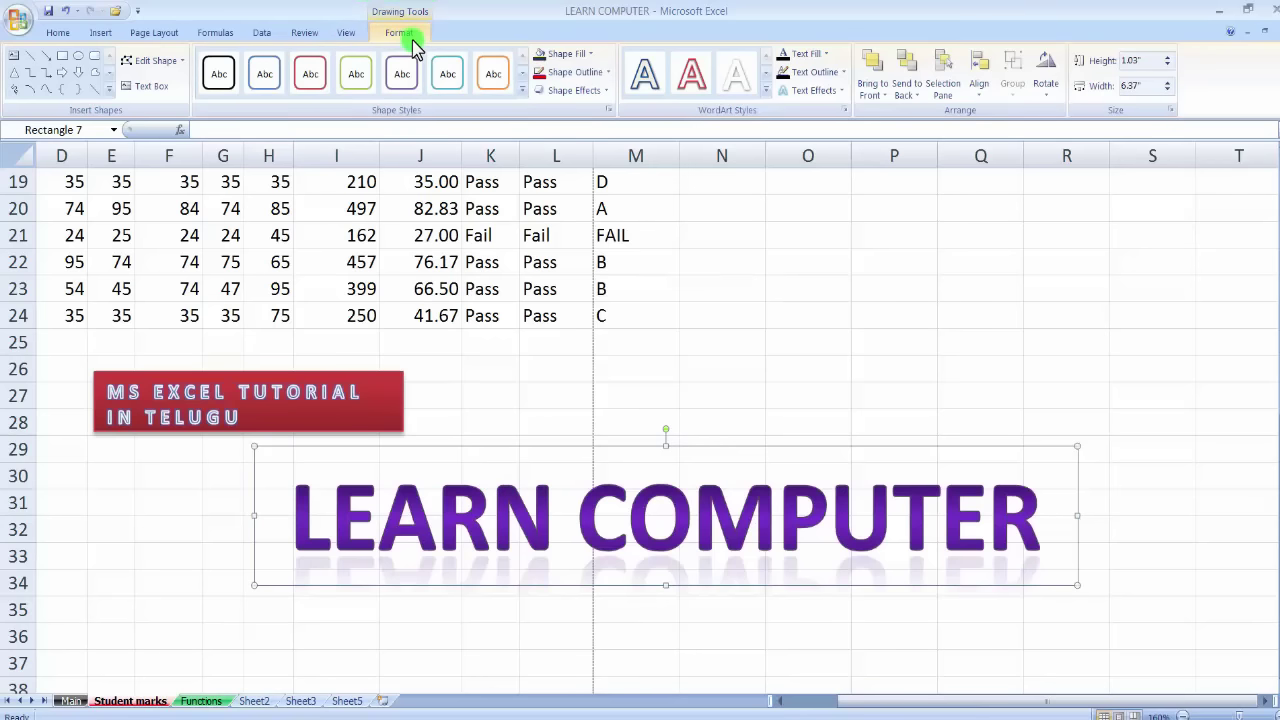
Step: Give the WordArt box an orange shape style with a soft accent glow
{"action": "left_click", "coordinate": [520, 91]}
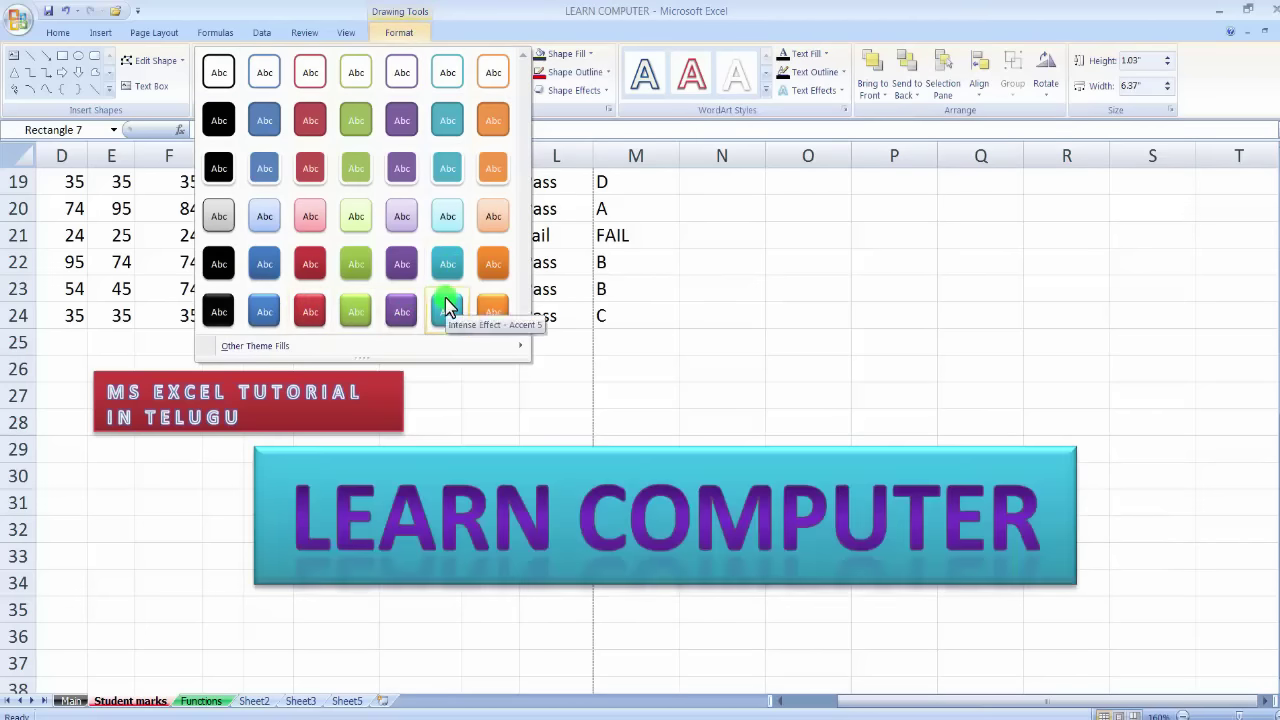
{"action": "left_click", "coordinate": [494, 313]}
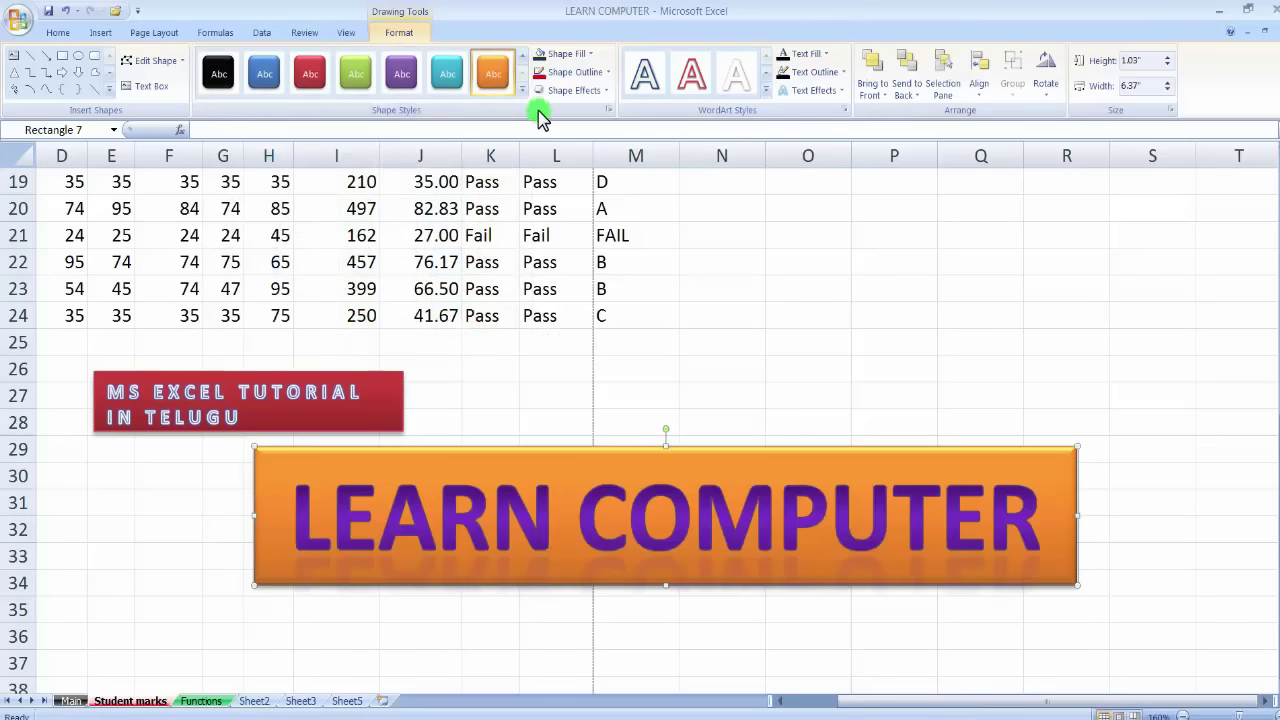
{"action": "left_click", "coordinate": [586, 56]}
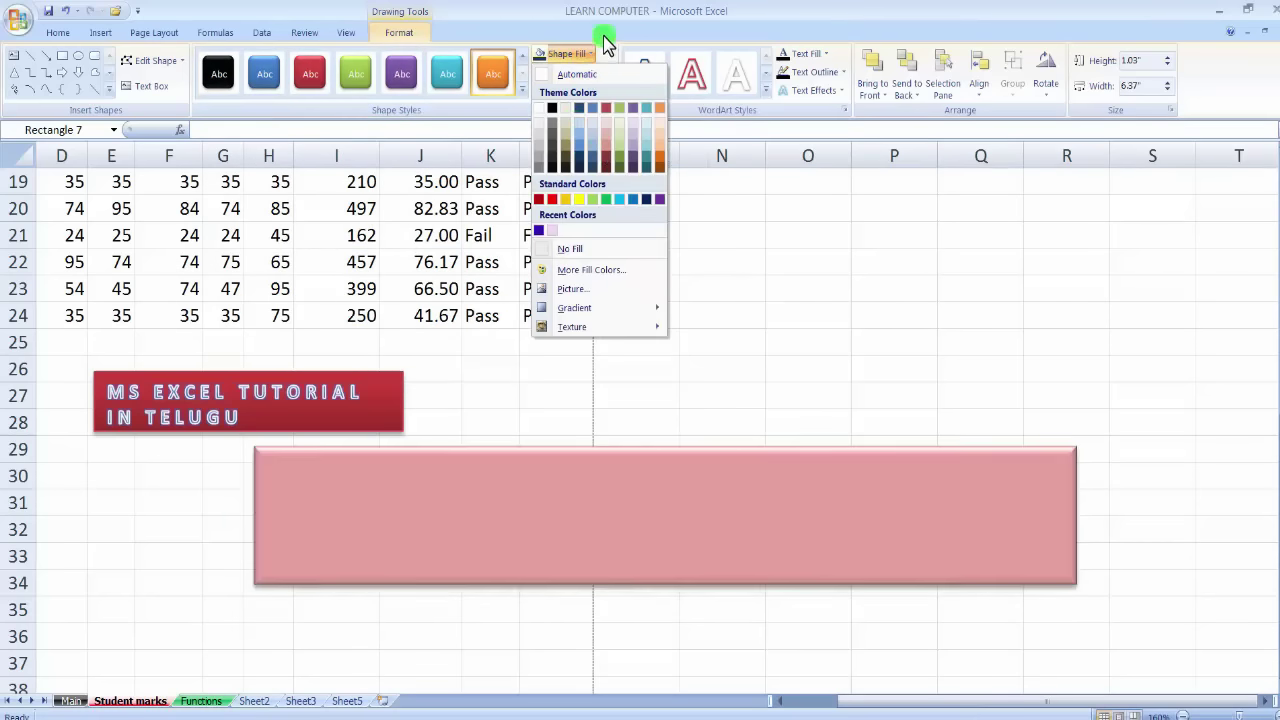
{"action": "left_click", "coordinate": [606, 42]}
{"action": "left_click", "coordinate": [600, 76]}
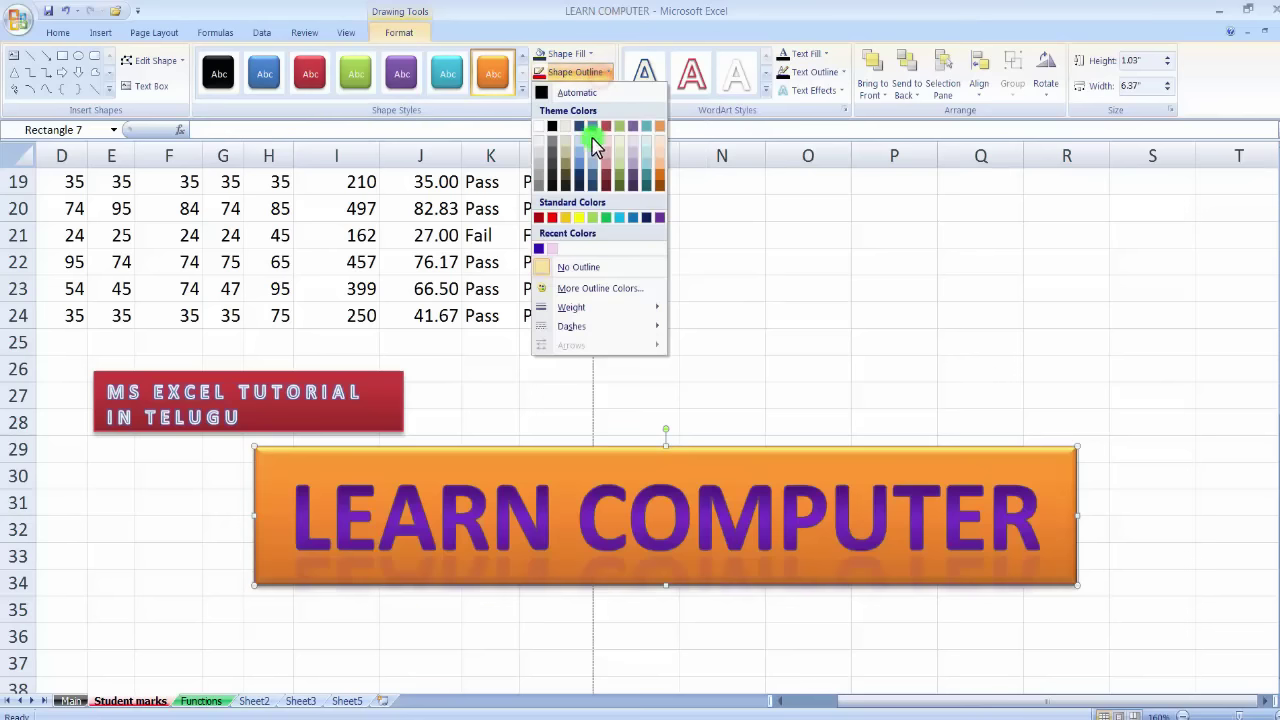
{"action": "left_click", "coordinate": [648, 28]}
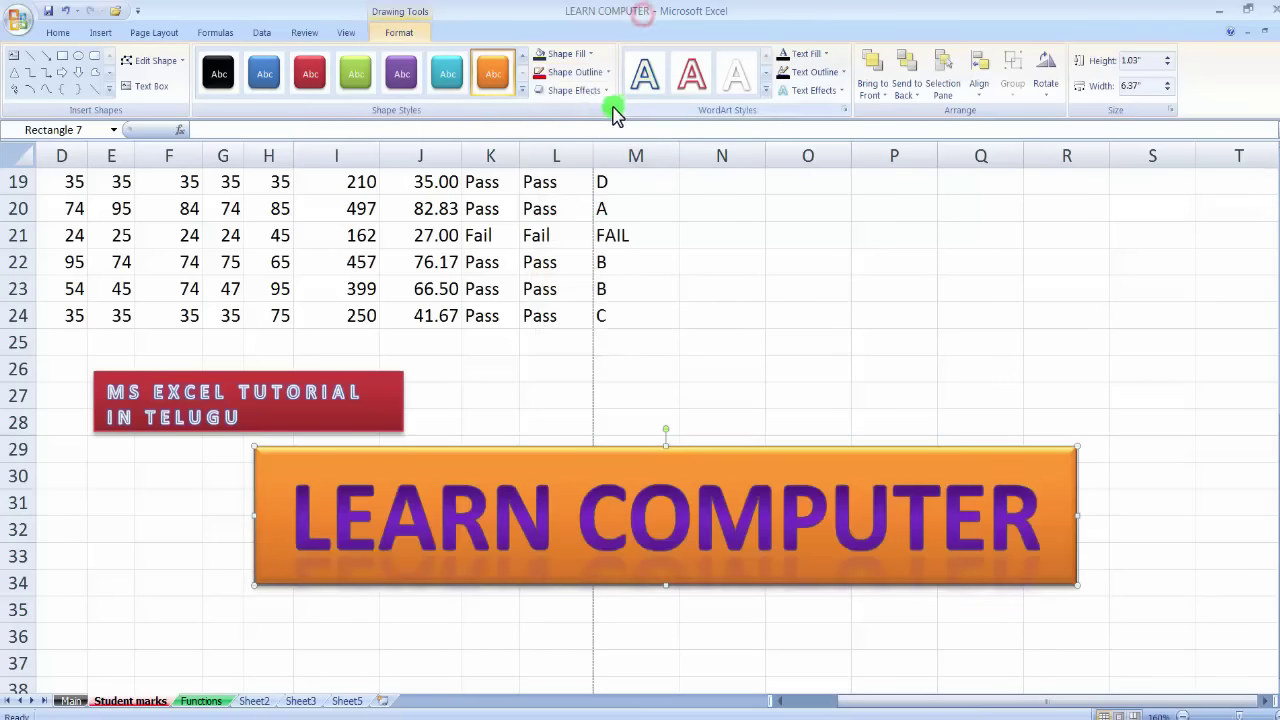
{"action": "left_click", "coordinate": [600, 91]}
{"action": "mouse_move", "coordinate": [580, 210]}
{"action": "mouse_move", "coordinate": [600, 235]}
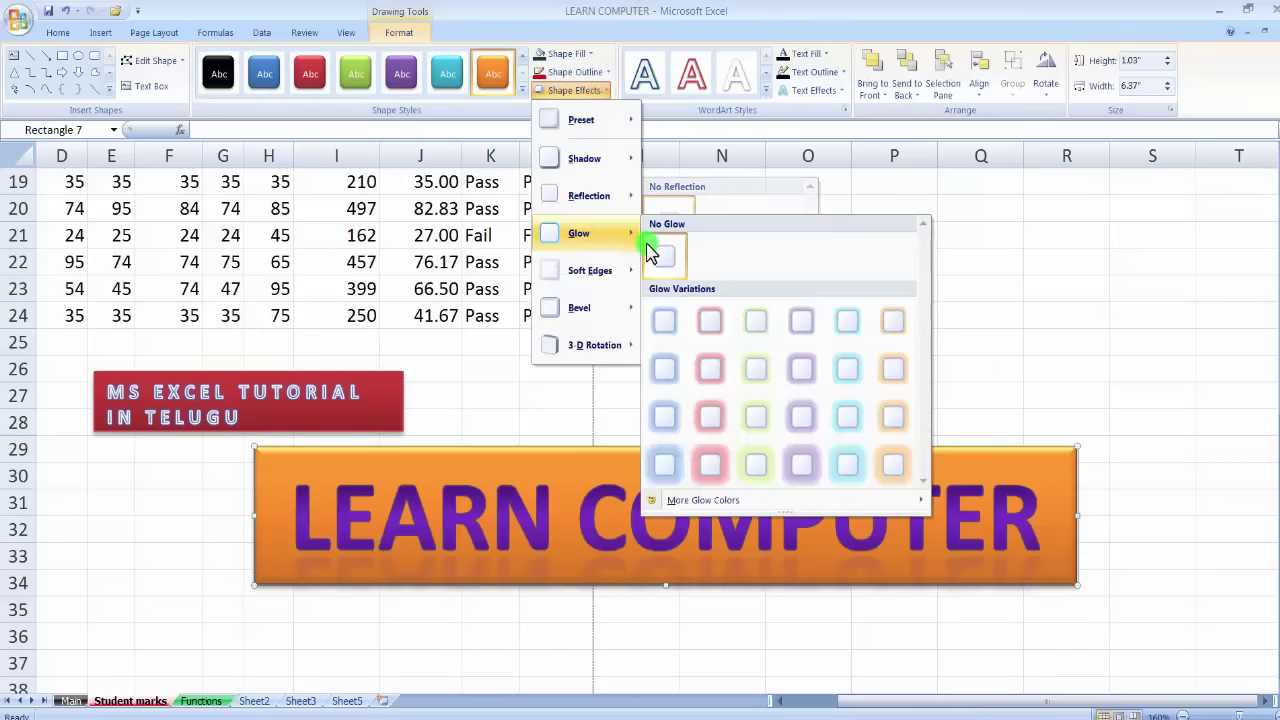
{"action": "left_click", "coordinate": [717, 323]}
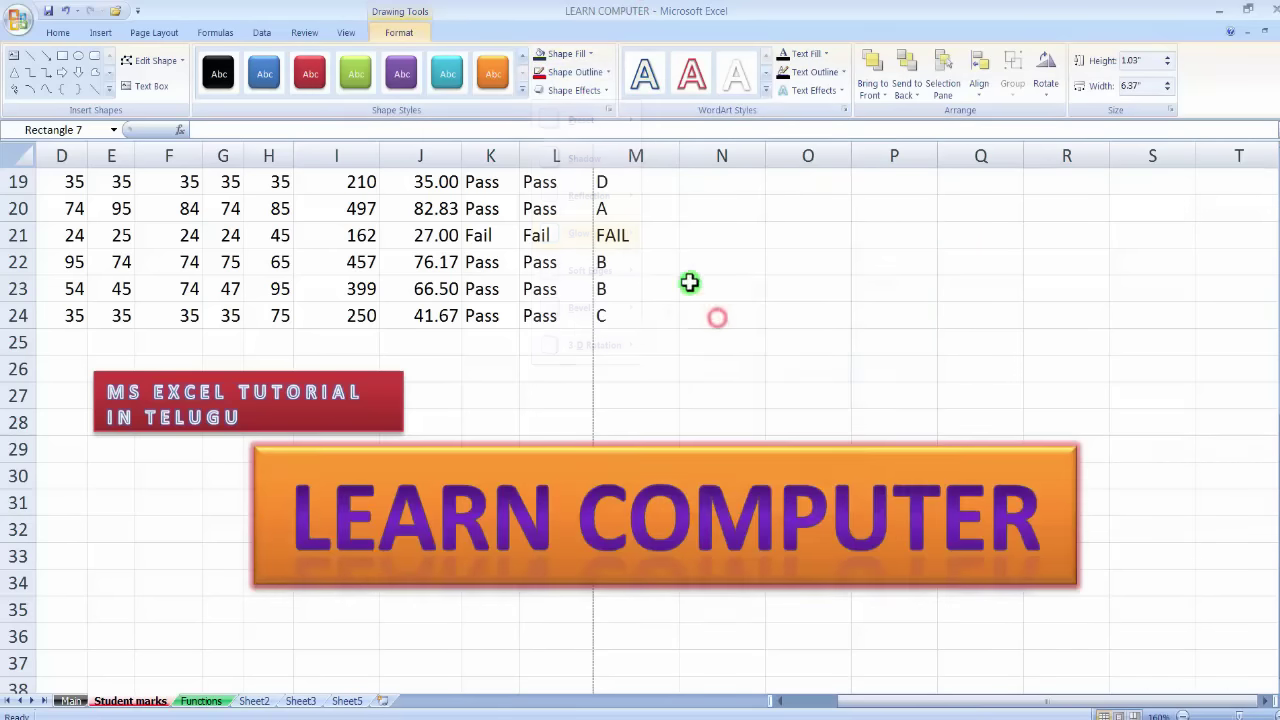
Step: Apply a blue gradient WordArt text style to LEARN COMPUTER and reselect the whole banner
{"action": "left_click", "coordinate": [766, 92]}
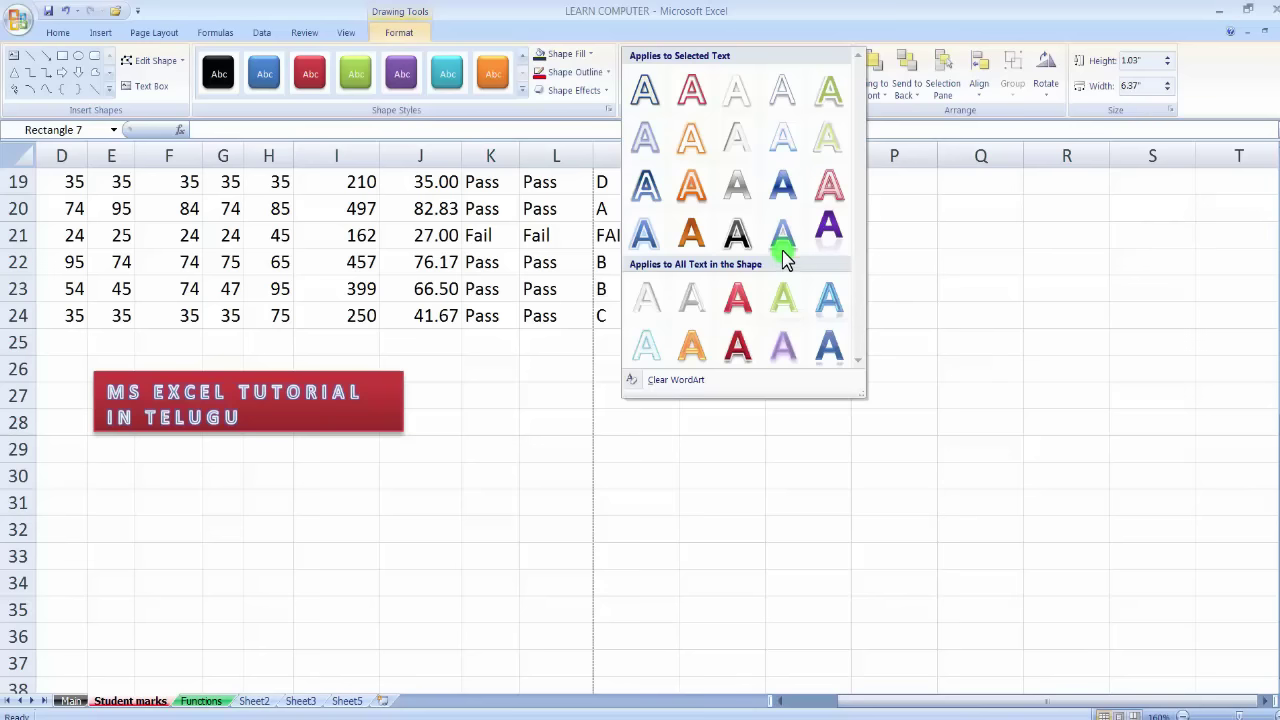
{"action": "left_click", "coordinate": [784, 245]}
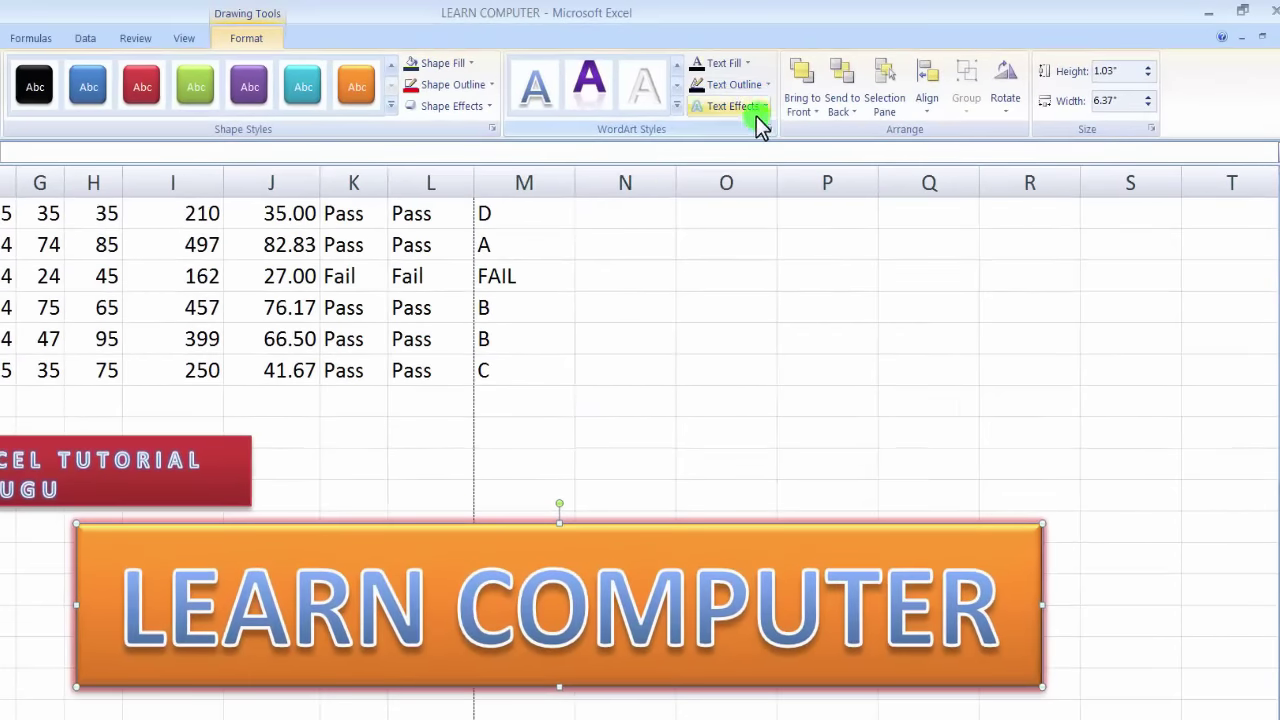
{"action": "left_click", "coordinate": [764, 86]}
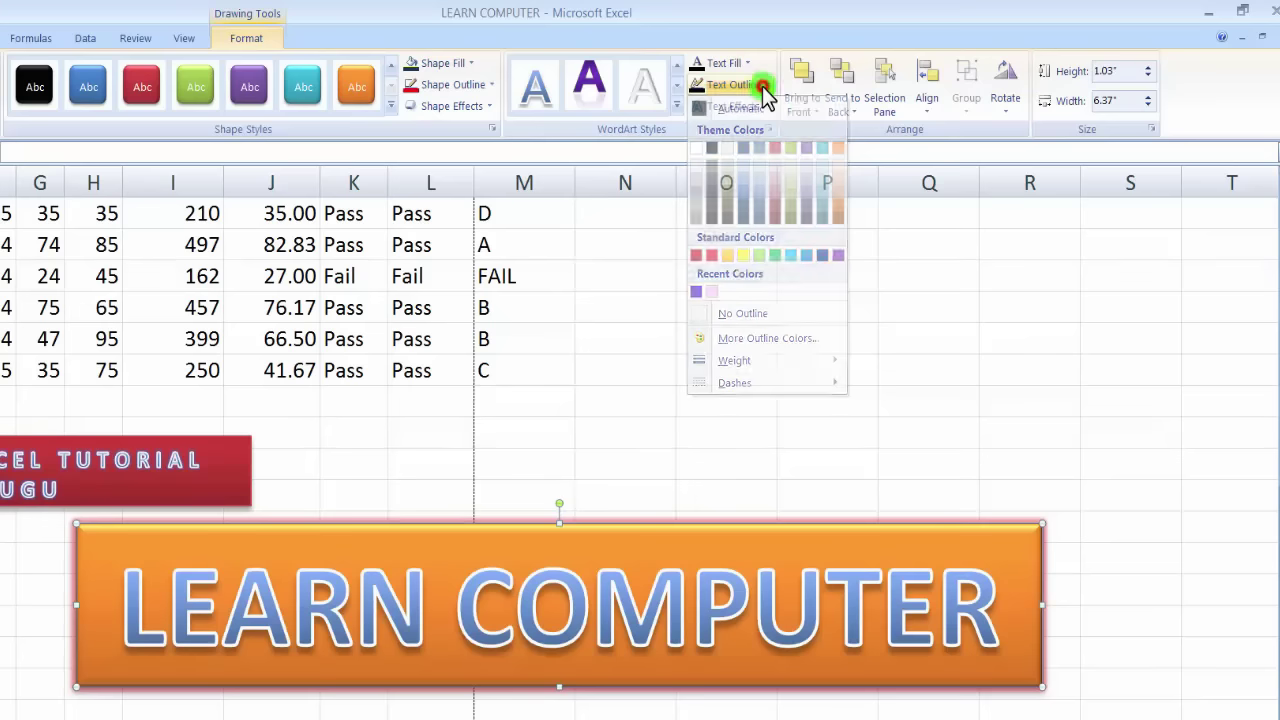
{"action": "left_click", "coordinate": [764, 86]}
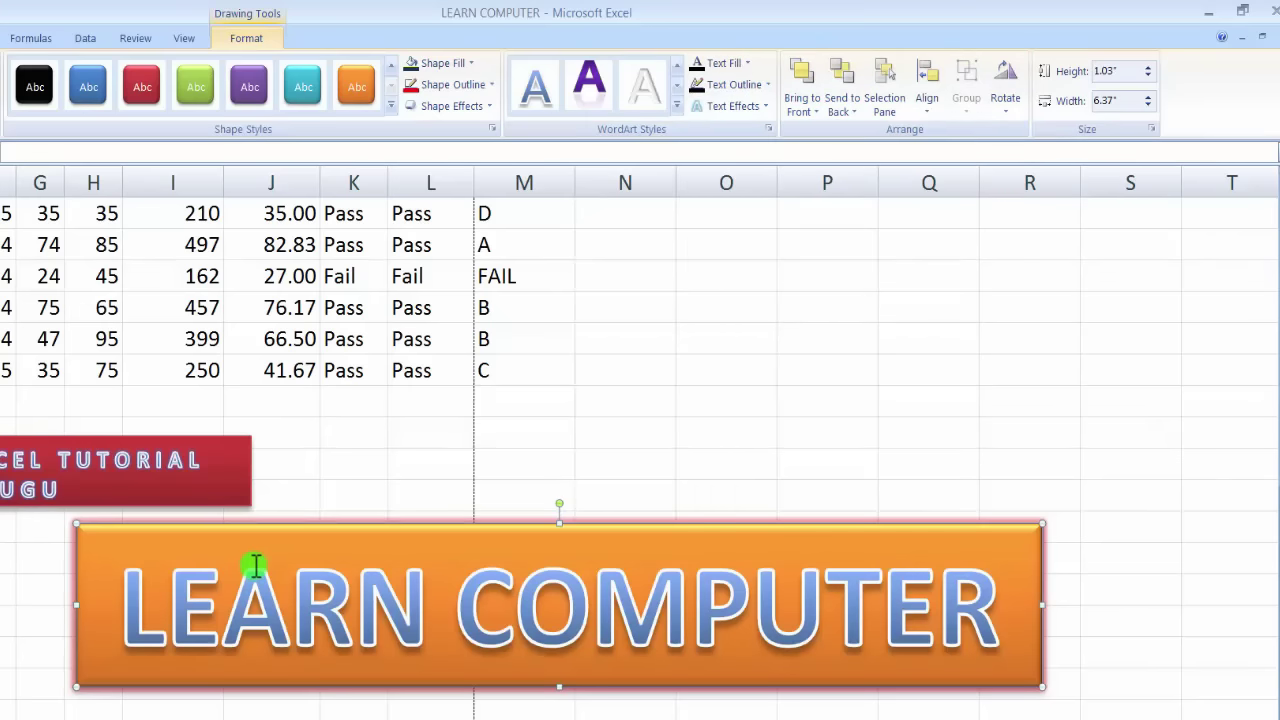
{"action": "left_click", "coordinate": [213, 532]}
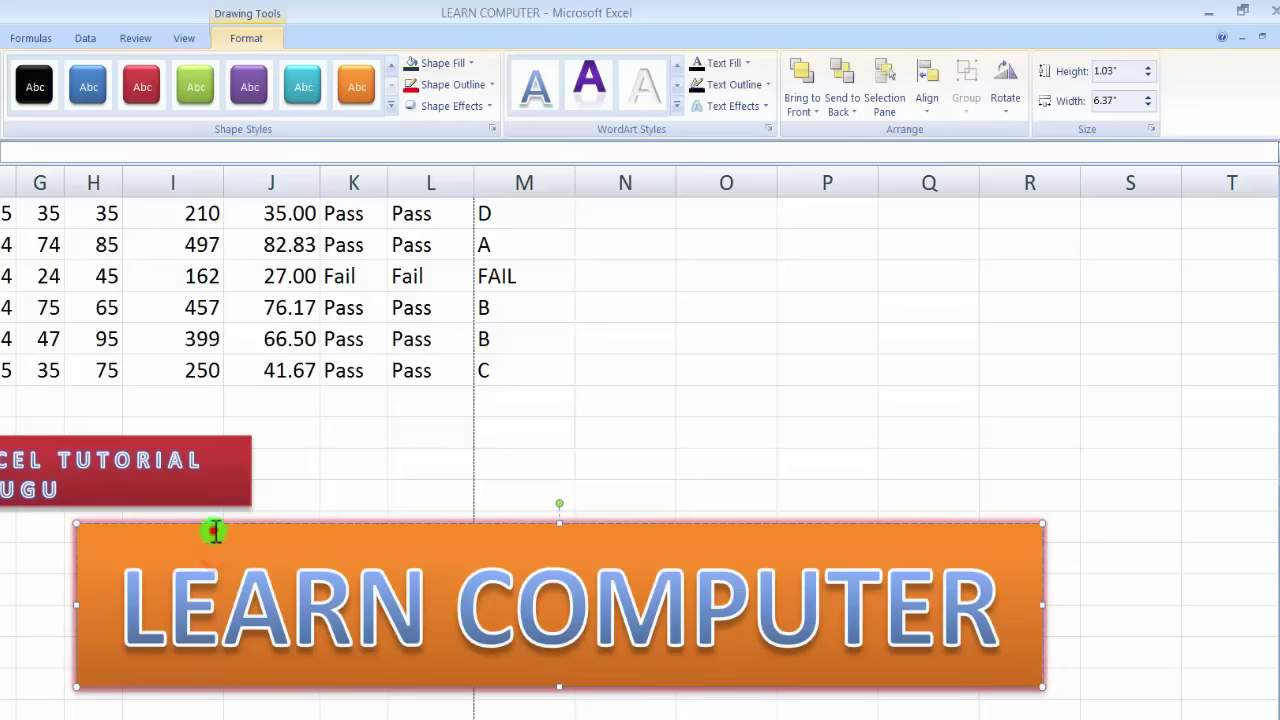
{"action": "left_click", "coordinate": [216, 525]}
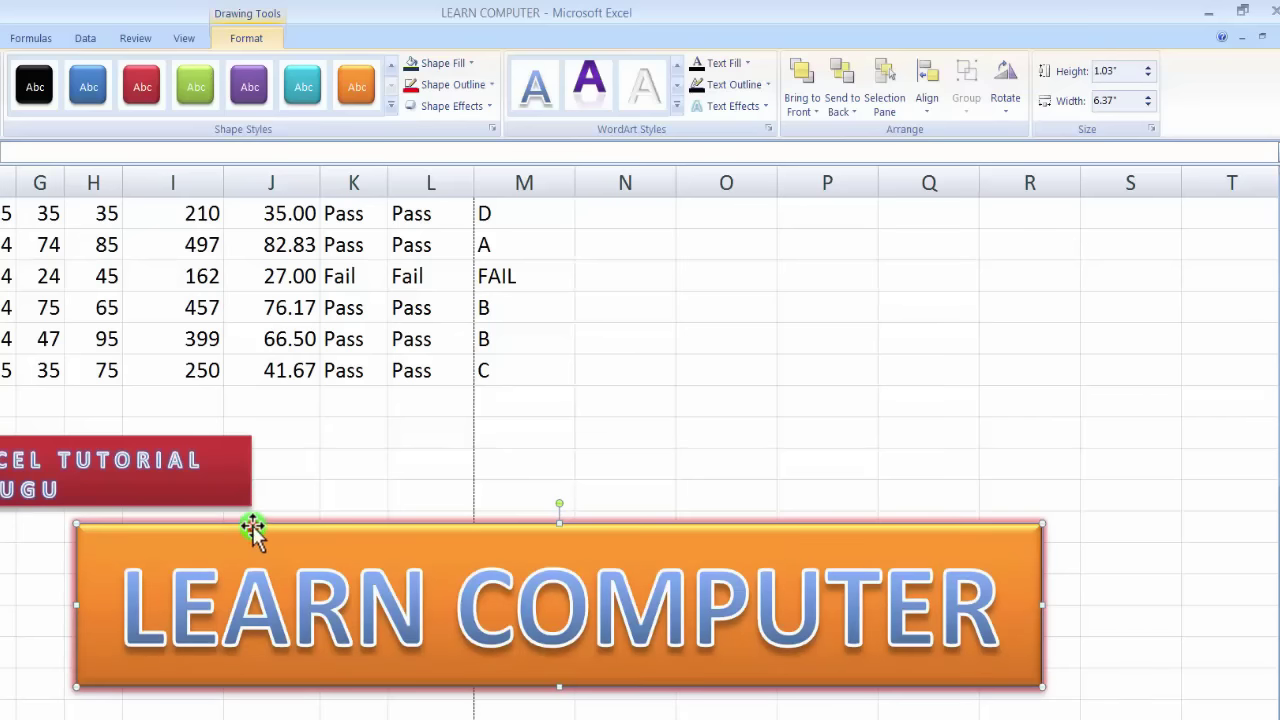
Step: Drag the LEARN COMPUTER banner up so it overlaps the red tutorial banner
{"action": "left_click_drag", "start_coordinate": [256, 530], "coordinate": [296, 415]}
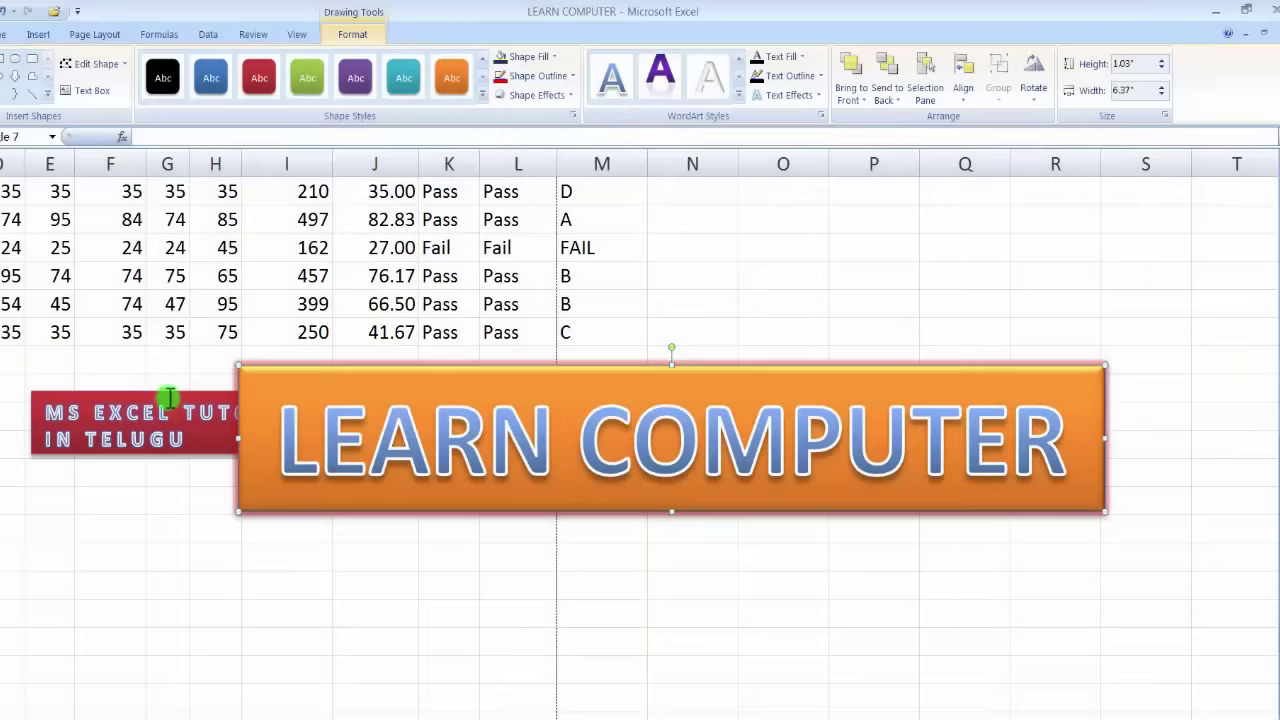
{"action": "left_click", "coordinate": [168, 395]}
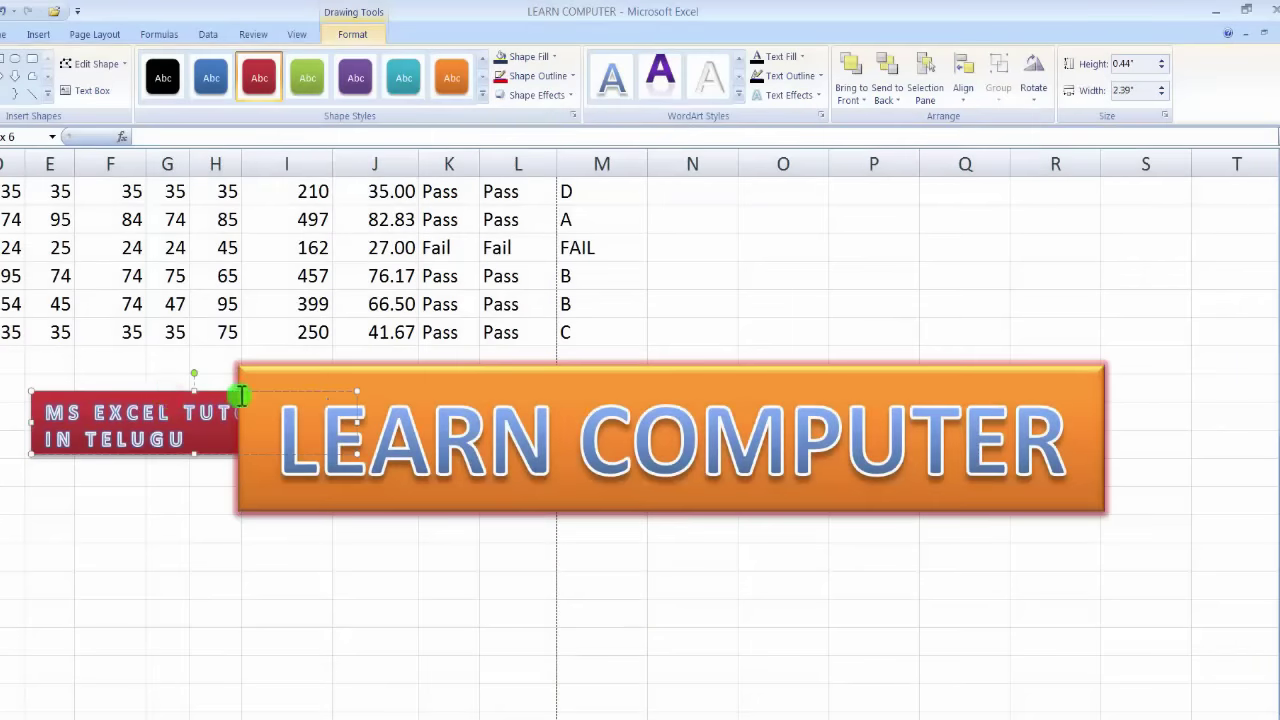
{"action": "left_click", "coordinate": [362, 372]}
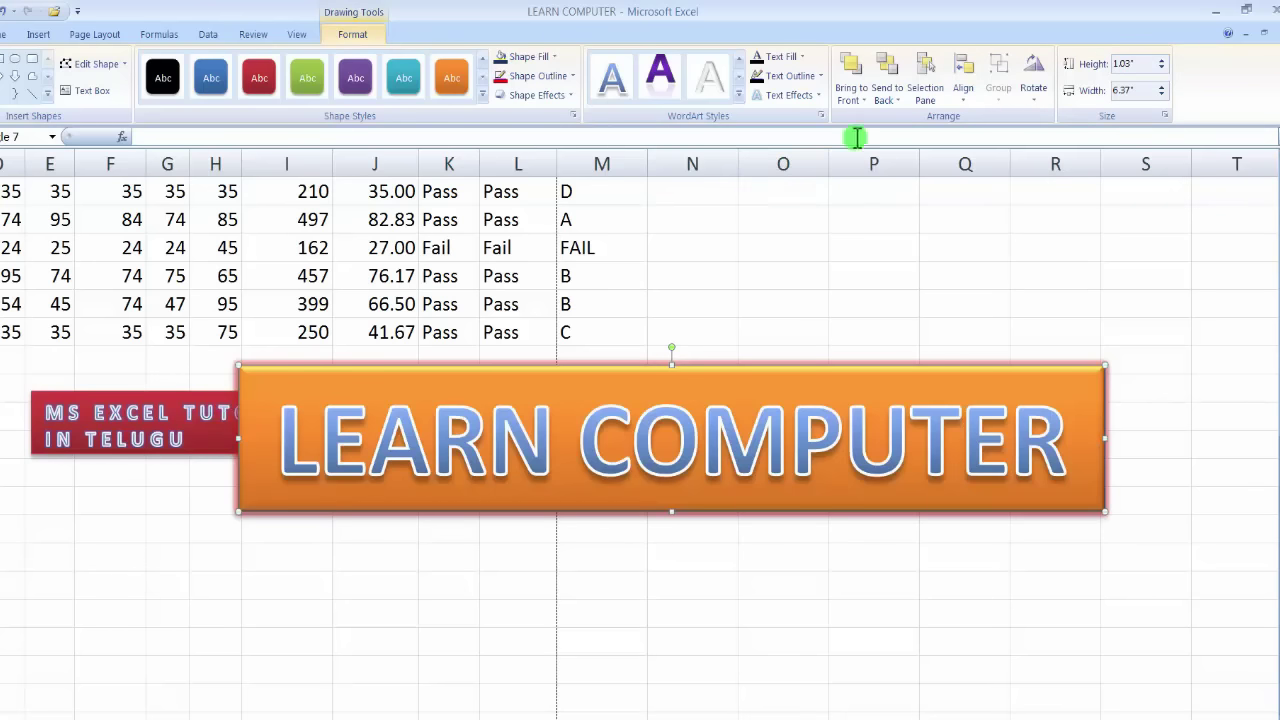
Step: Send the orange banner behind the red one, then bring it back in front
{"action": "left_click", "coordinate": [893, 101]}
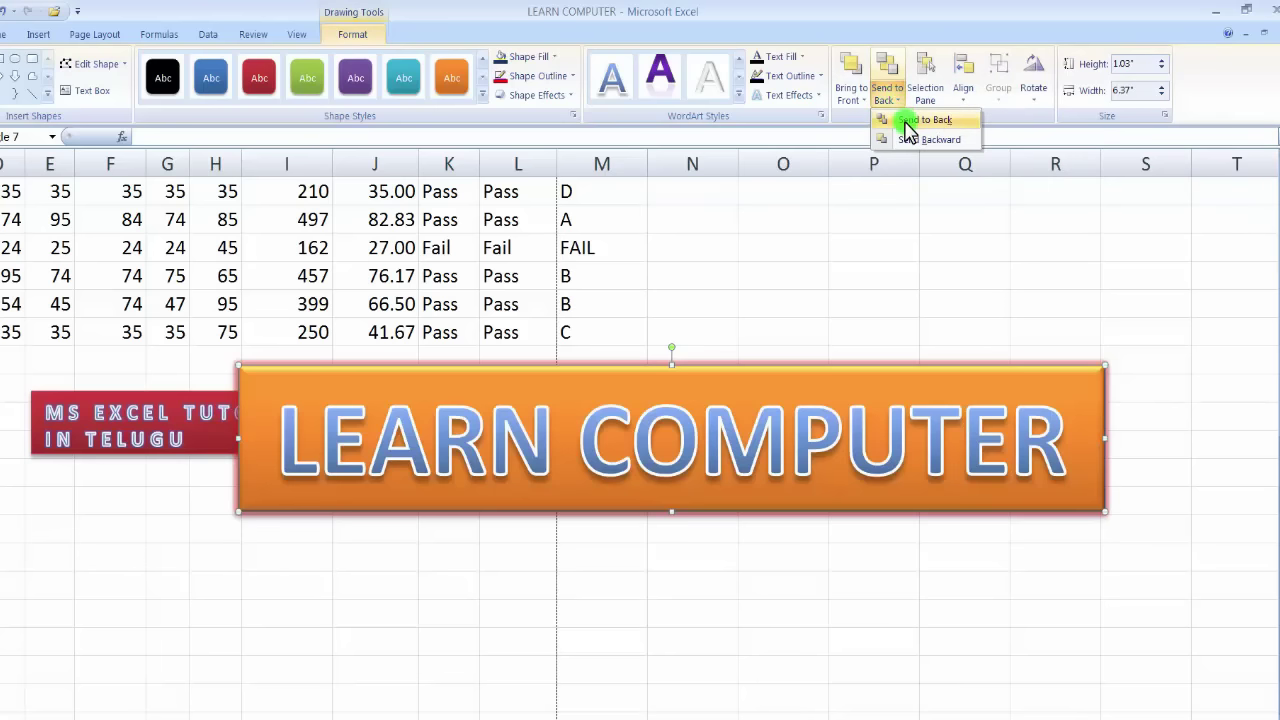
{"action": "left_click", "coordinate": [910, 121]}
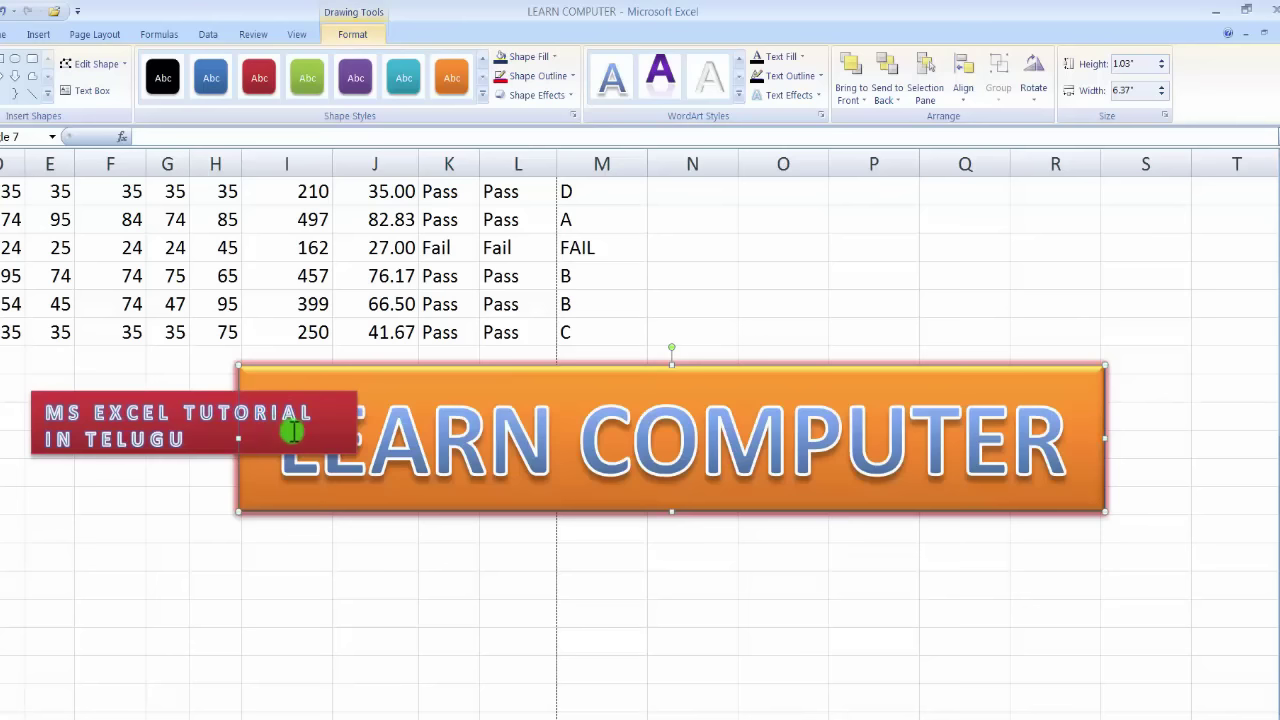
{"action": "left_click", "coordinate": [368, 370]}
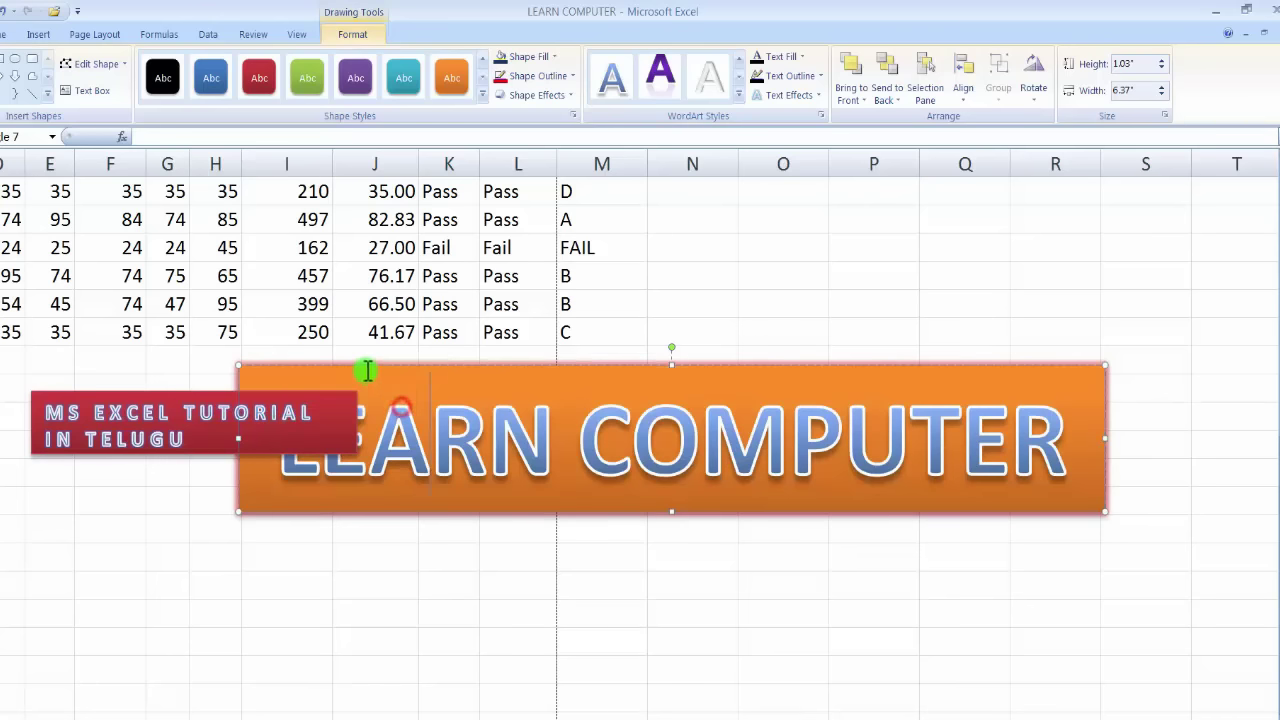
{"action": "left_click", "coordinate": [351, 362]}
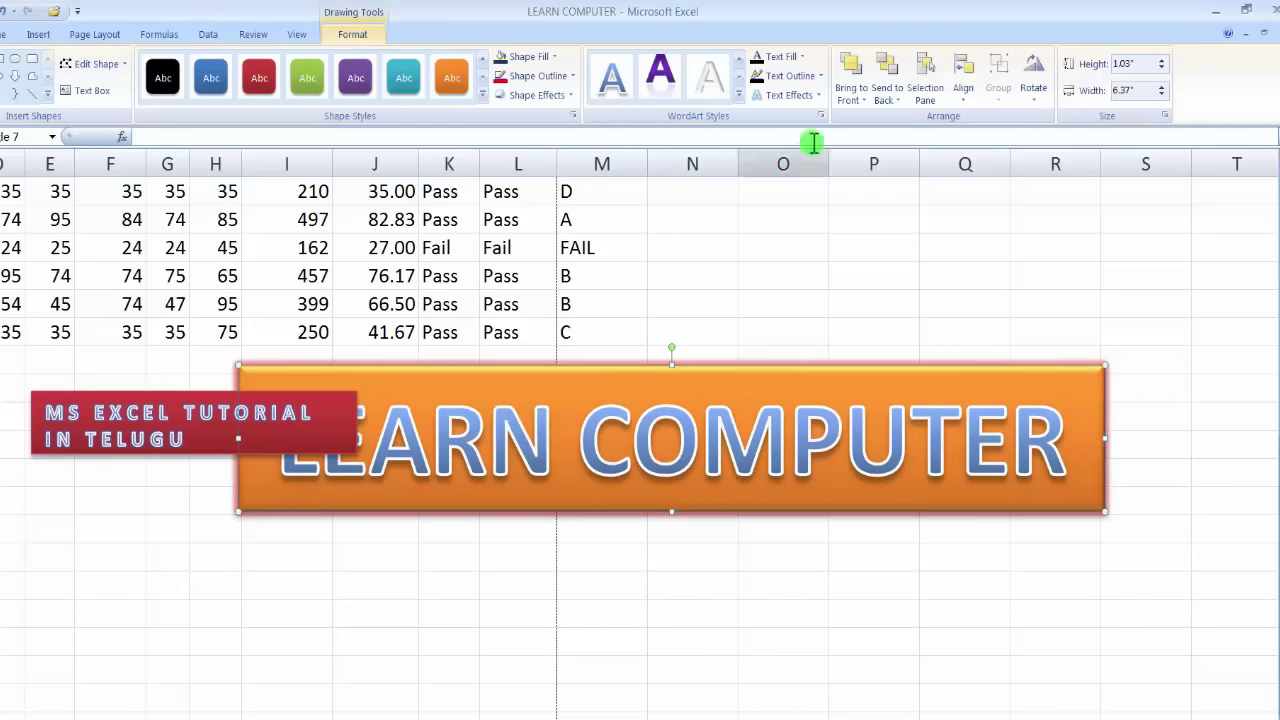
{"action": "left_click", "coordinate": [865, 104]}
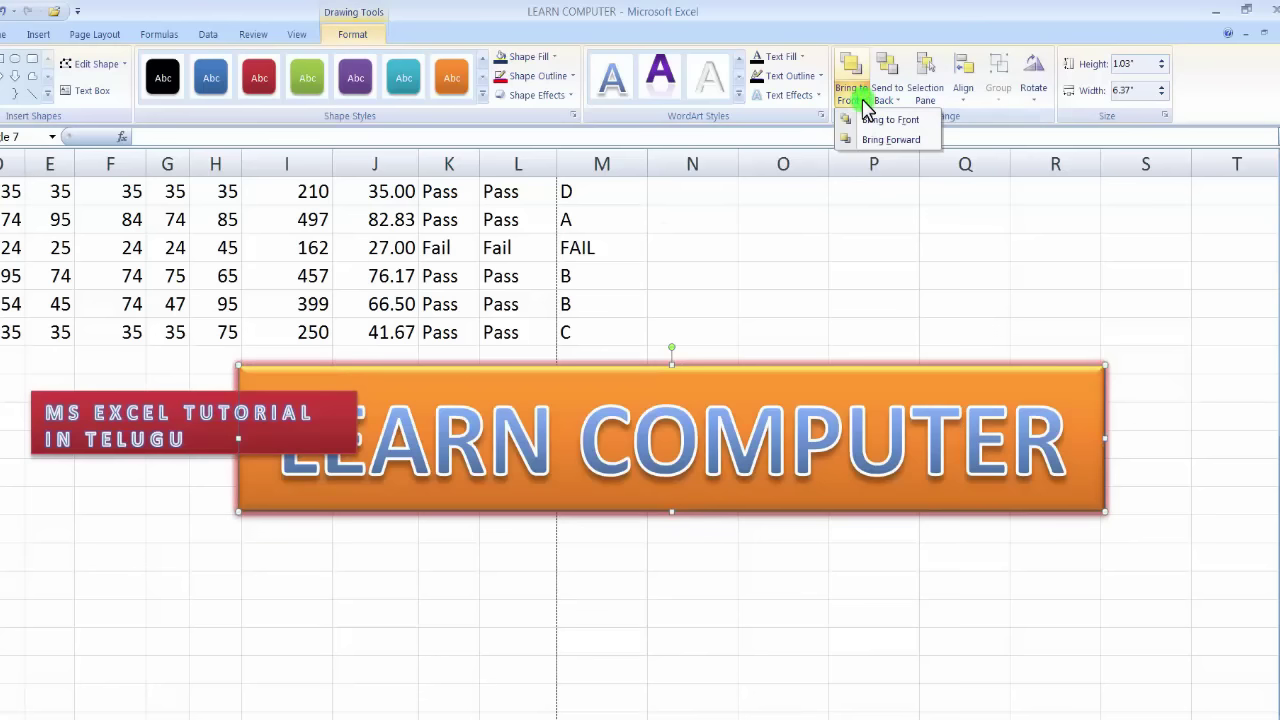
{"action": "left_click", "coordinate": [880, 120]}
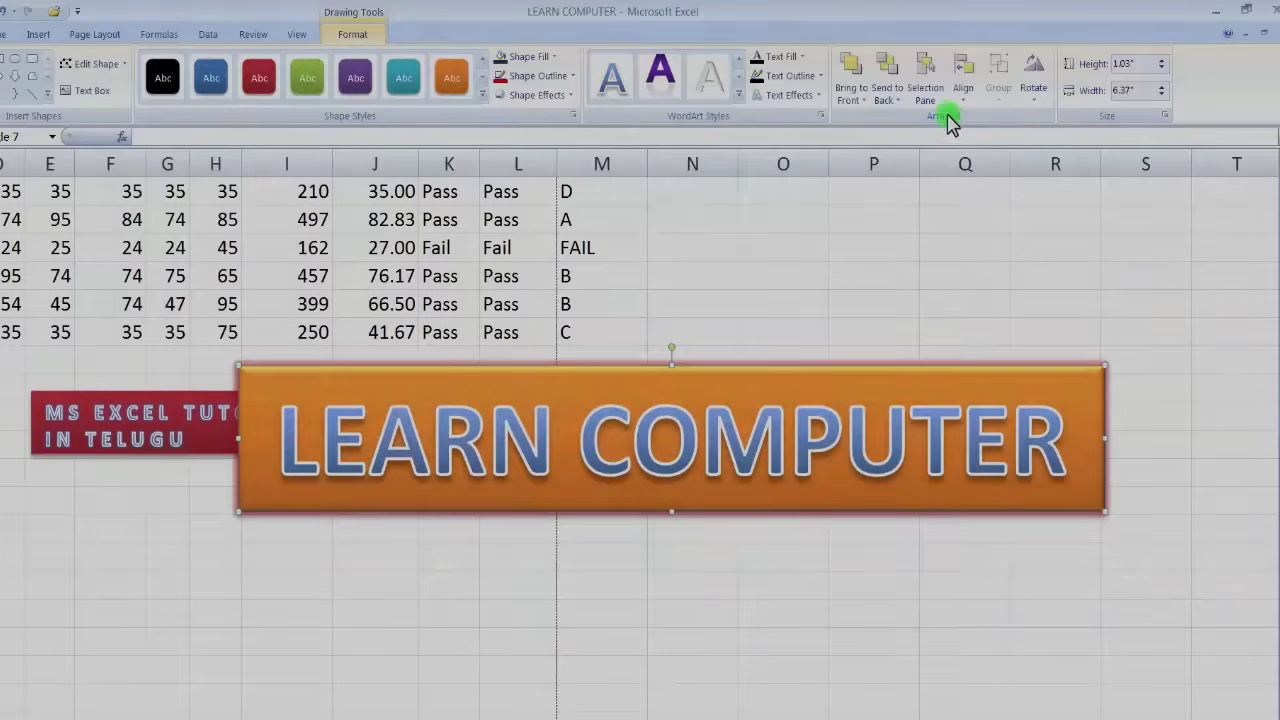
{"action": "left_click", "coordinate": [965, 95]}
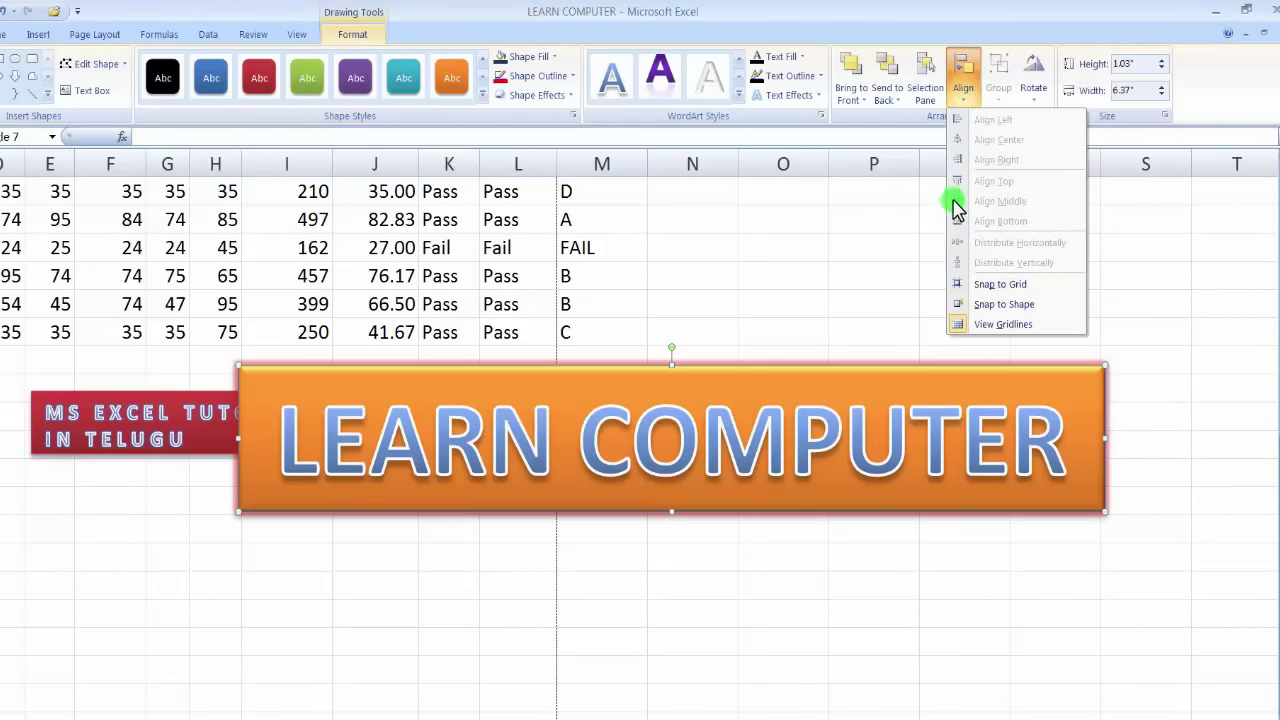
{"action": "left_click", "coordinate": [1025, 12]}
{"action": "left_click", "coordinate": [1033, 90]}
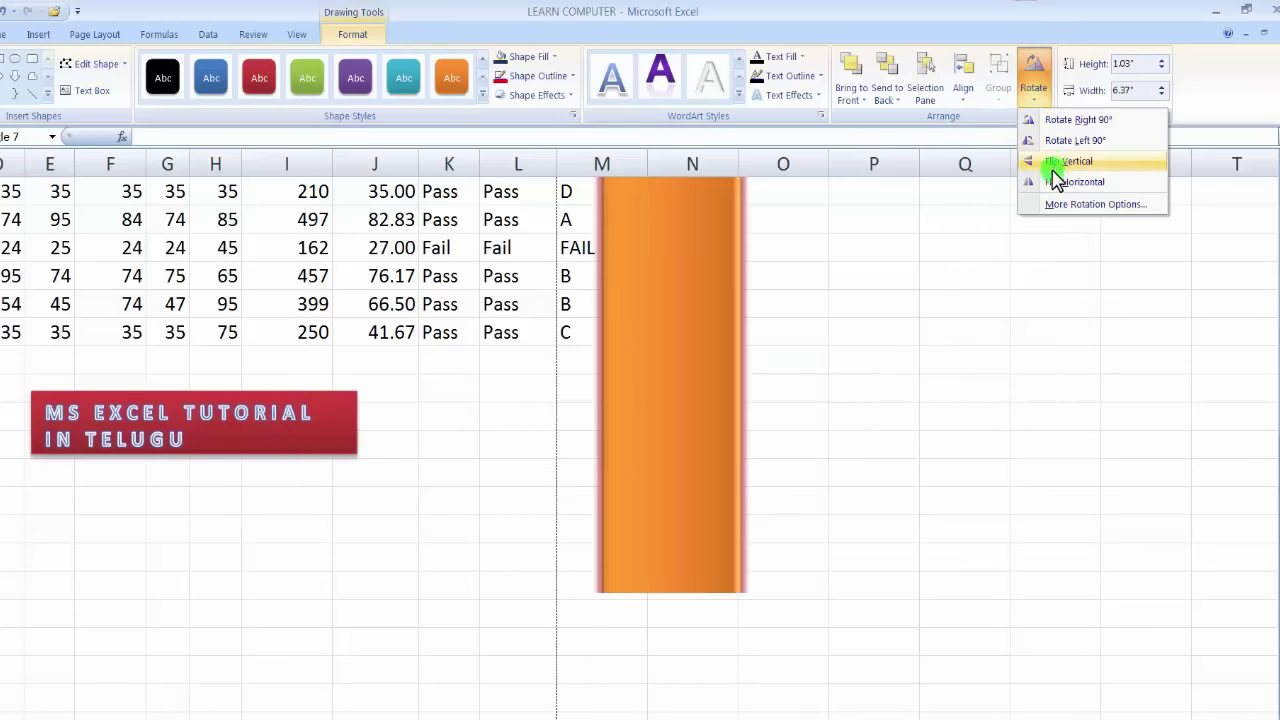
{"action": "left_click", "coordinate": [978, 10]}
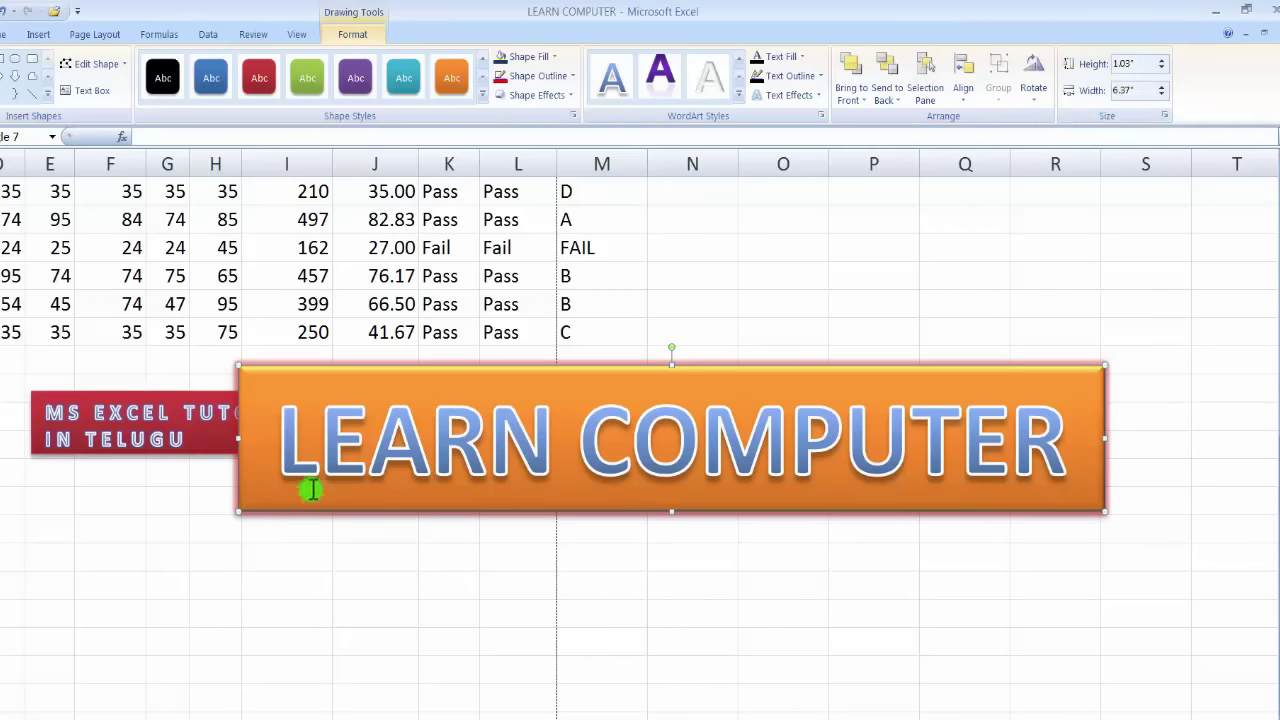
Step: Delete the LEARN COMPUTER banner, switch to Student marks, discard typed symbols and select F28
{"action": "key", "text": "Delete"}
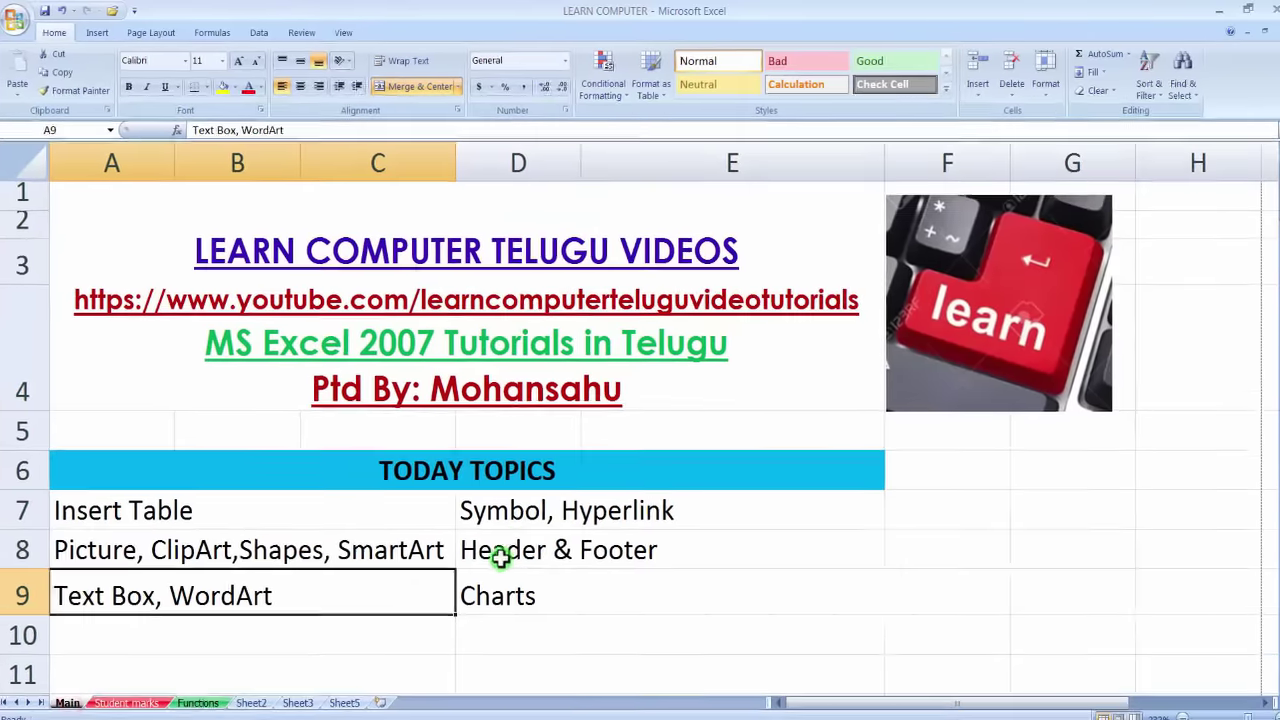
{"action": "left_click", "coordinate": [510, 513]}
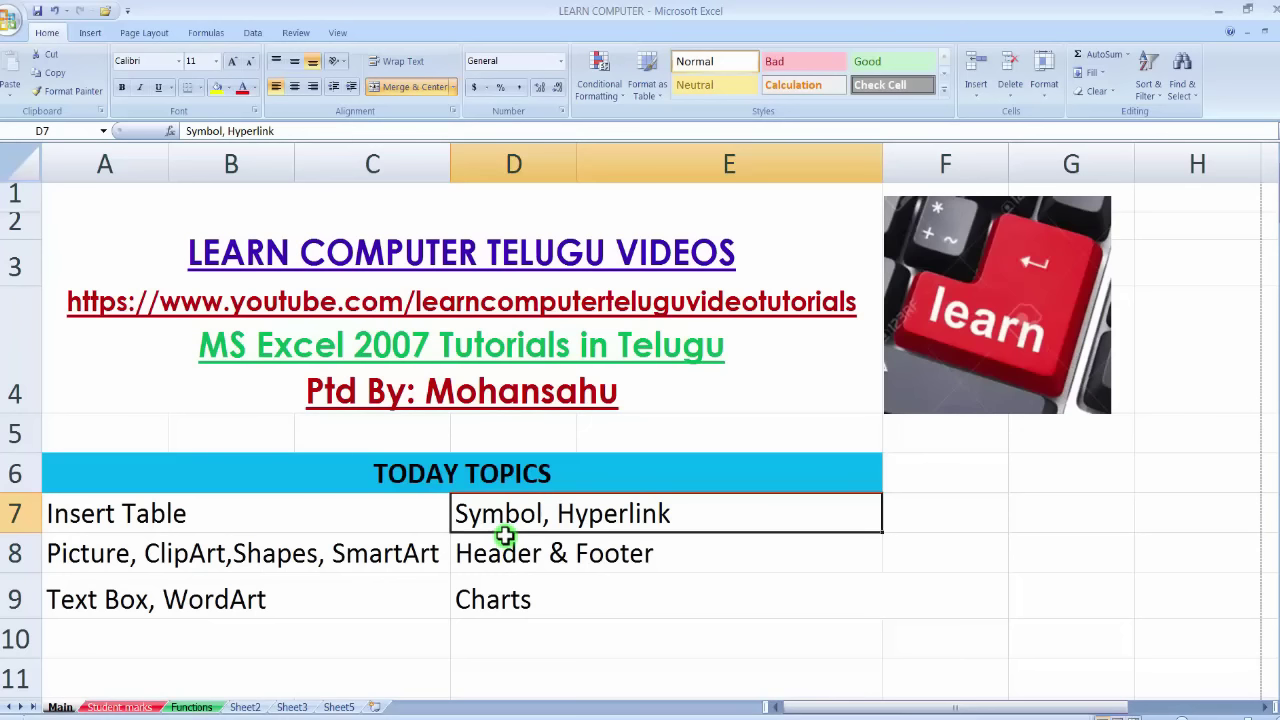
{"action": "left_click", "coordinate": [120, 707]}
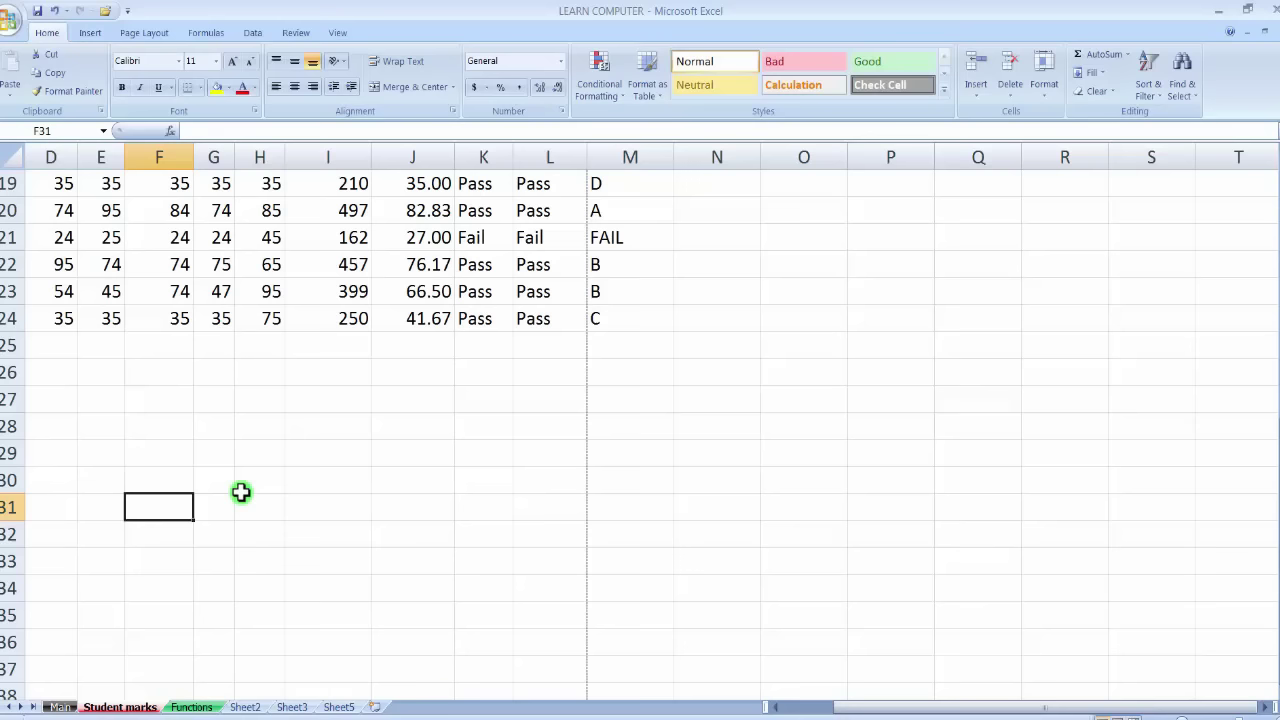
{"action": "type", "text": "@#$%^&*()_+=|\\'!"}
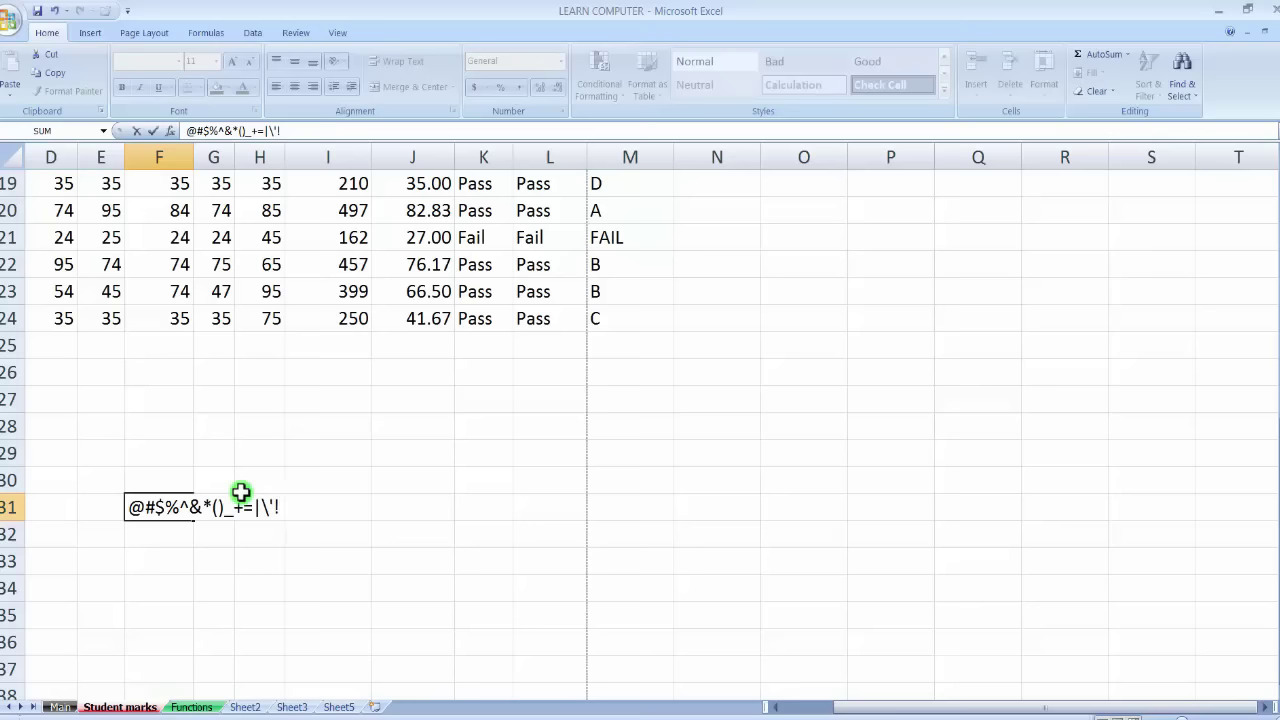
{"action": "key", "text": "Escape"}
{"action": "left_click", "coordinate": [182, 428]}
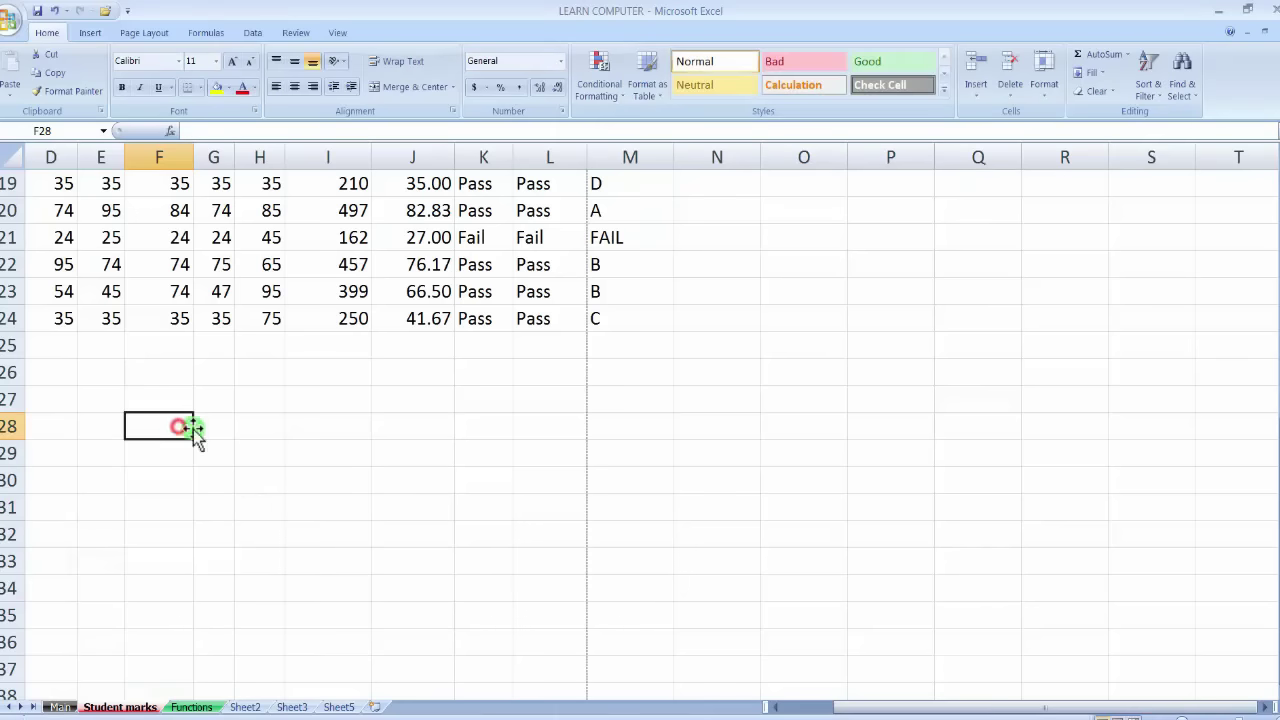
Step: Open the Symbol dialog with font (normal text) and the Arrows subset shown
{"action": "left_click", "coordinate": [91, 36]}
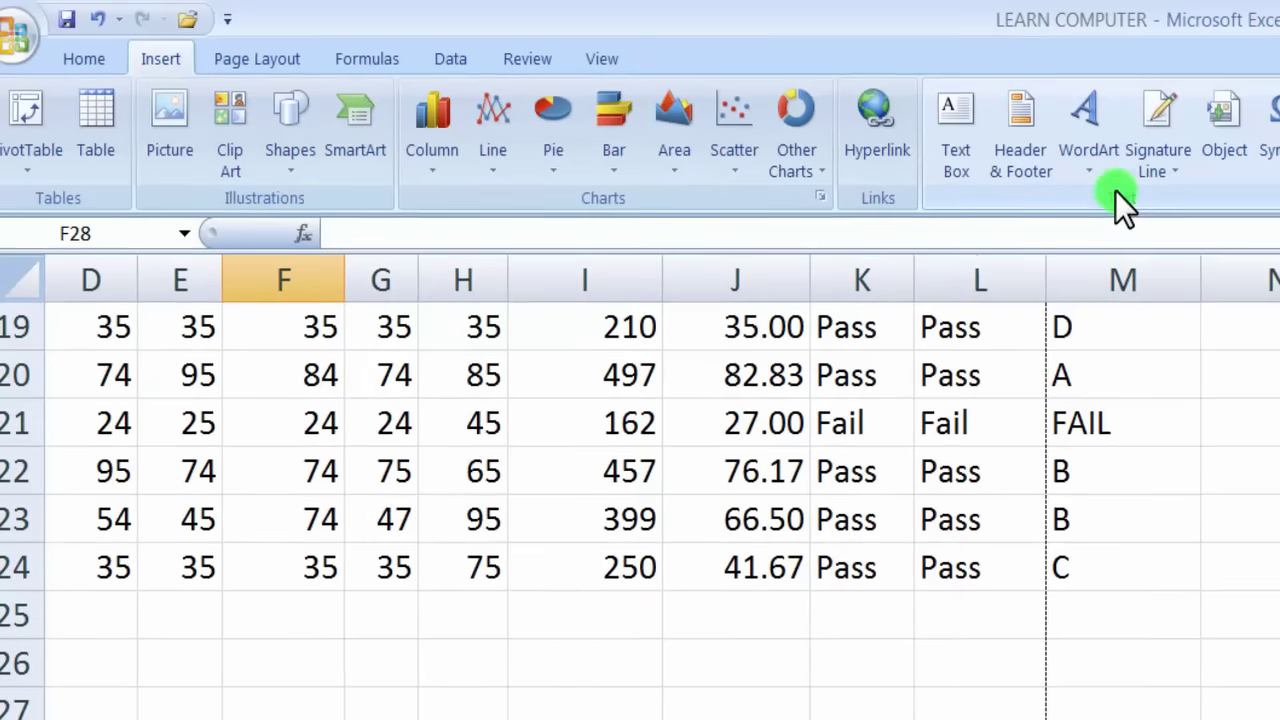
{"action": "left_click", "coordinate": [1274, 112]}
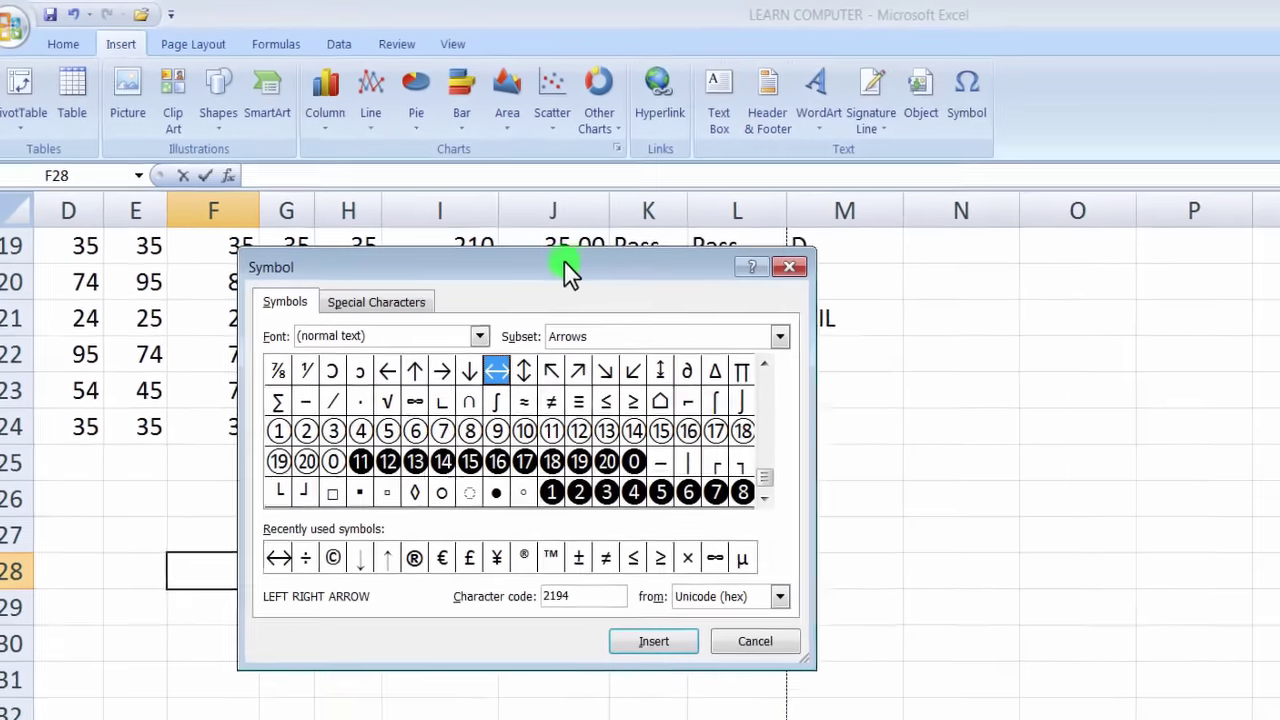
{"action": "left_click_drag", "start_coordinate": [564, 260], "coordinate": [632, 285]}
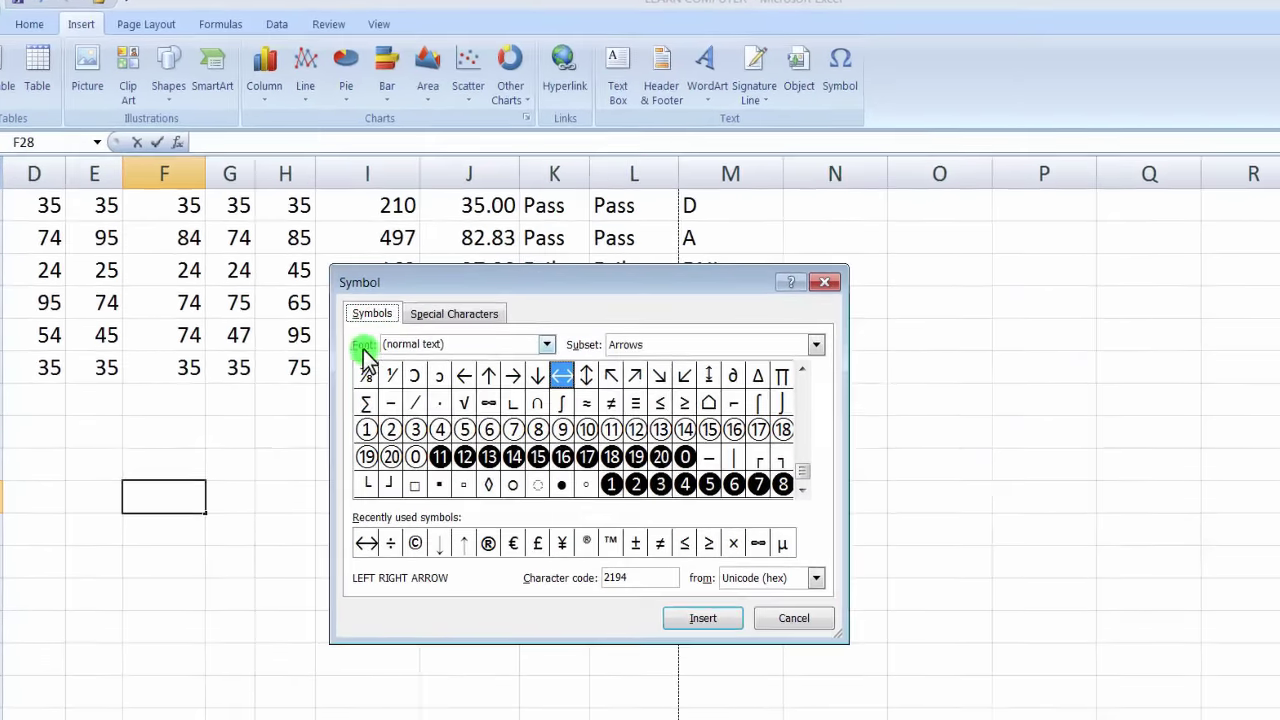
{"action": "left_click", "coordinate": [546, 344]}
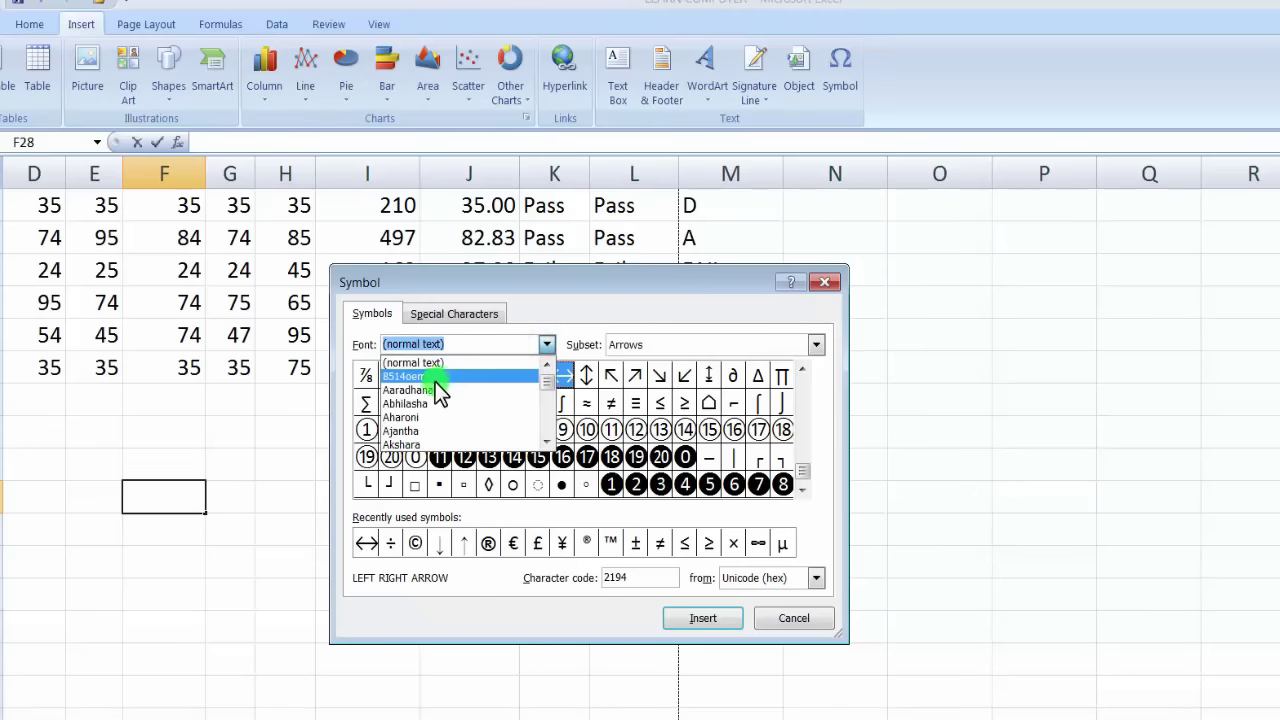
{"action": "scroll", "coordinate": [430, 399], "scroll_direction": "down", "scroll_amount": 12}
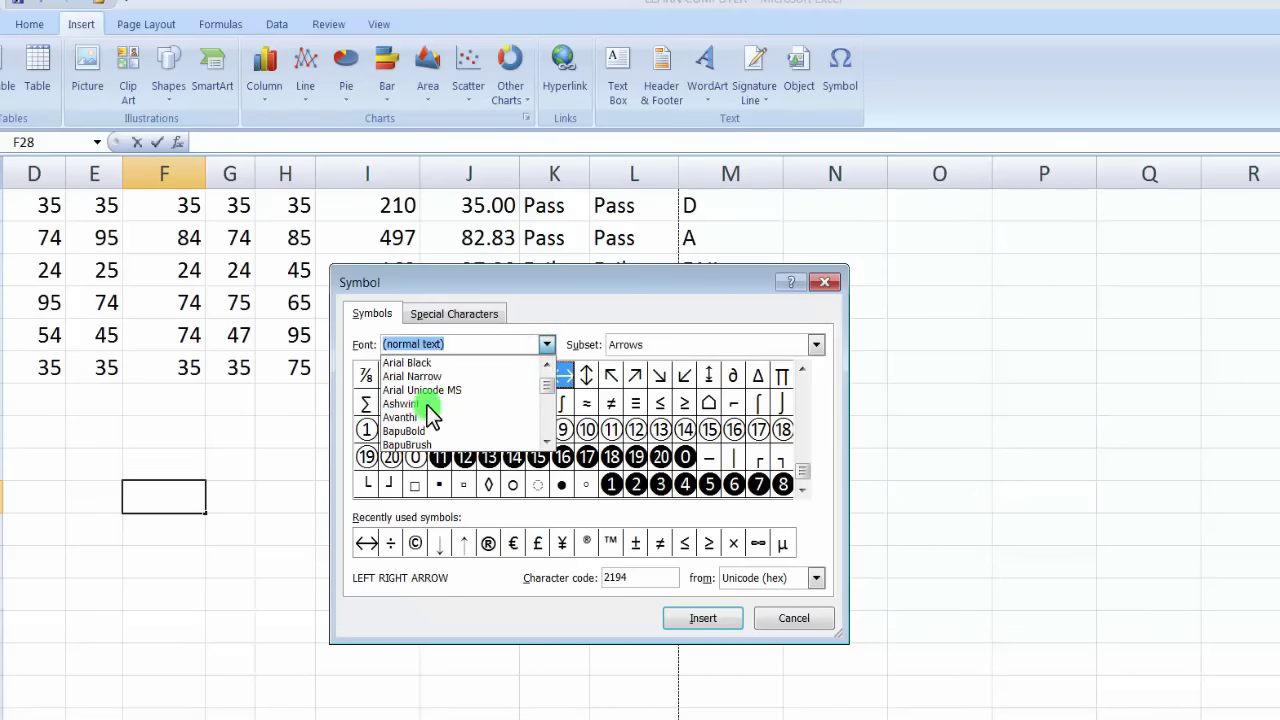
{"action": "scroll", "coordinate": [427, 405], "scroll_direction": "up", "scroll_amount": 12}
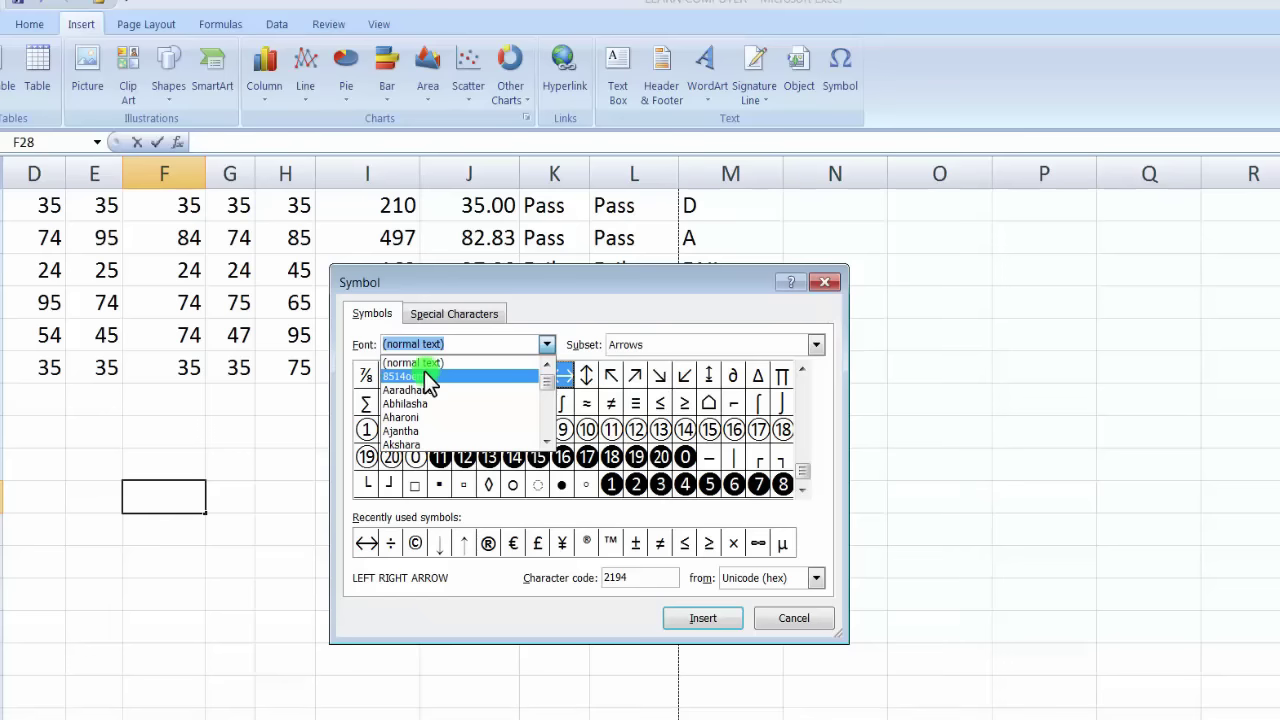
{"action": "left_click", "coordinate": [423, 364]}
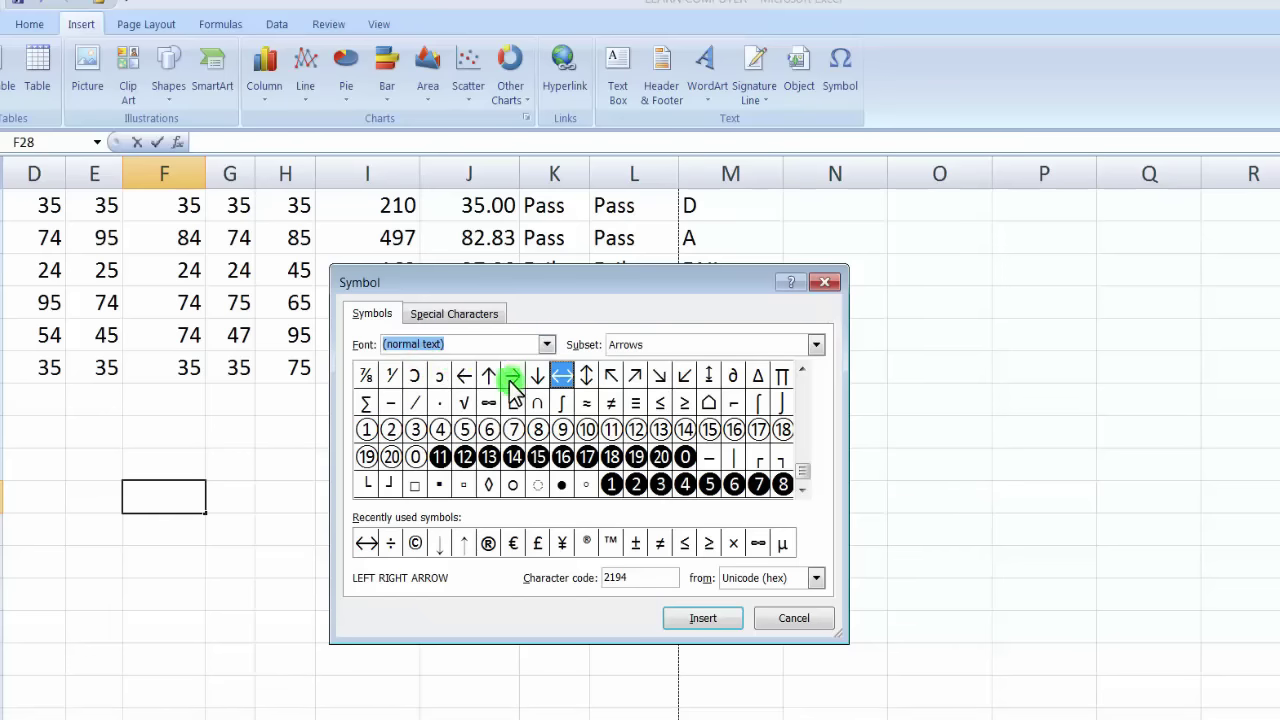
{"action": "left_click", "coordinate": [814, 345]}
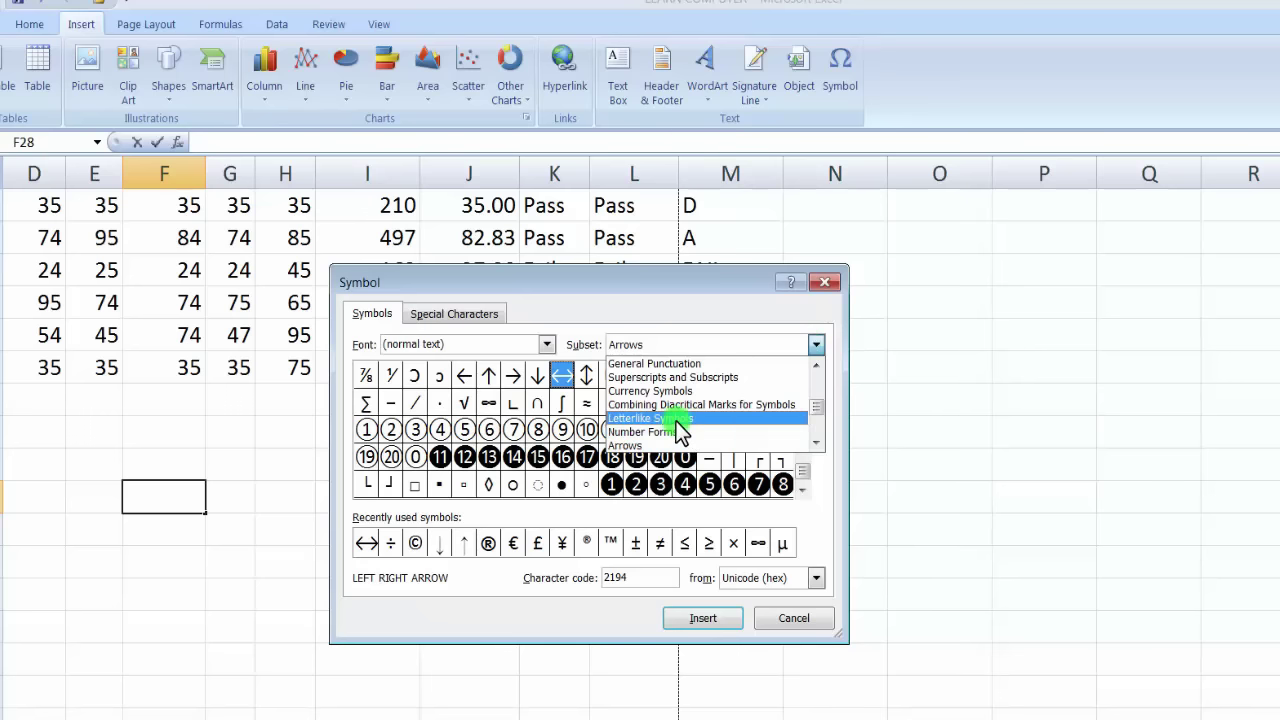
{"action": "left_click", "coordinate": [662, 294]}
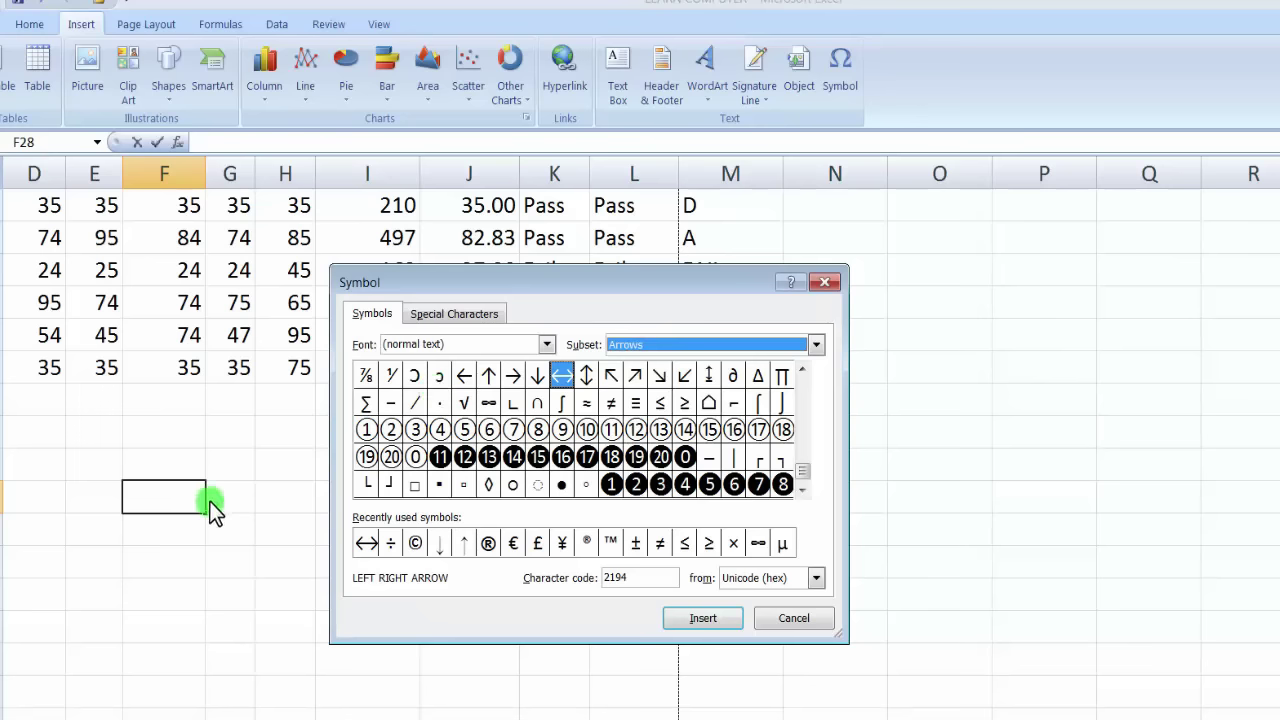
Step: Insert up, right, down and left arrows into cell F28
{"action": "left_click", "coordinate": [489, 376]}
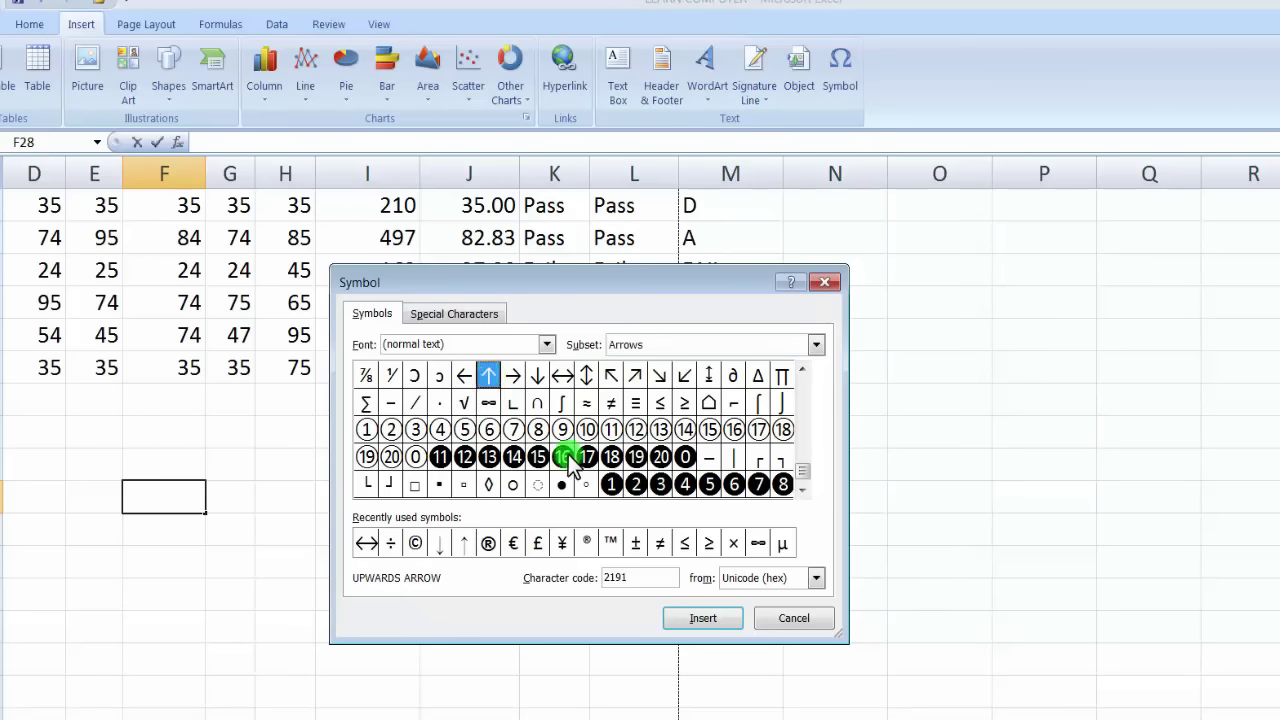
{"action": "left_click", "coordinate": [701, 617]}
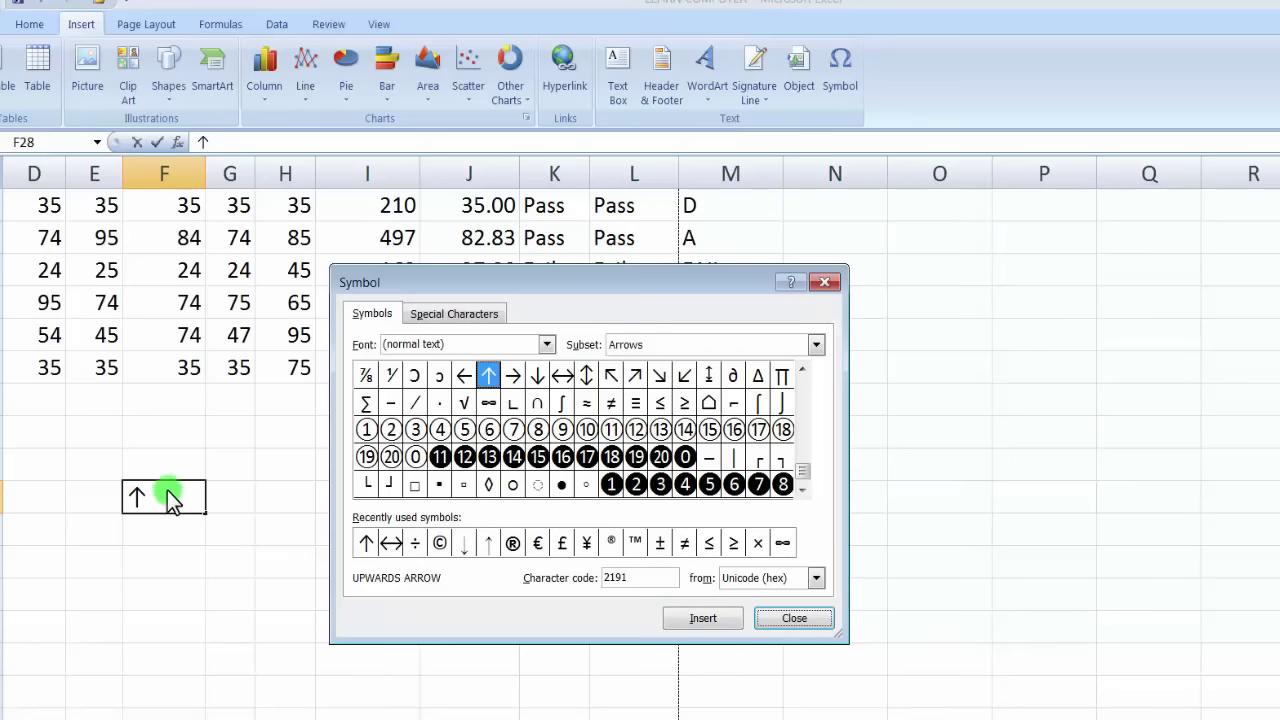
{"action": "left_click", "coordinate": [512, 376]}
{"action": "left_click", "coordinate": [680, 618]}
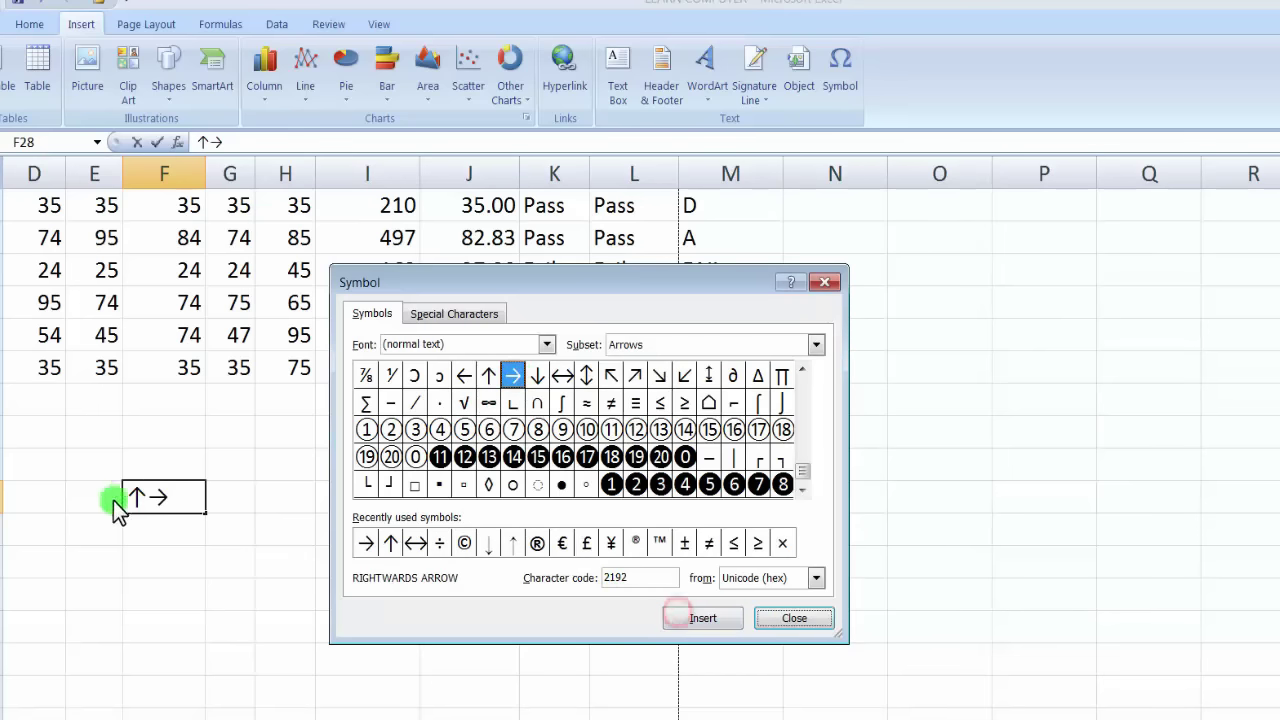
{"action": "left_click", "coordinate": [537, 376]}
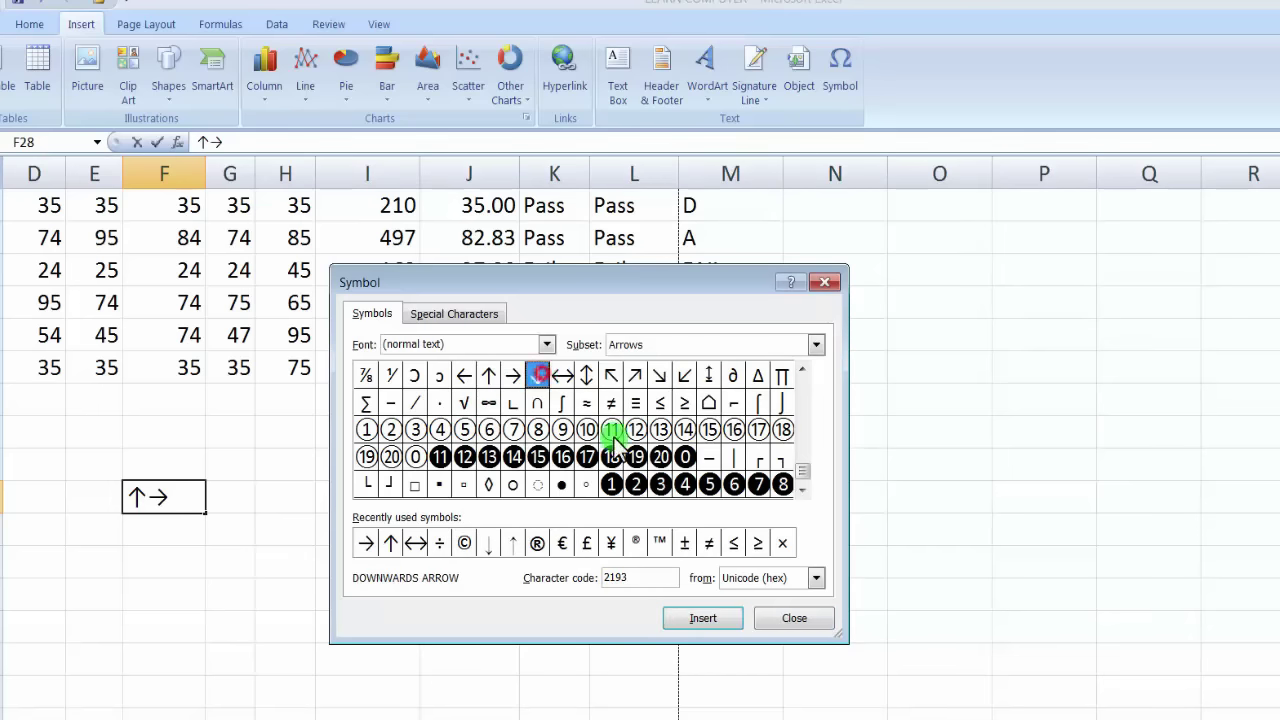
{"action": "left_click", "coordinate": [703, 618]}
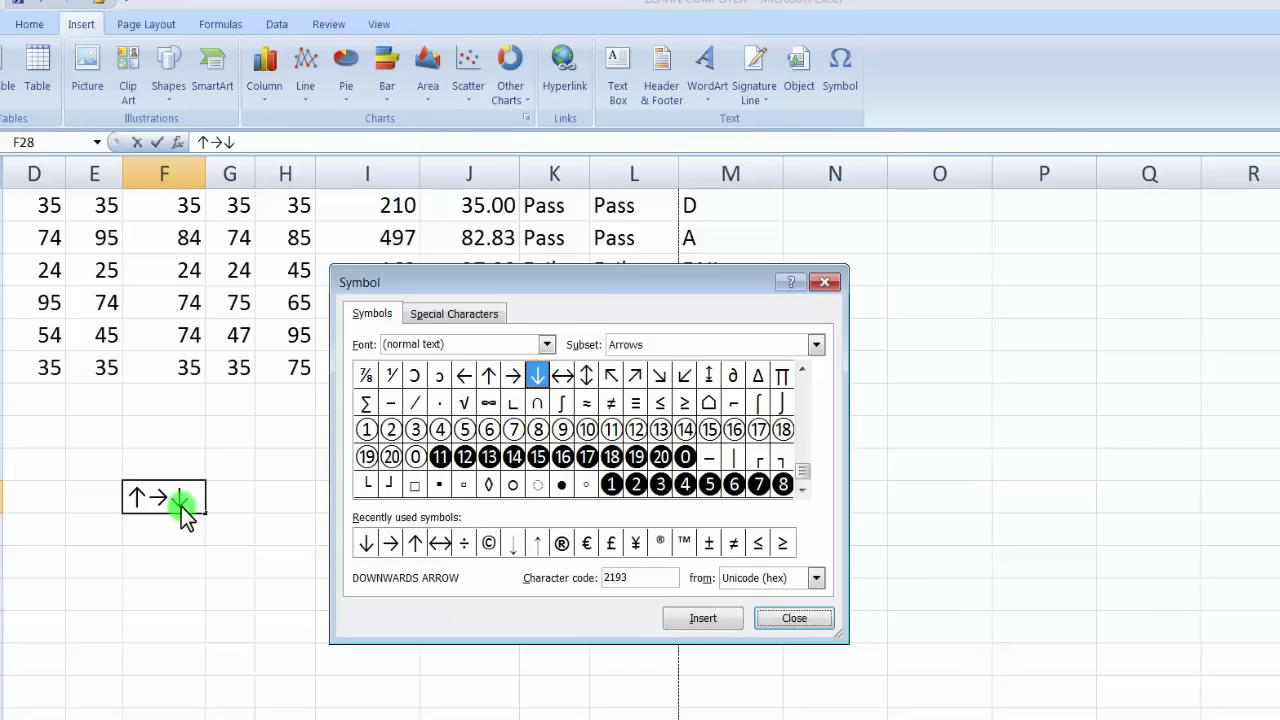
{"action": "left_click", "coordinate": [463, 376]}
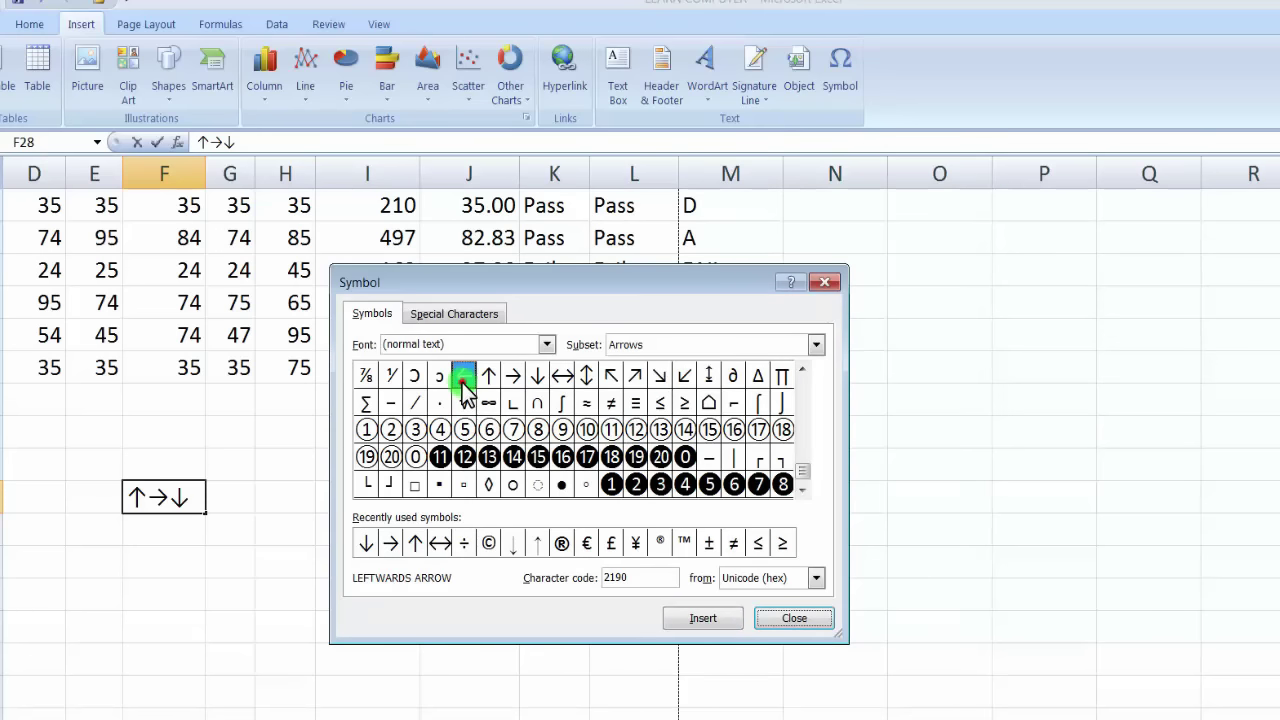
{"action": "left_click", "coordinate": [703, 618]}
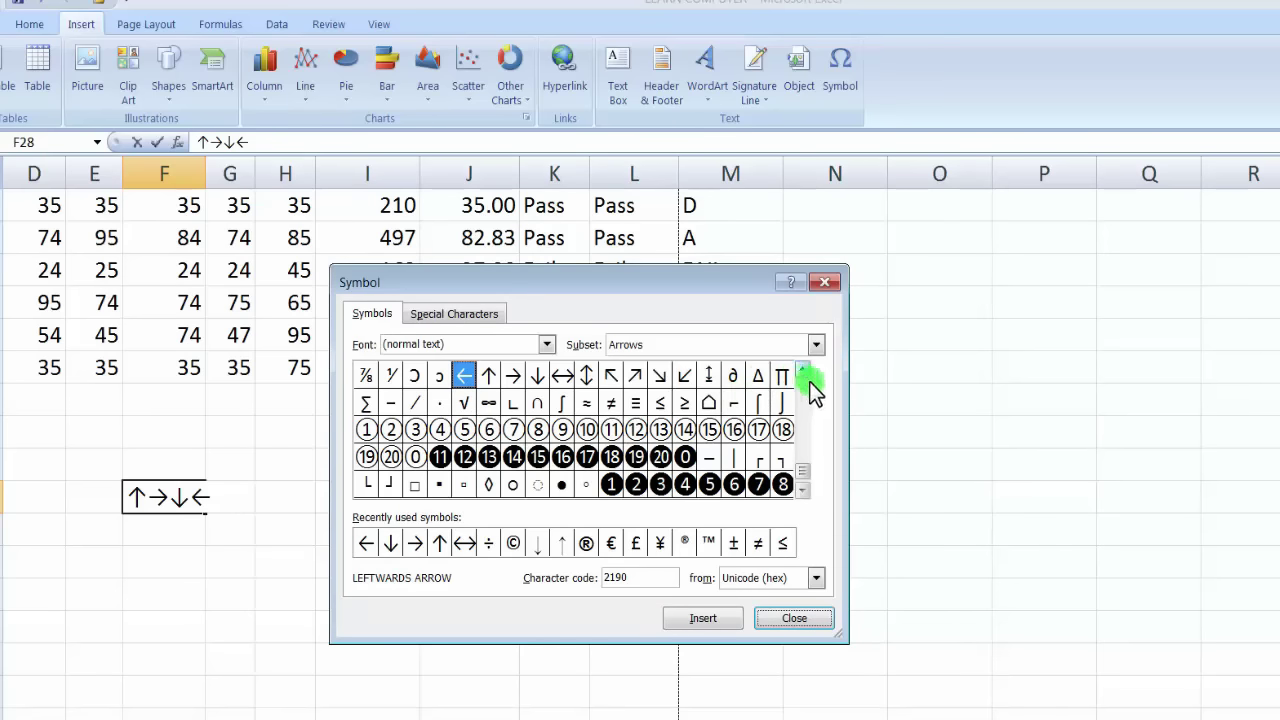
{"action": "left_click_drag", "start_coordinate": [800, 456], "coordinate": [792, 383]}
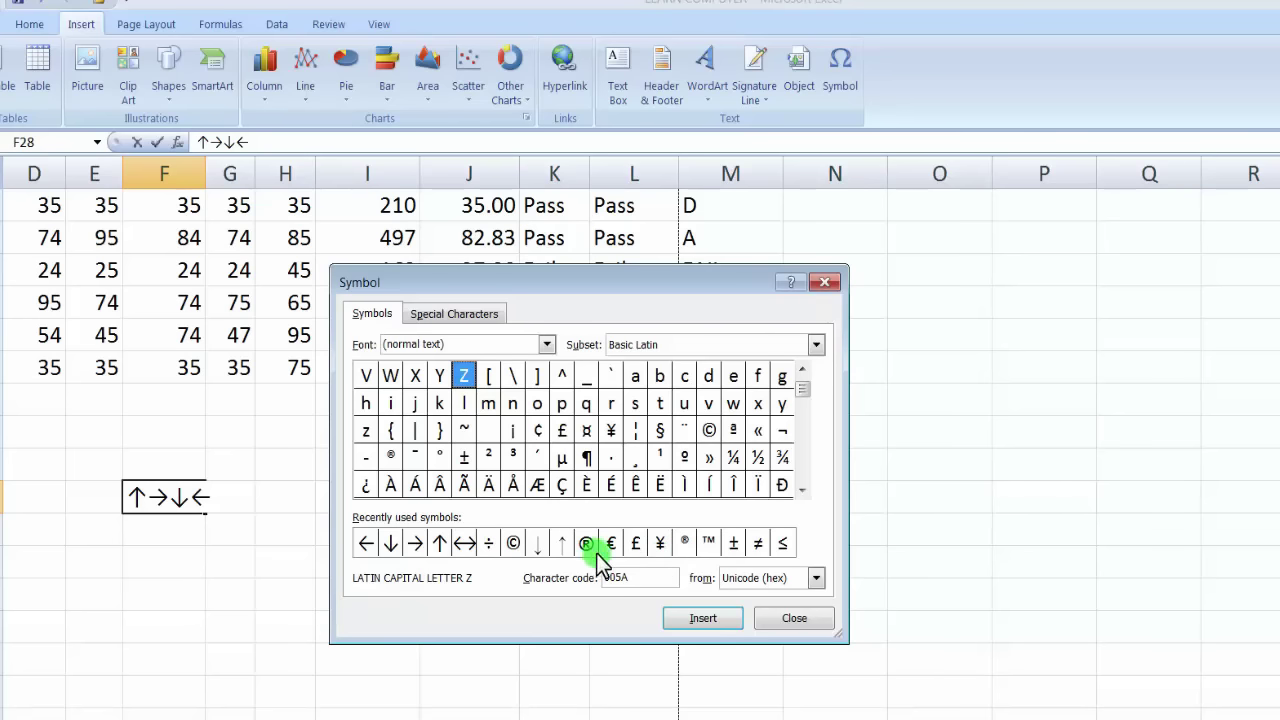
Step: Add another down arrow, a pound sign and a trade mark sign to F28
{"action": "left_click", "coordinate": [535, 543]}
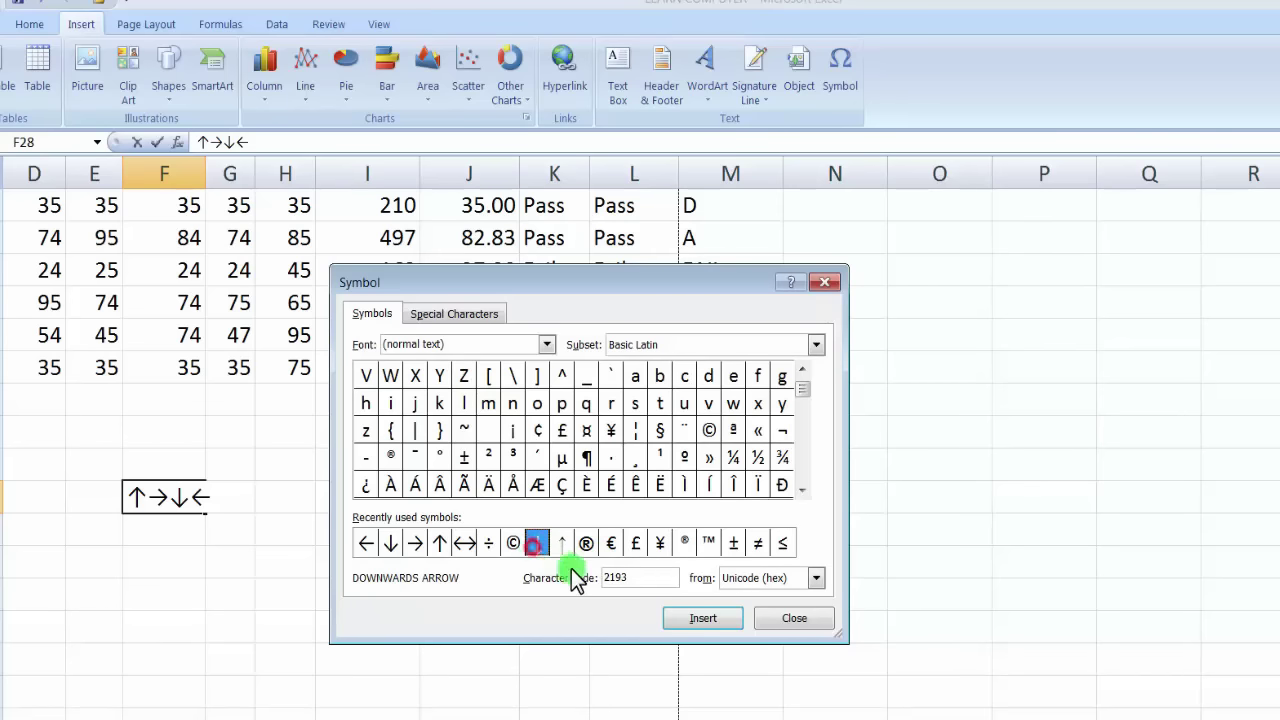
{"action": "left_click", "coordinate": [686, 613]}
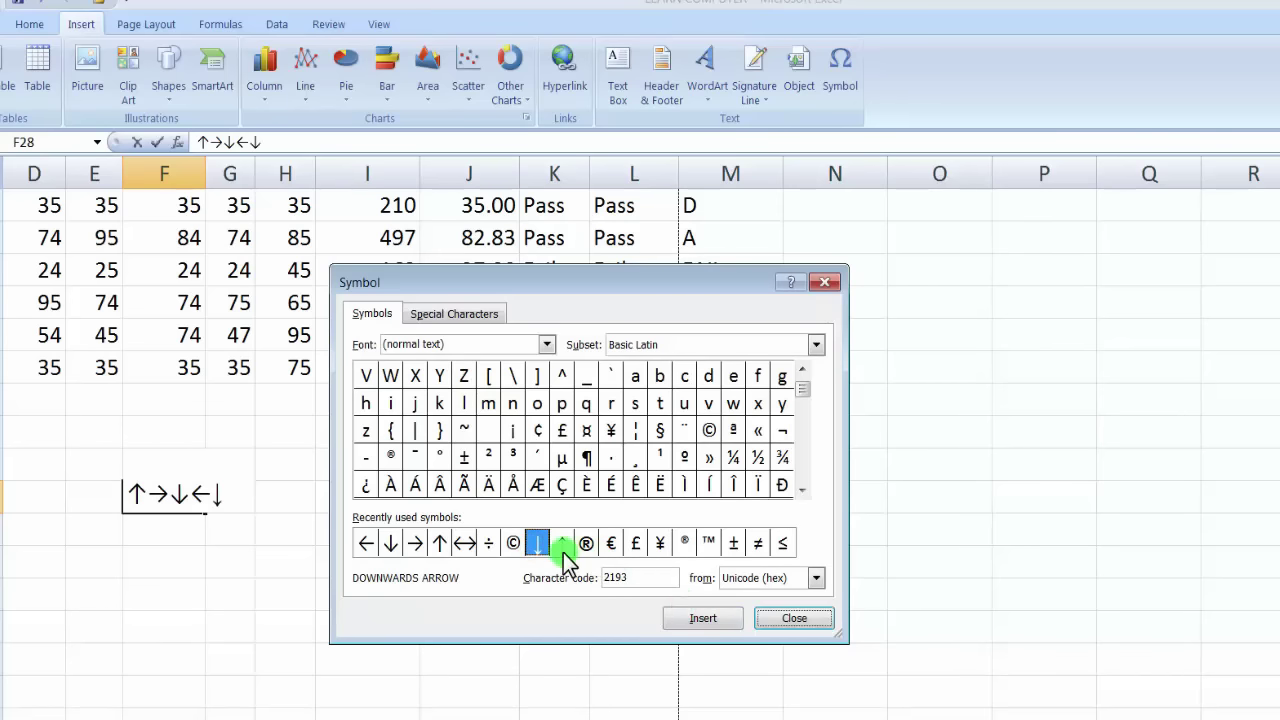
{"action": "left_click", "coordinate": [635, 543]}
{"action": "left_click", "coordinate": [700, 618]}
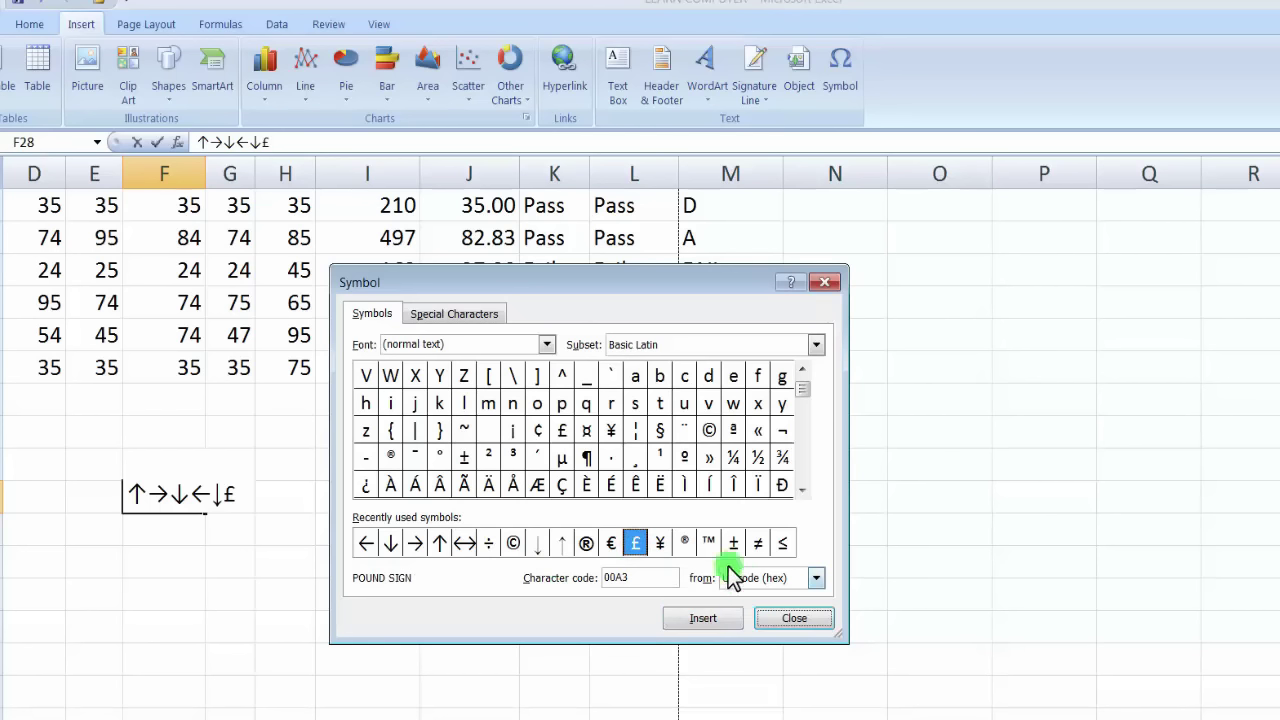
{"action": "left_click", "coordinate": [709, 545]}
{"action": "left_click", "coordinate": [712, 616]}
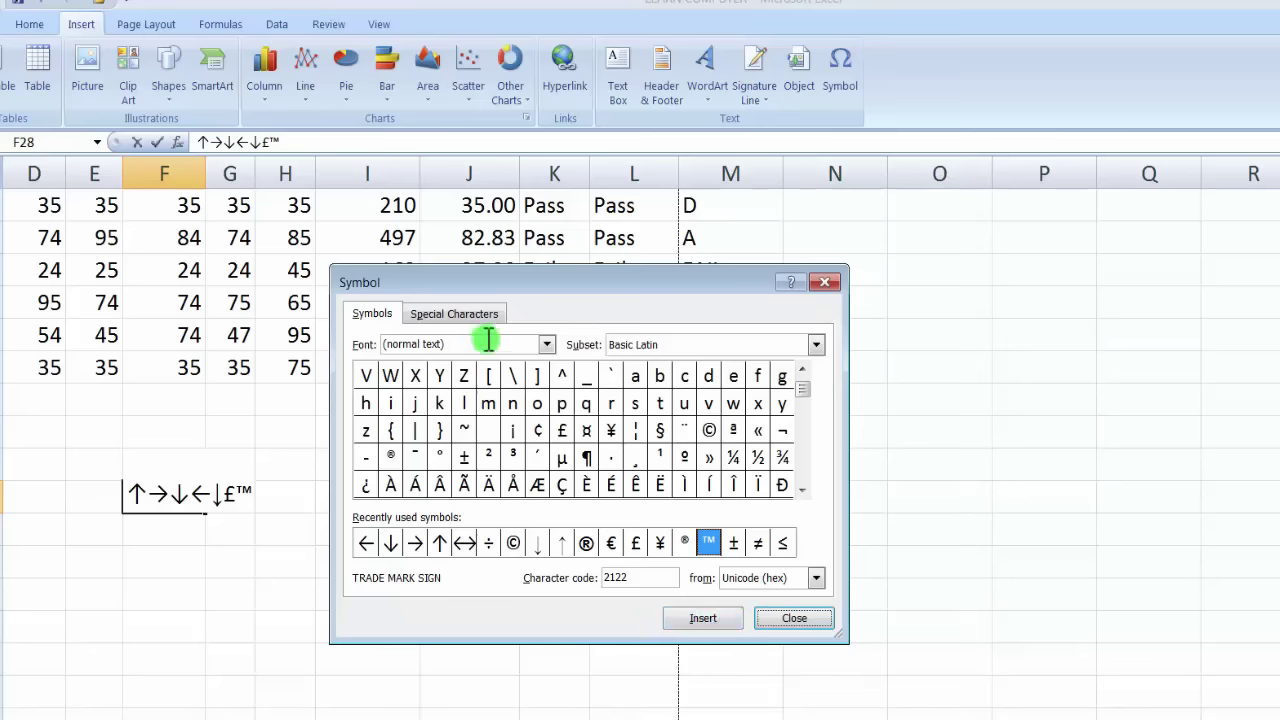
Step: Switch the symbol font to Arial, then select all the symbol text in F28
{"action": "left_click", "coordinate": [547, 344]}
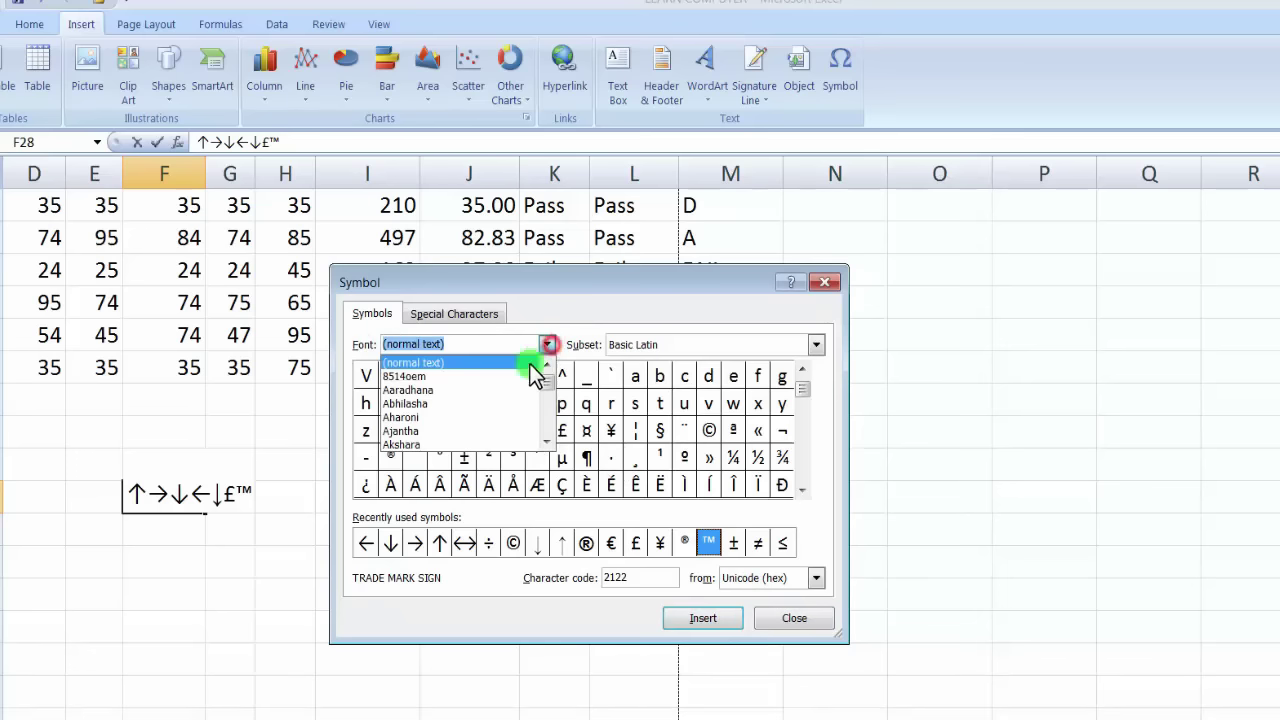
{"action": "left_click", "coordinate": [428, 378]}
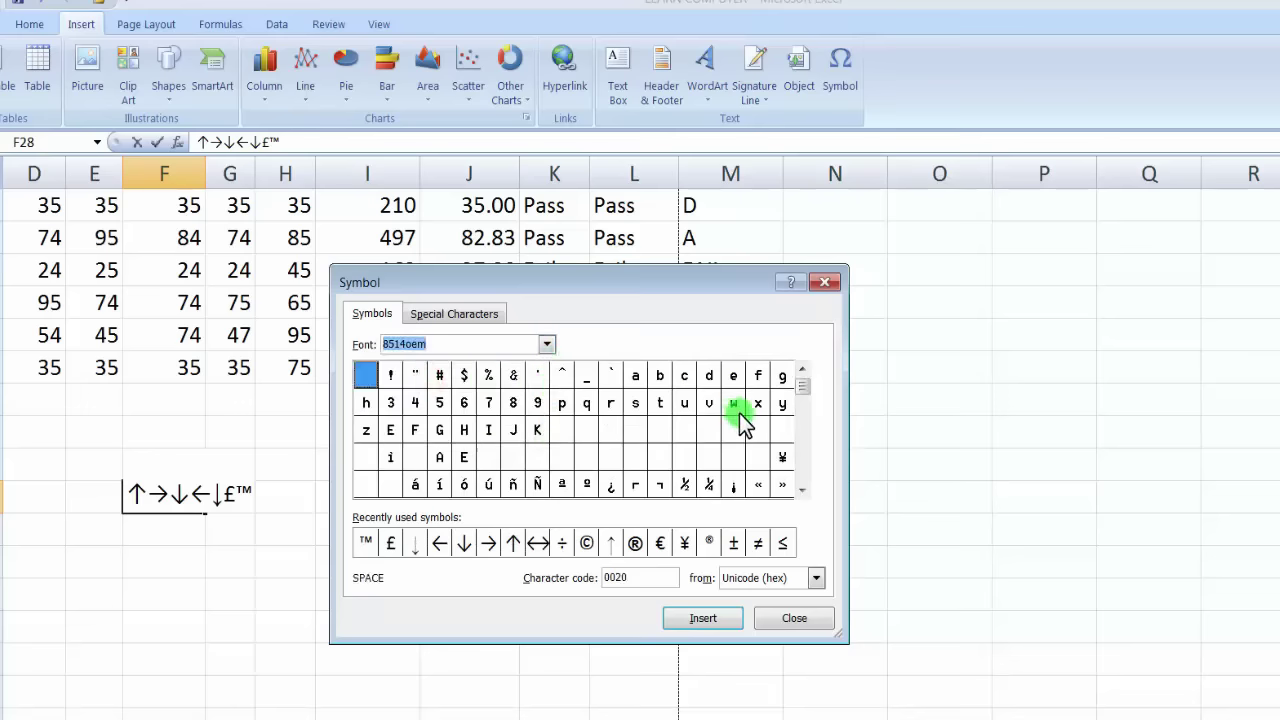
{"action": "left_click_drag", "start_coordinate": [800, 426], "coordinate": [800, 388]}
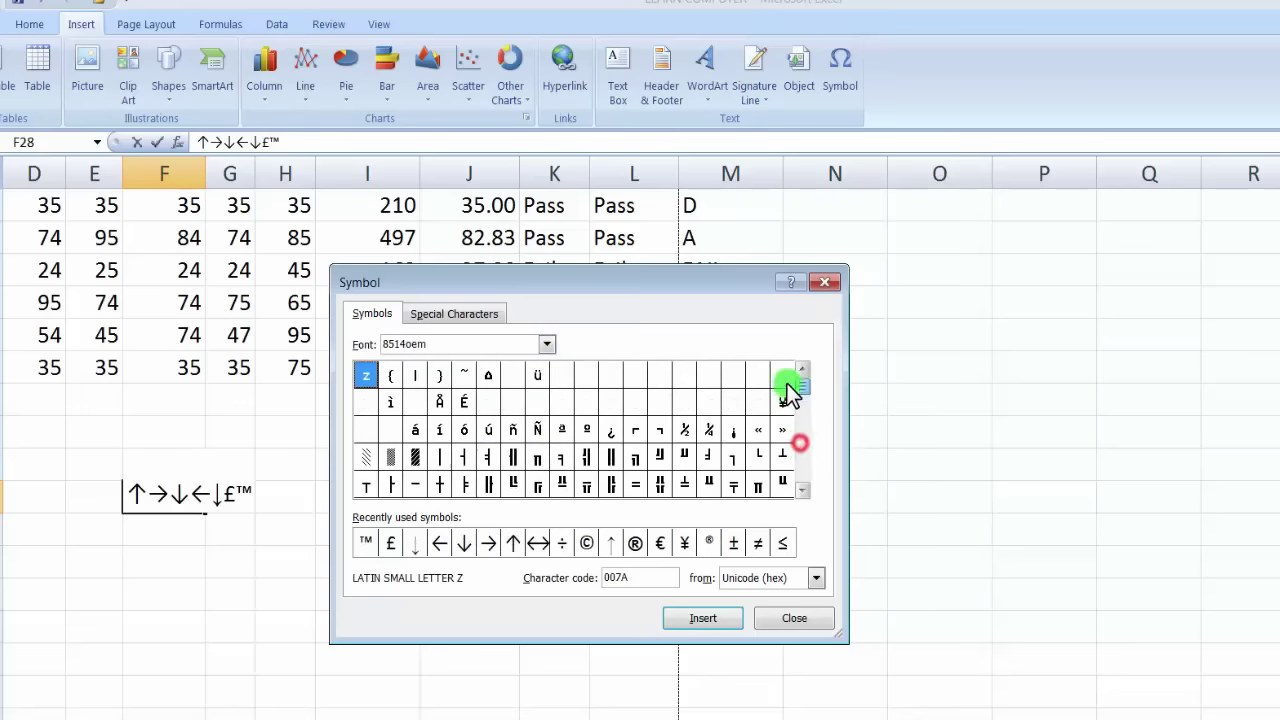
{"action": "left_click", "coordinate": [546, 345]}
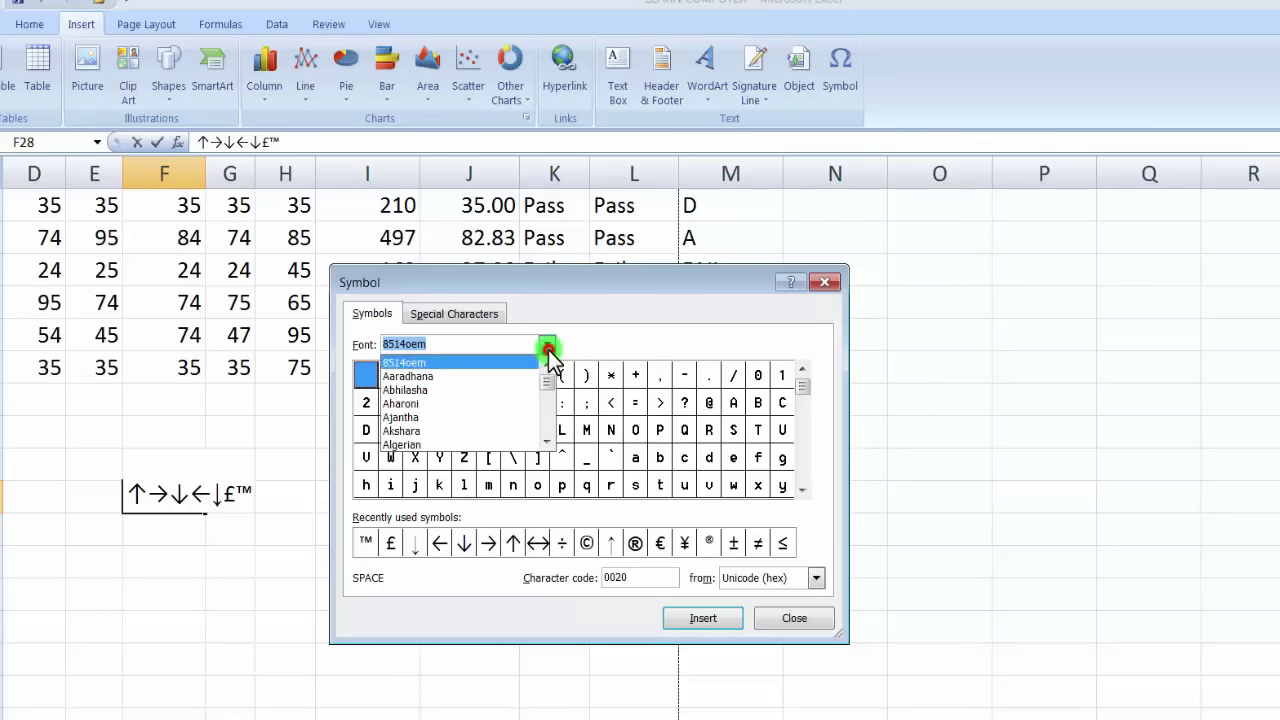
{"action": "scroll", "coordinate": [458, 422], "scroll_direction": "down", "scroll_amount": 1}
{"action": "left_click", "coordinate": [403, 414]}
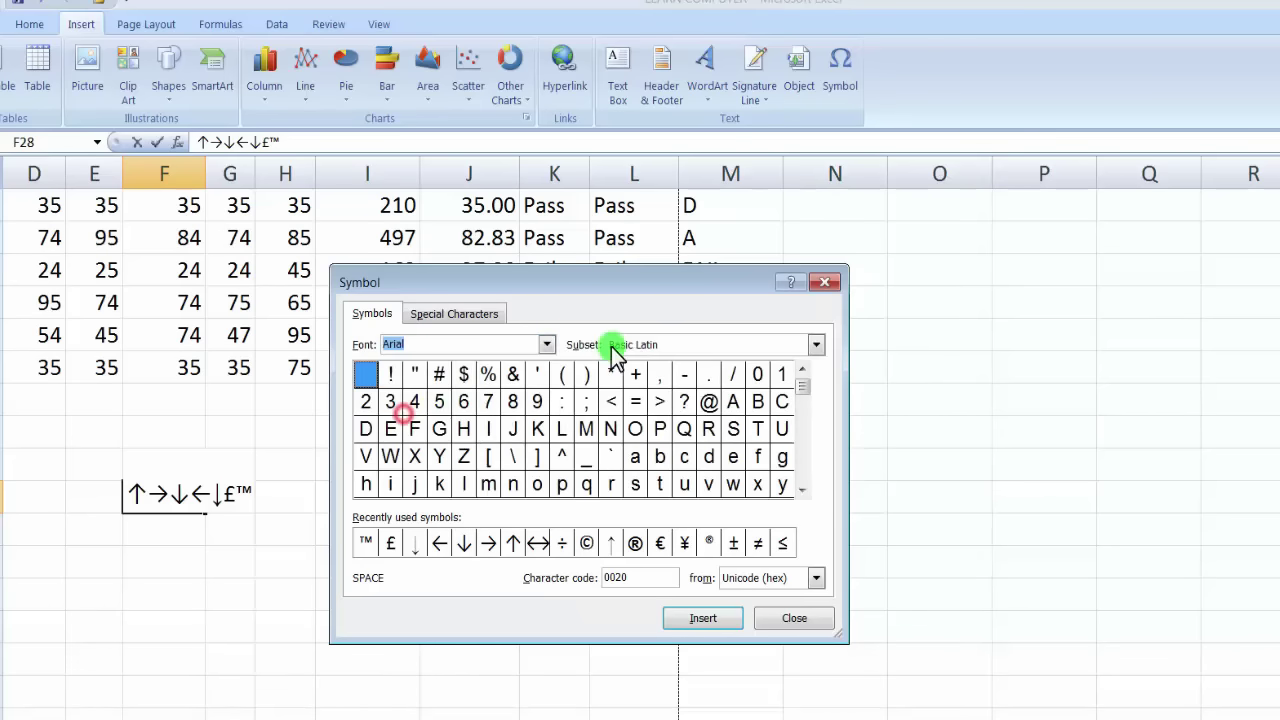
{"action": "left_click_drag", "start_coordinate": [800, 387], "coordinate": [800, 447]}
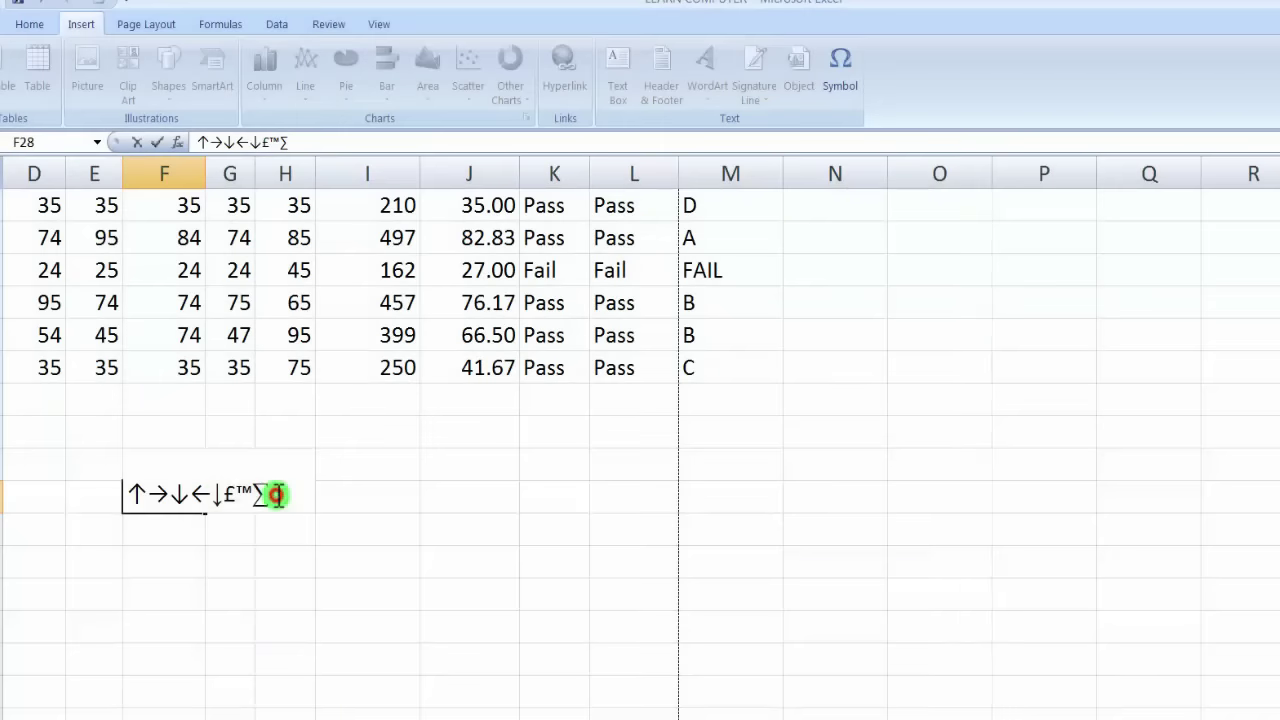
{"action": "left_click_drag", "start_coordinate": [277, 492], "coordinate": [133, 493]}
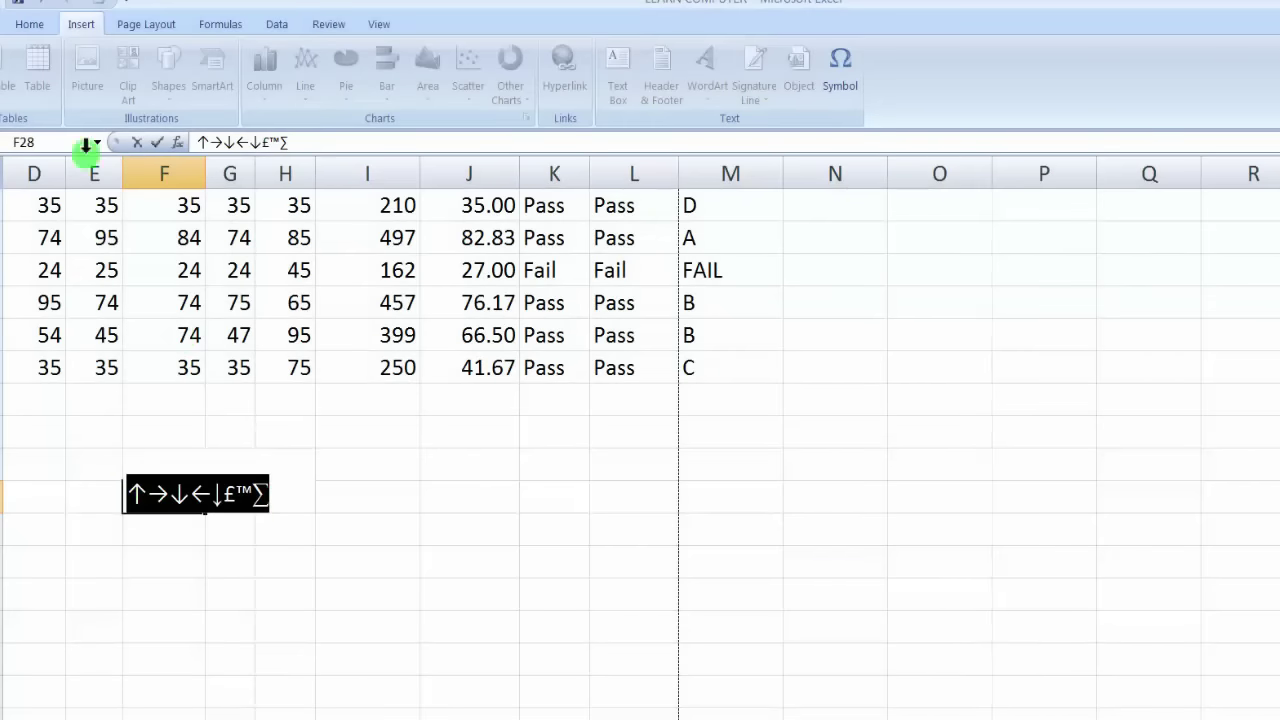
Step: Set the symbols in cell F28 to font size 36
{"action": "left_click", "coordinate": [20, 24]}
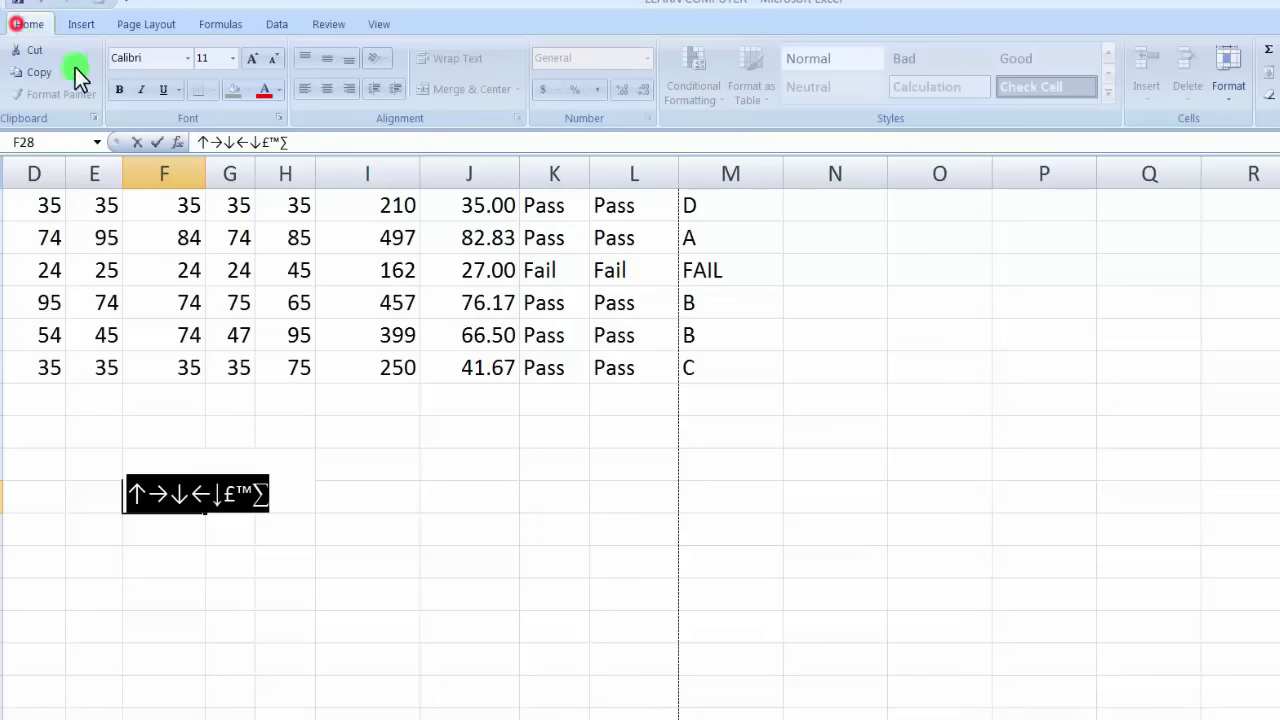
{"action": "left_click", "coordinate": [232, 58]}
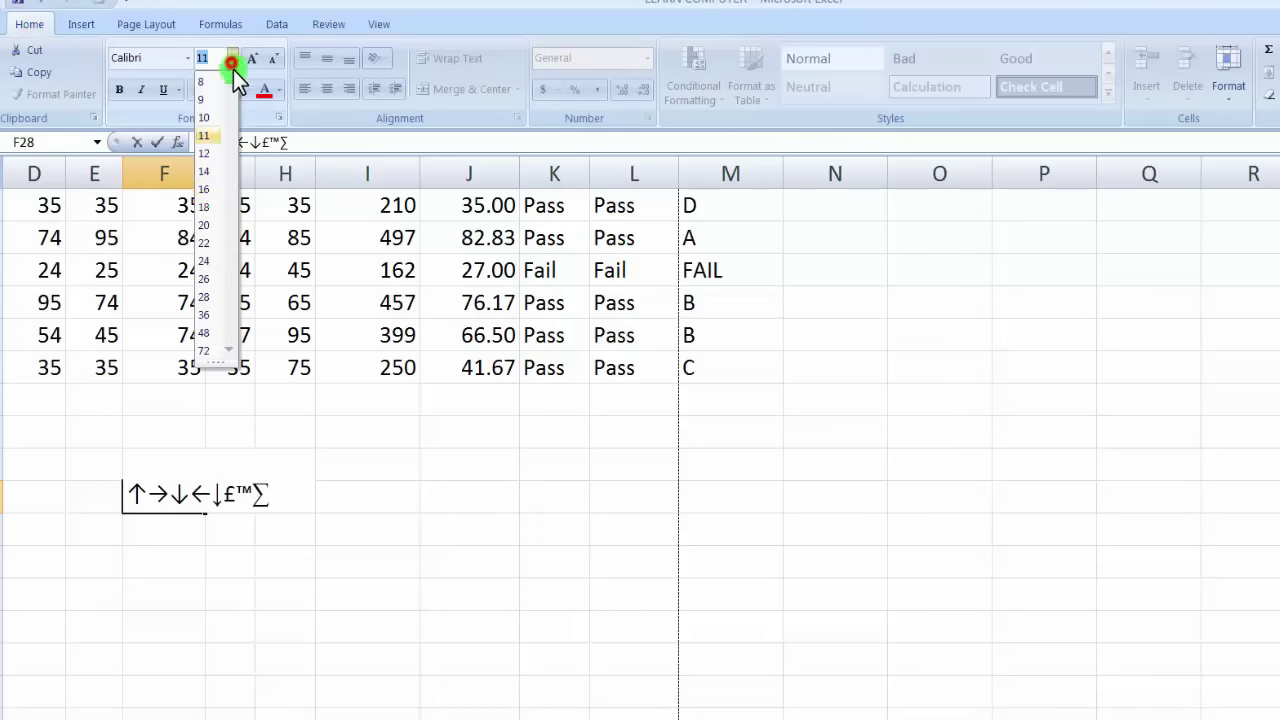
{"action": "left_click", "coordinate": [212, 320]}
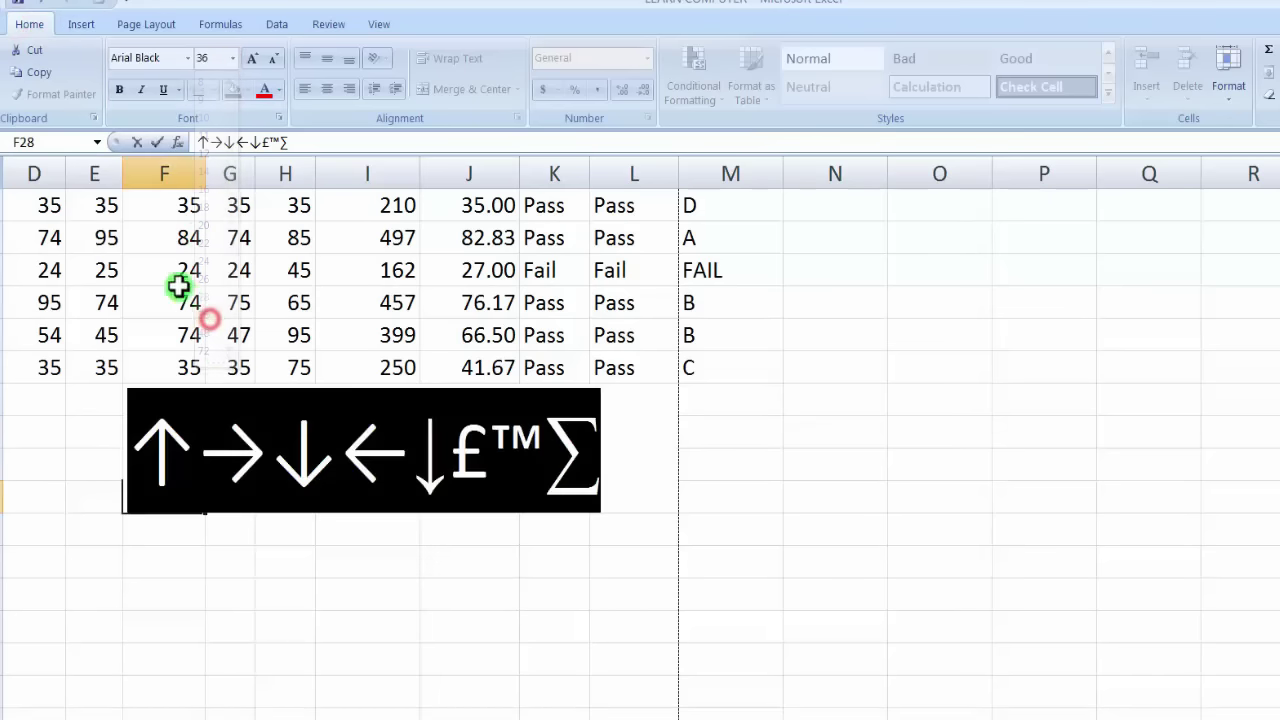
{"action": "left_click", "coordinate": [329, 529]}
Step: Clear the symbols by deleting cells F28 through K28
{"action": "left_click", "coordinate": [300, 545]}
{"action": "left_click", "coordinate": [164, 550]}
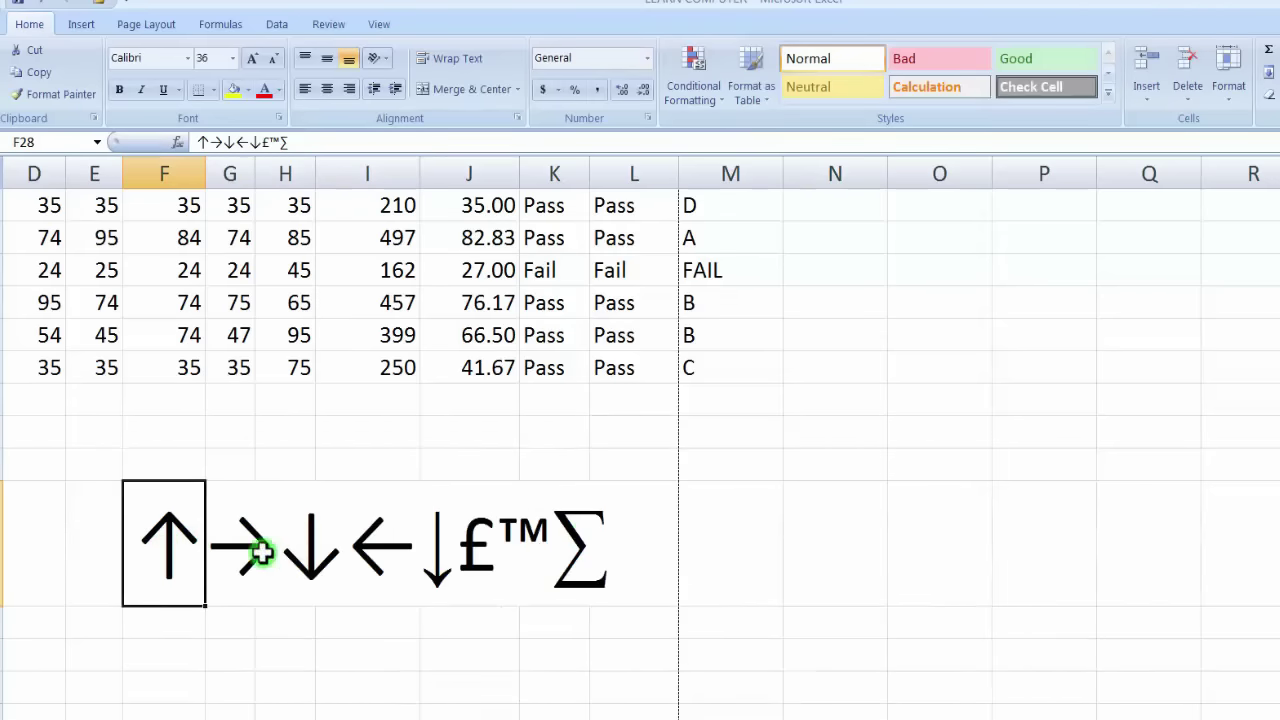
{"action": "left_click_drag", "start_coordinate": [178, 555], "coordinate": [540, 557]}
{"action": "key", "text": "Delete"}
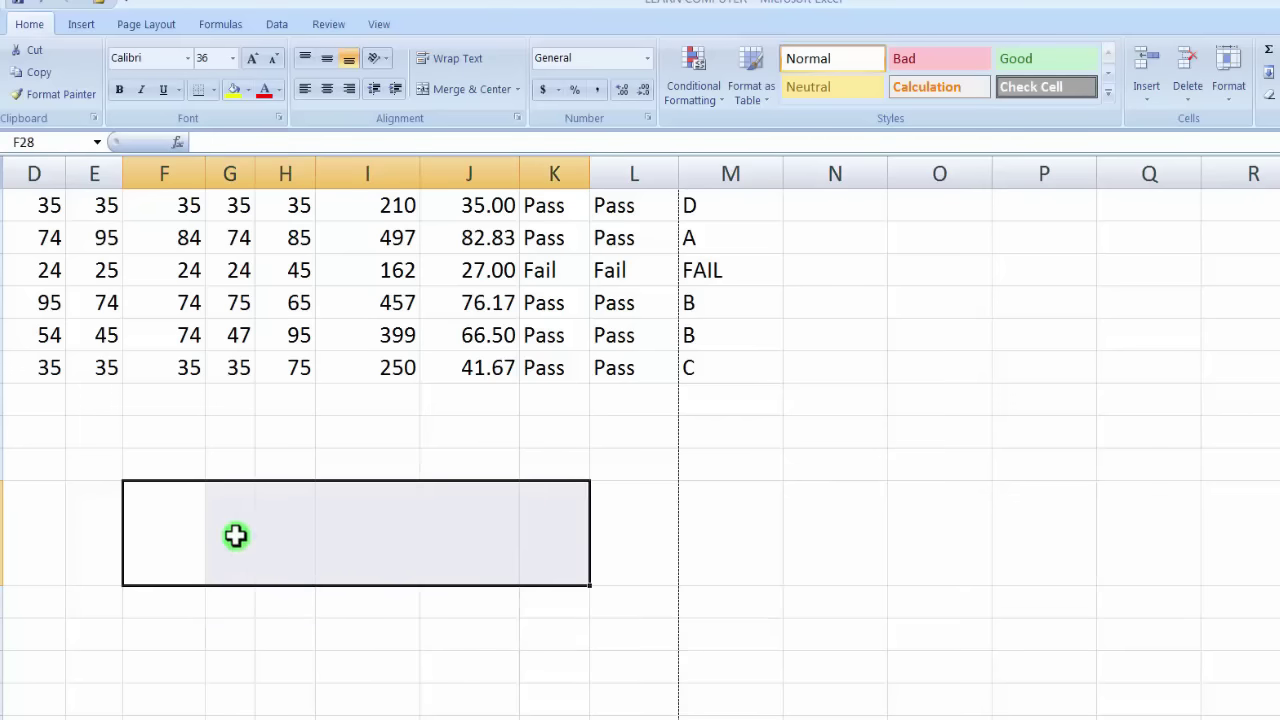
{"action": "left_click", "coordinate": [234, 534]}
{"action": "left_click", "coordinate": [129, 543]}
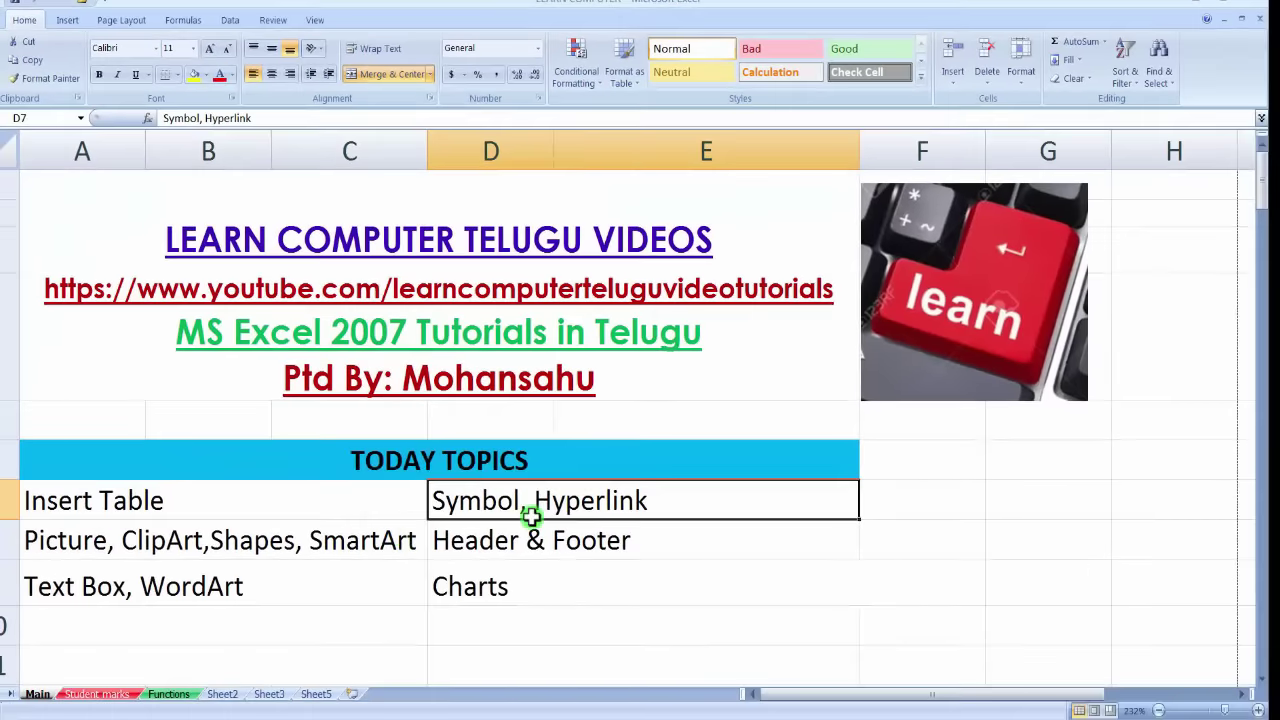
Step: Return to the Student marks sheet and minimise Excel to the desktop
{"action": "left_click", "coordinate": [106, 695]}
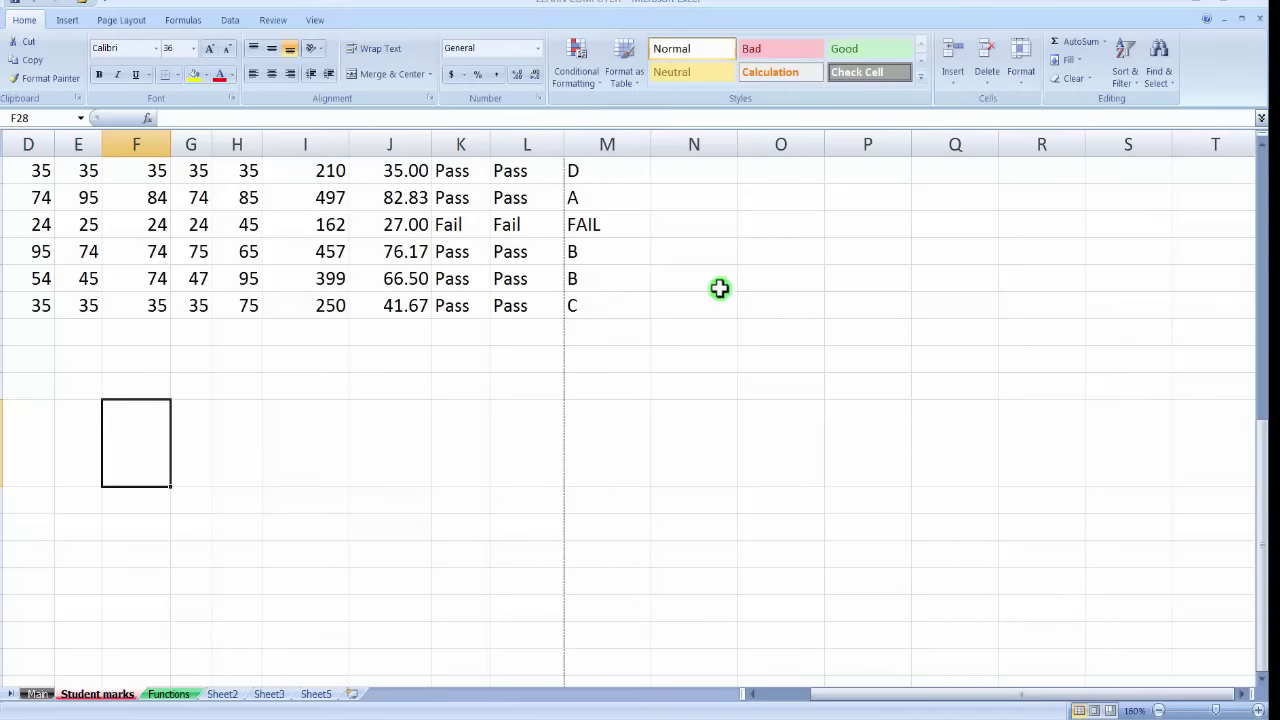
{"action": "left_click", "coordinate": [223, 454]}
{"action": "left_click", "coordinate": [298, 357]}
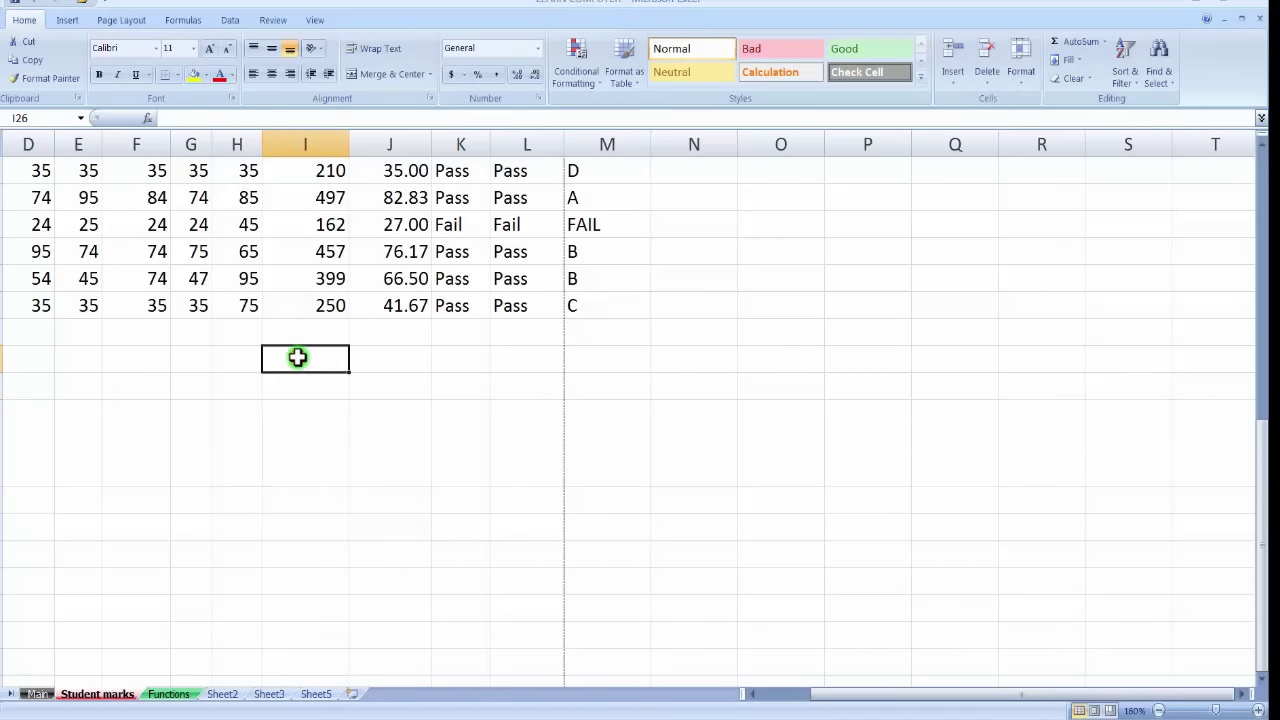
{"action": "left_click", "coordinate": [1196, 10]}
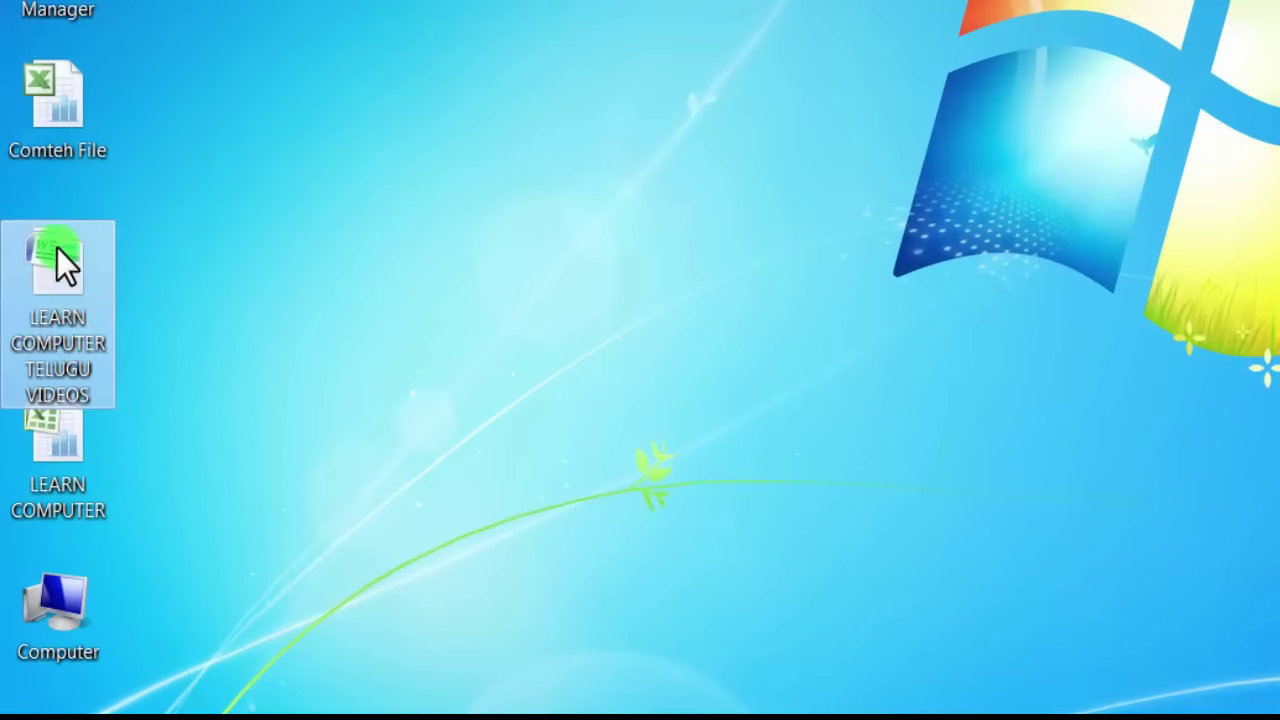
{"action": "mouse_move", "coordinate": [54, 238]}
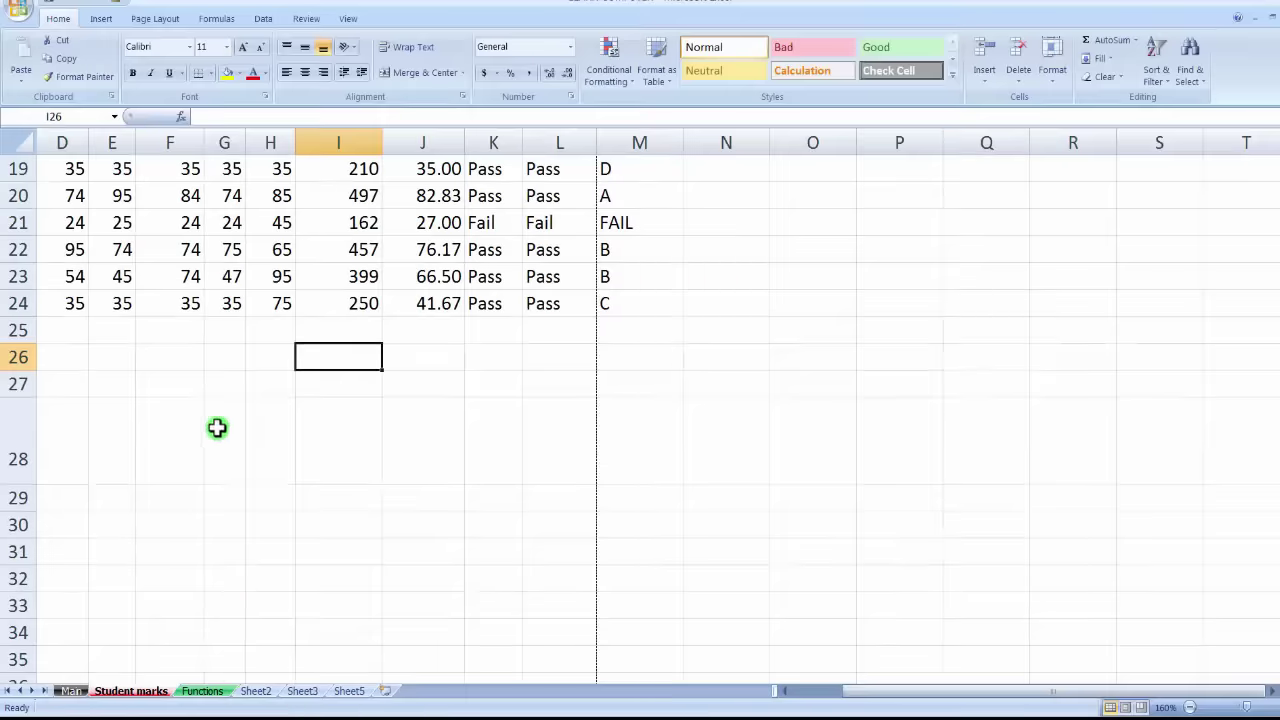
Step: Select cell I28 and open the Insert Hyperlink dialog
{"action": "scroll", "coordinate": [218, 430], "scroll_direction": "up", "scroll_amount": 6}
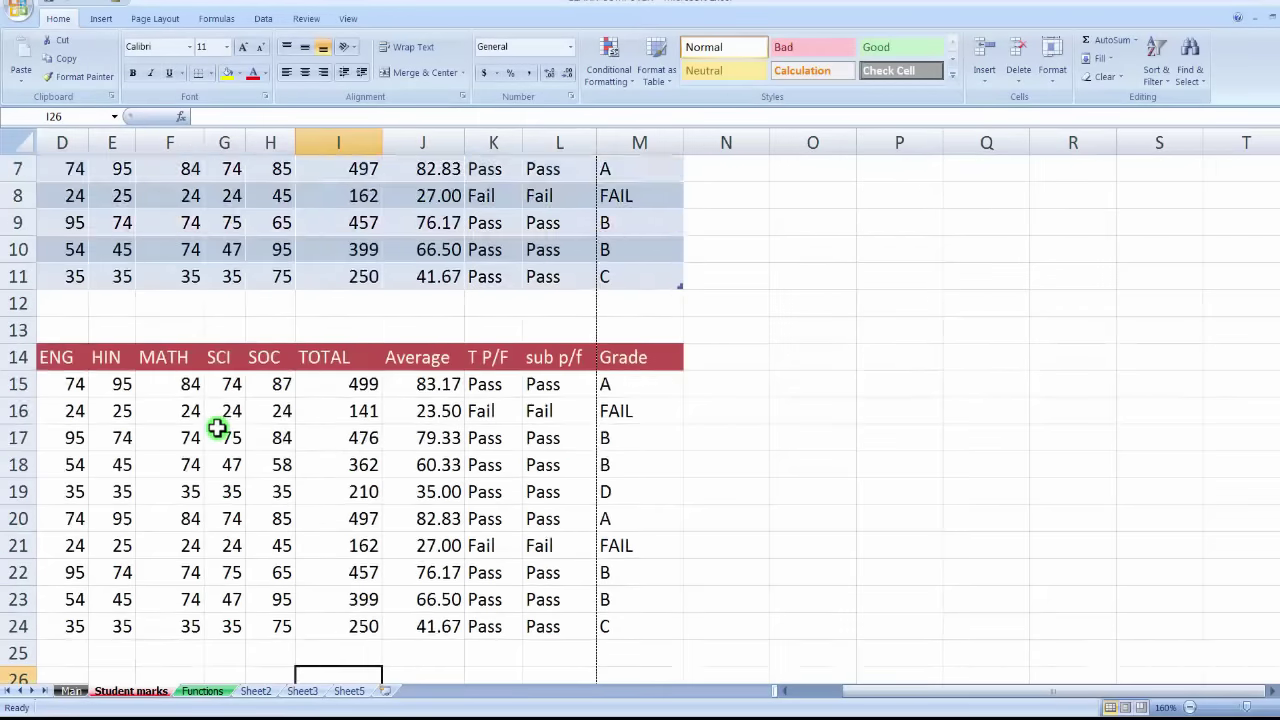
{"action": "scroll", "coordinate": [218, 430], "scroll_direction": "down", "scroll_amount": 4}
{"action": "scroll", "coordinate": [214, 425], "scroll_direction": "up", "scroll_amount": 4}
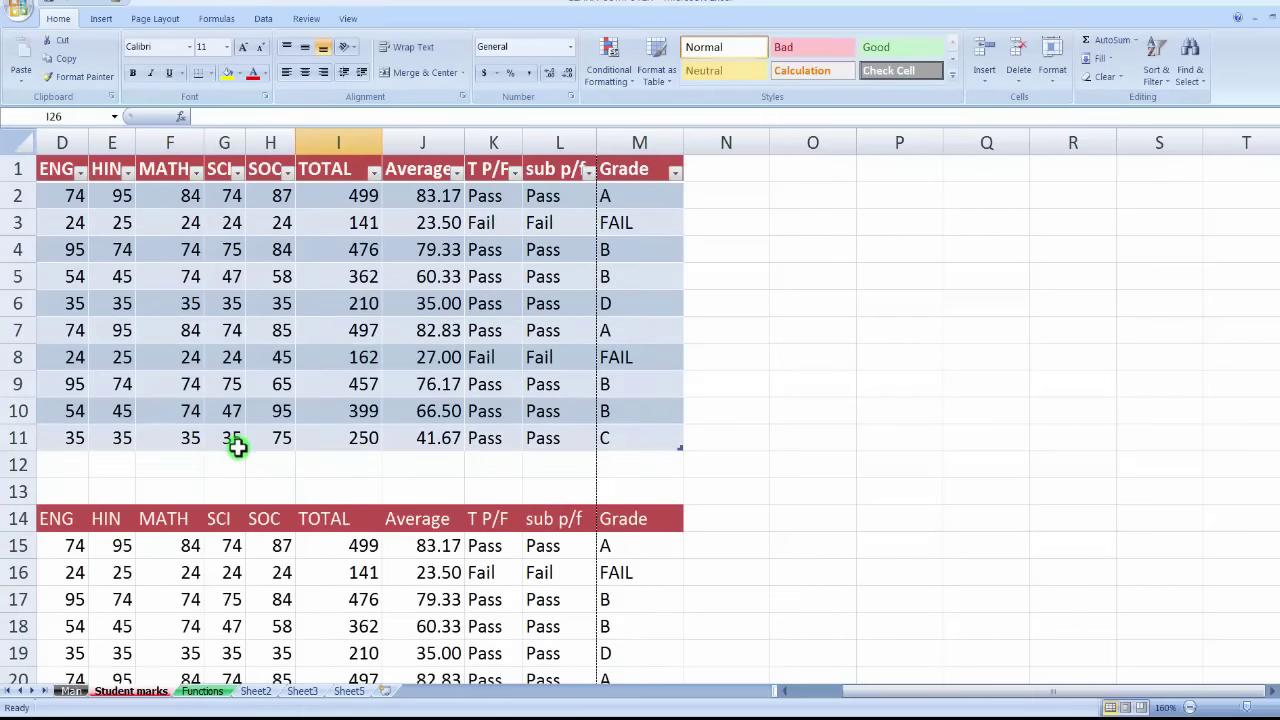
{"action": "scroll", "coordinate": [237, 443], "scroll_direction": "down", "scroll_amount": 4}
{"action": "scroll", "coordinate": [300, 449], "scroll_direction": "down", "scroll_amount": 2}
{"action": "scroll", "coordinate": [280, 463], "scroll_direction": "up", "scroll_amount": 4}
{"action": "scroll", "coordinate": [294, 449], "scroll_direction": "down", "scroll_amount": 3}
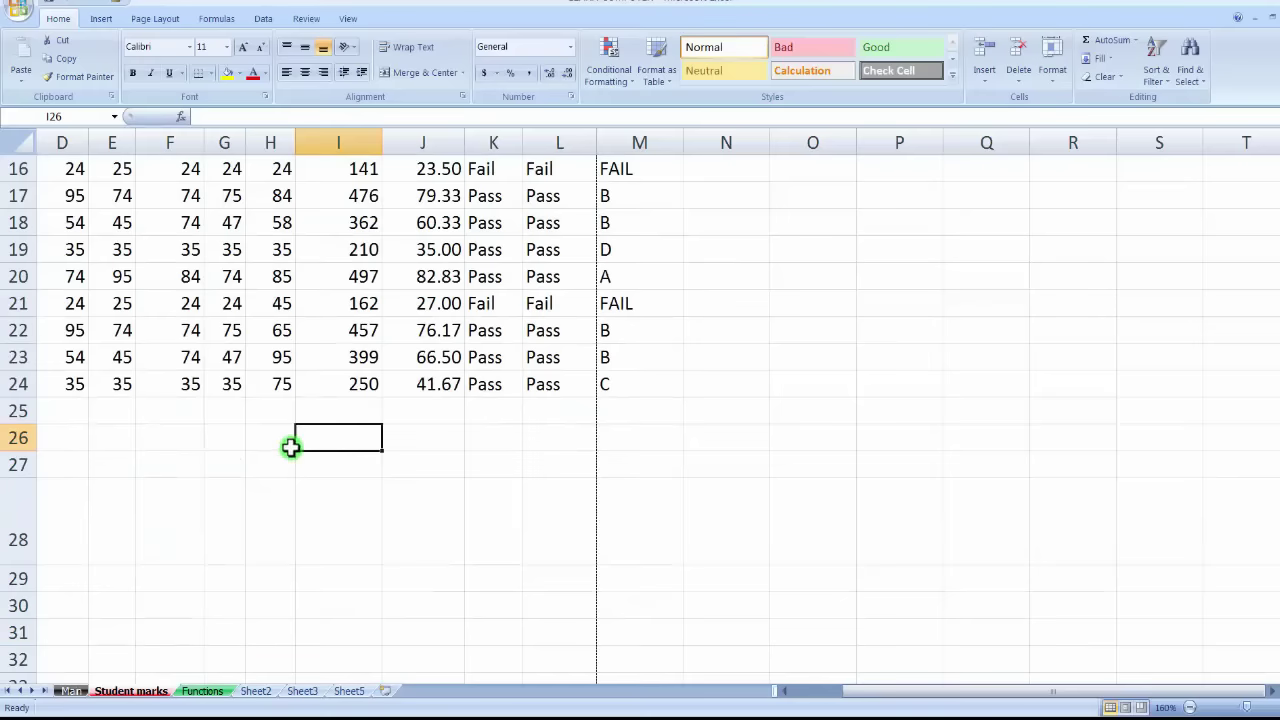
{"action": "scroll", "coordinate": [260, 530], "scroll_direction": "down", "scroll_amount": 3}
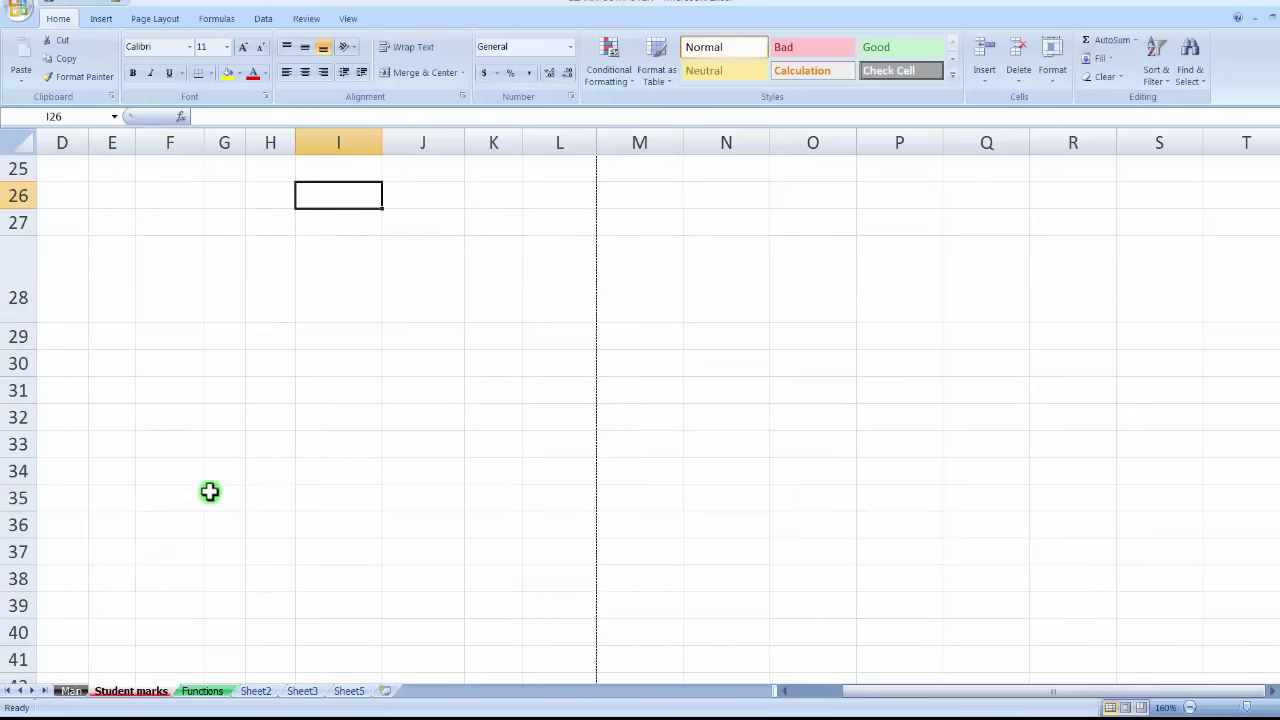
{"action": "scroll", "coordinate": [215, 470], "scroll_direction": "up", "scroll_amount": 1}
{"action": "key", "text": "Down"}
{"action": "key", "text": "Down"}
{"action": "left_click", "coordinate": [96, 20]}
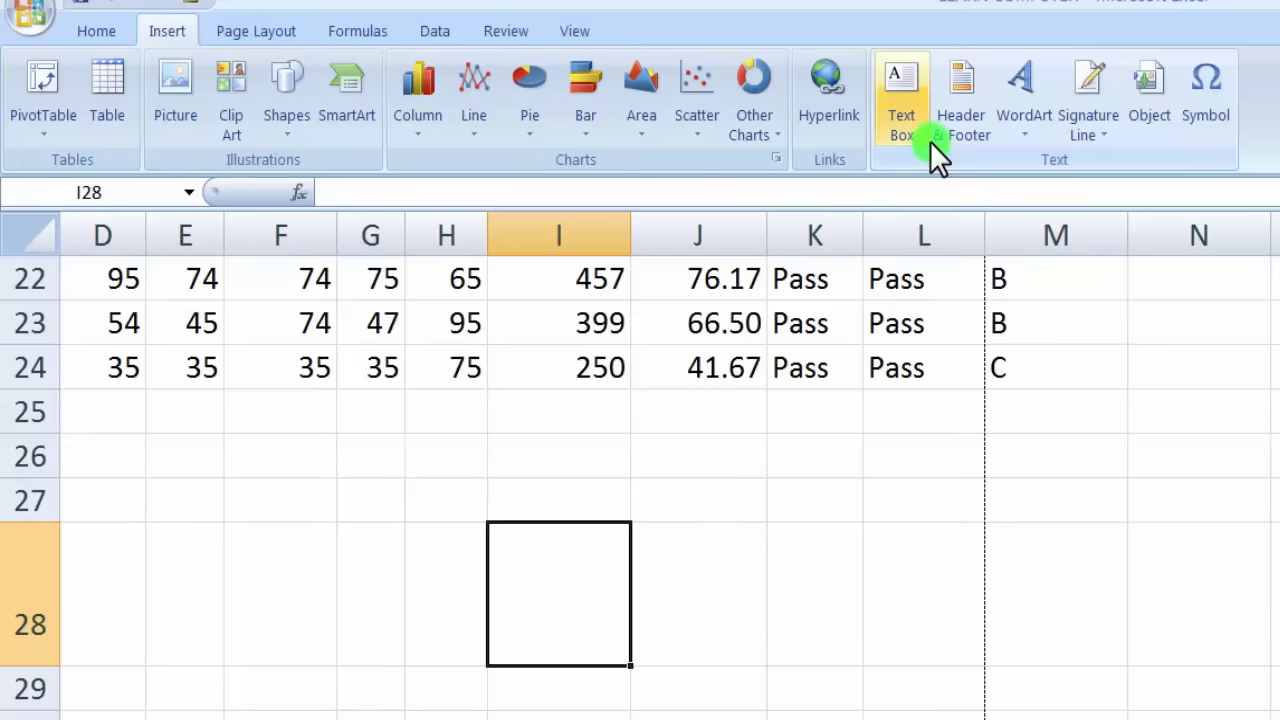
{"action": "left_click", "coordinate": [846, 119]}
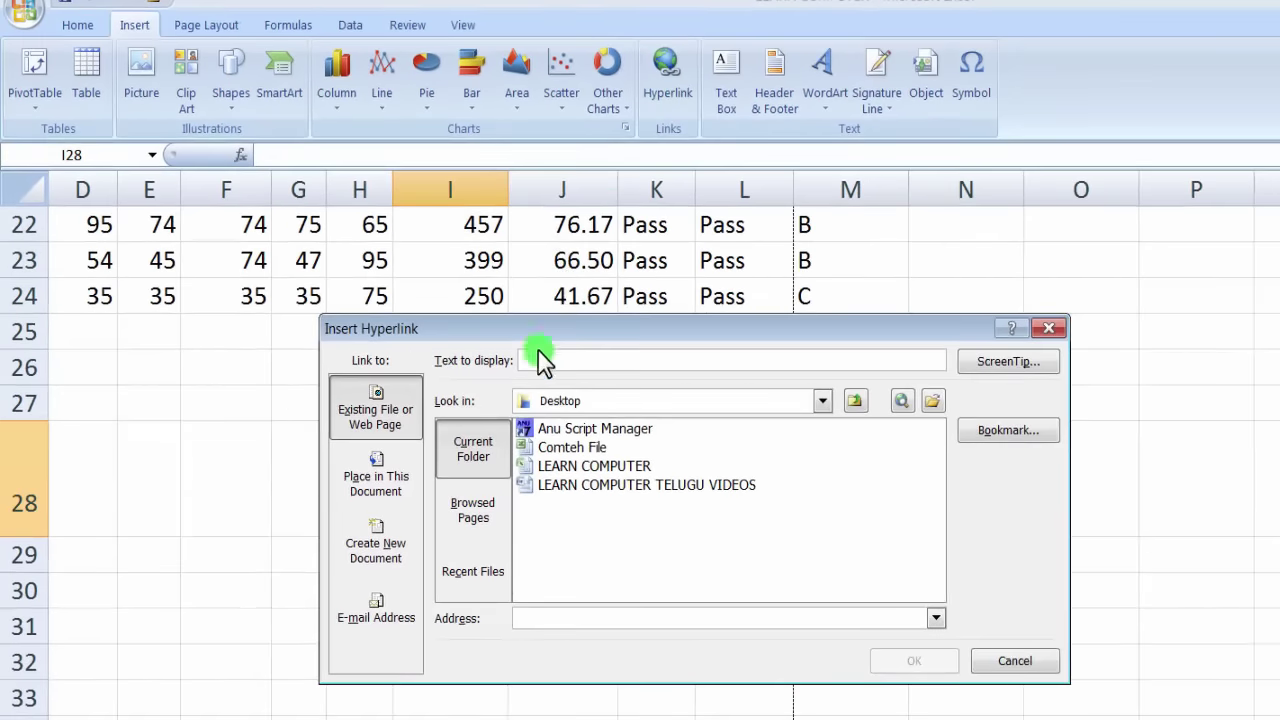
{"action": "left_click_drag", "start_coordinate": [582, 332], "coordinate": [476, 345]}
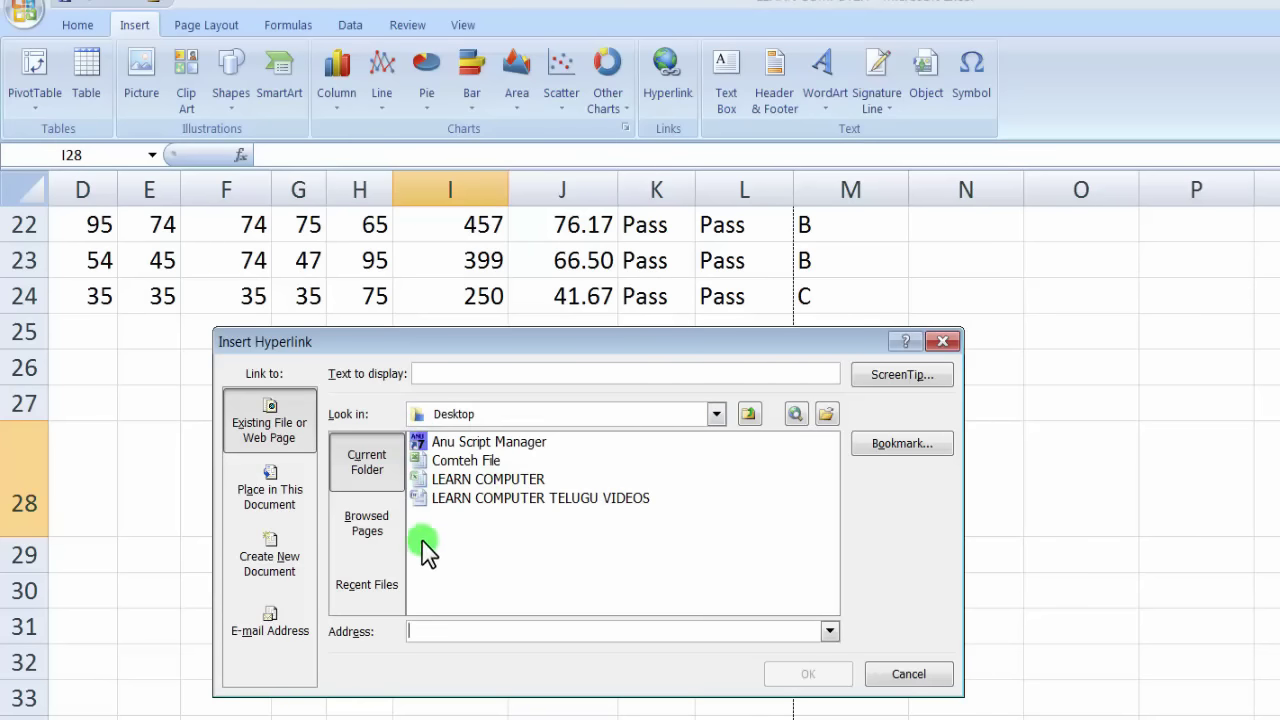
Step: Link I28 to LEARN COMPUTER TELUGU VIDEOS.docx on the Desktop
{"action": "left_click", "coordinate": [716, 414]}
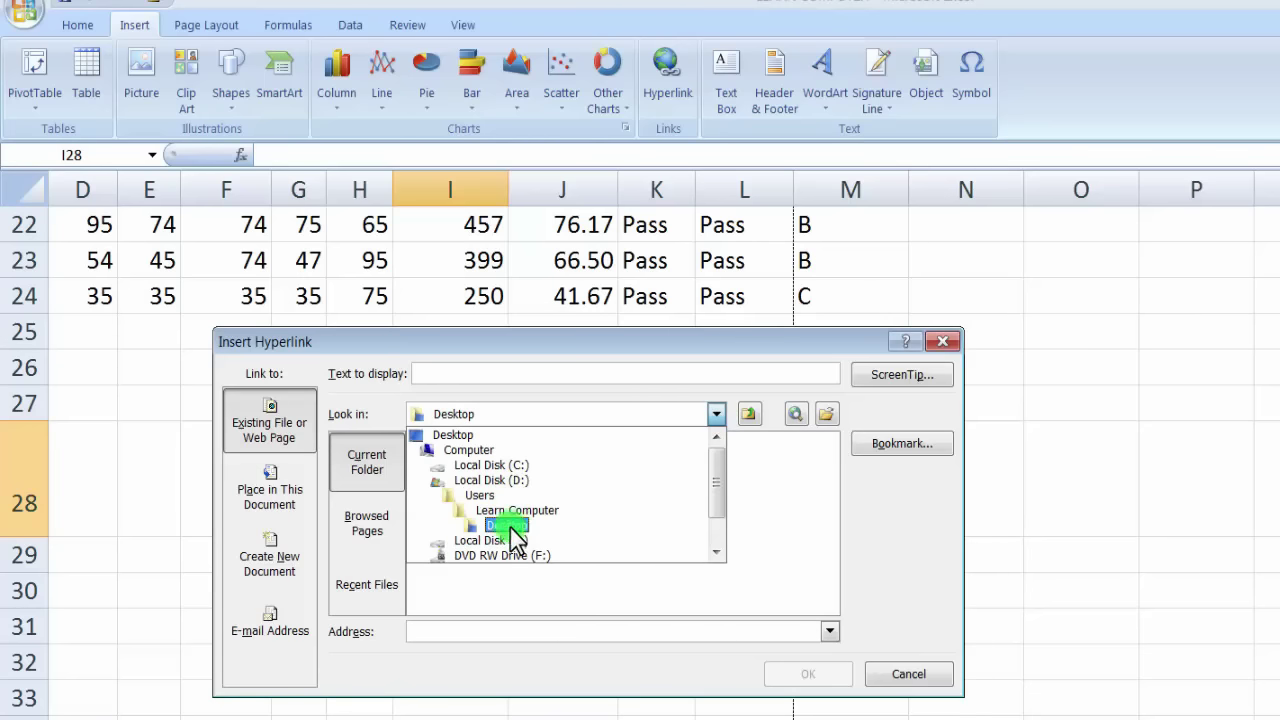
{"action": "left_click", "coordinate": [508, 527]}
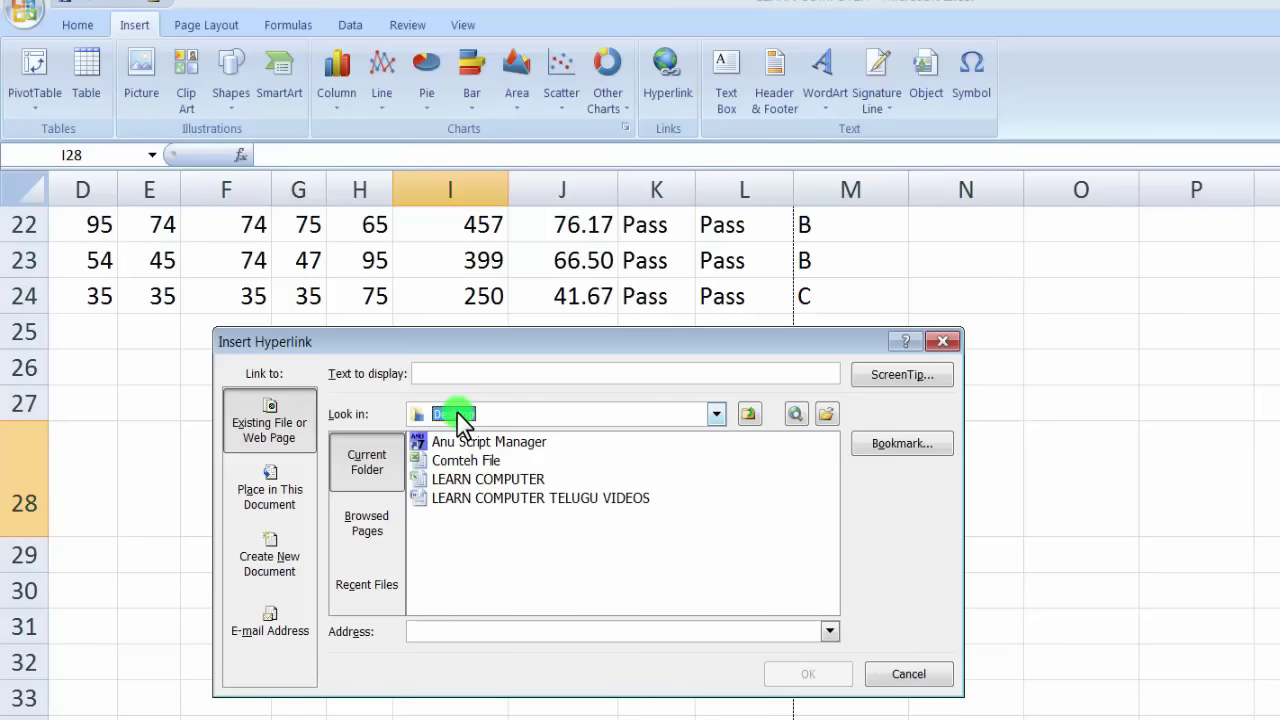
{"action": "left_click", "coordinate": [463, 500]}
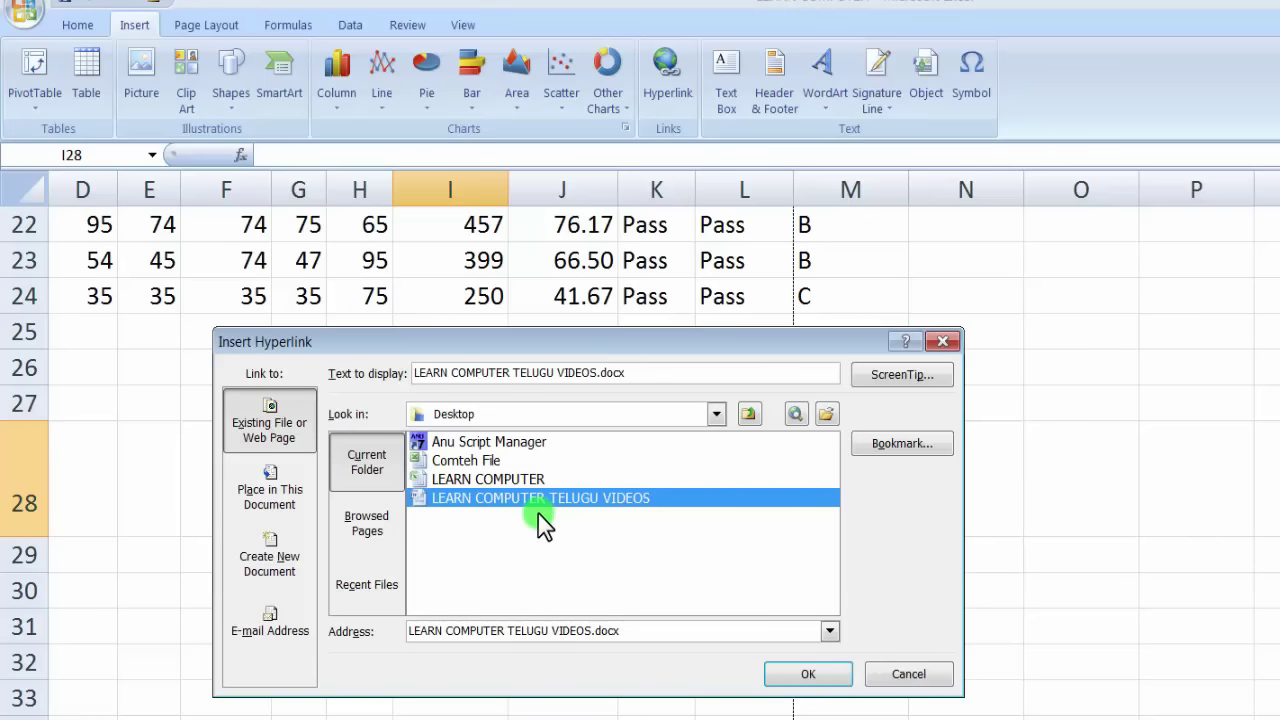
{"action": "left_click", "coordinate": [782, 674]}
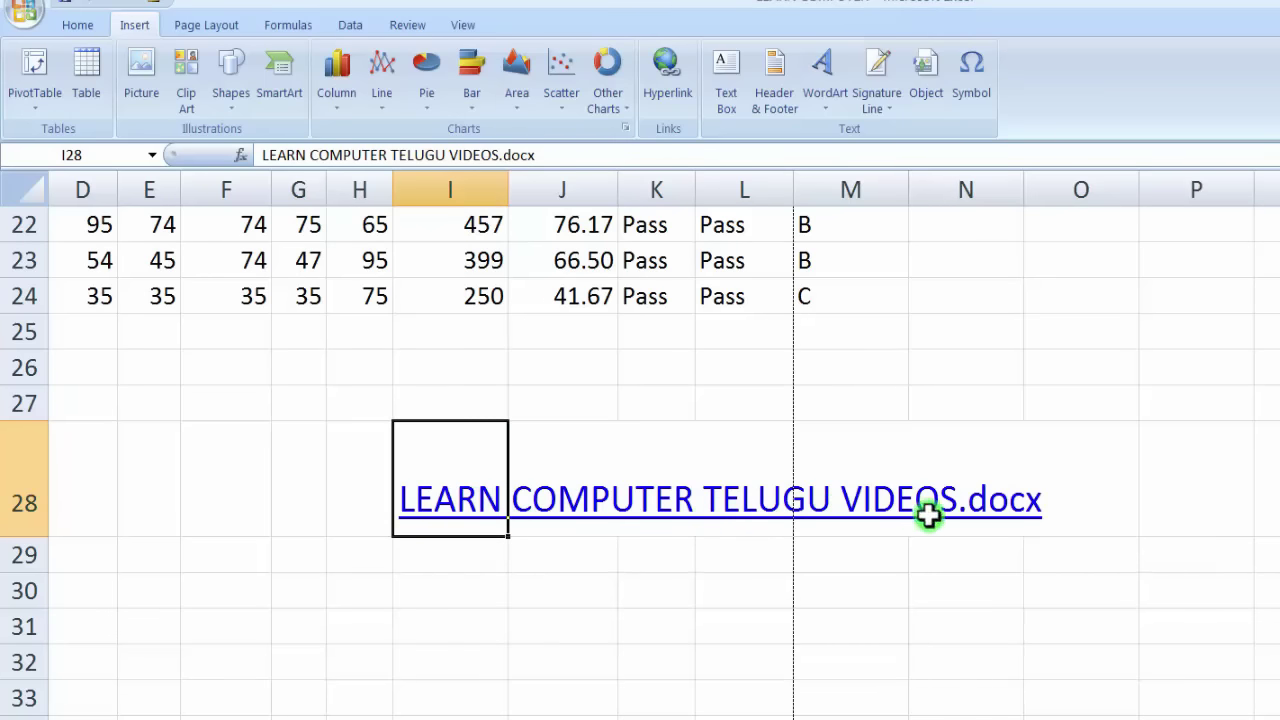
{"action": "left_click", "coordinate": [475, 508]}
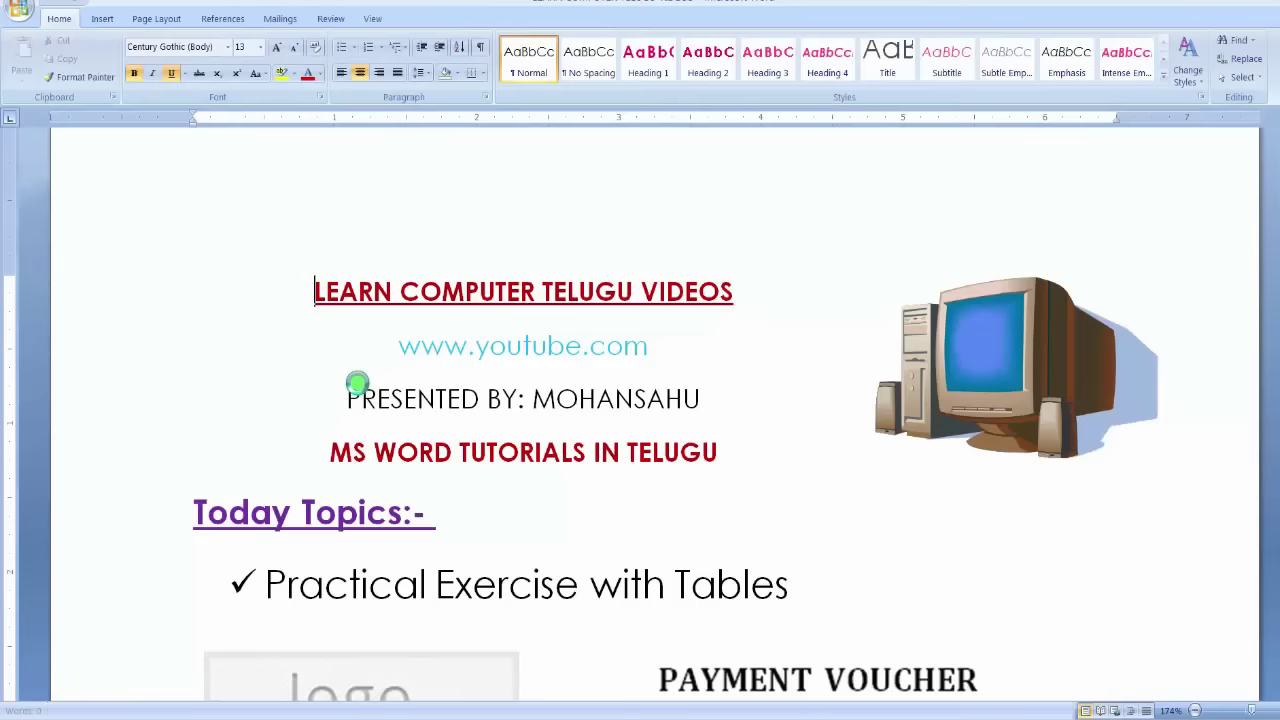
{"action": "scroll", "coordinate": [403, 423], "scroll_direction": "down", "scroll_amount": 3}
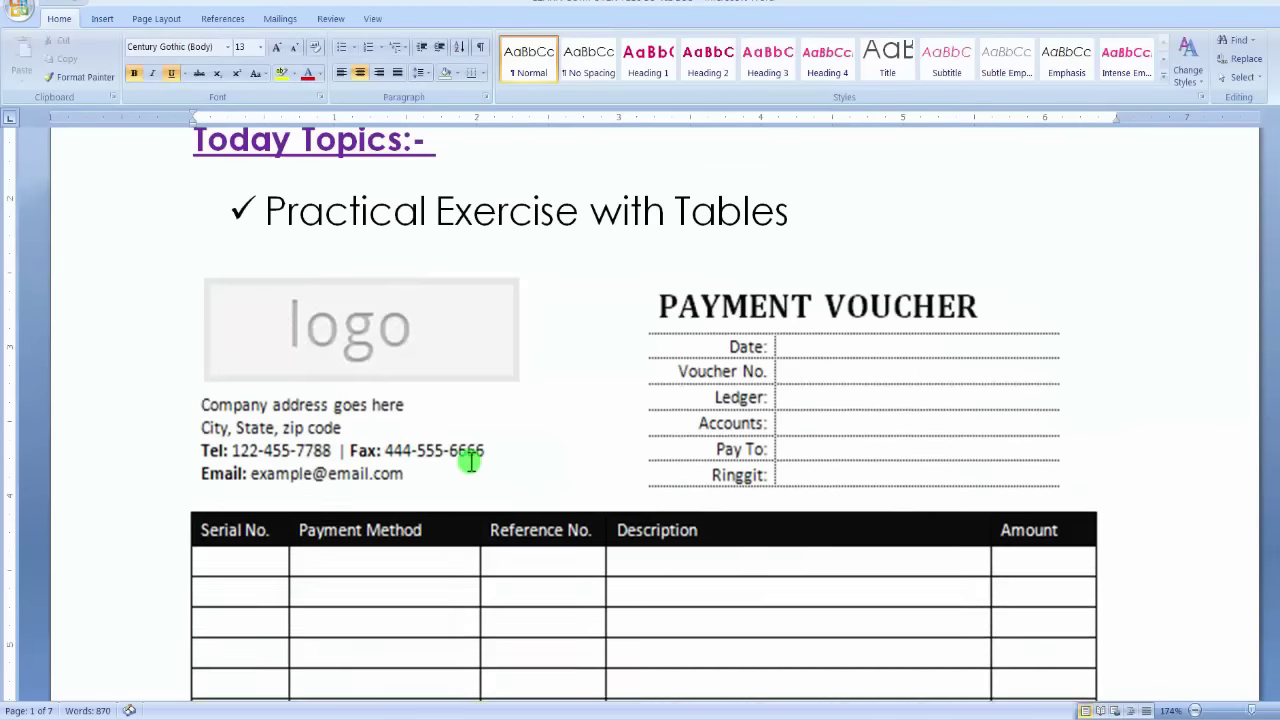
{"action": "scroll", "coordinate": [466, 460], "scroll_direction": "up", "scroll_amount": 4}
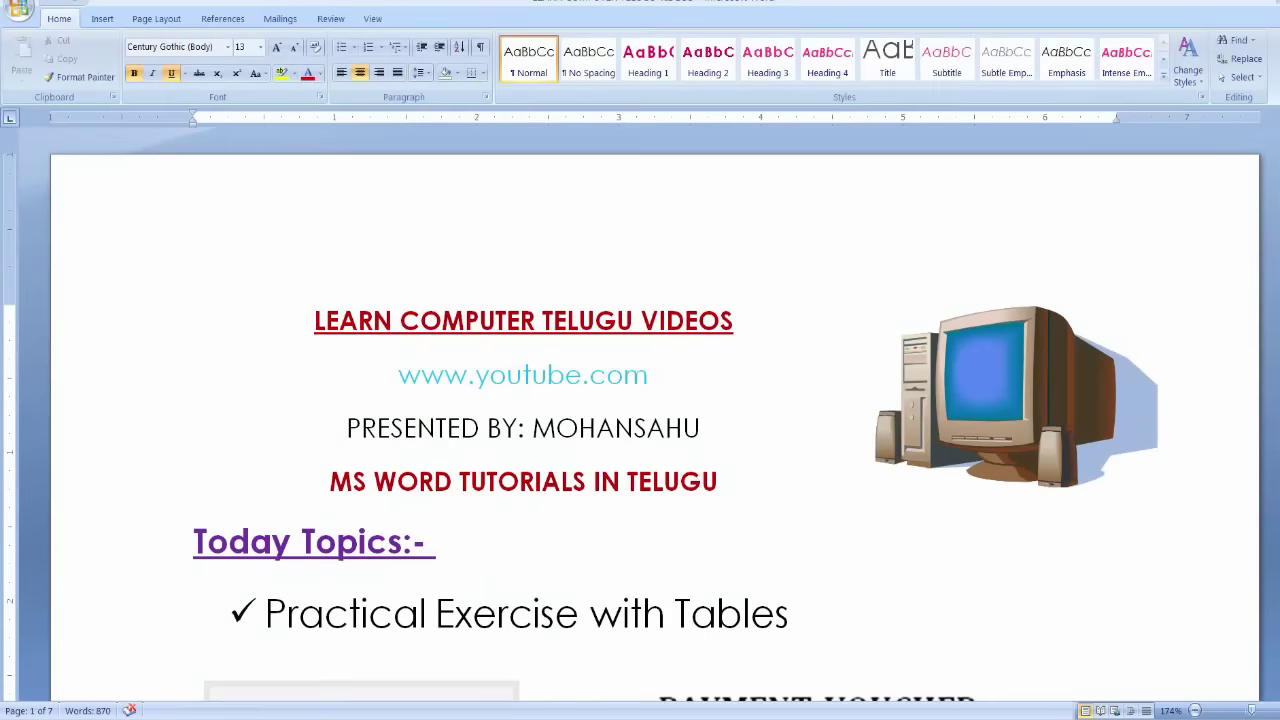
{"action": "left_click", "coordinate": [1268, 8]}
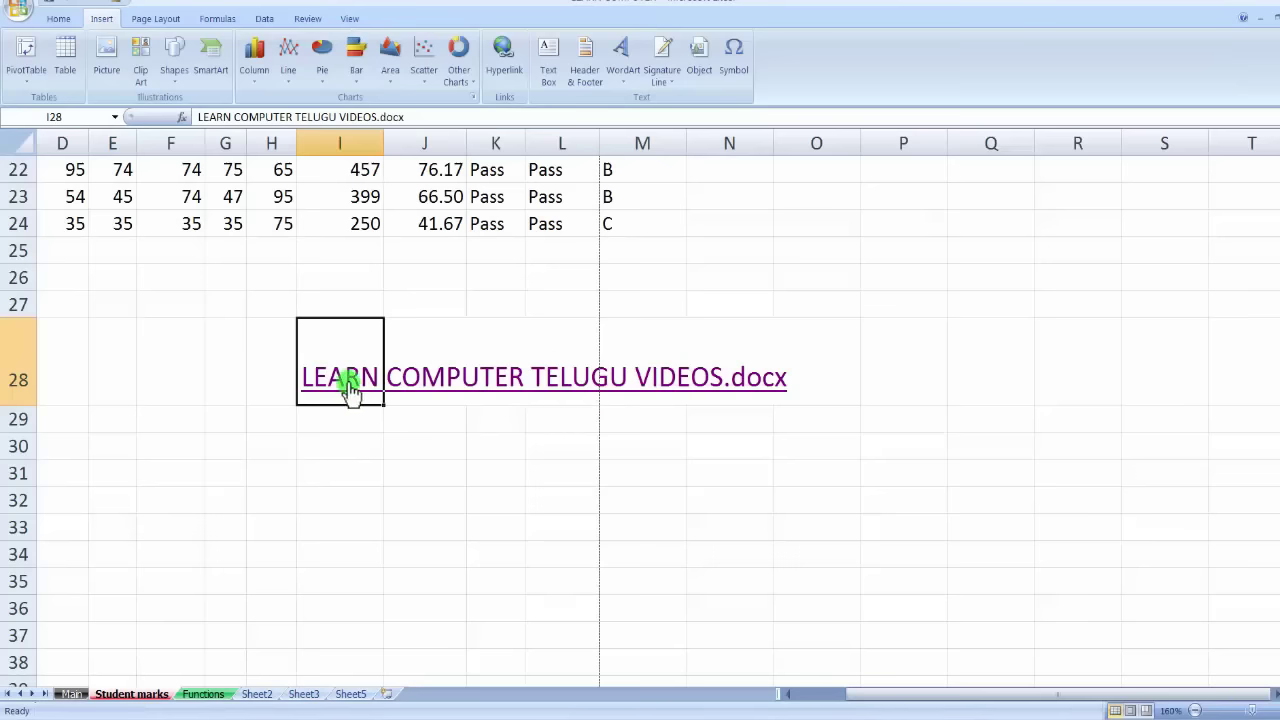
Step: Remove the hyperlink from cell I28, leaving its plain text
{"action": "key", "text": "Delete"}
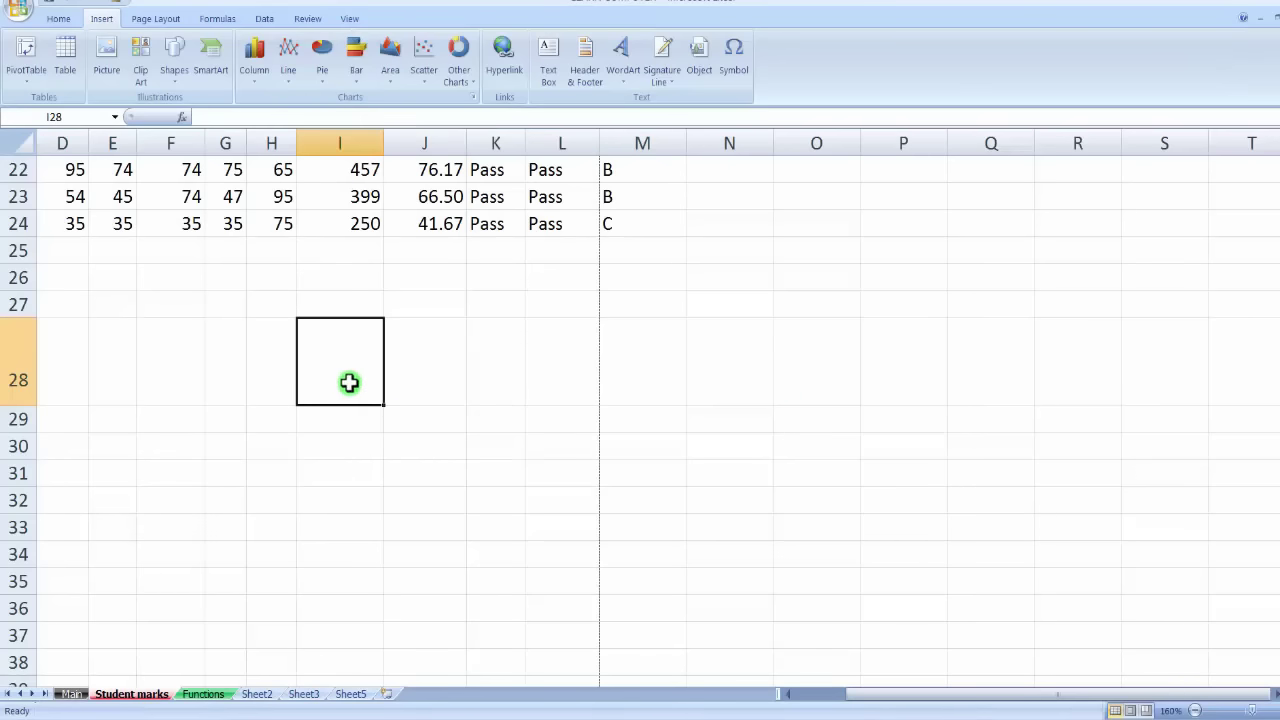
{"action": "key", "text": "ctrl+z"}
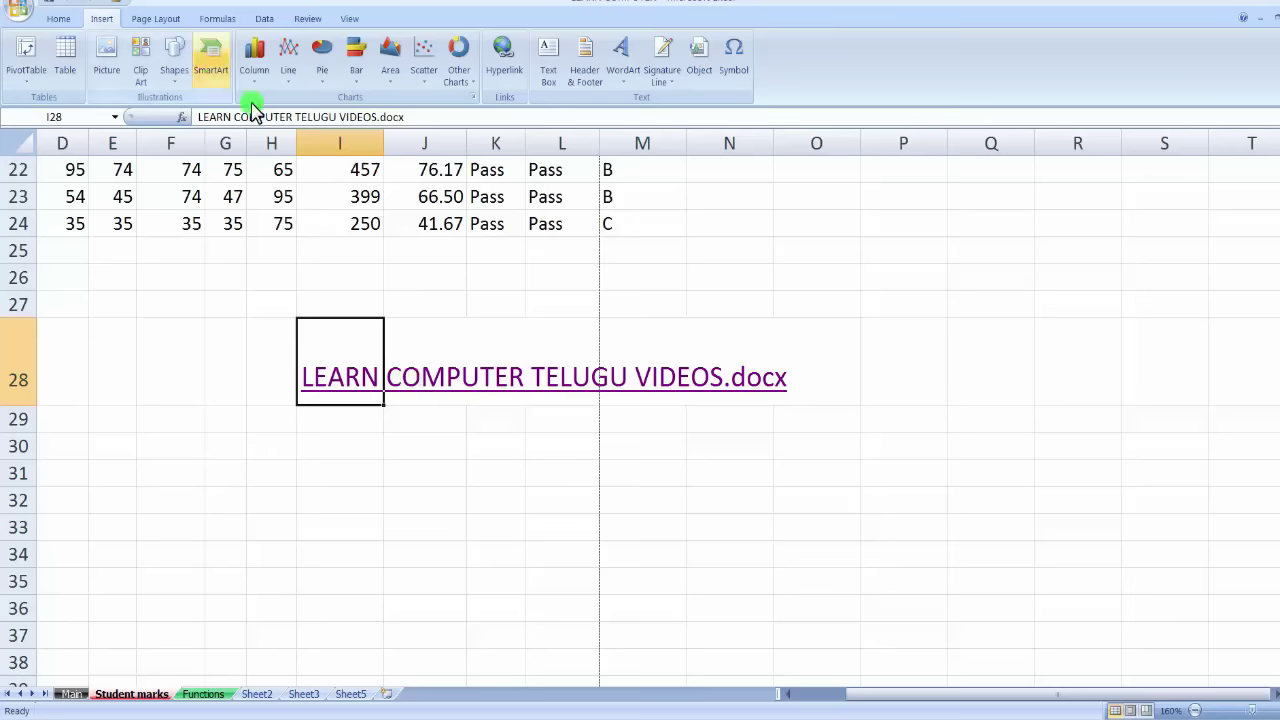
{"action": "left_click", "coordinate": [505, 58]}
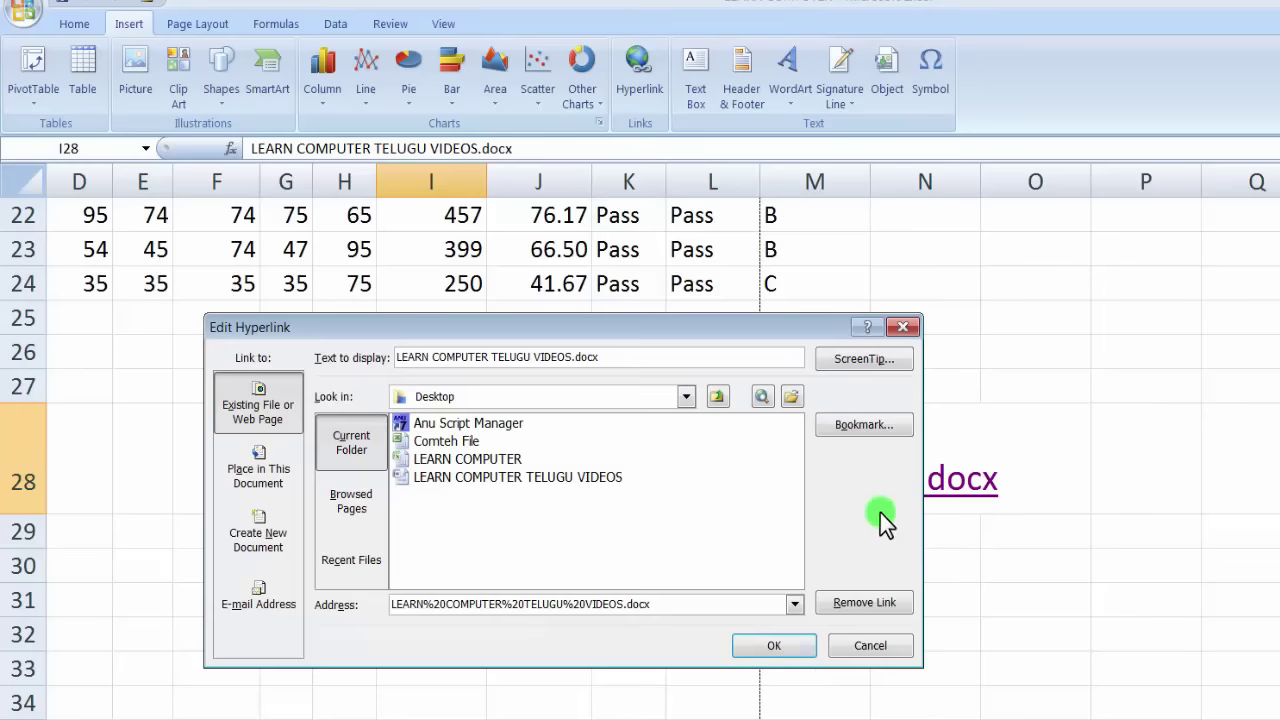
{"action": "key", "text": "Escape"}
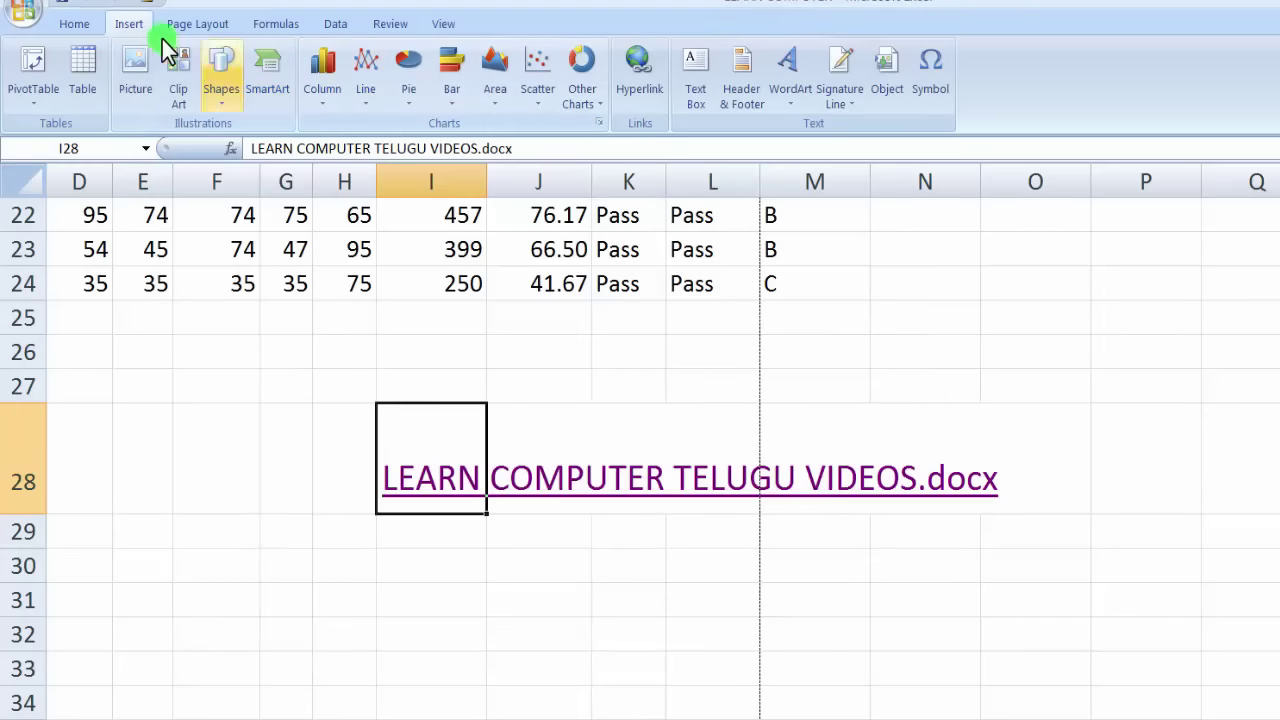
{"action": "key", "text": "ctrl+k"}
{"action": "left_click", "coordinate": [853, 603]}
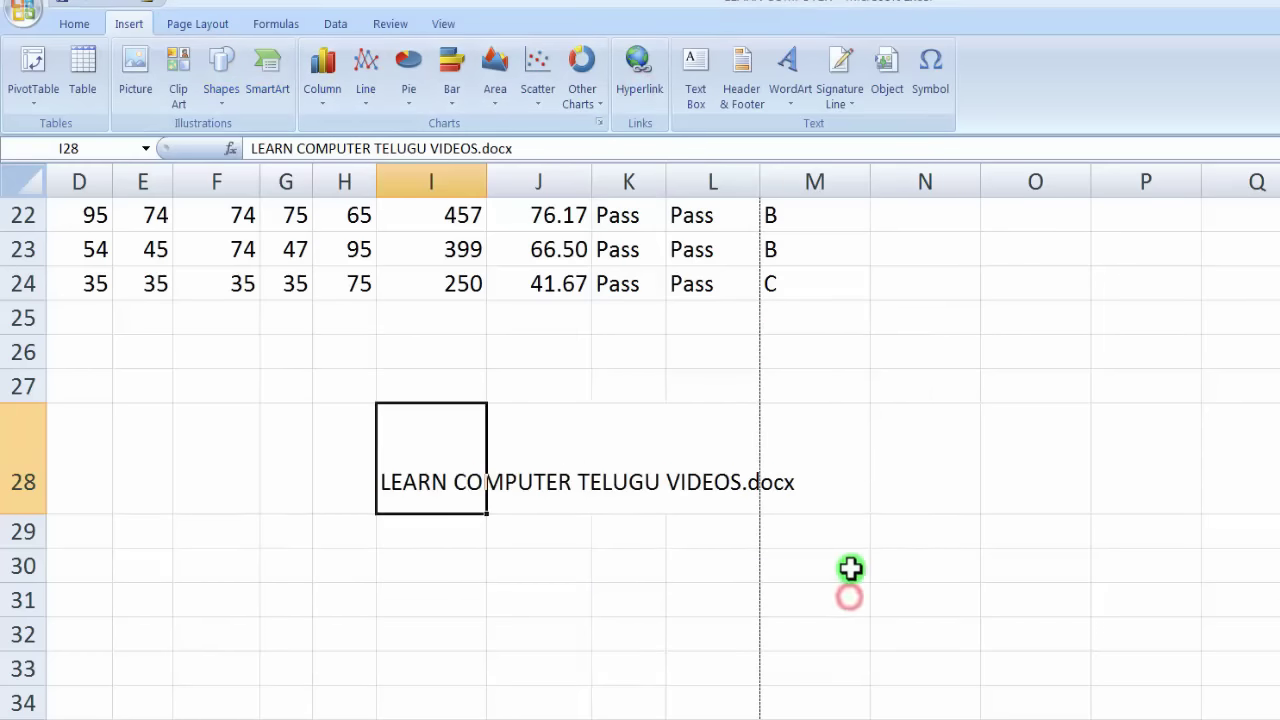
Step: Delete the leftover LEARN COMPUTER TELUGU VIDEOS.docx text from I28
{"action": "left_click", "coordinate": [412, 481]}
{"action": "left_click", "coordinate": [574, 479]}
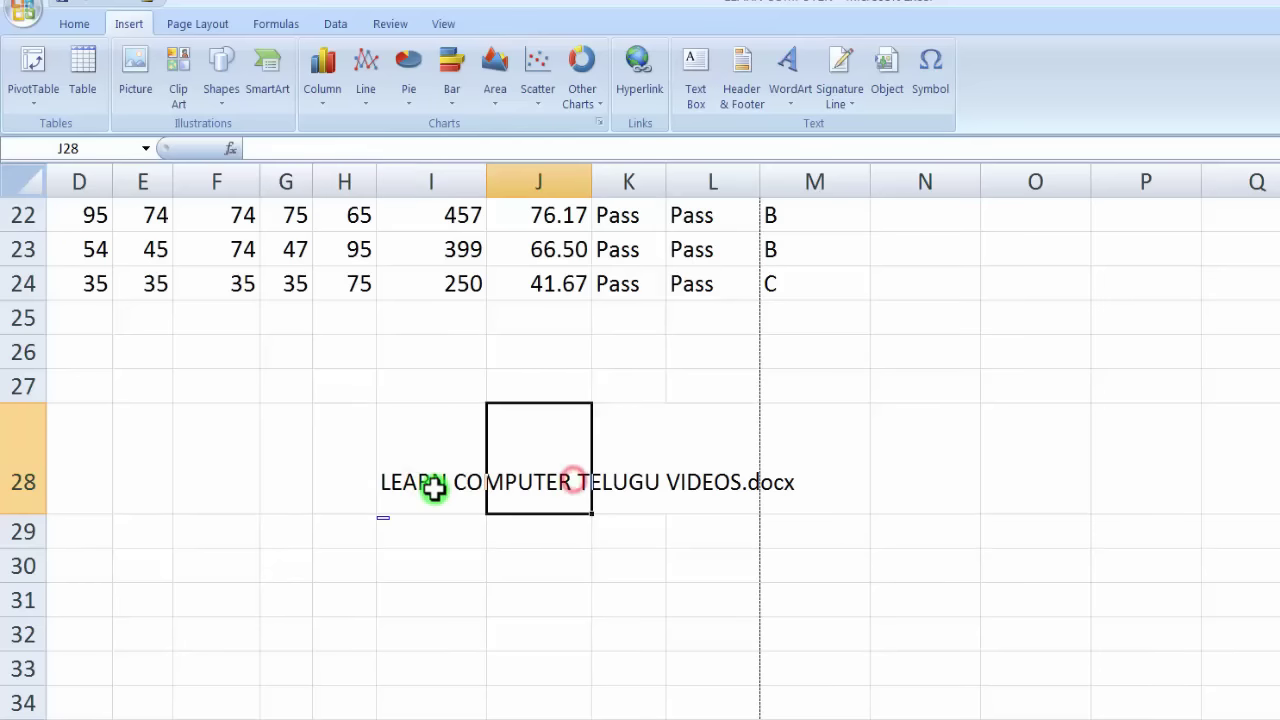
{"action": "left_click", "coordinate": [433, 489]}
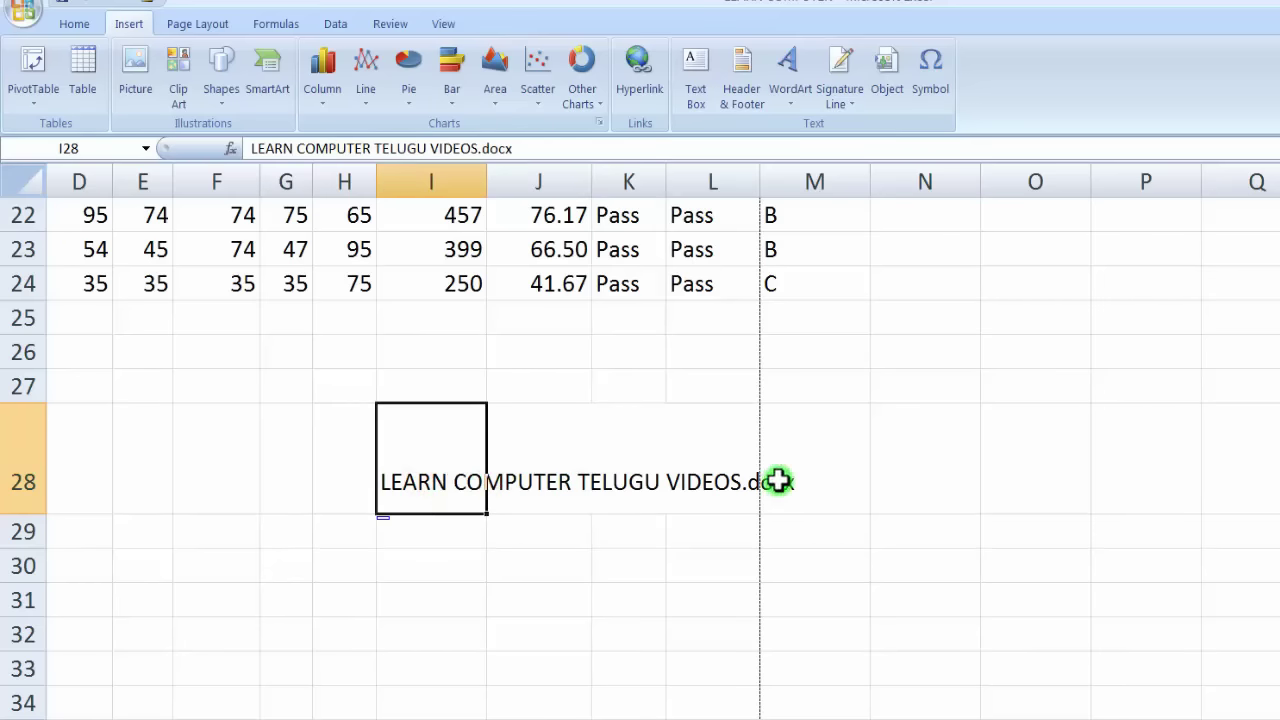
{"action": "scroll", "coordinate": [656, 554], "scroll_direction": "up", "scroll_amount": 3}
{"action": "scroll", "coordinate": [656, 554], "scroll_direction": "down", "scroll_amount": 4}
{"action": "scroll", "coordinate": [656, 554], "scroll_direction": "up", "scroll_amount": 3}
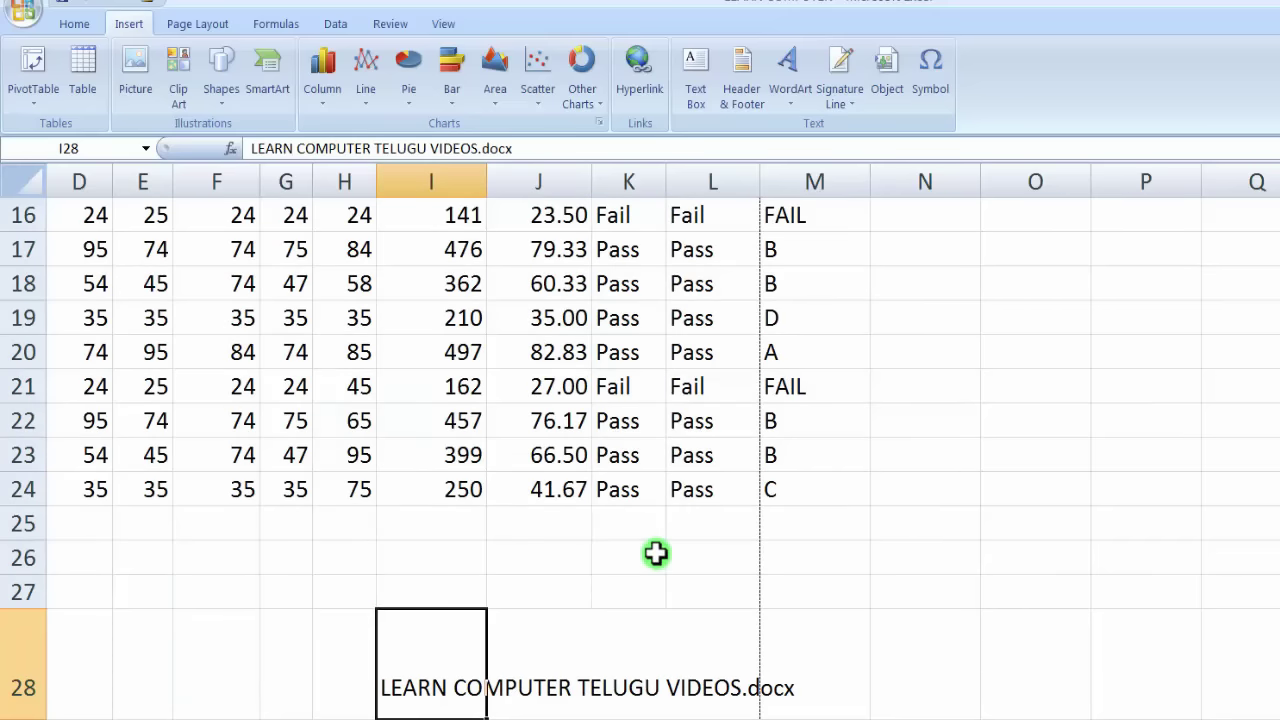
{"action": "key", "text": "Delete"}
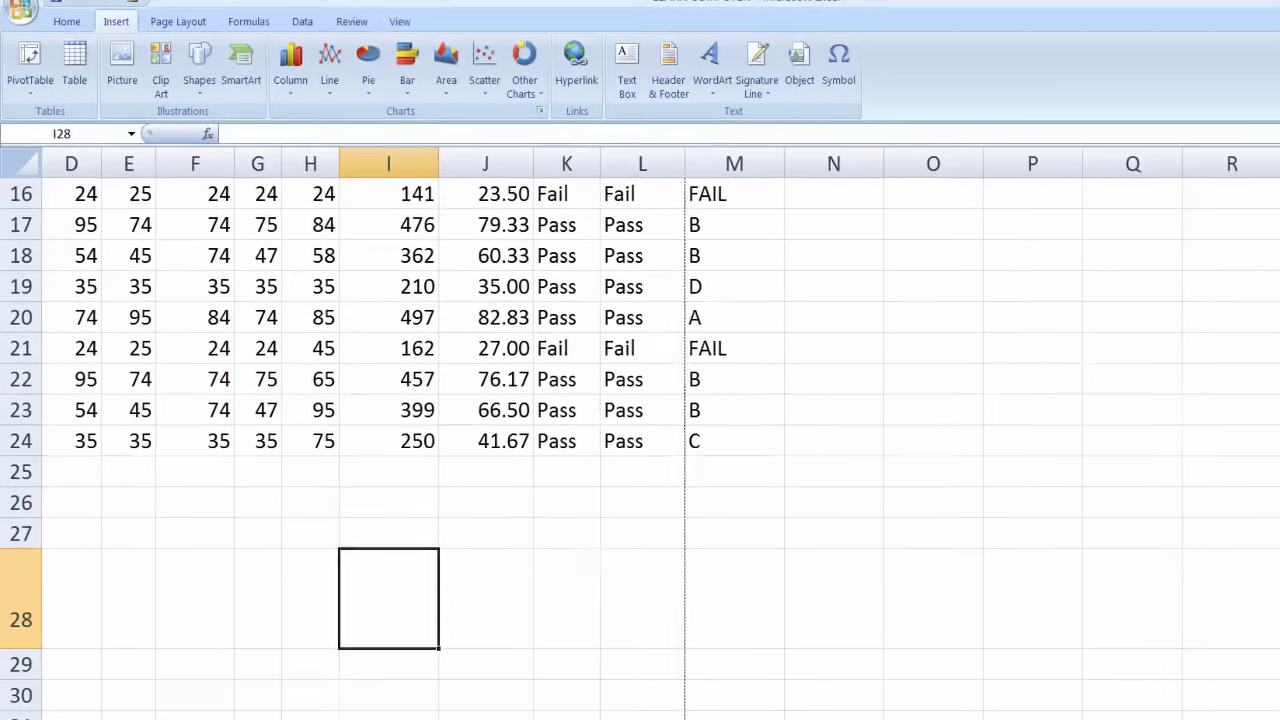
Step: Check the Header & Footer topic on the Main sheet, then return to Student marks
{"action": "left_click", "coordinate": [80, 702]}
{"action": "left_click", "coordinate": [574, 546]}
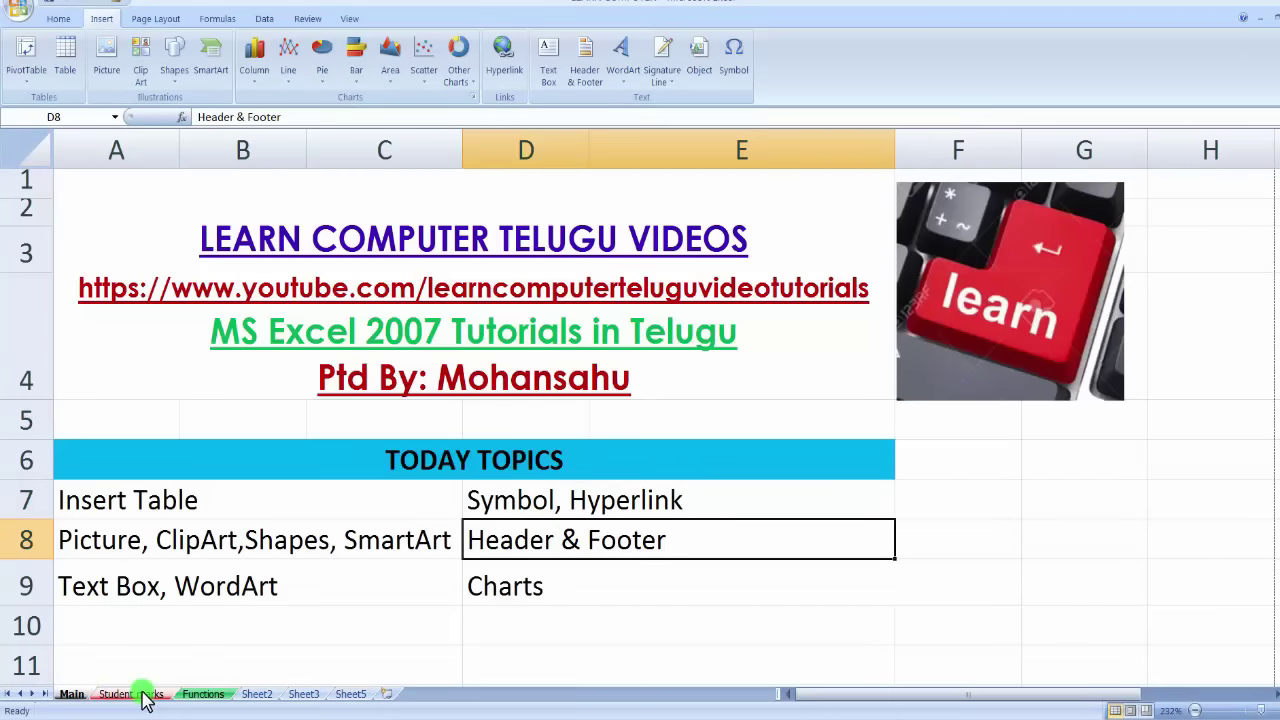
{"action": "left_click", "coordinate": [146, 694]}
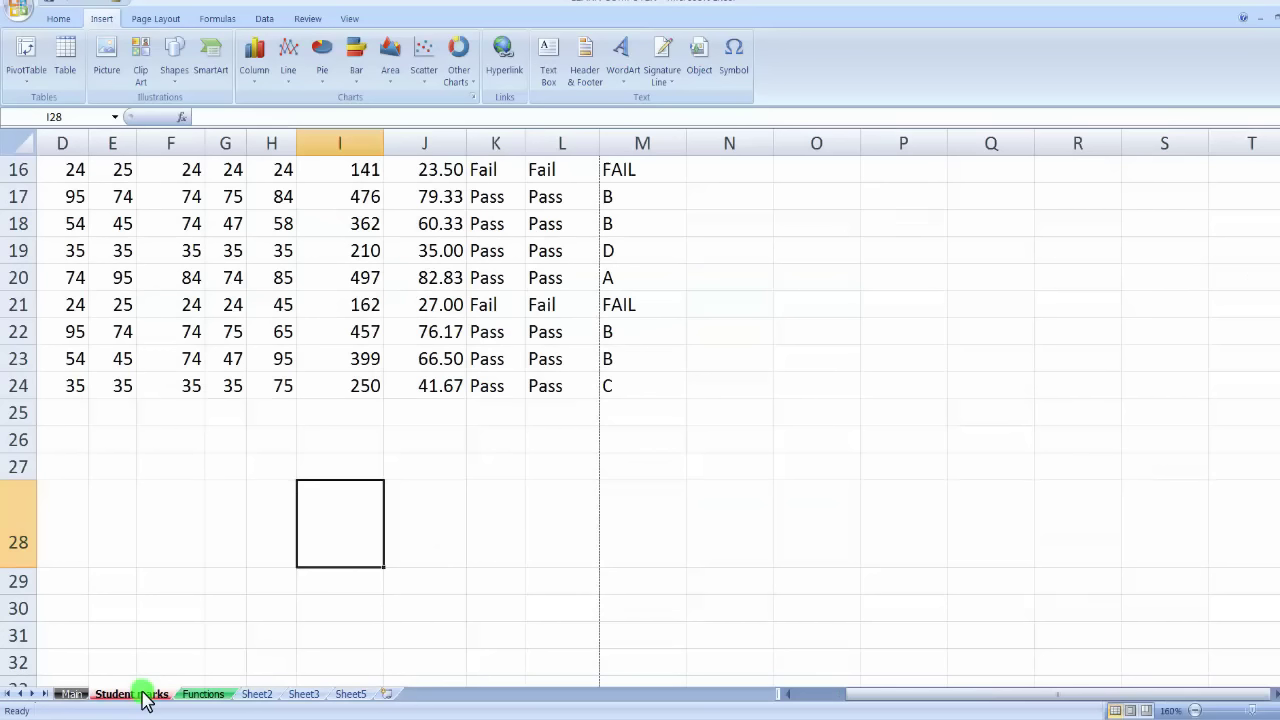
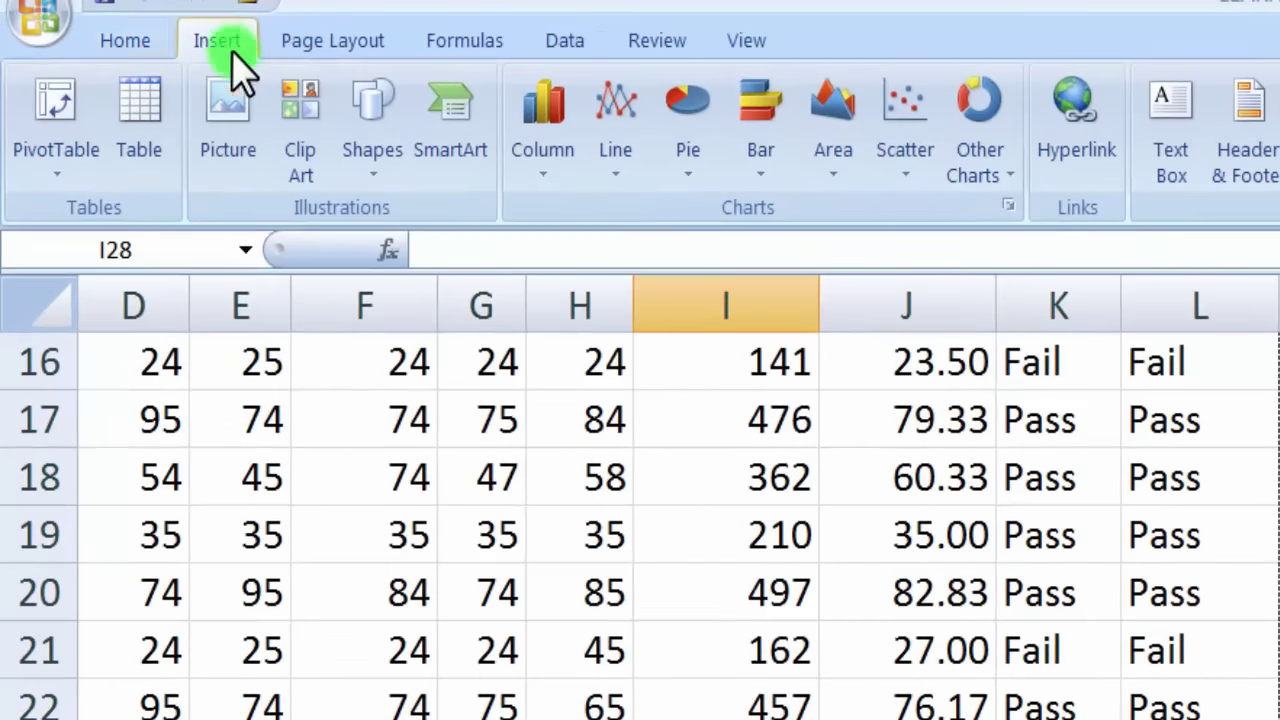
Step: Add LEARN COMPUTER as the centre page header and move to the footer
{"action": "left_click", "coordinate": [104, 19]}
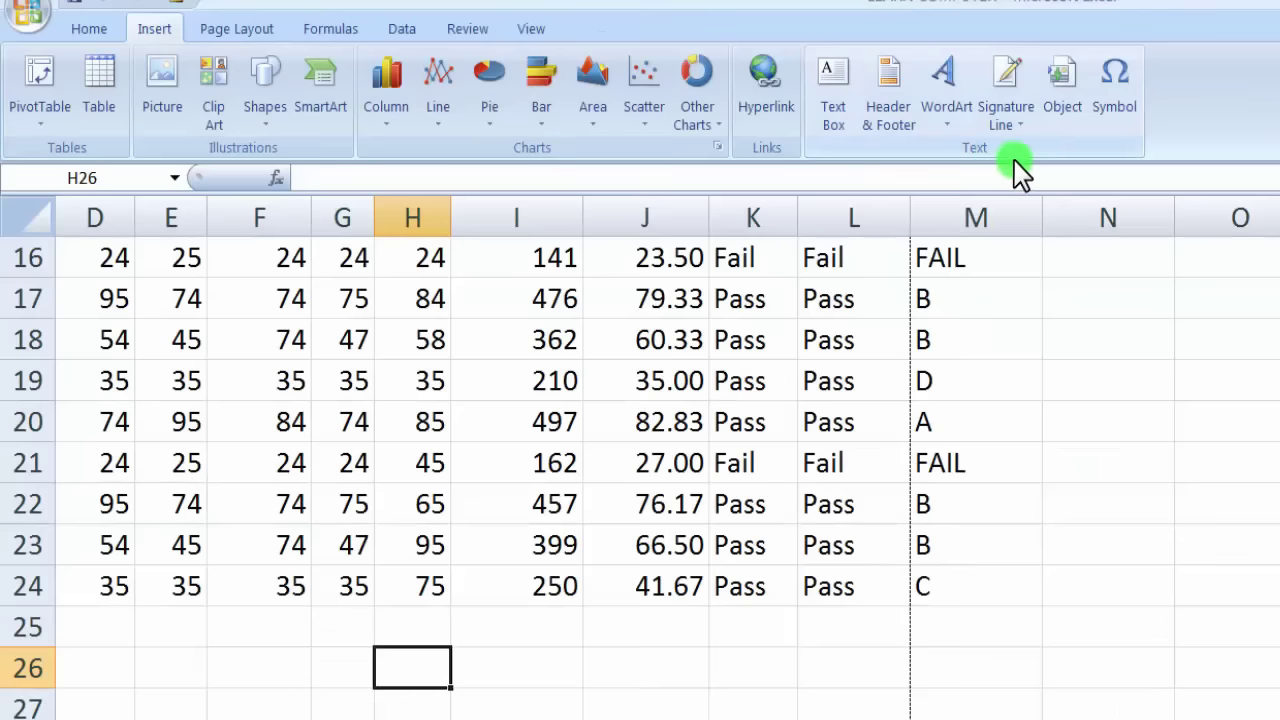
{"action": "left_click", "coordinate": [886, 127]}
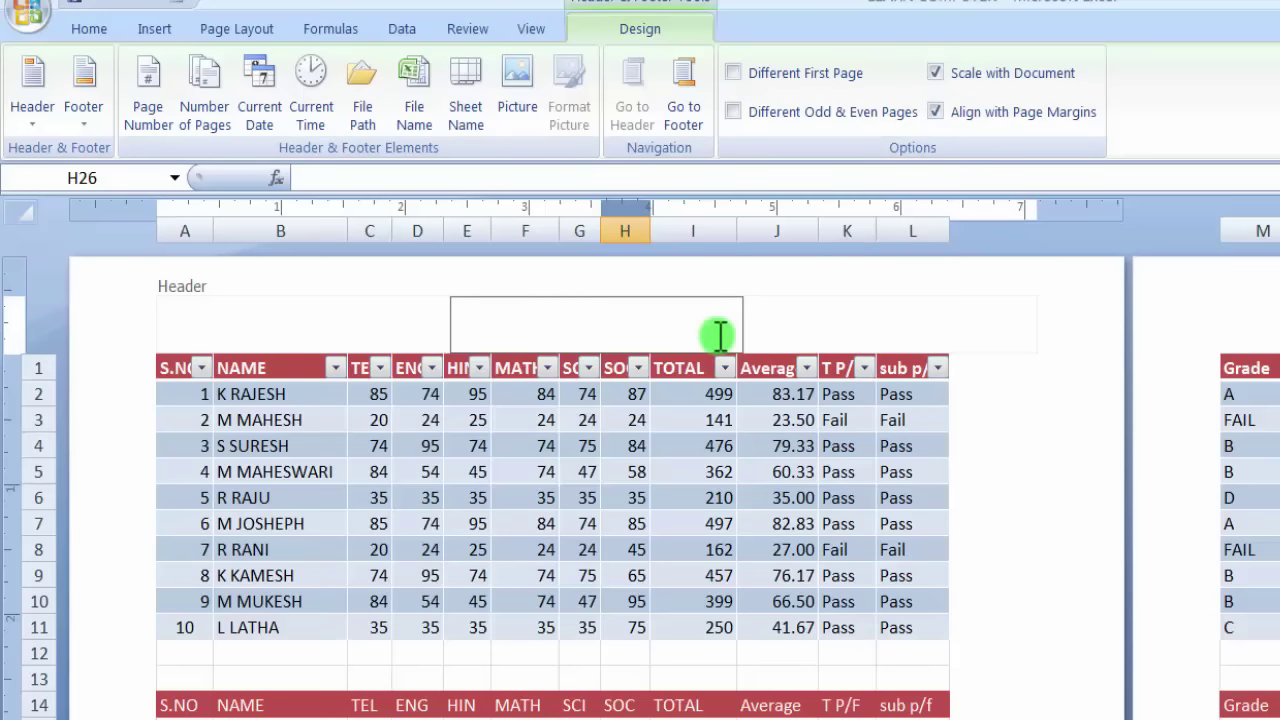
{"action": "type", "text": "COMPUTER"}
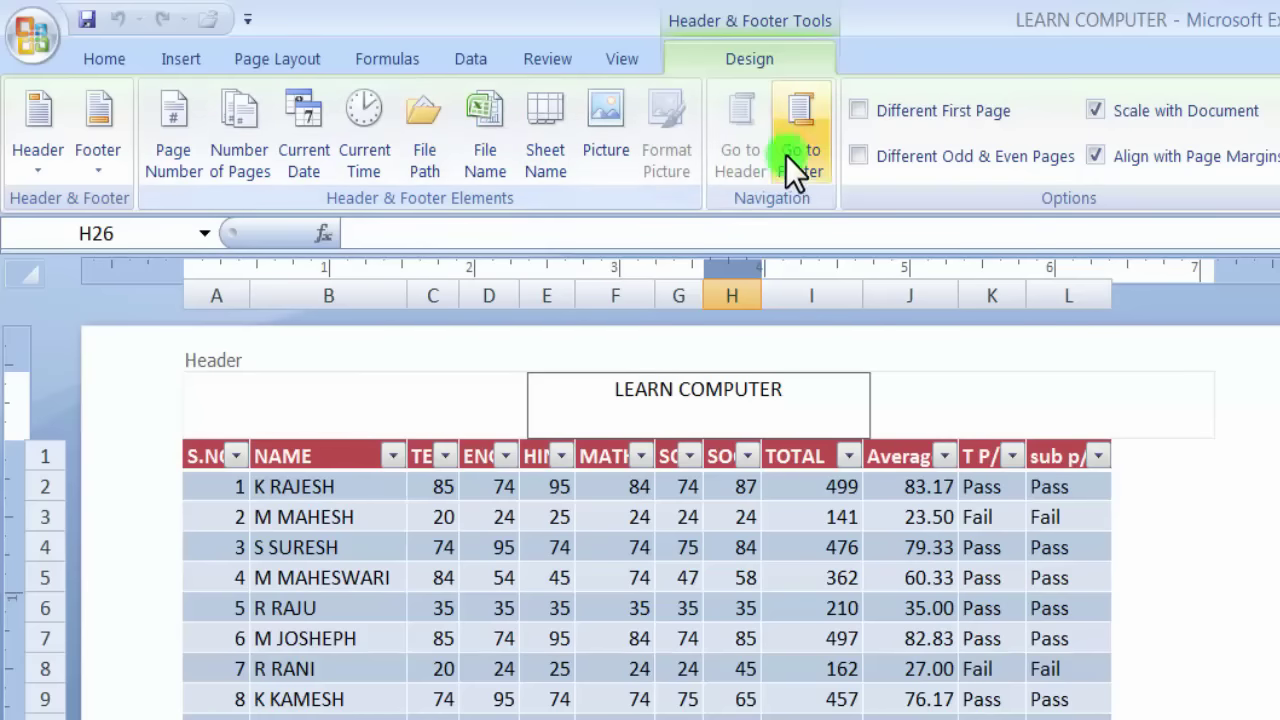
{"action": "left_click", "coordinate": [806, 160]}
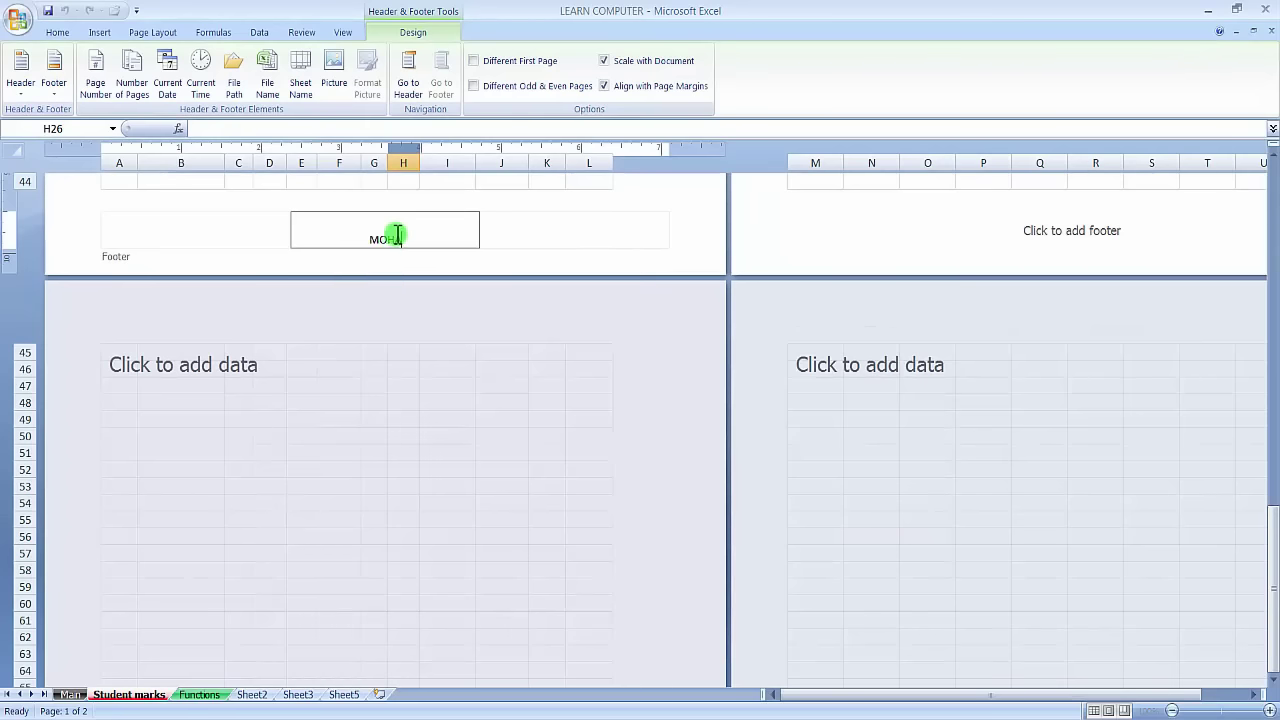
Step: Type the author's name in the centre footer, return to the sheet, and review the pages
{"action": "type", "text": "MOHANSAHU"}
{"action": "left_click", "coordinate": [644, 262]}
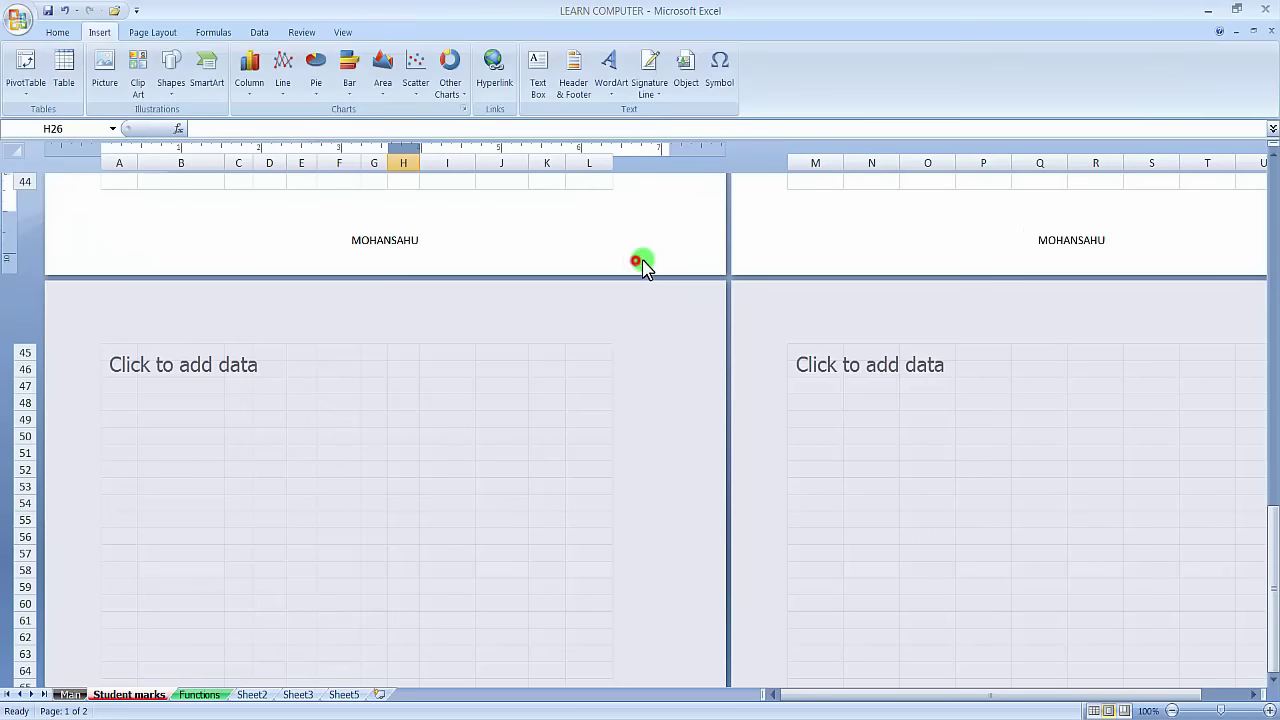
{"action": "scroll", "coordinate": [517, 299], "scroll_direction": "up", "scroll_amount": 6}
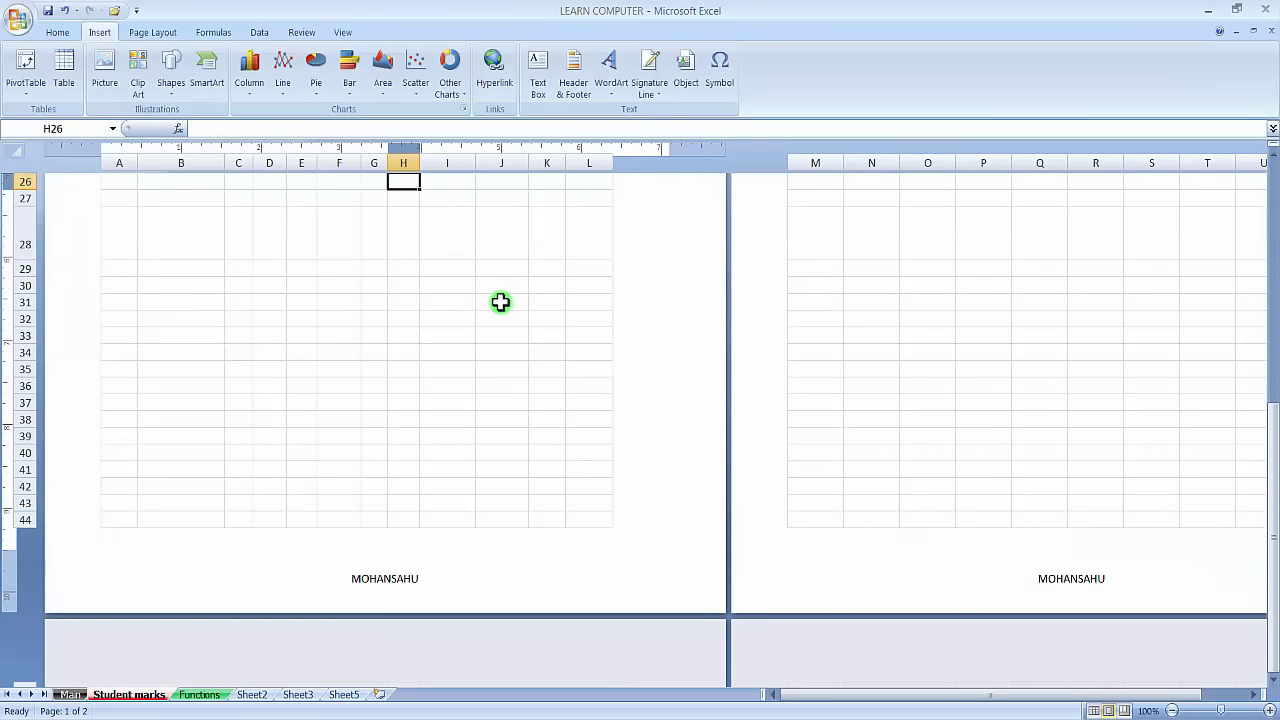
{"action": "scroll", "coordinate": [500, 302], "scroll_direction": "up", "scroll_amount": 8}
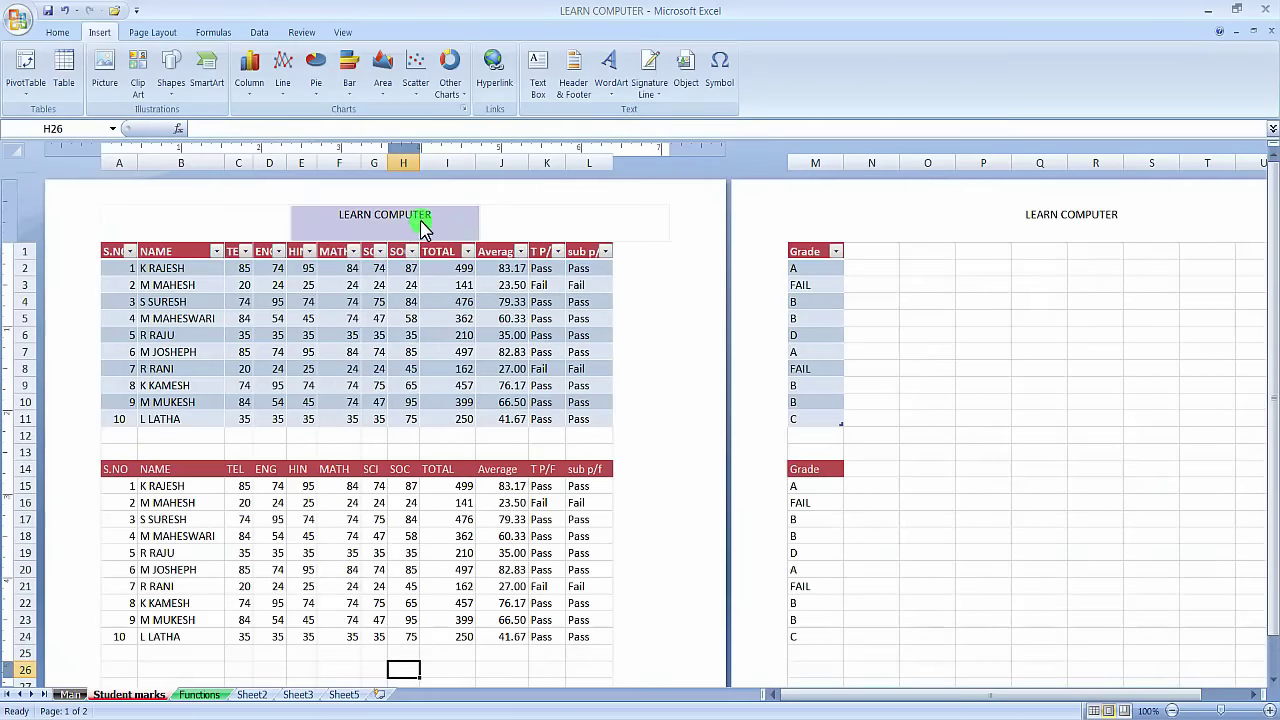
{"action": "scroll", "coordinate": [408, 334], "scroll_direction": "down", "scroll_amount": 10}
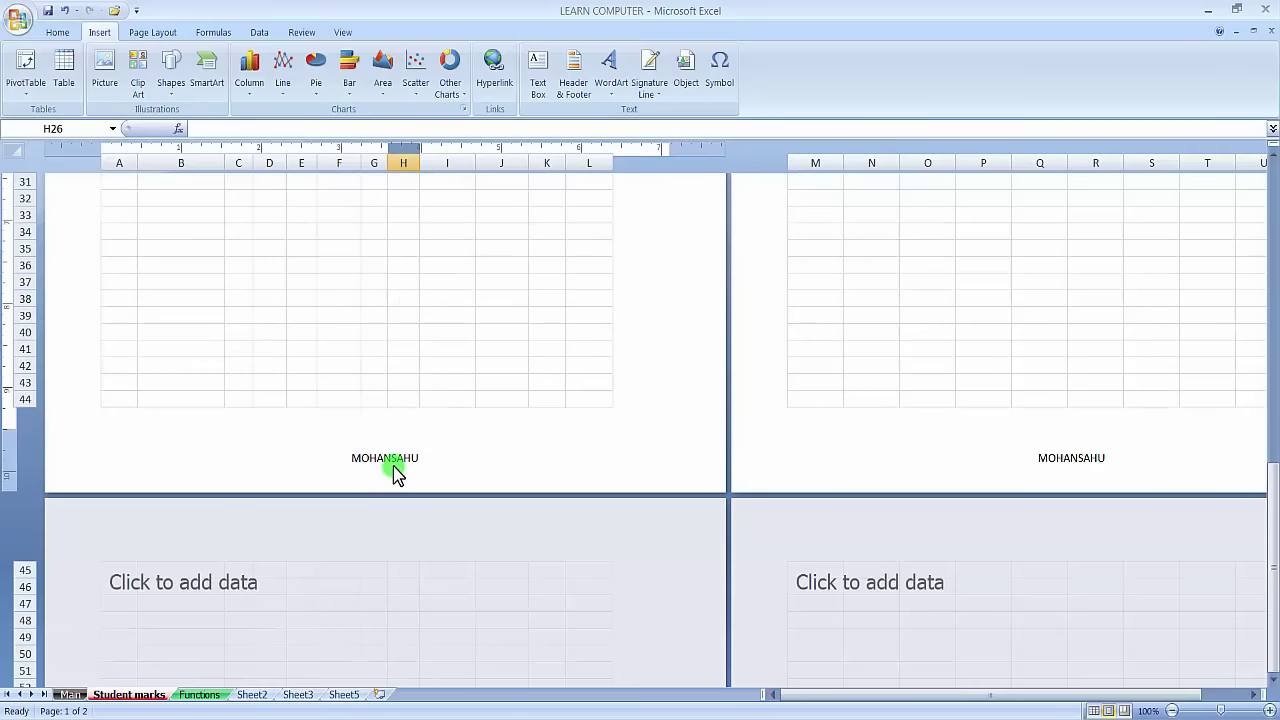
{"action": "scroll", "coordinate": [391, 471], "scroll_direction": "down", "scroll_amount": 2}
{"action": "scroll", "coordinate": [411, 457], "scroll_direction": "up", "scroll_amount": 2}
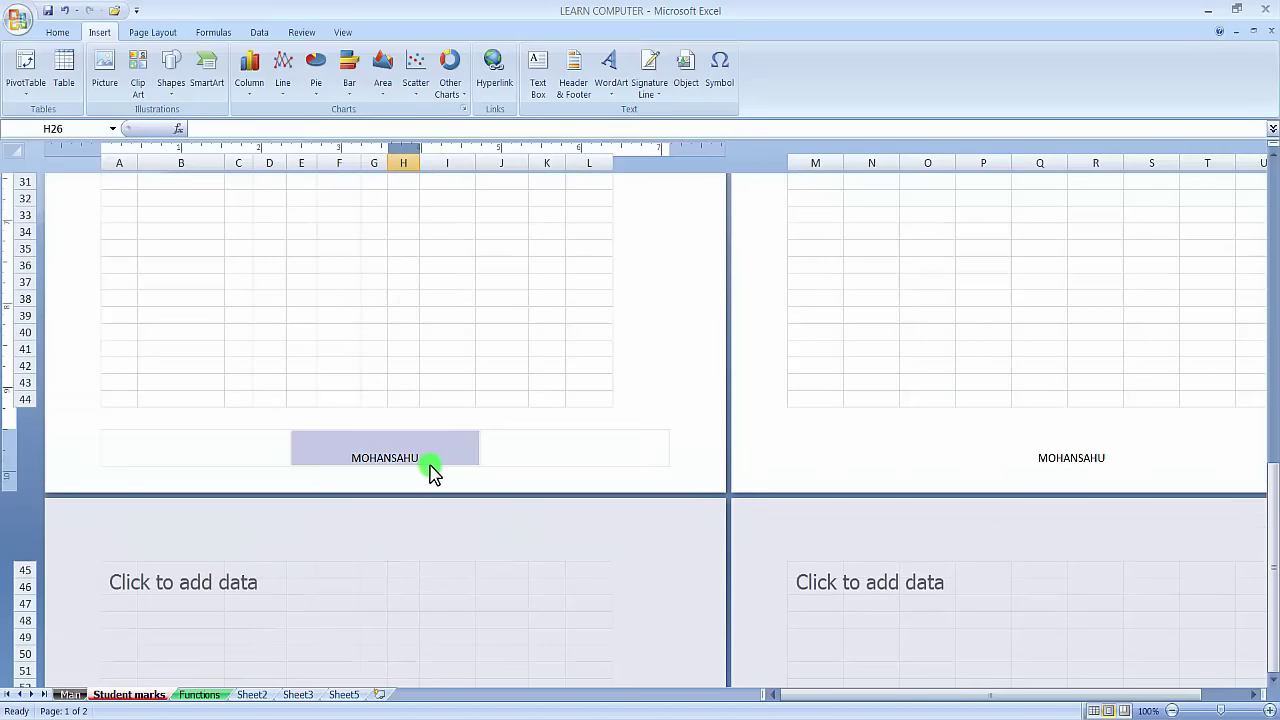
{"action": "scroll", "coordinate": [431, 470], "scroll_direction": "down", "scroll_amount": 2}
{"action": "scroll", "coordinate": [417, 486], "scroll_direction": "up", "scroll_amount": 10}
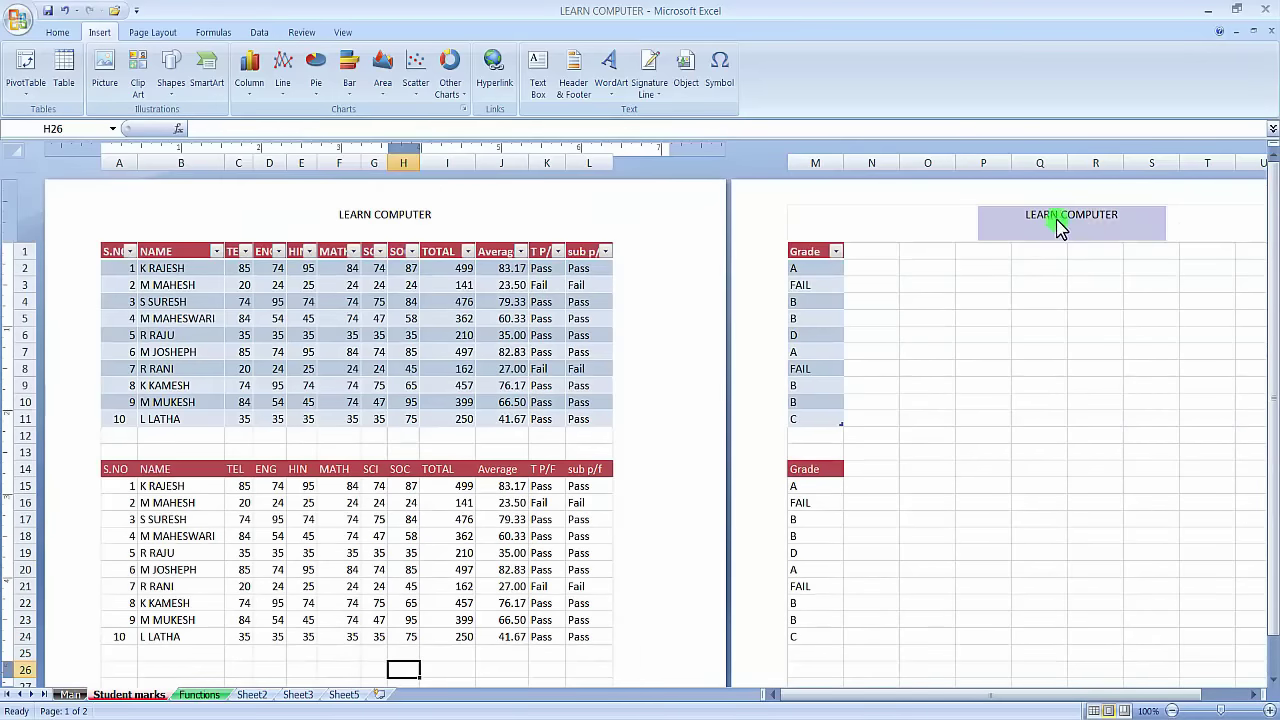
{"action": "scroll", "coordinate": [1075, 466], "scroll_direction": "down", "scroll_amount": 10}
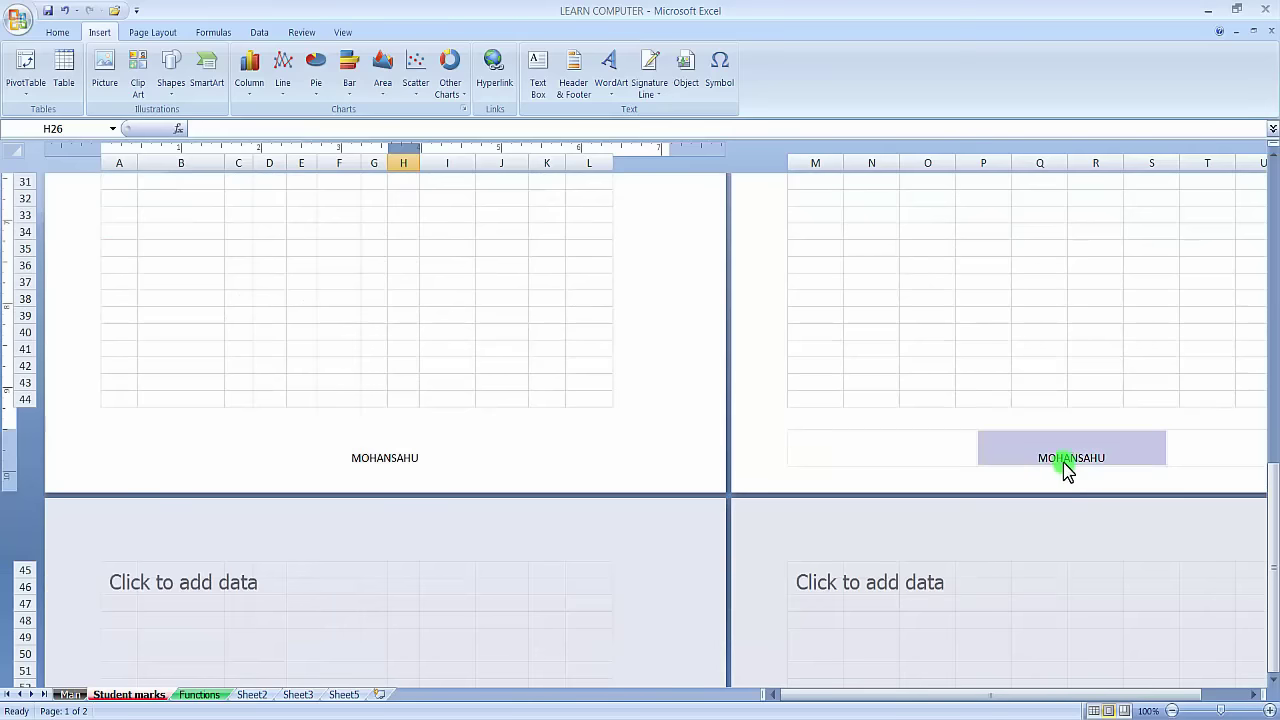
{"action": "scroll", "coordinate": [1072, 470], "scroll_direction": "up", "scroll_amount": 2}
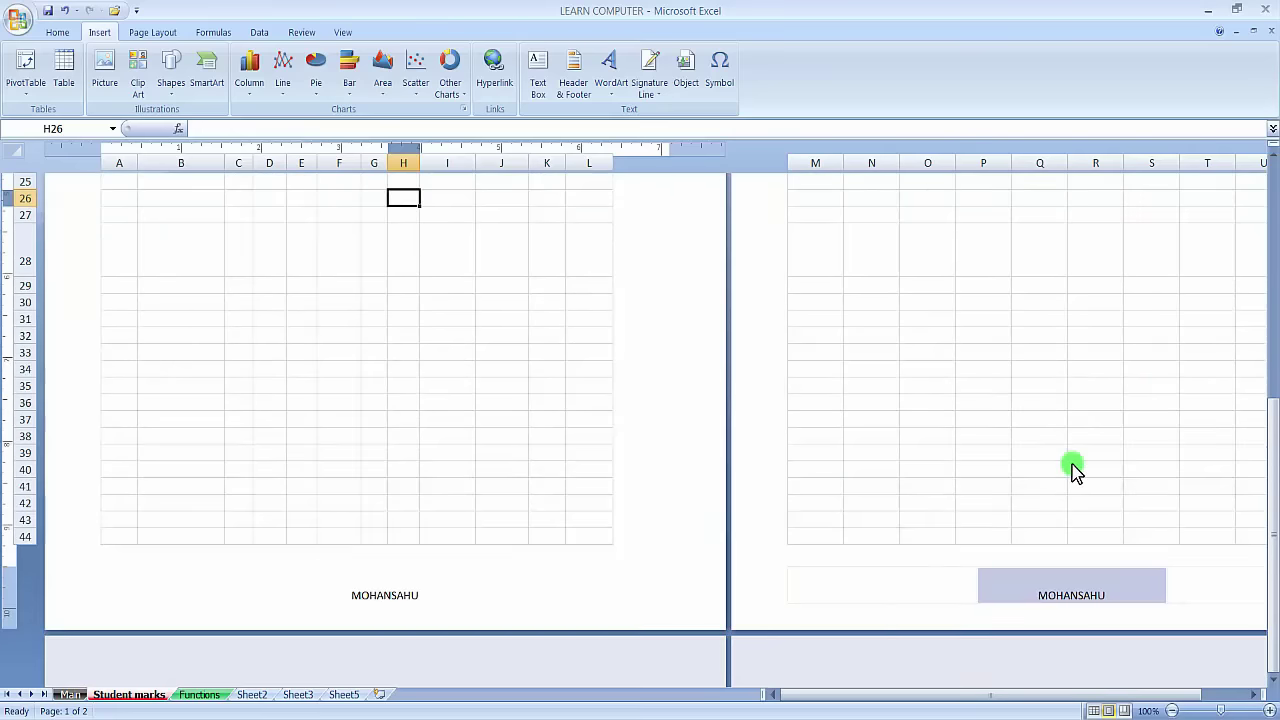
{"action": "scroll", "coordinate": [1074, 471], "scroll_direction": "down", "scroll_amount": 2}
{"action": "scroll", "coordinate": [565, 682], "scroll_direction": "down", "scroll_amount": 2}
{"action": "scroll", "coordinate": [570, 620], "scroll_direction": "down", "scroll_amount": 1}
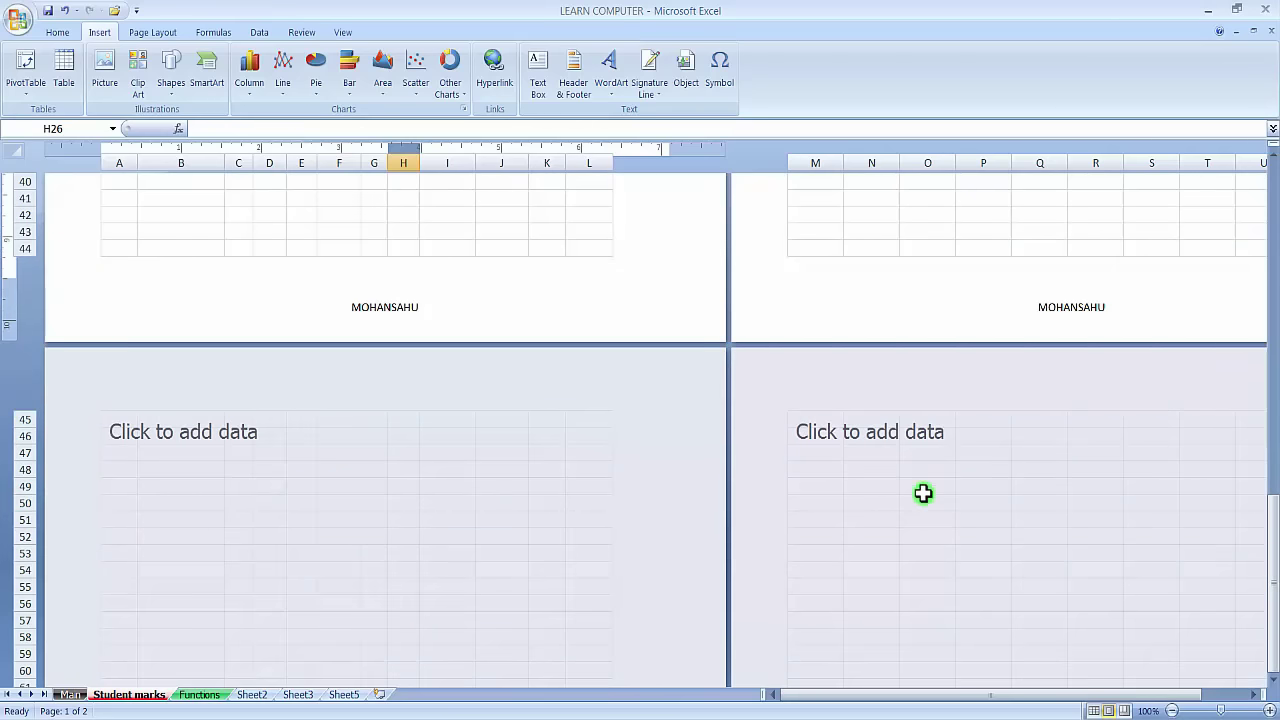
{"action": "scroll", "coordinate": [918, 505], "scroll_direction": "up", "scroll_amount": 5}
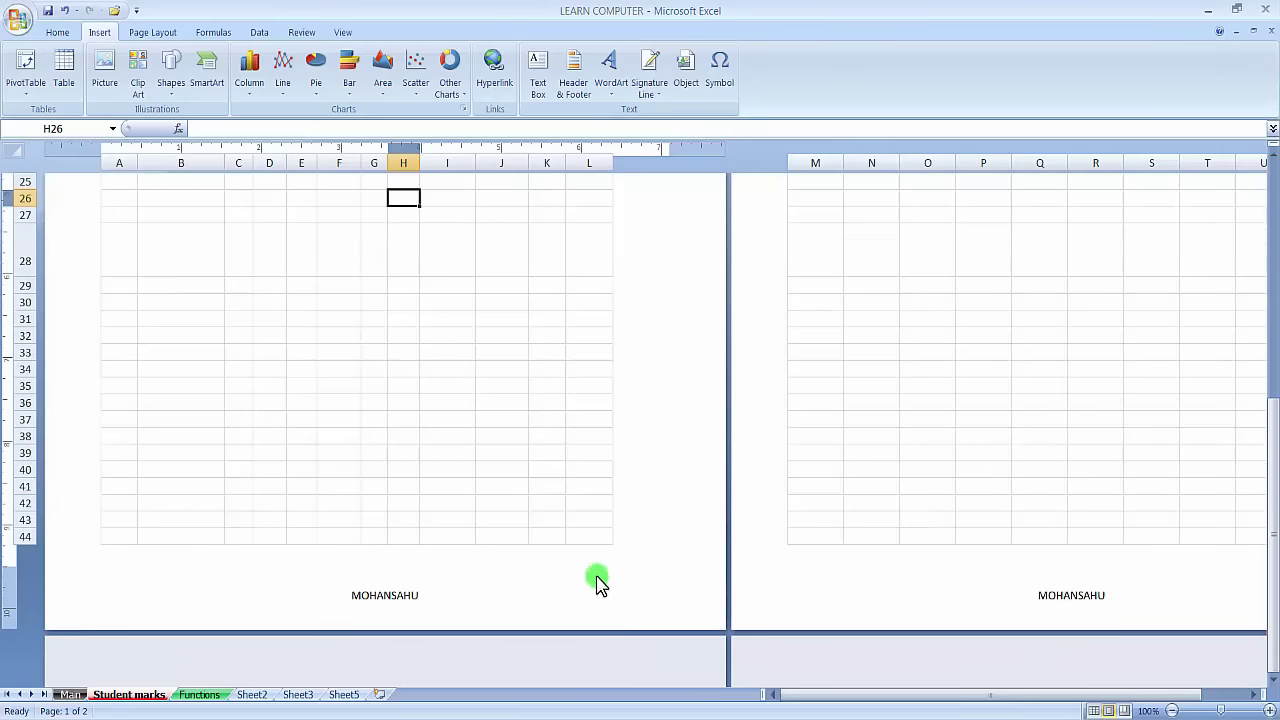
Step: Check the second page's footer and leave footer editing
{"action": "left_click", "coordinate": [806, 574]}
{"action": "left_click", "coordinate": [763, 554]}
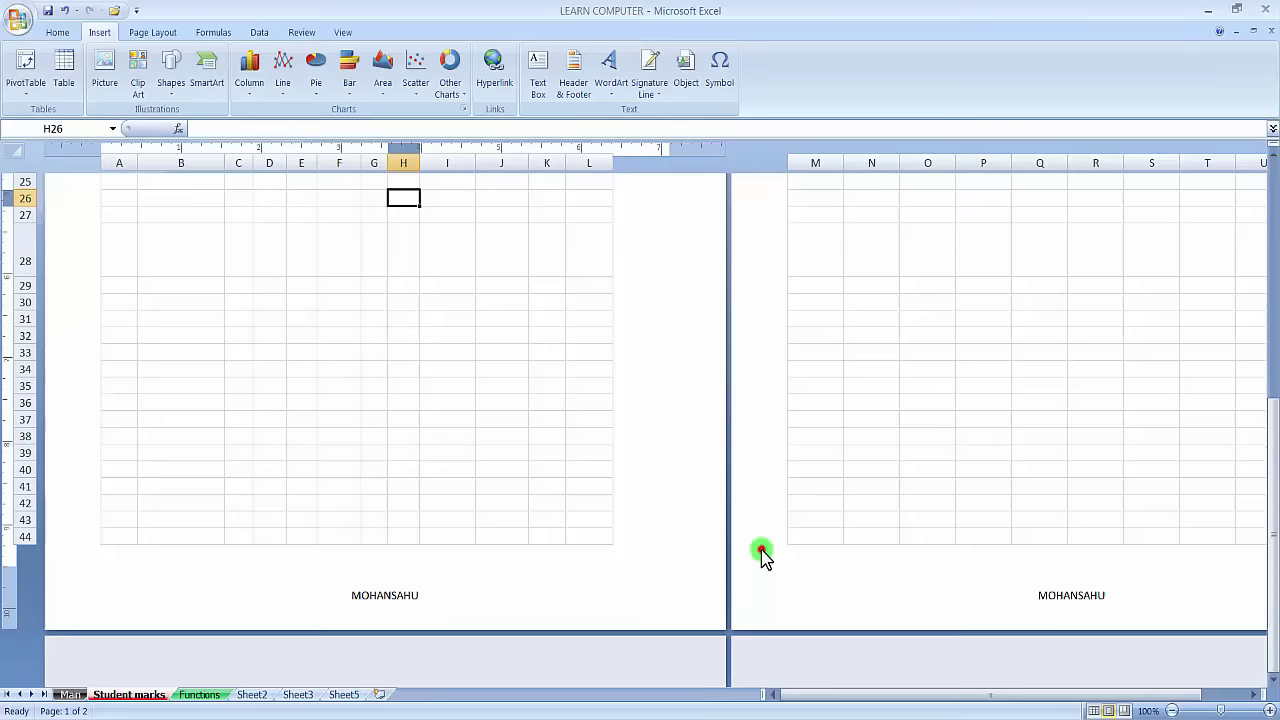
{"action": "scroll", "coordinate": [763, 554], "scroll_direction": "up", "scroll_amount": 8}
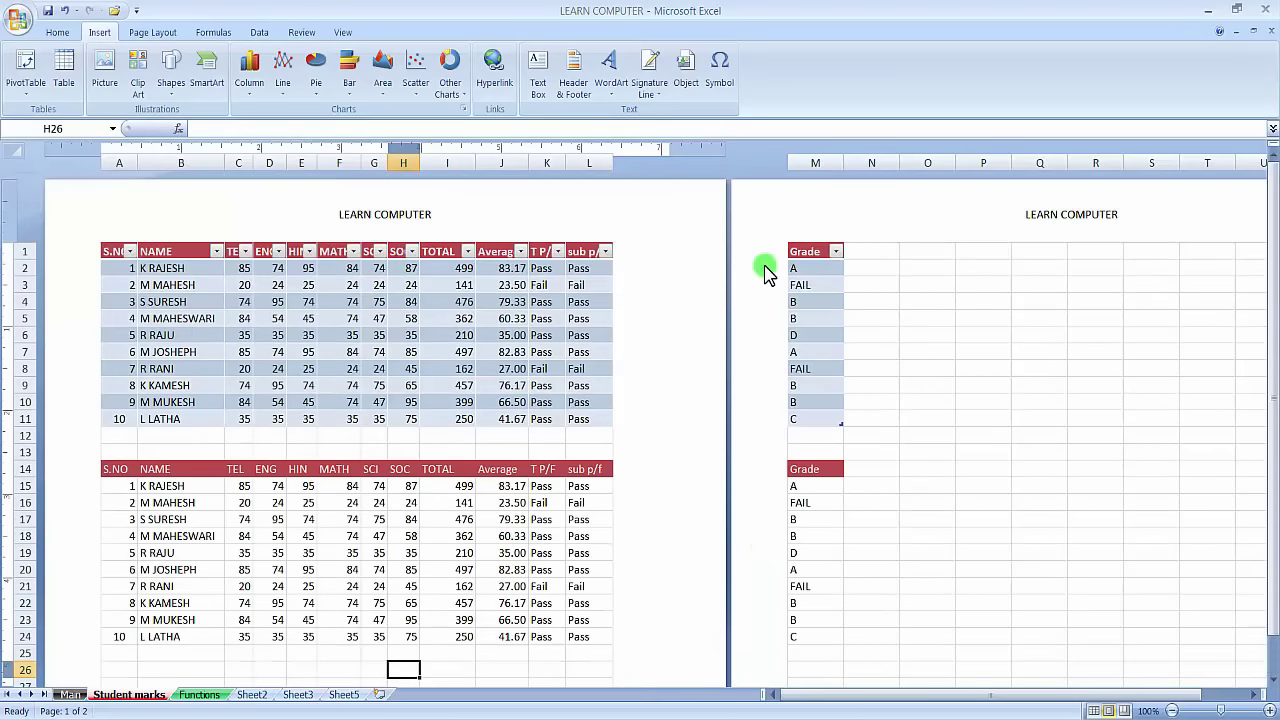
Step: Set the page header to (none)
{"action": "left_click", "coordinate": [476, 221]}
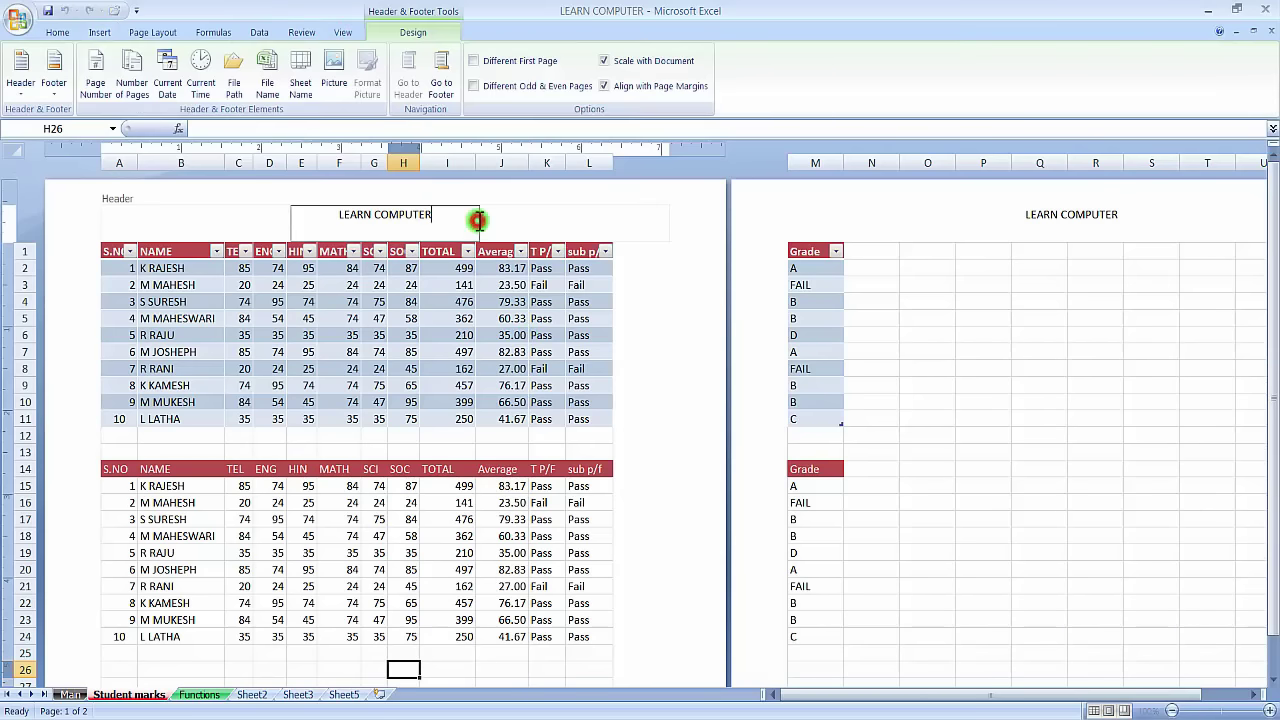
{"action": "left_click", "coordinate": [22, 92]}
{"action": "left_click", "coordinate": [38, 112]}
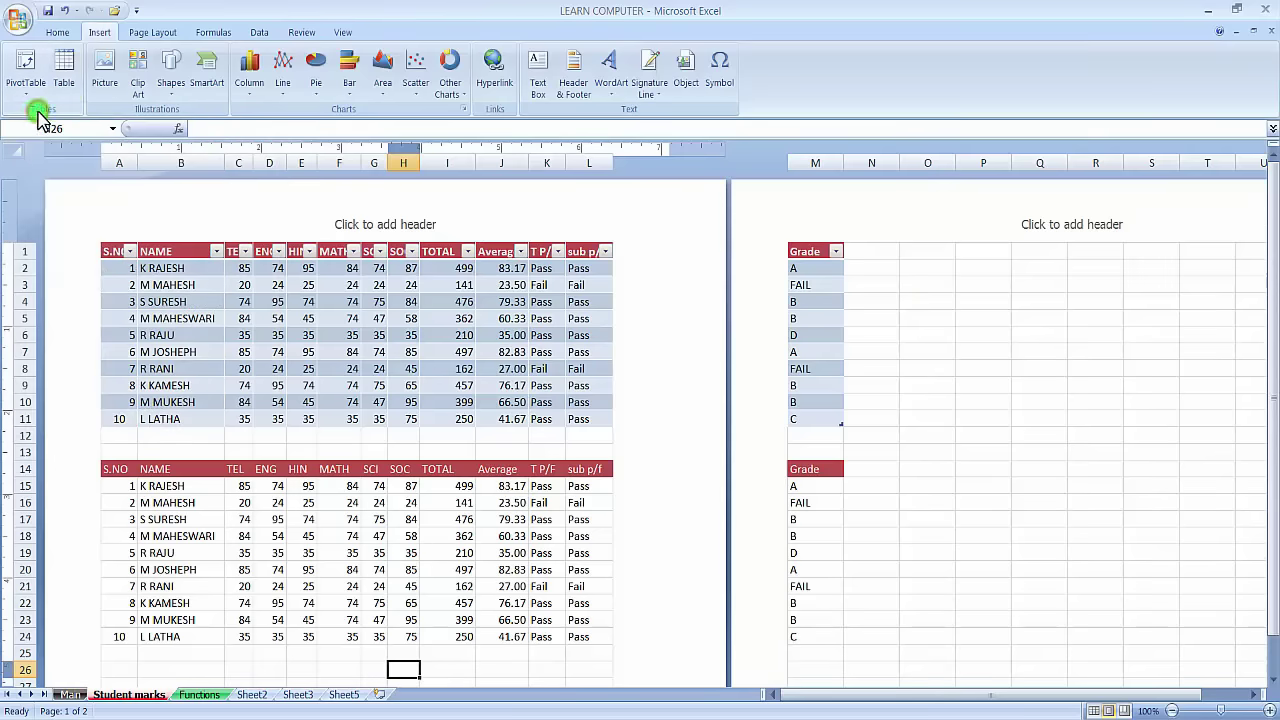
{"action": "scroll", "coordinate": [412, 600], "scroll_direction": "down", "scroll_amount": 5}
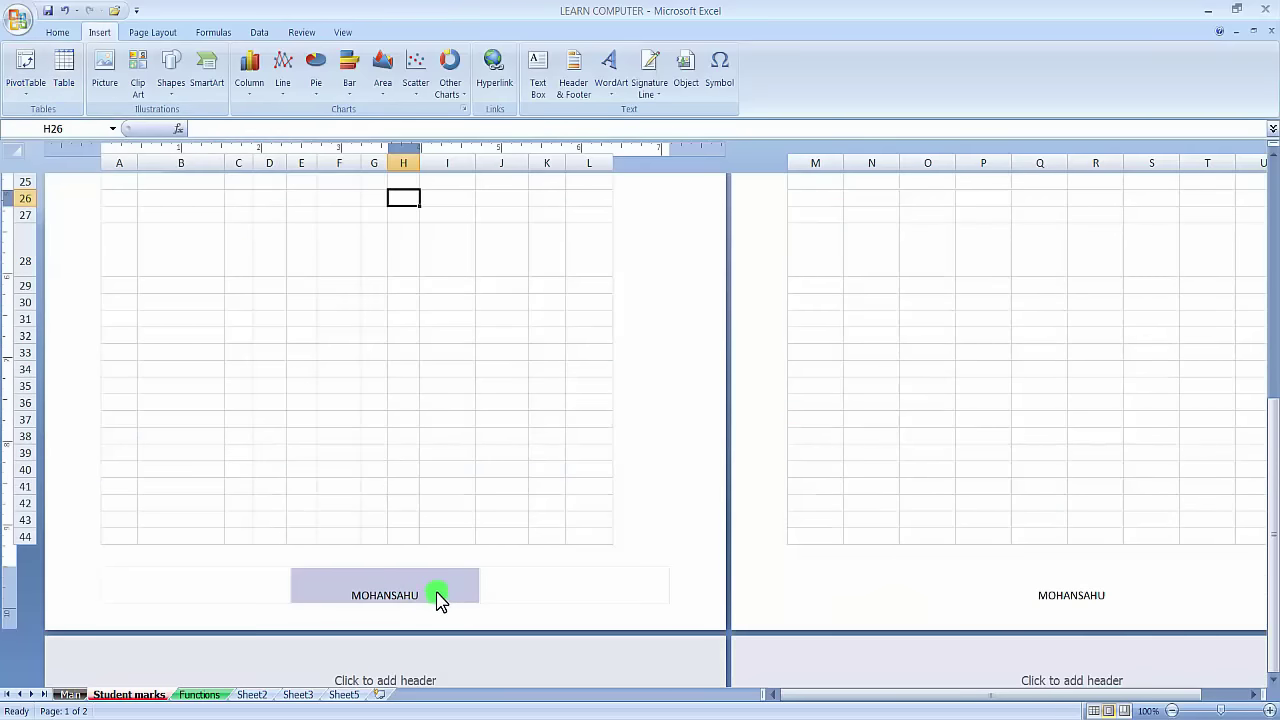
Step: Set the page footer to (none)
{"action": "left_click", "coordinate": [441, 598]}
{"action": "left_click", "coordinate": [52, 88]}
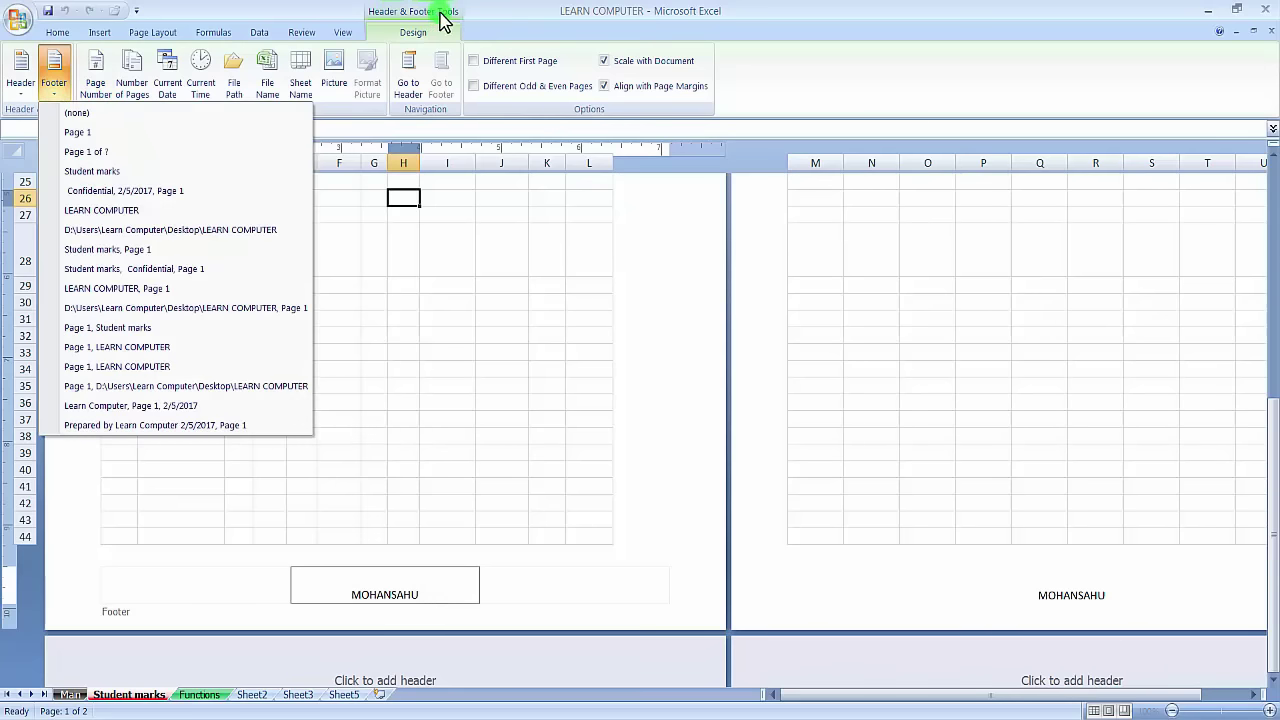
{"action": "left_click", "coordinate": [66, 98]}
{"action": "left_click", "coordinate": [66, 98]}
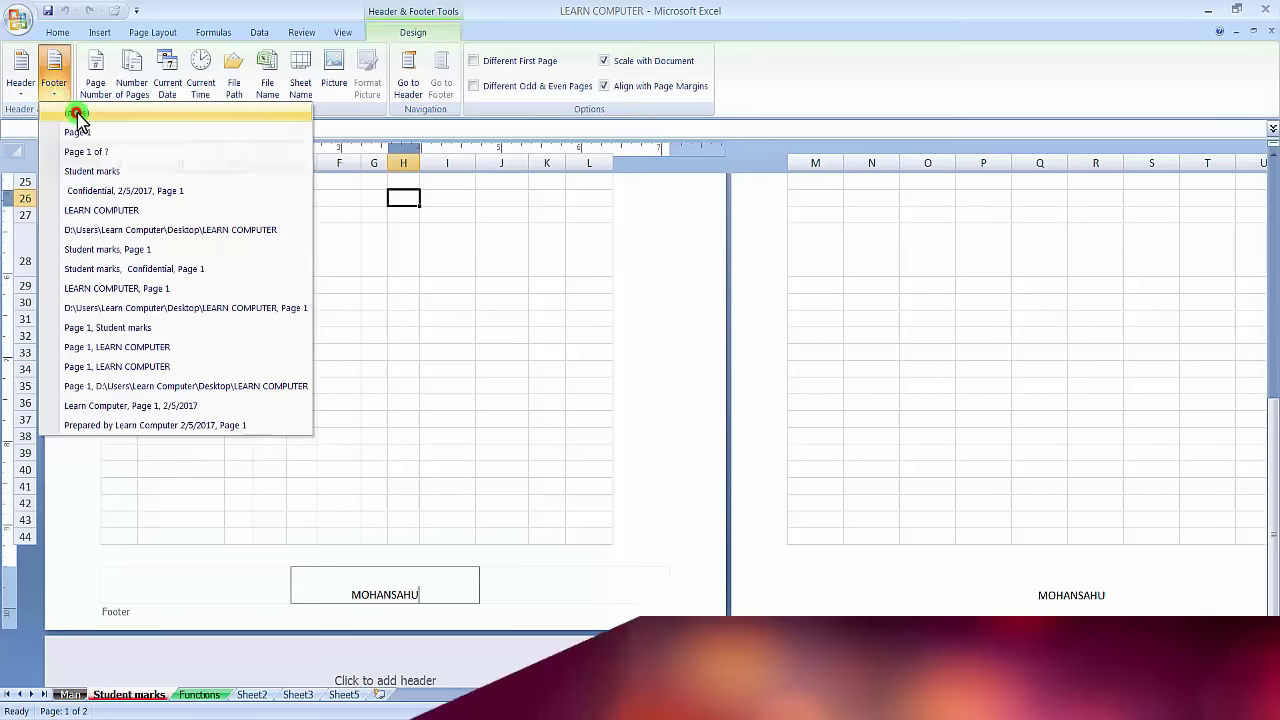
{"action": "left_click", "coordinate": [72, 112]}
{"action": "scroll", "coordinate": [535, 545], "scroll_direction": "up", "scroll_amount": 8}
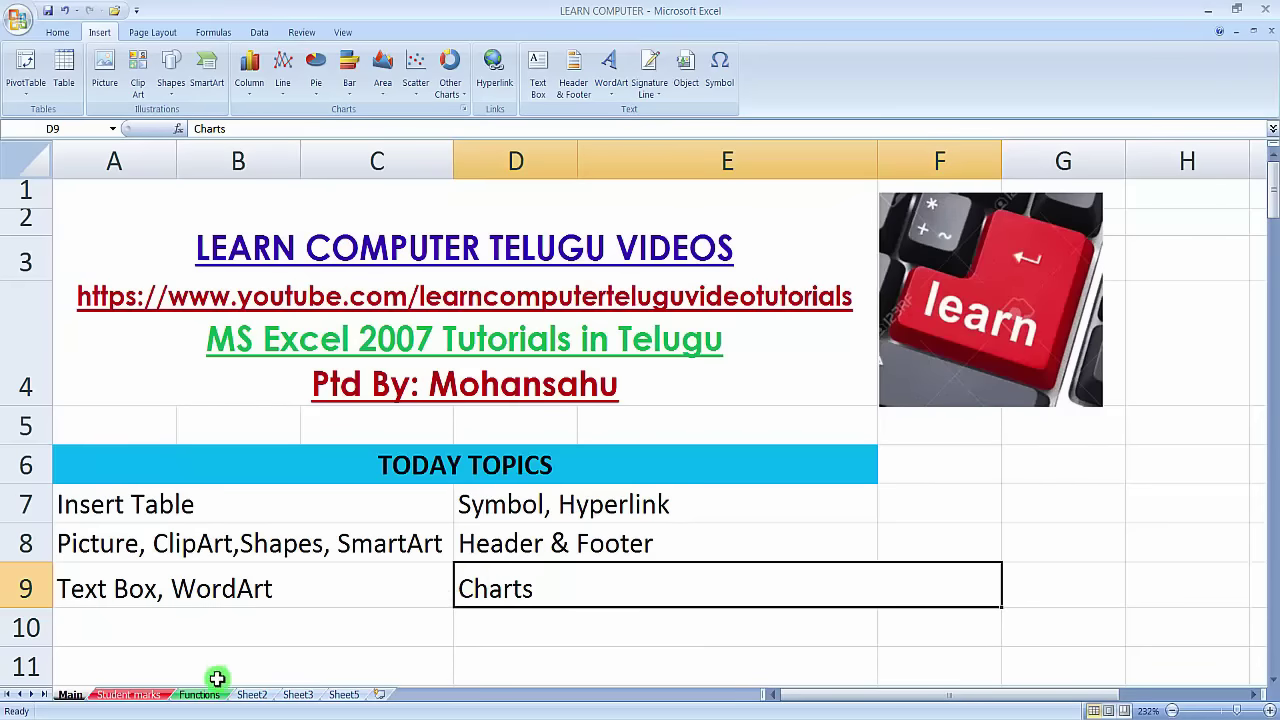
{"action": "left_click", "coordinate": [141, 697]}
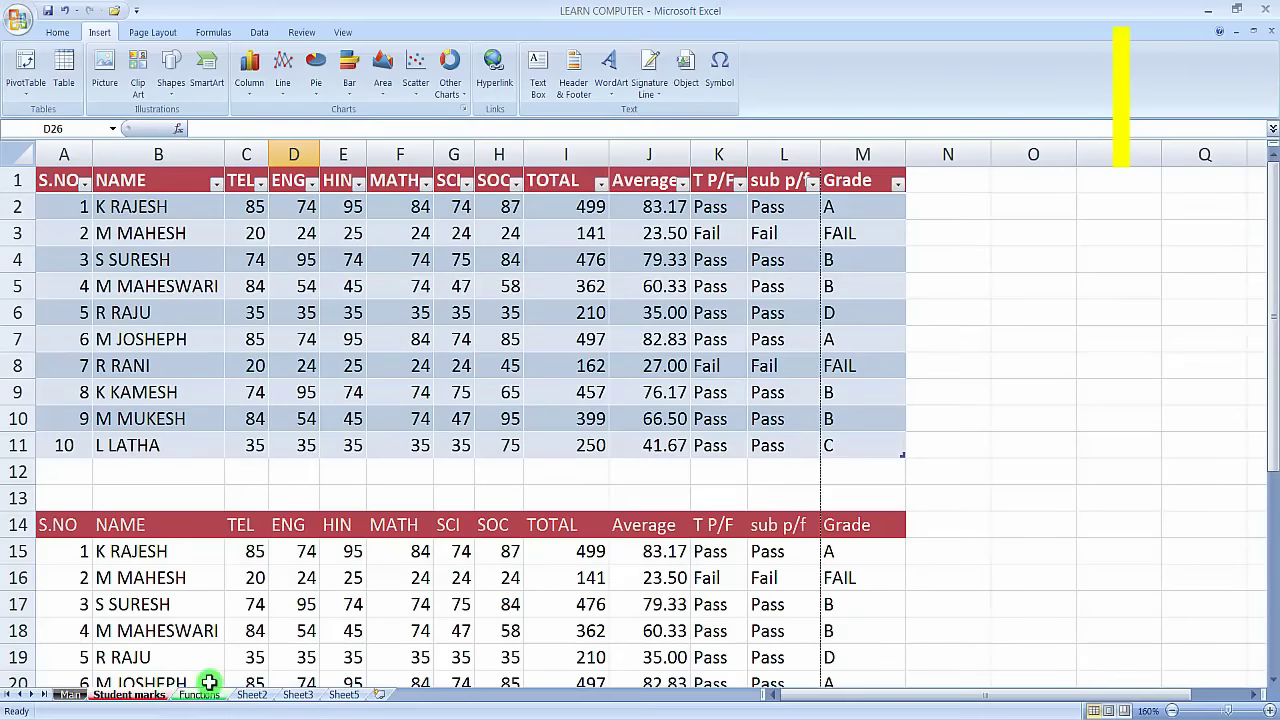
{"action": "scroll", "coordinate": [194, 646], "scroll_direction": "down", "scroll_amount": 4}
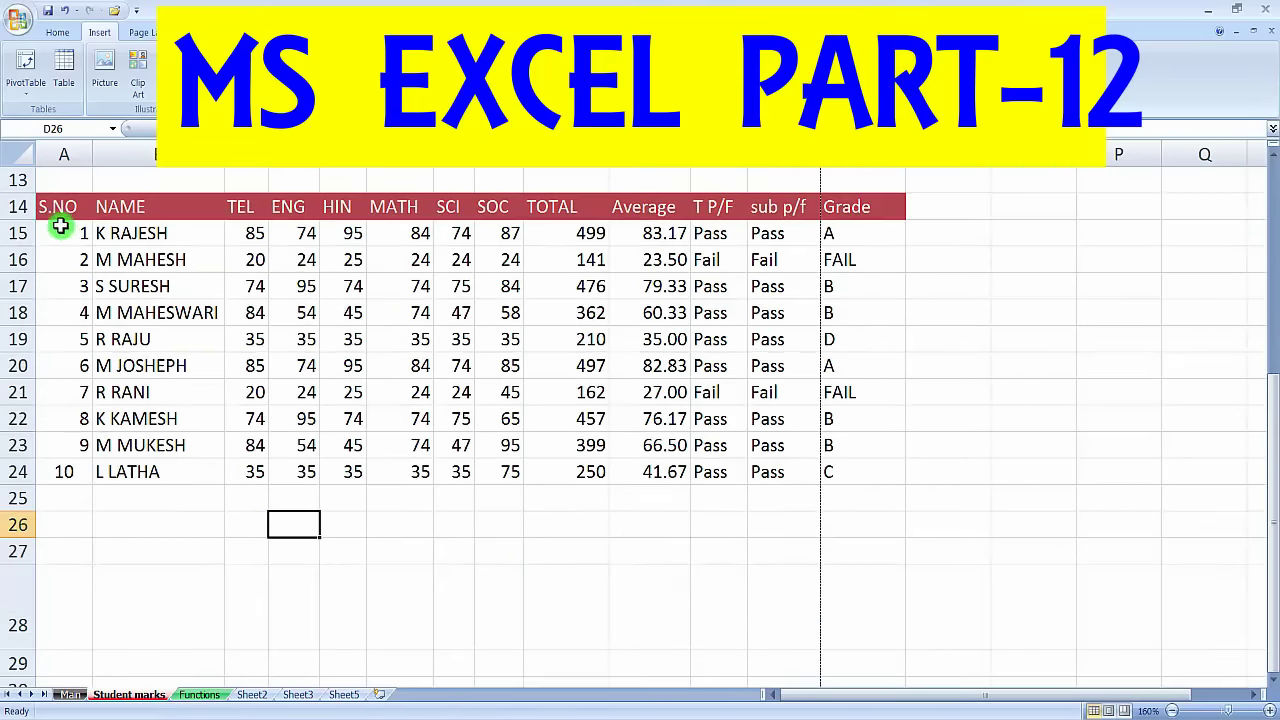
{"action": "left_click_drag", "start_coordinate": [58, 222], "coordinate": [592, 470]}
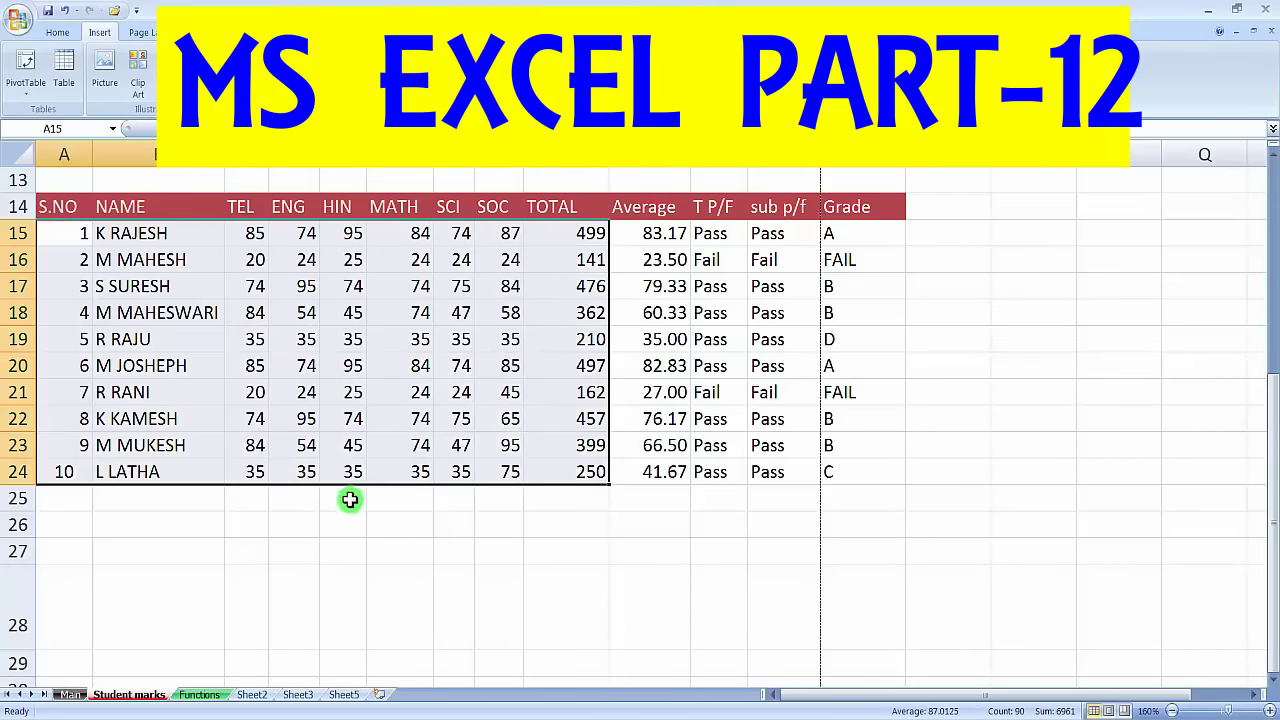
{"action": "left_click", "coordinate": [306, 552]}
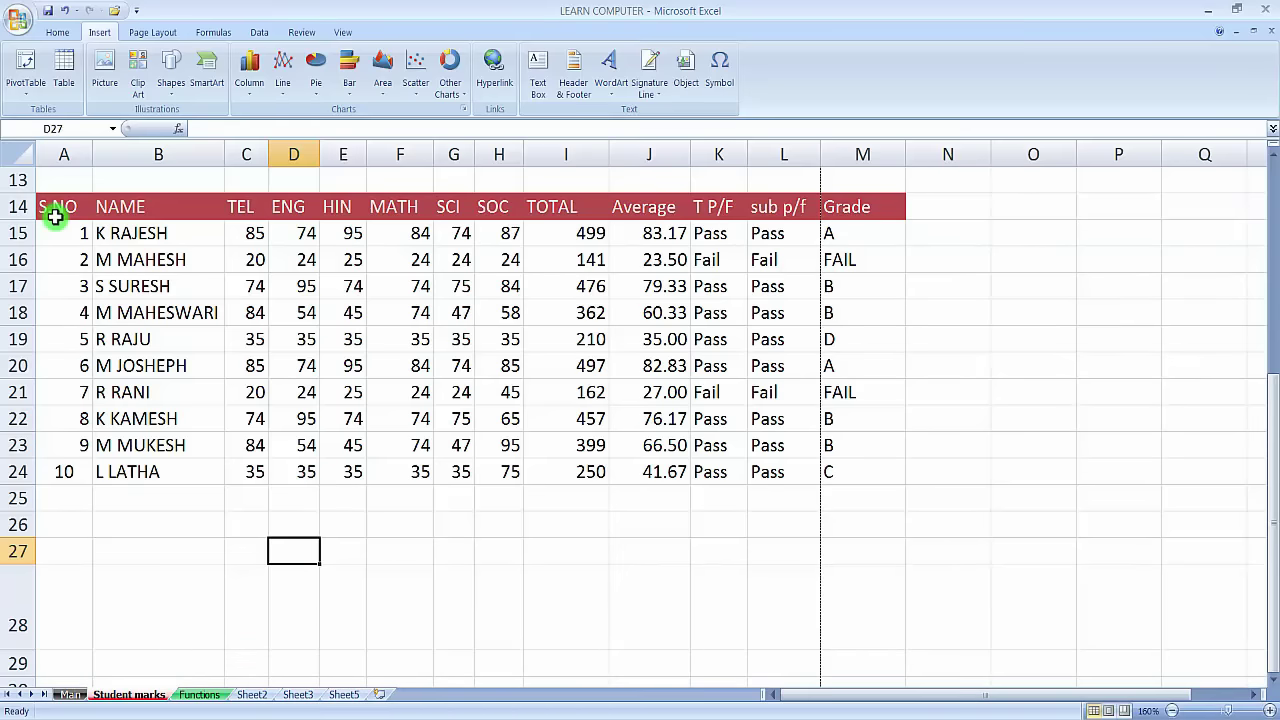
{"action": "left_click_drag", "start_coordinate": [55, 216], "coordinate": [583, 471]}
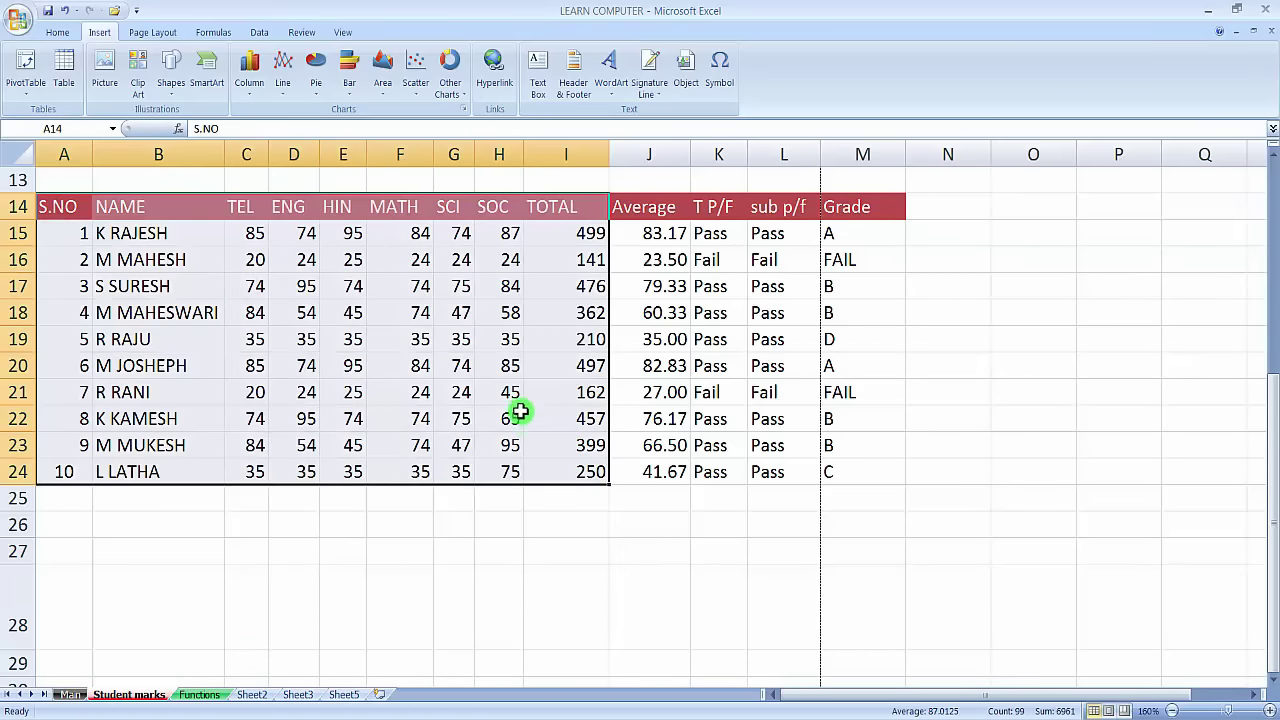
{"action": "left_click", "coordinate": [556, 238]}
{"action": "left_click", "coordinate": [636, 237]}
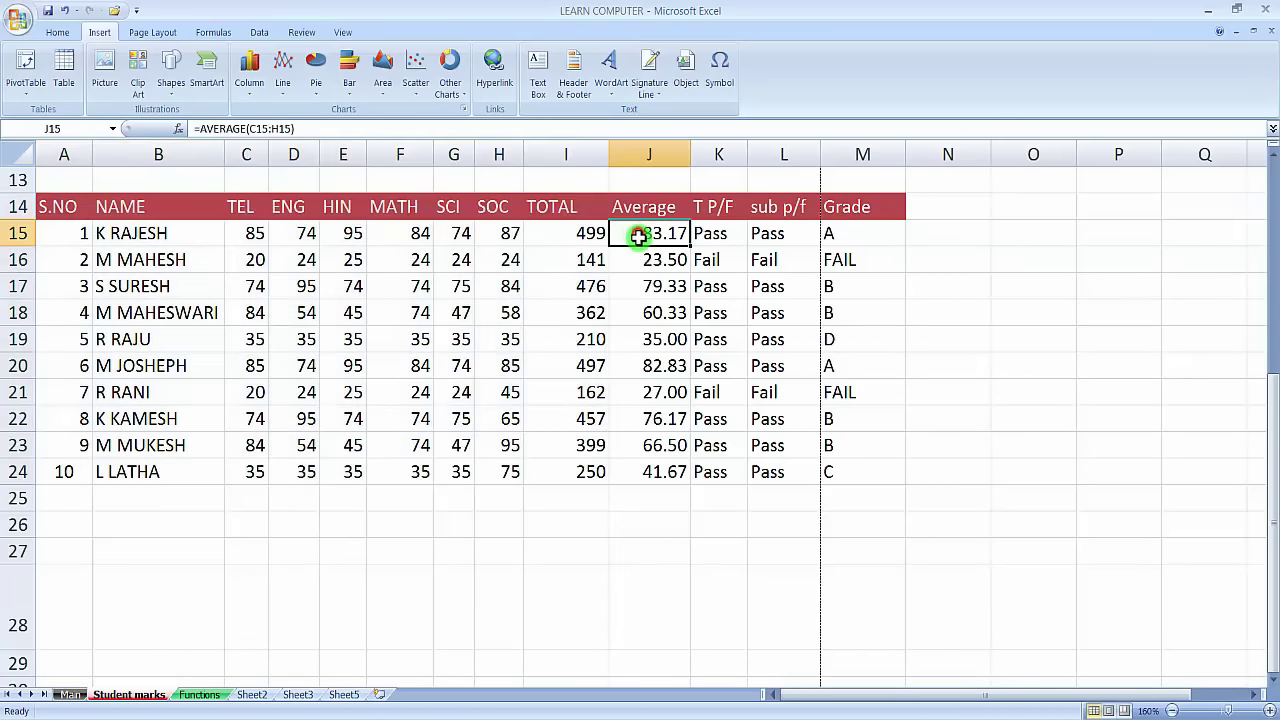
{"action": "left_click", "coordinate": [719, 250]}
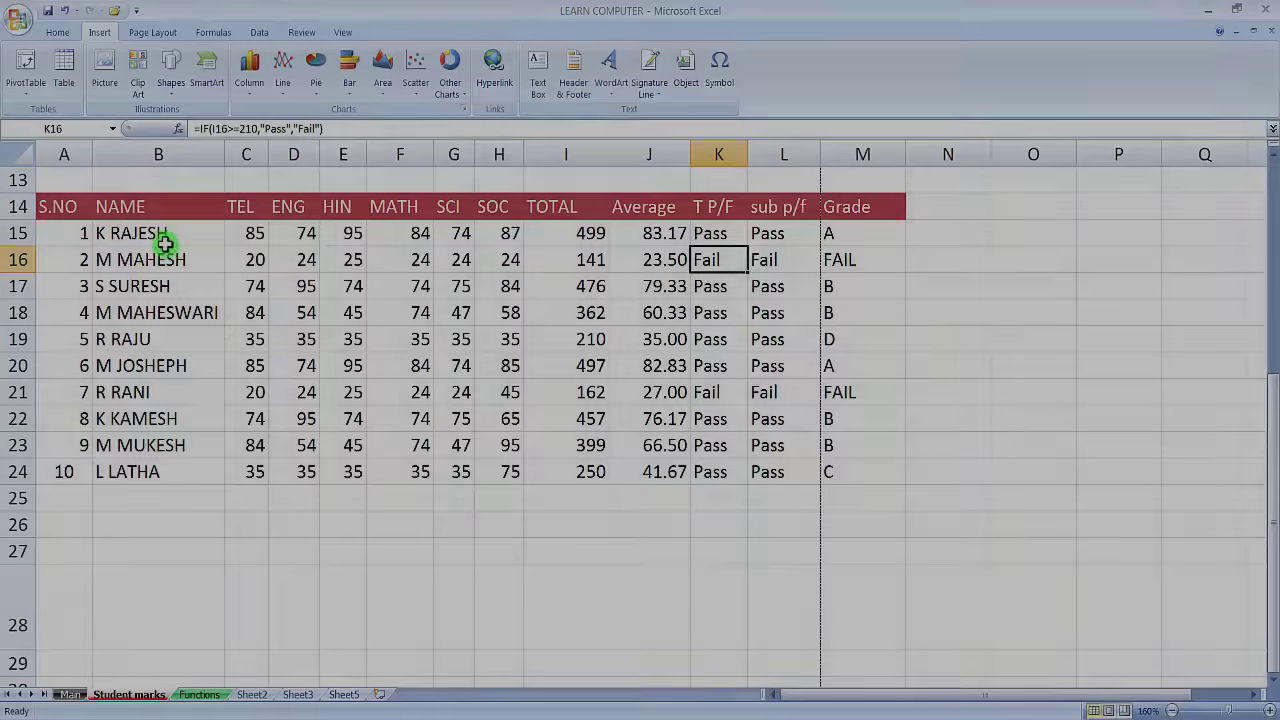
{"action": "left_click_drag", "start_coordinate": [163, 240], "coordinate": [679, 453]}
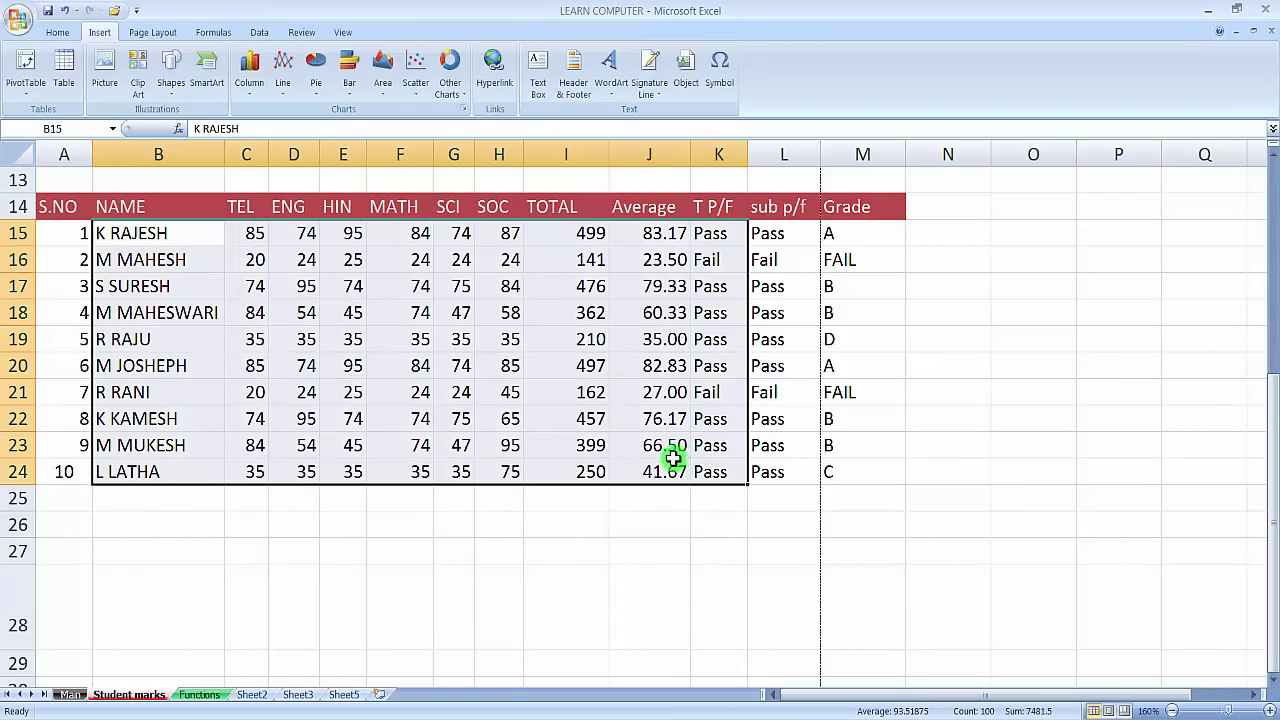
{"action": "left_click_drag", "start_coordinate": [58, 233], "coordinate": [674, 468]}
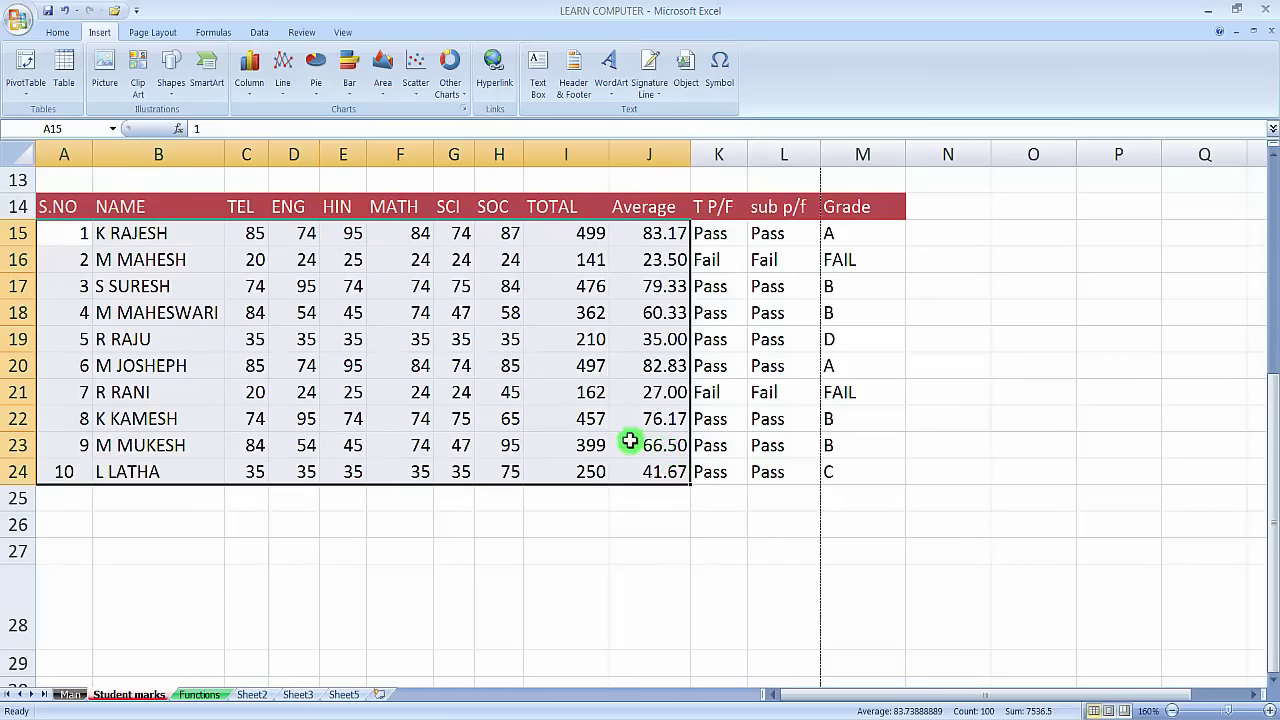
{"action": "left_click", "coordinate": [405, 522]}
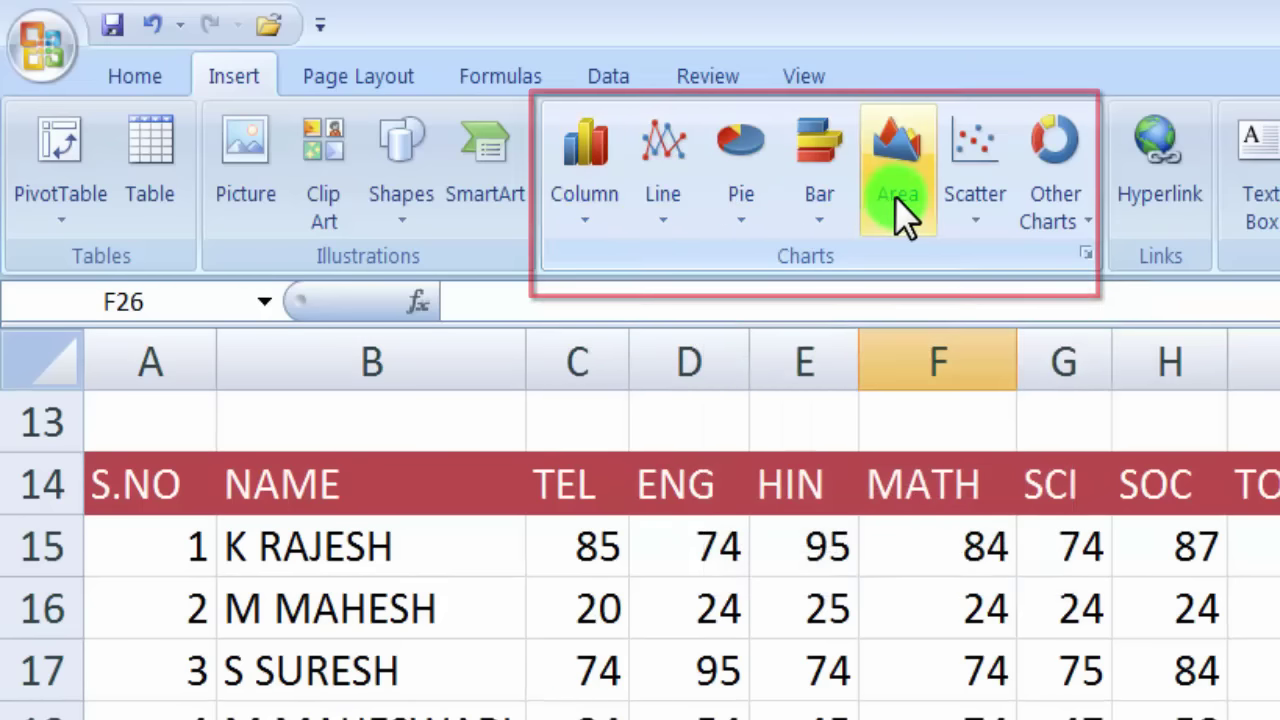
Step: Preview Other Charts types (Stock, Surface, Doughnut, Bubble, Radar), then select student rows from A15 to column J
{"action": "left_click", "coordinate": [1085, 220]}
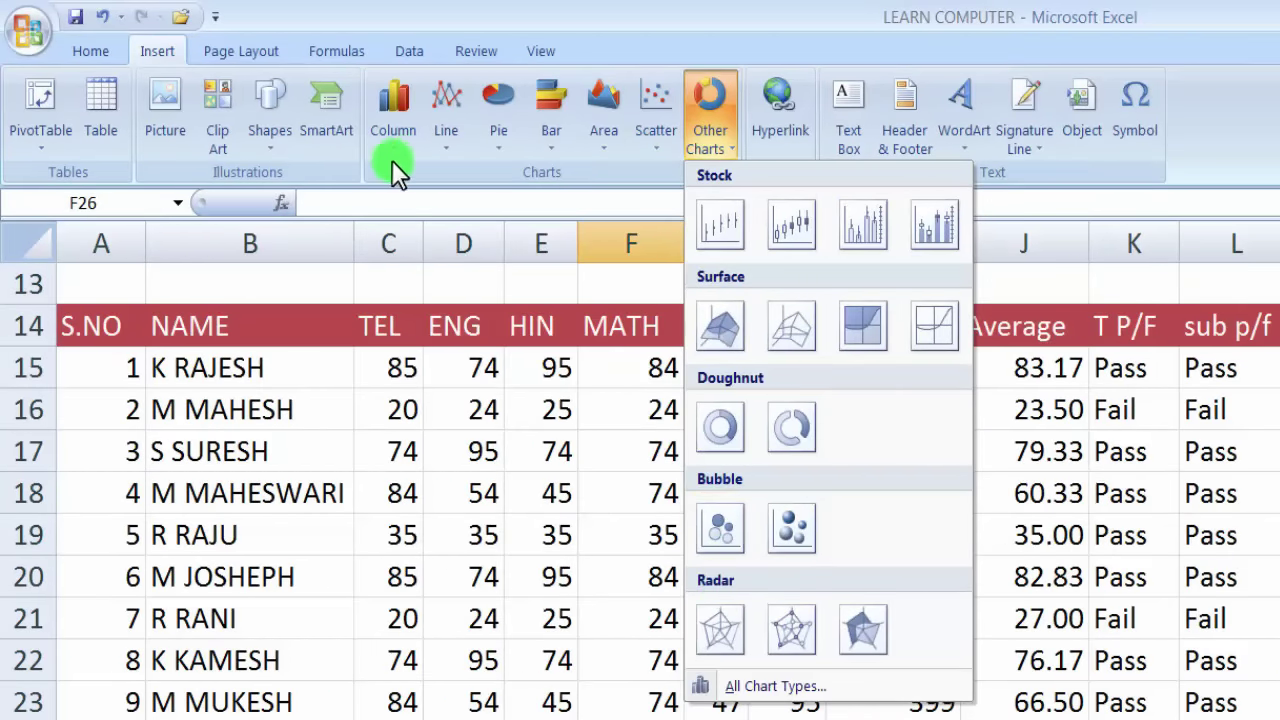
{"action": "left_click", "coordinate": [568, 18]}
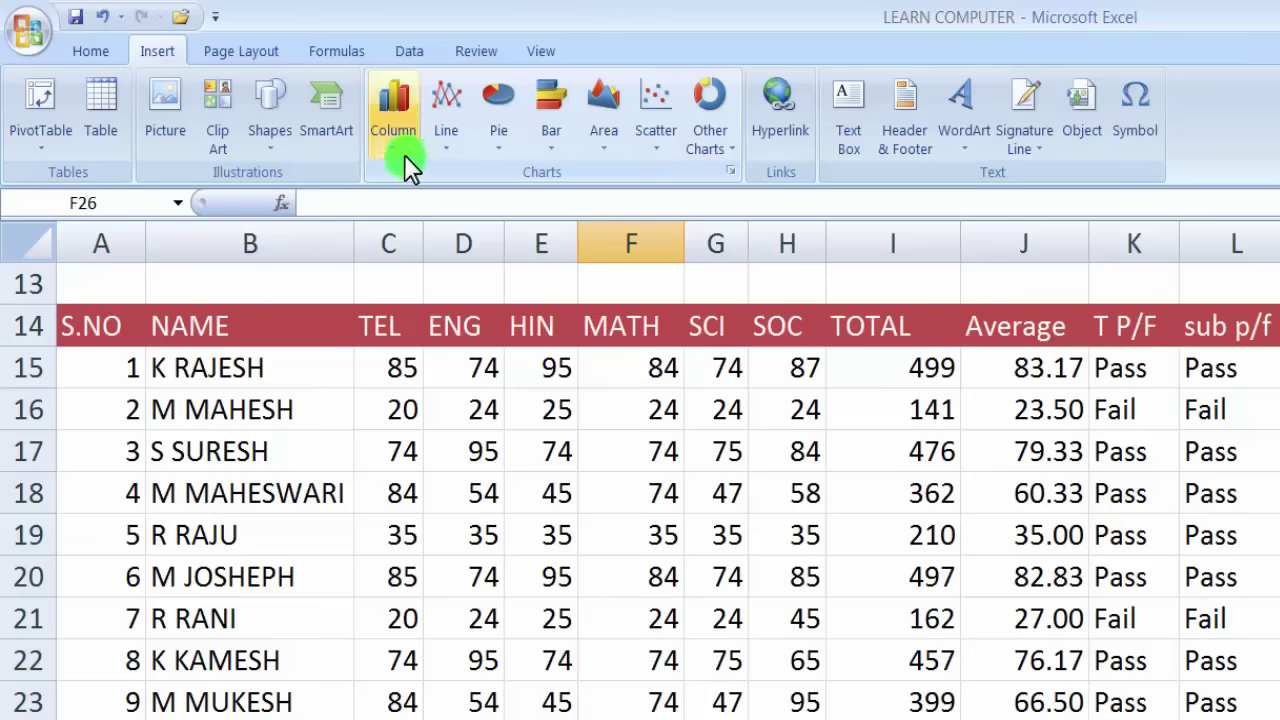
{"action": "left_click_drag", "start_coordinate": [100, 366], "coordinate": [1050, 715]}
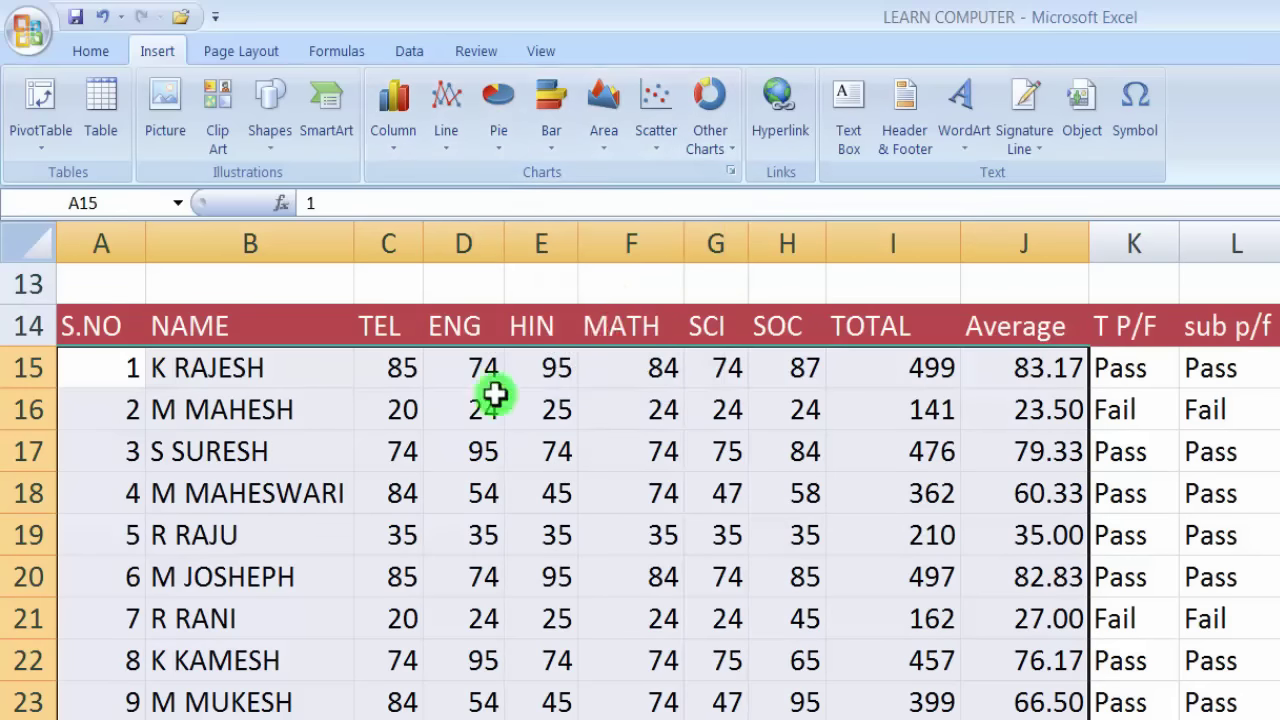
Step: Try a few selections, then check the SUM formula in I15 and AVERAGE in J15
{"action": "left_click", "coordinate": [460, 461]}
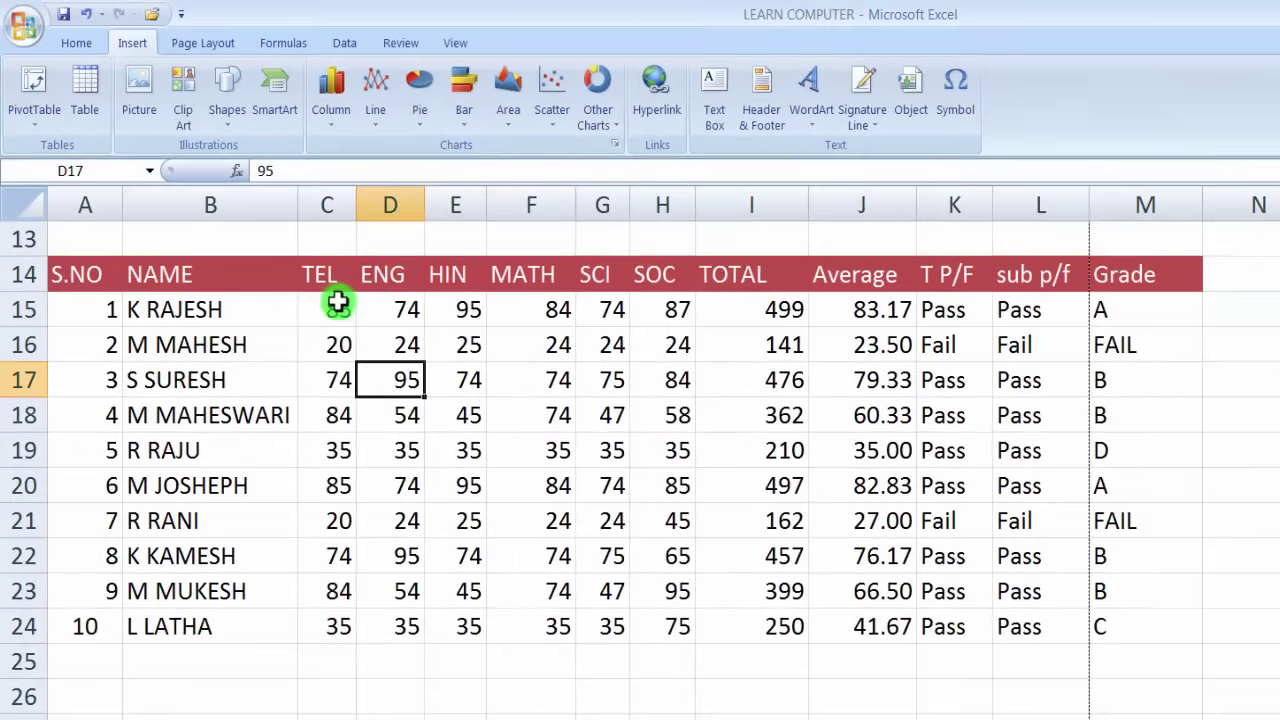
{"action": "left_click_drag", "start_coordinate": [88, 310], "coordinate": [690, 560]}
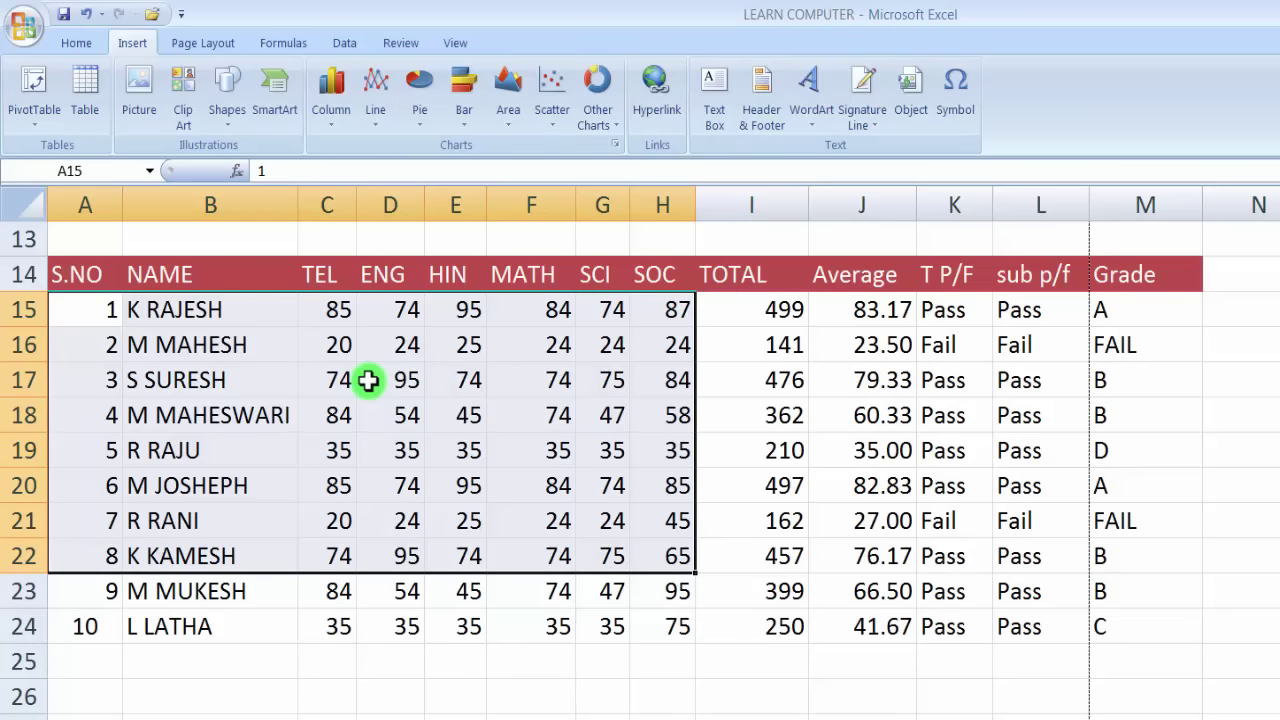
{"action": "left_click", "coordinate": [320, 383]}
{"action": "left_click_drag", "start_coordinate": [165, 310], "coordinate": [221, 617]}
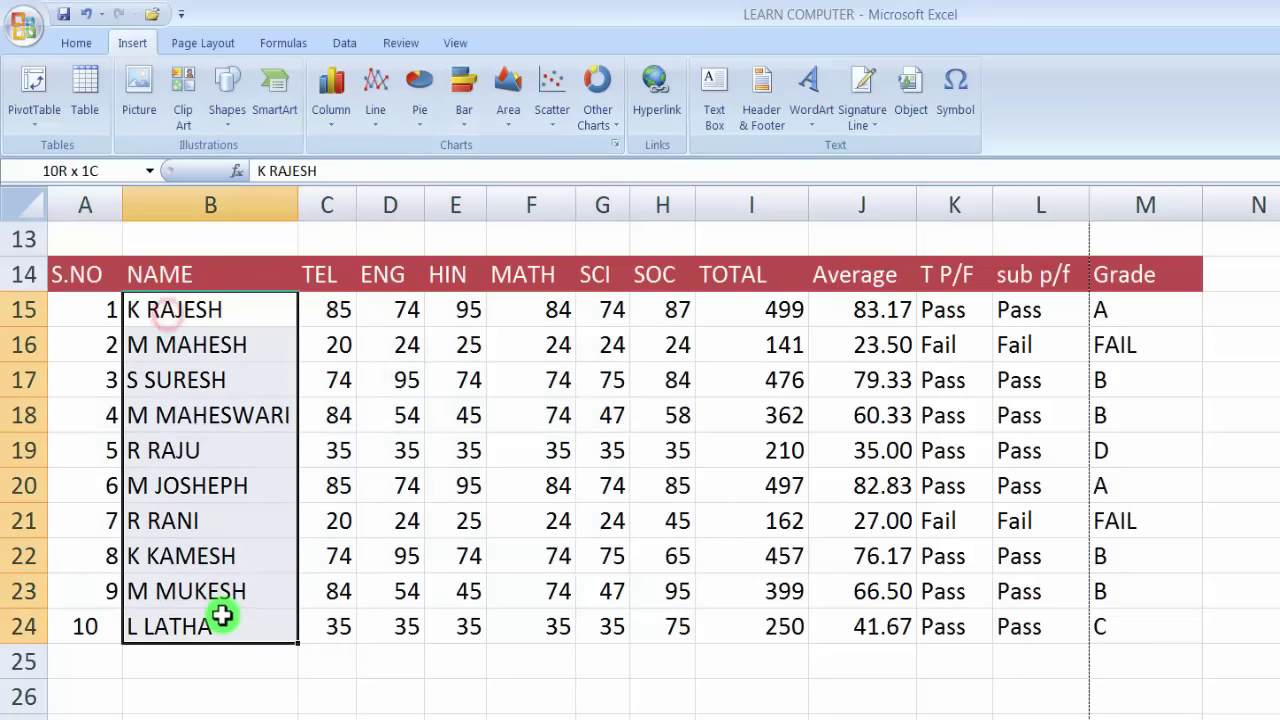
{"action": "left_click_drag", "start_coordinate": [337, 345], "coordinate": [337, 415]}
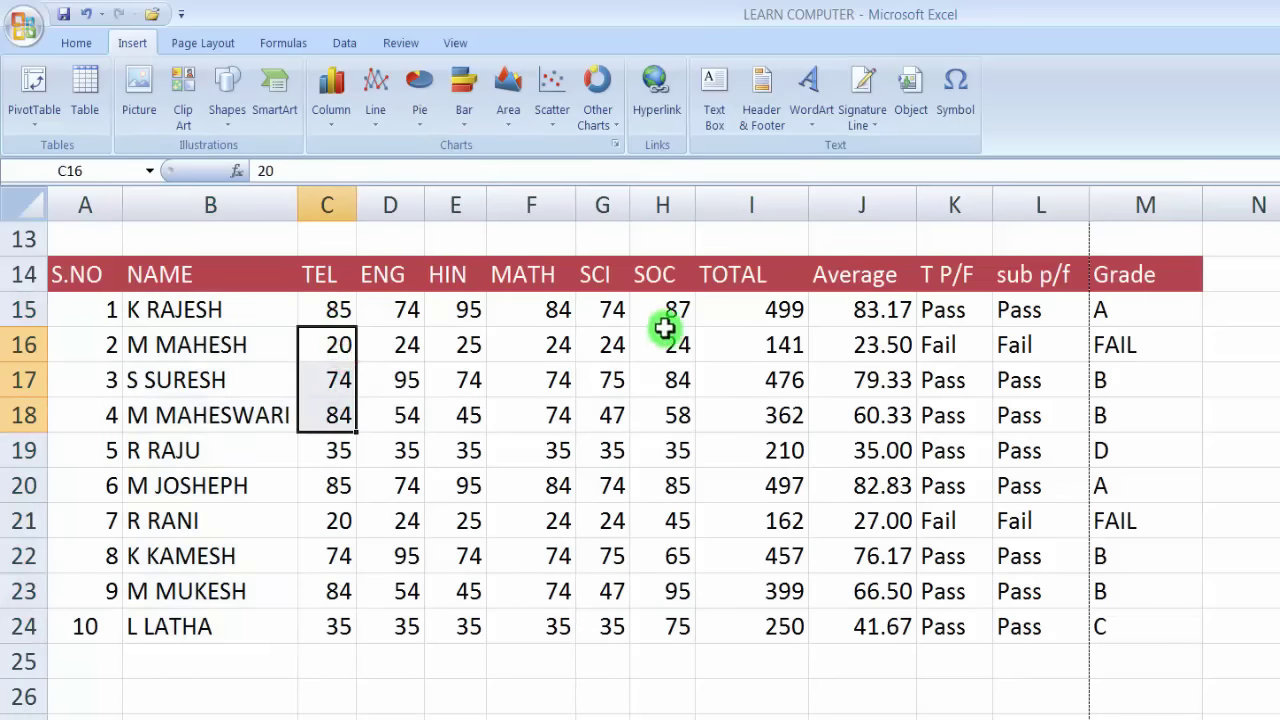
{"action": "left_click", "coordinate": [771, 318]}
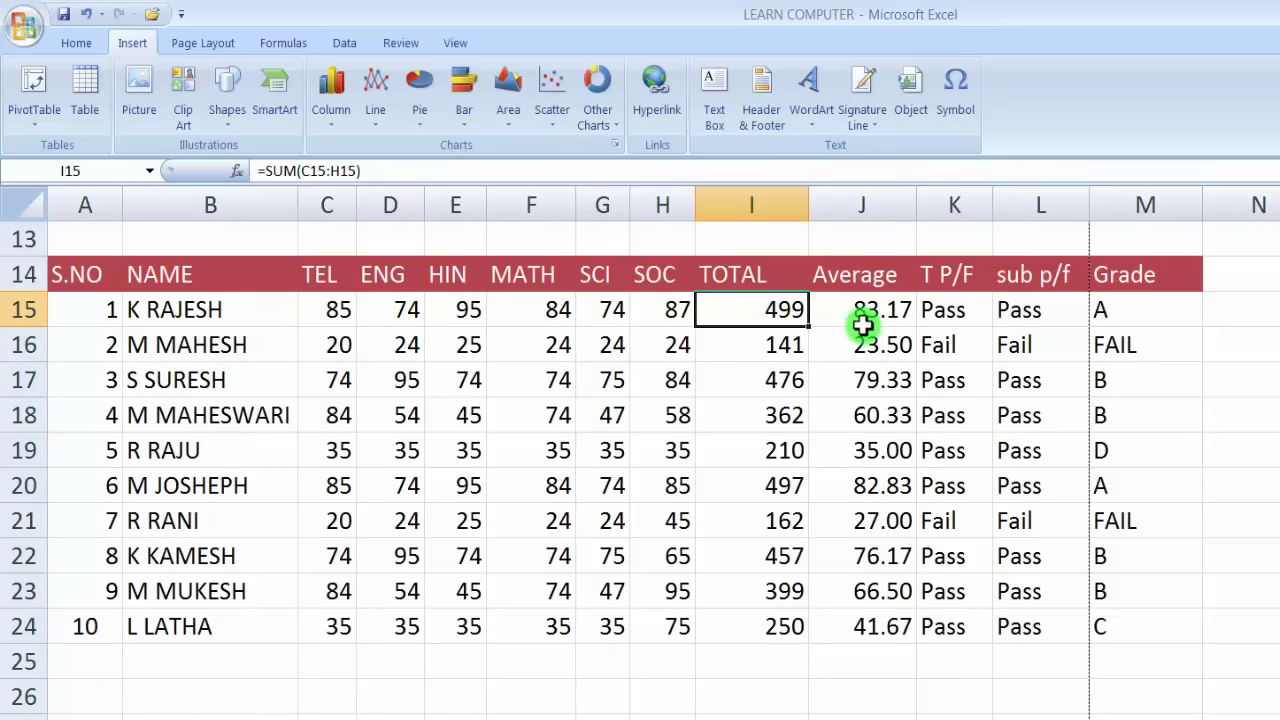
{"action": "left_click", "coordinate": [862, 325]}
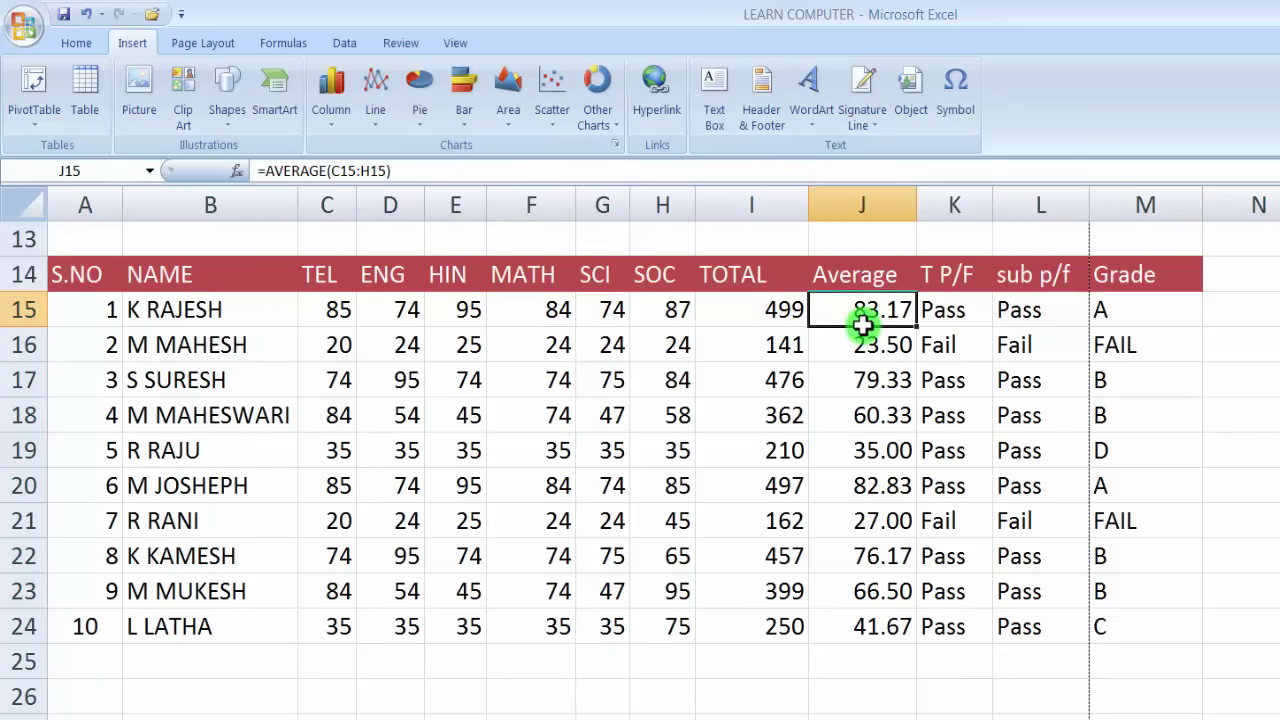
Step: Select A14:J24 from S.NO to Average and show the Column chart types
{"action": "left_click", "coordinate": [88, 281]}
{"action": "left_click_drag", "start_coordinate": [88, 281], "coordinate": [895, 609]}
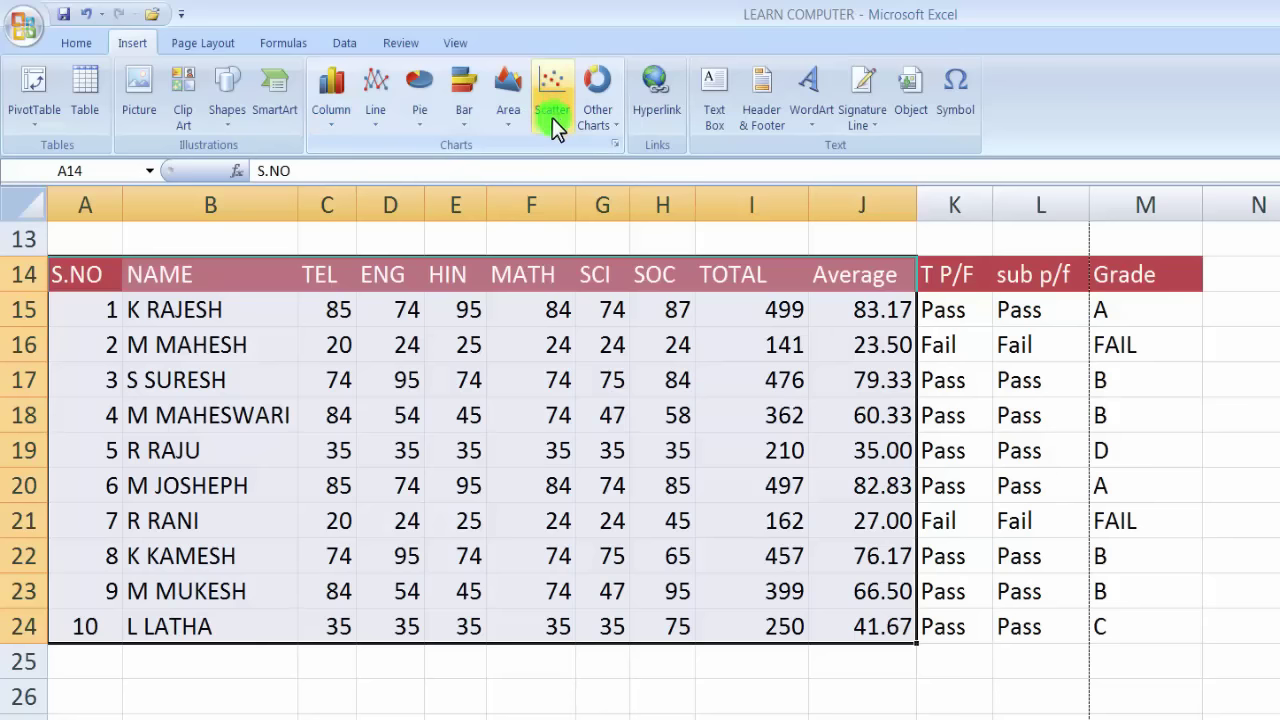
{"action": "left_click", "coordinate": [334, 118]}
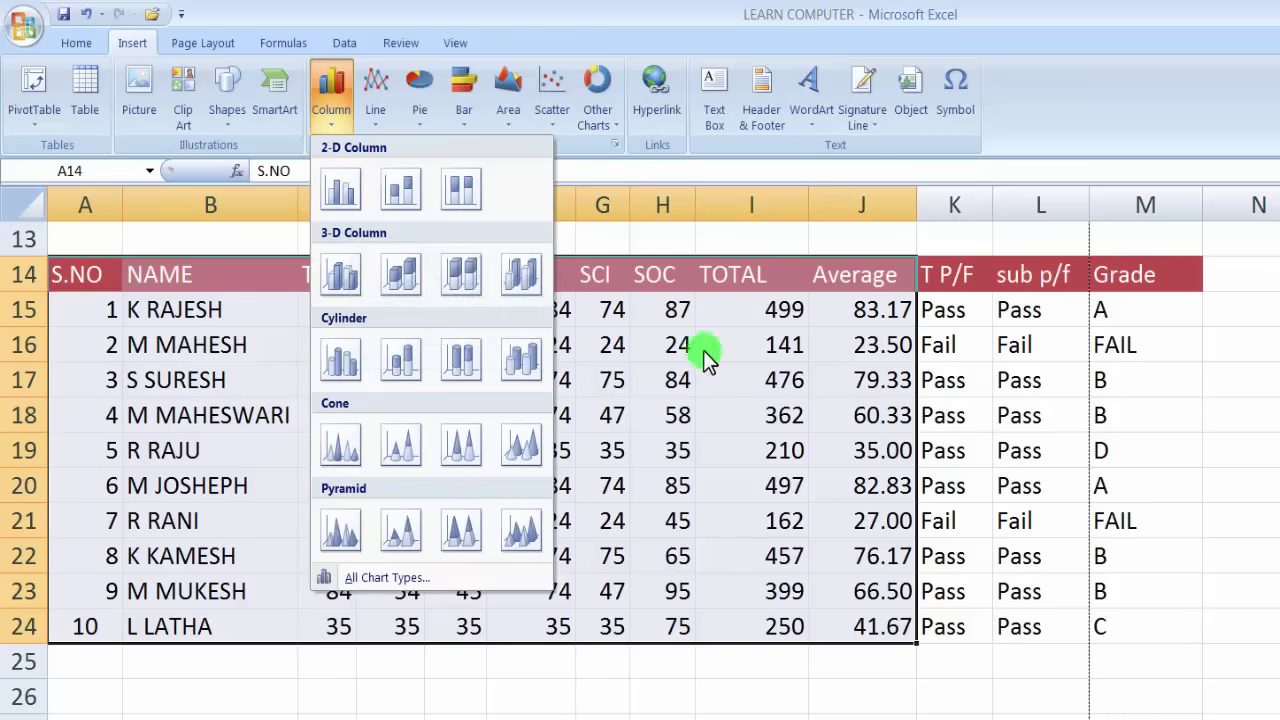
Step: Insert a 2-D Clustered Column chart of the selected marks
{"action": "left_click", "coordinate": [338, 200]}
{"action": "scroll", "coordinate": [574, 458], "scroll_direction": "down", "scroll_amount": 1}
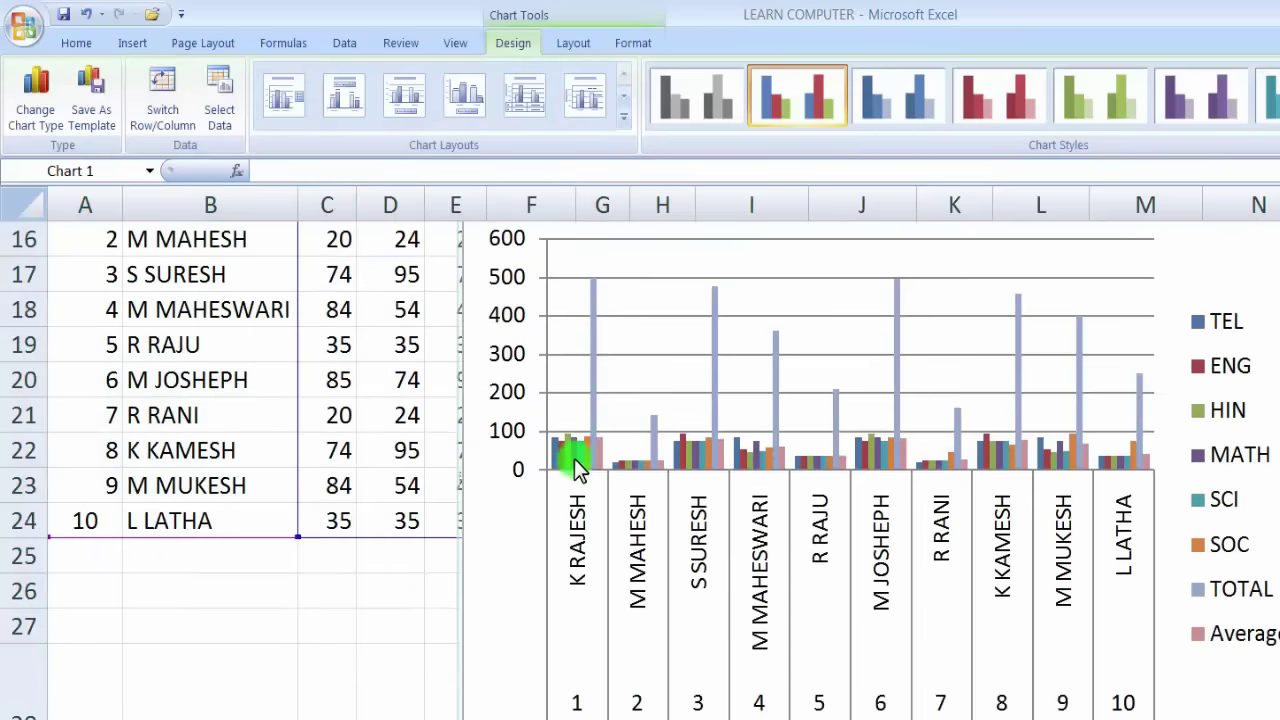
{"action": "scroll", "coordinate": [572, 455], "scroll_direction": "up", "scroll_amount": 1}
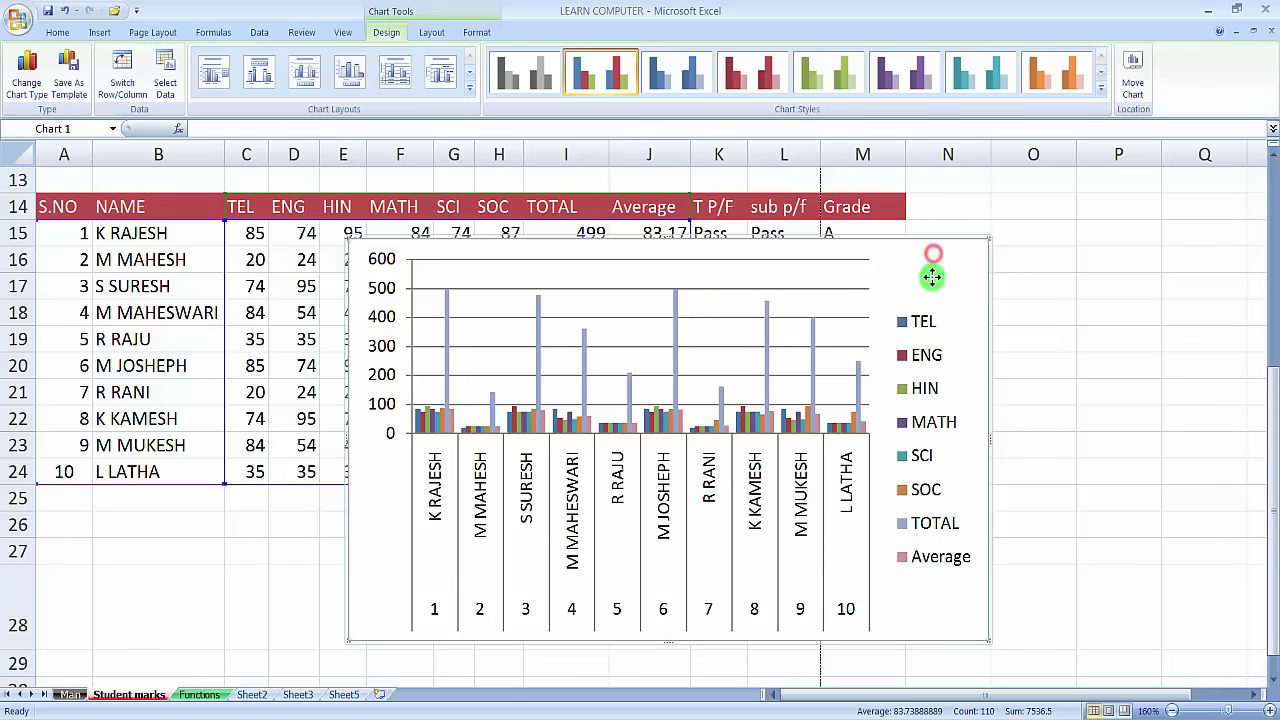
Step: Move the chart below the table near column A and resize it to sit just under row 24
{"action": "left_click_drag", "start_coordinate": [932, 277], "coordinate": [880, 451]}
{"action": "scroll", "coordinate": [880, 365], "scroll_direction": "down", "scroll_amount": 3}
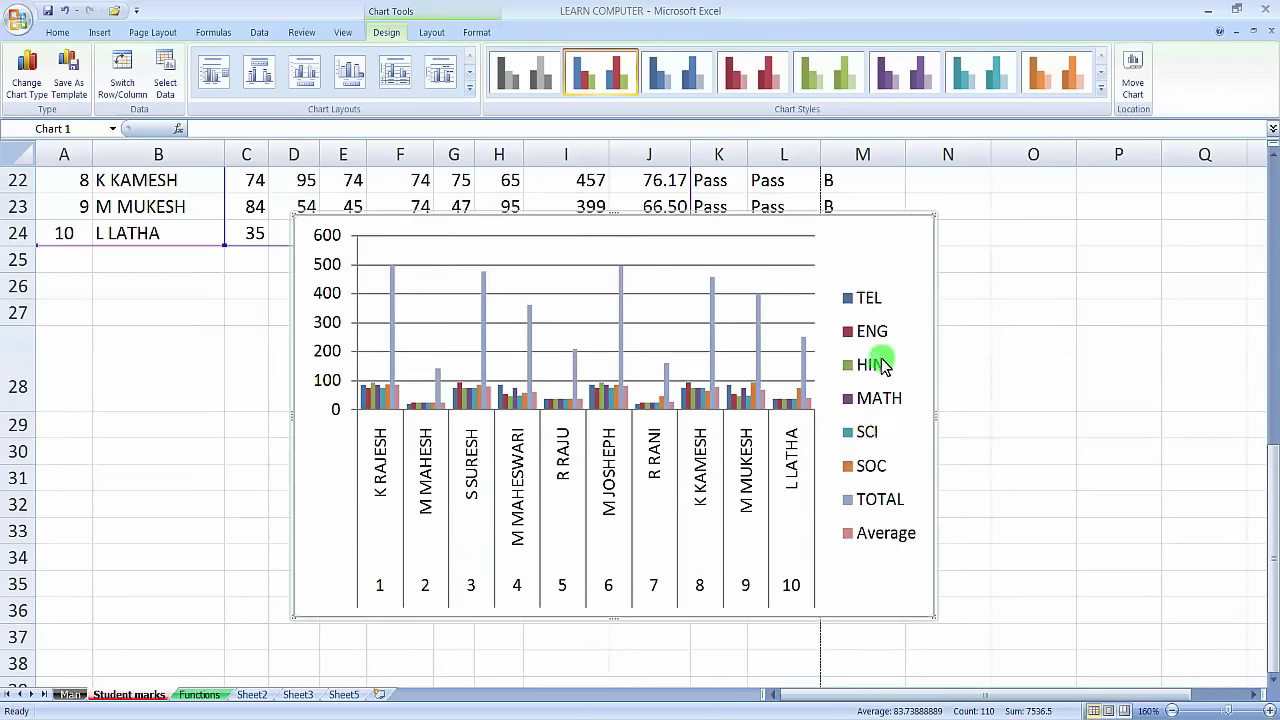
{"action": "left_click_drag", "start_coordinate": [886, 251], "coordinate": [723, 323]}
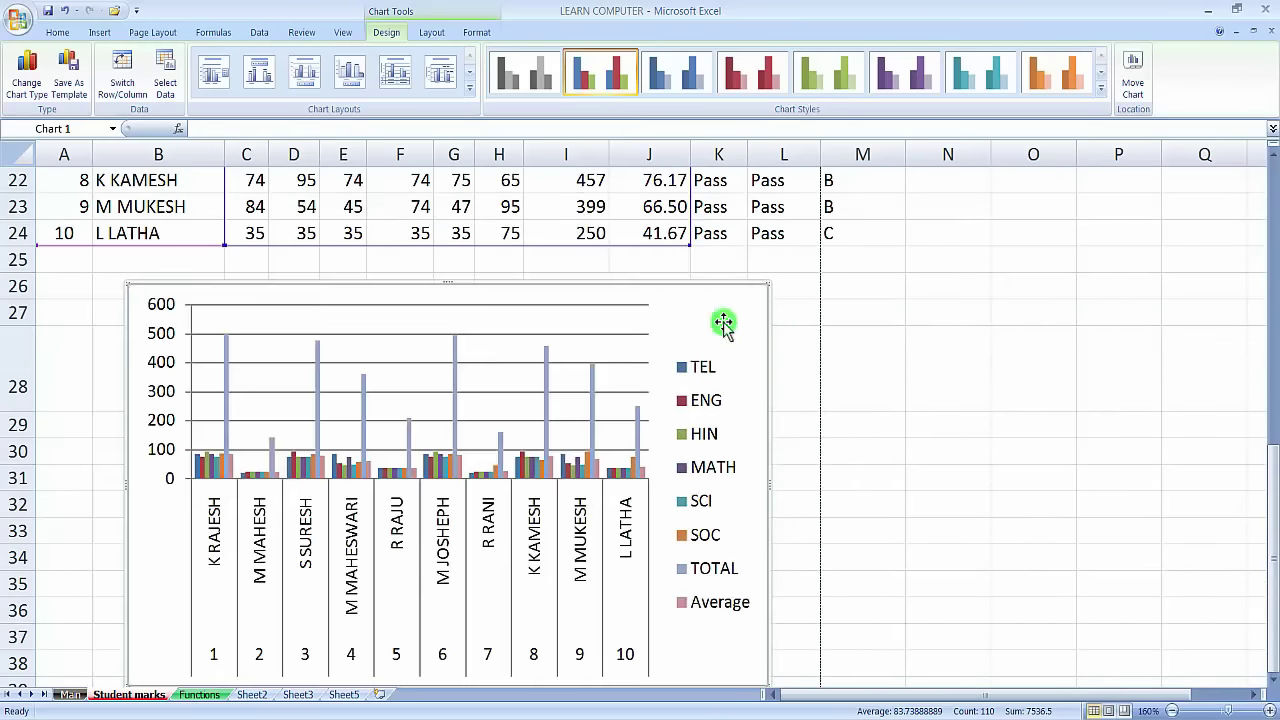
{"action": "scroll", "coordinate": [777, 340], "scroll_direction": "down", "scroll_amount": 1}
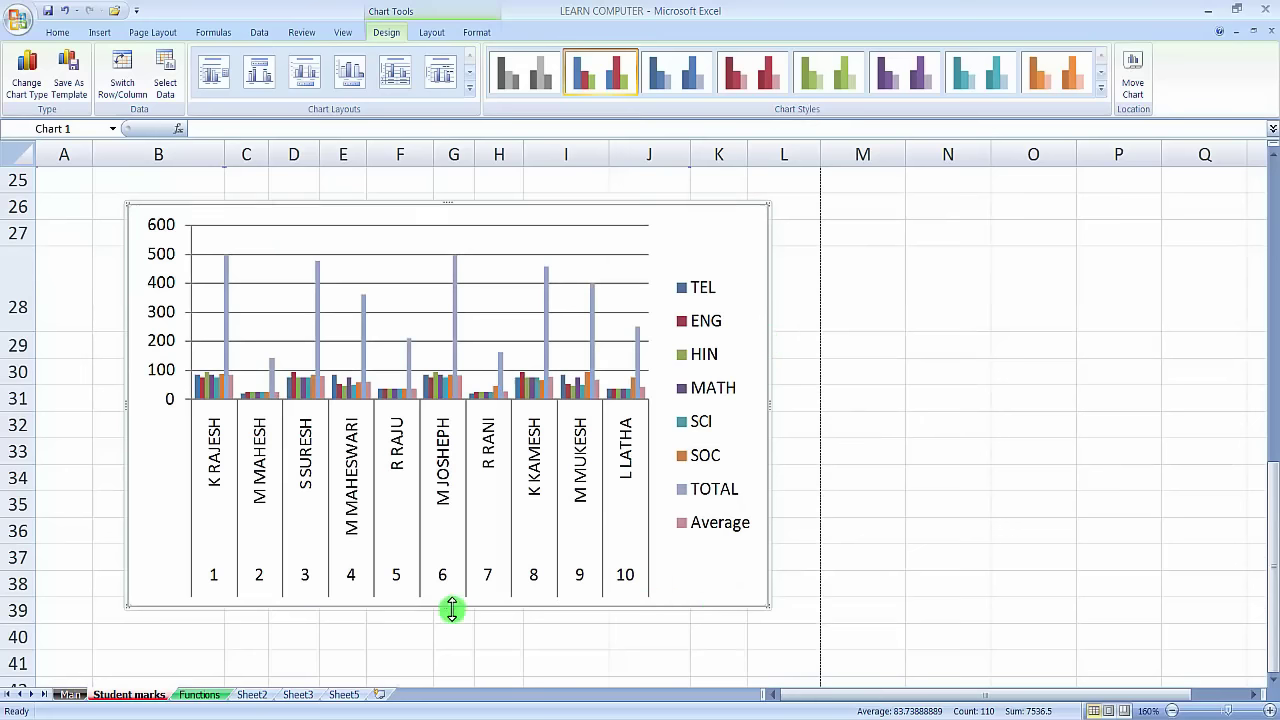
{"action": "left_click_drag", "start_coordinate": [447, 580], "coordinate": [451, 523]}
{"action": "scroll", "coordinate": [480, 586], "scroll_direction": "up", "scroll_amount": 2}
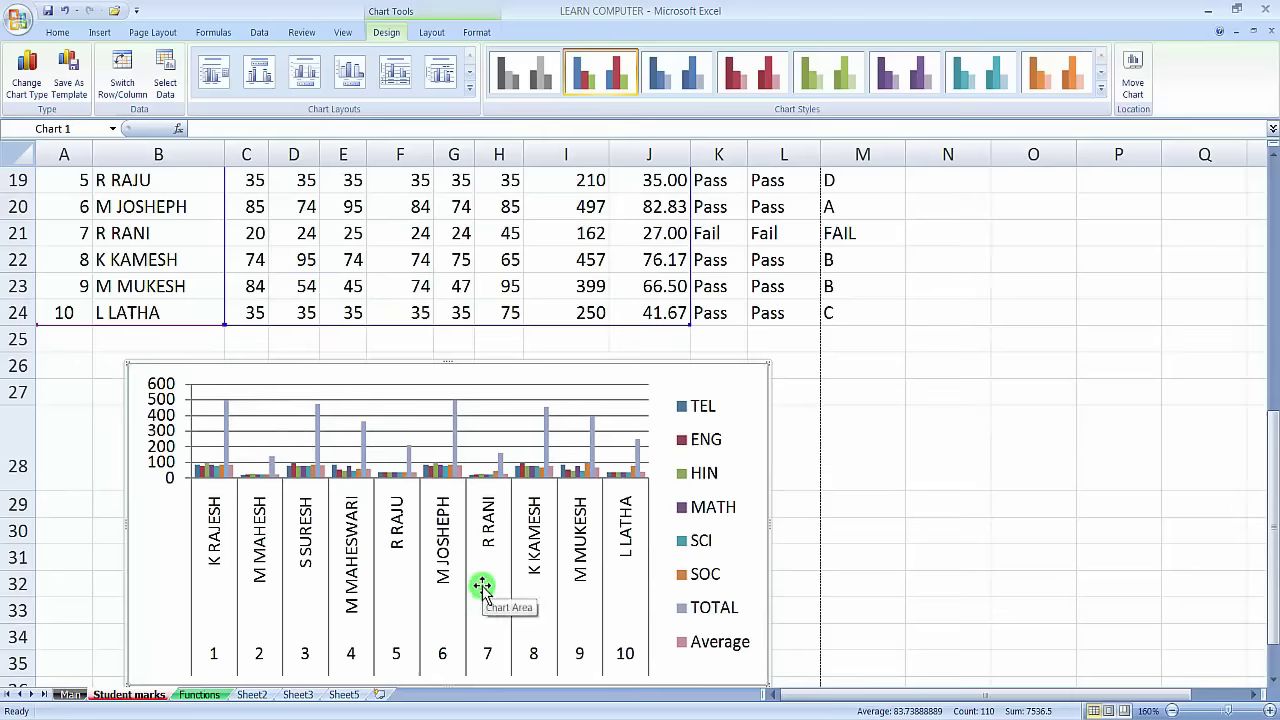
{"action": "scroll", "coordinate": [482, 588], "scroll_direction": "down", "scroll_amount": 2}
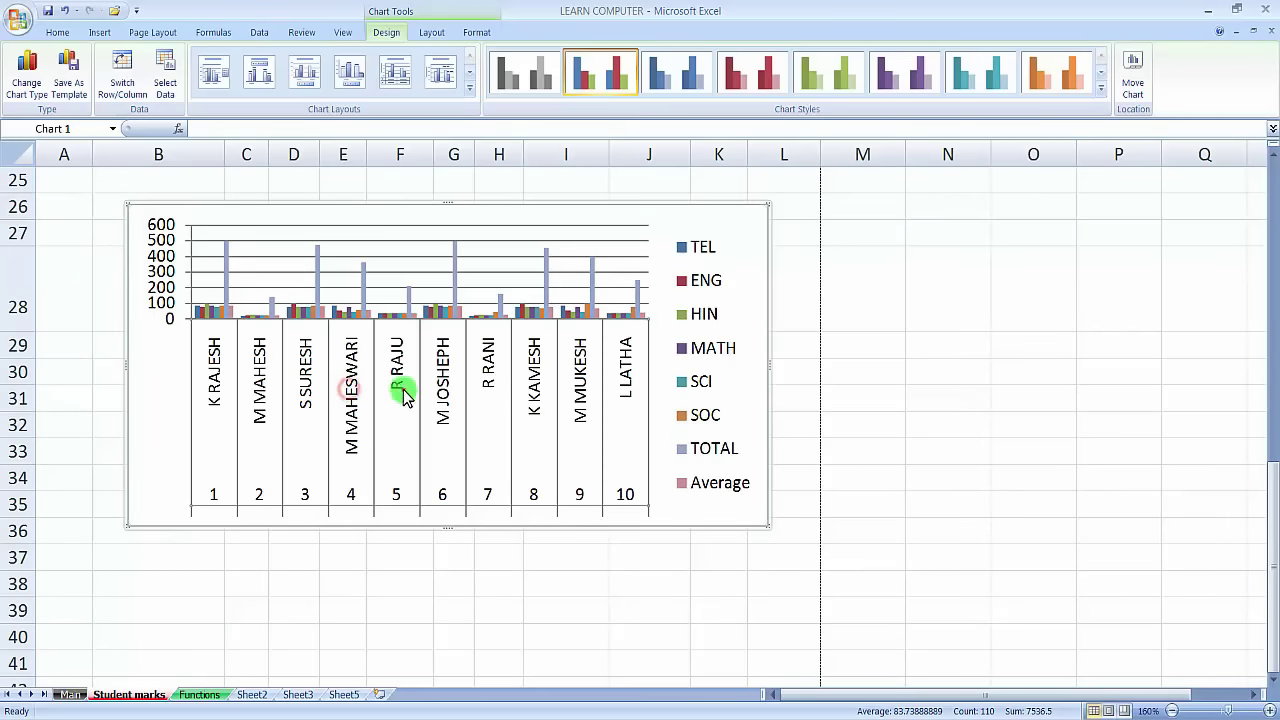
{"action": "scroll", "coordinate": [423, 391], "scroll_direction": "up", "scroll_amount": 5}
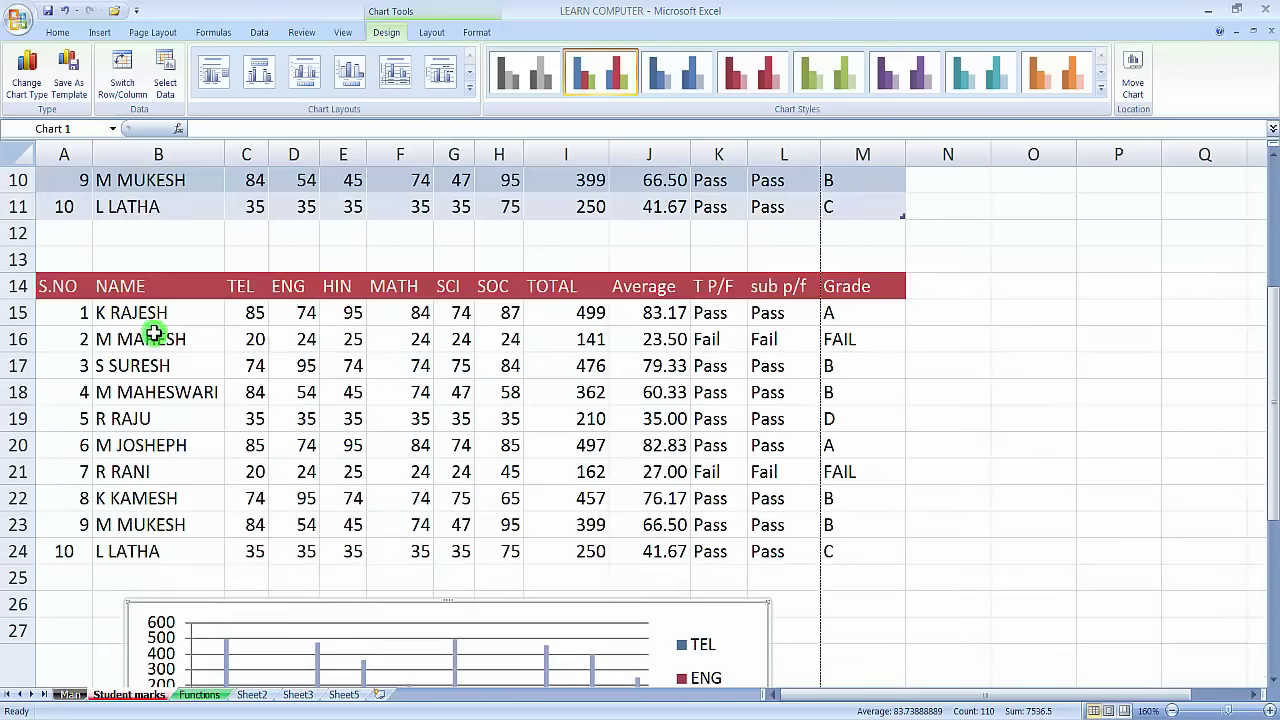
{"action": "scroll", "coordinate": [271, 414], "scroll_direction": "down", "scroll_amount": 7}
{"action": "scroll", "coordinate": [300, 323], "scroll_direction": "up", "scroll_amount": 3}
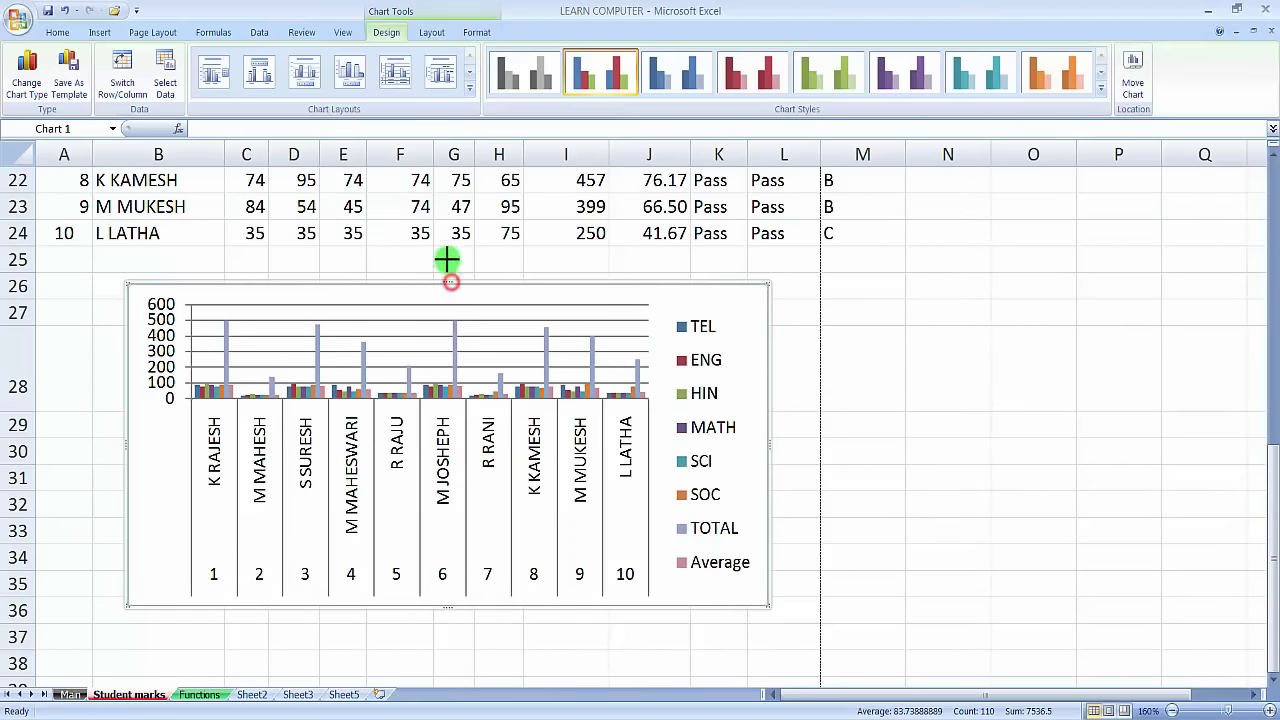
{"action": "left_click_drag", "start_coordinate": [447, 260], "coordinate": [443, 246]}
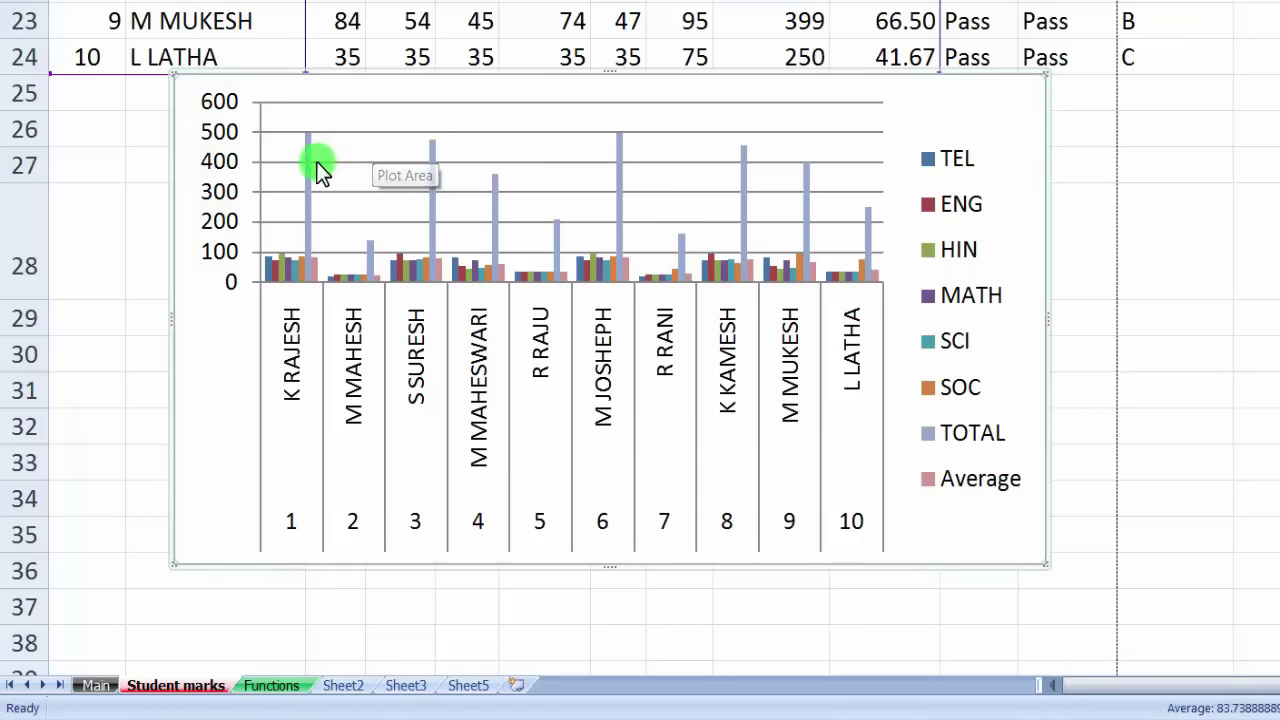
{"action": "mouse_move", "coordinate": [307, 158]}
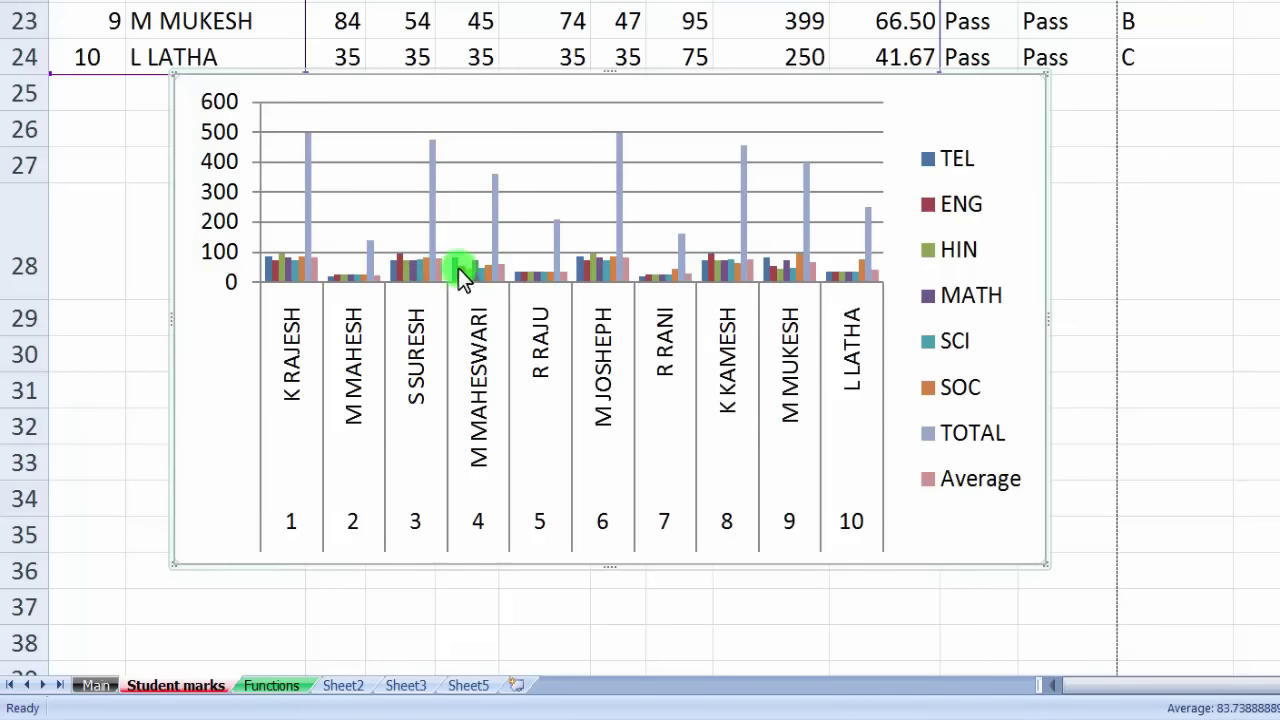
{"action": "mouse_move", "coordinate": [420, 262]}
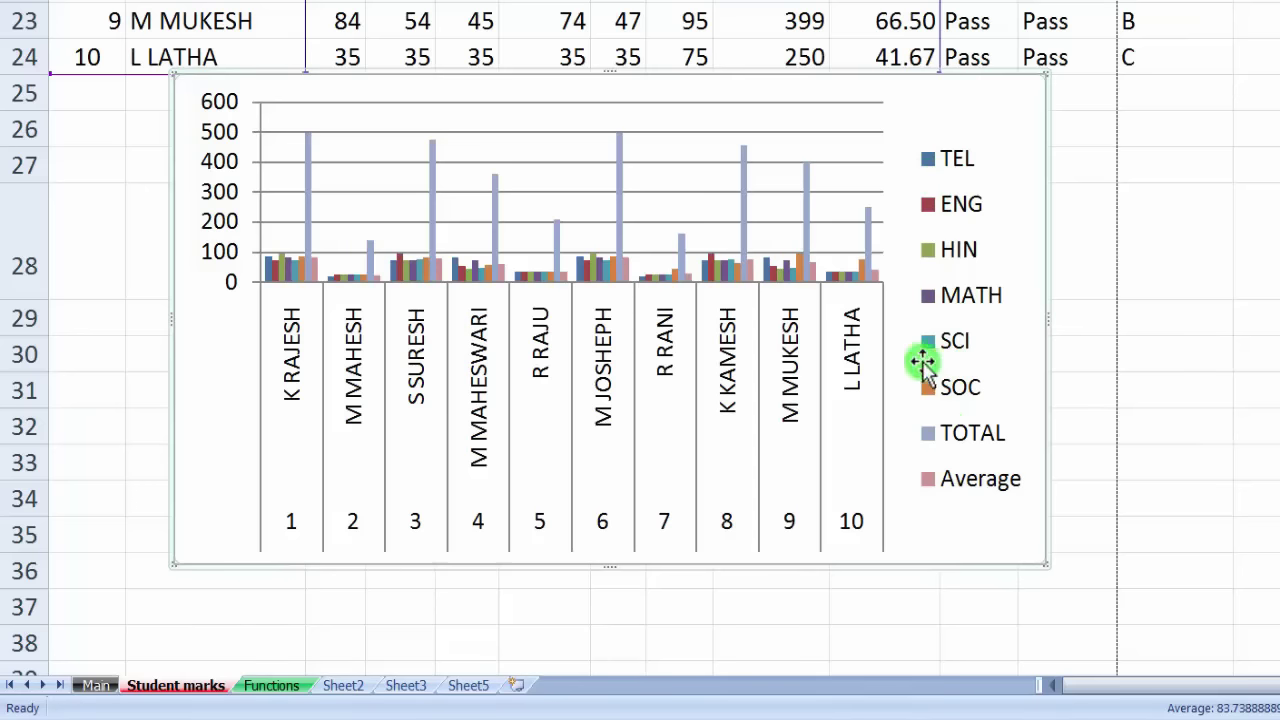
{"action": "mouse_move", "coordinate": [591, 270]}
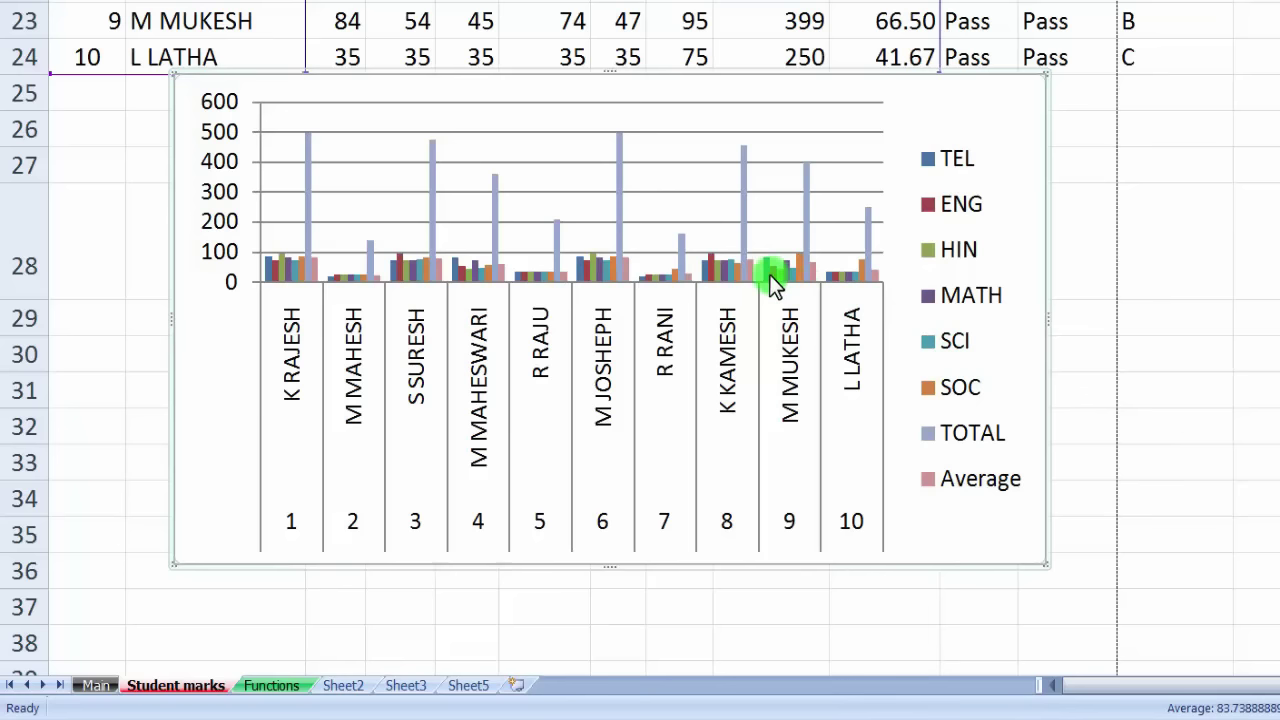
{"action": "mouse_move", "coordinate": [838, 278]}
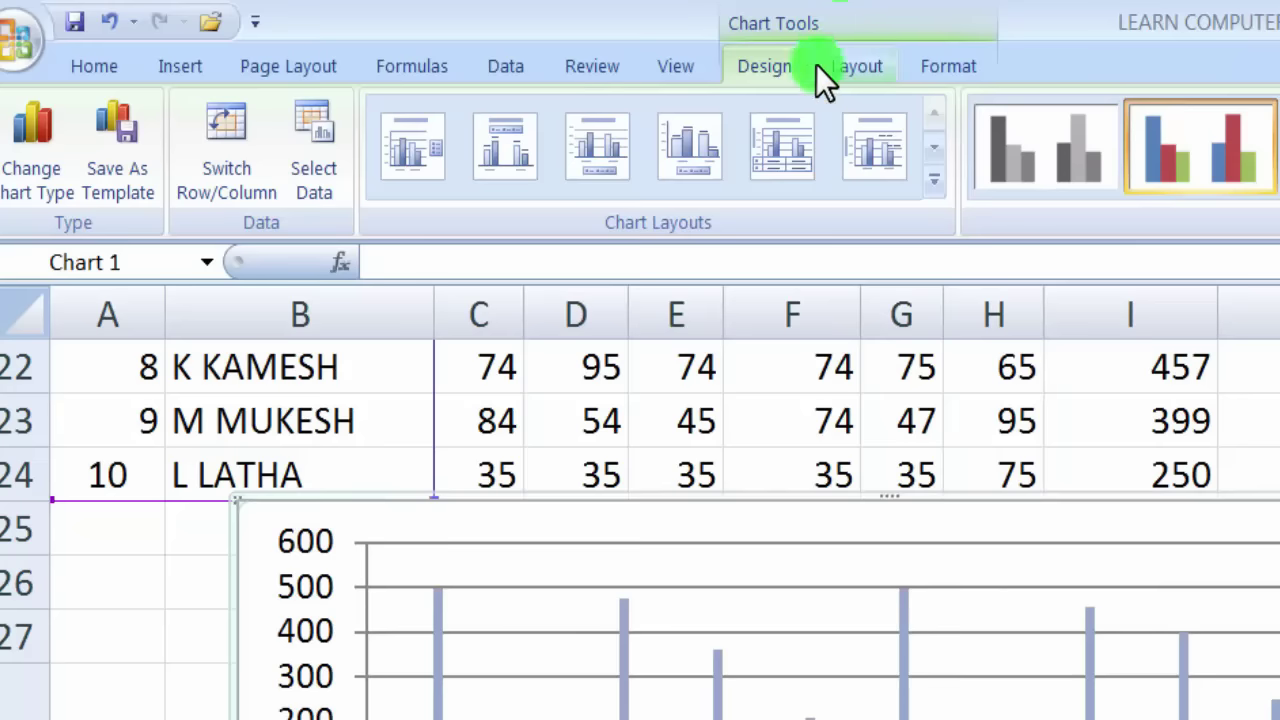
Step: Browse the Chart Tools Layout and Format tabs, then return to Design
{"action": "left_click", "coordinate": [848, 68]}
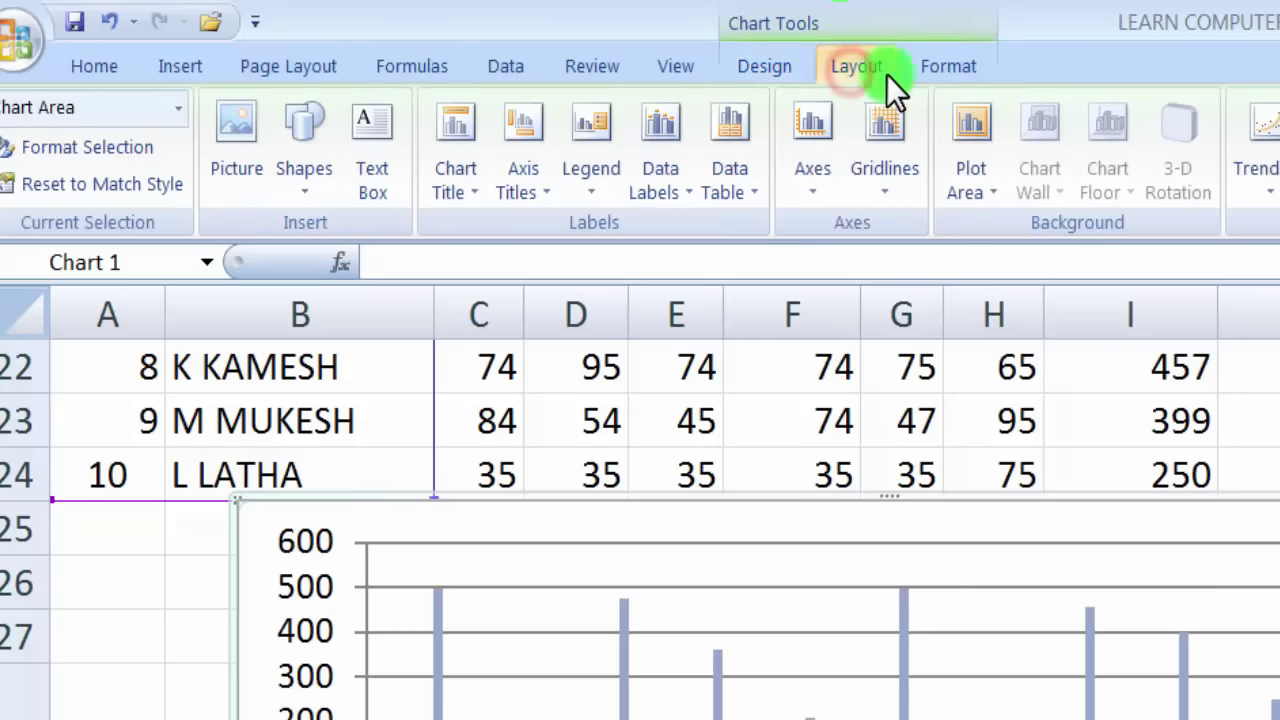
{"action": "left_click", "coordinate": [934, 66]}
{"action": "left_click", "coordinate": [774, 70]}
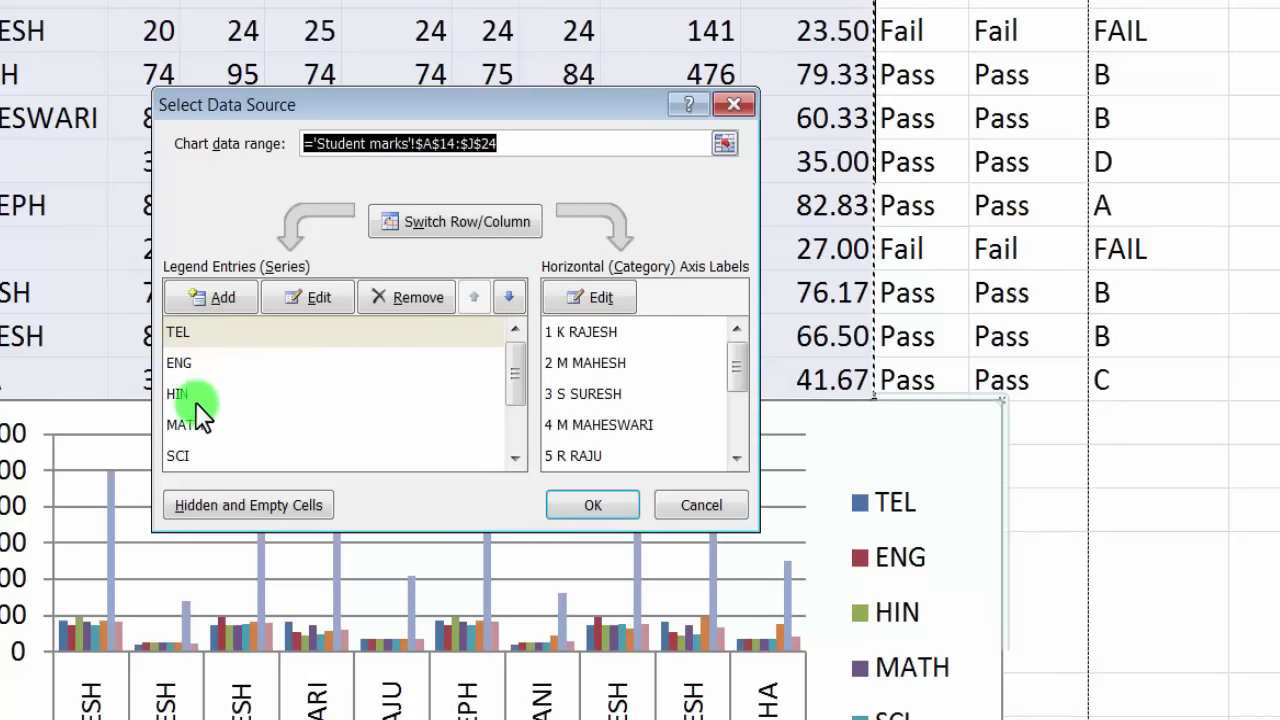
Step: Remove the TOTAL legend entry in Select Data Source and confirm with OK
{"action": "left_click_drag", "start_coordinate": [513, 397], "coordinate": [516, 453]}
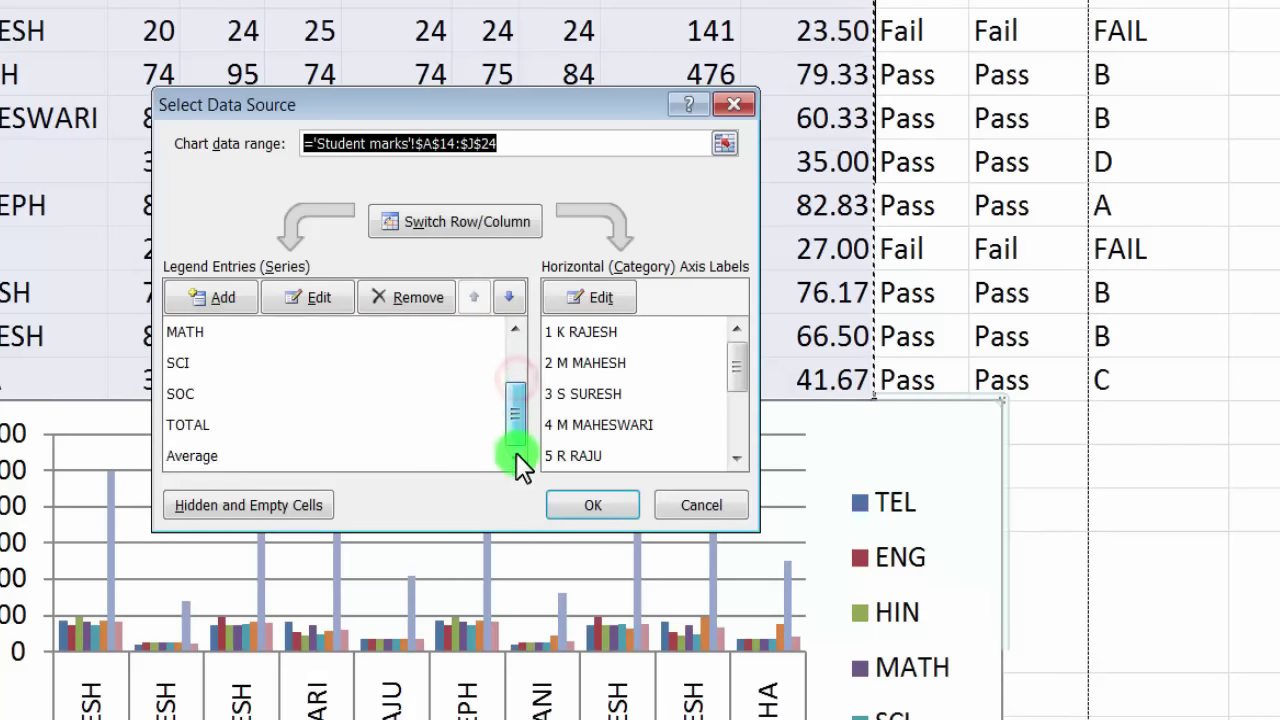
{"action": "left_click", "coordinate": [188, 425]}
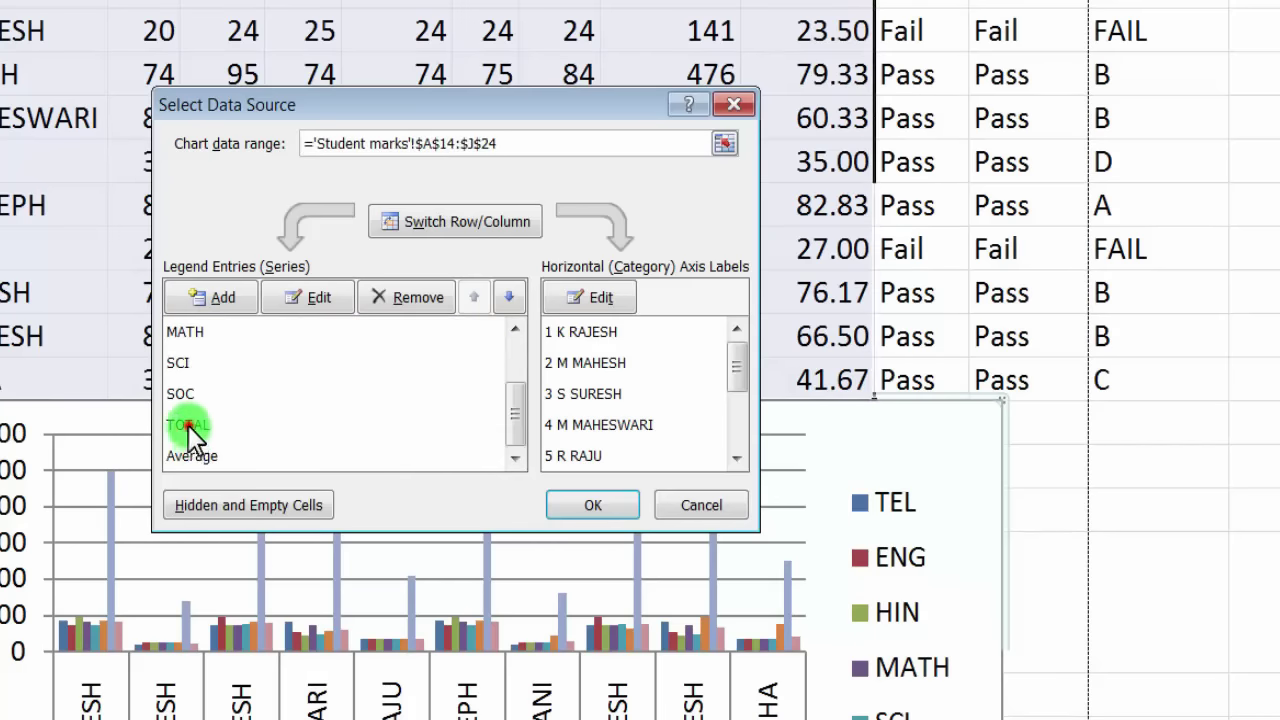
{"action": "left_click", "coordinate": [408, 300]}
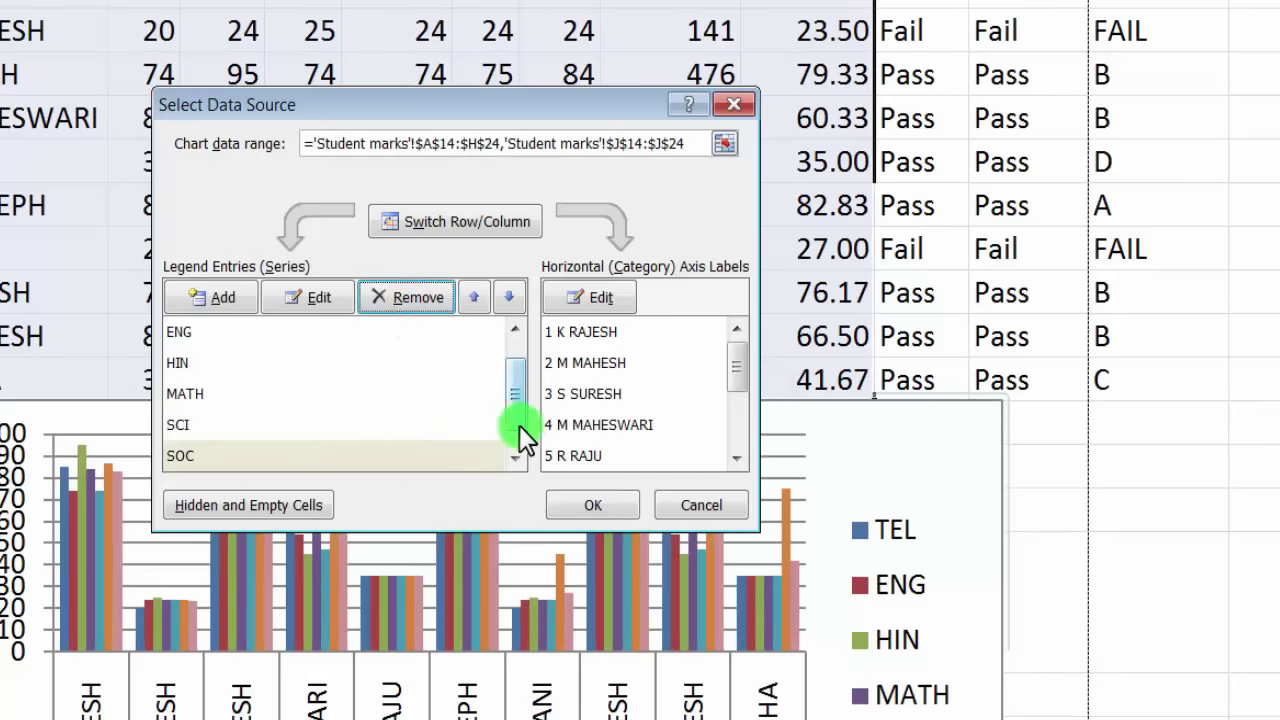
{"action": "left_click", "coordinate": [462, 123]}
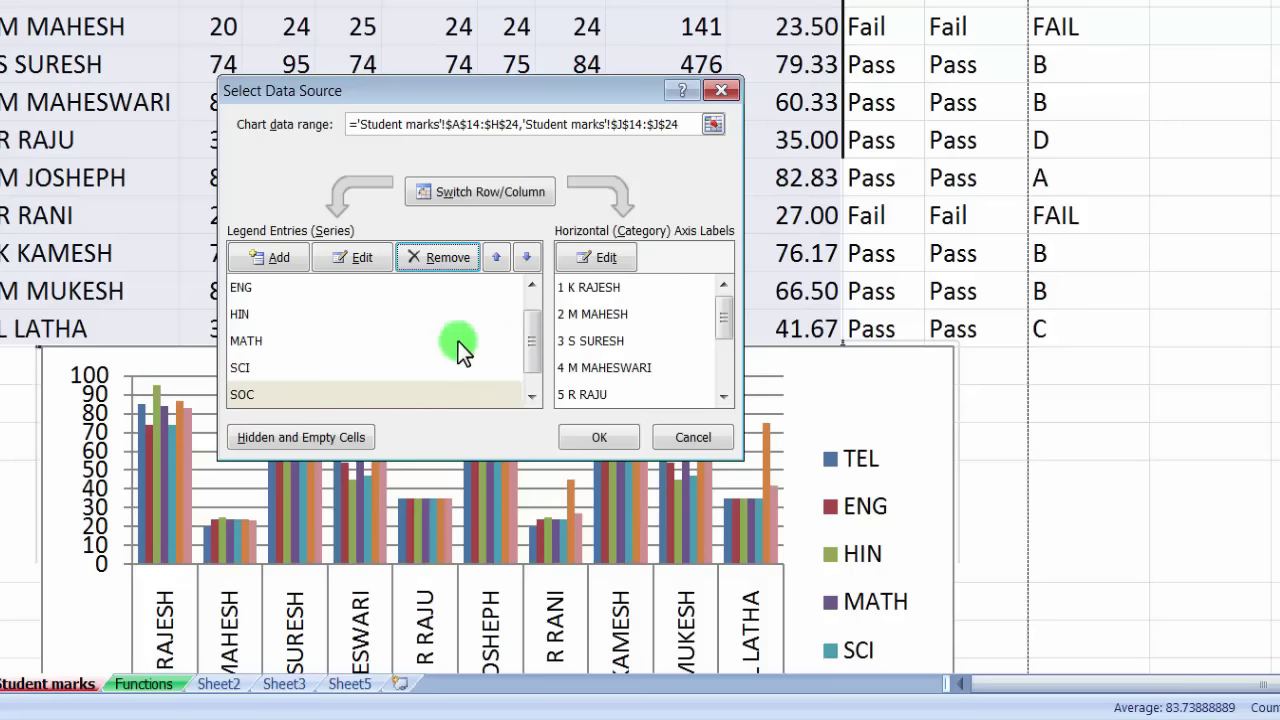
{"action": "left_click", "coordinate": [610, 436]}
{"action": "scroll", "coordinate": [717, 521], "scroll_direction": "down", "scroll_amount": 2}
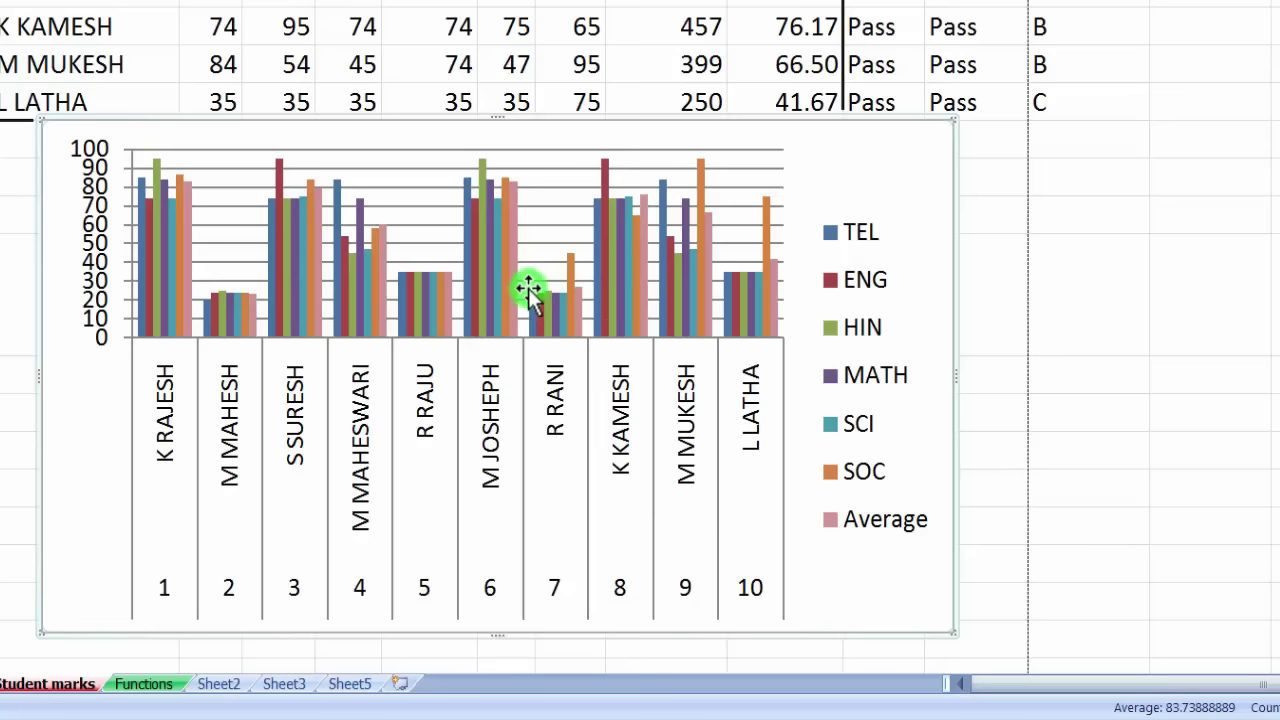
Step: Widen the chart to the right and switch rows and columns so each student becomes a series
{"action": "left_click_drag", "start_coordinate": [957, 371], "coordinate": [1140, 366]}
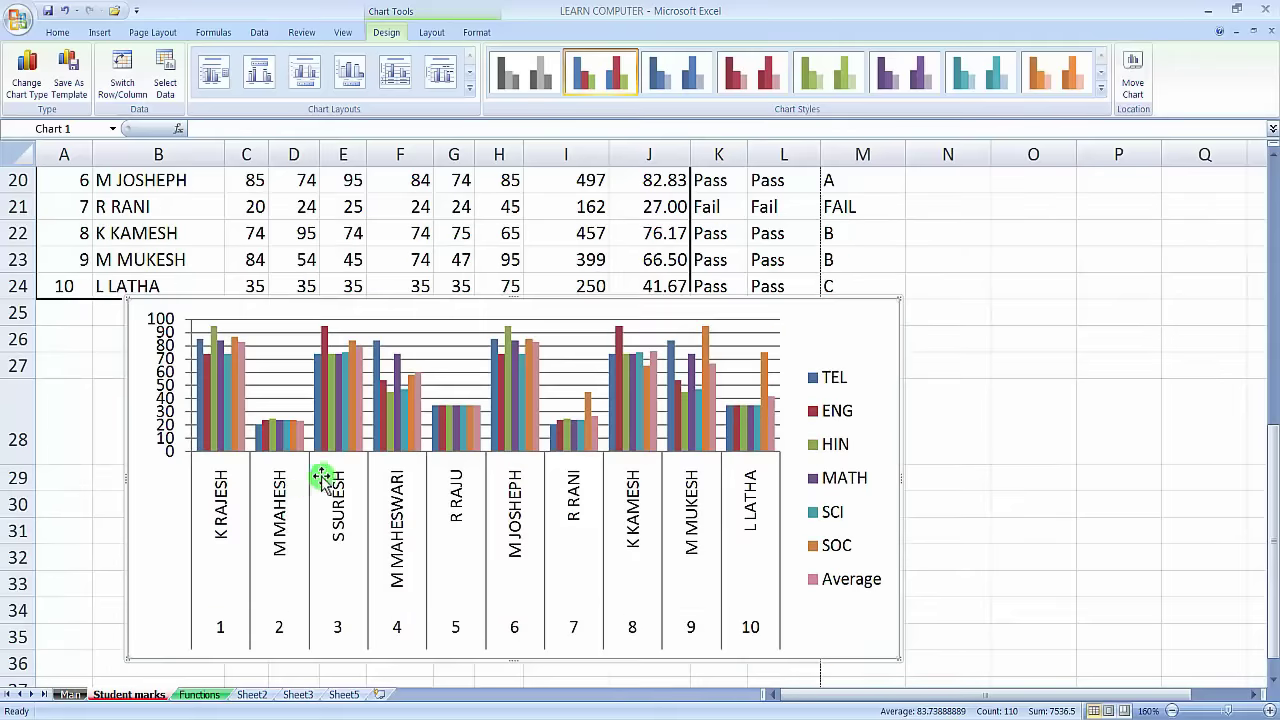
{"action": "mouse_move", "coordinate": [207, 371]}
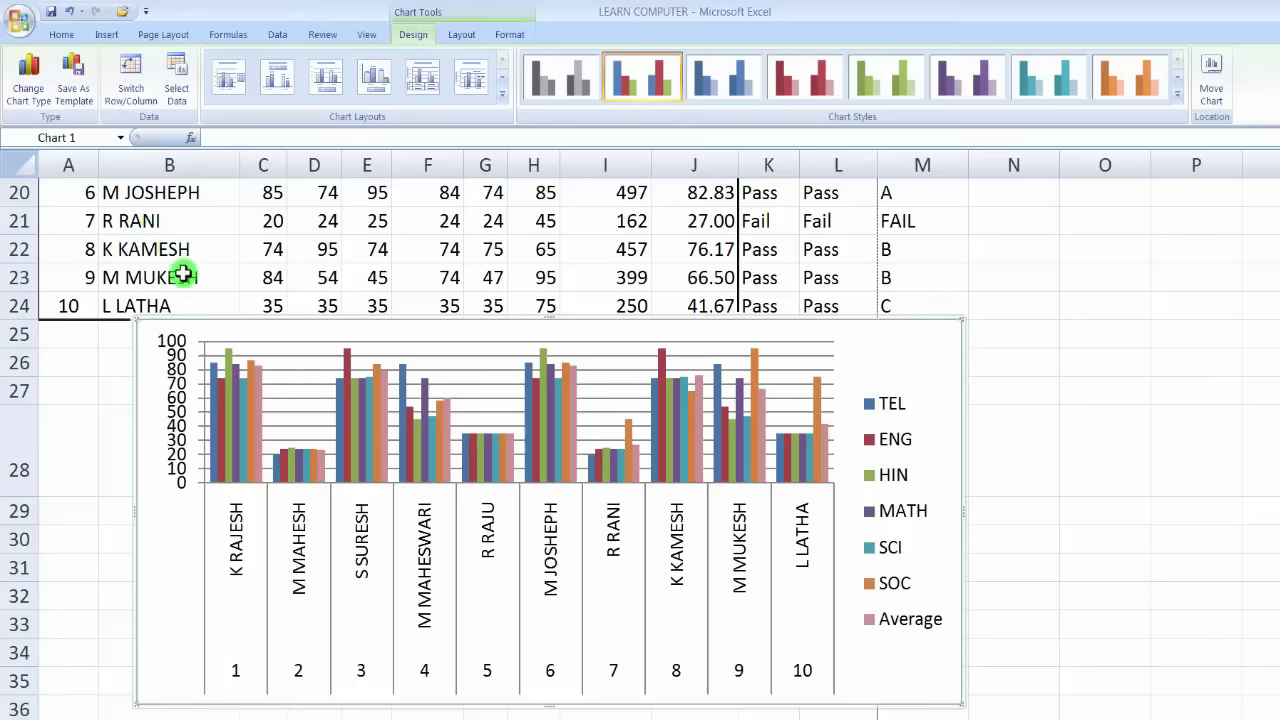
{"action": "left_click", "coordinate": [130, 88]}
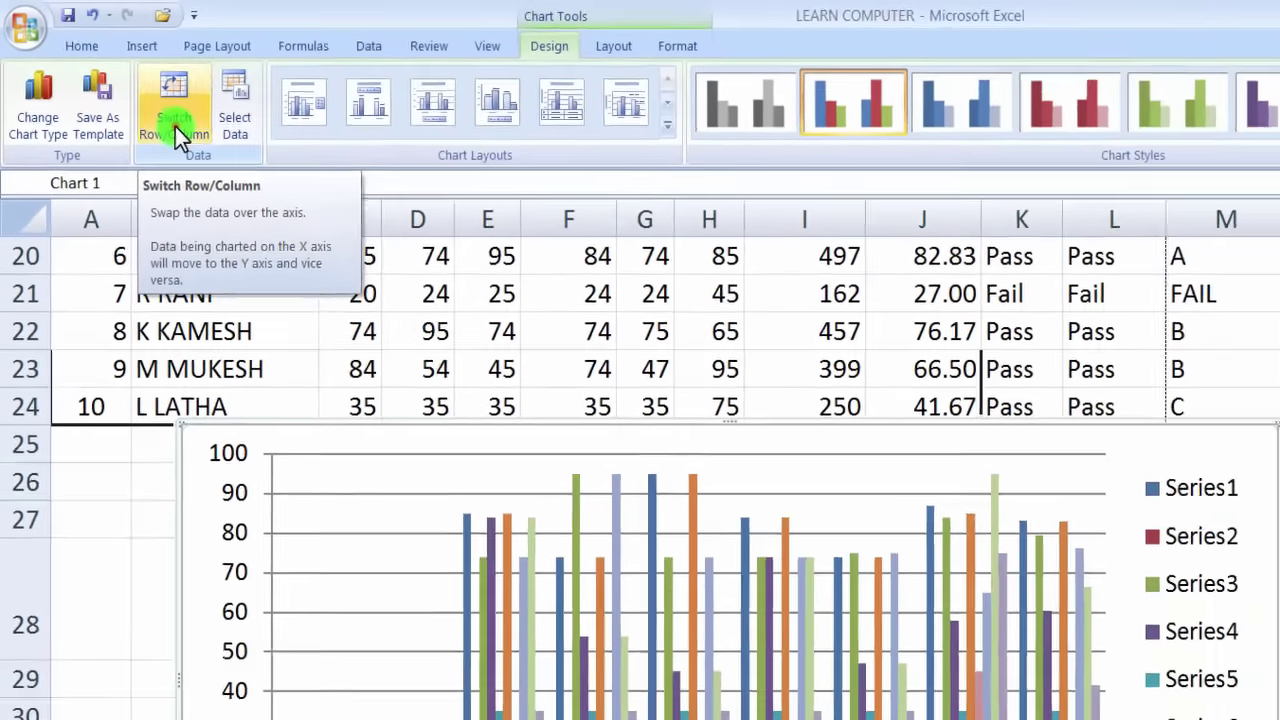
Step: Toggle Switch Row/Column until students 1–10 run along the horizontal axis with subjects in the legend
{"action": "left_click", "coordinate": [232, 166]}
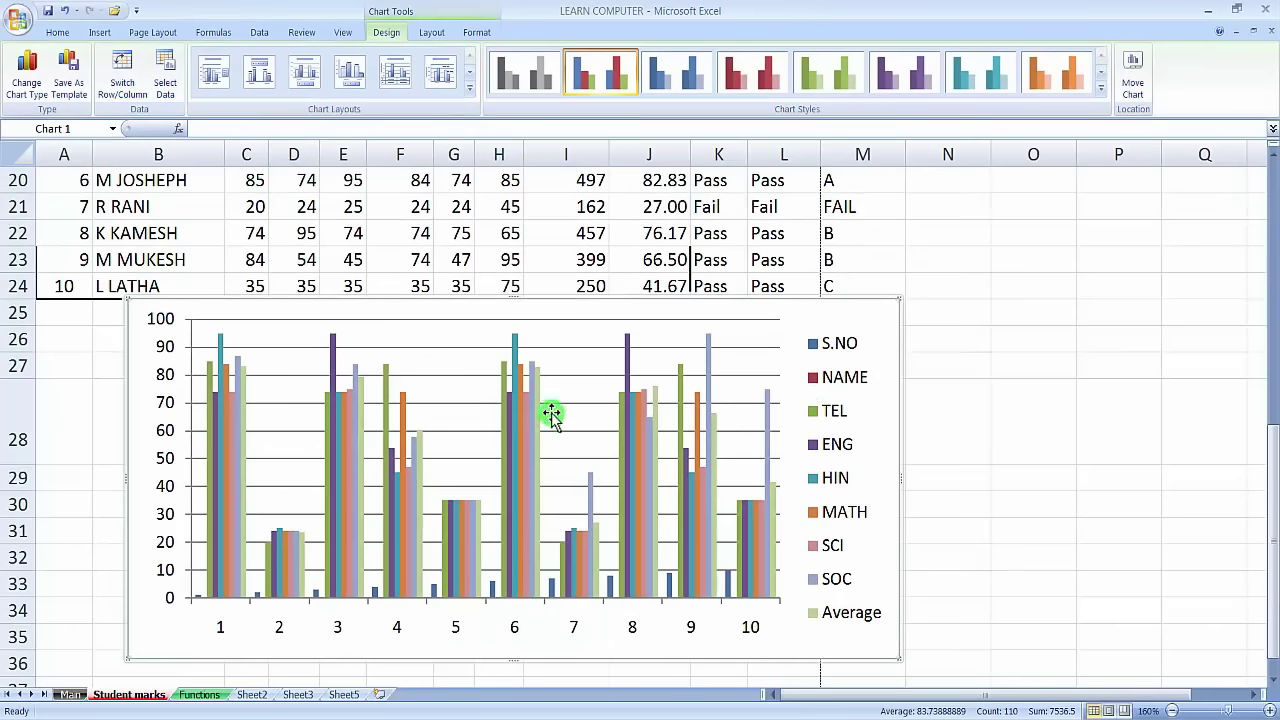
{"action": "left_click", "coordinate": [121, 82]}
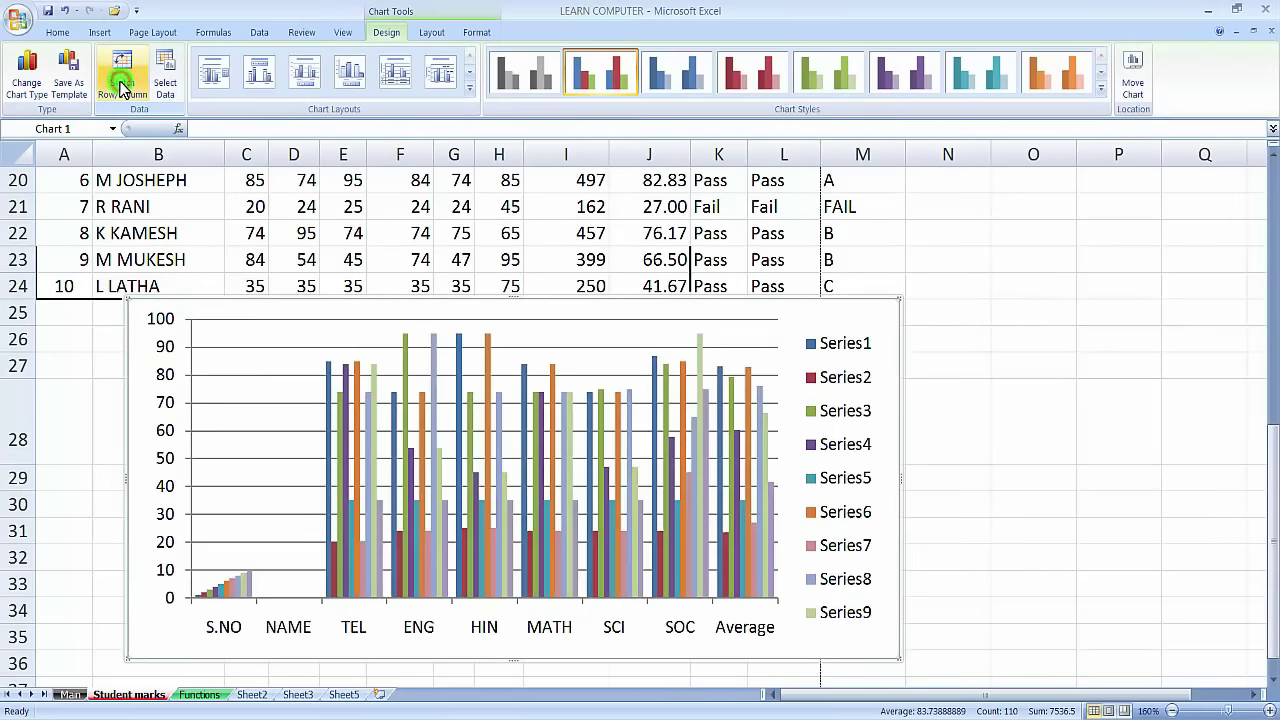
{"action": "left_click", "coordinate": [121, 82]}
{"action": "left_click", "coordinate": [121, 82]}
{"action": "left_click", "coordinate": [121, 82]}
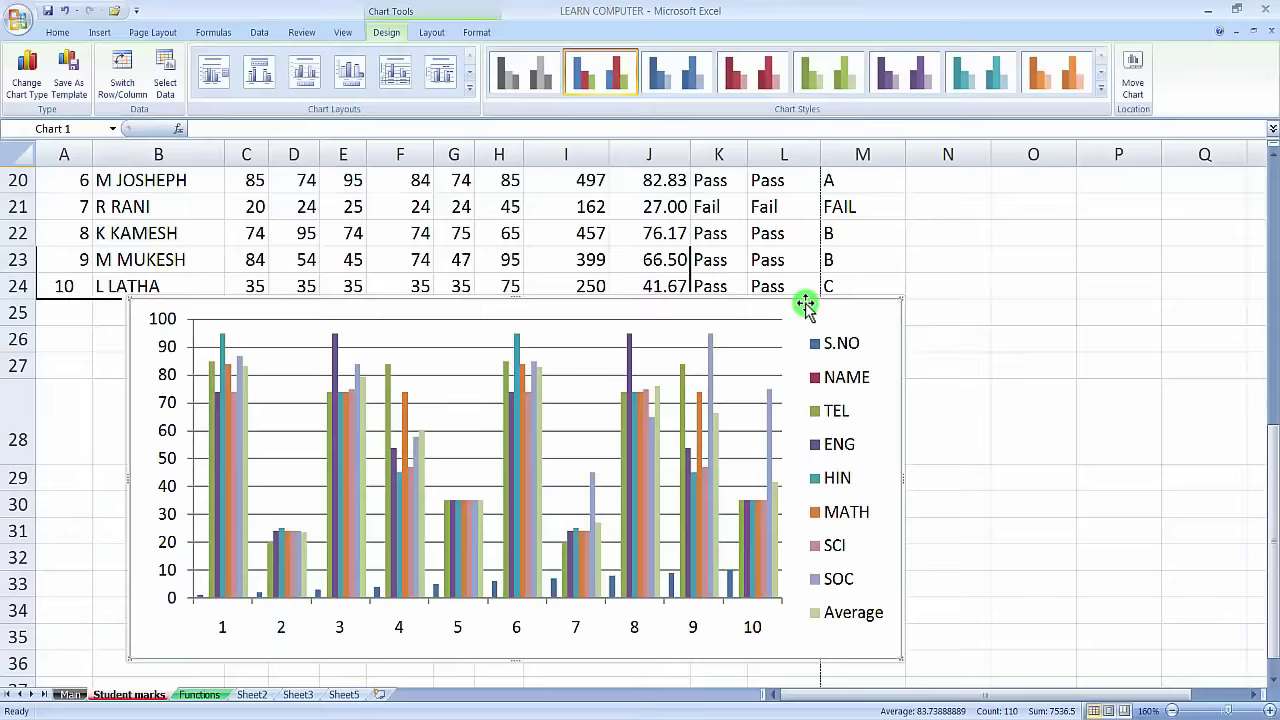
Step: Delete the existing chart and return to the marks table
{"action": "key", "text": "Delete"}
{"action": "scroll", "coordinate": [531, 375], "scroll_direction": "up", "scroll_amount": 3}
{"action": "left_click", "coordinate": [580, 368]}
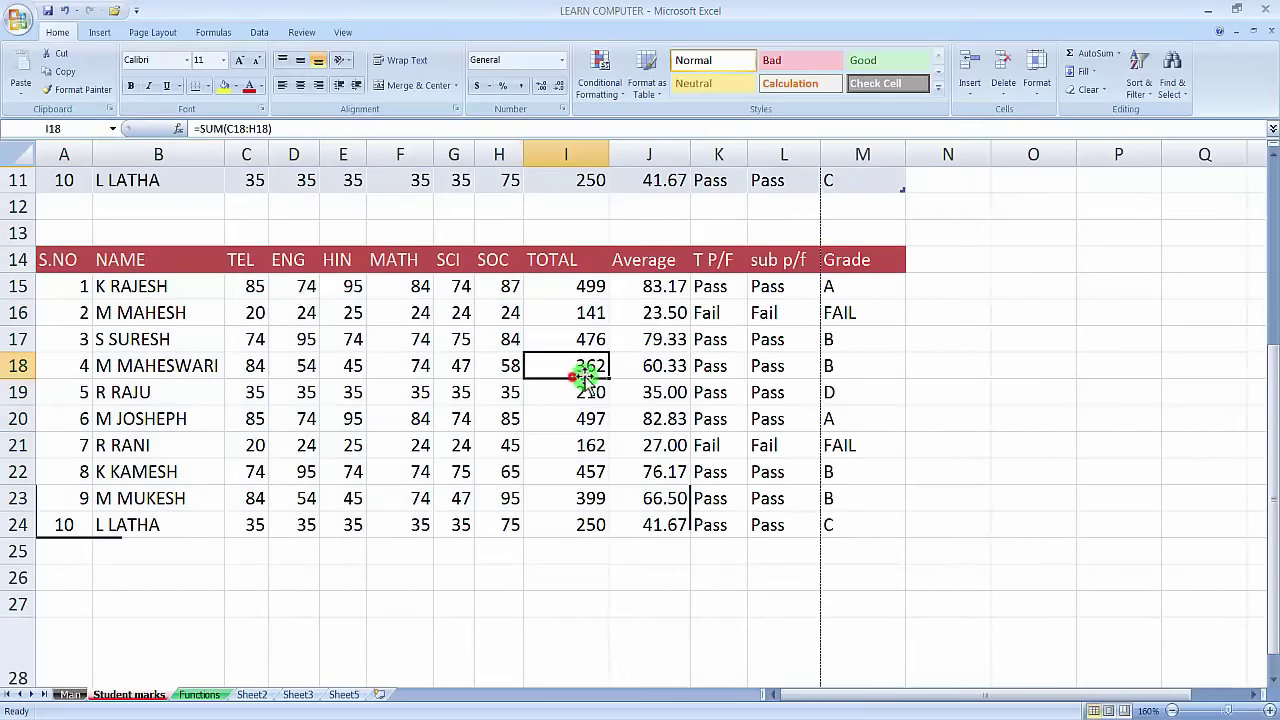
Step: Select the NAME through Average block, B14:J24, as the new chart's data
{"action": "left_click", "coordinate": [165, 367]}
{"action": "left_click", "coordinate": [57, 260]}
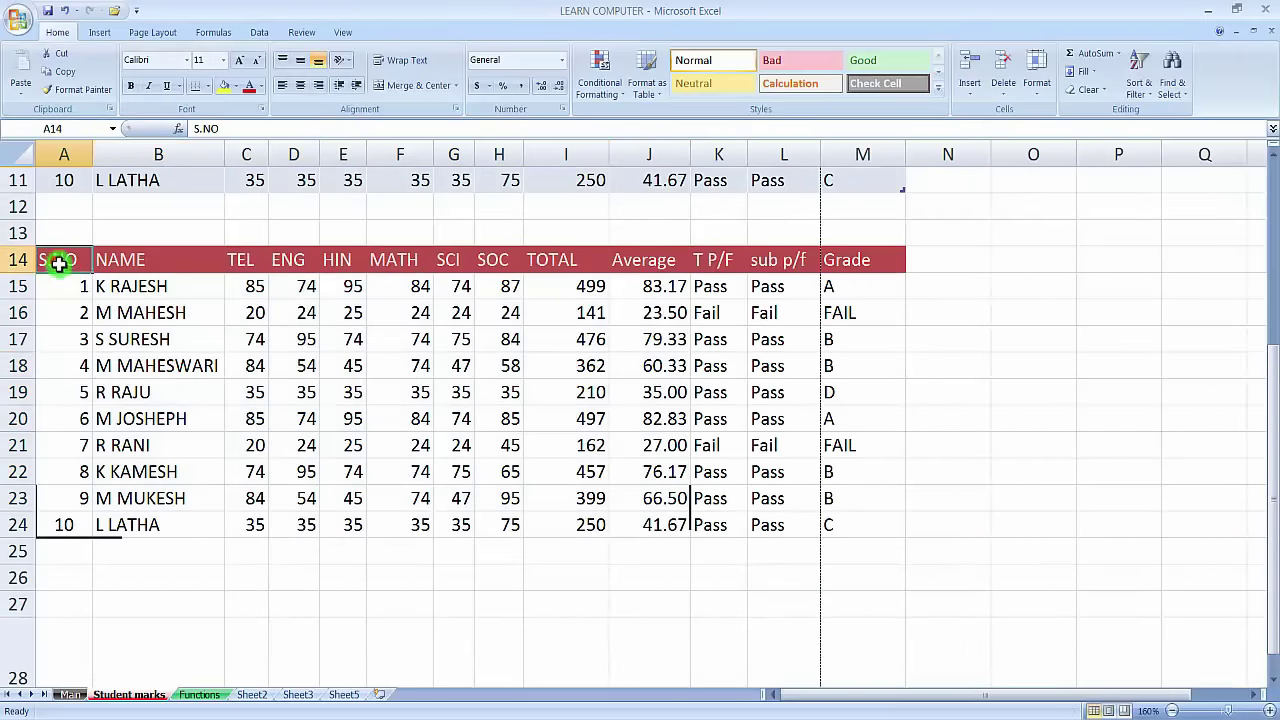
{"action": "left_click", "coordinate": [100, 313]}
{"action": "left_click_drag", "start_coordinate": [105, 262], "coordinate": [555, 519]}
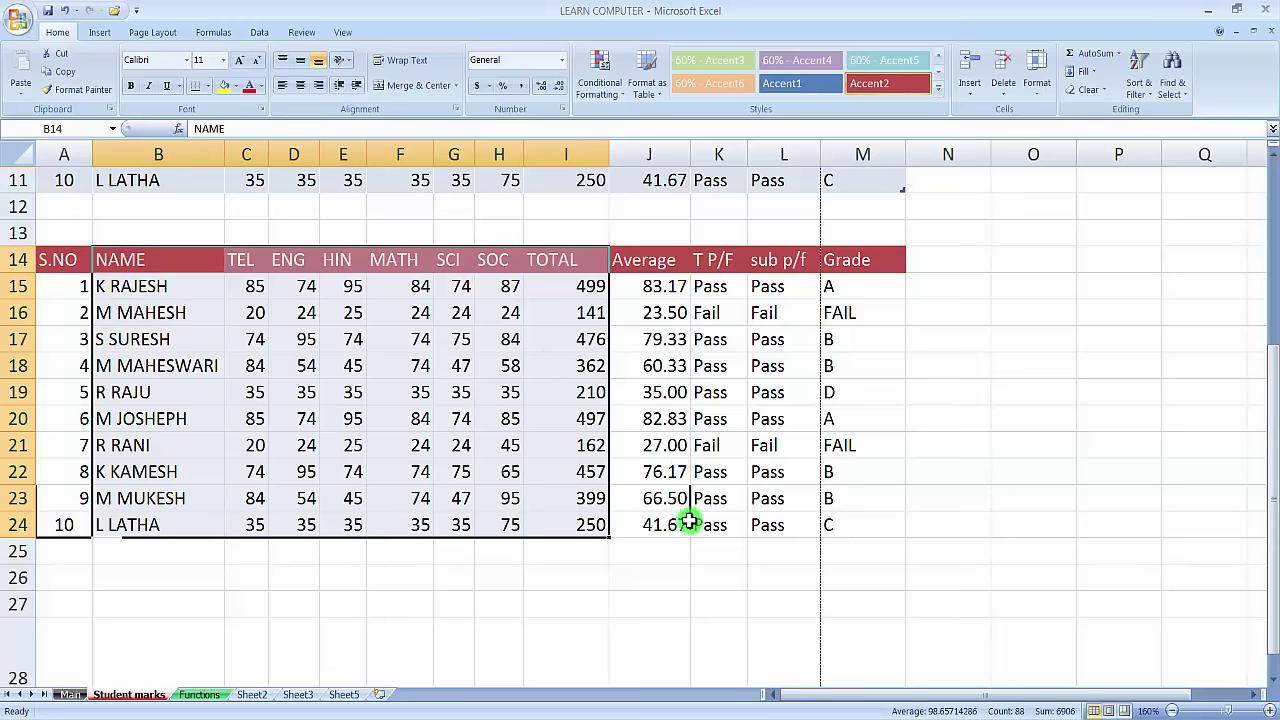
{"action": "left_click_drag", "start_coordinate": [690, 521], "coordinate": [685, 525]}
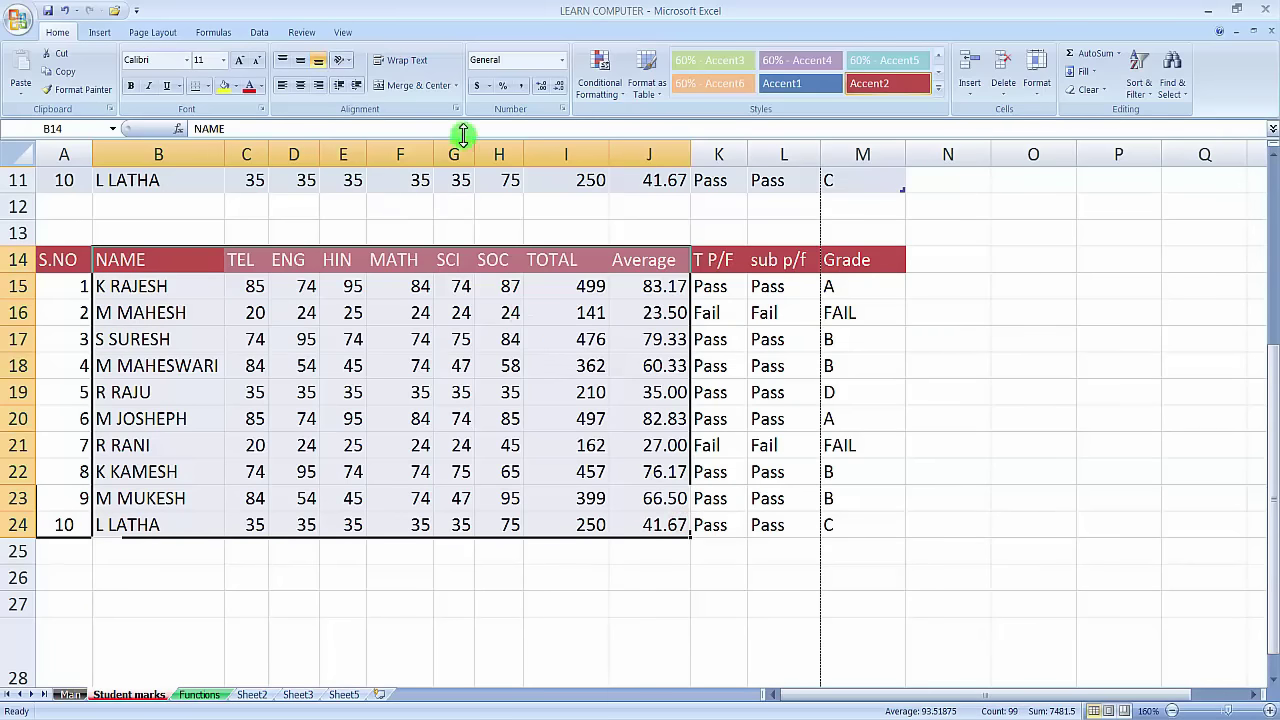
Step: Insert a 2-D clustered column chart of names, subject marks, TOTAL and Average, then open Select Data
{"action": "left_click", "coordinate": [100, 32]}
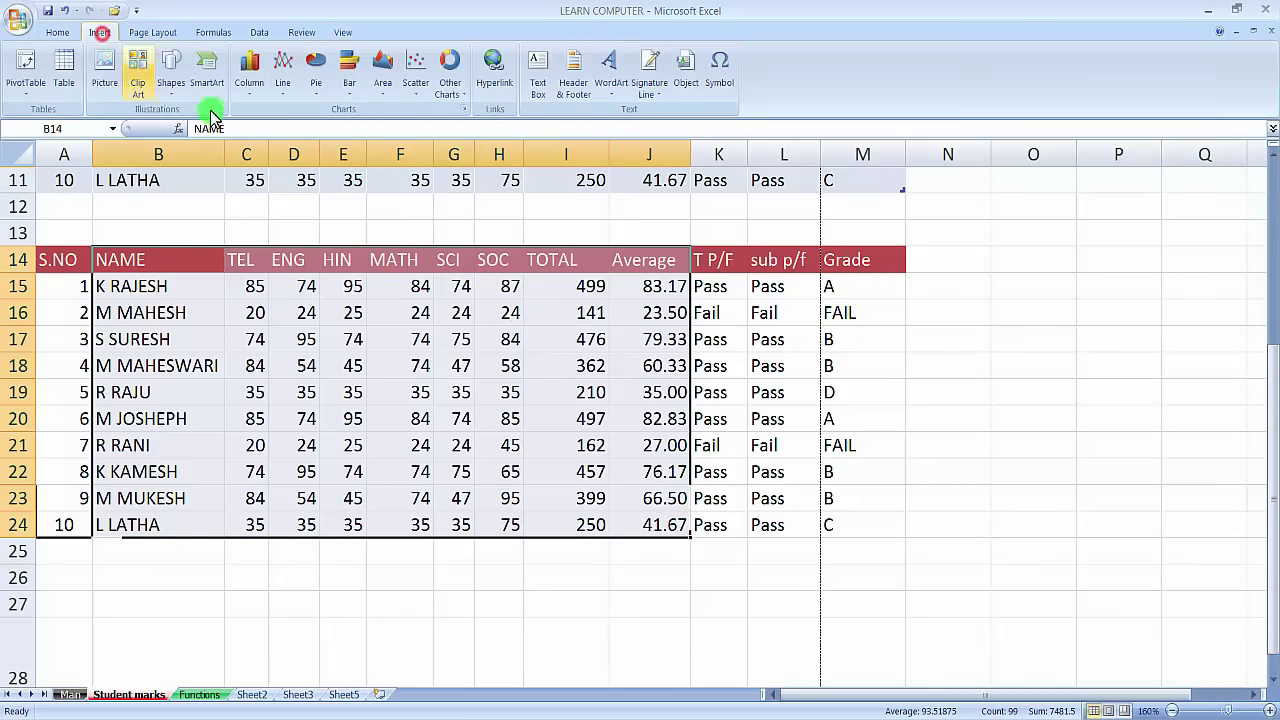
{"action": "left_click", "coordinate": [249, 85]}
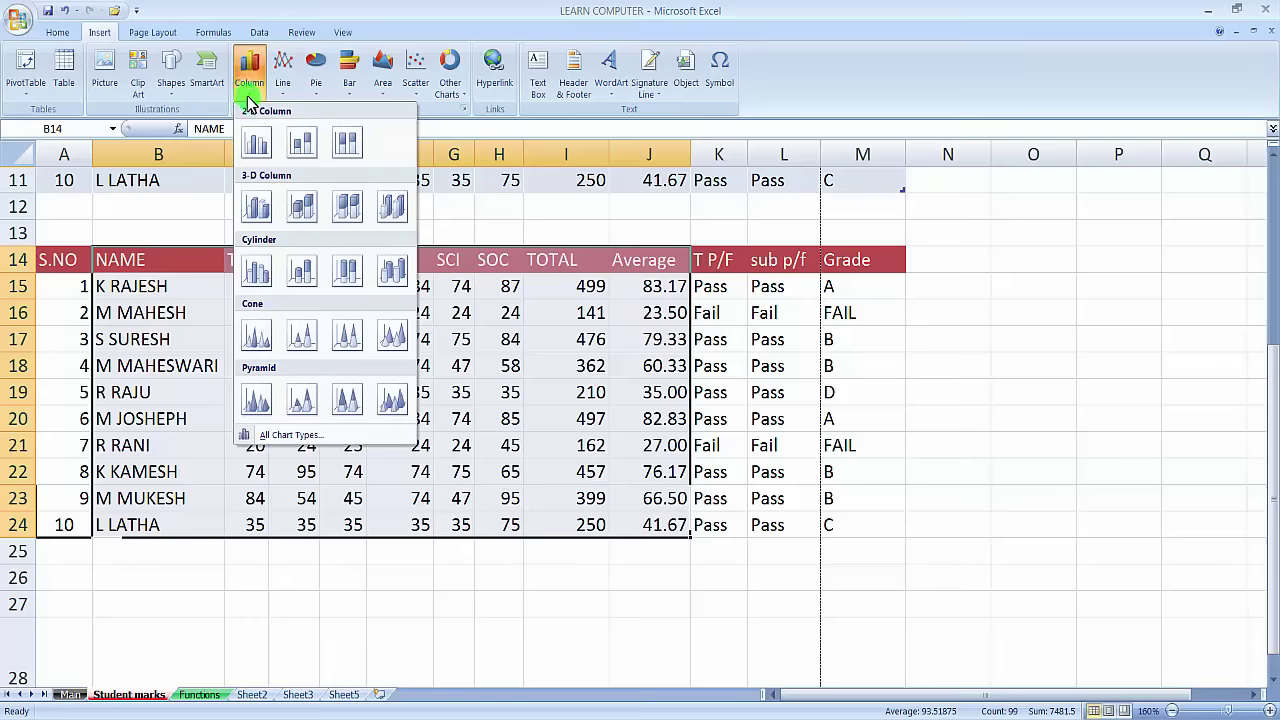
{"action": "left_click", "coordinate": [260, 148]}
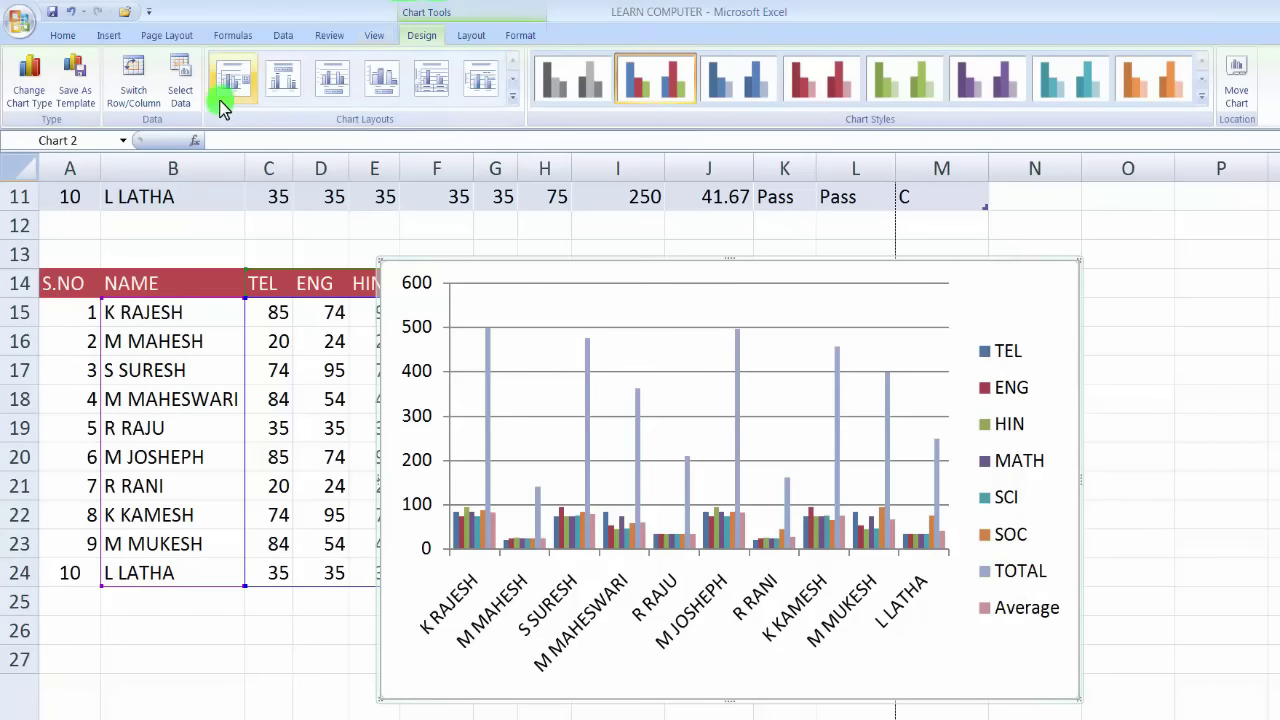
{"action": "left_click", "coordinate": [174, 96]}
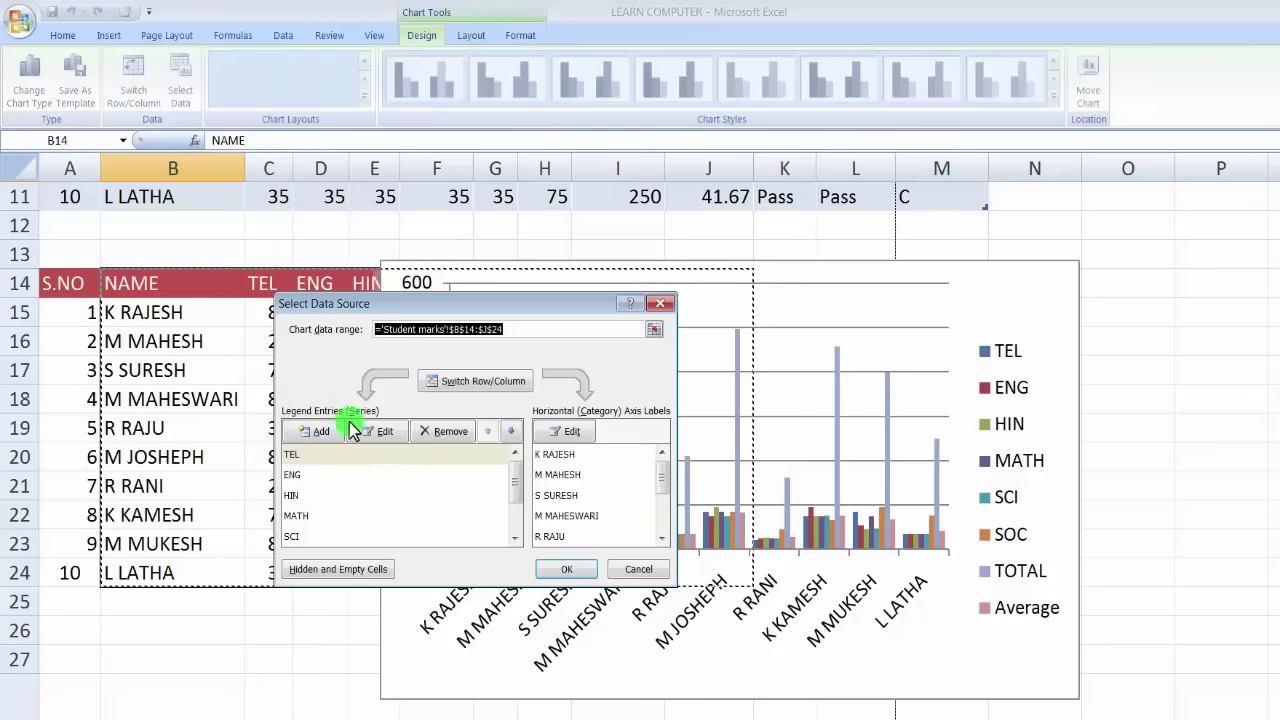
Step: Remove the TOTAL series so the chart plots six subjects and Average on a 0–100 scale
{"action": "left_click", "coordinate": [510, 488]}
{"action": "left_click", "coordinate": [300, 512]}
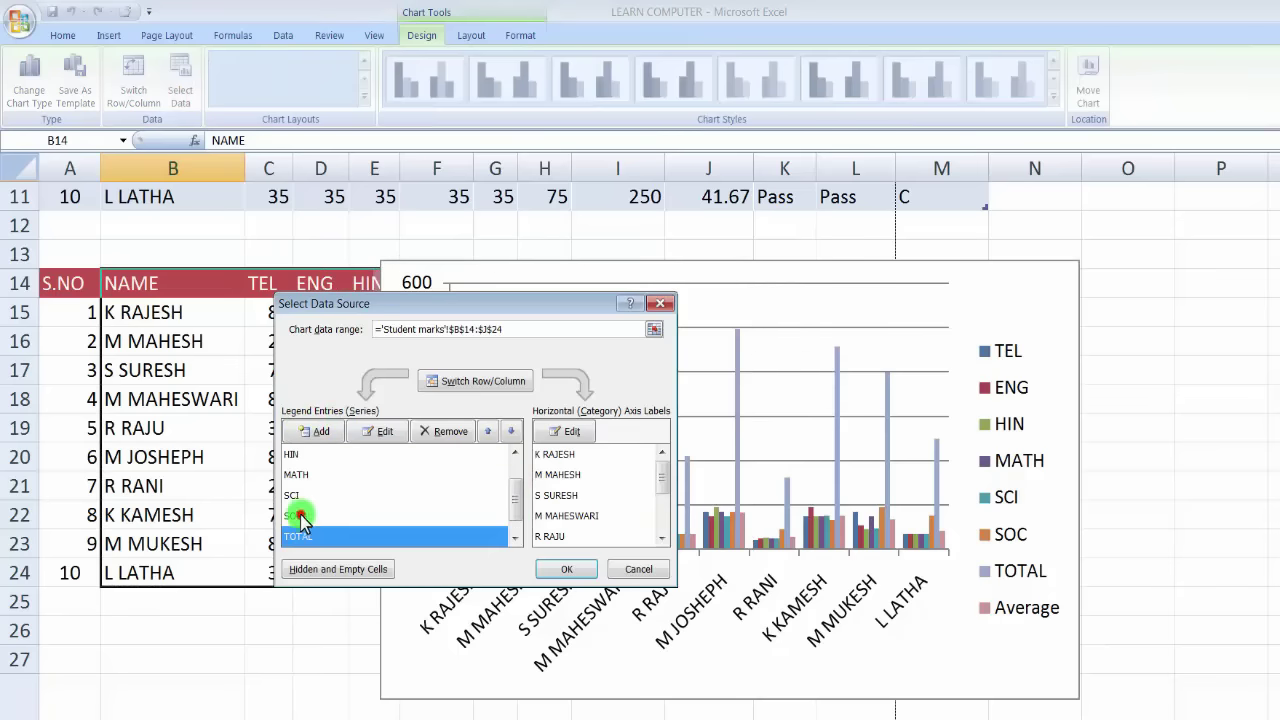
{"action": "left_click", "coordinate": [448, 431]}
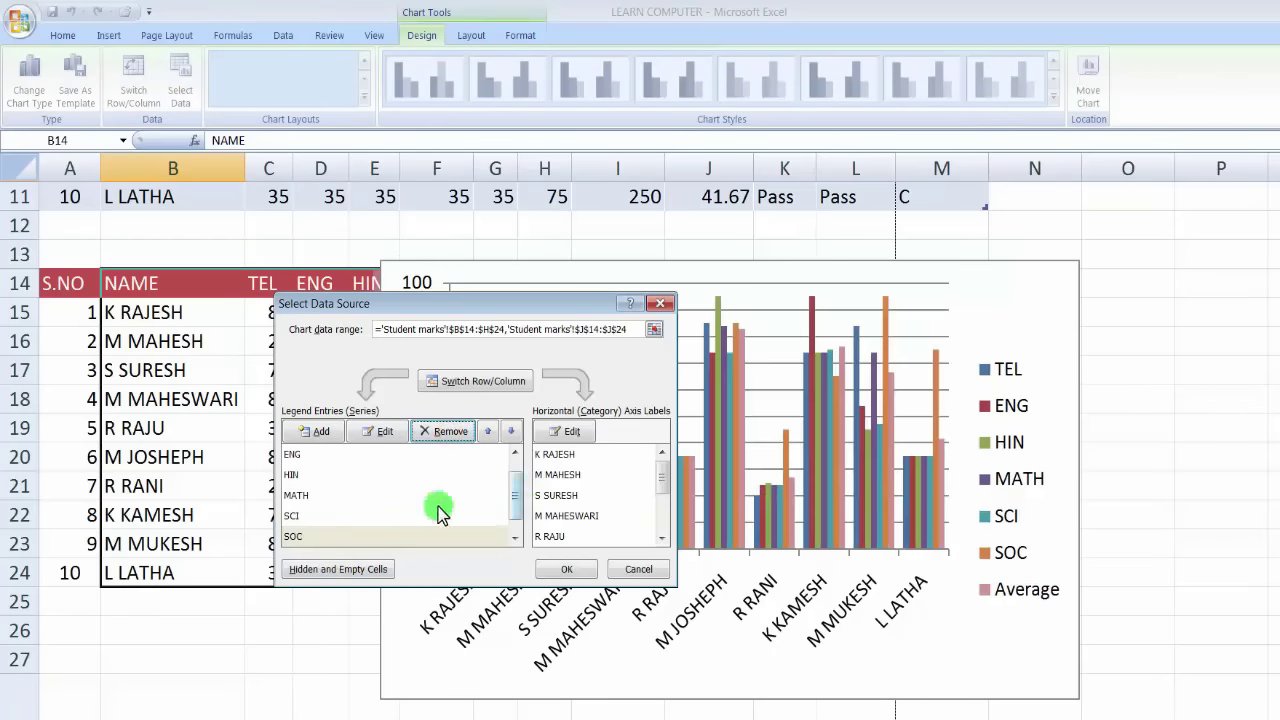
{"action": "left_click", "coordinate": [298, 493]}
{"action": "scroll", "coordinate": [298, 495], "scroll_direction": "up", "scroll_amount": 1}
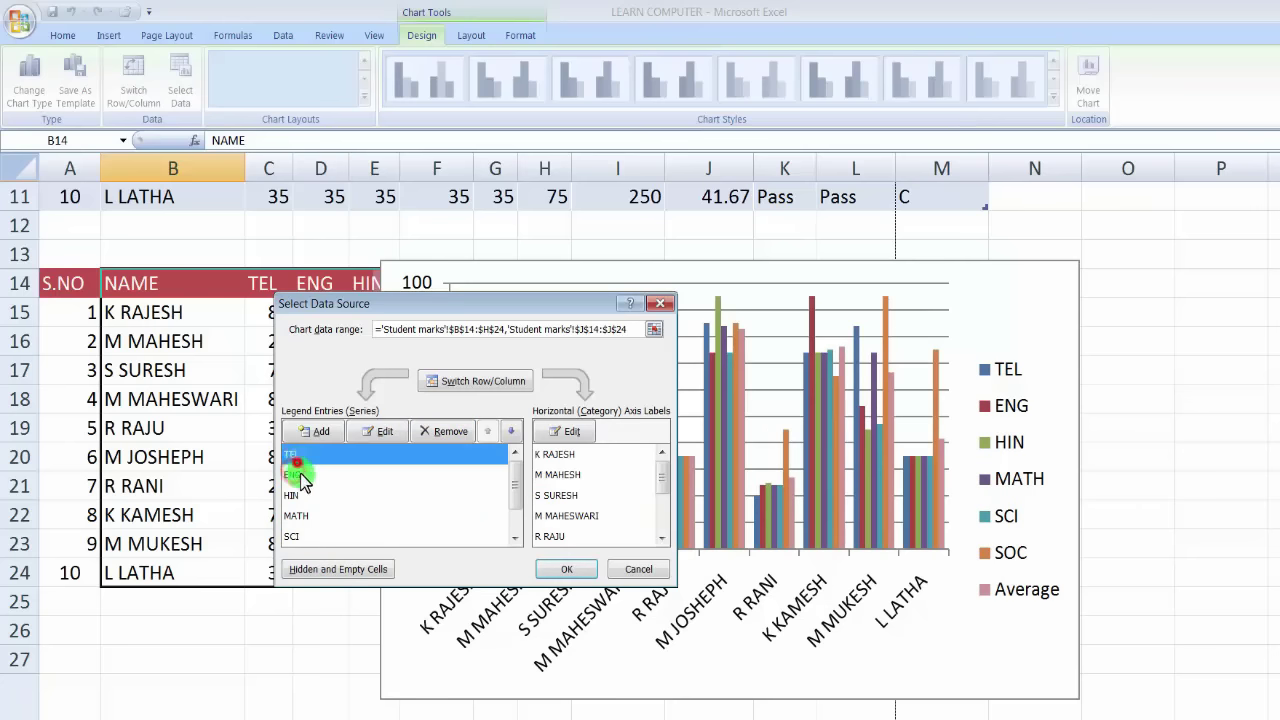
{"action": "left_click", "coordinate": [300, 481]}
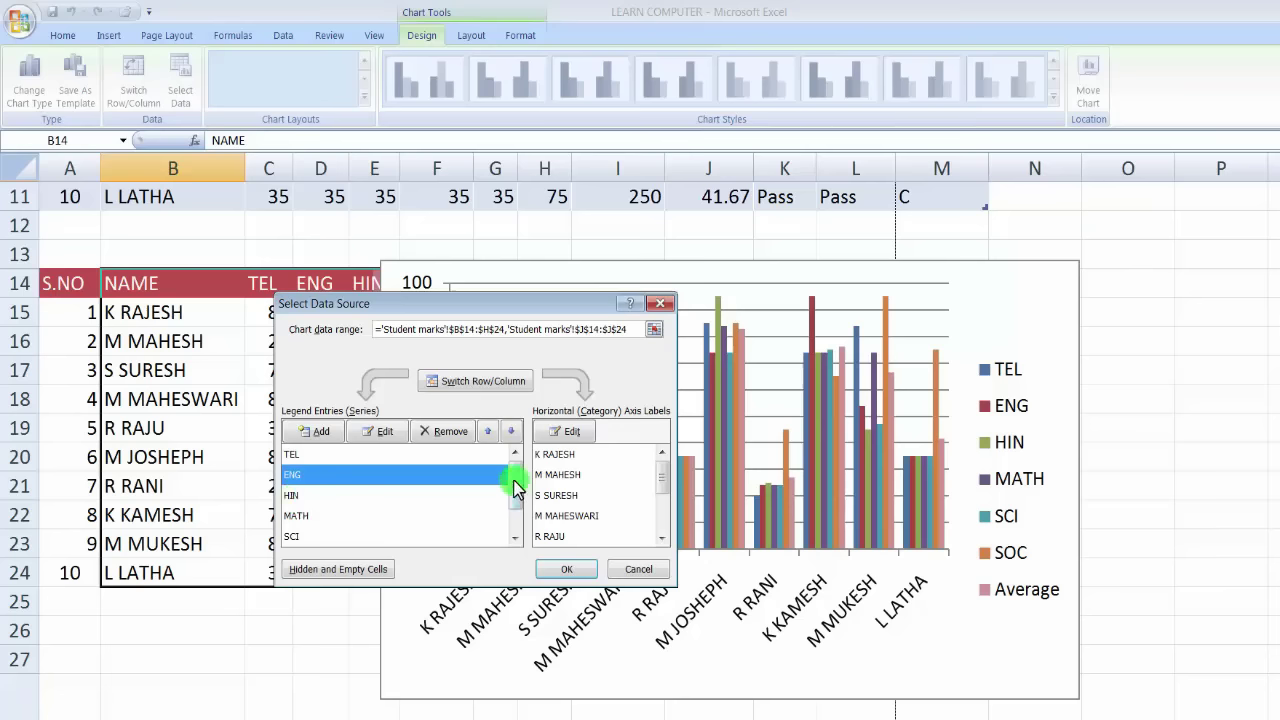
{"action": "mouse_move", "coordinate": [515, 492]}
{"action": "left_mouse_down"}
{"action": "mouse_move", "coordinate": [515, 515]}
{"action": "mouse_move", "coordinate": [512, 480]}
{"action": "left_mouse_up"}
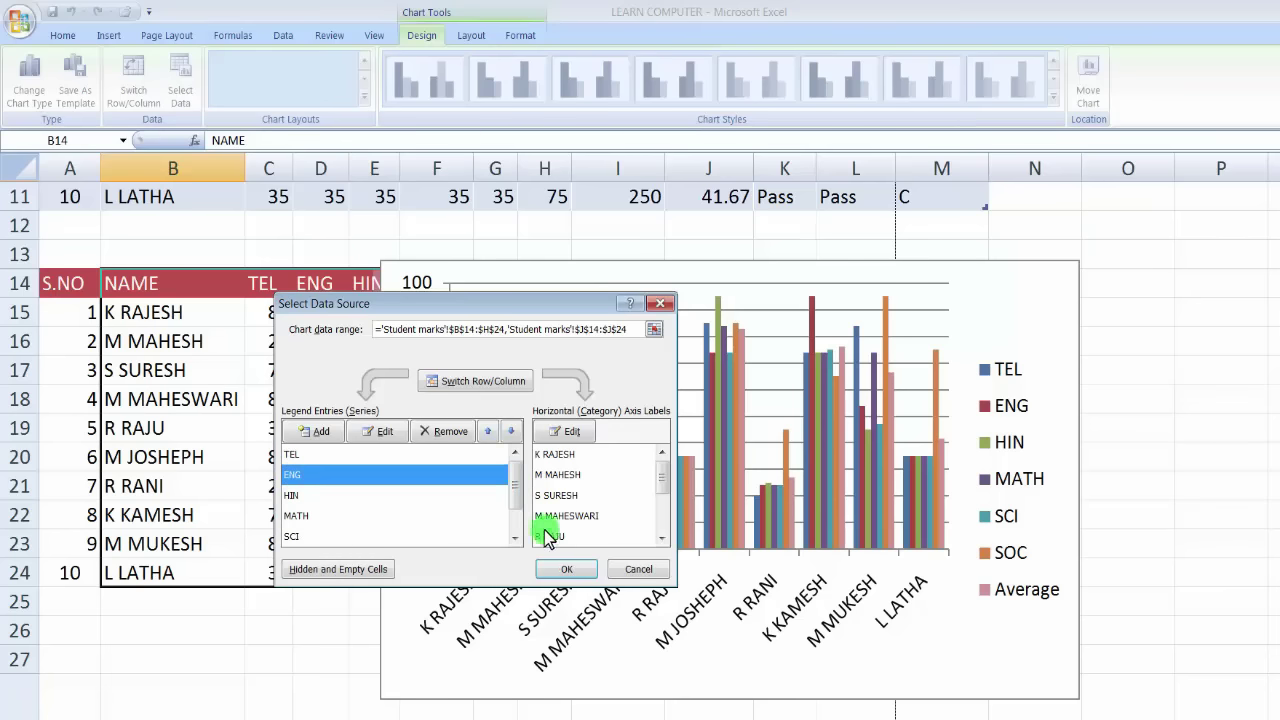
{"action": "left_click", "coordinate": [562, 569]}
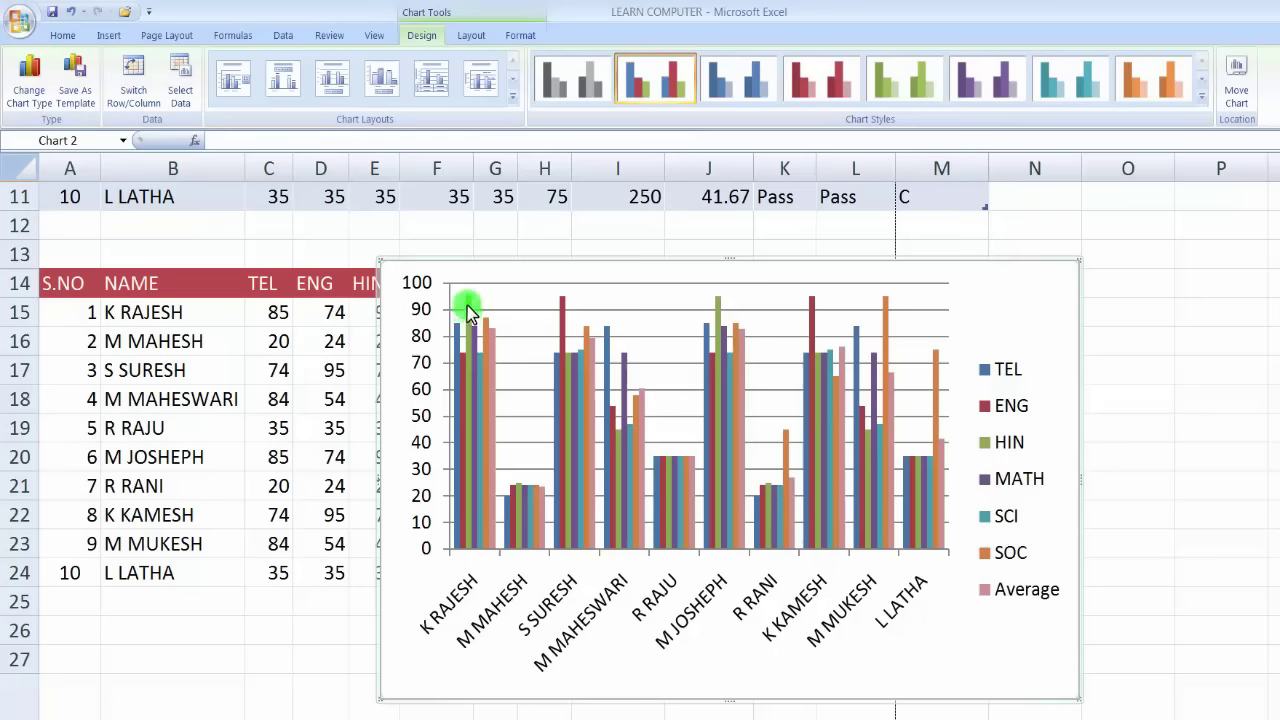
{"action": "mouse_move", "coordinate": [467, 305]}
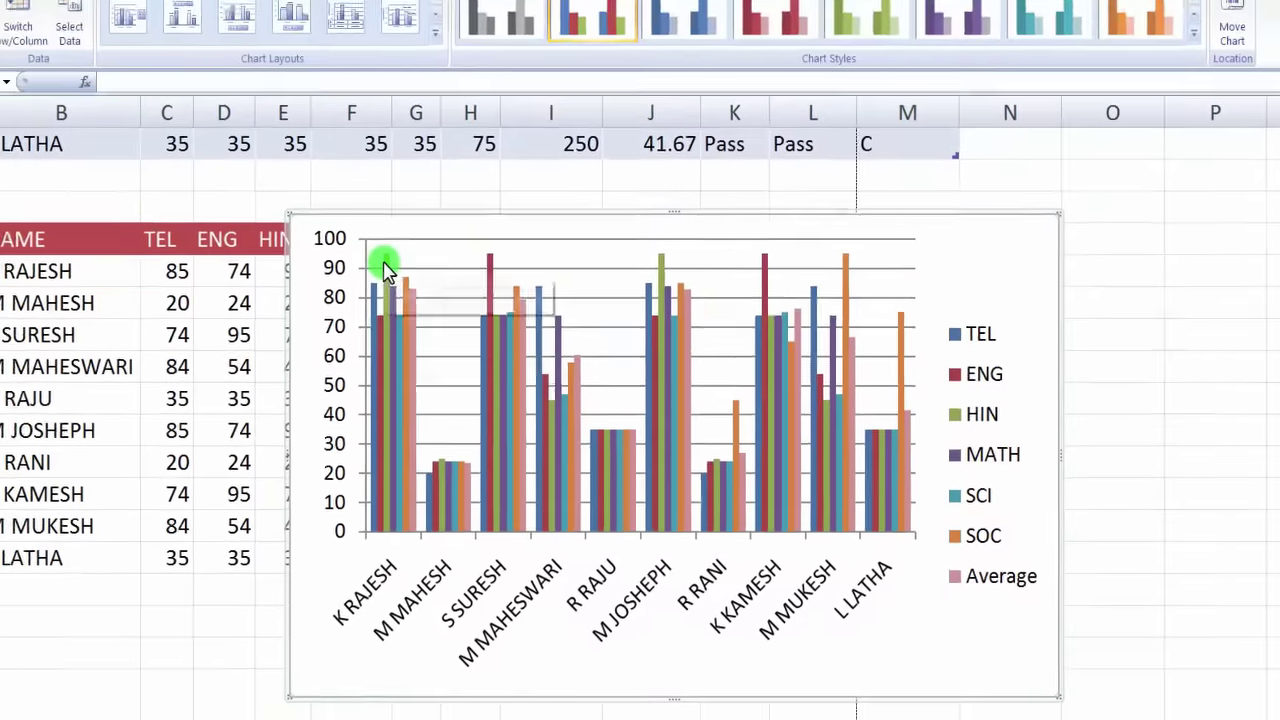
{"action": "mouse_move", "coordinate": [386, 265]}
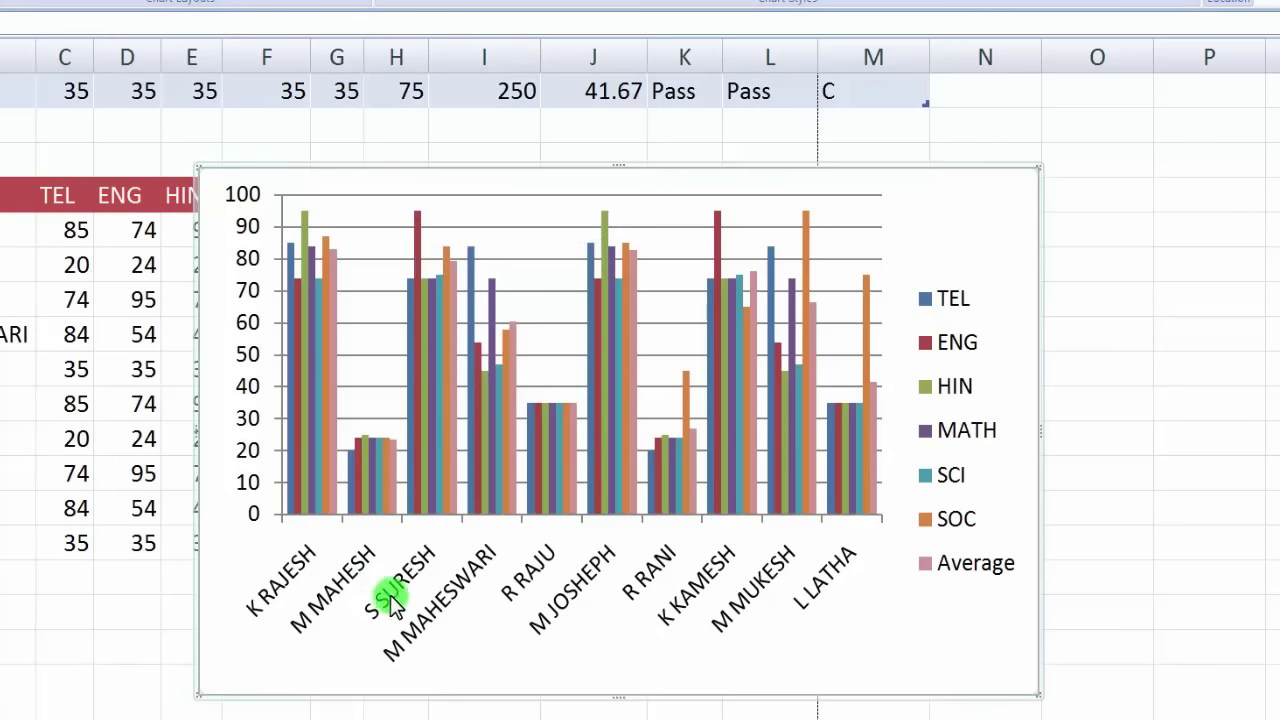
{"action": "mouse_move", "coordinate": [415, 218]}
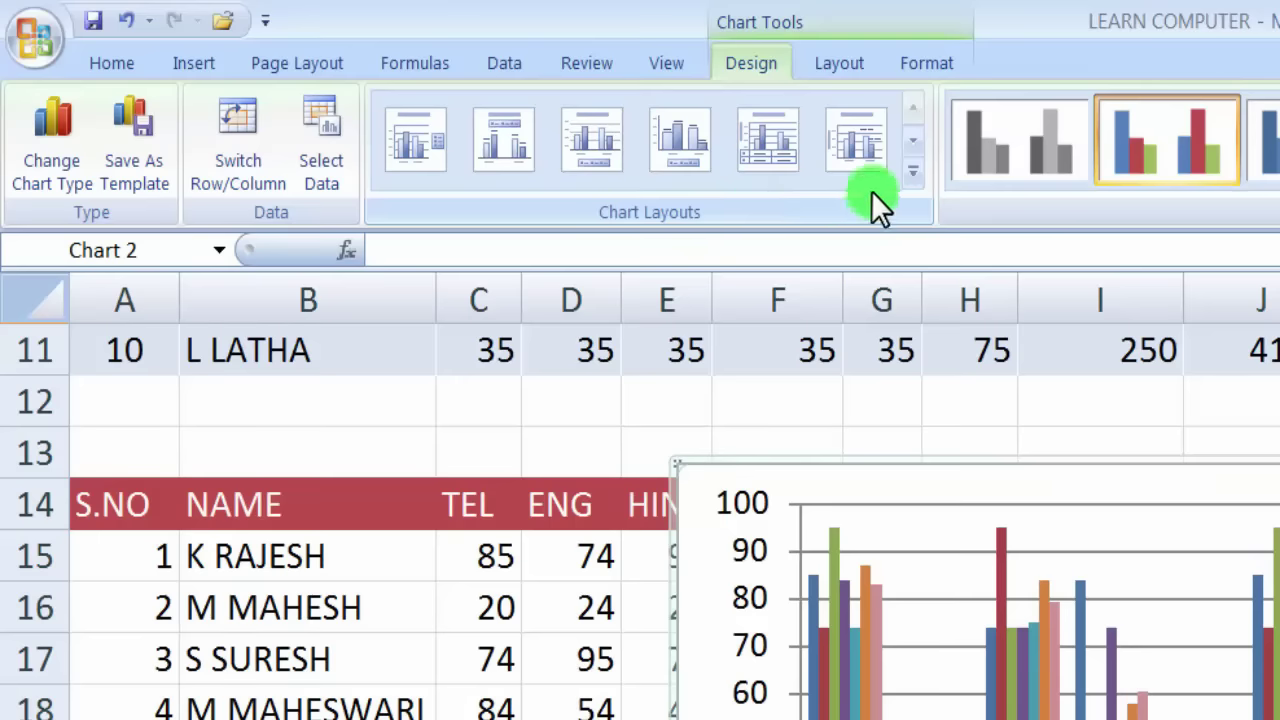
Step: Apply a layout with a title and side legend, titling the chart 'student marks'
{"action": "left_click", "coordinate": [908, 172]}
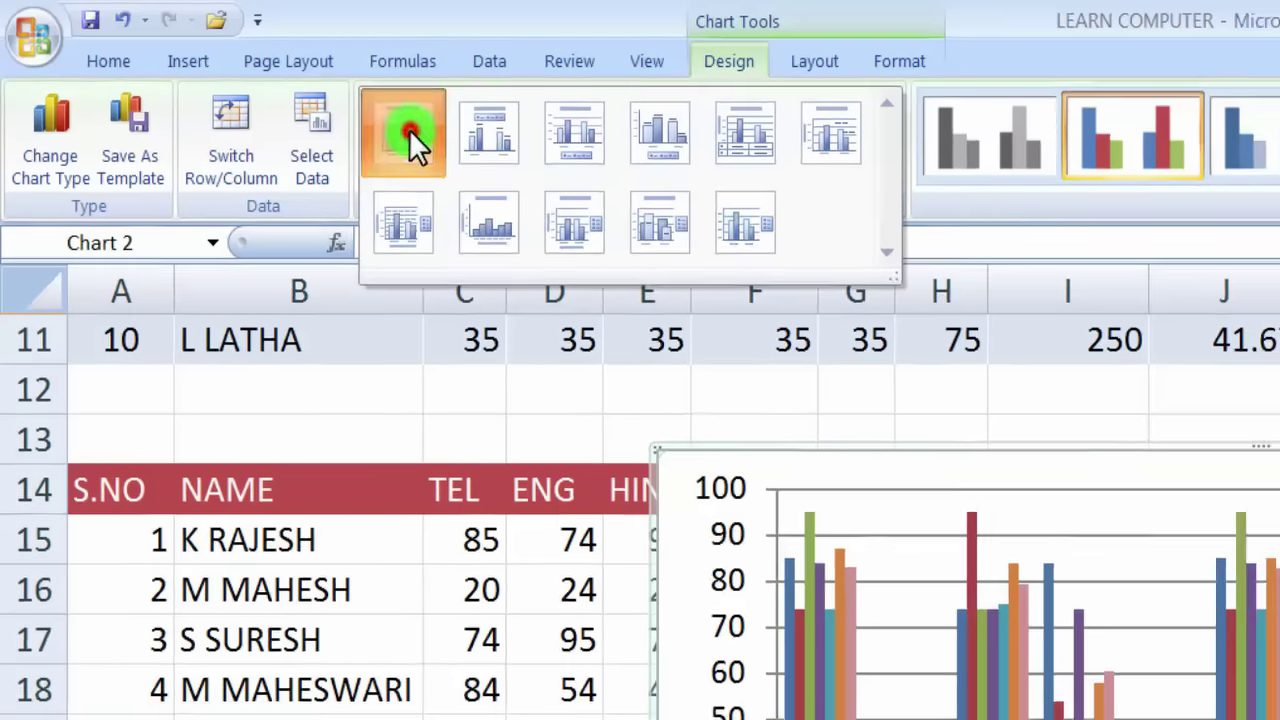
{"action": "left_click", "coordinate": [418, 140]}
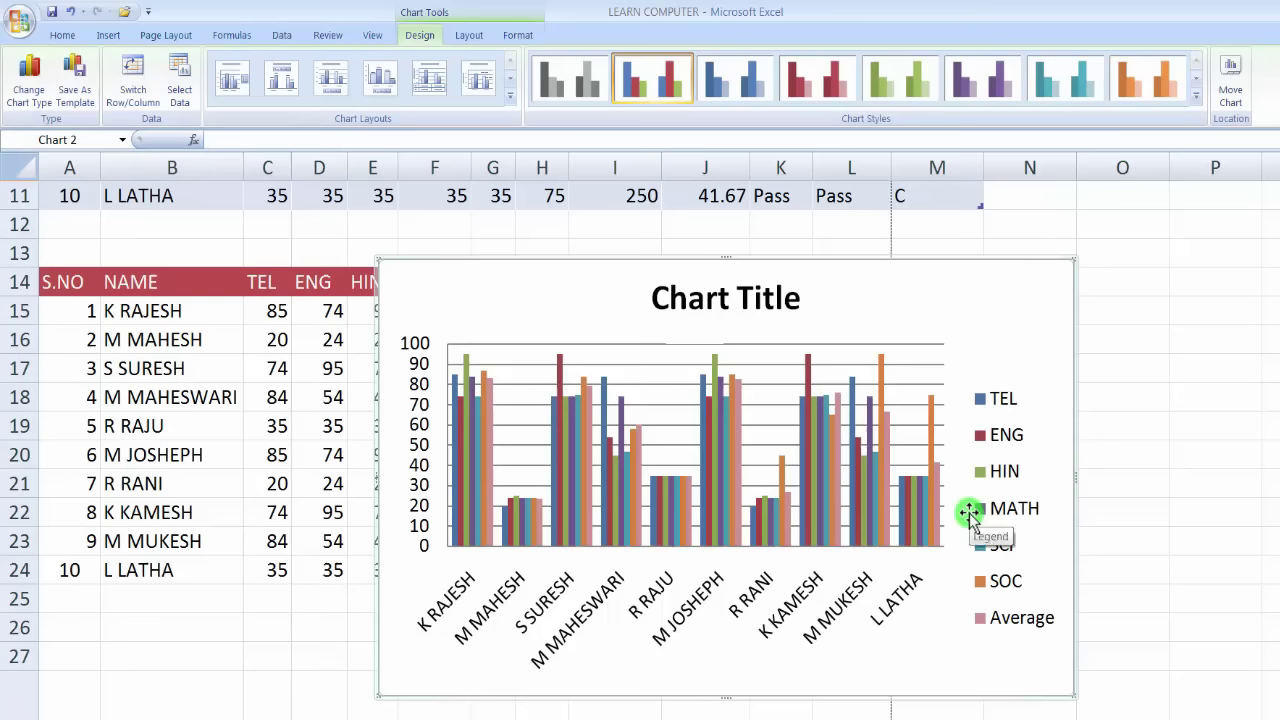
{"action": "left_click", "coordinate": [738, 300]}
{"action": "left_click_drag", "start_coordinate": [792, 298], "coordinate": [639, 302]}
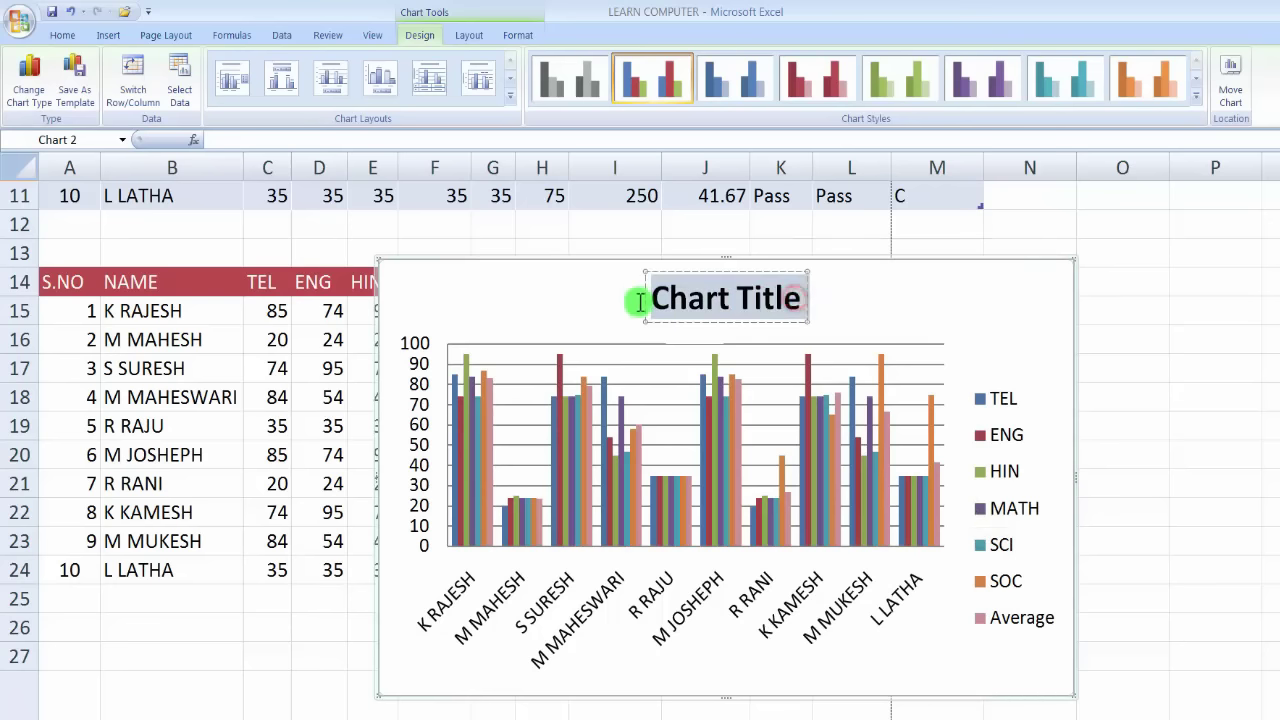
{"action": "type", "text": "student"}
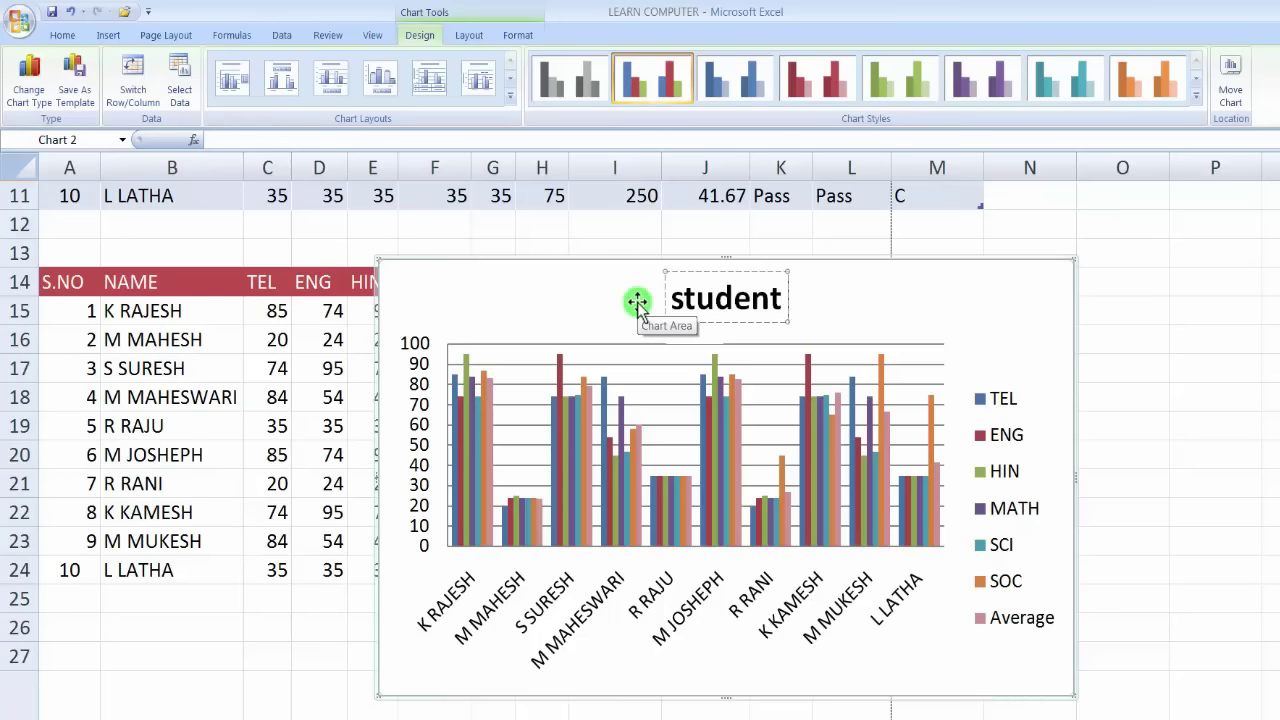
{"action": "type", "text": " marks"}
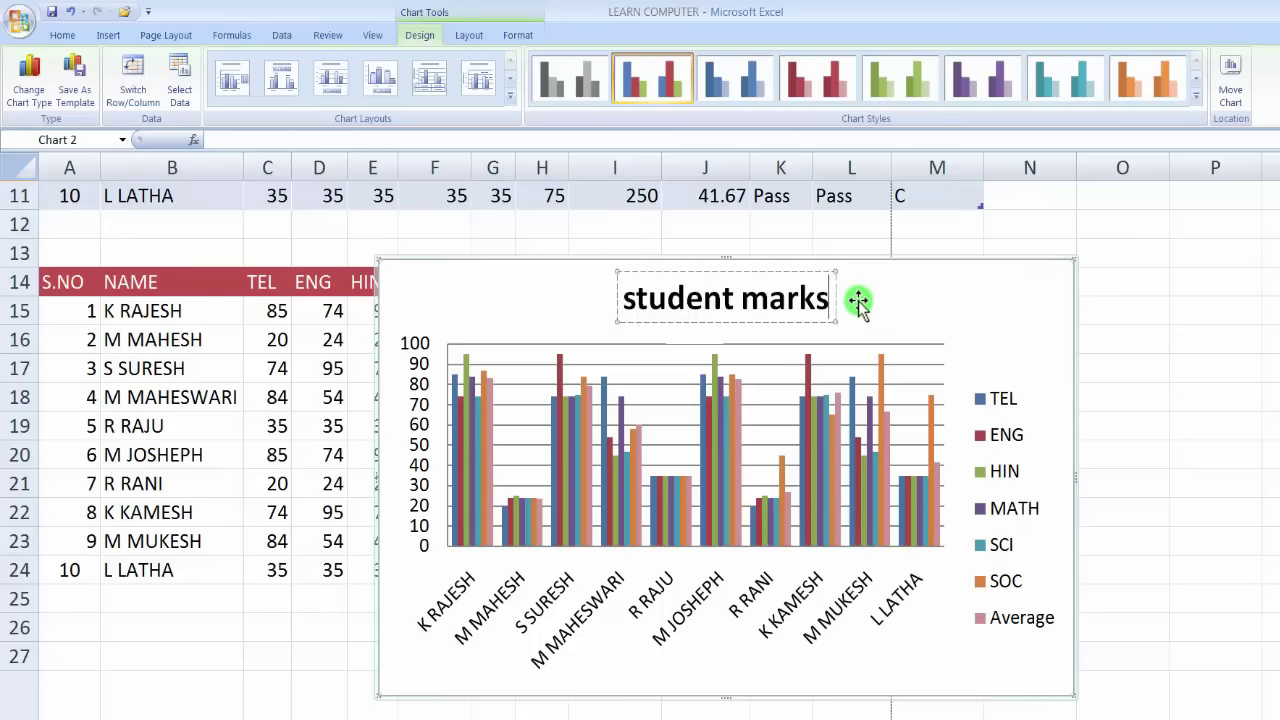
{"action": "left_click", "coordinate": [848, 300]}
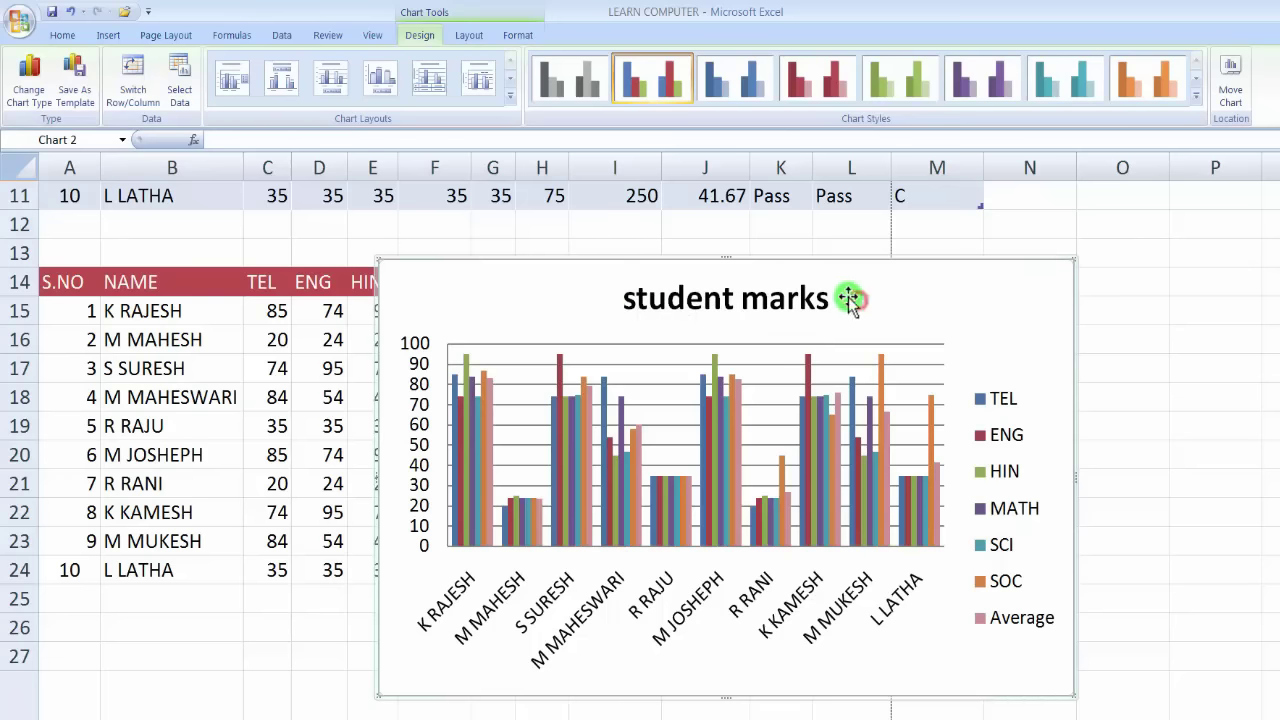
Step: Try layouts with data labels, data table and axis titles, then undo back to the plain layout
{"action": "left_click", "coordinate": [281, 86]}
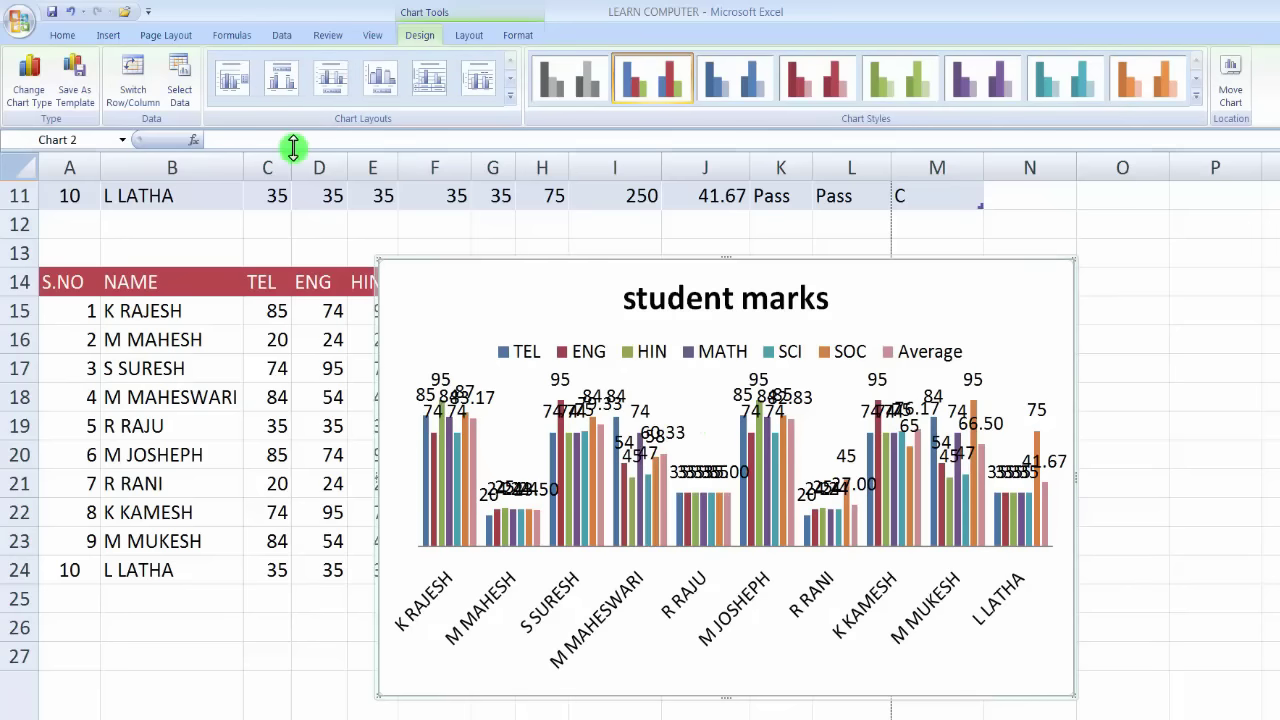
{"action": "left_click", "coordinate": [331, 80]}
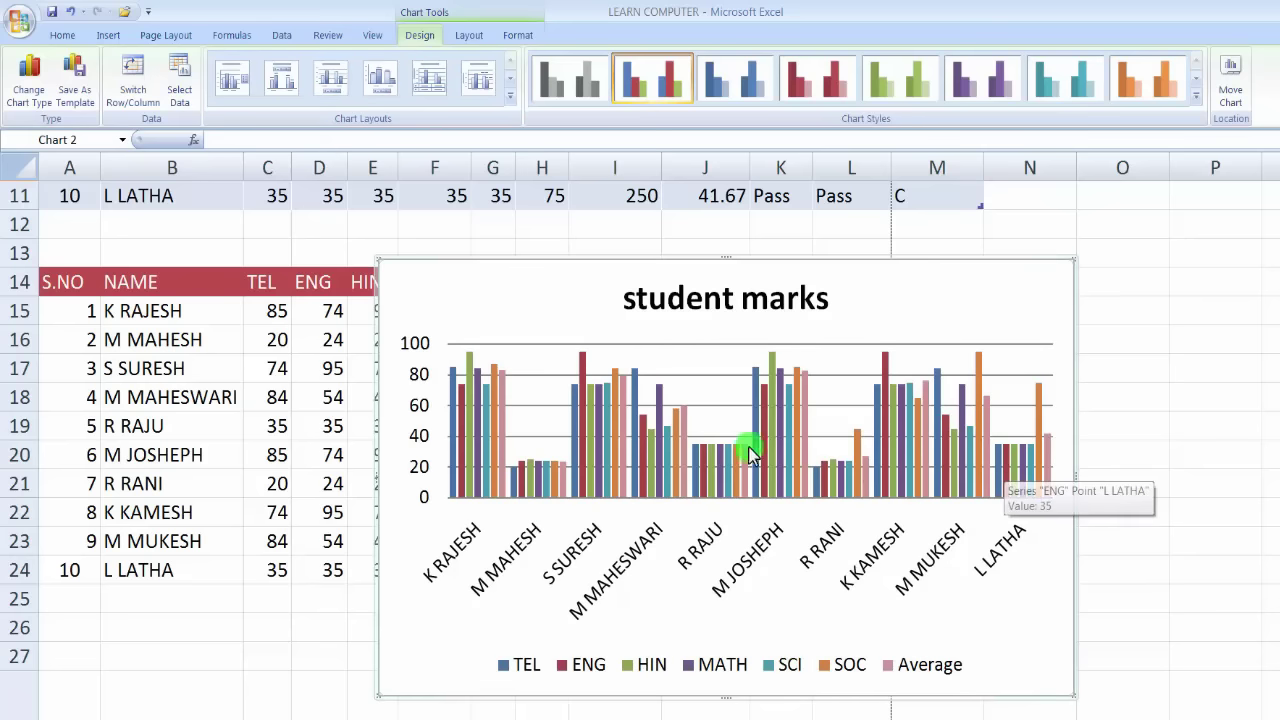
{"action": "left_click", "coordinate": [375, 88]}
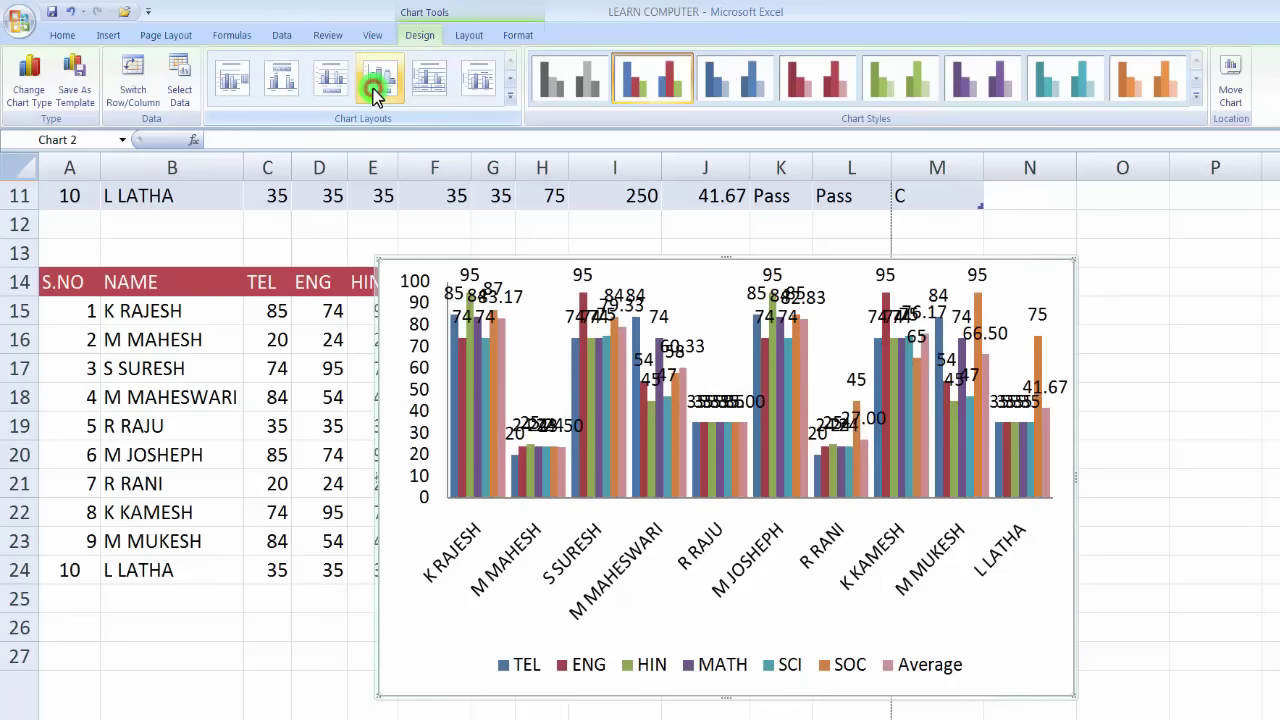
{"action": "left_click", "coordinate": [425, 89]}
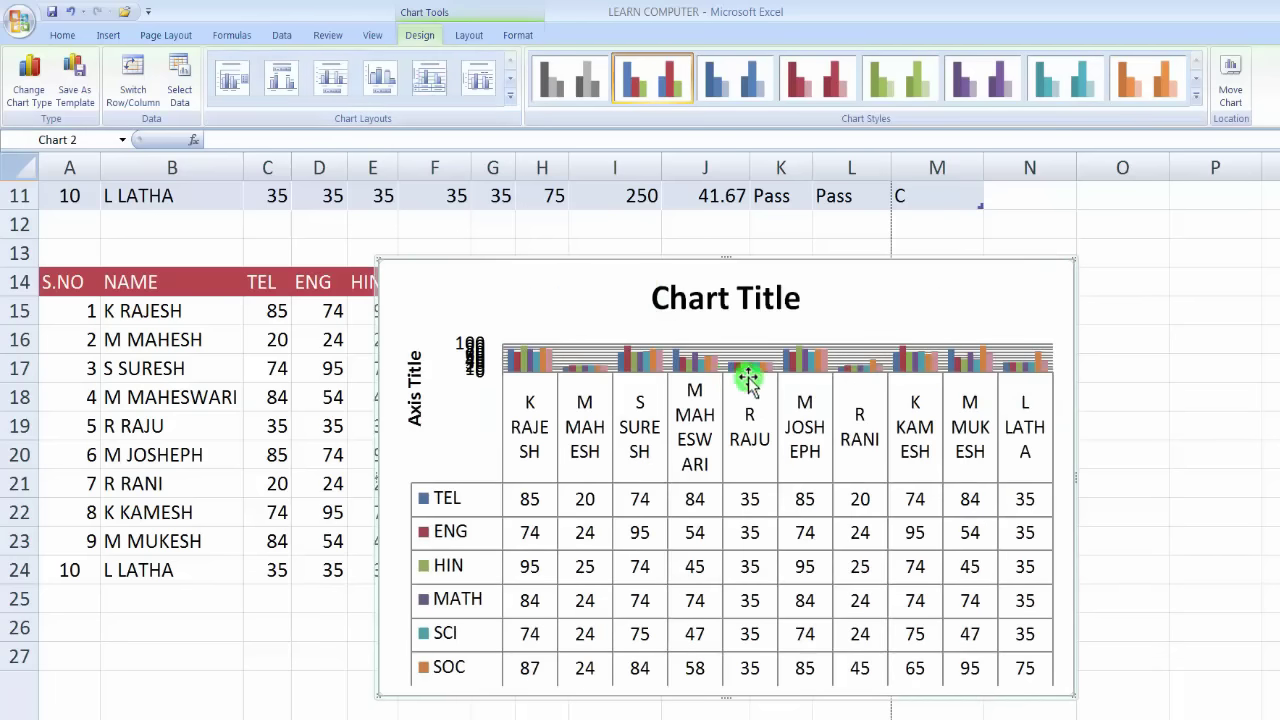
{"action": "left_click", "coordinate": [480, 84]}
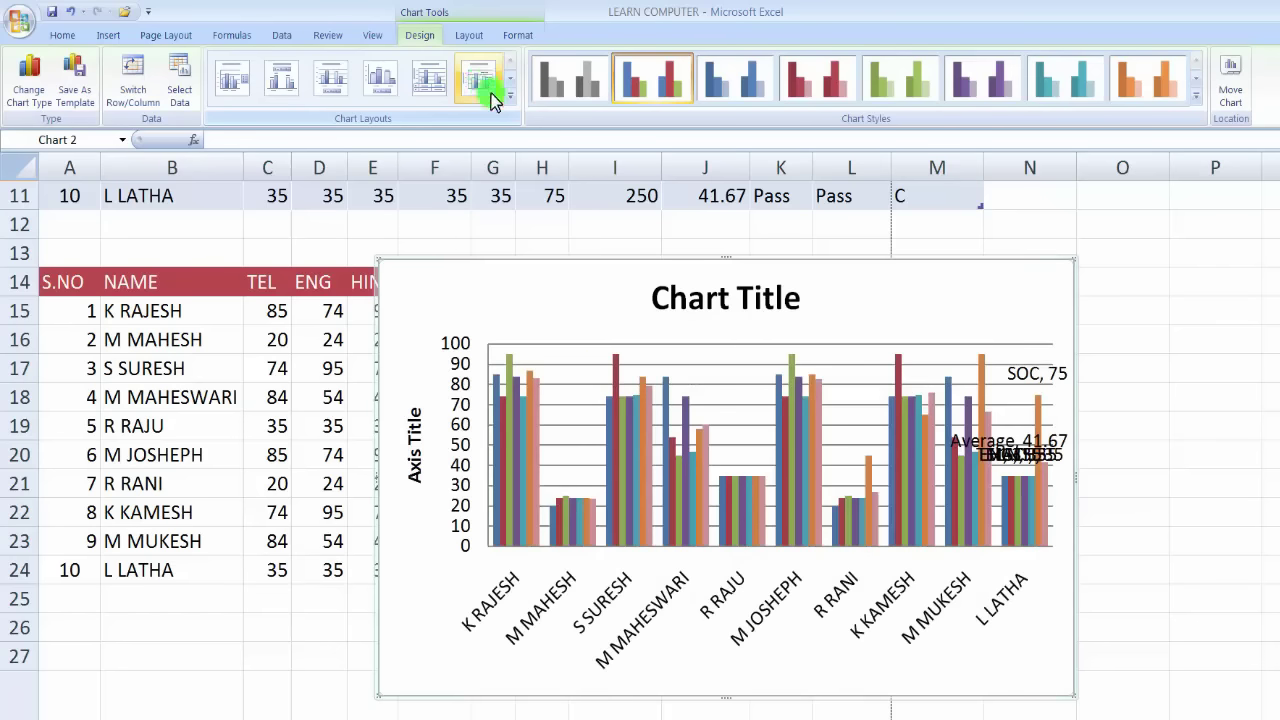
{"action": "left_click", "coordinate": [510, 96]}
{"action": "left_click", "coordinate": [230, 134]}
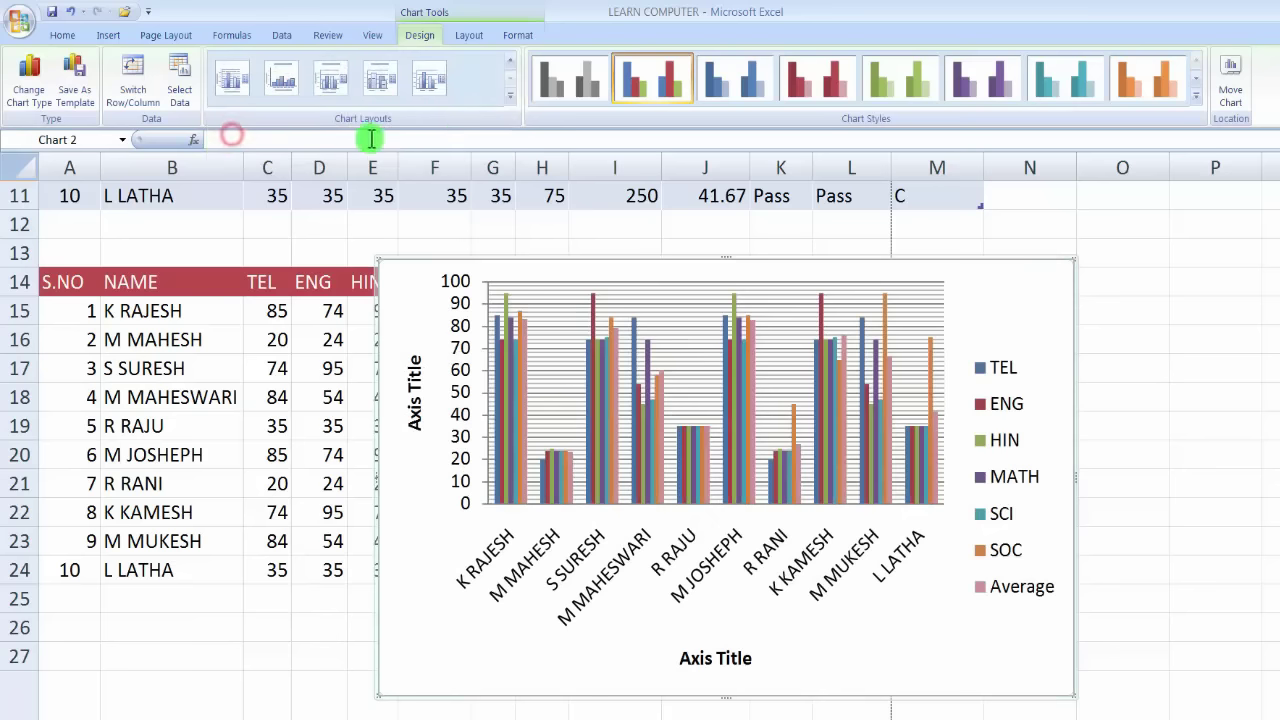
{"action": "left_click", "coordinate": [509, 96]}
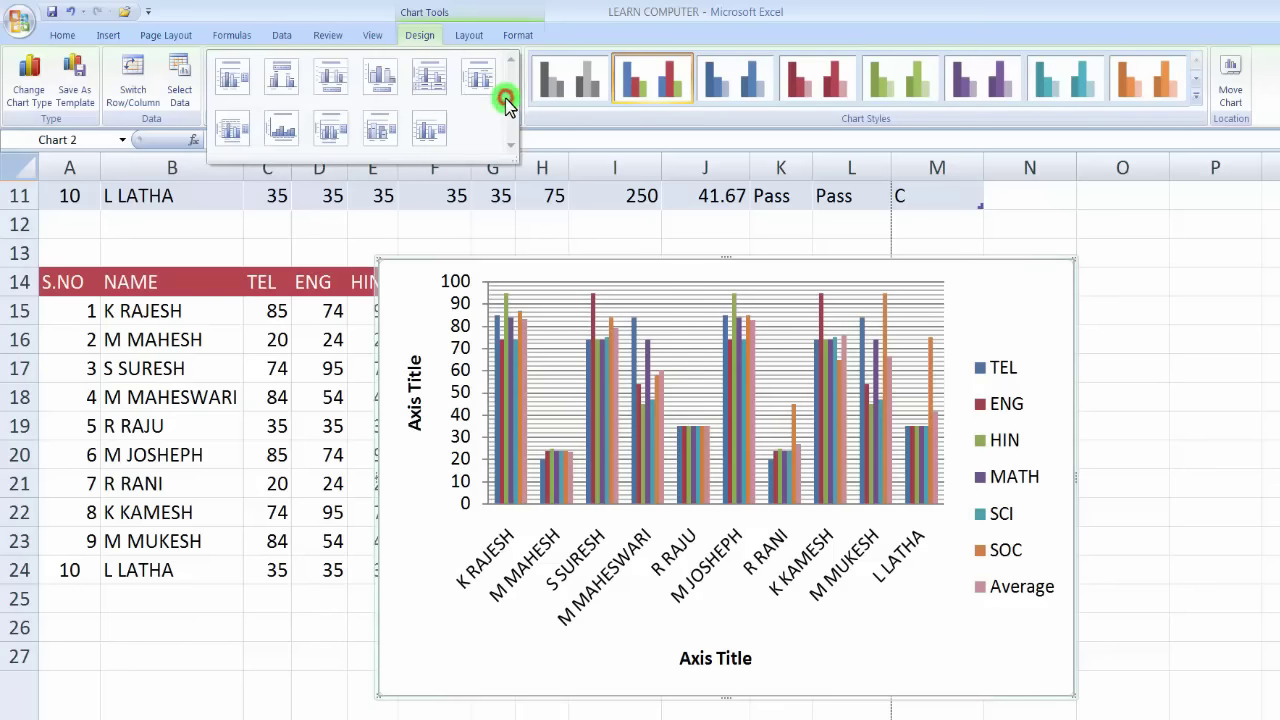
{"action": "left_click", "coordinate": [281, 140]}
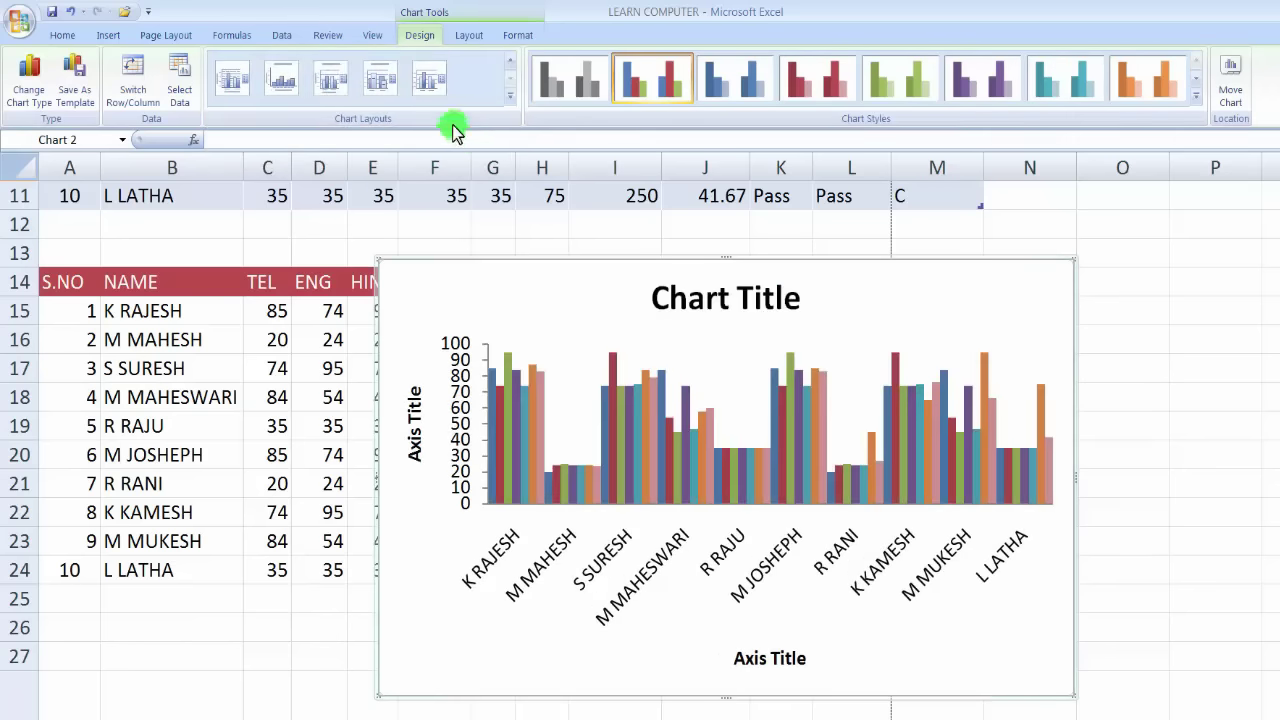
{"action": "key", "text": "ctrl+z"}
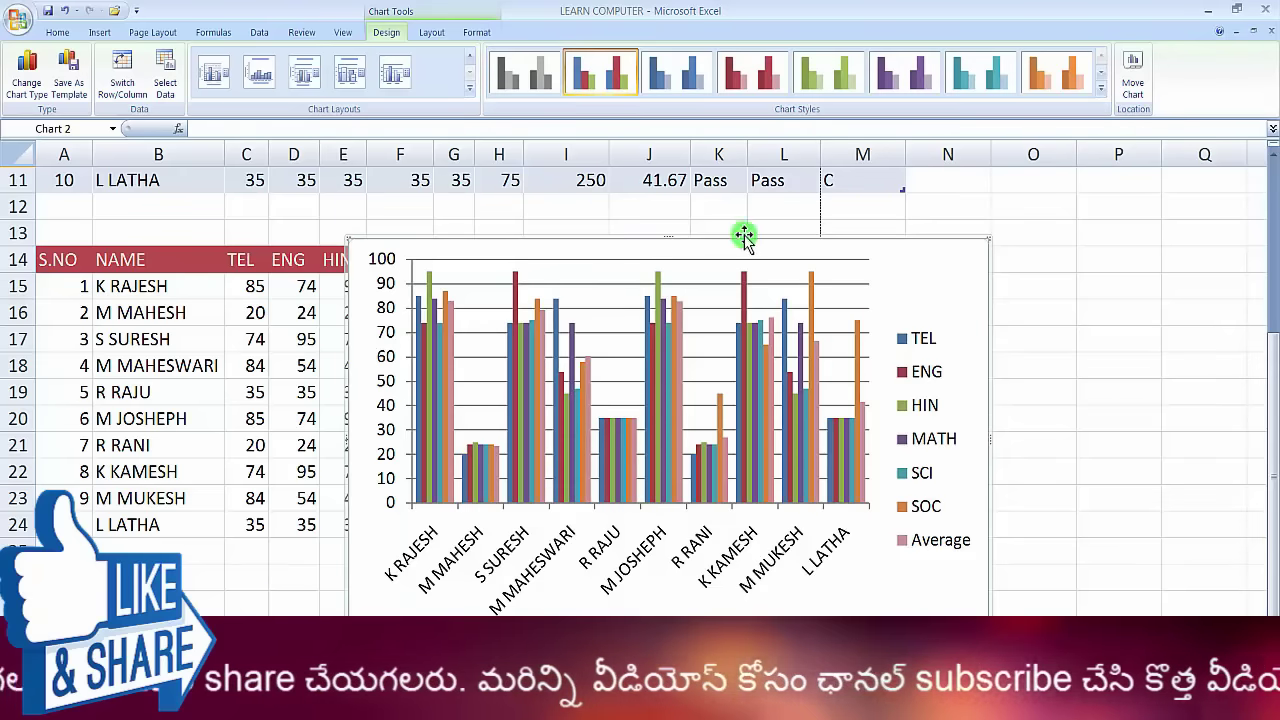
Step: Preview dark chart styles: multicolour, blue, red, green, purple, cyan and grey
{"action": "left_click", "coordinate": [1100, 88]}
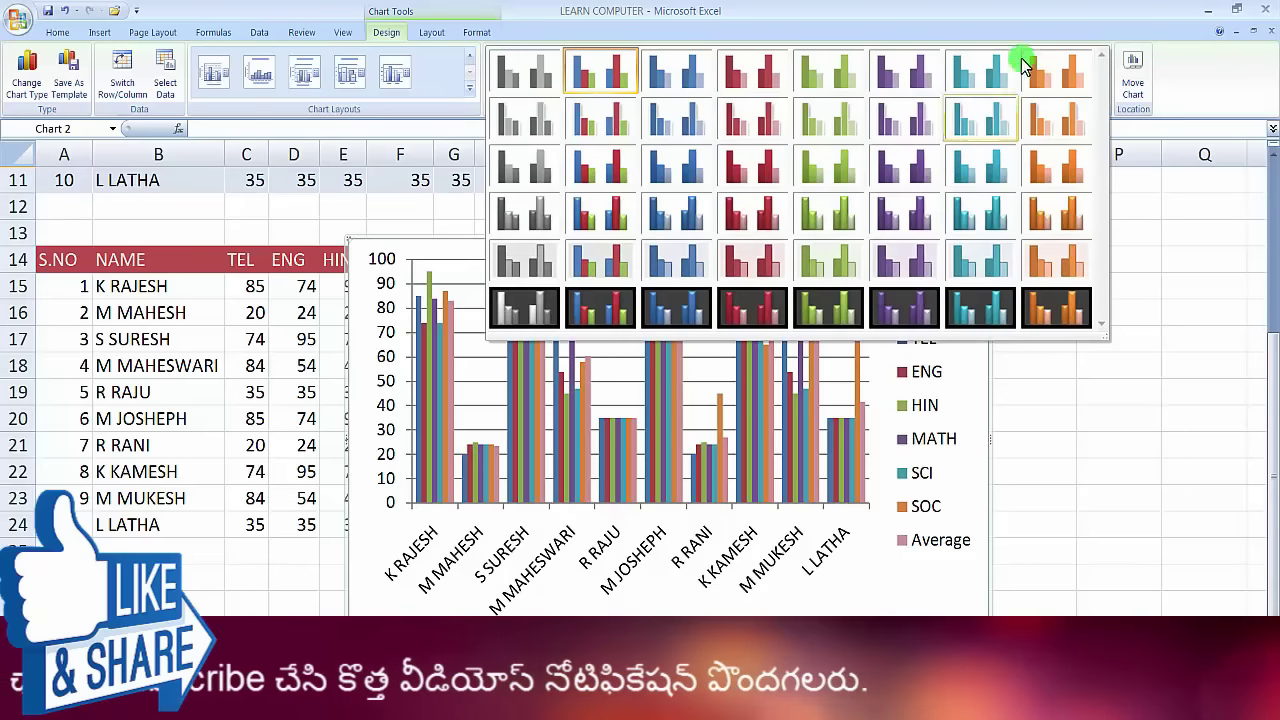
{"action": "left_click", "coordinate": [894, 34]}
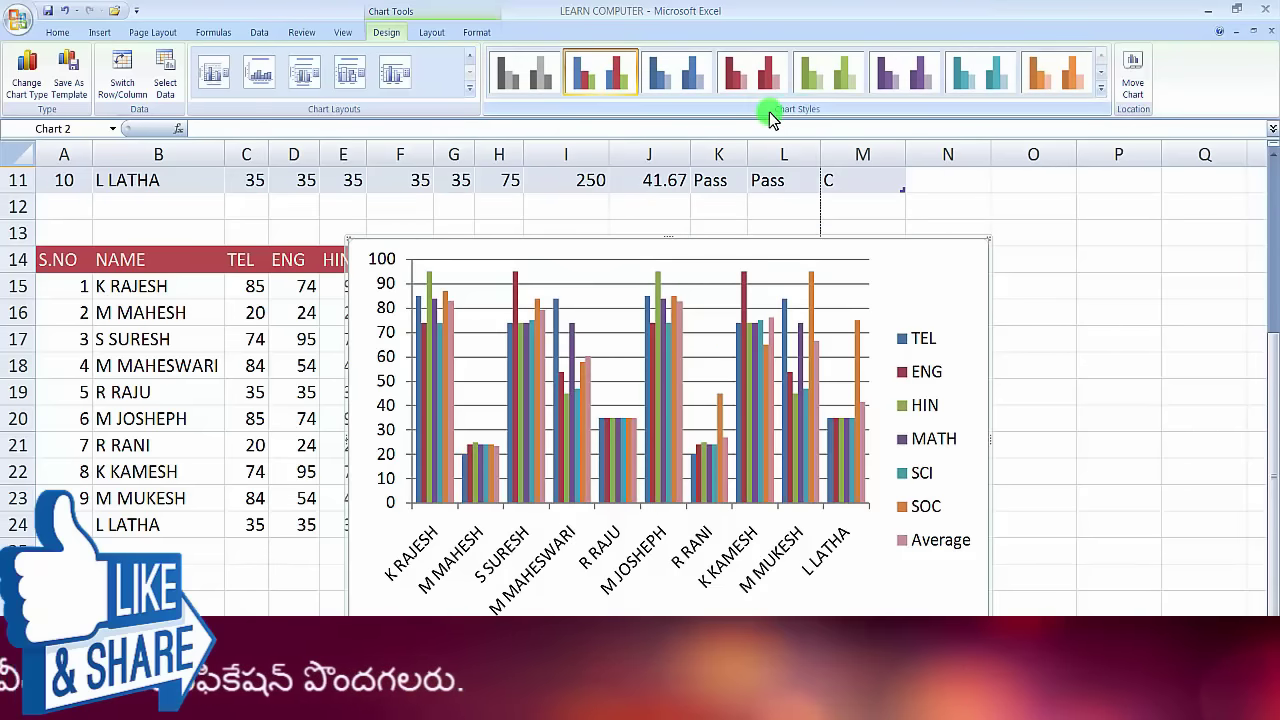
{"action": "left_click", "coordinate": [1102, 89]}
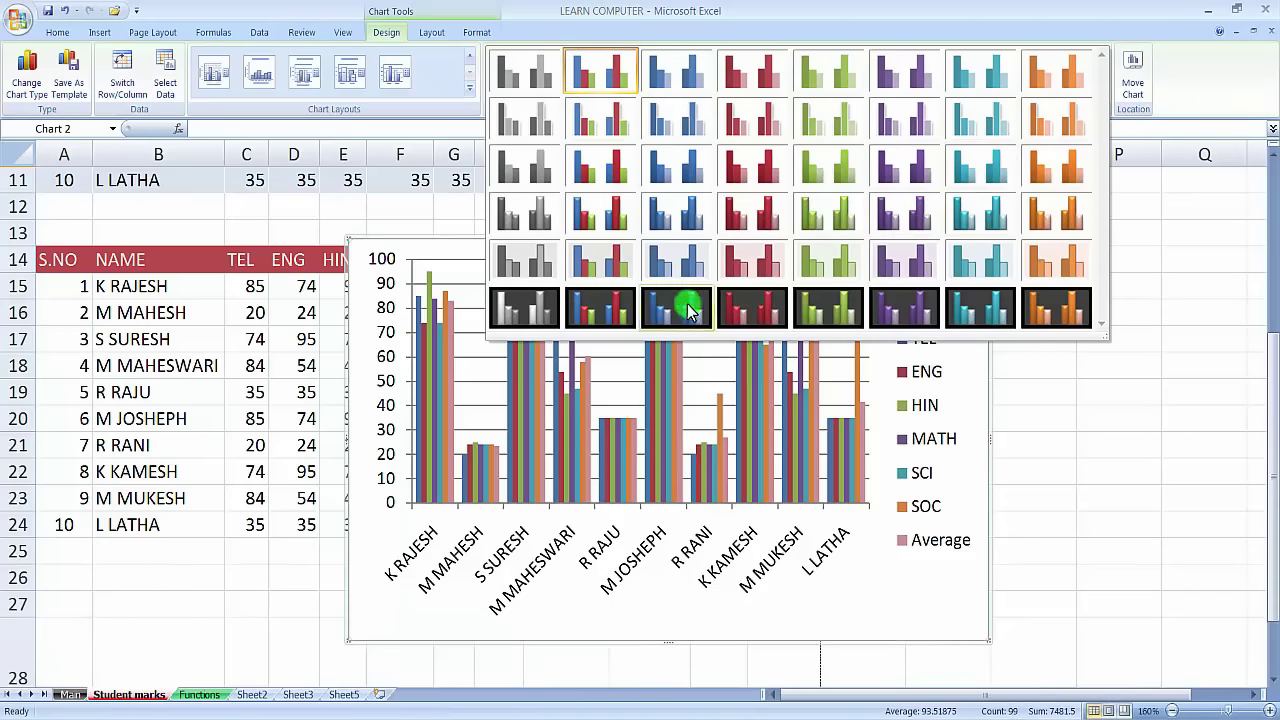
{"action": "left_click", "coordinate": [598, 306]}
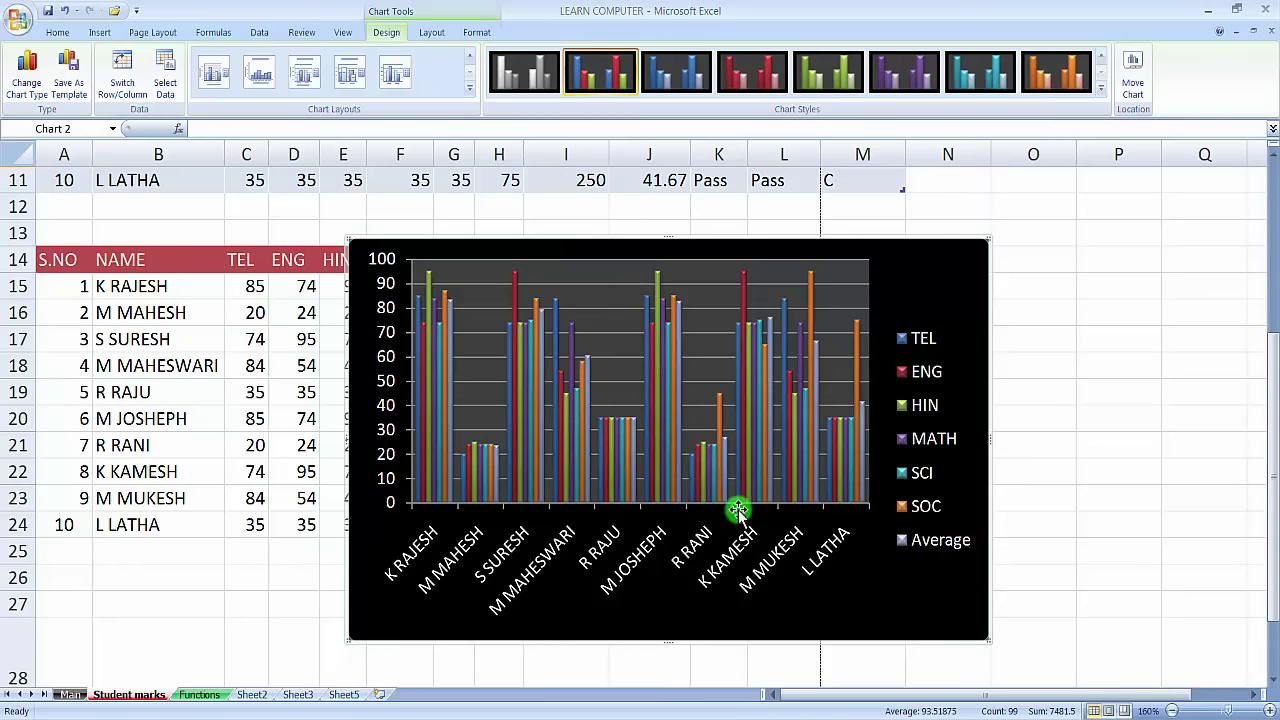
{"action": "left_click", "coordinate": [676, 72]}
{"action": "left_click", "coordinate": [752, 72]}
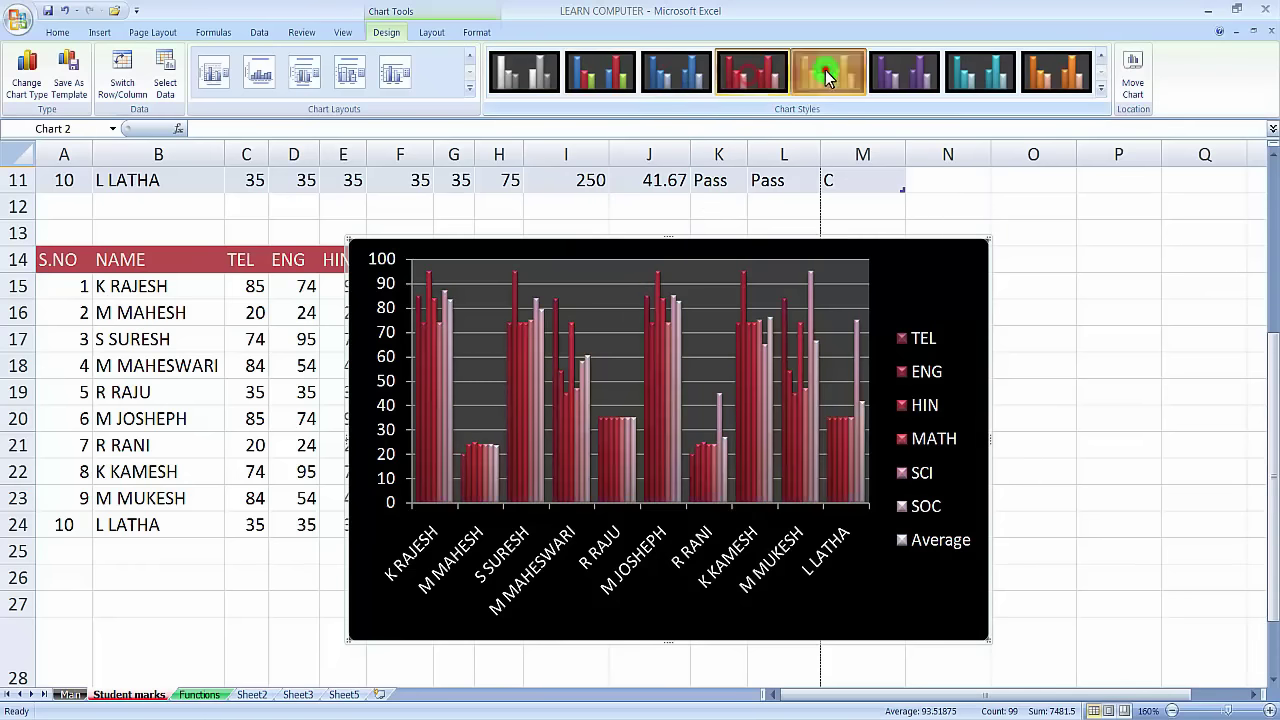
{"action": "left_click", "coordinate": [828, 72]}
{"action": "left_click", "coordinate": [905, 72]}
{"action": "left_click", "coordinate": [980, 72]}
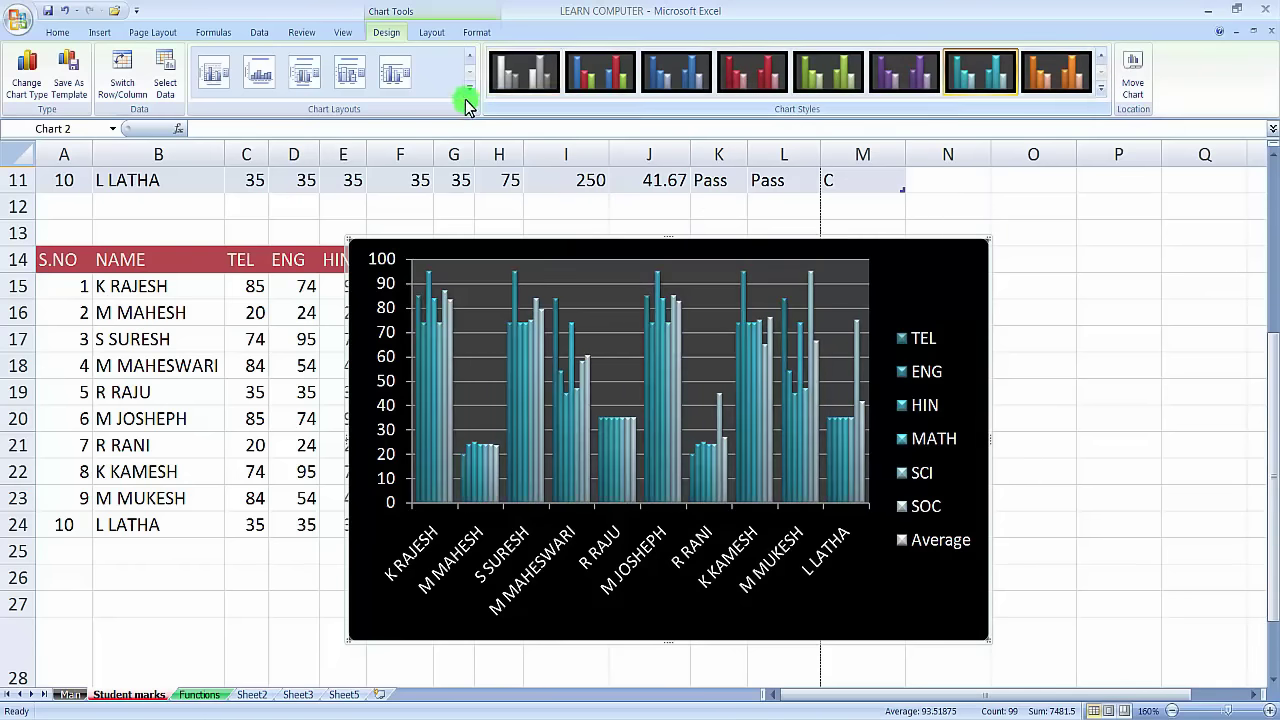
{"action": "left_click", "coordinate": [527, 72]}
Step: Try the light multicolour style, then settle on the dark multicolour style on black
{"action": "left_click", "coordinate": [1101, 89]}
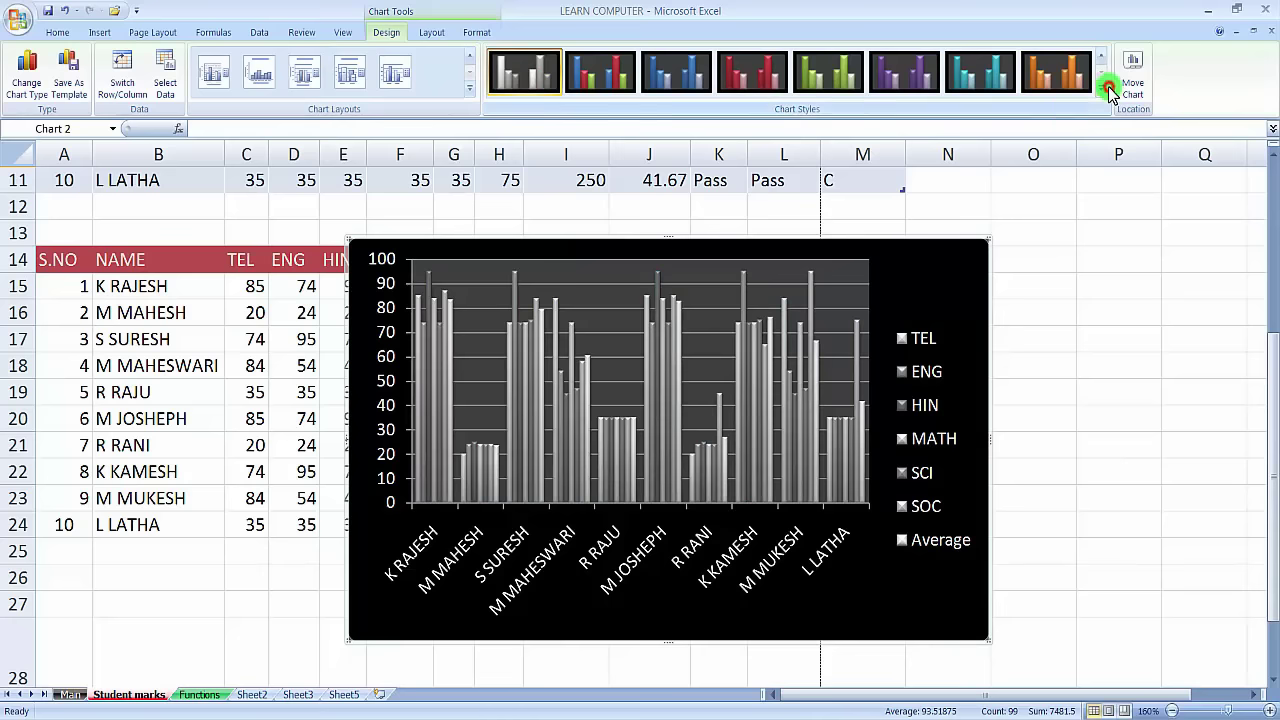
{"action": "left_click", "coordinate": [607, 259]}
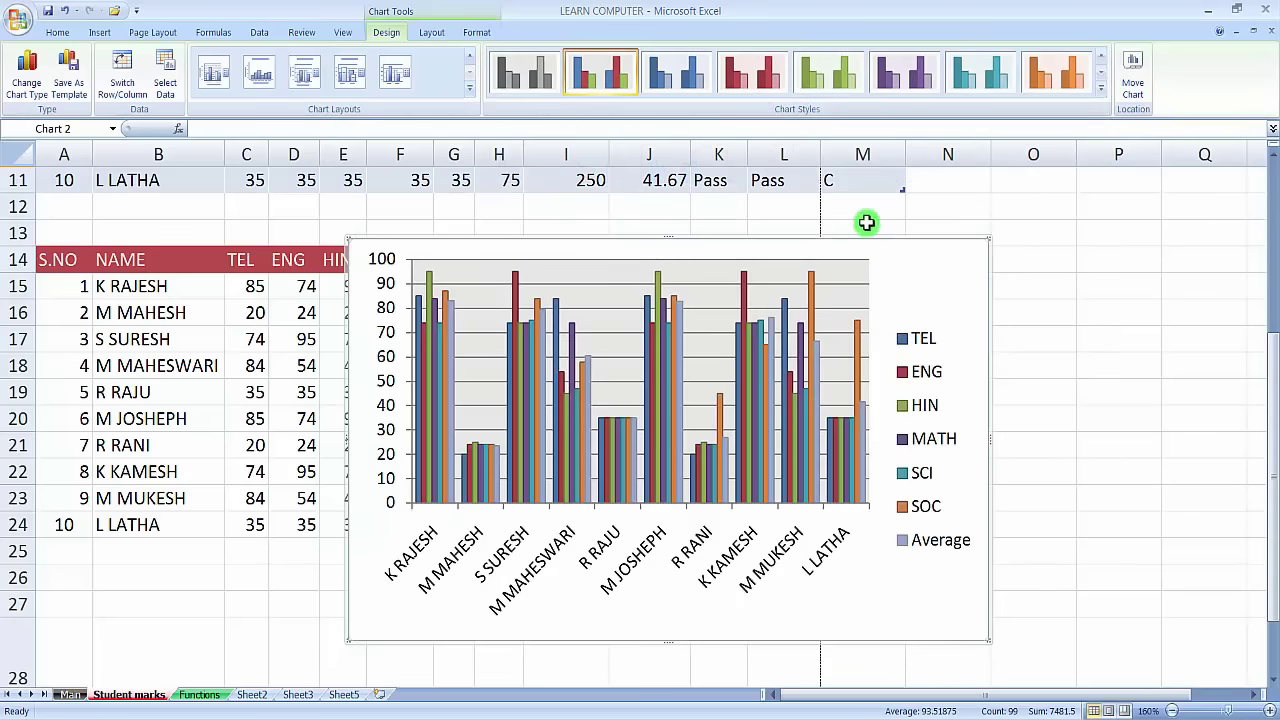
{"action": "left_click", "coordinate": [1101, 89]}
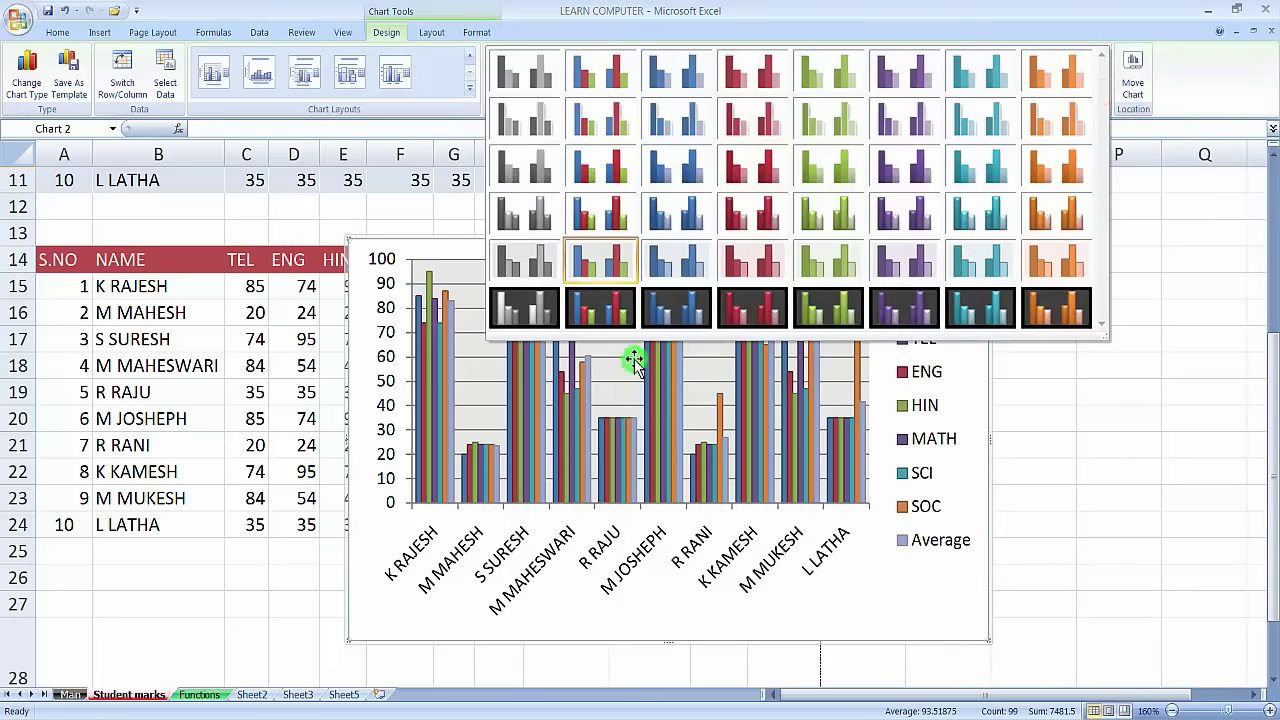
{"action": "left_click", "coordinate": [611, 305]}
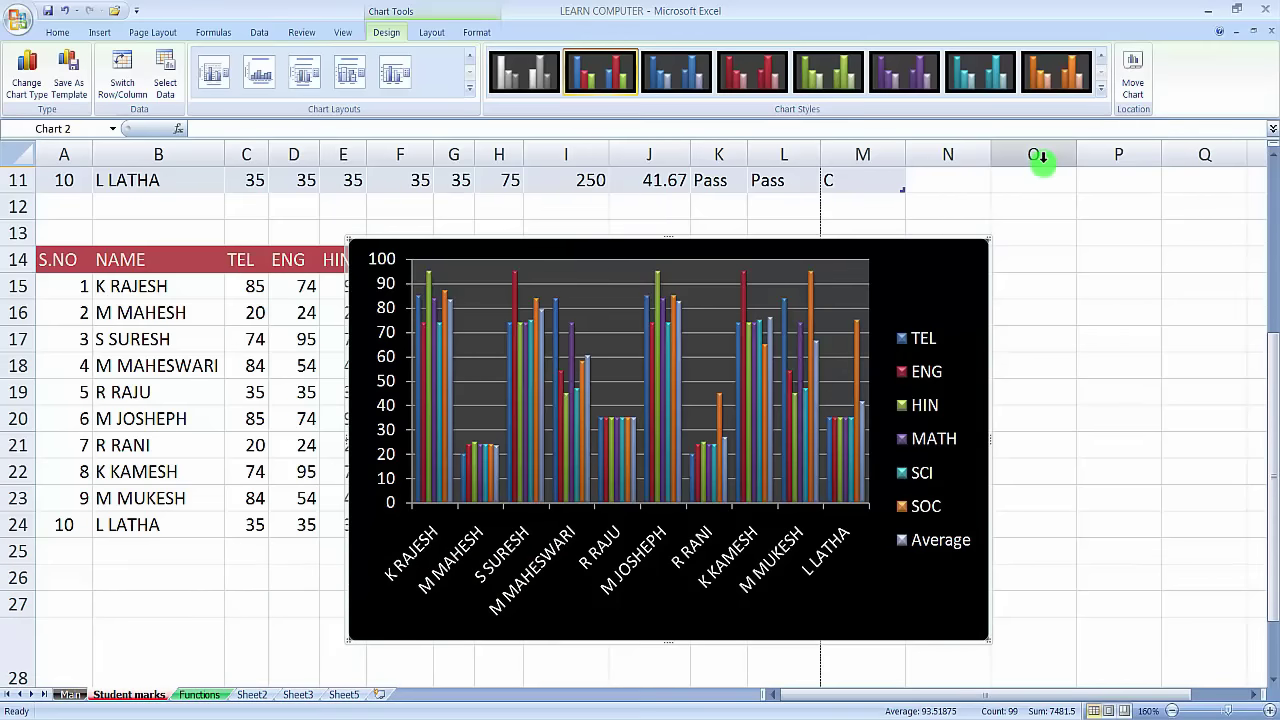
{"action": "left_click", "coordinate": [1132, 90]}
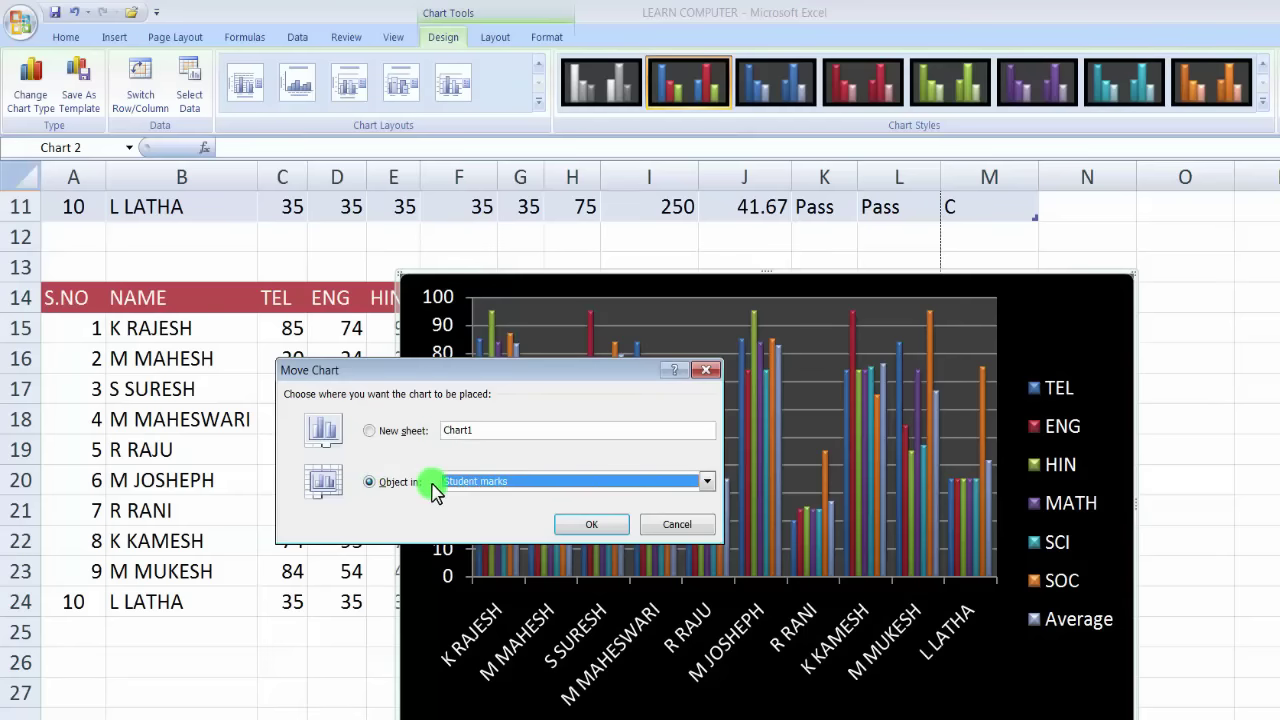
Step: Move the dark-styled marks chart onto a new sheet, Chart1
{"action": "left_click", "coordinate": [374, 432]}
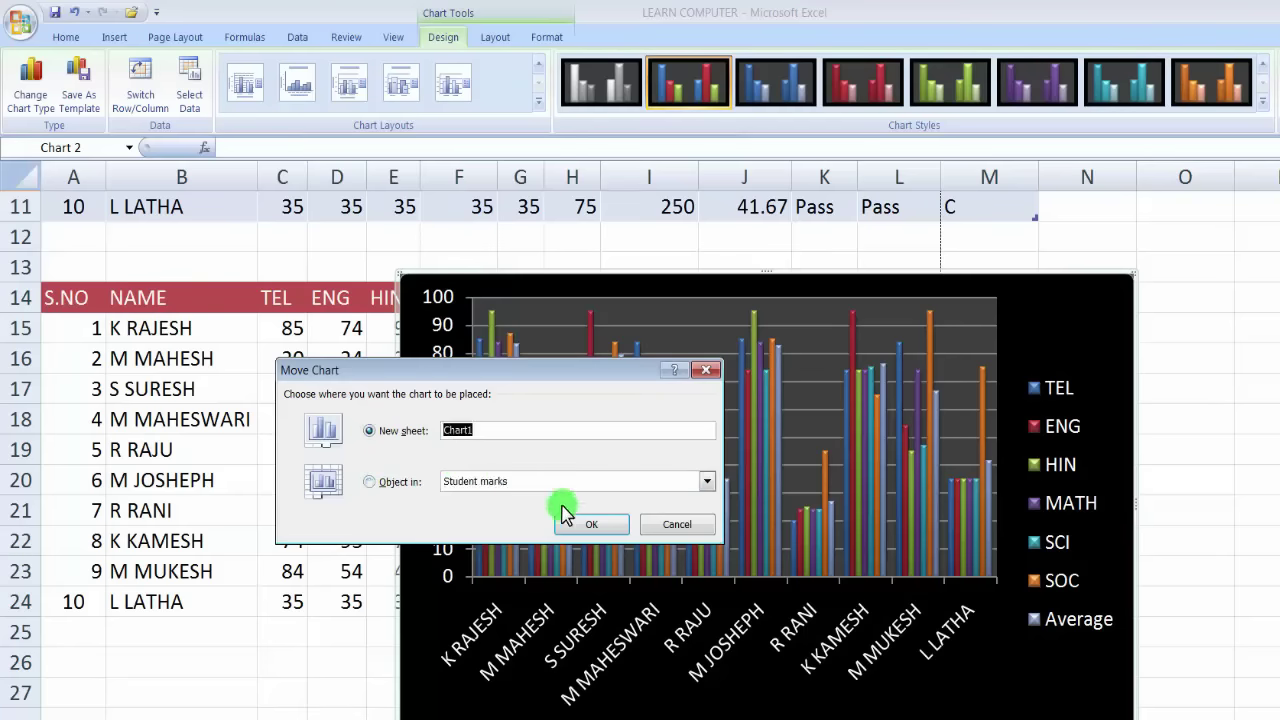
{"action": "left_click", "coordinate": [580, 522]}
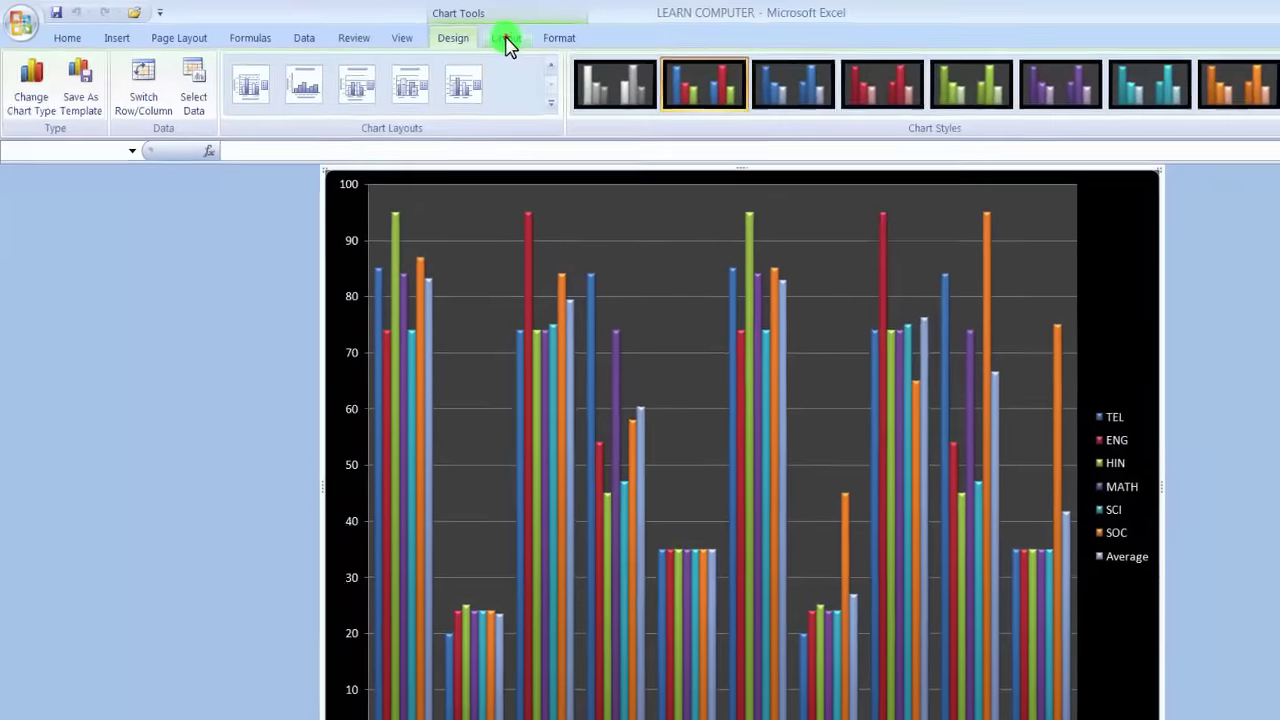
{"action": "left_click", "coordinate": [455, 33]}
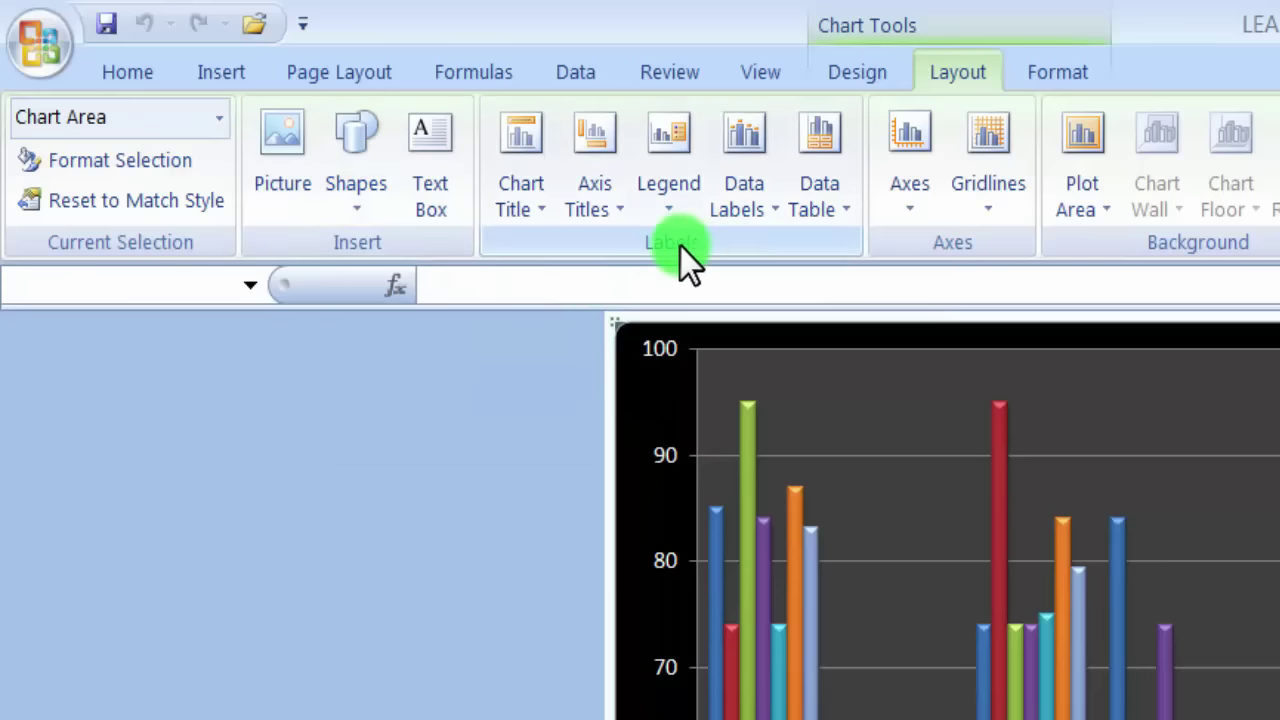
Step: Add a Centered Overlay Chart Title, discarding the mistyped 'studen record' text
{"action": "left_click", "coordinate": [544, 203]}
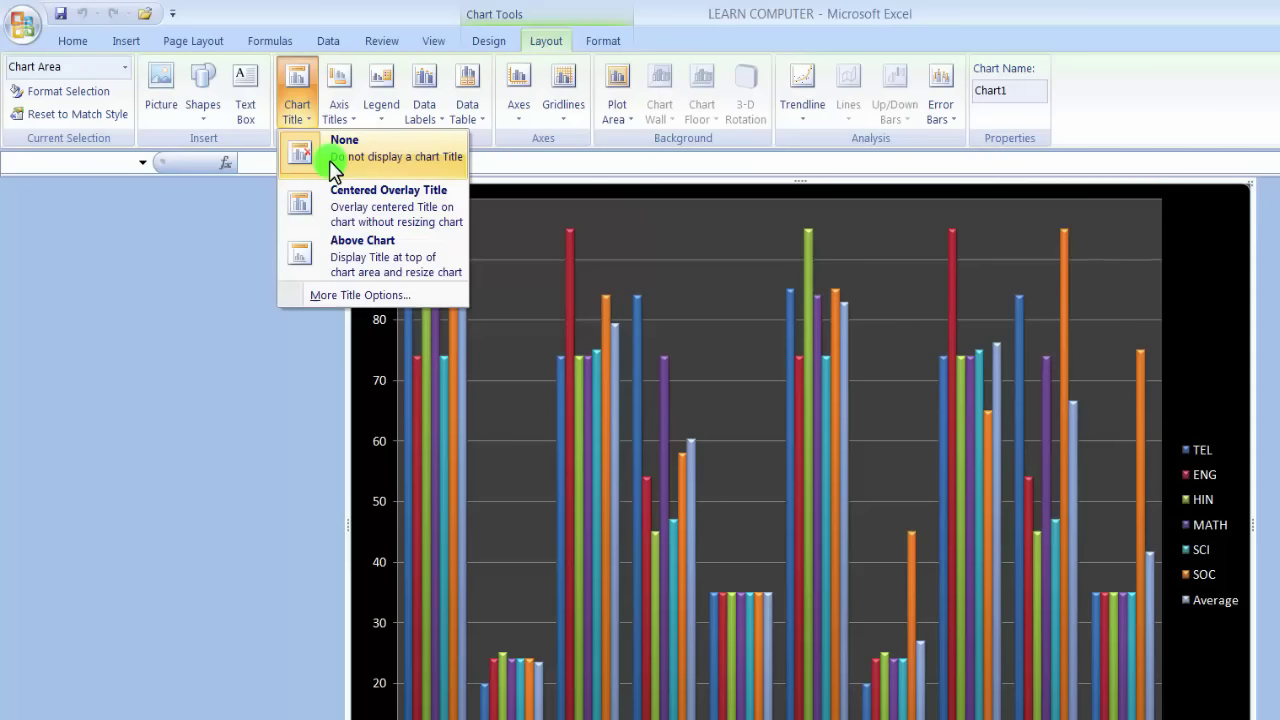
{"action": "left_click", "coordinate": [356, 210]}
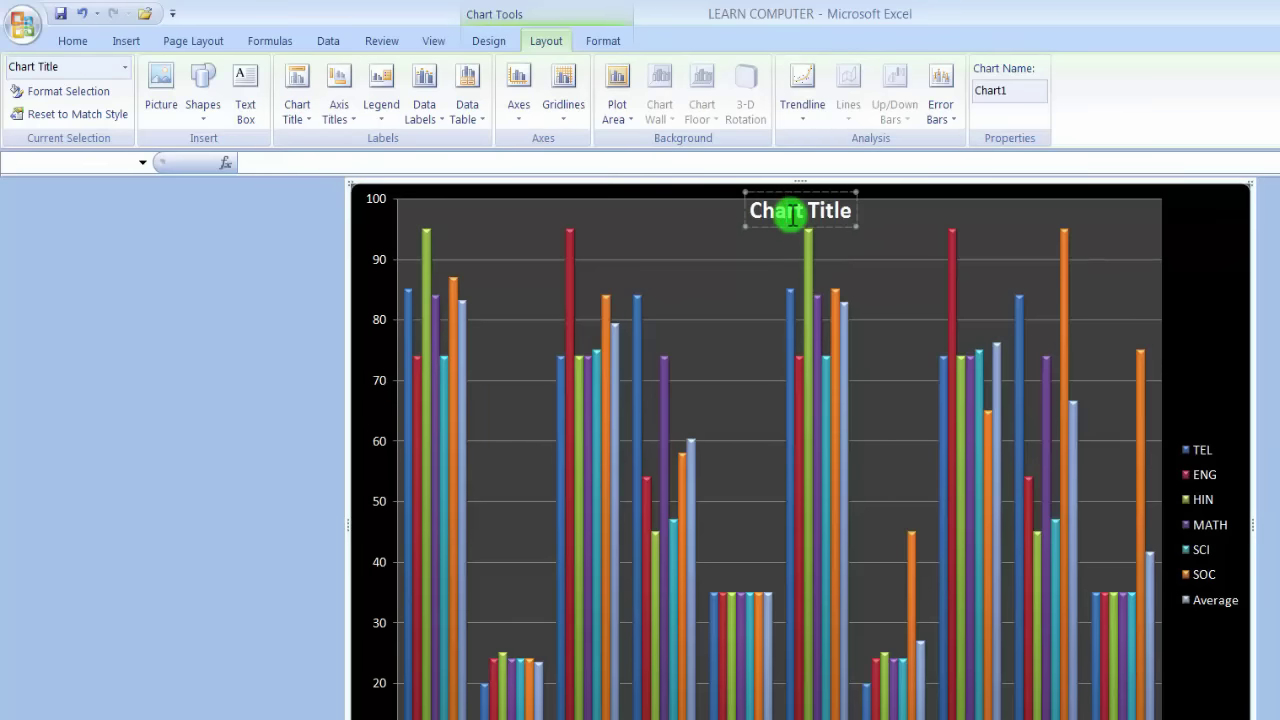
{"action": "key", "text": "Delete"}
{"action": "key", "text": "Delete"}
{"action": "key", "text": "Delete"}
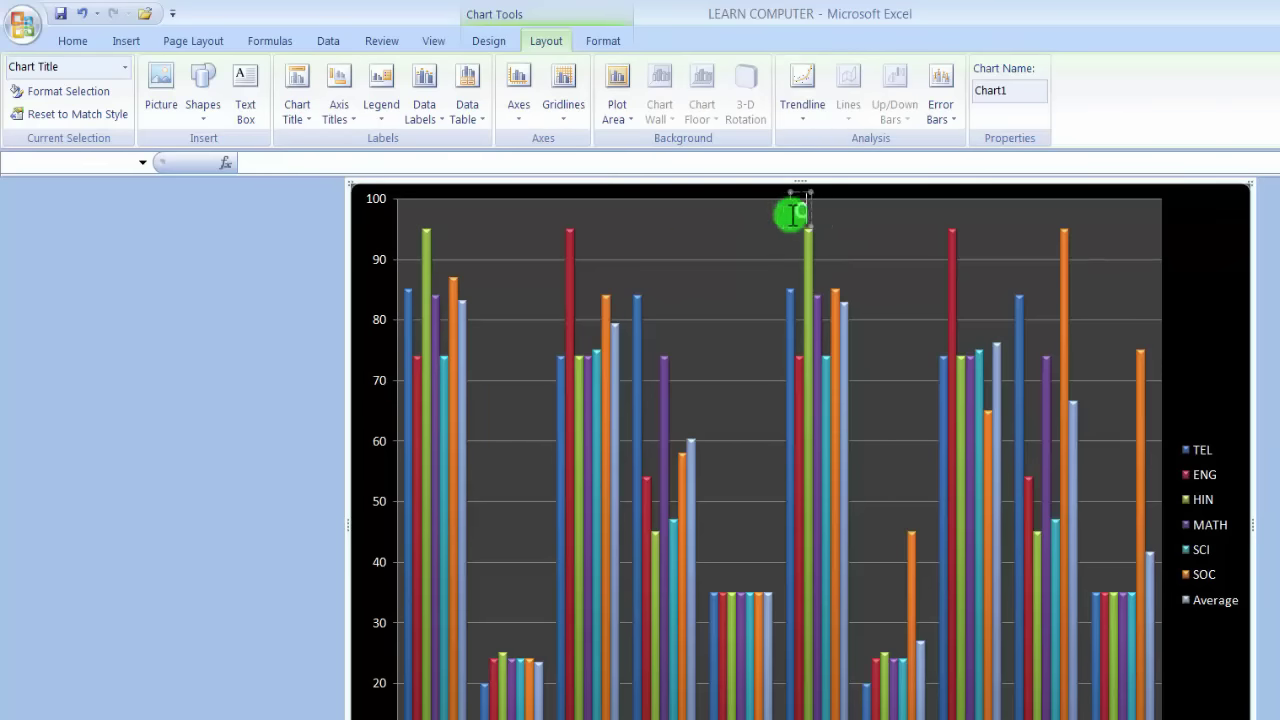
{"action": "type", "text": "studen"}
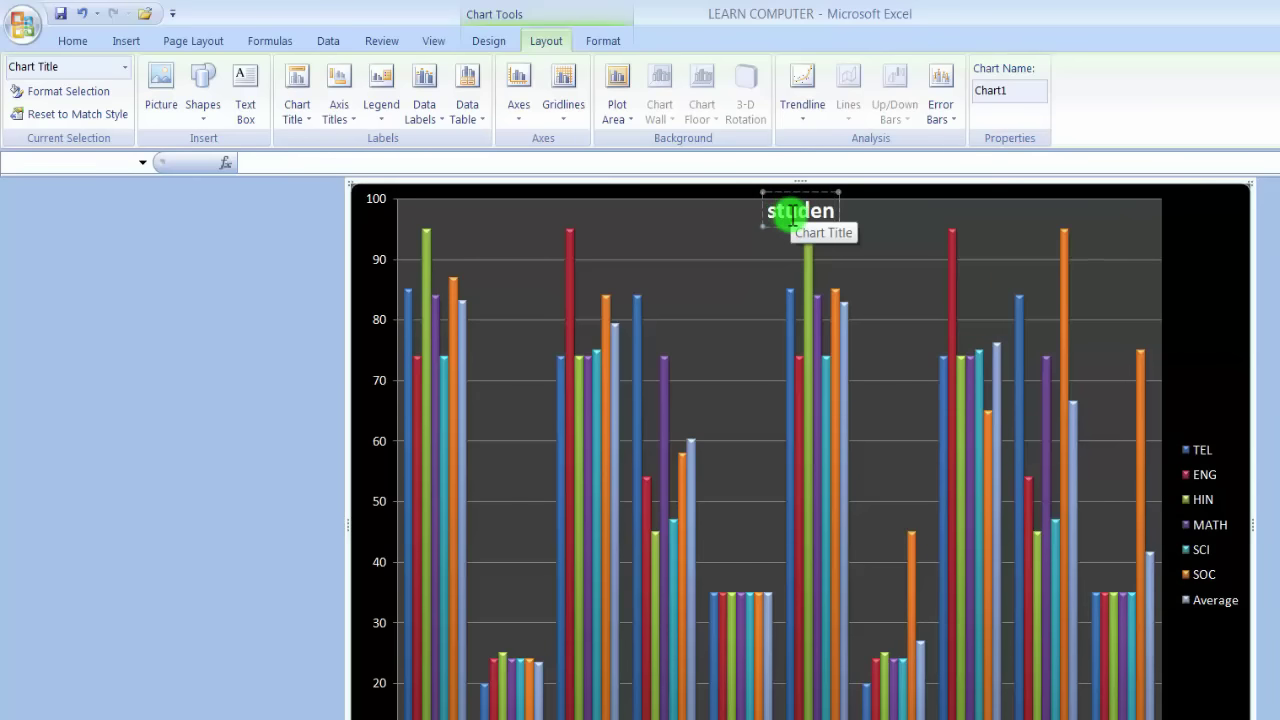
{"action": "type", "text": " record"}
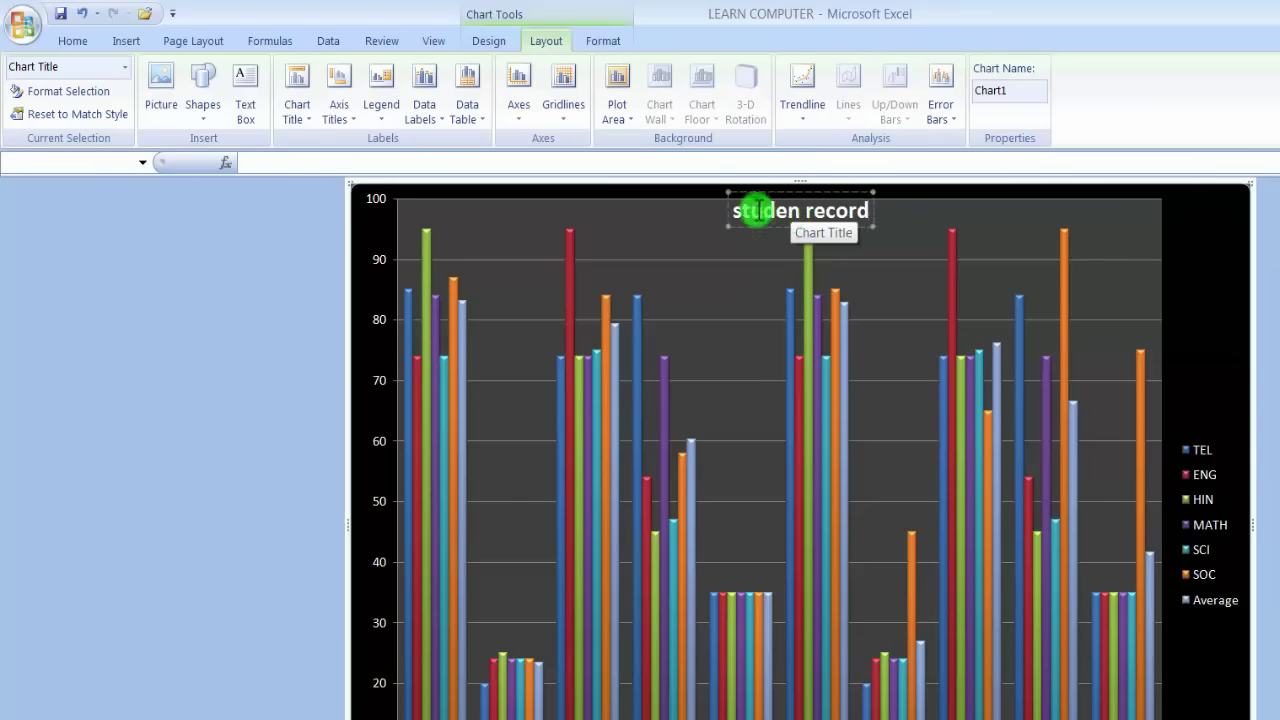
{"action": "left_click", "coordinate": [720, 243]}
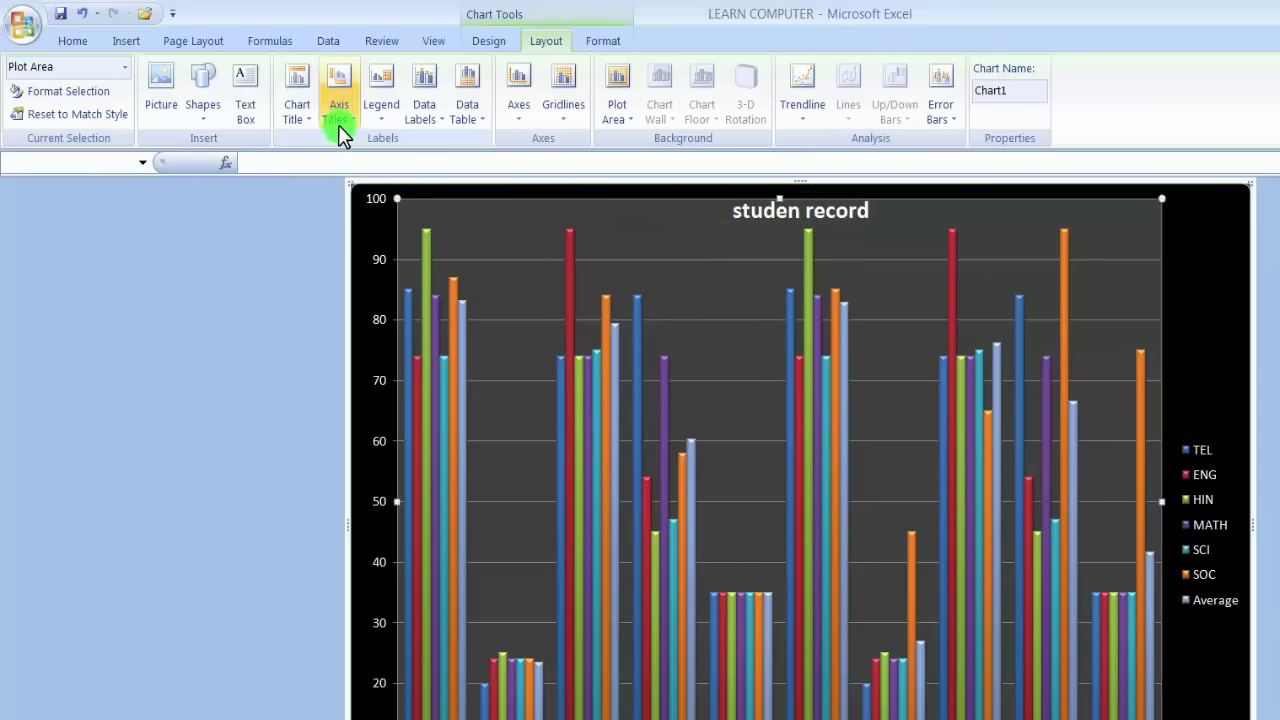
{"action": "left_click", "coordinate": [297, 130]}
{"action": "left_click", "coordinate": [343, 152]}
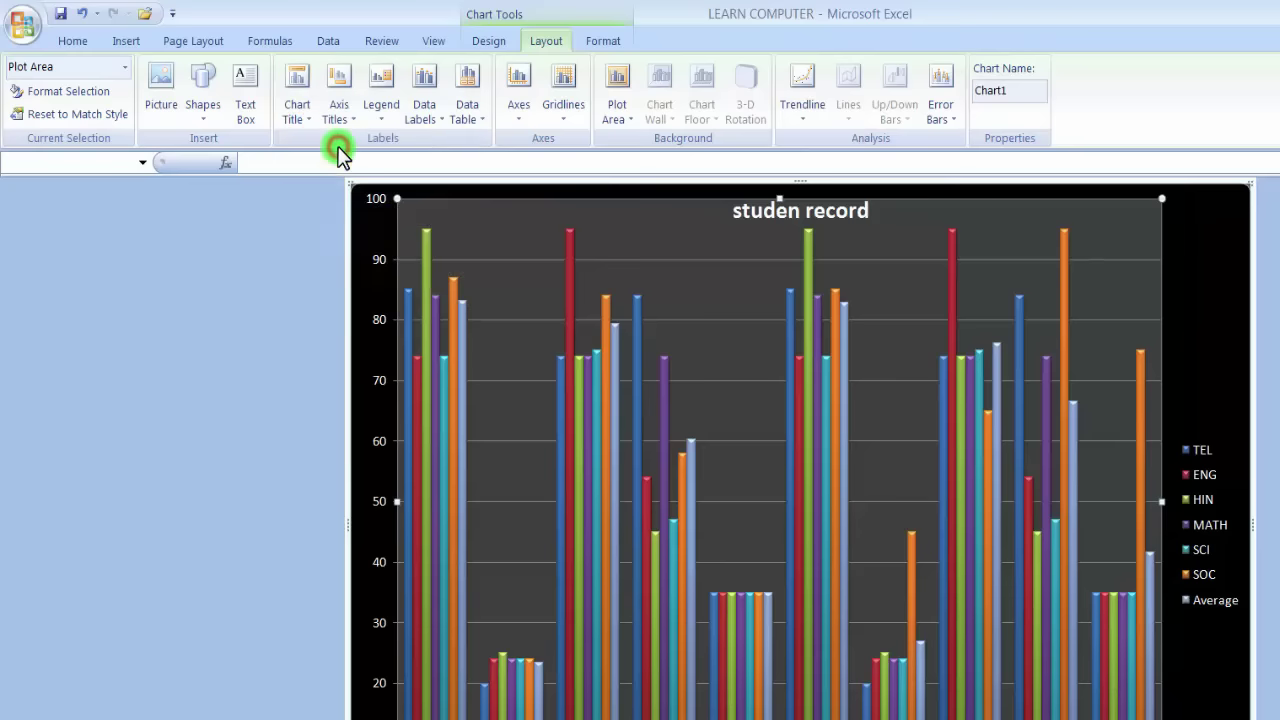
{"action": "left_click", "coordinate": [326, 200]}
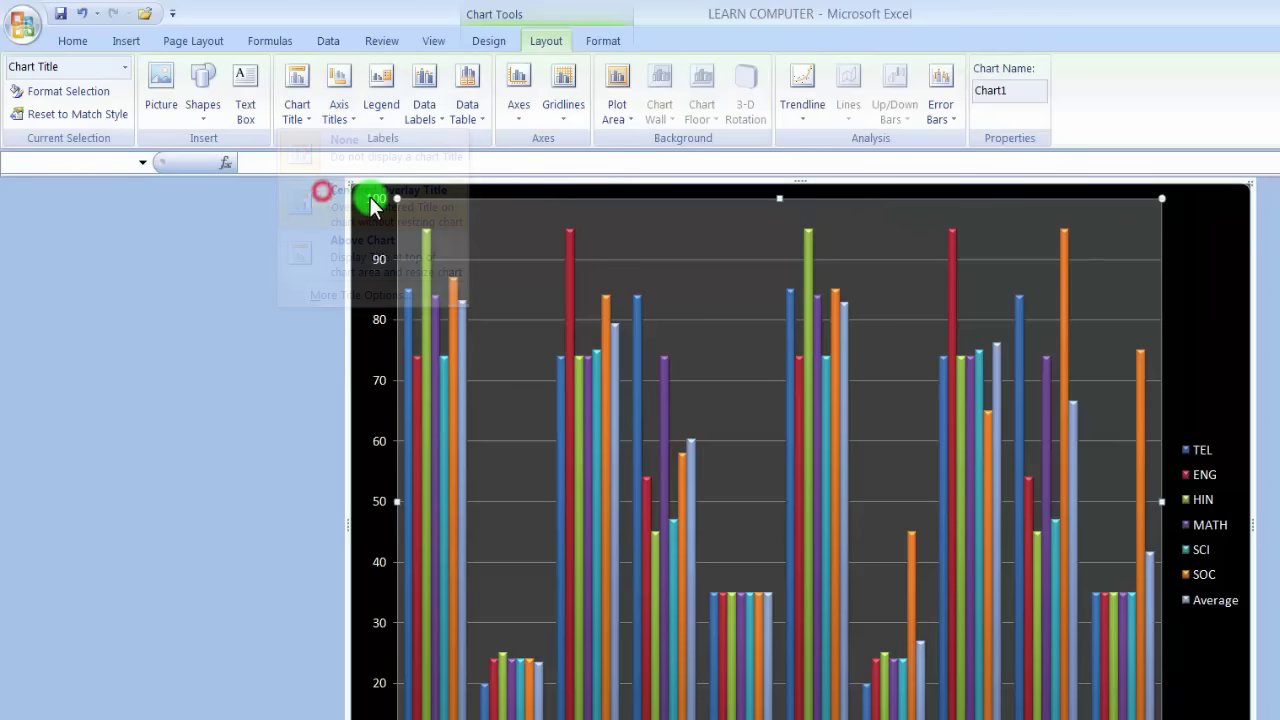
Step: Add a horizontal axis title below the axis reading 'names'
{"action": "left_click", "coordinate": [340, 110]}
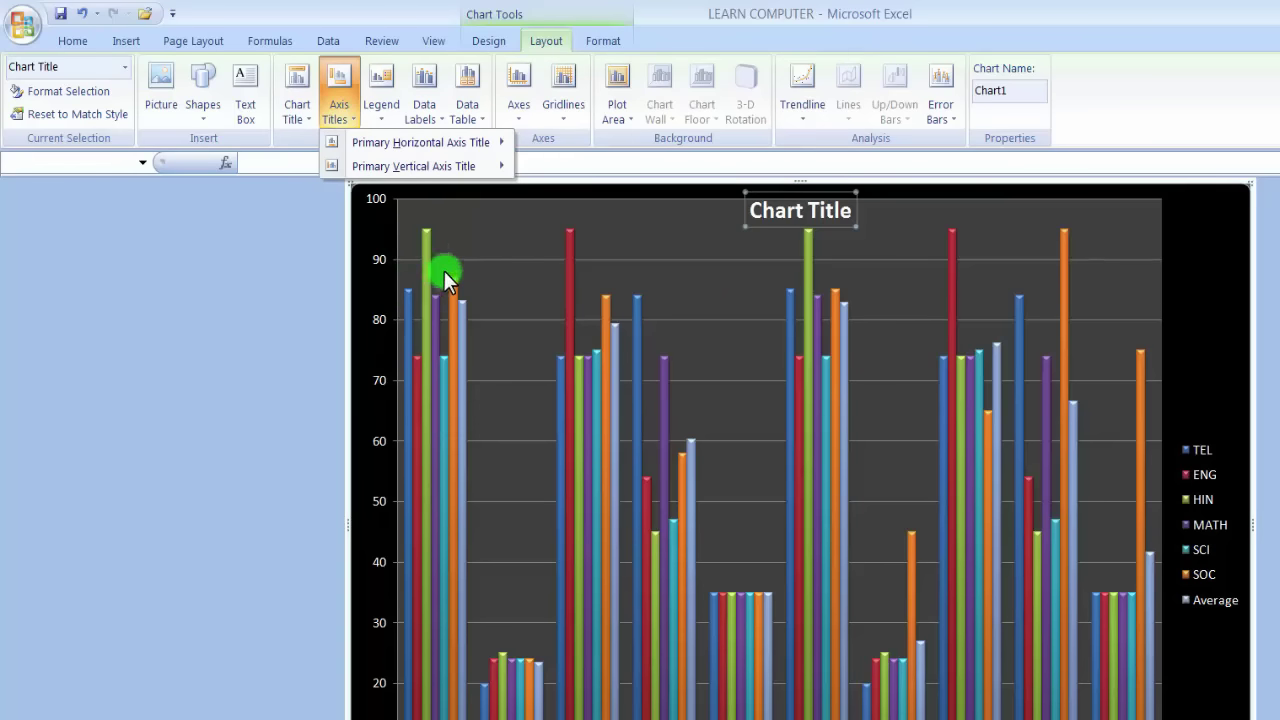
{"action": "mouse_move", "coordinate": [371, 142]}
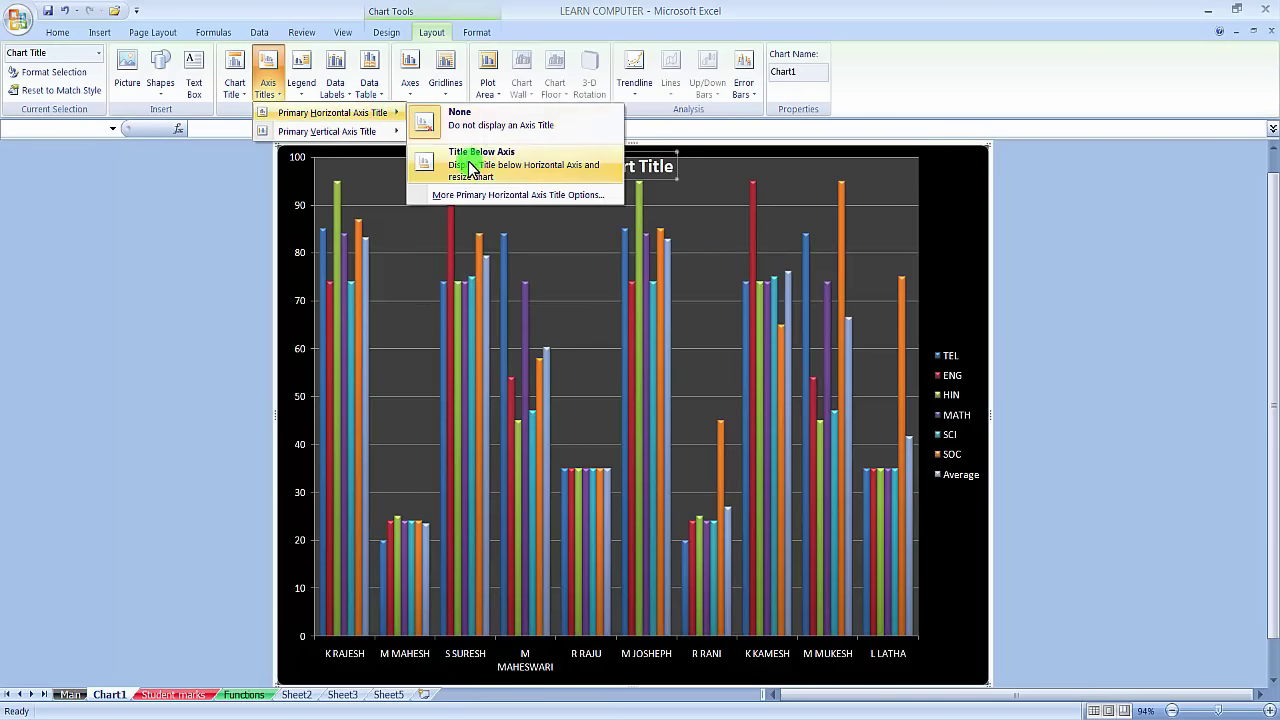
{"action": "left_click", "coordinate": [470, 166]}
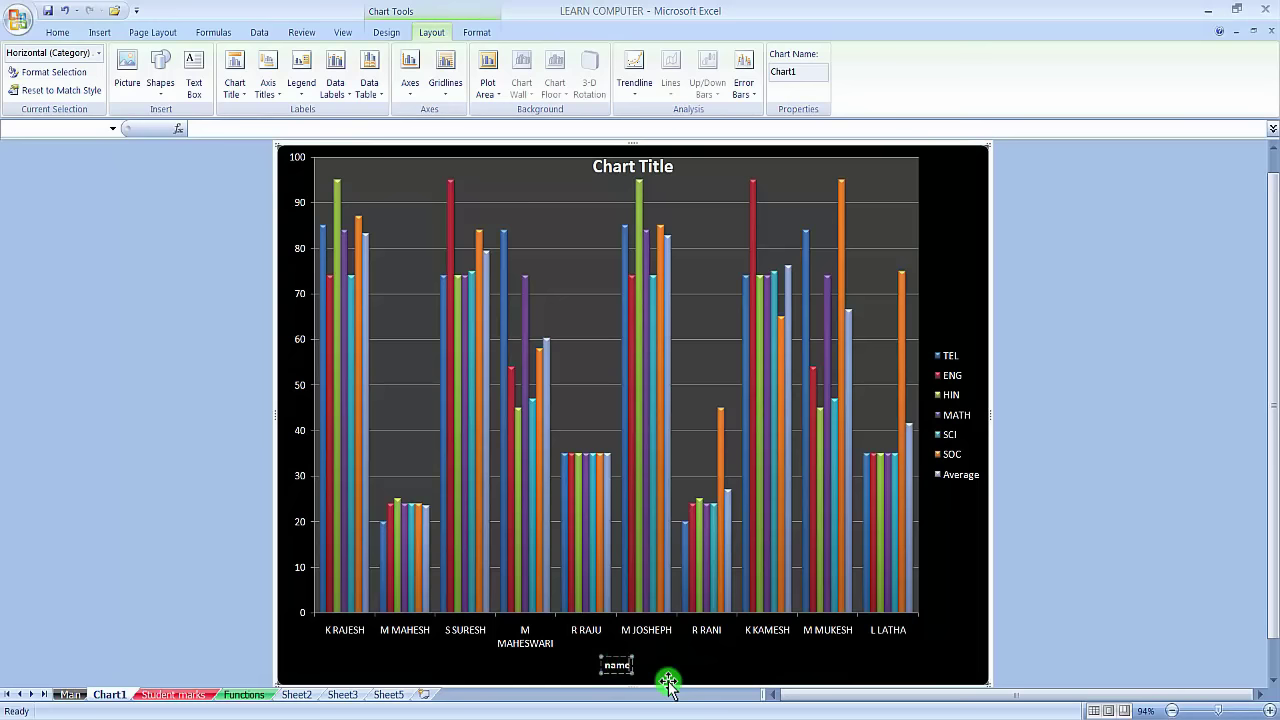
{"action": "type", "text": "s"}
{"action": "left_click", "coordinate": [588, 664]}
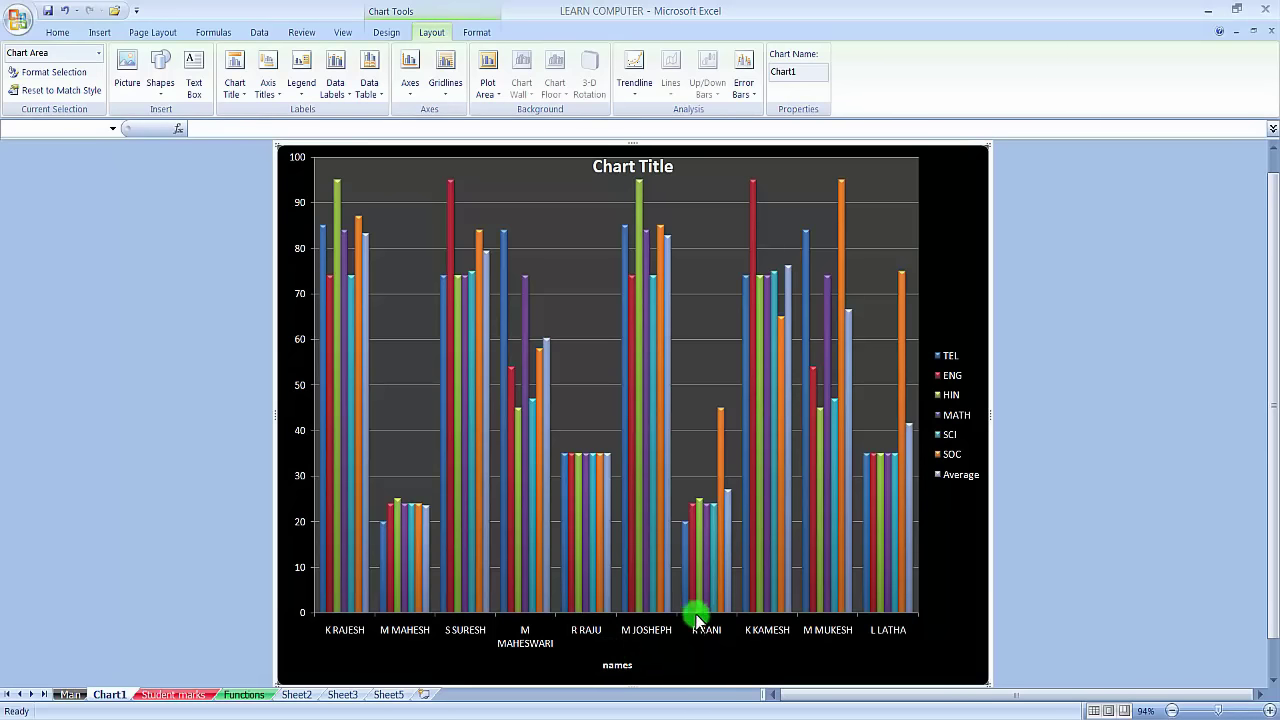
Step: Add a vertical value-axis title reading 'values'
{"action": "left_click", "coordinate": [266, 78]}
{"action": "mouse_move", "coordinate": [275, 132]}
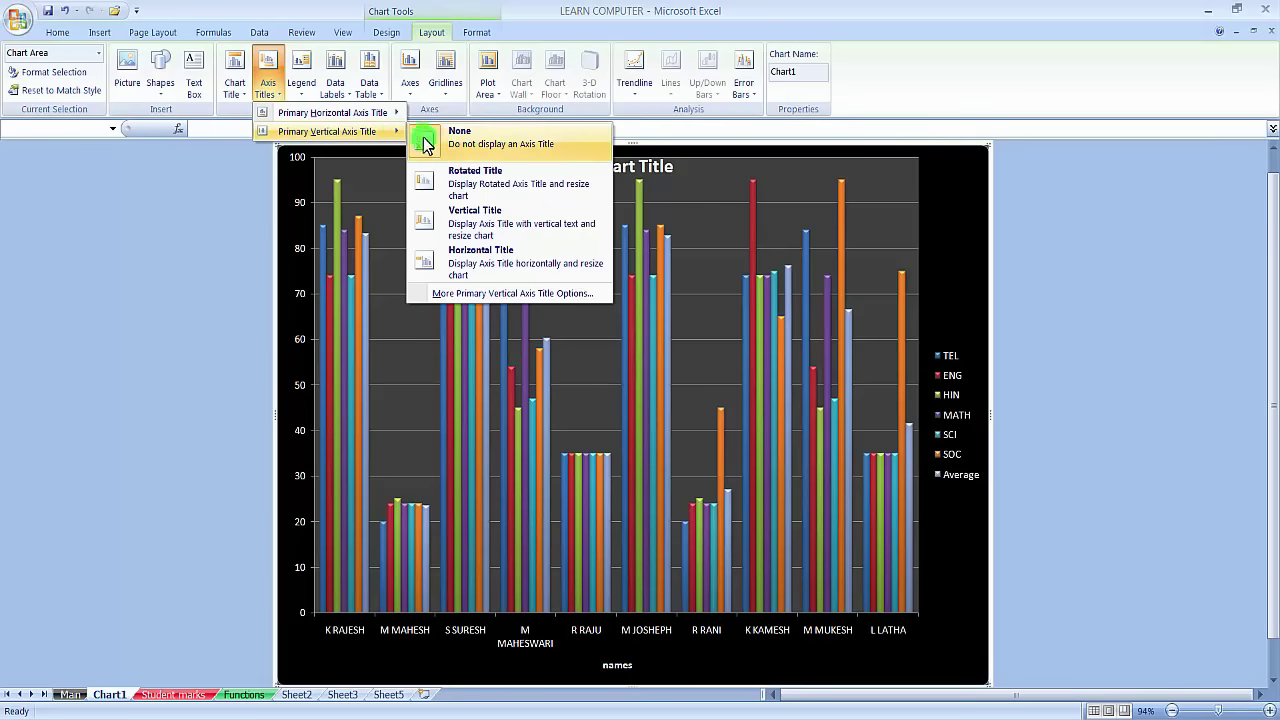
{"action": "left_click", "coordinate": [470, 229]}
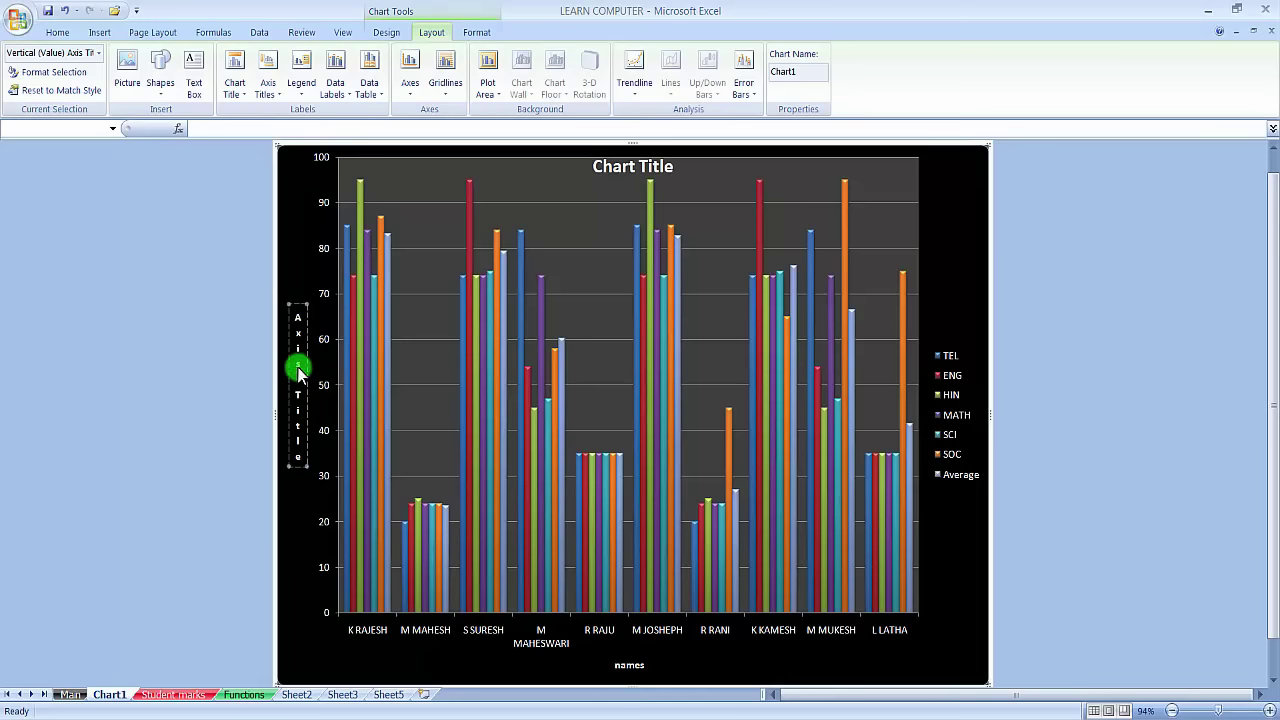
{"action": "left_click", "coordinate": [298, 370]}
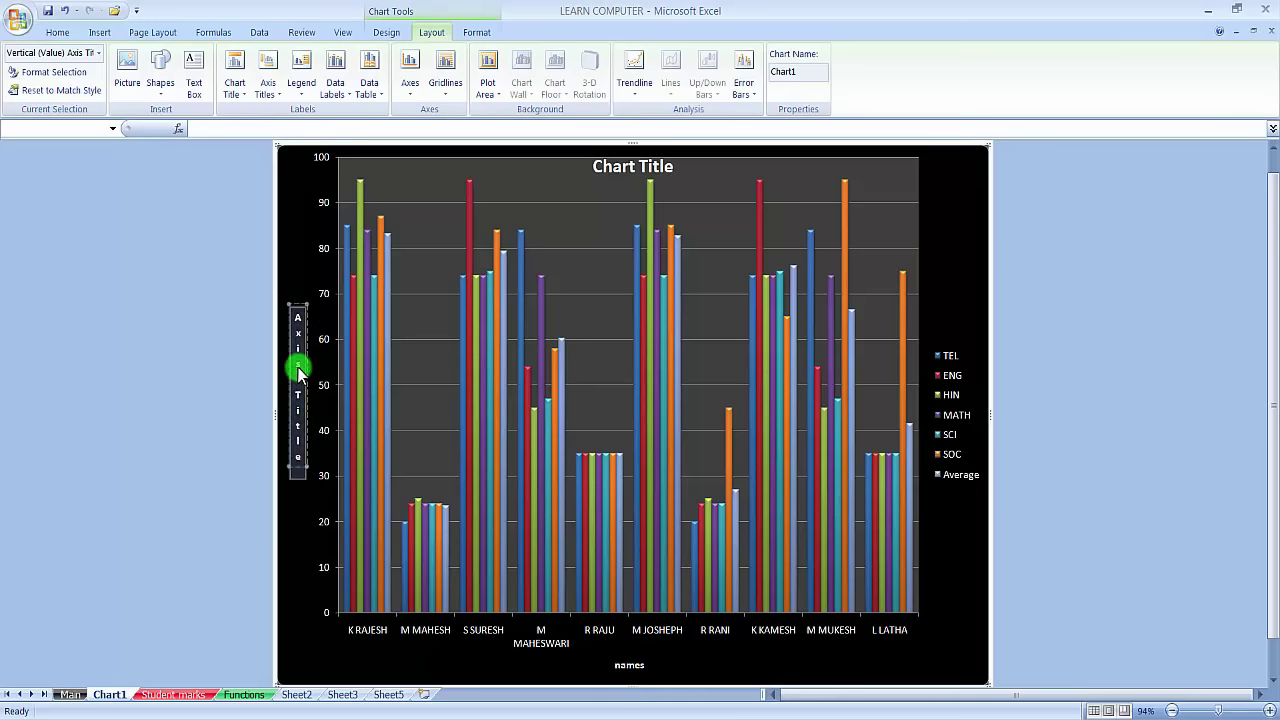
{"action": "type", "text": "aalues"}
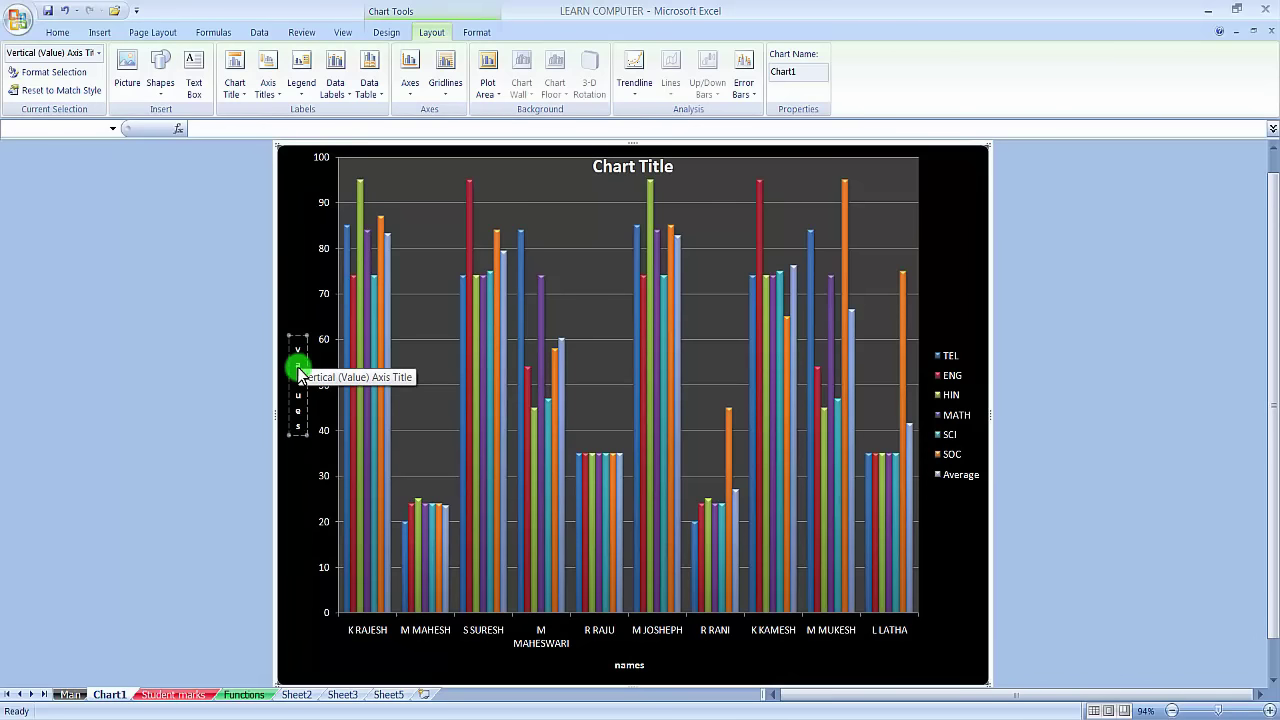
{"action": "left_click", "coordinate": [445, 665]}
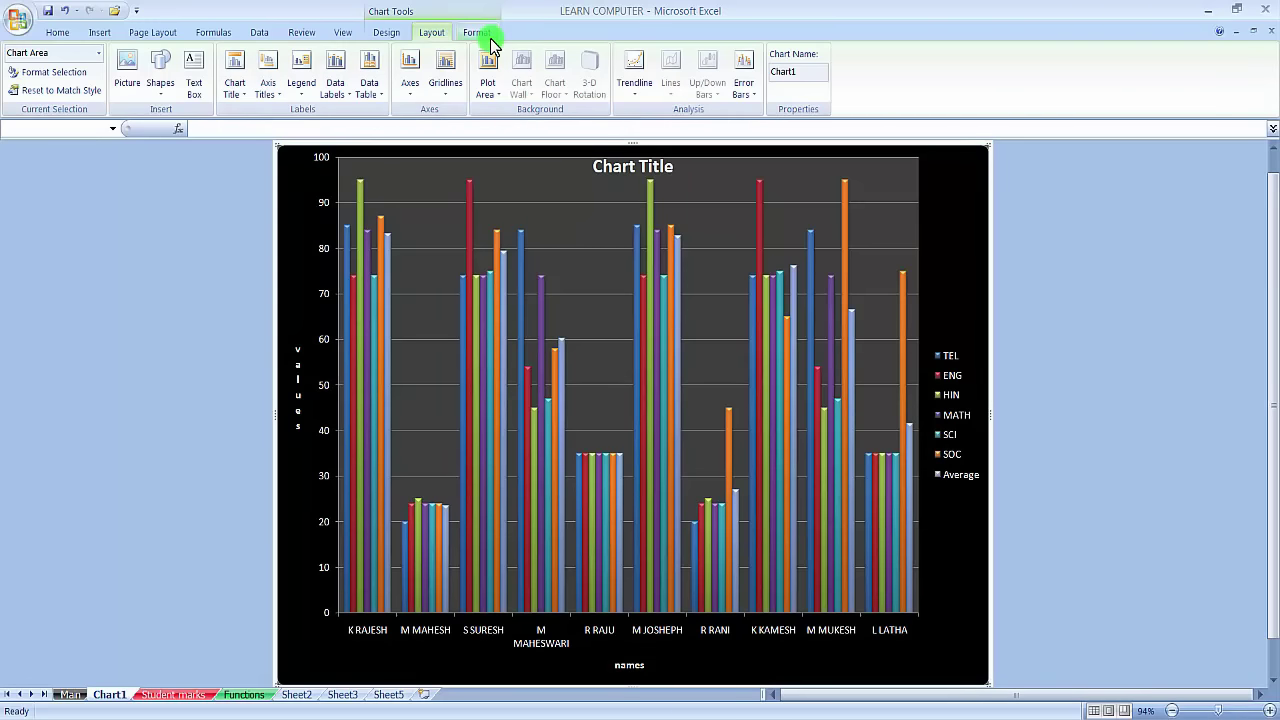
Step: Select the subject legend and drag it higher on the chart's right side
{"action": "left_click", "coordinate": [302, 98]}
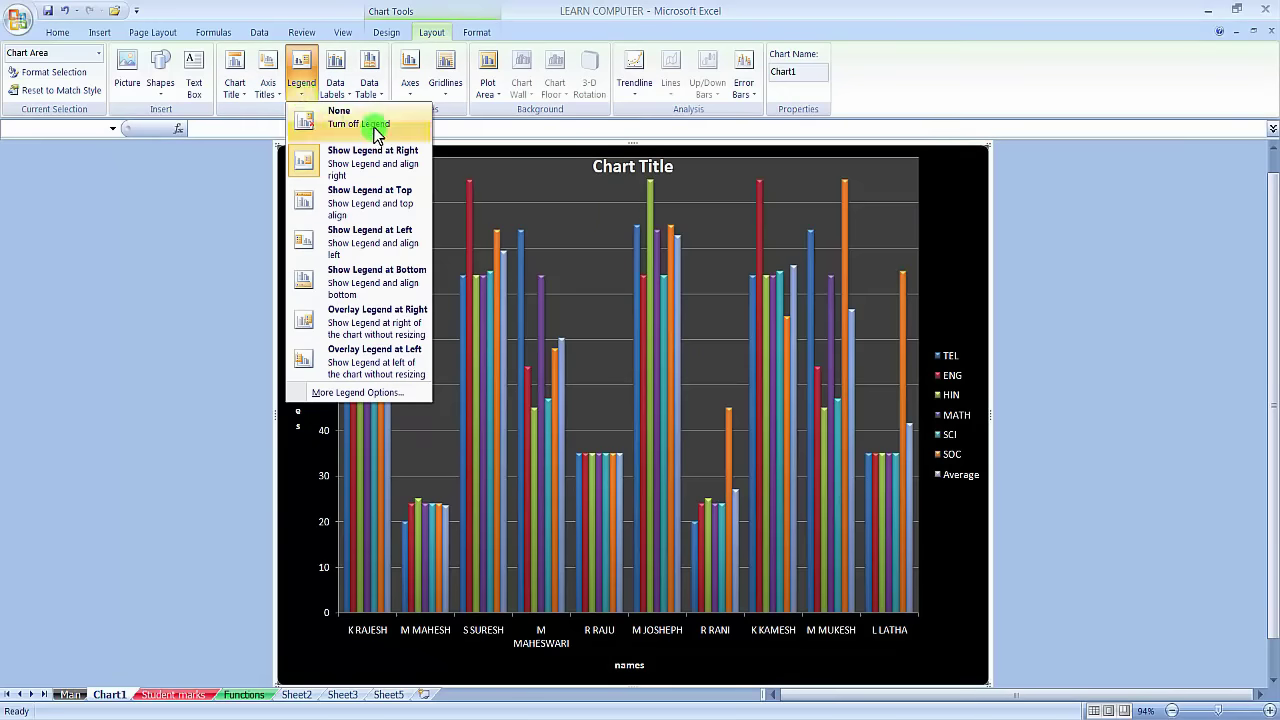
{"action": "left_click", "coordinate": [962, 485]}
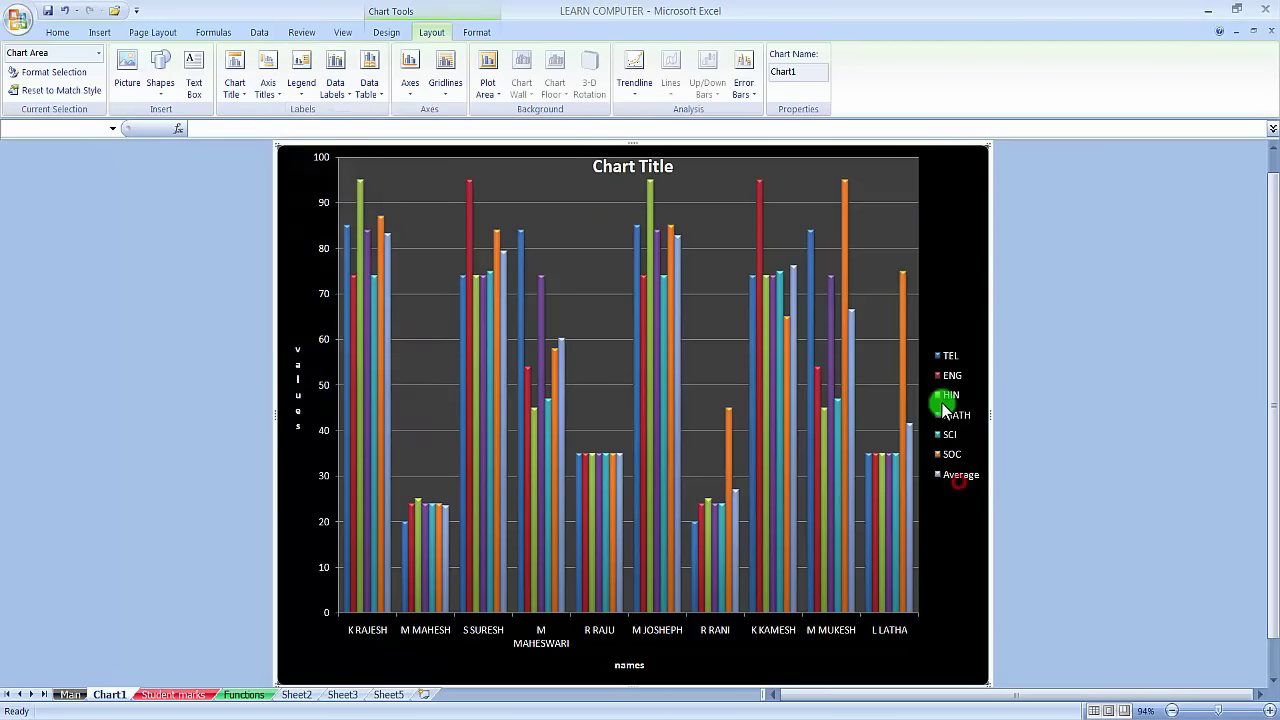
{"action": "left_click", "coordinate": [946, 366]}
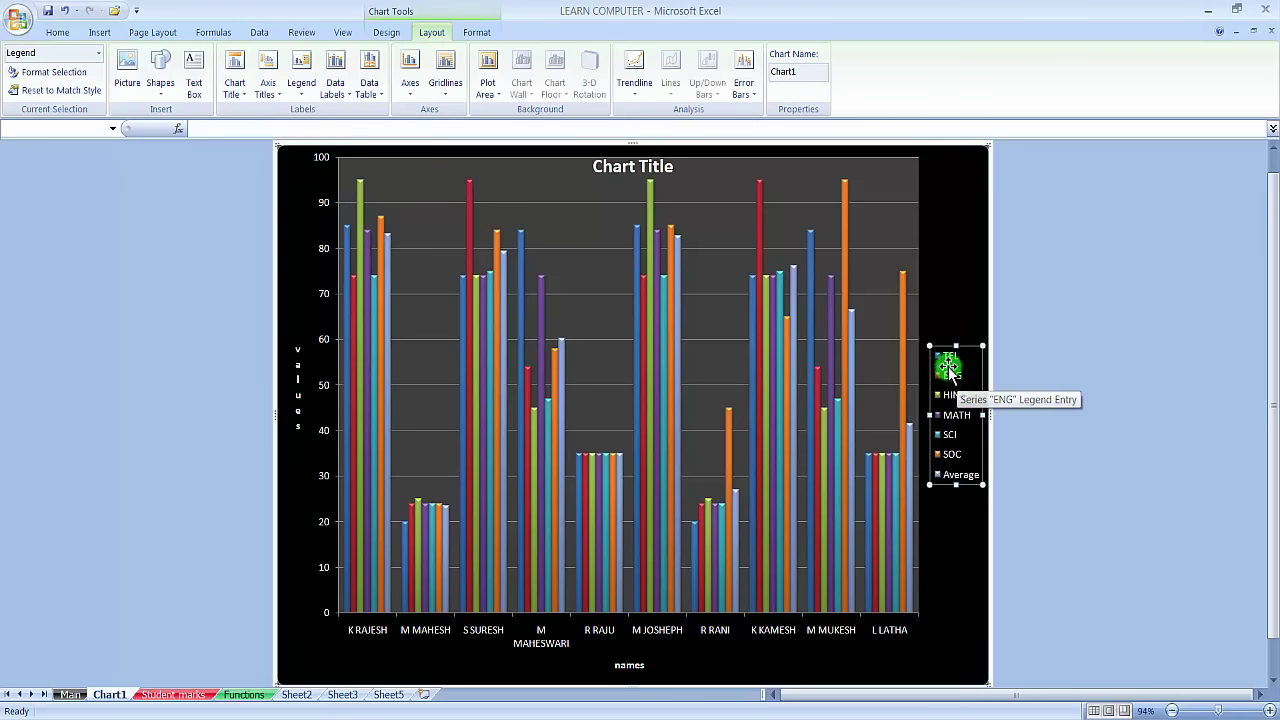
{"action": "left_click_drag", "start_coordinate": [947, 368], "coordinate": [943, 285]}
{"action": "left_click", "coordinate": [946, 288]}
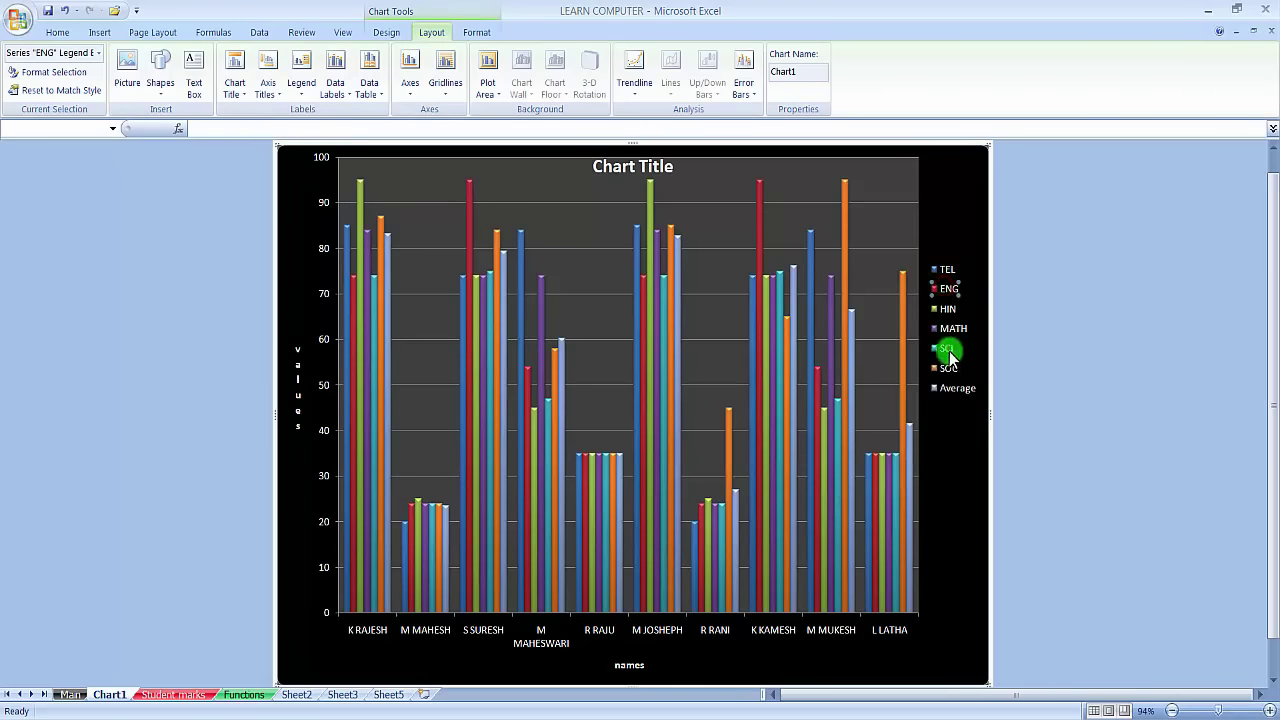
{"action": "left_click", "coordinate": [948, 330]}
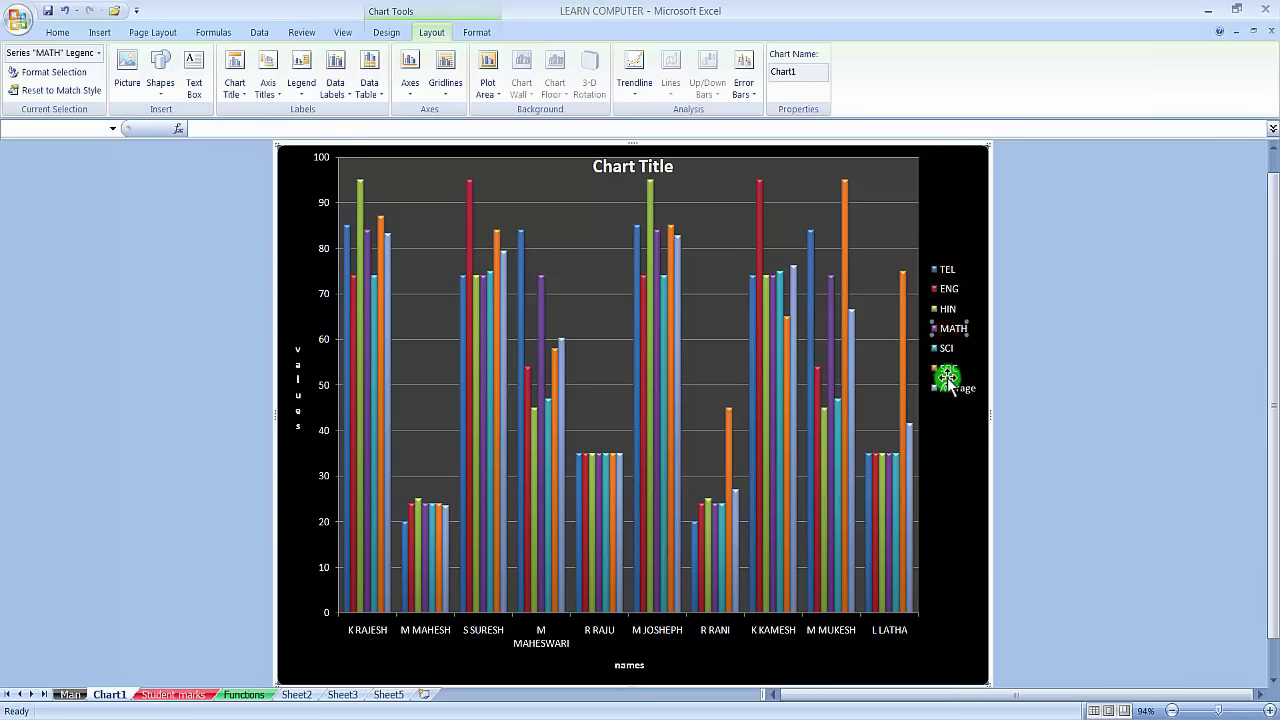
{"action": "left_click", "coordinate": [946, 276]}
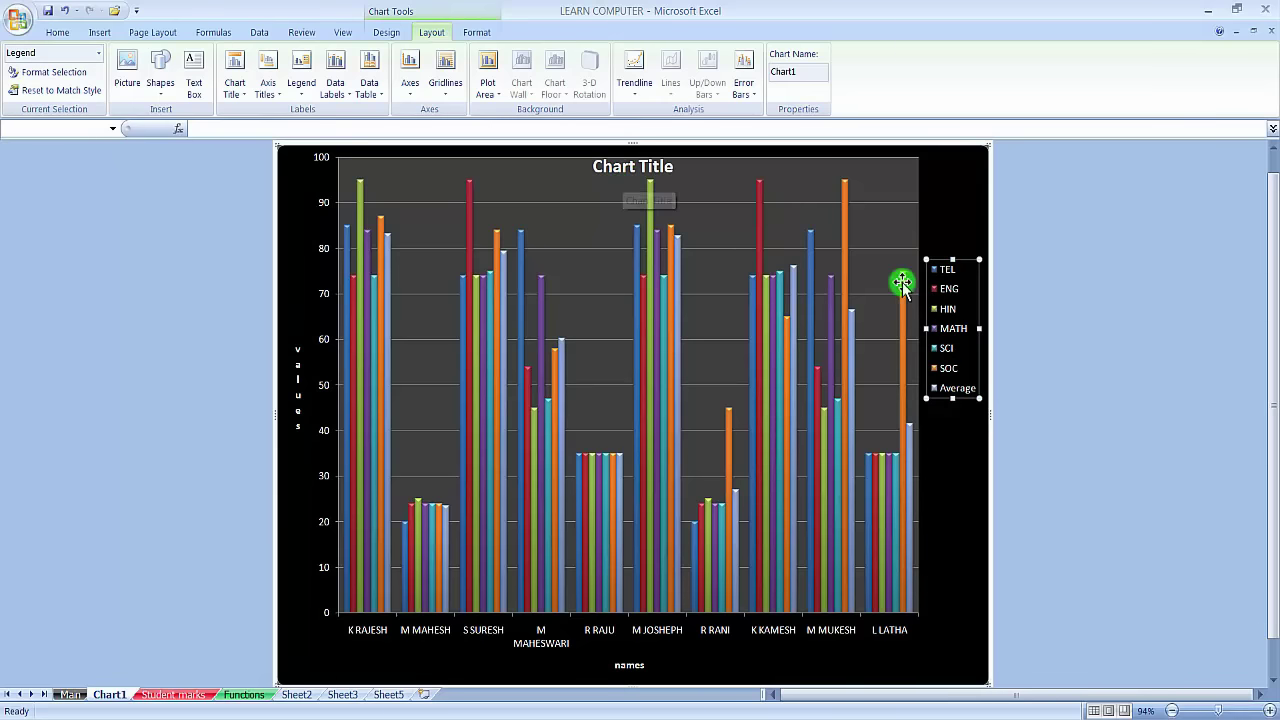
Step: Show the legend at the top, then move it to the bottom of the chart
{"action": "left_click", "coordinate": [302, 92]}
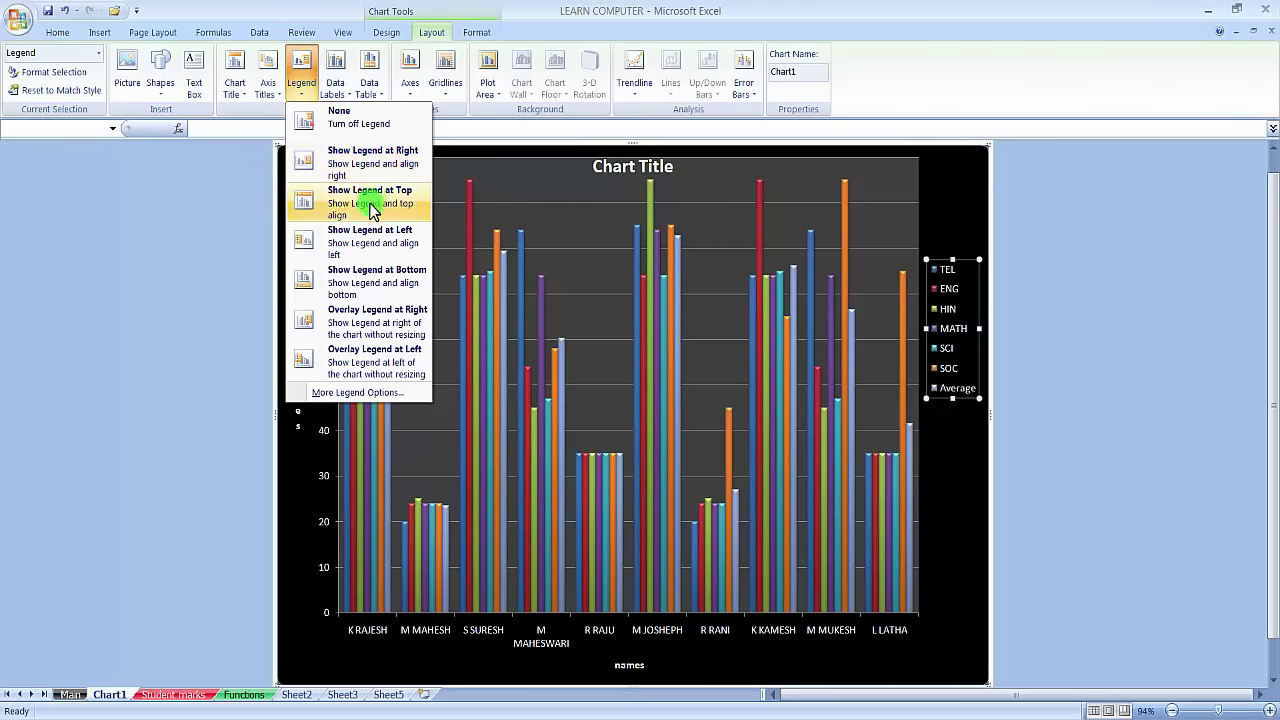
{"action": "left_click", "coordinate": [370, 205]}
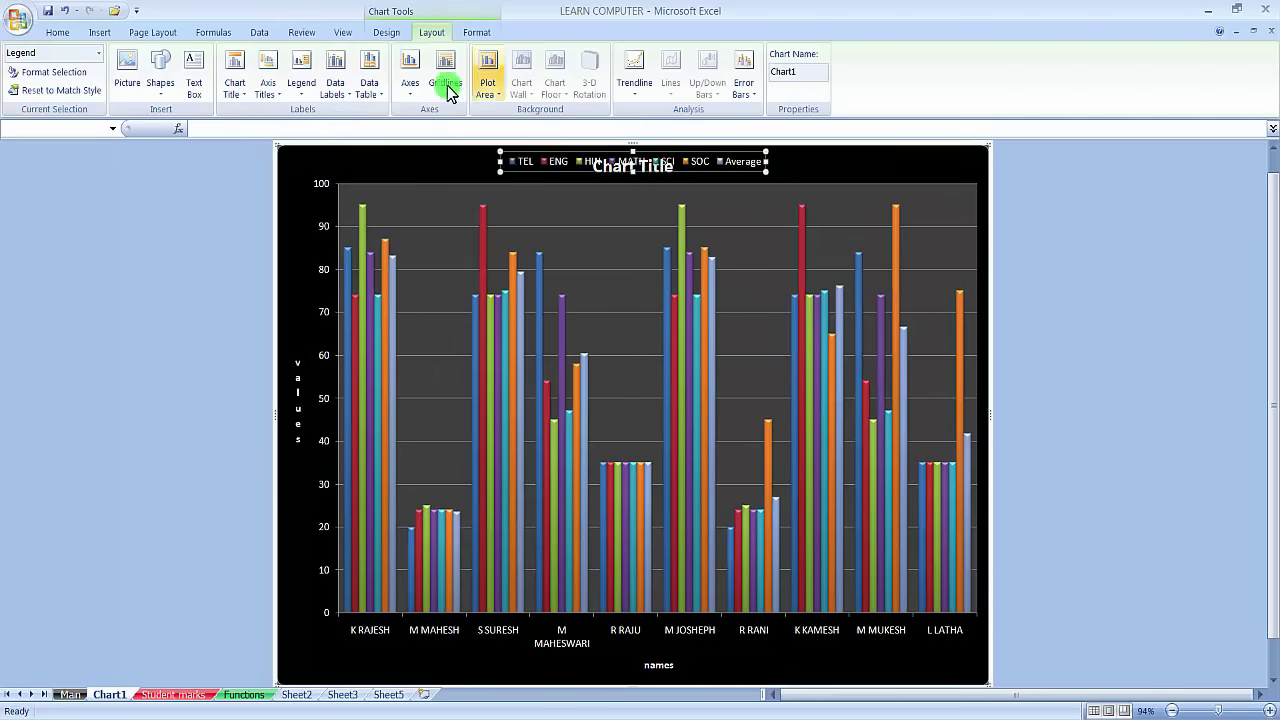
{"action": "left_click", "coordinate": [301, 88]}
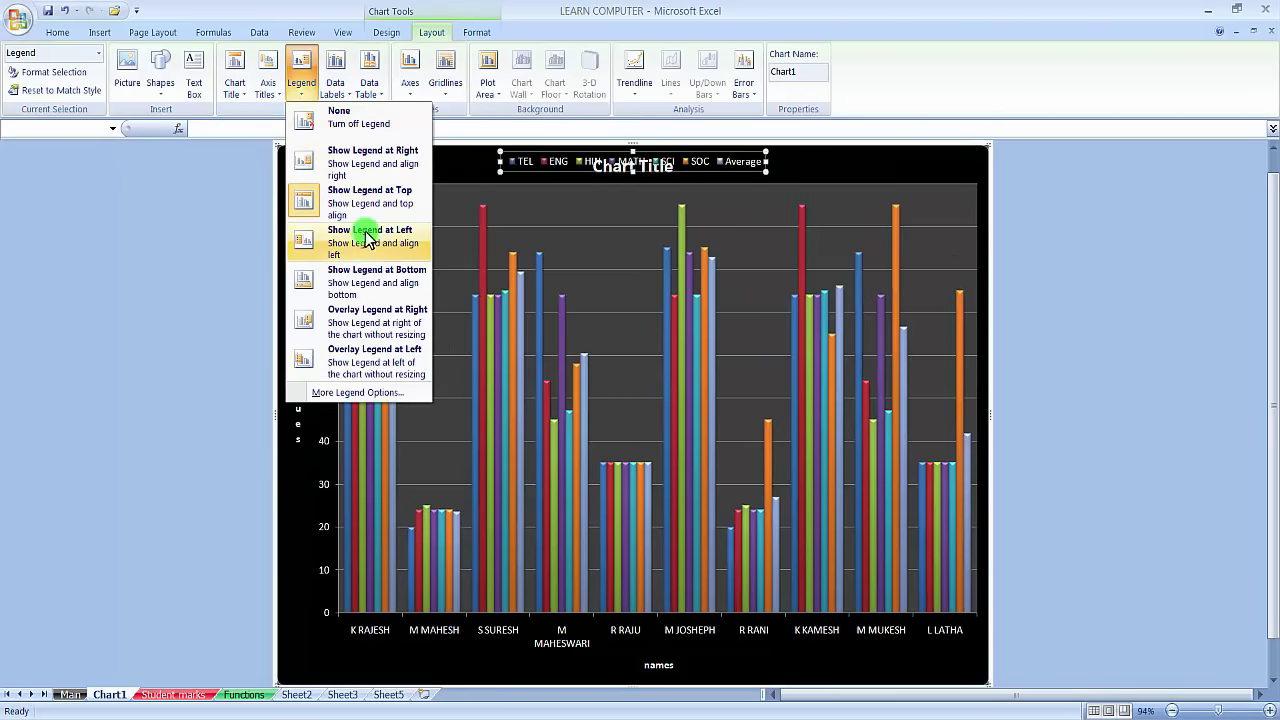
{"action": "left_click", "coordinate": [400, 283]}
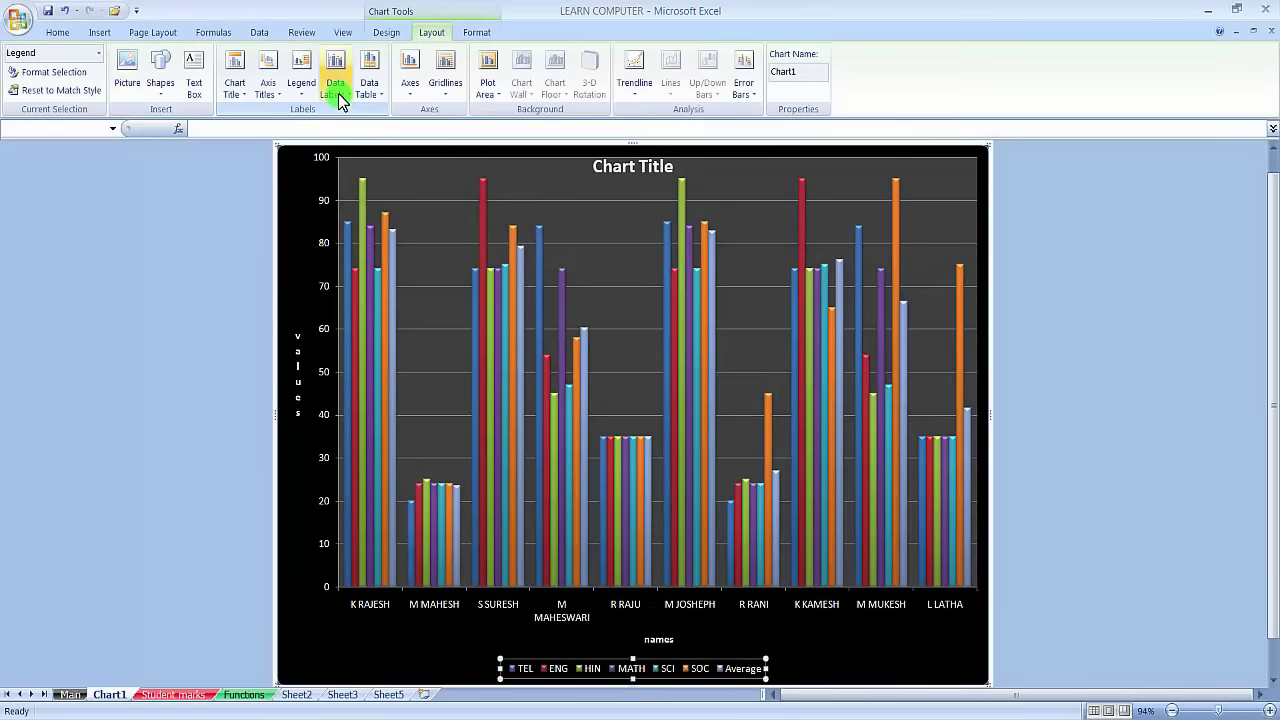
Step: Add centred value labels, then remove them and show a marks data table beneath the chart
{"action": "left_click", "coordinate": [337, 90]}
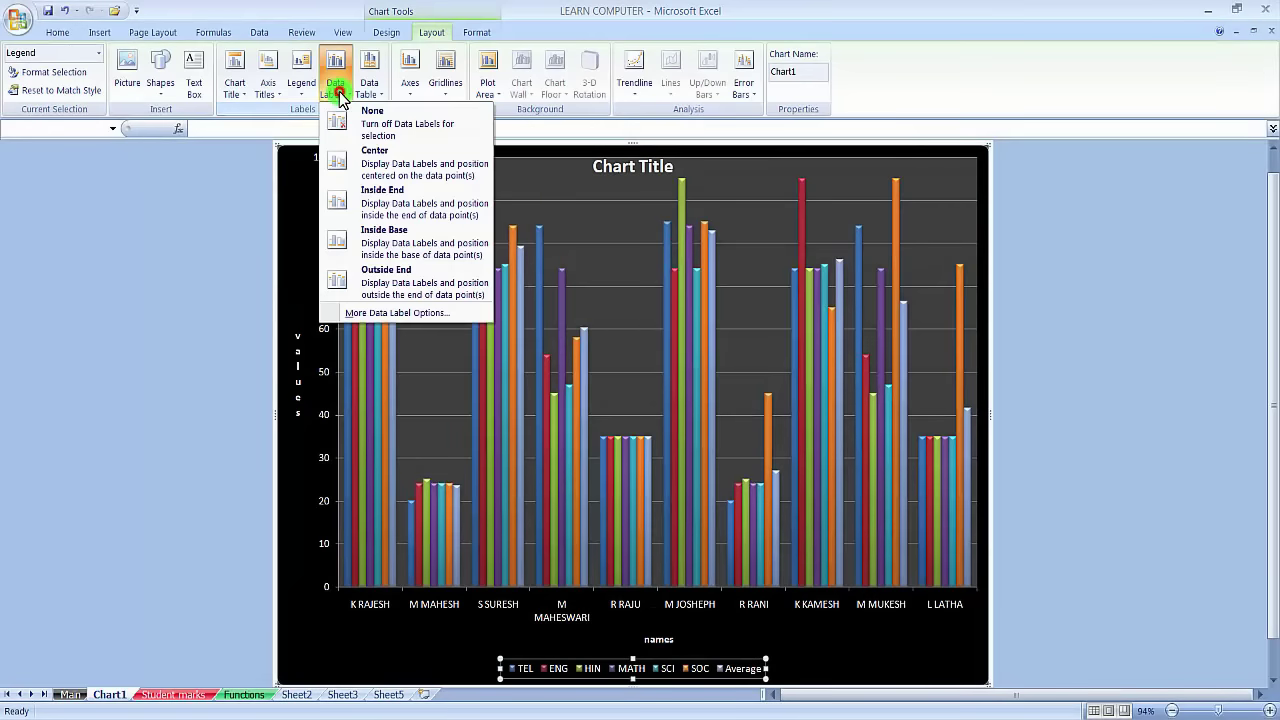
{"action": "left_click", "coordinate": [369, 170]}
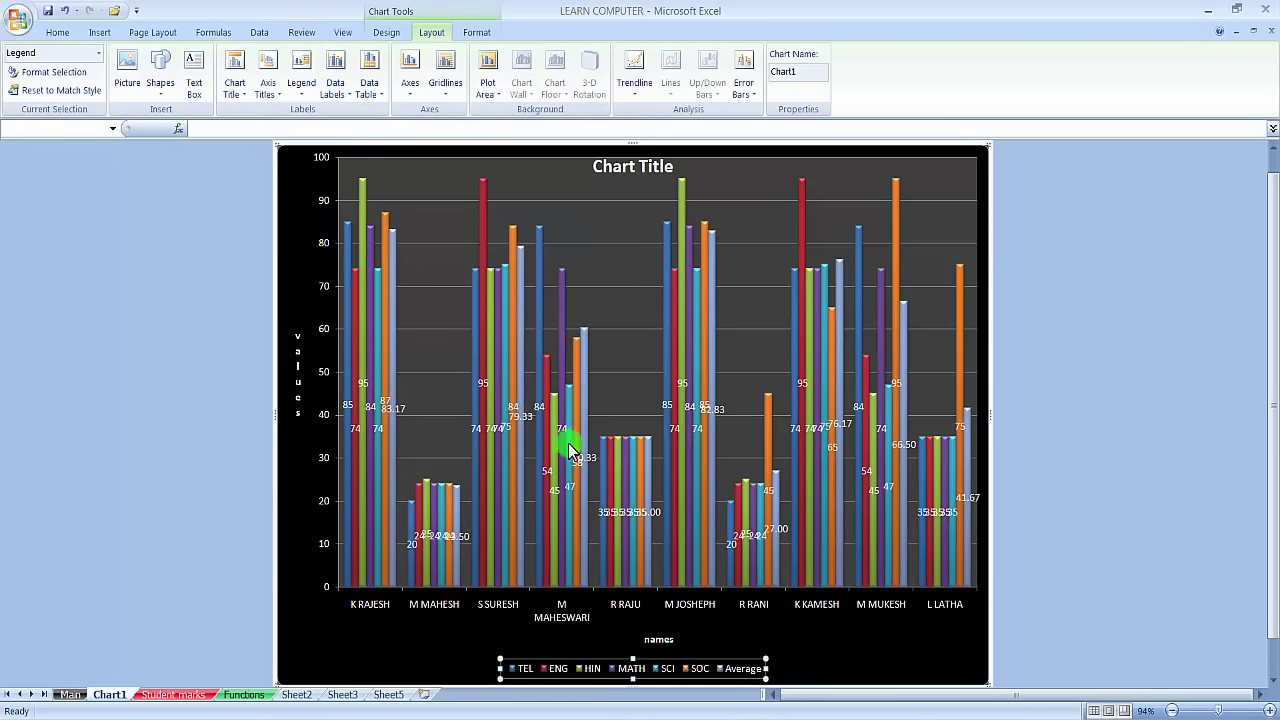
{"action": "left_click", "coordinate": [345, 100]}
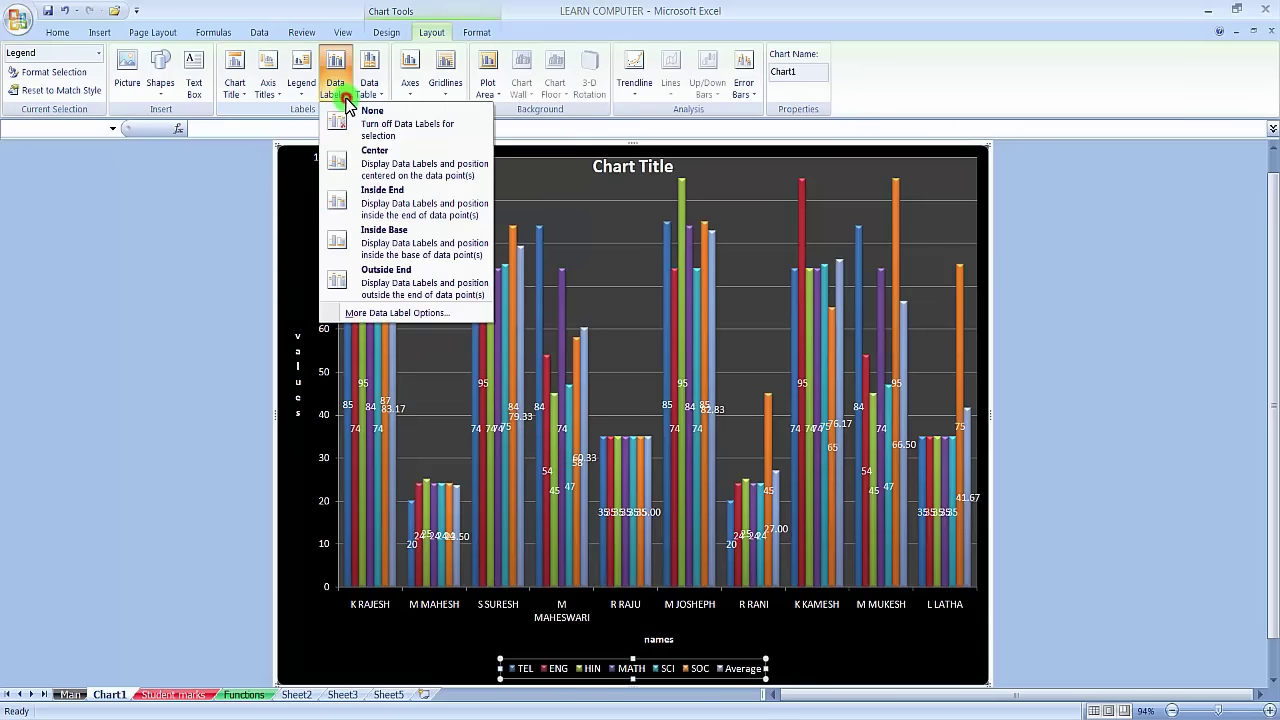
{"action": "left_click", "coordinate": [340, 120]}
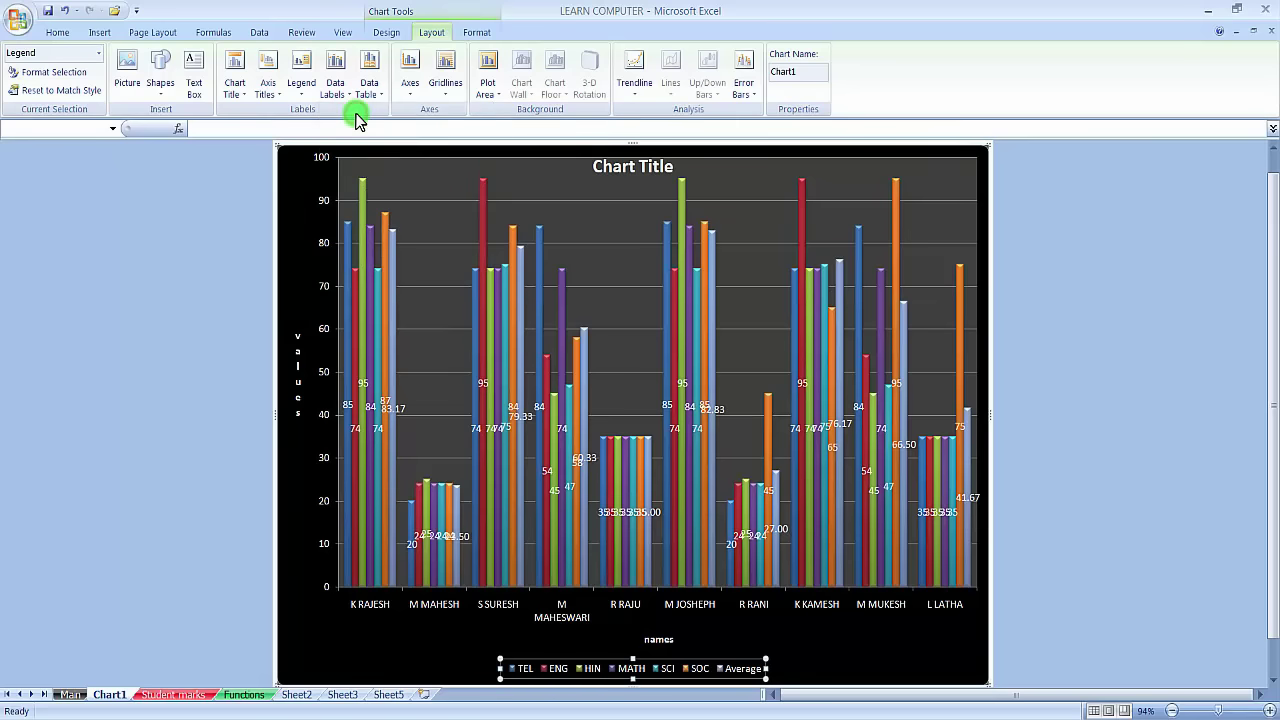
{"action": "left_click", "coordinate": [363, 92]}
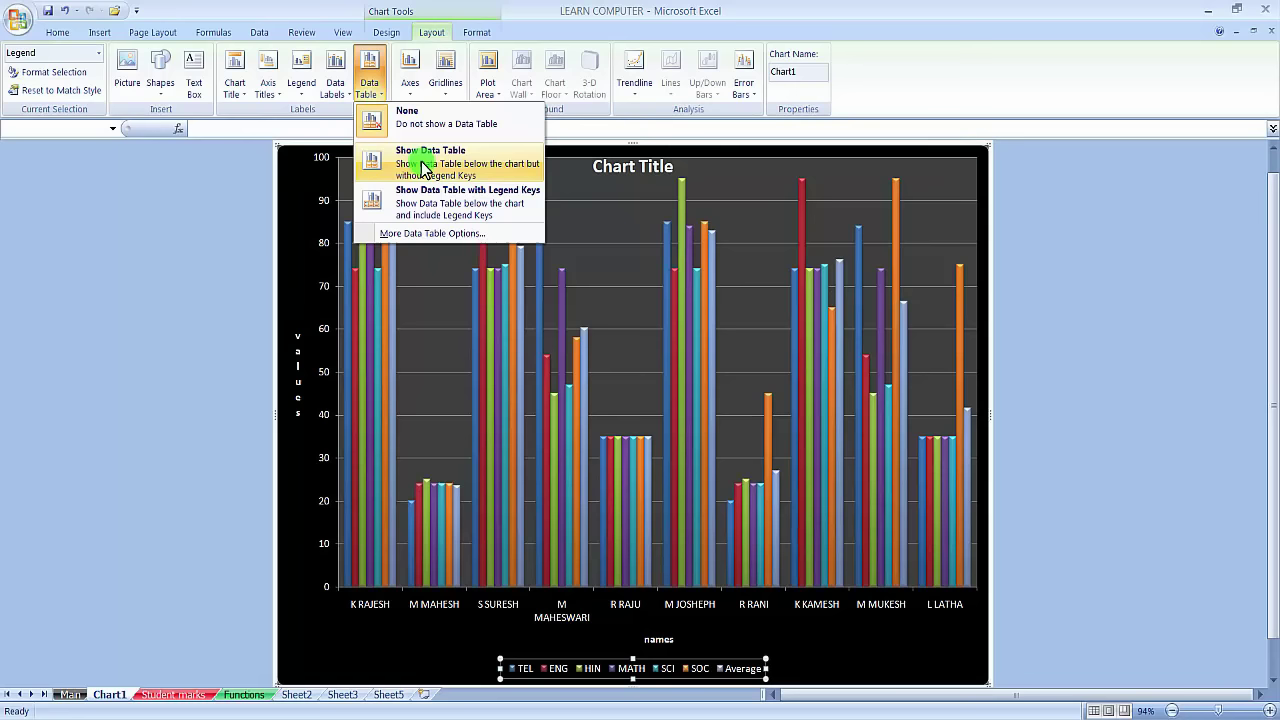
{"action": "left_click", "coordinate": [422, 166]}
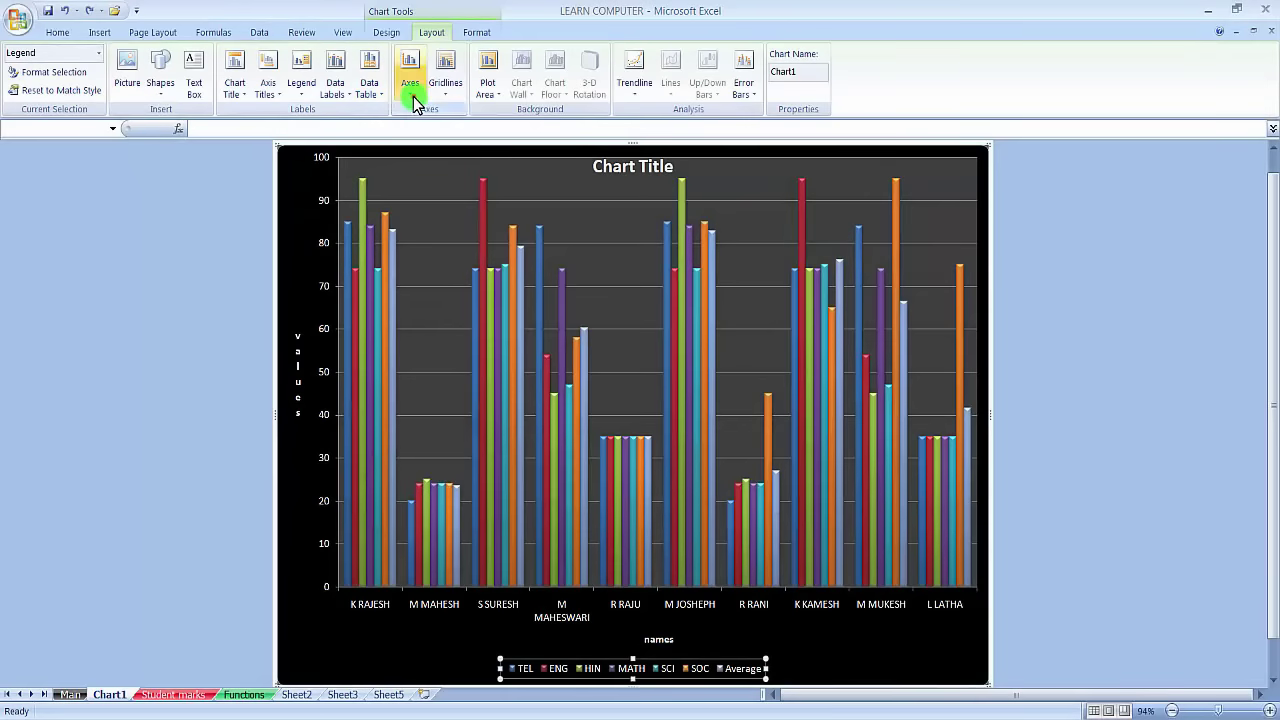
Step: Show the horizontal axis without name labels and display the value axis in Millions
{"action": "left_click", "coordinate": [412, 90]}
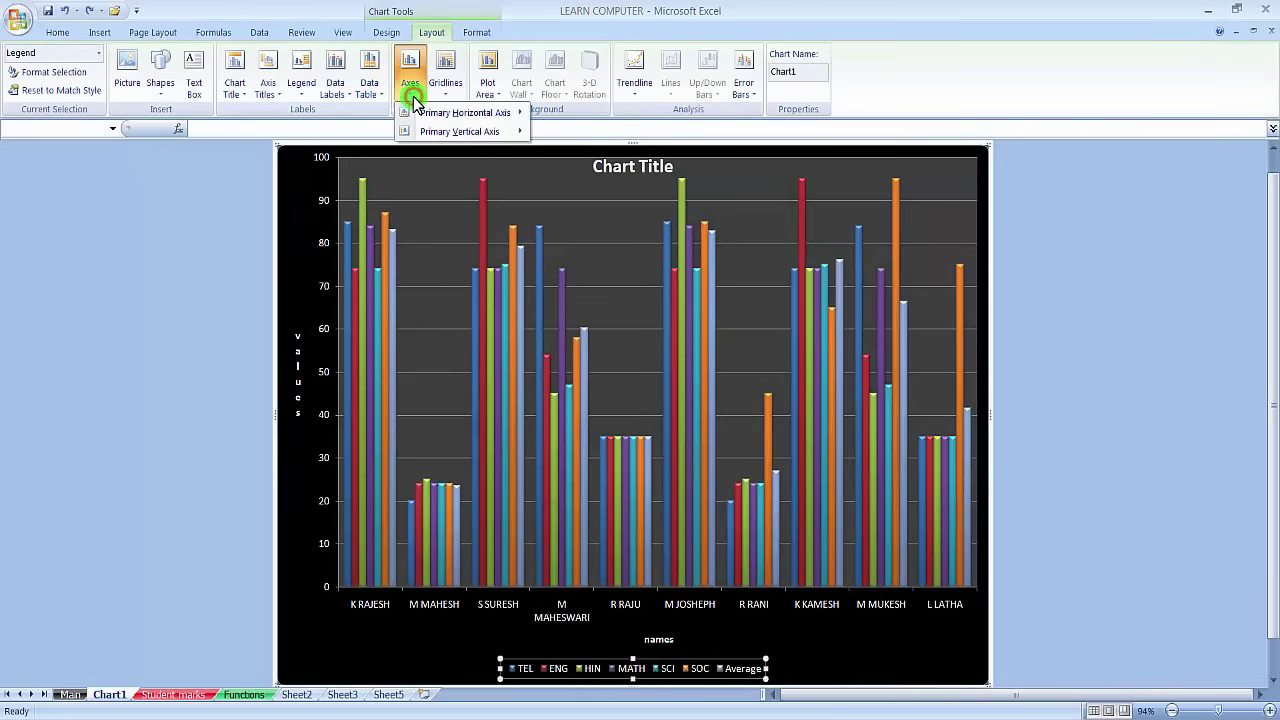
{"action": "mouse_move", "coordinate": [436, 121]}
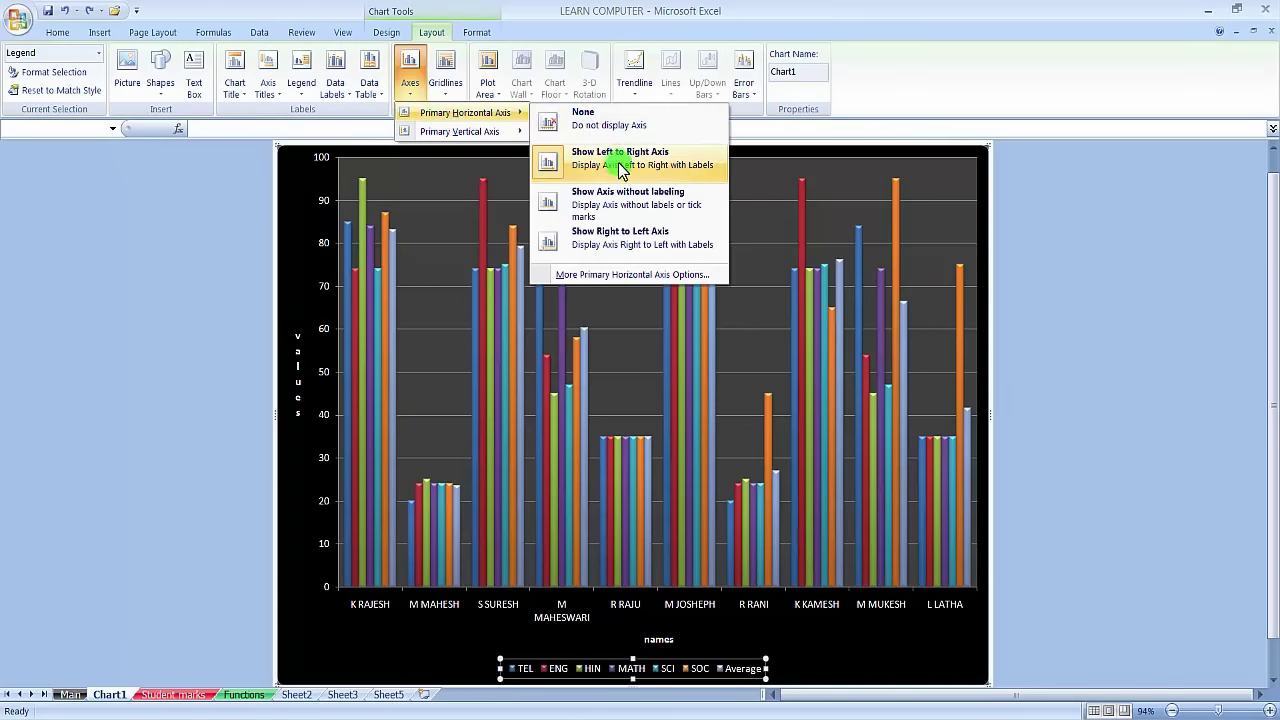
{"action": "left_click", "coordinate": [648, 166]}
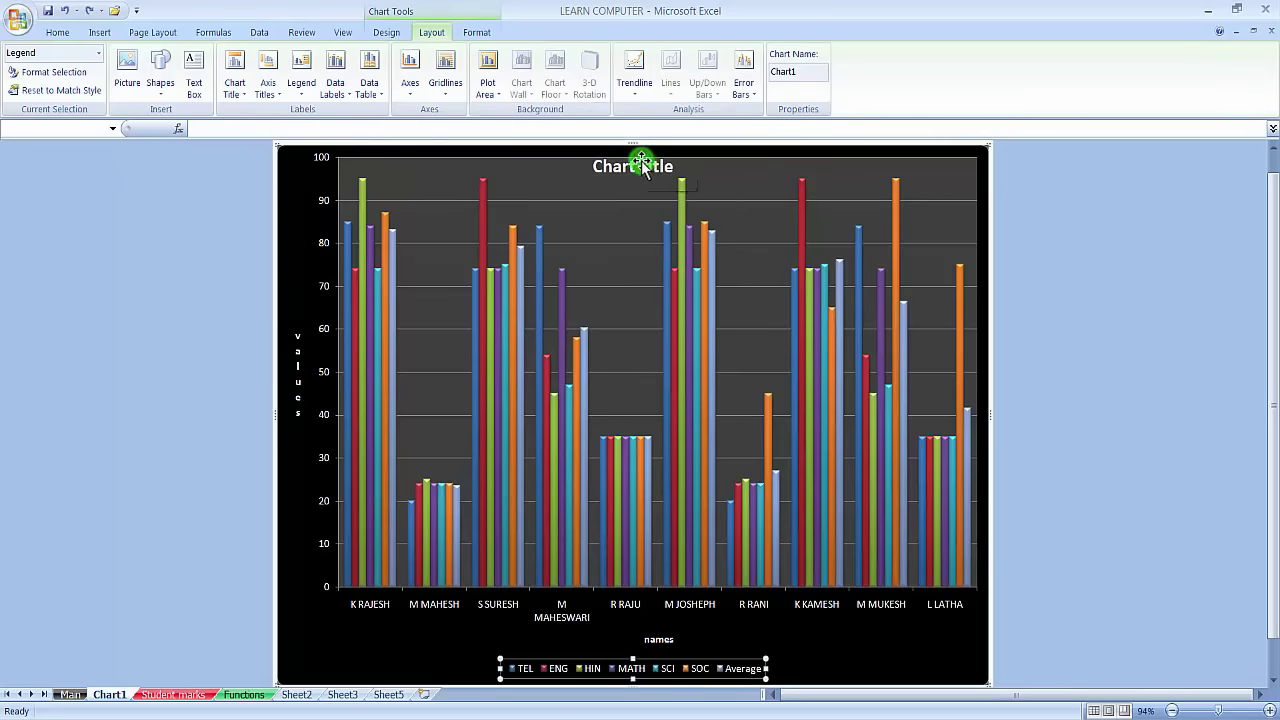
{"action": "left_click", "coordinate": [410, 80]}
{"action": "mouse_move", "coordinate": [508, 115]}
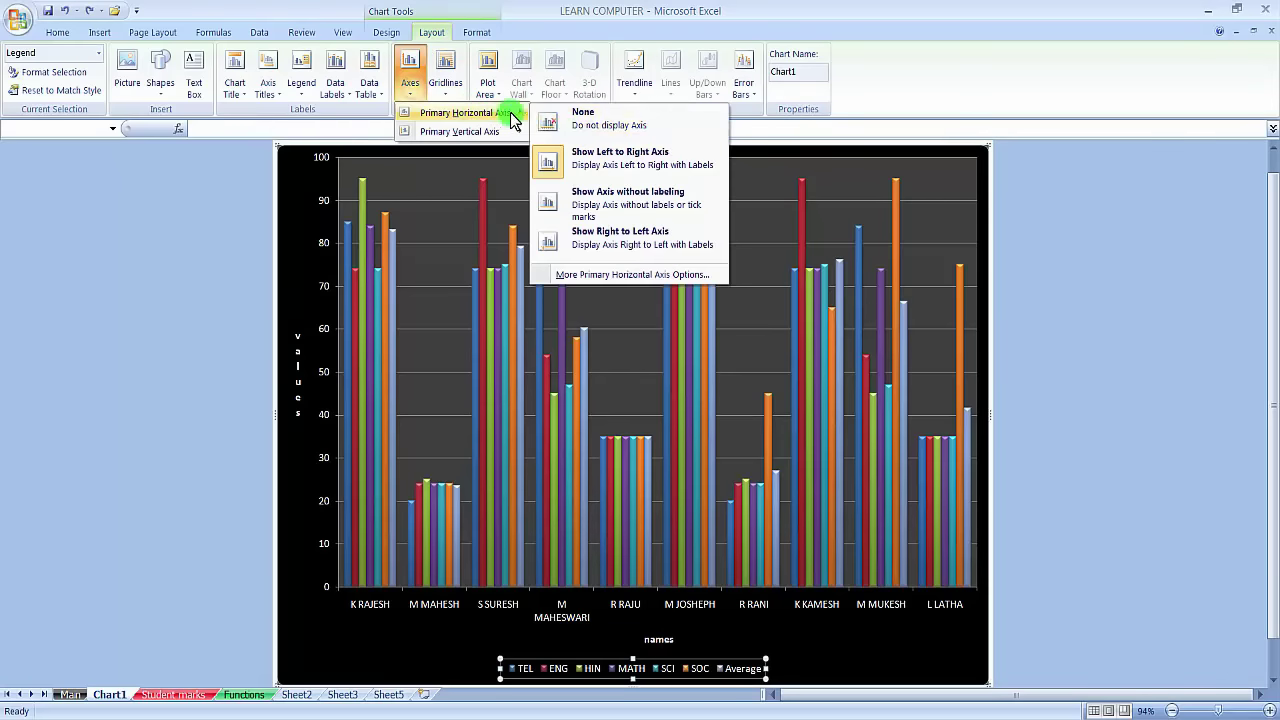
{"action": "left_click", "coordinate": [563, 209]}
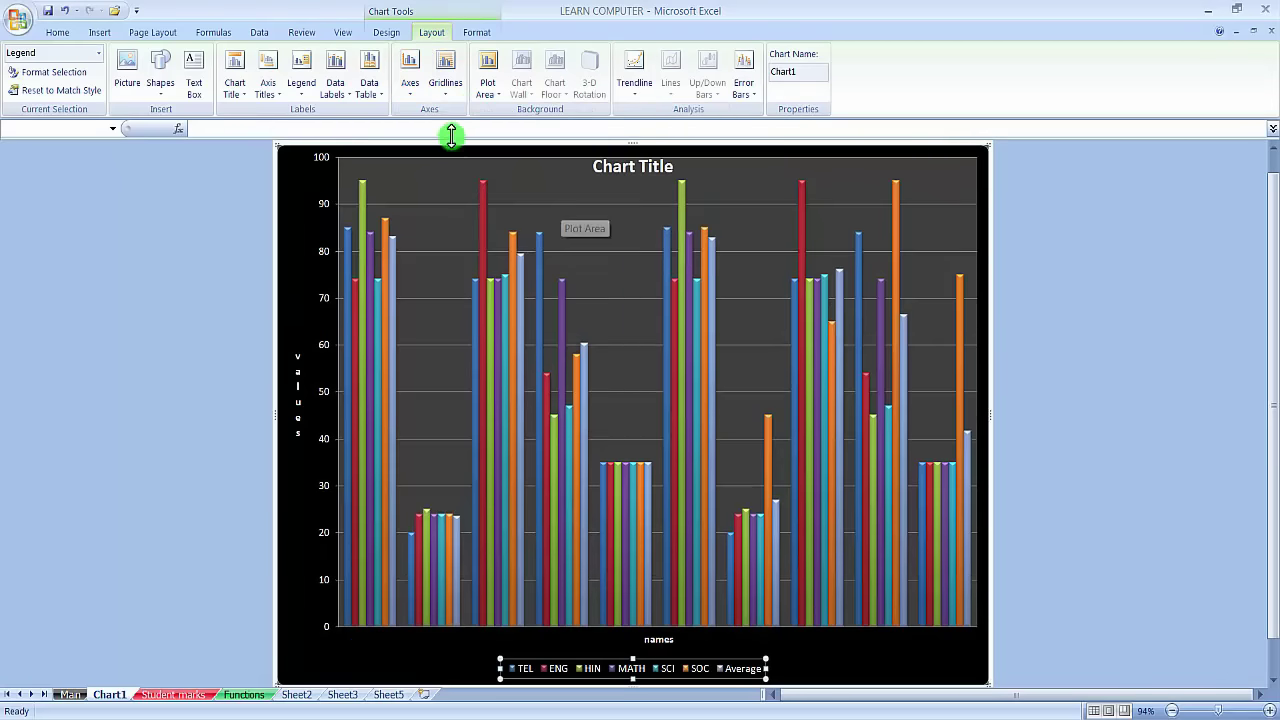
{"action": "left_click", "coordinate": [410, 80]}
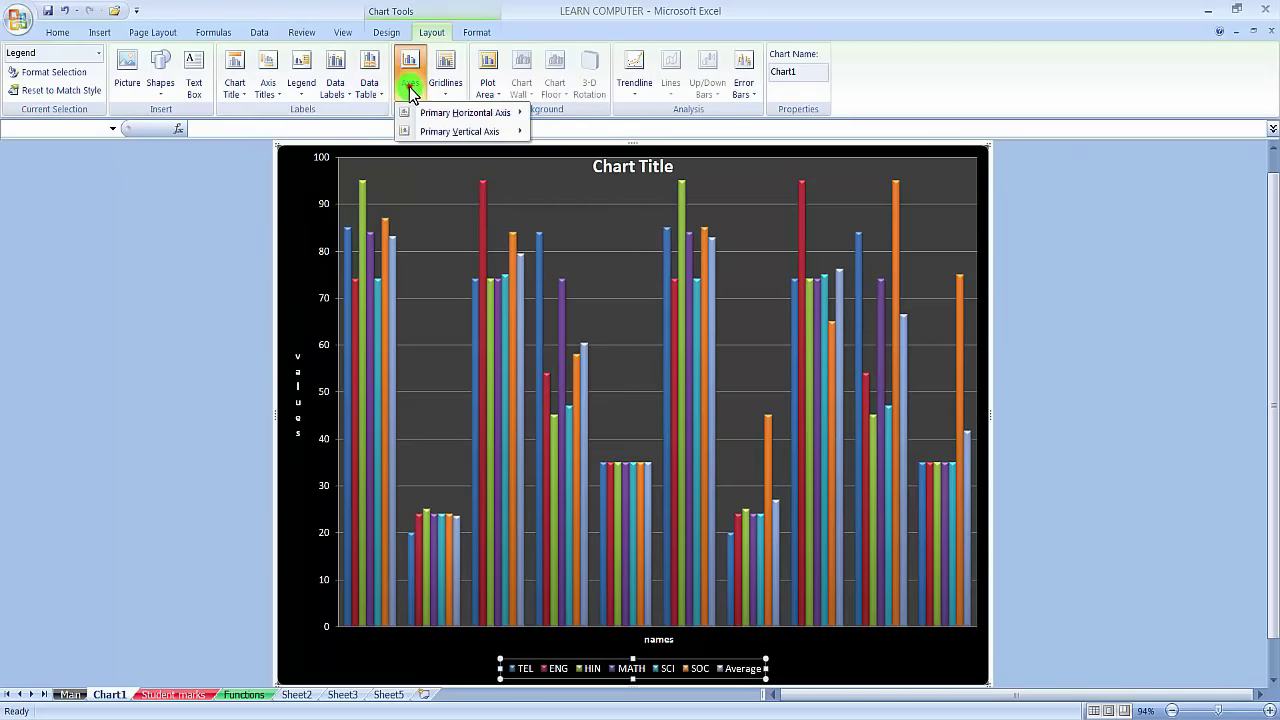
{"action": "mouse_move", "coordinate": [452, 134]}
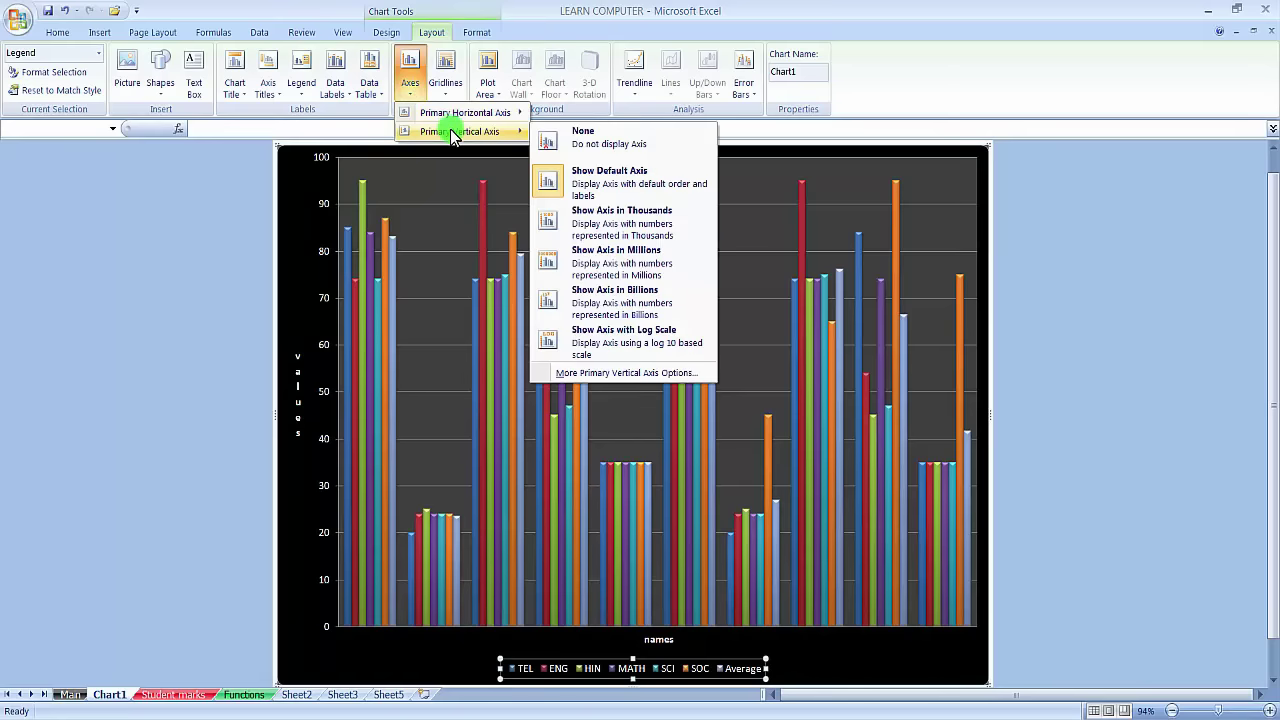
{"action": "left_click", "coordinate": [586, 251]}
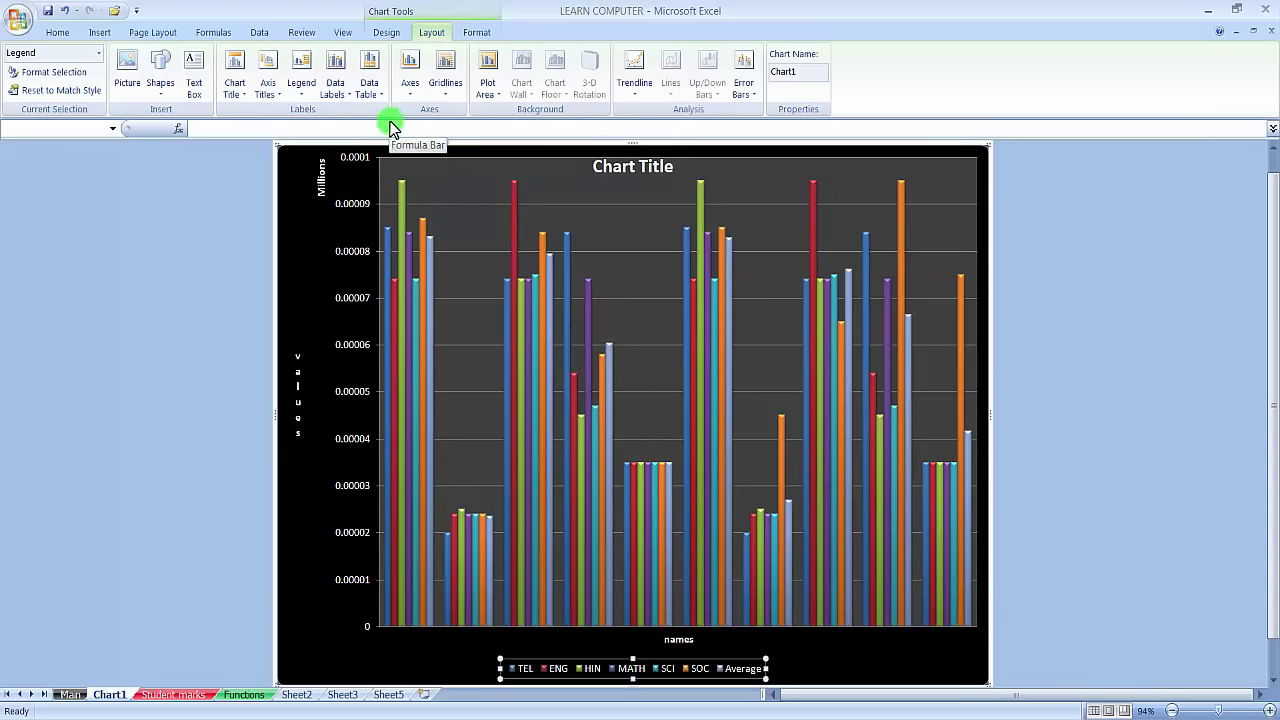
Step: Add minor horizontal gridlines and major vertical gridlines to the chart
{"action": "left_click", "coordinate": [447, 92]}
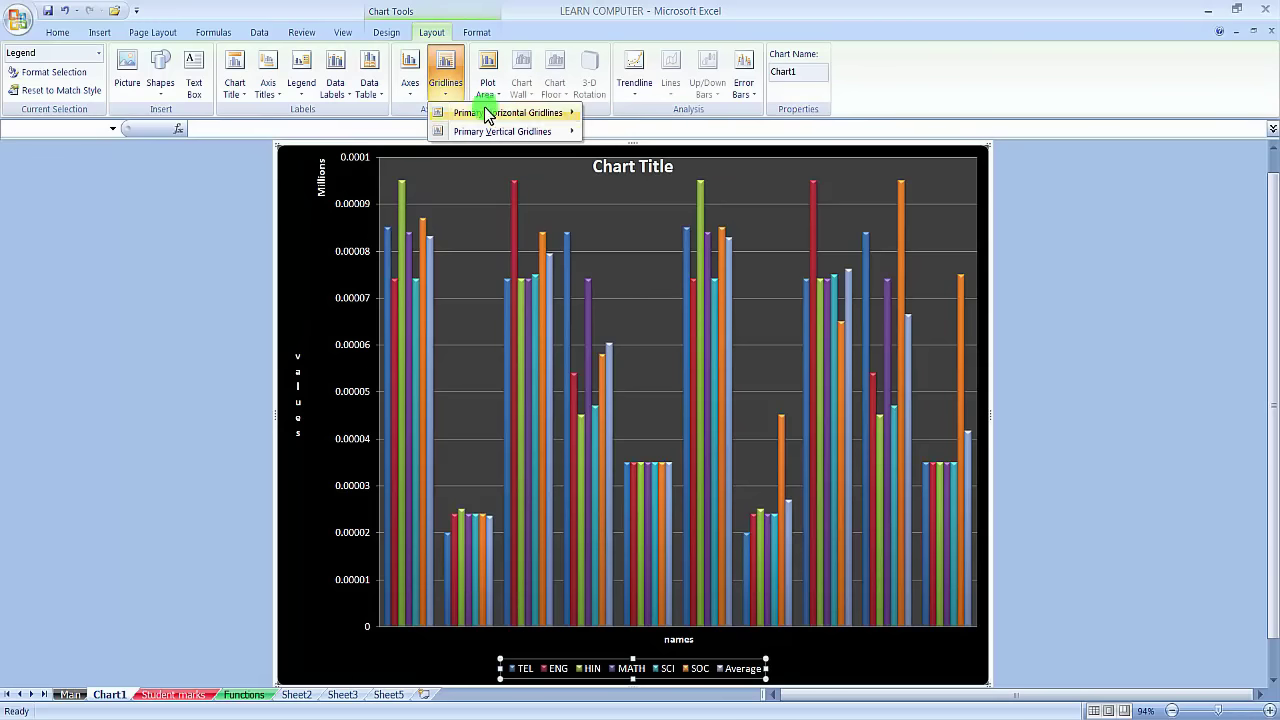
{"action": "mouse_move", "coordinate": [478, 113]}
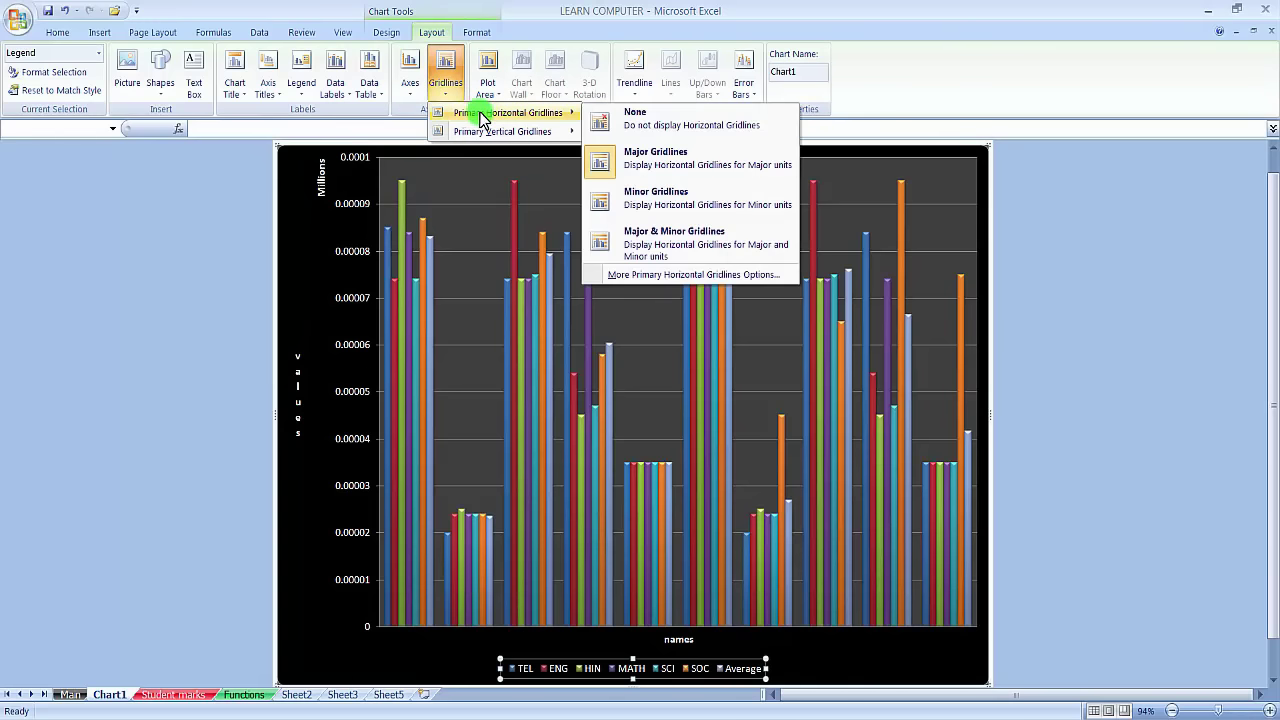
{"action": "left_click", "coordinate": [630, 200]}
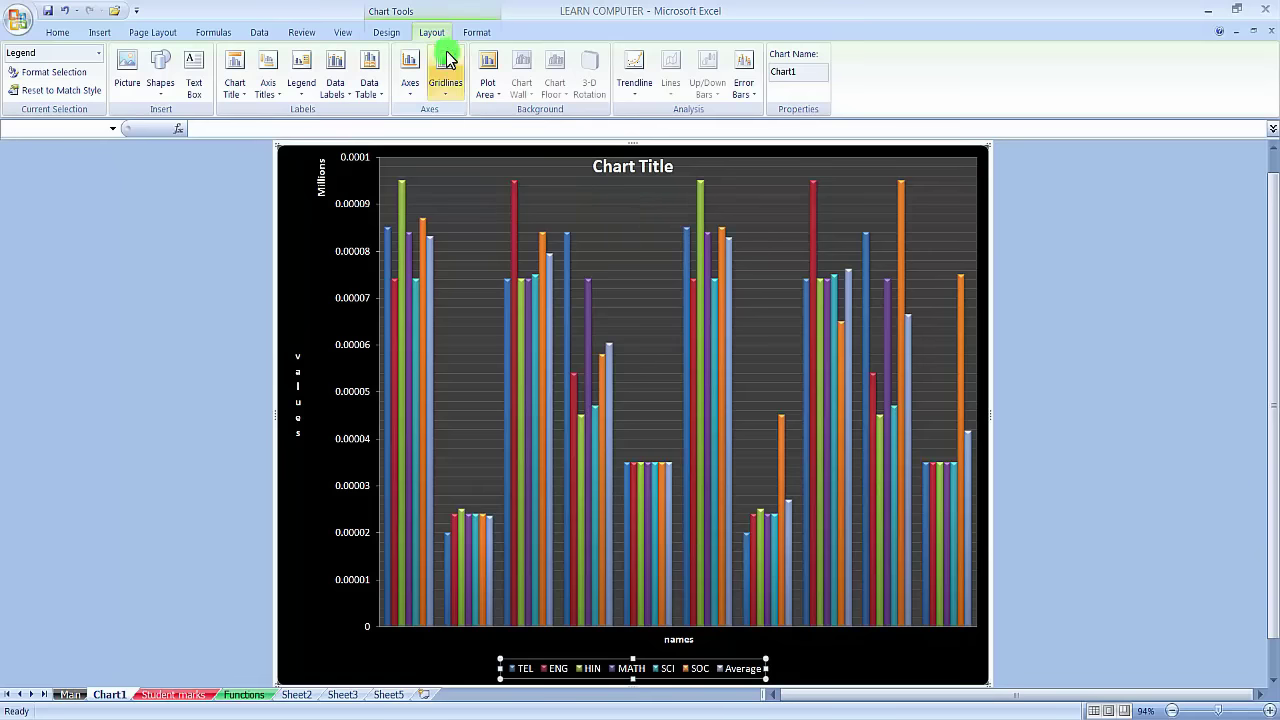
{"action": "left_click", "coordinate": [437, 97]}
{"action": "mouse_move", "coordinate": [466, 130]}
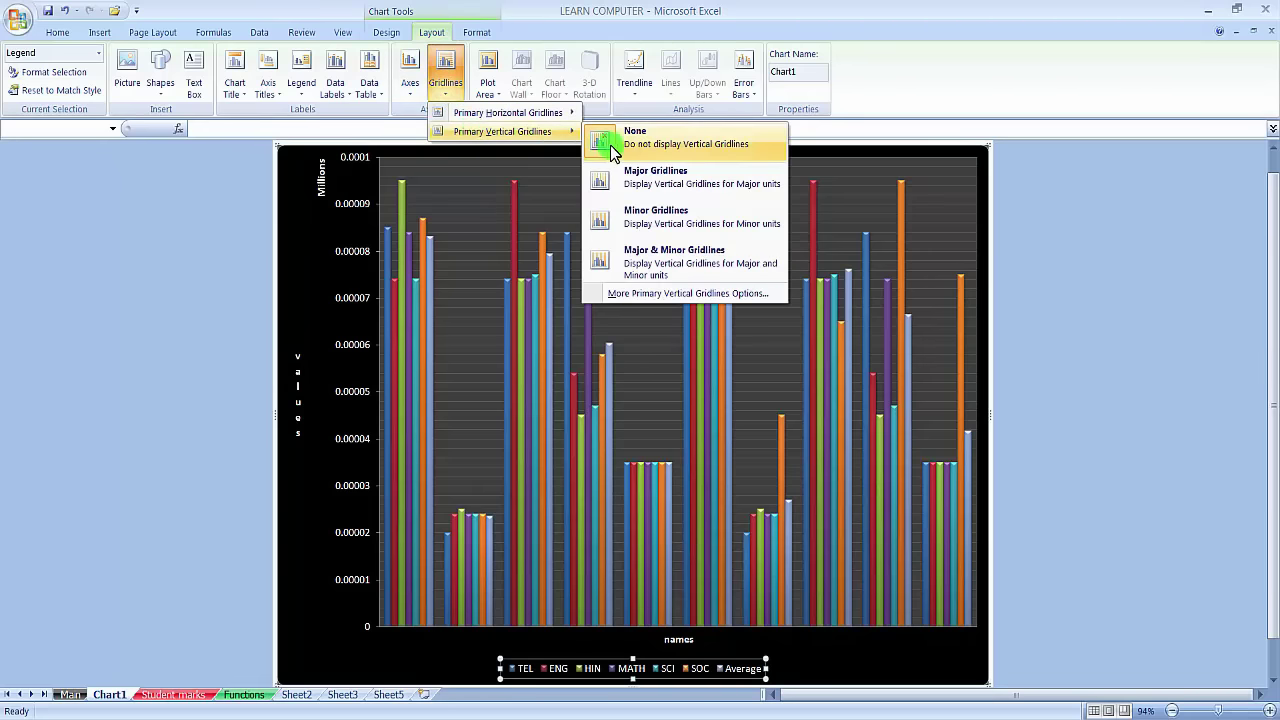
{"action": "left_click", "coordinate": [636, 174]}
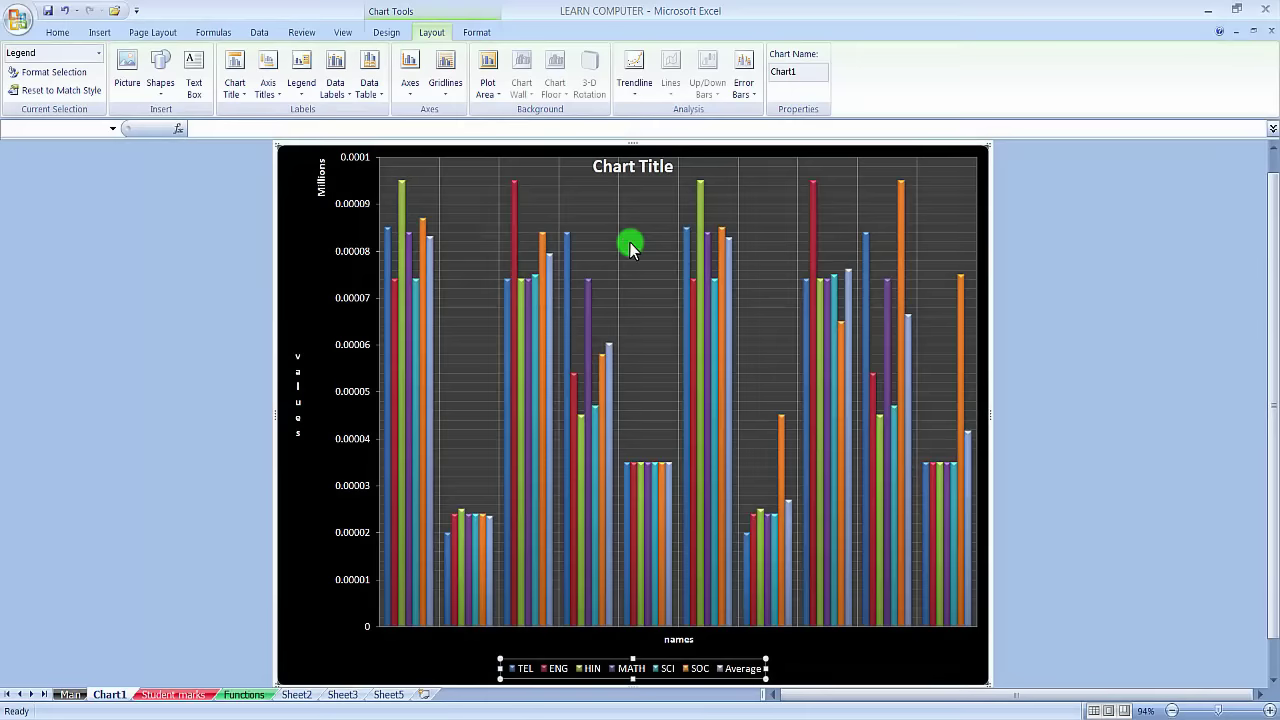
{"action": "left_click", "coordinate": [630, 248]}
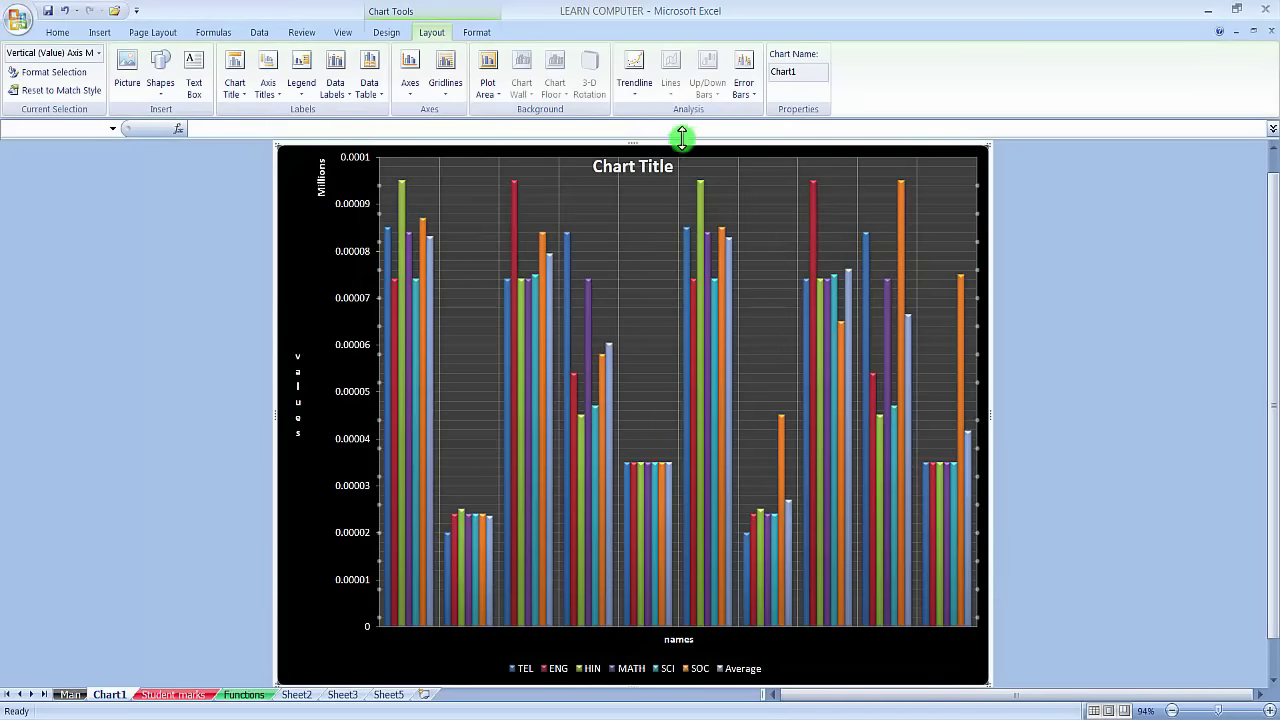
Step: Try clearing the plot area fill to black, then restore the default grey fill
{"action": "left_click", "coordinate": [487, 80]}
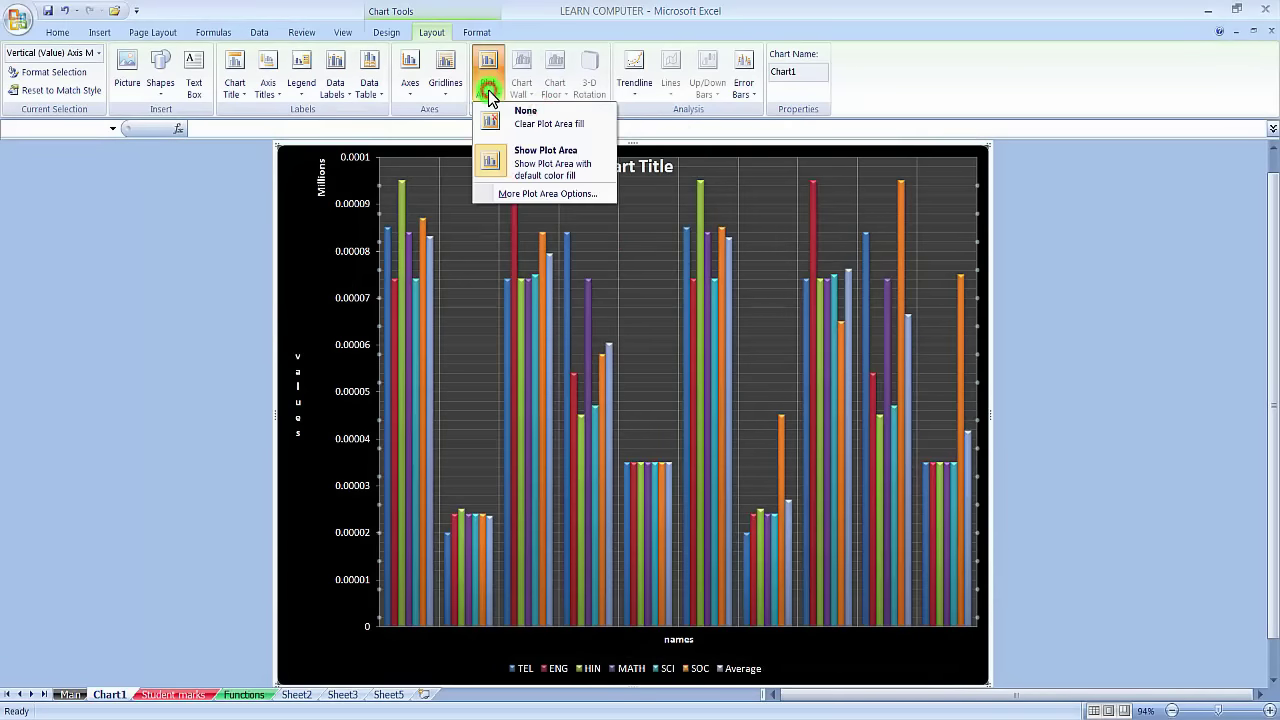
{"action": "left_click", "coordinate": [649, 257]}
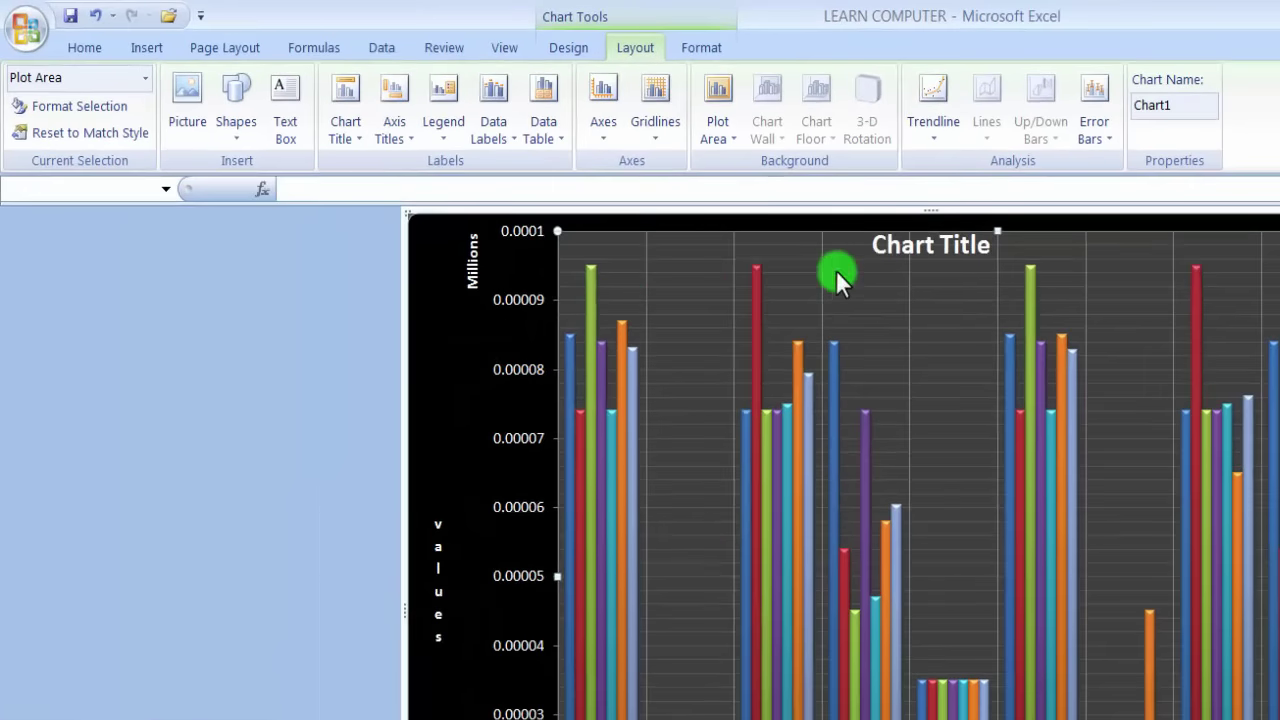
{"action": "left_click", "coordinate": [692, 227]}
{"action": "left_click", "coordinate": [738, 146]}
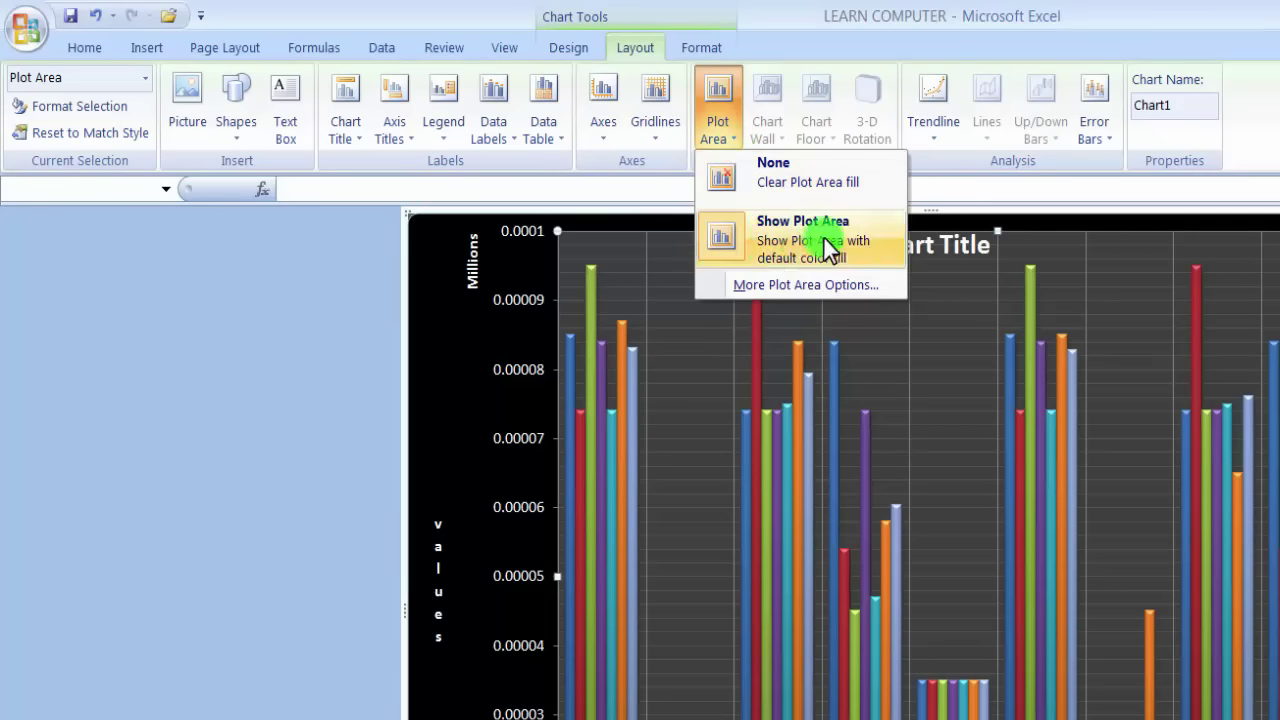
{"action": "left_click", "coordinate": [740, 176]}
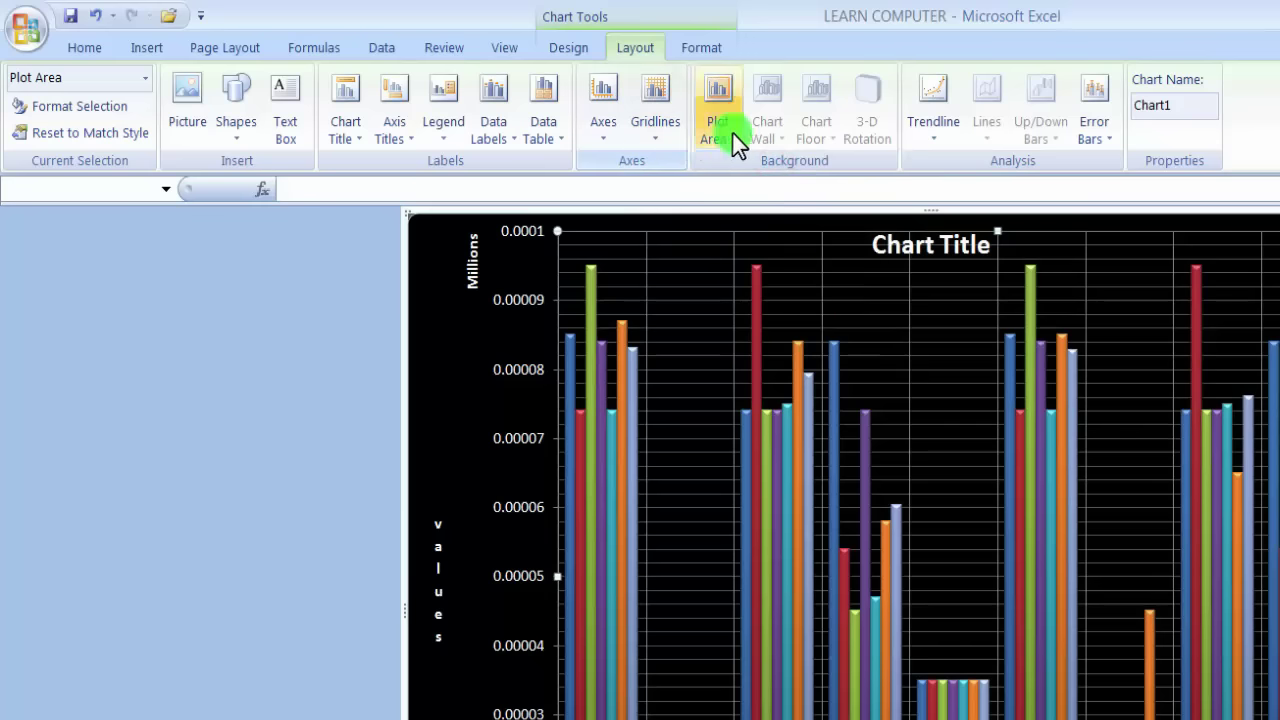
{"action": "left_click", "coordinate": [733, 134]}
{"action": "left_click", "coordinate": [782, 231]}
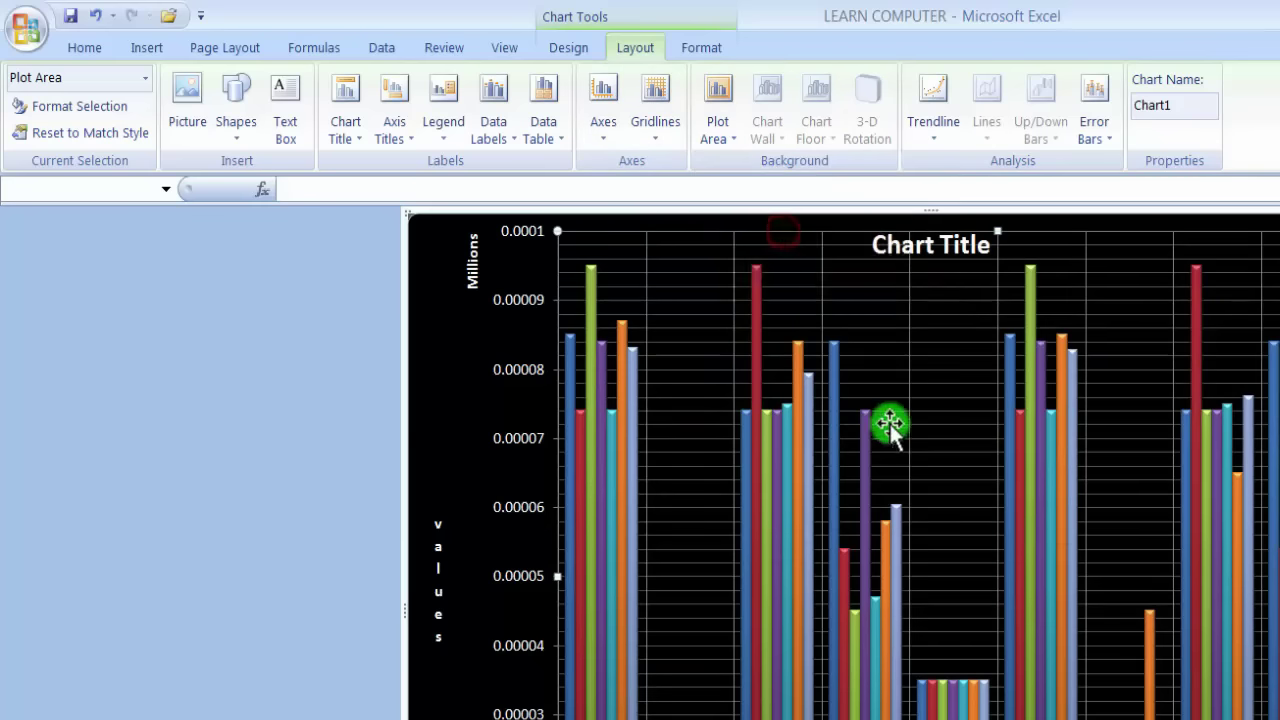
Step: Bring up Format Plot Area, move it left of the chart, and glance at Border Color
{"action": "left_click", "coordinate": [728, 136]}
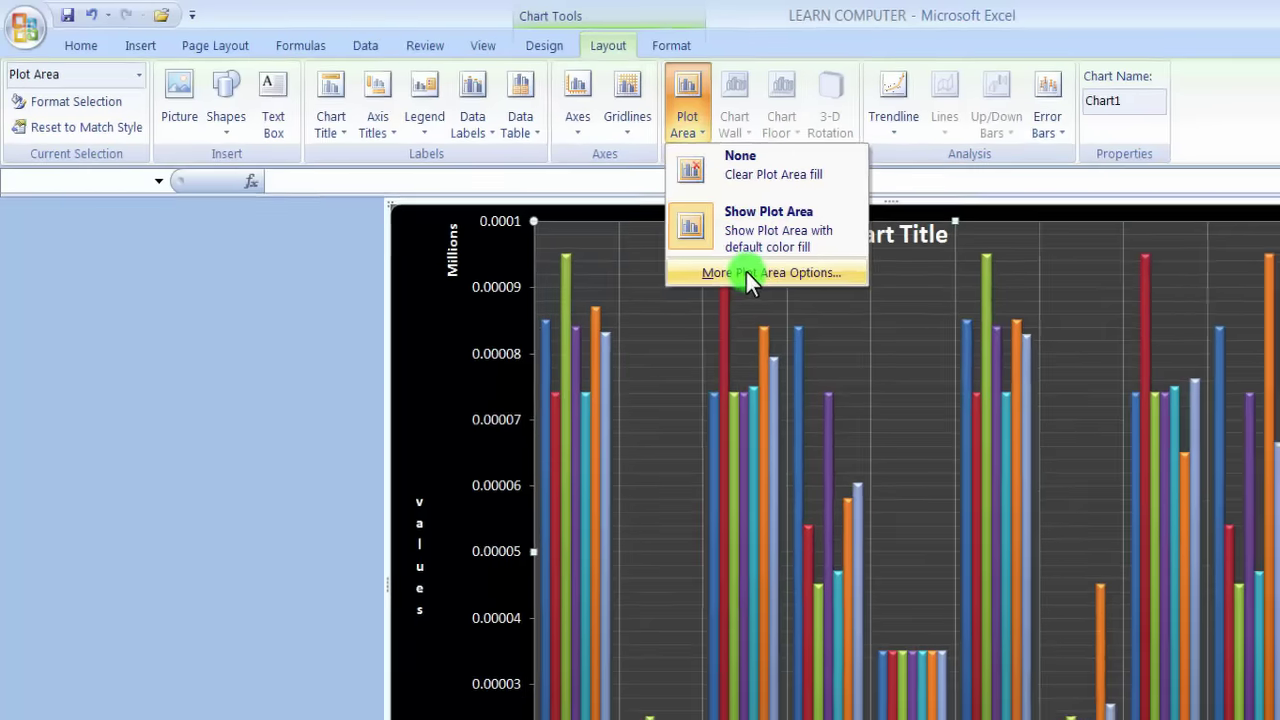
{"action": "left_click", "coordinate": [785, 285]}
{"action": "left_click_drag", "start_coordinate": [758, 175], "coordinate": [407, 196]}
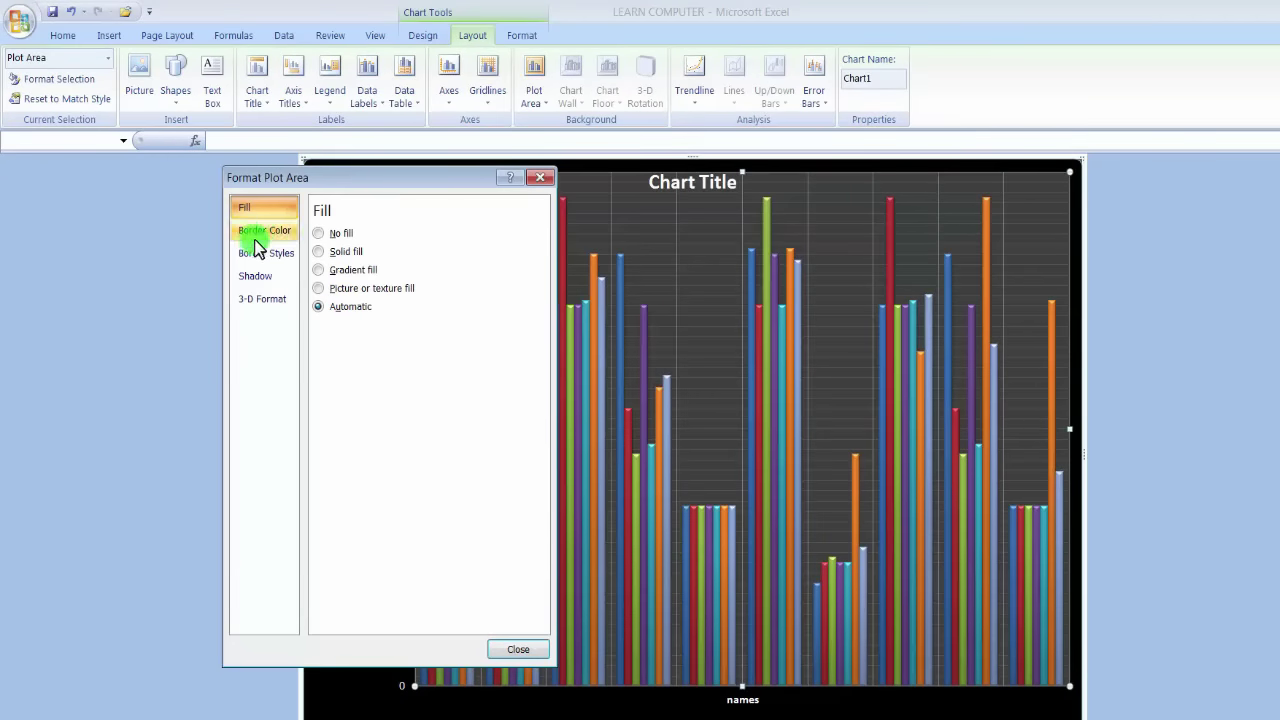
{"action": "left_click", "coordinate": [330, 189]}
{"action": "left_click_drag", "start_coordinate": [237, 192], "coordinate": [85, 176]}
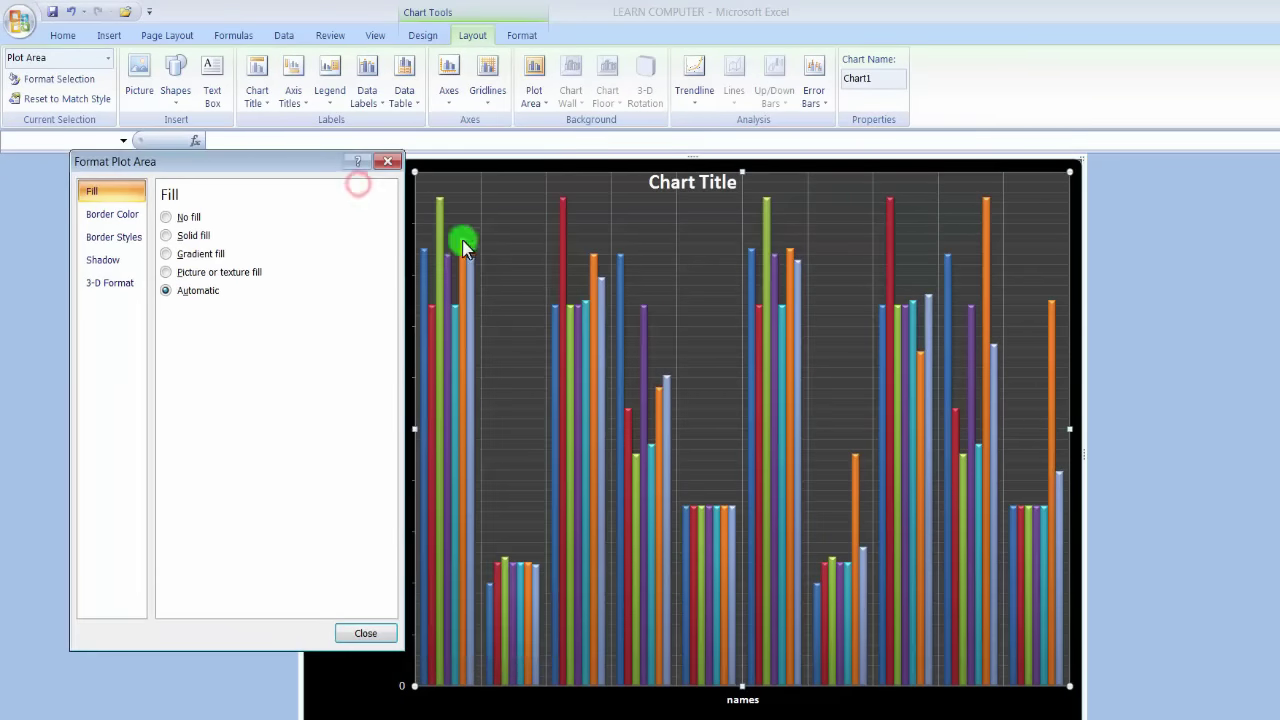
{"action": "left_click", "coordinate": [114, 220]}
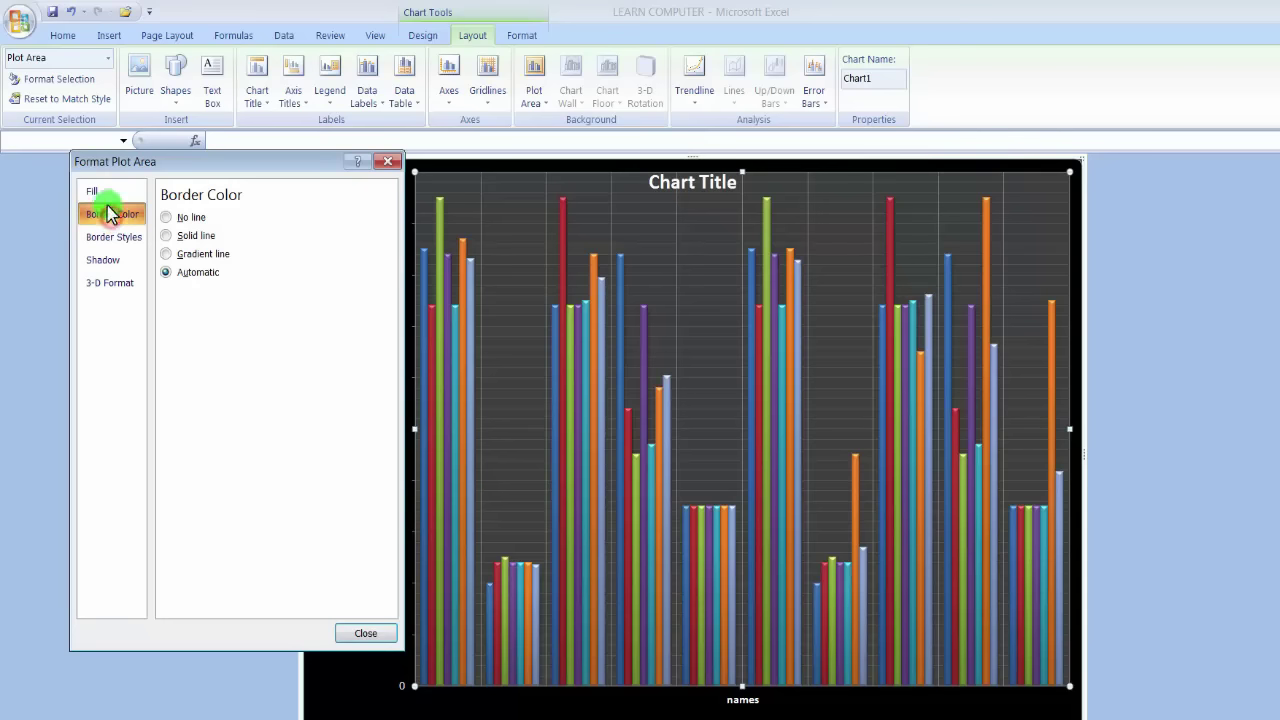
{"action": "left_click", "coordinate": [93, 191]}
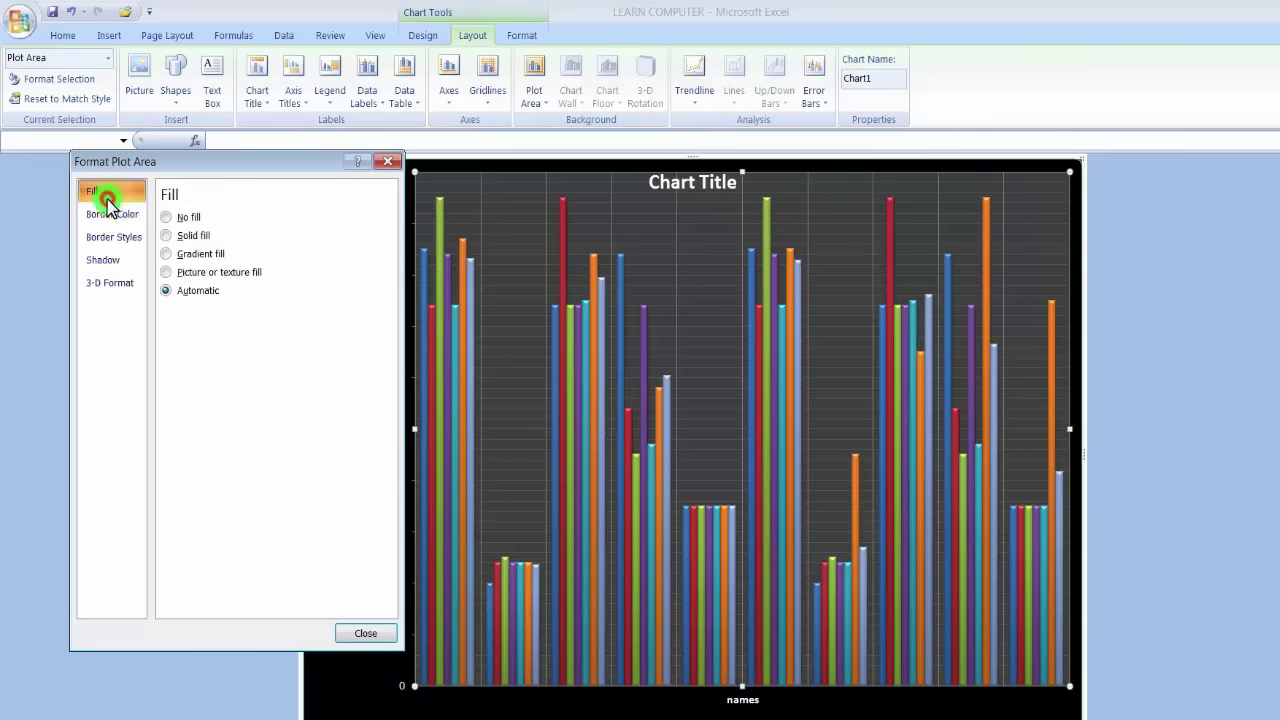
Step: Try a solid green fill and a gradient, then switch to a texture fill and pick a picture file
{"action": "left_click", "coordinate": [168, 238]}
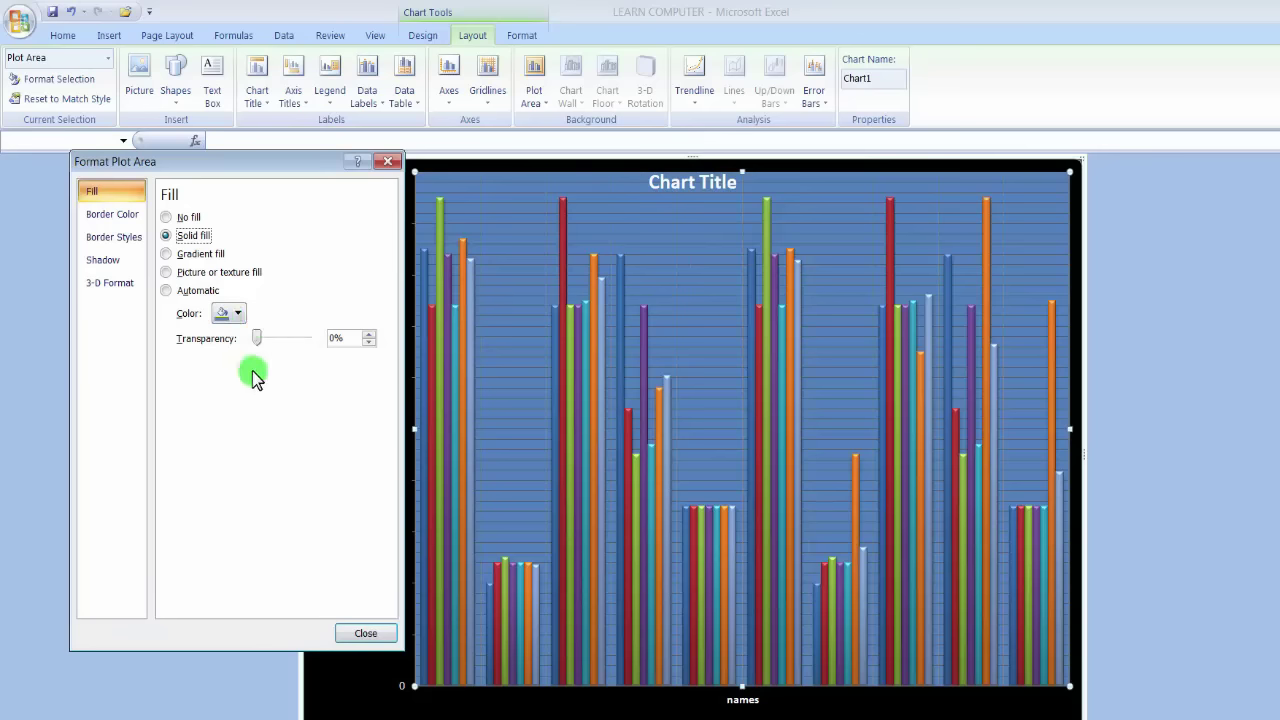
{"action": "left_click", "coordinate": [237, 316]}
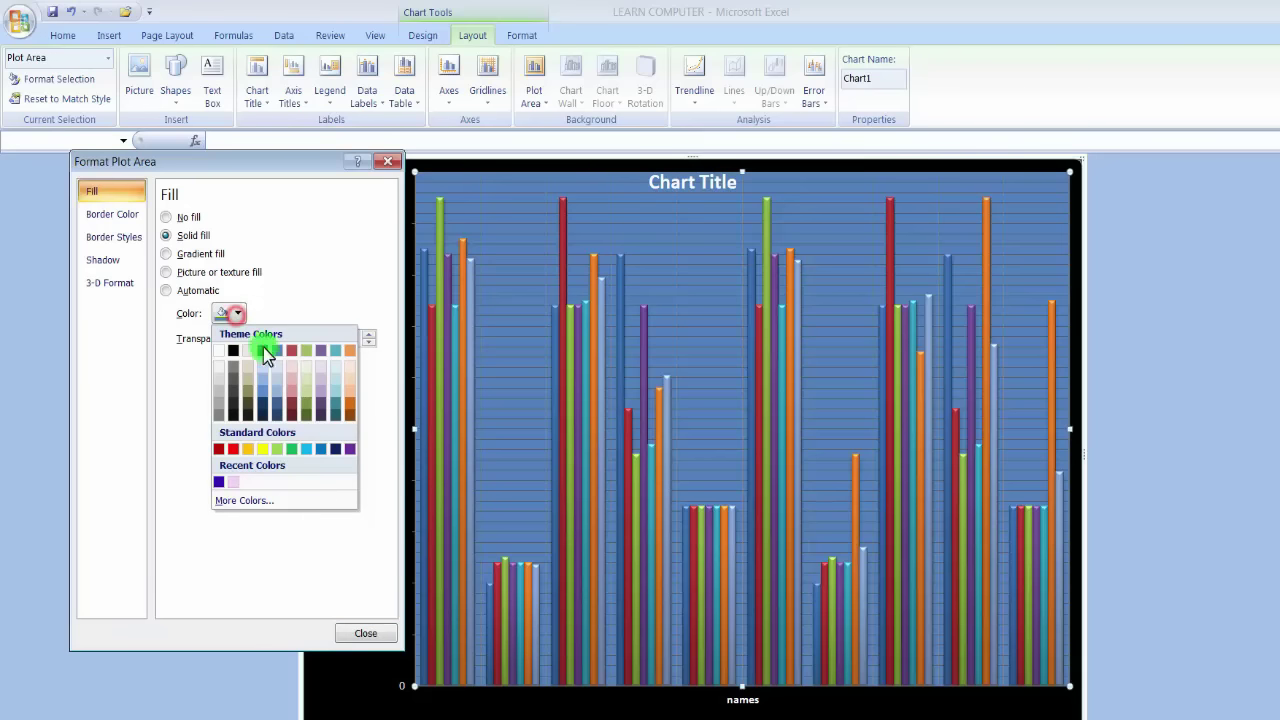
{"action": "left_click", "coordinate": [291, 448]}
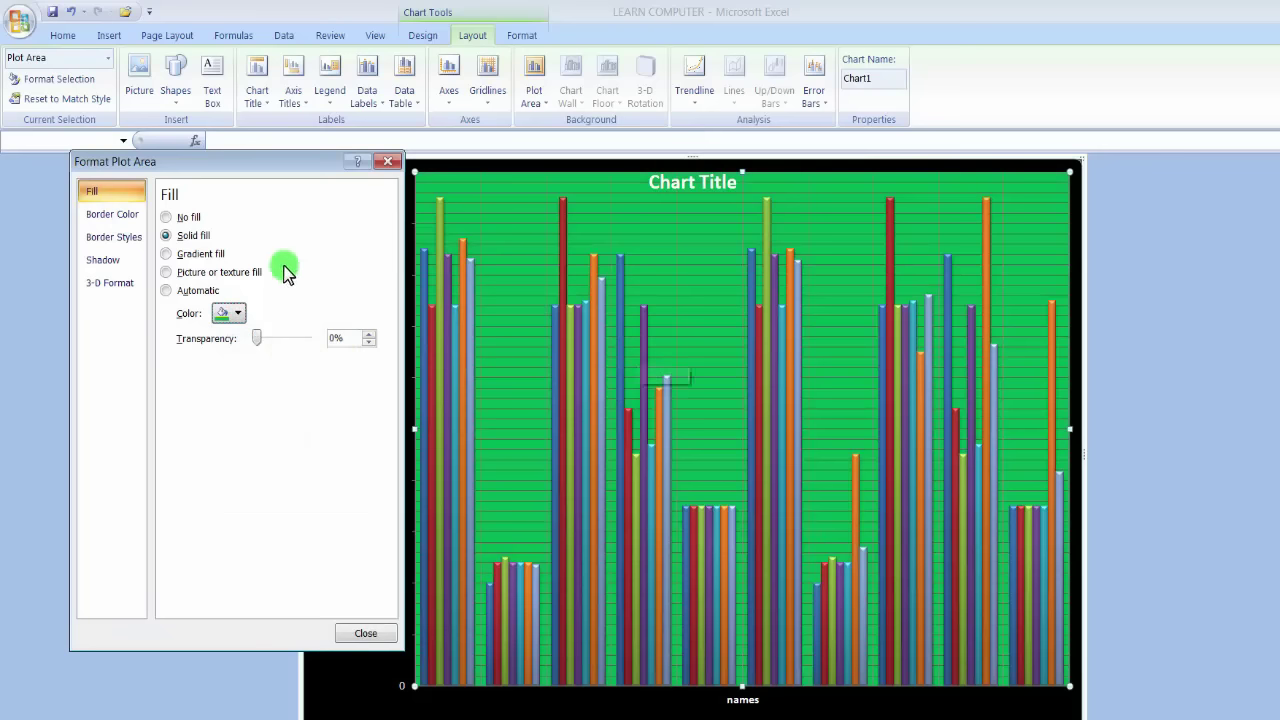
{"action": "left_click", "coordinate": [168, 254]}
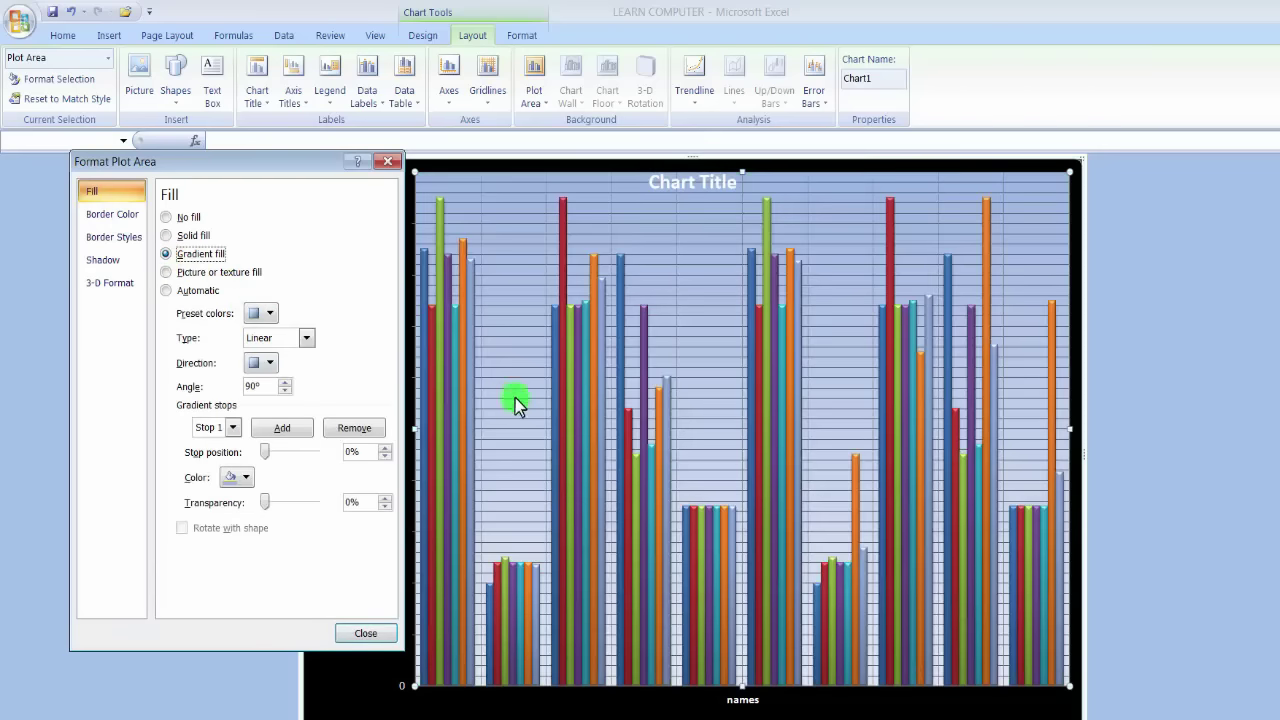
{"action": "left_click", "coordinate": [170, 272]}
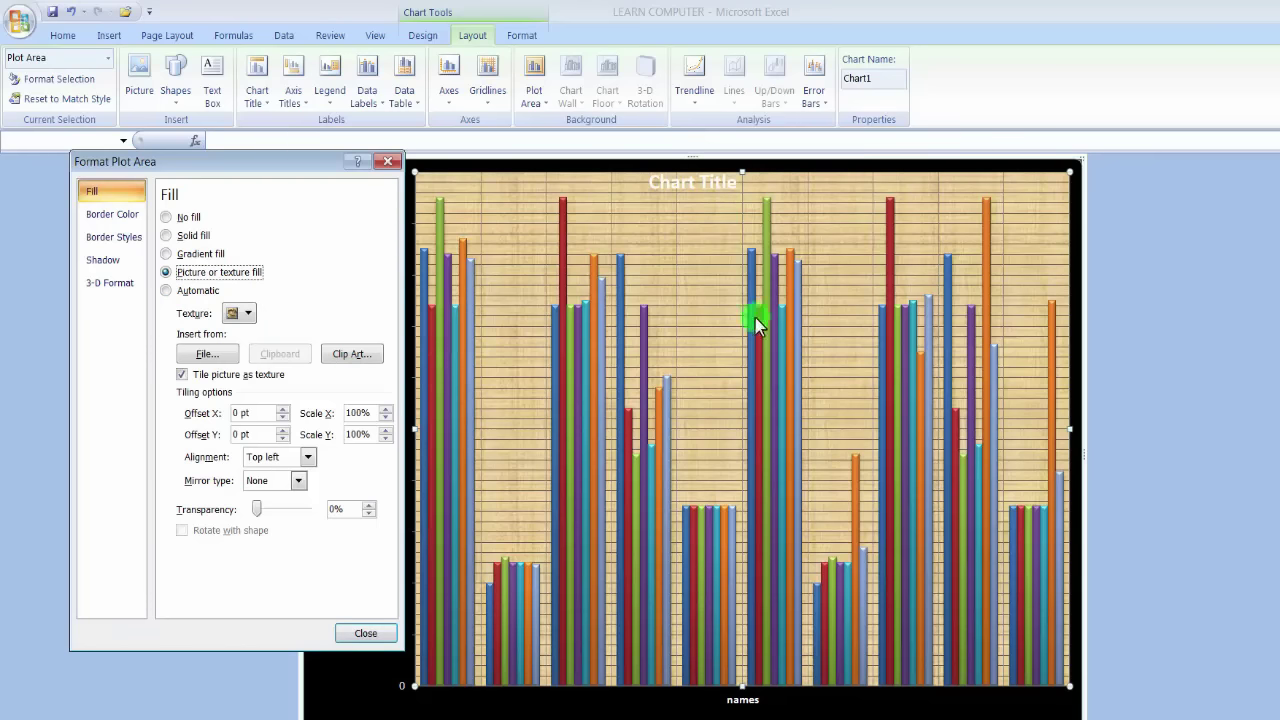
{"action": "left_click", "coordinate": [205, 354]}
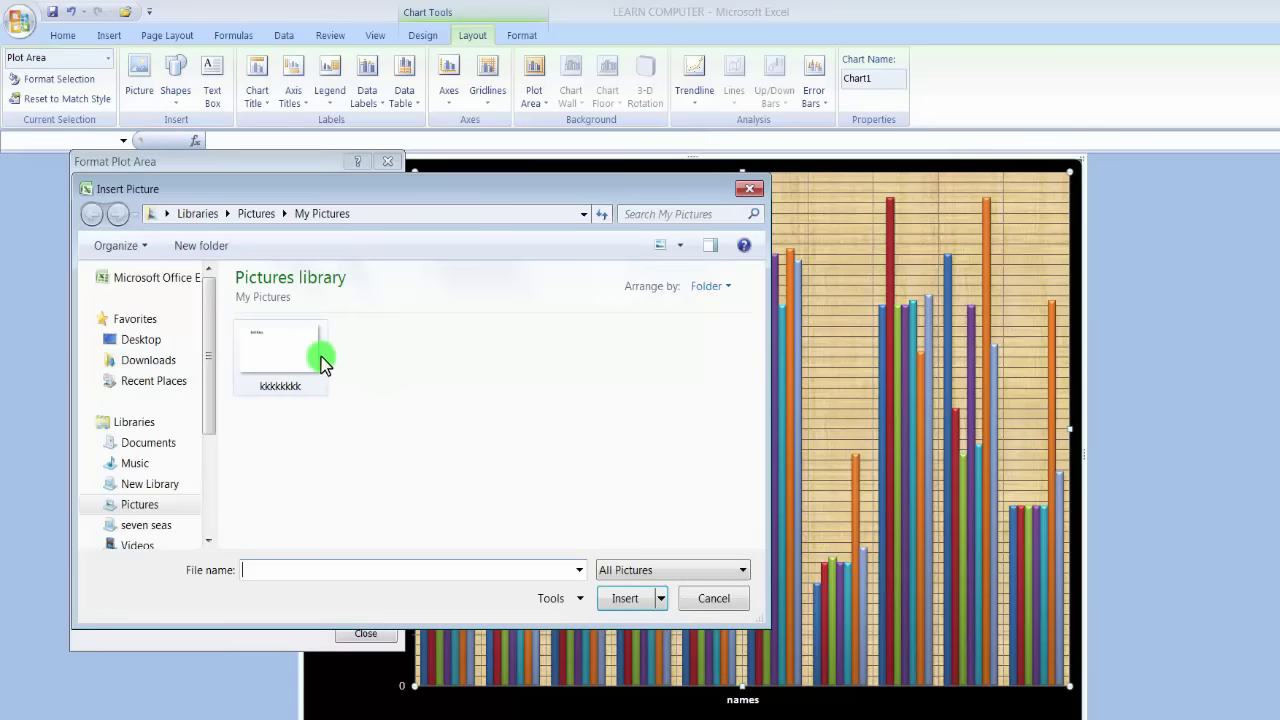
Step: Fill the plot area with the Xiaomi-Redmi-Note-4-GB-01 photo from Documents
{"action": "left_click", "coordinate": [148, 443]}
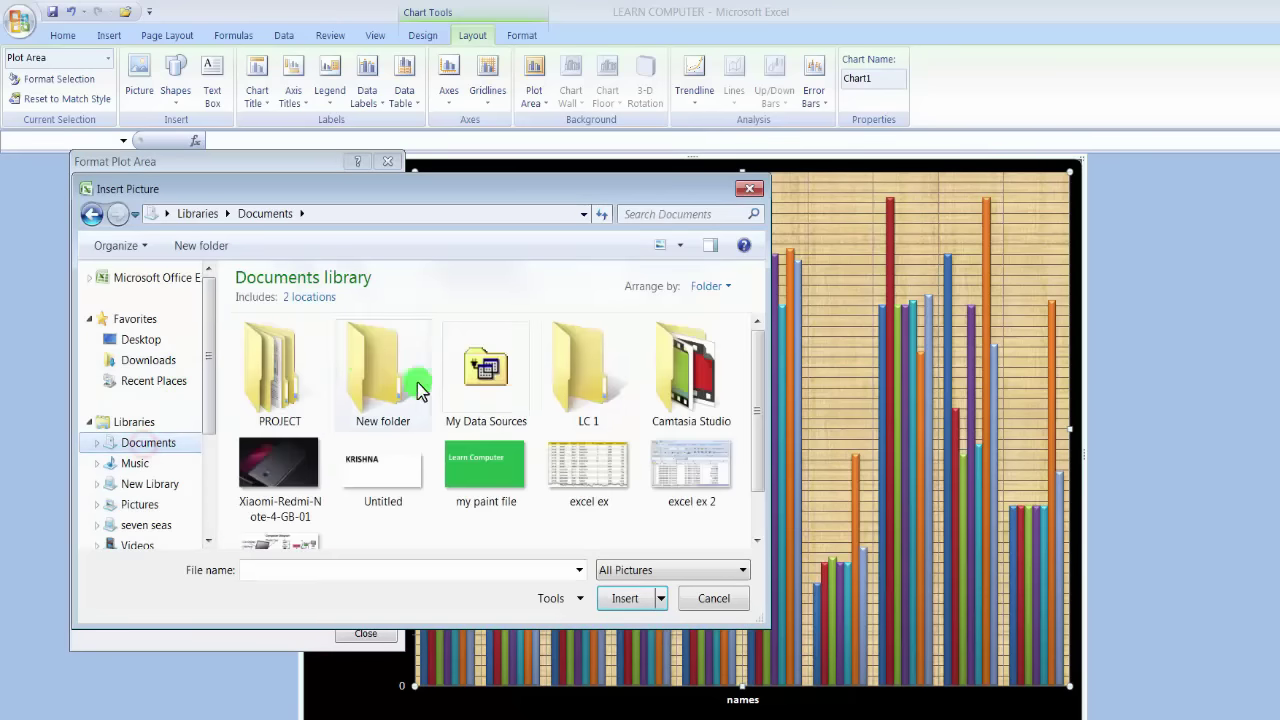
{"action": "scroll", "coordinate": [466, 437], "scroll_direction": "down", "scroll_amount": 1}
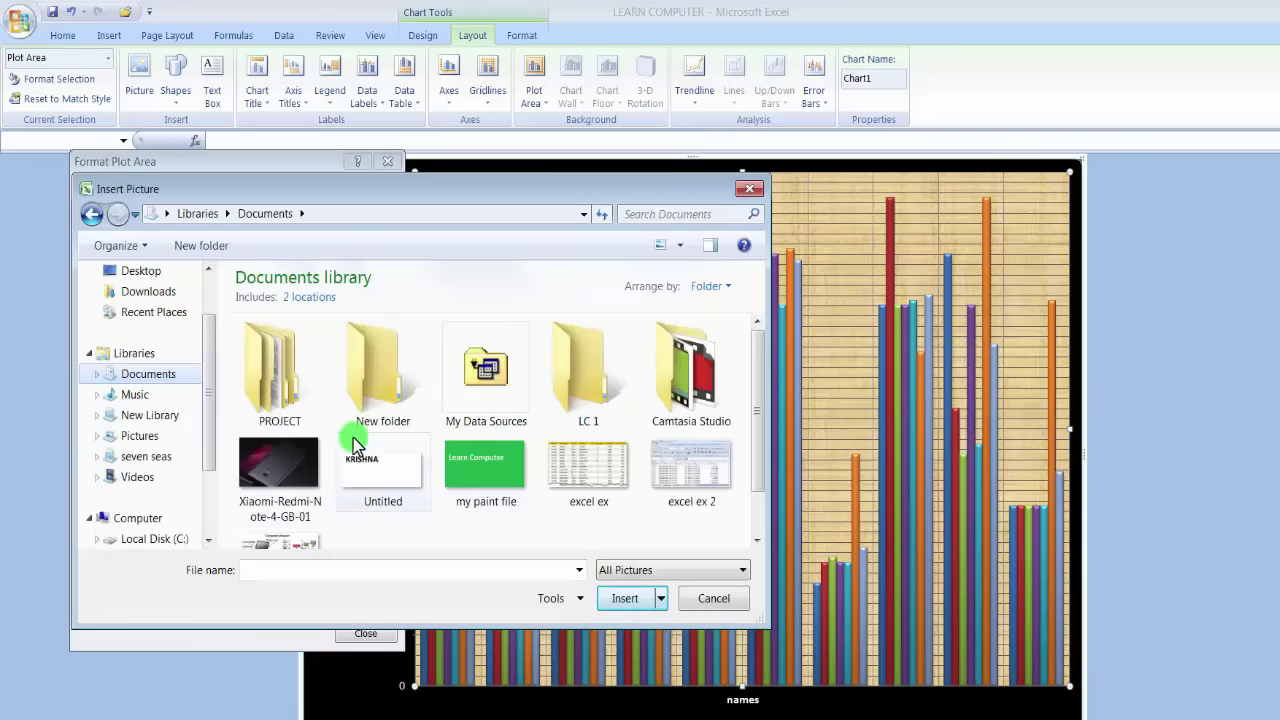
{"action": "left_click", "coordinate": [292, 461]}
{"action": "left_click", "coordinate": [624, 598]}
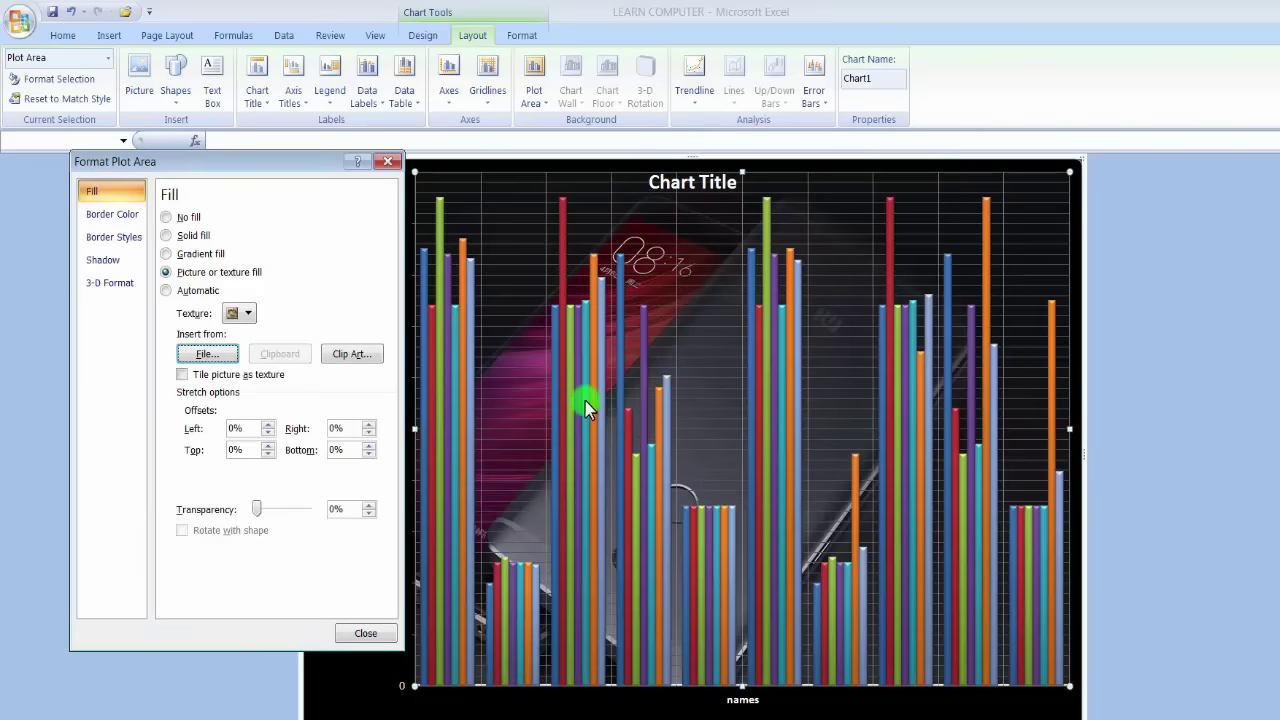
Step: Apply the wood texture instead, check the Border Color, Border Styles and Shadow options, and close
{"action": "left_click", "coordinate": [248, 313]}
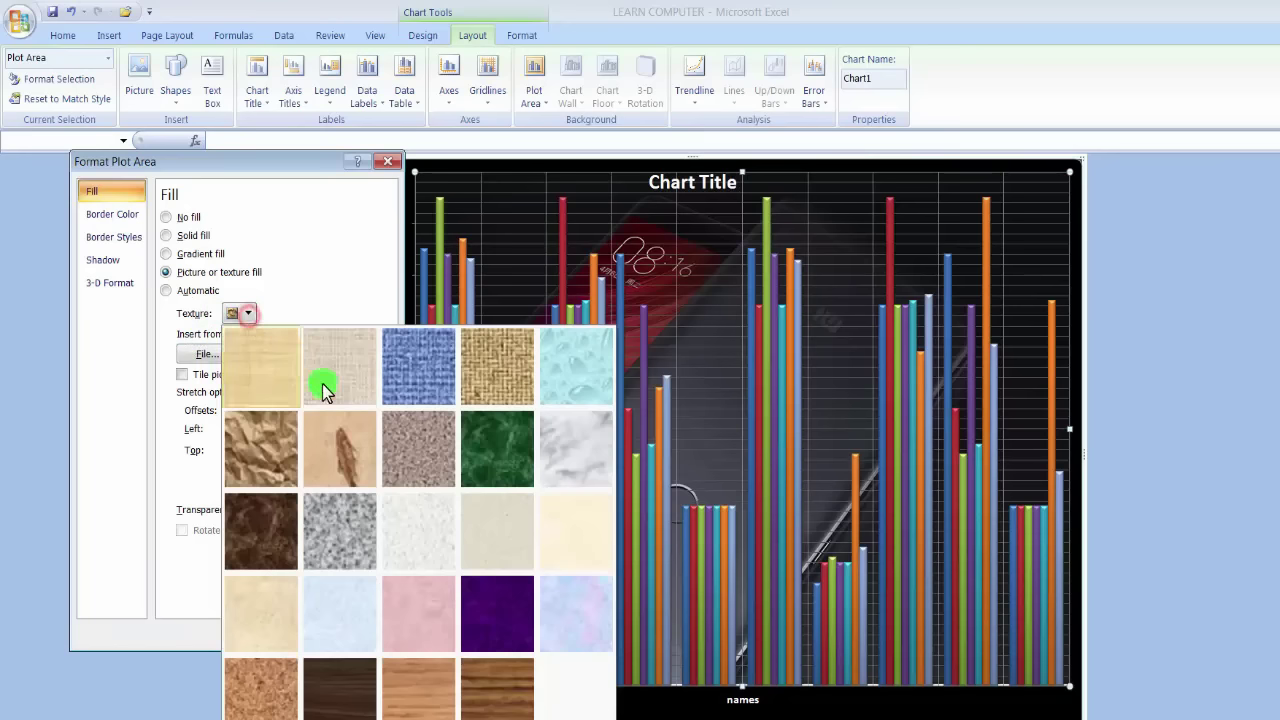
{"action": "left_click", "coordinate": [286, 380]}
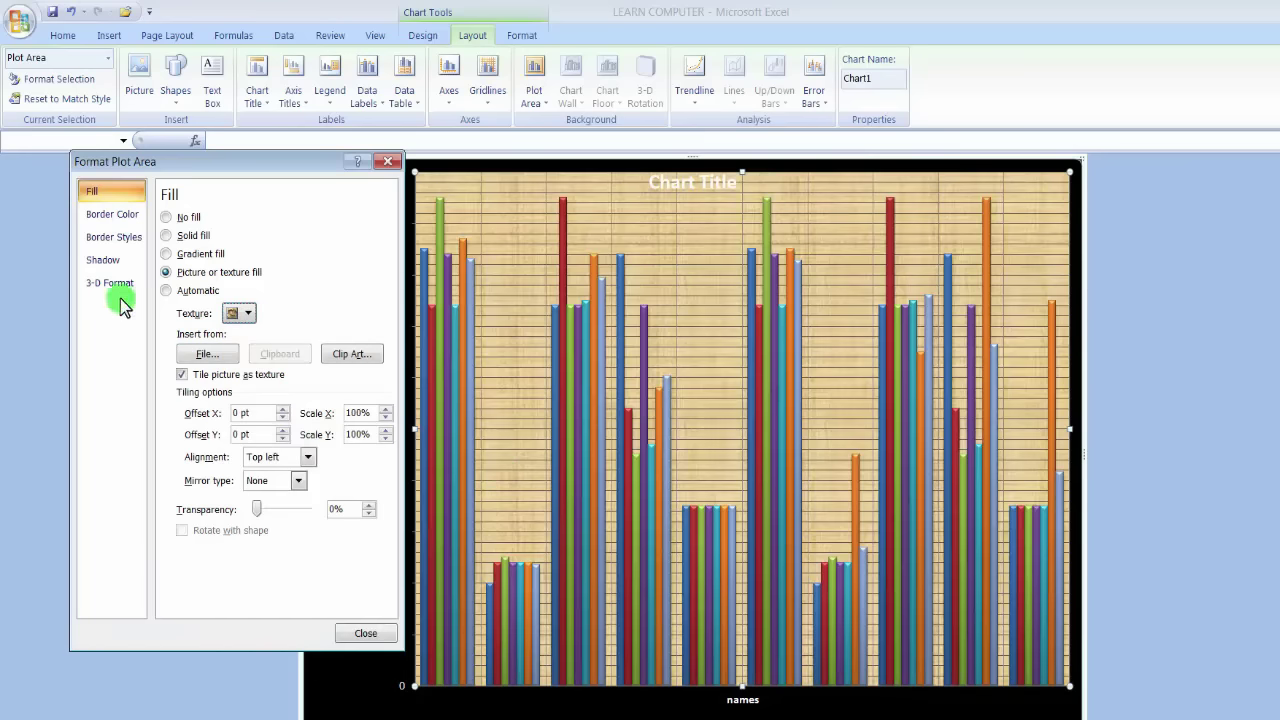
{"action": "left_click", "coordinate": [112, 214]}
{"action": "left_click", "coordinate": [106, 237]}
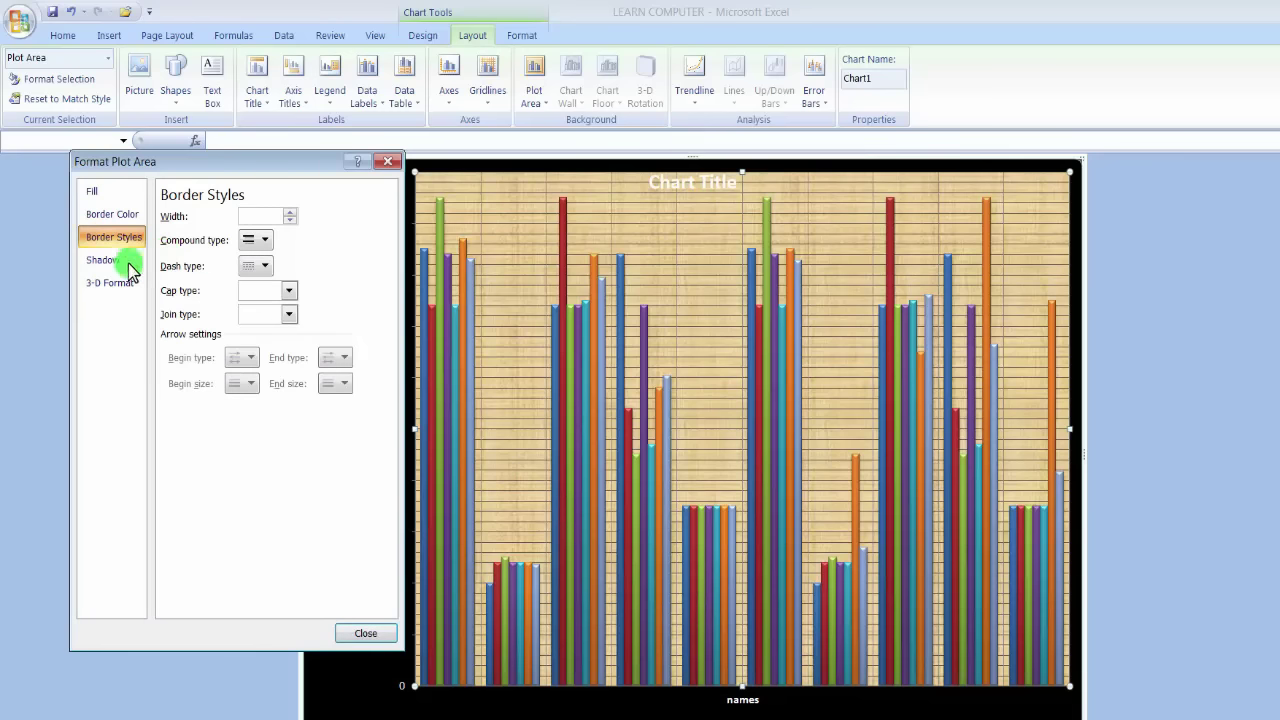
{"action": "left_click", "coordinate": [108, 260]}
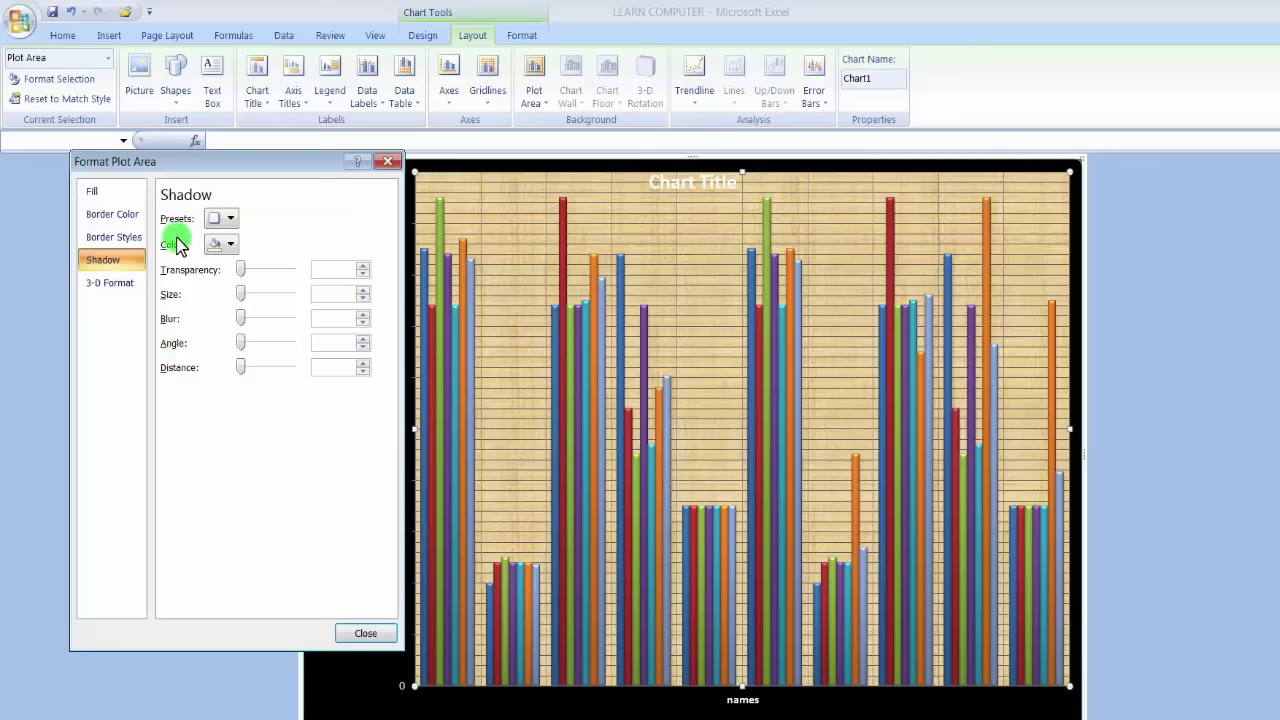
{"action": "left_click", "coordinate": [365, 633]}
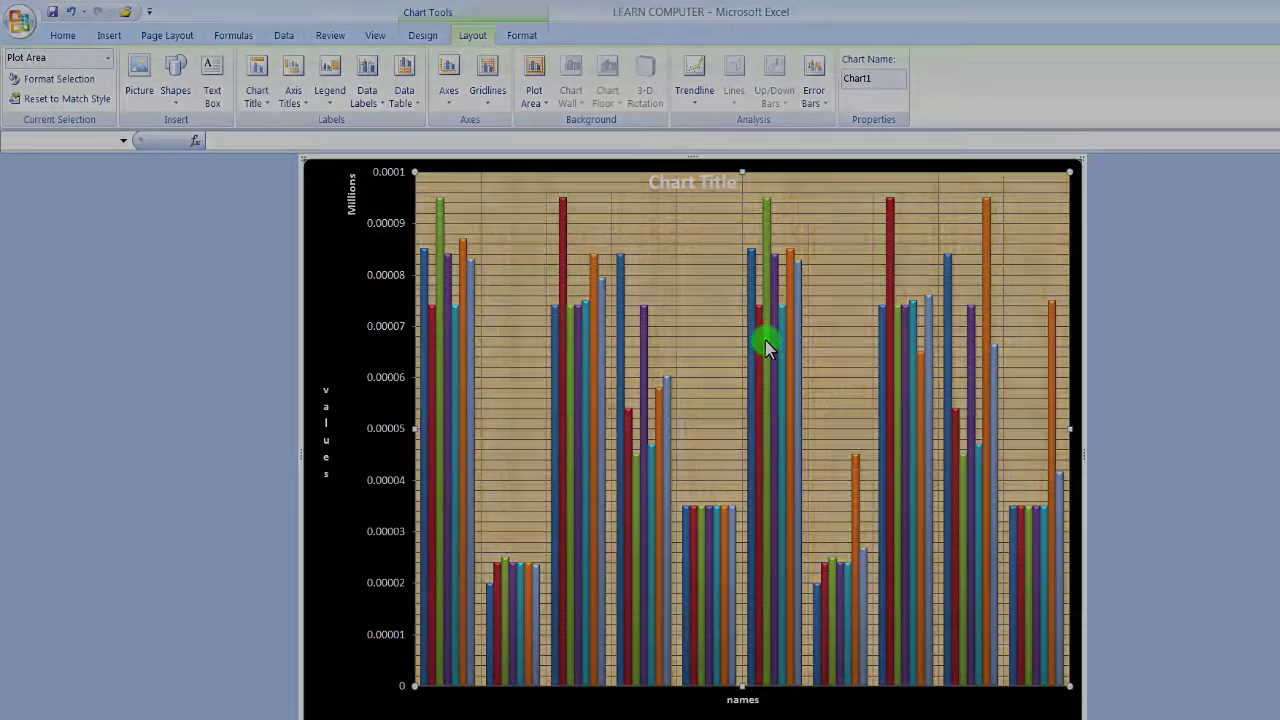
Step: Select the whole chart area and bring up its Format Chart Area settings
{"action": "mouse_move", "coordinate": [765, 340]}
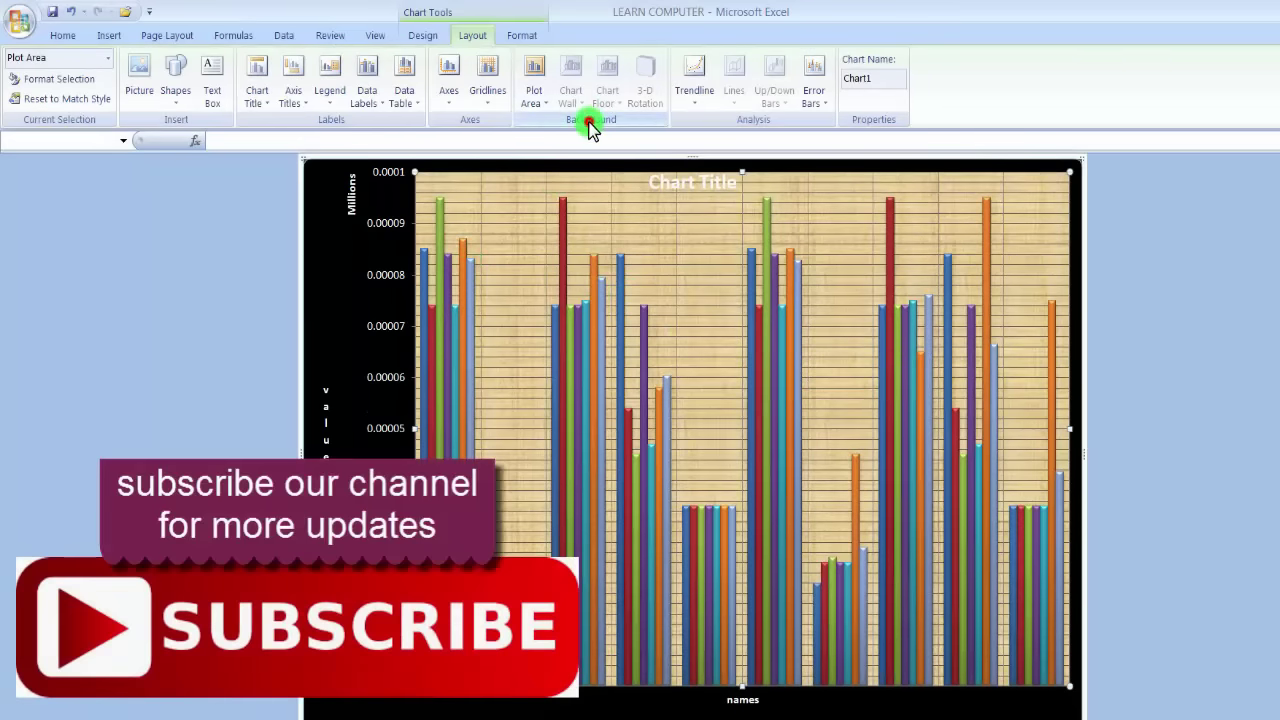
{"action": "left_click", "coordinate": [534, 95]}
{"action": "left_click", "coordinate": [563, 8]}
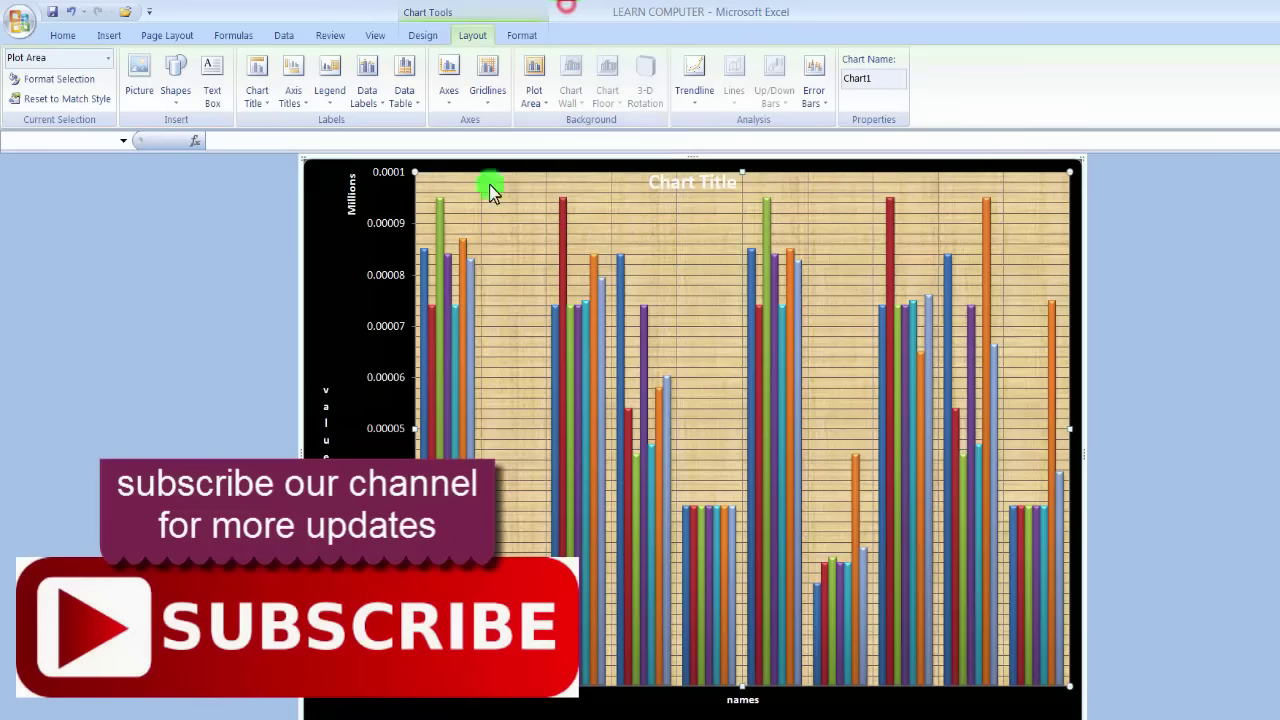
{"action": "left_click", "coordinate": [297, 266]}
{"action": "left_click", "coordinate": [334, 272]}
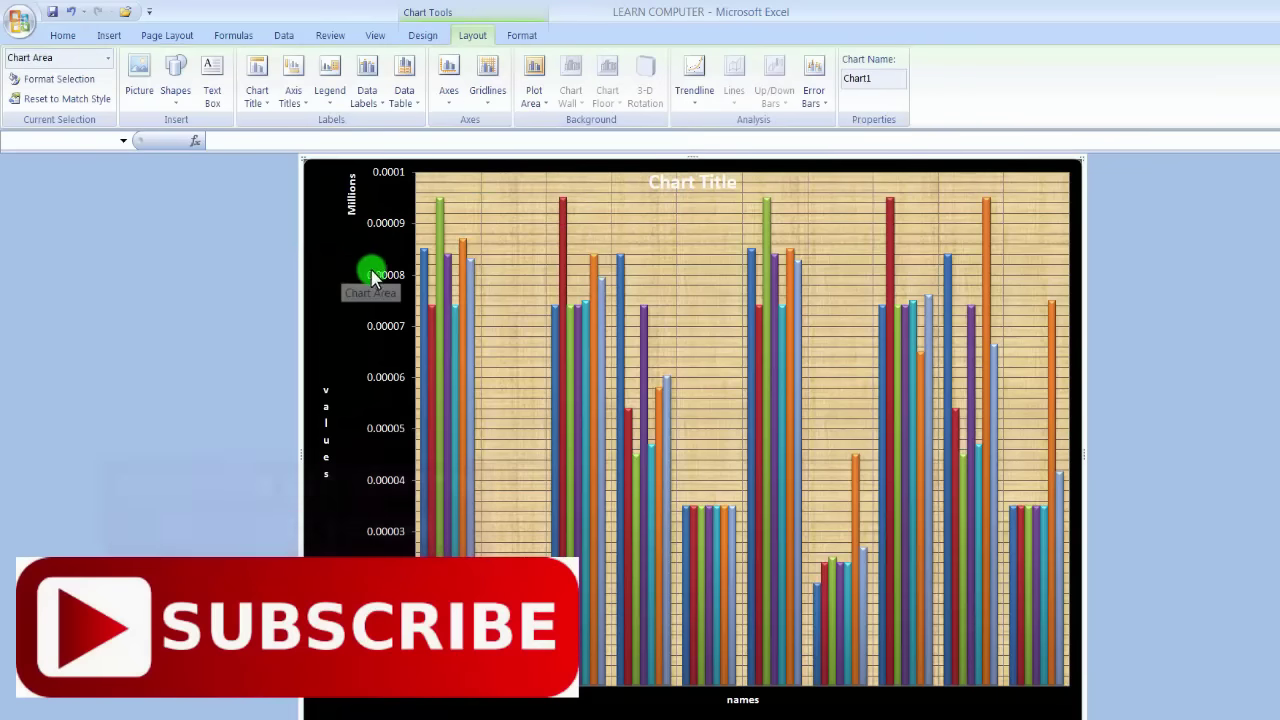
{"action": "right_click", "coordinate": [333, 254]}
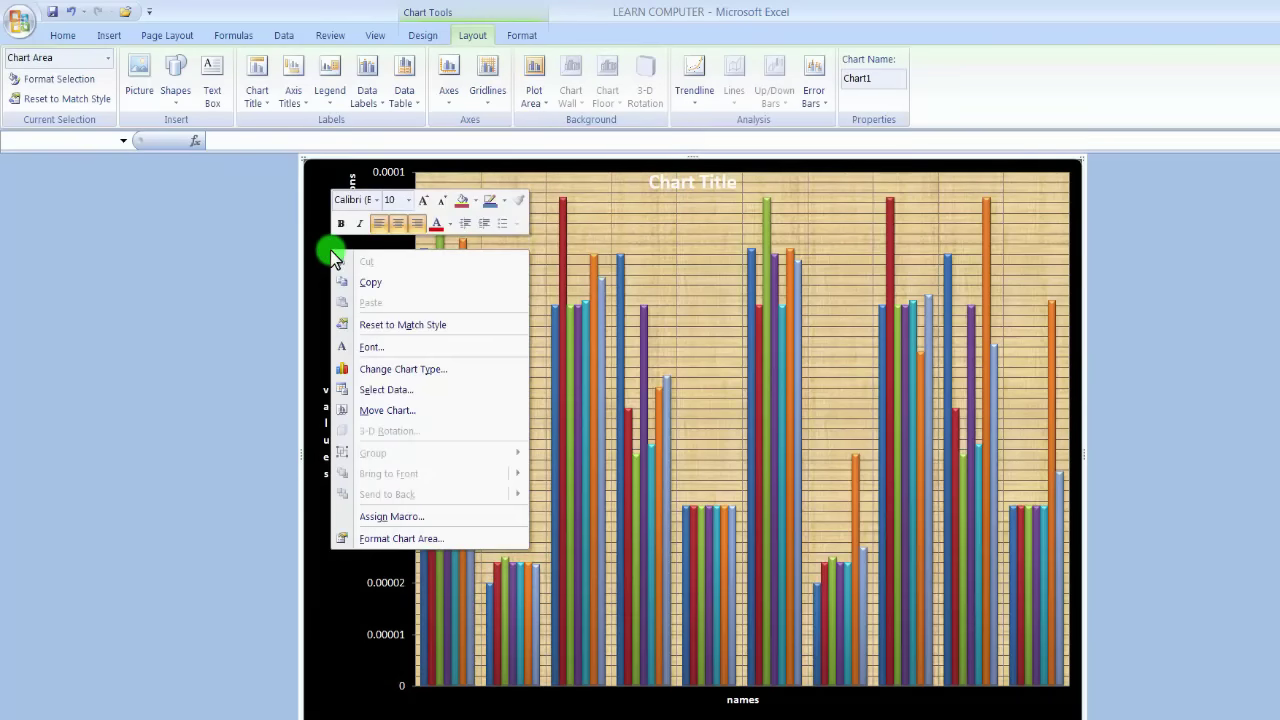
{"action": "left_click", "coordinate": [318, 266]}
{"action": "right_click", "coordinate": [328, 276]}
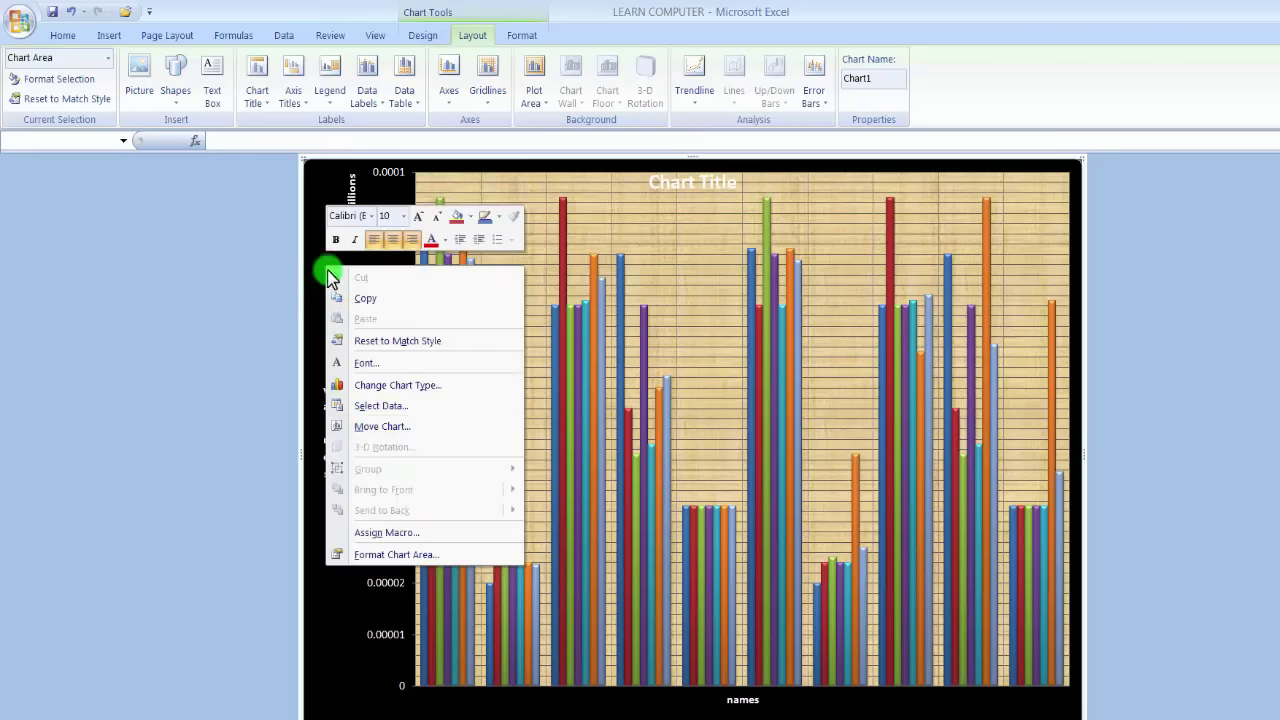
{"action": "left_click", "coordinate": [416, 562]}
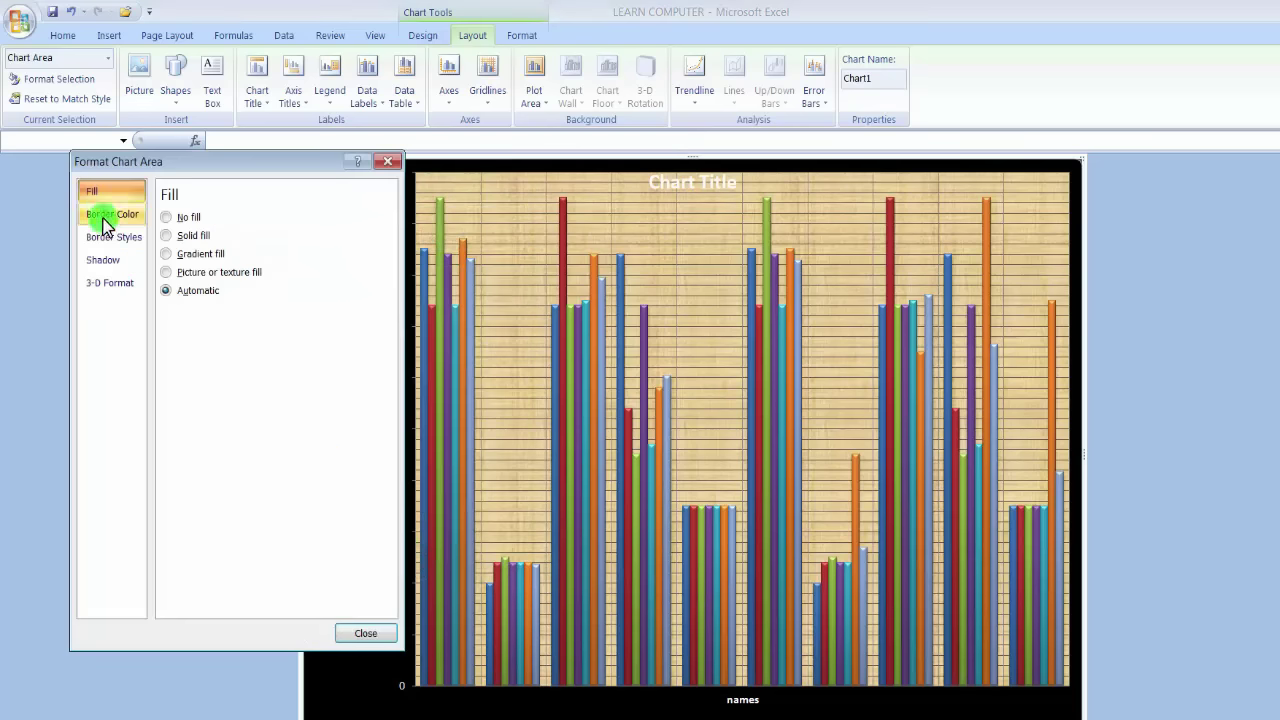
Step: After trying solid green, automatic and texture fills, apply a blue-to-red preset gradient
{"action": "left_click", "coordinate": [166, 236]}
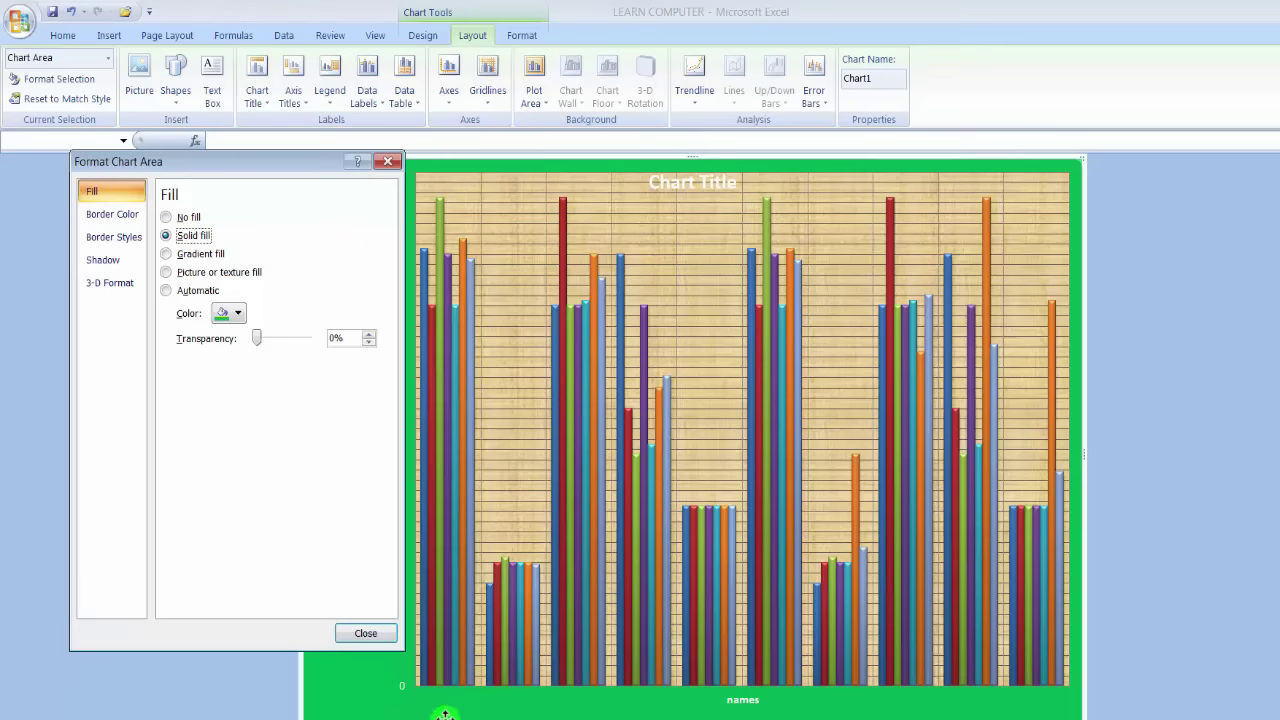
{"action": "left_click", "coordinate": [167, 254]}
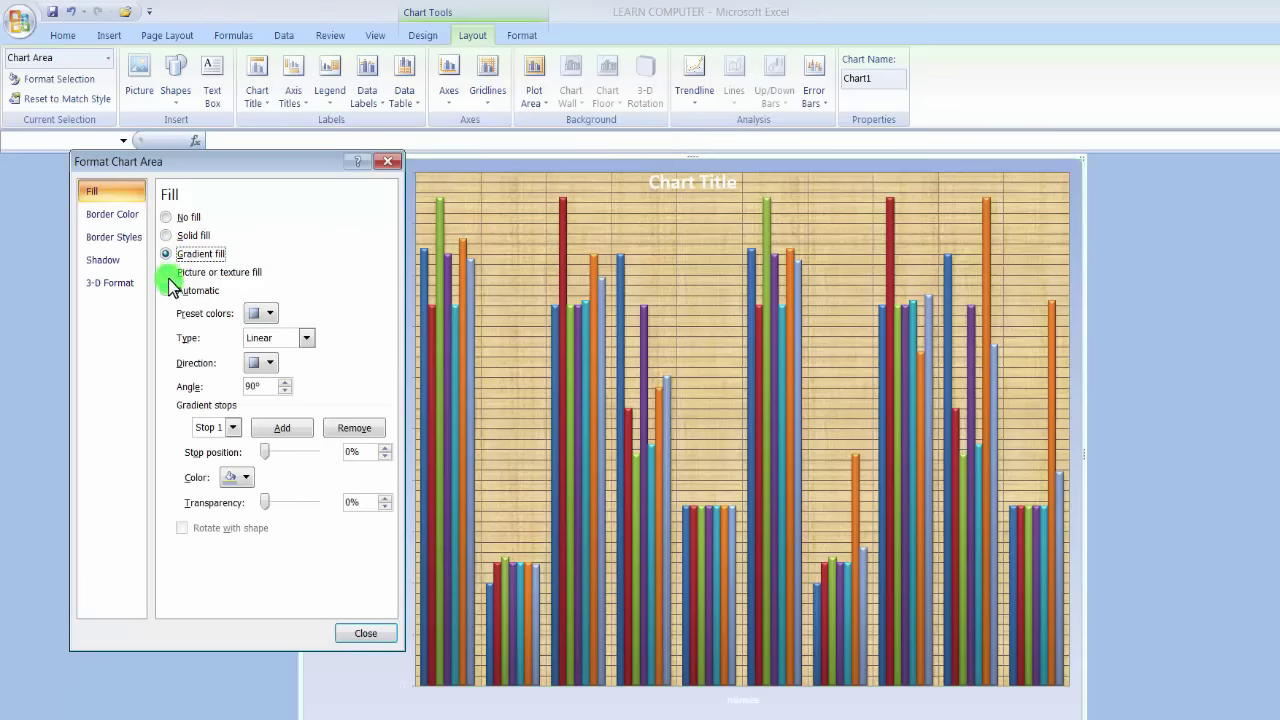
{"action": "left_click", "coordinate": [172, 291]}
{"action": "left_click", "coordinate": [170, 269]}
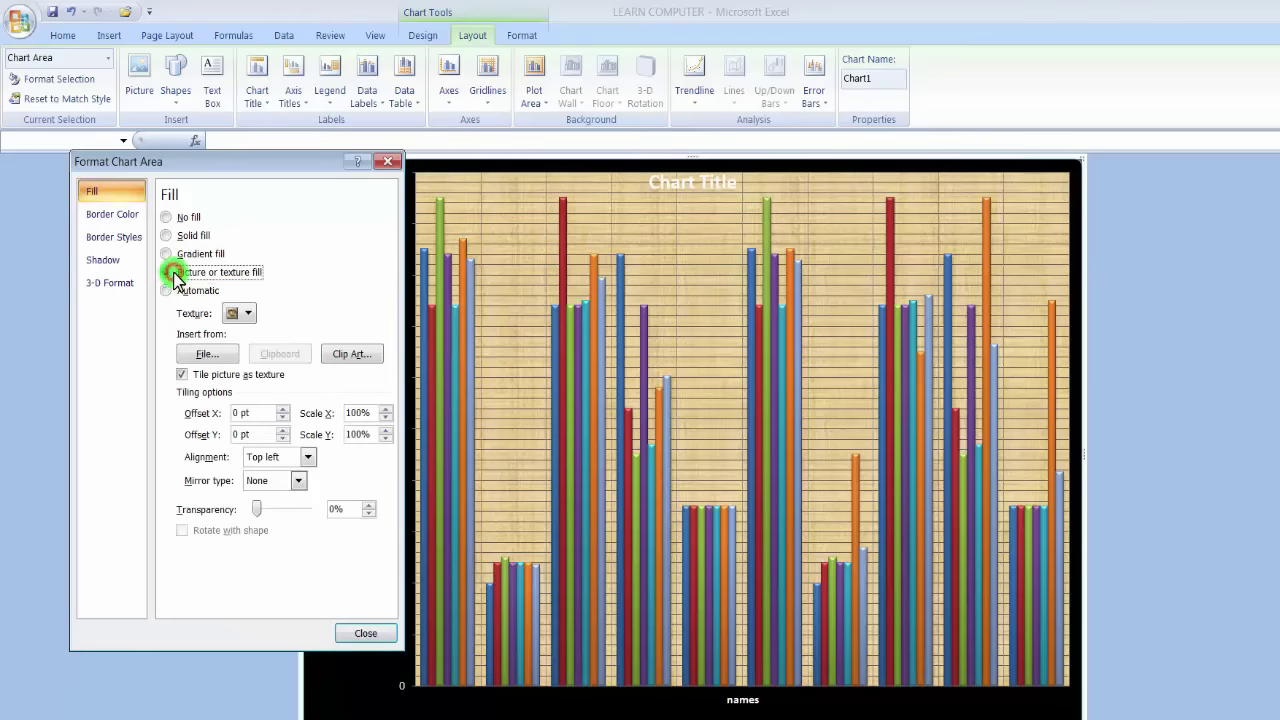
{"action": "left_click", "coordinate": [167, 254]}
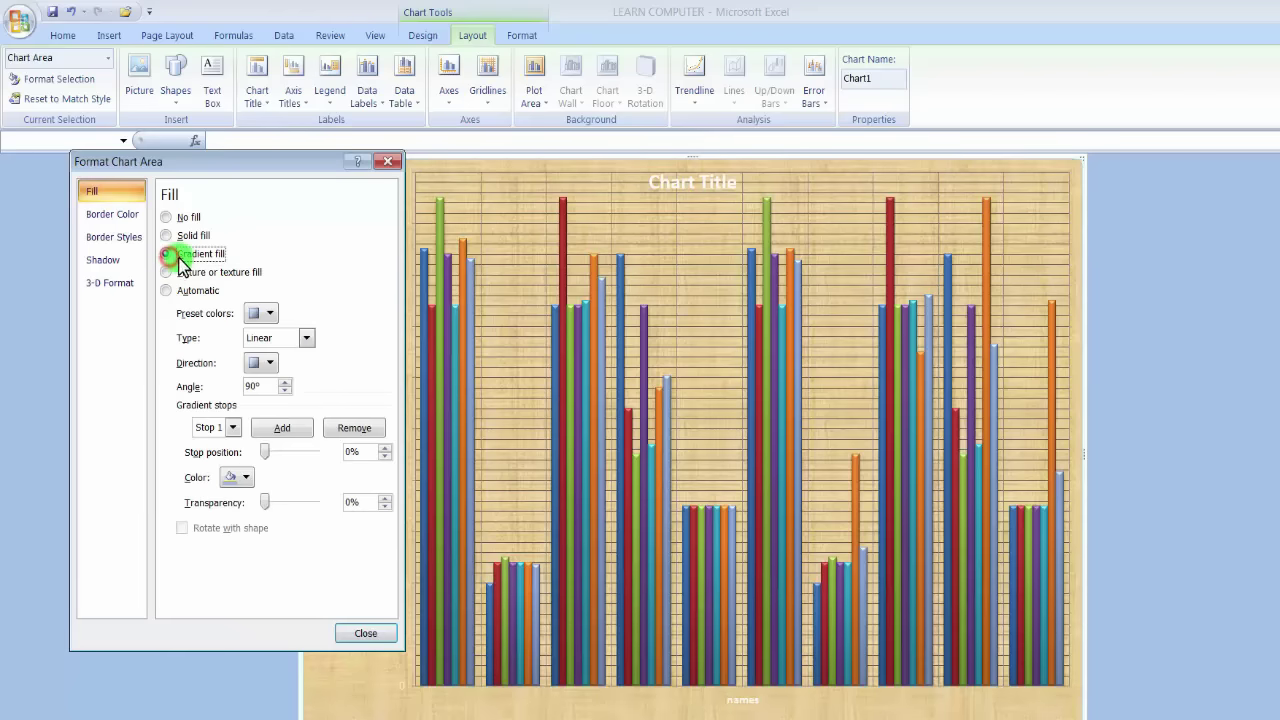
{"action": "left_click", "coordinate": [276, 316]}
{"action": "left_click", "coordinate": [265, 345]}
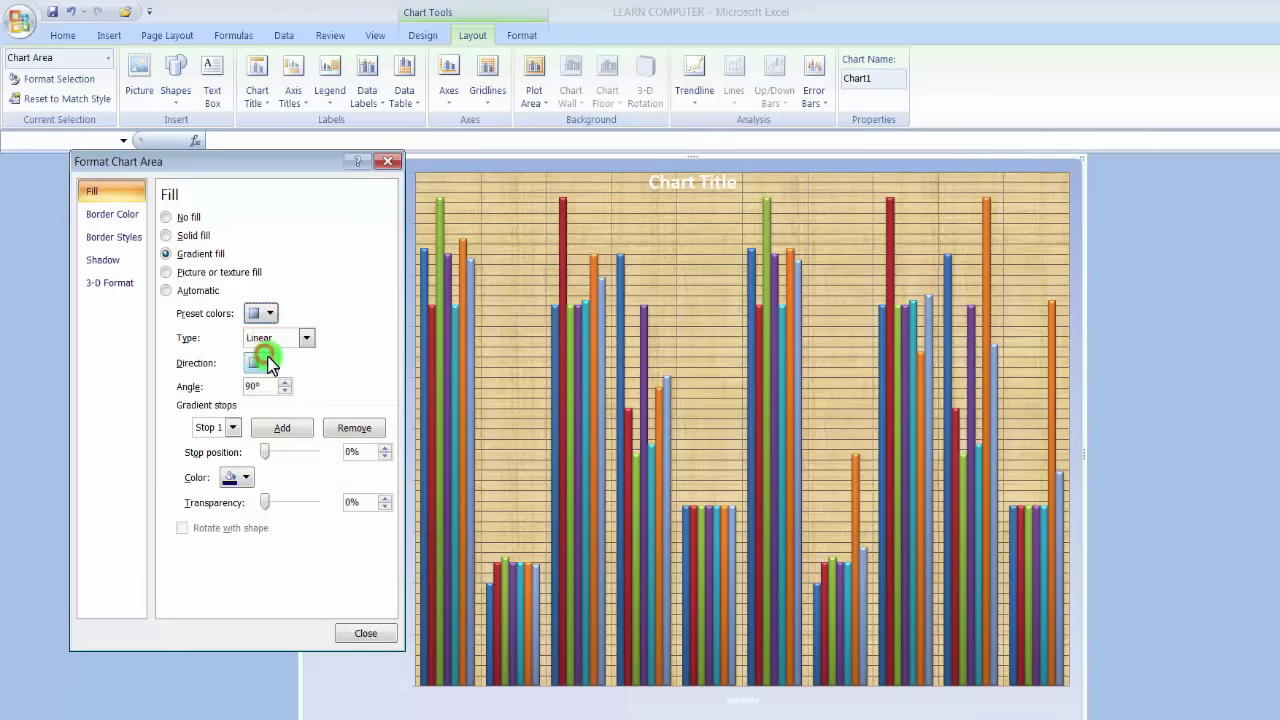
{"action": "left_click", "coordinate": [360, 633]}
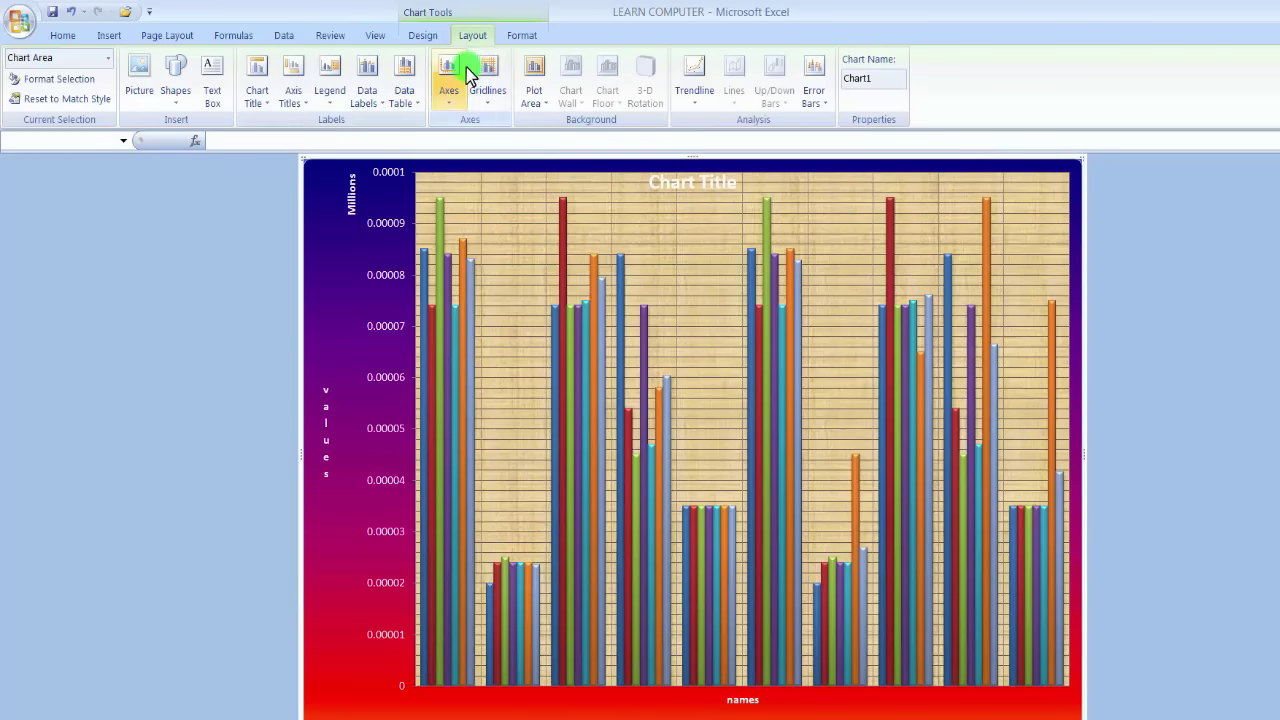
Step: Apply a red shape style to the chart area
{"action": "left_click", "coordinate": [522, 40]}
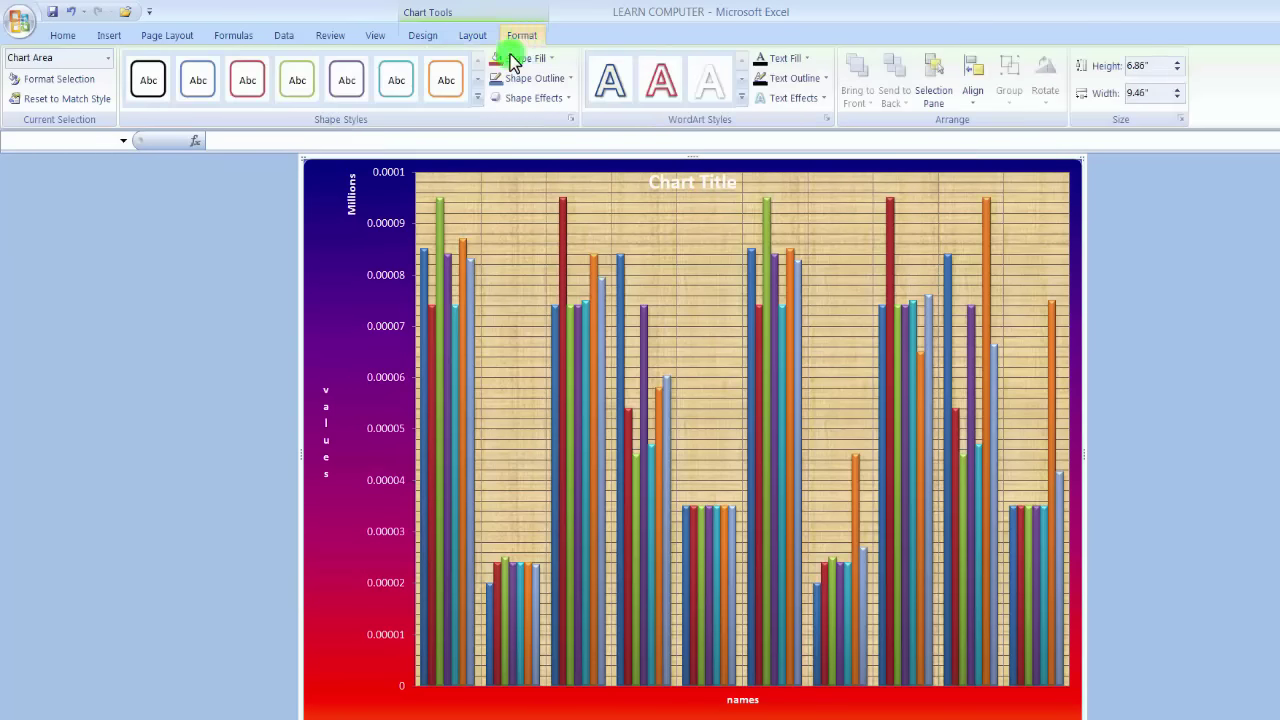
{"action": "left_click", "coordinate": [484, 103]}
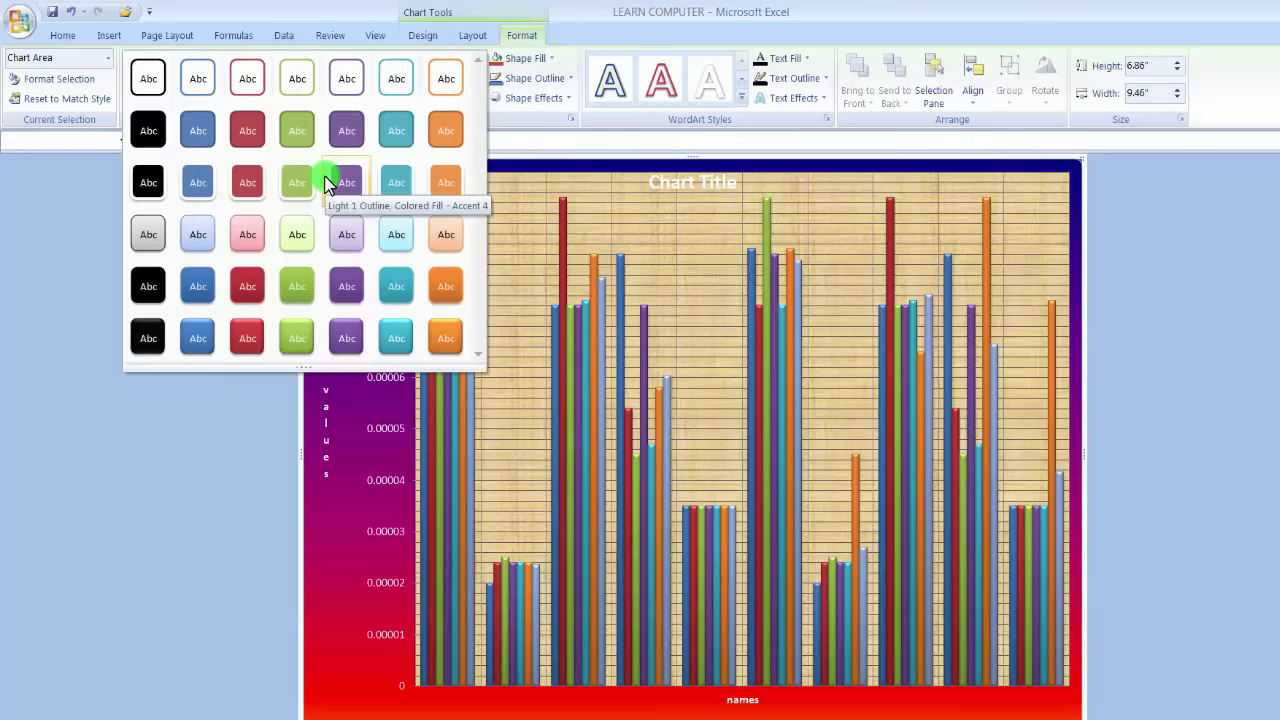
{"action": "left_click", "coordinate": [261, 293]}
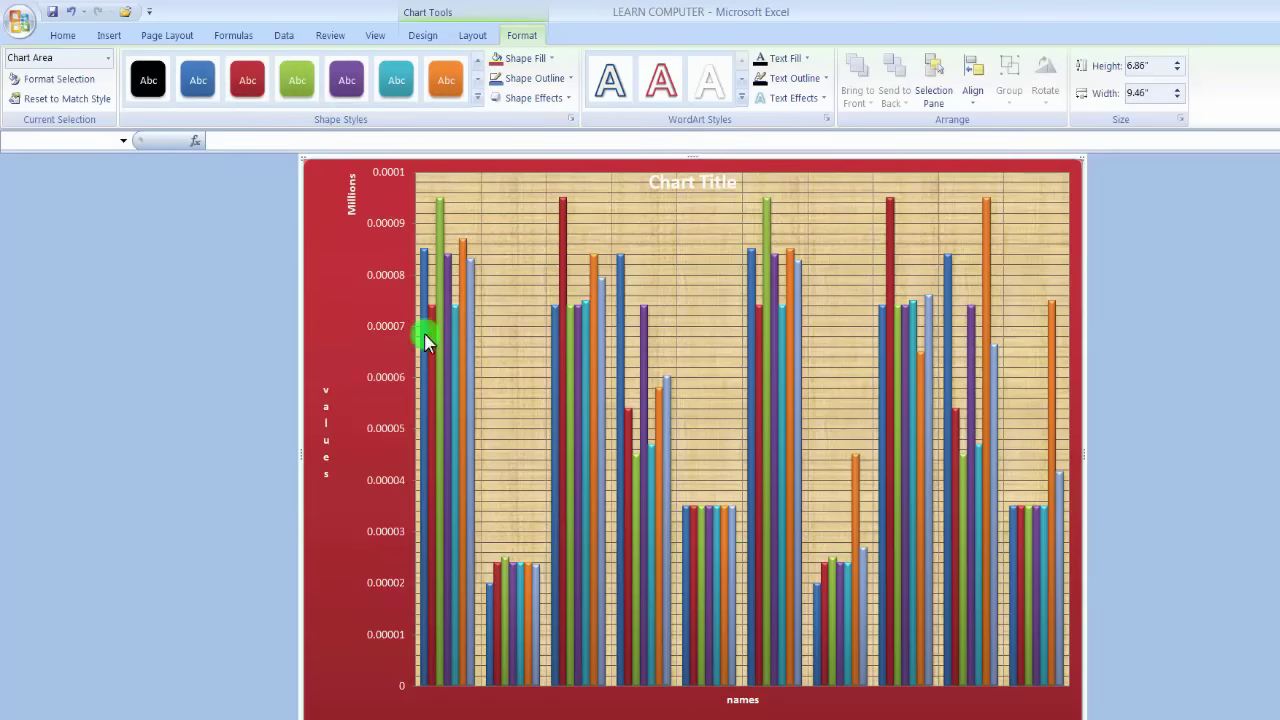
Step: Give the plot area the teal shape style, leaving Shape Effects unchanged
{"action": "left_click", "coordinate": [519, 198]}
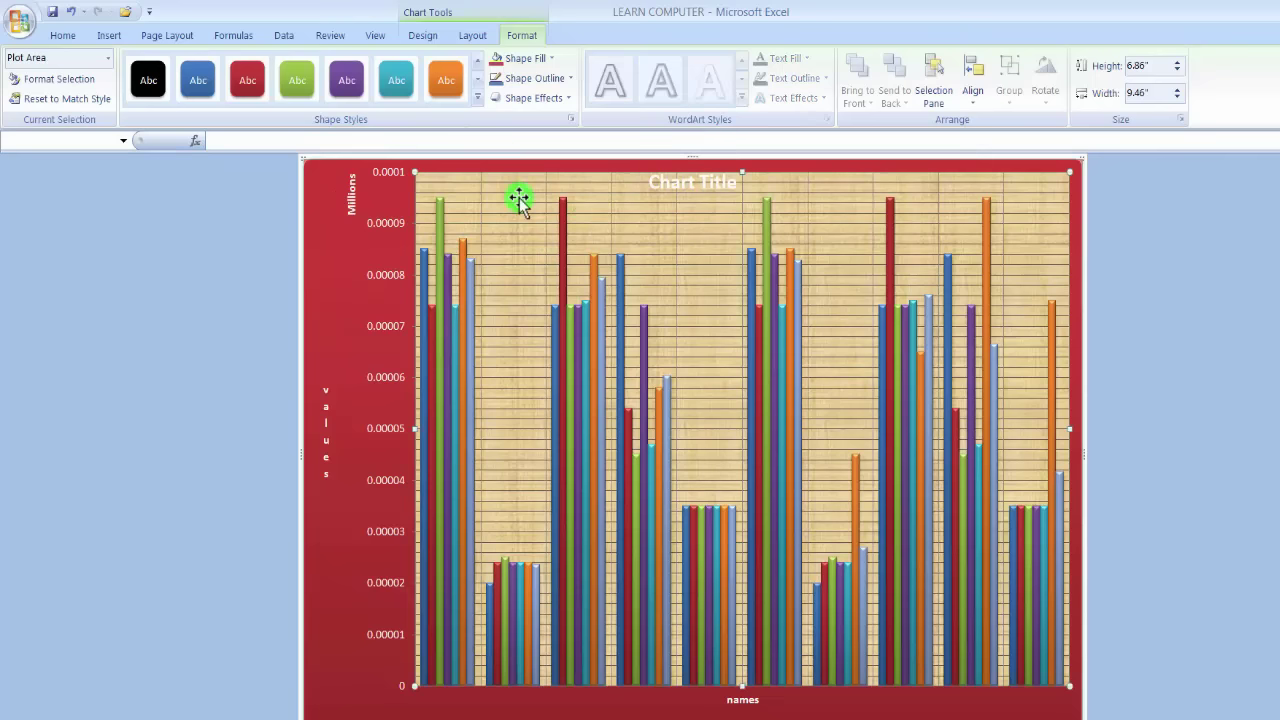
{"action": "left_click", "coordinate": [414, 93]}
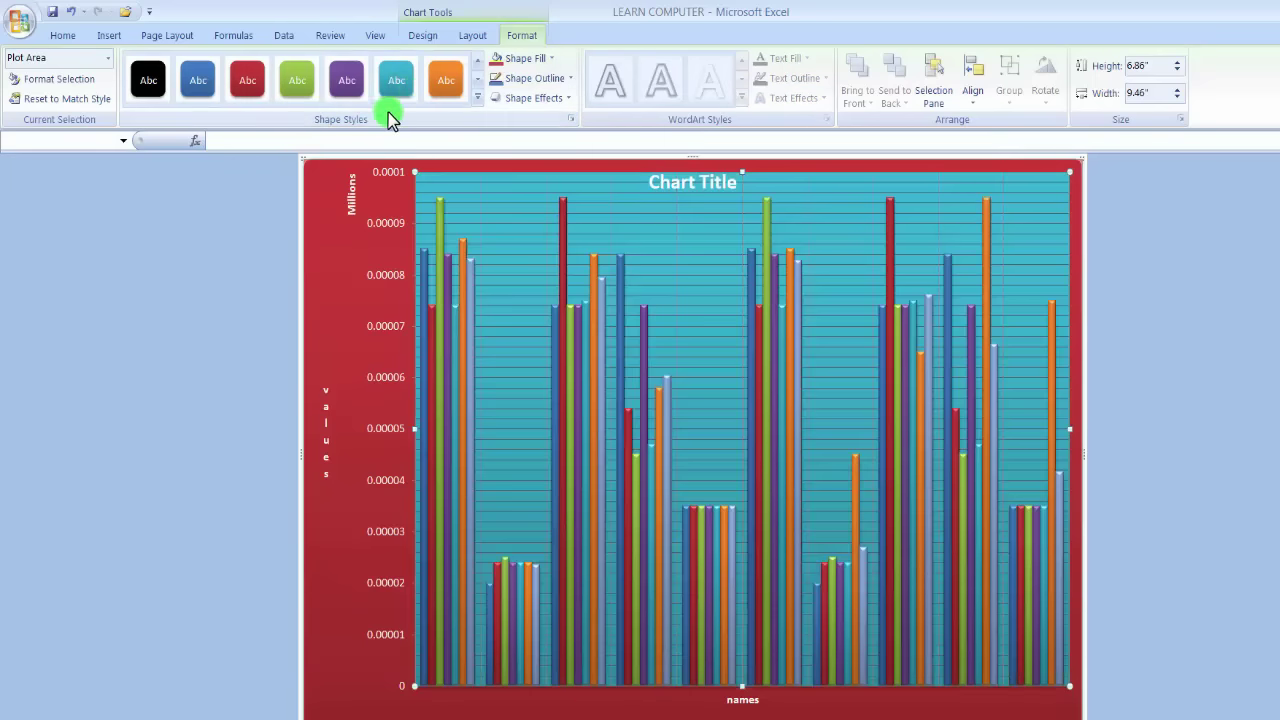
{"action": "left_click", "coordinate": [553, 97]}
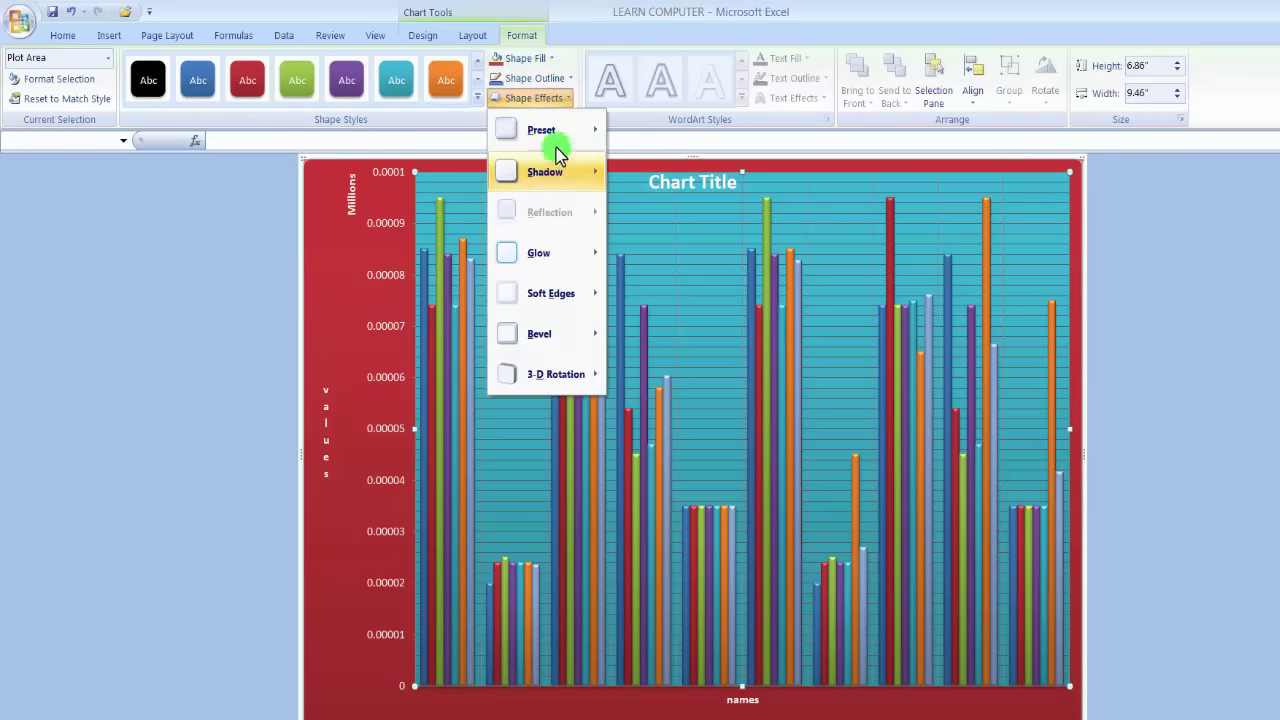
{"action": "left_click", "coordinate": [338, 218]}
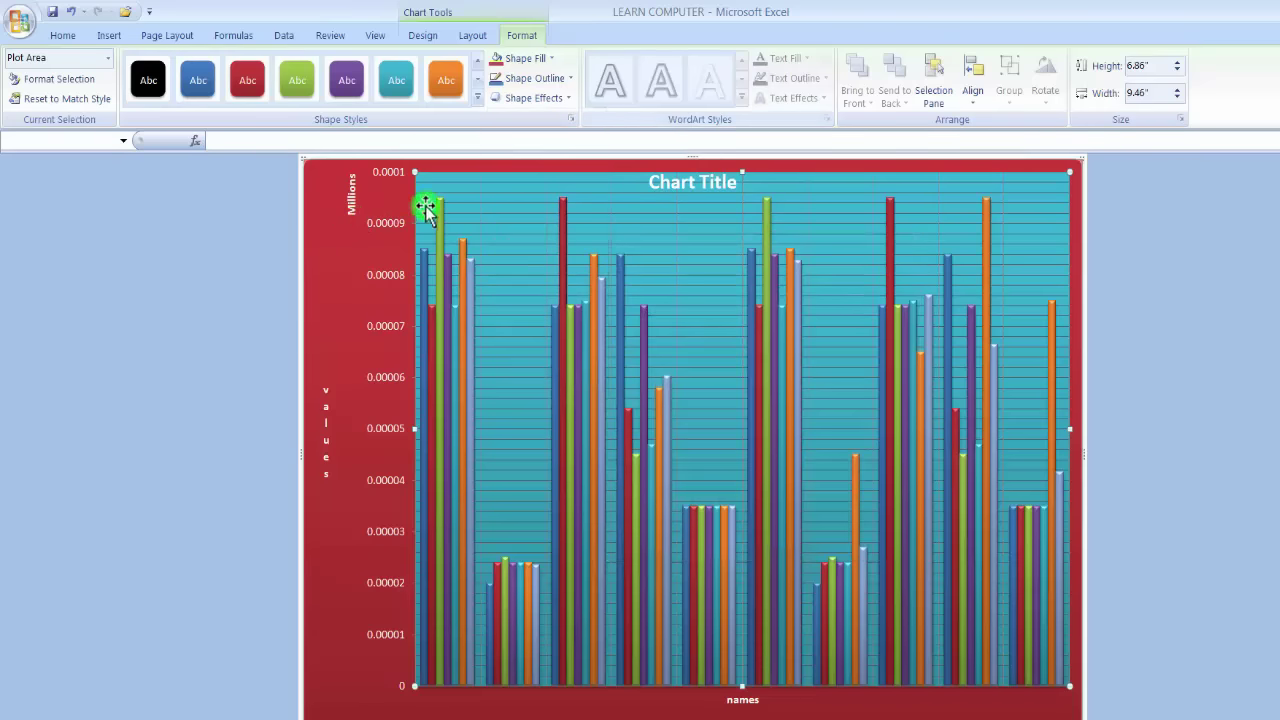
{"action": "left_click", "coordinate": [668, 182]}
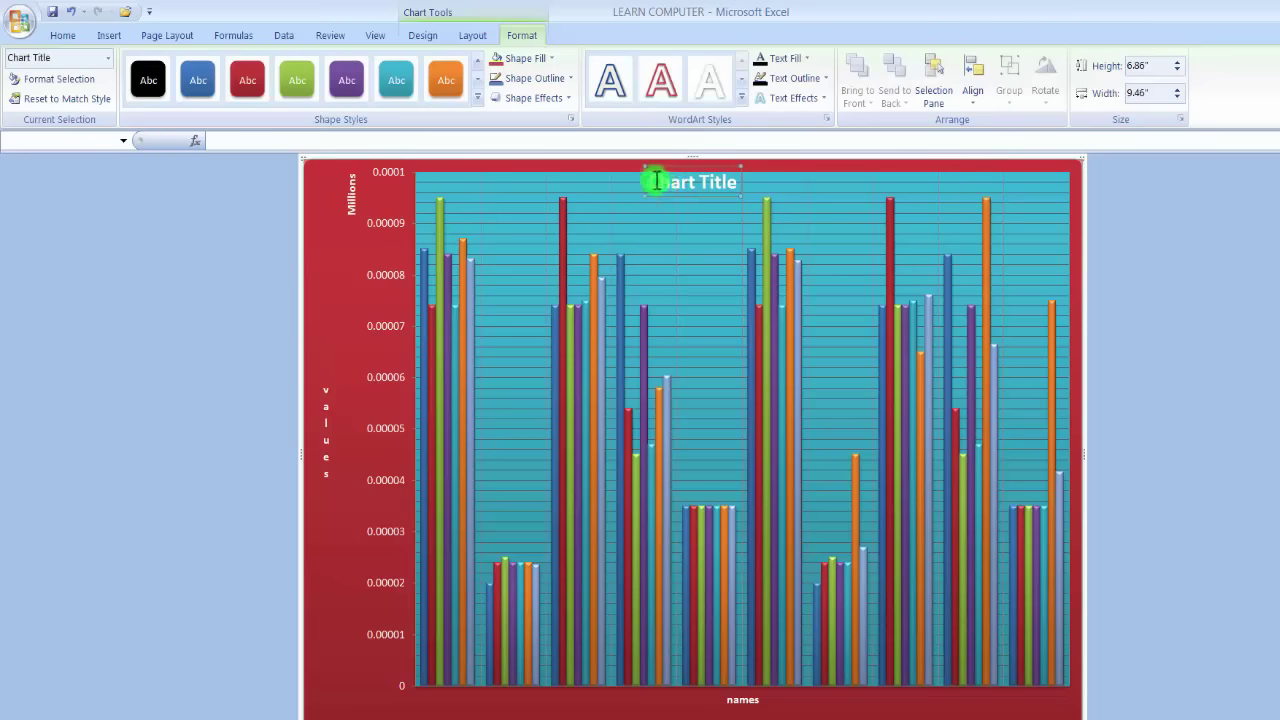
Step: Apply the orange WordArt style to the chart title after trying a dark blue outlined one
{"action": "left_click", "coordinate": [723, 180]}
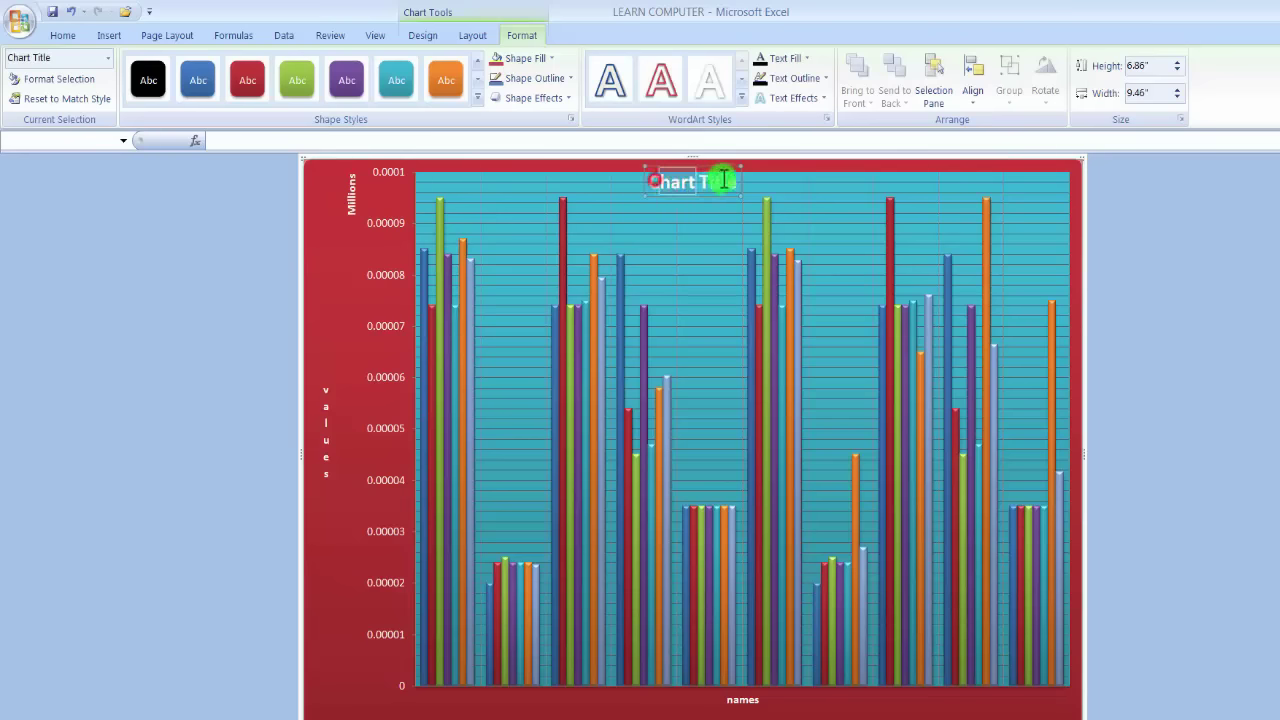
{"action": "left_click", "coordinate": [742, 97]}
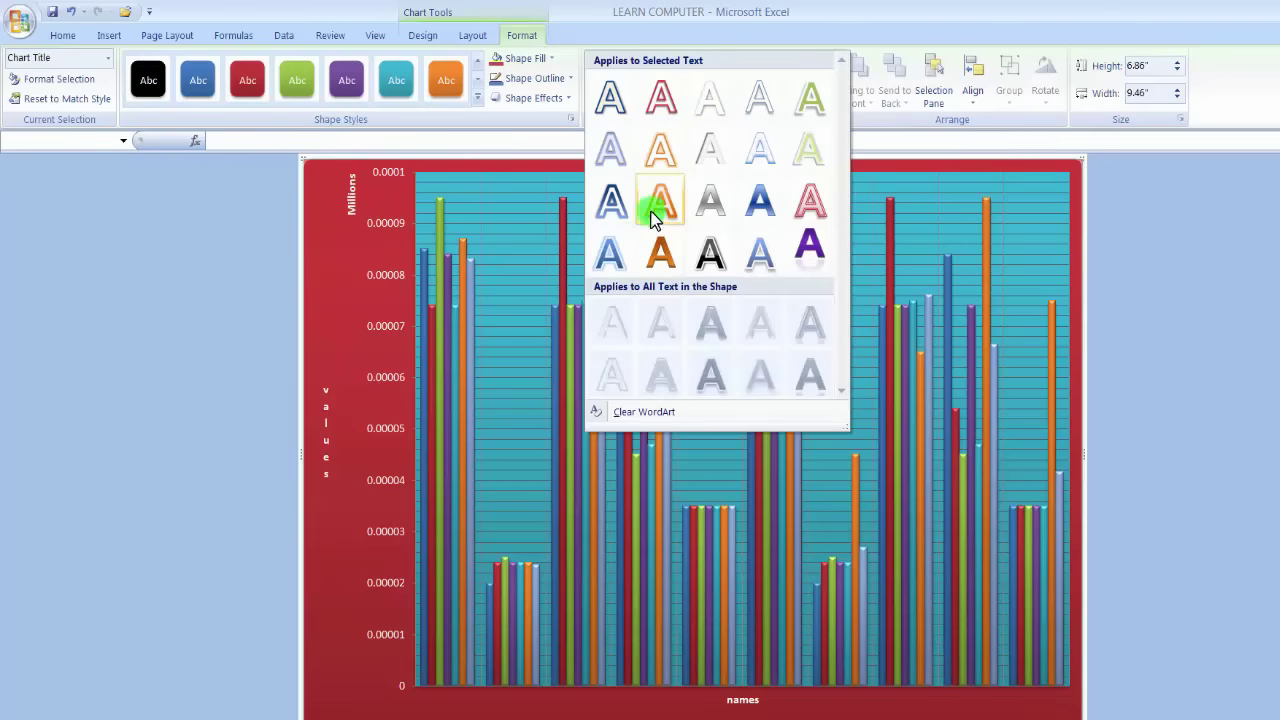
{"action": "left_click", "coordinate": [612, 201]}
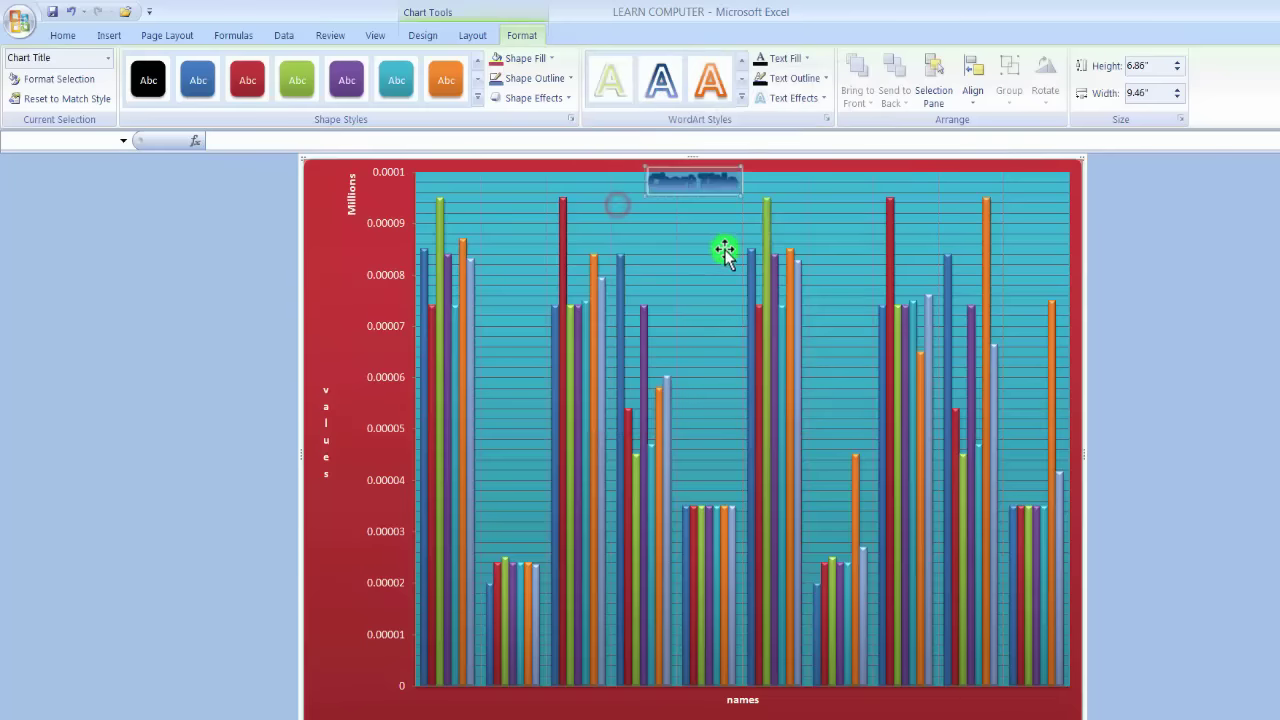
{"action": "left_click", "coordinate": [717, 88]}
{"action": "left_click", "coordinate": [675, 175]}
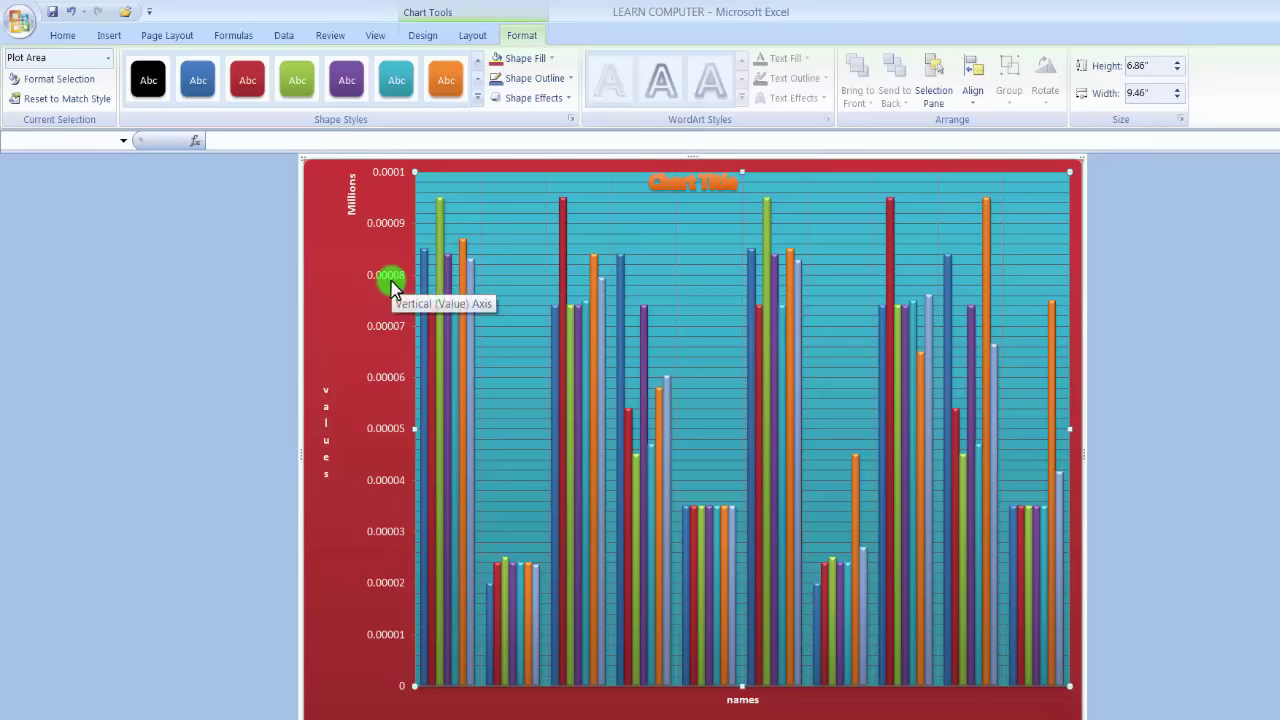
{"action": "left_click", "coordinate": [321, 172]}
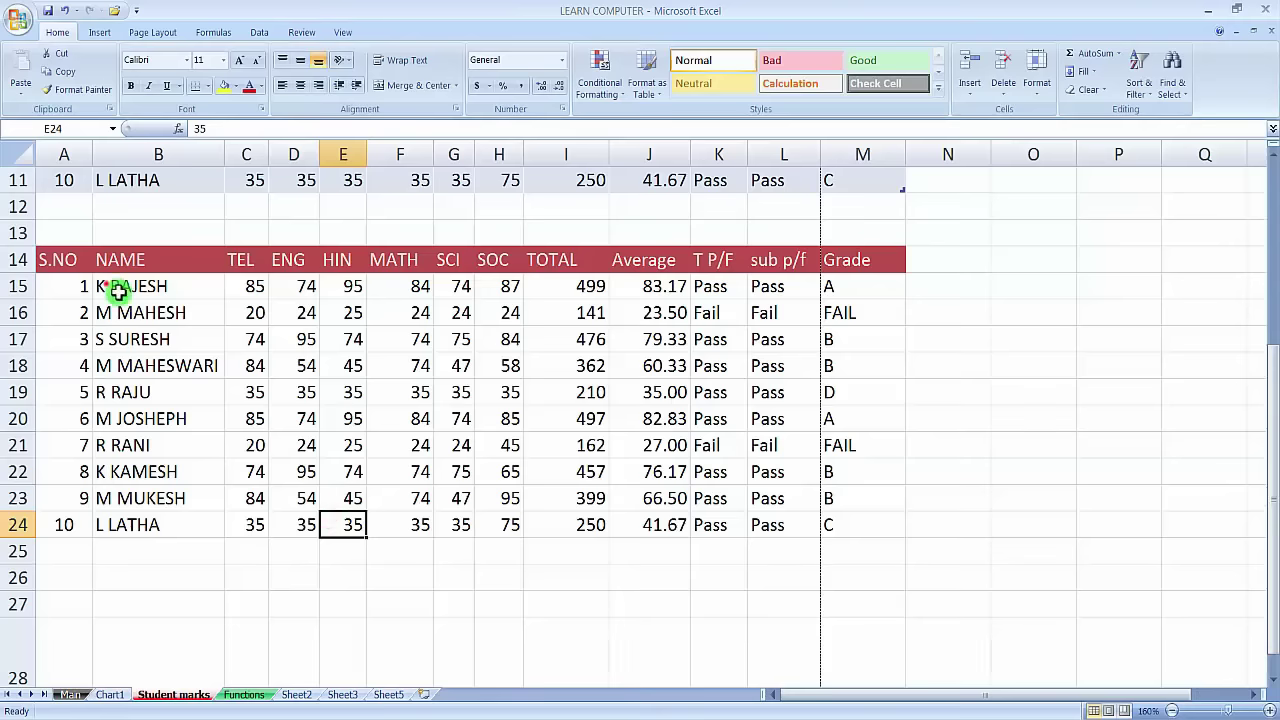
Step: Select B15:J24 and insert a 2-D Clustered Bar chart of the marks
{"action": "left_click_drag", "start_coordinate": [118, 290], "coordinate": [660, 528]}
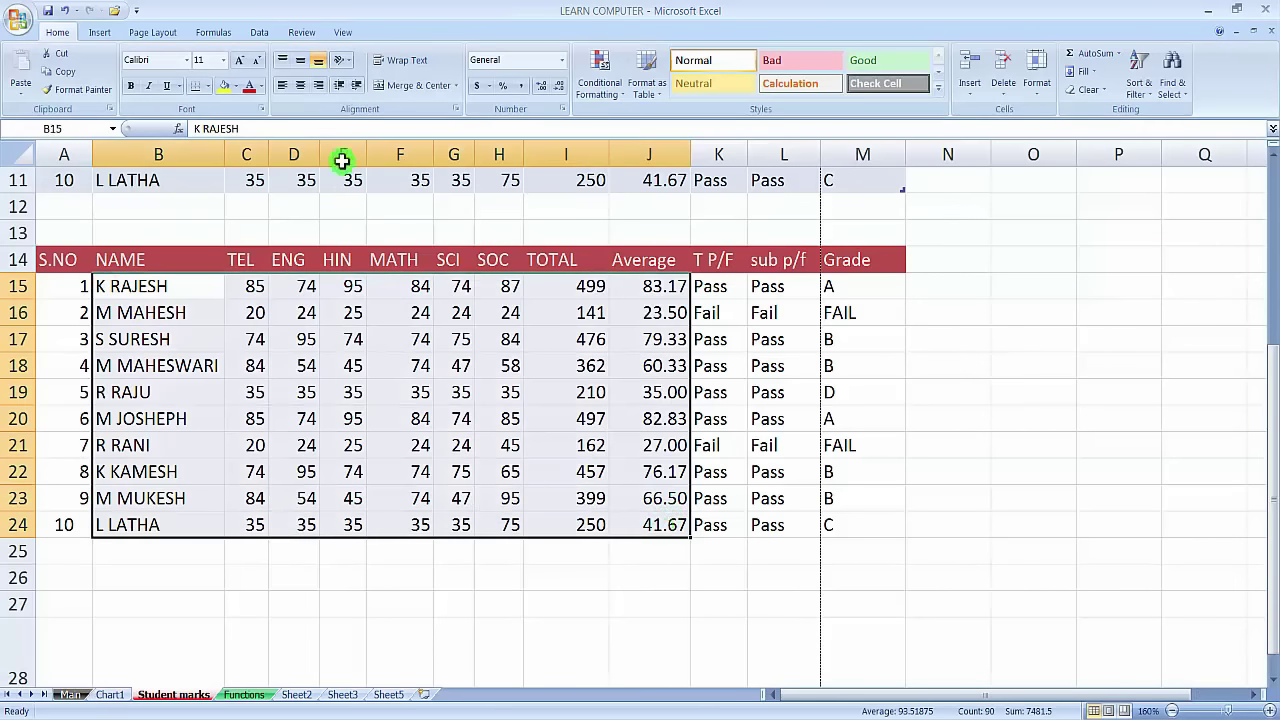
{"action": "left_click", "coordinate": [100, 32]}
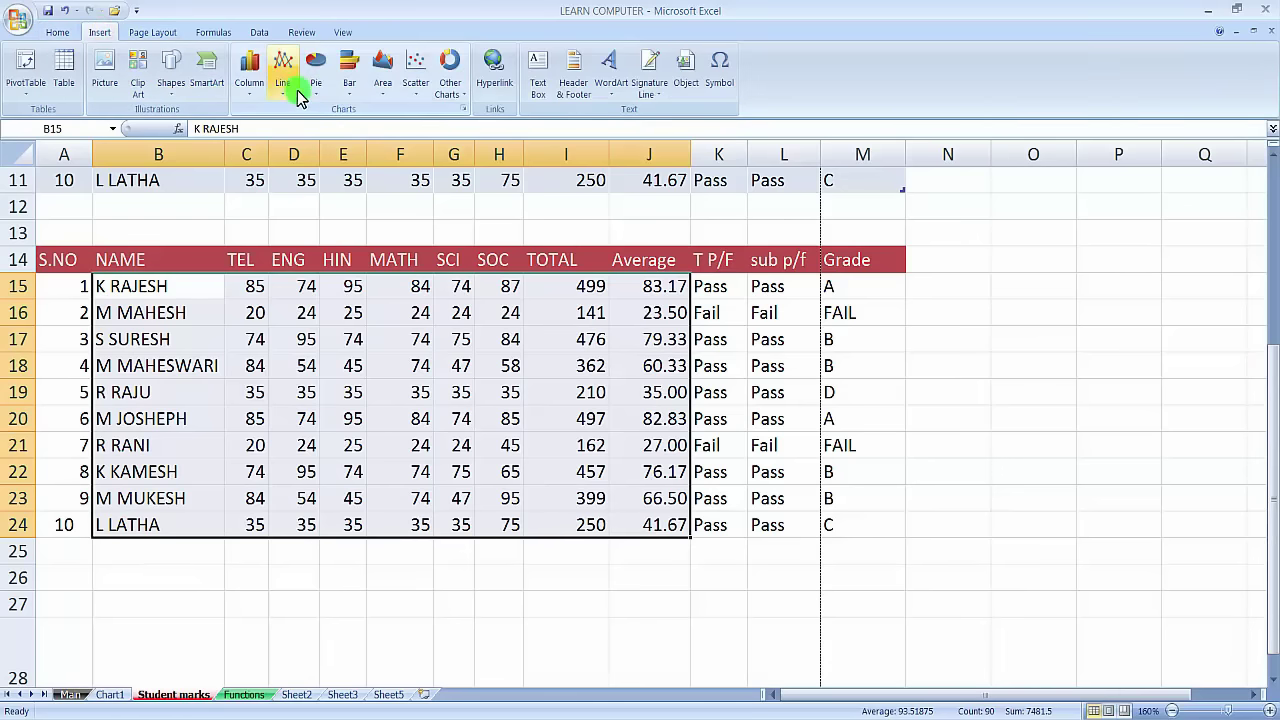
{"action": "left_click", "coordinate": [250, 75]}
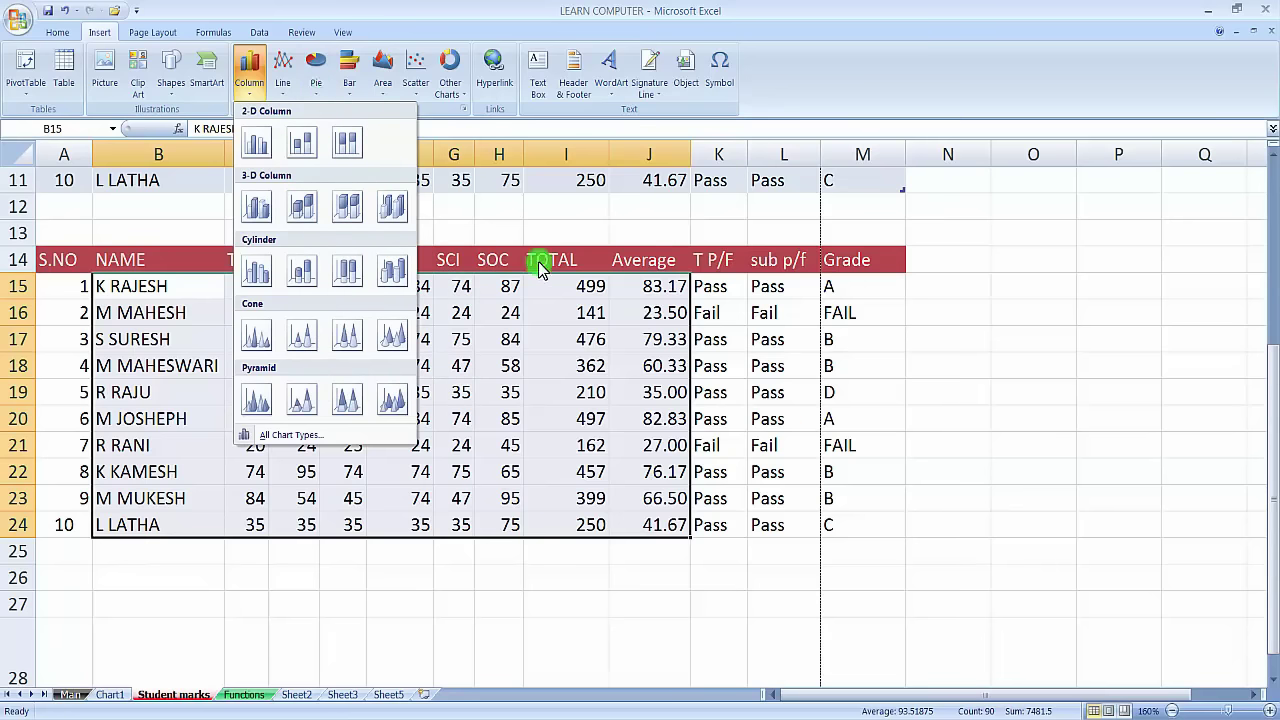
{"action": "left_click", "coordinate": [350, 88]}
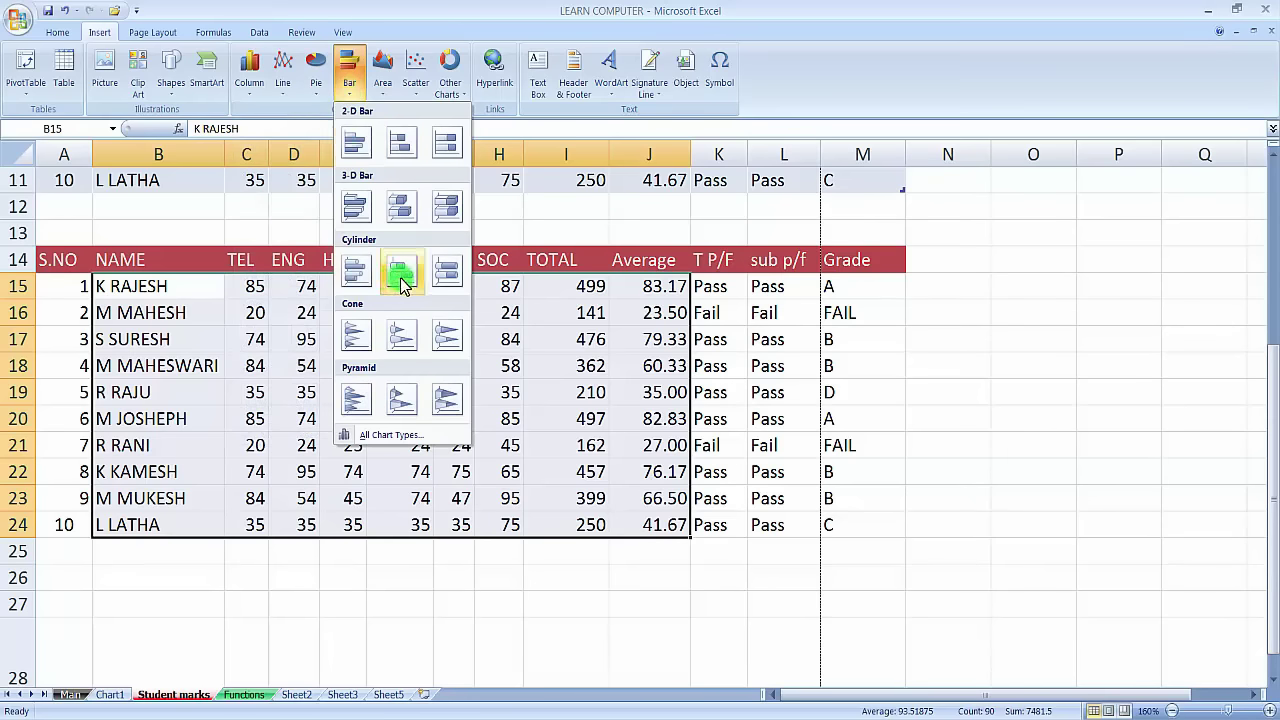
{"action": "left_click", "coordinate": [350, 140]}
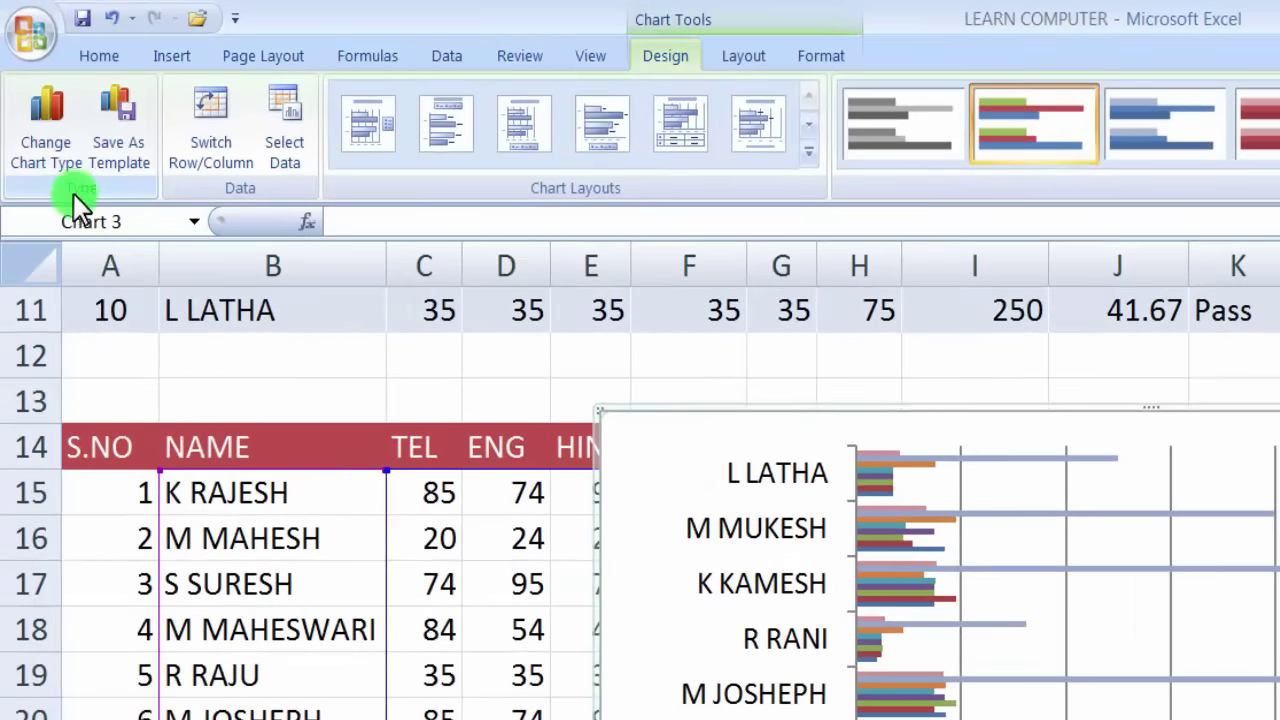
Step: Change the marks chart to a plain pie, then to a stacked area chart
{"action": "left_click", "coordinate": [62, 159]}
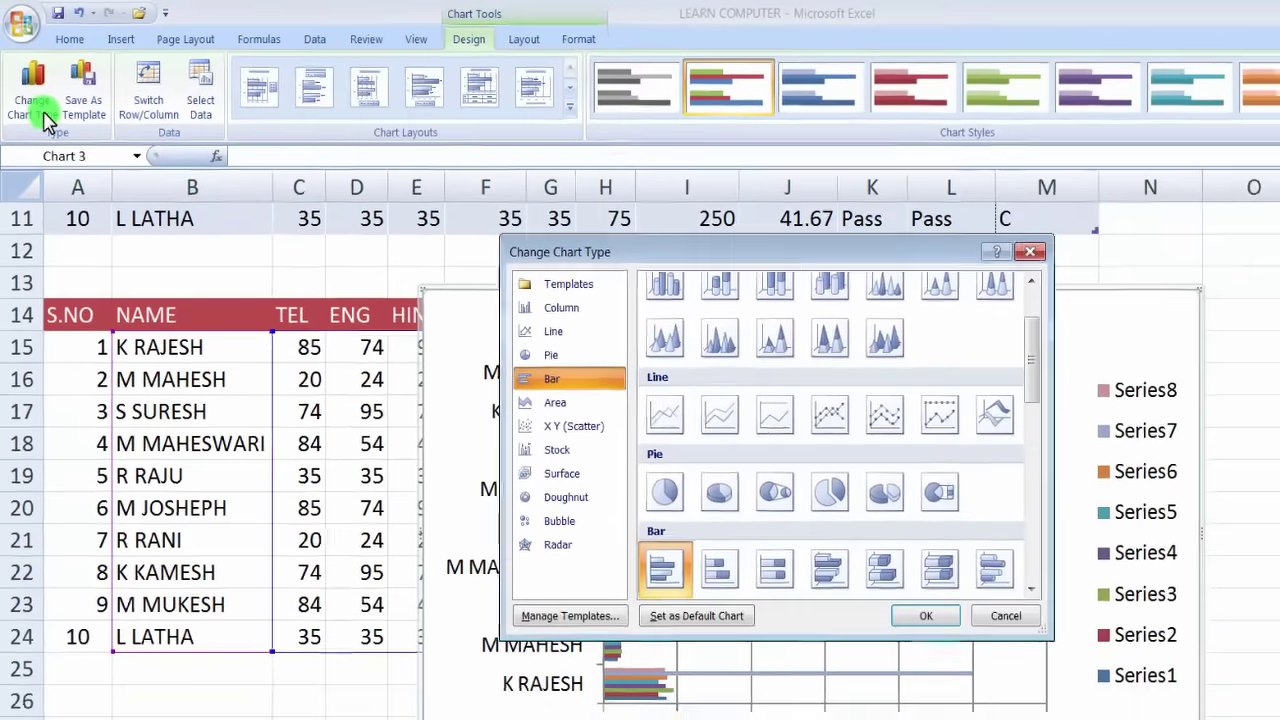
{"action": "left_click", "coordinate": [777, 354]}
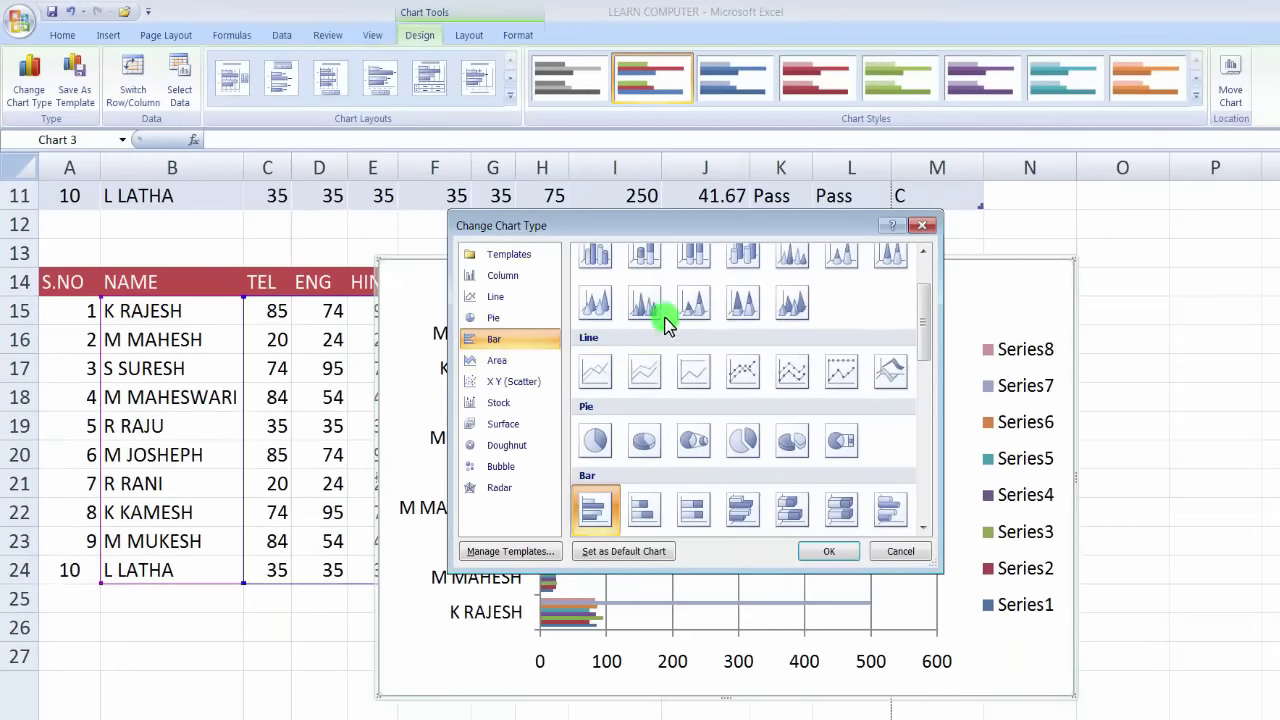
{"action": "left_click", "coordinate": [598, 440]}
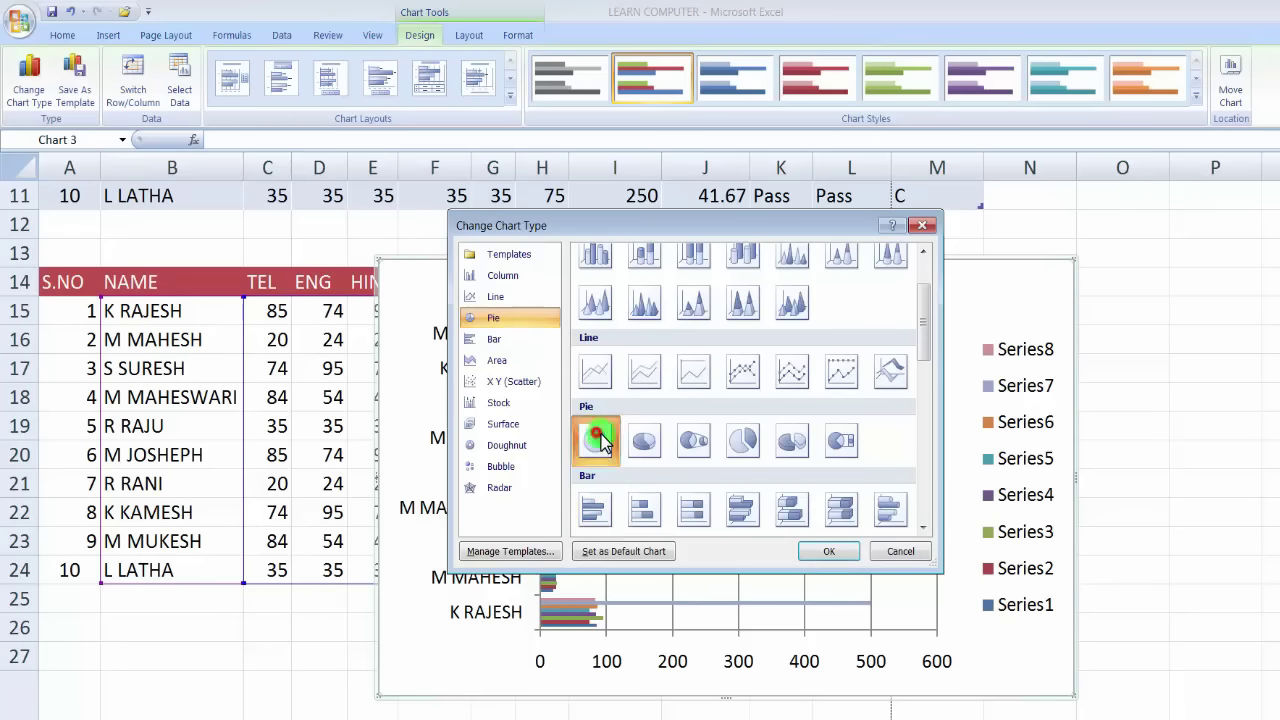
{"action": "left_click", "coordinate": [850, 556]}
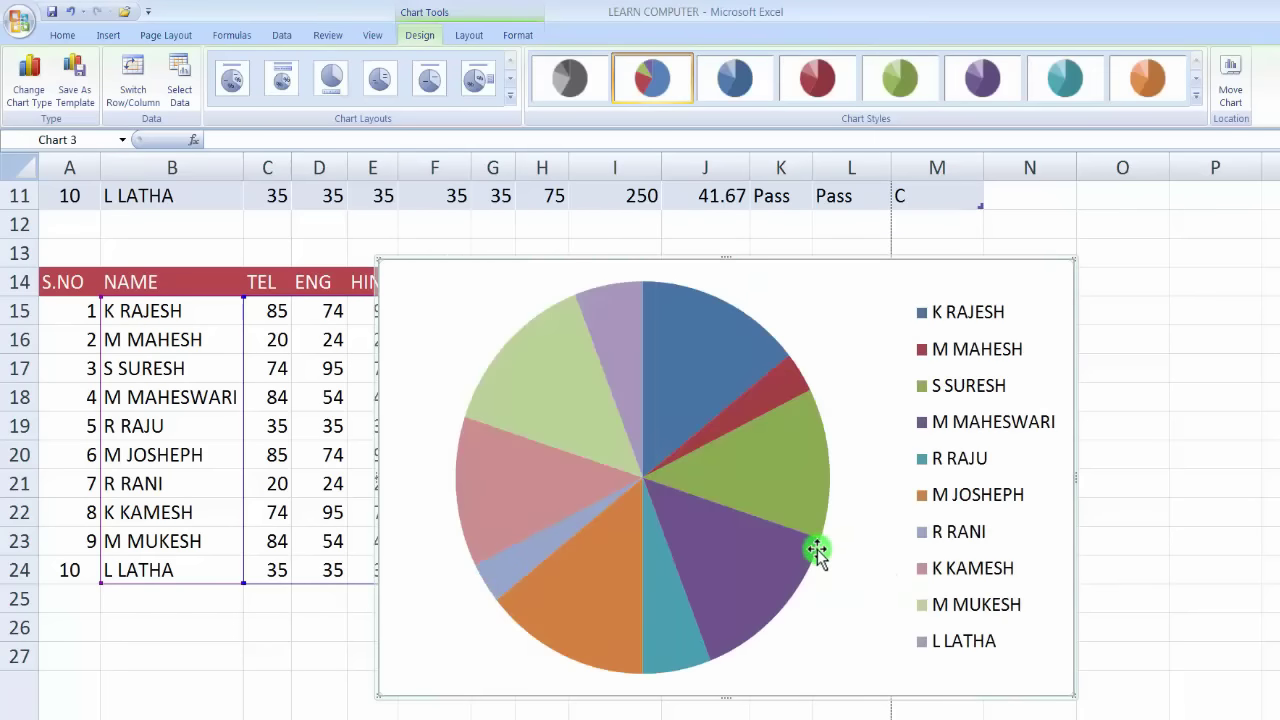
{"action": "left_click", "coordinate": [30, 92]}
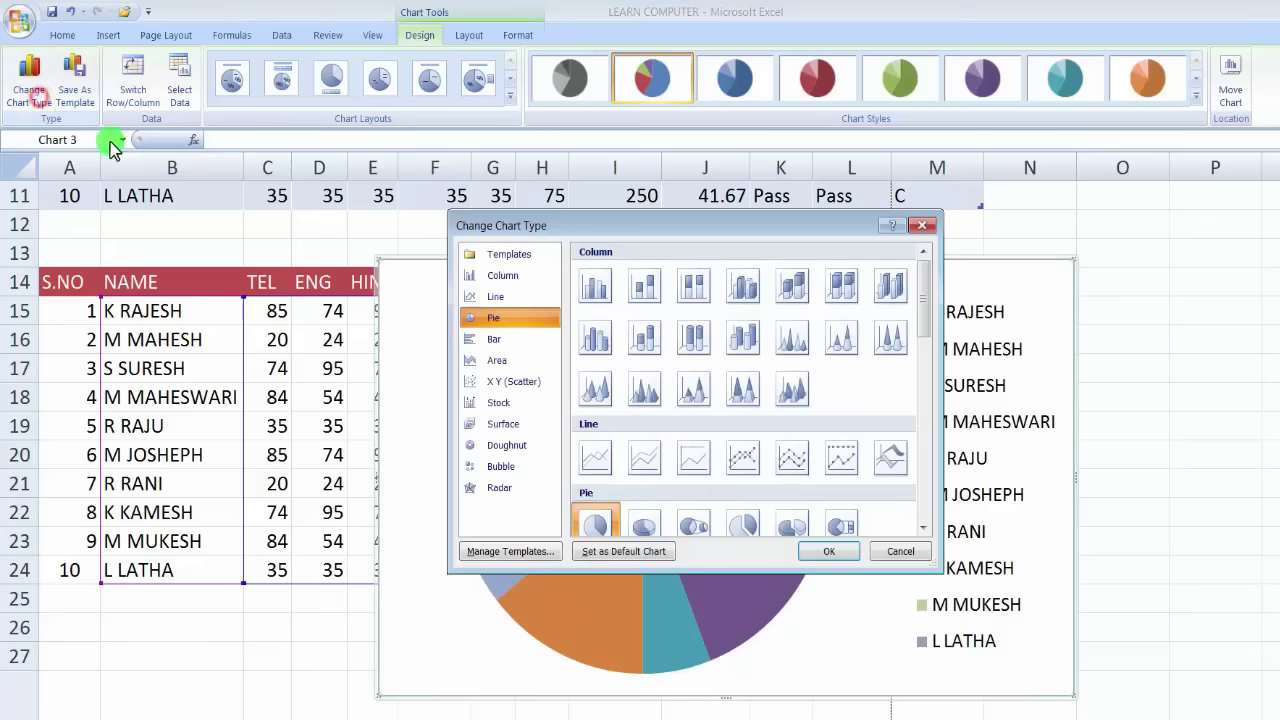
{"action": "left_click", "coordinate": [497, 362]}
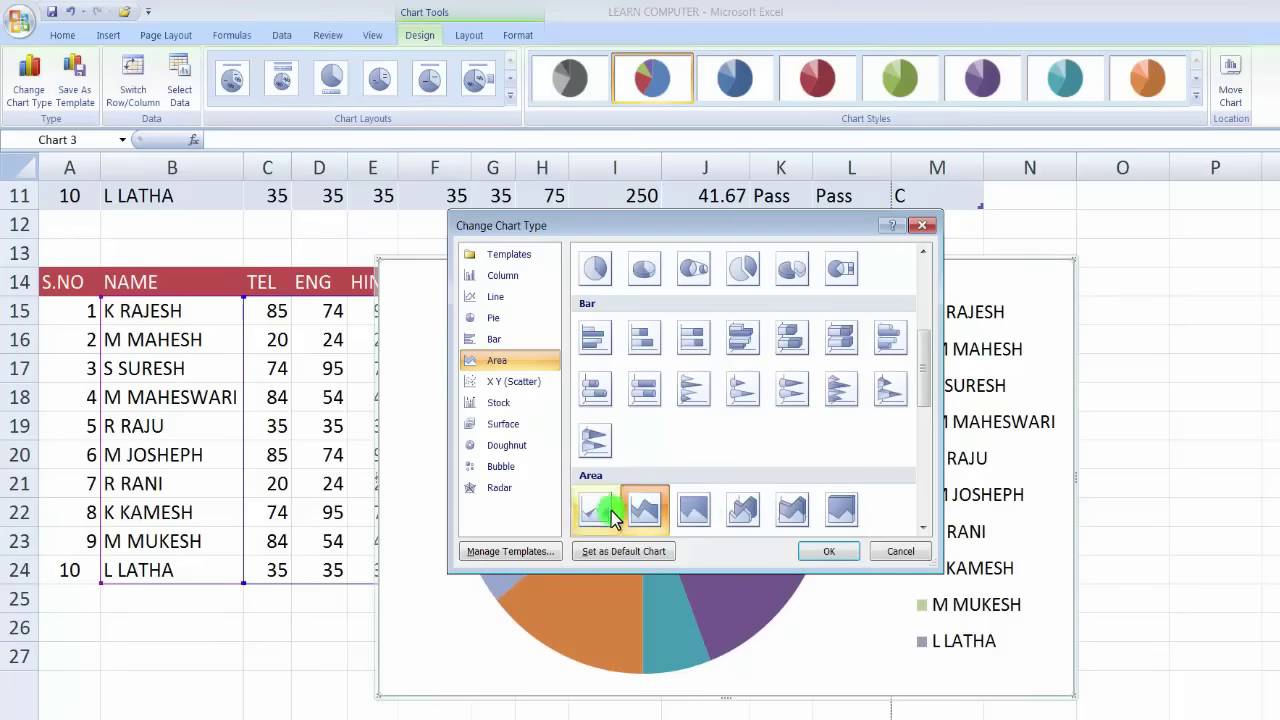
{"action": "left_click", "coordinate": [643, 513]}
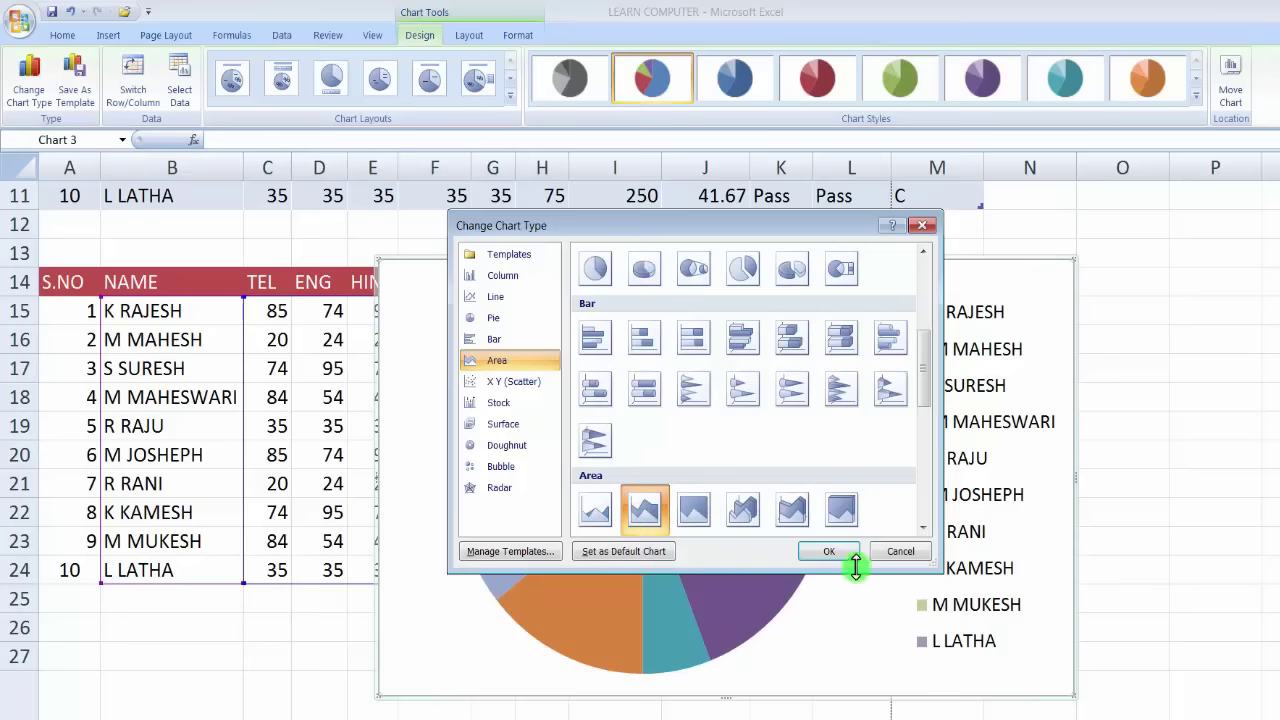
{"action": "left_click", "coordinate": [824, 551]}
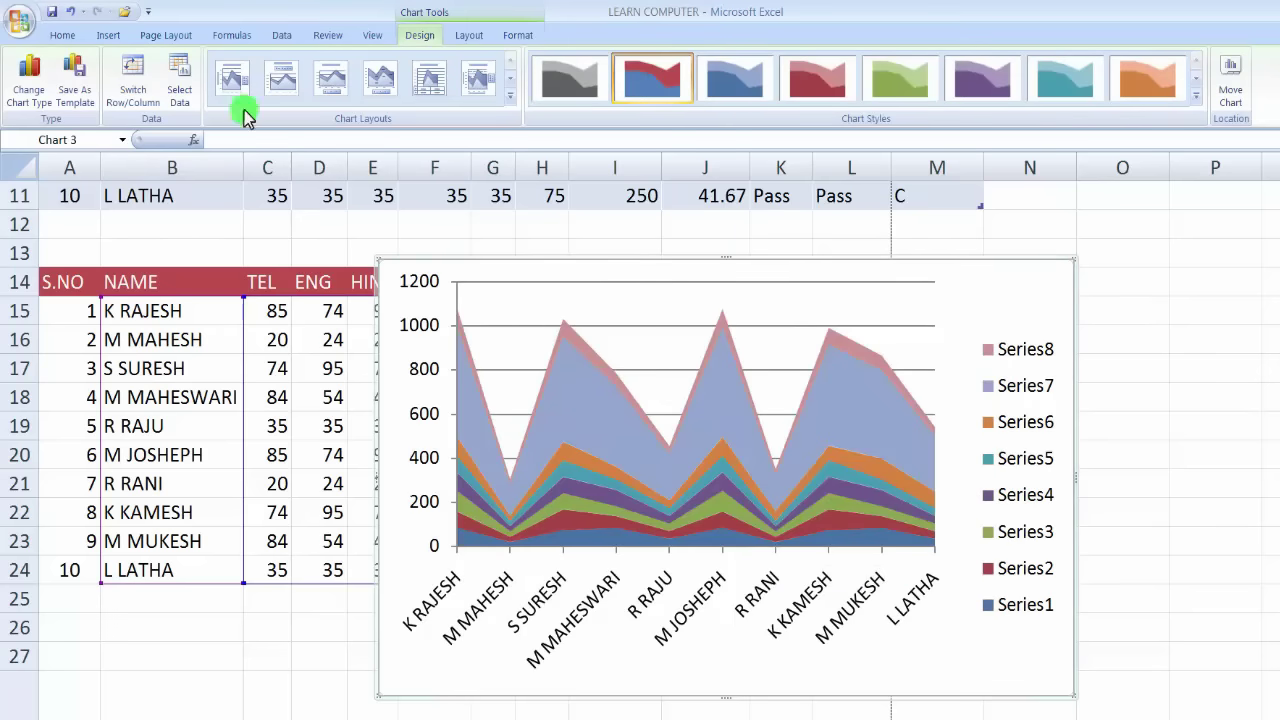
Step: Try a stock chart, dismiss its data warning, and settle on XY (Scatter)
{"action": "left_click", "coordinate": [35, 97]}
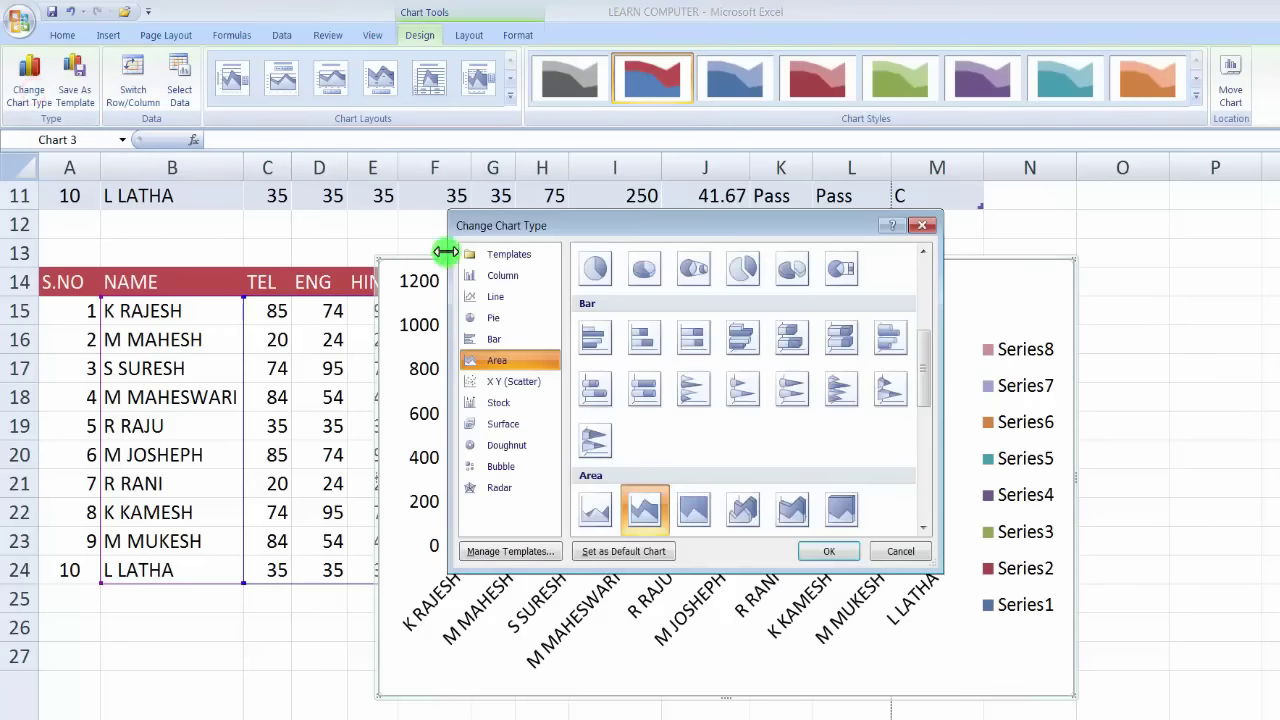
{"action": "left_click", "coordinate": [498, 403]}
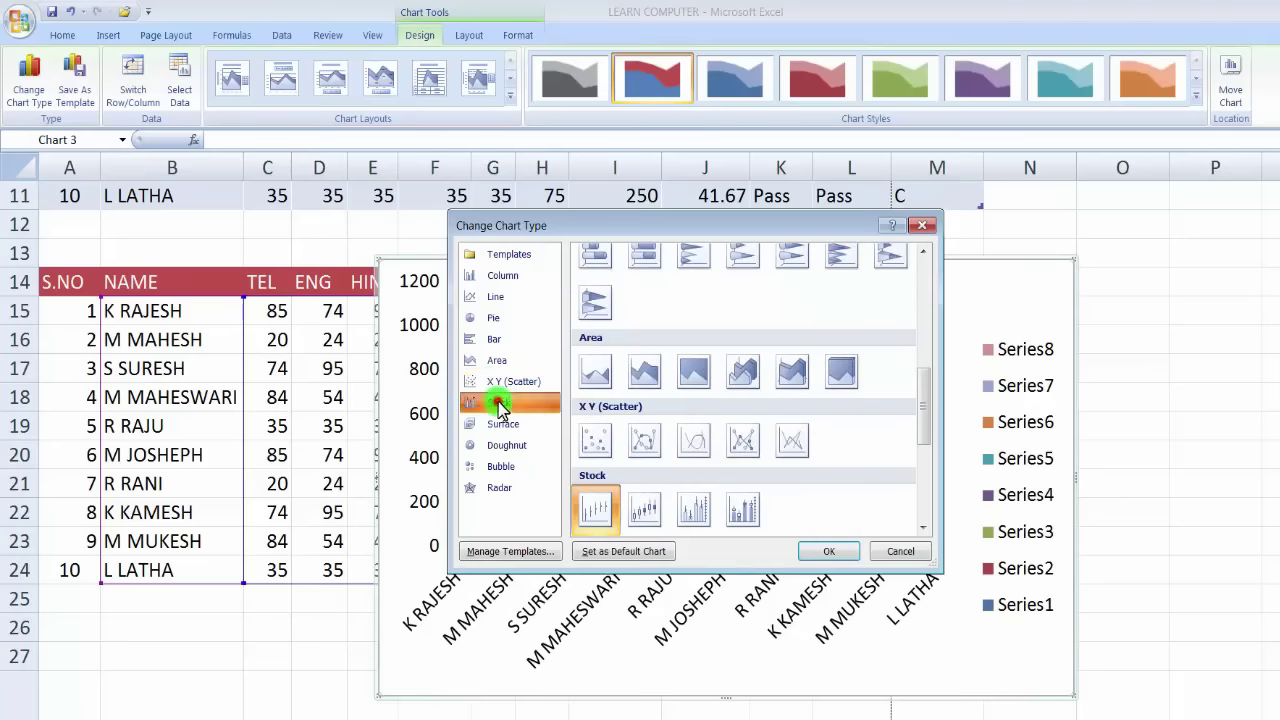
{"action": "left_click", "coordinate": [645, 515]}
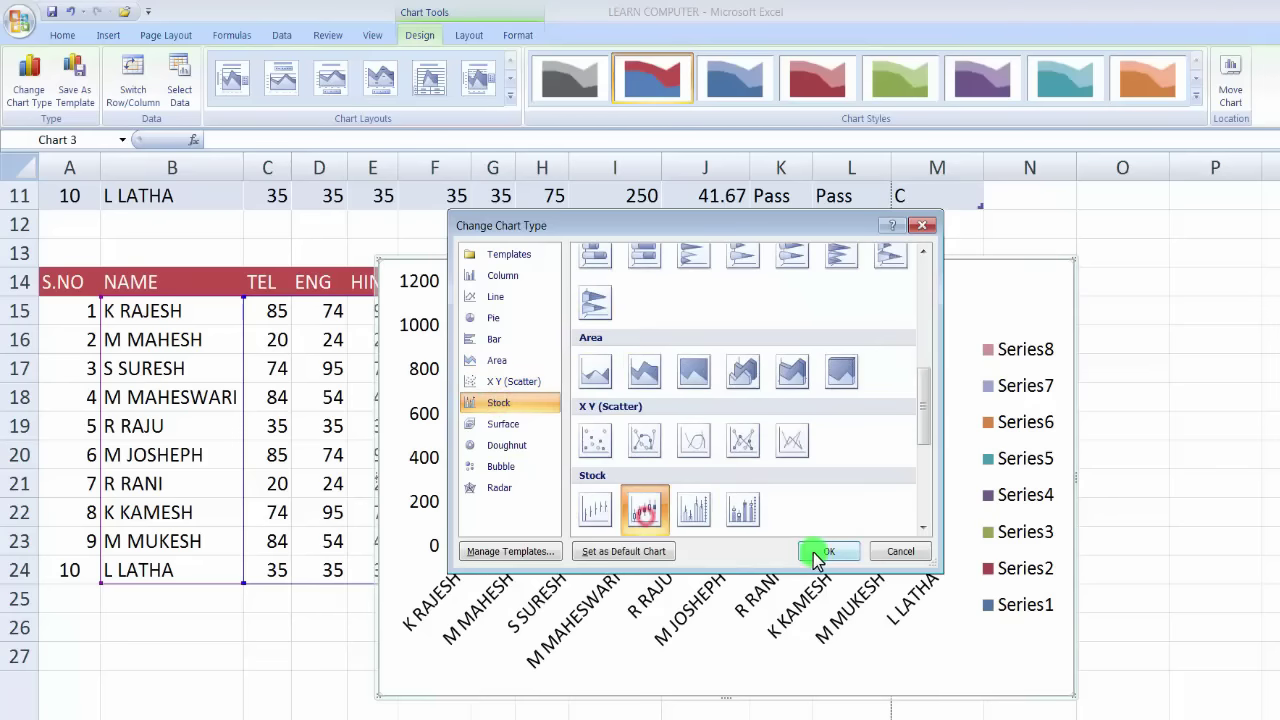
{"action": "left_click", "coordinate": [828, 551]}
{"action": "left_click", "coordinate": [838, 478]}
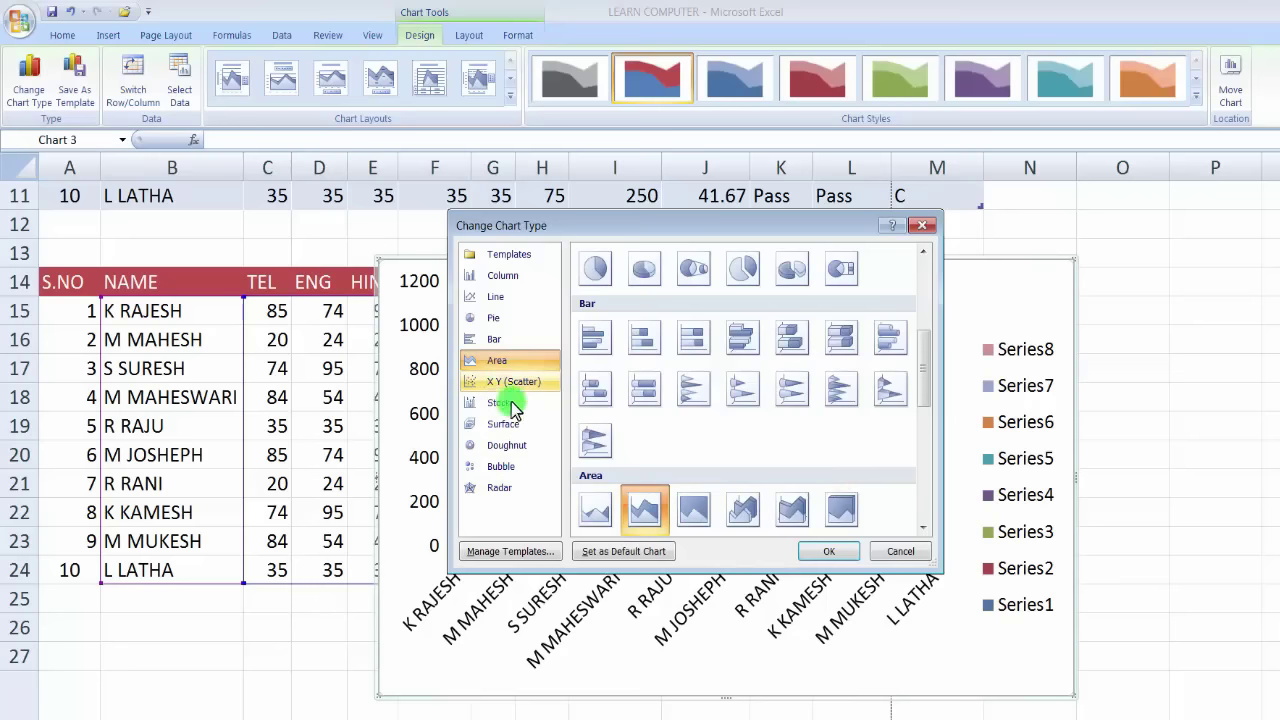
{"action": "left_click", "coordinate": [490, 383]}
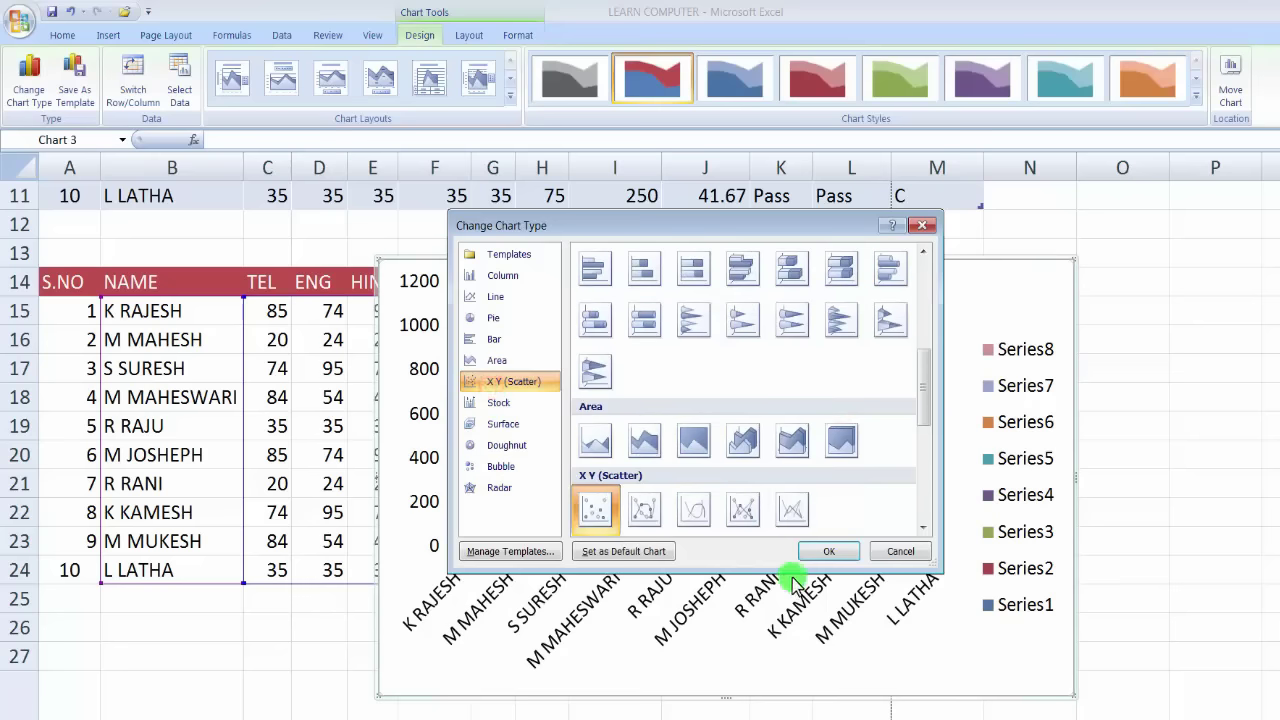
{"action": "left_click", "coordinate": [829, 555]}
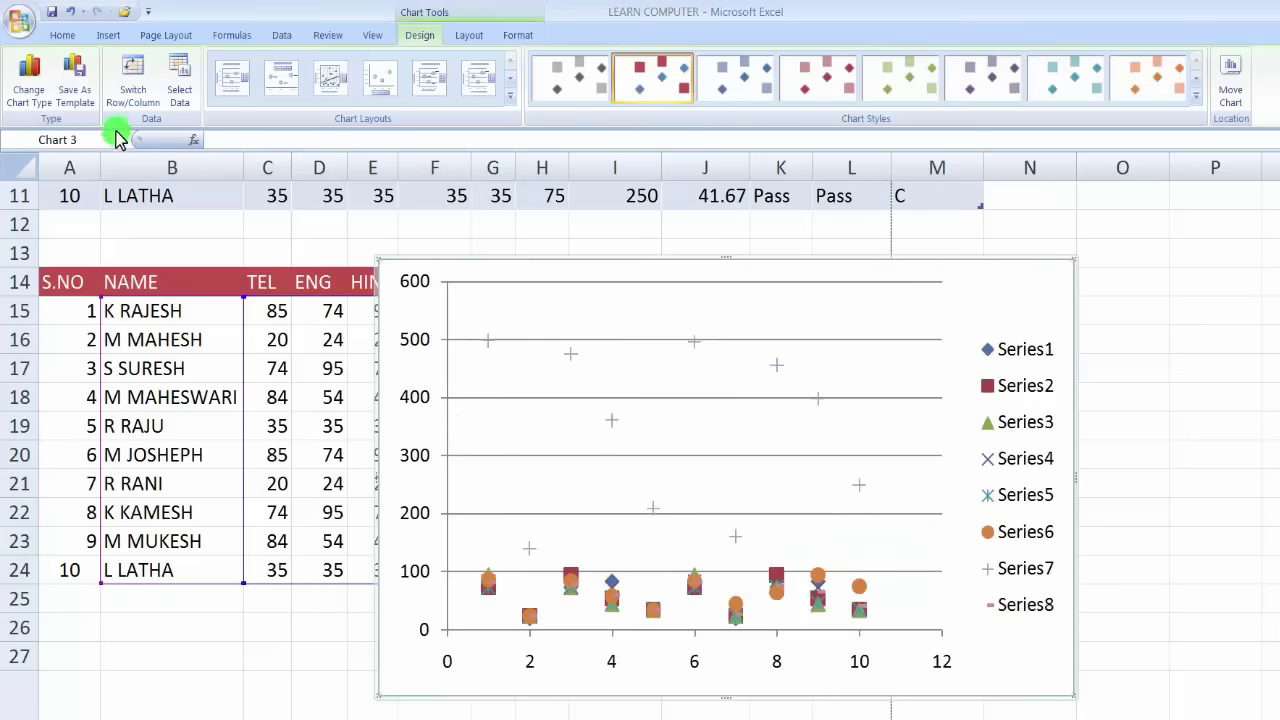
Step: Switch the chart to a surface chart, then to Radar with Markers
{"action": "left_click", "coordinate": [25, 100]}
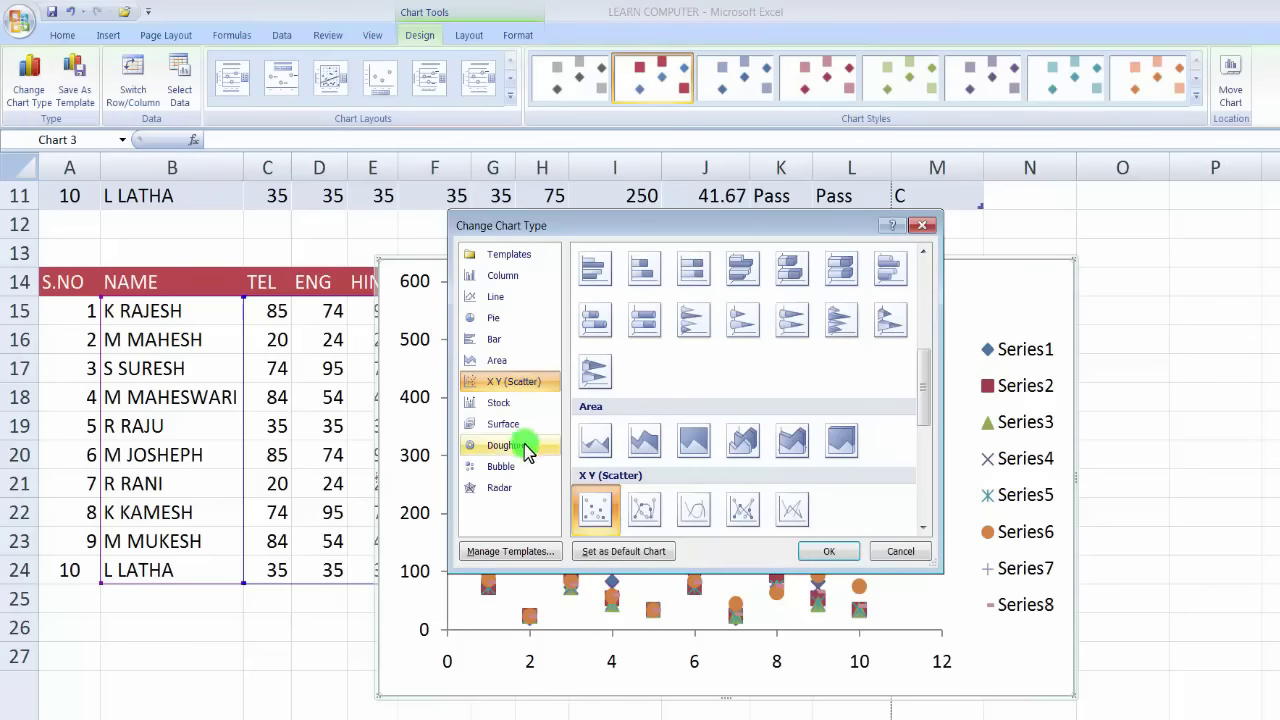
{"action": "left_click", "coordinate": [503, 424]}
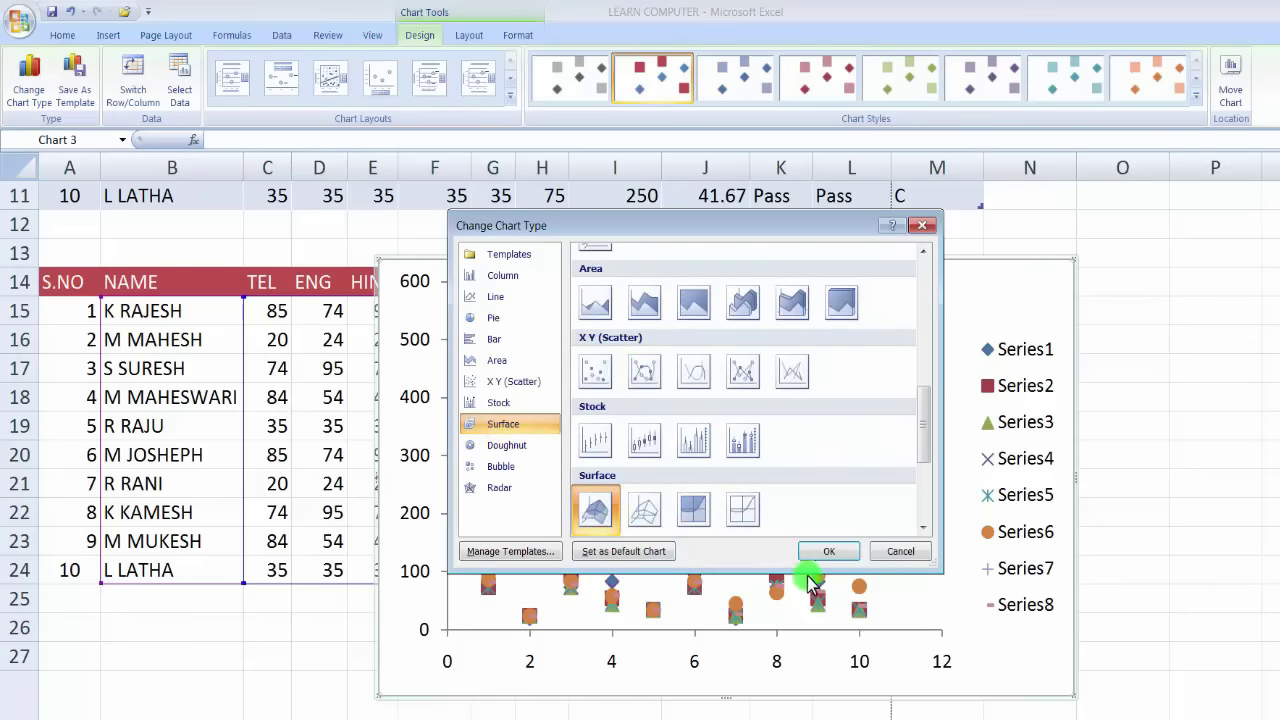
{"action": "left_click", "coordinate": [829, 551]}
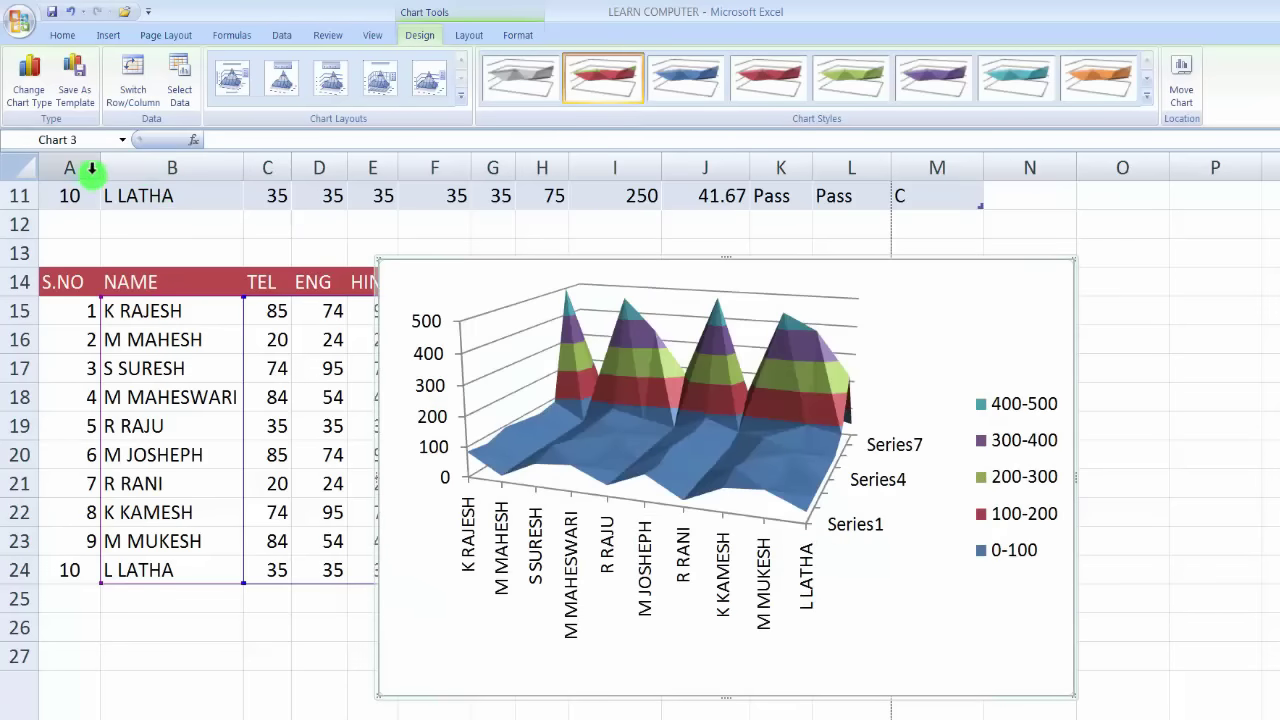
{"action": "left_click", "coordinate": [40, 100]}
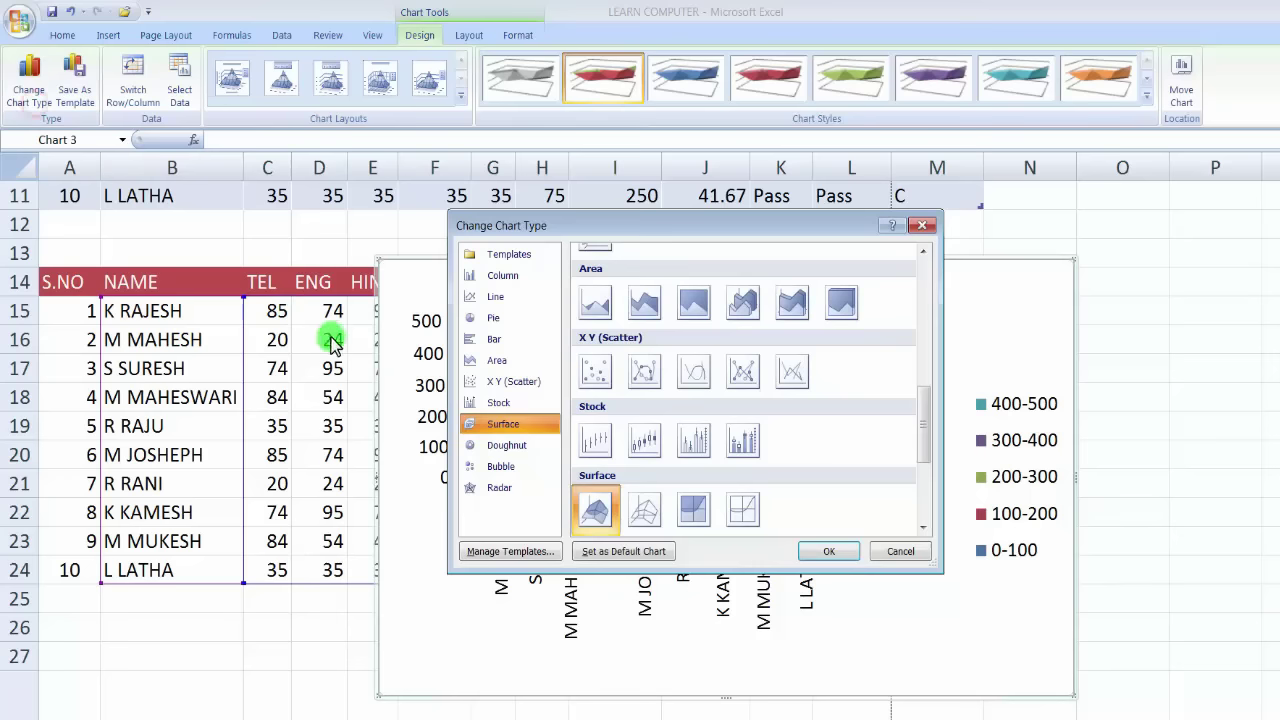
{"action": "left_click", "coordinate": [500, 487]}
{"action": "left_click", "coordinate": [646, 510]}
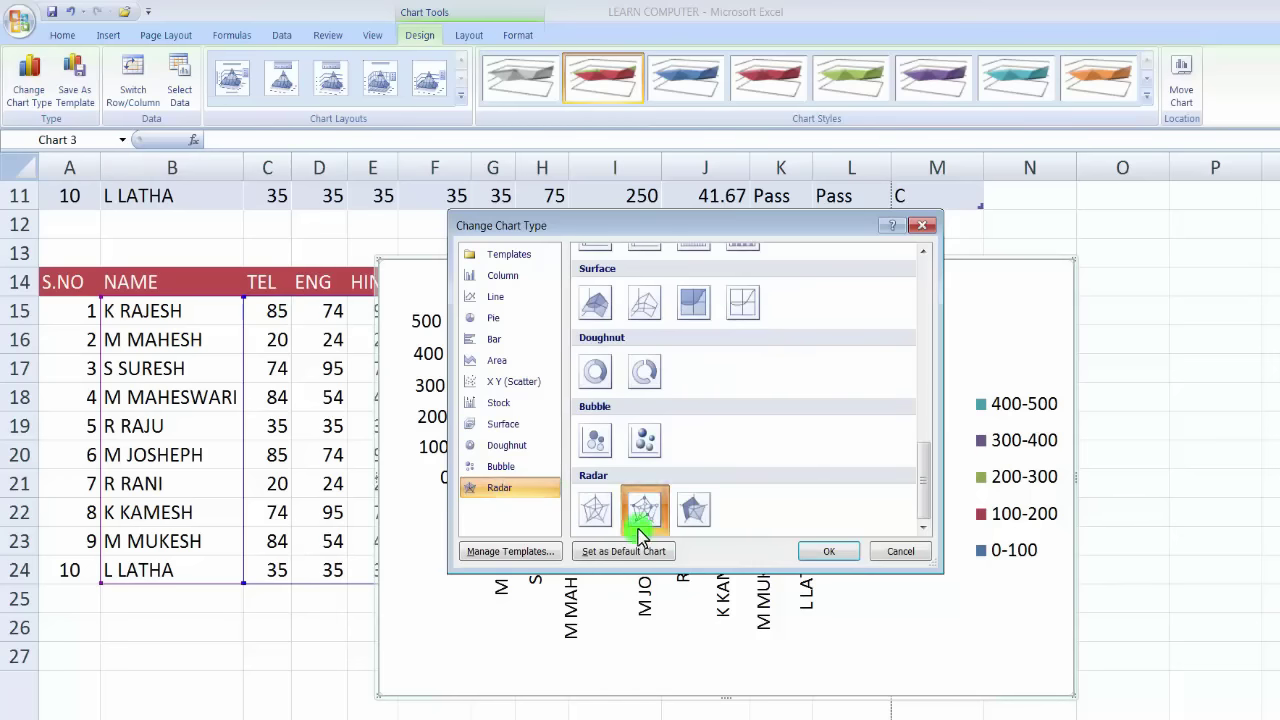
{"action": "left_click", "coordinate": [822, 550]}
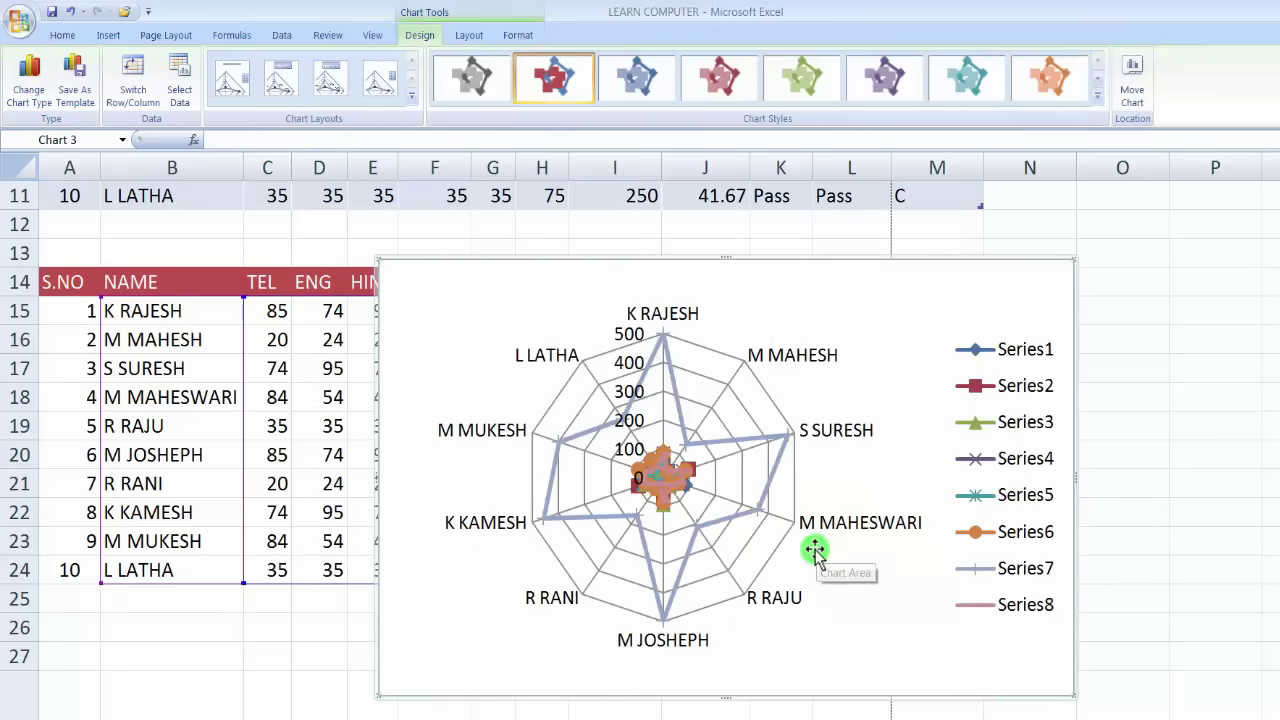
Step: Preview the column, line and bar chart types, then cancel to keep the radar chart
{"action": "left_click", "coordinate": [29, 95]}
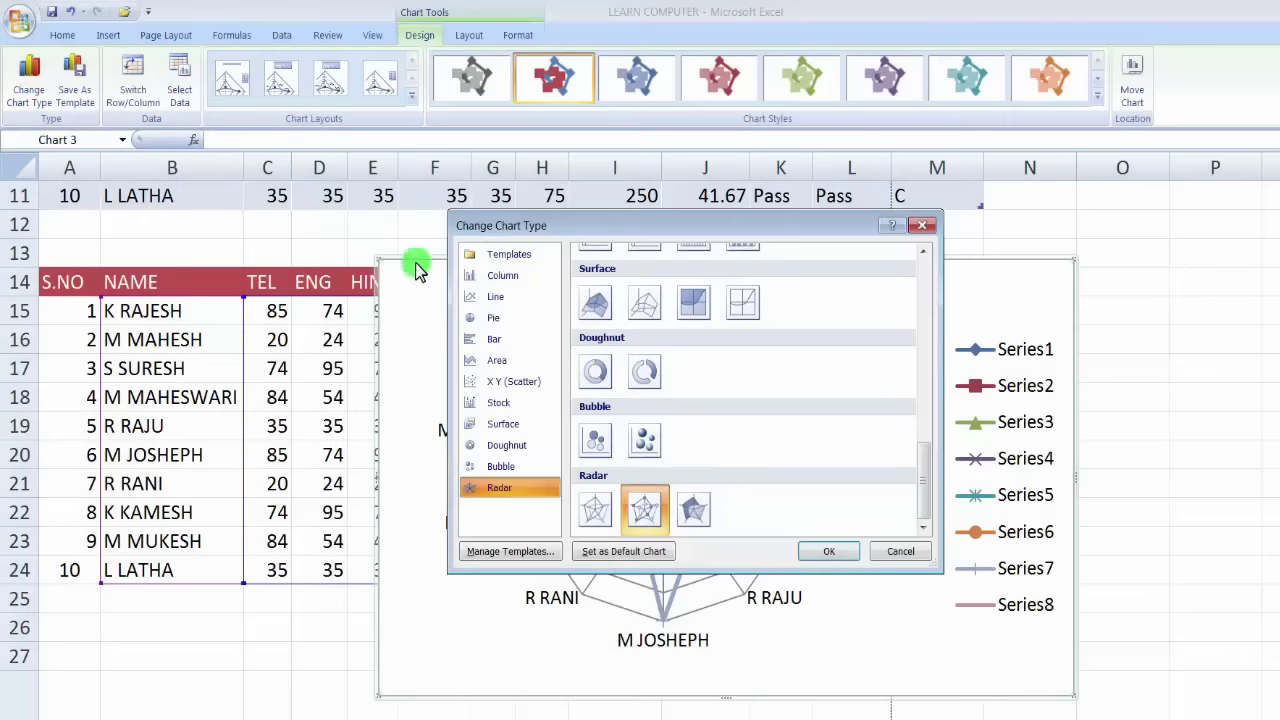
{"action": "left_click", "coordinate": [497, 275]}
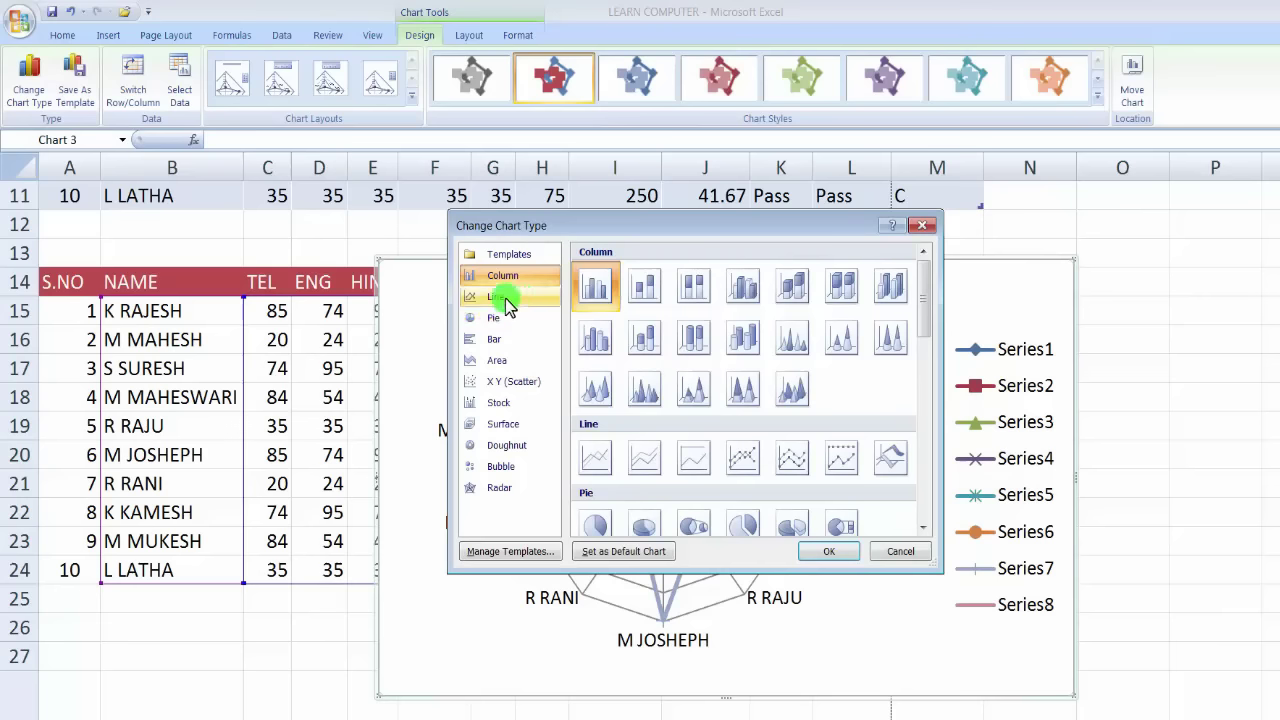
{"action": "left_click", "coordinate": [503, 298]}
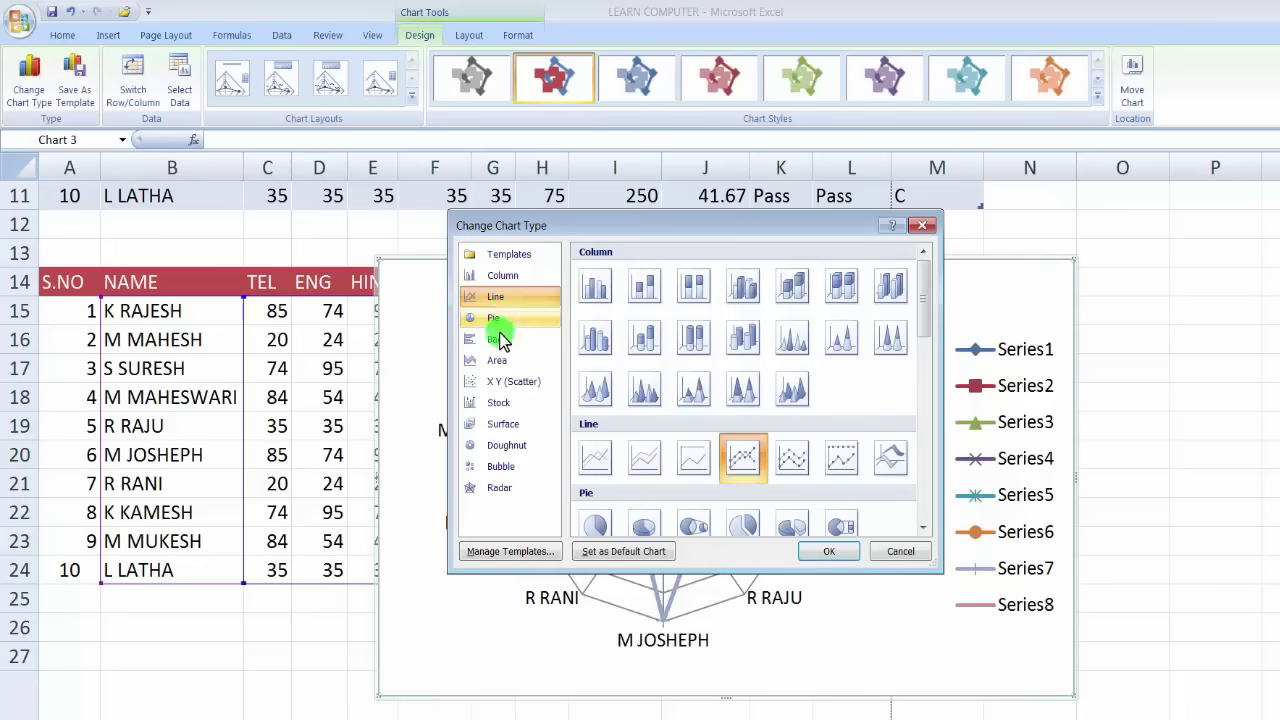
{"action": "left_click", "coordinate": [497, 341]}
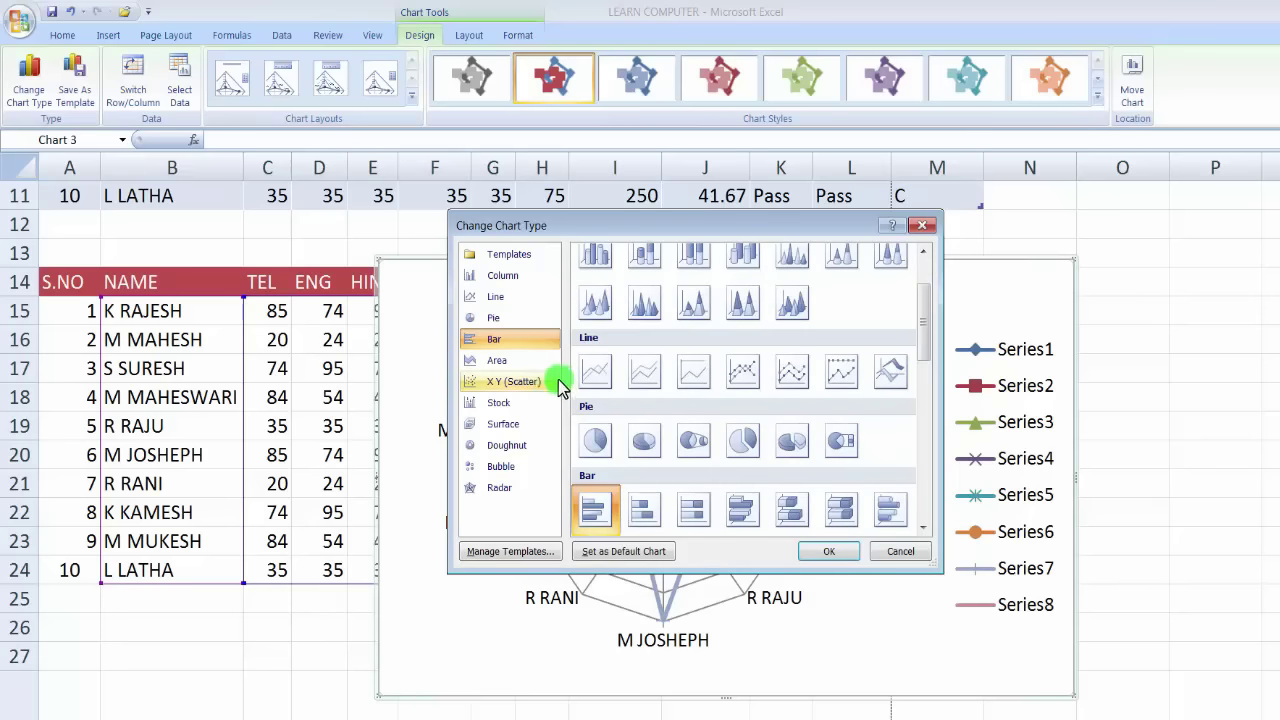
{"action": "left_click", "coordinate": [885, 550]}
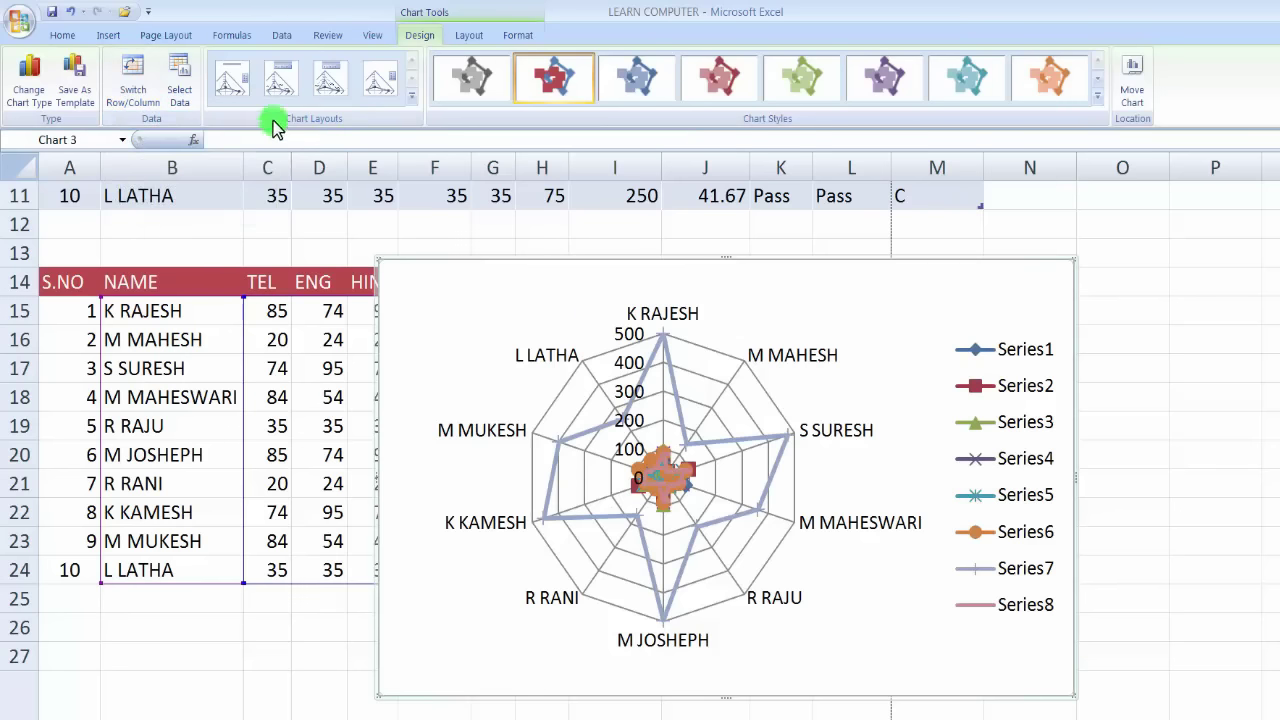
Step: Browse the Chart Tools Layout and Format options for the radar chart
{"action": "left_click", "coordinate": [411, 96]}
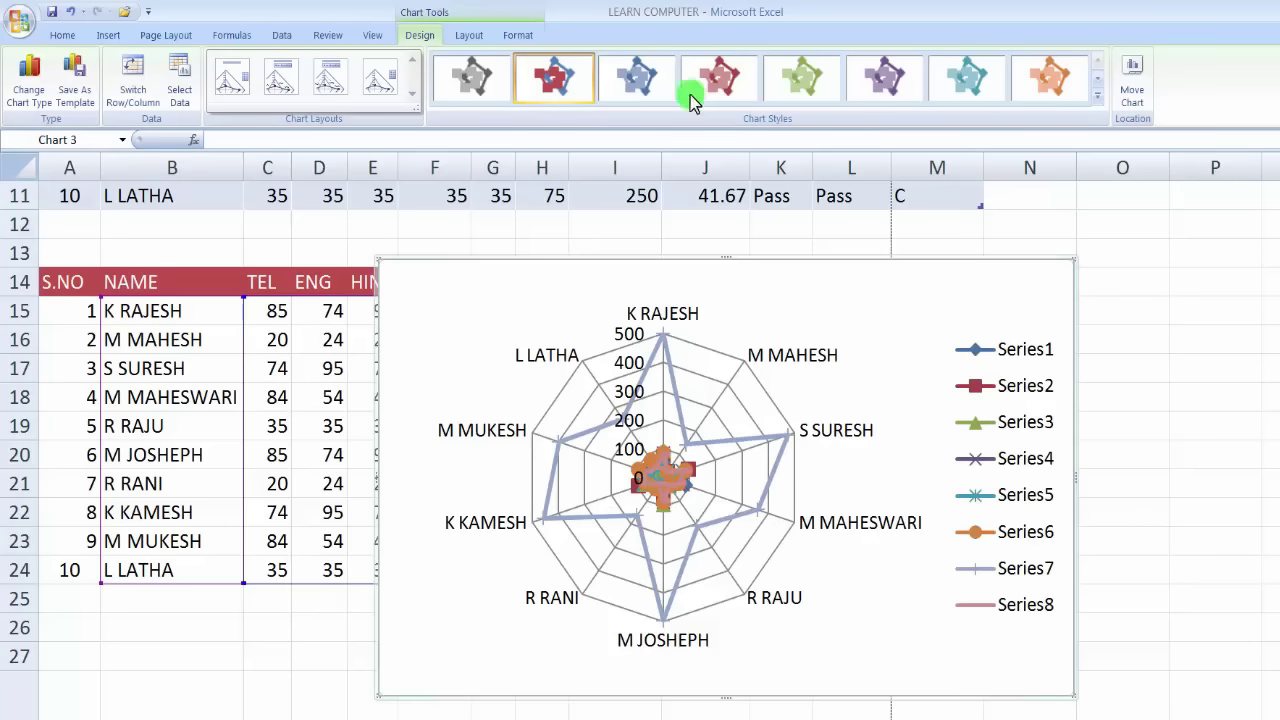
{"action": "left_click", "coordinate": [467, 36]}
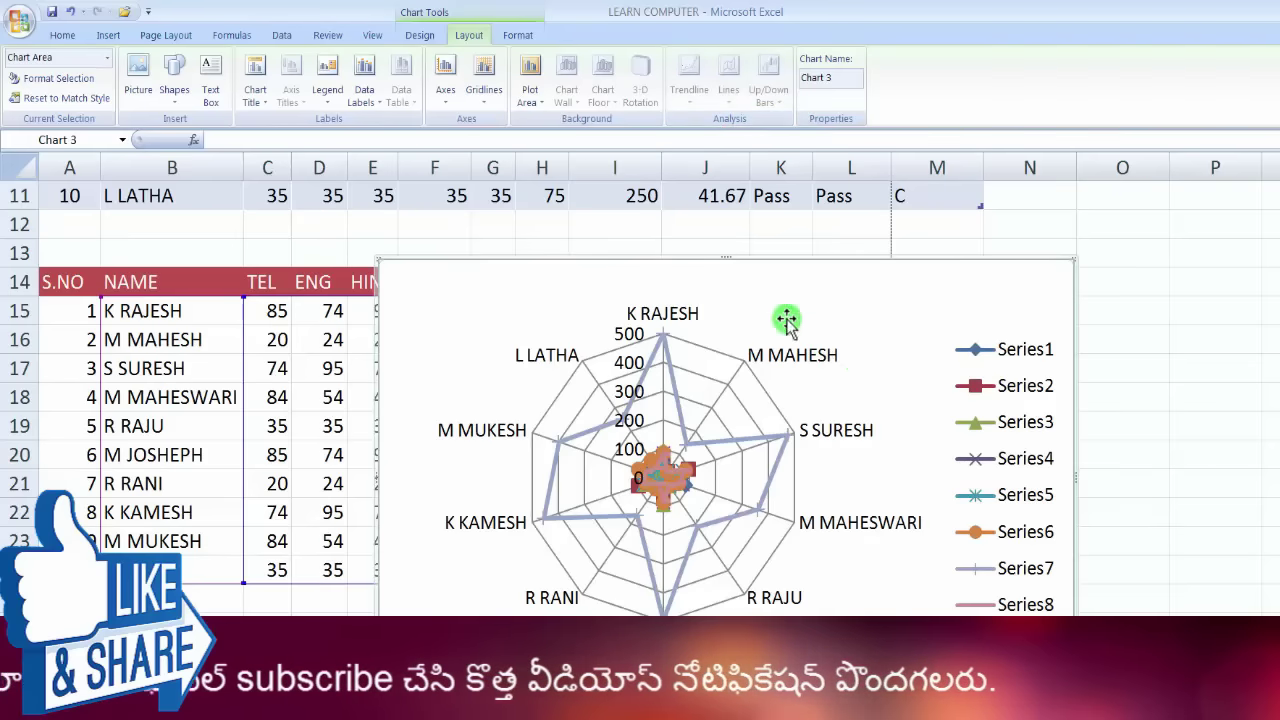
{"action": "left_click", "coordinate": [516, 35]}
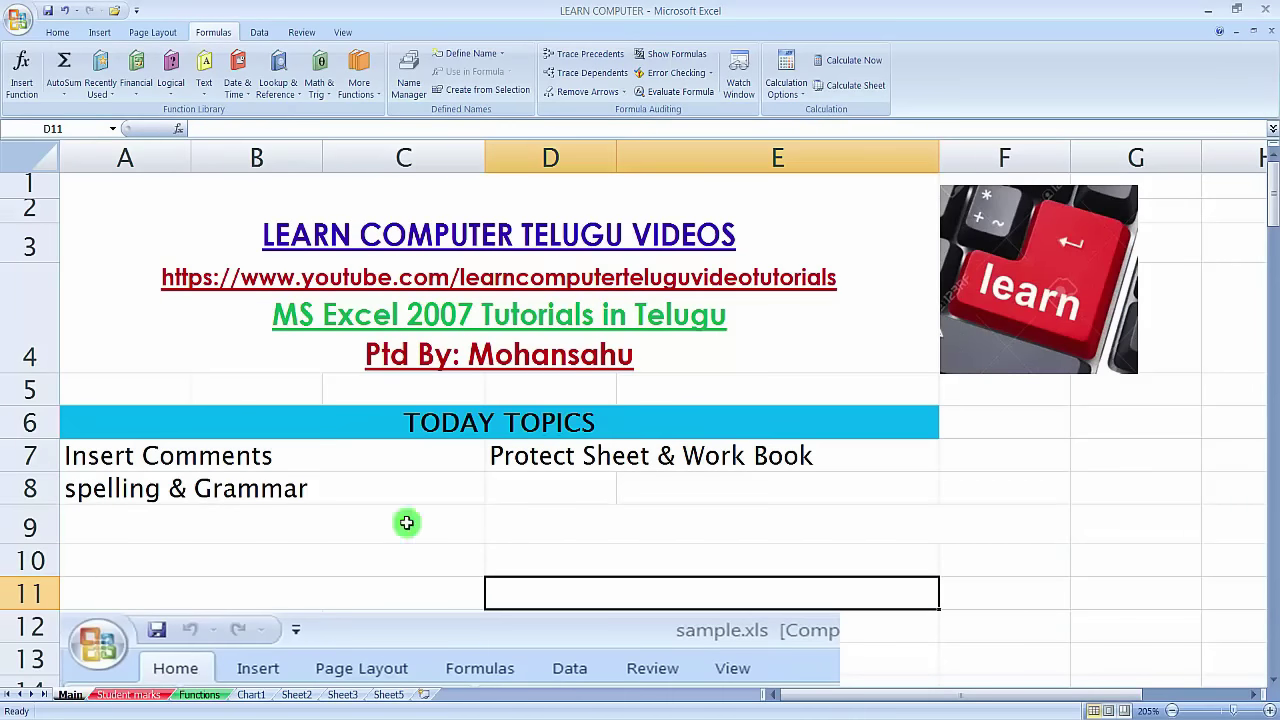
{"action": "left_click", "coordinate": [213, 455]}
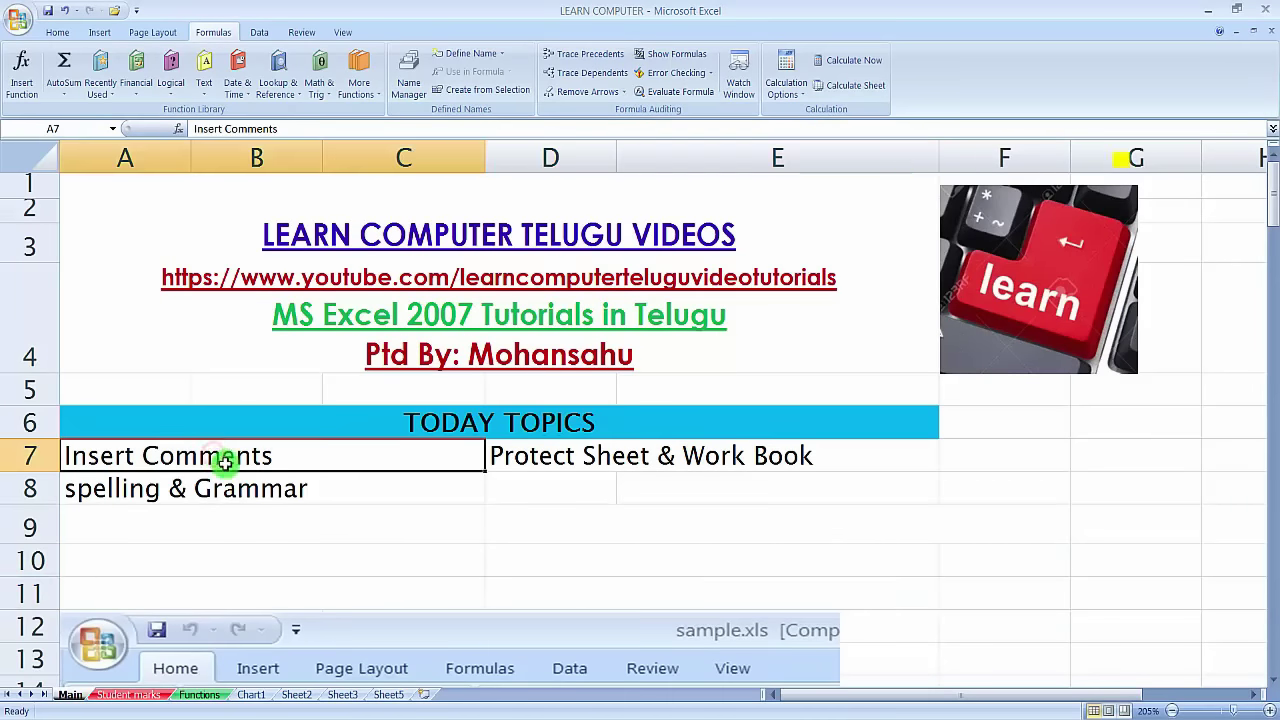
{"action": "left_click", "coordinate": [539, 457]}
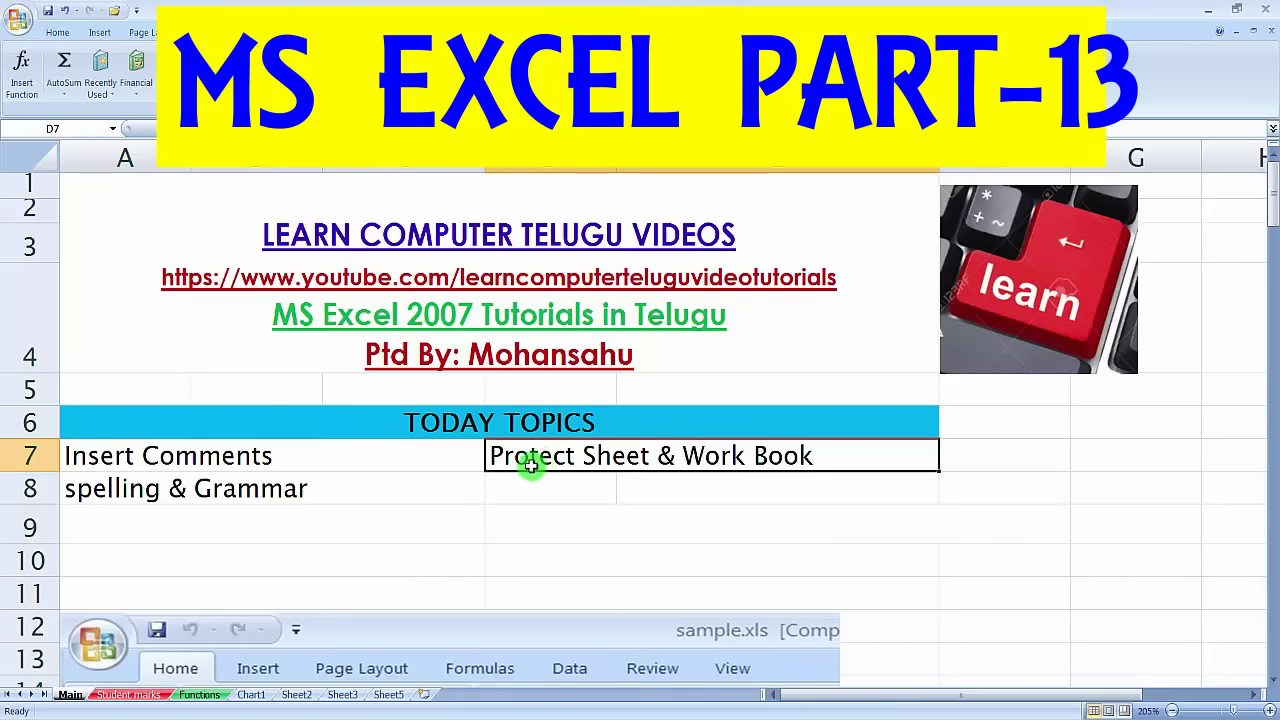
{"action": "left_click", "coordinate": [291, 500]}
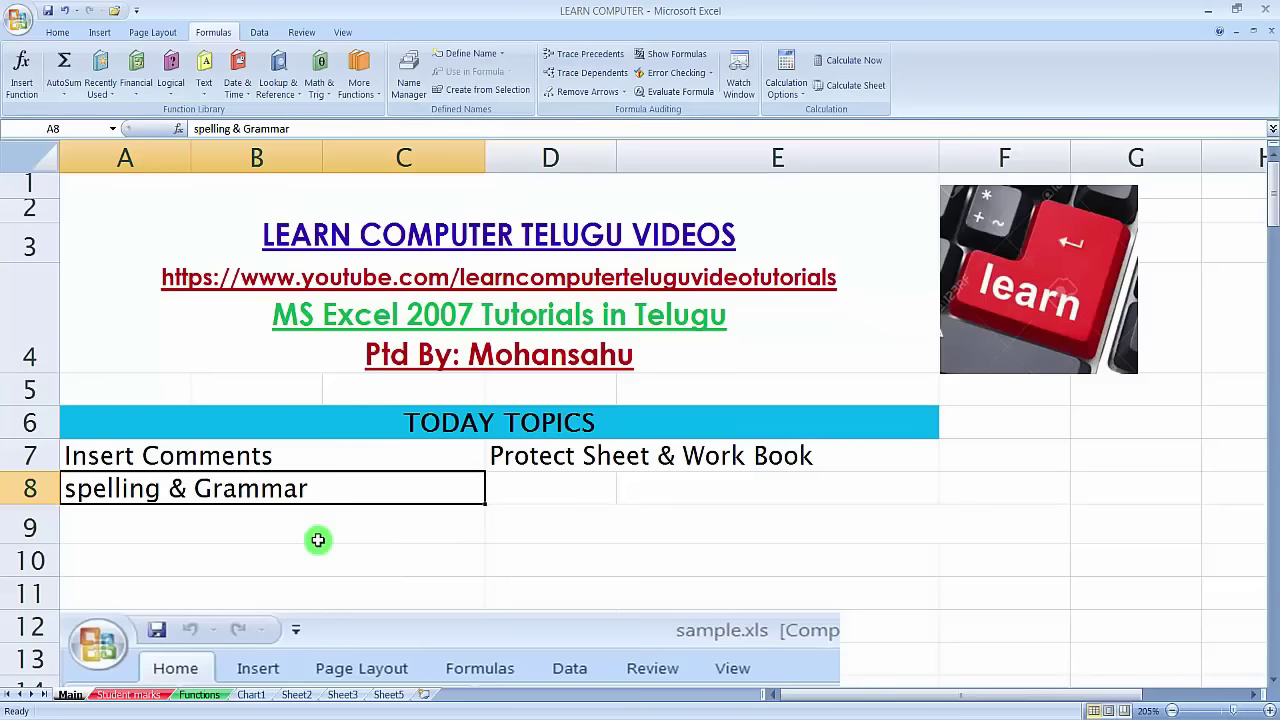
{"action": "left_click", "coordinate": [244, 456]}
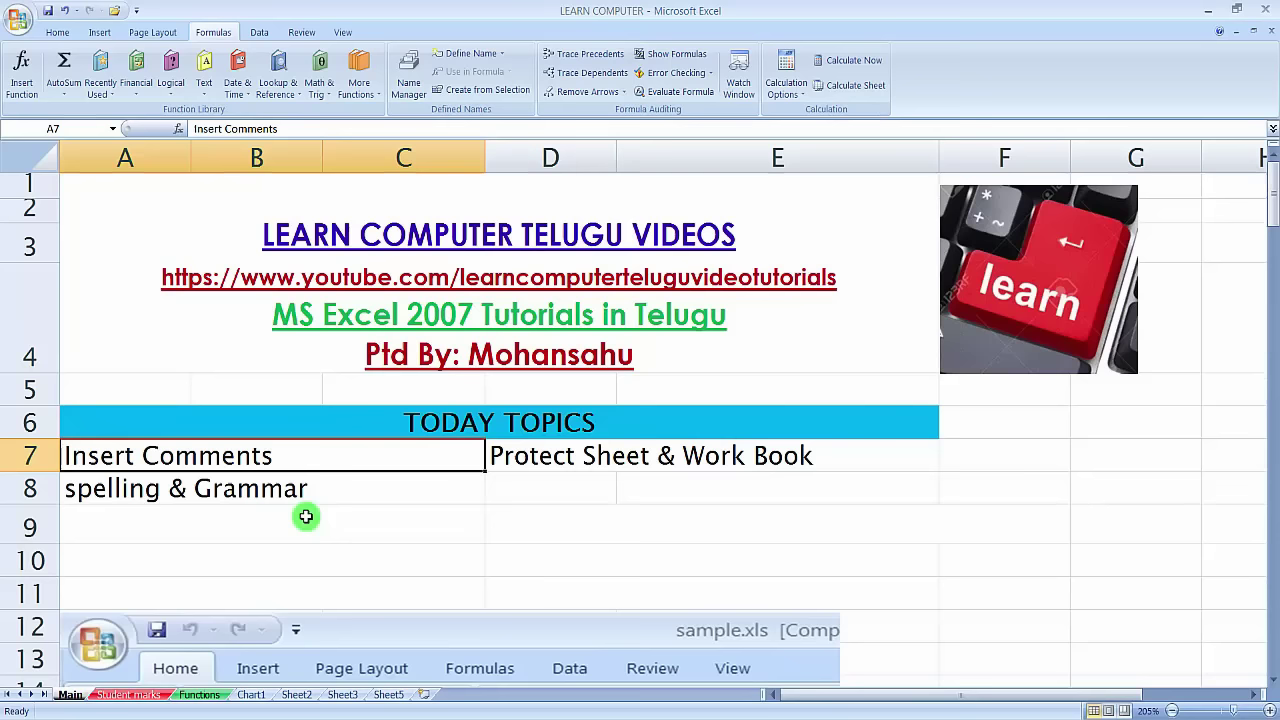
{"action": "scroll", "coordinate": [306, 516], "scroll_direction": "up", "scroll_amount": 1}
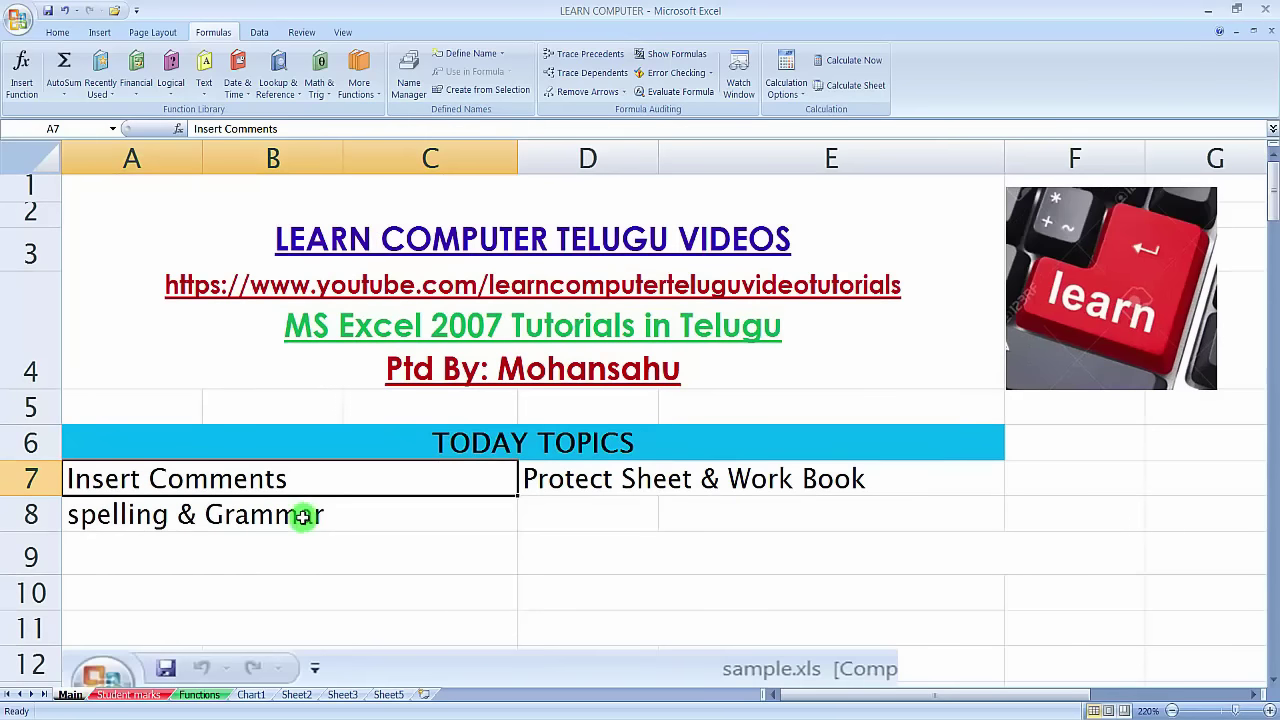
Step: On the Student marks sheet, select the names in B2:B11, then just B2
{"action": "left_click", "coordinate": [134, 695]}
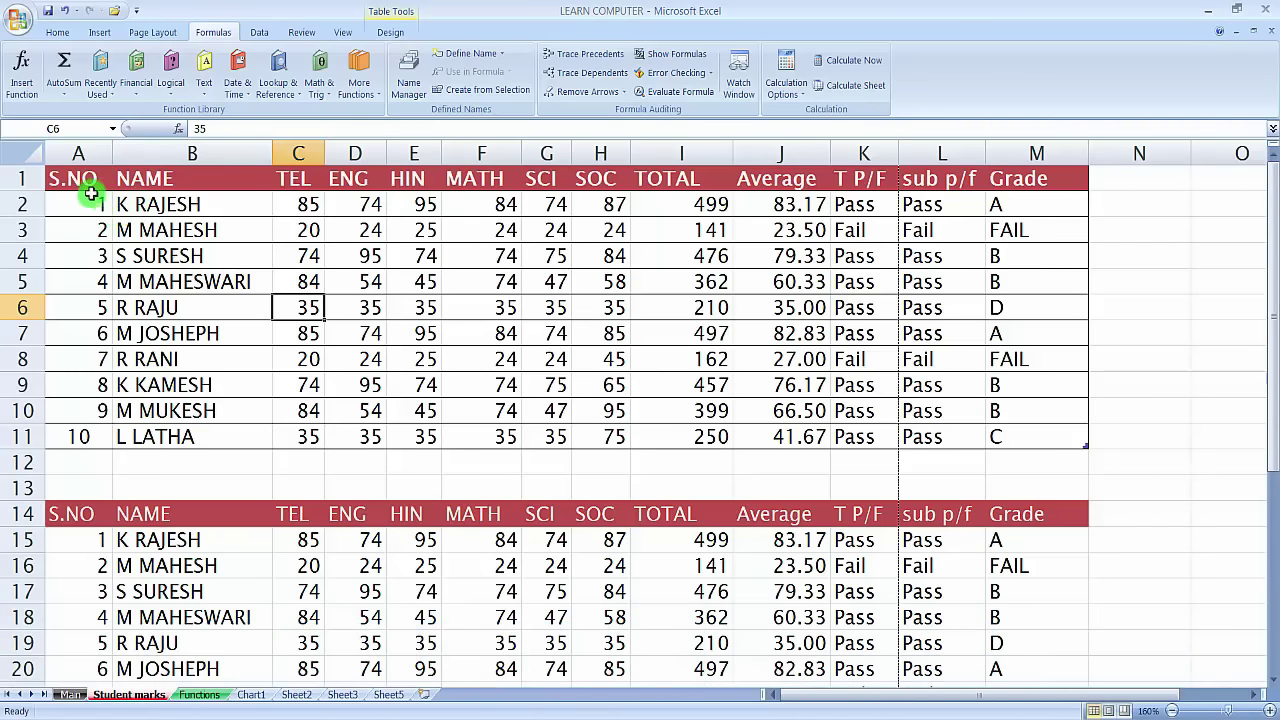
{"action": "left_click_drag", "start_coordinate": [152, 208], "coordinate": [172, 438]}
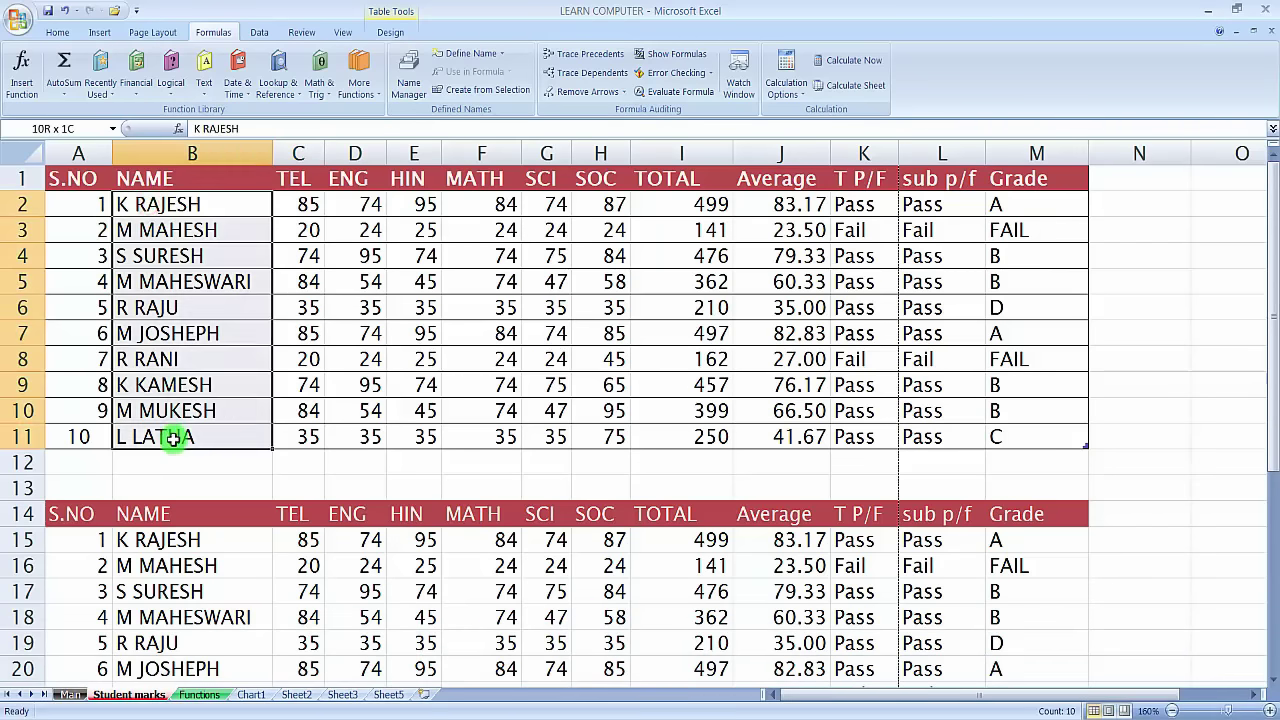
{"action": "left_click", "coordinate": [192, 210]}
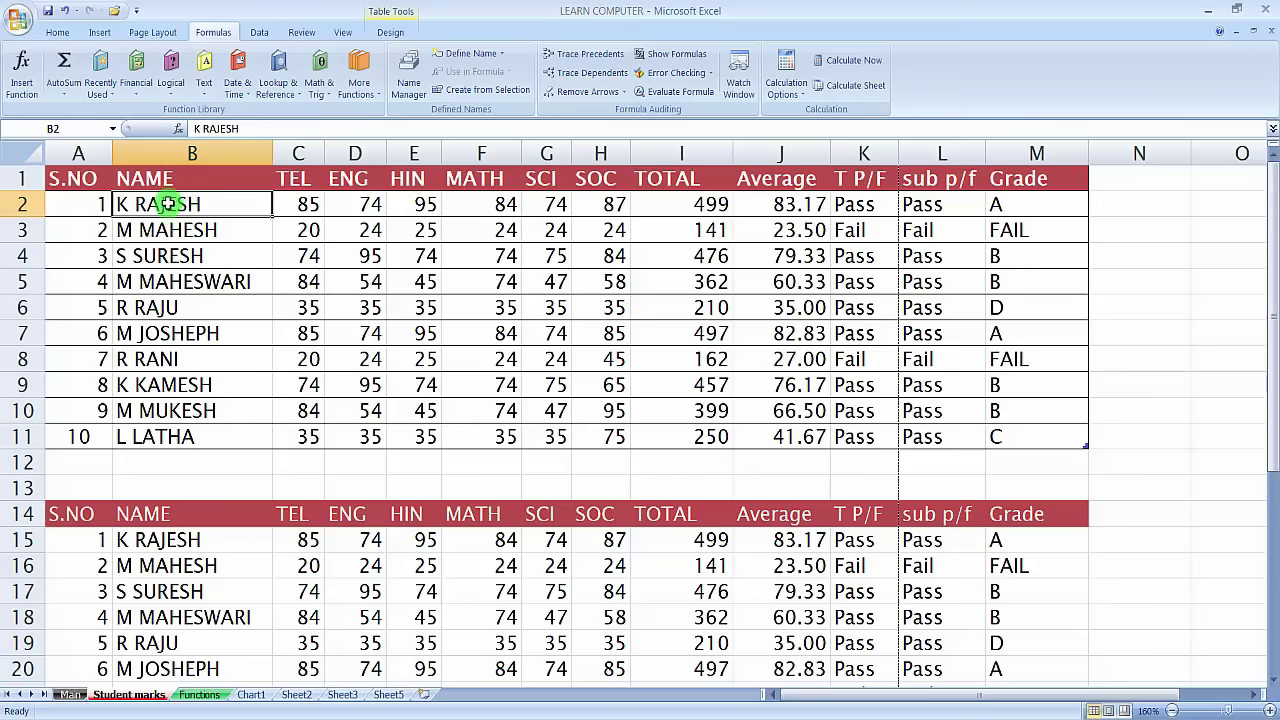
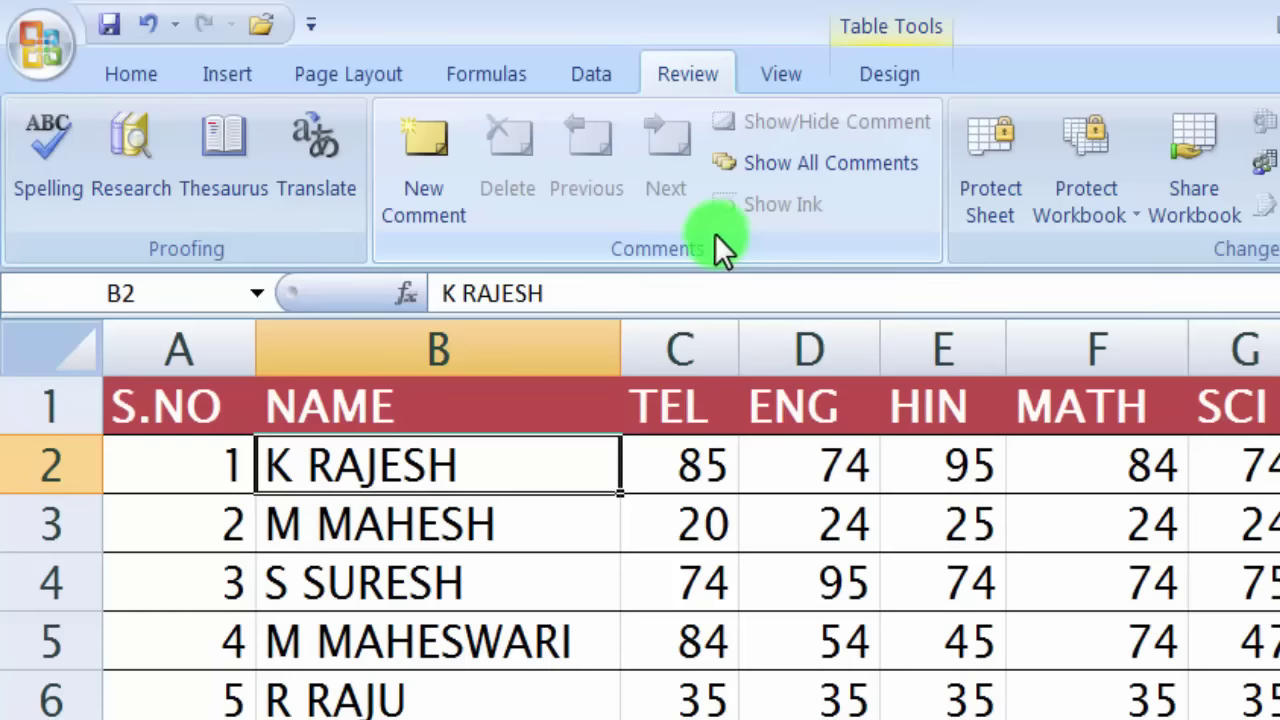
Step: Add a comment to B2 giving the student's full name and roll number
{"action": "left_click", "coordinate": [435, 187]}
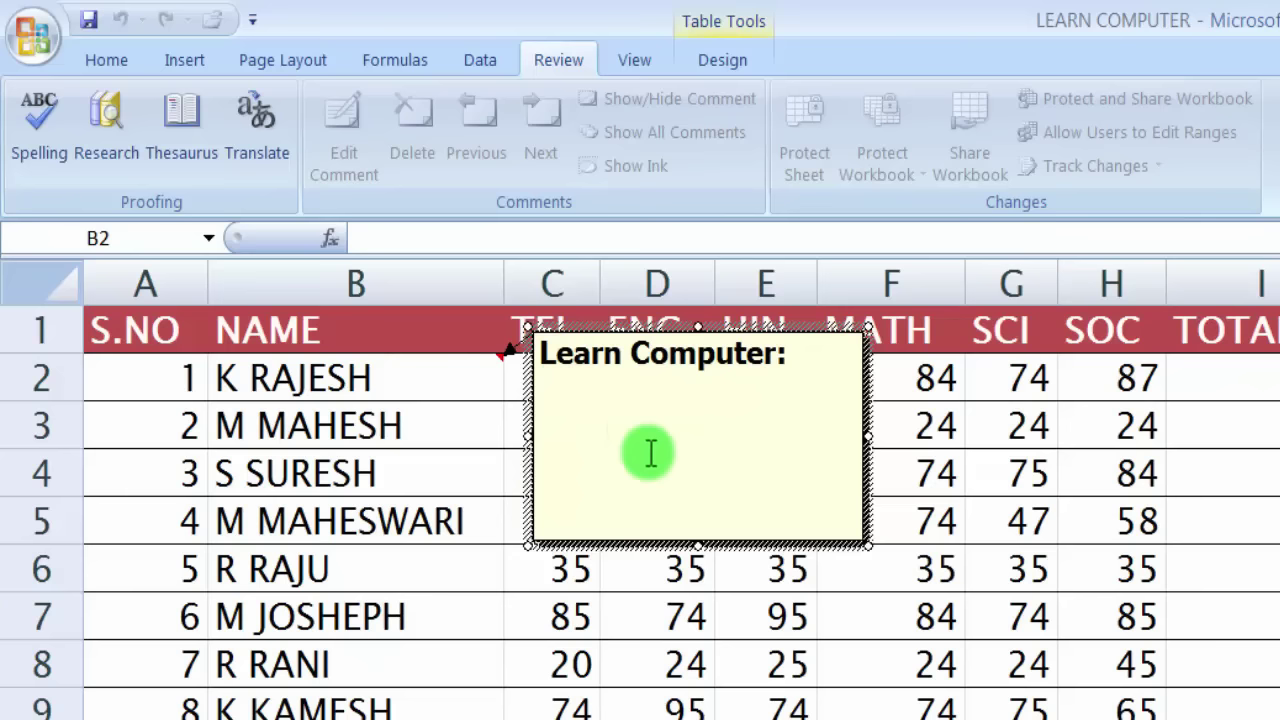
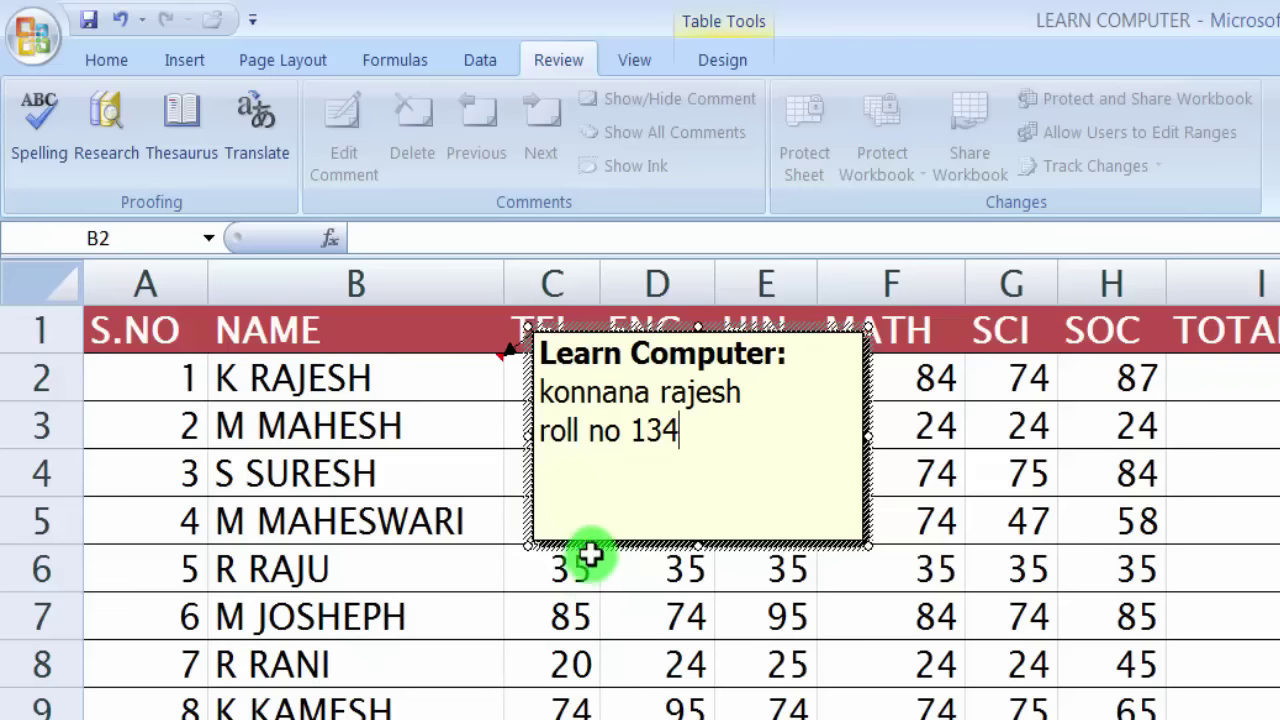
{"action": "left_click", "coordinate": [428, 476]}
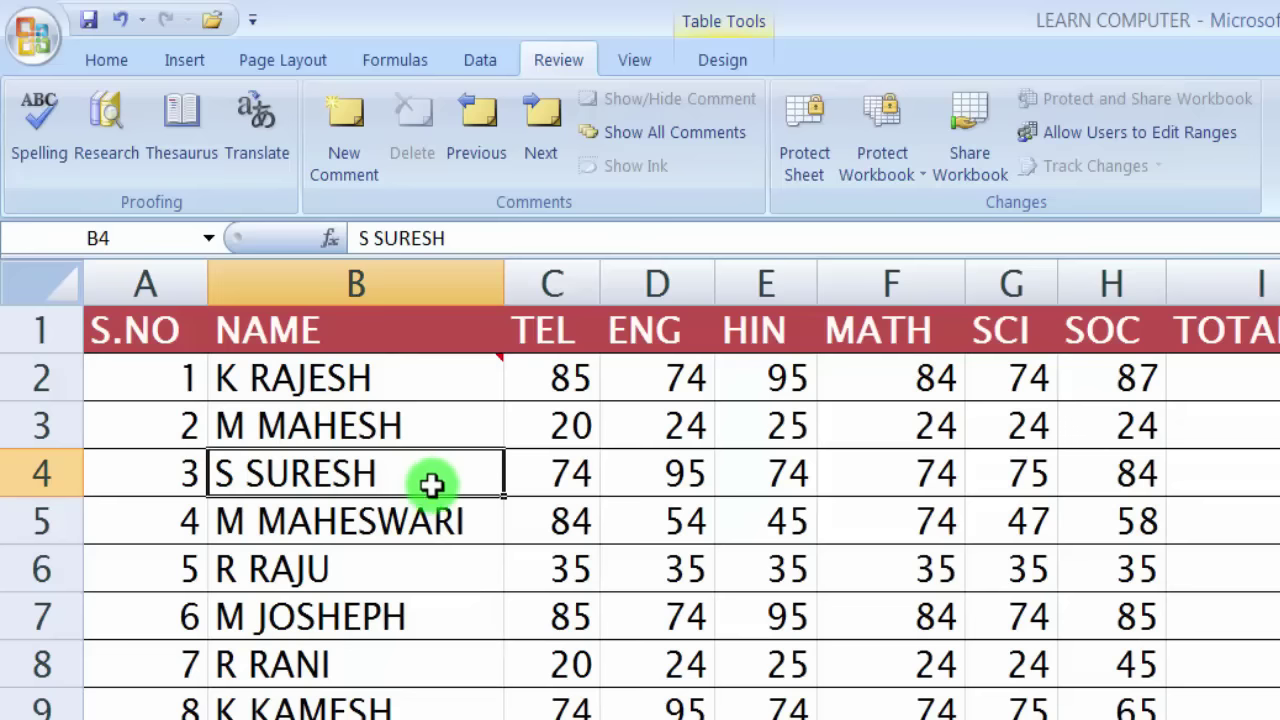
{"action": "left_click", "coordinate": [440, 392]}
{"action": "left_click", "coordinate": [466, 540]}
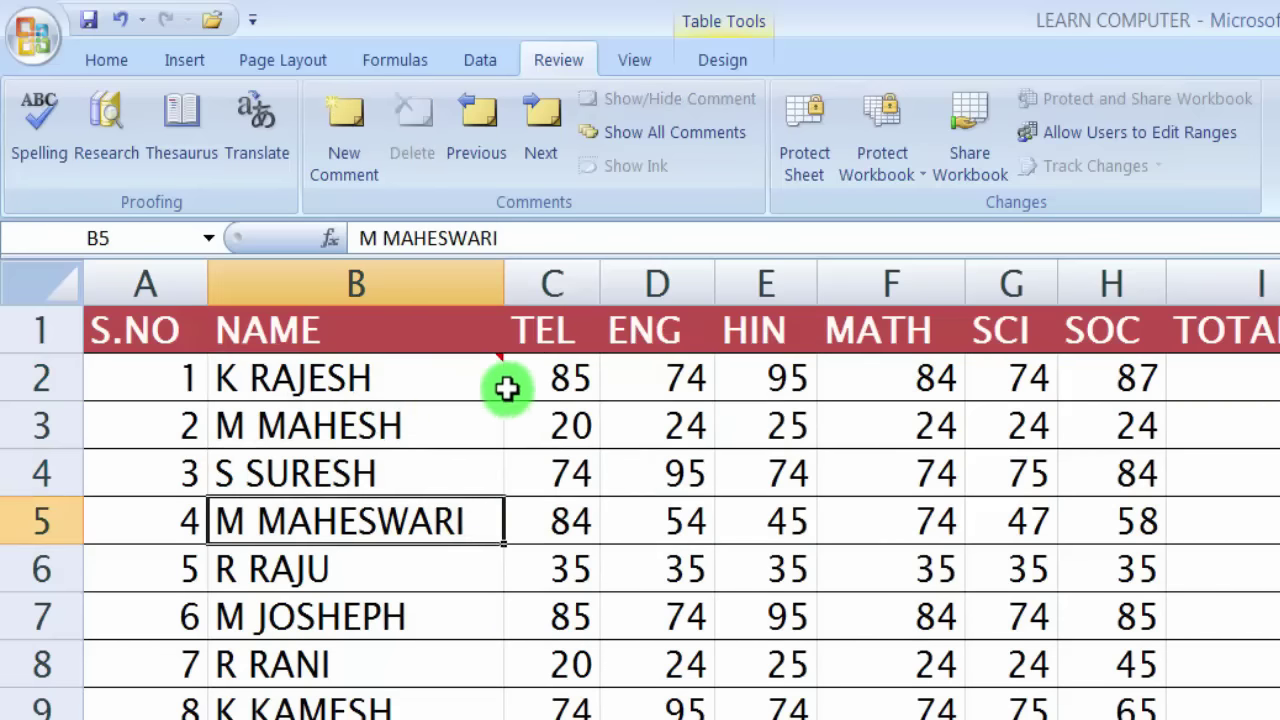
{"action": "mouse_move", "coordinate": [474, 374]}
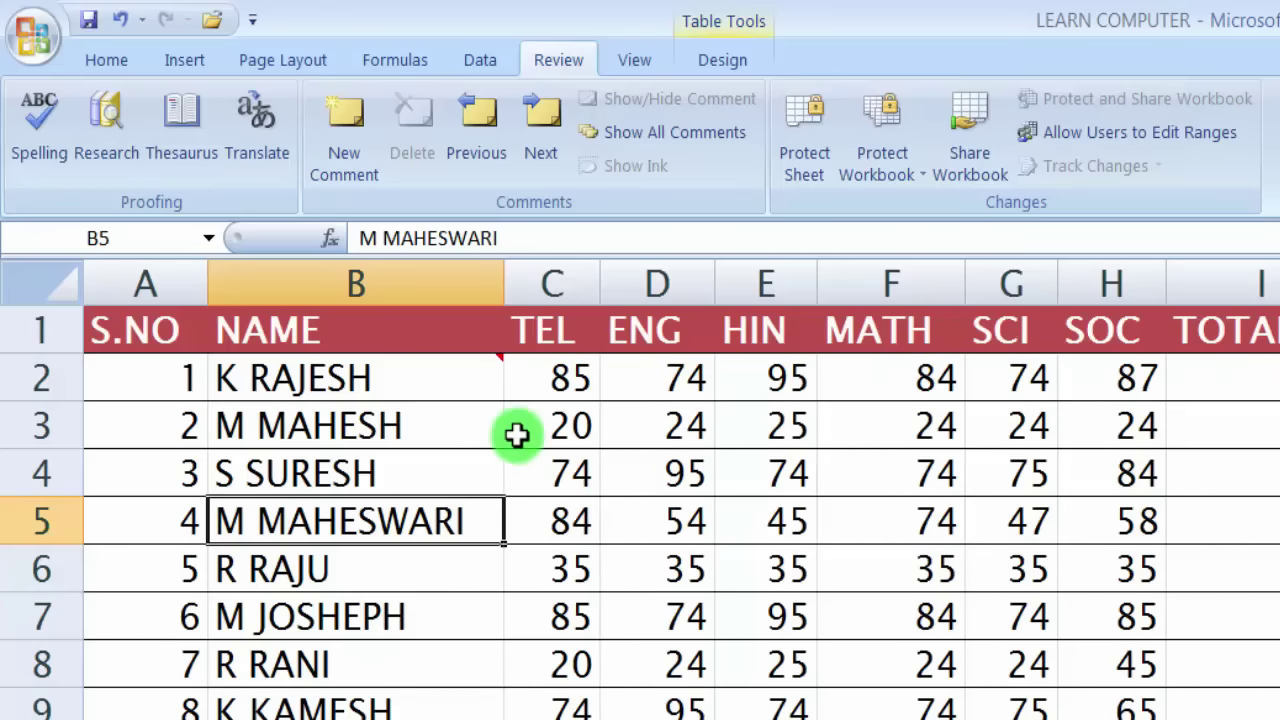
{"action": "mouse_move", "coordinate": [429, 383]}
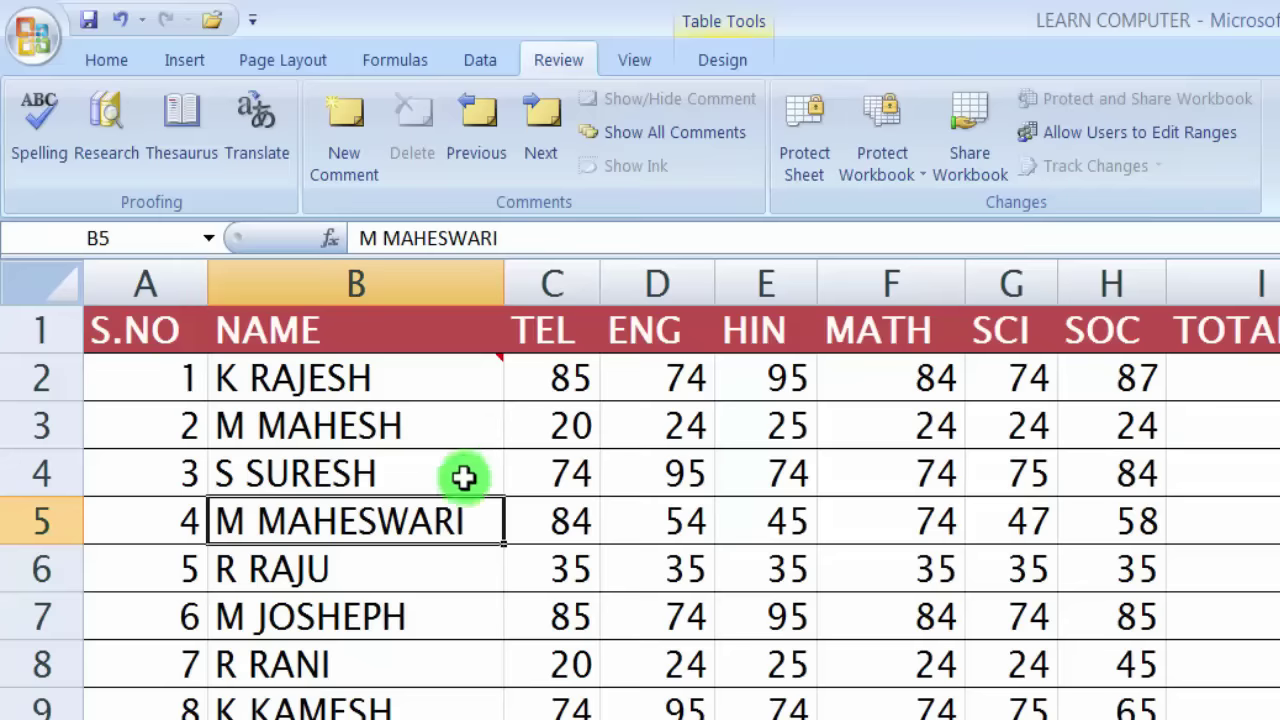
{"action": "left_click", "coordinate": [445, 431]}
{"action": "left_click", "coordinate": [443, 478]}
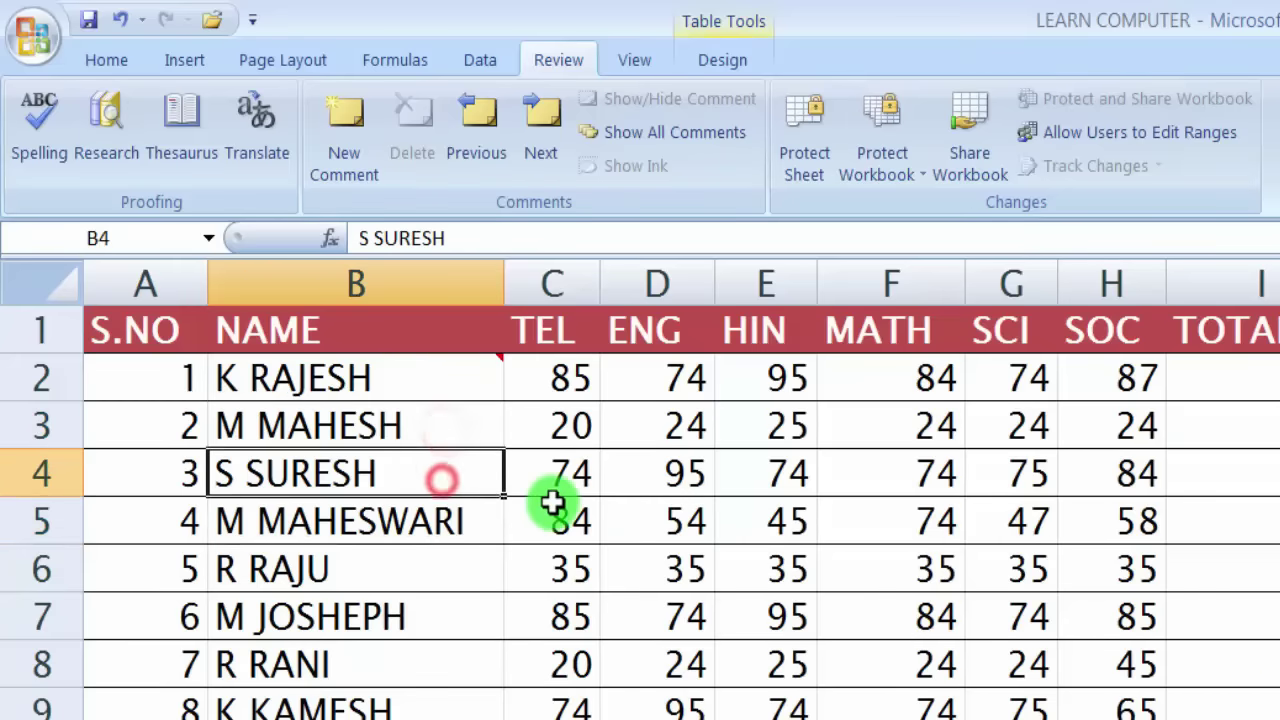
{"action": "left_click", "coordinate": [551, 494]}
{"action": "left_click", "coordinate": [651, 490]}
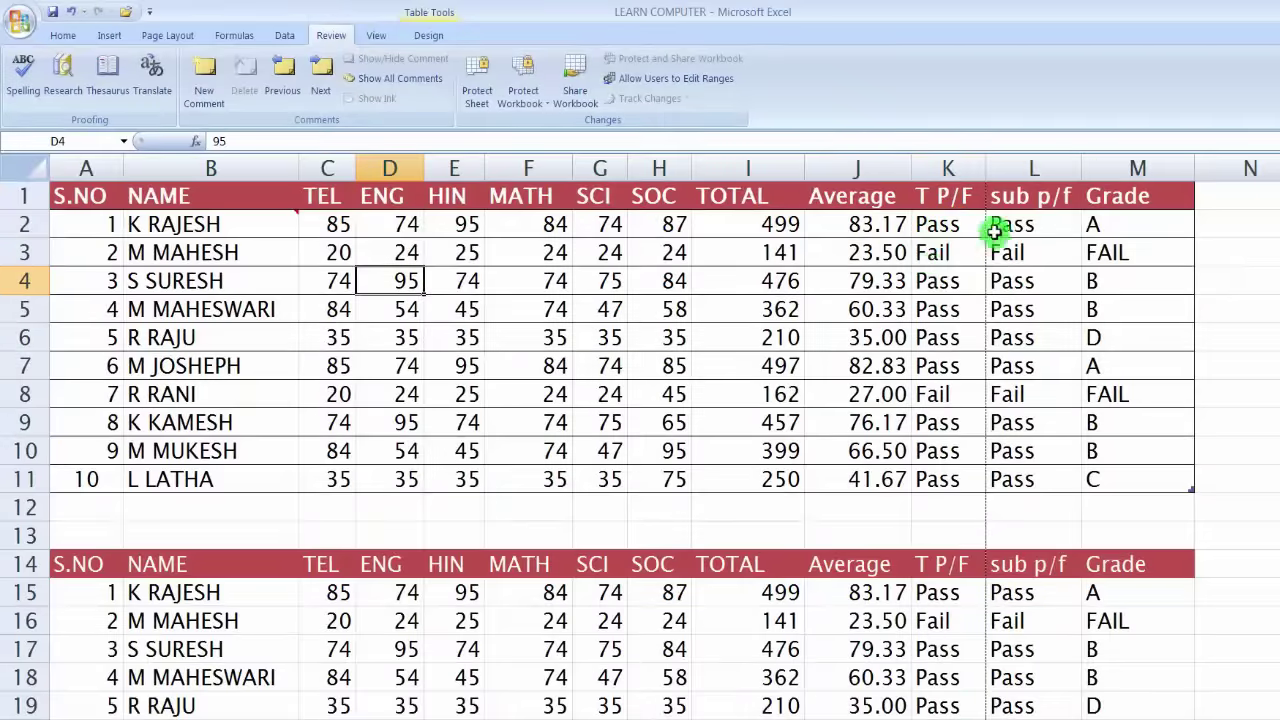
{"action": "left_click", "coordinate": [940, 224]}
{"action": "left_click", "coordinate": [942, 251]}
{"action": "left_click", "coordinate": [938, 225]}
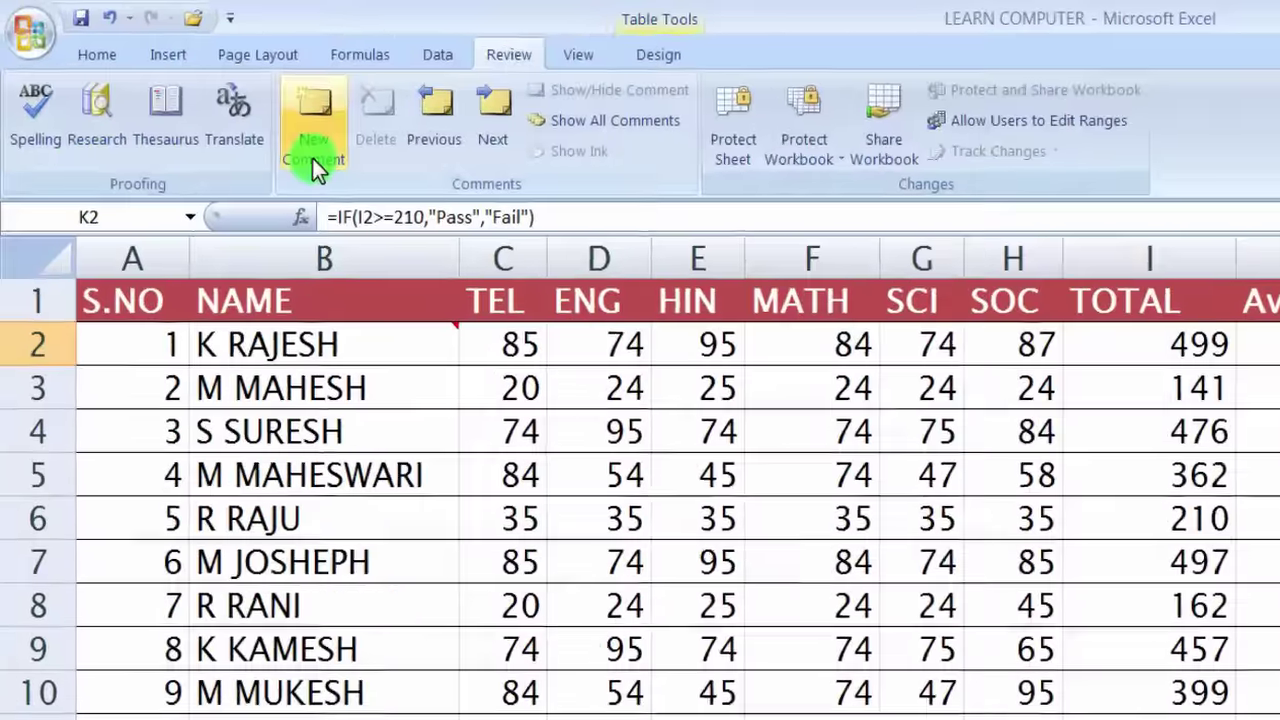
Step: Add a '210 pass' comment to K2, then reselect K2 to check it
{"action": "left_click", "coordinate": [204, 98]}
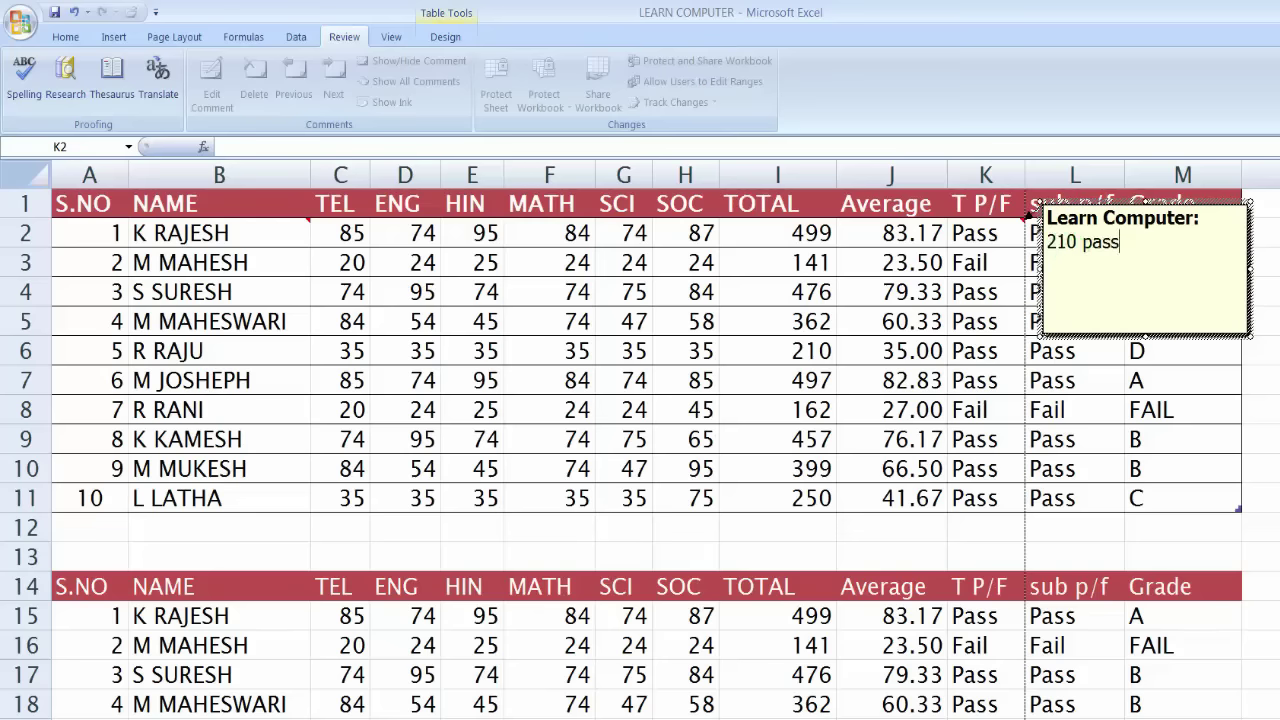
{"action": "left_click", "coordinate": [1270, 321]}
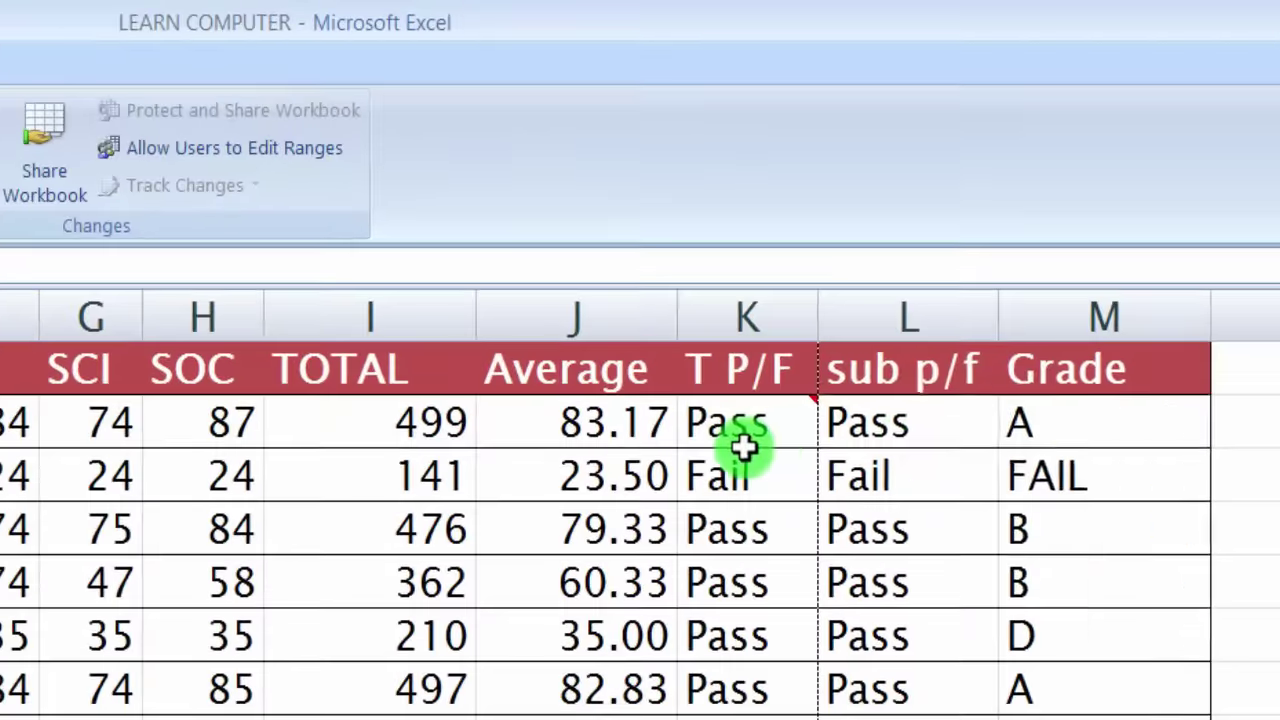
{"action": "mouse_move", "coordinate": [971, 232]}
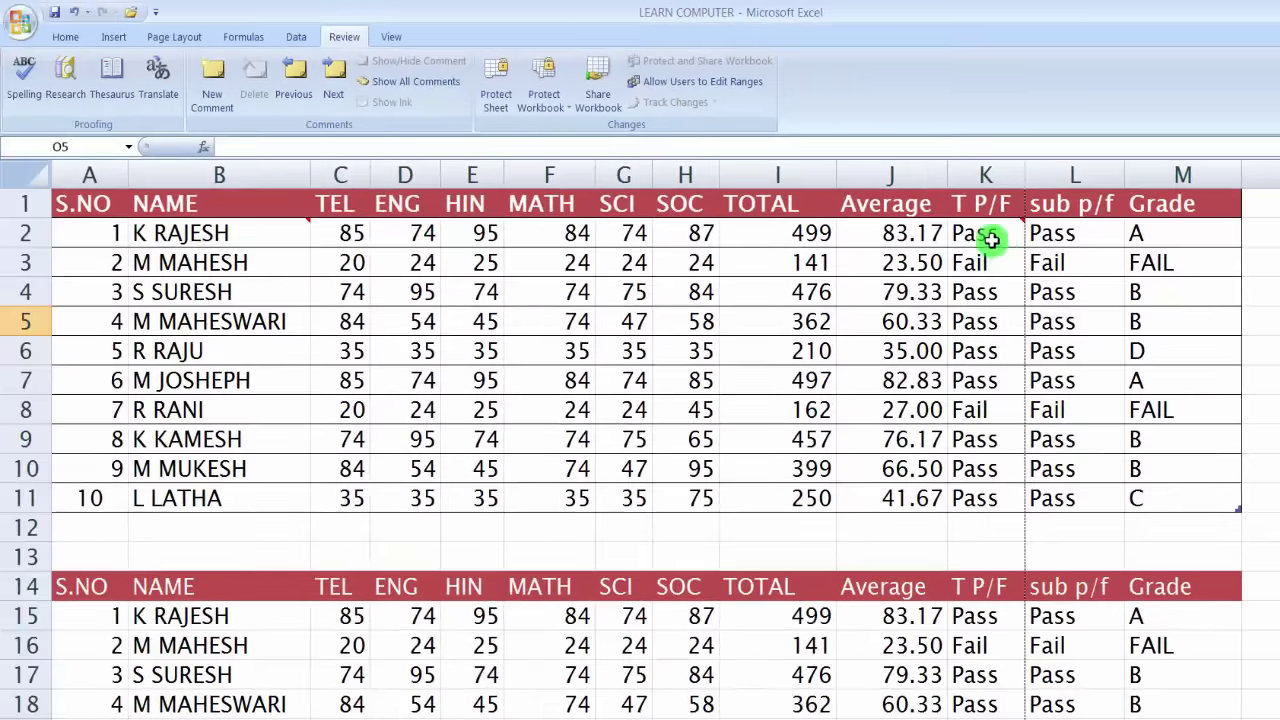
{"action": "left_click", "coordinate": [990, 240]}
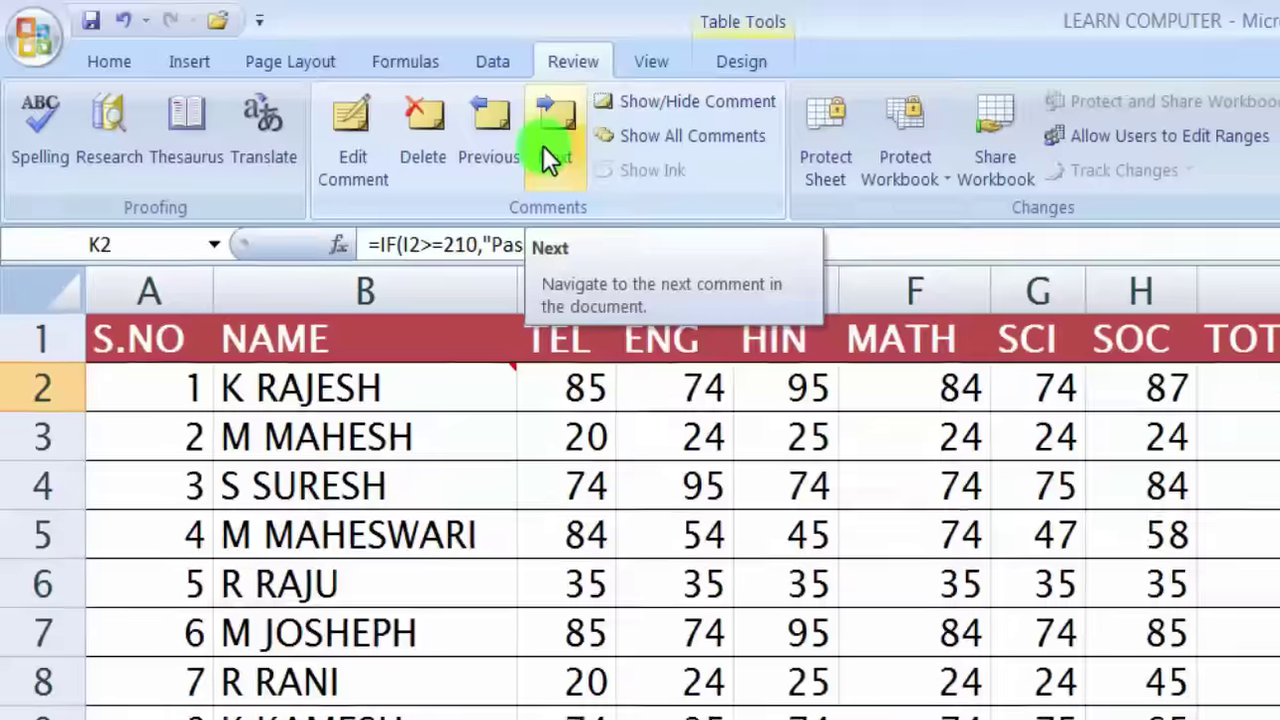
Step: Edit the K2 comment to add 'total wise' on a new line
{"action": "left_click", "coordinate": [352, 135]}
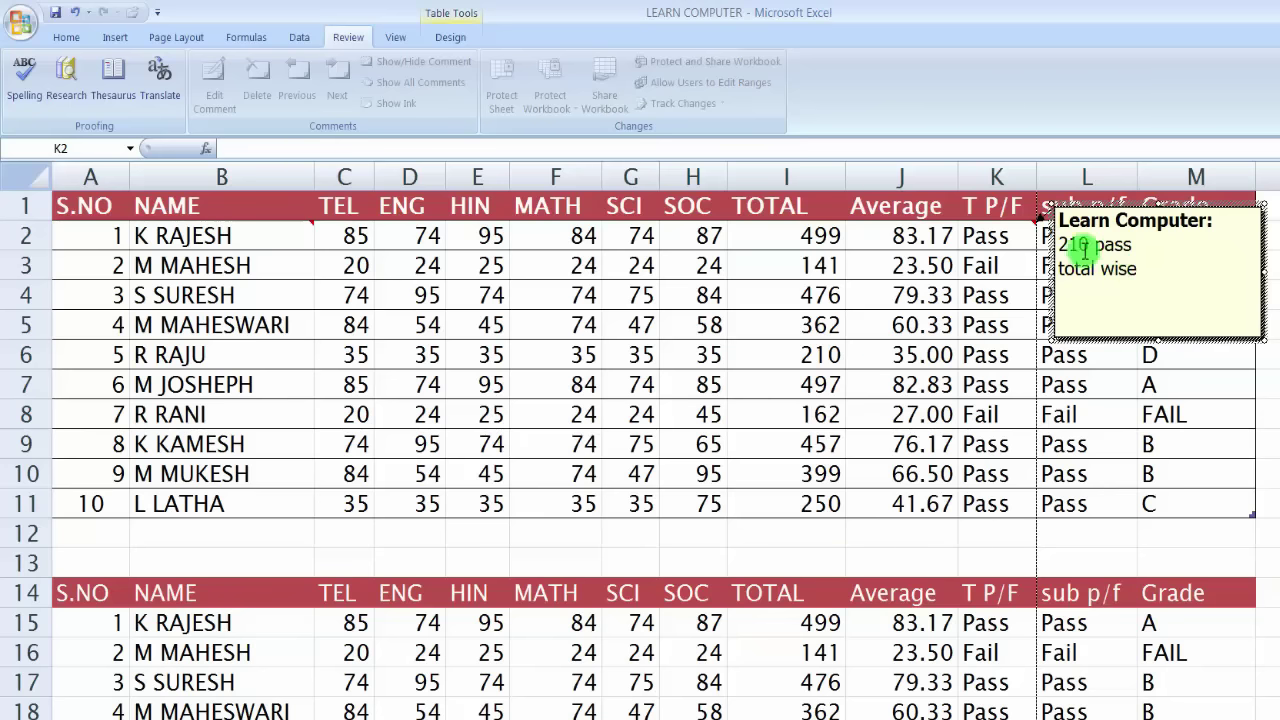
{"action": "left_click", "coordinate": [1025, 265]}
{"action": "left_click", "coordinate": [1085, 237]}
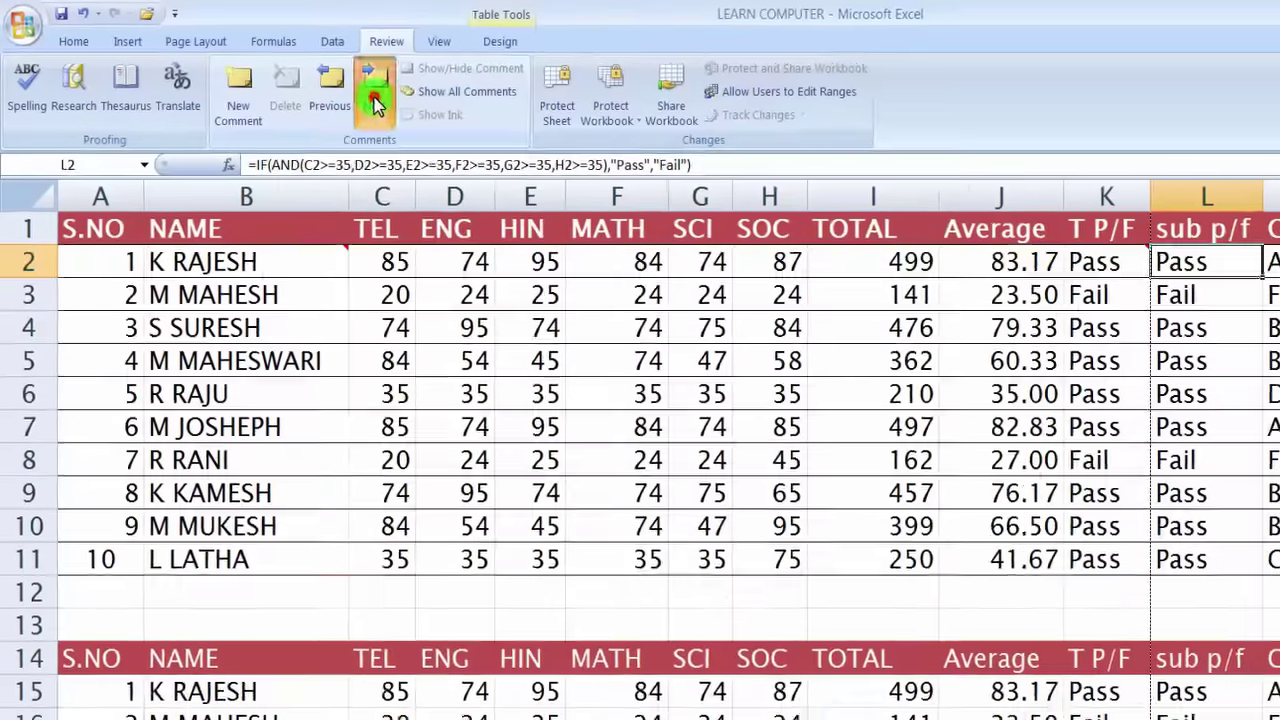
Step: Step through the comments with Next and Previous, then show and hide all comments
{"action": "left_click", "coordinate": [458, 110]}
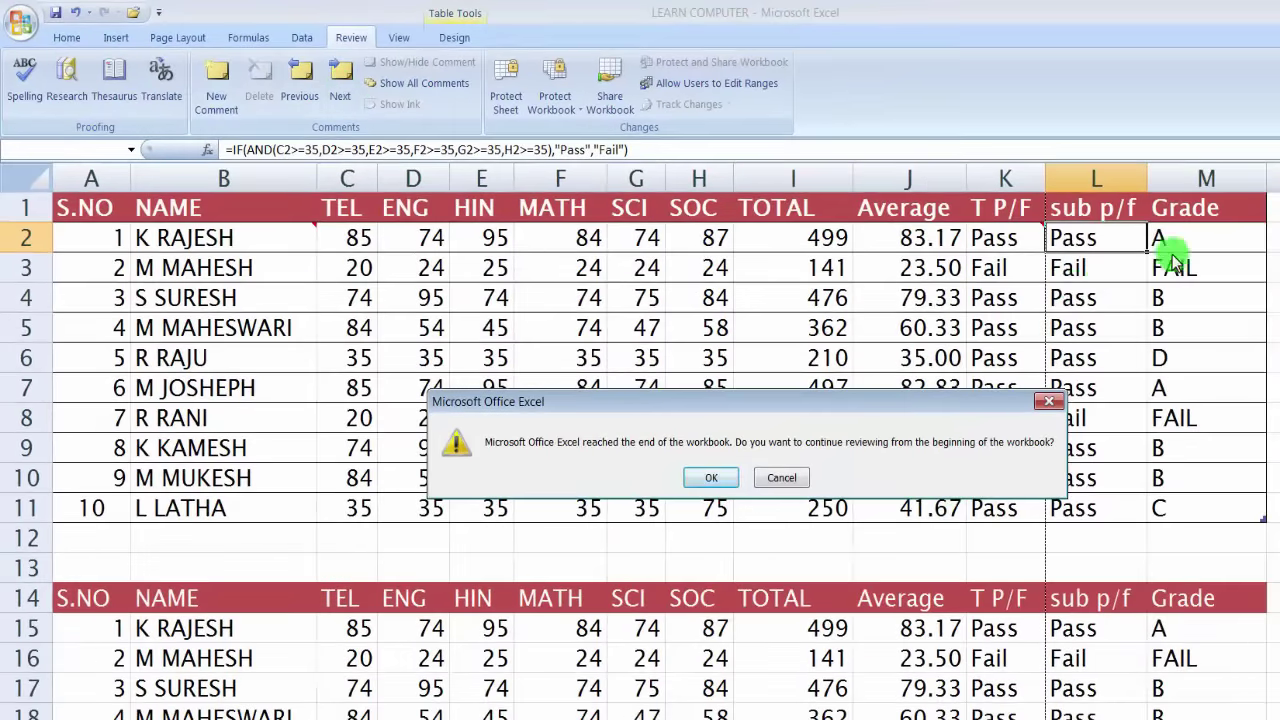
{"action": "left_click", "coordinate": [780, 477]}
{"action": "left_click", "coordinate": [306, 98]}
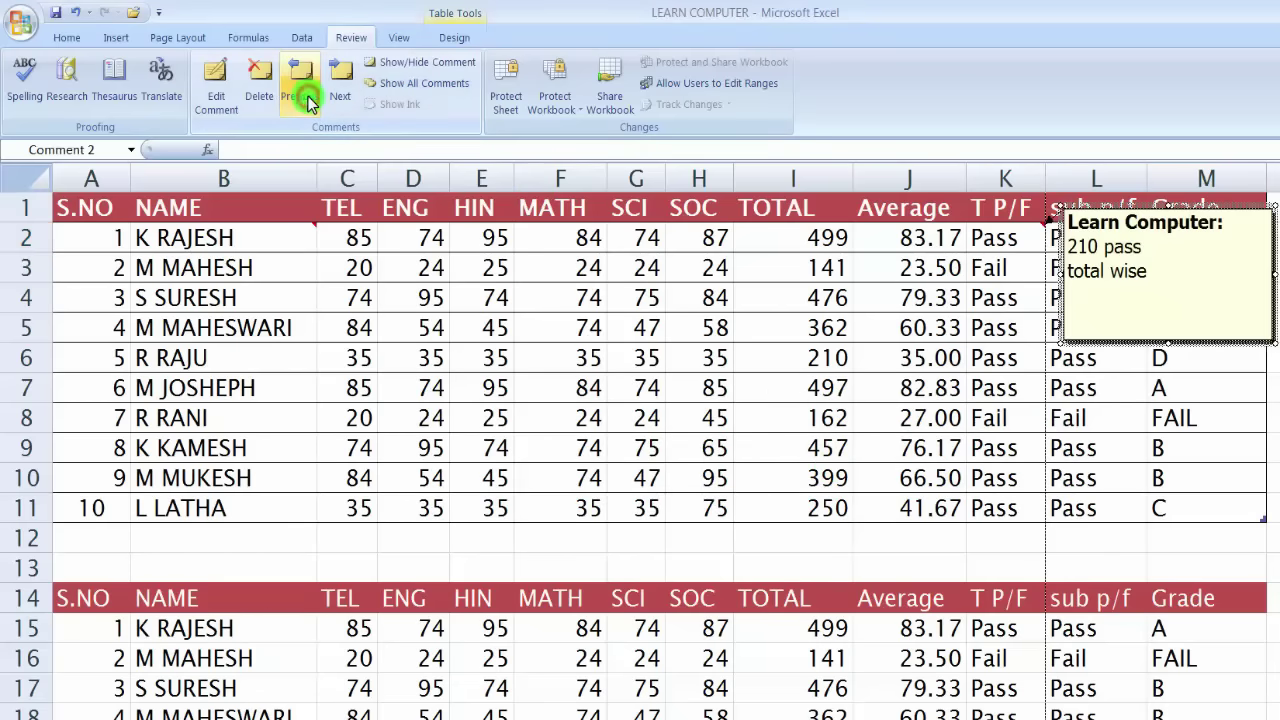
{"action": "left_click", "coordinate": [306, 98]}
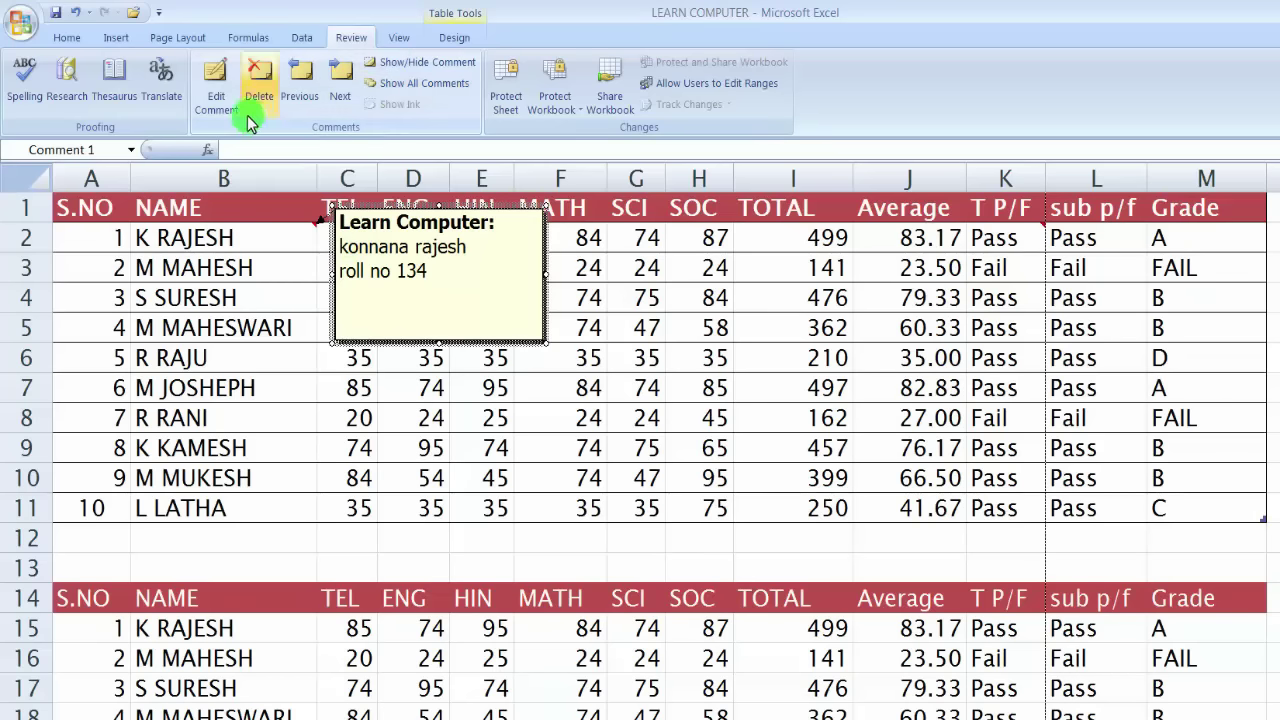
{"action": "left_click", "coordinate": [400, 88]}
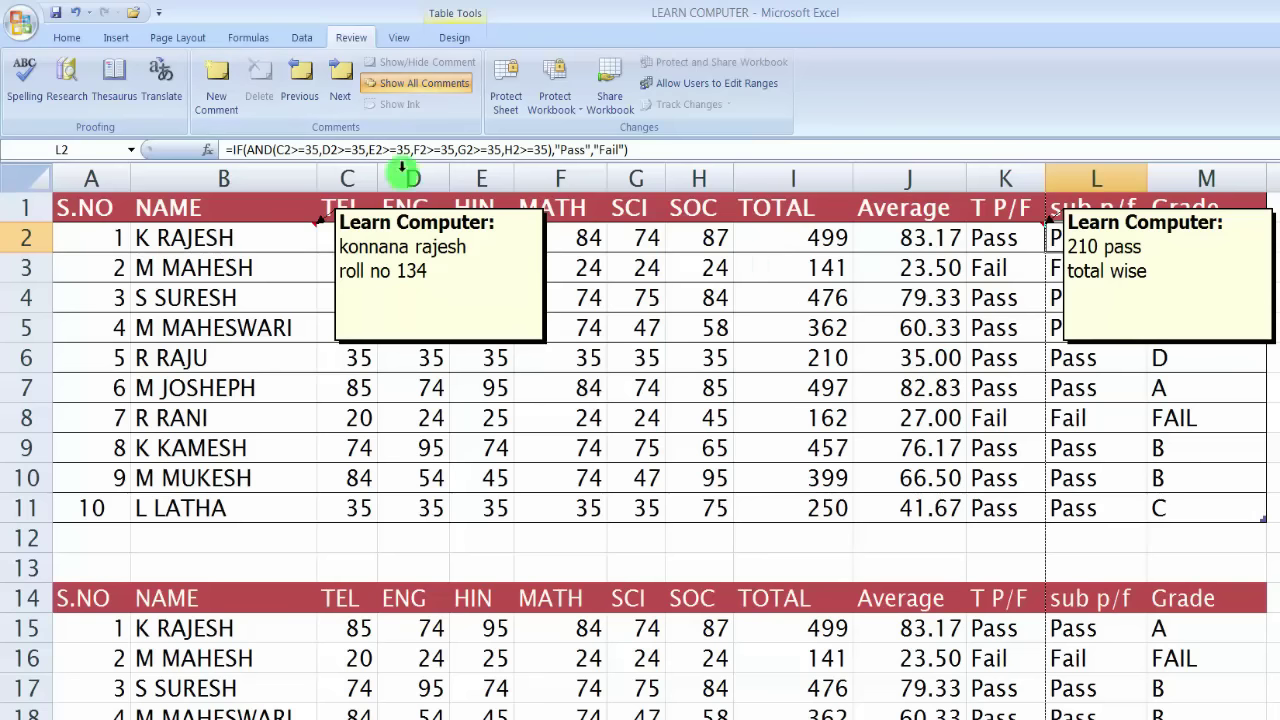
{"action": "left_click", "coordinate": [390, 84]}
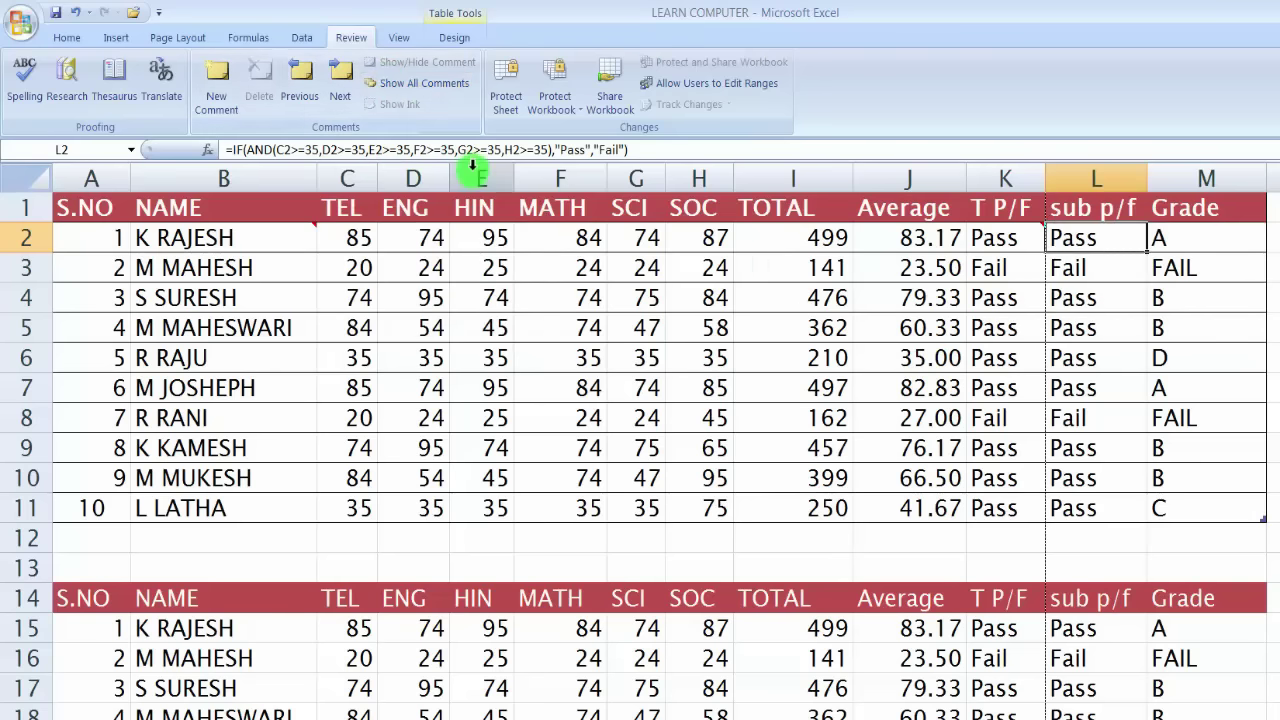
Step: Select B2 and K2 alternately to view each cell's comment
{"action": "left_click", "coordinate": [287, 241]}
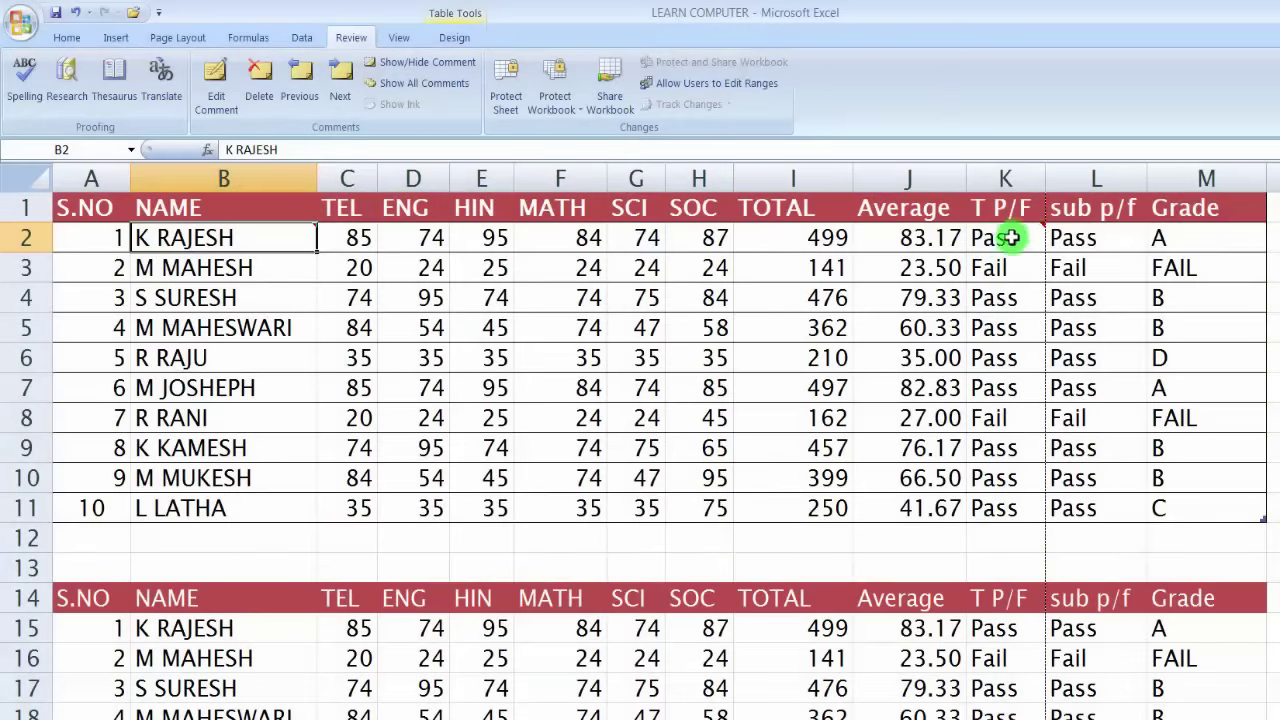
{"action": "left_click", "coordinate": [1010, 238]}
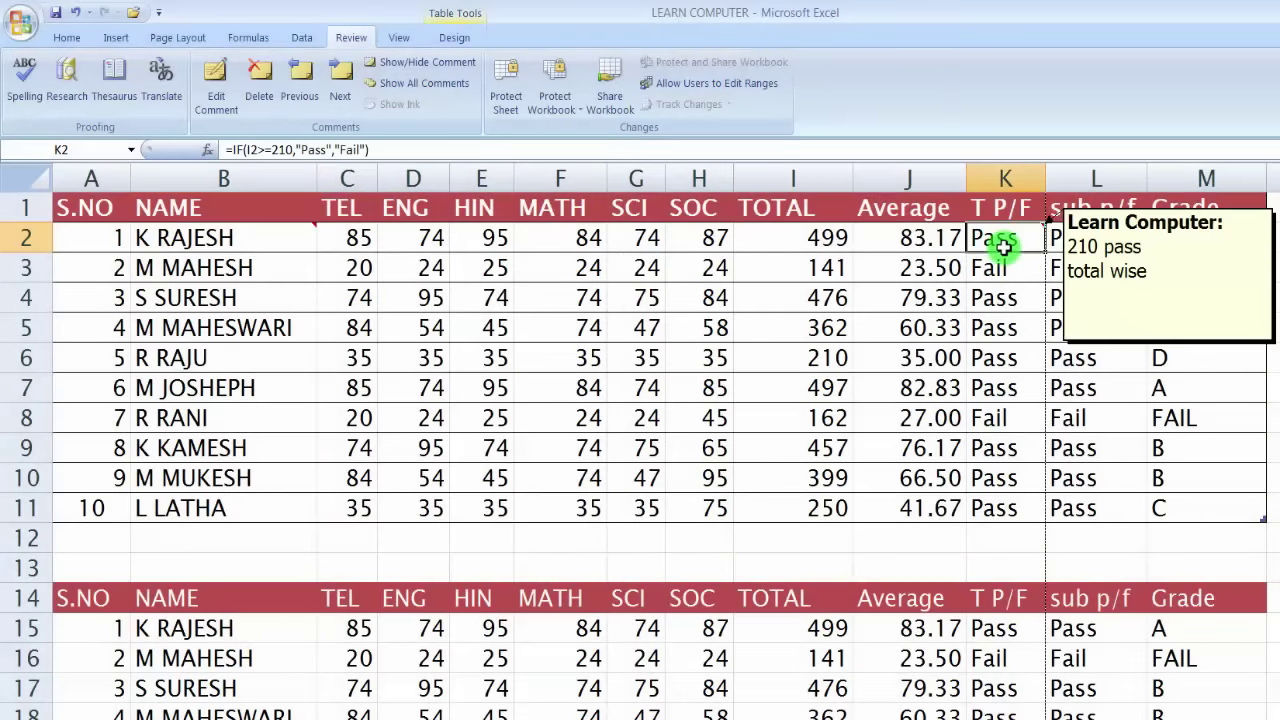
{"action": "left_click", "coordinate": [231, 244]}
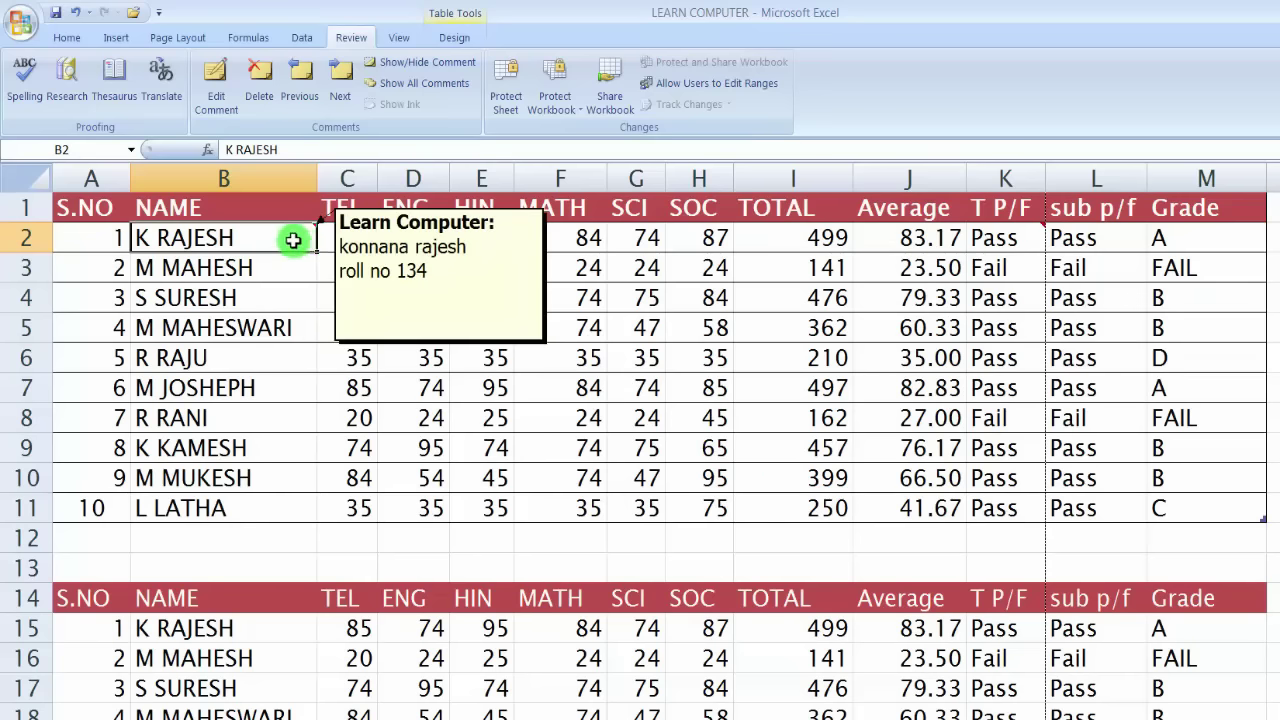
{"action": "mouse_move", "coordinate": [282, 239]}
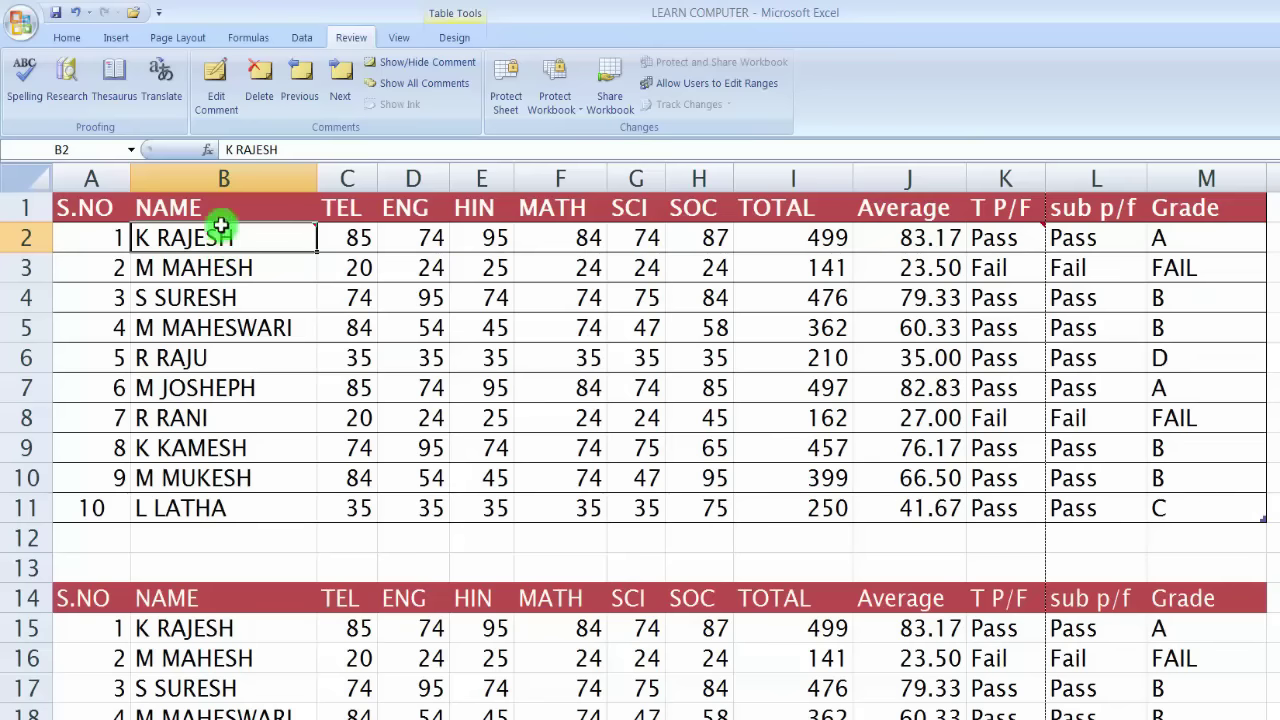
{"action": "left_click", "coordinate": [1031, 240]}
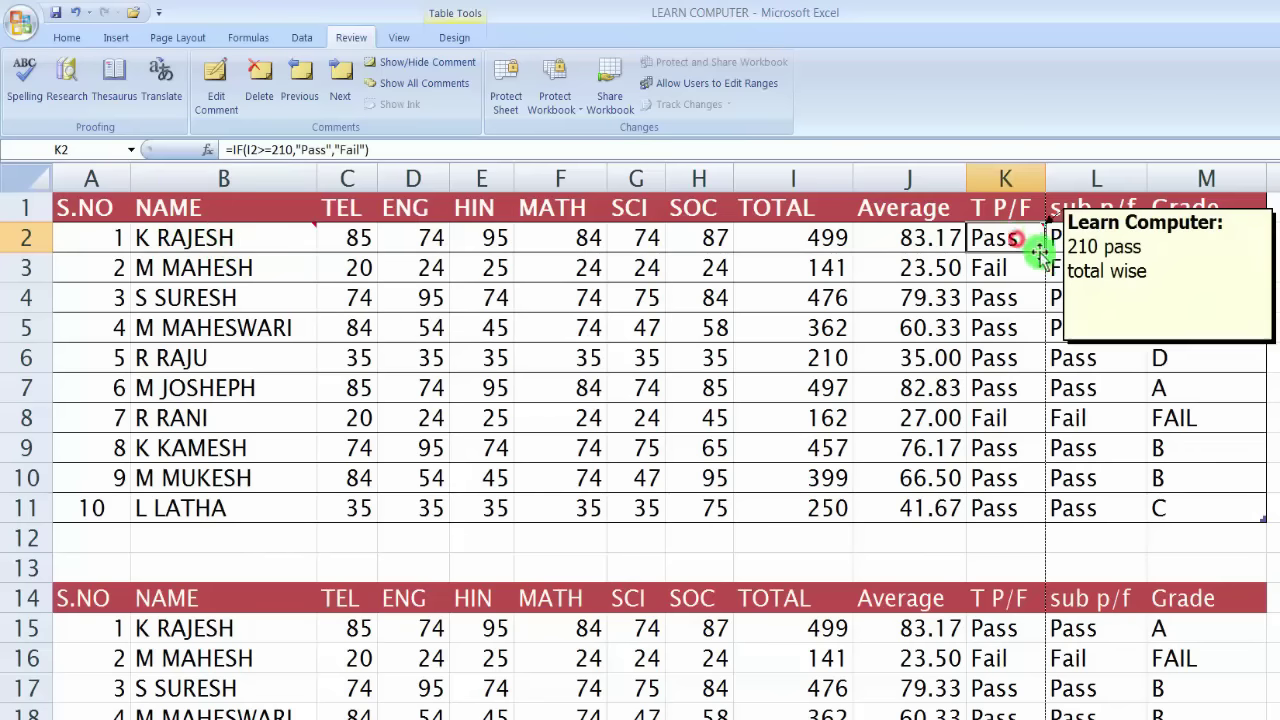
{"action": "mouse_move", "coordinate": [1015, 240]}
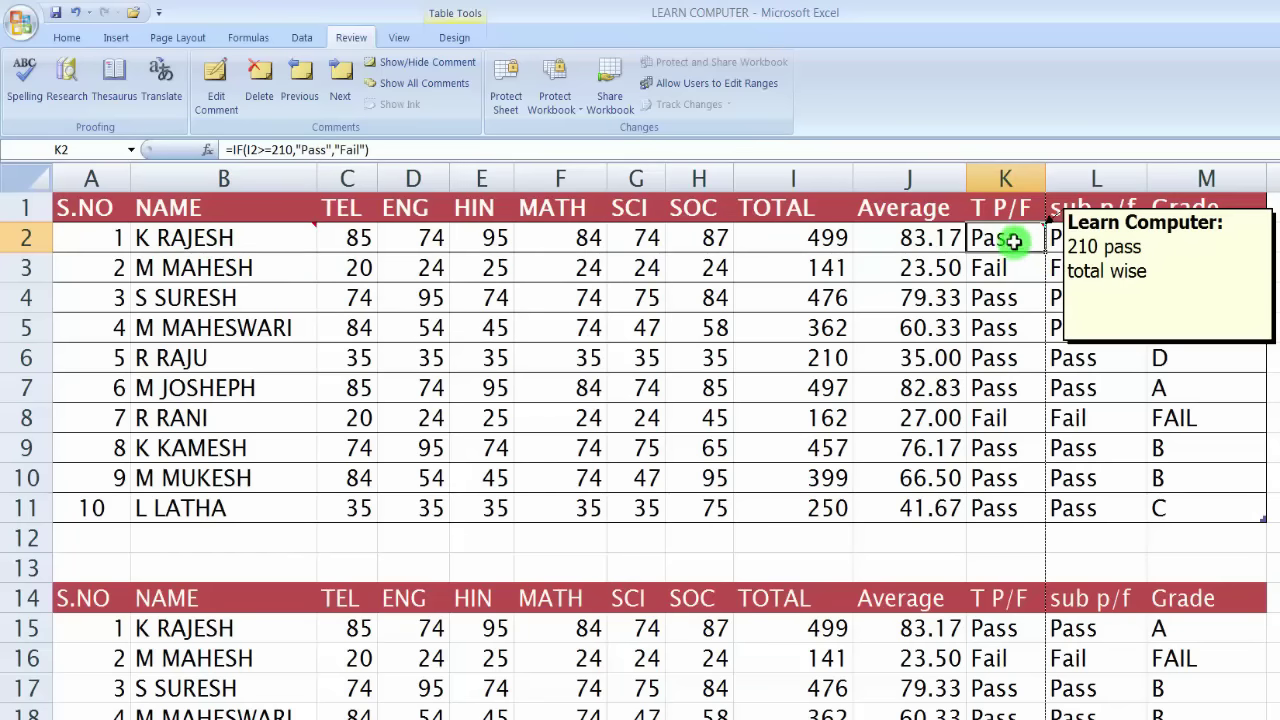
{"action": "left_click", "coordinate": [66, 37]}
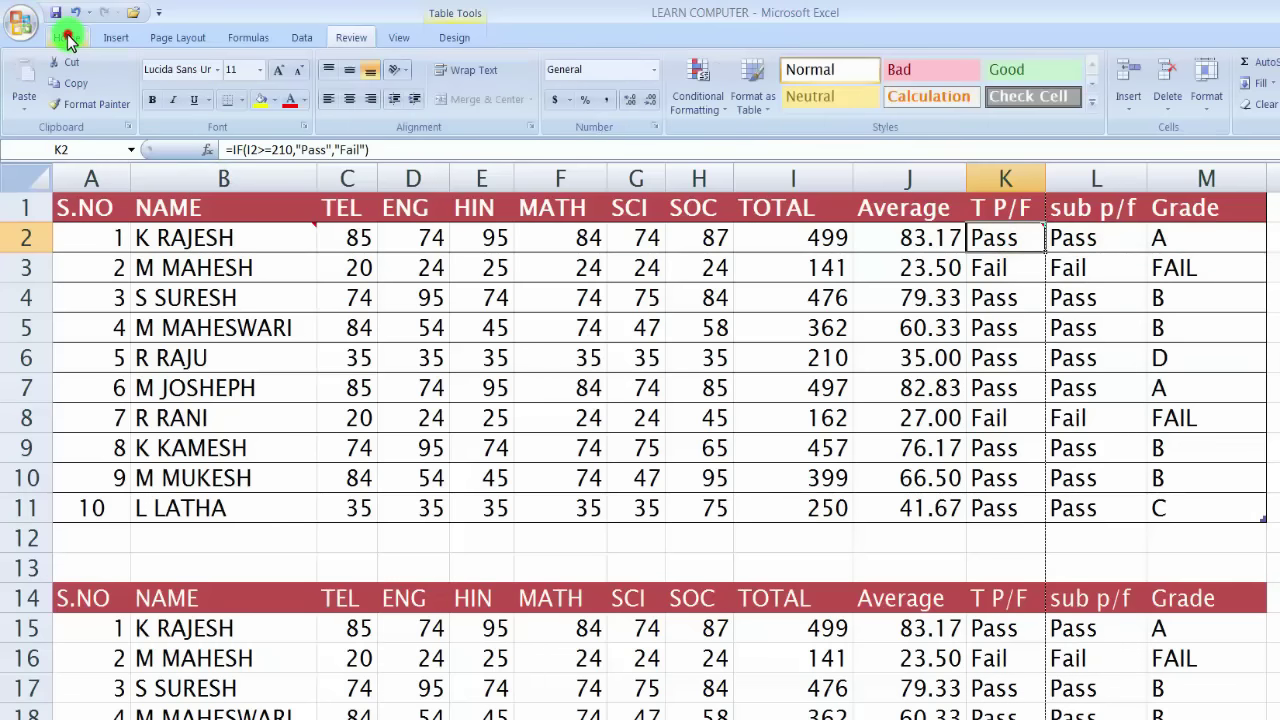
Step: Copy K2 and paste only its comment into K3:K11 with Paste Special
{"action": "left_click", "coordinate": [70, 88]}
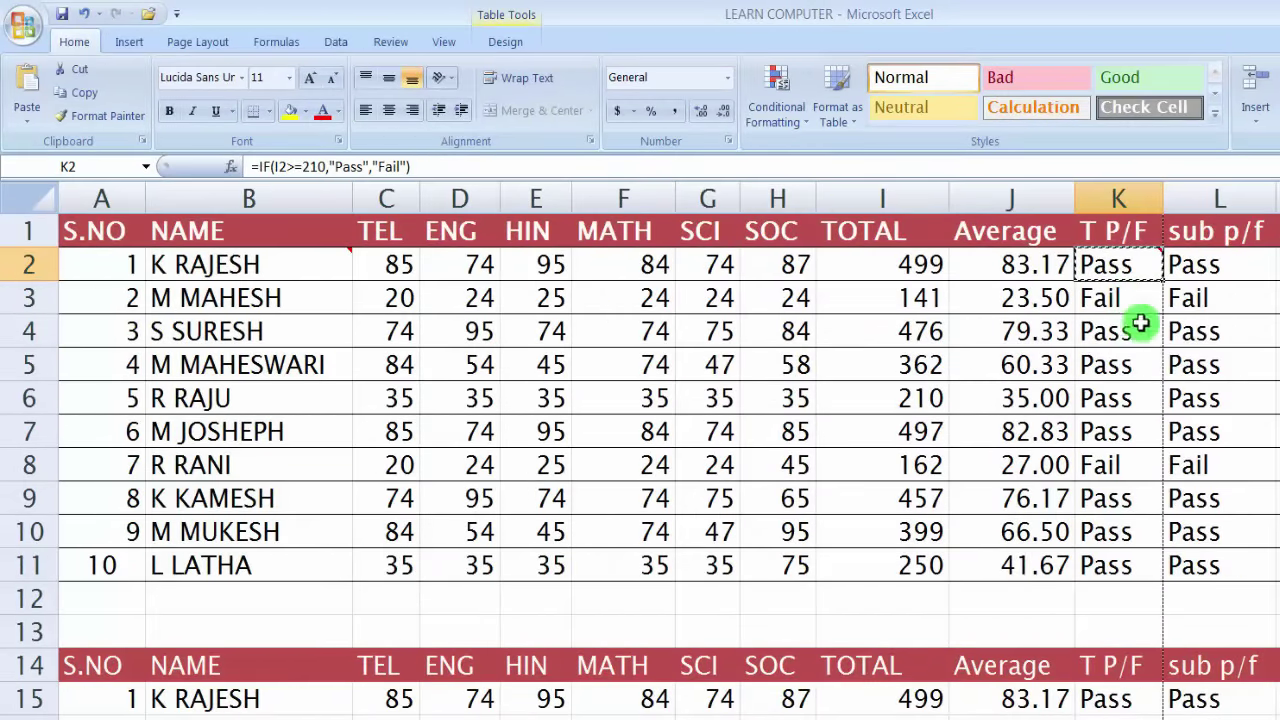
{"action": "left_click_drag", "start_coordinate": [1101, 308], "coordinate": [1118, 562]}
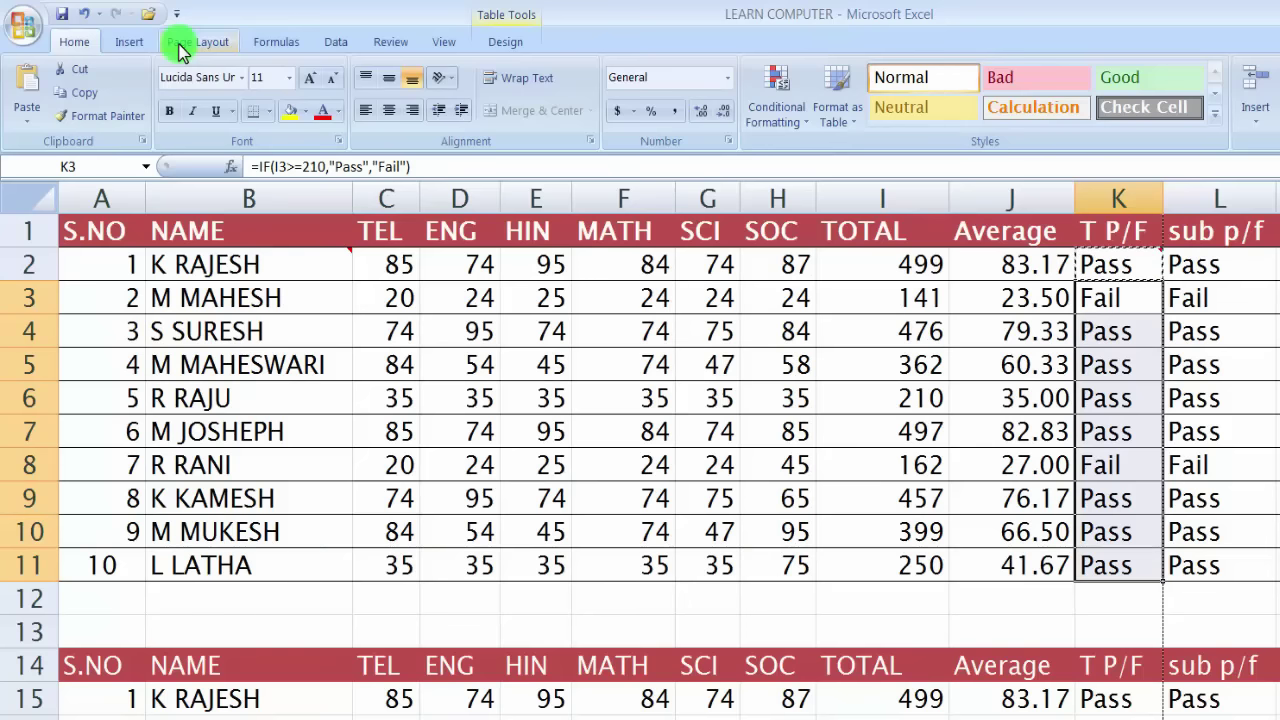
{"action": "left_click", "coordinate": [28, 118]}
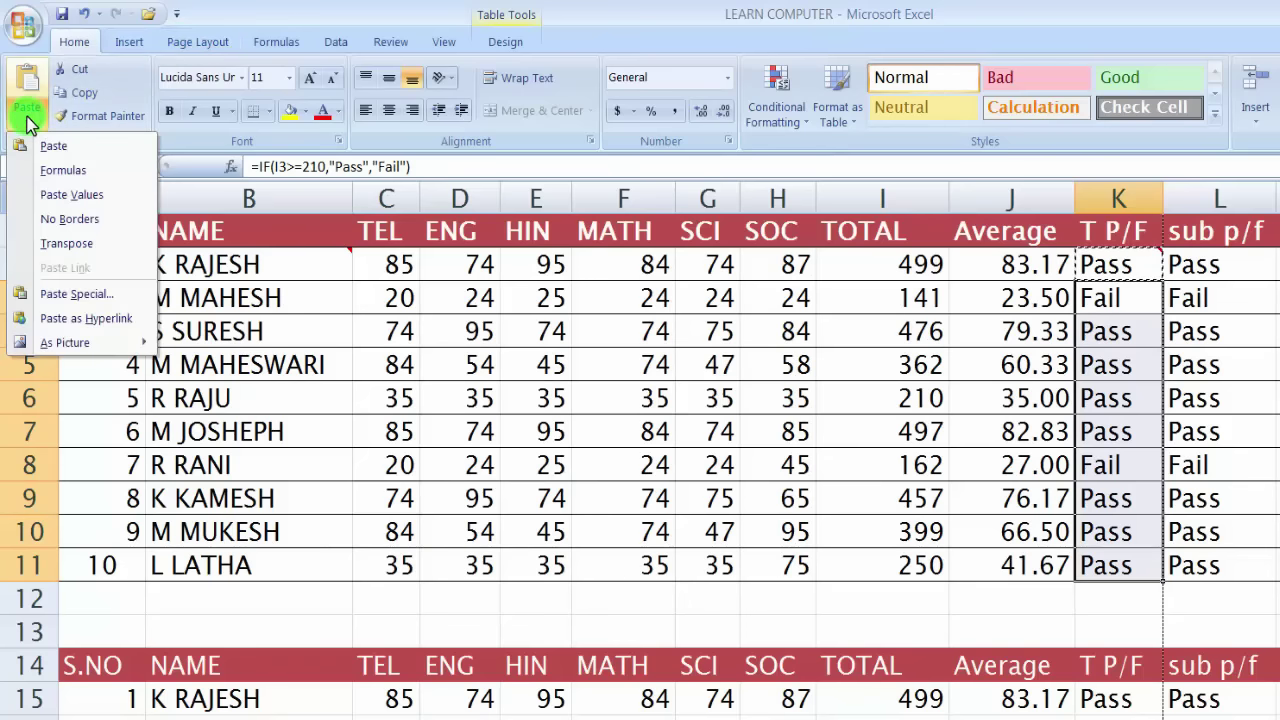
{"action": "left_click", "coordinate": [76, 293]}
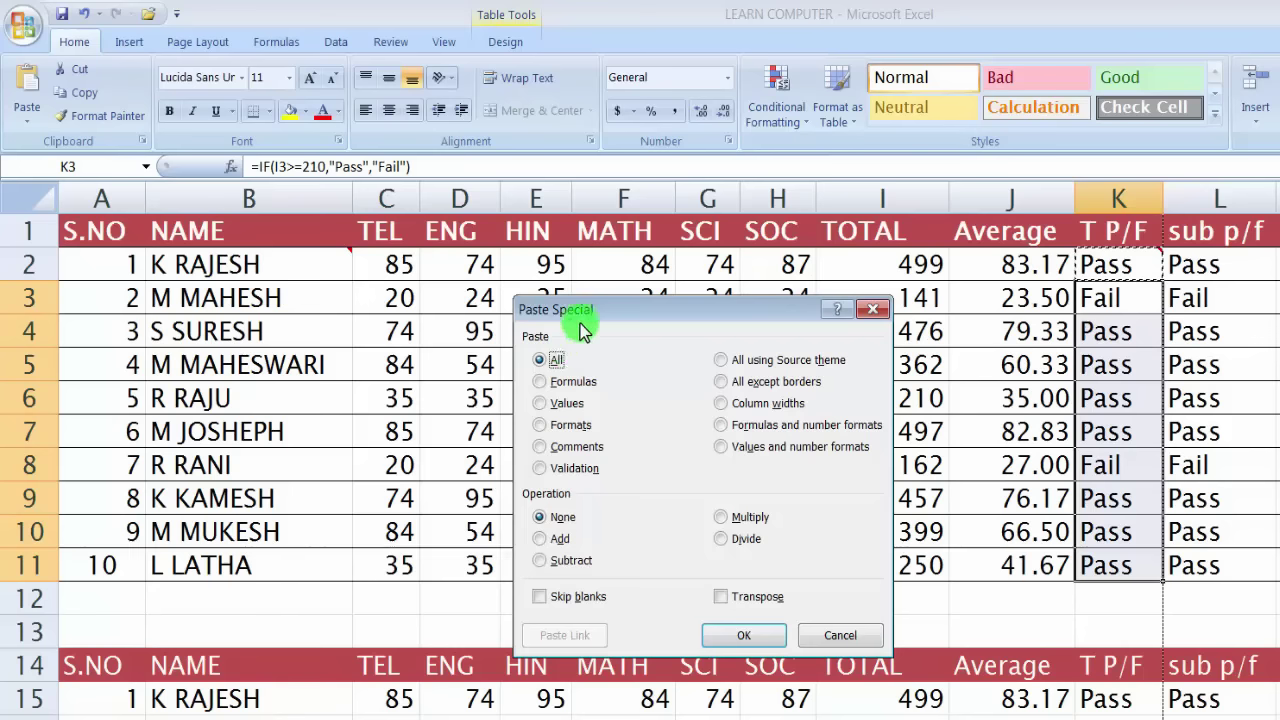
{"action": "left_click", "coordinate": [541, 447]}
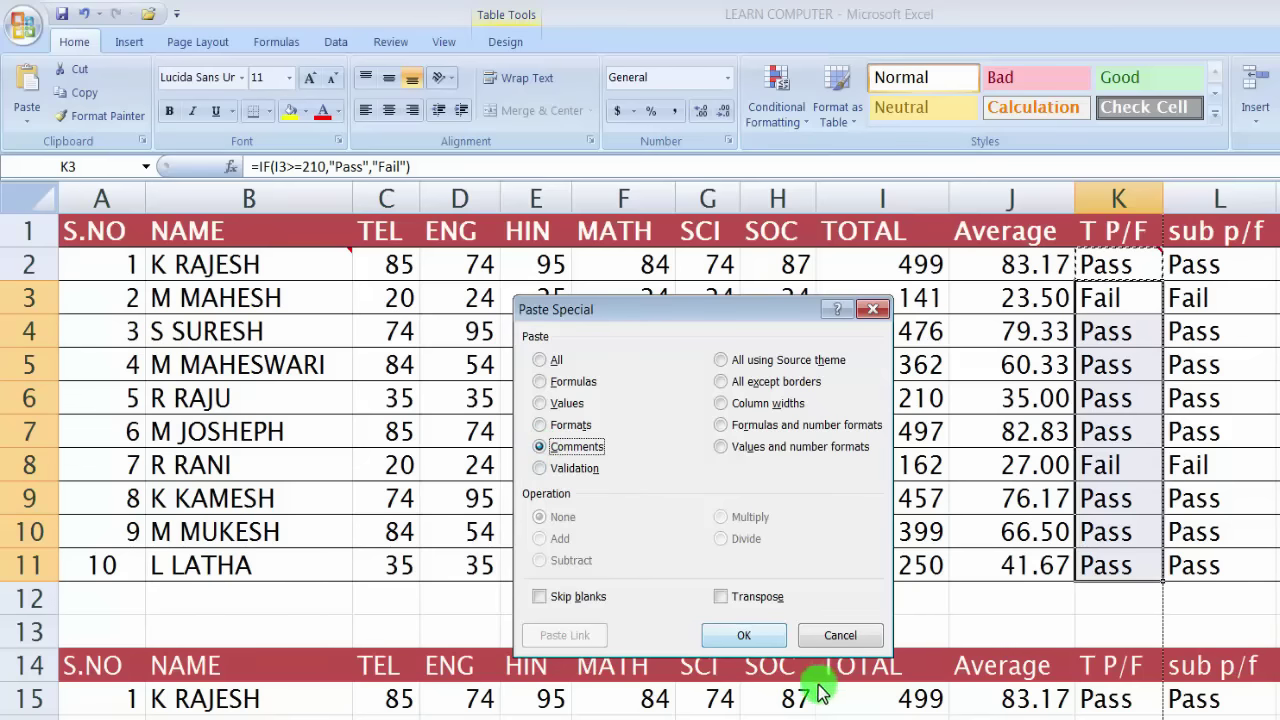
{"action": "left_click", "coordinate": [746, 634]}
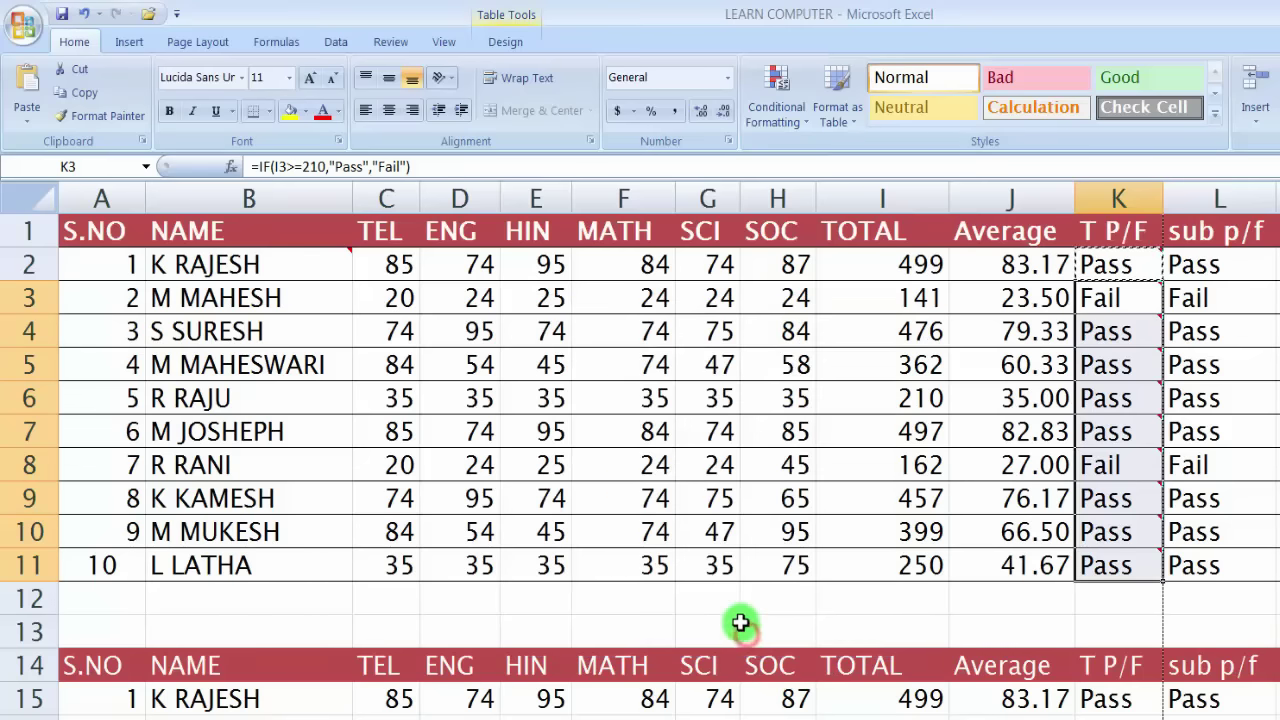
Step: Check the pasted comments down column K, ending back on K2
{"action": "left_click", "coordinate": [1206, 563]}
{"action": "left_click", "coordinate": [1120, 292]}
{"action": "left_click", "coordinate": [1112, 326]}
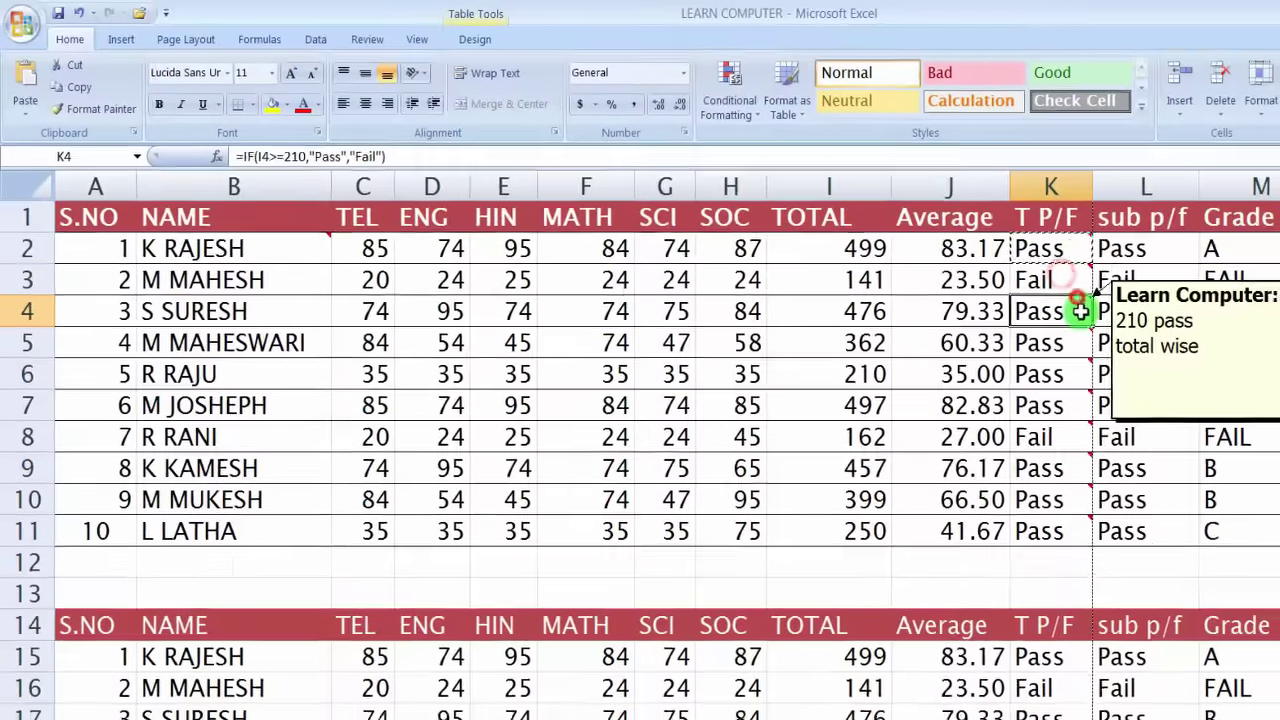
{"action": "left_click", "coordinate": [1112, 359]}
{"action": "left_click", "coordinate": [1112, 392]}
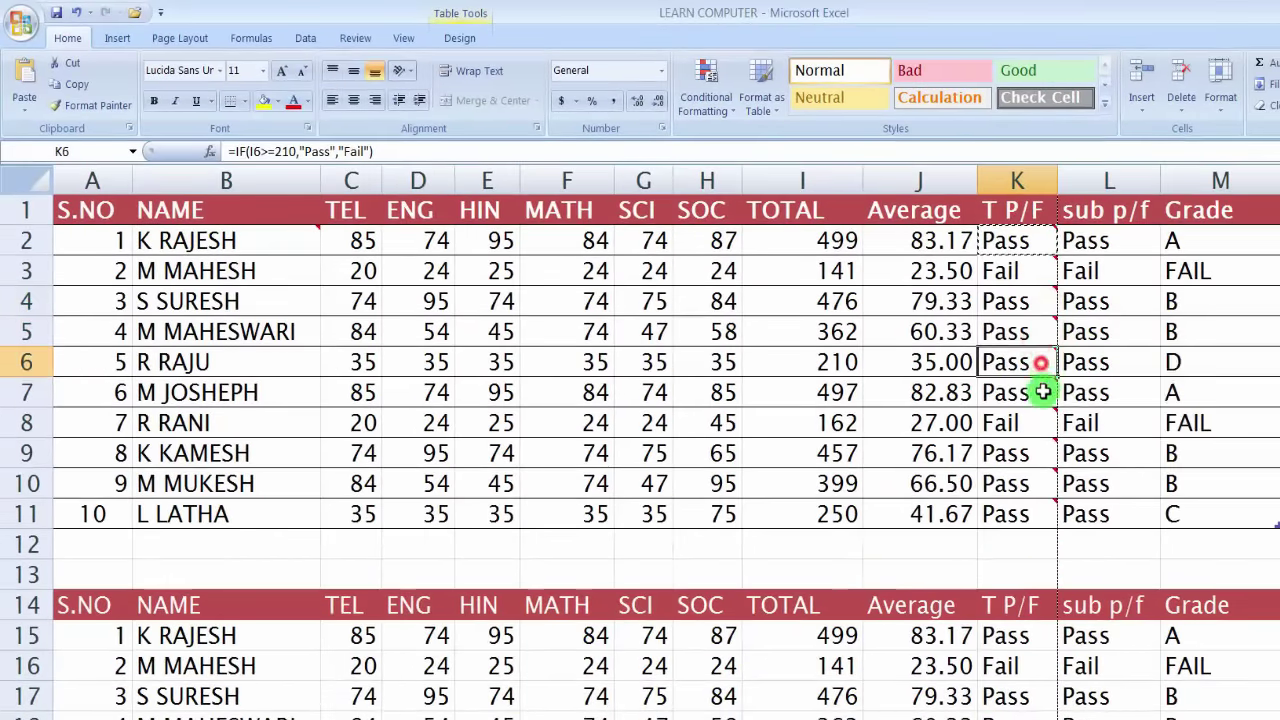
{"action": "left_click", "coordinate": [1041, 392]}
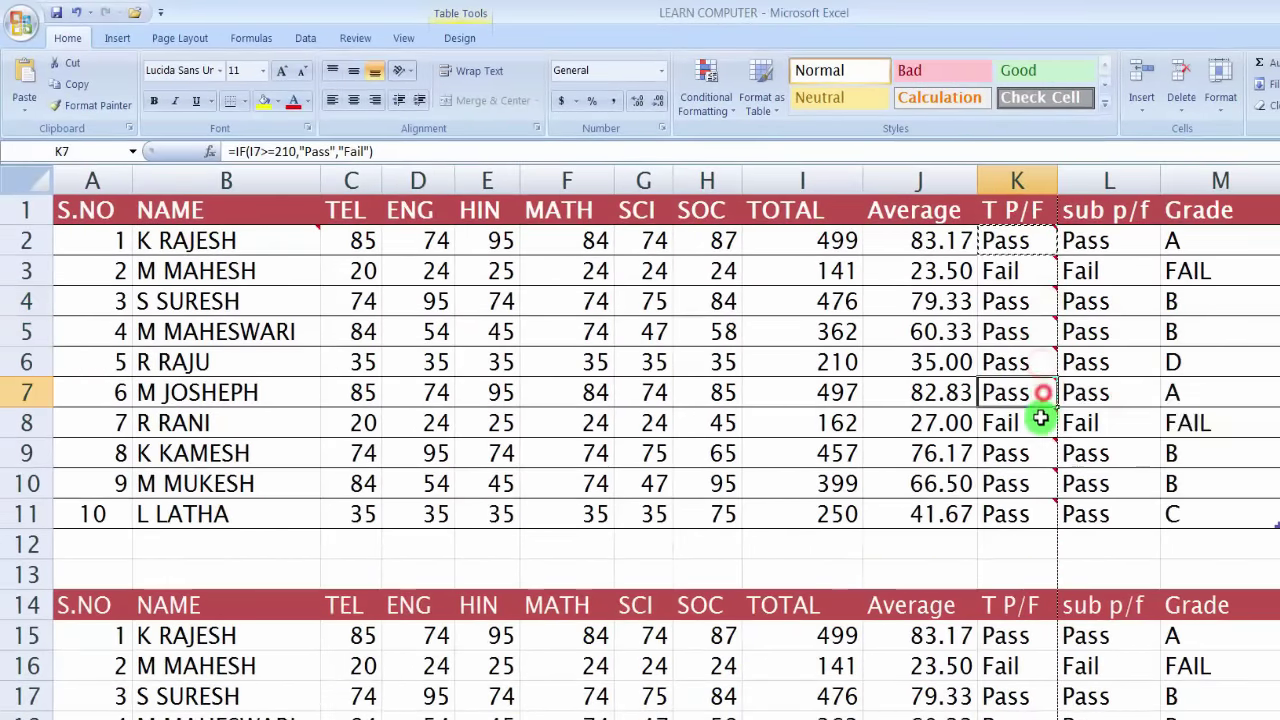
{"action": "left_click", "coordinate": [1041, 422]}
{"action": "left_click", "coordinate": [1041, 453]}
{"action": "left_click", "coordinate": [1040, 484]}
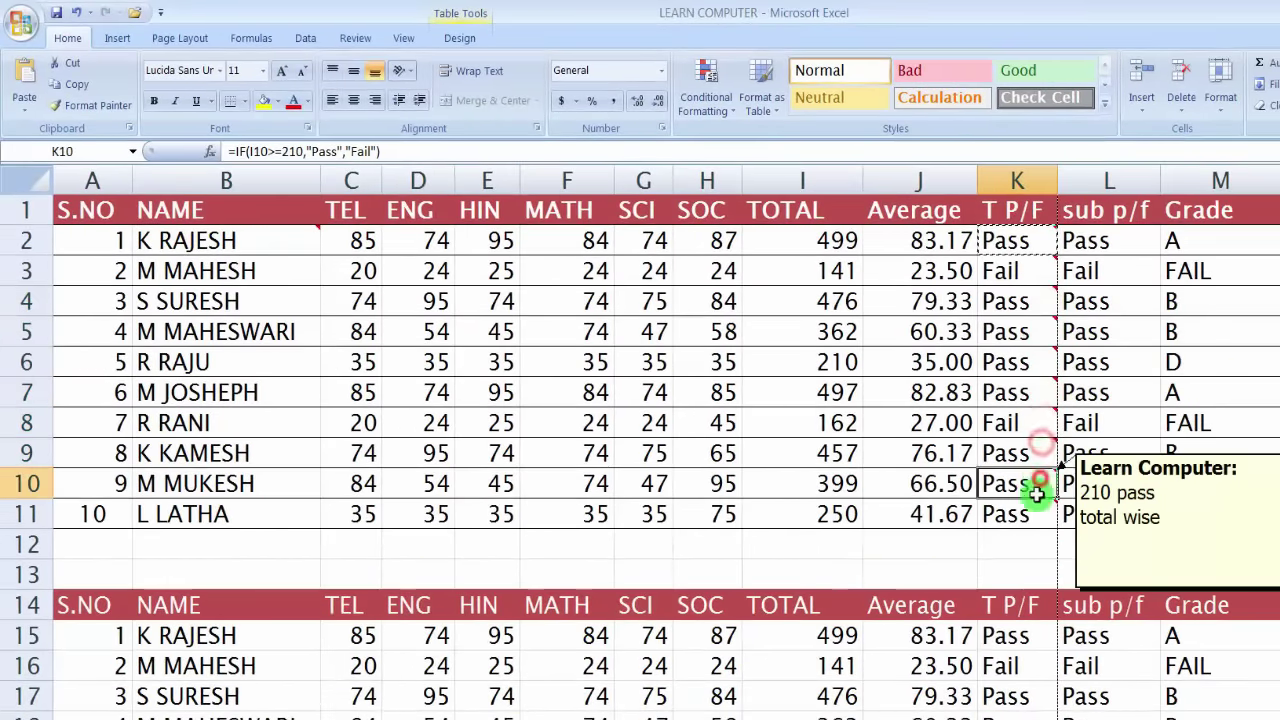
{"action": "left_click", "coordinate": [1030, 243]}
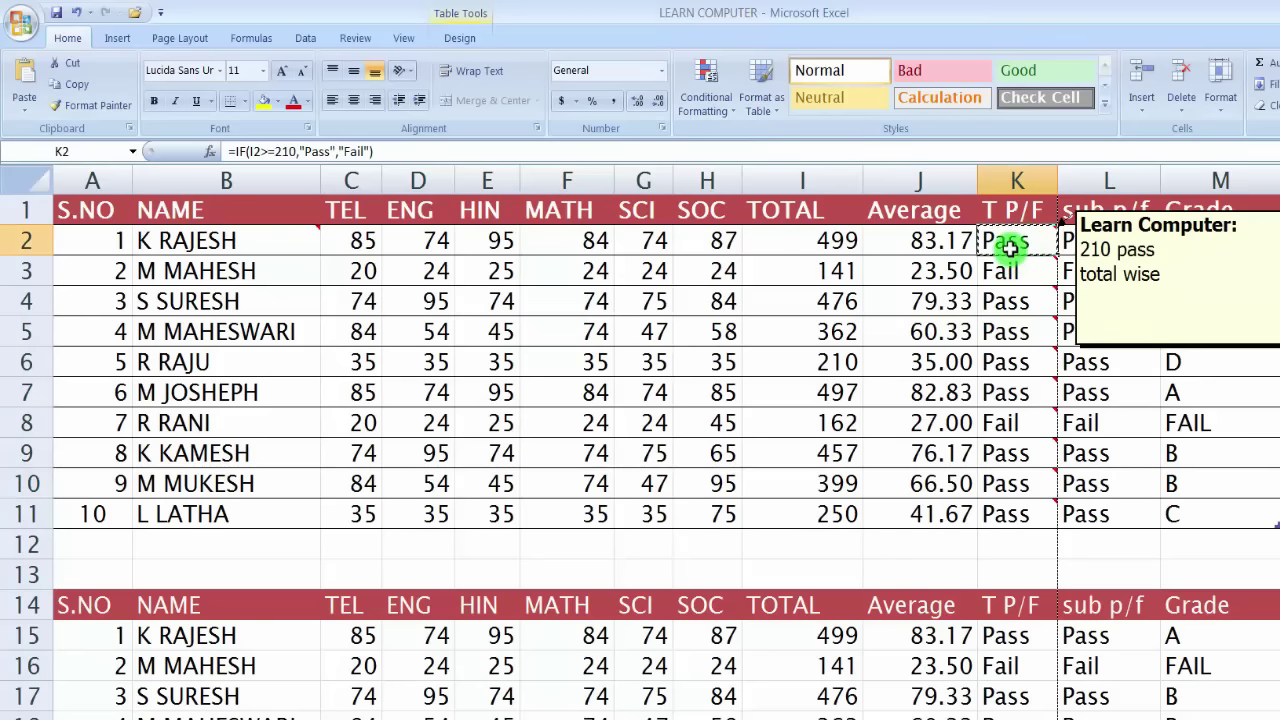
Step: Cancel the pending copy and select the T P/F cells K2:K11
{"action": "mouse_move", "coordinate": [1016, 467]}
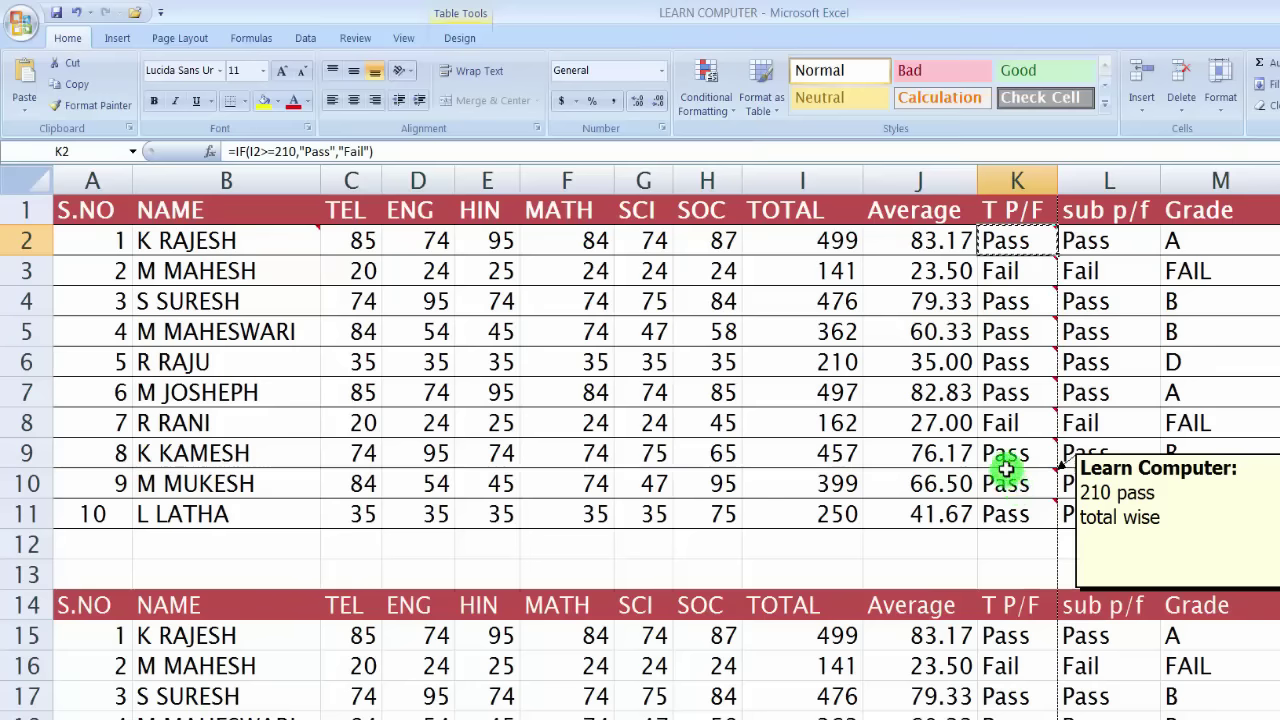
{"action": "key", "text": "Escape"}
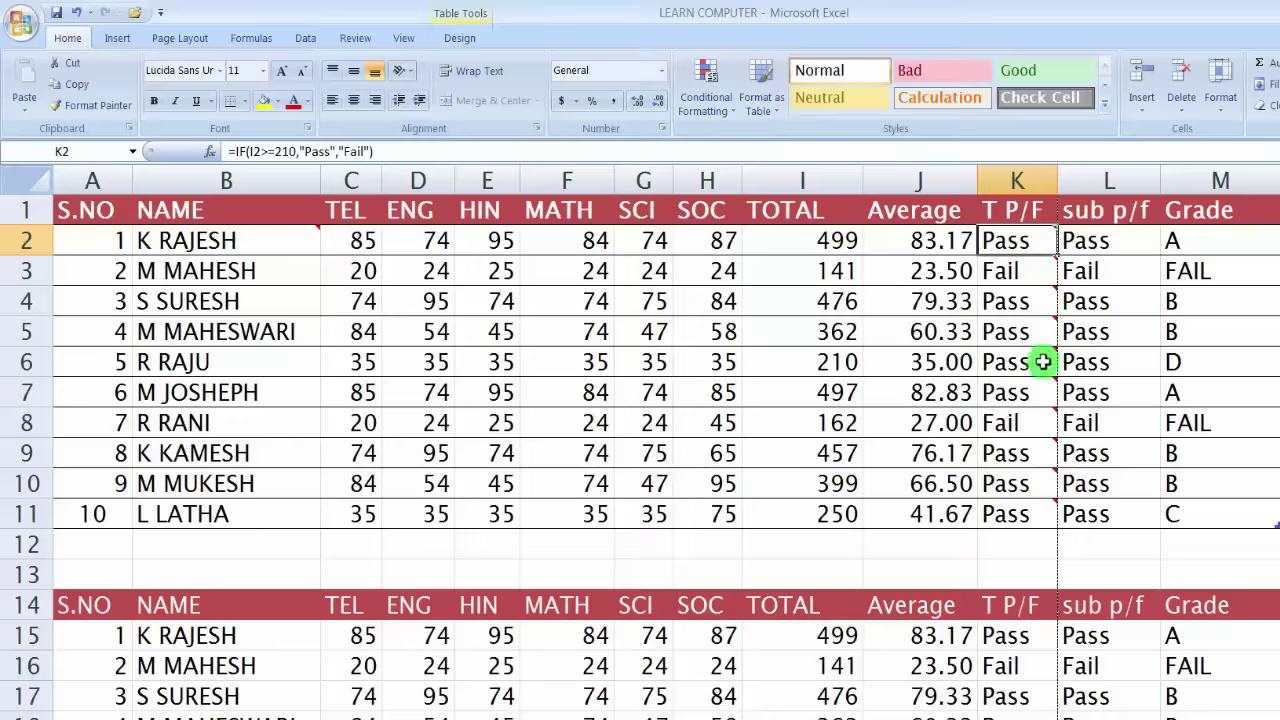
{"action": "left_click_drag", "start_coordinate": [1003, 241], "coordinate": [1020, 511]}
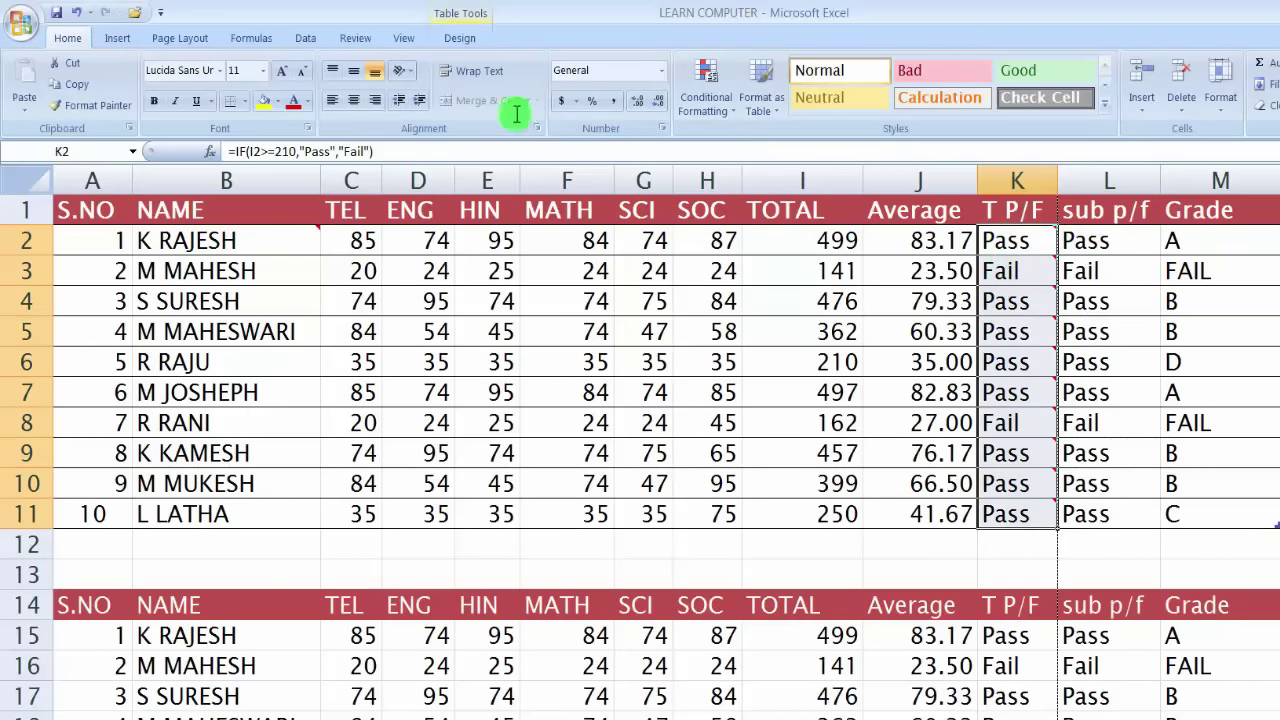
{"action": "left_click", "coordinate": [355, 38]}
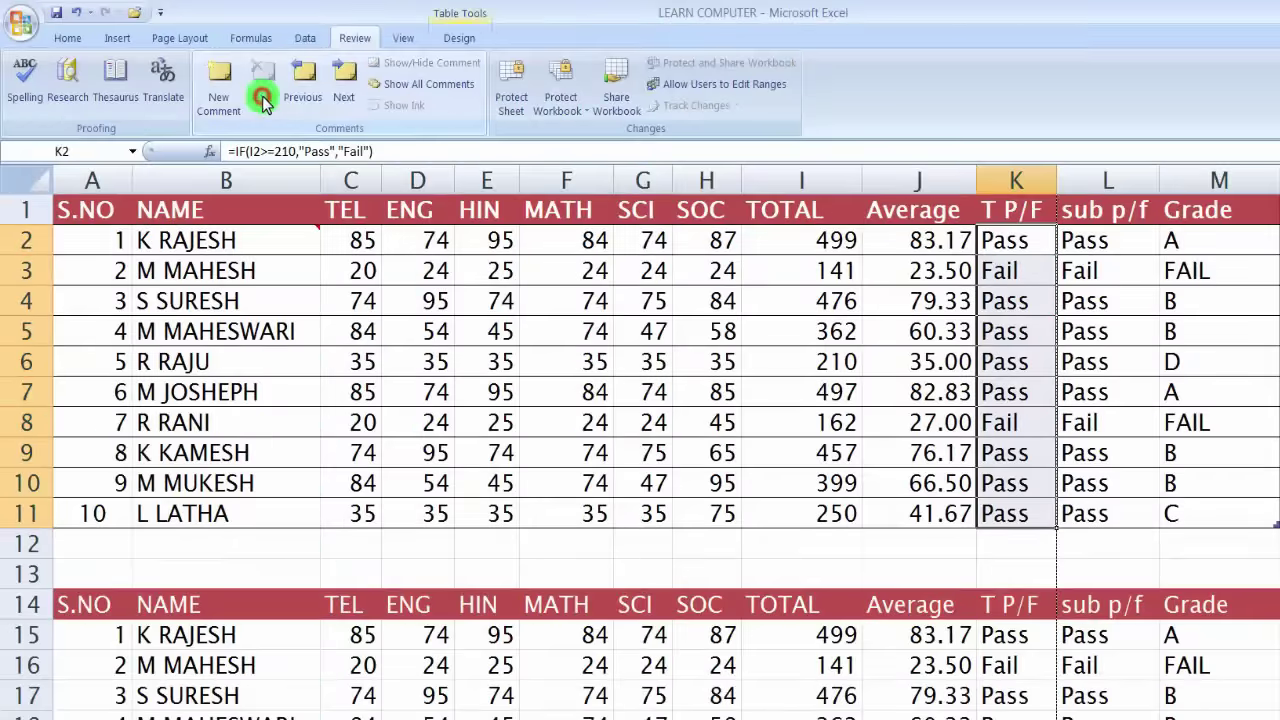
{"action": "left_click", "coordinate": [970, 486]}
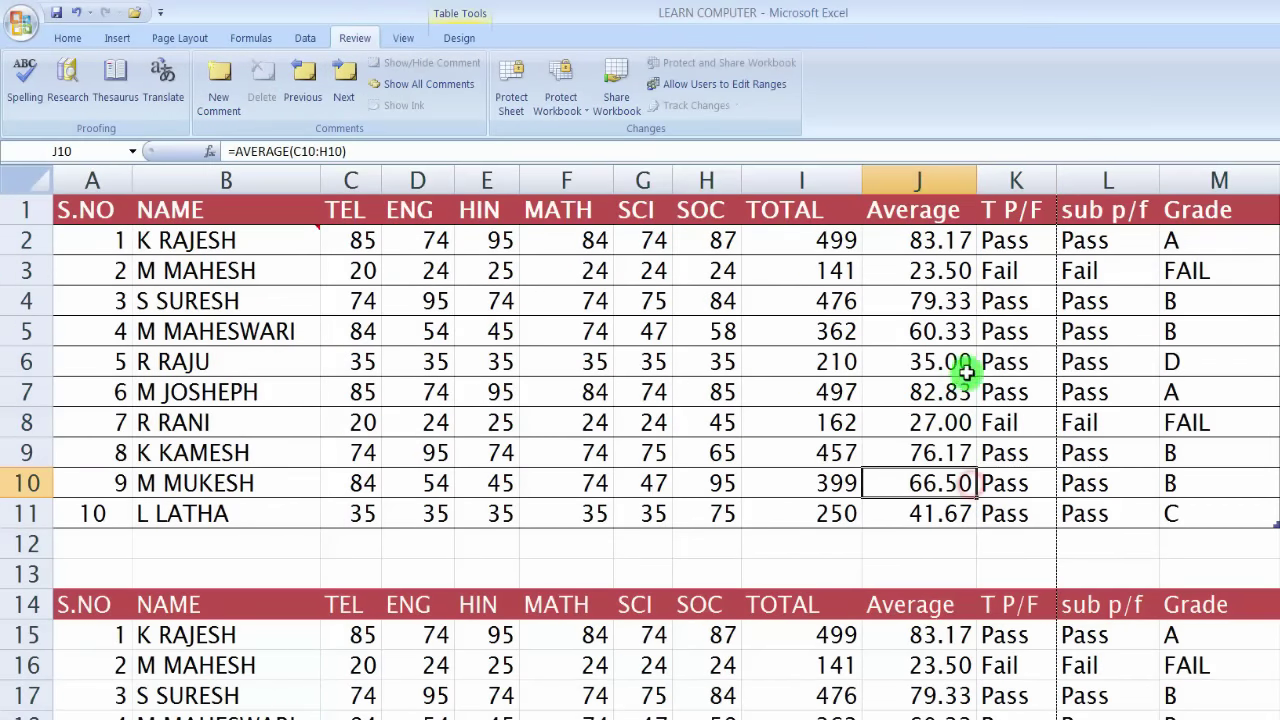
{"action": "left_click_drag", "start_coordinate": [1015, 242], "coordinate": [1037, 423]}
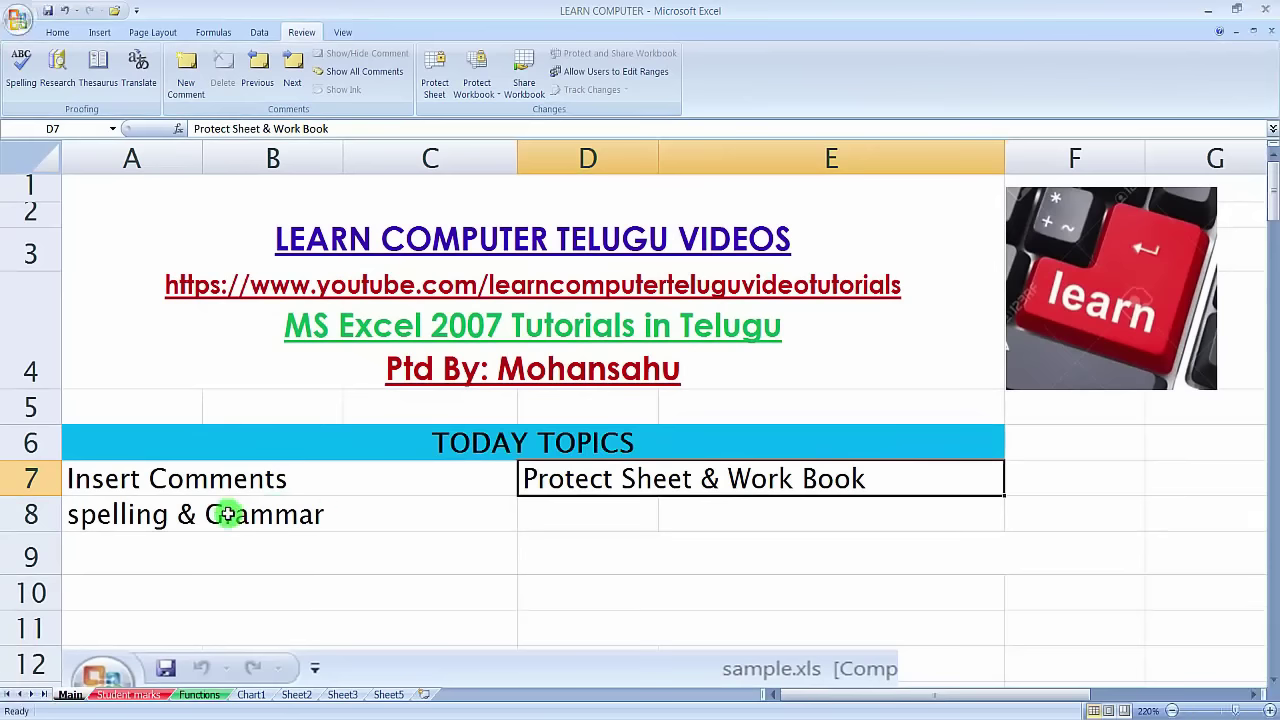
{"action": "left_click", "coordinate": [240, 514]}
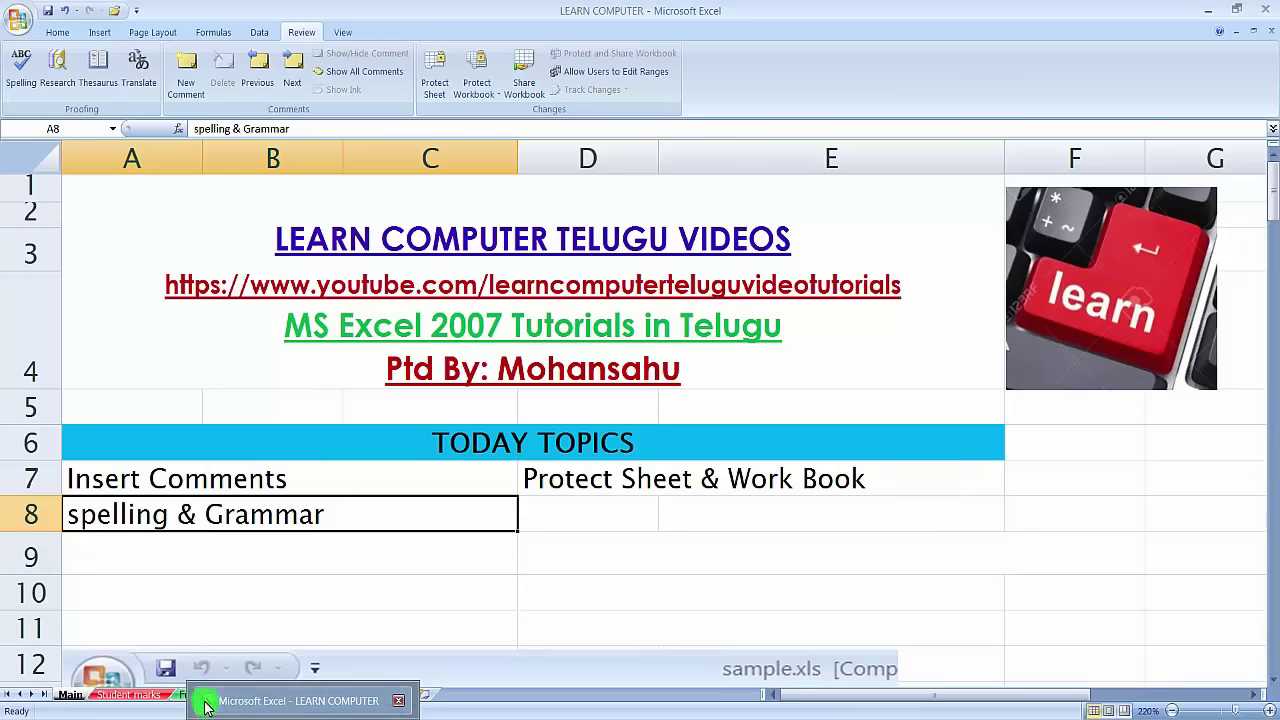
{"action": "left_click", "coordinate": [120, 697]}
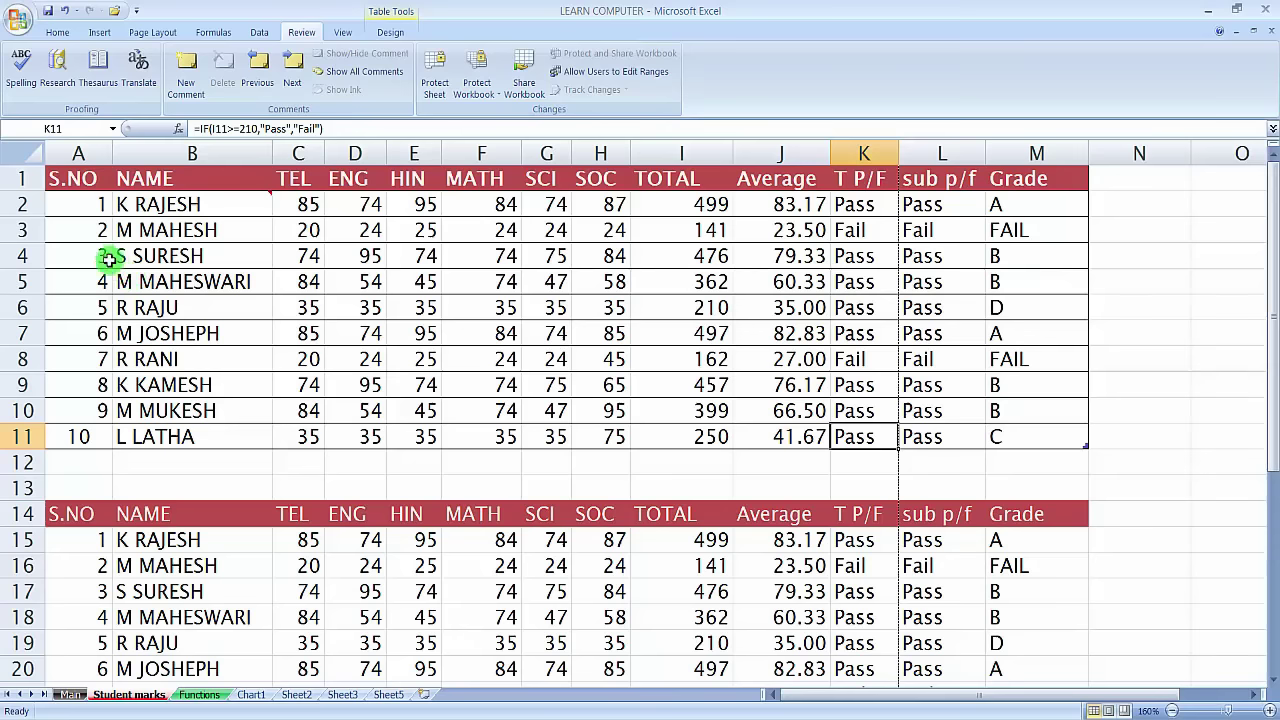
Step: Spell-check the sheet from A1, adding the first flagged student name to the dictionary and resolving the second
{"action": "left_click", "coordinate": [69, 188]}
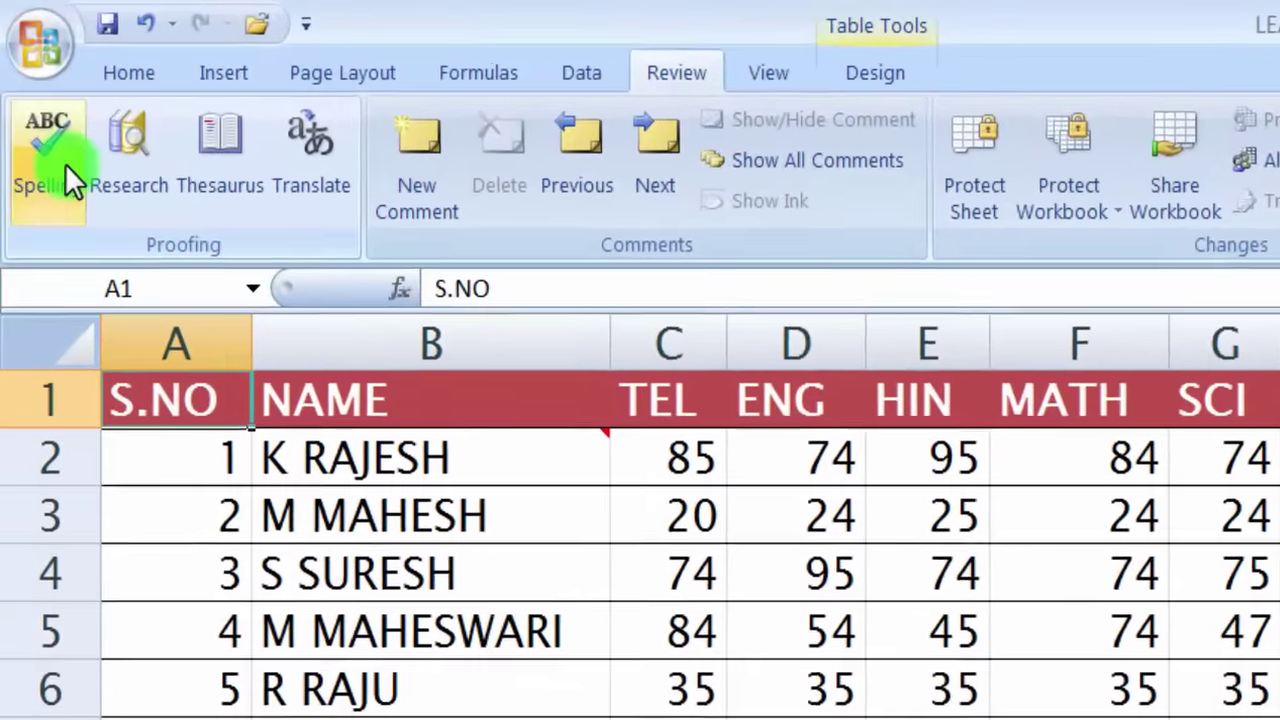
{"action": "left_click", "coordinate": [43, 138]}
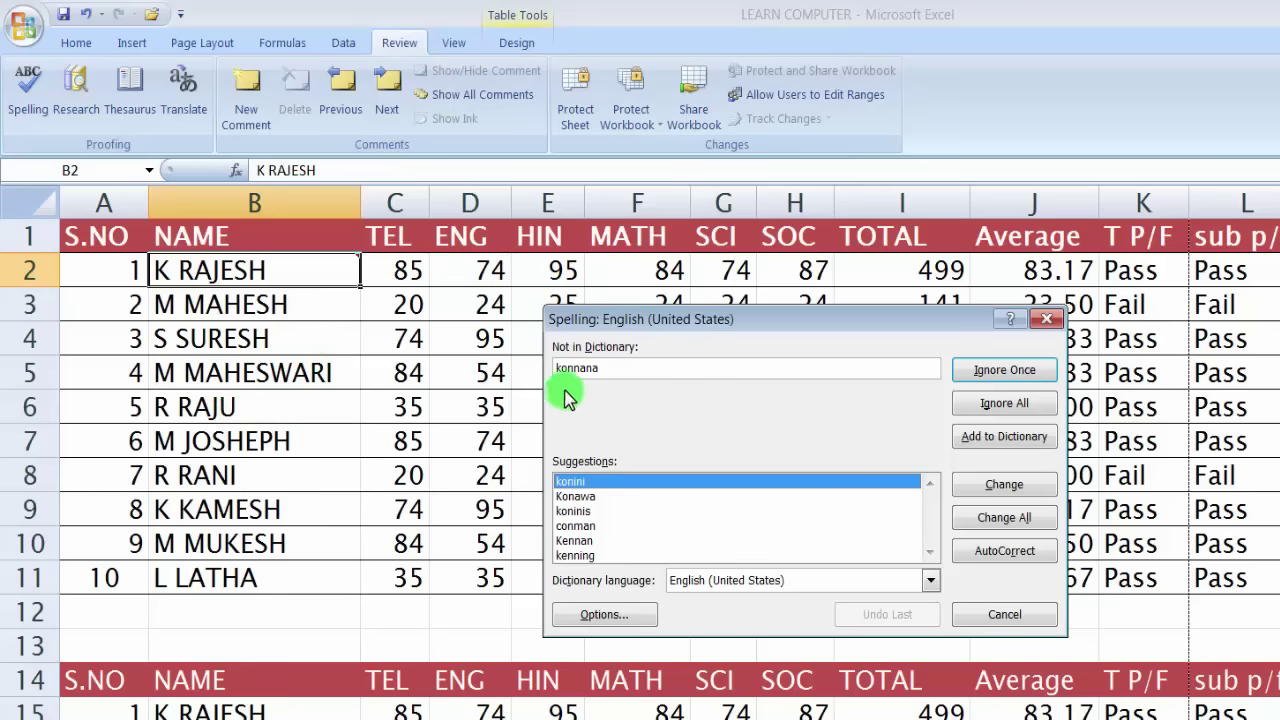
{"action": "left_click", "coordinate": [621, 368]}
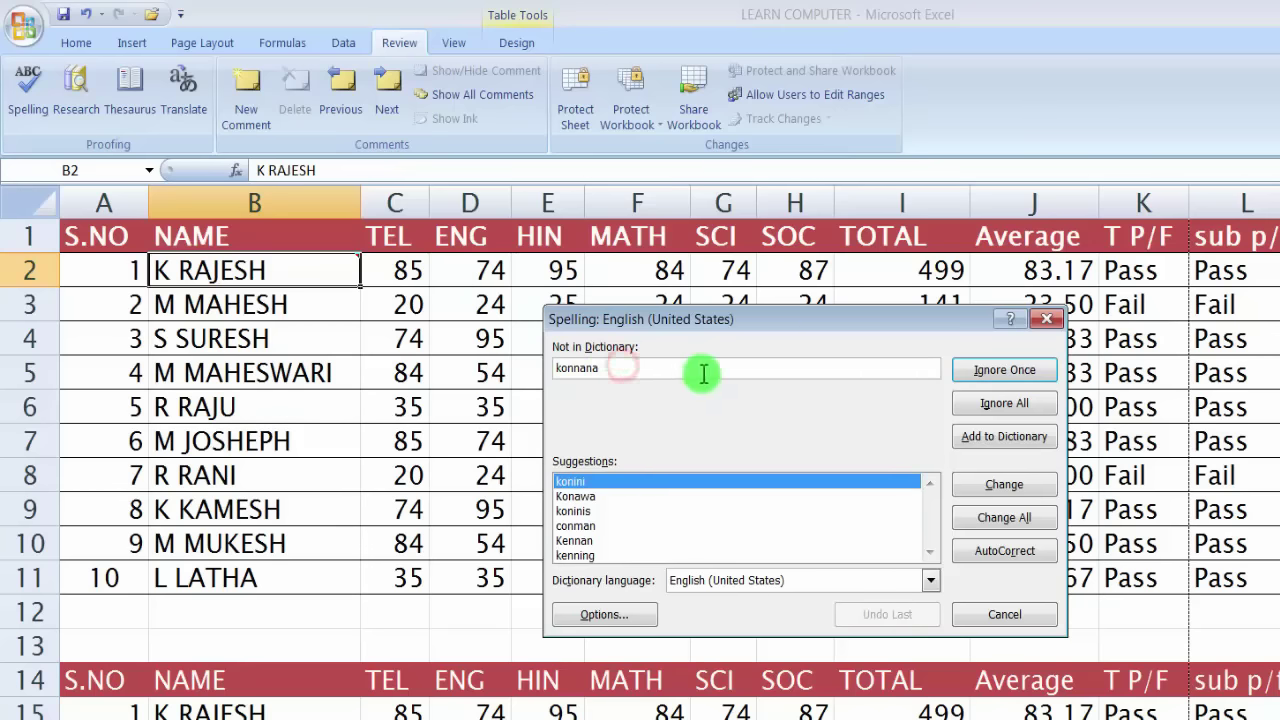
{"action": "left_click", "coordinate": [997, 437]}
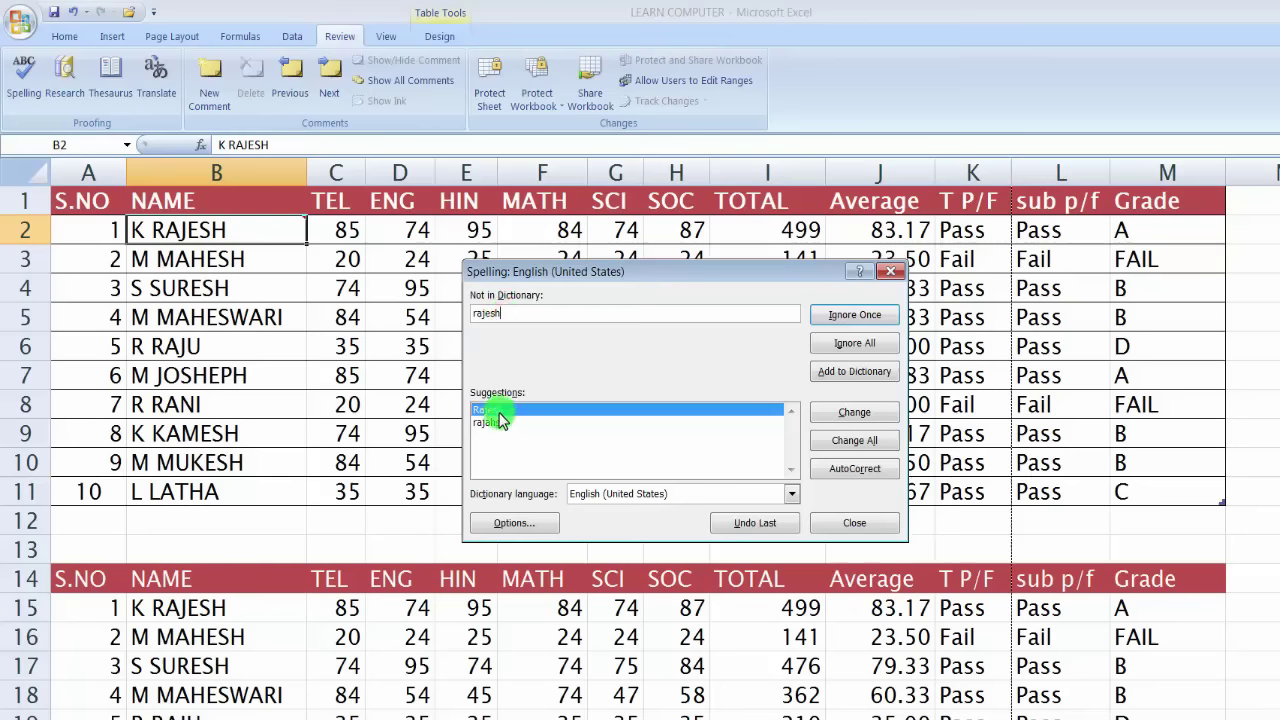
{"action": "left_click", "coordinate": [858, 414]}
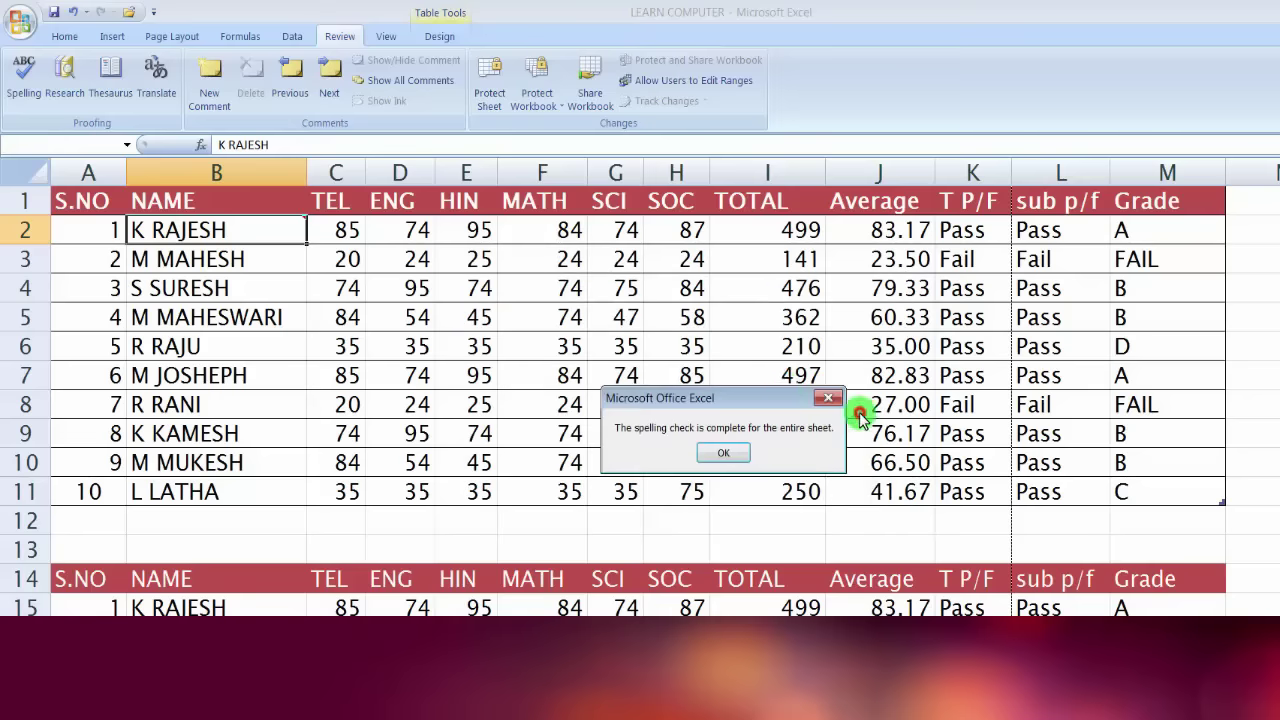
{"action": "left_click", "coordinate": [725, 452]}
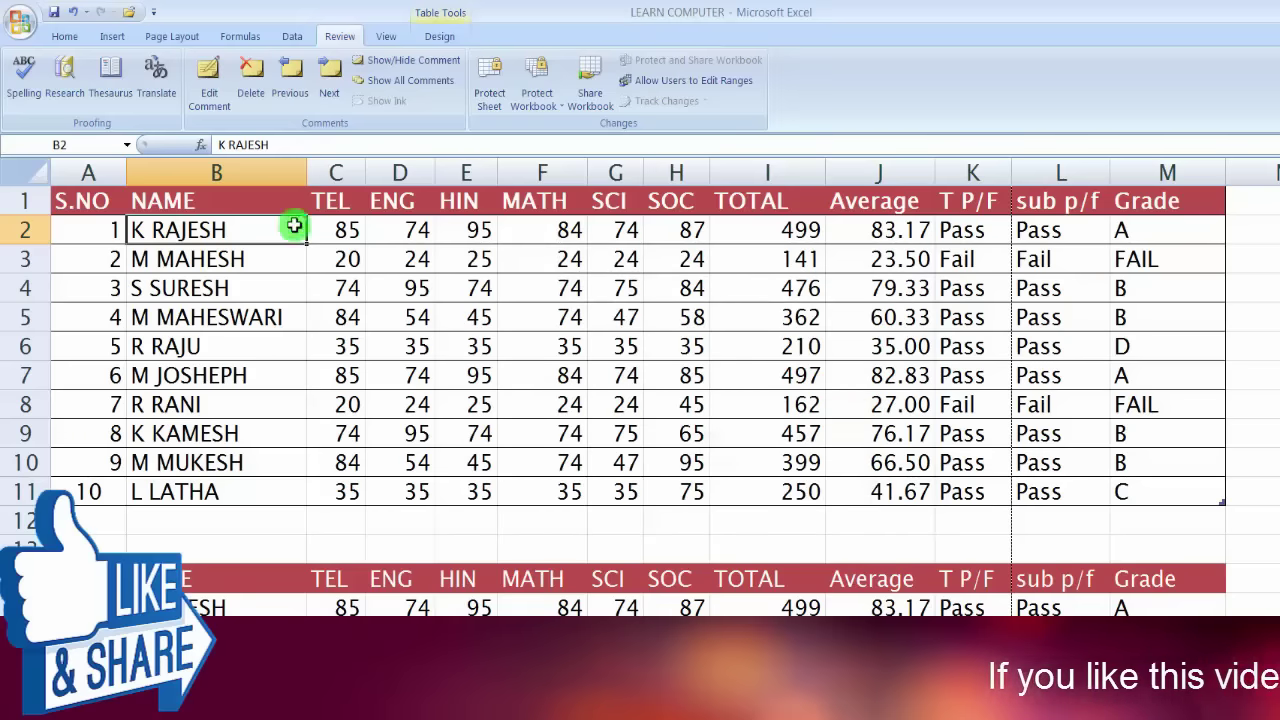
{"action": "scroll", "coordinate": [292, 360], "scroll_direction": "down", "scroll_amount": 2}
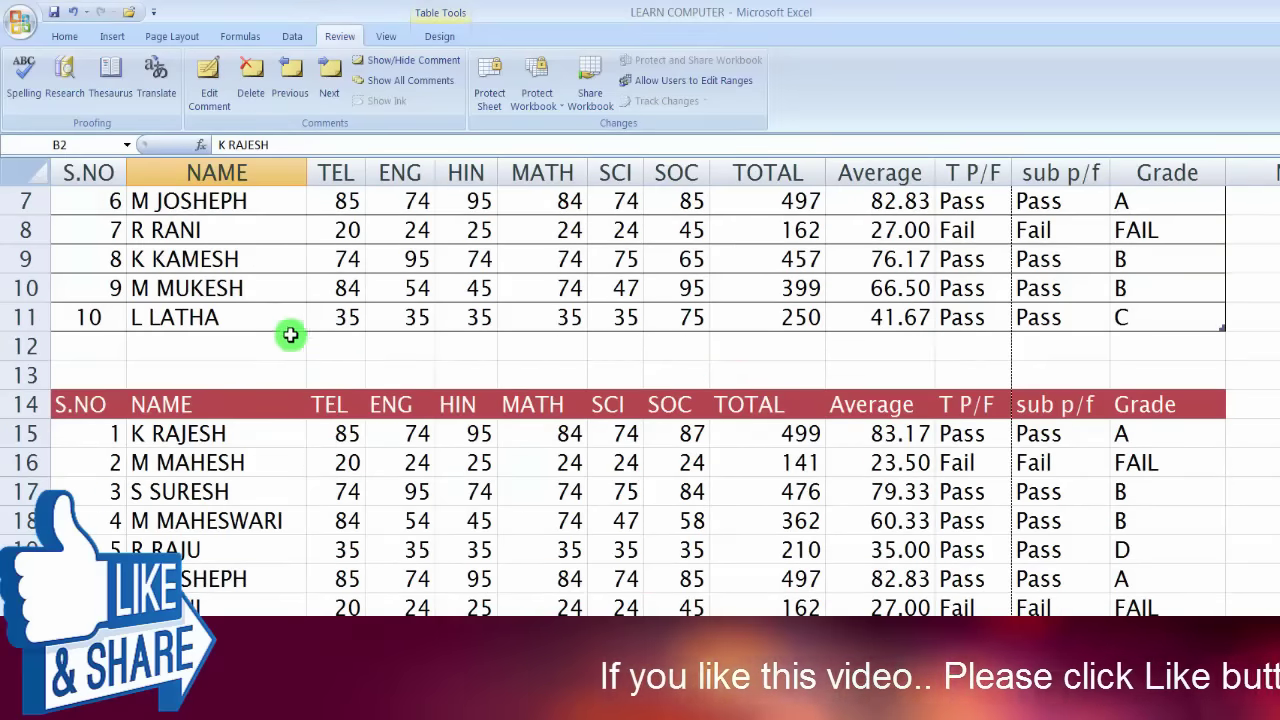
{"action": "scroll", "coordinate": [243, 457], "scroll_direction": "down", "scroll_amount": 2}
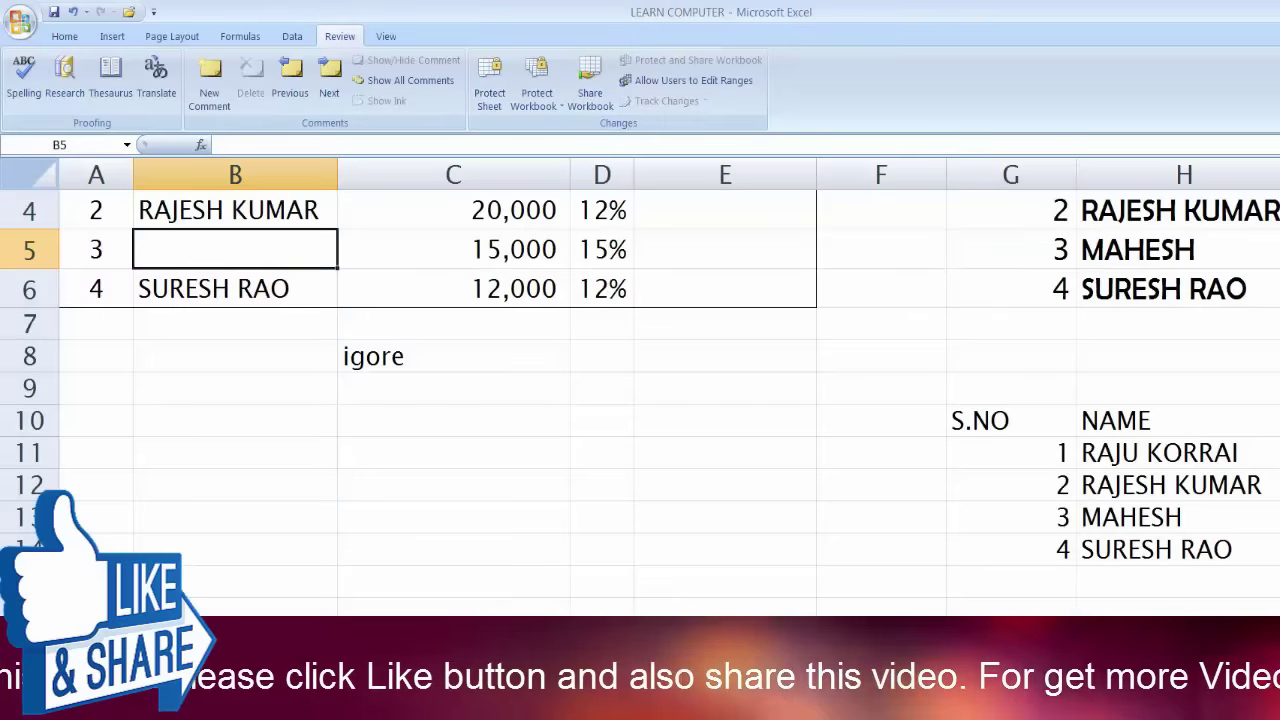
{"action": "left_click", "coordinate": [381, 361]}
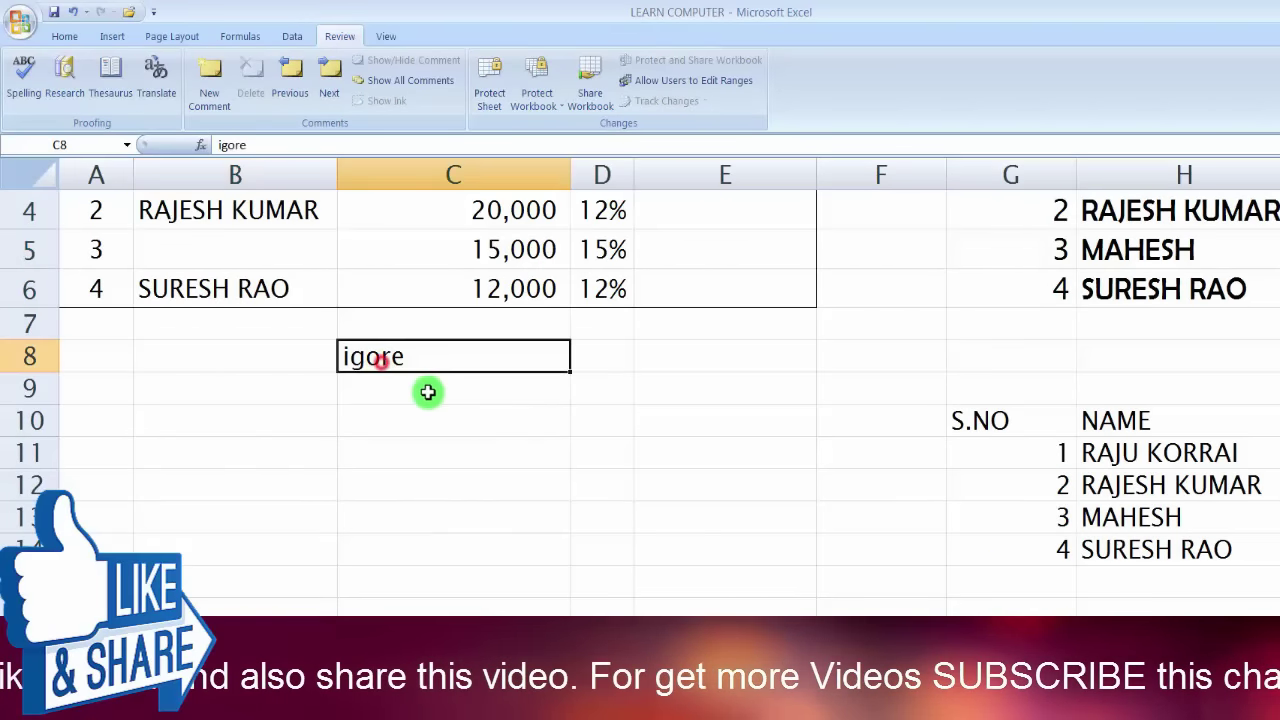
{"action": "left_click", "coordinate": [24, 80]}
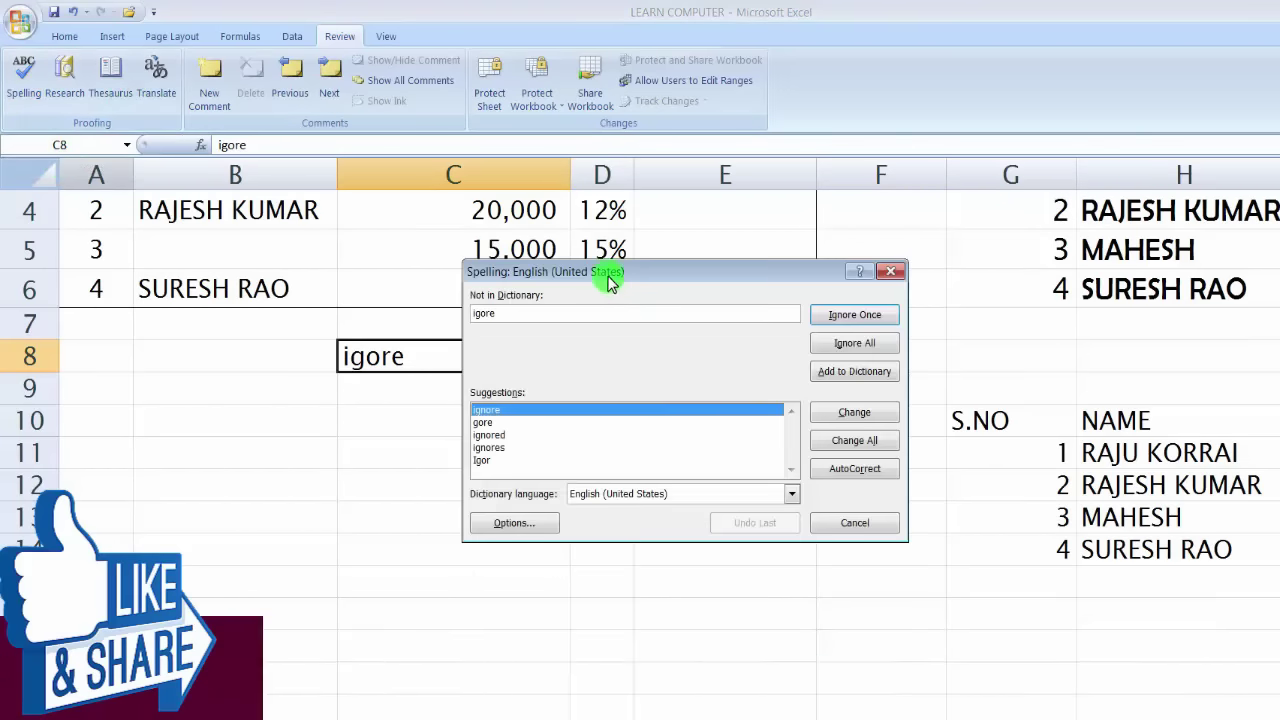
{"action": "left_click_drag", "start_coordinate": [610, 283], "coordinate": [432, 395]}
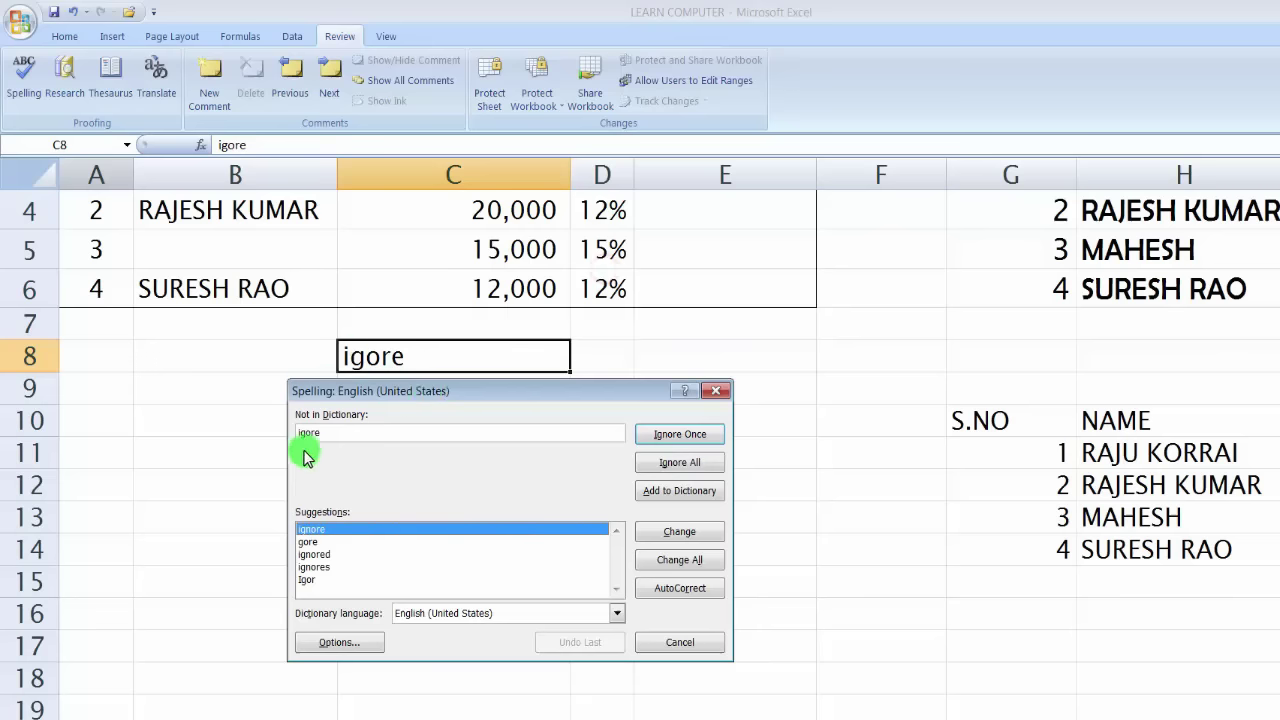
{"action": "left_click_drag", "start_coordinate": [323, 434], "coordinate": [274, 430]}
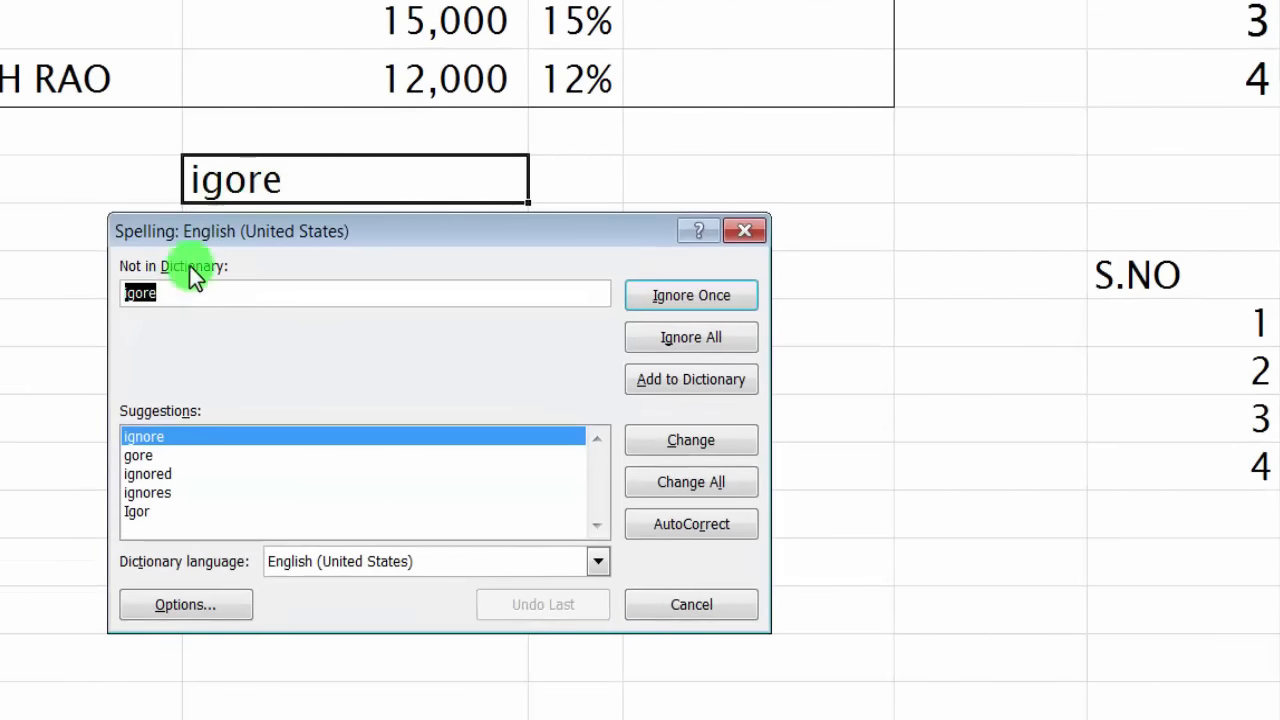
{"action": "left_click", "coordinate": [173, 298]}
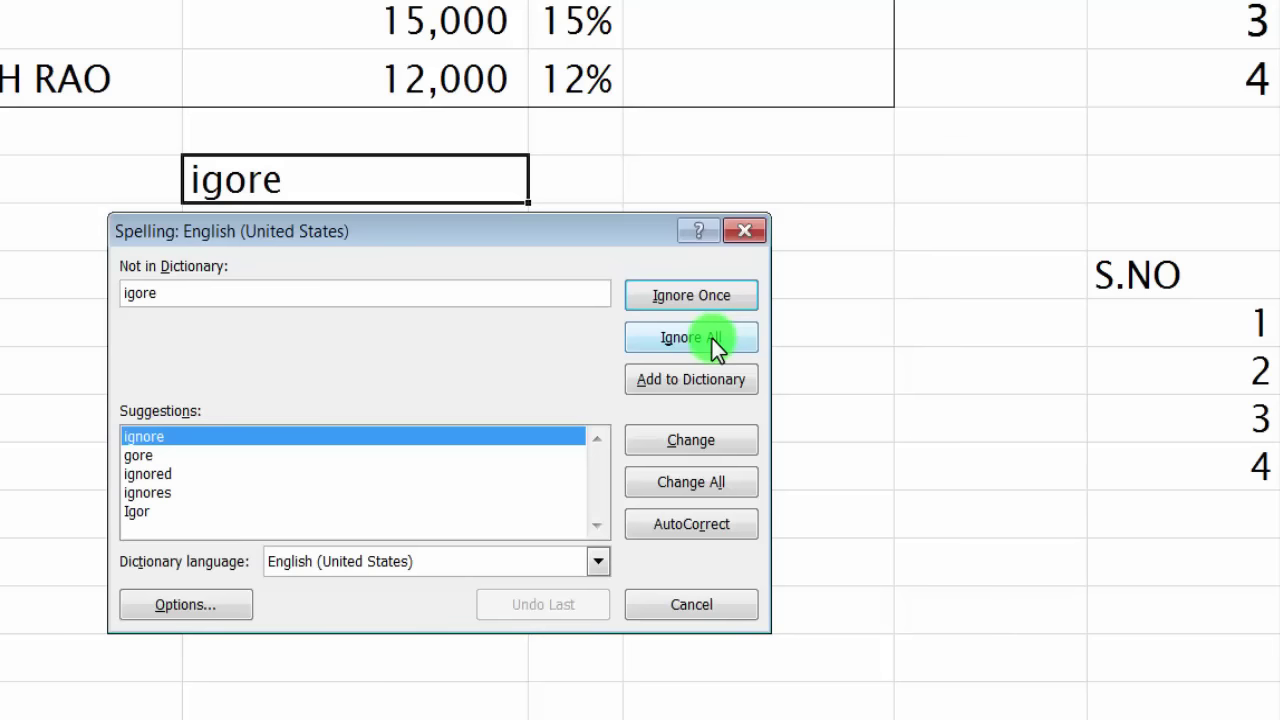
{"action": "left_click", "coordinate": [715, 613]}
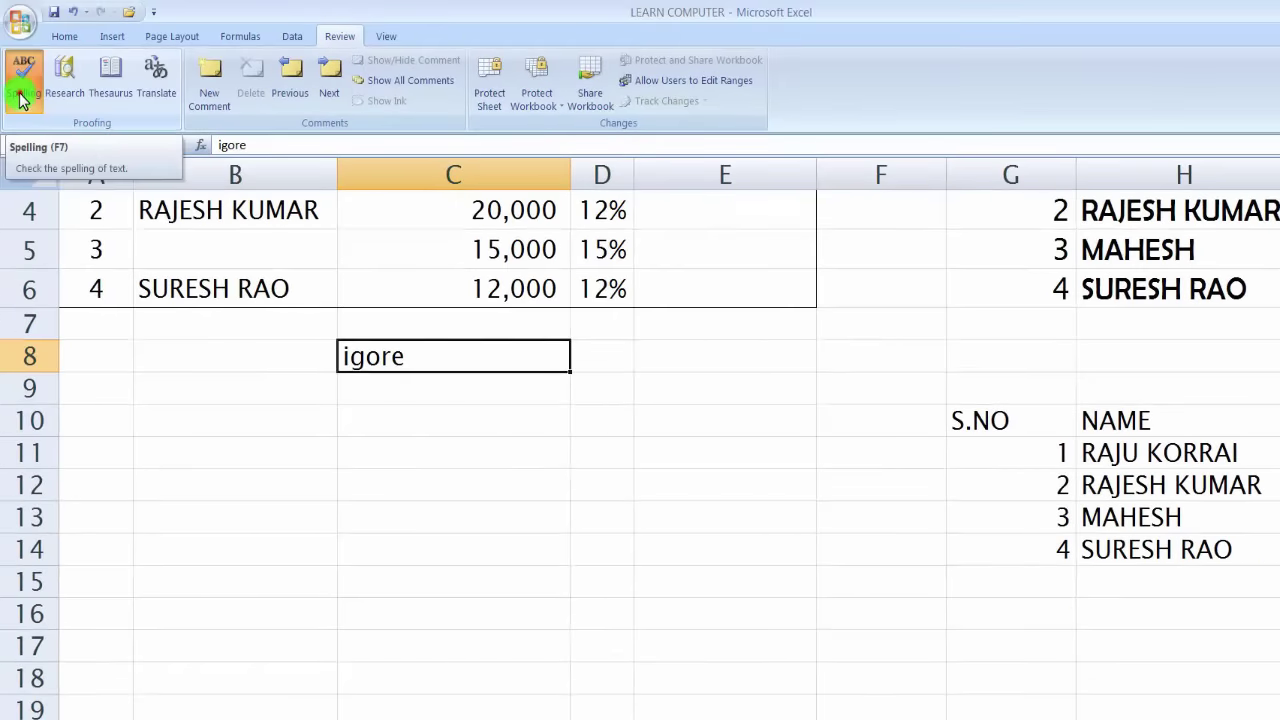
Step: Correct 'igore' in C8 to 'ignore', finish the sheet check, and look up synonyms for ignore
{"action": "left_click", "coordinate": [22, 100]}
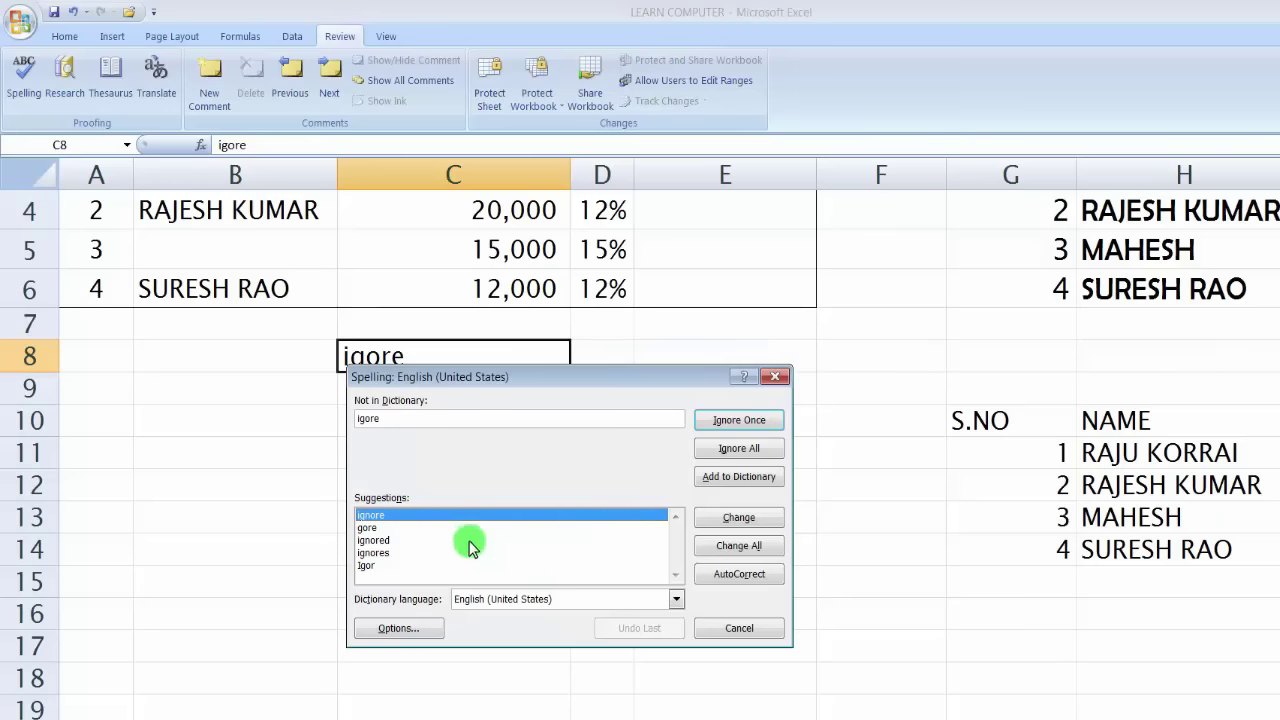
{"action": "left_click", "coordinate": [738, 517]}
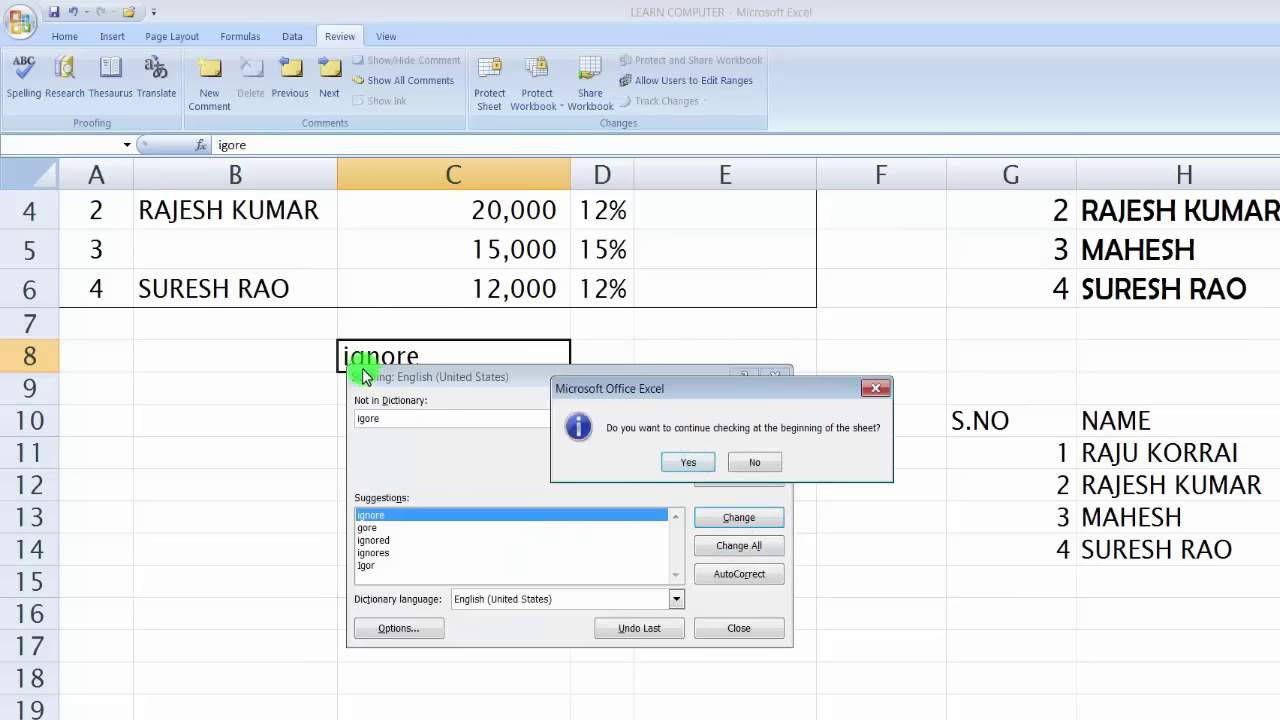
{"action": "left_click", "coordinate": [688, 464]}
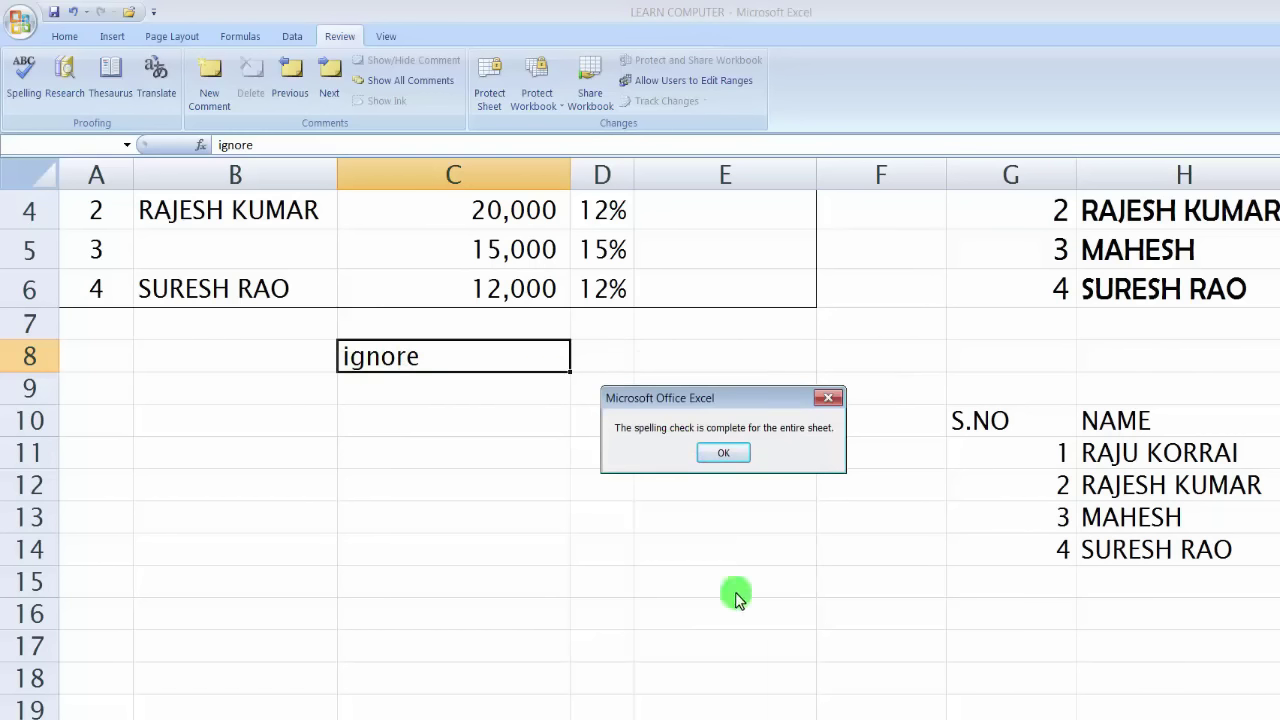
{"action": "left_click", "coordinate": [726, 456]}
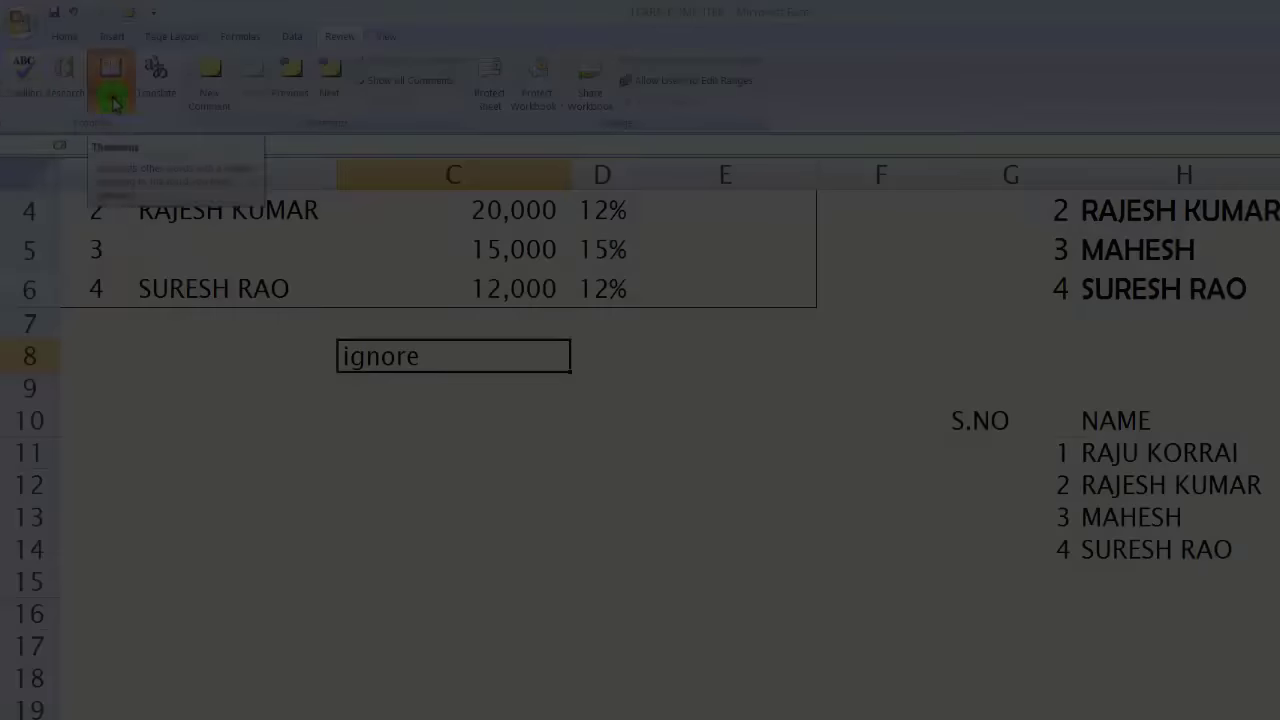
{"action": "left_click", "coordinate": [110, 75]}
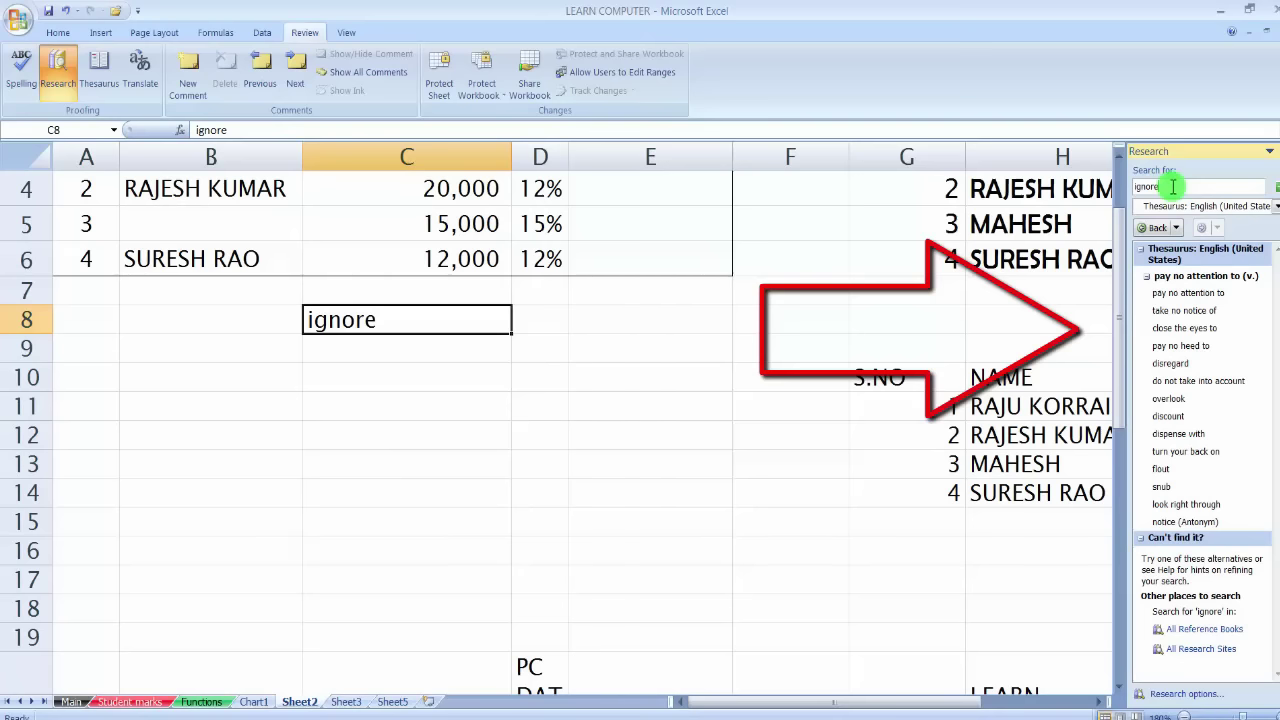
Step: Switch the Research lookup for 'ignore' to an English-to-Thai translation
{"action": "left_click_drag", "start_coordinate": [1172, 186], "coordinate": [1142, 185]}
{"action": "left_click_drag", "start_coordinate": [1136, 187], "coordinate": [1192, 187]}
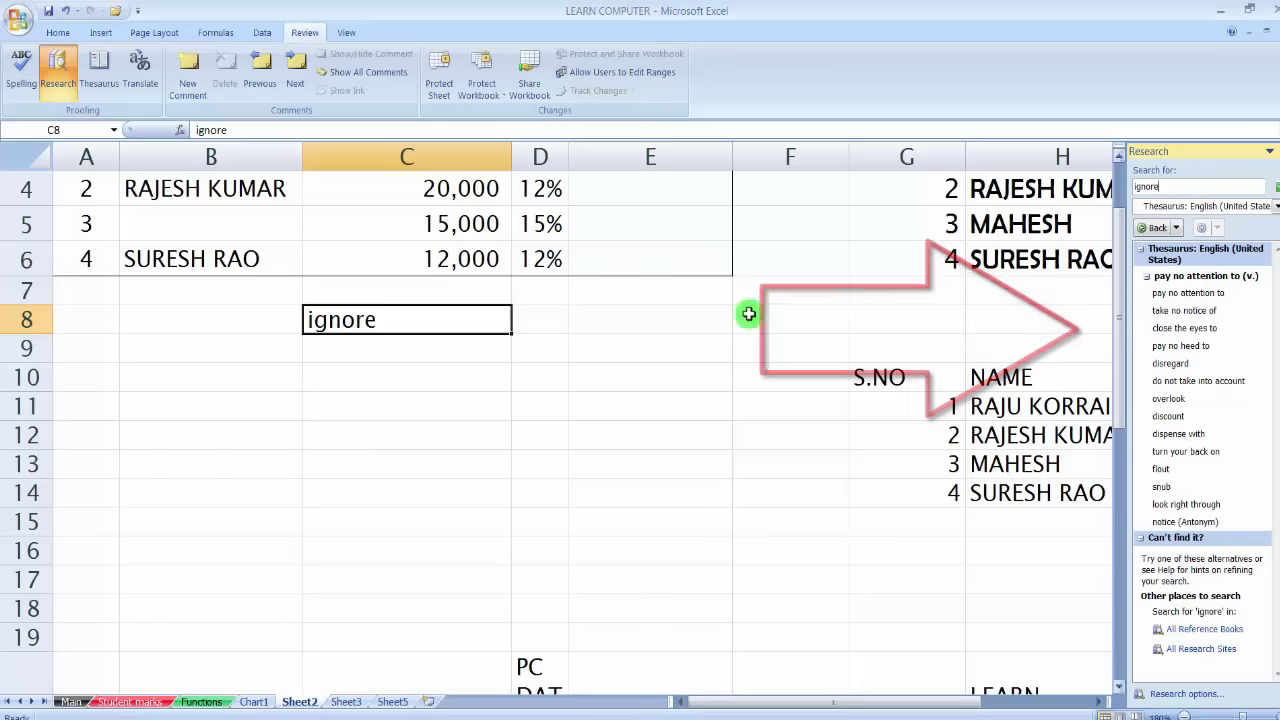
{"action": "left_click", "coordinate": [136, 80]}
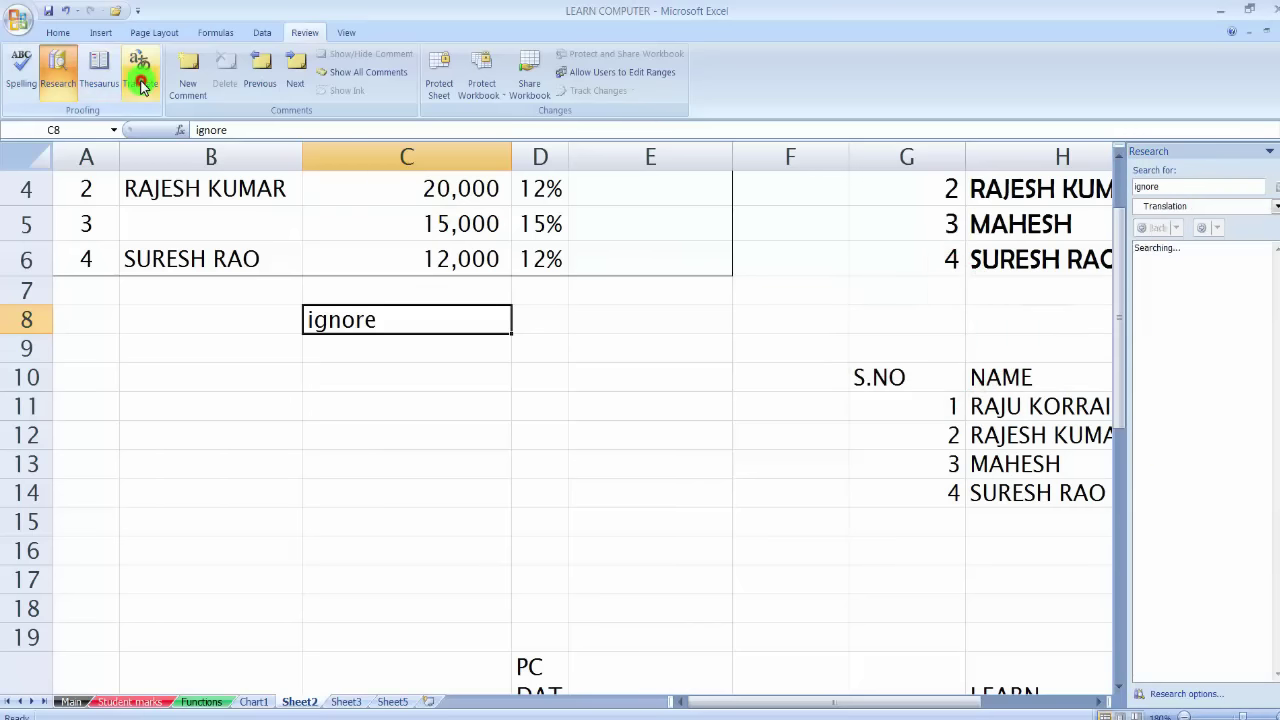
{"action": "left_click", "coordinate": [1173, 188]}
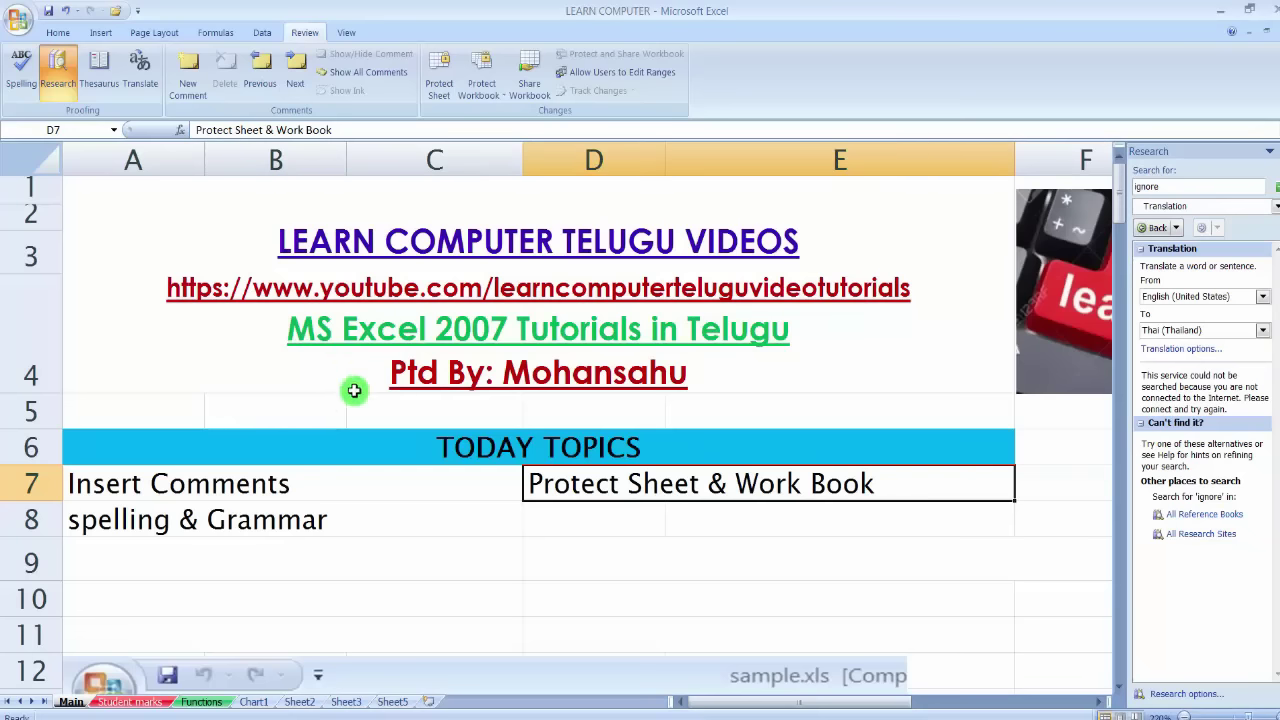
Step: Return to Student marks, close Research, and trial-change D19 to 34 before undoing to 35
{"action": "left_click", "coordinate": [130, 701]}
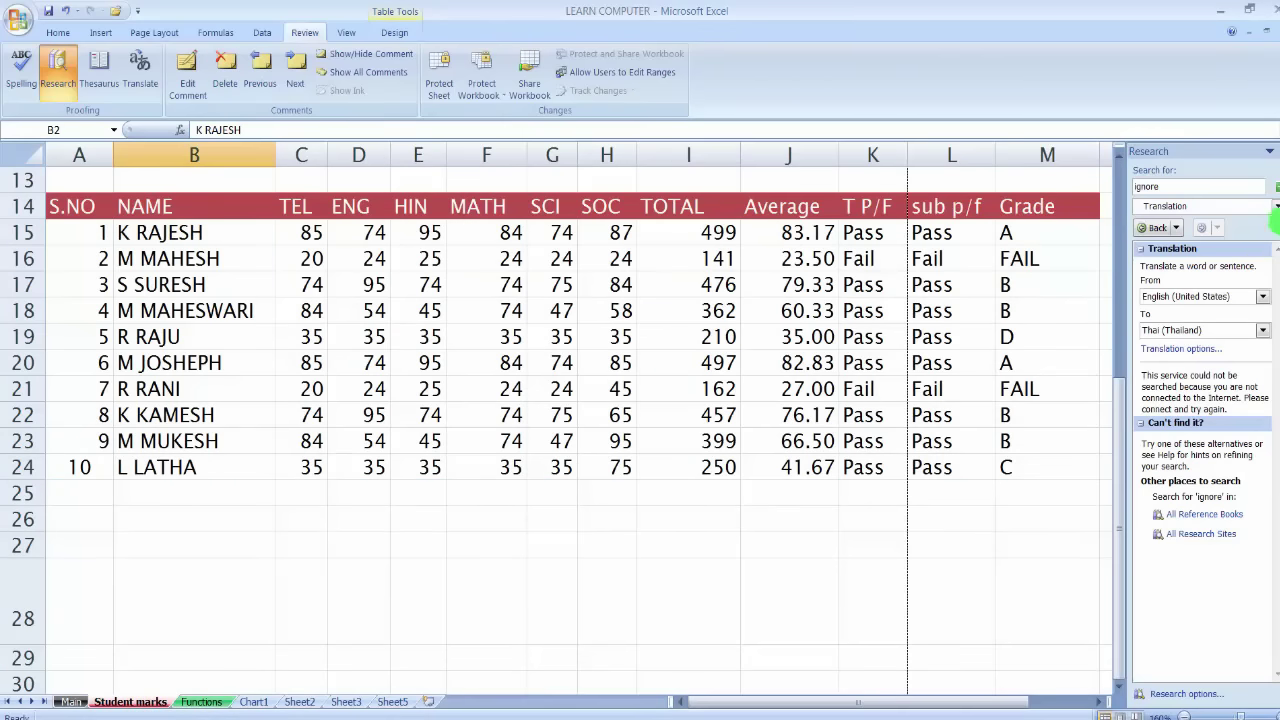
{"action": "left_click", "coordinate": [1272, 152]}
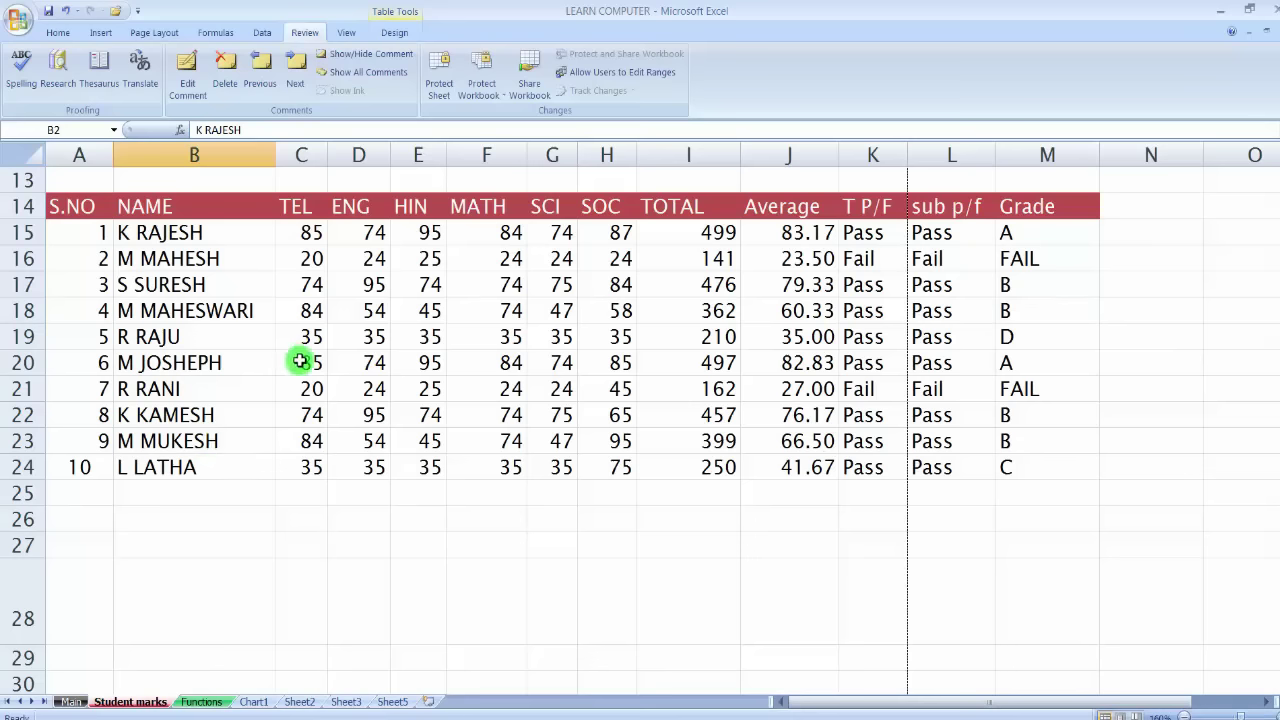
{"action": "left_click", "coordinate": [289, 321]}
{"action": "left_click", "coordinate": [409, 334]}
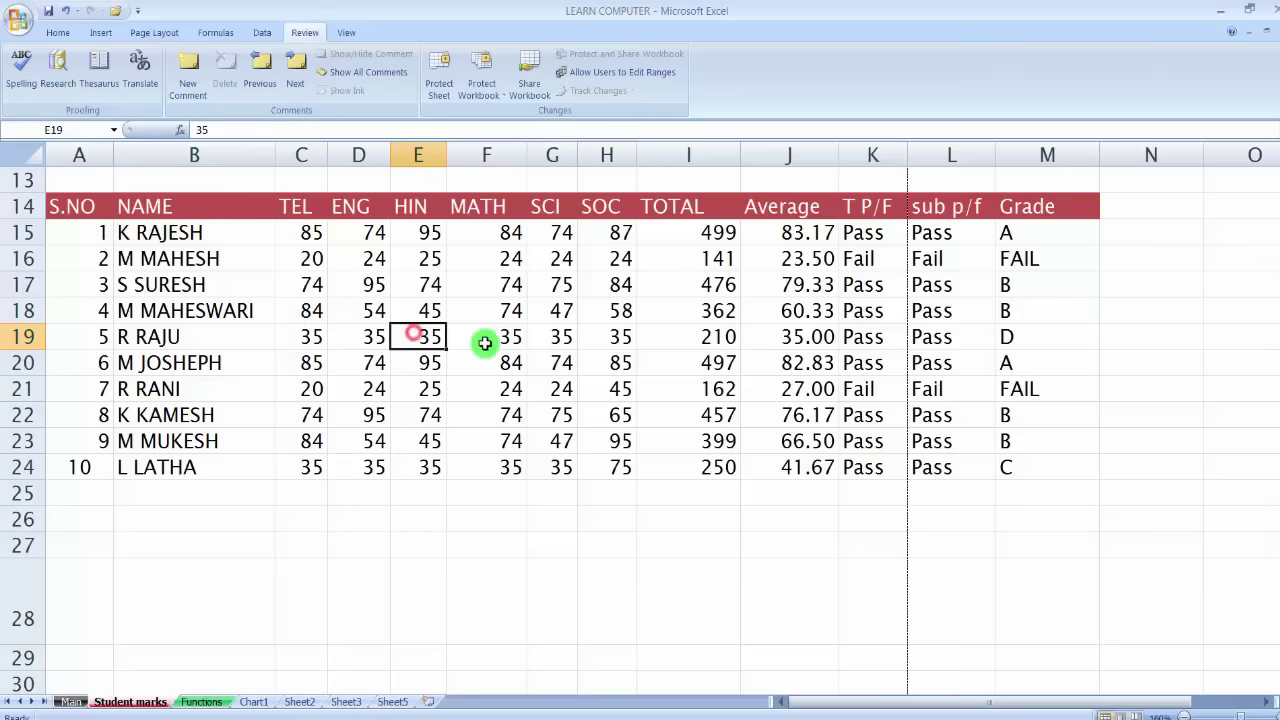
{"action": "left_click", "coordinate": [486, 342]}
{"action": "left_click", "coordinate": [378, 340]}
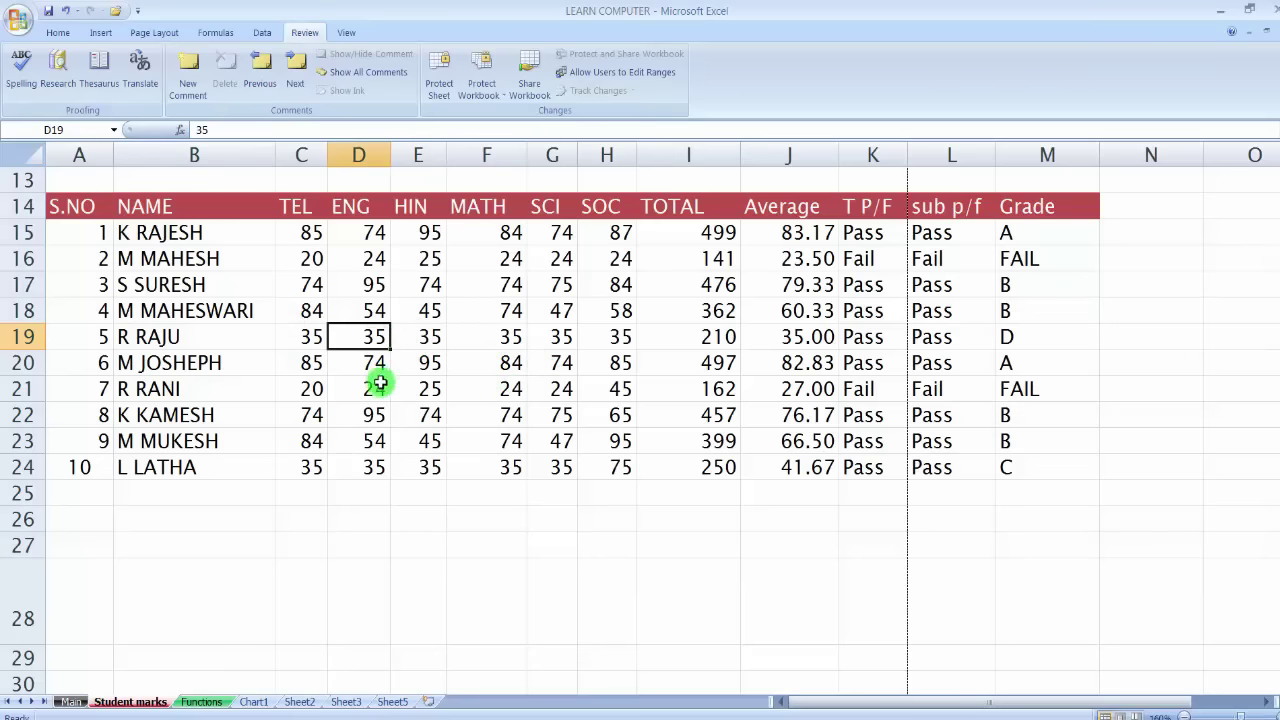
{"action": "type", "text": "34"}
{"action": "key", "text": "Return"}
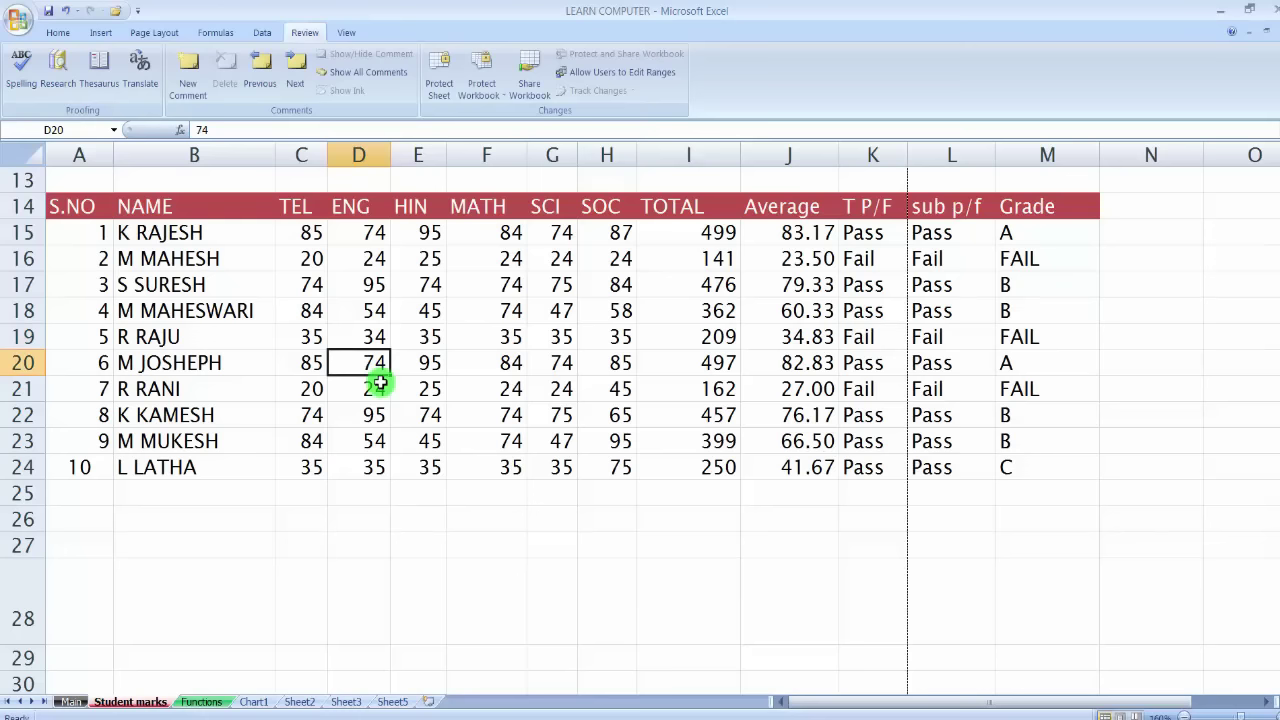
{"action": "left_click", "coordinate": [372, 337]}
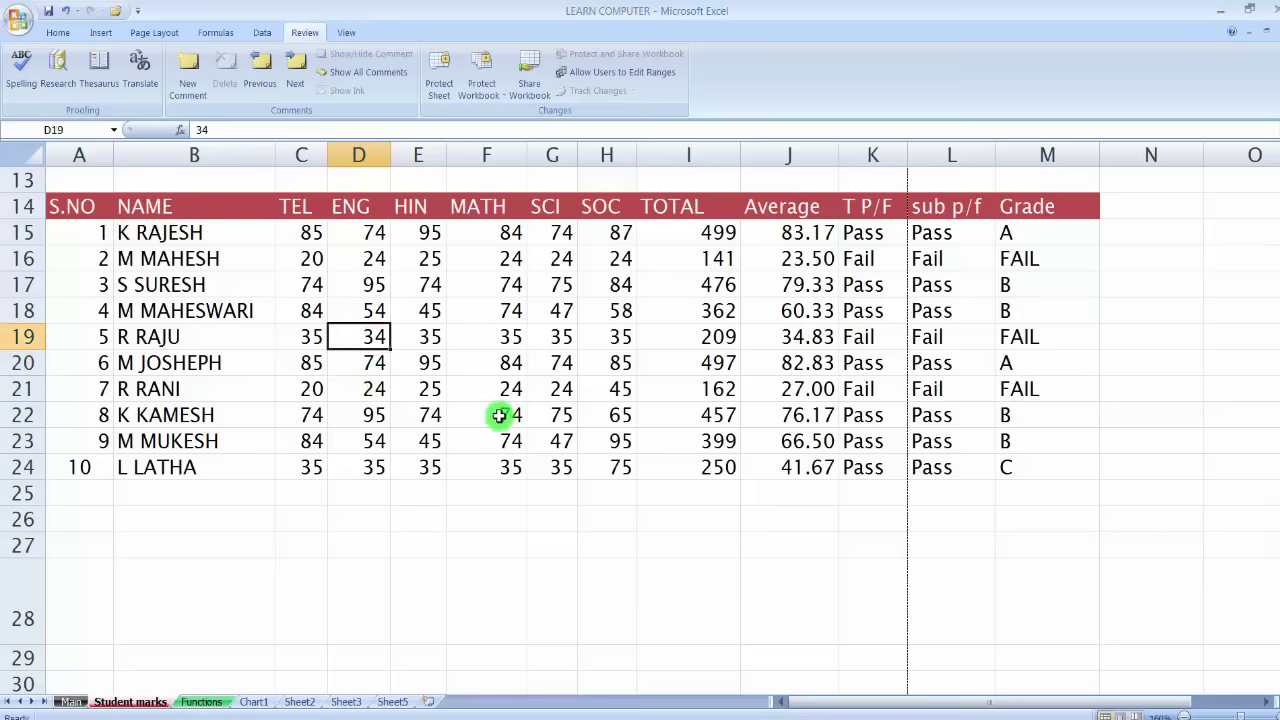
{"action": "key", "text": "ctrl+z"}
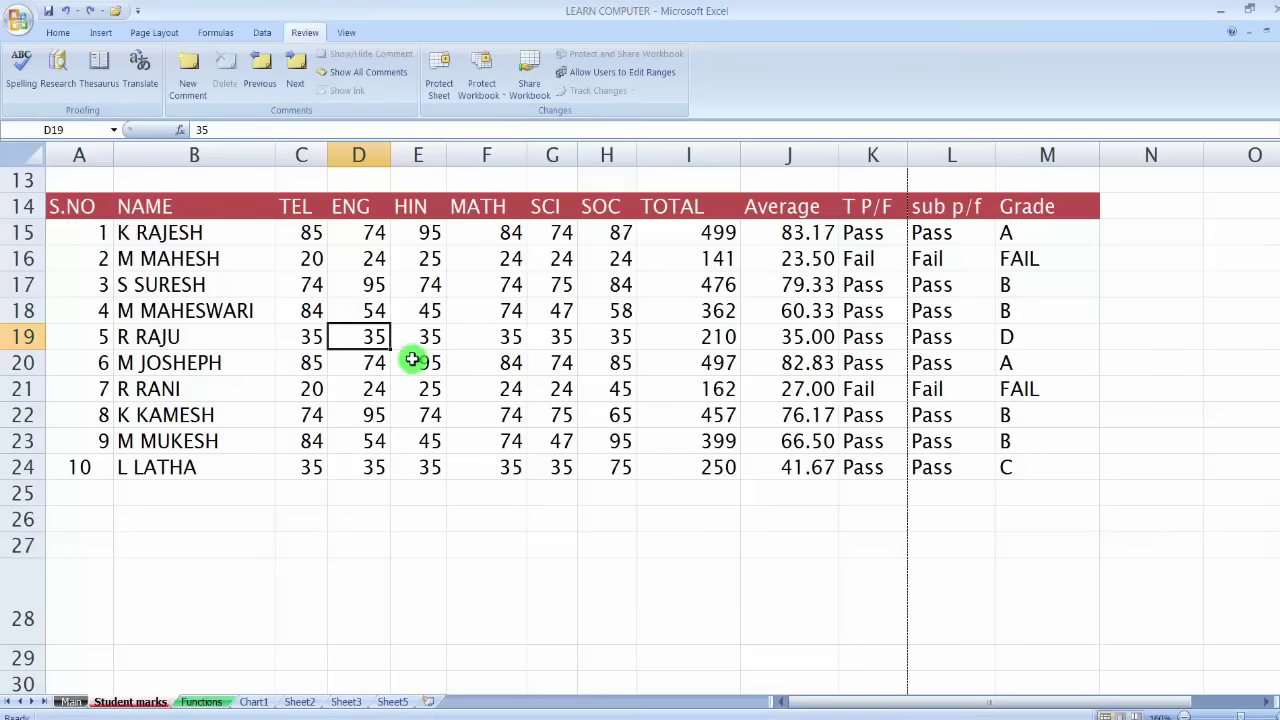
Step: Select the marks table, then clear the selection and select A19
{"action": "left_click_drag", "start_coordinate": [66, 216], "coordinate": [1030, 462]}
{"action": "left_click", "coordinate": [824, 563]}
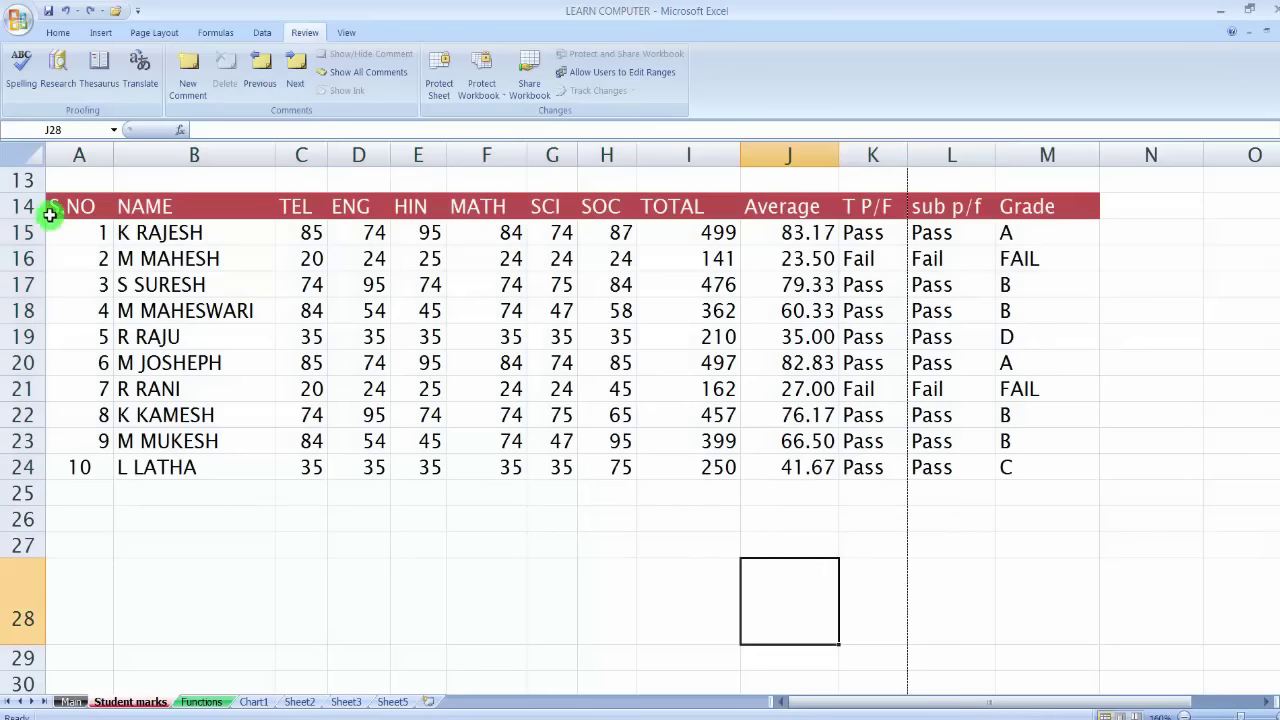
{"action": "left_click", "coordinate": [62, 210]}
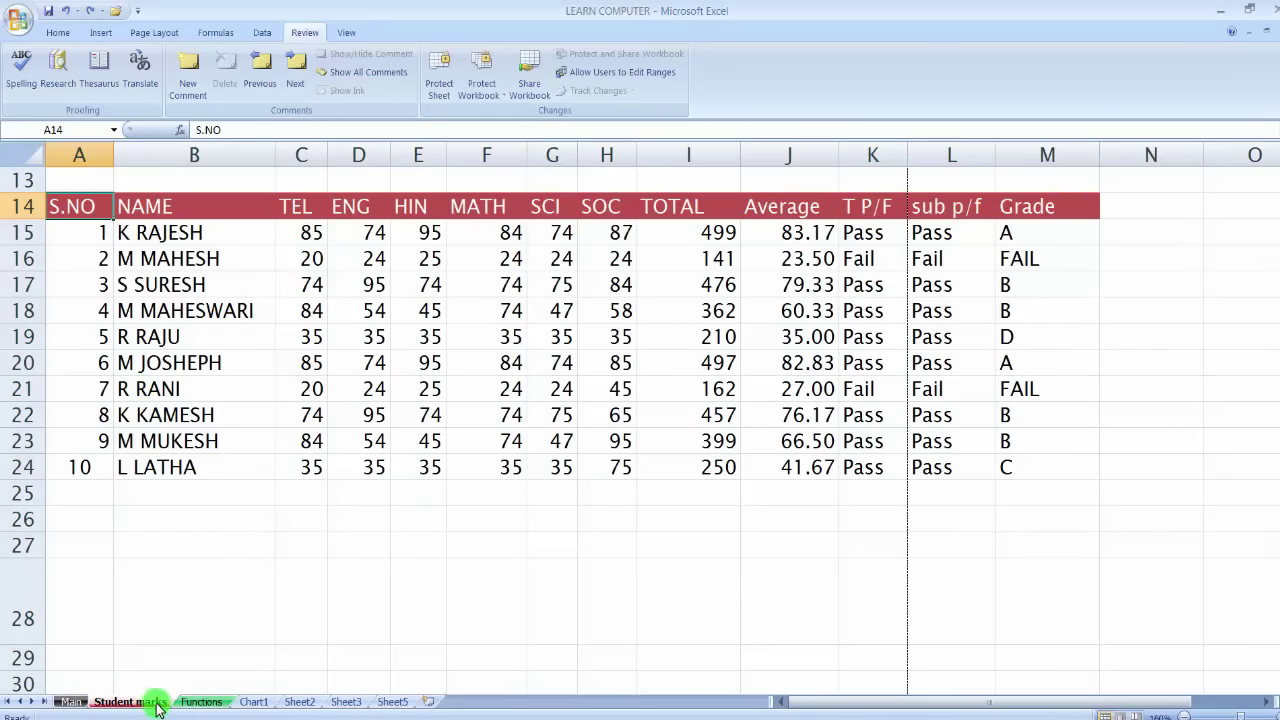
{"action": "left_click", "coordinate": [182, 548]}
{"action": "left_click", "coordinate": [104, 333]}
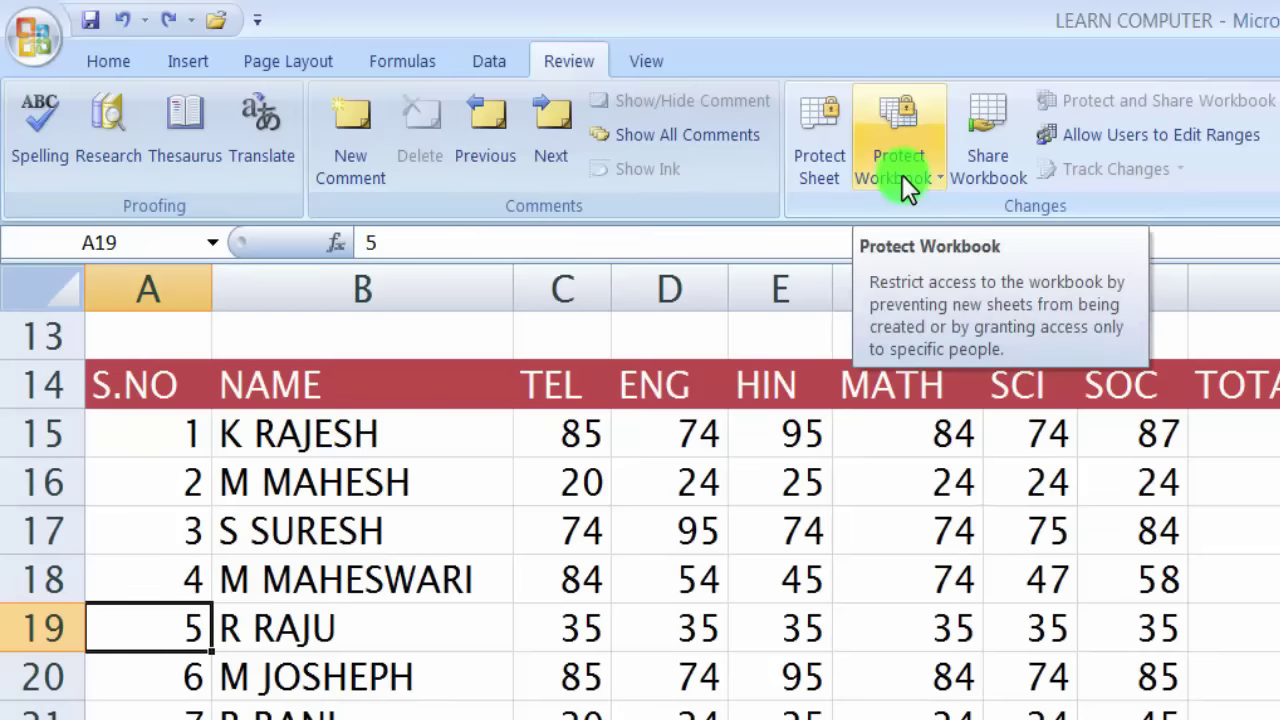
Step: In Protect Sheet, allow formatting cells, columns and rows, deleting columns and rows, and sorting
{"action": "left_click", "coordinate": [805, 165]}
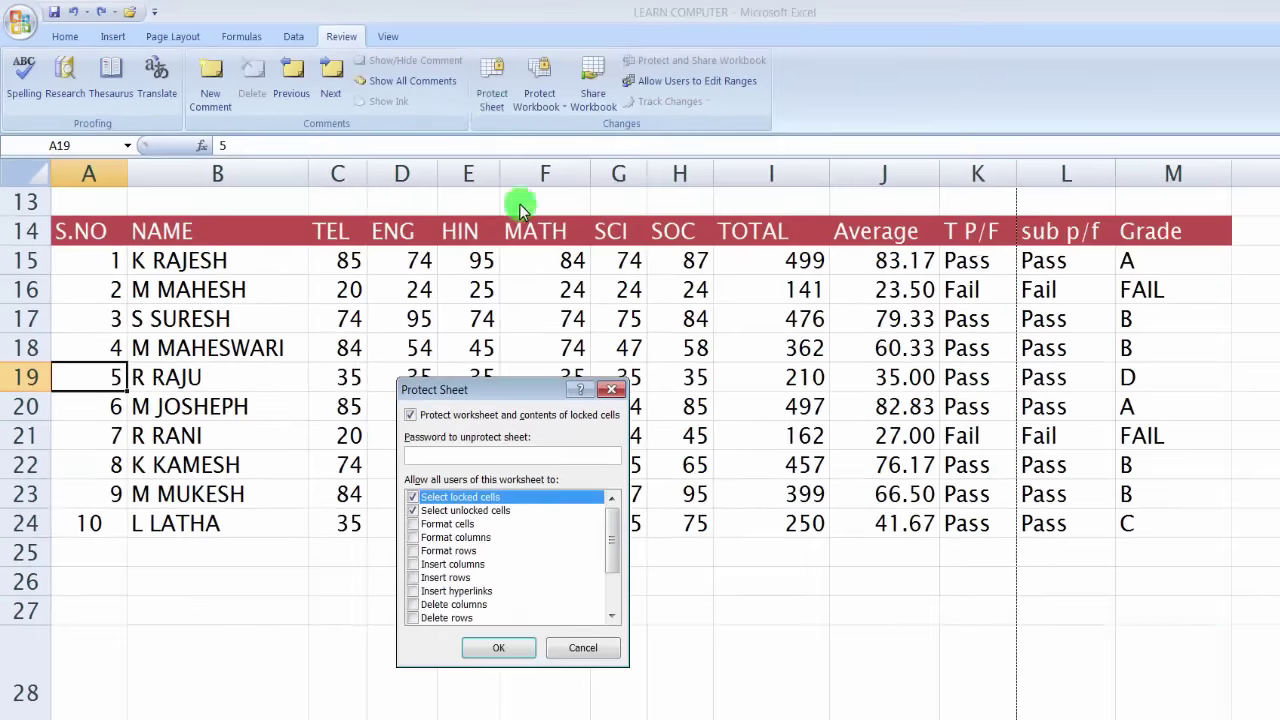
{"action": "left_click_drag", "start_coordinate": [486, 390], "coordinate": [504, 250]}
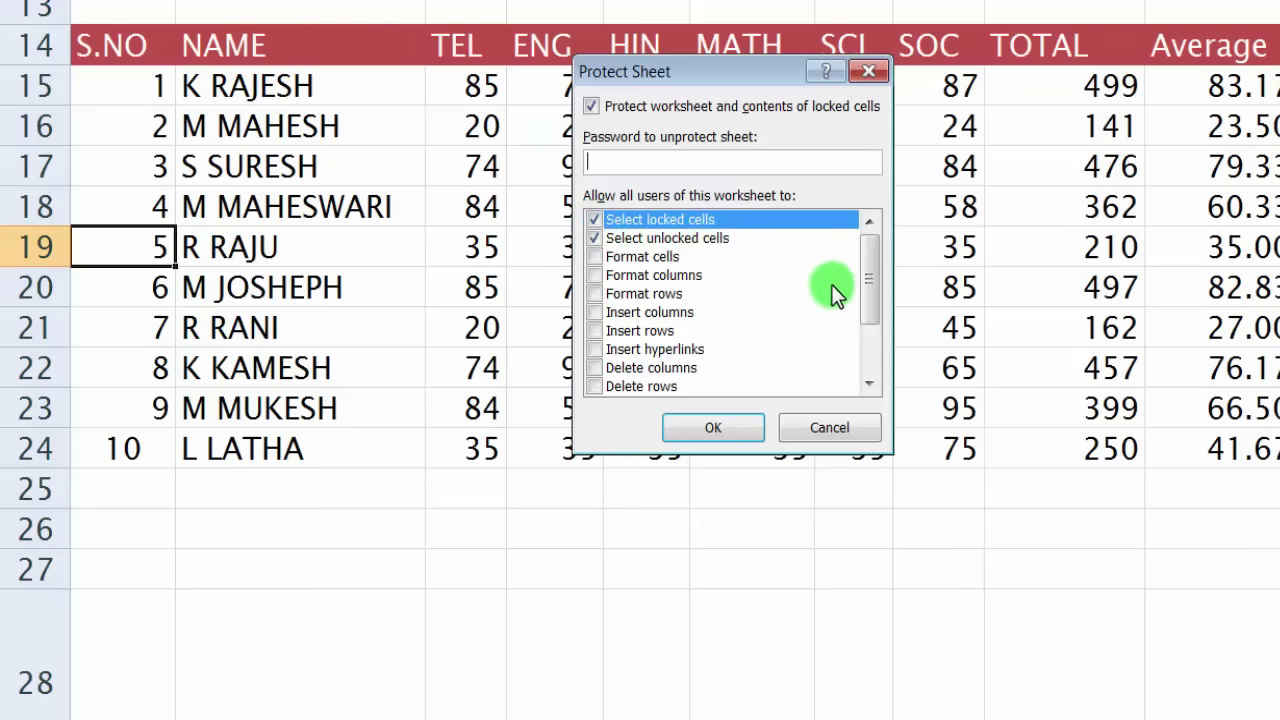
{"action": "left_click_drag", "start_coordinate": [857, 254], "coordinate": [866, 265]}
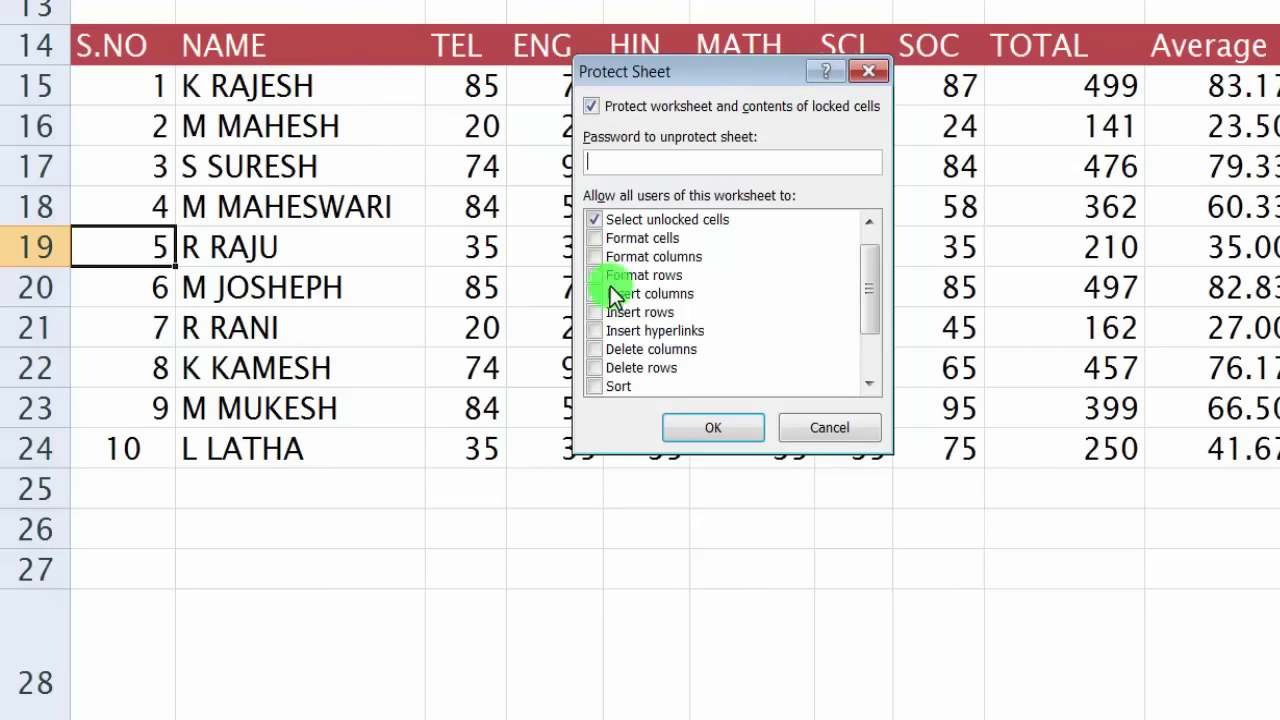
{"action": "left_click", "coordinate": [594, 240]}
{"action": "left_click", "coordinate": [596, 257]}
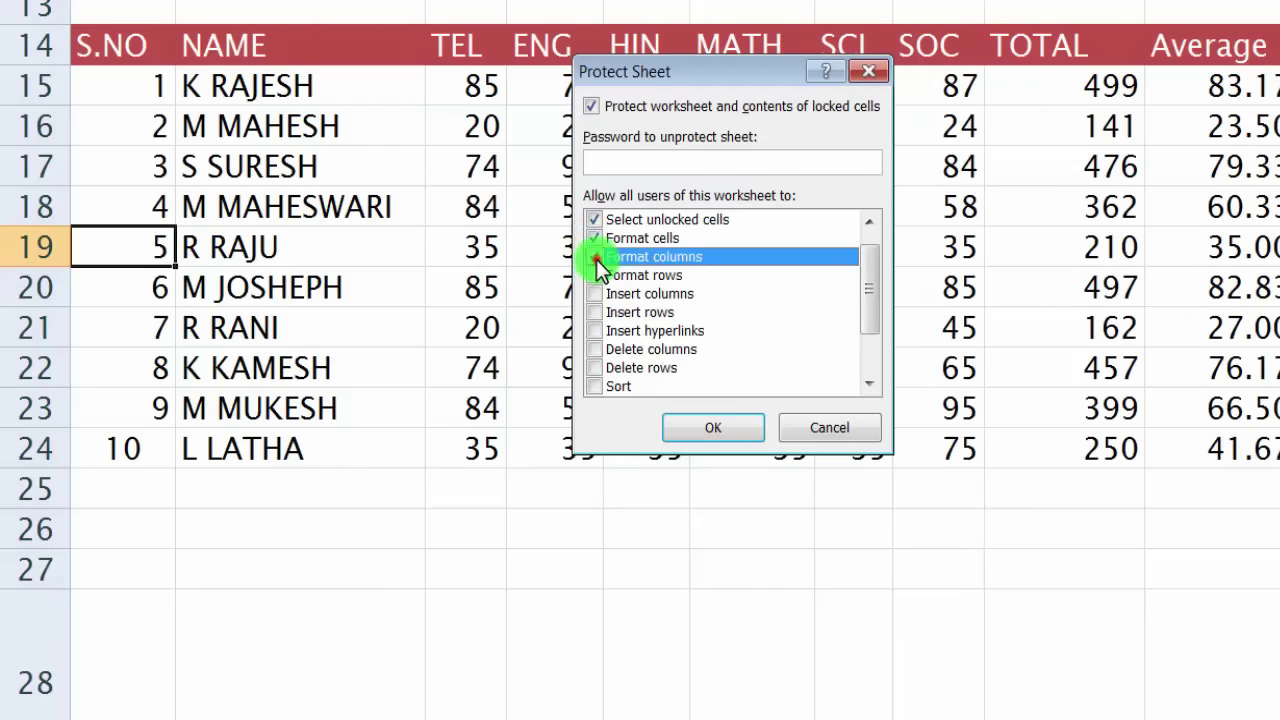
{"action": "left_click", "coordinate": [596, 275]}
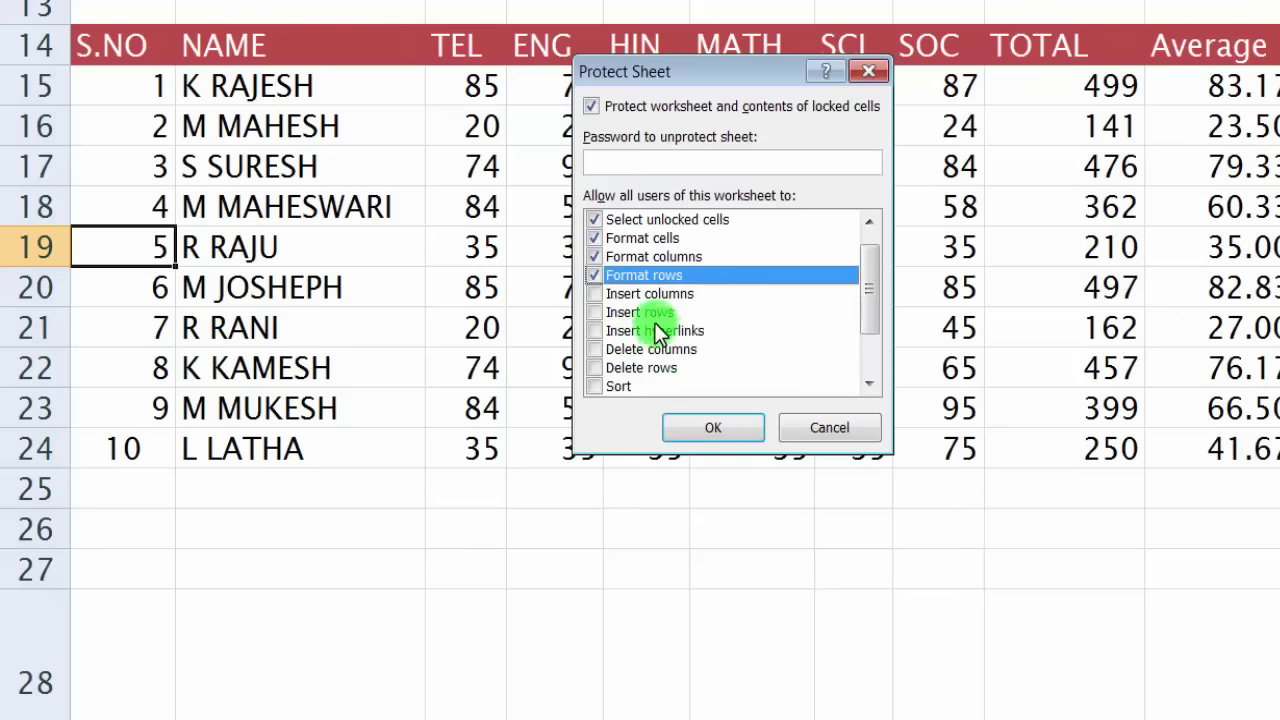
{"action": "left_click_drag", "start_coordinate": [871, 297], "coordinate": [870, 329]}
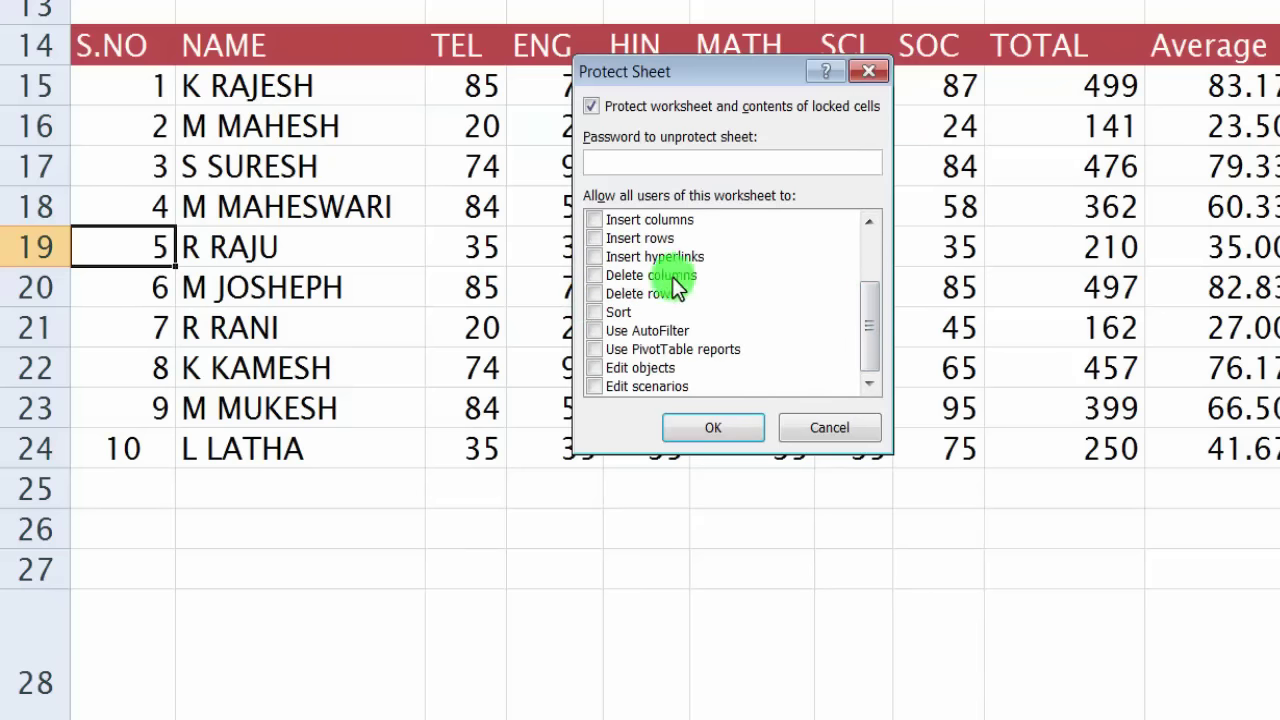
{"action": "left_click", "coordinate": [596, 278]}
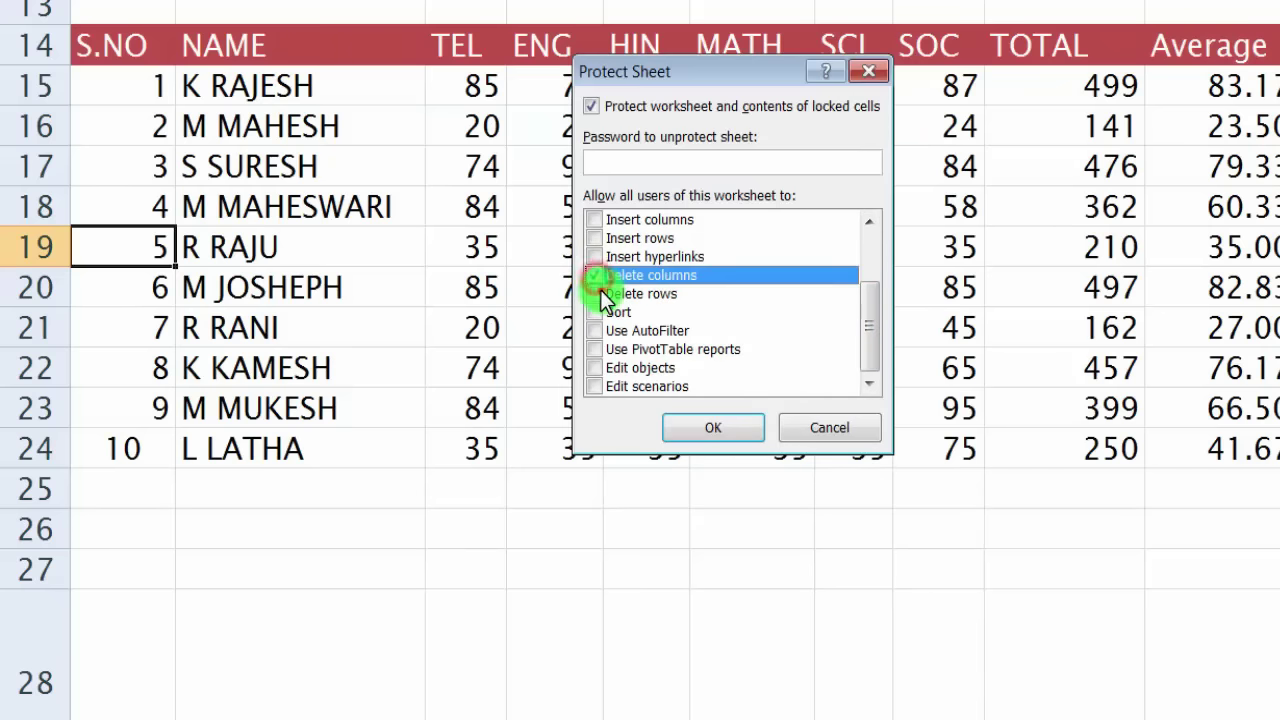
{"action": "left_click", "coordinate": [600, 292]}
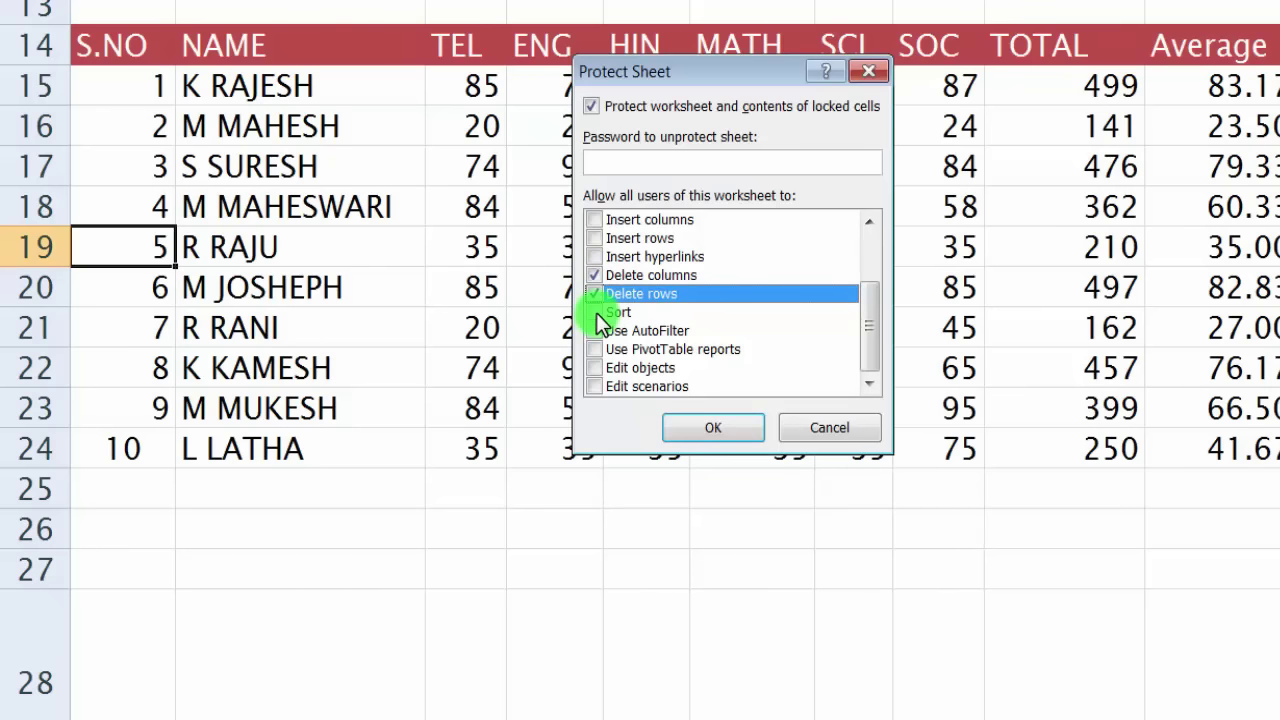
{"action": "left_click", "coordinate": [596, 313]}
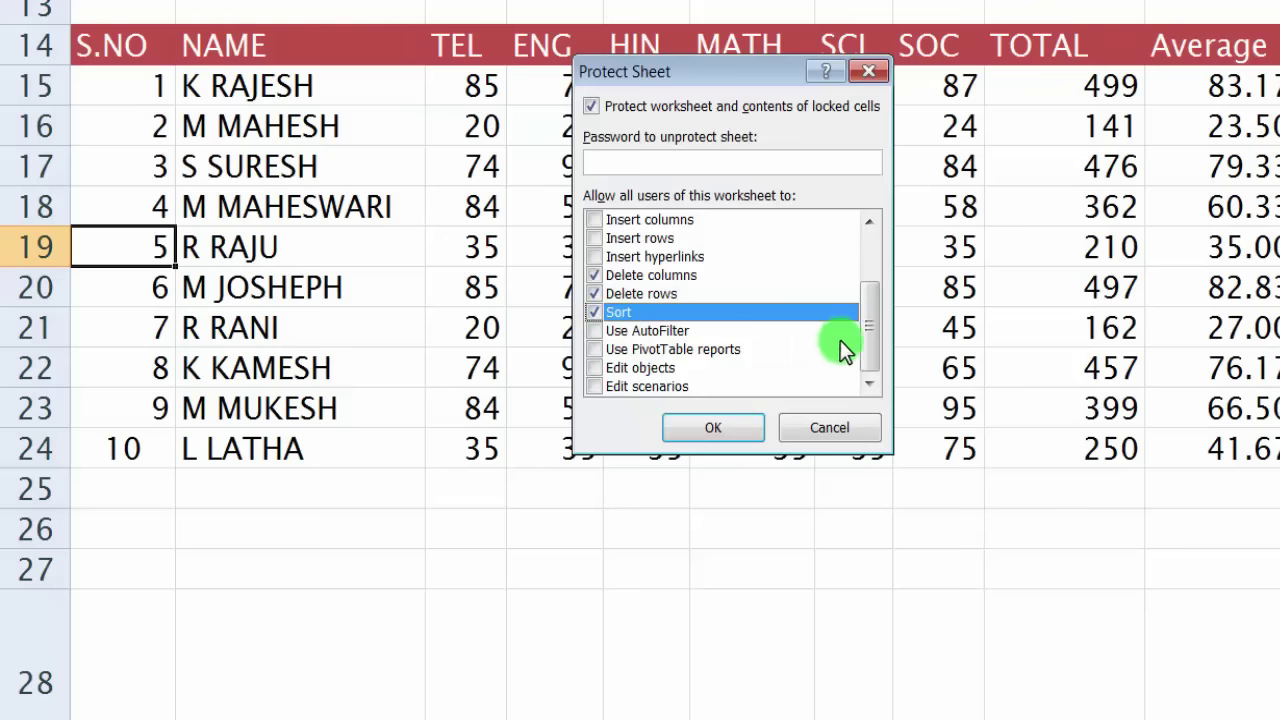
{"action": "left_click_drag", "start_coordinate": [865, 332], "coordinate": [857, 271]}
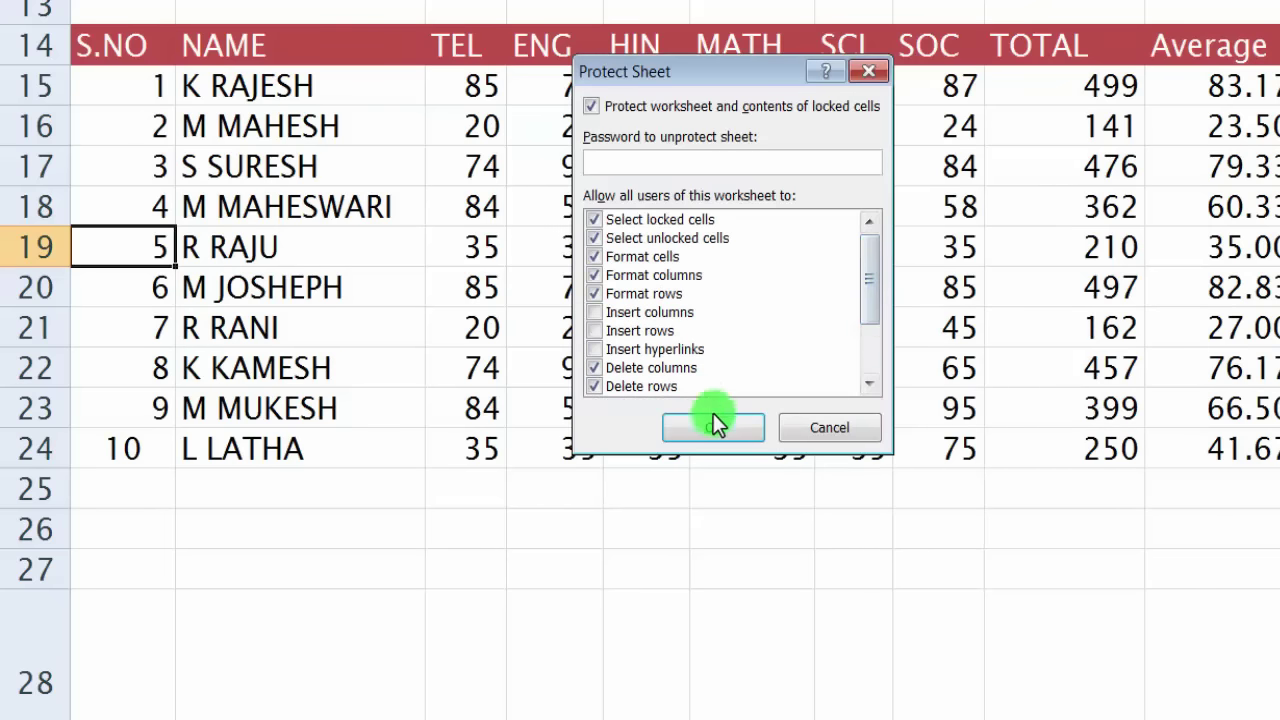
Step: Enter the sheet protection password and confirm it
{"action": "left_click", "coordinate": [608, 163]}
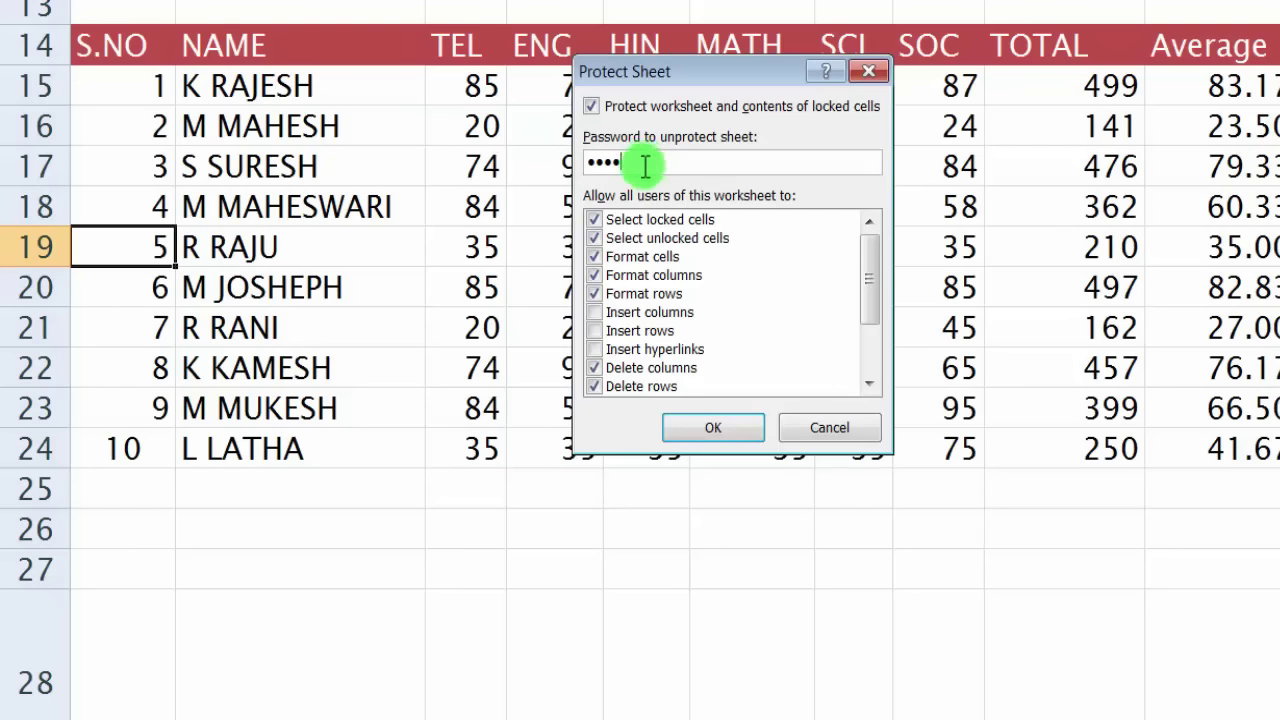
{"action": "left_click", "coordinate": [700, 424]}
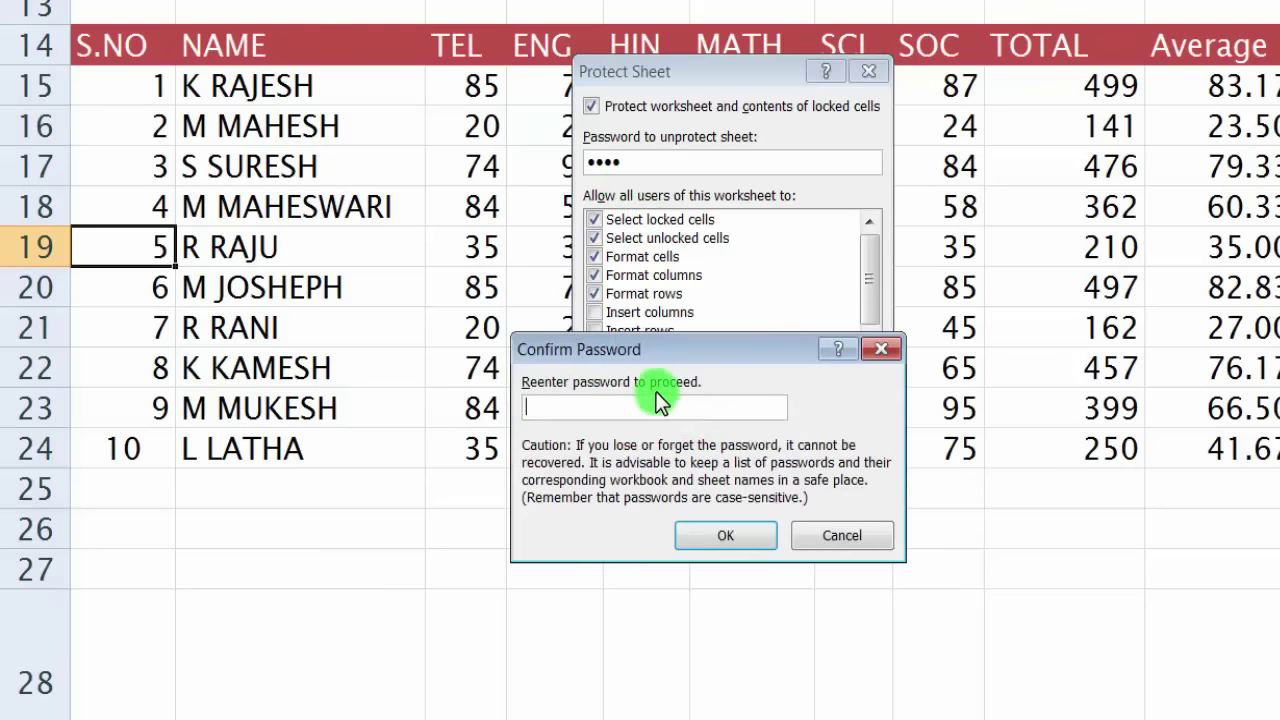
{"action": "left_click", "coordinate": [716, 533]}
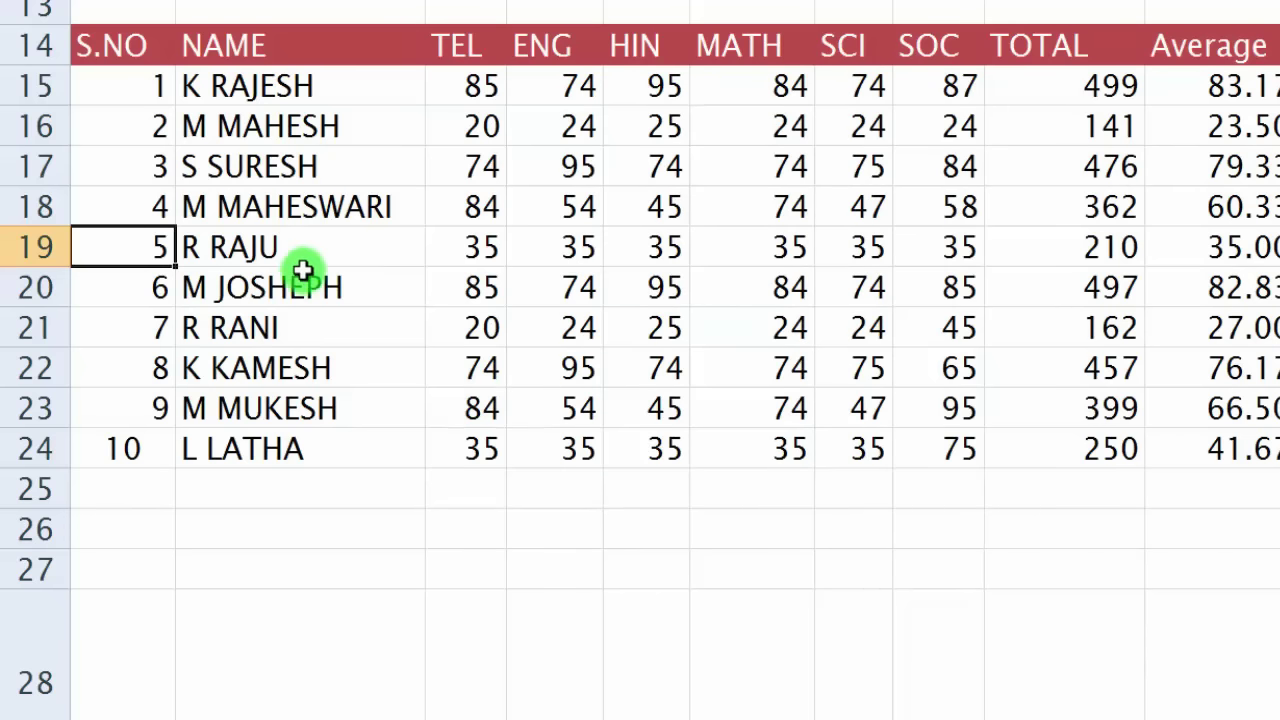
{"action": "left_click", "coordinate": [282, 214]}
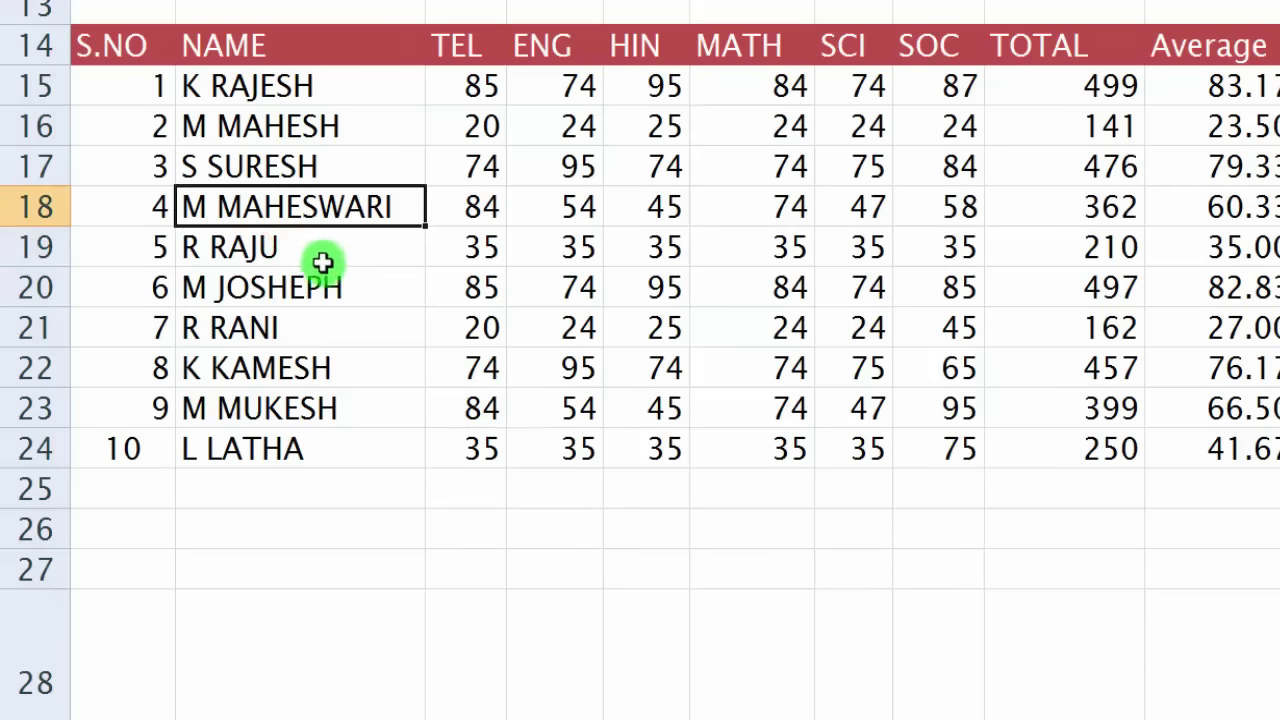
{"action": "key", "text": "Delete"}
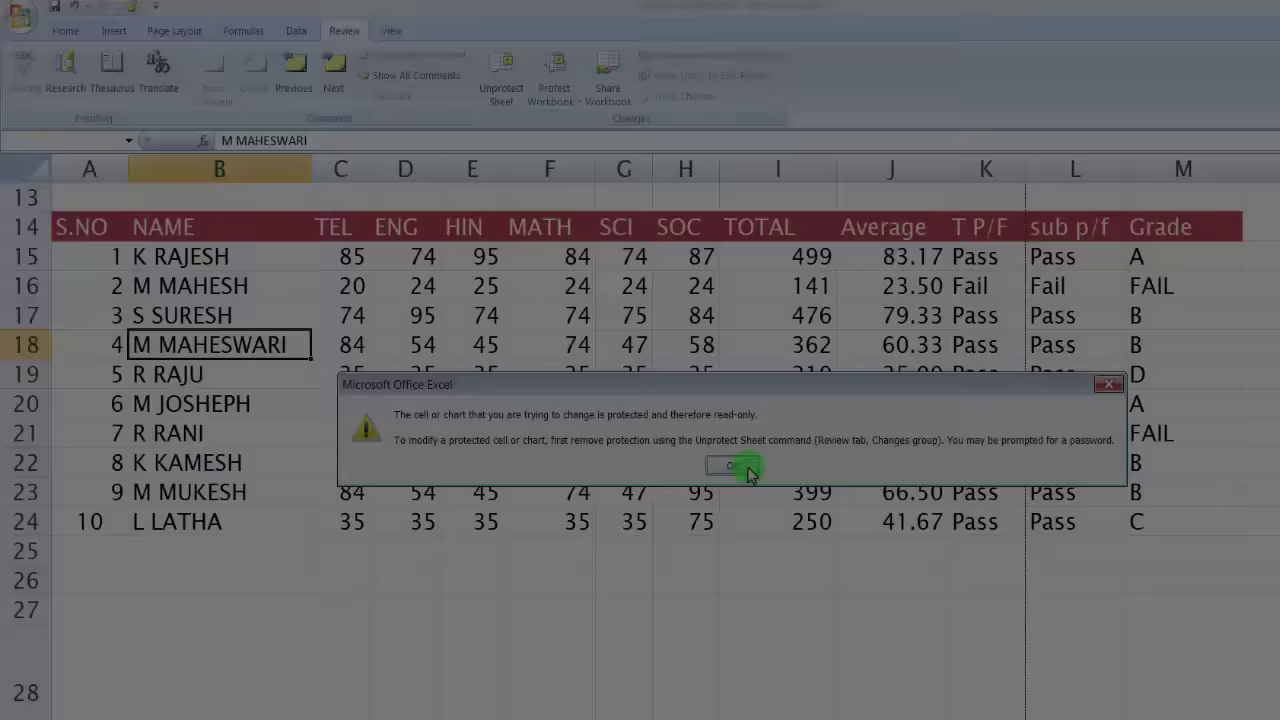
{"action": "left_click", "coordinate": [740, 466]}
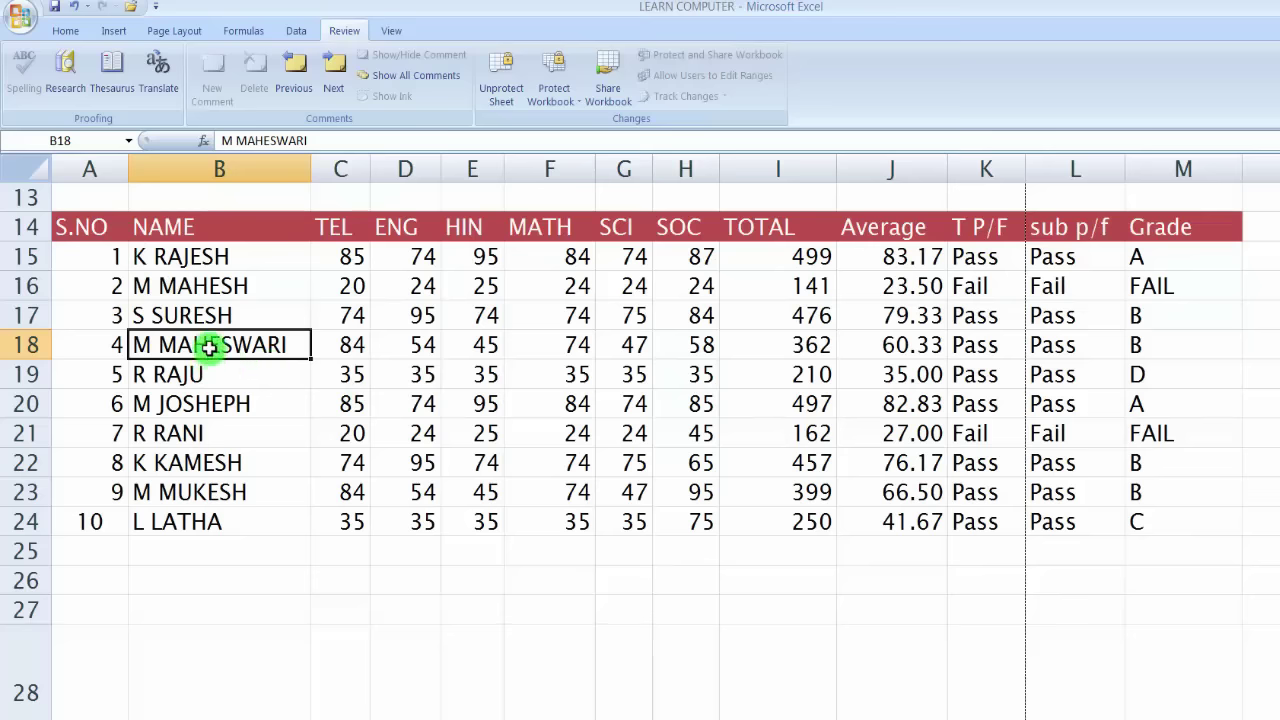
{"action": "left_click_drag", "start_coordinate": [183, 346], "coordinate": [190, 433]}
{"action": "left_click", "coordinate": [66, 31]}
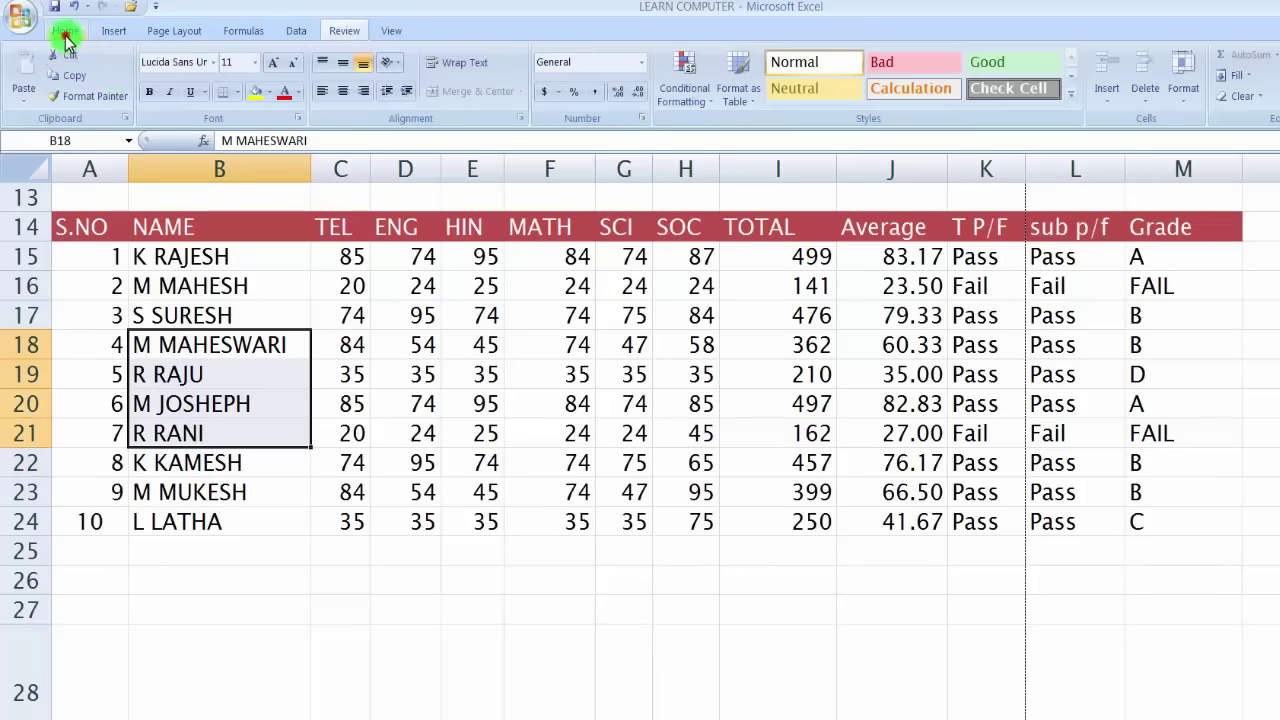
{"action": "left_click", "coordinate": [255, 62]}
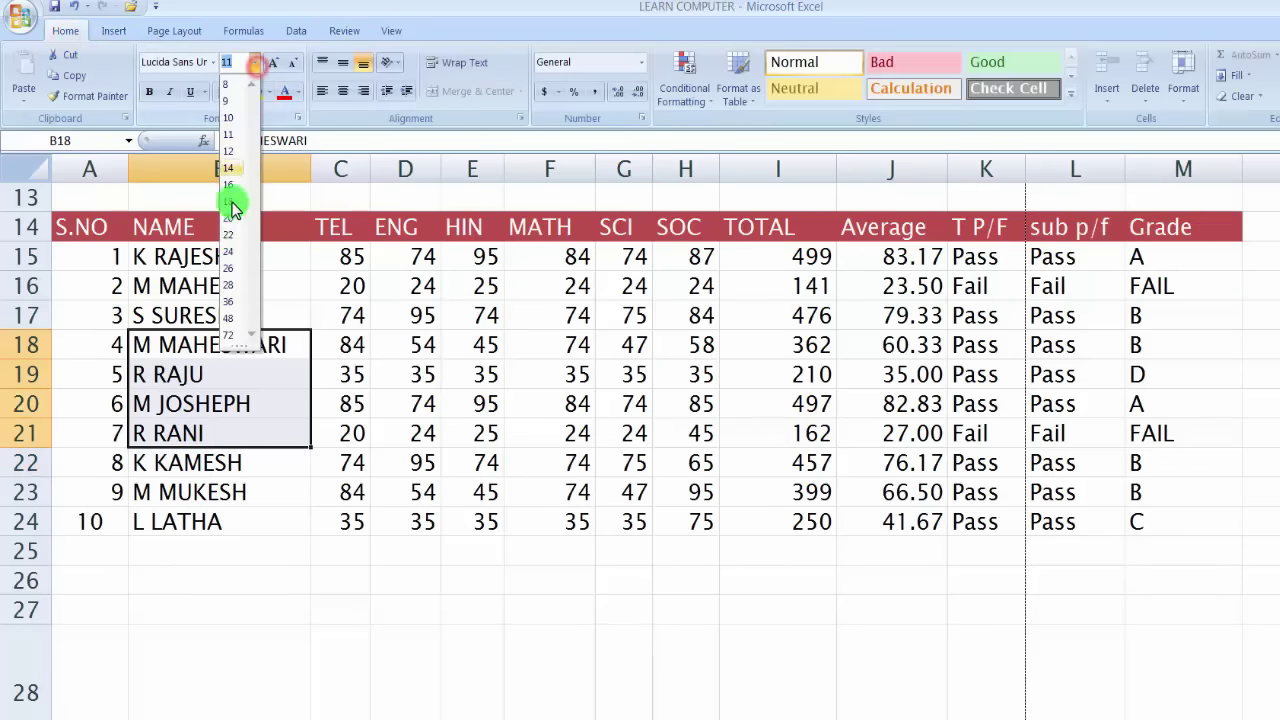
{"action": "left_click", "coordinate": [229, 268]}
{"action": "left_click", "coordinate": [385, 478]}
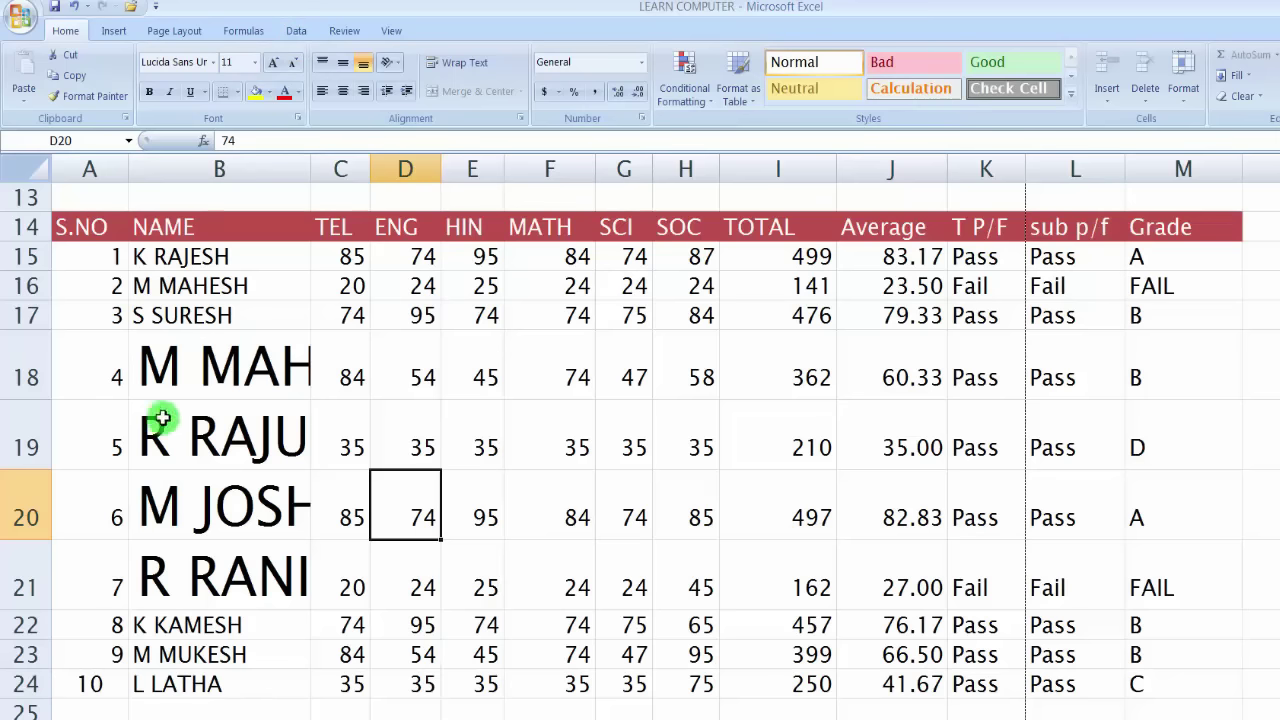
{"action": "key", "text": "ctrl+z"}
{"action": "left_click", "coordinate": [266, 558]}
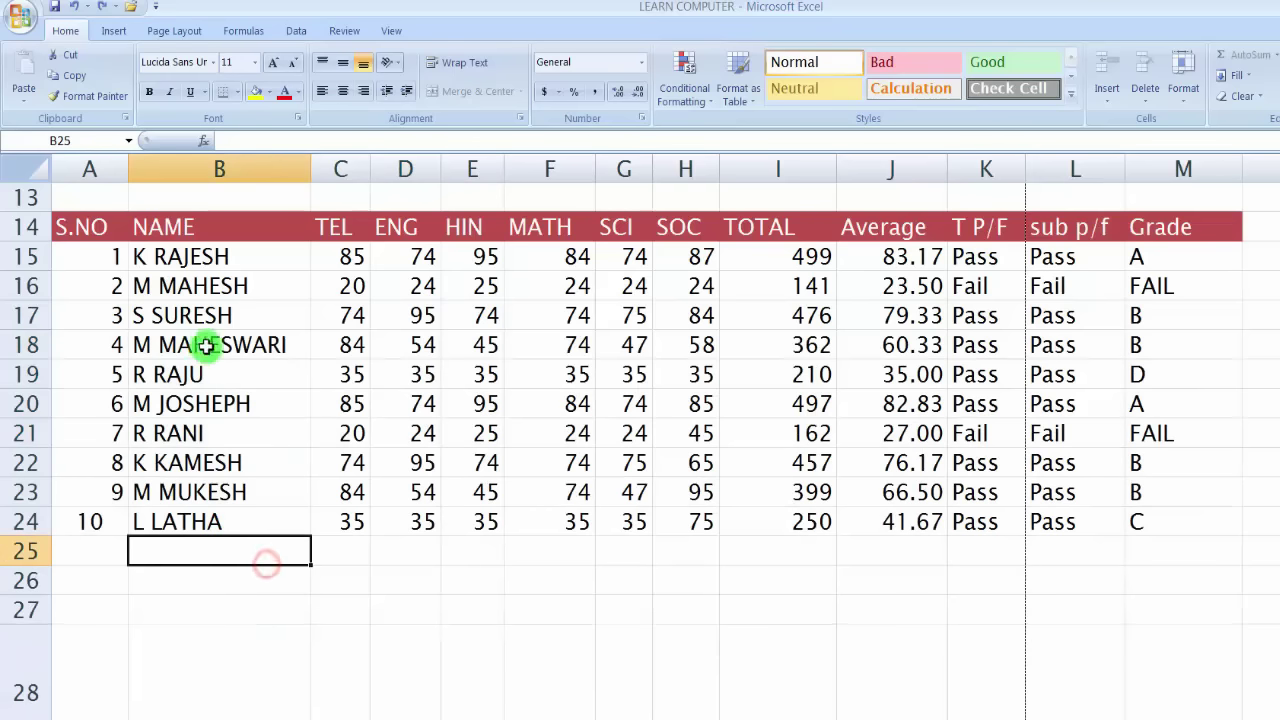
Step: Unprotect the Student marks sheet by entering its password
{"action": "left_click", "coordinate": [294, 31]}
{"action": "left_click", "coordinate": [333, 31]}
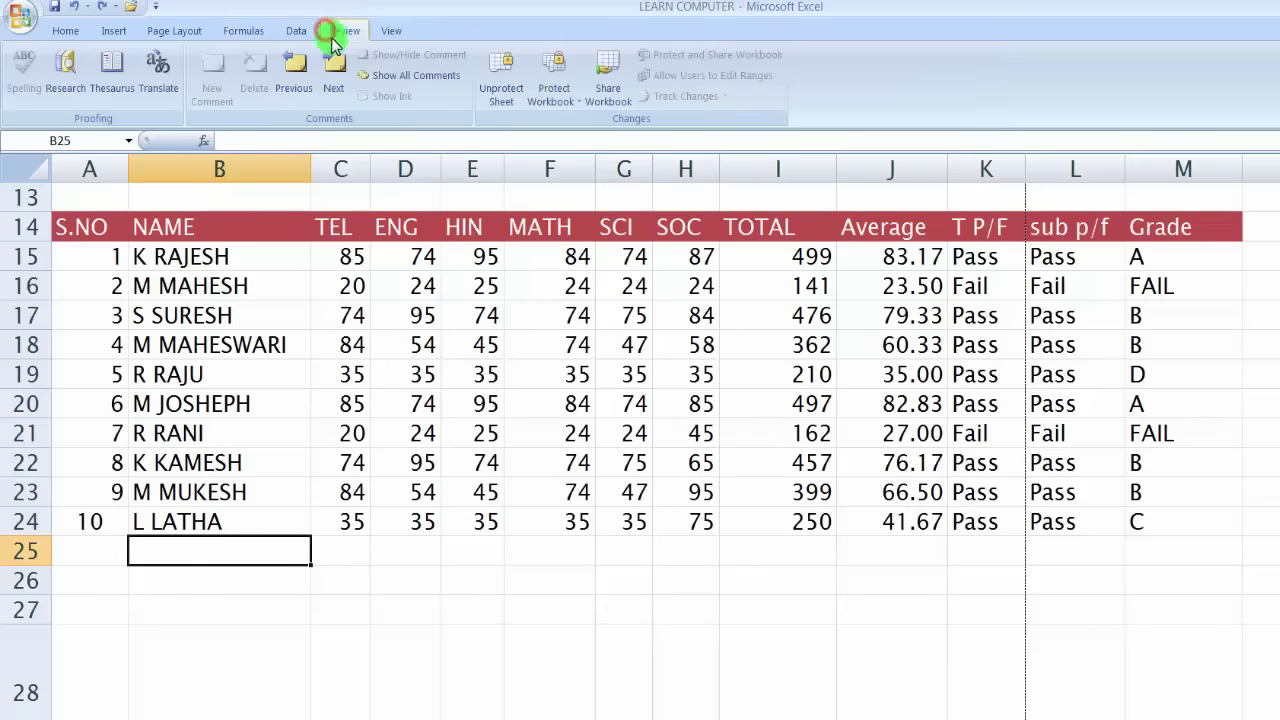
{"action": "left_click", "coordinate": [503, 90]}
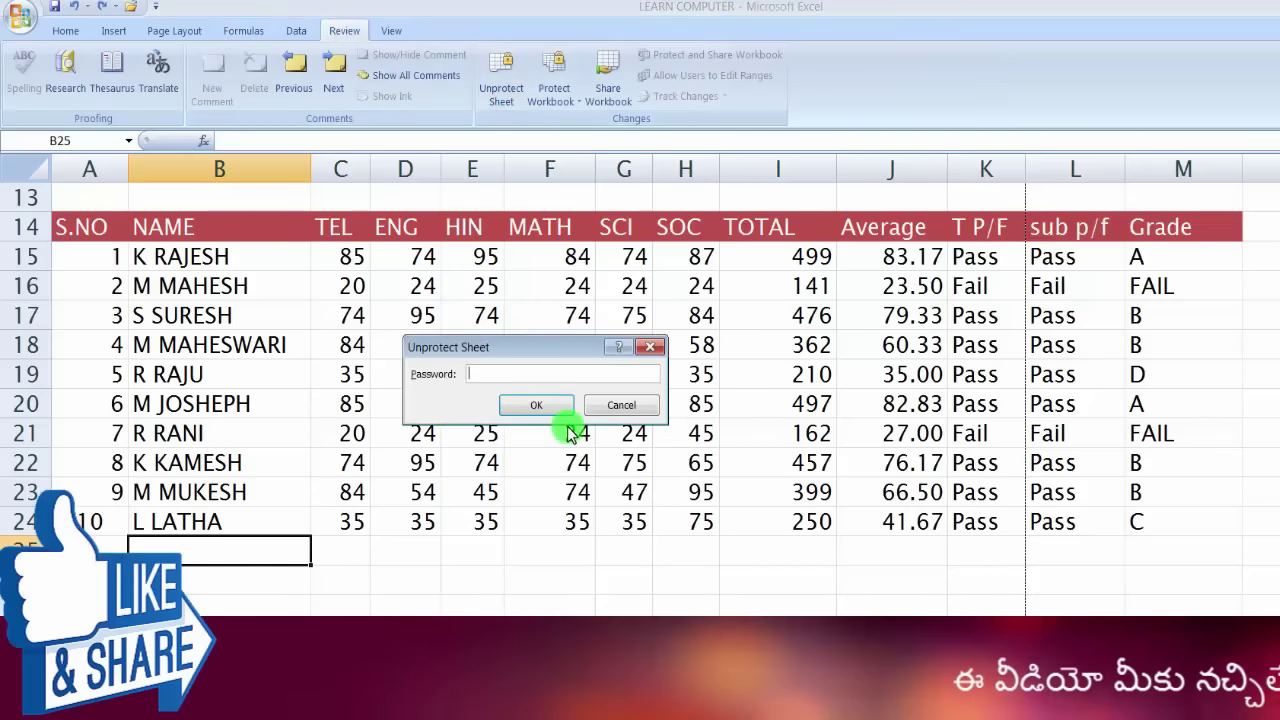
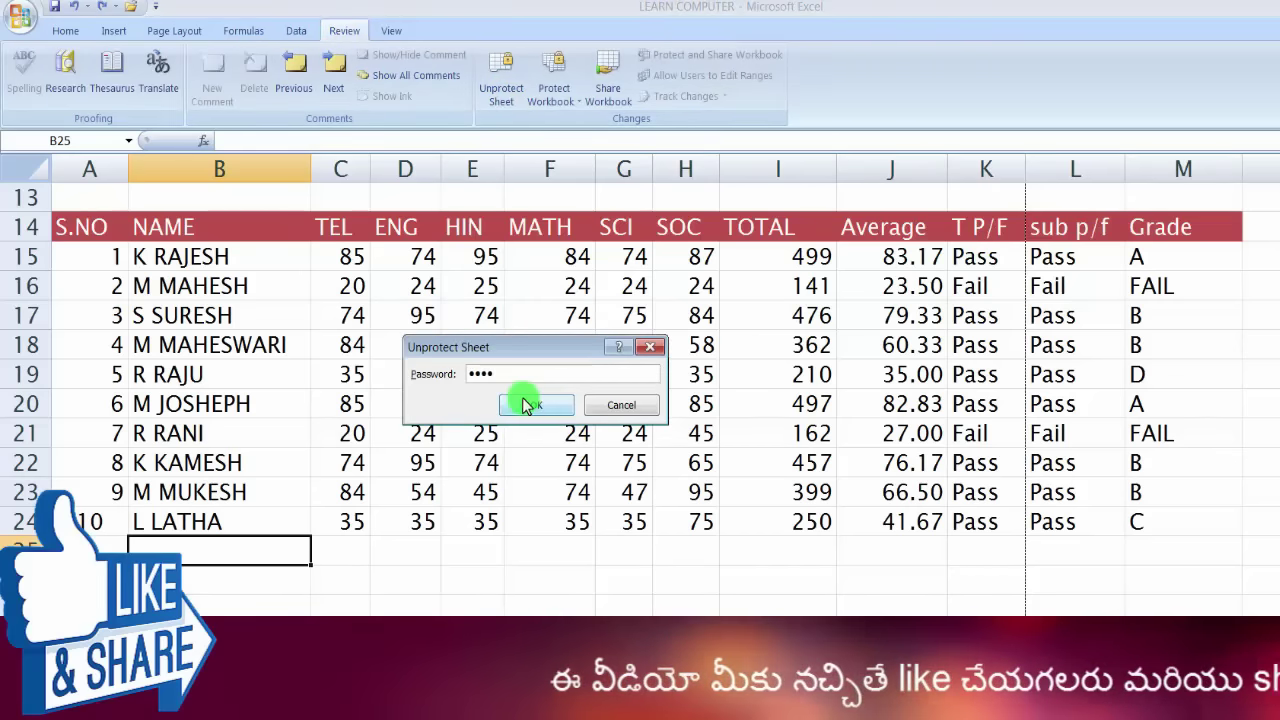
{"action": "left_click", "coordinate": [527, 404]}
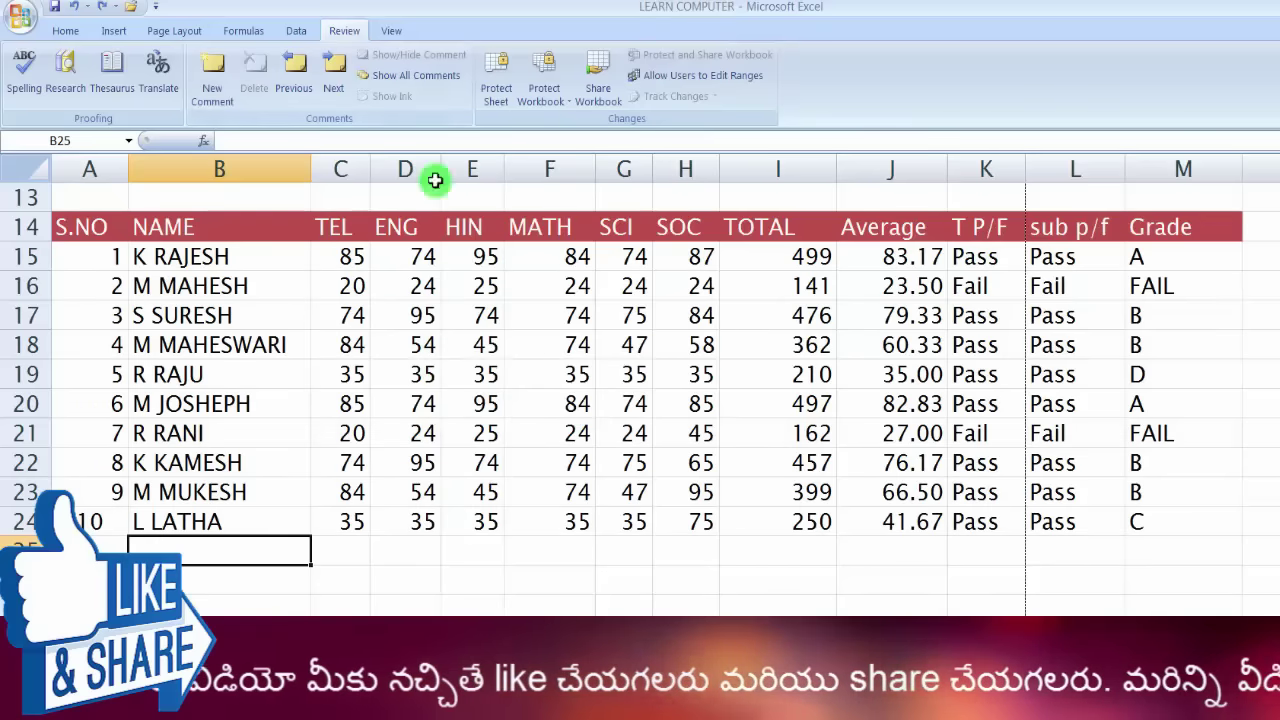
Step: Protect the sheet allowing only Select locked cells and Select unlocked cells
{"action": "left_click", "coordinate": [496, 92]}
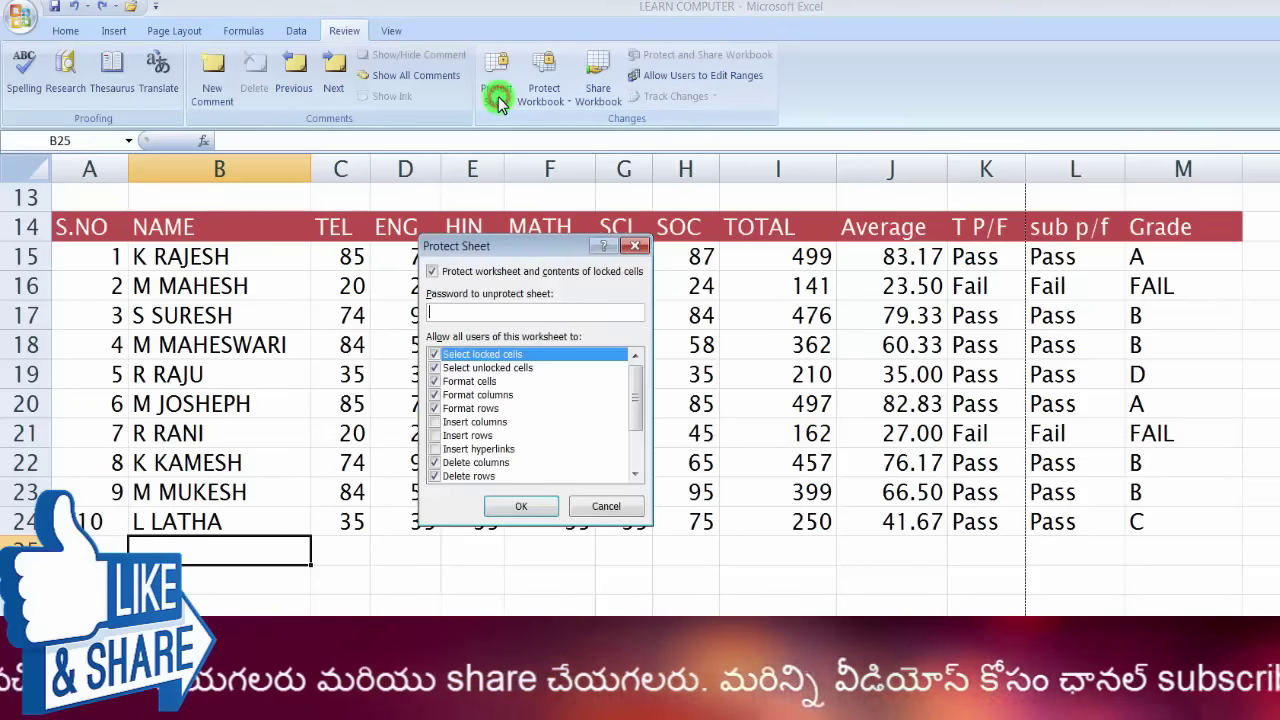
{"action": "left_click", "coordinate": [435, 395]}
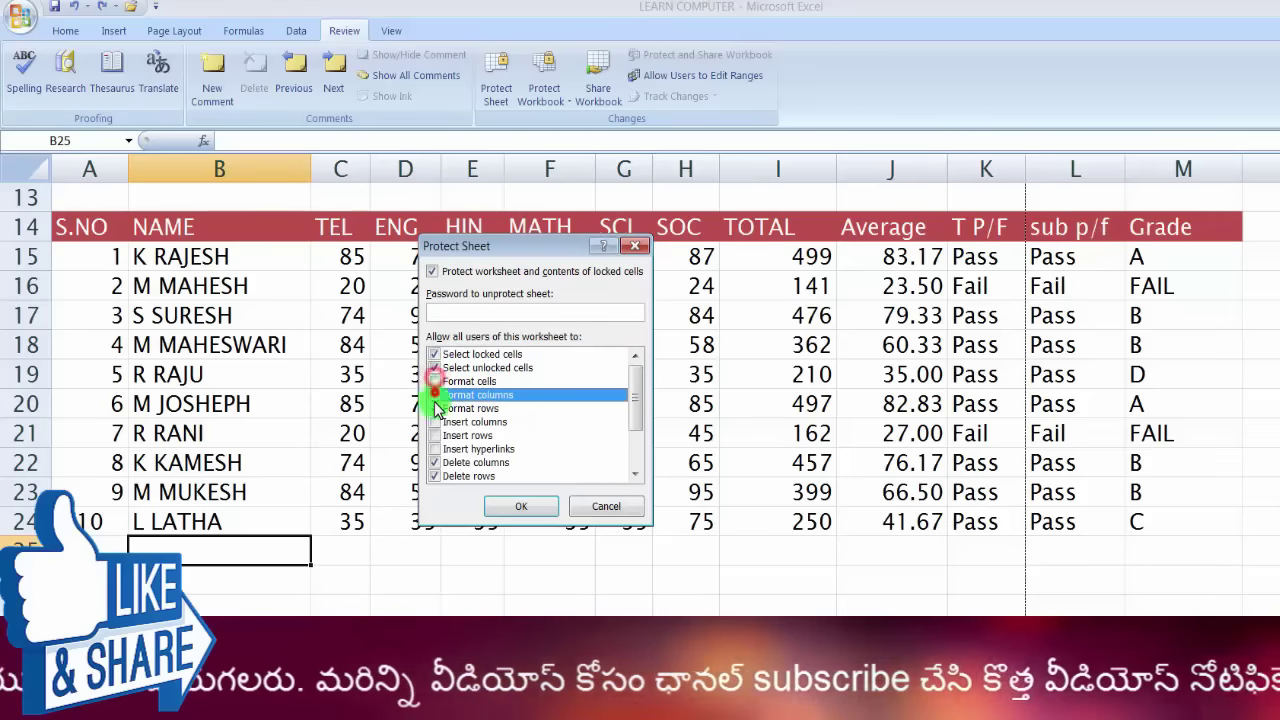
{"action": "left_click", "coordinate": [590, 409]}
{"action": "left_click_drag", "start_coordinate": [634, 394], "coordinate": [636, 470]}
{"action": "left_click", "coordinate": [433, 450]}
{"action": "left_click", "coordinate": [505, 505]}
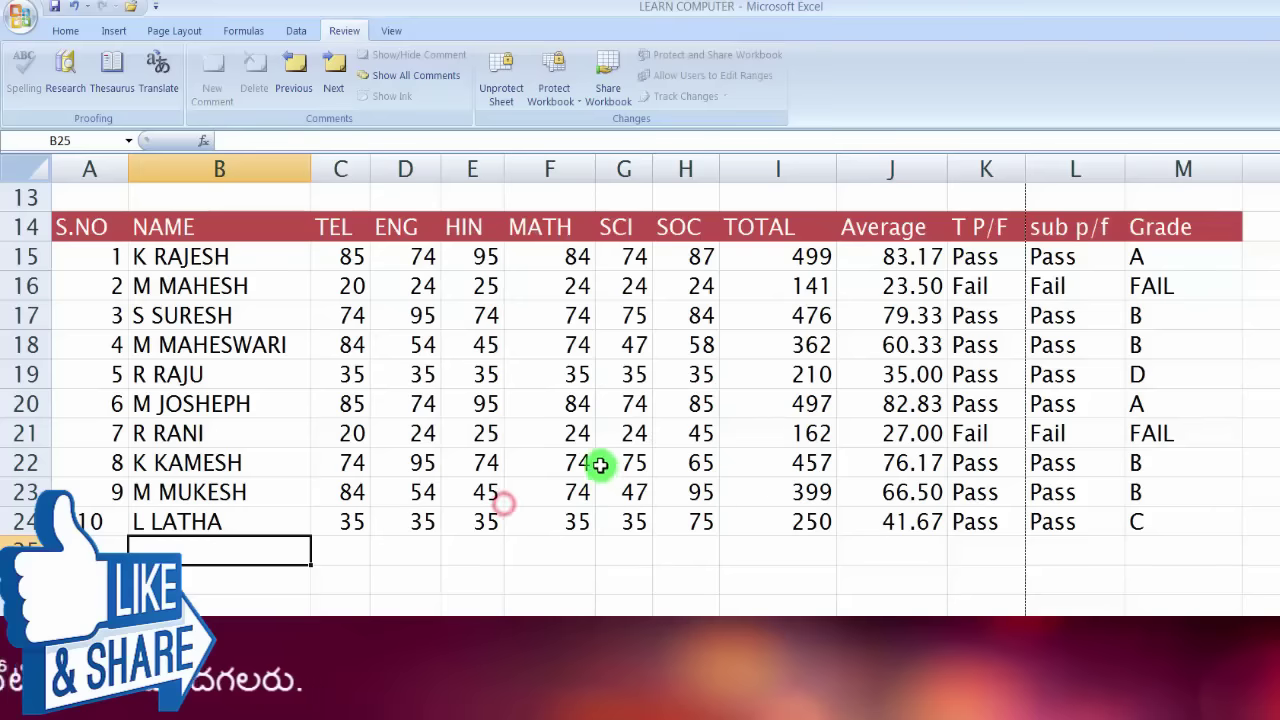
Step: Unprotect and re-protect the sheet with a confirmed password, then select two student names
{"action": "left_click", "coordinate": [503, 108]}
{"action": "left_click", "coordinate": [502, 104]}
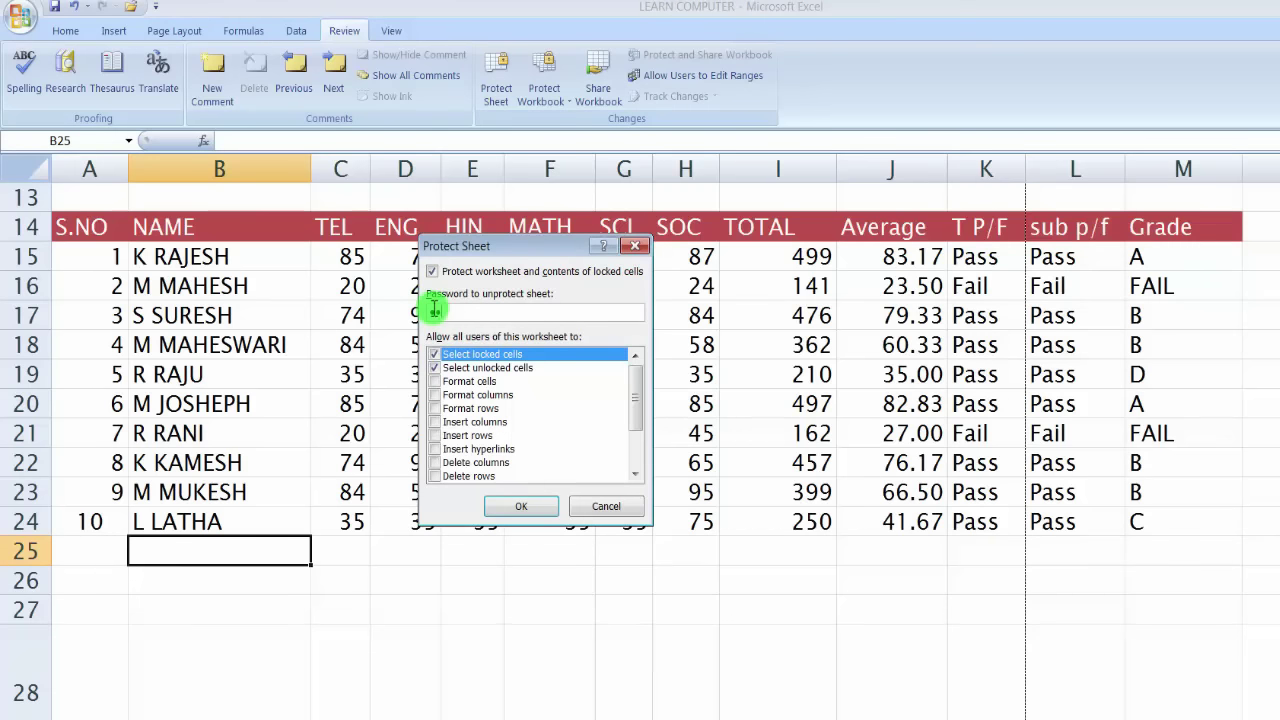
{"action": "left_click", "coordinate": [515, 505]}
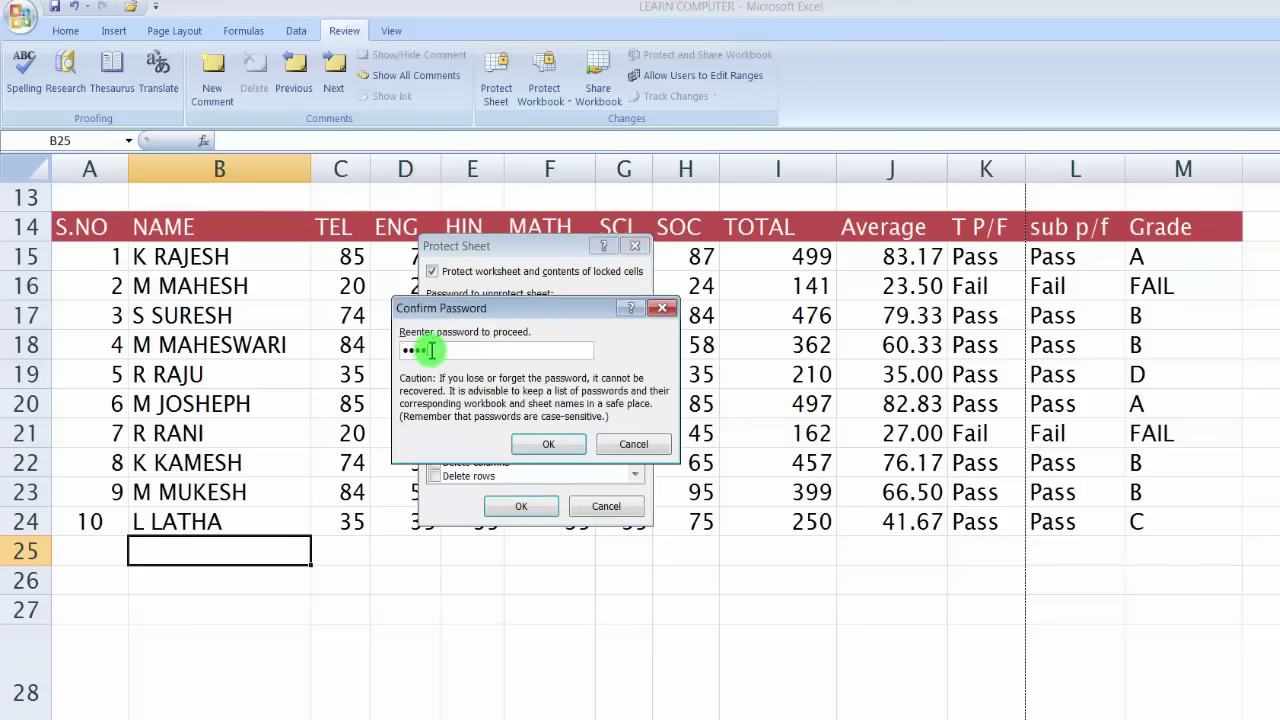
{"action": "left_click", "coordinate": [548, 444]}
{"action": "left_click_drag", "start_coordinate": [287, 380], "coordinate": [295, 403]}
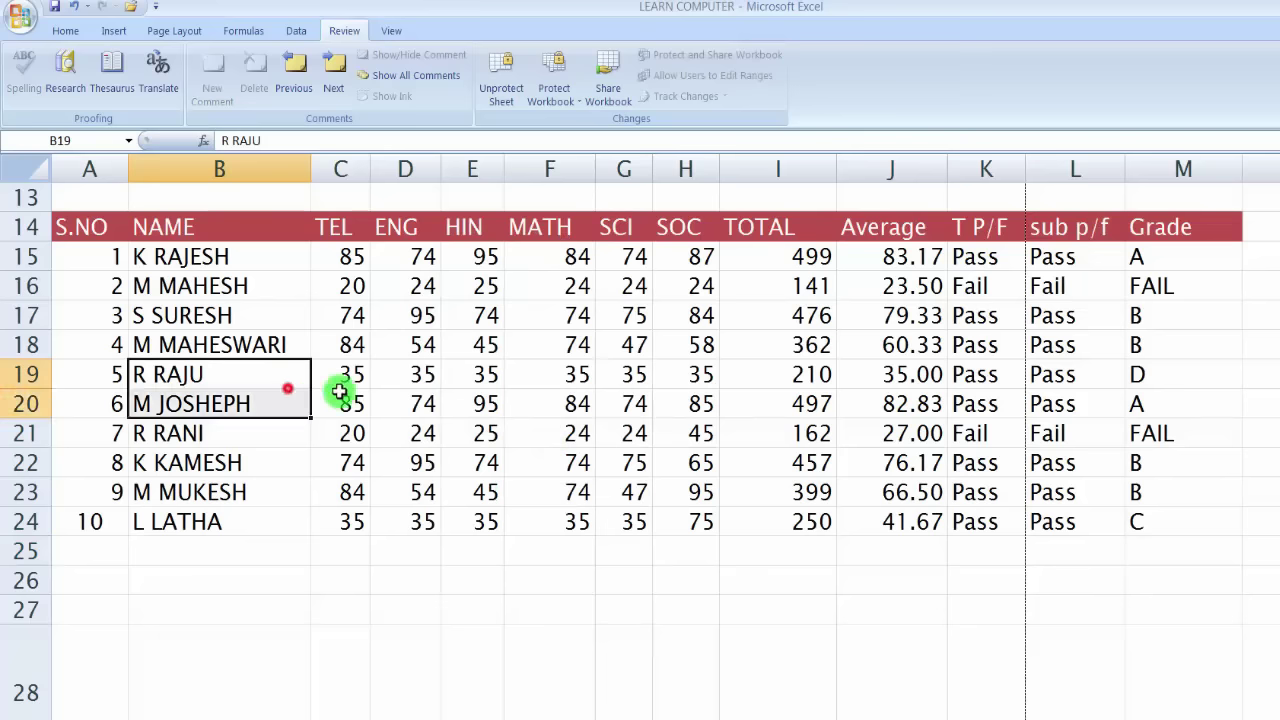
{"action": "left_click", "coordinate": [66, 31]}
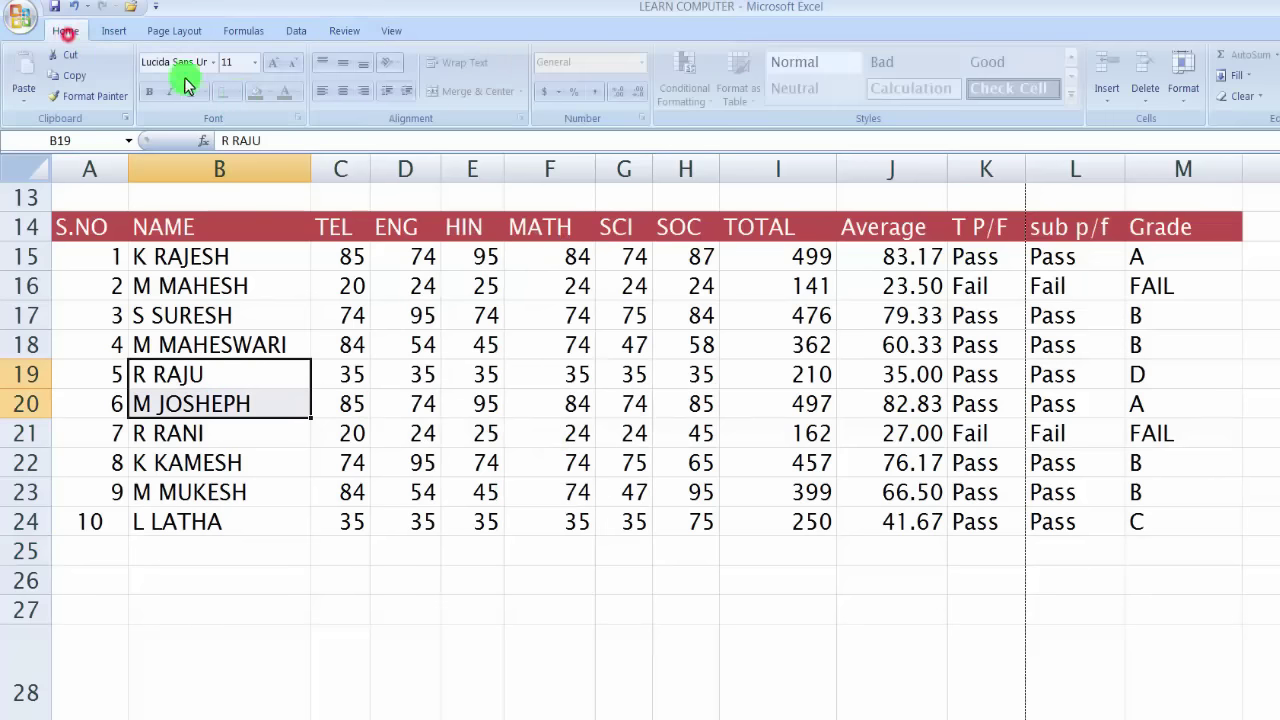
{"action": "left_click", "coordinate": [261, 66]}
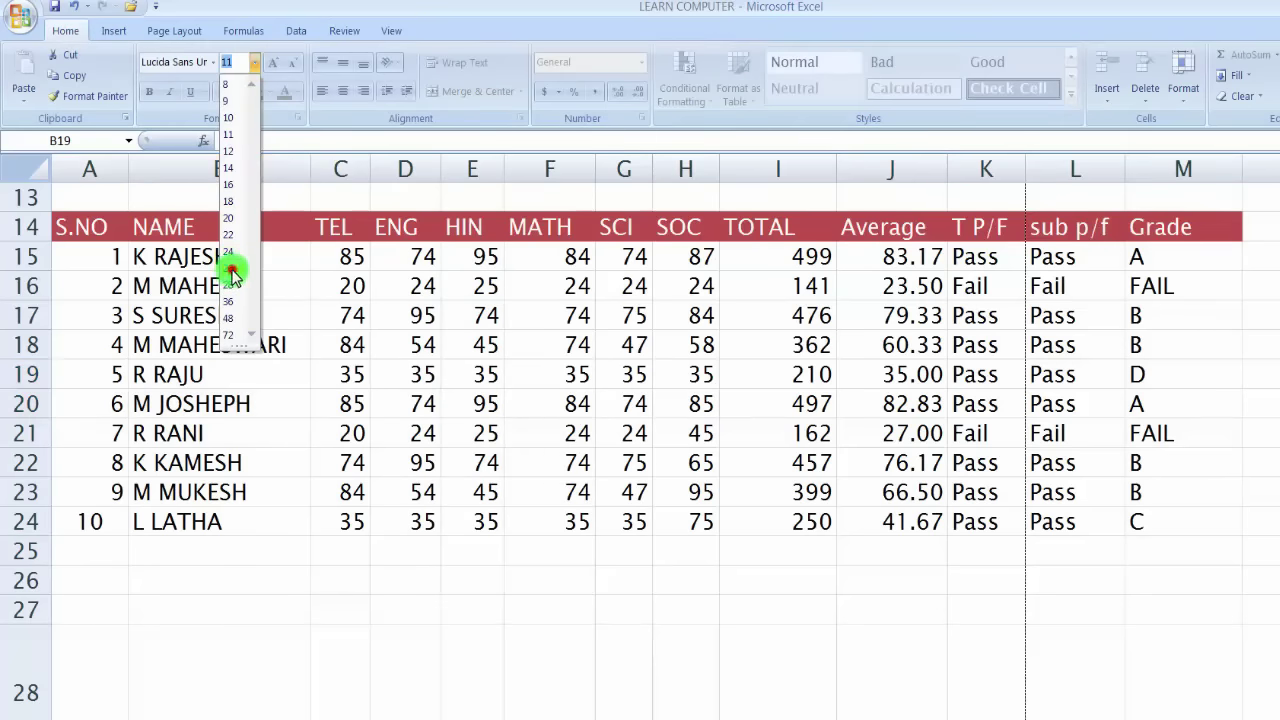
{"action": "left_click", "coordinate": [251, 420]}
{"action": "left_click", "coordinate": [214, 371]}
{"action": "left_click", "coordinate": [180, 414]}
{"action": "left_click", "coordinate": [215, 375]}
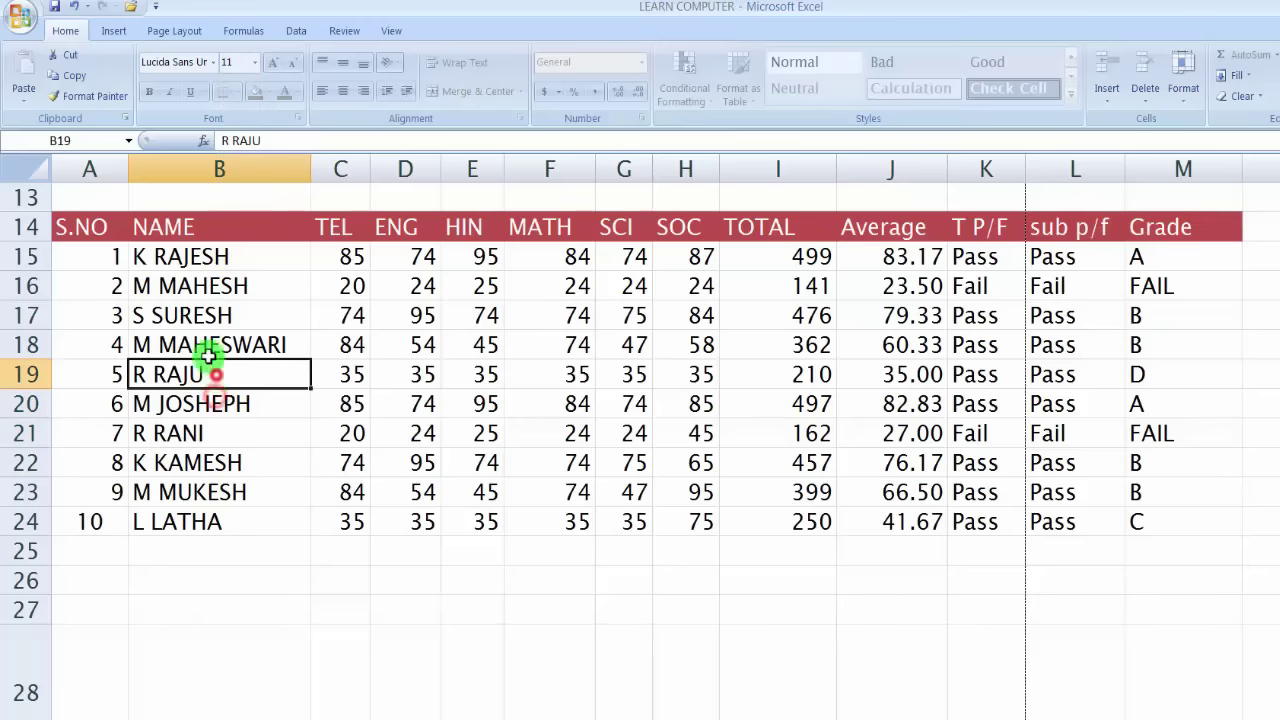
{"action": "left_click_drag", "start_coordinate": [78, 205], "coordinate": [887, 507]}
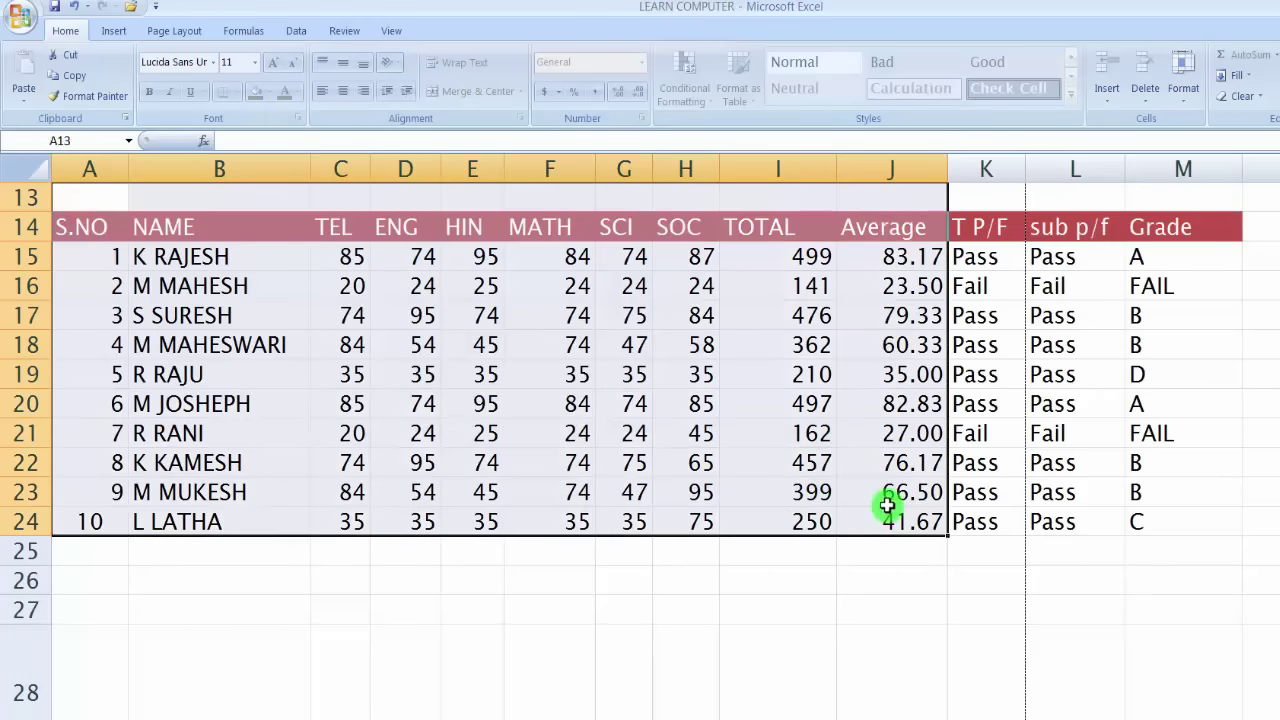
{"action": "double_click", "coordinate": [810, 436]}
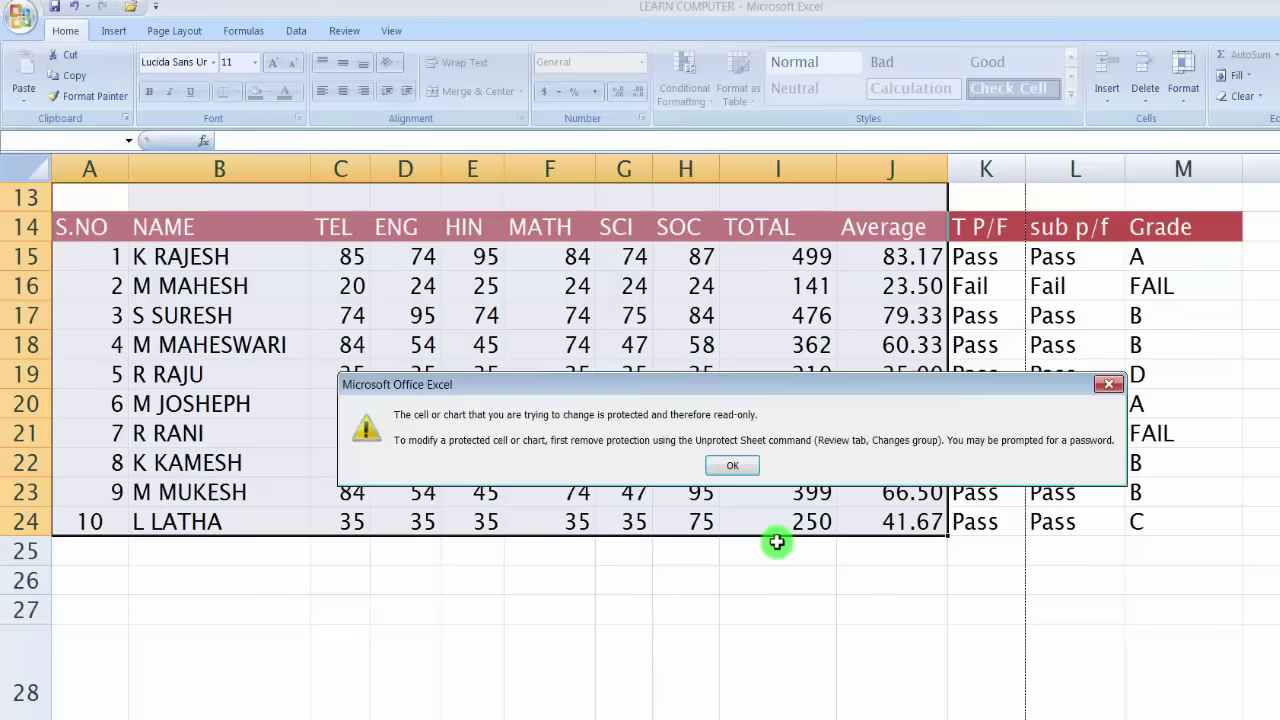
{"action": "key", "text": "Return"}
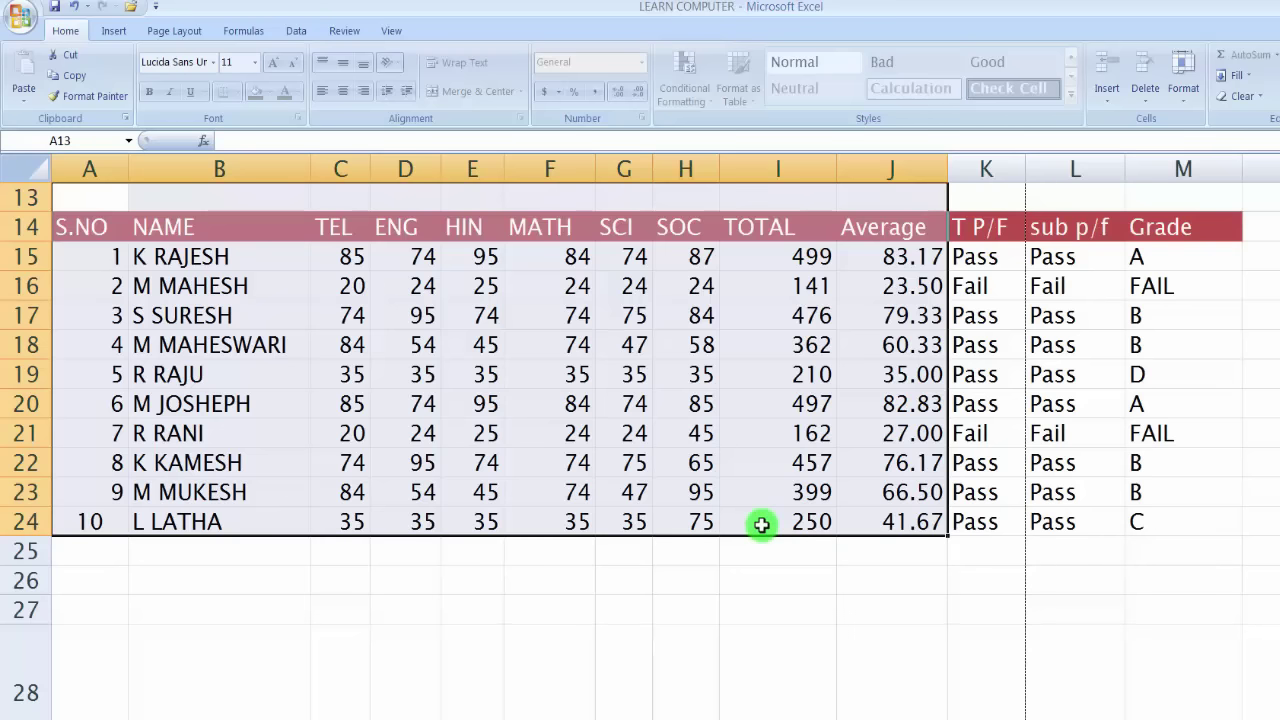
{"action": "left_click", "coordinate": [450, 462]}
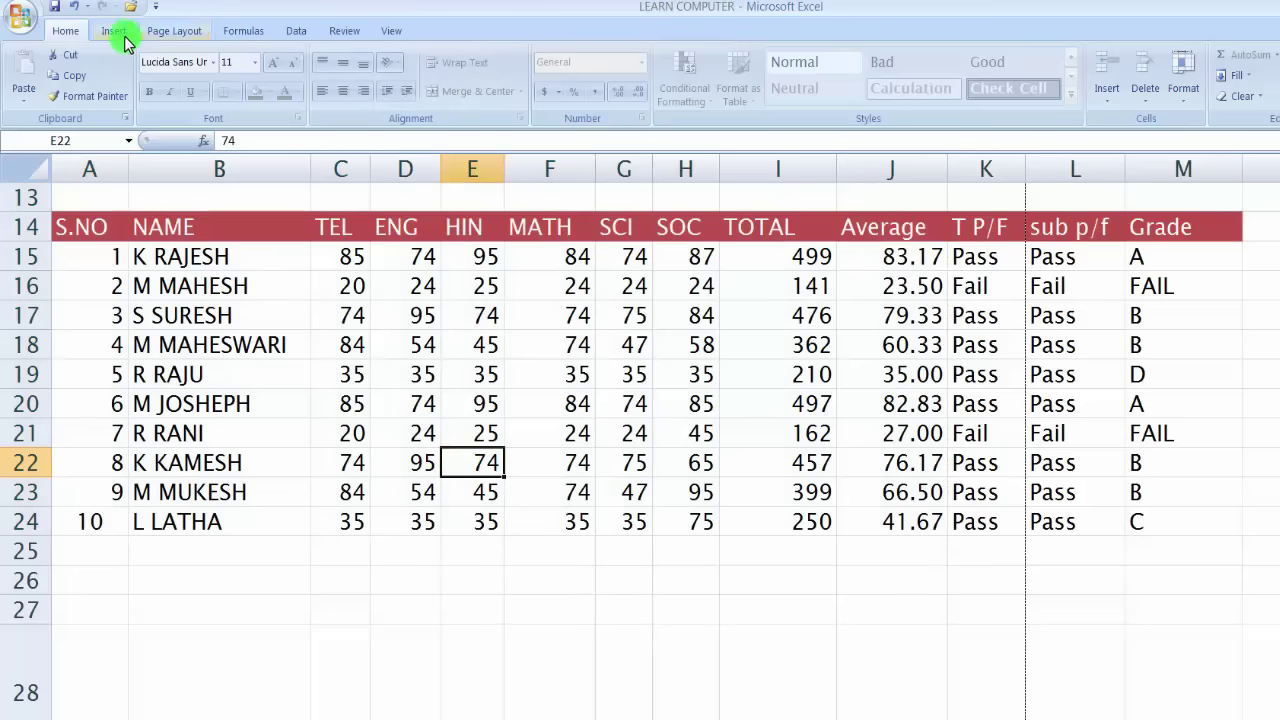
Step: Unprotect the marks sheet with its password and clear the marks in C16:I25
{"action": "left_click", "coordinate": [344, 30]}
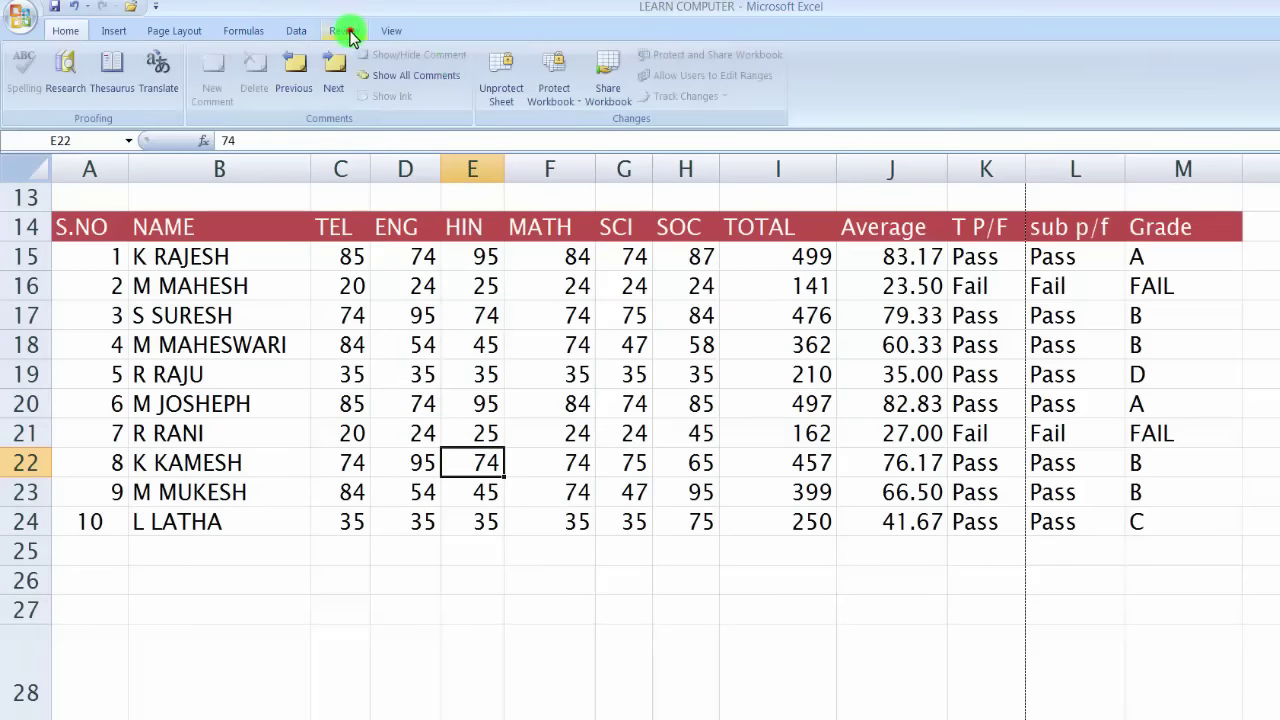
{"action": "left_click", "coordinate": [501, 80]}
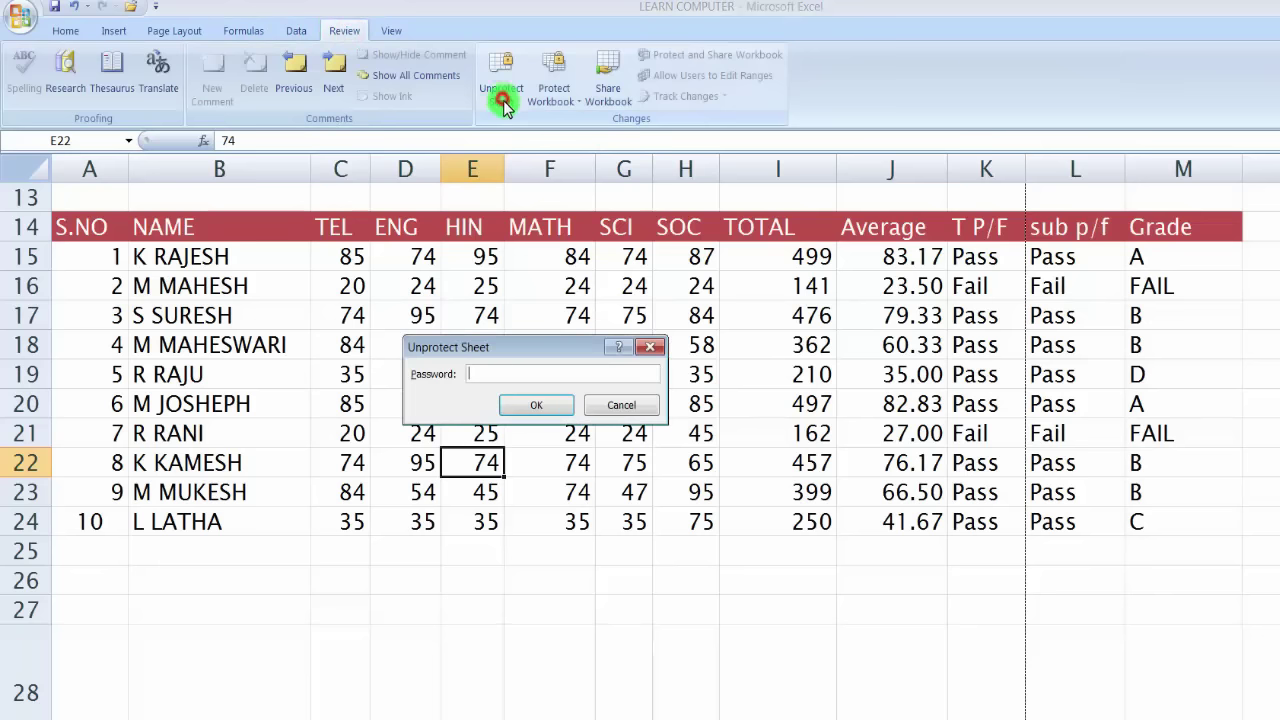
{"action": "left_click", "coordinate": [530, 405]}
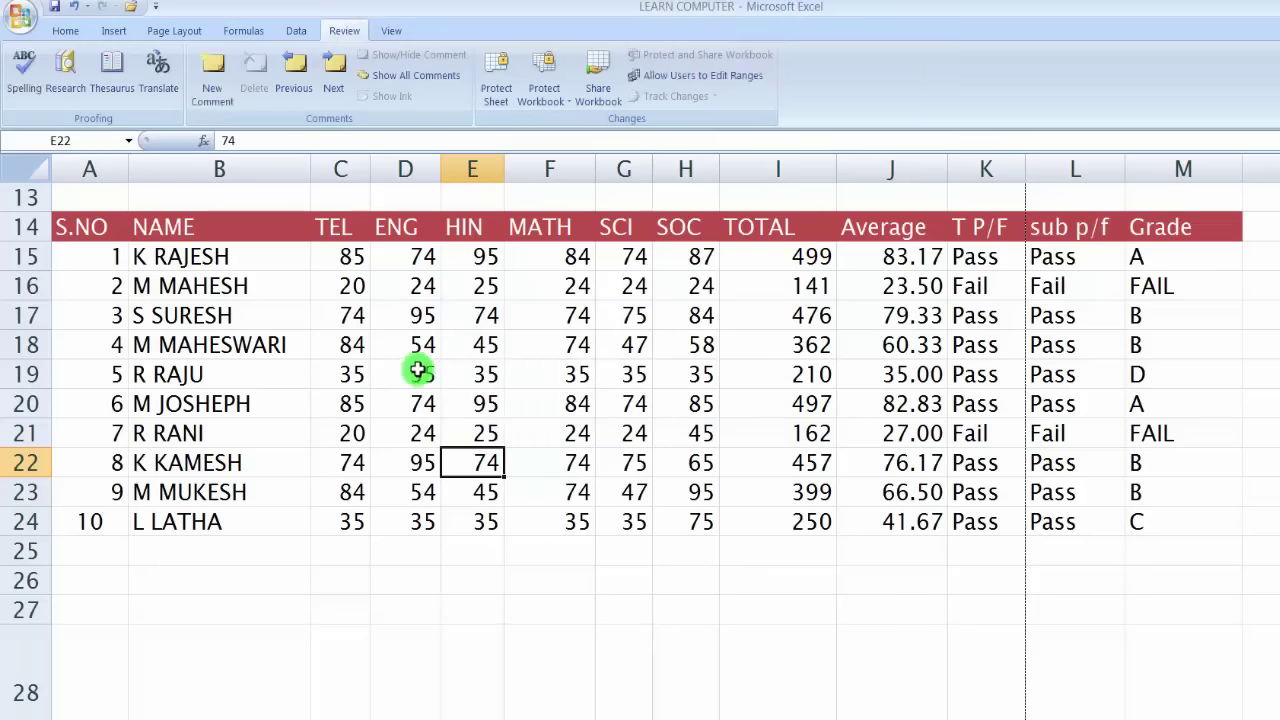
{"action": "left_click_drag", "start_coordinate": [340, 287], "coordinate": [789, 564]}
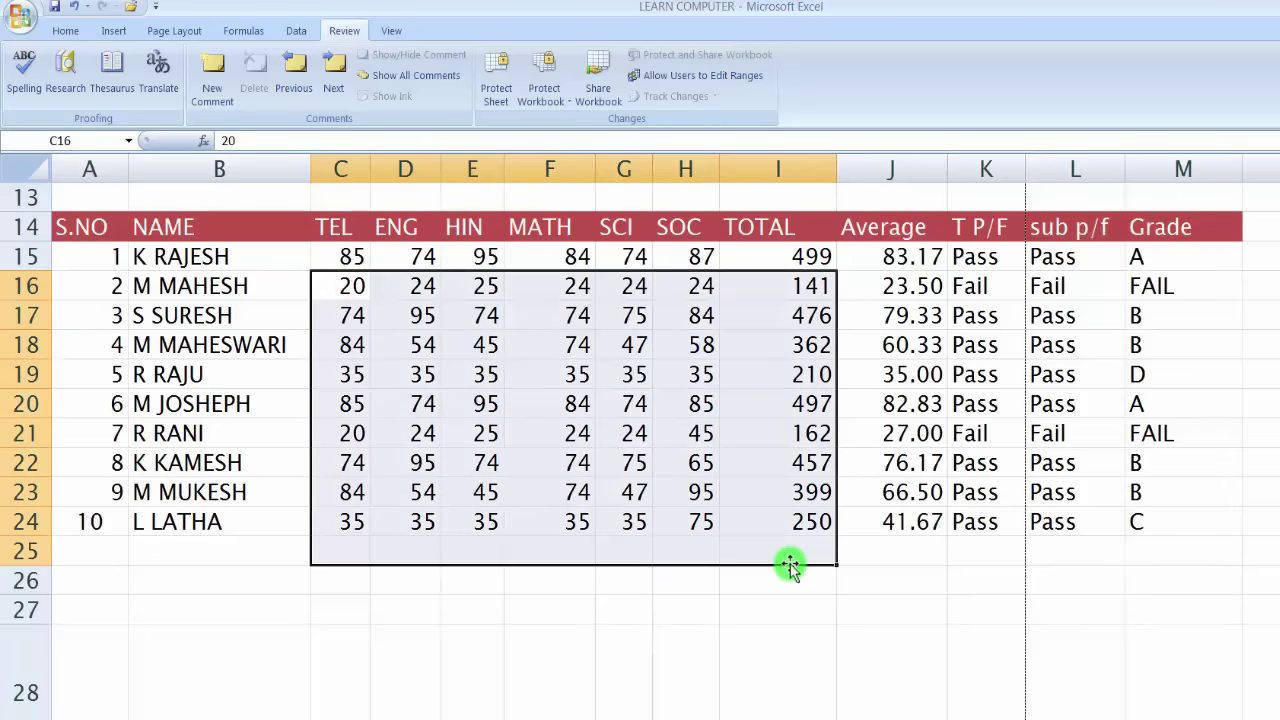
{"action": "key", "text": "Delete"}
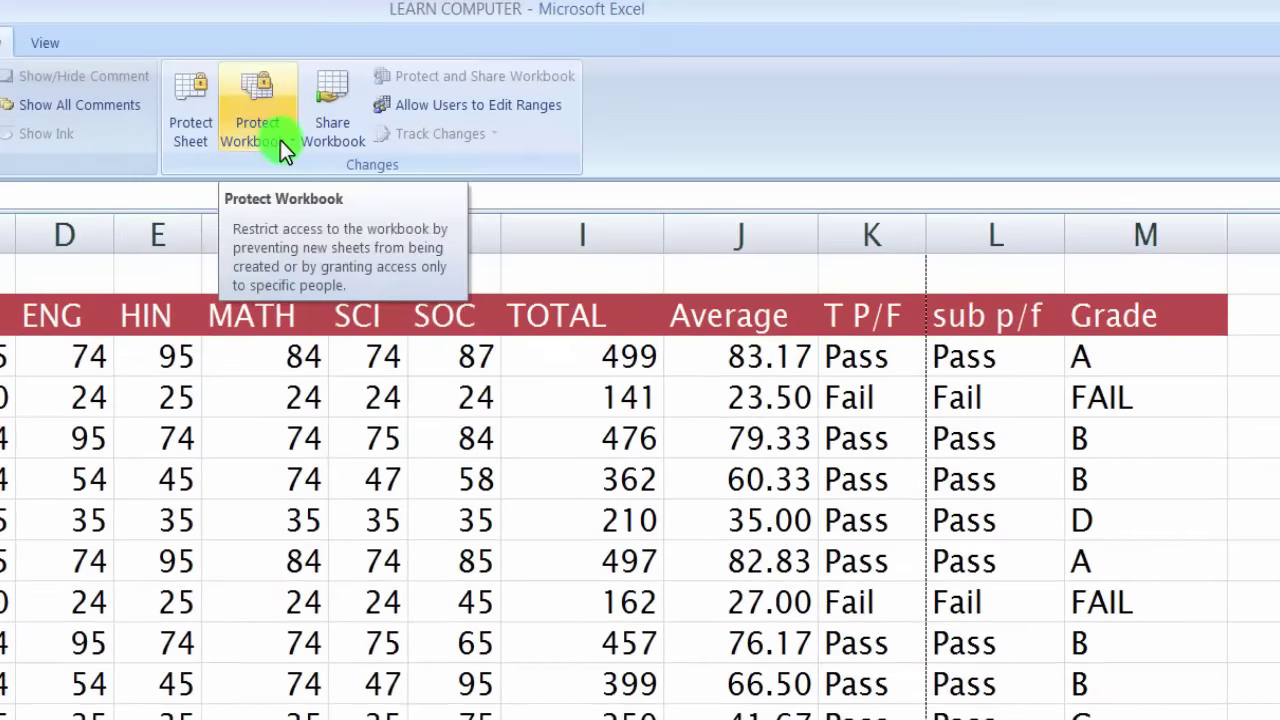
Step: Protect the workbook structure with a password and confirm it on re-entry
{"action": "left_click", "coordinate": [362, 128]}
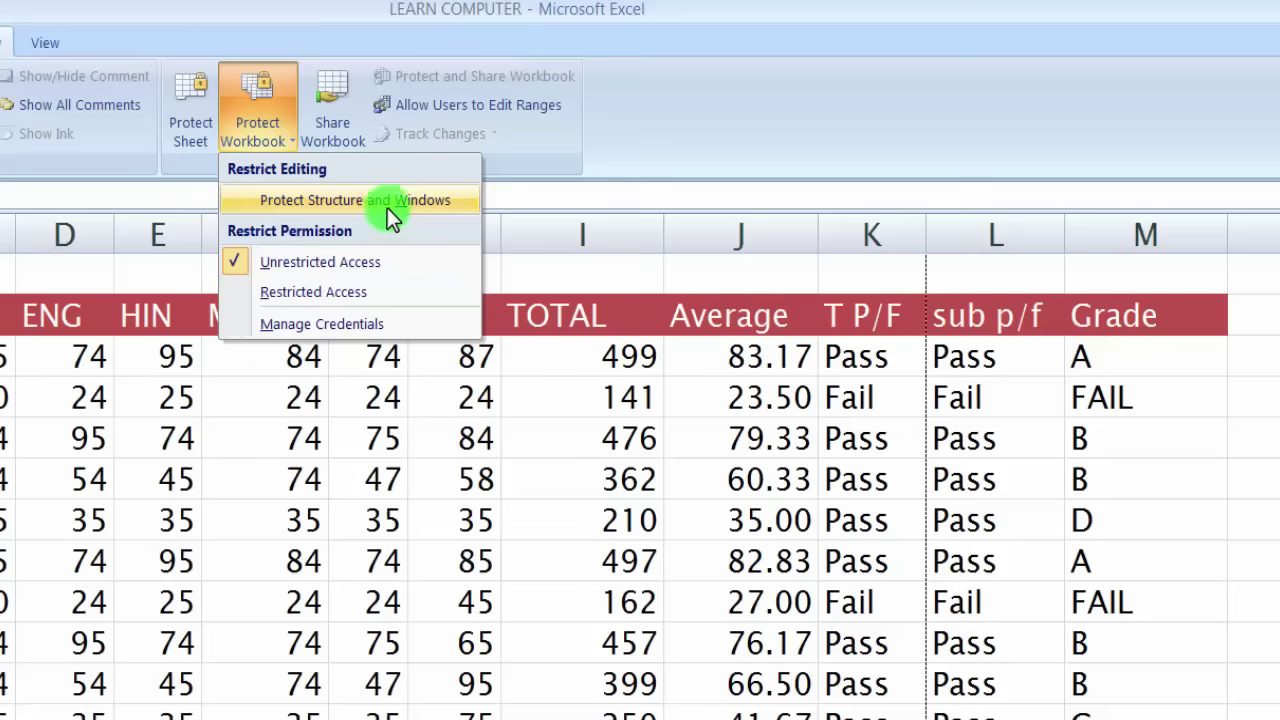
{"action": "left_click", "coordinate": [335, 204]}
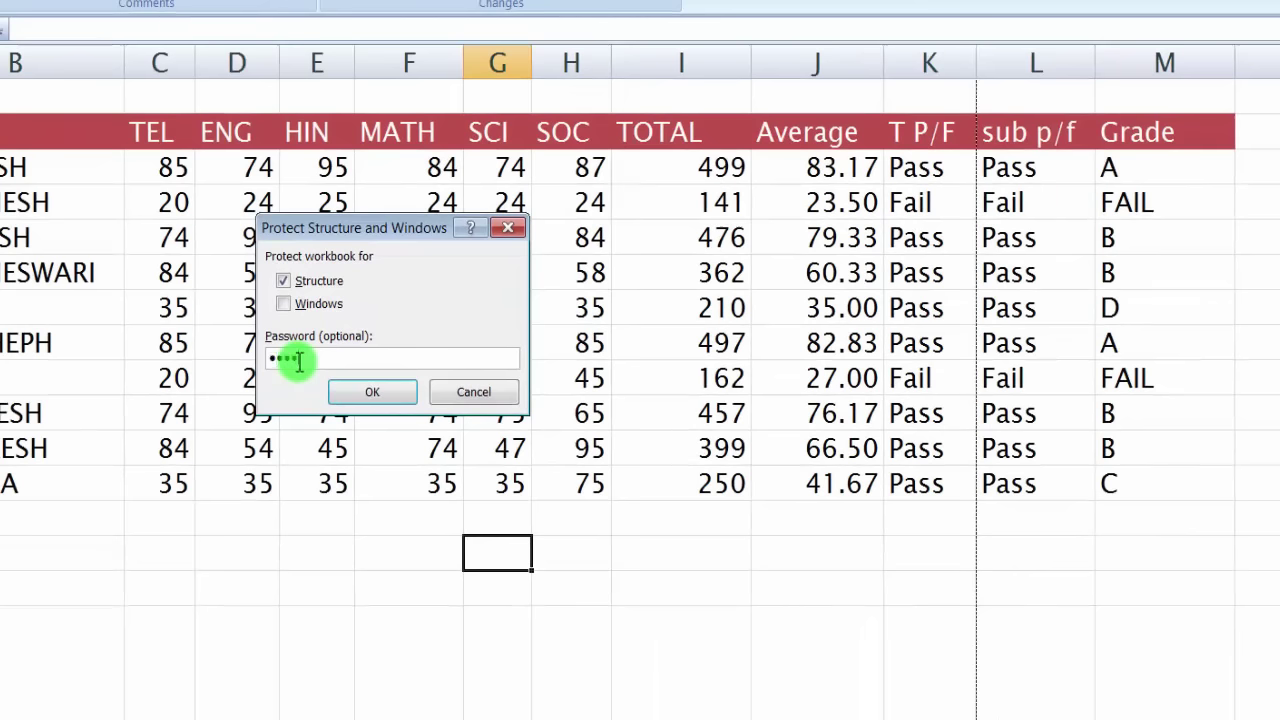
{"action": "left_click", "coordinate": [372, 392]}
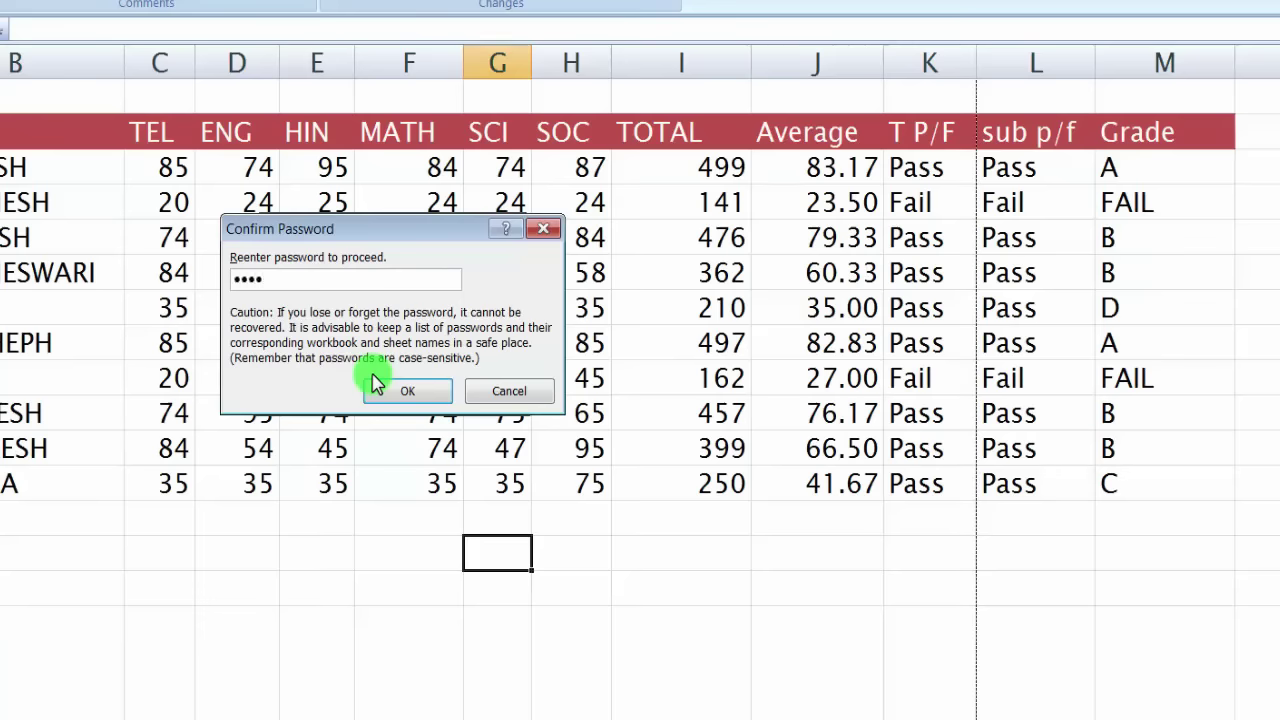
{"action": "left_click", "coordinate": [405, 393]}
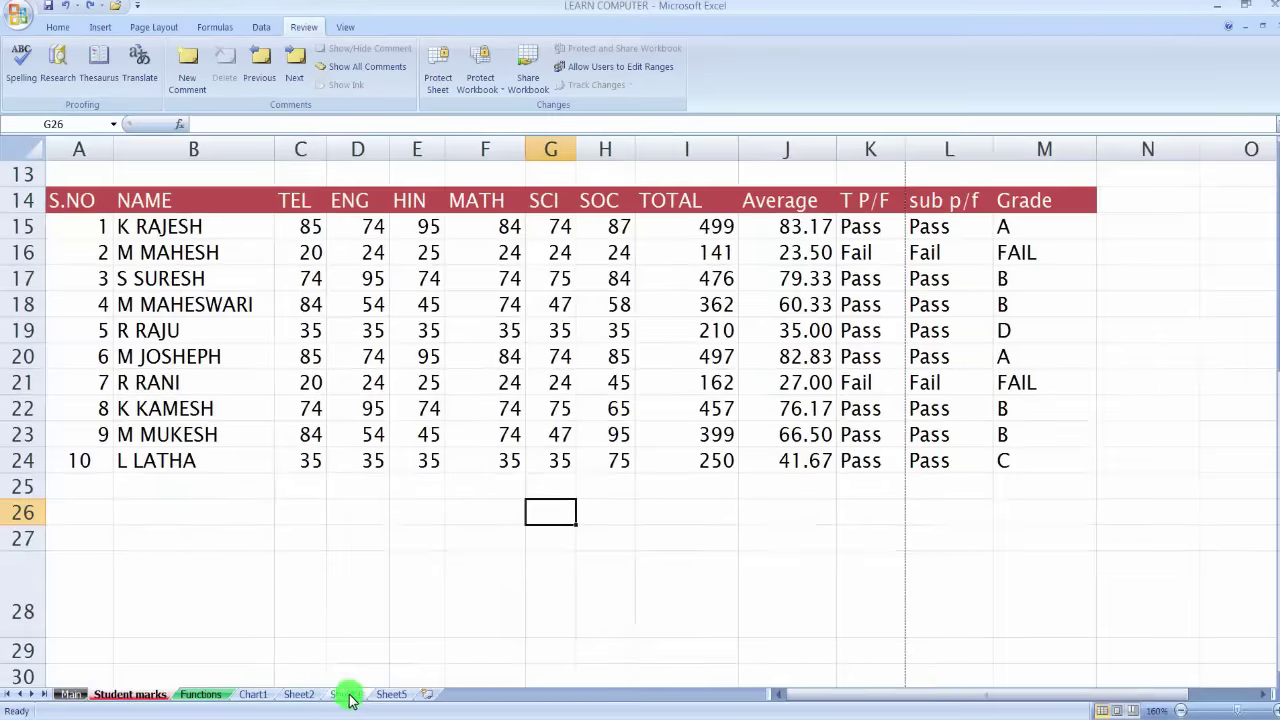
Step: Check the Sheet5 and Sheet3 tab menus, where Insert, Delete and Rename are blocked
{"action": "left_click", "coordinate": [347, 697]}
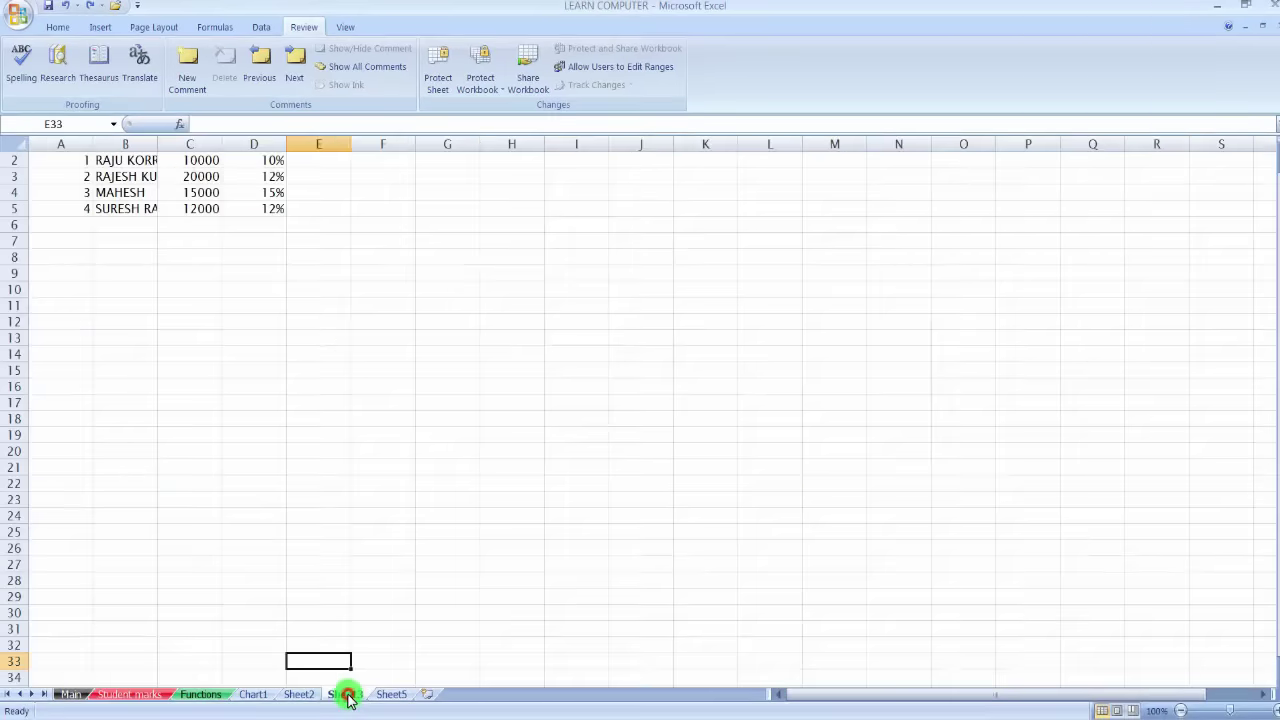
{"action": "left_click", "coordinate": [391, 696]}
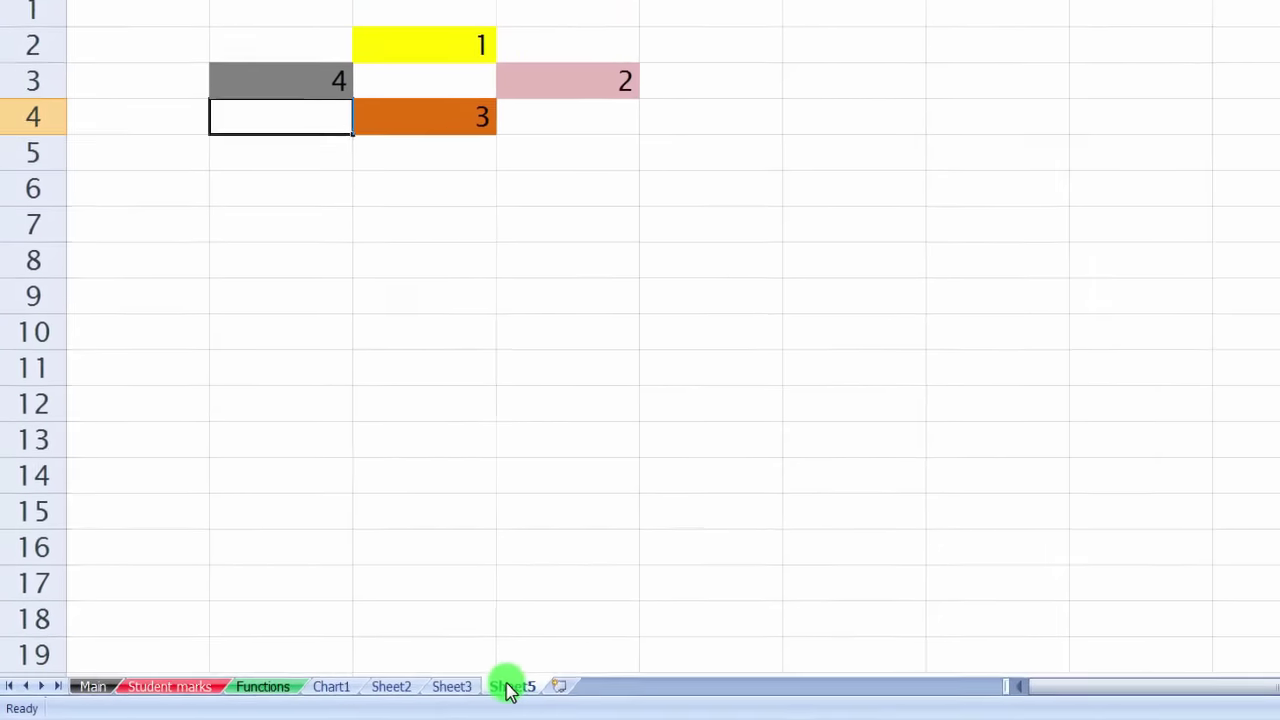
{"action": "right_click", "coordinate": [563, 686]}
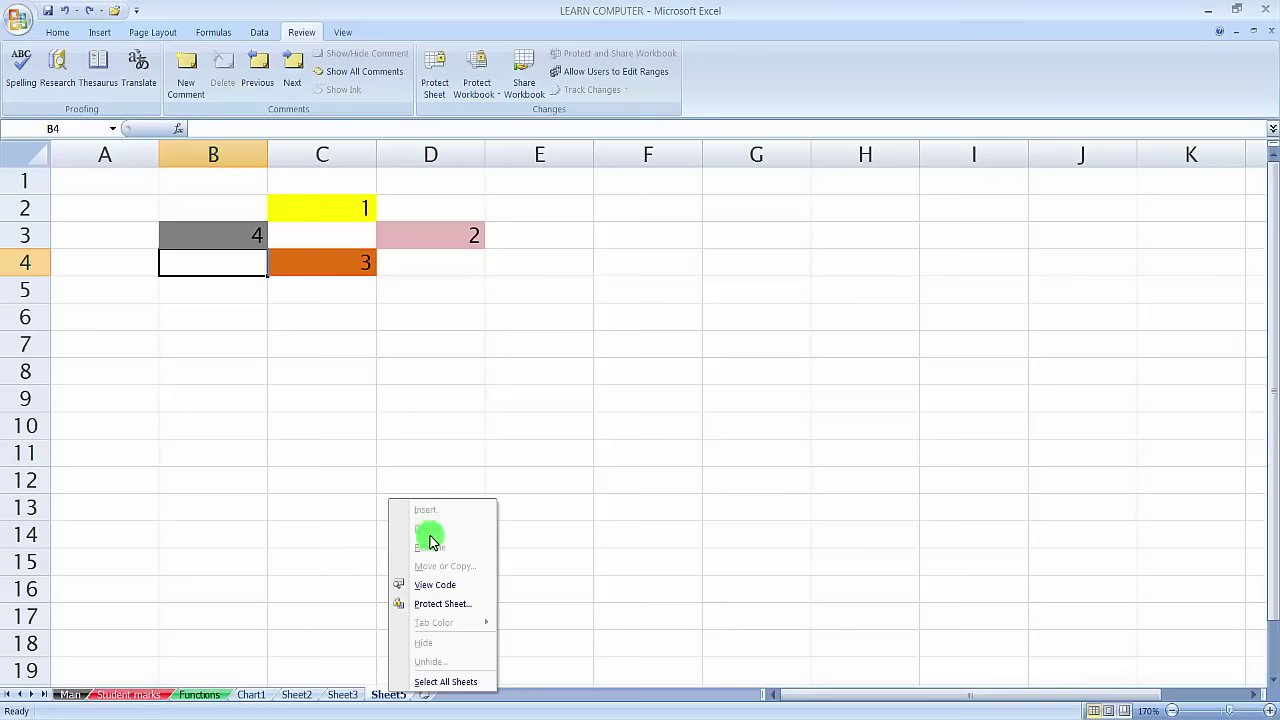
{"action": "right_click", "coordinate": [345, 696]}
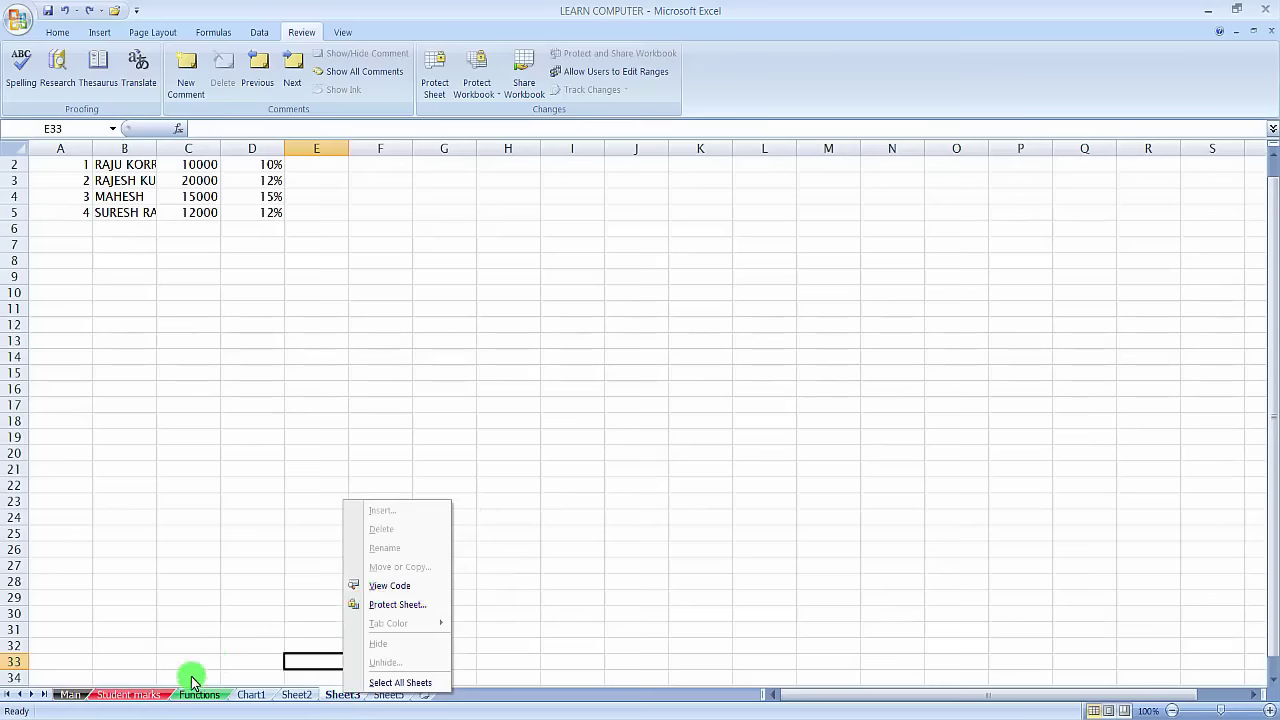
Step: Cycle through the Student marks, Functions and Chart1 sheets, ending back on Sheet3
{"action": "left_click", "coordinate": [65, 698]}
{"action": "left_click", "coordinate": [128, 694]}
{"action": "left_click", "coordinate": [199, 694]}
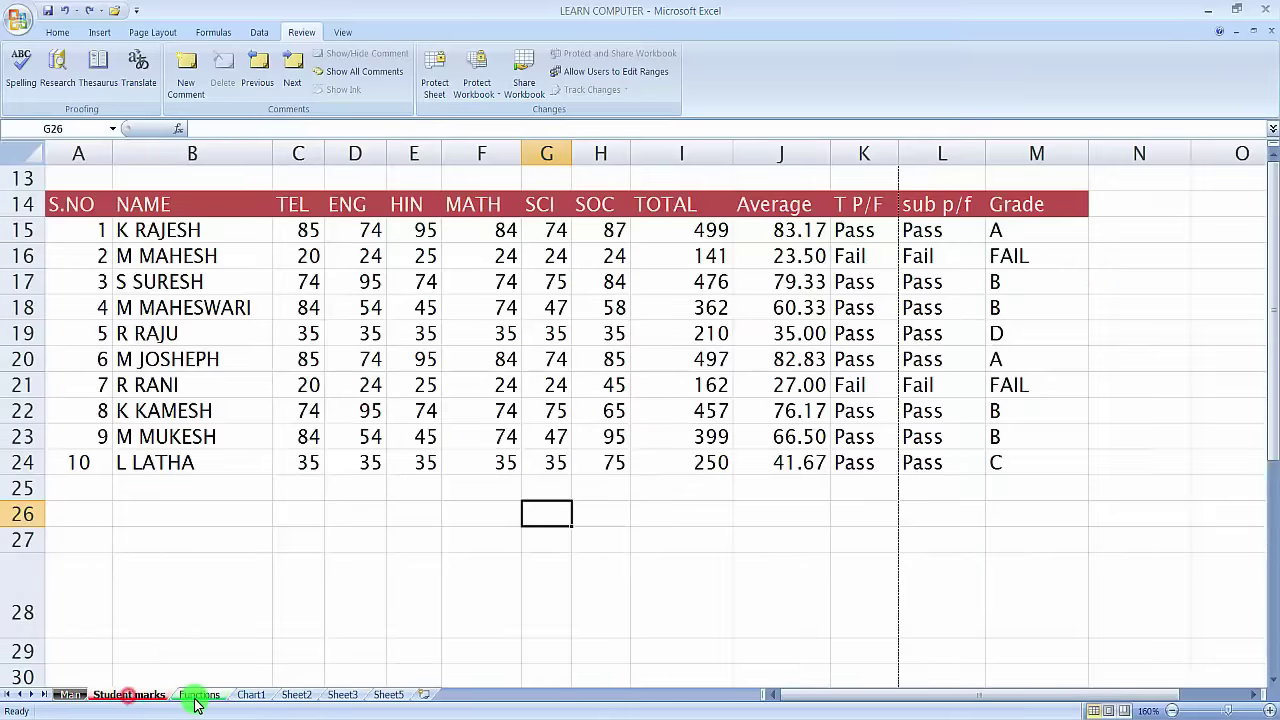
{"action": "left_click", "coordinate": [250, 694]}
{"action": "left_click", "coordinate": [338, 694]}
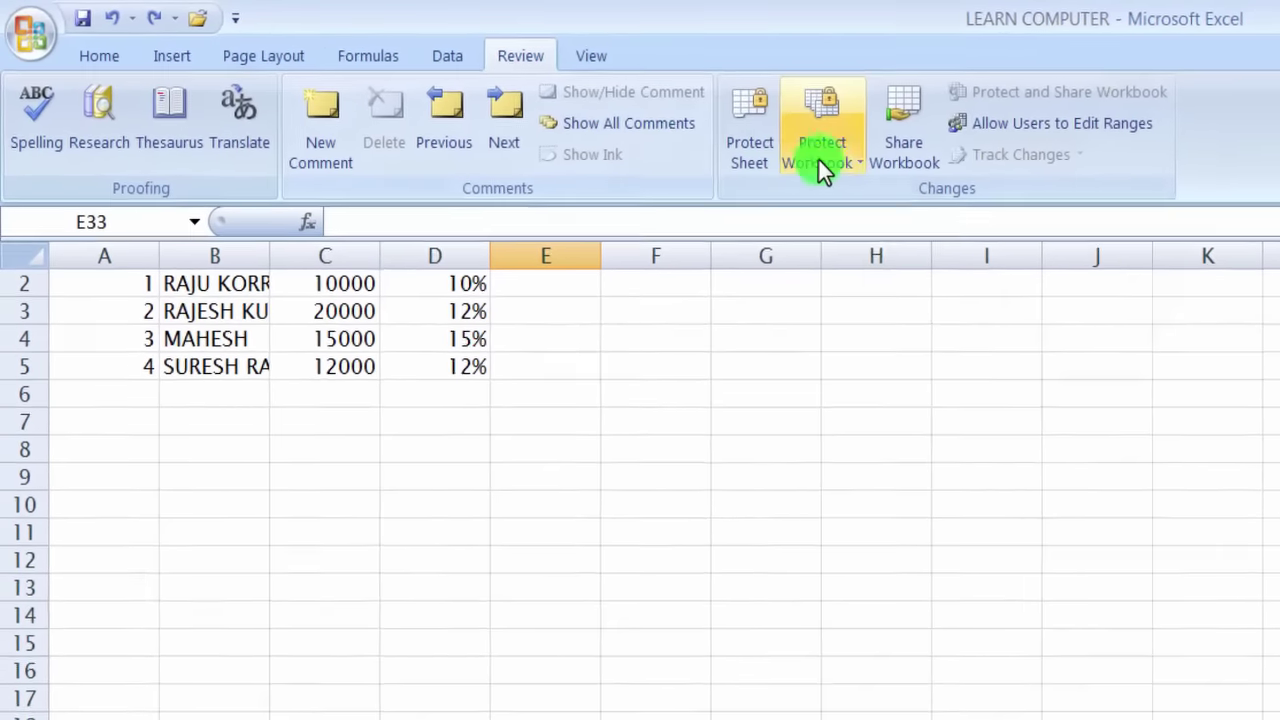
Step: Remove the workbook structure protection by entering its password
{"action": "left_click", "coordinate": [819, 160]}
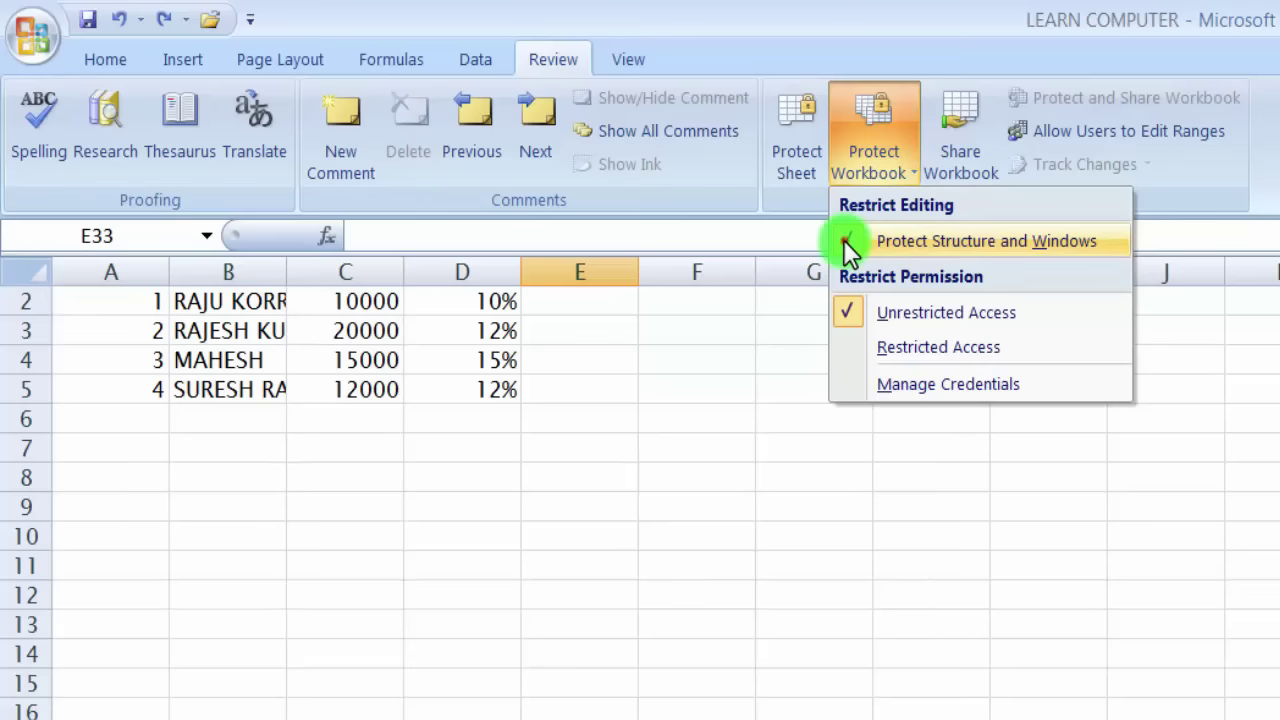
{"action": "left_click", "coordinate": [845, 241]}
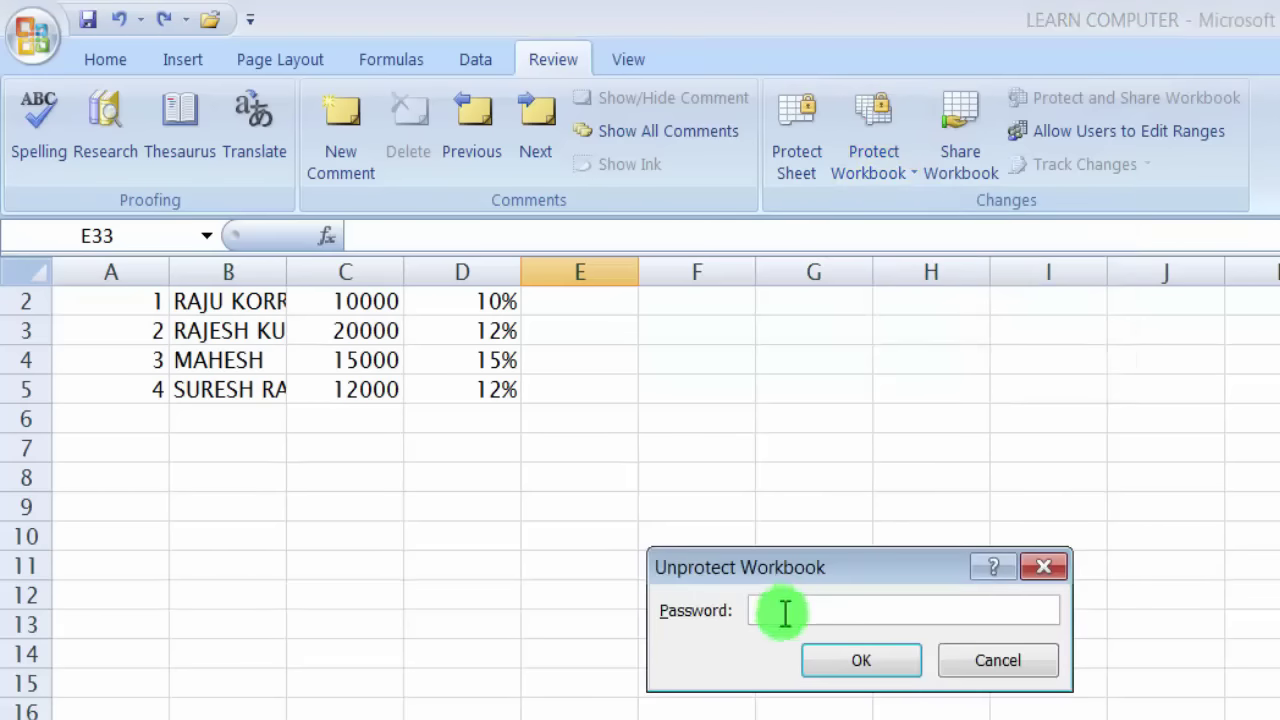
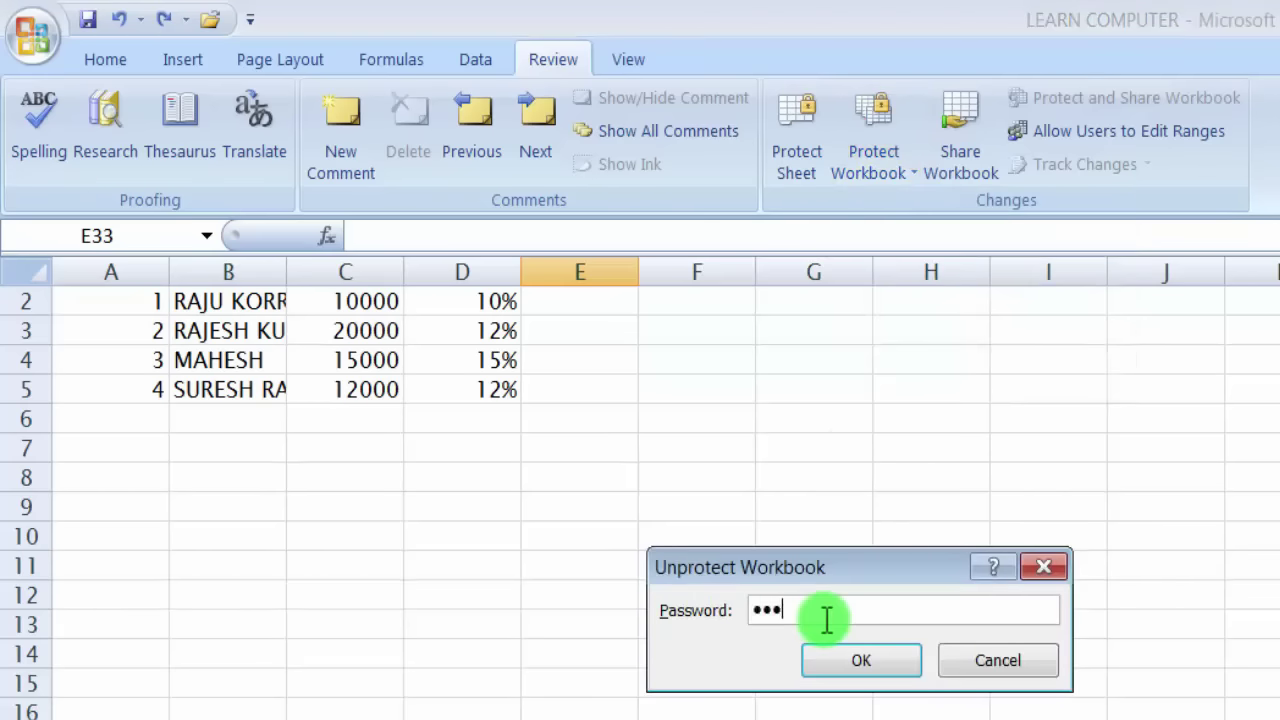
{"action": "left_click", "coordinate": [852, 668]}
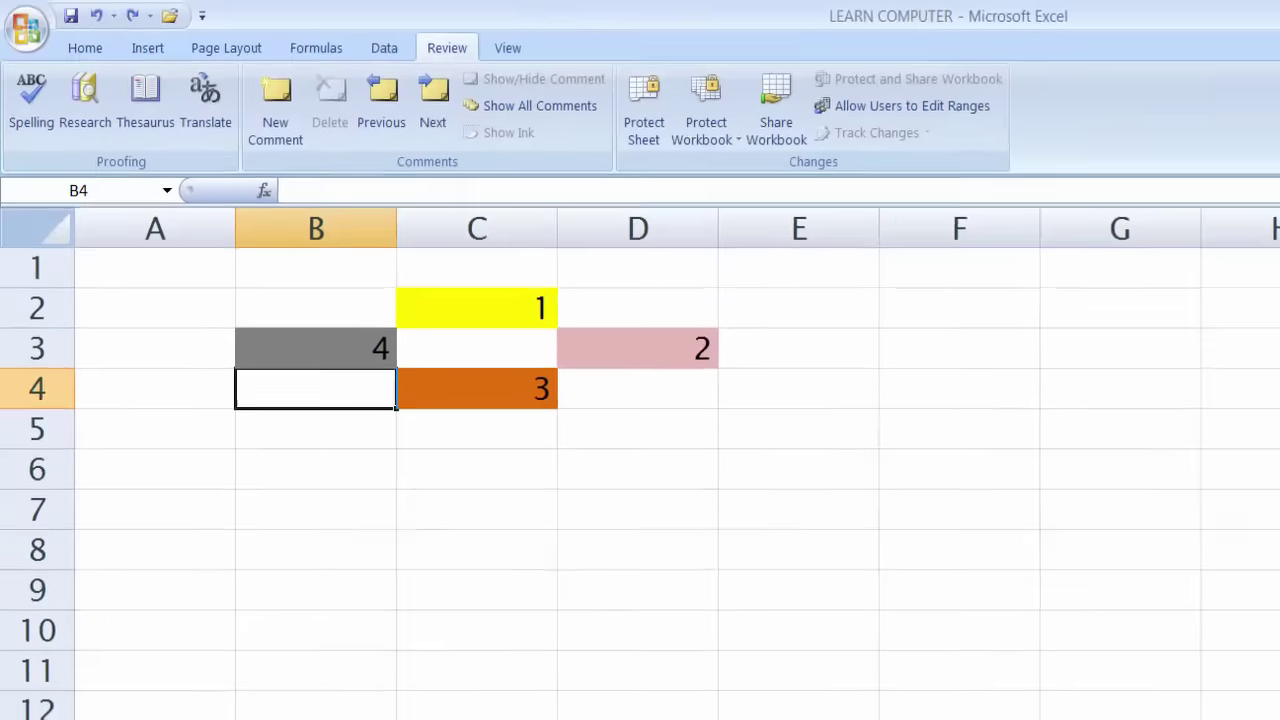
Step: Delete Sheet5 and confirm the deletion
{"action": "right_click", "coordinate": [570, 719]}
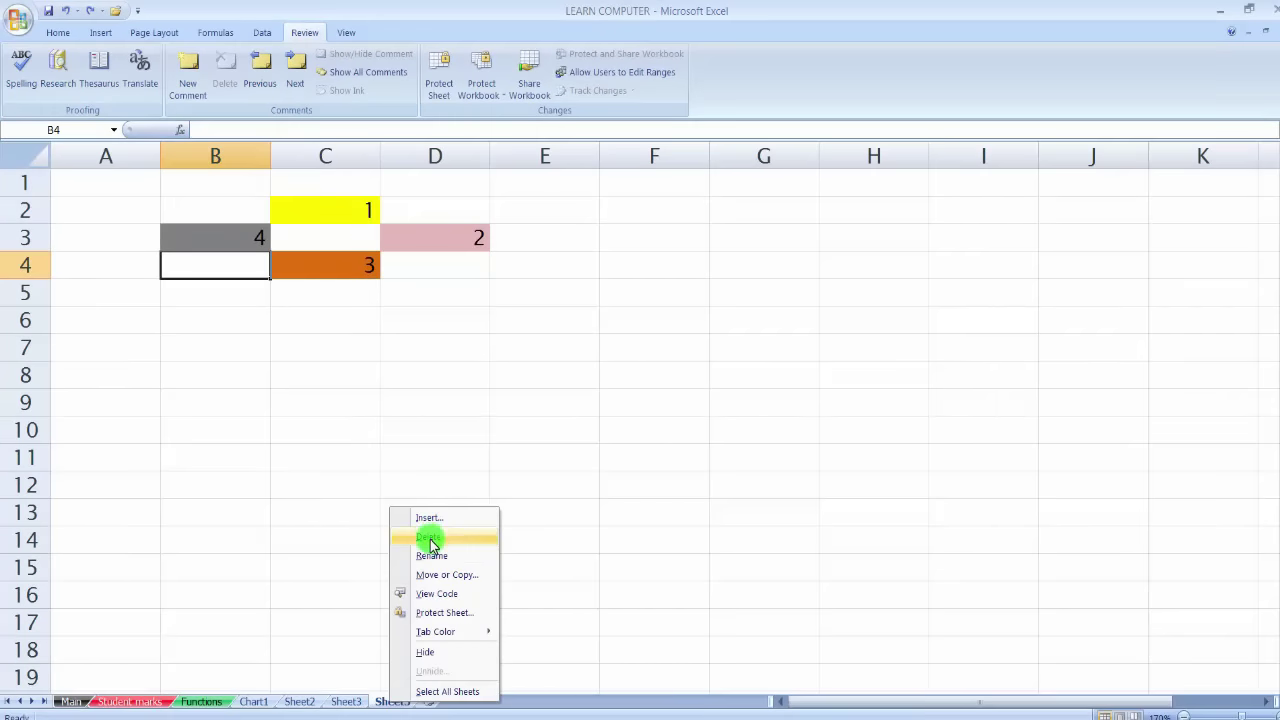
{"action": "left_click", "coordinate": [430, 540]}
{"action": "left_click", "coordinate": [623, 418]}
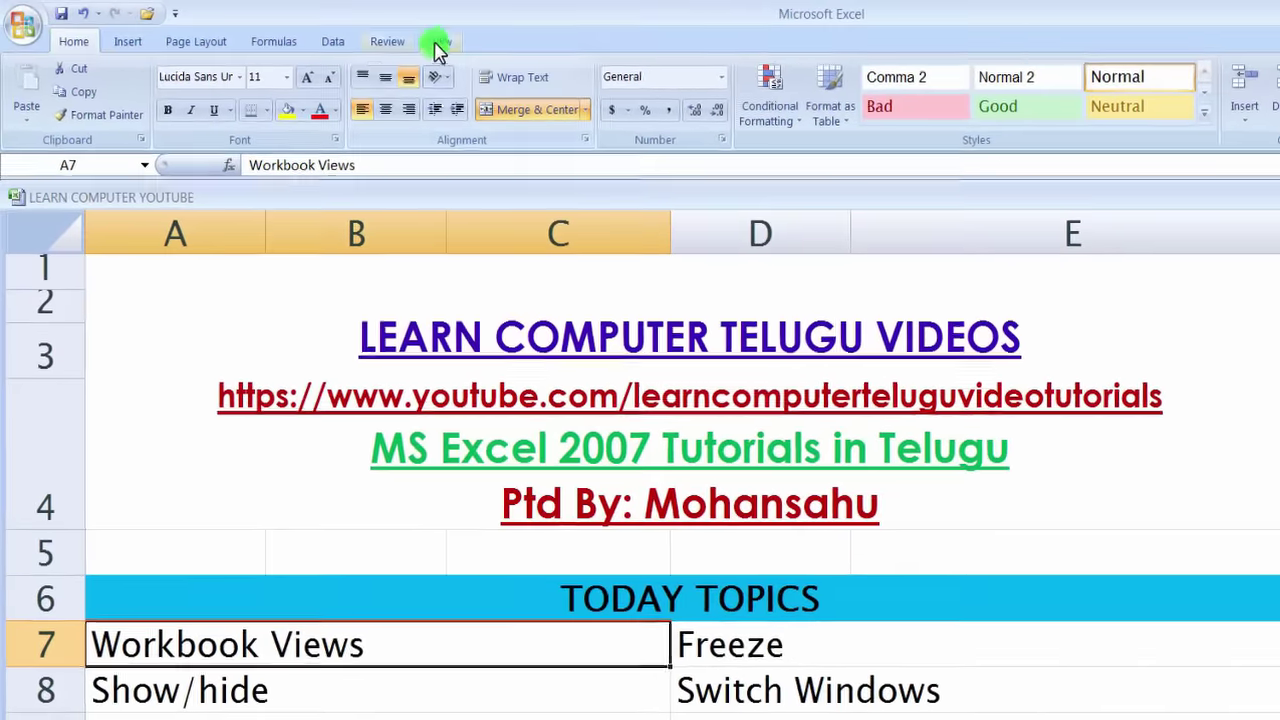
Step: Show the View tab commands for the Main sheet
{"action": "left_click", "coordinate": [360, 36]}
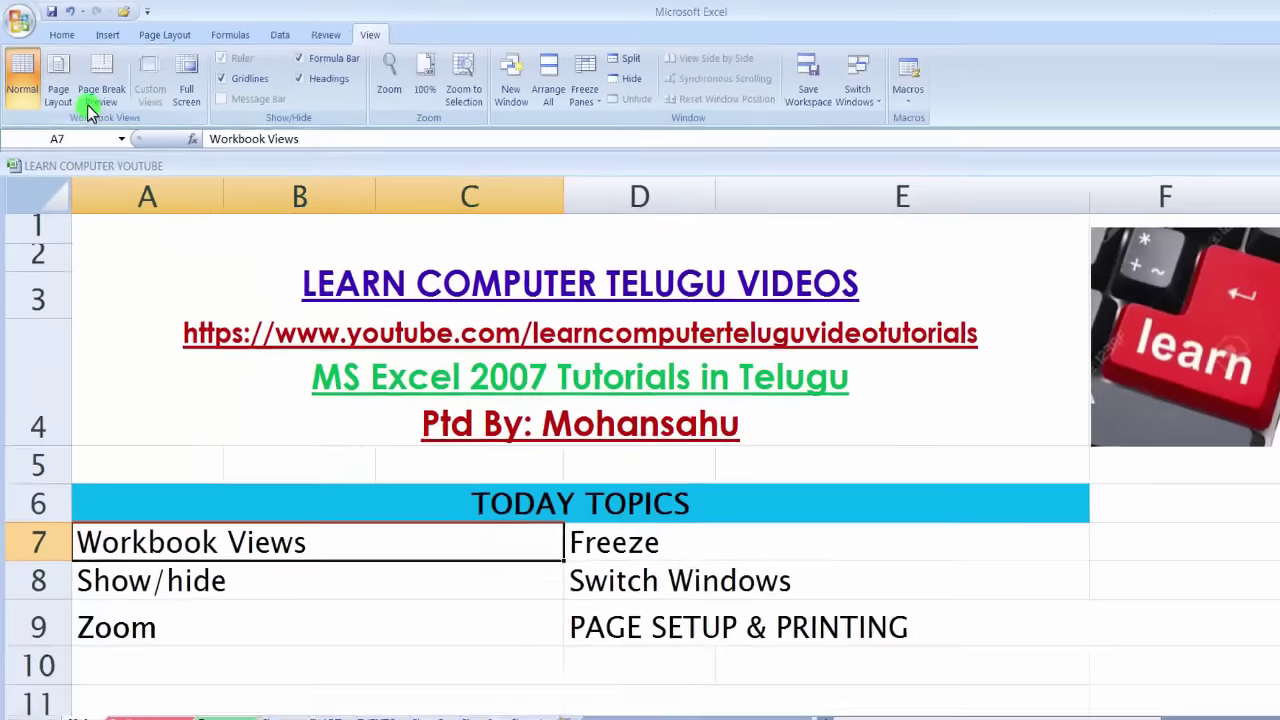
Step: Switch the Main sheet to Page Layout view and scroll through its pages
{"action": "left_click", "coordinate": [111, 175]}
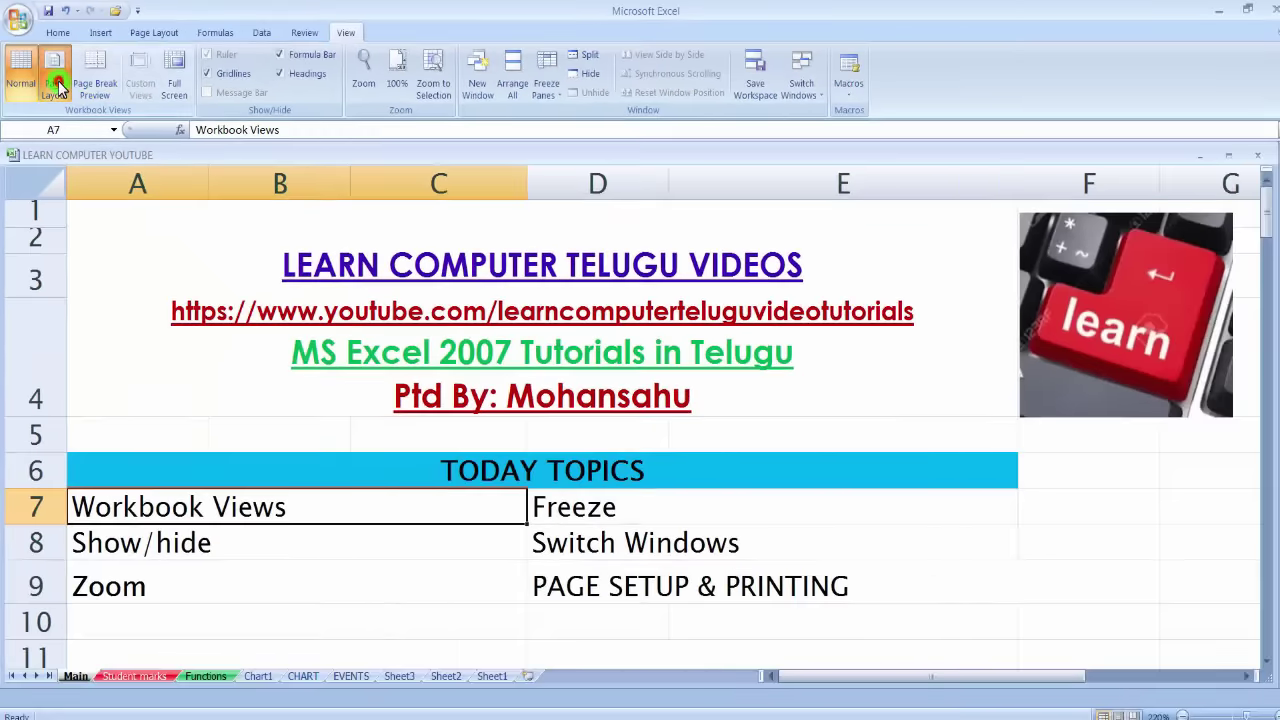
{"action": "scroll", "coordinate": [500, 434], "scroll_direction": "down", "scroll_amount": 5}
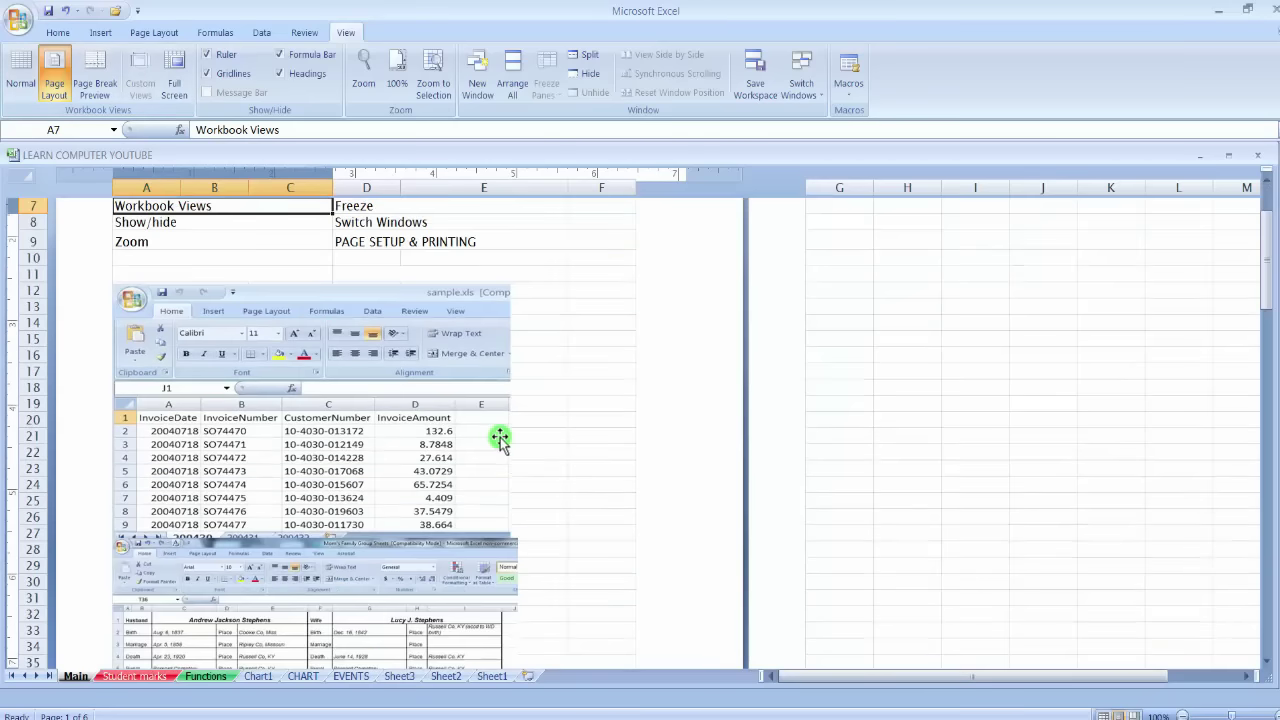
{"action": "scroll", "coordinate": [498, 440], "scroll_direction": "down", "scroll_amount": 6}
{"action": "scroll", "coordinate": [498, 440], "scroll_direction": "up", "scroll_amount": 4}
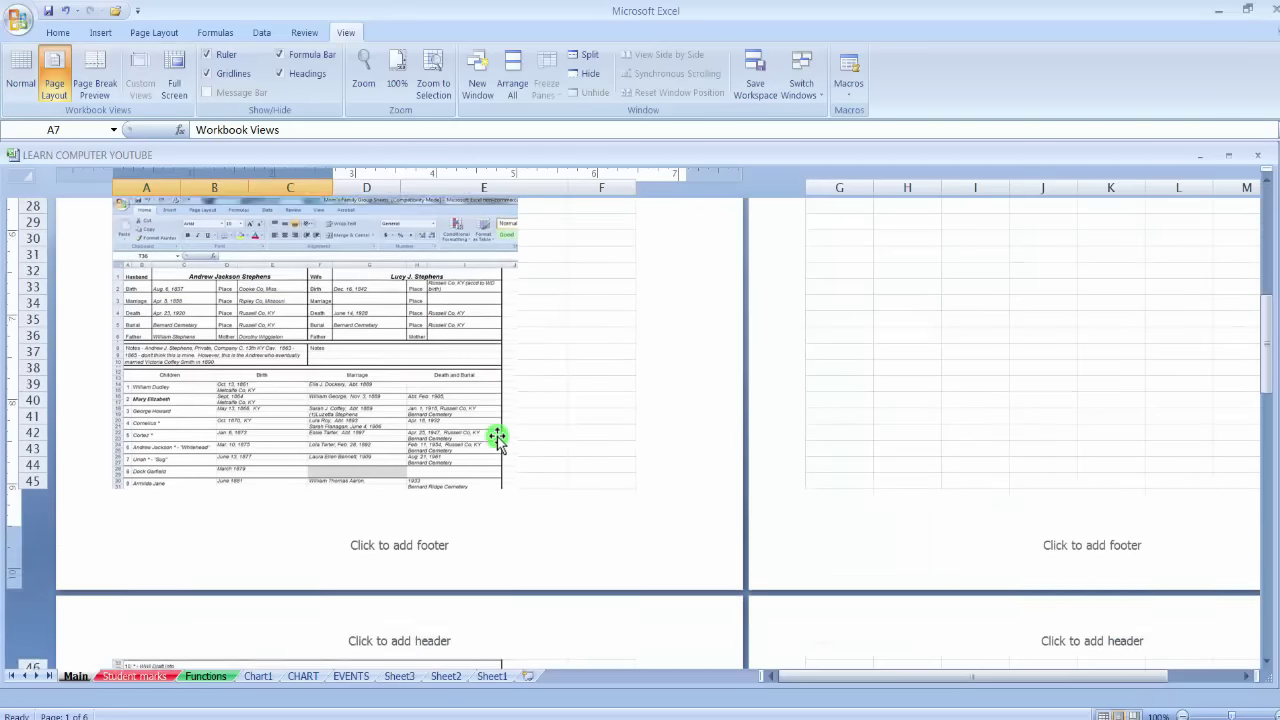
{"action": "scroll", "coordinate": [496, 440], "scroll_direction": "up", "scroll_amount": 6}
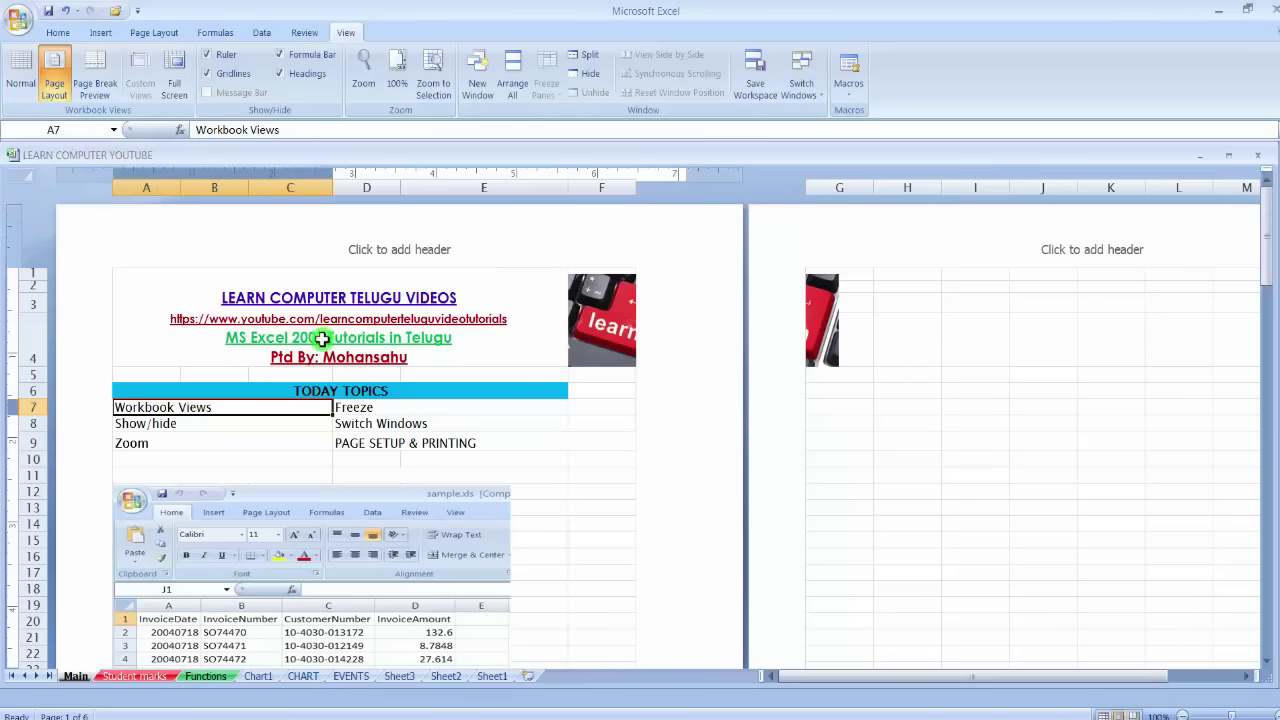
{"action": "scroll", "coordinate": [321, 339], "scroll_direction": "down", "scroll_amount": 15}
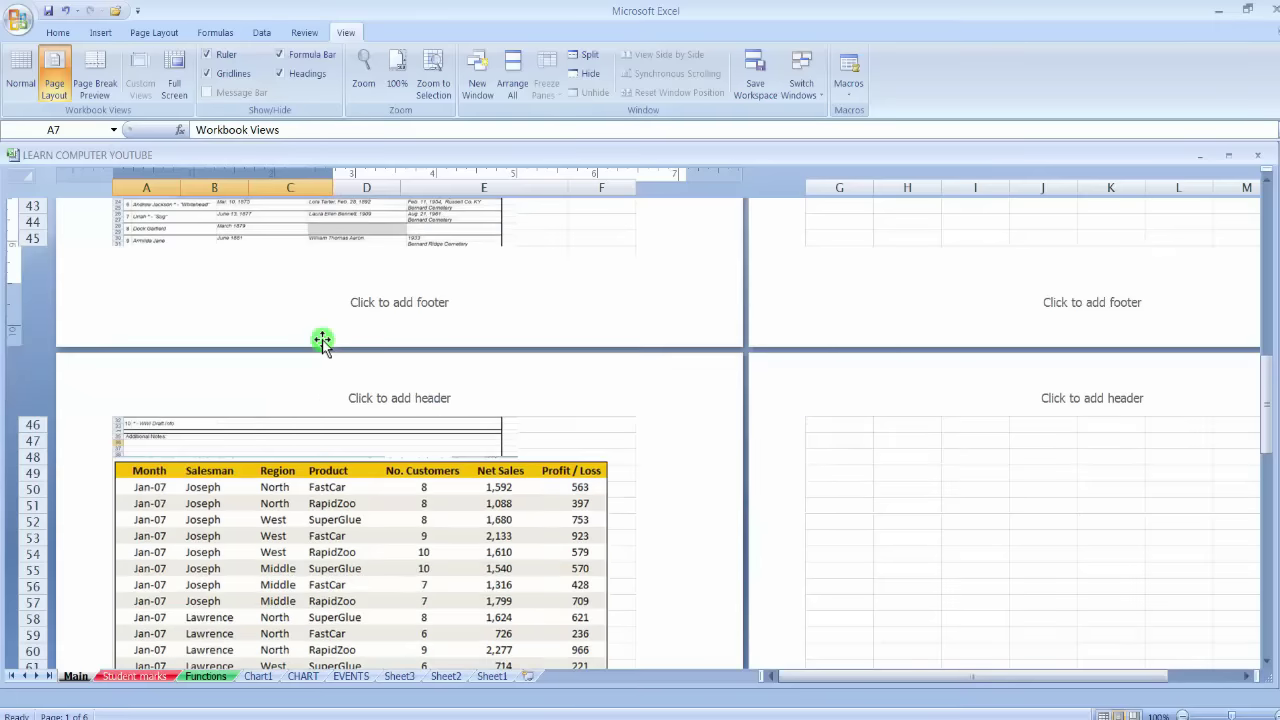
{"action": "scroll", "coordinate": [321, 339], "scroll_direction": "up", "scroll_amount": 4}
{"action": "scroll", "coordinate": [321, 339], "scroll_direction": "down", "scroll_amount": 4}
{"action": "scroll", "coordinate": [321, 339], "scroll_direction": "down", "scroll_amount": 2}
{"action": "scroll", "coordinate": [321, 339], "scroll_direction": "up", "scroll_amount": 16}
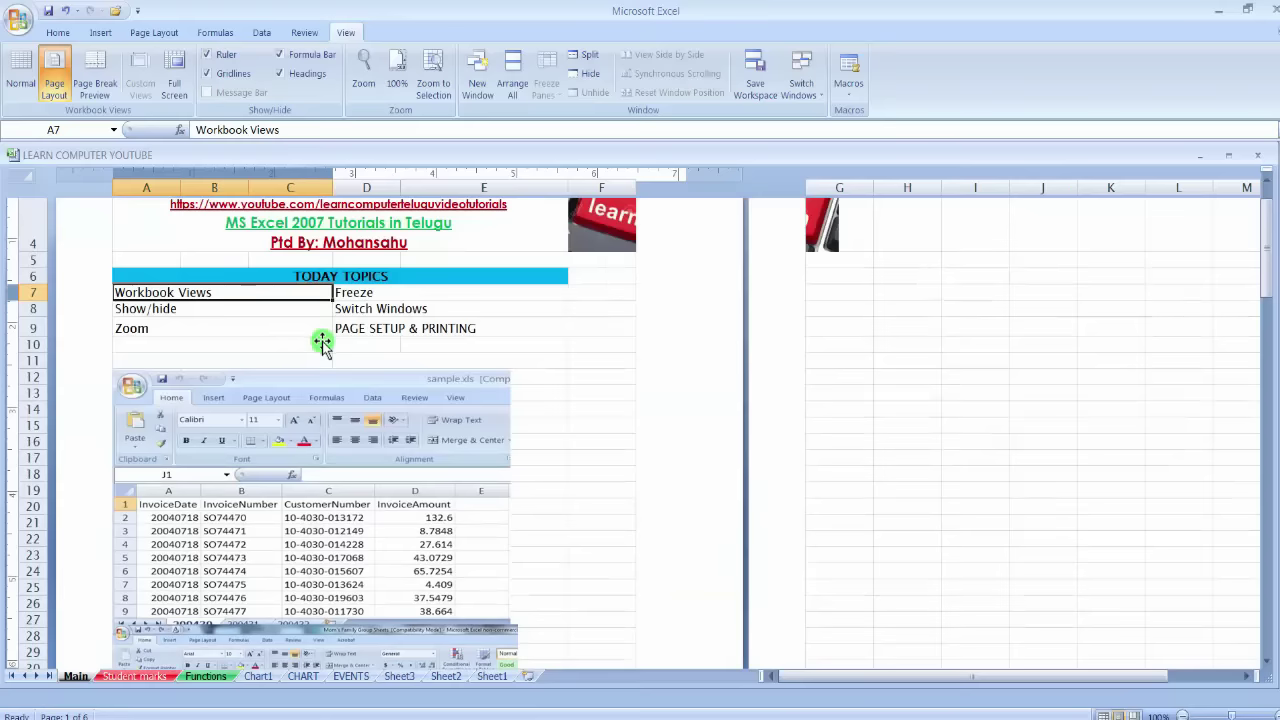
{"action": "scroll", "coordinate": [321, 341], "scroll_direction": "up", "scroll_amount": 2}
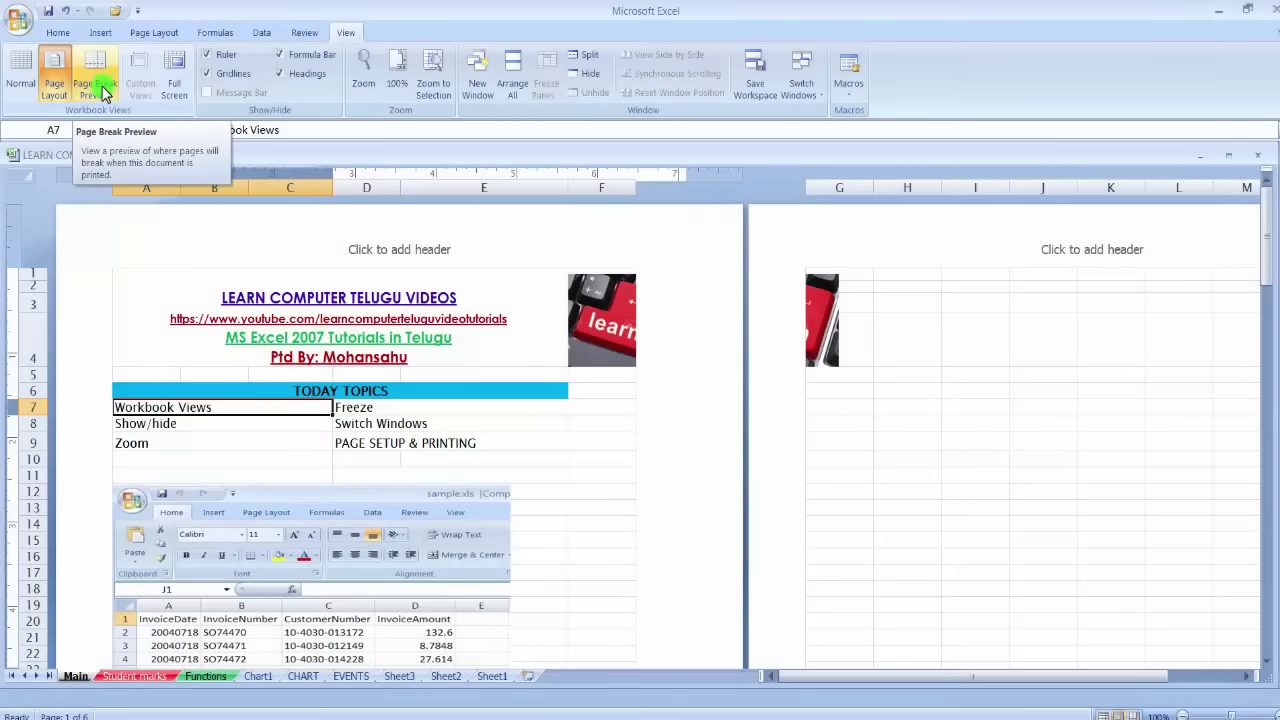
Step: Show the Main sheet in Page Break Preview, dismissing its welcome message
{"action": "left_click", "coordinate": [105, 91]}
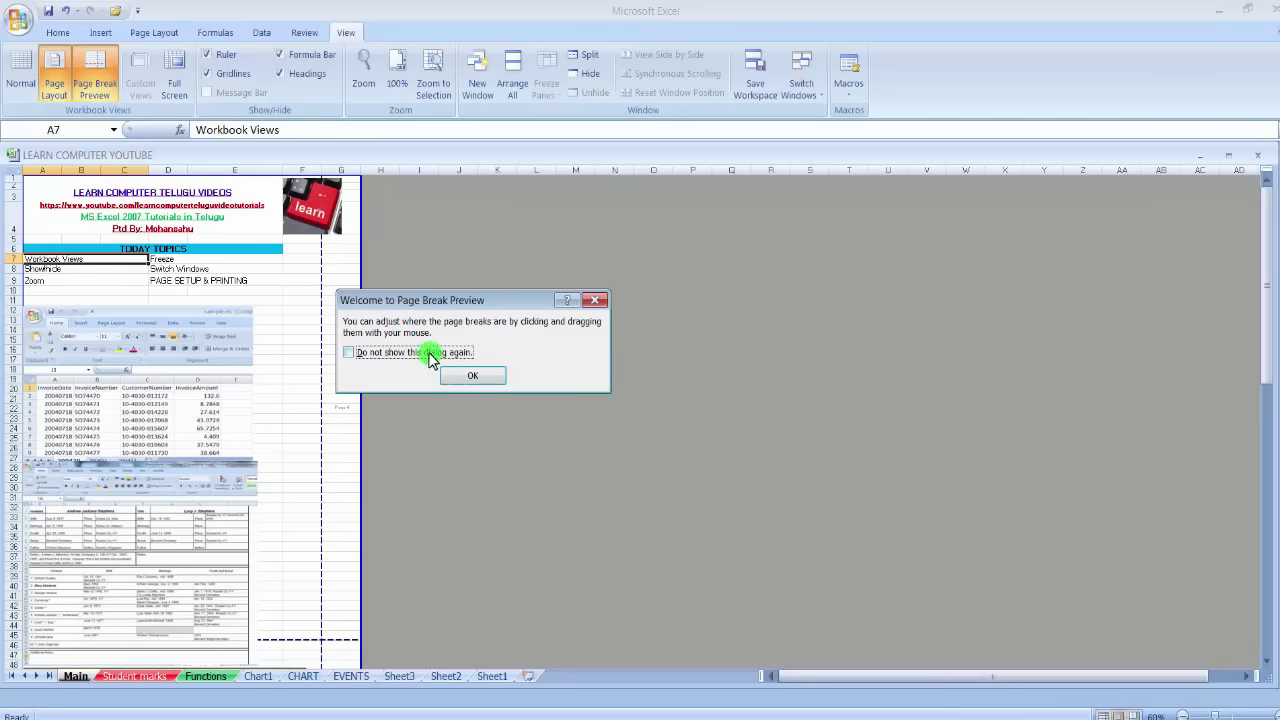
{"action": "left_click", "coordinate": [472, 378]}
{"action": "scroll", "coordinate": [386, 386], "scroll_direction": "down", "scroll_amount": 15}
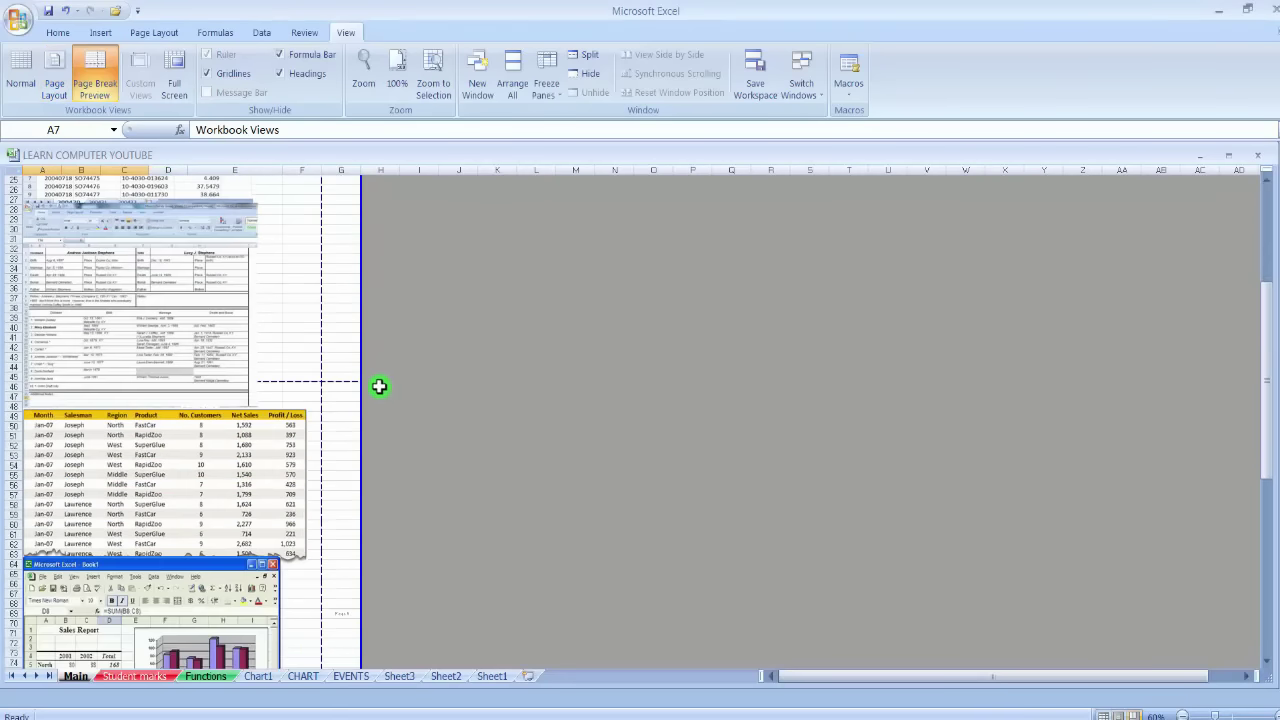
{"action": "scroll", "coordinate": [369, 383], "scroll_direction": "down", "scroll_amount": 9}
{"action": "scroll", "coordinate": [363, 377], "scroll_direction": "up", "scroll_amount": 7}
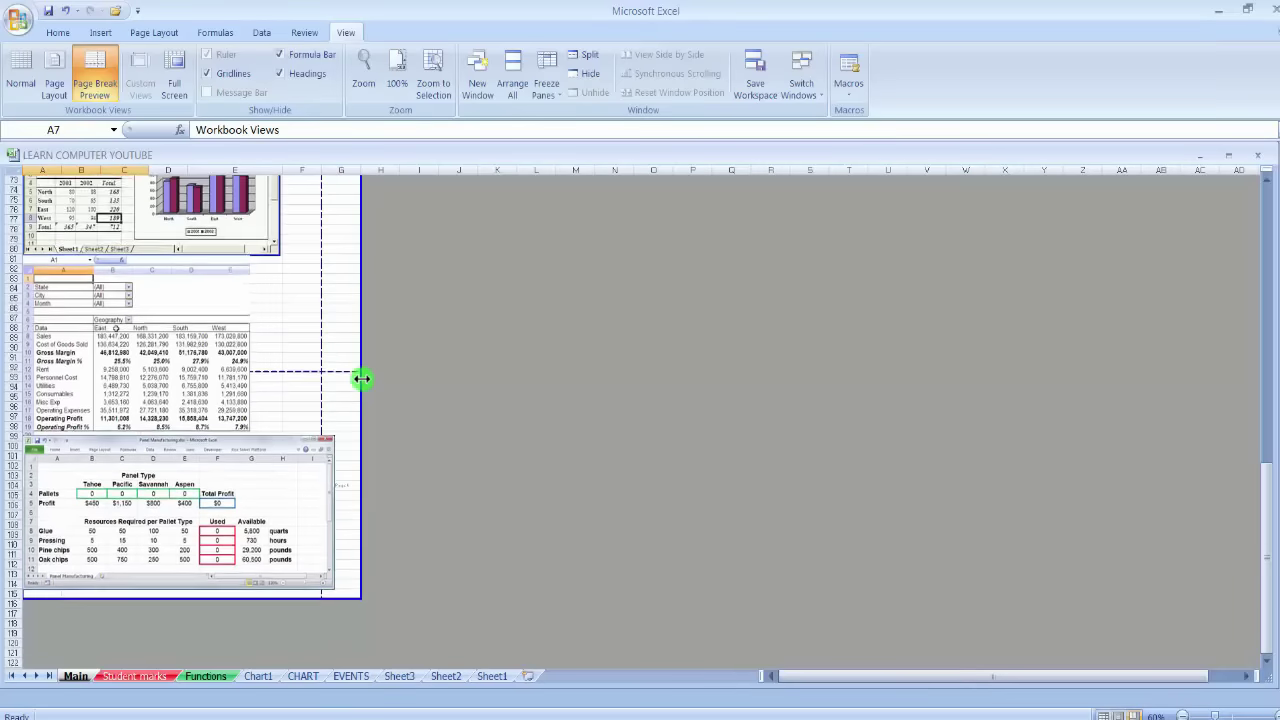
{"action": "scroll", "coordinate": [341, 366], "scroll_direction": "up", "scroll_amount": 18}
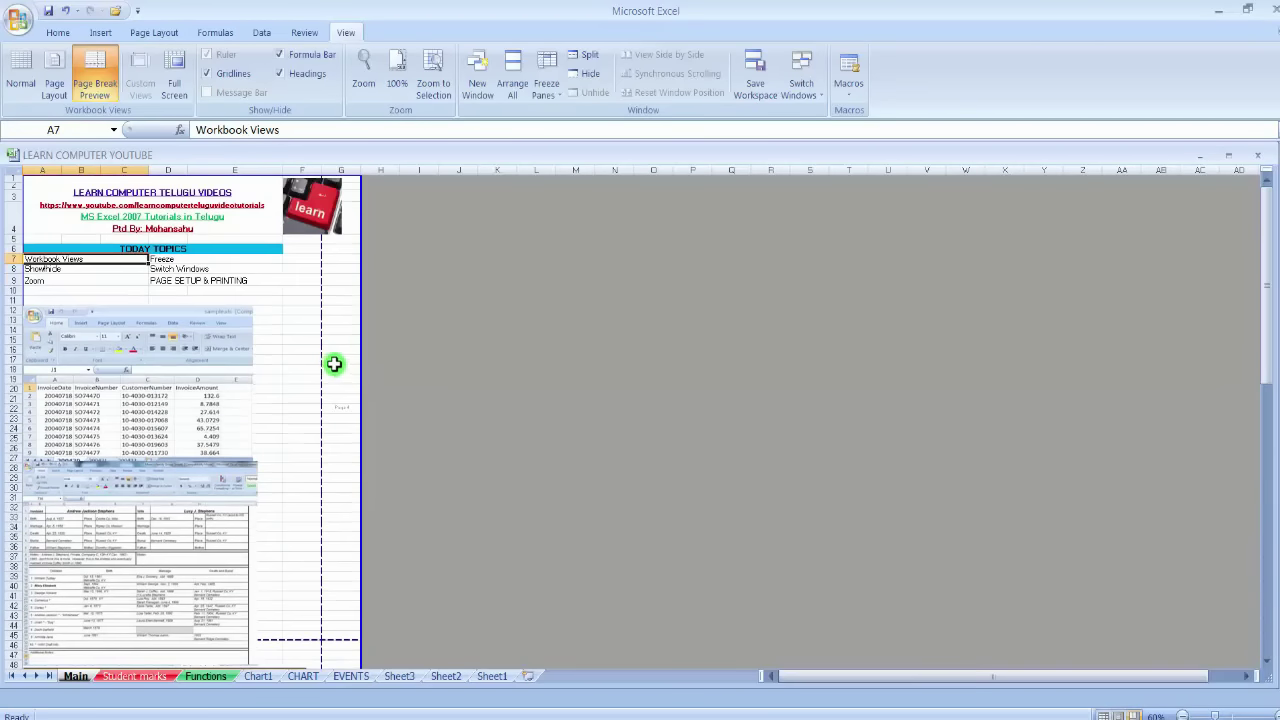
Step: View the sheet in Full Screen, exit with Escape, and return to Normal view
{"action": "left_click", "coordinate": [170, 88]}
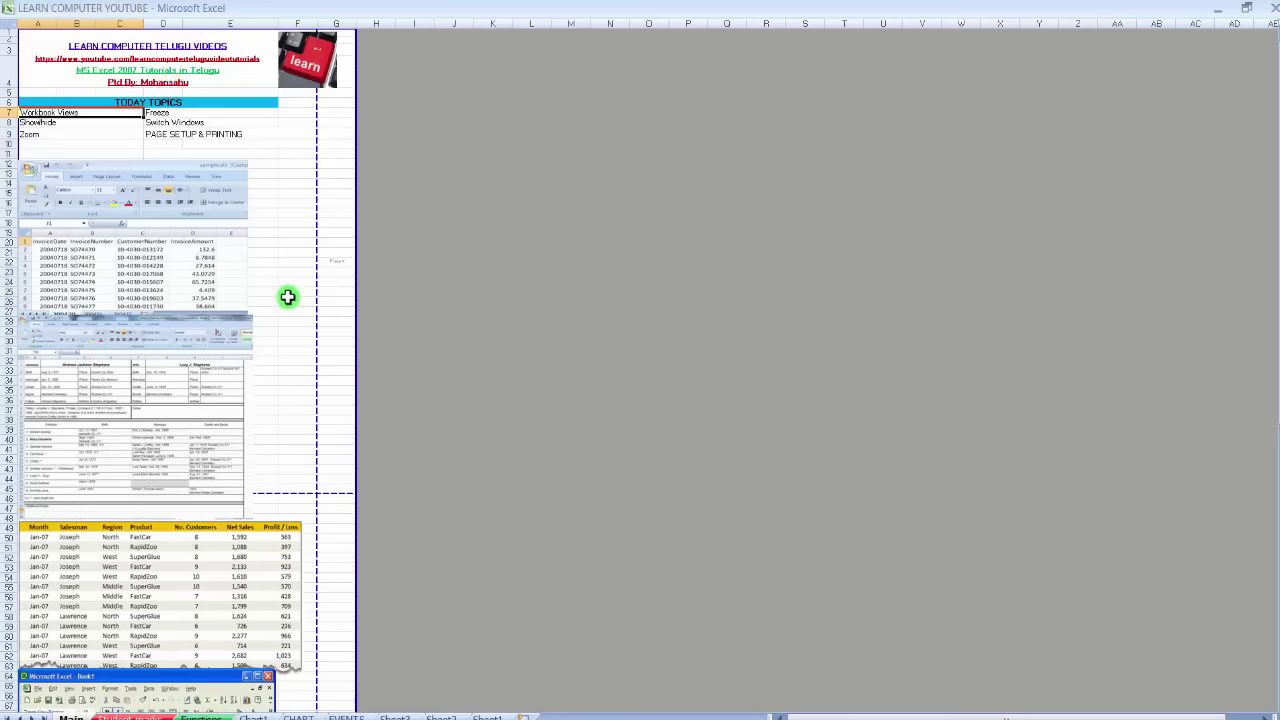
{"action": "scroll", "coordinate": [287, 297], "scroll_direction": "down", "scroll_amount": 4}
{"action": "scroll", "coordinate": [287, 297], "scroll_direction": "up", "scroll_amount": 4}
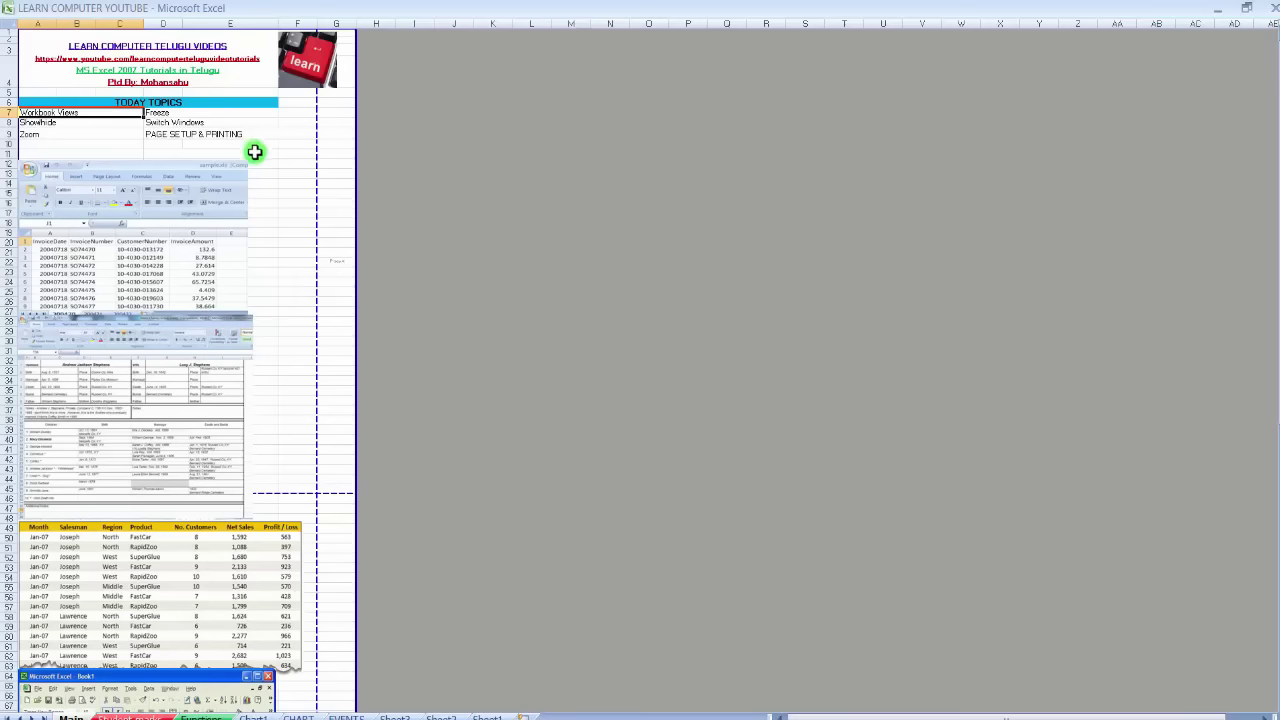
{"action": "key", "text": "Escape"}
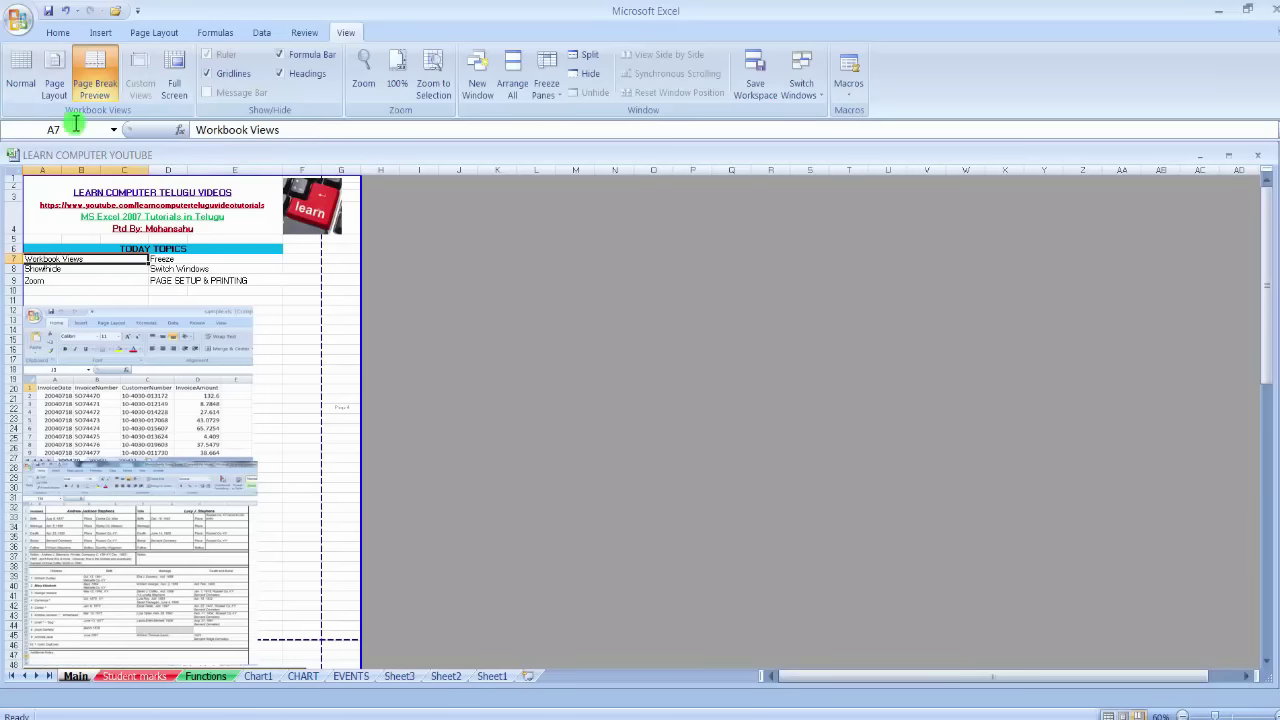
{"action": "left_click", "coordinate": [25, 87]}
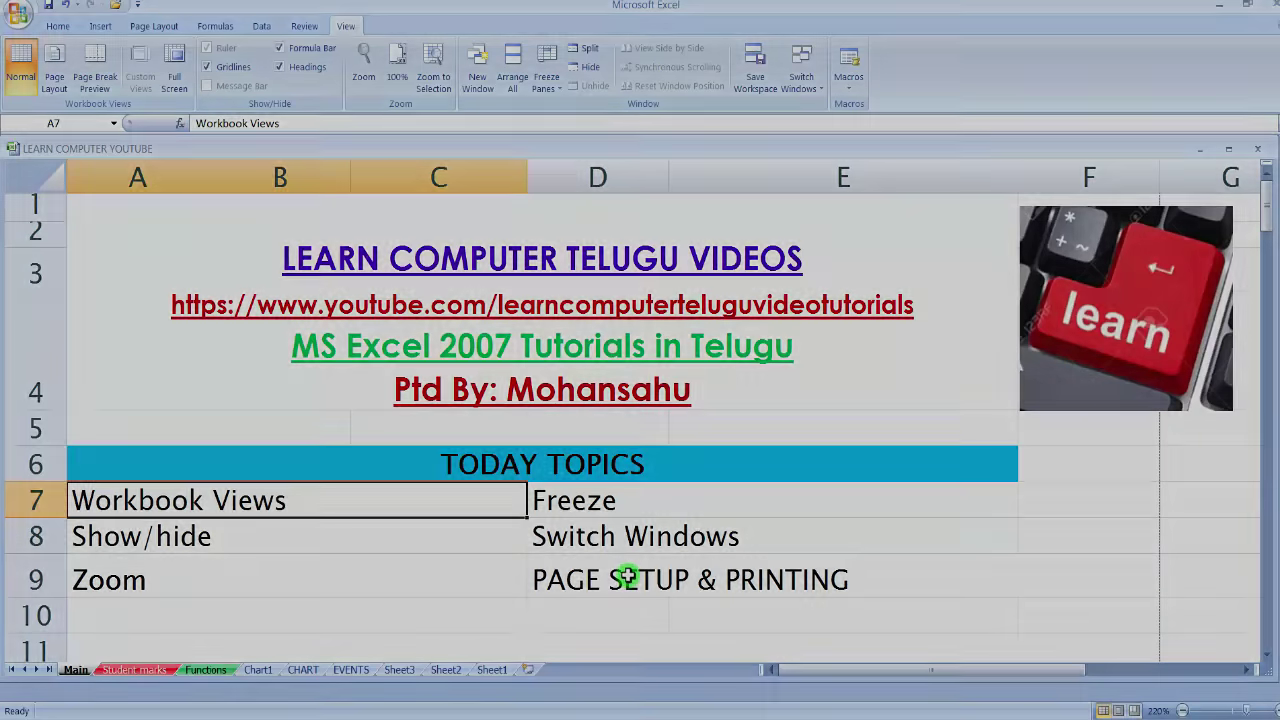
Step: Follow the Show/hide topic entry to Sheet3
{"action": "left_click", "coordinate": [243, 545]}
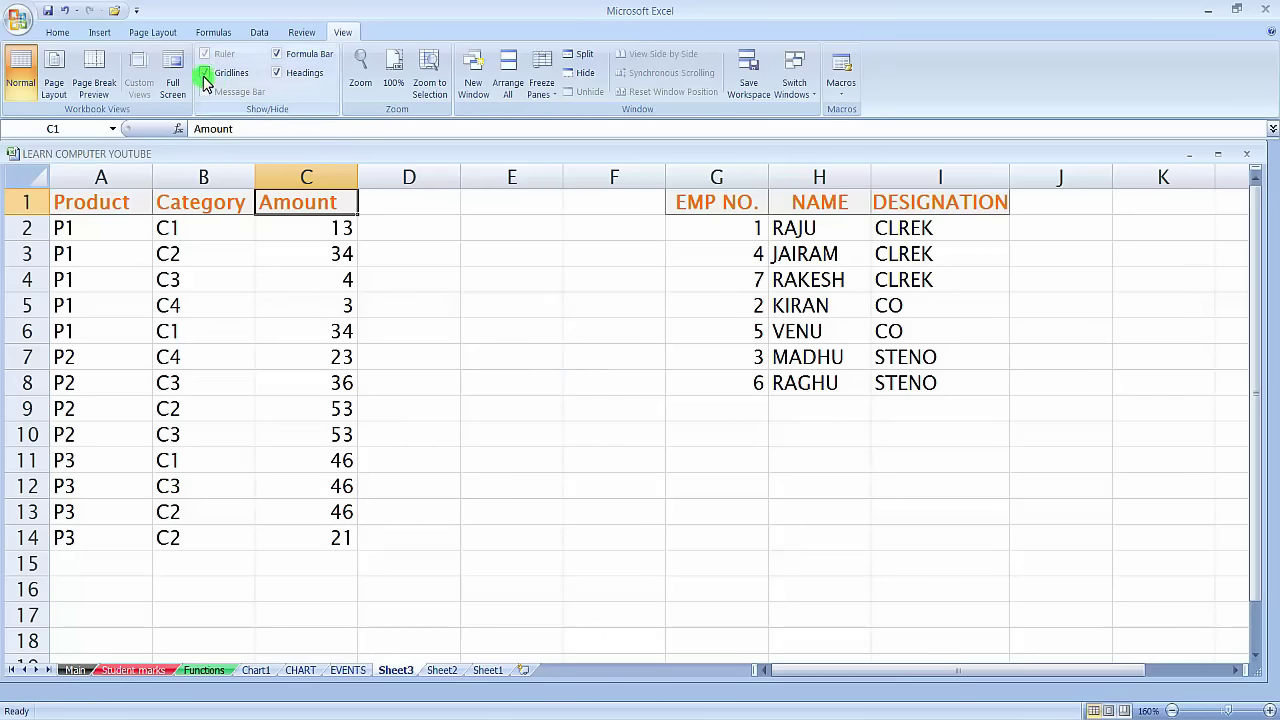
Step: Hide and restore the gridlines, then hide and restore the formula bar
{"action": "left_click", "coordinate": [204, 73]}
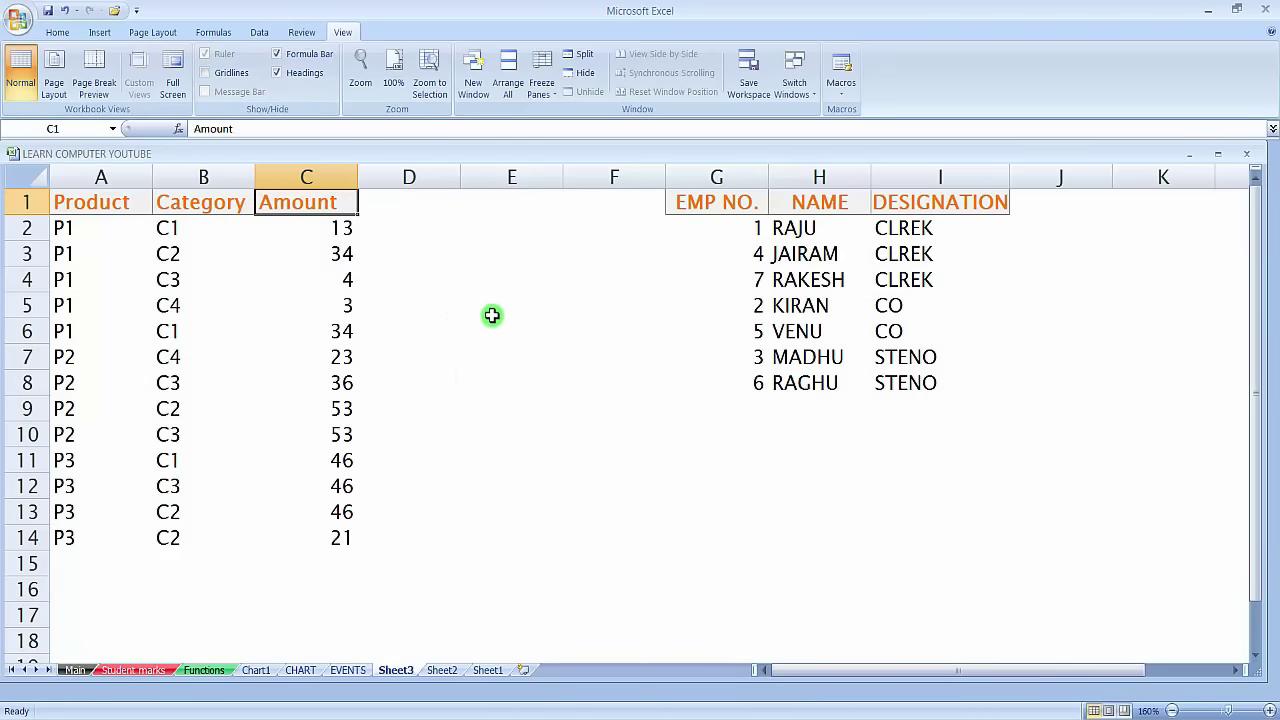
{"action": "left_click", "coordinate": [205, 73]}
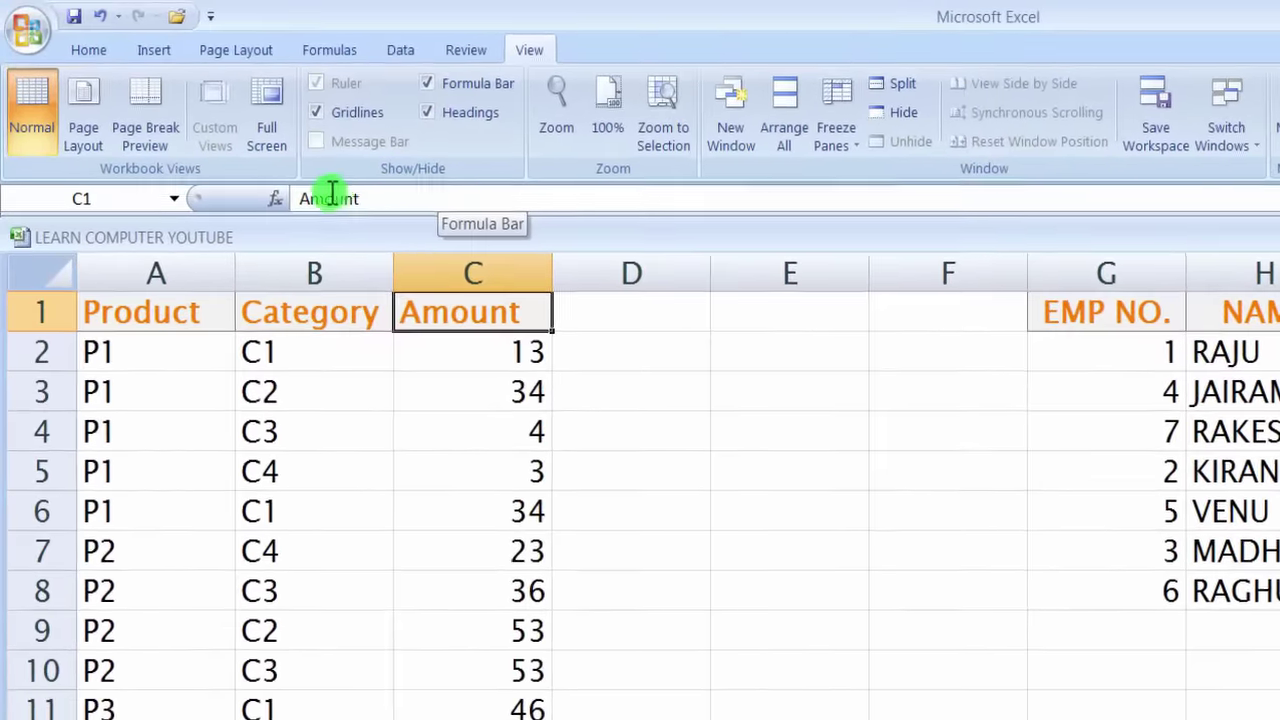
{"action": "left_click", "coordinate": [428, 84]}
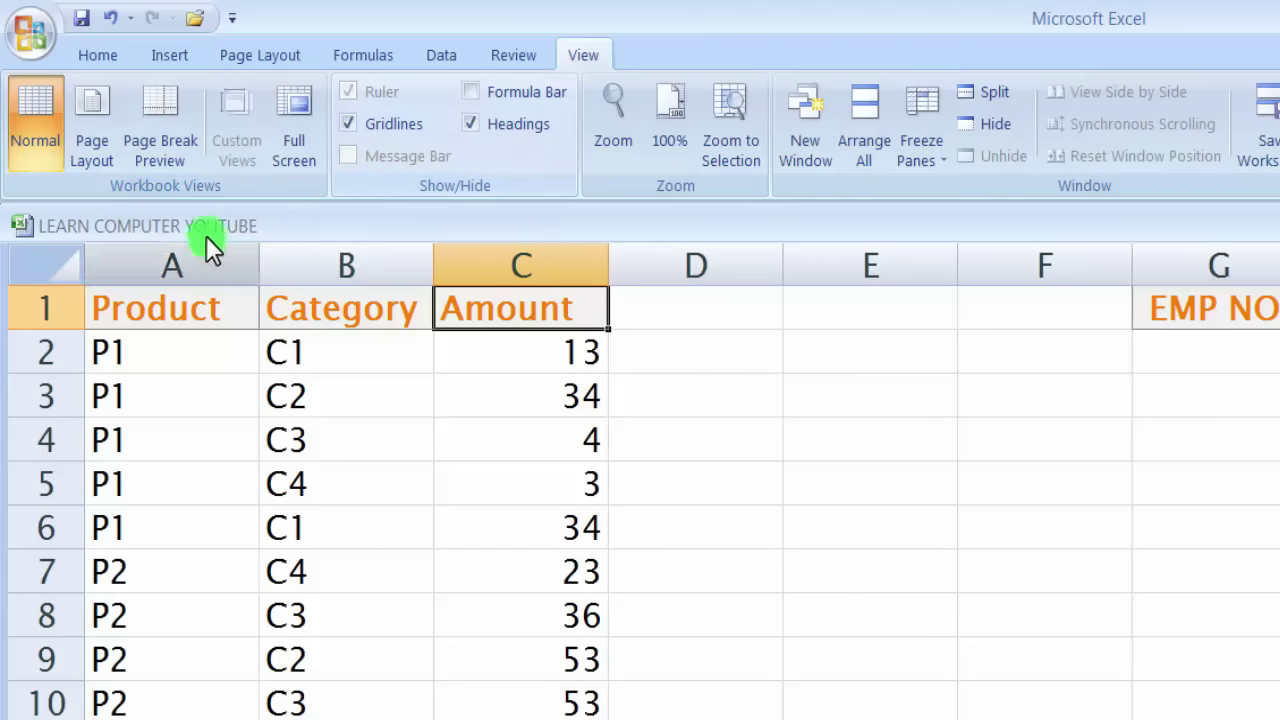
{"action": "left_click", "coordinate": [476, 92]}
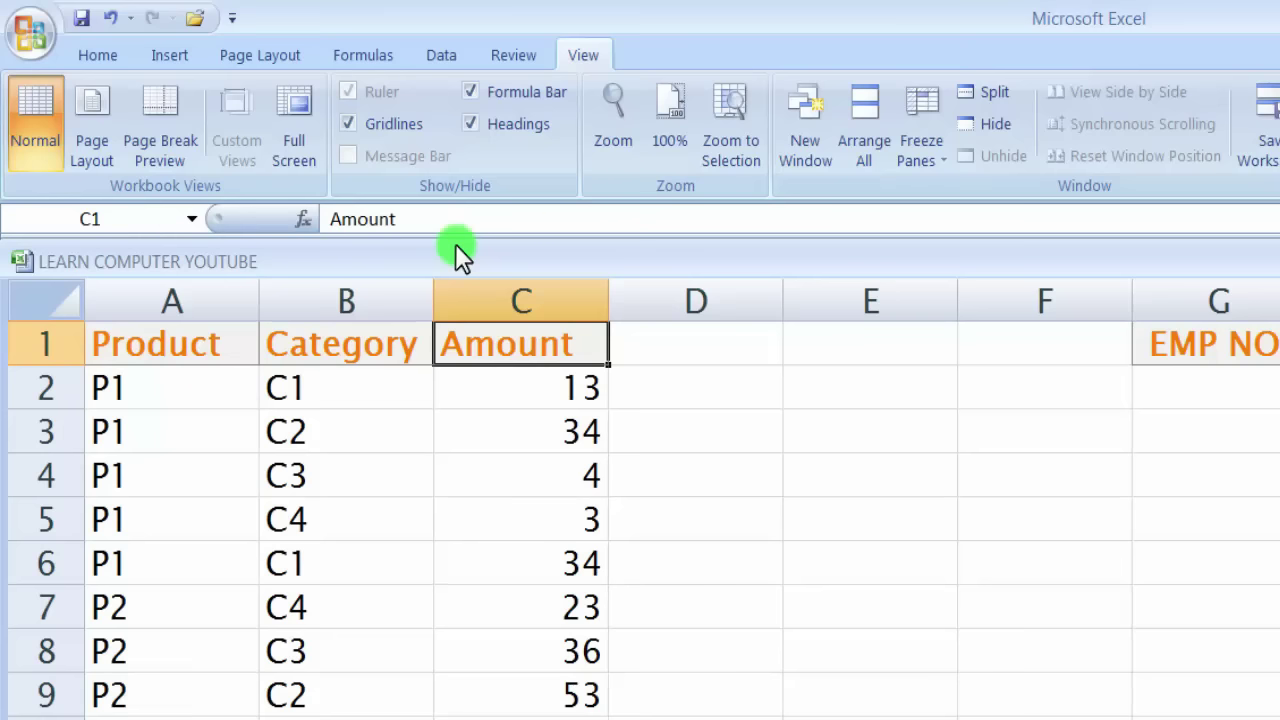
Step: Toggle the row and column headings off and on several times, then return to Main
{"action": "left_click", "coordinate": [468, 126]}
{"action": "left_click", "coordinate": [467, 128]}
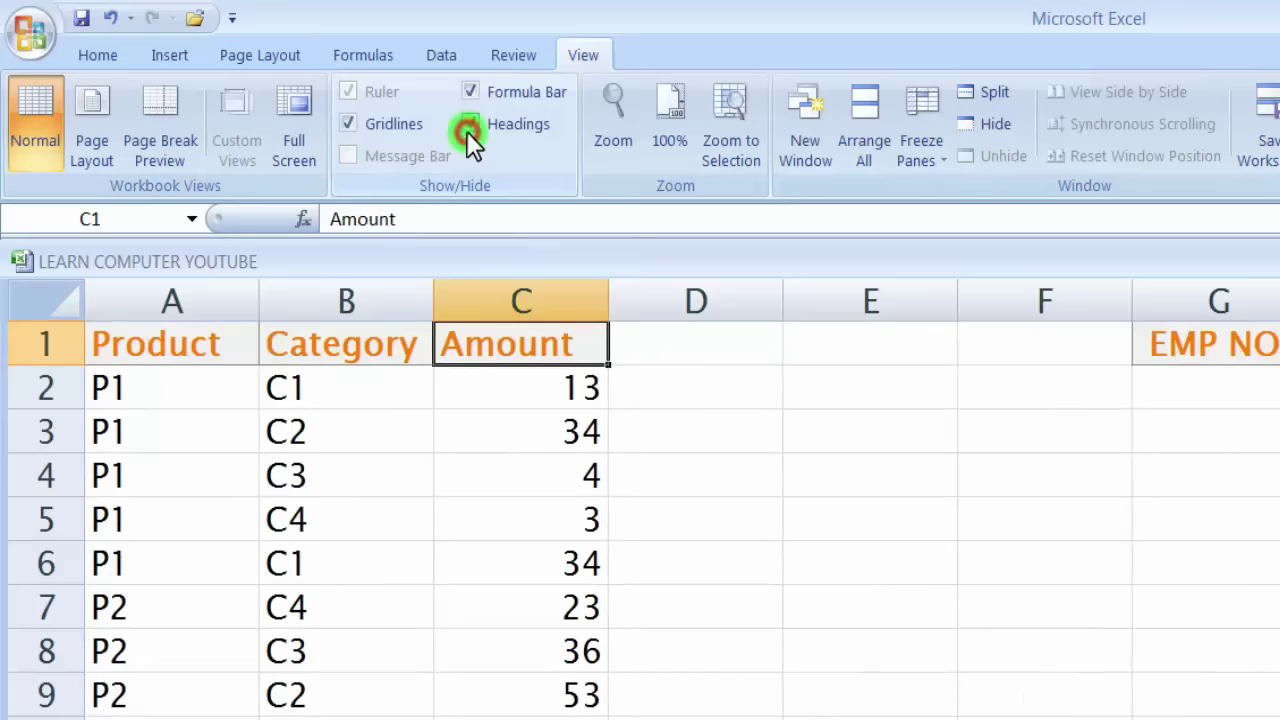
{"action": "left_click", "coordinate": [467, 128]}
{"action": "left_click", "coordinate": [467, 128]}
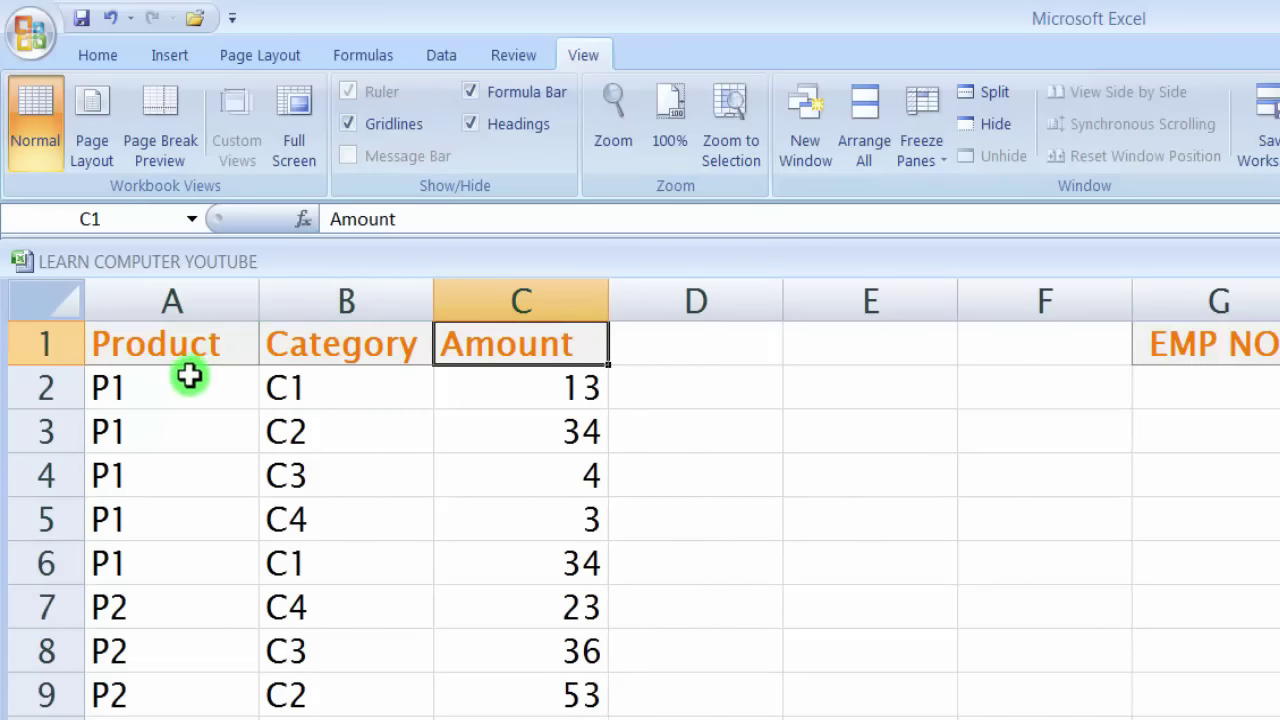
{"action": "left_click", "coordinate": [468, 125]}
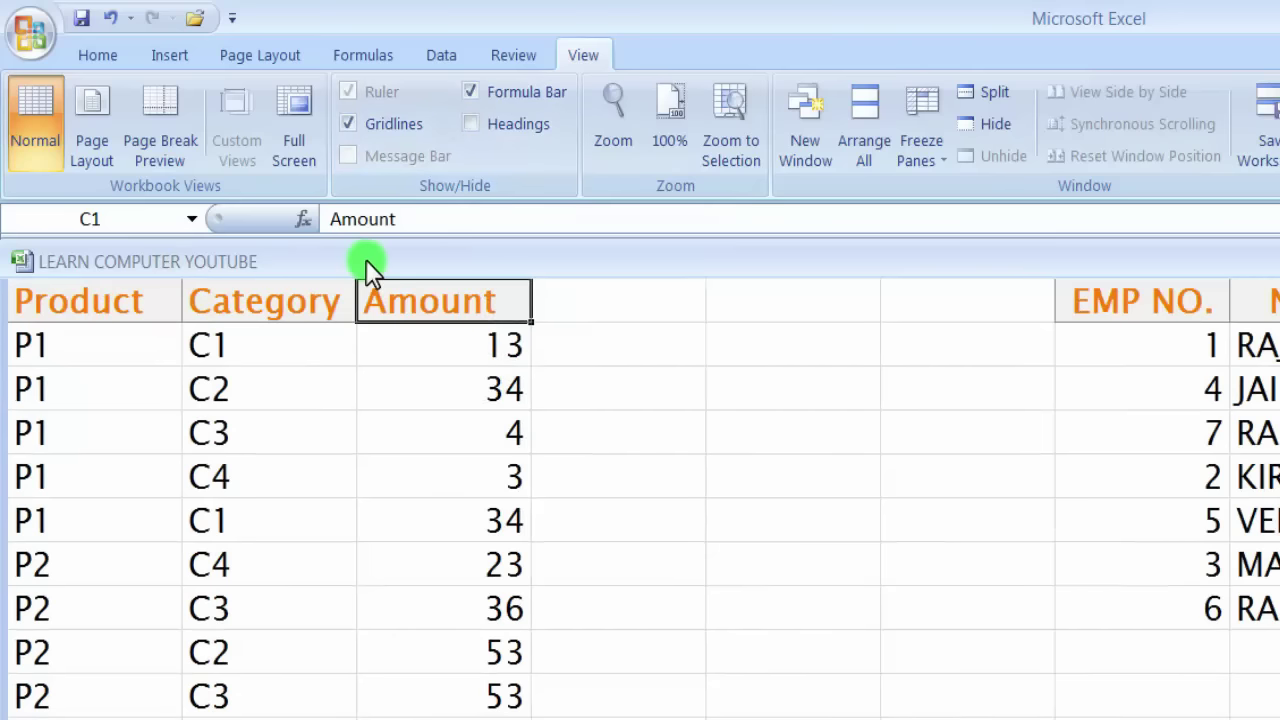
{"action": "left_click", "coordinate": [473, 124]}
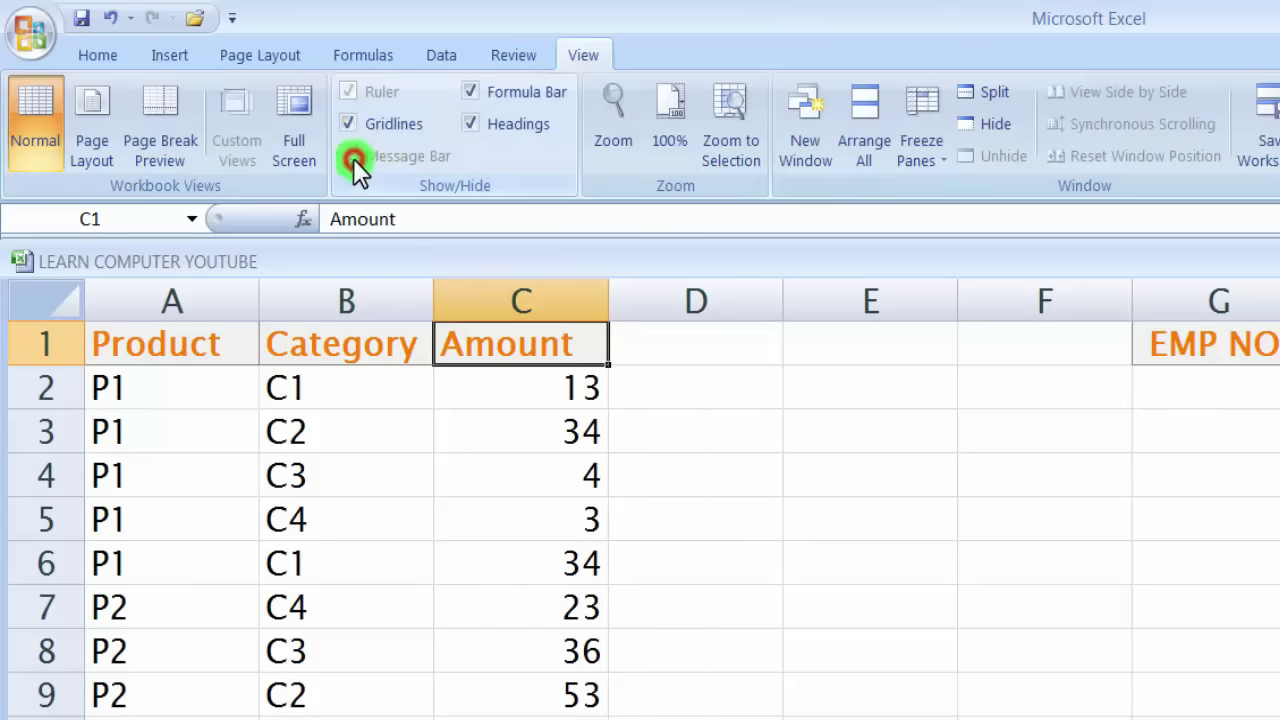
{"action": "left_click", "coordinate": [452, 420]}
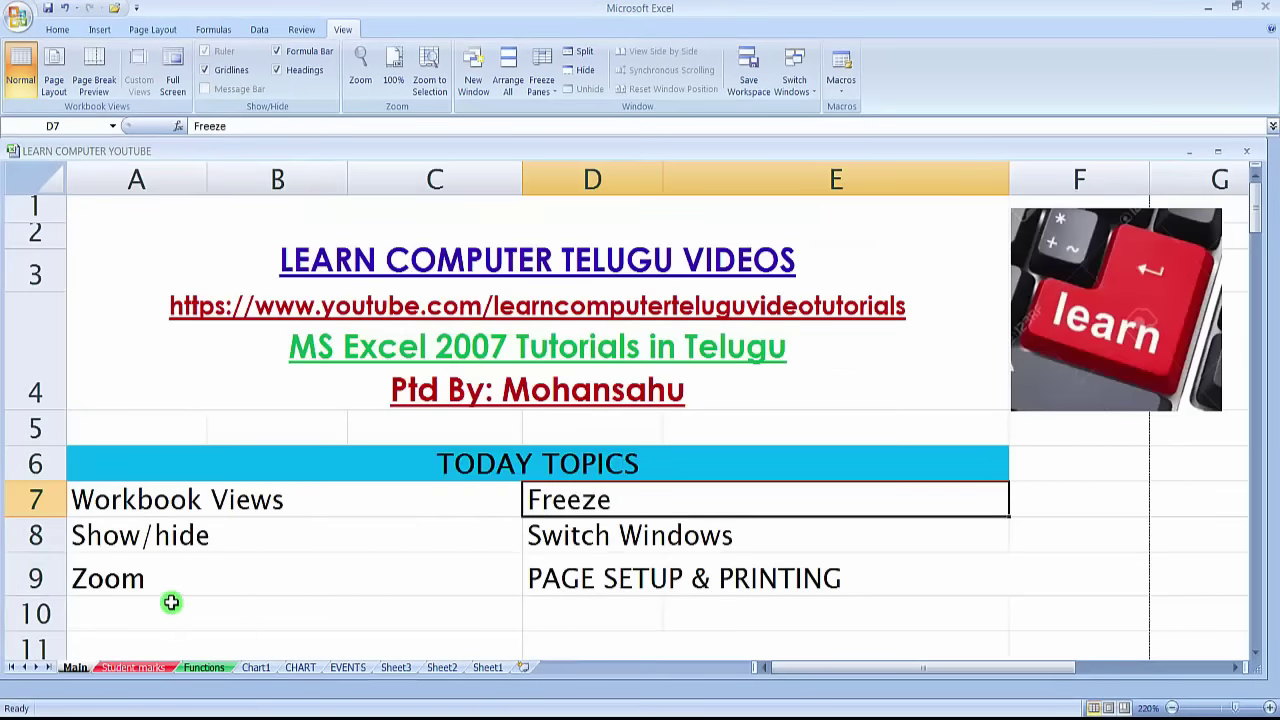
Step: Switch to Sheet1's 2014 salary tables and select cells C10 and E10
{"action": "left_click", "coordinate": [166, 576]}
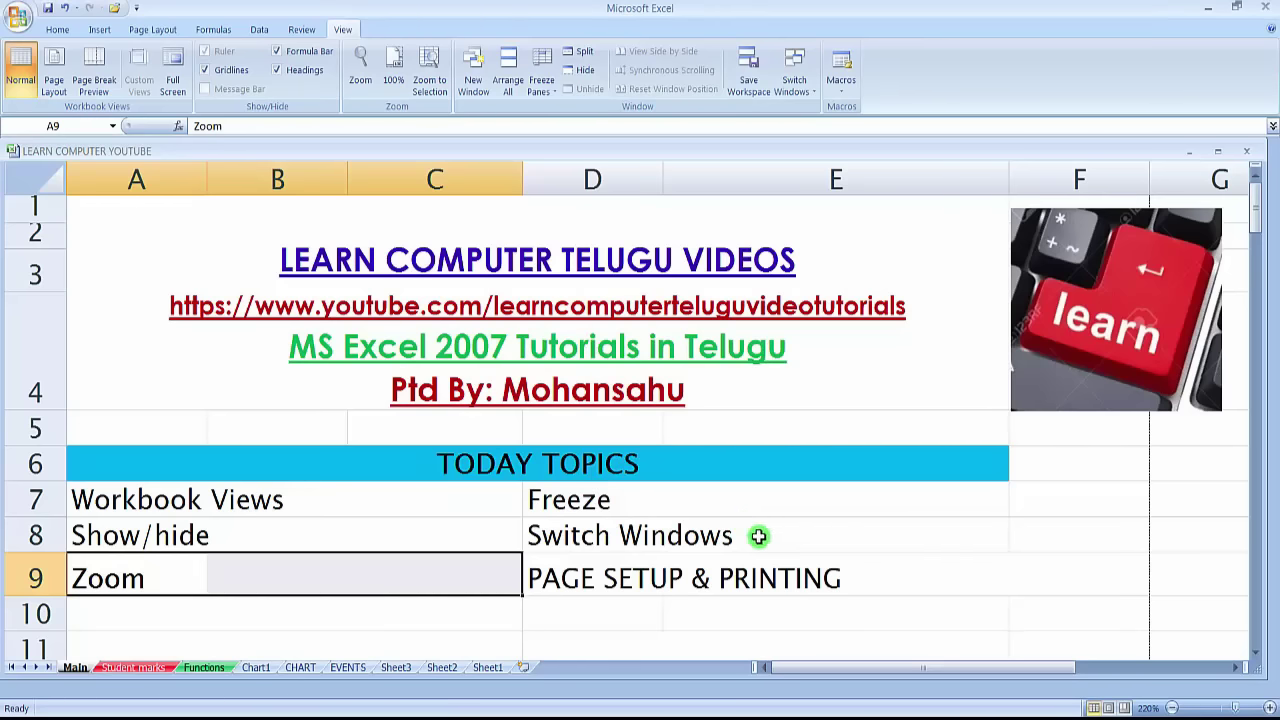
{"action": "left_click", "coordinate": [487, 669]}
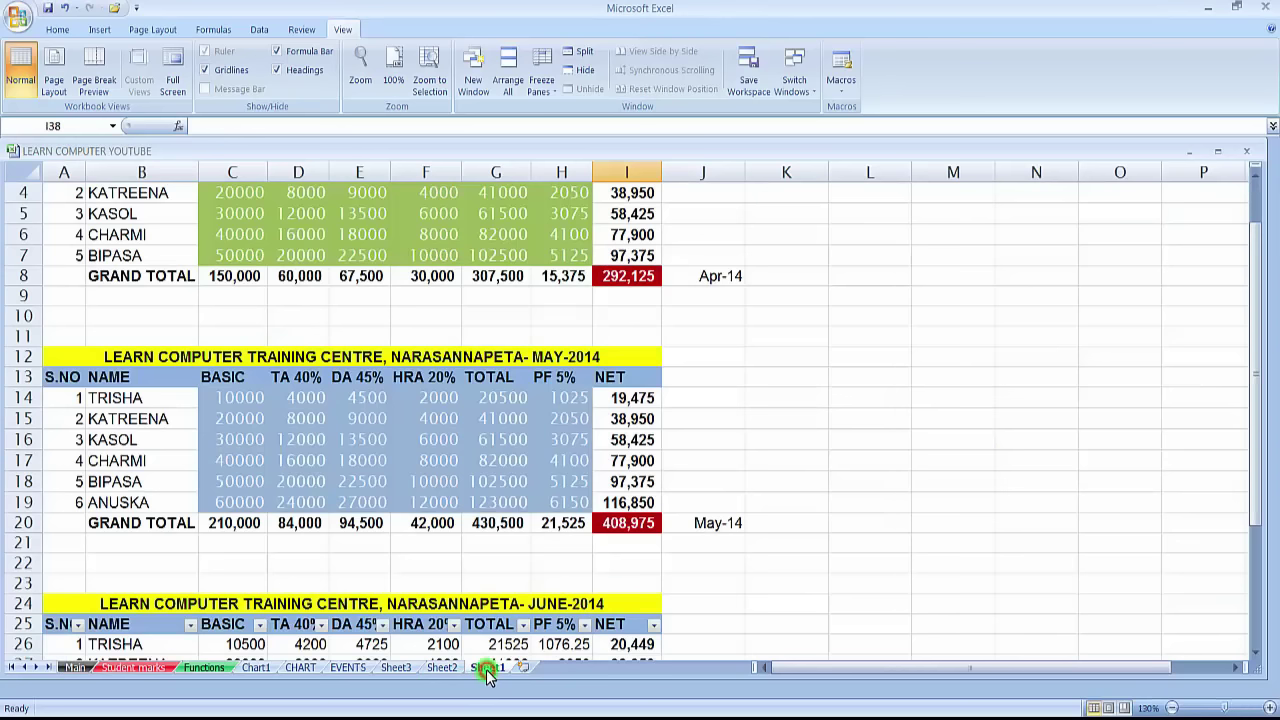
{"action": "left_click", "coordinate": [204, 318]}
{"action": "scroll", "coordinate": [253, 425], "scroll_direction": "up", "scroll_amount": 1}
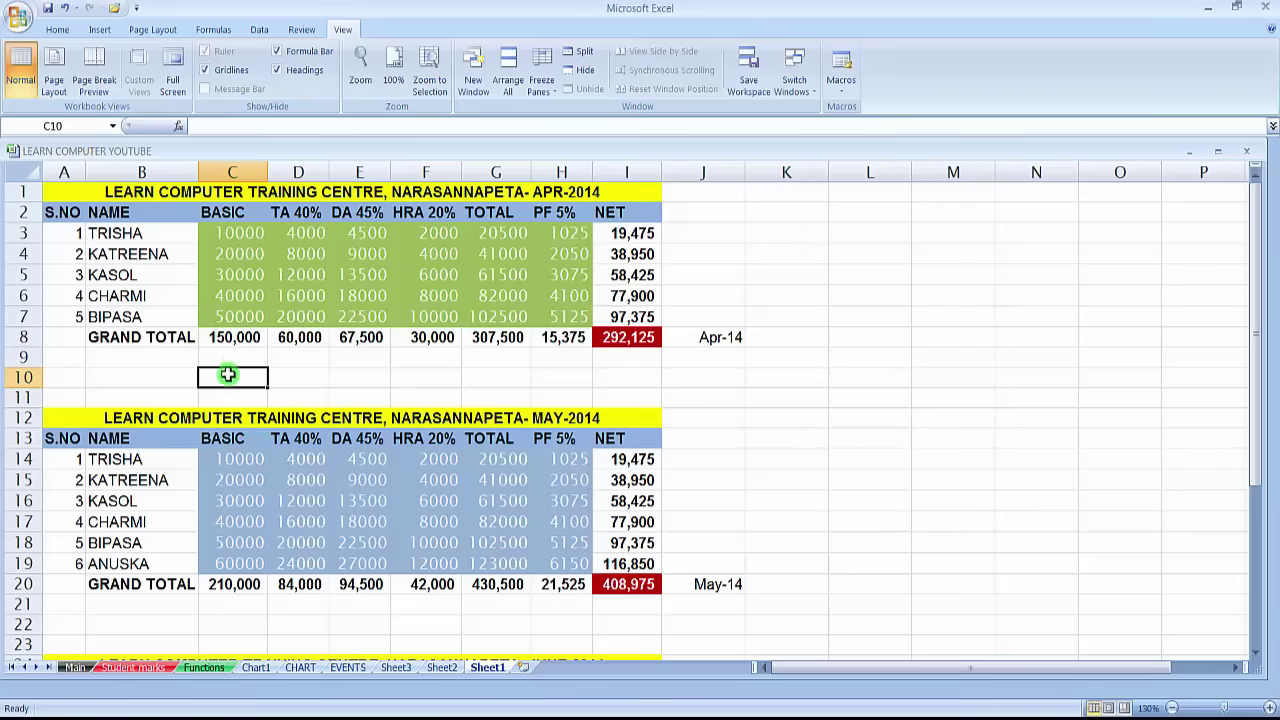
{"action": "left_click", "coordinate": [350, 378]}
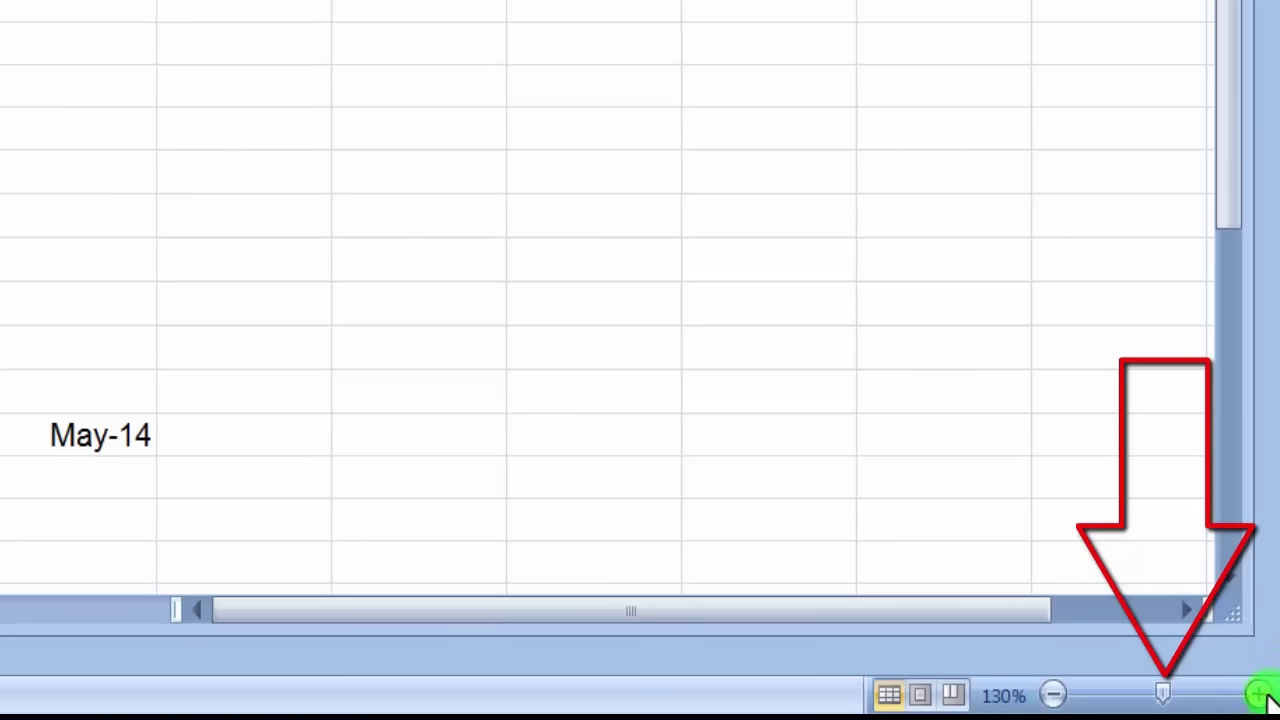
Step: Zoom Sheet1 out to 80% with the status-bar slider, then back in to 120%
{"action": "left_click", "coordinate": [1054, 695]}
{"action": "left_click", "coordinate": [1054, 695]}
{"action": "left_click", "coordinate": [1054, 695]}
{"action": "left_click", "coordinate": [1054, 695]}
{"action": "left_click", "coordinate": [1054, 695]}
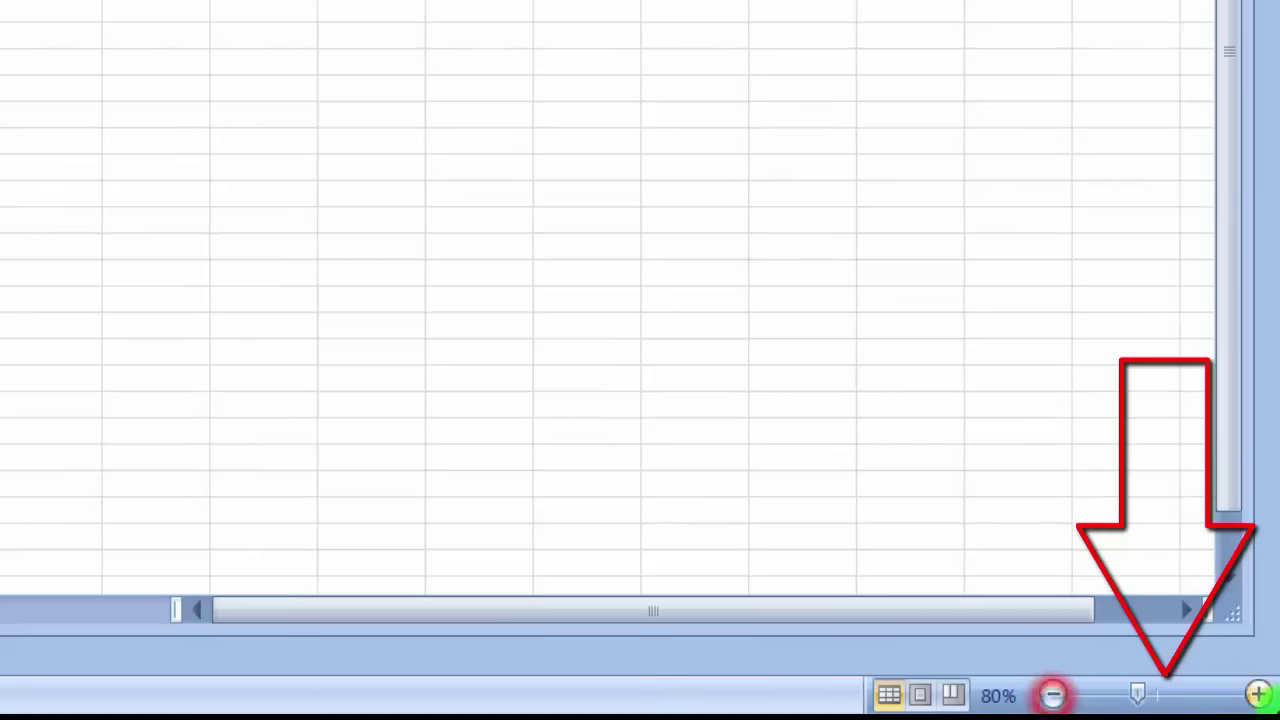
{"action": "left_click", "coordinate": [1260, 697]}
{"action": "left_click", "coordinate": [1260, 697]}
{"action": "left_click", "coordinate": [1260, 697]}
{"action": "left_click", "coordinate": [1260, 697]}
{"action": "left_click", "coordinate": [1260, 697]}
{"action": "left_click", "coordinate": [1054, 695]}
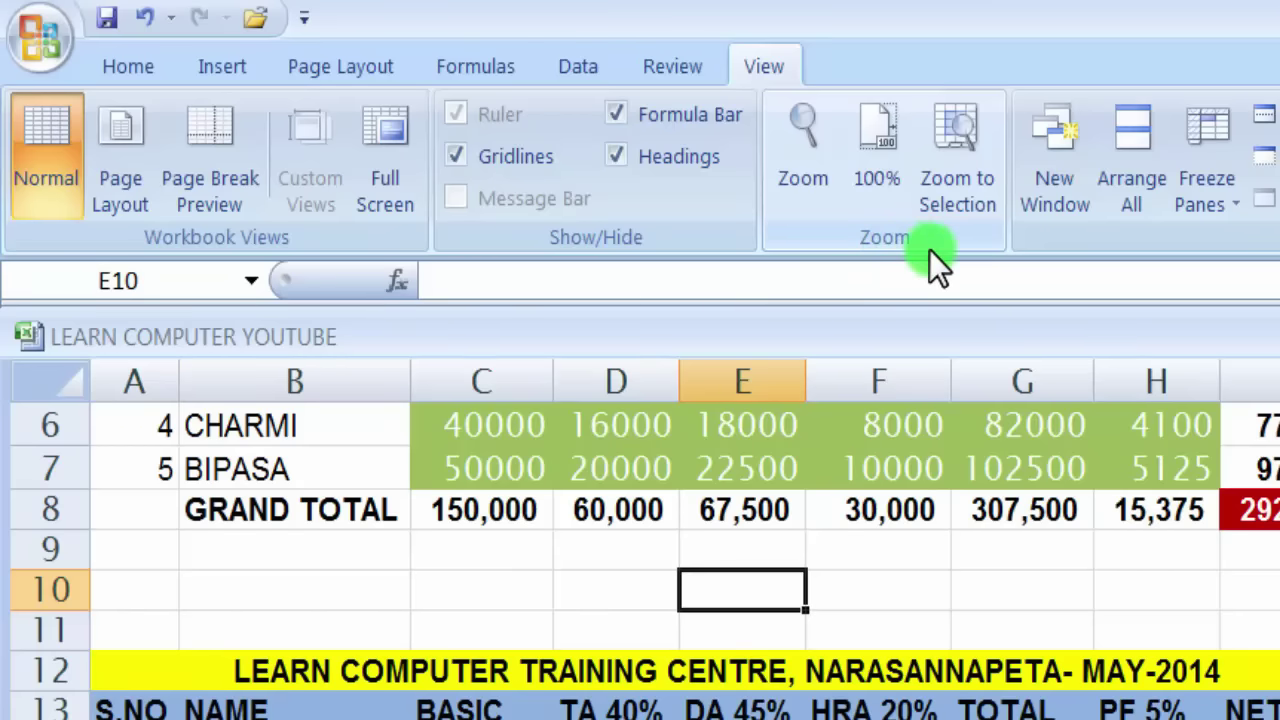
Step: Zoom to Selection to magnify around E10 to 400%, then reset to 100%
{"action": "left_click", "coordinate": [873, 180]}
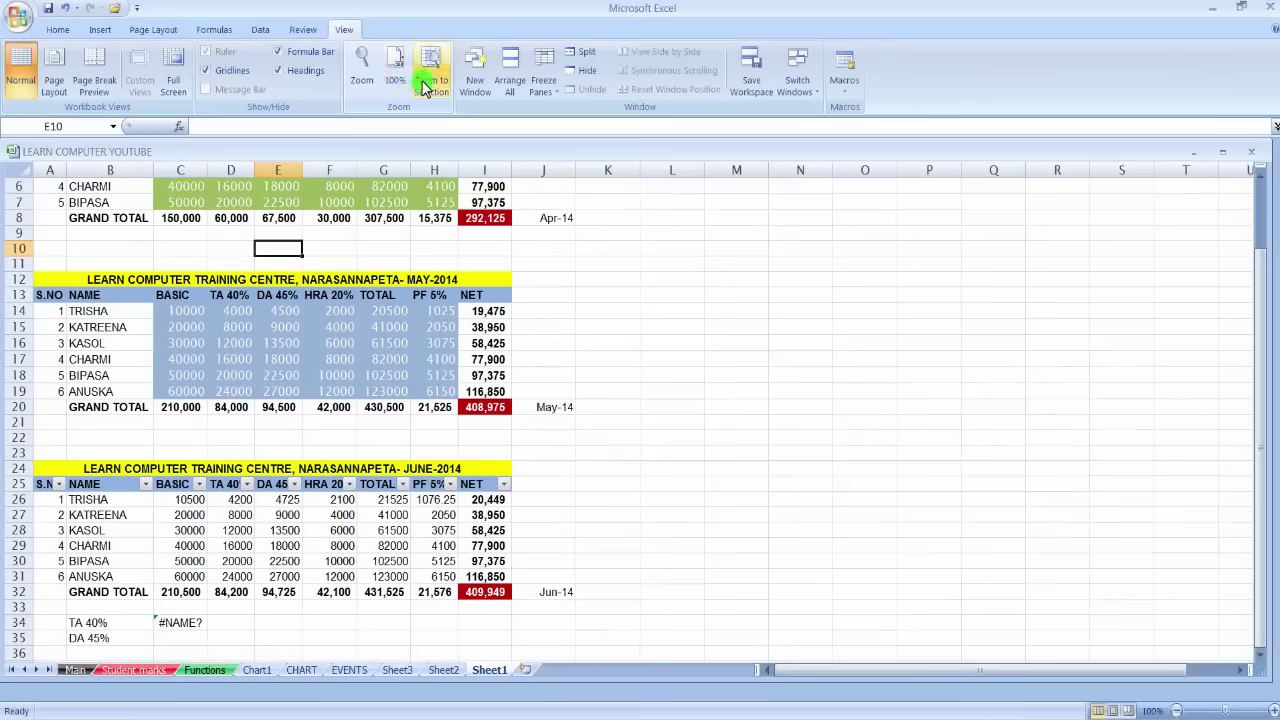
{"action": "left_click", "coordinate": [441, 88]}
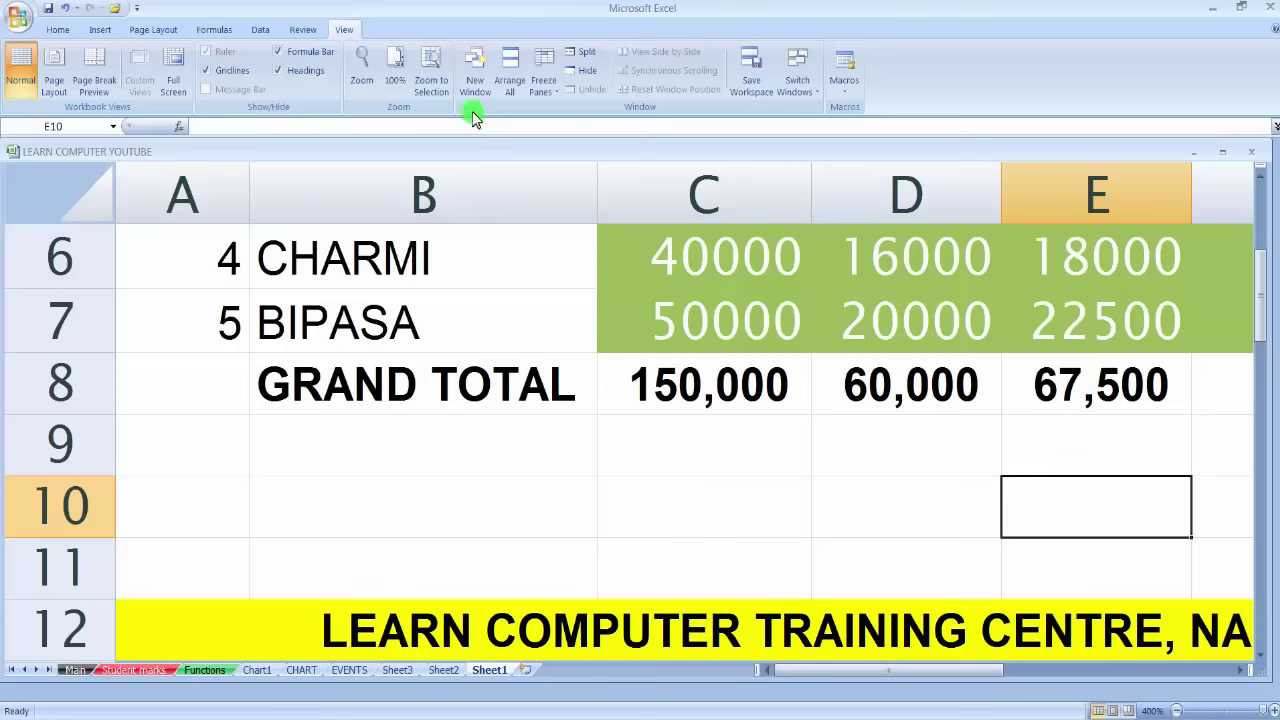
{"action": "left_click", "coordinate": [538, 310]}
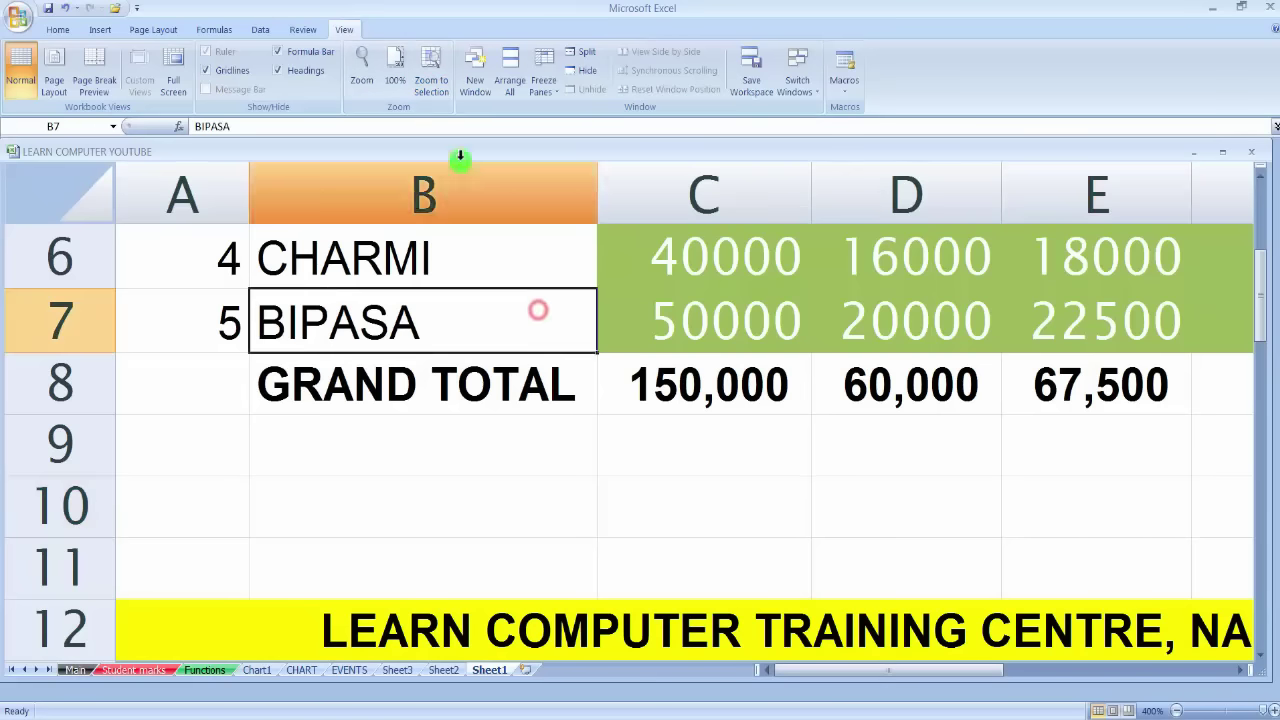
{"action": "left_click", "coordinate": [396, 84]}
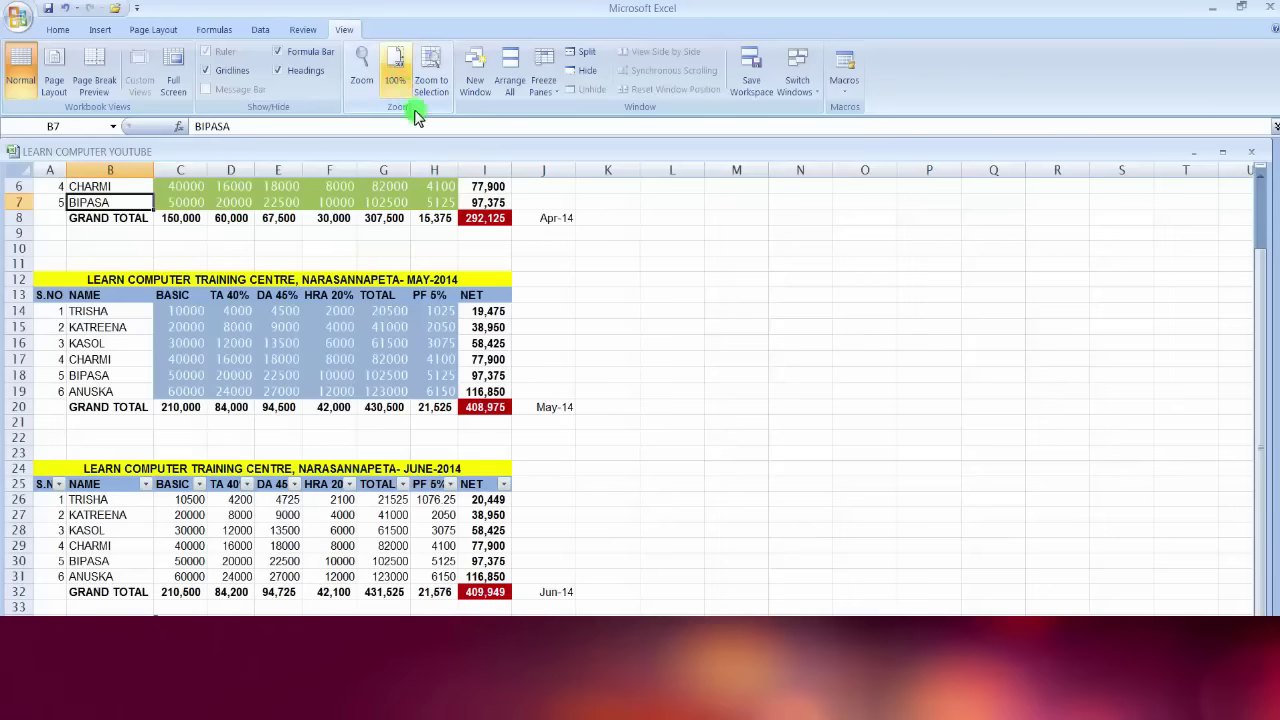
{"action": "scroll", "coordinate": [488, 313], "scroll_direction": "up", "scroll_amount": 2}
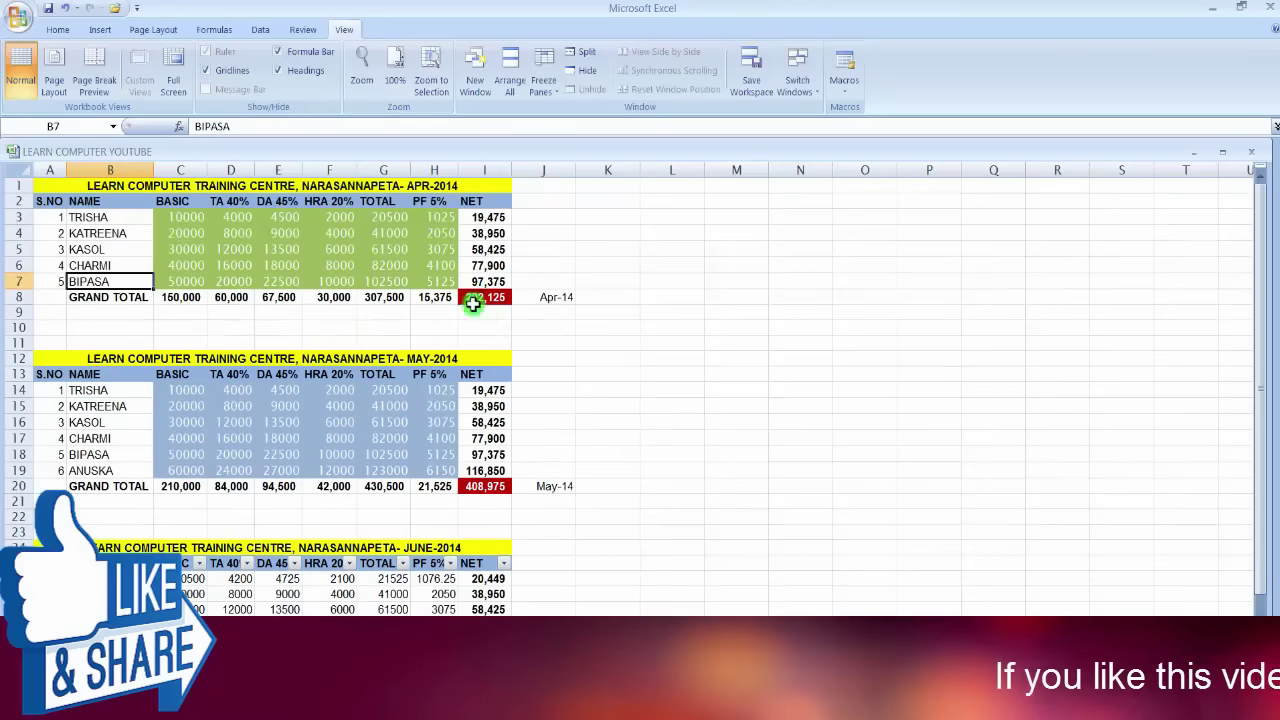
Step: Set a custom zoom magnification of 120% in the Zoom dialog
{"action": "left_click", "coordinate": [363, 80]}
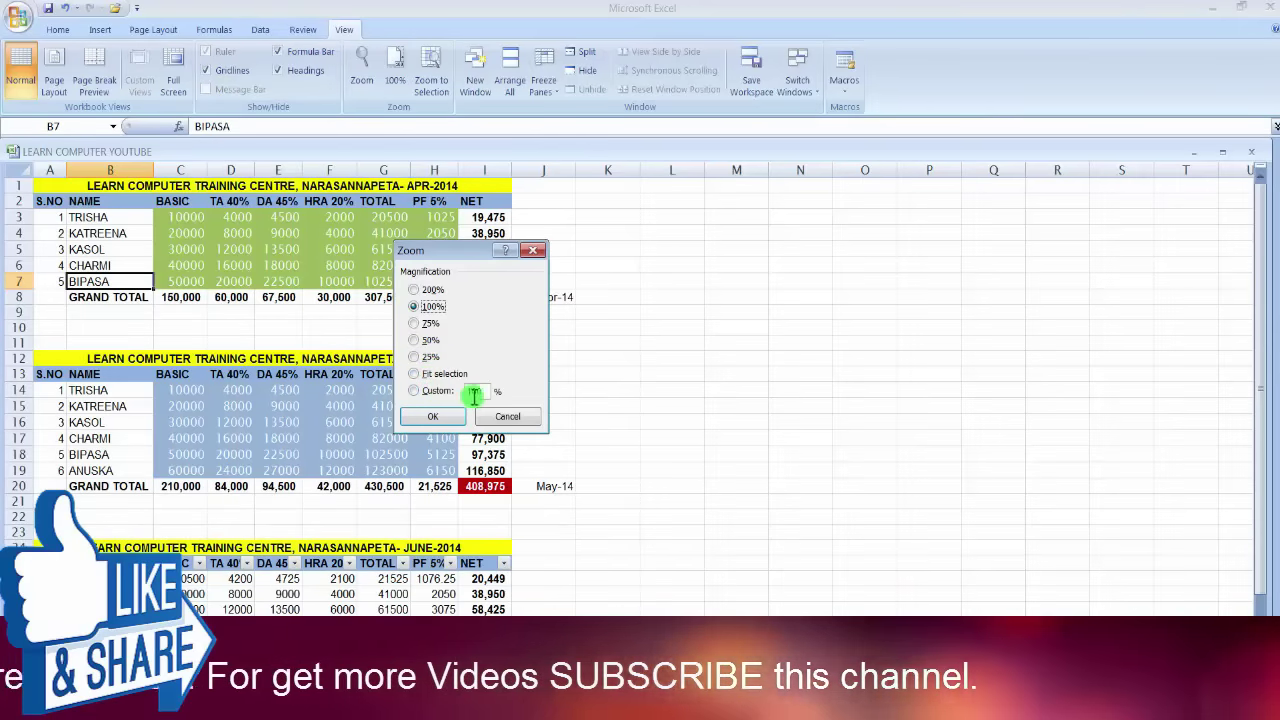
{"action": "left_click_drag", "start_coordinate": [480, 391], "coordinate": [462, 390]}
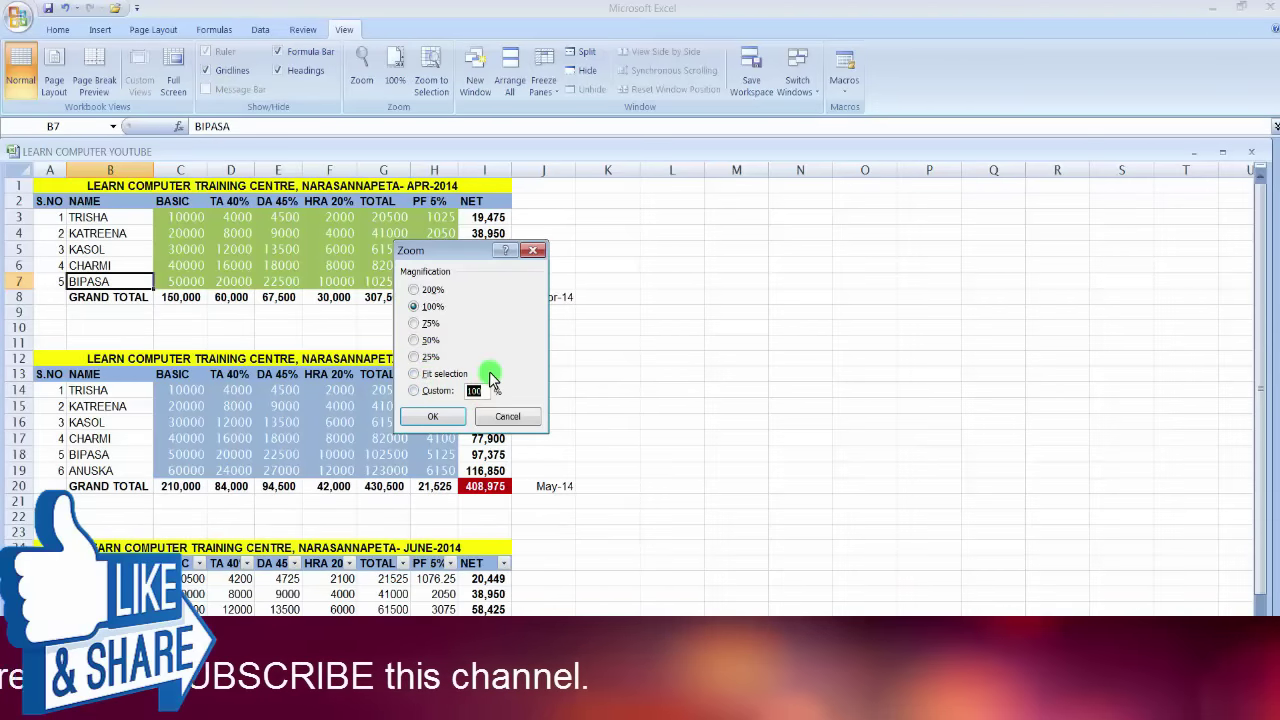
{"action": "type", "text": "12"}
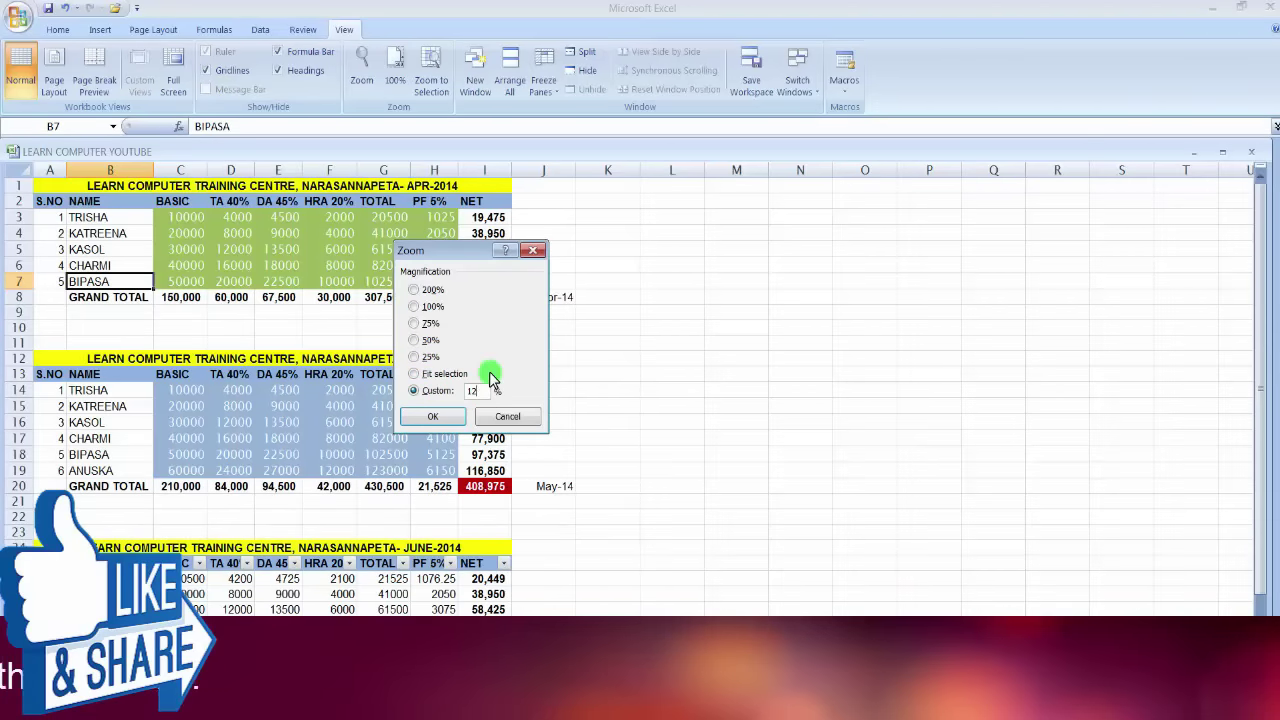
{"action": "left_click", "coordinate": [433, 416]}
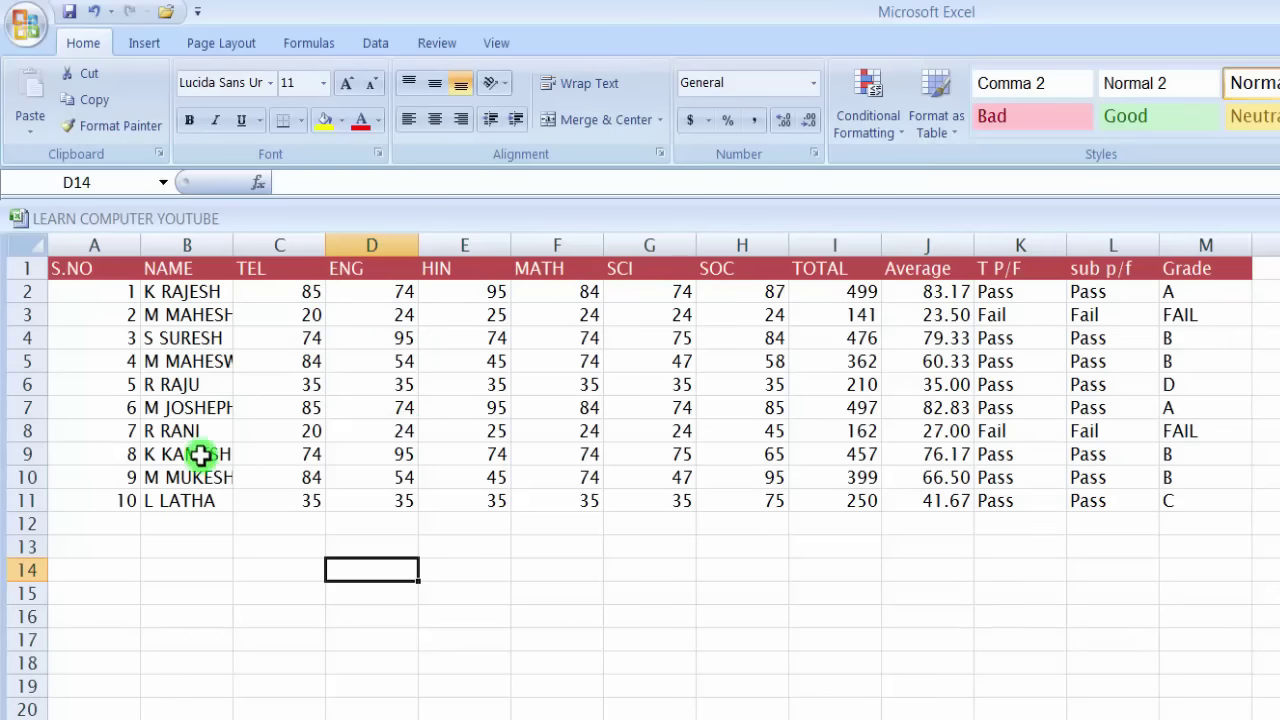
Step: Review row 11's student name, TOTAL formula in I11 and S.NO on the marks sheet
{"action": "left_click", "coordinate": [171, 509]}
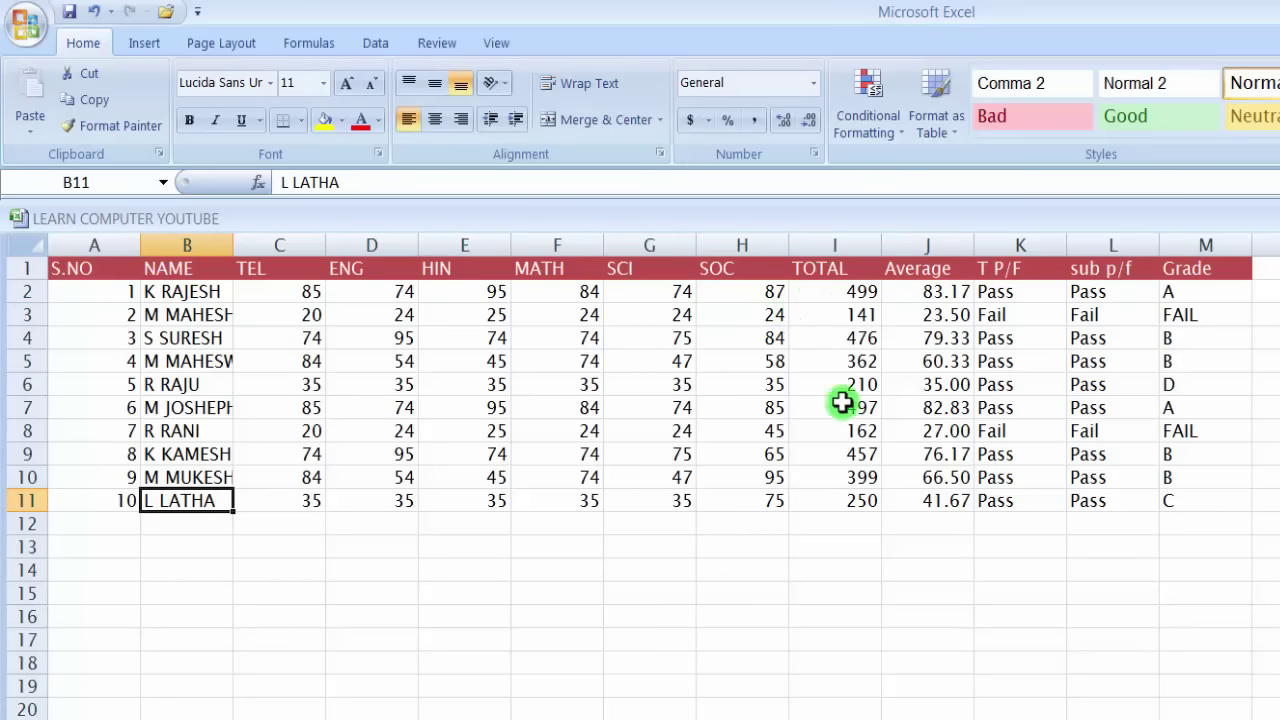
{"action": "left_click", "coordinate": [852, 503]}
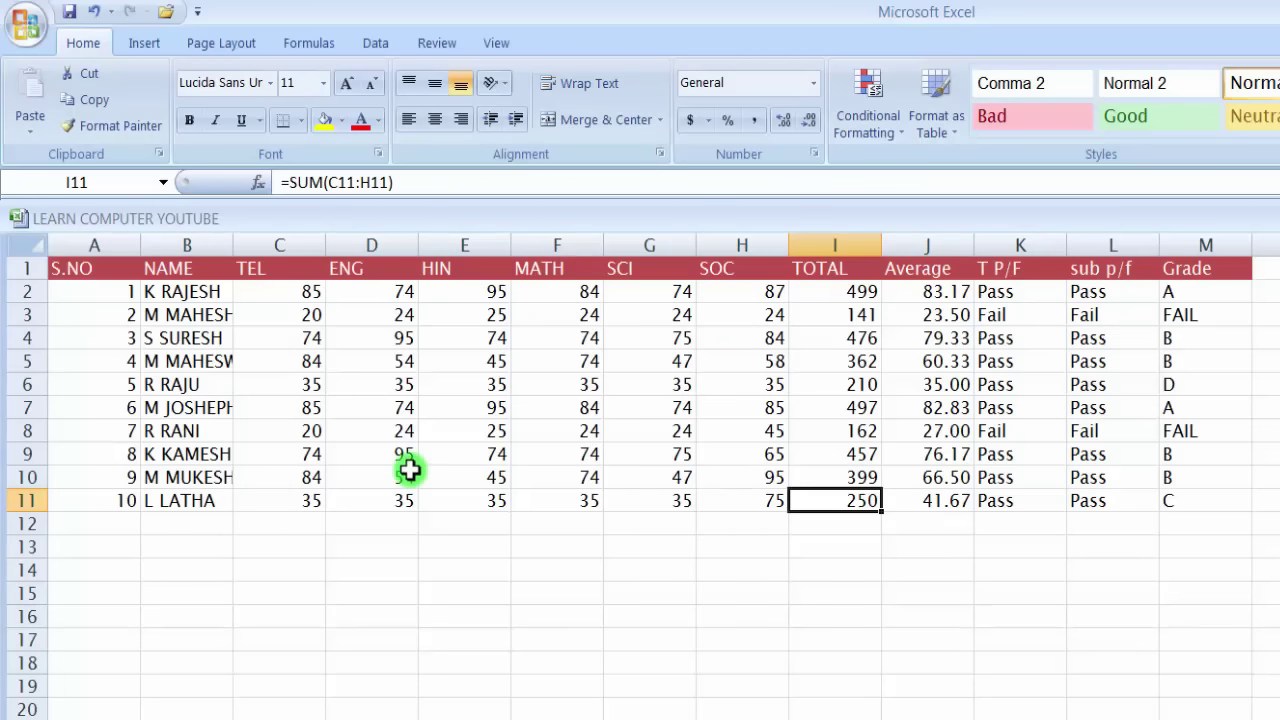
{"action": "left_click", "coordinate": [121, 499]}
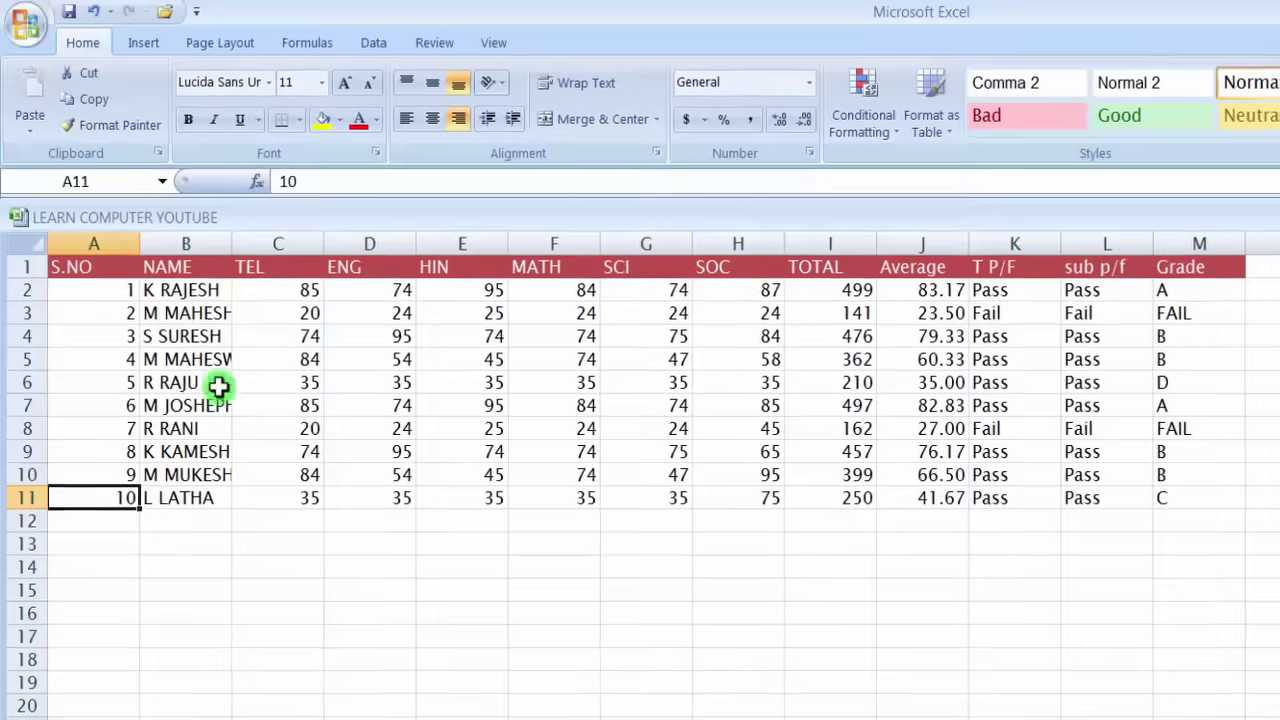
Step: Copy the ten student rows A2:M11 and paste repeats at rows 12, 22 and 32
{"action": "left_click_drag", "start_coordinate": [118, 280], "coordinate": [1130, 452]}
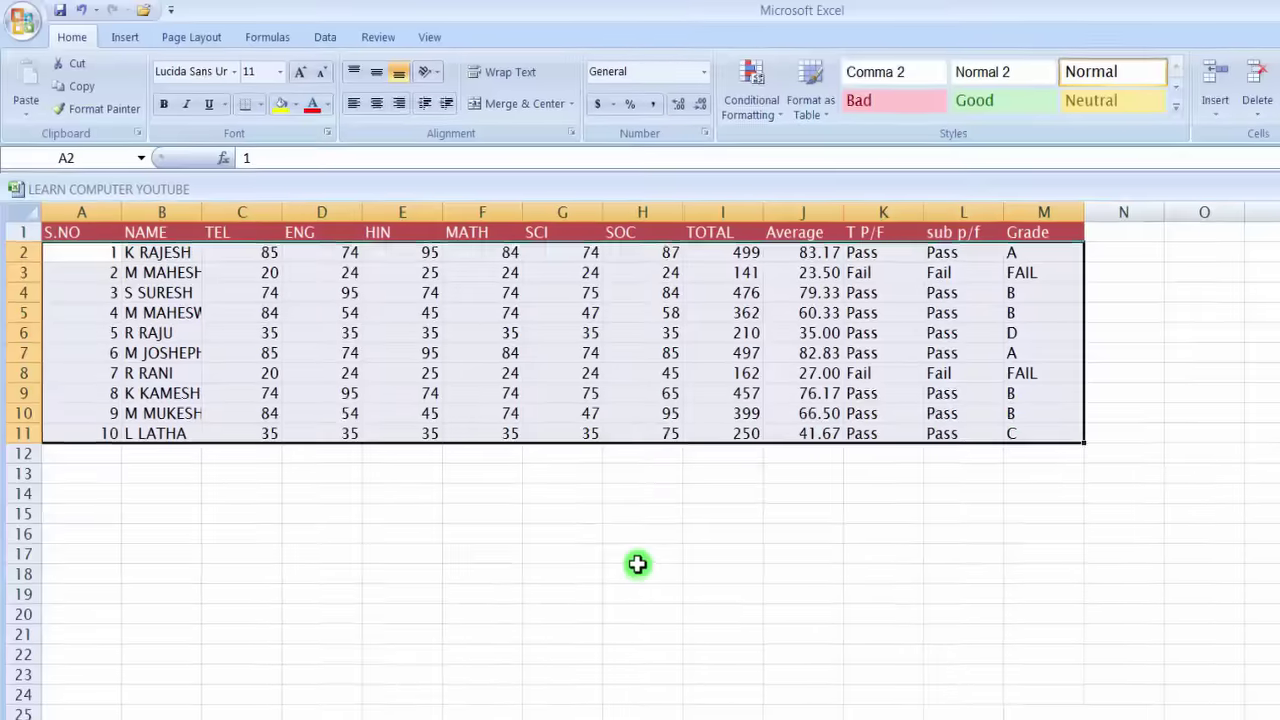
{"action": "key", "text": "ctrl+c"}
{"action": "left_click", "coordinate": [91, 465]}
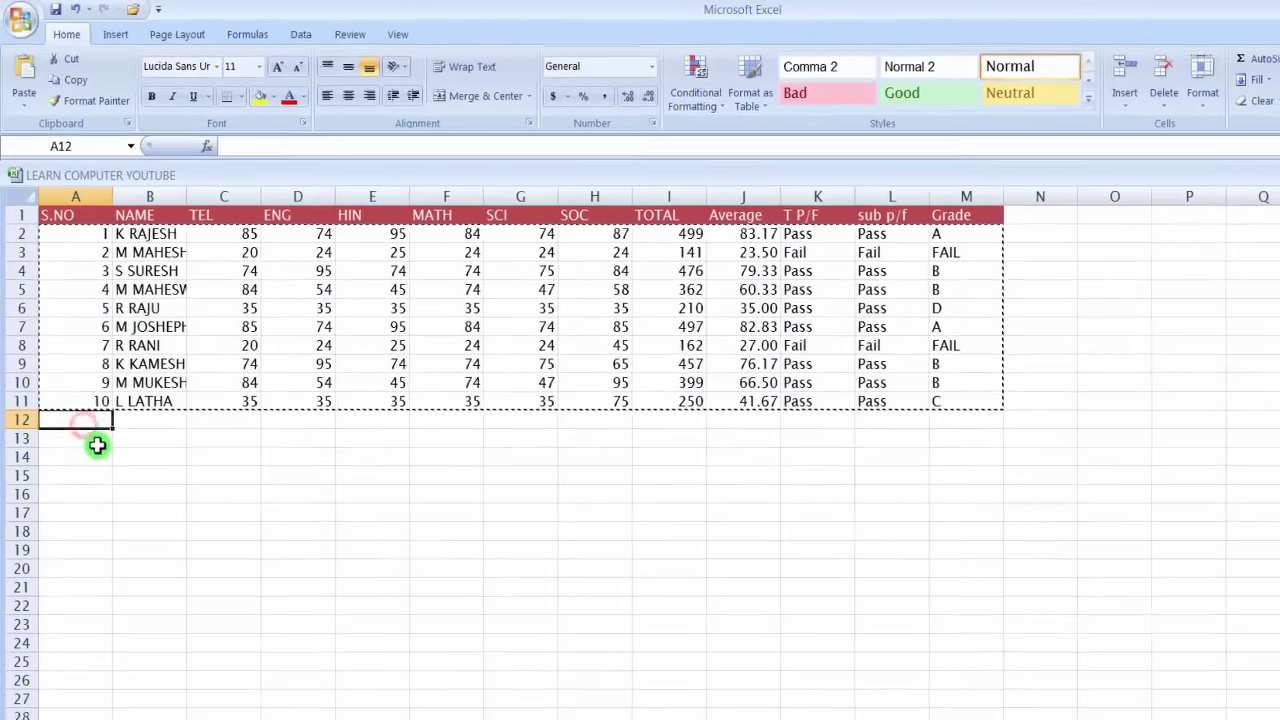
{"action": "key", "text": "ctrl+v"}
{"action": "left_click", "coordinate": [95, 618]}
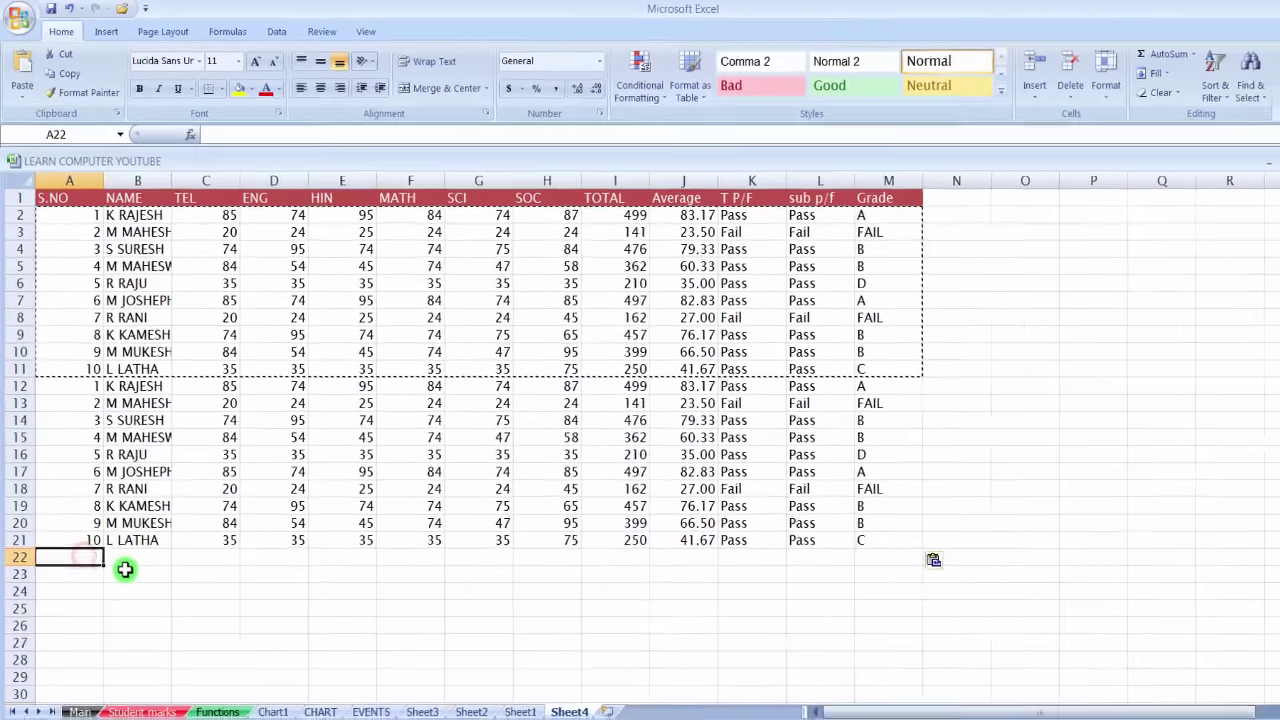
{"action": "key", "text": "ctrl+v"}
{"action": "scroll", "coordinate": [100, 637], "scroll_direction": "down", "scroll_amount": 2}
{"action": "left_click", "coordinate": [92, 587]}
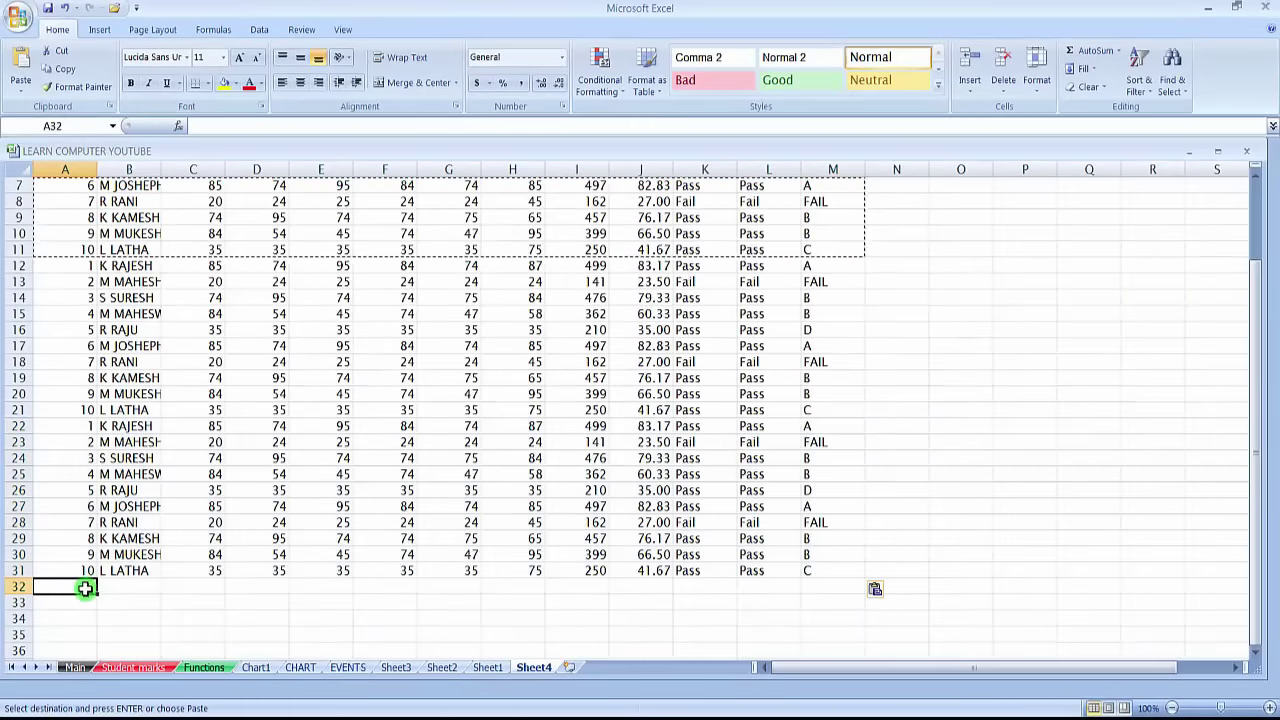
{"action": "scroll", "coordinate": [104, 603], "scroll_direction": "up", "scroll_amount": 2}
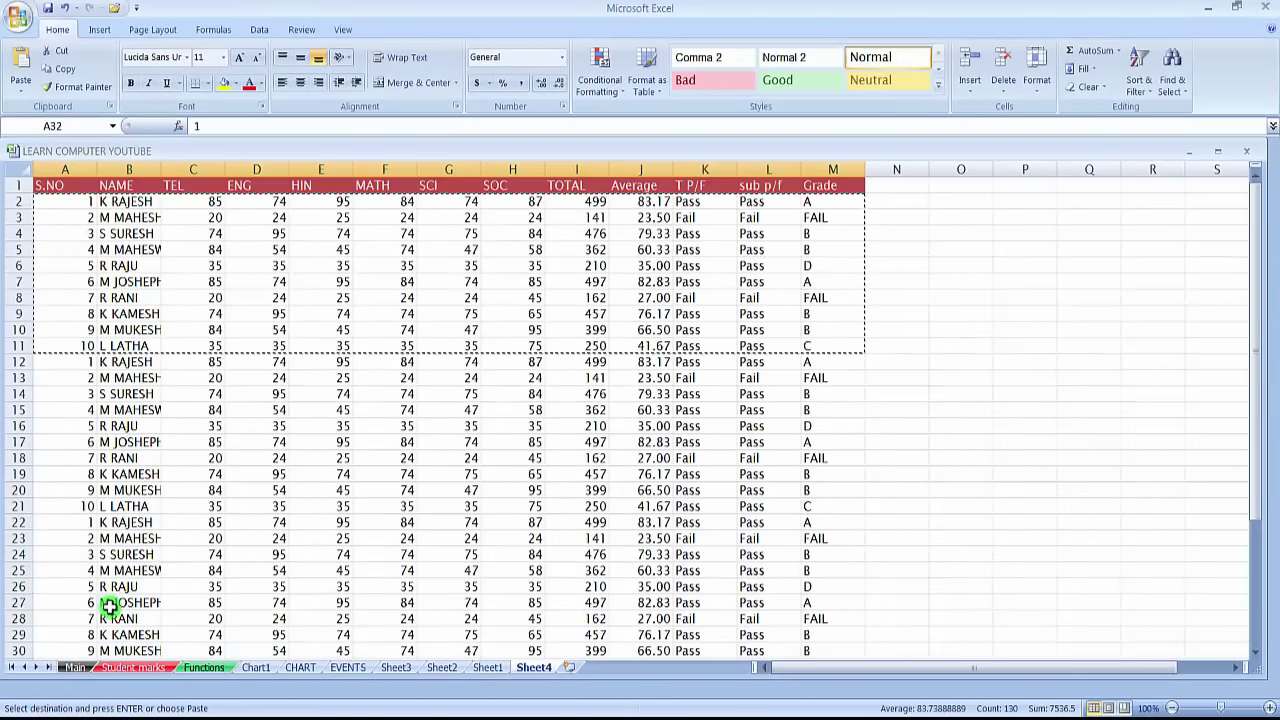
{"action": "left_click", "coordinate": [206, 554]}
{"action": "key", "text": "Escape"}
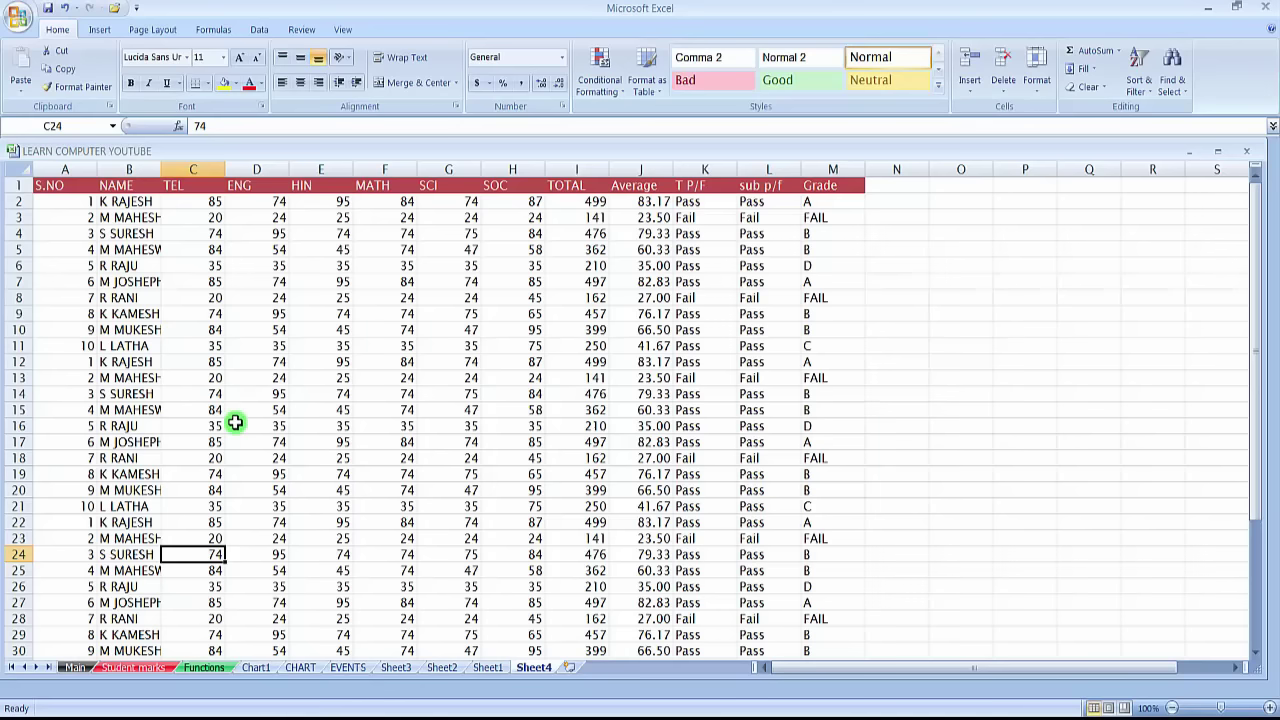
{"action": "scroll", "coordinate": [234, 422], "scroll_direction": "down", "scroll_amount": 6}
{"action": "scroll", "coordinate": [230, 420], "scroll_direction": "up", "scroll_amount": 6}
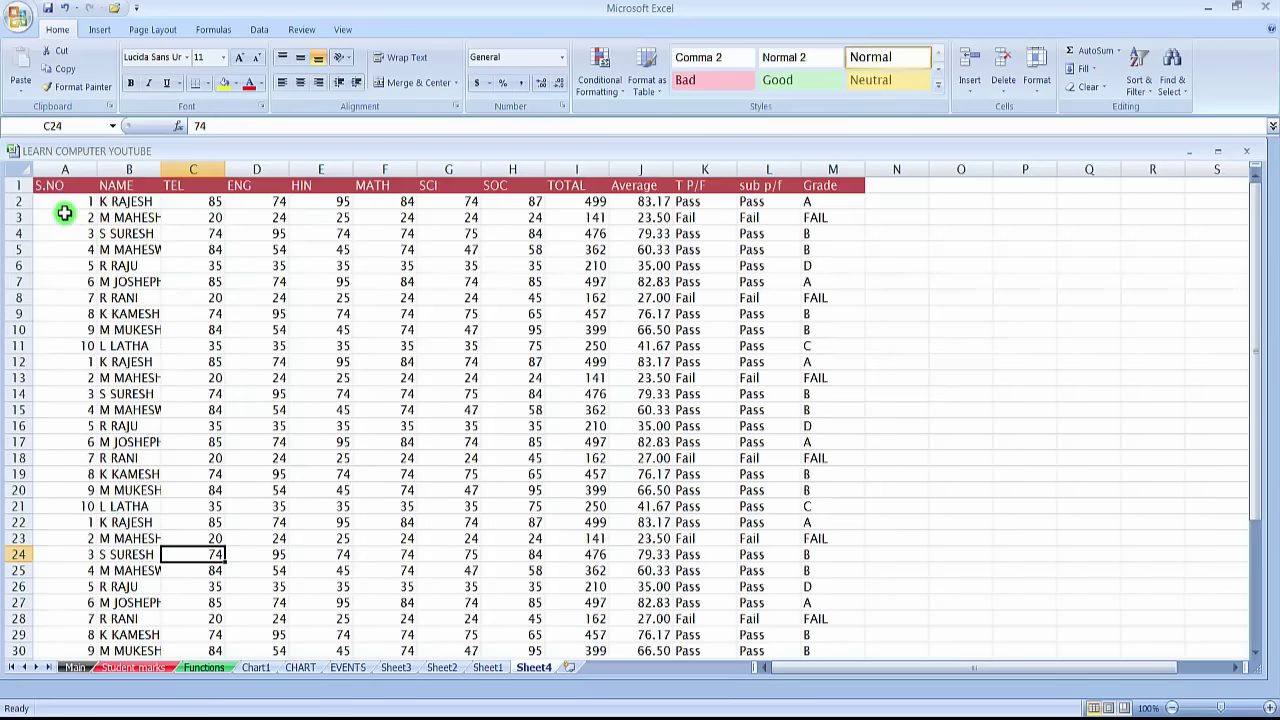
Step: Clear column A's serial numbers and refill S.NO from 1 to 40 down to row 41
{"action": "left_click_drag", "start_coordinate": [63, 205], "coordinate": [88, 636]}
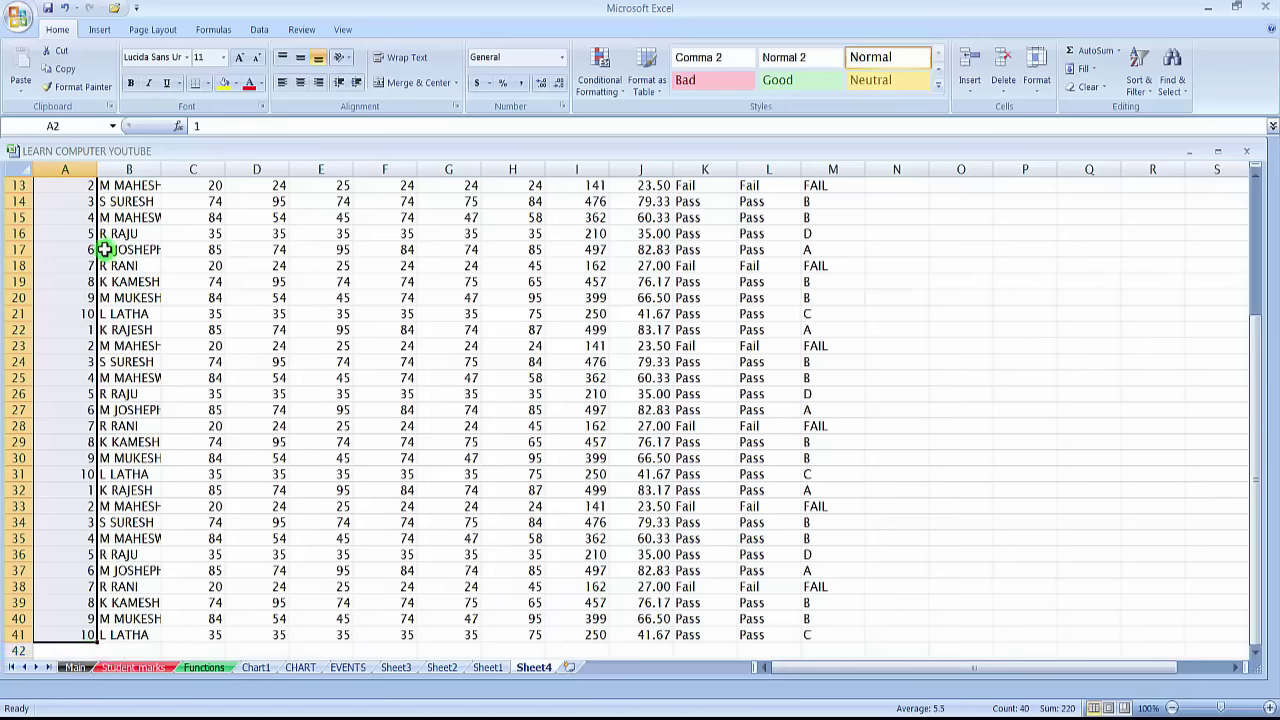
{"action": "key", "text": "Delete"}
{"action": "scroll", "coordinate": [100, 245], "scroll_direction": "up", "scroll_amount": 4}
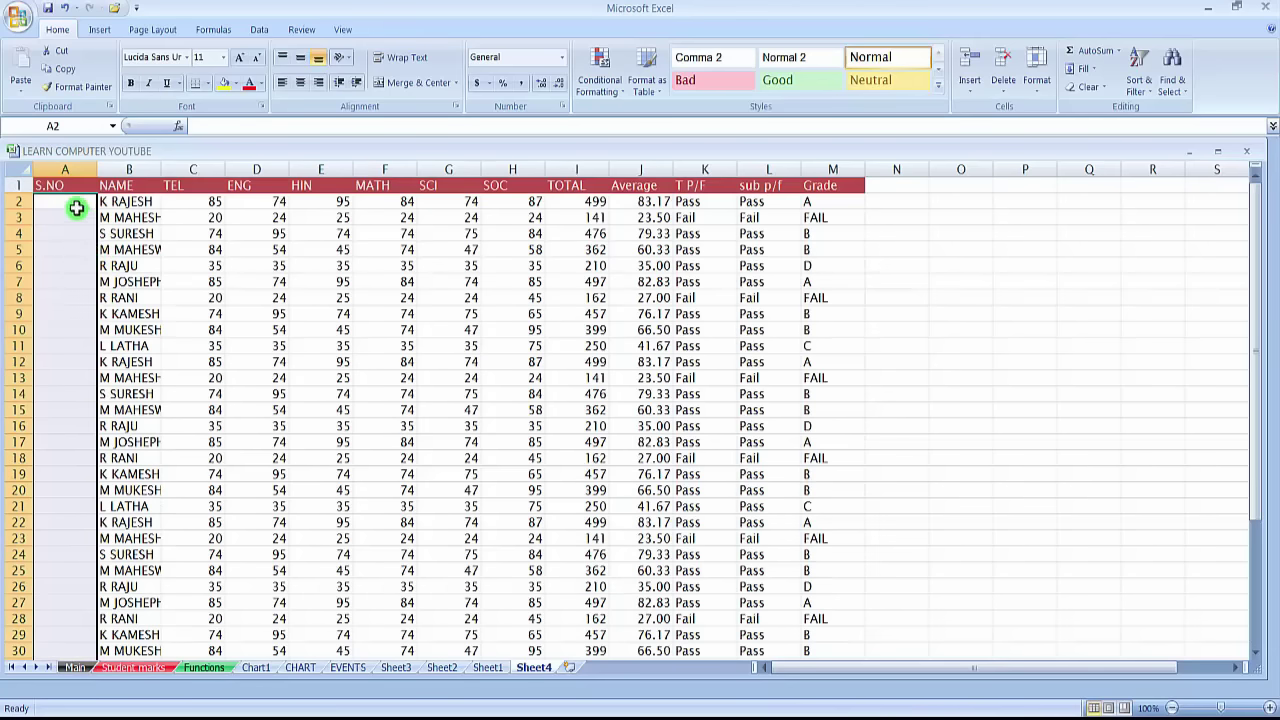
{"action": "left_click", "coordinate": [75, 205]}
{"action": "type", "text": "1"}
{"action": "key", "text": "ctrl+Return"}
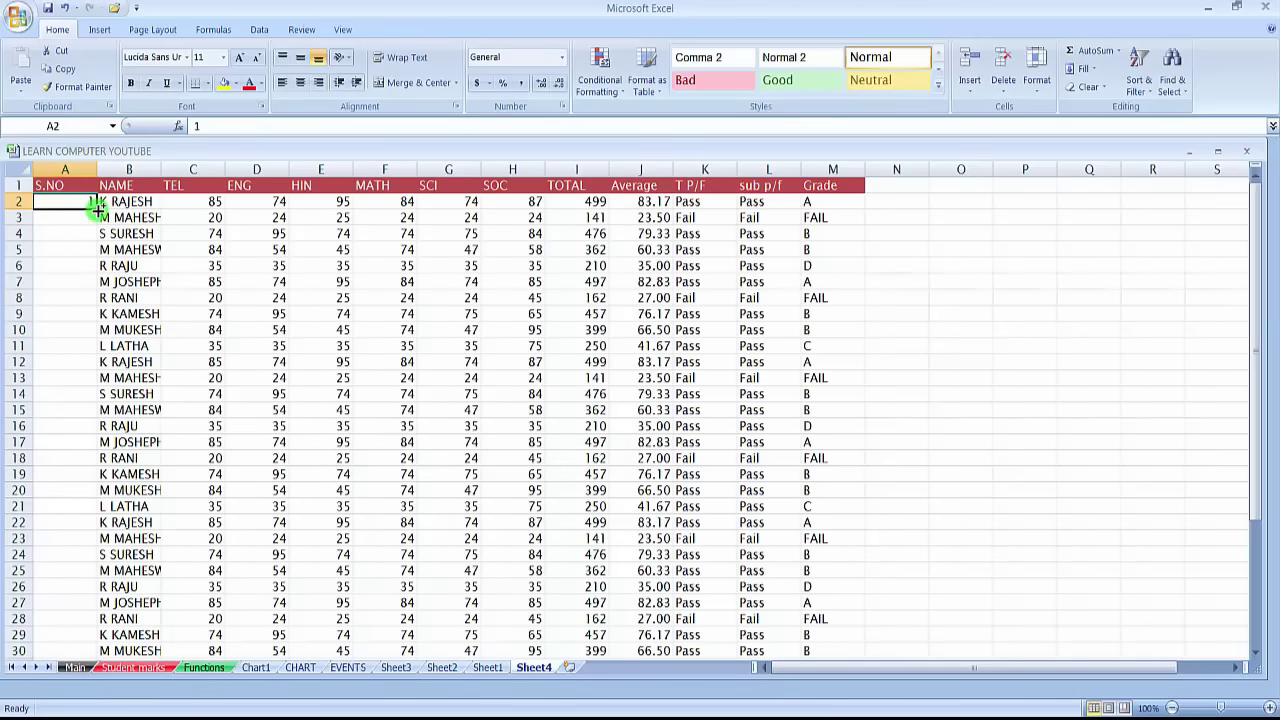
{"action": "left_click_drag", "start_coordinate": [96, 209], "coordinate": [68, 655]}
{"action": "left_click_drag", "start_coordinate": [93, 708], "coordinate": [72, 478]}
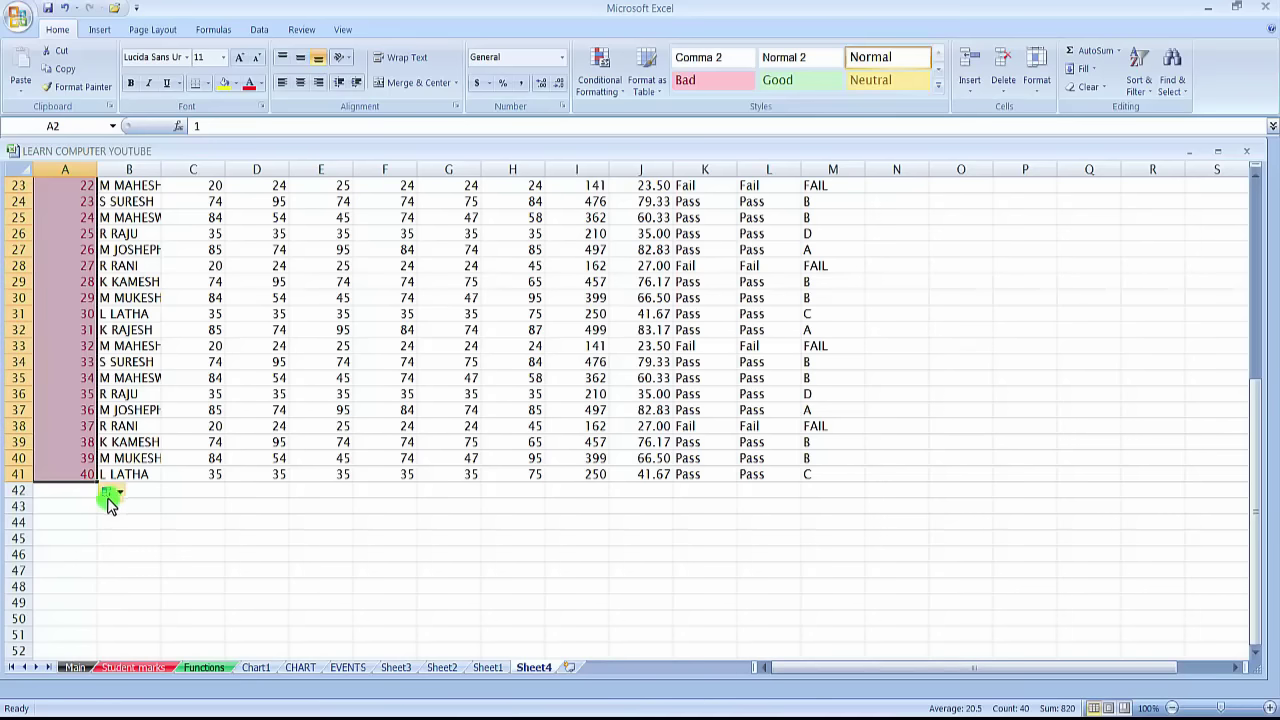
Step: Zoom the marks sheet in from 100% to 120% with the status-bar plus button
{"action": "left_click", "coordinate": [174, 541]}
{"action": "scroll", "coordinate": [174, 541], "scroll_direction": "up", "scroll_amount": 7}
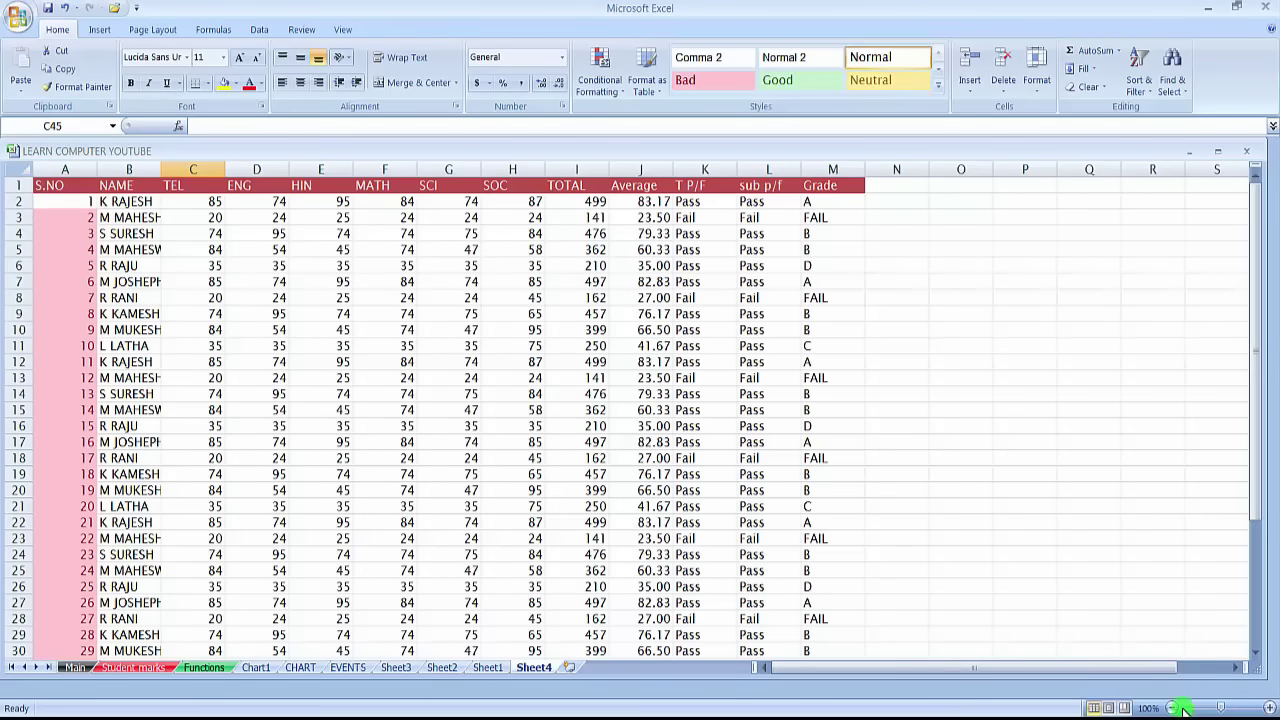
{"action": "left_click", "coordinate": [1266, 708]}
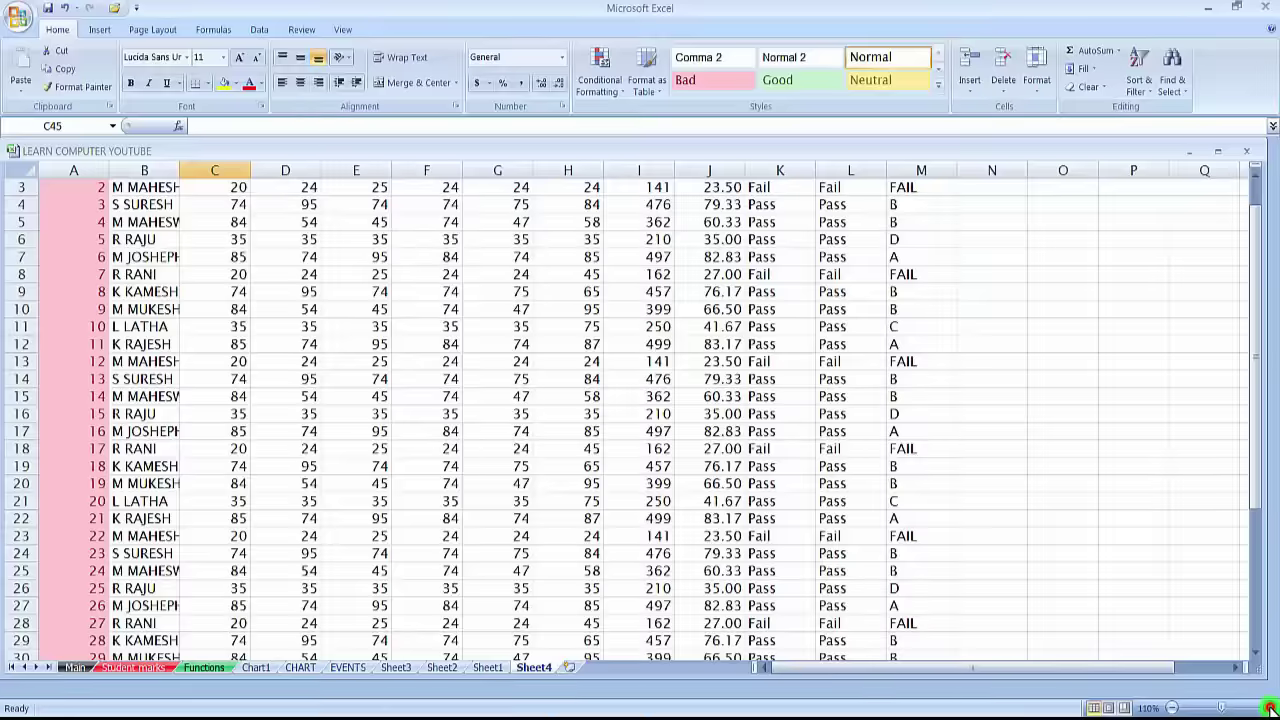
{"action": "left_click", "coordinate": [1266, 708]}
{"action": "scroll", "coordinate": [1157, 634], "scroll_direction": "up", "scroll_amount": 1}
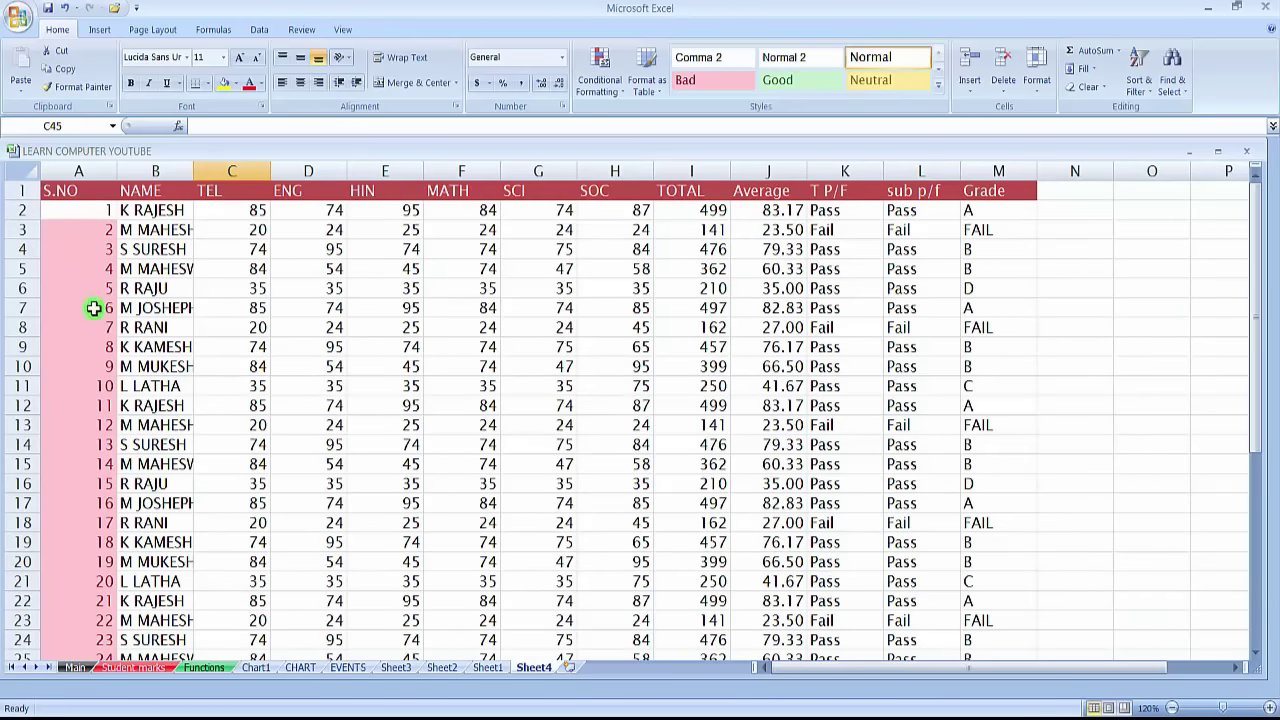
Step: Check row 24's entries and confirm the last row has S.NO 40 with its marks
{"action": "left_click", "coordinate": [101, 643]}
{"action": "left_click", "coordinate": [124, 640]}
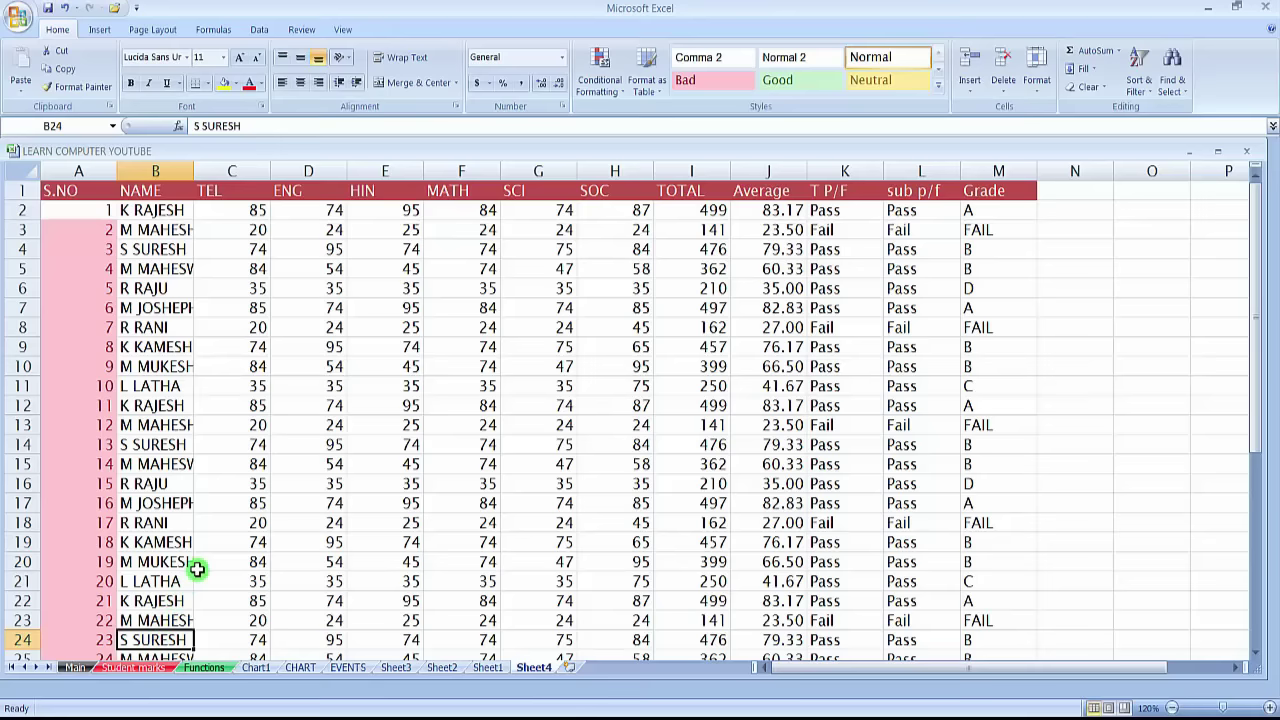
{"action": "scroll", "coordinate": [197, 569], "scroll_direction": "down", "scroll_amount": 6}
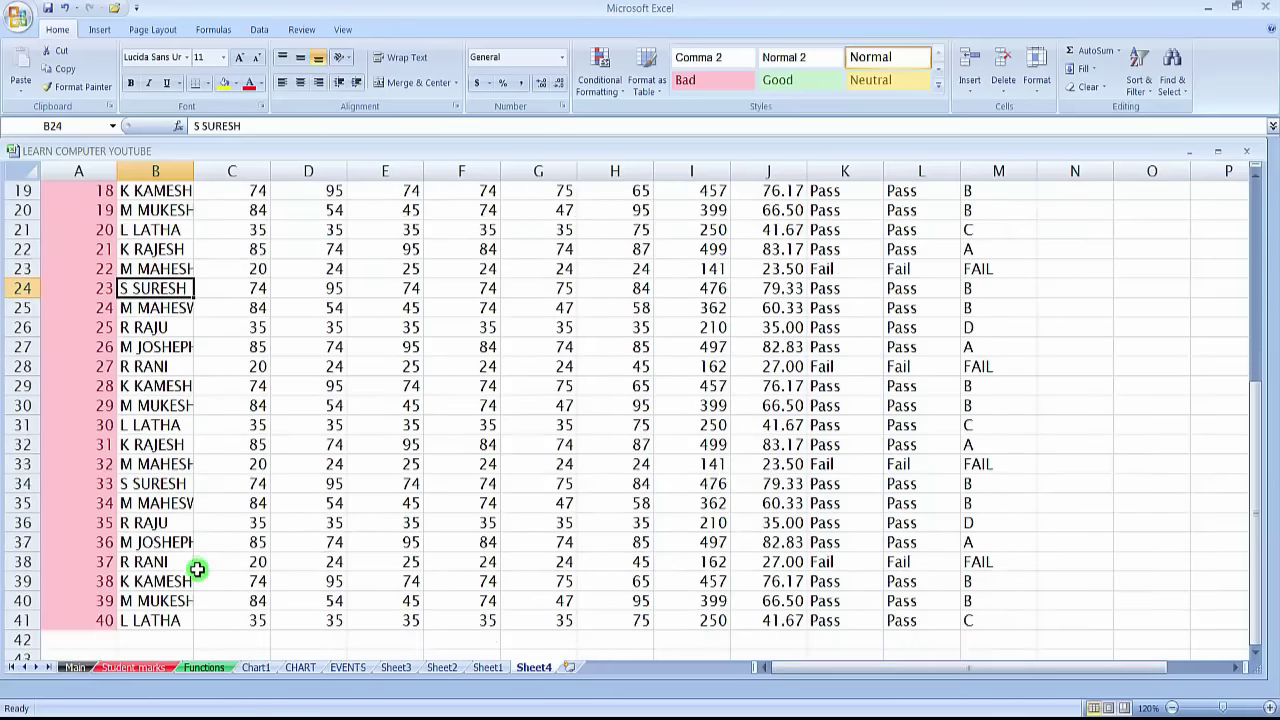
{"action": "left_click", "coordinate": [101, 628]}
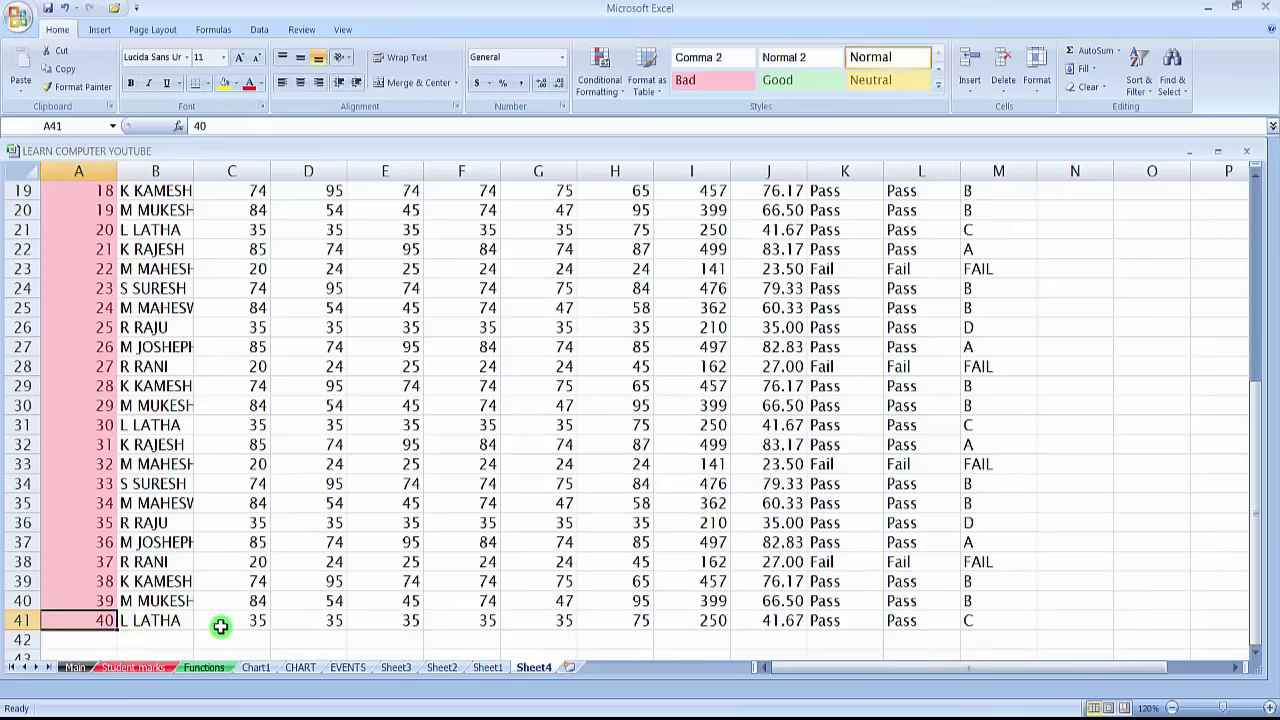
{"action": "left_click", "coordinate": [568, 623]}
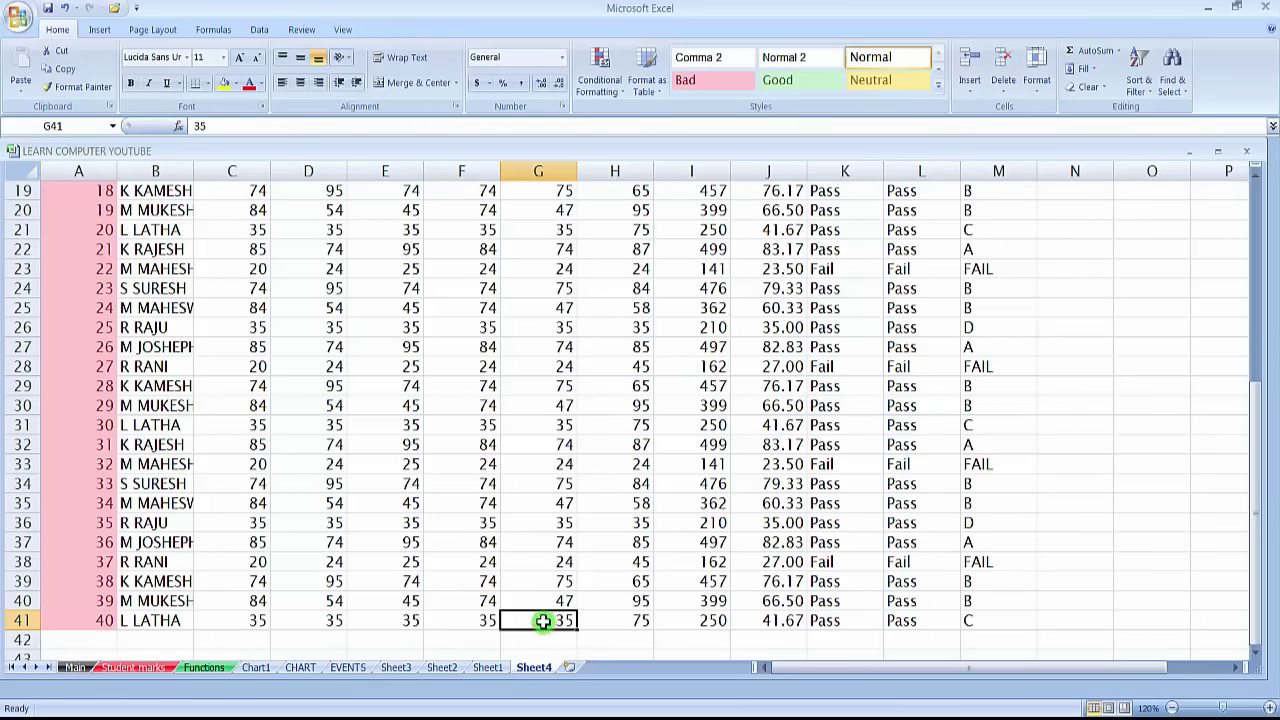
{"action": "left_click", "coordinate": [480, 621]}
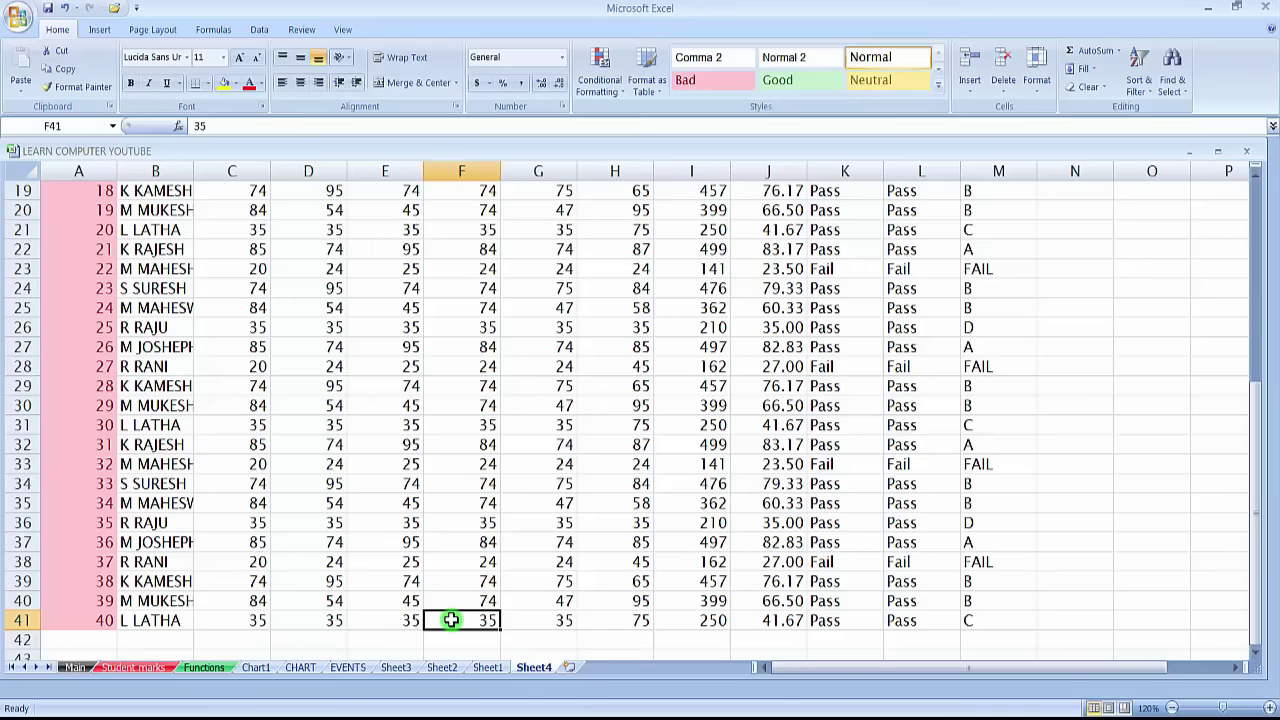
{"action": "scroll", "coordinate": [449, 457], "scroll_direction": "up", "scroll_amount": 6}
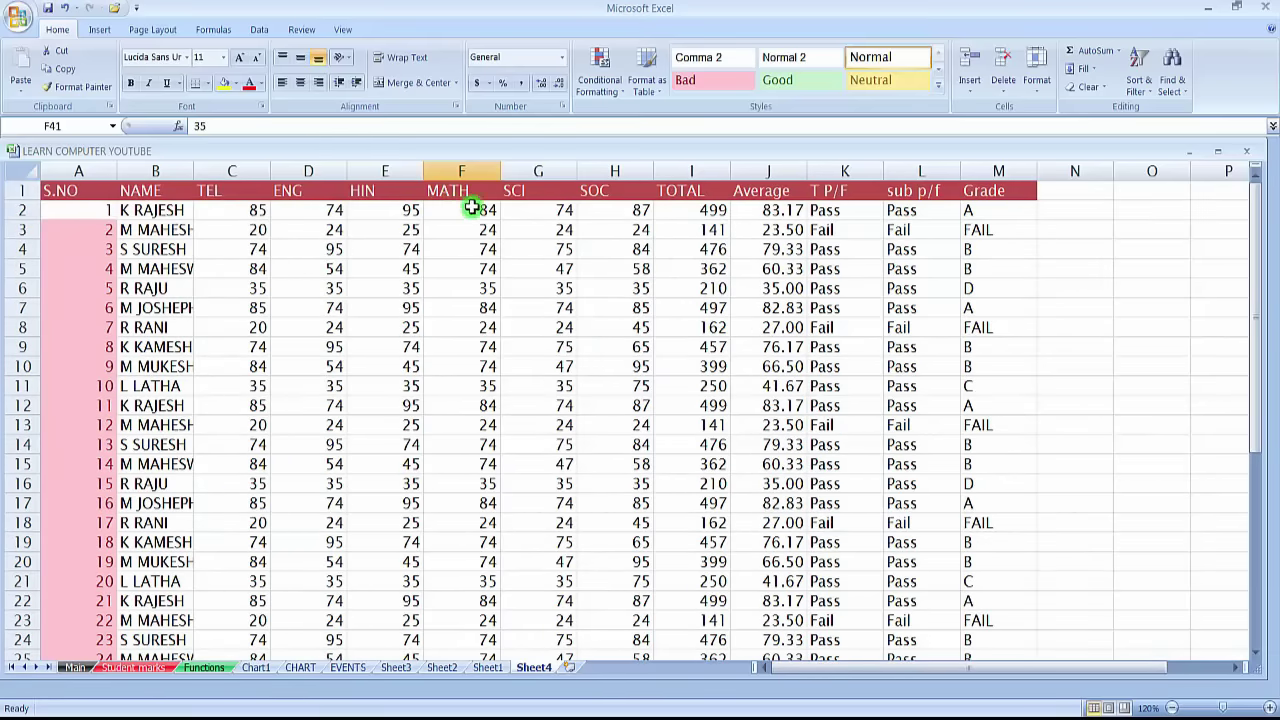
{"action": "scroll", "coordinate": [477, 428], "scroll_direction": "down", "scroll_amount": 7}
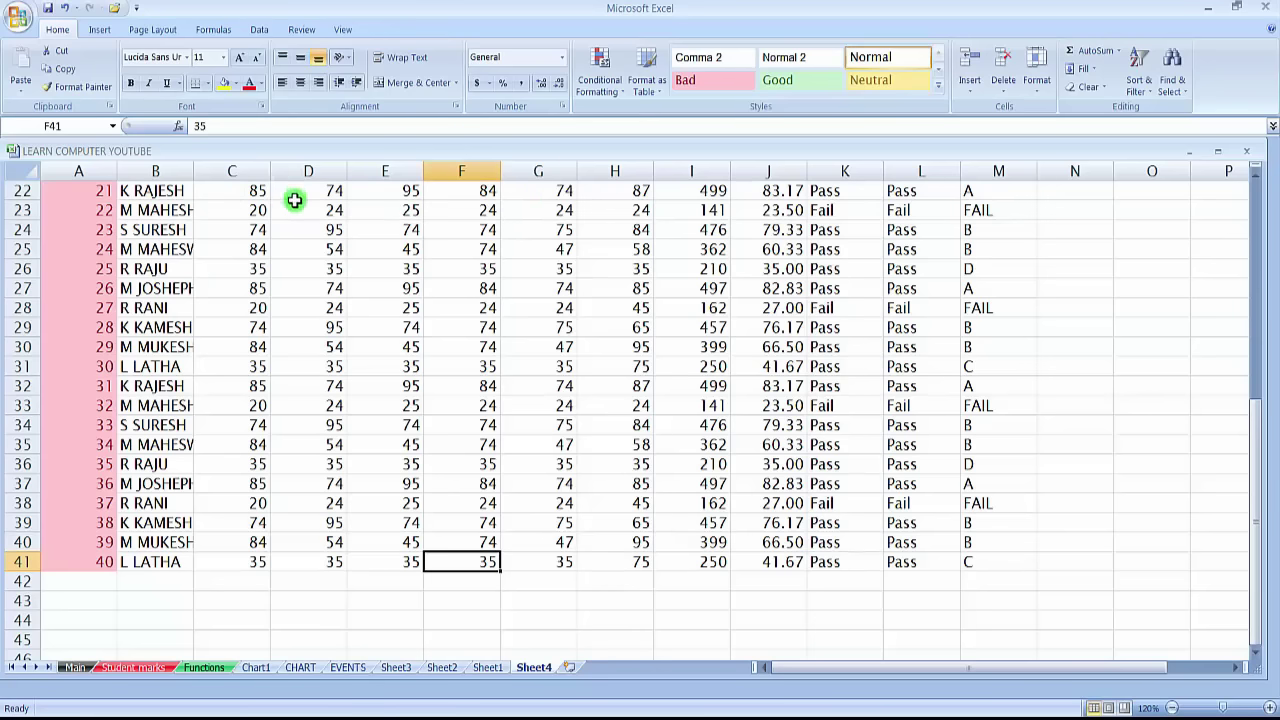
{"action": "scroll", "coordinate": [295, 200], "scroll_direction": "up", "scroll_amount": 7}
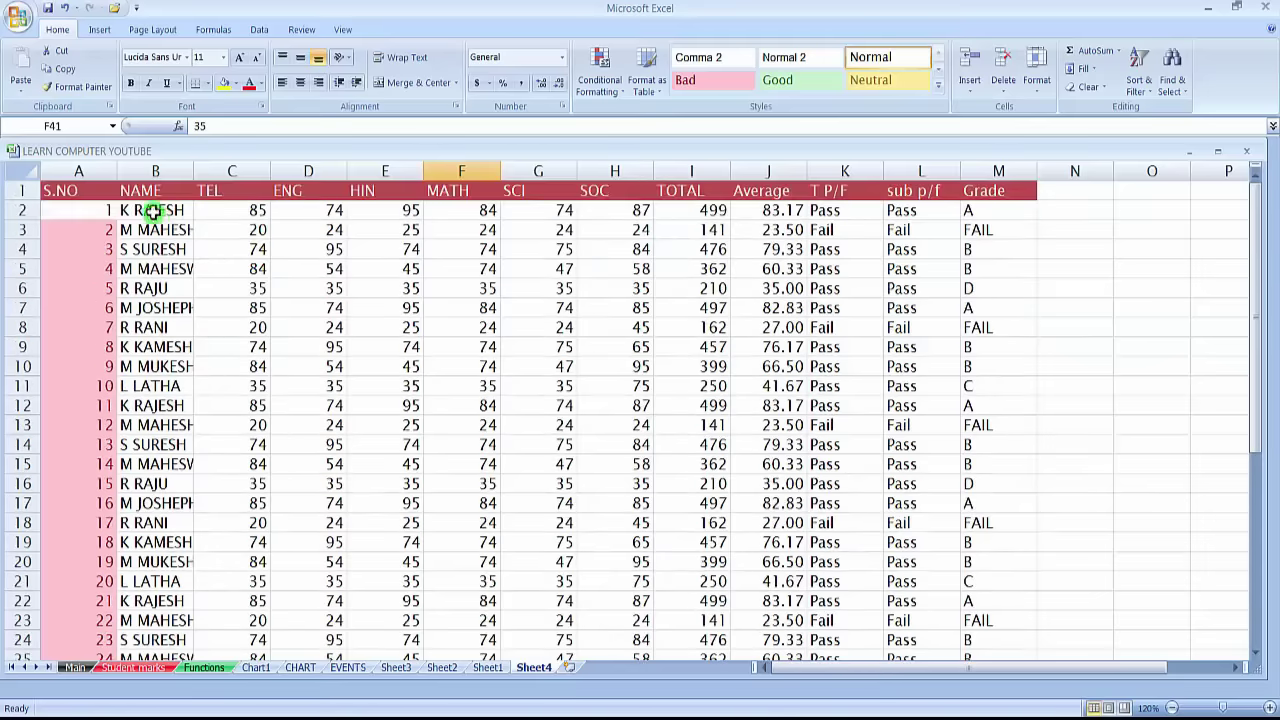
Step: Select the header row A1:M1 from S.NO through Grade
{"action": "left_click", "coordinate": [127, 190]}
{"action": "left_click_drag", "start_coordinate": [100, 190], "coordinate": [823, 180]}
{"action": "left_click", "coordinate": [548, 305]}
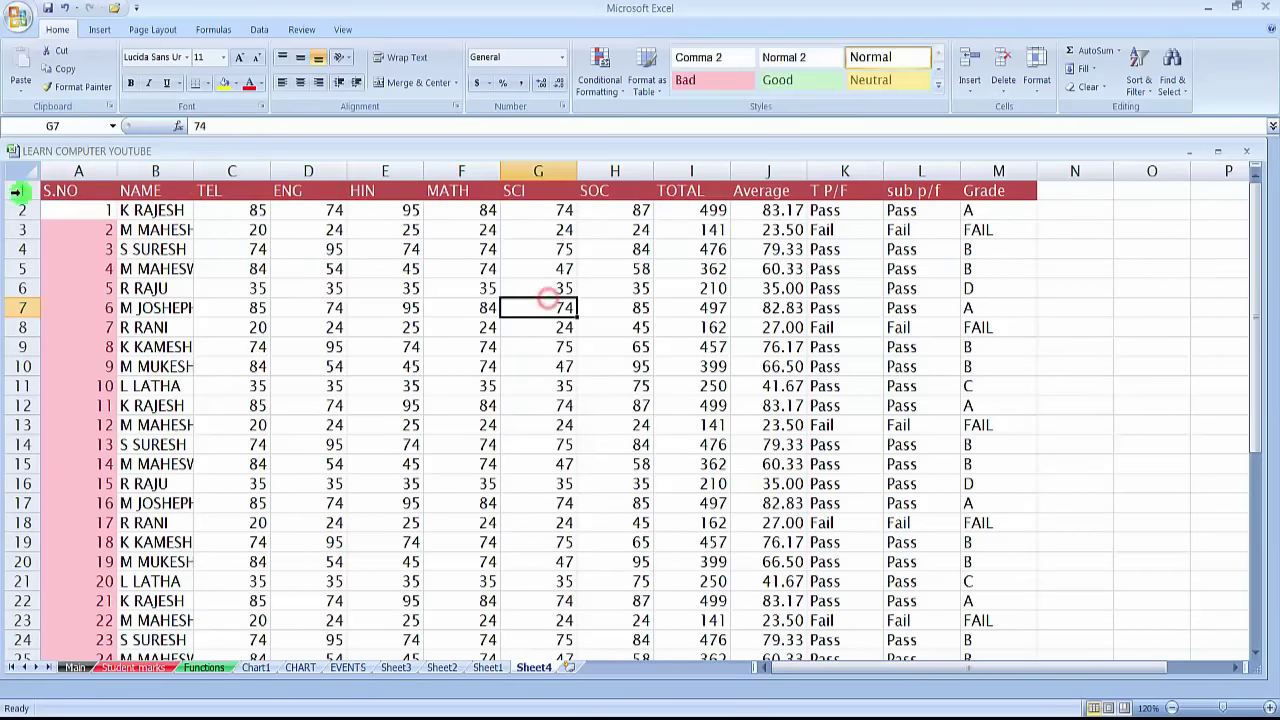
{"action": "left_click_drag", "start_coordinate": [63, 196], "coordinate": [875, 202]}
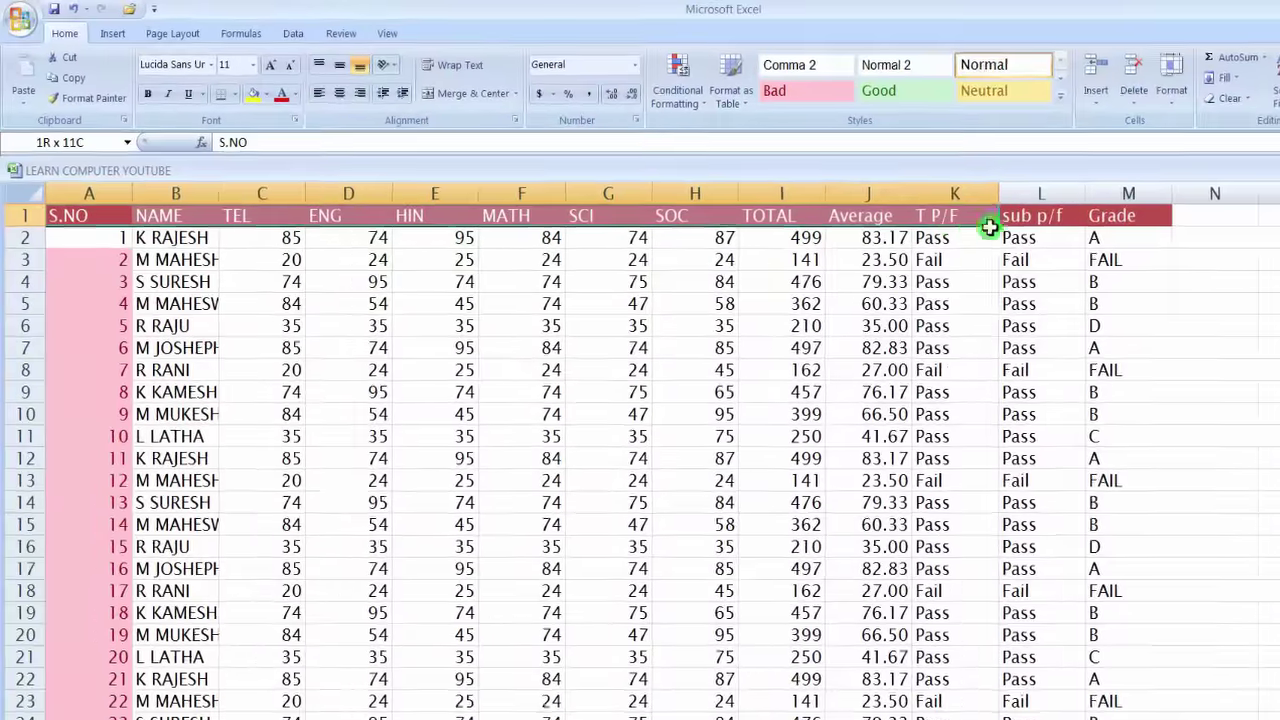
{"action": "left_click_drag", "start_coordinate": [990, 228], "coordinate": [1130, 224]}
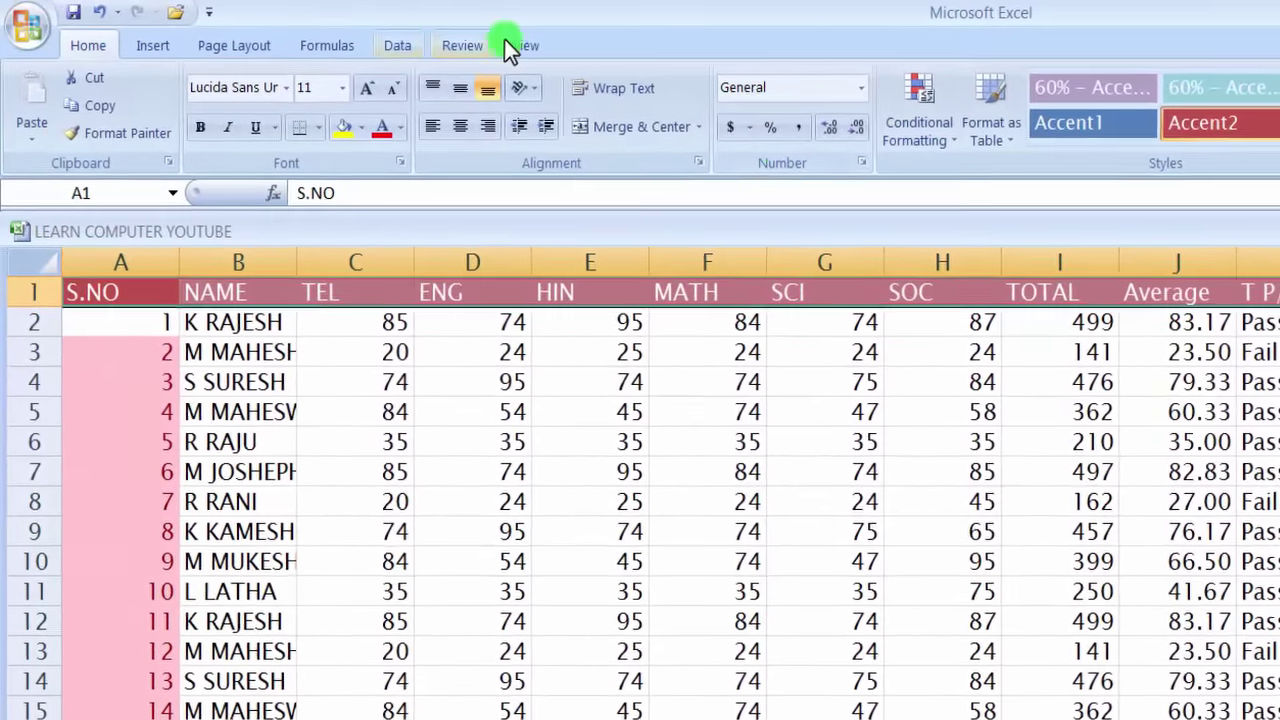
Step: Open the View tab's Freeze Panes dropdown showing top-row and first-column options
{"action": "left_click", "coordinate": [506, 44]}
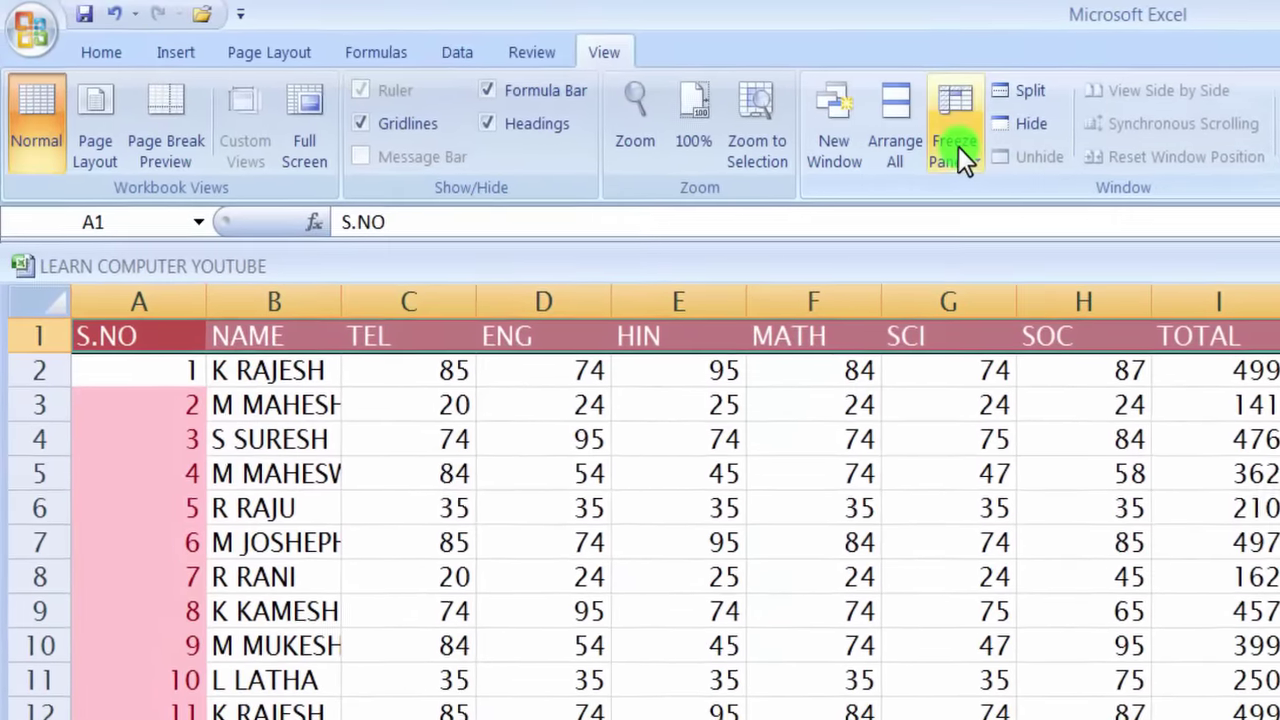
{"action": "left_click", "coordinate": [935, 145]}
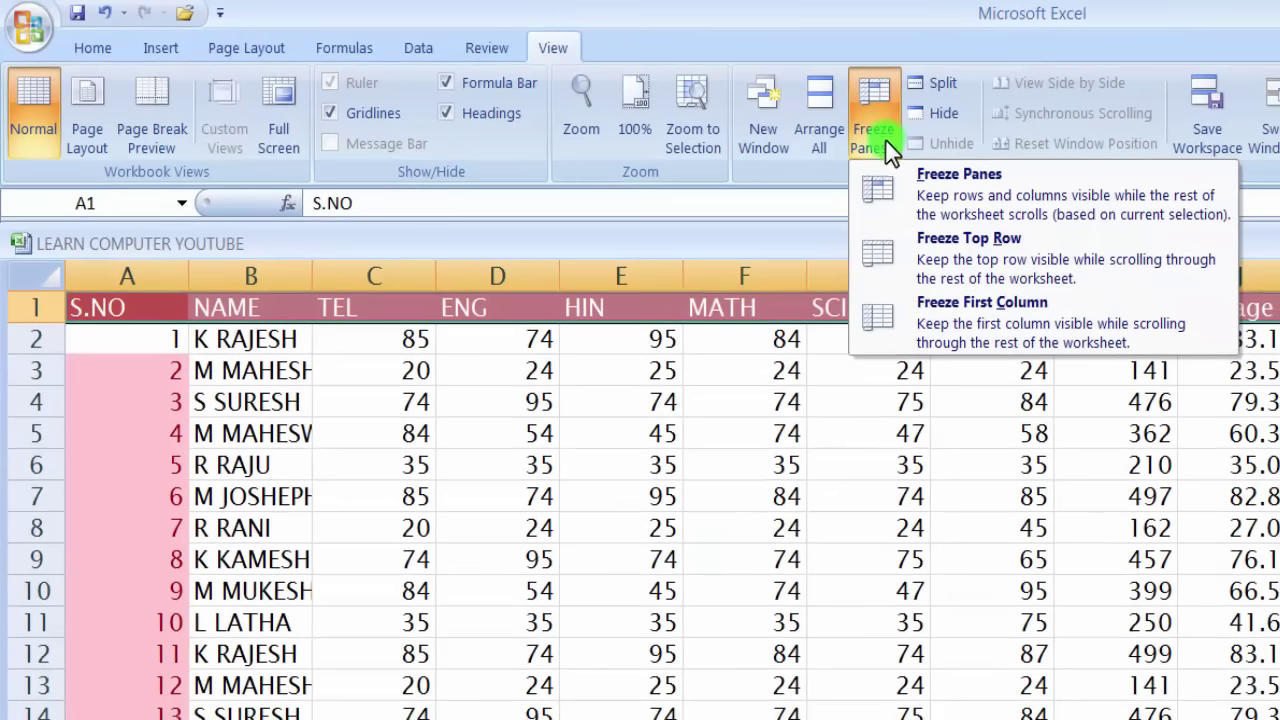
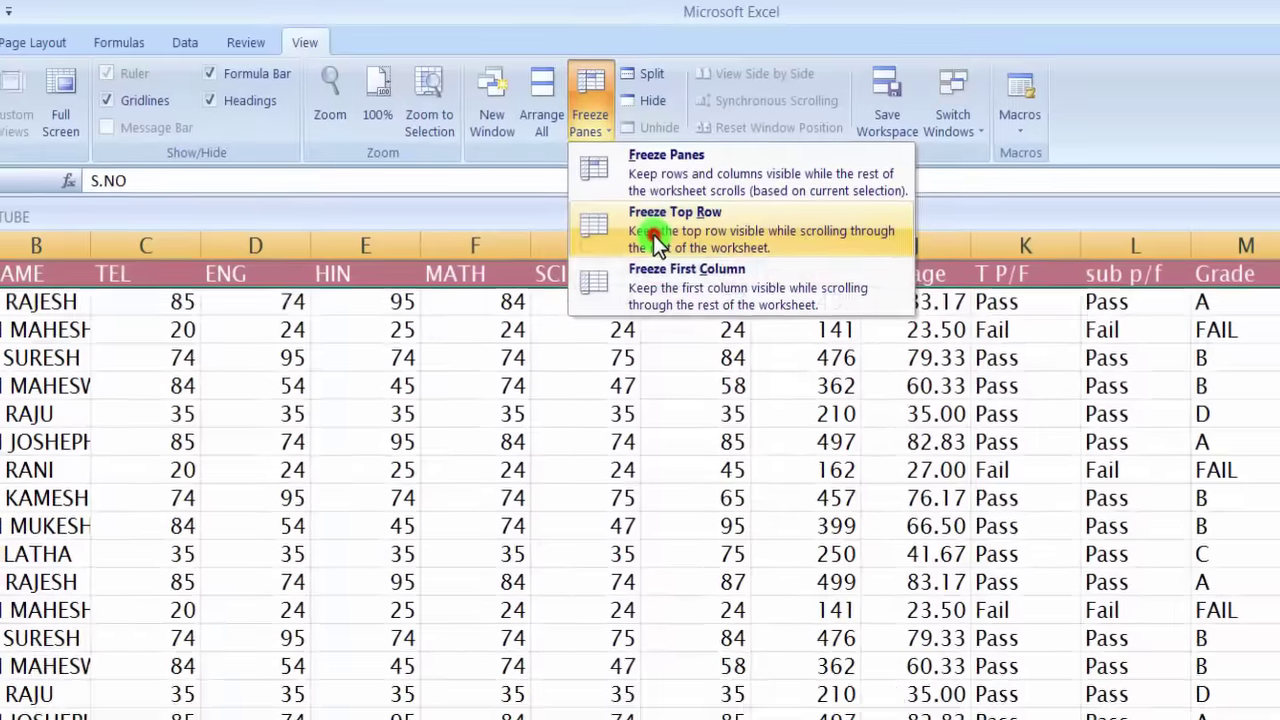
Step: Freeze the top row and scroll down the student list to row 40 to confirm it holds
{"action": "left_click", "coordinate": [700, 280]}
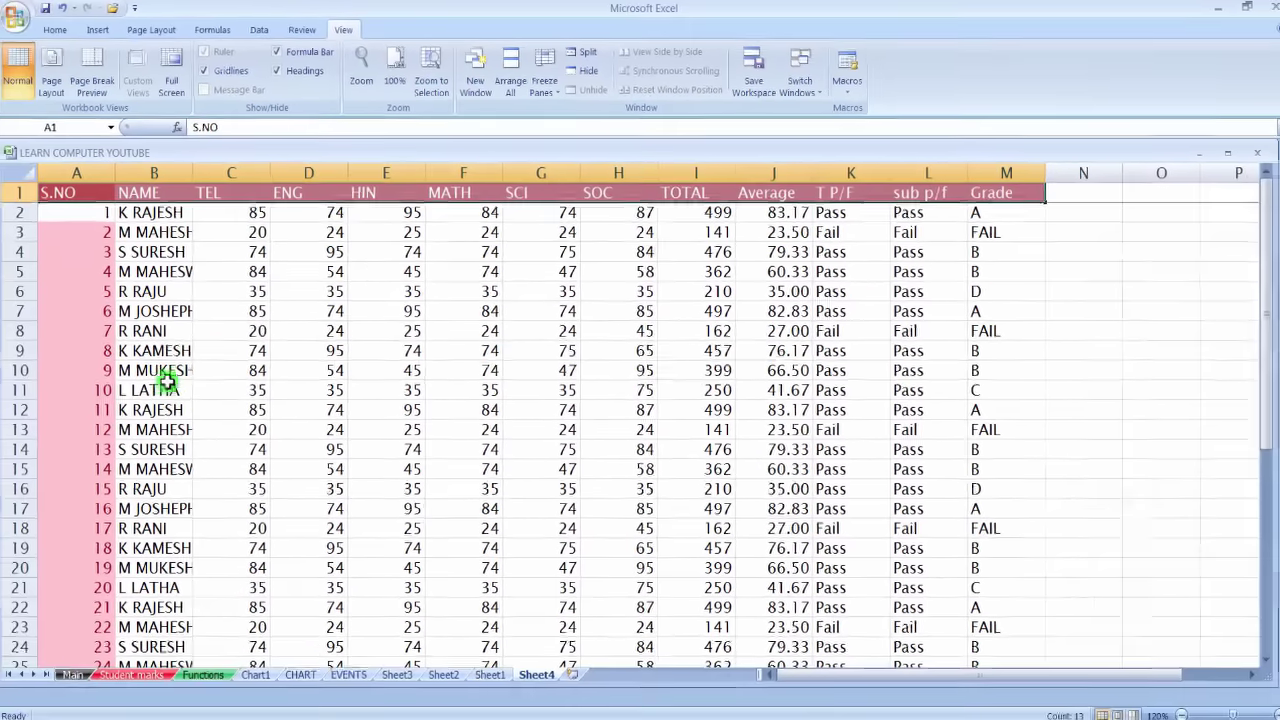
{"action": "left_click", "coordinate": [70, 510]}
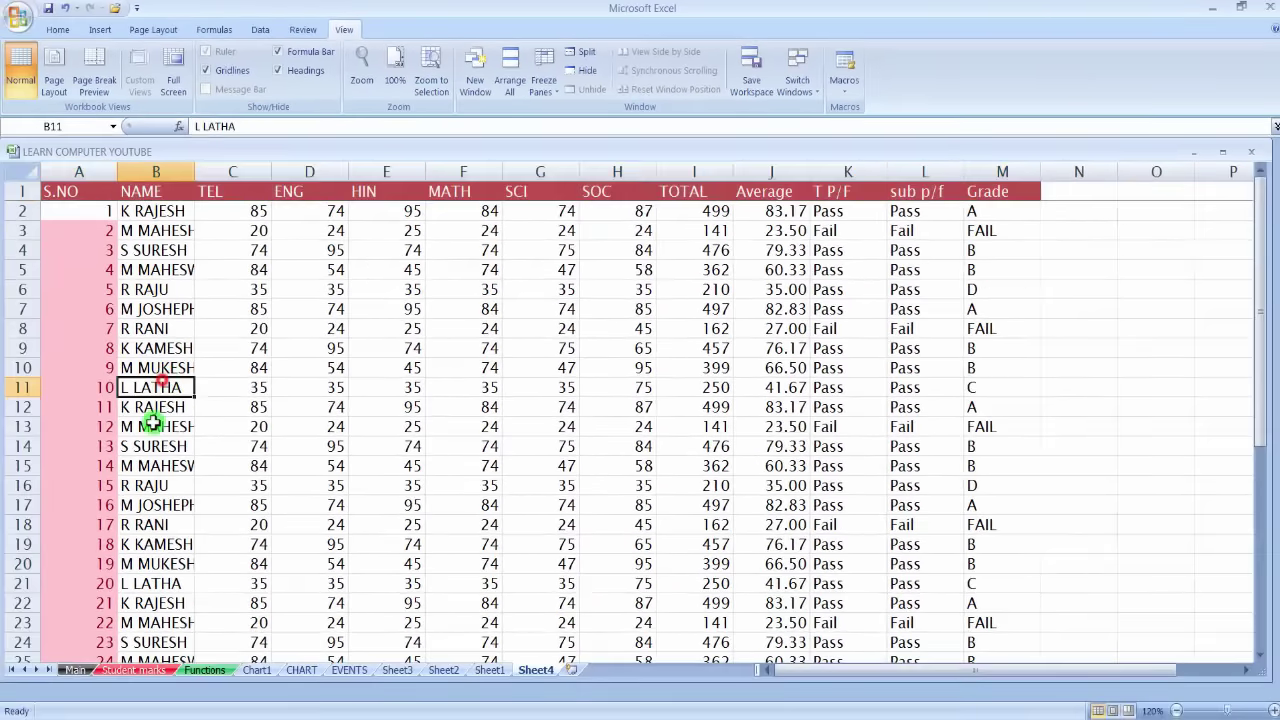
{"action": "left_click", "coordinate": [104, 646]}
{"action": "scroll", "coordinate": [110, 635], "scroll_direction": "down", "scroll_amount": 6}
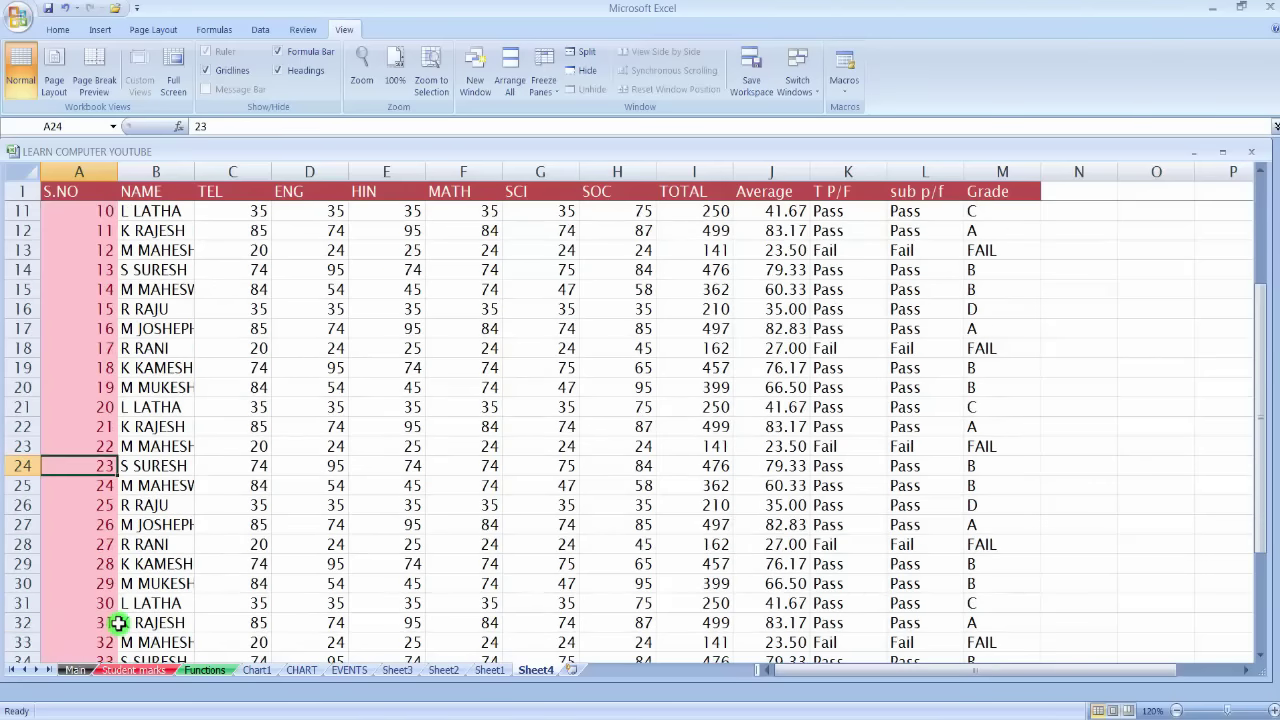
{"action": "scroll", "coordinate": [117, 622], "scroll_direction": "down", "scroll_amount": 1}
{"action": "left_click", "coordinate": [105, 565]}
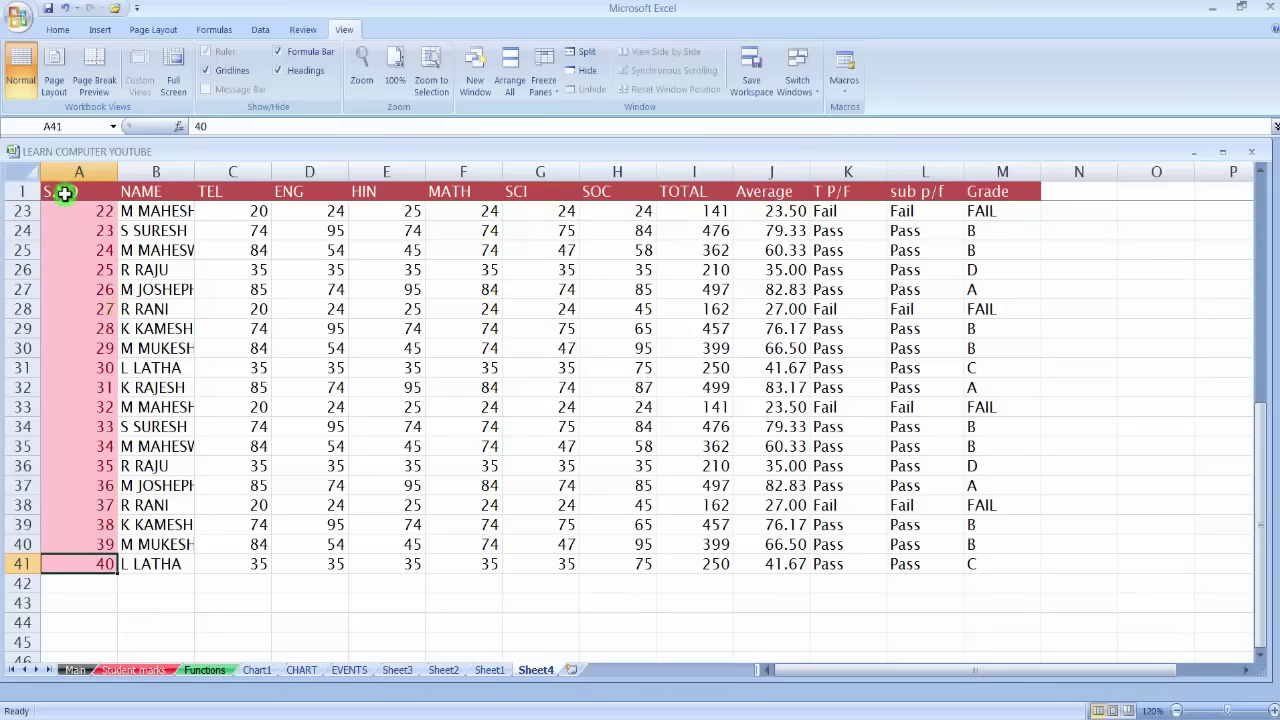
Step: Select the header row A1 to M1 and bring up the Freeze Panes options
{"action": "left_click", "coordinate": [63, 194]}
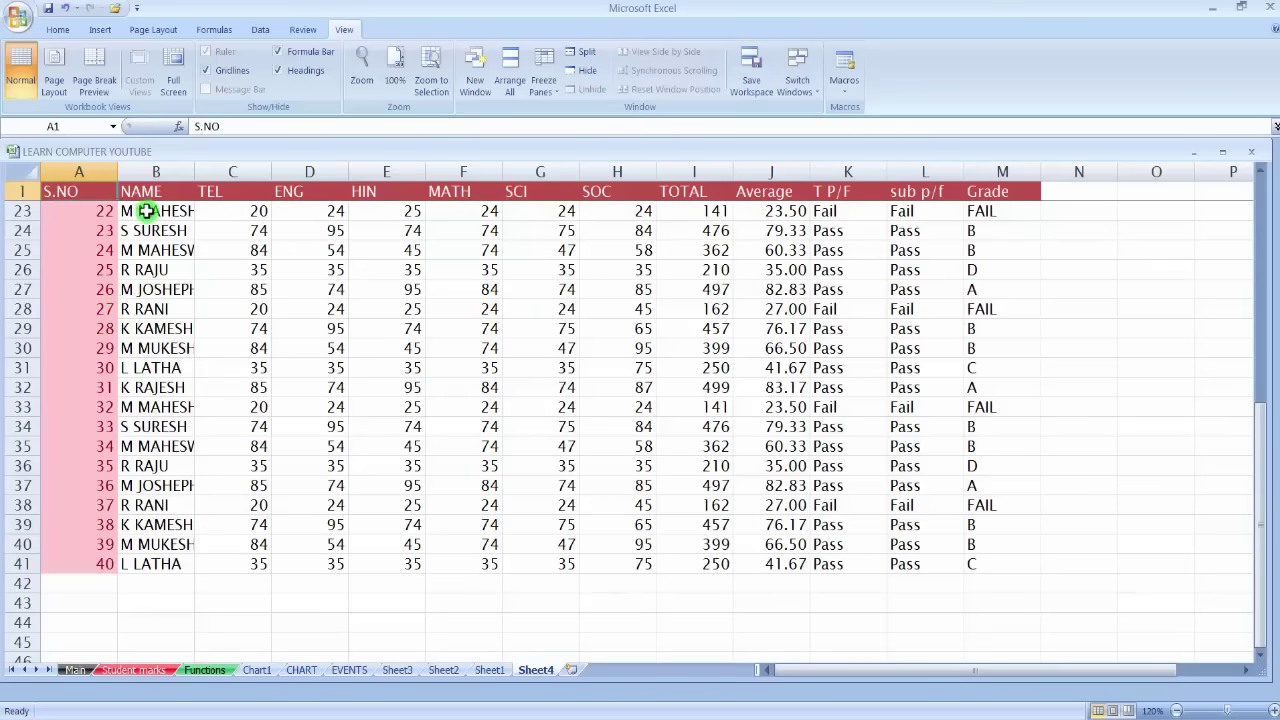
{"action": "left_click", "coordinate": [168, 191]}
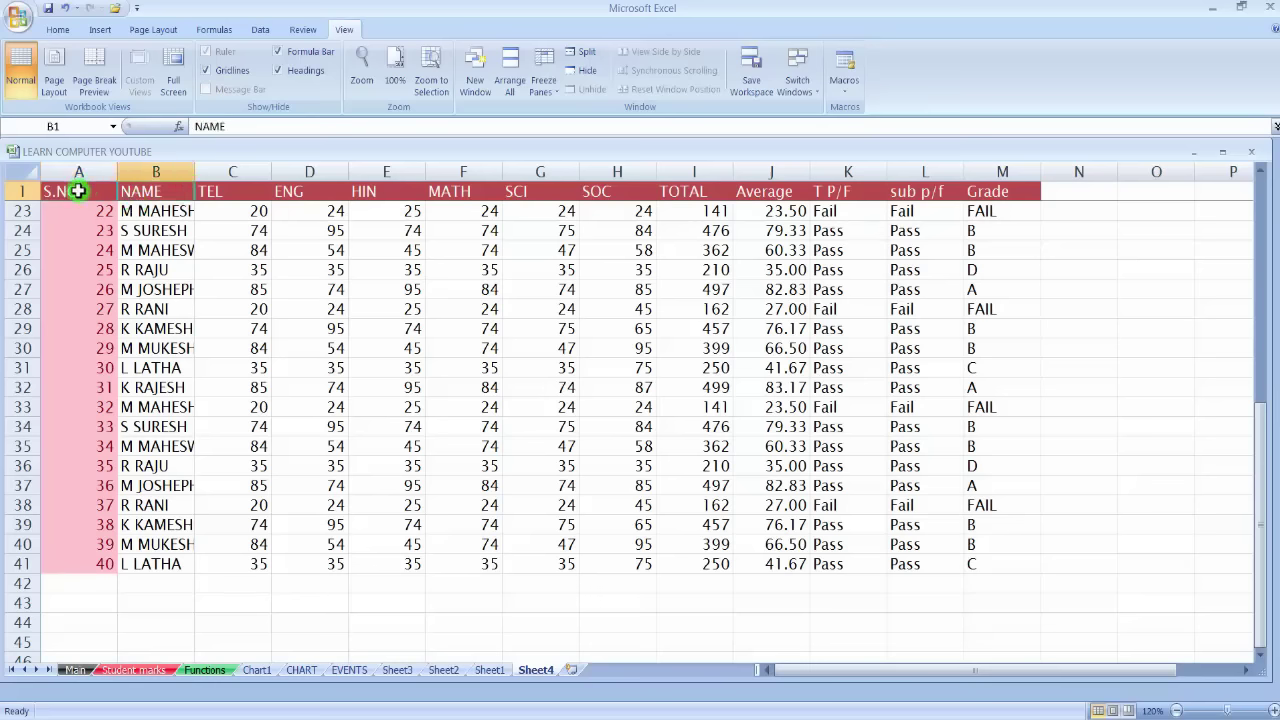
{"action": "left_click_drag", "start_coordinate": [77, 191], "coordinate": [994, 189]}
{"action": "left_click", "coordinate": [547, 88]}
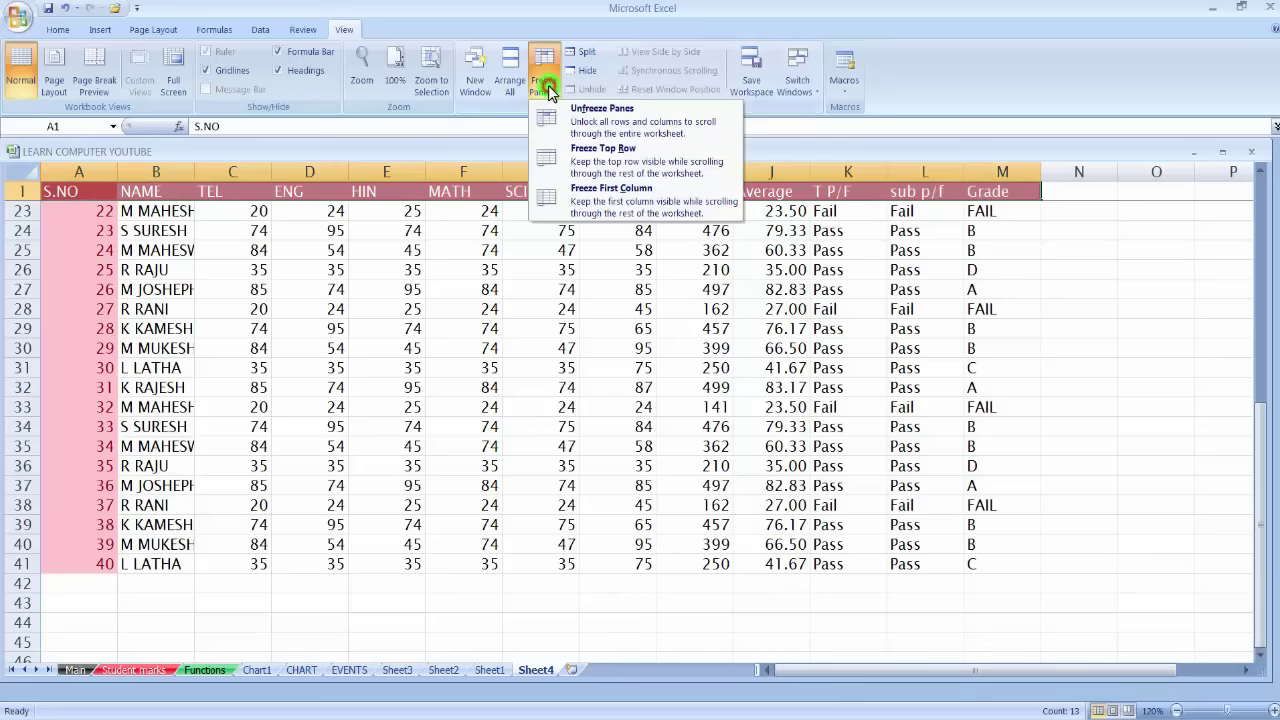
Step: Unfreeze panes, check that the header scrolls away, then select the S.NO column
{"action": "left_click", "coordinate": [597, 128]}
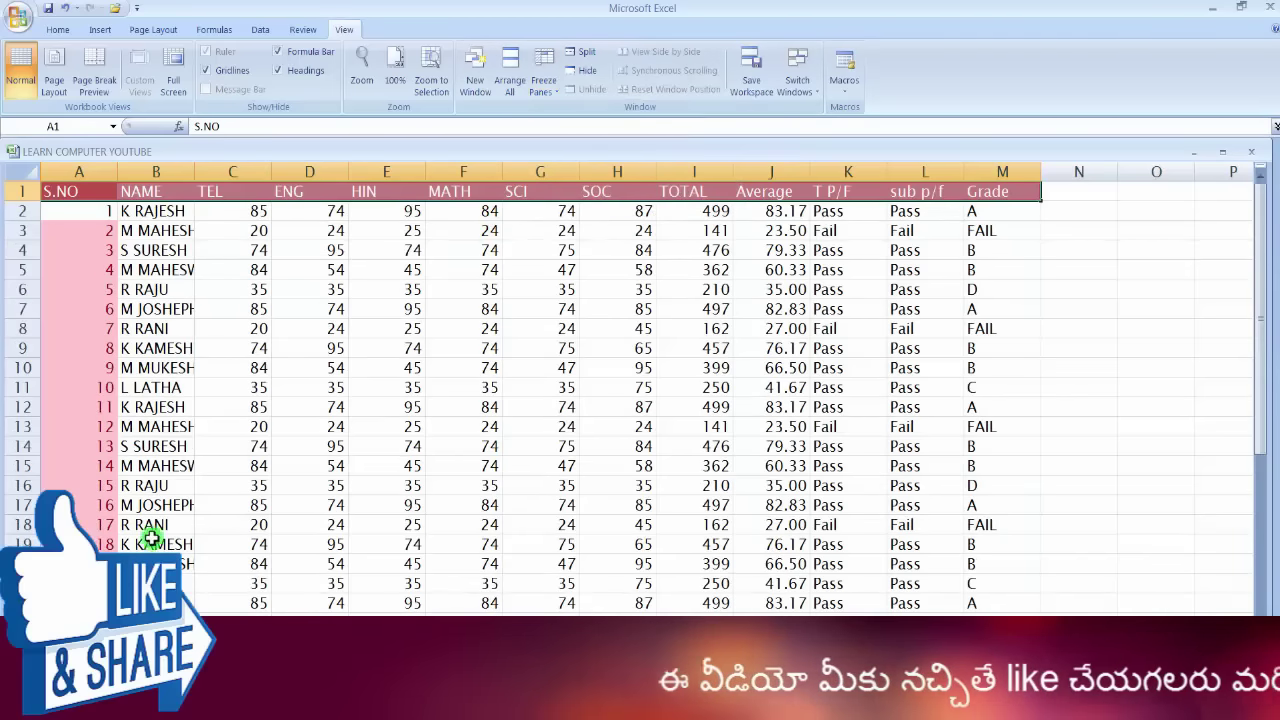
{"action": "key", "text": "Down"}
{"action": "key", "text": "Down"}
{"action": "key", "text": "Down"}
{"action": "key", "text": "Down"}
{"action": "key", "text": "Down"}
{"action": "key", "text": "Down"}
{"action": "key", "text": "Down"}
{"action": "key", "text": "Down"}
{"action": "key", "text": "Down"}
{"action": "key", "text": "Down"}
{"action": "key", "text": "Down"}
{"action": "key", "text": "Down"}
{"action": "key", "text": "Down"}
{"action": "key", "text": "Down"}
{"action": "key", "text": "Down"}
{"action": "key", "text": "Down"}
{"action": "key", "text": "Down"}
{"action": "key", "text": "Down"}
{"action": "key", "text": "Down"}
{"action": "key", "text": "Down"}
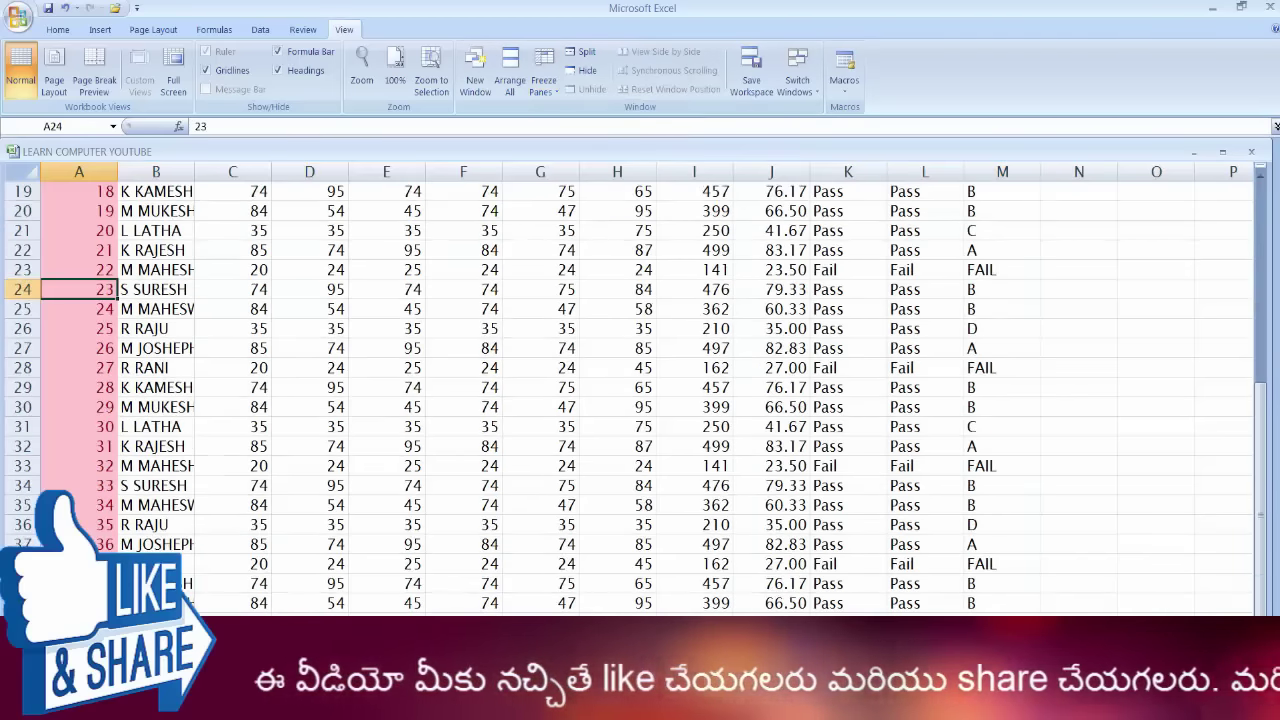
{"action": "key", "text": "Down"}
{"action": "key", "text": "Down"}
{"action": "key", "text": "Down"}
{"action": "key", "text": "Down"}
{"action": "key", "text": "Down"}
{"action": "key", "text": "Down"}
{"action": "key", "text": "Down"}
{"action": "key", "text": "Down"}
{"action": "key", "text": "Down"}
{"action": "key", "text": "Down"}
{"action": "key", "text": "Down"}
{"action": "key", "text": "Down"}
{"action": "key", "text": "Down"}
{"action": "key", "text": "Down"}
{"action": "key", "text": "Down"}
{"action": "key", "text": "Down"}
{"action": "key", "text": "Down"}
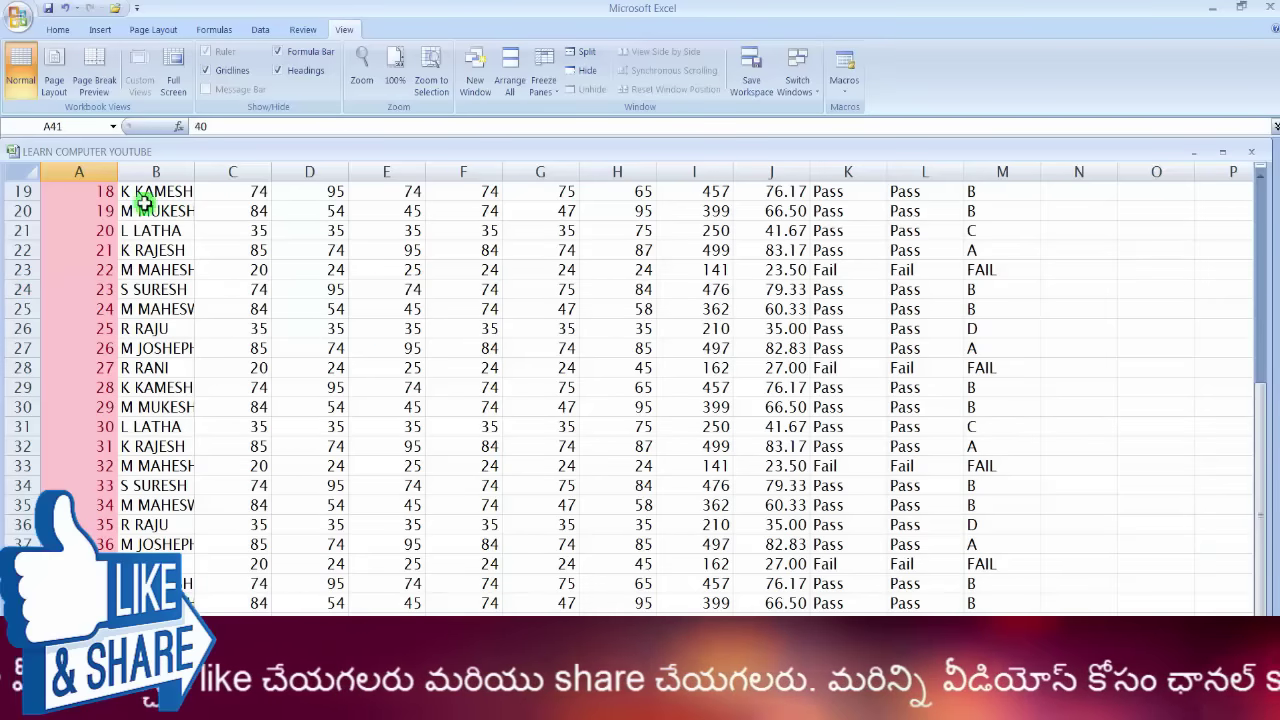
{"action": "scroll", "coordinate": [300, 350], "scroll_direction": "up", "scroll_amount": 4}
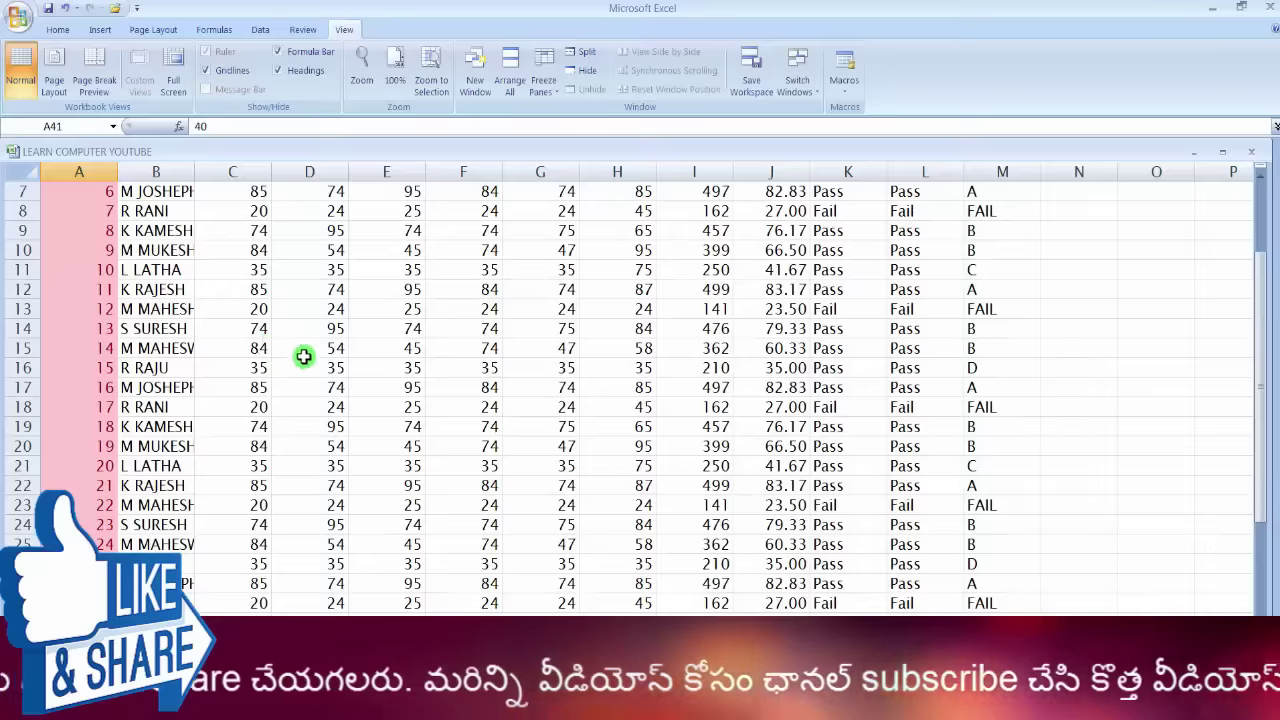
{"action": "scroll", "coordinate": [304, 356], "scroll_direction": "up", "scroll_amount": 2}
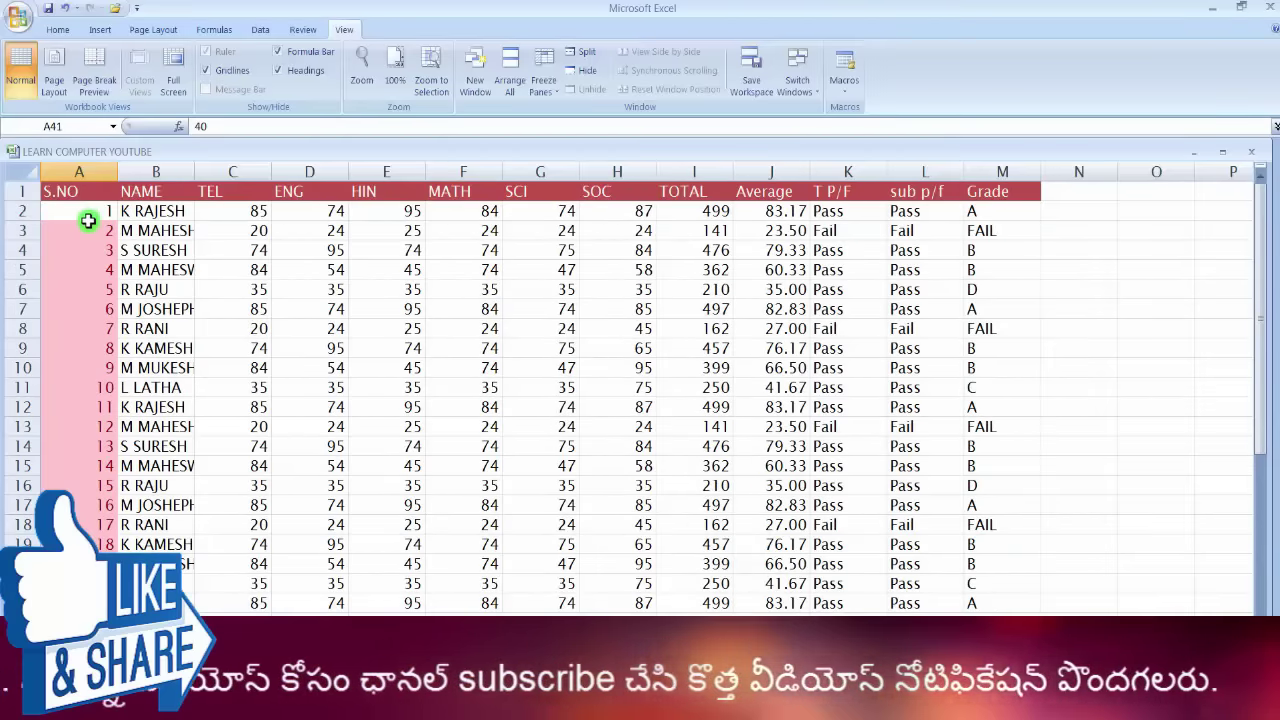
{"action": "left_click", "coordinate": [82, 172]}
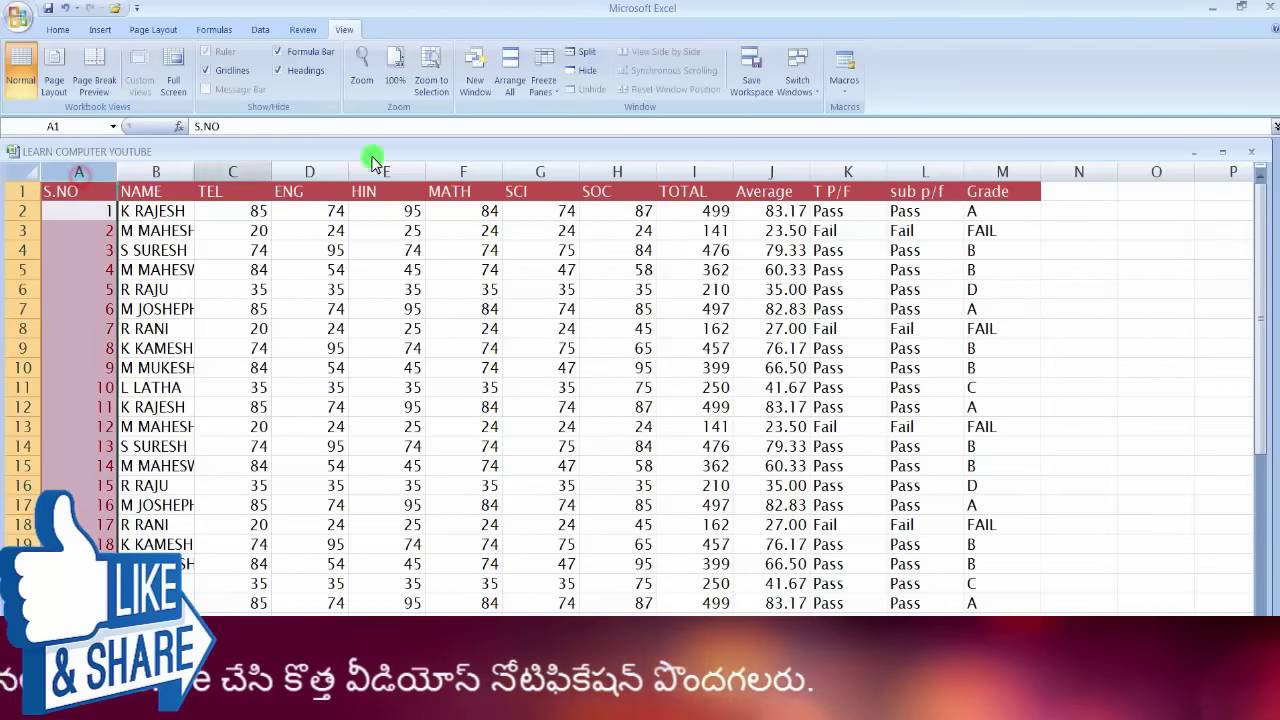
{"action": "left_click", "coordinate": [545, 85]}
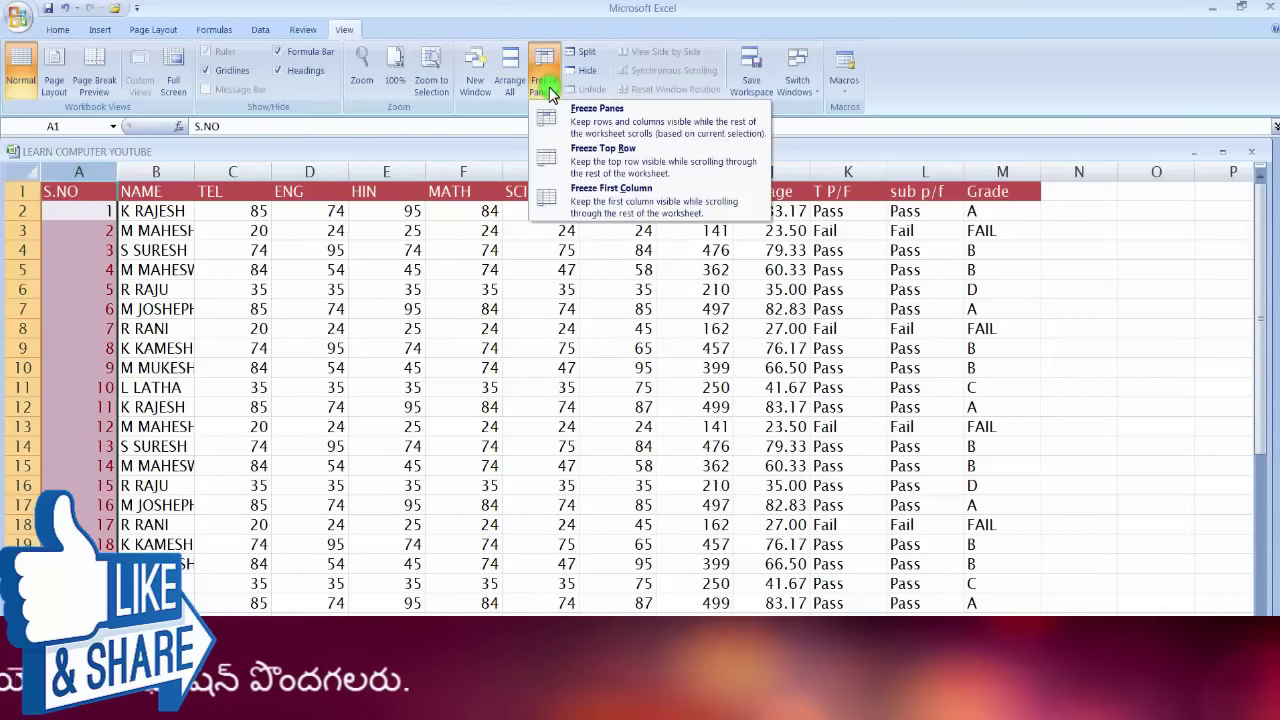
Step: Freeze the S.NO first column and scroll right across the marks to confirm it stays visible
{"action": "left_click", "coordinate": [618, 201]}
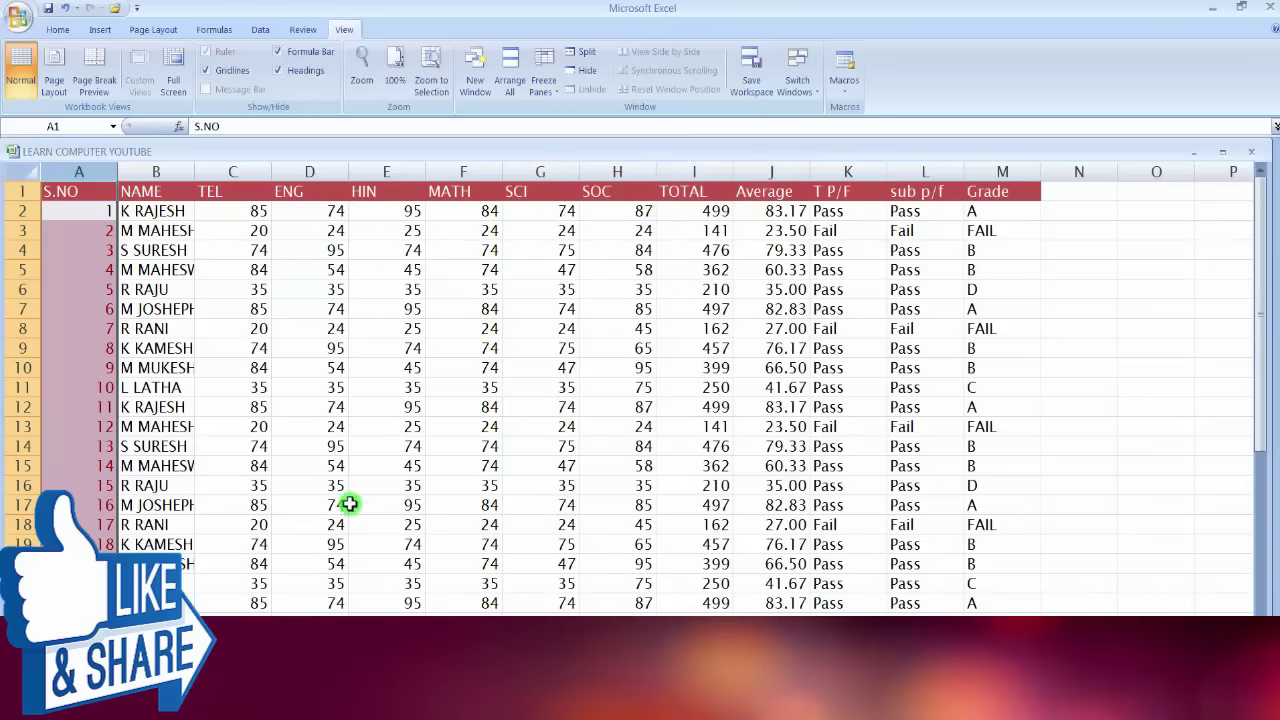
{"action": "left_click", "coordinate": [487, 608]}
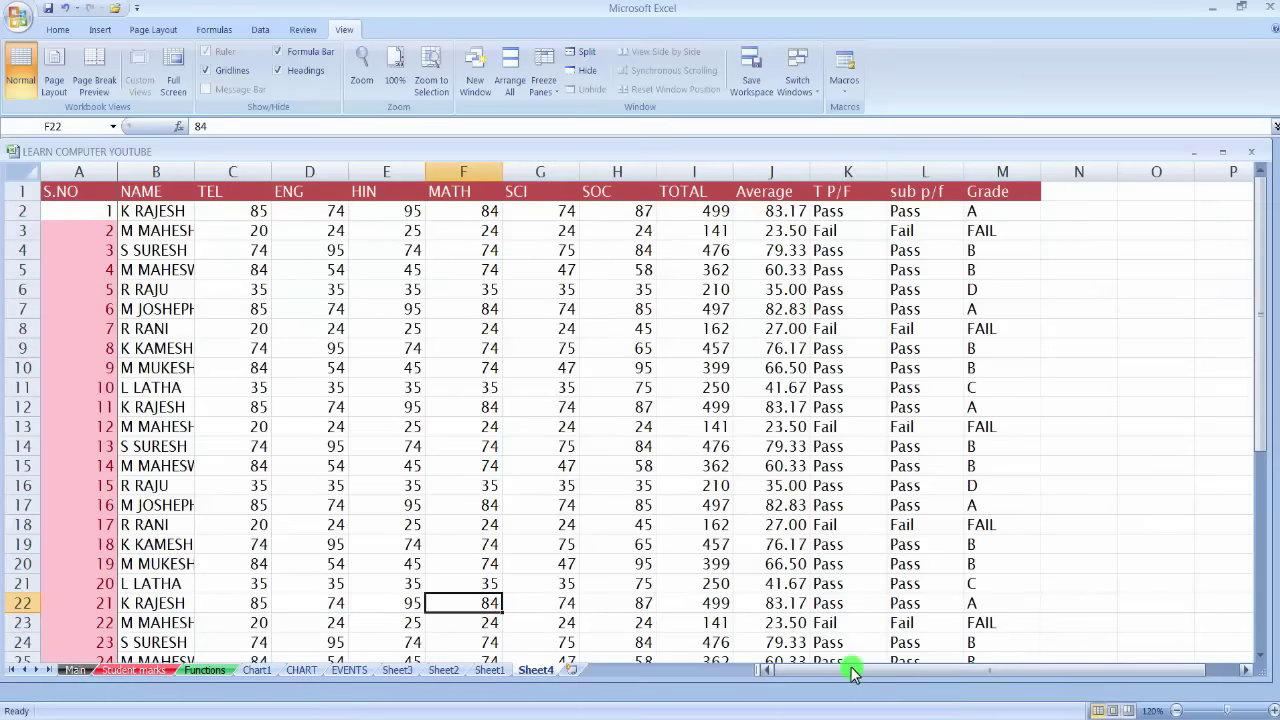
{"action": "left_click_drag", "start_coordinate": [851, 670], "coordinate": [1000, 665]}
{"action": "left_click", "coordinate": [1262, 668]}
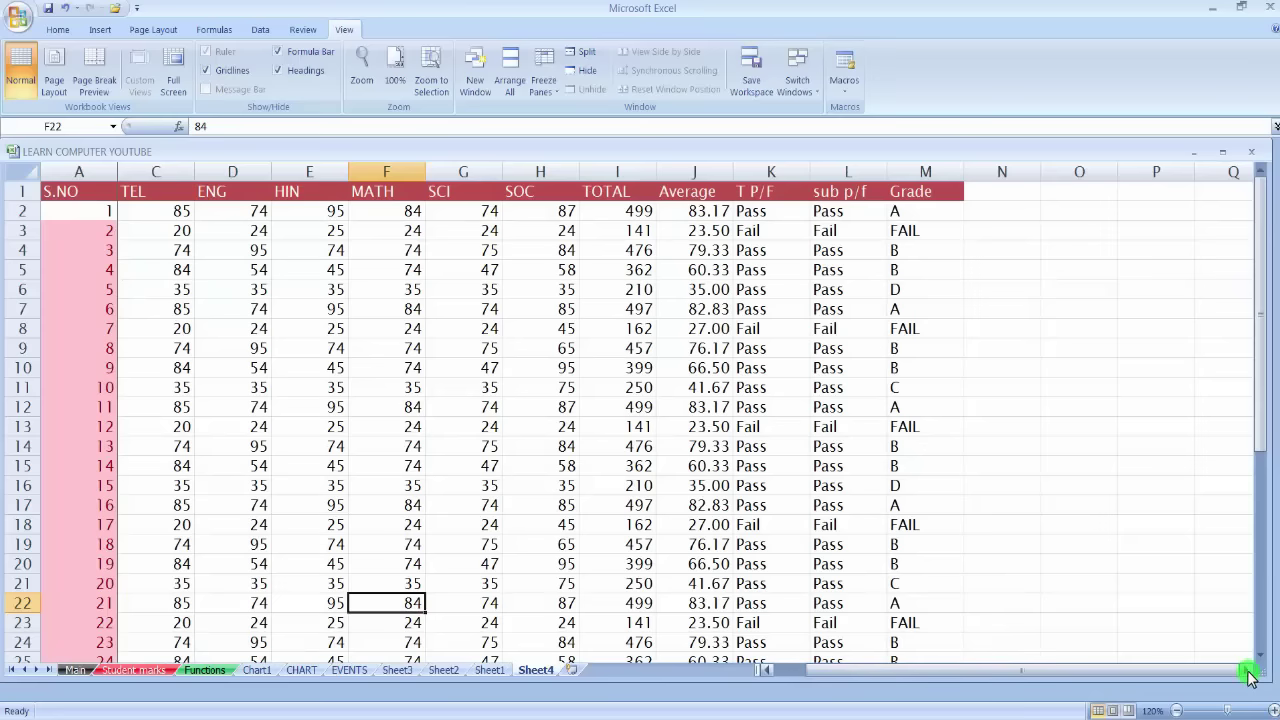
{"action": "left_click", "coordinate": [1247, 671]}
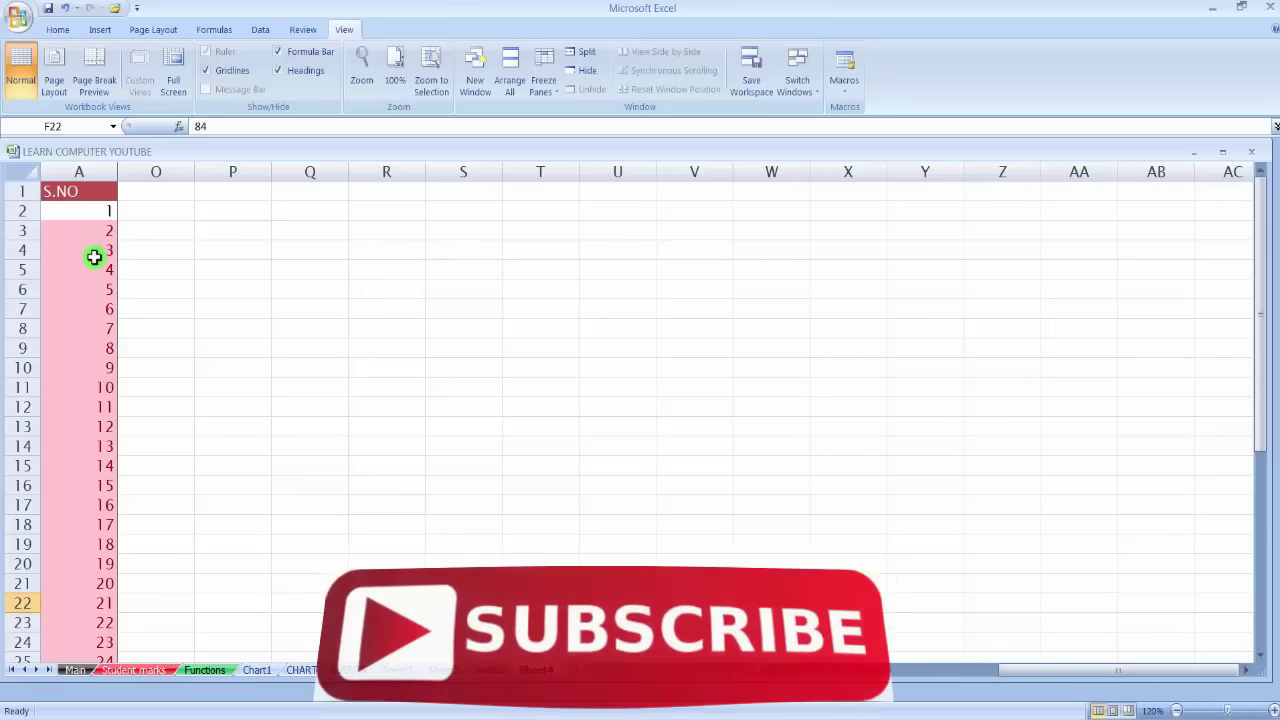
{"action": "left_click_drag", "start_coordinate": [1080, 671], "coordinate": [880, 674]}
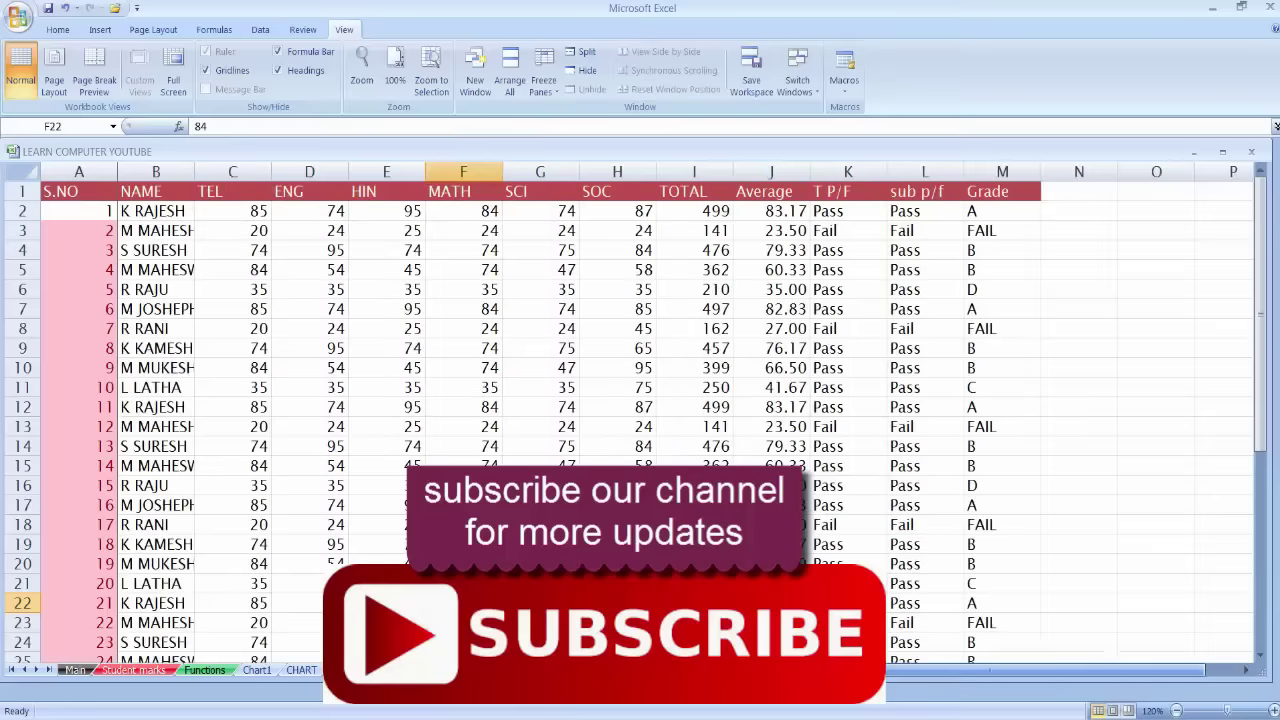
Step: Unfreeze the first column, scroll sideways to check, then select row 13 as the split point
{"action": "left_click", "coordinate": [544, 90]}
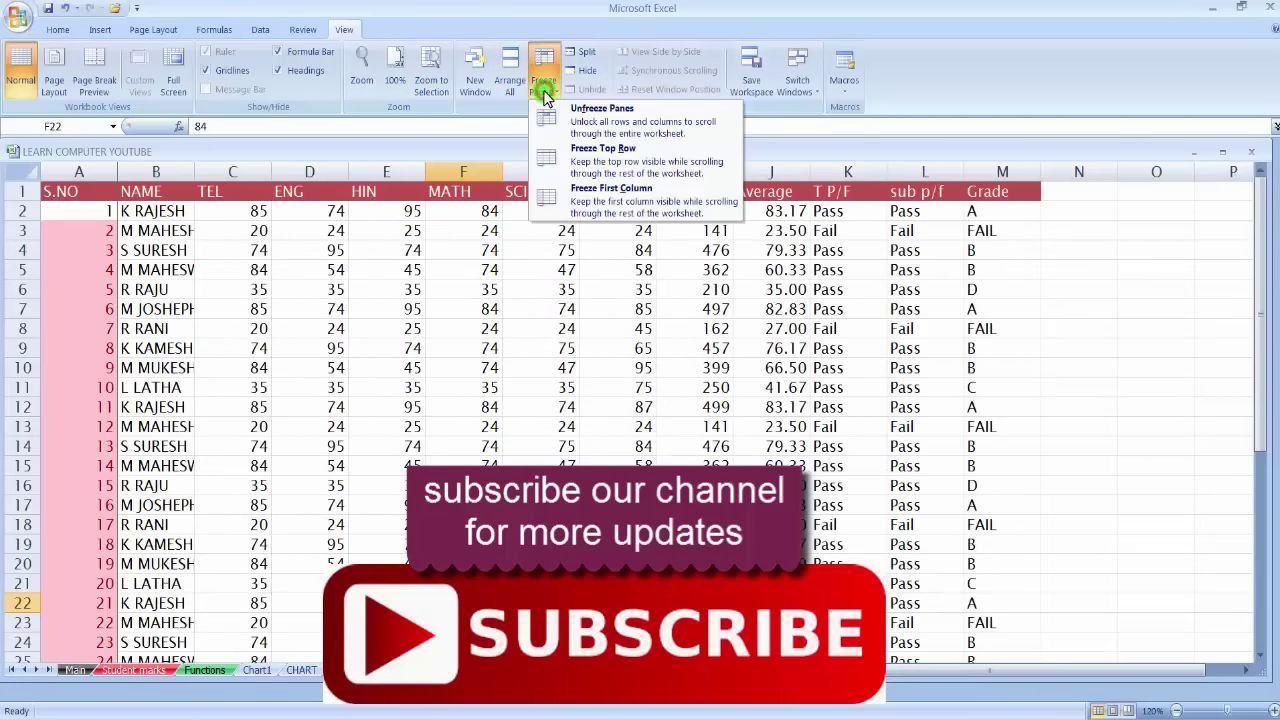
{"action": "left_click", "coordinate": [597, 124]}
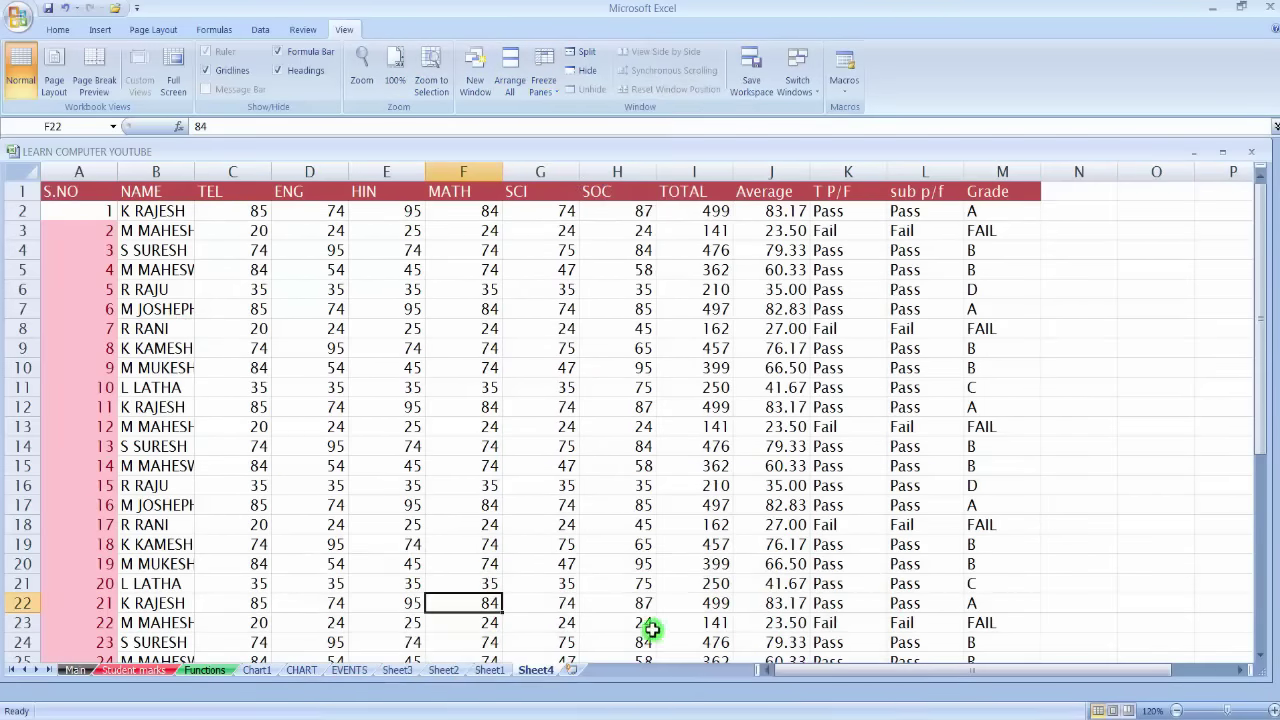
{"action": "mouse_move", "coordinate": [1214, 674]}
{"action": "left_mouse_down"}
{"action": "mouse_move", "coordinate": [1163, 674]}
{"action": "mouse_move", "coordinate": [1211, 674]}
{"action": "left_mouse_up"}
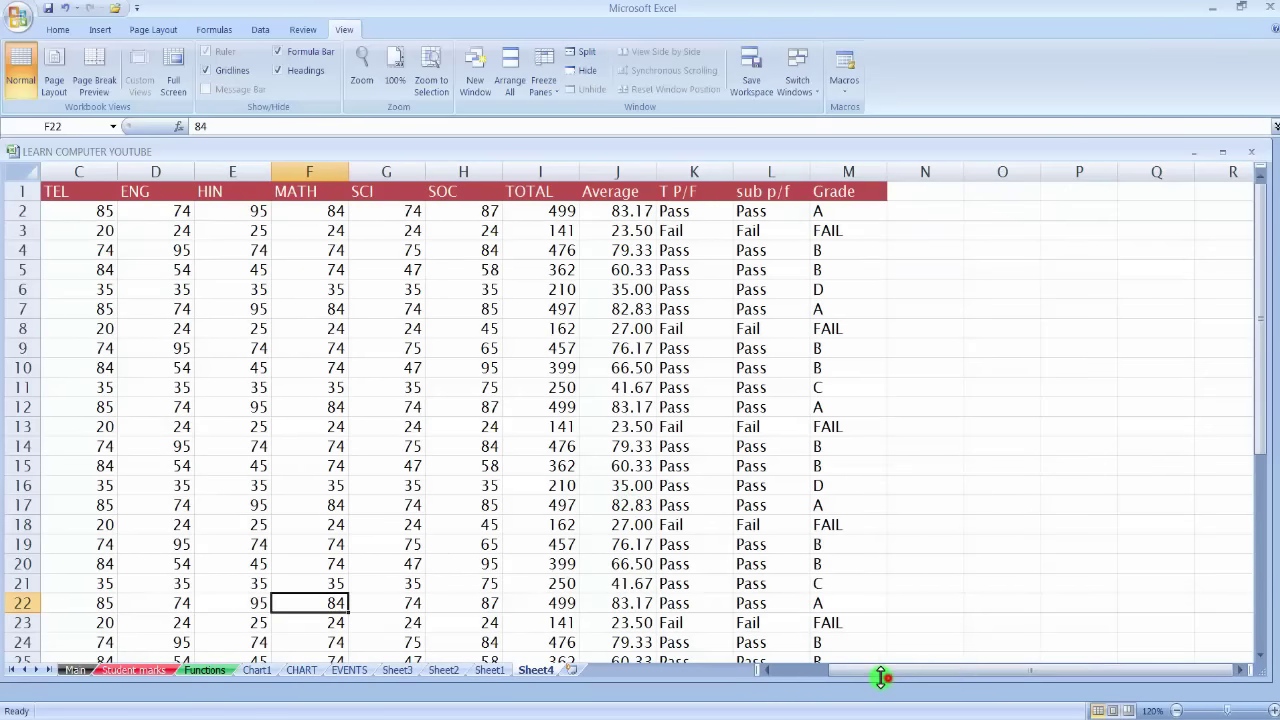
{"action": "left_click_drag", "start_coordinate": [884, 678], "coordinate": [811, 674]}
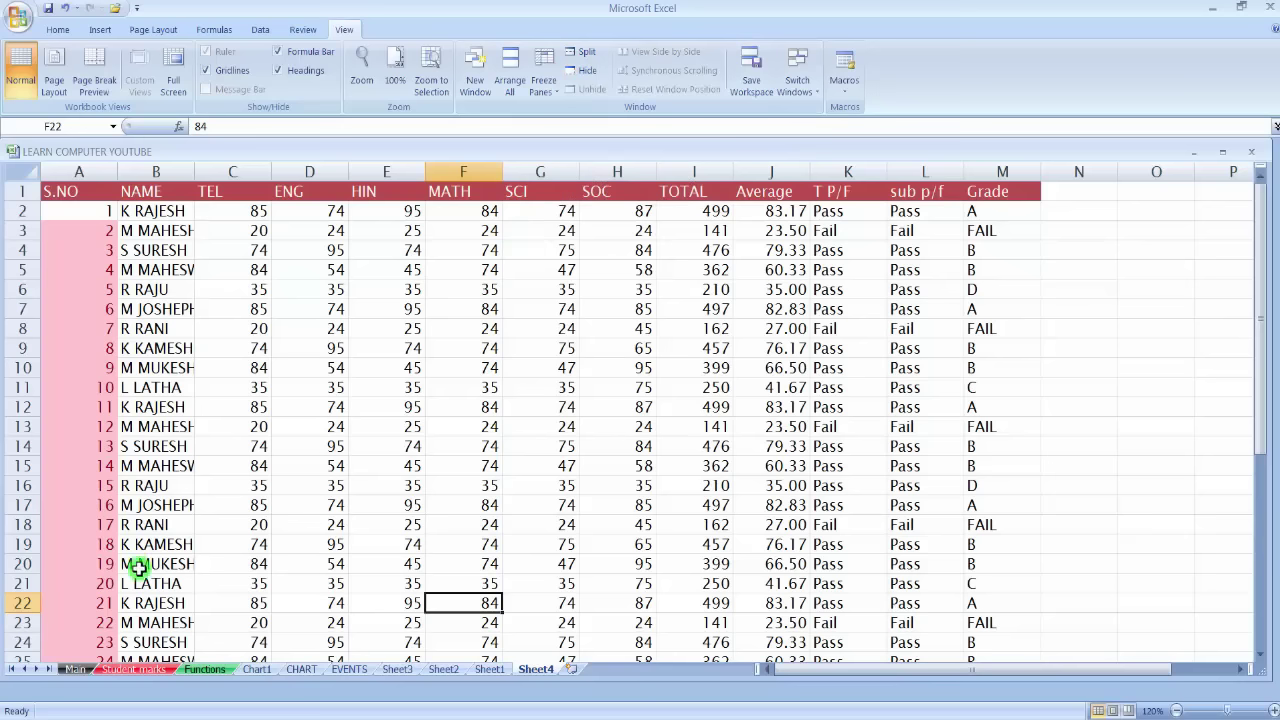
{"action": "left_click", "coordinate": [100, 584]}
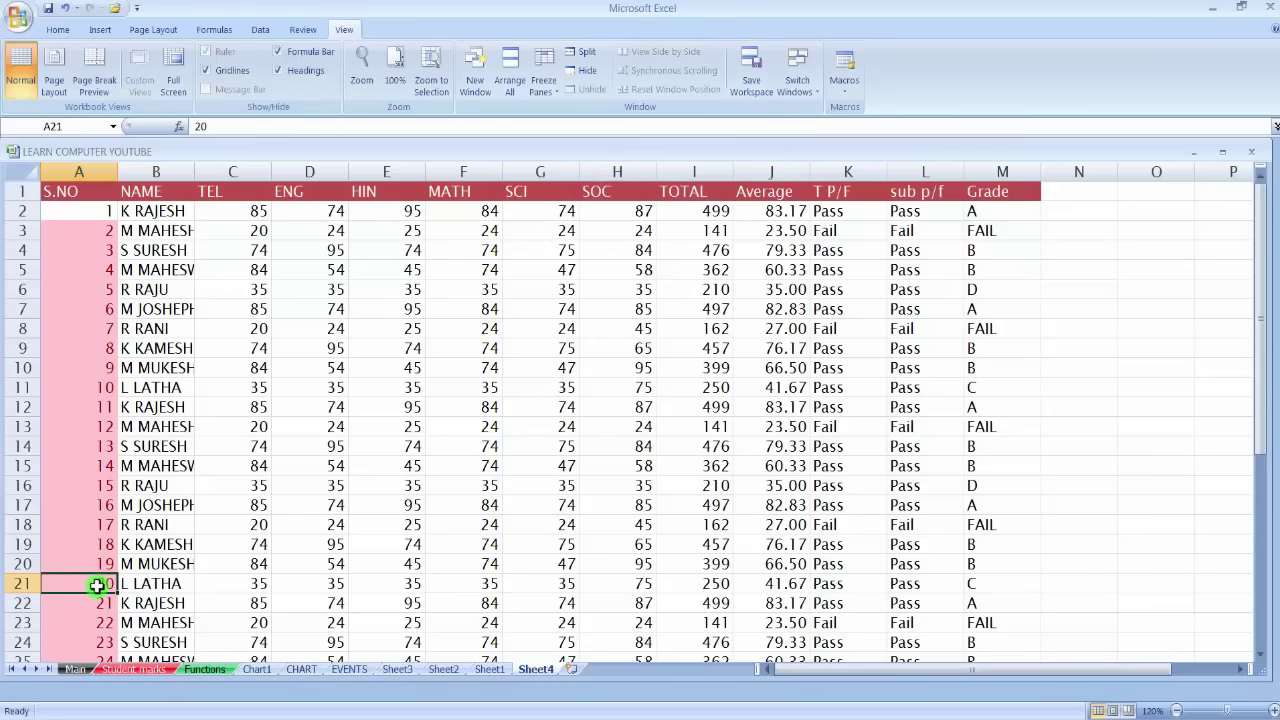
{"action": "left_click", "coordinate": [88, 427]}
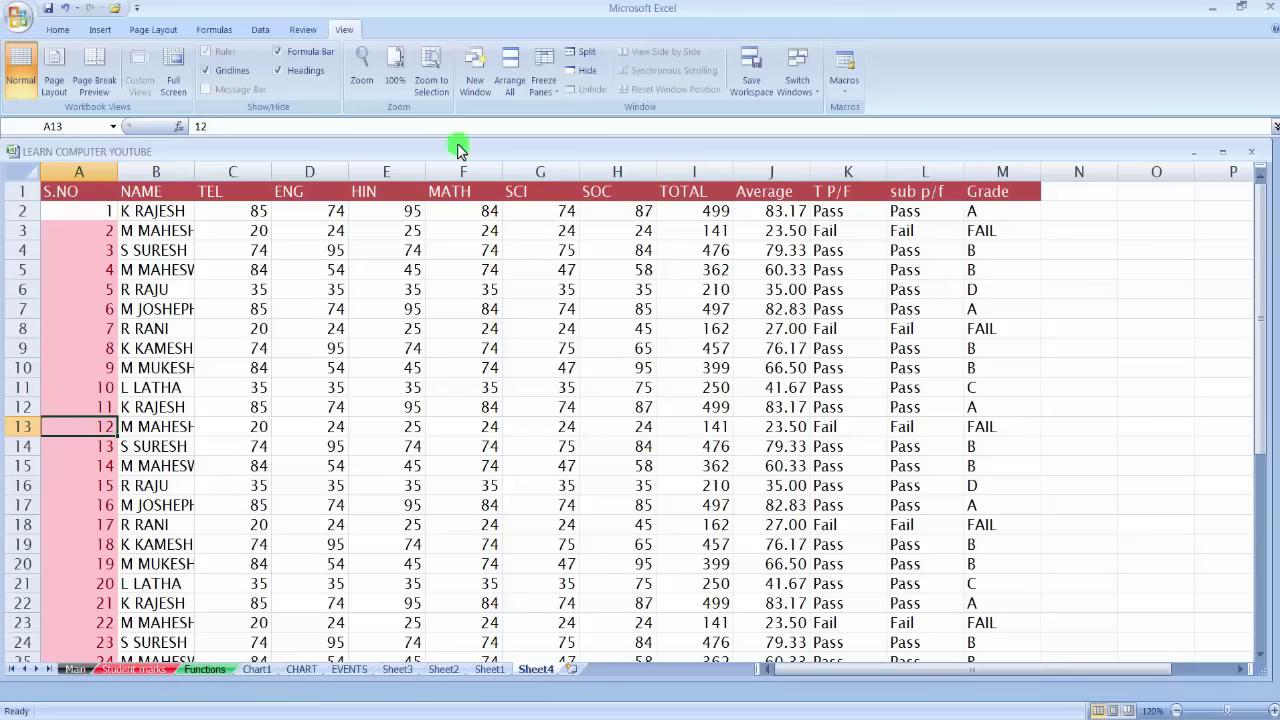
Step: Split the sheet above row 13 and compare marks in rows 8–15 across both panes
{"action": "left_click", "coordinate": [583, 52]}
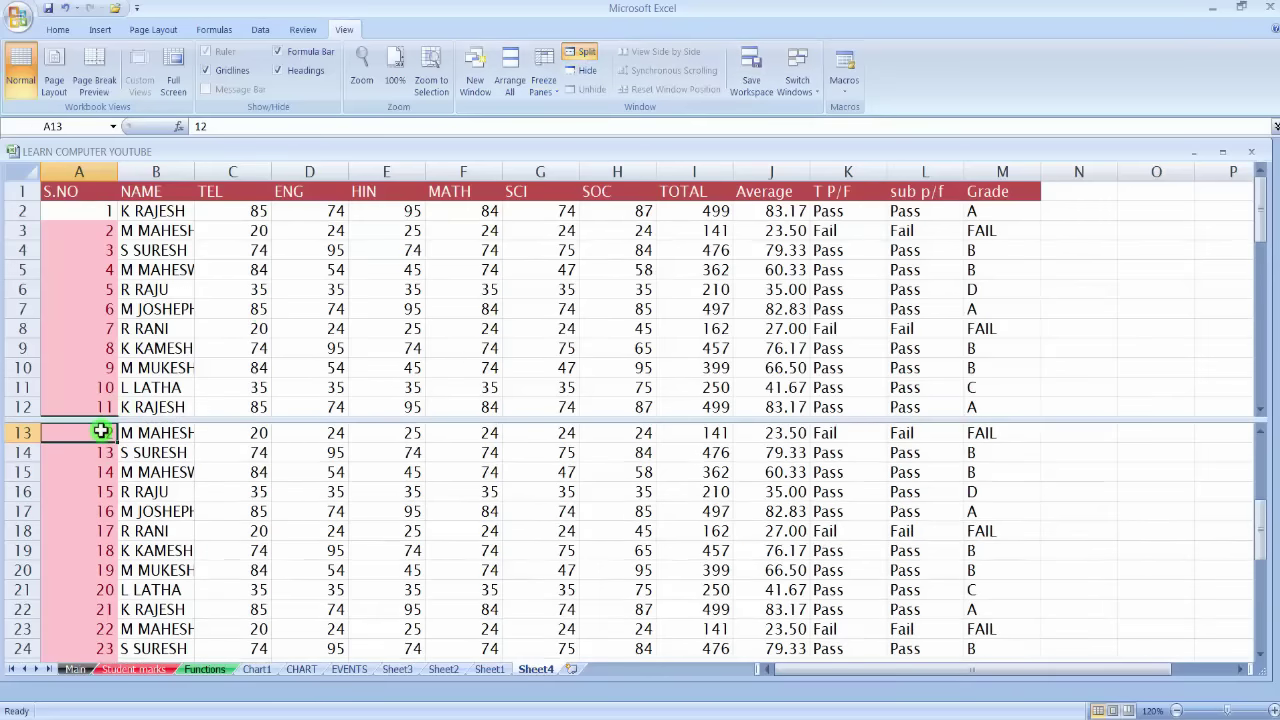
{"action": "left_click", "coordinate": [207, 328]}
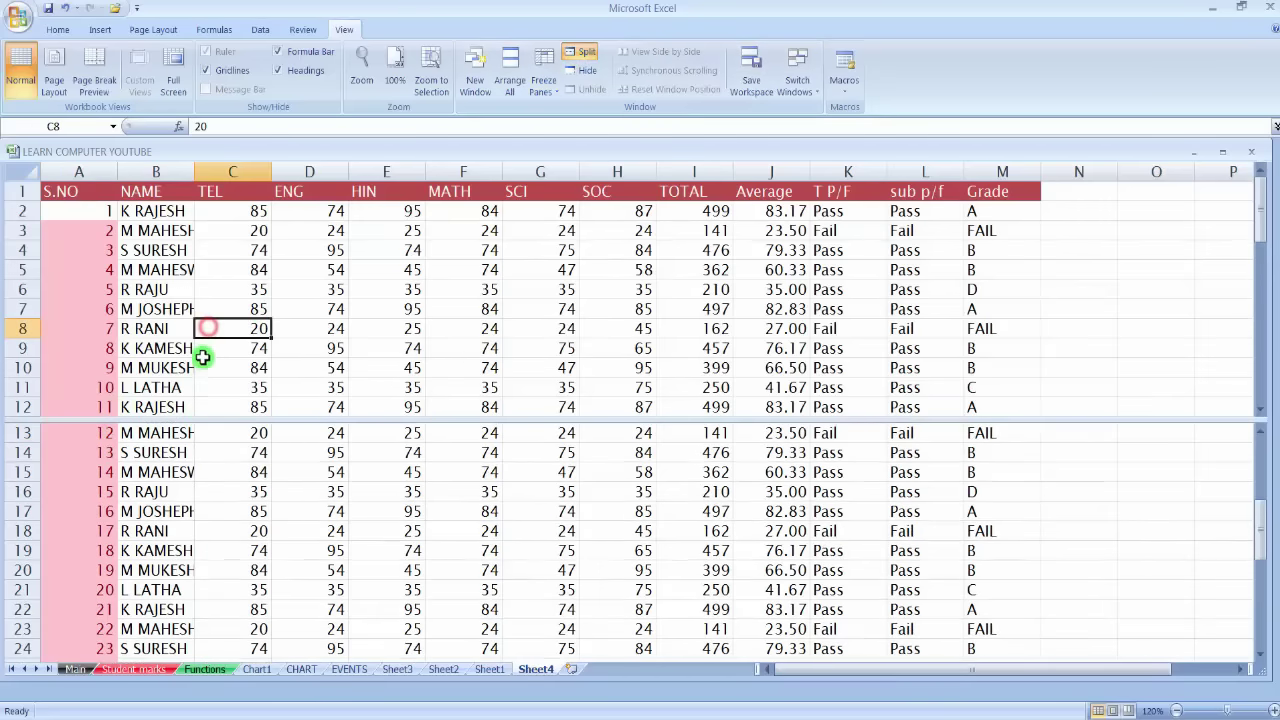
{"action": "left_click", "coordinate": [214, 472]}
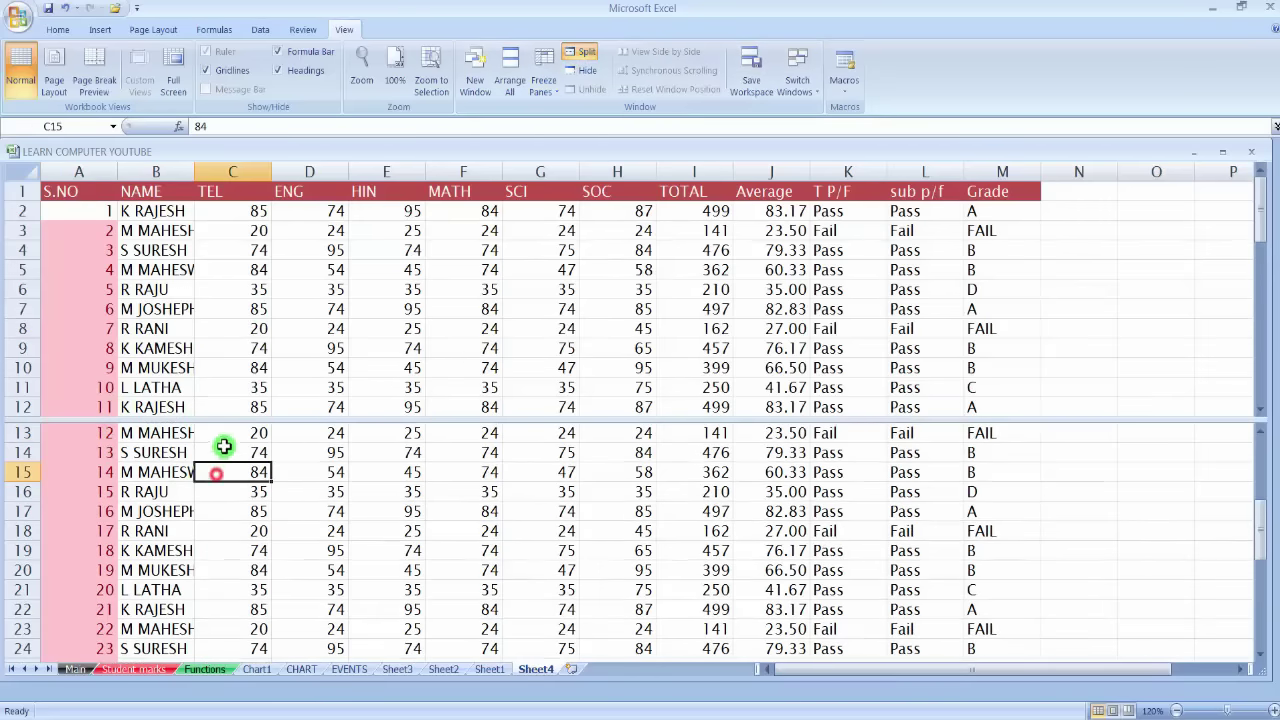
{"action": "left_click", "coordinate": [245, 352]}
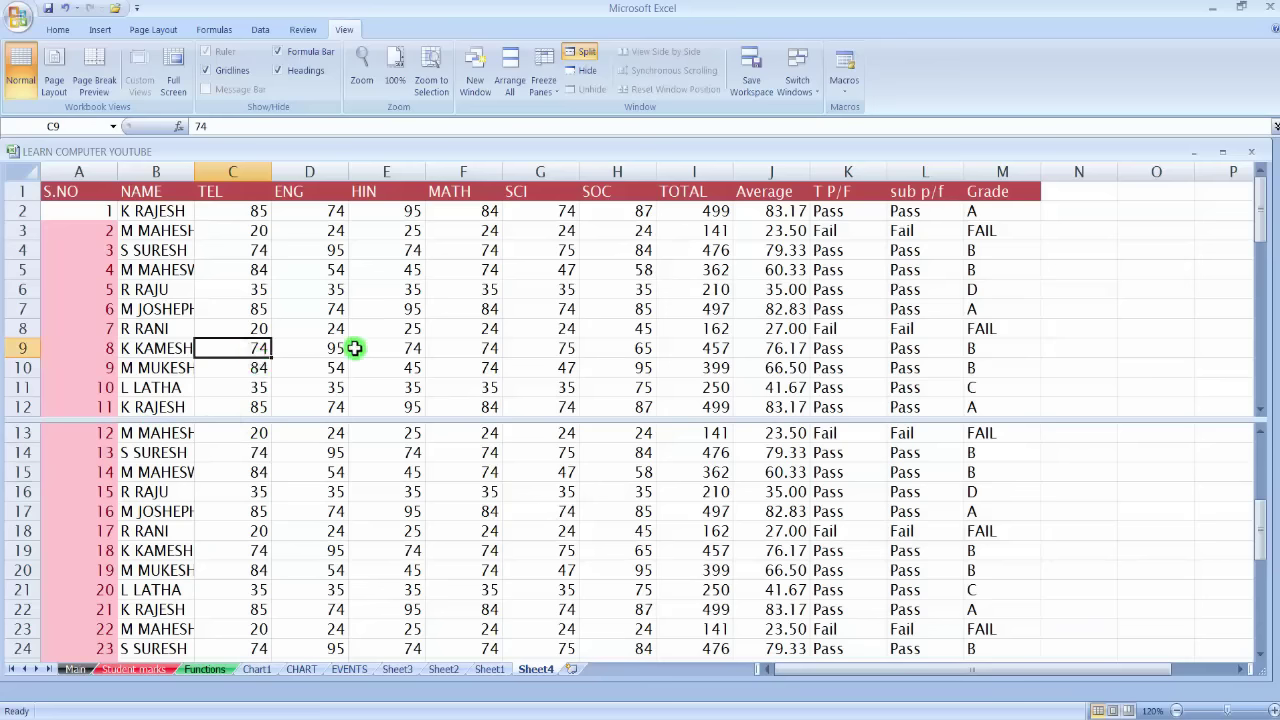
{"action": "scroll", "coordinate": [354, 348], "scroll_direction": "down", "scroll_amount": 2}
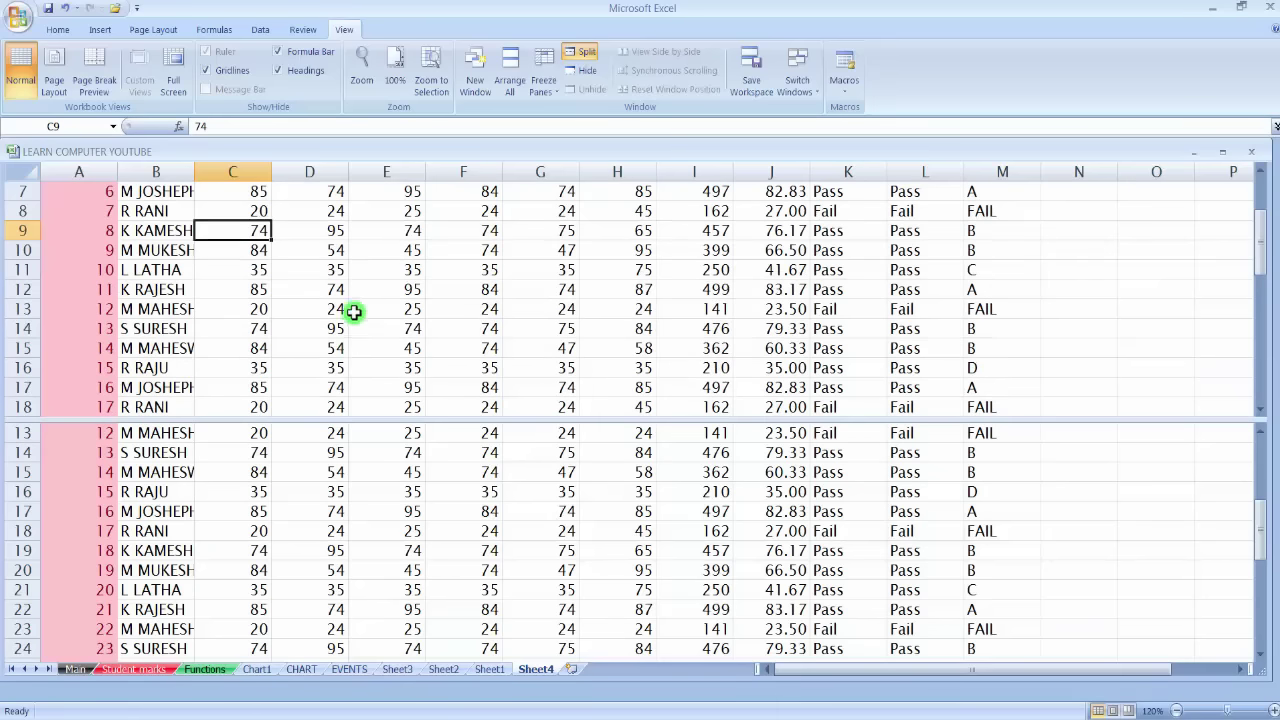
{"action": "left_click", "coordinate": [306, 469]}
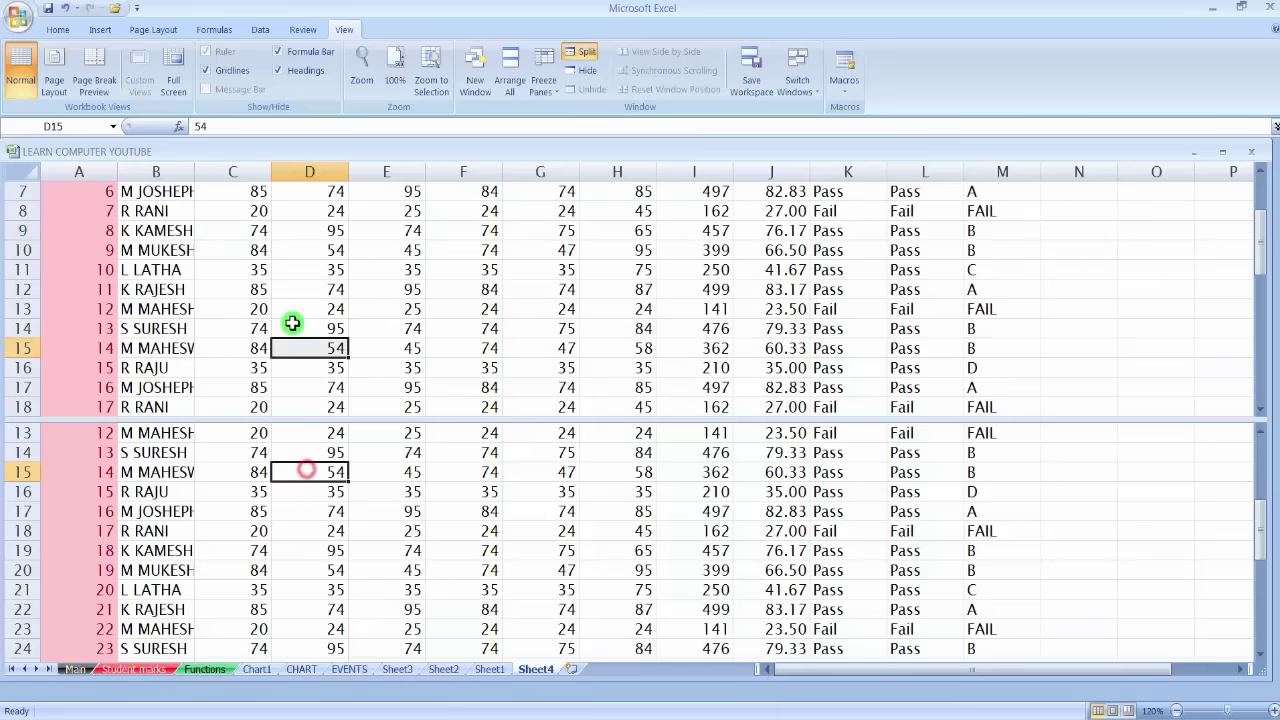
{"action": "left_click", "coordinate": [296, 326]}
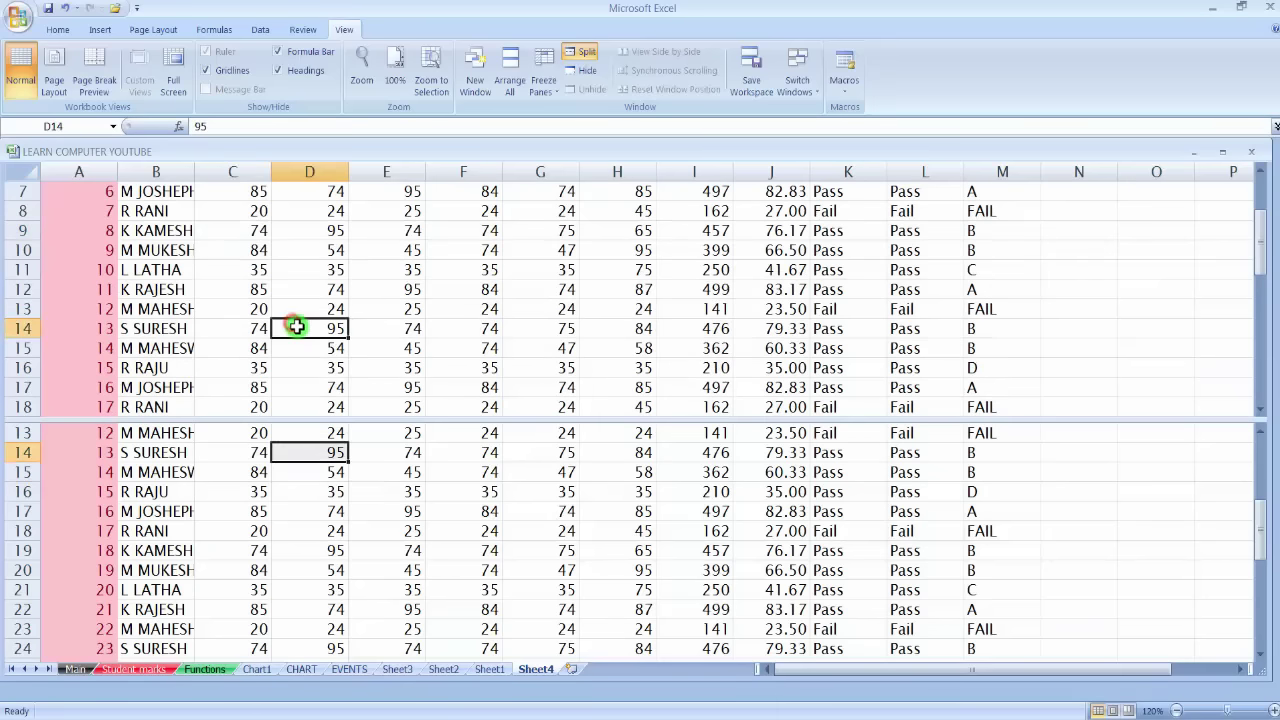
{"action": "left_click", "coordinate": [404, 330]}
{"action": "left_click", "coordinate": [483, 476]}
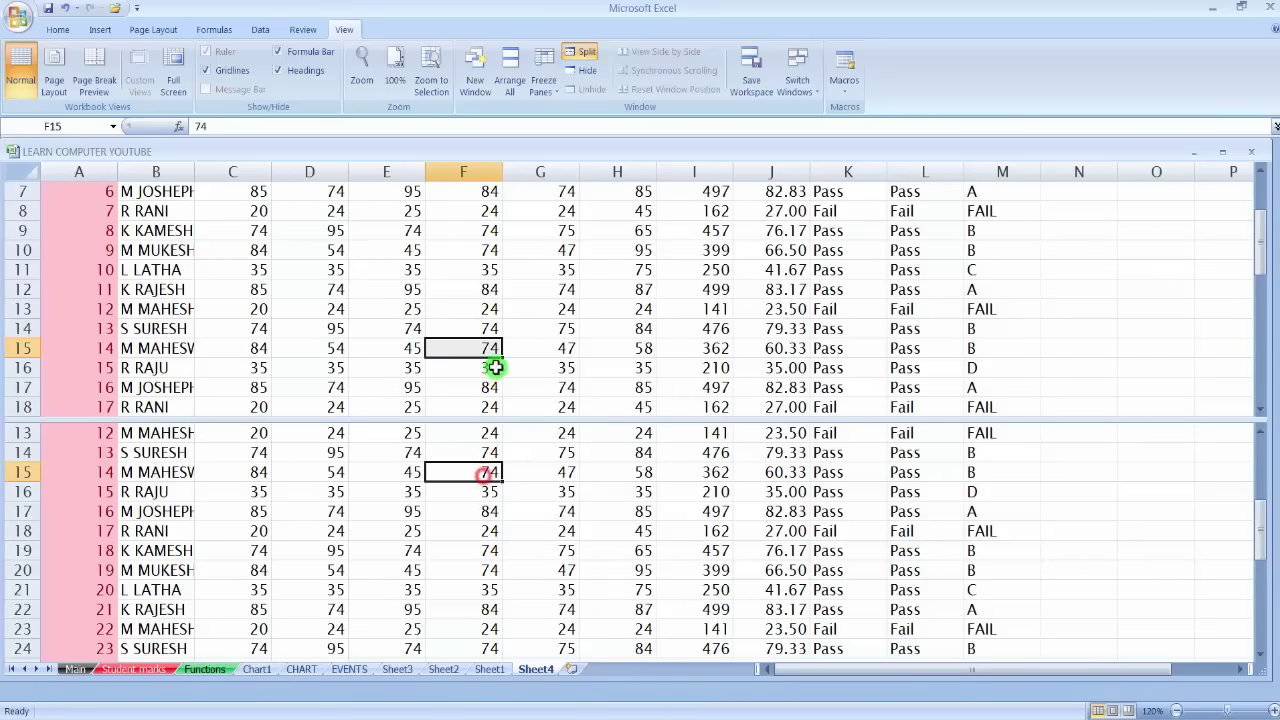
{"action": "left_click", "coordinate": [535, 345]}
{"action": "left_click", "coordinate": [613, 346]}
{"action": "left_click", "coordinate": [661, 352]}
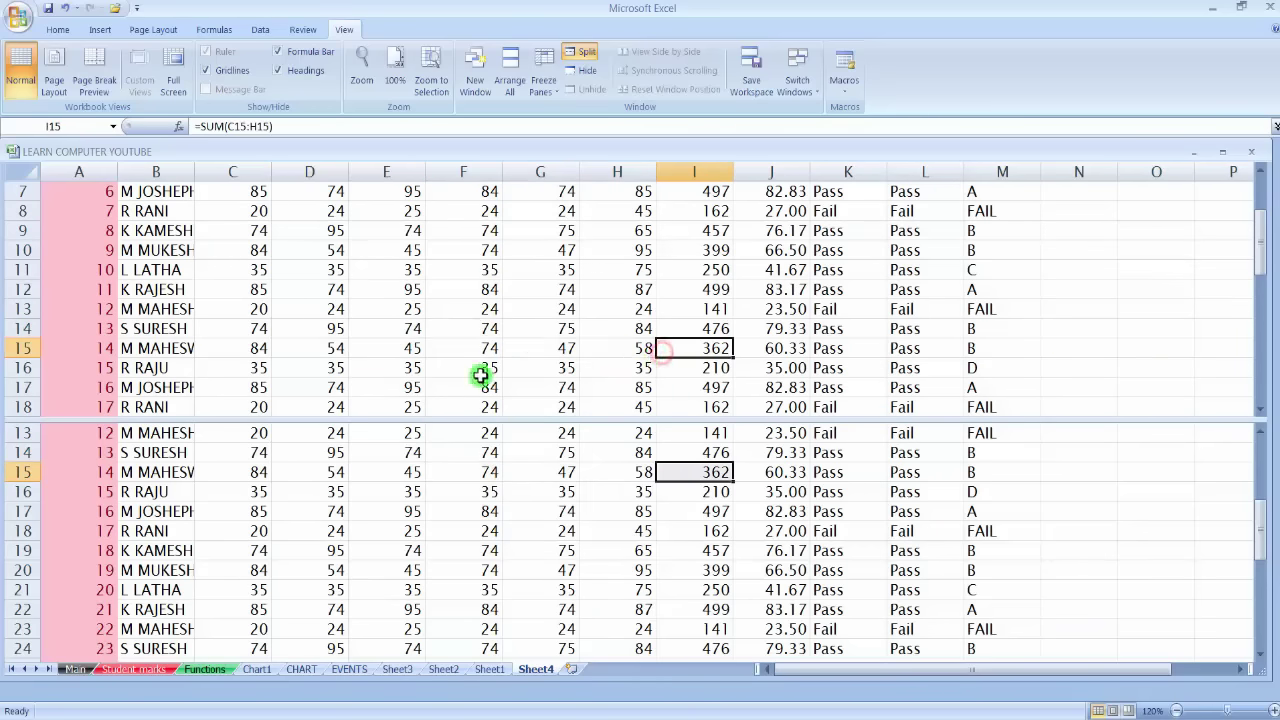
Step: Compare rows 18–32 across the panes, then remove the split and nudge the window
{"action": "scroll", "coordinate": [422, 326], "scroll_direction": "down", "scroll_amount": 6}
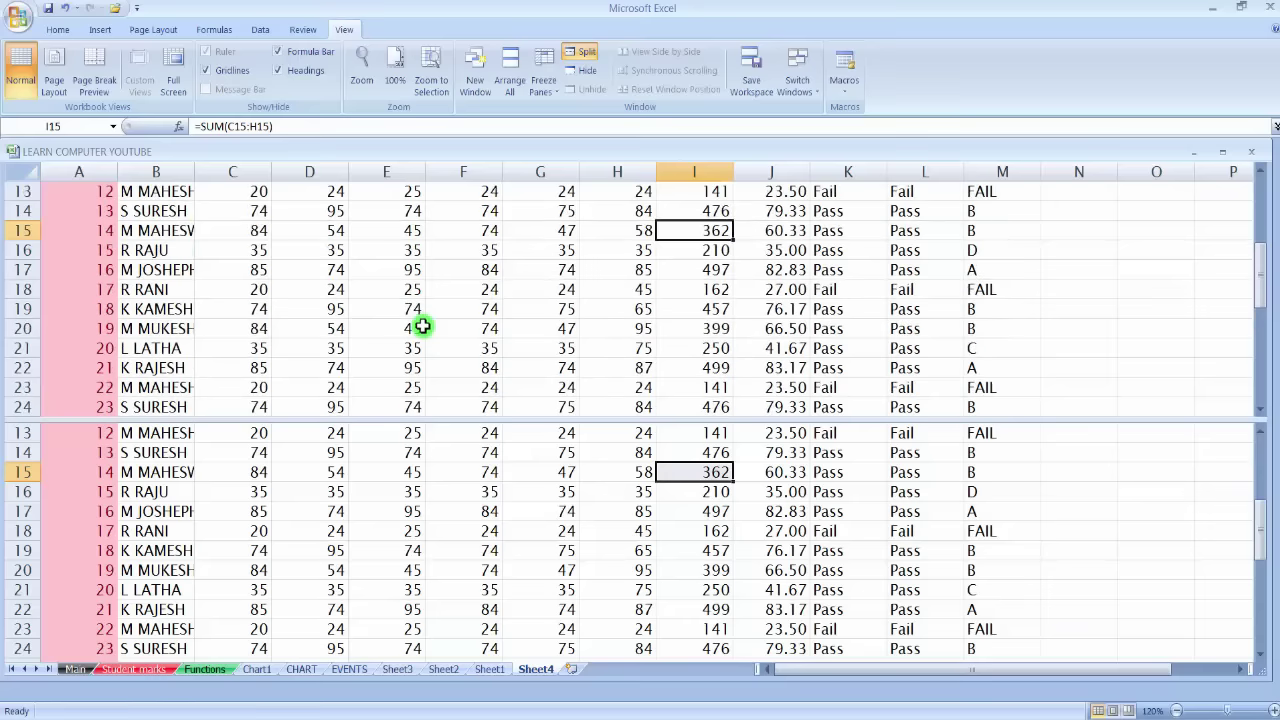
{"action": "left_click", "coordinate": [388, 531]}
{"action": "scroll", "coordinate": [394, 561], "scroll_direction": "down", "scroll_amount": 3}
{"action": "scroll", "coordinate": [394, 561], "scroll_direction": "down", "scroll_amount": 1}
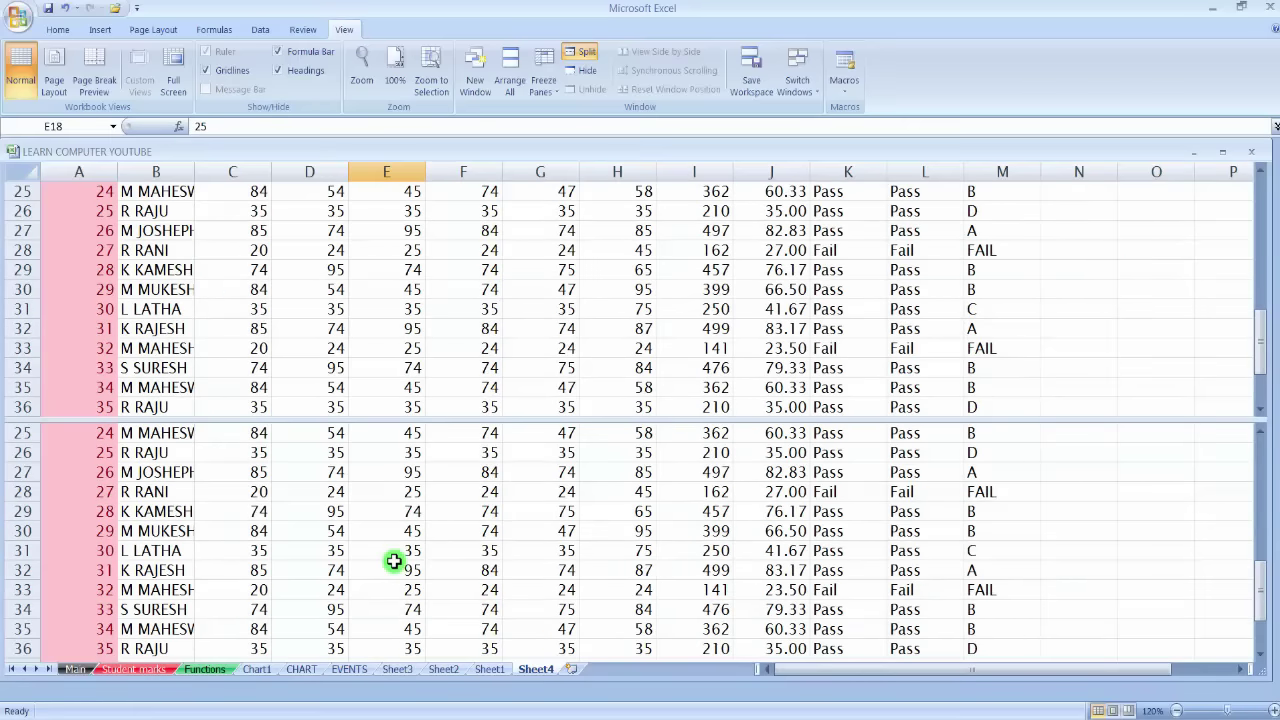
{"action": "scroll", "coordinate": [394, 561], "scroll_direction": "down", "scroll_amount": 1}
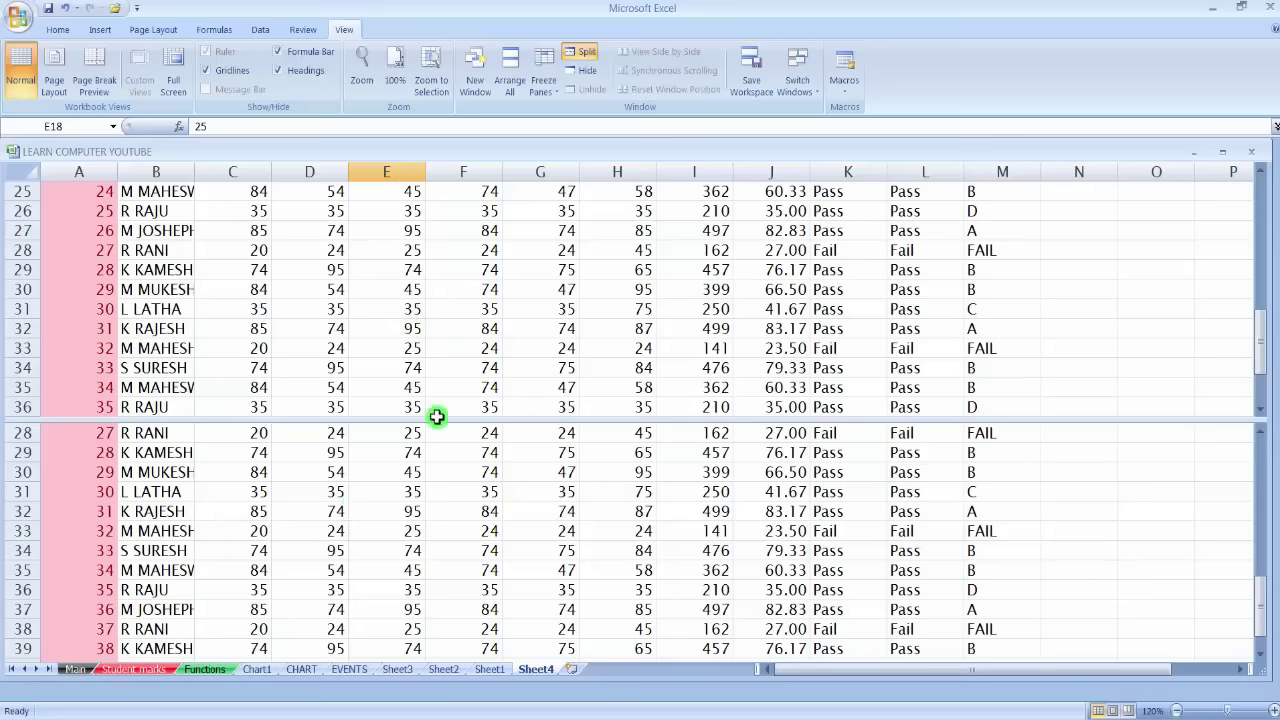
{"action": "left_click", "coordinate": [388, 303]}
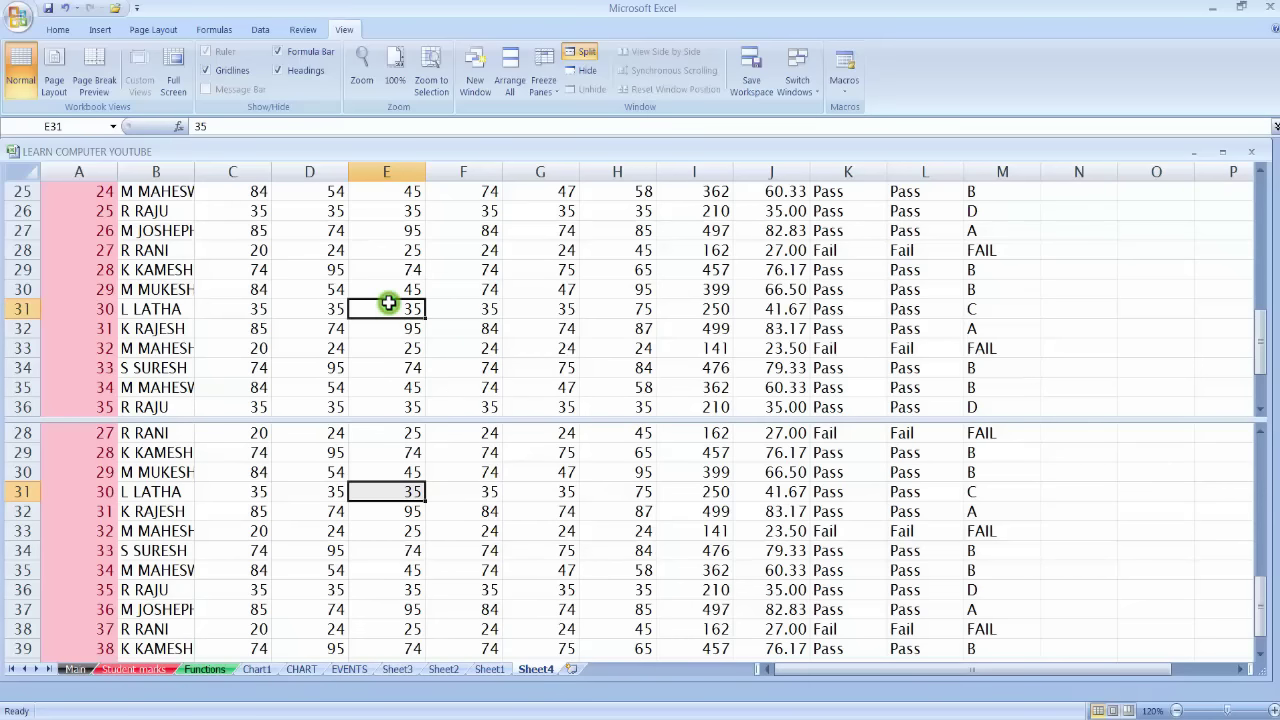
{"action": "left_click", "coordinate": [432, 511]}
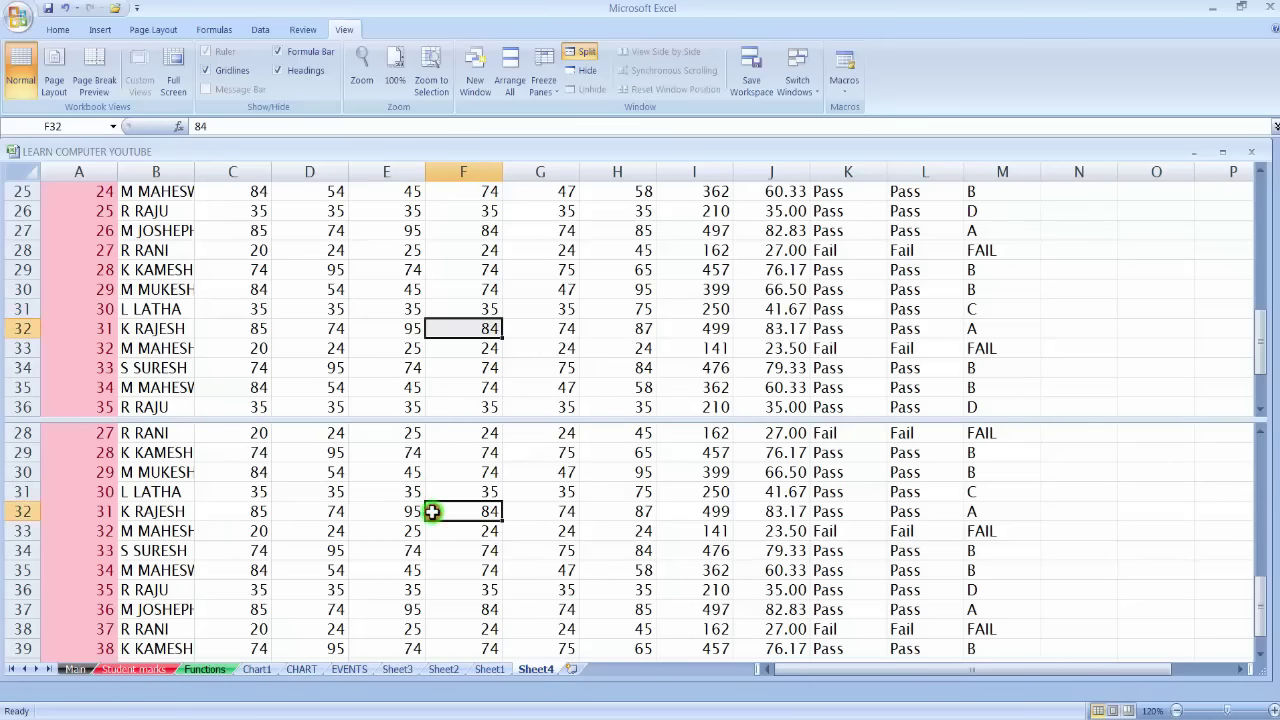
{"action": "left_click", "coordinate": [369, 292]}
{"action": "scroll", "coordinate": [370, 298], "scroll_direction": "down", "scroll_amount": 4}
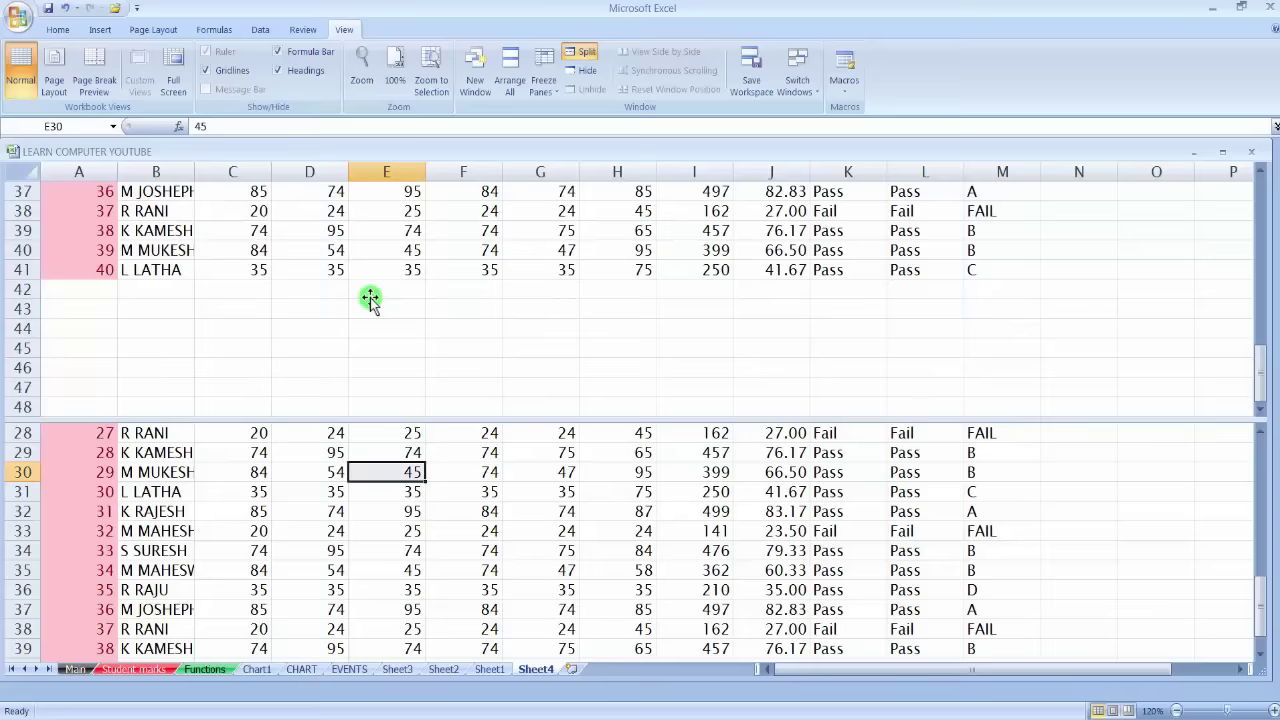
{"action": "scroll", "coordinate": [370, 298], "scroll_direction": "up", "scroll_amount": 12}
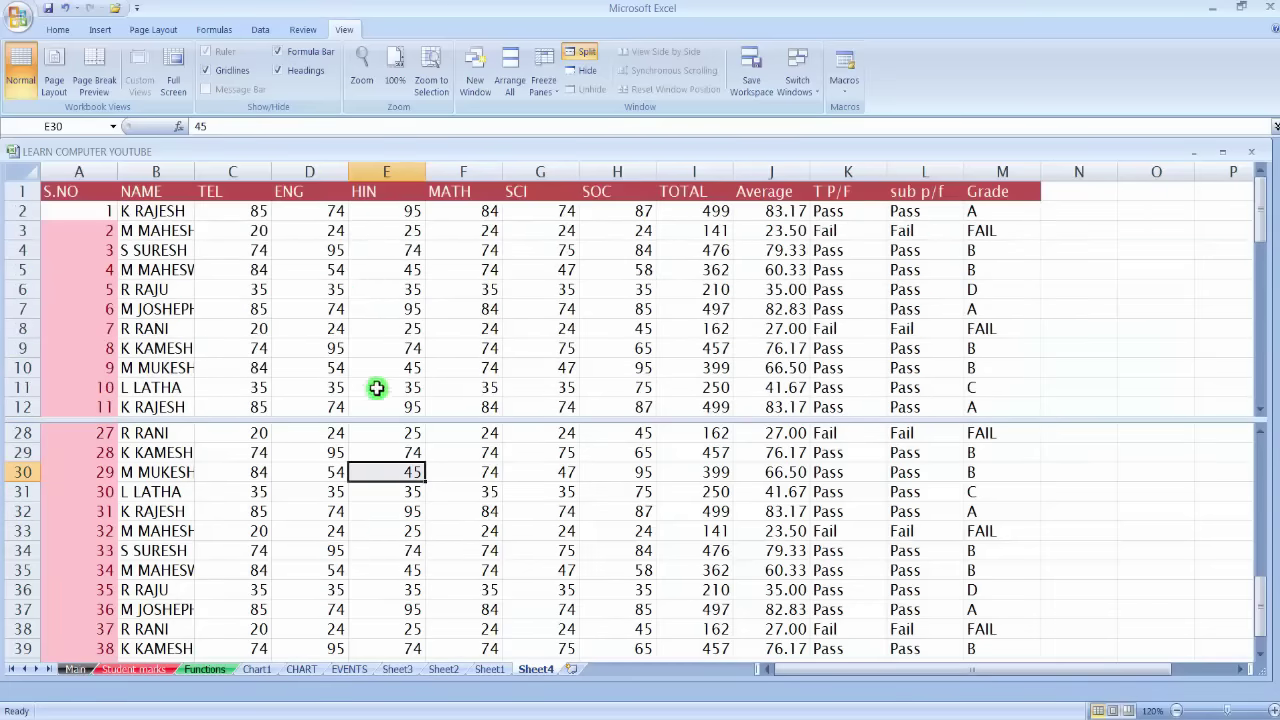
{"action": "left_click", "coordinate": [408, 511]}
{"action": "scroll", "coordinate": [400, 510], "scroll_direction": "down", "scroll_amount": 4}
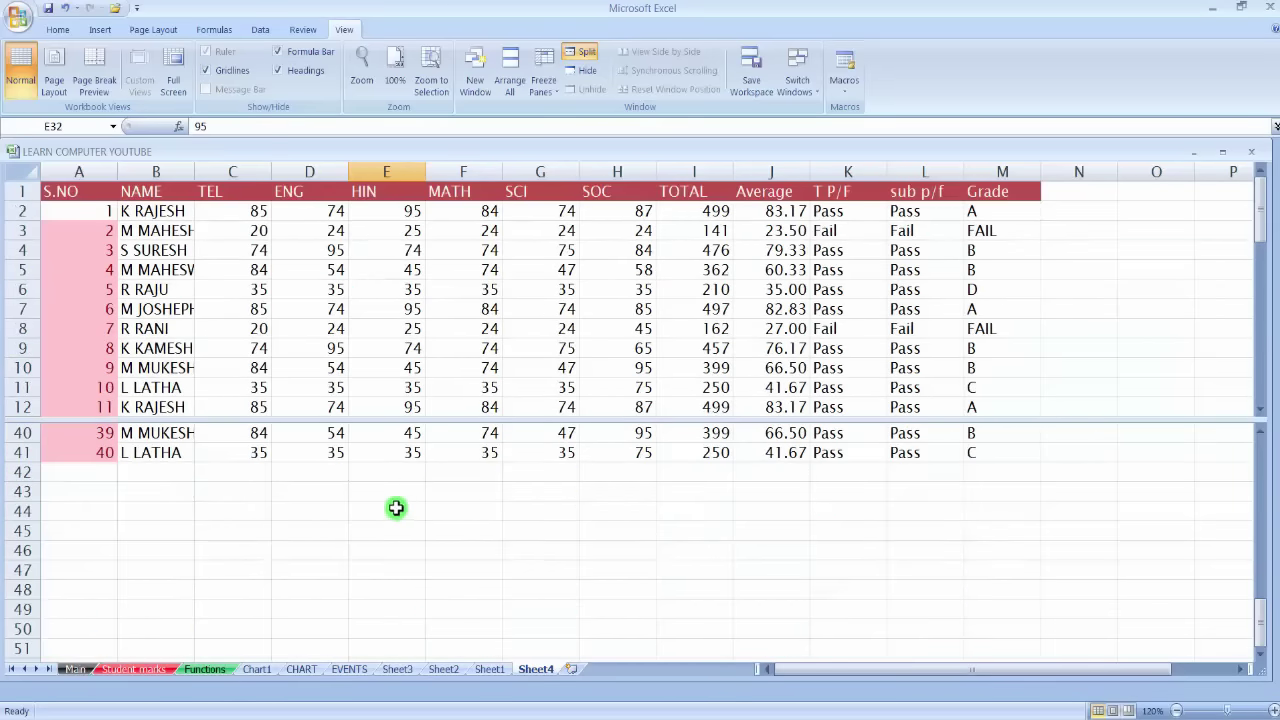
{"action": "scroll", "coordinate": [396, 508], "scroll_direction": "up", "scroll_amount": 13}
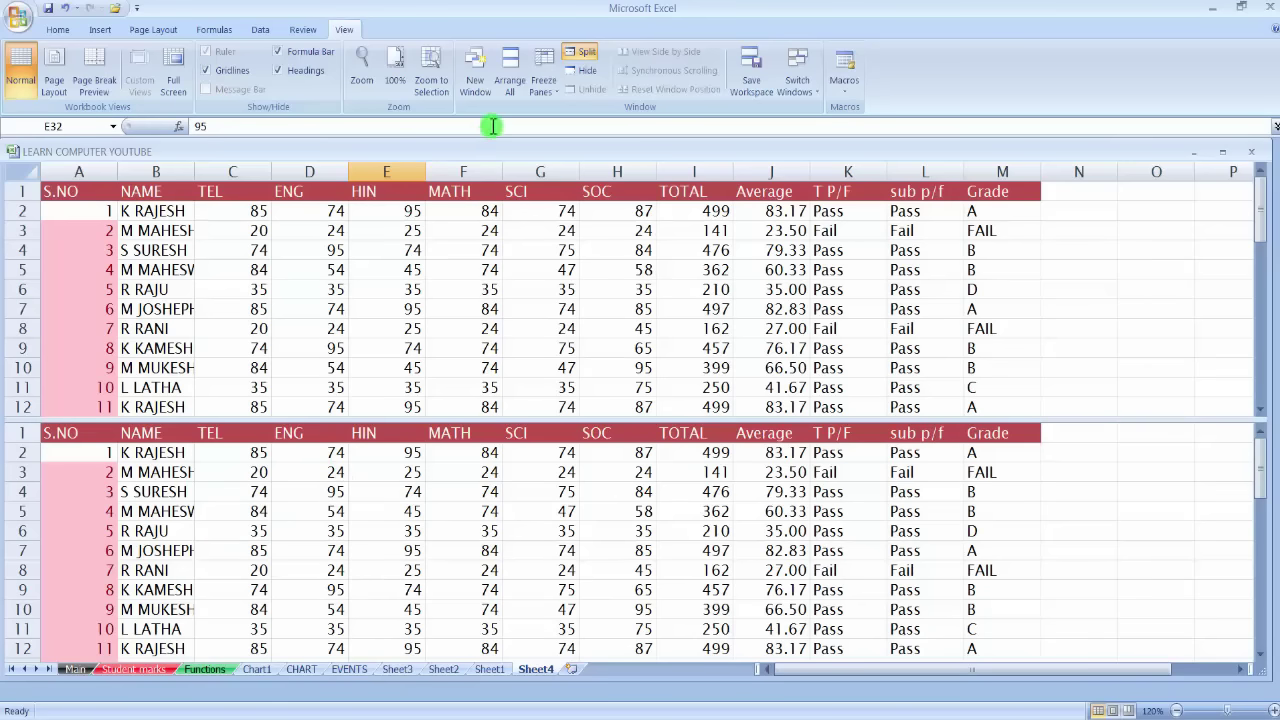
{"action": "left_click", "coordinate": [580, 58]}
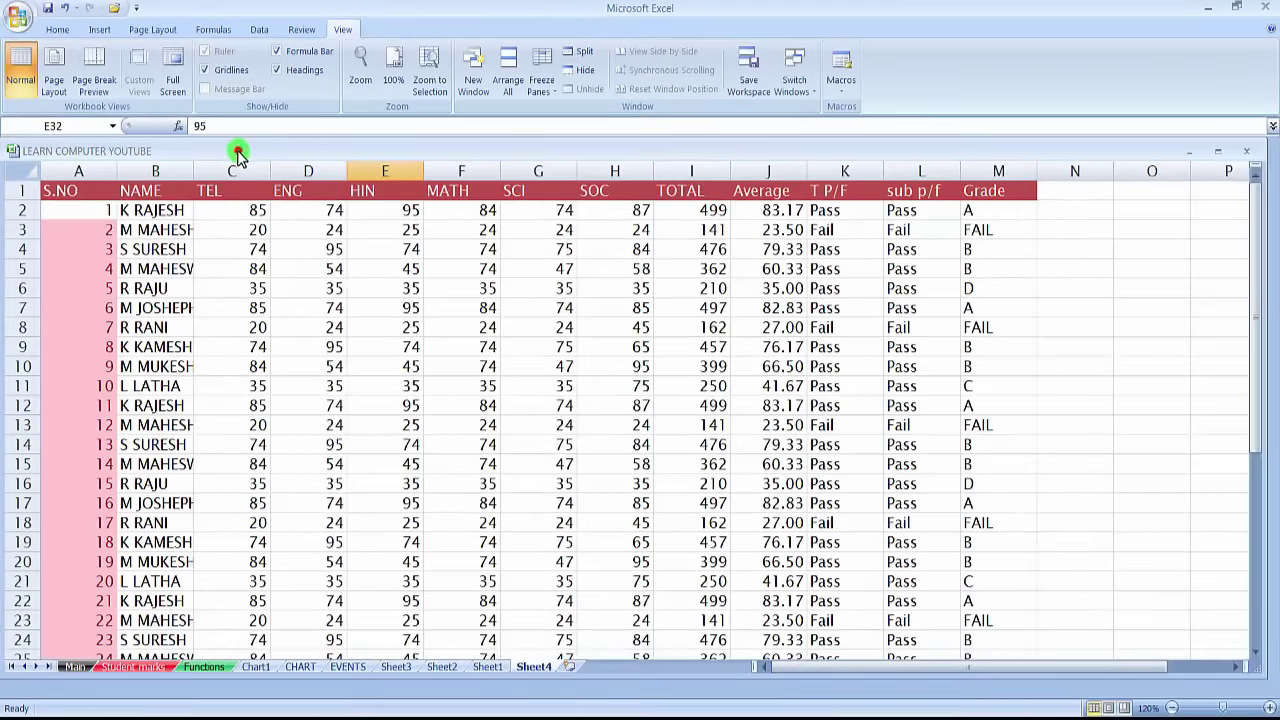
{"action": "left_click_drag", "start_coordinate": [238, 155], "coordinate": [240, 162]}
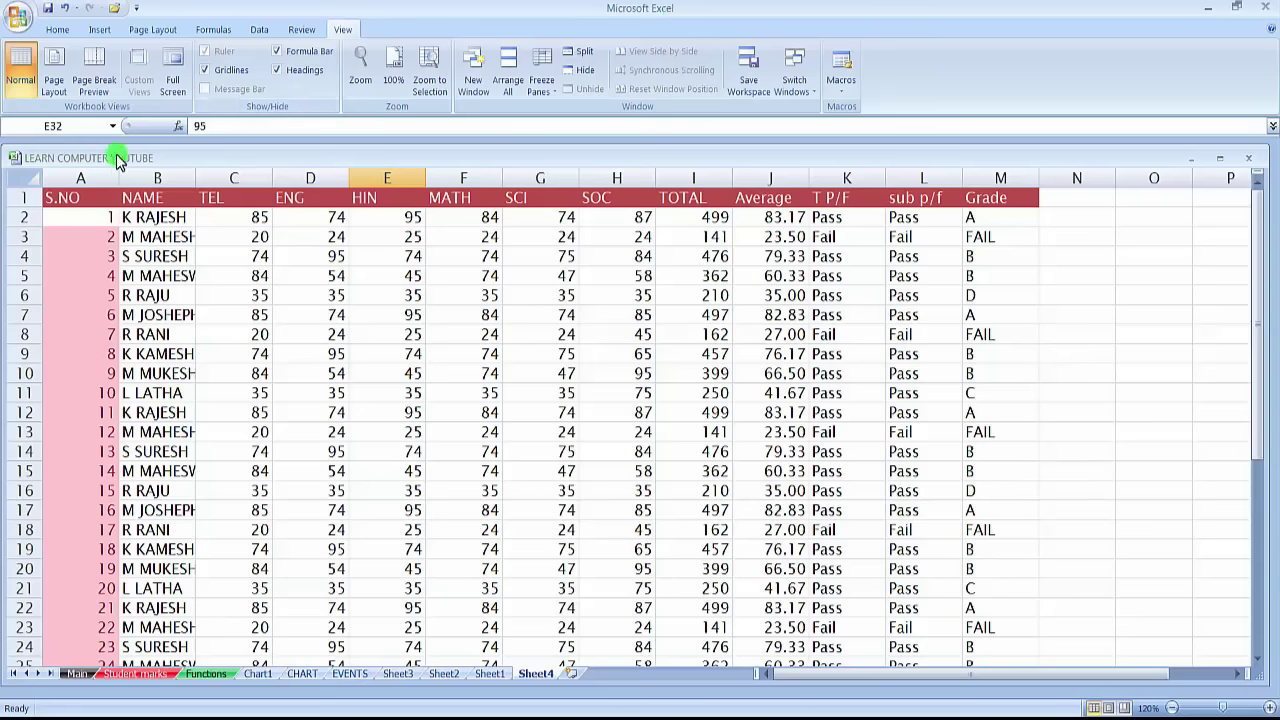
Step: Maximize the LEARN COMPUTER YOUTUBE window, hide it, and bring up the Unhide dialog
{"action": "mouse_move", "coordinate": [168, 162]}
{"action": "left_mouse_down"}
{"action": "mouse_move", "coordinate": [151, 134]}
{"action": "mouse_move", "coordinate": [166, 162]}
{"action": "left_mouse_up"}
{"action": "double_click", "coordinate": [177, 151]}
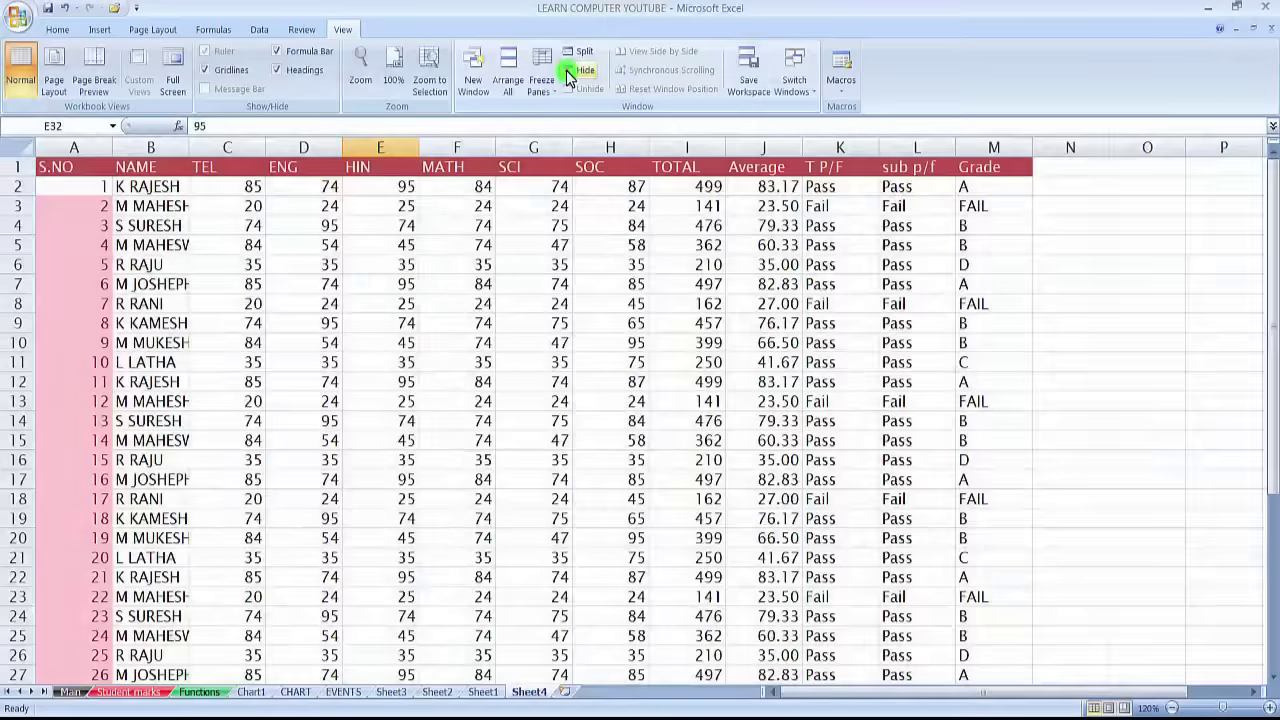
{"action": "left_click", "coordinate": [572, 70]}
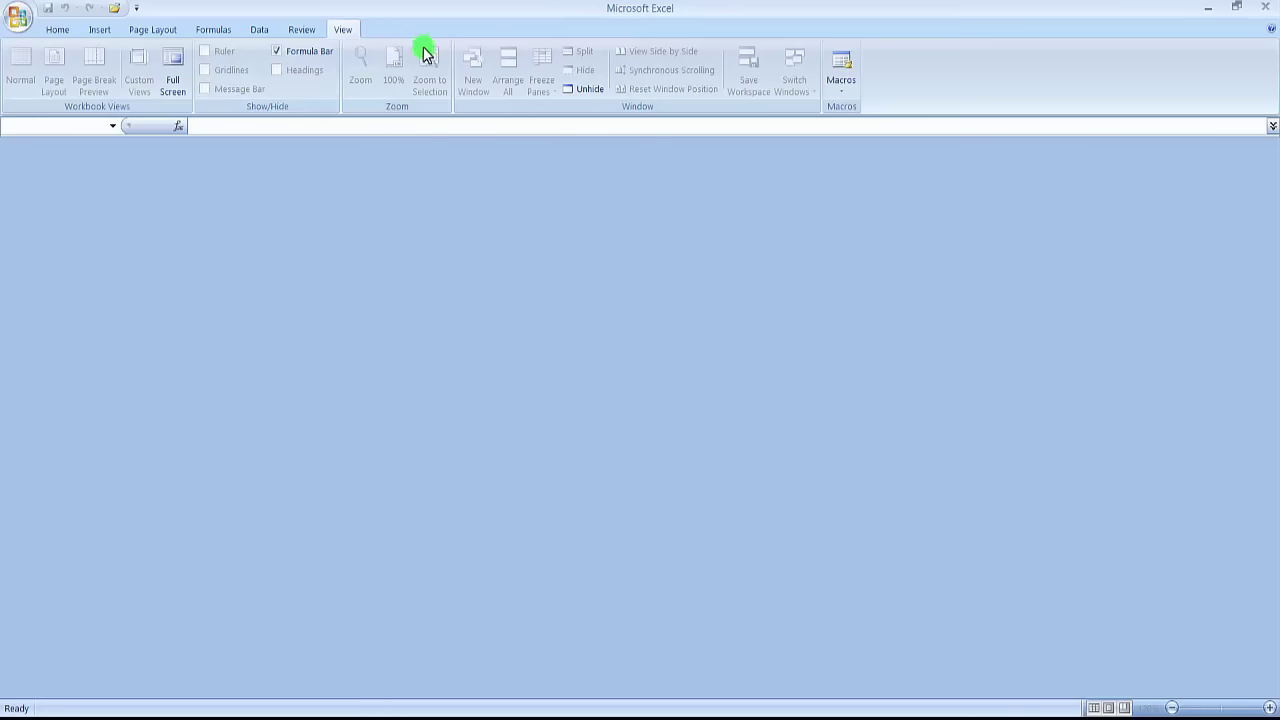
{"action": "left_click", "coordinate": [571, 90]}
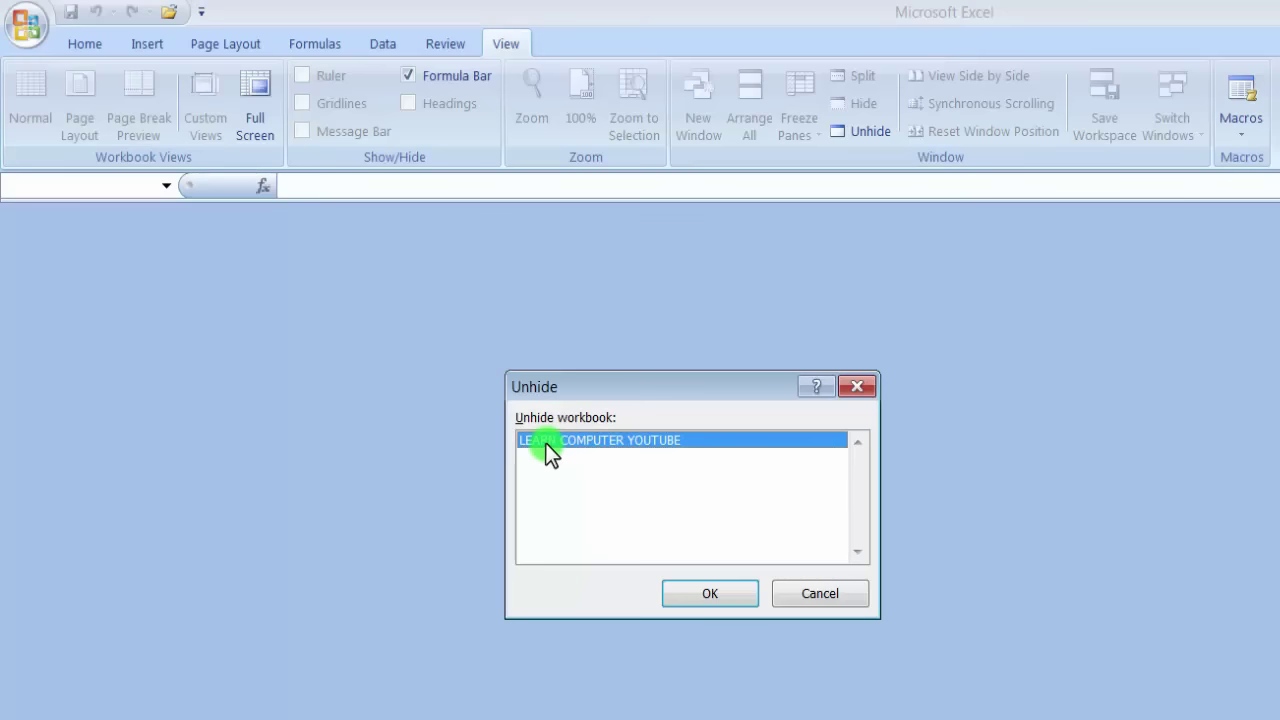
Step: Unhide LEARN COMPUTER YOUTUBE and open its second window, LEARN COMPUTER YOUTUBE:2
{"action": "left_click", "coordinate": [706, 596]}
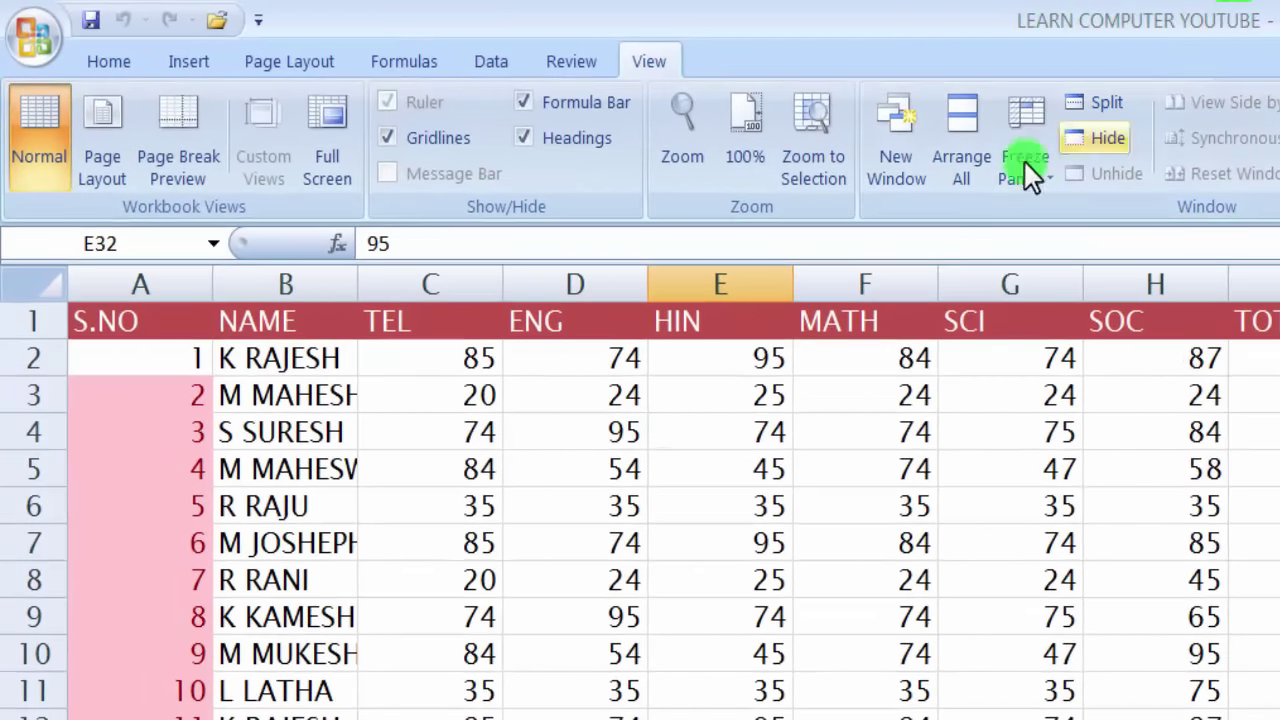
{"action": "left_click", "coordinate": [897, 165]}
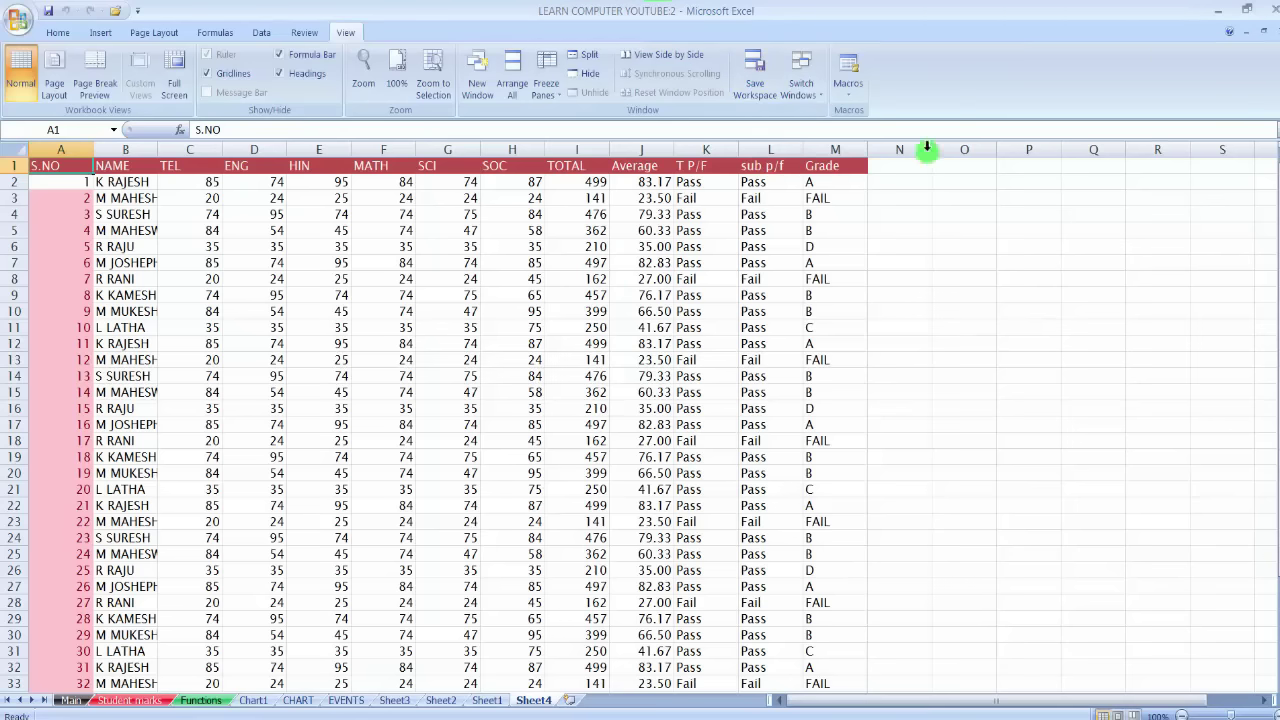
Step: Restore window :2 and drag it aside to reveal window :1, then open Arrange All
{"action": "left_click", "coordinate": [1264, 34]}
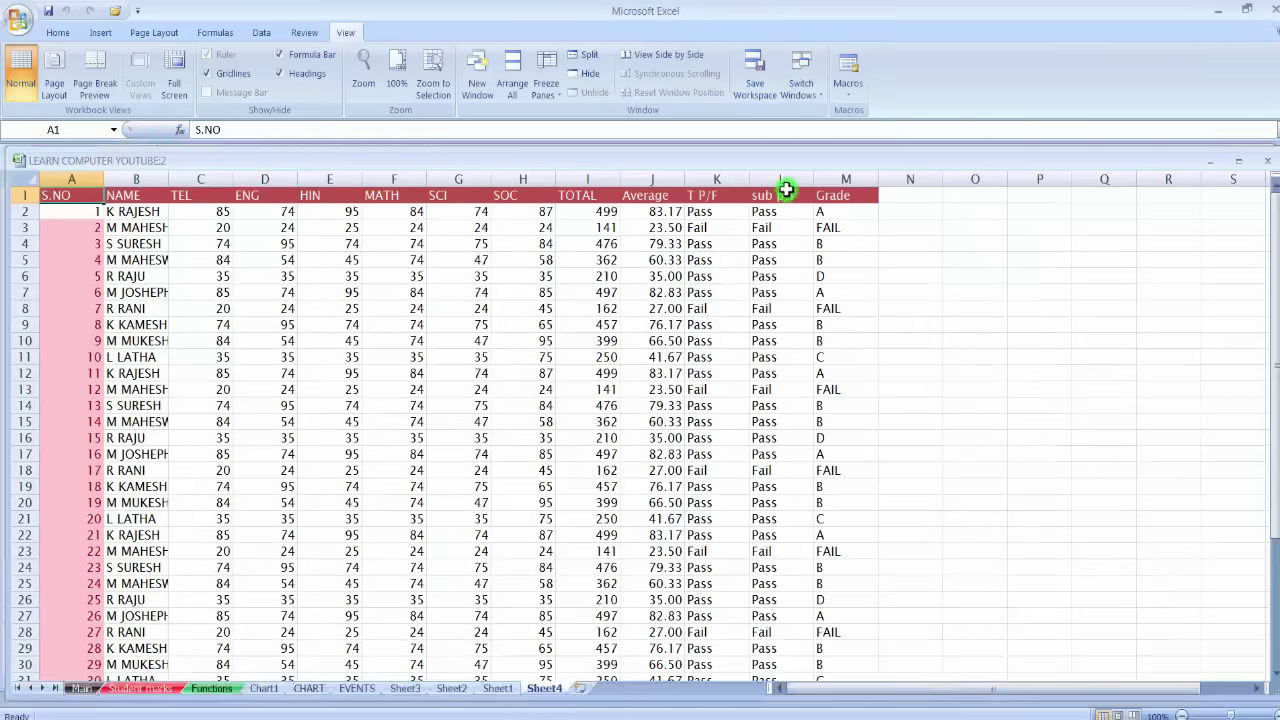
{"action": "left_click_drag", "start_coordinate": [518, 154], "coordinate": [500, 196]}
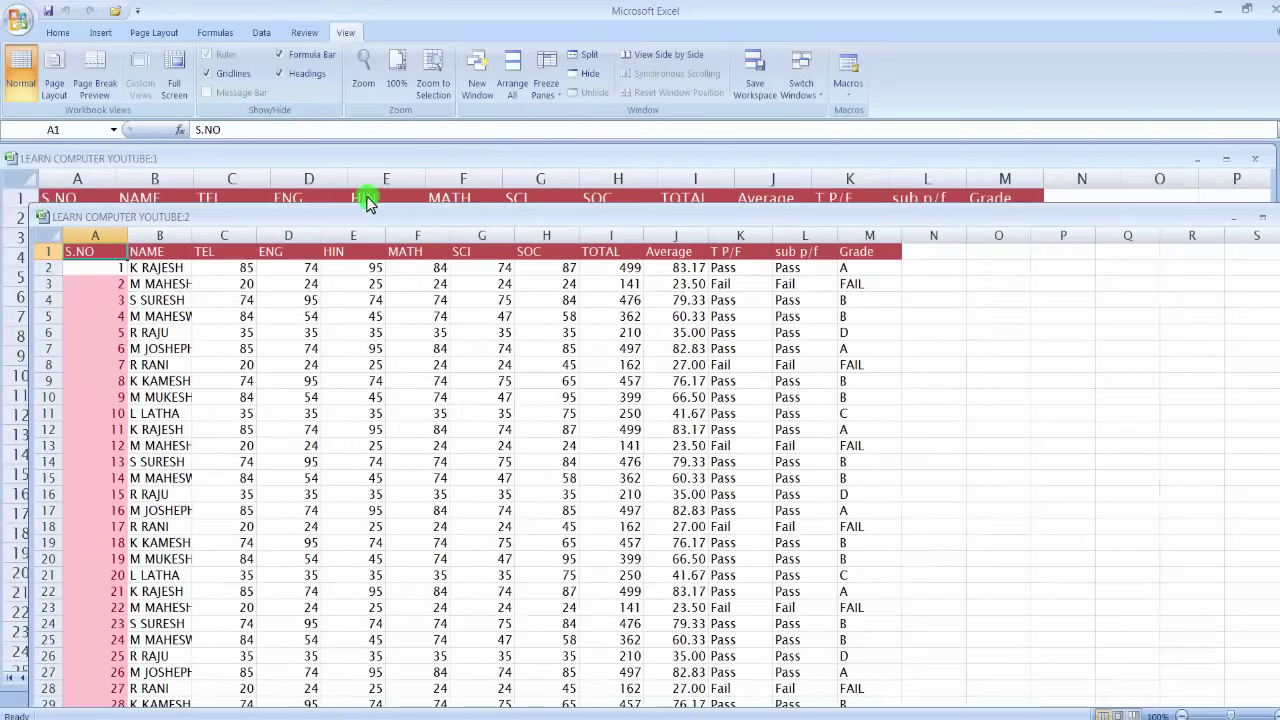
{"action": "left_click_drag", "start_coordinate": [365, 215], "coordinate": [369, 225]}
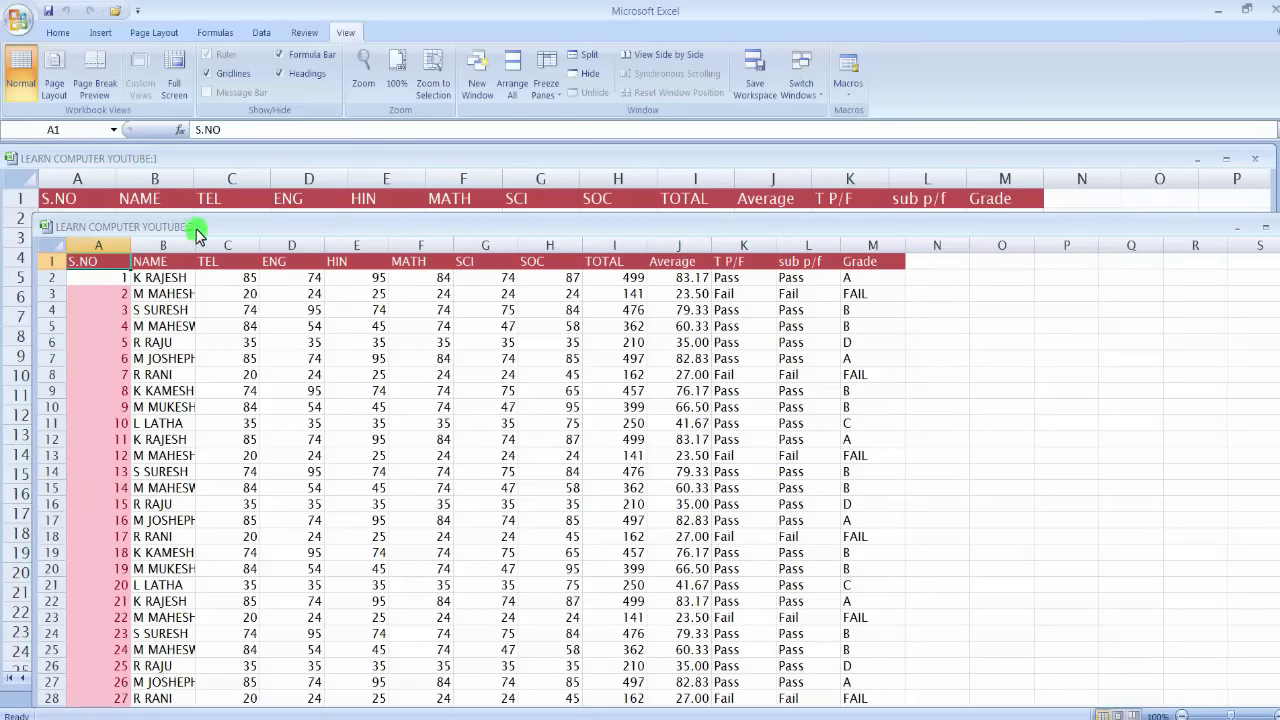
{"action": "left_click_drag", "start_coordinate": [240, 229], "coordinate": [222, 207]}
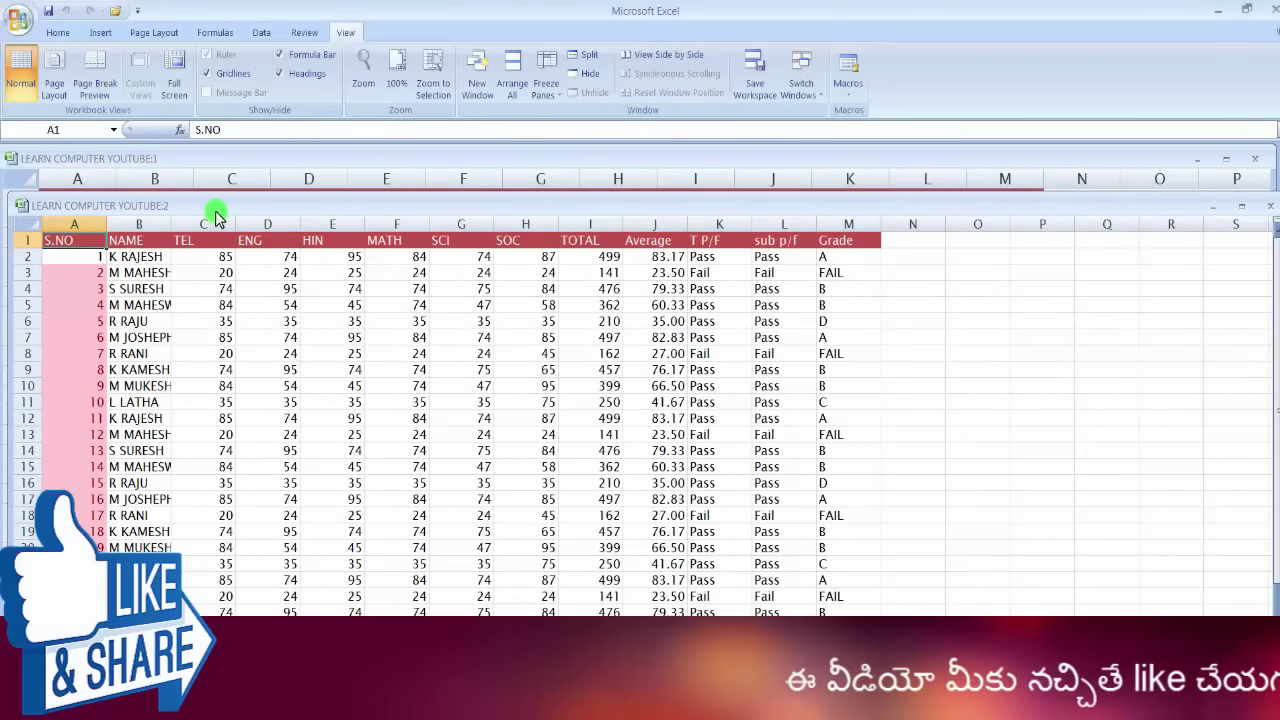
{"action": "left_click_drag", "start_coordinate": [218, 217], "coordinate": [229, 223]}
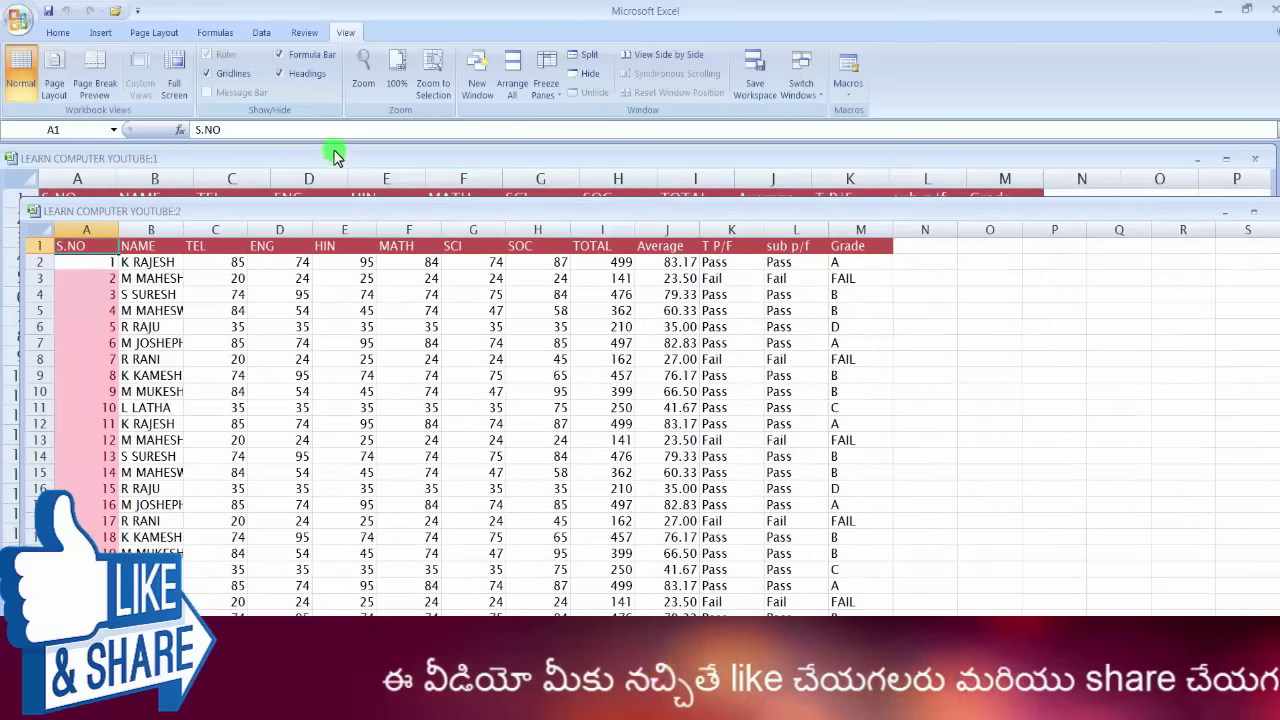
{"action": "left_click", "coordinate": [515, 93]}
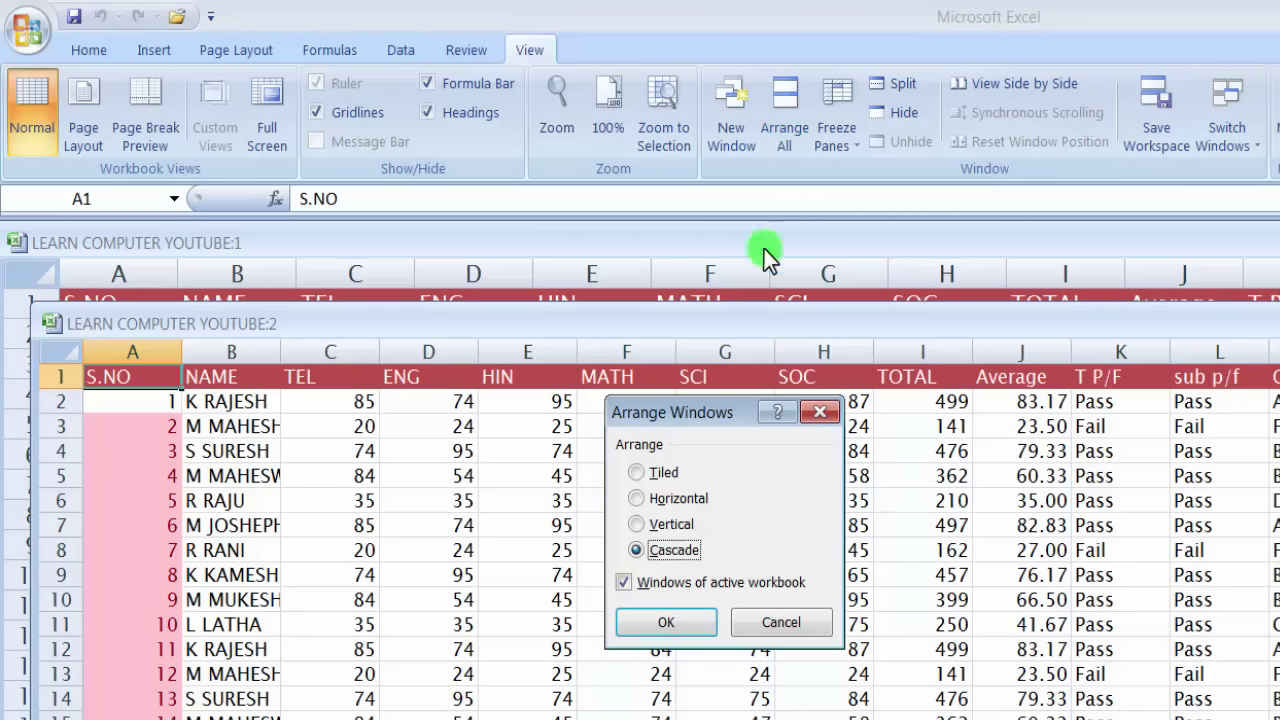
Step: Tile the two workbook windows and switch between the left and right windows
{"action": "left_click", "coordinate": [640, 476]}
{"action": "left_click", "coordinate": [666, 622]}
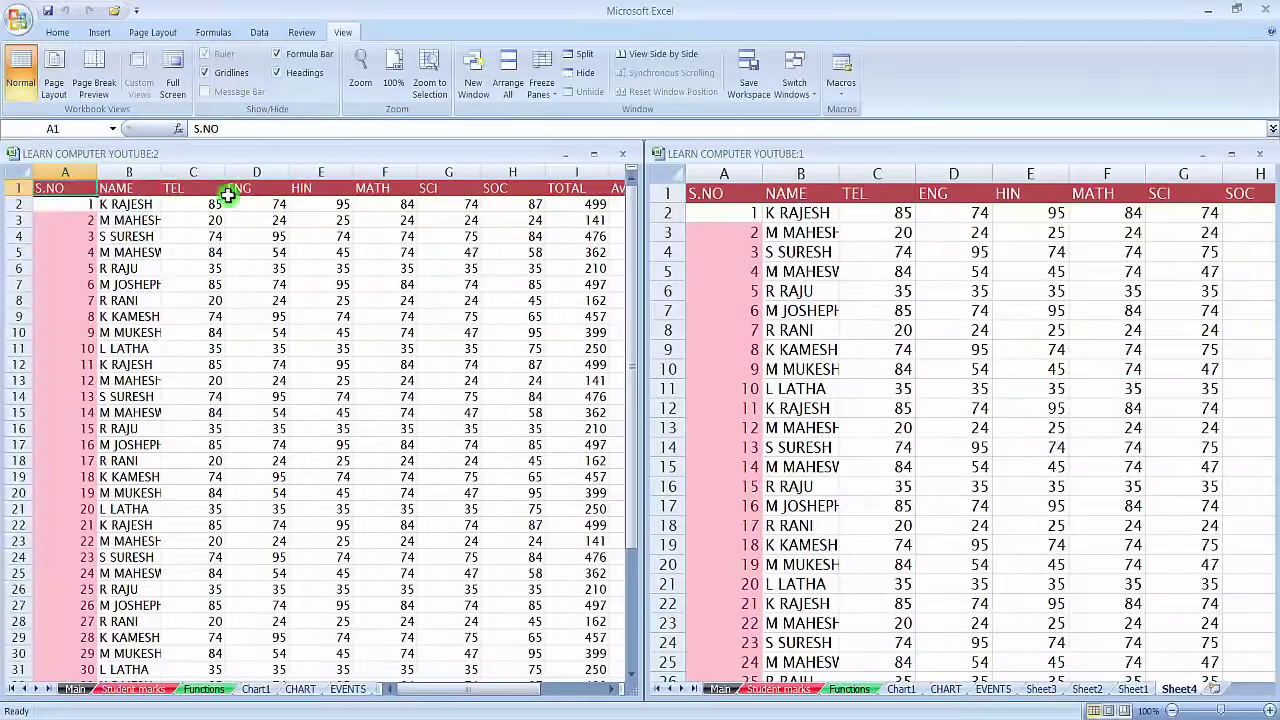
{"action": "left_click", "coordinate": [185, 172]}
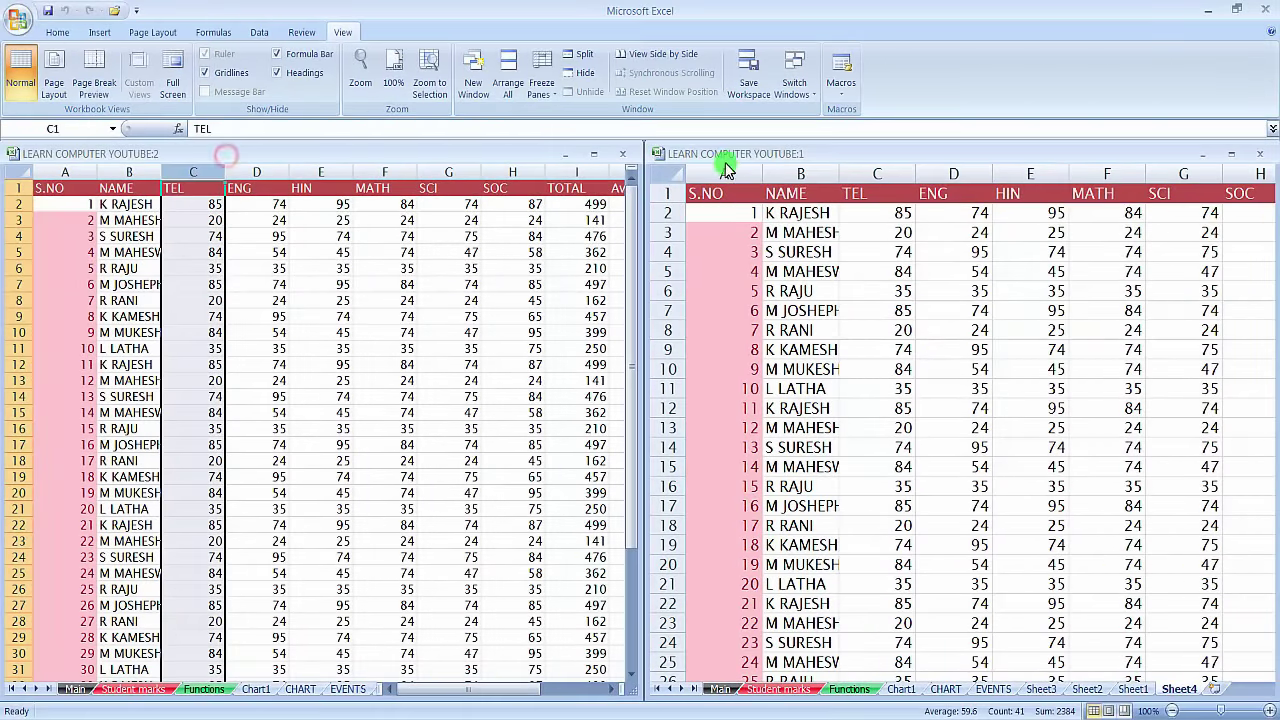
{"action": "left_click", "coordinate": [748, 148]}
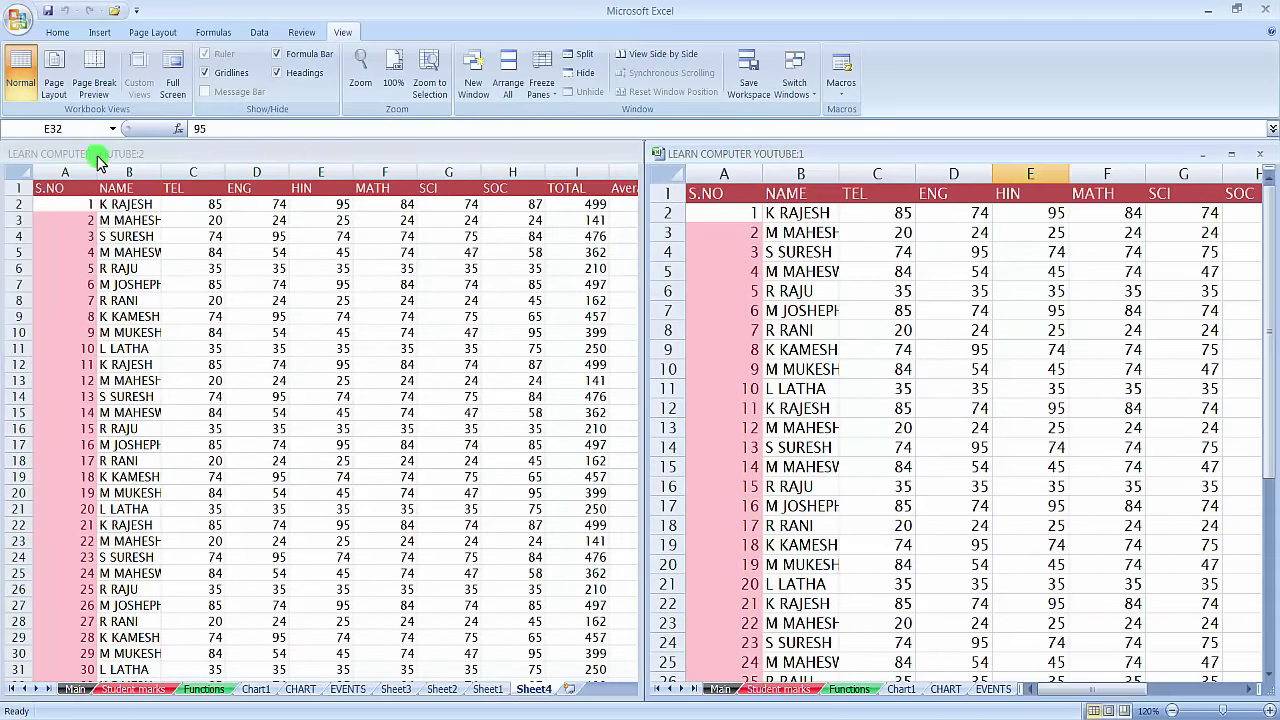
{"action": "left_click", "coordinate": [157, 153]}
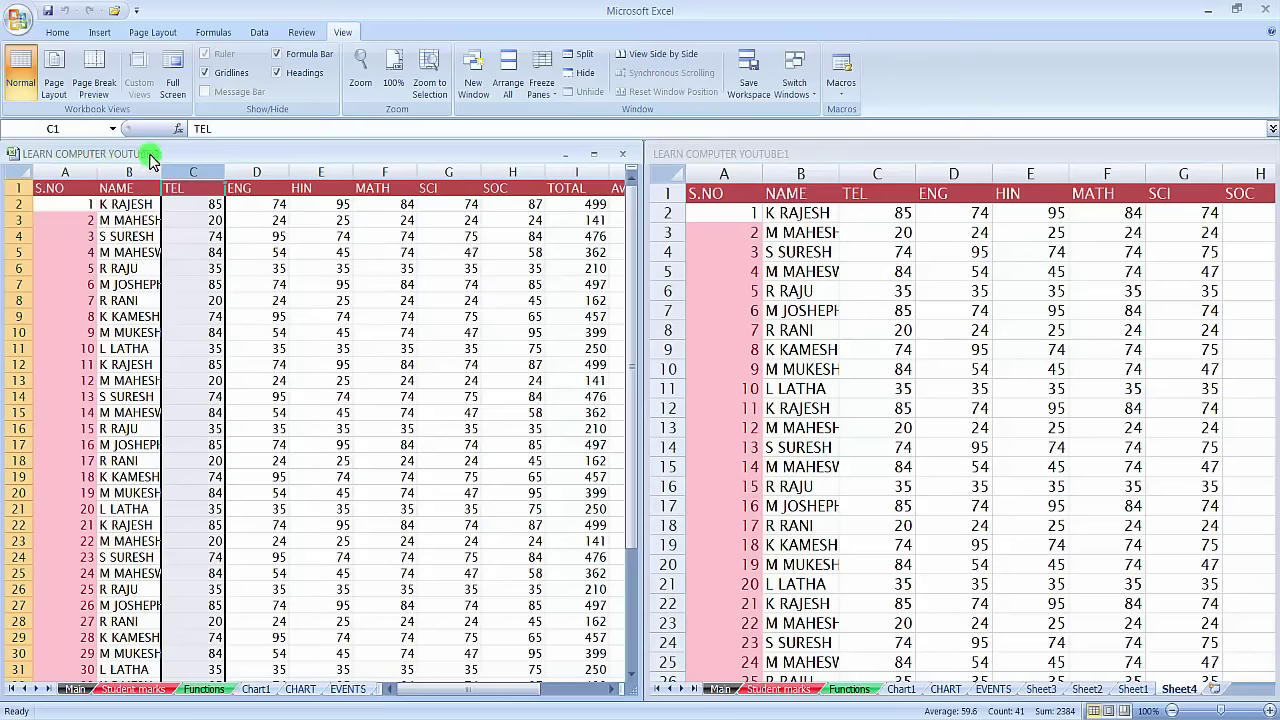
{"action": "left_click", "coordinate": [782, 157]}
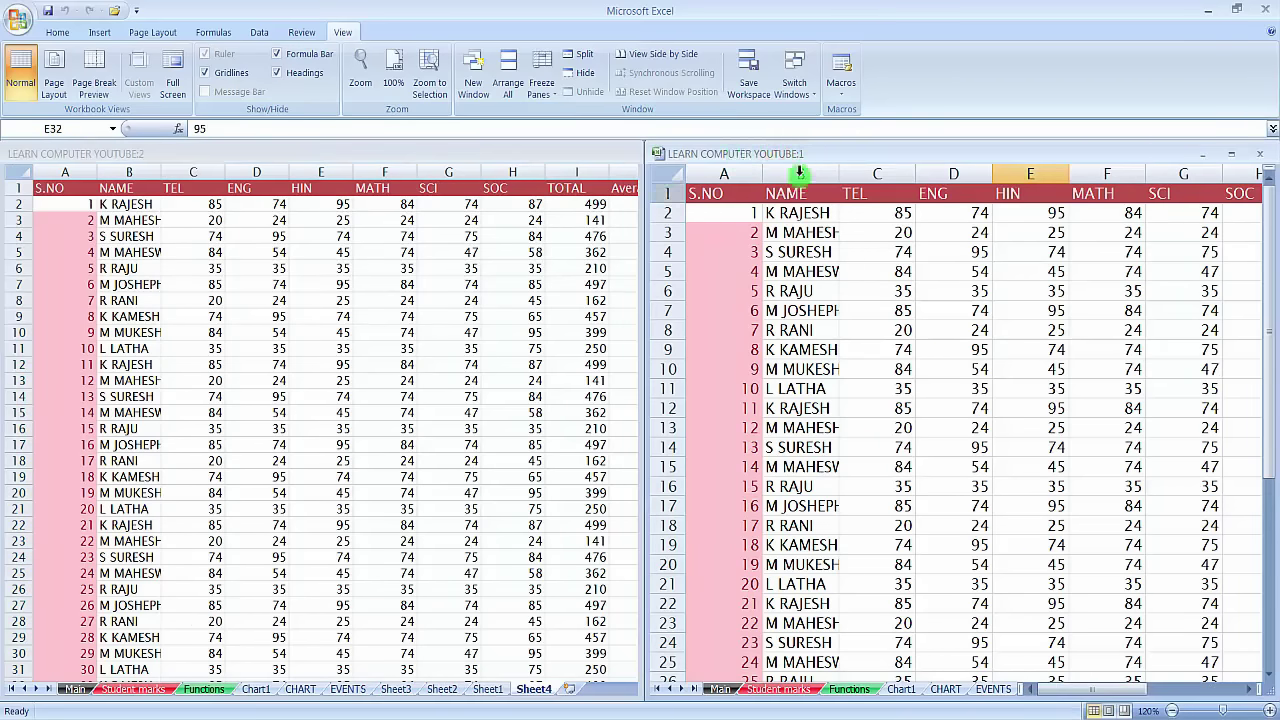
{"action": "left_click", "coordinate": [872, 319]}
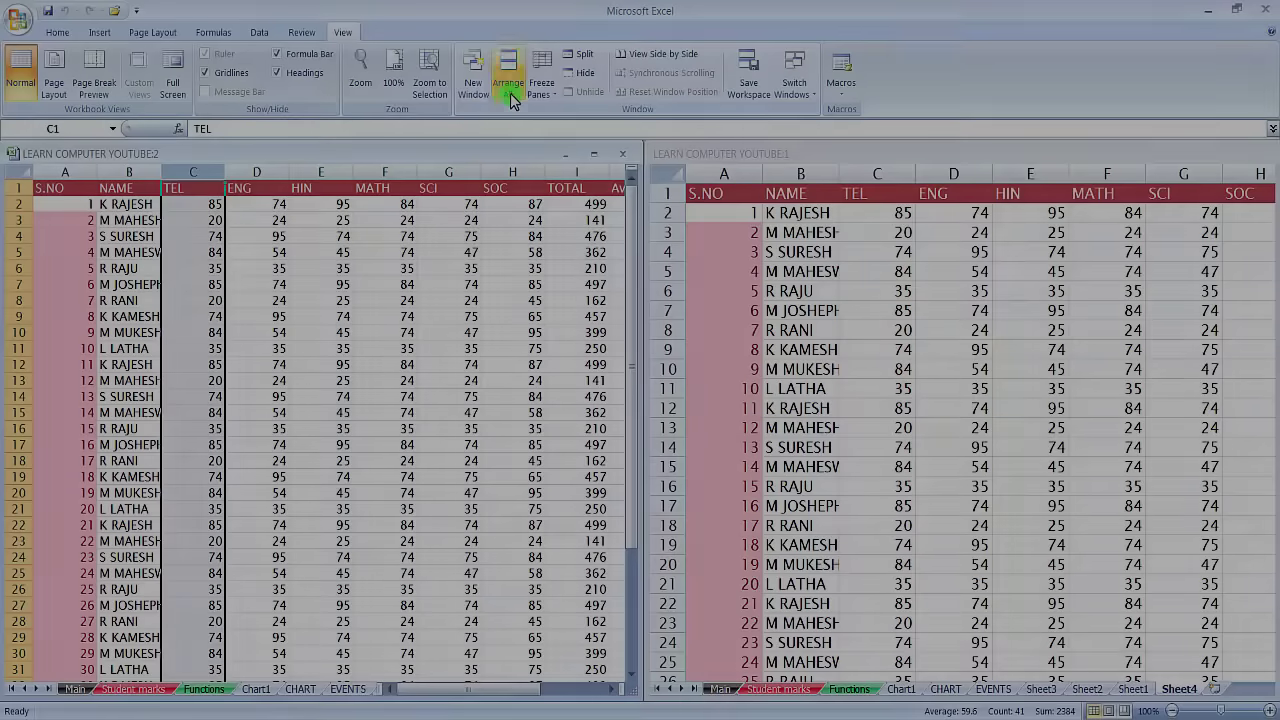
Step: Arrange the windows horizontally, one above the other, and activate the top and lower windows
{"action": "left_click", "coordinate": [510, 98]}
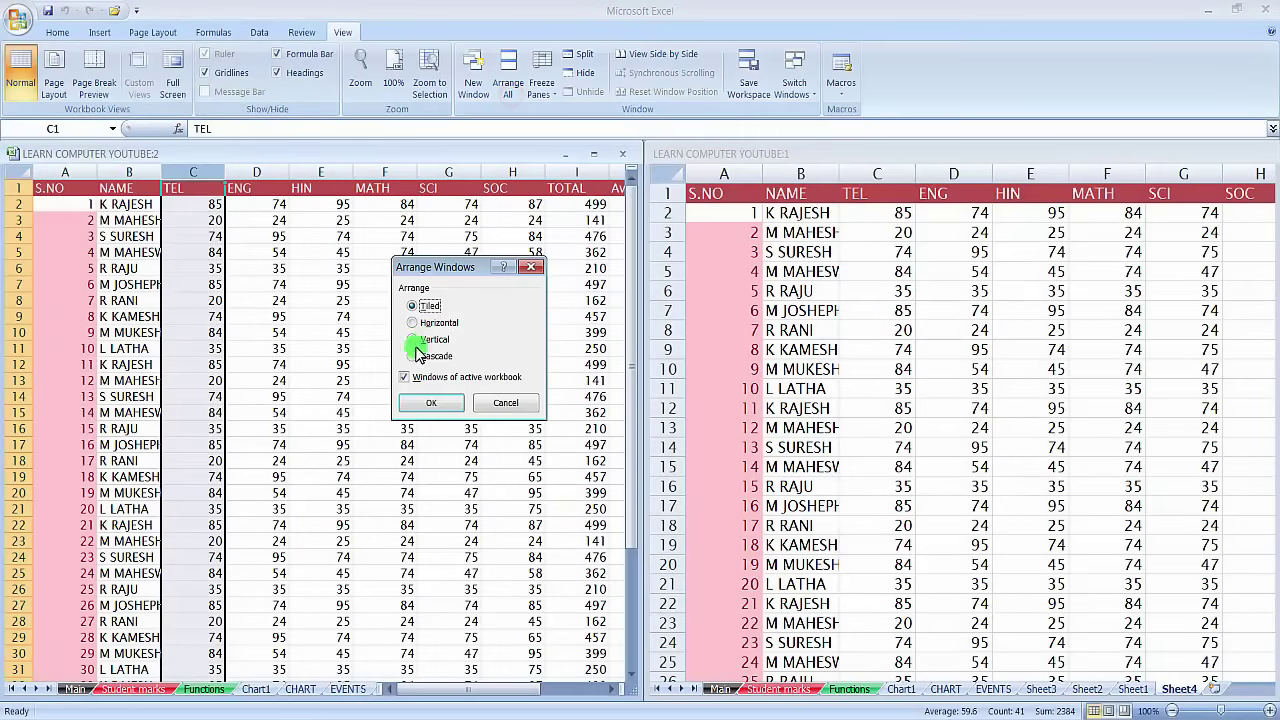
{"action": "left_click", "coordinate": [431, 402]}
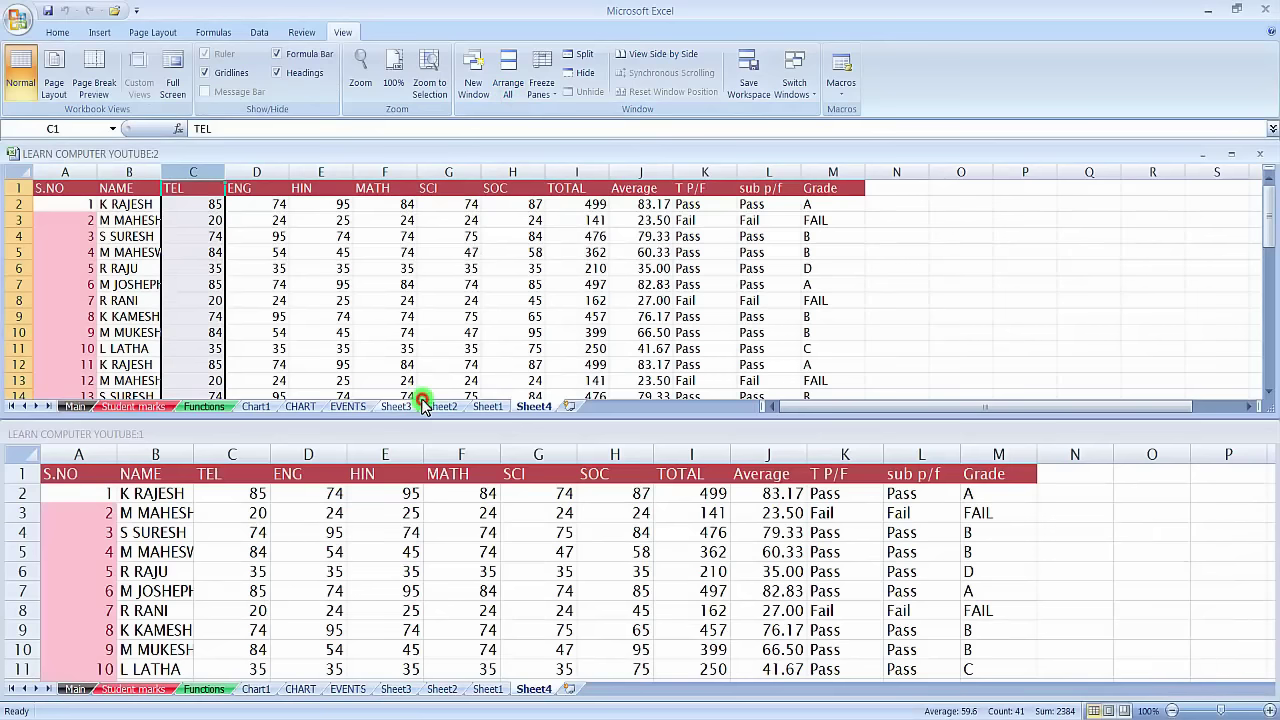
{"action": "left_click", "coordinate": [439, 314]}
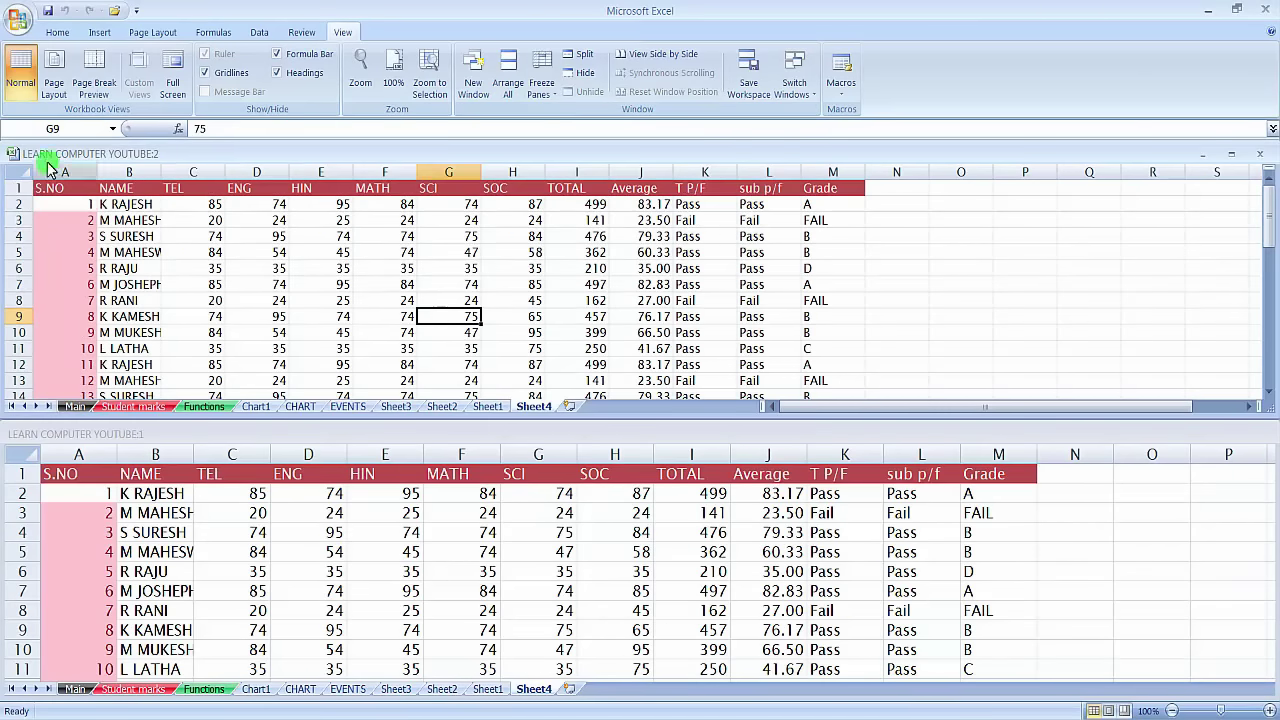
{"action": "left_click", "coordinate": [155, 434]}
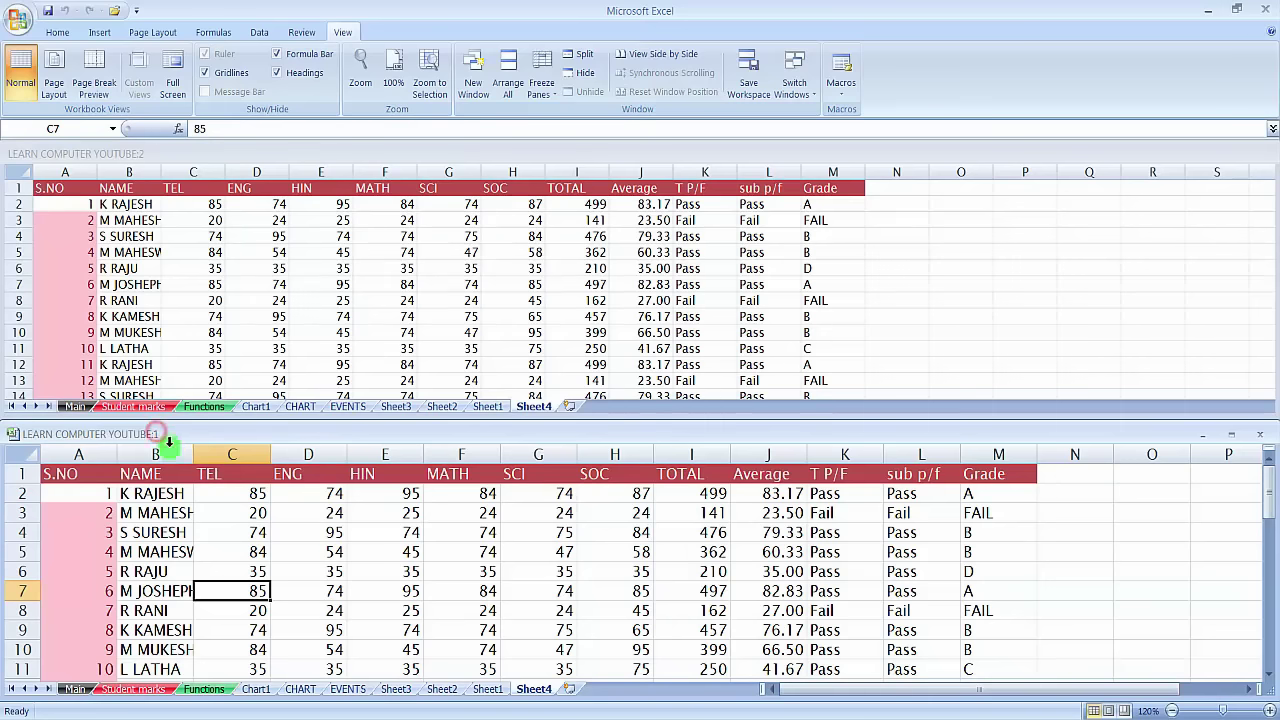
{"action": "left_click", "coordinate": [508, 85]}
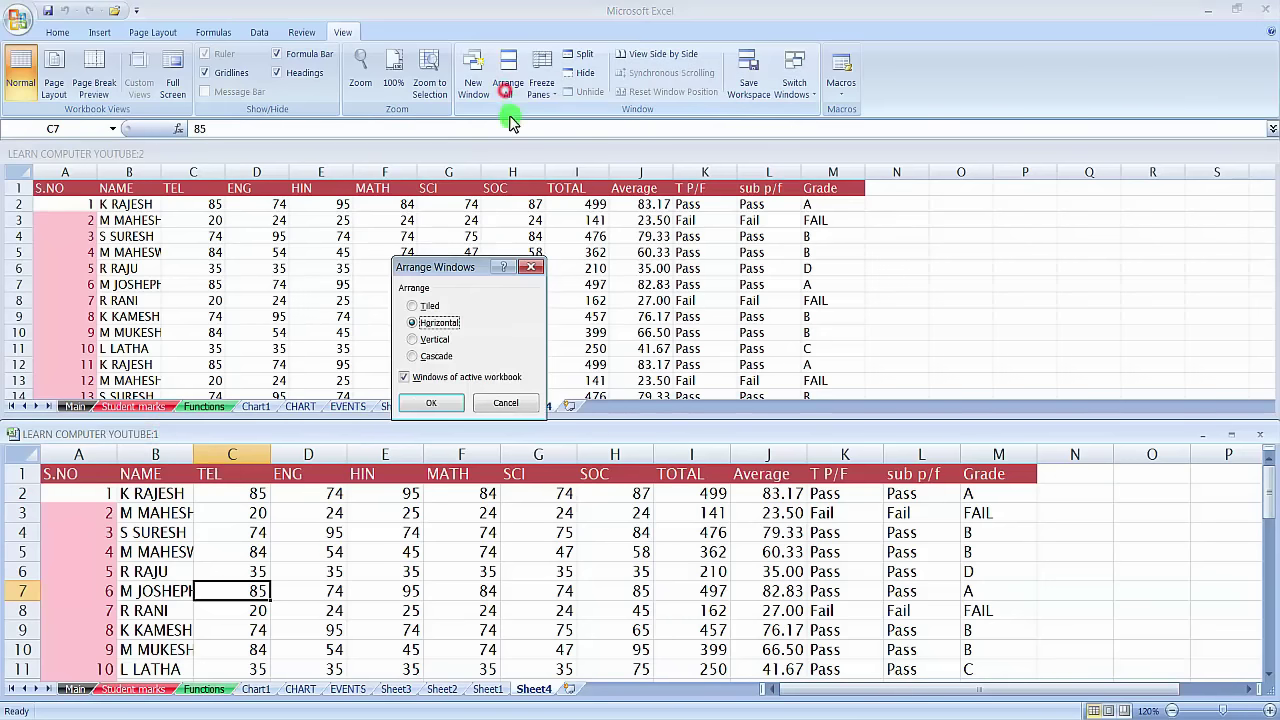
Step: Arrange the two workbook windows vertically, side by side
{"action": "left_click", "coordinate": [434, 339]}
{"action": "left_click", "coordinate": [431, 403]}
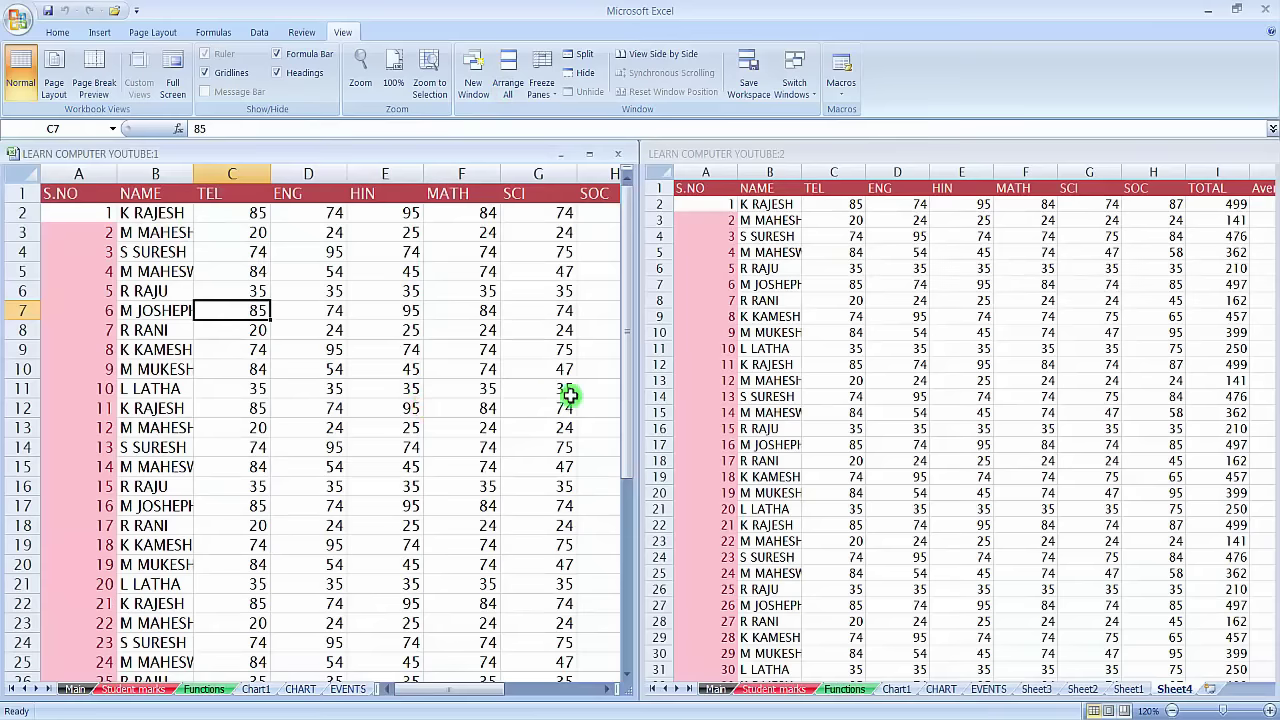
{"action": "left_click", "coordinate": [498, 100]}
{"action": "left_click", "coordinate": [438, 341]}
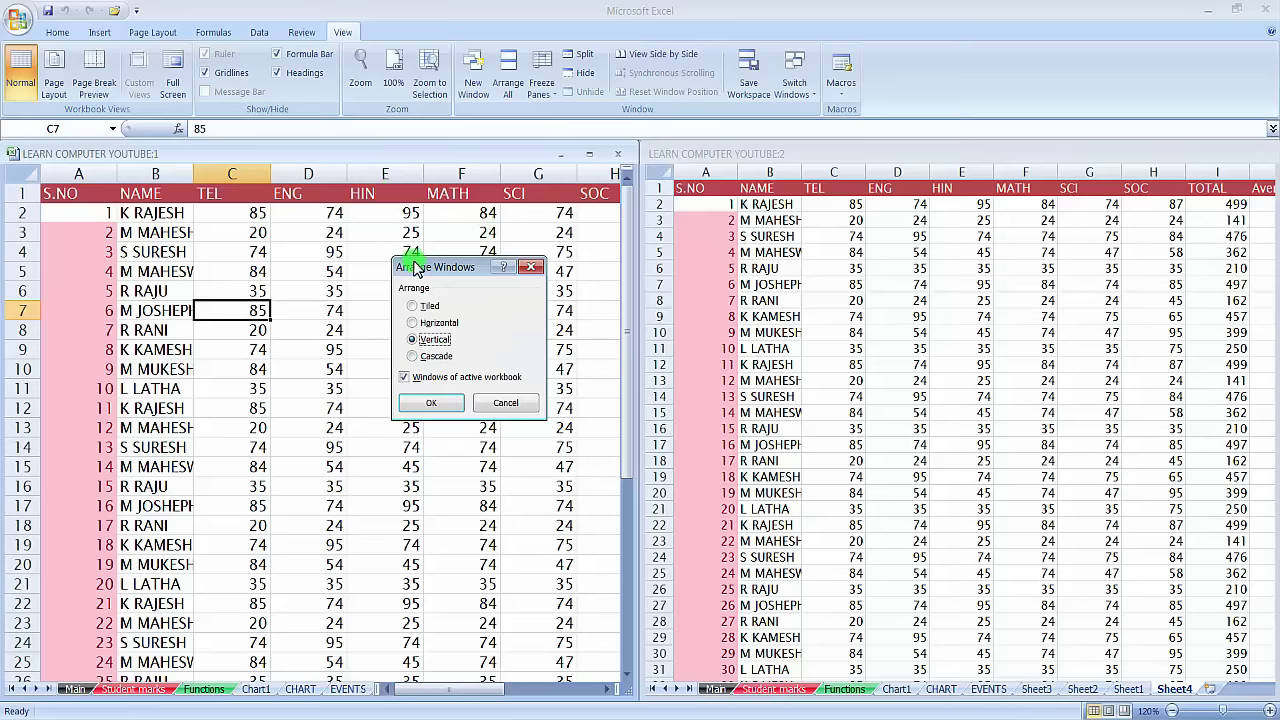
{"action": "left_click", "coordinate": [505, 403]}
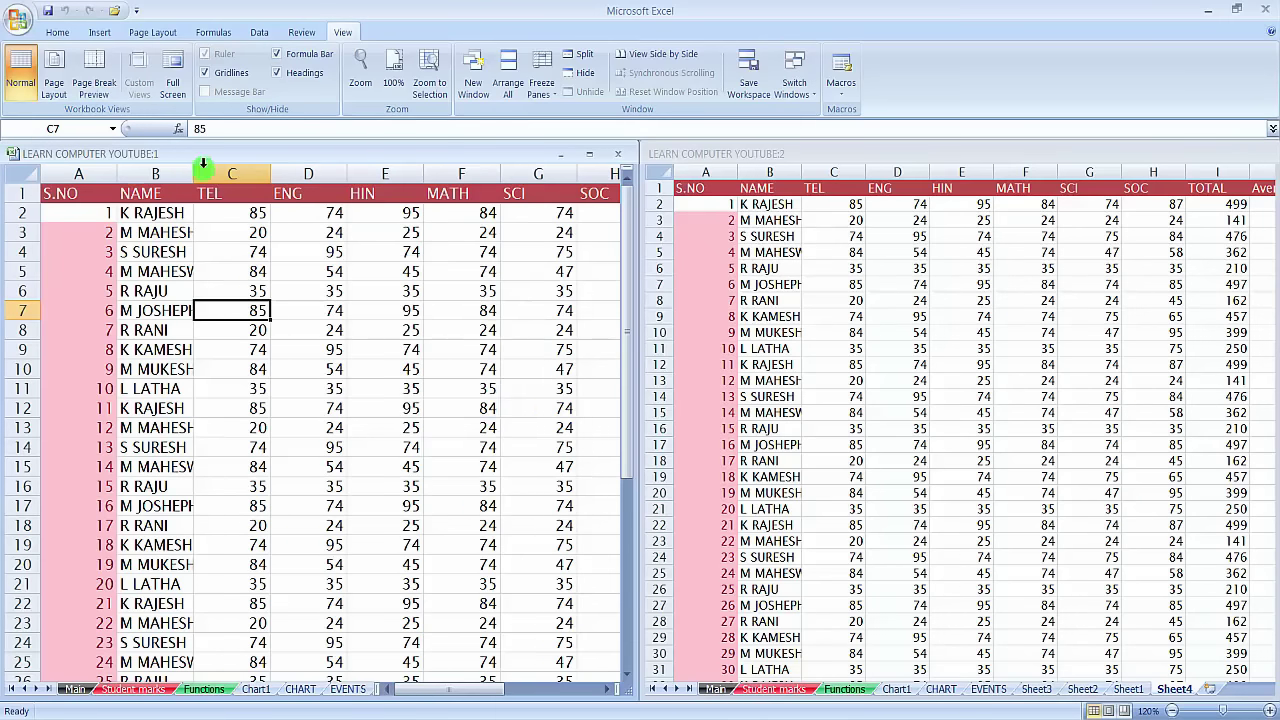
Step: Clear and restore G9's 75 to see it mirrored in both windows, then re-tile them
{"action": "left_click", "coordinate": [720, 158]}
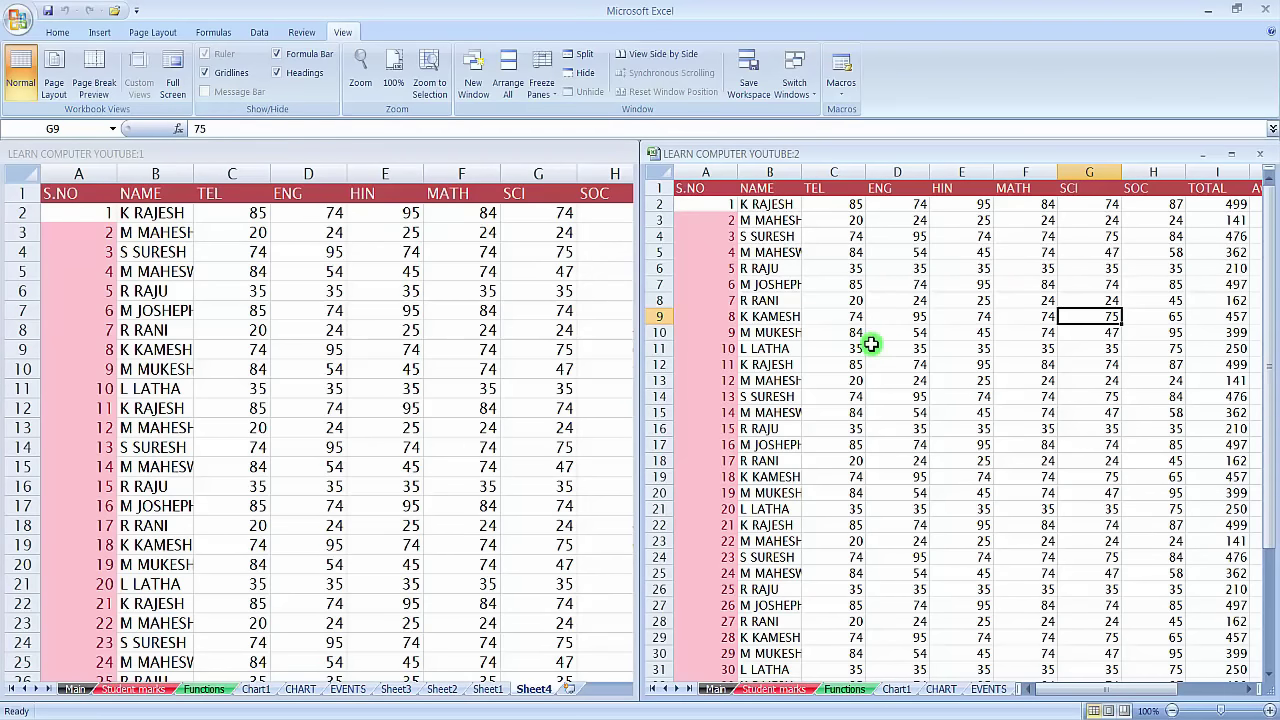
{"action": "key", "text": "Delete"}
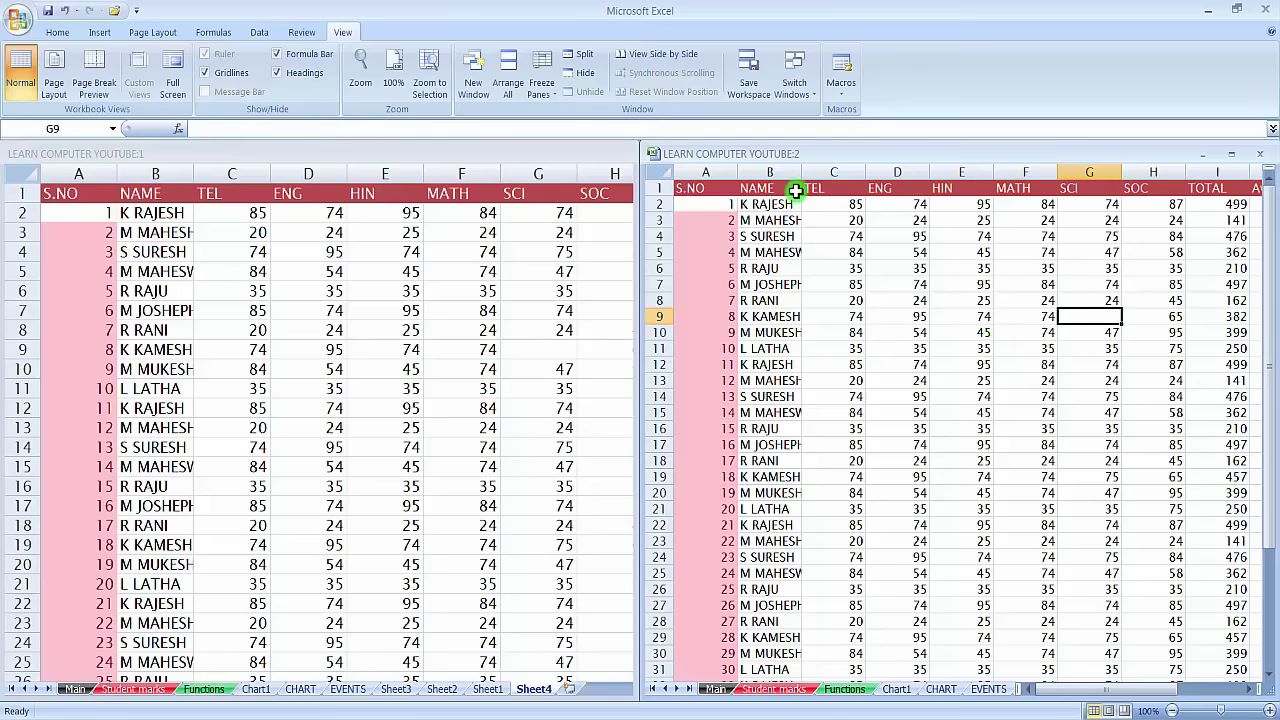
{"action": "key", "text": "ctrl+z"}
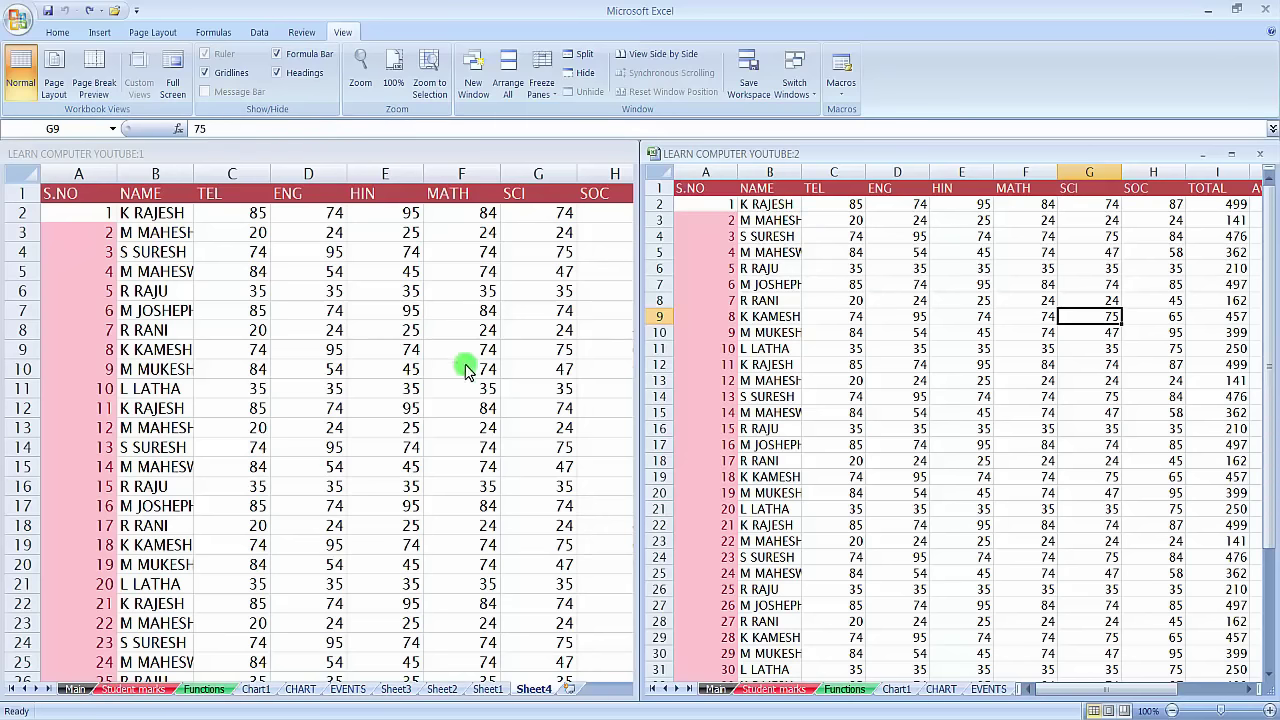
{"action": "left_click", "coordinate": [392, 347]}
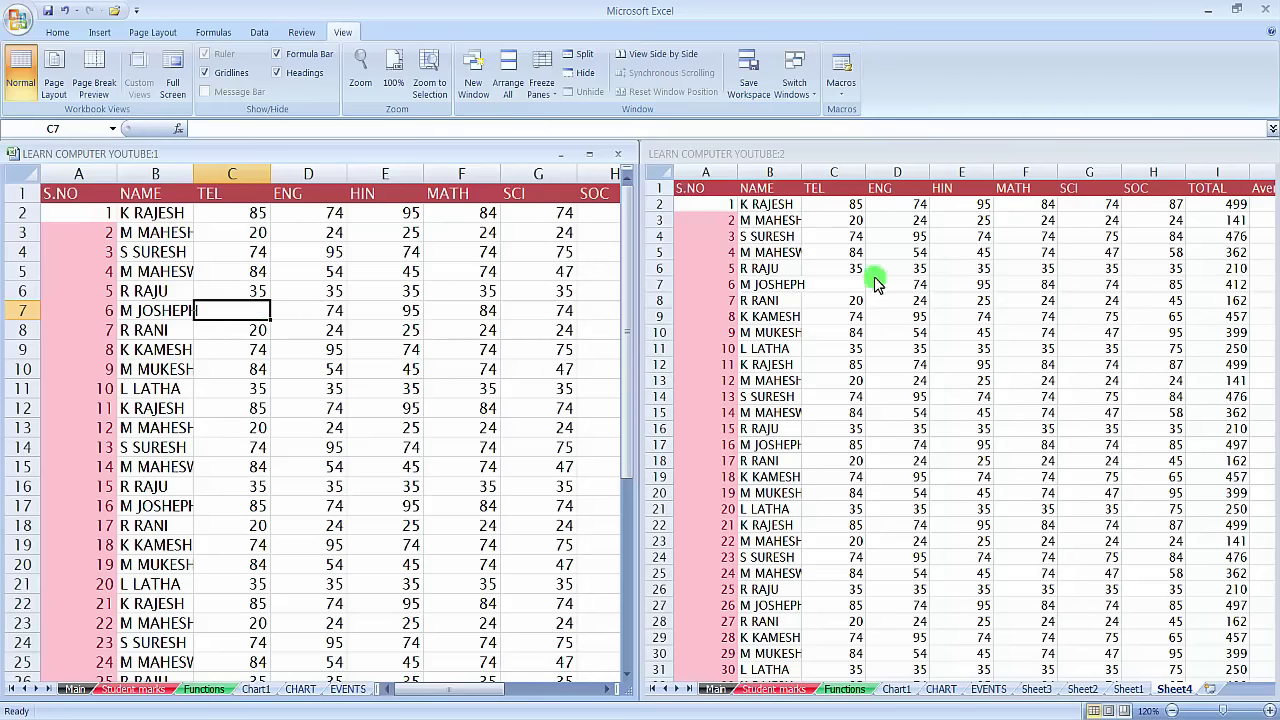
{"action": "left_click", "coordinate": [836, 160]}
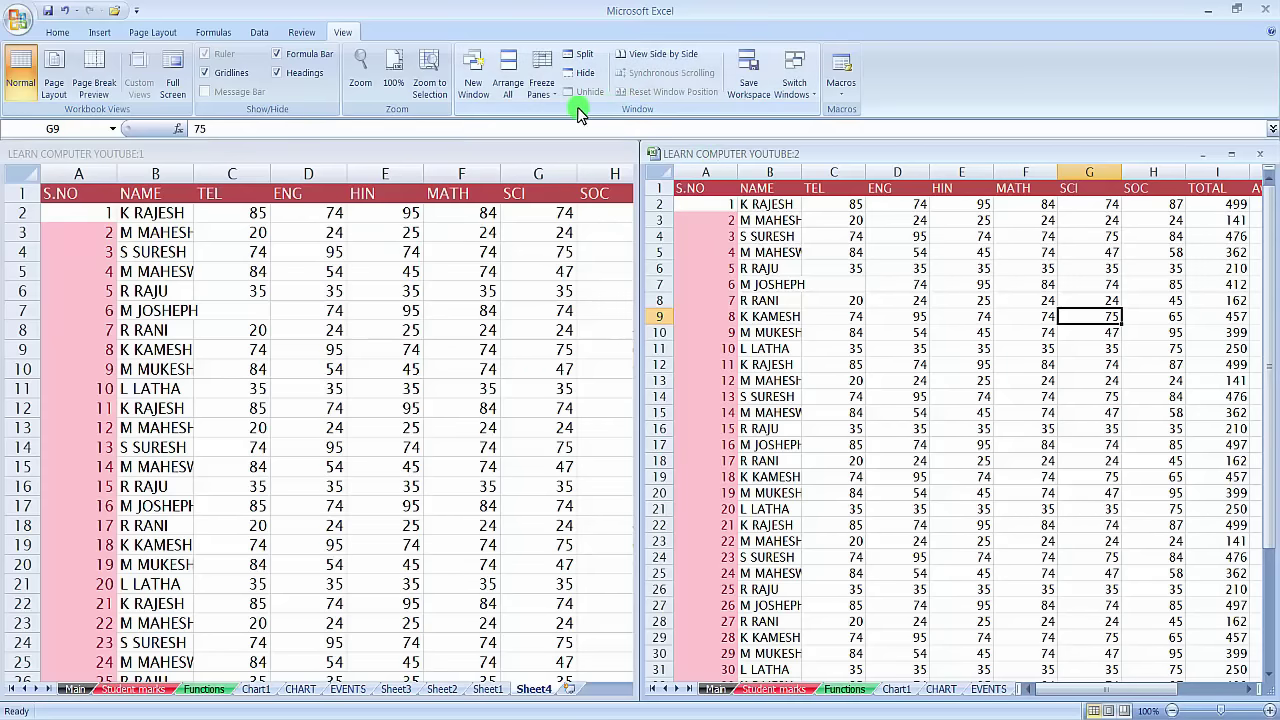
{"action": "left_click", "coordinate": [507, 90]}
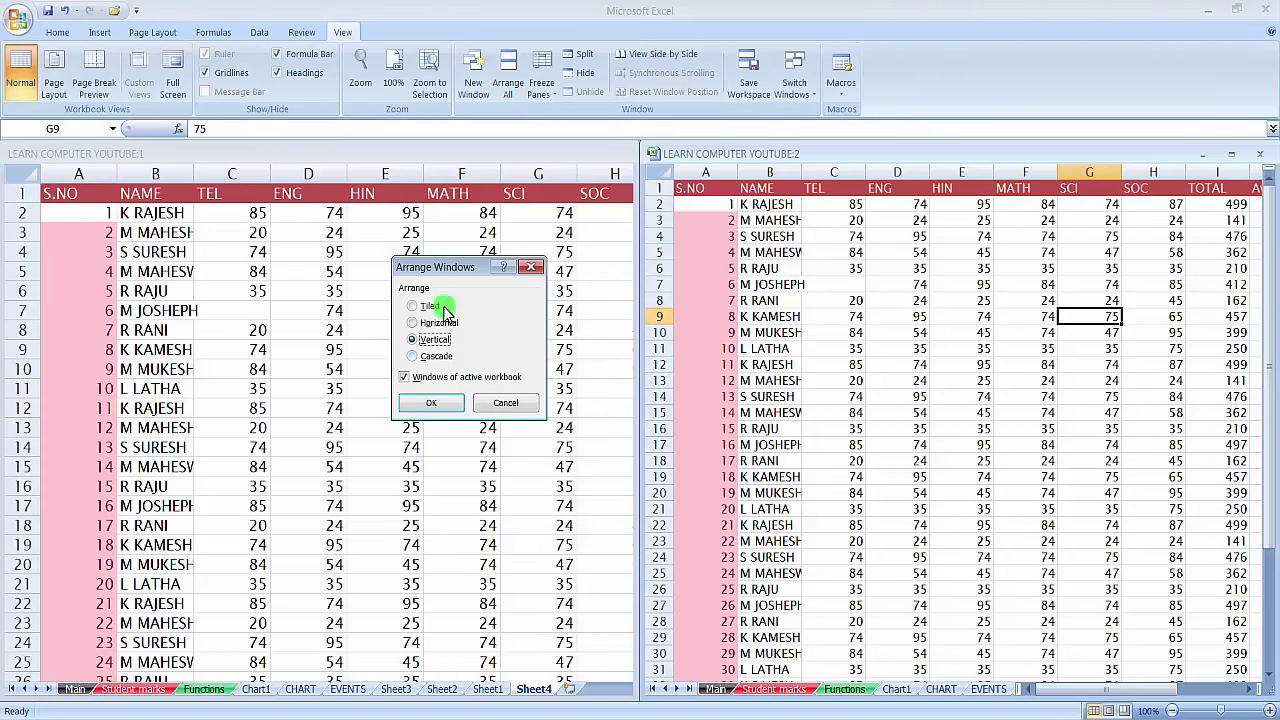
{"action": "left_click", "coordinate": [412, 305]}
{"action": "left_click", "coordinate": [432, 401]}
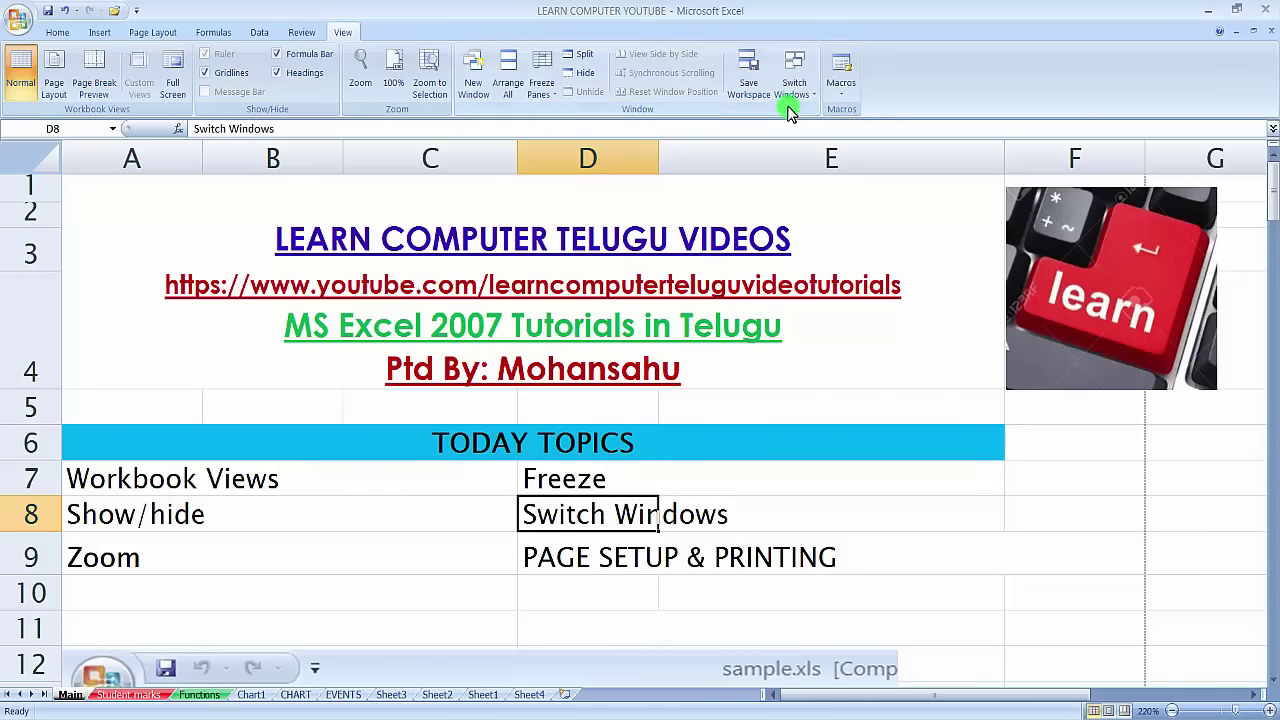
Step: Check the Switch Windows list, then show the Office menu's Recent Documents list
{"action": "left_click", "coordinate": [805, 94]}
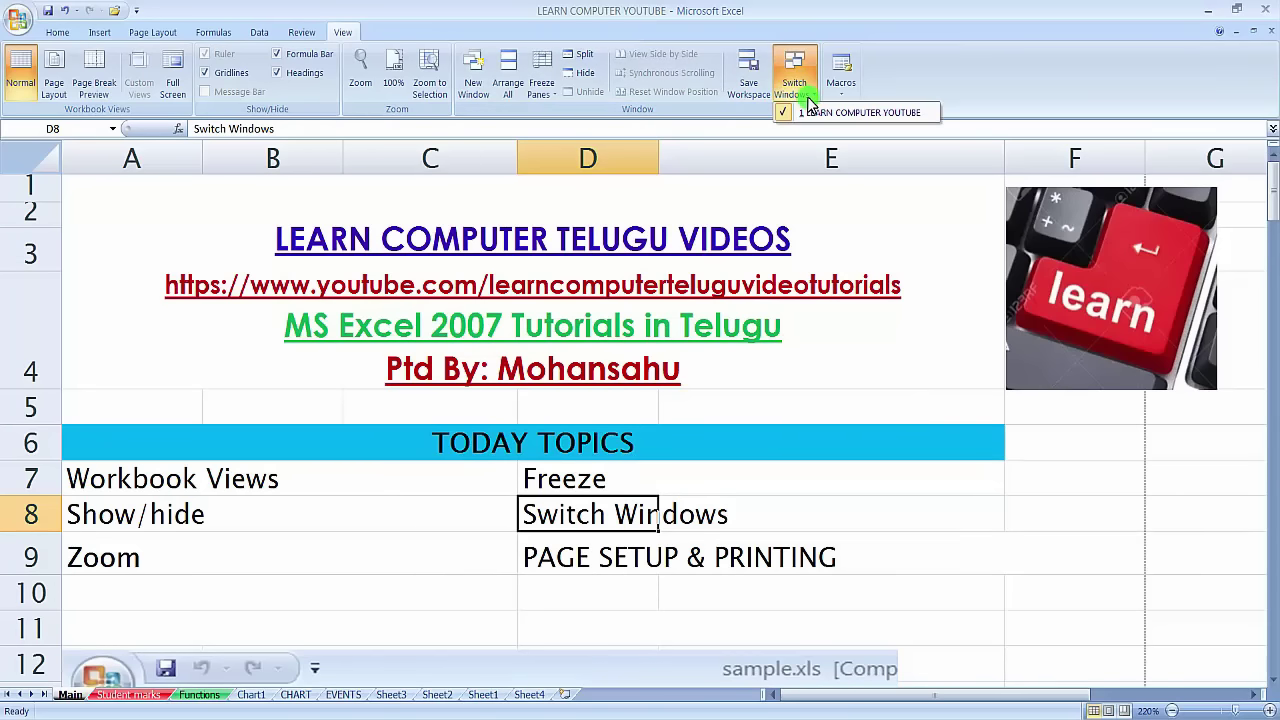
{"action": "left_click", "coordinate": [763, 385]}
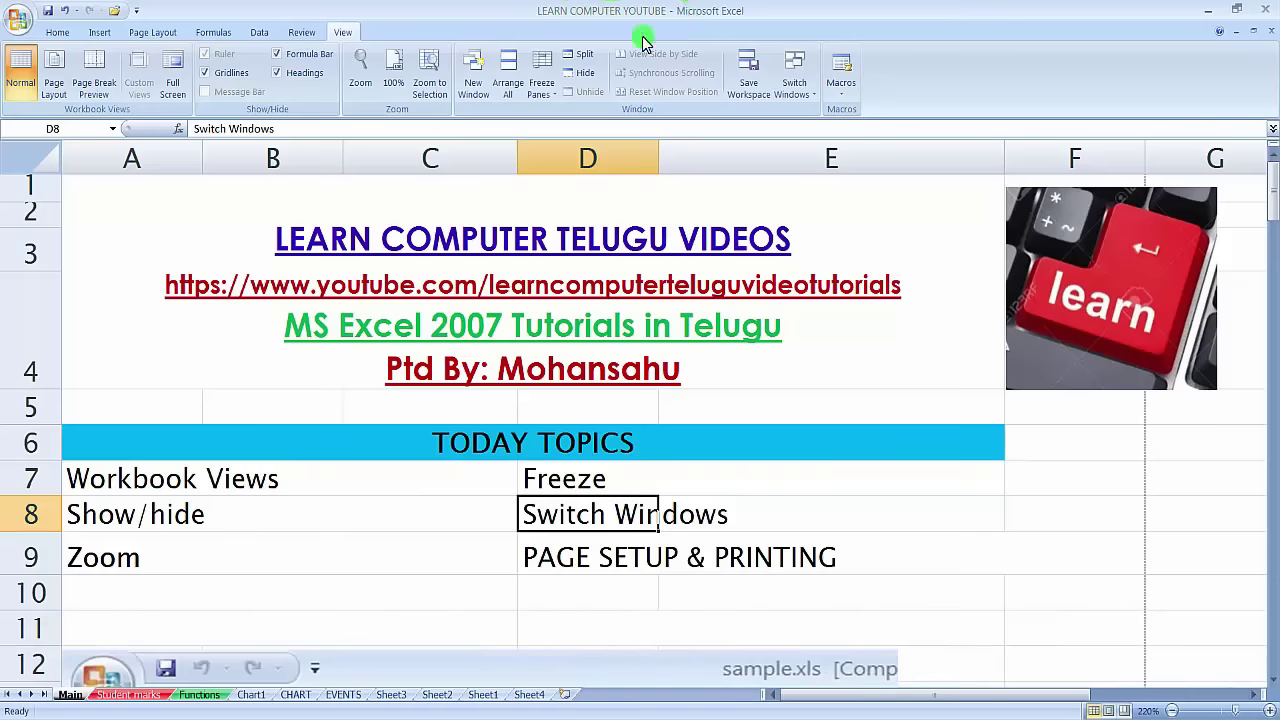
{"action": "left_click", "coordinate": [18, 18]}
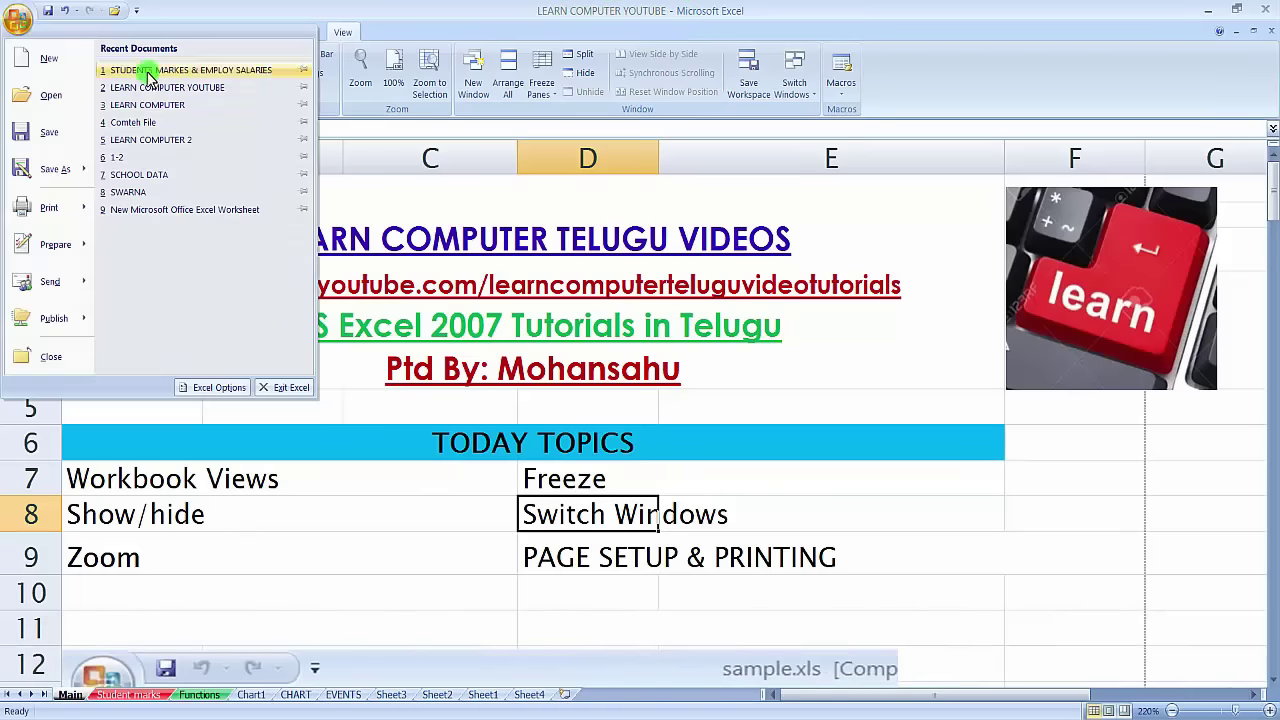
Step: Open STUDENTS MARKES & EMPLOY SALARIES from the top of the Recent Documents list
{"action": "left_click", "coordinate": [226, 69]}
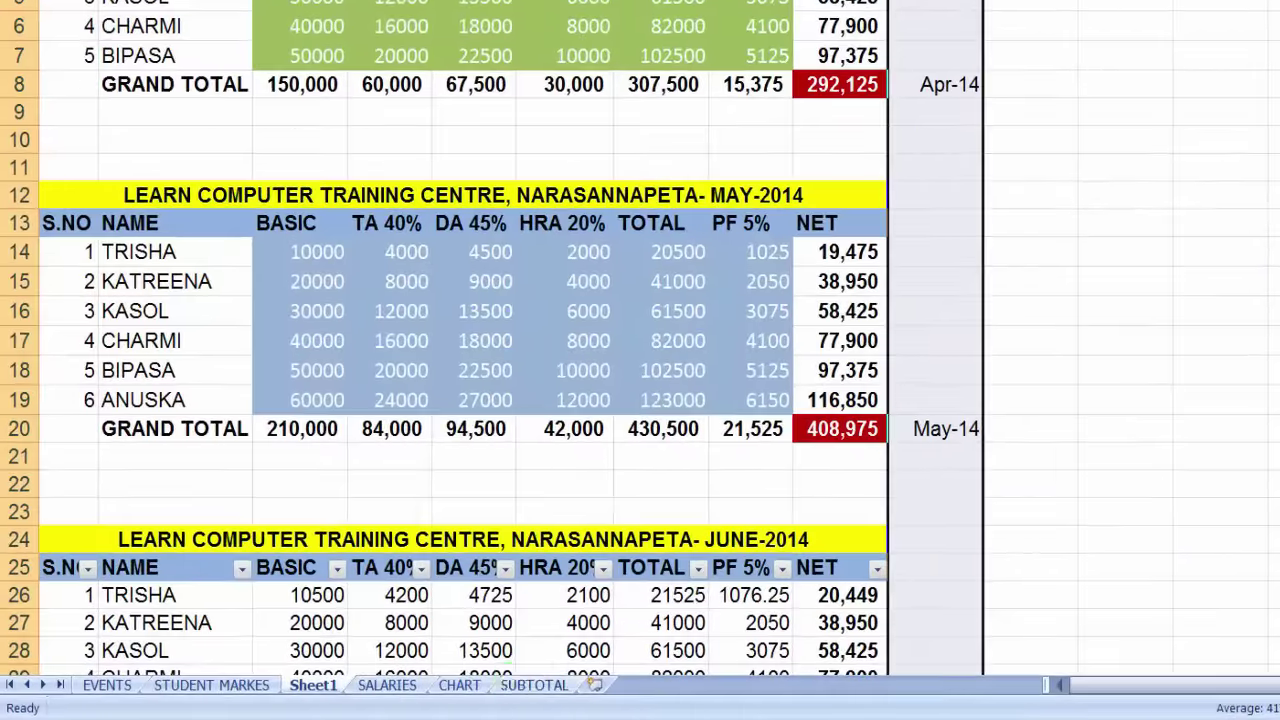
{"action": "mouse_move", "coordinate": [329, 694]}
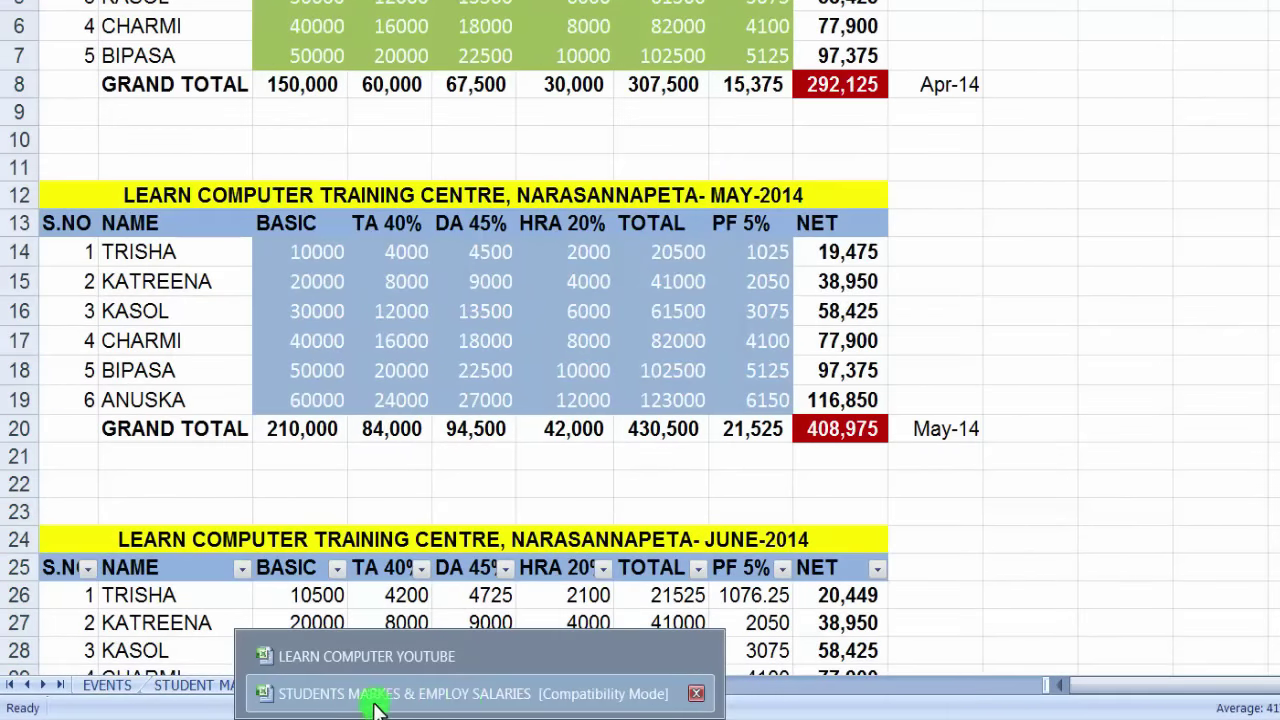
Step: Toggle to the salaries workbook, select its cell K6, then return to LEARN COMPUTER YOUTUBE
{"action": "left_click", "coordinate": [357, 658]}
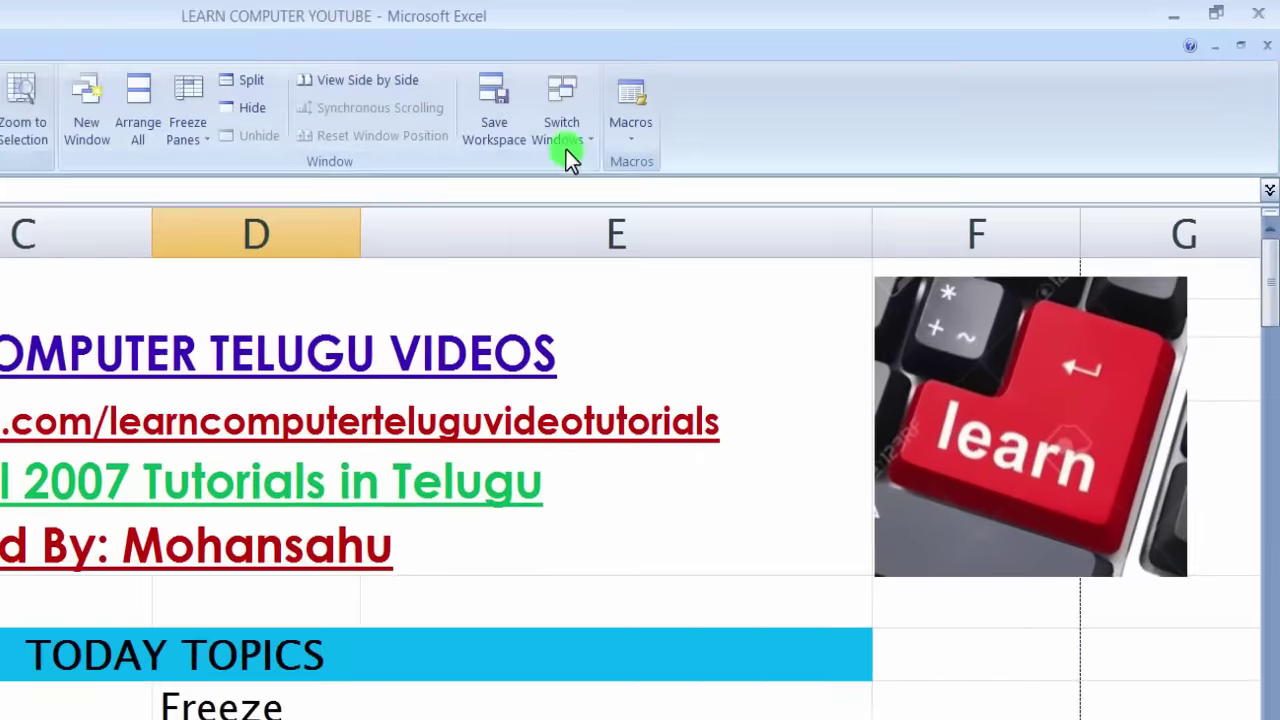
{"action": "left_click", "coordinate": [806, 94]}
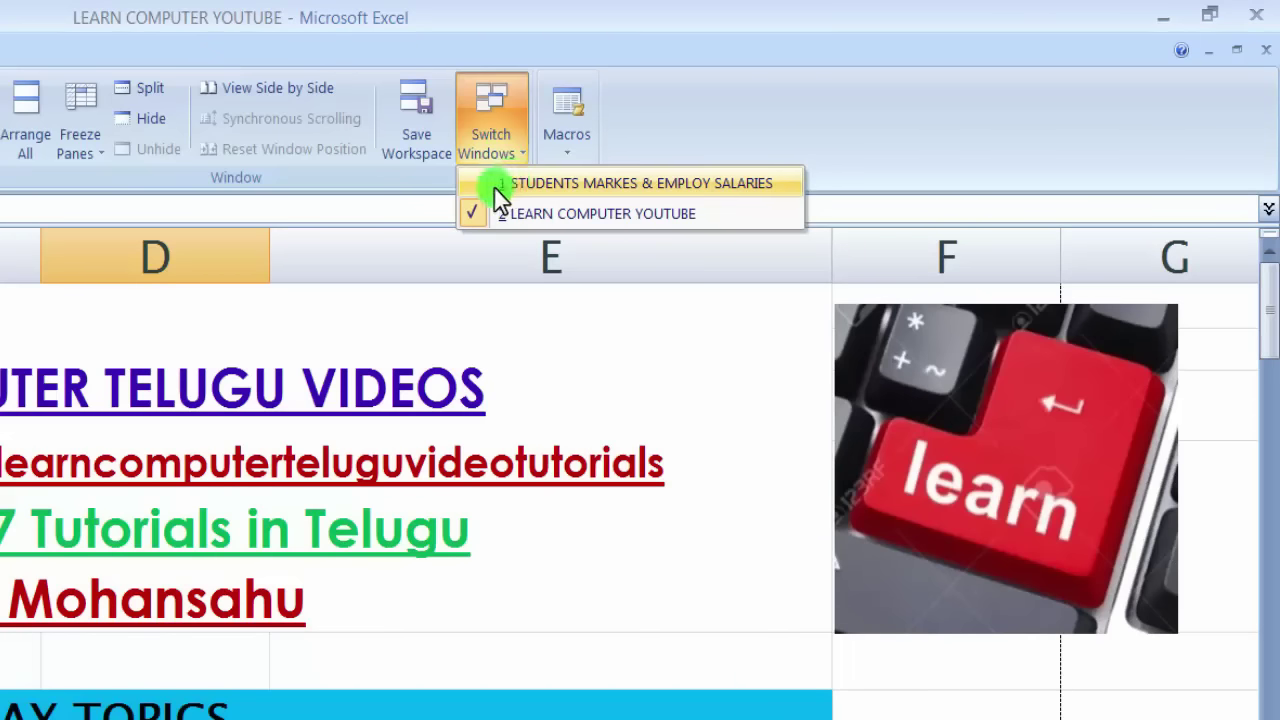
{"action": "left_click", "coordinate": [505, 190]}
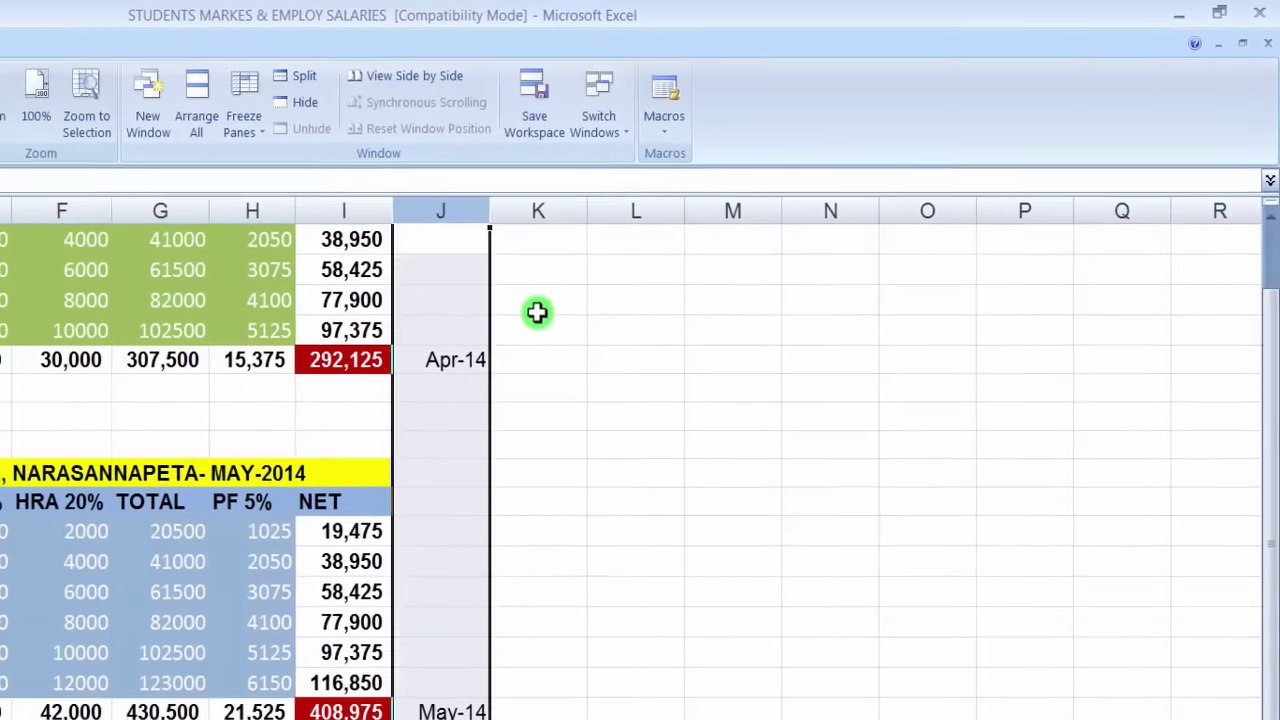
{"action": "left_click", "coordinate": [537, 313]}
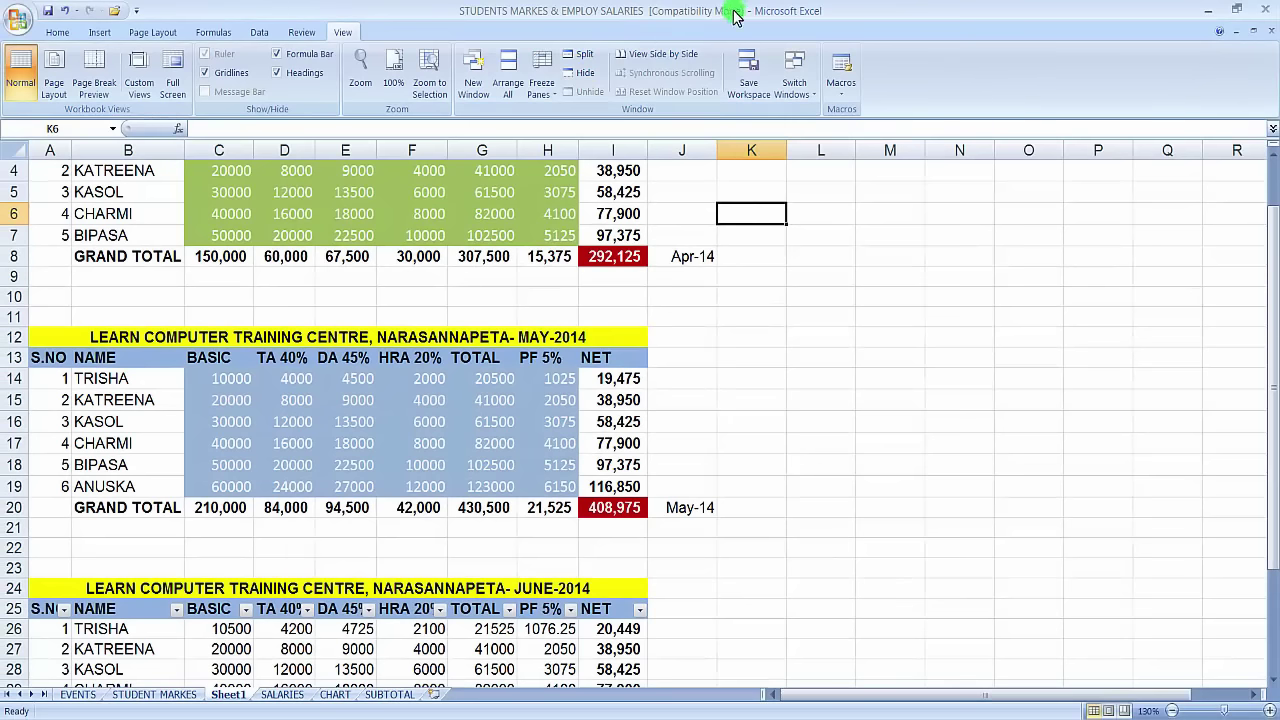
{"action": "left_click", "coordinate": [794, 82]}
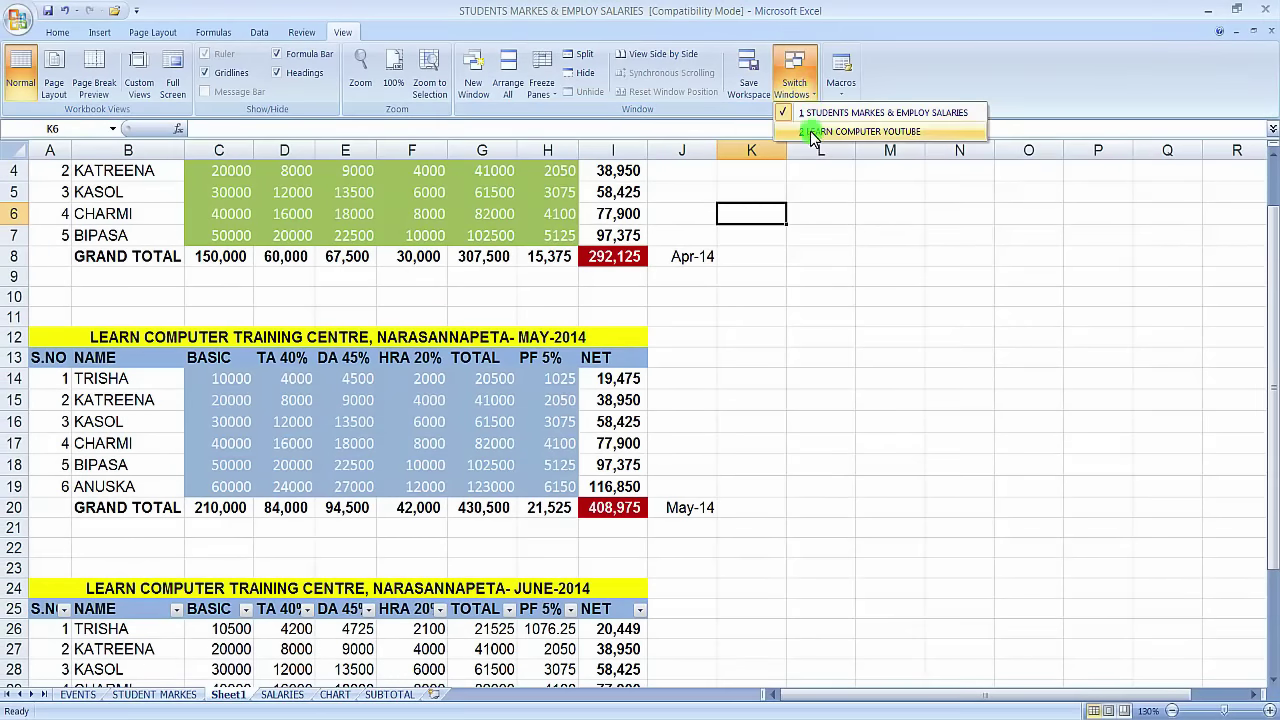
{"action": "left_click", "coordinate": [811, 132]}
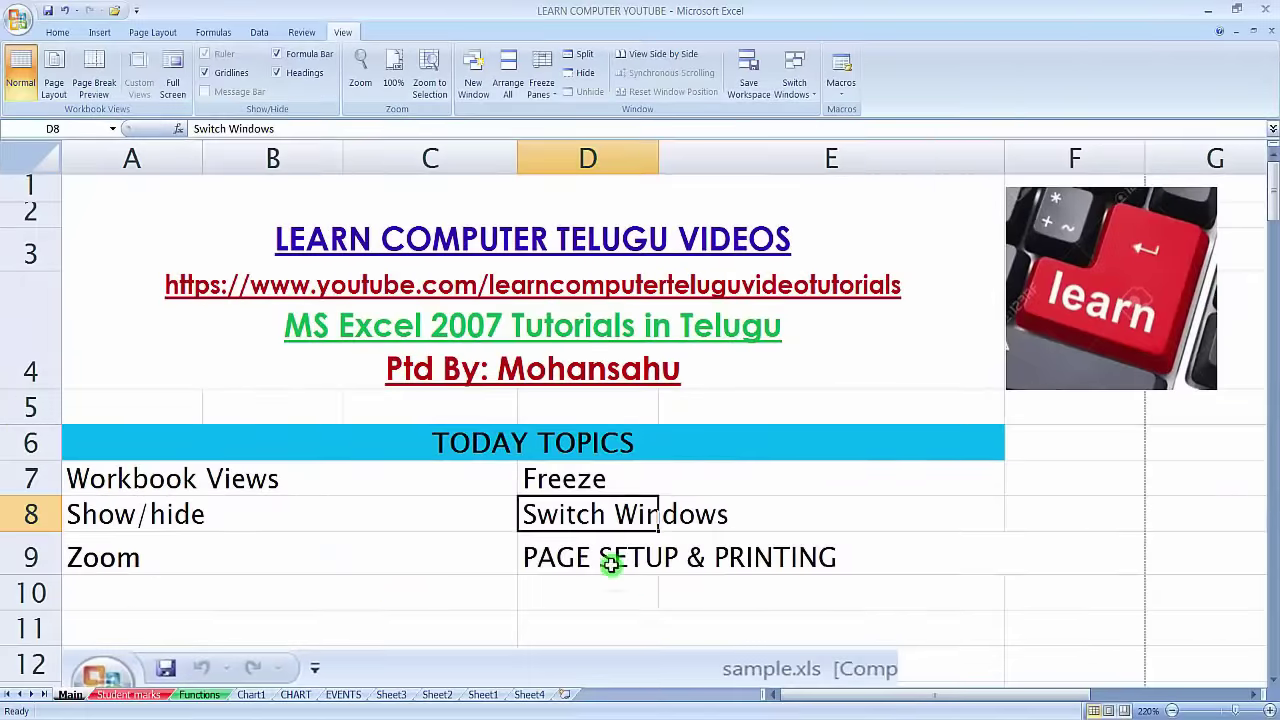
Step: Select the PAGE SETUP & PRINTING topic in D9, then open Sheet4 at cell A2
{"action": "left_click", "coordinate": [604, 557]}
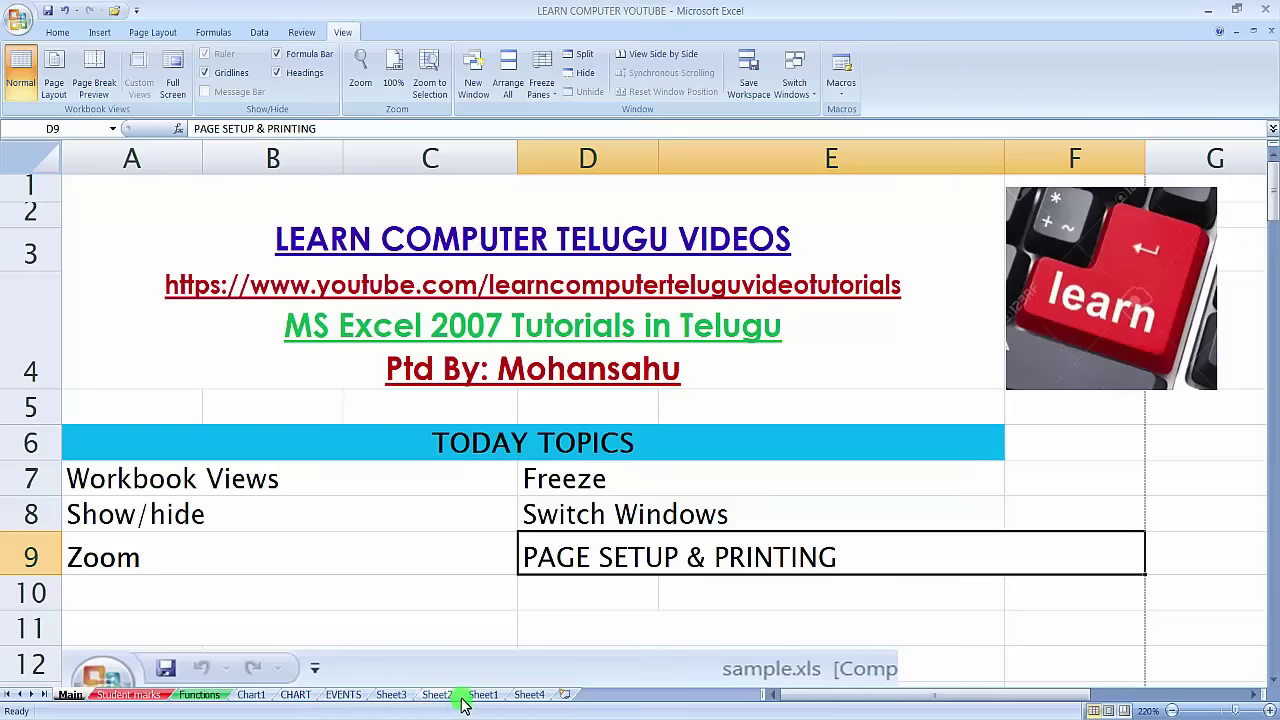
{"action": "left_click", "coordinate": [528, 695]}
{"action": "left_click", "coordinate": [483, 694]}
{"action": "left_click", "coordinate": [528, 694]}
{"action": "left_click", "coordinate": [80, 188]}
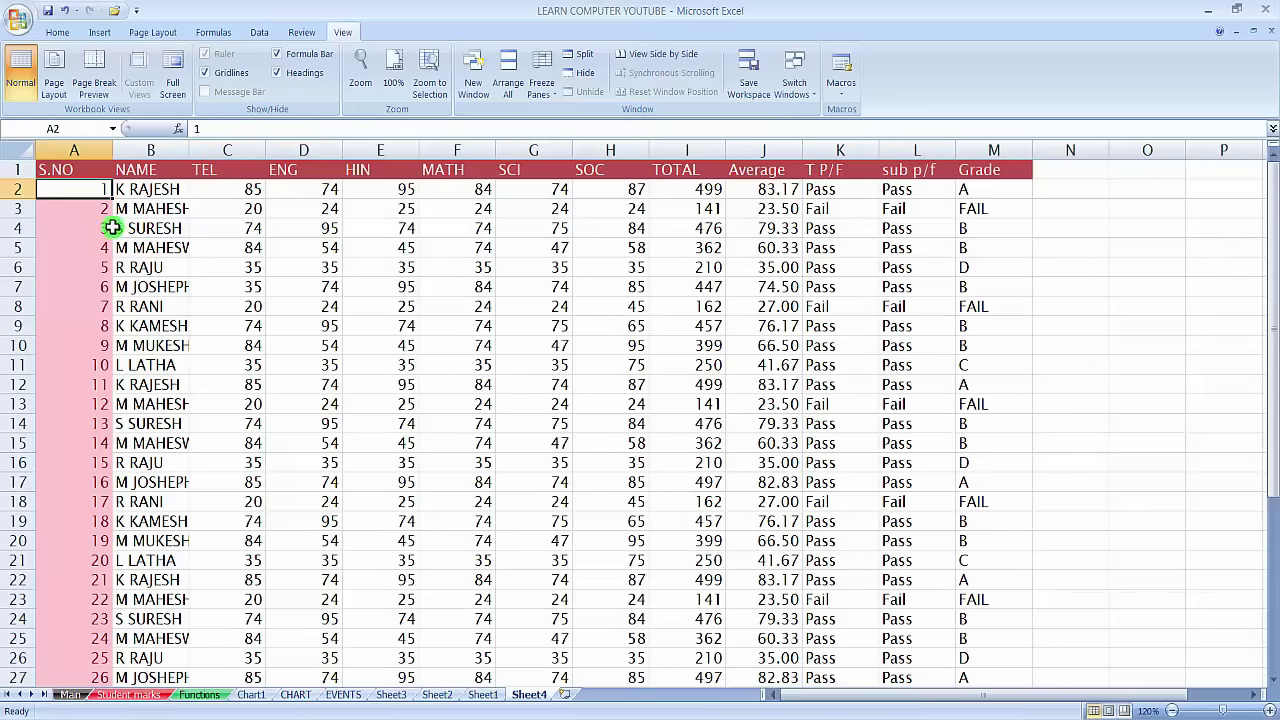
{"action": "left_click", "coordinate": [95, 205]}
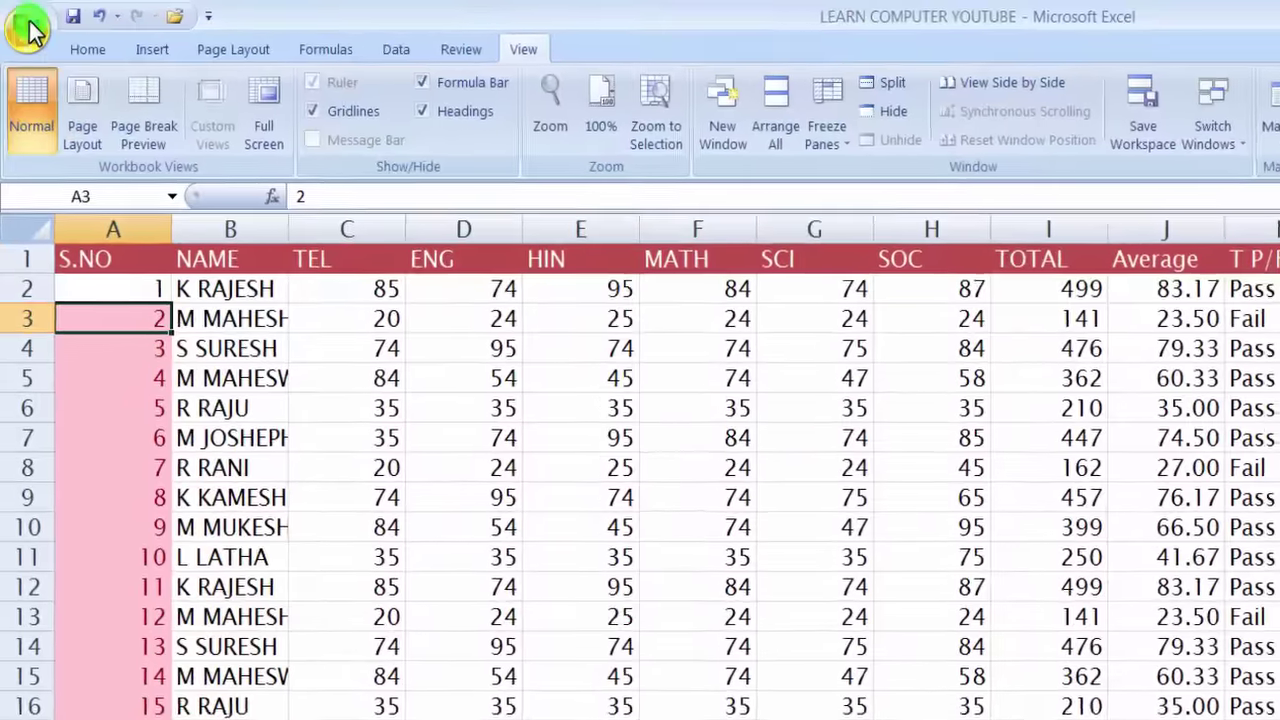
{"action": "left_click", "coordinate": [25, 28]}
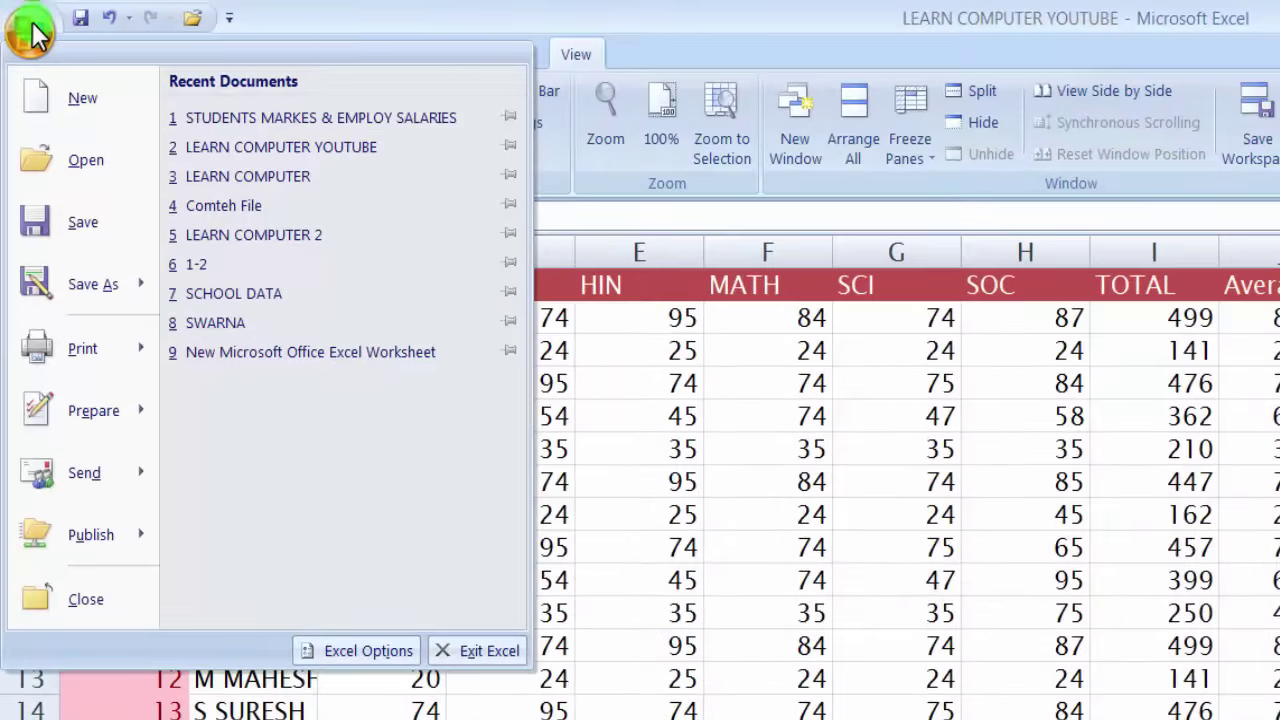
{"action": "mouse_move", "coordinate": [107, 359]}
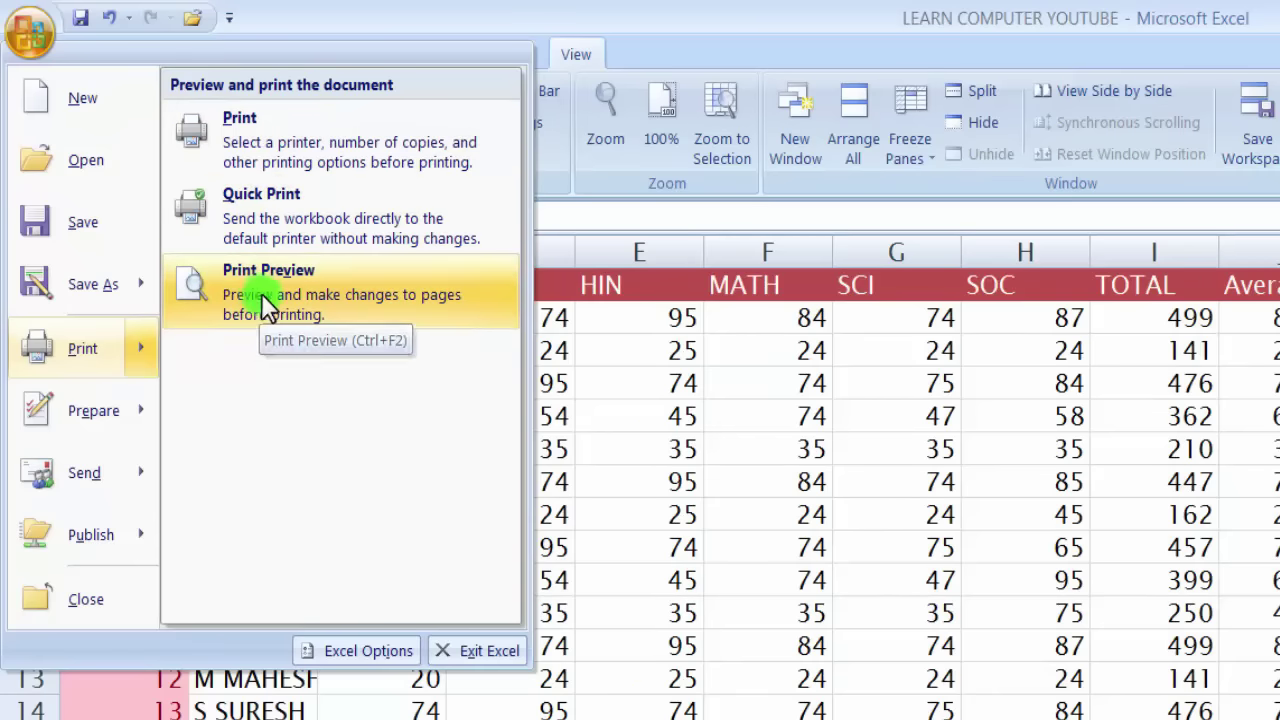
{"action": "left_click", "coordinate": [236, 120]}
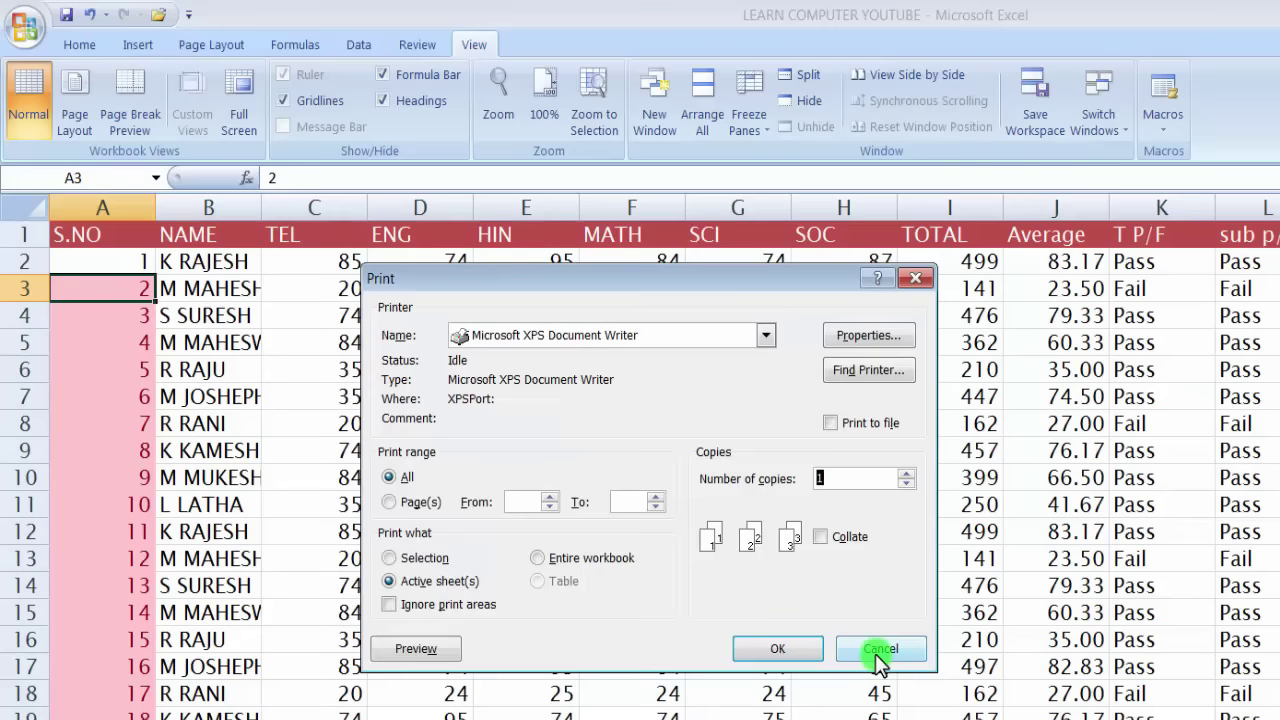
{"action": "left_click", "coordinate": [876, 652]}
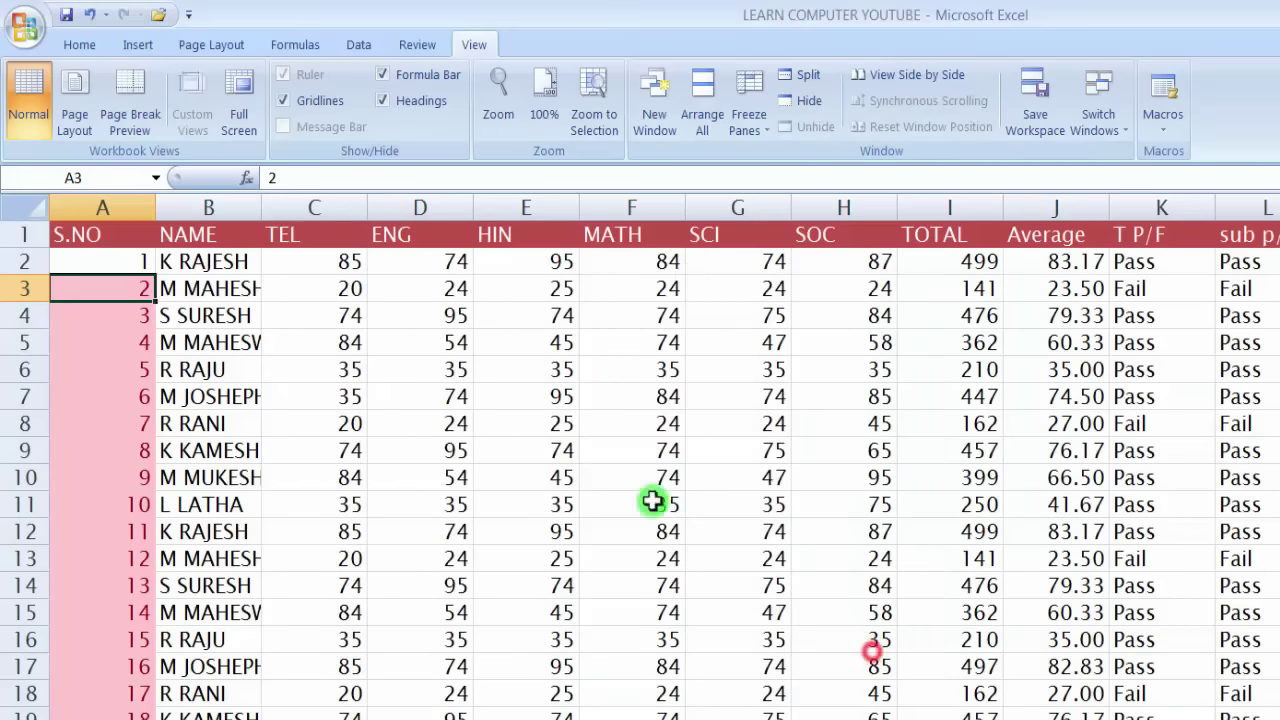
{"action": "left_click", "coordinate": [25, 32]}
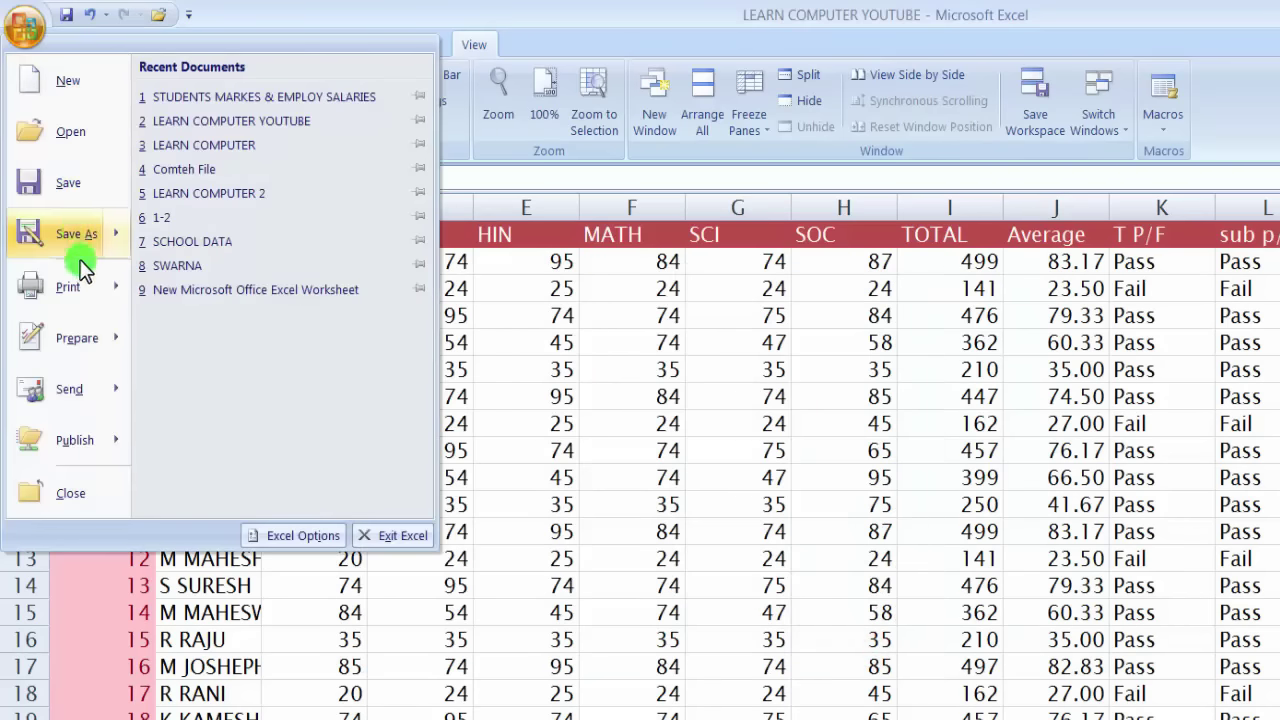
Step: Print-preview Sheet4's marks table, which spans page 1 of 2, then close the preview
{"action": "mouse_move", "coordinate": [106, 289]}
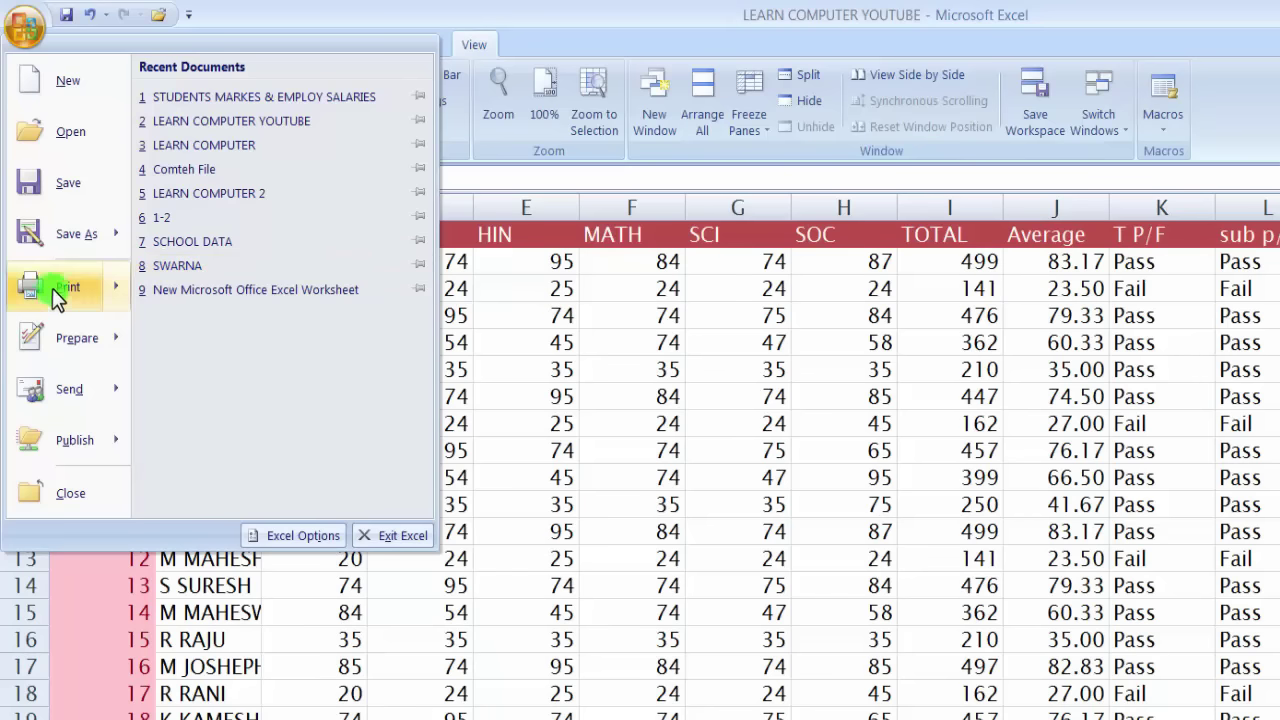
{"action": "mouse_move", "coordinate": [54, 296]}
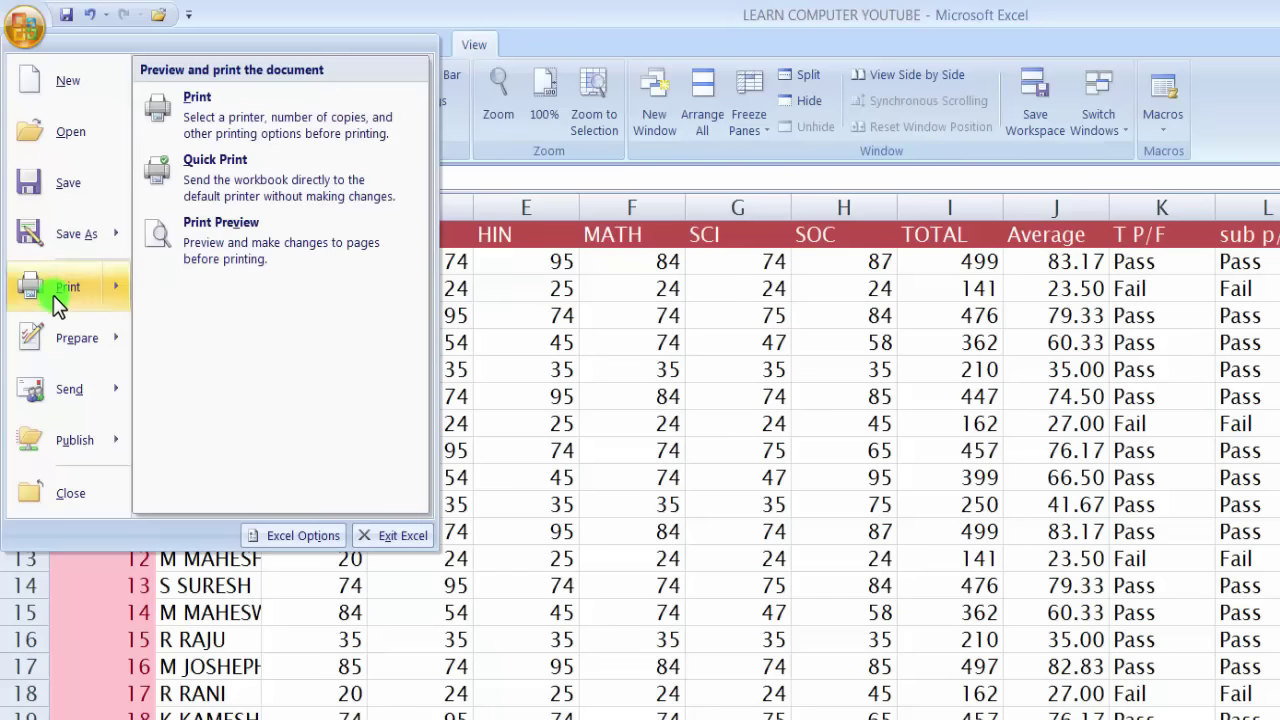
{"action": "left_click", "coordinate": [242, 246]}
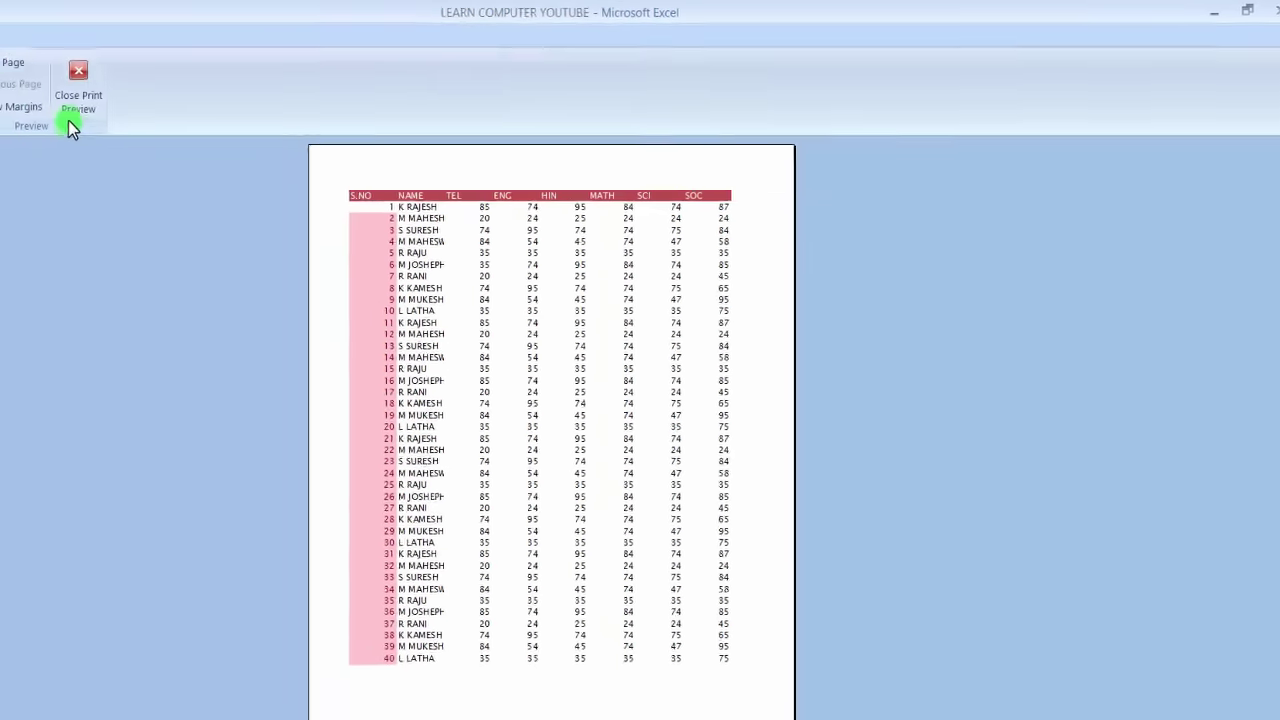
{"action": "left_click", "coordinate": [78, 105]}
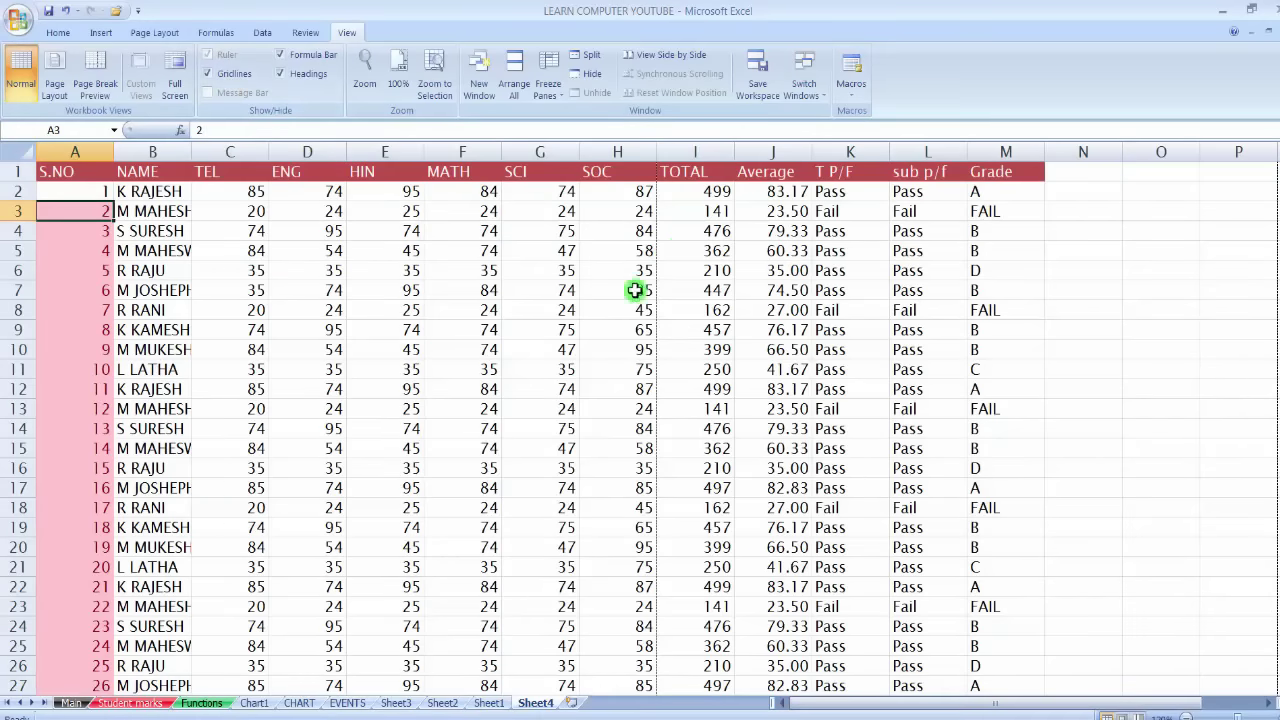
{"action": "scroll", "coordinate": [615, 292], "scroll_direction": "down", "scroll_amount": 1}
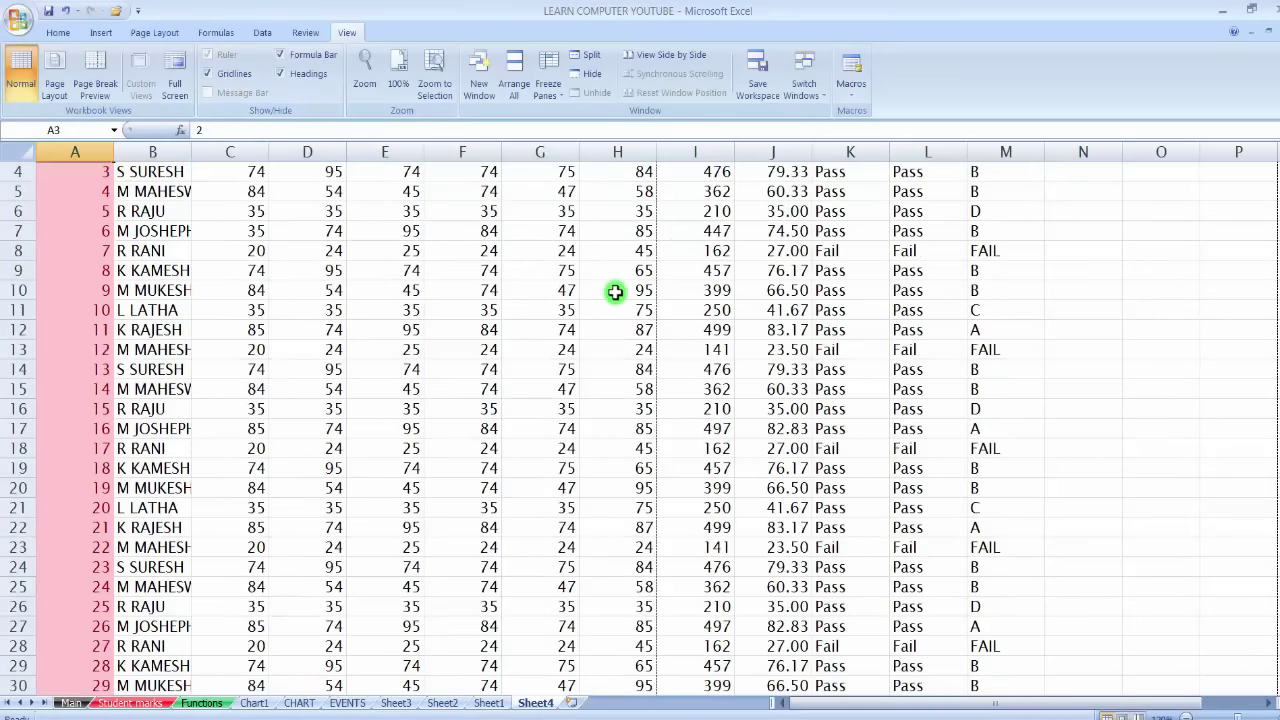
{"action": "scroll", "coordinate": [615, 292], "scroll_direction": "down", "scroll_amount": 9}
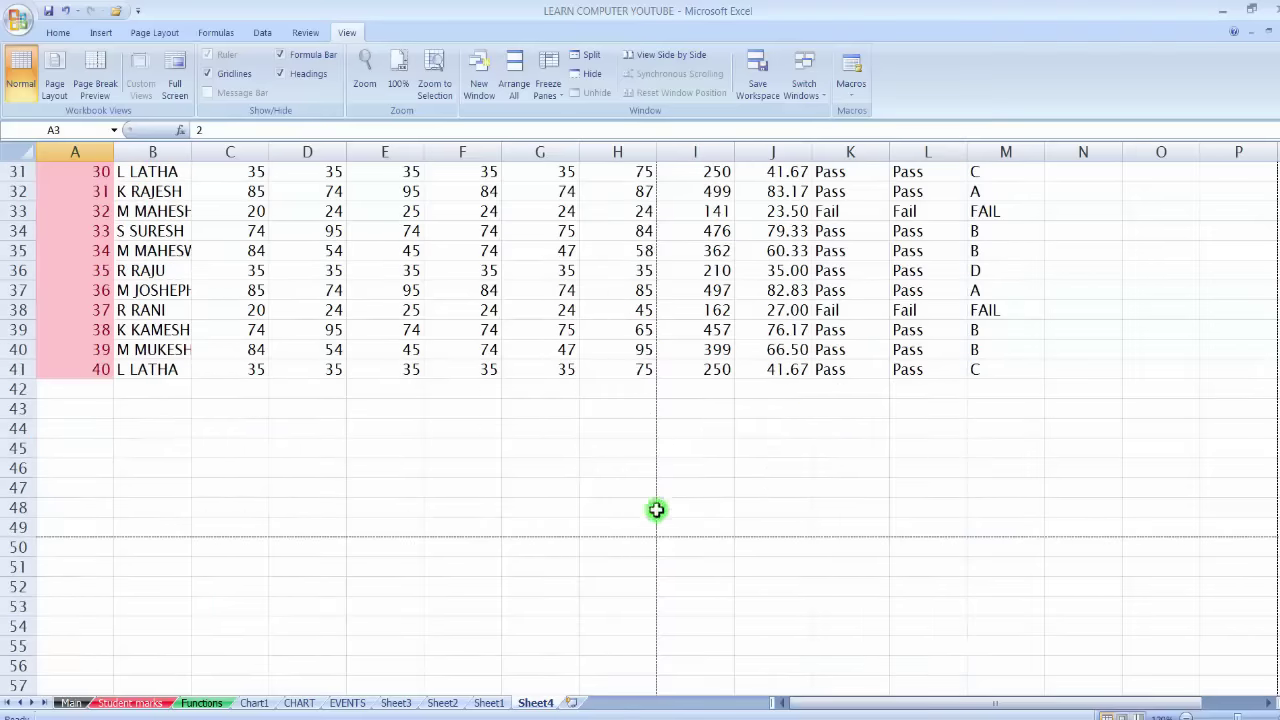
{"action": "left_click", "coordinate": [535, 446]}
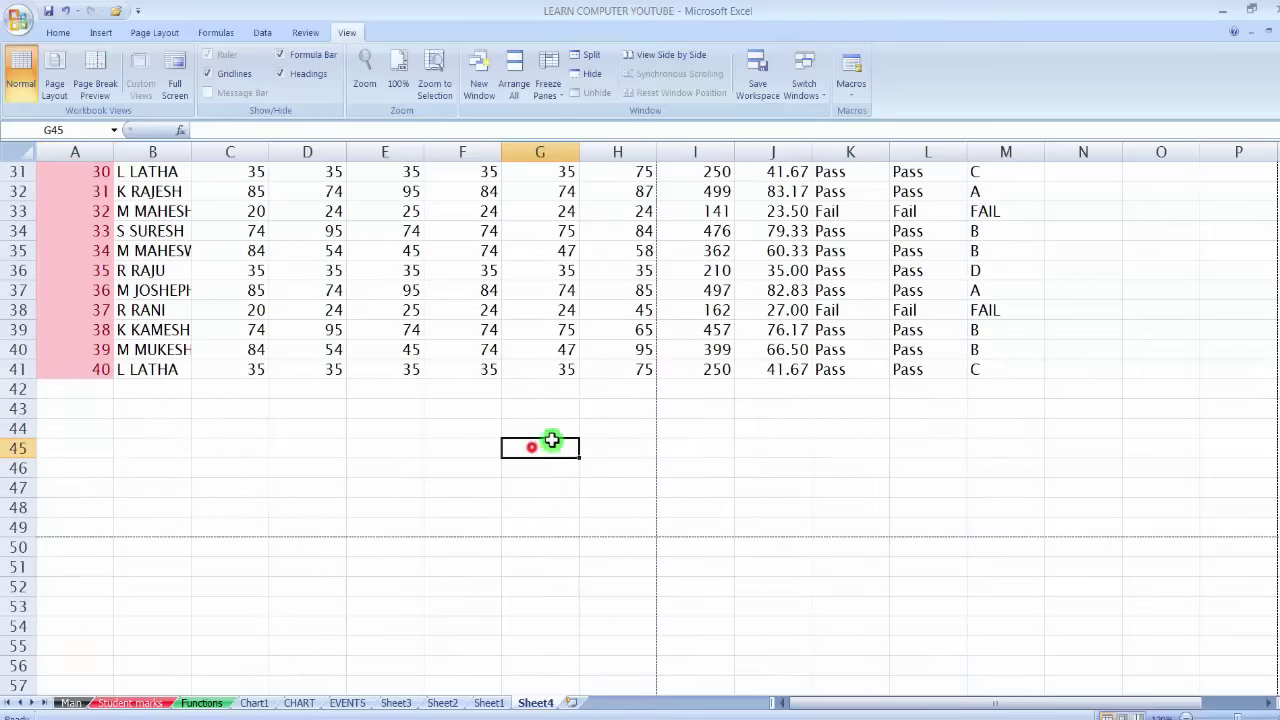
{"action": "left_click", "coordinate": [630, 526]}
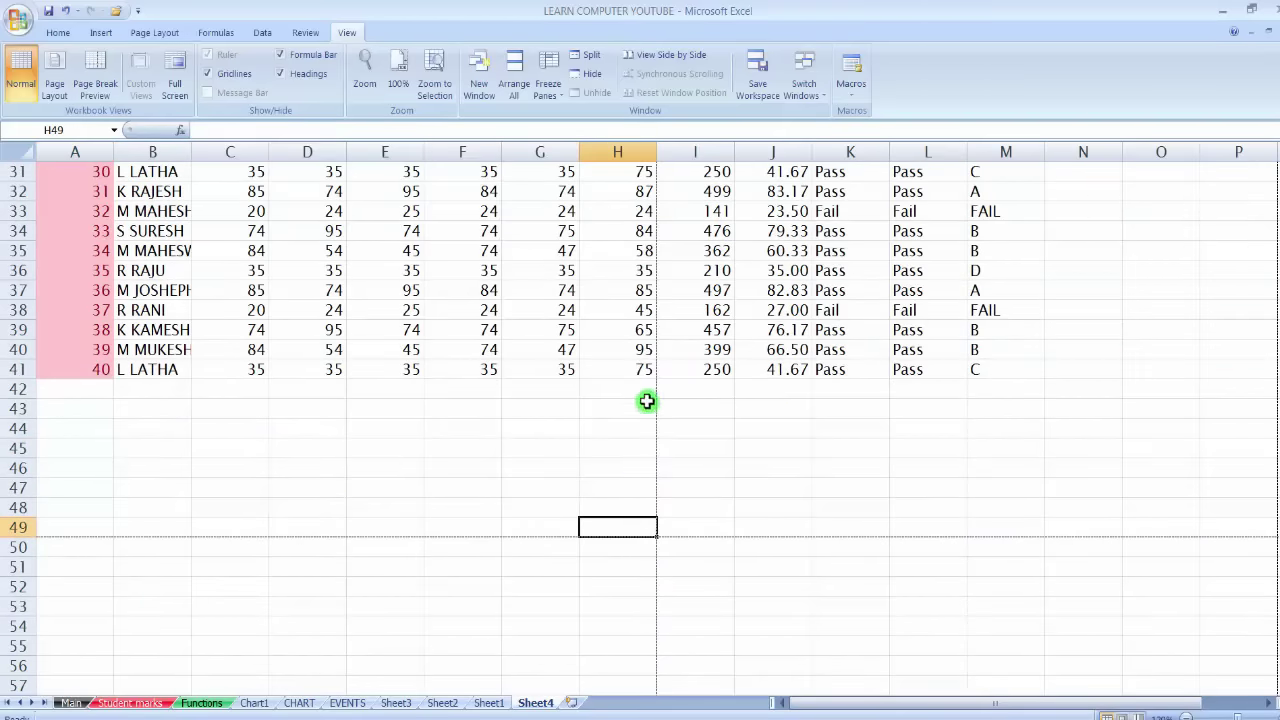
{"action": "left_click_drag", "start_coordinate": [648, 392], "coordinate": [647, 508]}
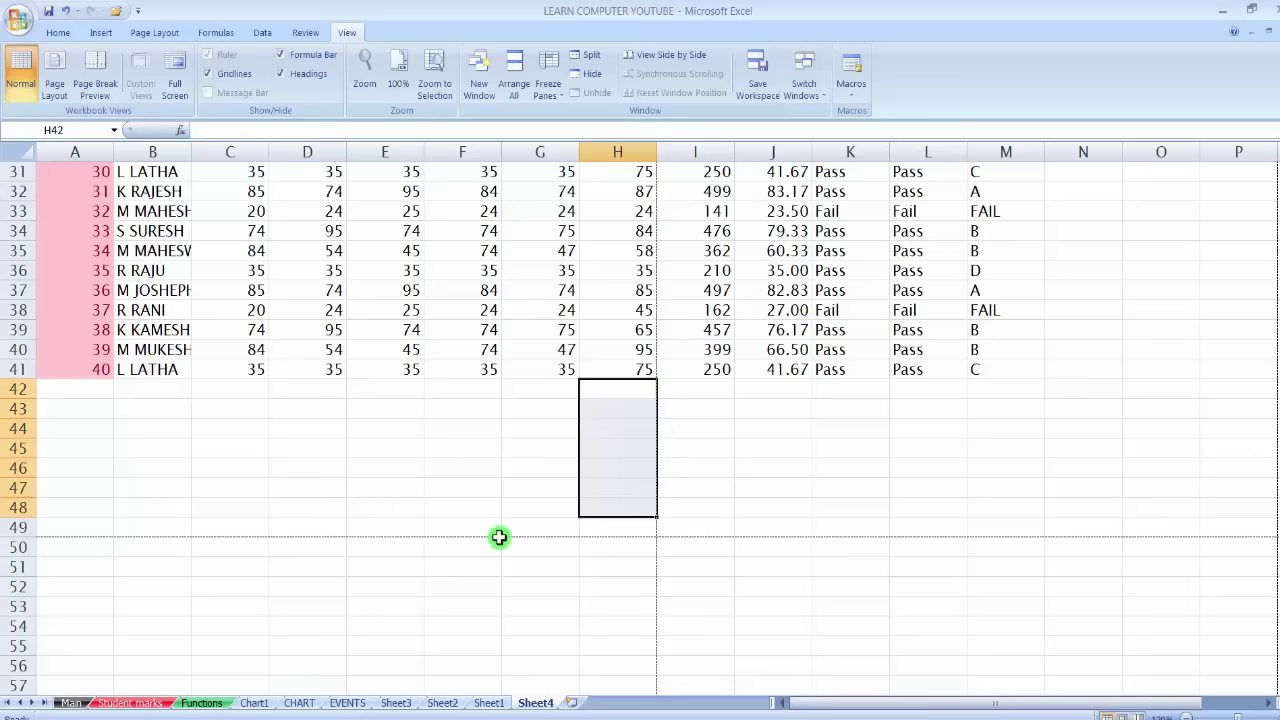
{"action": "left_click_drag", "start_coordinate": [40, 526], "coordinate": [634, 531]}
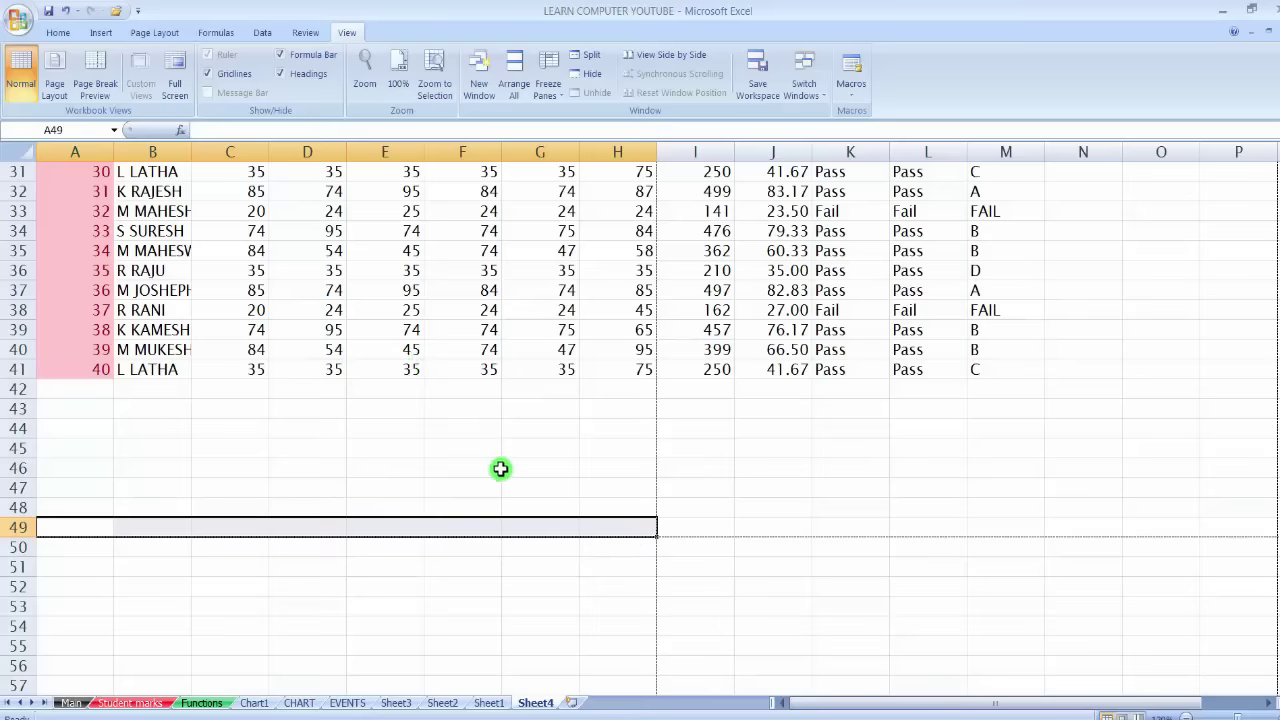
{"action": "scroll", "coordinate": [505, 465], "scroll_direction": "up", "scroll_amount": 2}
{"action": "scroll", "coordinate": [560, 450], "scroll_direction": "up", "scroll_amount": 8}
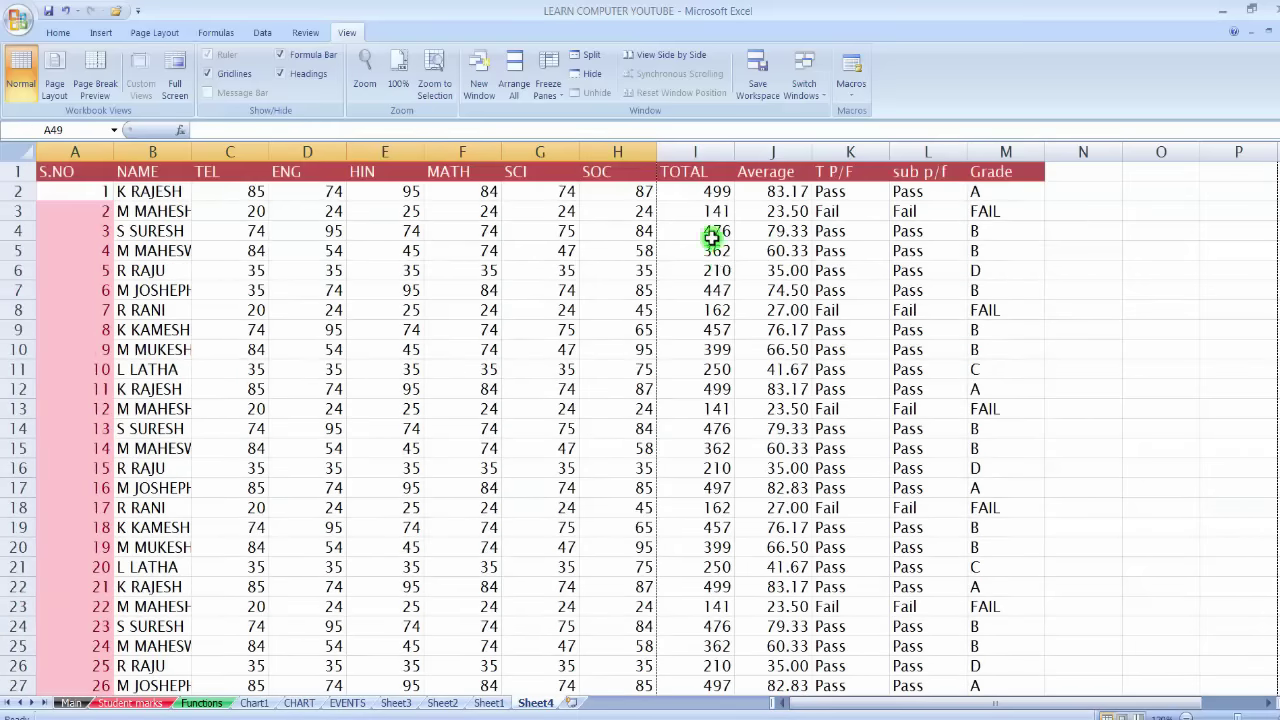
{"action": "left_click", "coordinate": [712, 190]}
{"action": "left_click", "coordinate": [777, 192]}
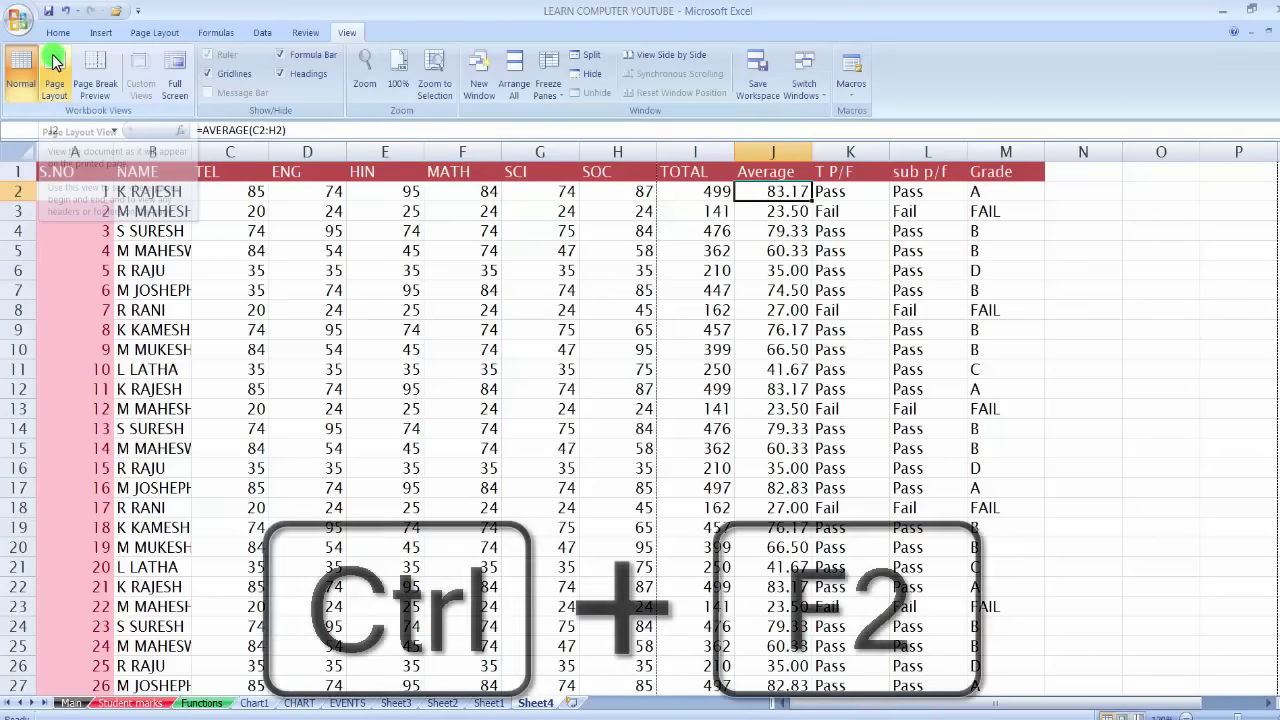
Step: Preview the sheet with Ctrl+F2, close it, and point out the Average and T P/F headings
{"action": "key", "text": "ctrl+F2"}
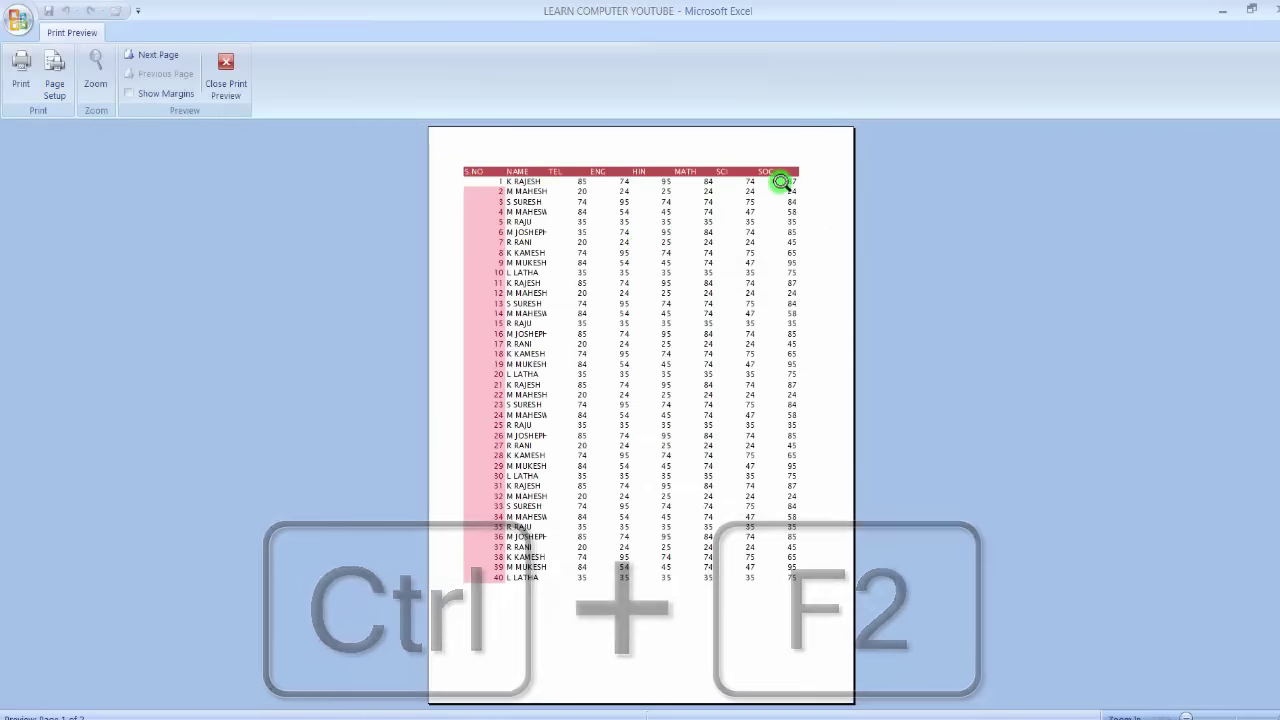
{"action": "left_click", "coordinate": [241, 100]}
{"action": "left_click", "coordinate": [785, 173]}
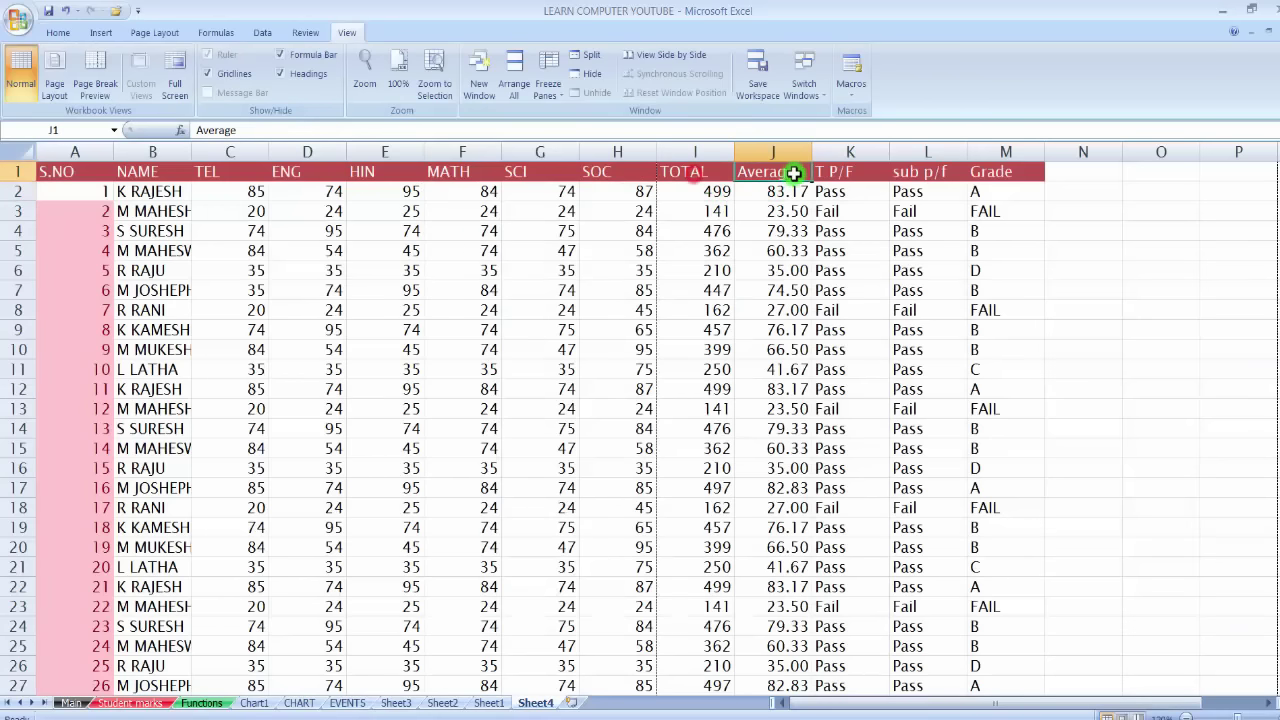
{"action": "left_click", "coordinate": [852, 172]}
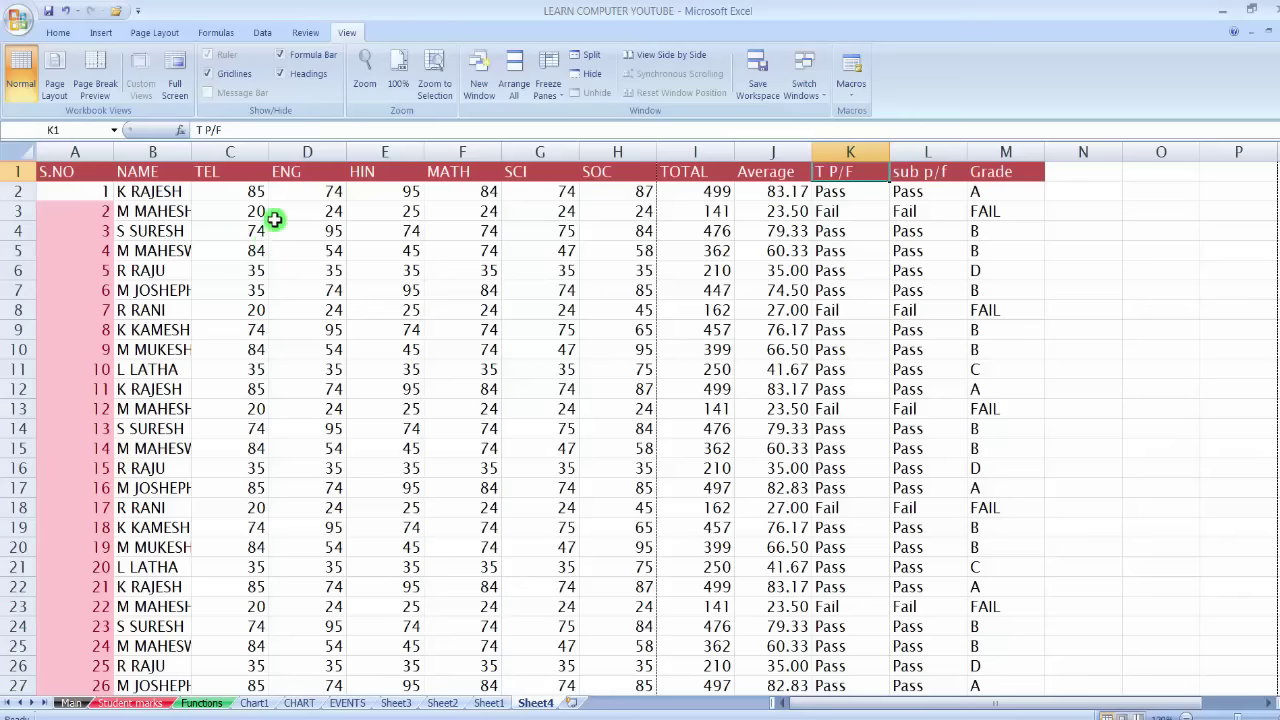
Step: Drag-select the whole marks table A1:M41
{"action": "left_click_drag", "start_coordinate": [59, 168], "coordinate": [1040, 695]}
{"action": "left_click_drag", "start_coordinate": [967, 678], "coordinate": [966, 705]}
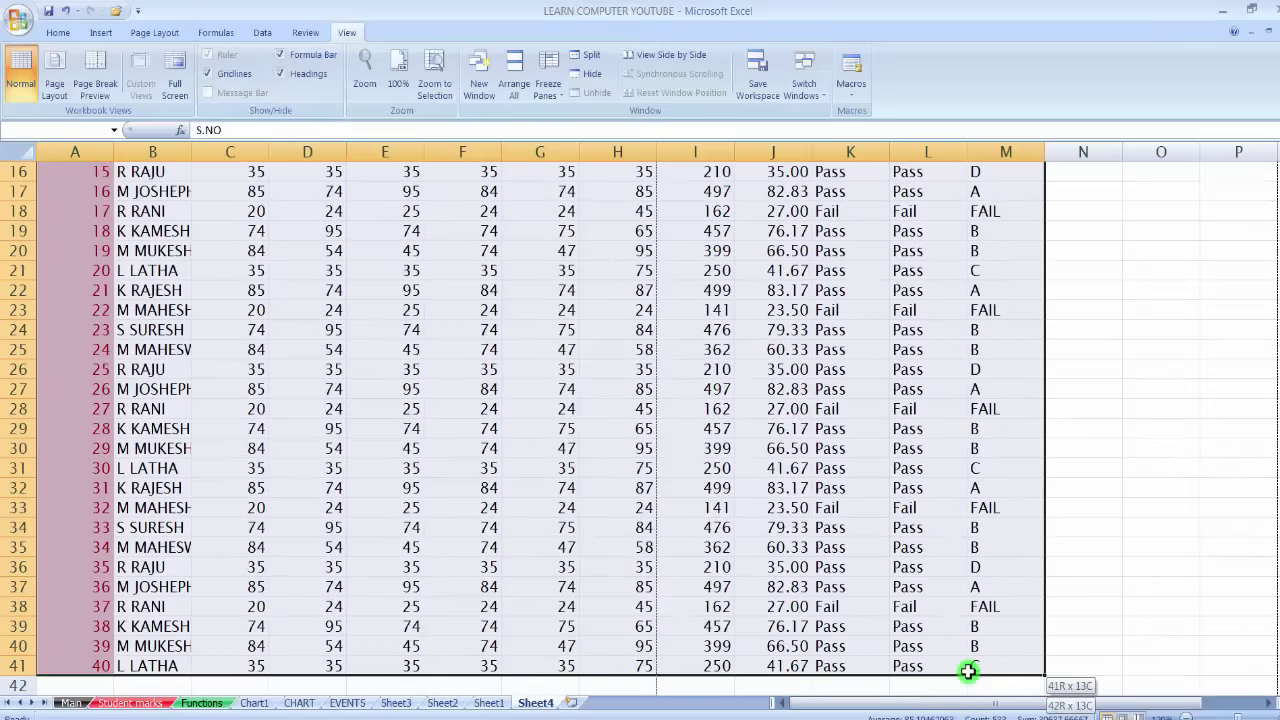
{"action": "scroll", "coordinate": [900, 553], "scroll_direction": "up", "scroll_amount": 5}
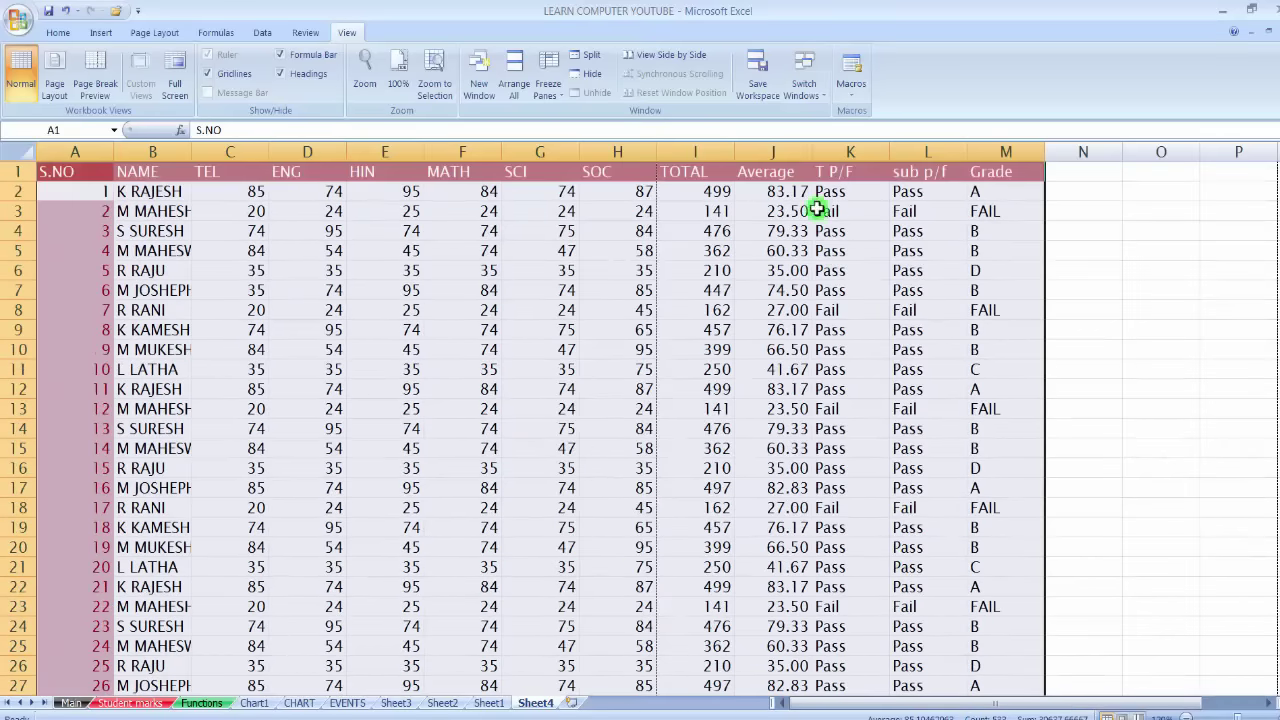
Step: AutoFit the column widths of A through M, then deselect the table
{"action": "left_click", "coordinate": [60, 34]}
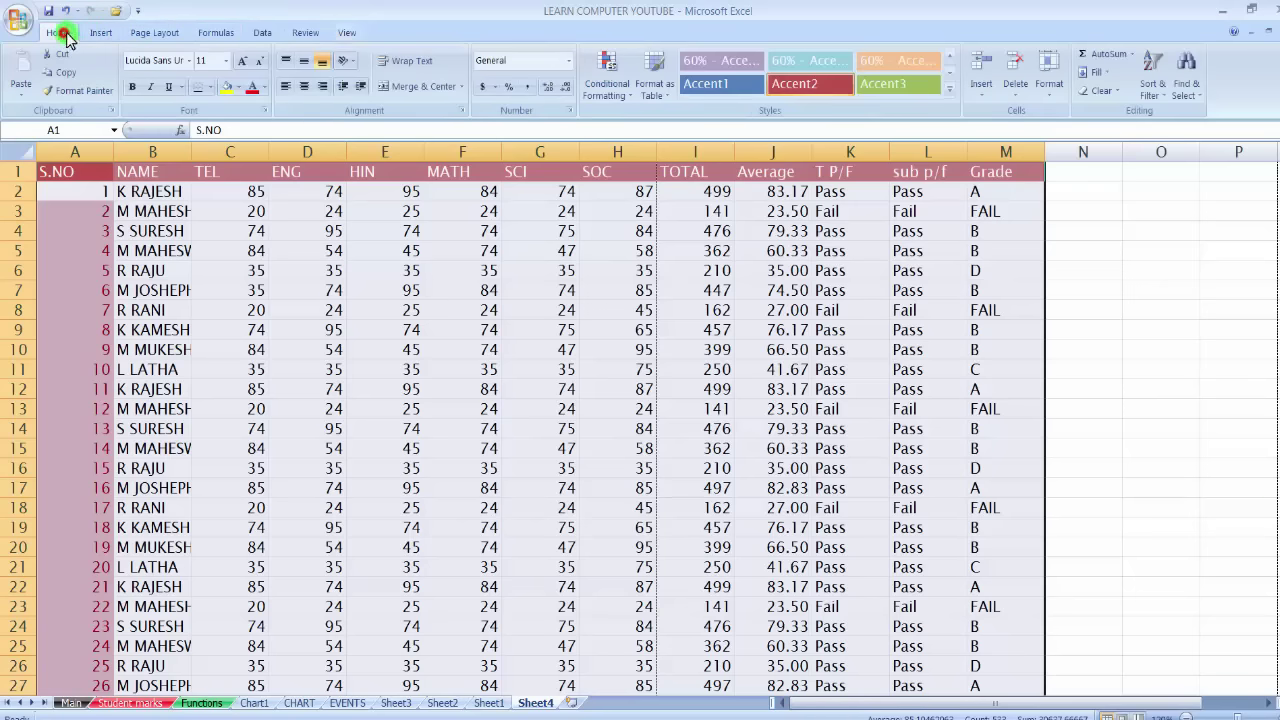
{"action": "left_click", "coordinate": [1046, 88]}
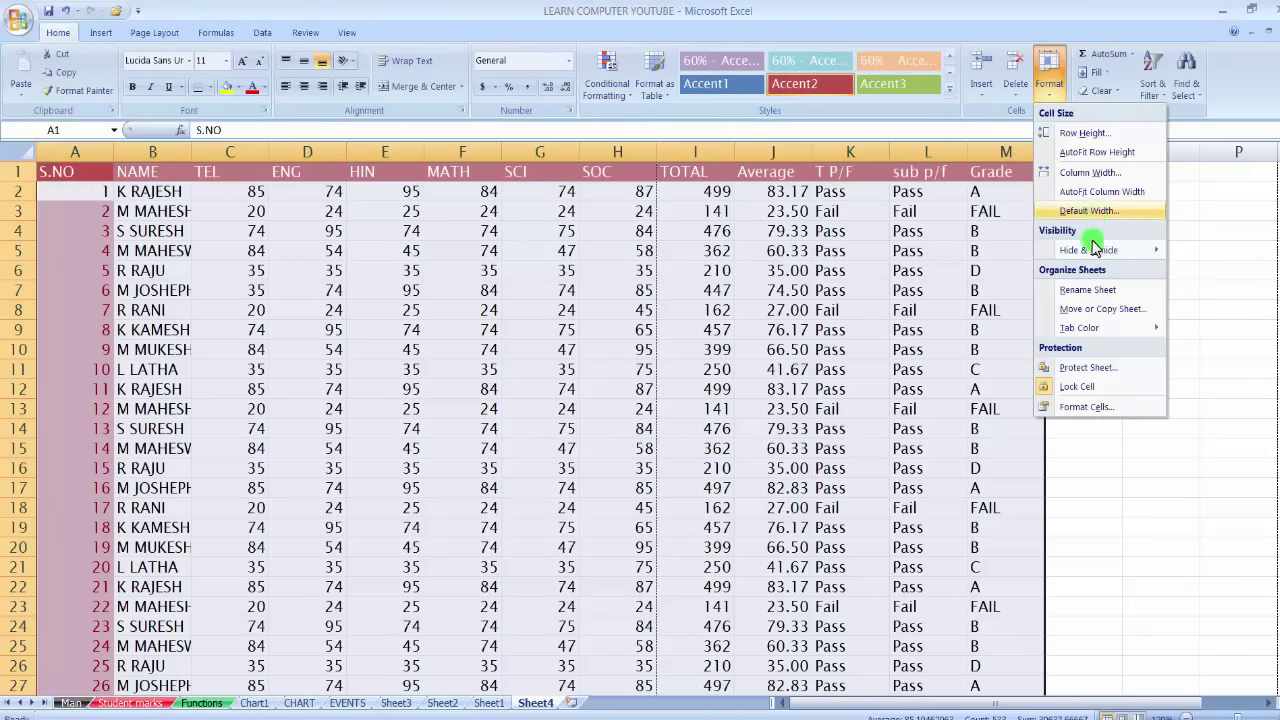
{"action": "left_click", "coordinate": [1100, 192]}
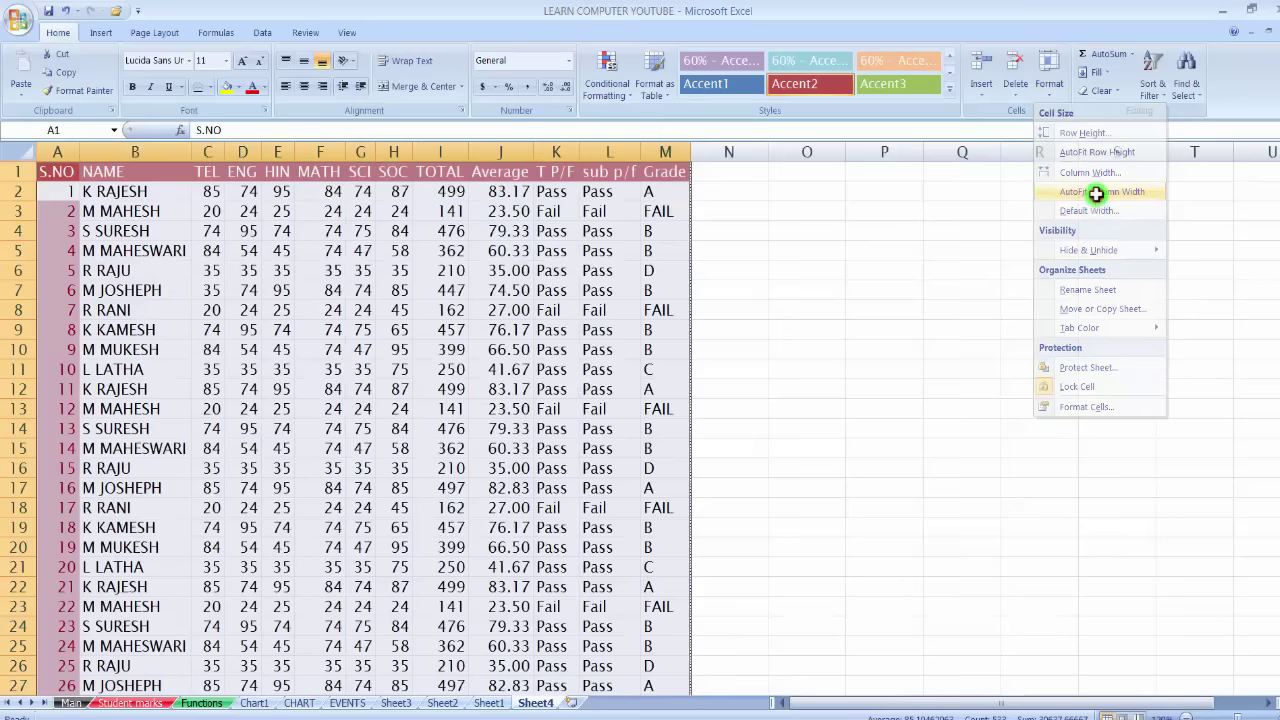
{"action": "left_click", "coordinate": [779, 288]}
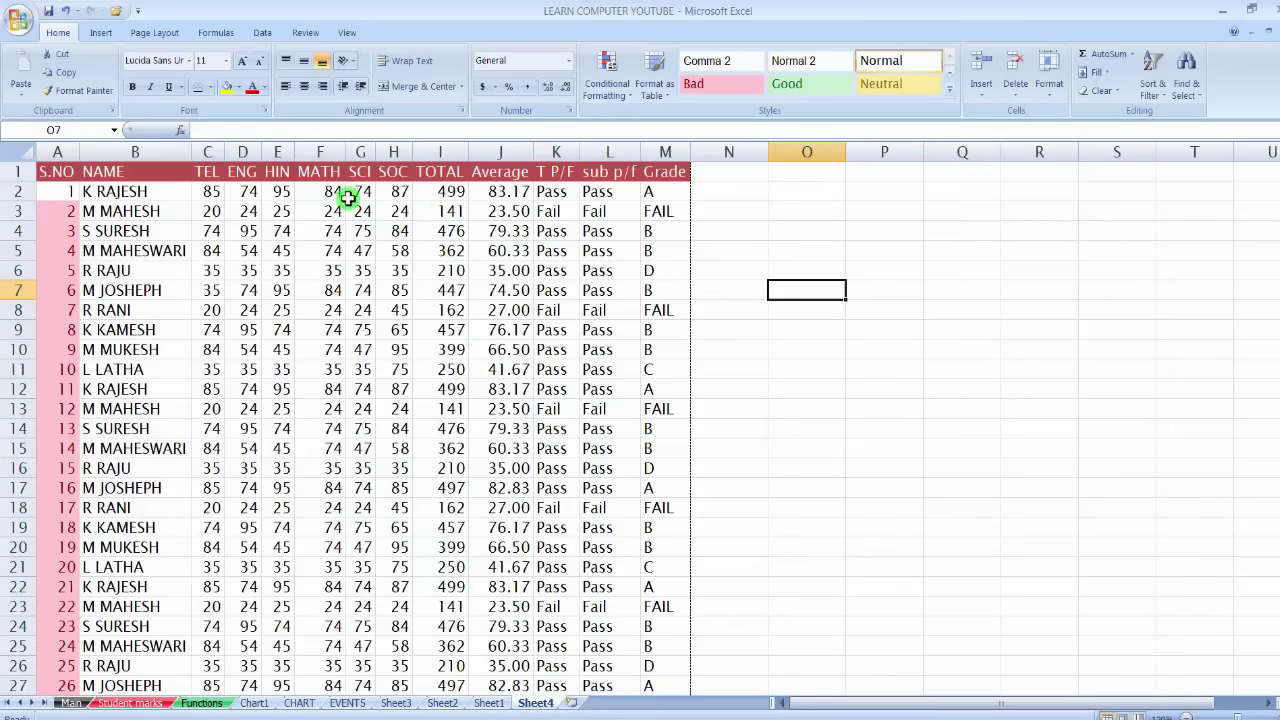
Step: Inspect the nested IF grade formulas in M8 and M14, then open the Office menu
{"action": "left_click", "coordinate": [690, 304]}
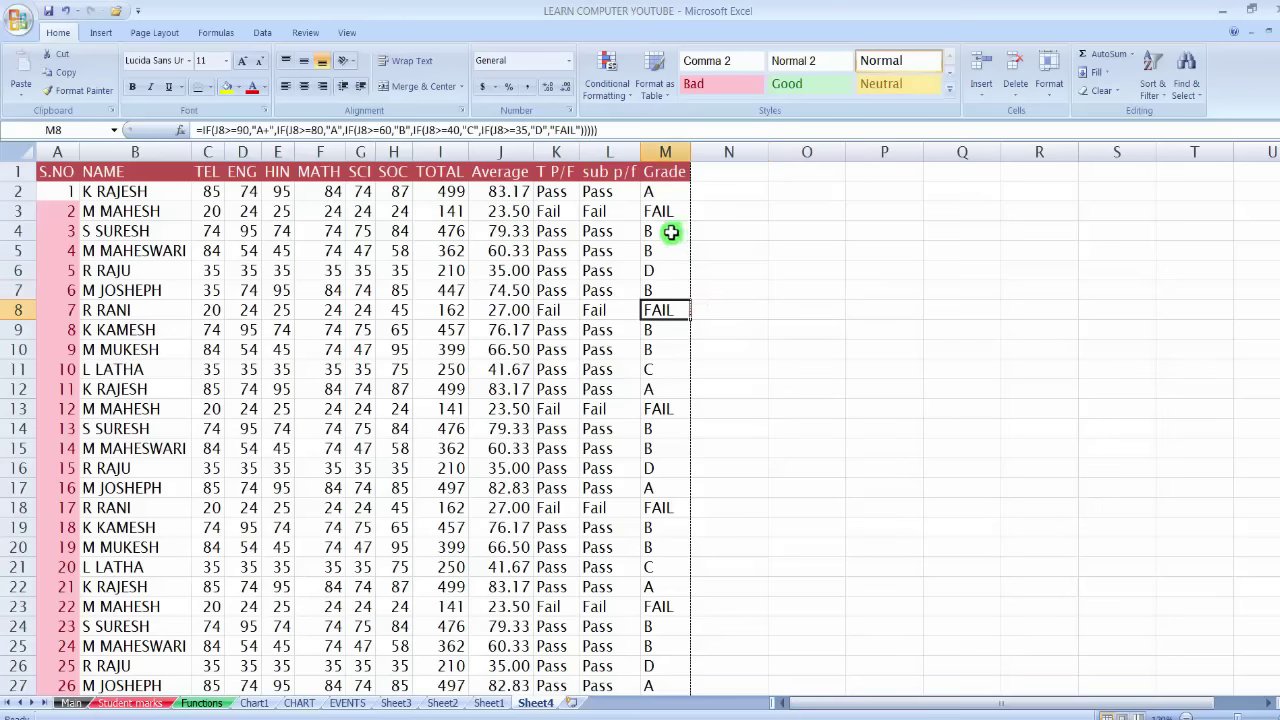
{"action": "left_click_drag", "start_coordinate": [118, 191], "coordinate": [571, 523]}
{"action": "left_click", "coordinate": [667, 436]}
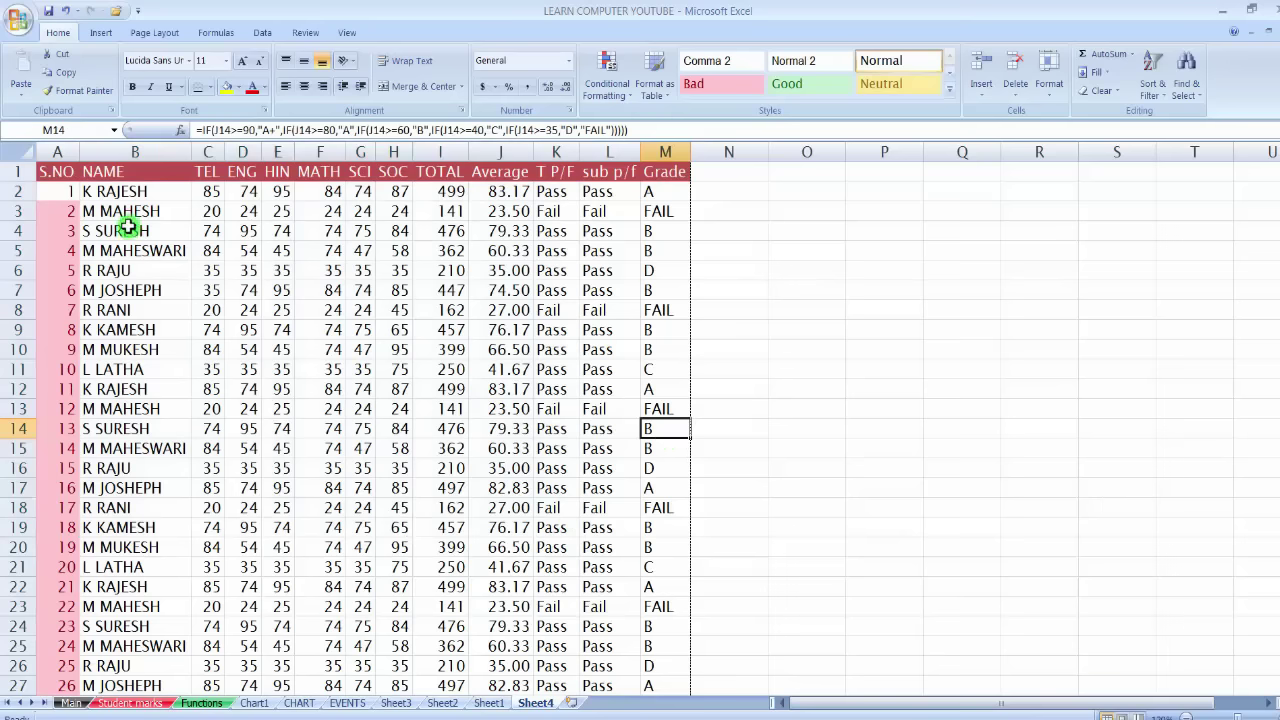
{"action": "left_click", "coordinate": [16, 28]}
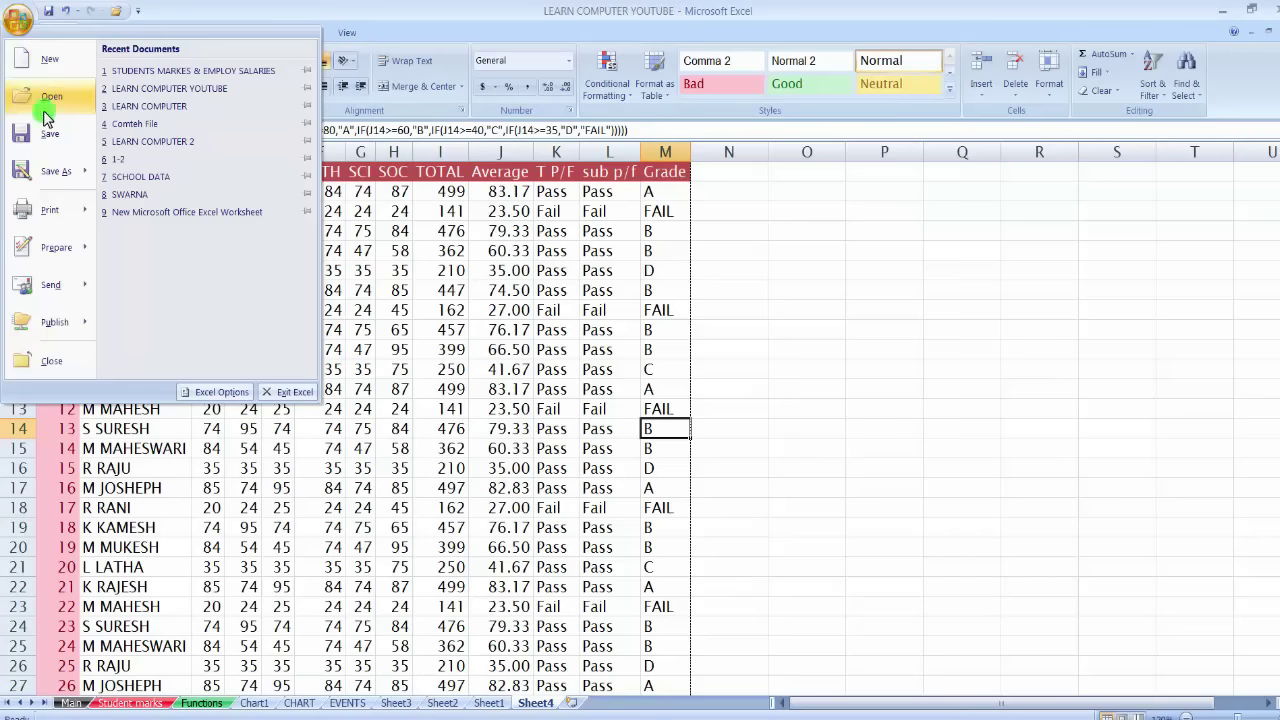
Step: Preview the page, zooming and scrolling to confirm the Grade column fits one page, then close
{"action": "mouse_move", "coordinate": [63, 214]}
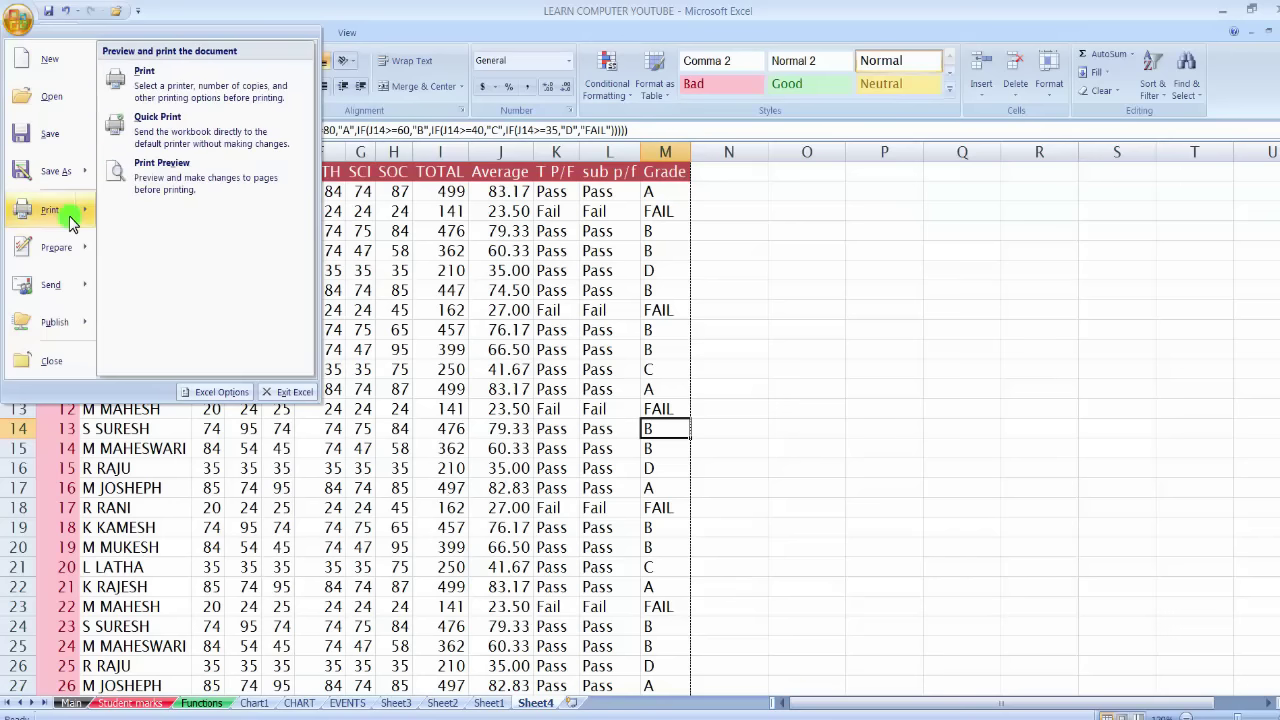
{"action": "left_click", "coordinate": [143, 184]}
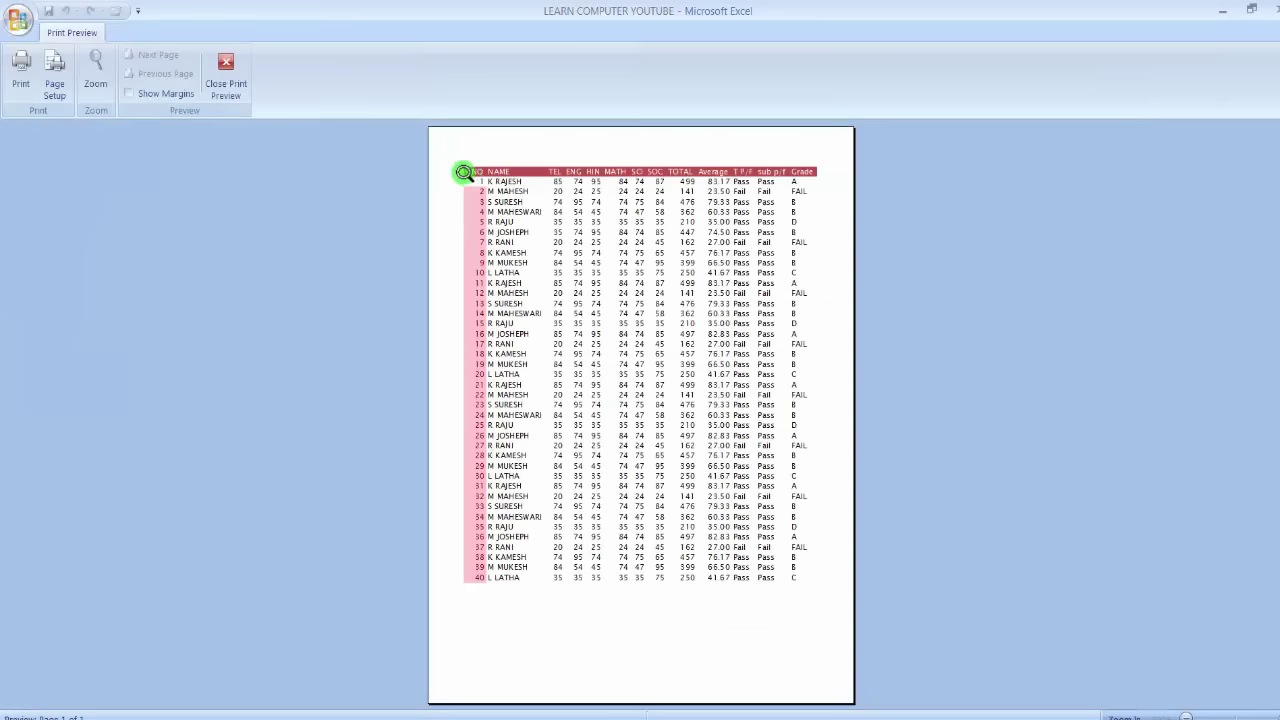
{"action": "left_click", "coordinate": [598, 212]}
{"action": "left_click", "coordinate": [600, 215]}
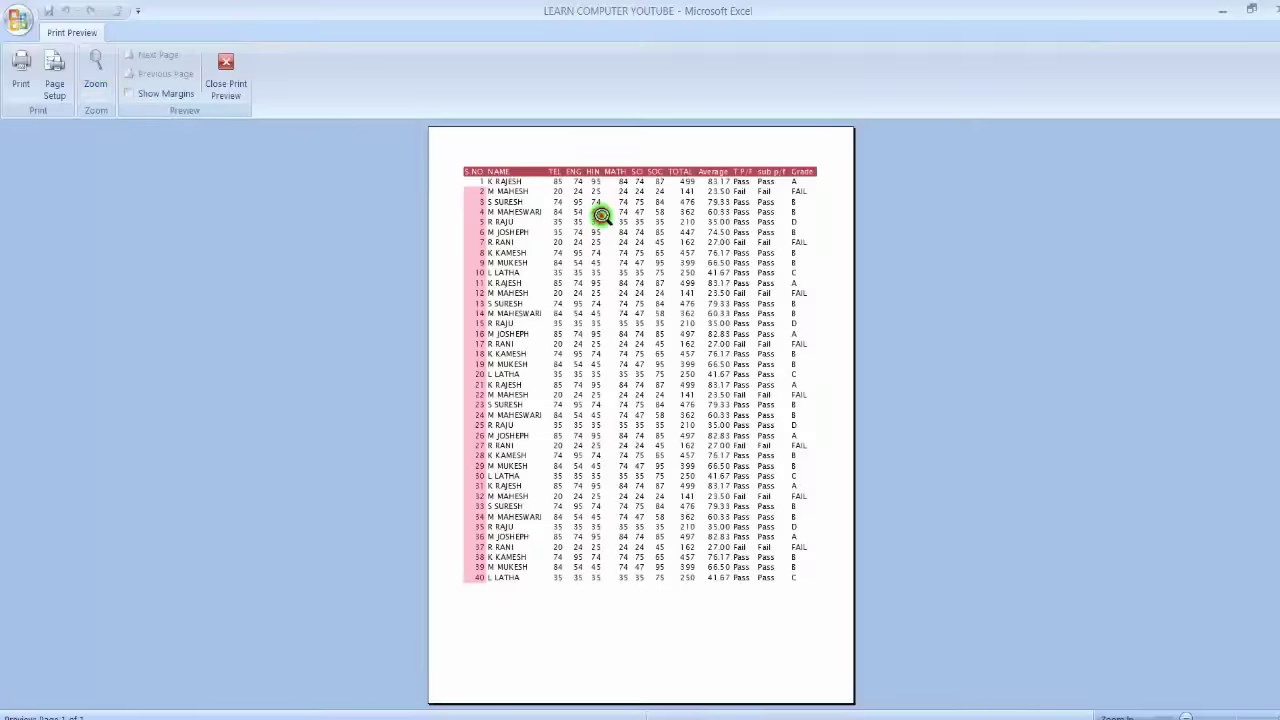
{"action": "double_click", "coordinate": [600, 216]}
{"action": "left_click", "coordinate": [600, 215]}
{"action": "left_click", "coordinate": [600, 215]}
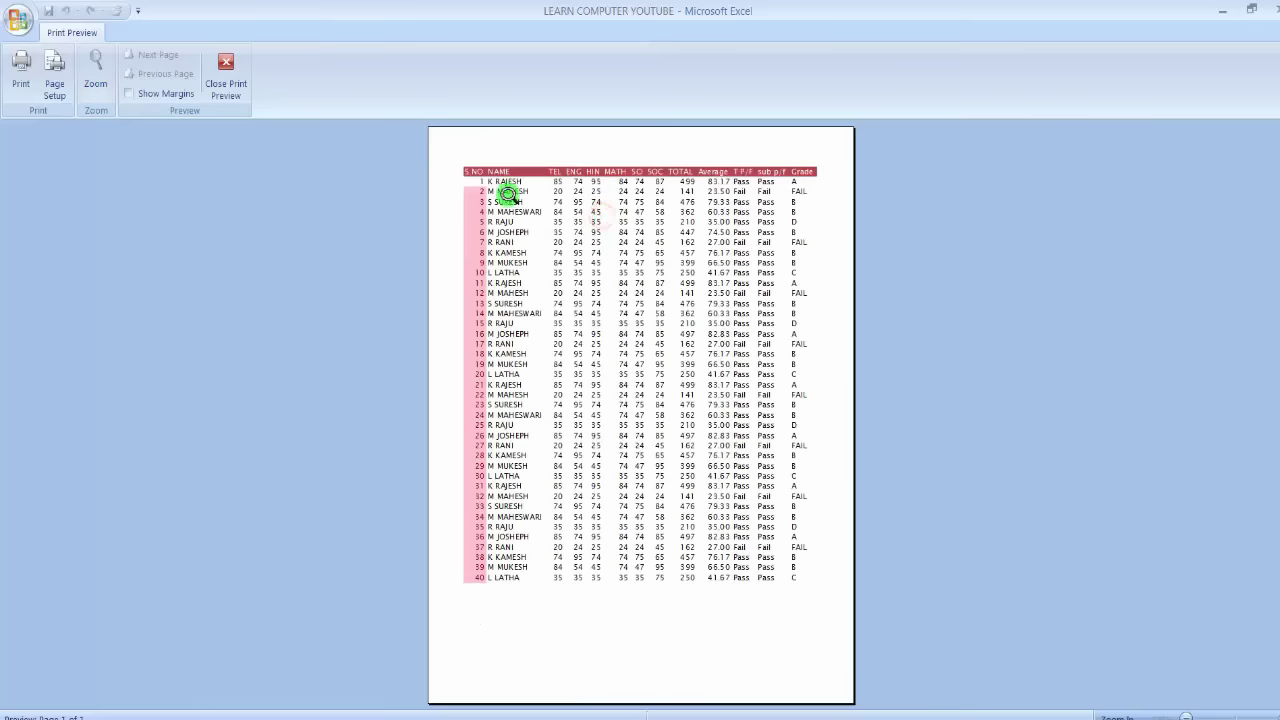
{"action": "left_click", "coordinate": [506, 198]}
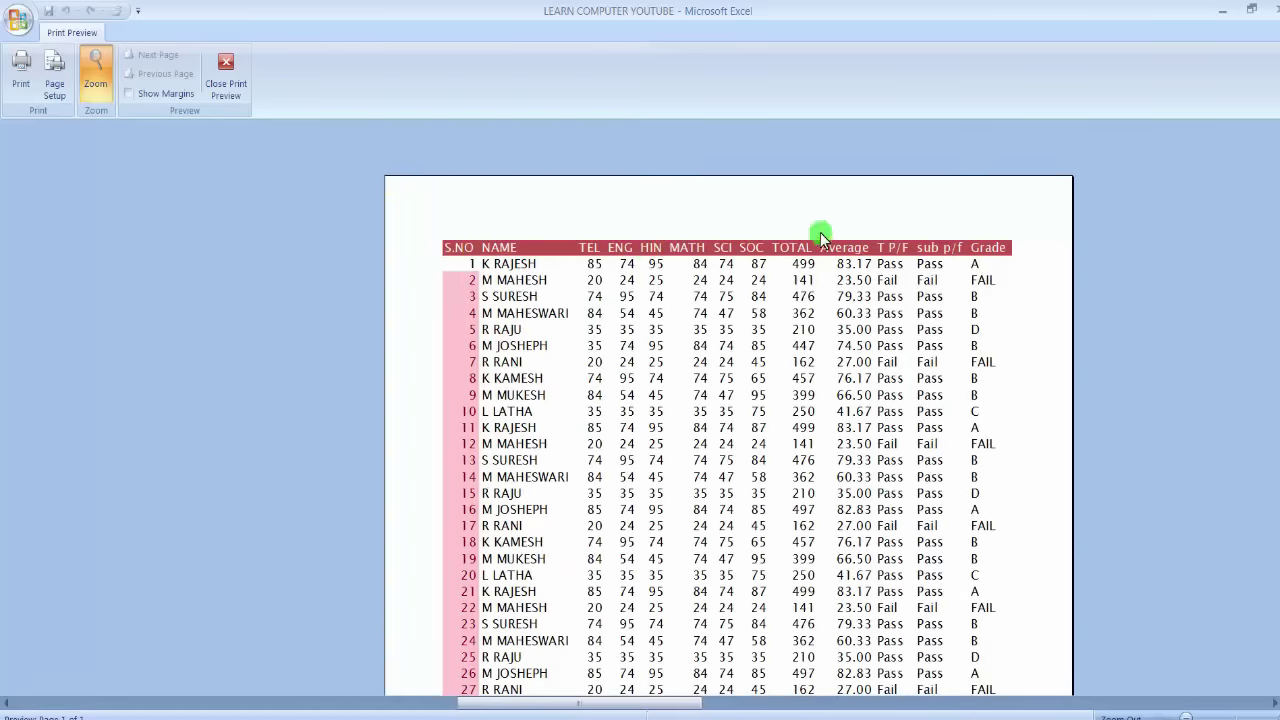
{"action": "scroll", "coordinate": [937, 381], "scroll_direction": "down", "scroll_amount": 6}
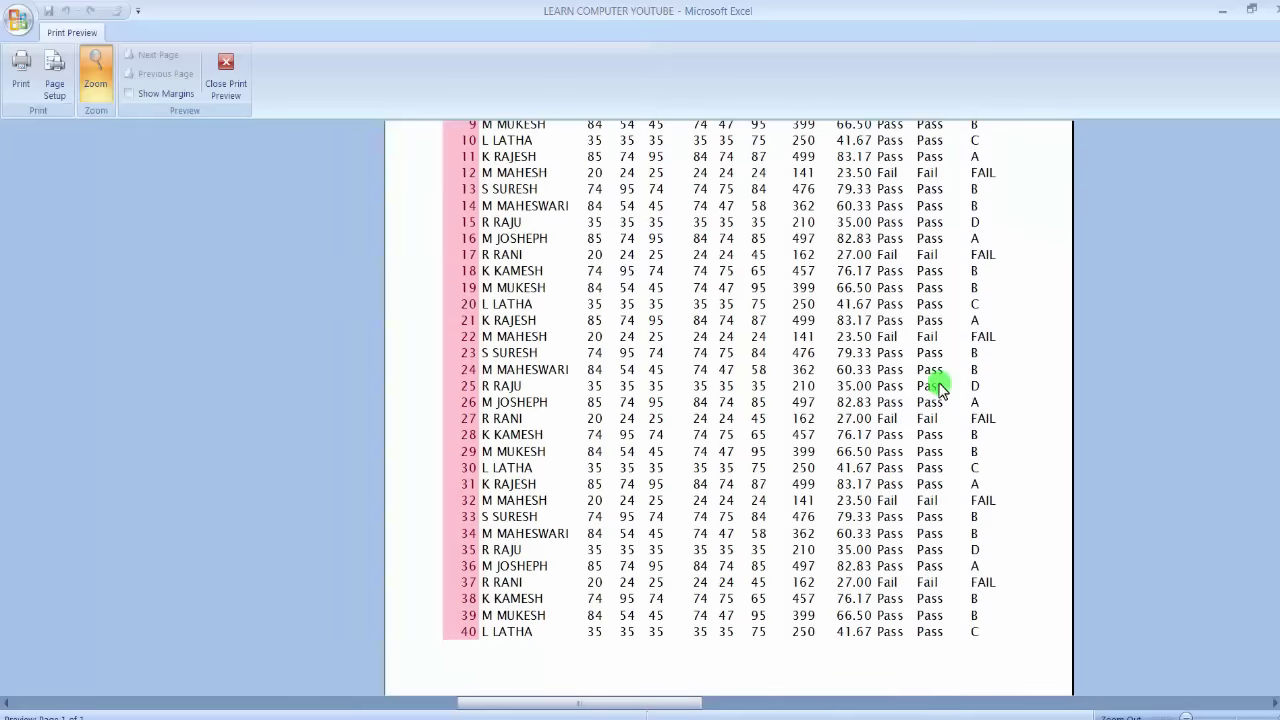
{"action": "scroll", "coordinate": [936, 385], "scroll_direction": "up", "scroll_amount": 3}
{"action": "scroll", "coordinate": [935, 388], "scroll_direction": "up", "scroll_amount": 3}
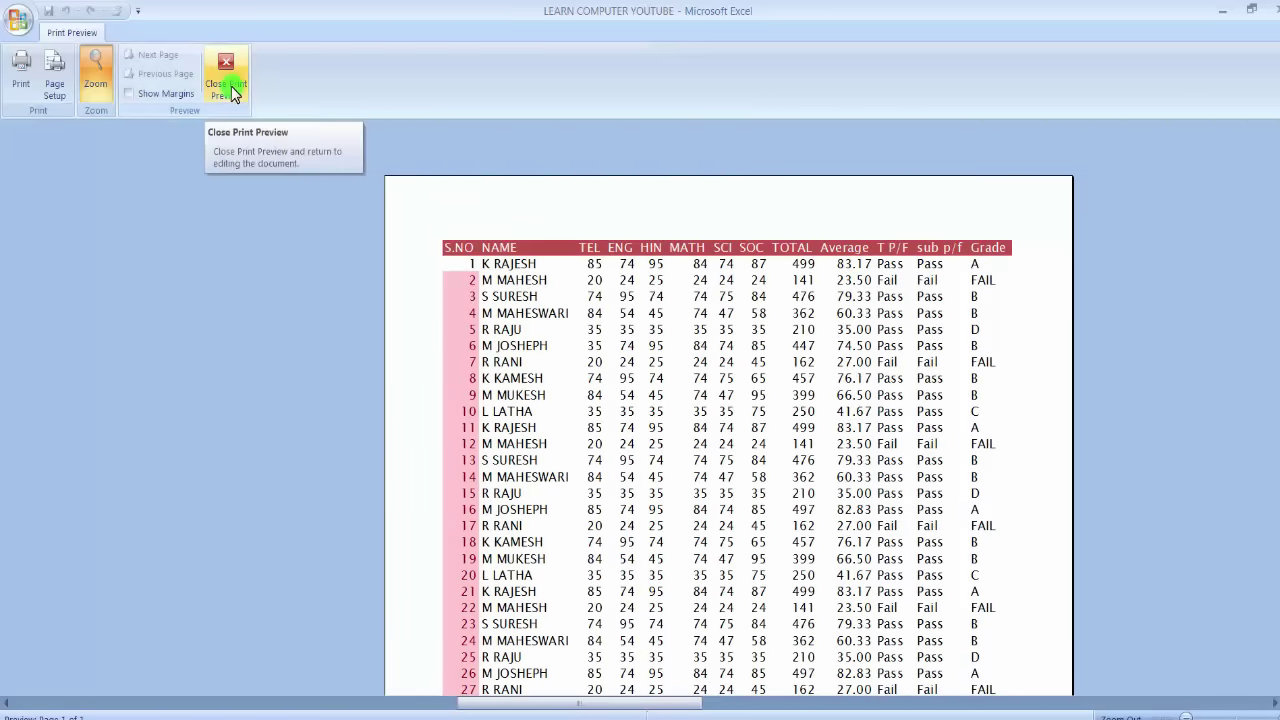
{"action": "left_click", "coordinate": [228, 88]}
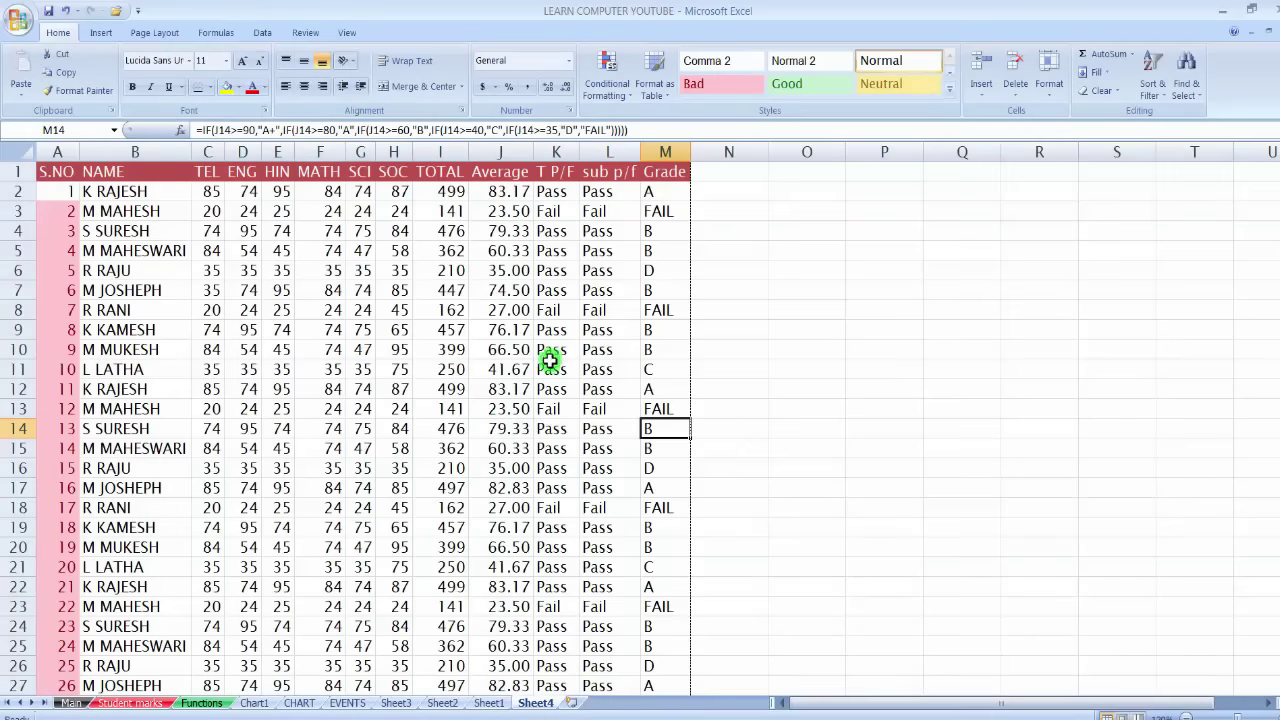
{"action": "left_click", "coordinate": [714, 177]}
{"action": "left_click", "coordinate": [794, 172]}
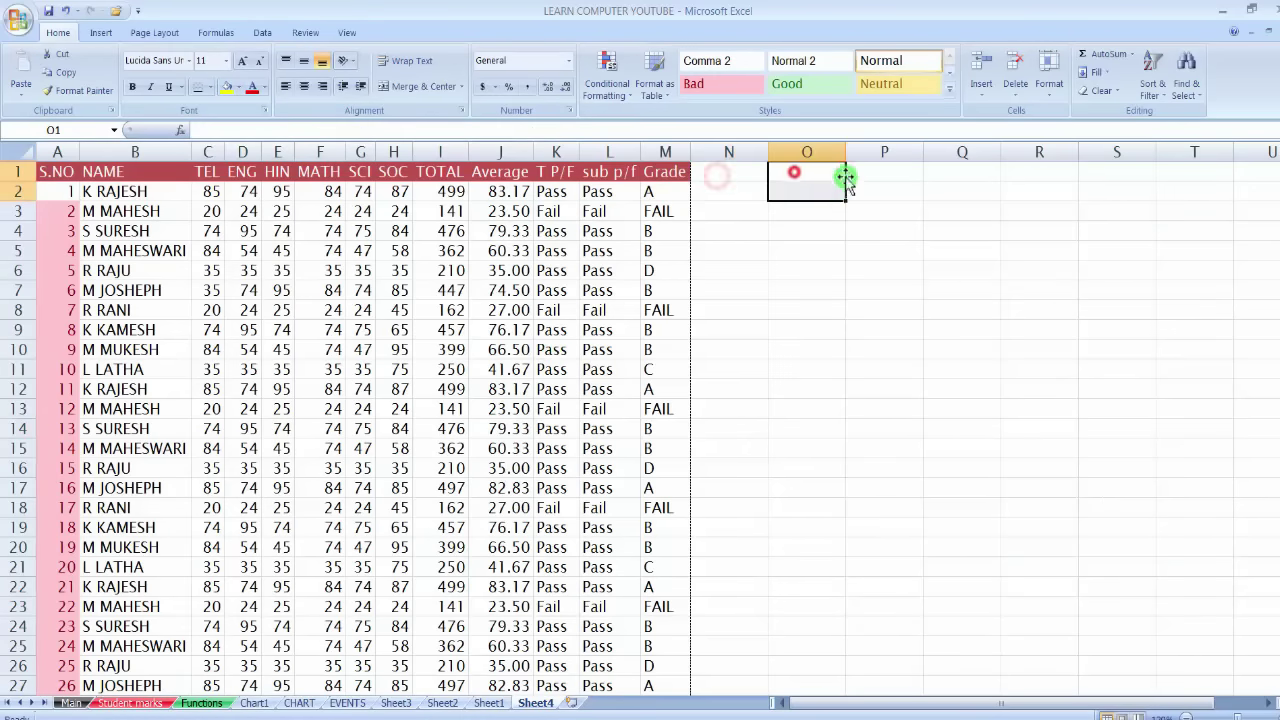
{"action": "left_click_drag", "start_coordinate": [884, 177], "coordinate": [900, 272]}
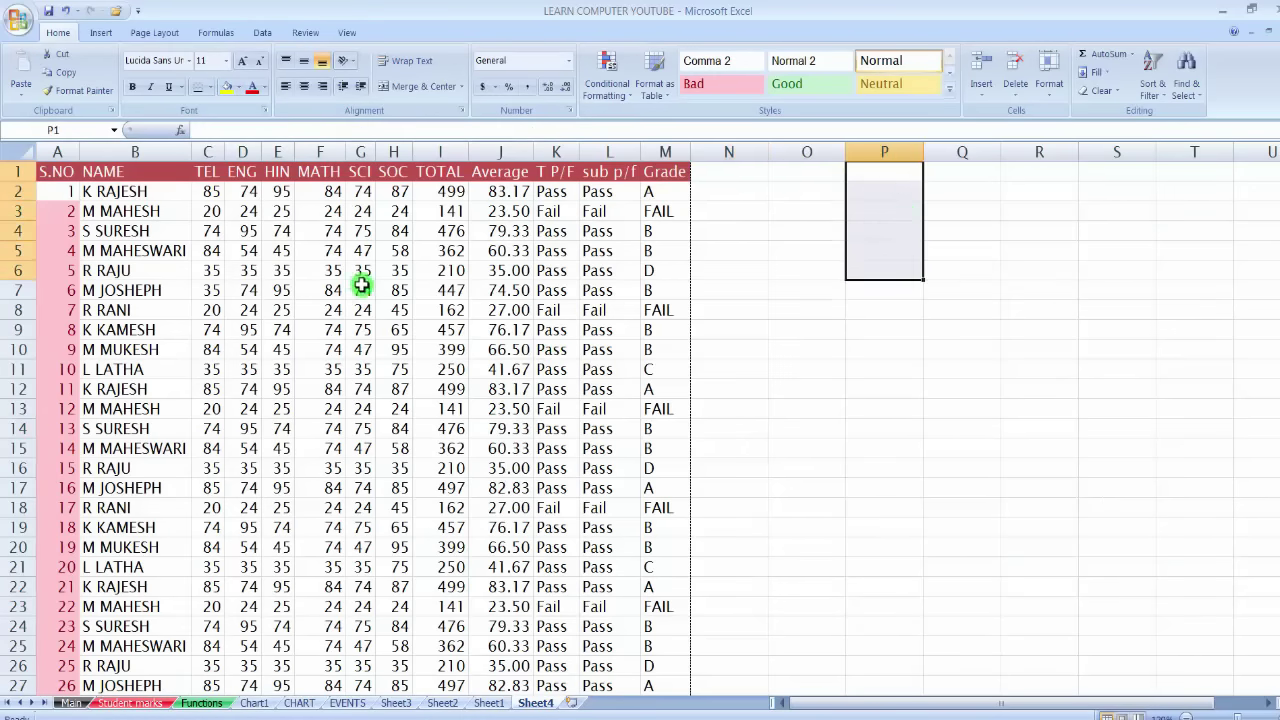
{"action": "left_click_drag", "start_coordinate": [95, 187], "coordinate": [597, 640]}
{"action": "scroll", "coordinate": [594, 604], "scroll_direction": "down", "scroll_amount": 5}
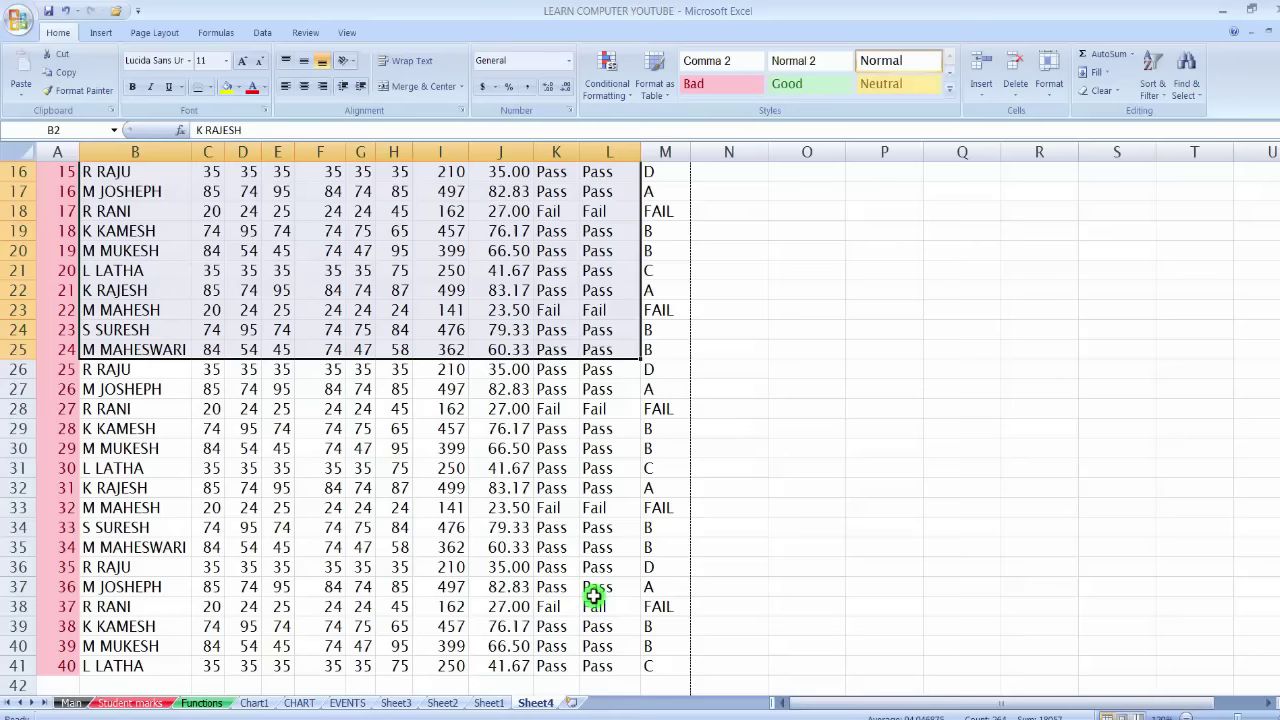
{"action": "scroll", "coordinate": [594, 596], "scroll_direction": "up", "scroll_amount": 4}
{"action": "left_click", "coordinate": [22, 27]}
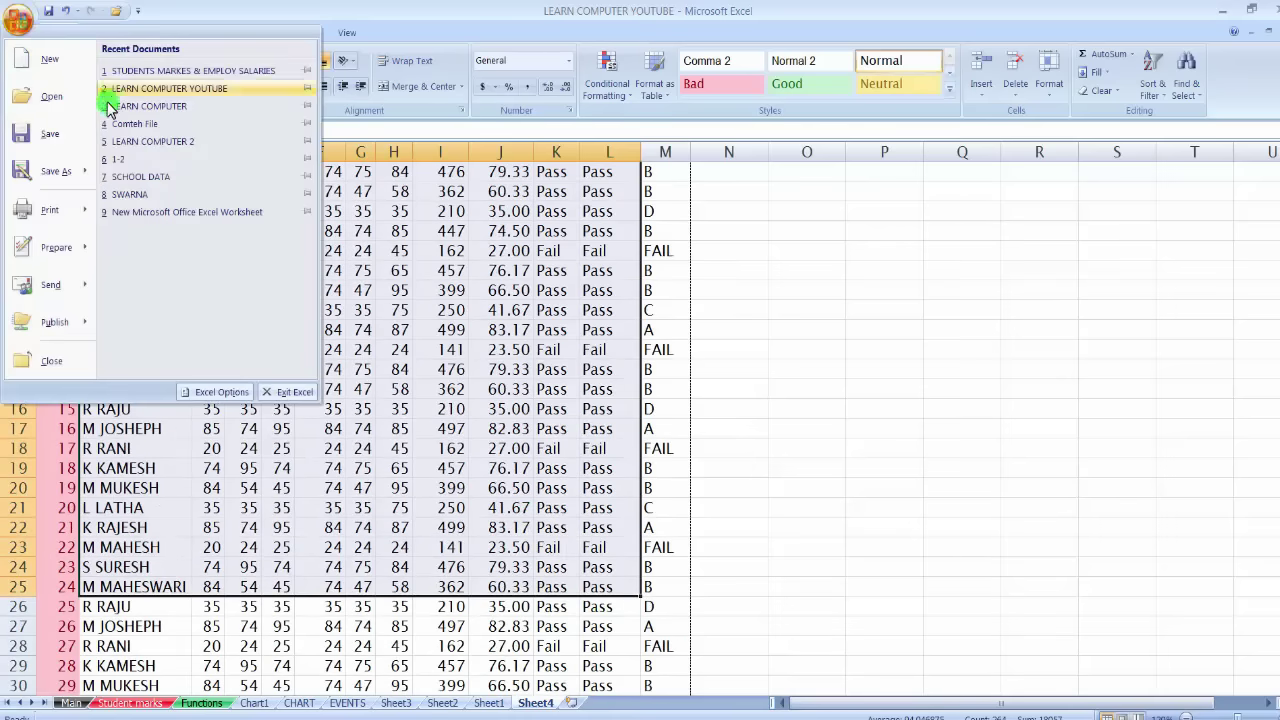
{"action": "mouse_move", "coordinate": [80, 209]}
{"action": "left_click", "coordinate": [147, 189]}
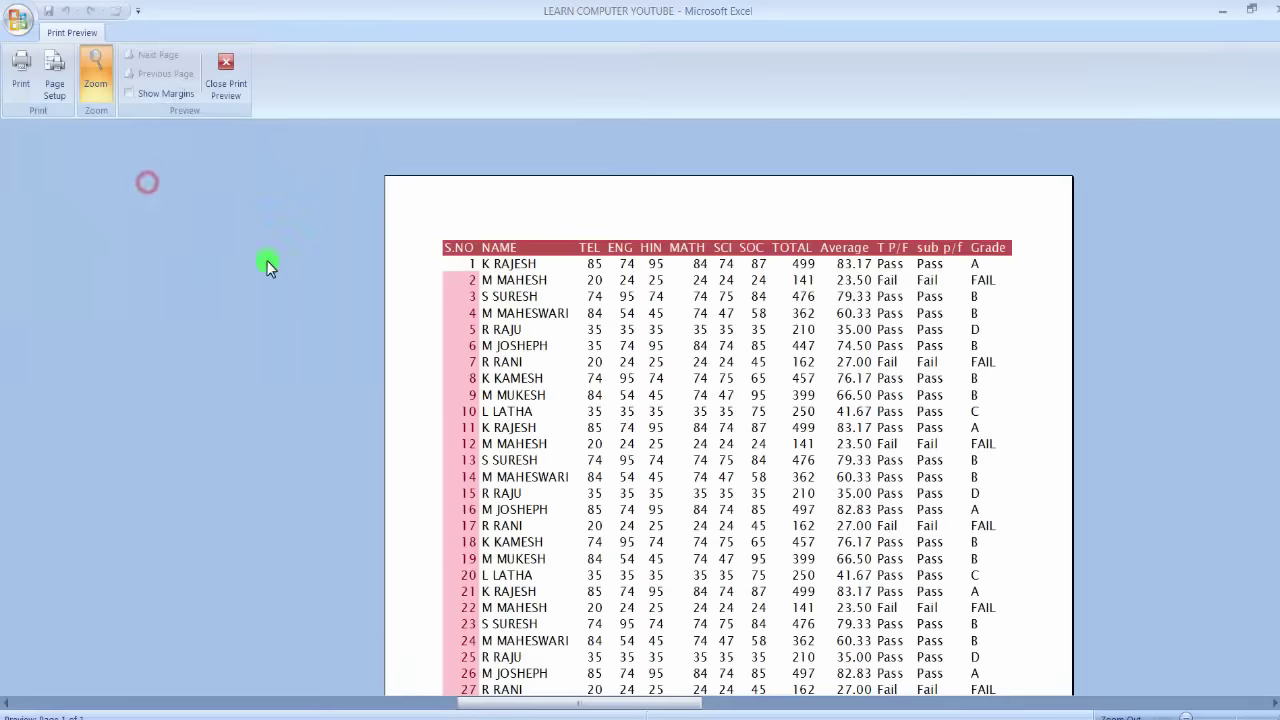
{"action": "scroll", "coordinate": [194, 420], "scroll_direction": "down", "scroll_amount": 6}
{"action": "left_click", "coordinate": [555, 270]}
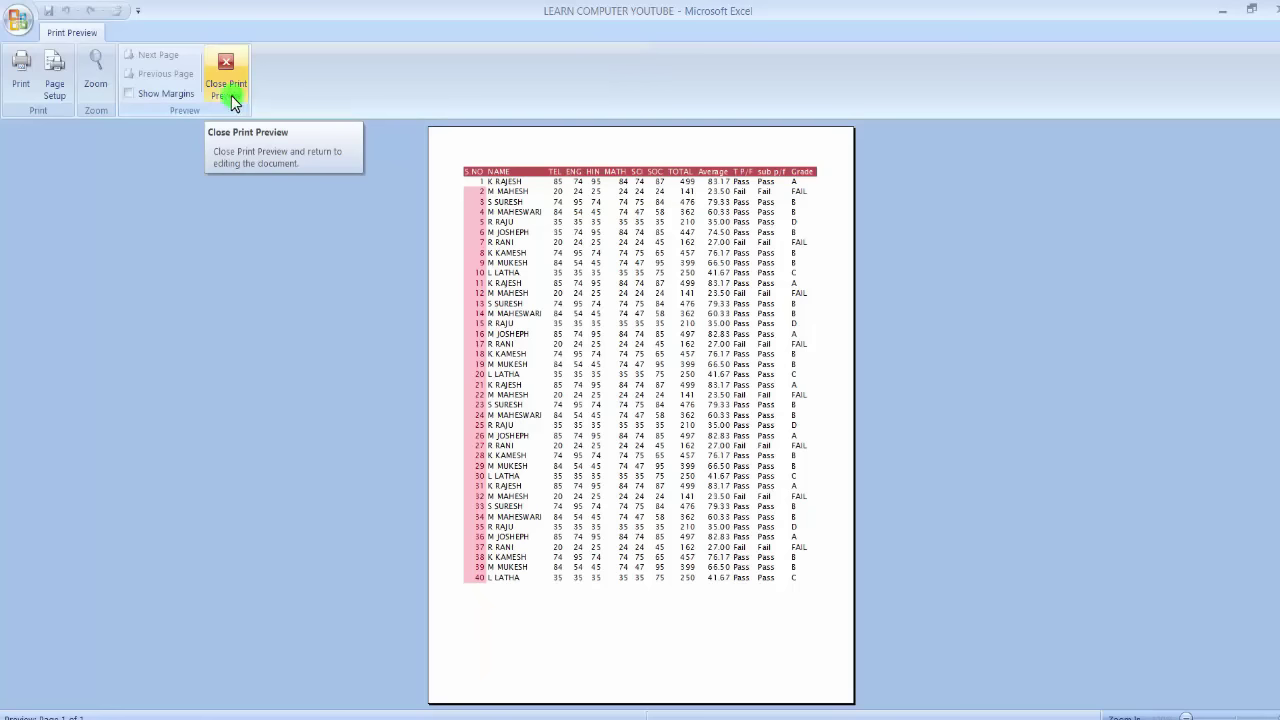
{"action": "left_click", "coordinate": [229, 93]}
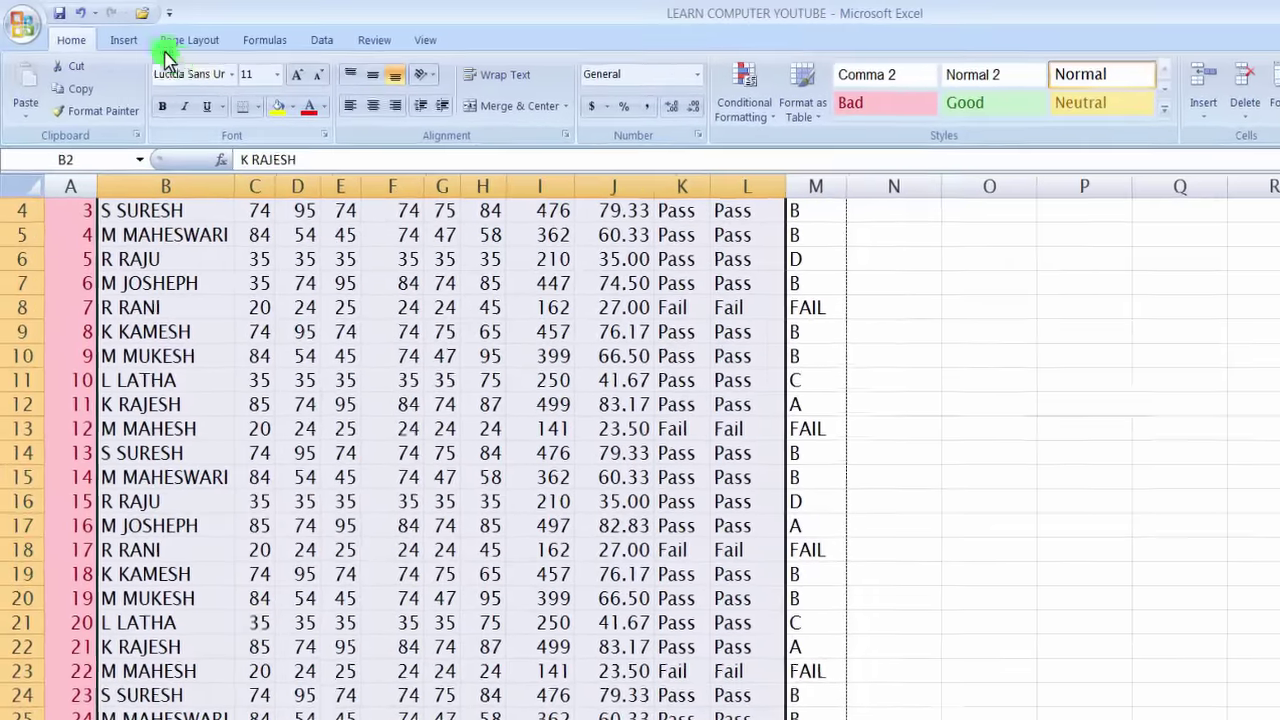
Step: On Page Layout, preview with Ctrl+F2 to confirm all 40 students fit one page, then close
{"action": "left_click", "coordinate": [188, 41]}
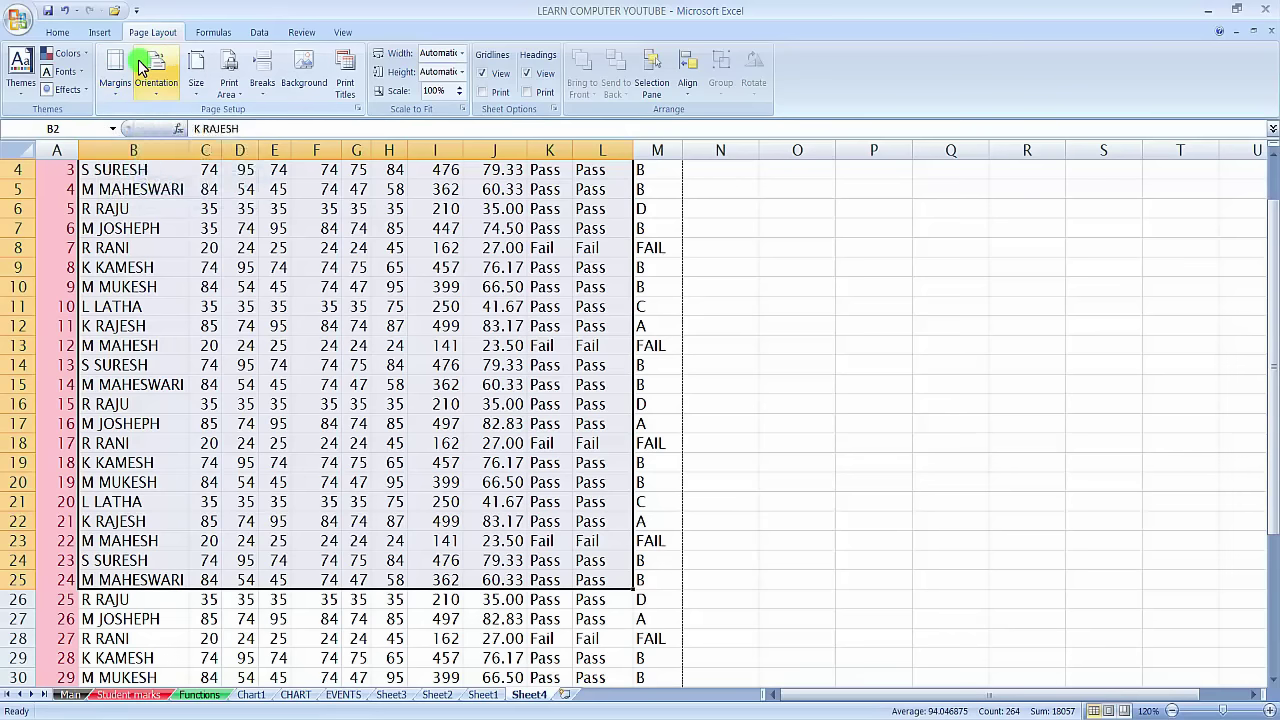
{"action": "key", "text": "ctrl+F2"}
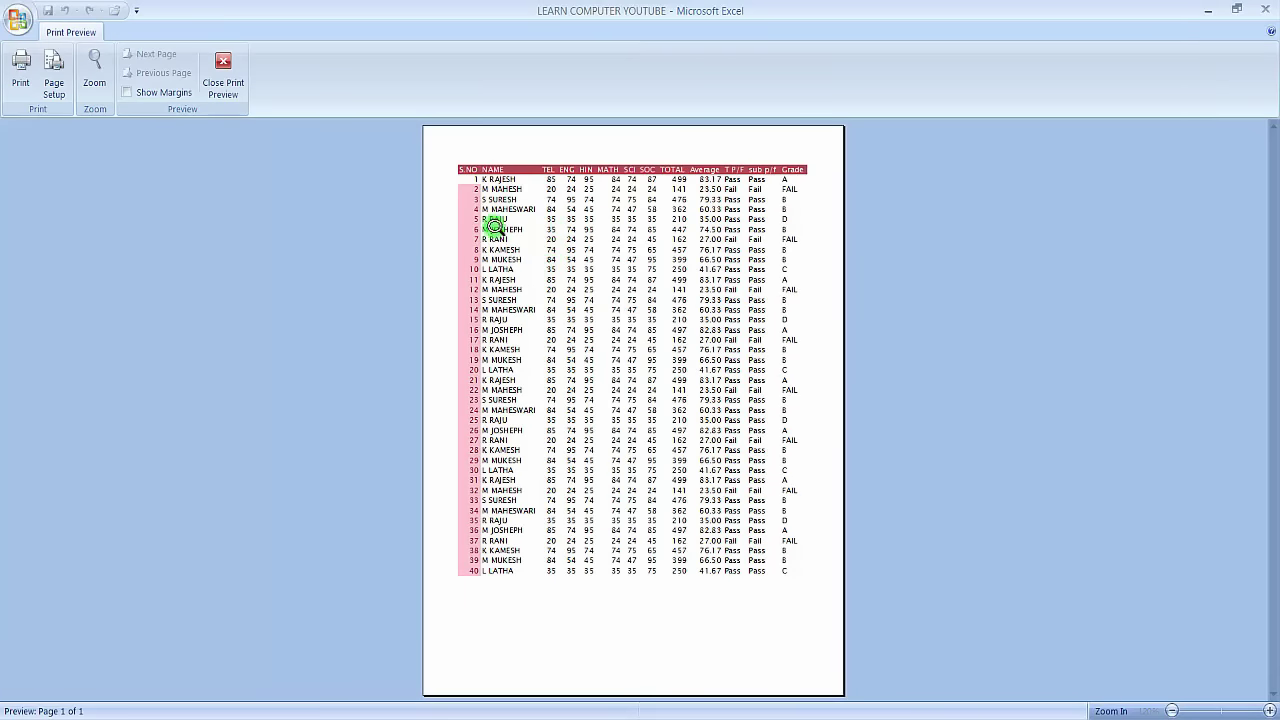
{"action": "left_click", "coordinate": [605, 146]}
{"action": "left_click", "coordinate": [317, 356]}
{"action": "left_click", "coordinate": [227, 89]}
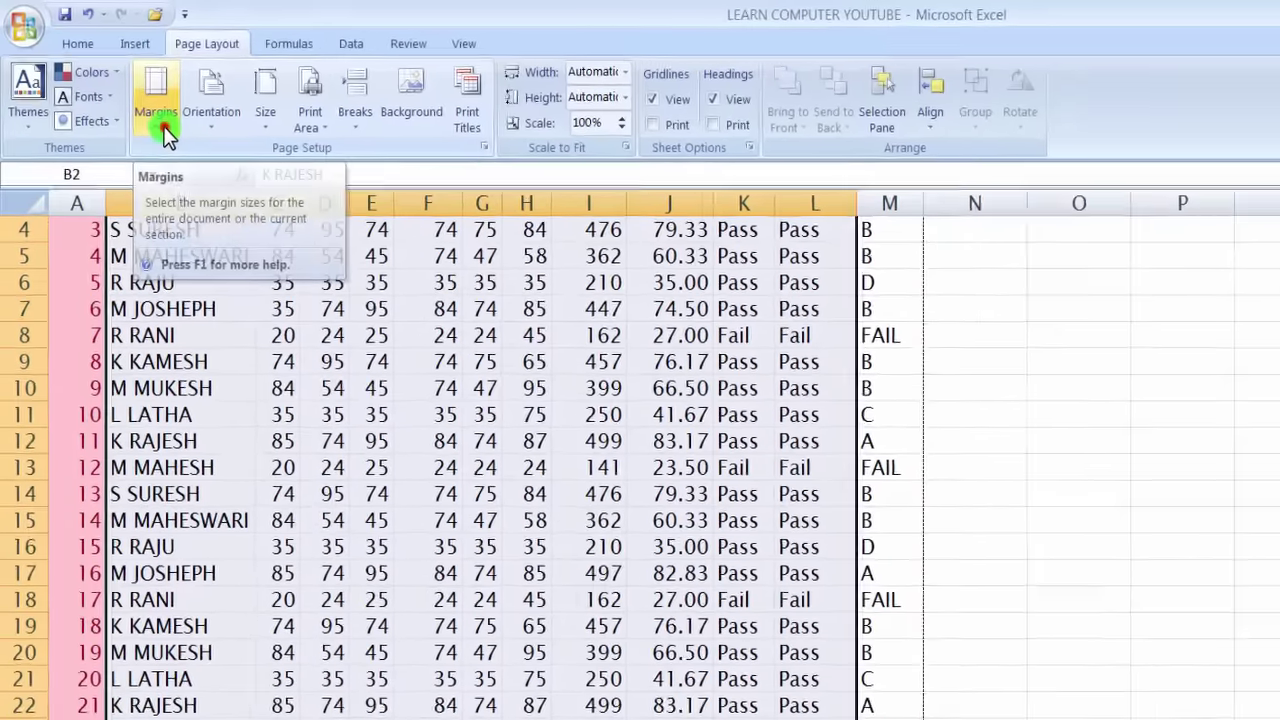
Step: Apply the Narrow margin preset, then click cell N12 to clear the selection
{"action": "left_click", "coordinate": [165, 135]}
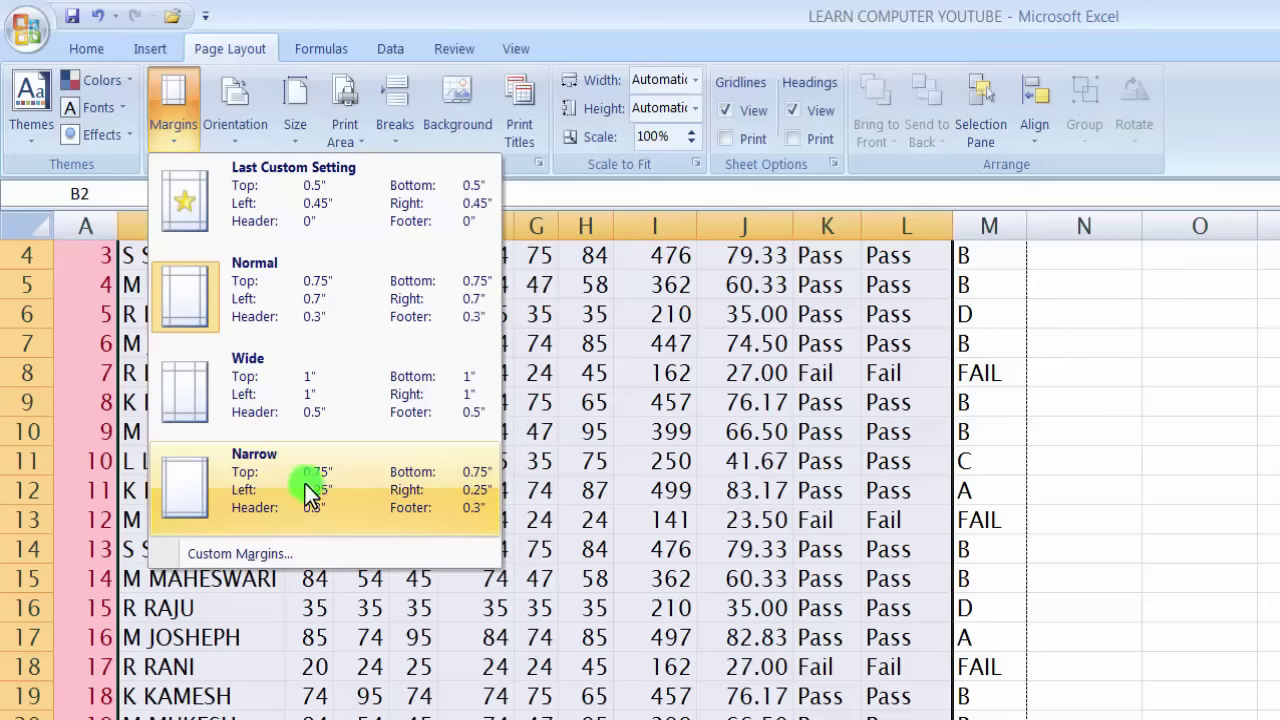
{"action": "left_click", "coordinate": [302, 480]}
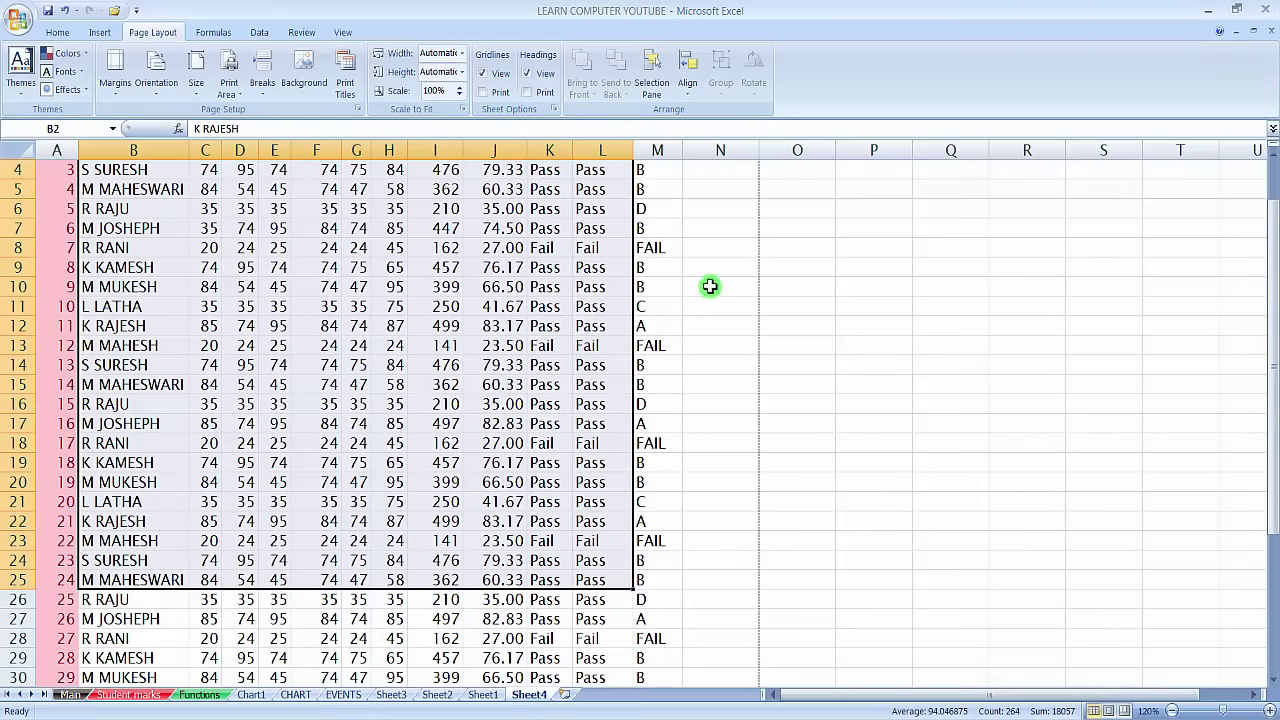
{"action": "left_click", "coordinate": [714, 326]}
{"action": "scroll", "coordinate": [760, 310], "scroll_direction": "up", "scroll_amount": 1}
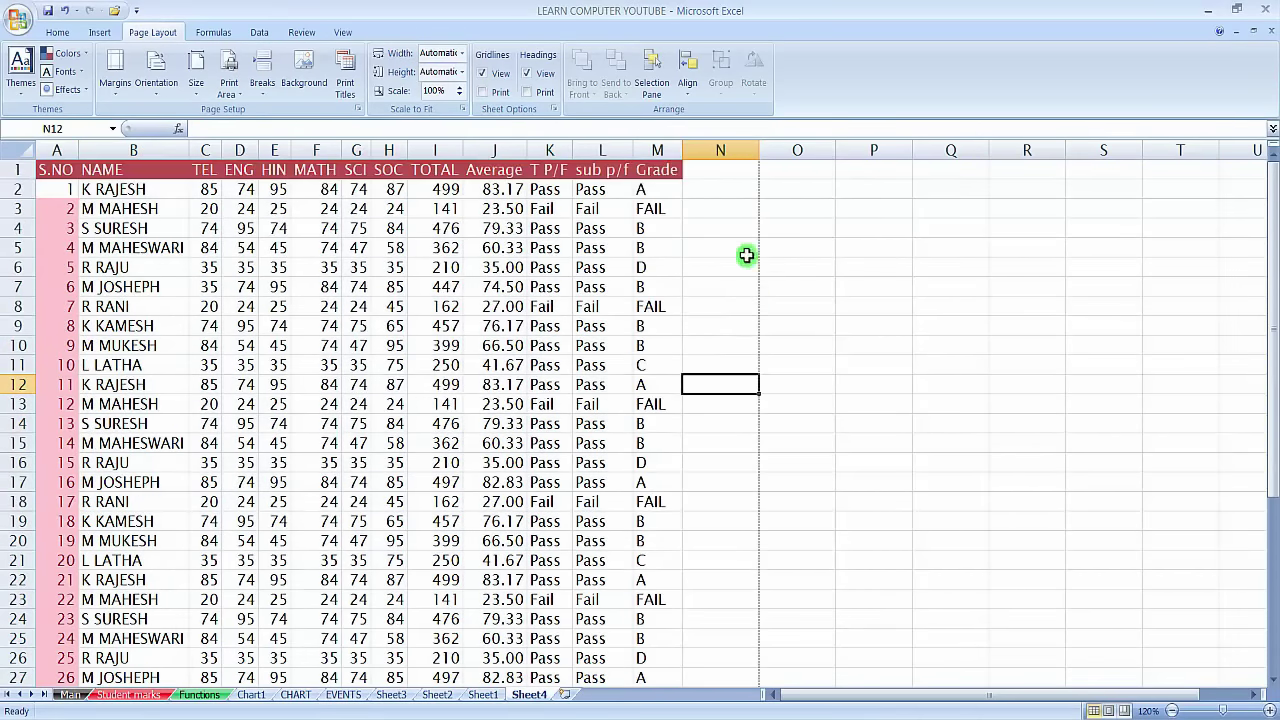
Step: Enter the heading 'display' in cell N1
{"action": "left_click", "coordinate": [717, 172]}
{"action": "mouse_move", "coordinate": [726, 178]}
{"action": "left_mouse_down"}
{"action": "mouse_move", "coordinate": [770, 335]}
{"action": "mouse_move", "coordinate": [708, 460]}
{"action": "mouse_move", "coordinate": [722, 180]}
{"action": "left_mouse_up"}
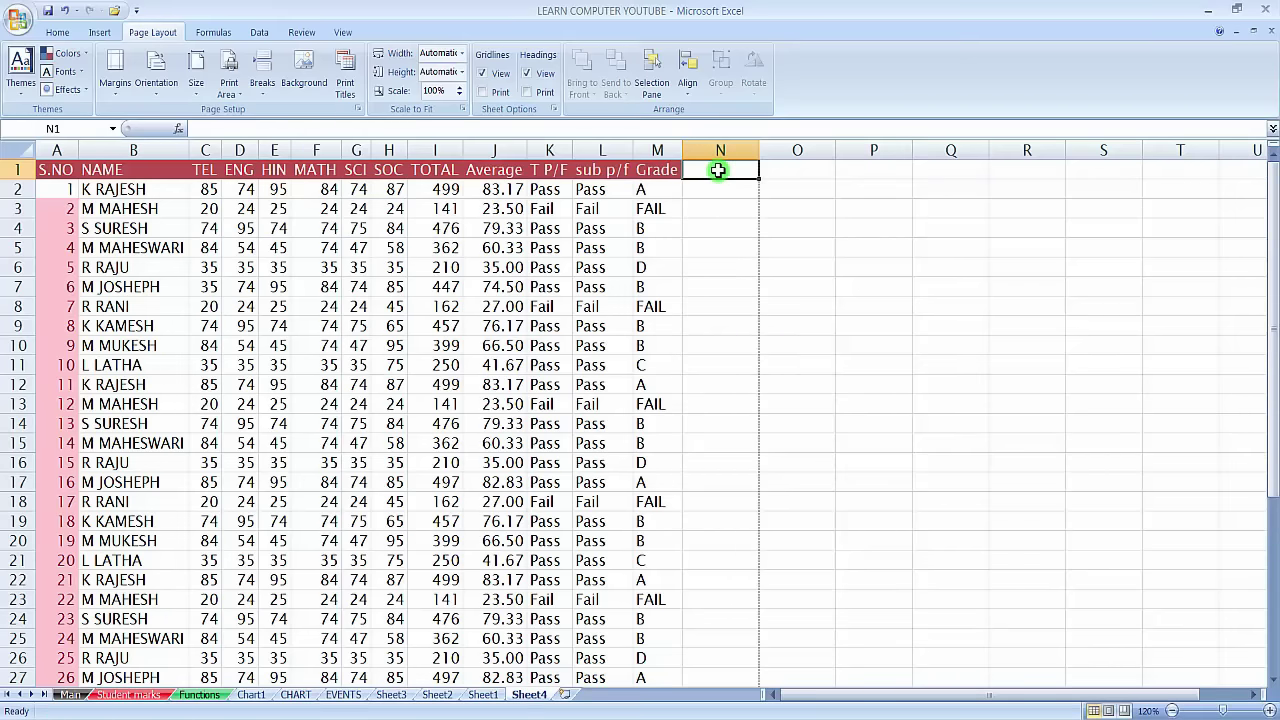
{"action": "type", "text": "disp"}
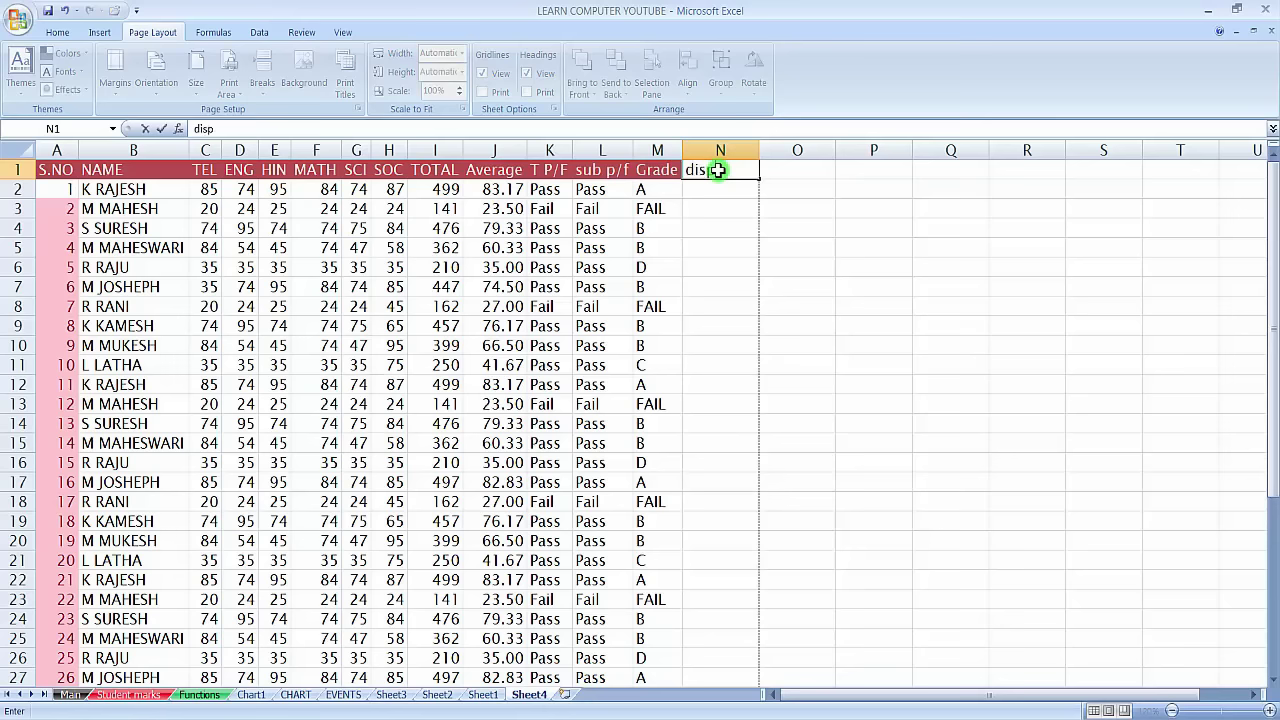
{"action": "type", "text": "lay"}
{"action": "key", "text": "Return"}
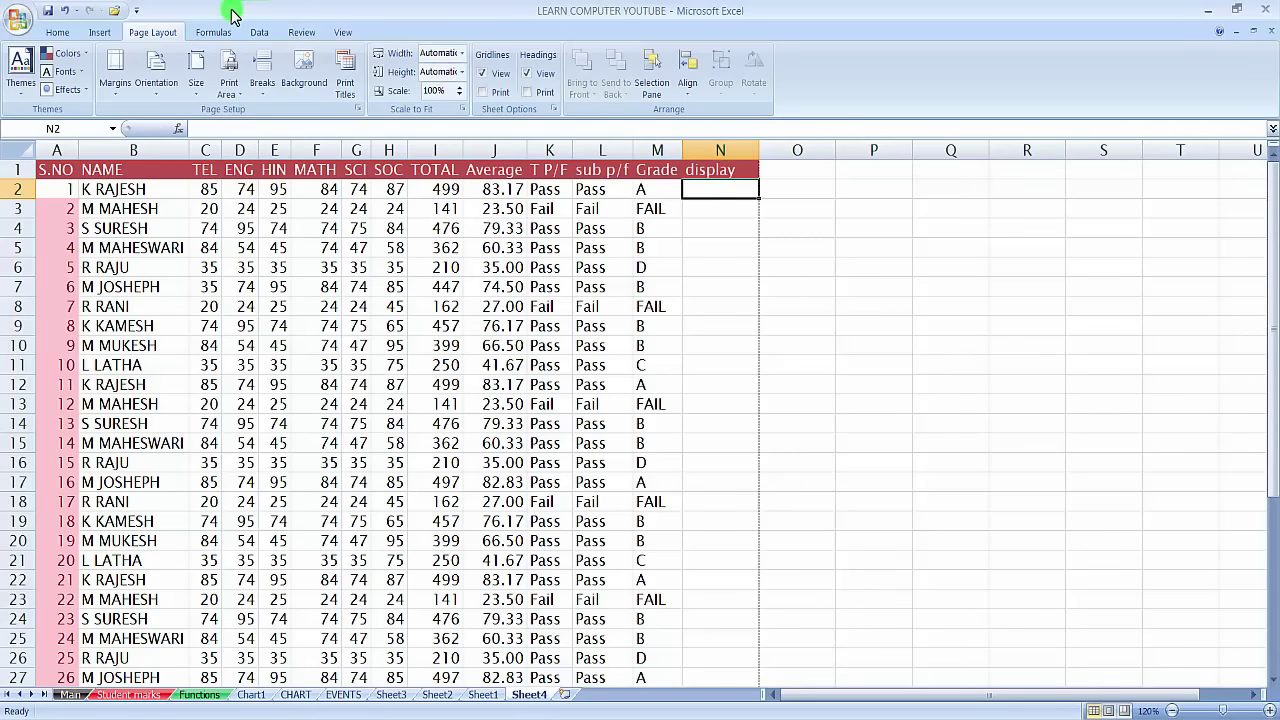
Step: Preview the sheet to confirm it still fits on one page with the display column
{"action": "key", "text": "ctrl+F2"}
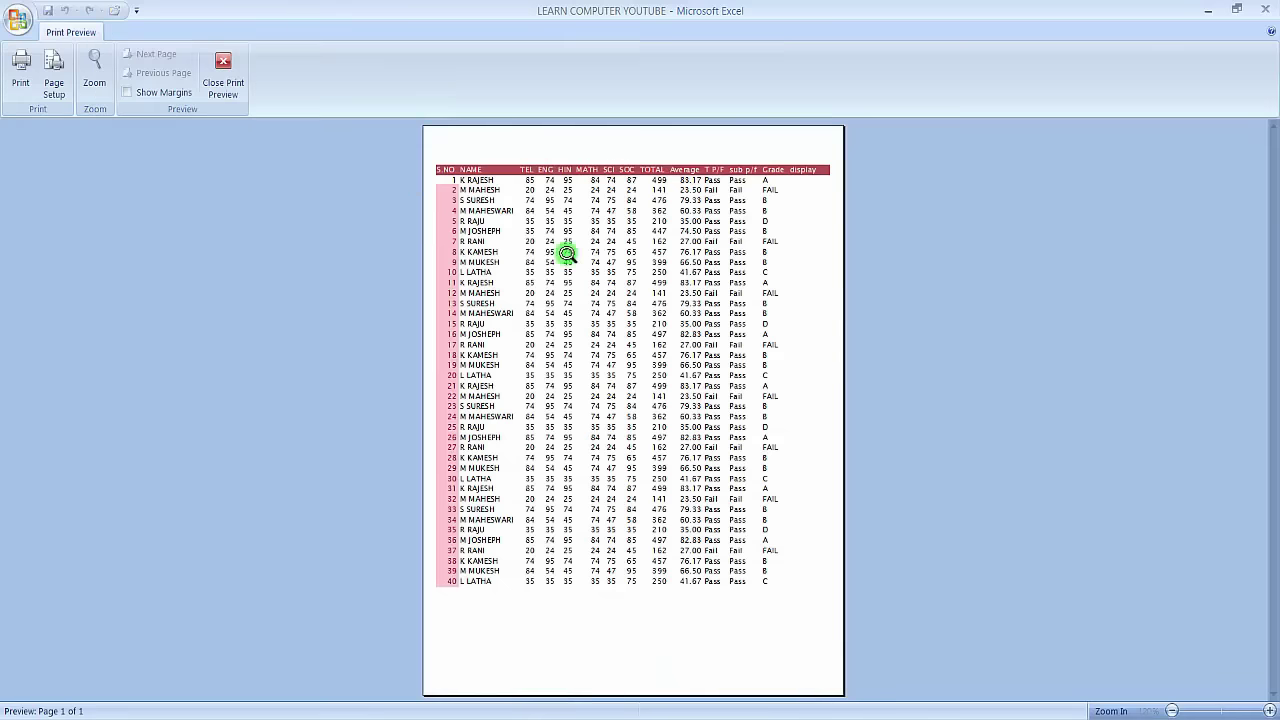
{"action": "left_click", "coordinate": [804, 205]}
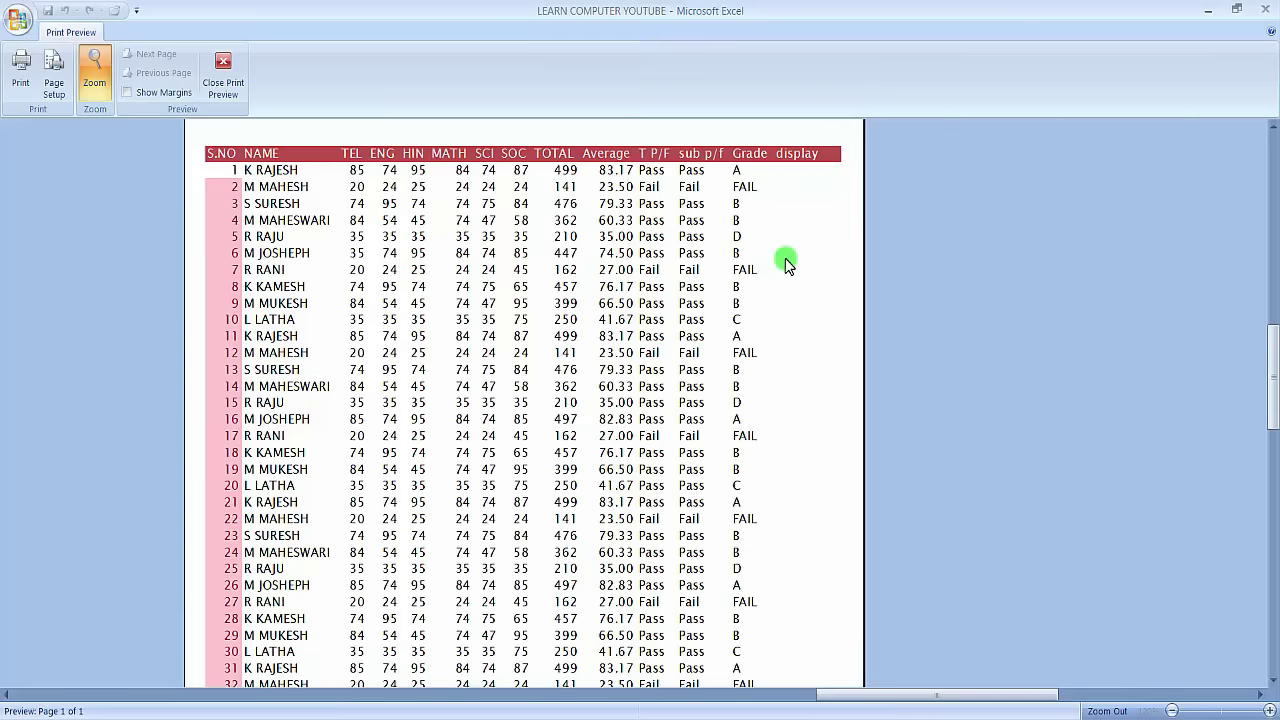
{"action": "scroll", "coordinate": [730, 265], "scroll_direction": "down", "scroll_amount": 5}
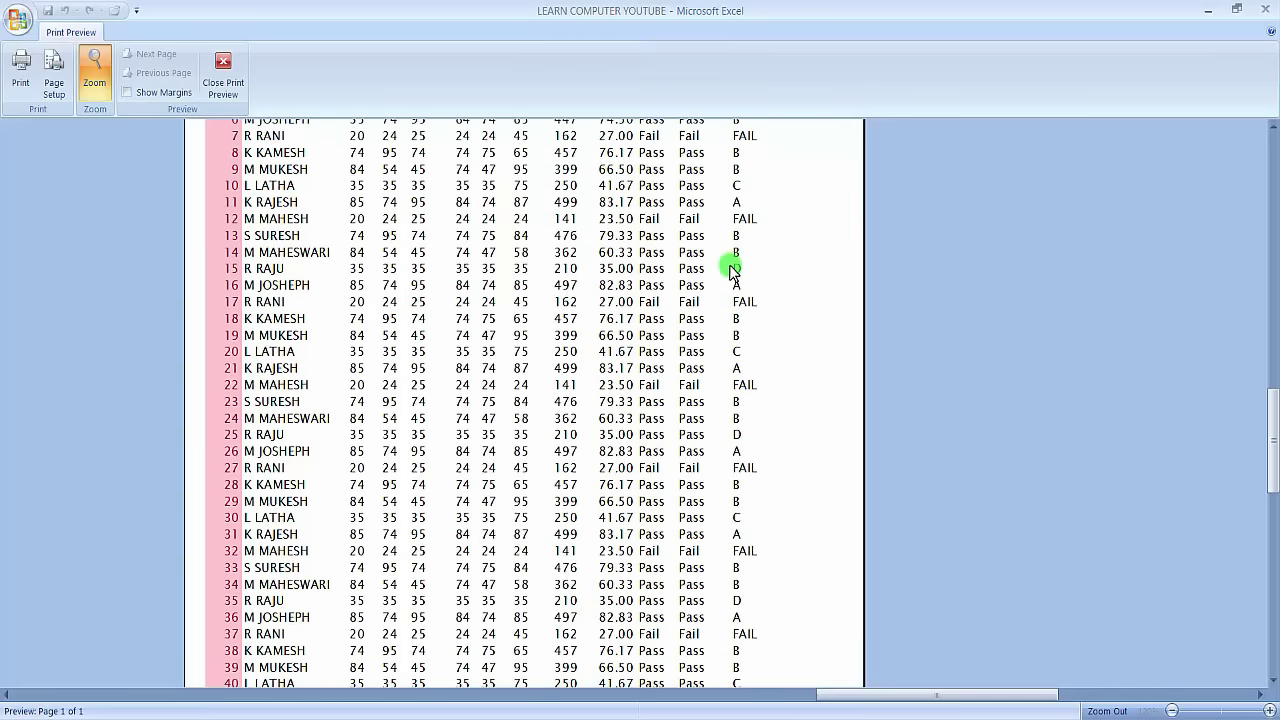
{"action": "scroll", "coordinate": [733, 268], "scroll_direction": "up", "scroll_amount": 6}
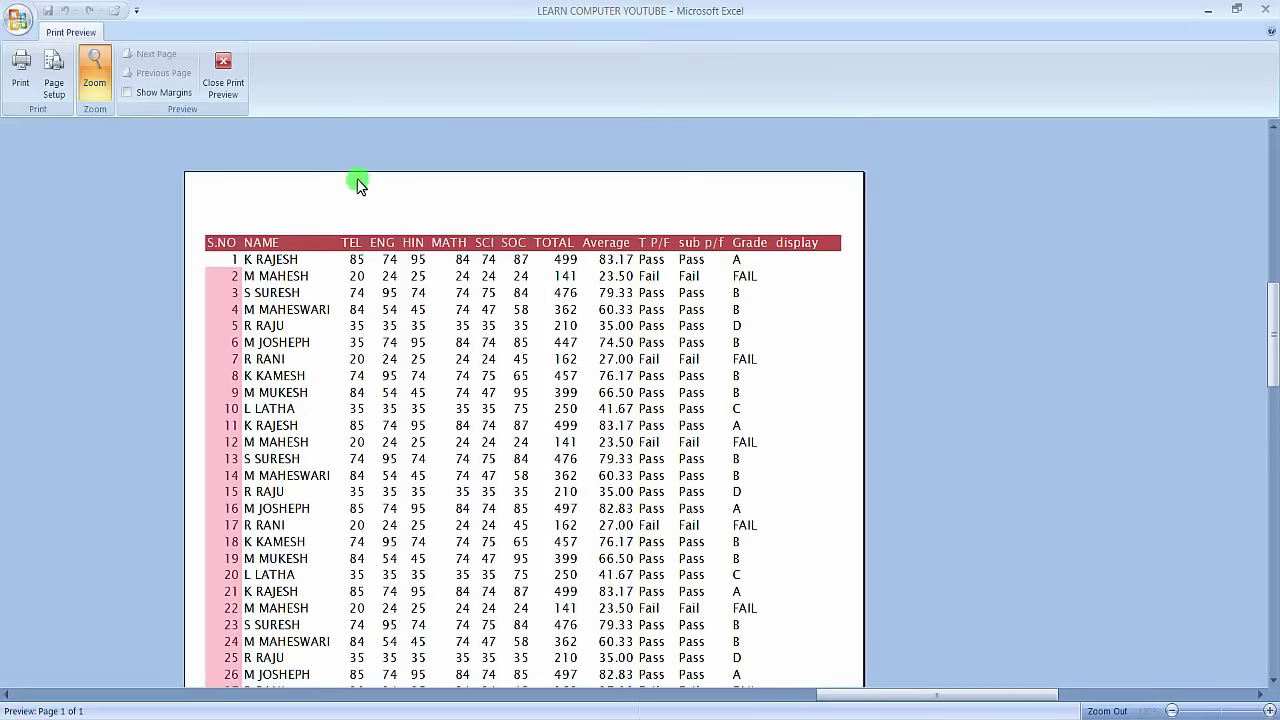
{"action": "left_click", "coordinate": [224, 84]}
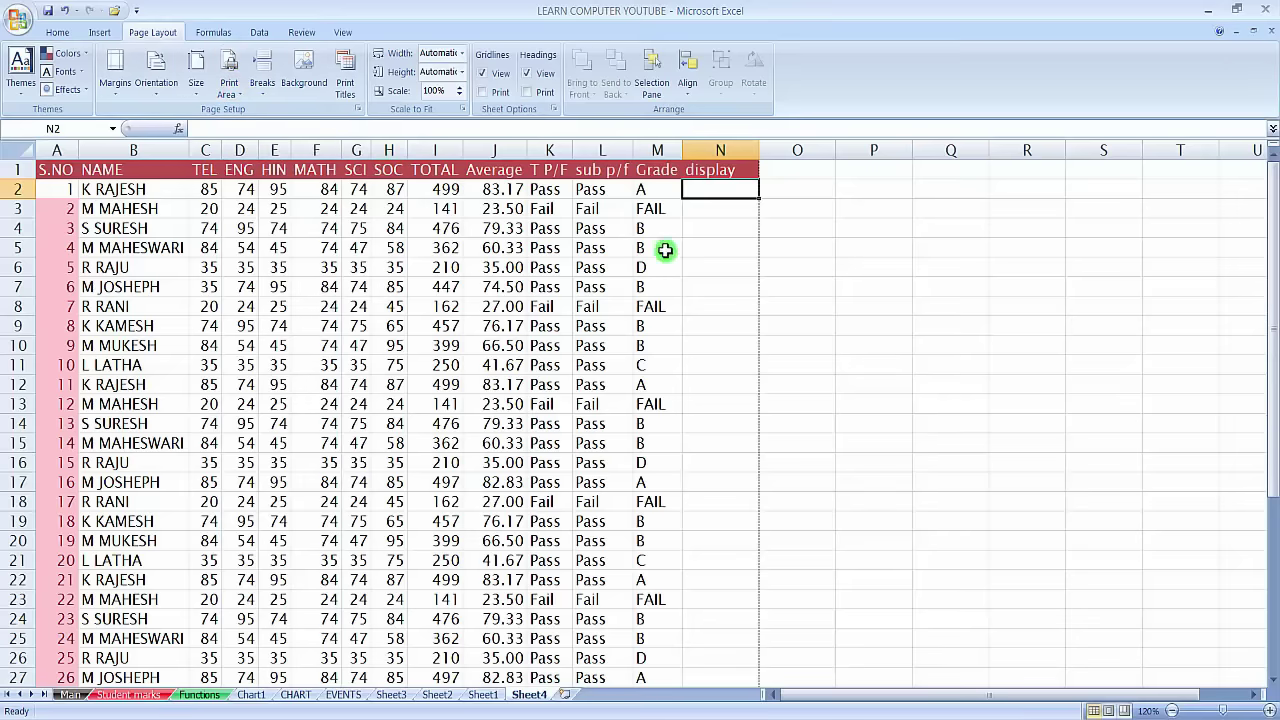
Step: Open Custom Margins in Page Setup and reduce the top and bottom margins
{"action": "left_click_drag", "start_coordinate": [826, 165], "coordinate": [855, 228]}
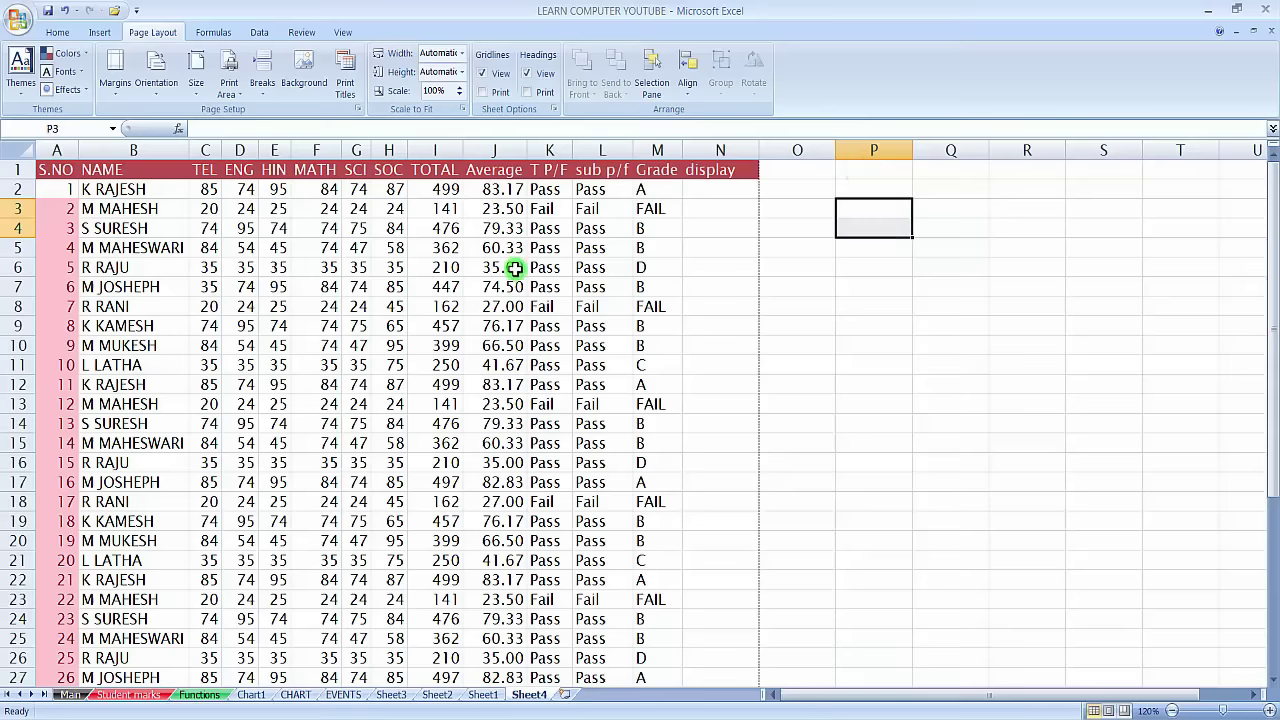
{"action": "left_click", "coordinate": [127, 95]}
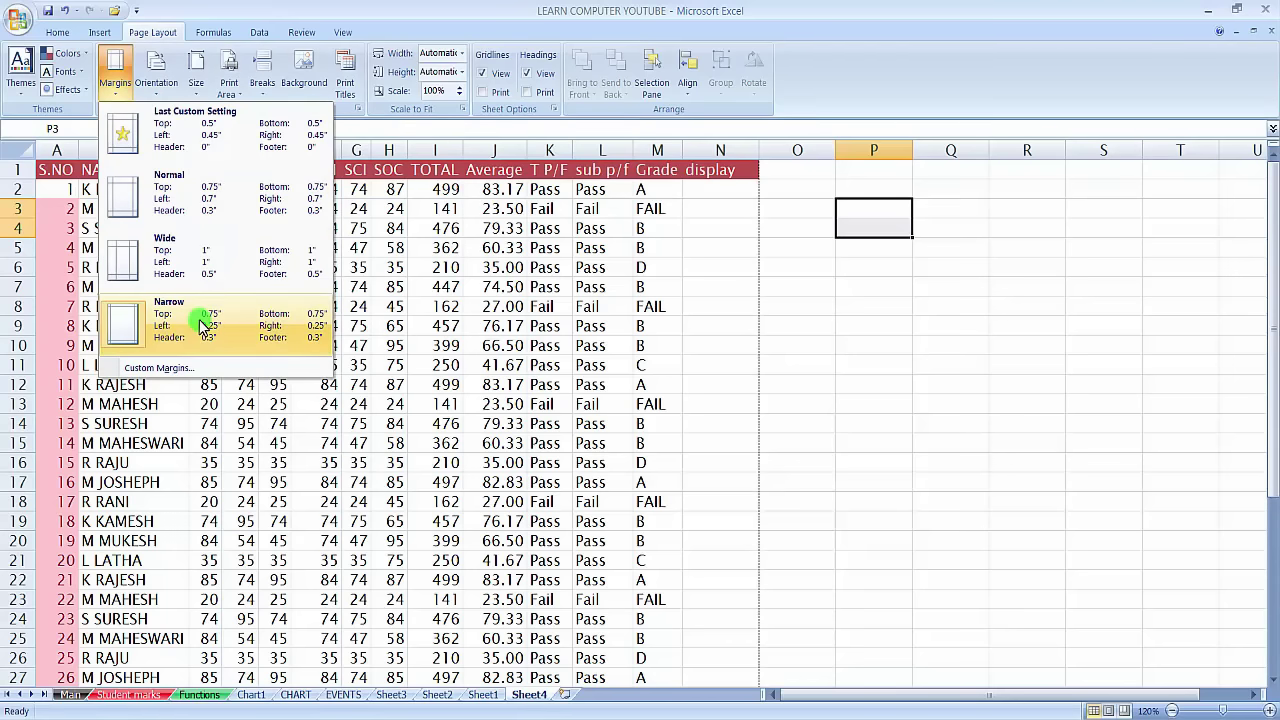
{"action": "left_click", "coordinate": [157, 368]}
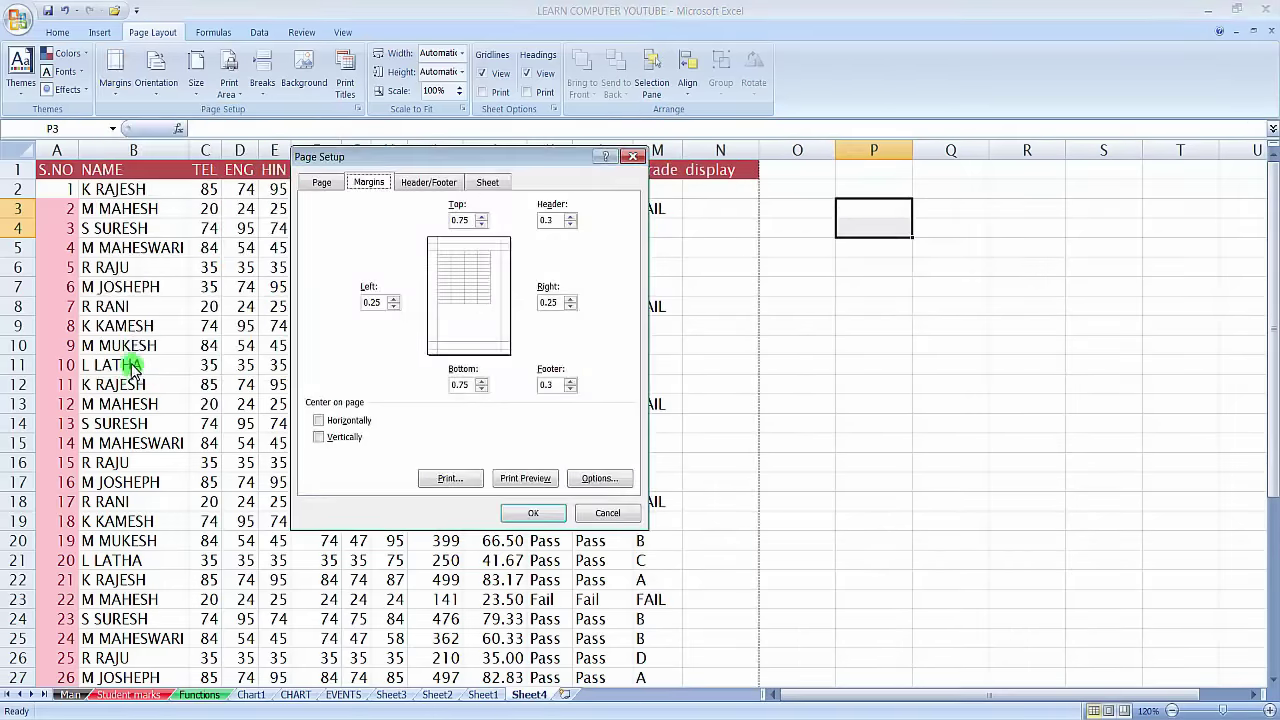
{"action": "left_click_drag", "start_coordinate": [400, 155], "coordinate": [336, 203]}
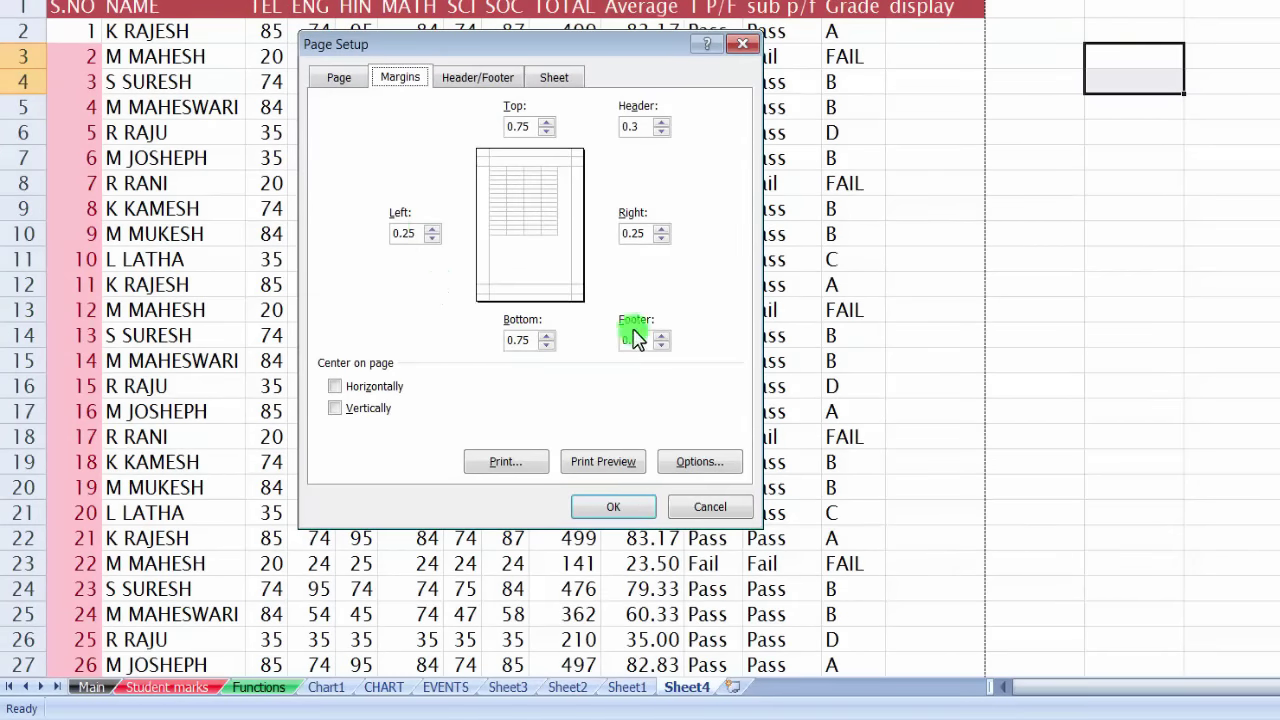
{"action": "left_click", "coordinate": [547, 131]}
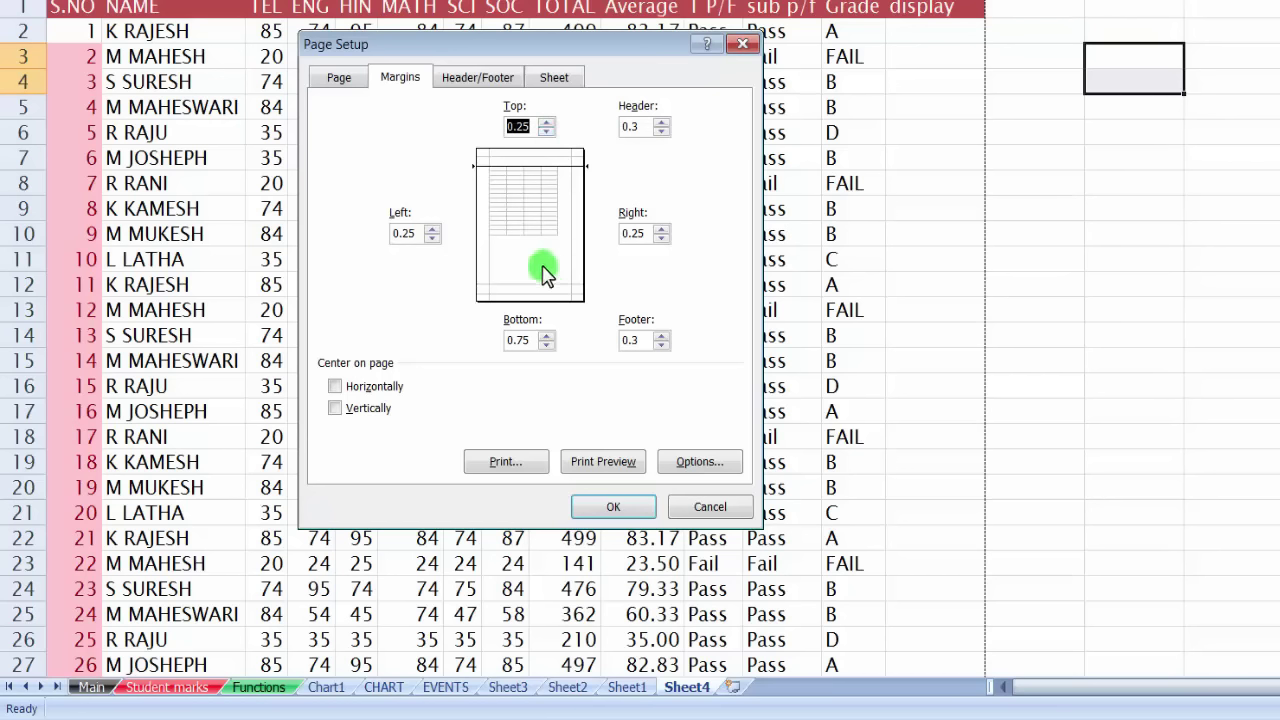
{"action": "left_click", "coordinate": [547, 345]}
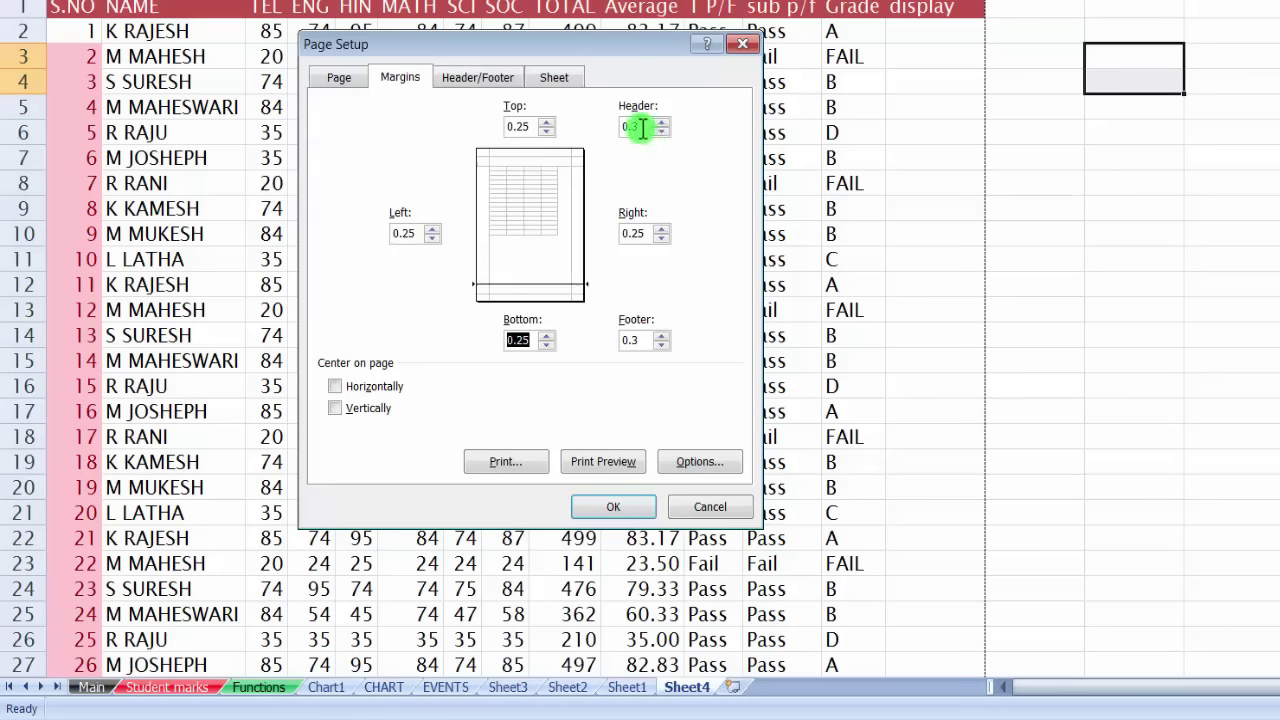
Step: Set the header and footer margins to 0 and apply the new margins
{"action": "left_click", "coordinate": [661, 131]}
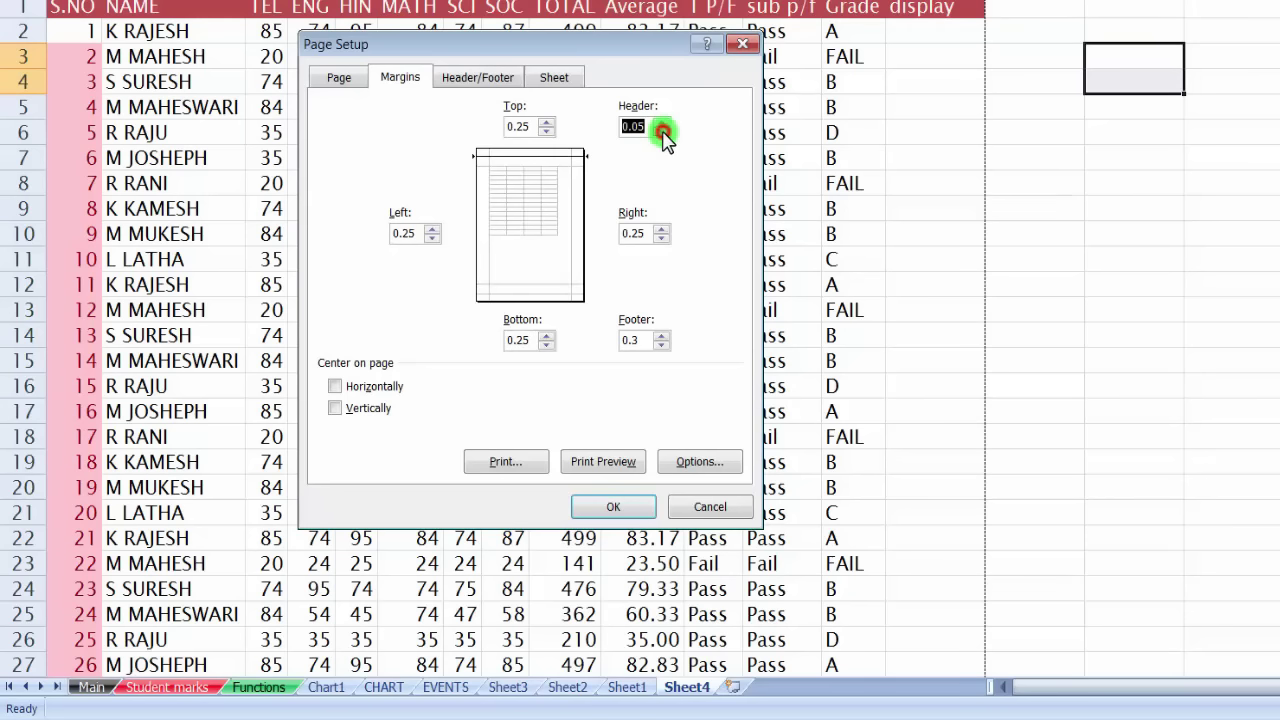
{"action": "left_click", "coordinate": [661, 131]}
{"action": "left_click", "coordinate": [661, 345]}
{"action": "left_click", "coordinate": [661, 345]}
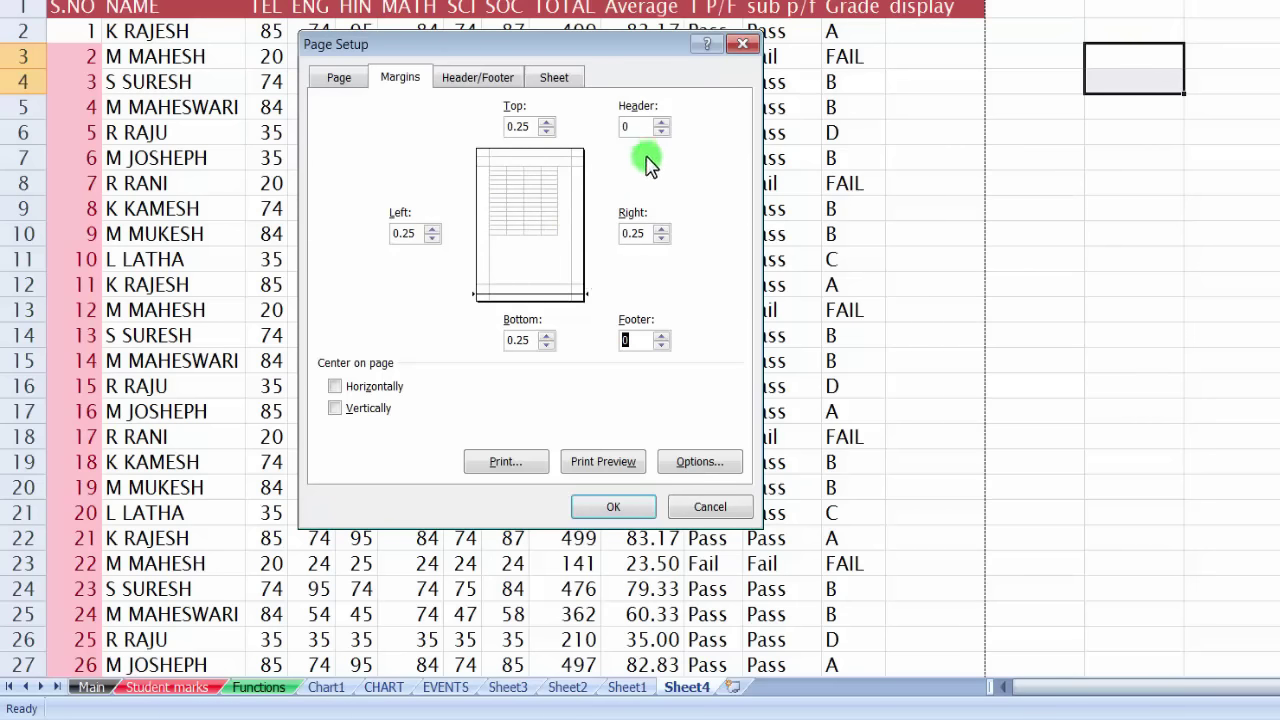
{"action": "left_click", "coordinate": [662, 121]}
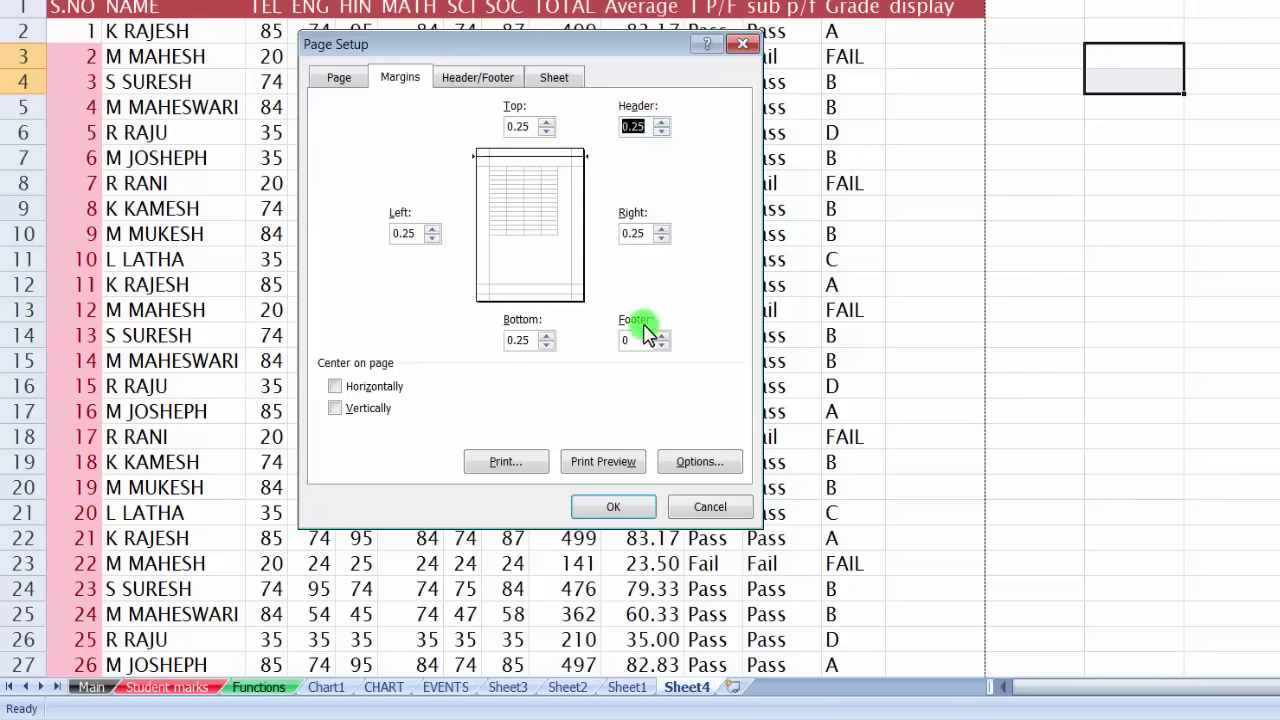
{"action": "left_click", "coordinate": [661, 336]}
{"action": "left_click", "coordinate": [661, 131]}
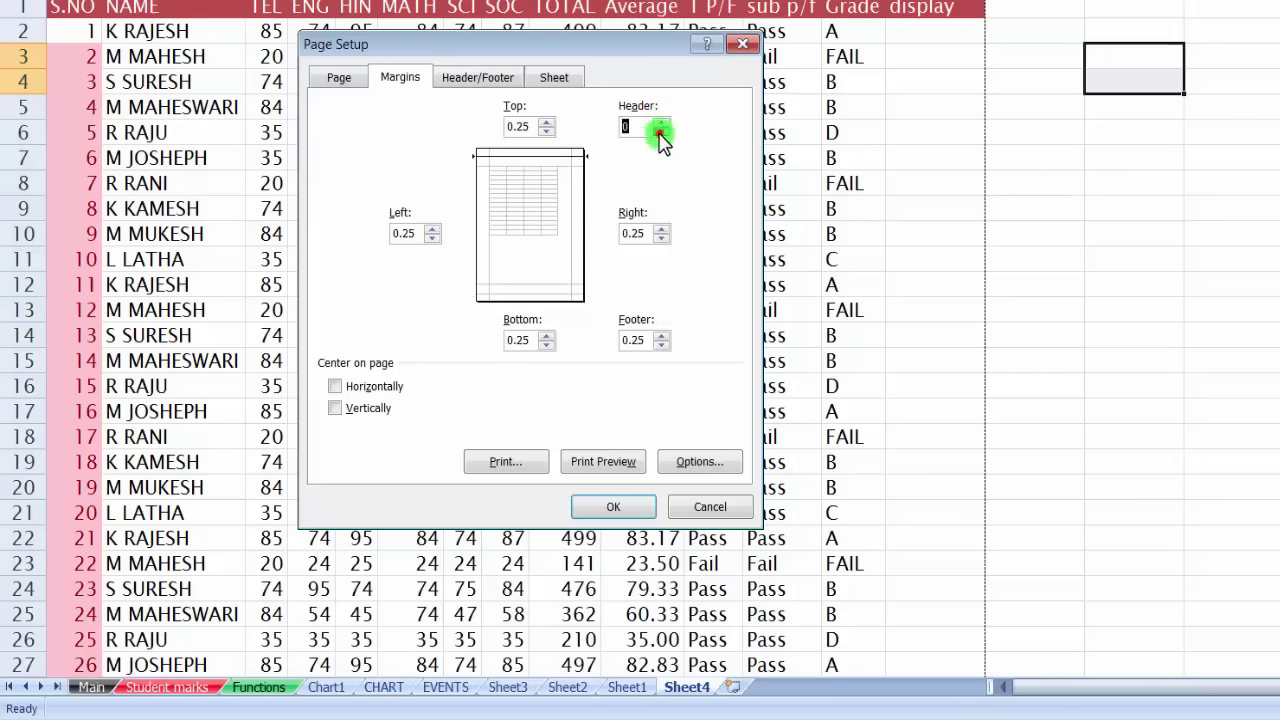
{"action": "left_click", "coordinate": [661, 345]}
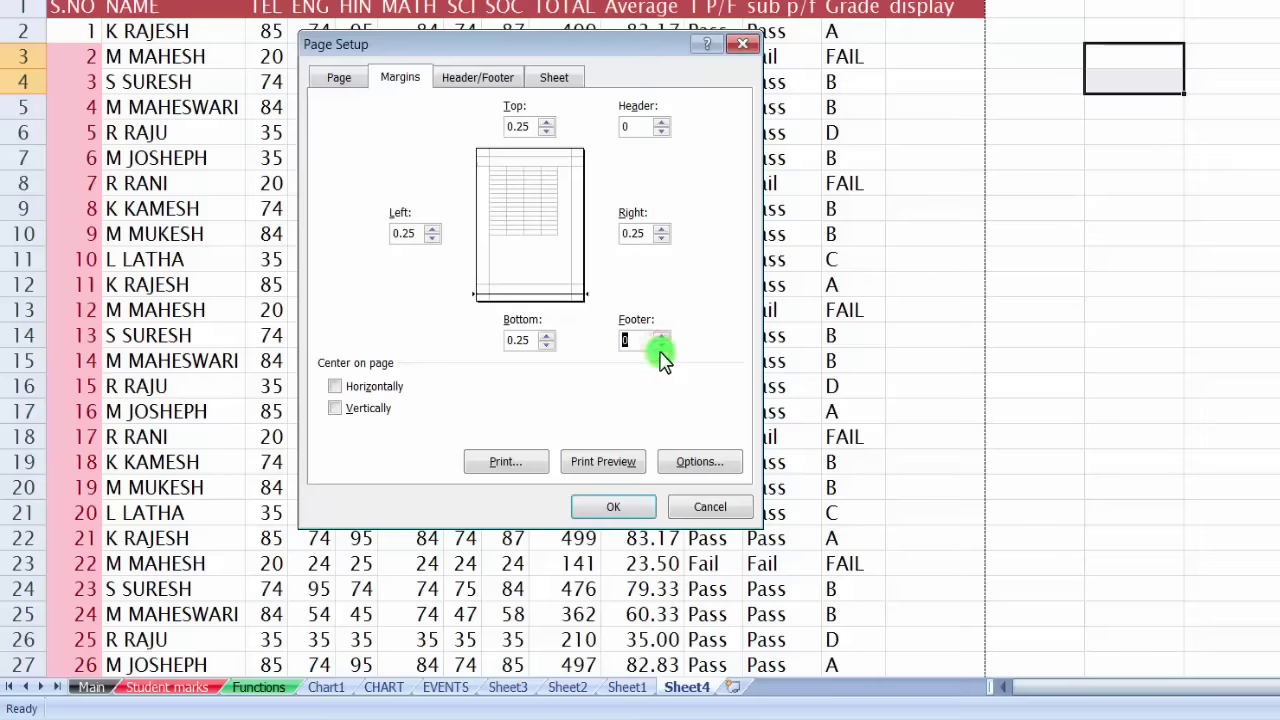
{"action": "left_click", "coordinate": [607, 507]}
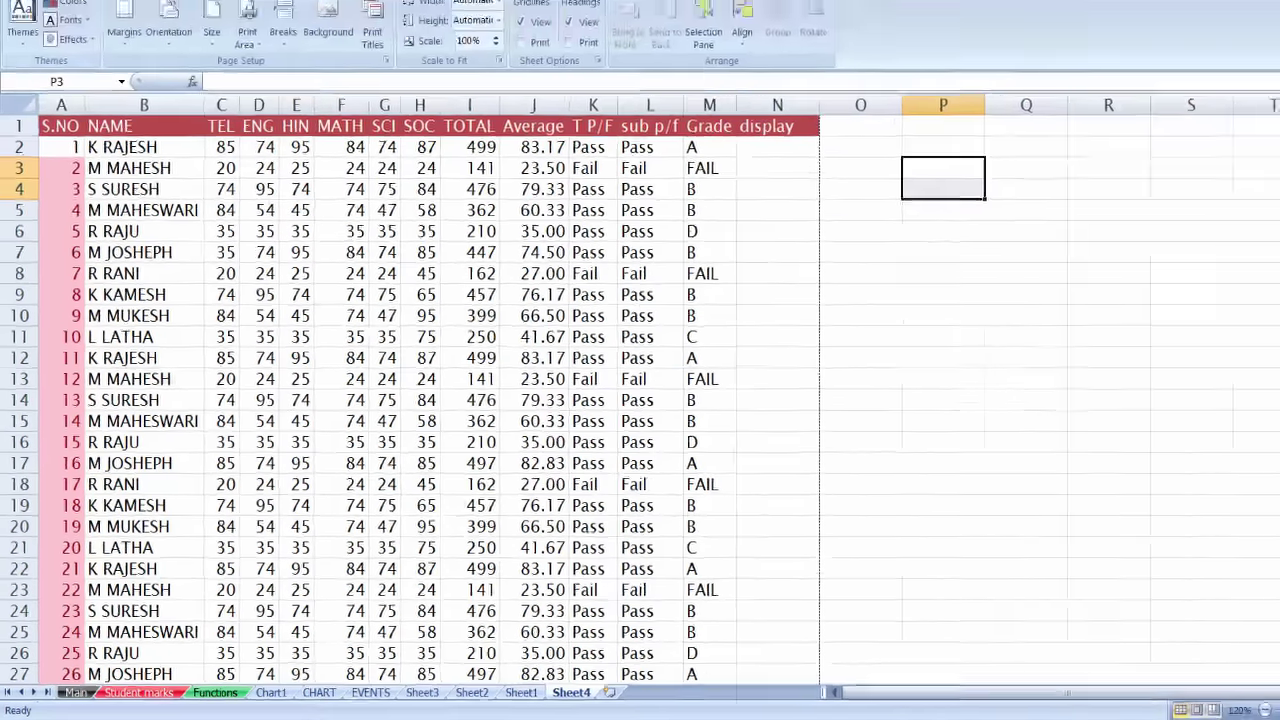
Step: Open Print Preview from the Office menu and check all 40 student rows on the whole page
{"action": "left_click", "coordinate": [18, 20]}
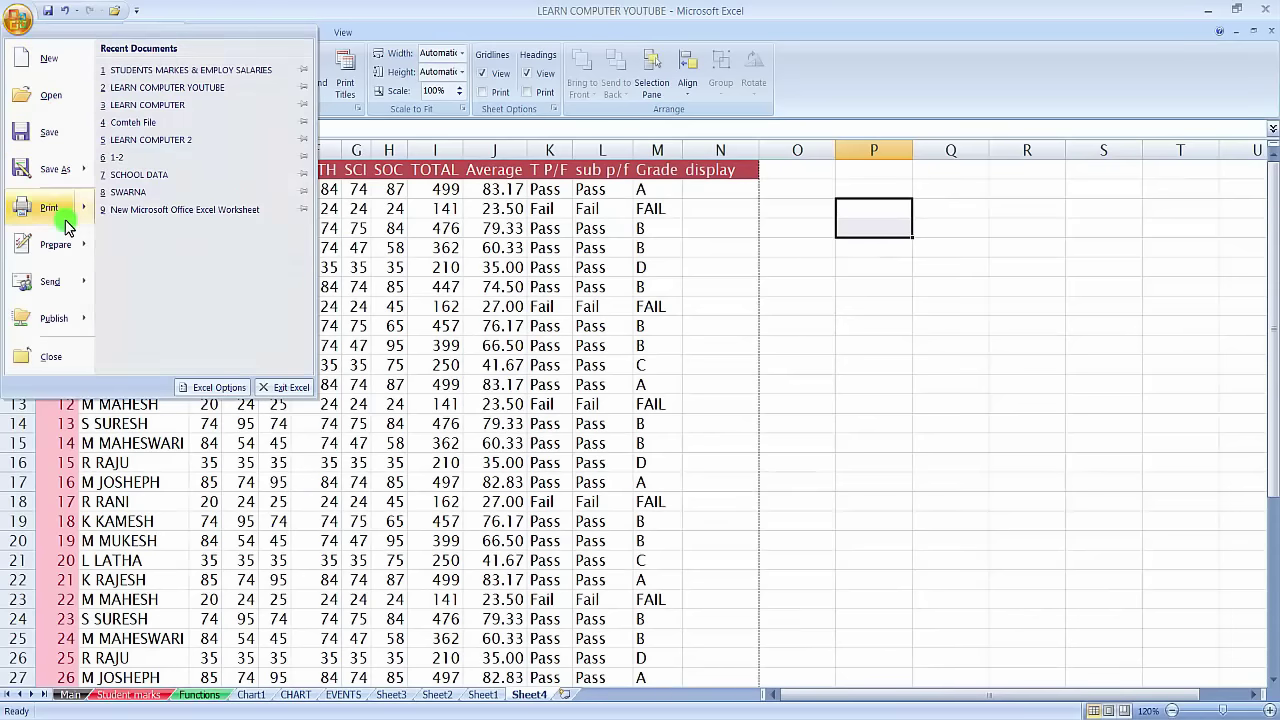
{"action": "mouse_move", "coordinate": [49, 207]}
{"action": "left_click", "coordinate": [162, 176]}
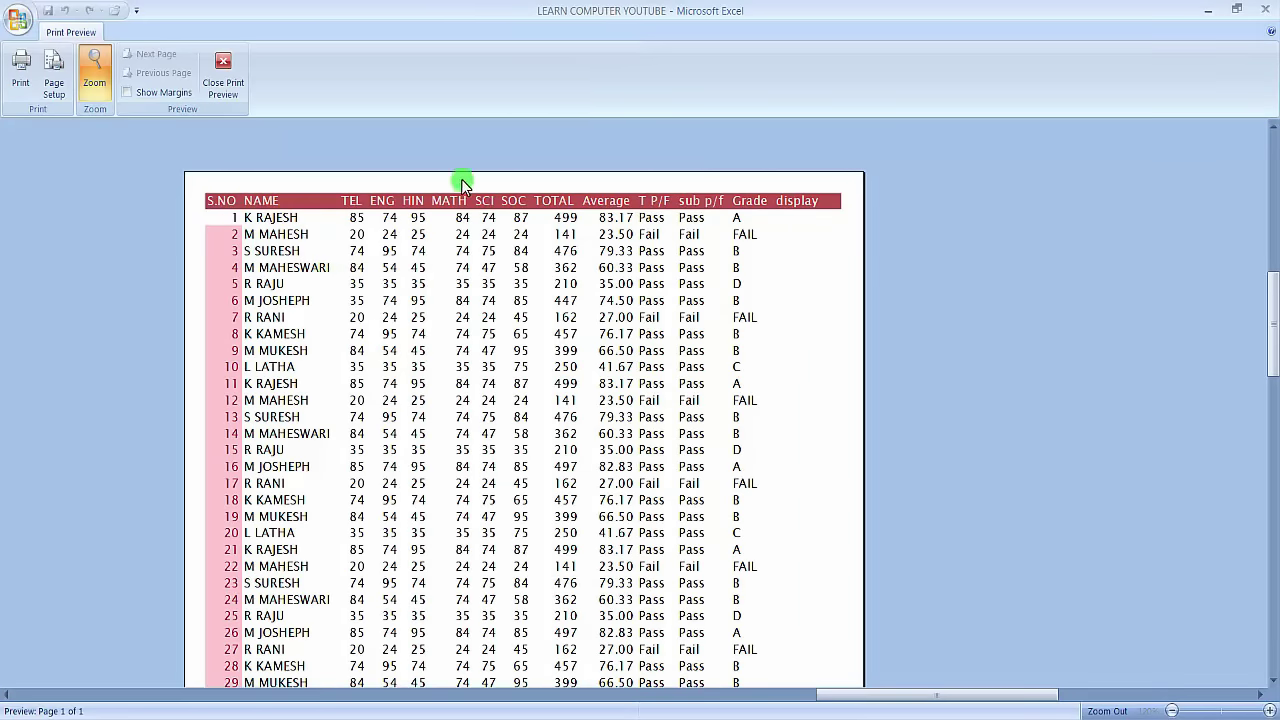
{"action": "scroll", "coordinate": [208, 358], "scroll_direction": "down", "scroll_amount": 6}
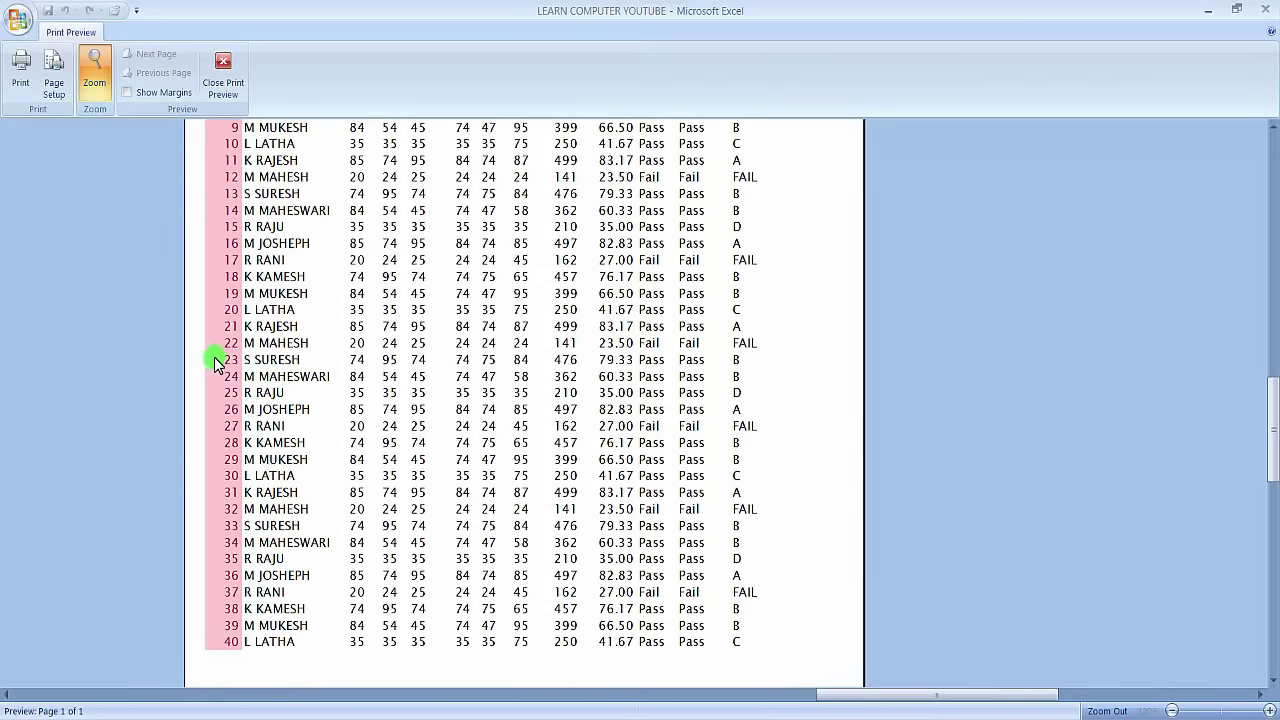
{"action": "scroll", "coordinate": [282, 410], "scroll_direction": "up", "scroll_amount": 6}
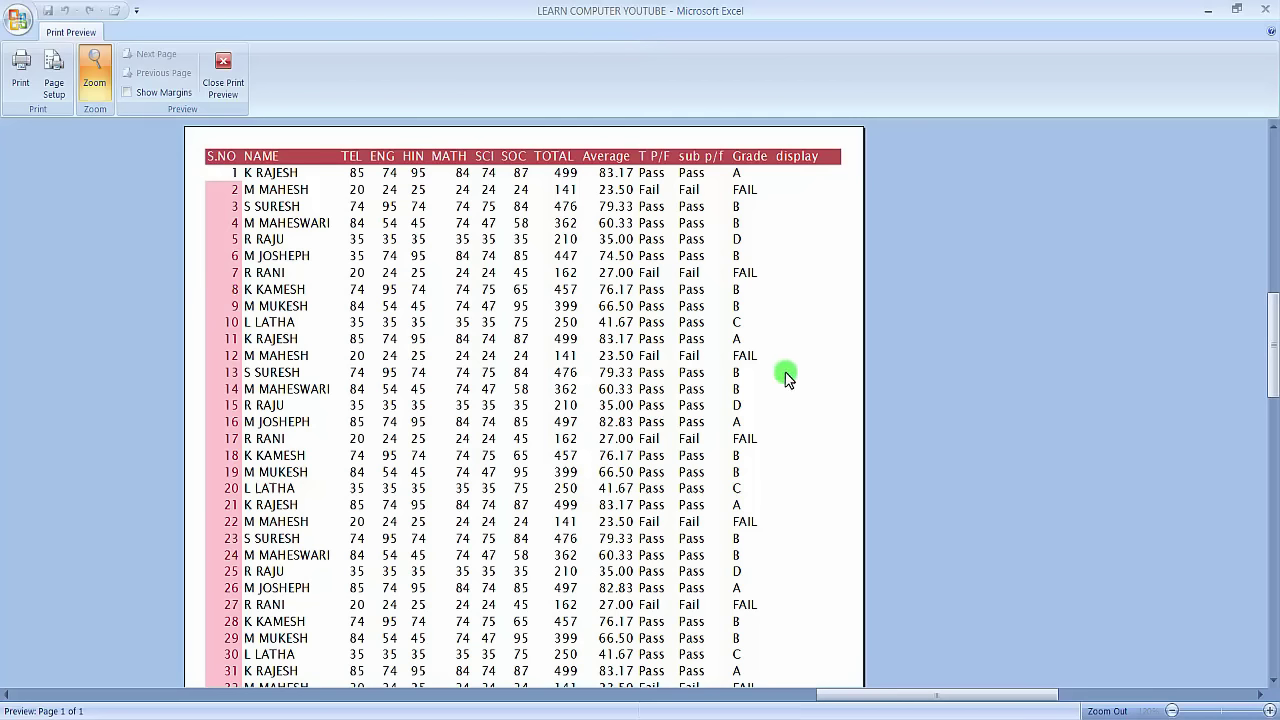
{"action": "left_click", "coordinate": [783, 186]}
{"action": "left_click", "coordinate": [758, 311]}
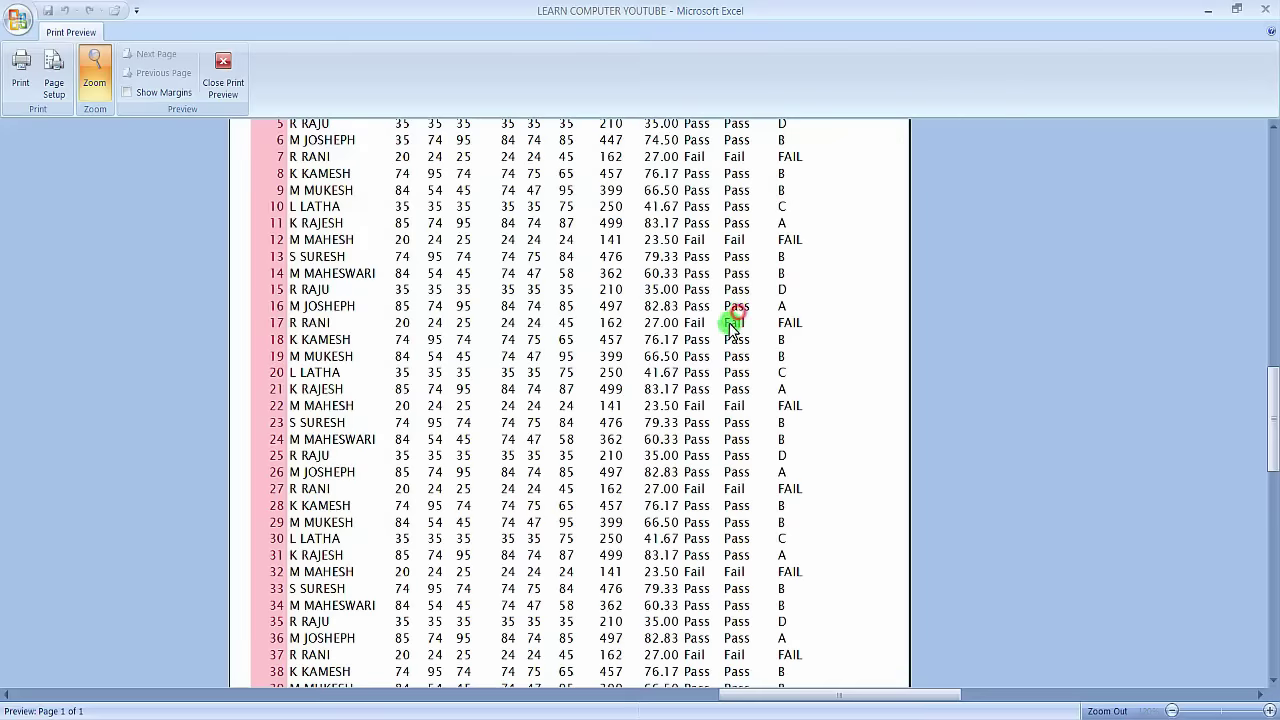
{"action": "left_click", "coordinate": [702, 318]}
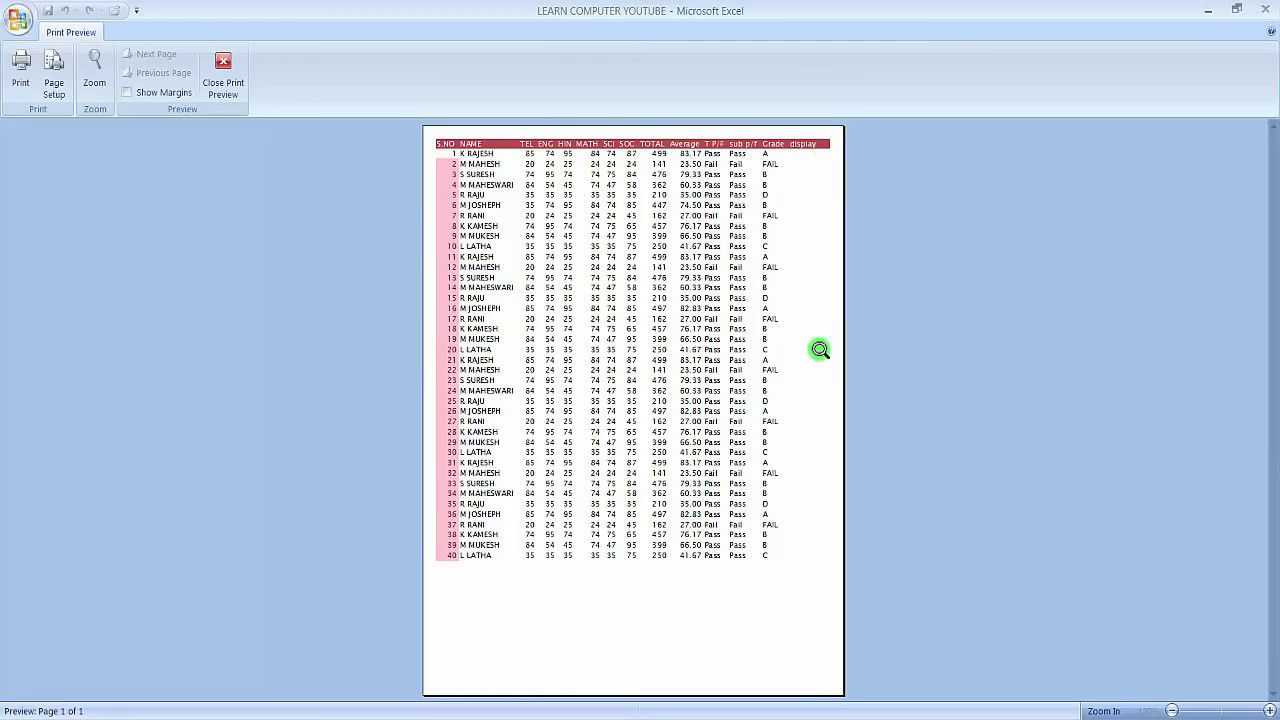
Step: Show the margin guides and drag the bottom, left and right margin lines
{"action": "left_click", "coordinate": [126, 93]}
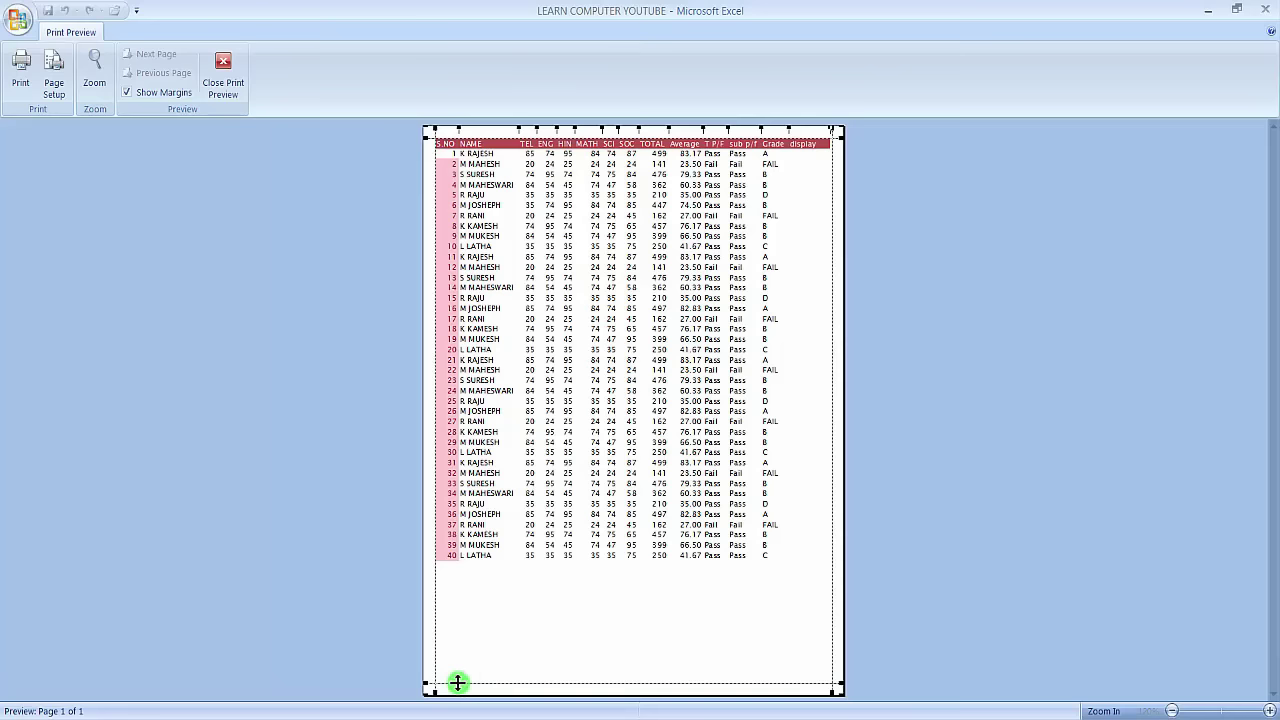
{"action": "left_click_drag", "start_coordinate": [457, 683], "coordinate": [461, 659]}
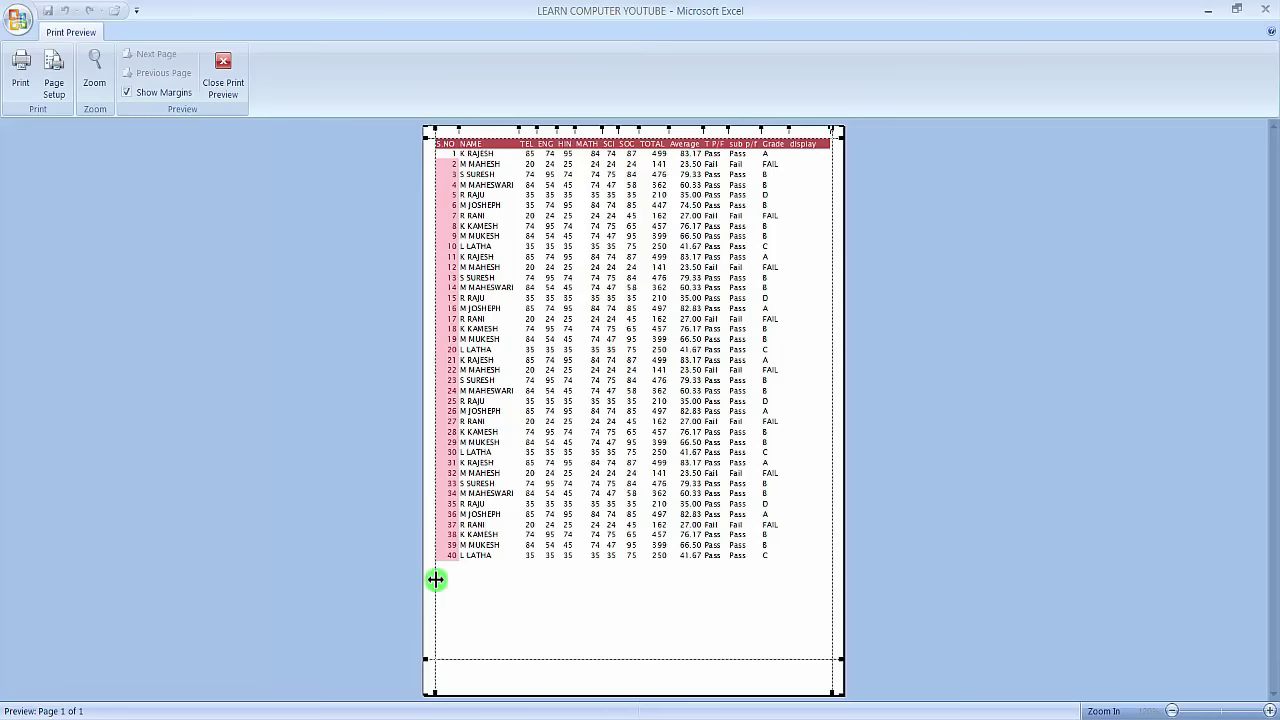
{"action": "left_click_drag", "start_coordinate": [436, 579], "coordinate": [457, 580]}
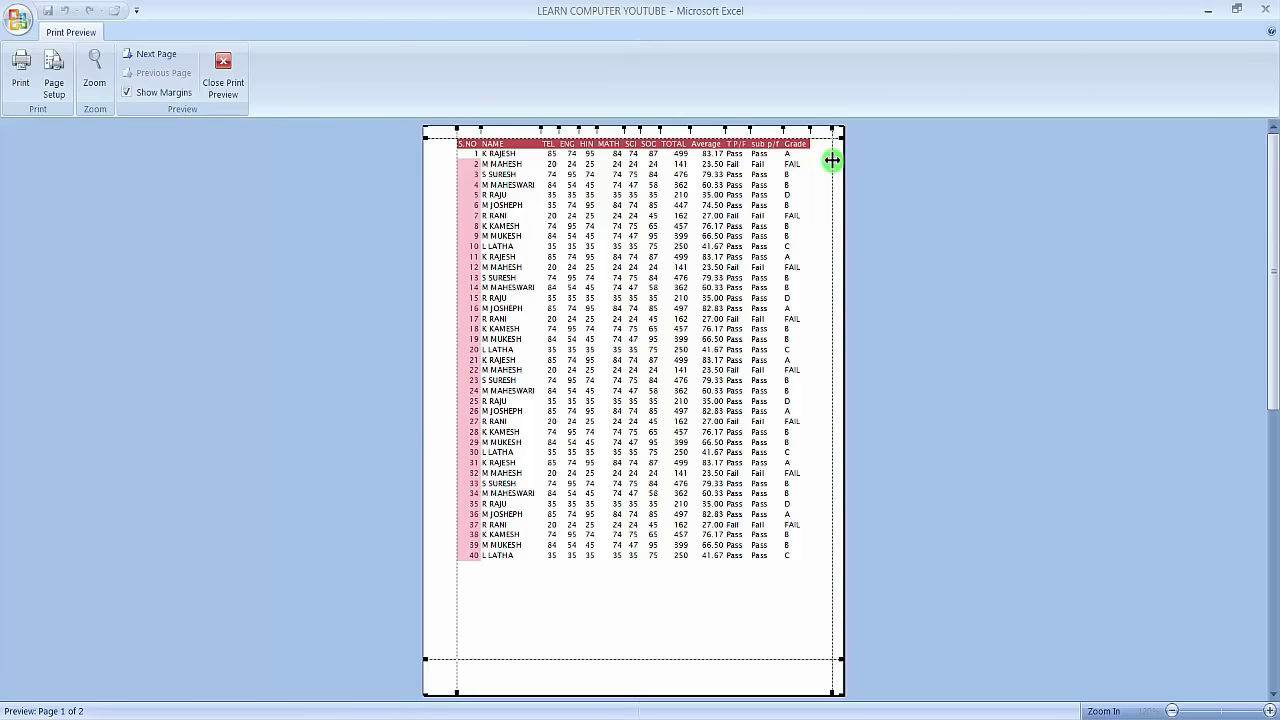
{"action": "left_click_drag", "start_coordinate": [832, 160], "coordinate": [806, 162]}
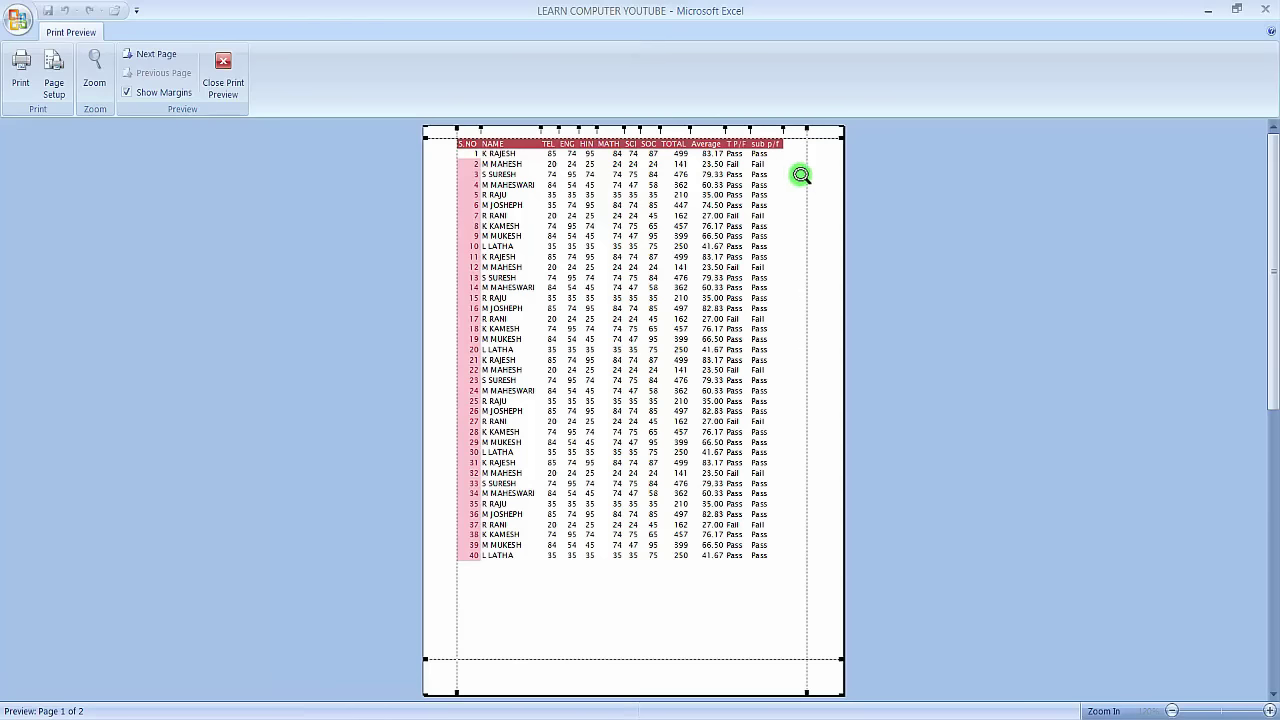
Step: Narrow the left and right margins and lower the bottom margin so Grade and display fit on Page 1 of 1
{"action": "left_click_drag", "start_coordinate": [805, 172], "coordinate": [831, 172]}
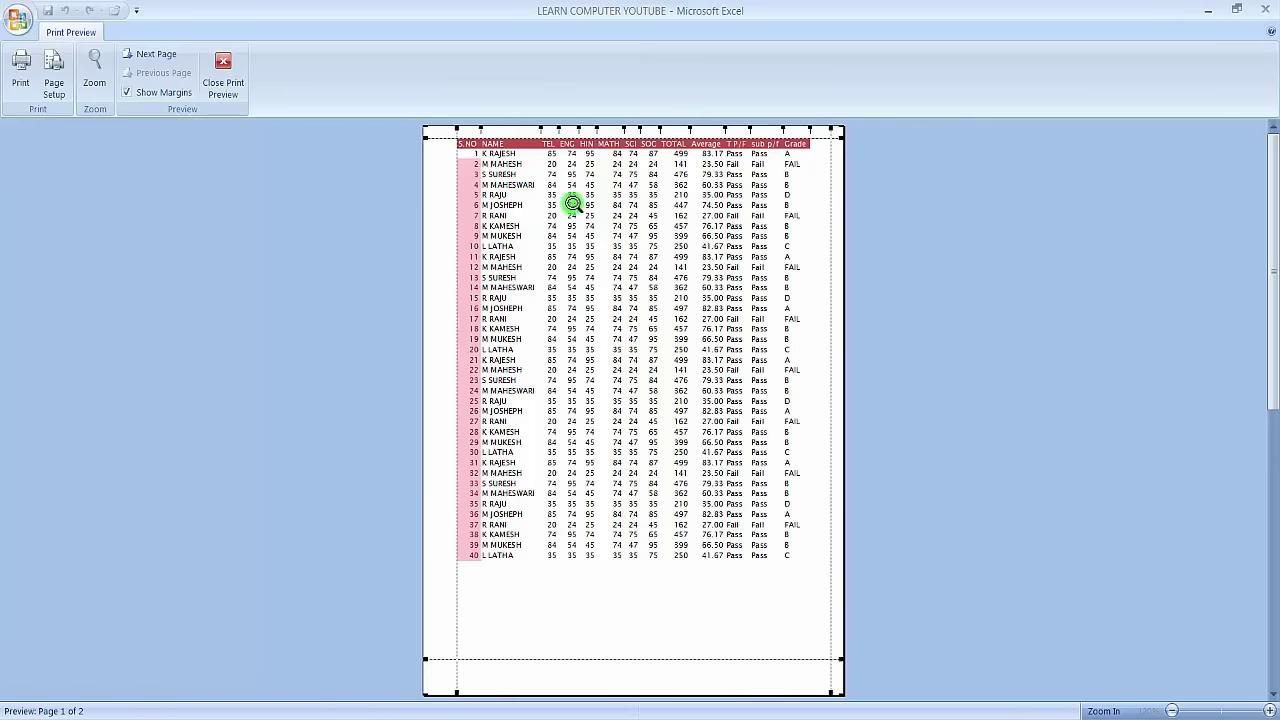
{"action": "left_click_drag", "start_coordinate": [455, 216], "coordinate": [438, 216]}
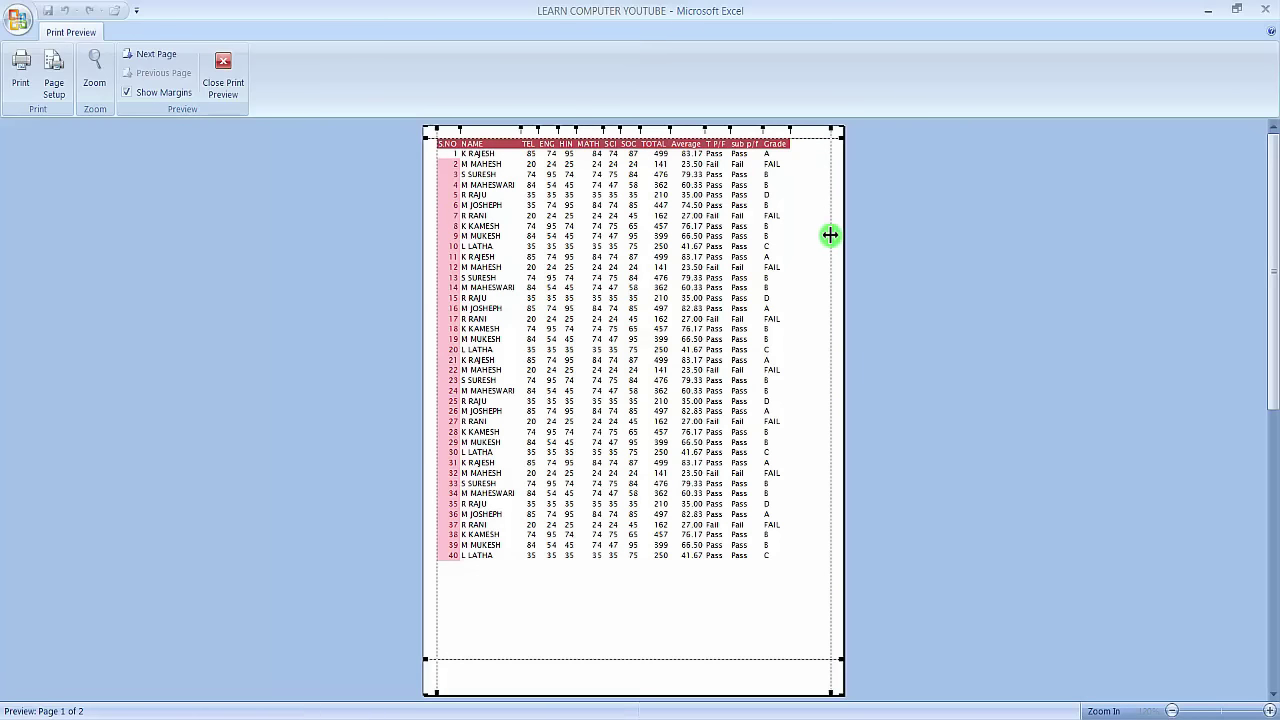
{"action": "left_click_drag", "start_coordinate": [833, 236], "coordinate": [836, 238]}
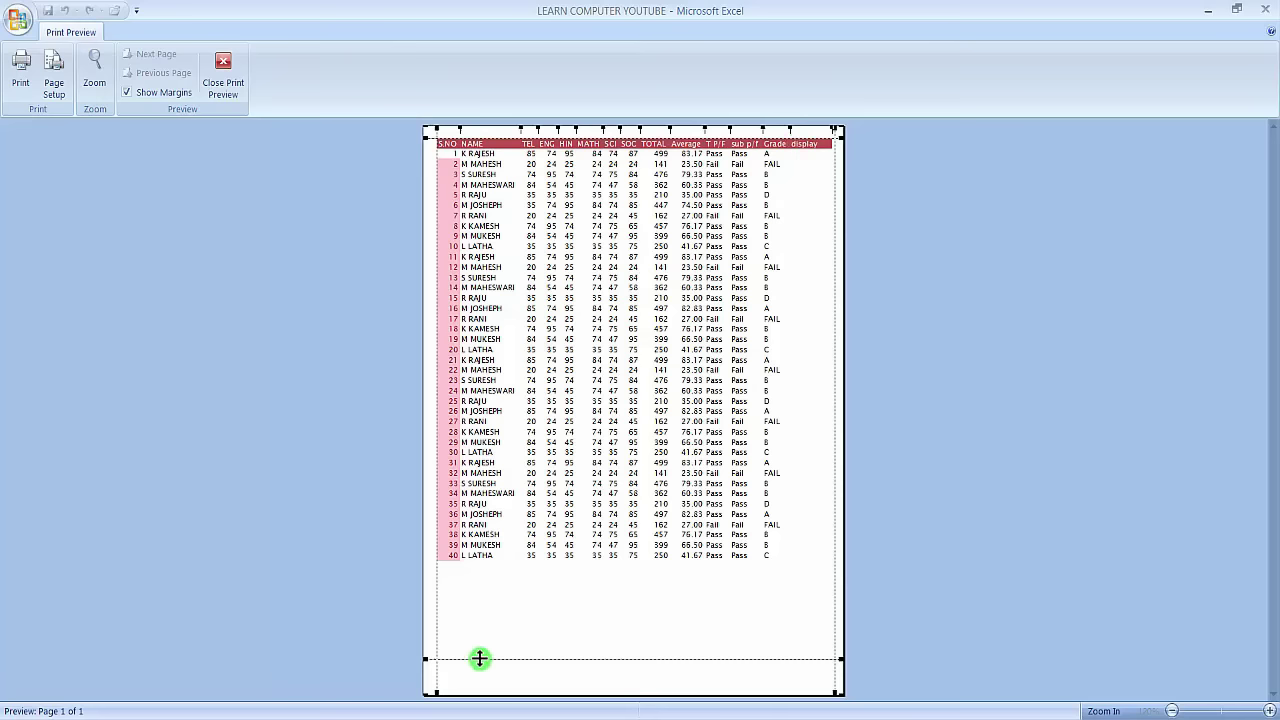
{"action": "left_click_drag", "start_coordinate": [480, 658], "coordinate": [480, 672]}
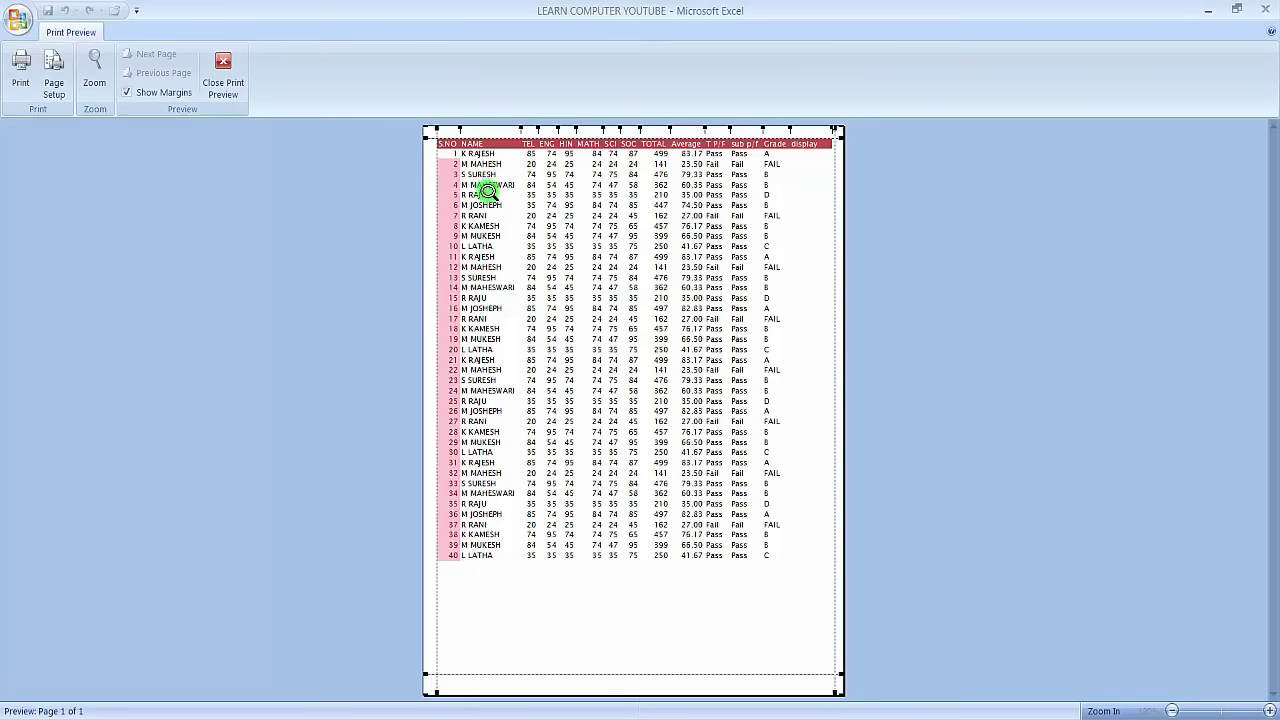
{"action": "left_click", "coordinate": [55, 90]}
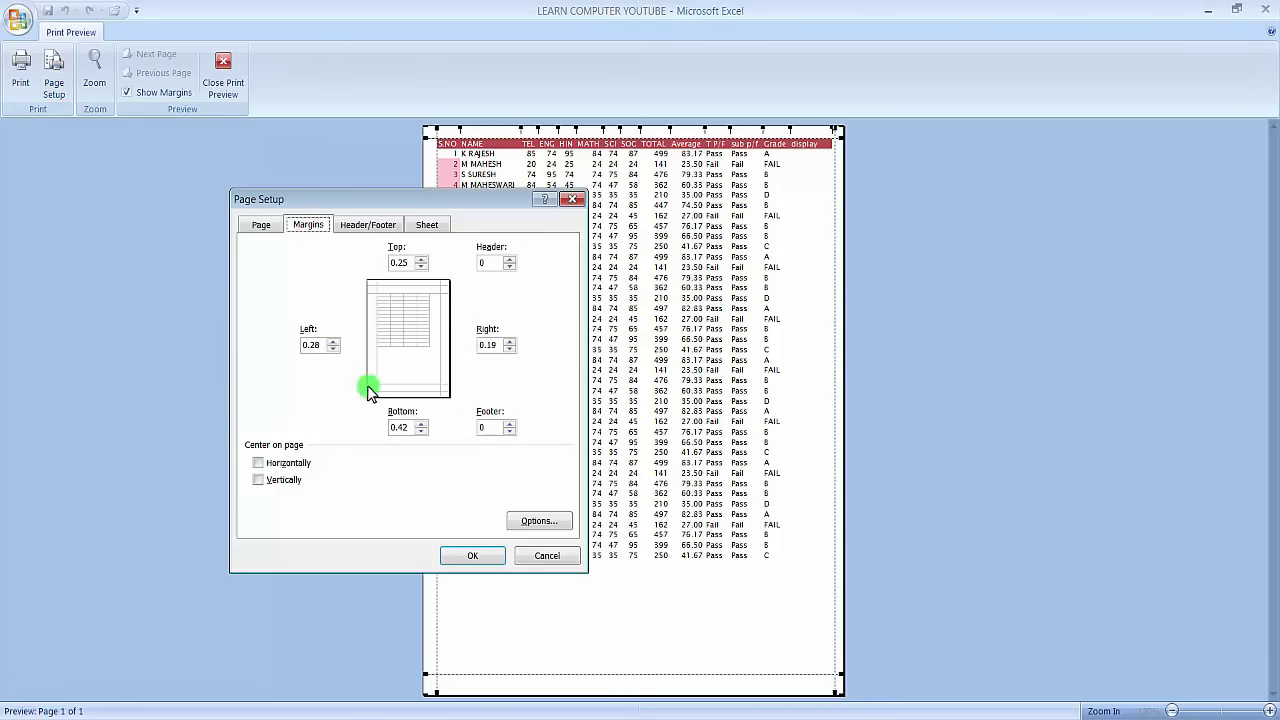
{"action": "left_click", "coordinate": [261, 225]}
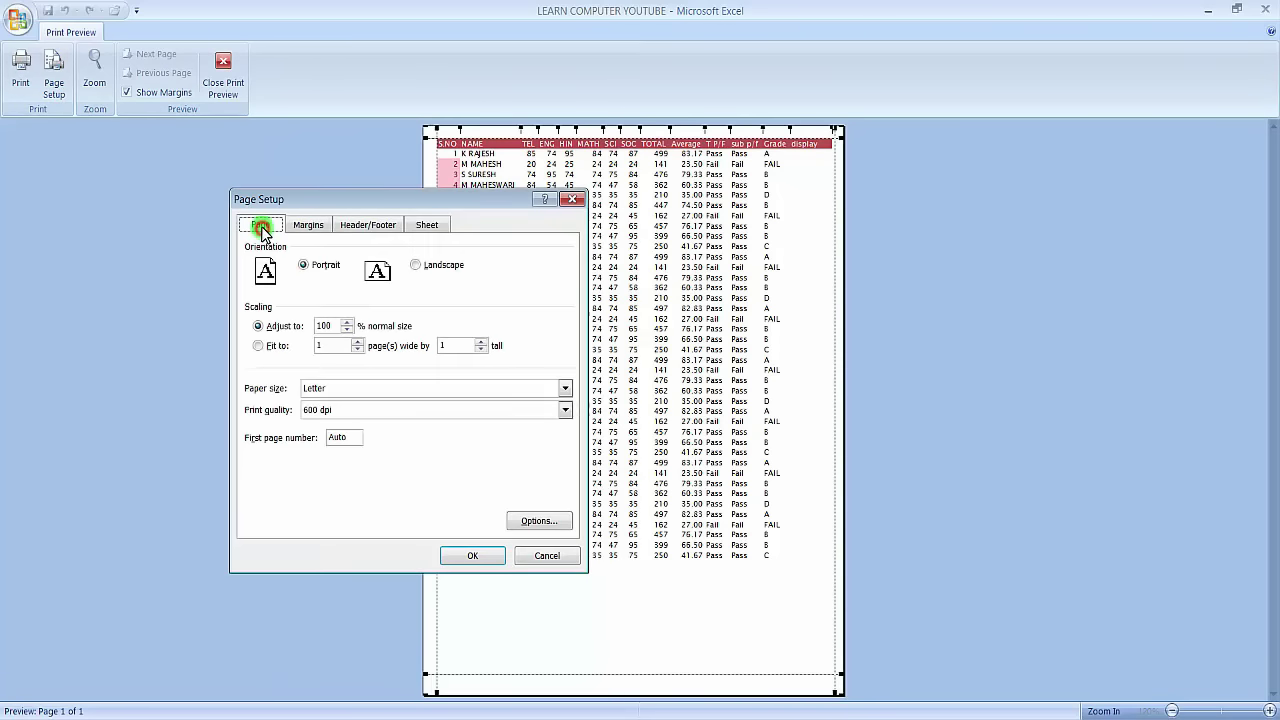
{"action": "left_click", "coordinate": [347, 224]}
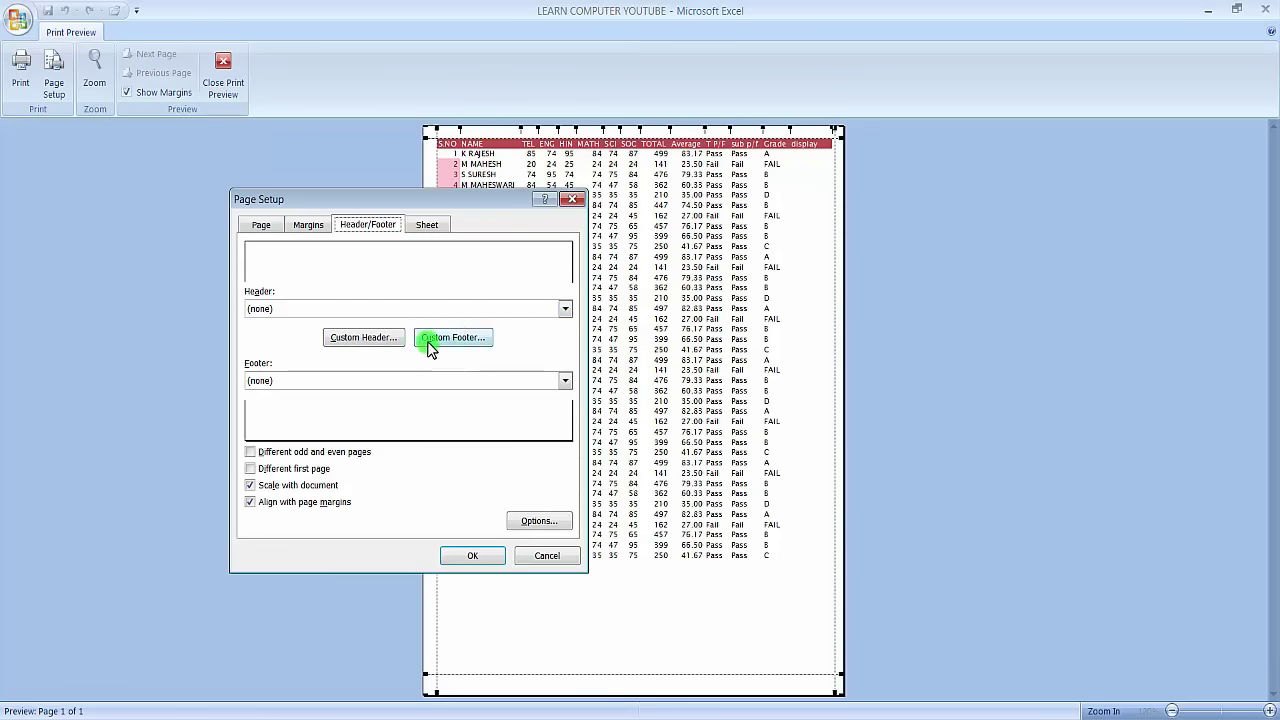
{"action": "left_click", "coordinate": [262, 224]}
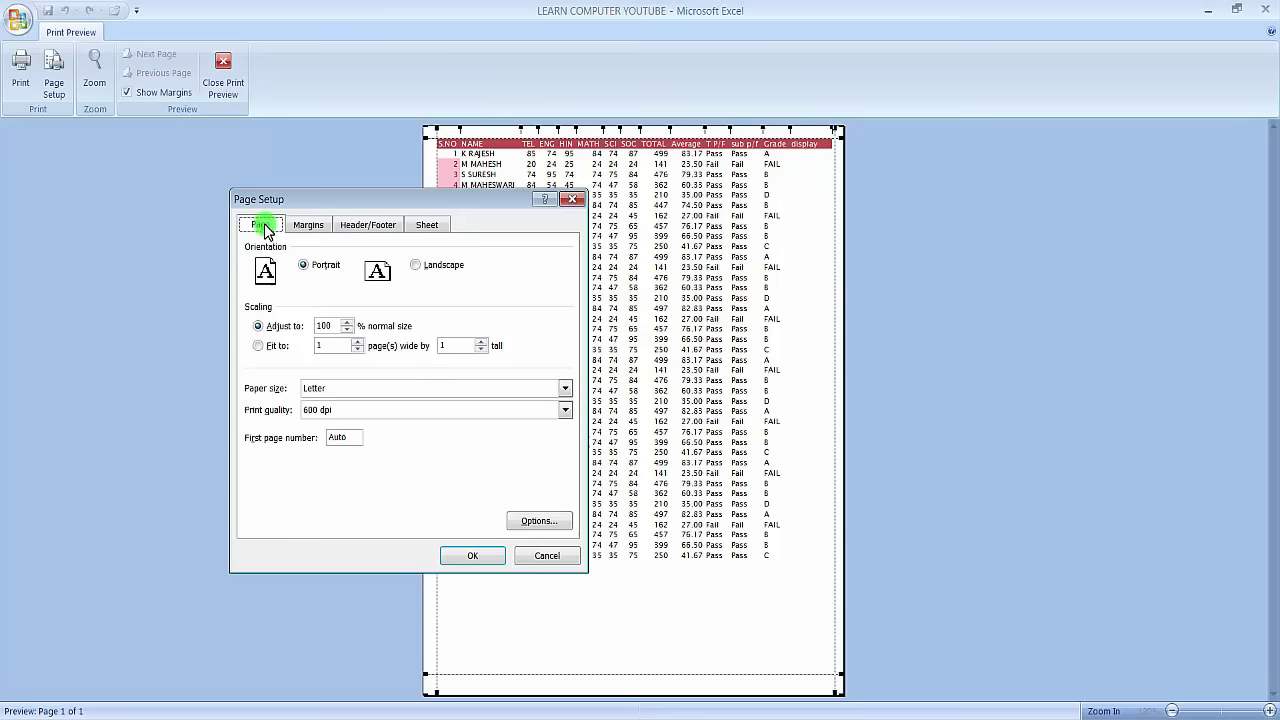
{"action": "left_click_drag", "start_coordinate": [366, 200], "coordinate": [194, 182]}
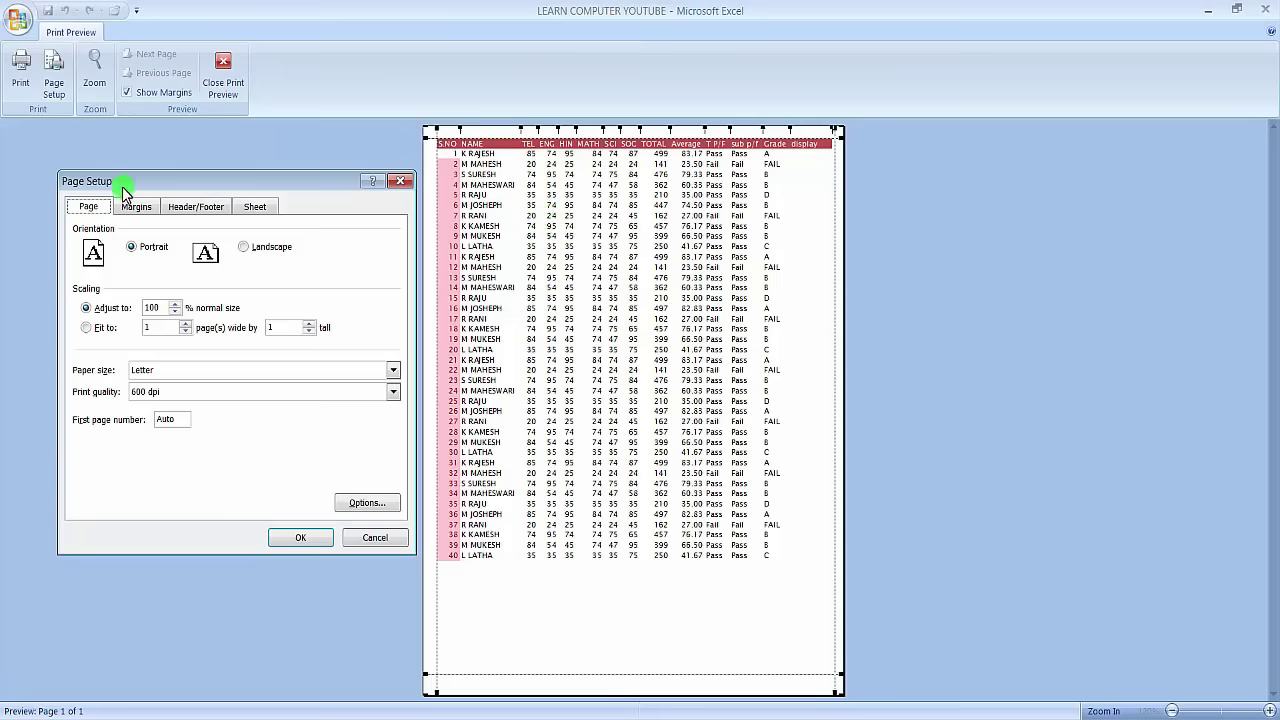
{"action": "left_click", "coordinate": [400, 181]}
{"action": "left_click", "coordinate": [52, 76]}
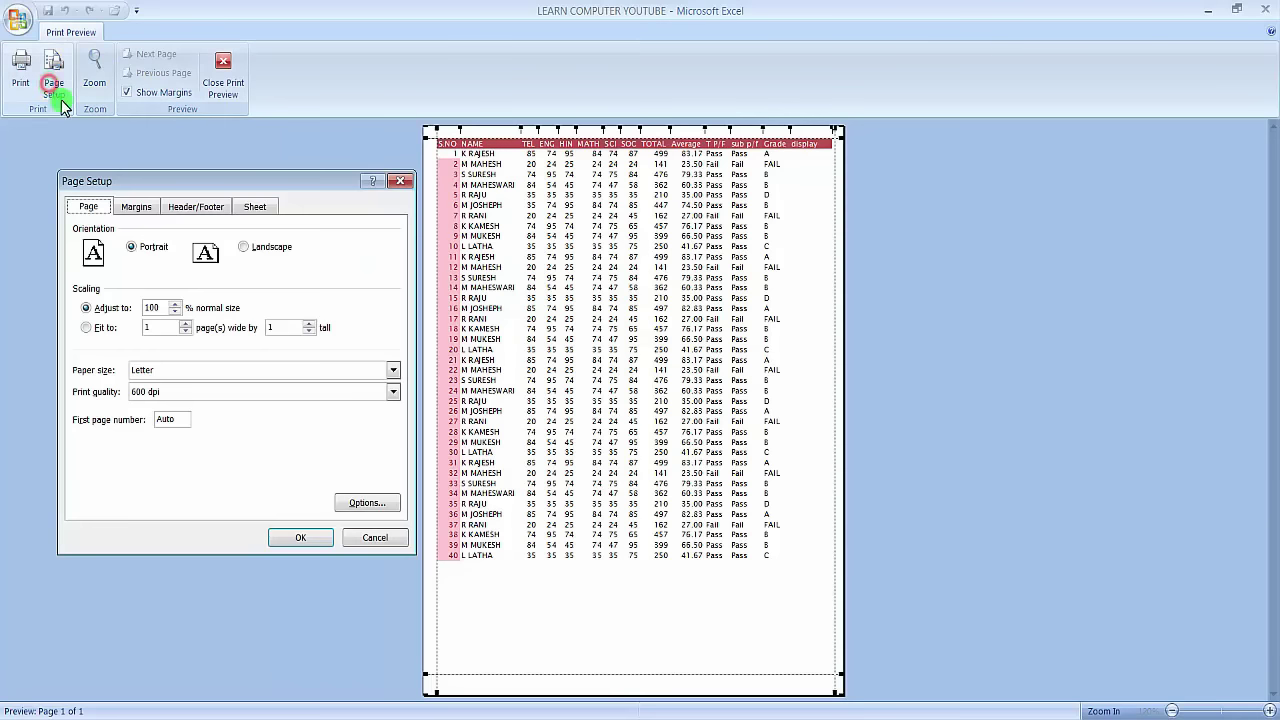
{"action": "left_click", "coordinate": [400, 178]}
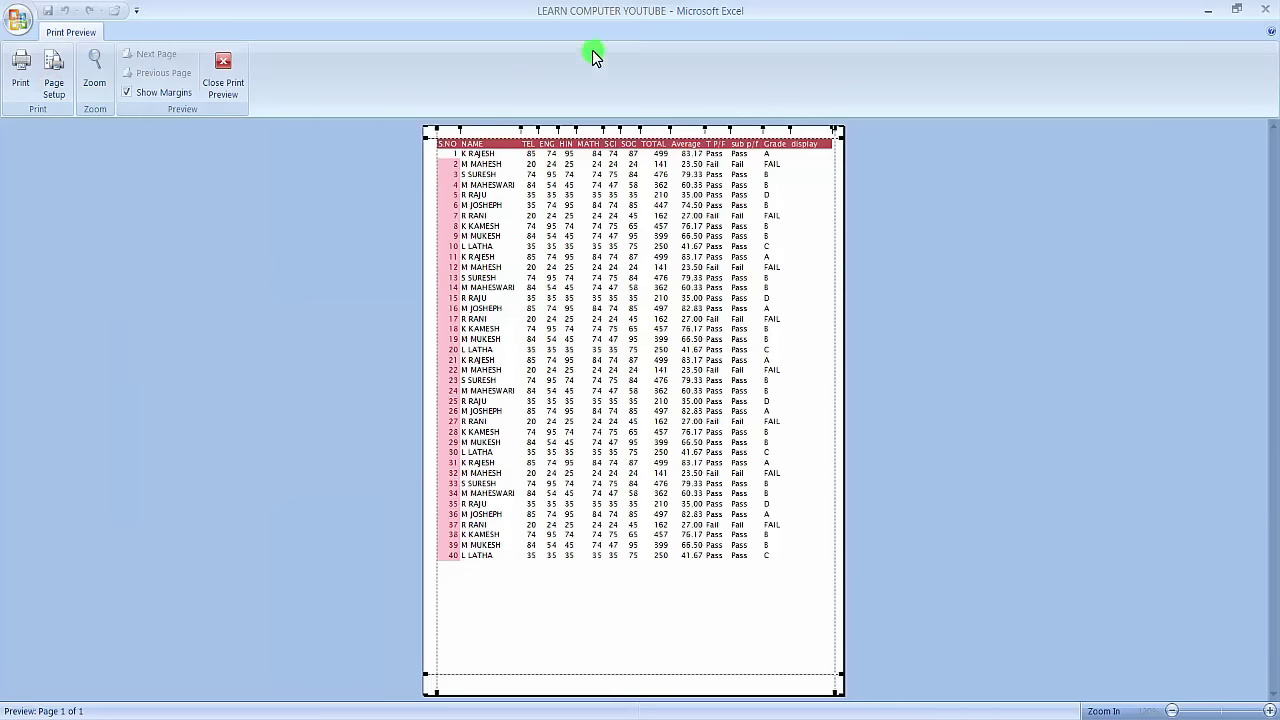
Step: Change the page orientation of Sheet4 to Landscape
{"action": "left_click", "coordinate": [224, 78]}
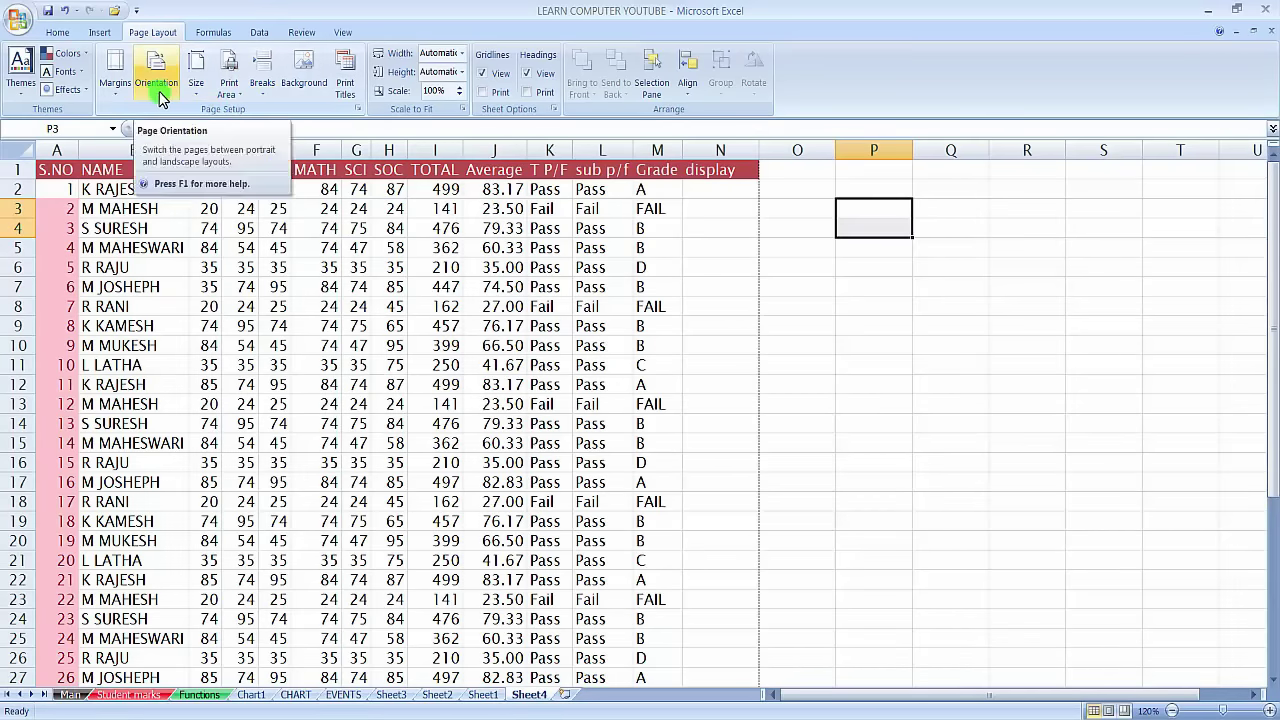
{"action": "left_click", "coordinate": [158, 32]}
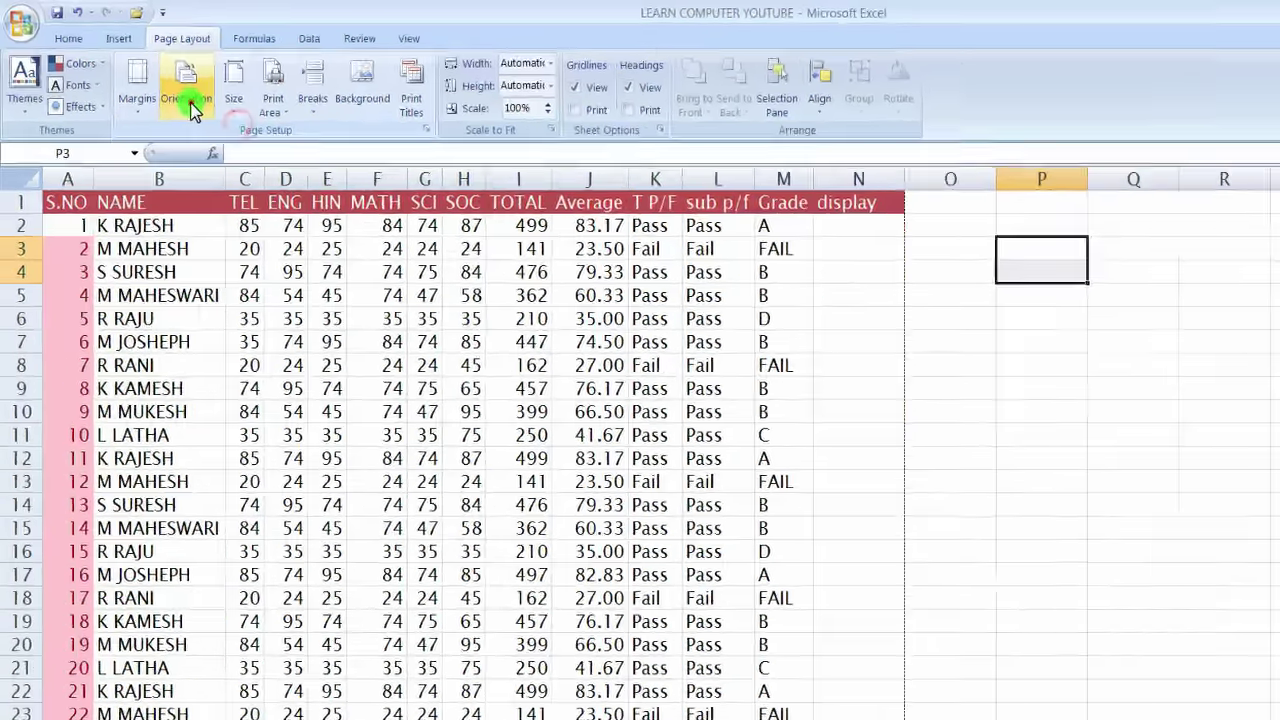
{"action": "left_click", "coordinate": [158, 80]}
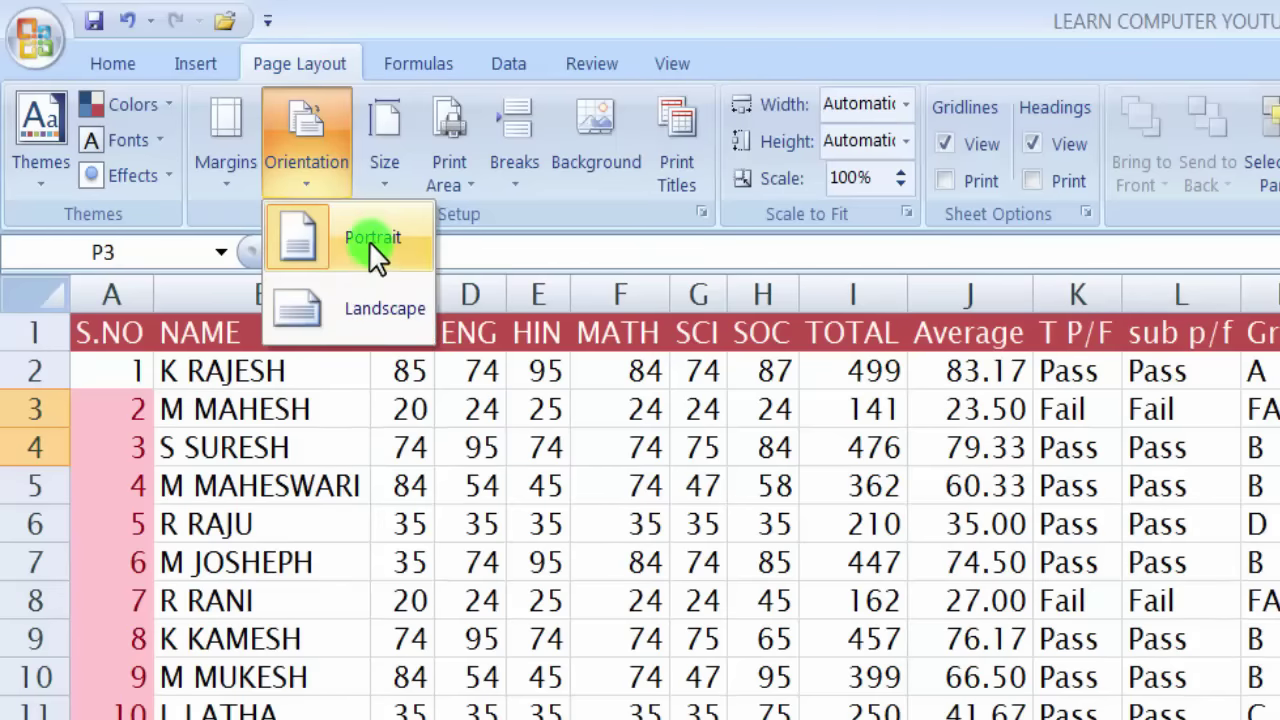
{"action": "left_click", "coordinate": [365, 312]}
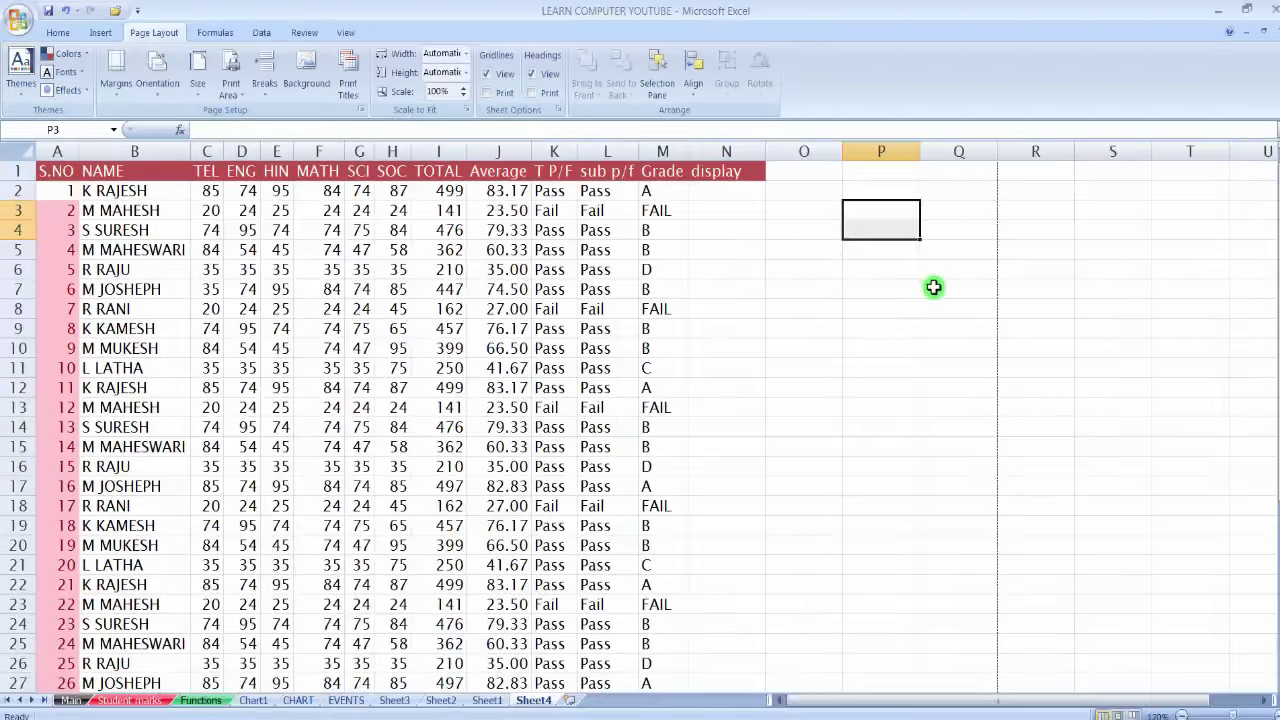
{"action": "left_click", "coordinate": [995, 305]}
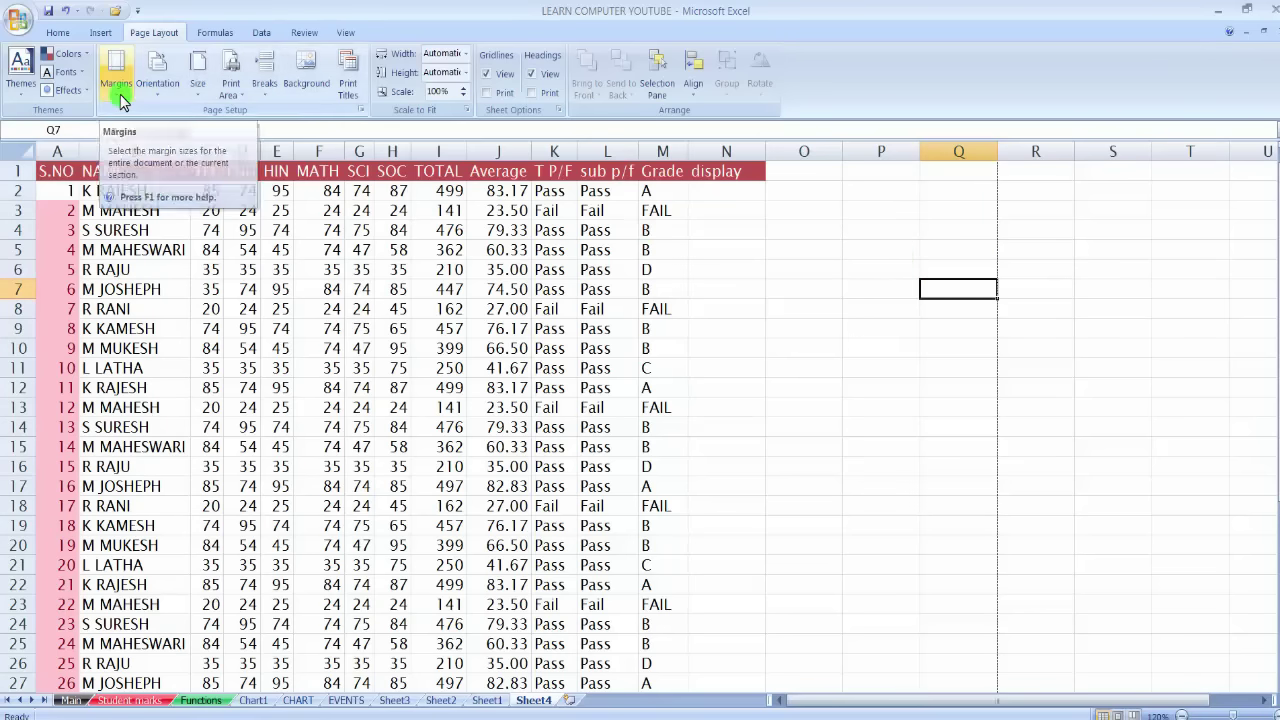
Step: Preview the landscape layout, seeing students 39–40 spill onto a second page
{"action": "key", "text": "ctrl+F2"}
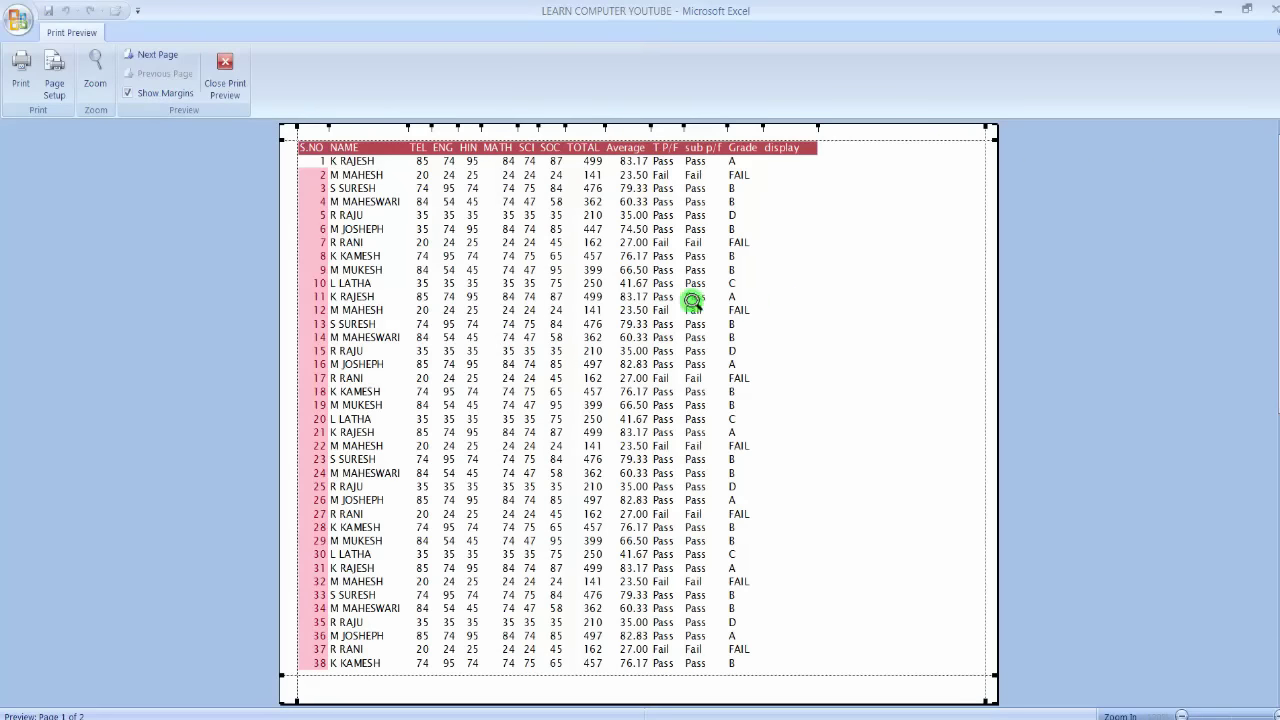
{"action": "scroll", "coordinate": [593, 491], "scroll_direction": "down", "scroll_amount": 1}
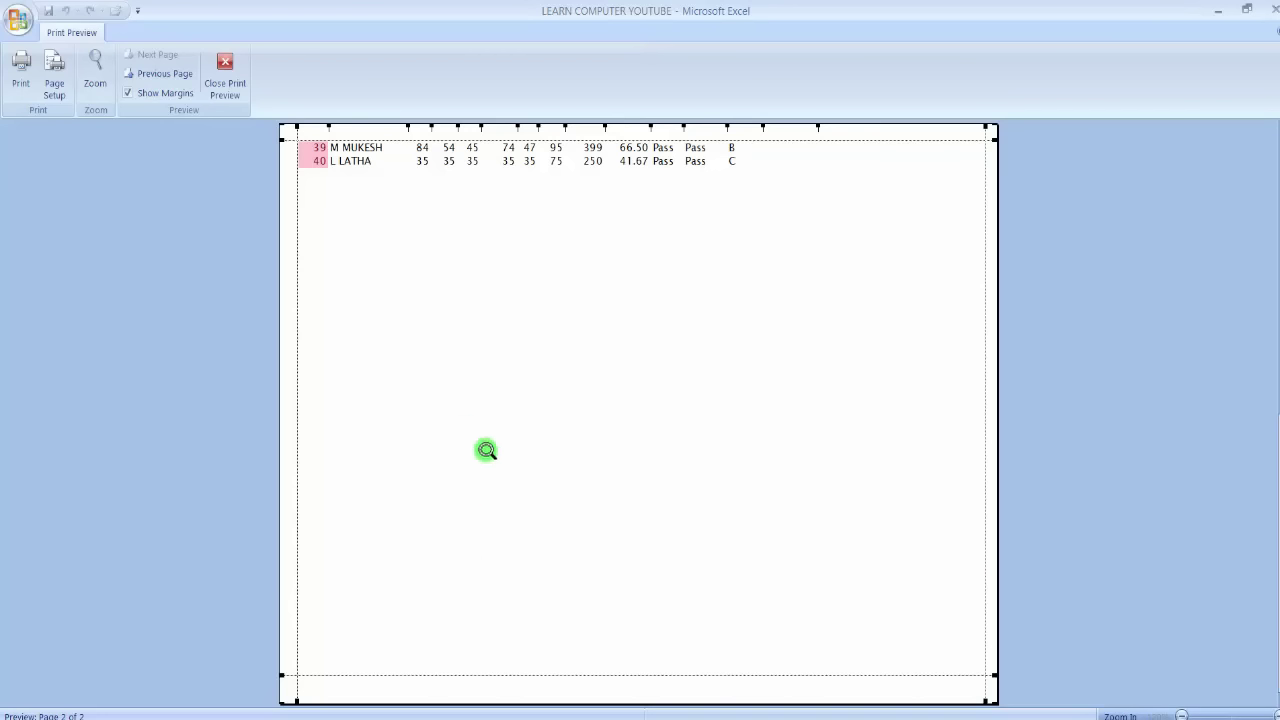
{"action": "scroll", "coordinate": [435, 459], "scroll_direction": "up", "scroll_amount": 1}
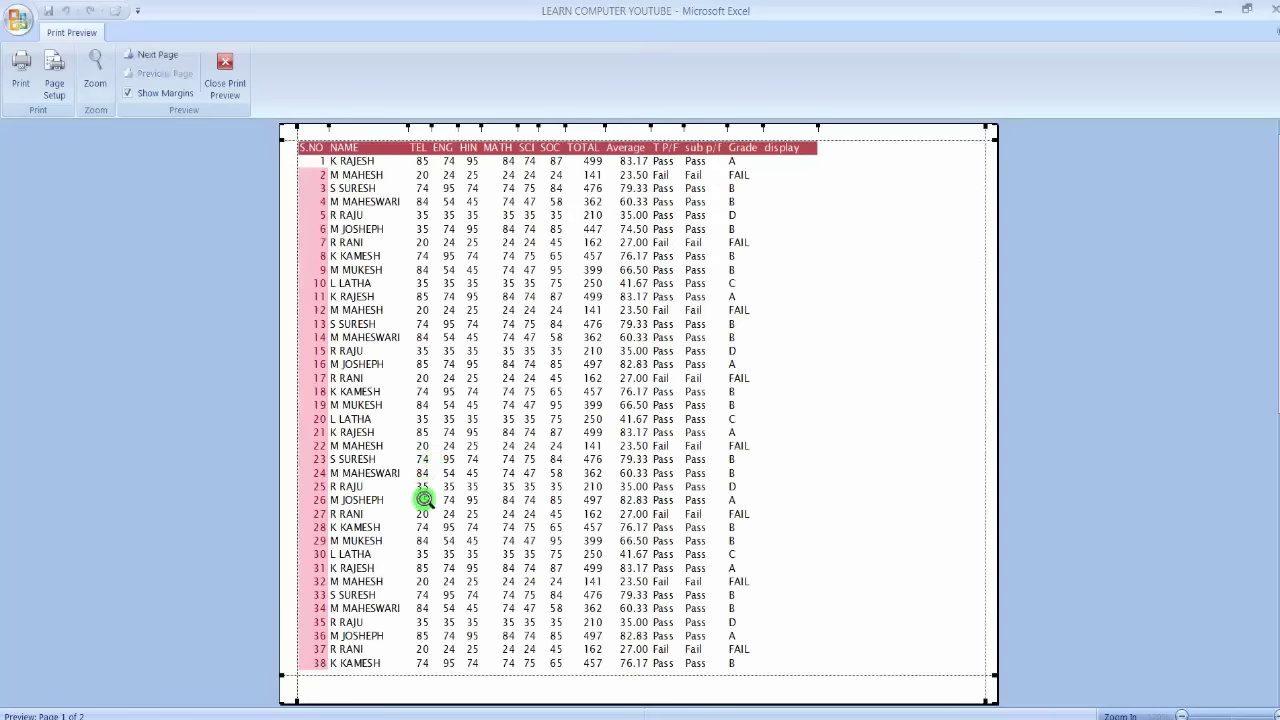
{"action": "scroll", "coordinate": [424, 500], "scroll_direction": "down", "scroll_amount": 1}
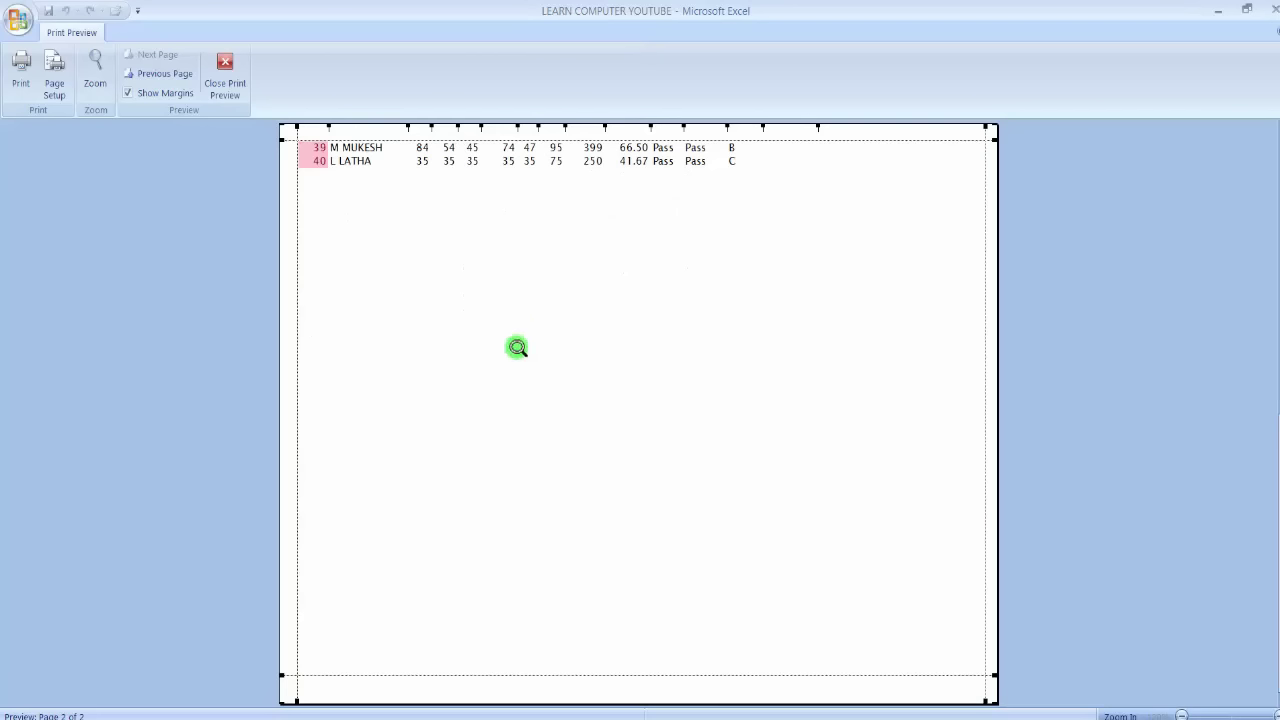
{"action": "scroll", "coordinate": [523, 411], "scroll_direction": "up", "scroll_amount": 1}
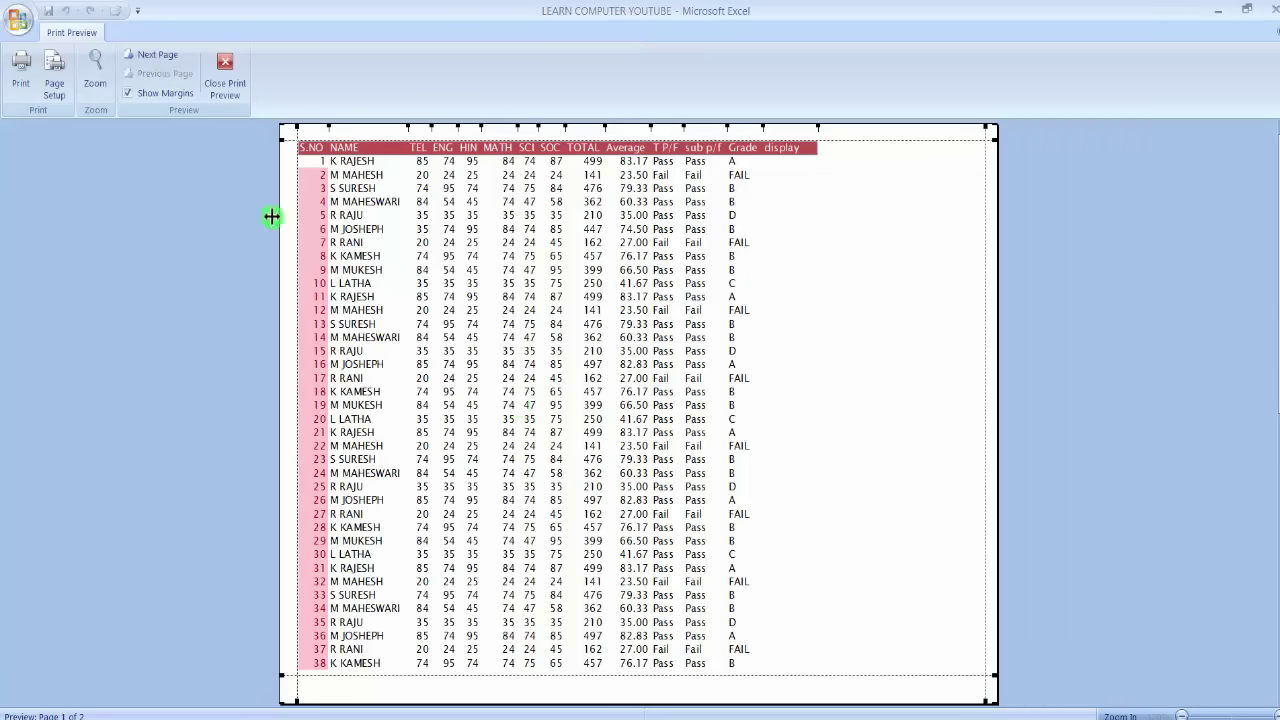
{"action": "left_click", "coordinate": [218, 90]}
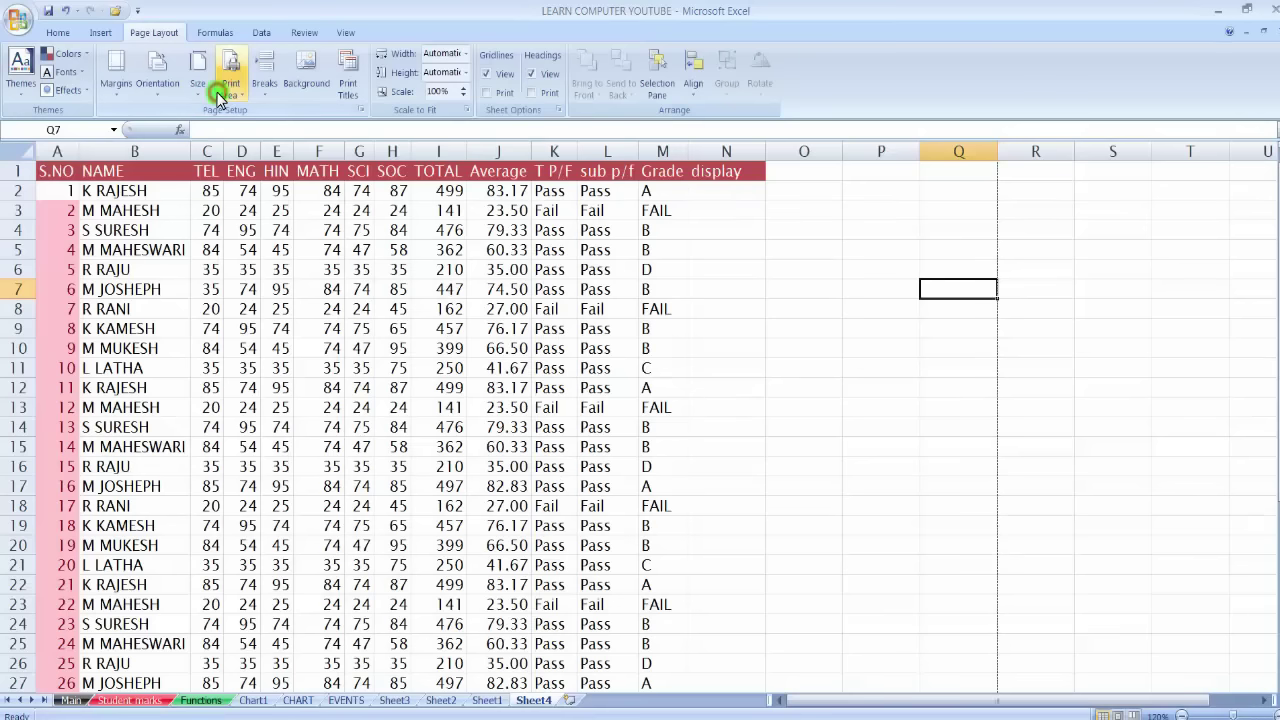
Step: Switch the page back to Portrait and set the paper size to A4
{"action": "left_click", "coordinate": [158, 88]}
{"action": "left_click", "coordinate": [174, 131]}
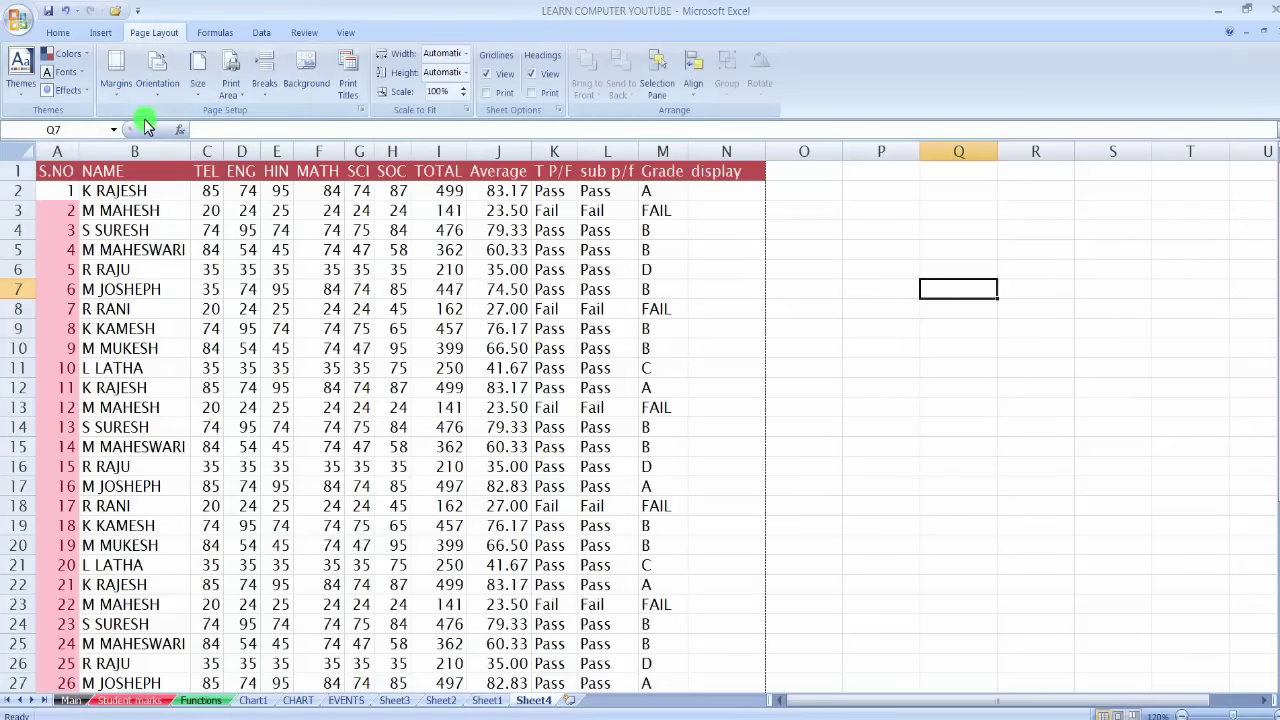
{"action": "left_click", "coordinate": [196, 86]}
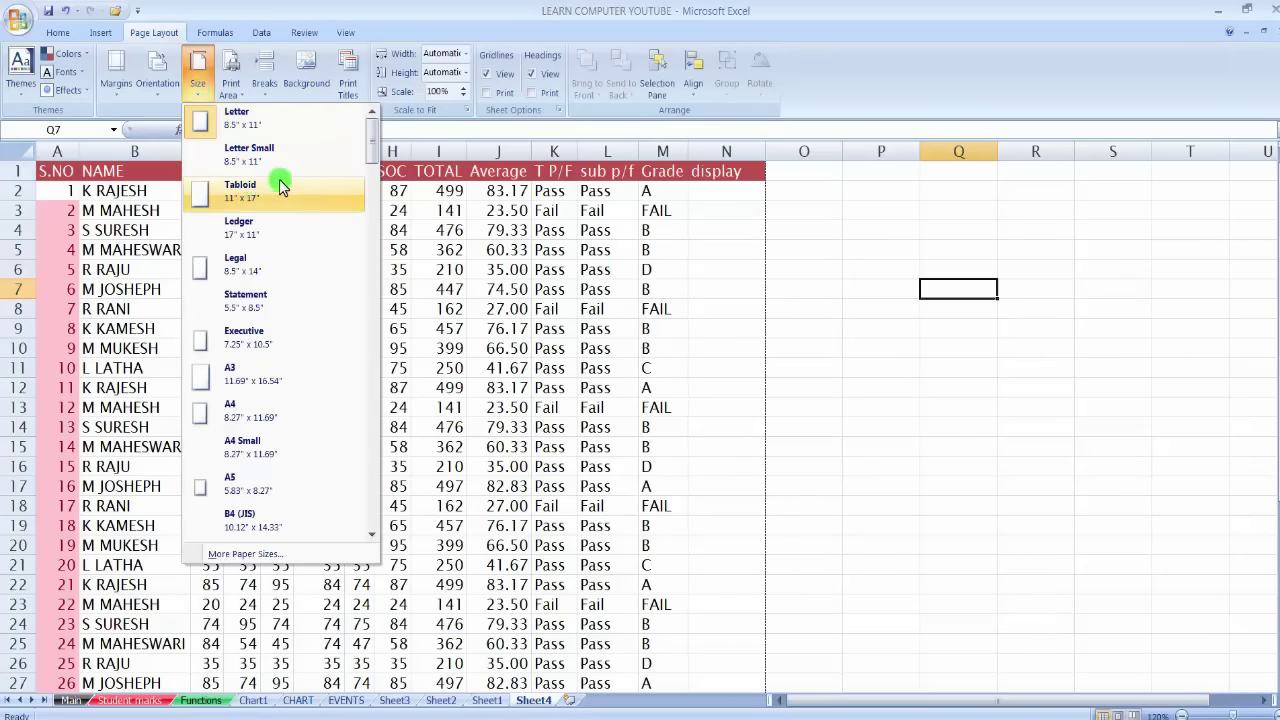
{"action": "left_click", "coordinate": [231, 131]}
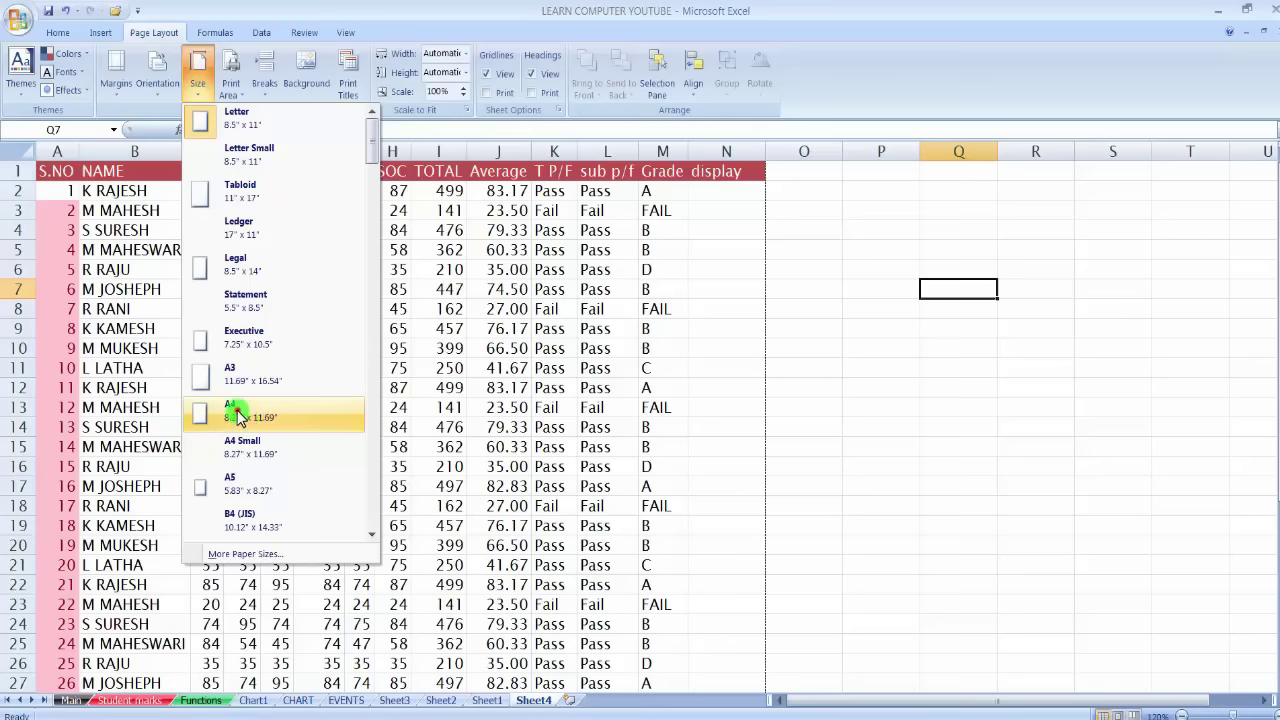
{"action": "left_click", "coordinate": [238, 415]}
Step: Select cell N2 and preview the portrait A4 page
{"action": "scroll", "coordinate": [394, 437], "scroll_direction": "down", "scroll_amount": 1}
{"action": "scroll", "coordinate": [397, 440], "scroll_direction": "up", "scroll_amount": 1}
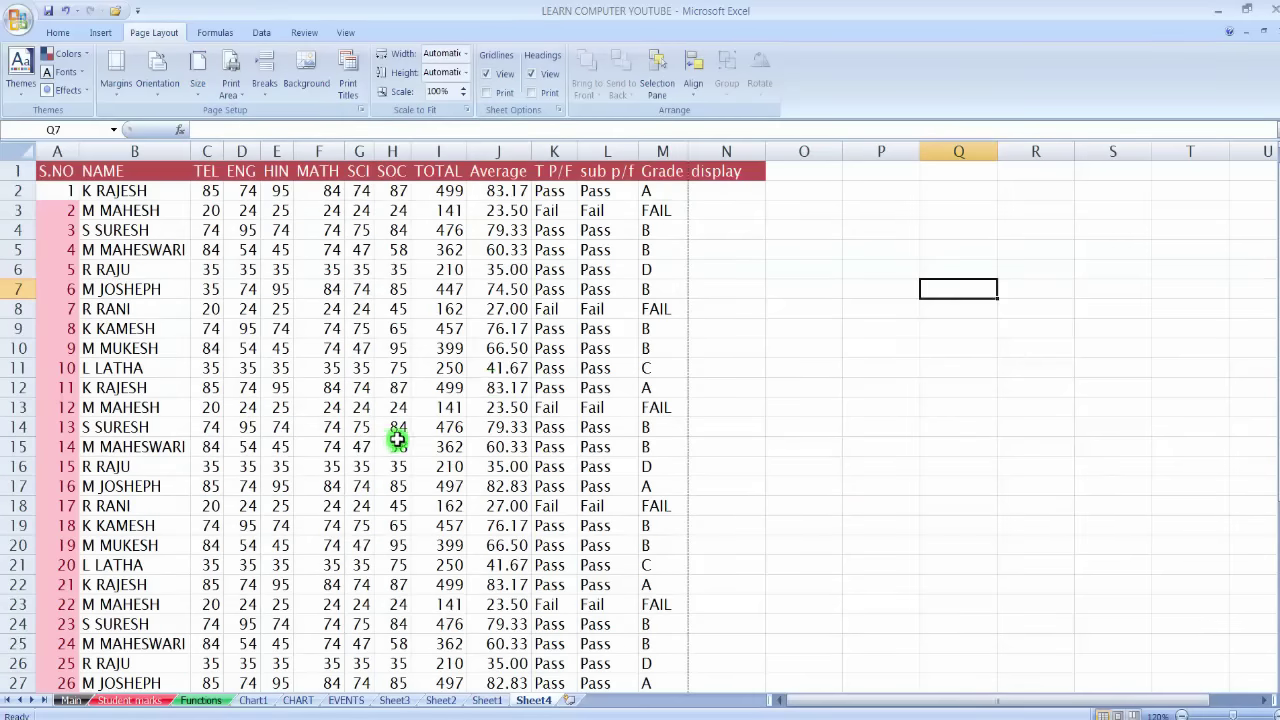
{"action": "left_click", "coordinate": [718, 191]}
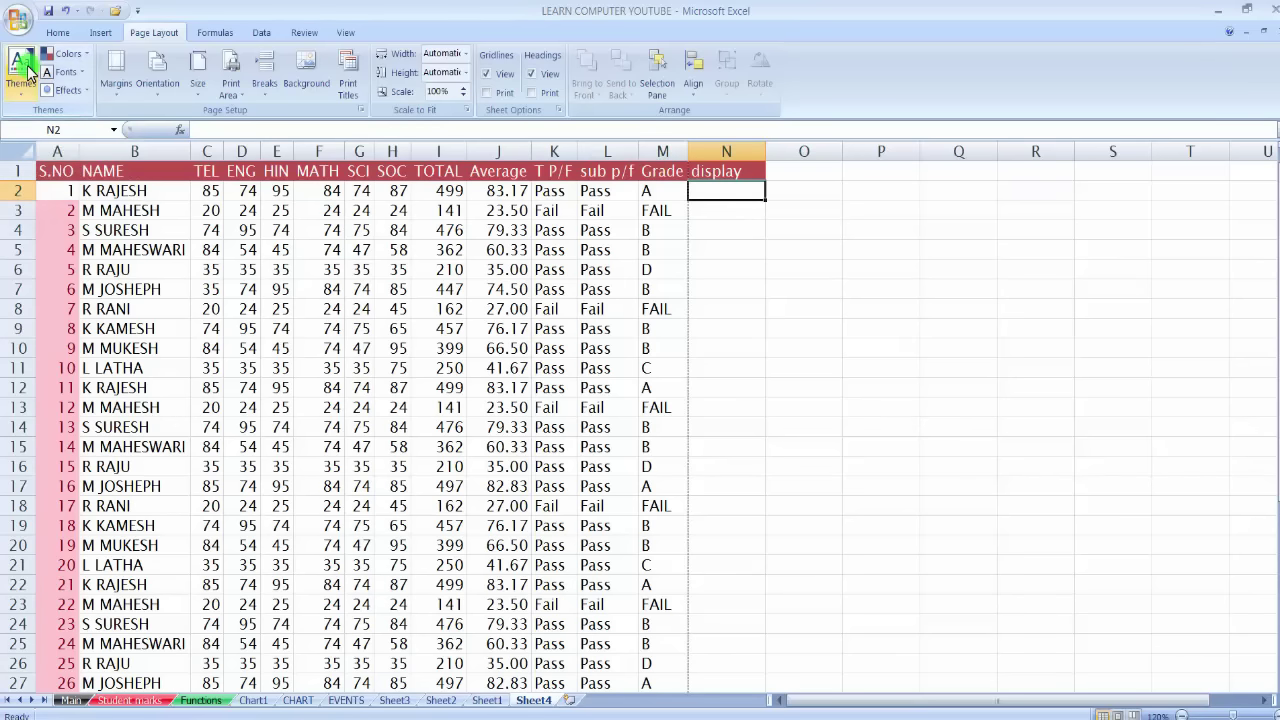
{"action": "key", "text": "ctrl+F2"}
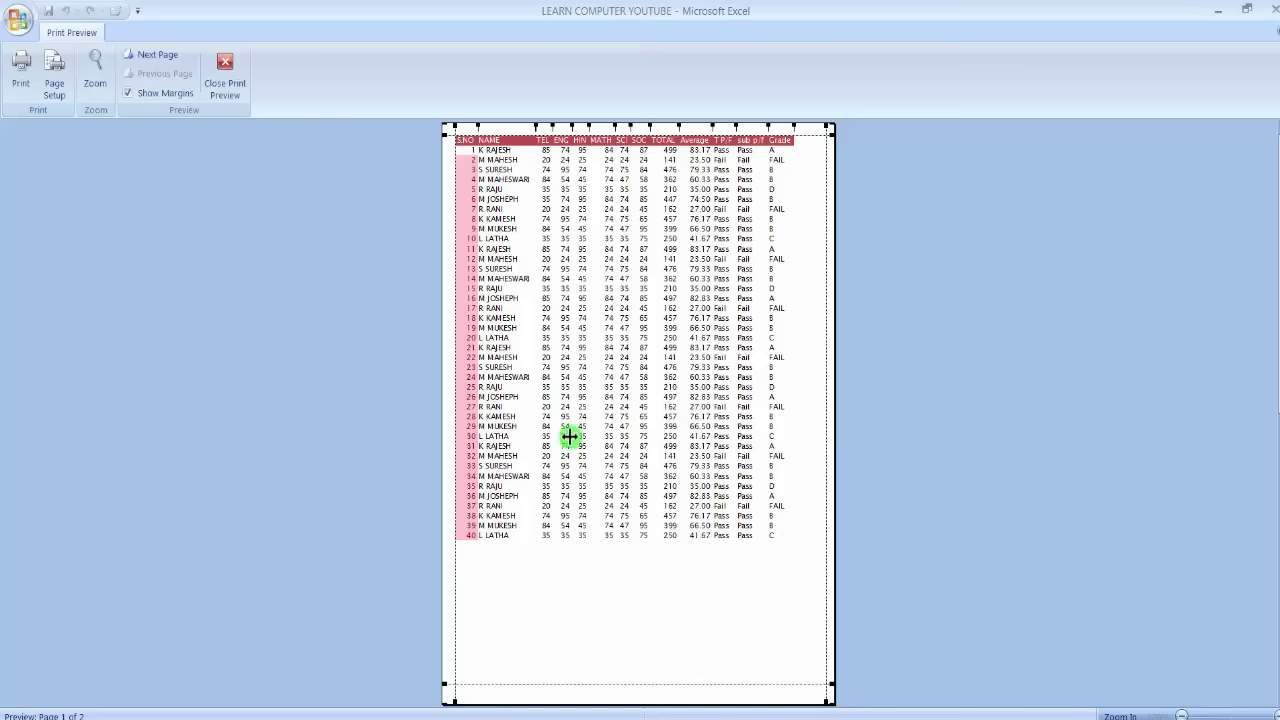
Step: Set the Scale to Fit percentage to 95% and reopen Print Preview showing one page
{"action": "left_click", "coordinate": [233, 97]}
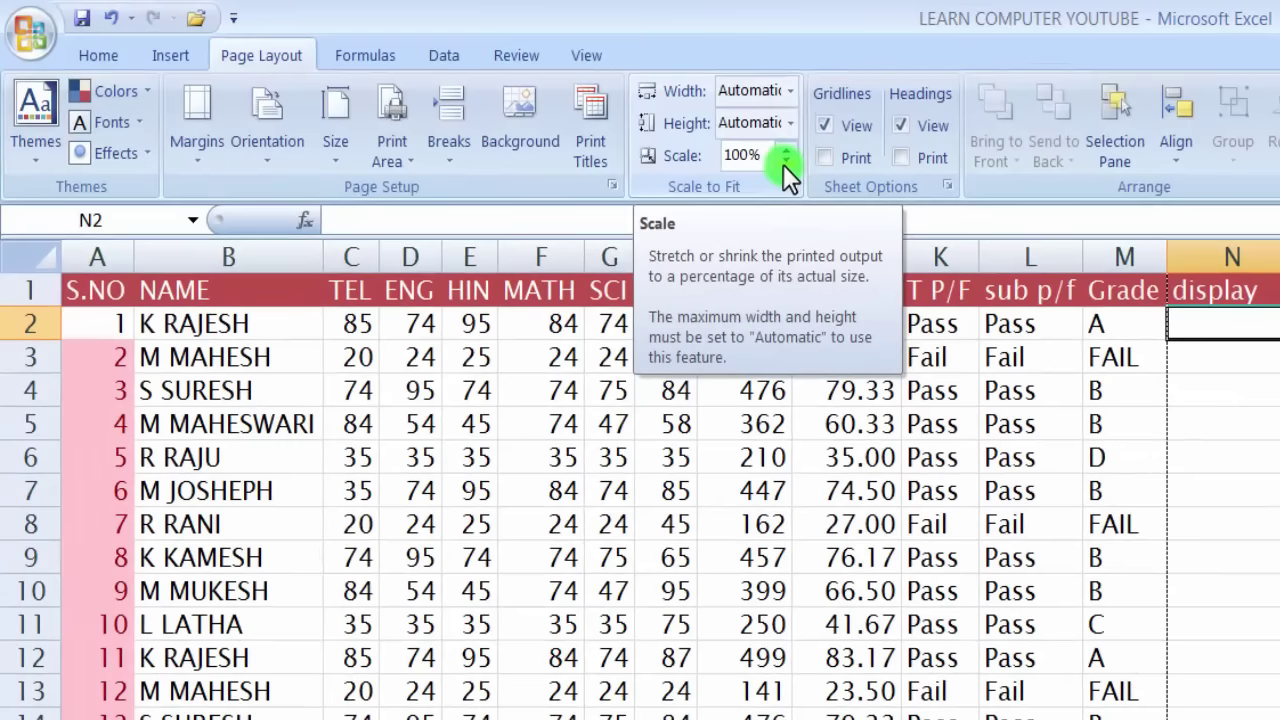
{"action": "left_click", "coordinate": [785, 163]}
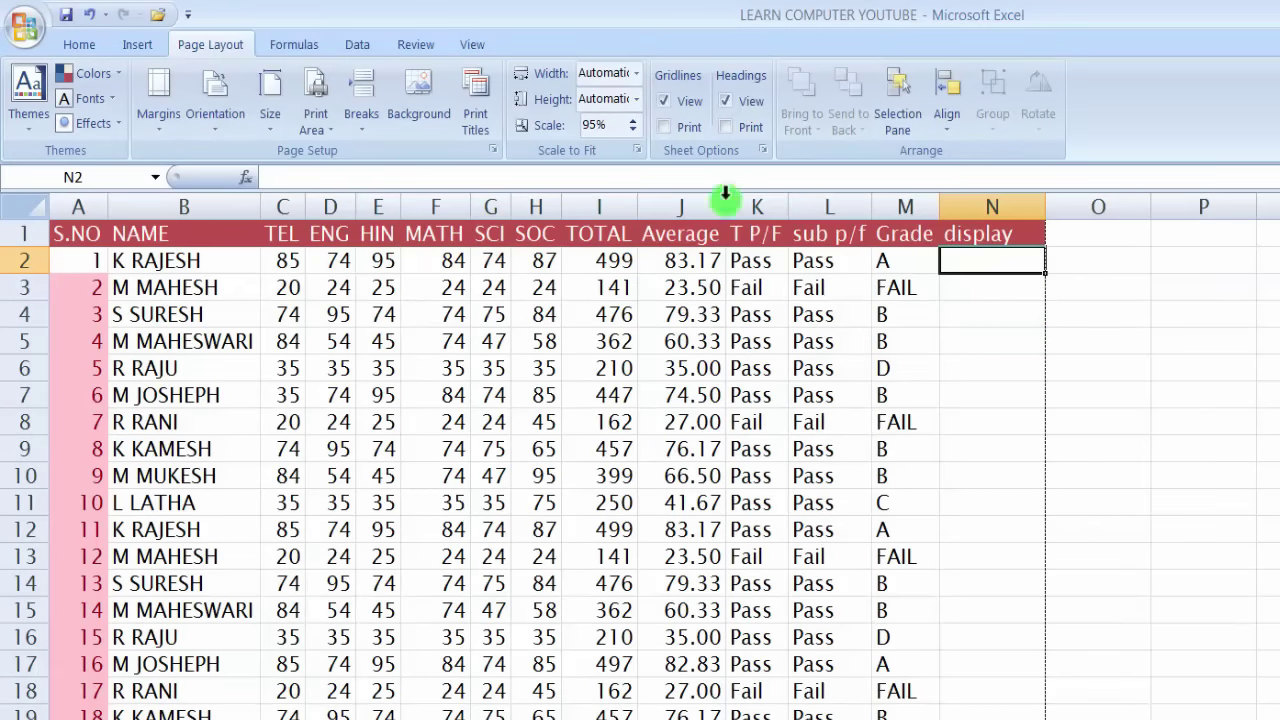
{"action": "left_click", "coordinate": [632, 119]}
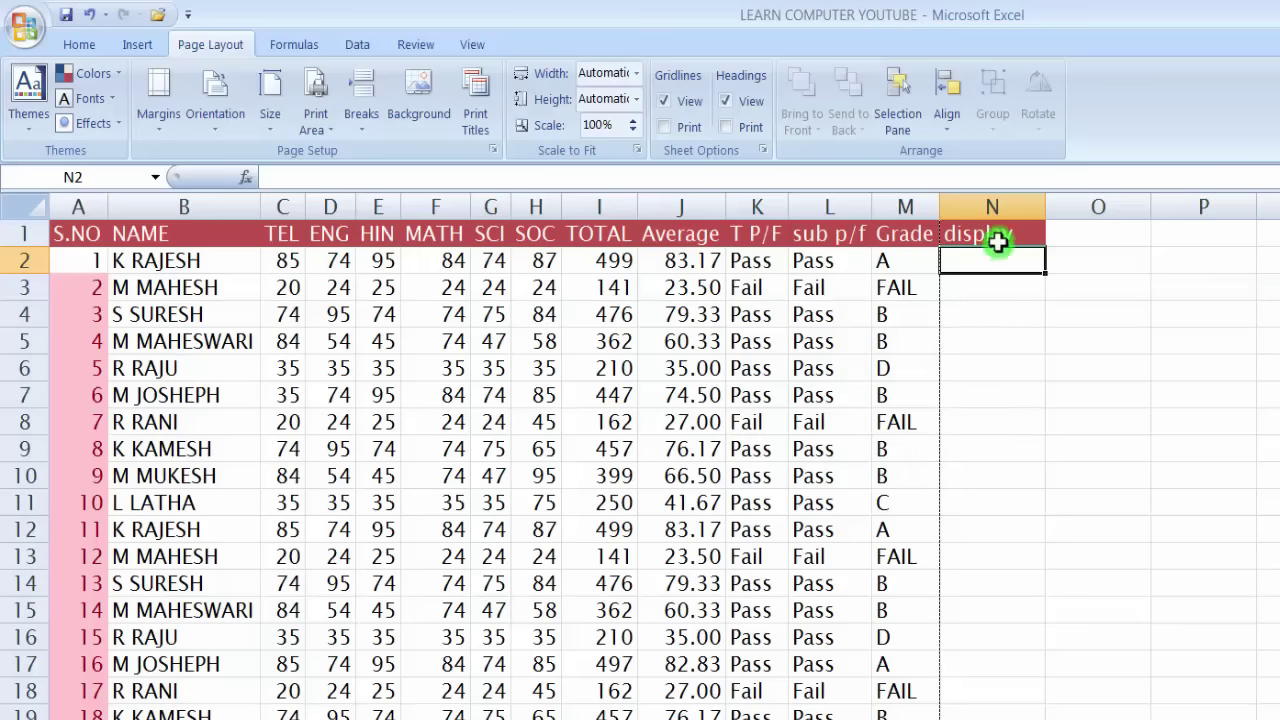
{"action": "left_click", "coordinate": [994, 238]}
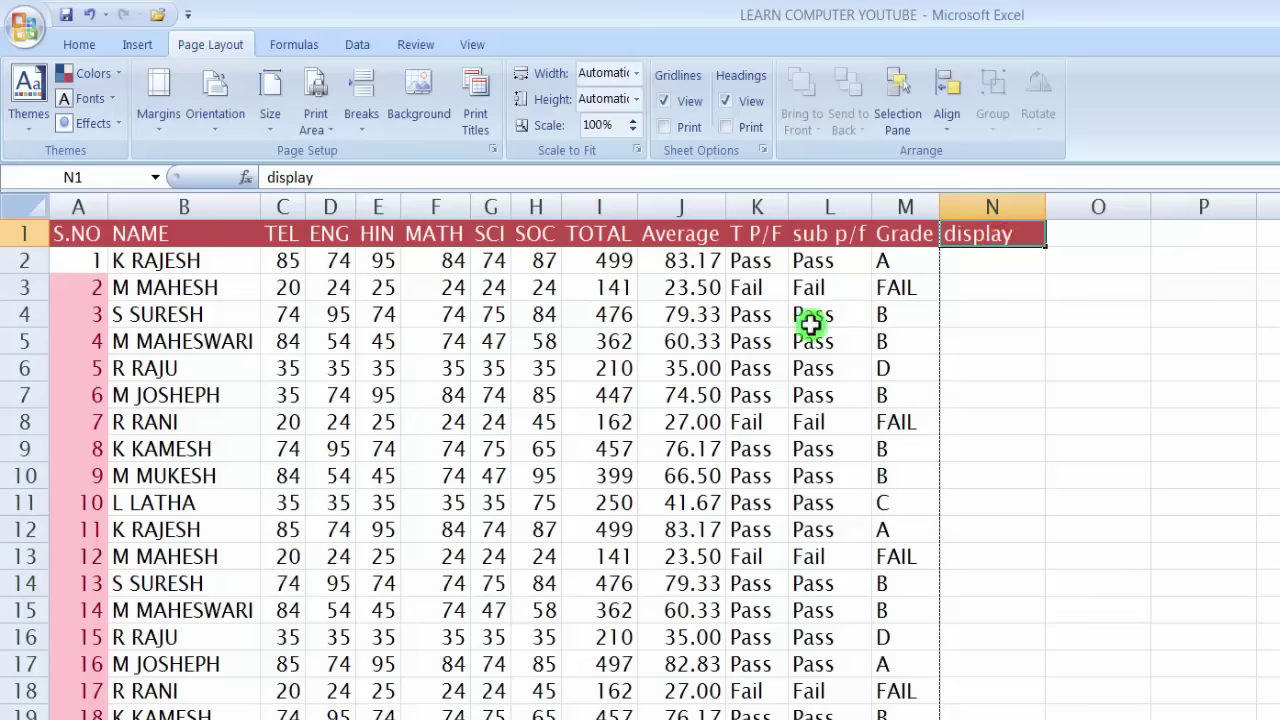
{"action": "left_click", "coordinate": [633, 130]}
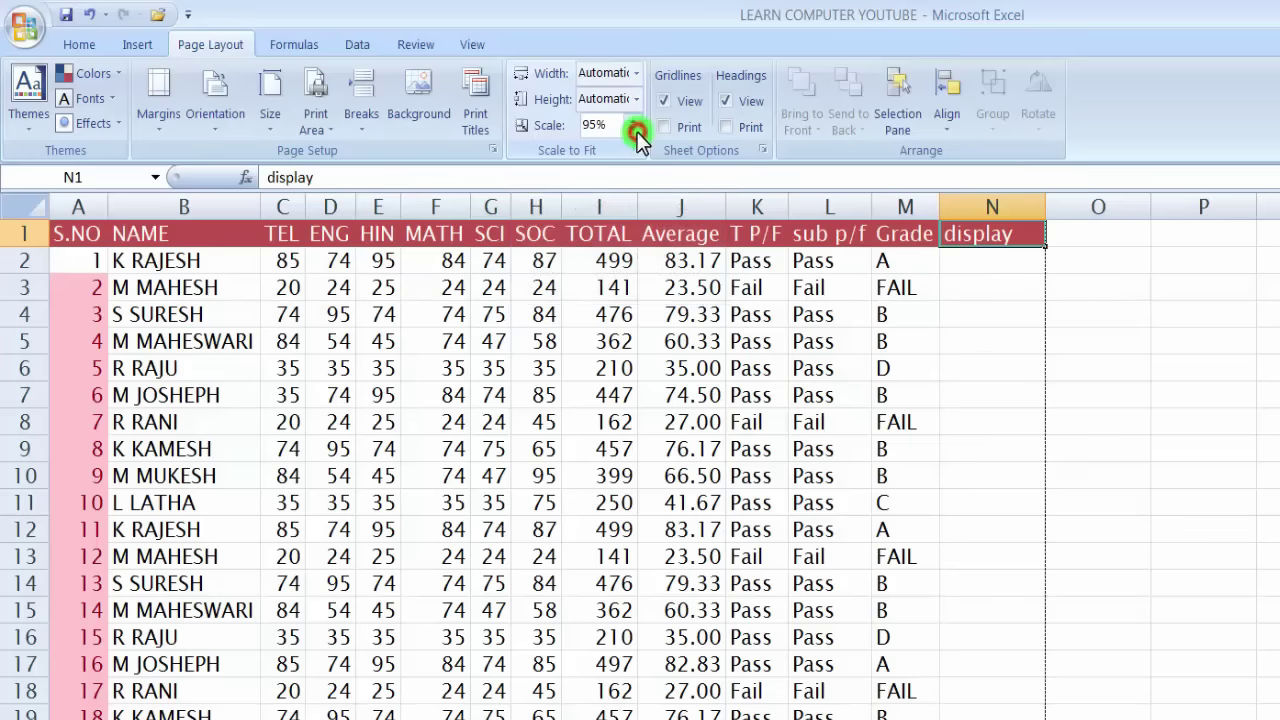
{"action": "left_click", "coordinate": [1020, 284]}
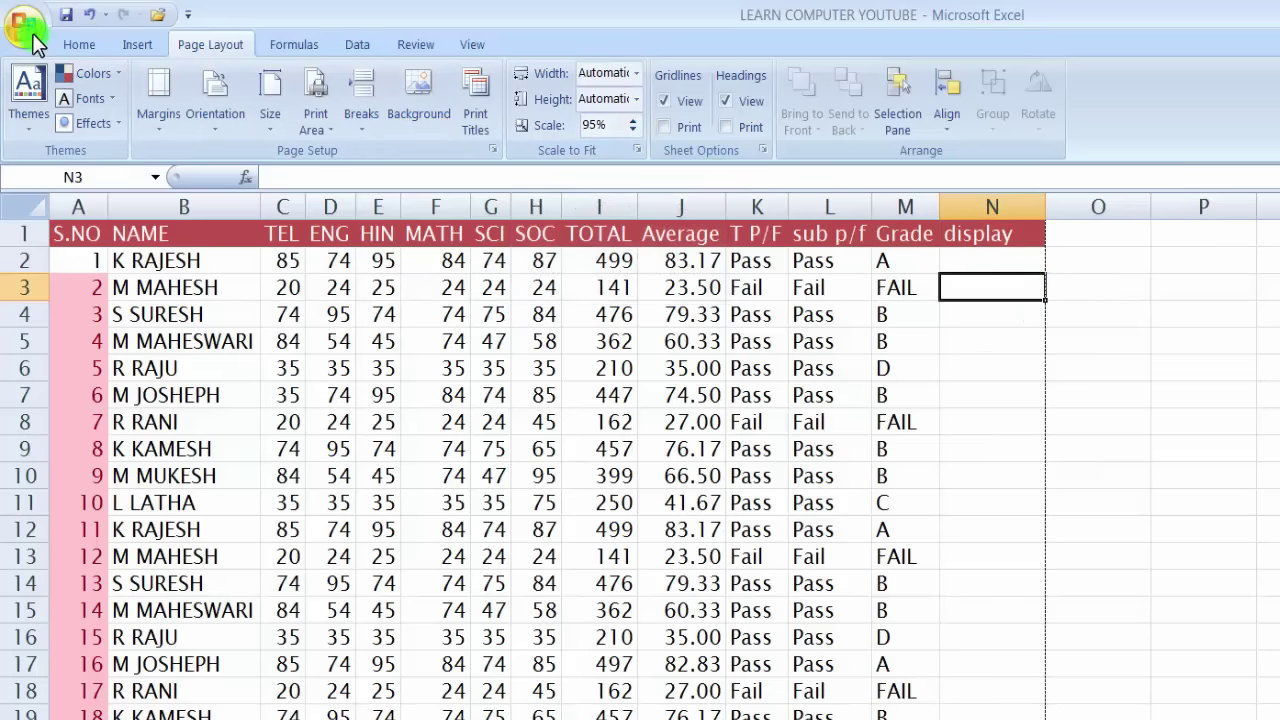
{"action": "key", "text": "ctrl+F2"}
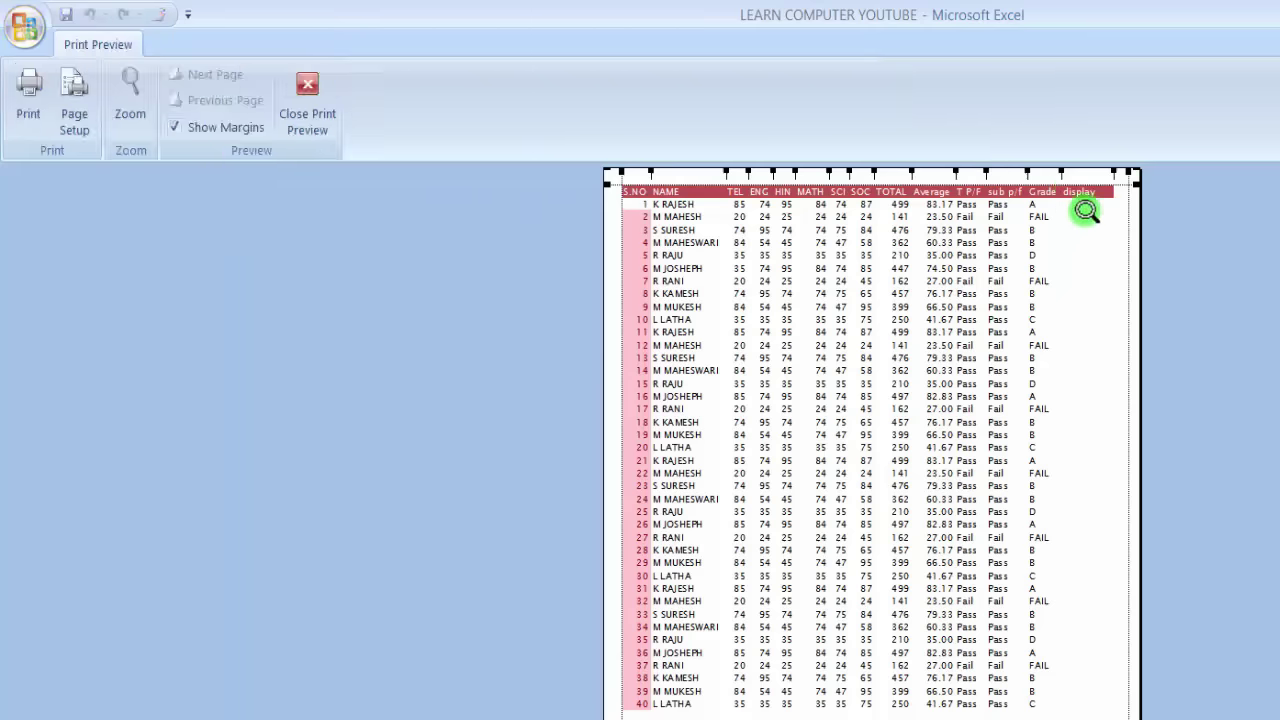
Step: Change Page Setup's Adjust to scaling from 95% to 90% normal size
{"action": "left_click", "coordinate": [663, 320]}
{"action": "scroll", "coordinate": [720, 334], "scroll_direction": "up", "scroll_amount": 3}
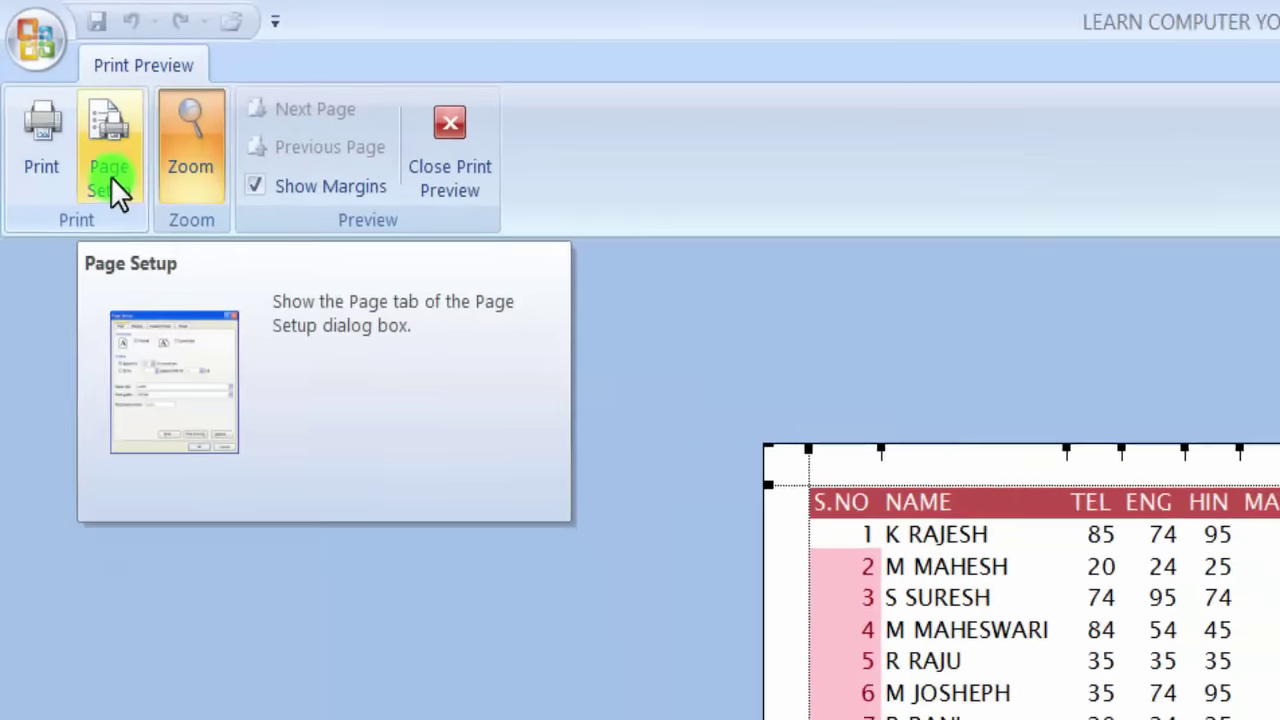
{"action": "left_click", "coordinate": [116, 185]}
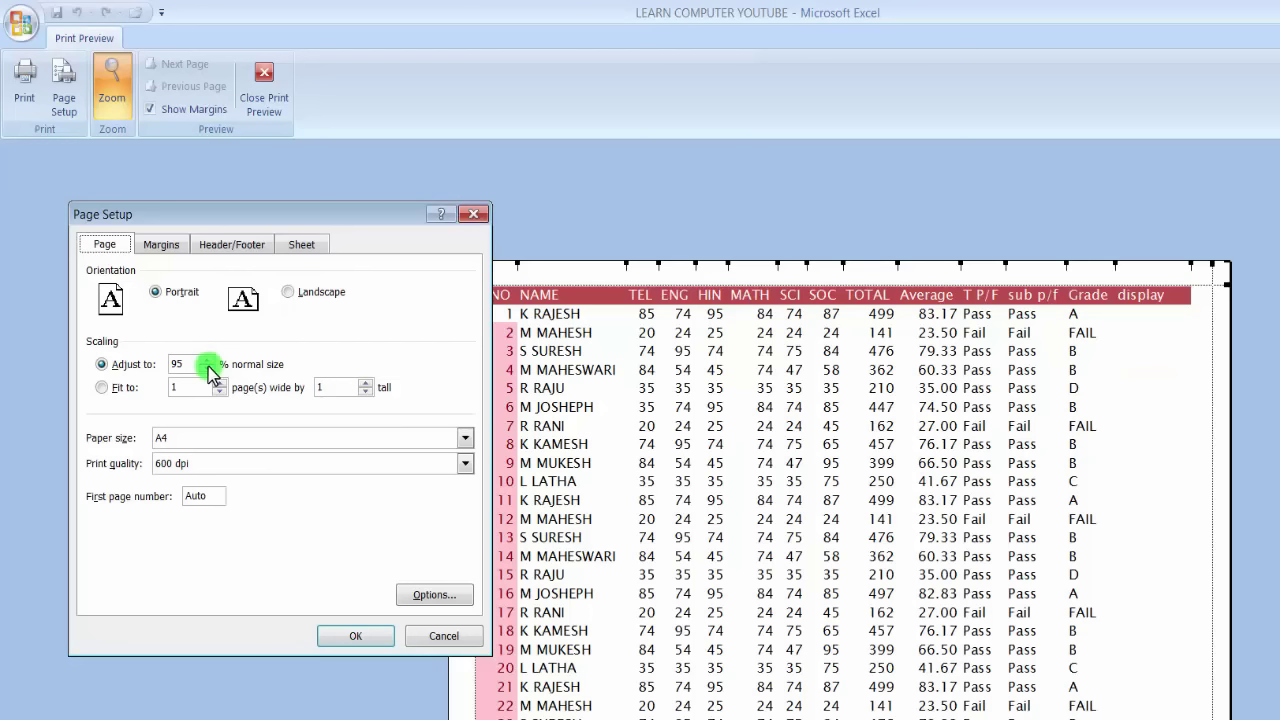
{"action": "left_click", "coordinate": [209, 370]}
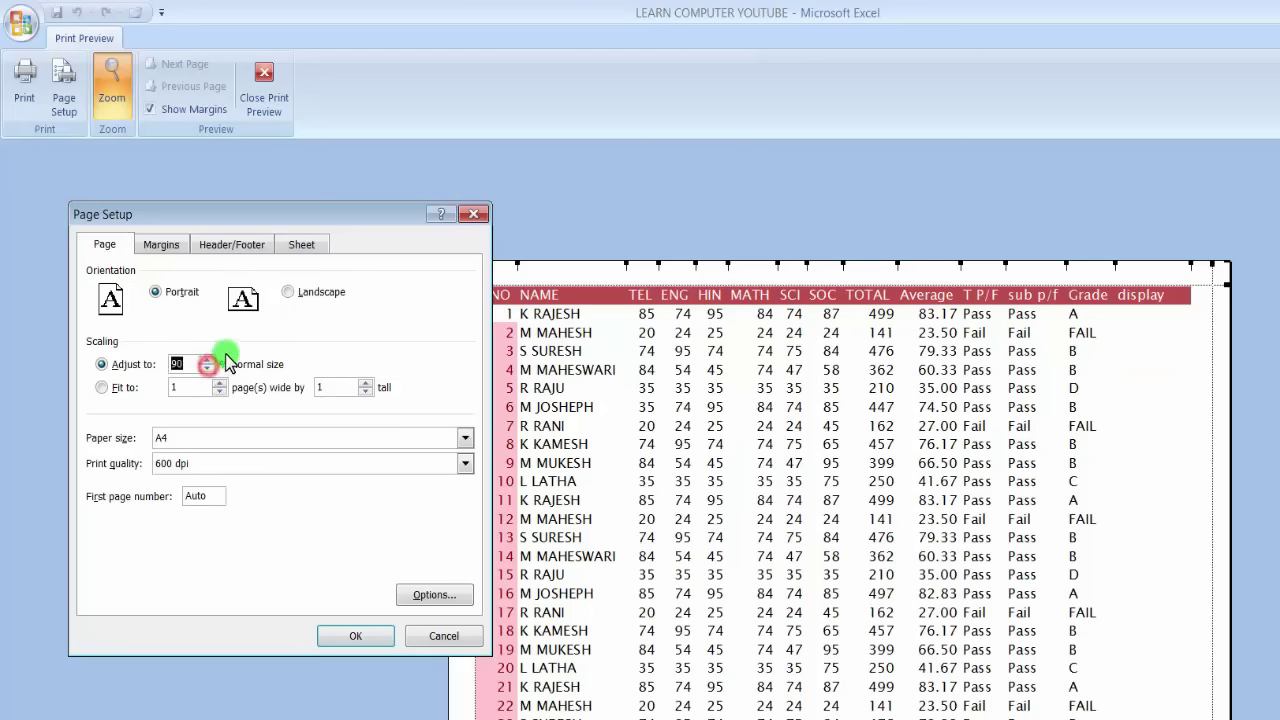
{"action": "left_click", "coordinate": [355, 636]}
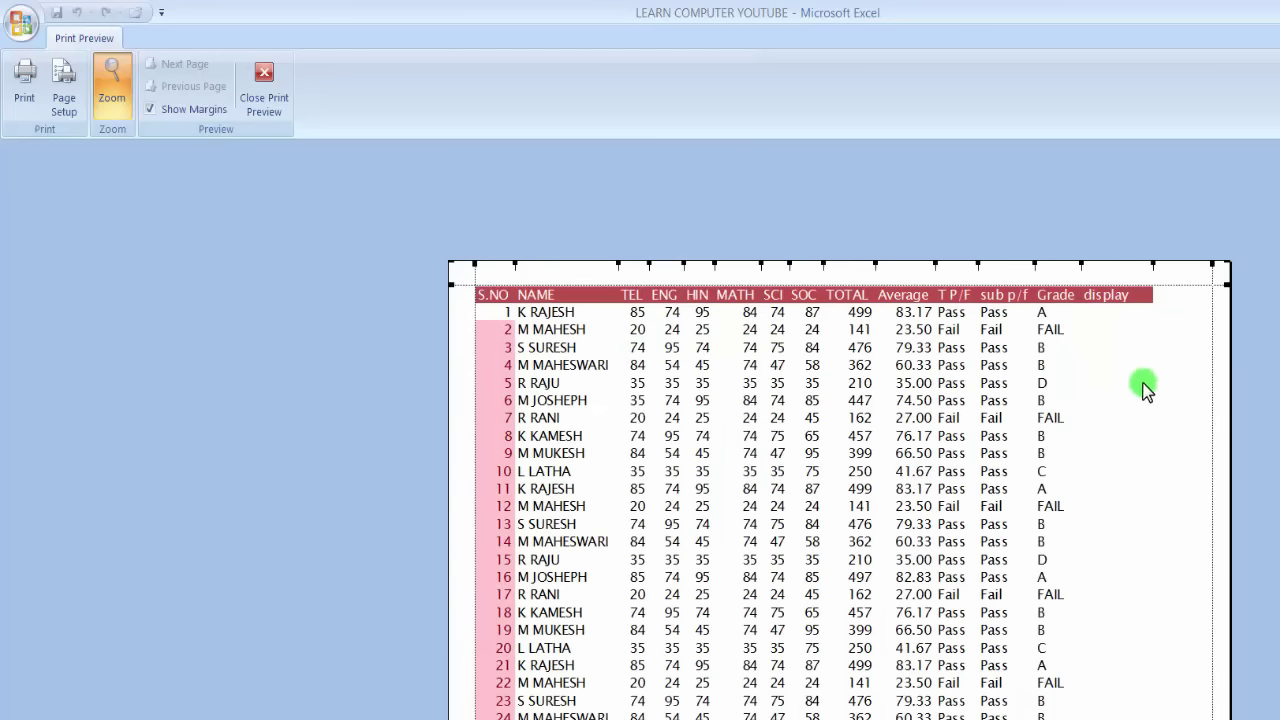
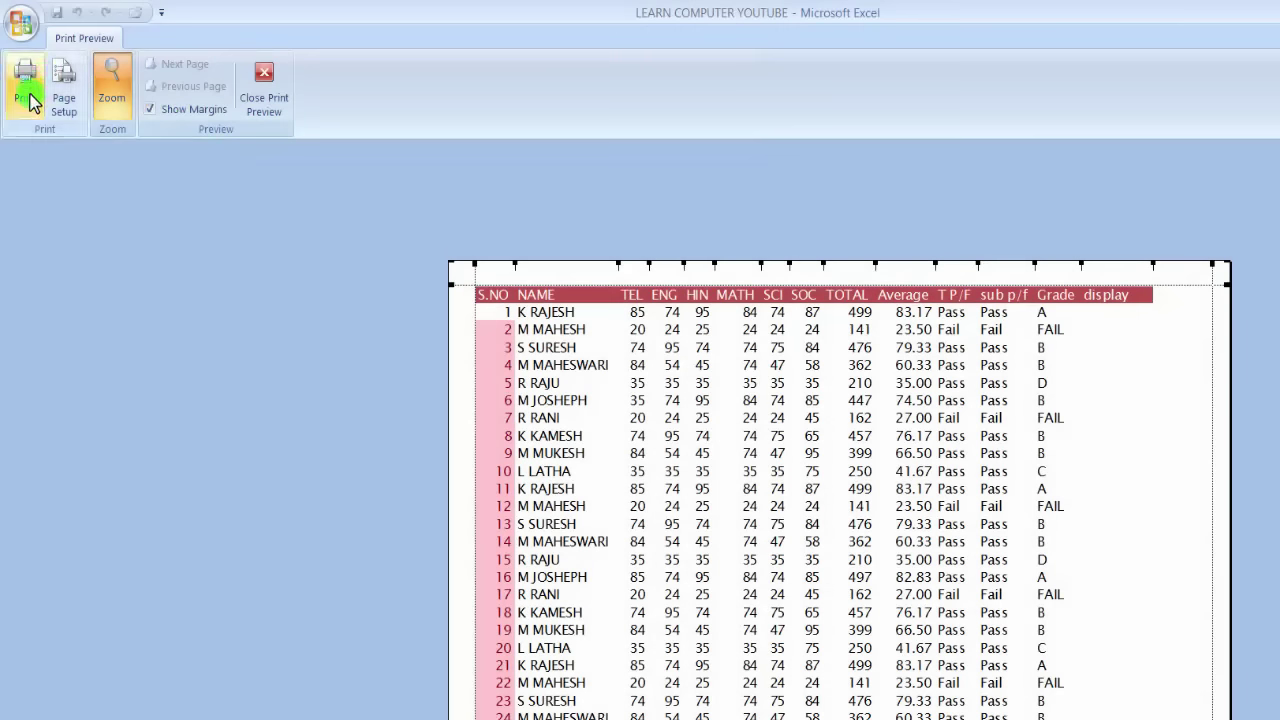
Step: Open the Print dialog from the Office menu, then cancel it without printing
{"action": "left_click", "coordinate": [23, 23]}
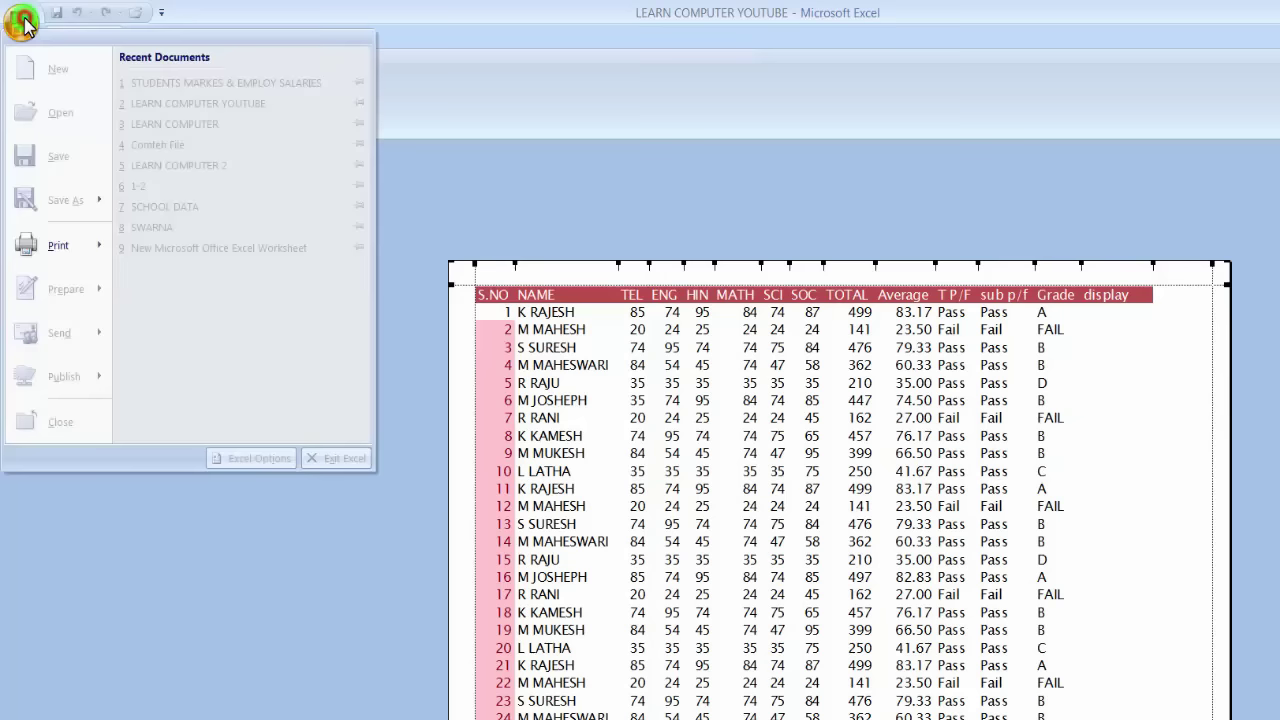
{"action": "mouse_move", "coordinate": [57, 246]}
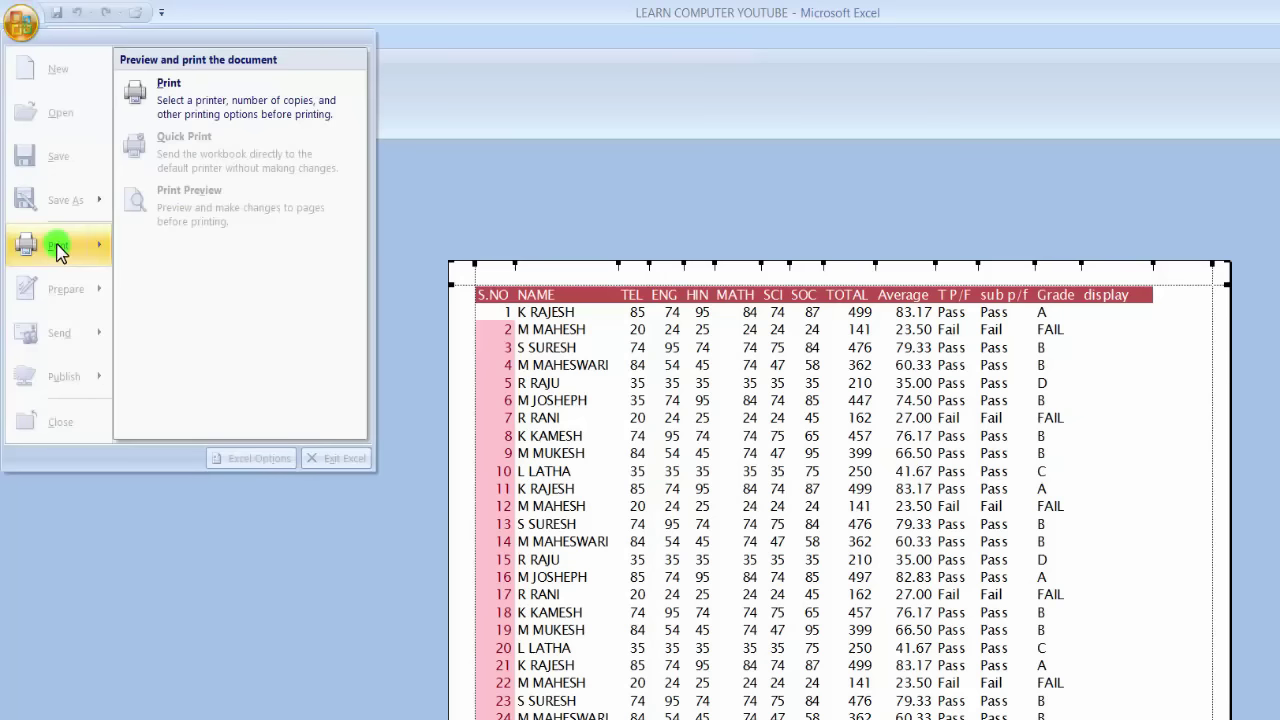
{"action": "left_click", "coordinate": [185, 100]}
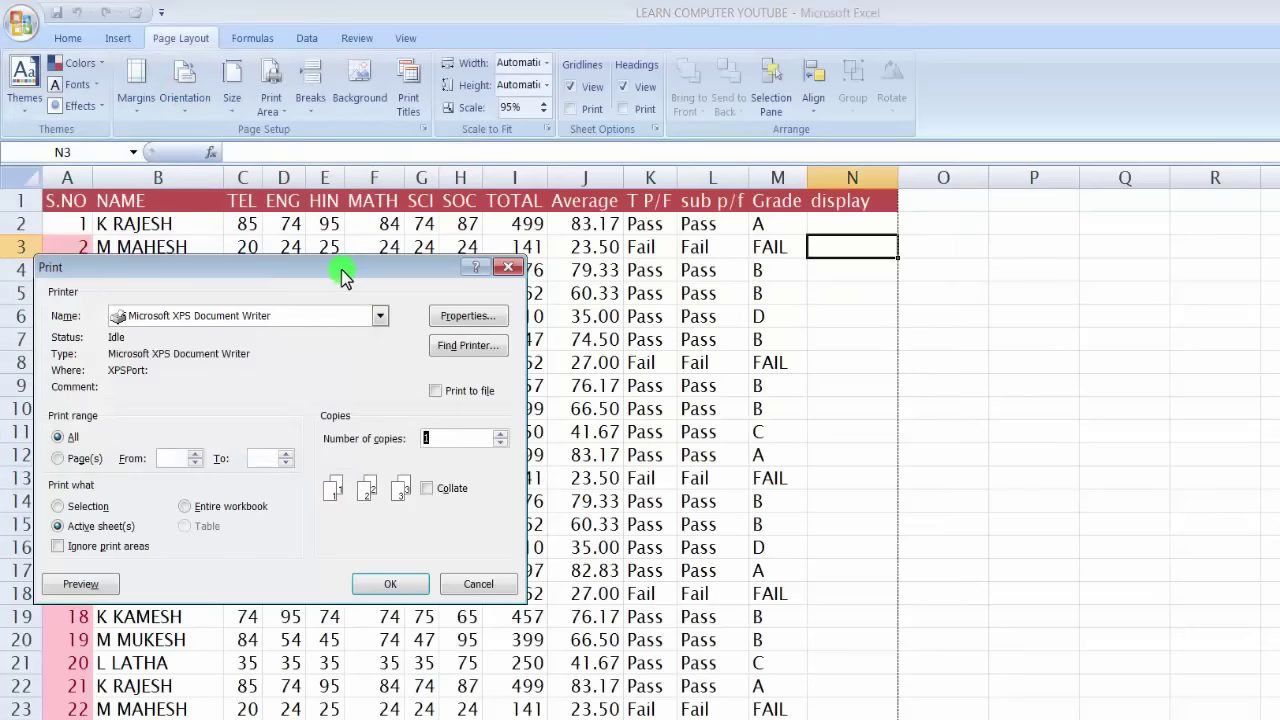
{"action": "left_click_drag", "start_coordinate": [334, 268], "coordinate": [470, 250]}
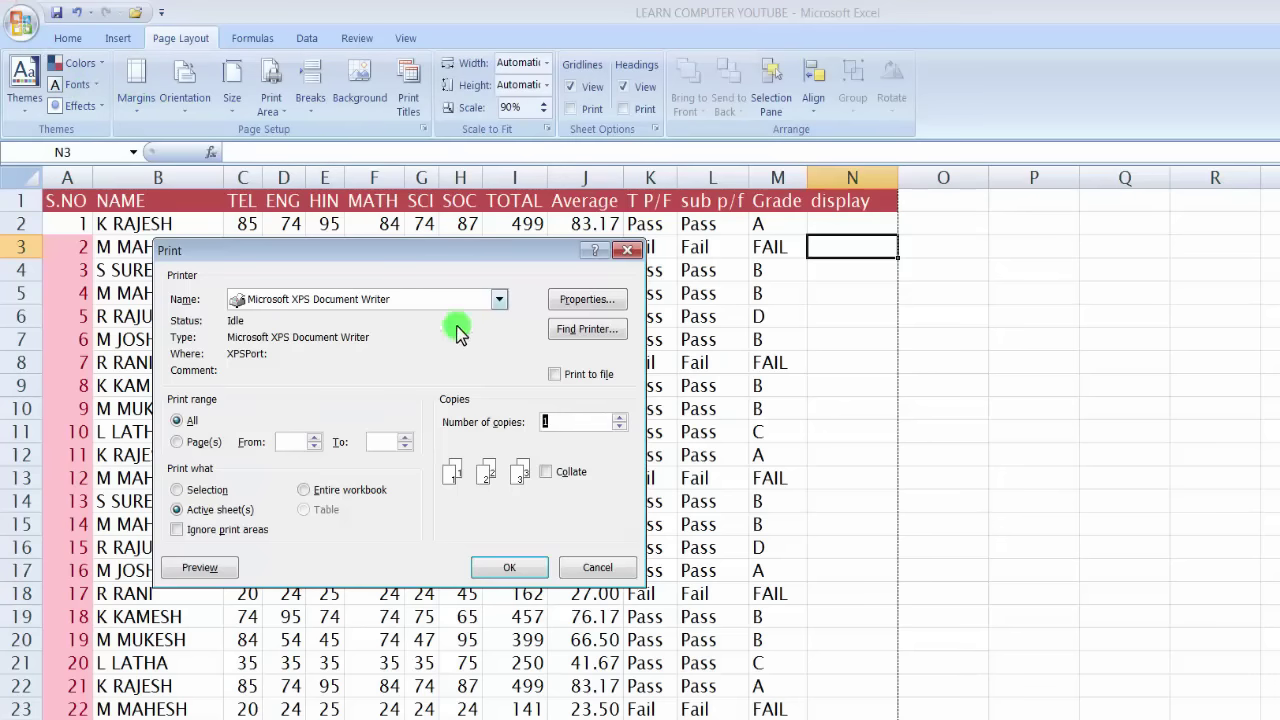
{"action": "left_click", "coordinate": [600, 568]}
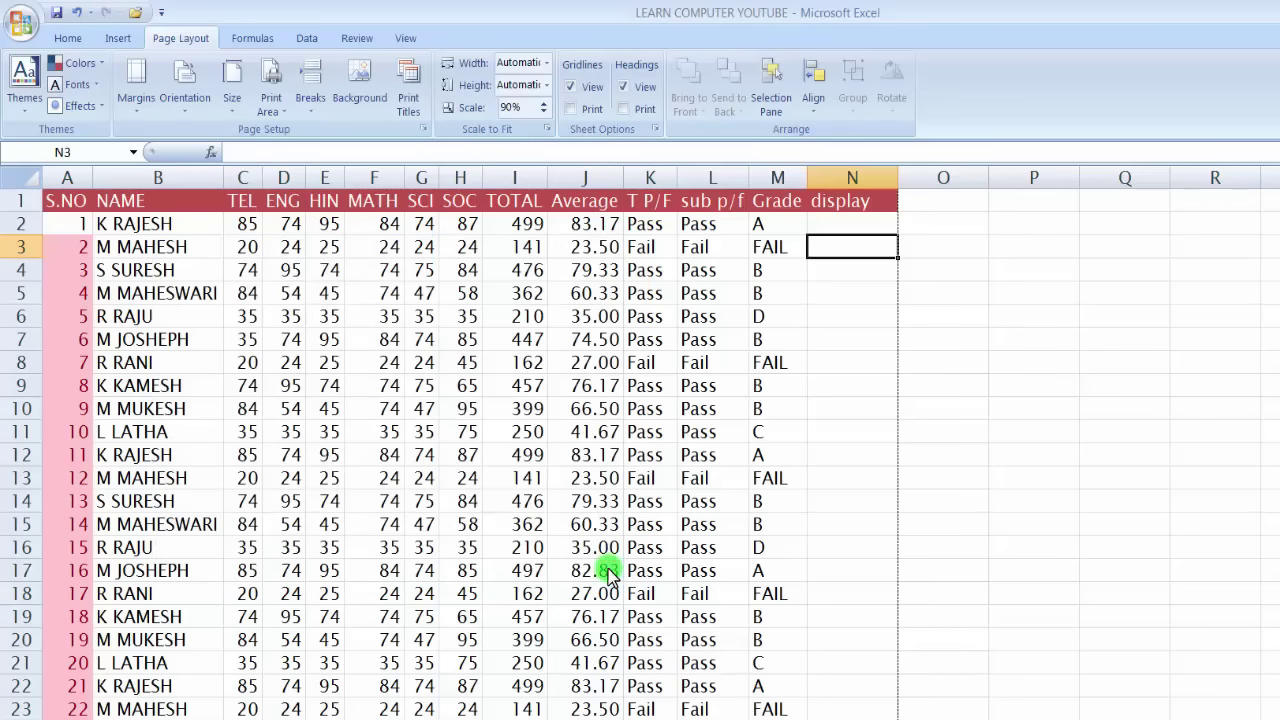
Step: Reopen the Print dialog with Microsoft XPS Document Writer kept as the printer
{"action": "key", "text": "ctrl+p"}
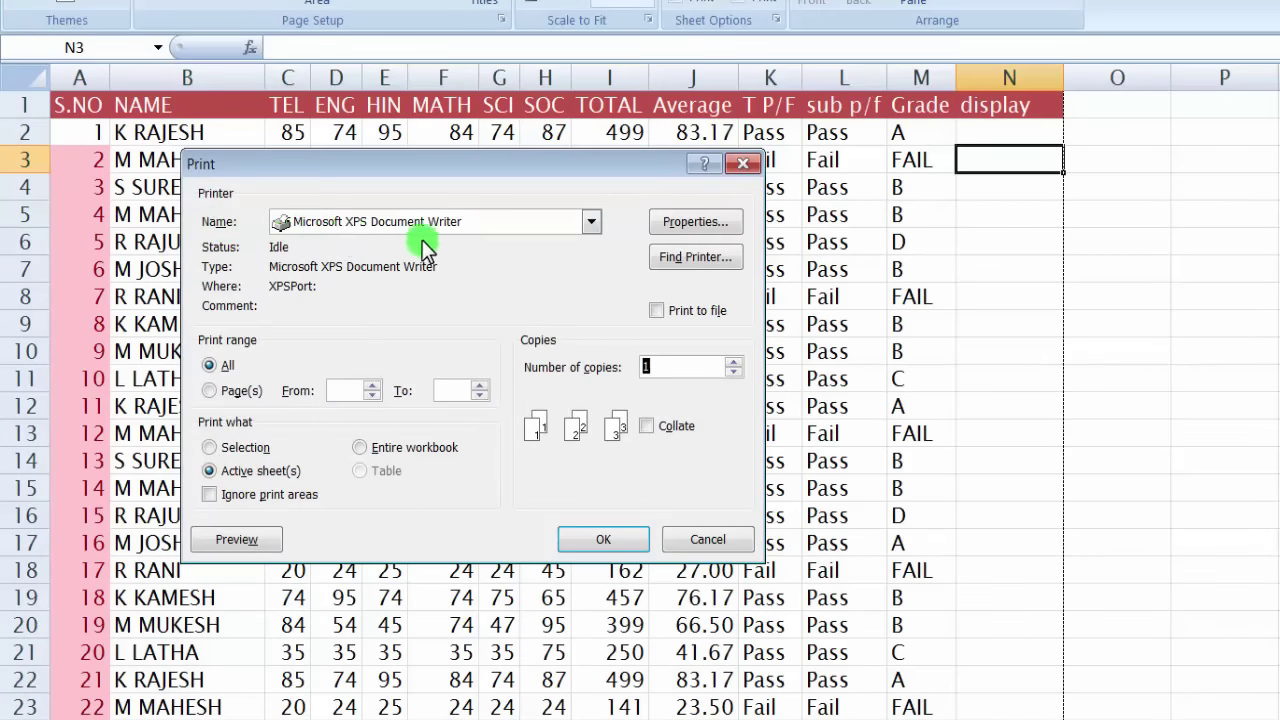
{"action": "left_click", "coordinate": [591, 222]}
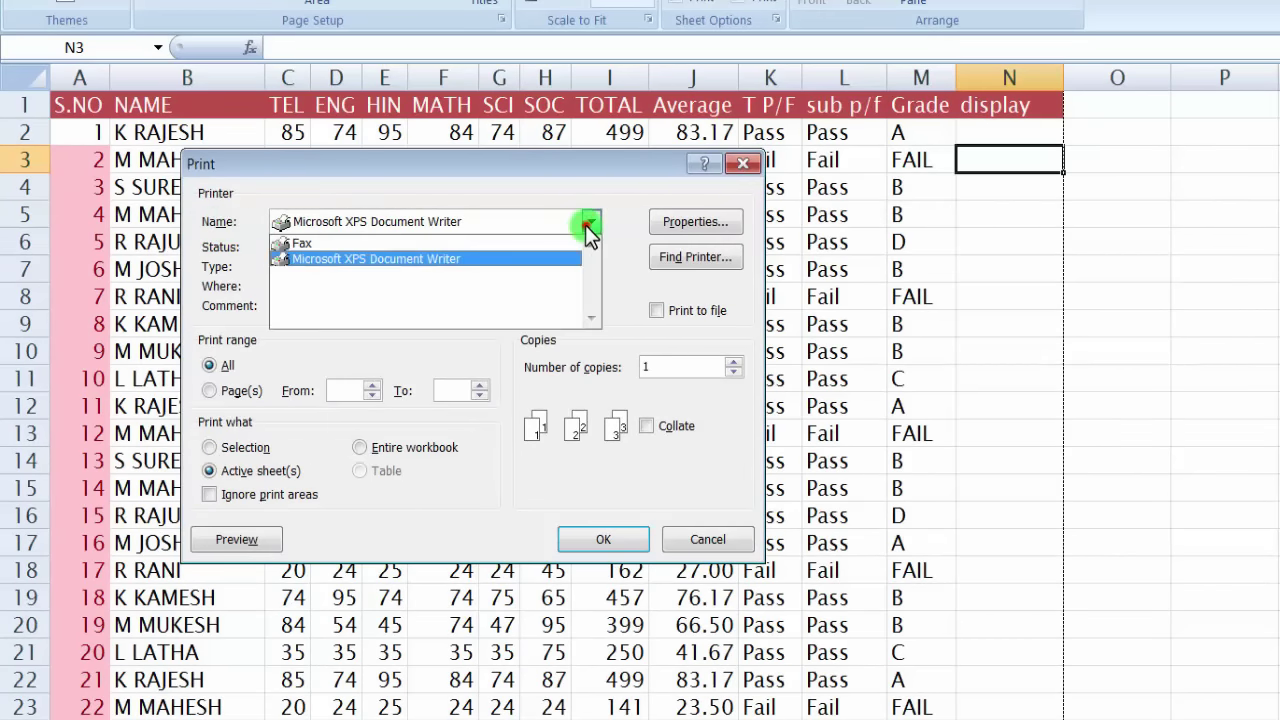
{"action": "left_click", "coordinate": [485, 173]}
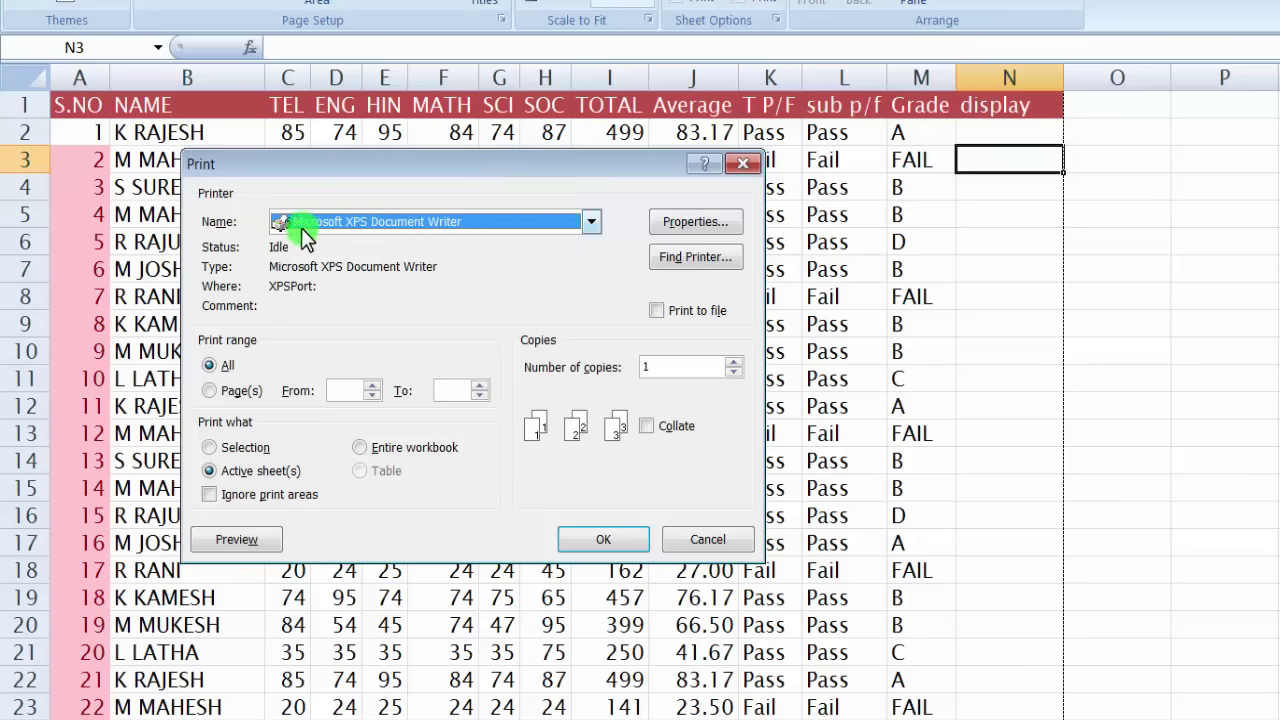
{"action": "left_click", "coordinate": [525, 229]}
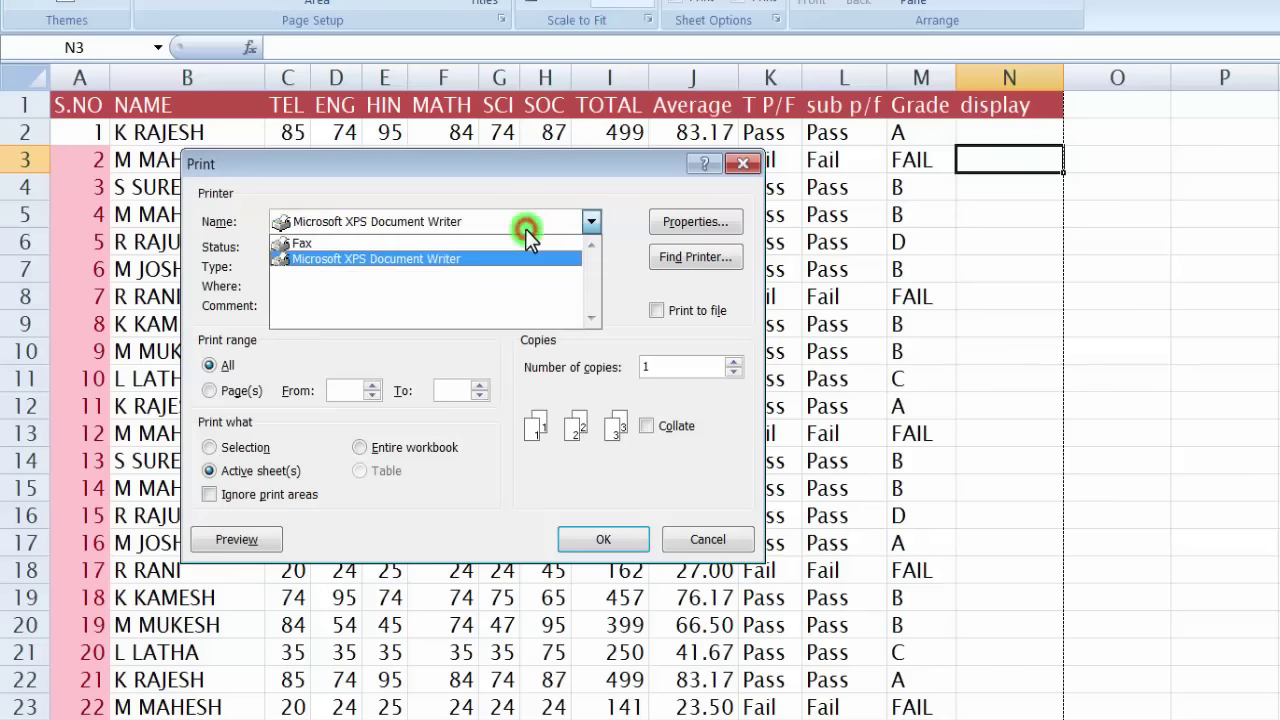
{"action": "left_click", "coordinate": [420, 221]}
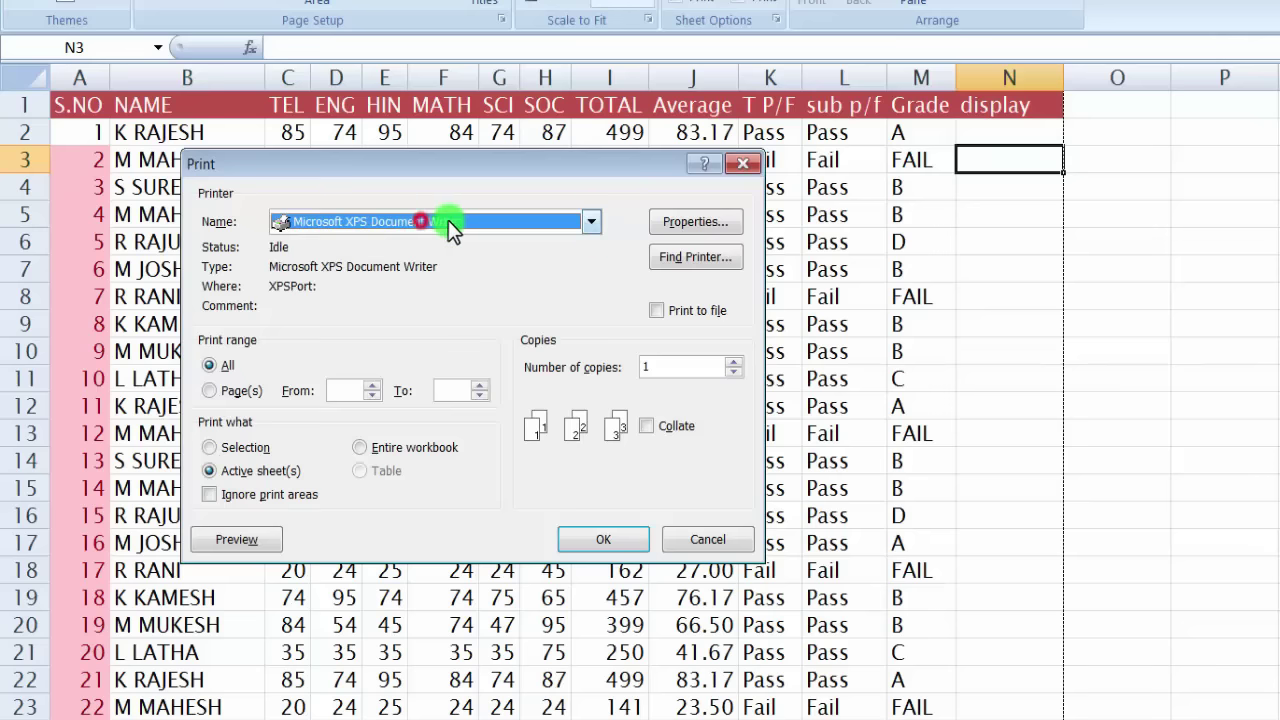
{"action": "left_click", "coordinate": [576, 227]}
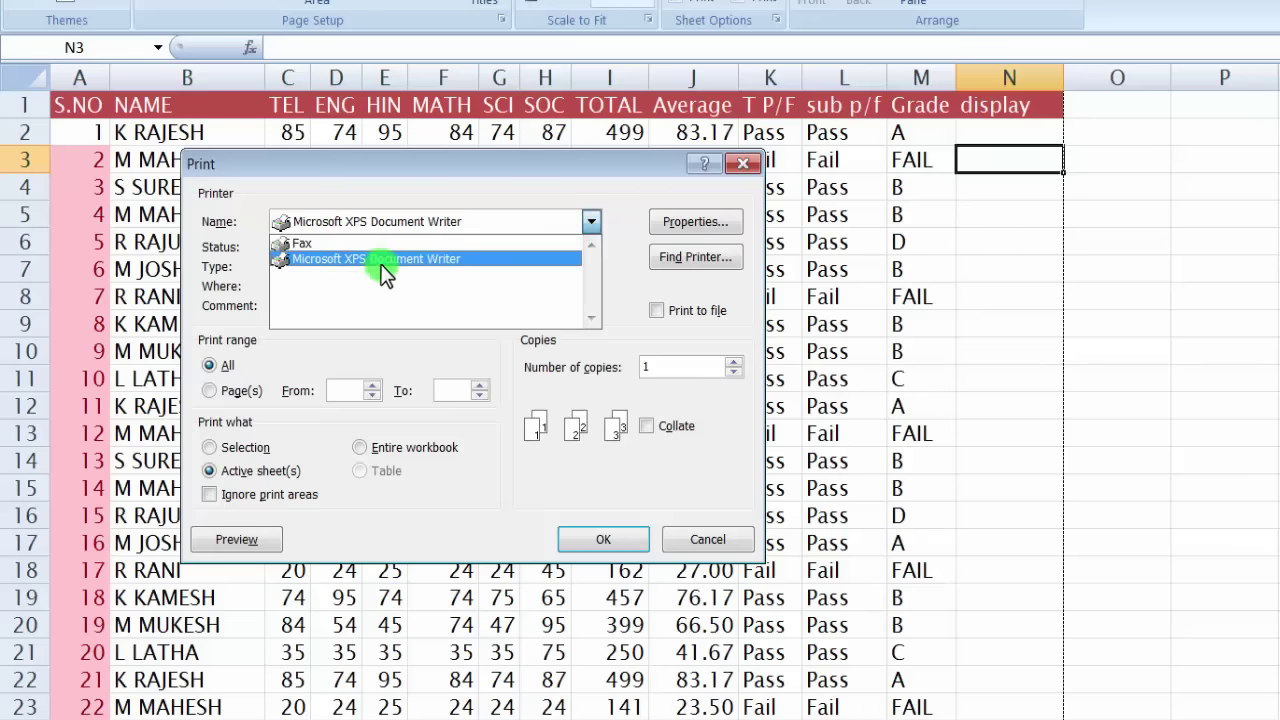
{"action": "left_click", "coordinate": [384, 185]}
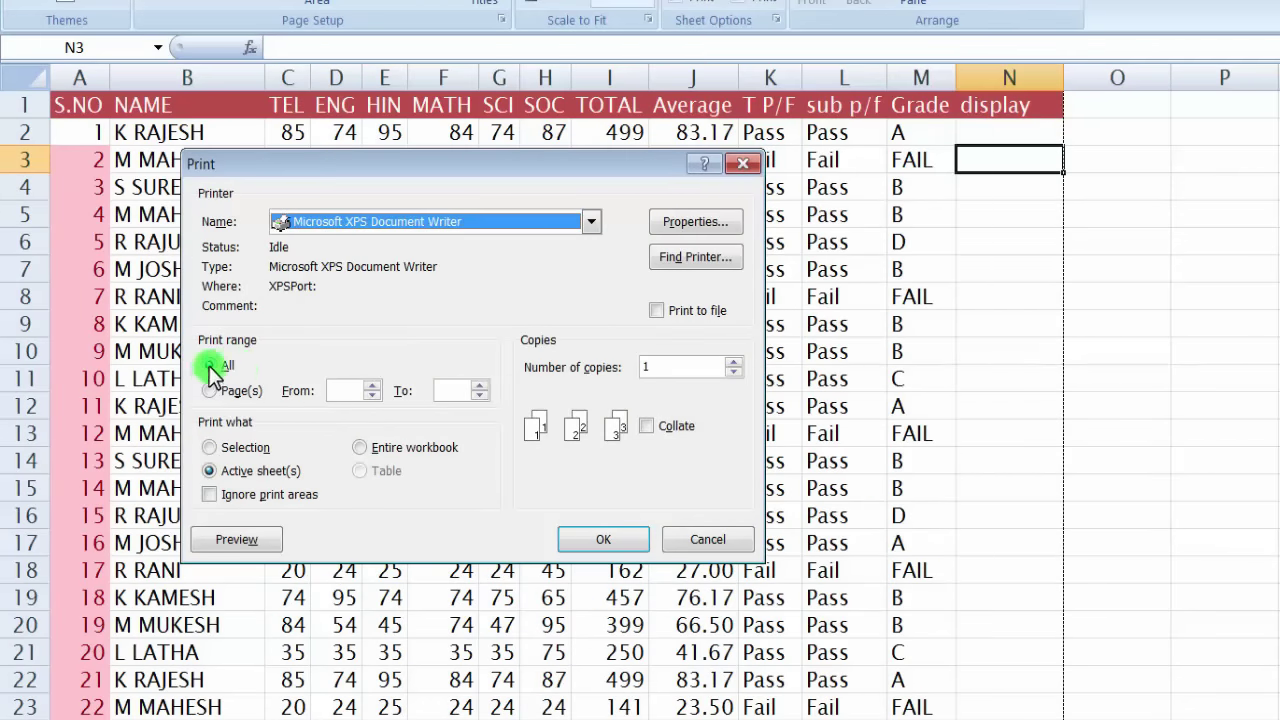
Step: Switch the print range to Page(s), leaving the From and To boxes empty
{"action": "left_click", "coordinate": [600, 541]}
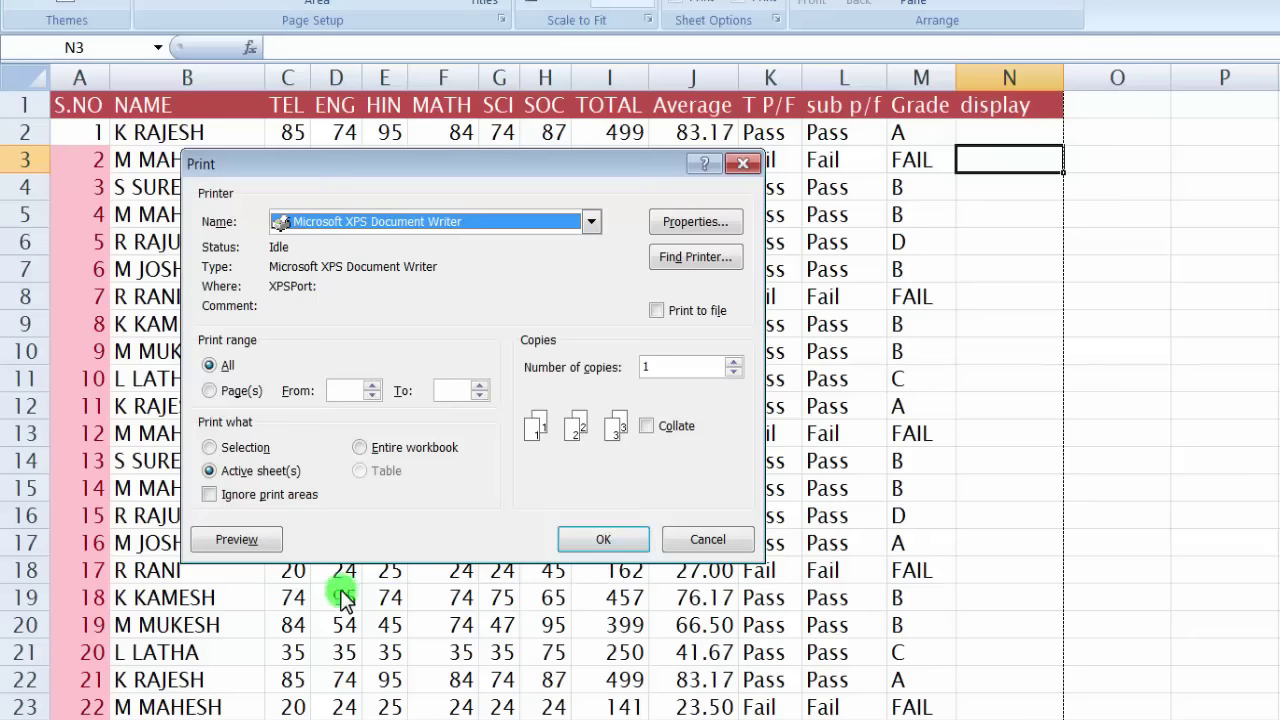
{"action": "left_click", "coordinate": [211, 396]}
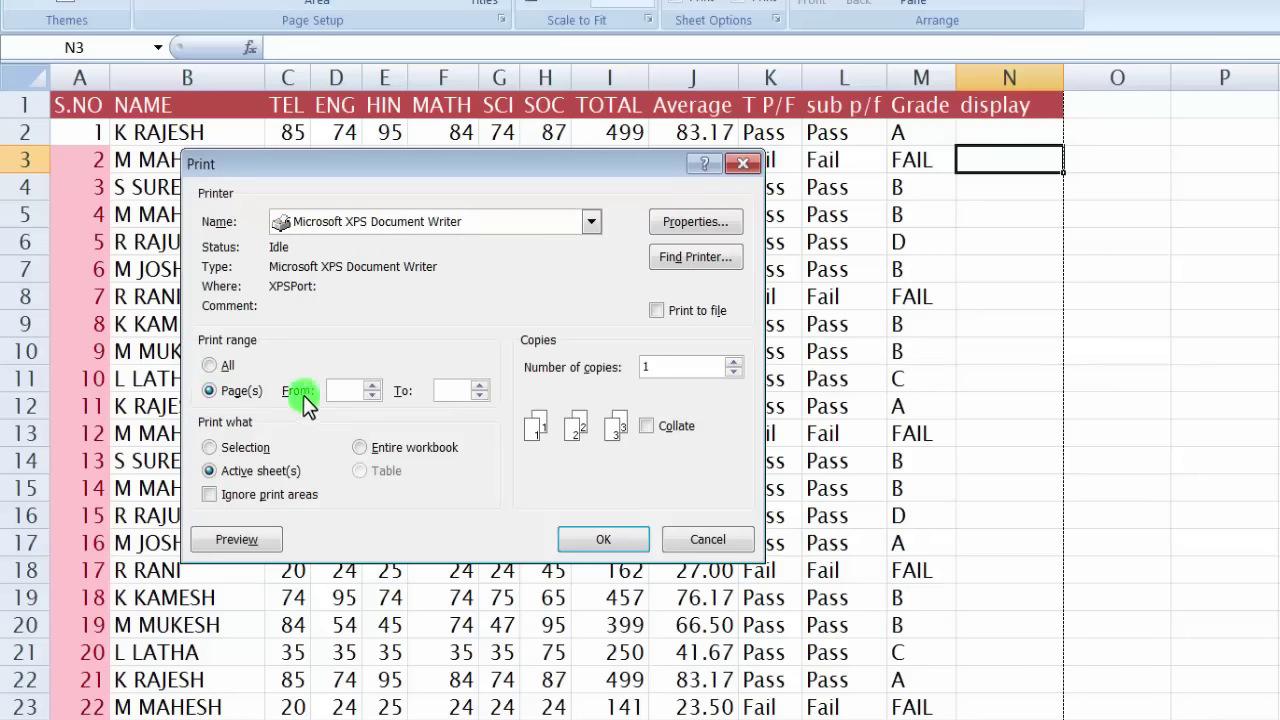
{"action": "left_click", "coordinate": [459, 397]}
{"action": "left_click", "coordinate": [338, 393]}
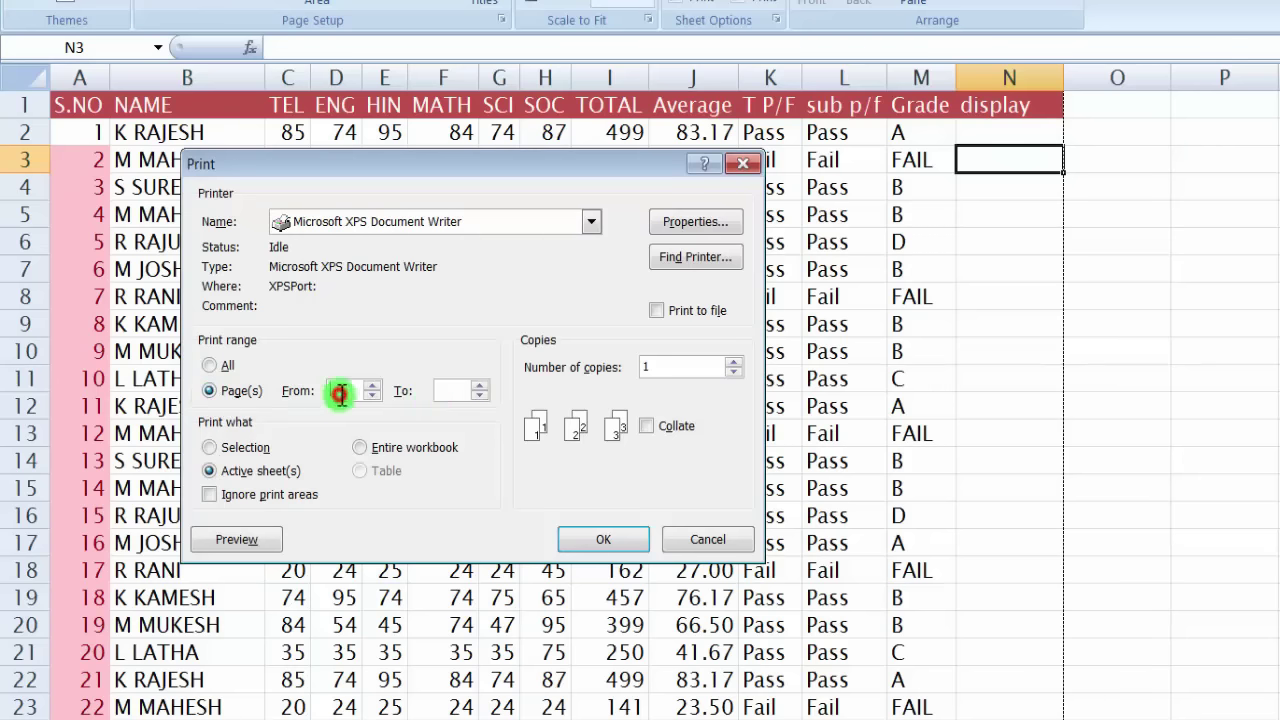
{"action": "left_click", "coordinate": [451, 391]}
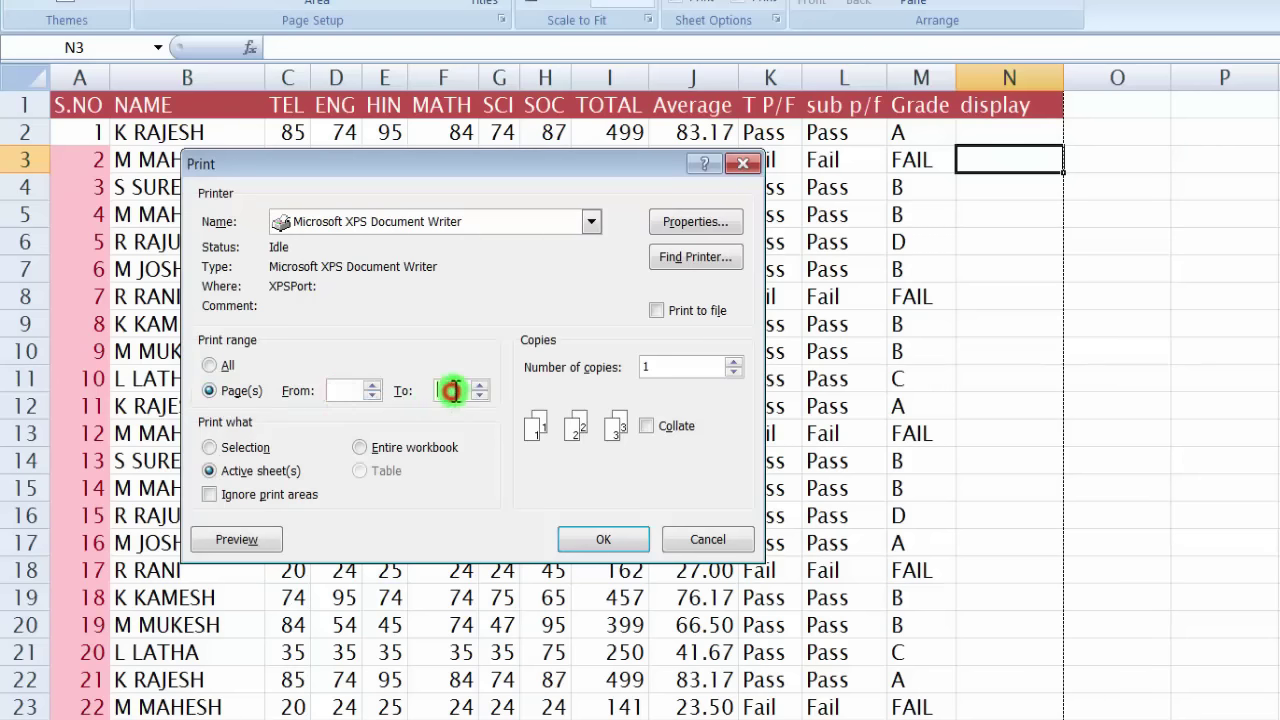
{"action": "left_click", "coordinate": [341, 390]}
{"action": "left_click", "coordinate": [465, 390]}
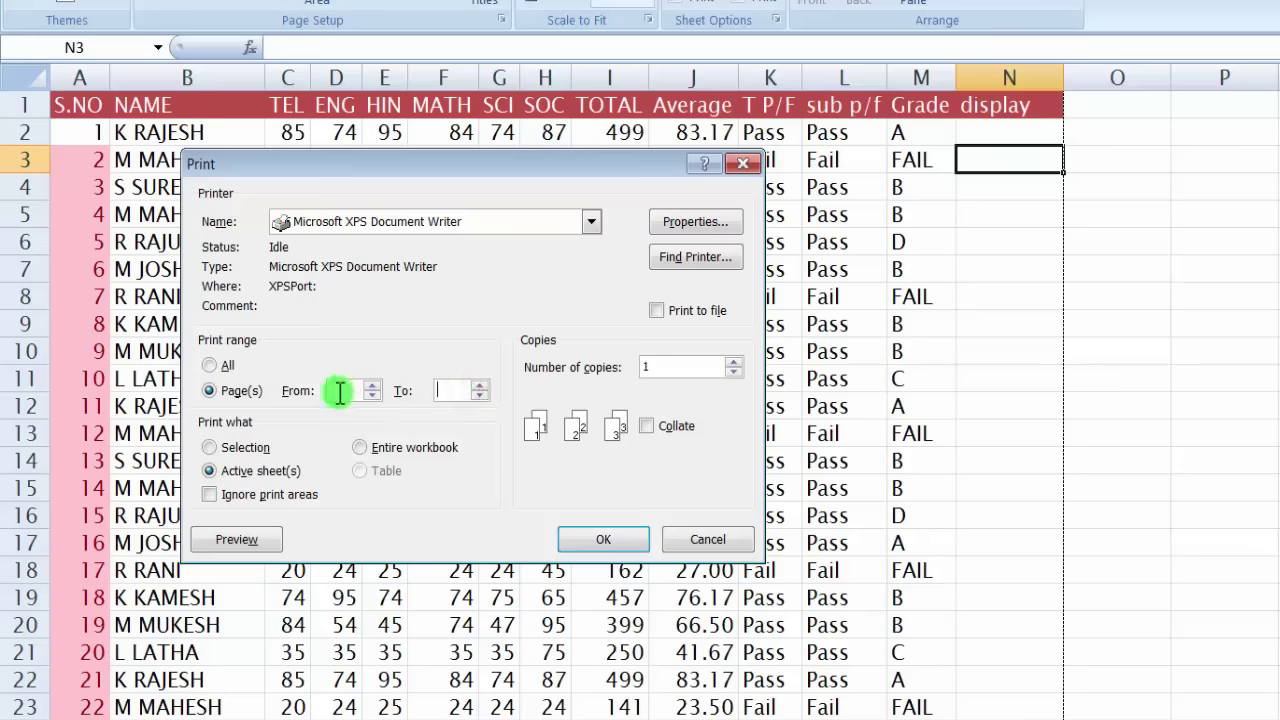
{"action": "left_click", "coordinate": [340, 392]}
{"action": "left_click", "coordinate": [449, 391]}
{"action": "left_click", "coordinate": [352, 388]}
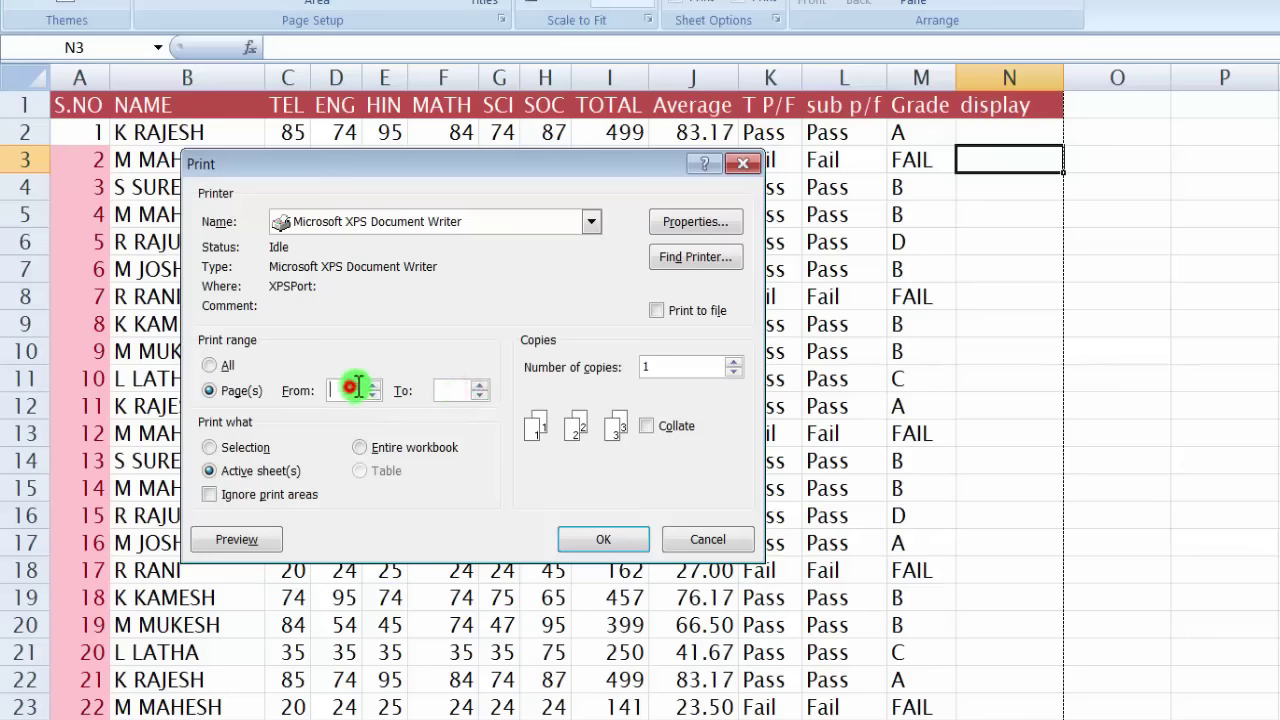
{"action": "left_click", "coordinate": [445, 390]}
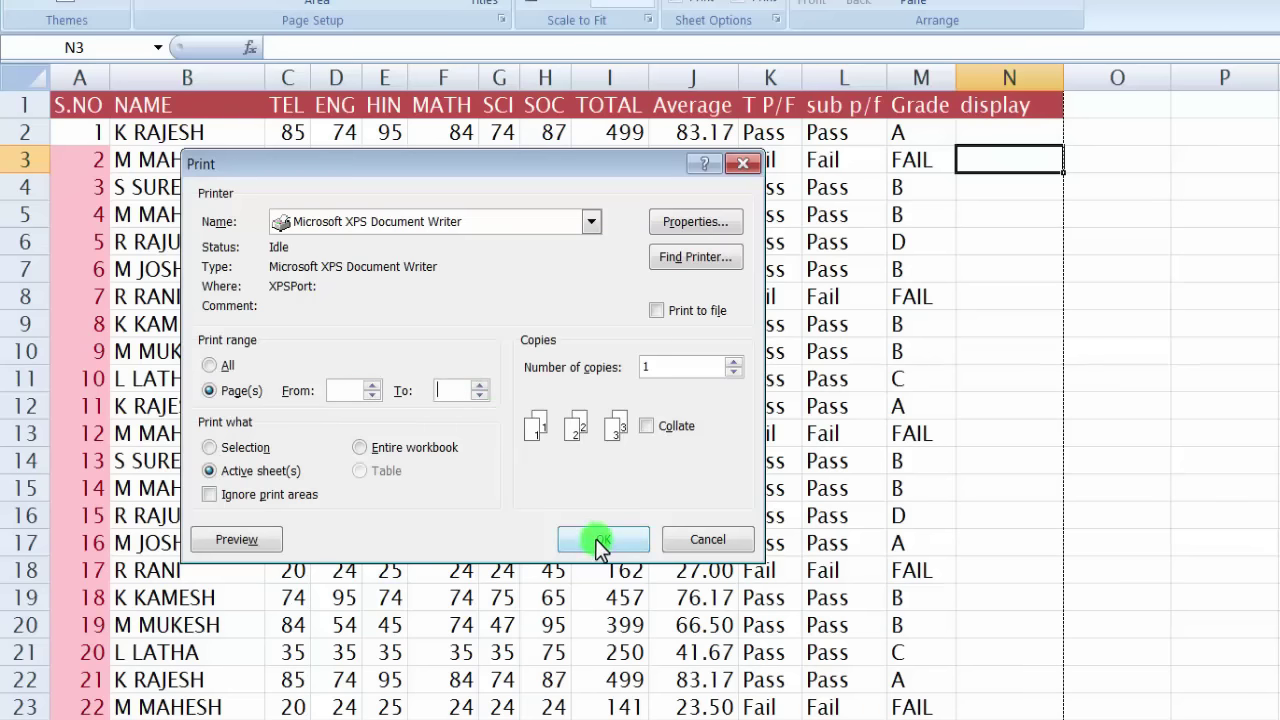
{"action": "left_click", "coordinate": [339, 391]}
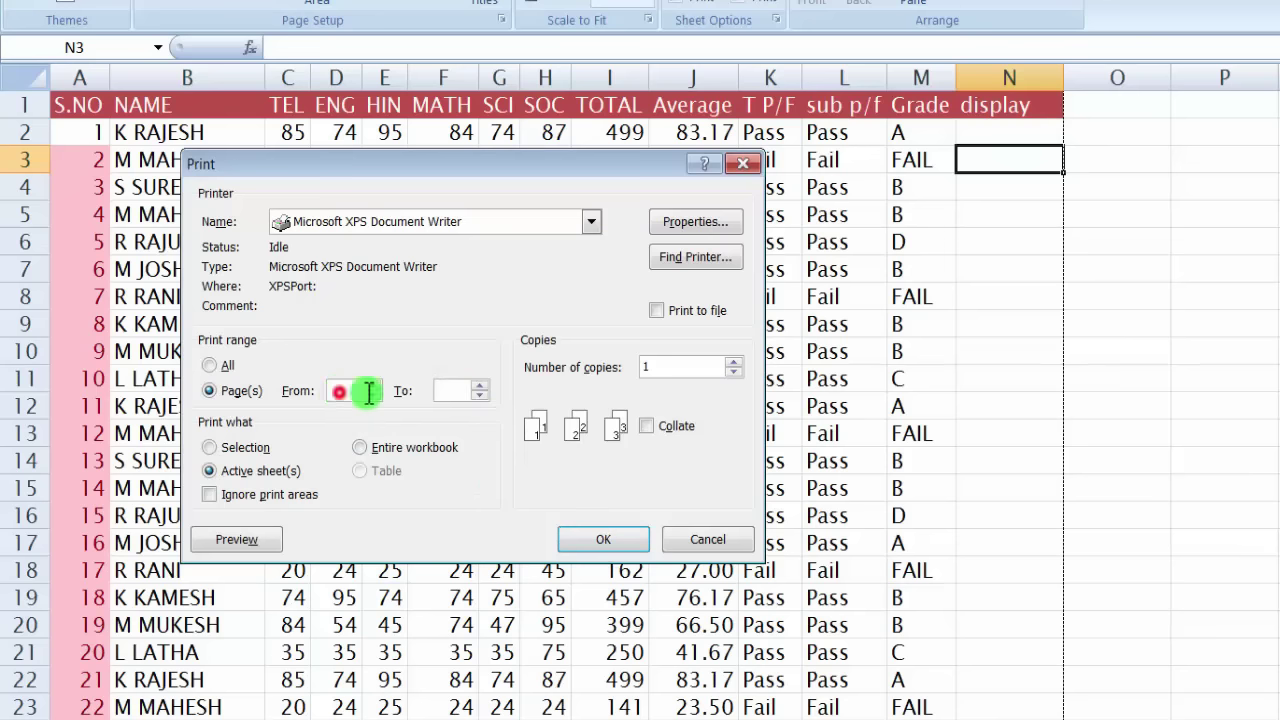
{"action": "left_click", "coordinate": [449, 391]}
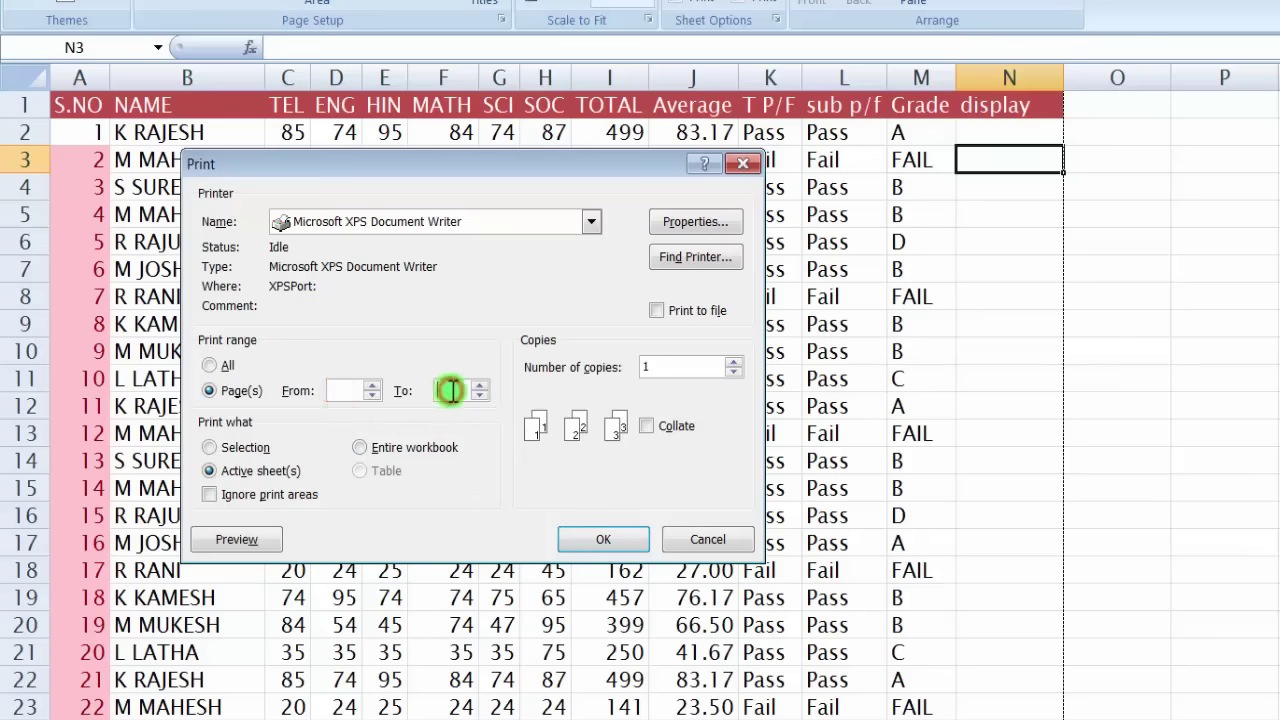
{"action": "left_click", "coordinate": [340, 390]}
{"action": "left_click", "coordinate": [445, 391]}
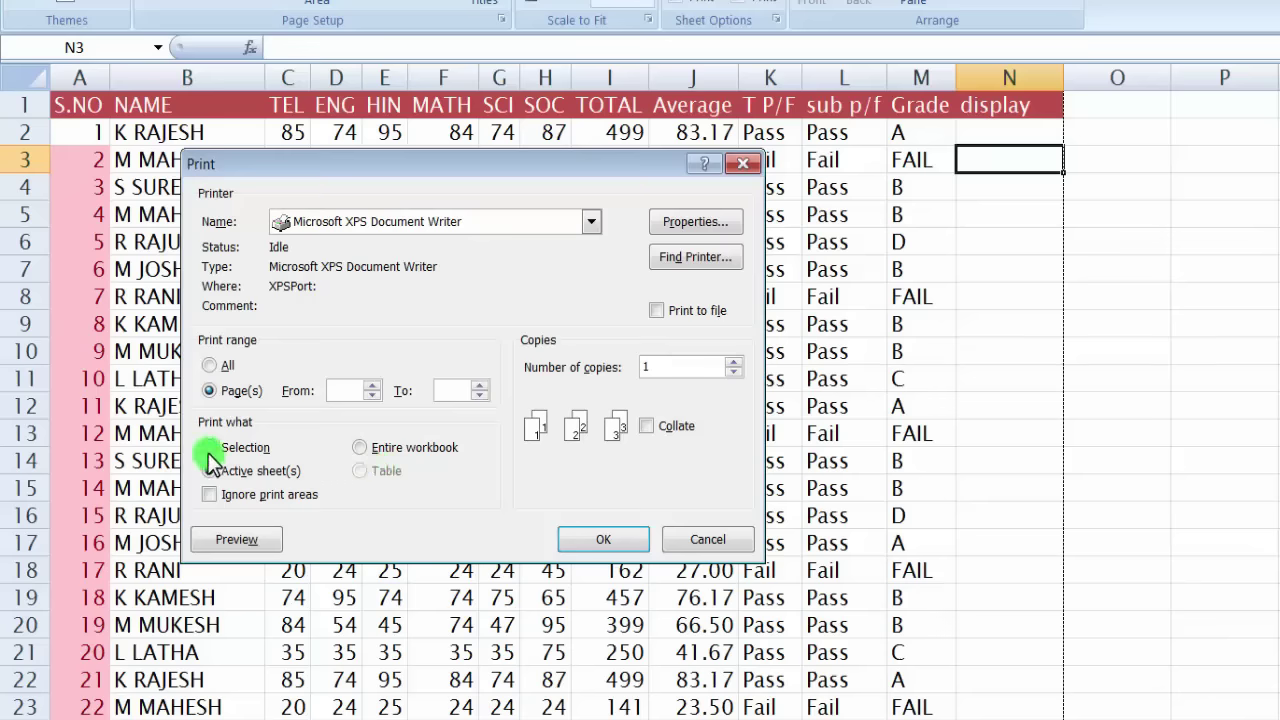
Step: Close the Print dialog and select the marks table from A1 through row 21
{"action": "left_click", "coordinate": [722, 540]}
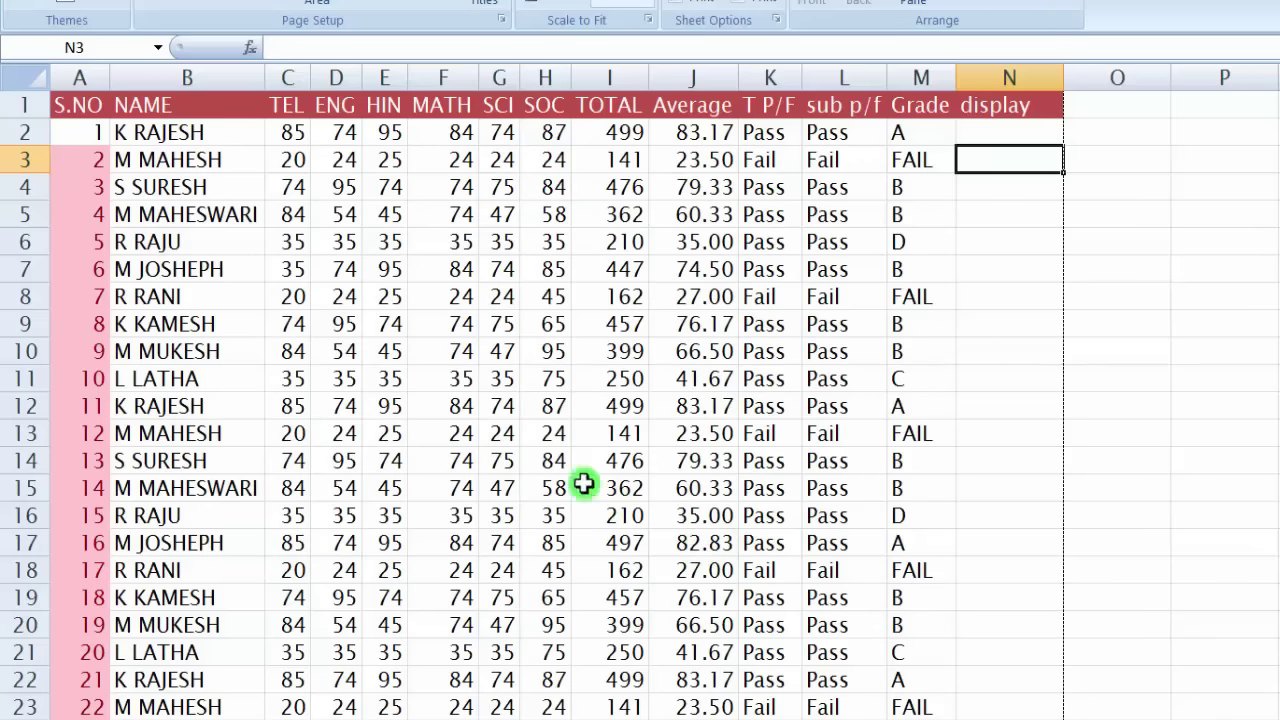
{"action": "scroll", "coordinate": [135, 300], "scroll_direction": "down", "scroll_amount": 8}
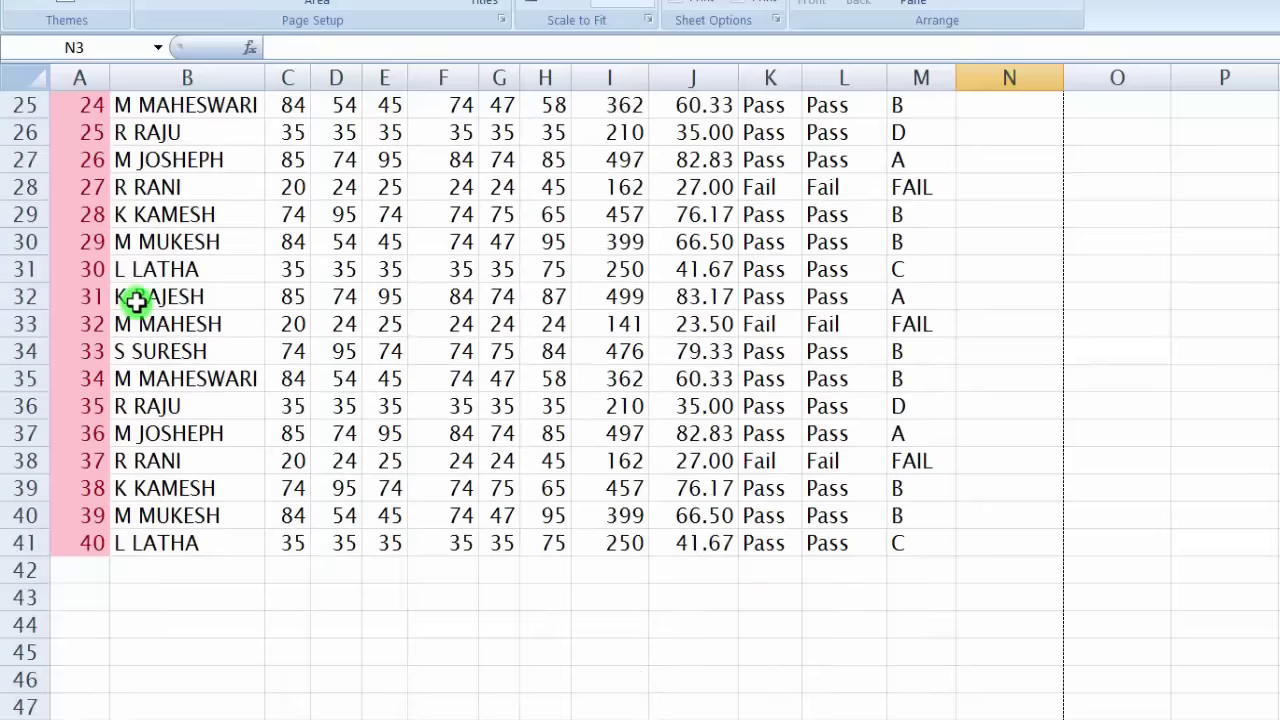
{"action": "scroll", "coordinate": [135, 300], "scroll_direction": "up", "scroll_amount": 8}
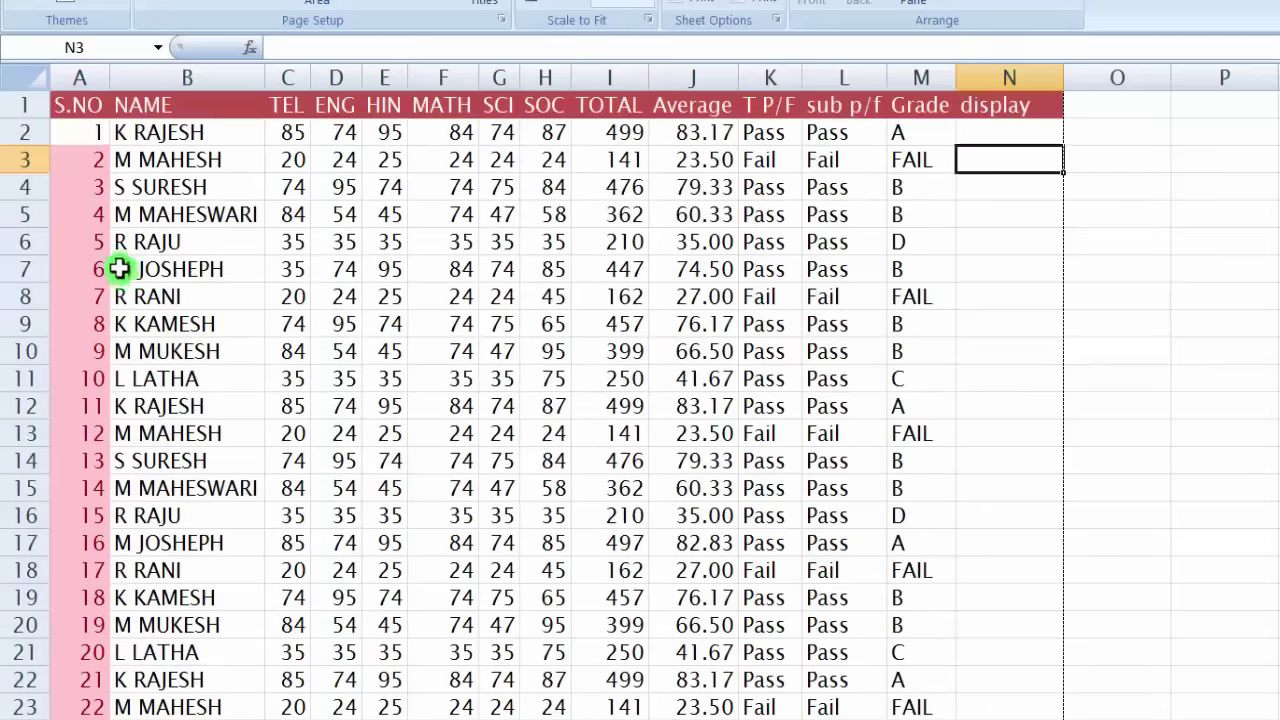
{"action": "left_click_drag", "start_coordinate": [75, 106], "coordinate": [986, 637]}
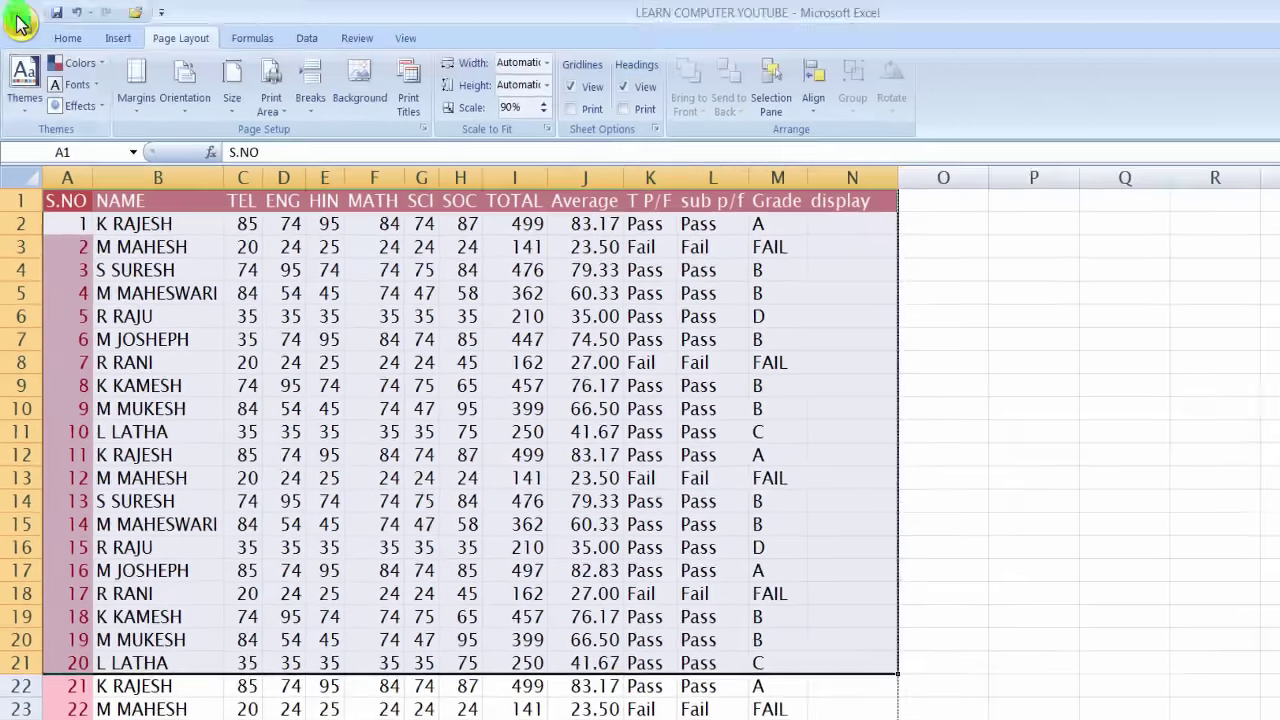
Step: Set Print what to Selection, cancel the dialog, and clear the cell selection
{"action": "left_click", "coordinate": [21, 20]}
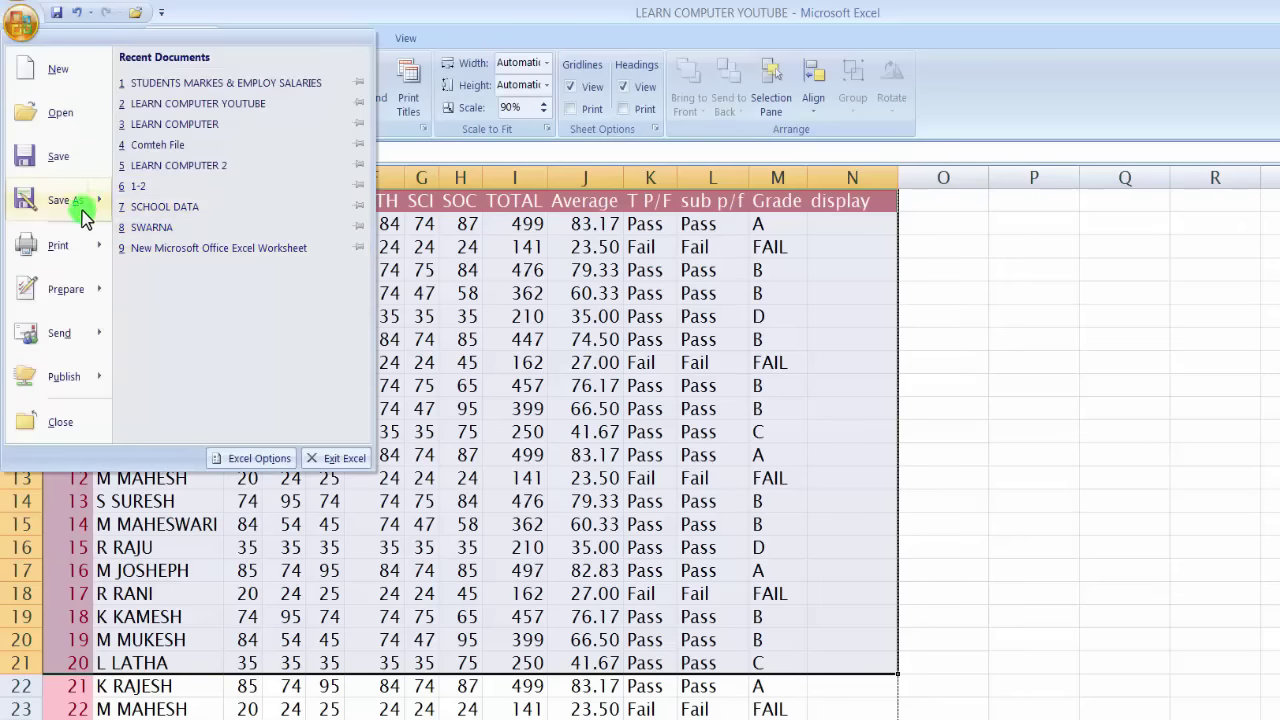
{"action": "mouse_move", "coordinate": [63, 246]}
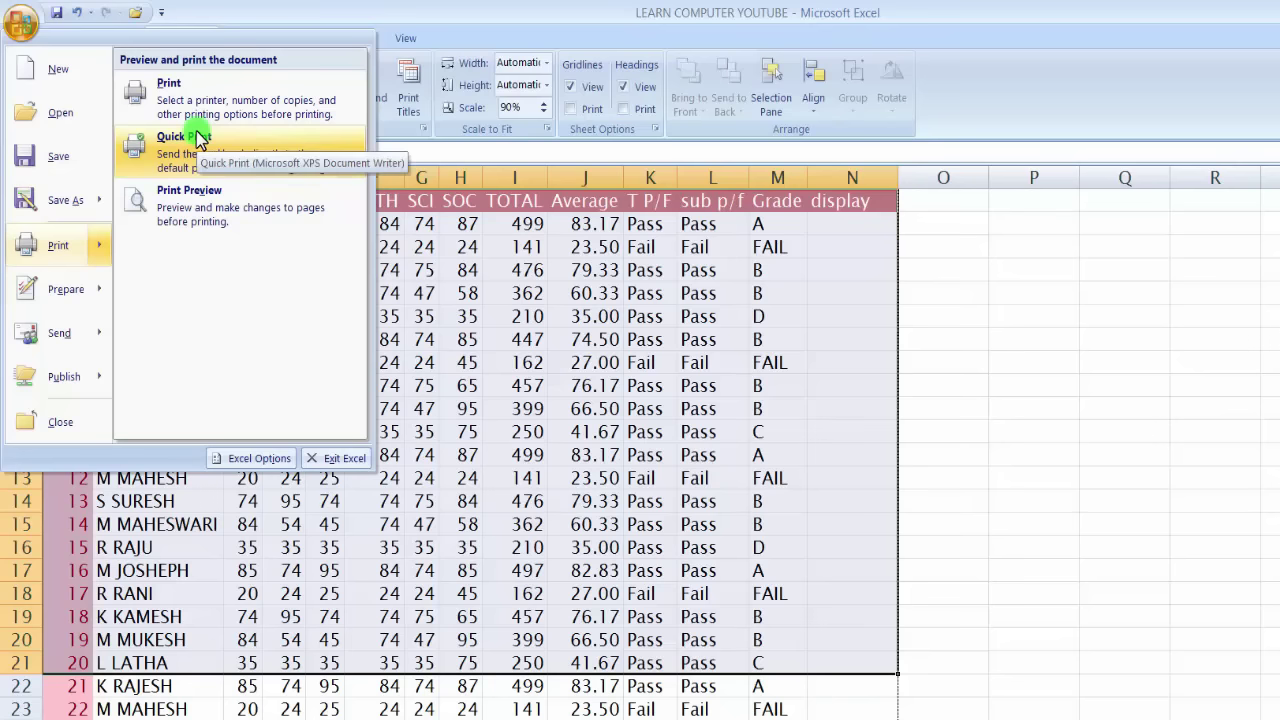
{"action": "left_click", "coordinate": [182, 103]}
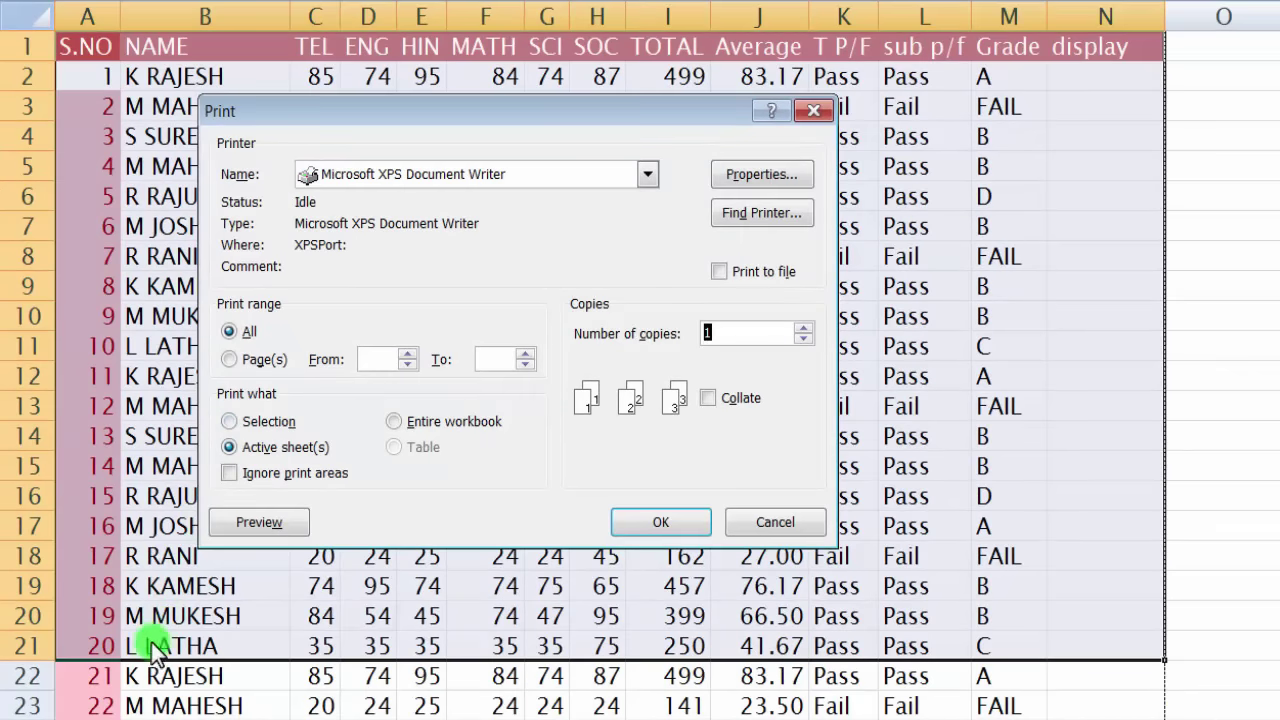
{"action": "left_click", "coordinate": [227, 421]}
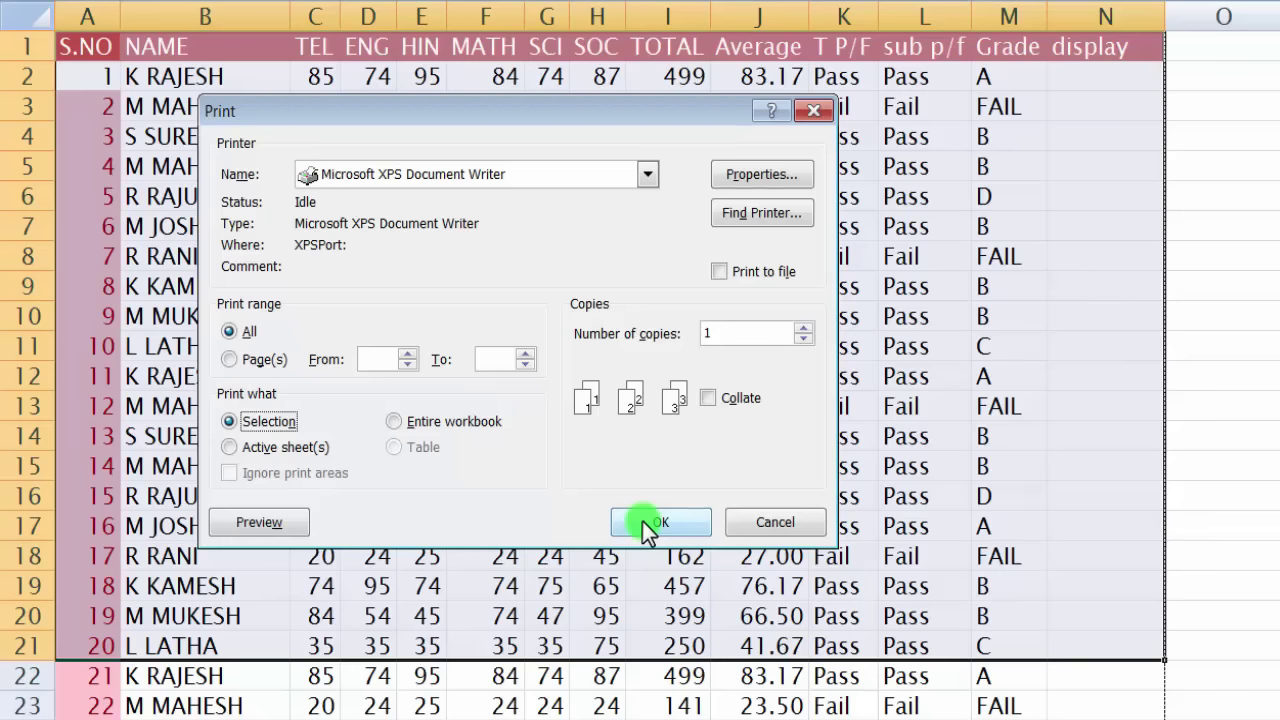
{"action": "left_click", "coordinate": [770, 532]}
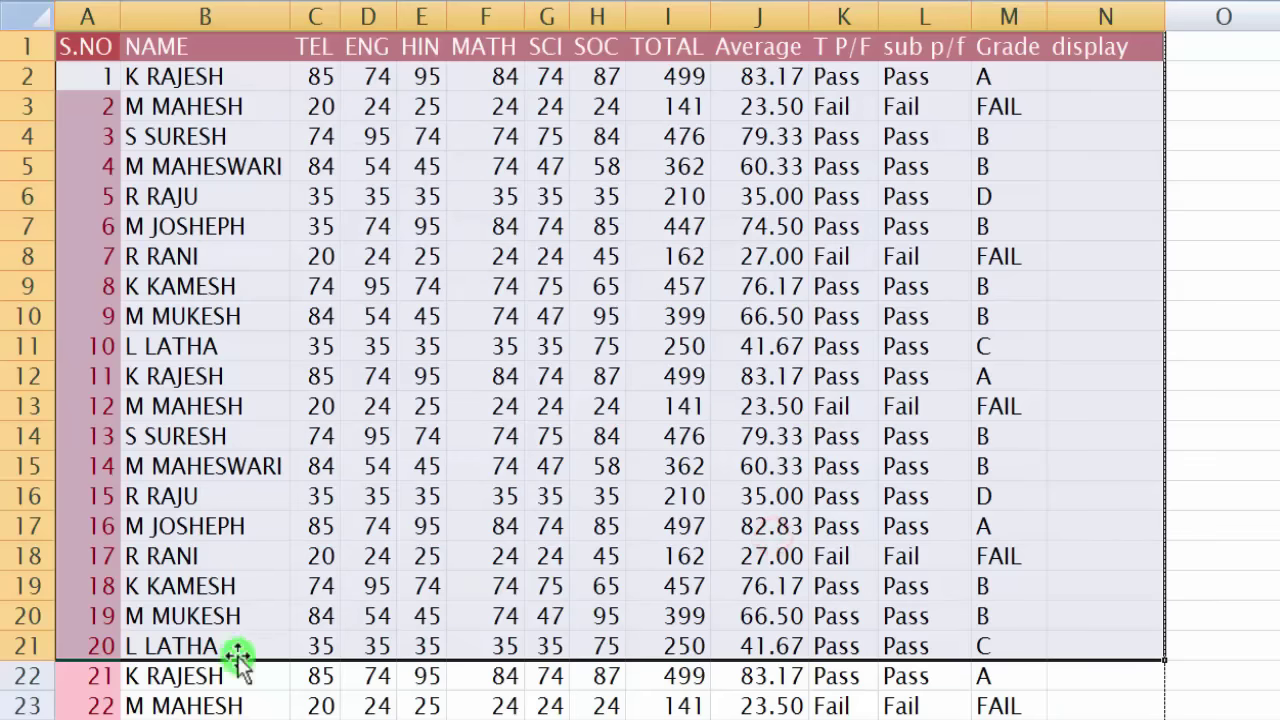
{"action": "left_click", "coordinate": [980, 640]}
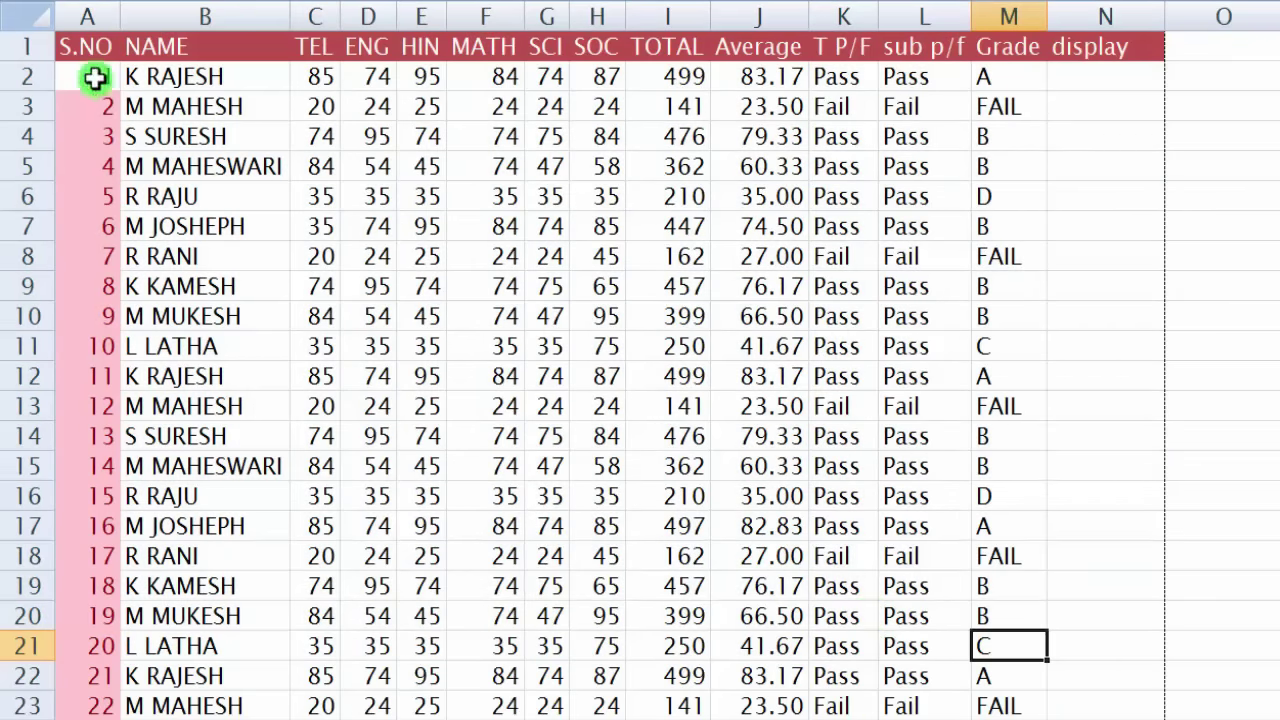
Step: From cell A1, preview the whole marks sheet, zooming in and back out
{"action": "left_click", "coordinate": [82, 46]}
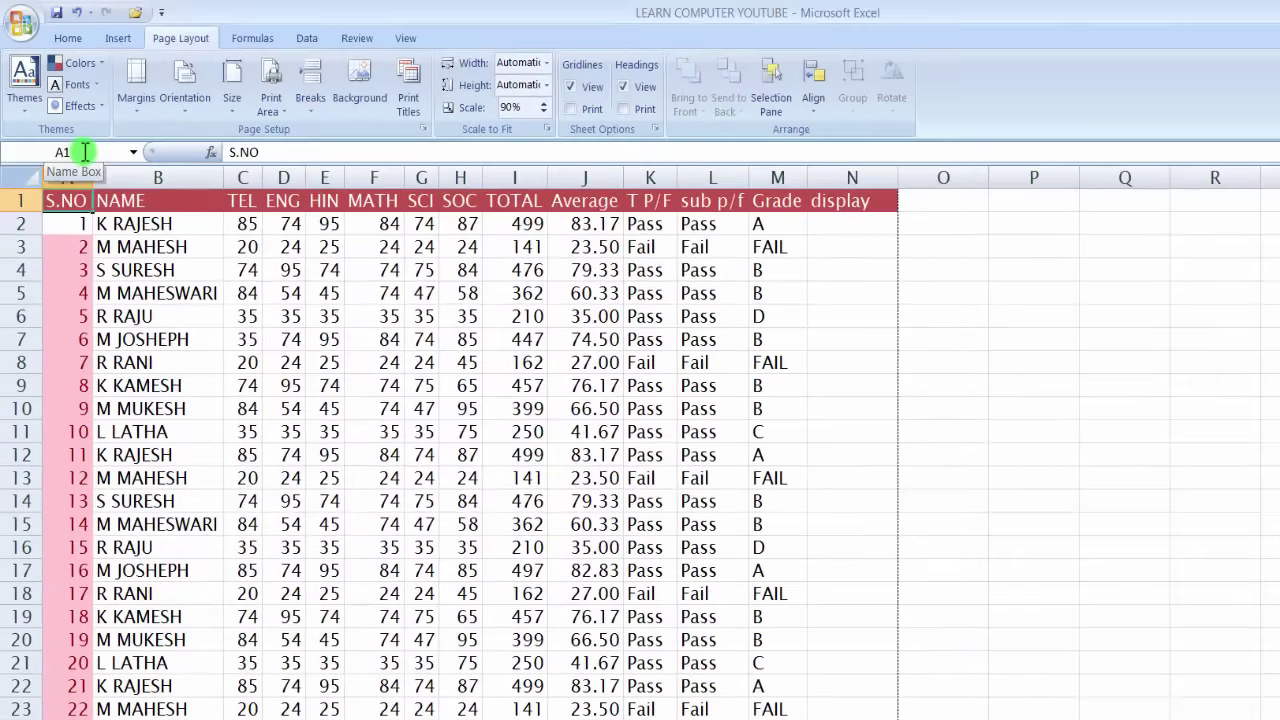
{"action": "key", "text": "ctrl+p"}
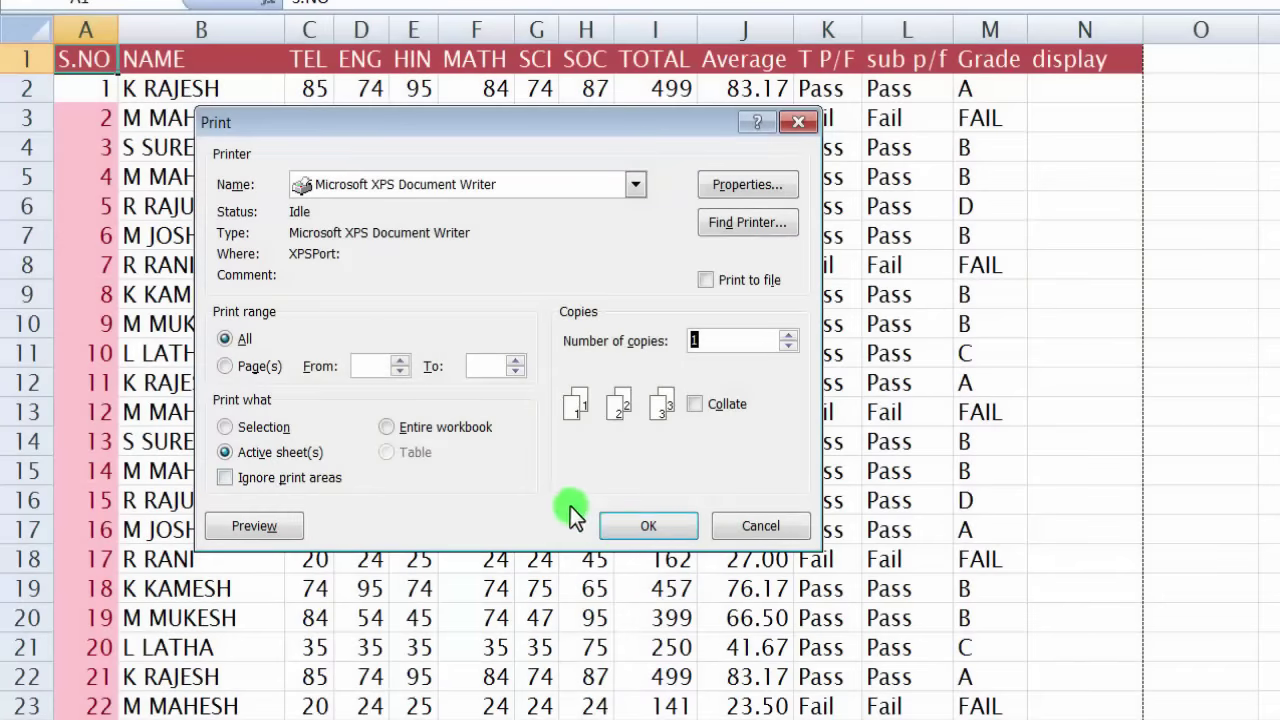
{"action": "left_click", "coordinate": [231, 526]}
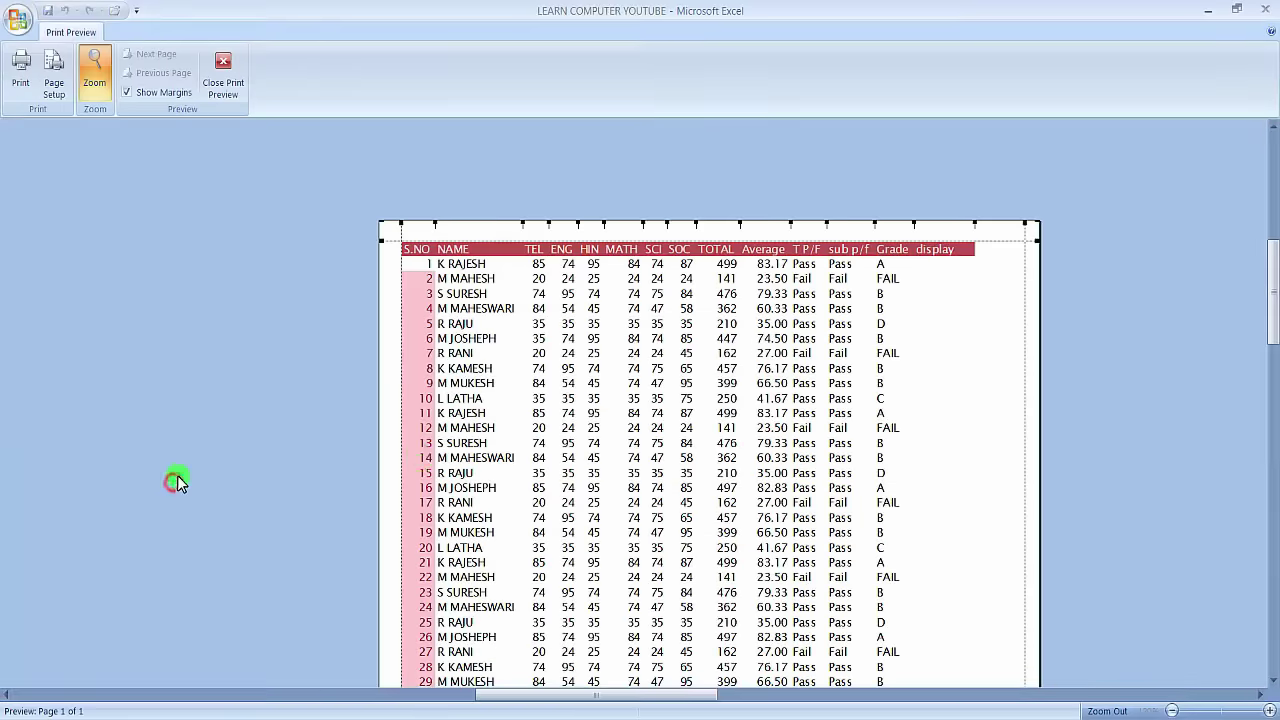
{"action": "left_click", "coordinate": [429, 446]}
{"action": "left_click", "coordinate": [427, 459]}
{"action": "scroll", "coordinate": [425, 459], "scroll_direction": "down", "scroll_amount": 3}
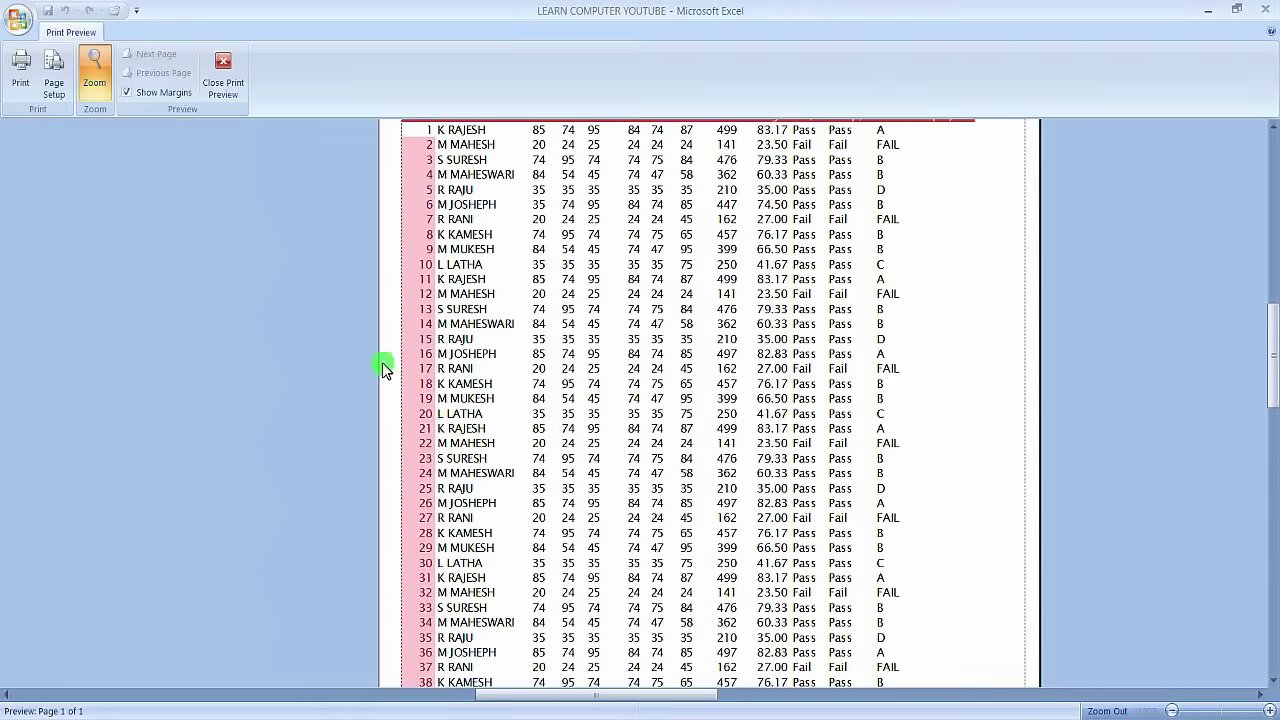
Step: Print the previewed sheet to XPS but cancel saving the file
{"action": "left_click", "coordinate": [22, 78]}
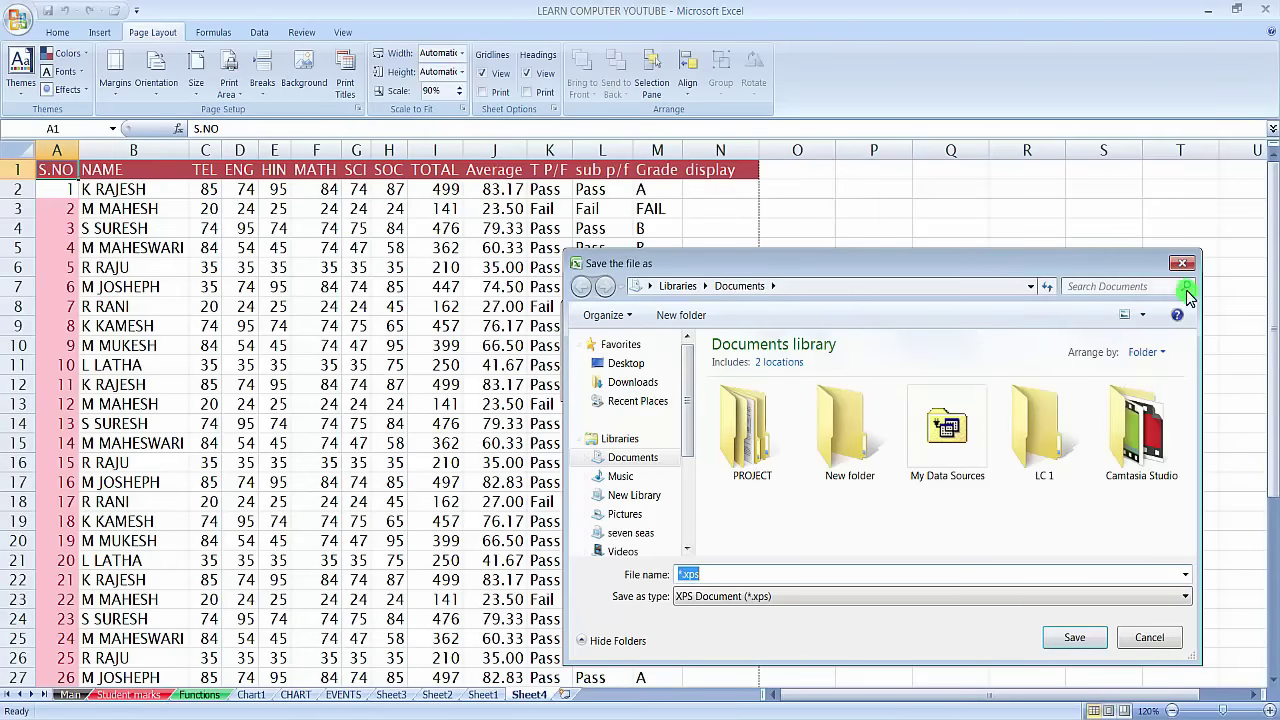
{"action": "left_click", "coordinate": [1183, 265]}
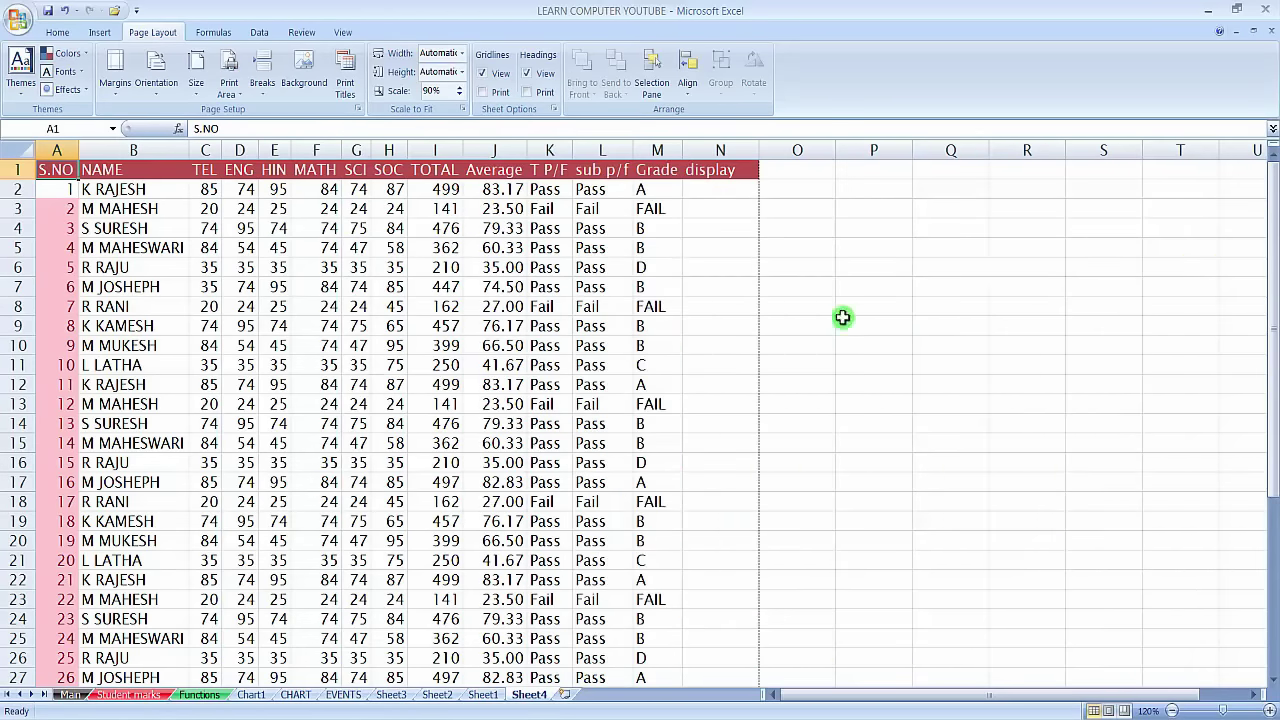
{"action": "left_click", "coordinate": [141, 302]}
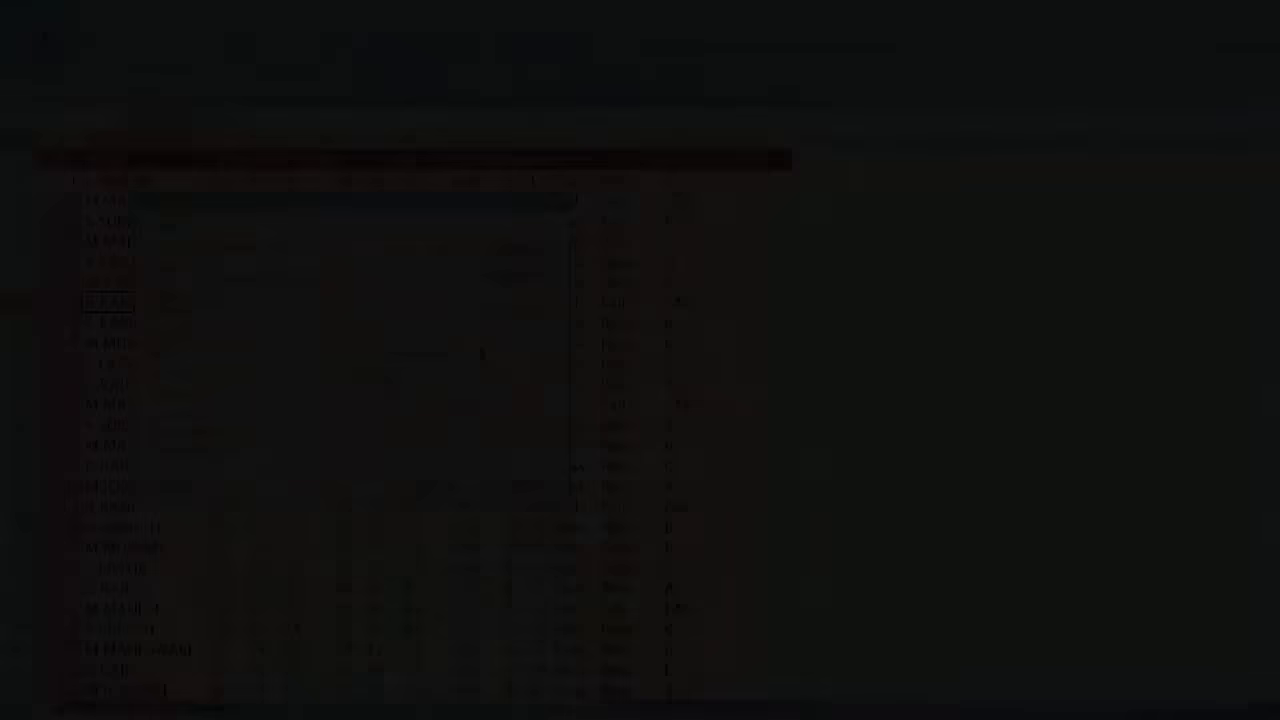
Step: After a cancelled Selection attempt, select A1:N21 and reopen the Print dialog with Ctrl+P
{"action": "key", "text": "ctrl+p"}
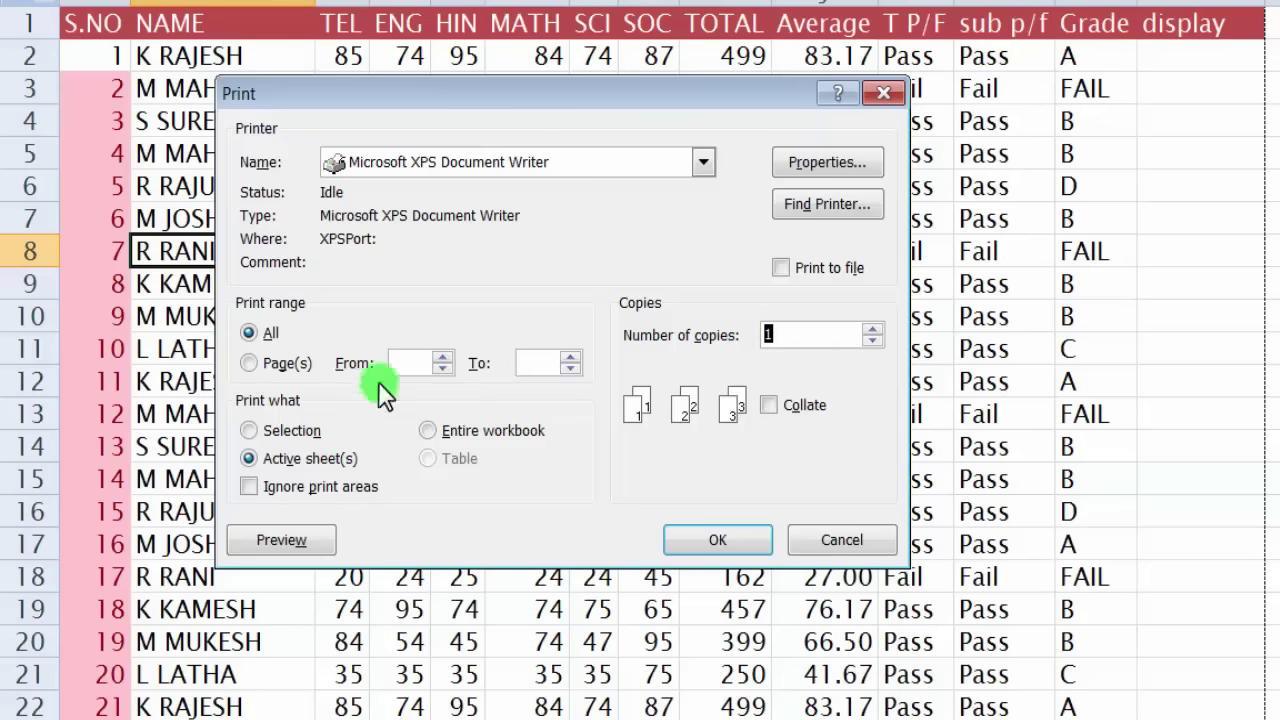
{"action": "left_click", "coordinate": [250, 439]}
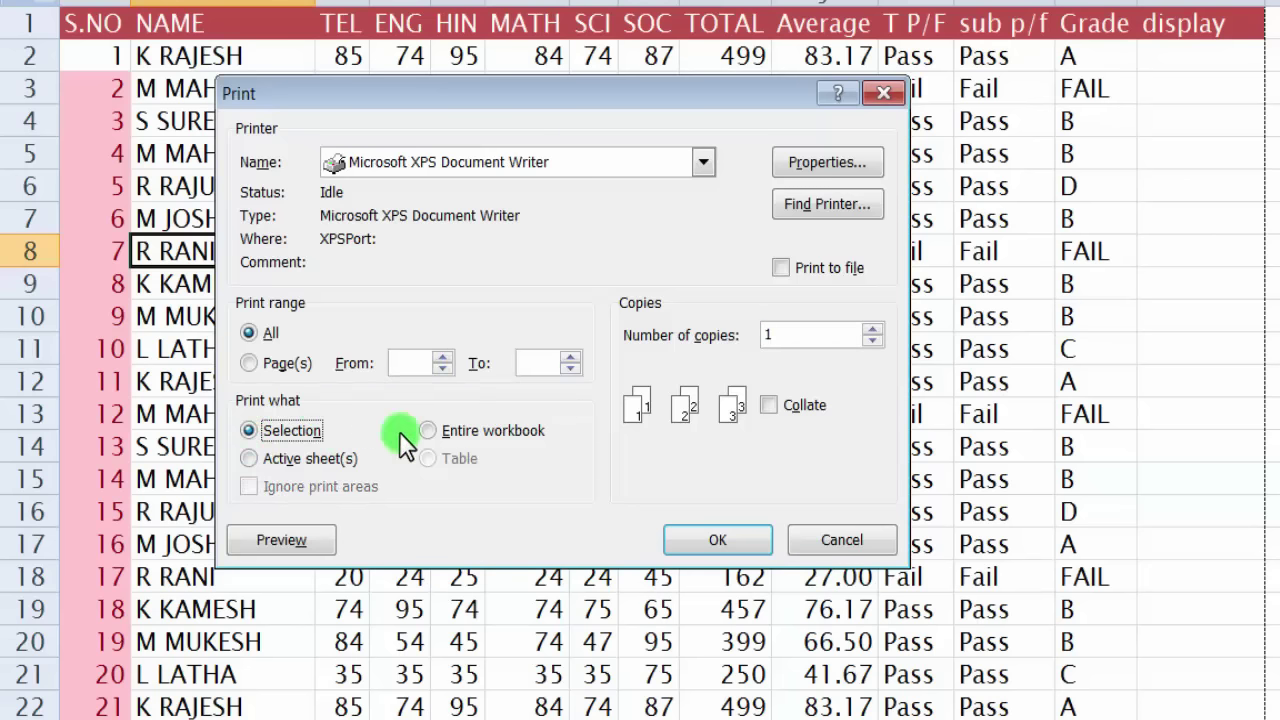
{"action": "left_click", "coordinate": [840, 542]}
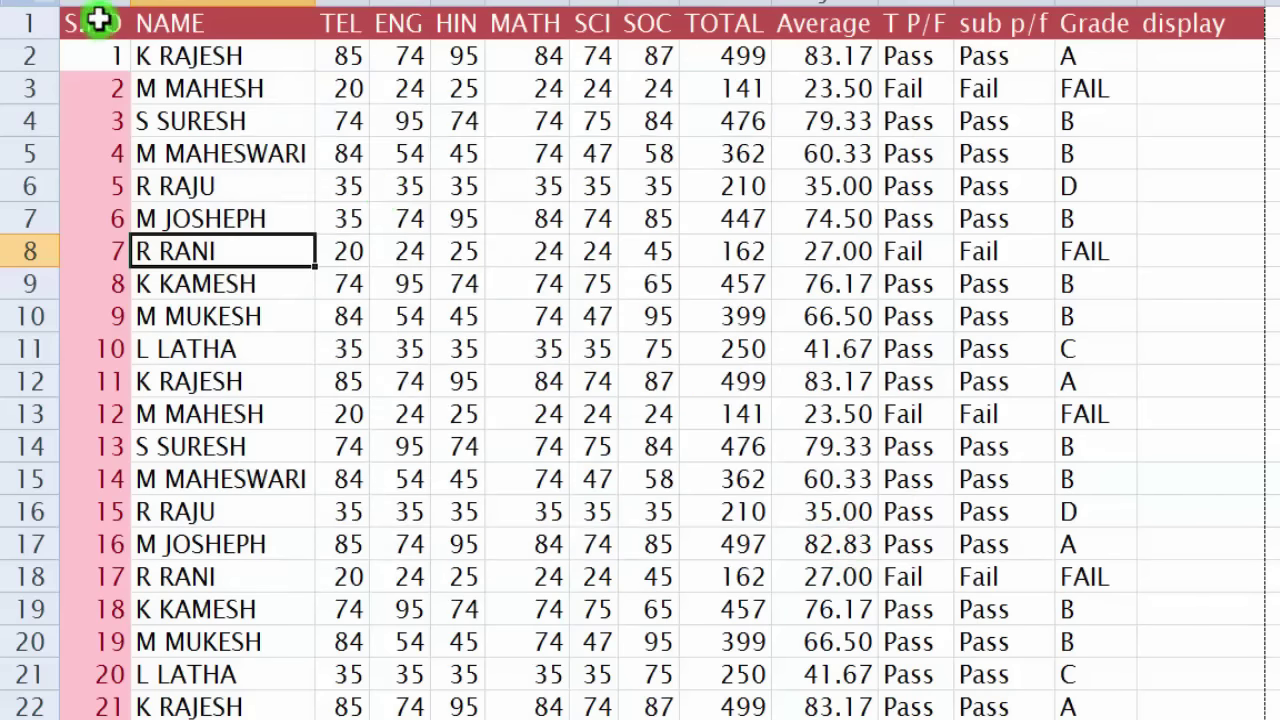
{"action": "left_click_drag", "start_coordinate": [103, 20], "coordinate": [1226, 673]}
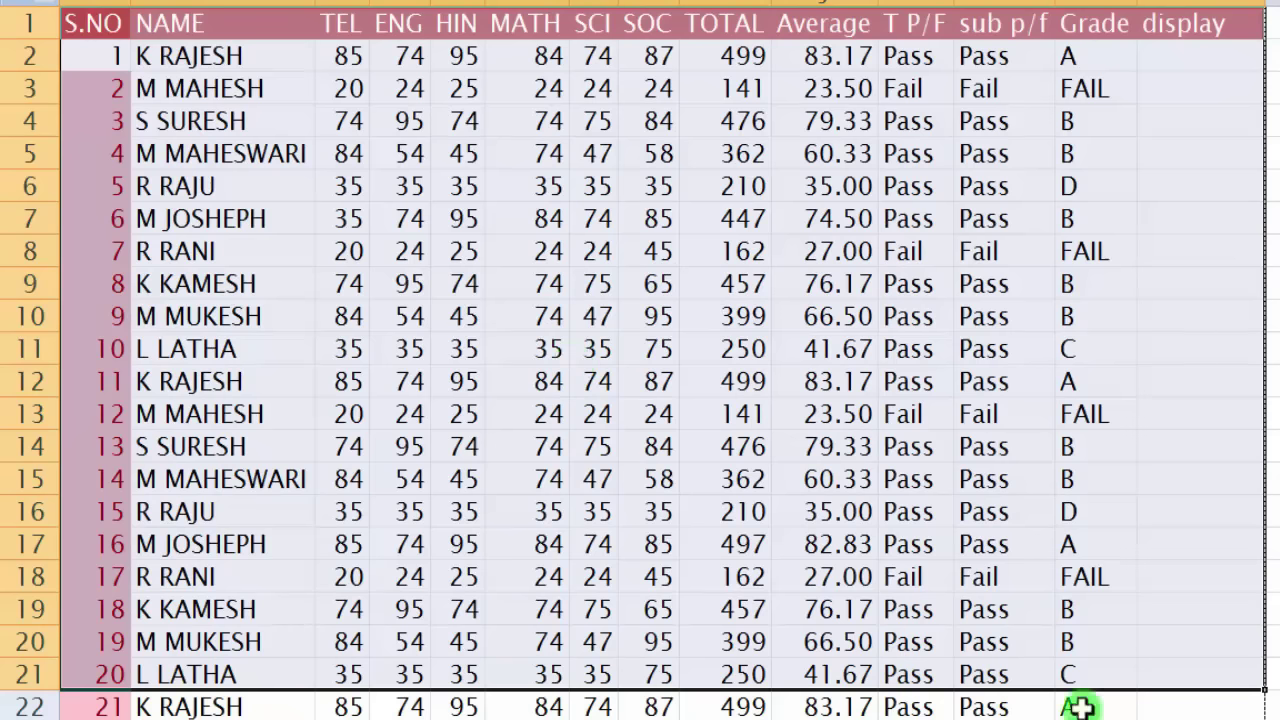
{"action": "key", "text": "ctrl+p"}
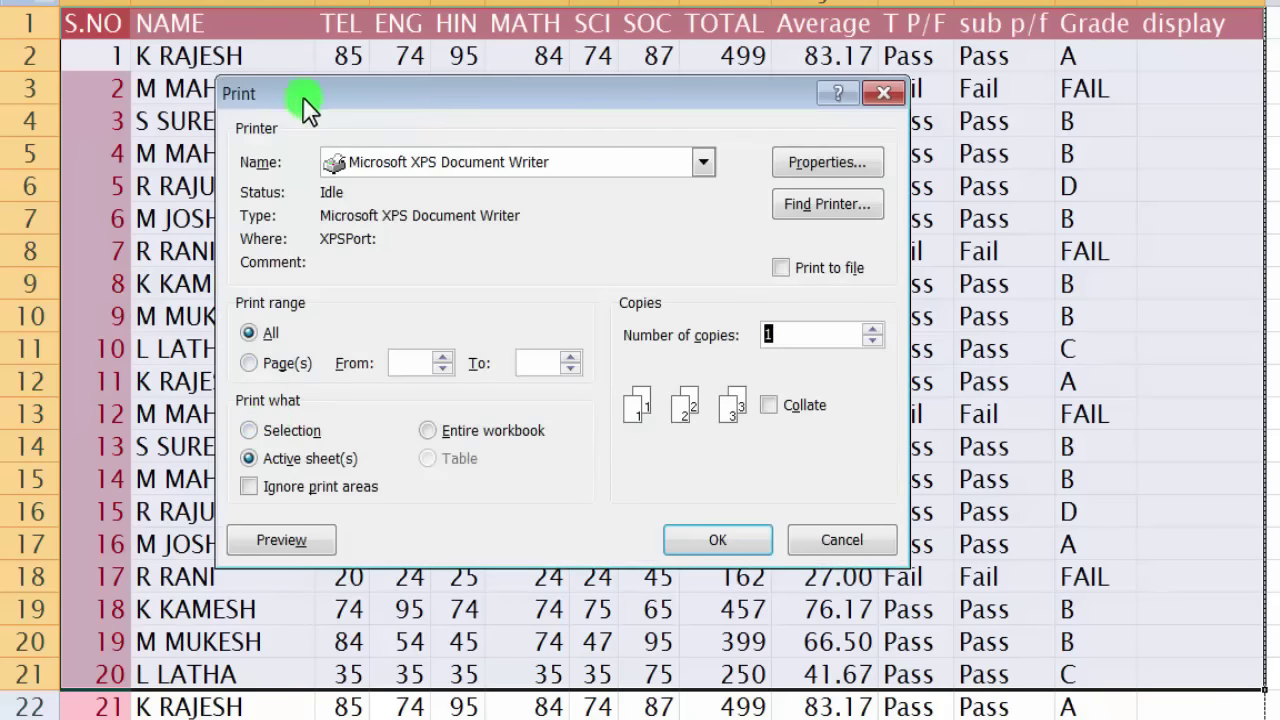
Step: Set the print target to Selection in the Print dialog
{"action": "left_click_drag", "start_coordinate": [300, 106], "coordinate": [425, 125]}
{"action": "left_click", "coordinate": [377, 453]}
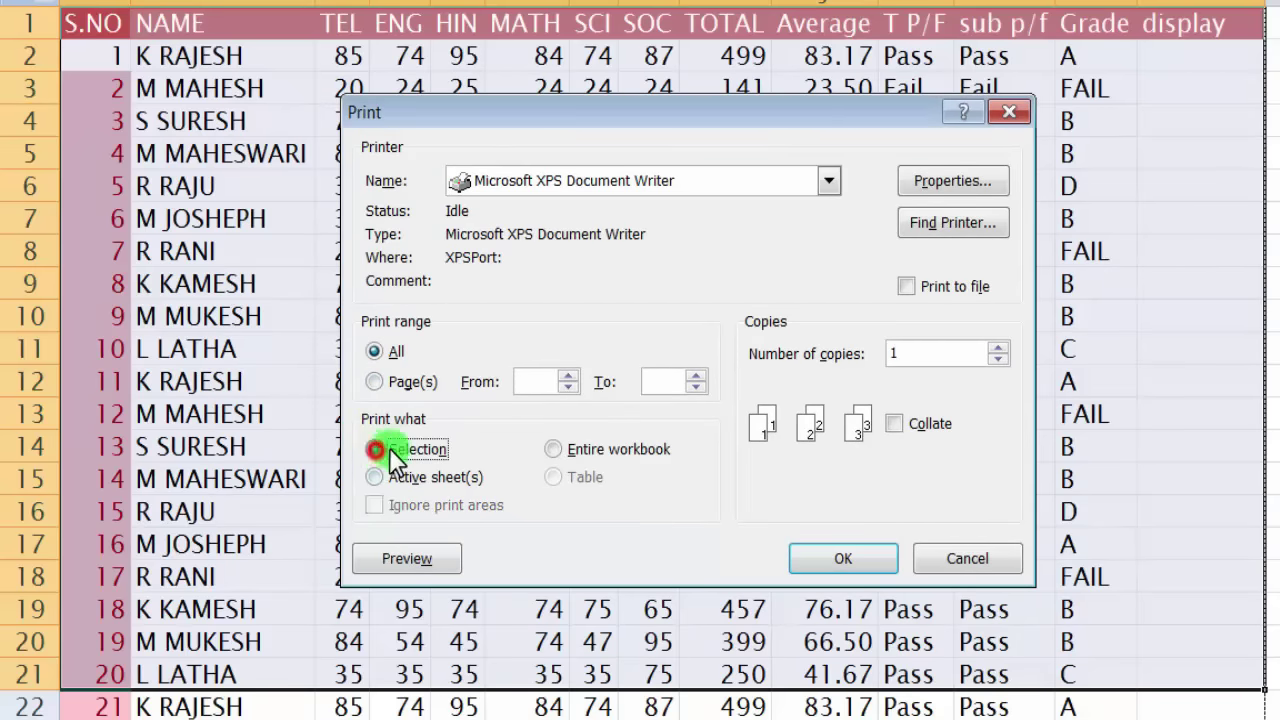
{"action": "left_click_drag", "start_coordinate": [508, 120], "coordinate": [462, 85]}
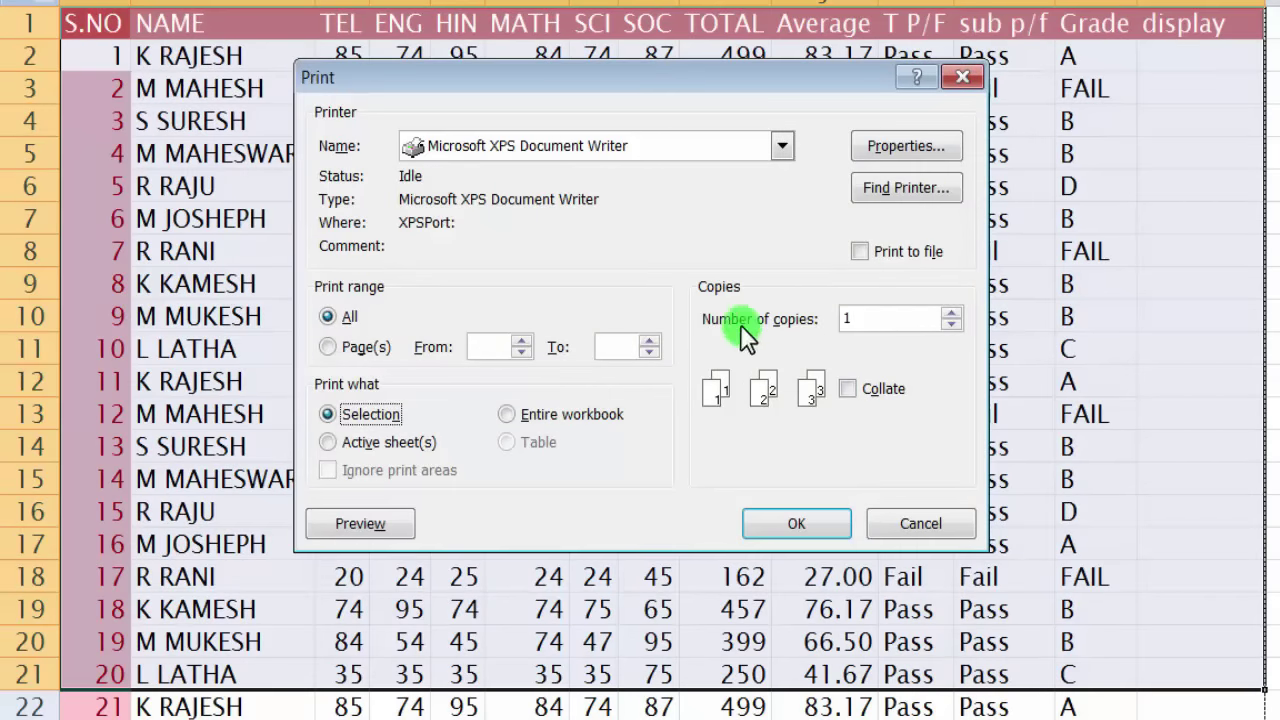
Step: Raise the number of copies to 10, preview the printout, and close the preview
{"action": "left_click", "coordinate": [953, 312]}
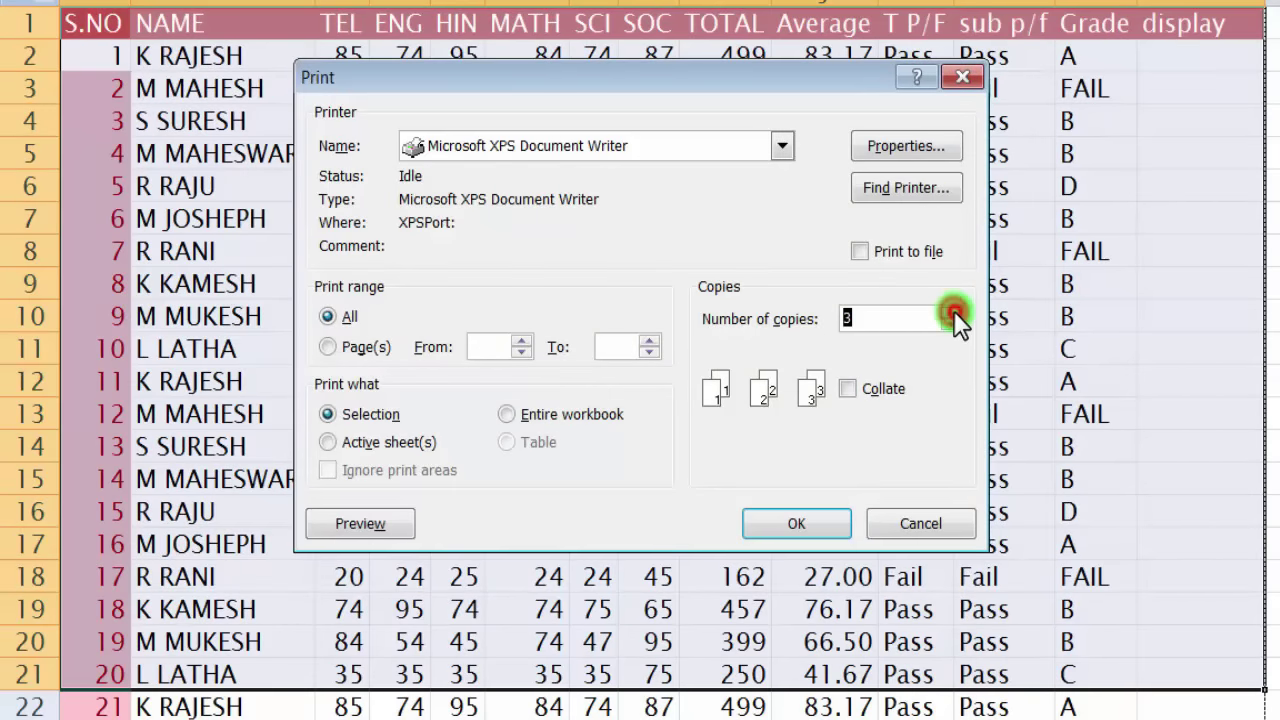
{"action": "left_click", "coordinate": [953, 312]}
{"action": "left_click", "coordinate": [953, 312]}
{"action": "left_click", "coordinate": [953, 312]}
{"action": "left_click", "coordinate": [953, 312]}
{"action": "left_click", "coordinate": [953, 312]}
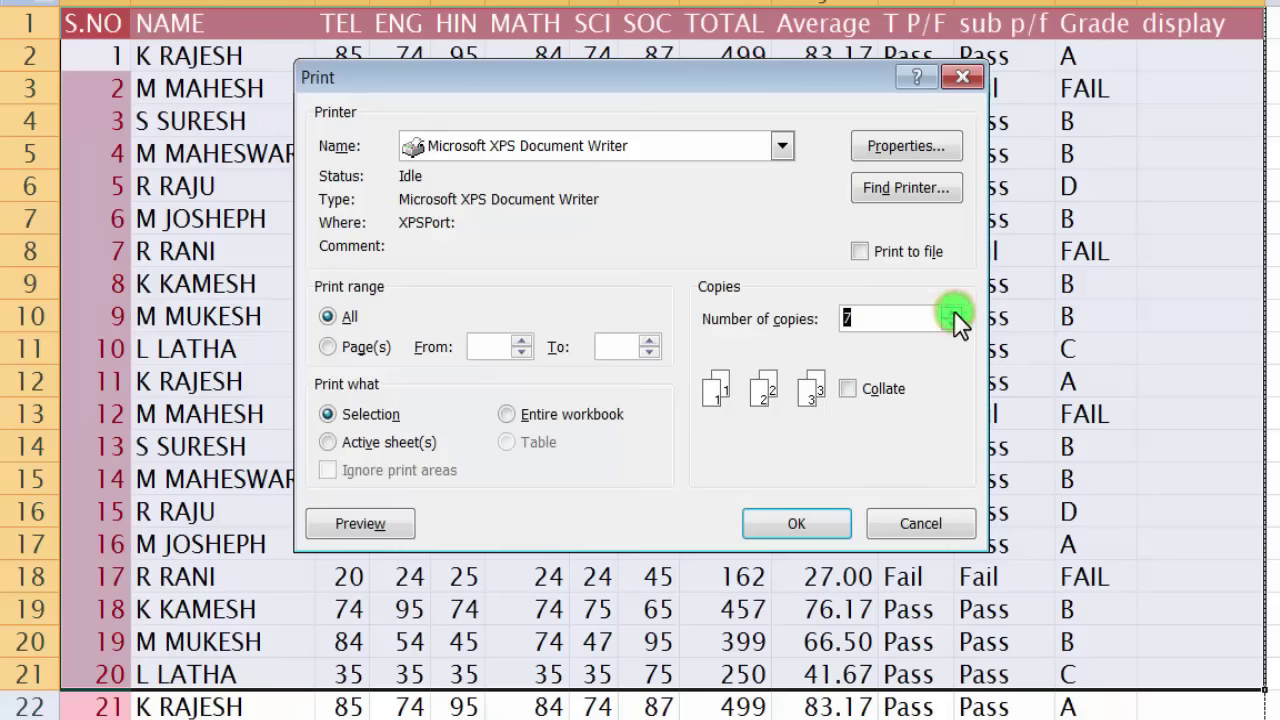
{"action": "left_click", "coordinate": [953, 312]}
{"action": "left_click", "coordinate": [953, 312]}
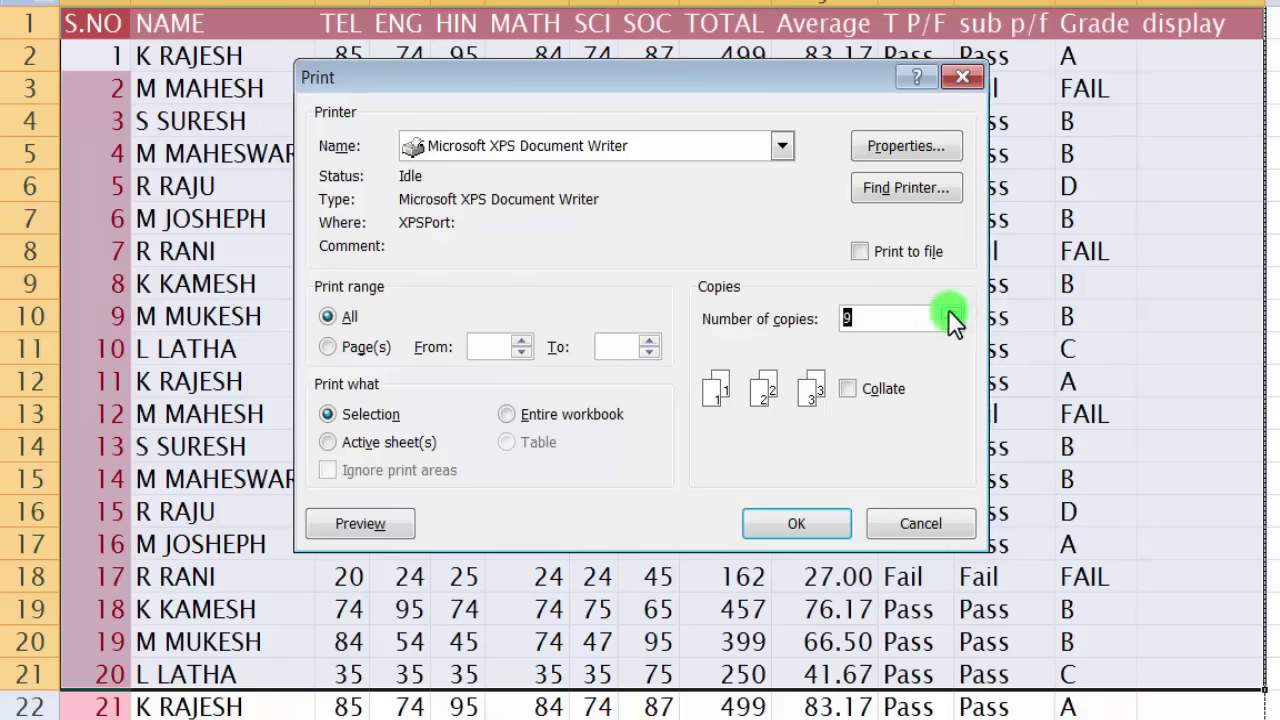
{"action": "left_click", "coordinate": [953, 312]}
{"action": "left_click", "coordinate": [880, 317]}
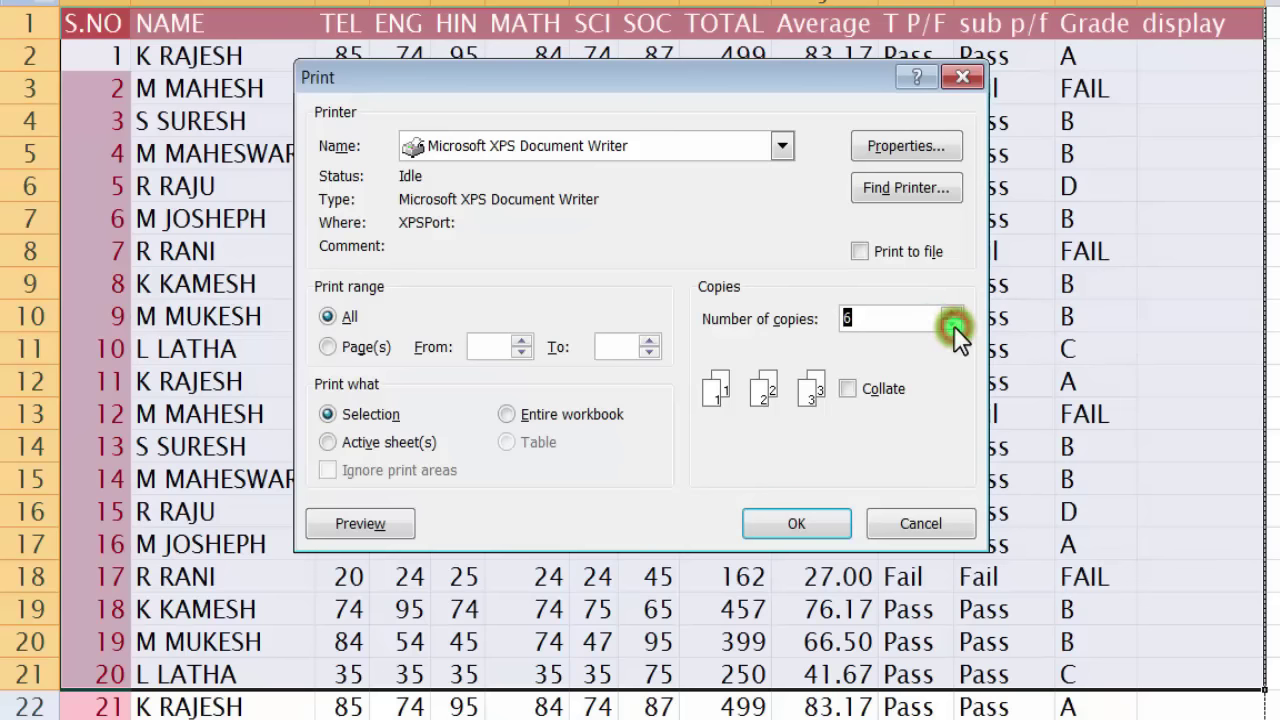
{"action": "left_click", "coordinate": [953, 312]}
{"action": "left_click", "coordinate": [953, 312]}
{"action": "left_click", "coordinate": [953, 312]}
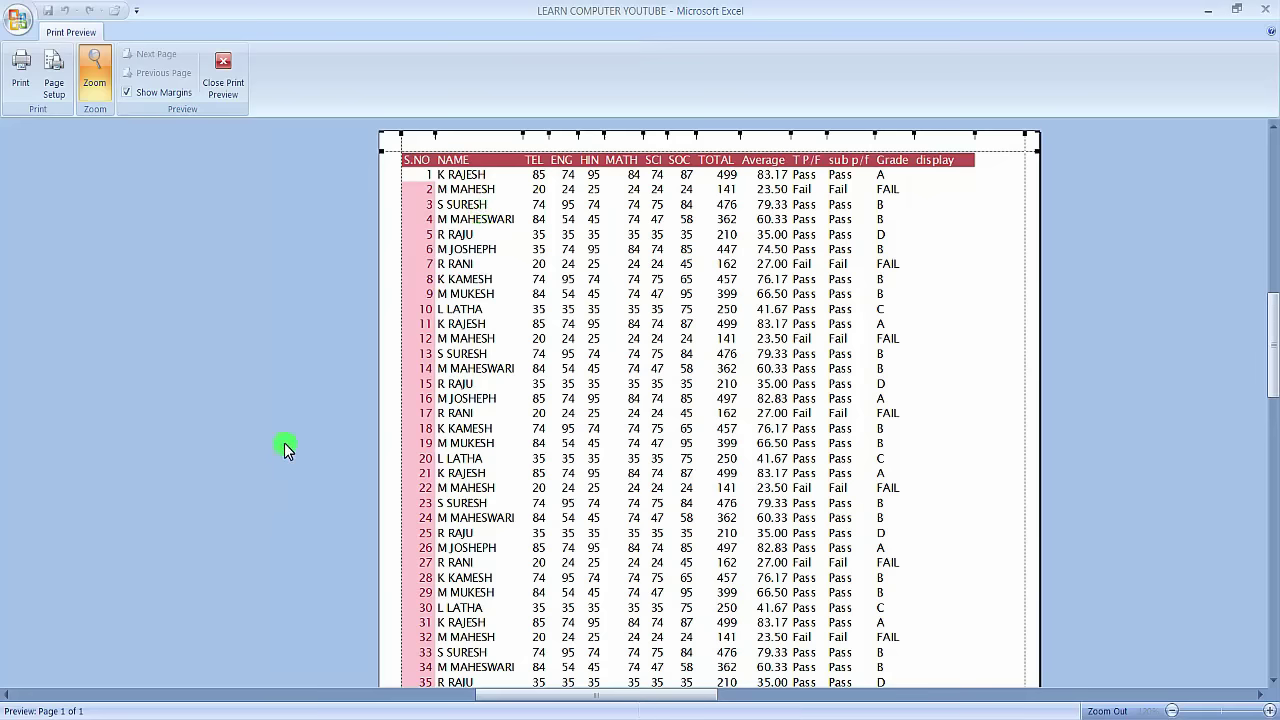
{"action": "left_click", "coordinate": [242, 88]}
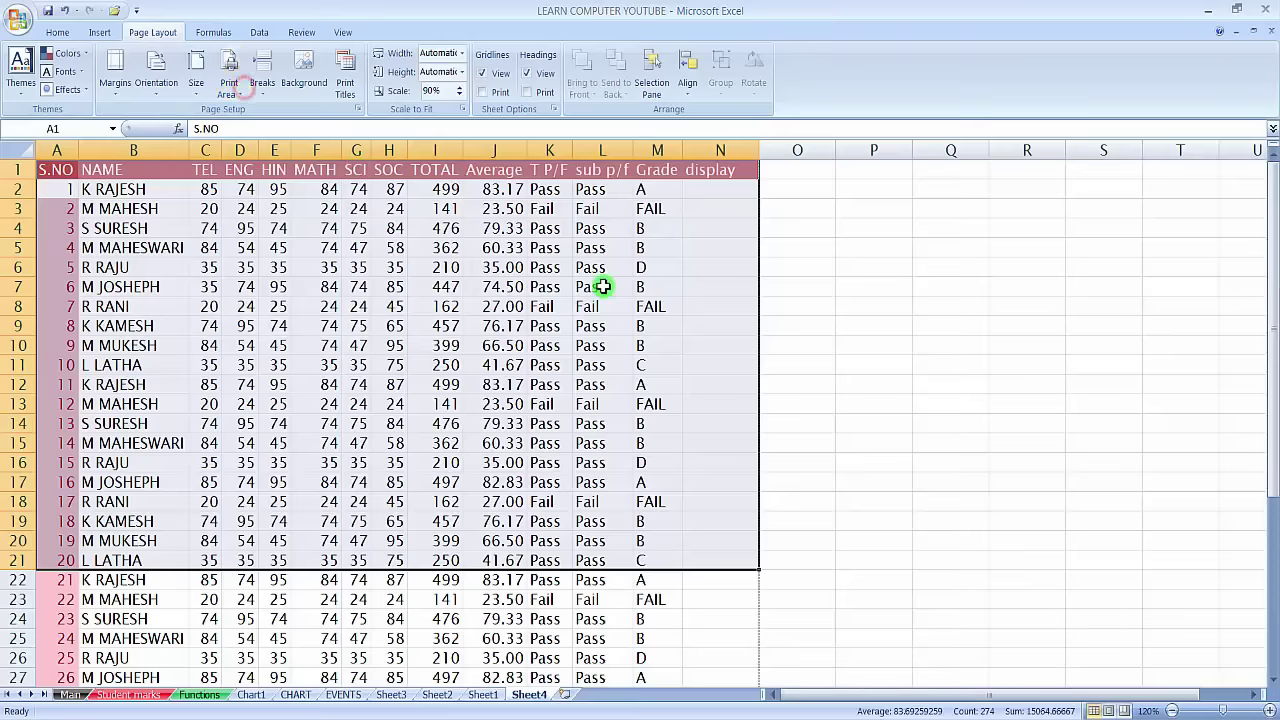
{"action": "left_click", "coordinate": [776, 288]}
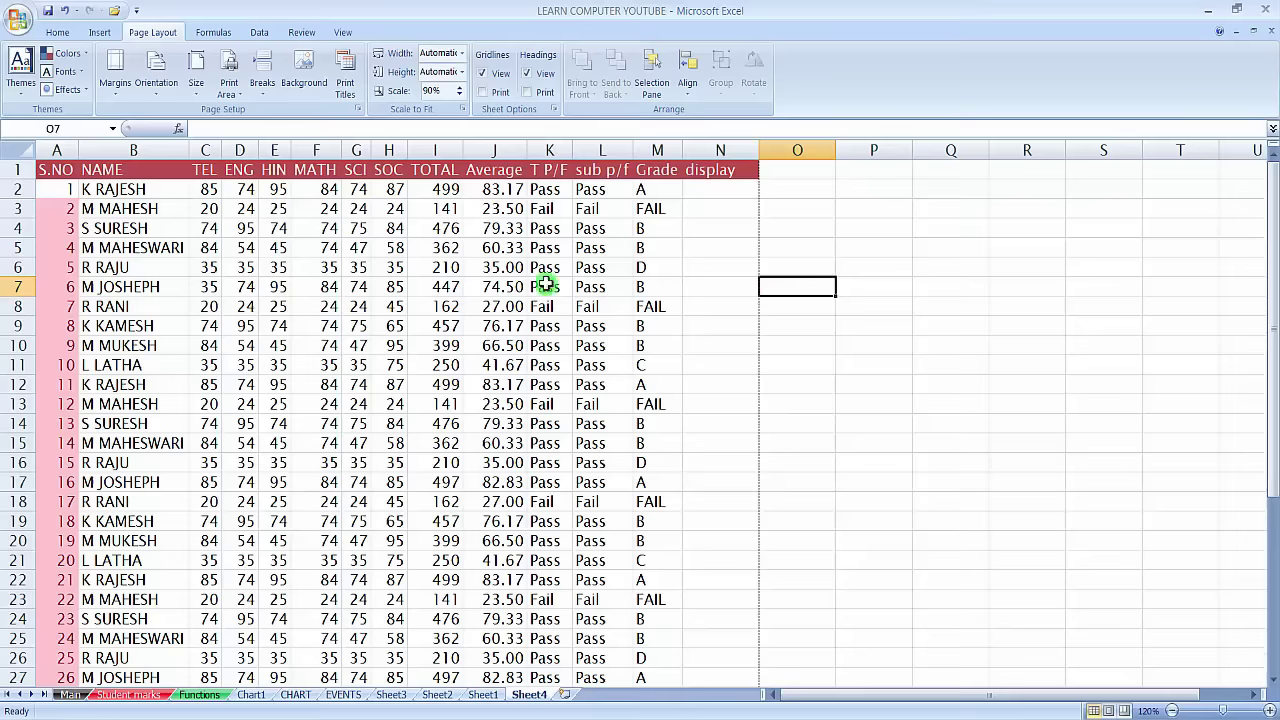
{"action": "left_click", "coordinate": [53, 173]}
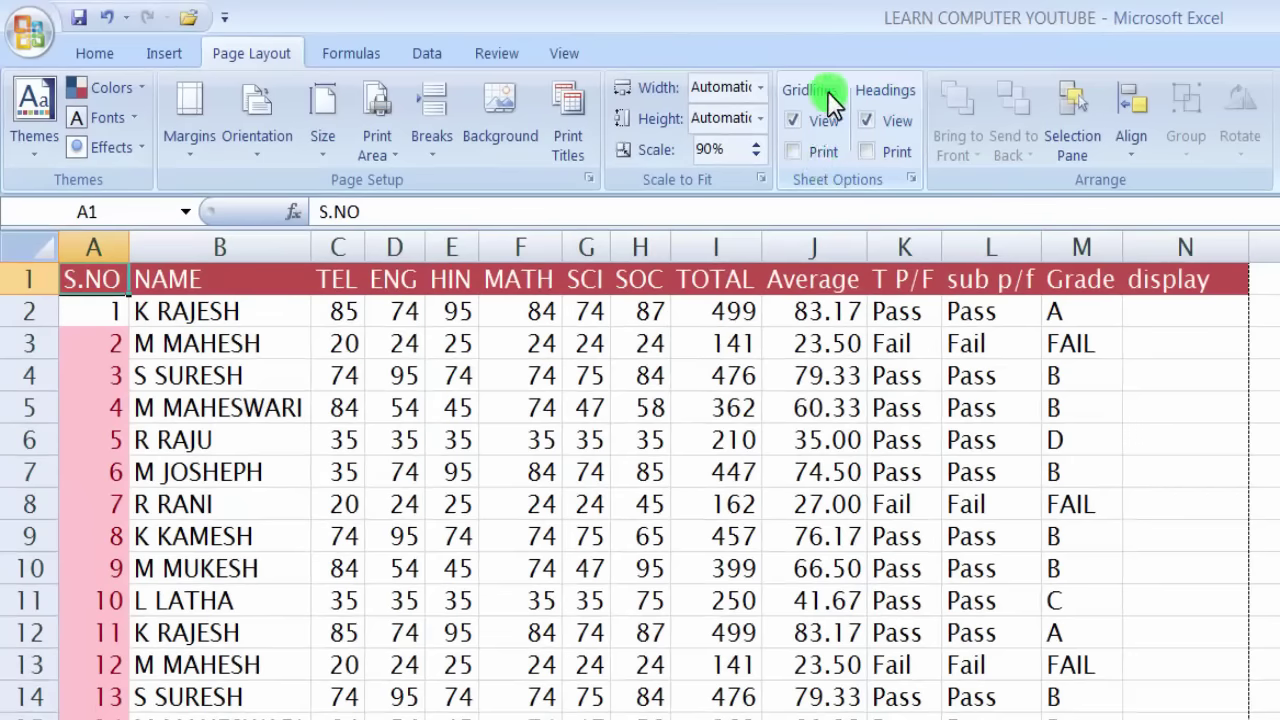
{"action": "left_click", "coordinate": [793, 151]}
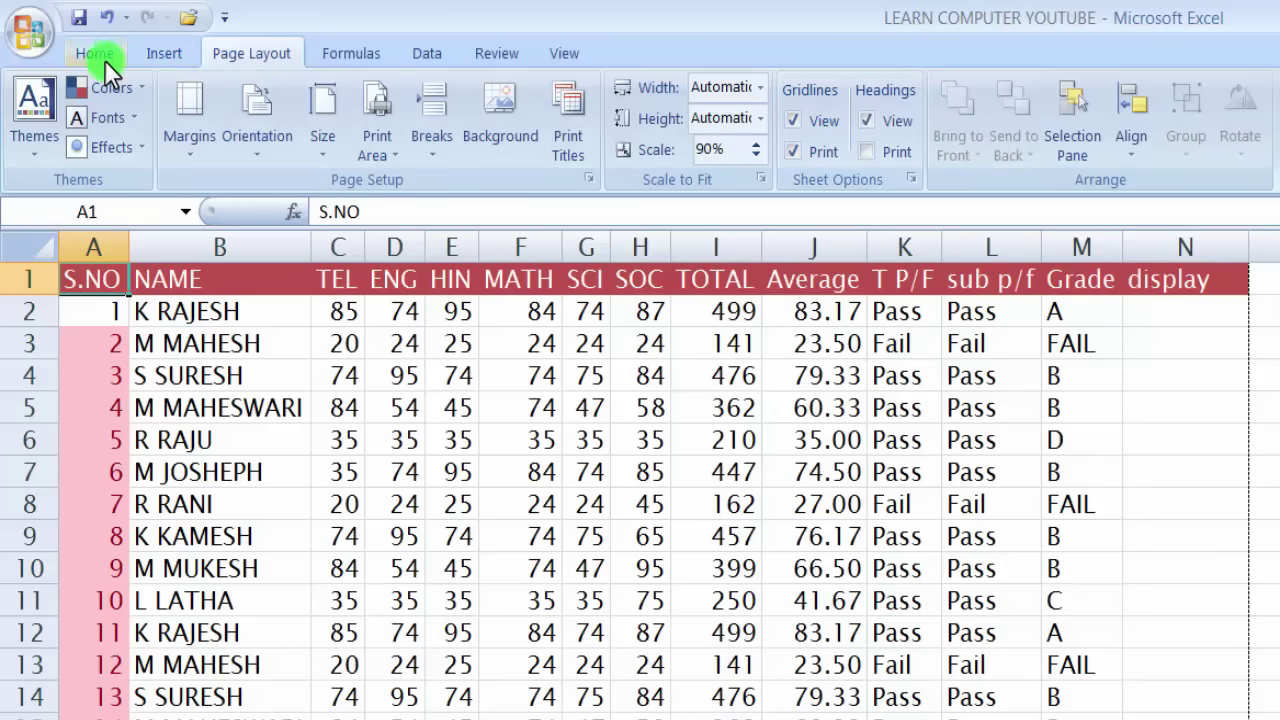
{"action": "key", "text": "ctrl+F2"}
{"action": "scroll", "coordinate": [800, 405], "scroll_direction": "down", "scroll_amount": 6}
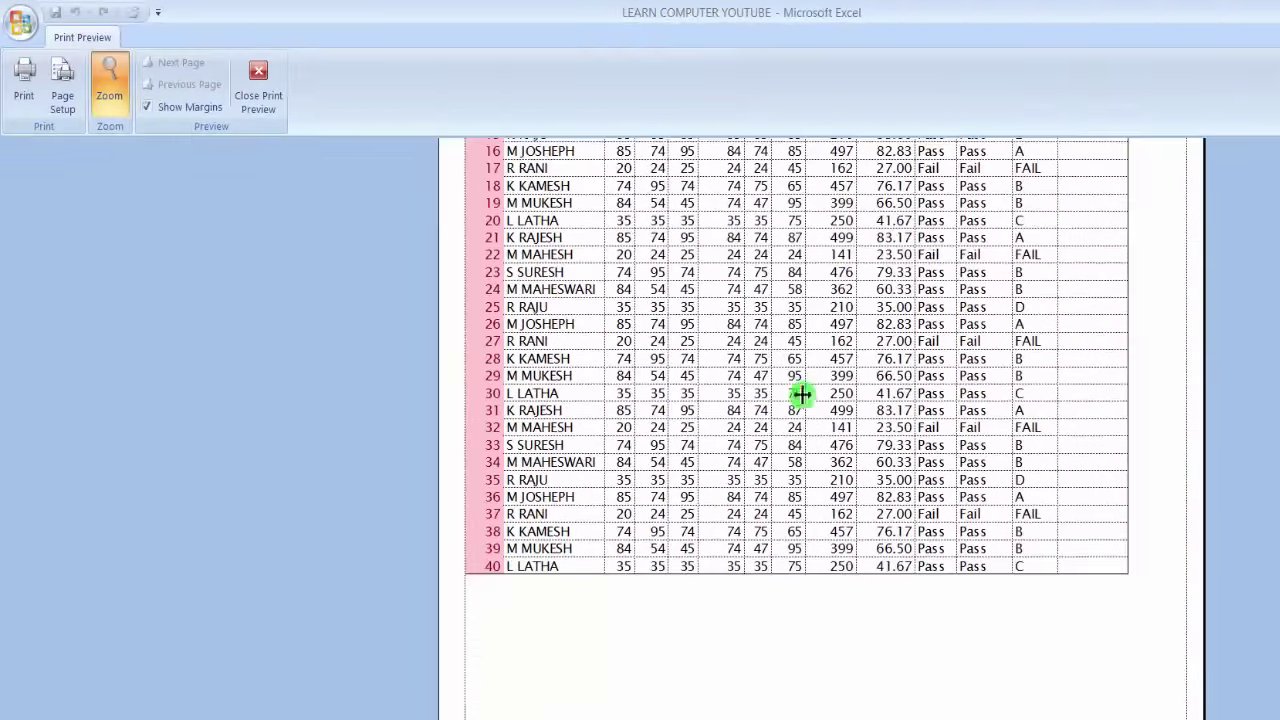
{"action": "scroll", "coordinate": [1080, 308], "scroll_direction": "up", "scroll_amount": 6}
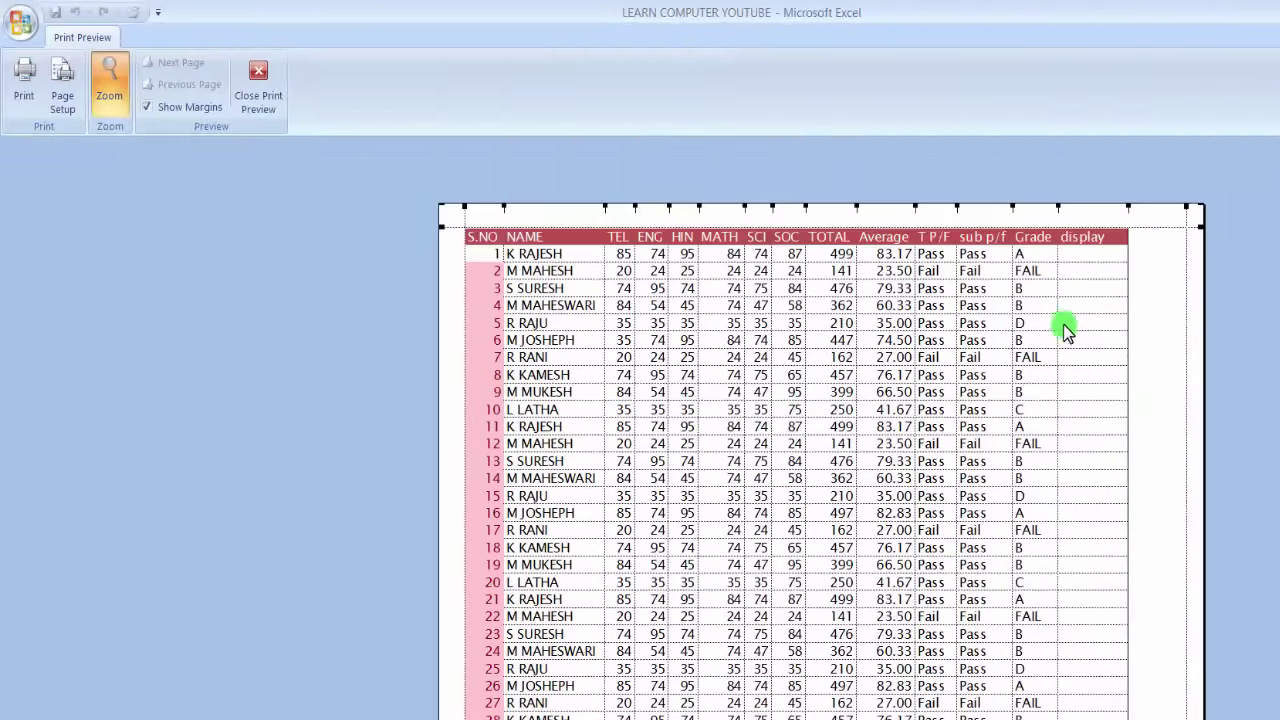
{"action": "left_click", "coordinate": [262, 100]}
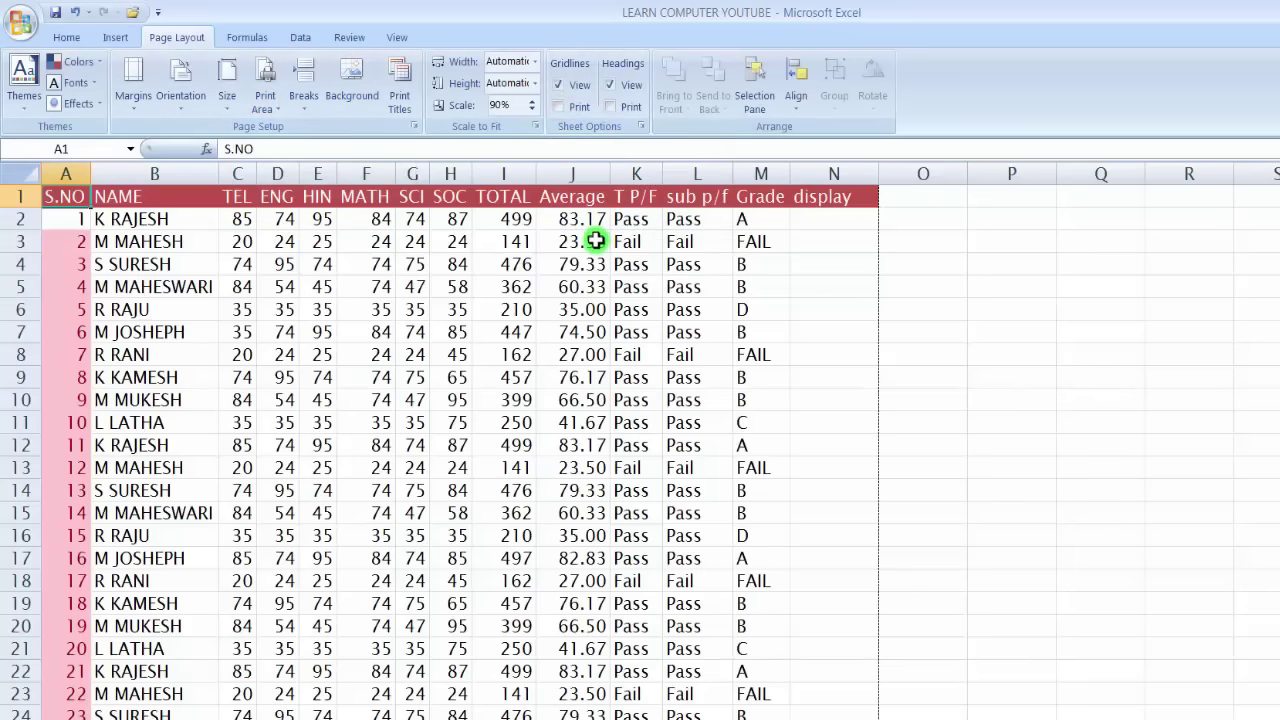
{"action": "key", "text": "ctrl+F2"}
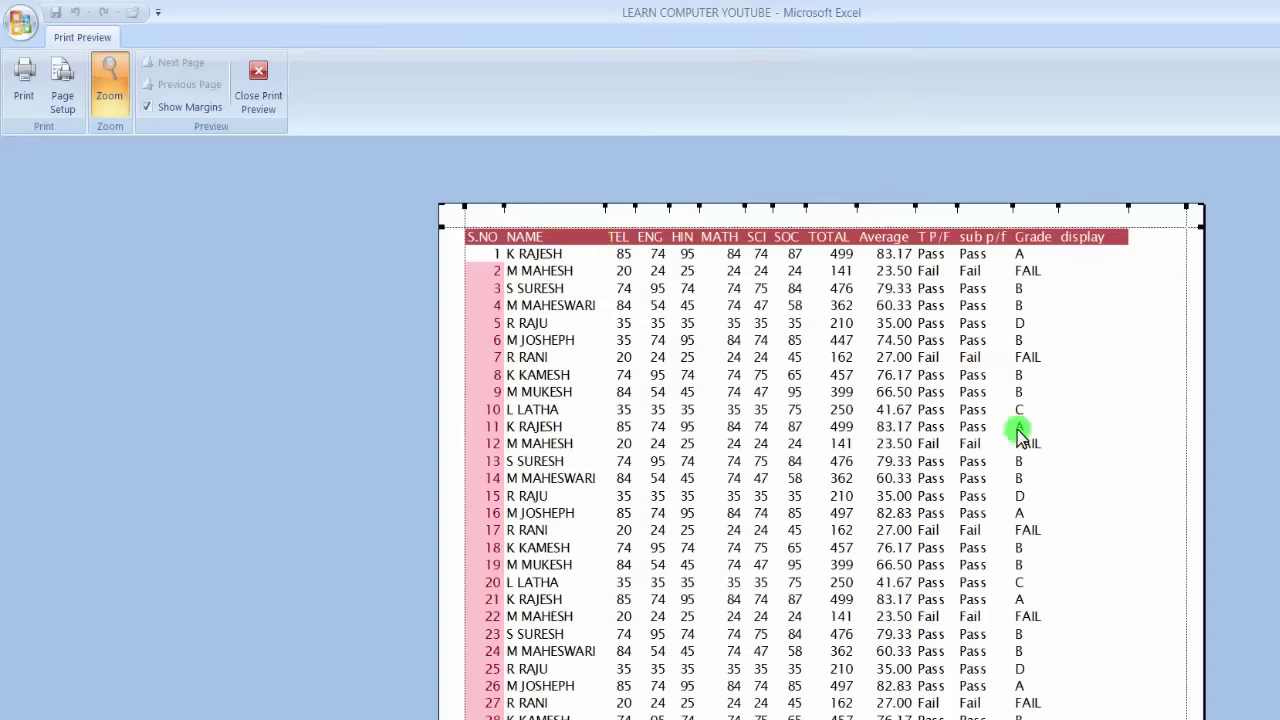
{"action": "left_click", "coordinate": [262, 100]}
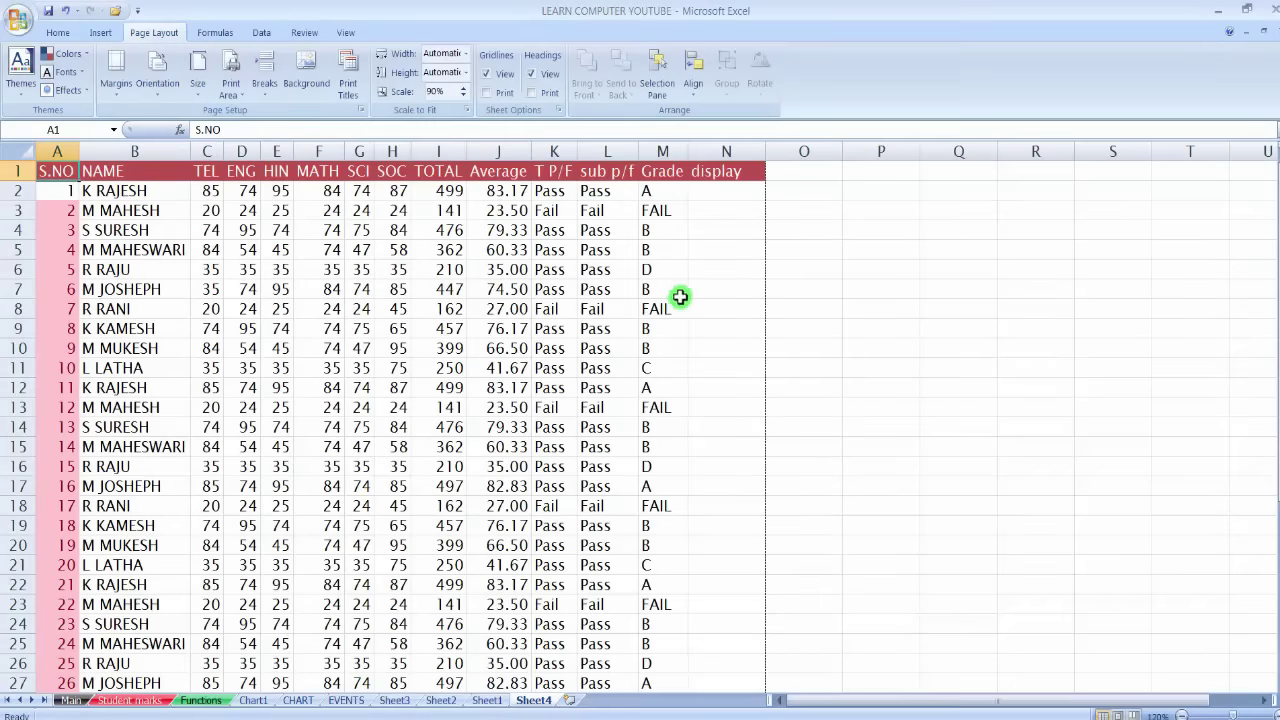
Step: Toggle the Gridlines and Headings View options off and back on
{"action": "scroll", "coordinate": [820, 420], "scroll_direction": "down", "scroll_amount": 3}
{"action": "scroll", "coordinate": [805, 408], "scroll_direction": "up", "scroll_amount": 3}
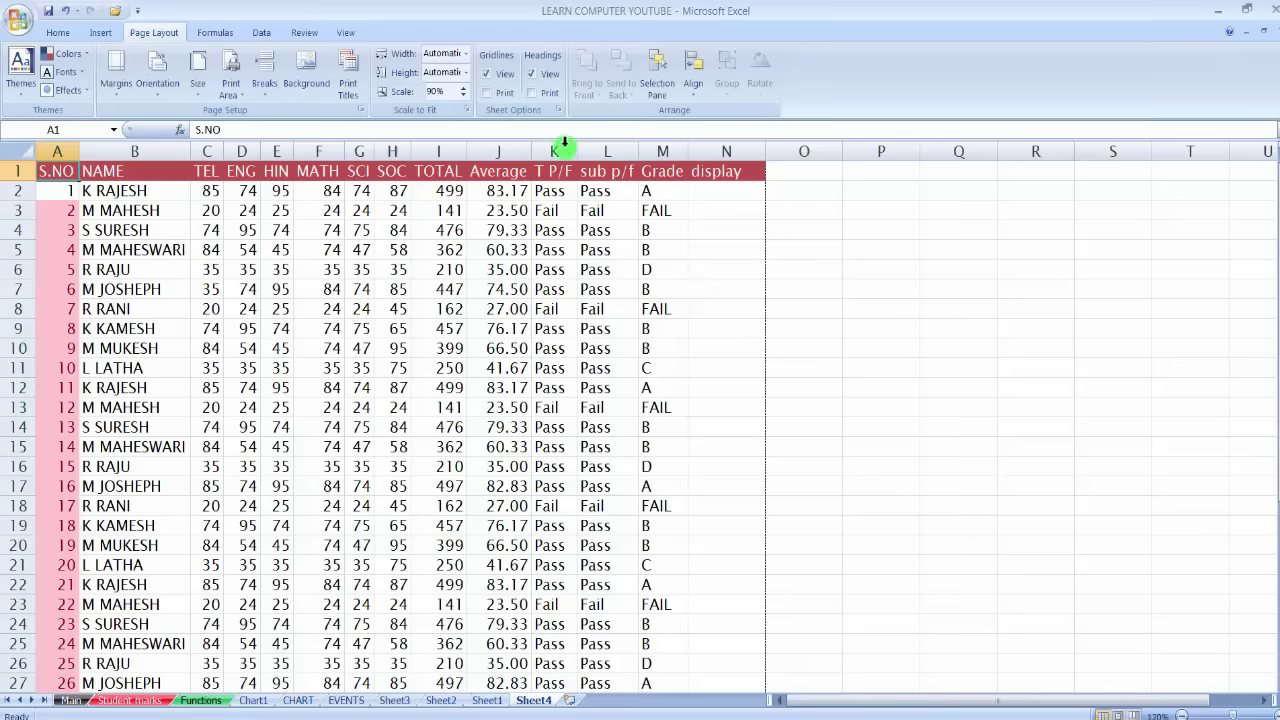
{"action": "left_click", "coordinate": [487, 73]}
{"action": "scroll", "coordinate": [782, 385], "scroll_direction": "down", "scroll_amount": 19}
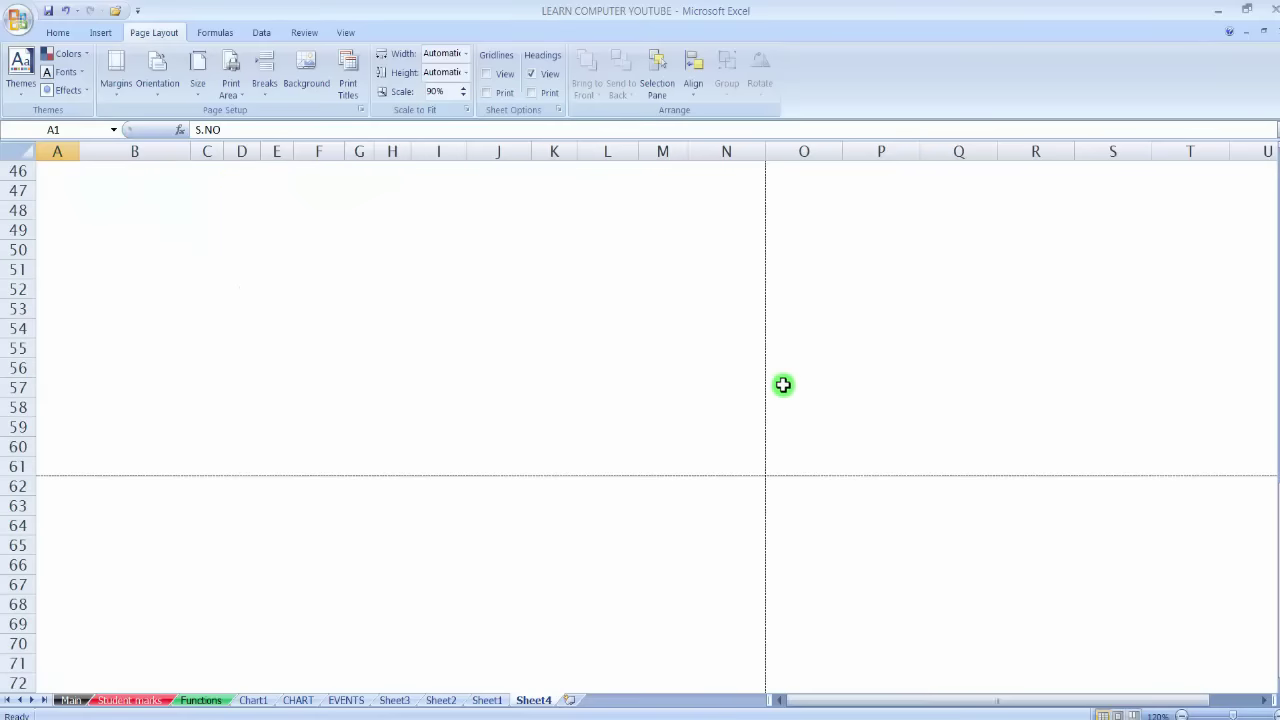
{"action": "scroll", "coordinate": [760, 370], "scroll_direction": "up", "scroll_amount": 9}
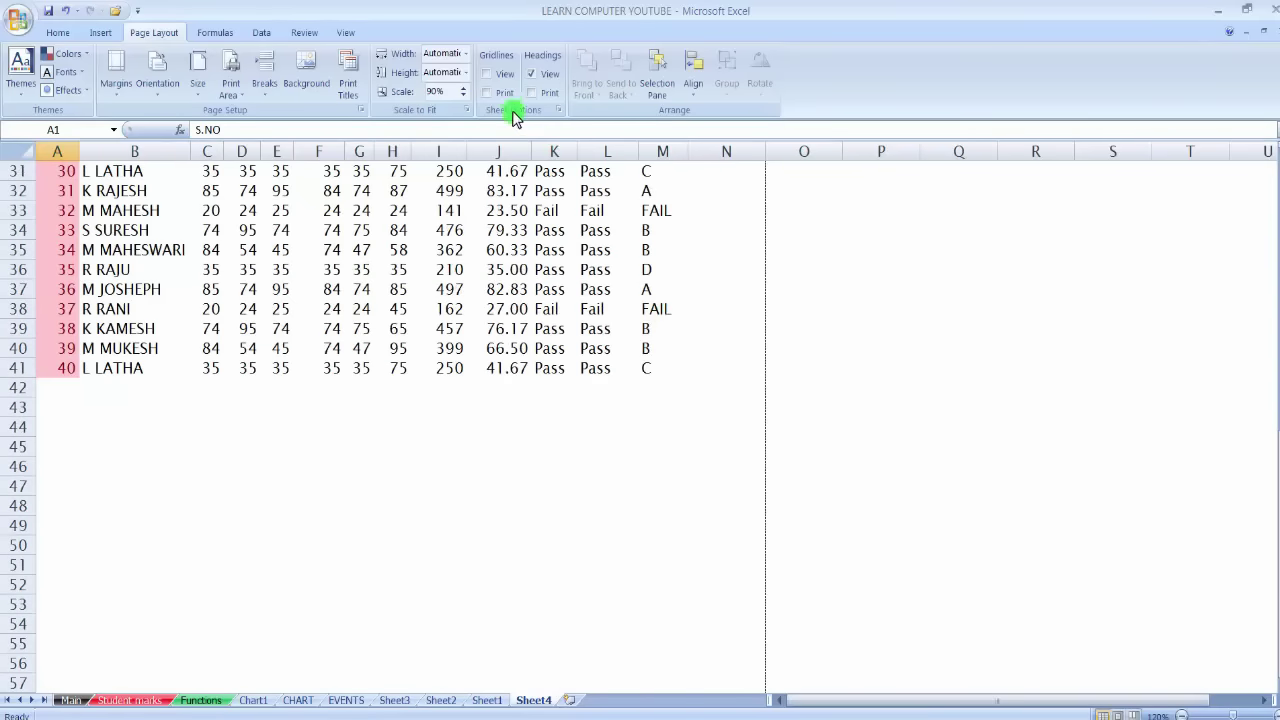
{"action": "left_click", "coordinate": [487, 74]}
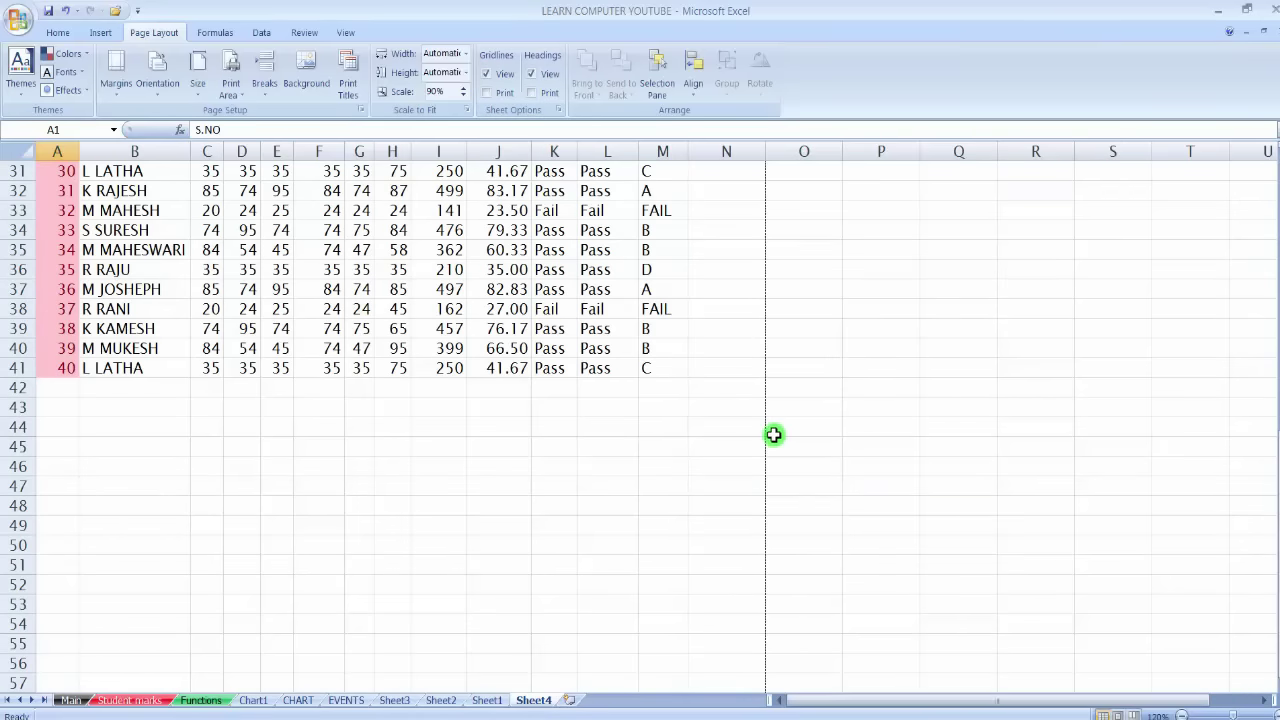
{"action": "scroll", "coordinate": [771, 434], "scroll_direction": "up", "scroll_amount": 10}
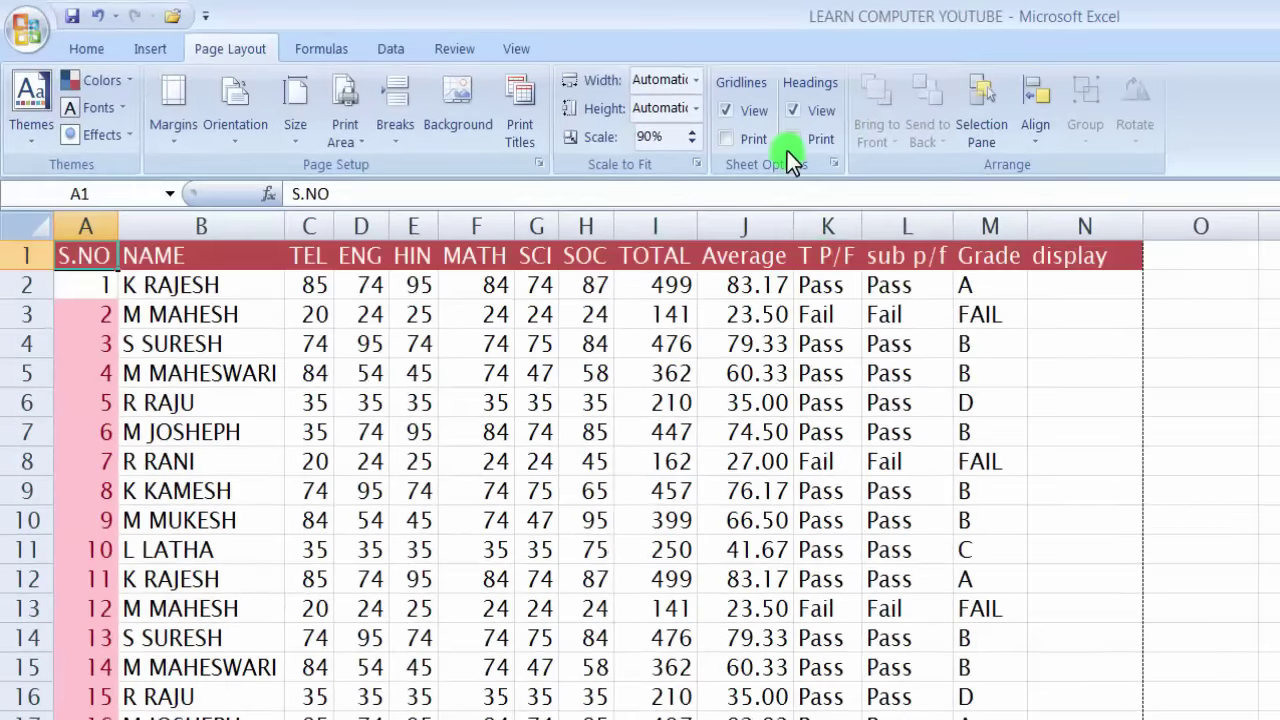
{"action": "left_click", "coordinate": [793, 111]}
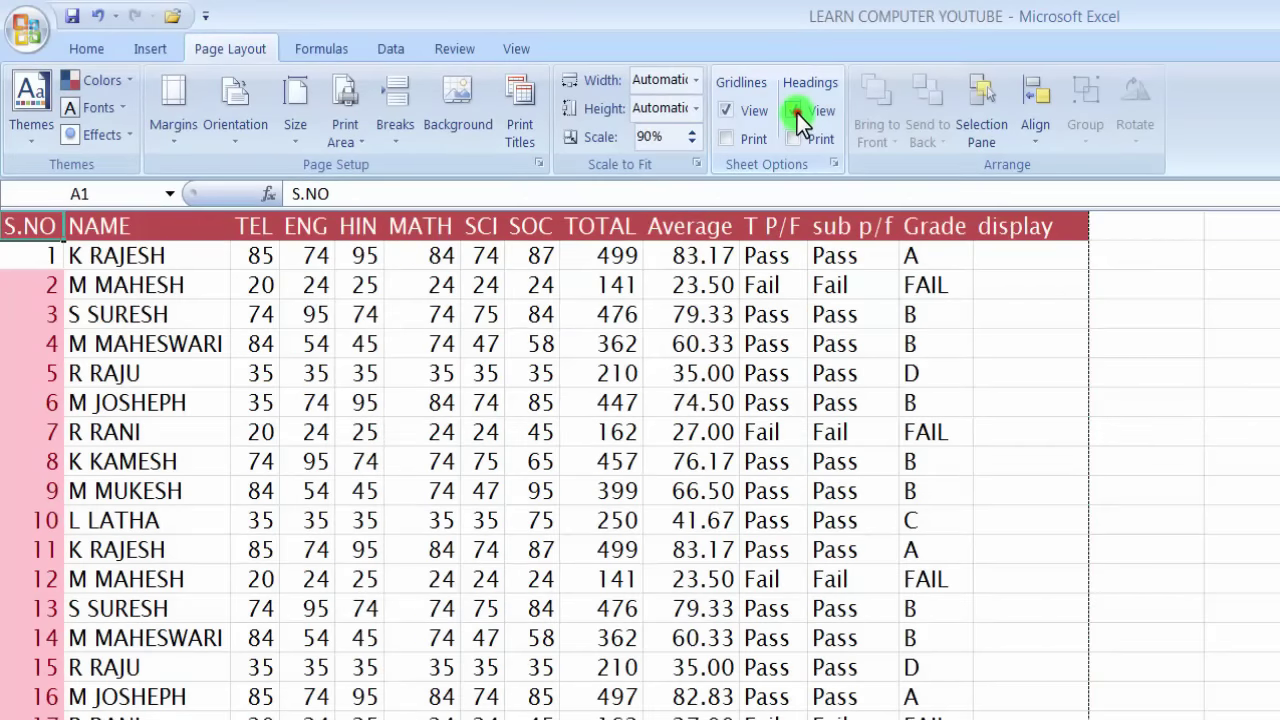
{"action": "left_click", "coordinate": [797, 112]}
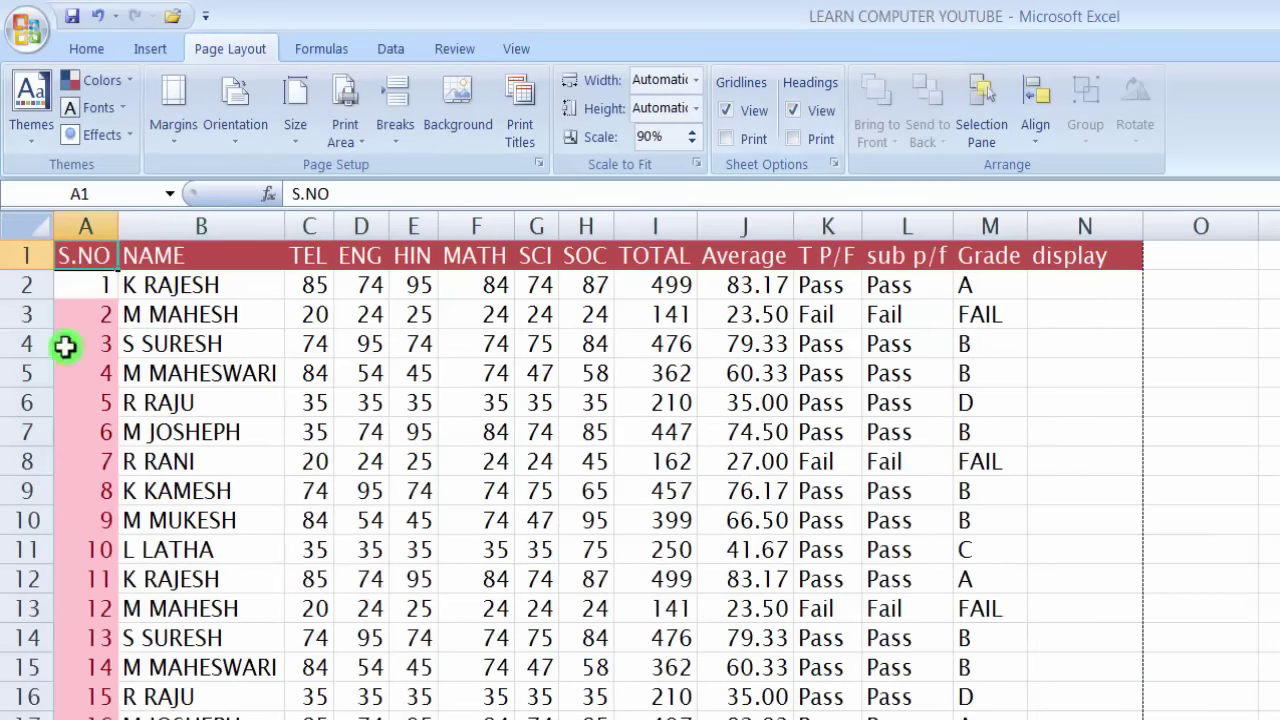
Step: Tick Headings Print and check the headings in Print Preview
{"action": "left_click", "coordinate": [793, 140]}
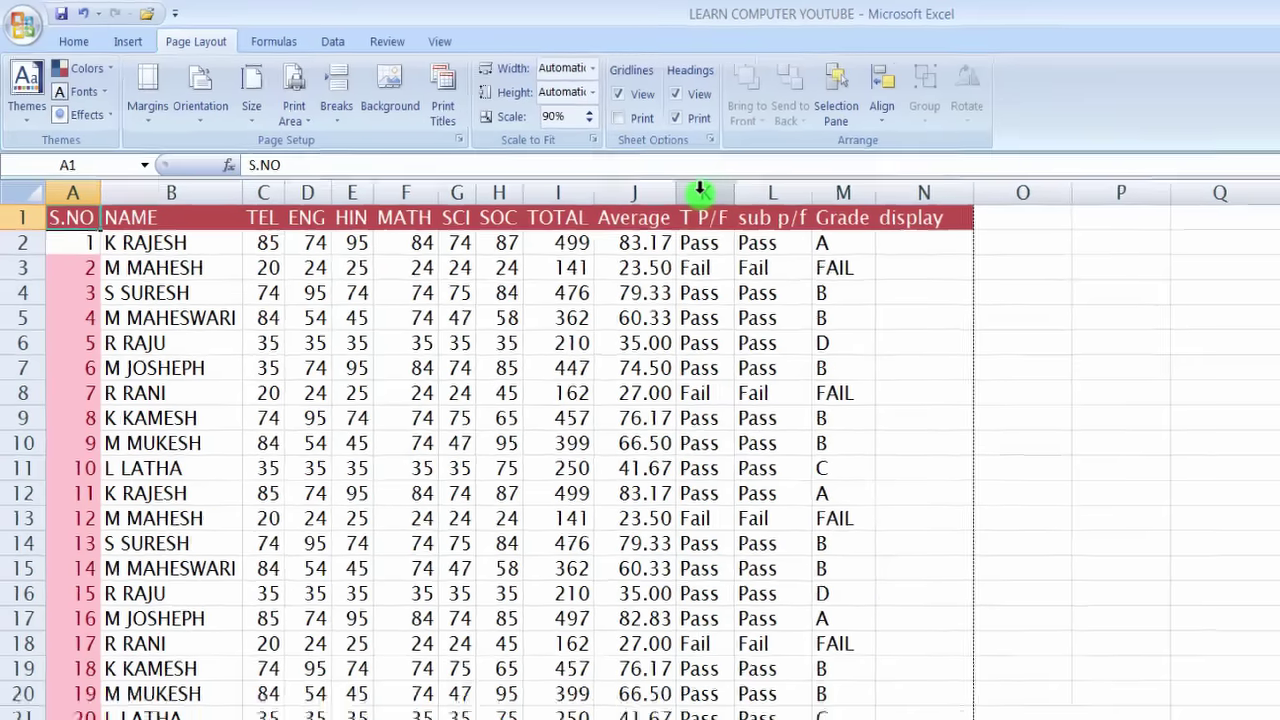
{"action": "key", "text": "ctrl+F2"}
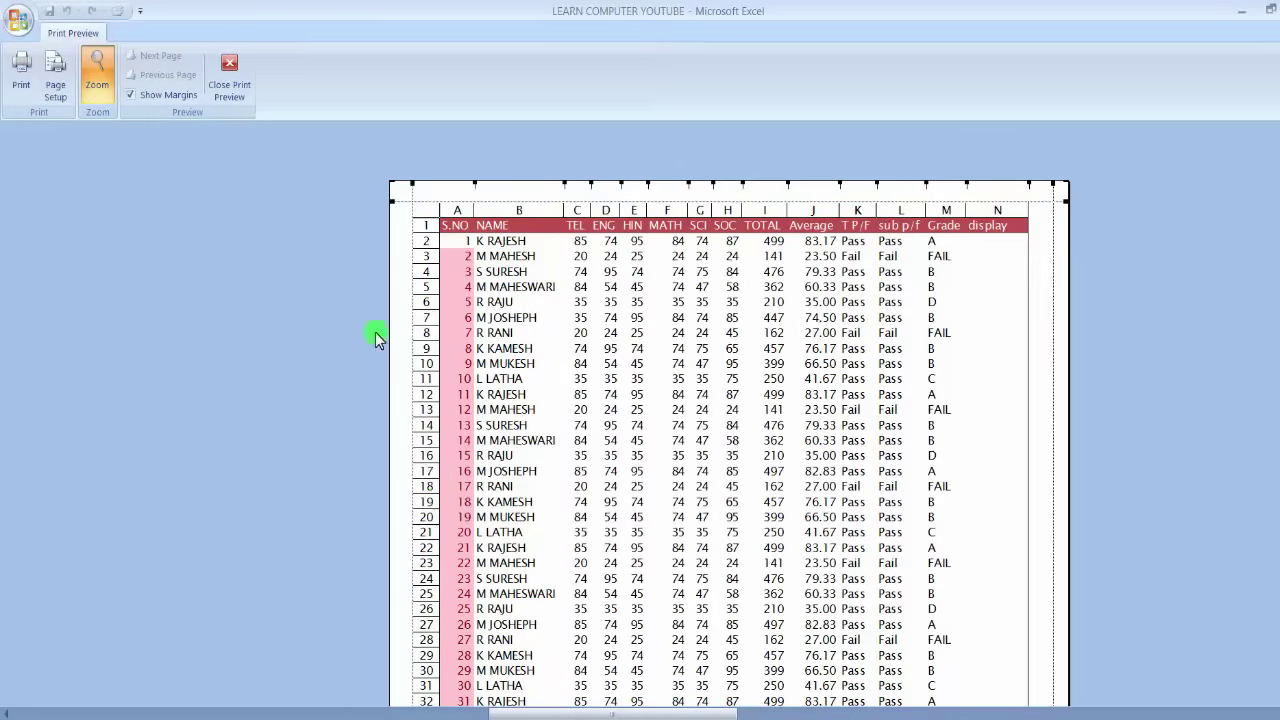
{"action": "left_click", "coordinate": [238, 95]}
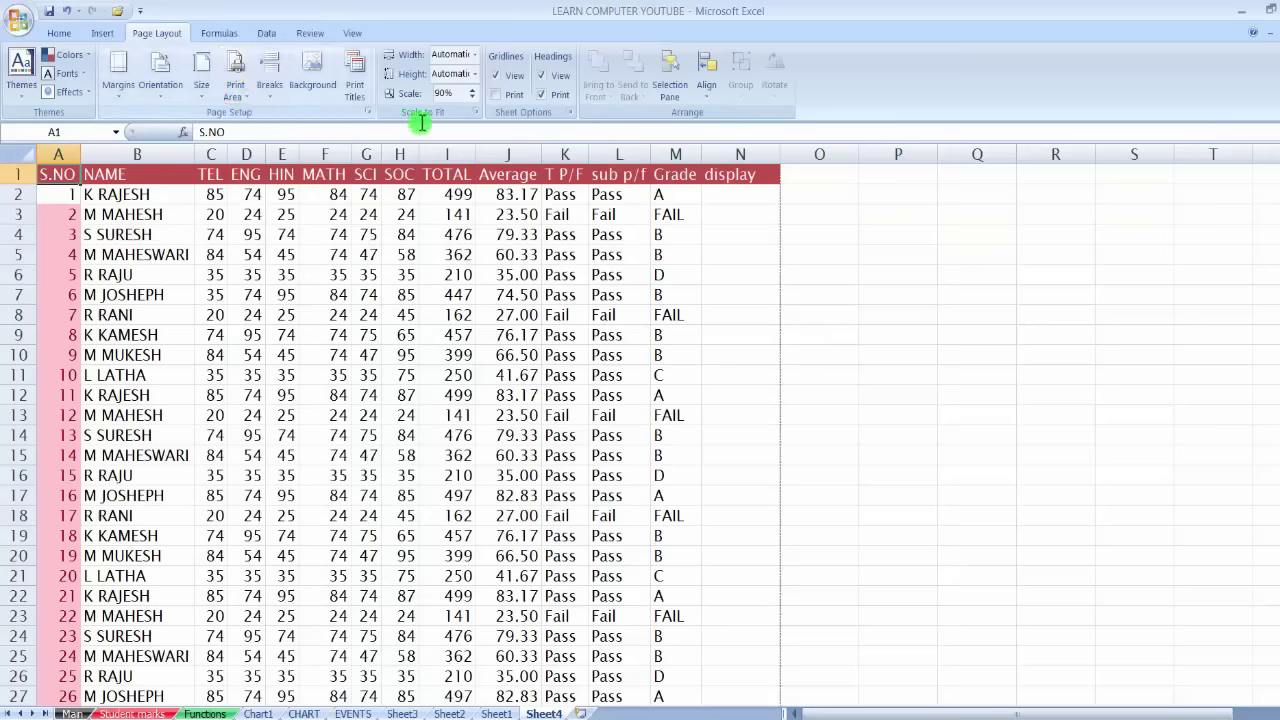
Step: Stop printing row and column headings and select cell N61 near the page break
{"action": "left_click", "coordinate": [539, 94]}
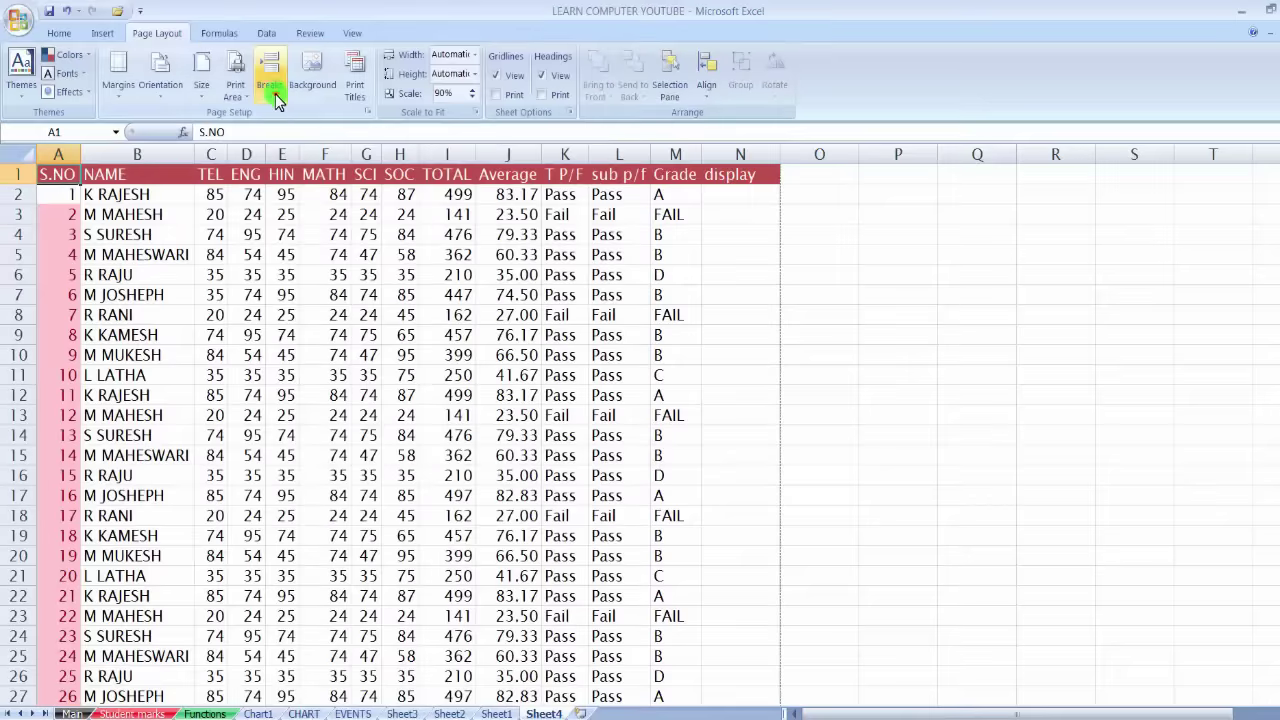
{"action": "left_click", "coordinate": [272, 90]}
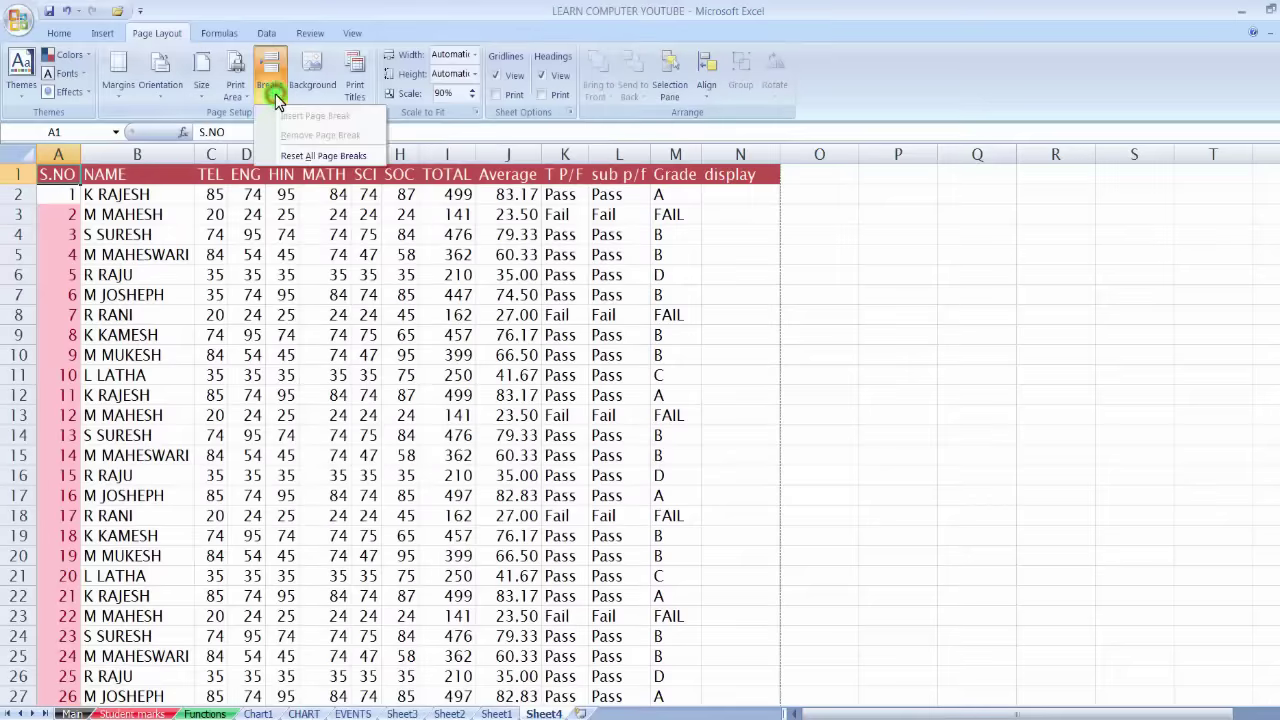
{"action": "left_click", "coordinate": [302, 366]}
{"action": "scroll", "coordinate": [303, 366], "scroll_direction": "down", "scroll_amount": 8}
{"action": "scroll", "coordinate": [303, 365], "scroll_direction": "down", "scroll_amount": 5}
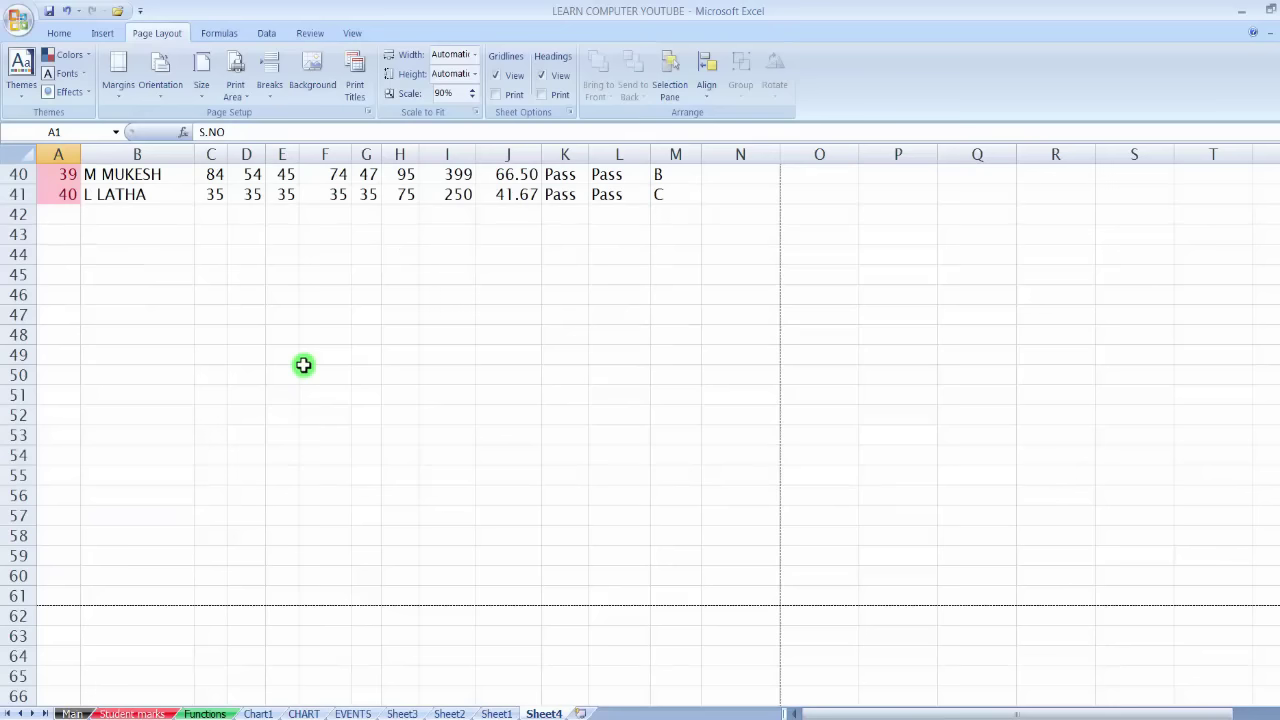
{"action": "left_click", "coordinate": [747, 596]}
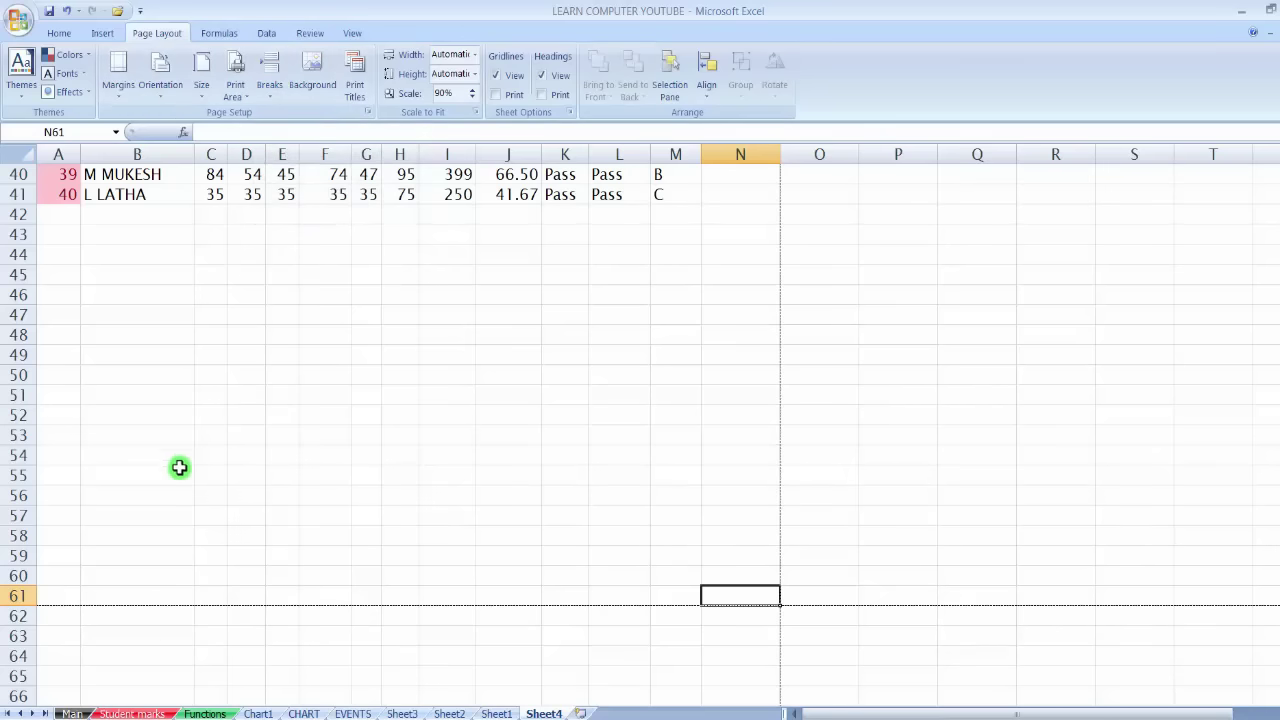
Step: Insert a manual page break above row 67
{"action": "scroll", "coordinate": [131, 633], "scroll_direction": "down", "scroll_amount": 1}
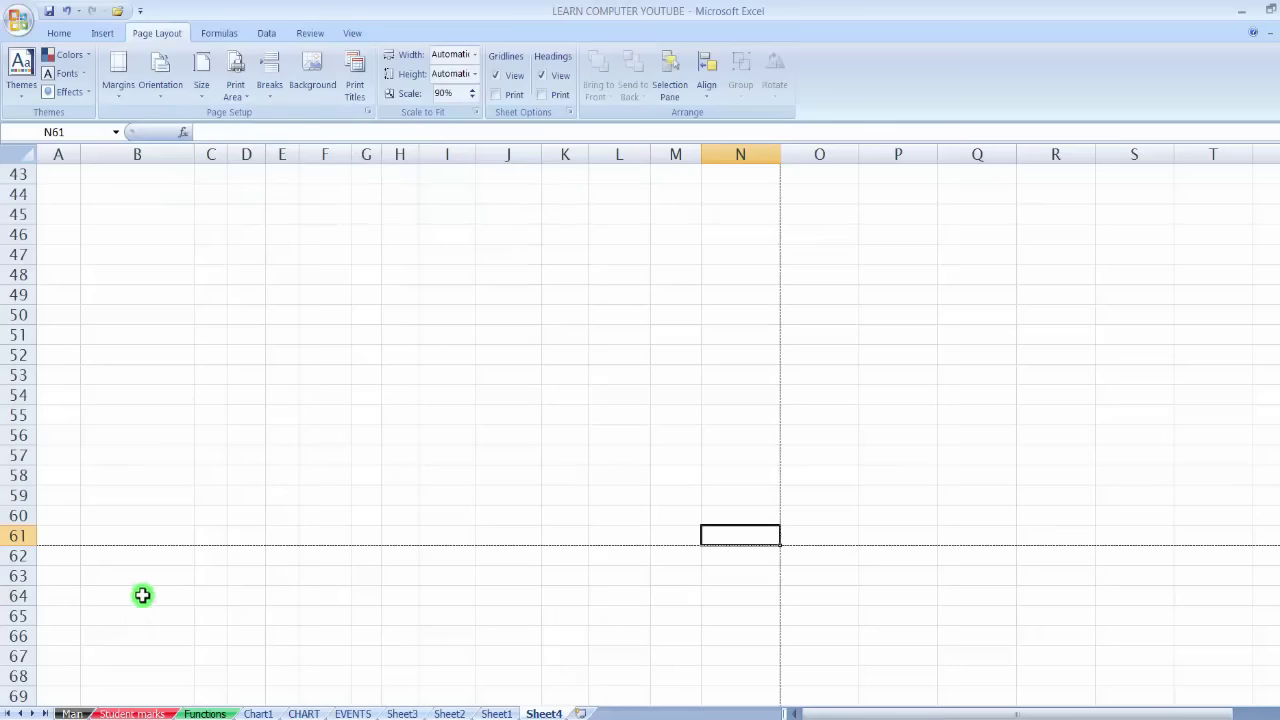
{"action": "scroll", "coordinate": [133, 599], "scroll_direction": "down", "scroll_amount": 3}
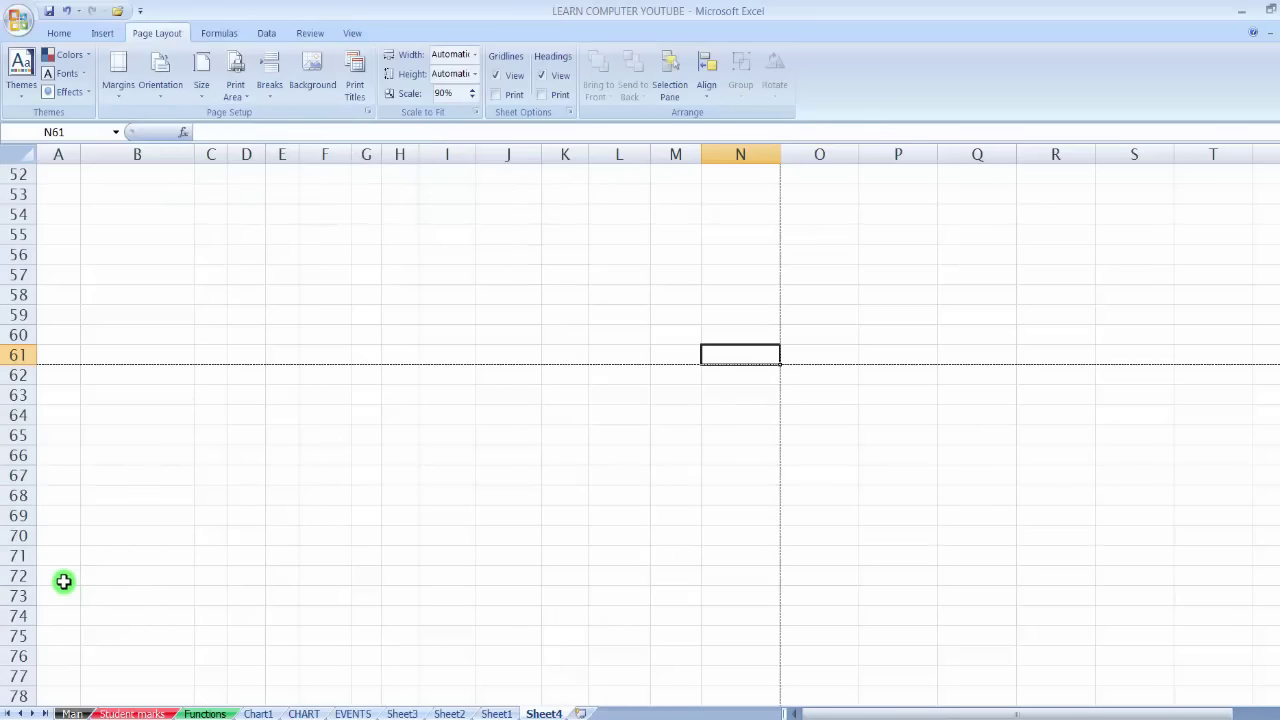
{"action": "left_click", "coordinate": [52, 474]}
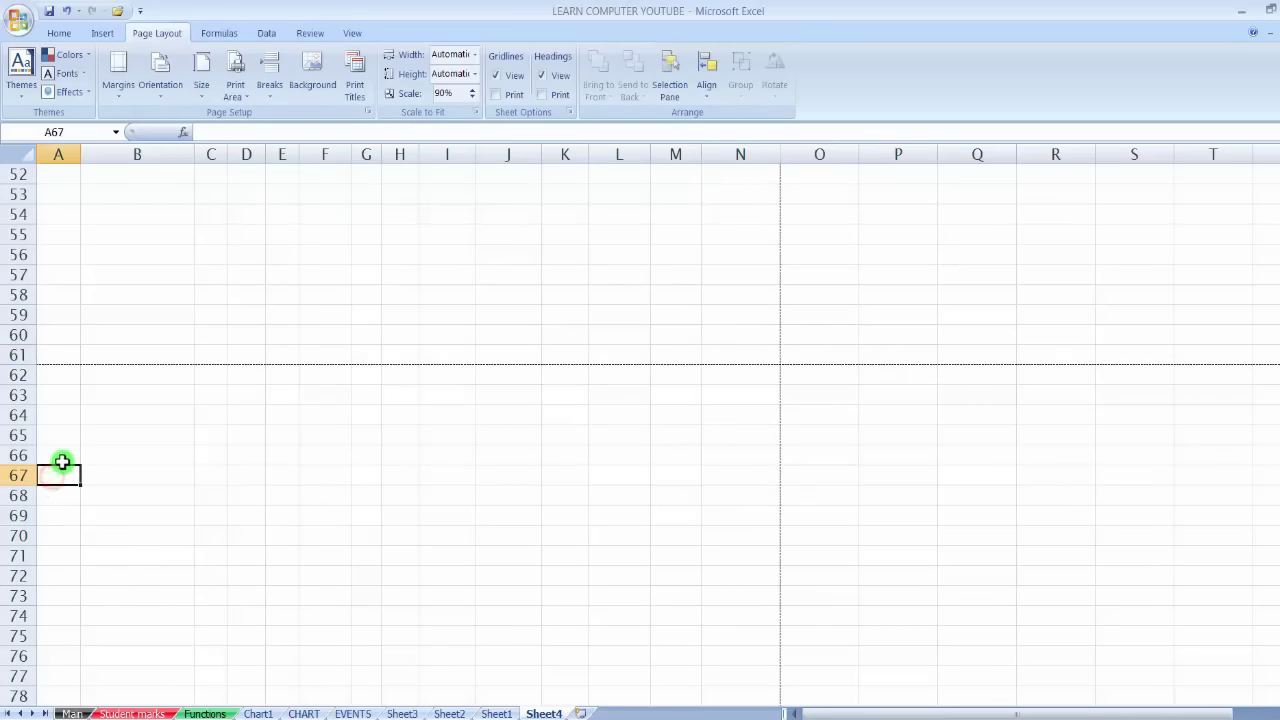
{"action": "left_click", "coordinate": [268, 78]}
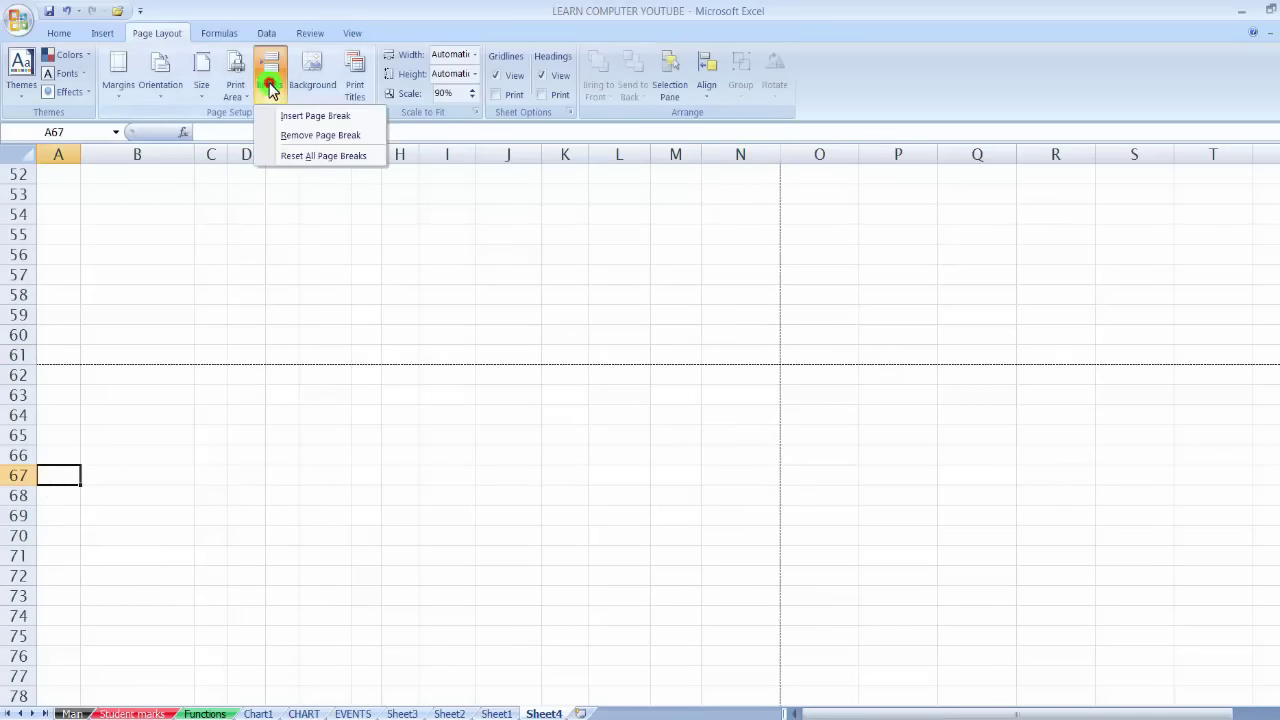
{"action": "left_click", "coordinate": [305, 117]}
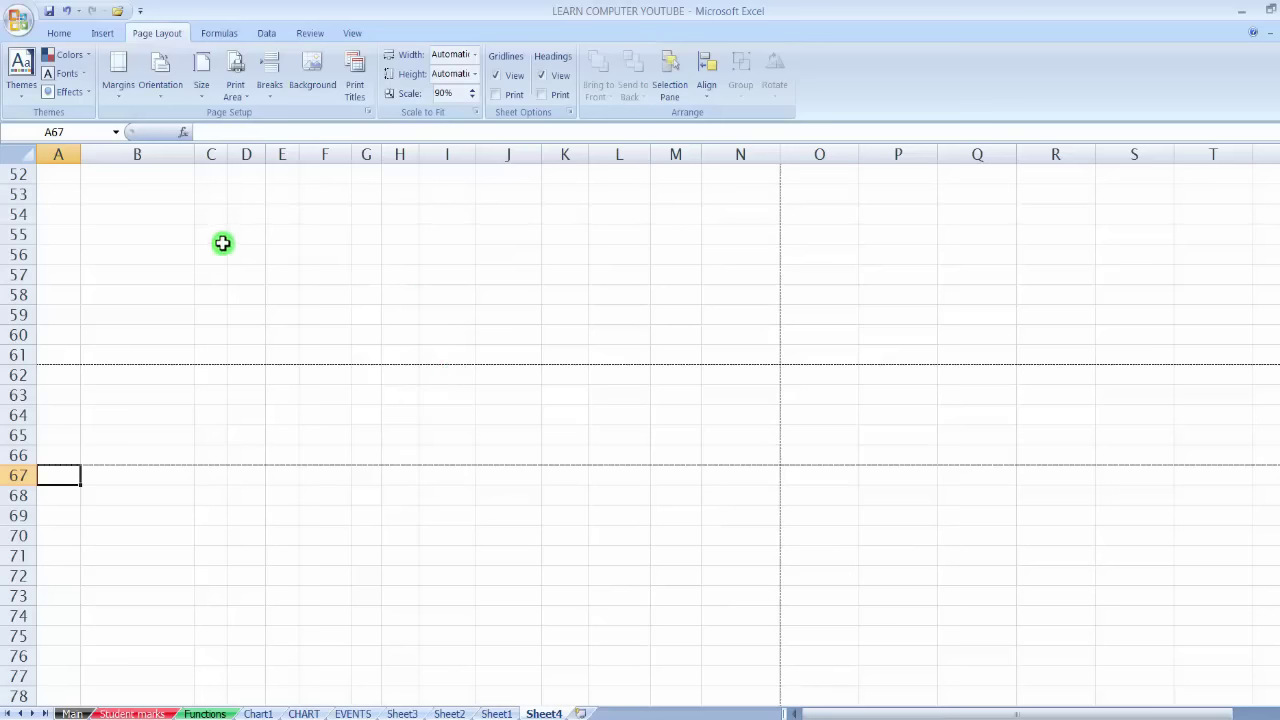
Step: Reset all page breaks to the automatic defaults
{"action": "left_click", "coordinate": [272, 95]}
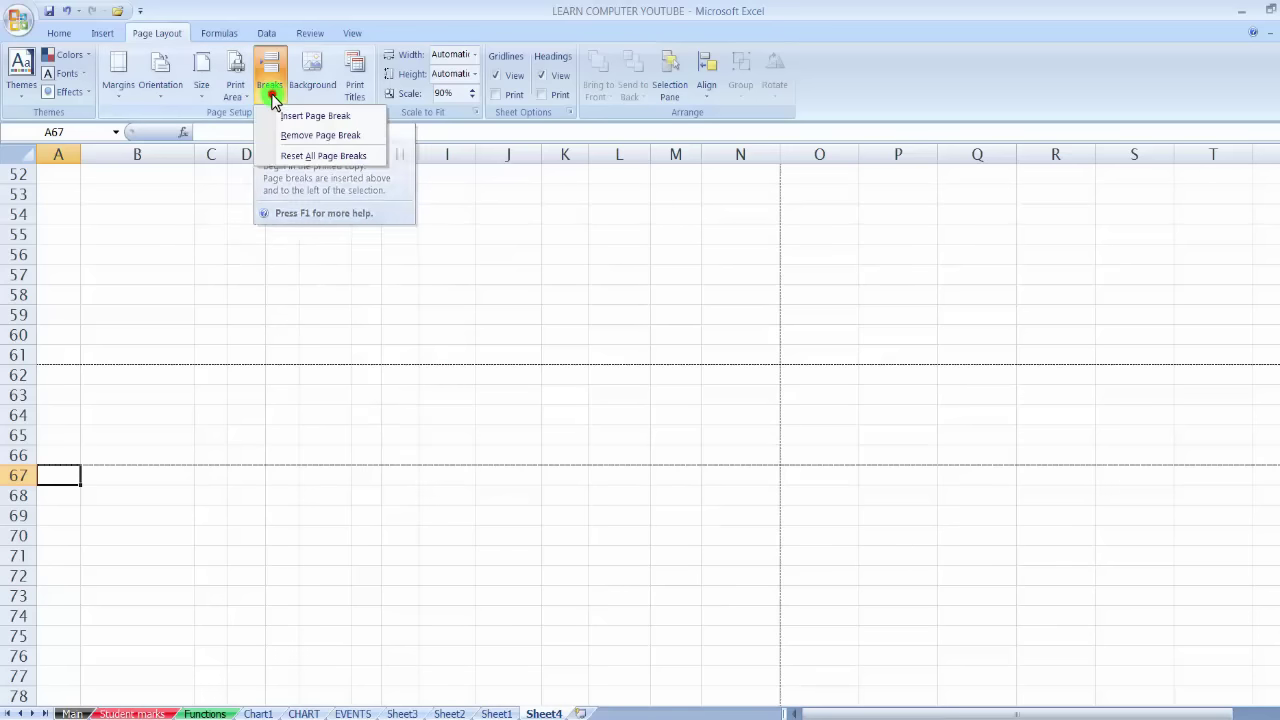
{"action": "left_click", "coordinate": [300, 158]}
{"action": "scroll", "coordinate": [286, 284], "scroll_direction": "up", "scroll_amount": 7}
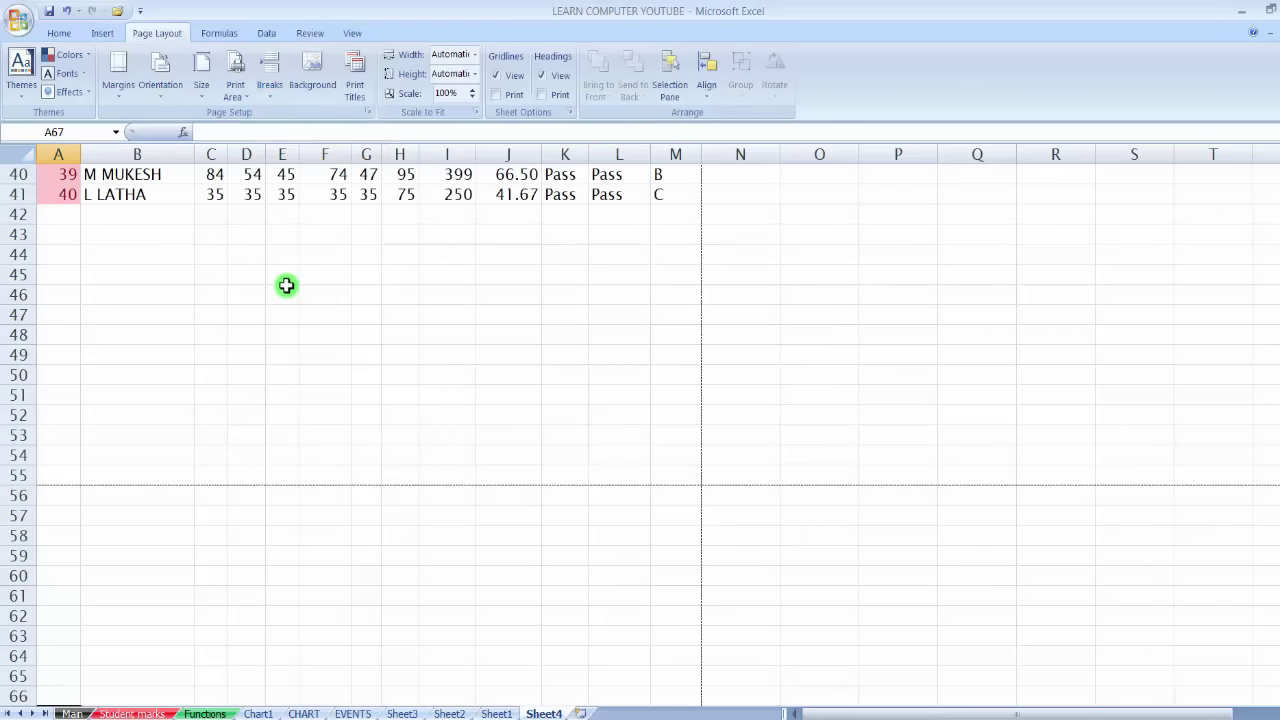
{"action": "scroll", "coordinate": [286, 284], "scroll_direction": "up", "scroll_amount": 8}
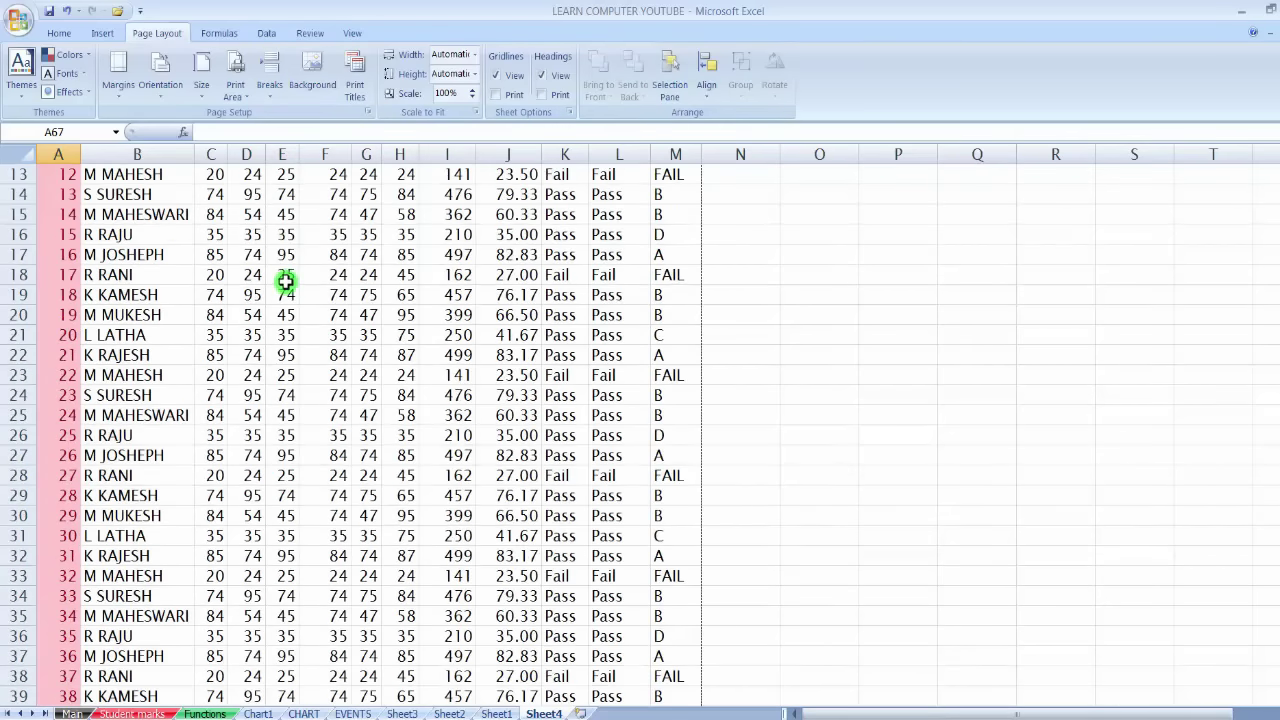
{"action": "scroll", "coordinate": [281, 150], "scroll_direction": "up", "scroll_amount": 2}
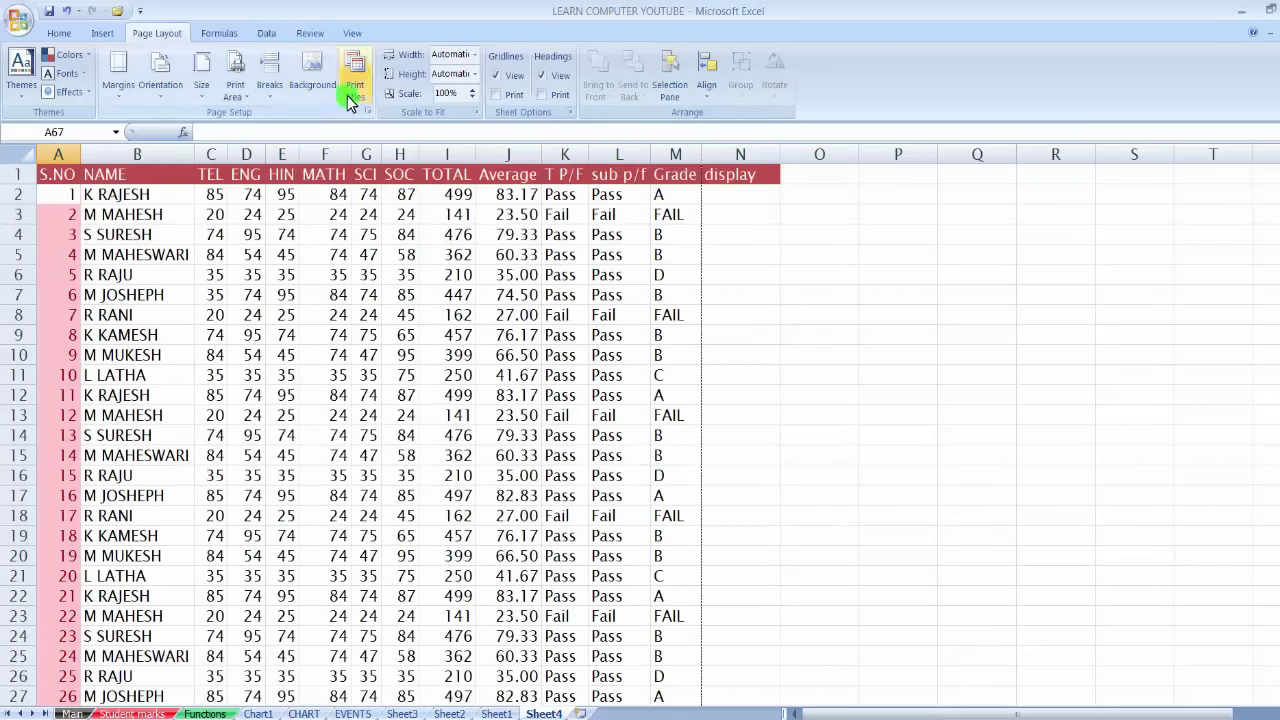
{"action": "left_click", "coordinate": [349, 95]}
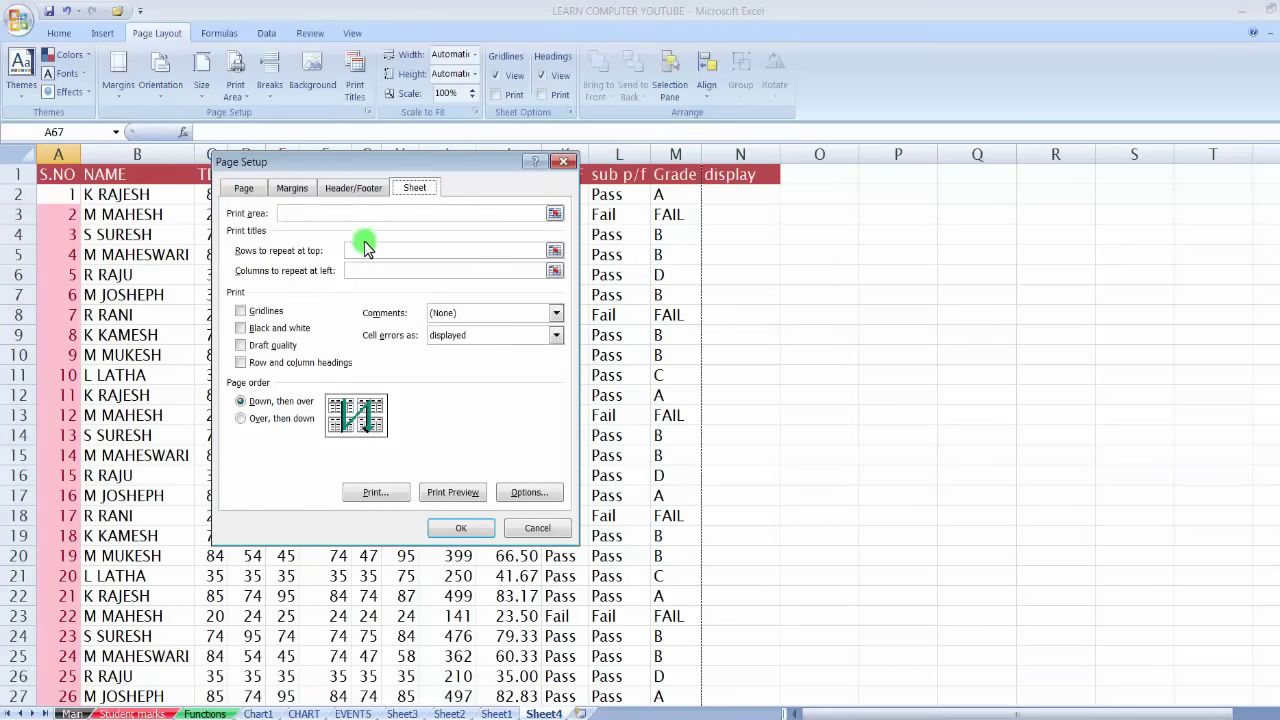
{"action": "left_click", "coordinate": [254, 312]}
{"action": "left_click", "coordinate": [250, 329]}
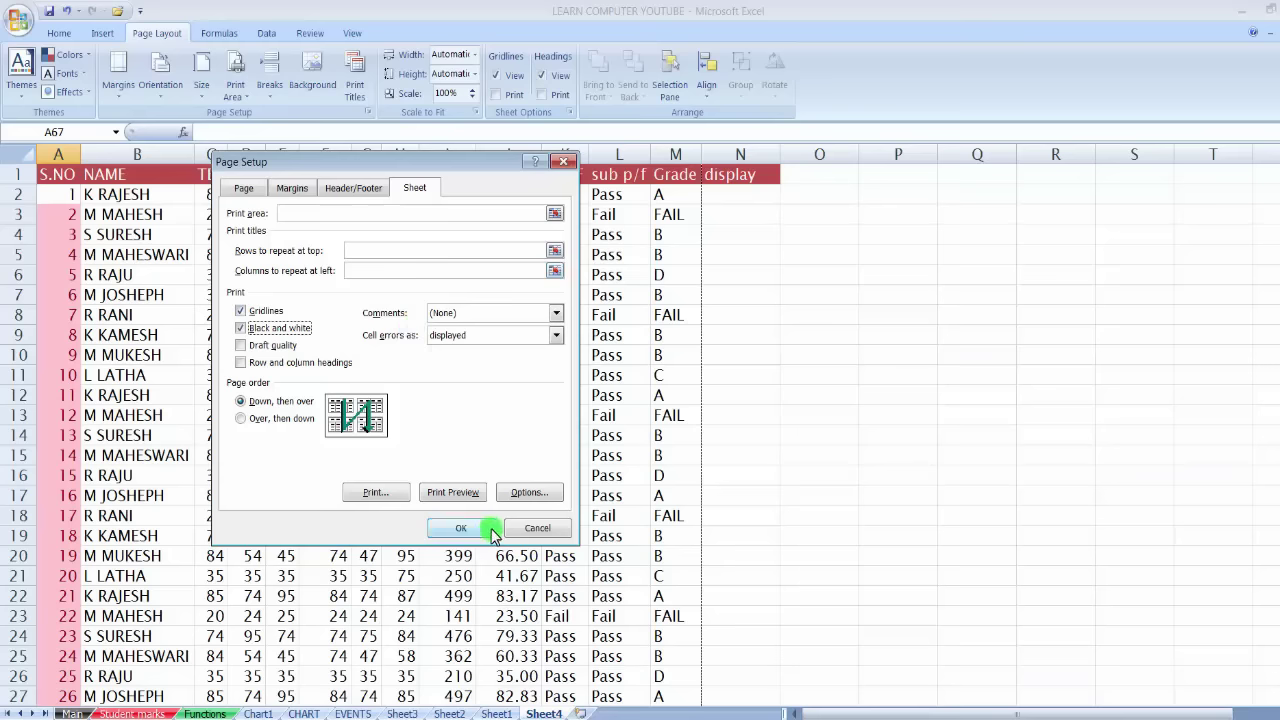
{"action": "left_click", "coordinate": [535, 528]}
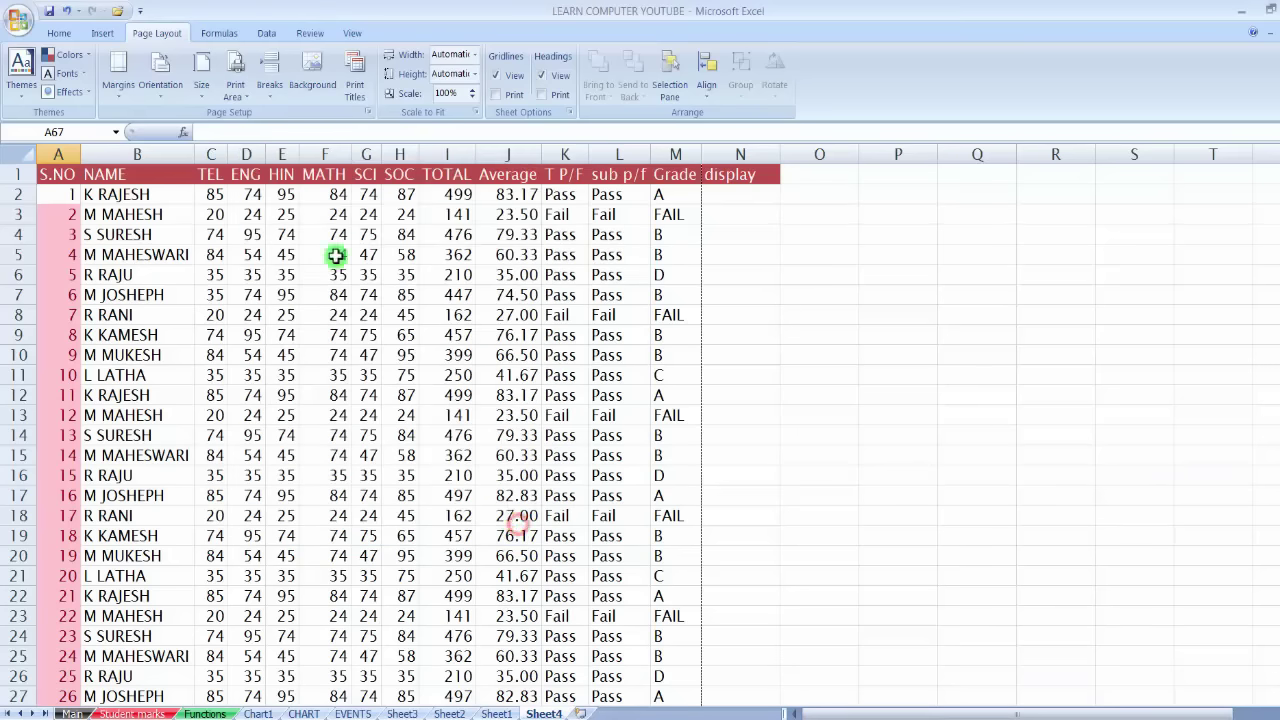